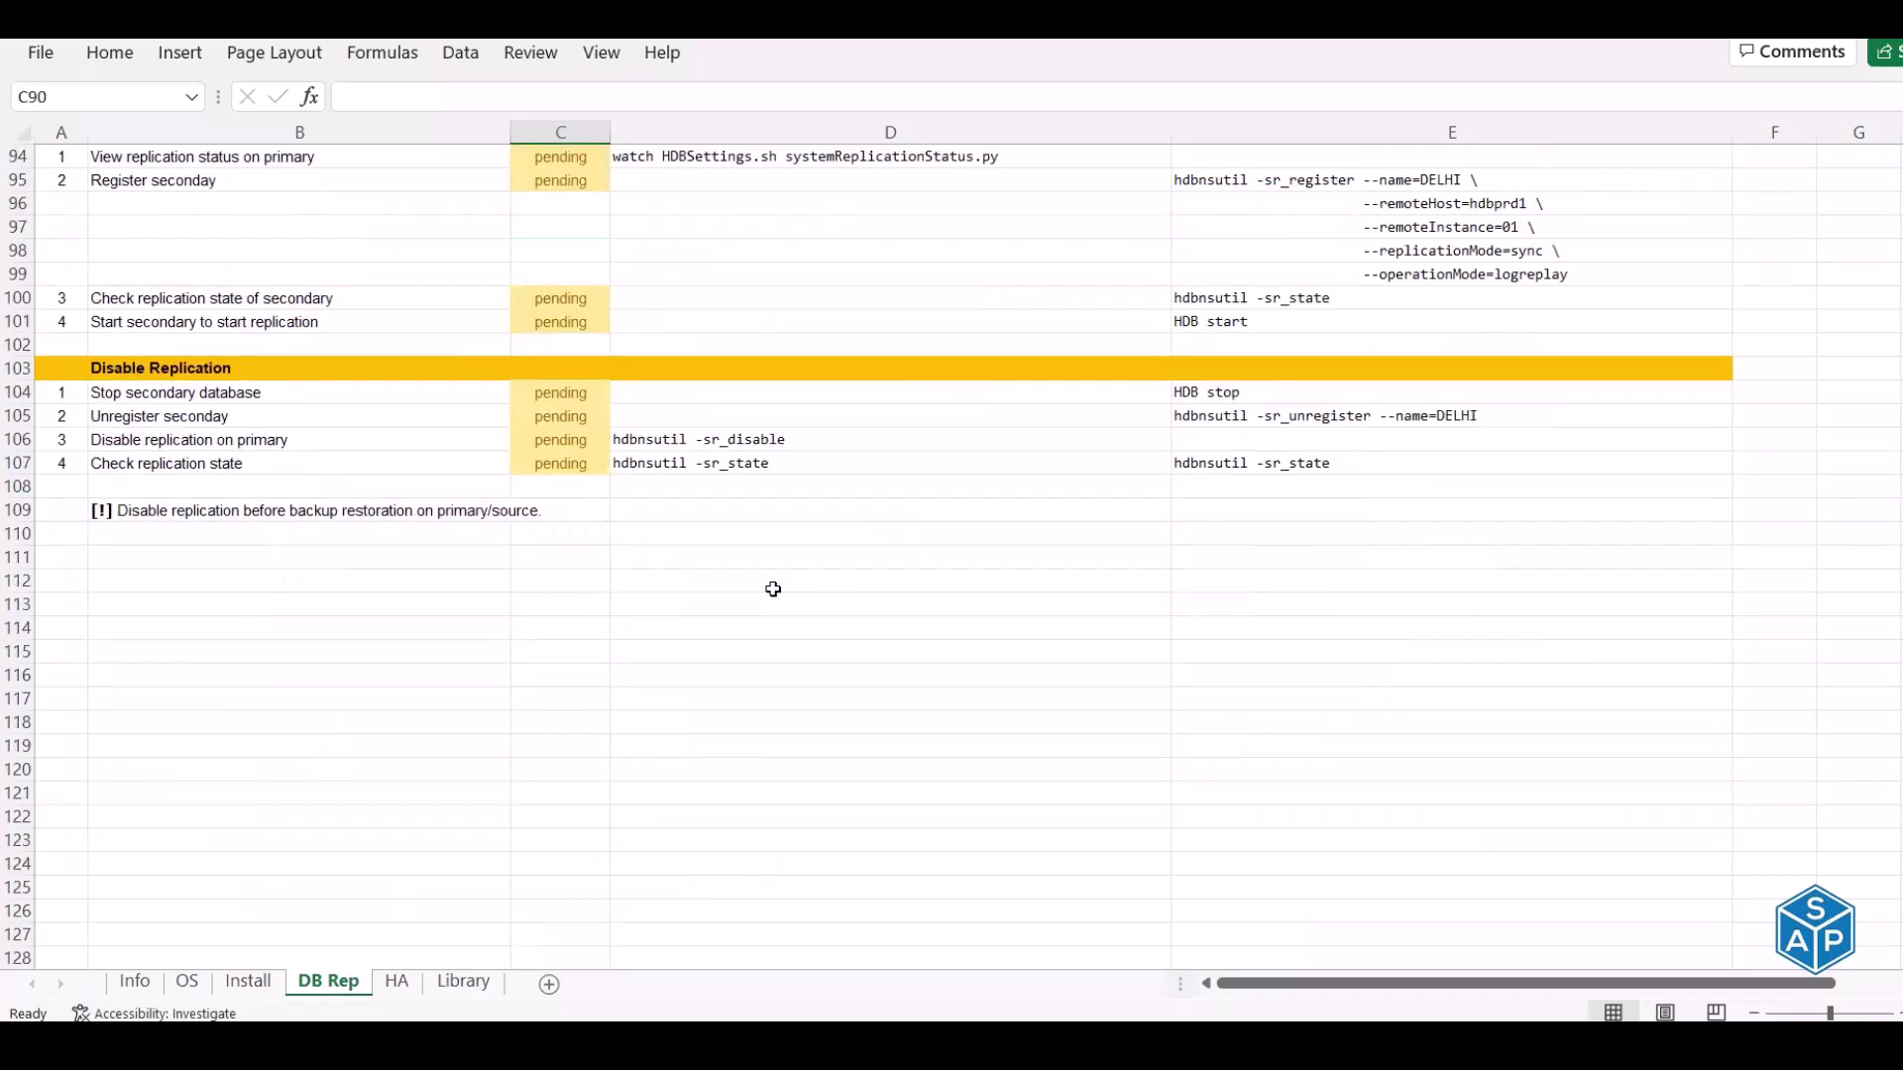
# Review the completed Pause Replication steps and the replication-state command in cell E89
pyautogui.scroll(-1, 761, 595)
pyautogui.scroll(-1, 761, 595)
pyautogui.scroll(1, 761, 595)
pyautogui.click(169, 155)
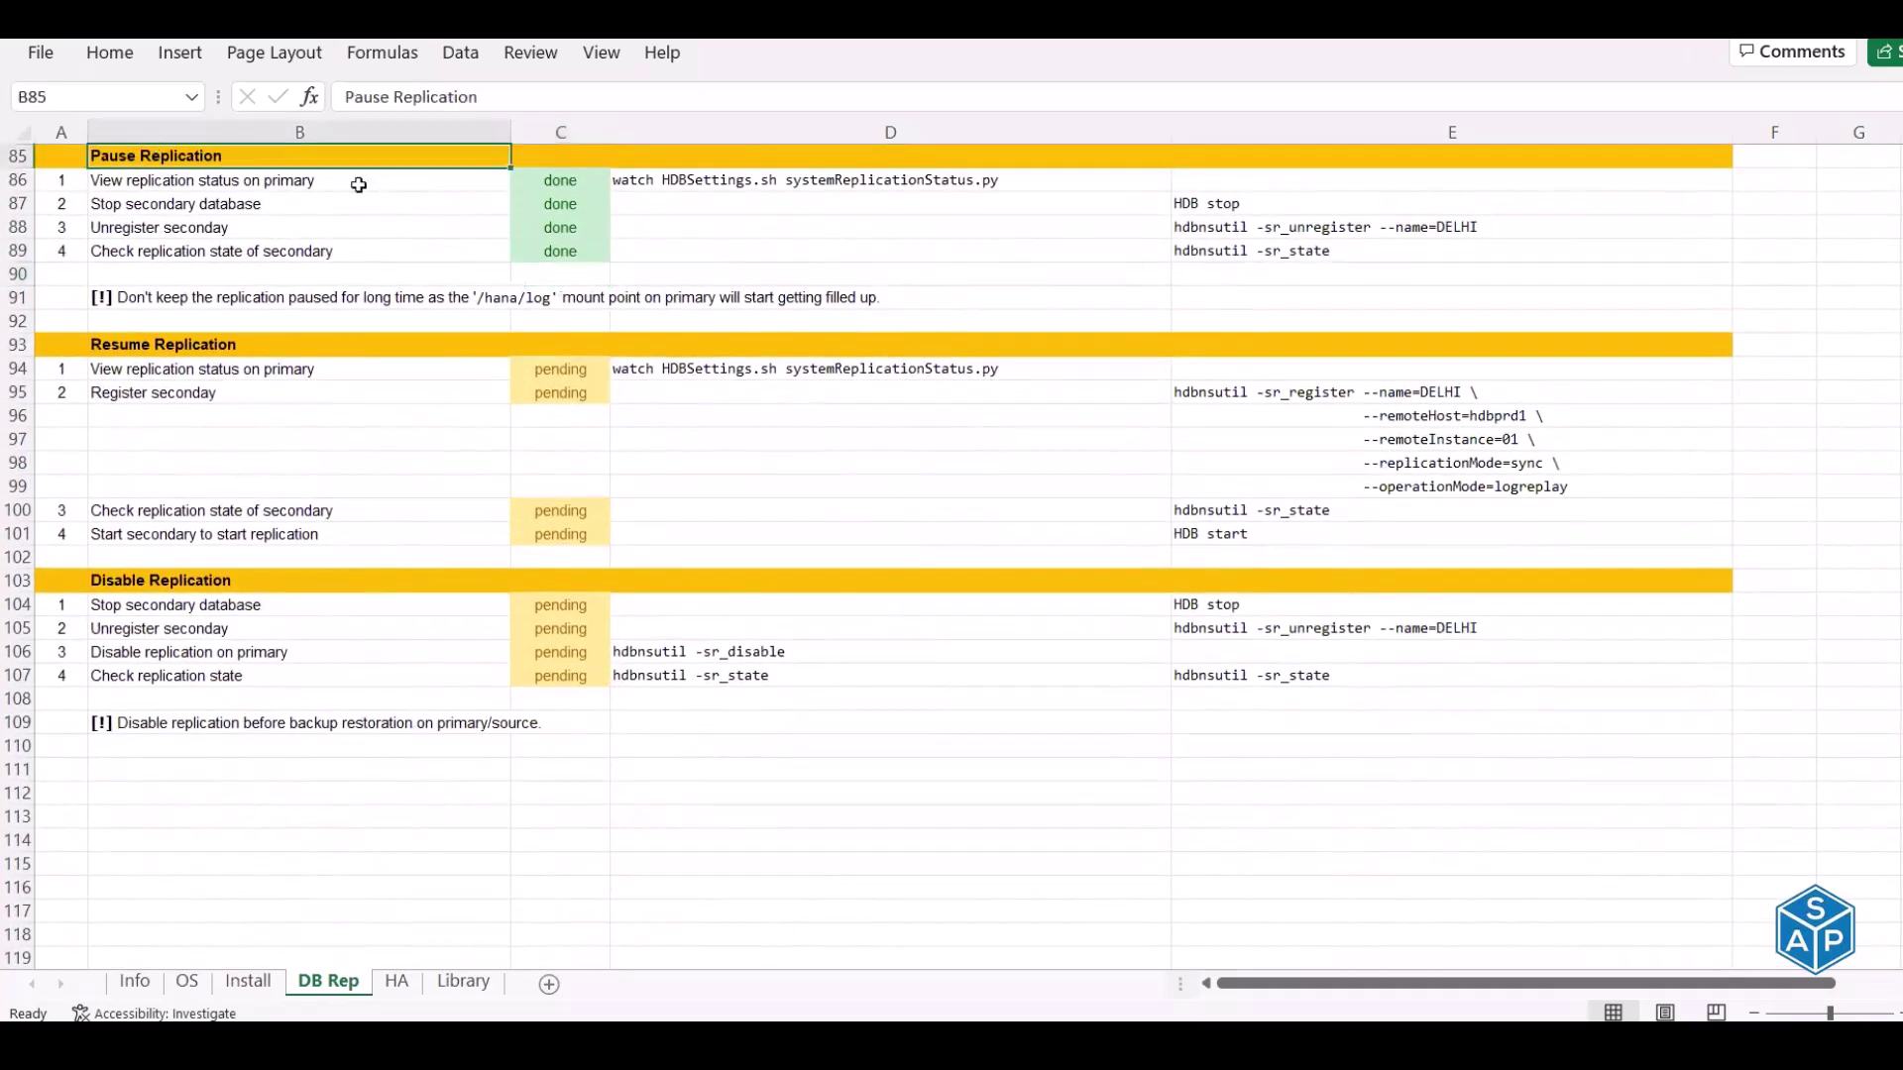
pyautogui.click(1239, 247)
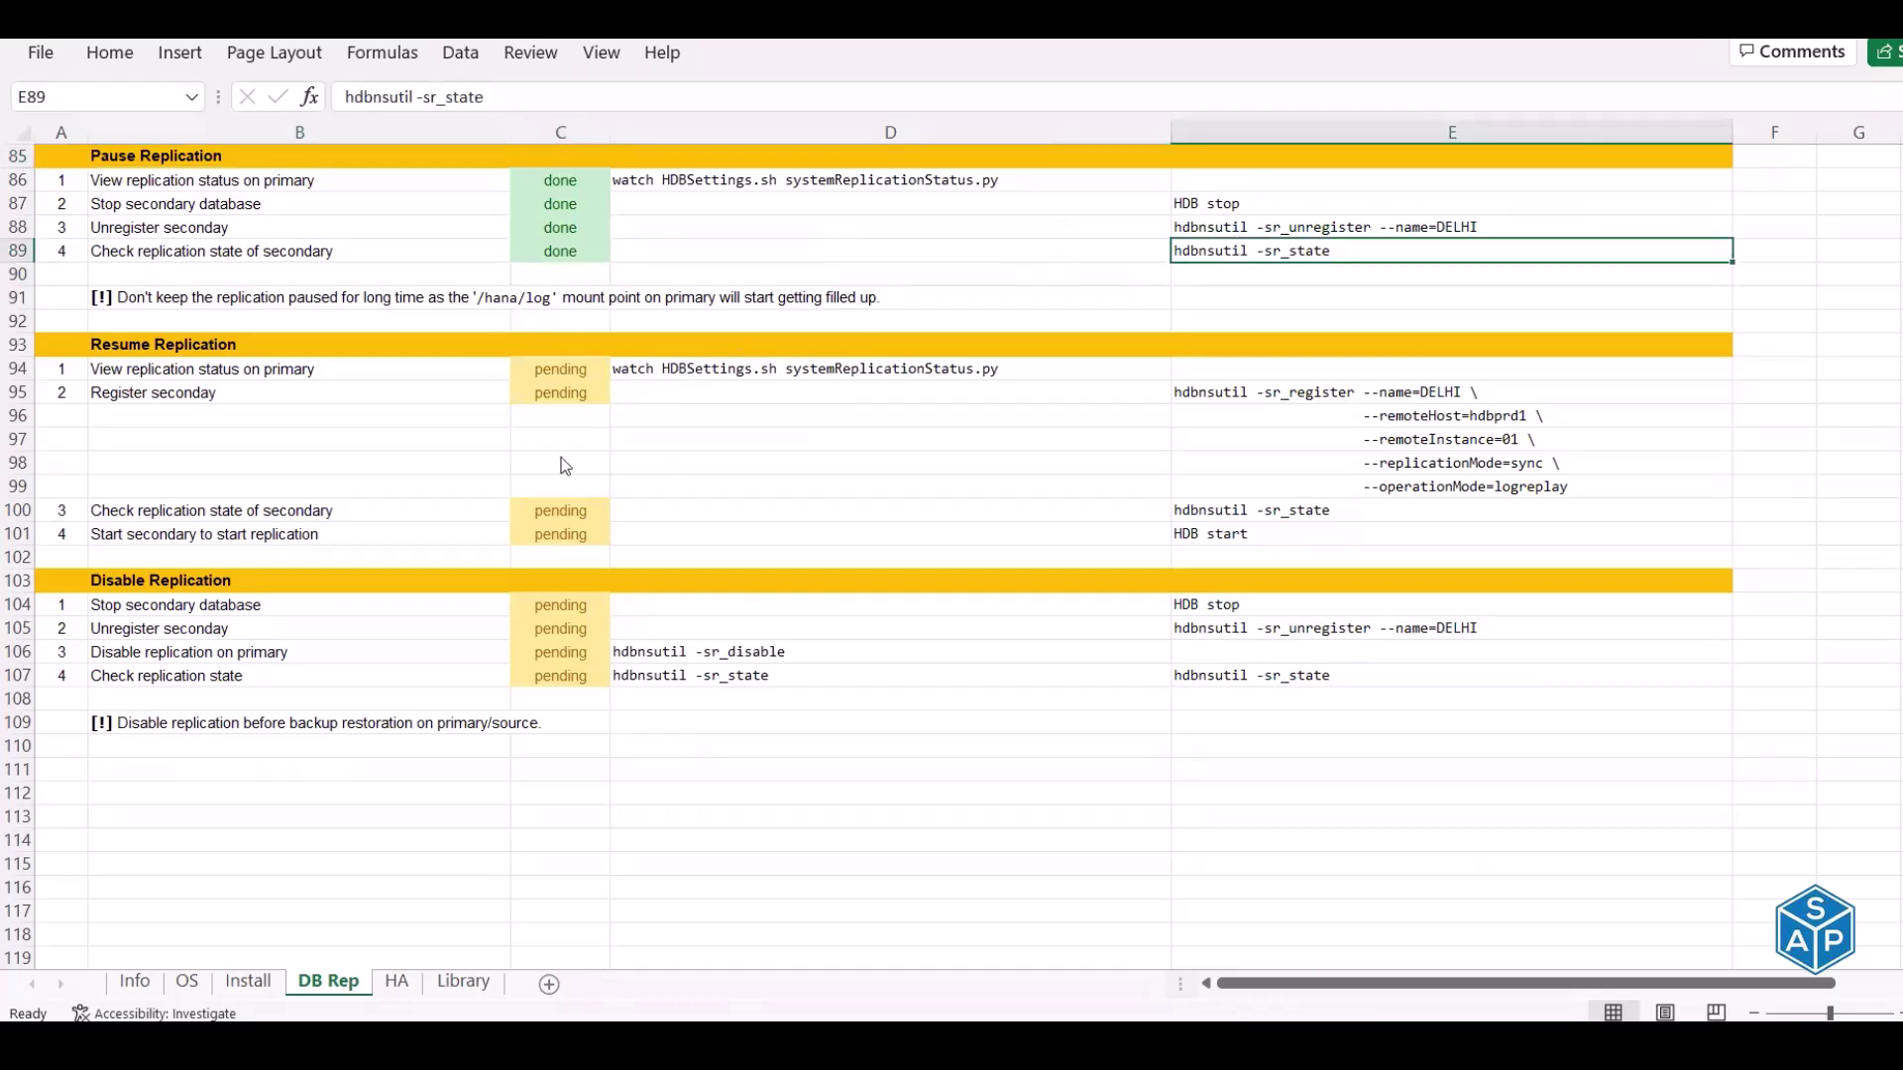
pyautogui.hotkey('alt', 'Tab')
pyautogui.hotkey('alt', 'Tab')
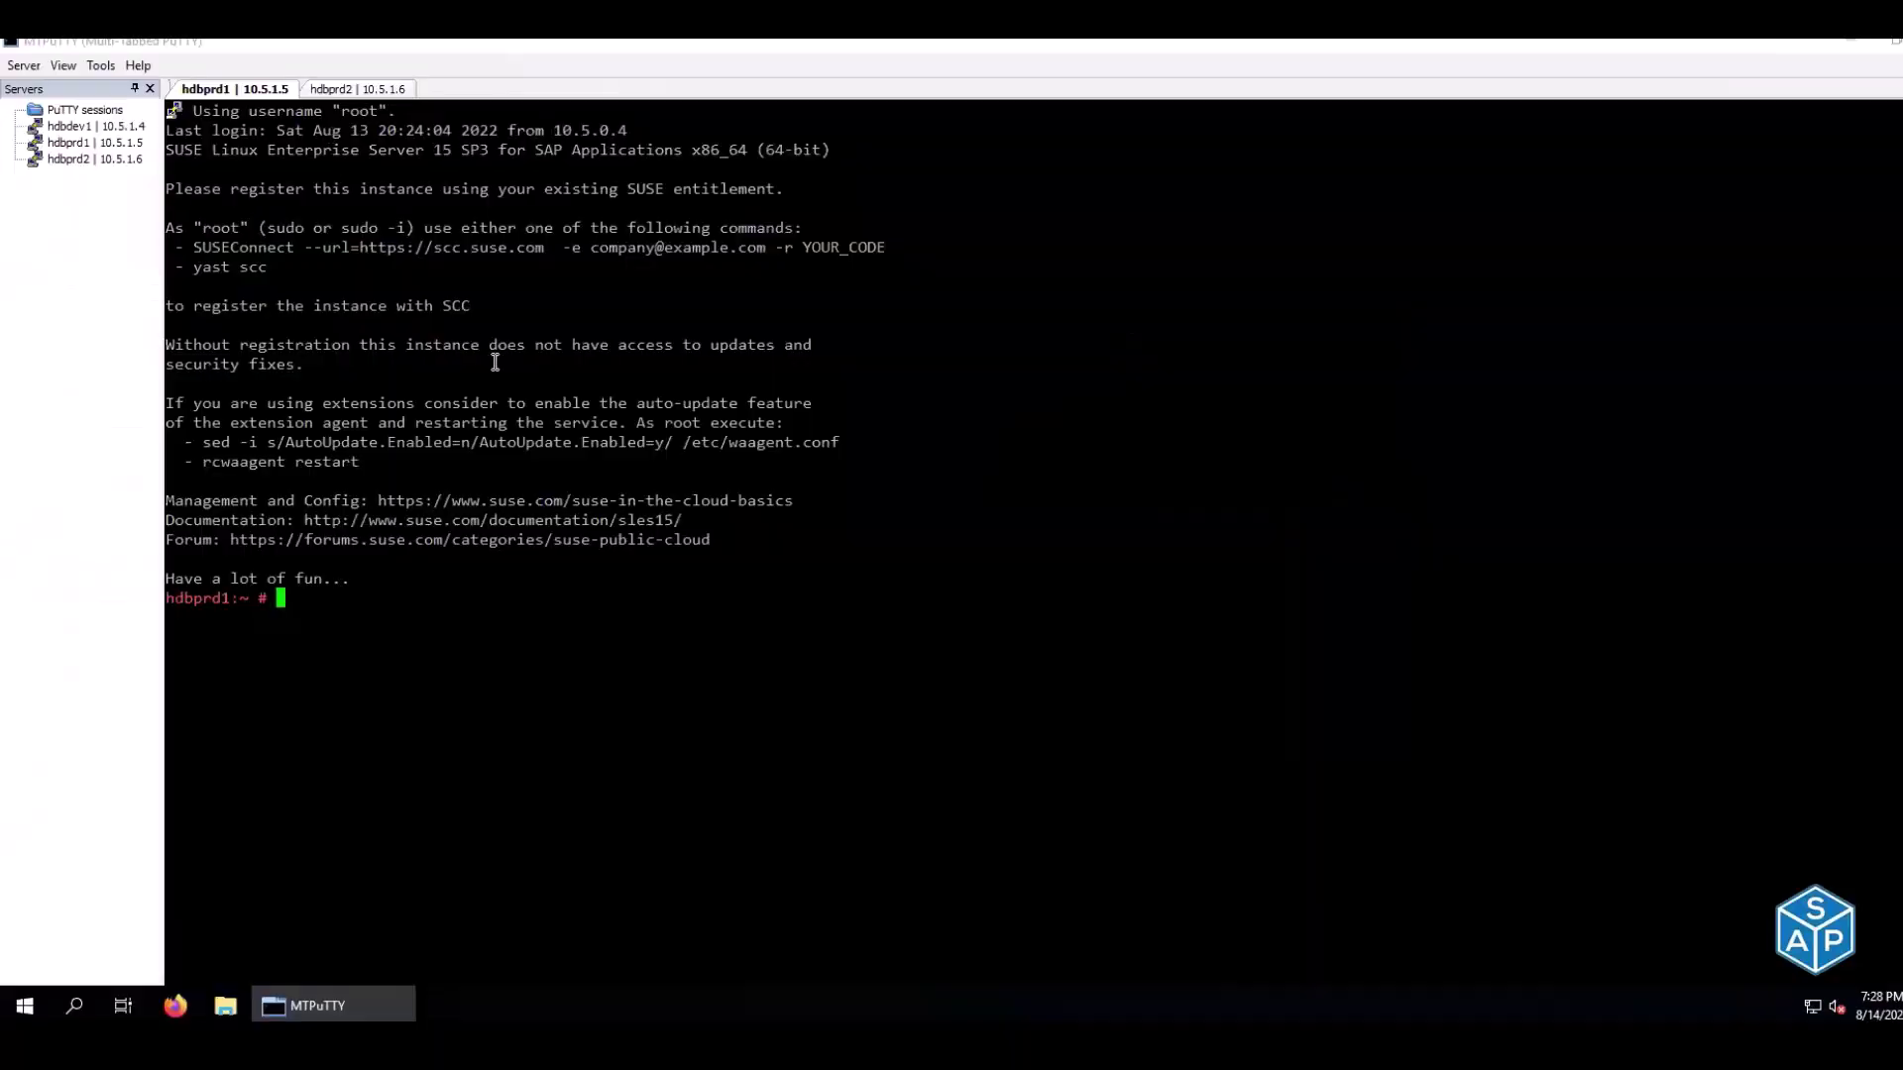
# Become h4padm on hdbprd1 and paste the hdbnsutil -sr_state command copied from E89
pyautogui.write('su - h4padm')
pyautogui.press('Return')
pyautogui.press('Up')
pyautogui.press('Up')
pyautogui.press('Up')
pyautogui.press('Down')
pyautogui.press('Down')
pyautogui.press('Down')
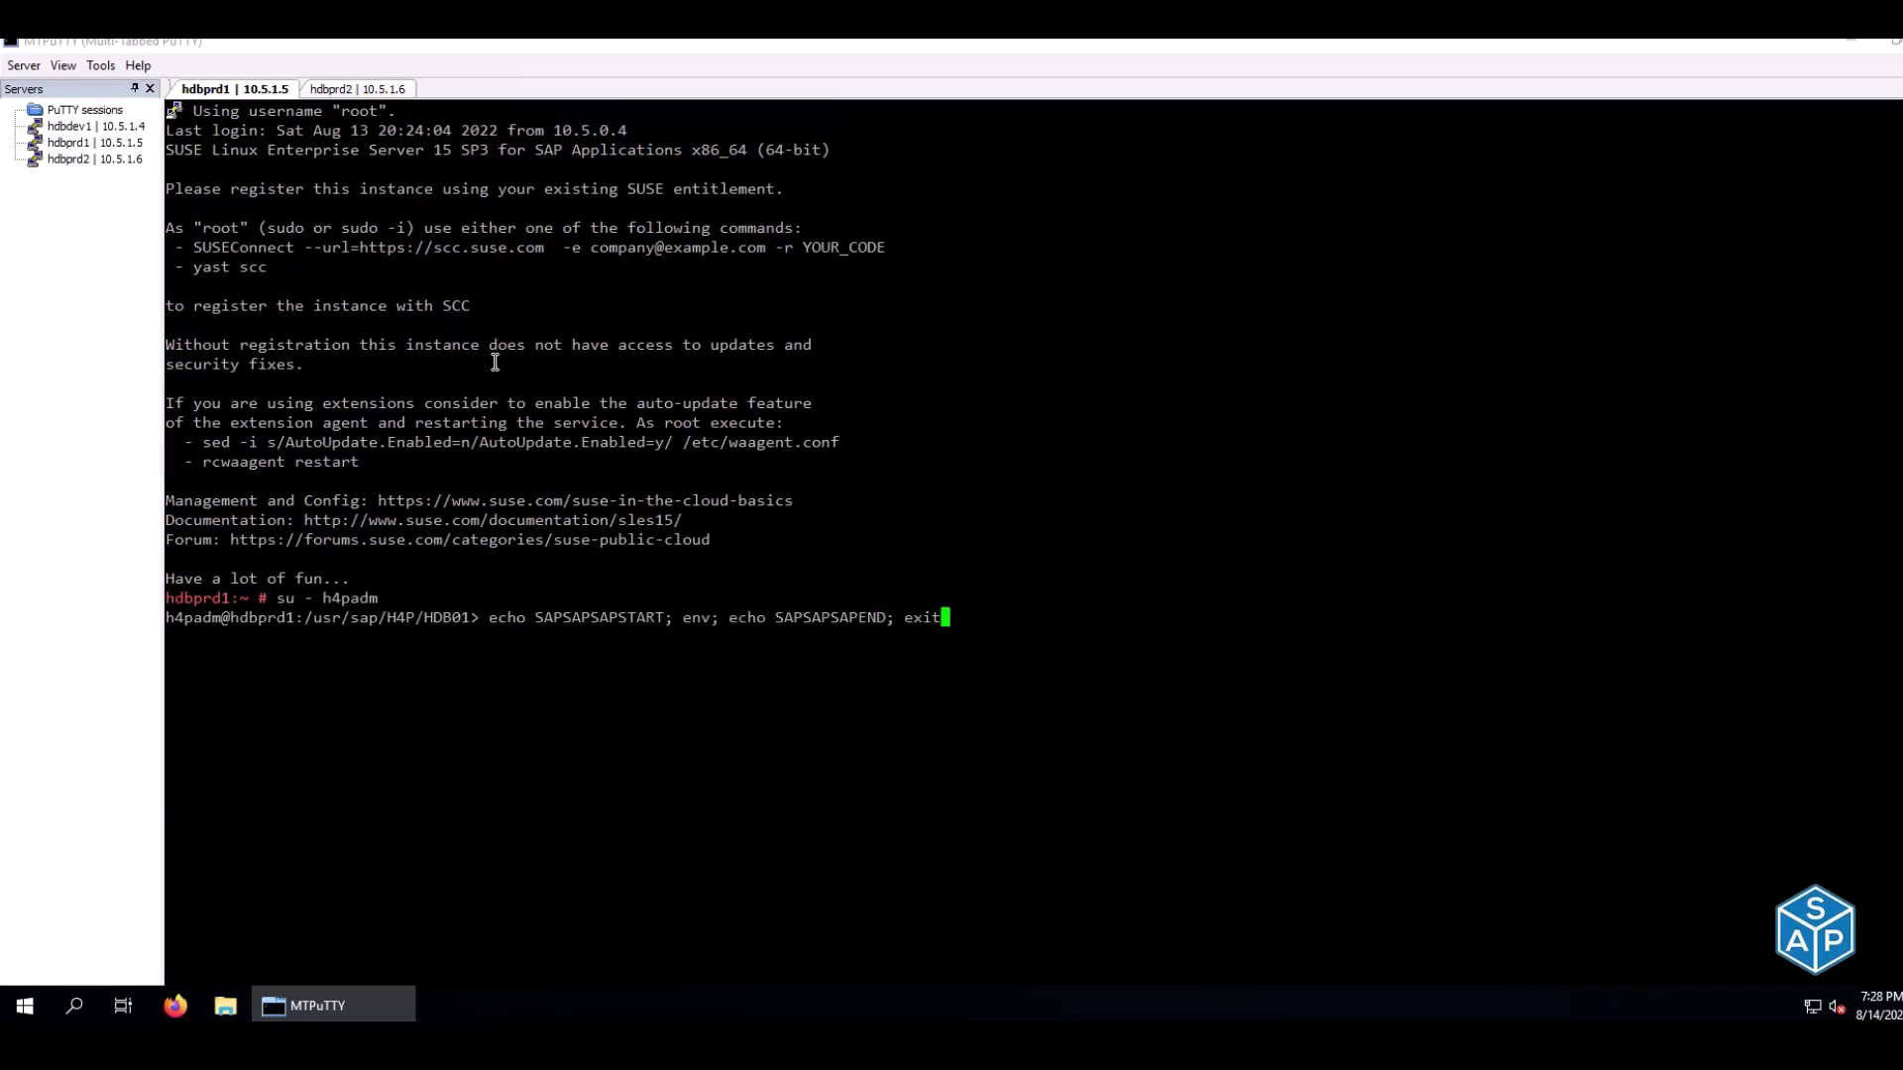
pyautogui.write('HDB start')
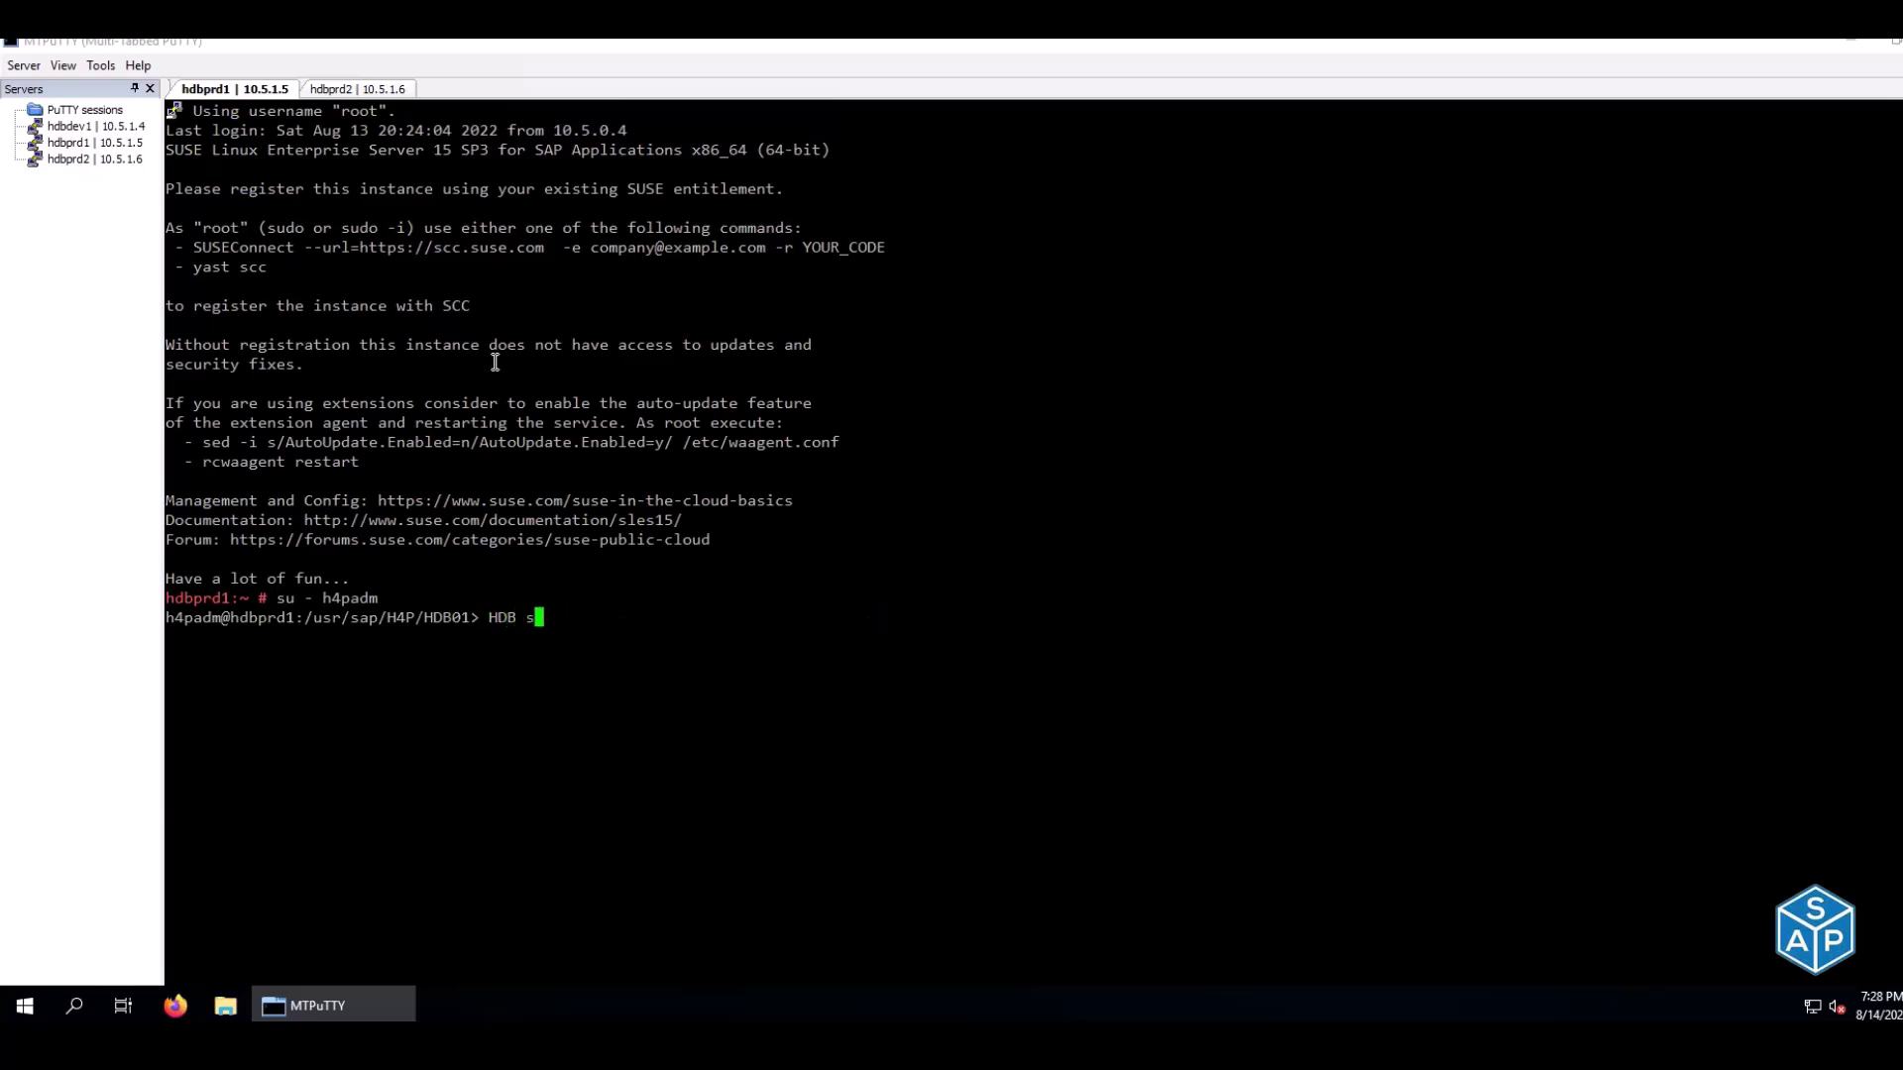
pyautogui.press('BackSpace')
pyautogui.press('BackSpace')
pyautogui.press('BackSpace')
pyautogui.press('BackSpace')
pyautogui.press('BackSpace')
pyautogui.press('BackSpace')
pyautogui.press('BackSpace')
pyautogui.press('BackSpace')
pyautogui.press('BackSpace')
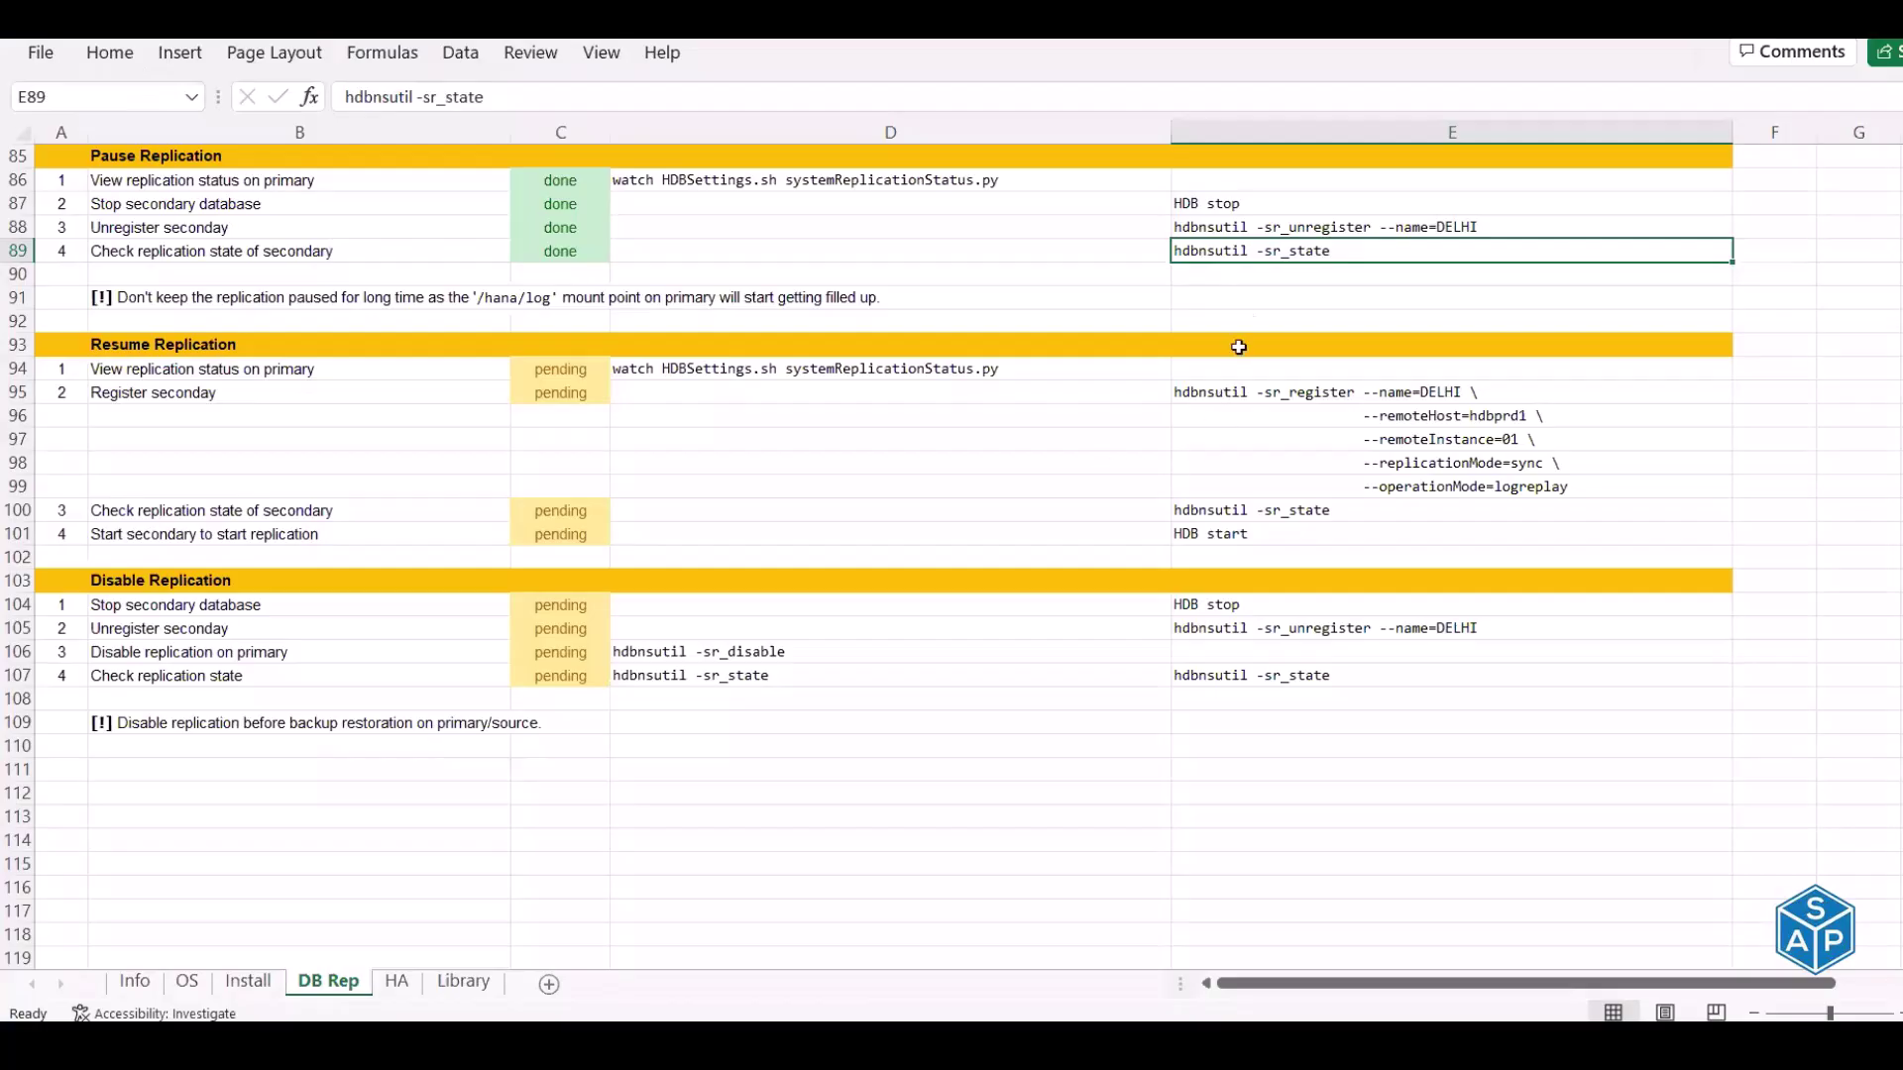
pyautogui.hotkey('ctrl', 'c')
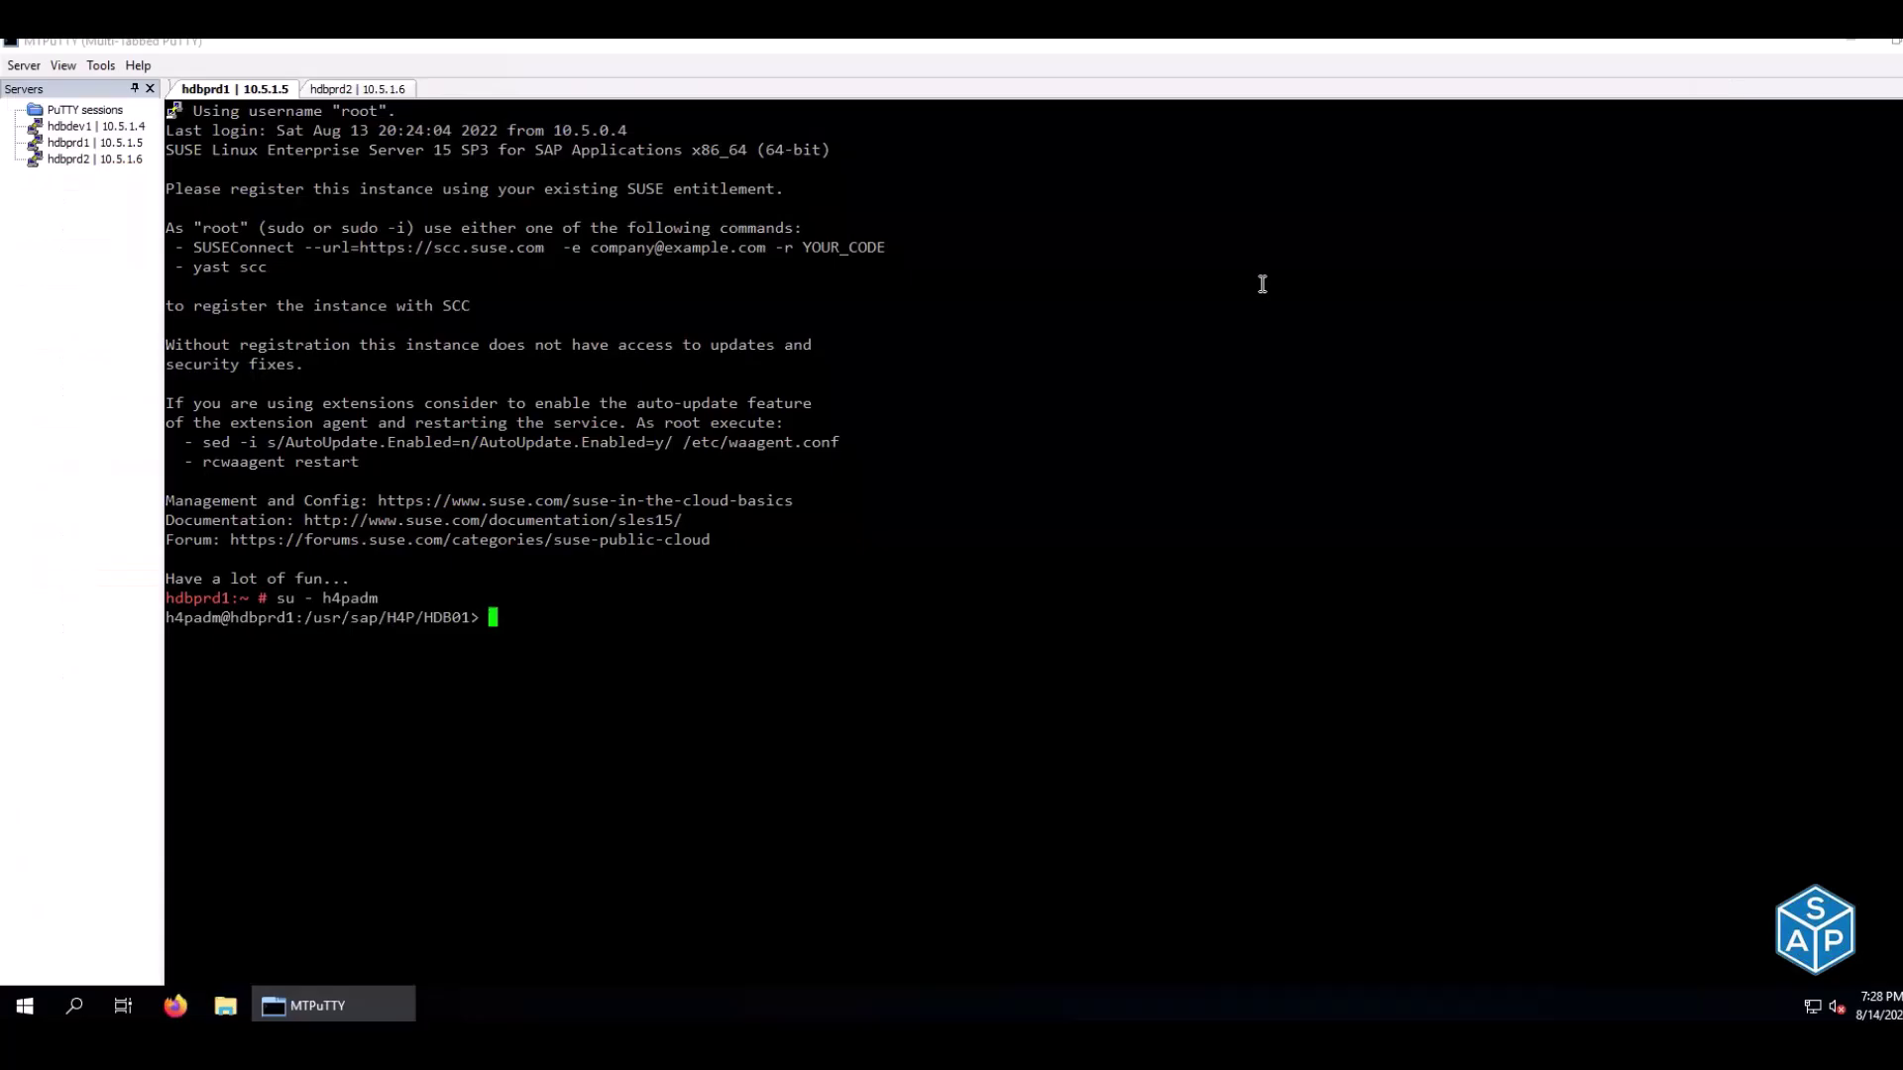
pyautogui.rightClick(1262, 284)
# Become h4padm on hdbprd2, run hdbnsutil -sr_state, and compare both sessions' replication state
pyautogui.click(382, 91)
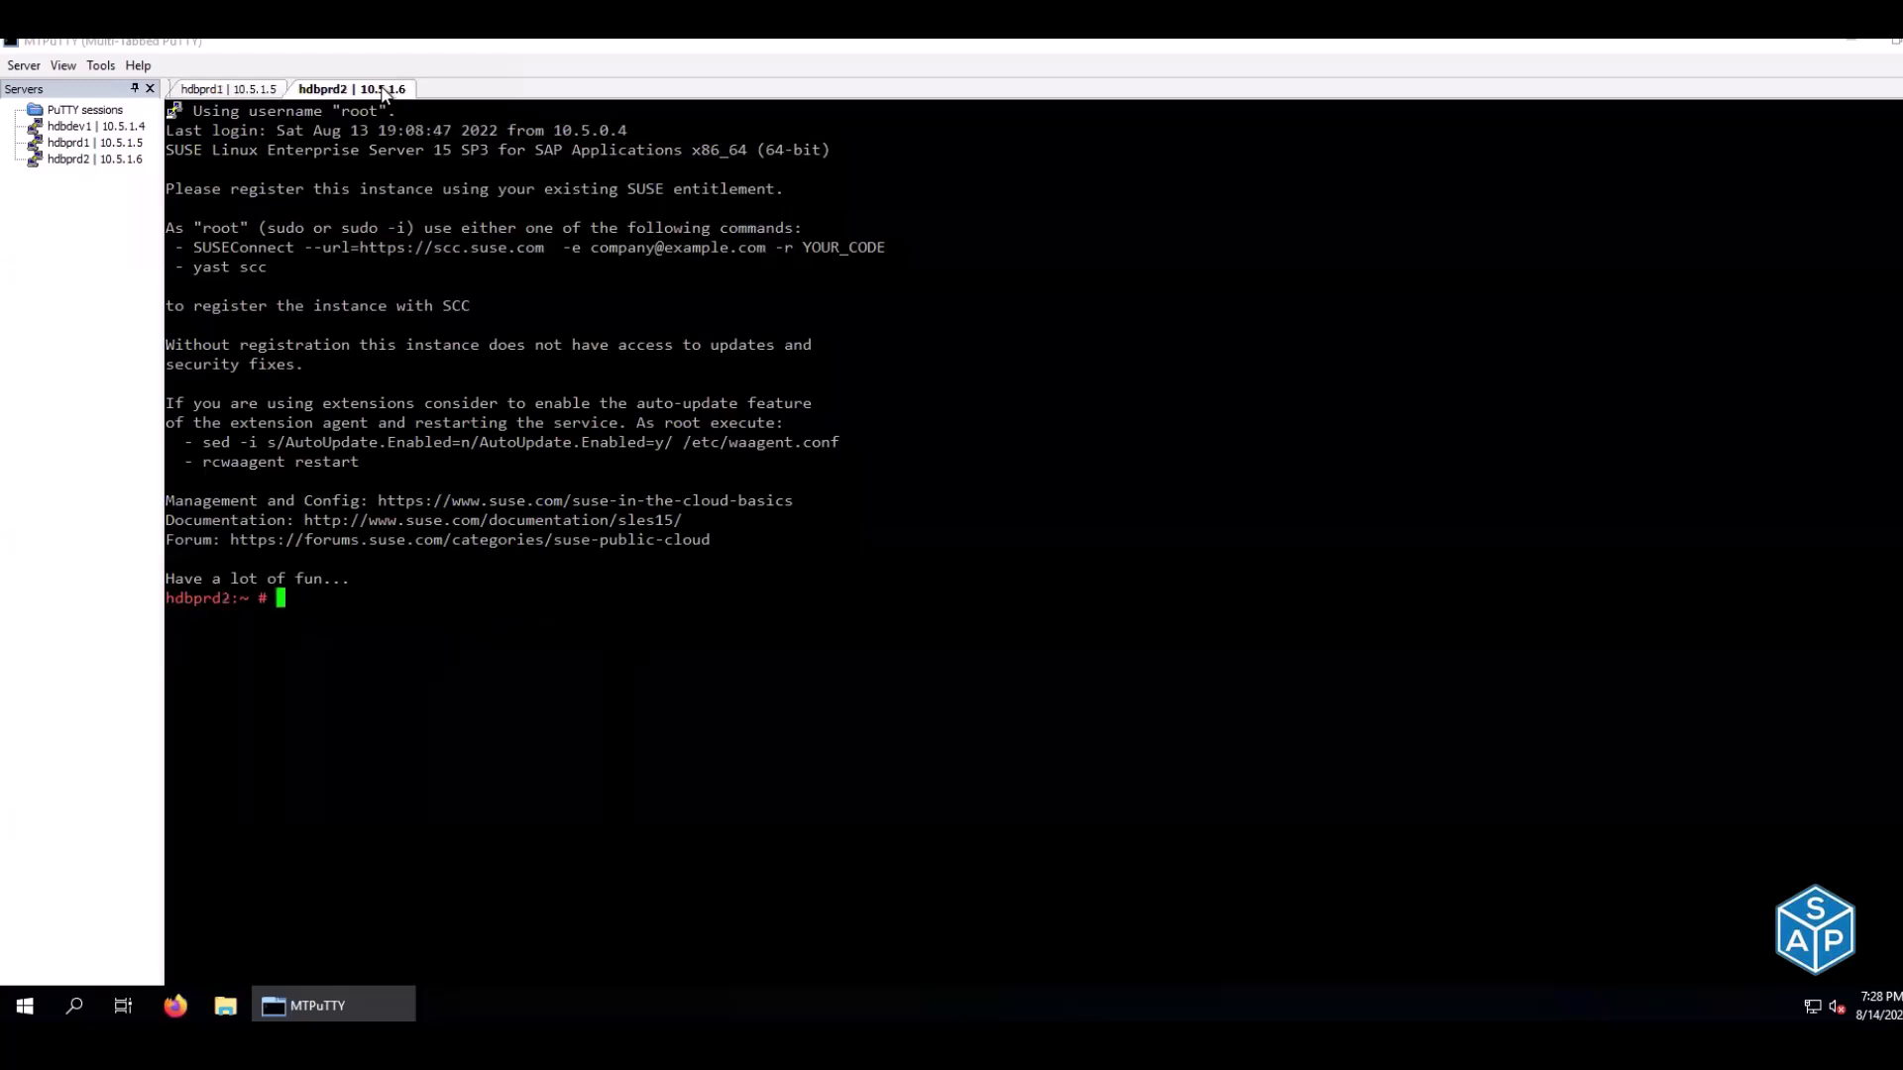
pyautogui.write('su - h4padm')
pyautogui.press('Return')
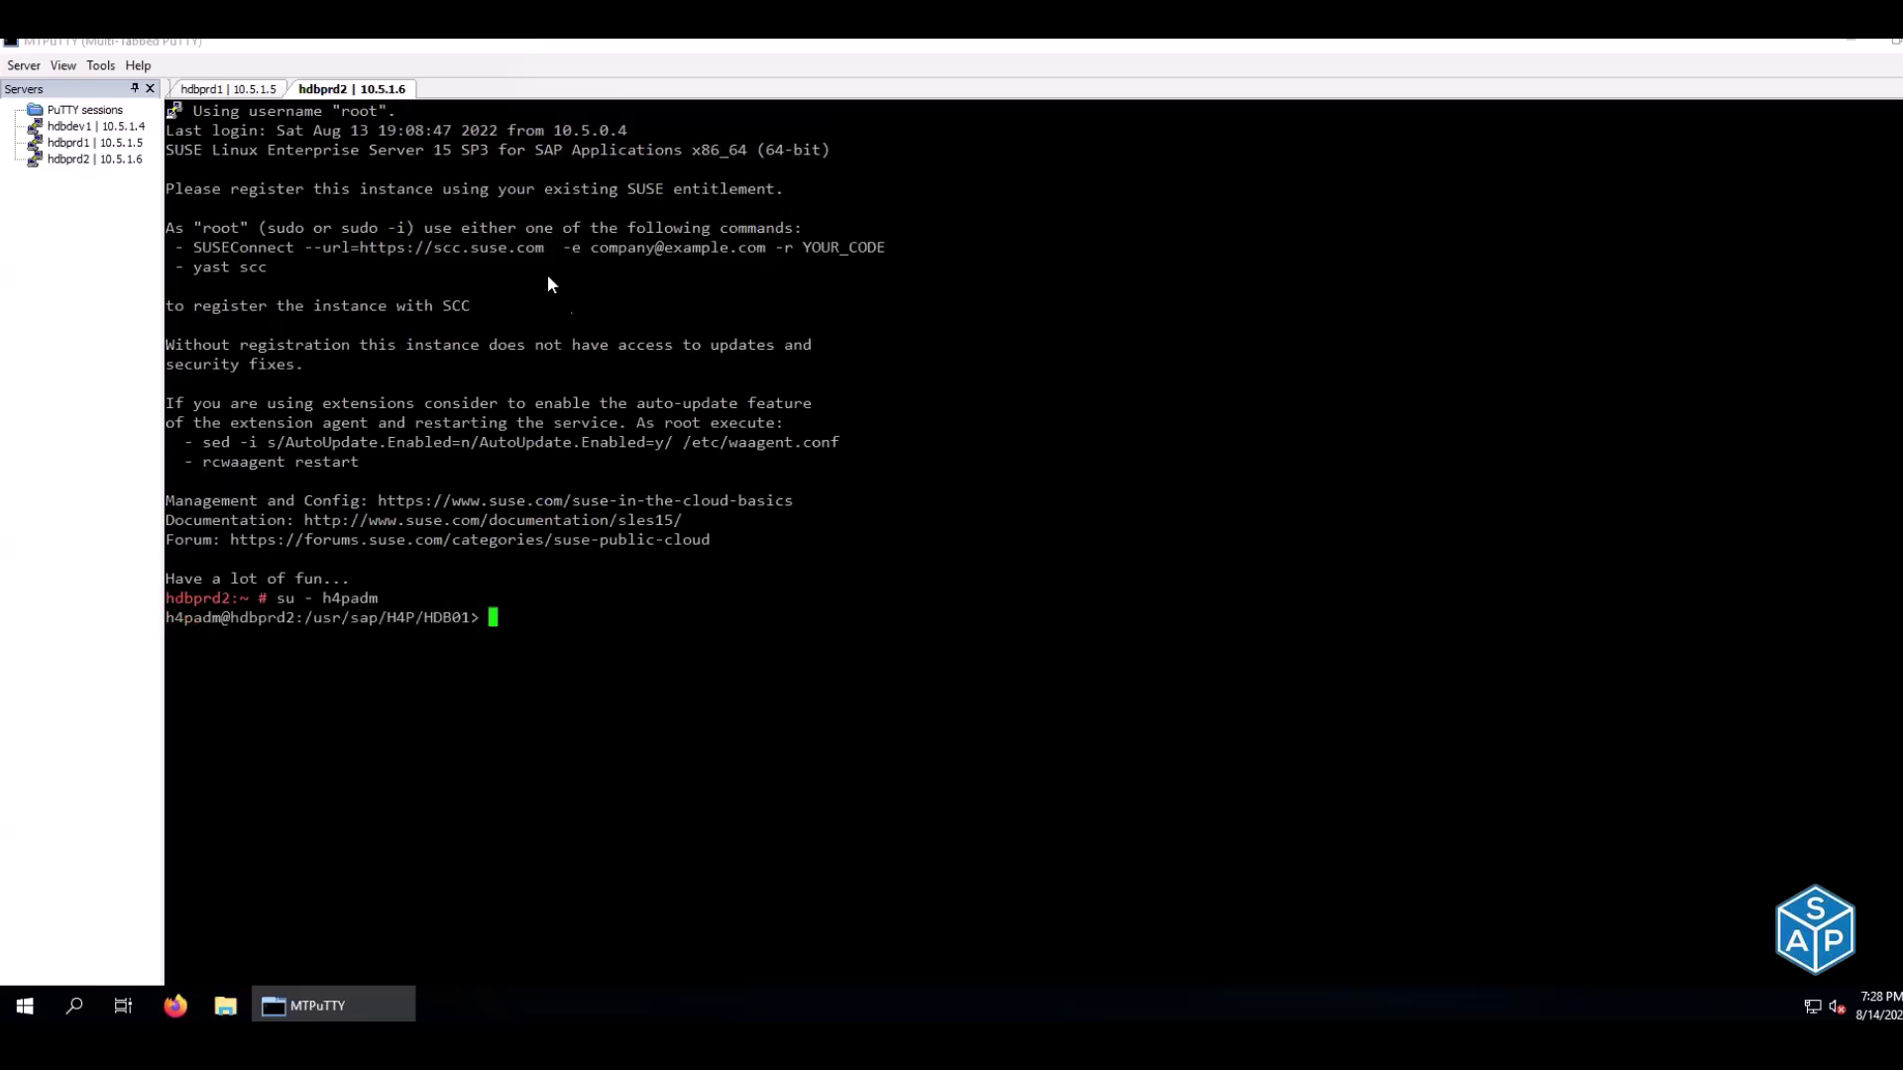
pyautogui.rightClick(585, 339)
pyautogui.click(238, 91)
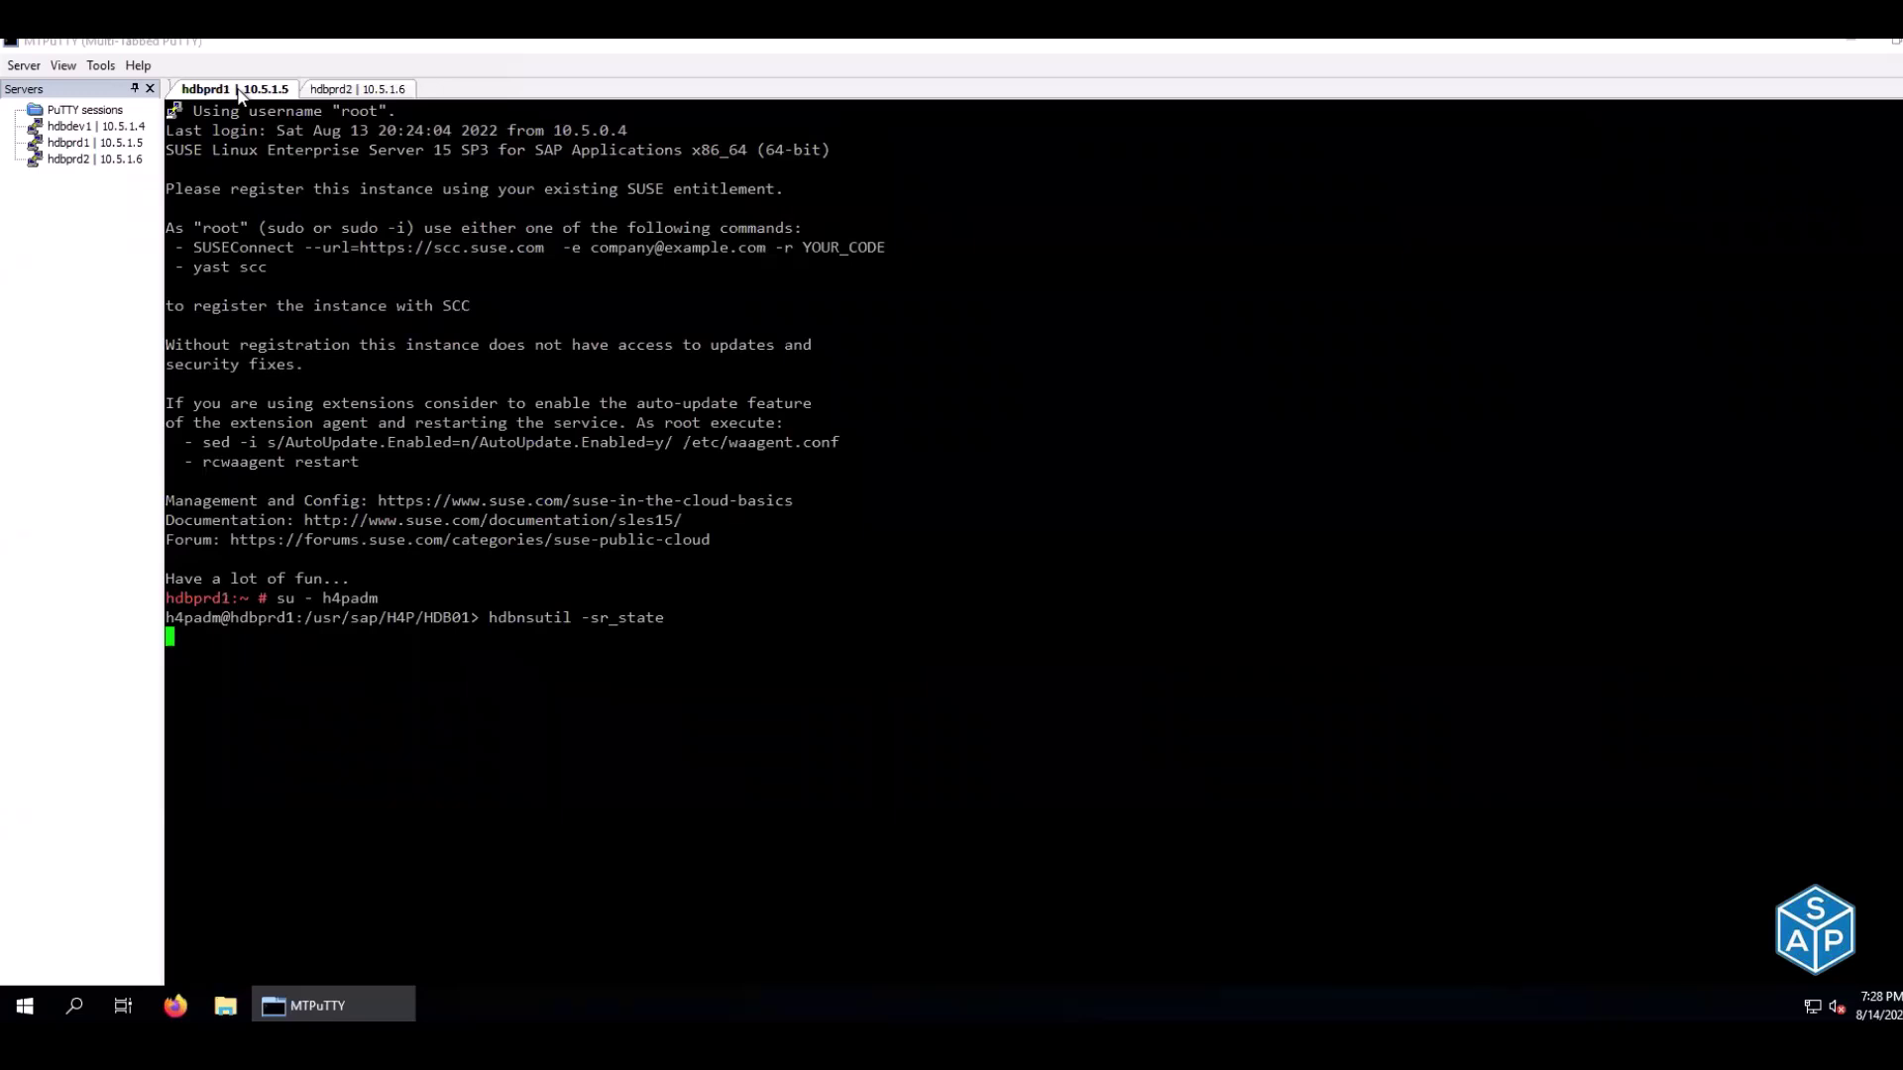
pyautogui.click(365, 91)
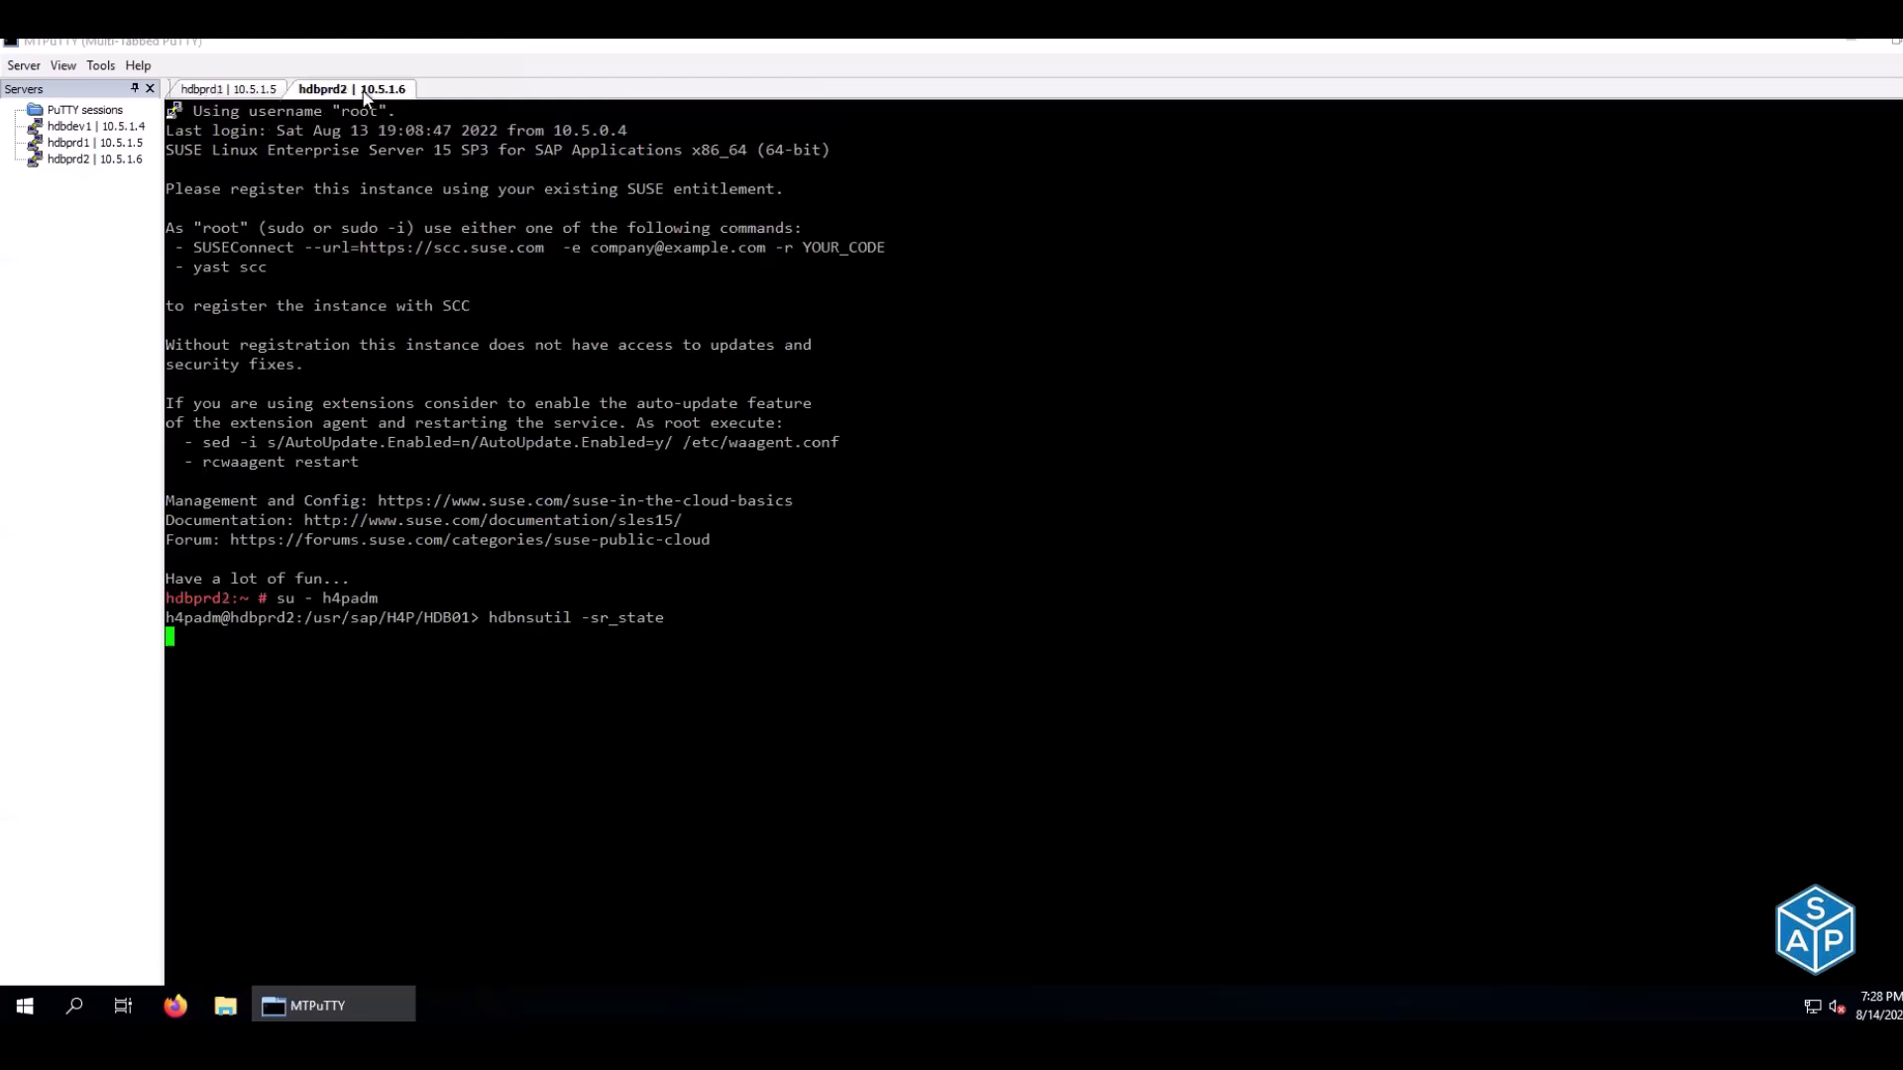
pyautogui.click(244, 98)
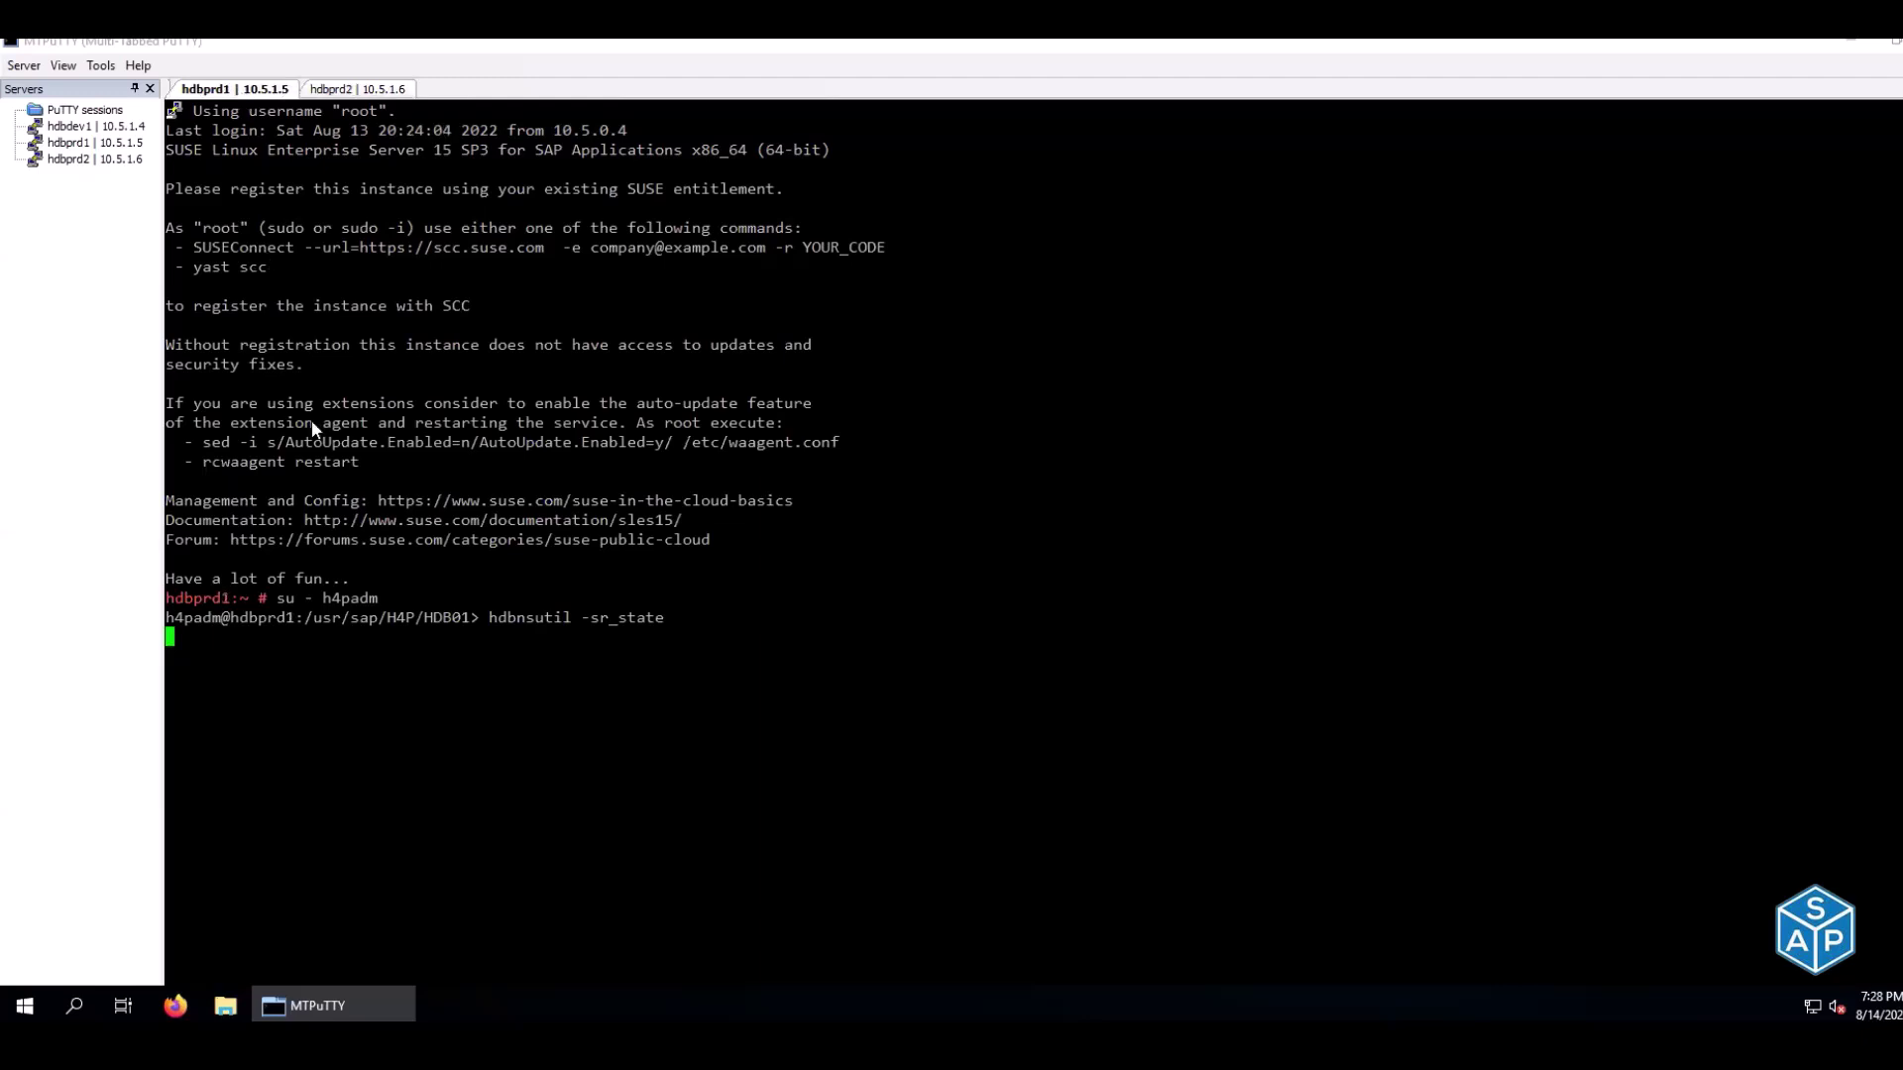
pyautogui.click(374, 91)
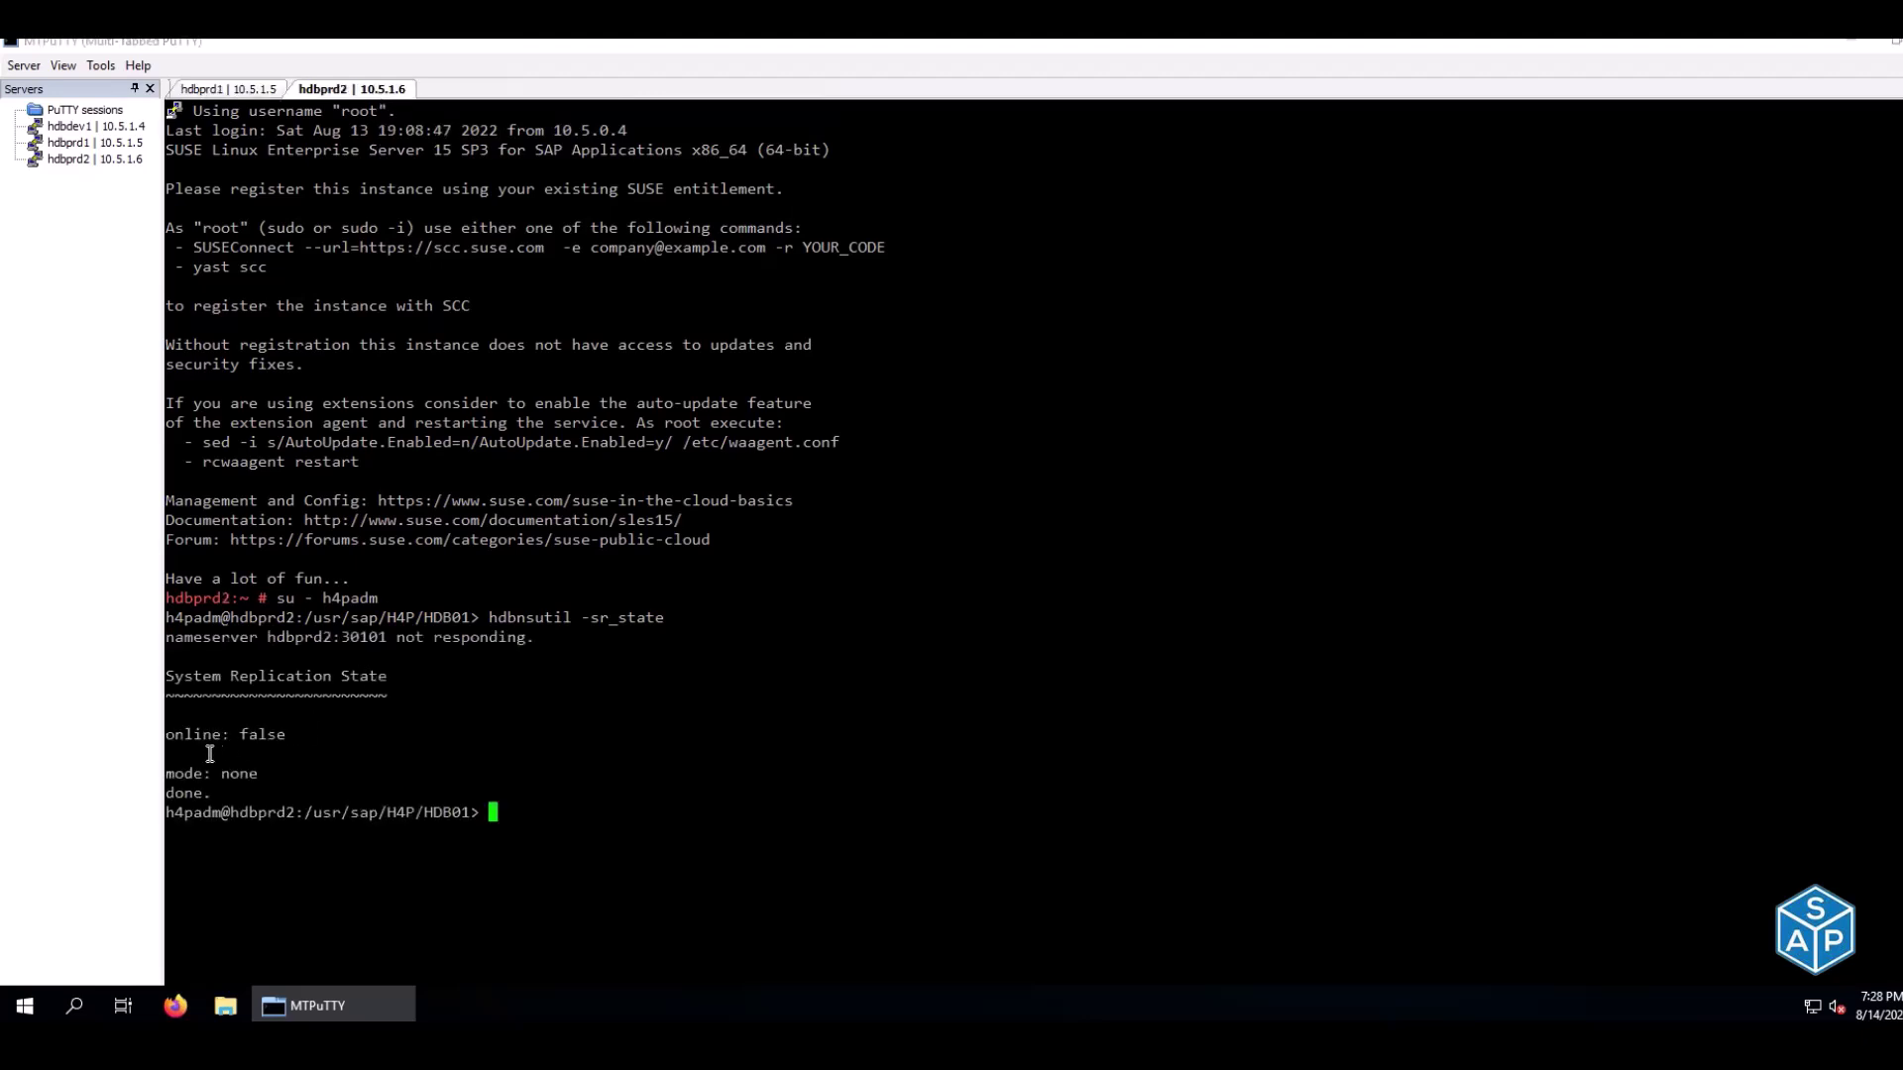
# Confirm hdbprd1 is an offline primary and run HDB start on it
pyautogui.moveTo(176, 733); pyautogui.dragTo(276, 731)
pyautogui.moveTo(184, 773); pyautogui.dragTo(258, 773)
pyautogui.click(234, 93)
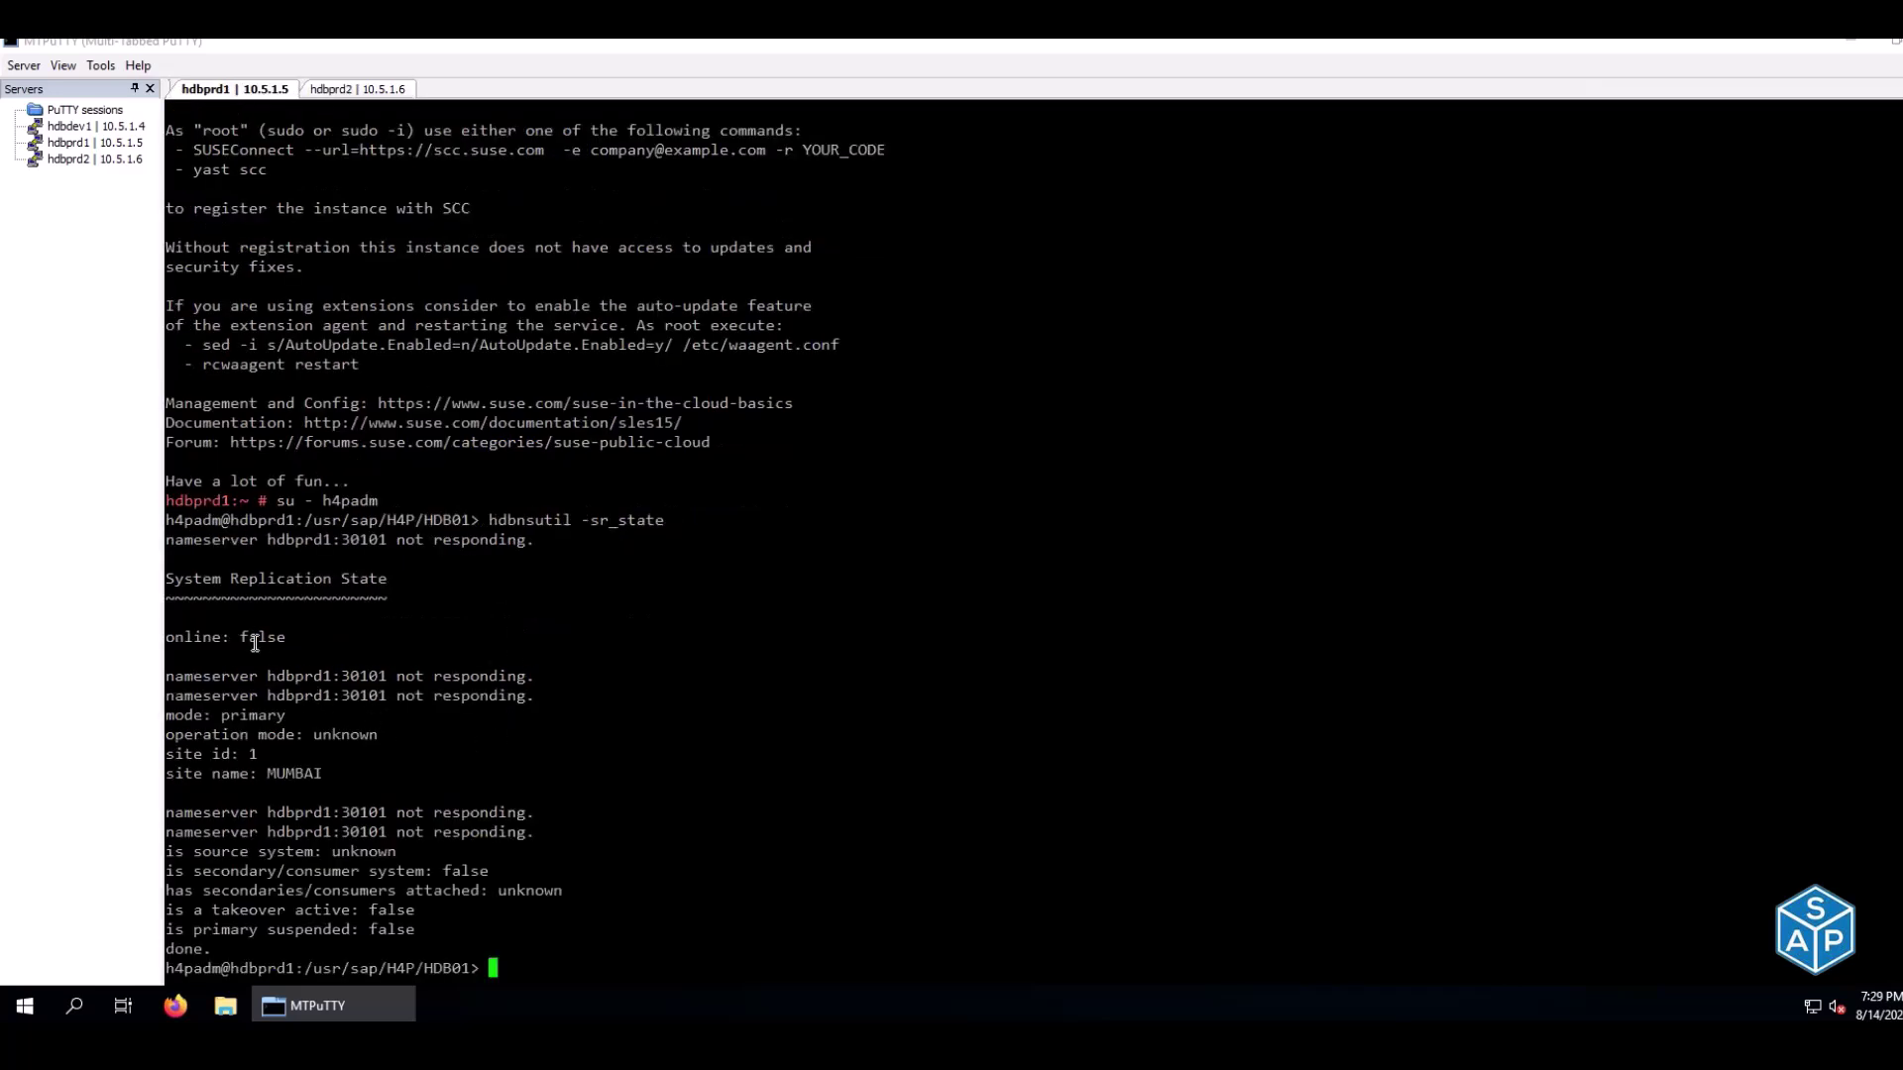
pyautogui.moveTo(184, 636); pyautogui.dragTo(286, 638)
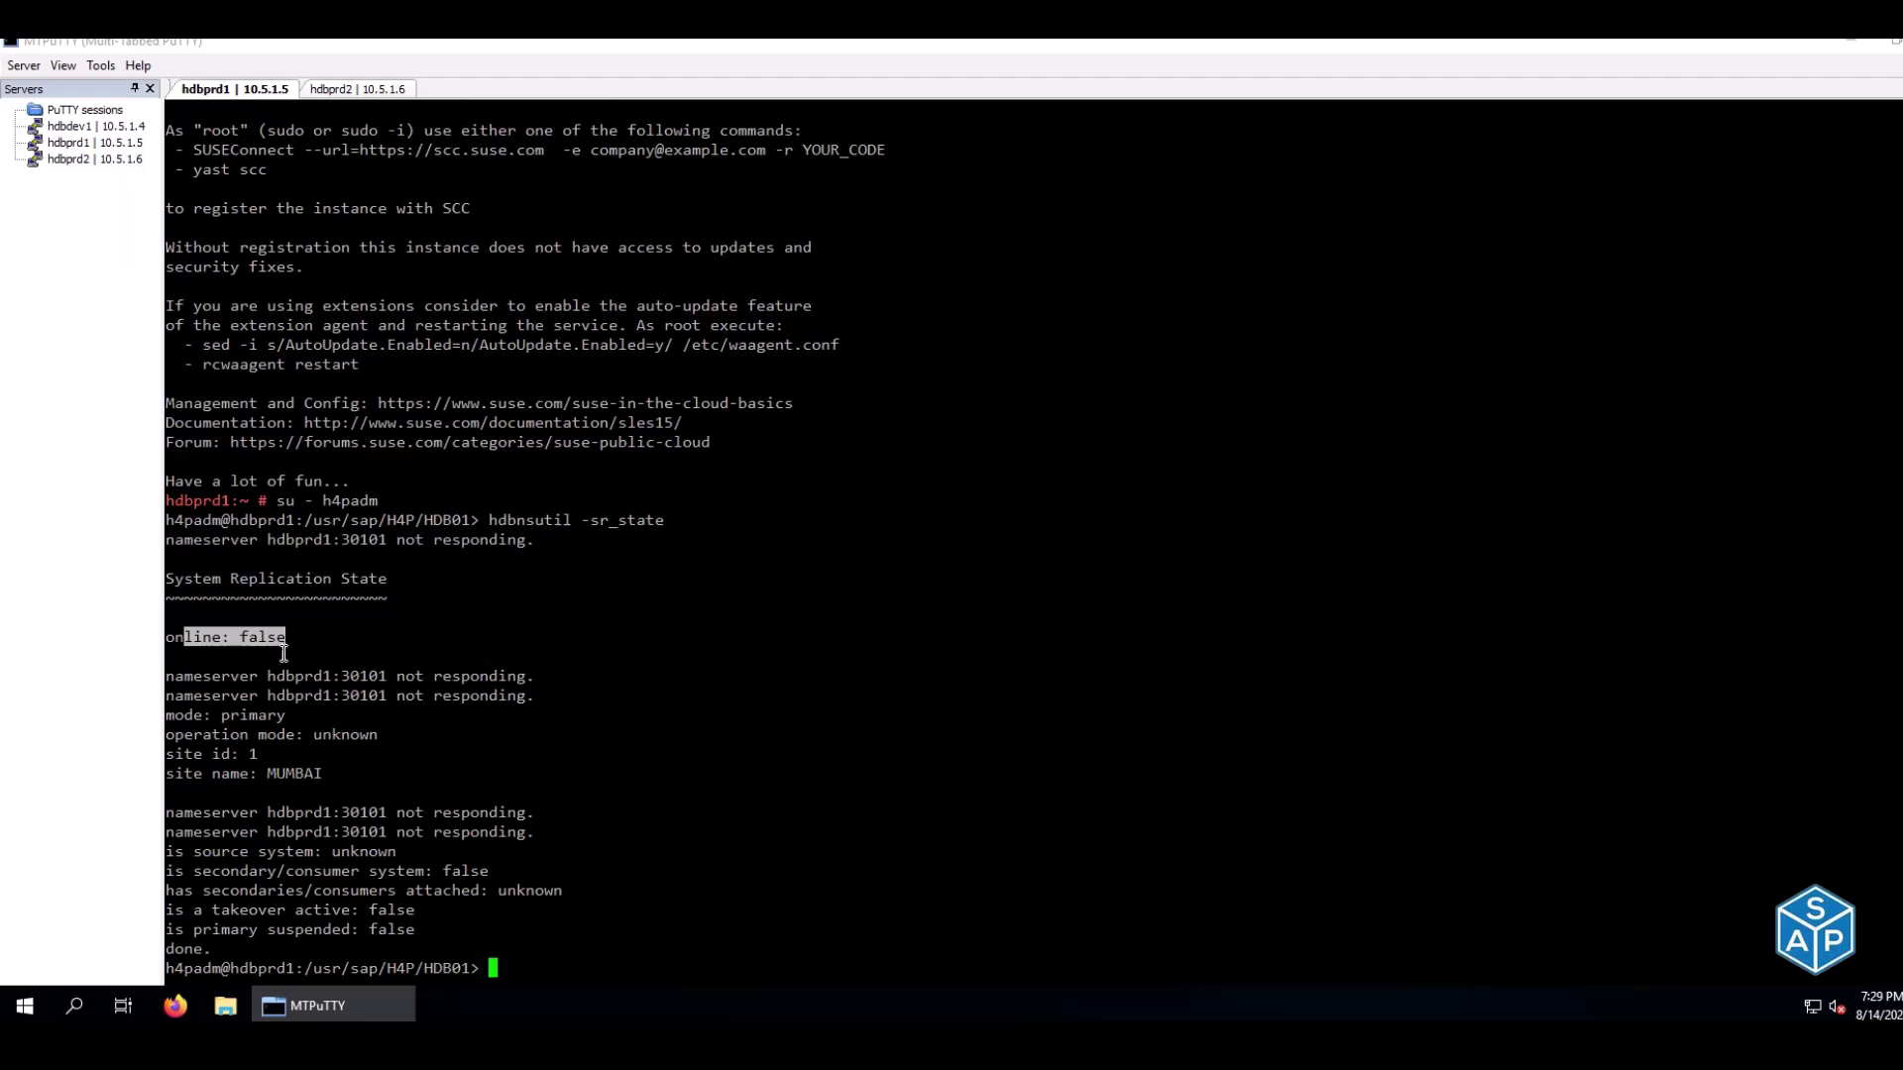
pyautogui.moveTo(189, 715); pyautogui.dragTo(268, 718)
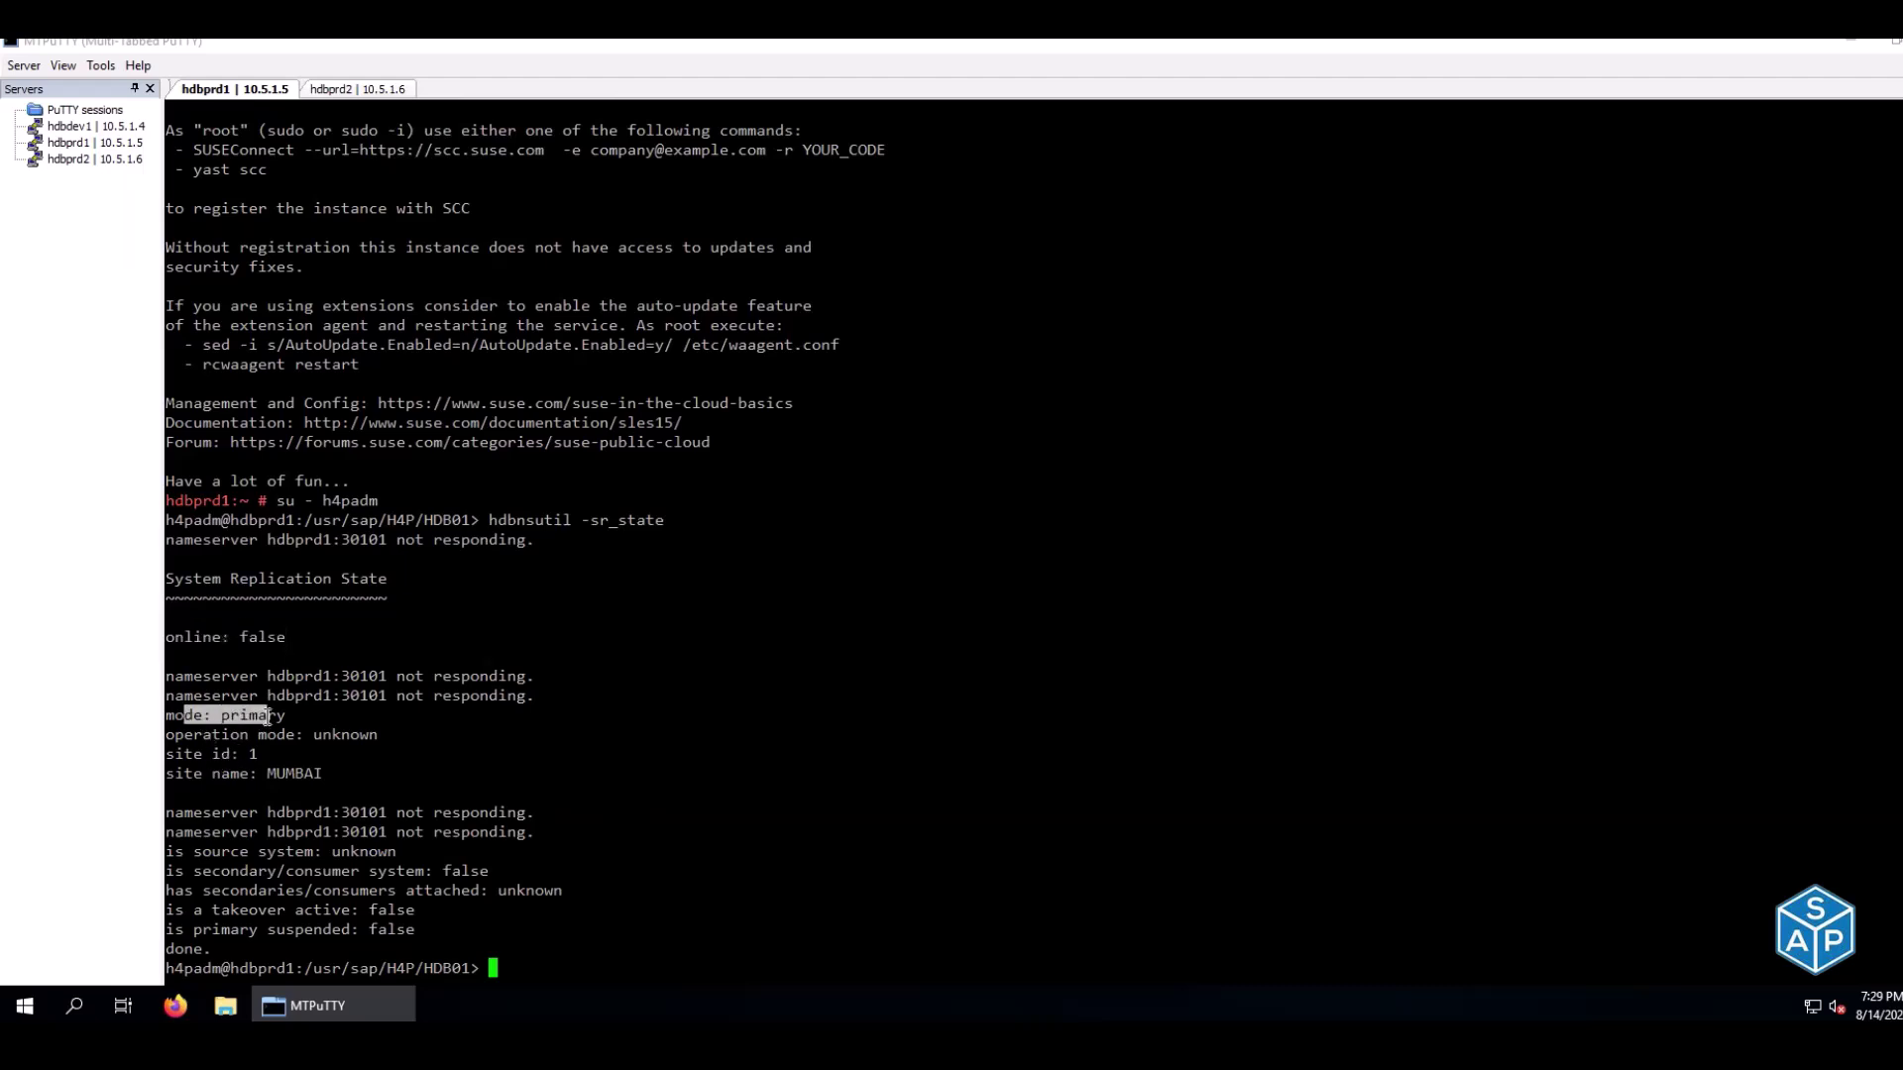
pyautogui.click(235, 646)
pyautogui.write('HDB start')
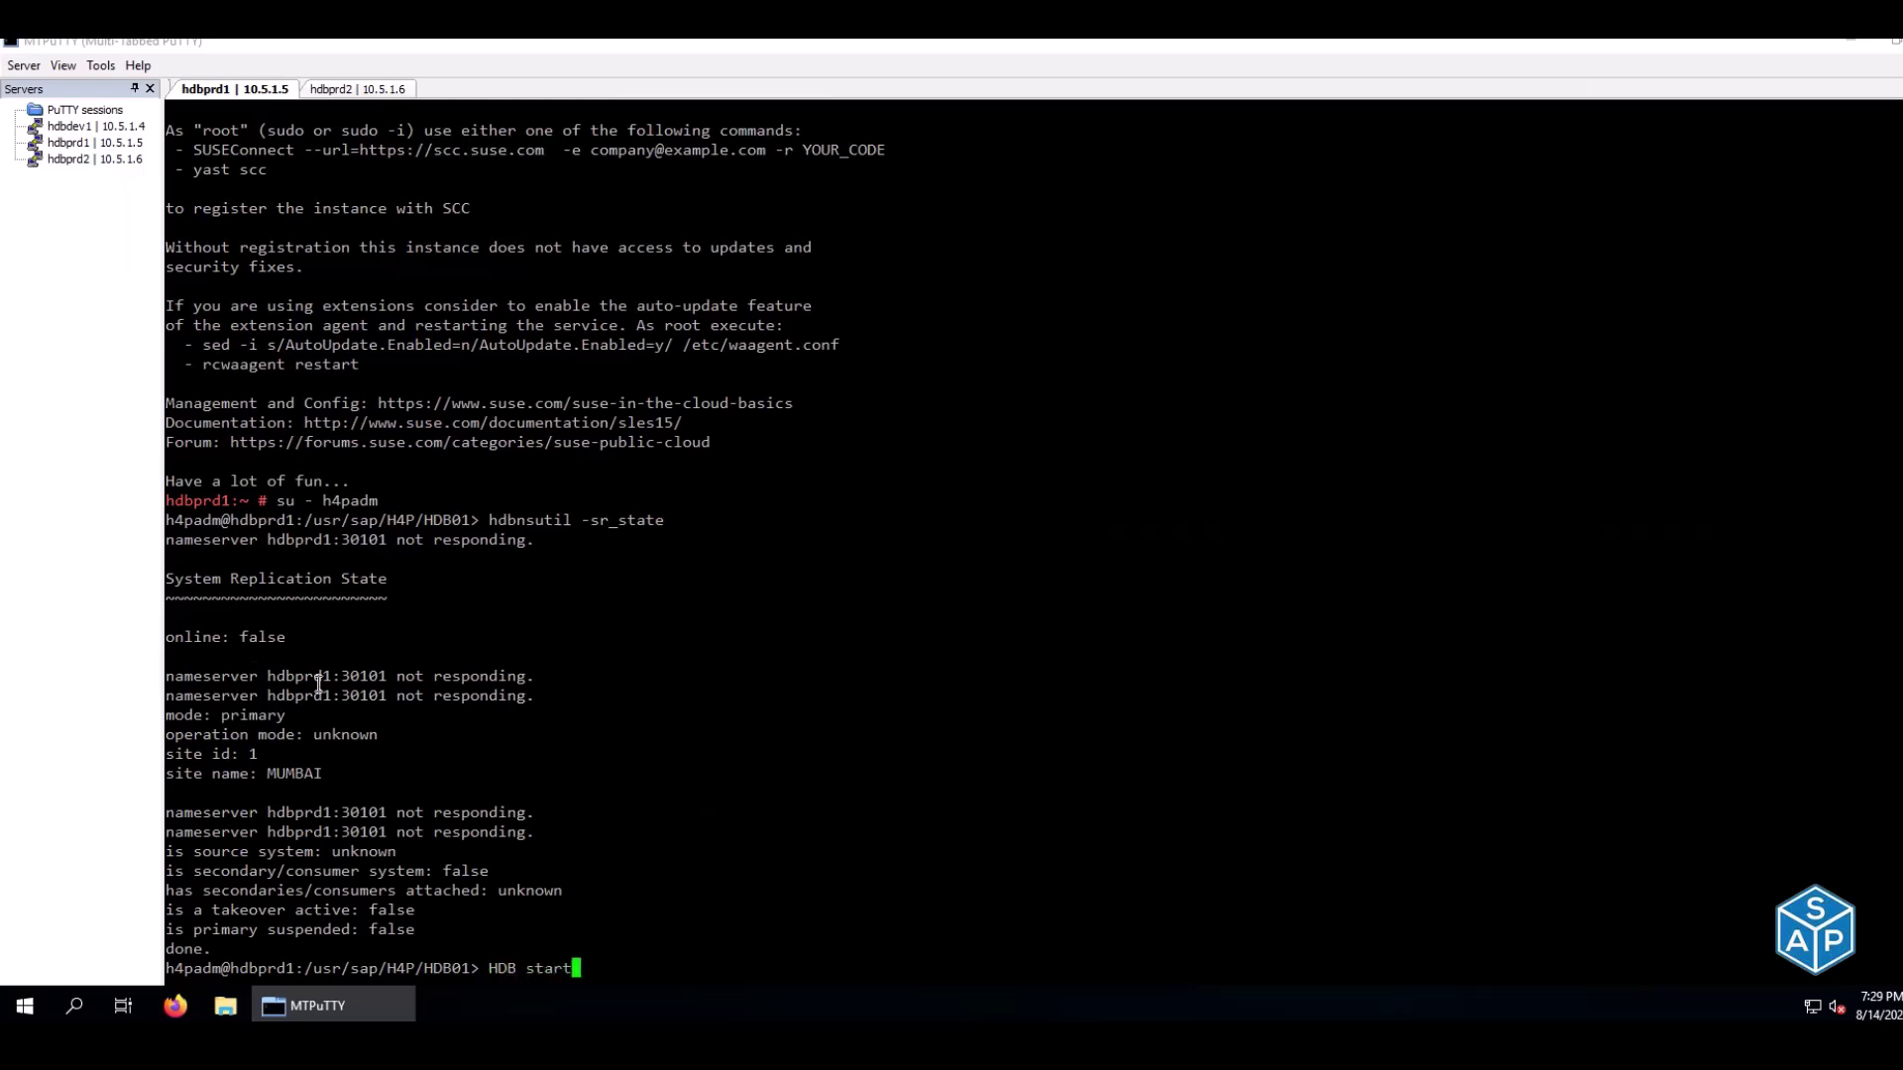
pyautogui.press('Return')
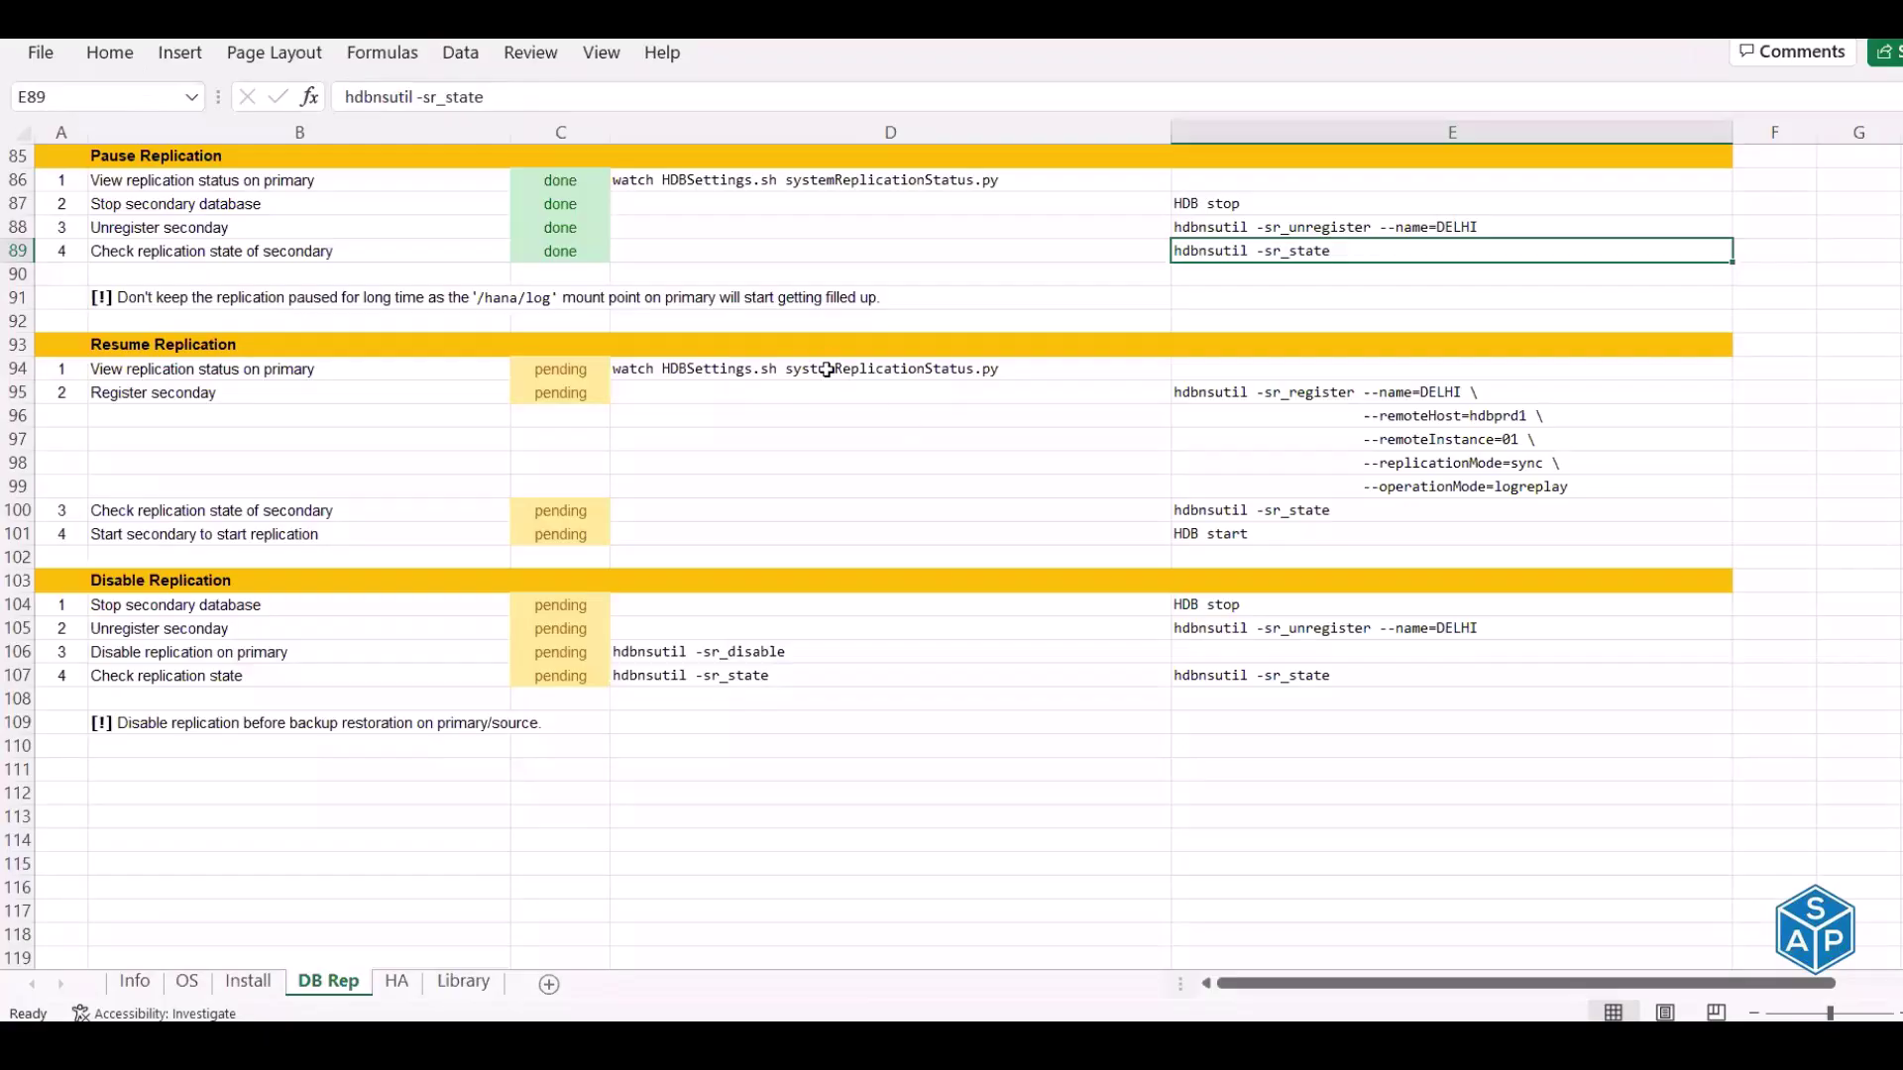
# Select the multi-line DELHI register command in cells E95:E99
pyautogui.moveTo(1271, 395); pyautogui.dragTo(1288, 483)
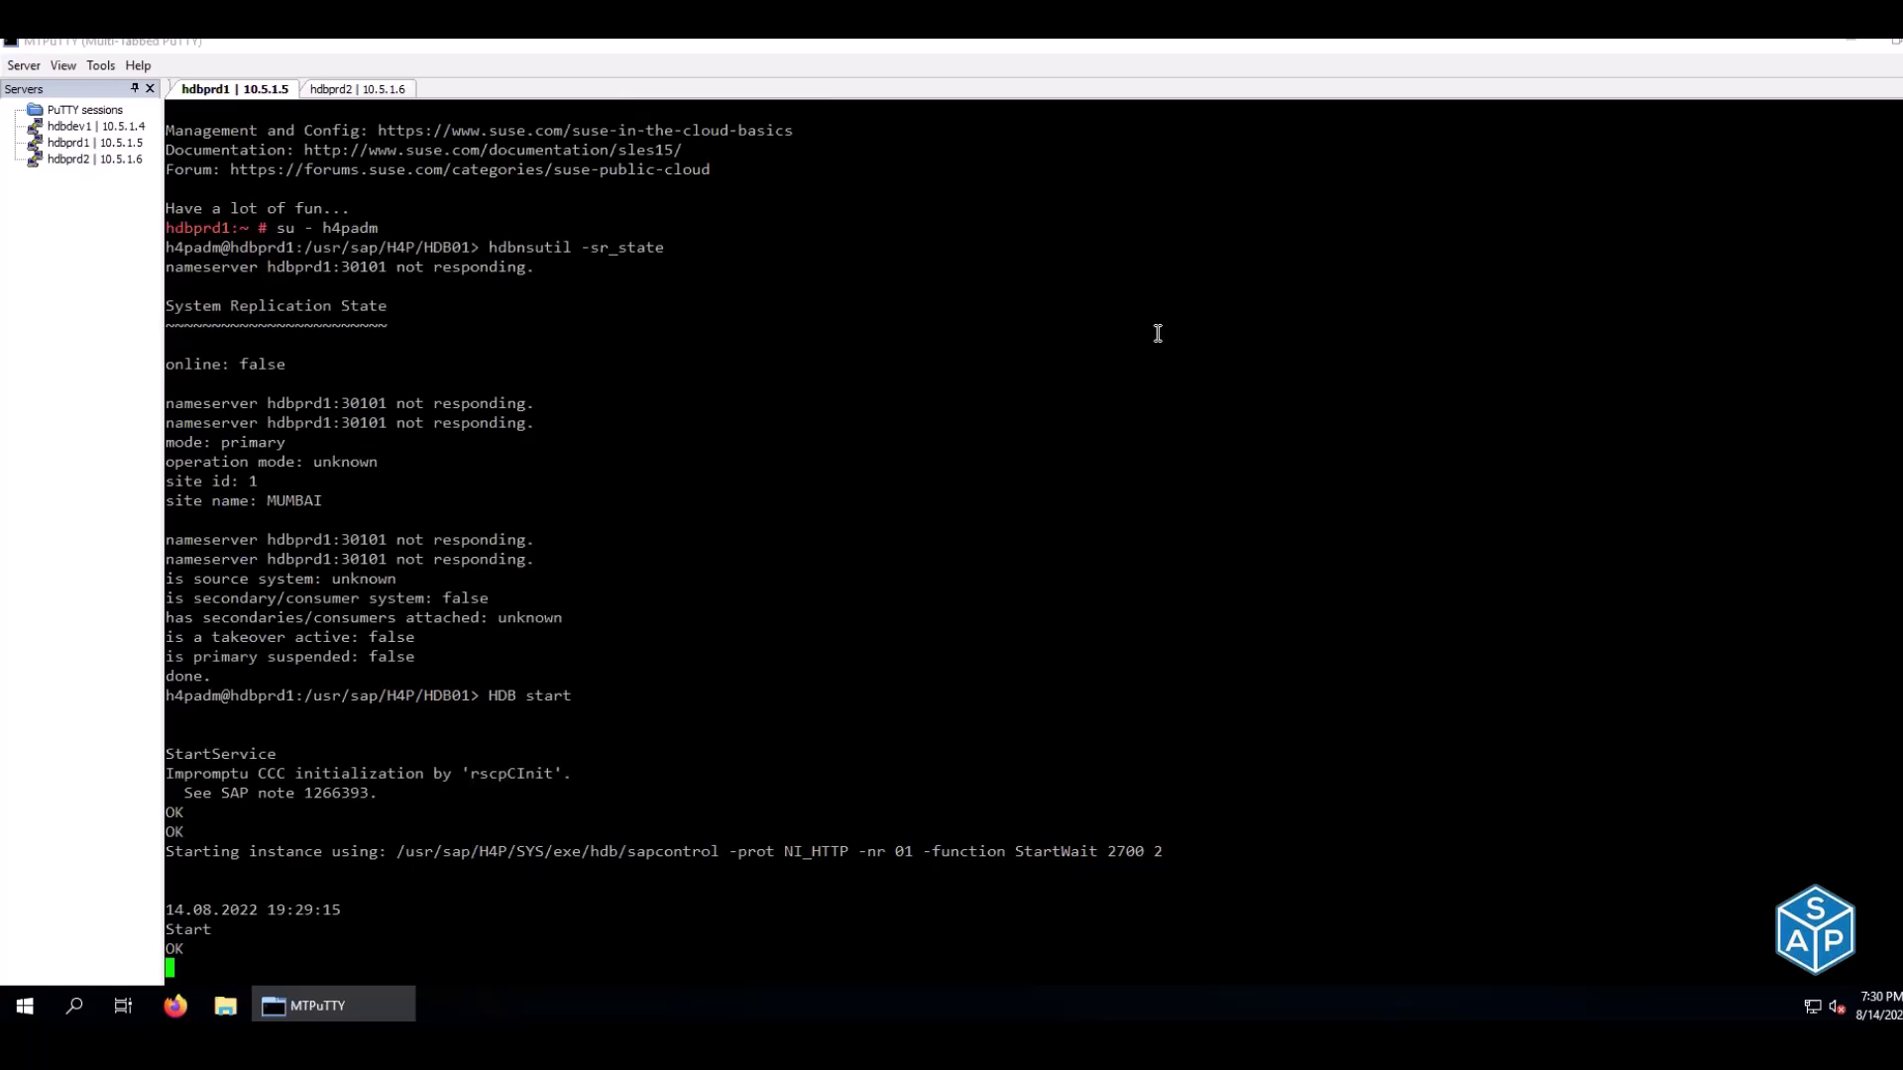
# Type HDB start at the hdbprd2 prompt without running it
pyautogui.click(345, 93)
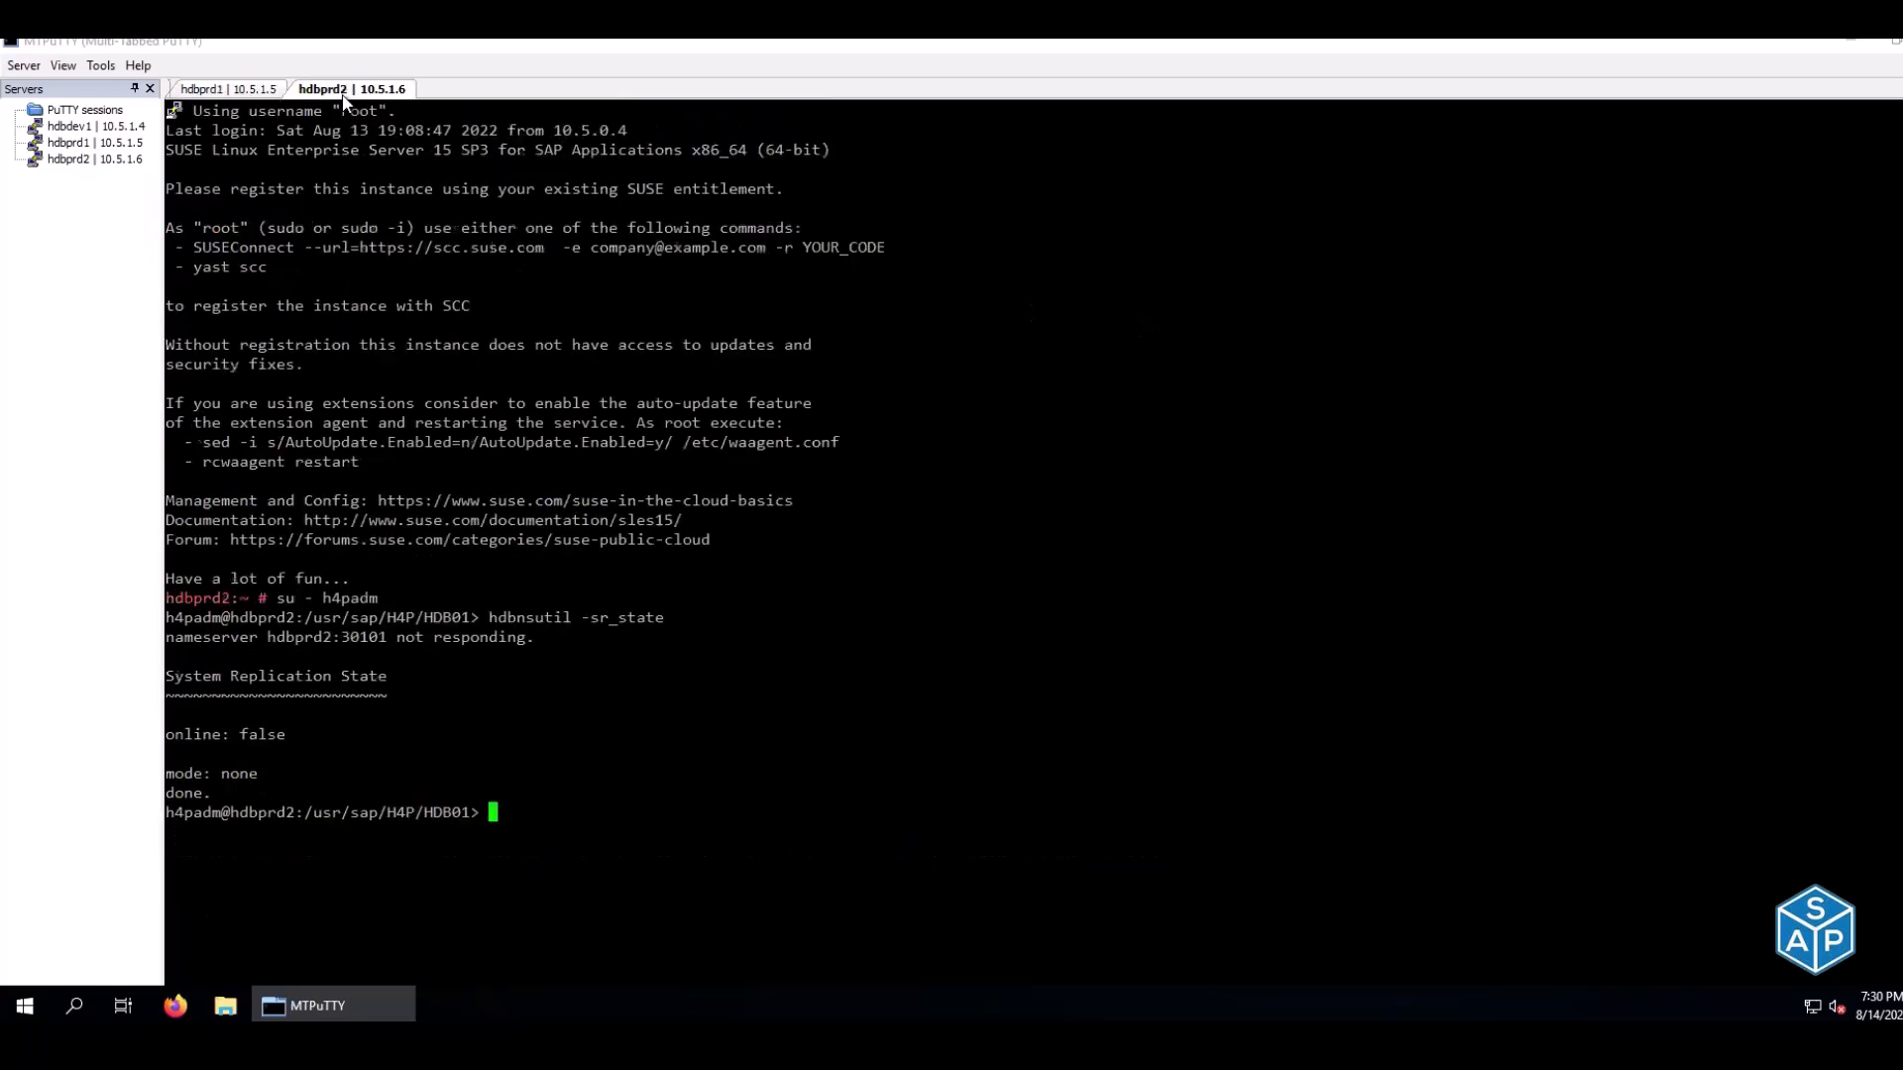
pyautogui.write('HDB start')
pyautogui.hotkey('alt', 'Tab')
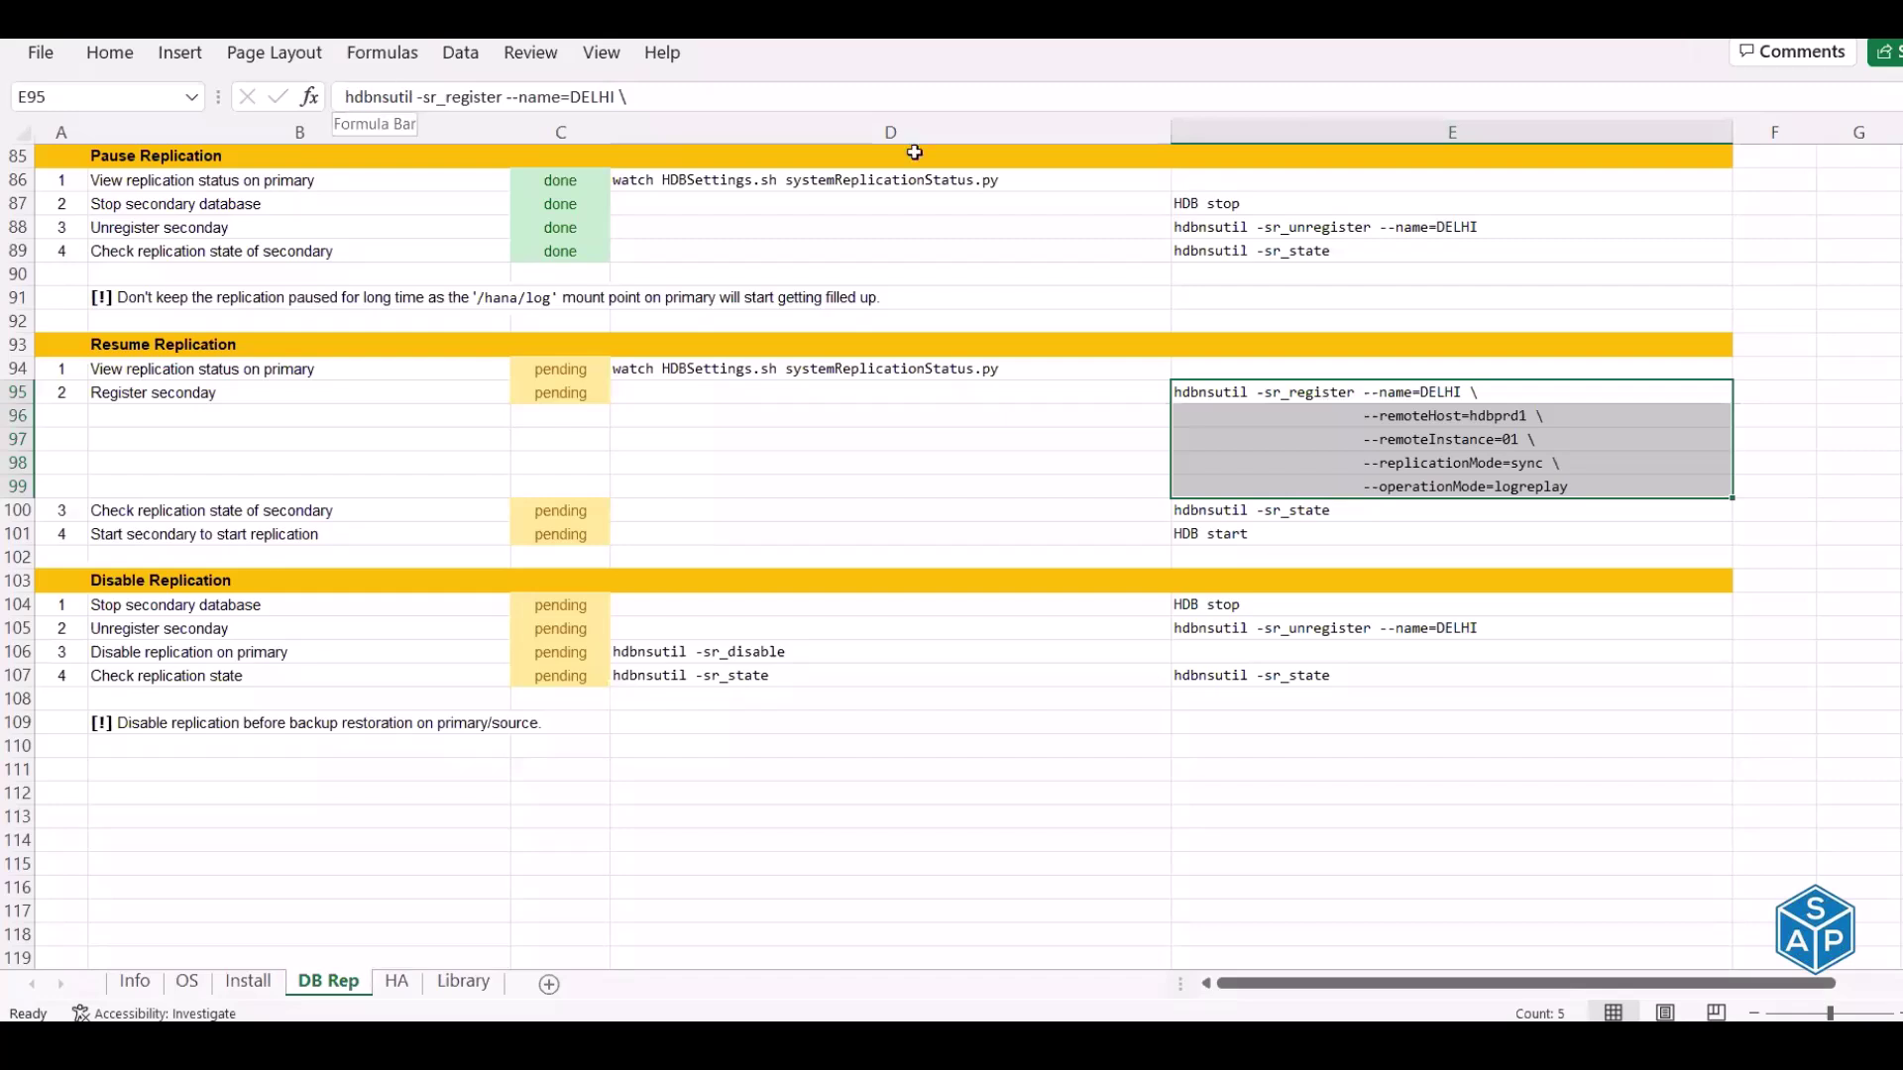
# Read the secondary state check in E100 and the HDB start command in E101
pyautogui.click(1229, 514)
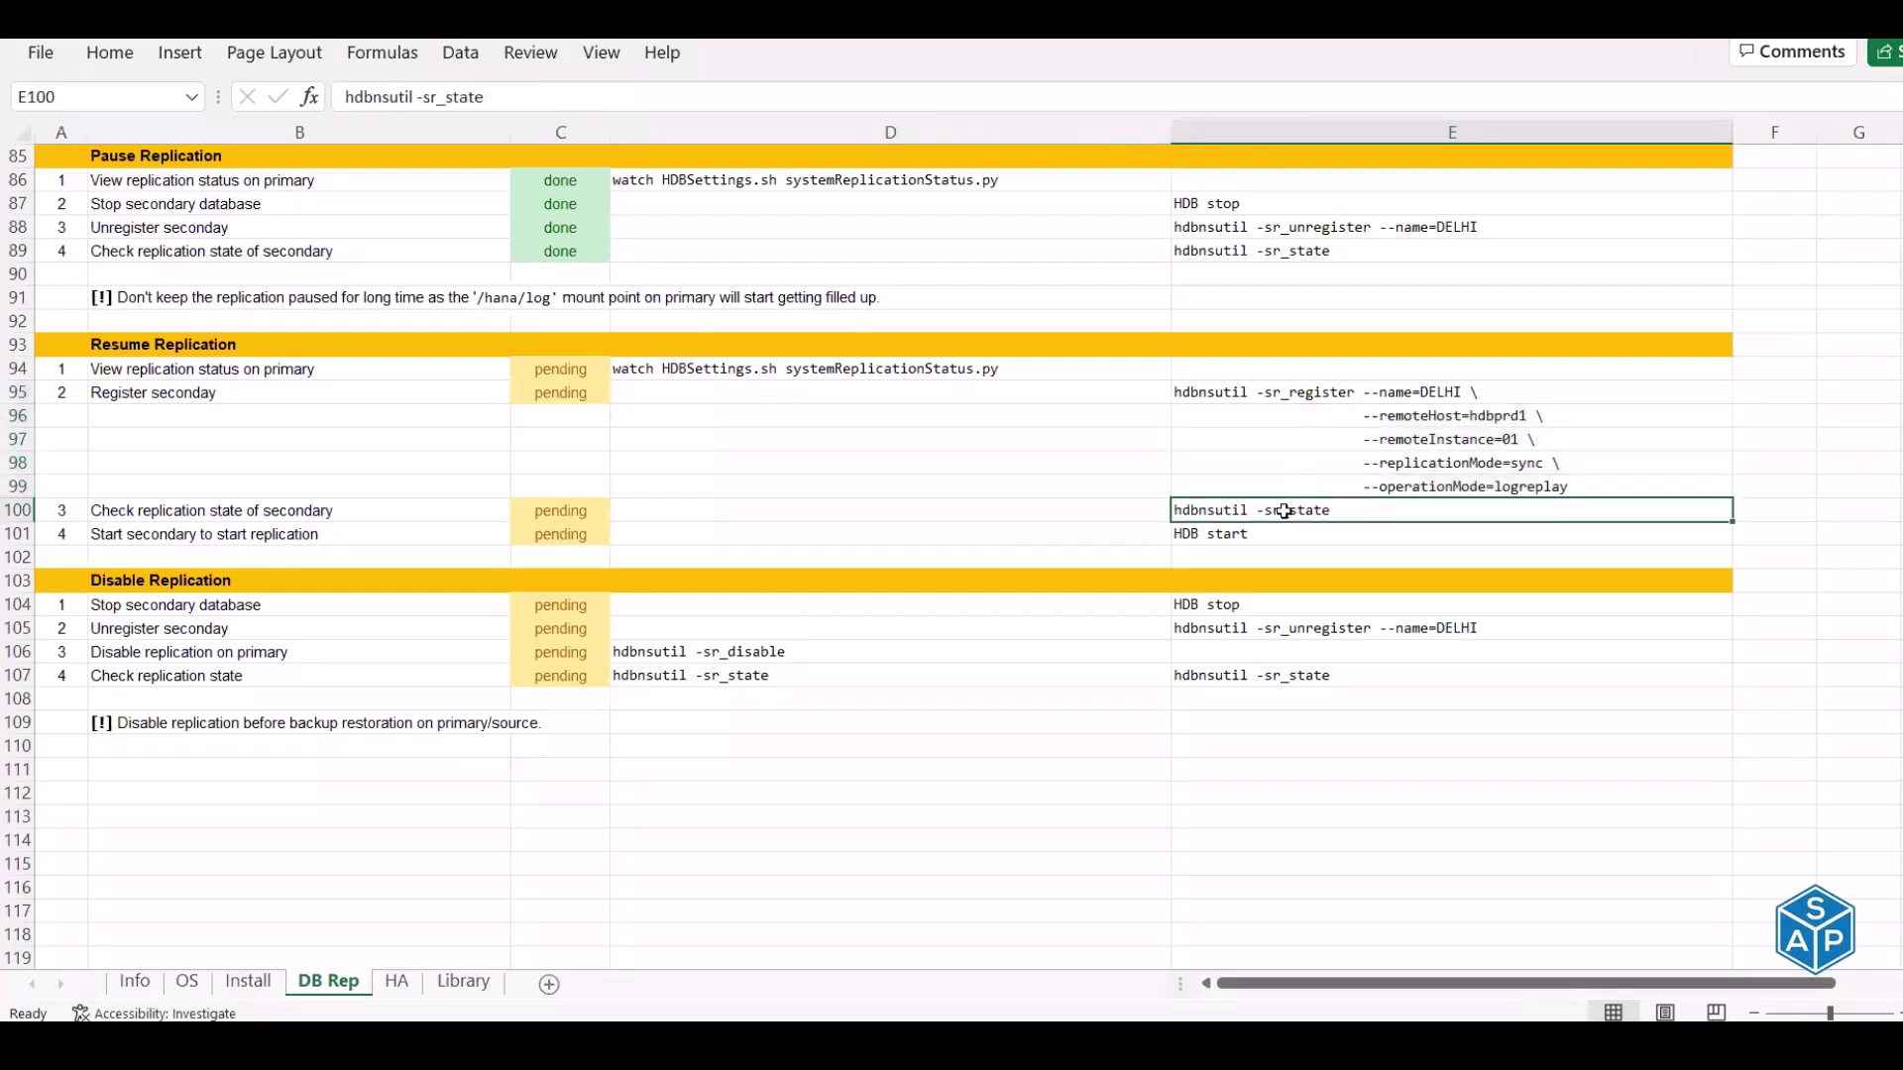
pyautogui.click(1245, 535)
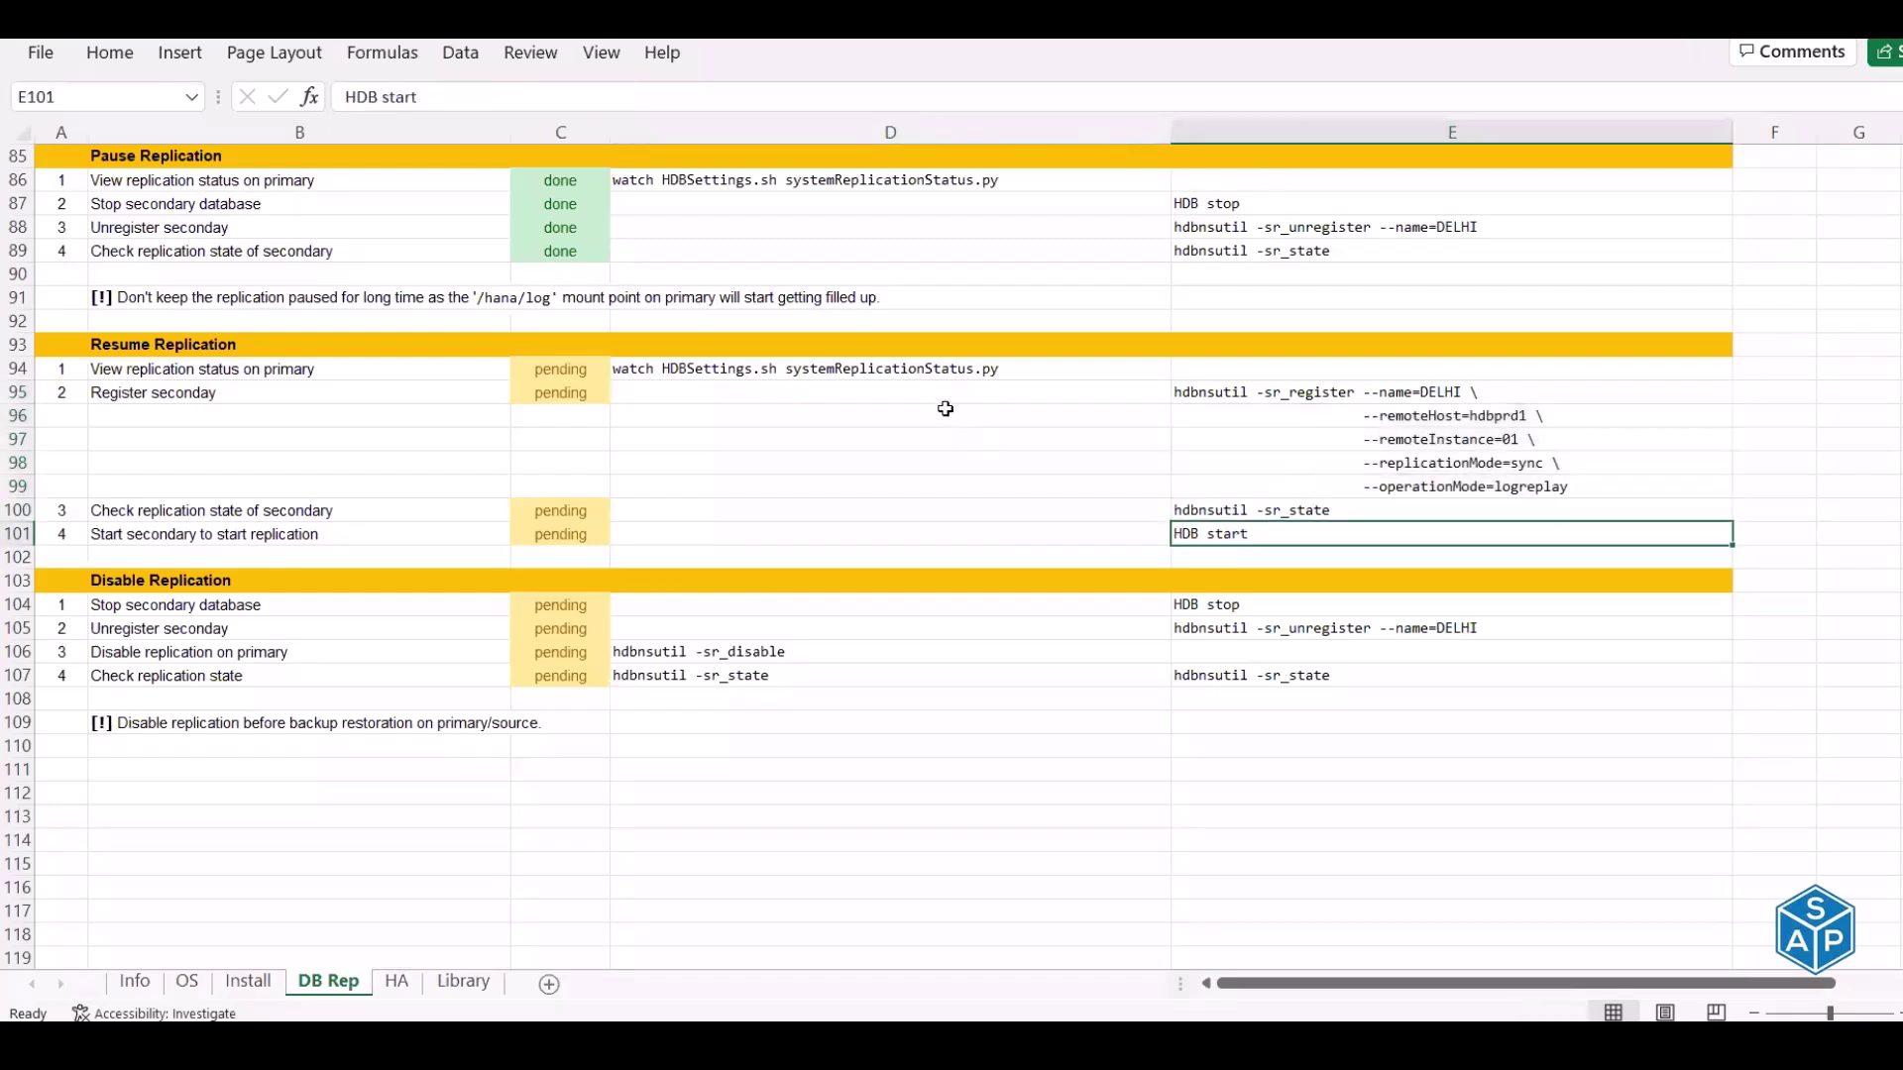
pyautogui.hotkey('alt', 'Tab')
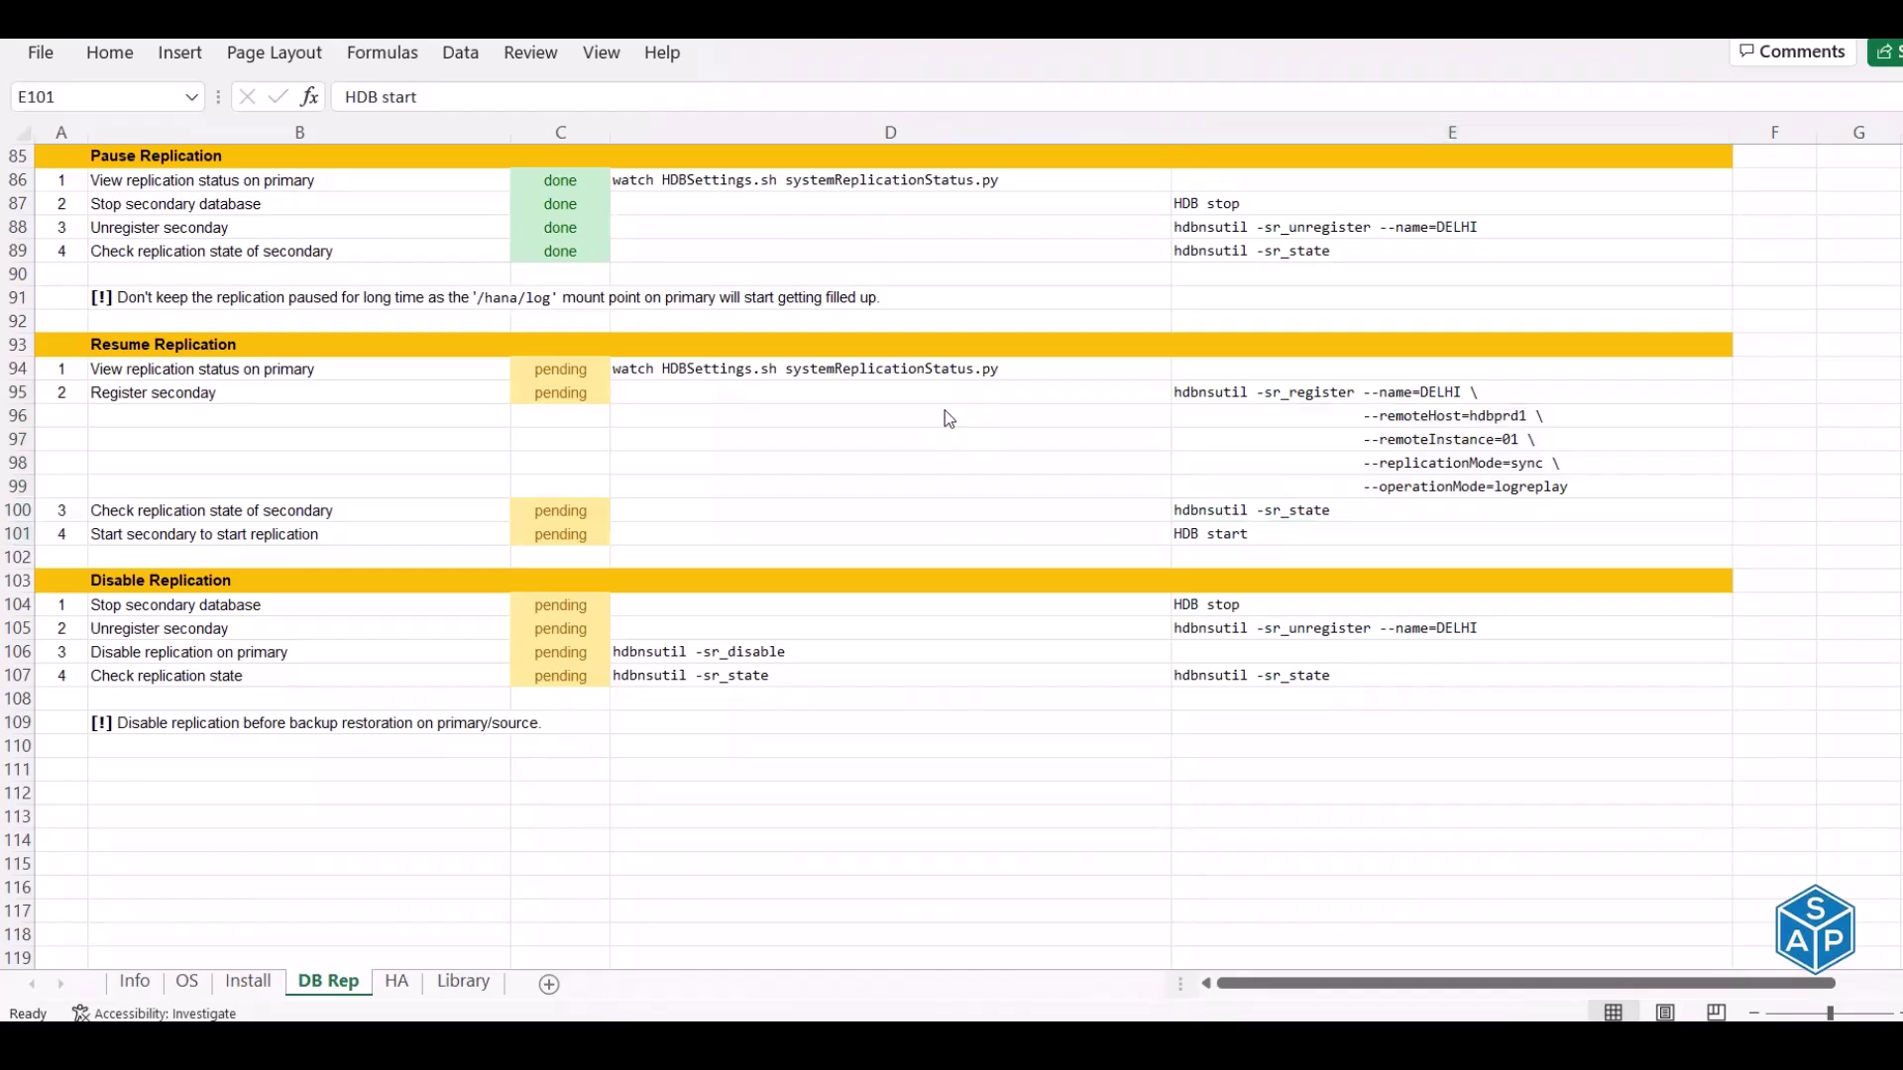
pyautogui.hotkey('alt', 'Tab')
pyautogui.hotkey('alt', 'Tab')
pyautogui.press('Tab')
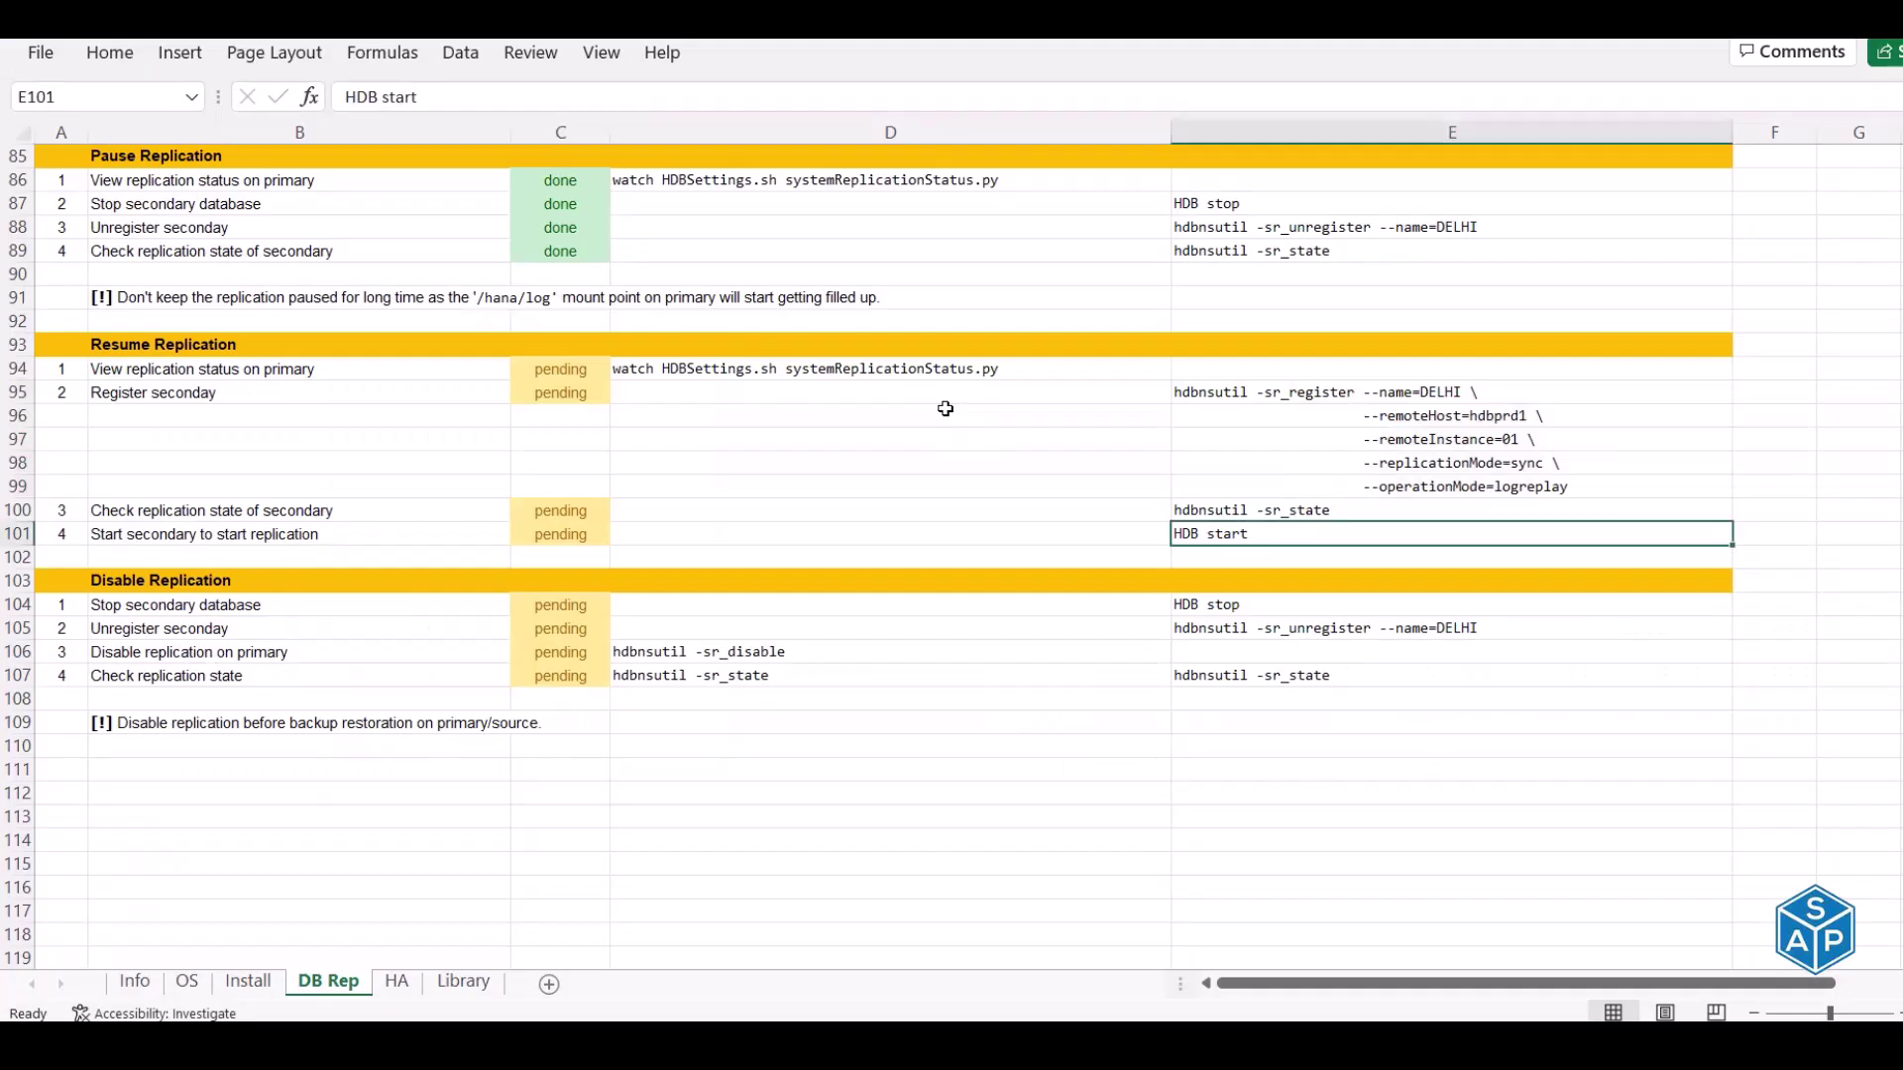
pyautogui.hotkey('alt', 'Tab')
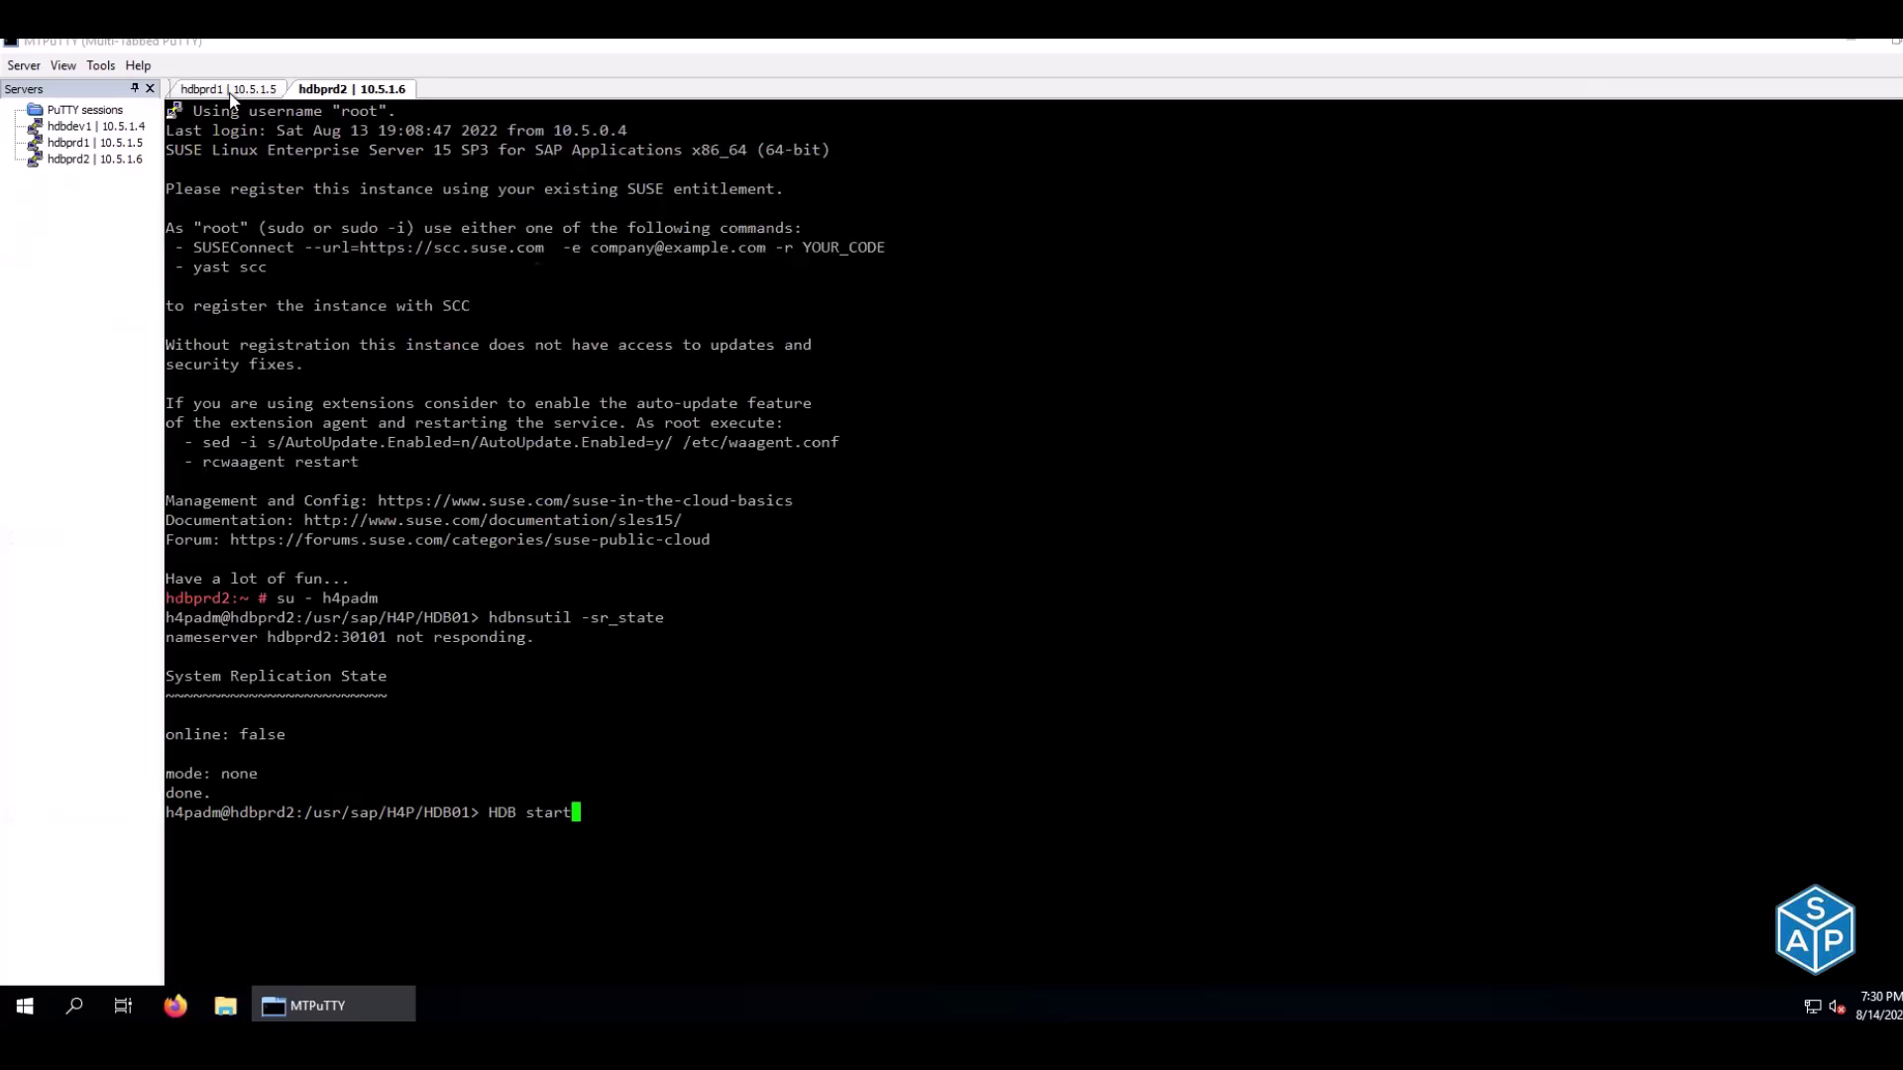
# Rerun hdbnsutil -sr_state on hdbprd1, confirming online true, mode primary, site MUMBAI
pyautogui.click(230, 91)
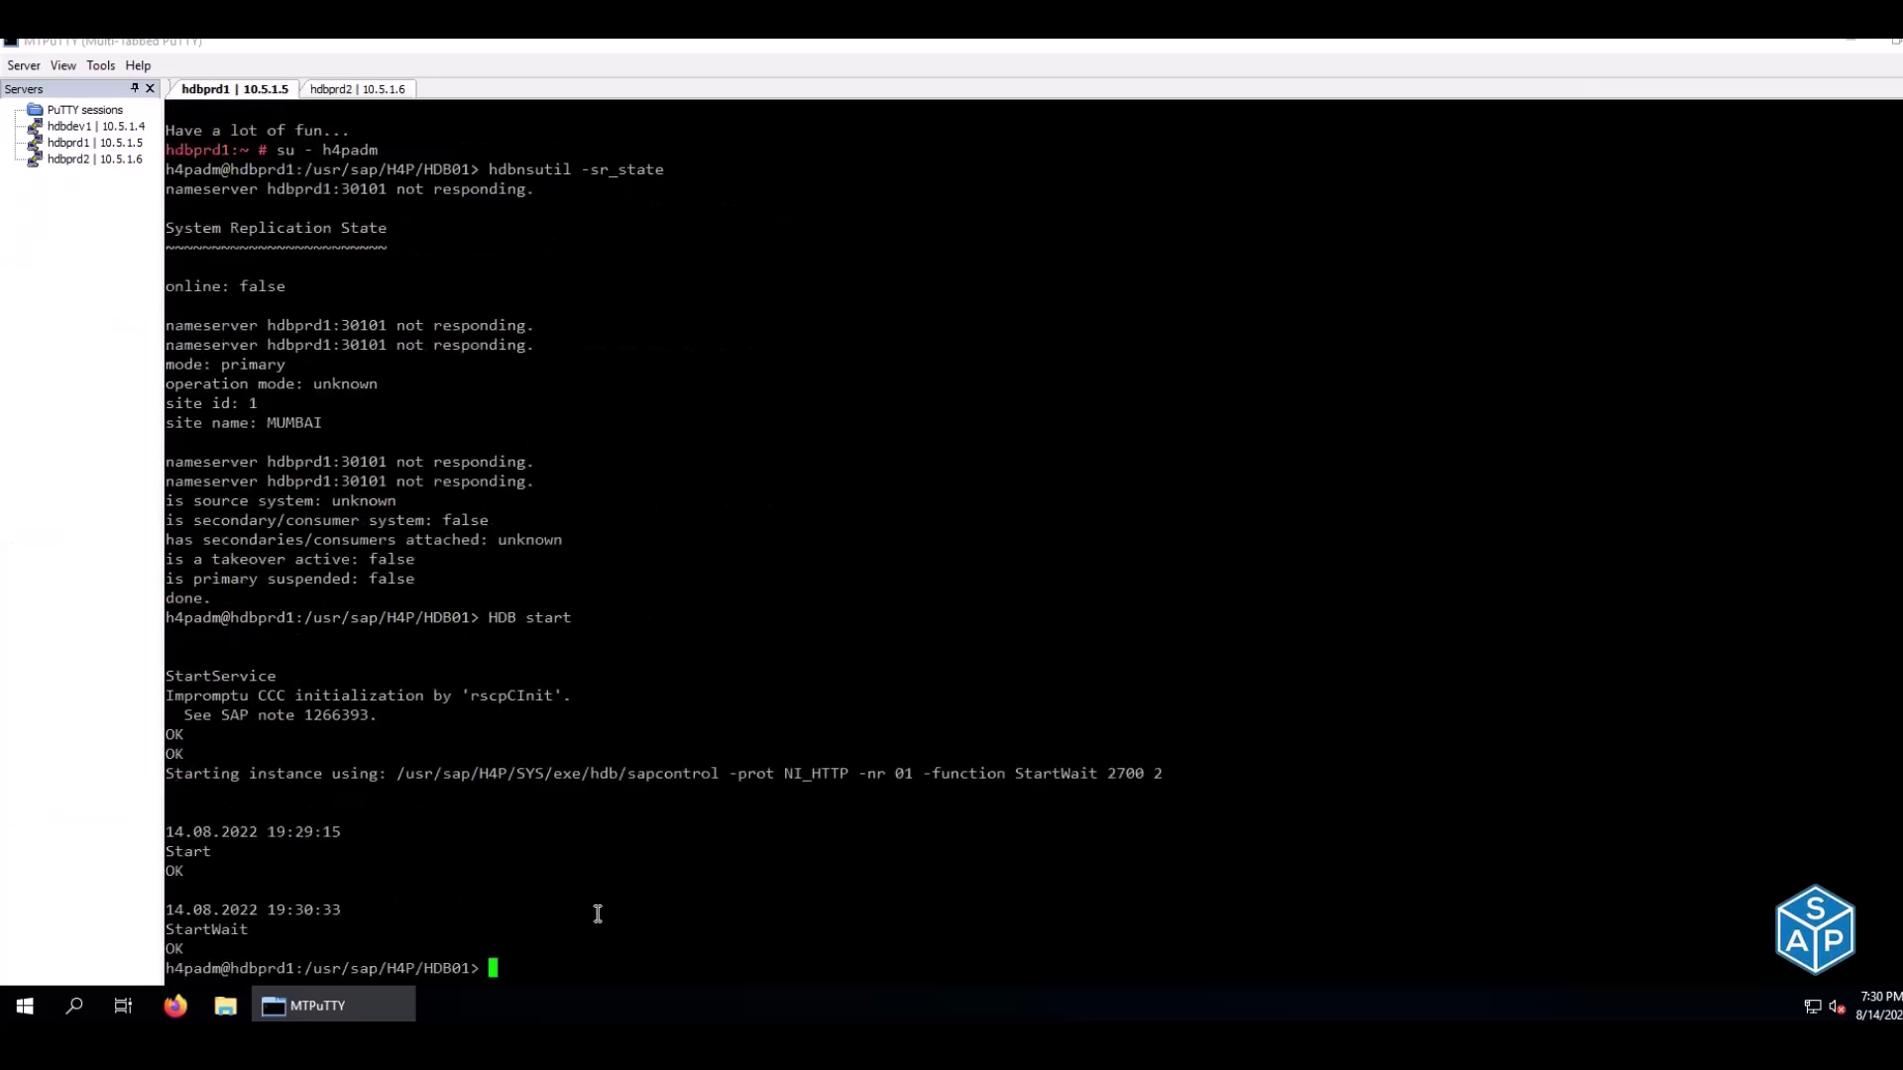
pyautogui.hotkey('ctrl', 'l')
pyautogui.press('Up')
pyautogui.press('Up')
pyautogui.press('Return')
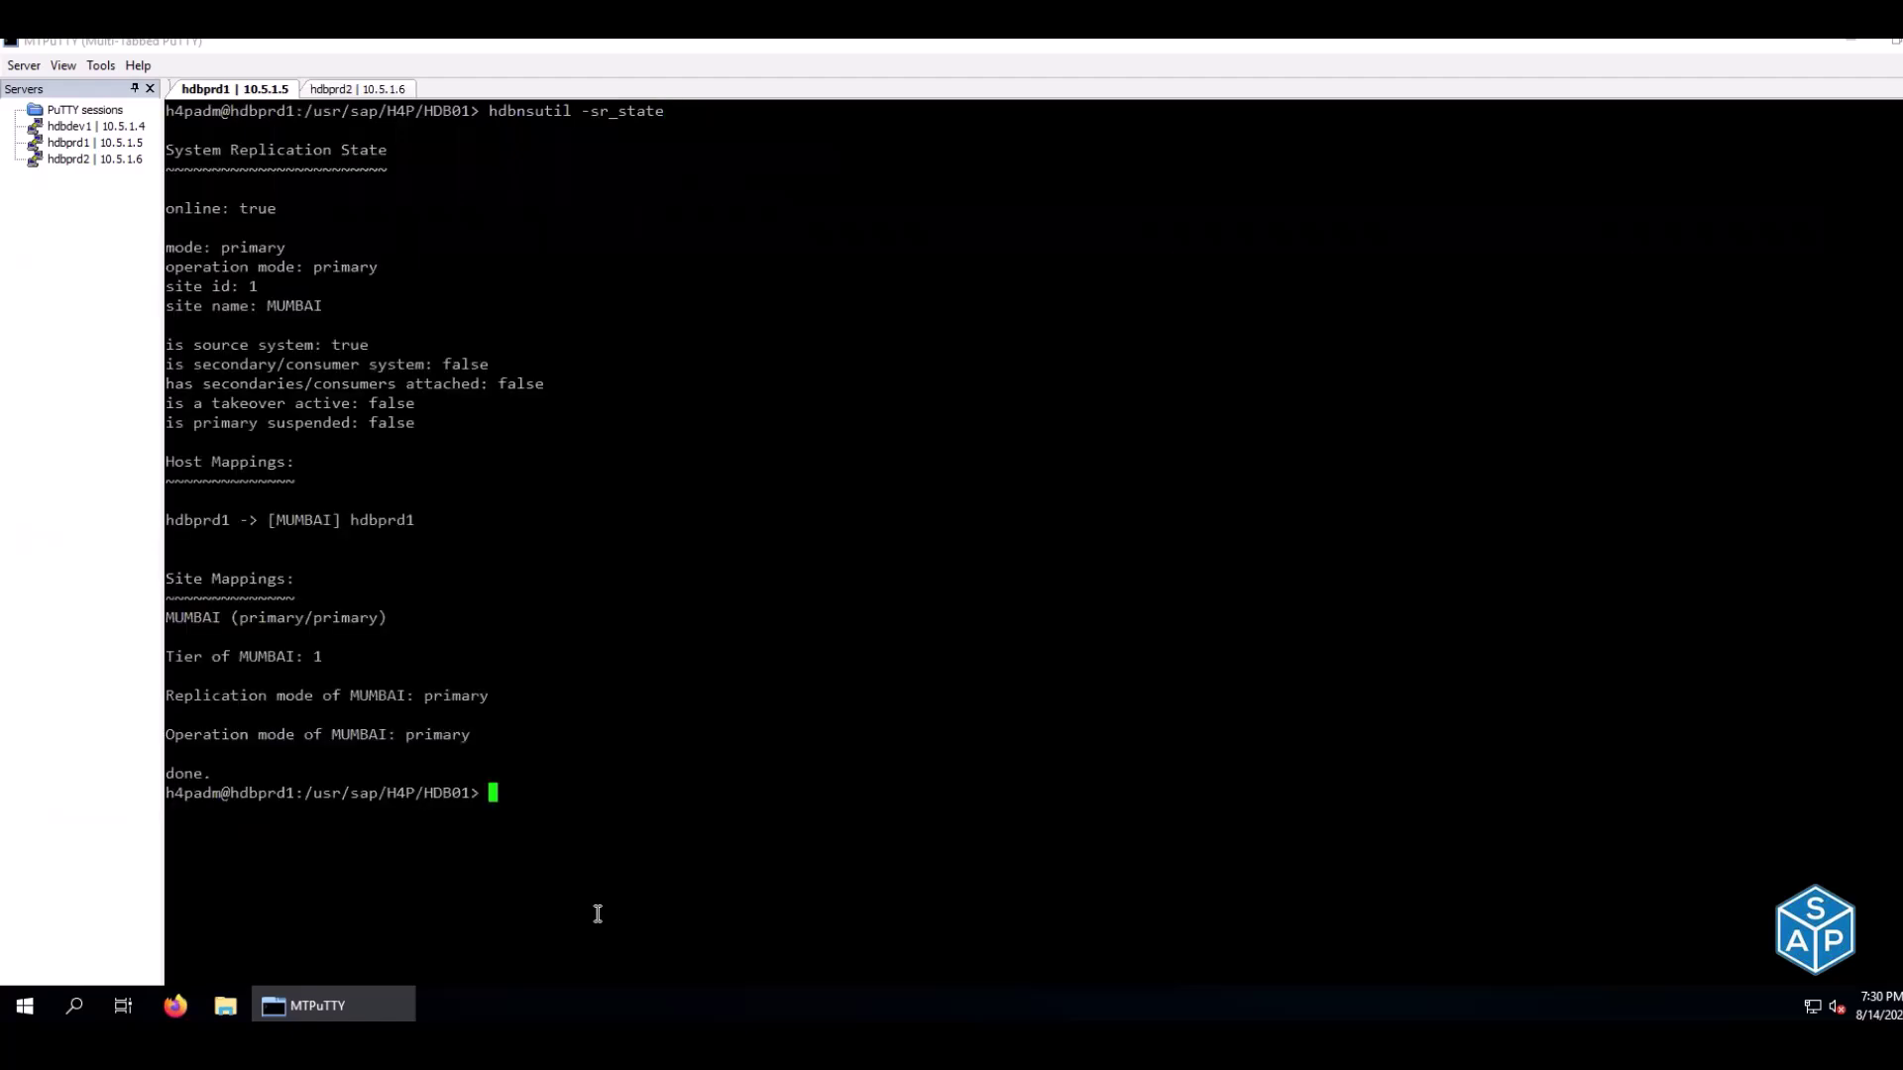
pyautogui.moveTo(167, 209); pyautogui.dragTo(278, 211)
pyautogui.moveTo(176, 248); pyautogui.dragTo(282, 250)
pyautogui.moveTo(220, 305); pyautogui.dragTo(324, 310)
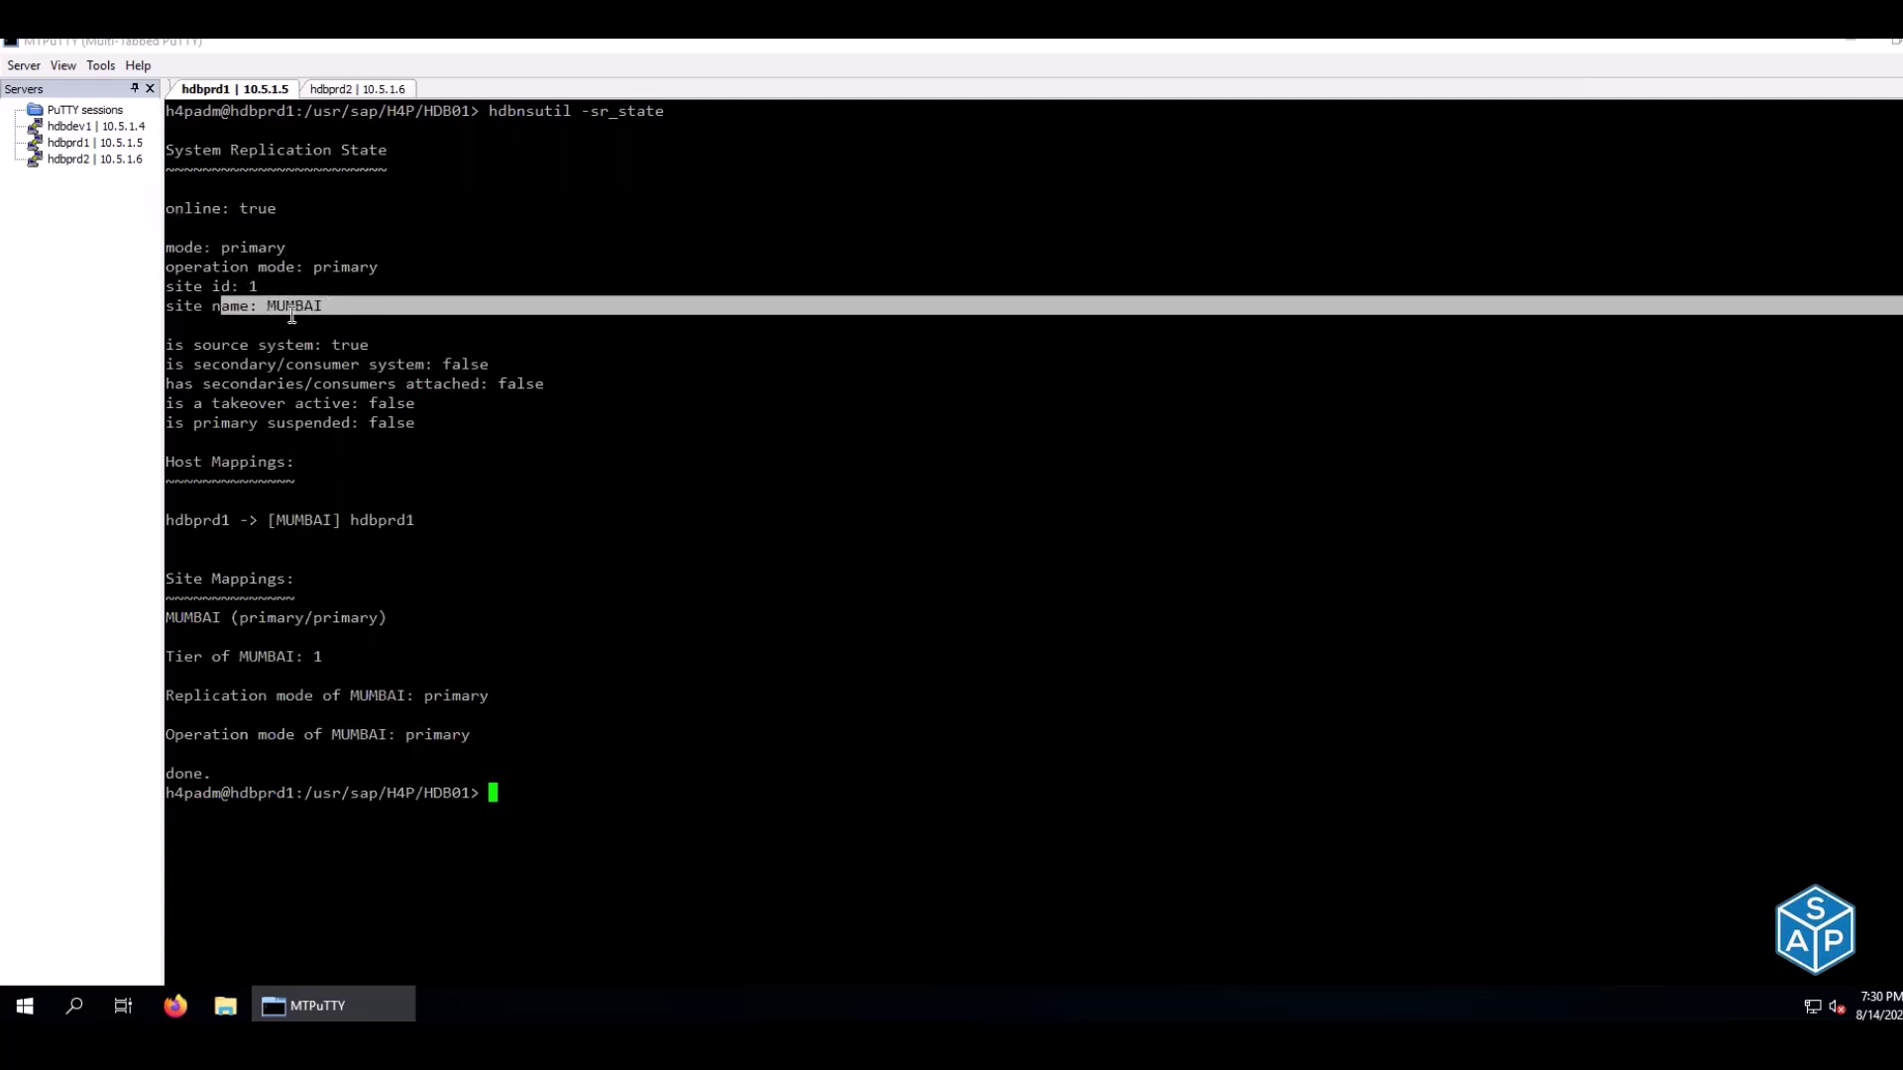
pyautogui.moveTo(196, 285); pyautogui.dragTo(365, 347)
pyautogui.click(277, 407)
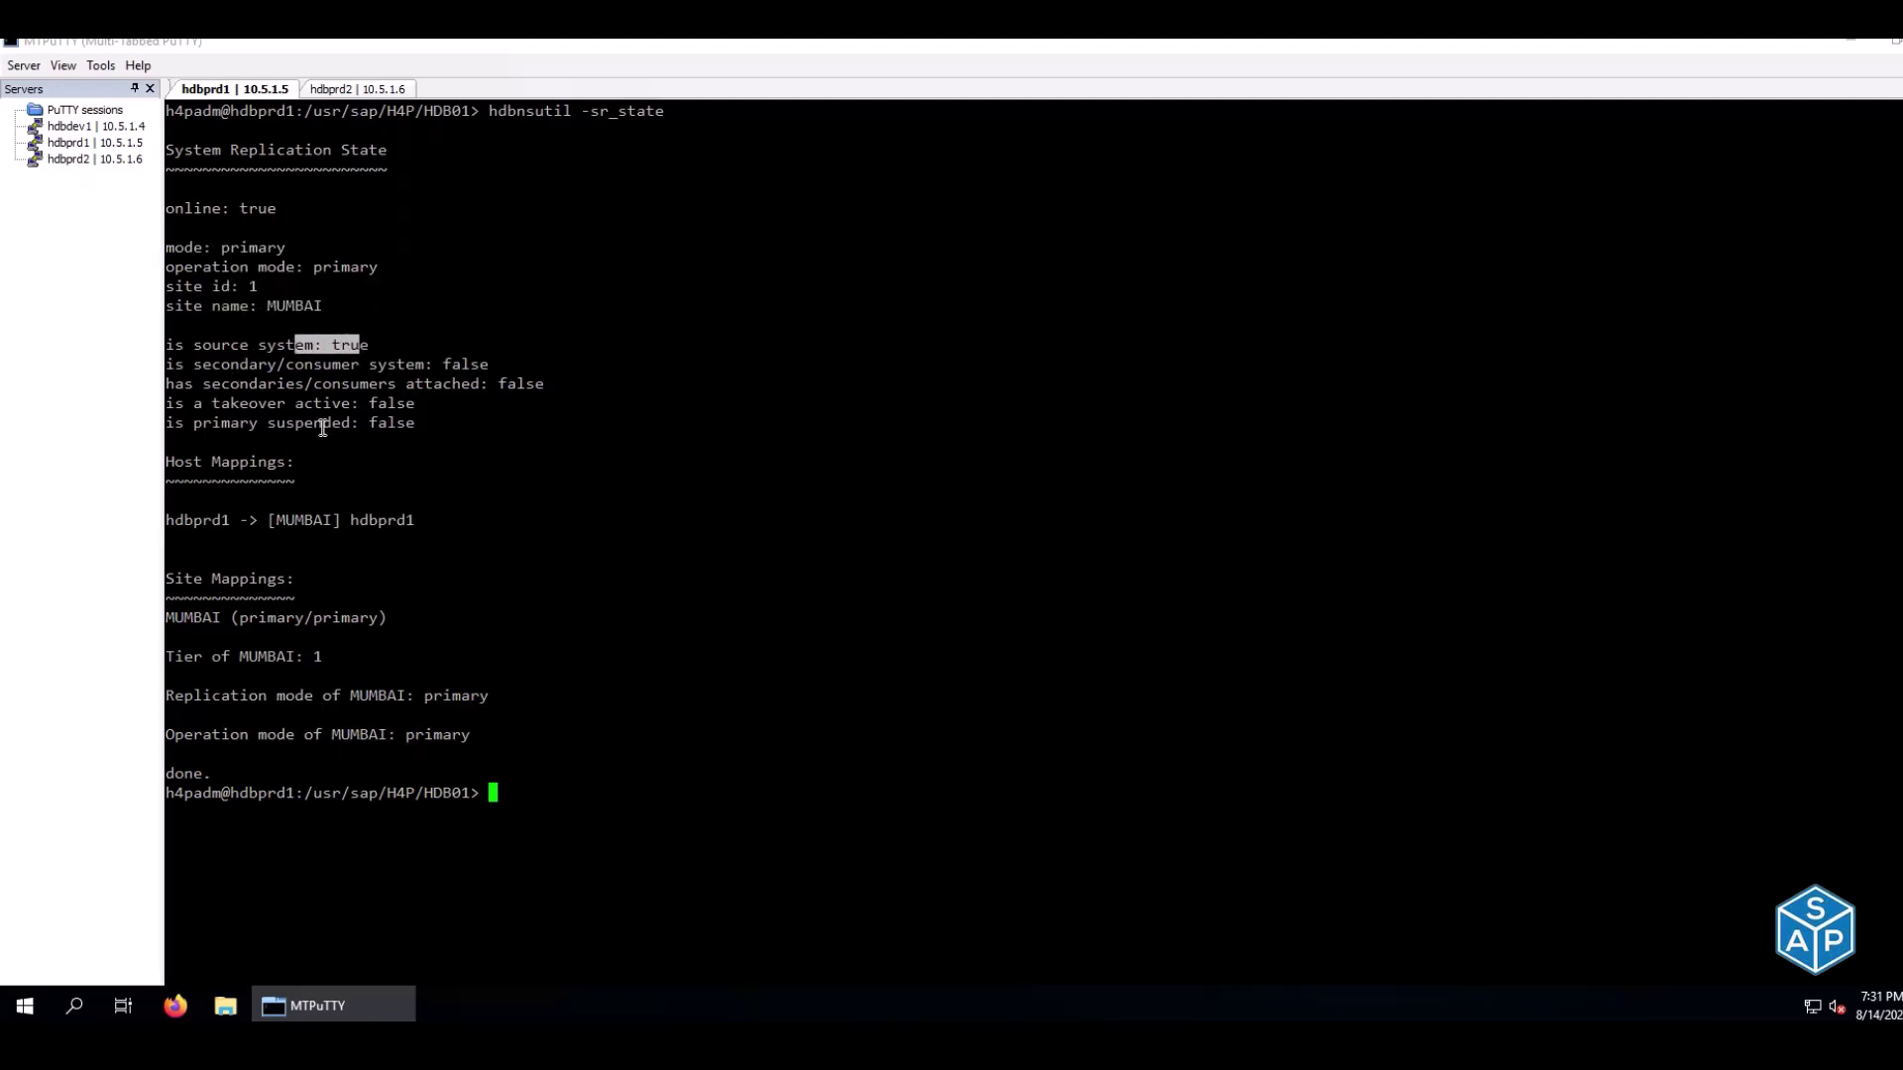
# Copy the watch systemReplicationStatus.py command from D94 and run it on hdbprd1
pyautogui.hotkey('alt', 'Tab')
pyautogui.click(779, 367)
pyautogui.hotkey('ctrl', 'c')
pyautogui.hotkey('alt', 'Tab')
pyautogui.rightClick(791, 463)
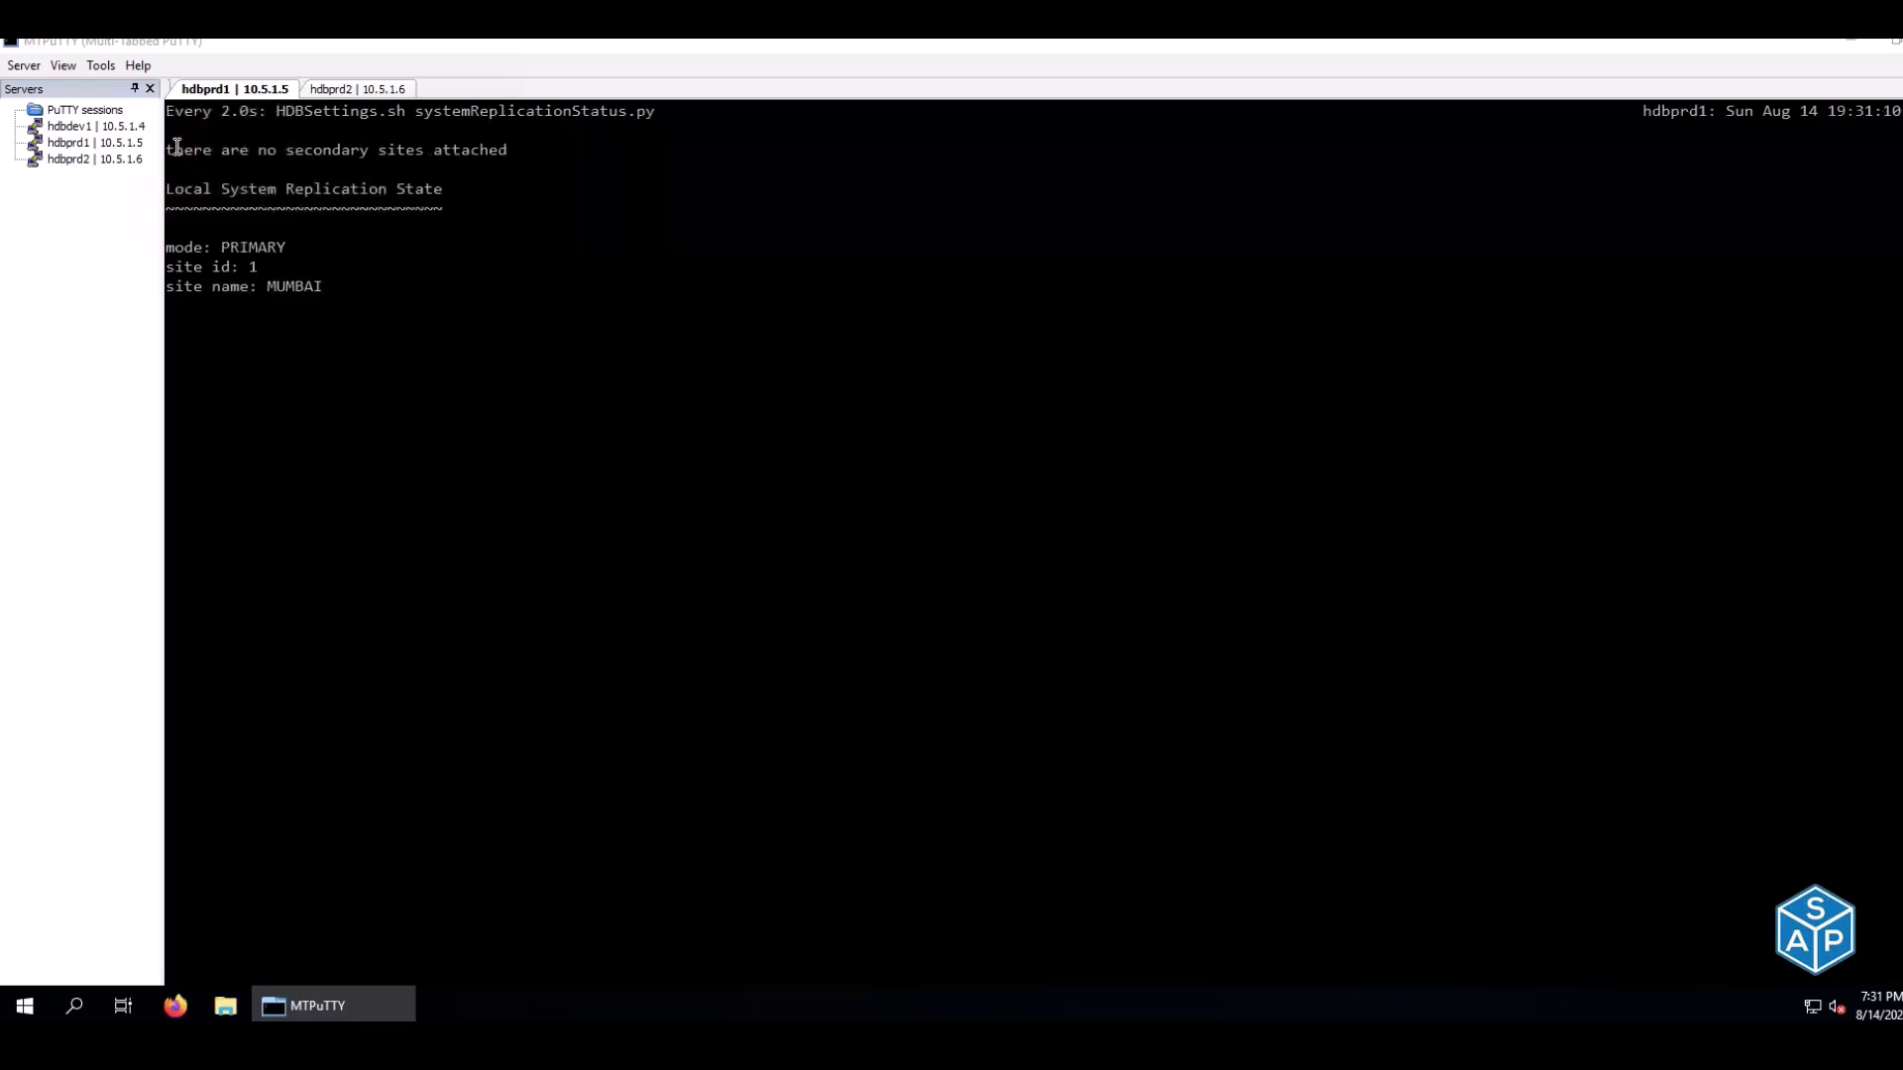
# Highlight the 'no secondary sites attached' message and hdbprd2's mode: none line
pyautogui.moveTo(175, 149); pyautogui.dragTo(515, 148)
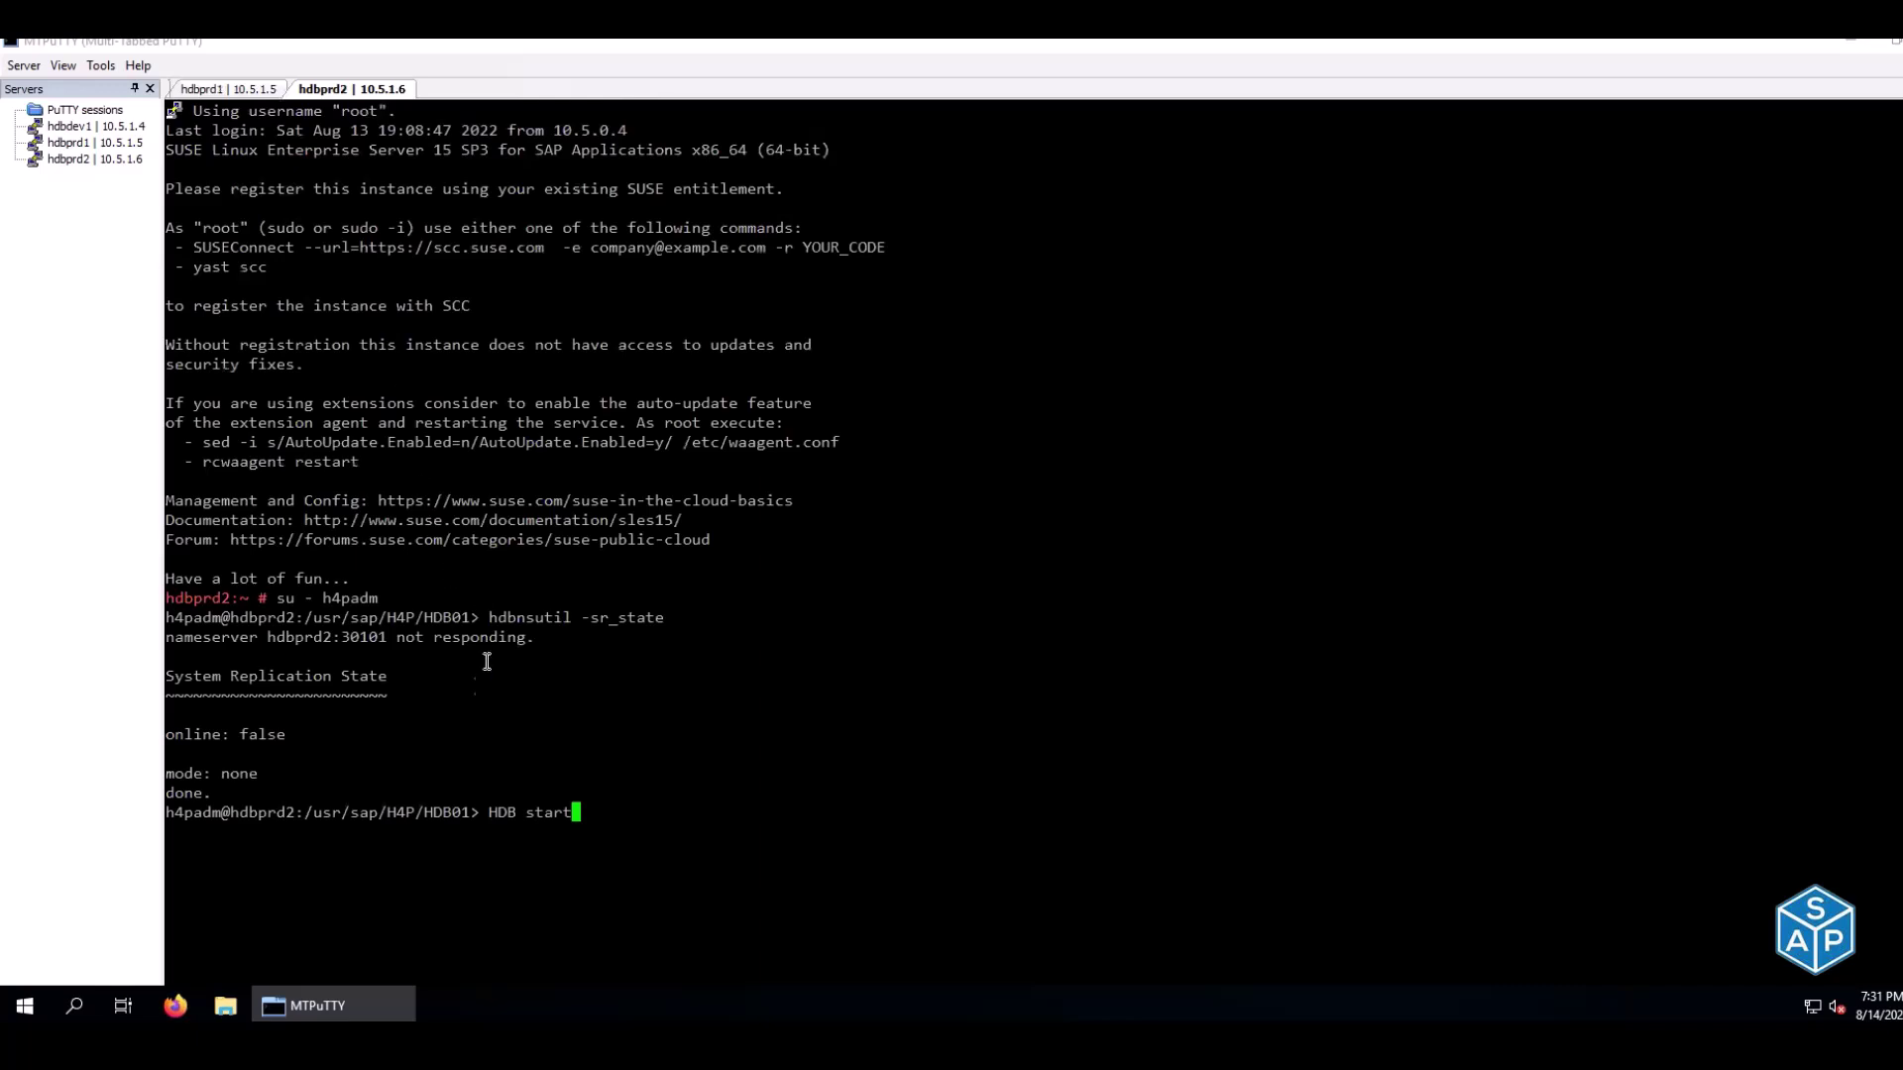
pyautogui.moveTo(173, 773); pyautogui.dragTo(261, 770)
pyautogui.click(261, 770)
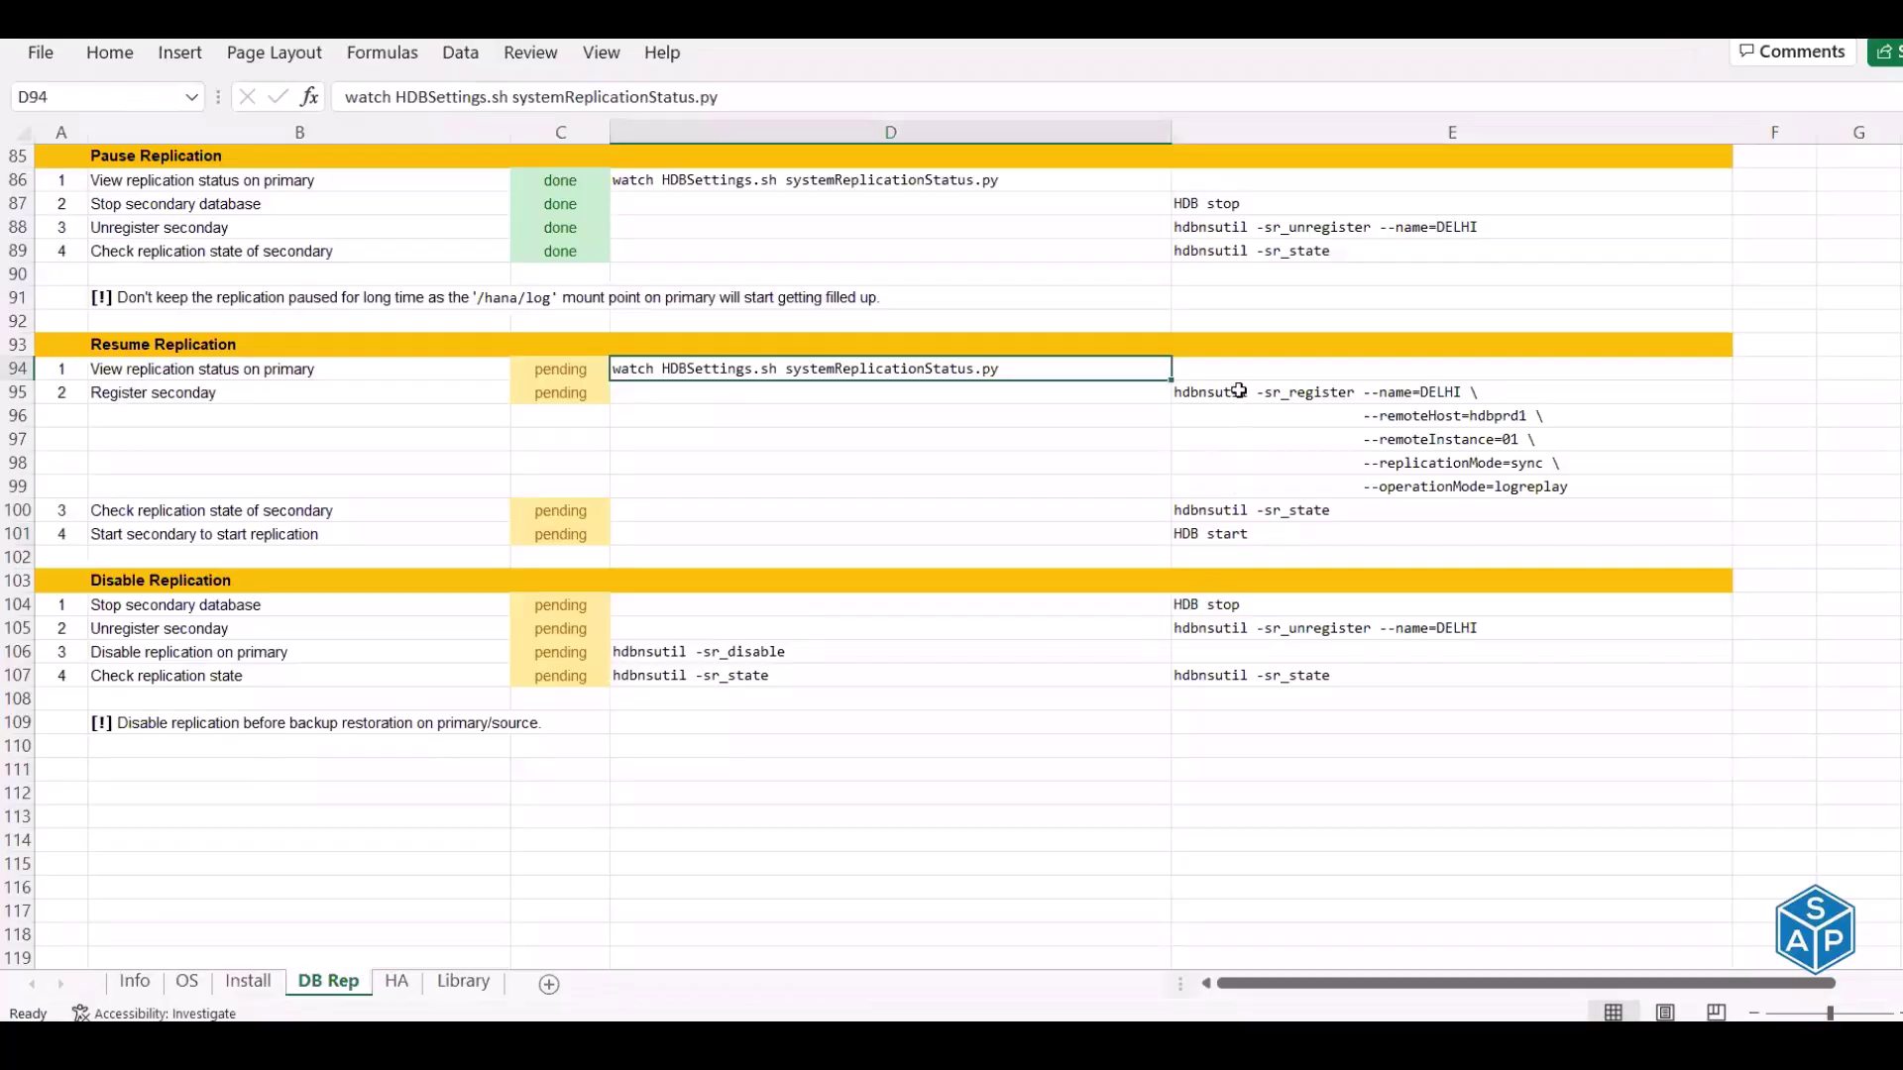
# Copy the five-line DELHI registration command from E95:E99 and clear the hdbprd2 prompt
pyautogui.moveTo(1234, 392); pyautogui.dragTo(1249, 479)
pyautogui.hotkey('ctrl', 'c')
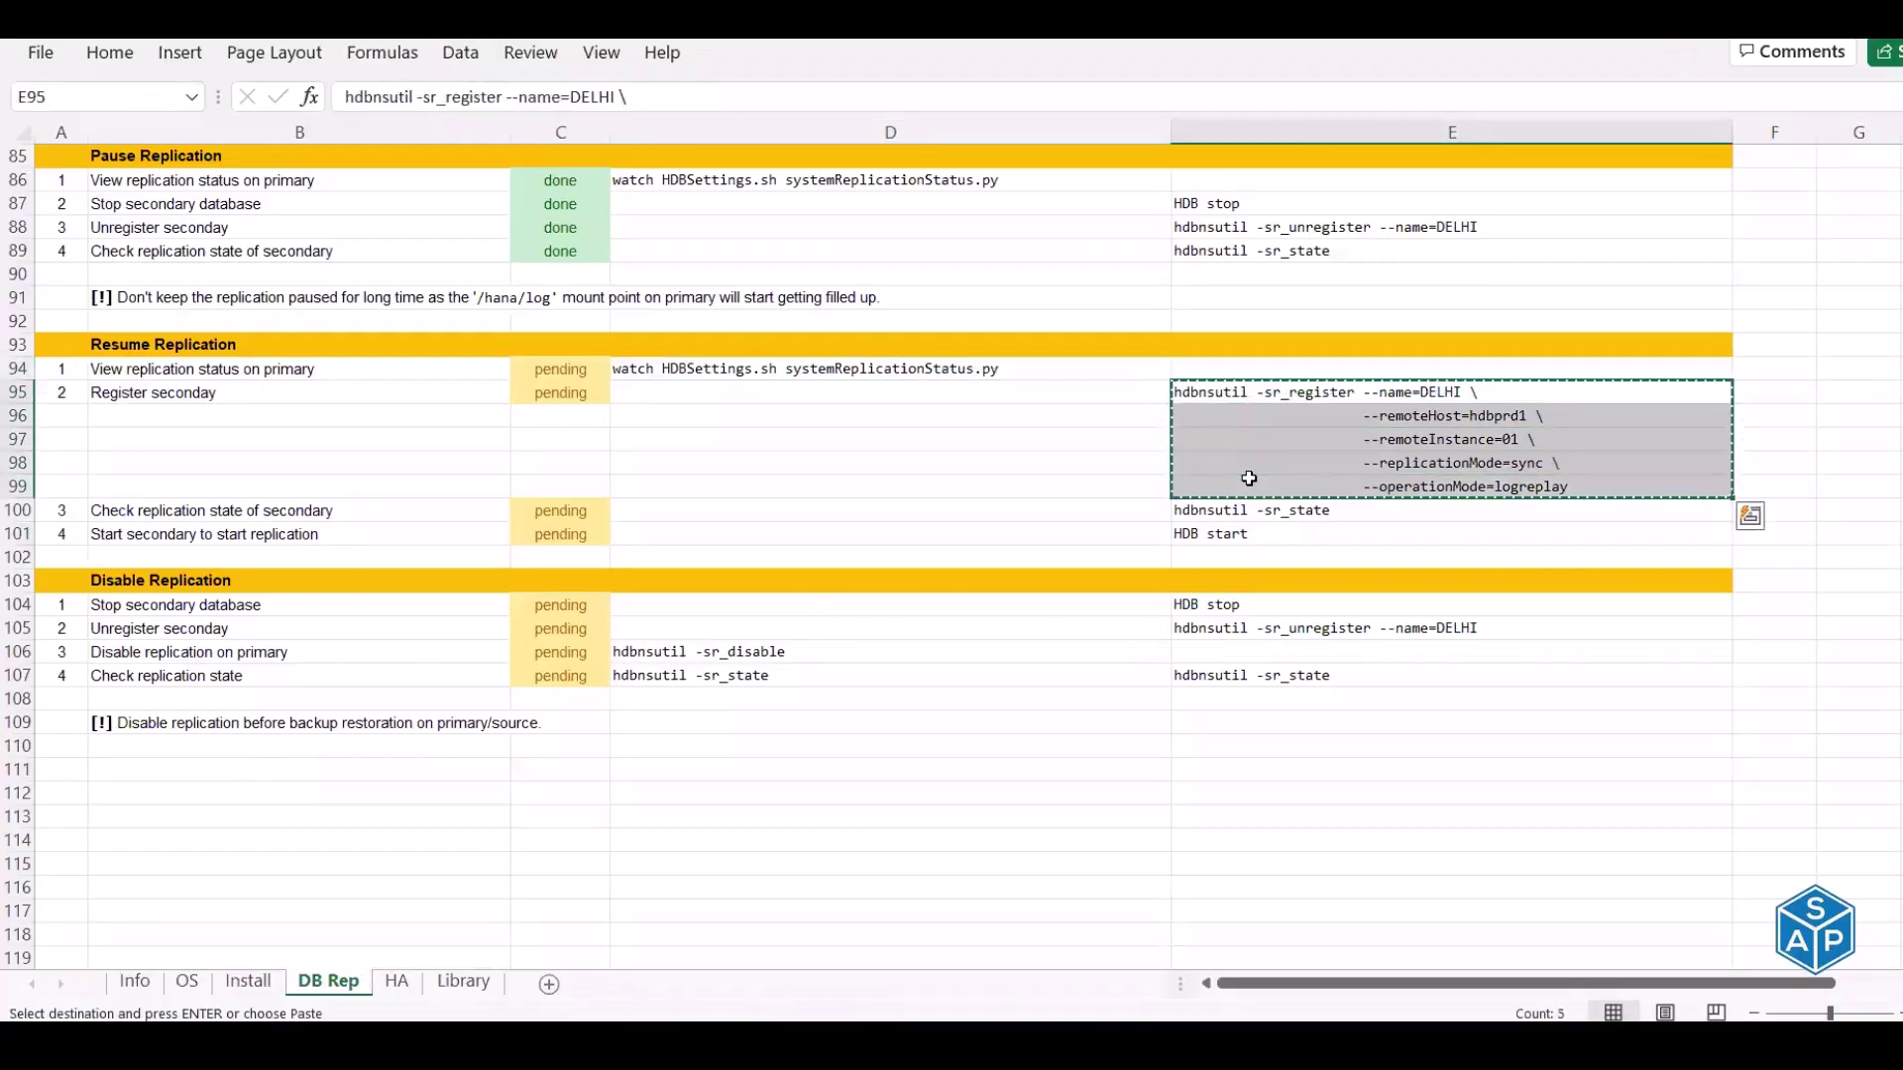
pyautogui.hotkey('alt', 'Tab')
pyautogui.press('Down')
pyautogui.press('Down')
pyautogui.press('Down')
pyautogui.press('Down')
pyautogui.press('Up')
pyautogui.press('Up')
pyautogui.press('Up')
pyautogui.press('Up')
pyautogui.press('Up')
pyautogui.press('Down')
pyautogui.press('BackSpace')
pyautogui.press('BackSpace')
pyautogui.press('BackSpace')
pyautogui.press('BackSpace')
pyautogui.press('BackSpace')
pyautogui.press('BackSpace')
pyautogui.press('BackSpace')
pyautogui.press('BackSpace')
pyautogui.press('BackSpace')
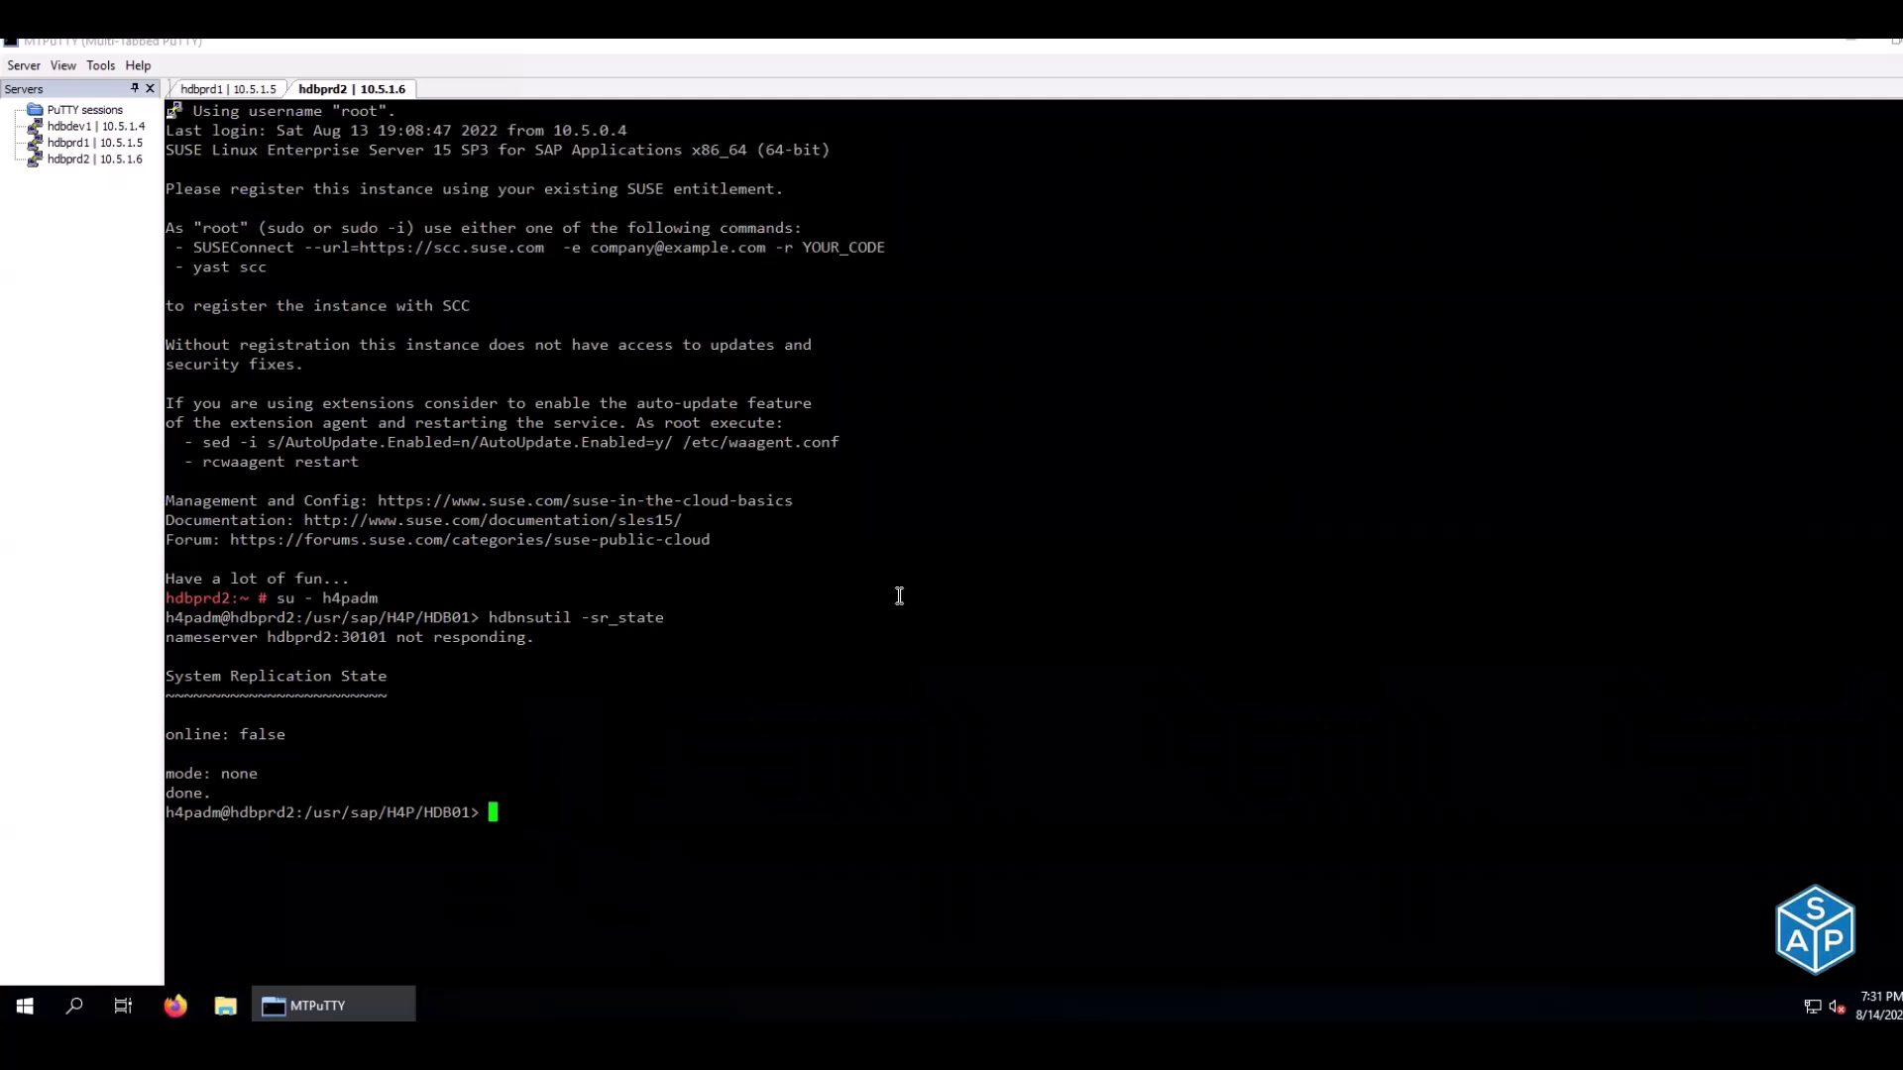
# Run the DELHI registration on hdbprd2; the primary watch shows nameserver, xsengine, indexserver CONNECTION TIMEOUT
pyautogui.rightClick(469, 307)
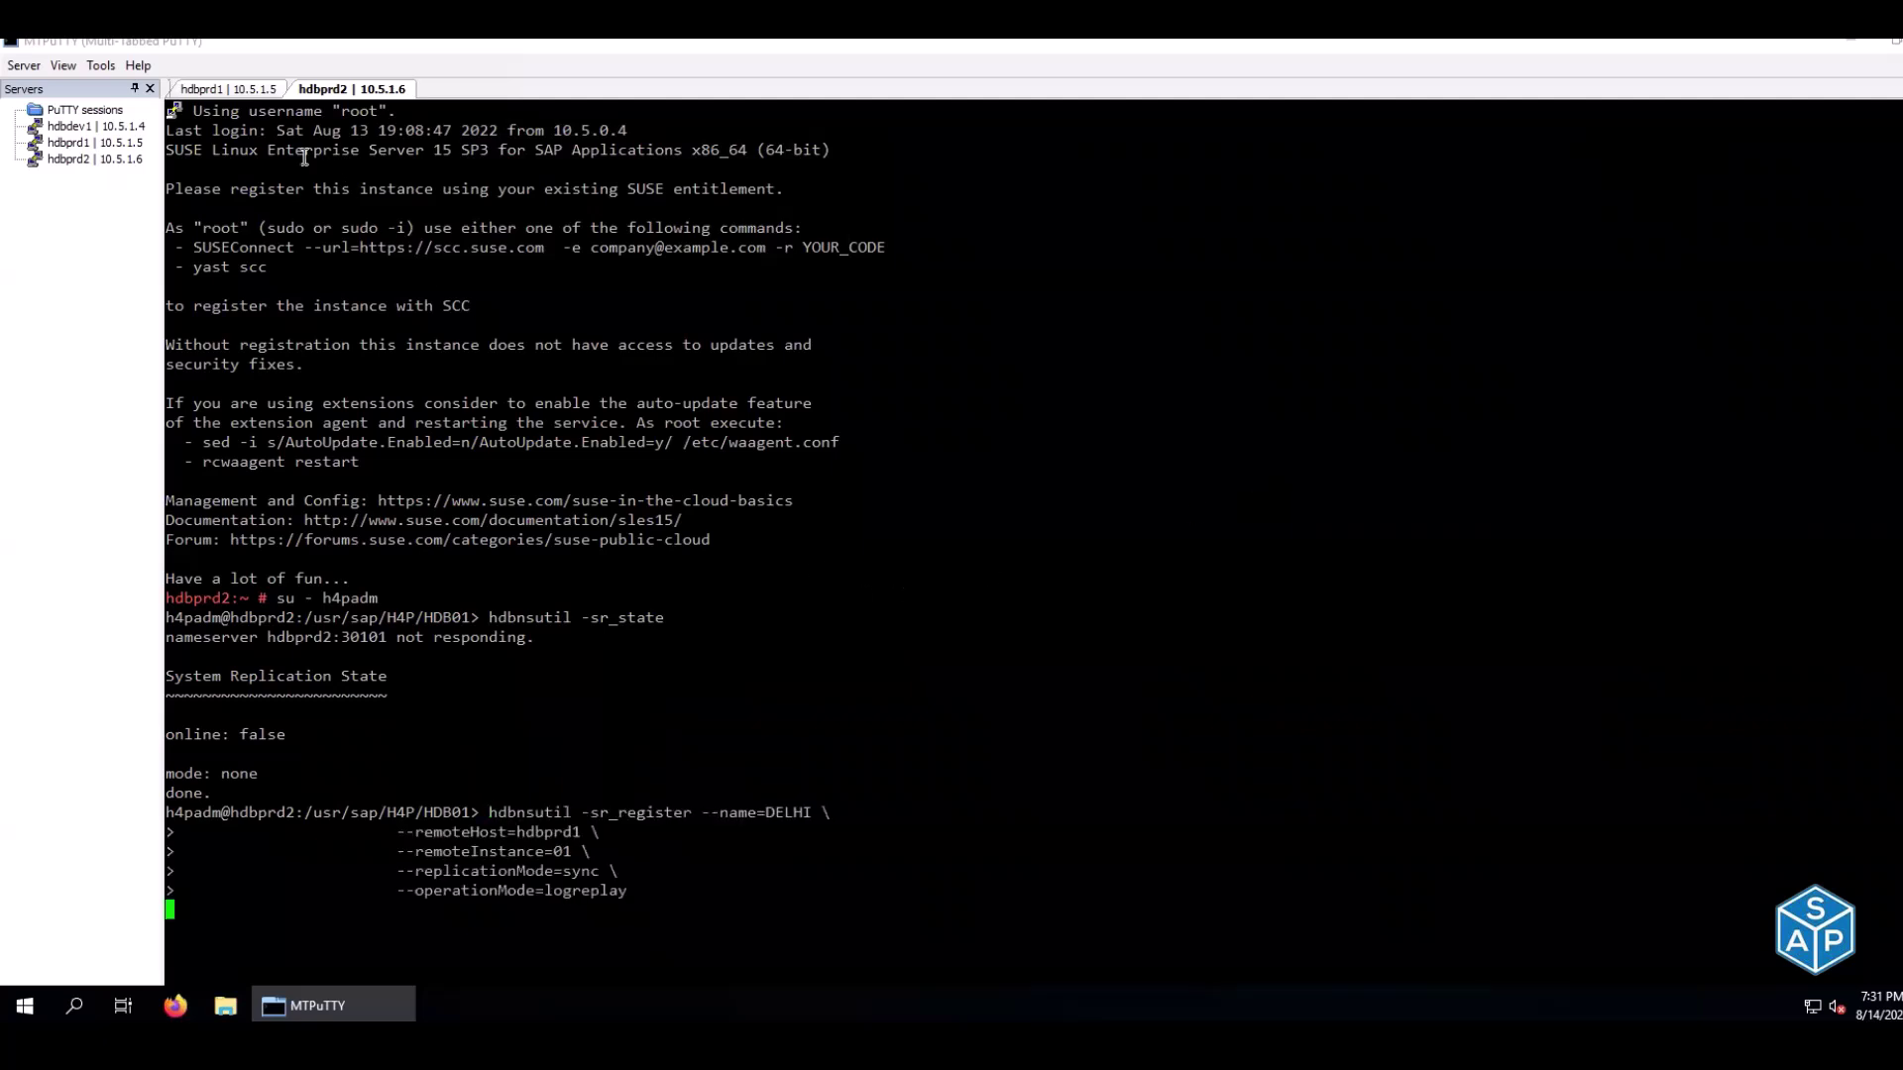
pyautogui.click(257, 90)
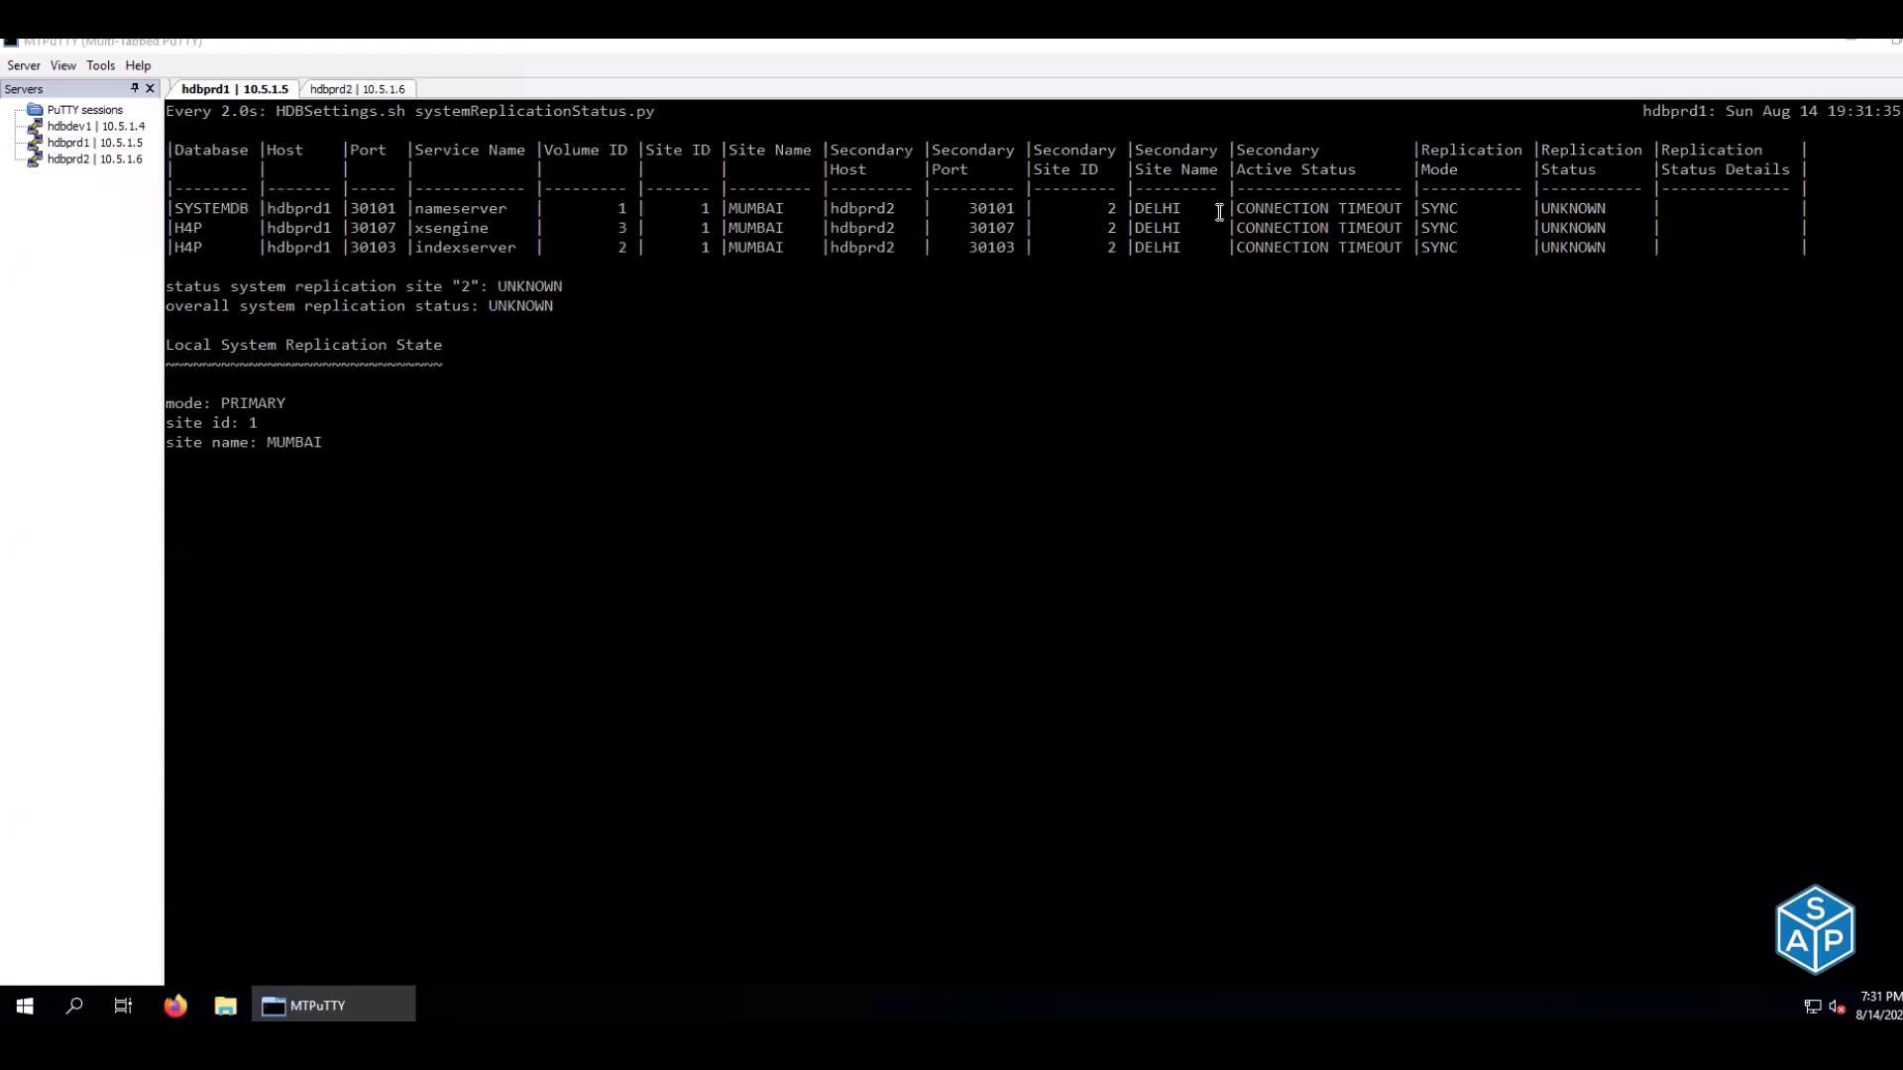
pyautogui.moveTo(1237, 208); pyautogui.dragTo(1405, 204)
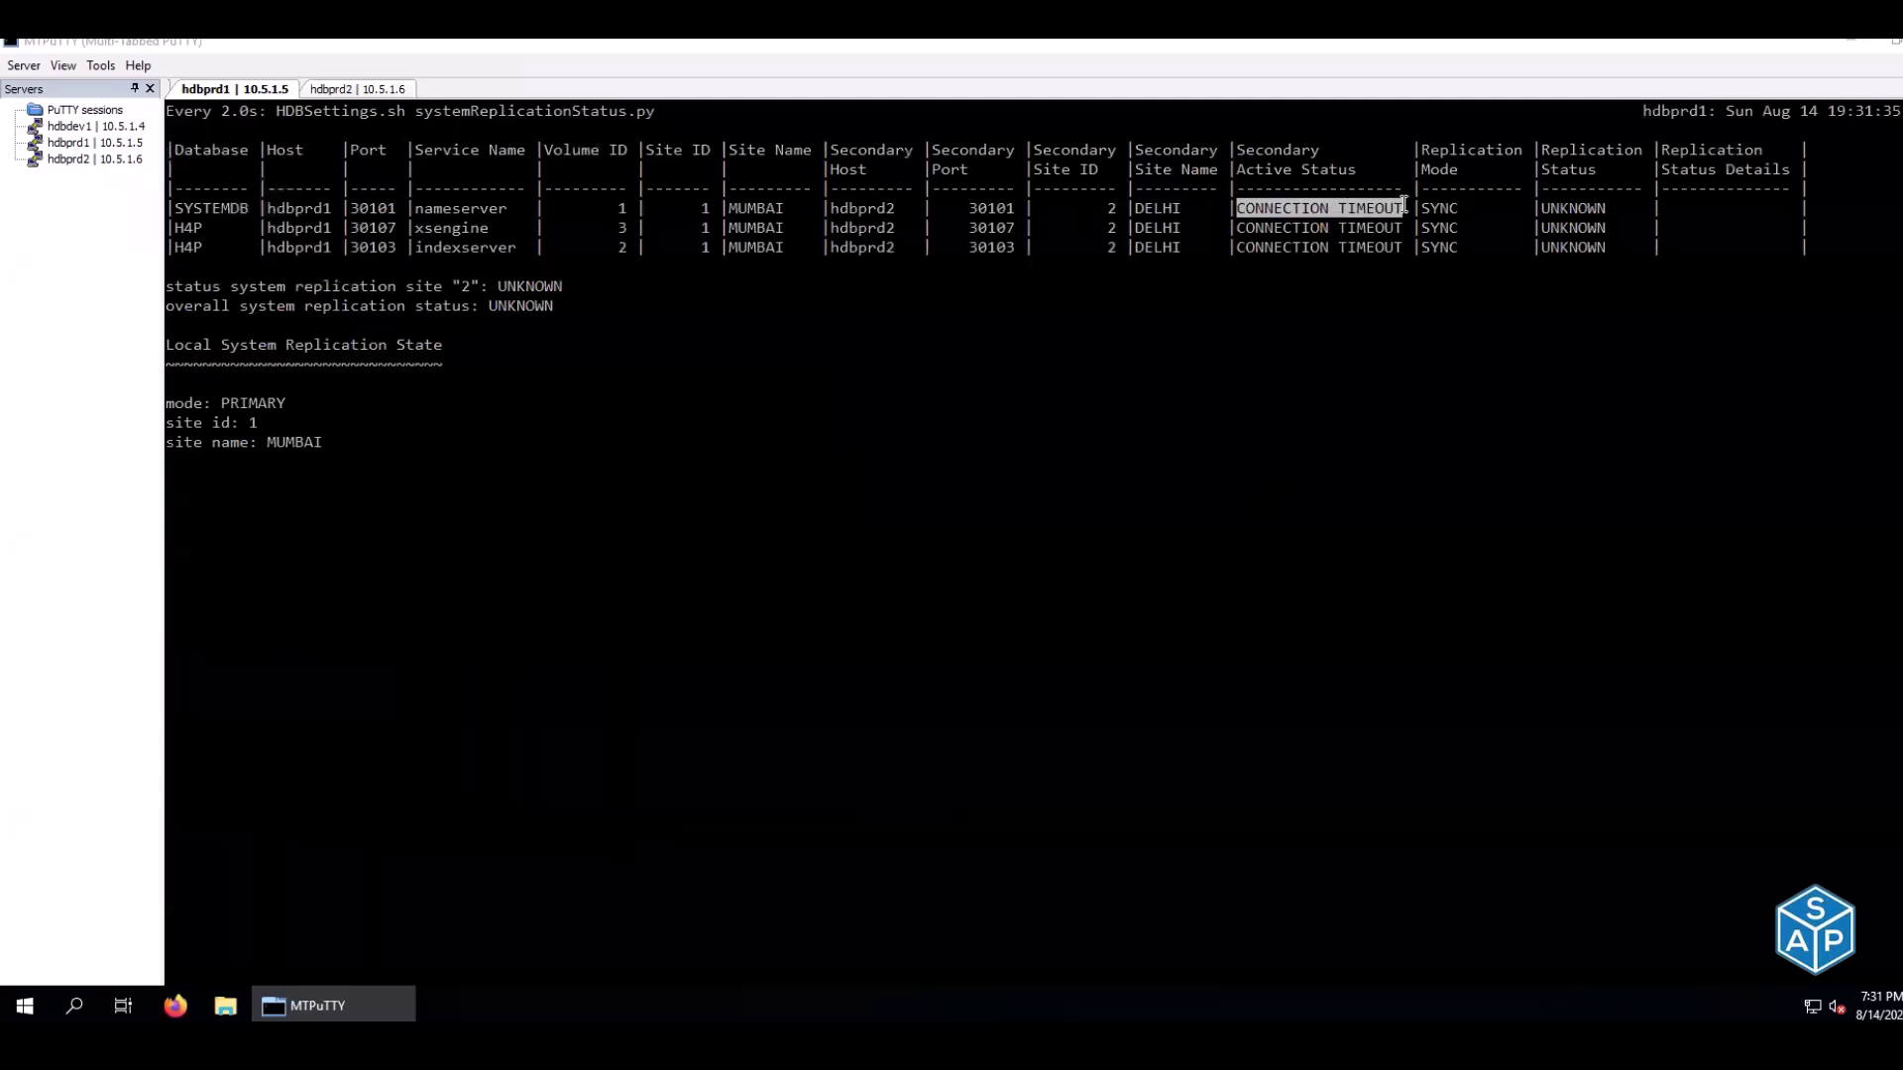
pyautogui.moveTo(1237, 228); pyautogui.dragTo(1403, 228)
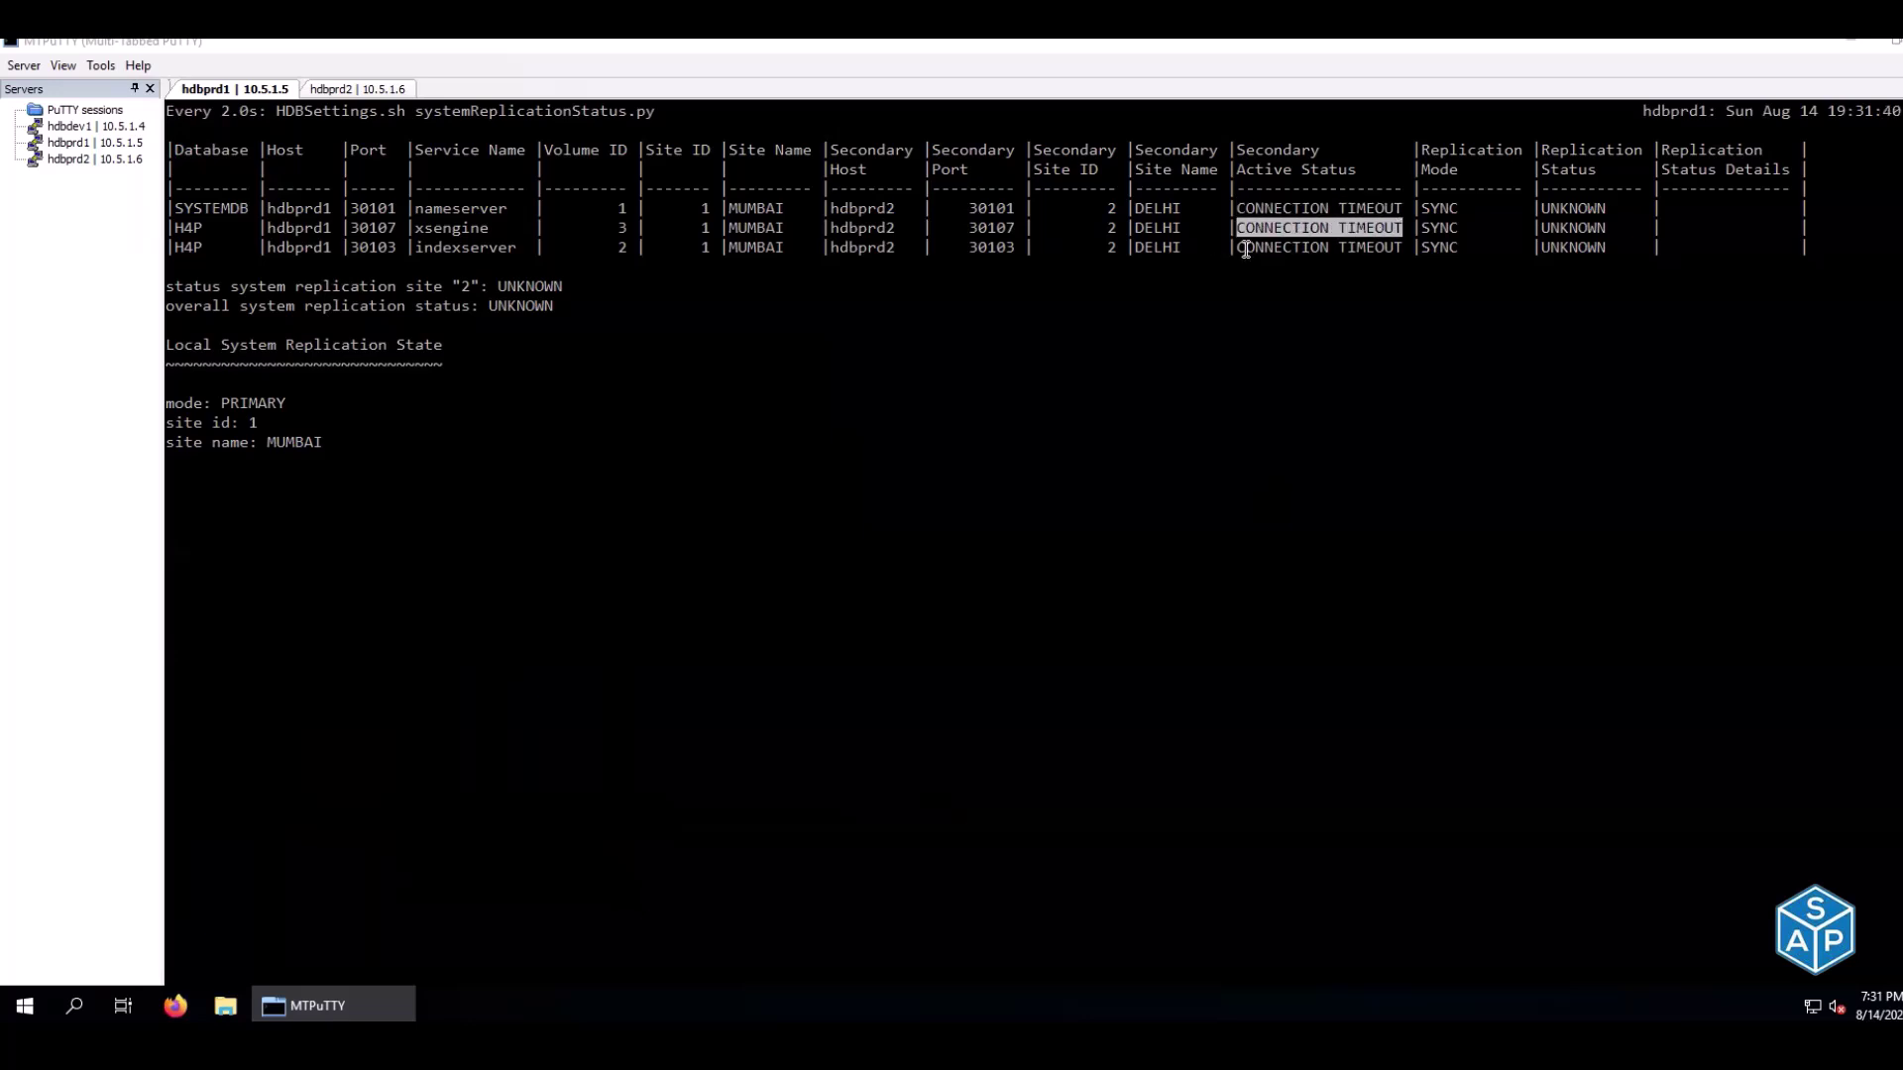
pyautogui.moveTo(1242, 247); pyautogui.dragTo(1399, 238)
# Run hdbnsutil -sr_state on hdbprd2, confirming the secondary is still offline
pyautogui.click(350, 90)
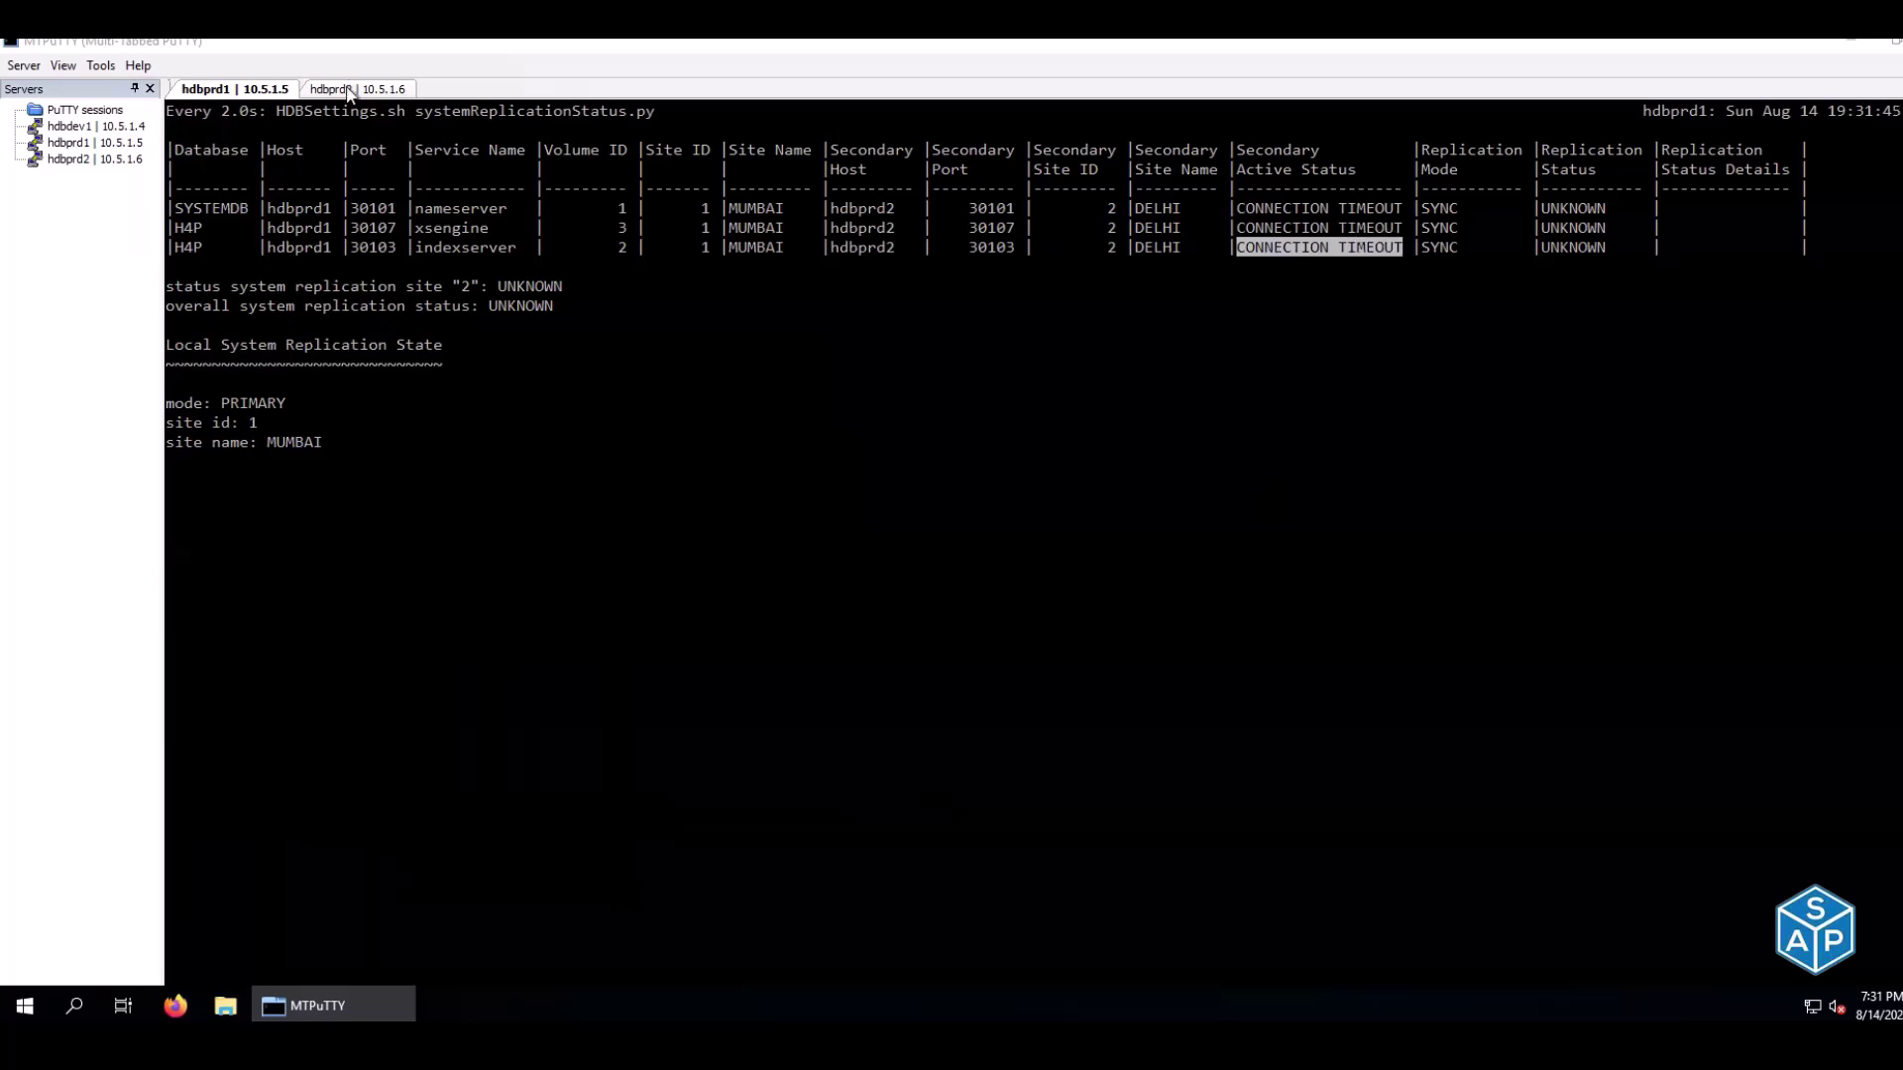
pyautogui.rightClick(931, 471)
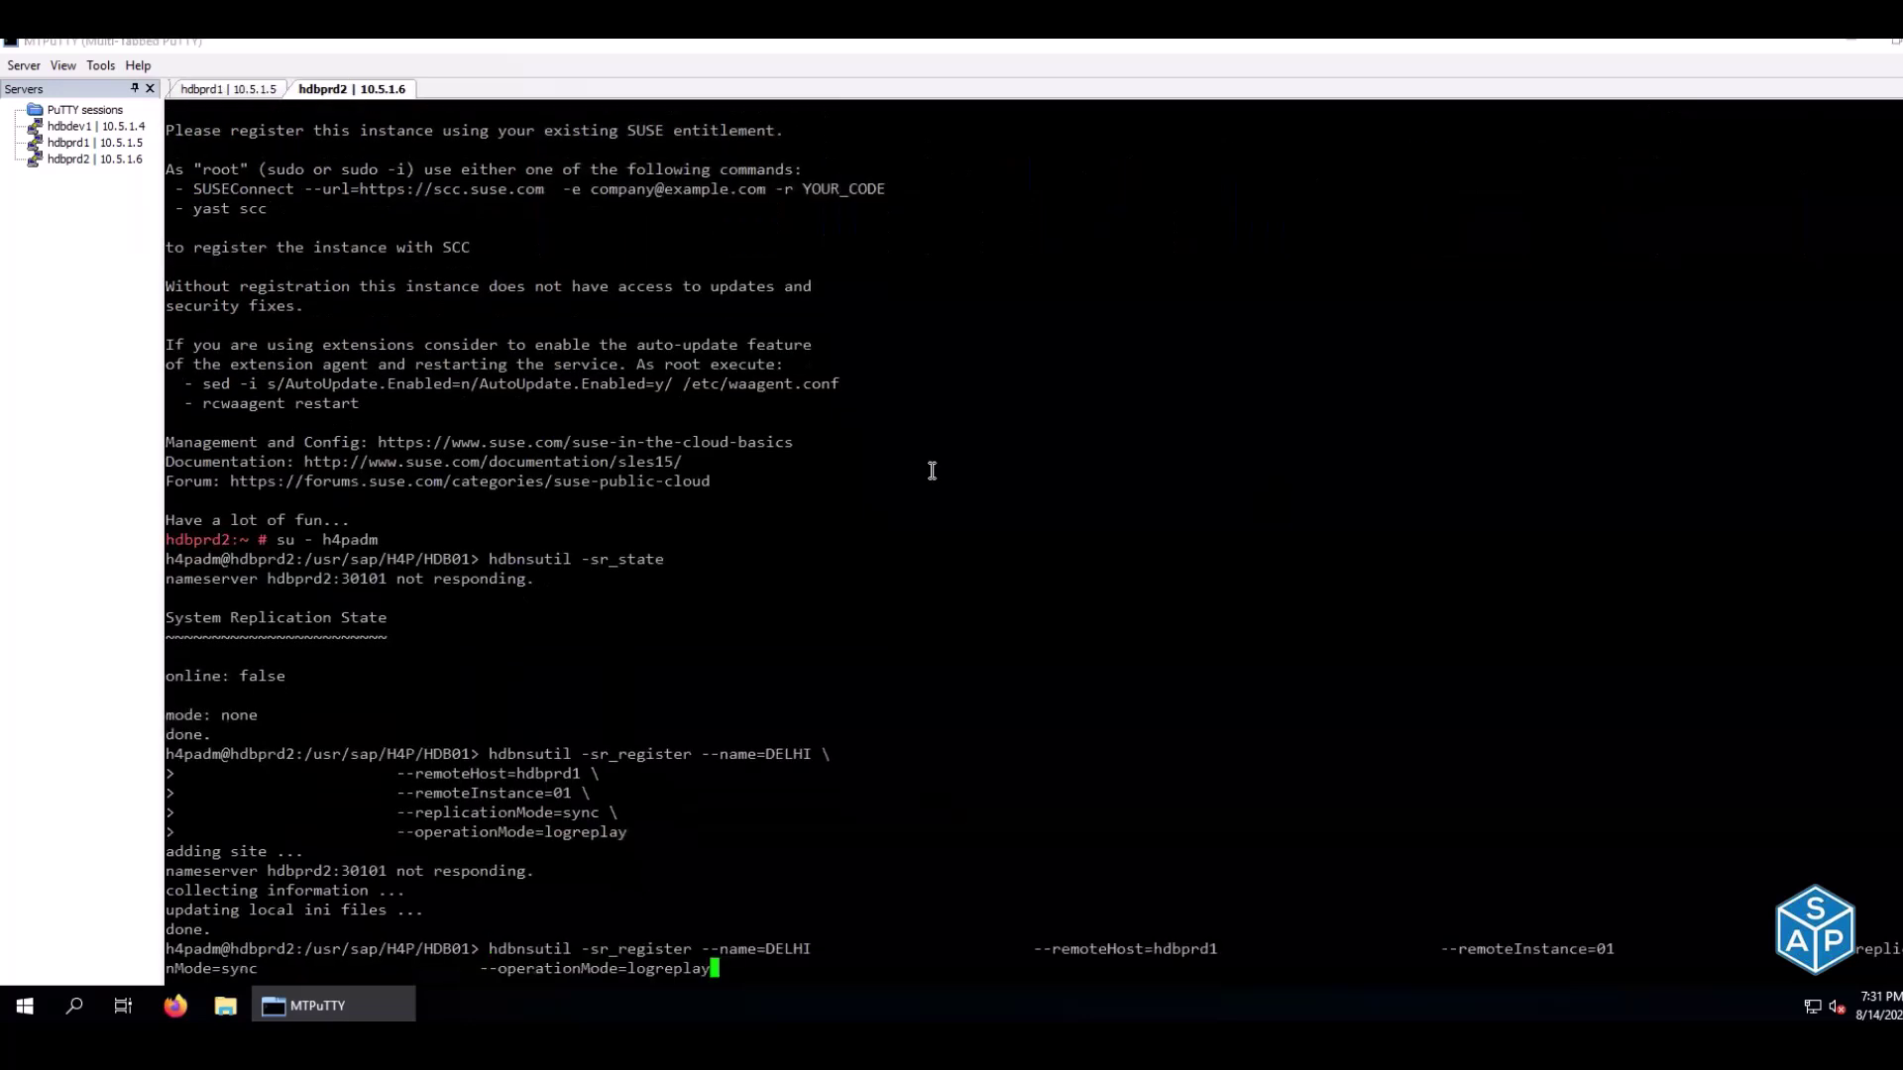
pyautogui.press('Up')
pyautogui.press('Up')
pyautogui.press('Return')
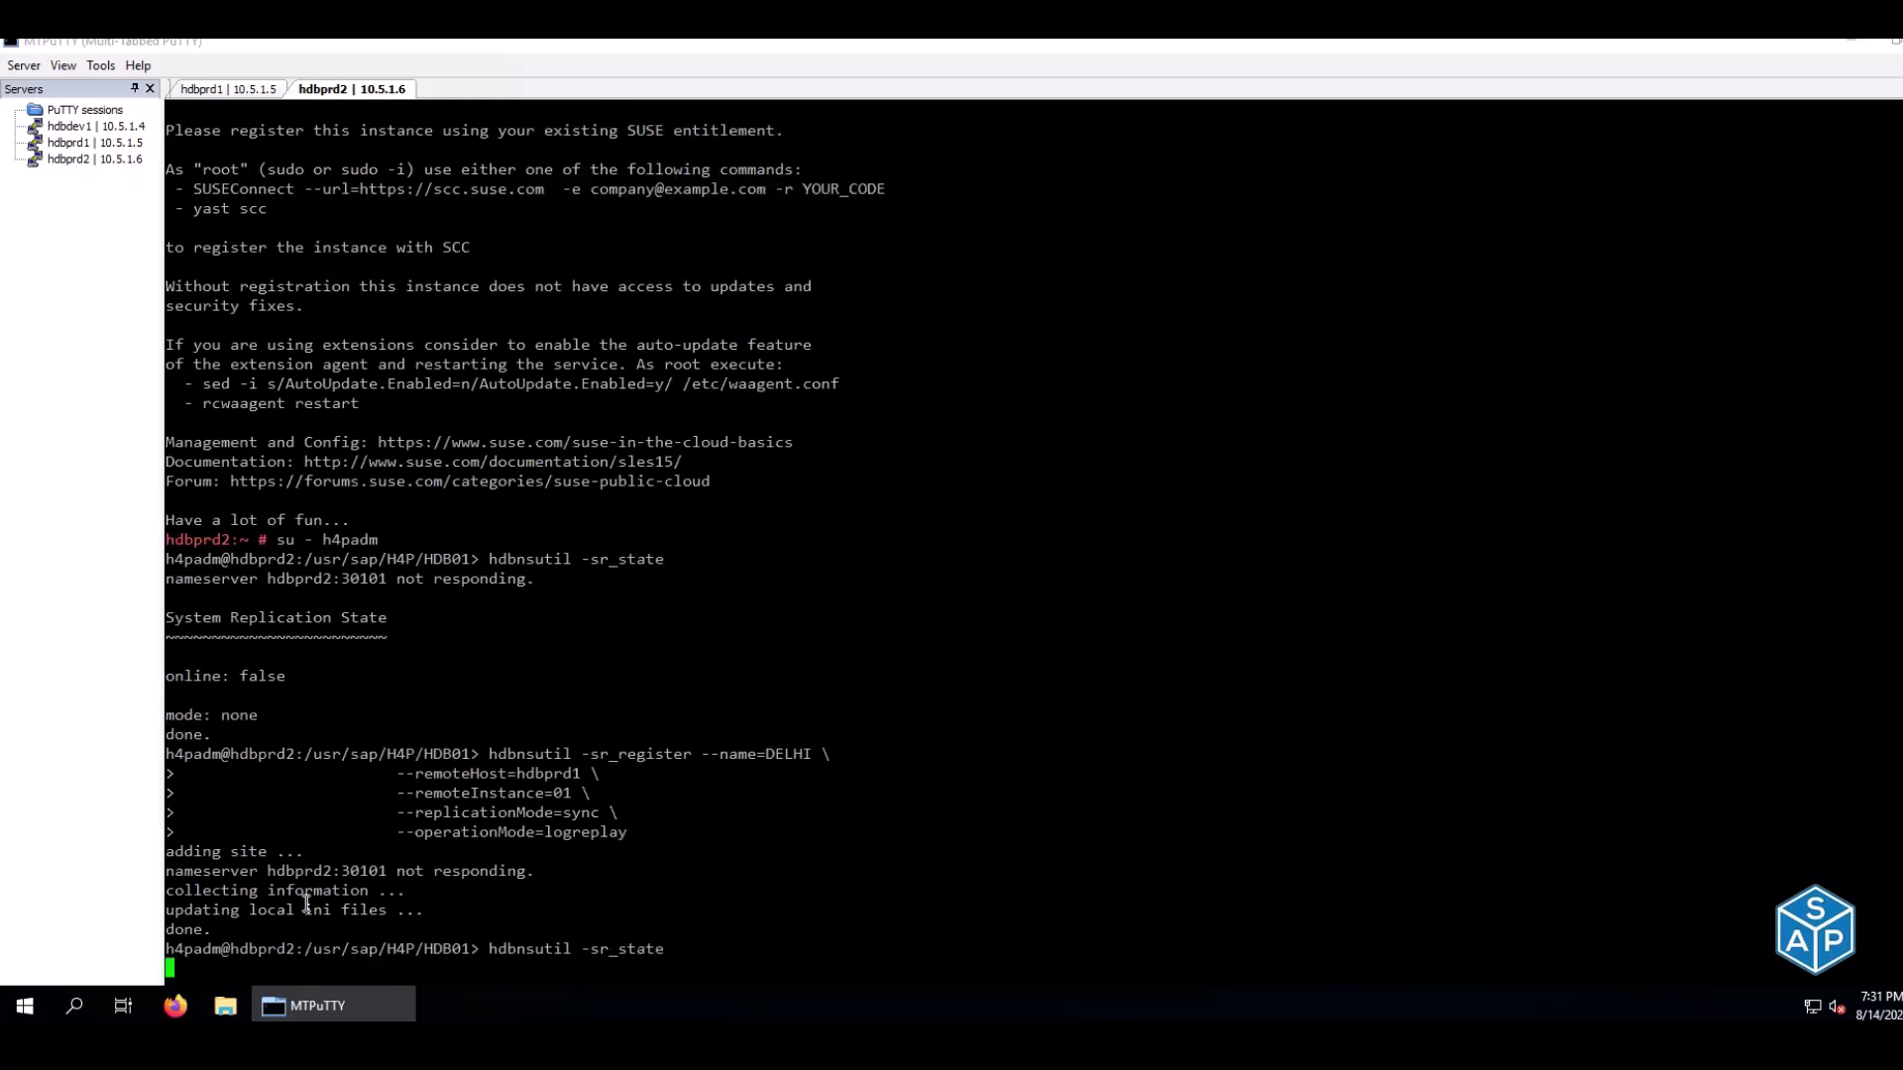
pyautogui.moveTo(178, 539); pyautogui.dragTo(280, 539)
# Copy HDB start from cell E101 and run it on hdbprd2
pyautogui.write('HDB')
pyautogui.hotkey('alt', 'Tab')
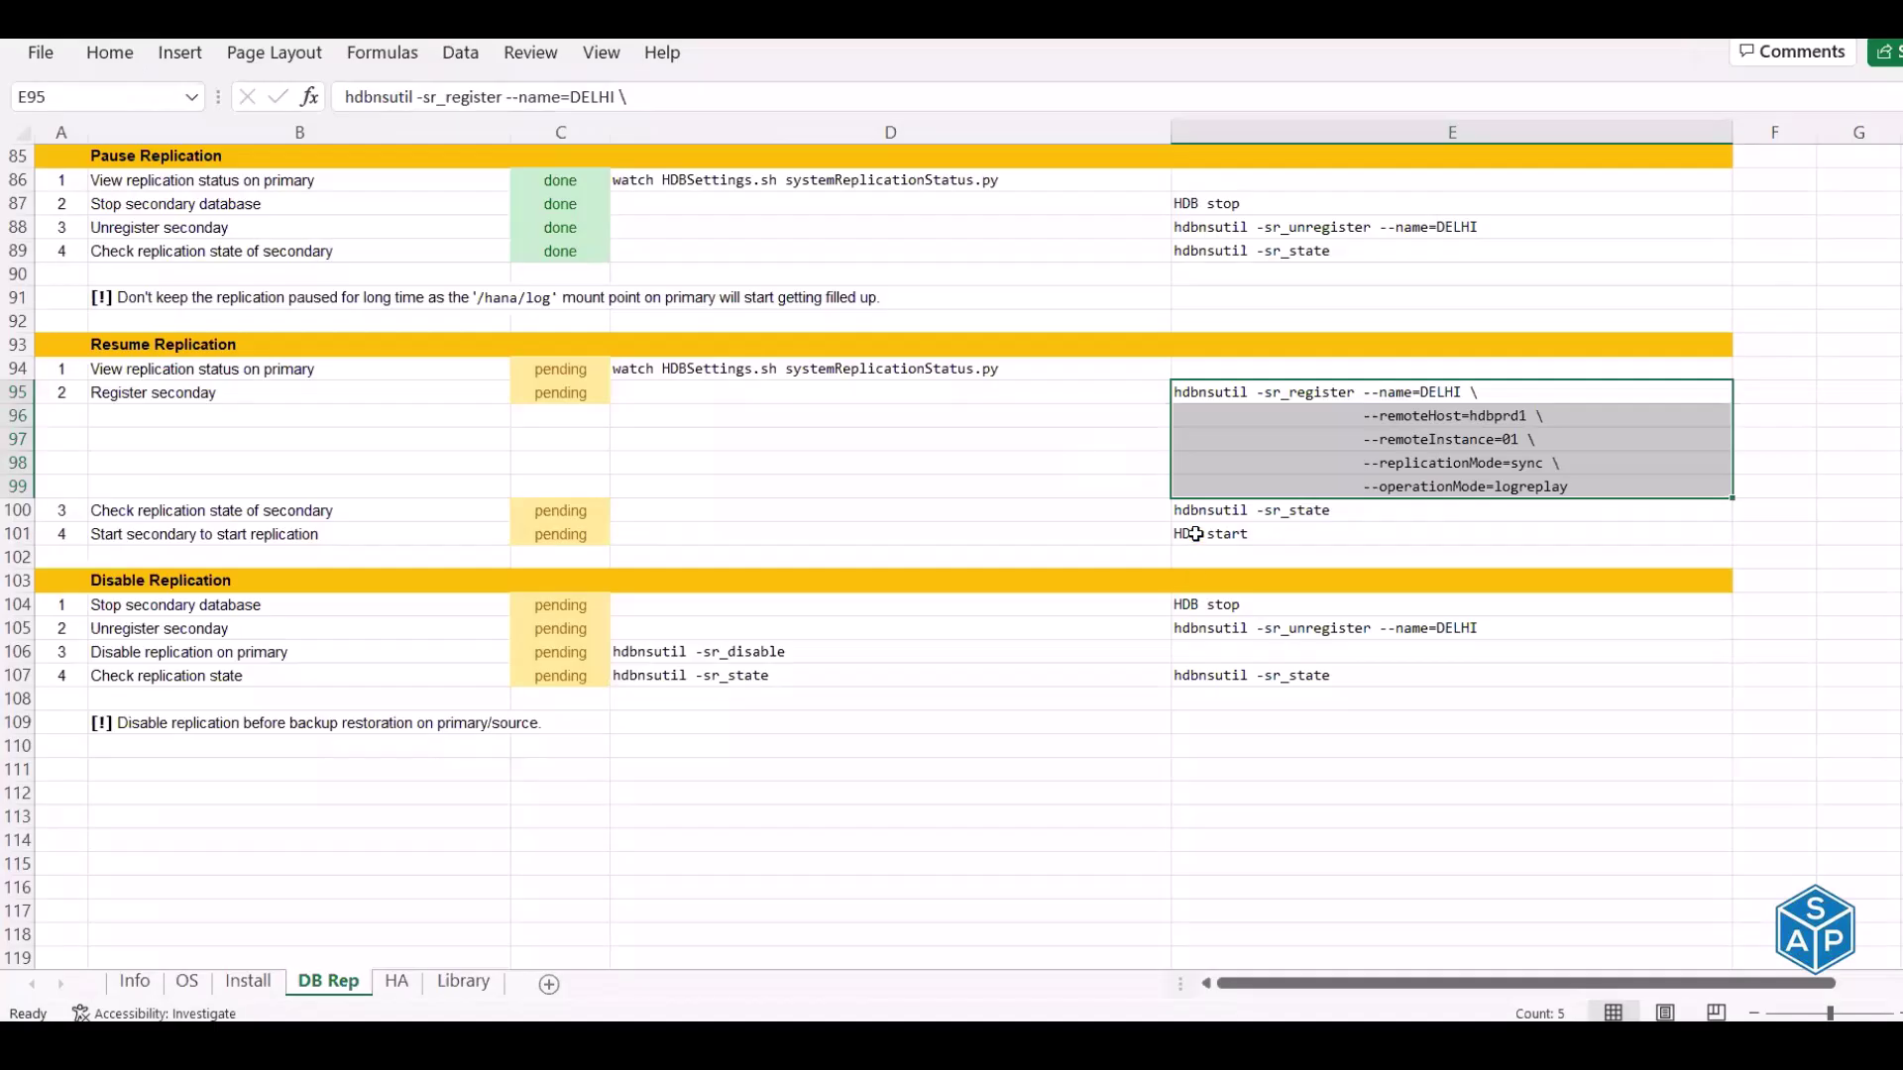
pyautogui.click(1195, 534)
pyautogui.hotkey('ctrl', 'c')
pyautogui.hotkey('alt', 'Tab')
pyautogui.rightClick(1186, 532)
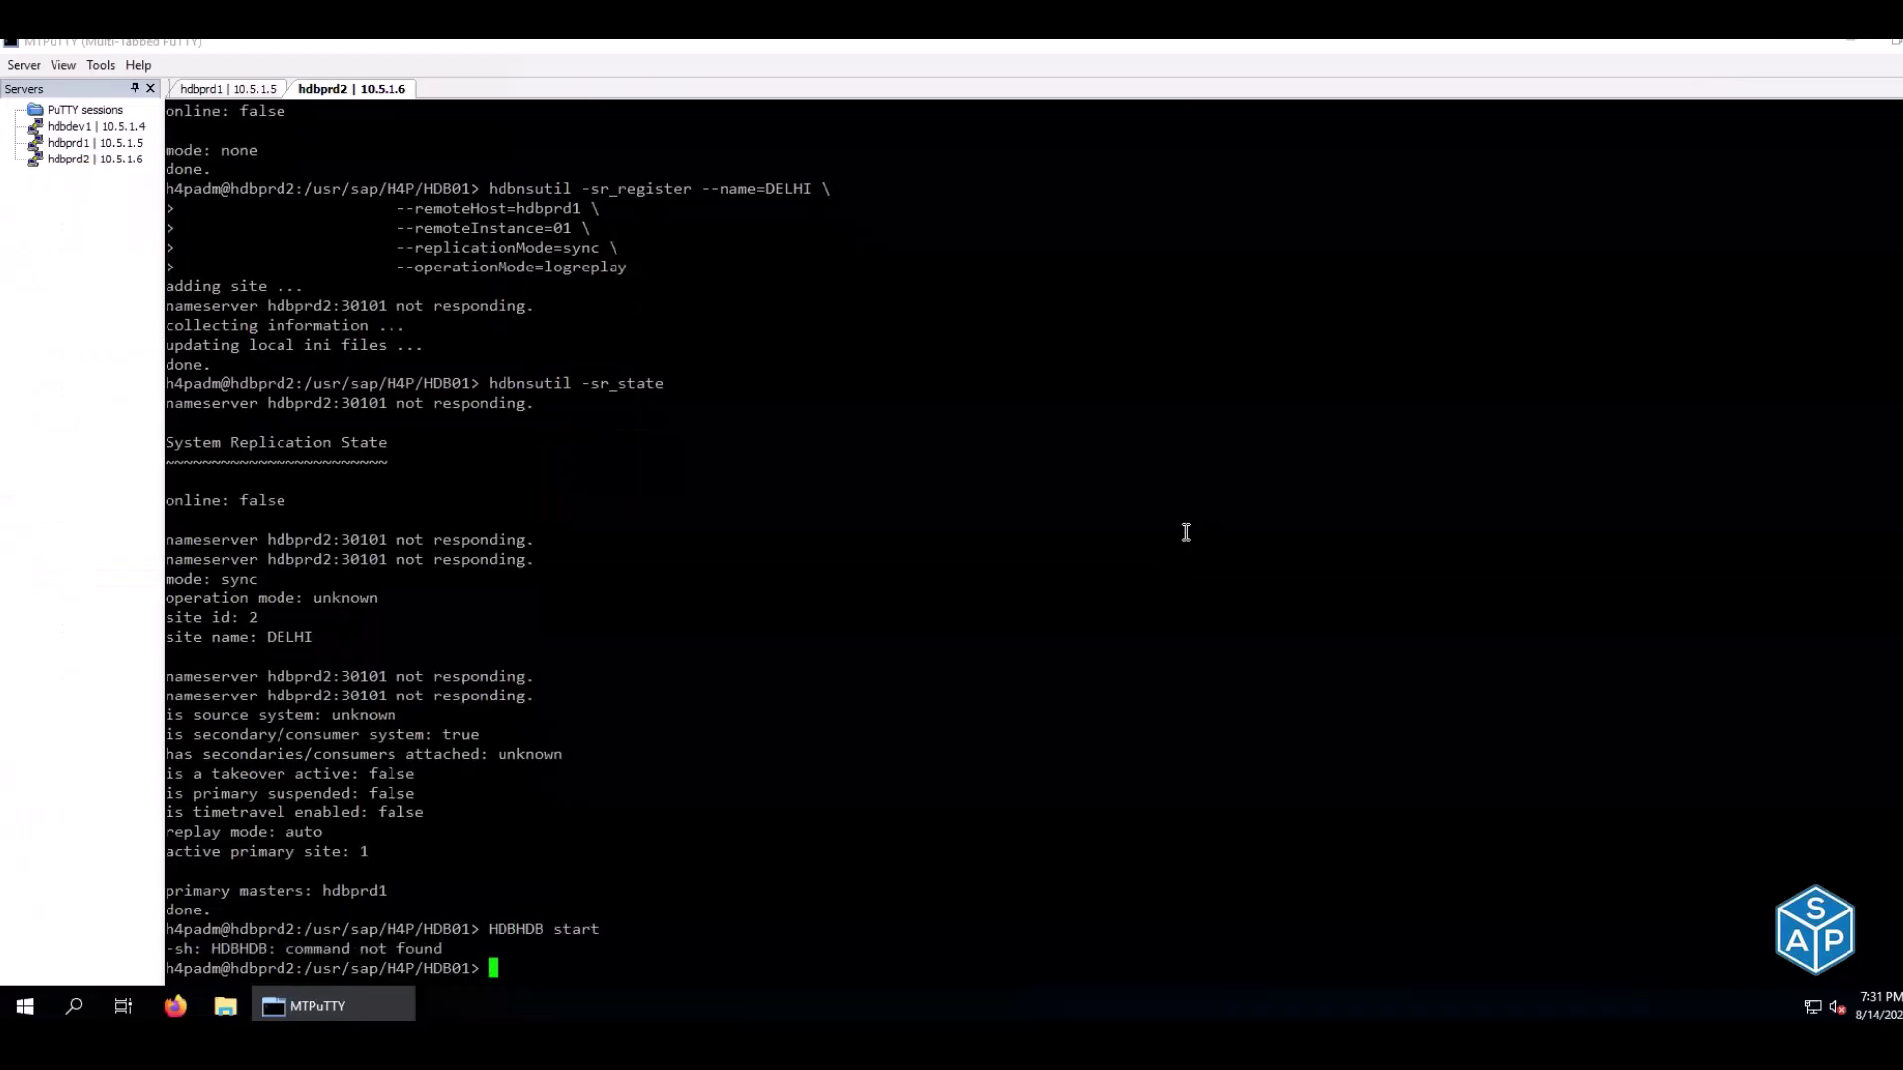
pyautogui.rightClick(1187, 533)
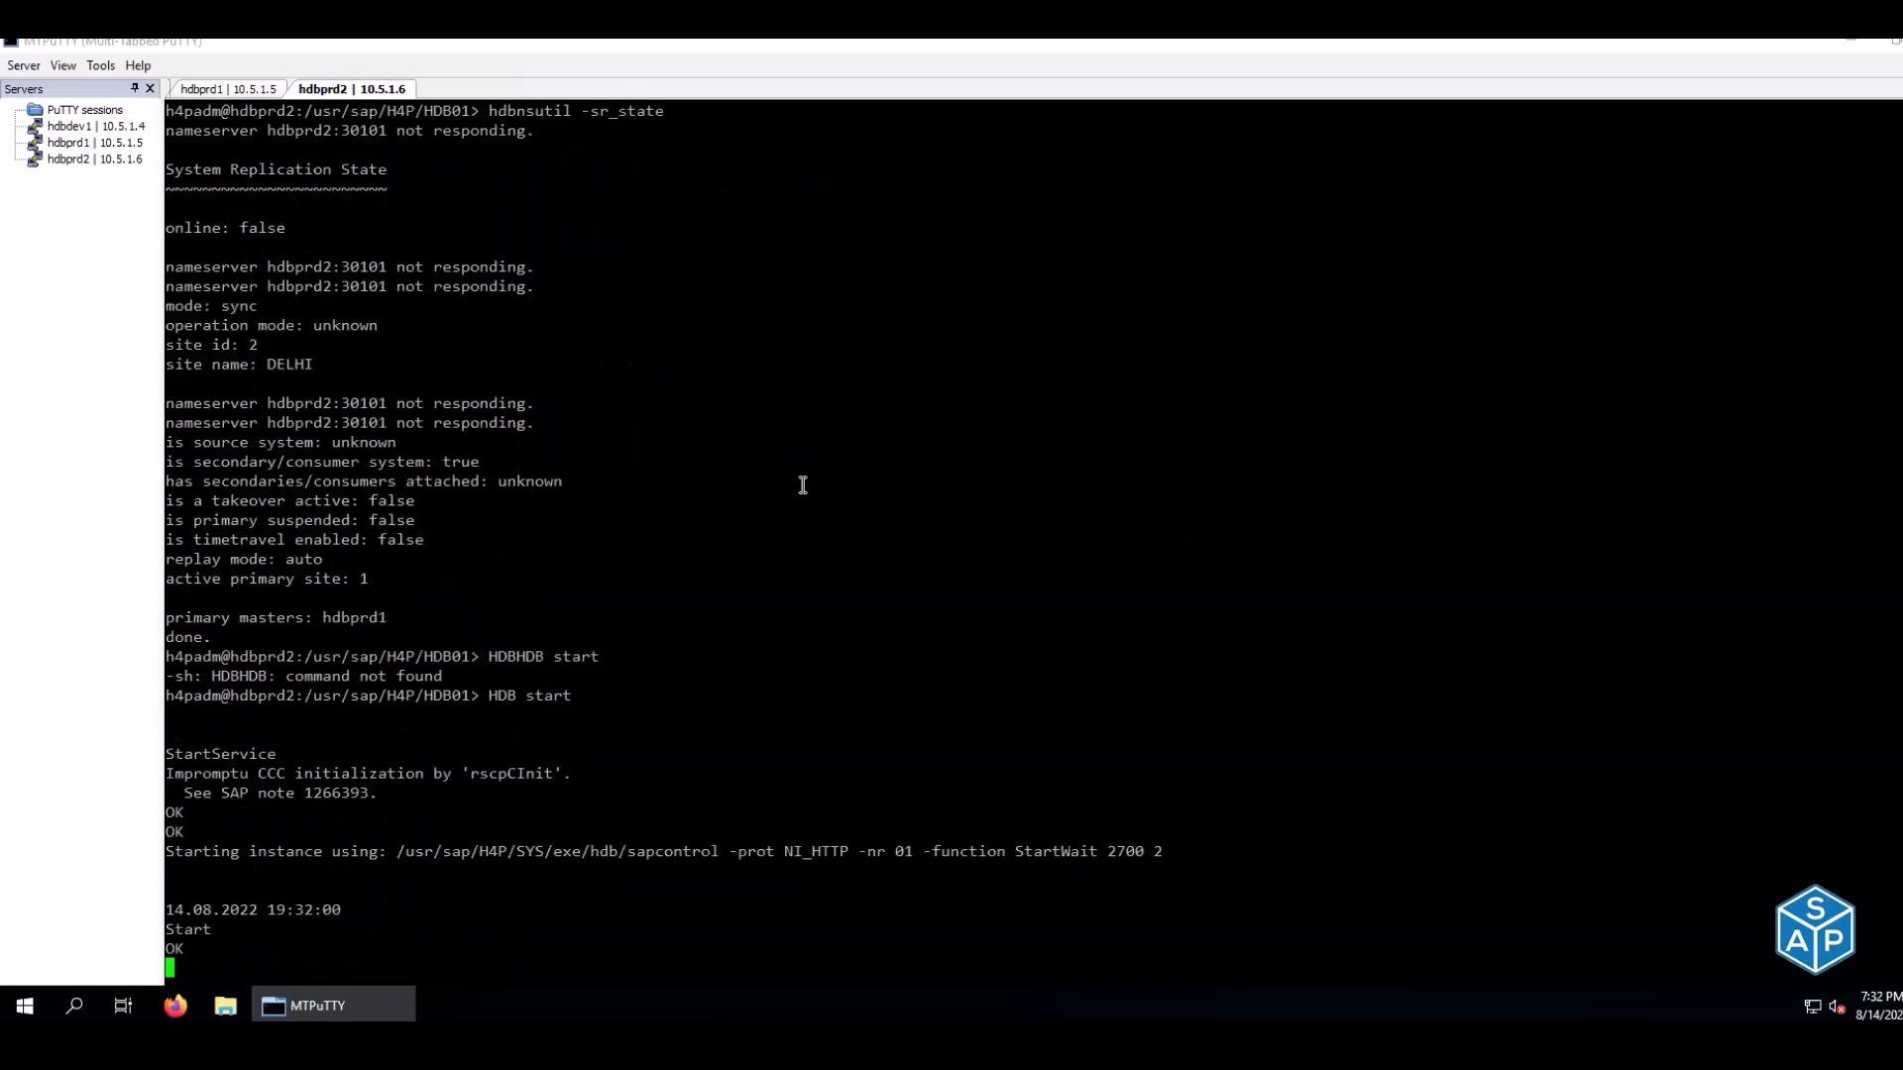
pyautogui.hotkey('alt', 'Tab')
# Enter 'done' as the status in cells C94, C95, C100 and C101
pyautogui.click(579, 368)
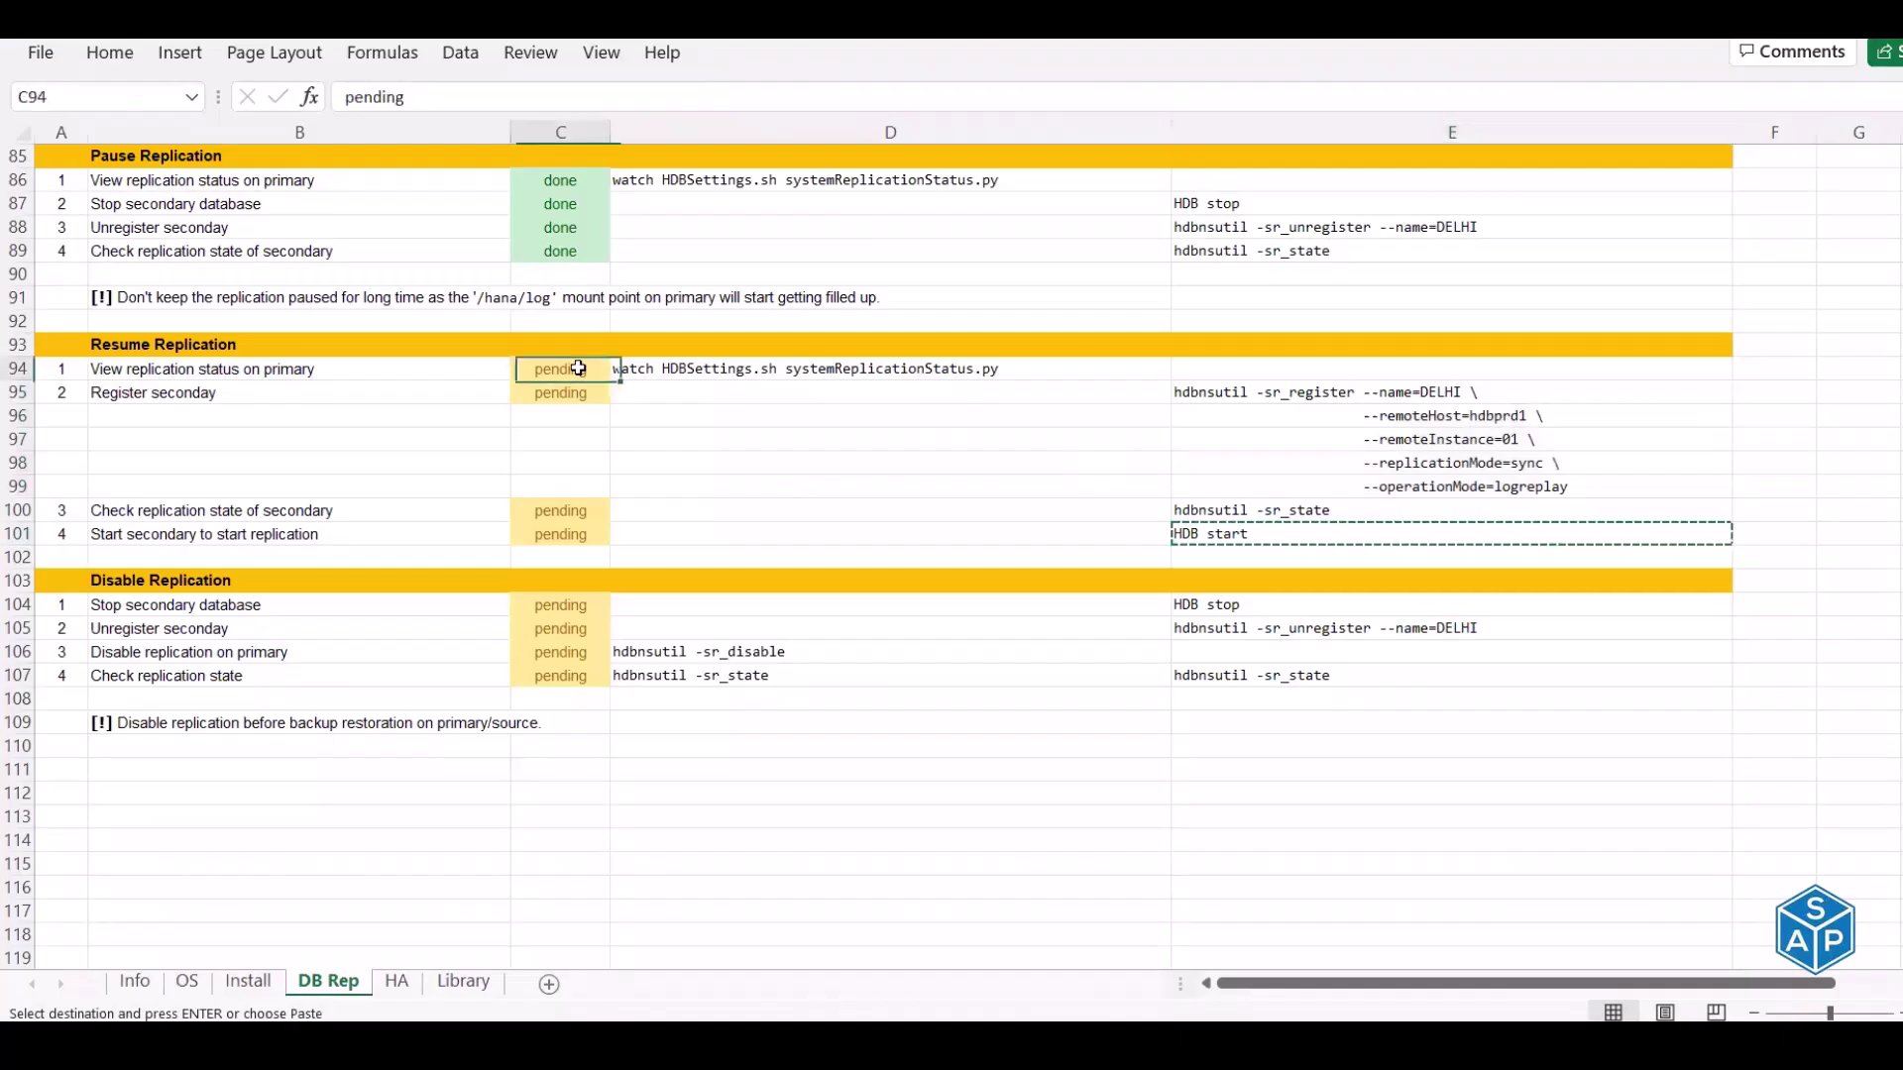
pyautogui.write('done')
pyautogui.press('Return')
pyautogui.write('done')
pyautogui.press('Return')
pyautogui.press('Return')
pyautogui.press('Return')
pyautogui.press('Return')
pyautogui.press('Return')
pyautogui.write('done')
pyautogui.press('Return')
pyautogui.write('done')
pyautogui.press('Return')
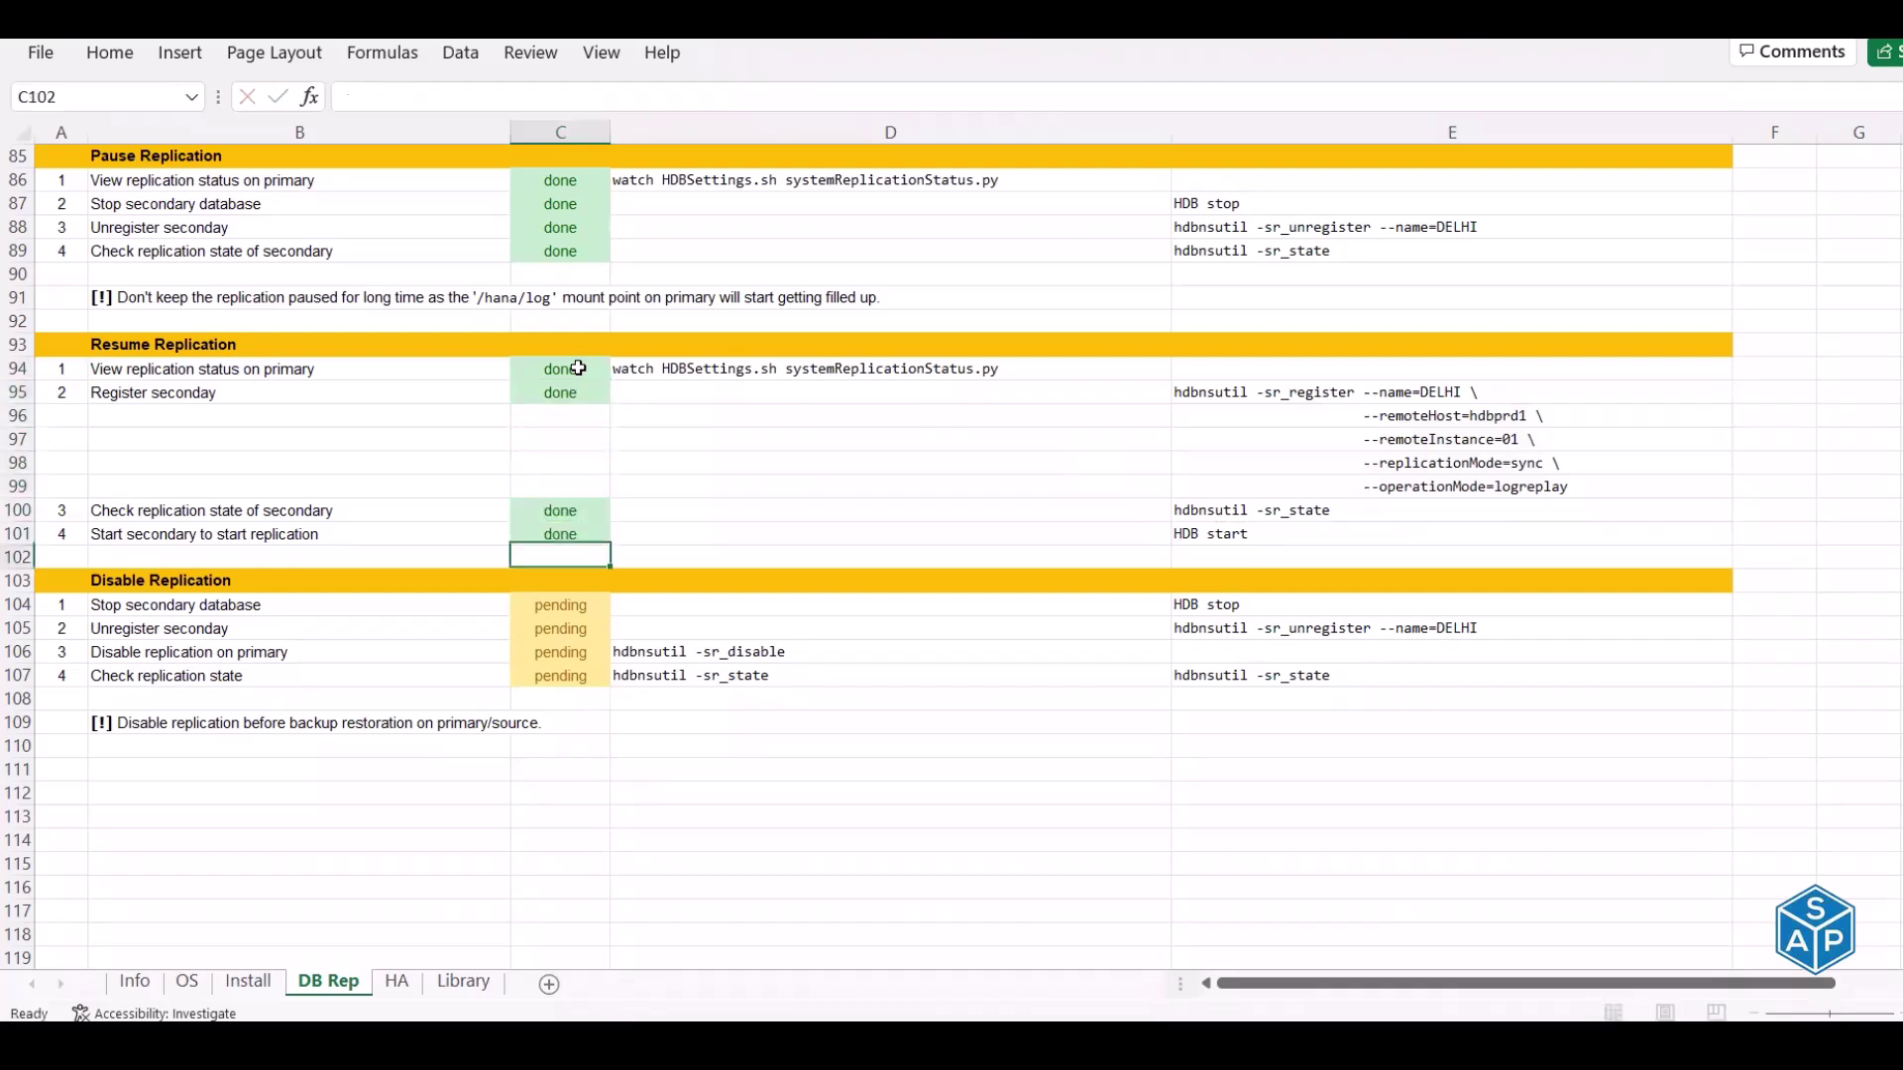
# Return to the top of the checklist sheet and select cell A1
pyautogui.scroll(3, 739, 519)
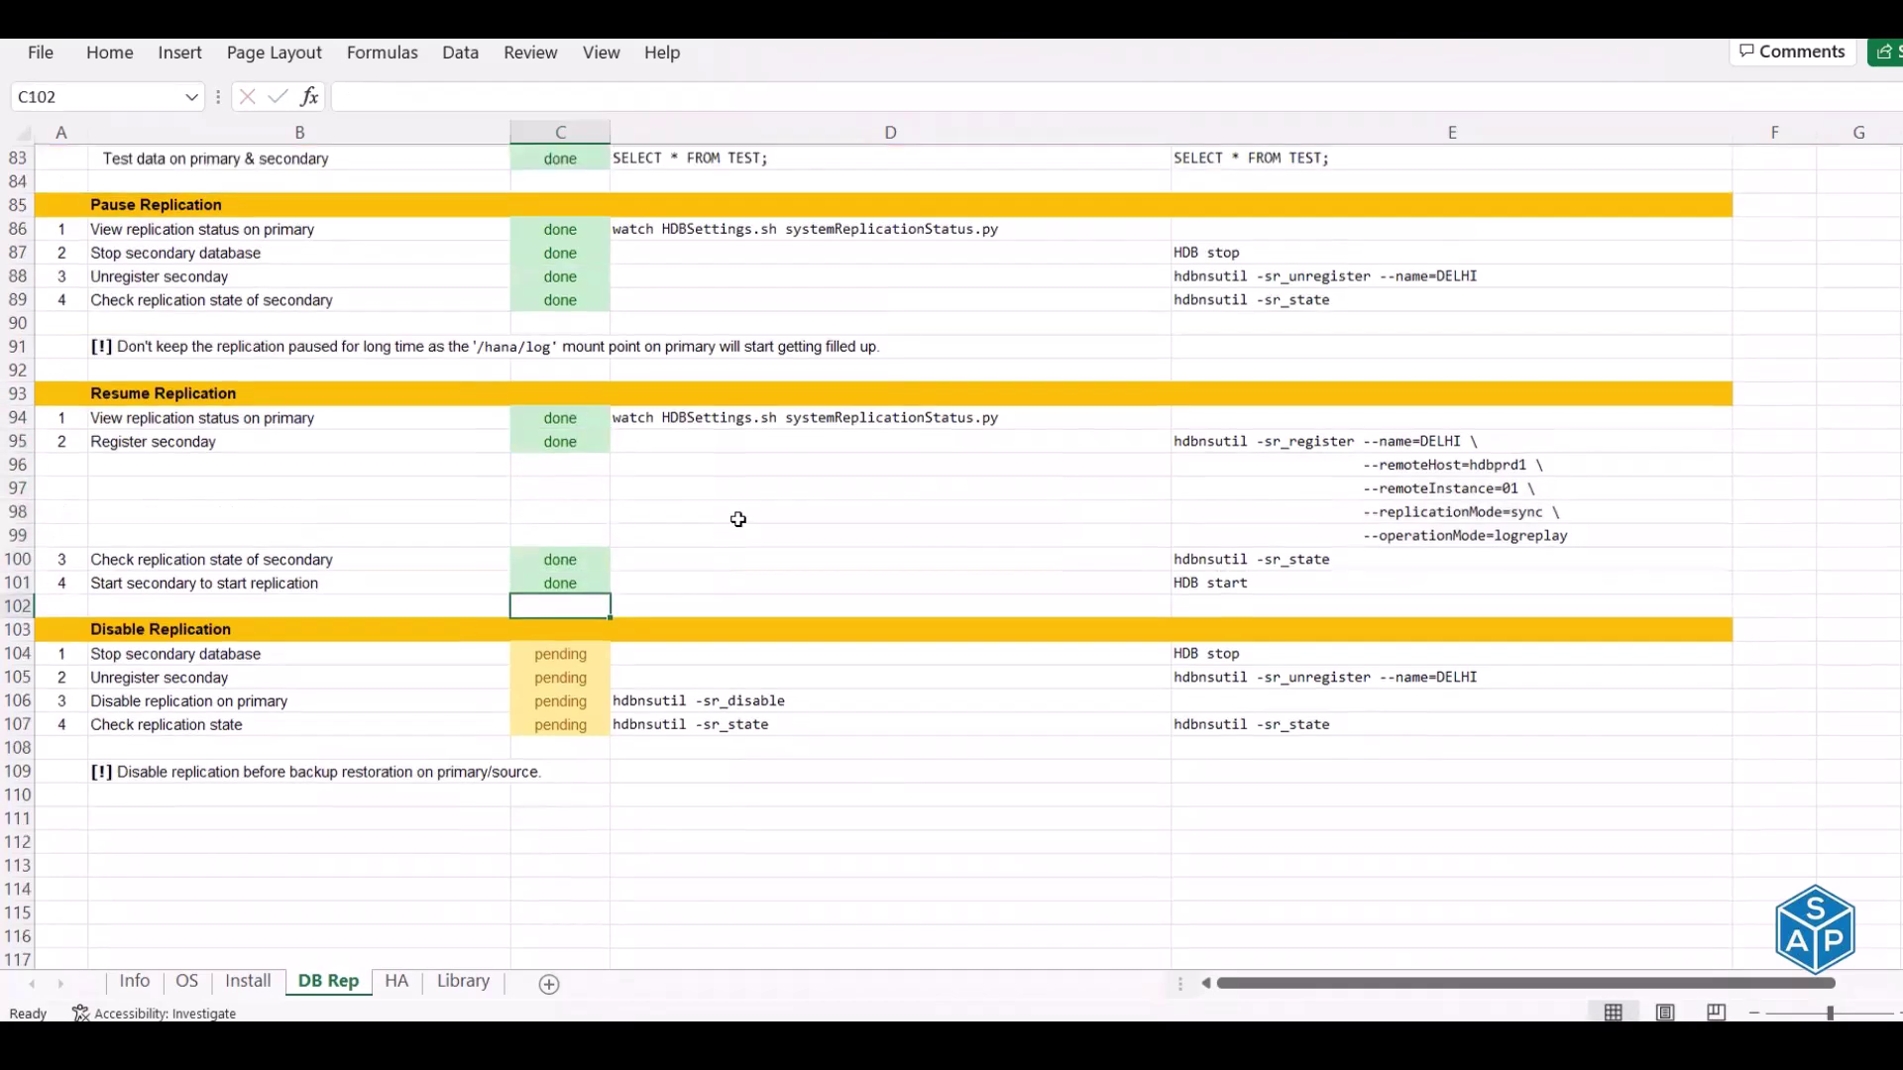
pyautogui.scroll(3, 739, 519)
pyautogui.scroll(13, 739, 520)
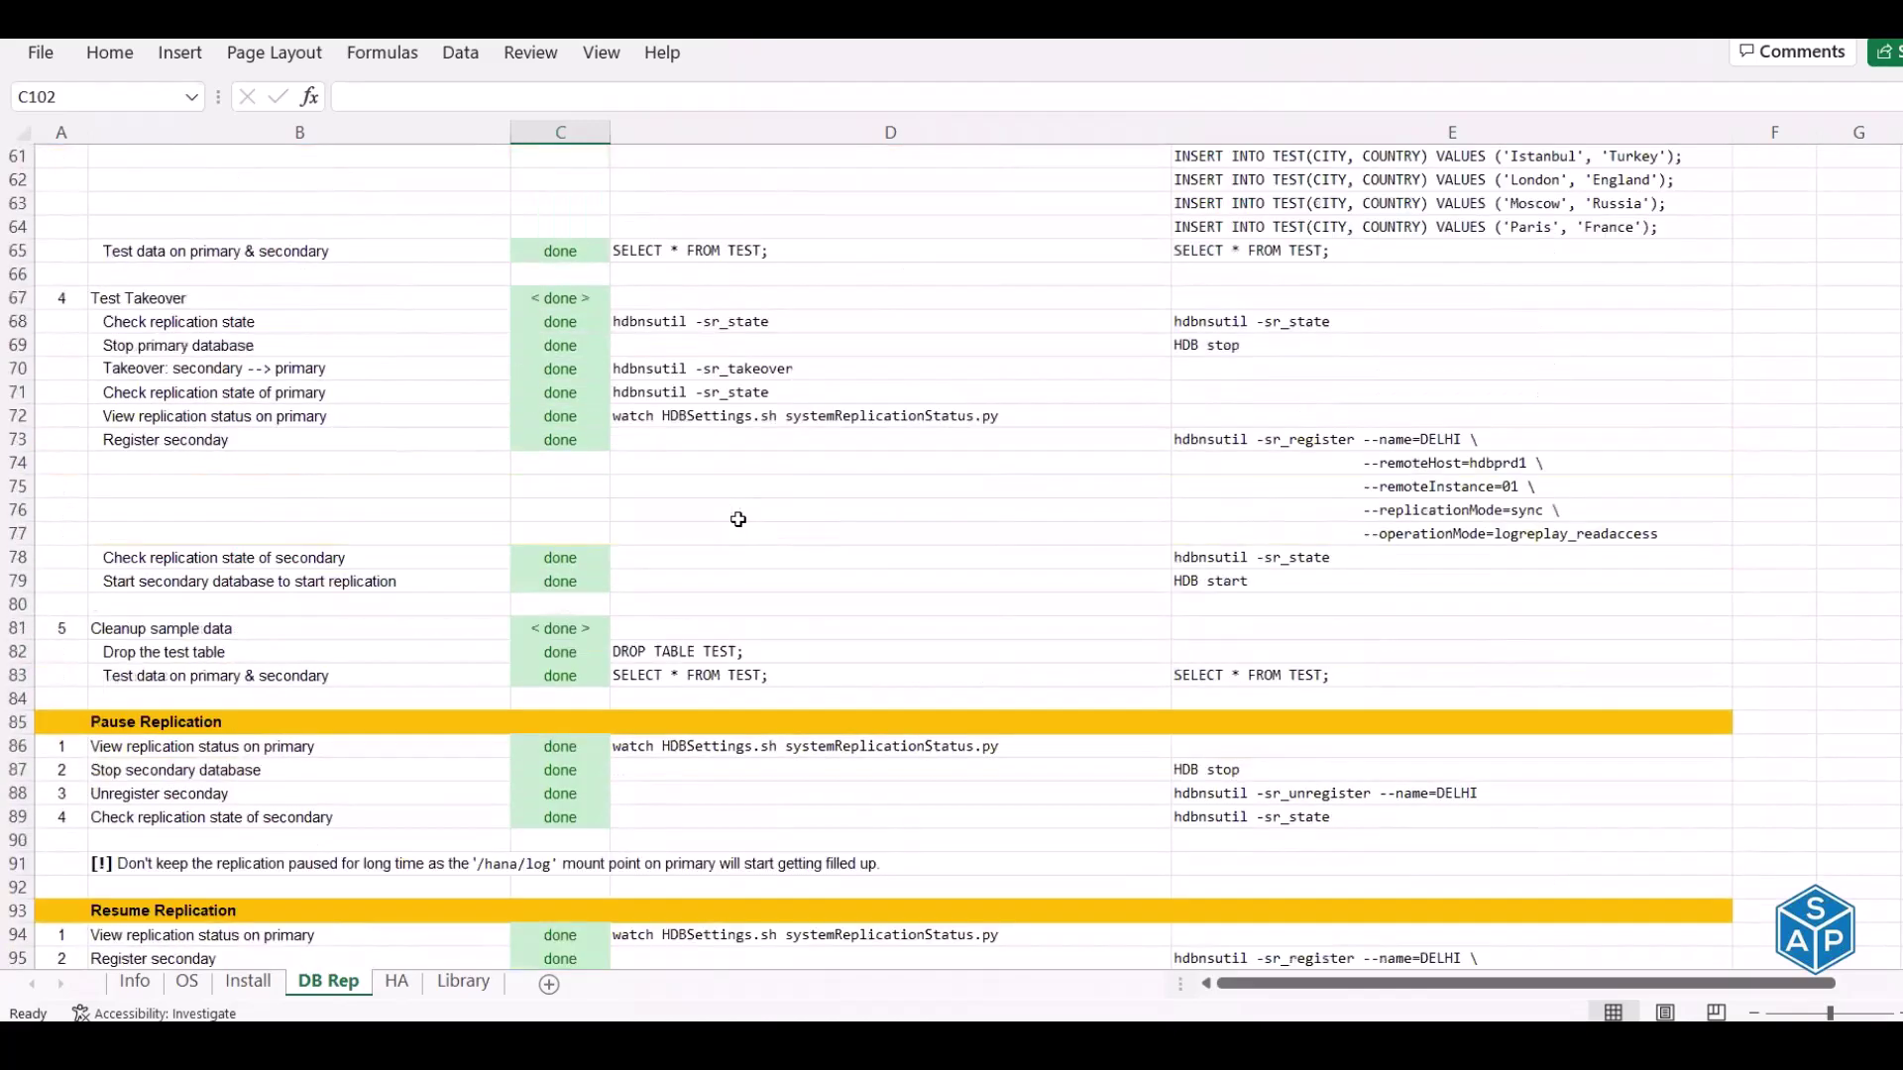
pyautogui.scroll(9, 73, 134)
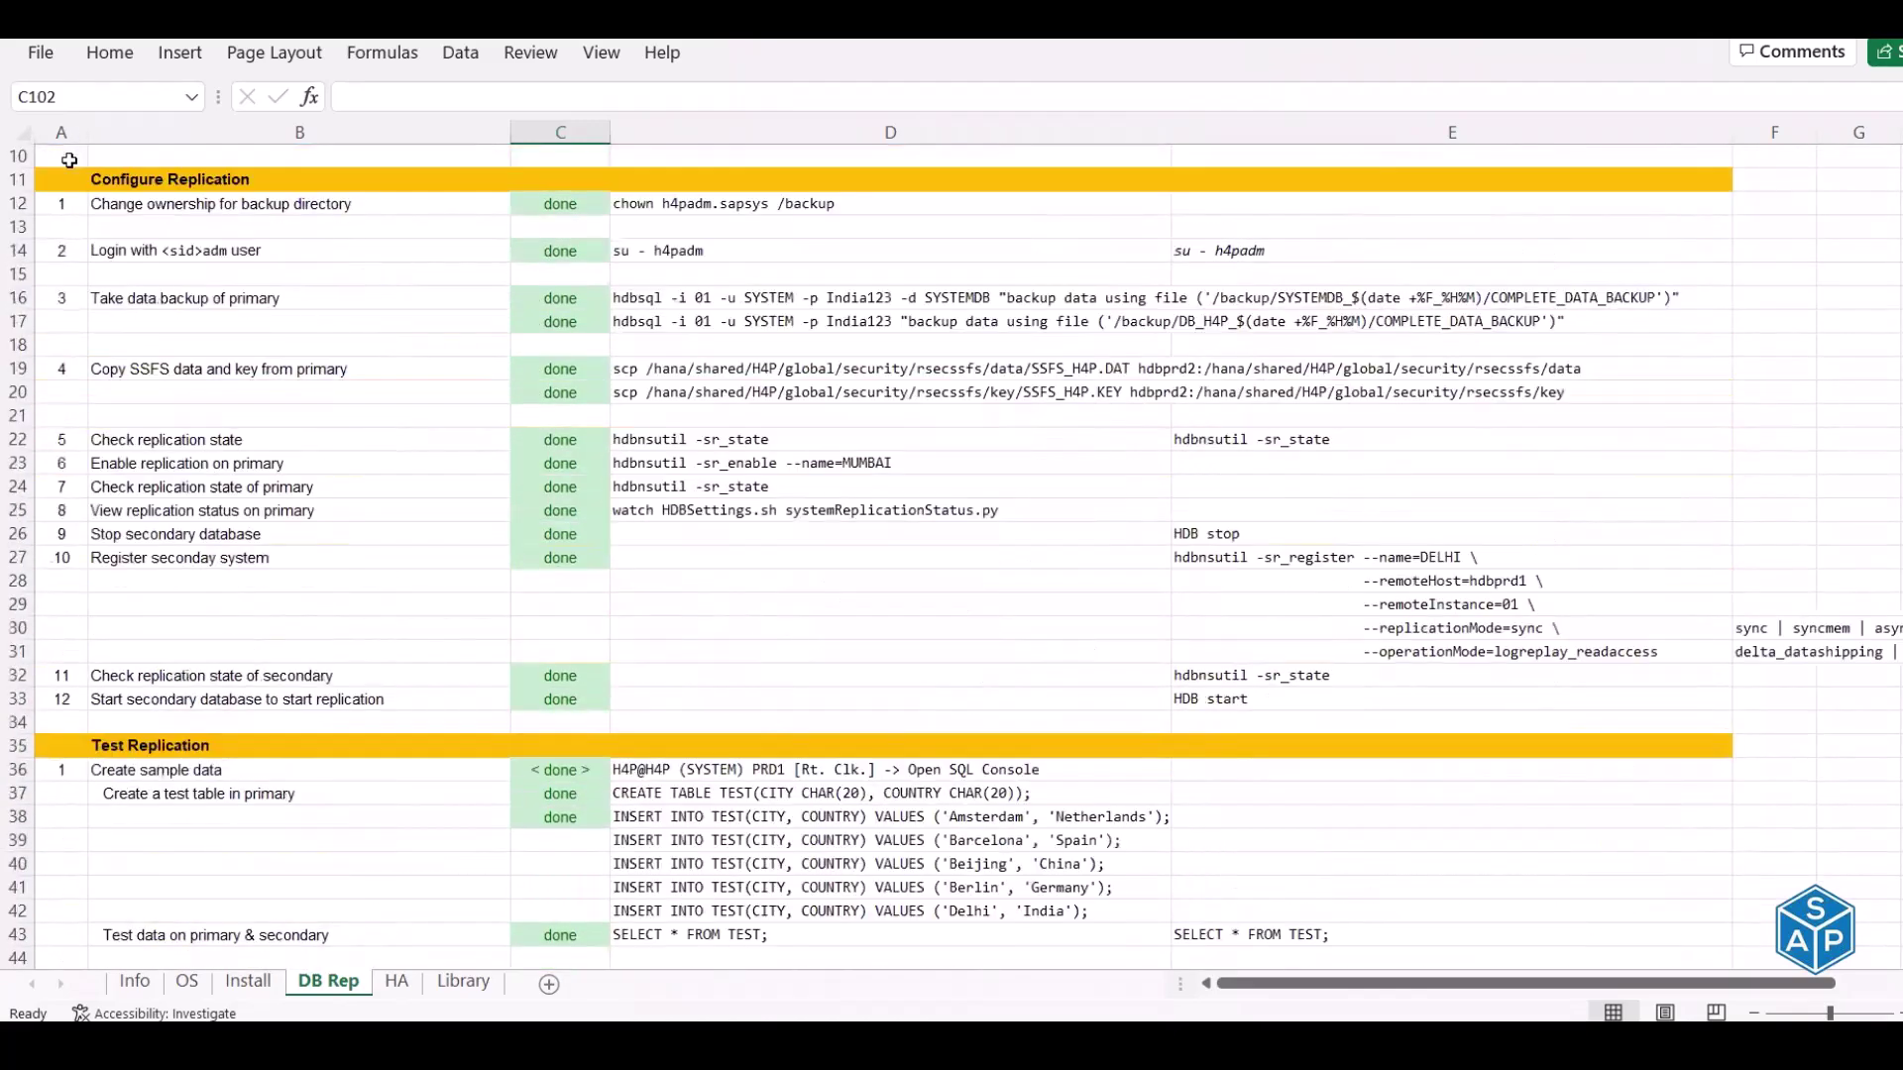
pyautogui.click(317, 148)
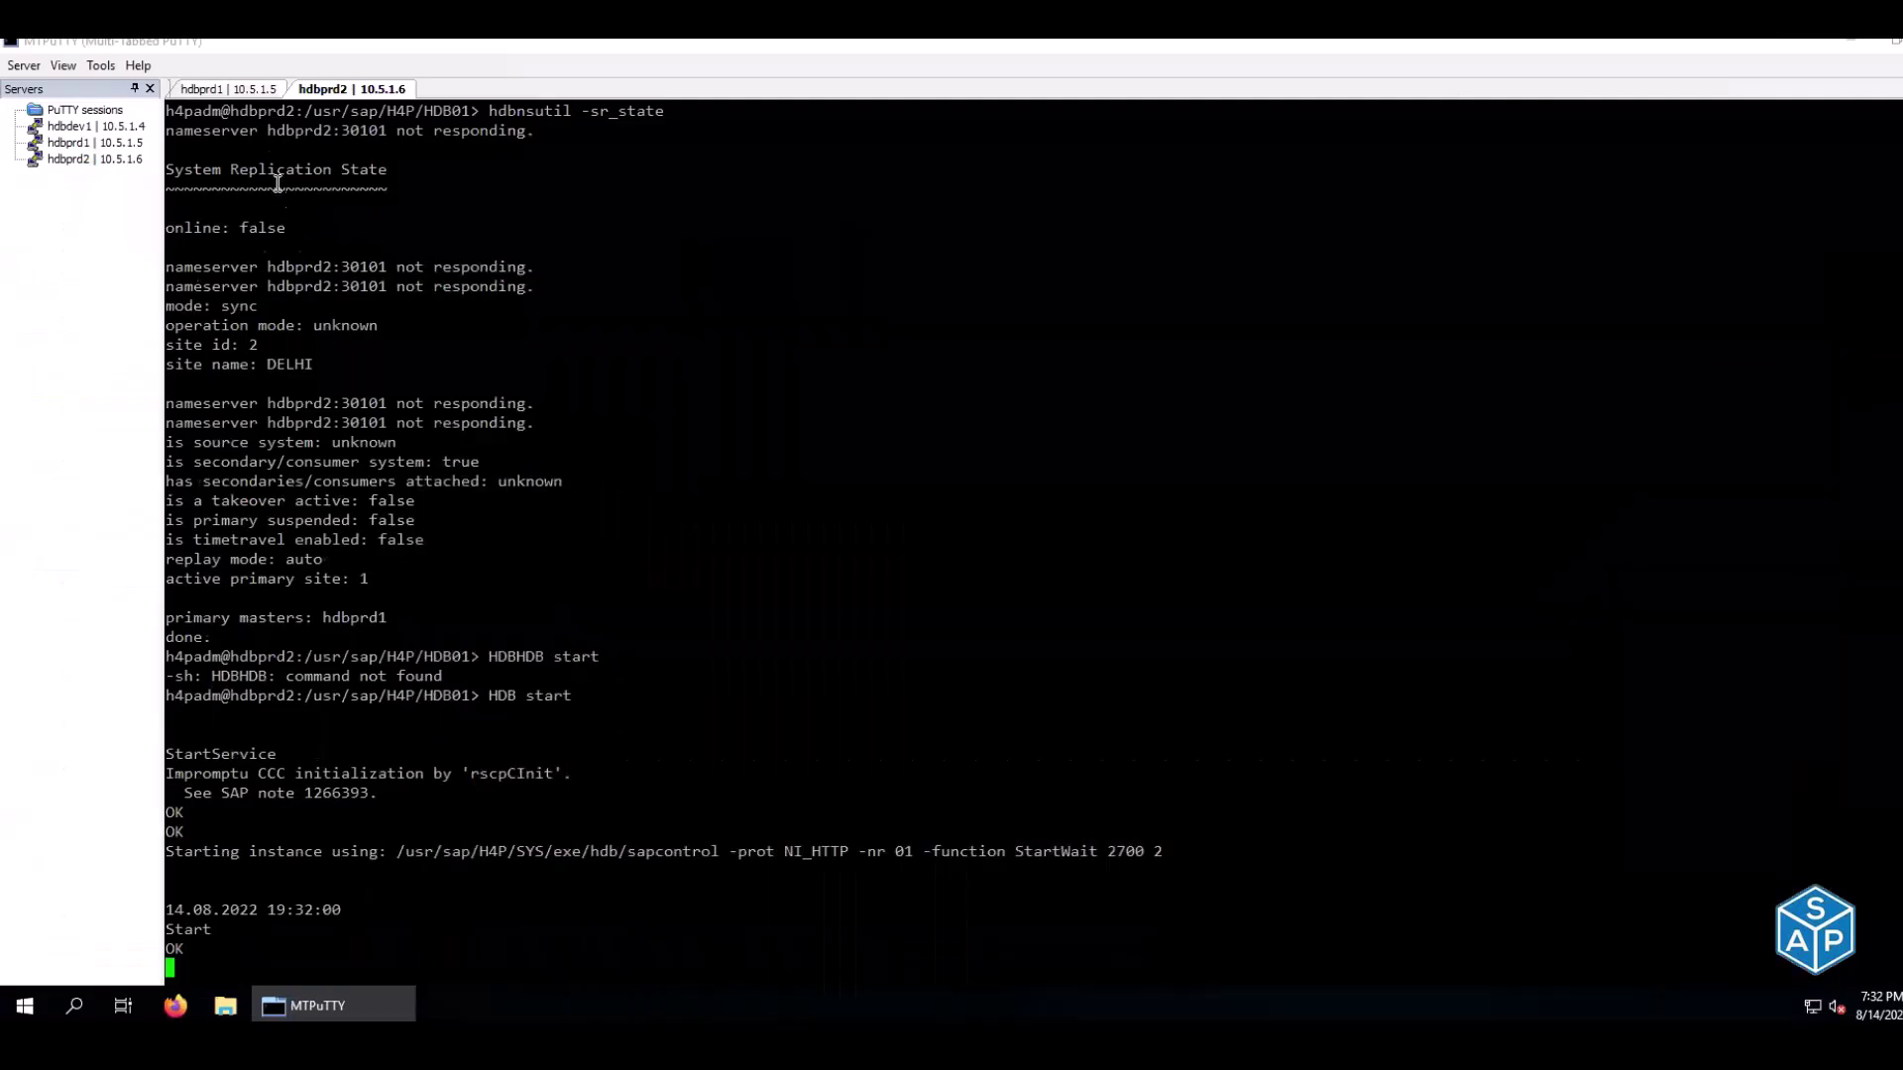
# On the hdbprd1 watch, review DELHI's services: full replica progress, Preparing persistence, indexserver status
pyautogui.click(249, 94)
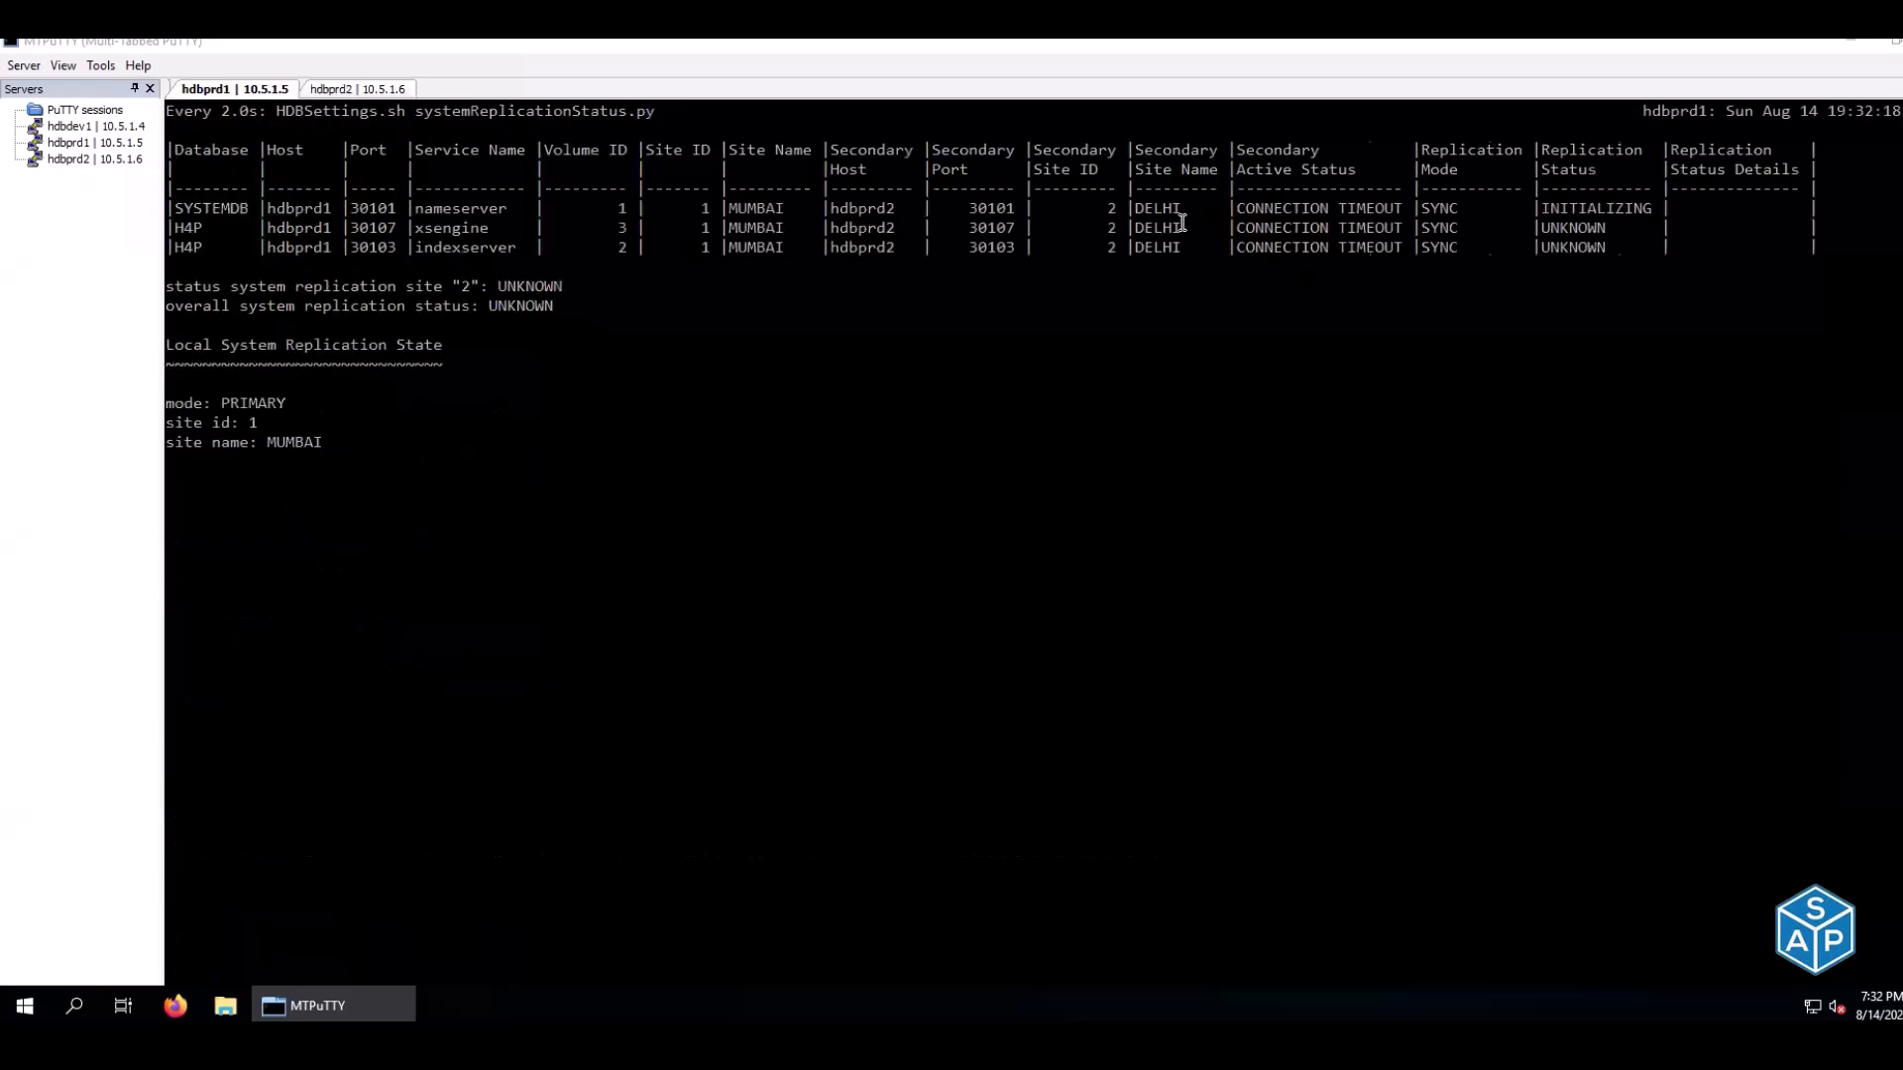
pyautogui.moveTo(1246, 208); pyautogui.dragTo(1849, 203)
pyautogui.moveTo(1627, 208); pyautogui.dragTo(1812, 208)
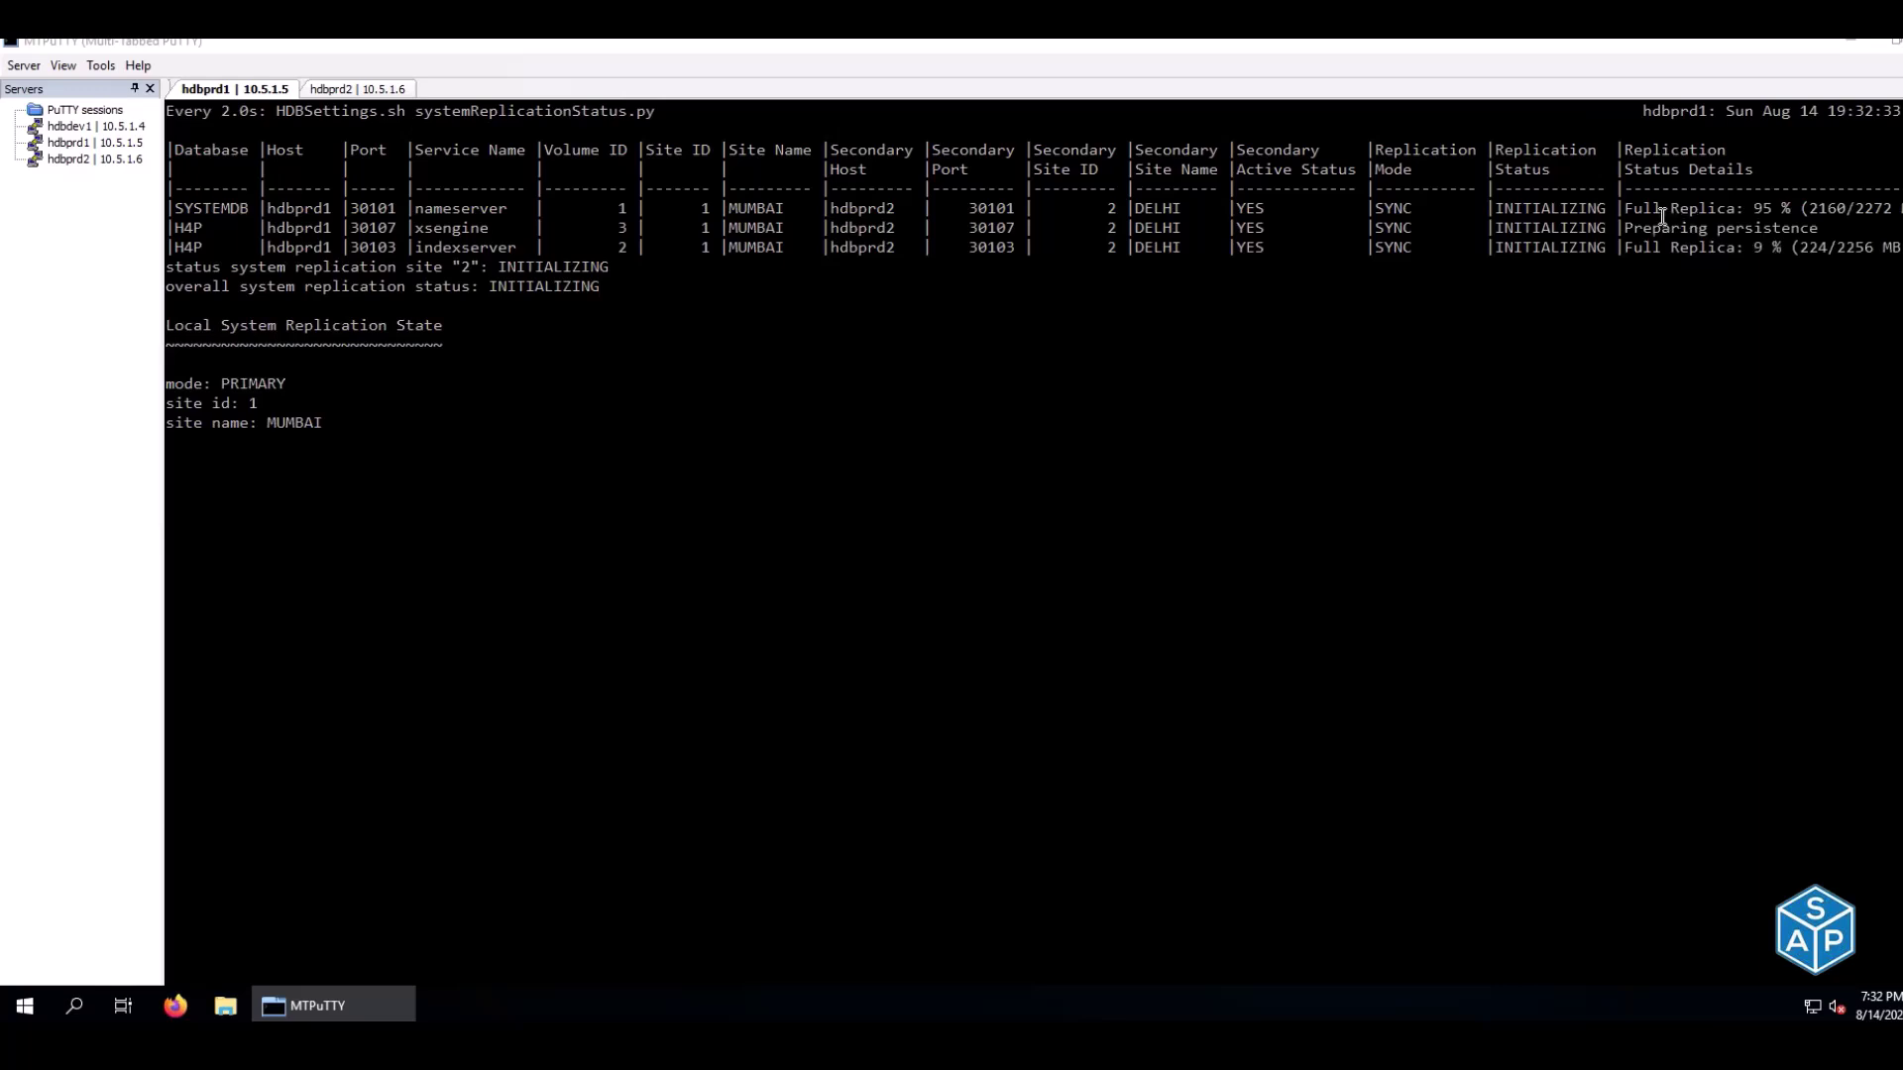
pyautogui.moveTo(1637, 230); pyautogui.dragTo(1751, 223)
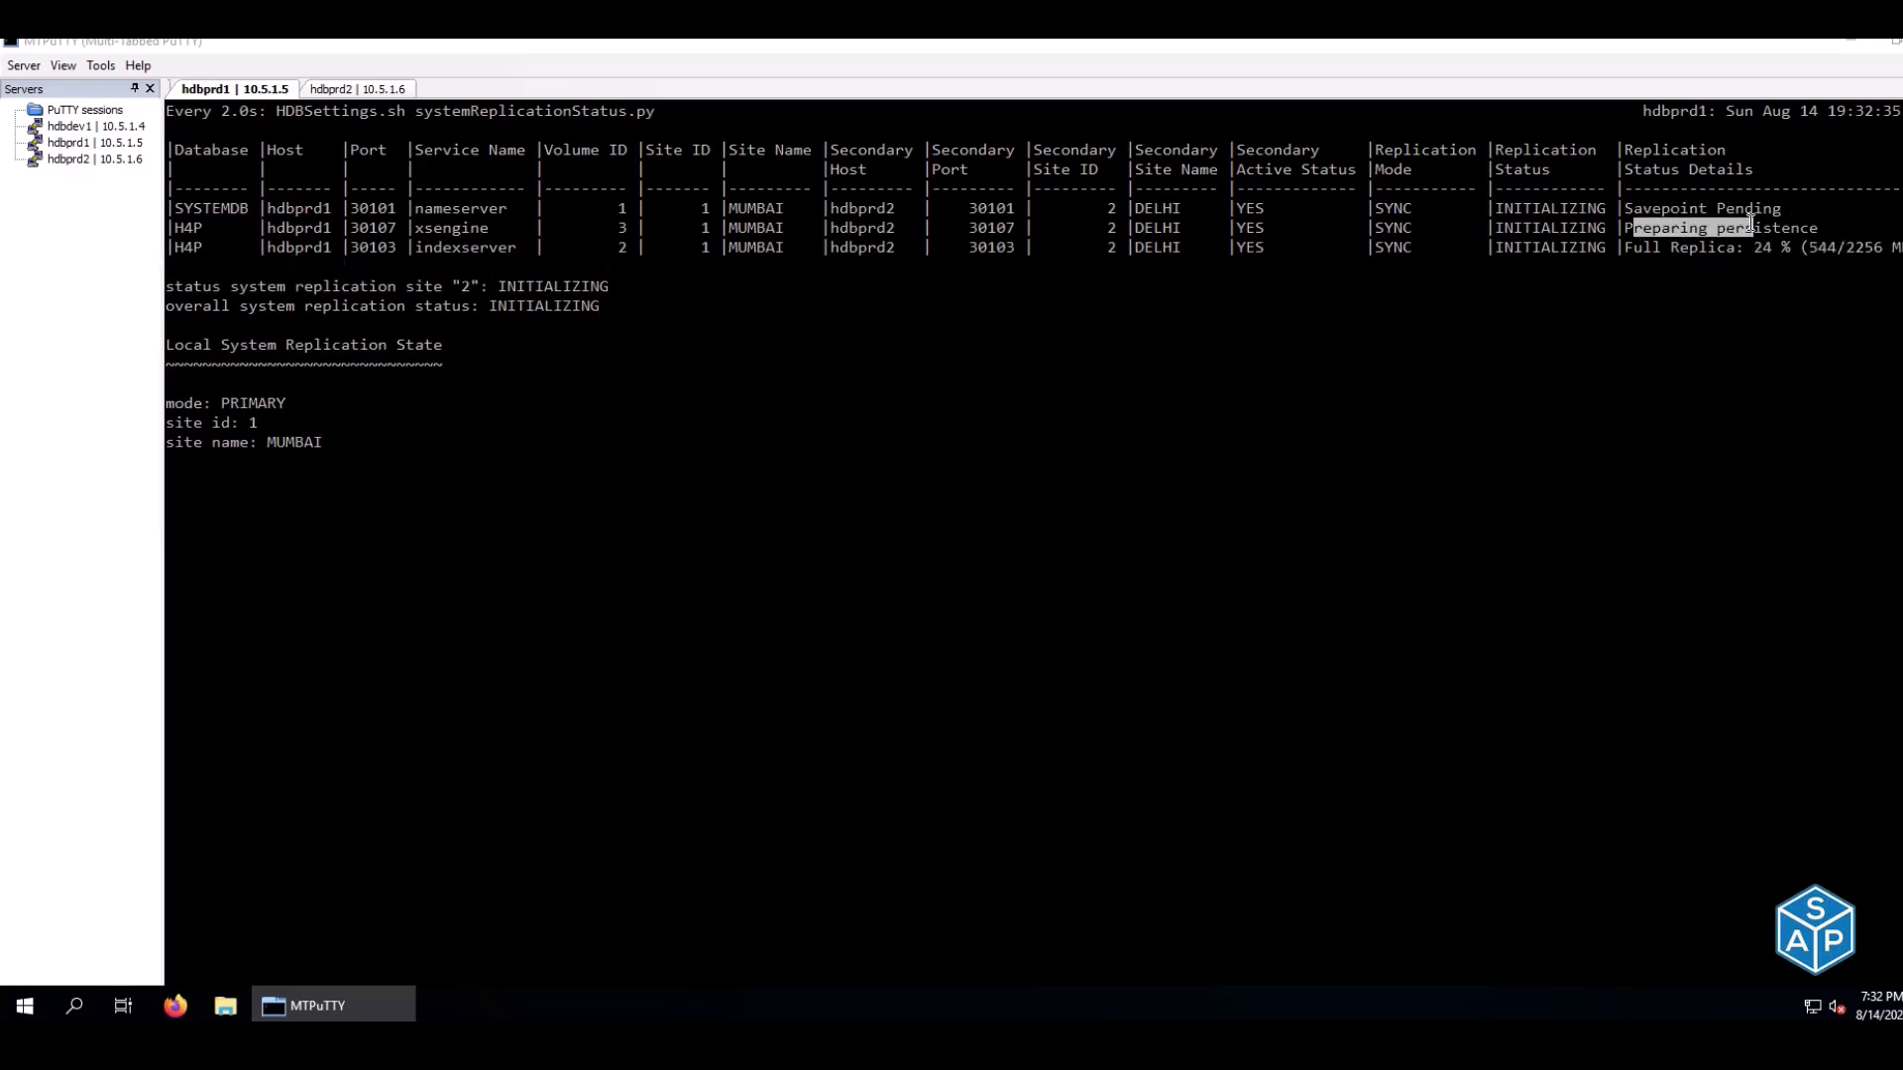
pyautogui.moveTo(1639, 205); pyautogui.dragTo(1777, 210)
pyautogui.moveTo(1627, 248); pyautogui.dragTo(1856, 254)
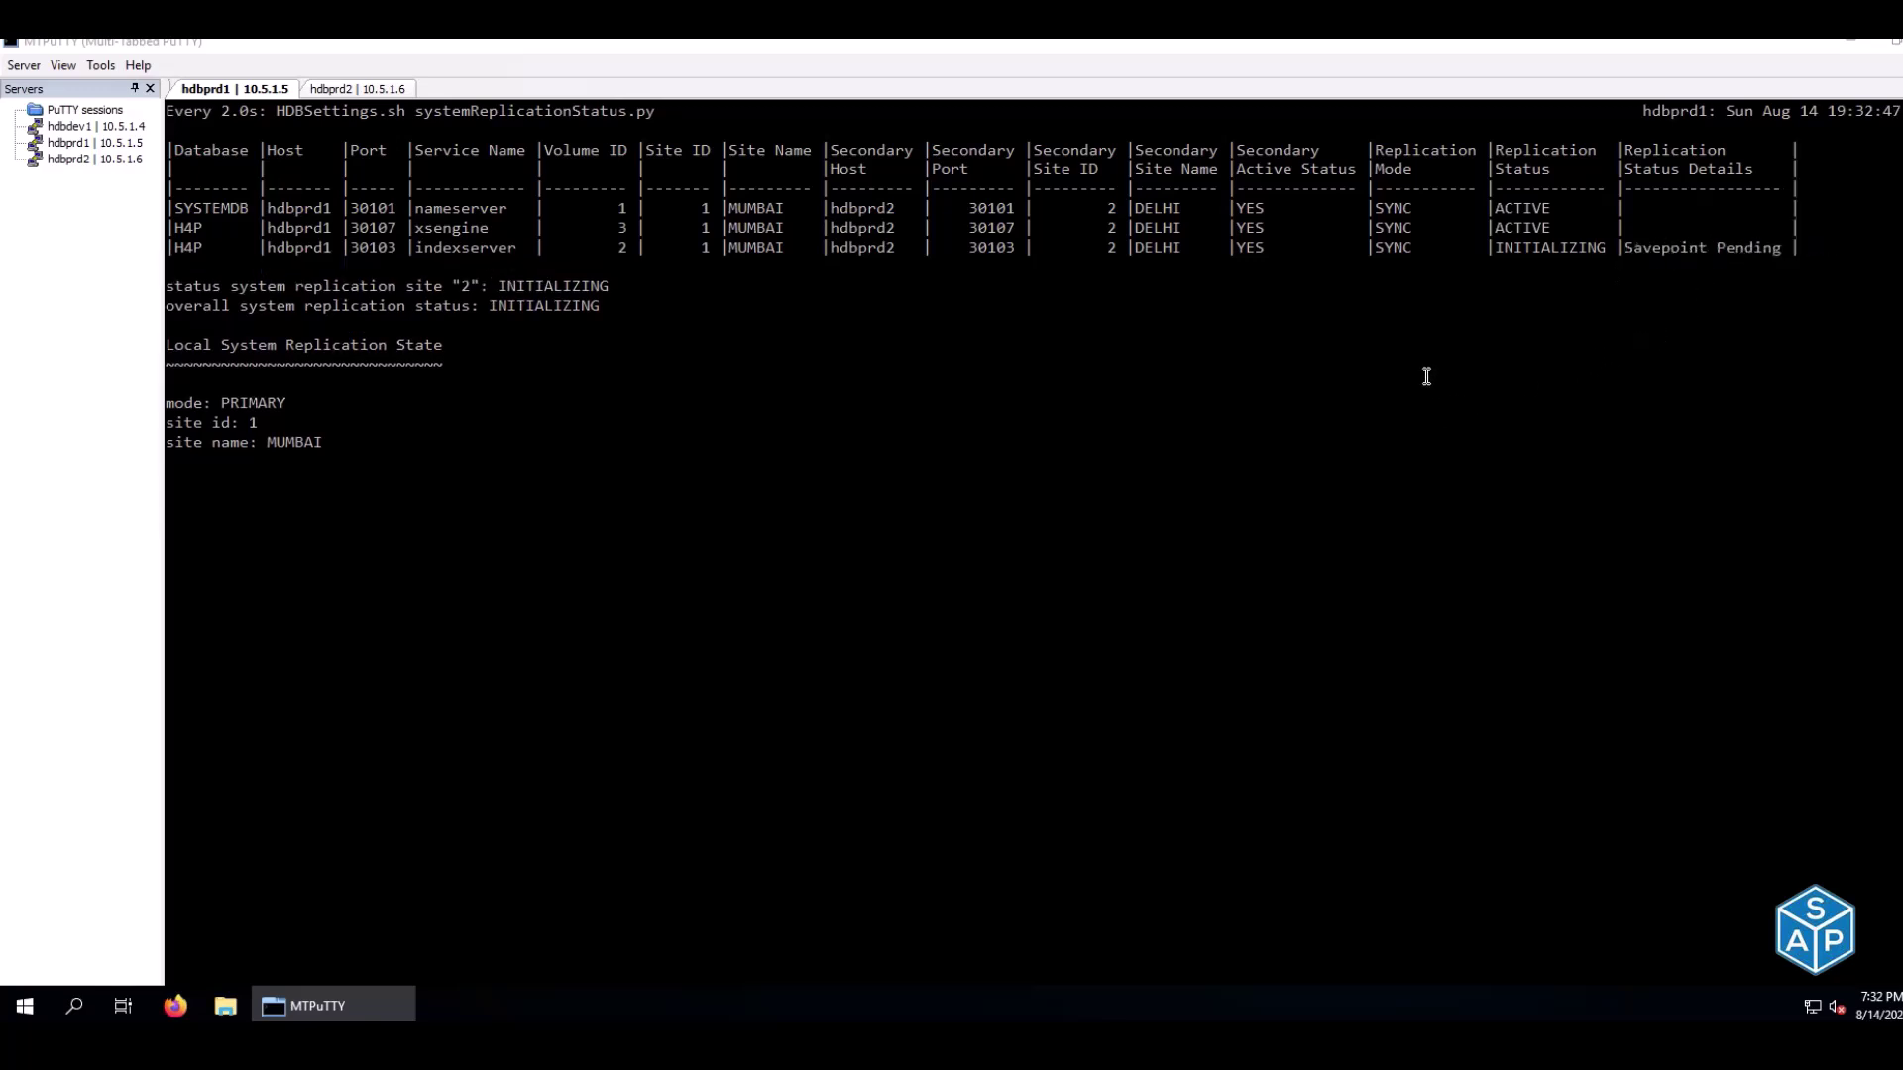
# Confirm on the hdbprd1 watch that all three DELHI services read ACTIVE in SYNC mode
pyautogui.moveTo(1159, 1043)
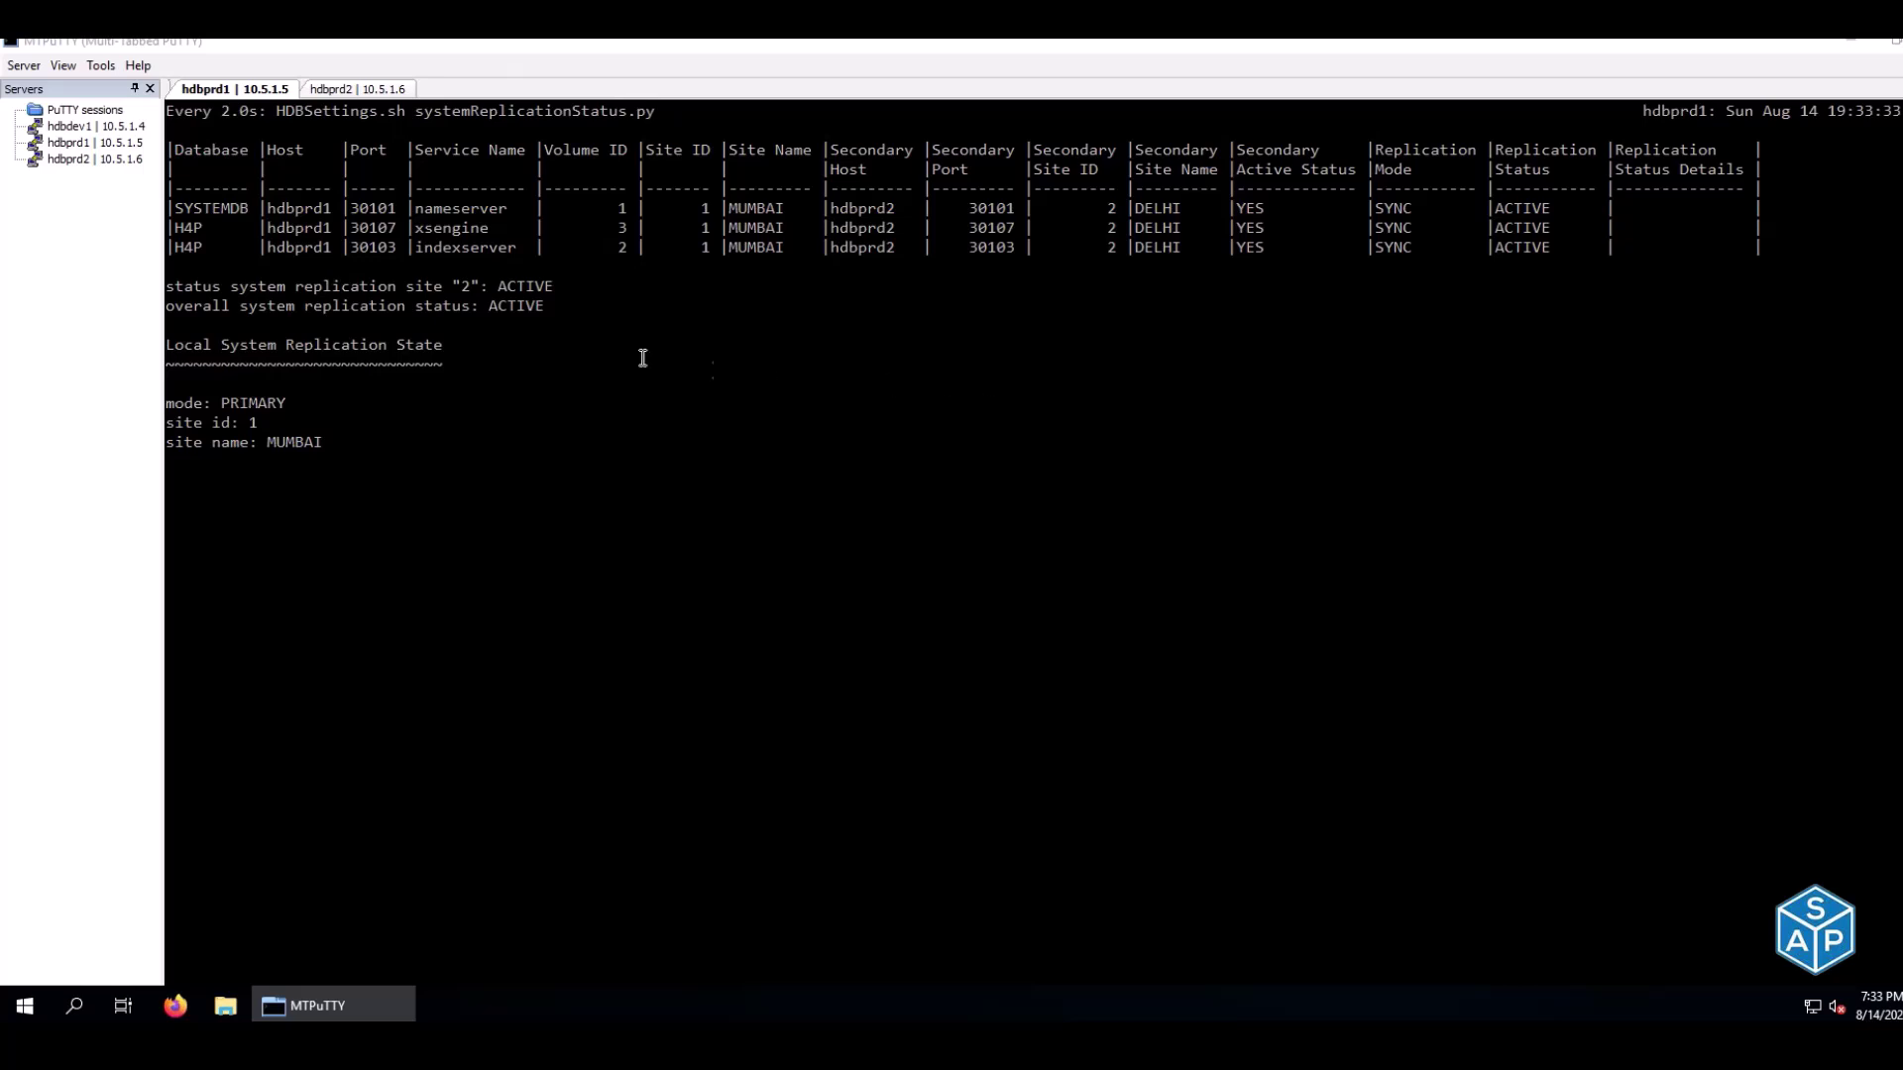
pyautogui.doubleClick(1407, 213)
pyautogui.moveTo(1435, 232); pyautogui.dragTo(1538, 208)
pyautogui.click(1134, 289)
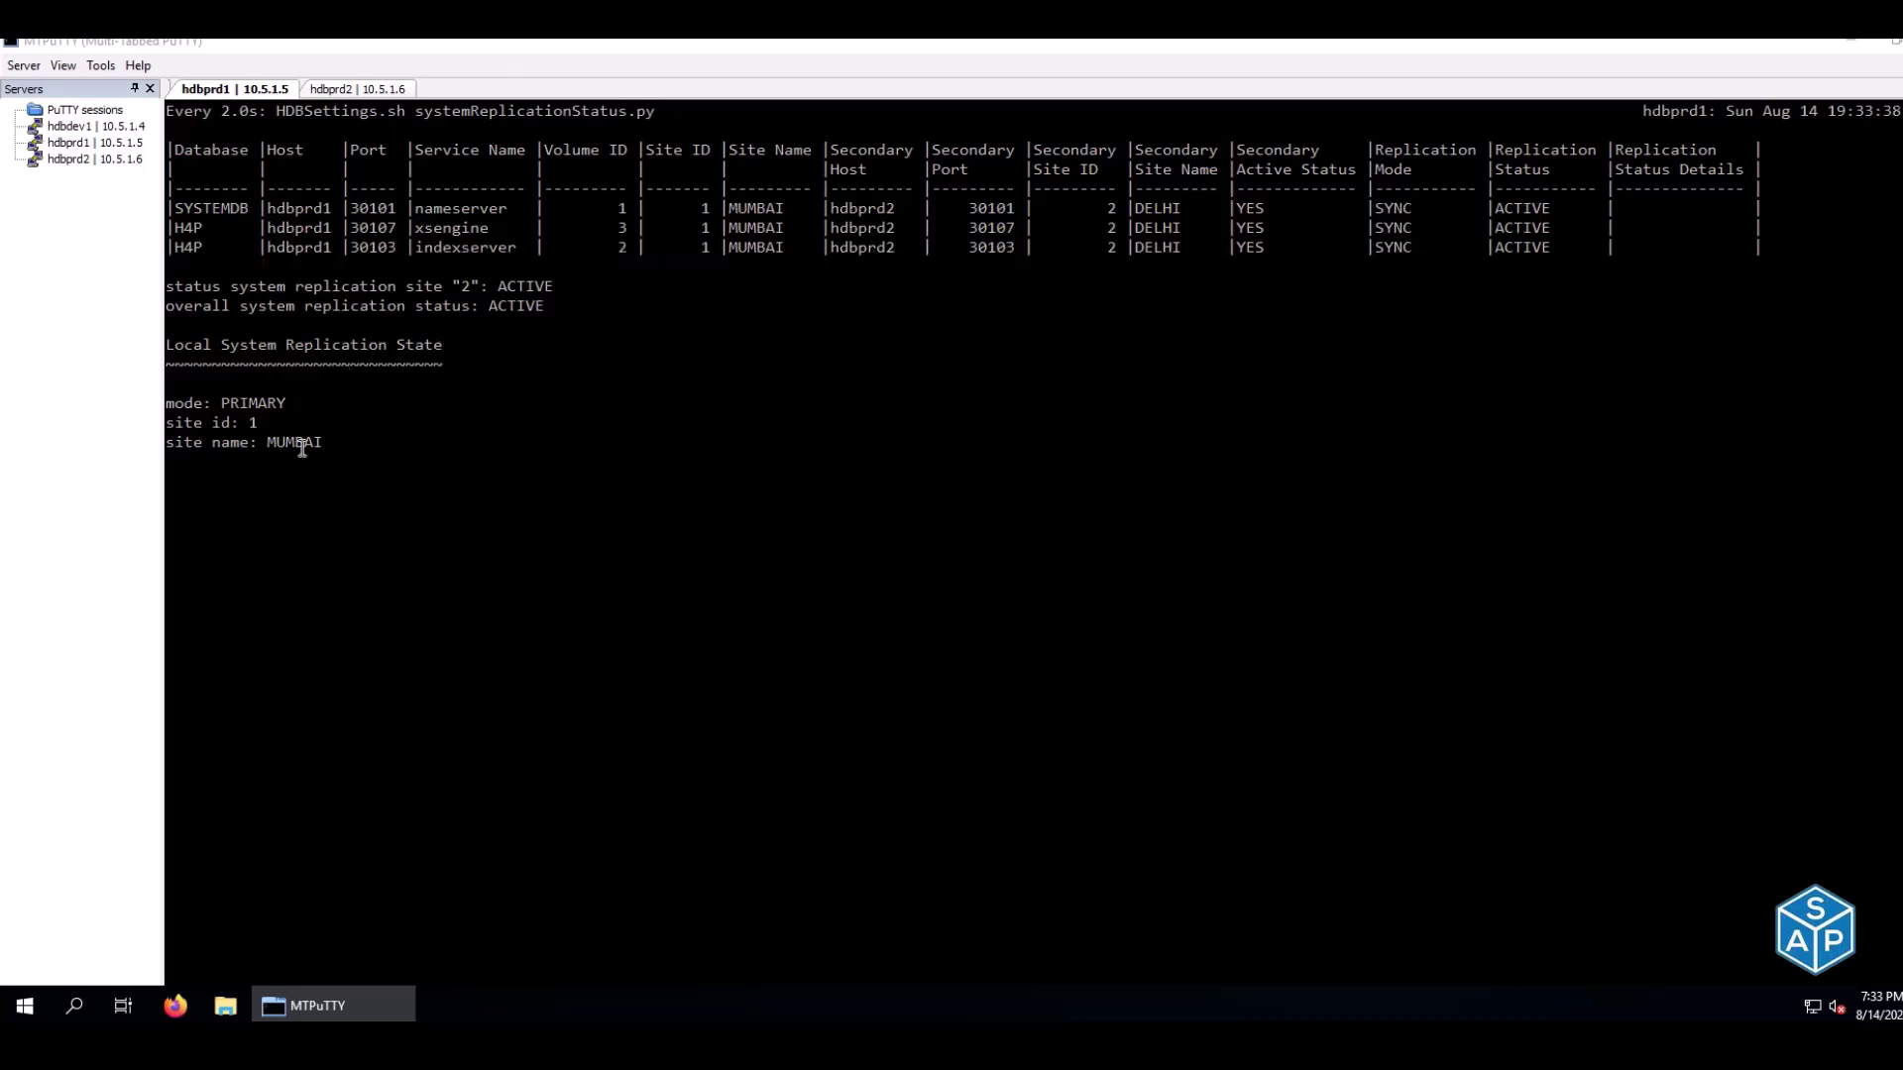
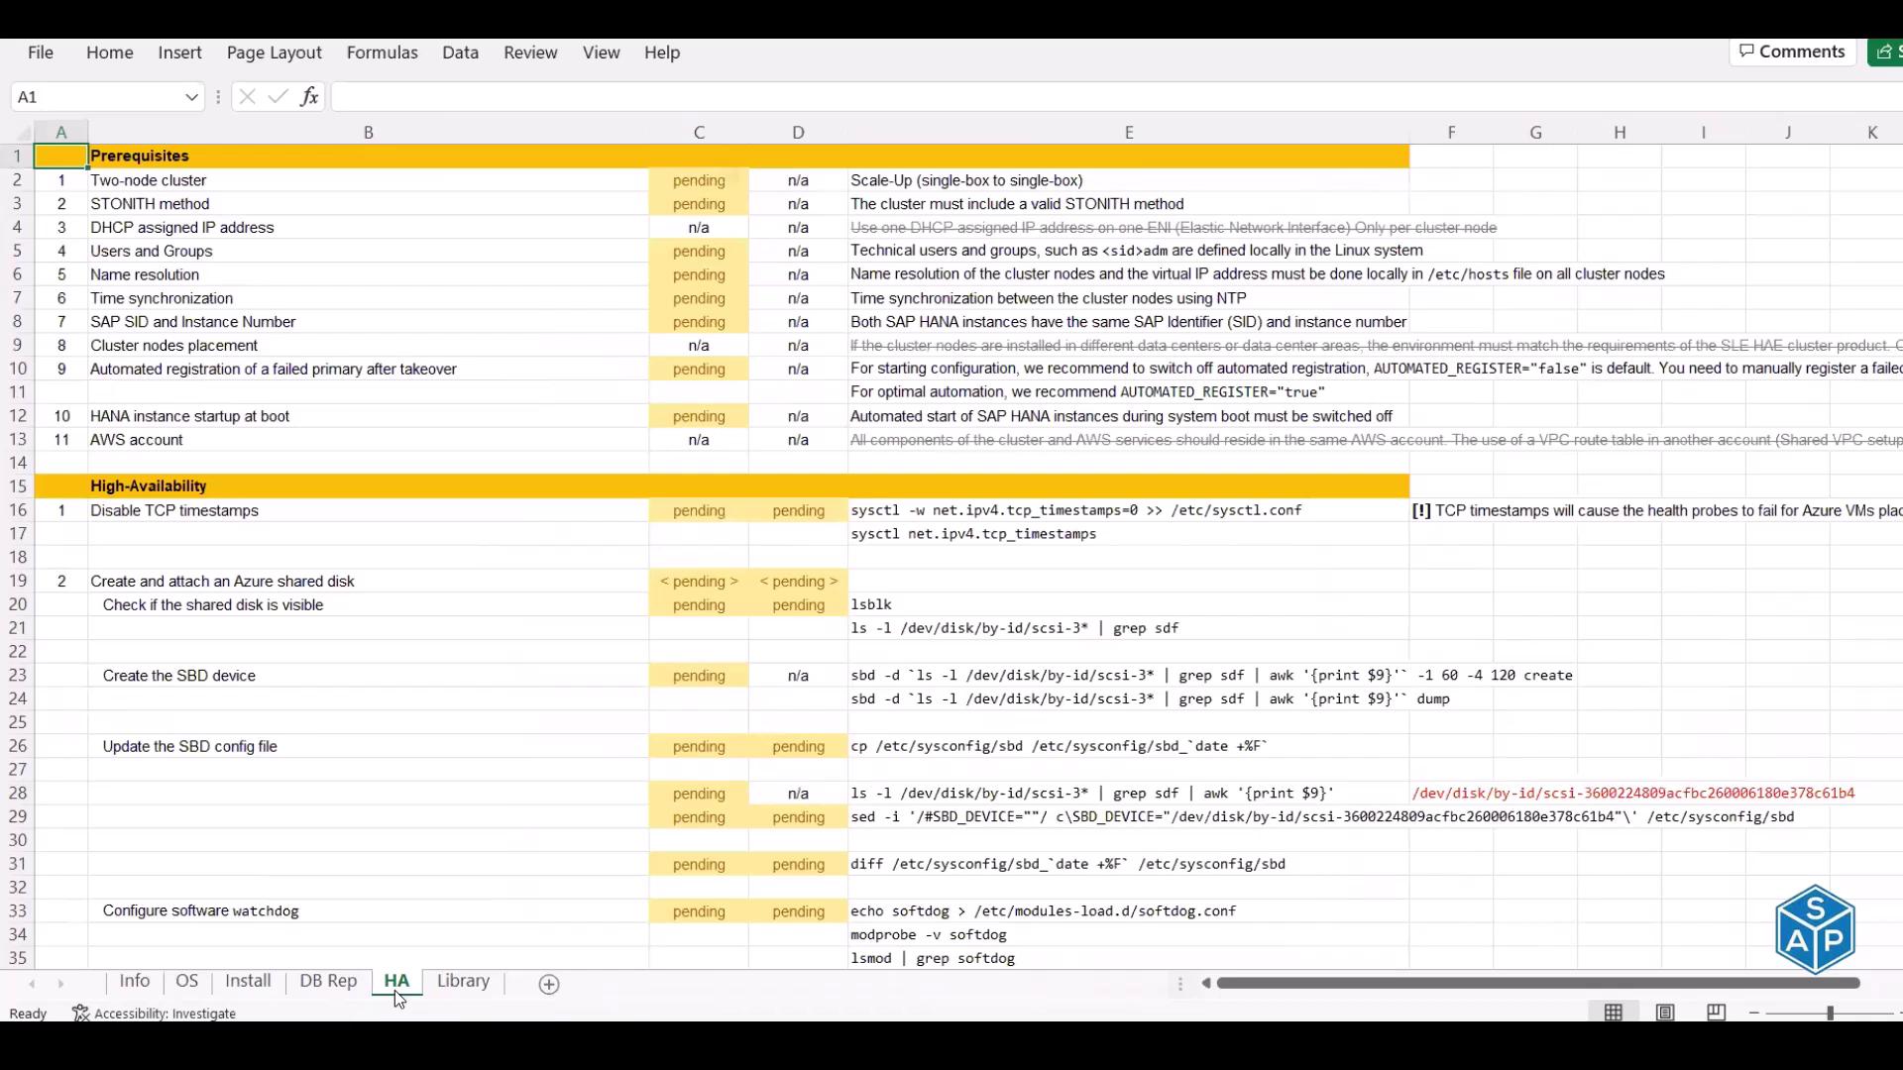
# Mark the Two-node cluster prerequisite status in C2 as done
pyautogui.press('Down')
pyautogui.press('Right')
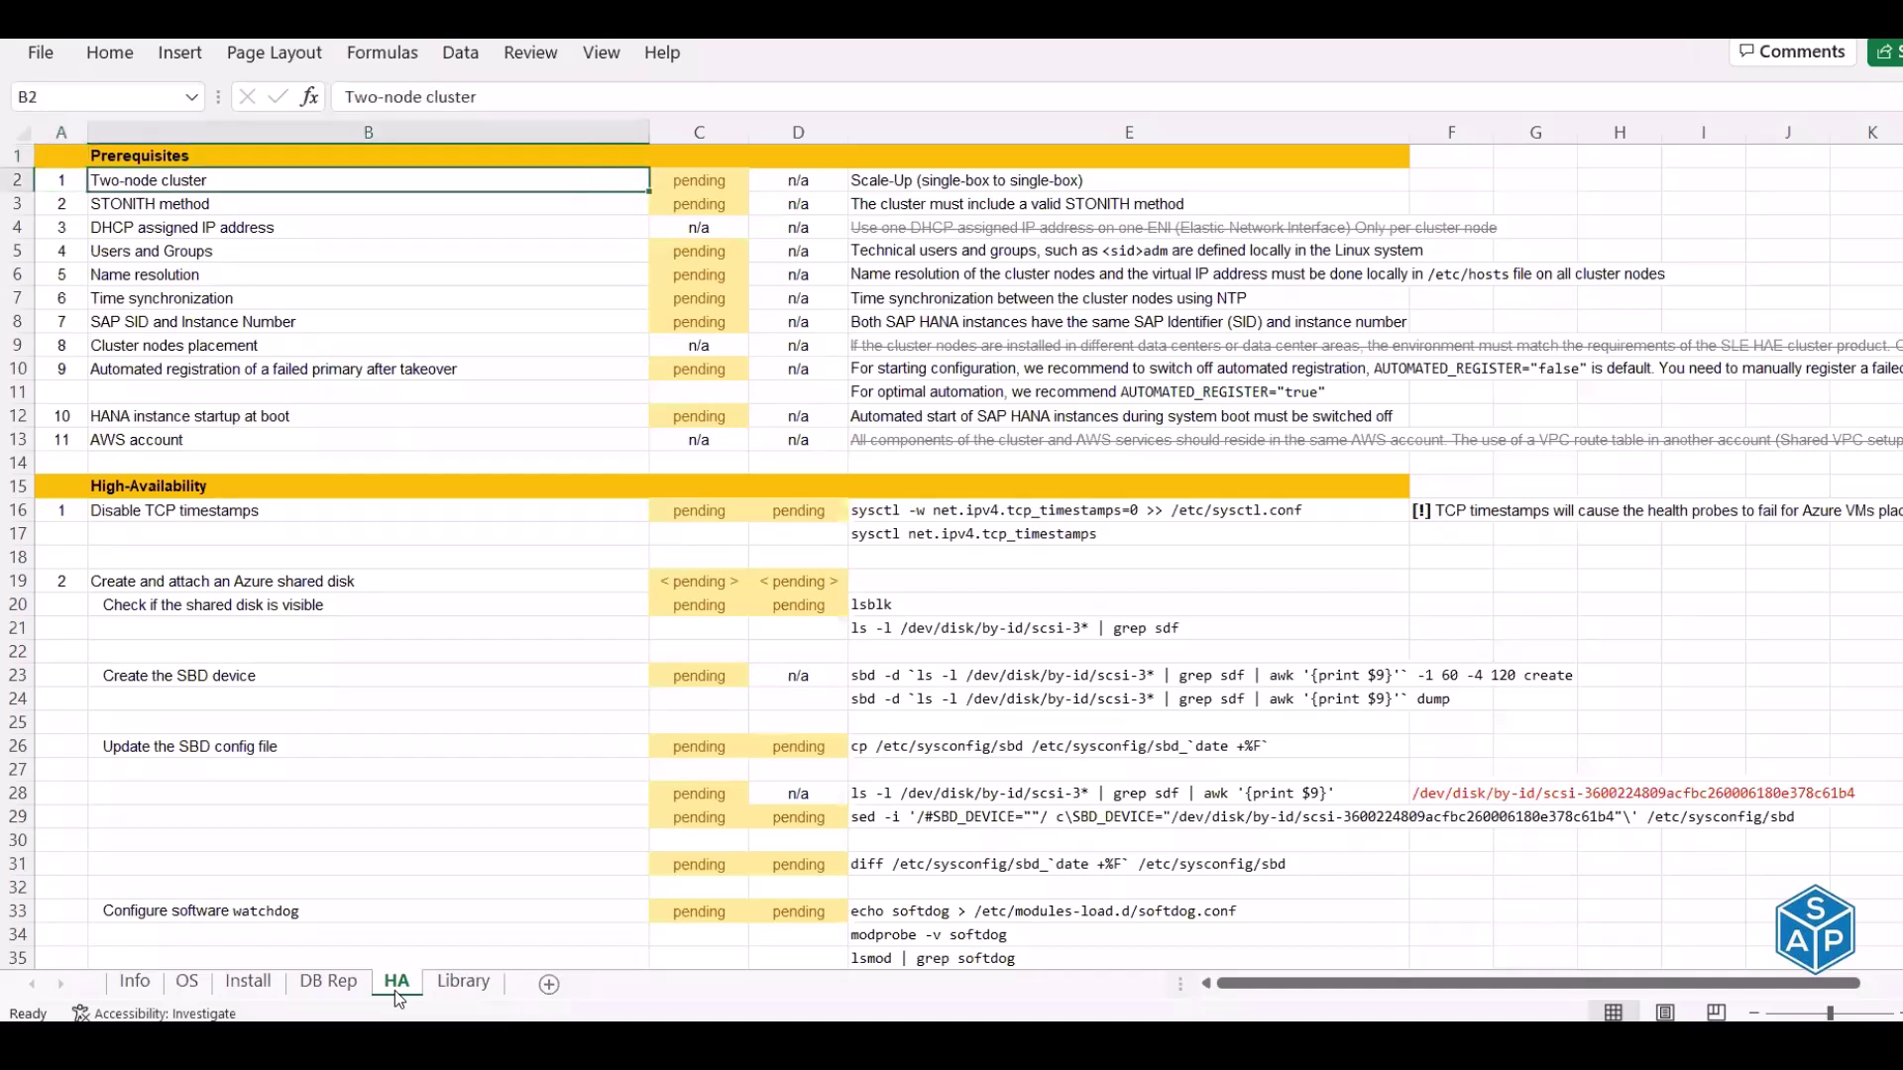
pyautogui.press('Right')
pyautogui.press('Right')
pyautogui.press('Right')
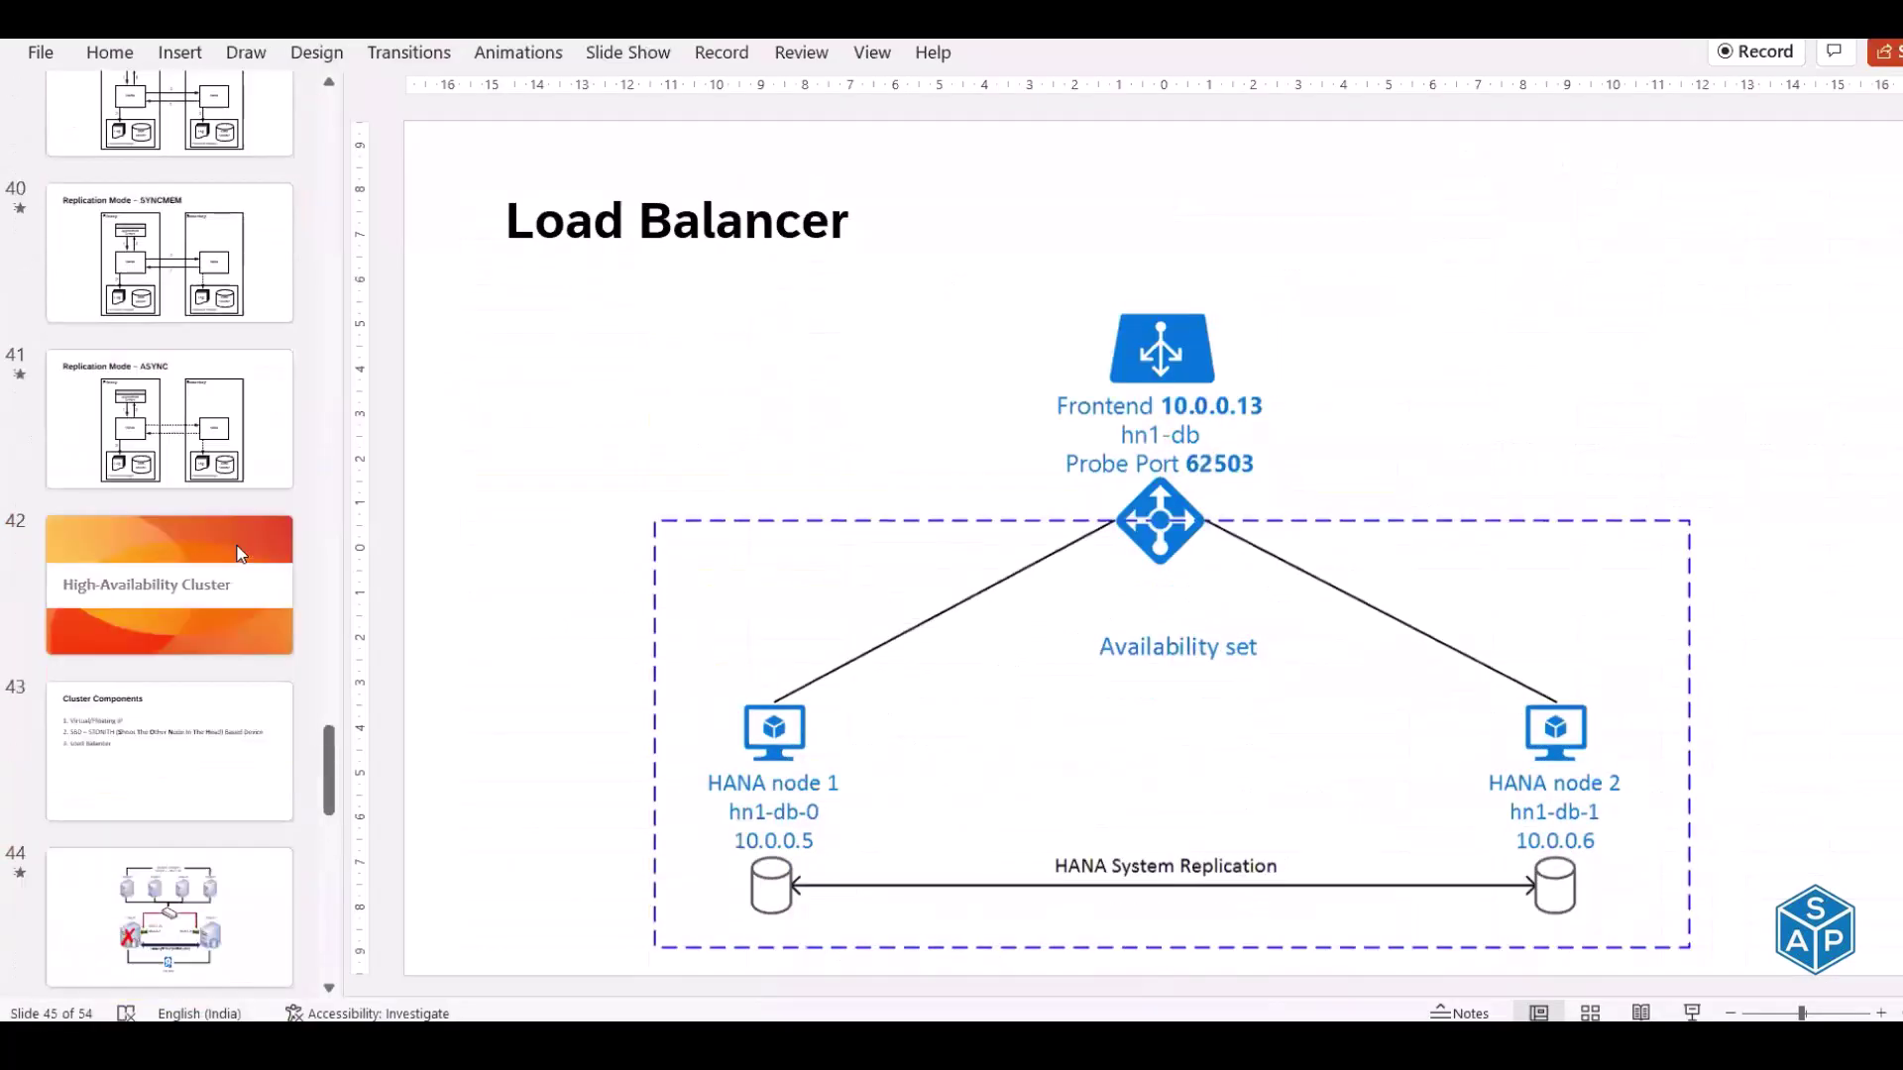
pyautogui.scroll(3, 246, 549)
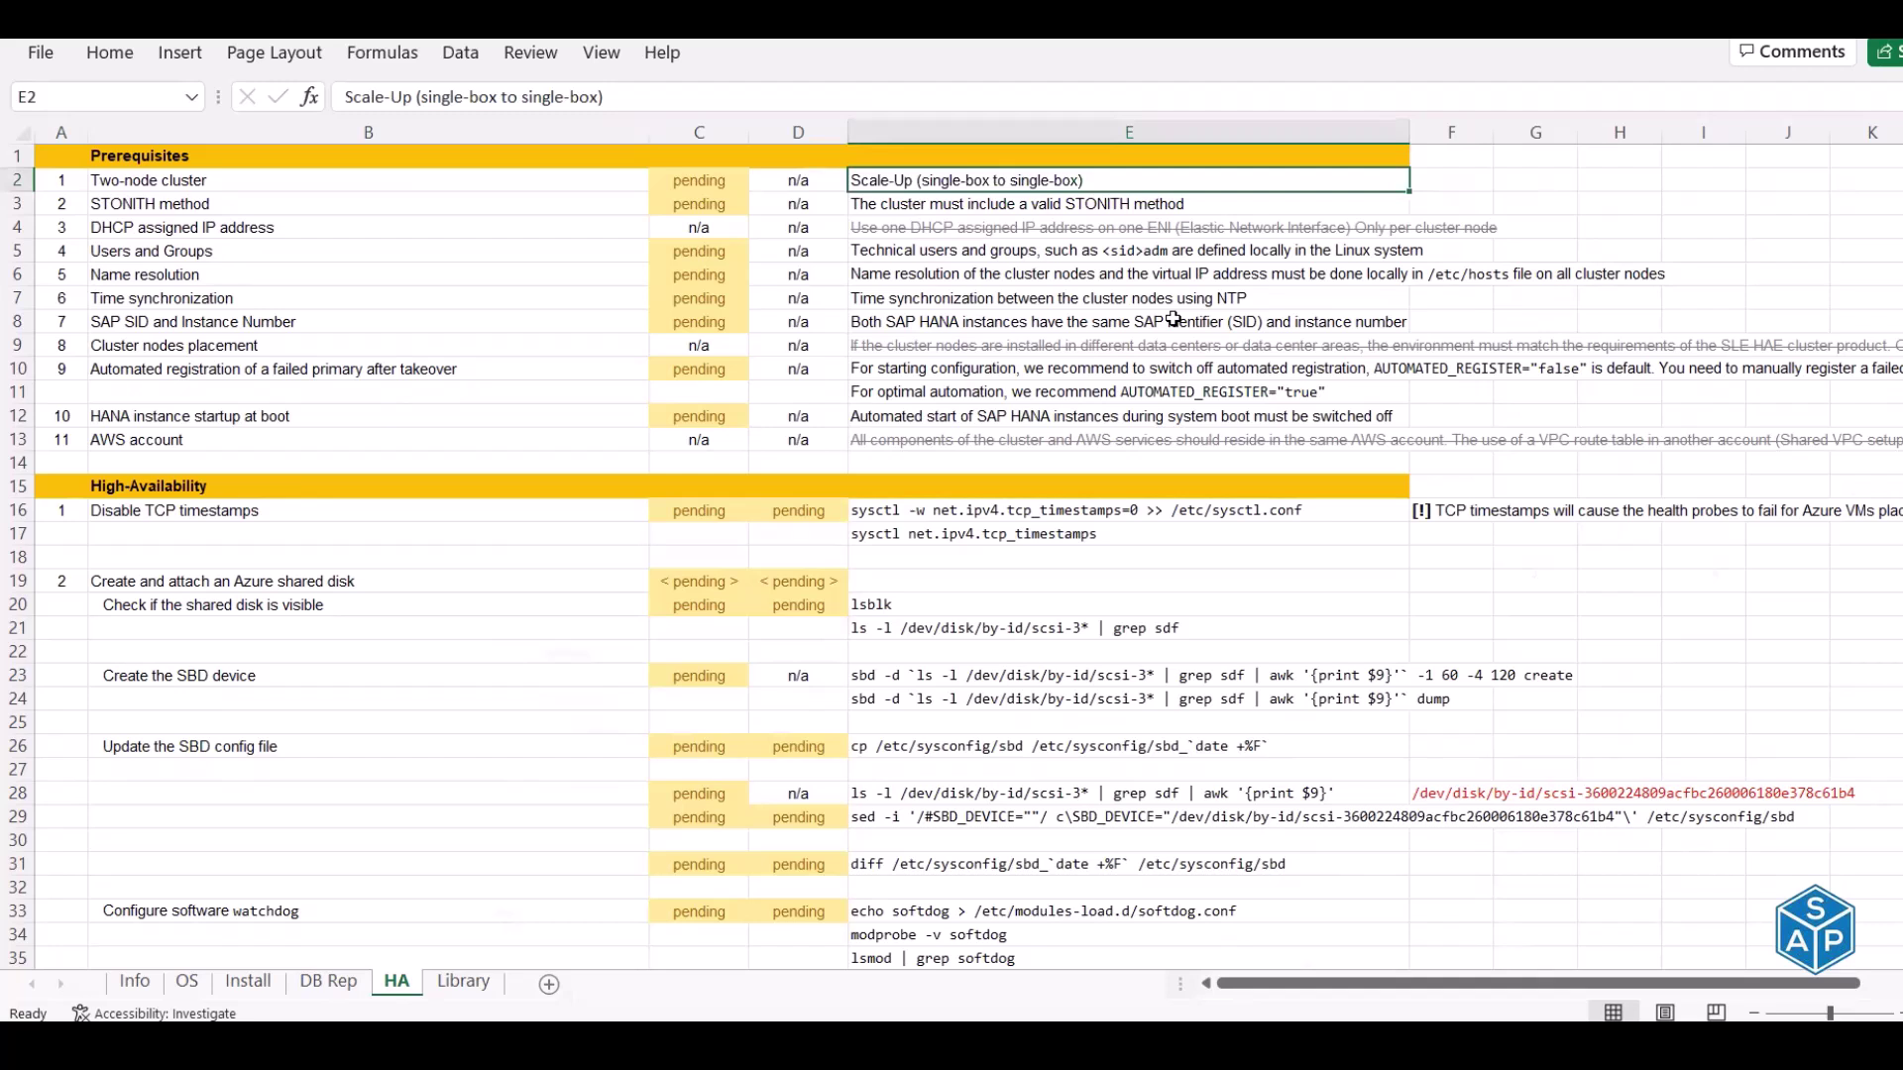
pyautogui.press('Left')
pyautogui.press('Left')
pyautogui.write('done')
pyautogui.press('Return')
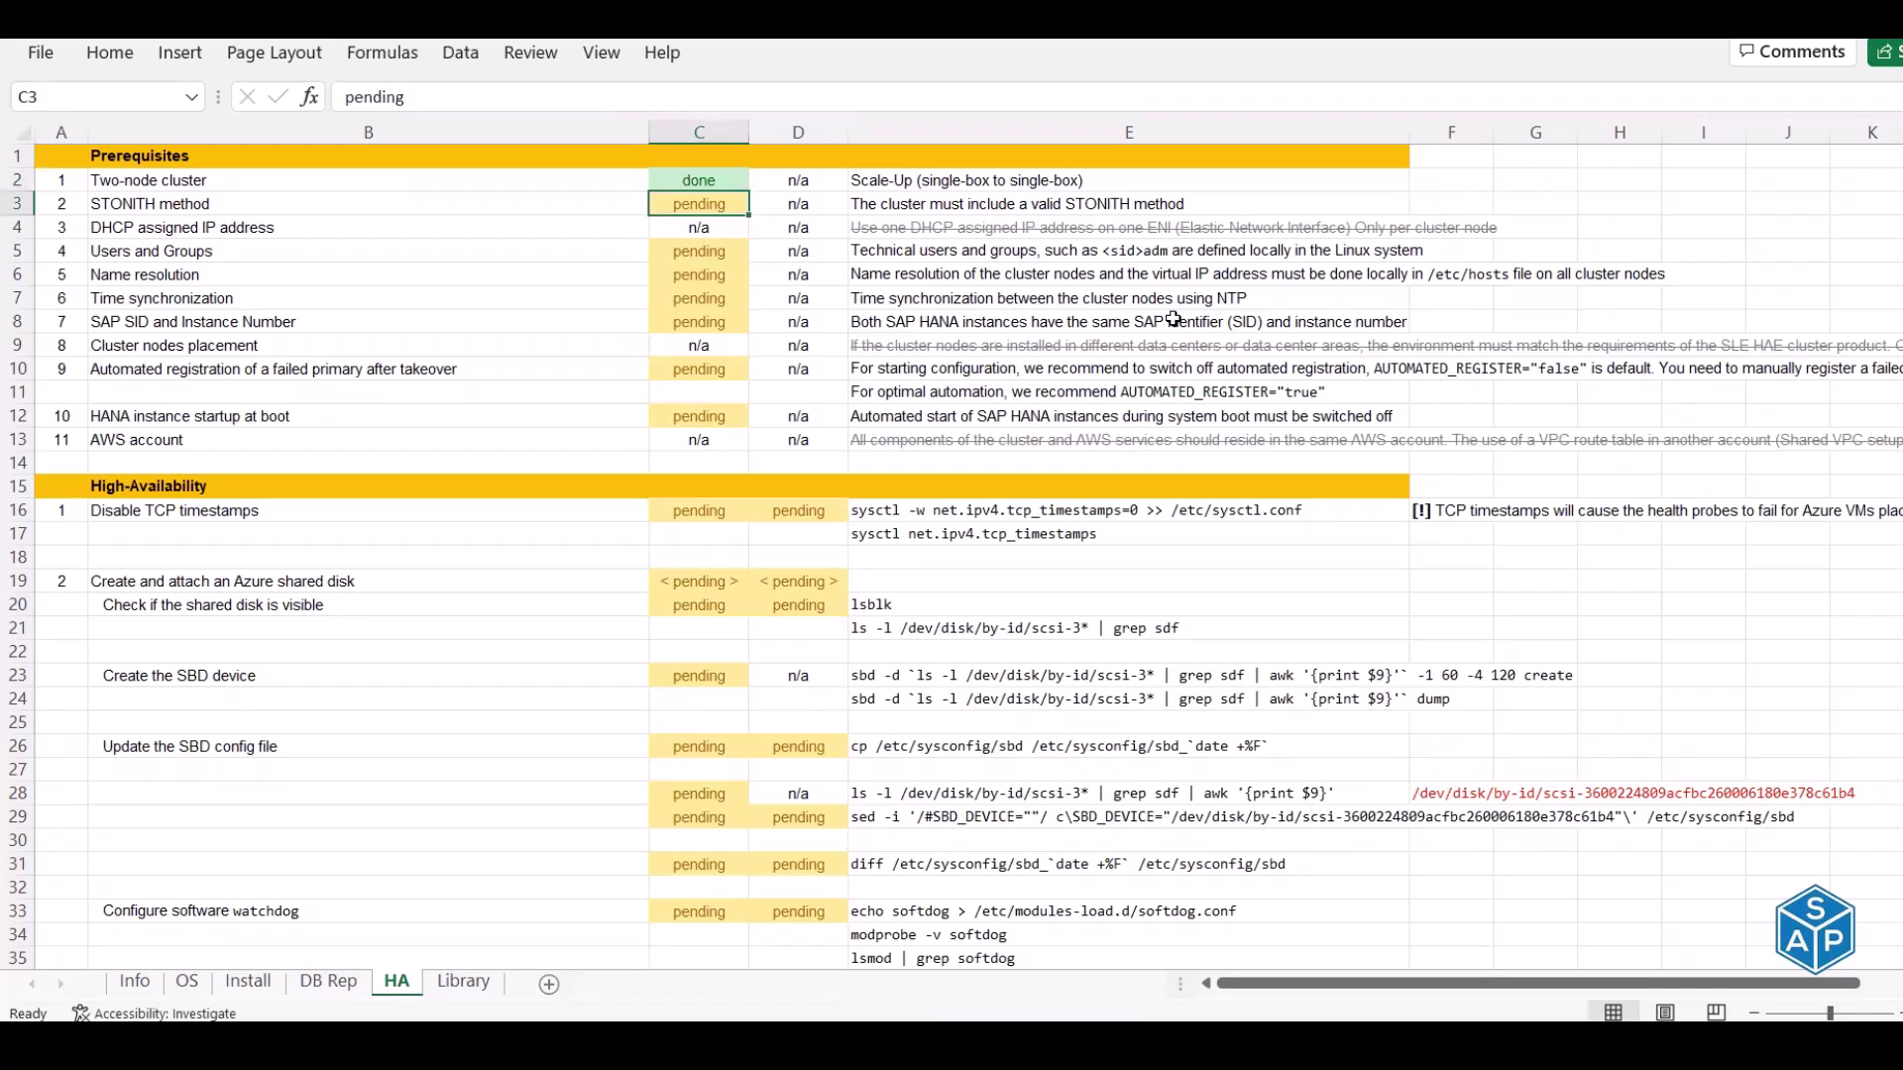
# Mark the STONITH method prerequisite status in C3 as done
pyautogui.press('Left')
pyautogui.press('Left')
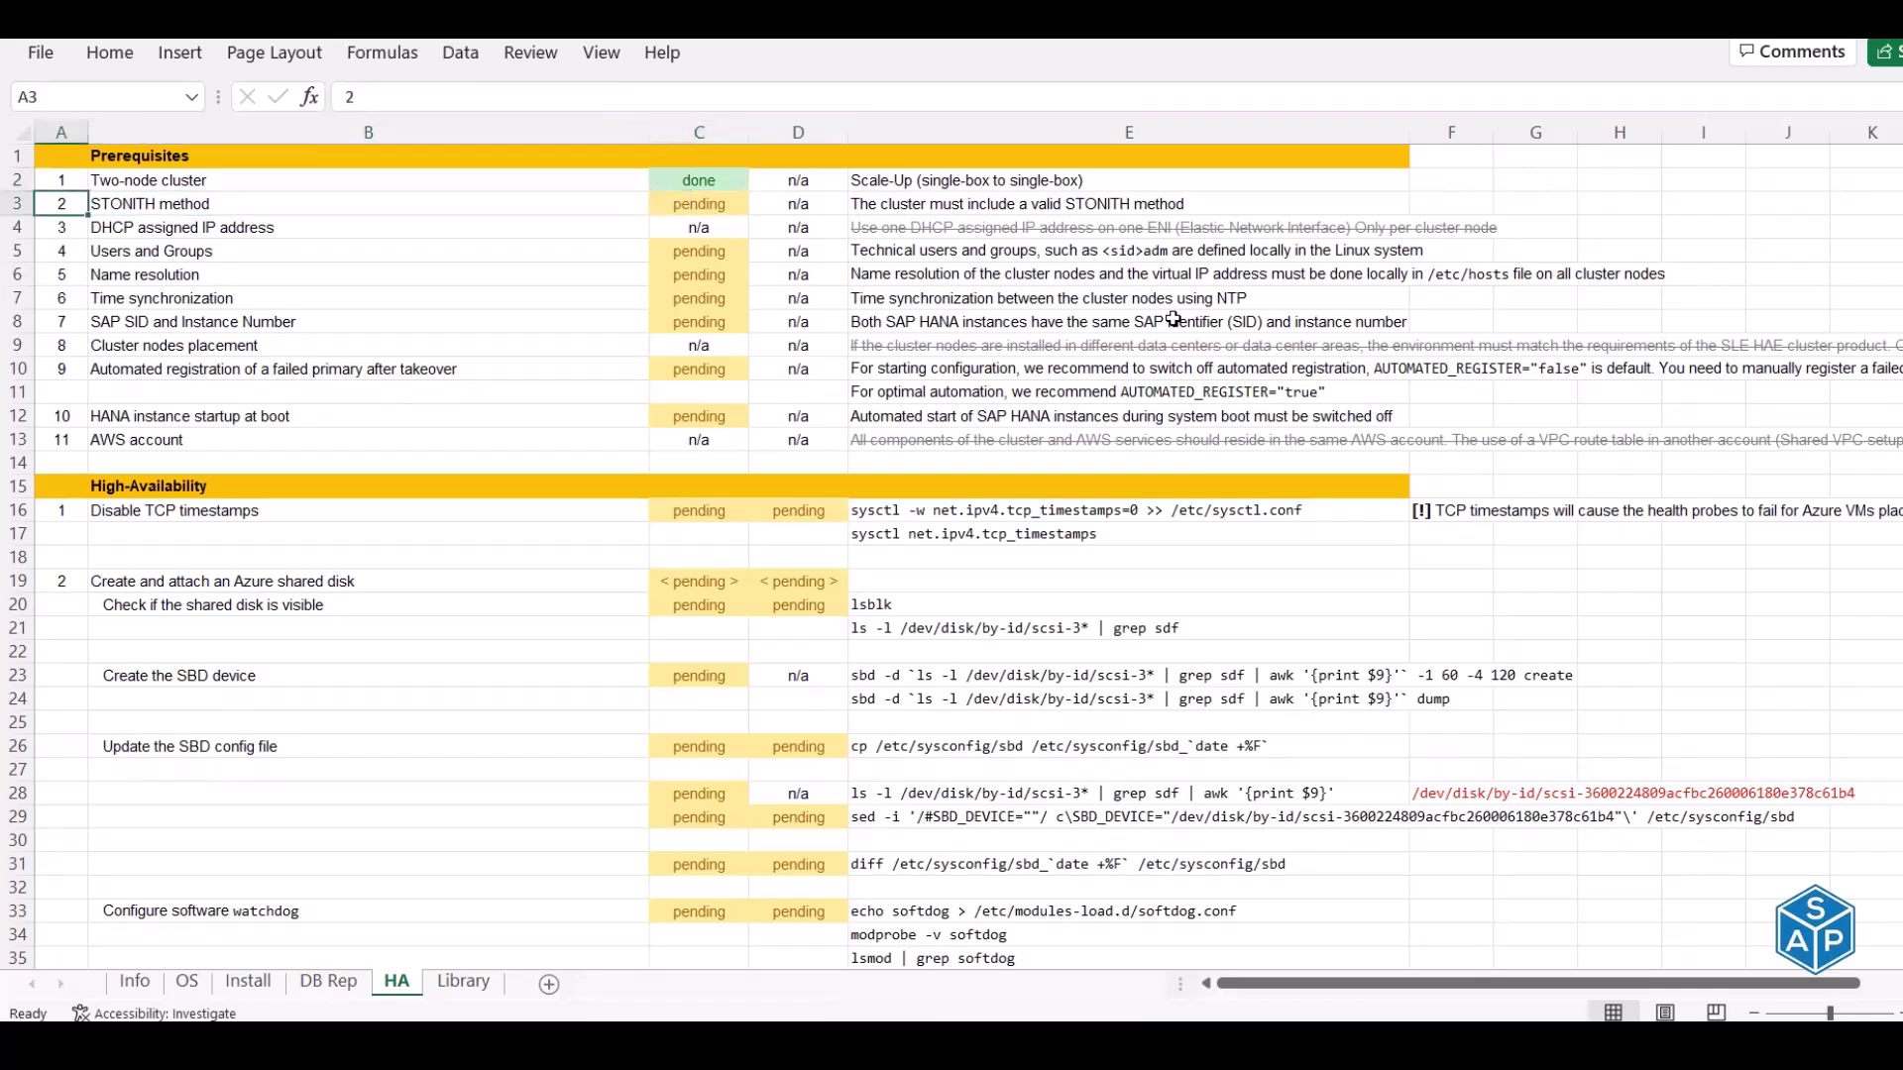
pyautogui.press('Right')
pyautogui.press('Right')
pyautogui.press('Right')
pyautogui.press('Right')
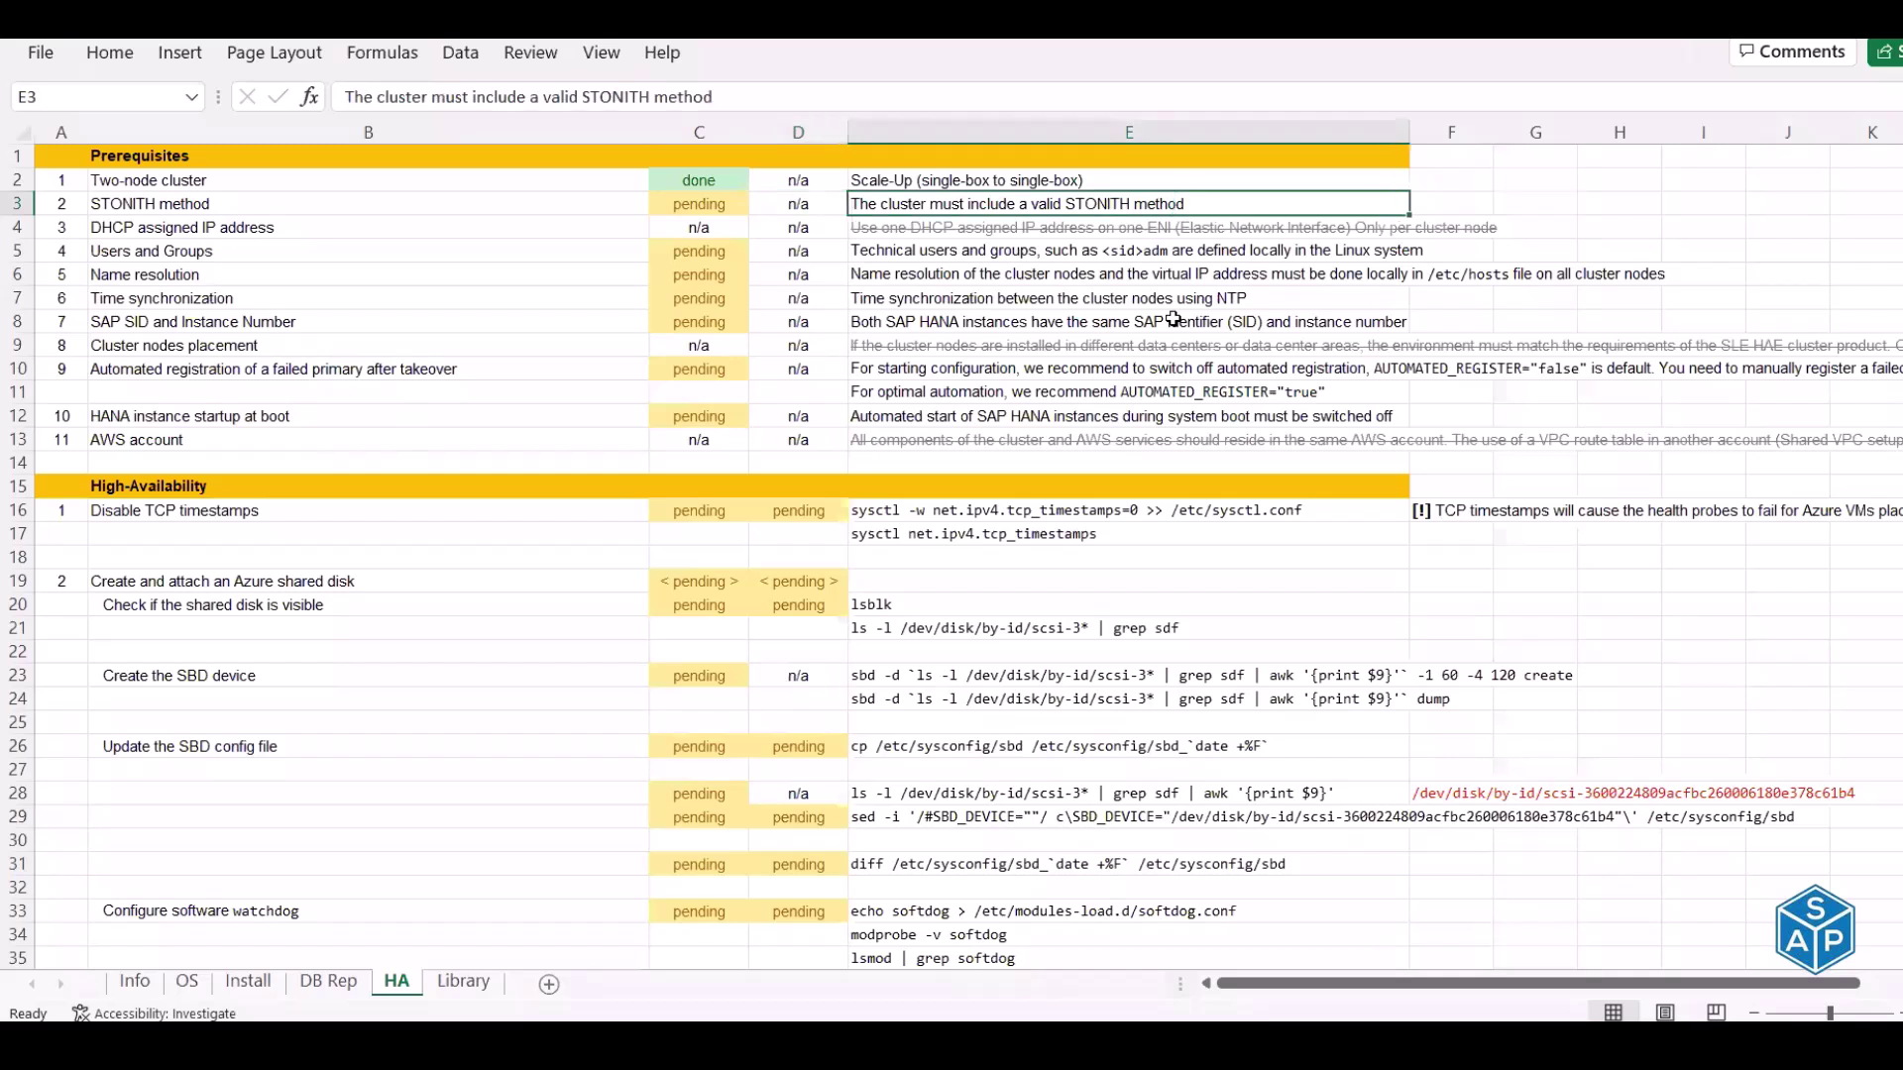
pyautogui.press('Left')
pyautogui.press('Left')
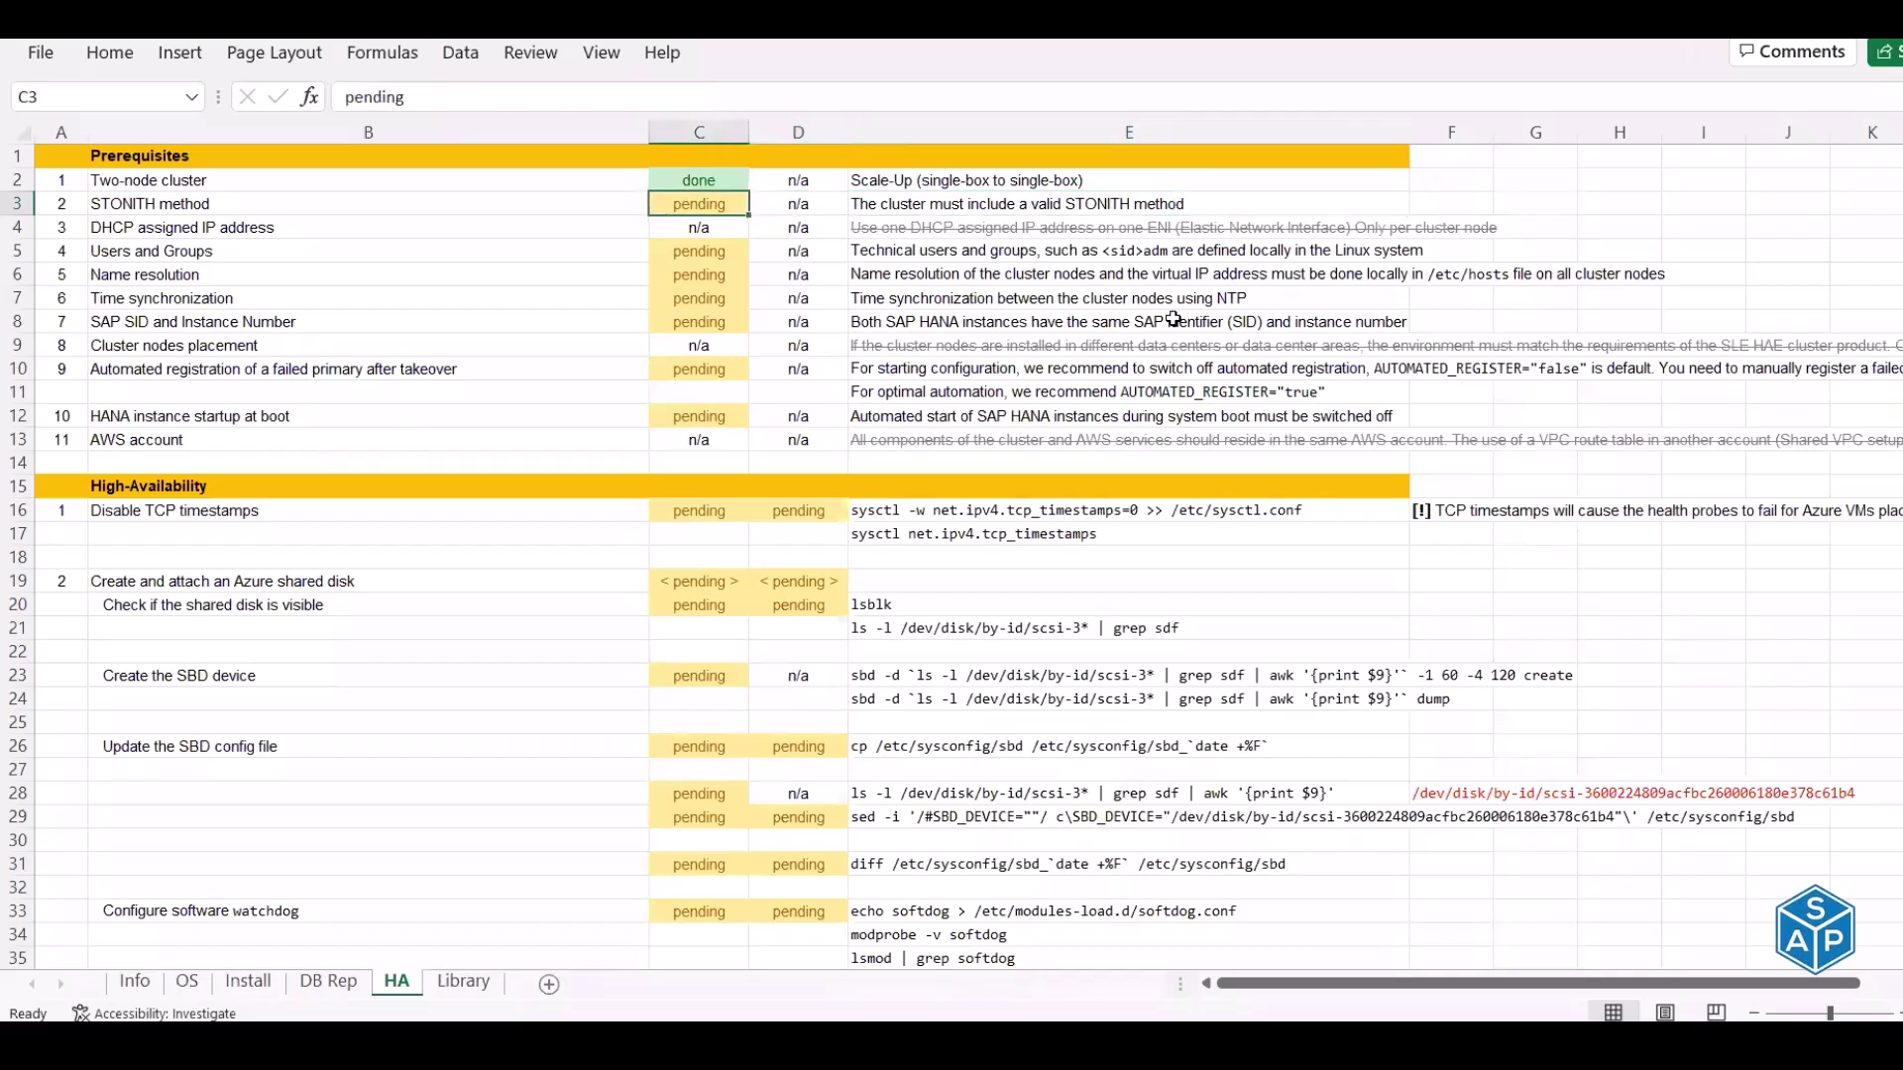
pyautogui.write('done')
pyautogui.press('Return')
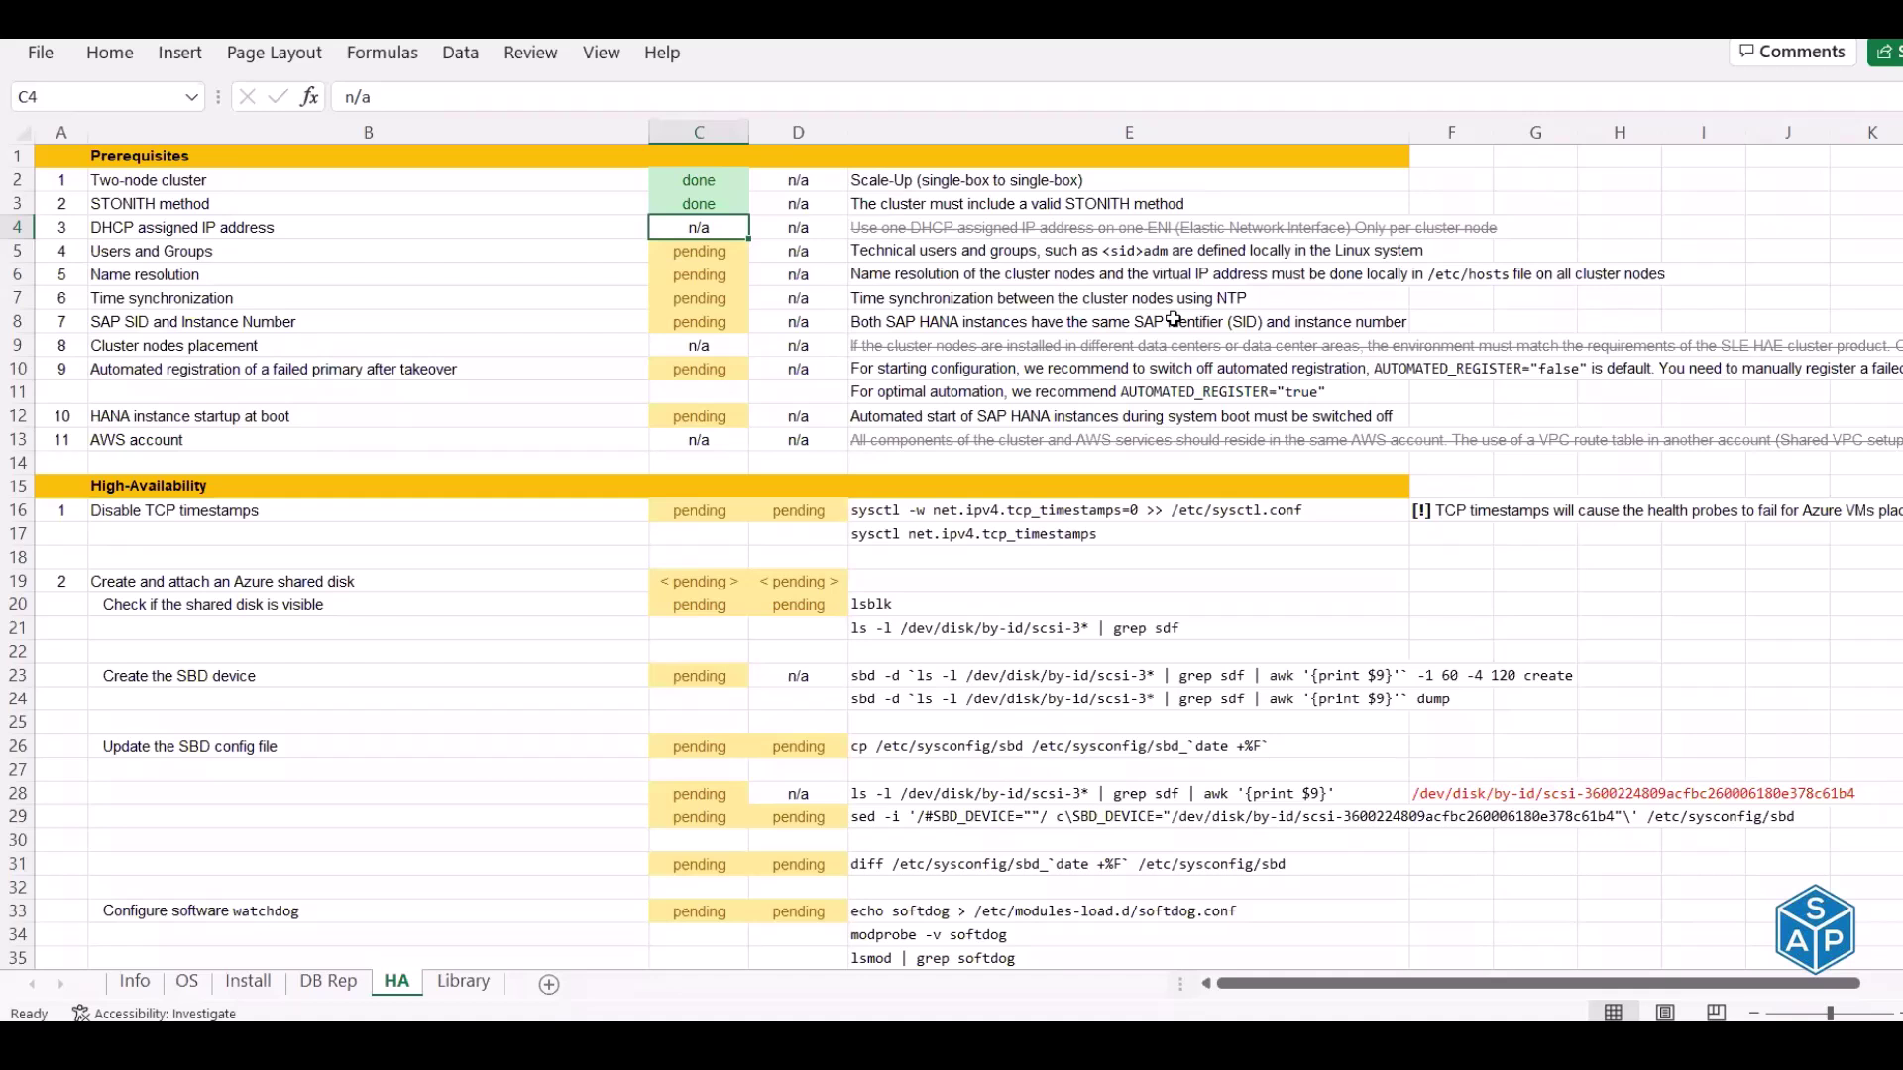
pyautogui.press('Up')
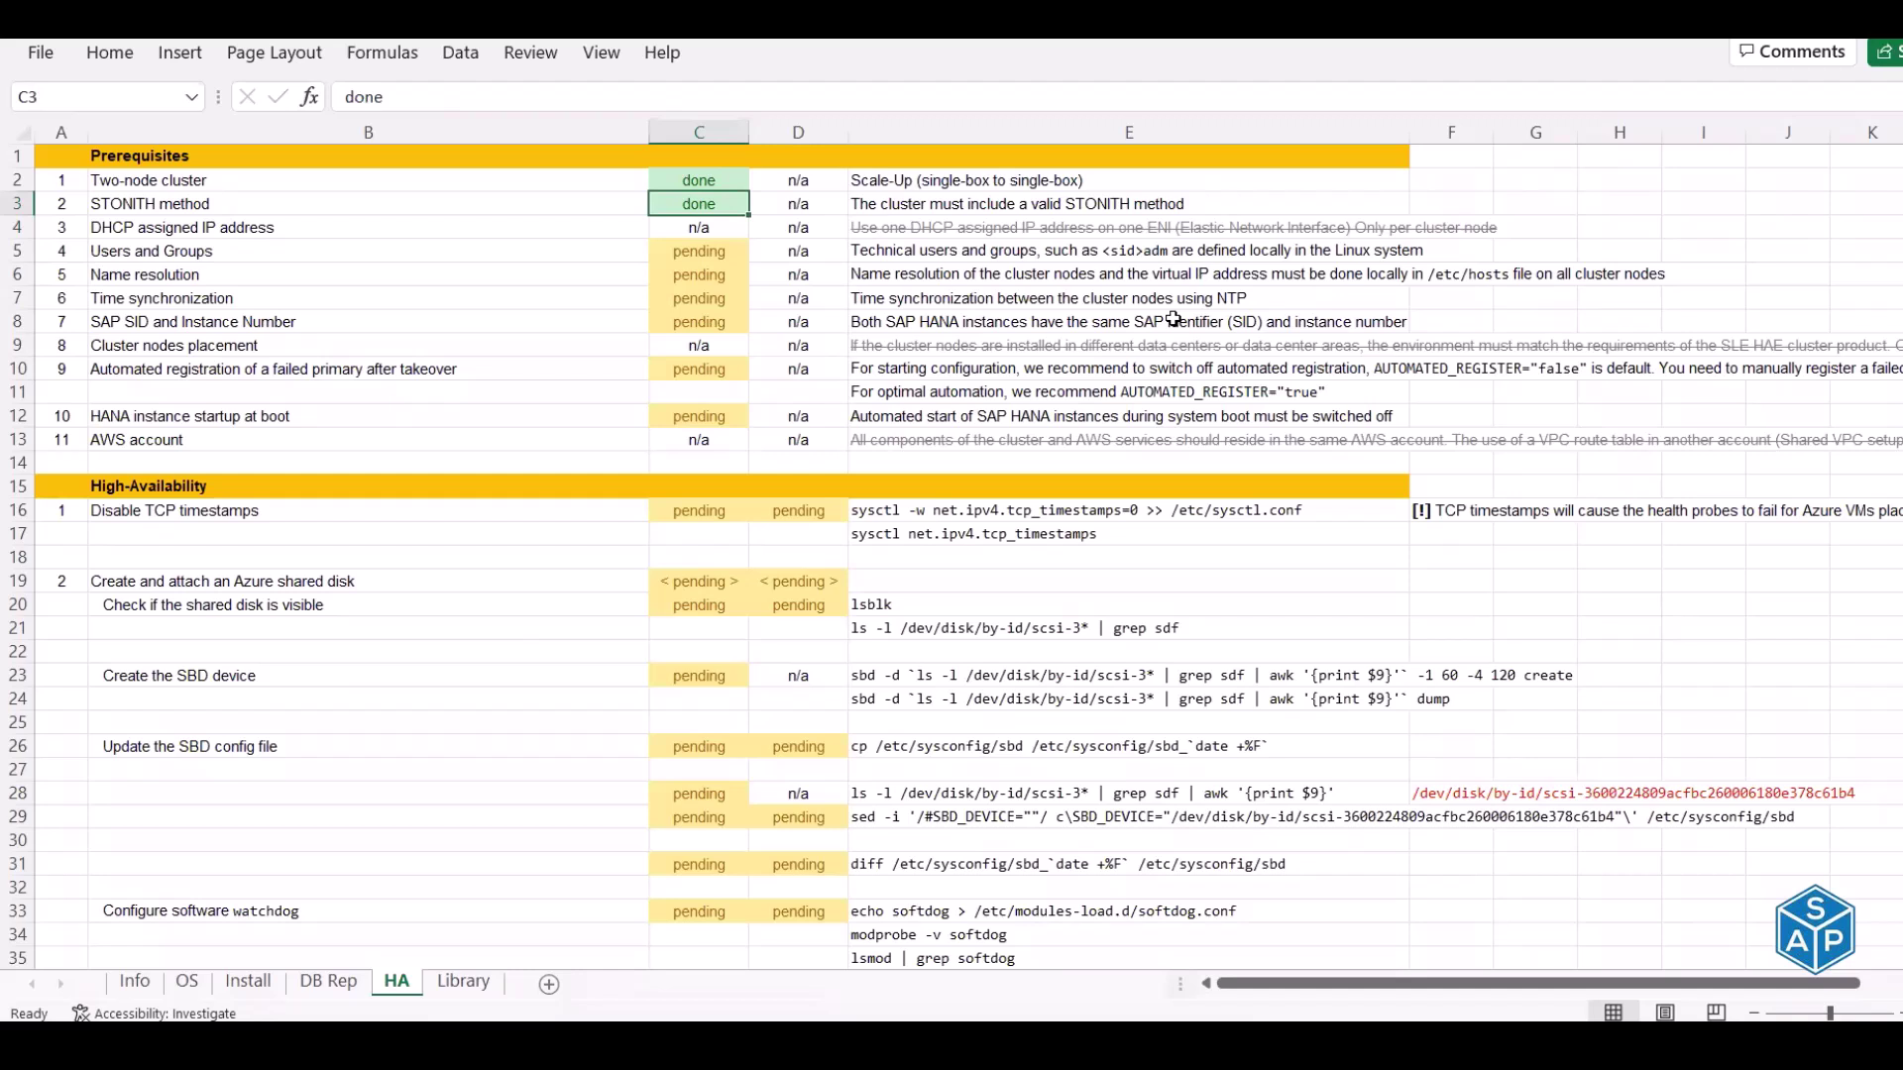
pyautogui.press('Down')
pyautogui.press('Left')
pyautogui.press('Right')
pyautogui.press('Right')
pyautogui.press('Right')
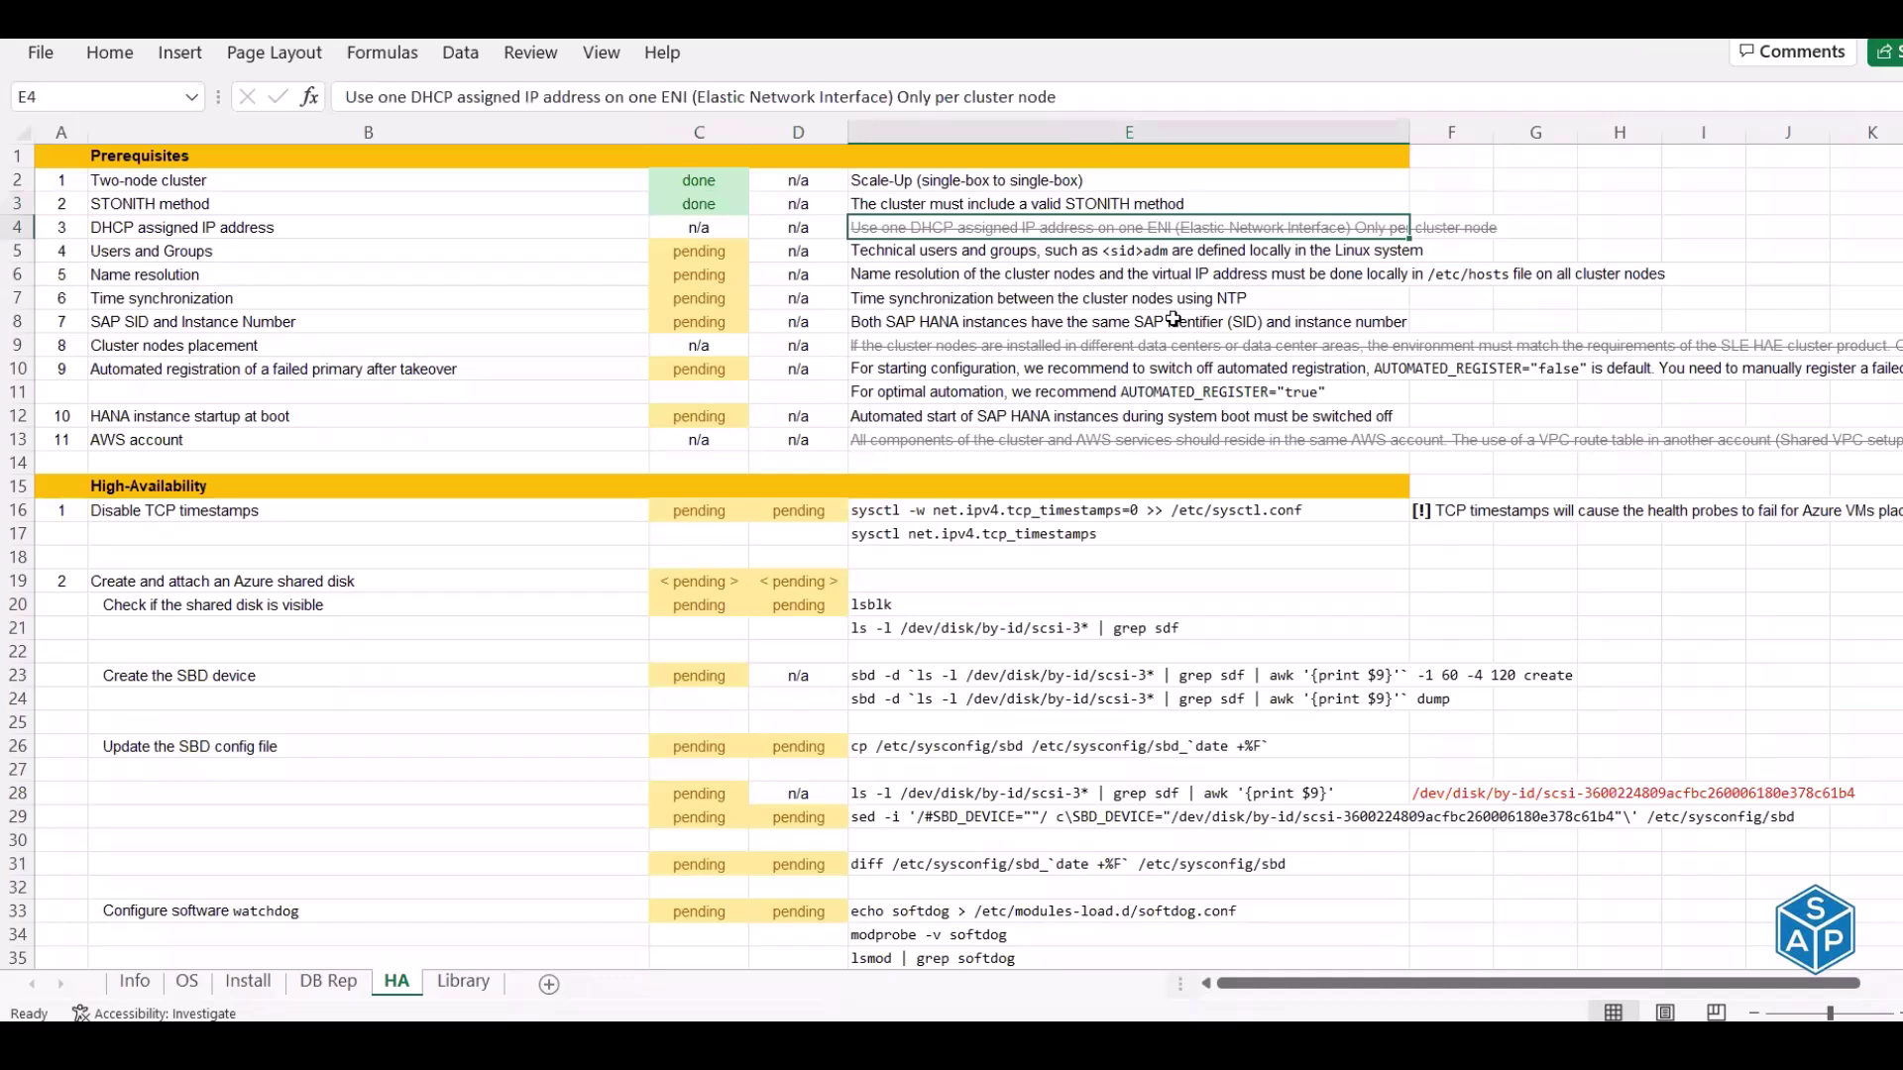
pyautogui.press('Left')
pyautogui.press('Left')
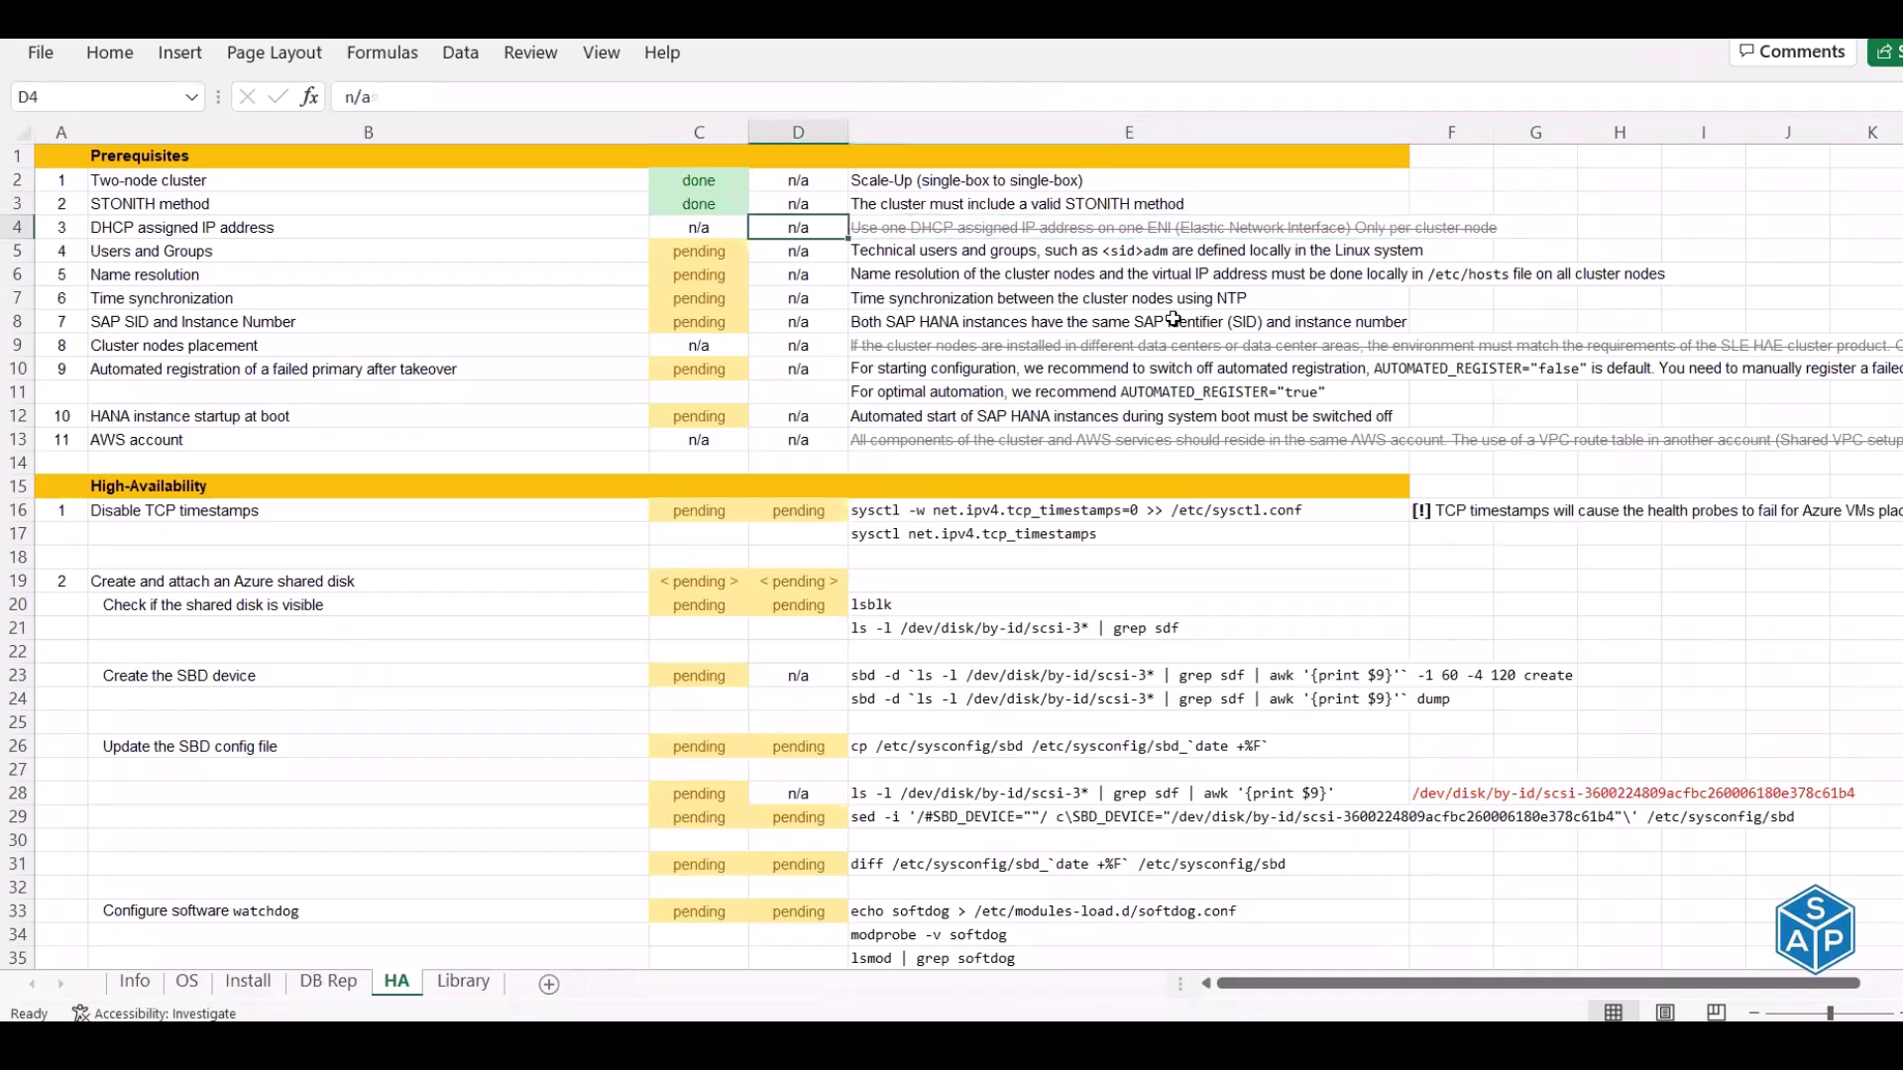
pyautogui.press('Right')
pyautogui.press('Right')
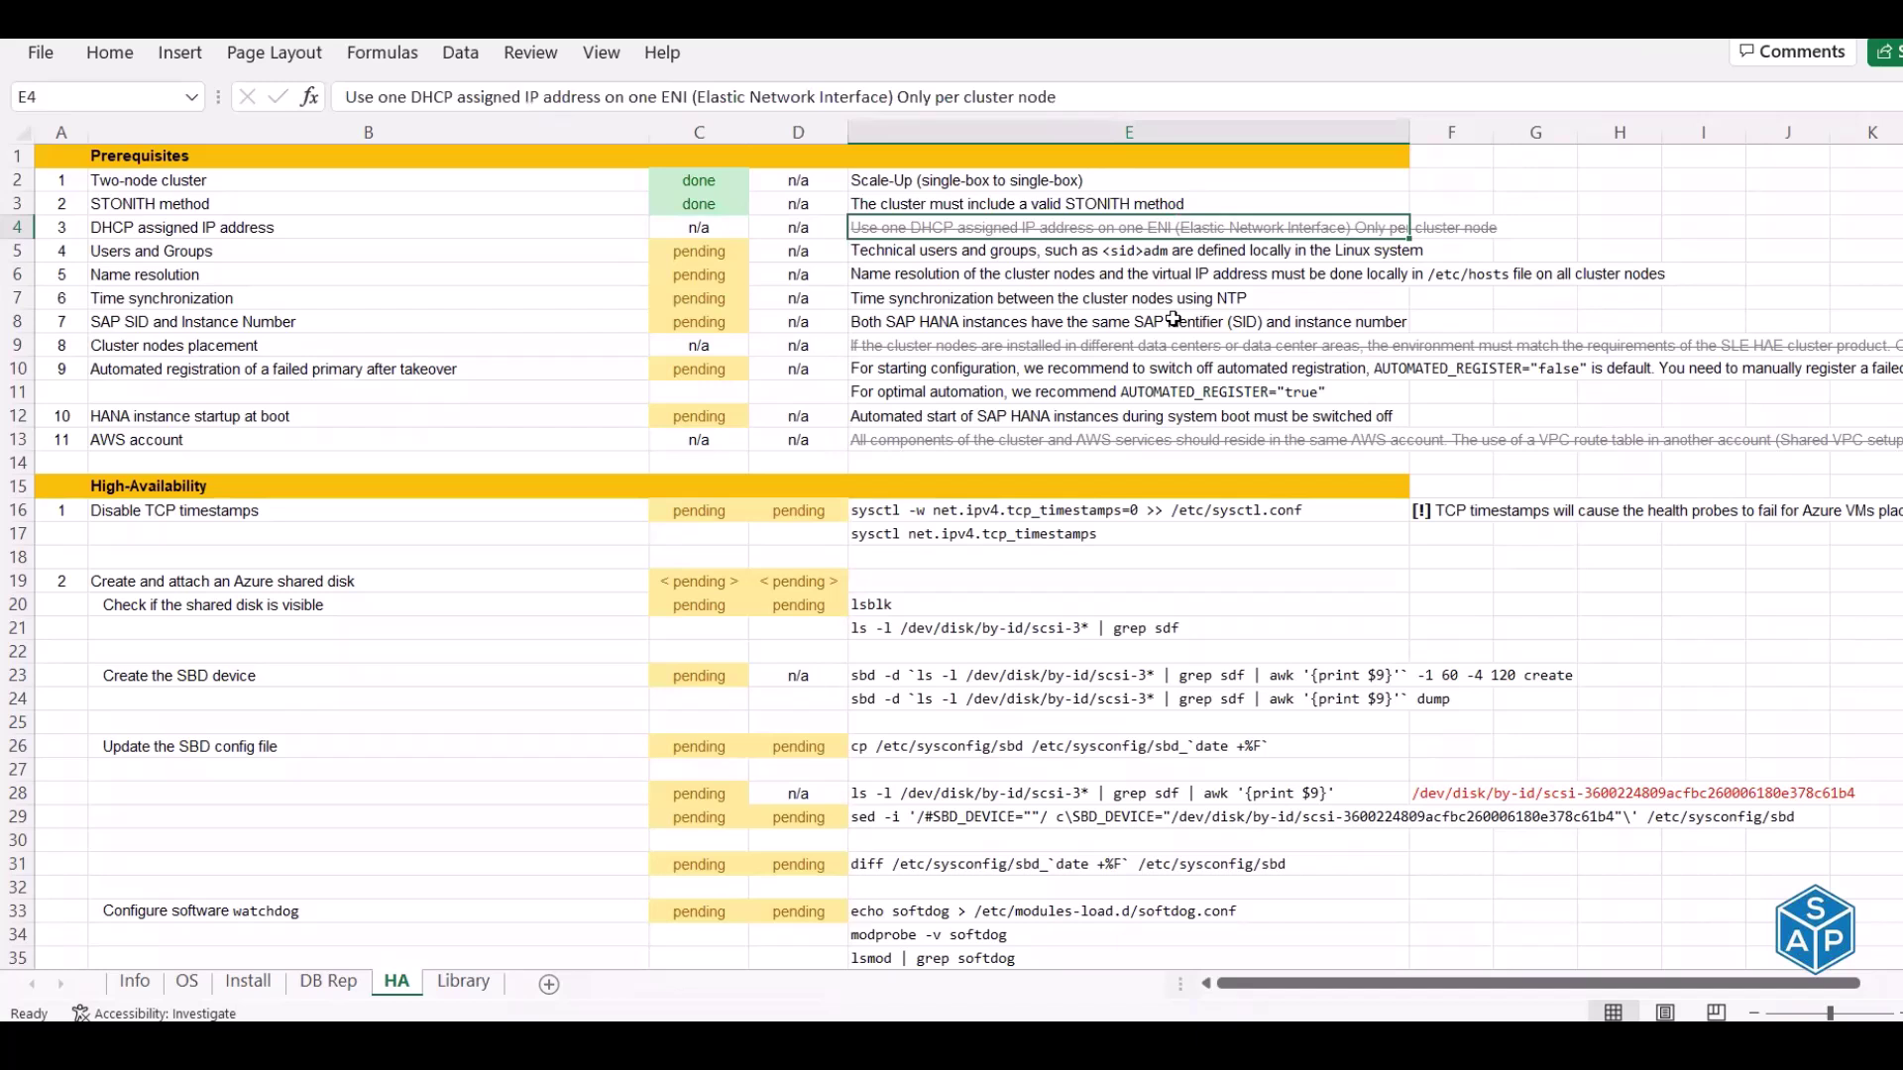
pyautogui.press('Left')
pyautogui.press('Right')
pyautogui.press('Down')
pyautogui.press('Left')
pyautogui.press('Left')
pyautogui.press('Left')
pyautogui.press('Left')
pyautogui.press('Right')
pyautogui.press('Right')
pyautogui.press('Right')
pyautogui.press('Right')
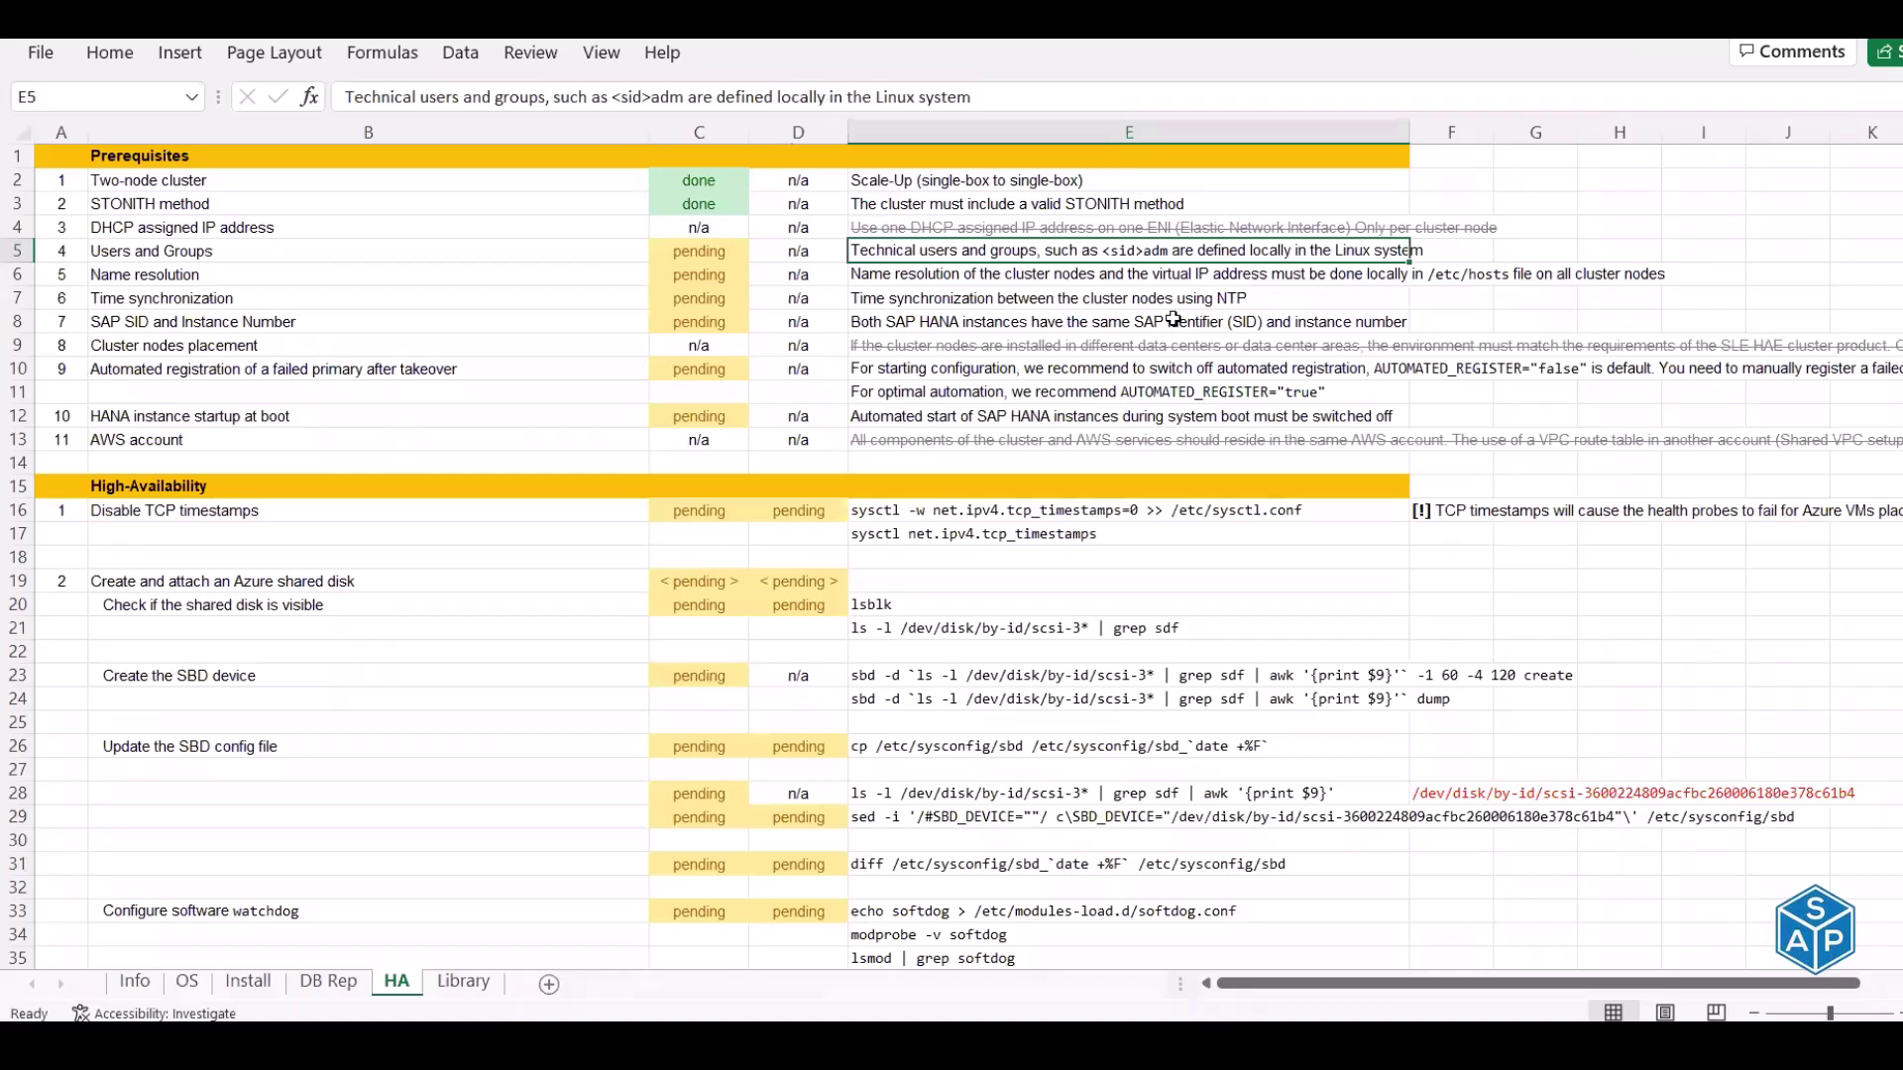
# Mark the Users and Groups prerequisite in C5 as done
pyautogui.press('Left')
pyautogui.press('Left')
pyautogui.write('done')
pyautogui.press('Return')
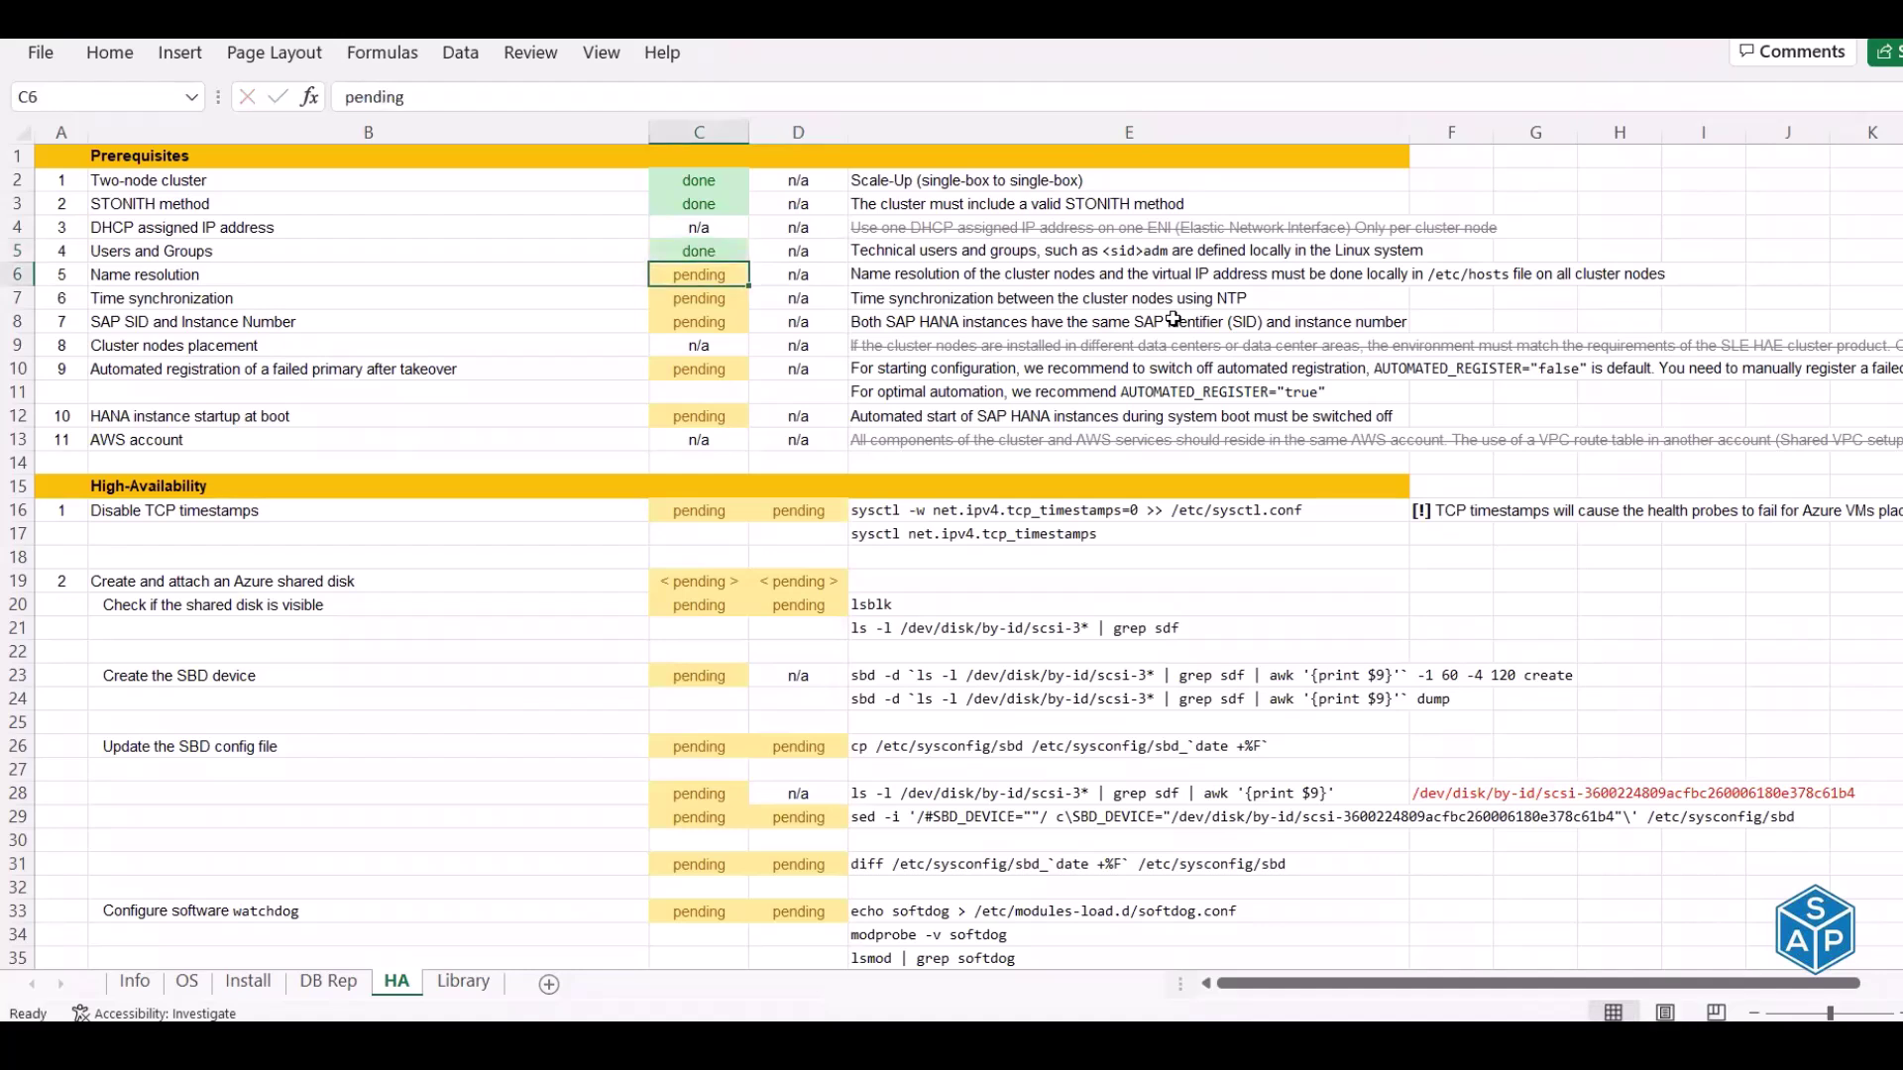
# Mark the Name resolution prerequisite in C6 as done after reading its description
pyautogui.press('Left')
pyautogui.press('Left')
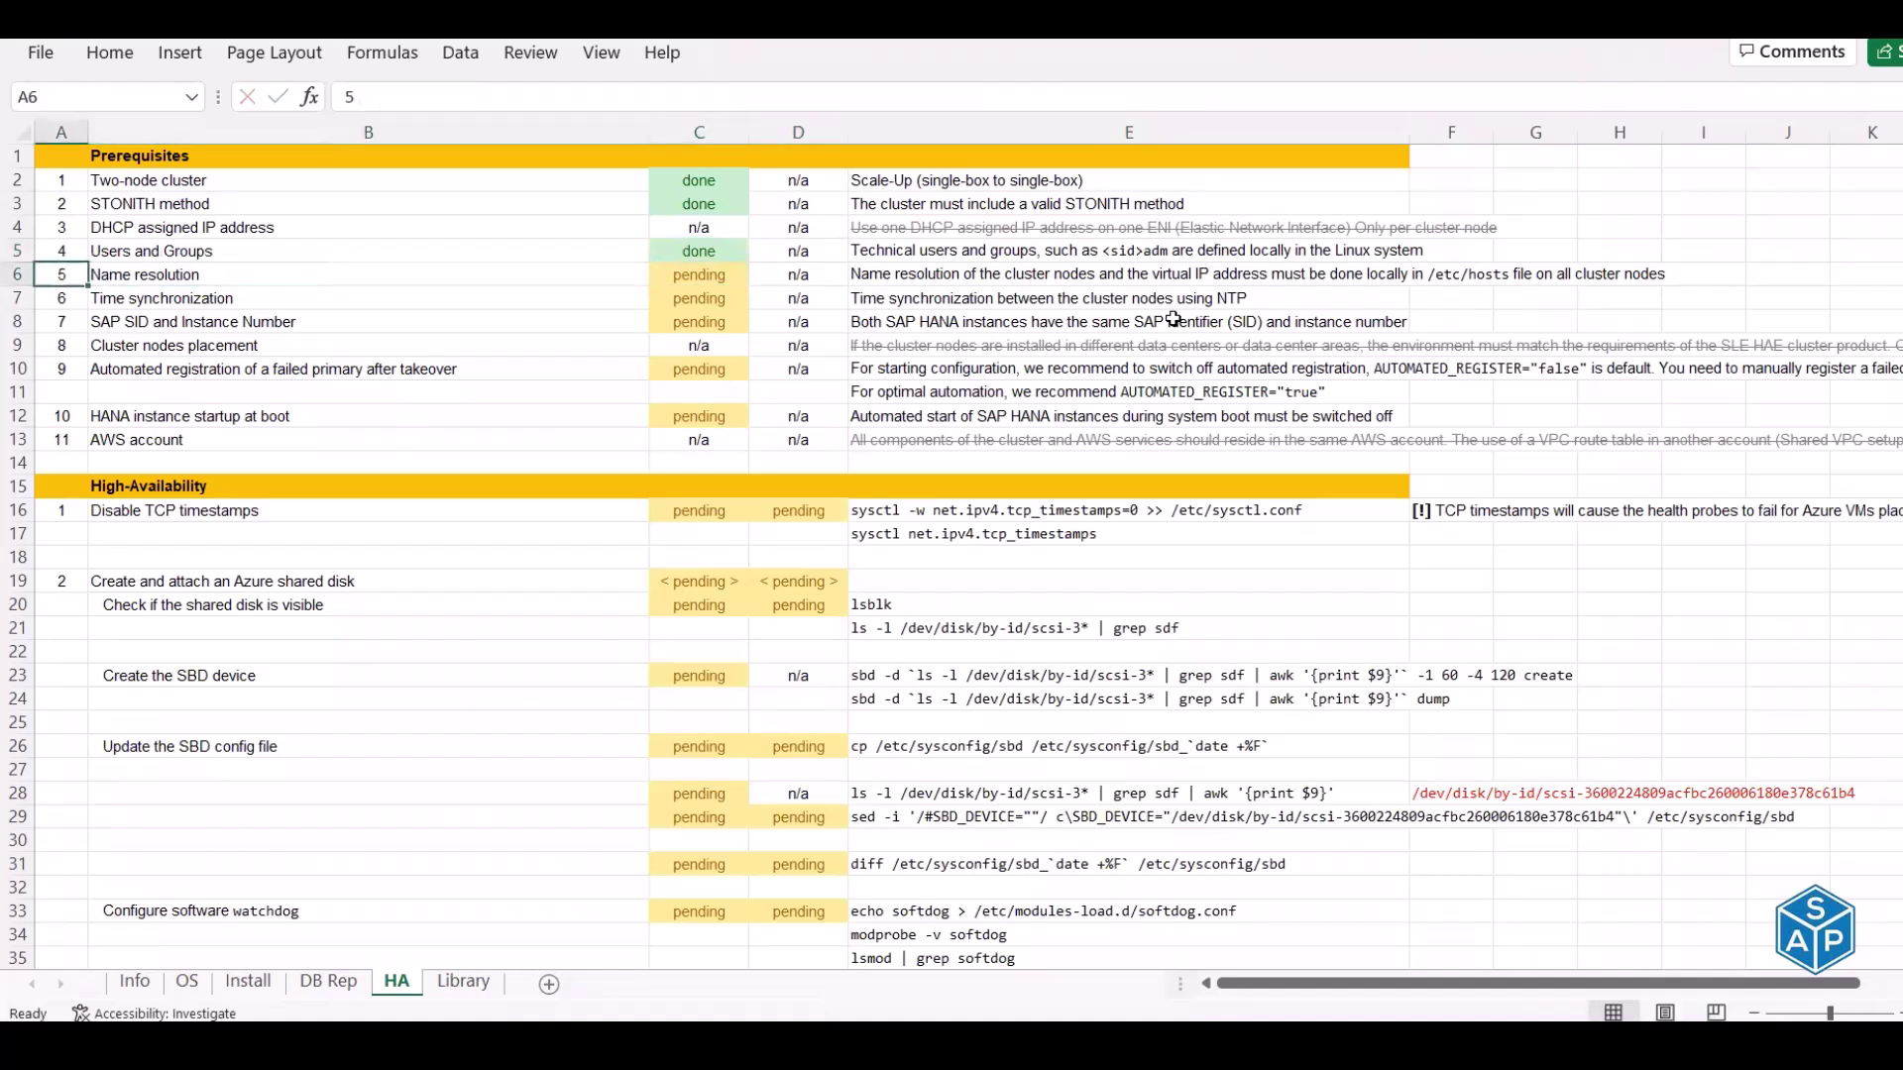
pyautogui.press('Right')
pyautogui.press('Right')
pyautogui.press('Right')
pyautogui.press('Right')
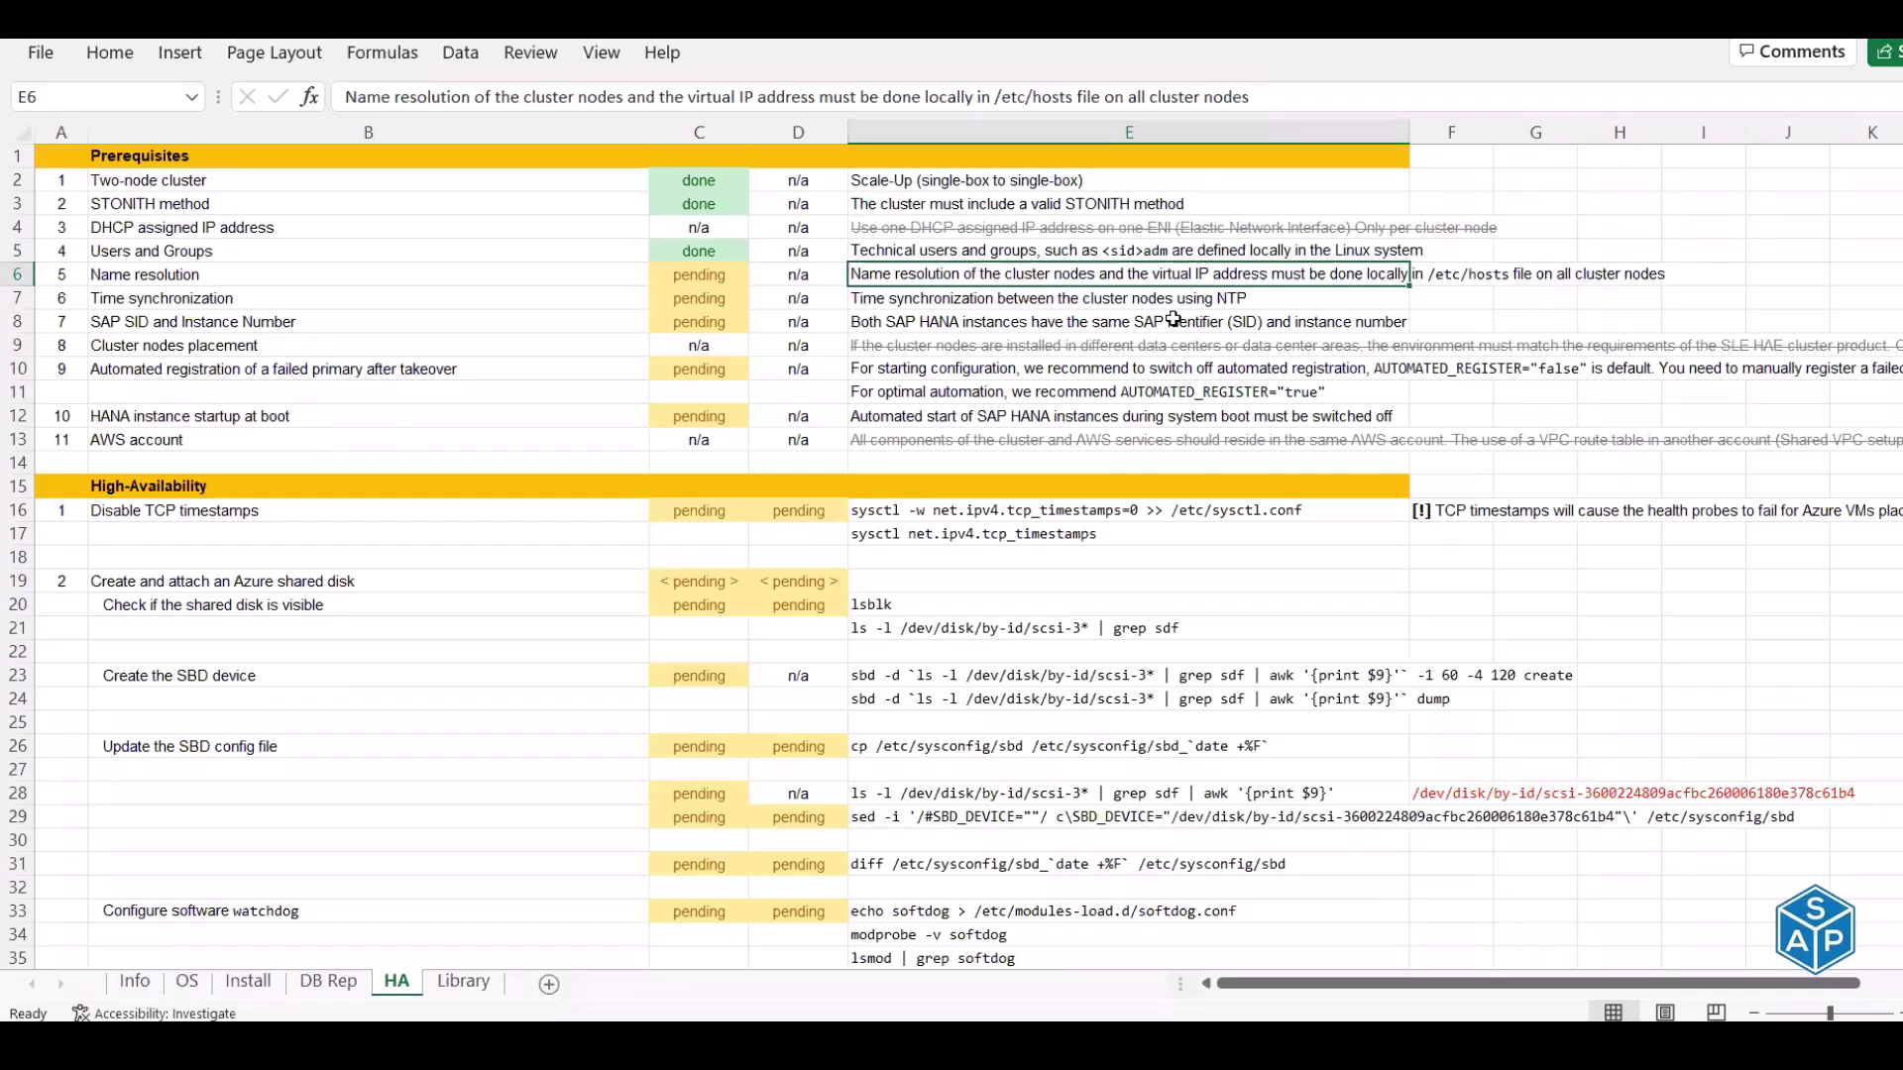
pyautogui.press('Left')
pyautogui.press('Left')
pyautogui.write('done')
pyautogui.press('Return')
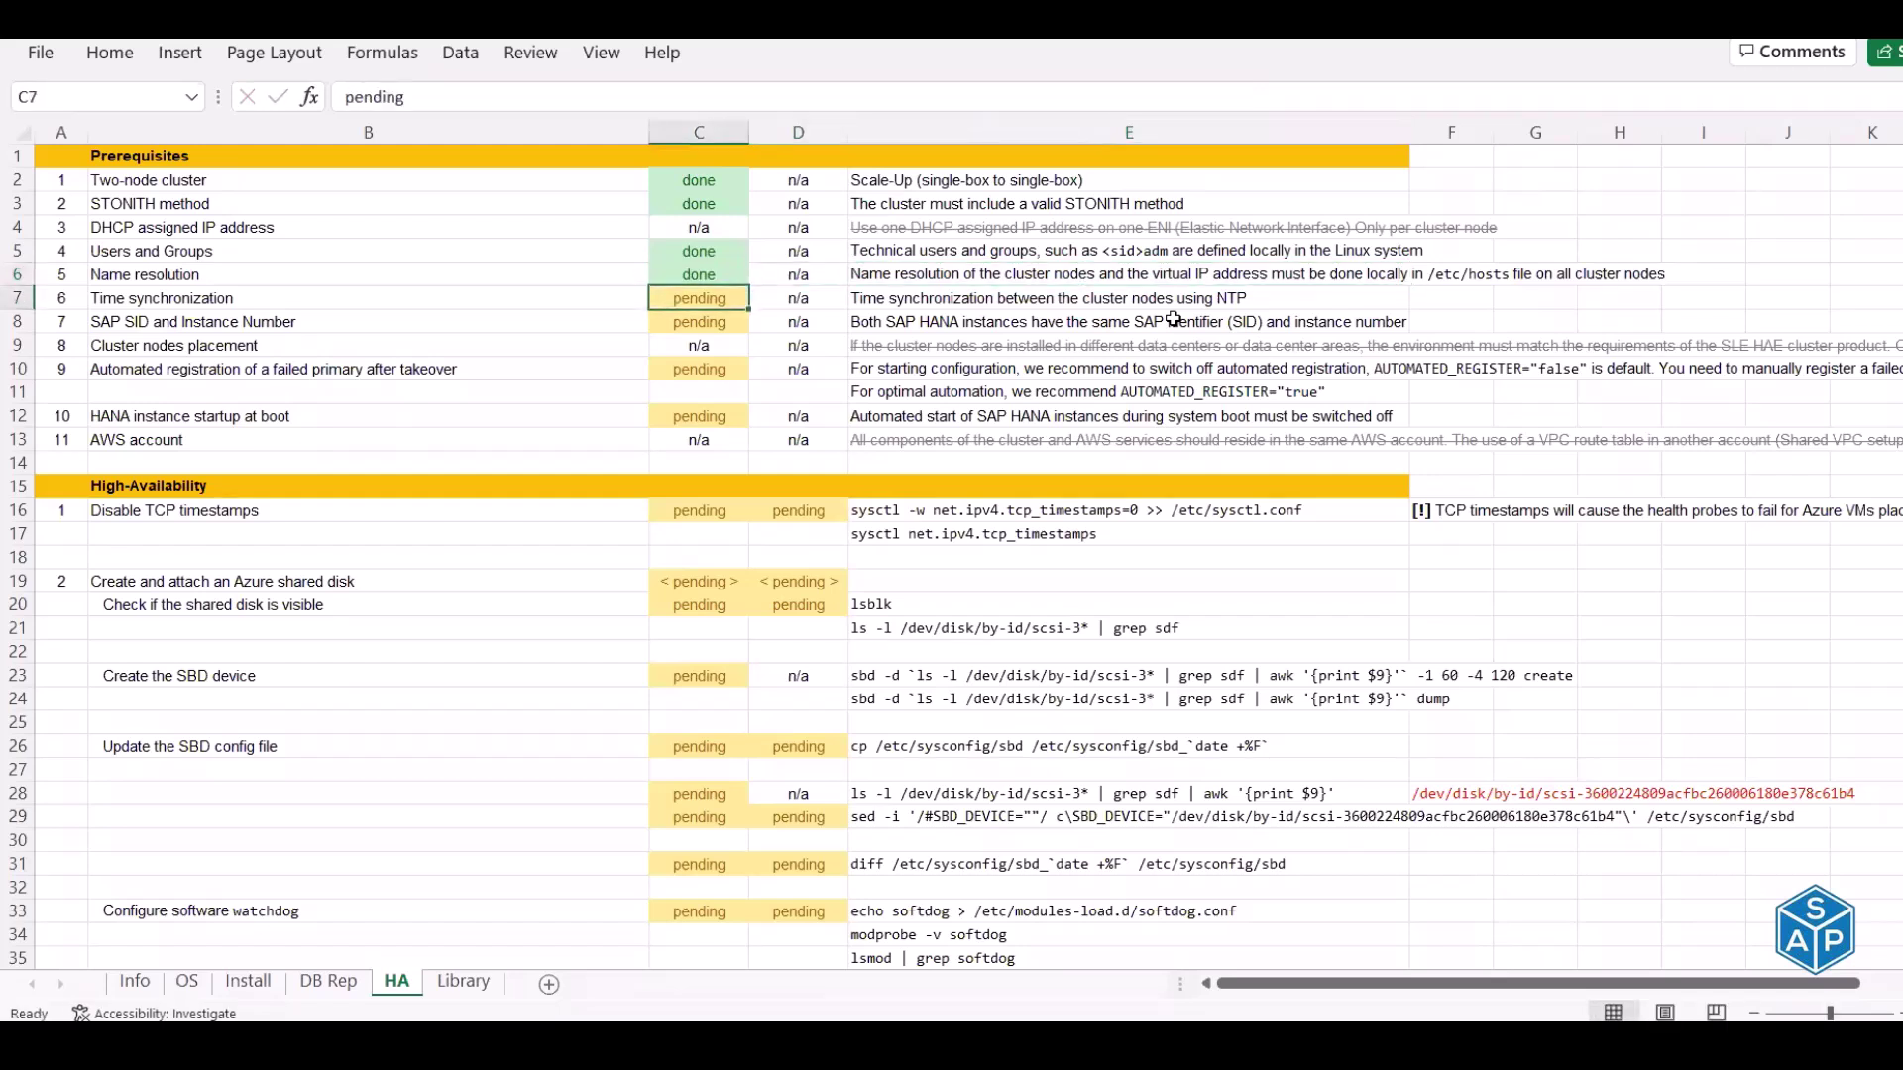
pyautogui.press('Left')
pyautogui.press('Right')
pyautogui.press('Right')
pyautogui.press('Right')
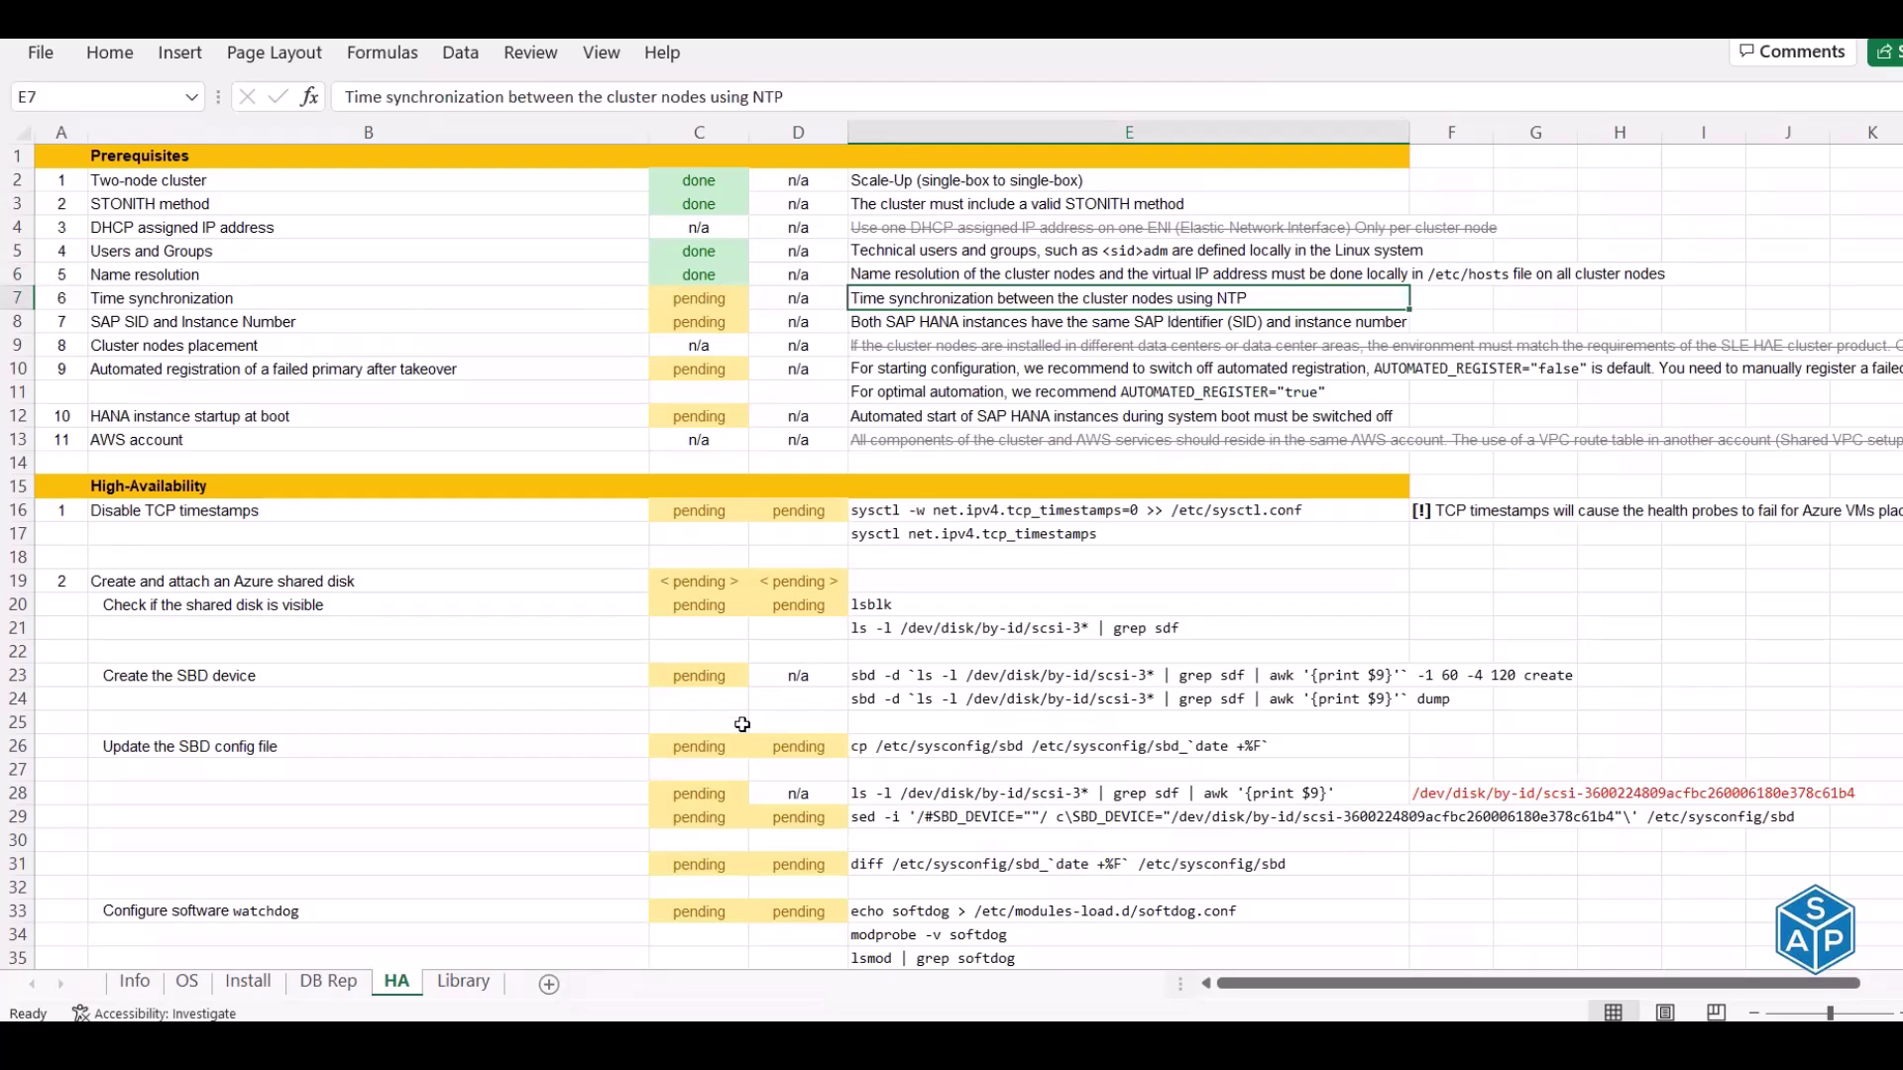
pyautogui.click(187, 981)
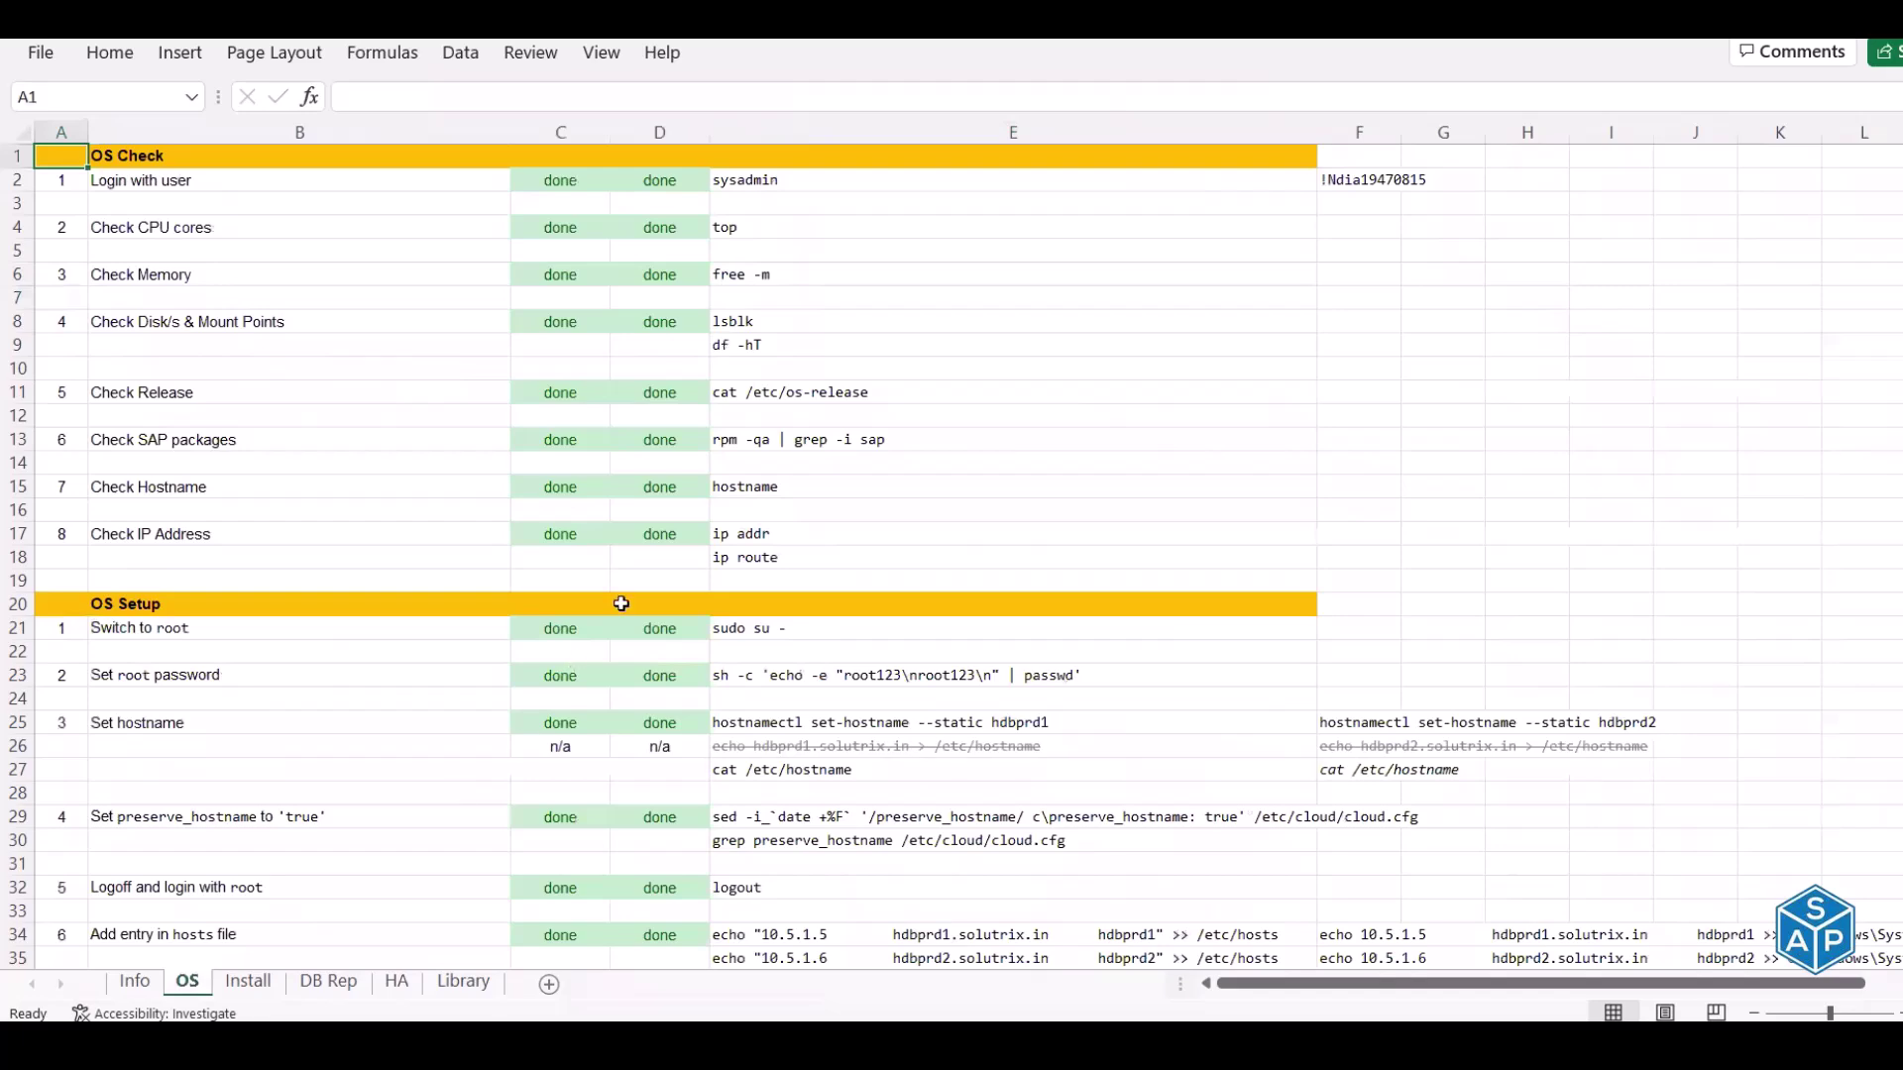
pyautogui.scroll(-12, 624, 600)
pyautogui.moveTo(184, 581); pyautogui.dragTo(908, 711)
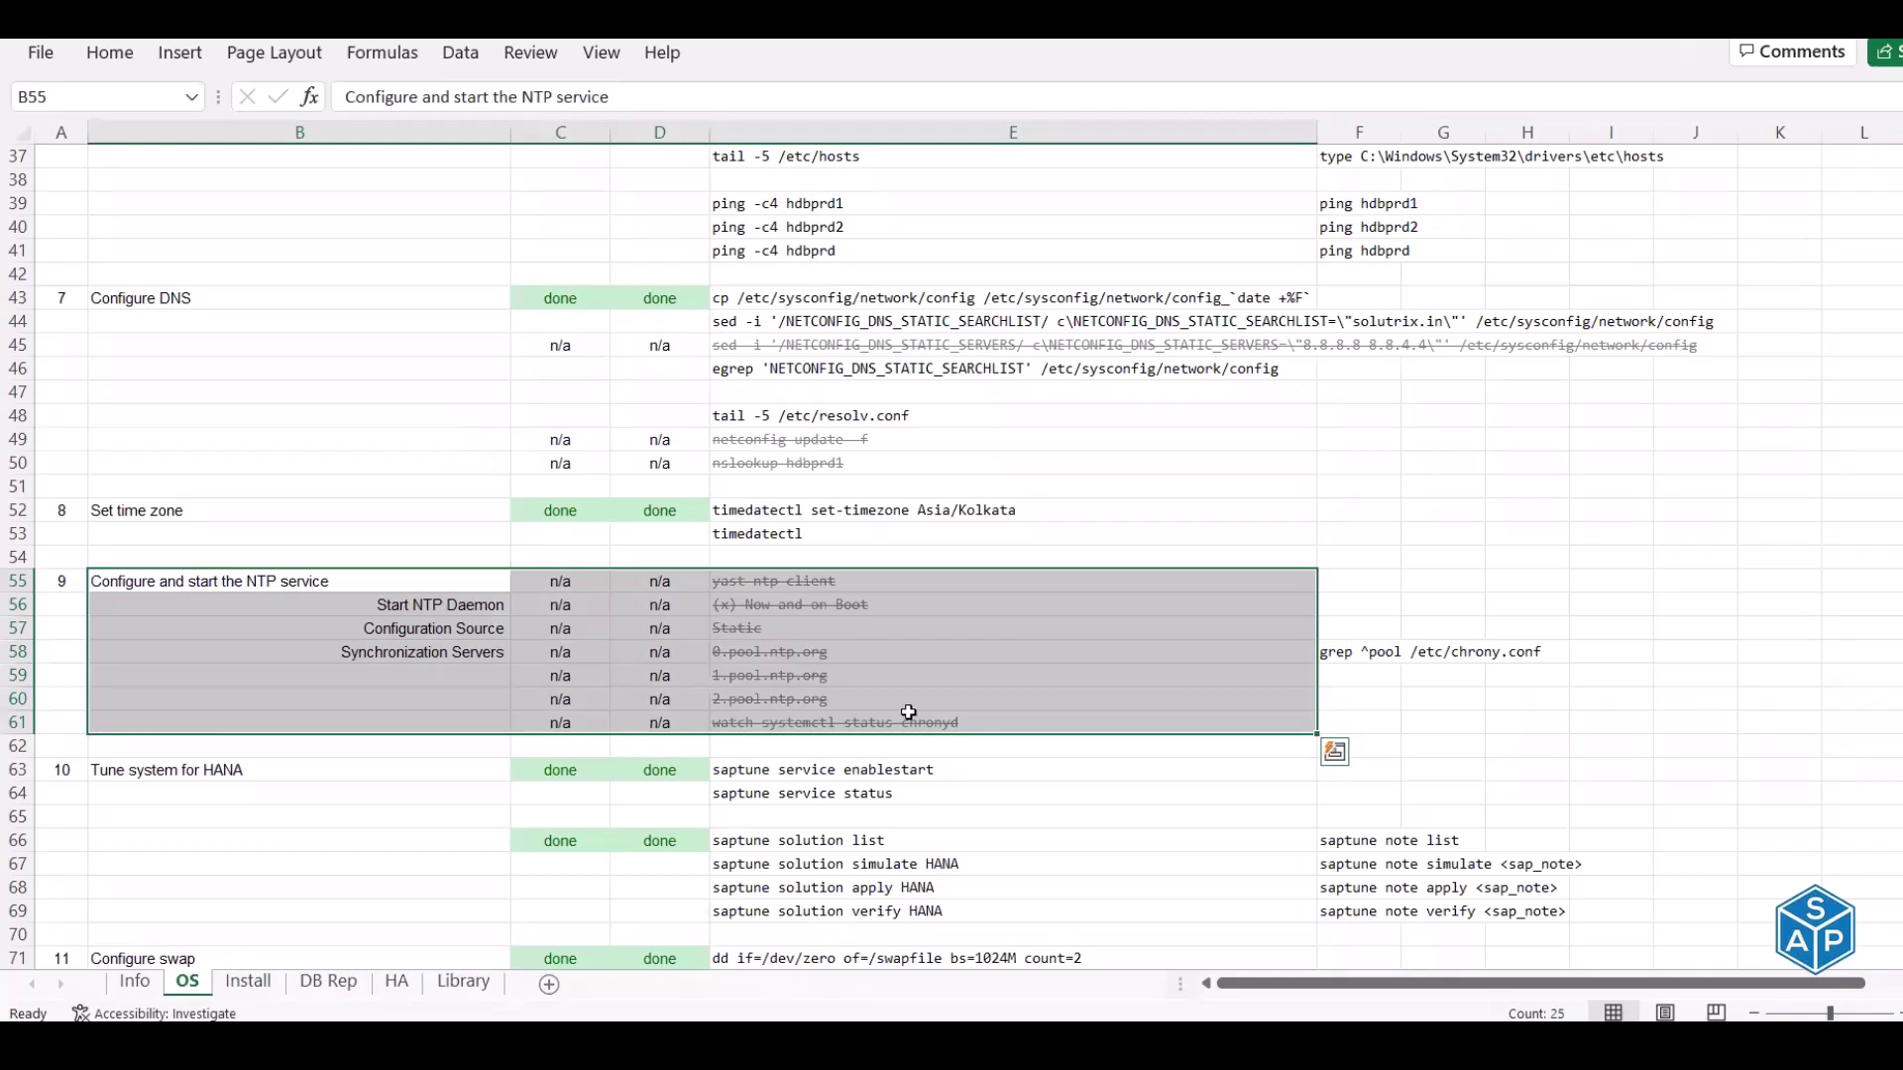
pyautogui.scroll(8, 710, 562)
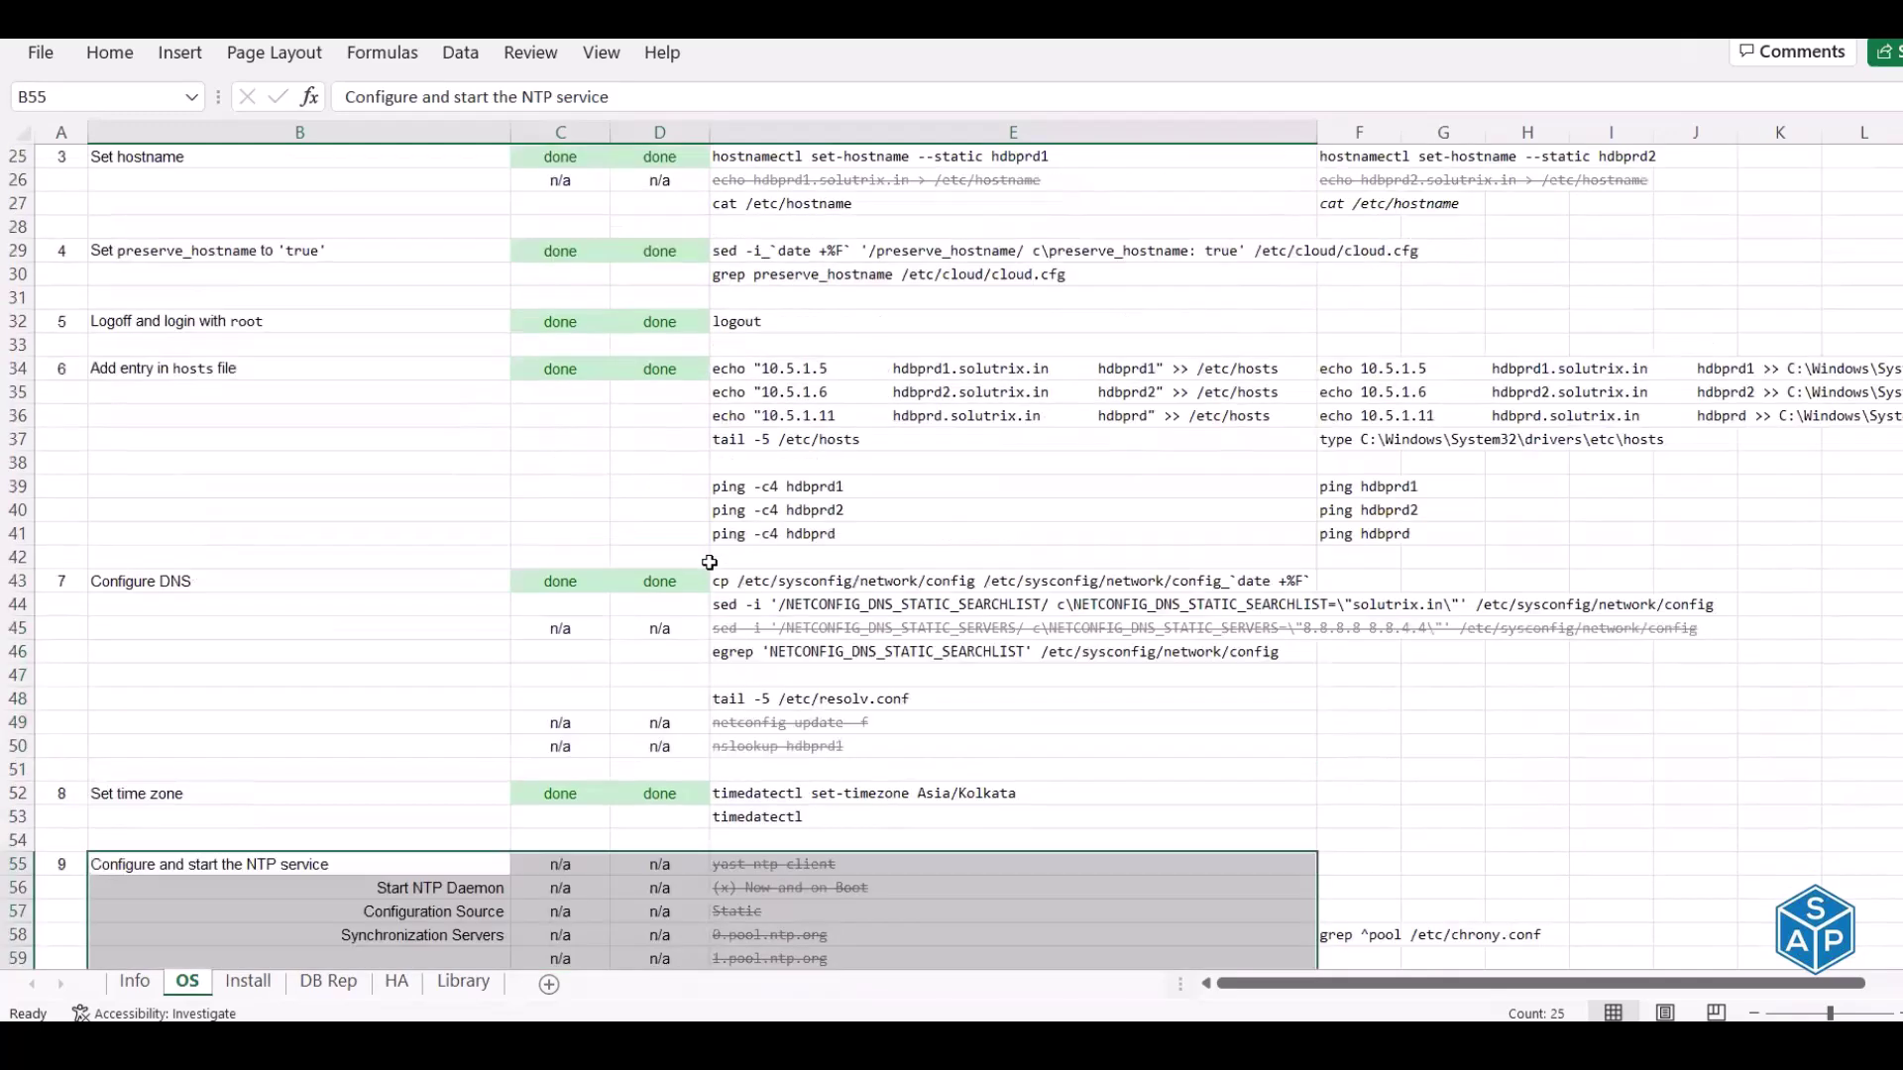
pyautogui.scroll(4, 710, 562)
pyautogui.click(65, 159)
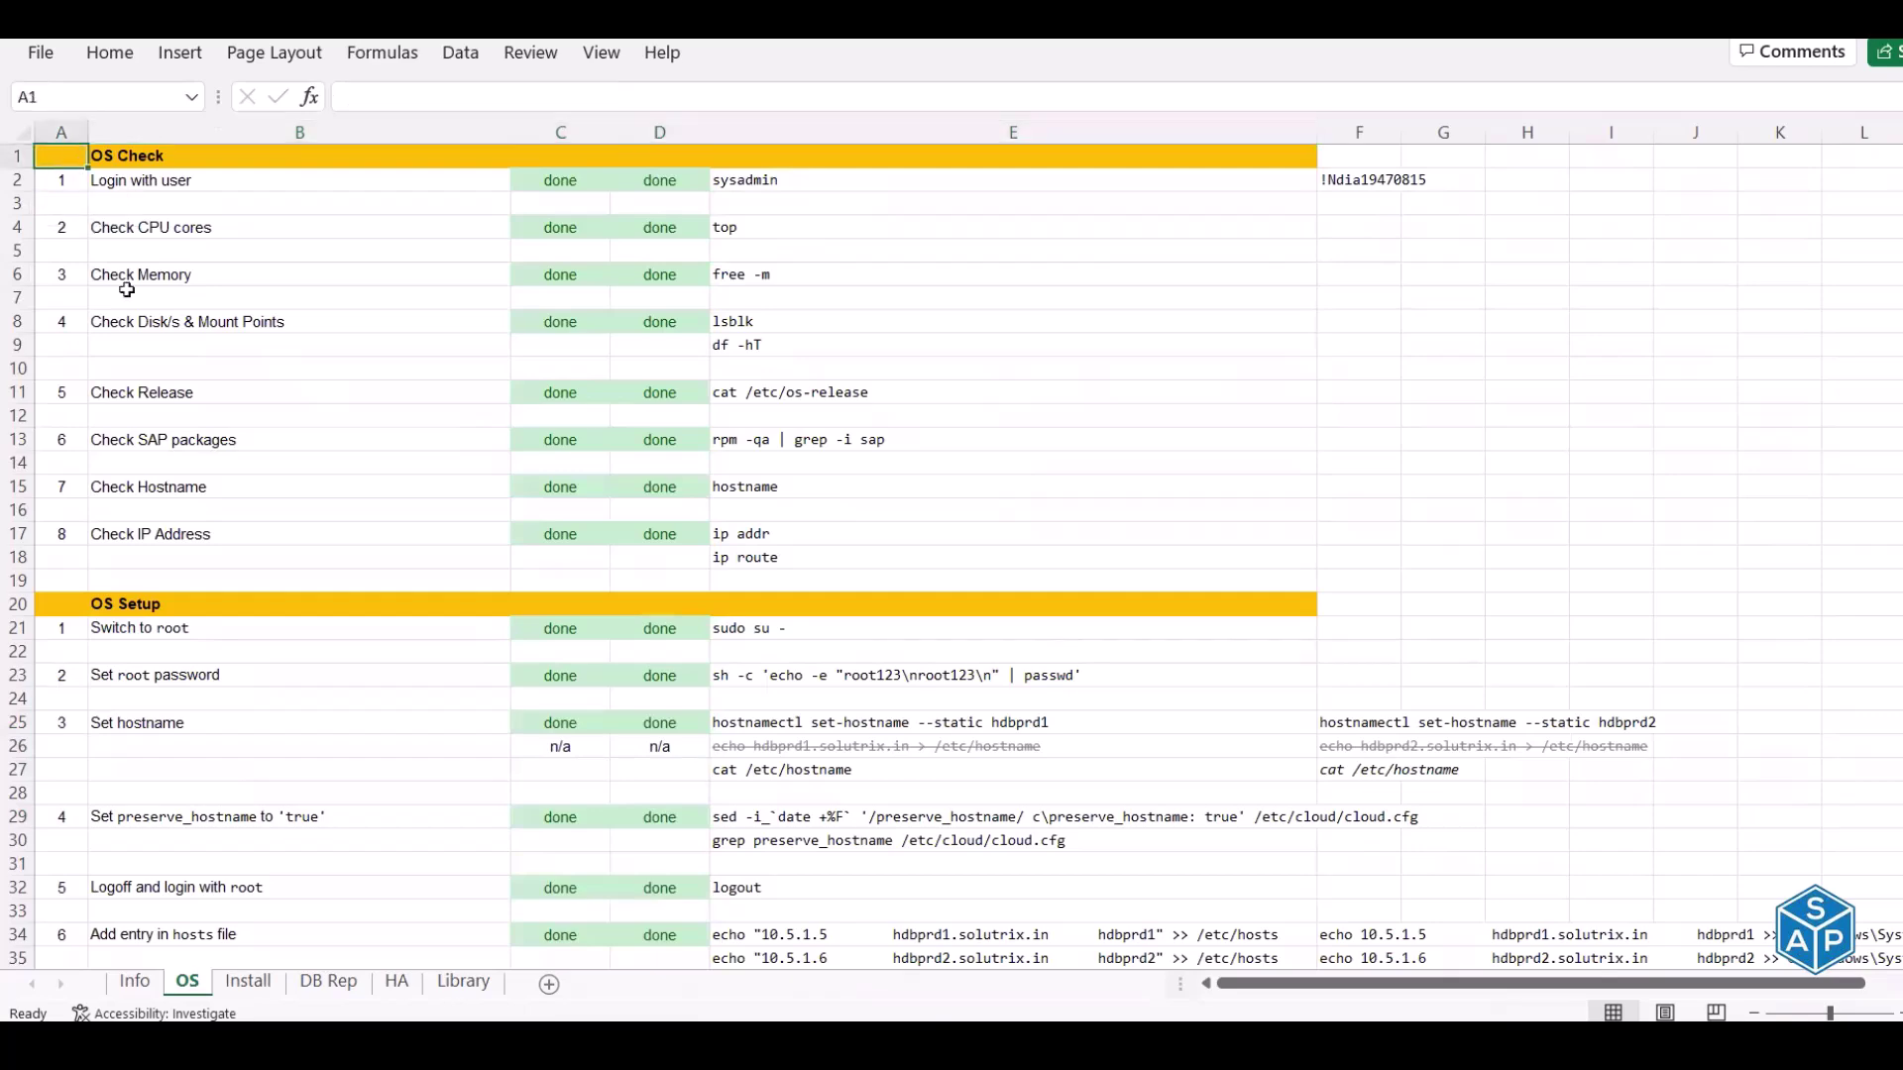
pyautogui.click(397, 981)
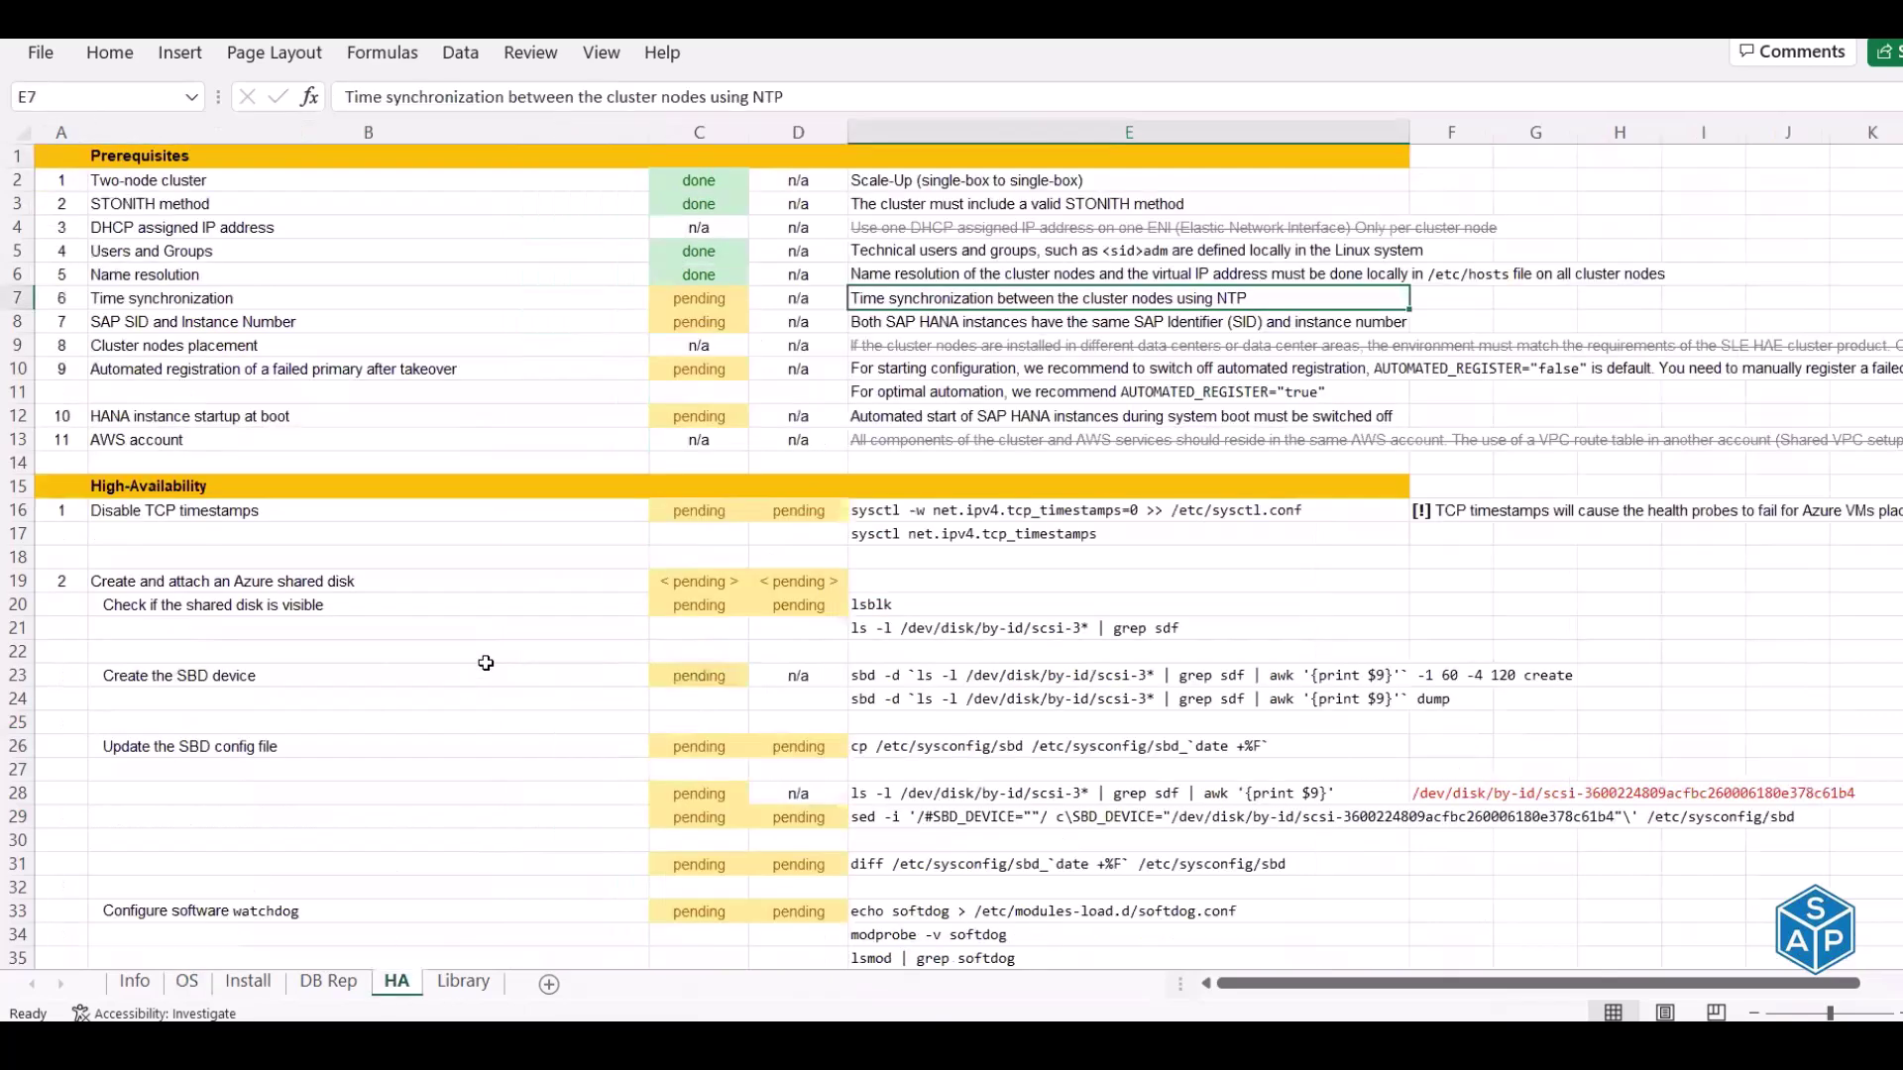
# Mark the Time synchronization prerequisite in C7 as done
pyautogui.press('Left')
pyautogui.press('Left')
pyautogui.write('done')
pyautogui.press('Return')
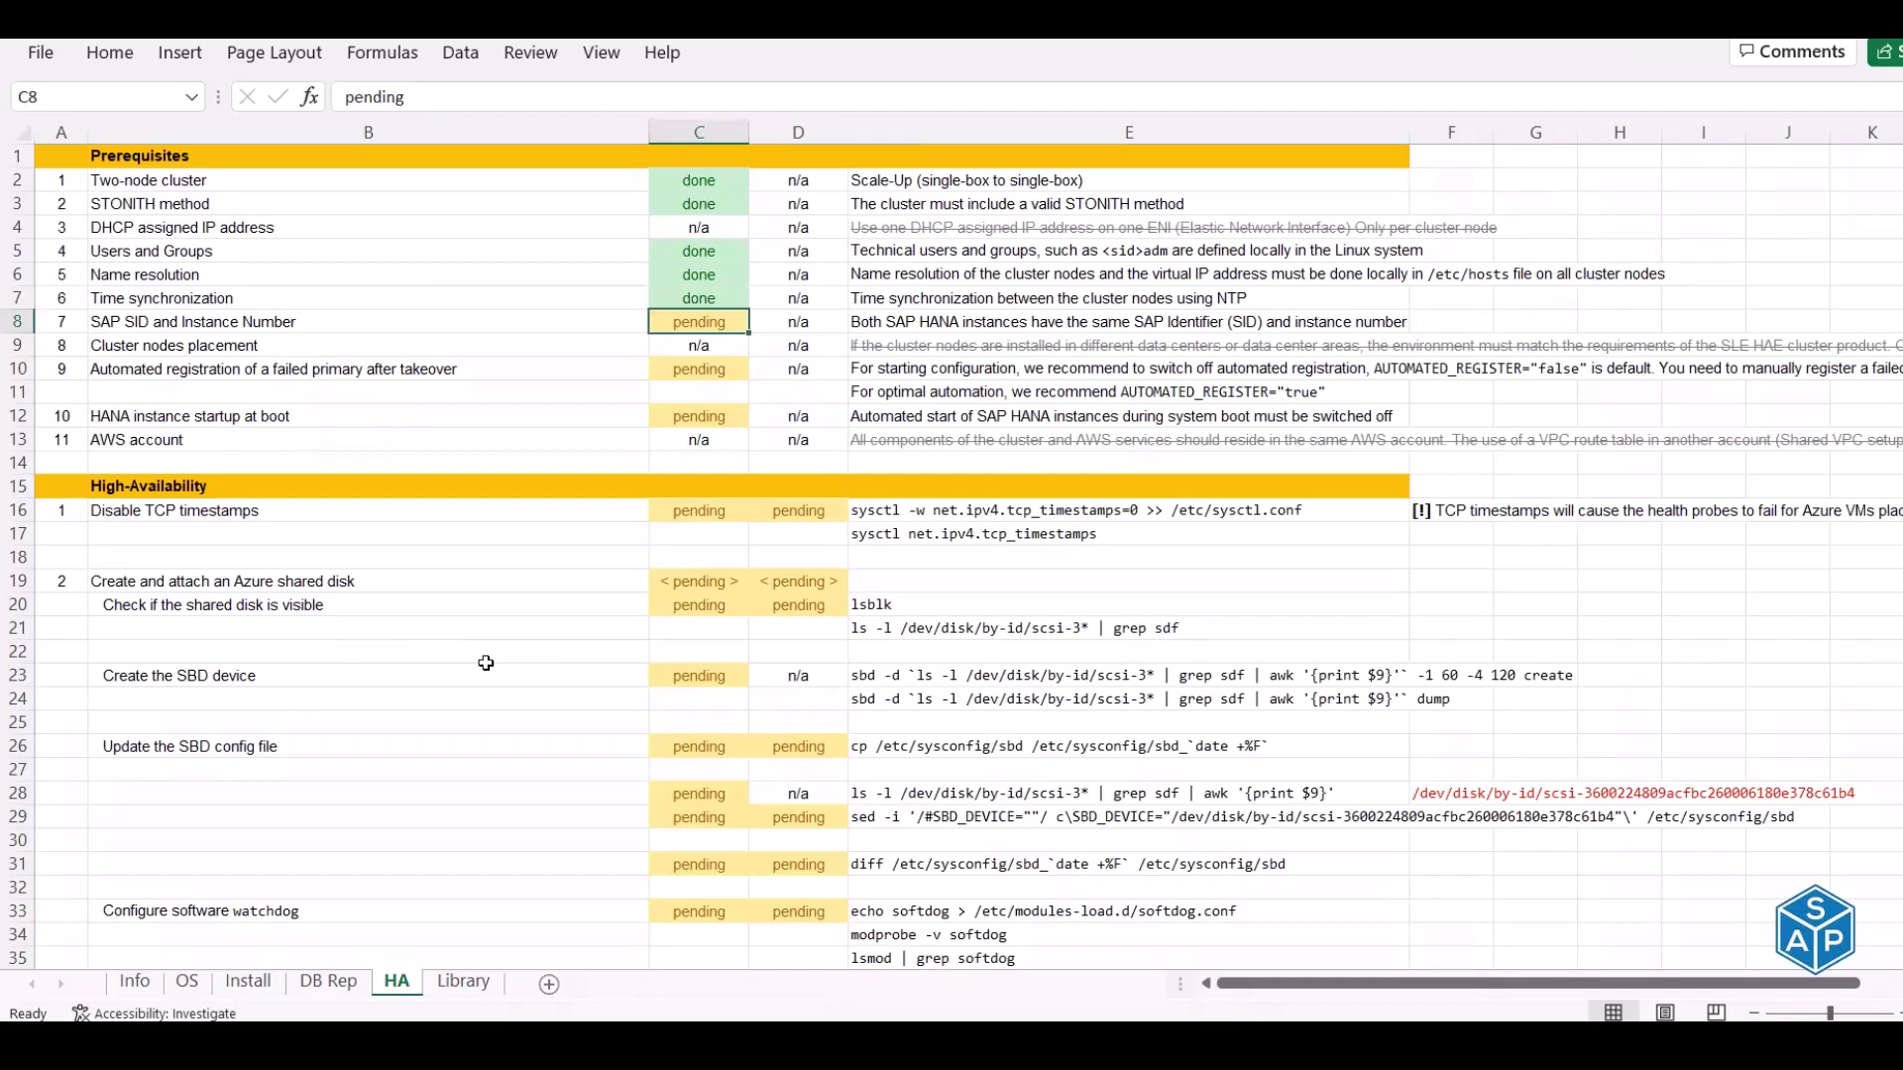
# Mark the SAP SID and Instance Number prerequisite in C8 as done
pyautogui.press('Left')
pyautogui.press('Left')
pyautogui.press('Right')
pyautogui.press('Right')
pyautogui.press('Right')
pyautogui.press('Right')
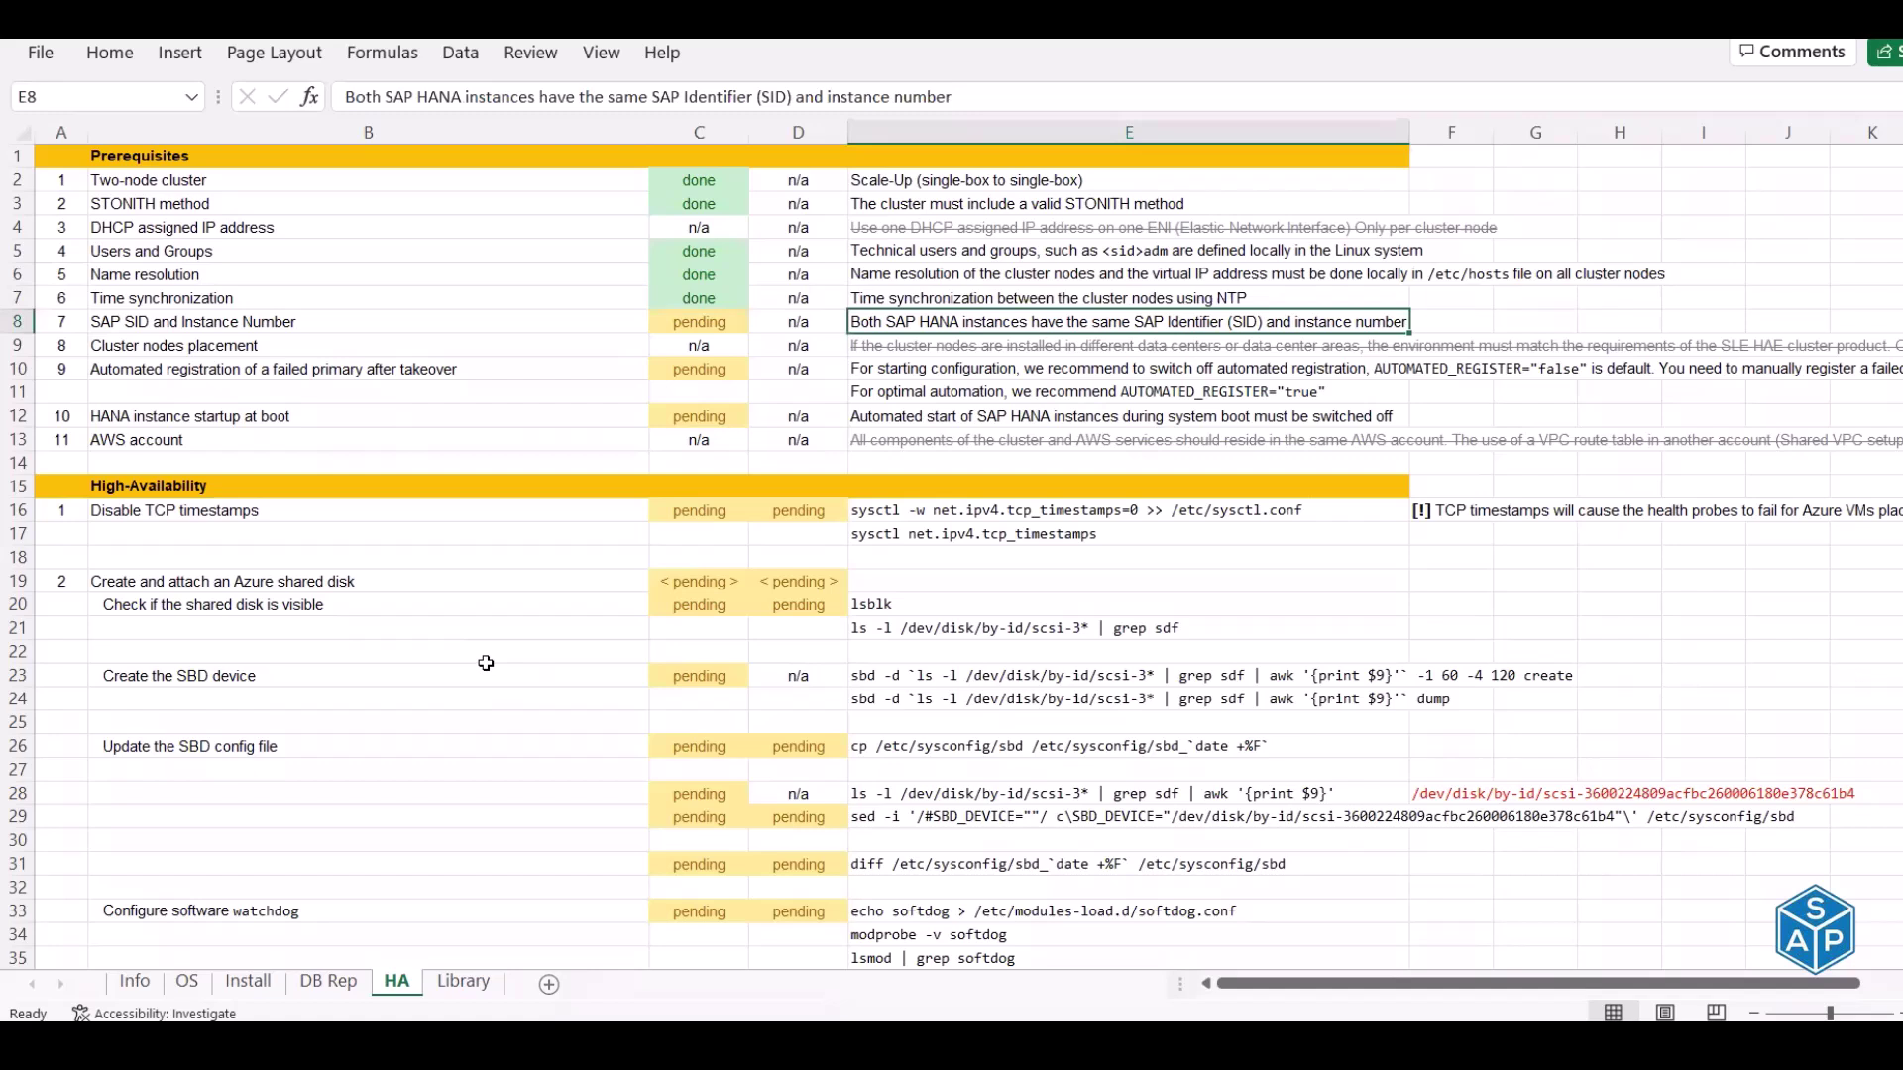
pyautogui.press('Left')
pyautogui.press('Left')
pyautogui.write('done')
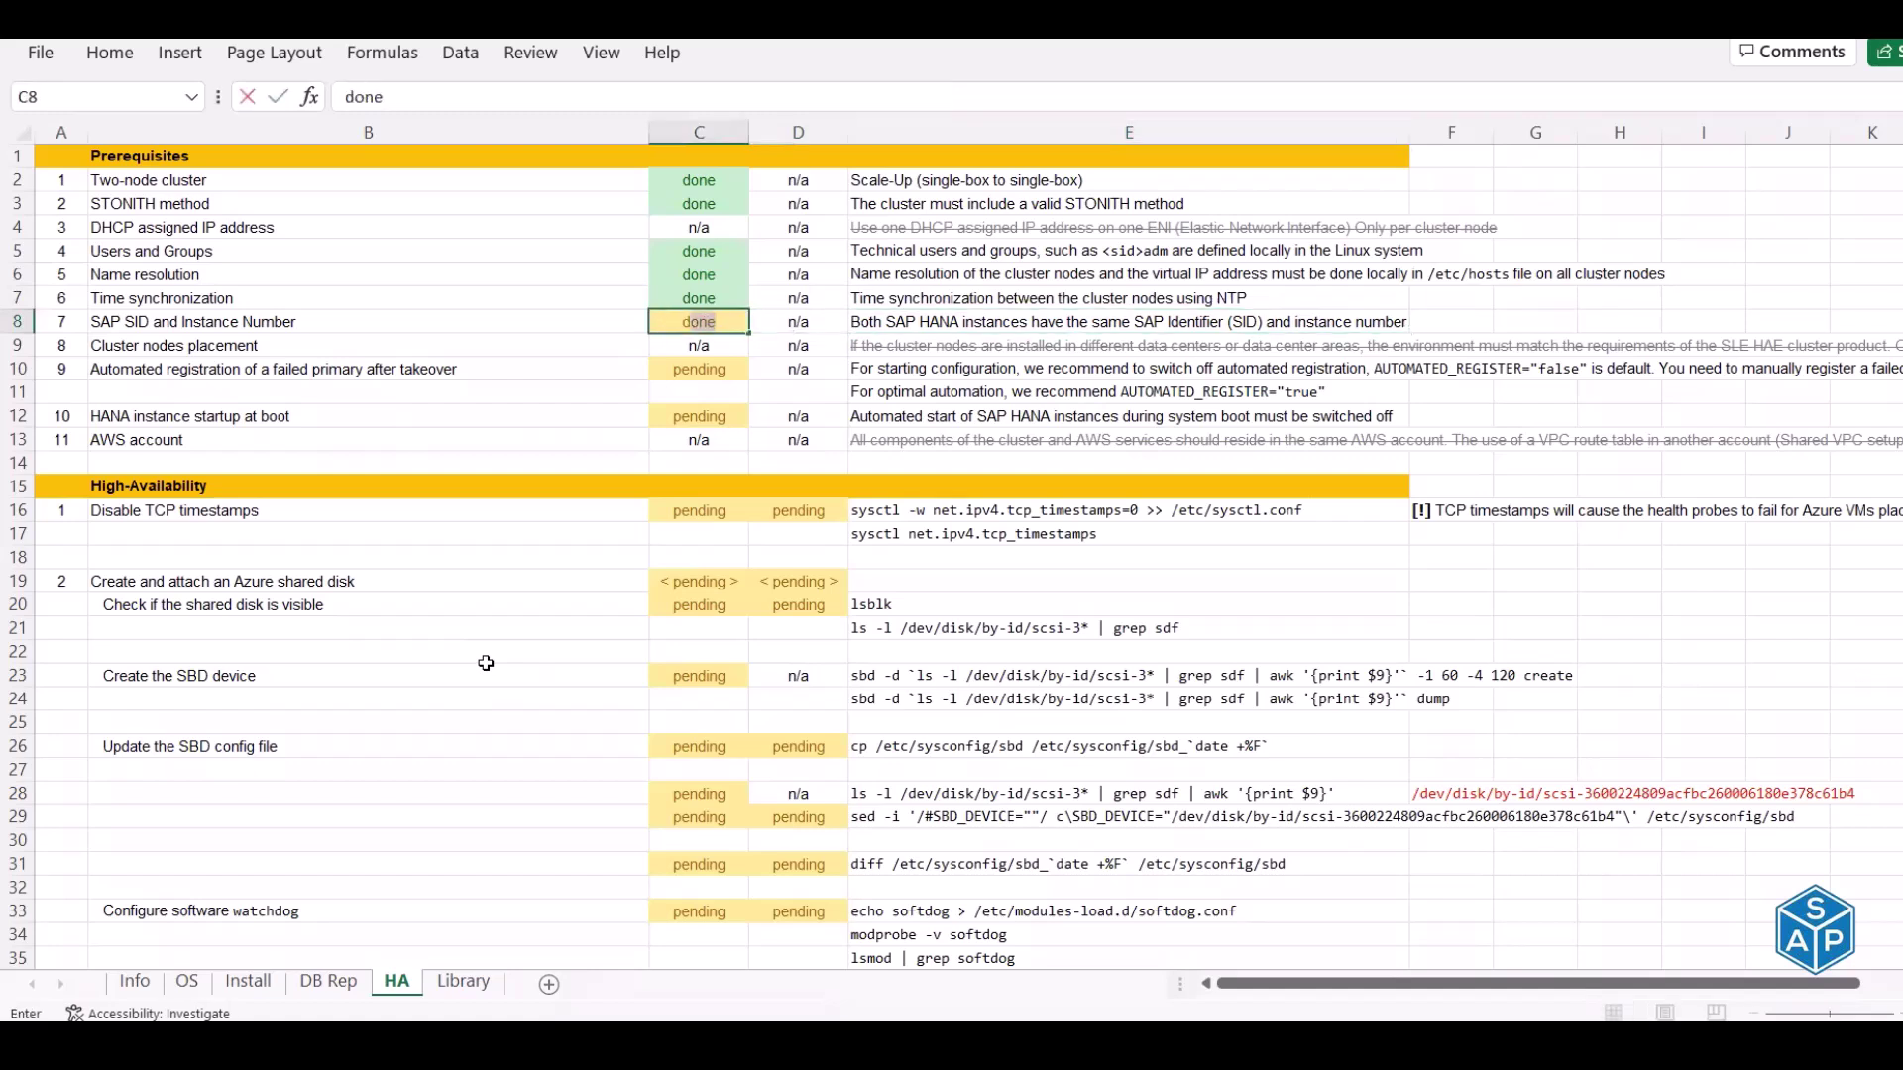
pyautogui.press('Right')
pyautogui.press('Right')
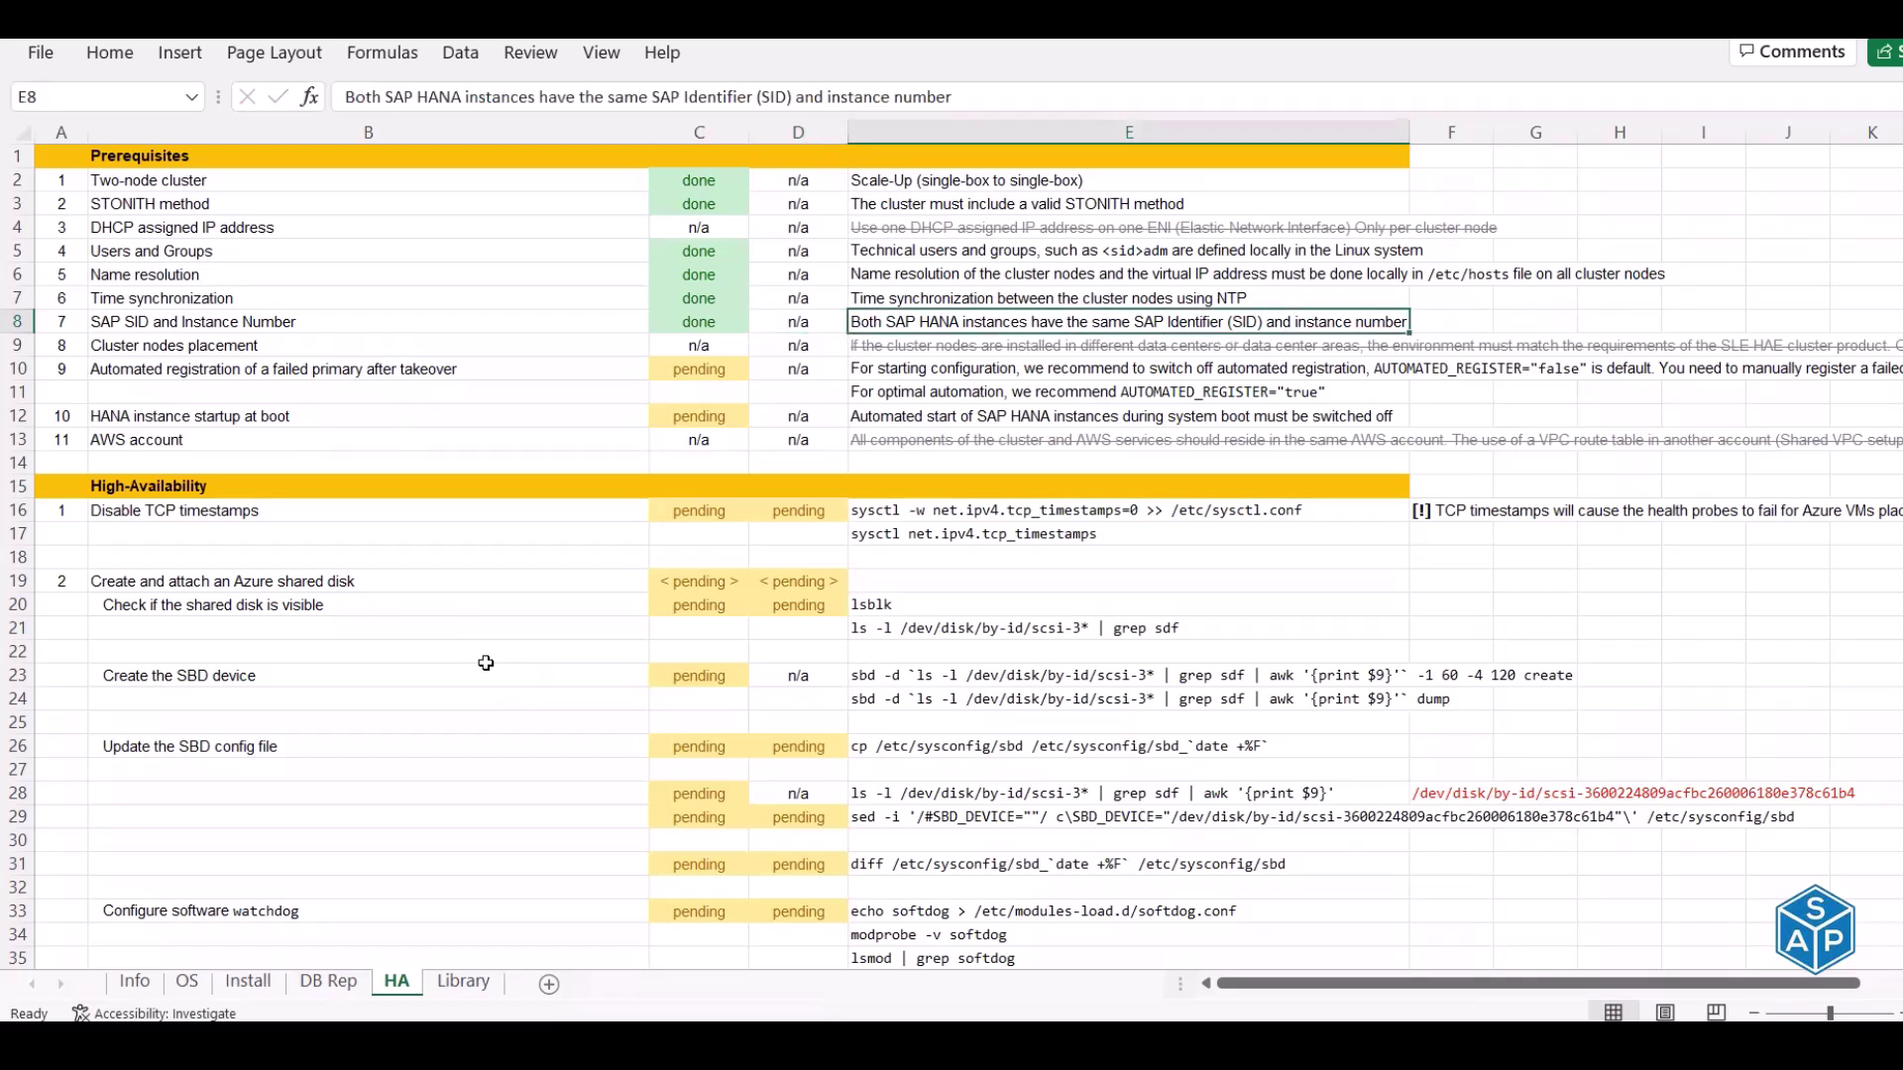
pyautogui.press('Left')
pyautogui.press('Left')
pyautogui.press('Left')
pyautogui.press('Down')
pyautogui.press('Right')
pyautogui.press('Right')
pyautogui.press('Right')
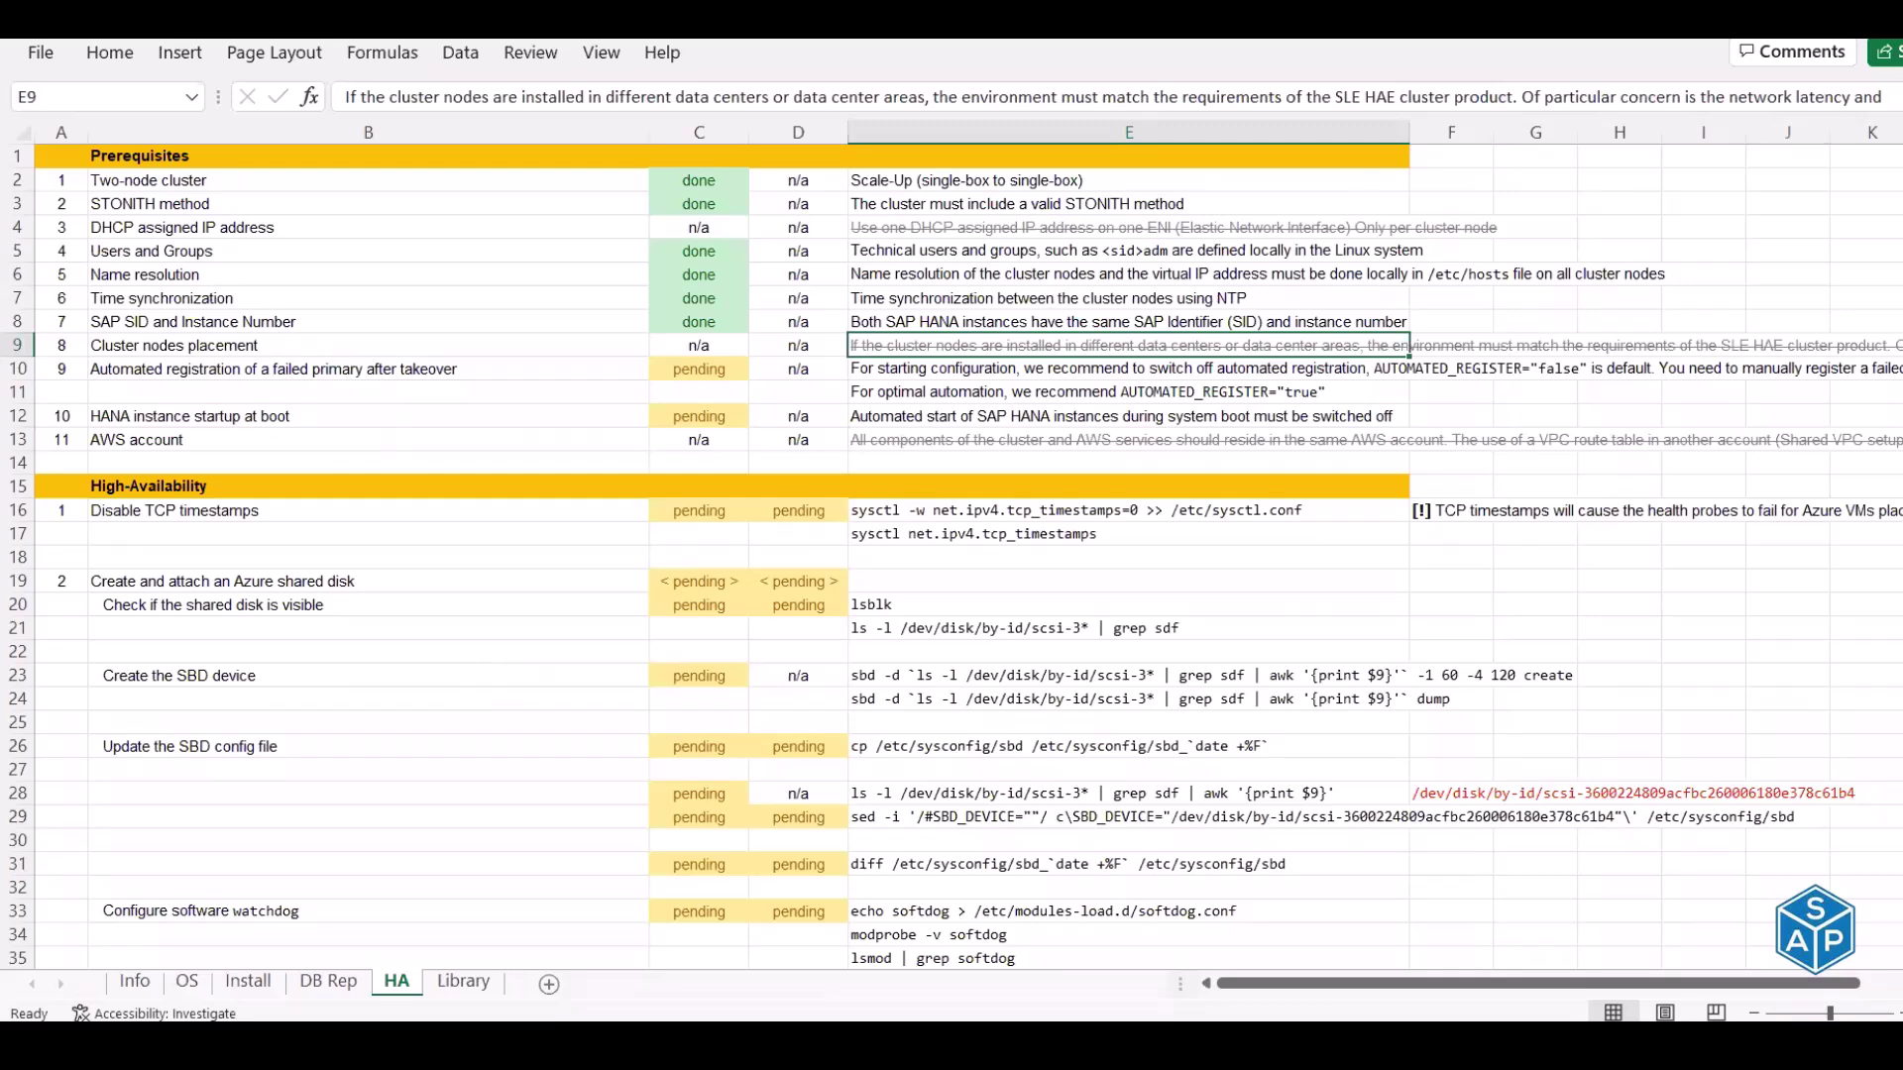
pyautogui.hotkey('ctrl', 'shift', 'u')
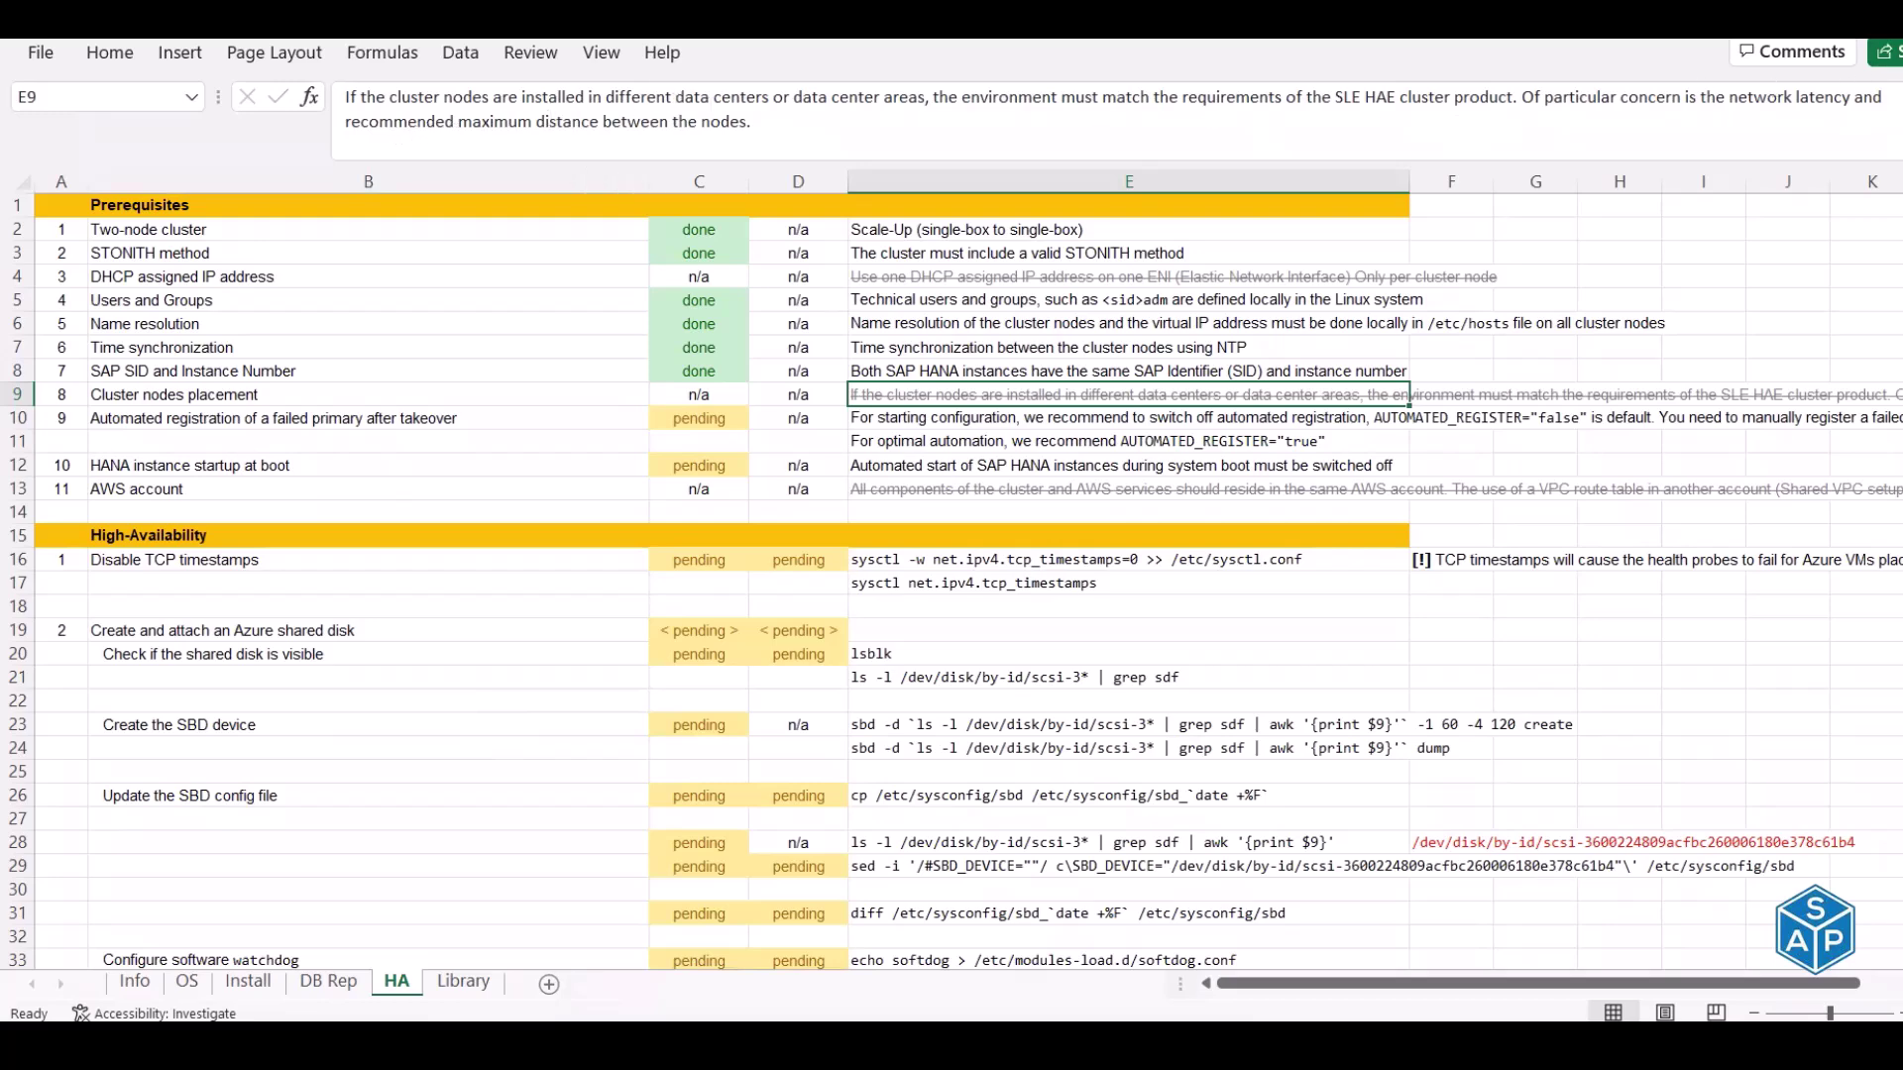
pyautogui.hotkey('ctrl', 'shift', 'u')
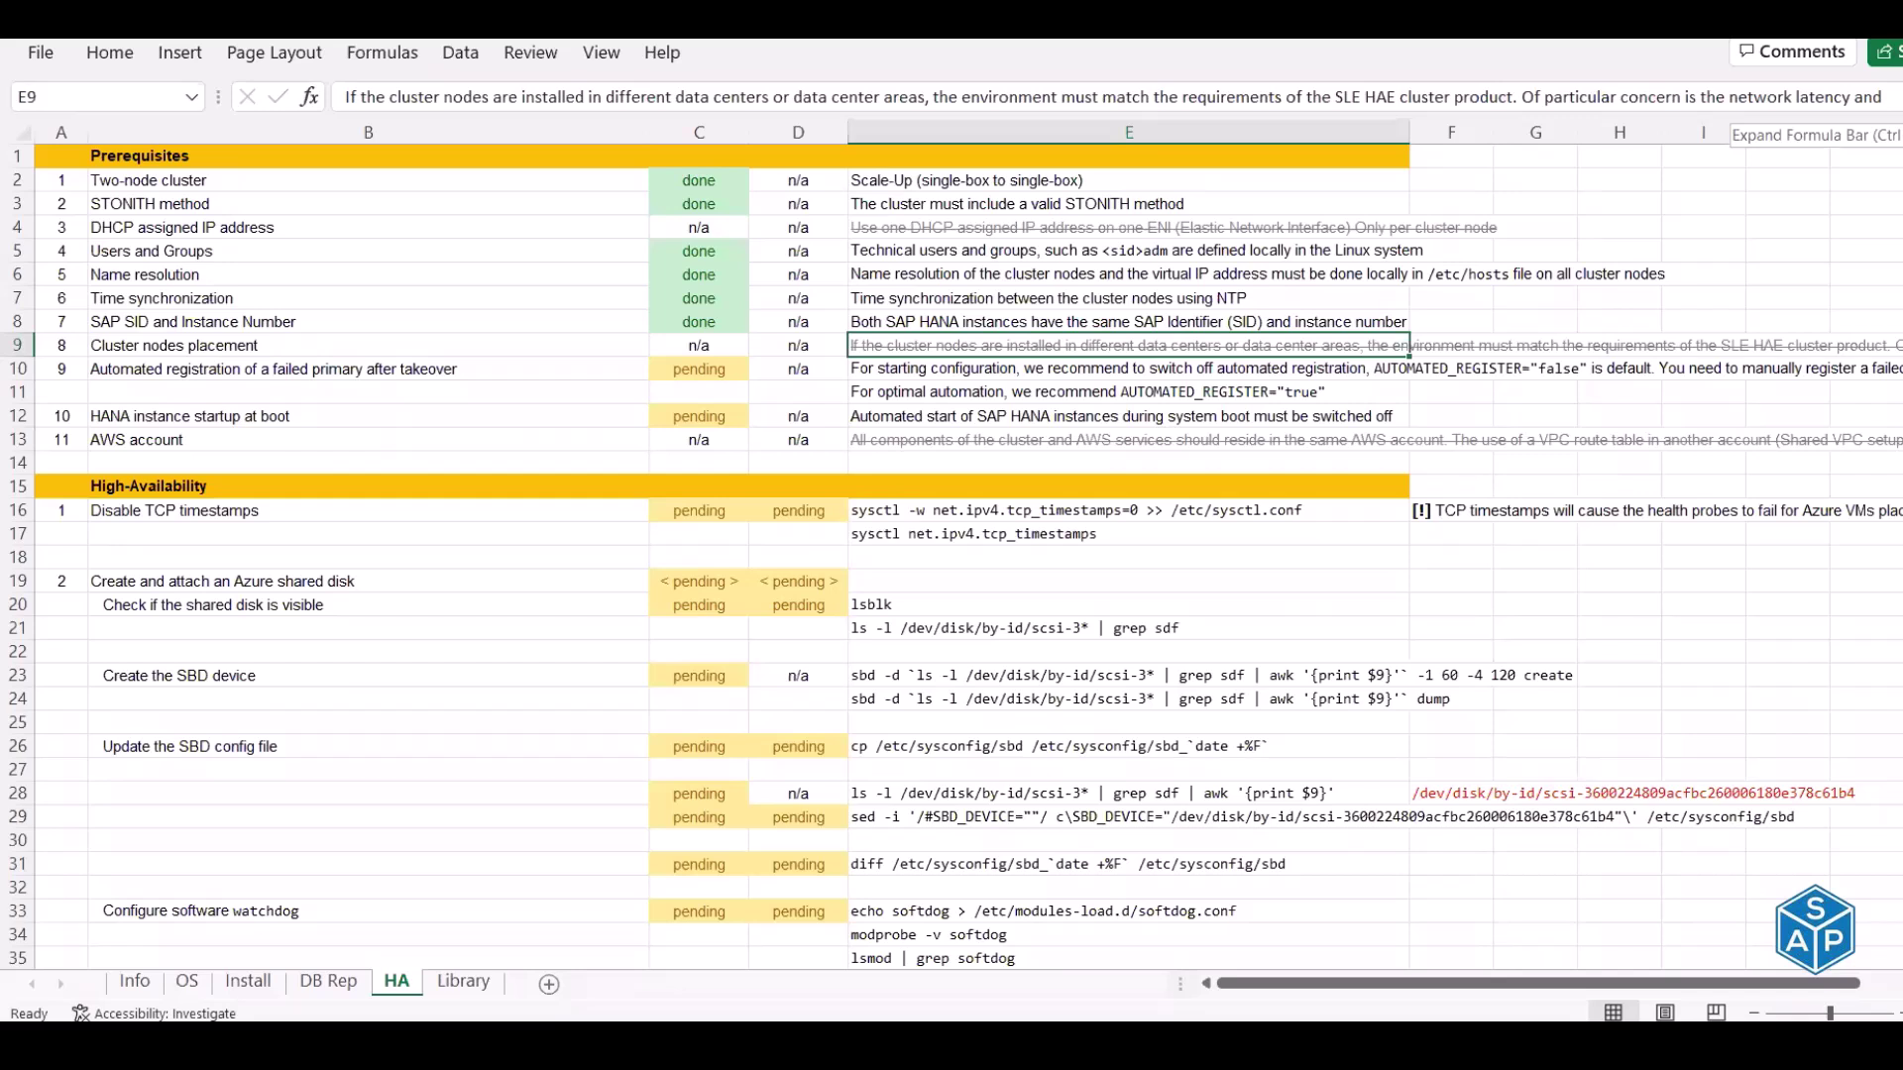
pyautogui.click(699, 345)
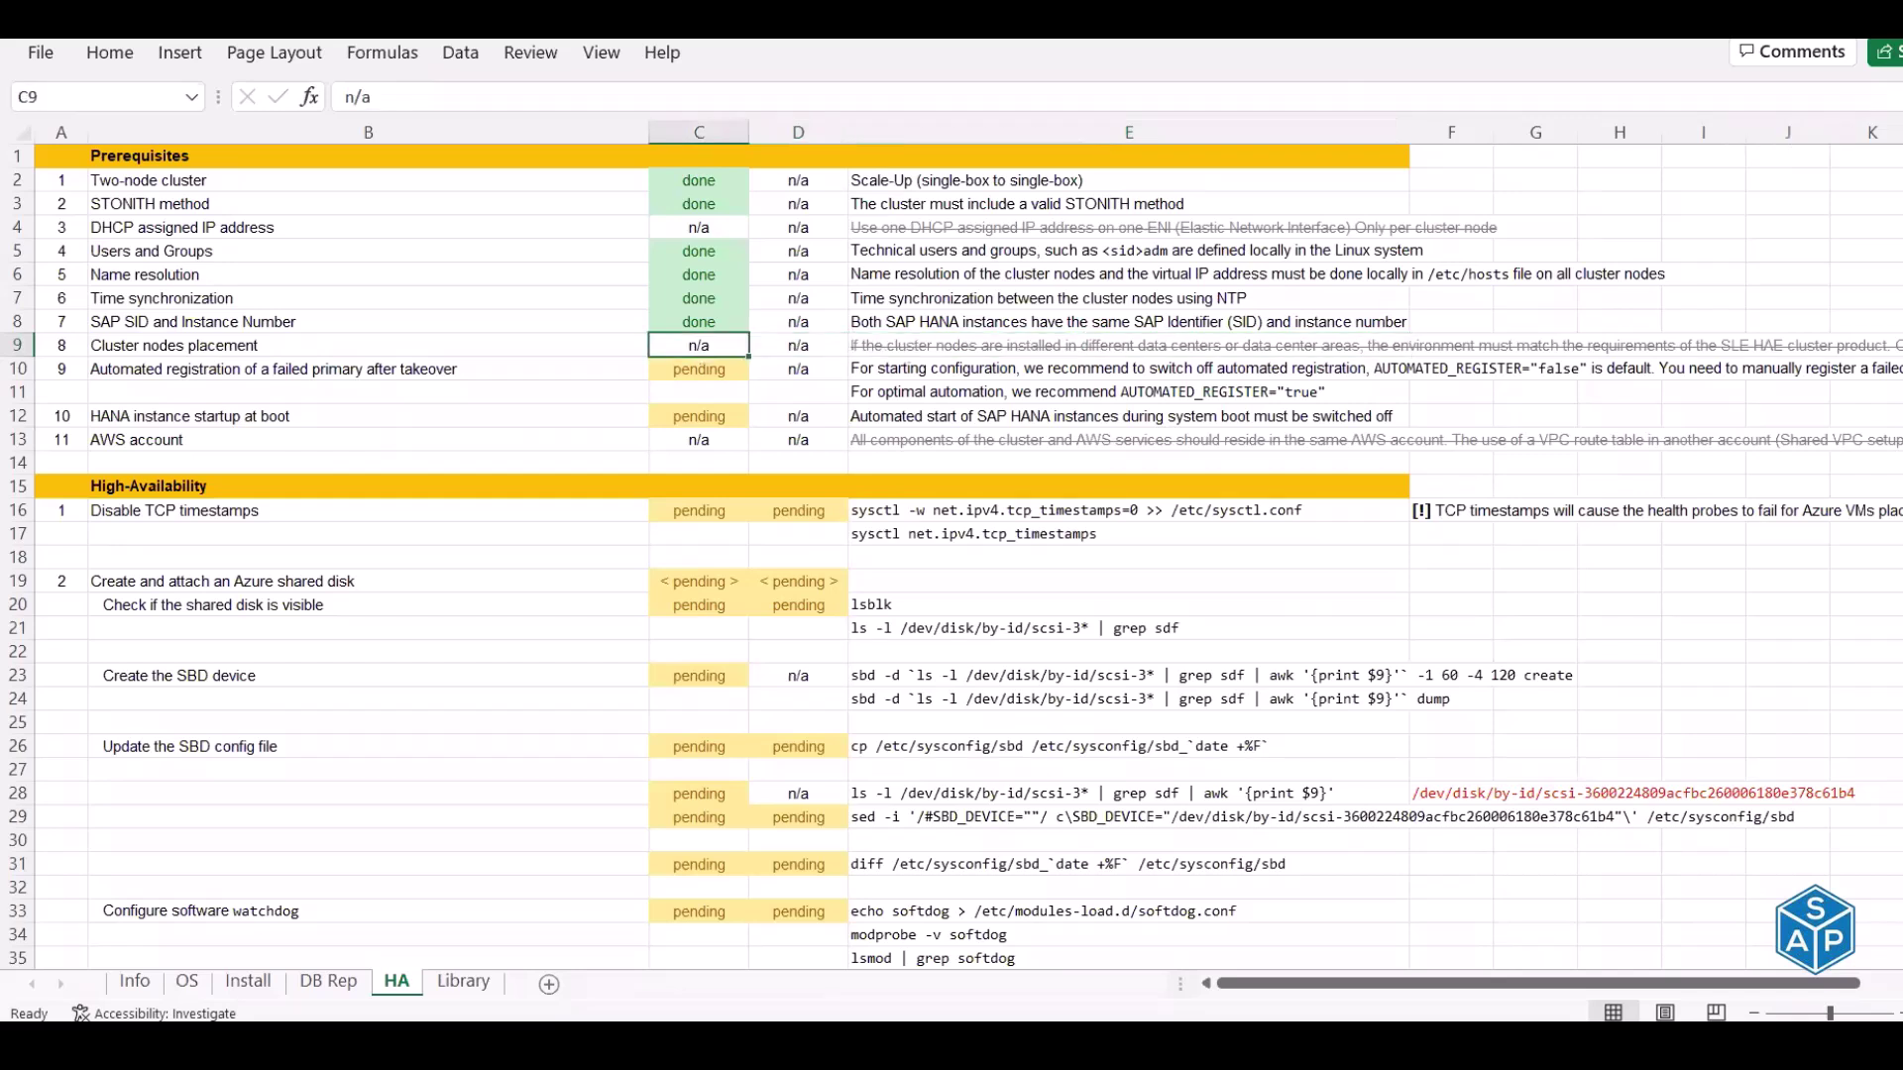
pyautogui.press('Down')
pyautogui.press('Left')
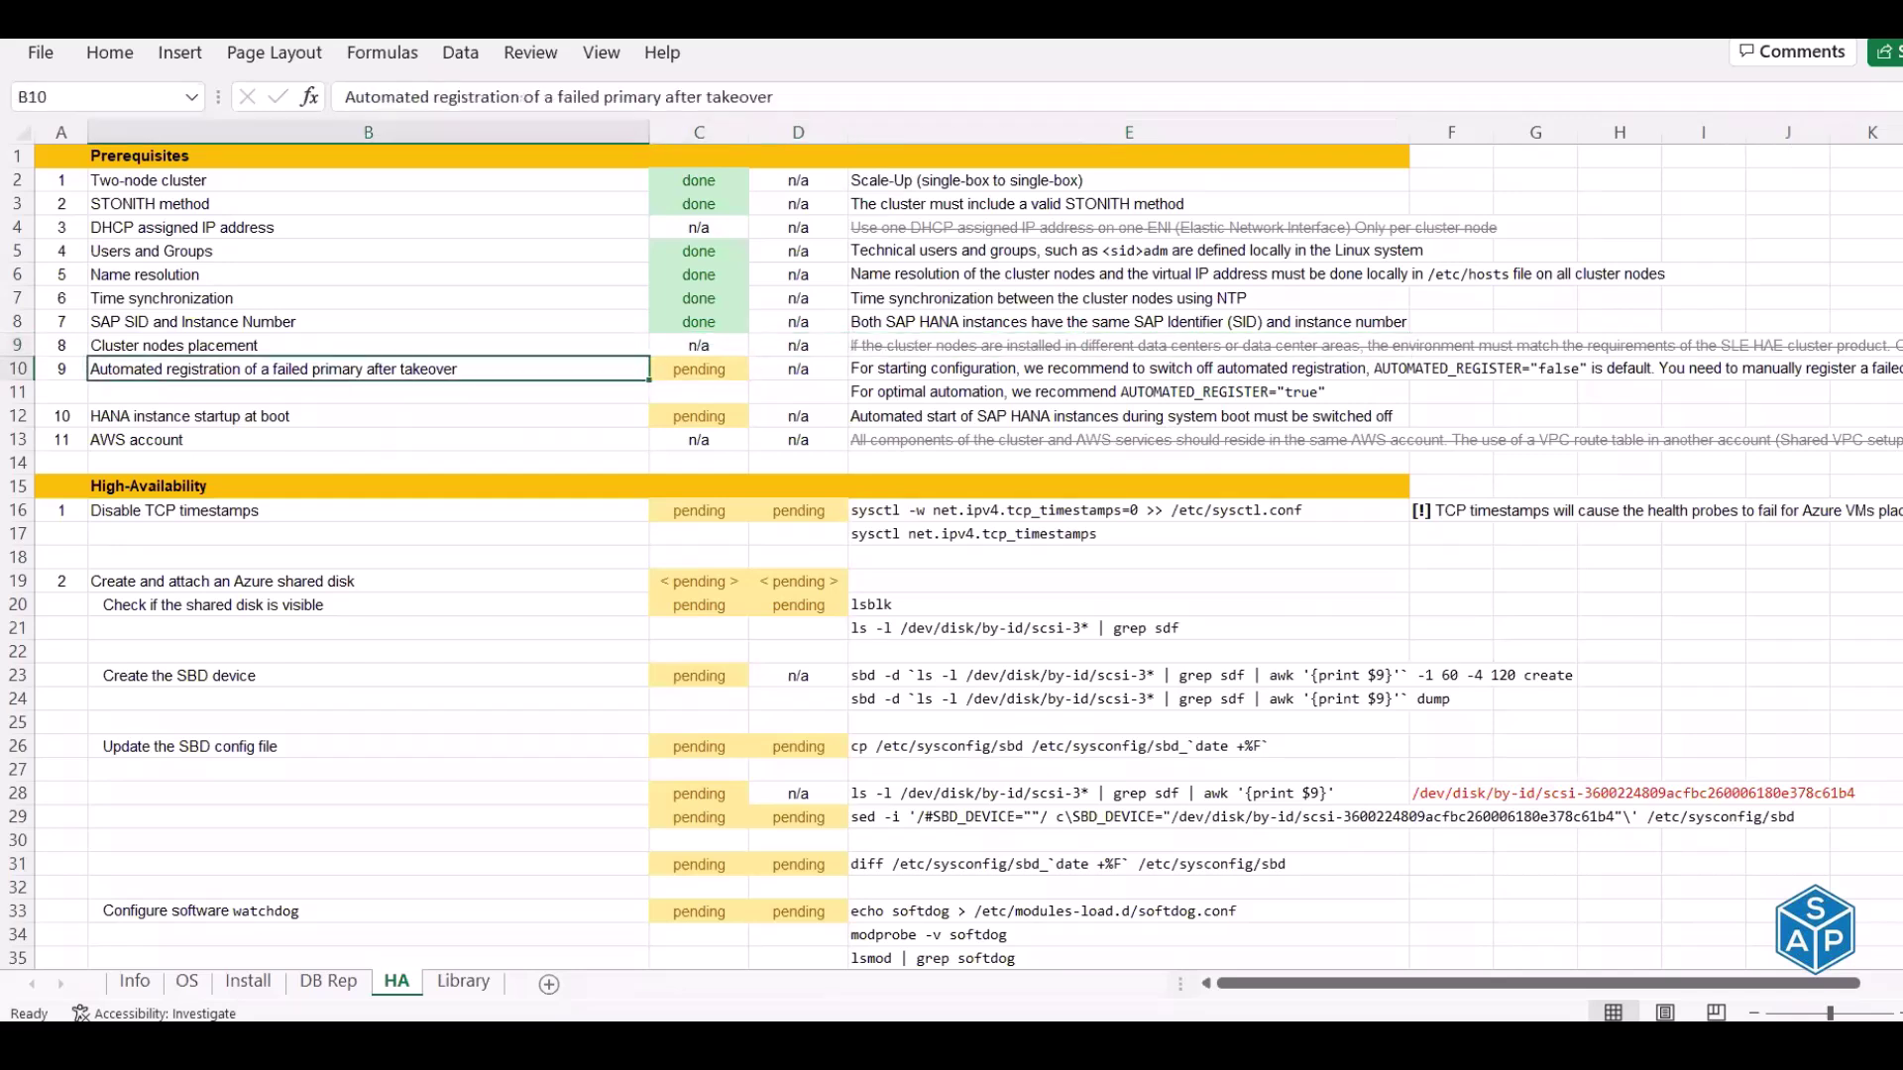
pyautogui.click(699, 369)
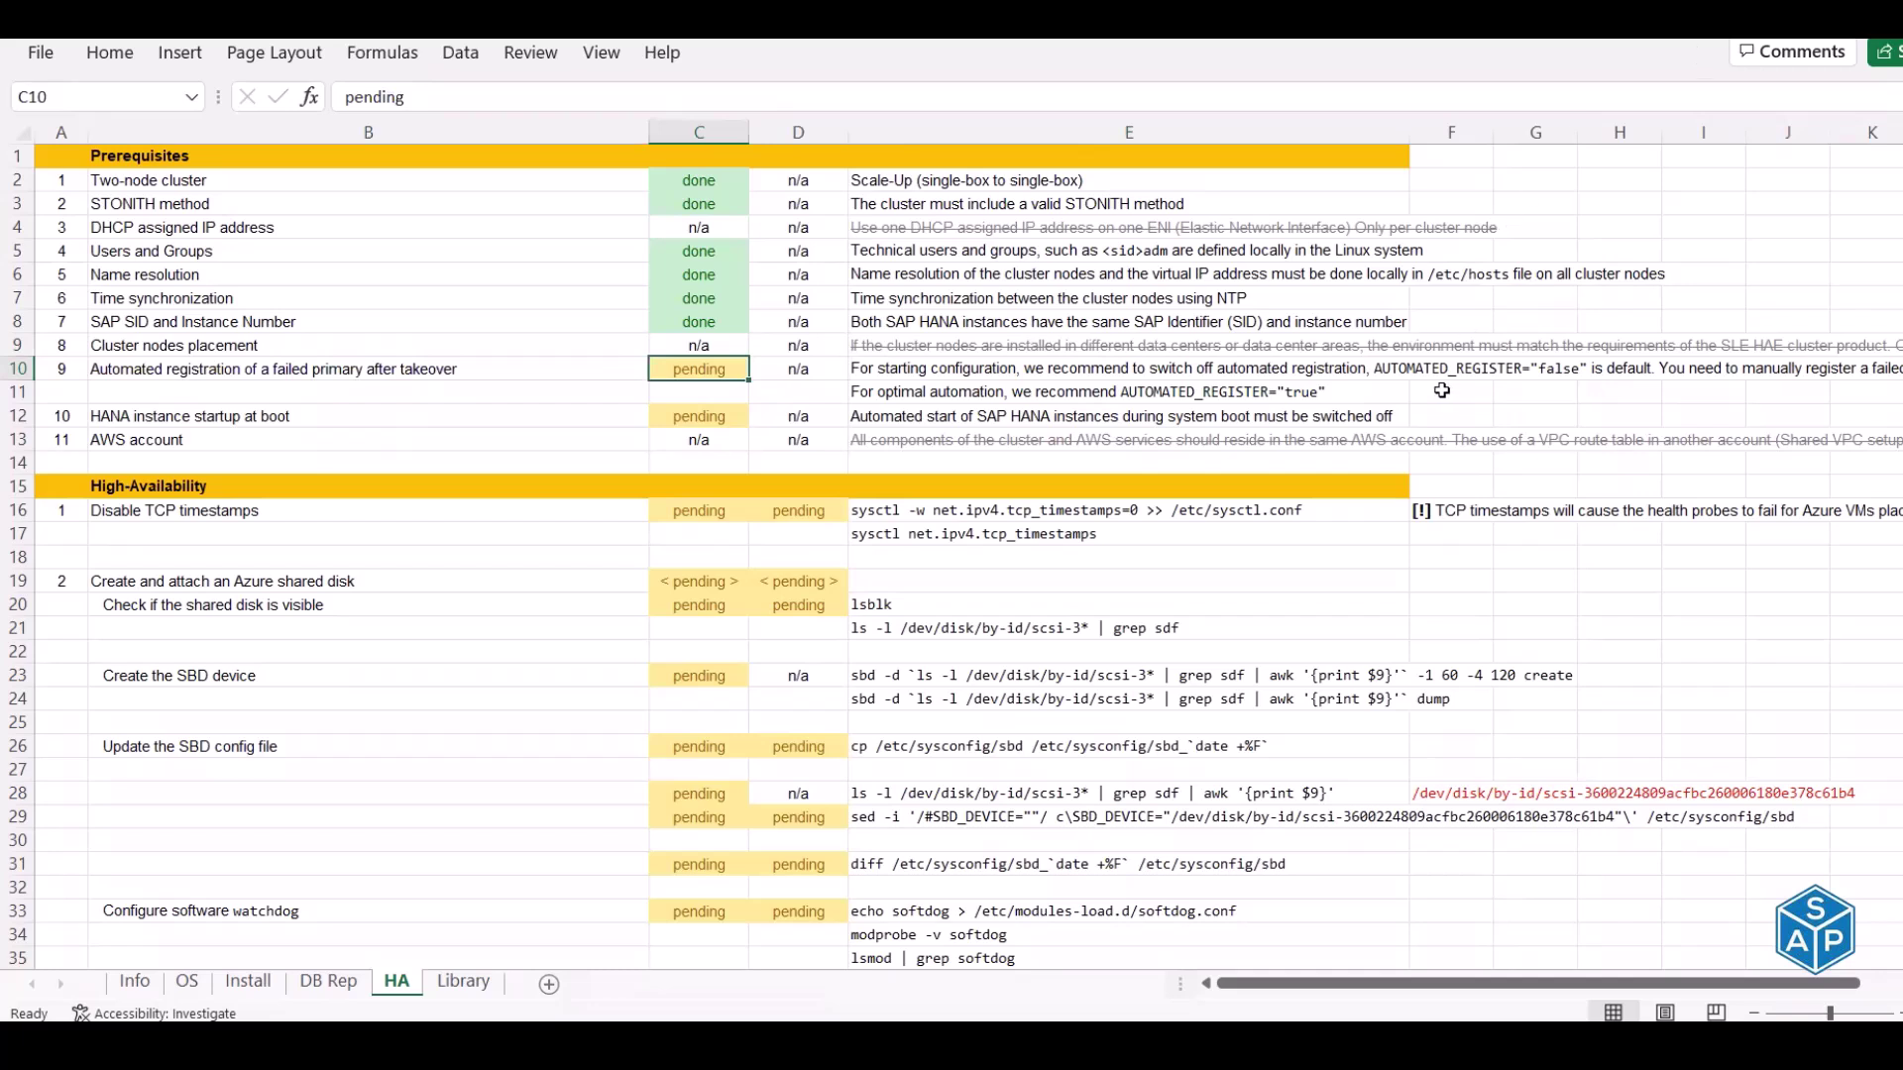
pyautogui.moveTo(1388, 370); pyautogui.dragTo(1531, 365)
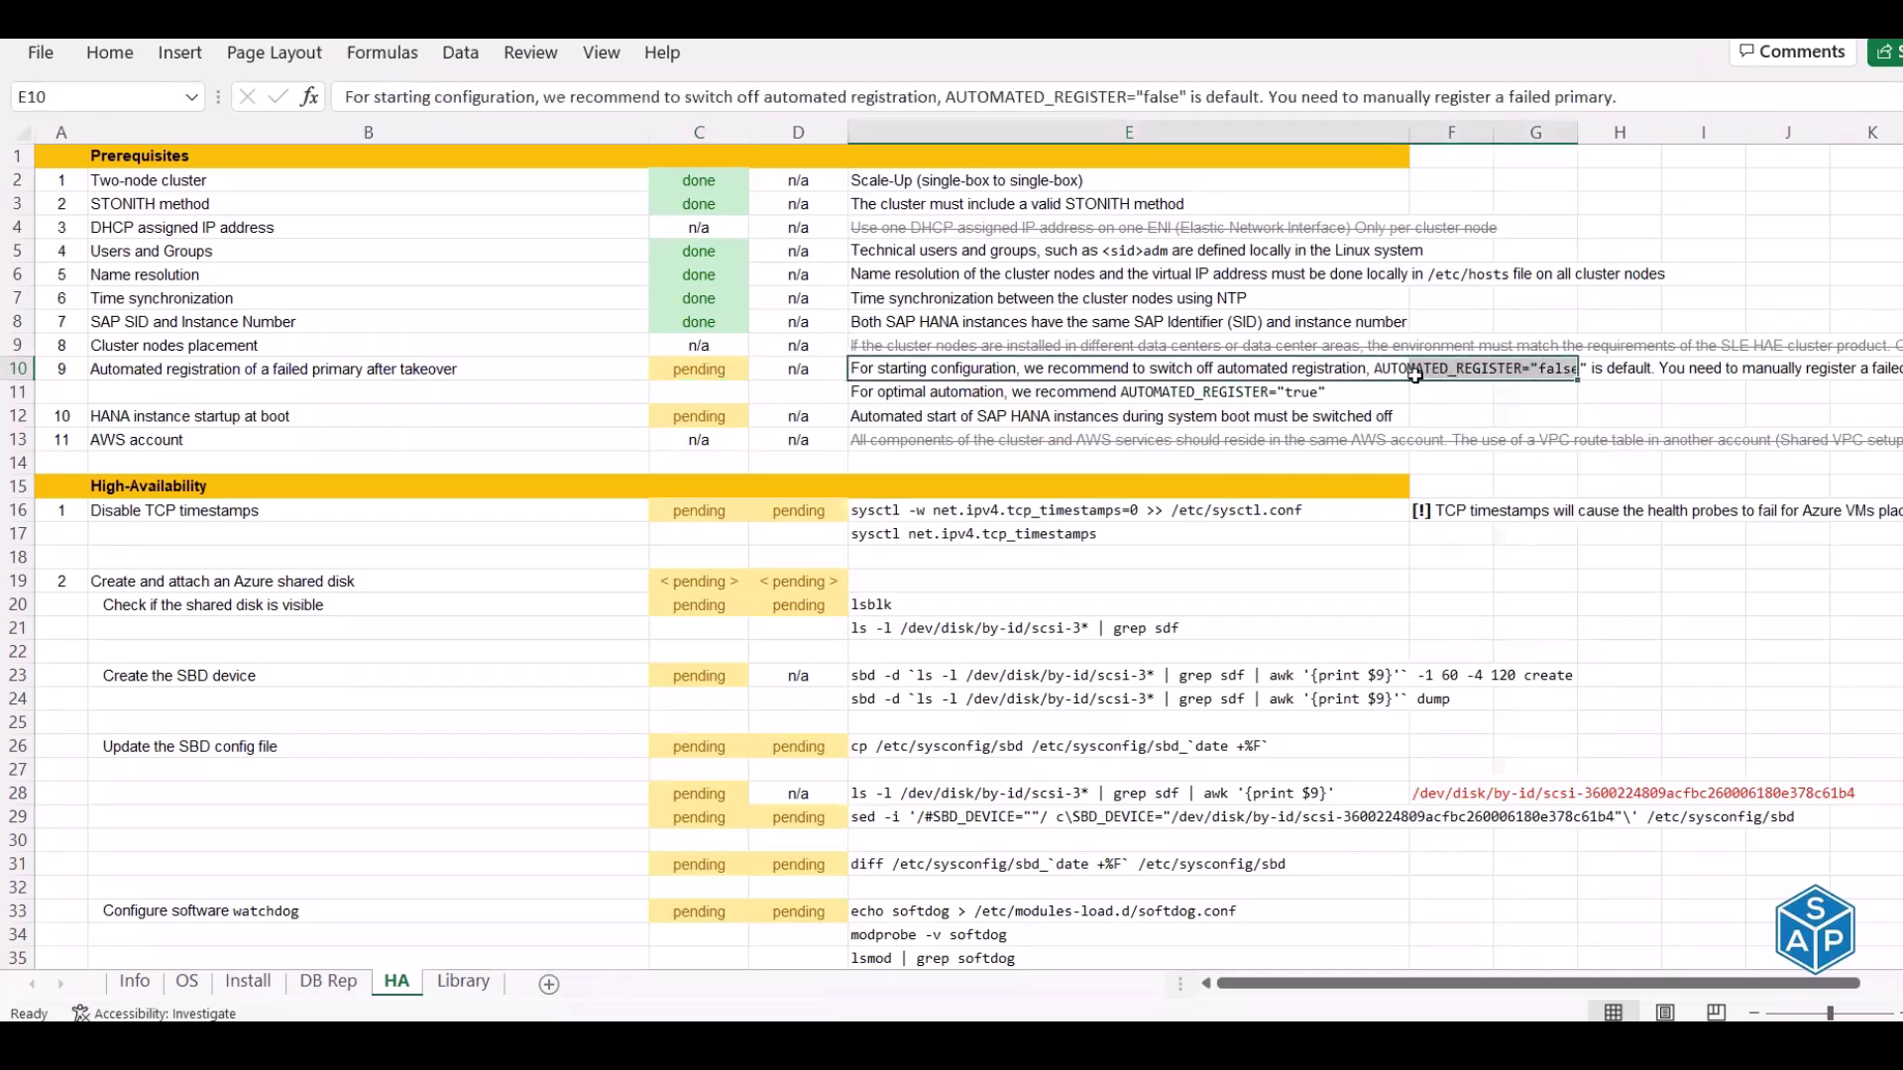
# Read the automated registration note in E10, then set the C10 status to done
pyautogui.click(1532, 364)
pyautogui.click(1381, 370)
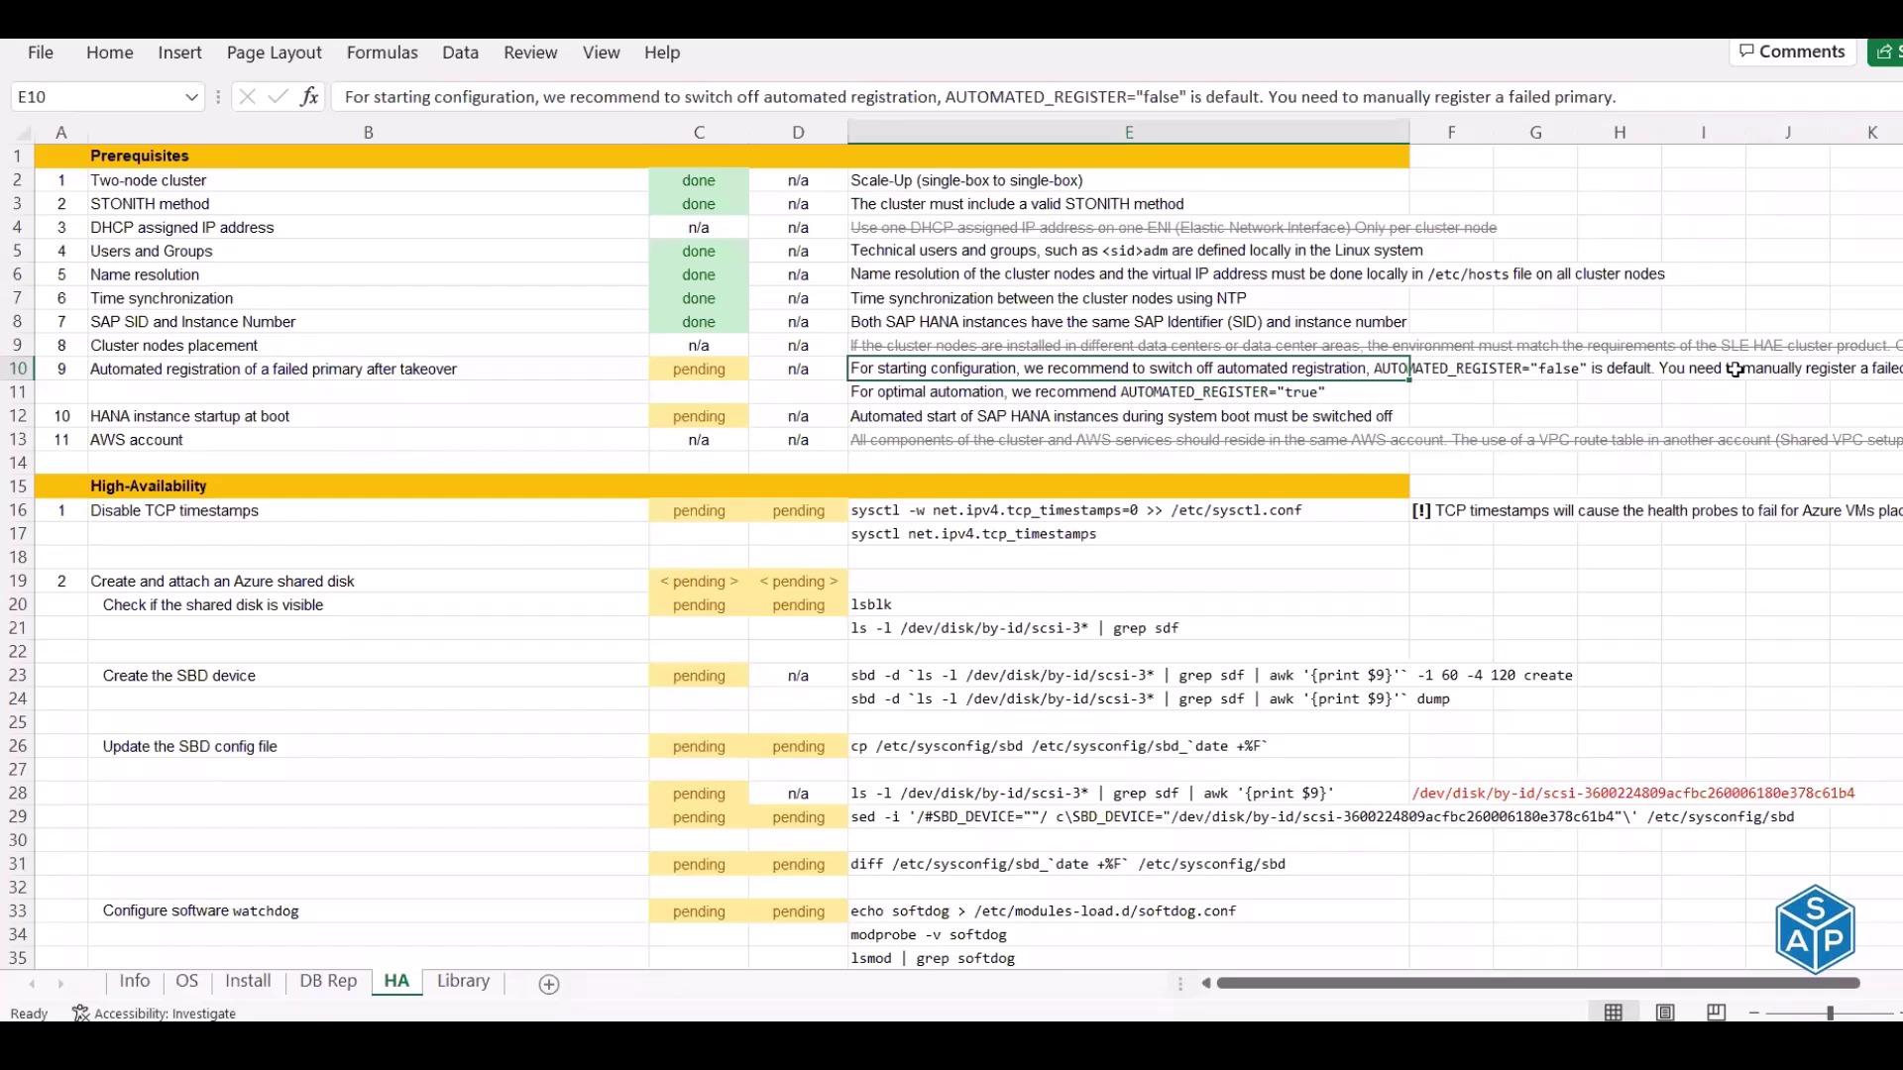
pyautogui.press('Left')
pyautogui.press('Left')
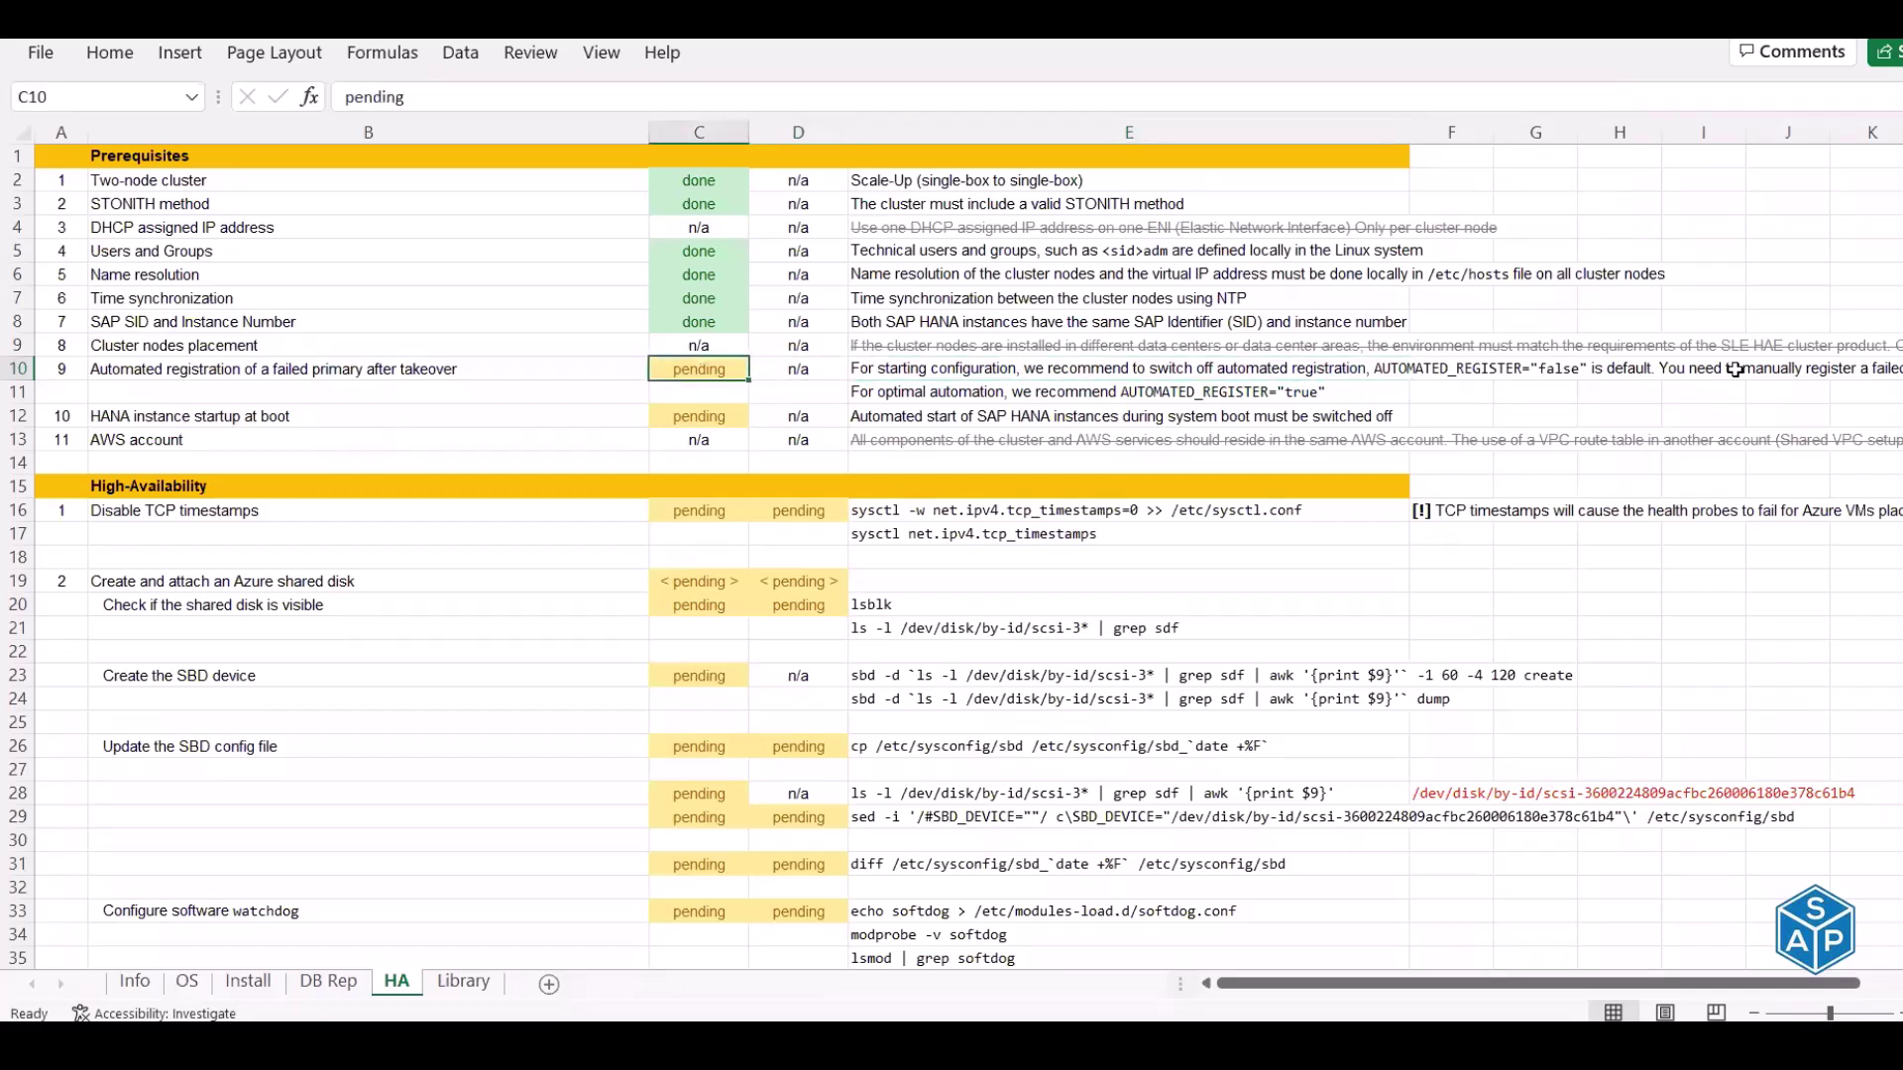
pyautogui.write('done')
pyautogui.press('Return')
pyautogui.press('Return')
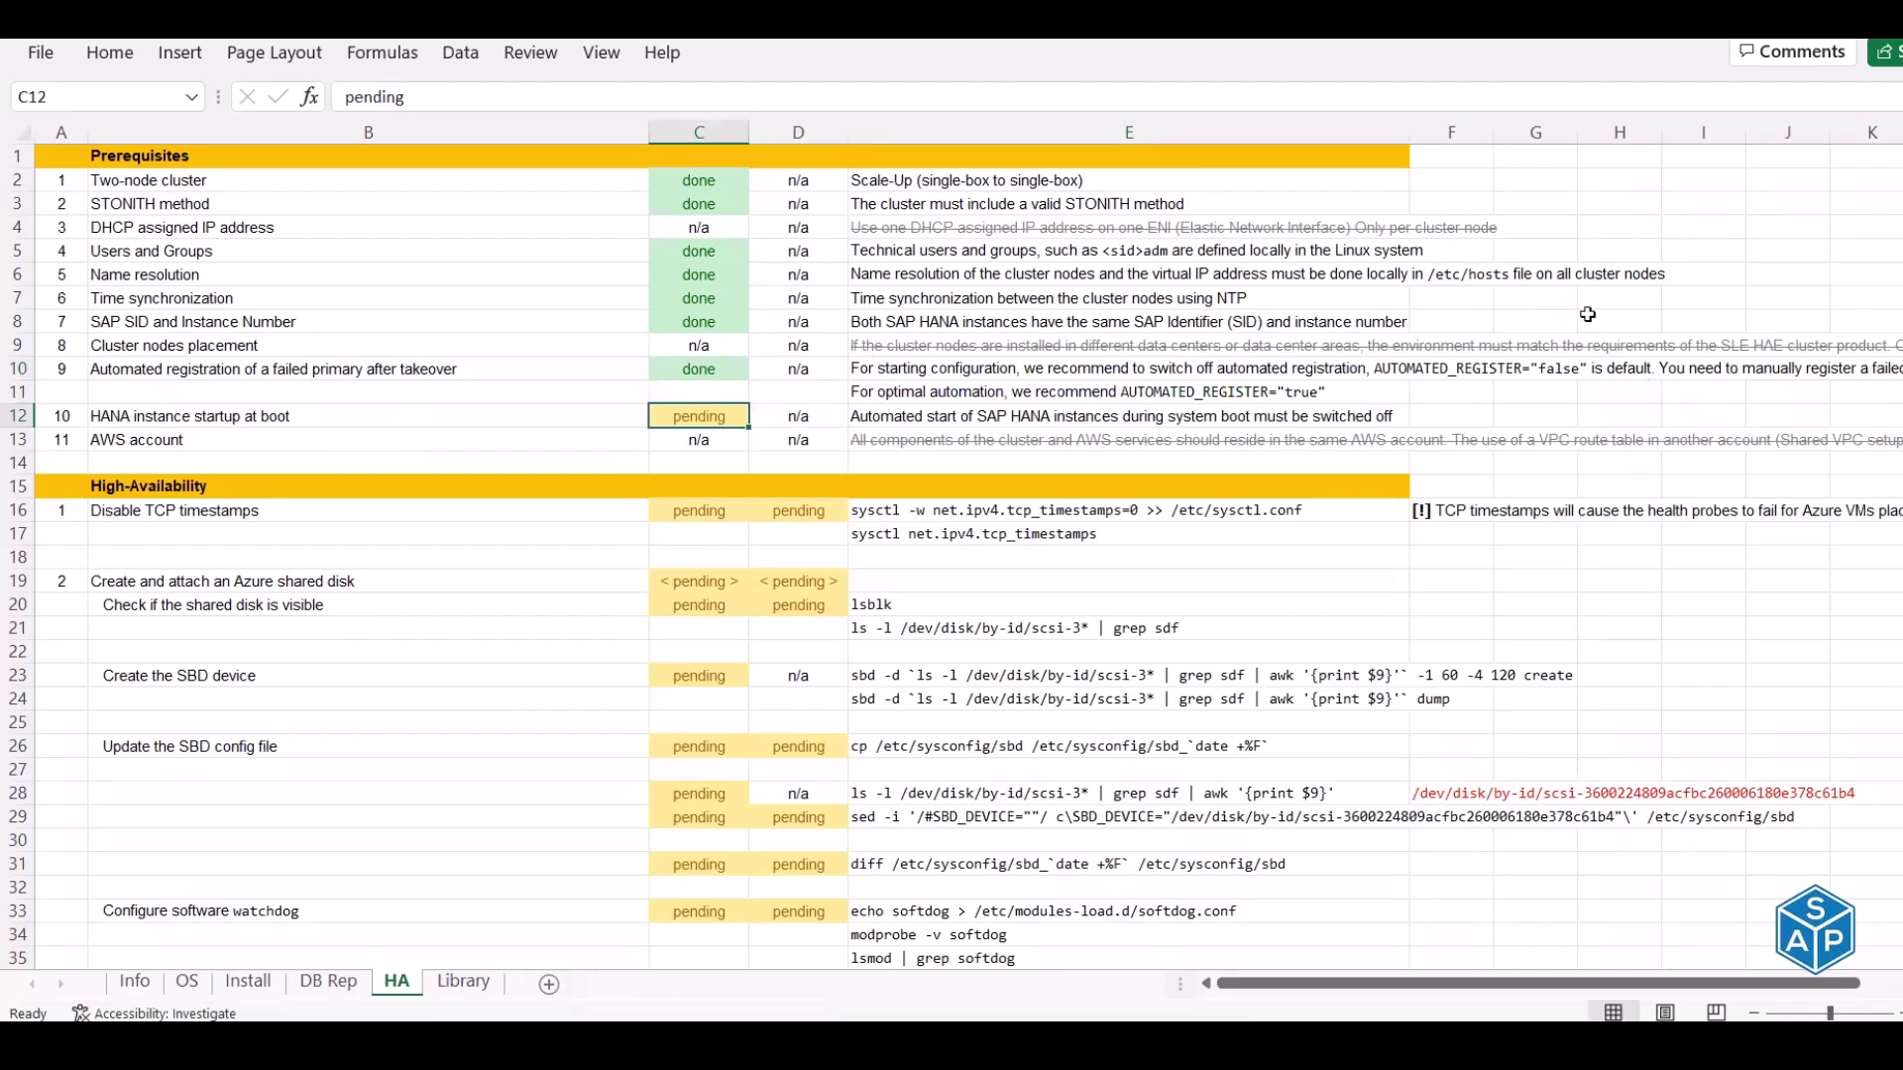
pyautogui.click(164, 416)
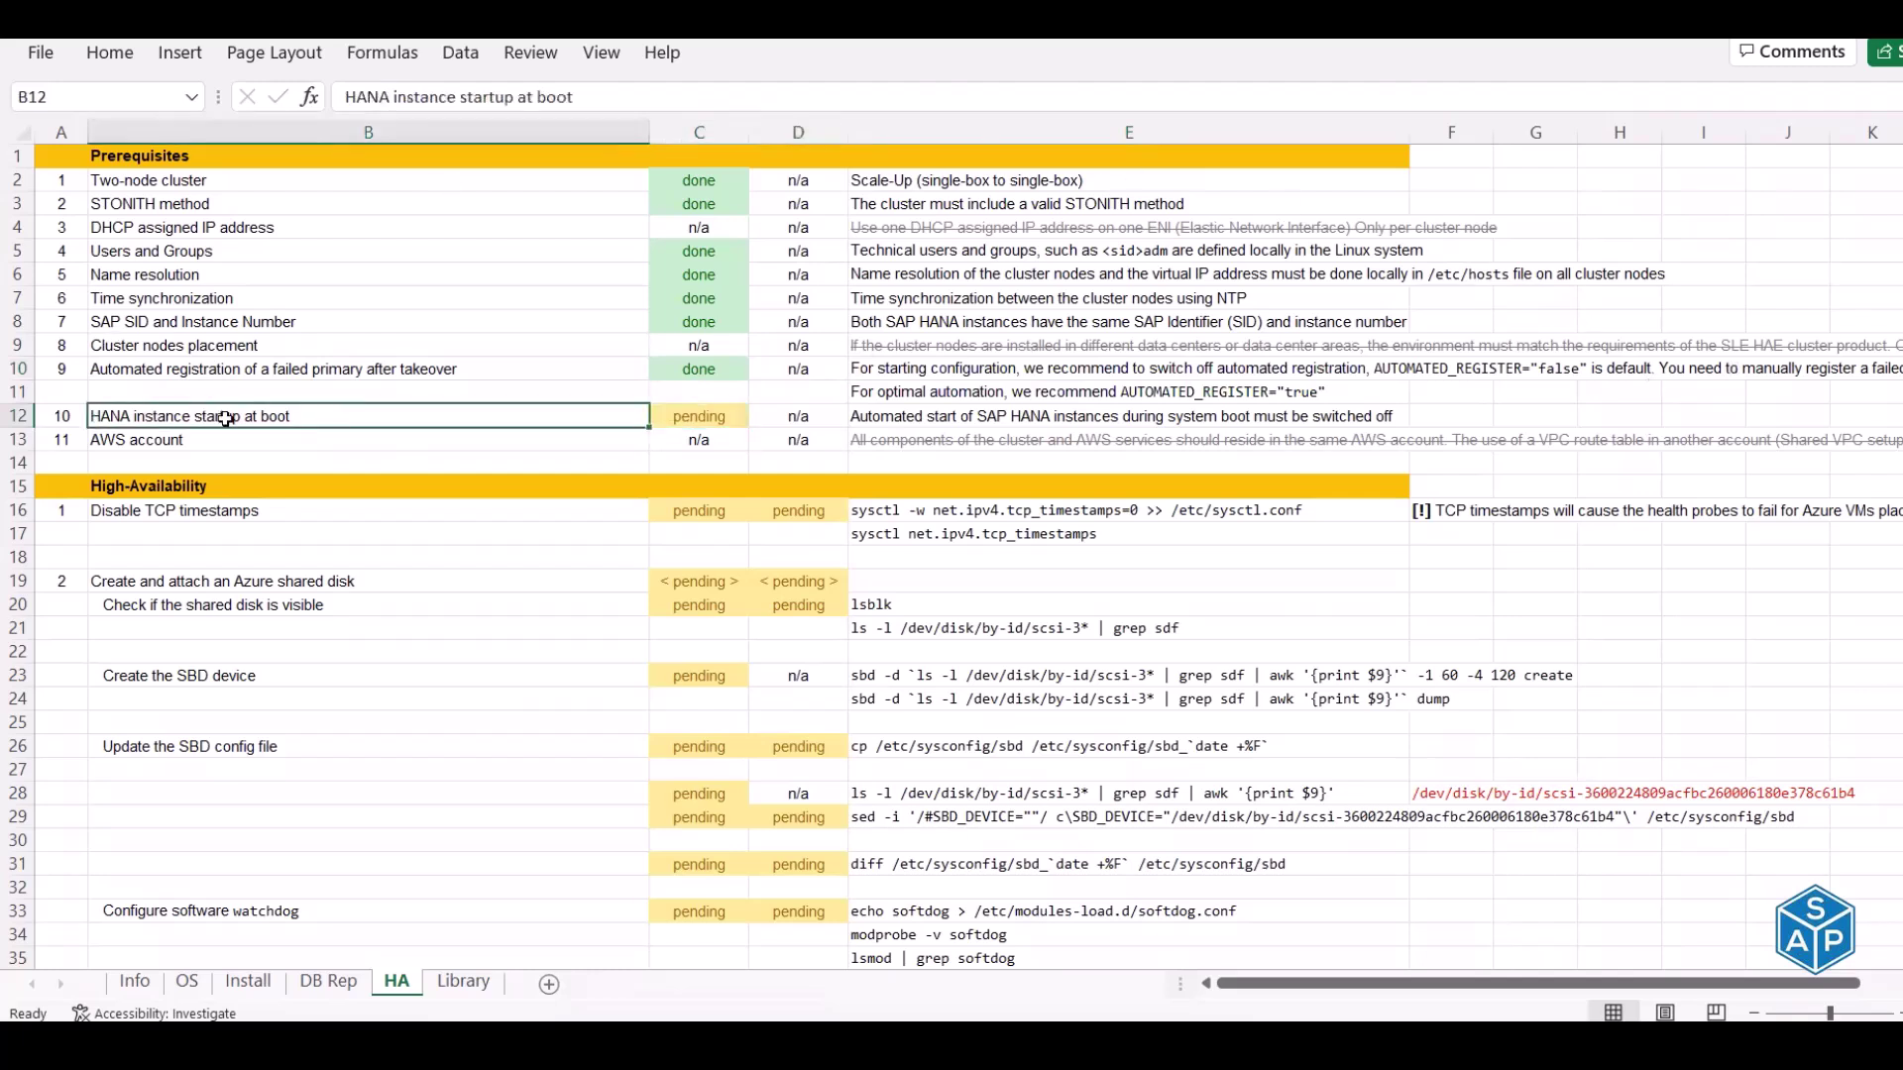
pyautogui.click(897, 411)
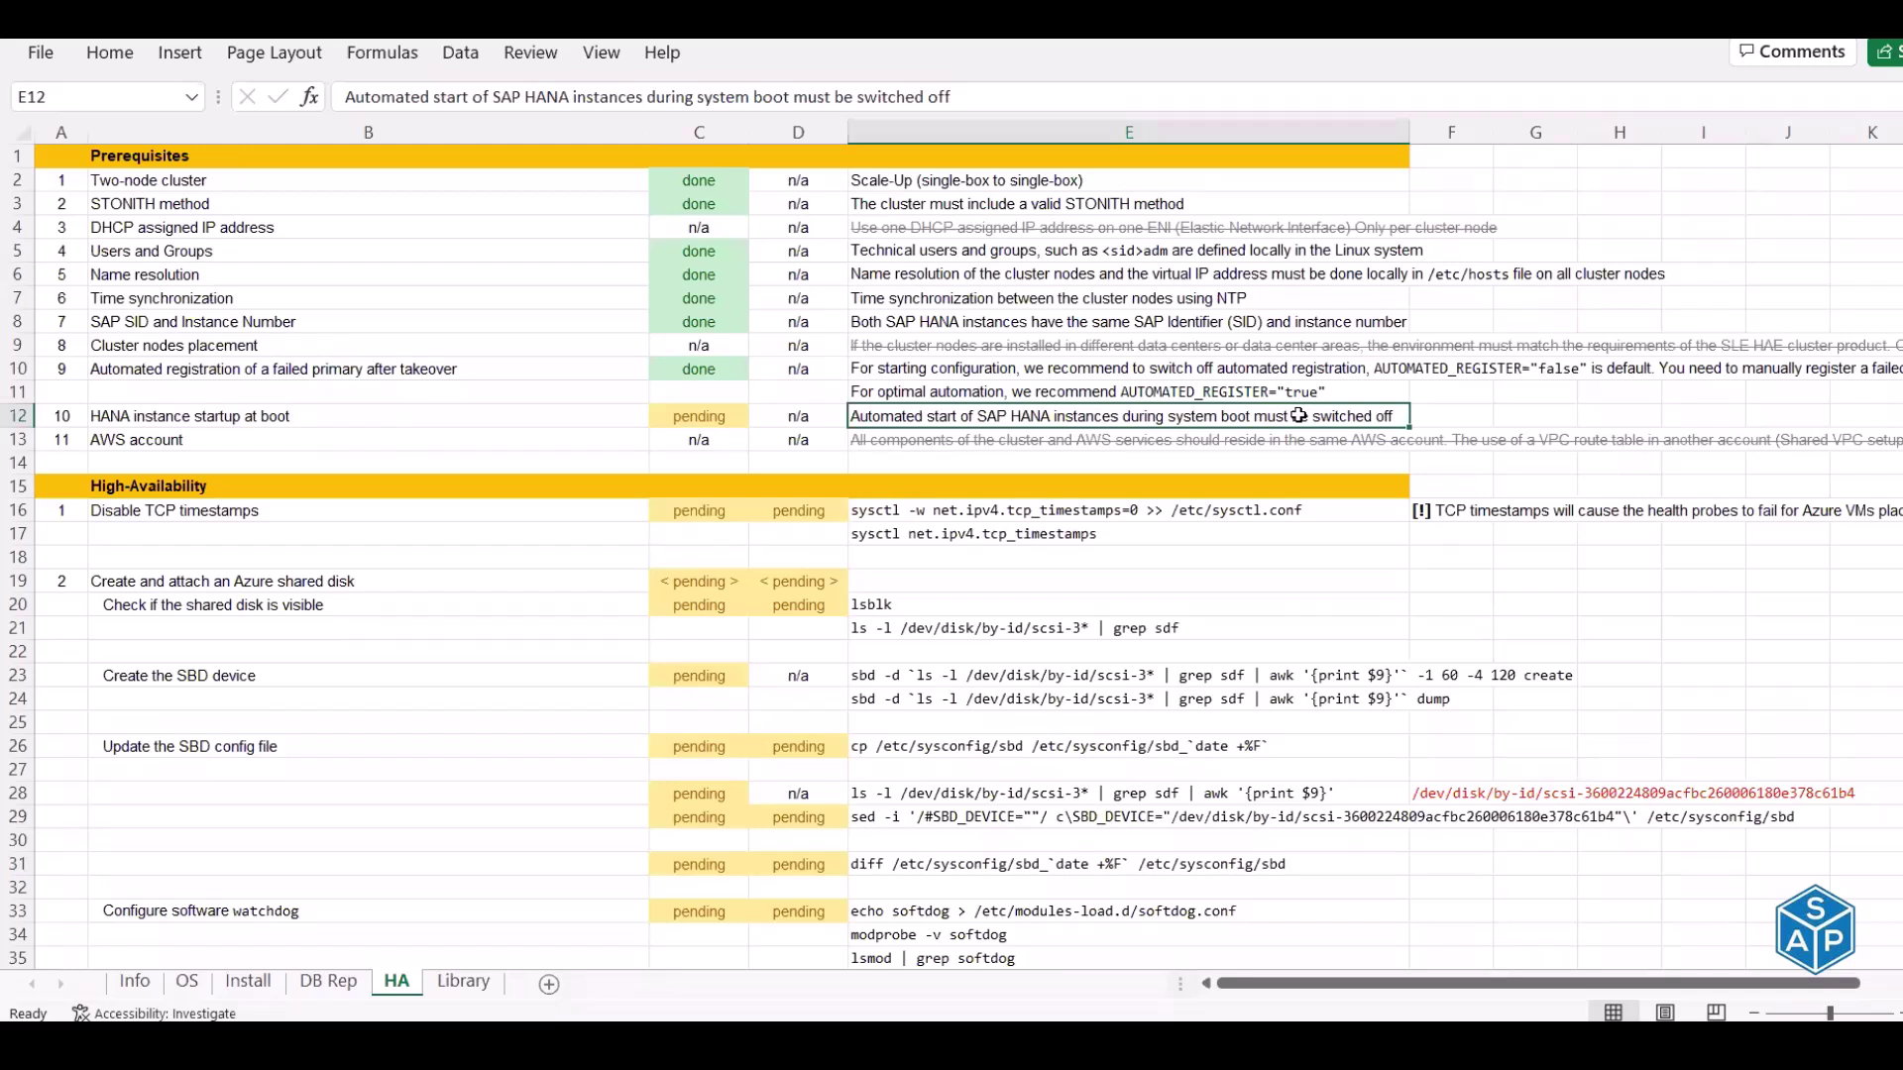
# Set the HANA instance startup at boot status in C12 to done and read the AWS account note
pyautogui.press('Left')
pyautogui.press('Left')
pyautogui.write('do')
pyautogui.press('Return')
pyautogui.press('Left')
pyautogui.press('Left')
pyautogui.press('Right')
pyautogui.press('Right')
pyautogui.press('Right')
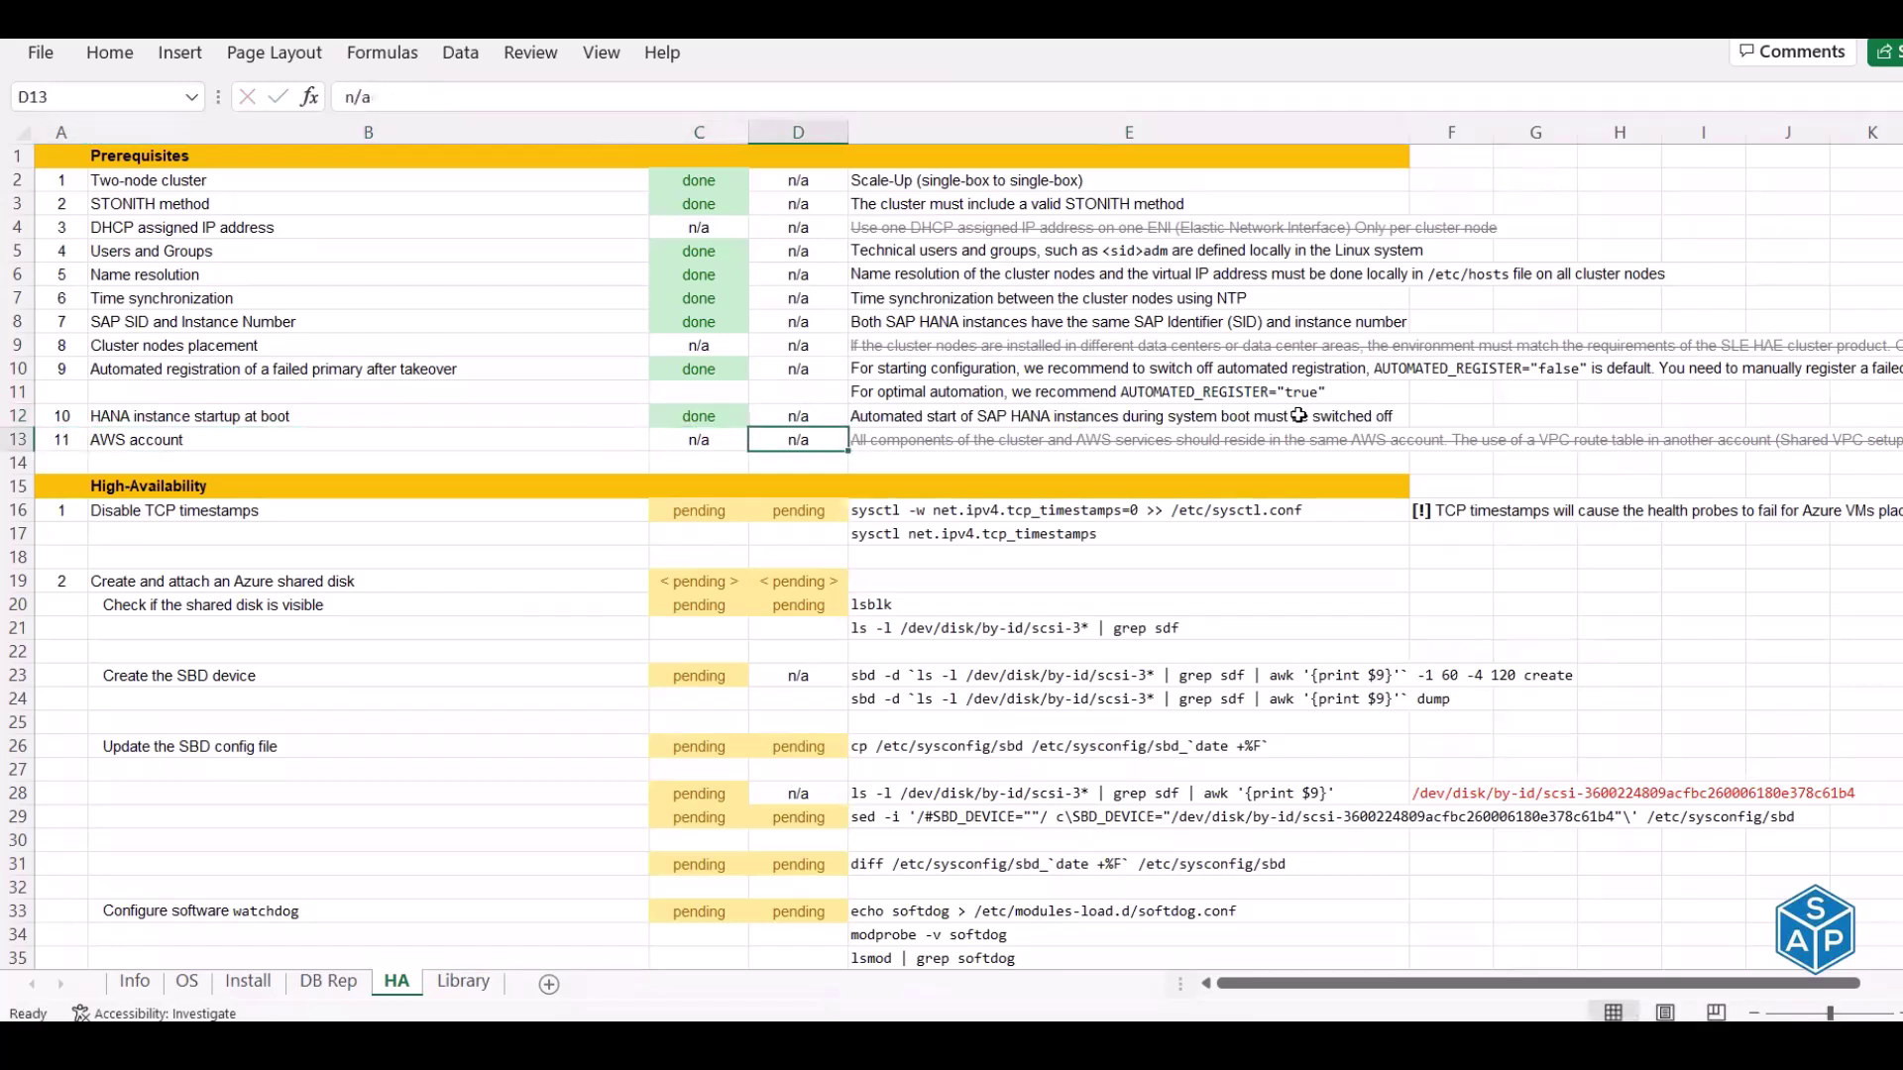
pyautogui.press('Right')
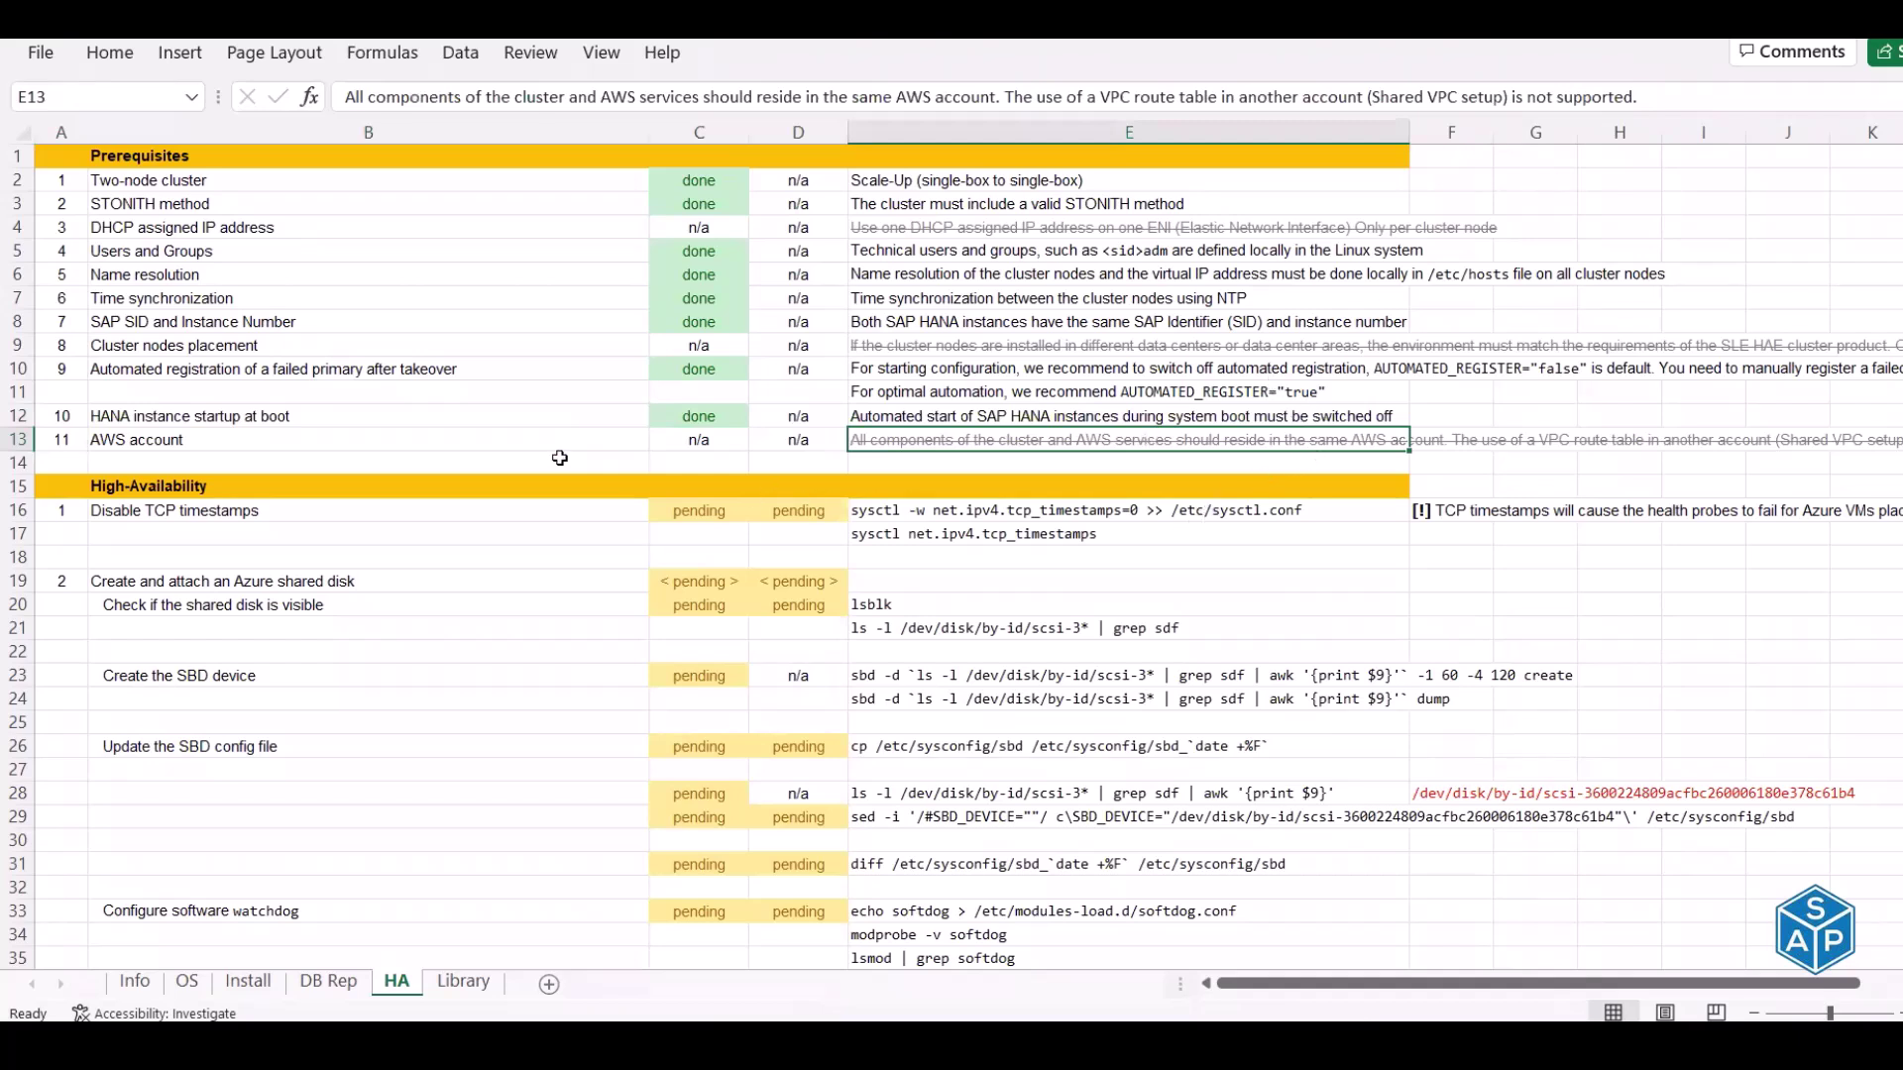
# Scroll down the HA sheet, then open Lab Setup - HANA from the Training folder
pyautogui.scroll(-3, 560, 458)
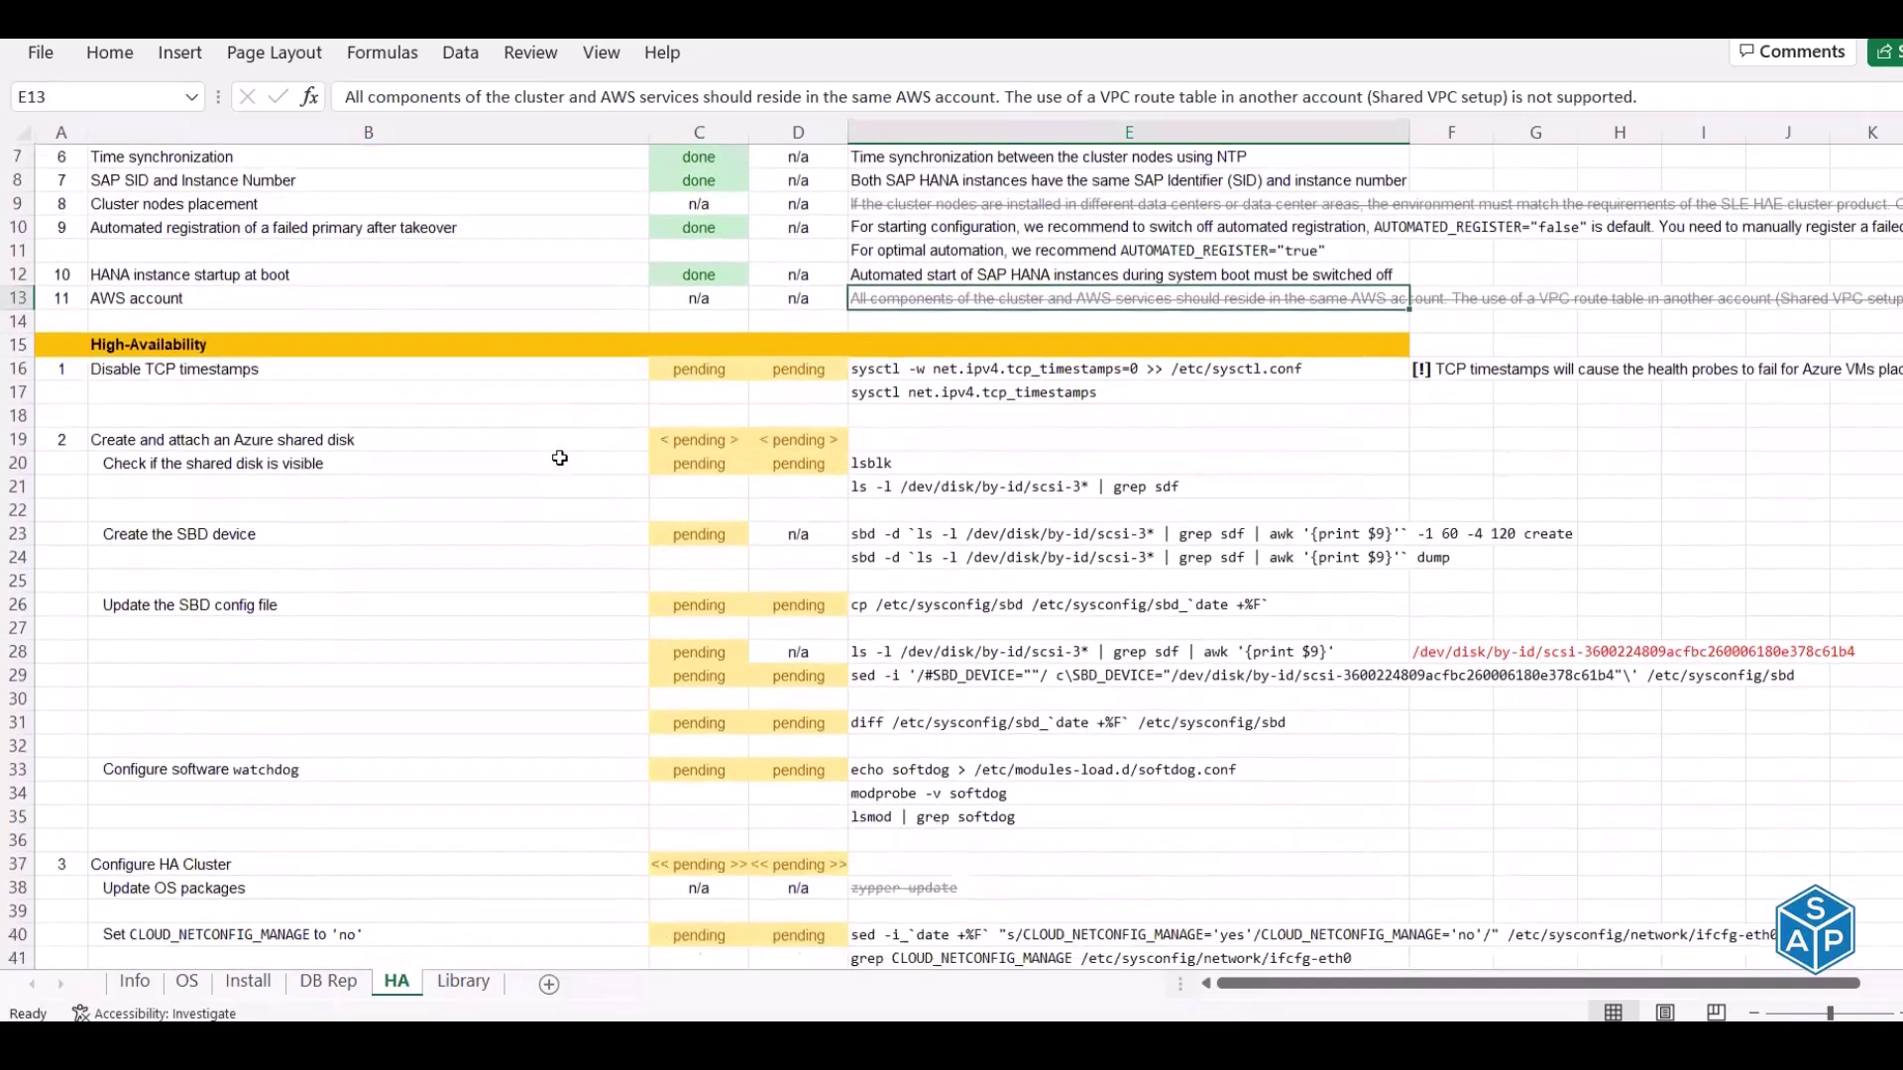
pyautogui.scroll(-2, 560, 458)
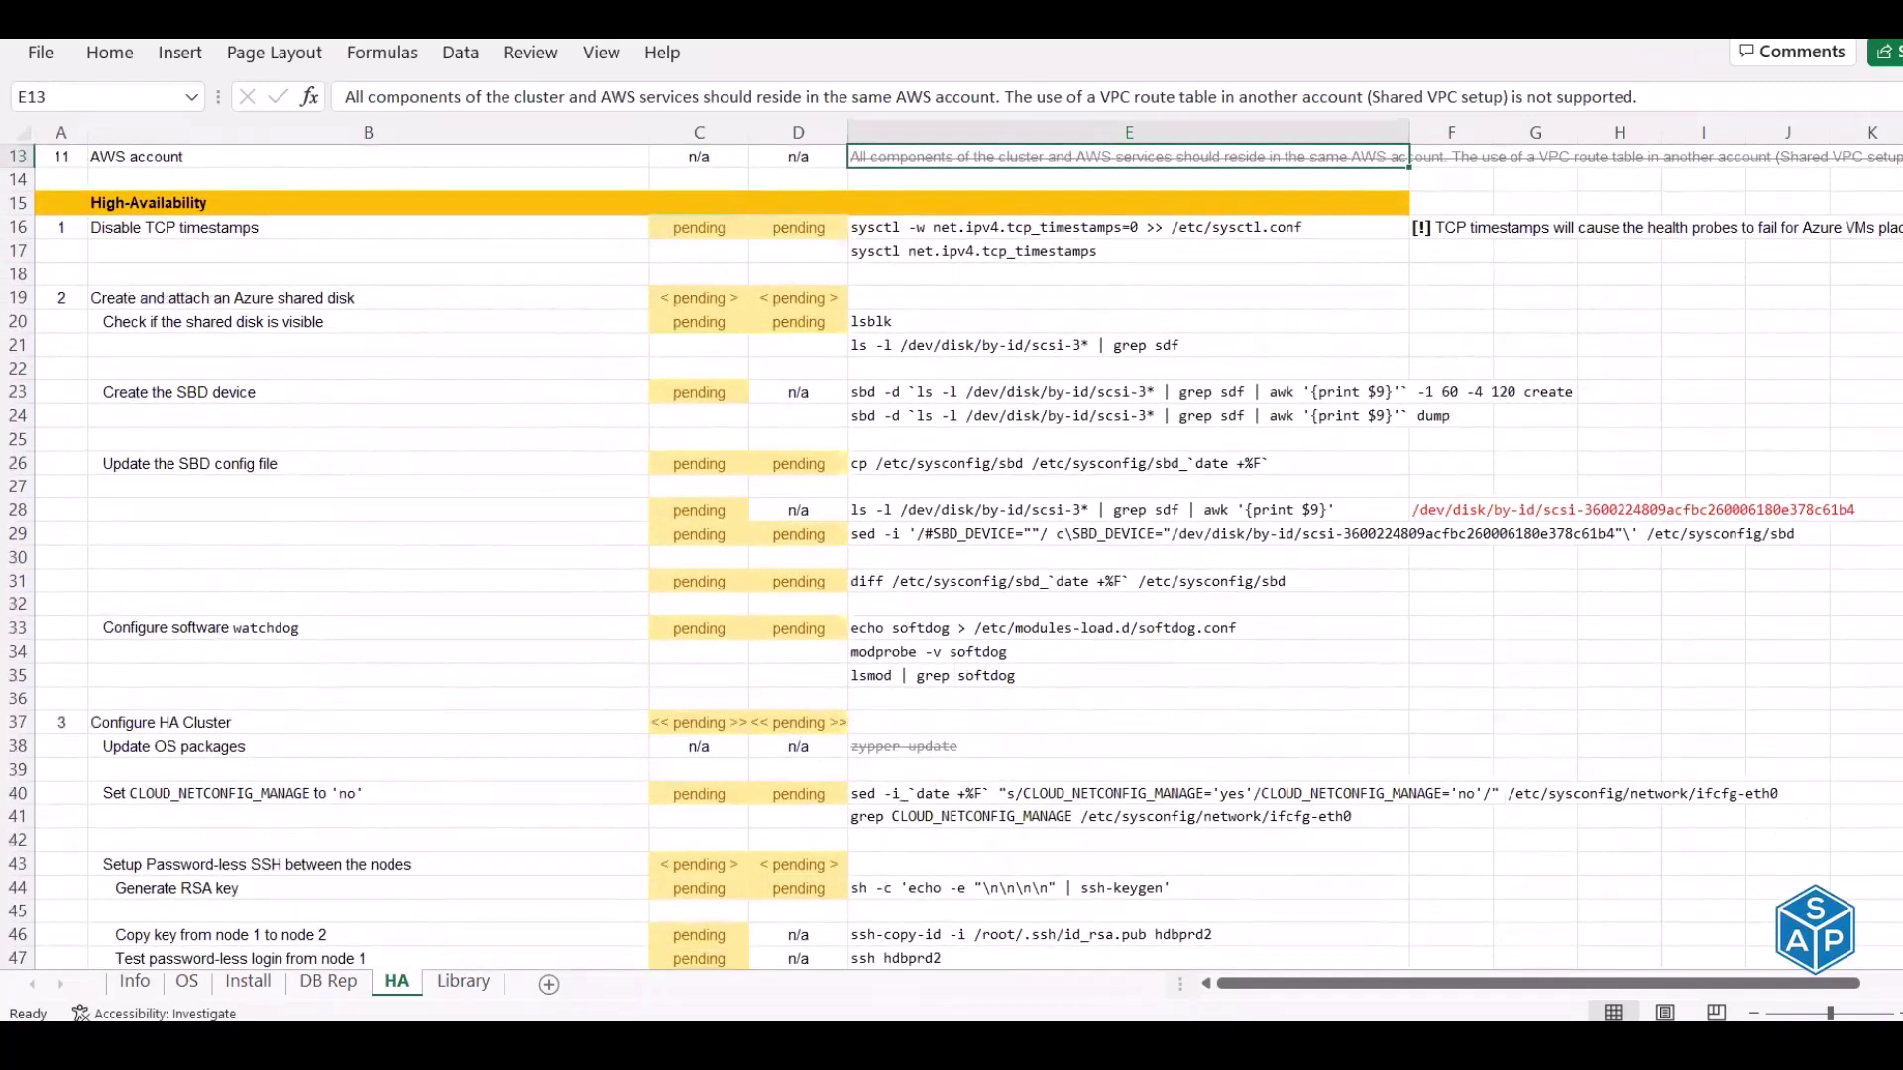
pyautogui.scroll(-1, 952, 556)
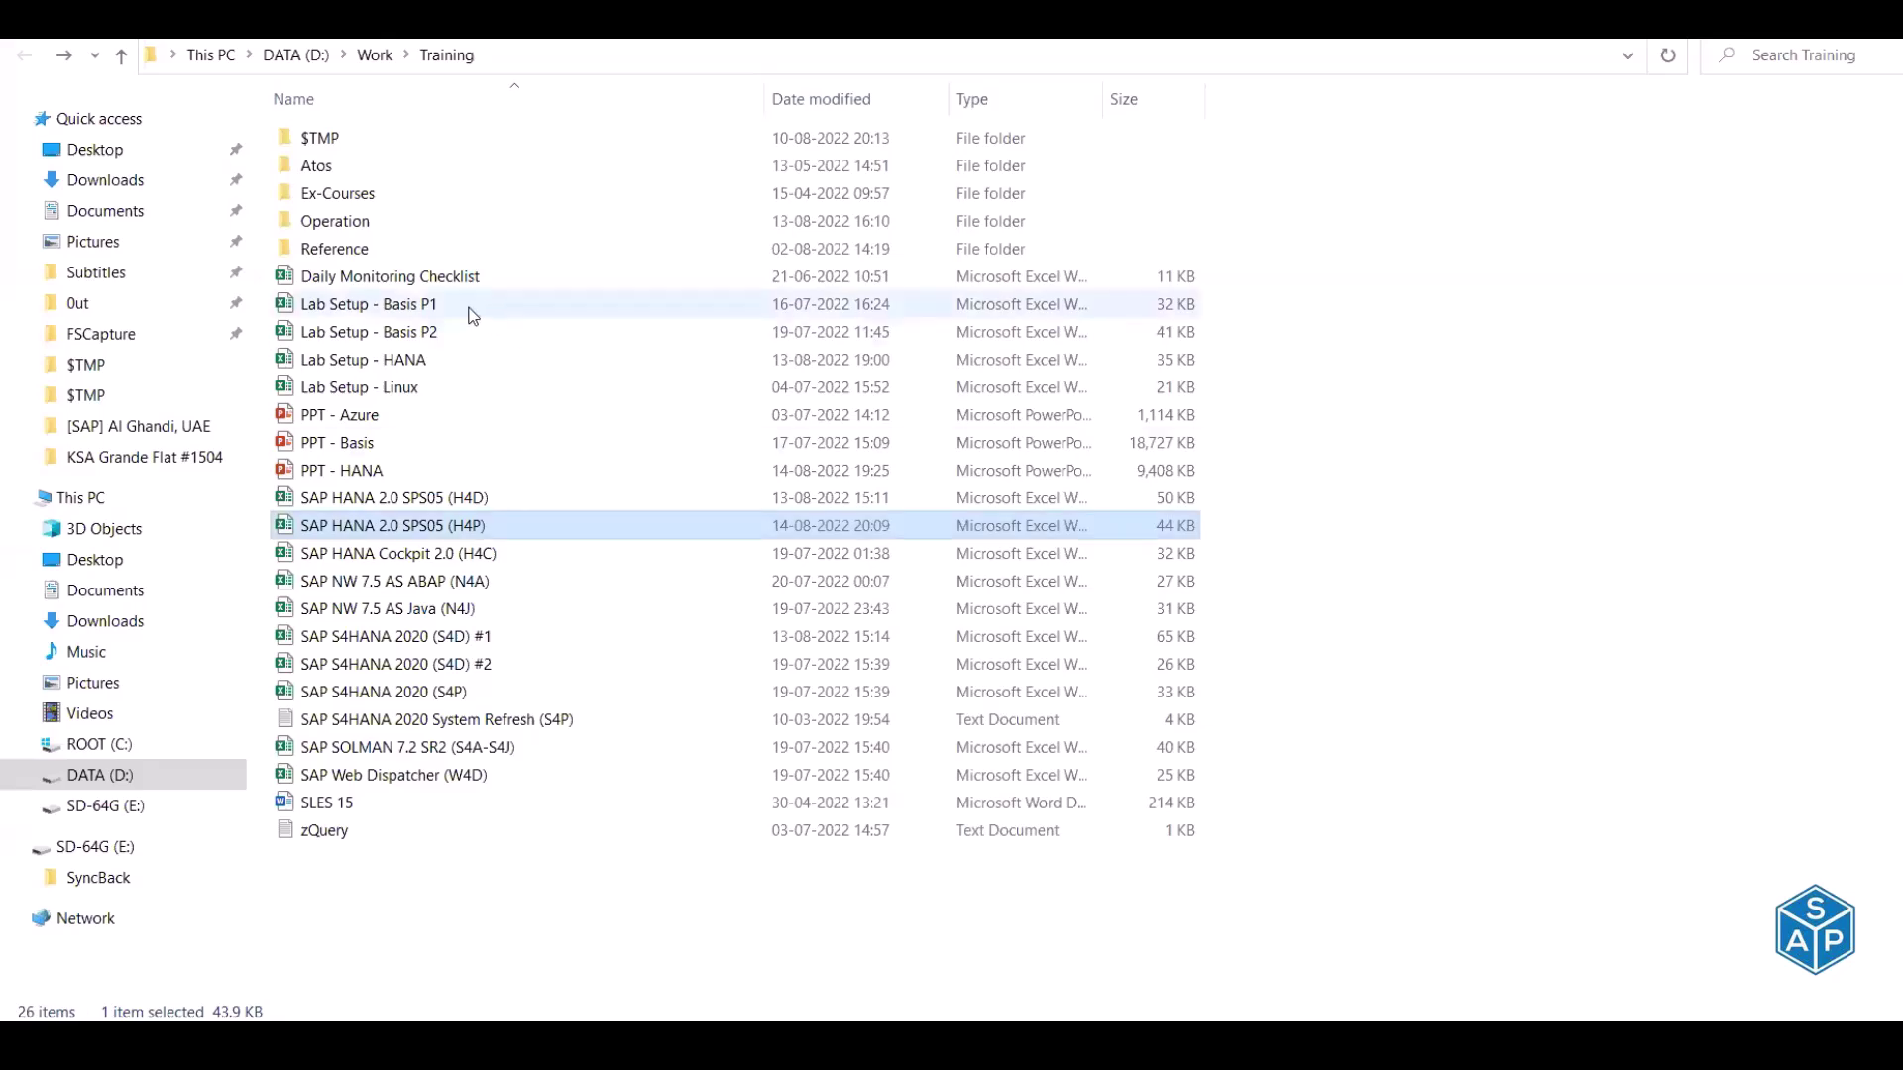
pyautogui.doubleClick(420, 366)
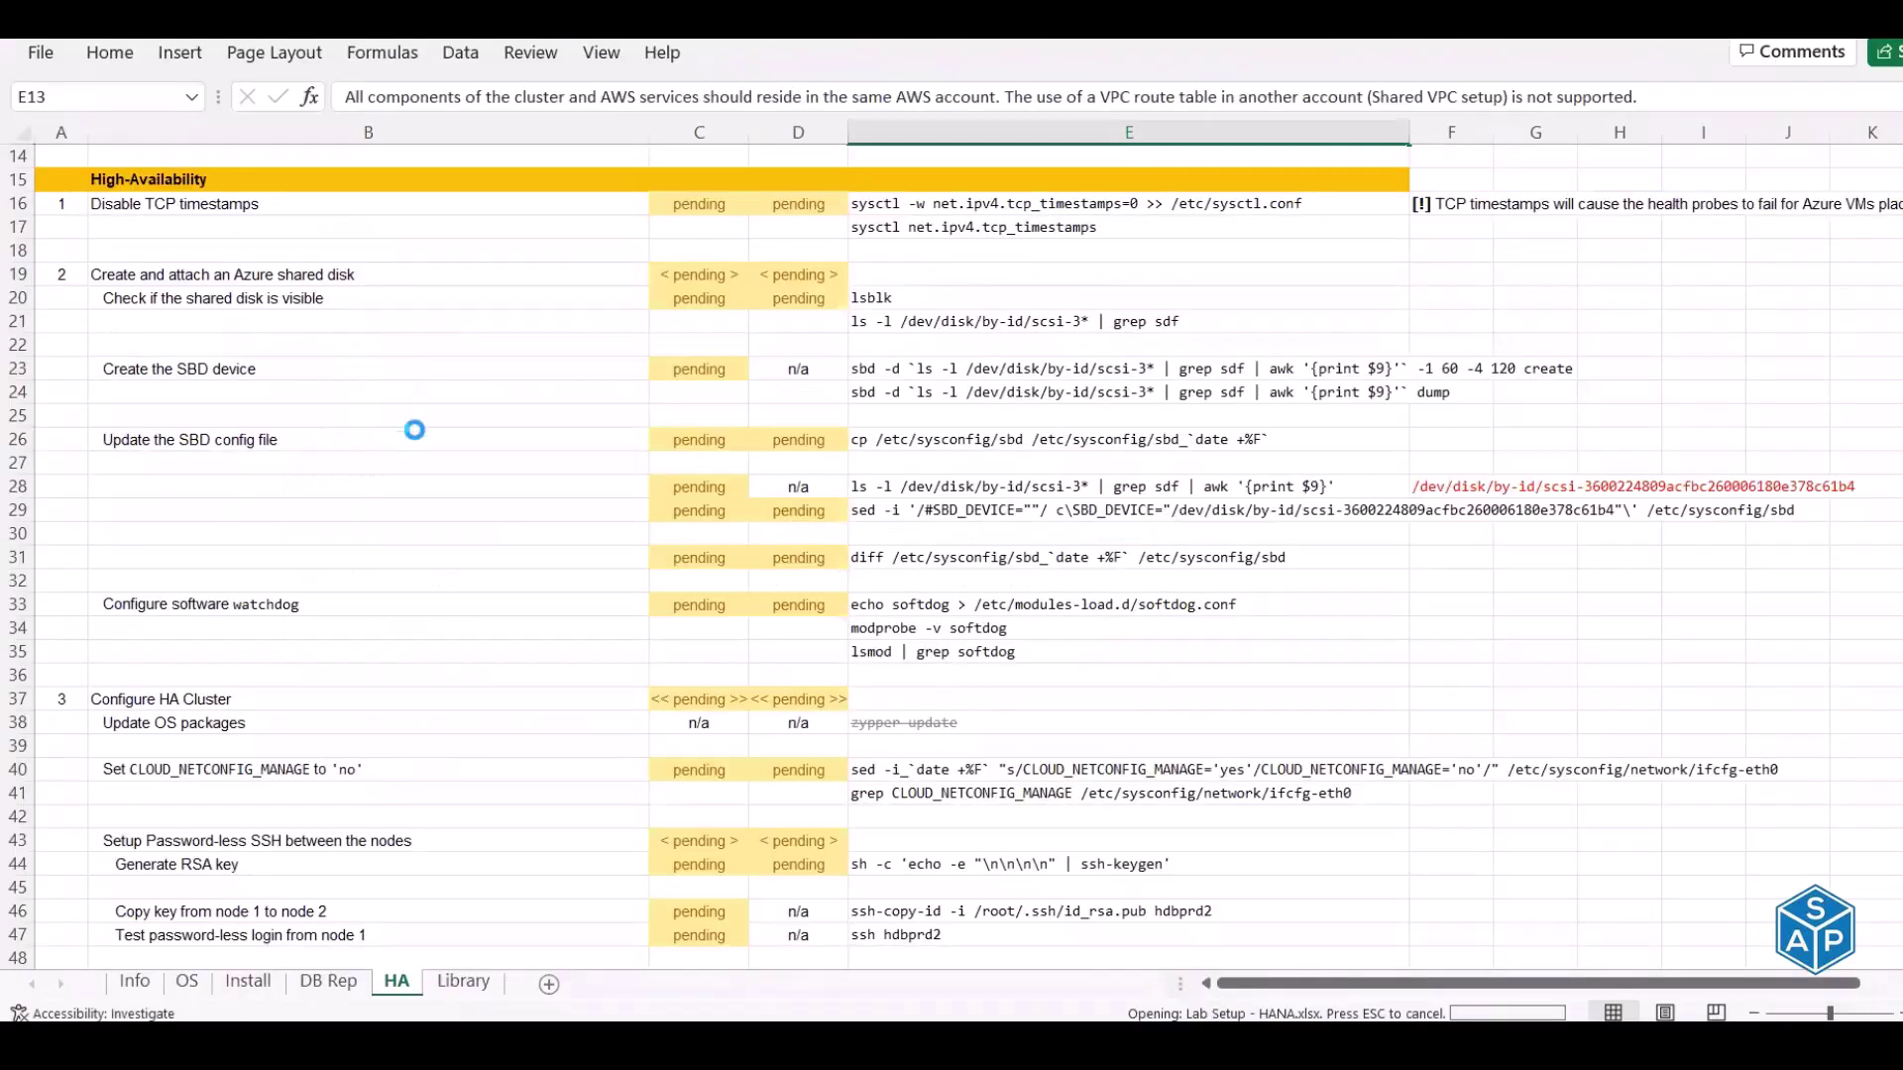
# Scroll the Azure Portal sheet to row 101 and select the Create Load Balancer block
pyautogui.scroll(-17, 449, 638)
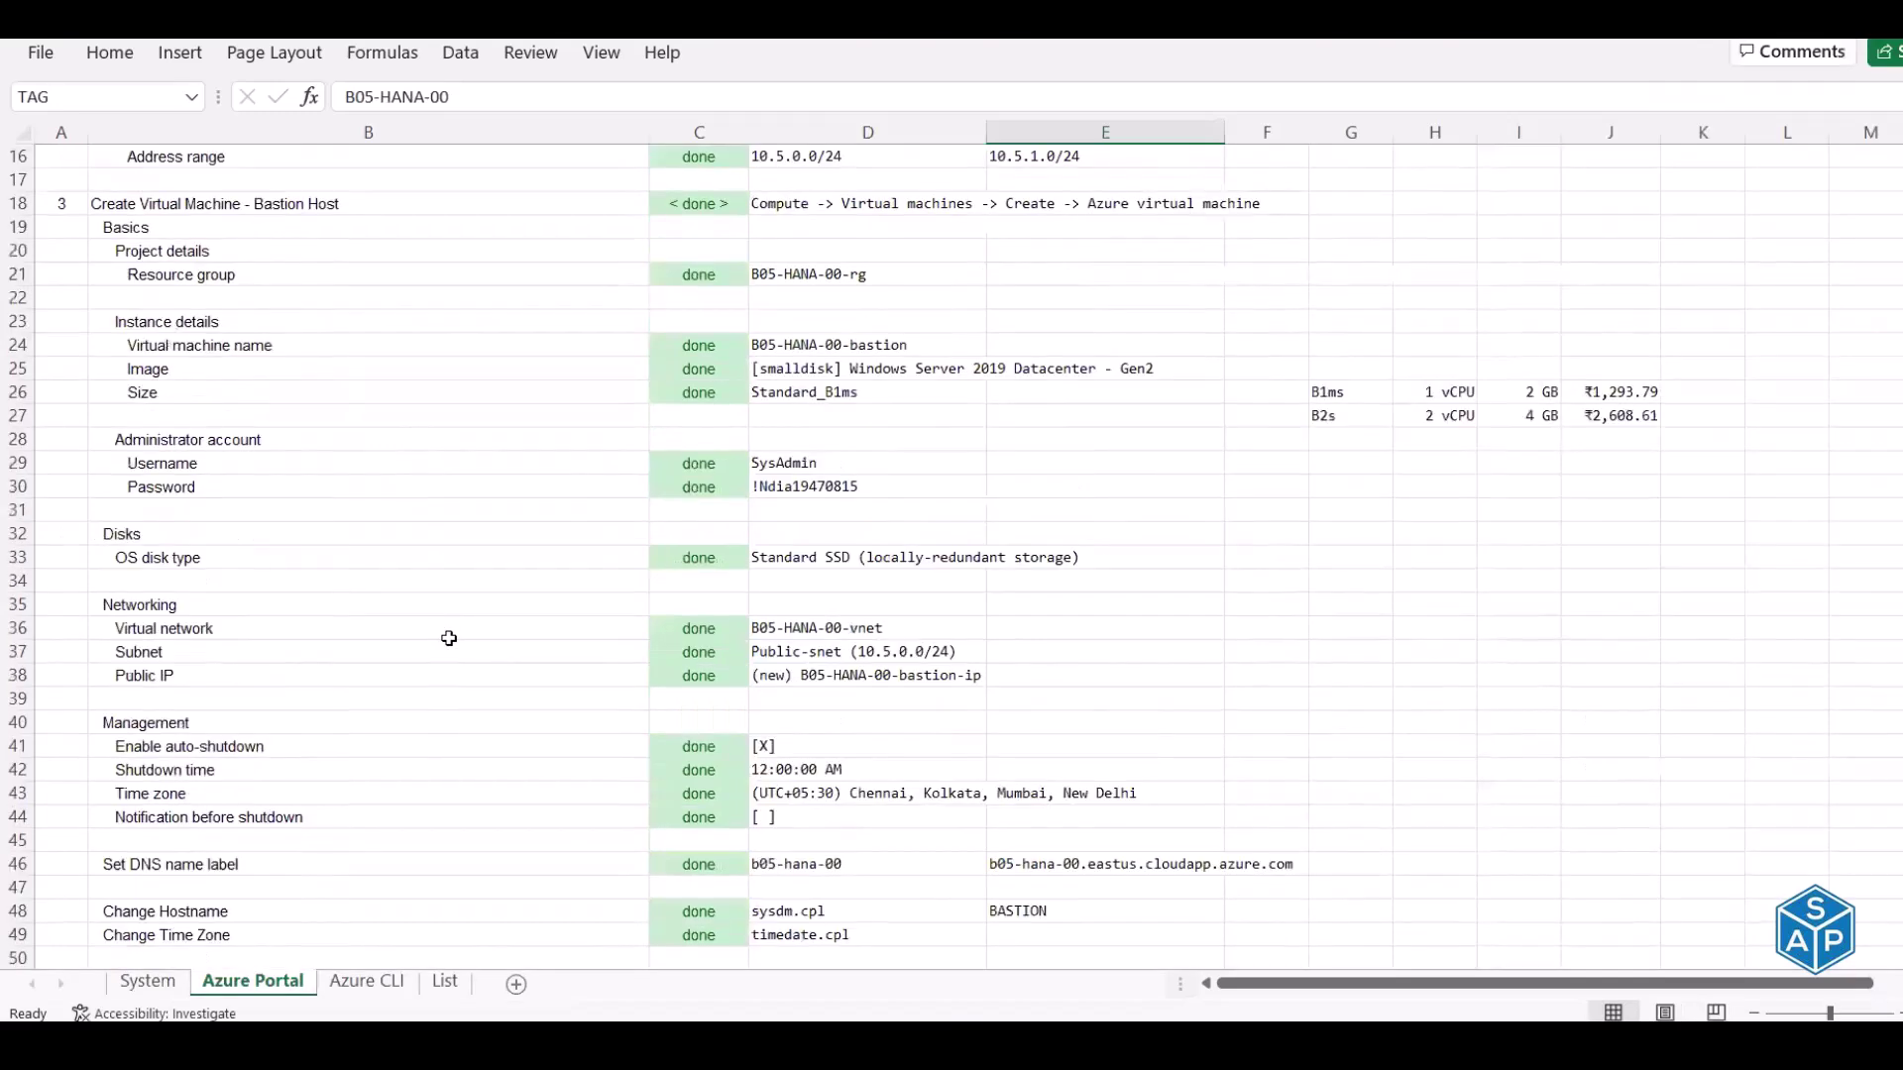
pyautogui.scroll(-11, 451, 638)
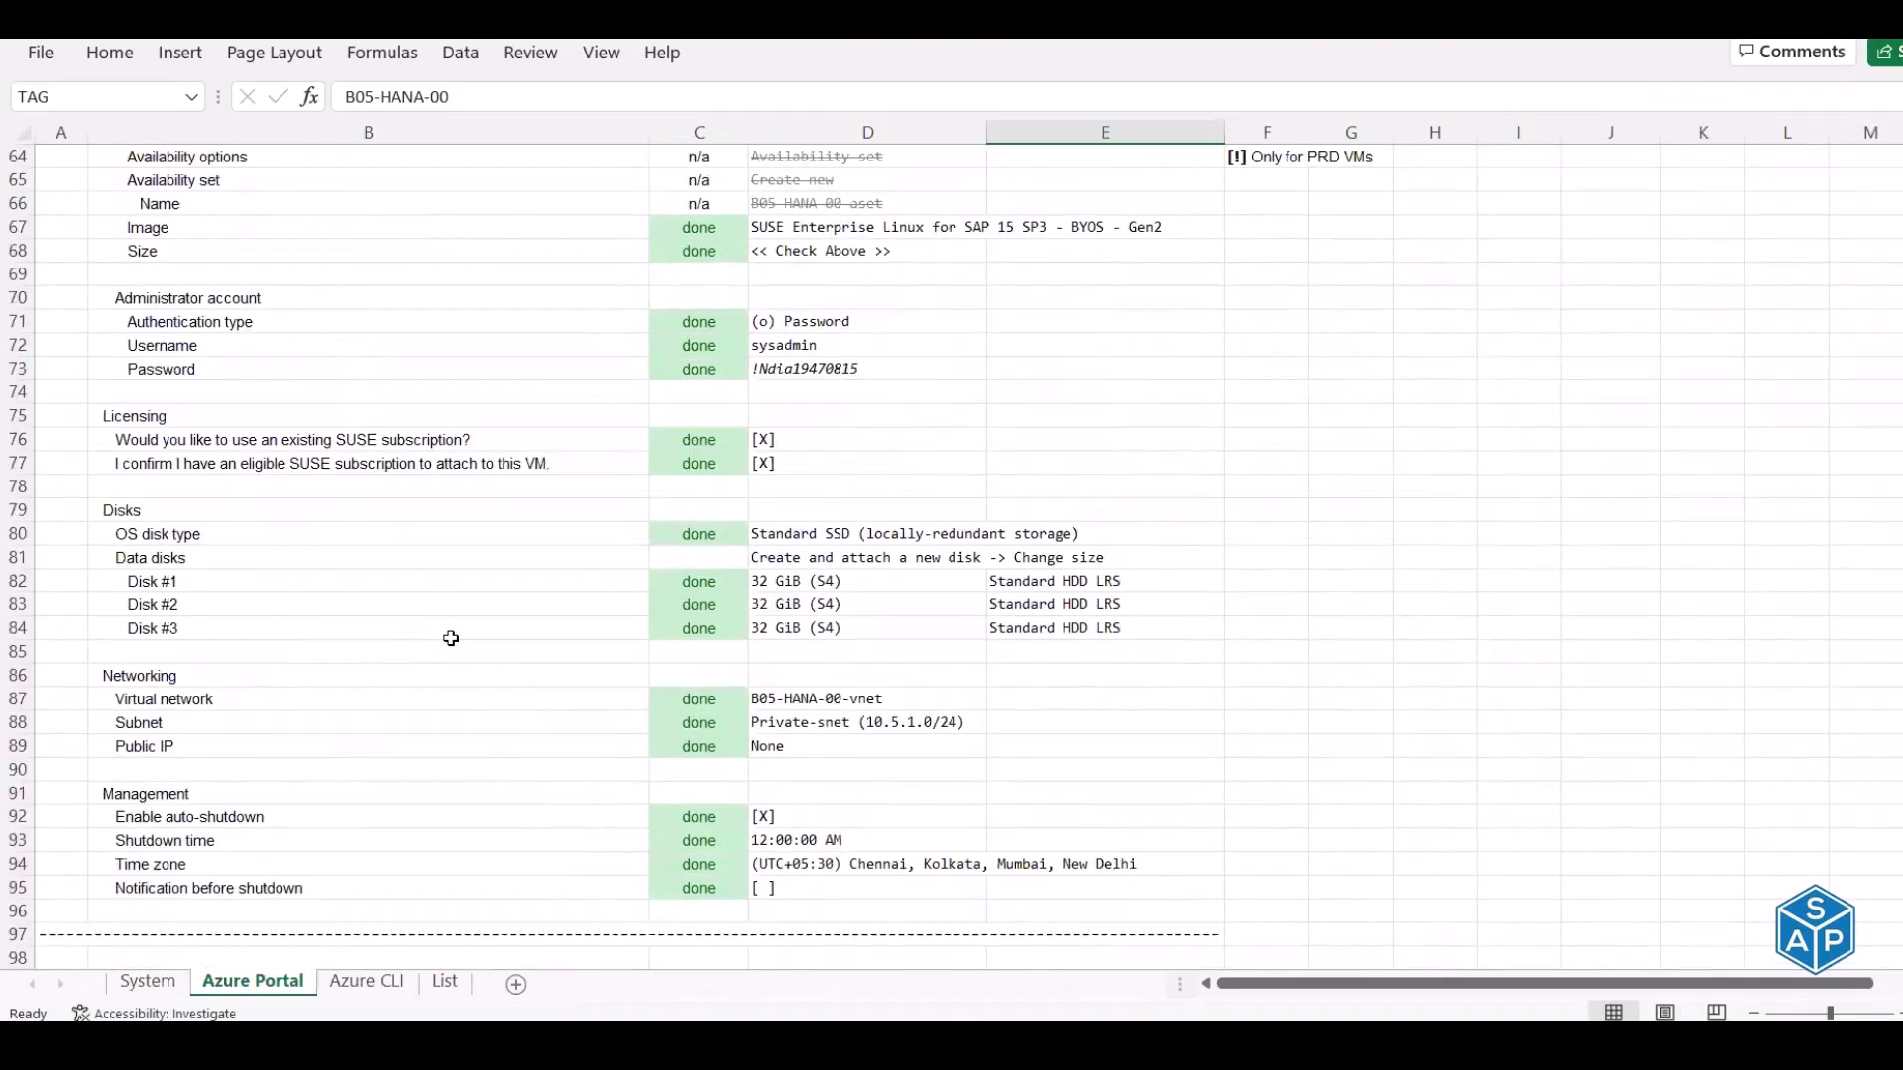
pyautogui.scroll(-5, 397, 564)
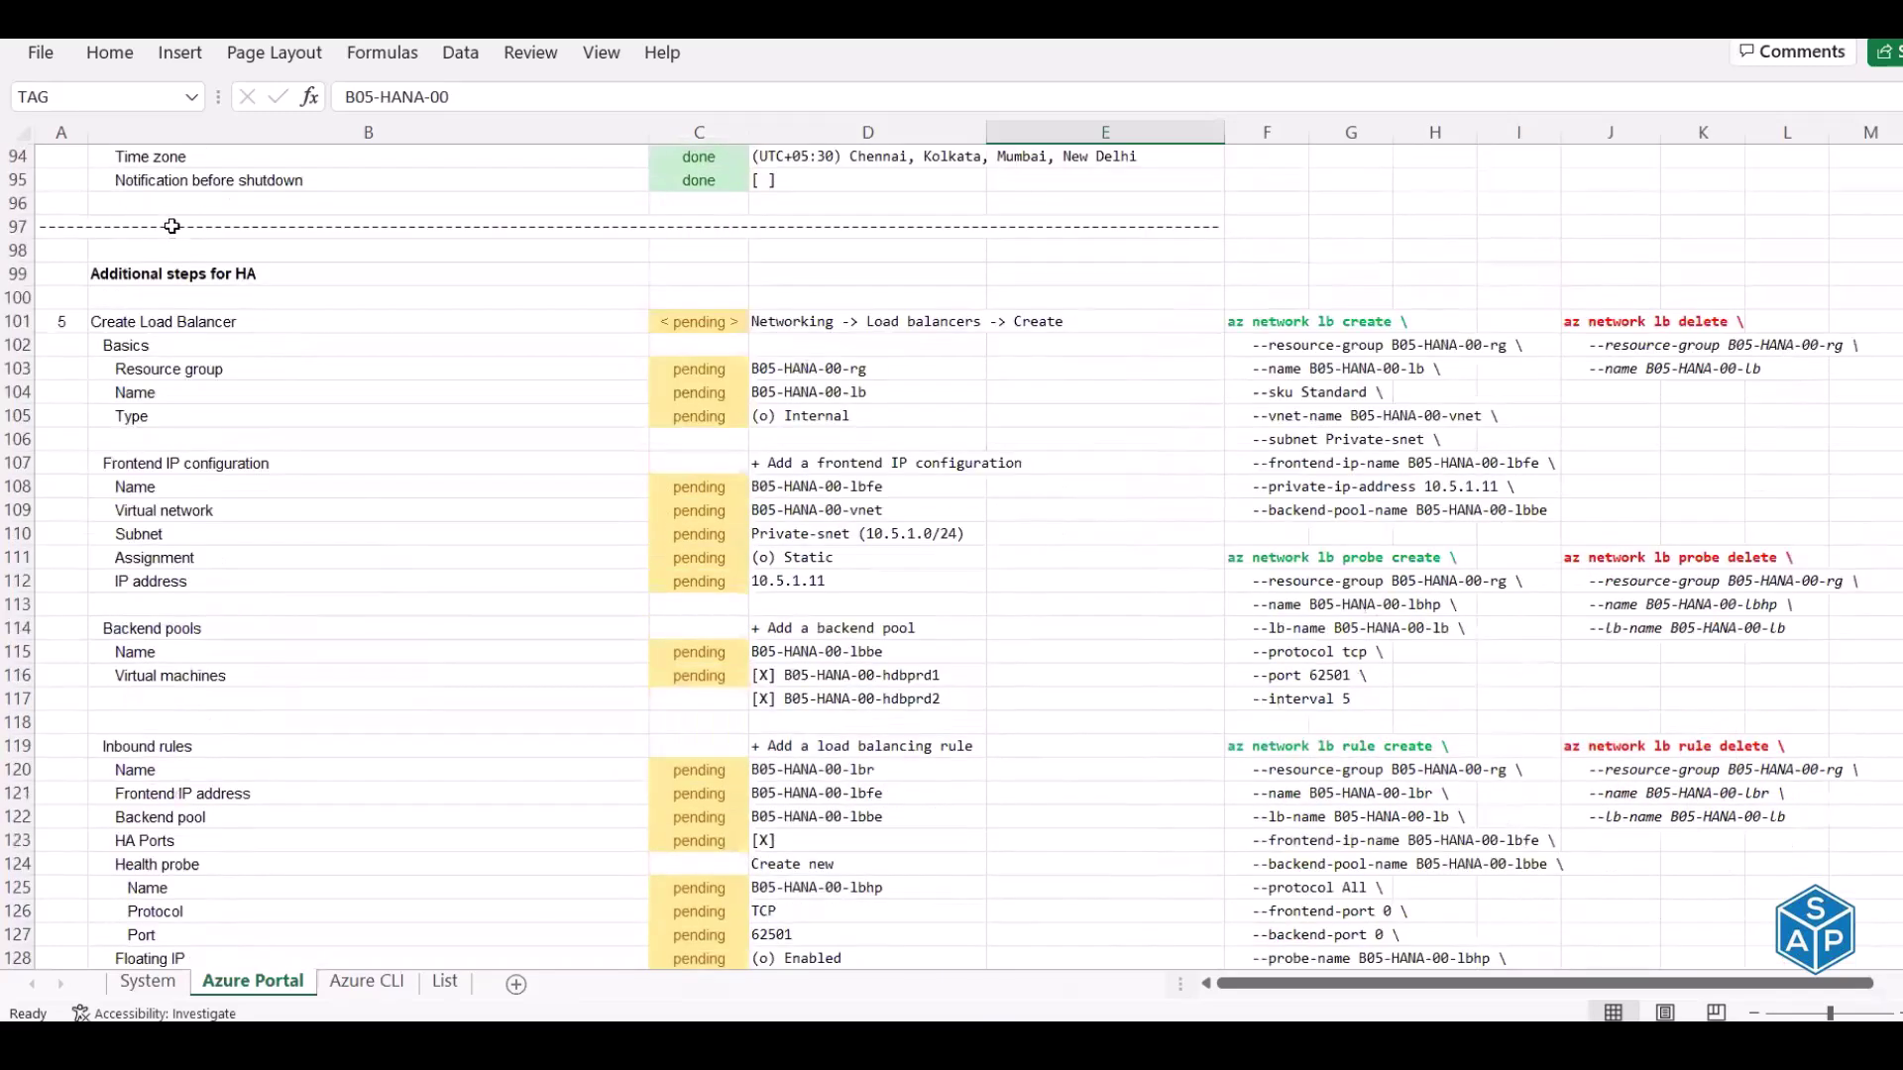
pyautogui.scroll(1, 171, 205)
pyautogui.click(144, 250)
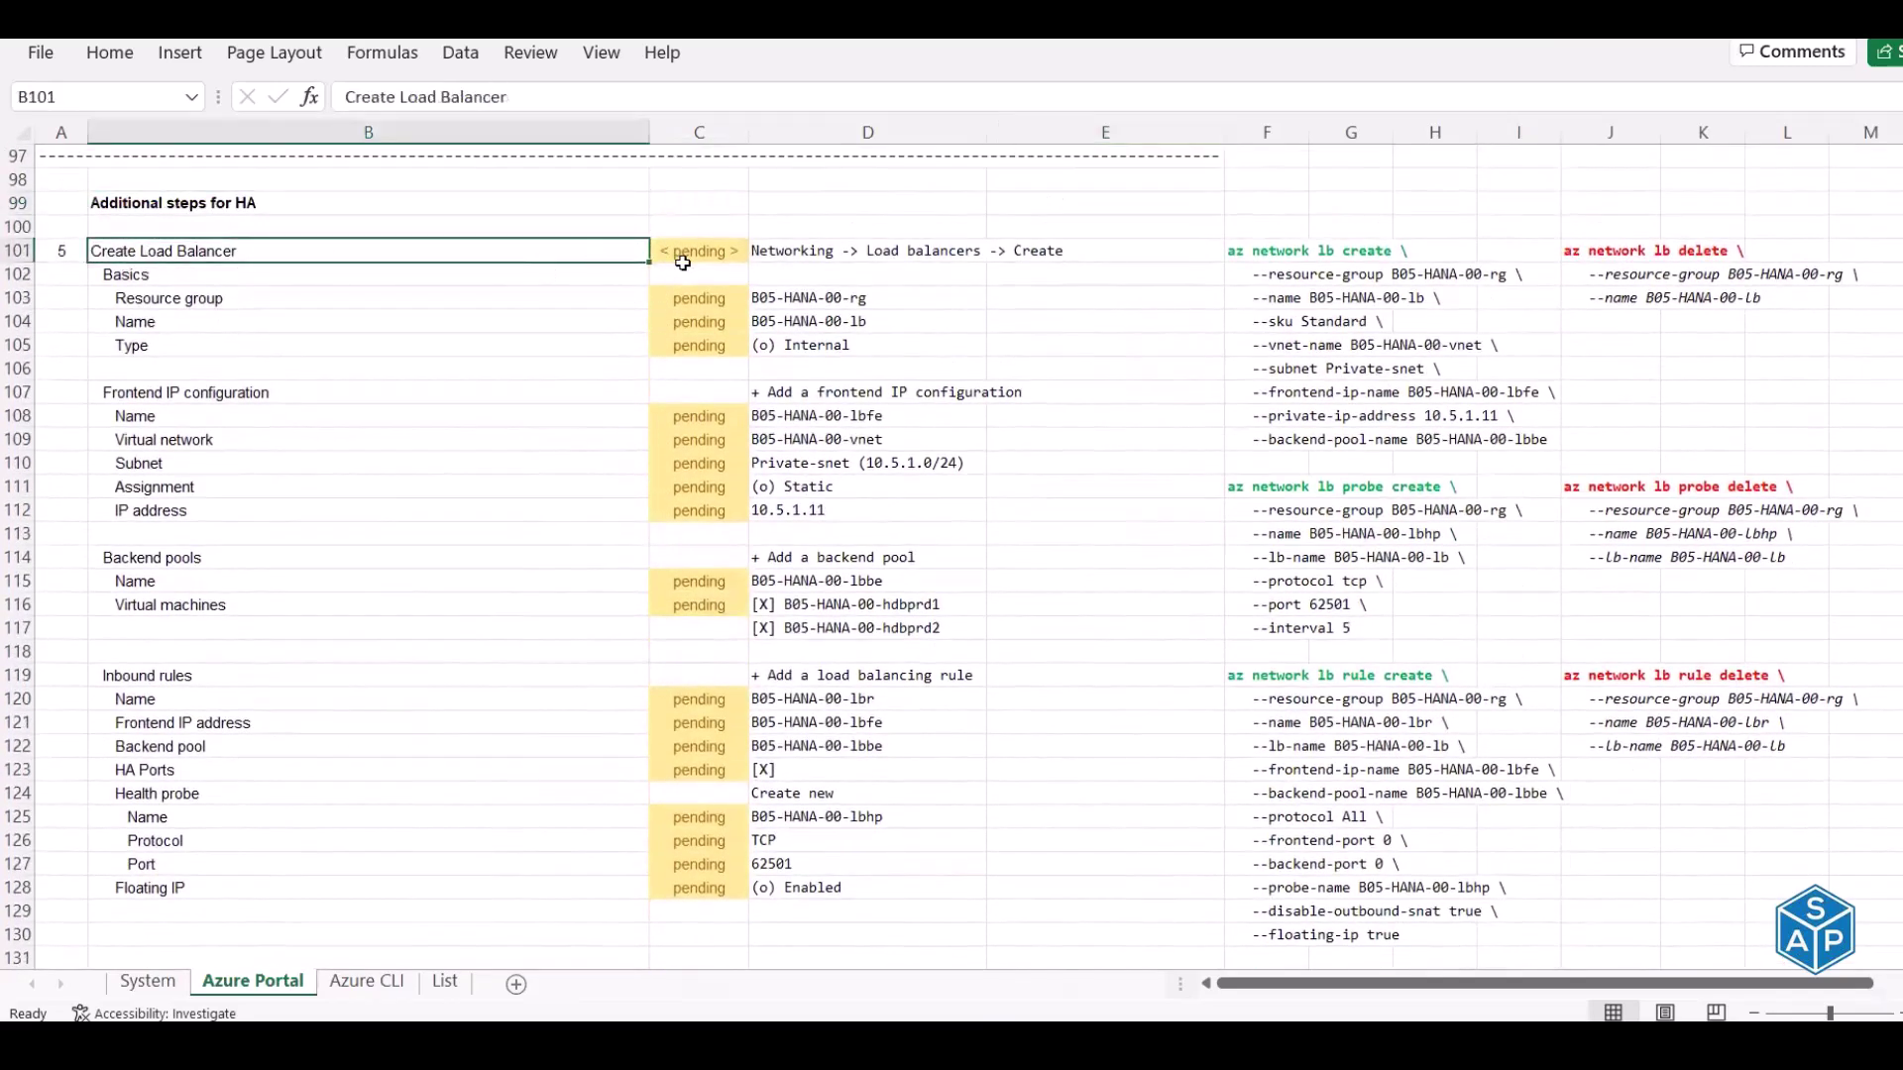
pyautogui.moveTo(570, 248); pyautogui.dragTo(860, 888)
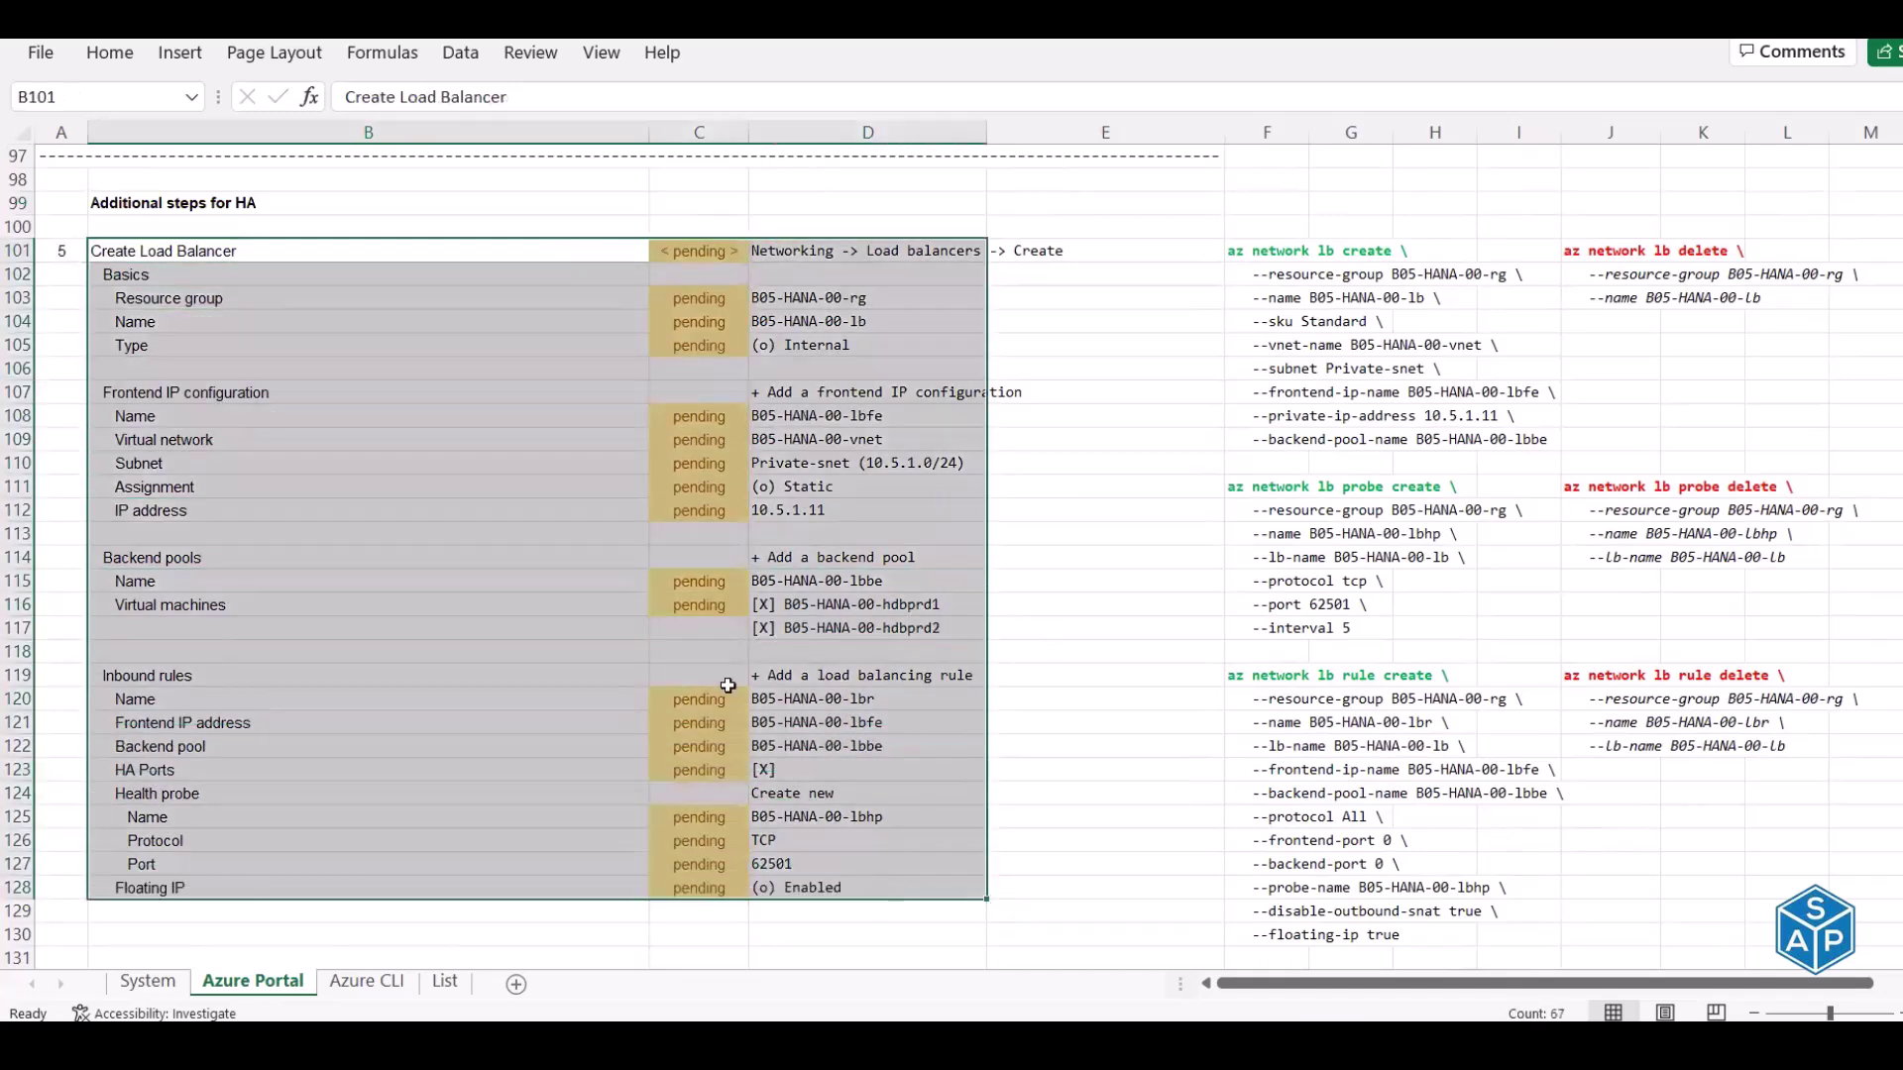
pyautogui.scroll(-2, 788, 687)
pyautogui.click(217, 605)
pyautogui.scroll(1, 217, 283)
pyautogui.click(219, 227)
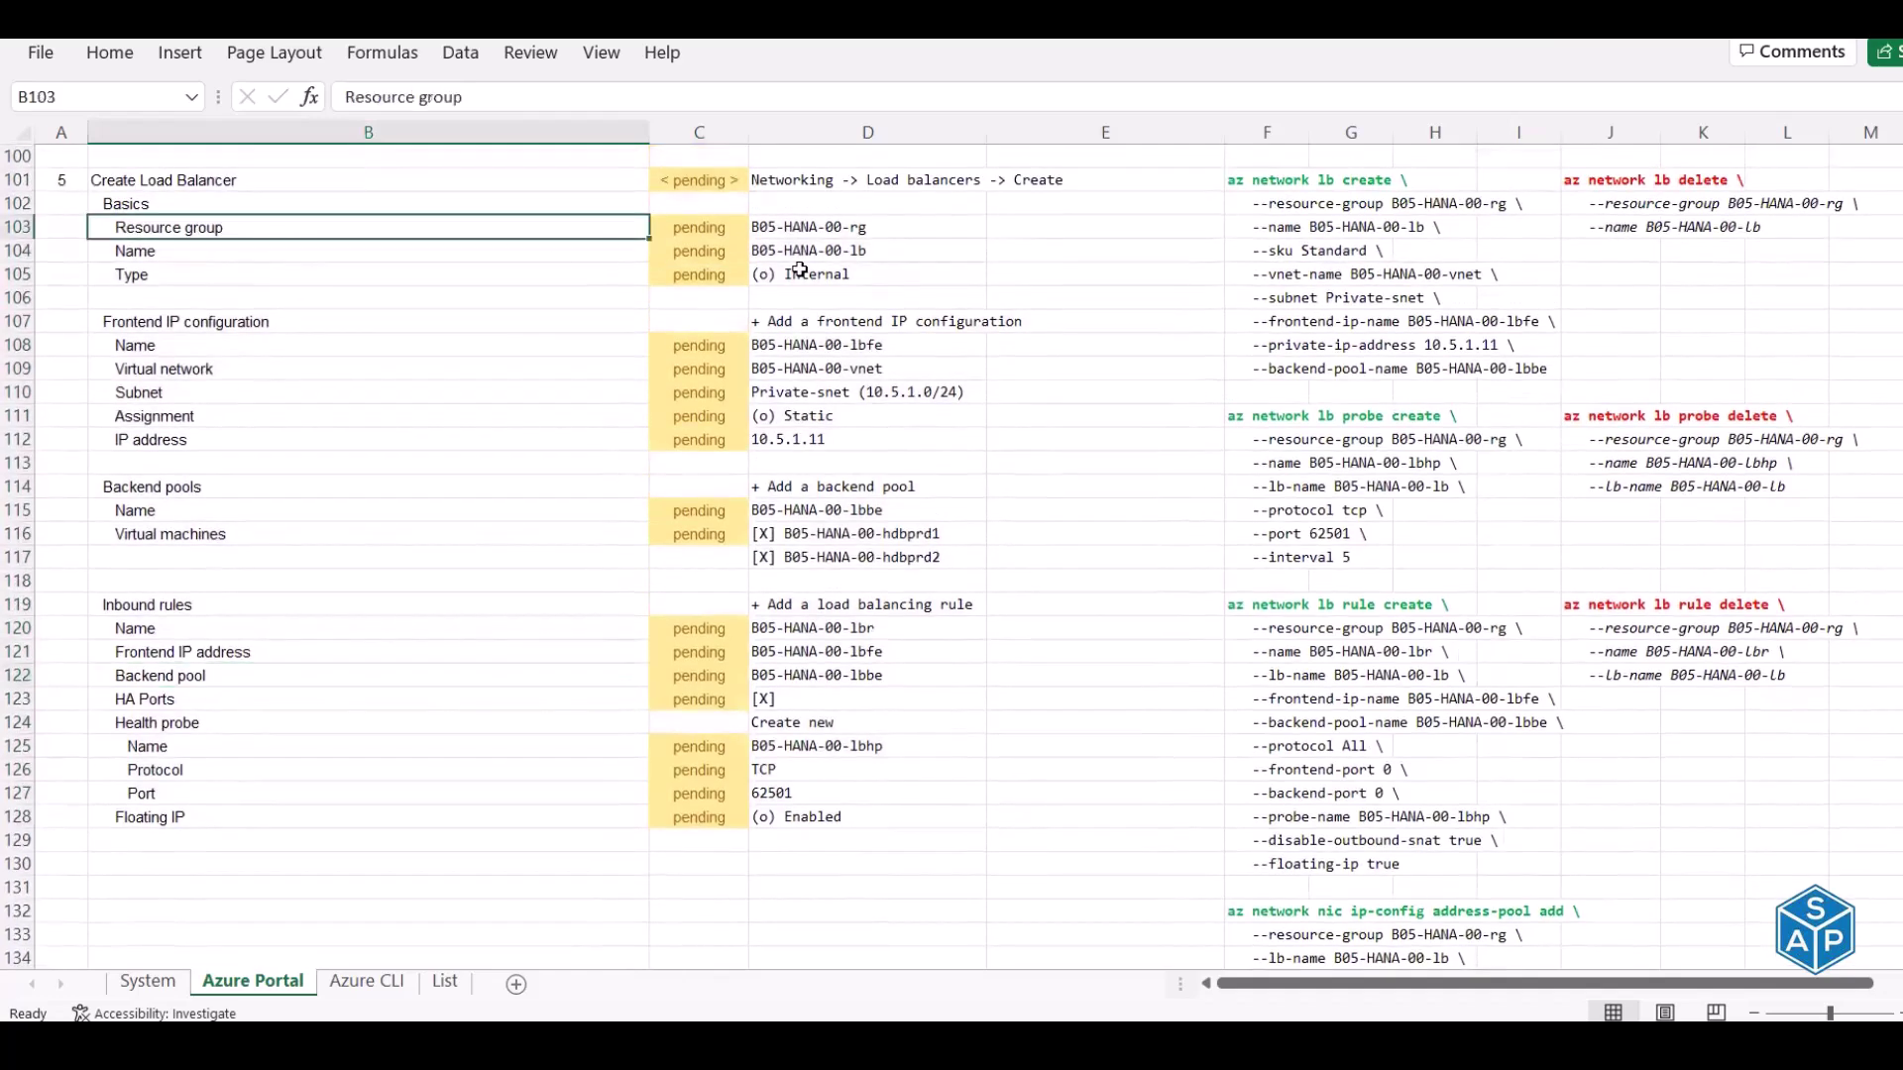
# Check the load balancer name, type and frontend IP configuration values, including IP 10.5.1.11
pyautogui.click(868, 252)
pyautogui.click(863, 280)
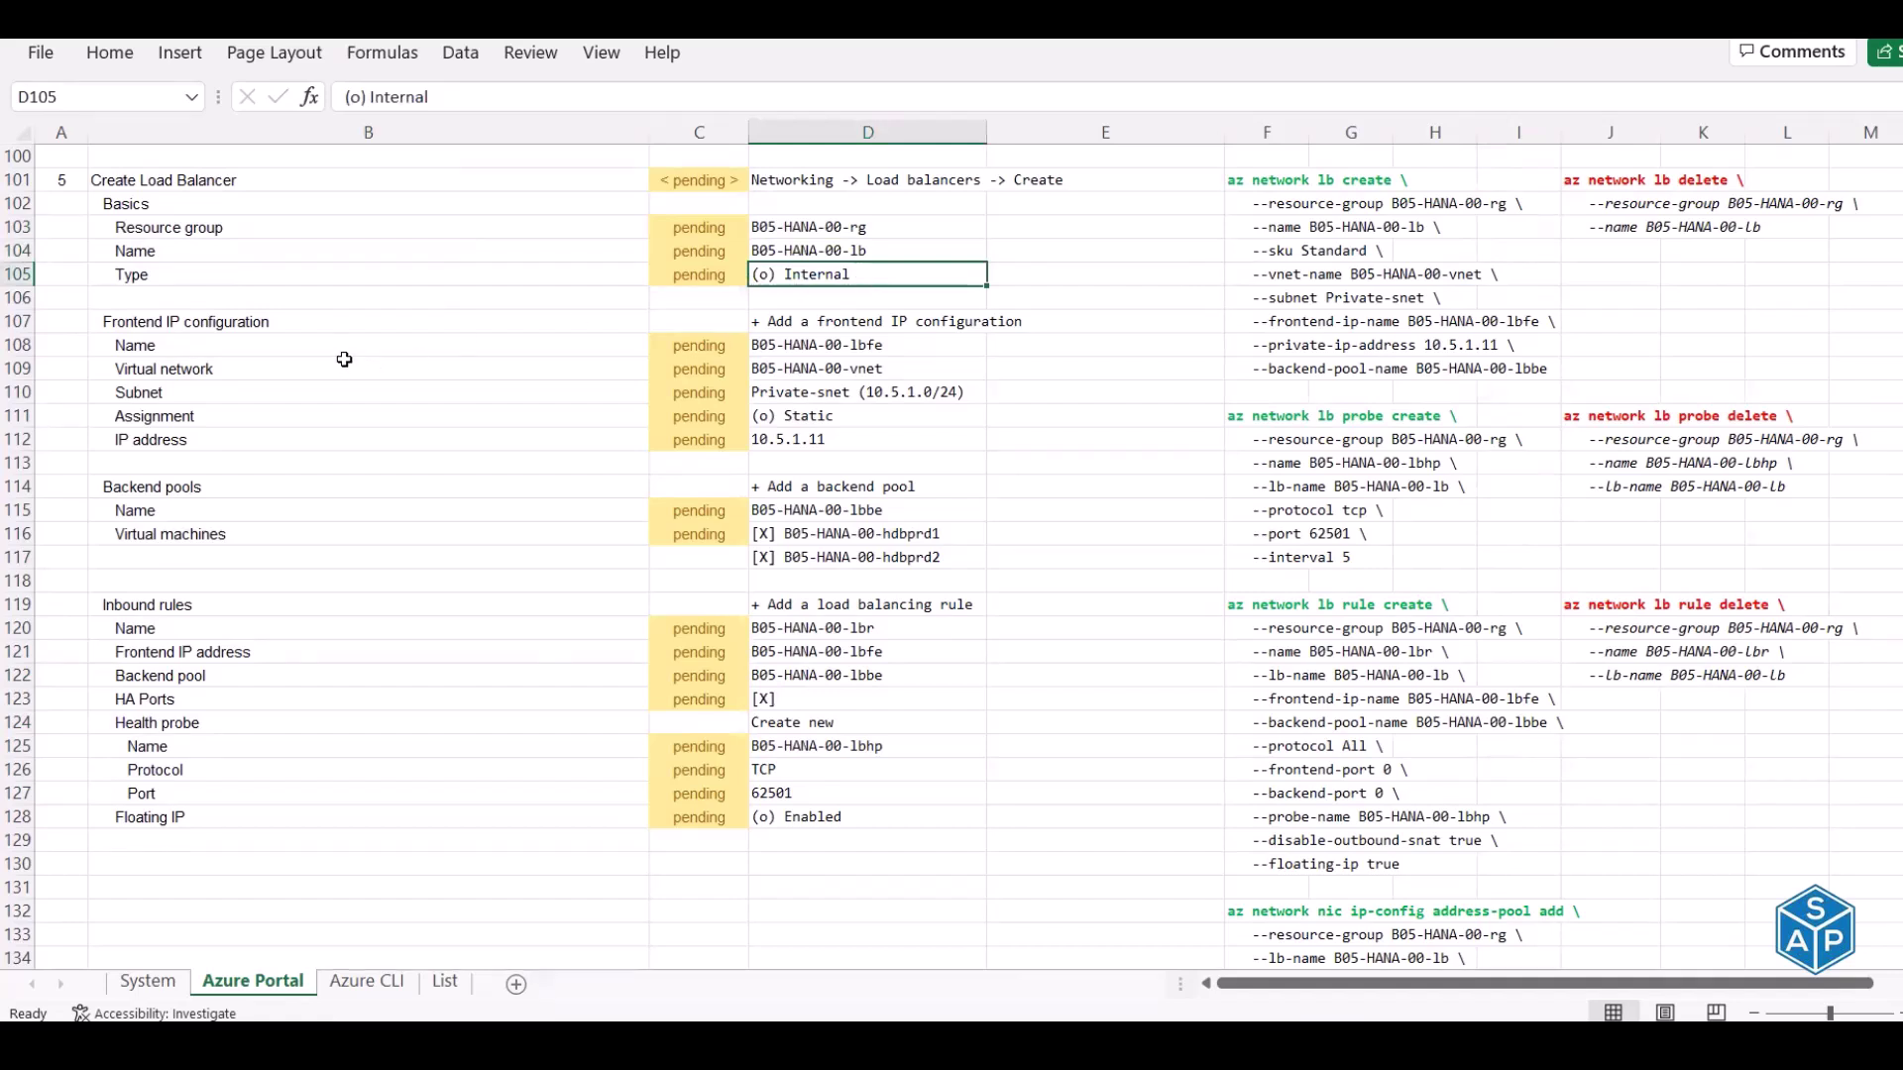
pyautogui.click(875, 322)
pyautogui.click(877, 345)
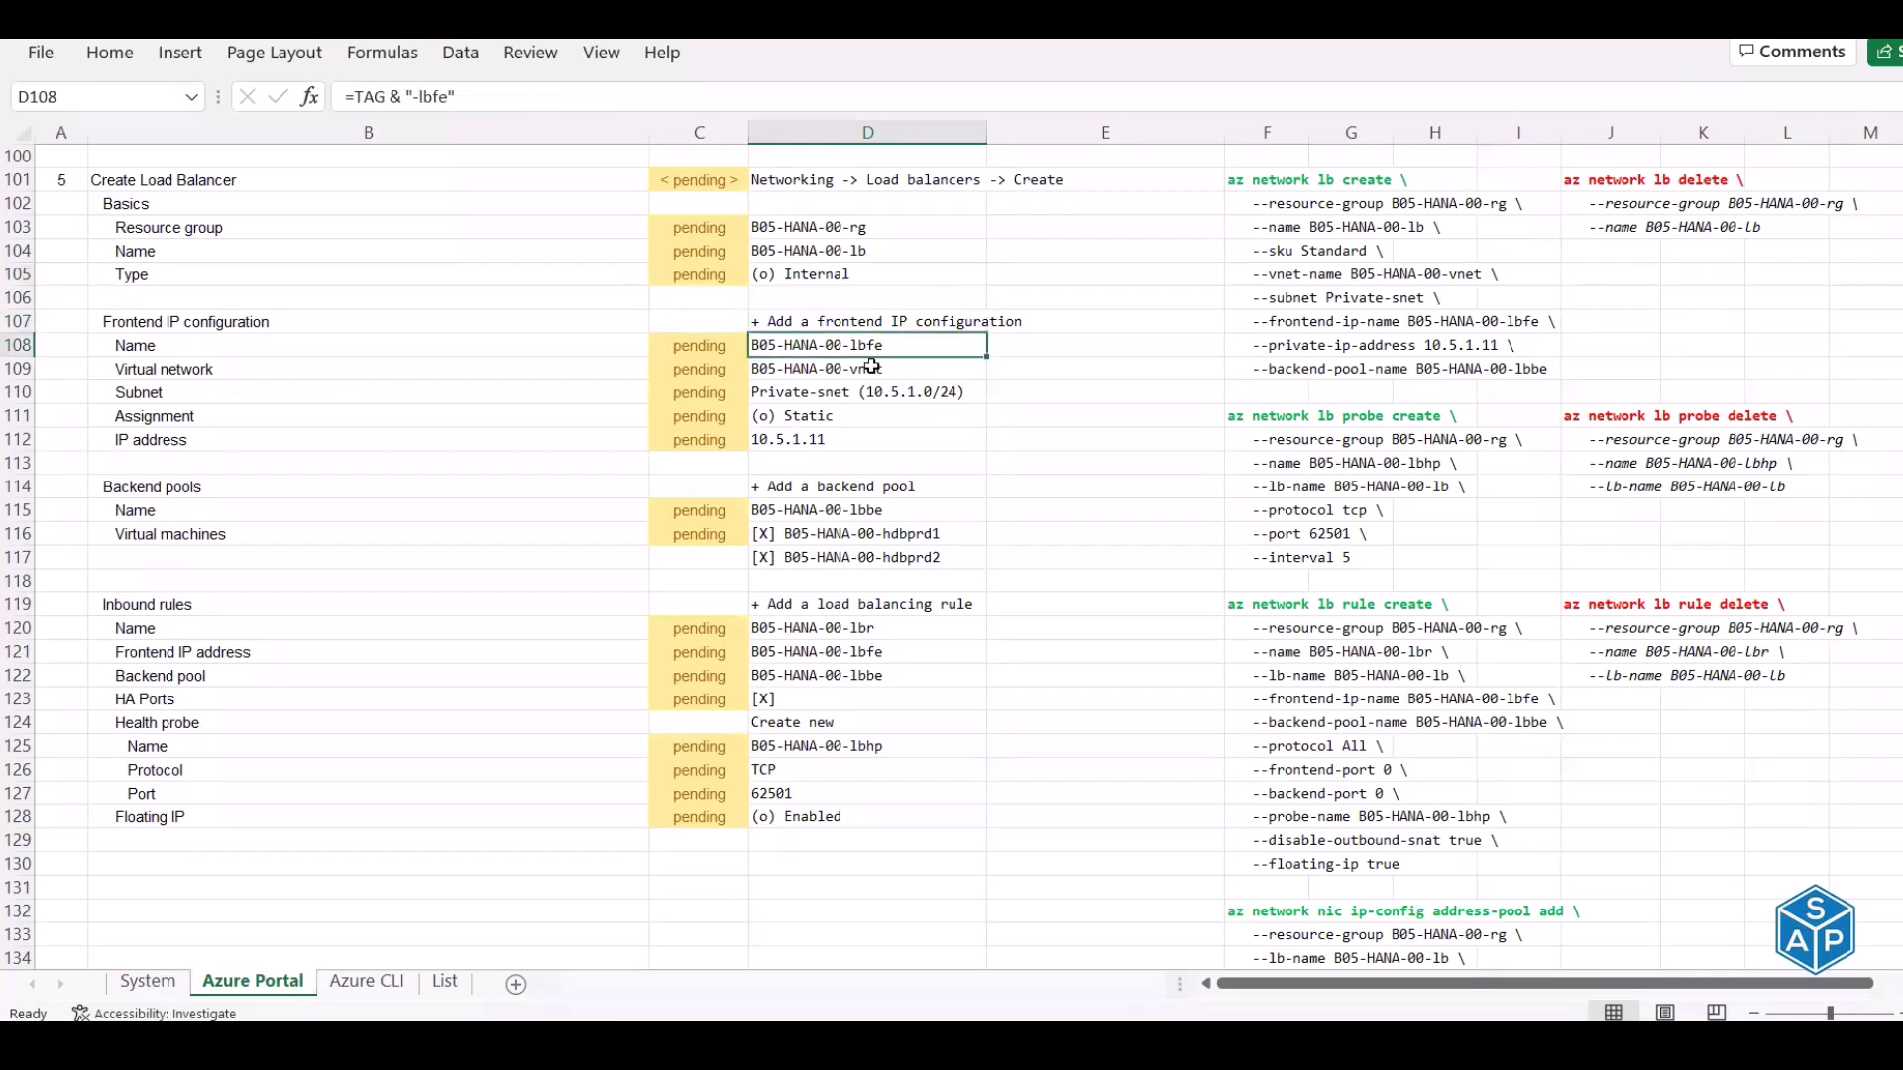
pyautogui.click(868, 394)
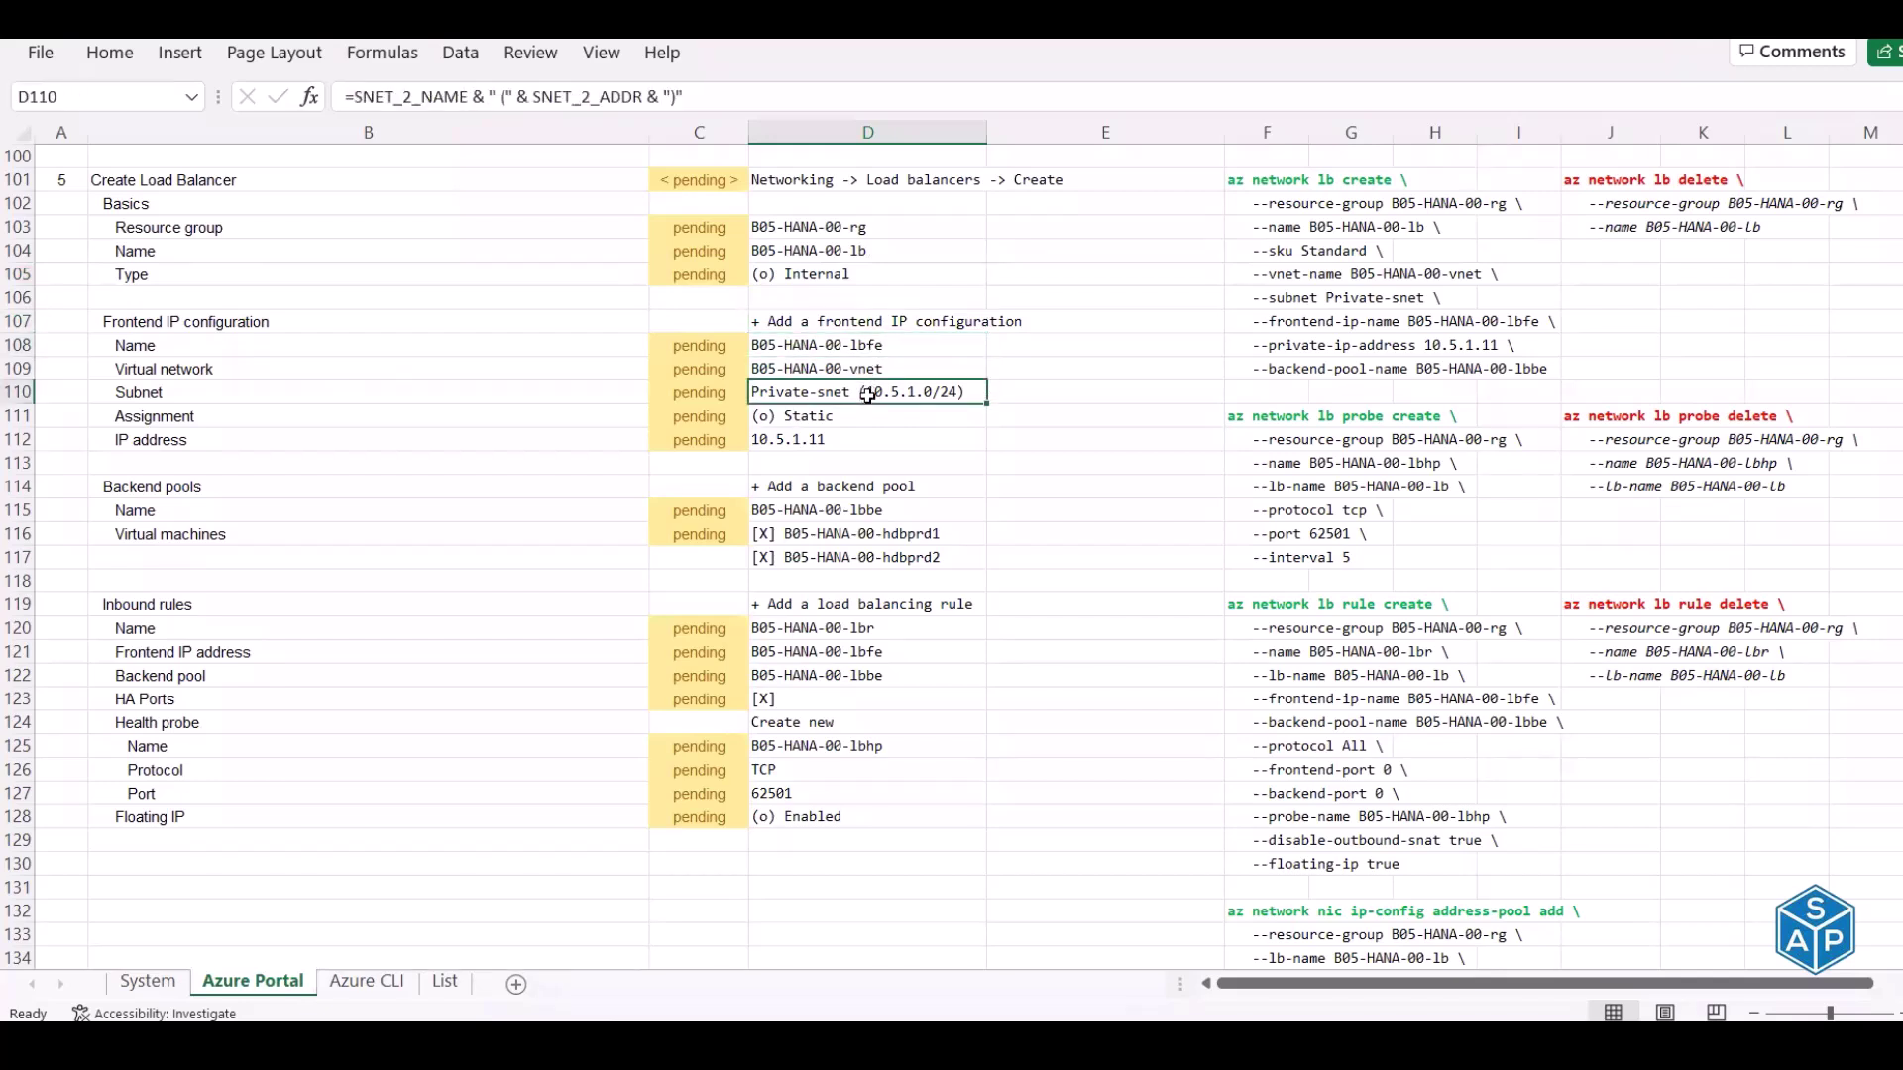
pyautogui.click(816, 420)
pyautogui.click(781, 451)
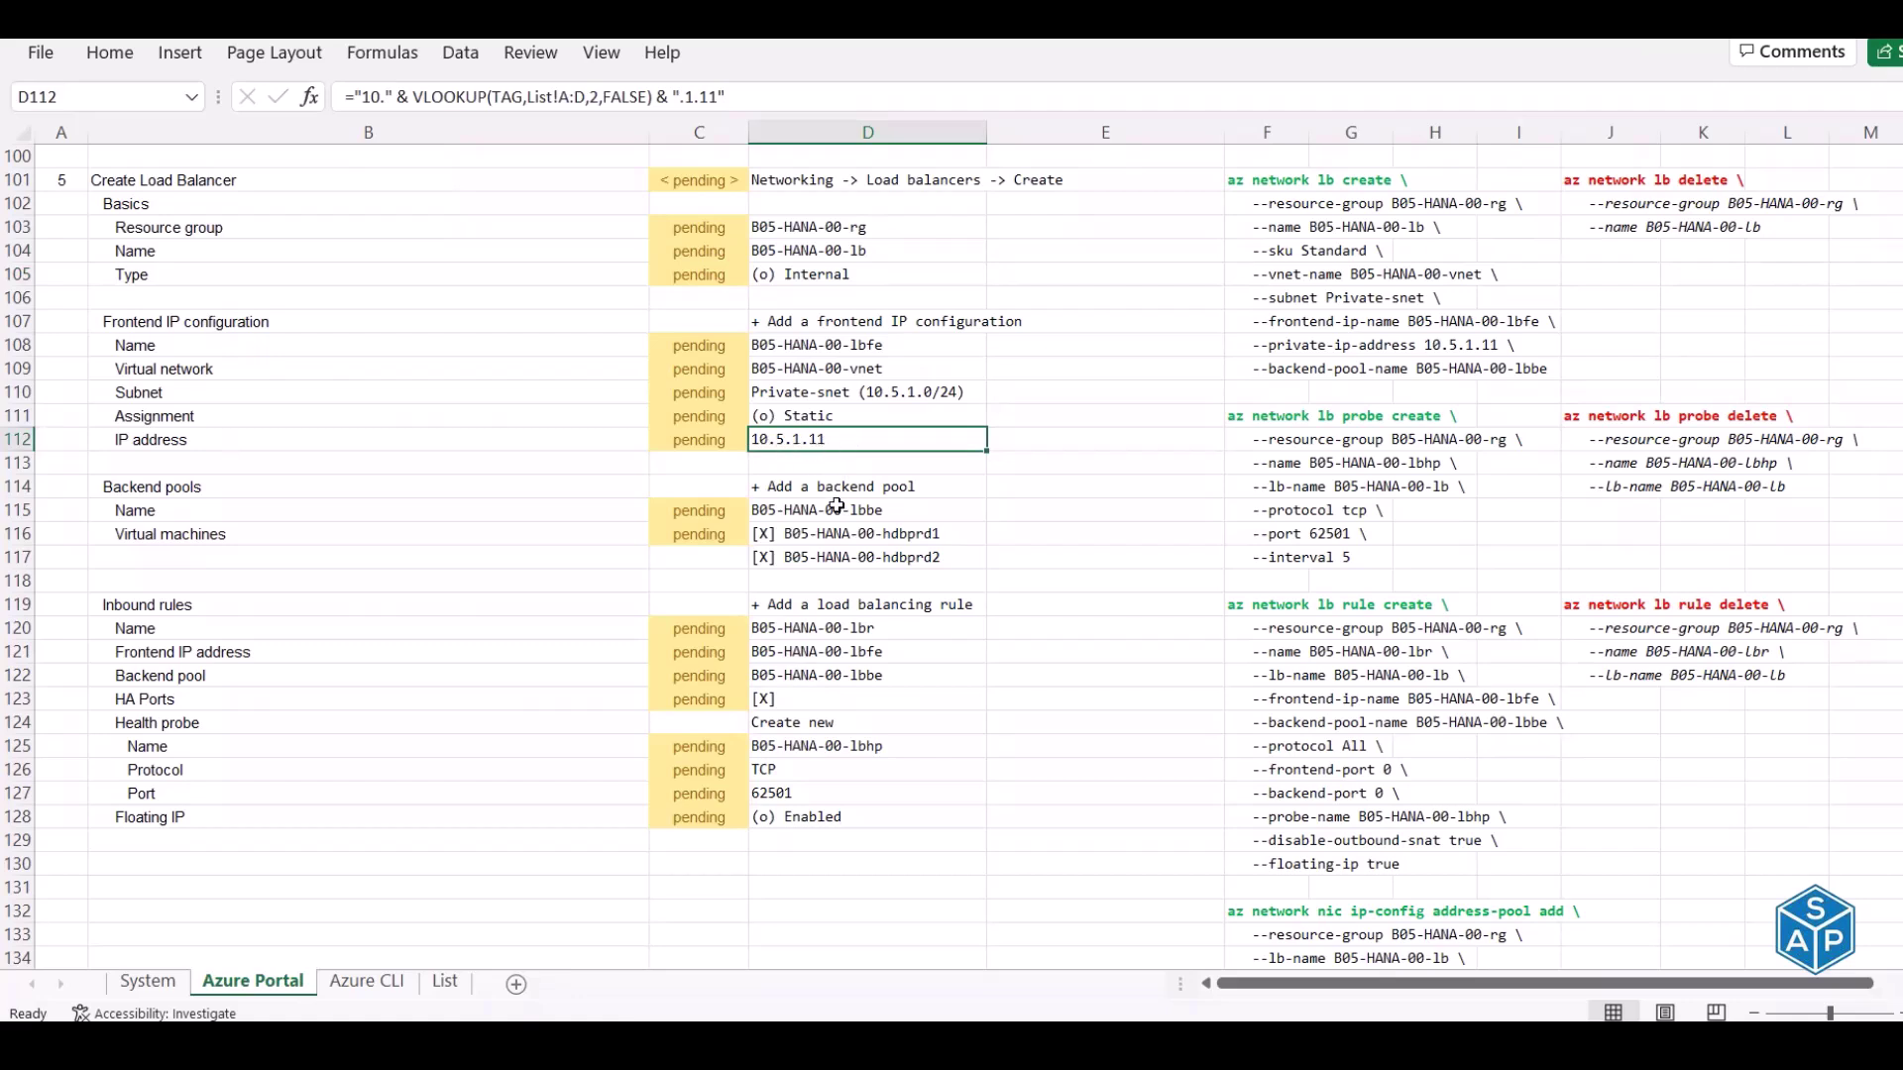
# Compare the two backend pool virtual machine entries and recheck the frontend IP formula
pyautogui.click(835, 541)
pyautogui.click(831, 558)
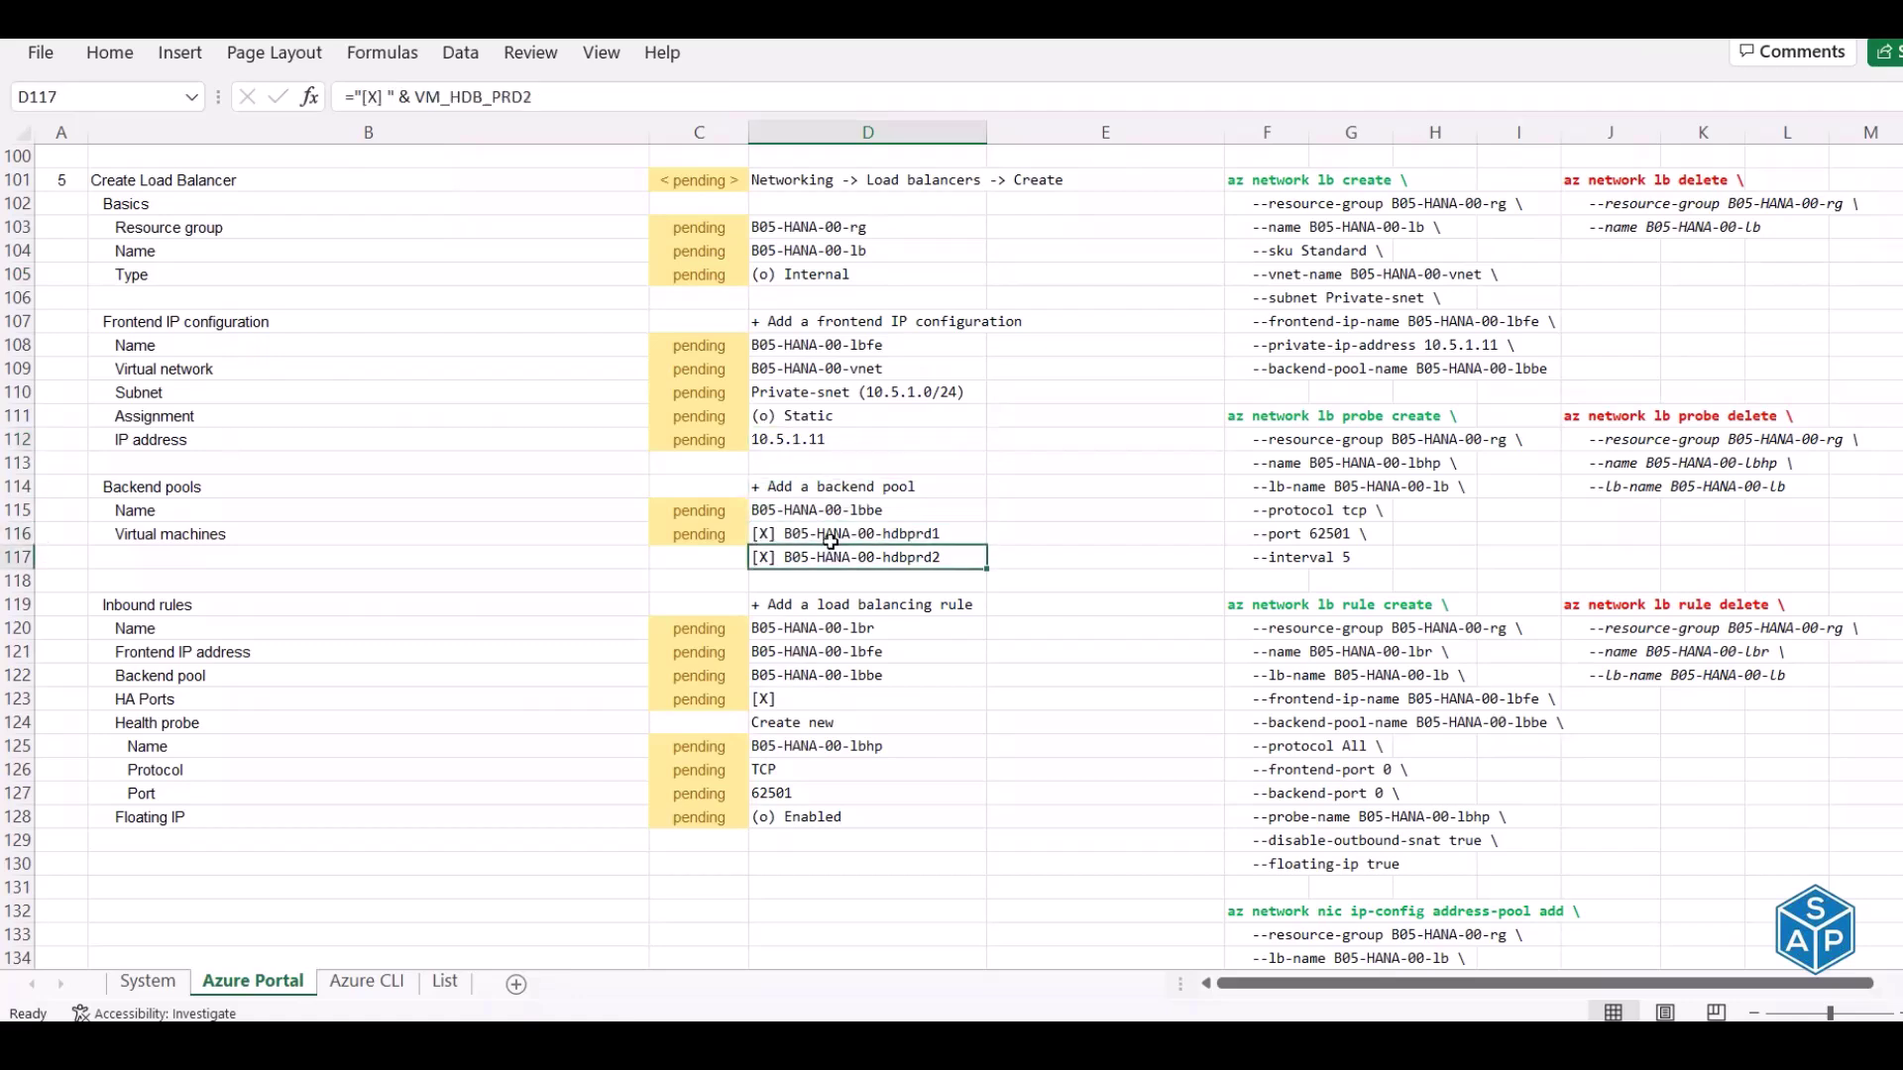
pyautogui.click(831, 541)
pyautogui.click(831, 559)
pyautogui.click(775, 439)
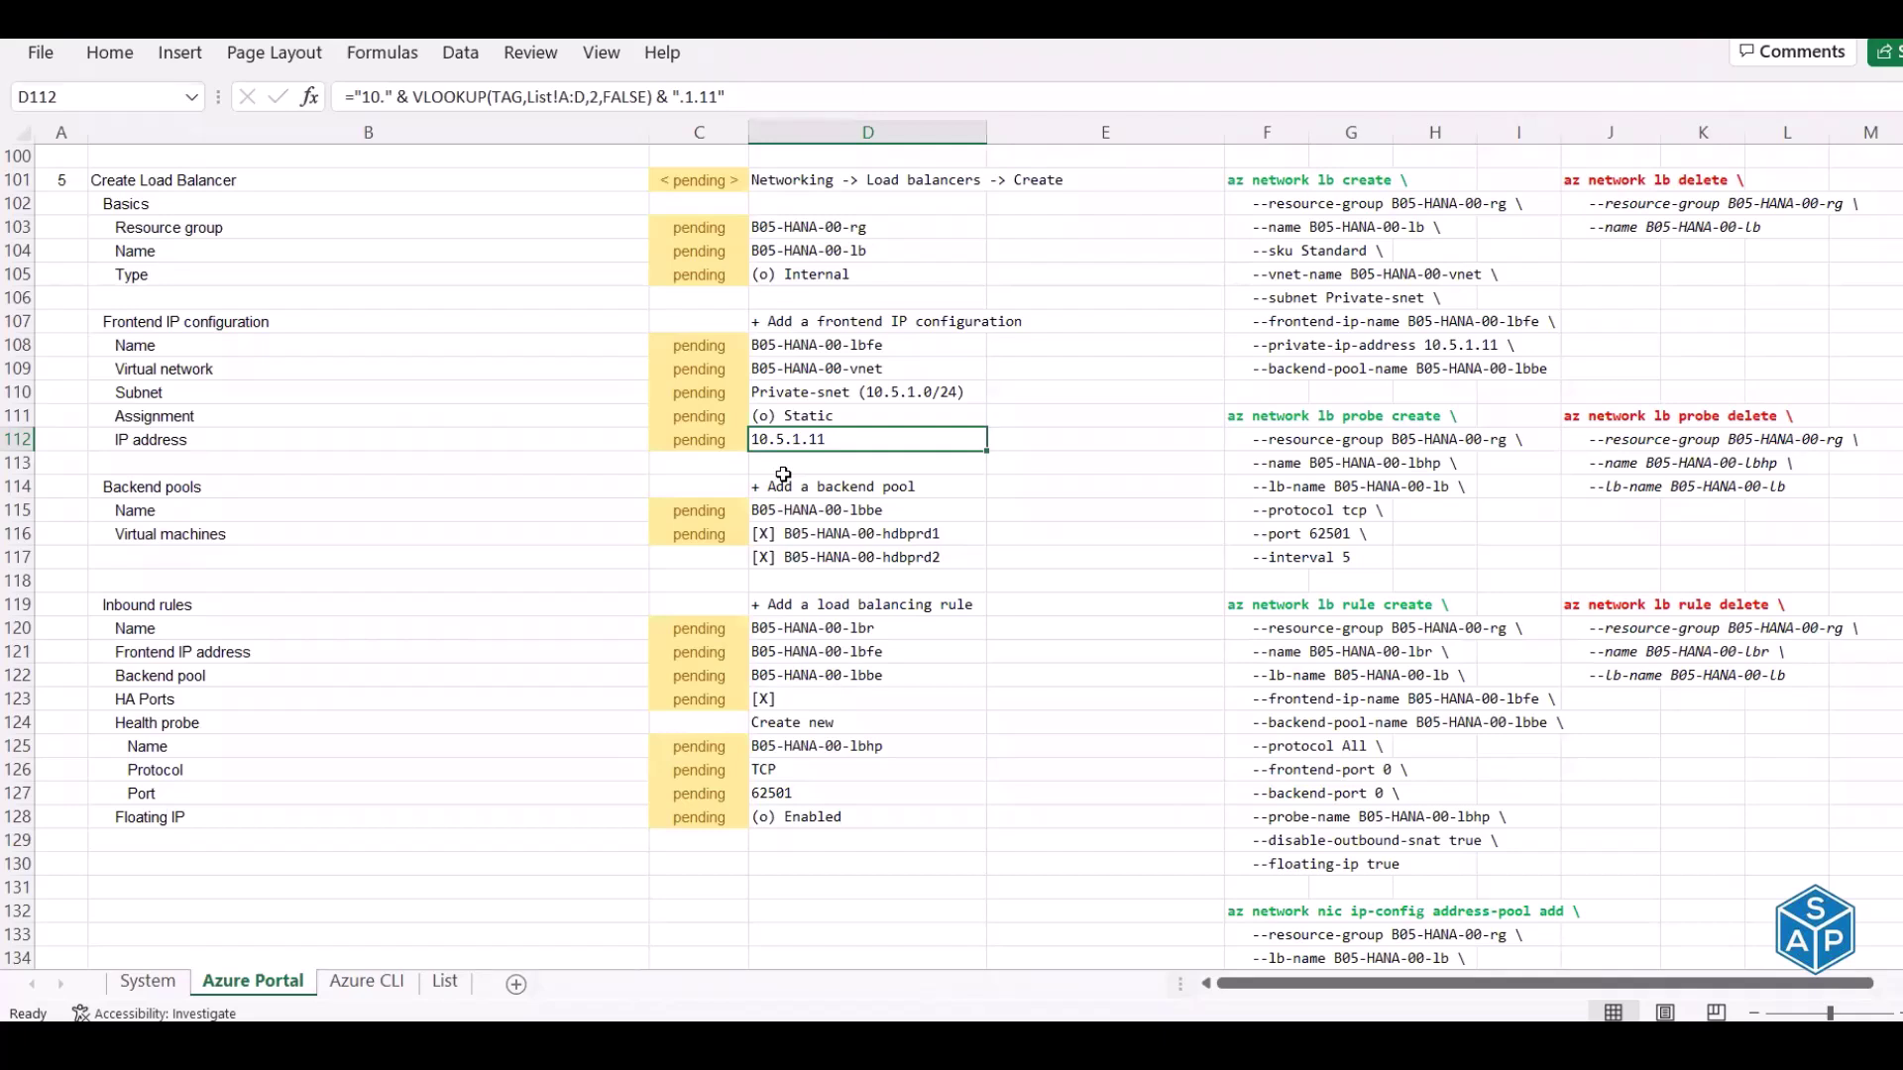
pyautogui.click(783, 560)
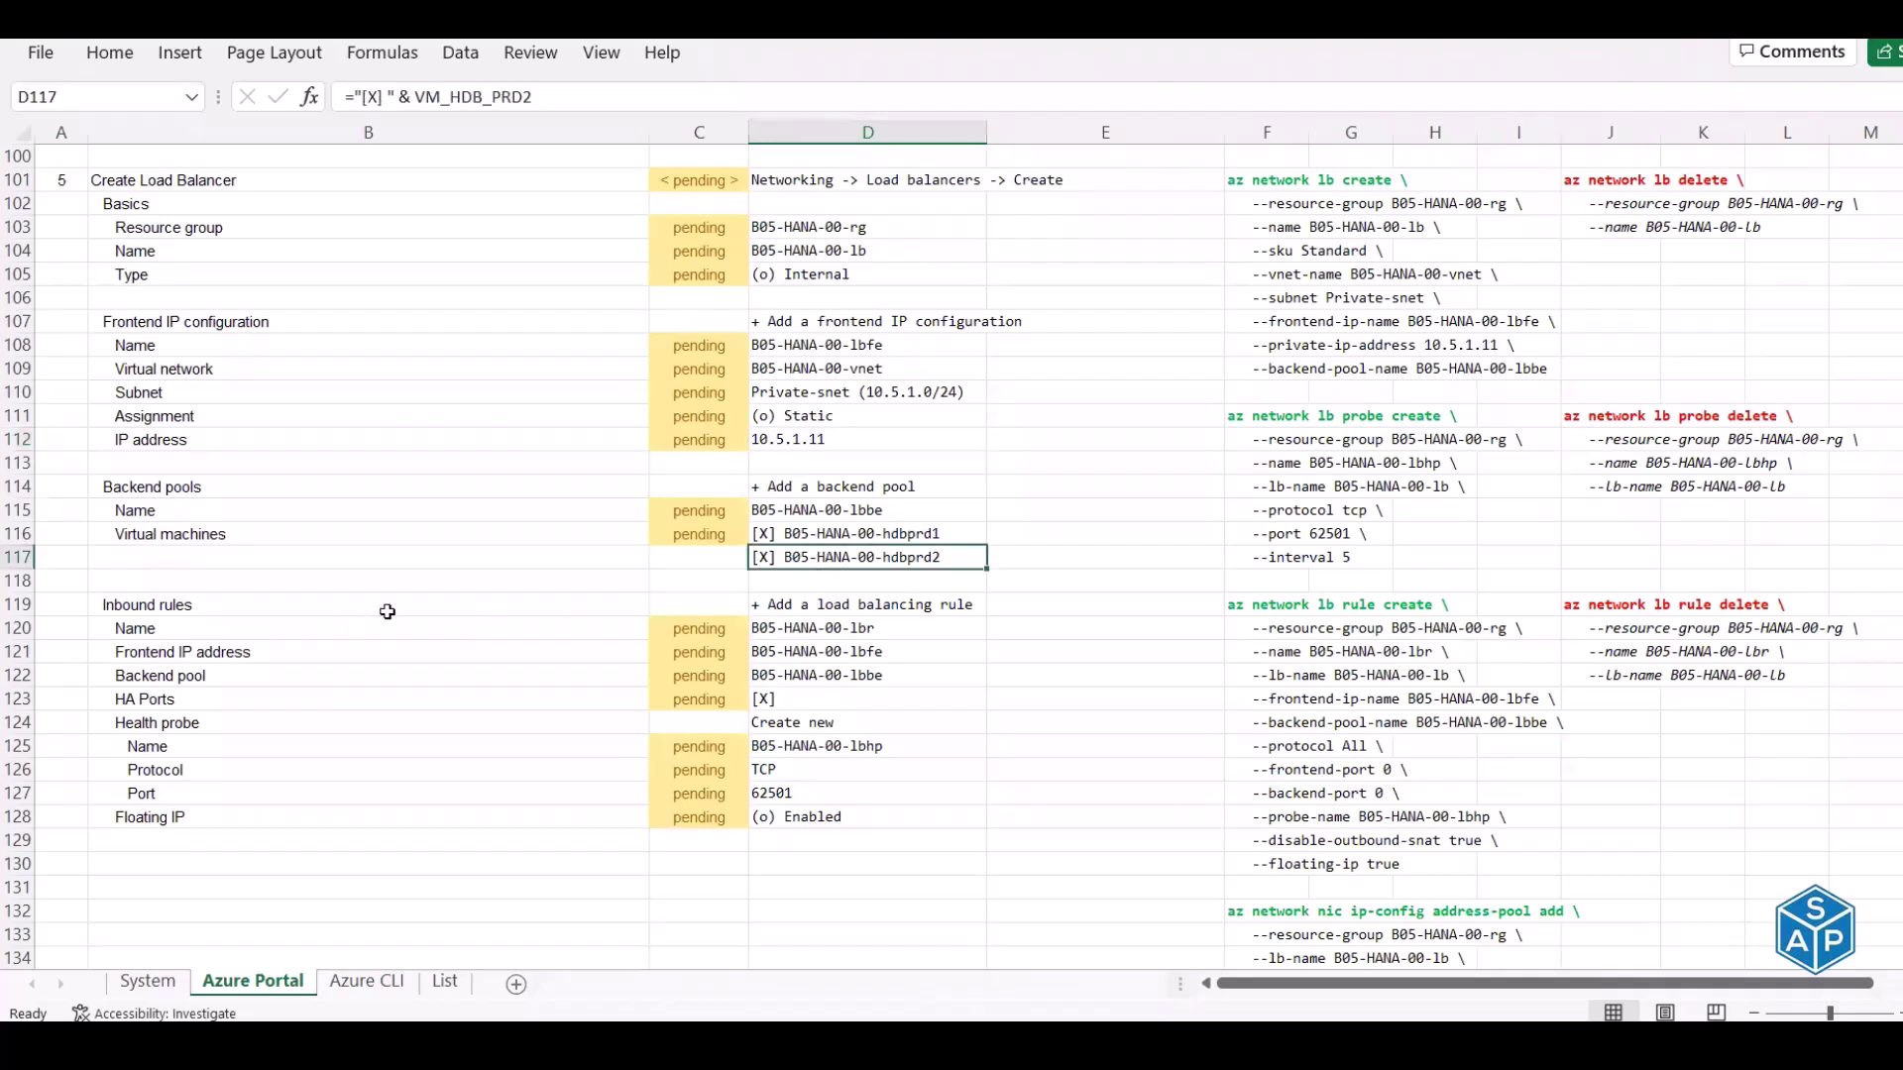
# Review the load balancing rule, HA Ports, health probe and floating IP settings
pyautogui.click(832, 601)
pyautogui.click(808, 630)
pyautogui.click(808, 677)
pyautogui.click(808, 701)
pyautogui.click(808, 725)
pyautogui.click(808, 750)
pyautogui.click(381, 816)
pyautogui.click(833, 816)
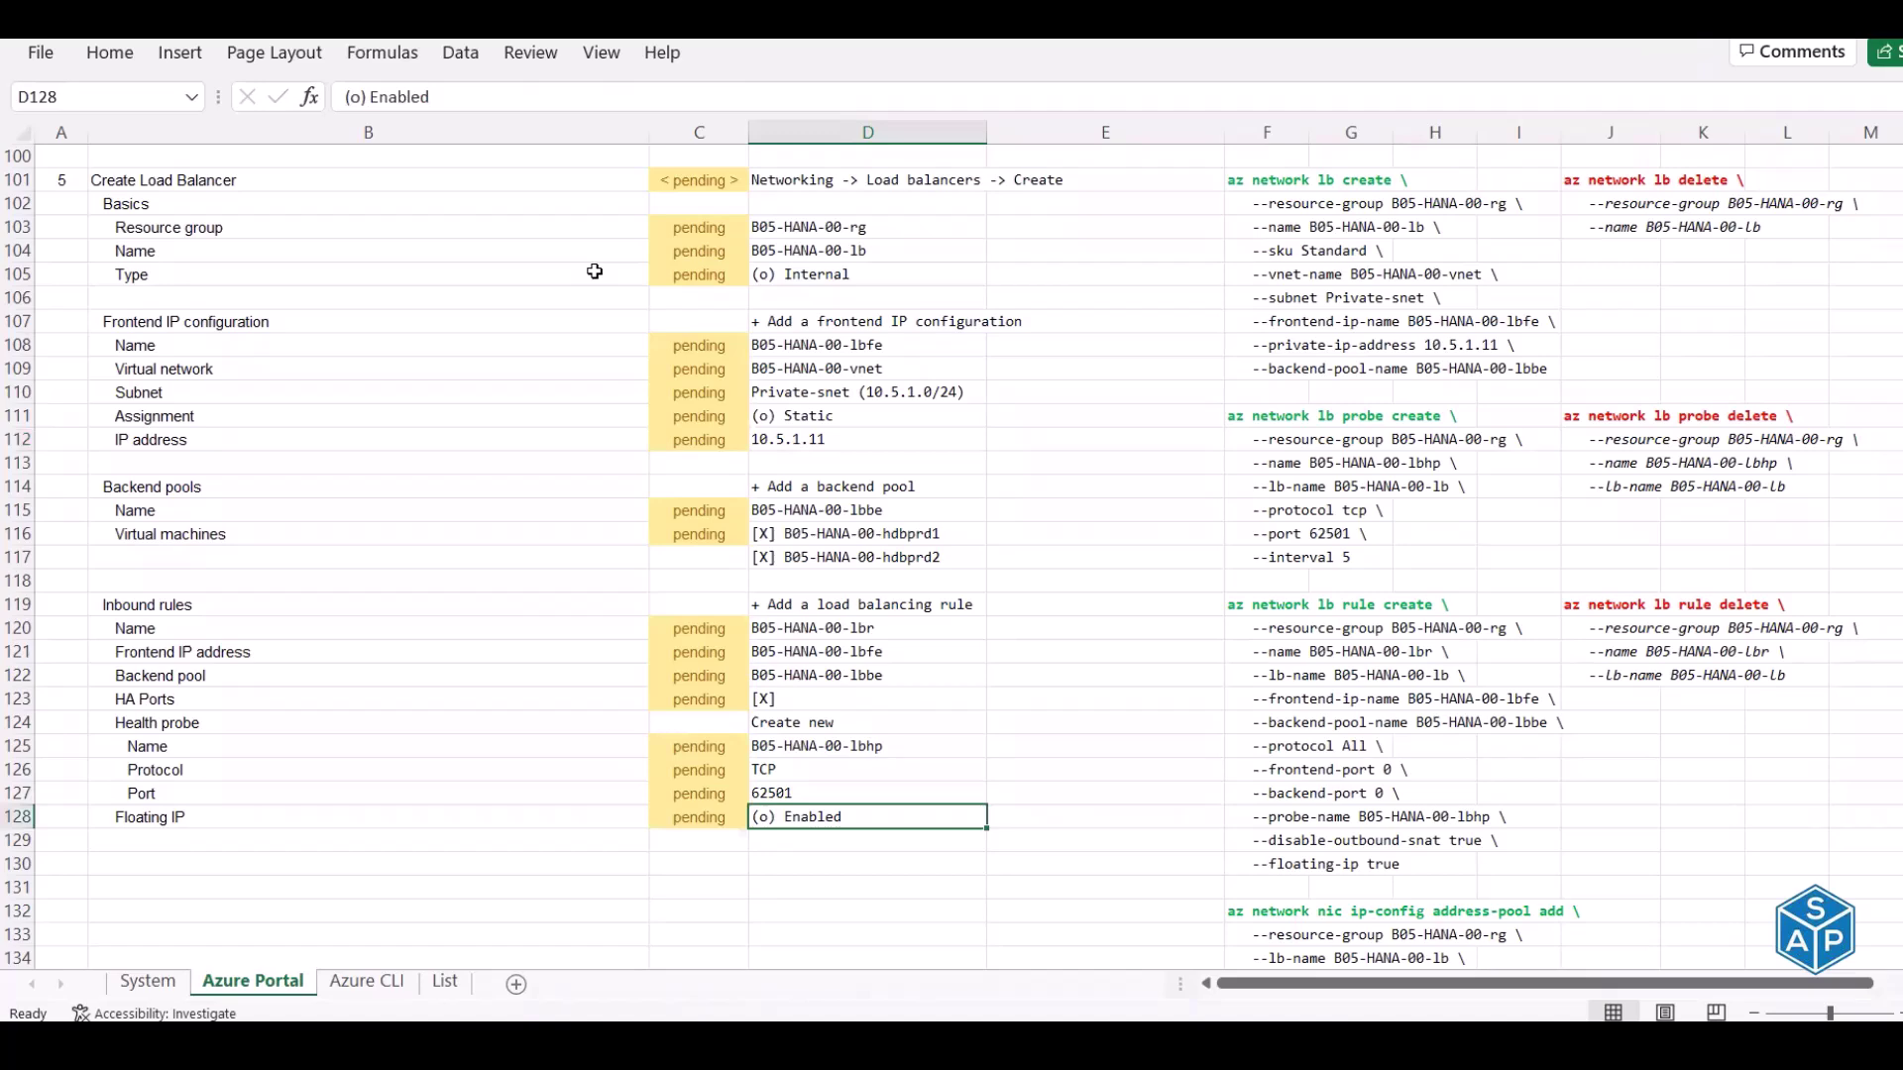
pyautogui.hotkey('alt', 'Tab')
pyautogui.hotkey('alt', 'Tab')
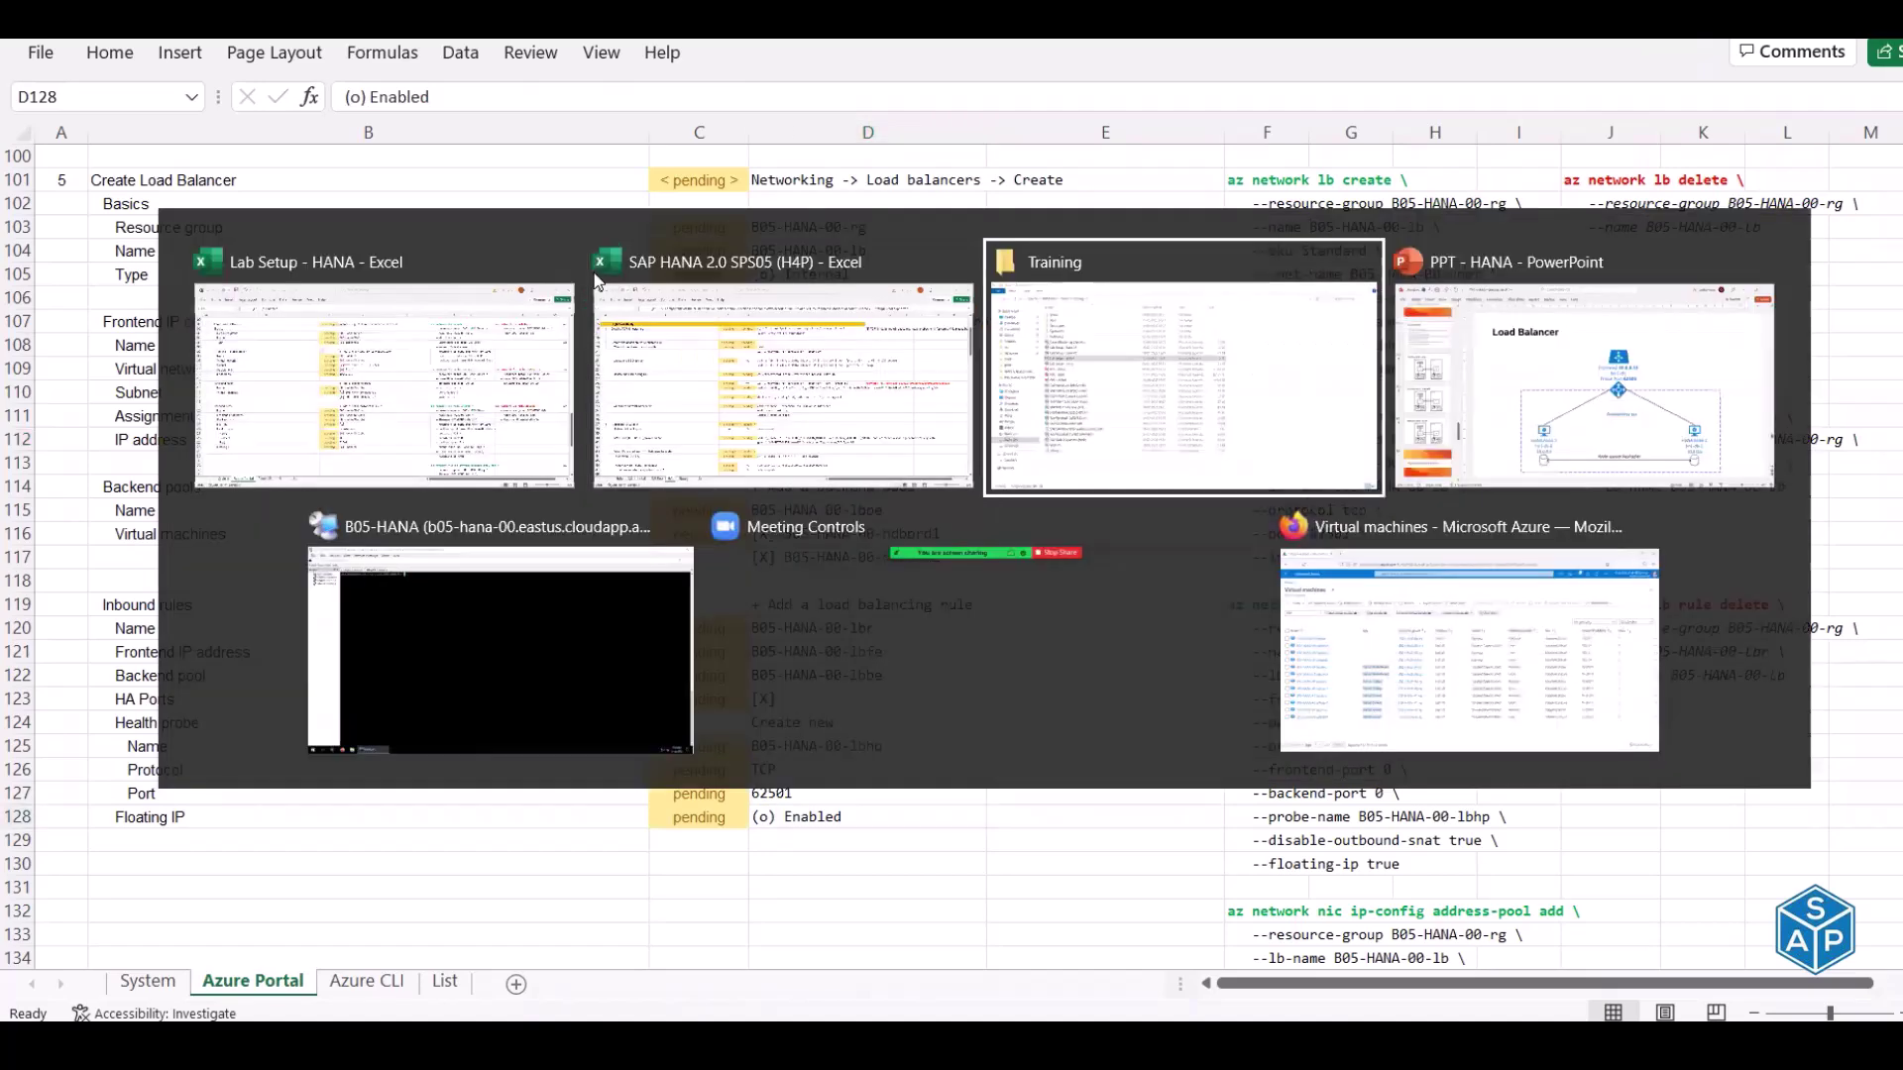
# Open the Azure portal home in a new tab and sign in with the account
pyautogui.hotkey('alt', 'Tab')
pyautogui.hotkey('alt', 'Tab')
pyautogui.hotkey('alt', 'Tab')
pyautogui.hotkey('alt', 'Tab')
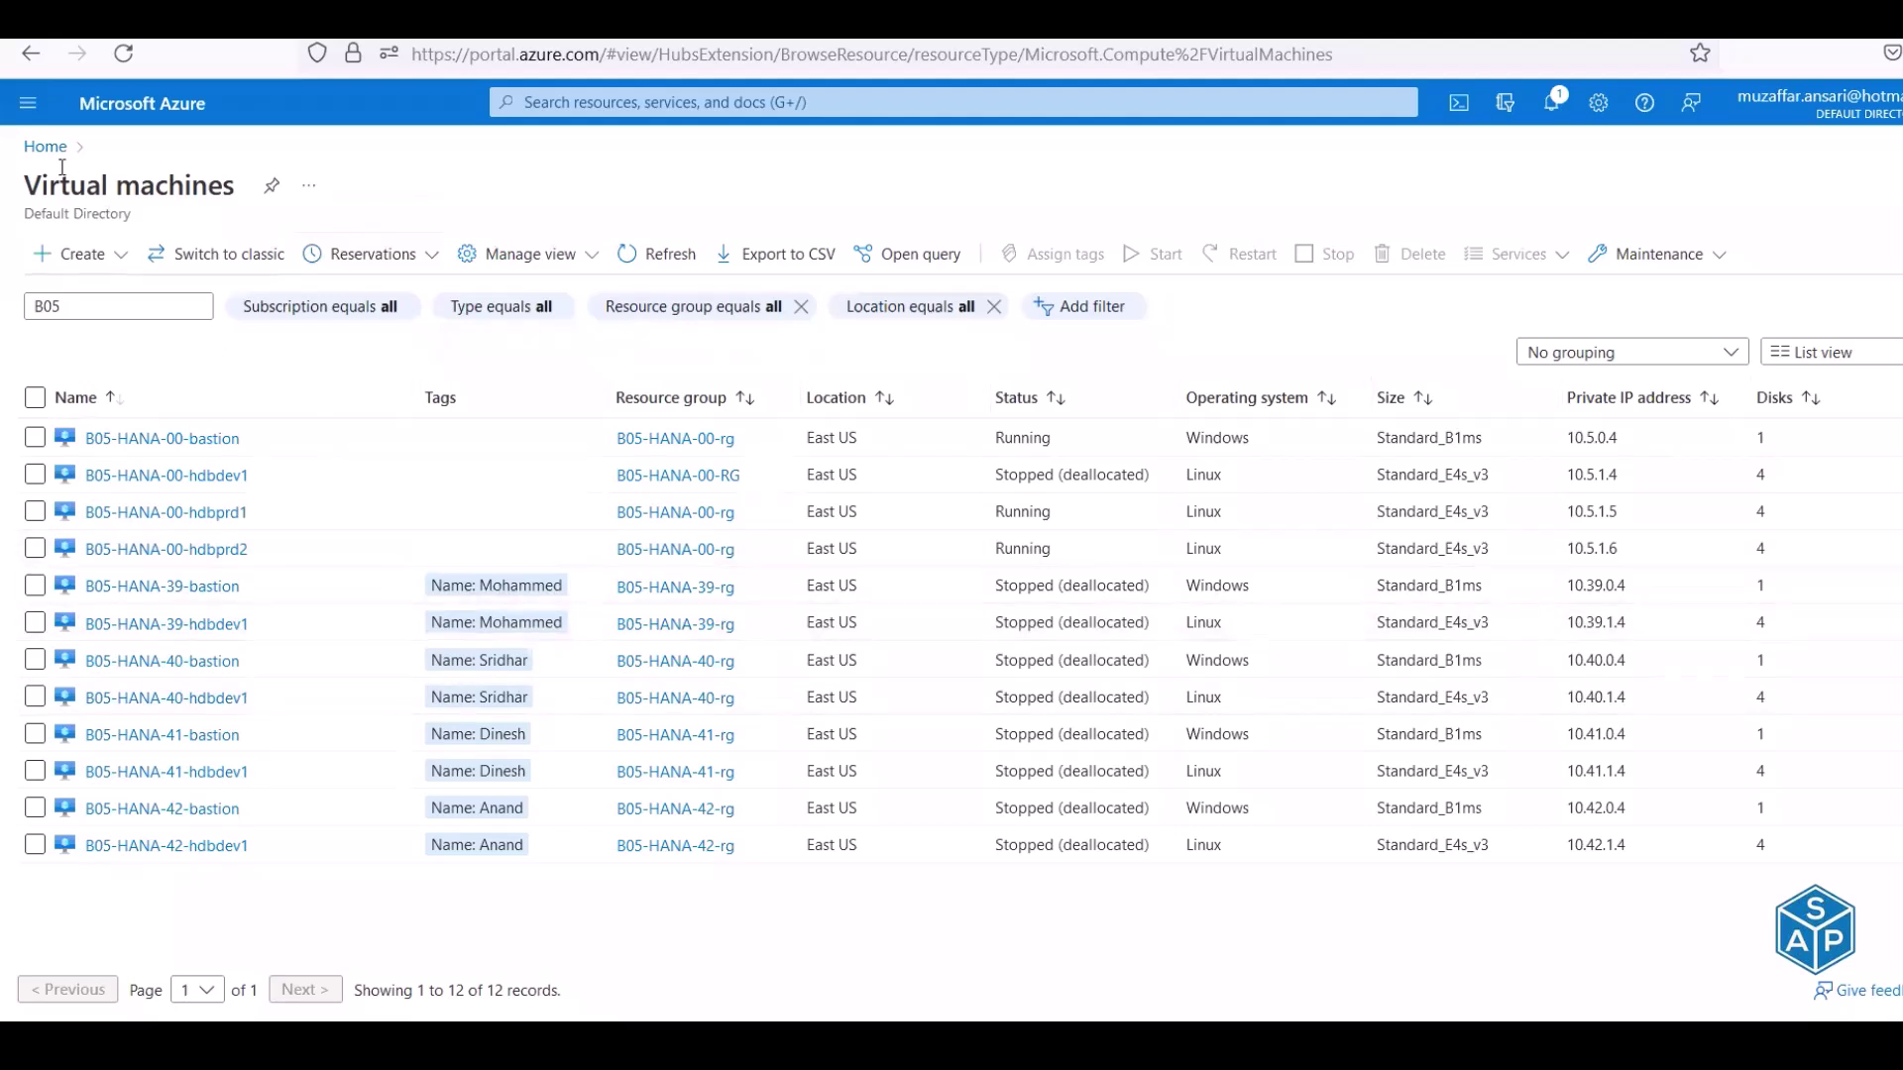
pyautogui.rightClick(31, 158)
pyautogui.click(138, 179)
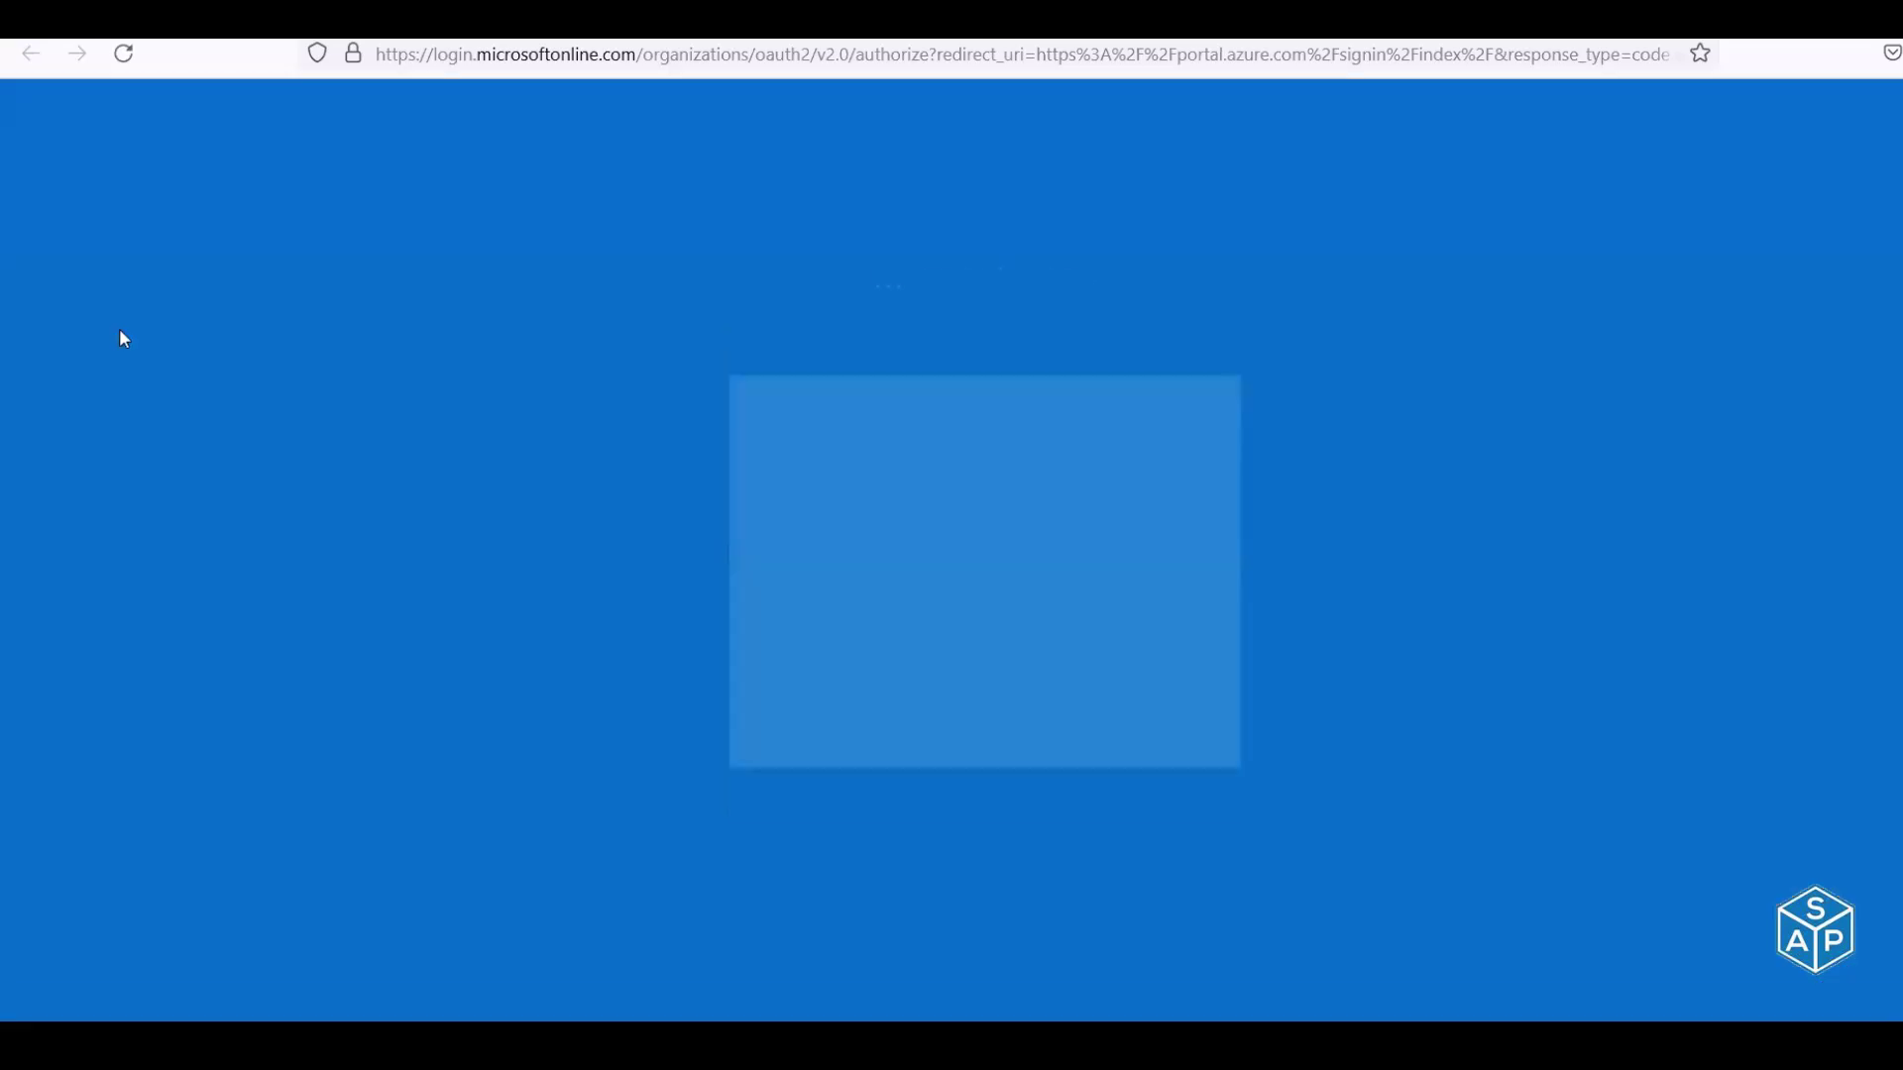
pyautogui.click(972, 550)
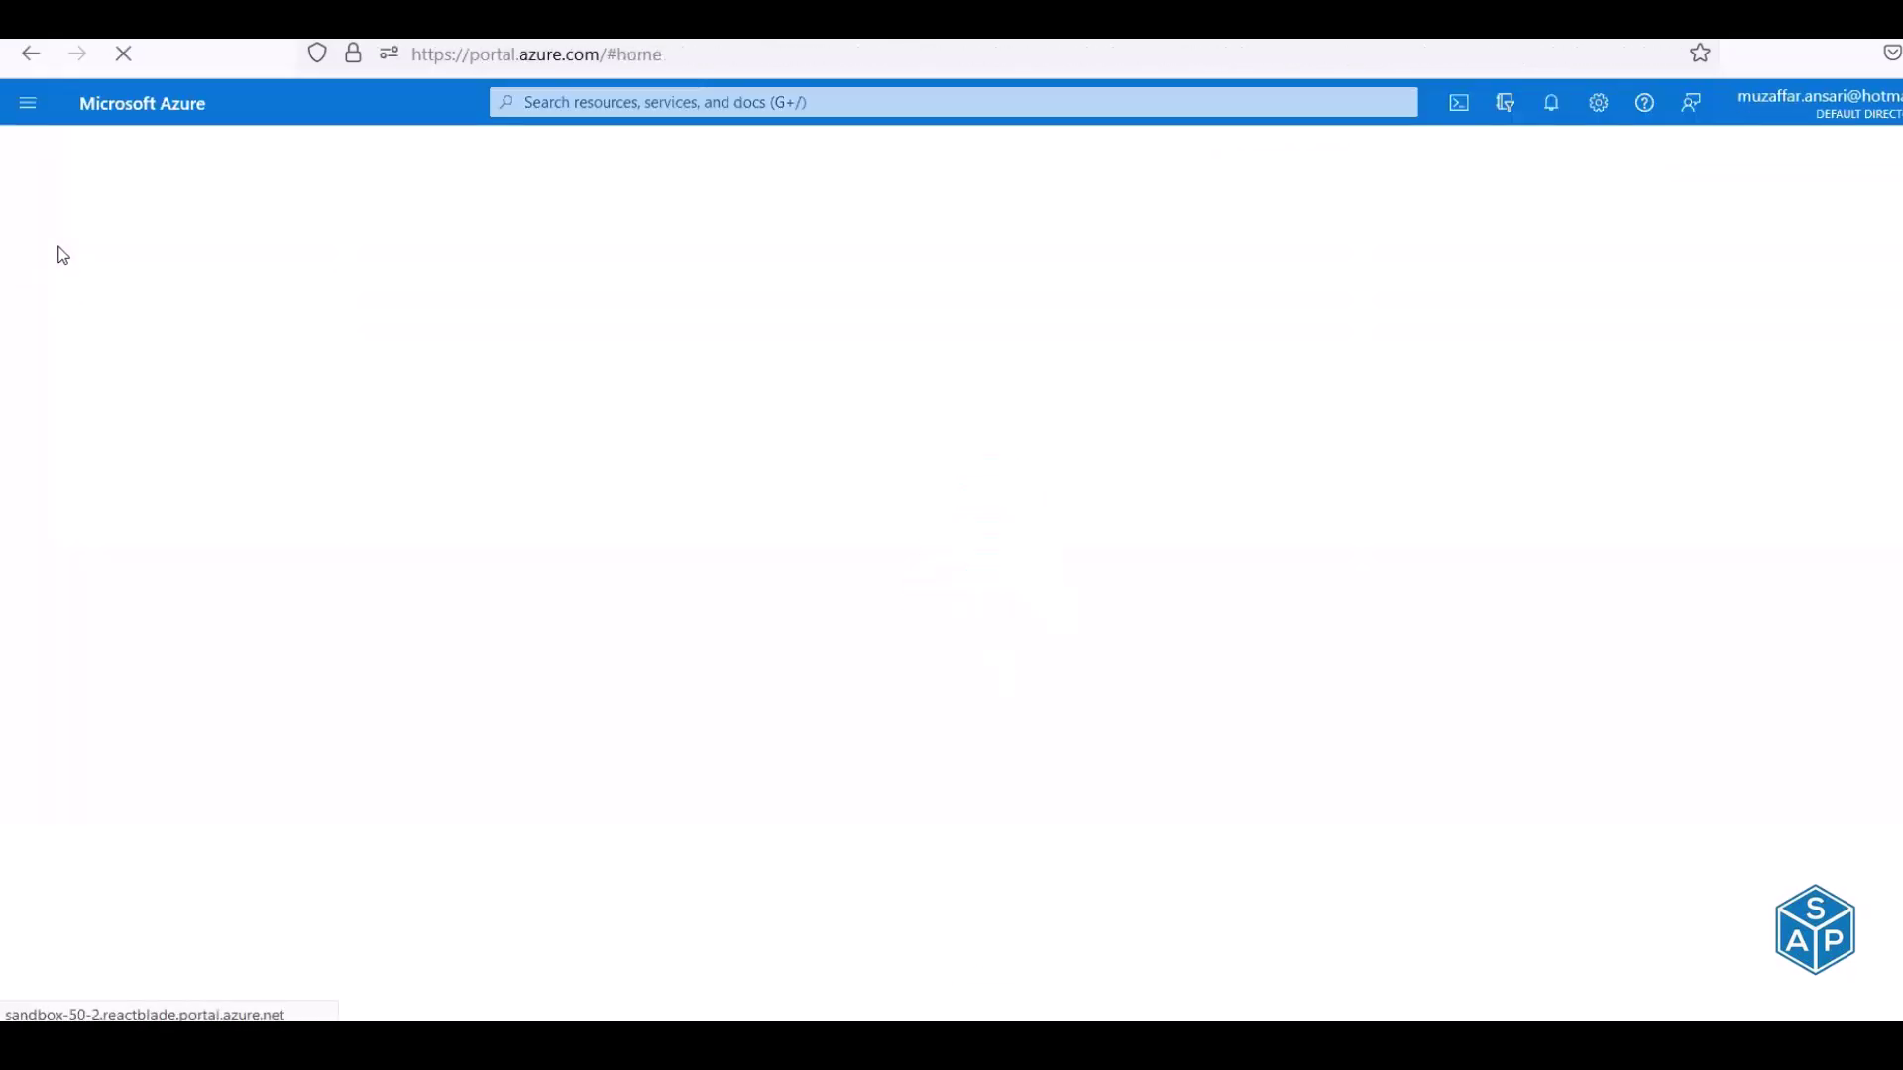
# Filter All services to the Networking category, where Load balancers is listed
pyautogui.click(27, 109)
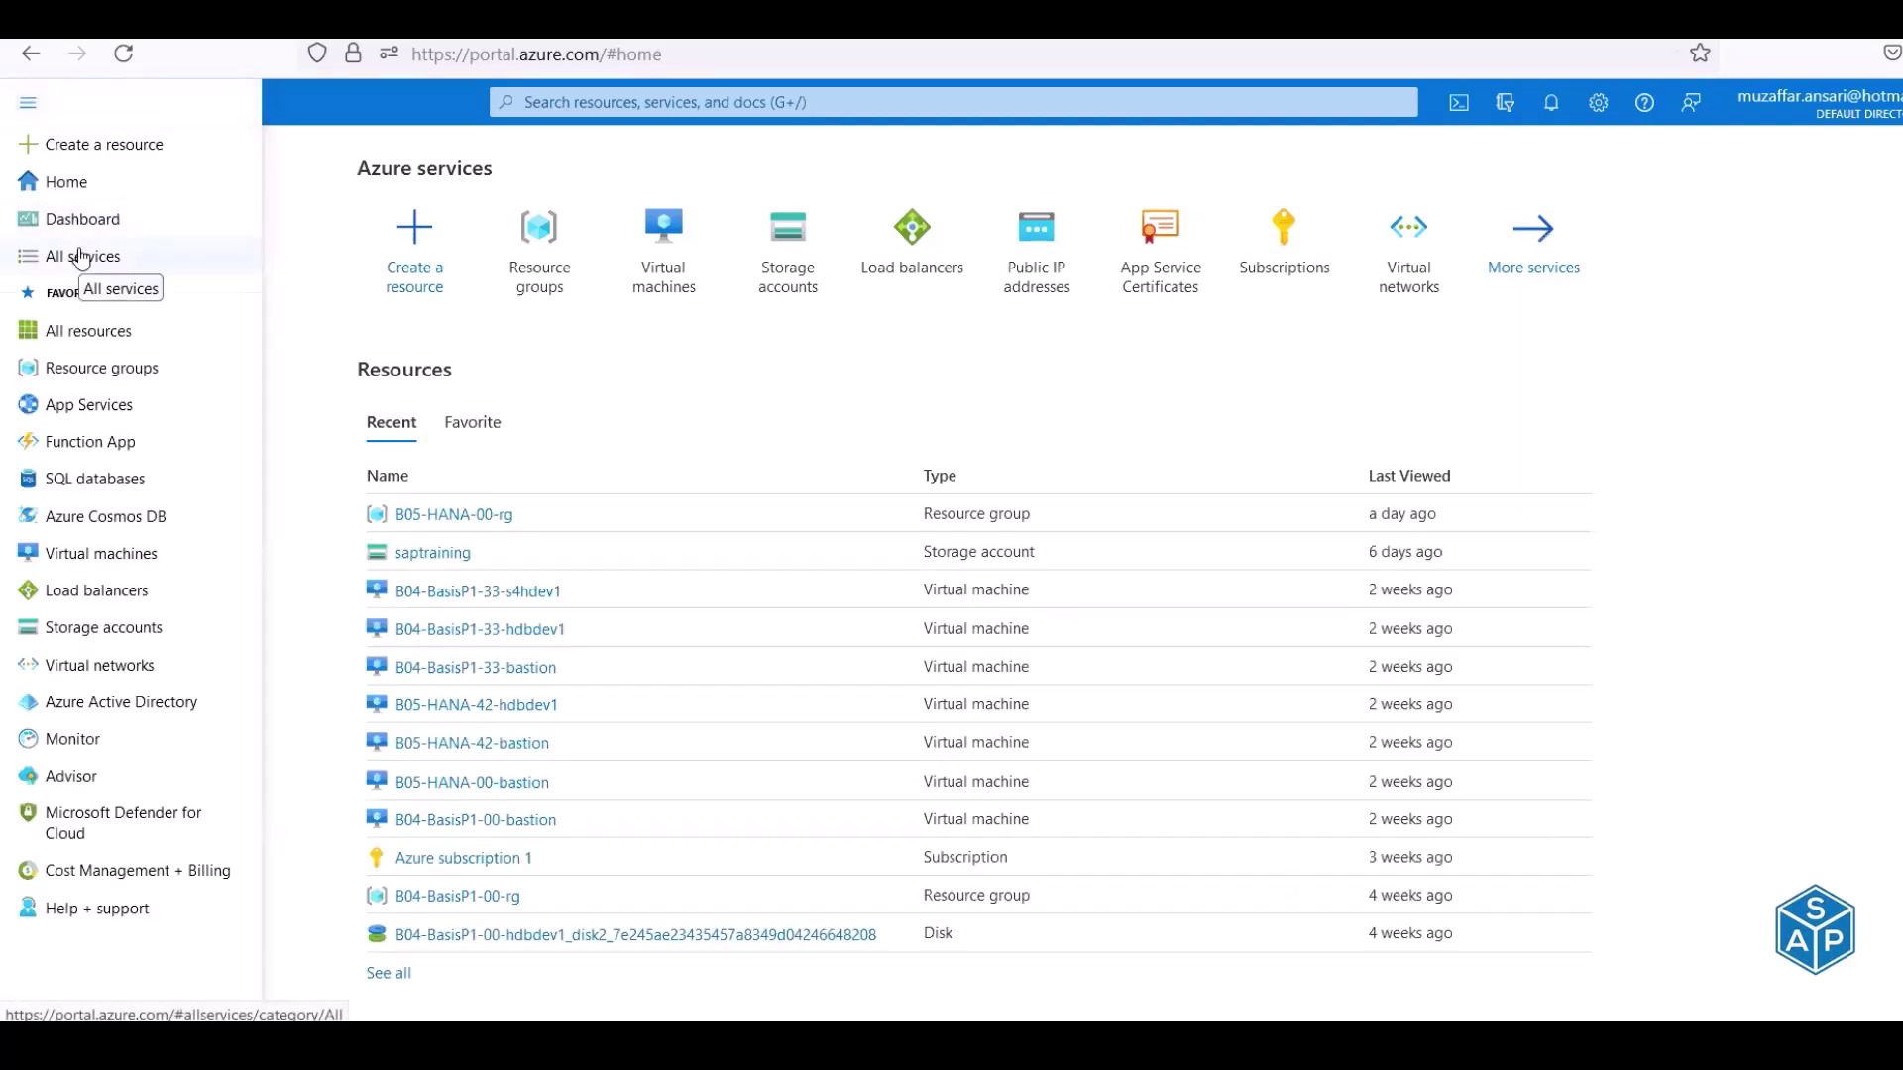
pyautogui.click(83, 257)
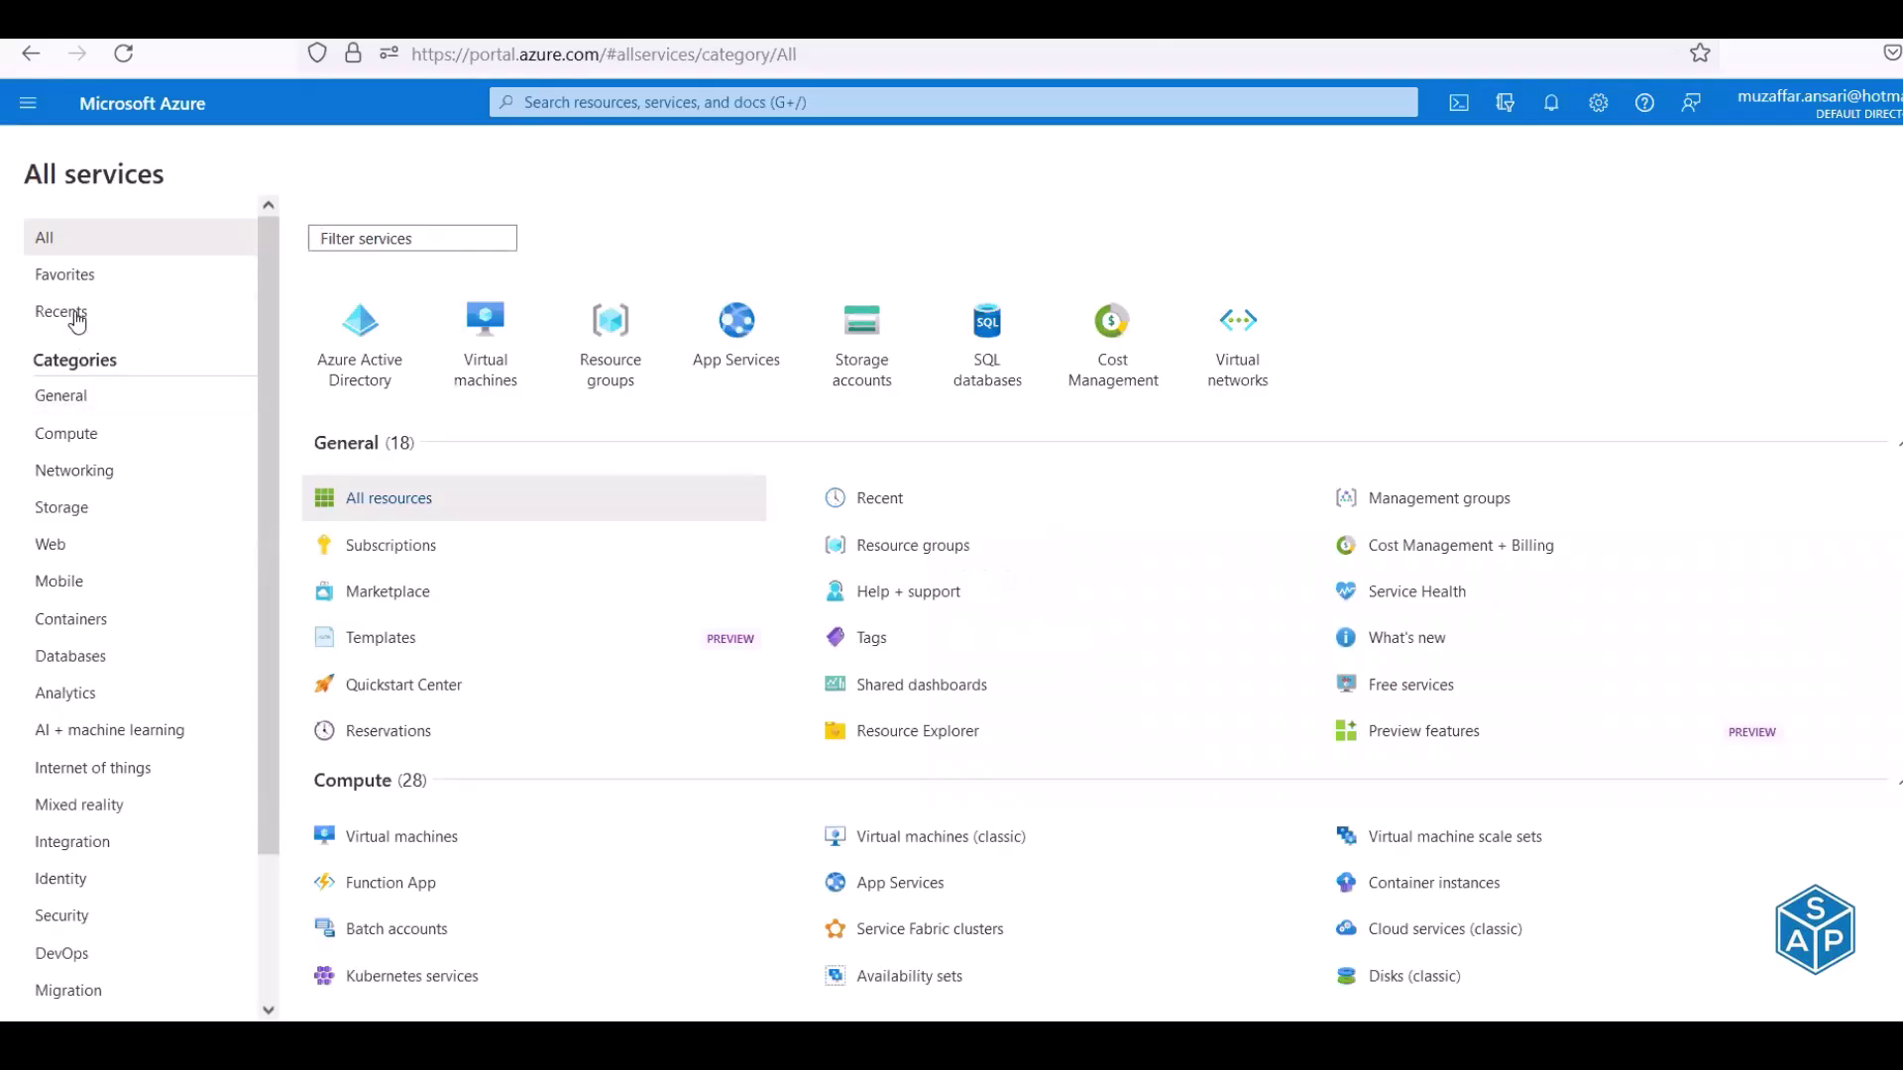
pyautogui.click(69, 471)
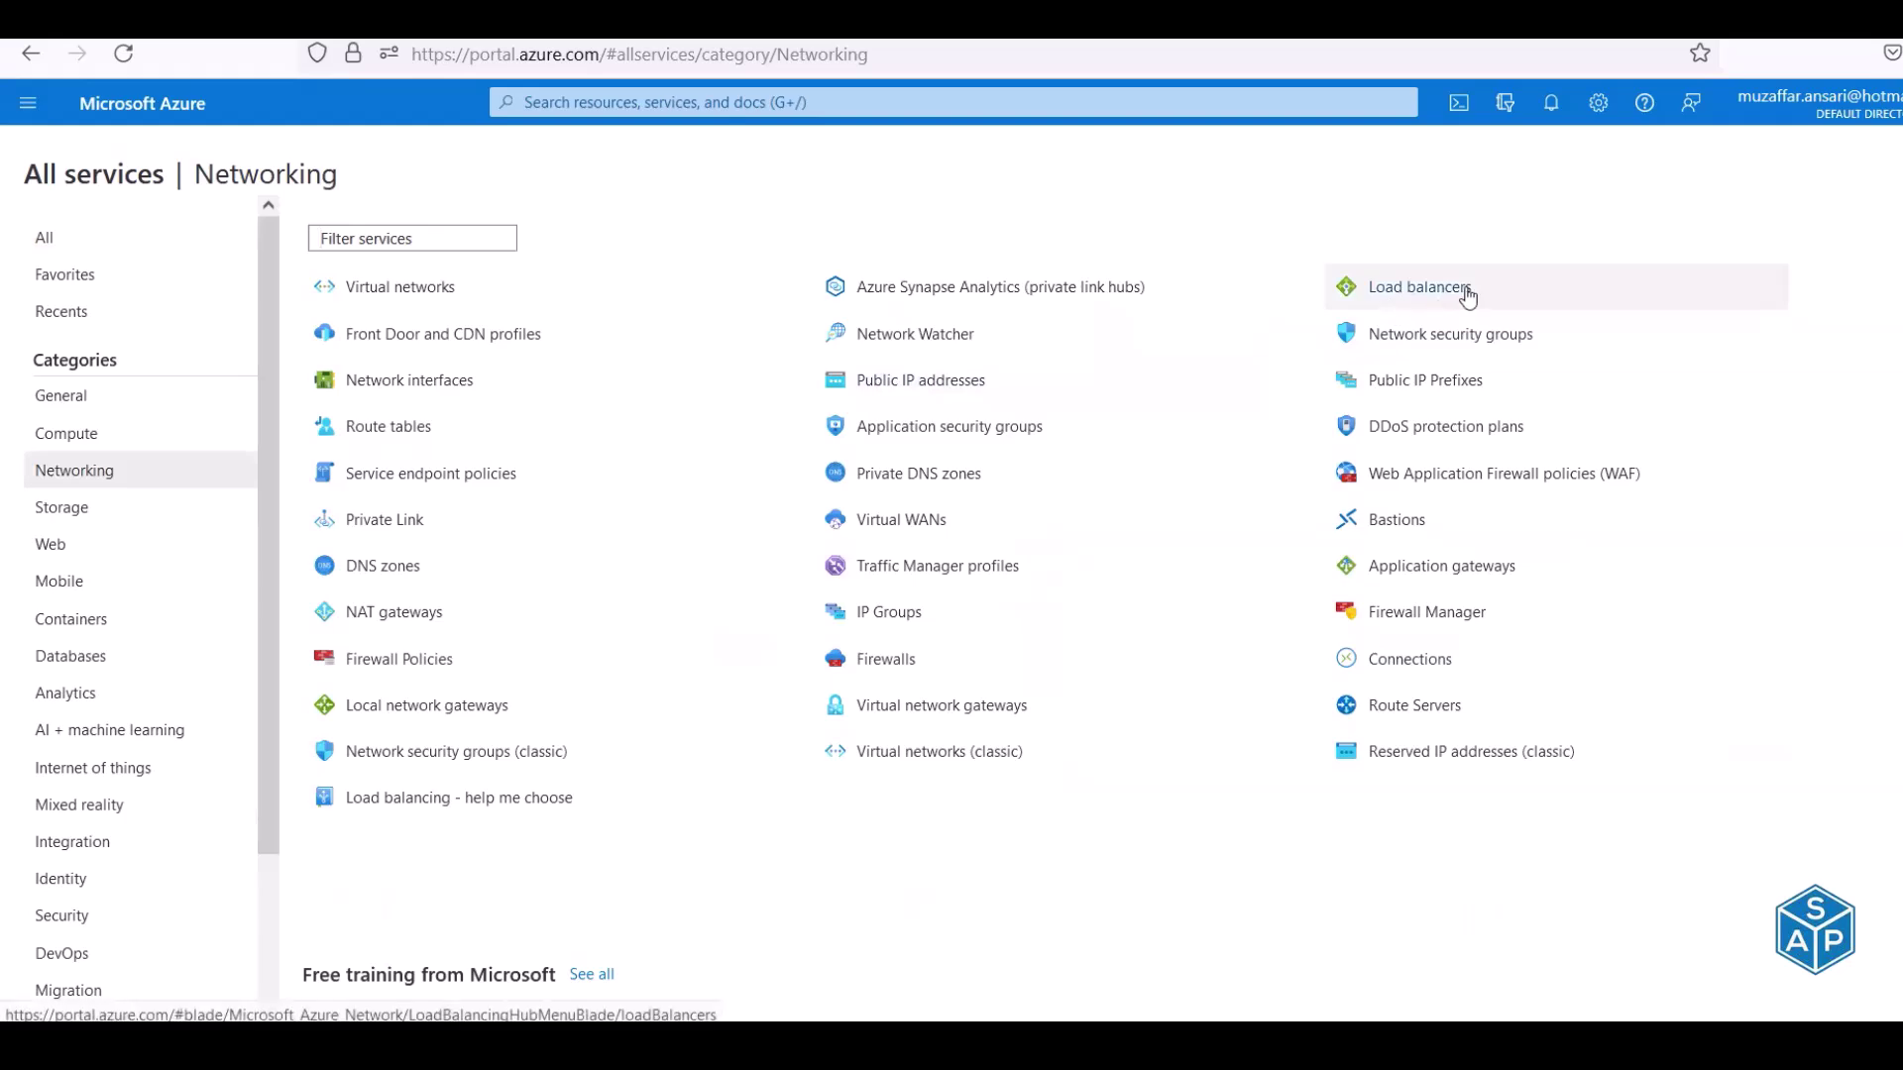
pyautogui.moveTo(1444, 293)
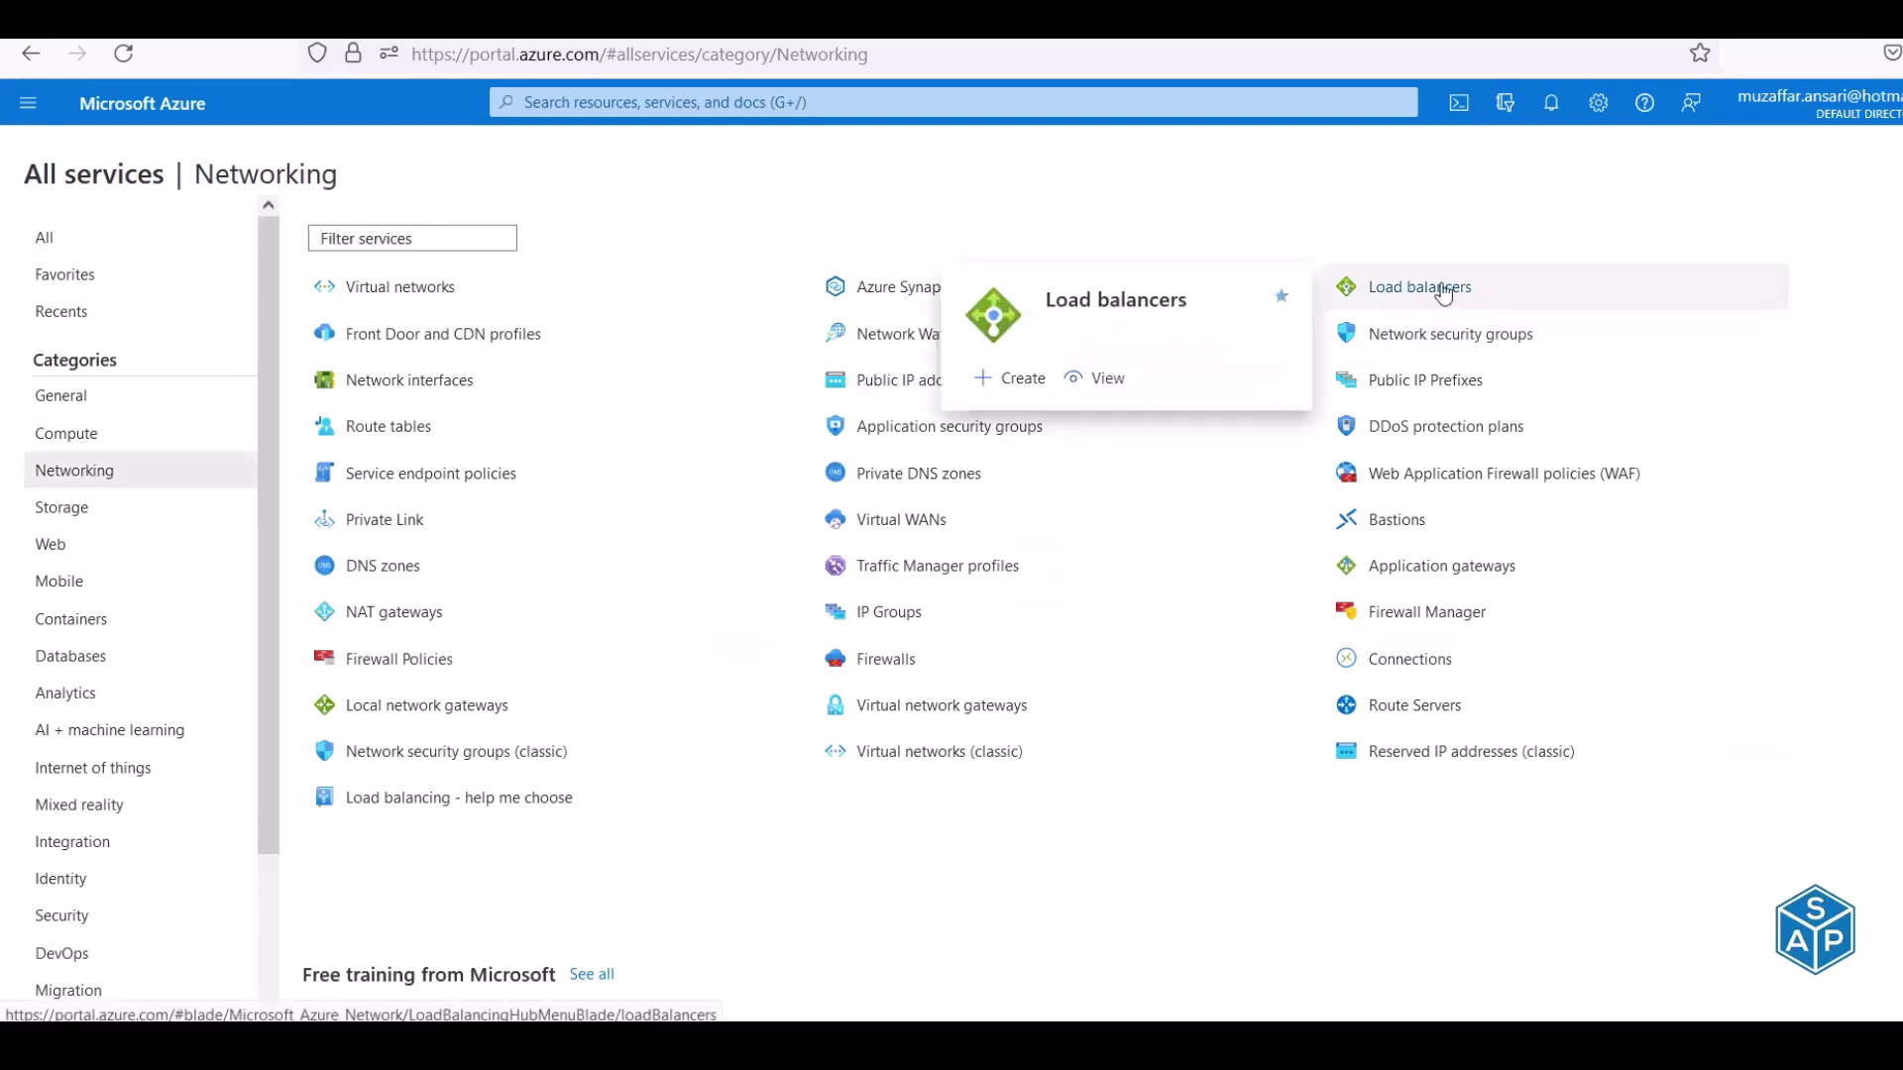
pyautogui.hotkey('alt', 'Tab')
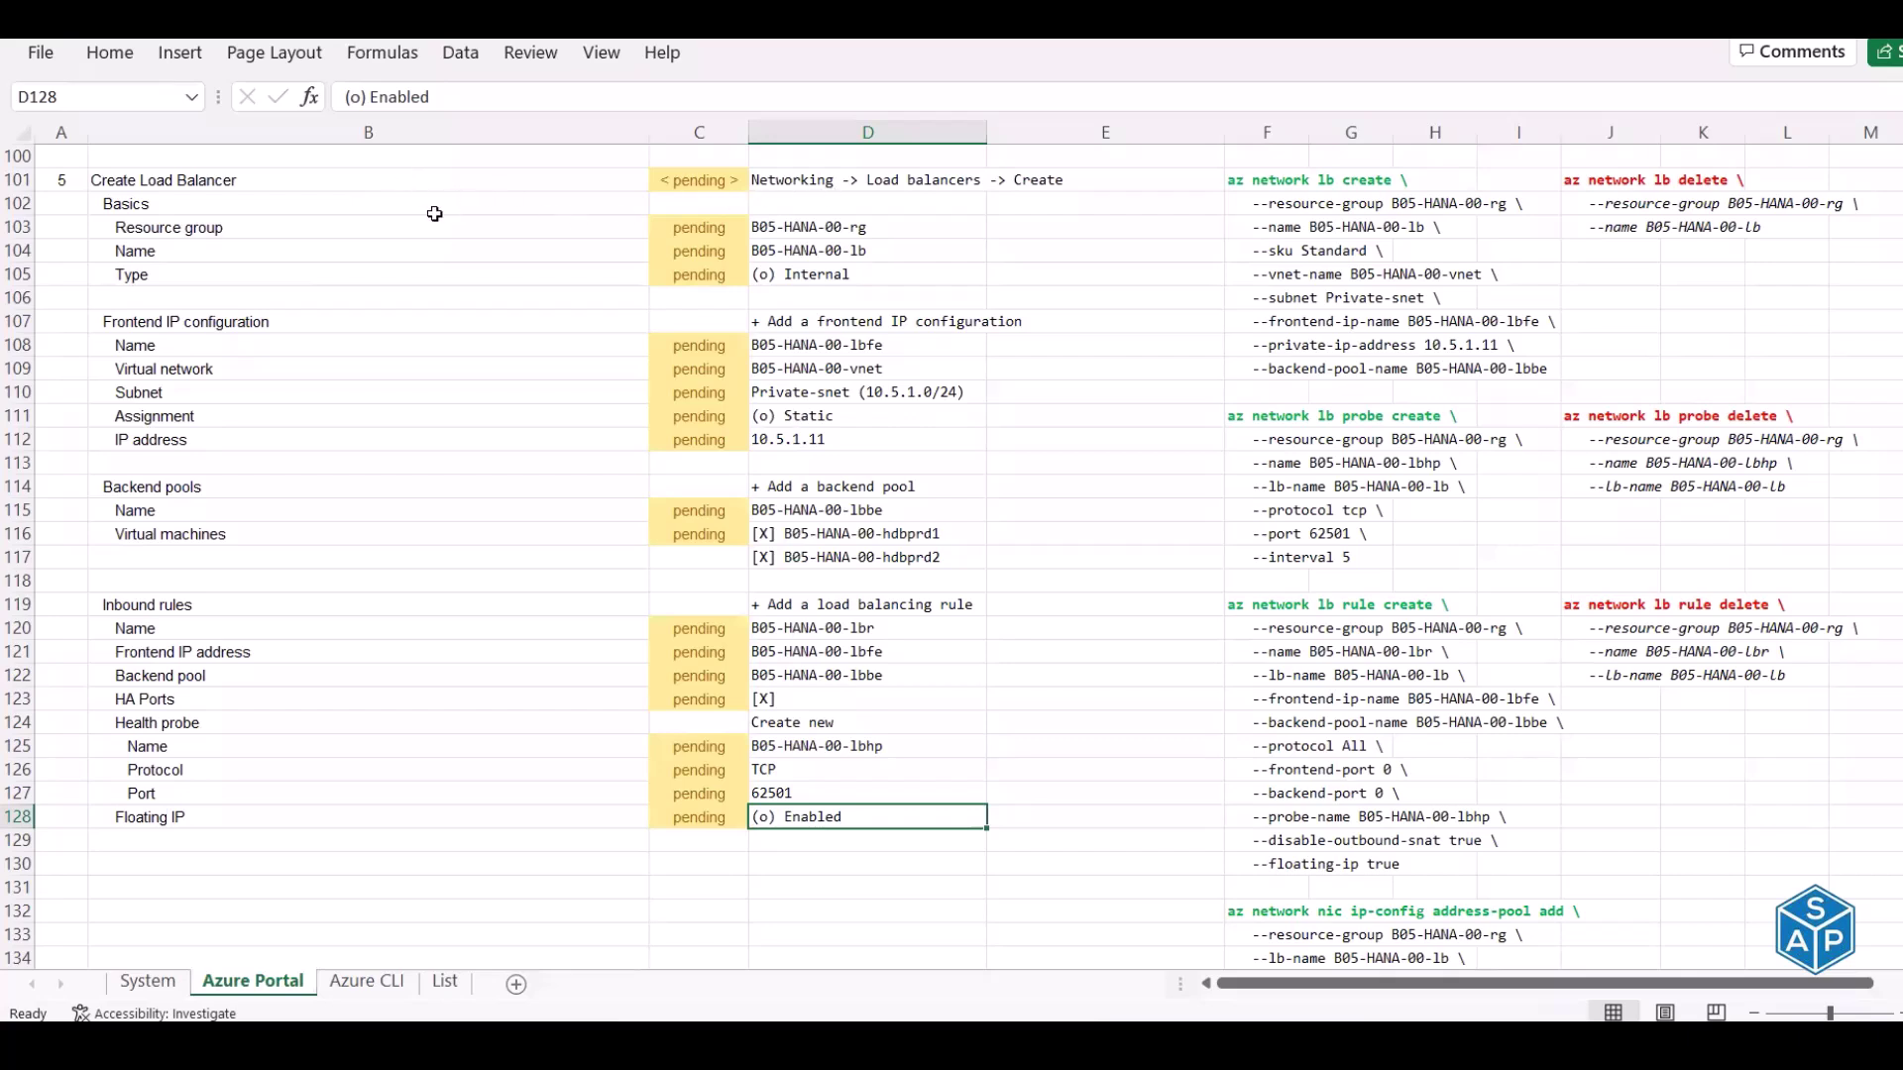
# Review the Create Load Balancer portal path and select the az network lb create lines in F101:F109
pyautogui.click(818, 181)
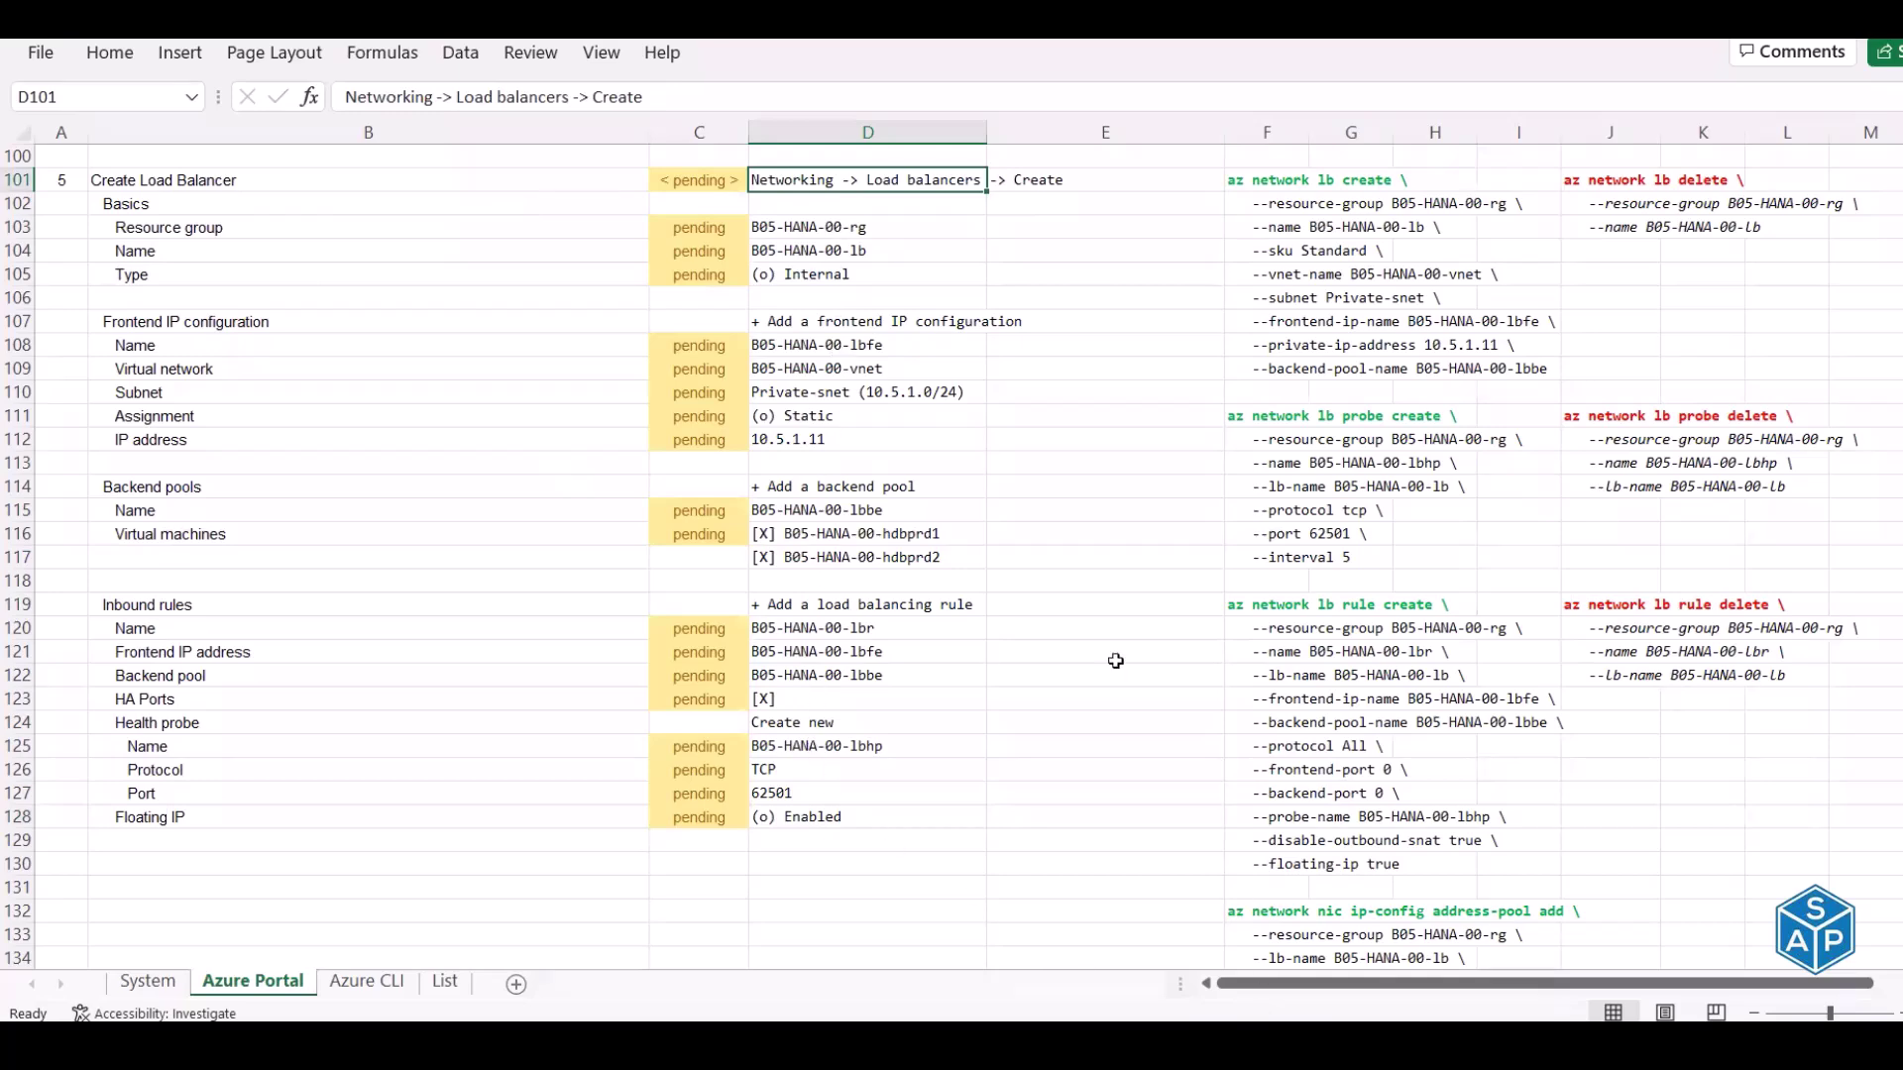
pyautogui.scroll(-3, 1116, 661)
pyautogui.scroll(1, 1289, 261)
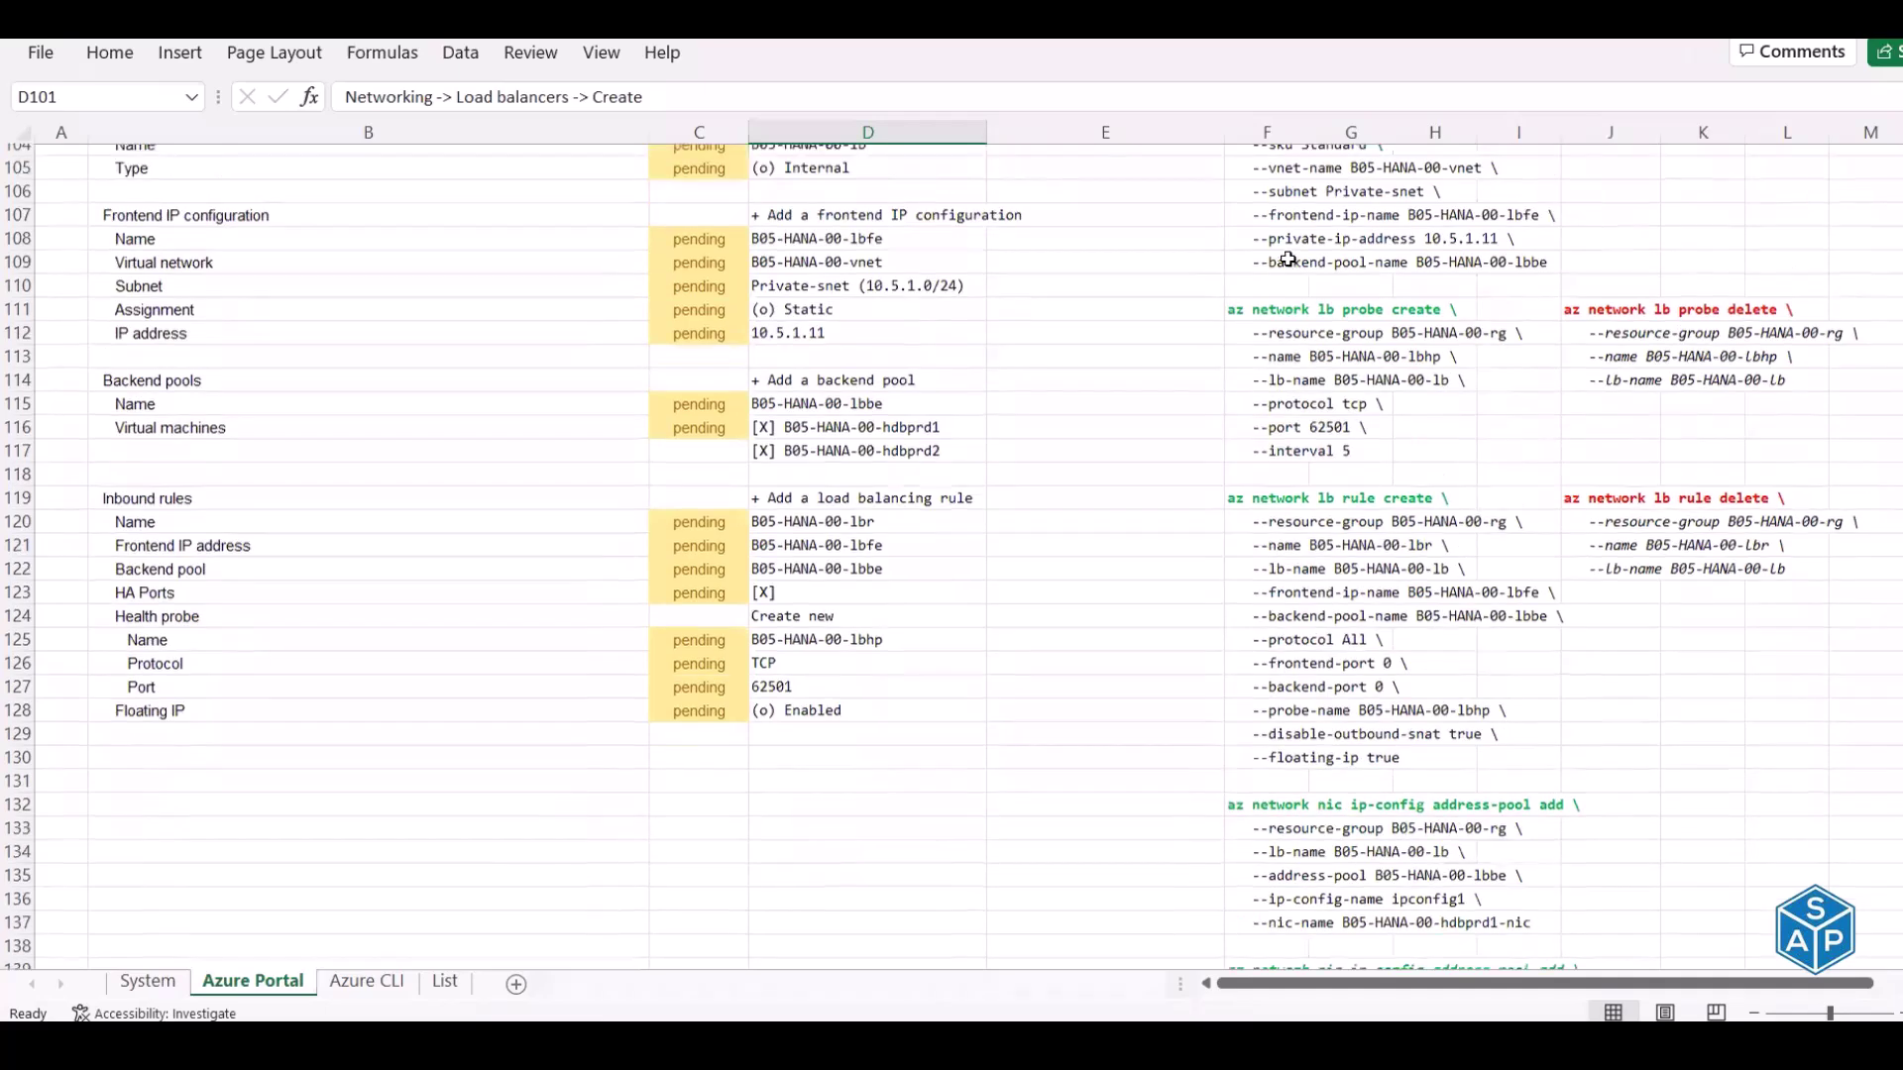
pyautogui.scroll(3, 1290, 261)
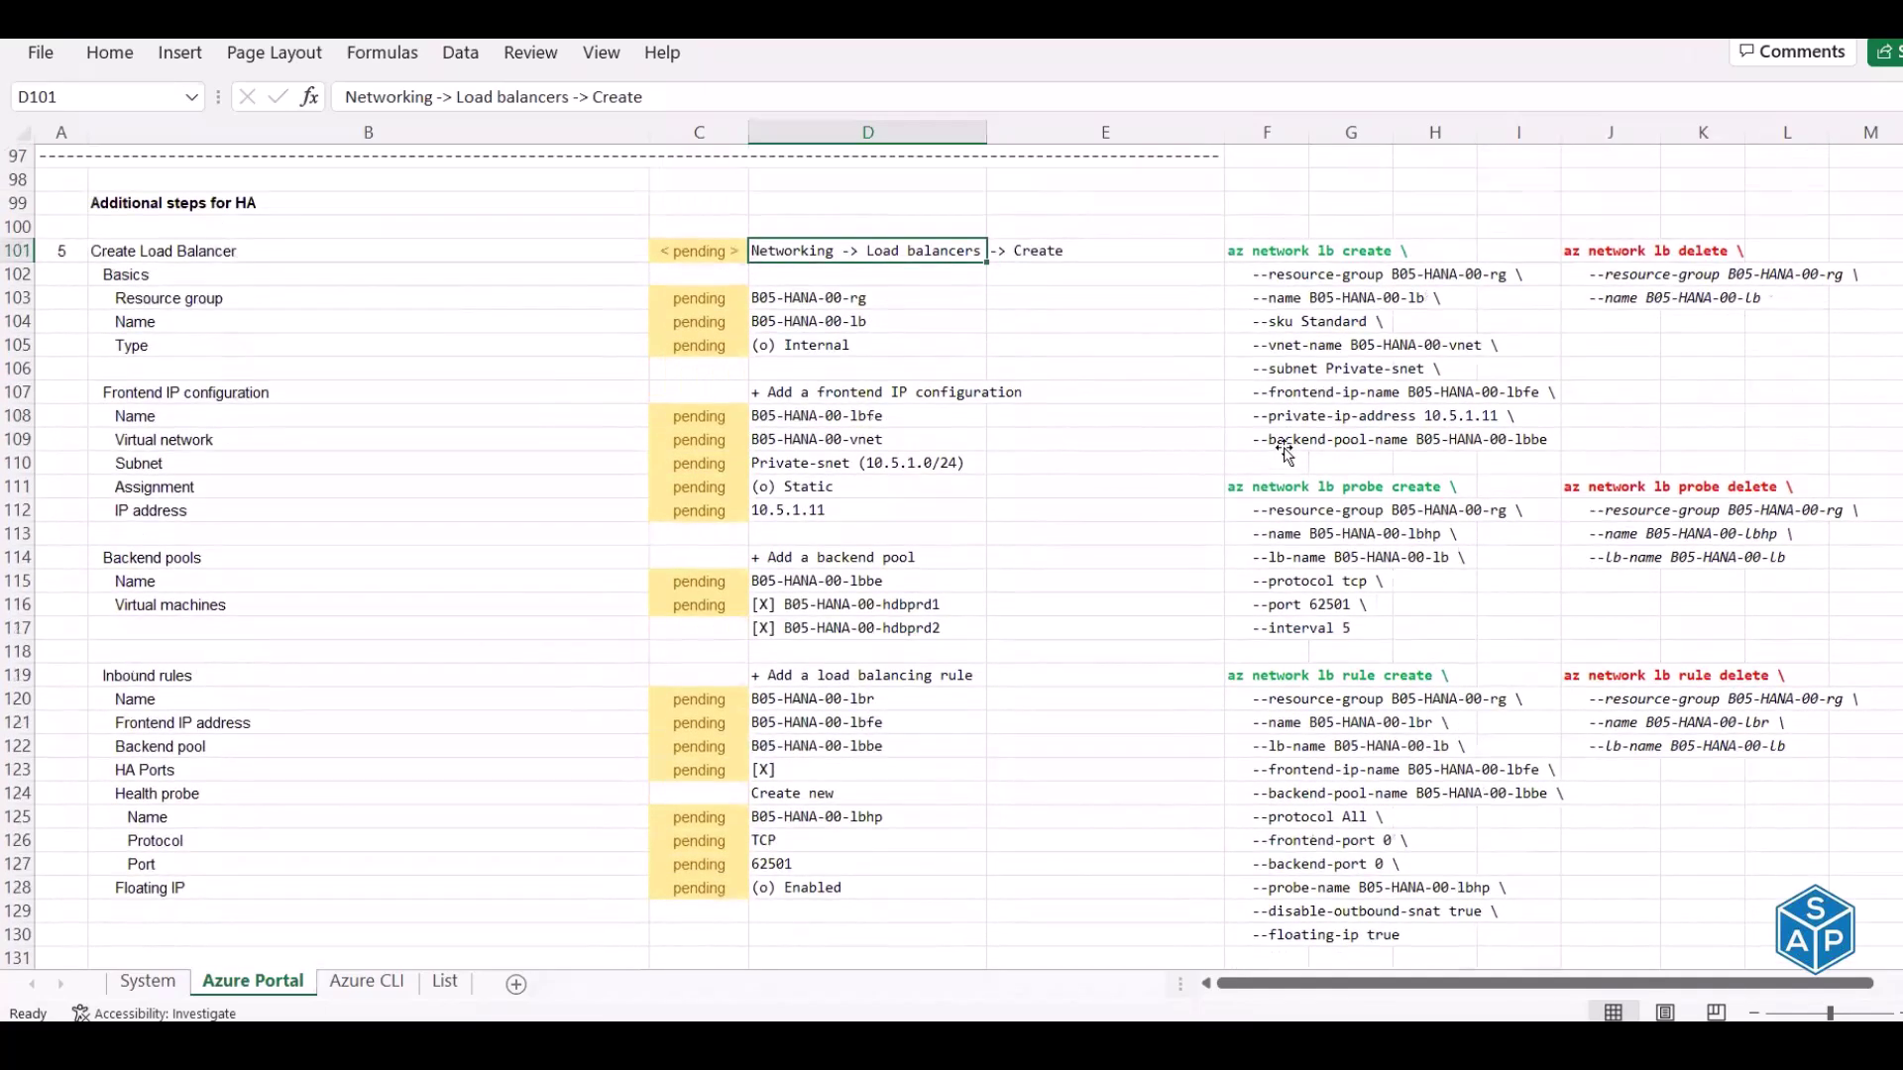
pyautogui.moveTo(1268, 247); pyautogui.dragTo(1289, 441)
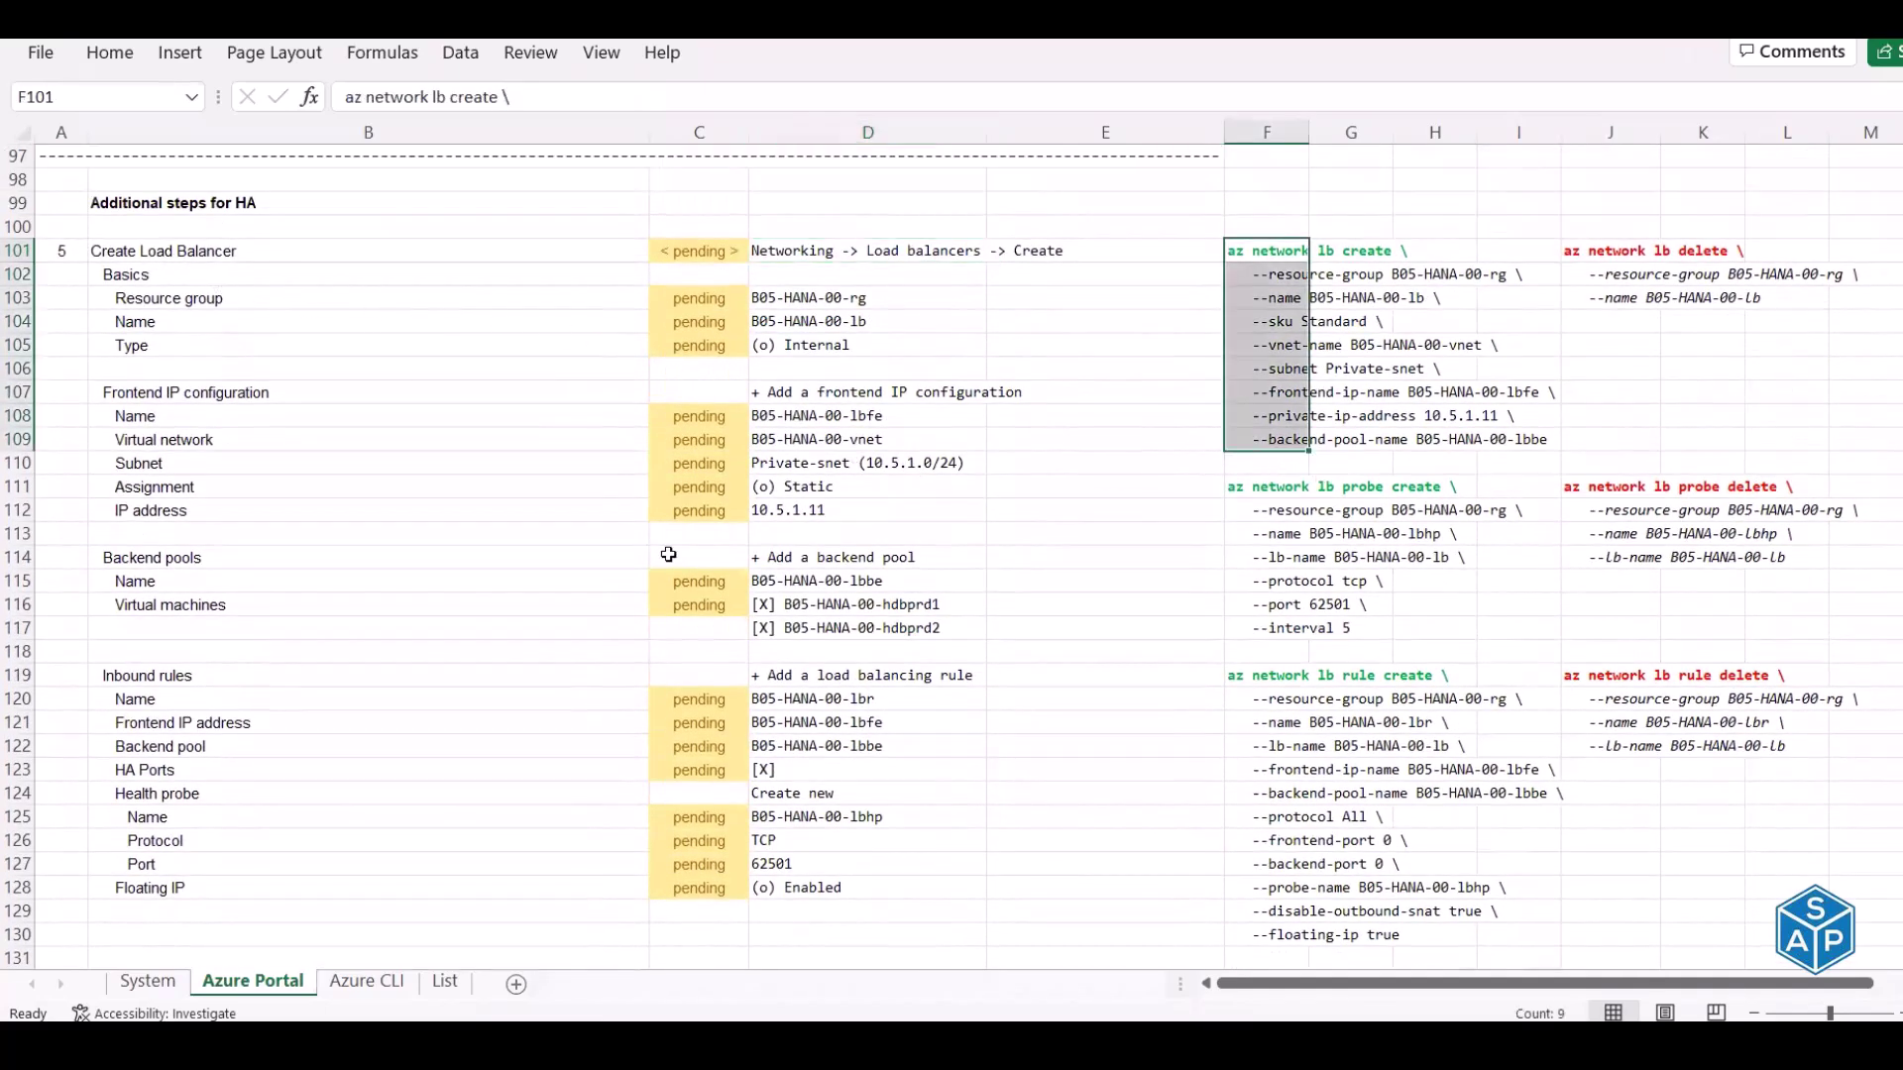
pyautogui.hotkey('alt', 'Tab')
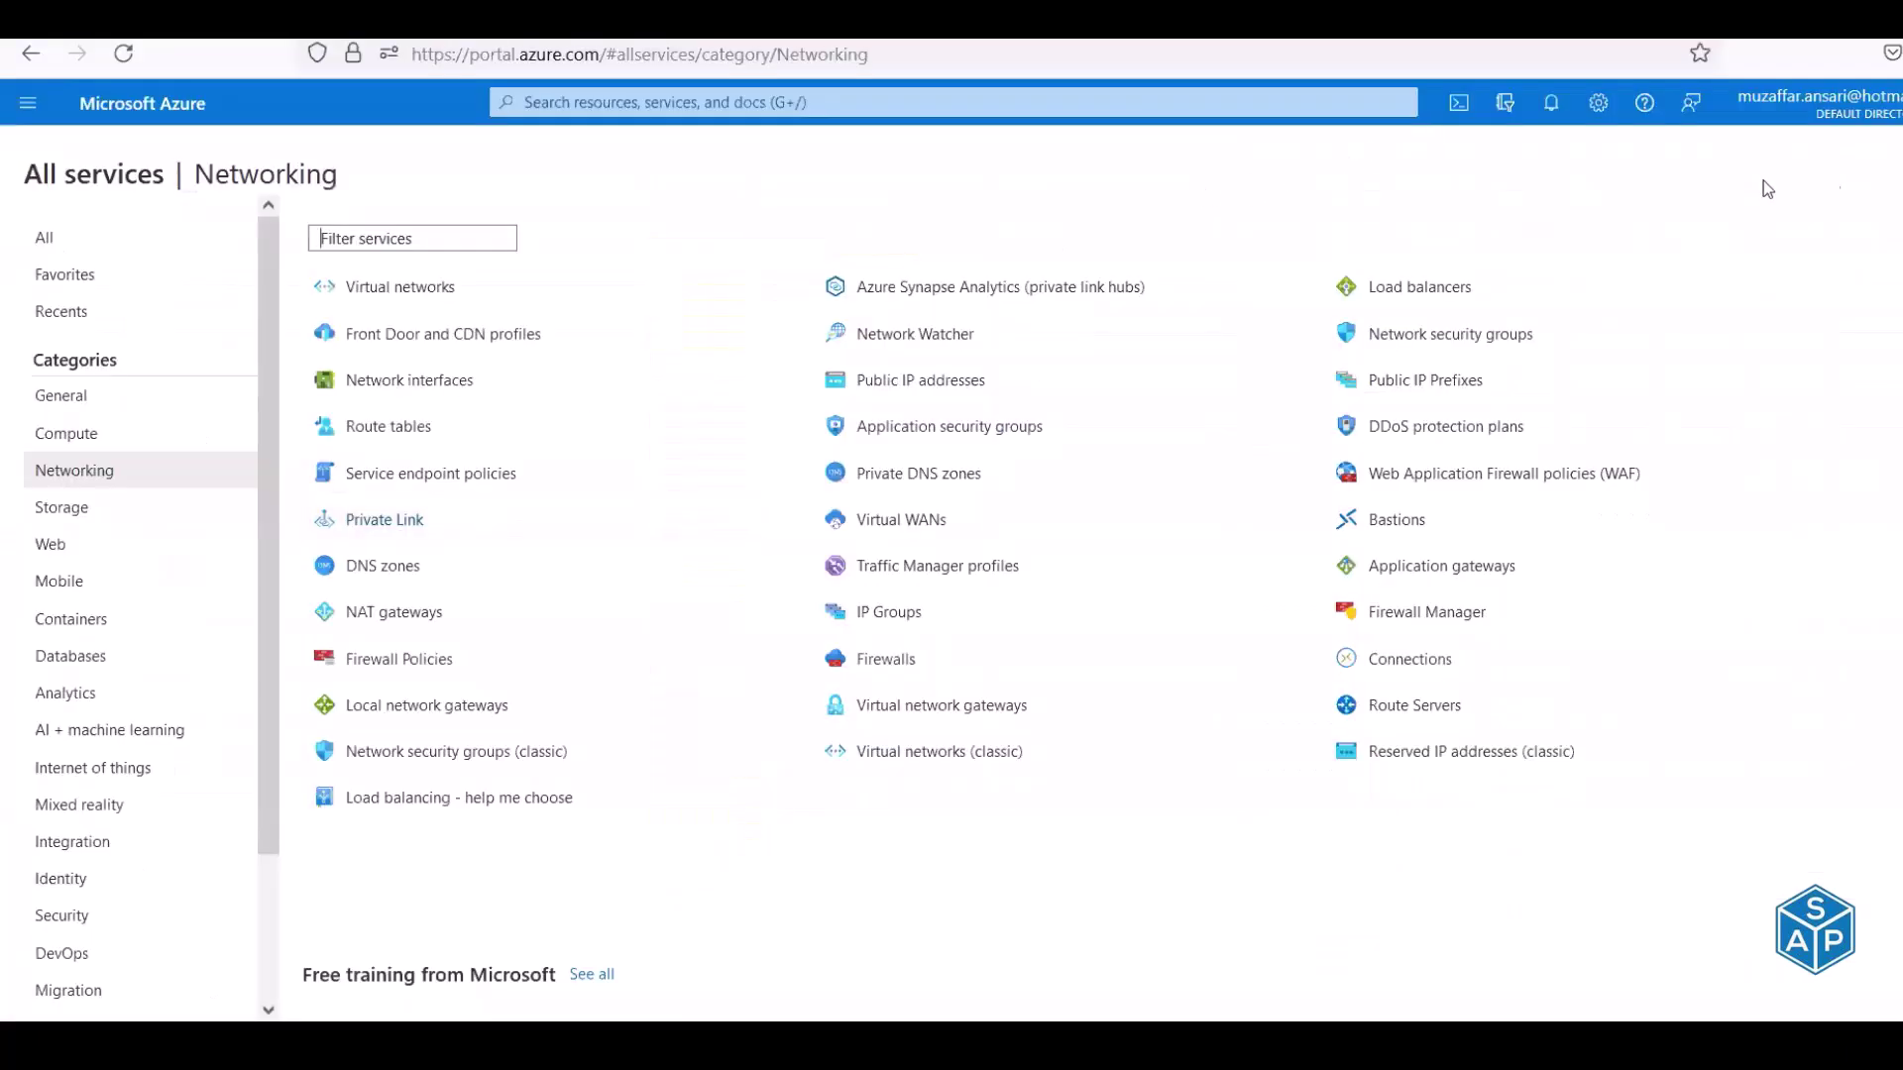
# Launch Cloud Shell from the portal header, maximise its panel, and return to the Excel checklist
pyautogui.click(1461, 111)
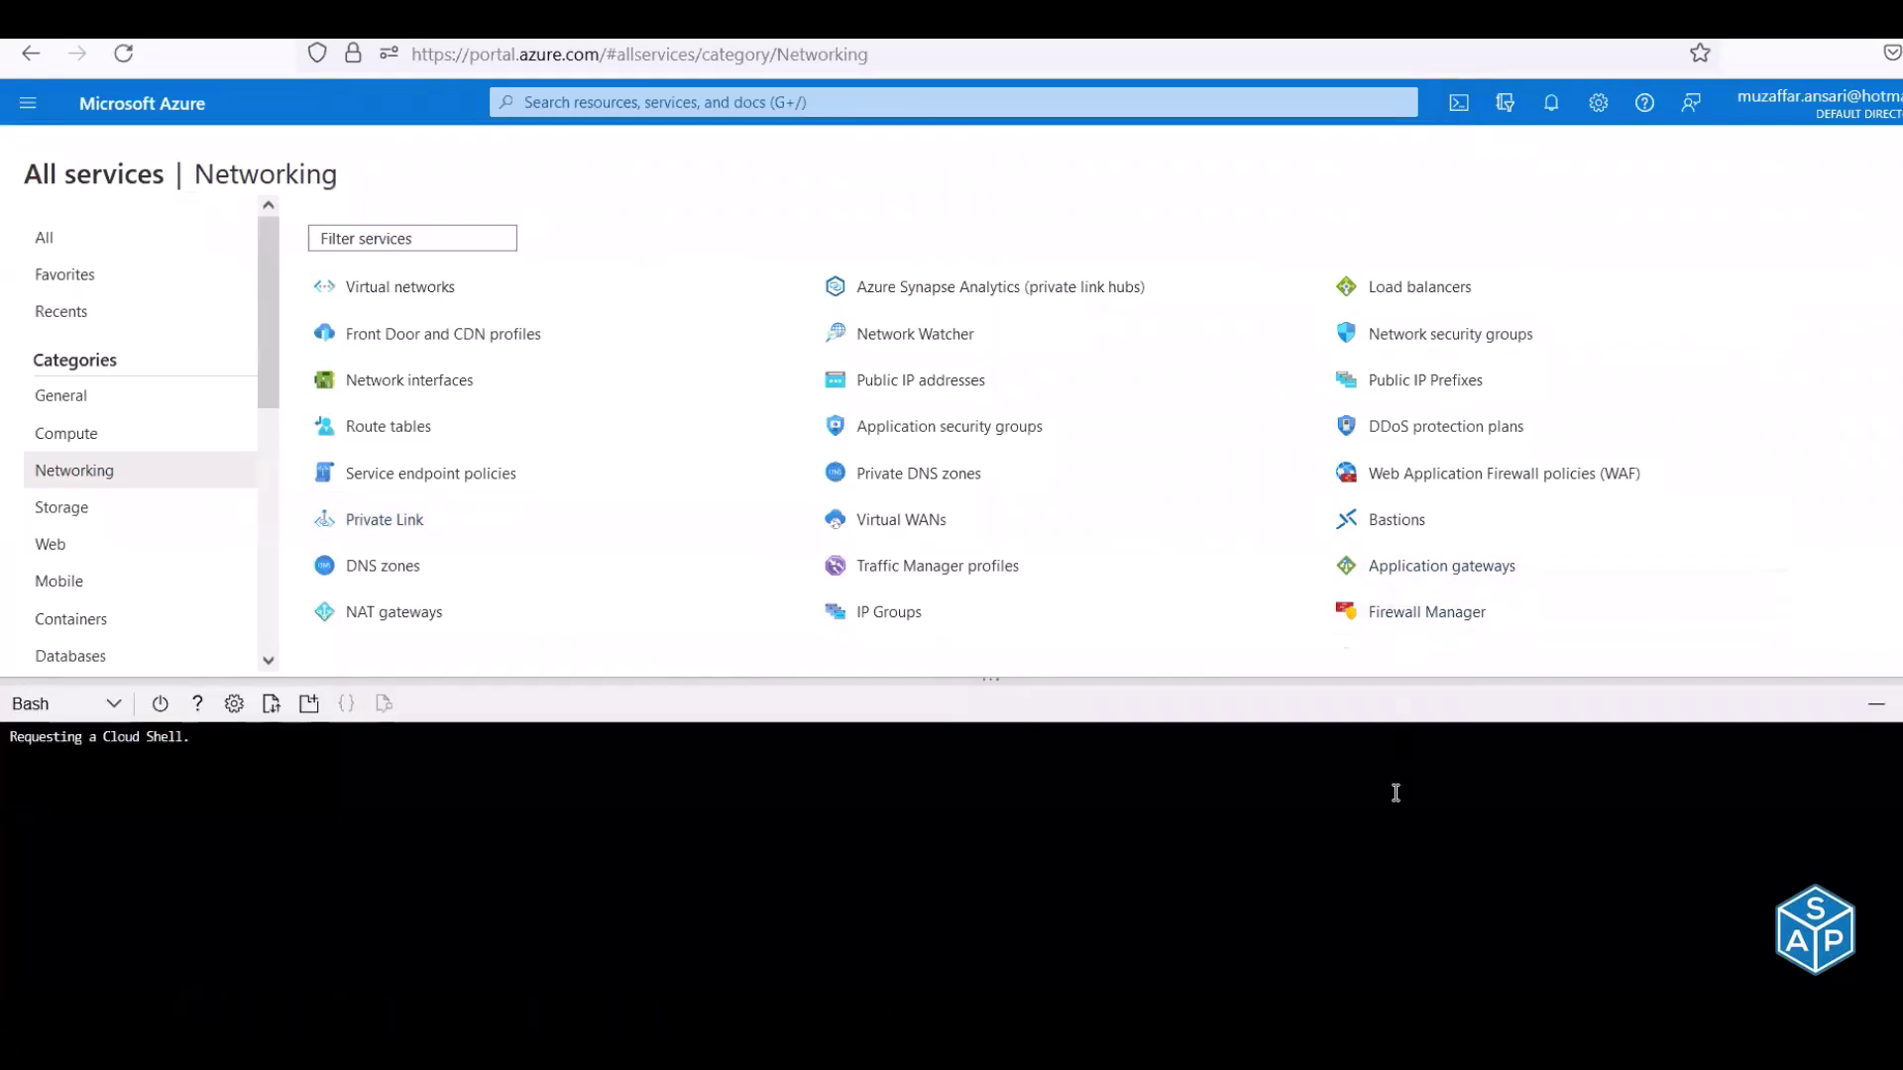
pyautogui.click(1898, 704)
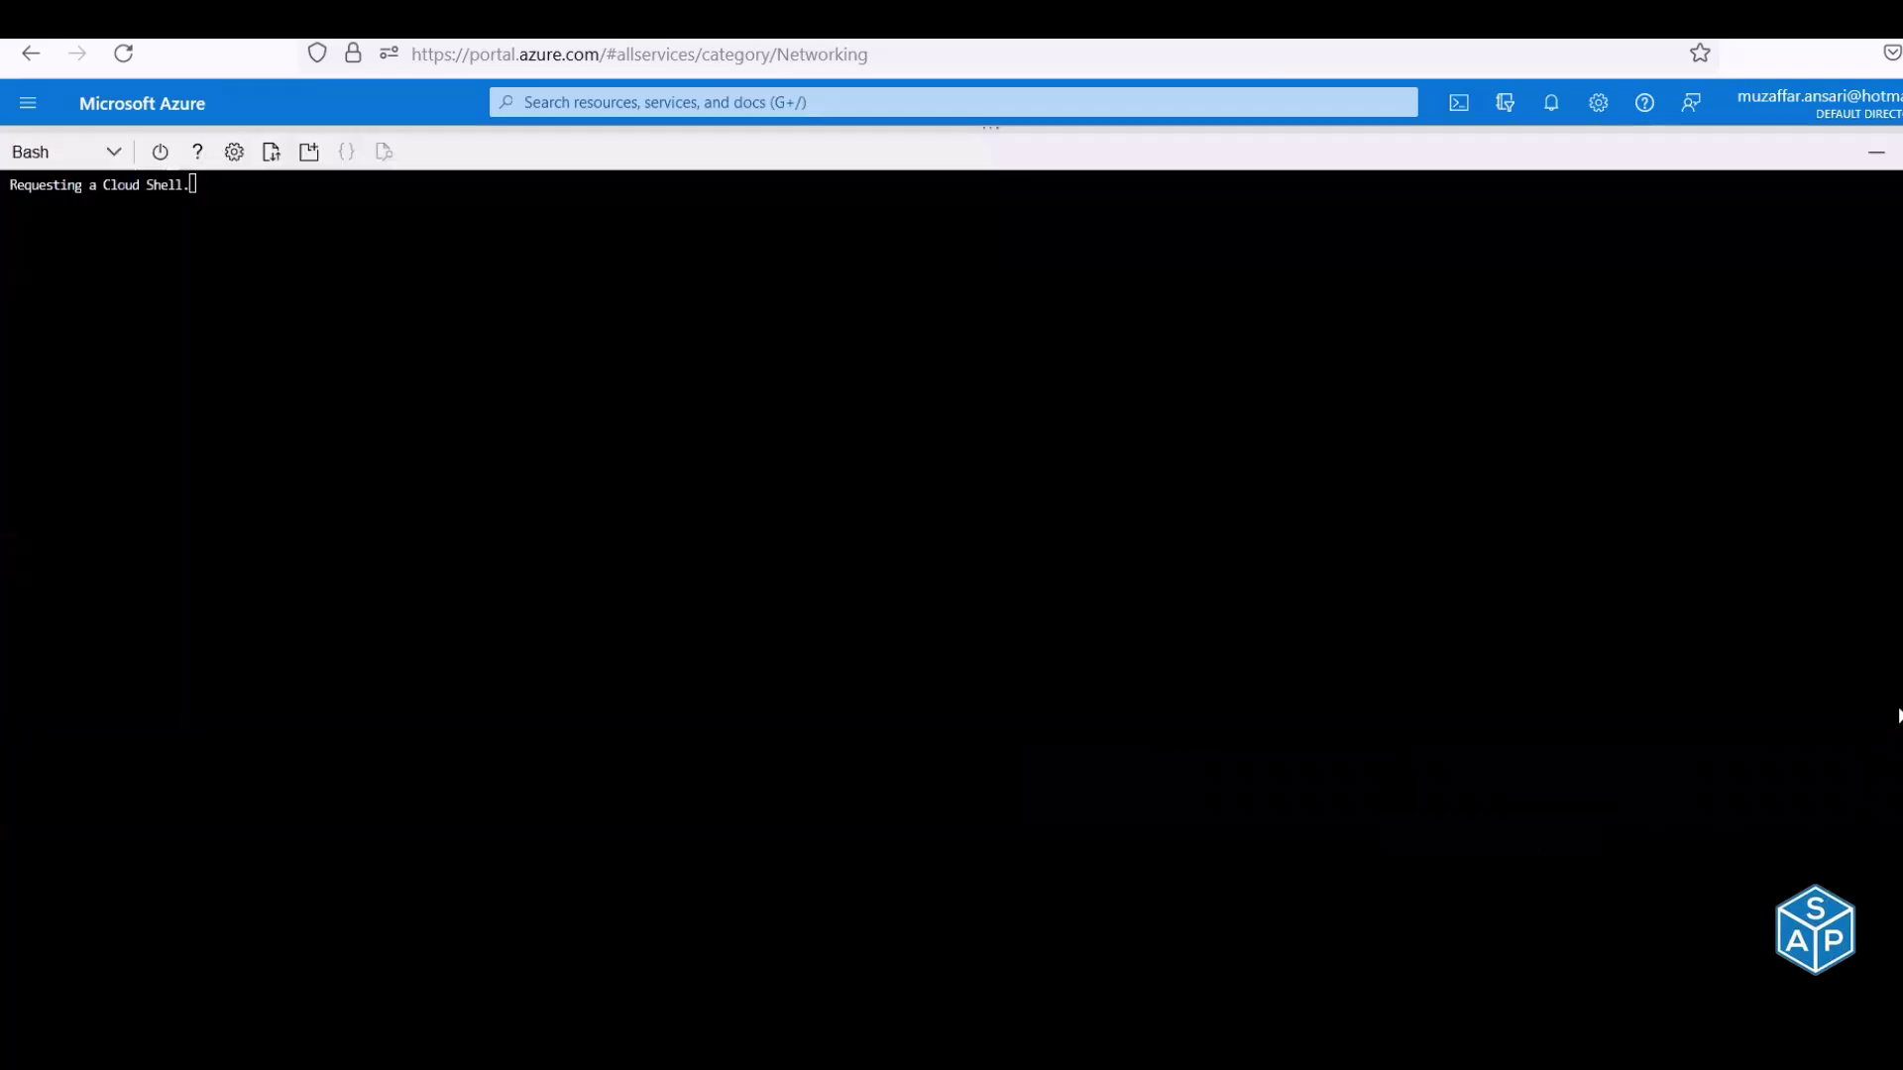
pyautogui.hotkey('alt', 'Tab')
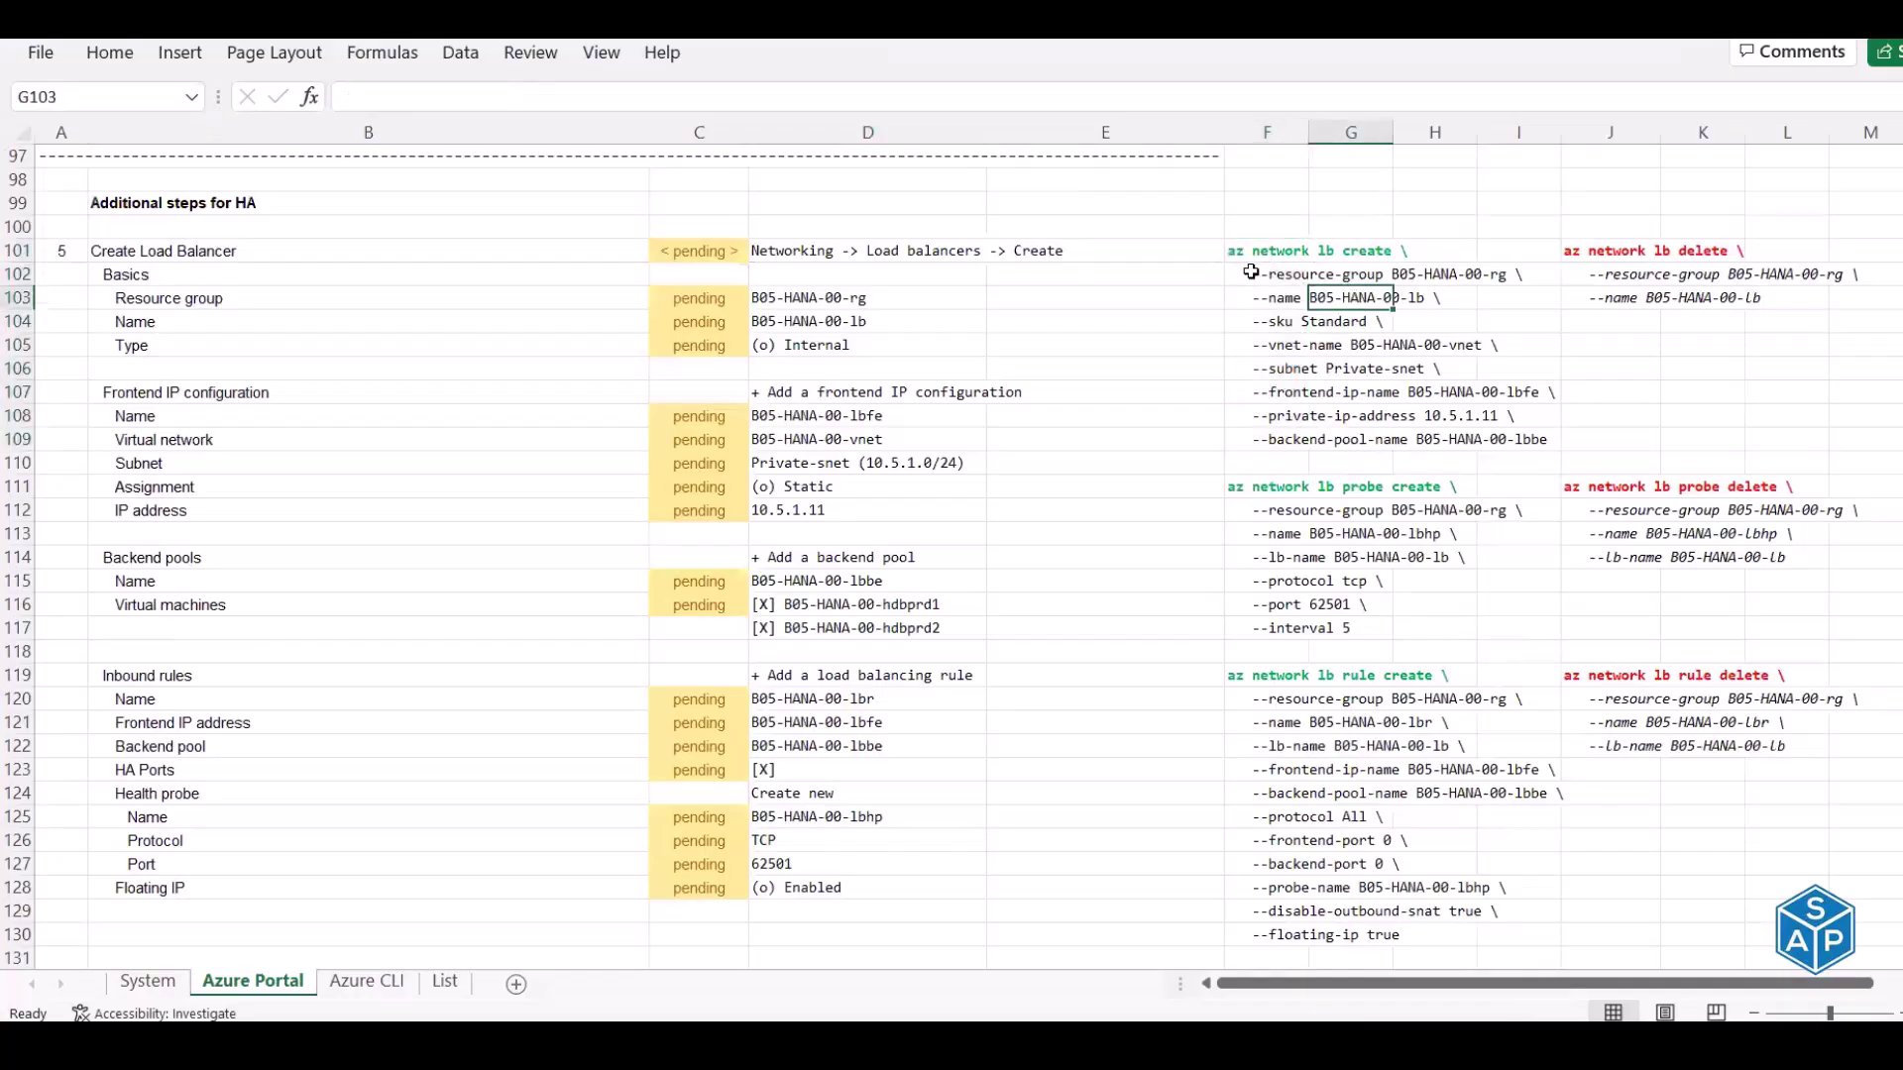
# Review the health probe and load balancer command blocks in column F
pyautogui.moveTo(1249, 255); pyautogui.dragTo(1266, 629)
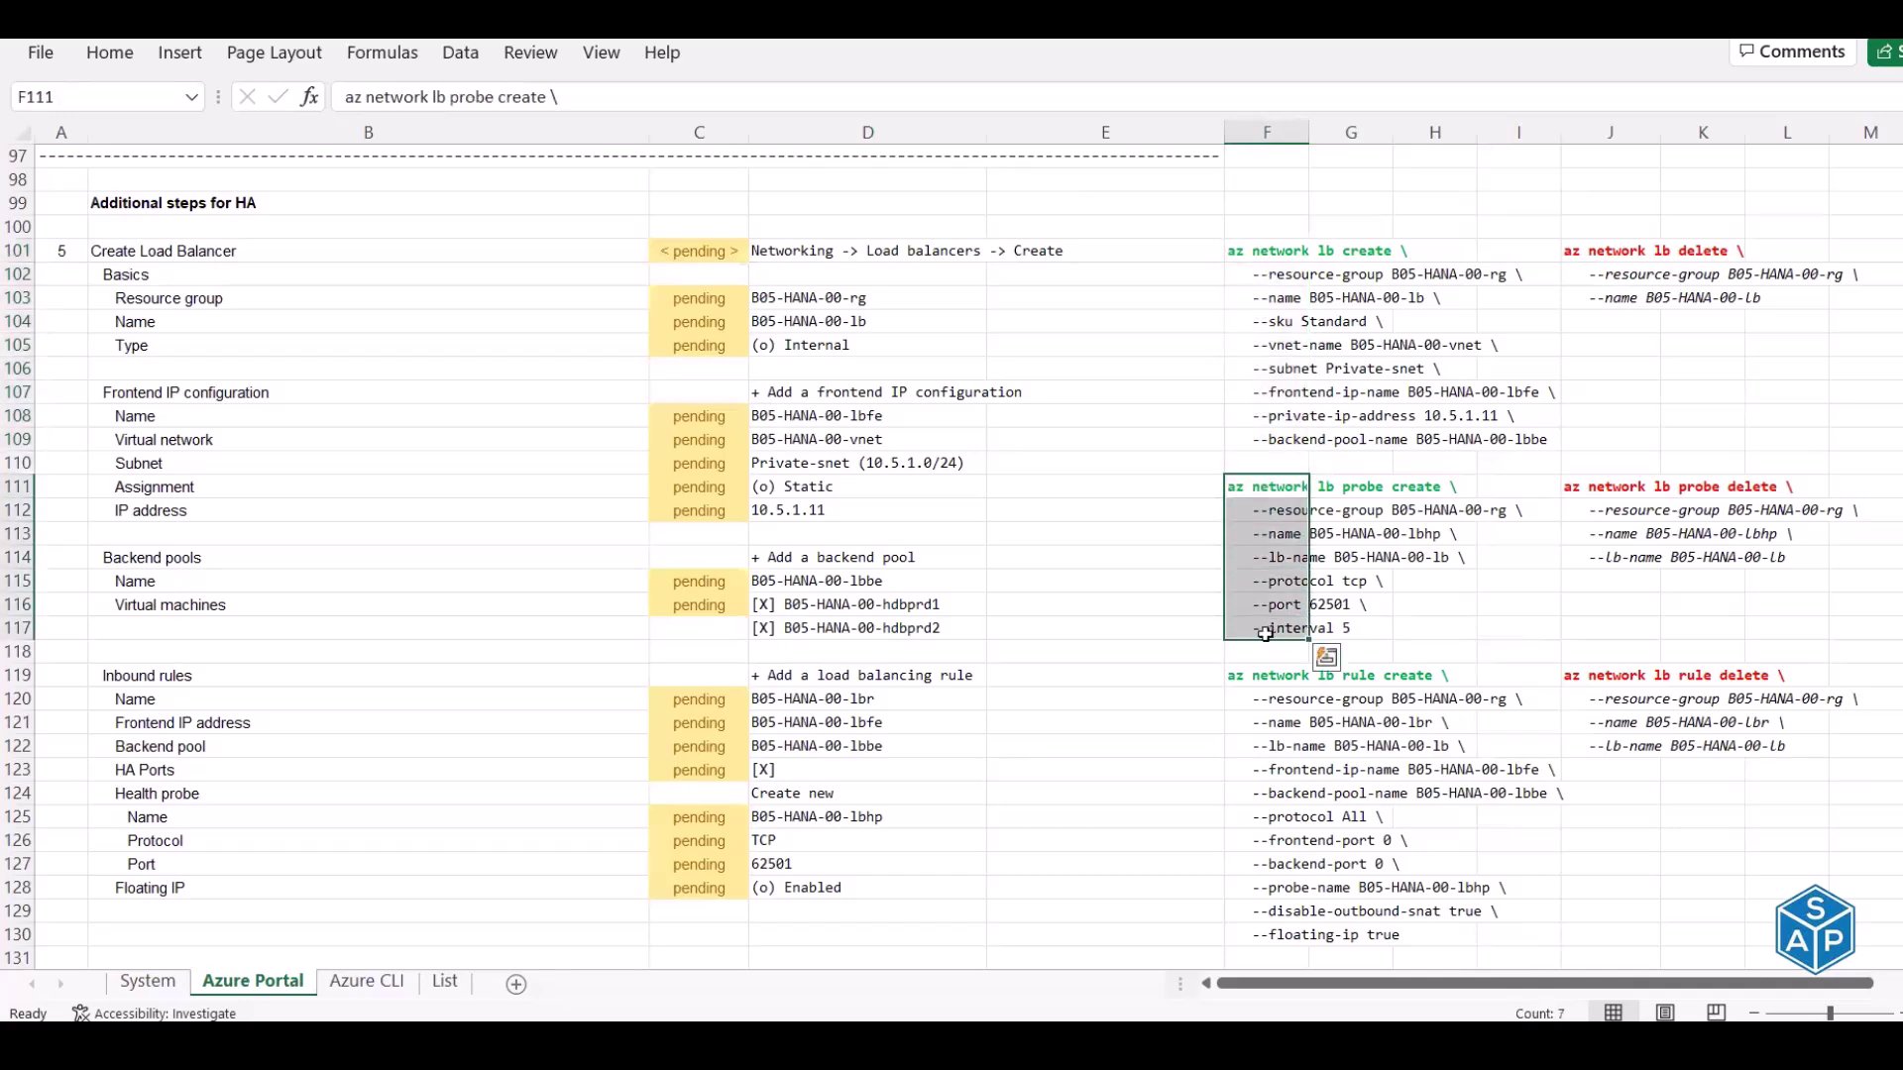
pyautogui.scroll(-2, 1266, 634)
pyautogui.moveTo(1266, 536); pyautogui.dragTo(1282, 793)
pyautogui.scroll(-3, 1276, 788)
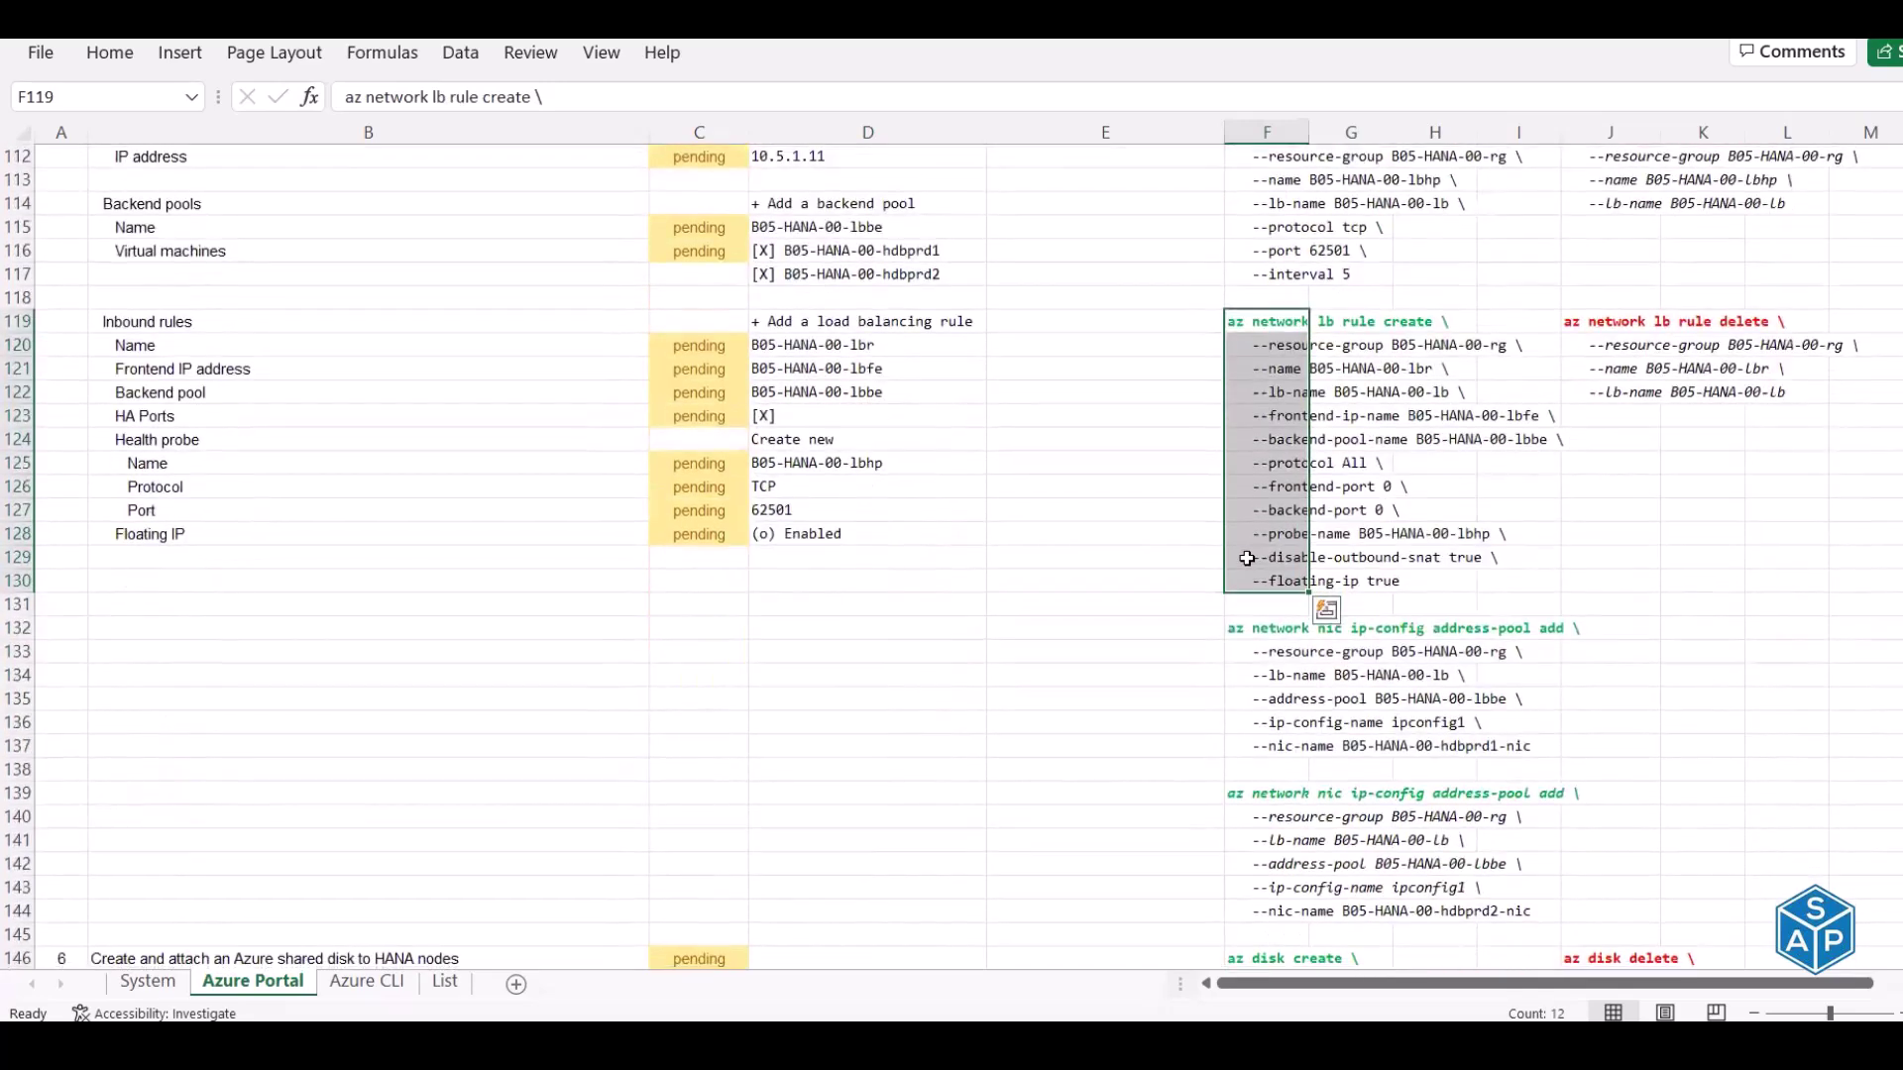
pyautogui.scroll(-1, 1247, 558)
pyautogui.moveTo(1266, 557); pyautogui.dragTo(1269, 793)
pyautogui.scroll(-3, 1272, 784)
pyautogui.scroll(-3, 1272, 784)
# Inspect the row 146 shared-disk step: az disk create (4 GB, Premium_LRS) and vm disk attach commands
pyautogui.moveTo(82, 468); pyautogui.dragTo(265, 470)
pyautogui.click(244, 464)
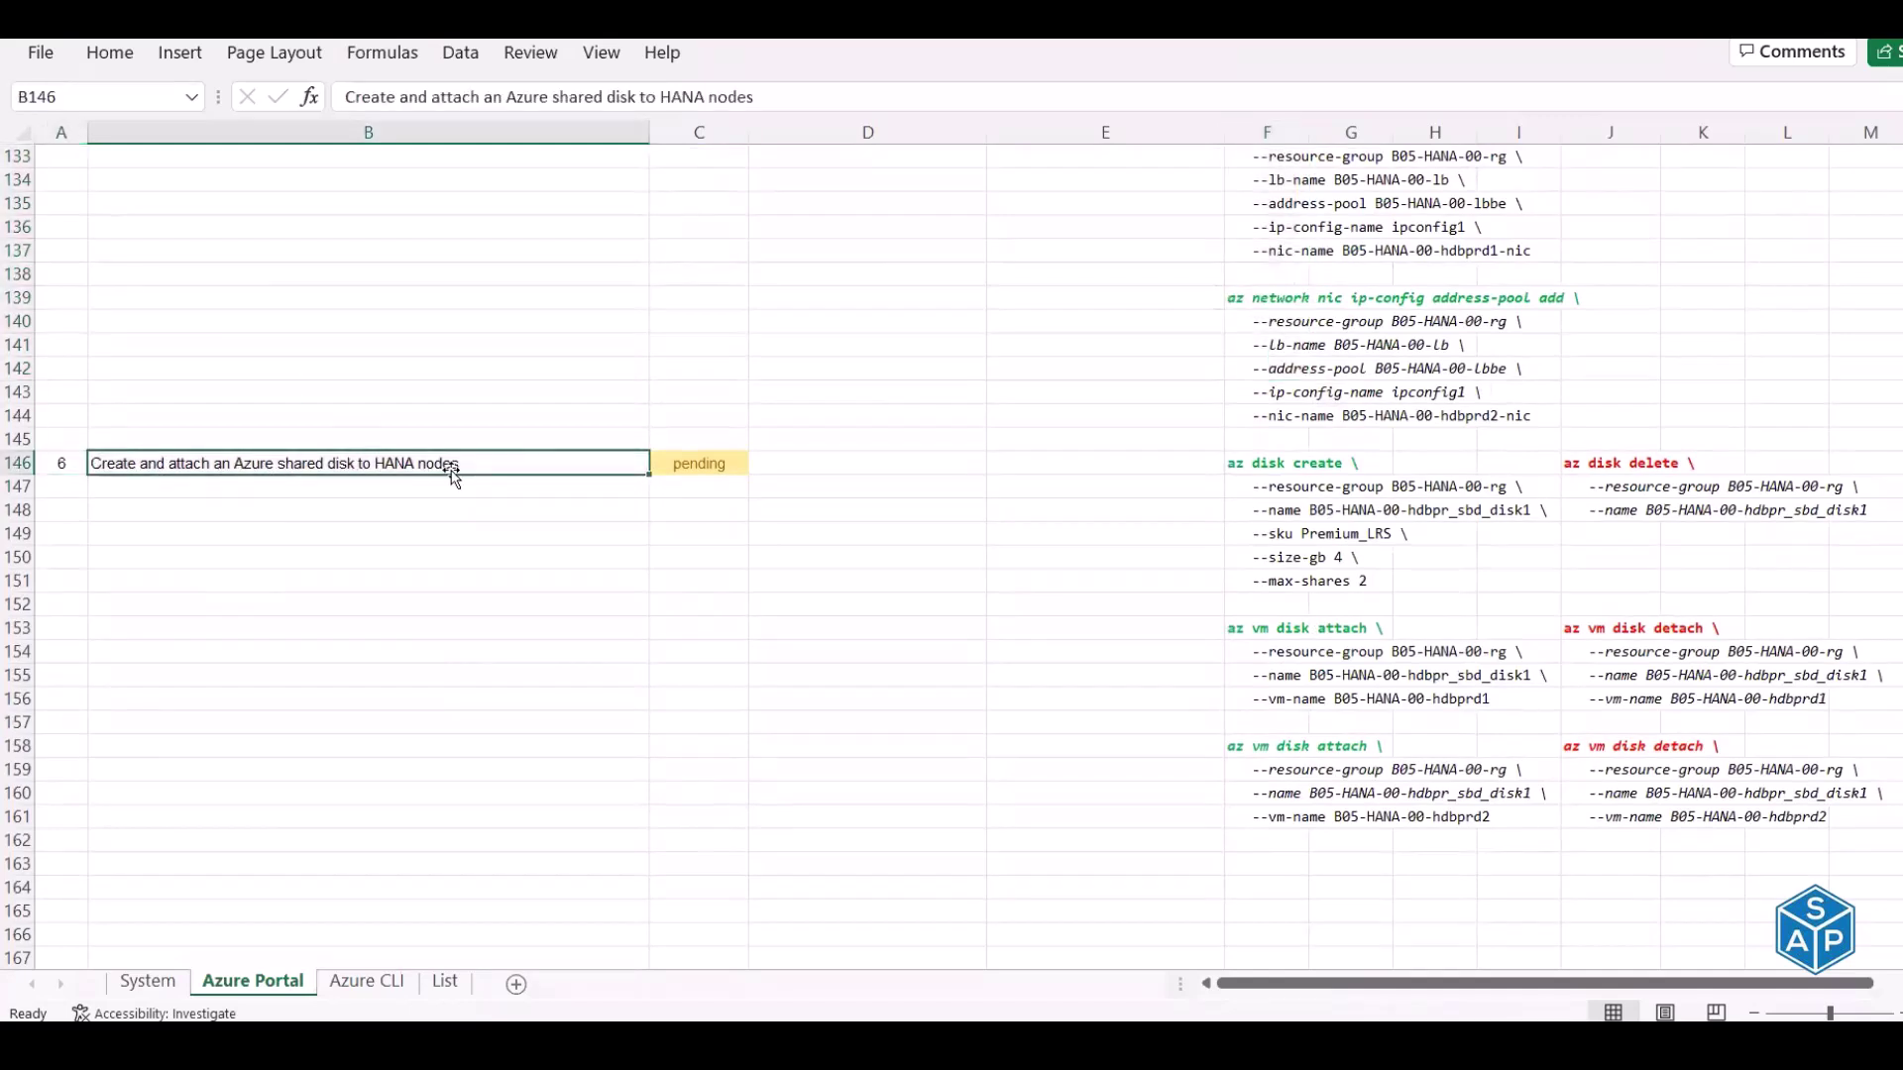
pyautogui.click(1261, 416)
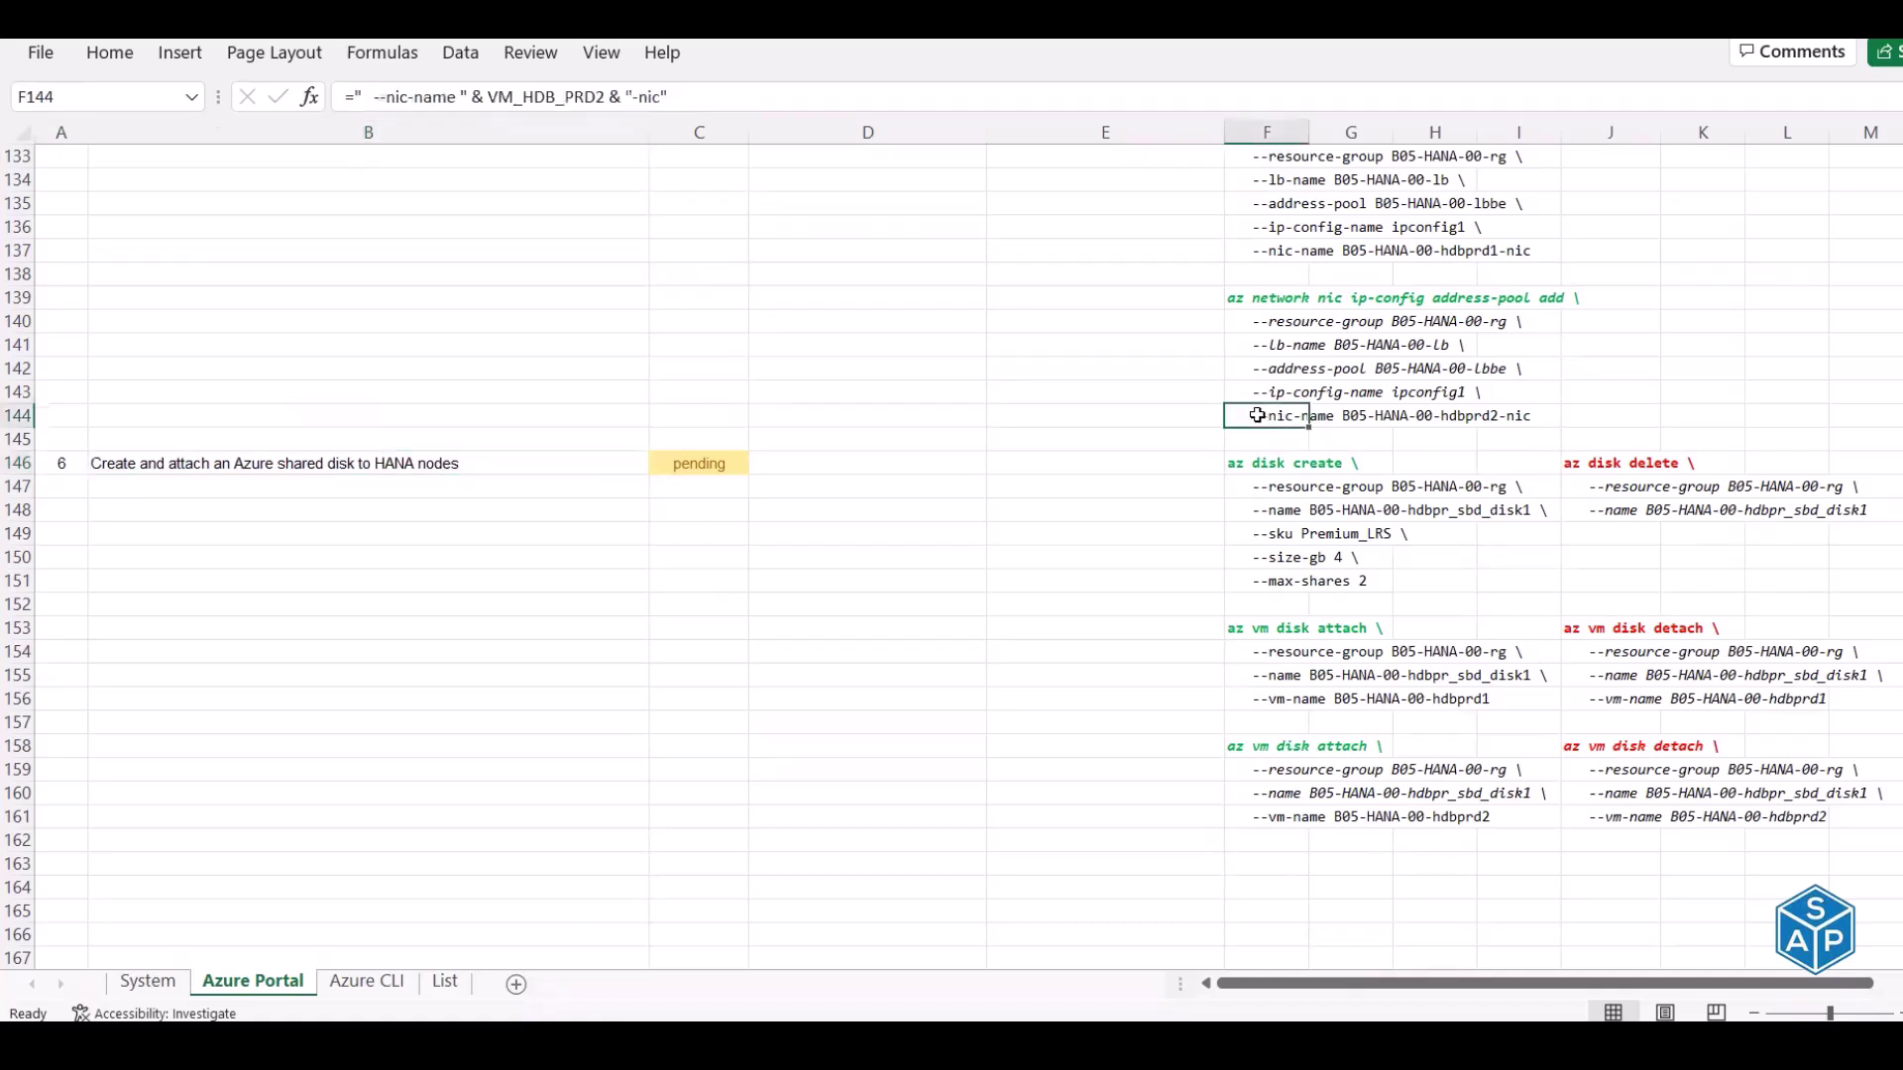
pyautogui.click(1262, 463)
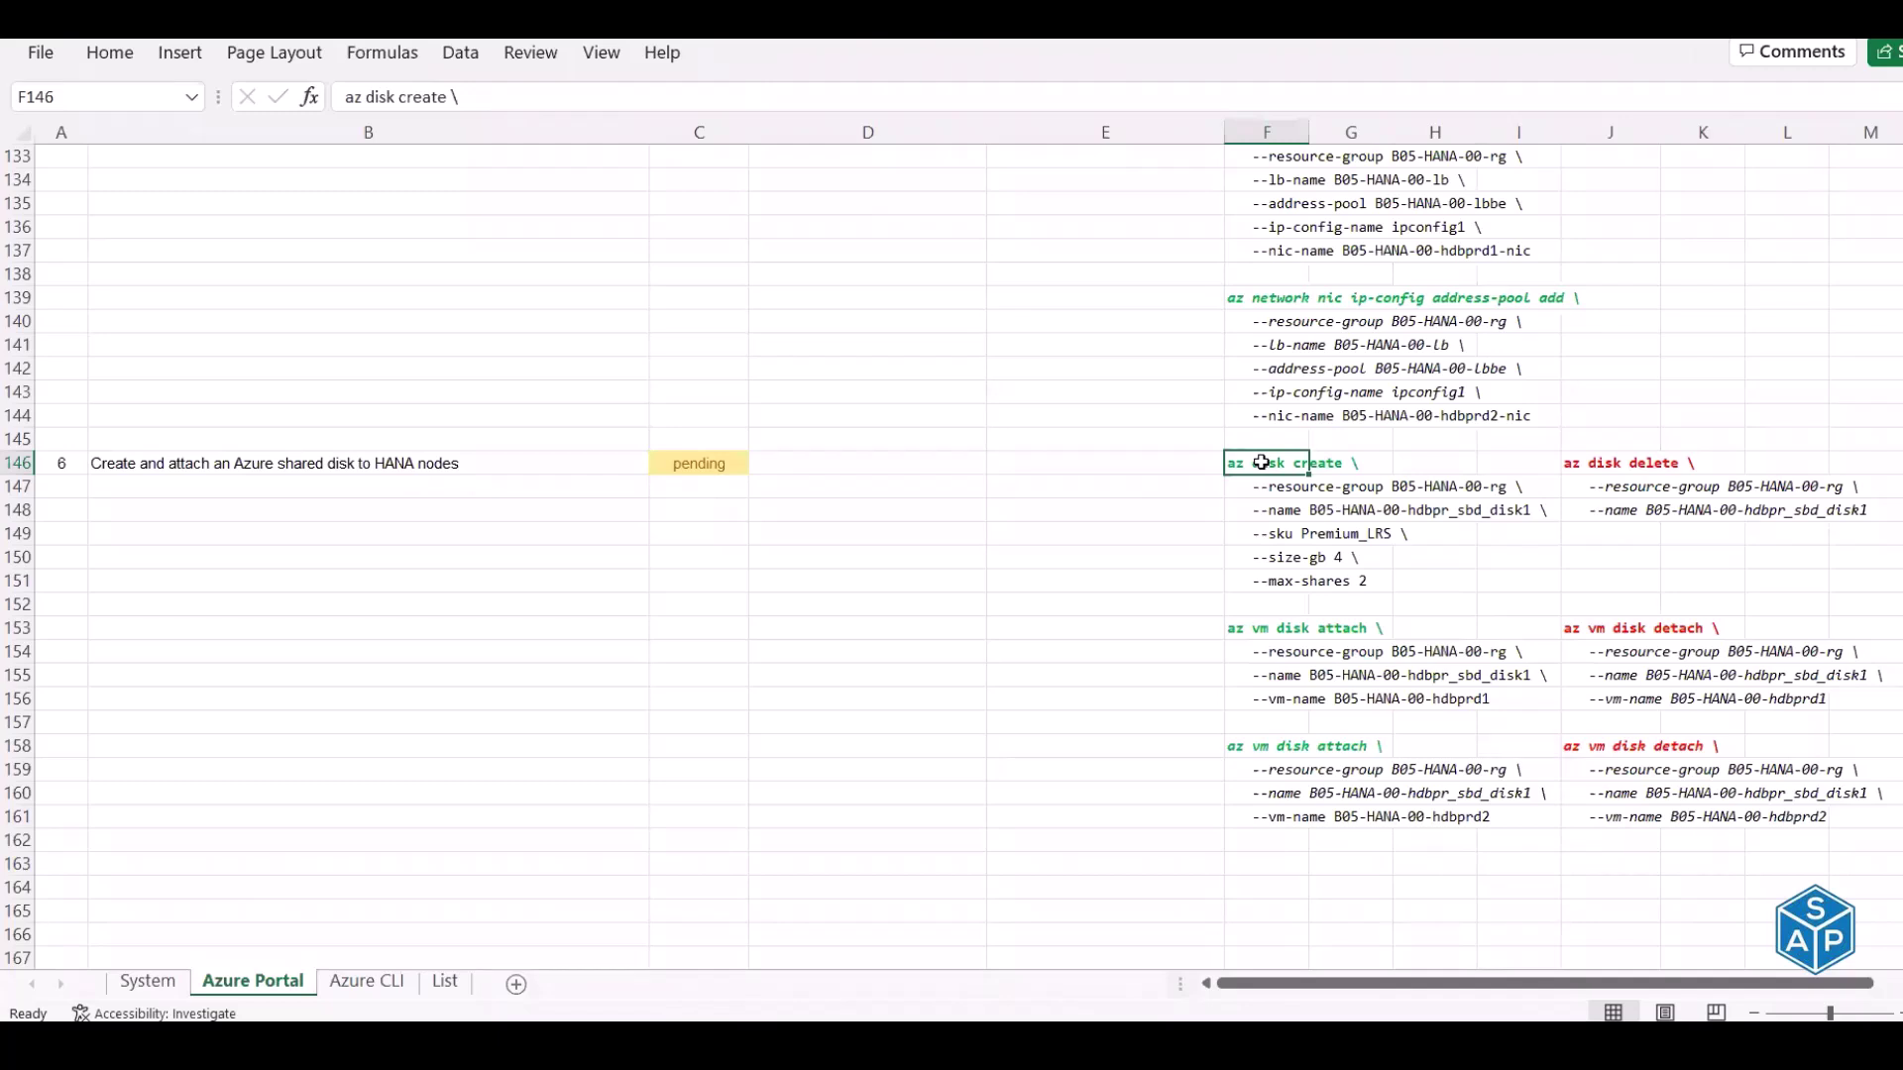
pyautogui.click(1305, 557)
pyautogui.click(1298, 533)
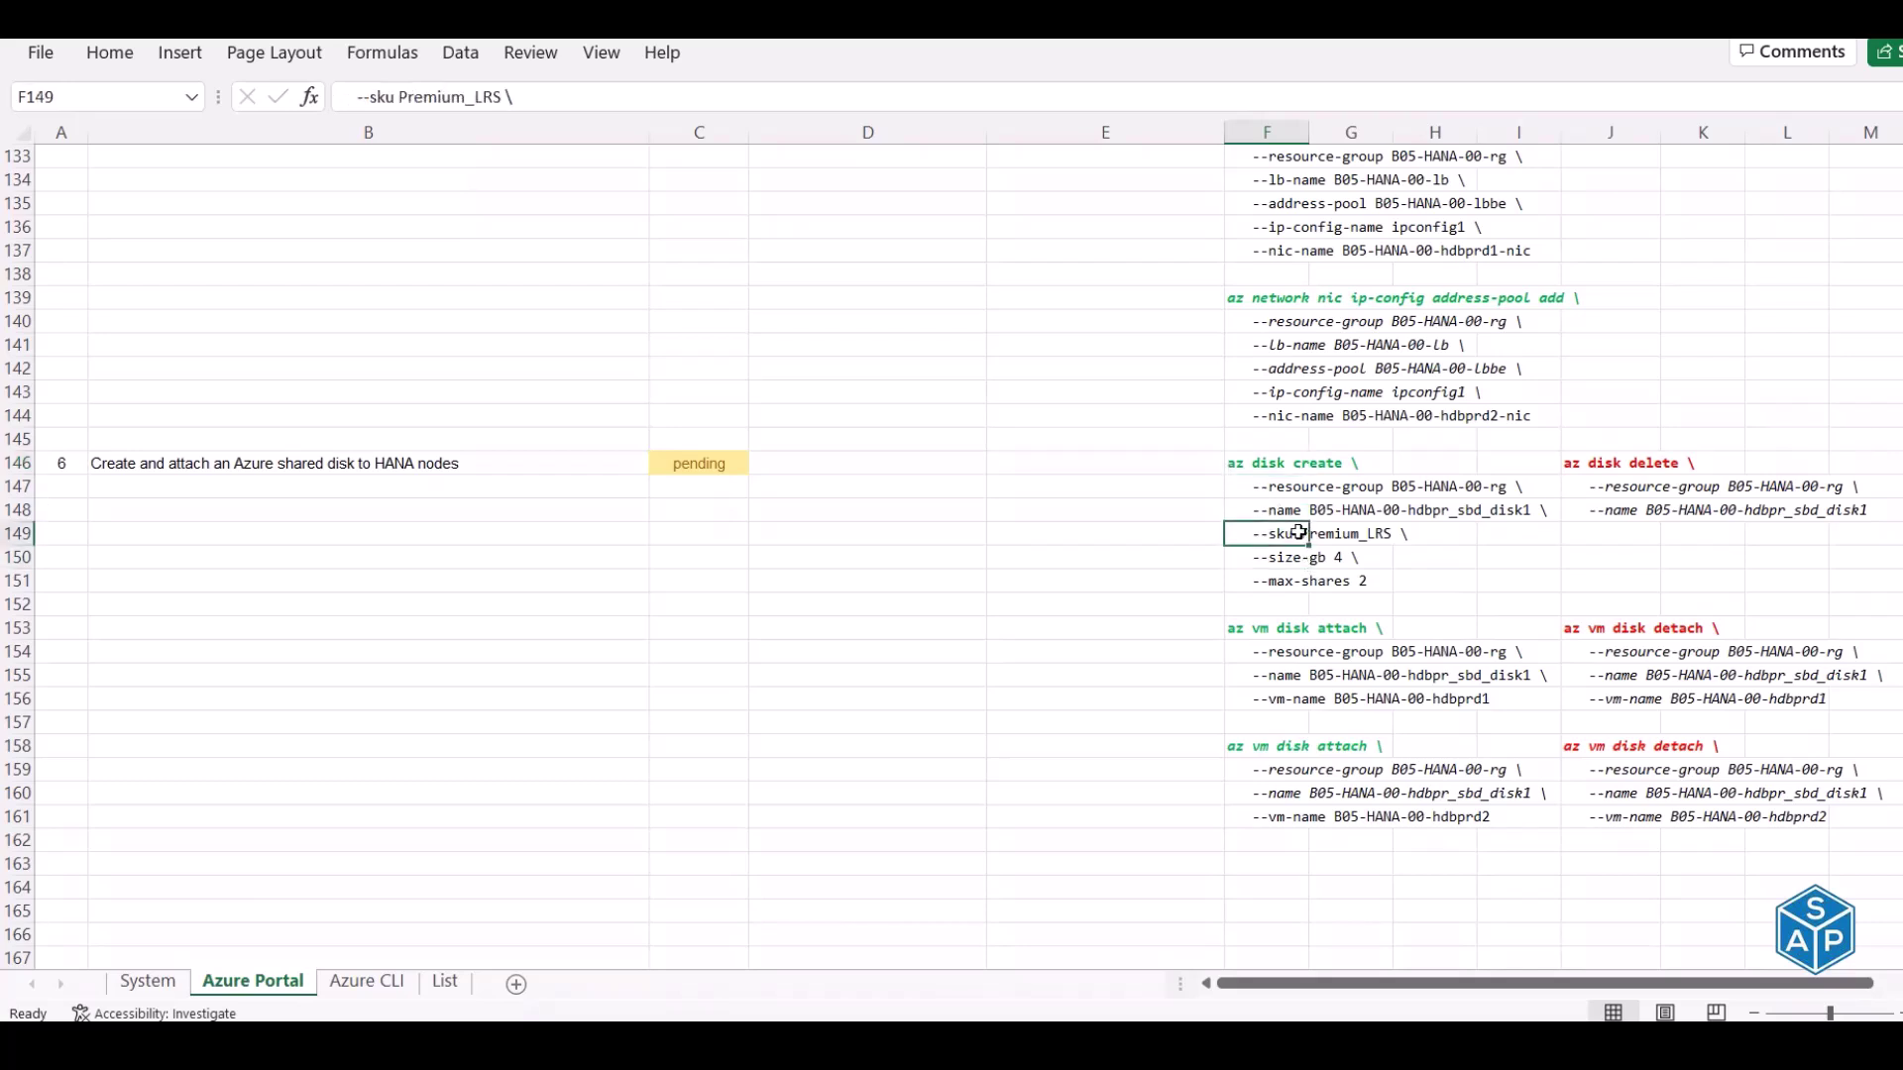
pyautogui.moveTo(1257, 635); pyautogui.dragTo(1257, 809)
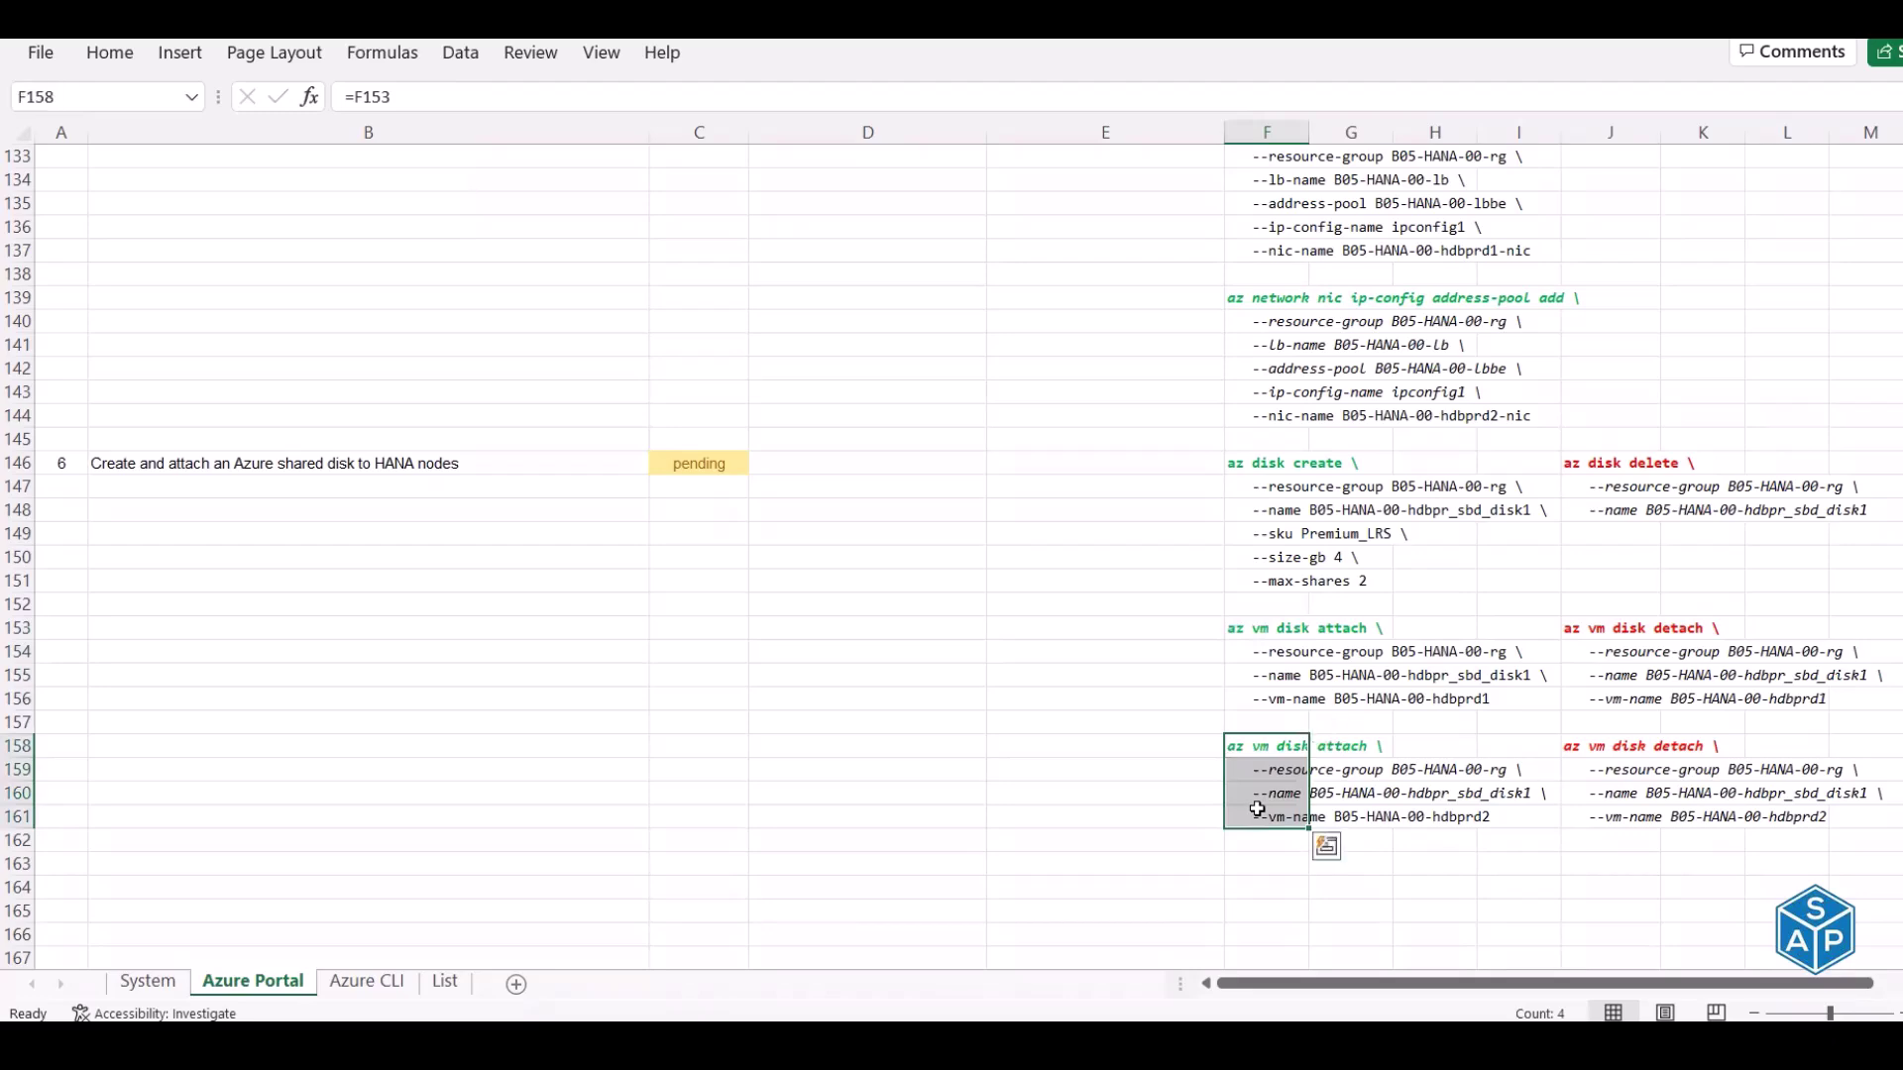
# Scroll up and right to the az network lb list commands in column N
pyautogui.scroll(6, 1150, 581)
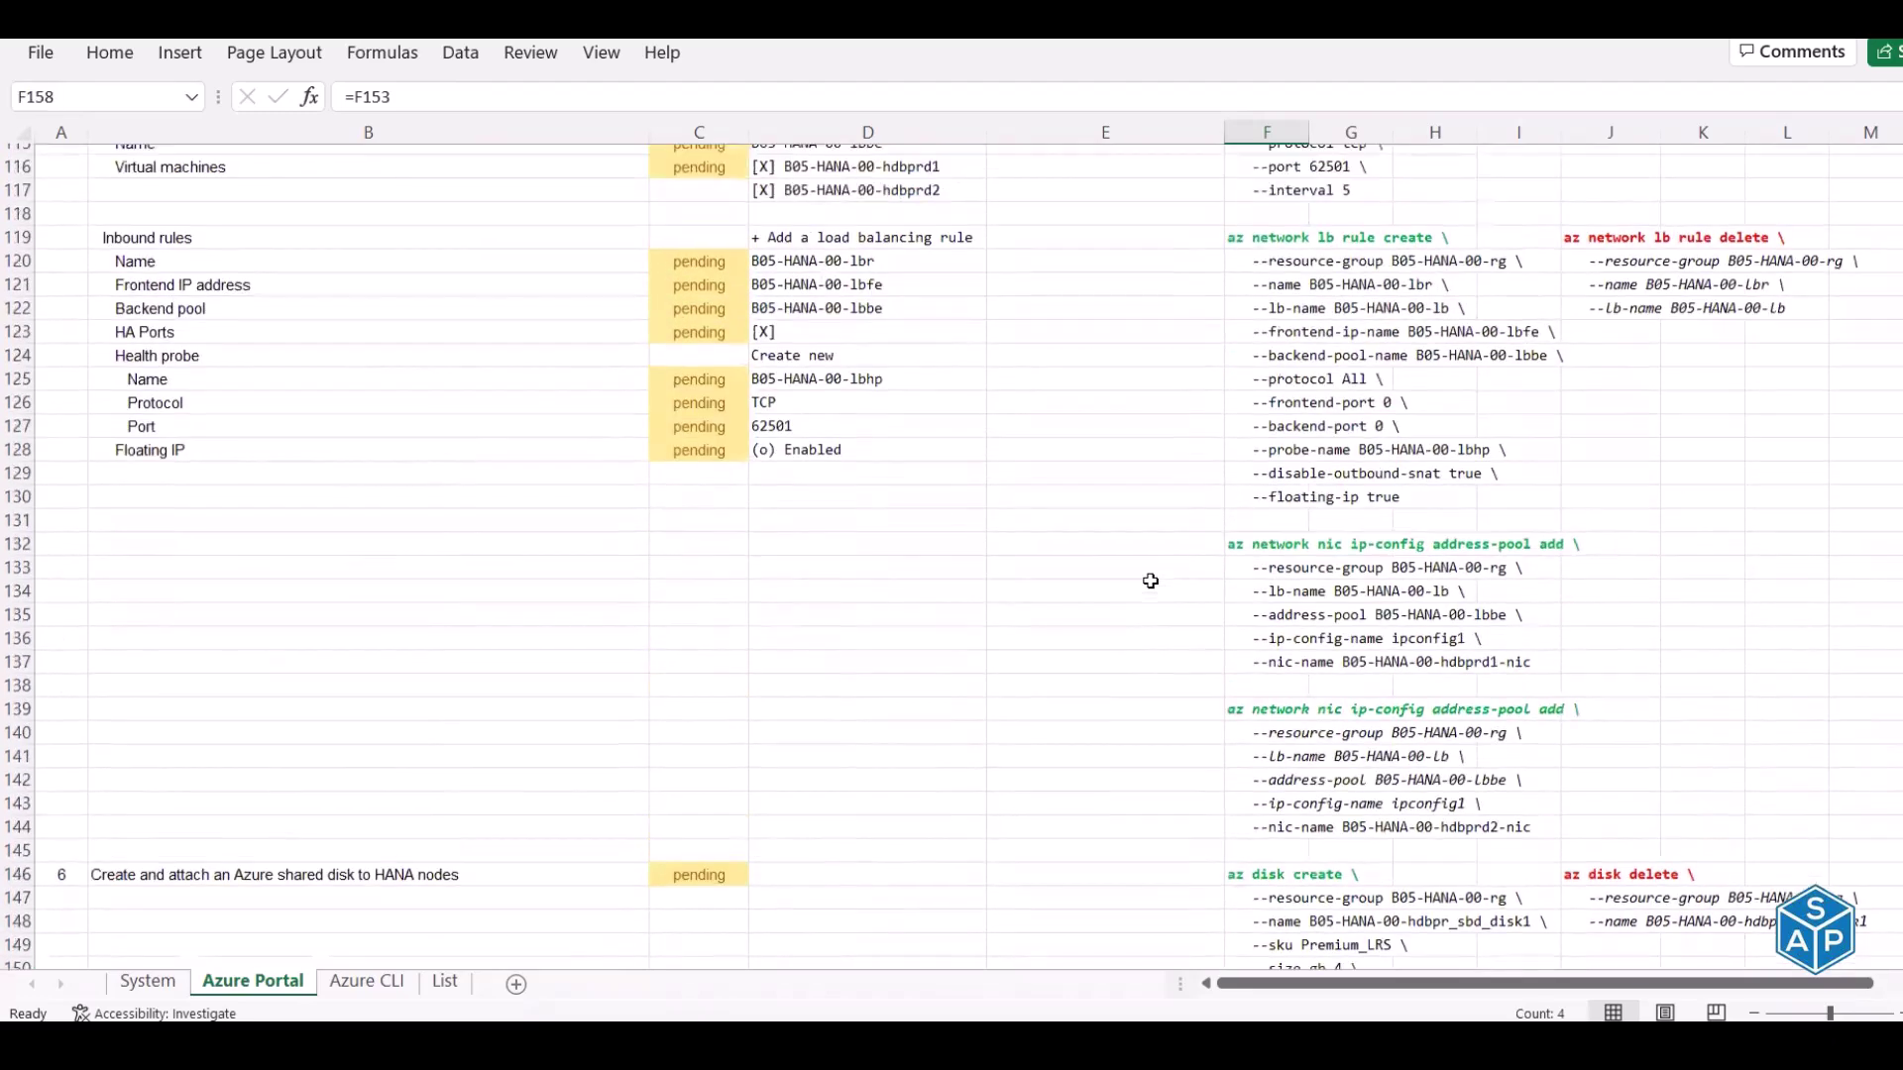
pyautogui.scroll(3, 1149, 581)
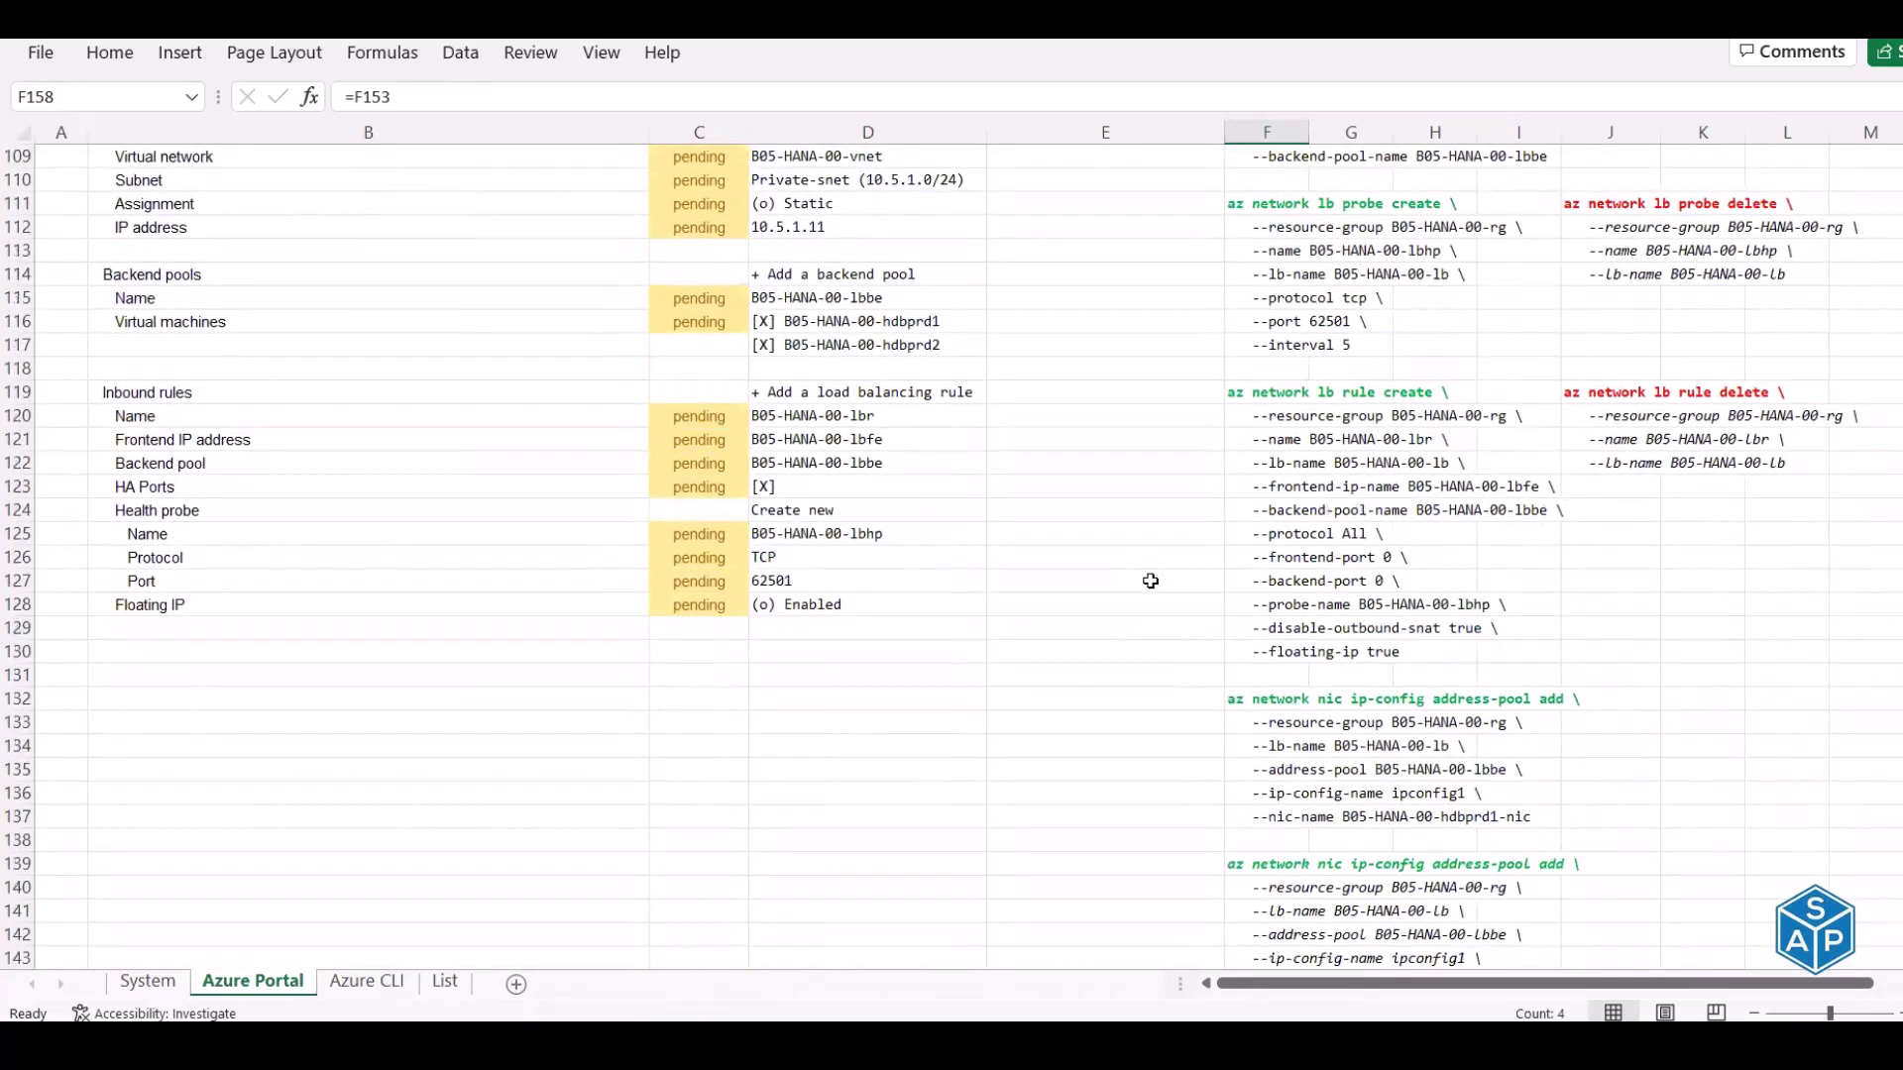
pyautogui.scroll(4, 1150, 580)
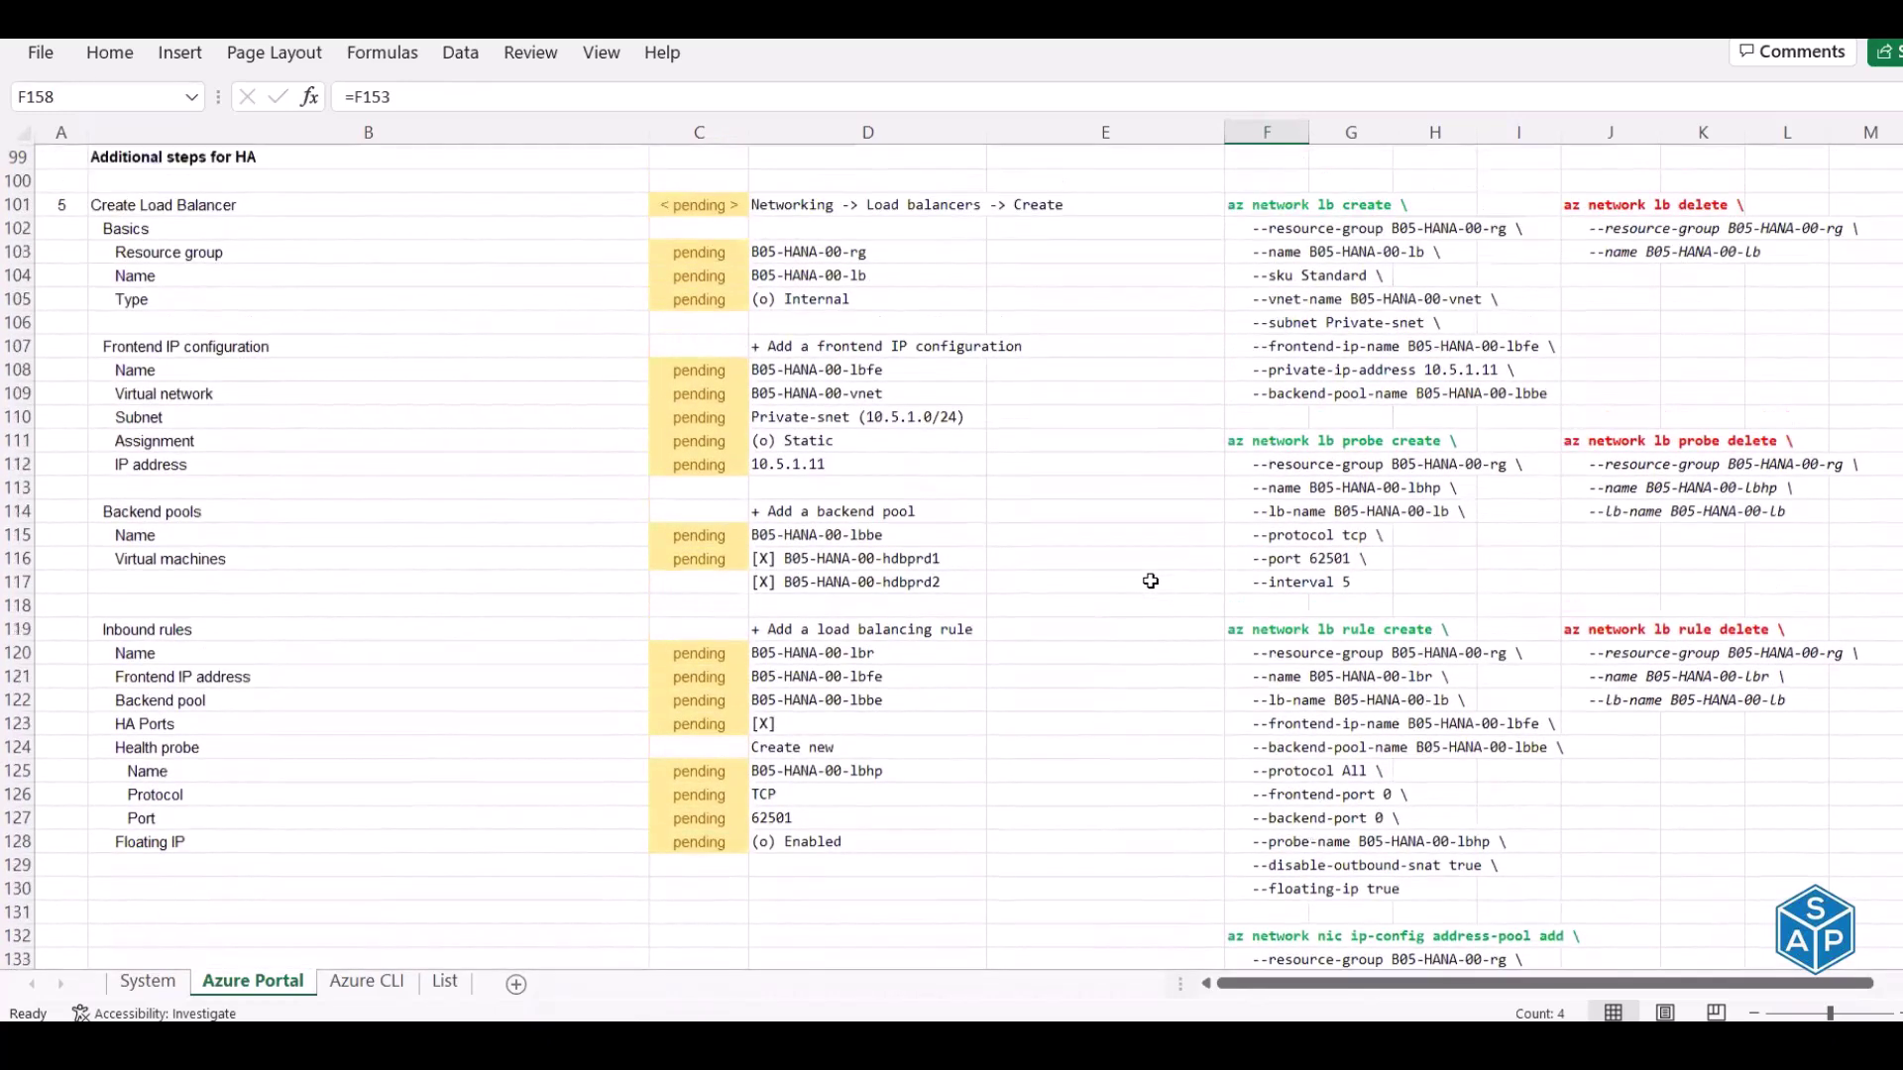
pyautogui.scroll(1, 1150, 581)
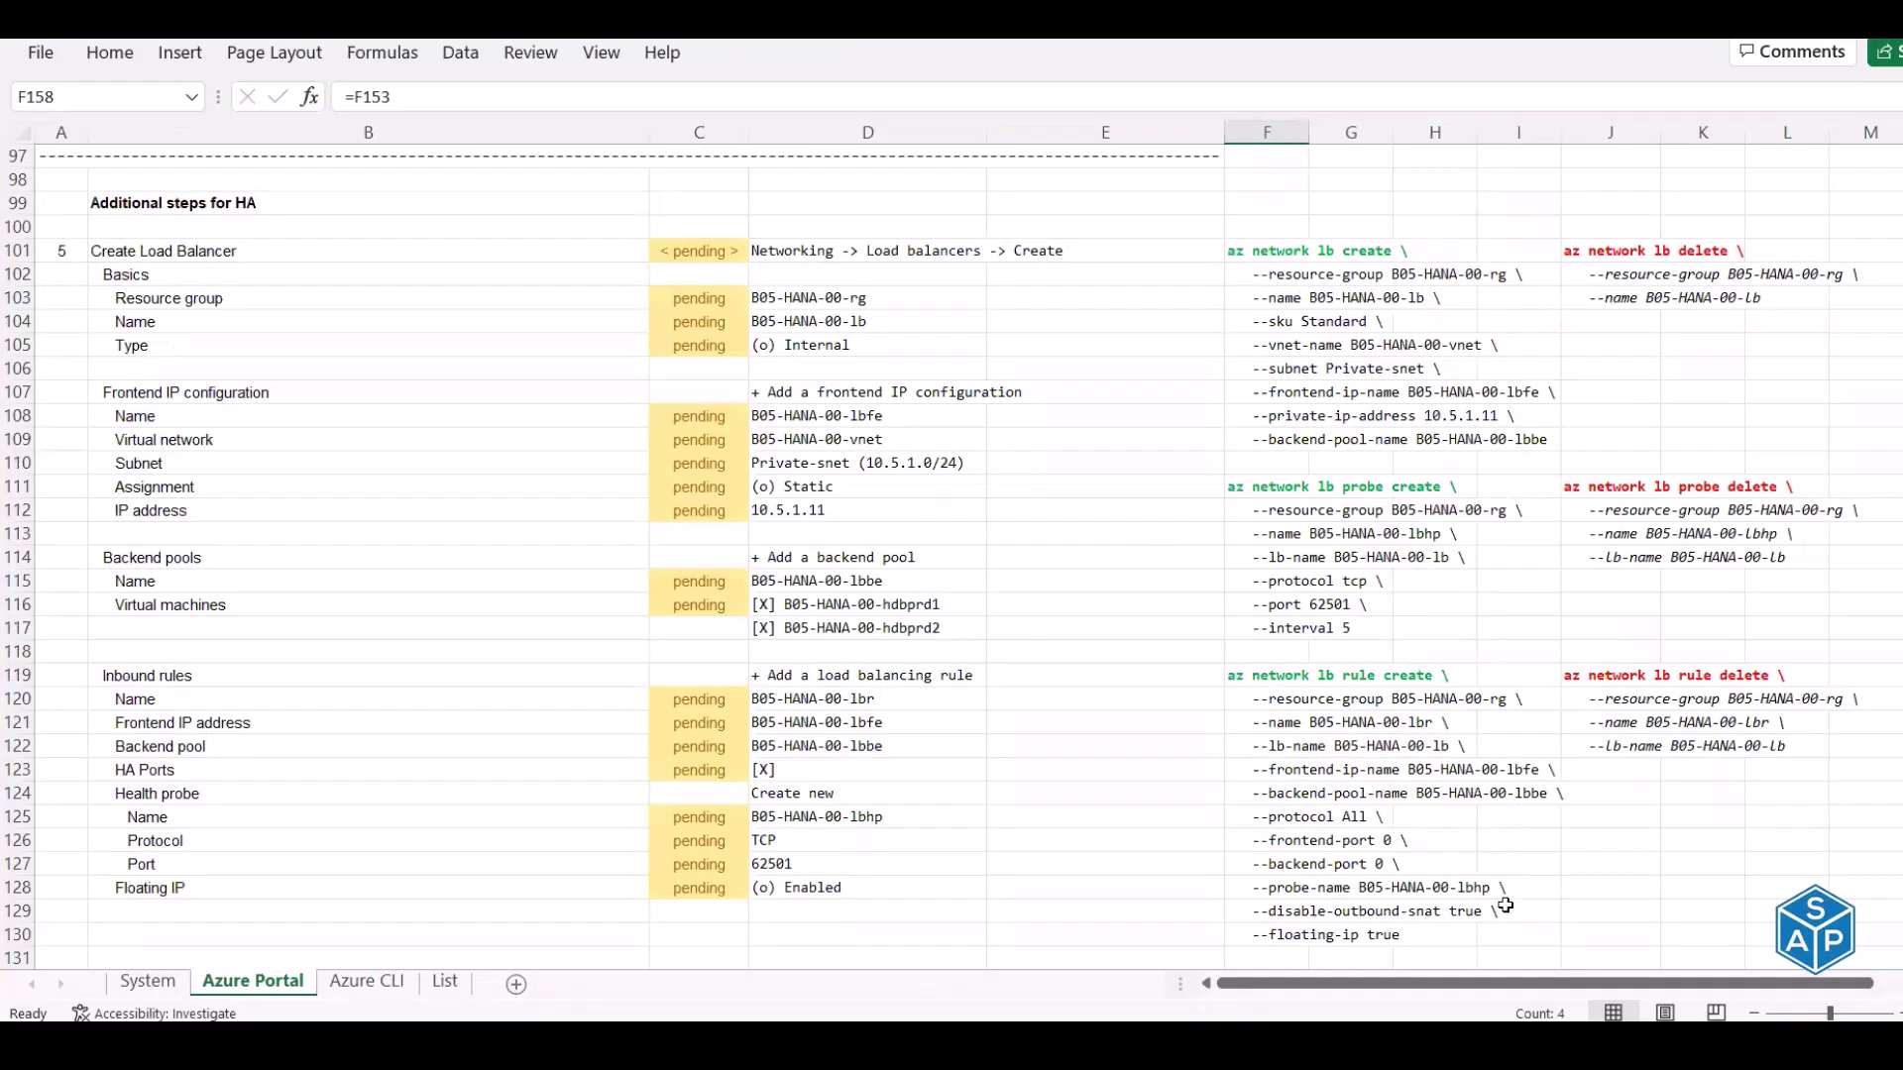
pyautogui.hscroll(3, 1324, 255)
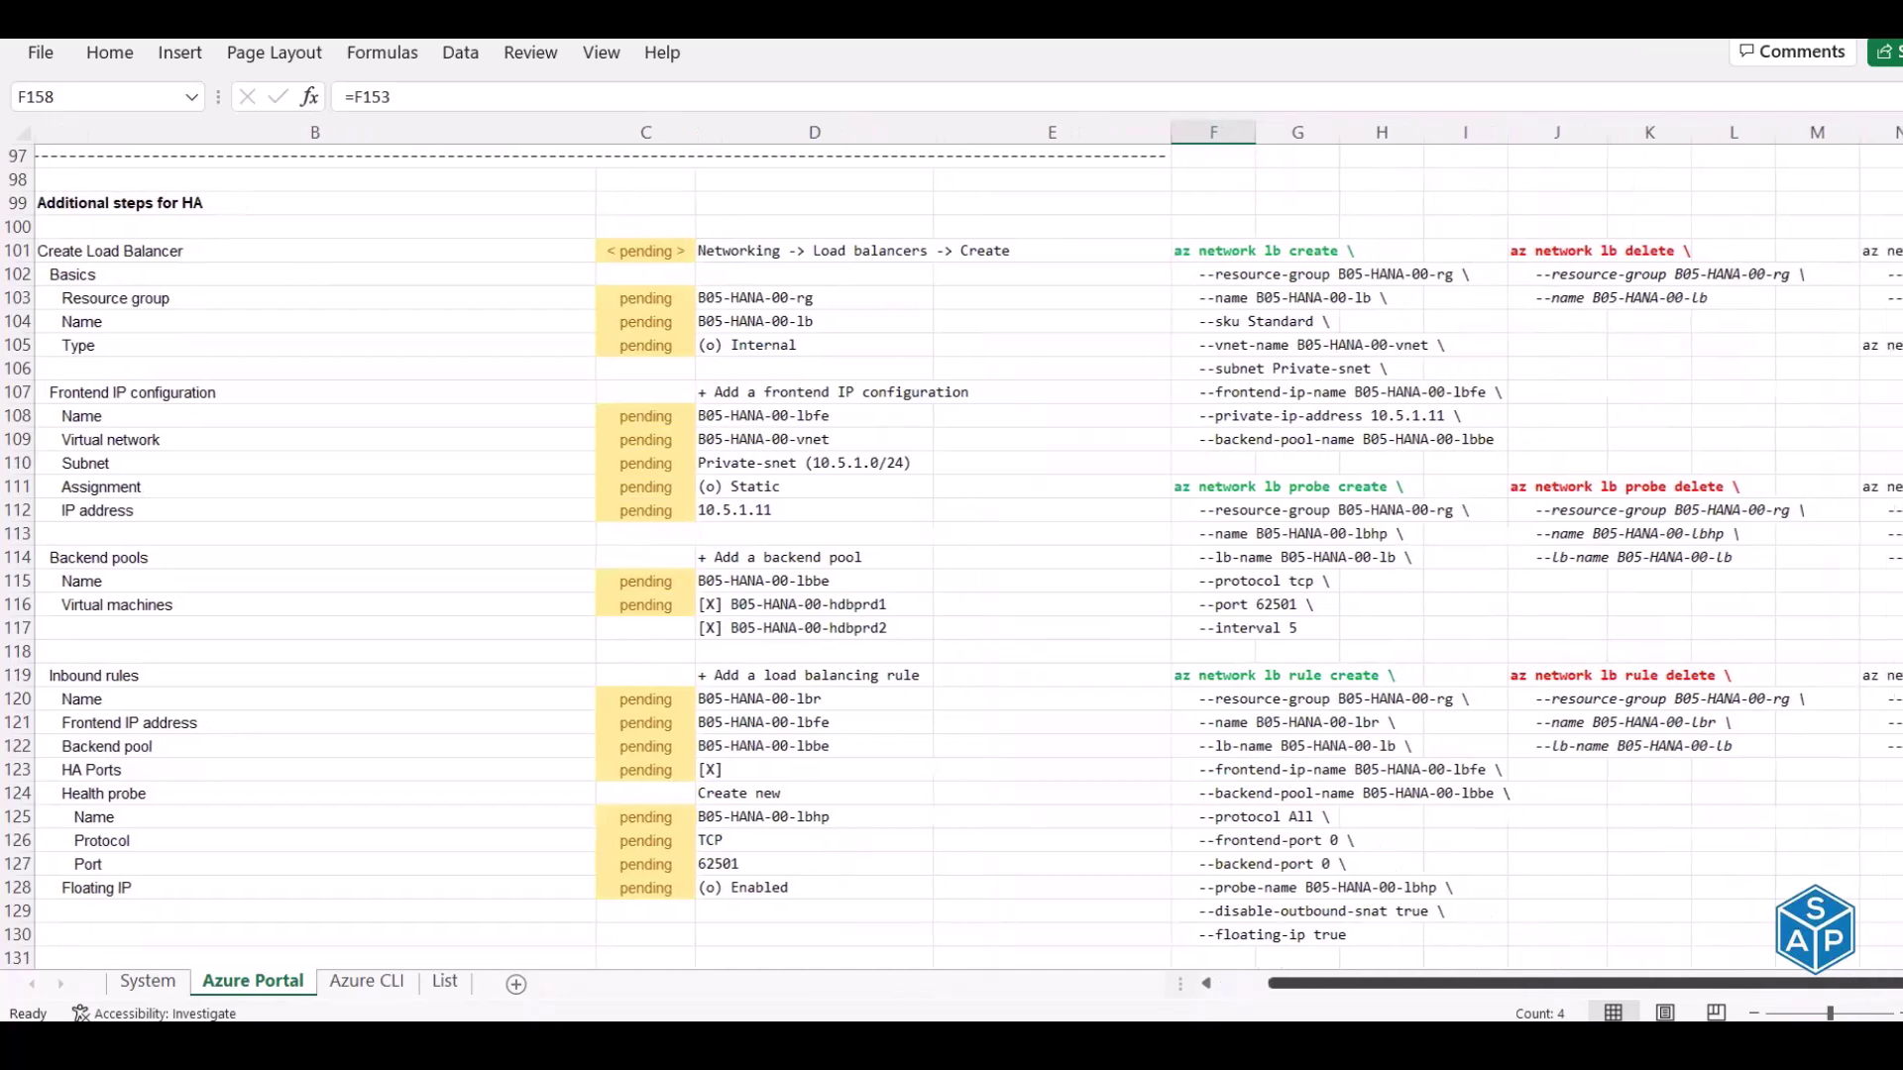
pyautogui.hscroll(1, 1323, 254)
# Copy the az network lb list command and run it in Cloud Shell, finding no load balancers
pyautogui.moveTo(1323, 254); pyautogui.dragTo(1323, 300)
pyautogui.click(1314, 346)
pyautogui.hotkey('ctrl', 'c')
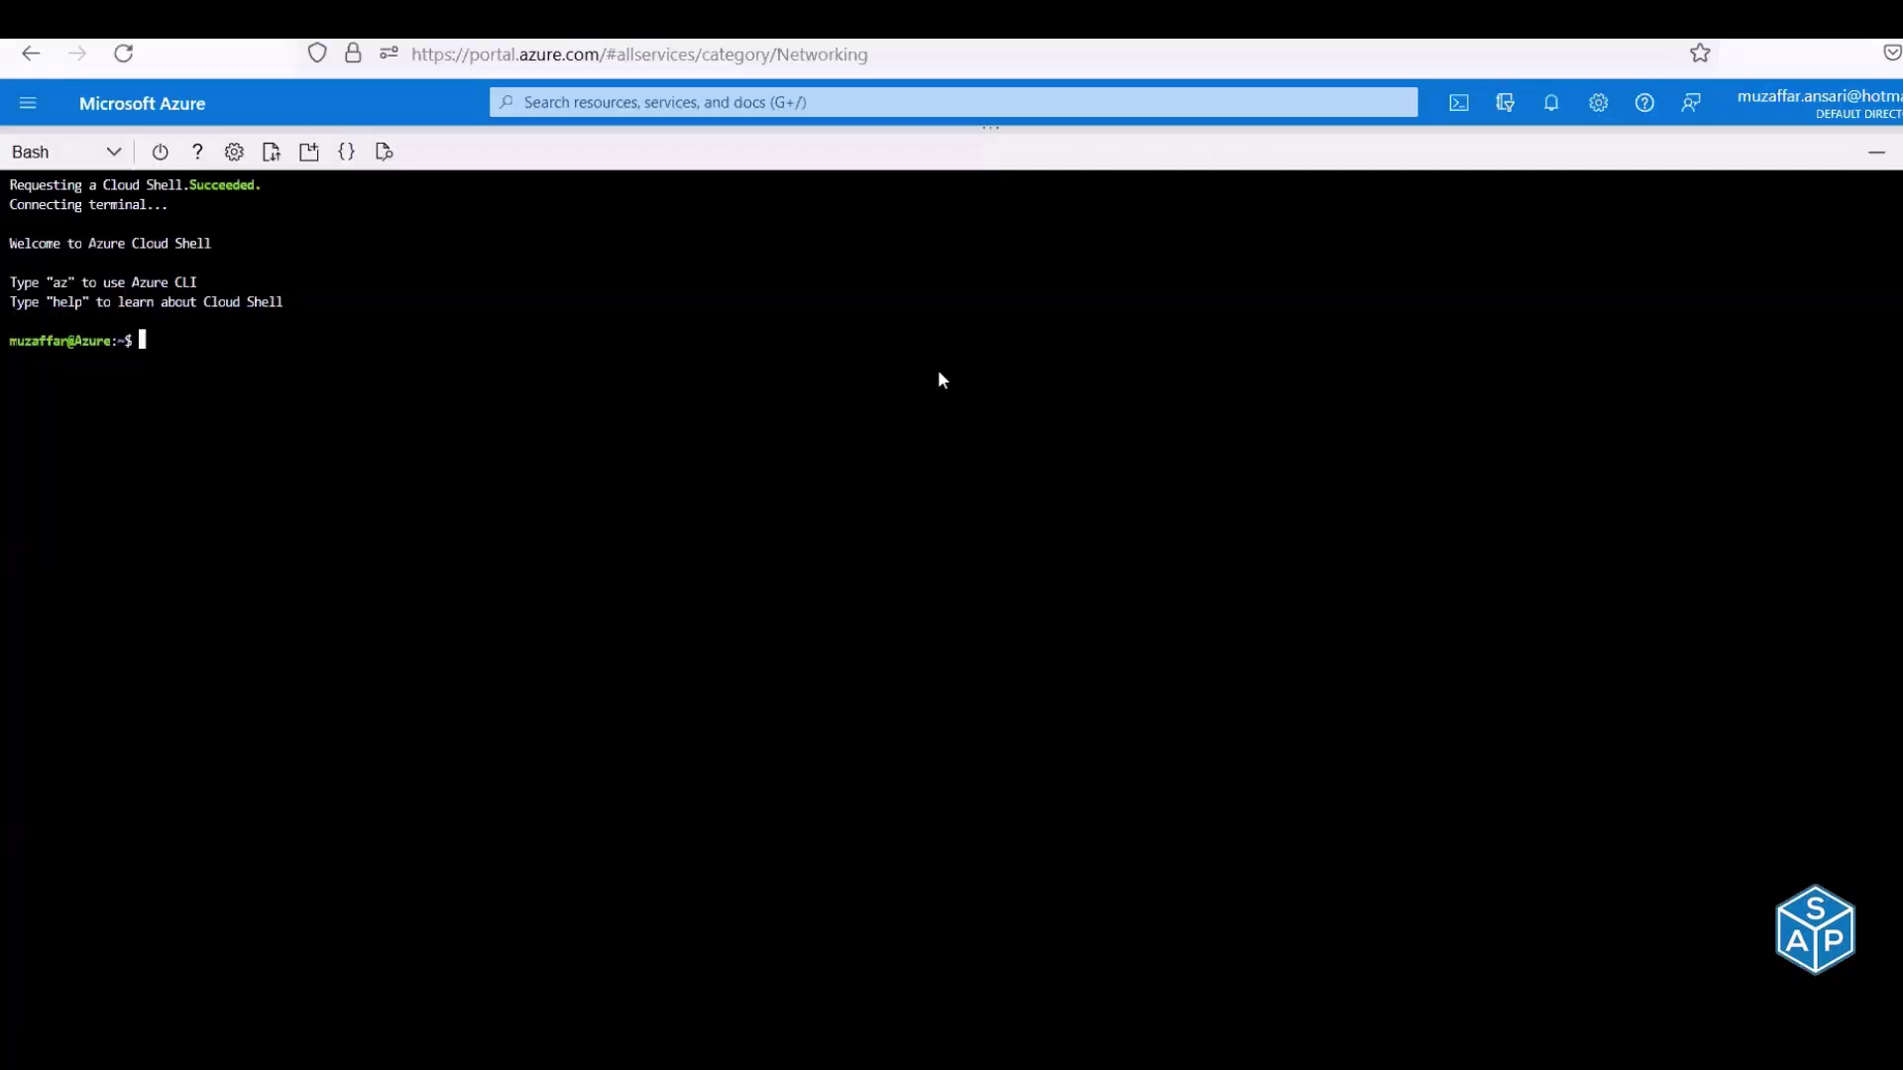
pyautogui.rightClick(938, 371)
pyautogui.click(1059, 554)
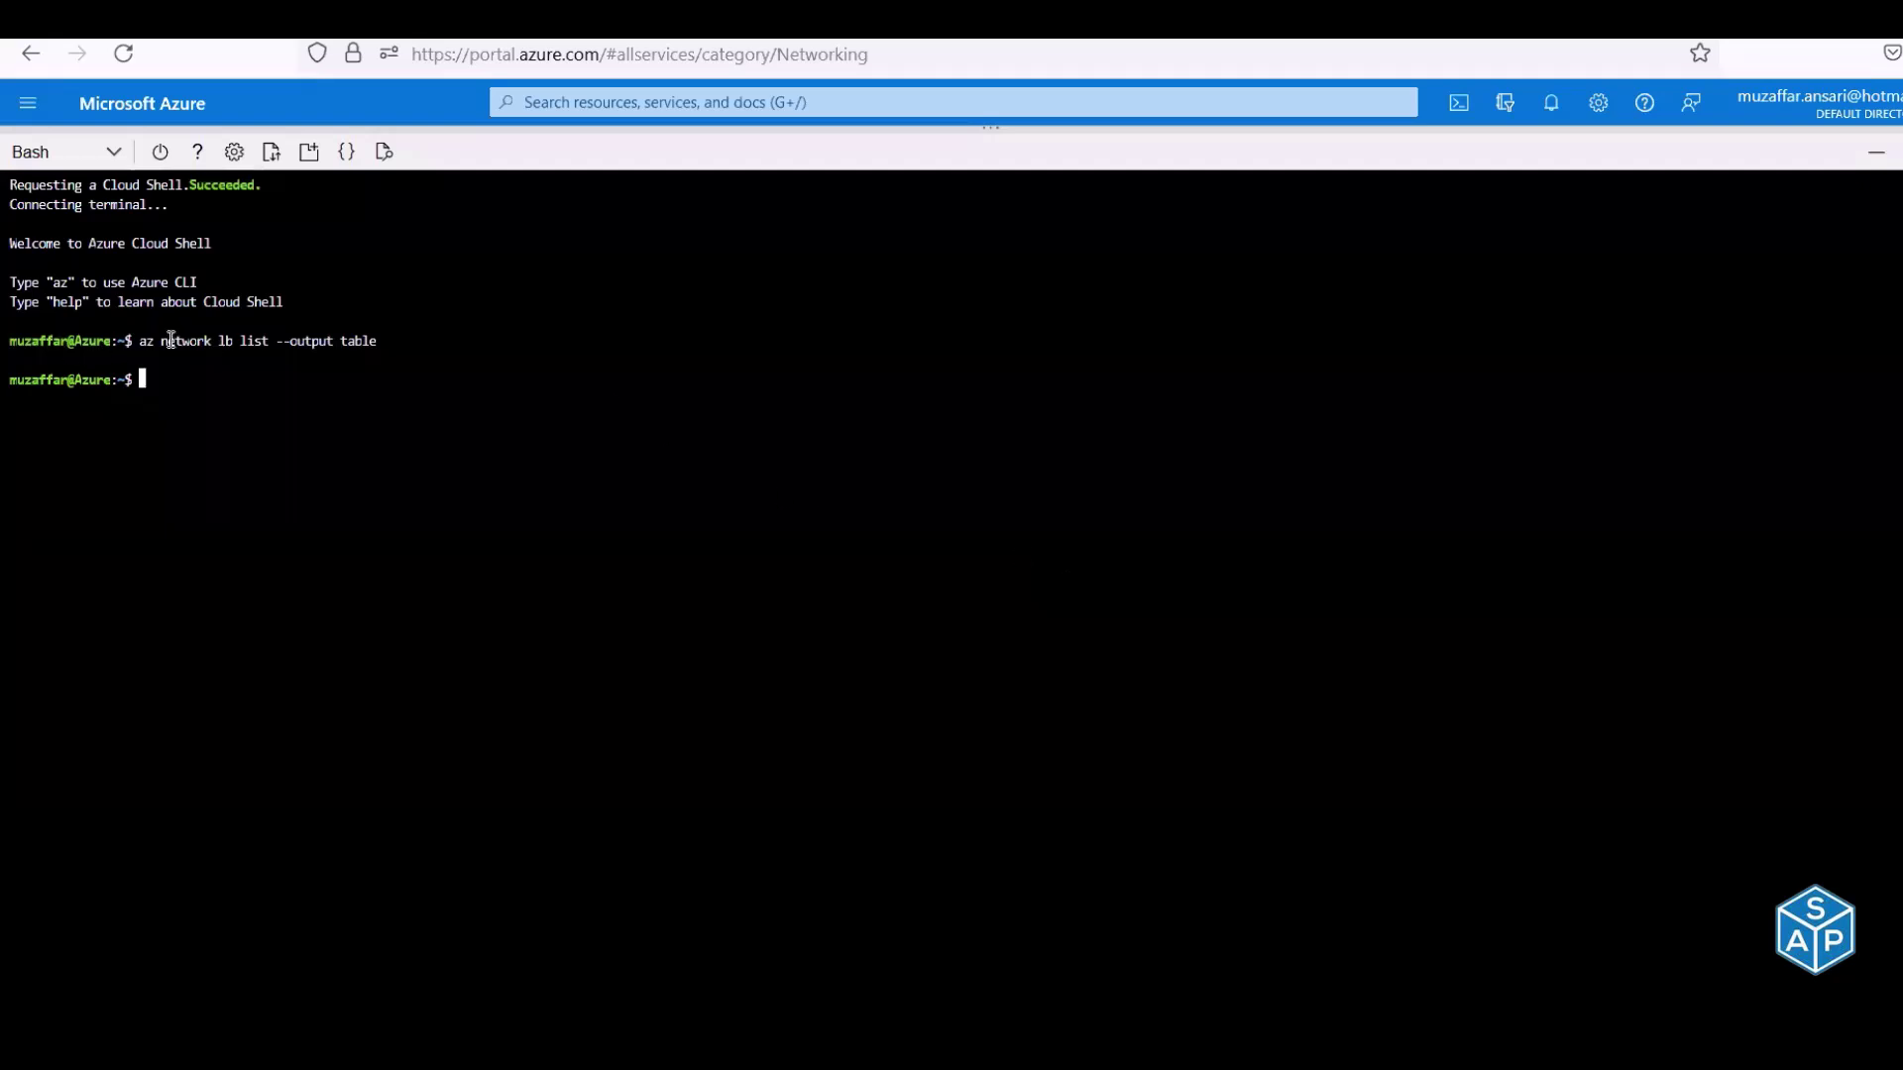
# Copy the az network lb create command from F101:F109 and run it in Cloud Shell for B05-HANA-00-lb
pyautogui.hotkey('alt', 'Tab')
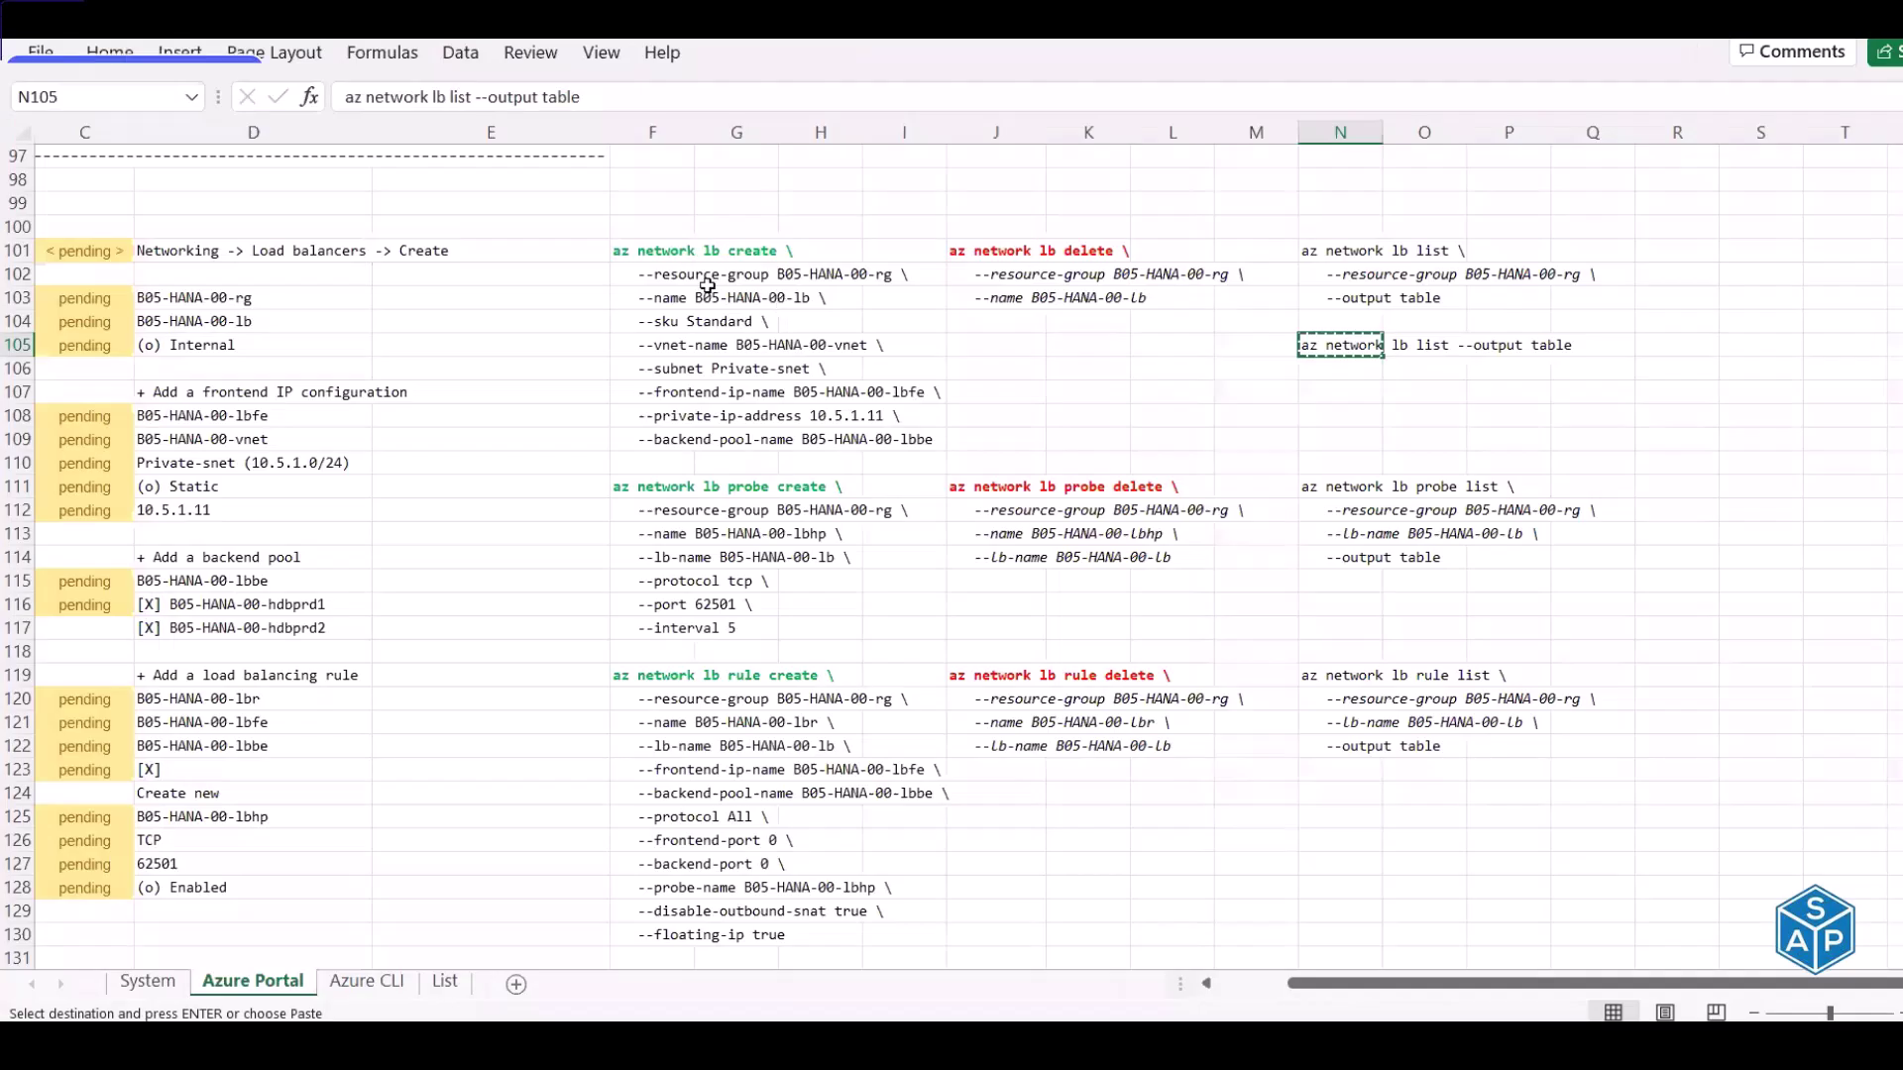
pyautogui.moveTo(654, 253); pyautogui.dragTo(654, 429)
pyautogui.hotkey('ctrl', 'c')
pyautogui.hotkey('alt', 'Tab')
pyautogui.rightClick(657, 429)
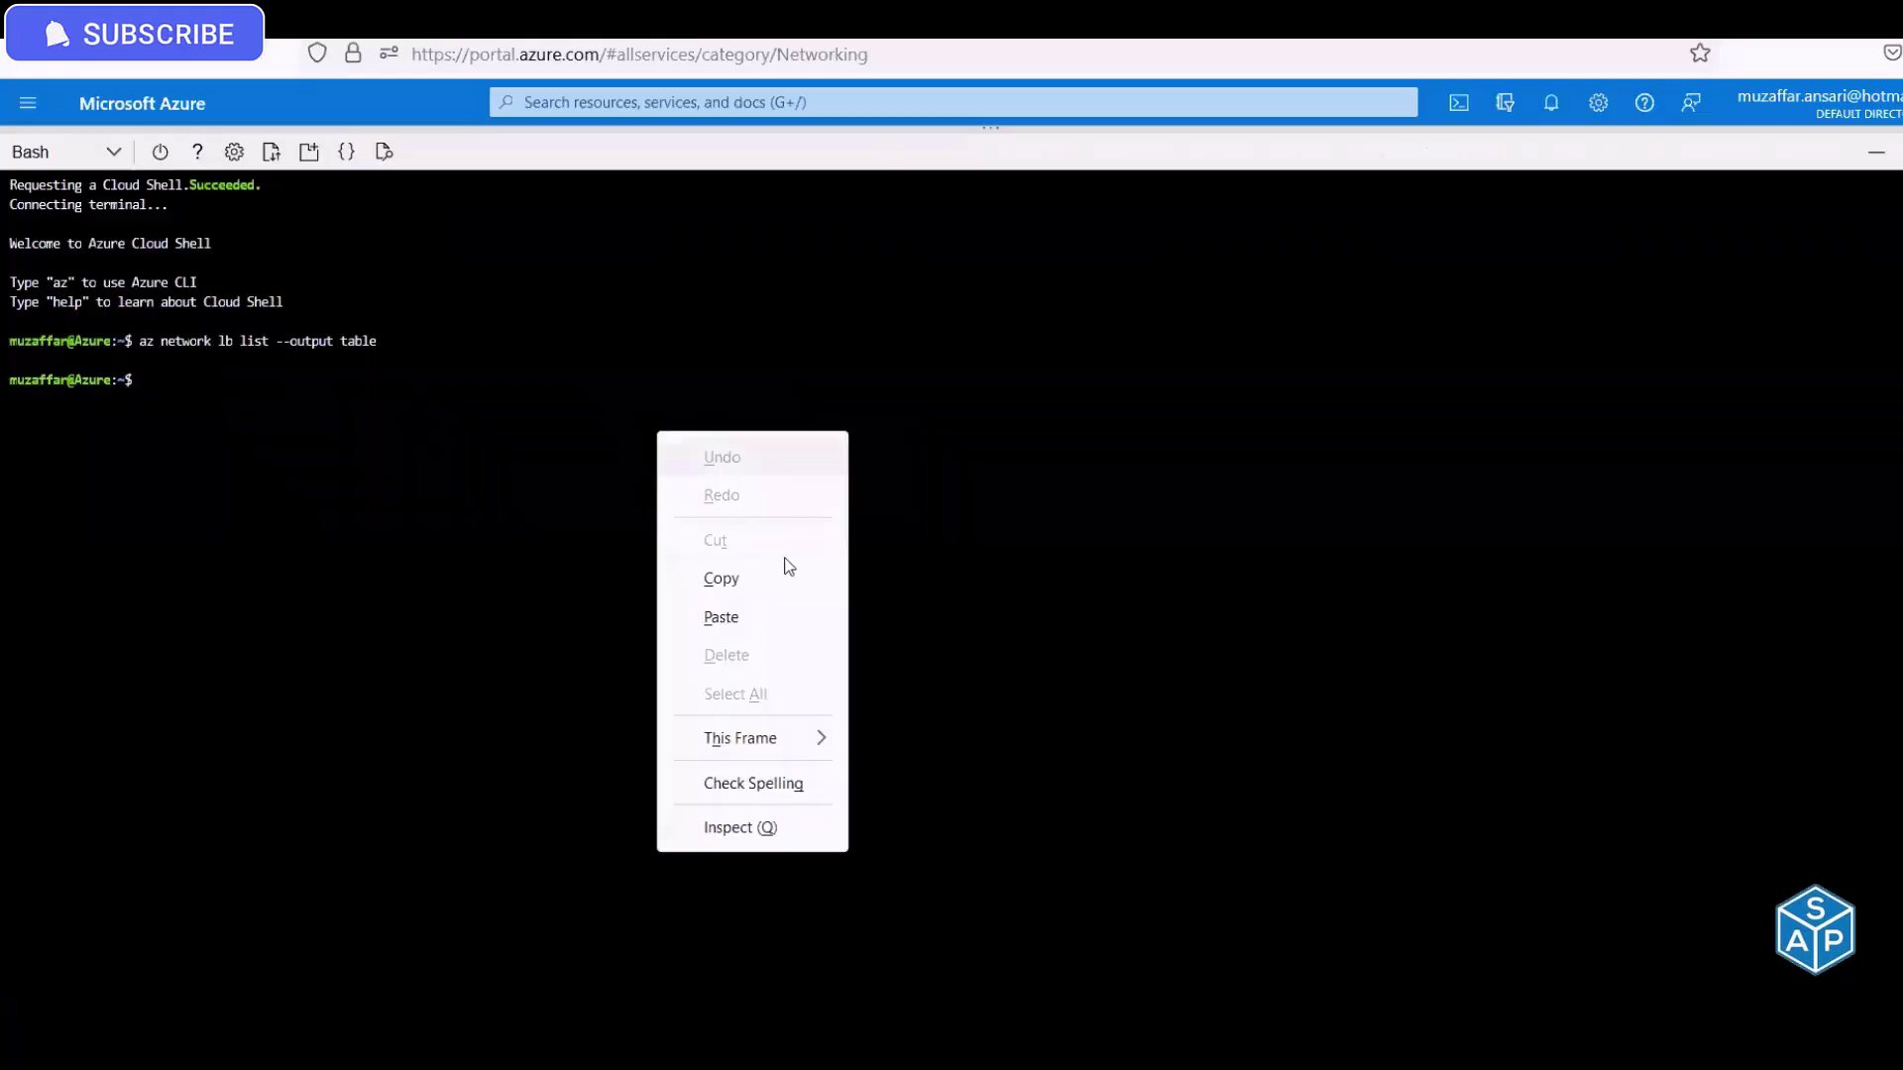
pyautogui.click(786, 616)
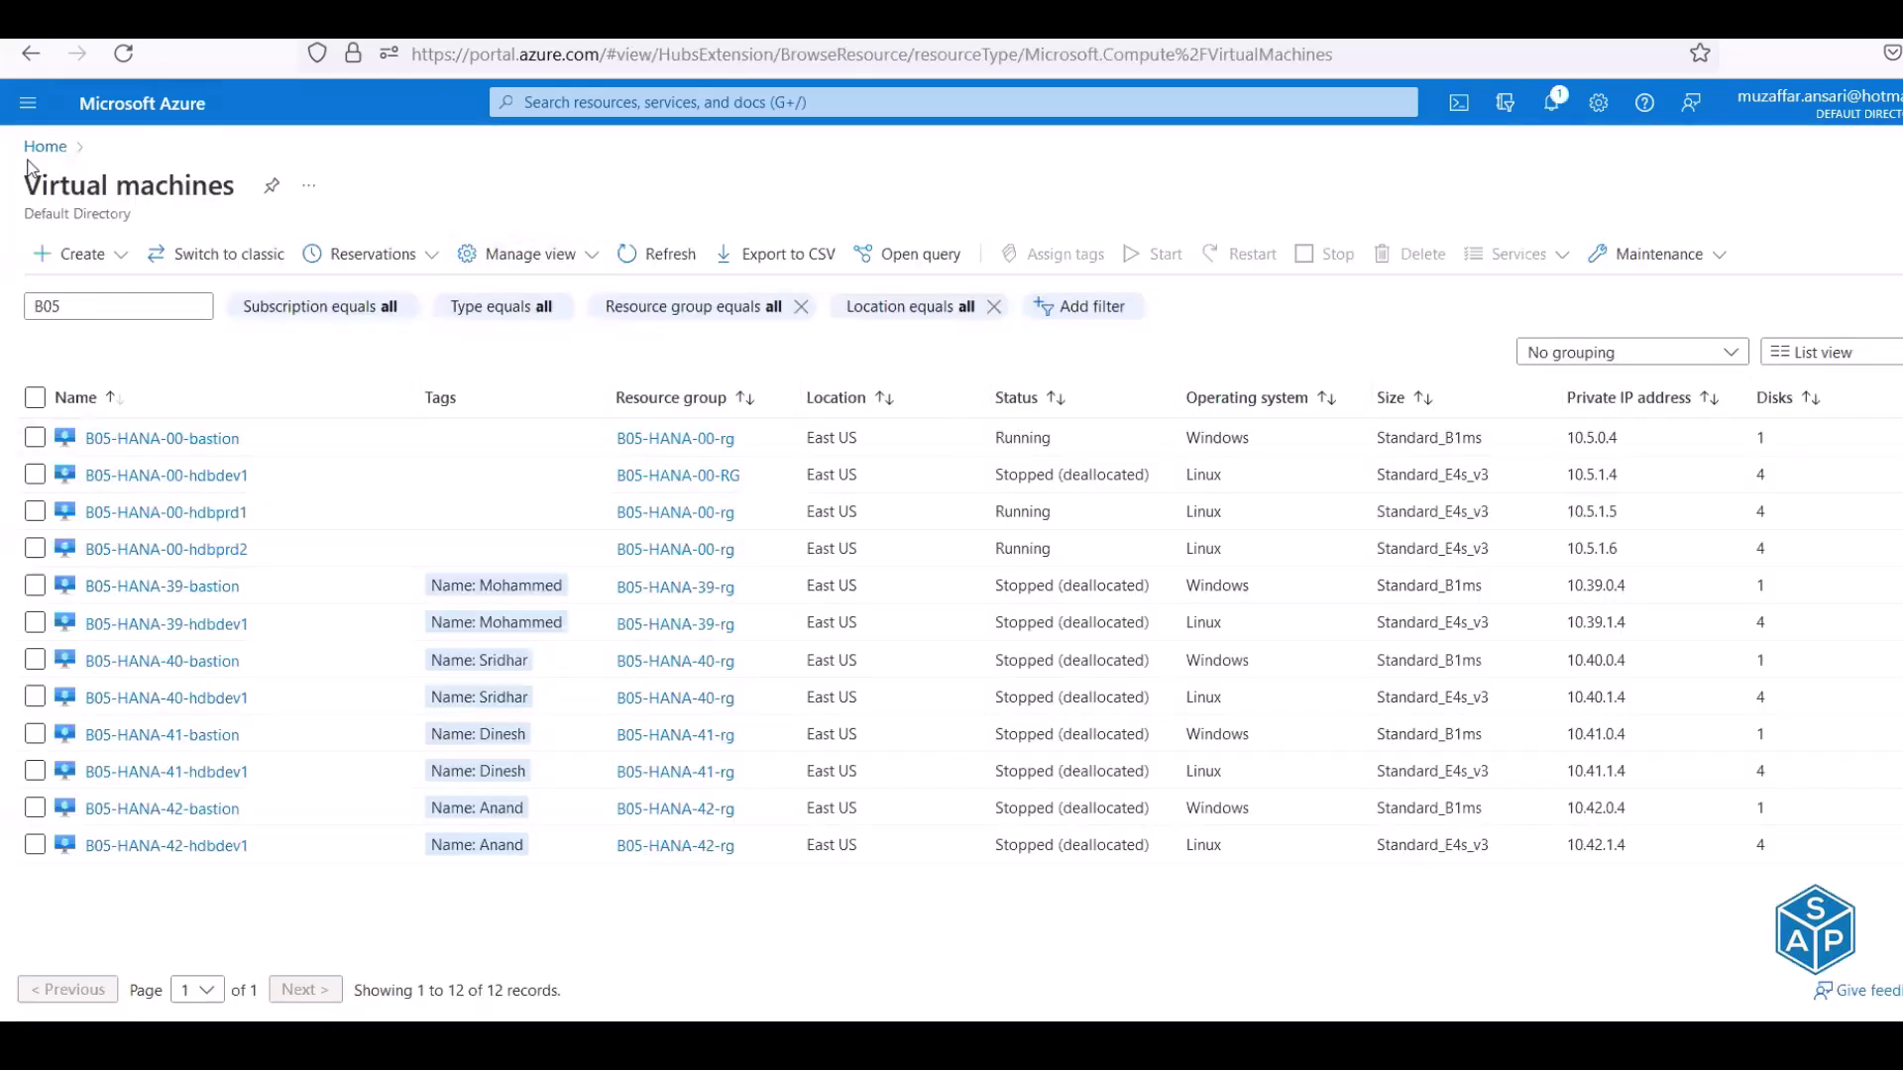
# Open the portal home in a new browser tab, choose the account, and go to Load balancers
pyautogui.rightClick(45, 147)
pyautogui.press('Escape')
pyautogui.hotkey('ctrl', 'Tab')
pyautogui.click(1021, 574)
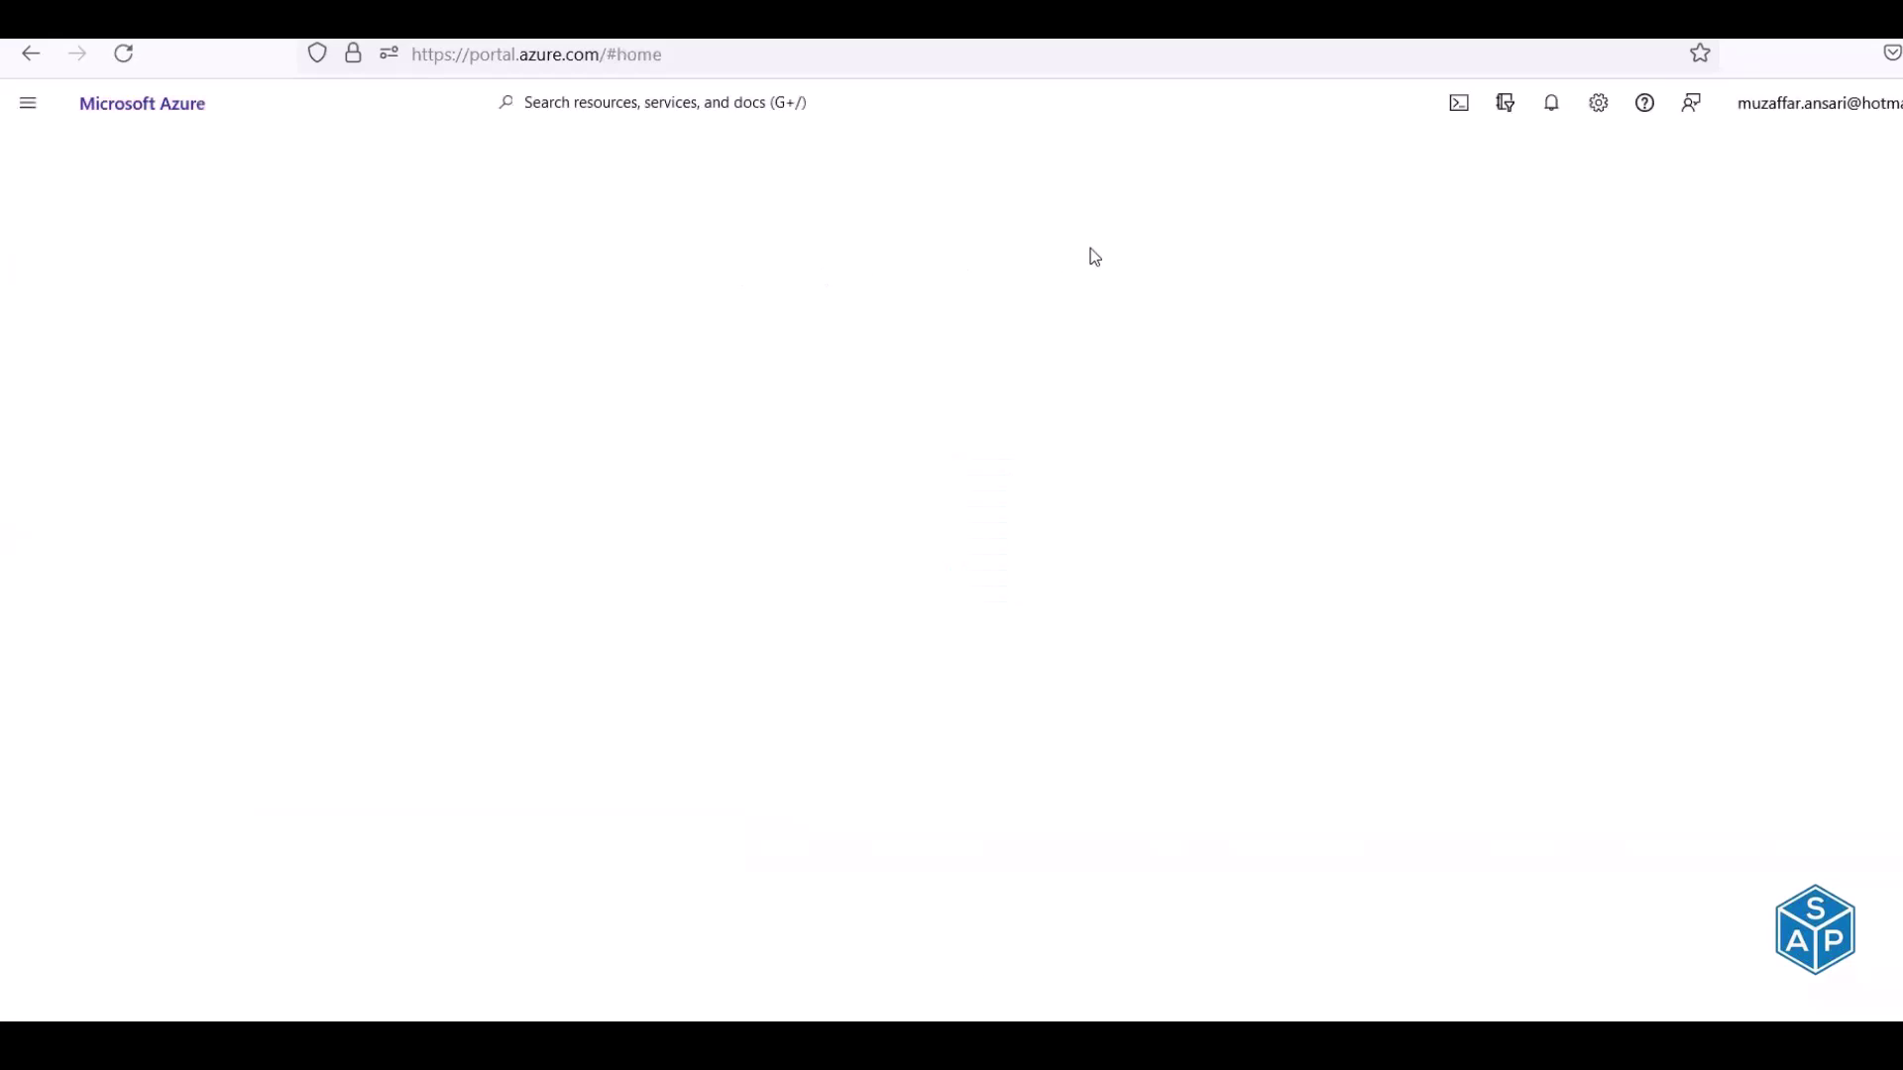
pyautogui.click(914, 235)
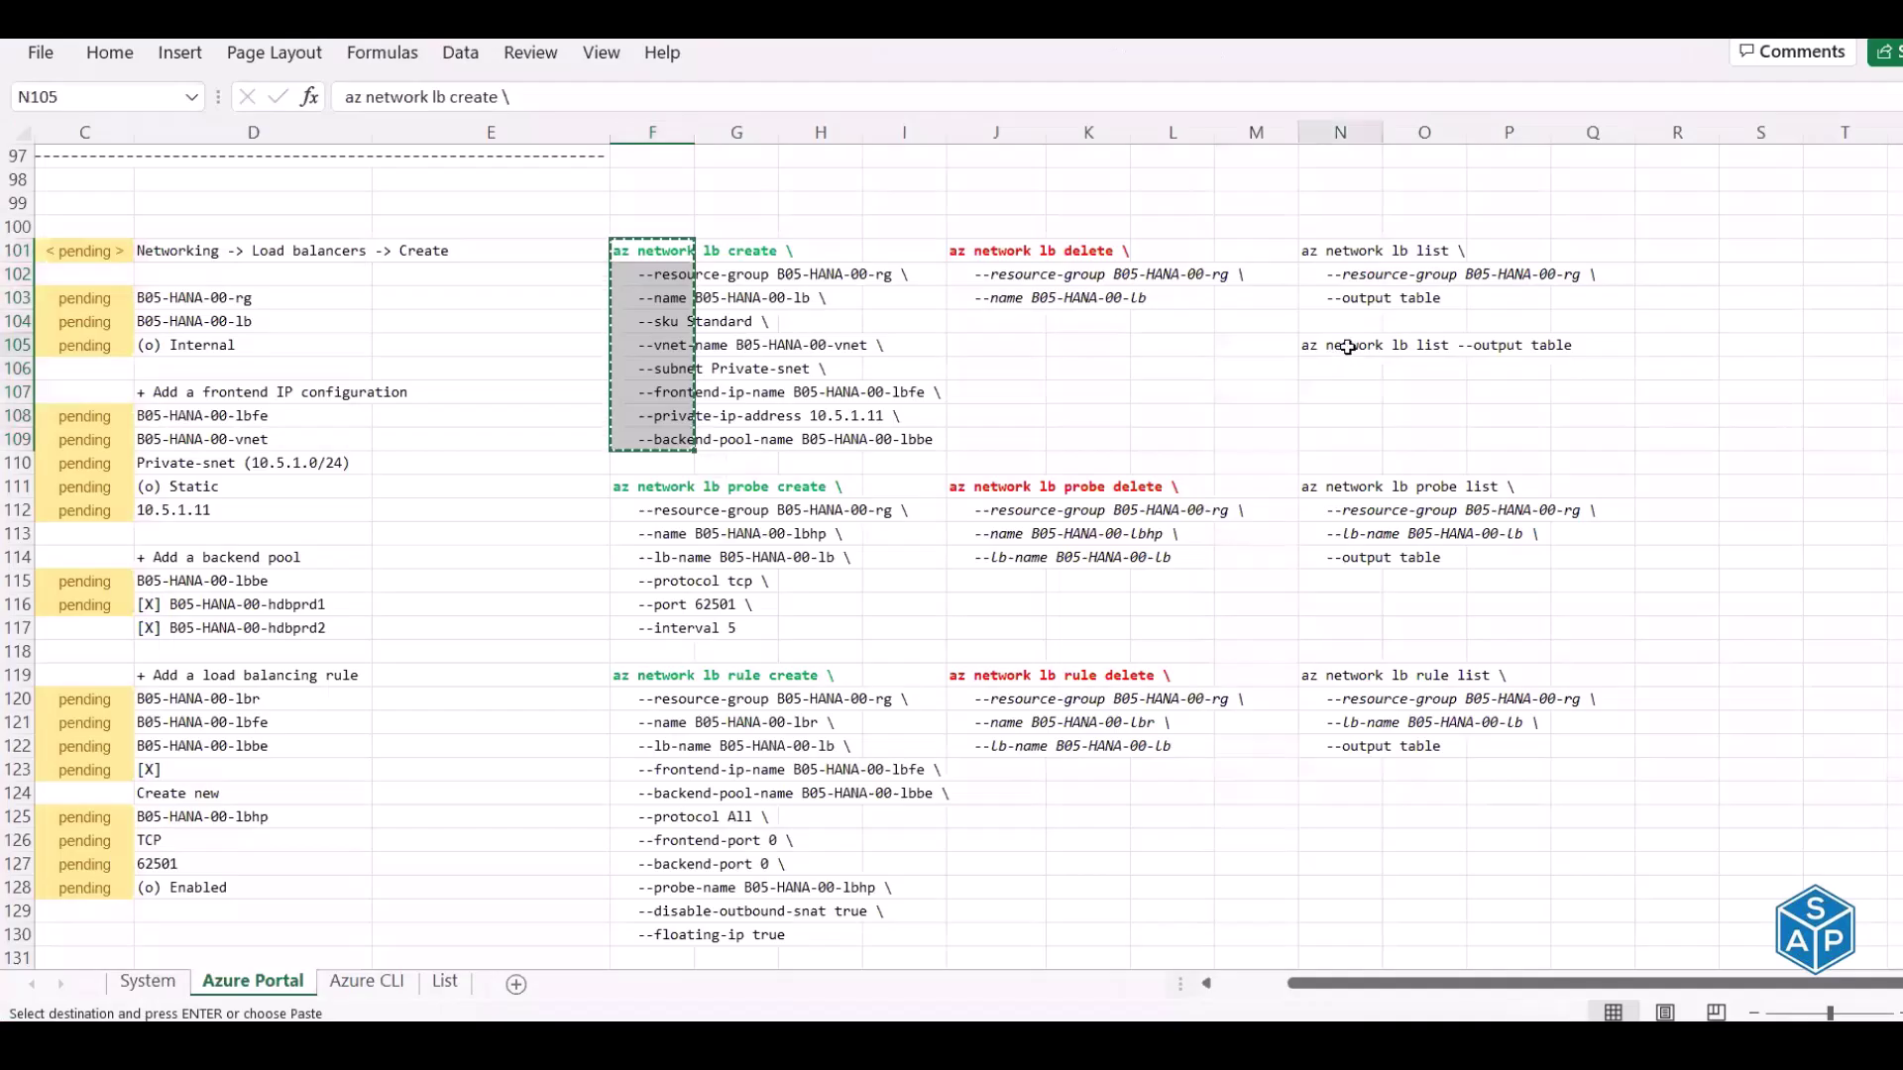
# Run az network lb list --output table in a cleared Cloud Shell, confirming B05-HANA-00-lb is Succeeded
pyautogui.click(1346, 346)
pyautogui.hotkey('ctrl', 'c')
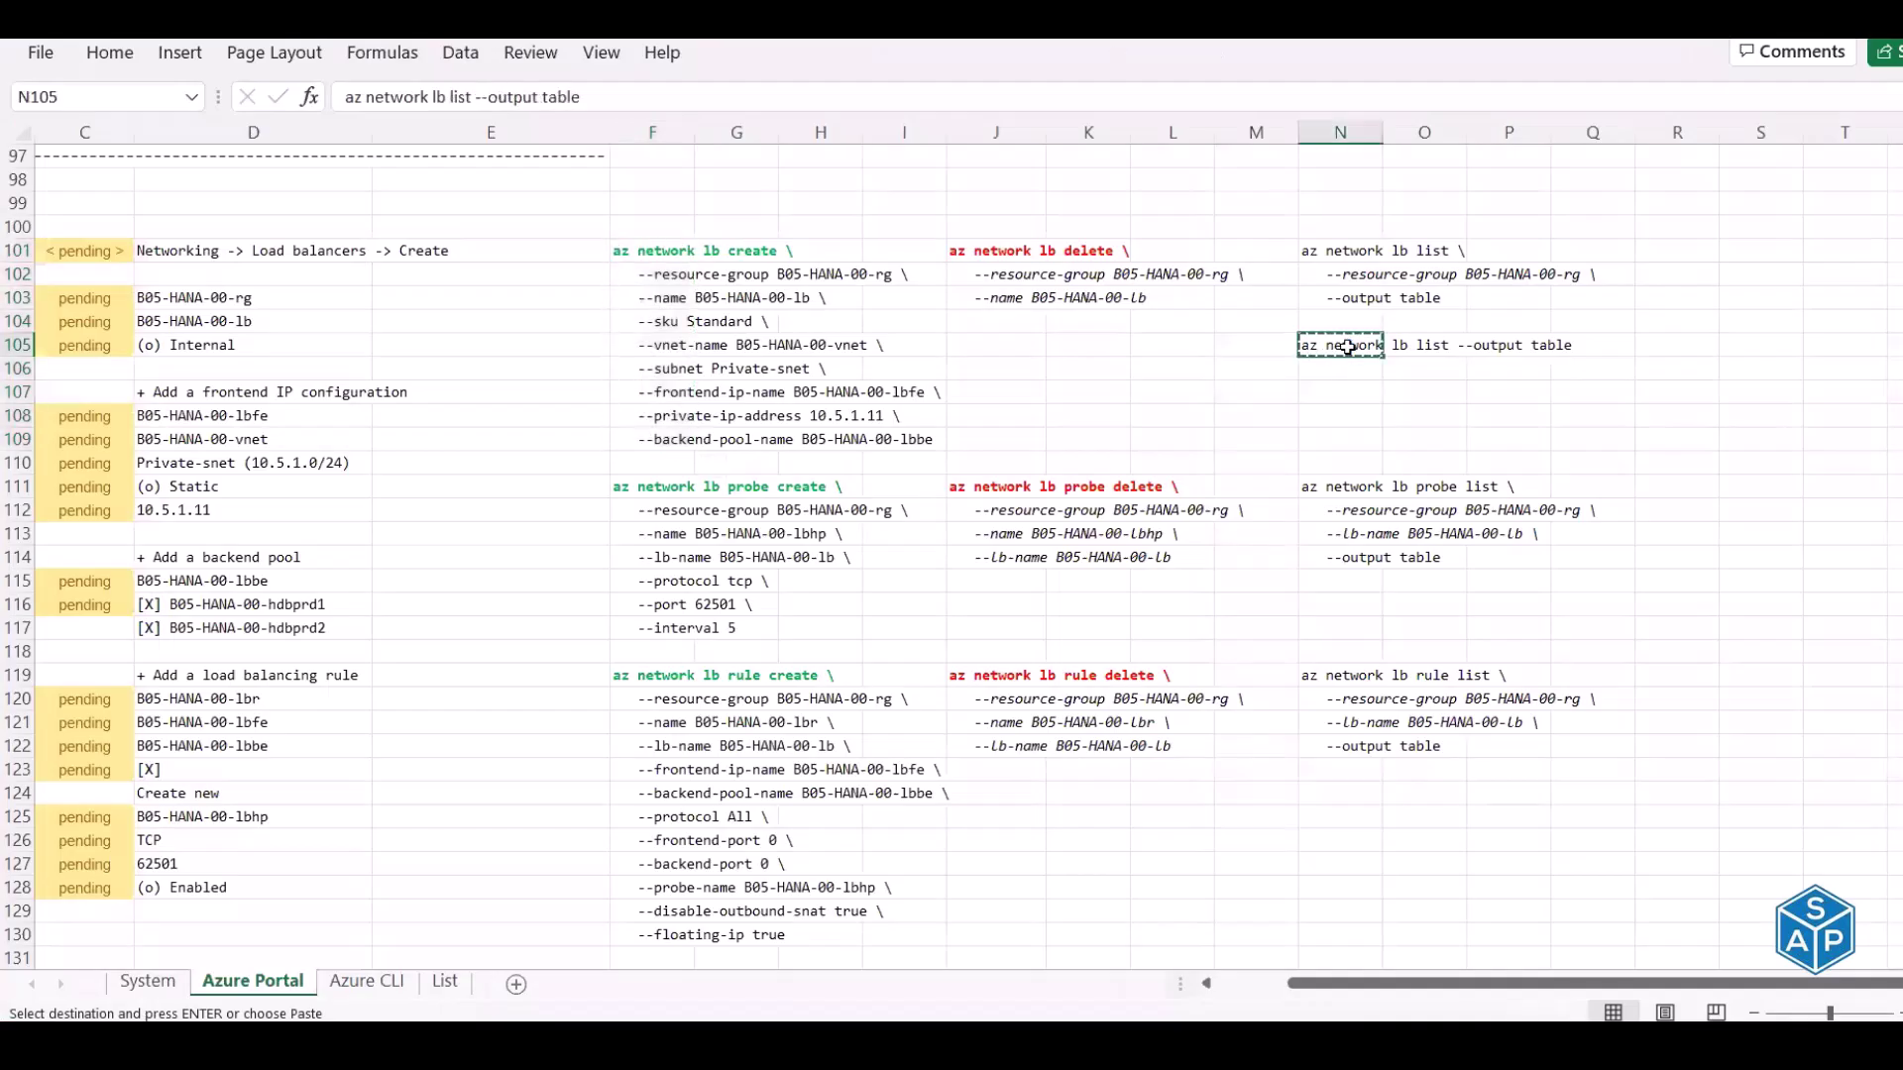
pyautogui.hotkey('alt', 'Tab')
pyautogui.hotkey('ctrl', 'l')
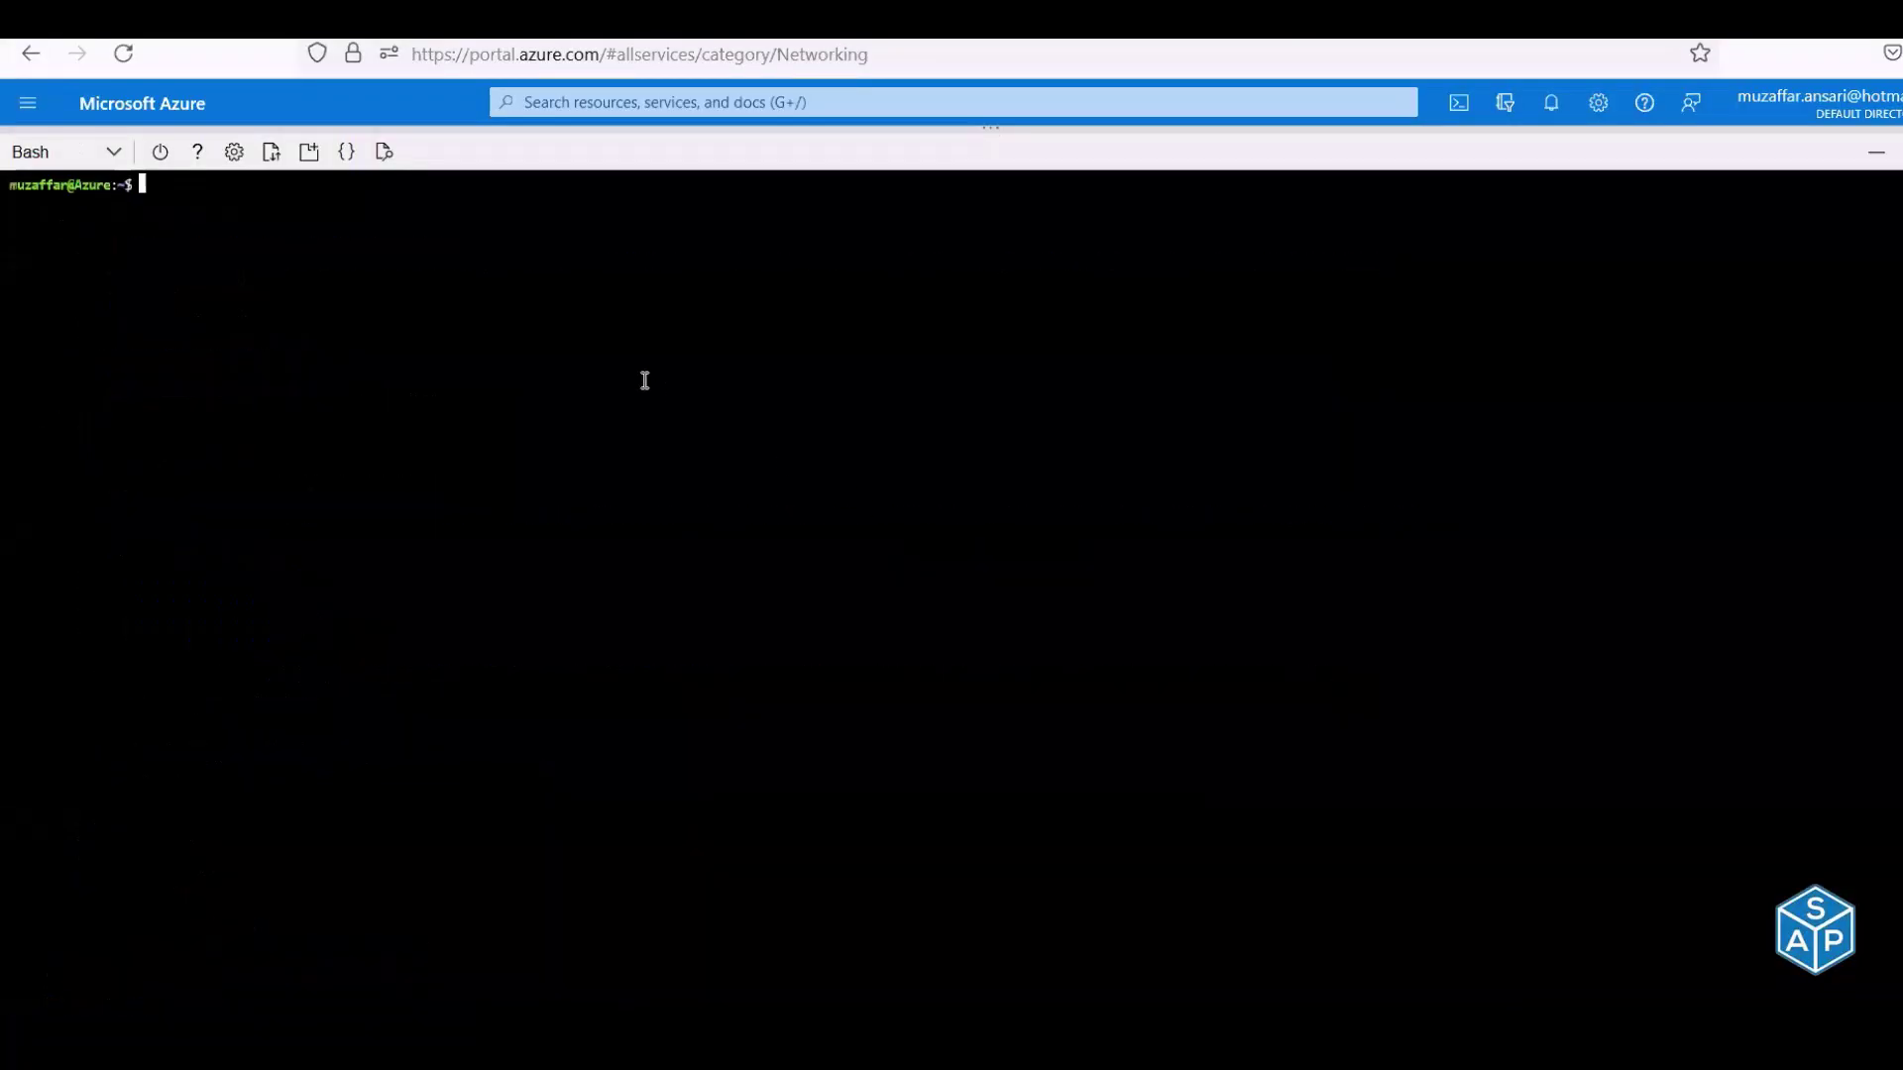
pyautogui.rightClick(645, 386)
pyautogui.click(742, 567)
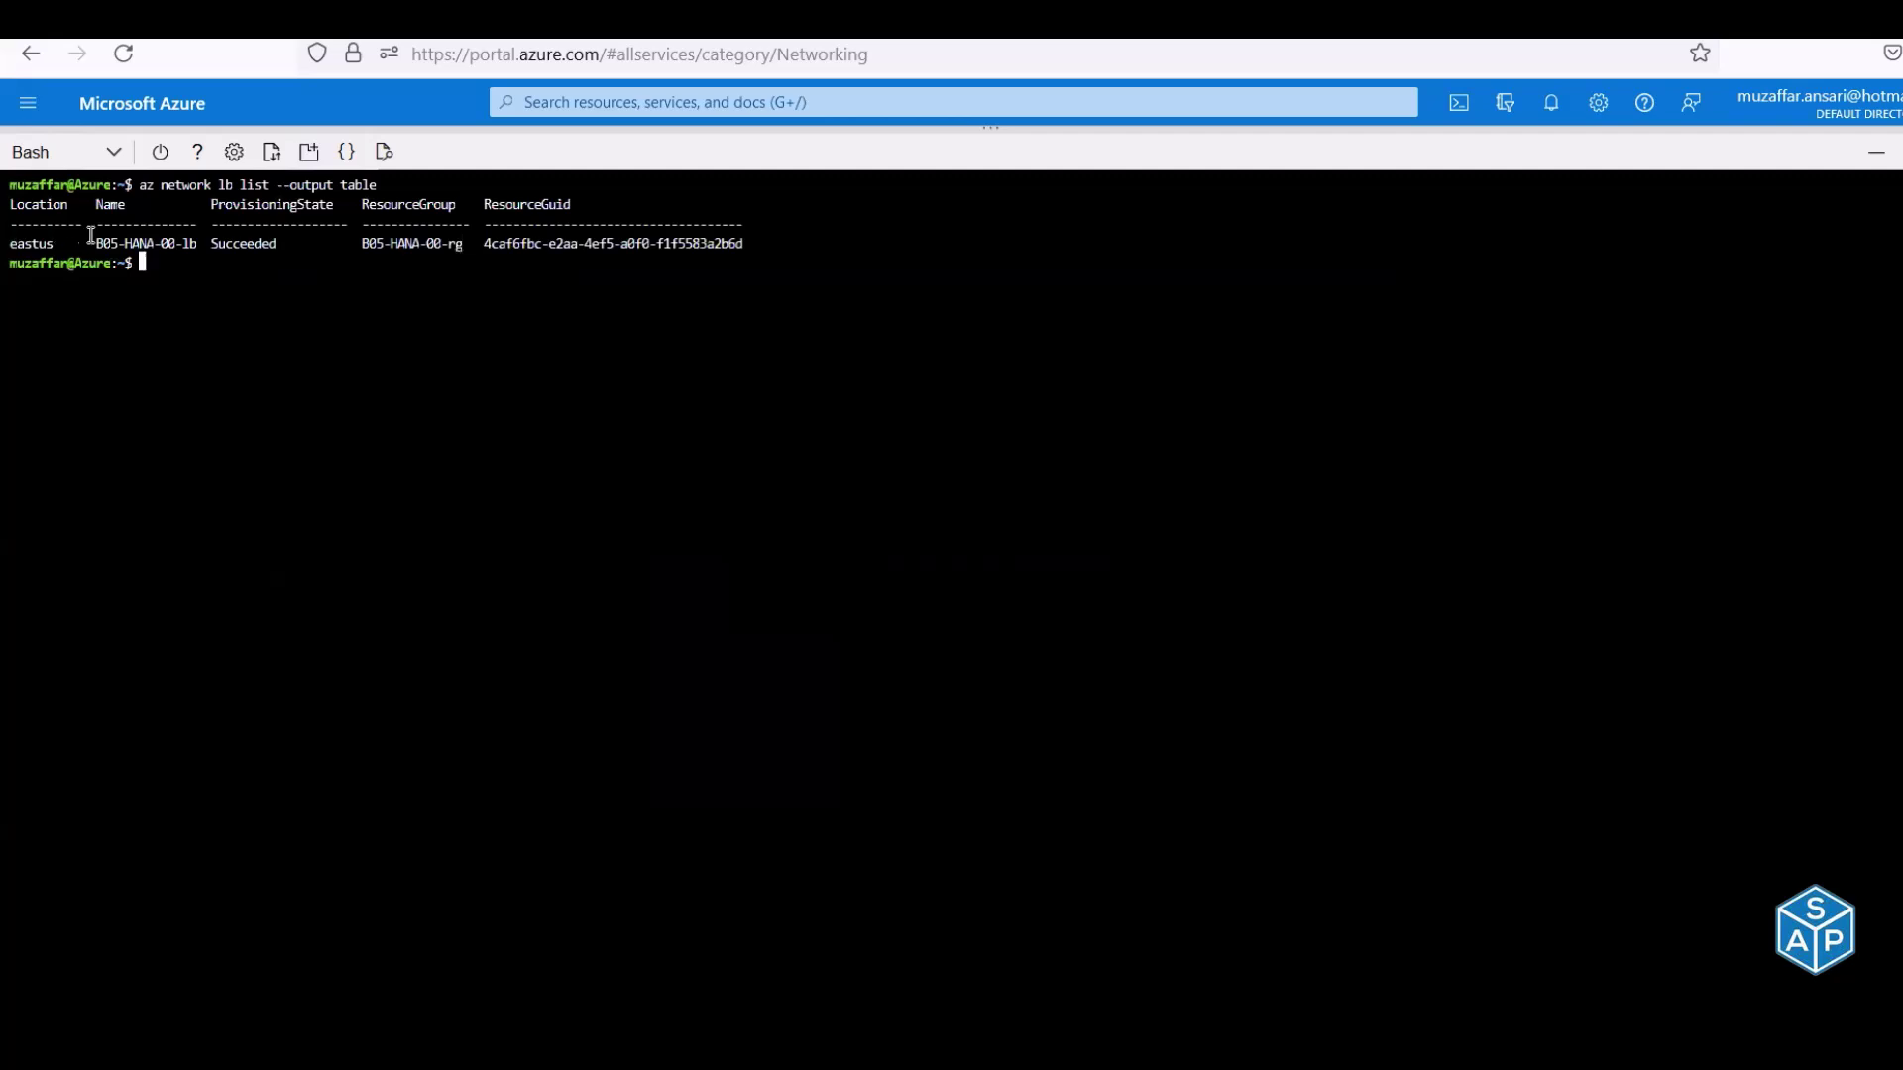
pyautogui.moveTo(160, 242); pyautogui.dragTo(267, 251)
pyautogui.click(267, 252)
# Check the health probe command in F111, then open the B05-HANA-00-lb overview
pyautogui.hotkey('alt', 'Tab')
pyautogui.click(639, 494)
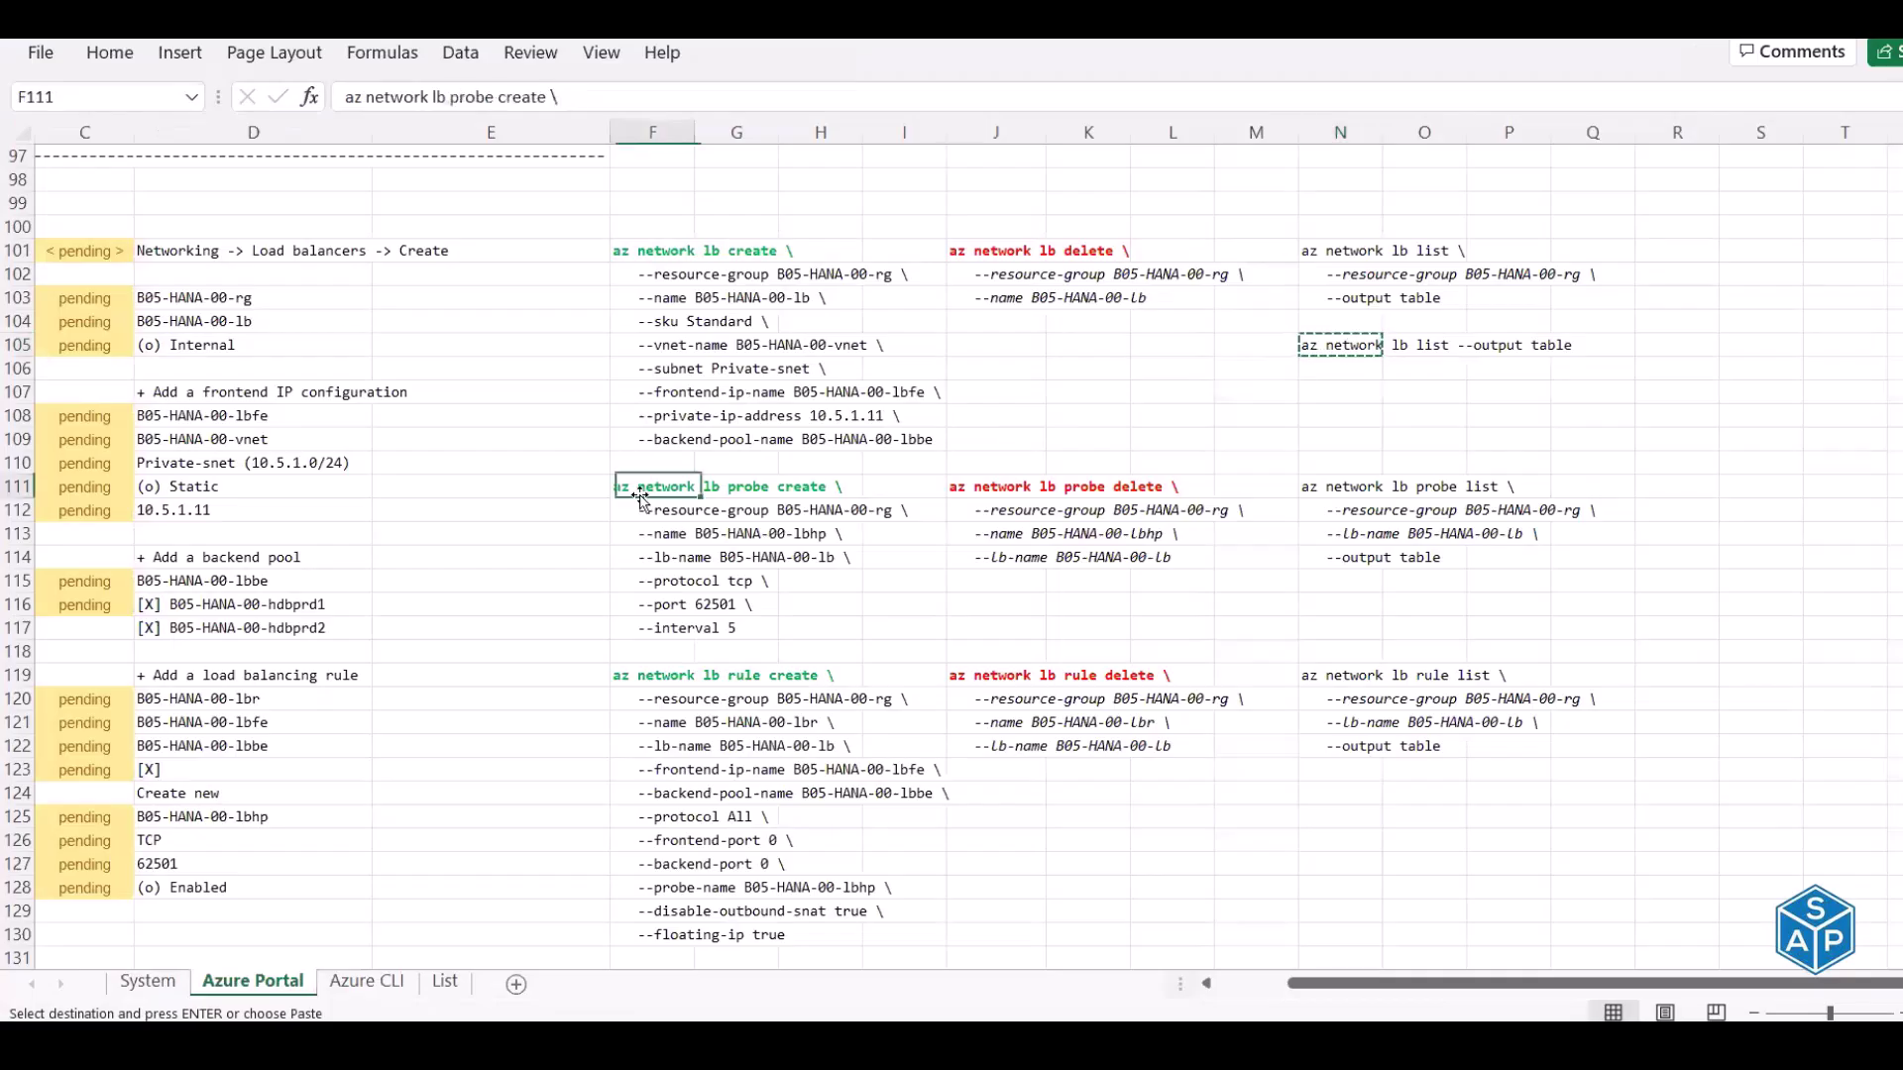
pyautogui.hotkey('alt', 'Tab')
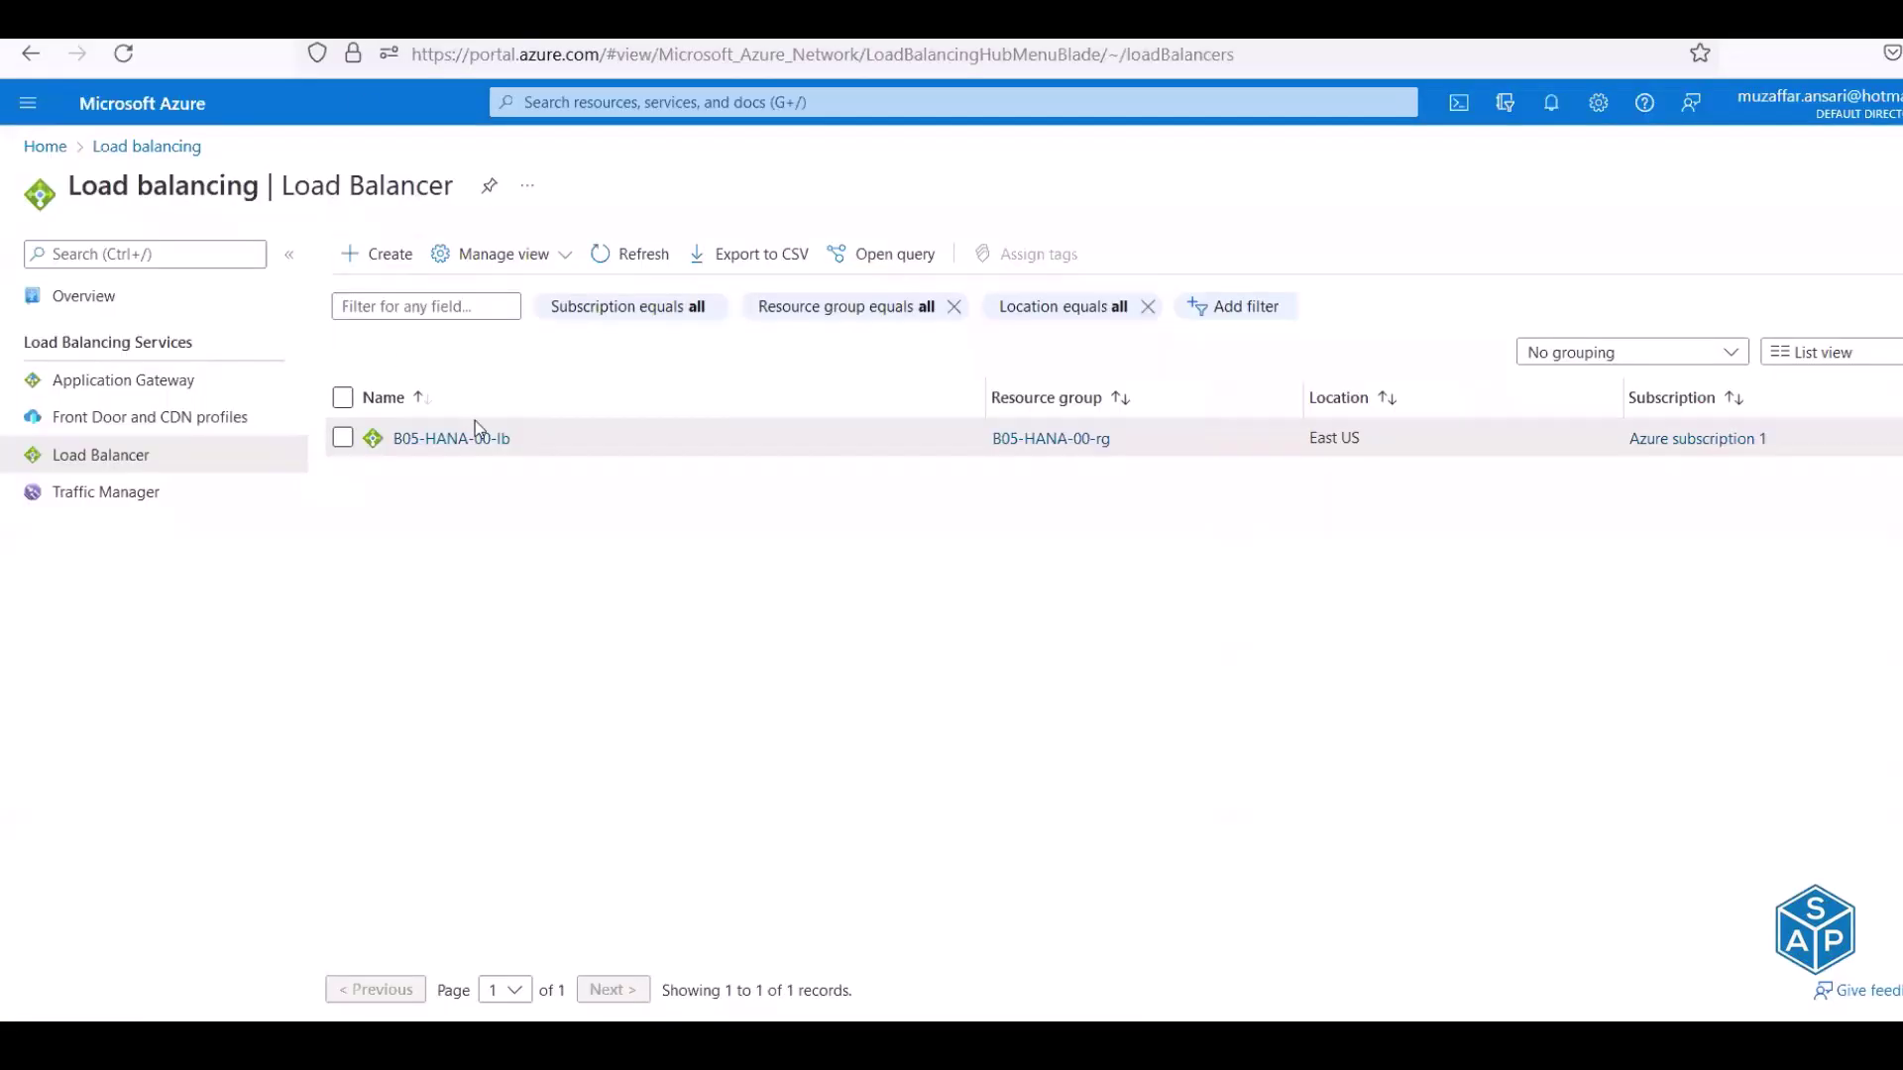
pyautogui.click(476, 425)
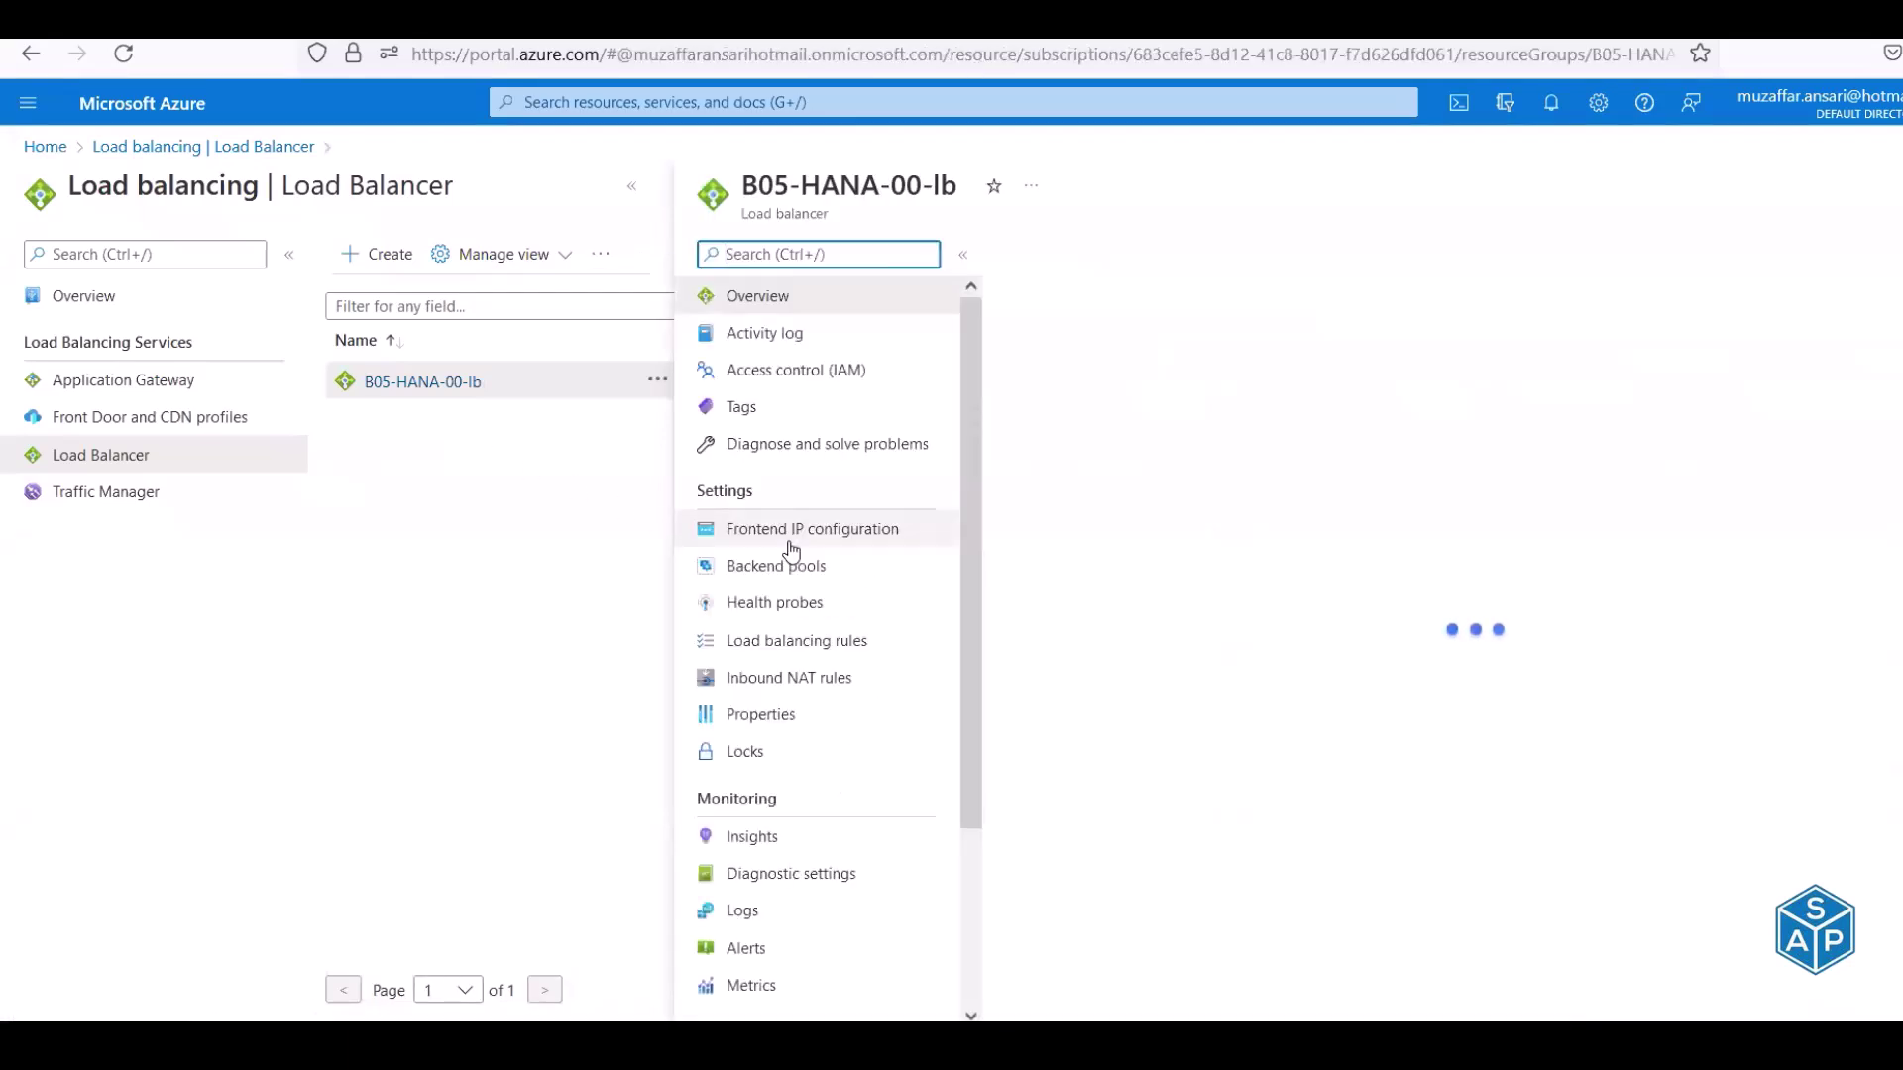
# Run the F111:F117 probe create command in Cloud Shell and refresh the Health probes page
pyautogui.click(777, 606)
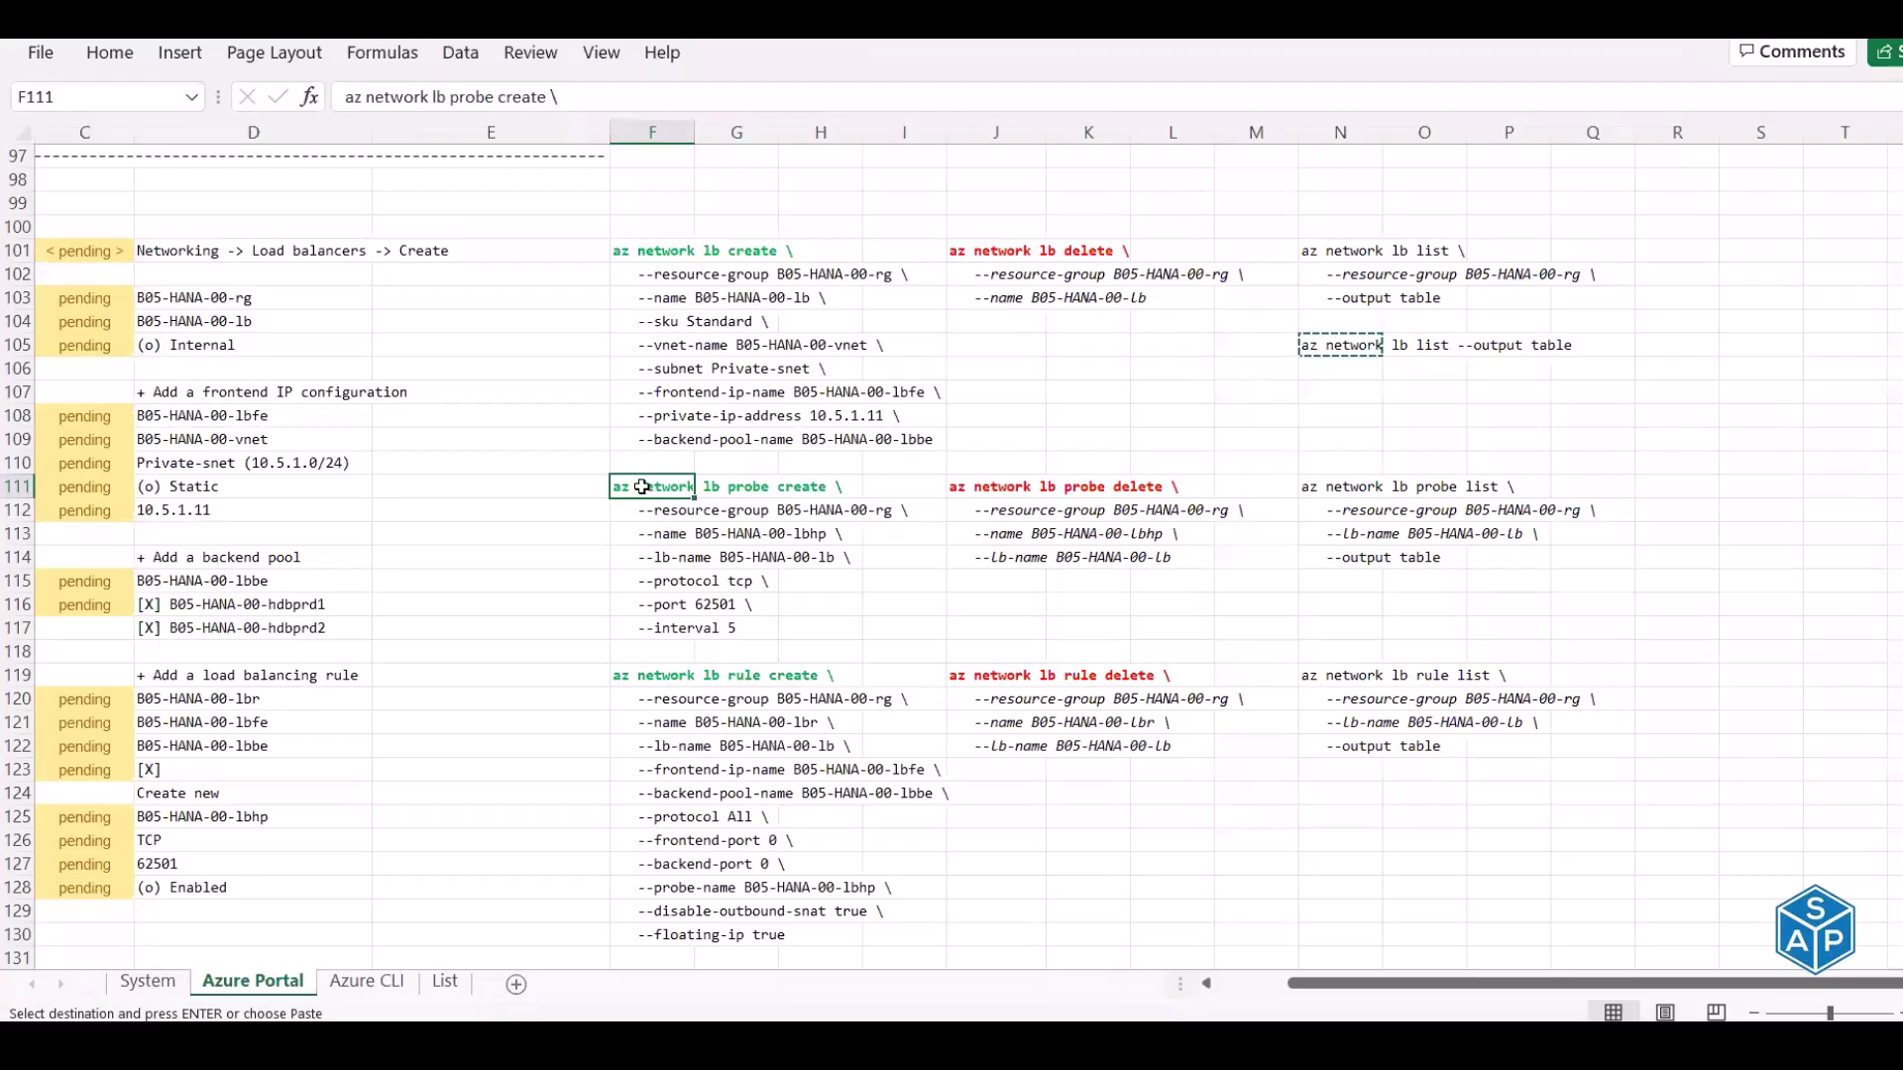
pyautogui.moveTo(644, 486); pyautogui.dragTo(656, 629)
pyautogui.hotkey('ctrl', 'c')
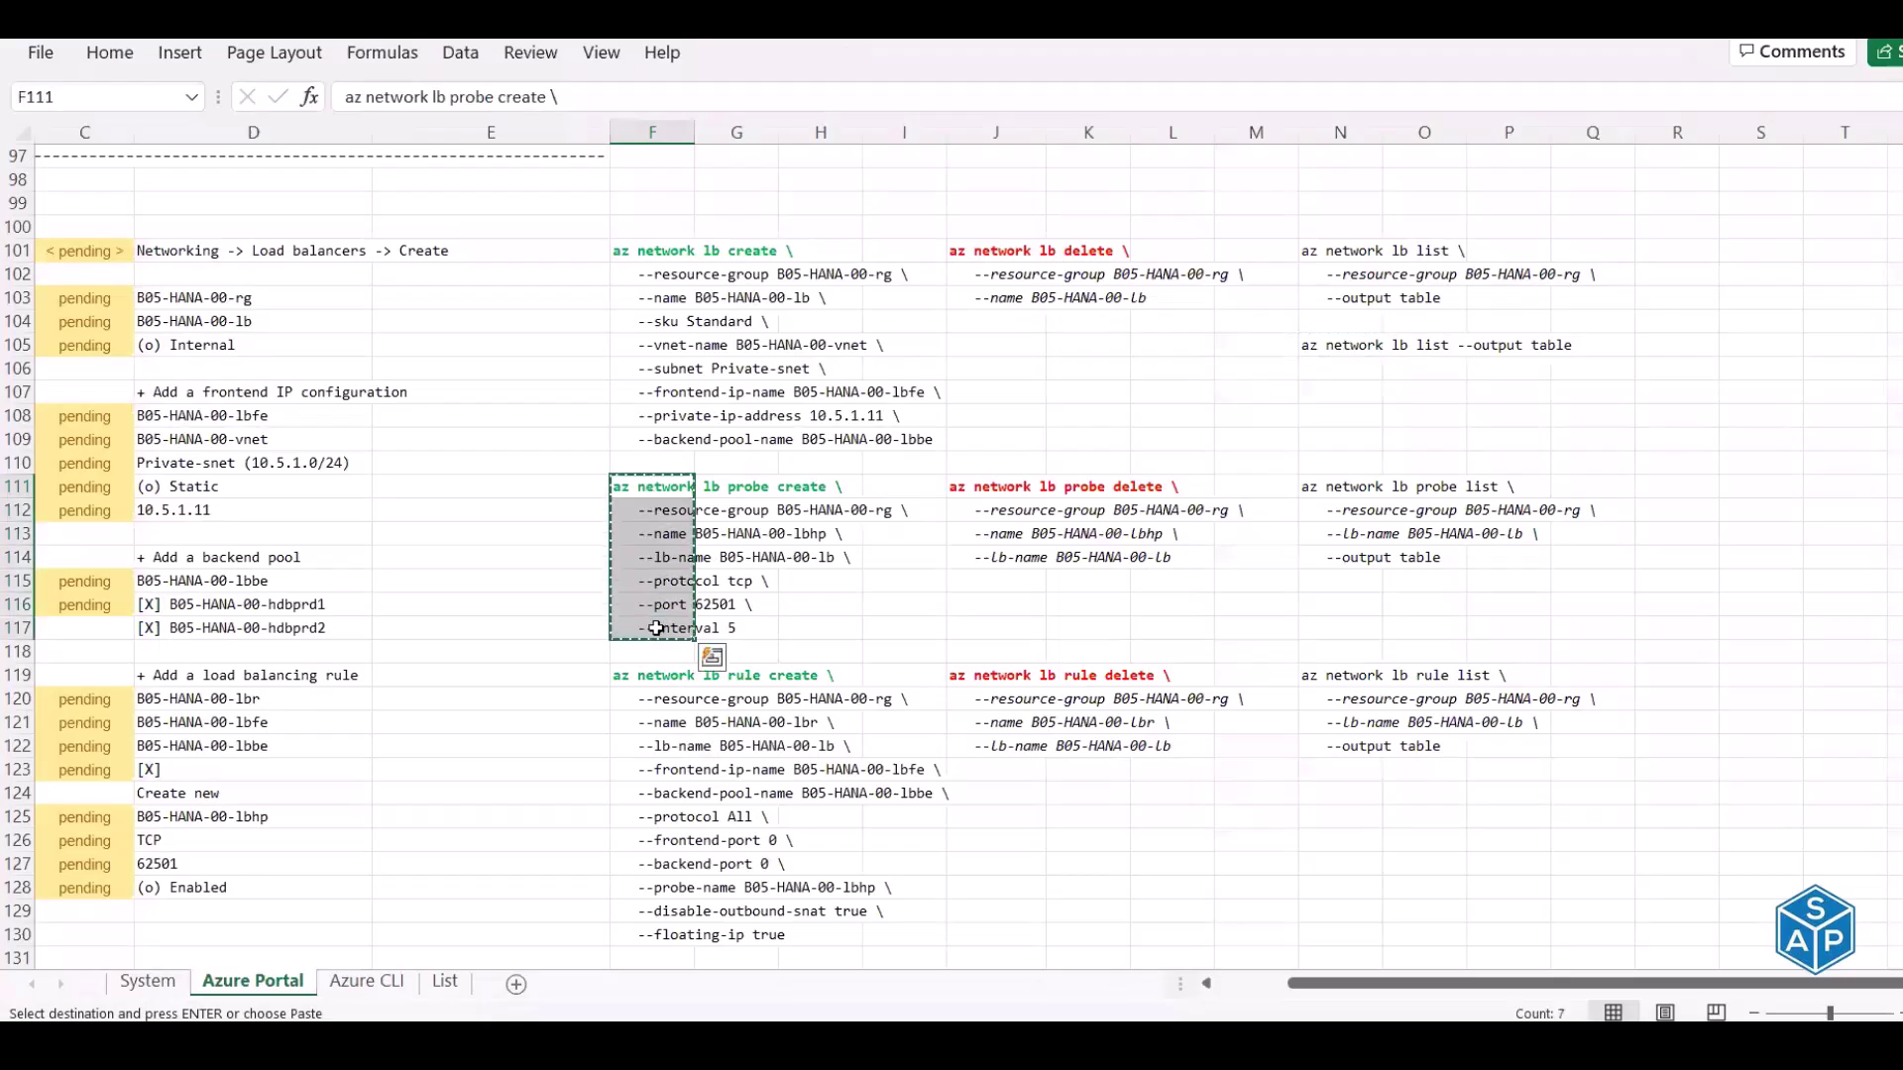
pyautogui.hotkey('alt', 'Tab')
pyautogui.rightClick(603, 397)
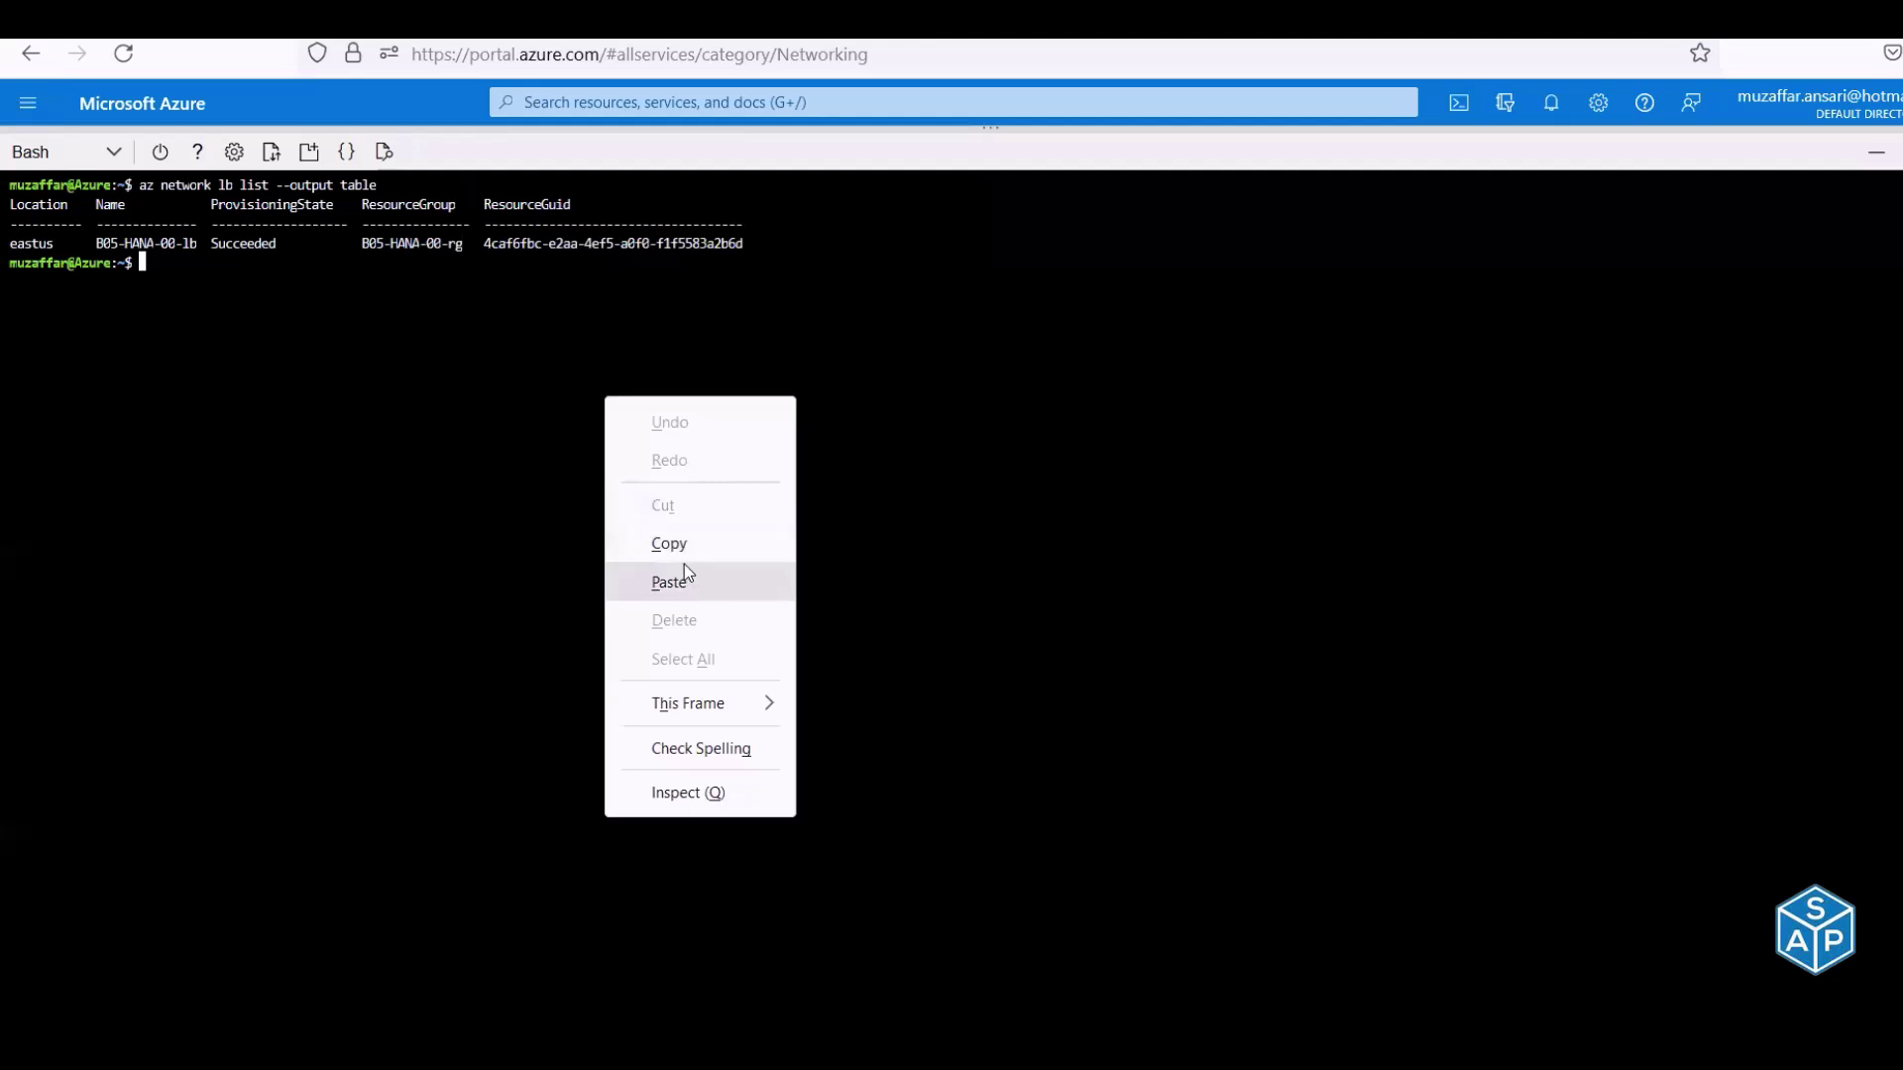
pyautogui.click(686, 580)
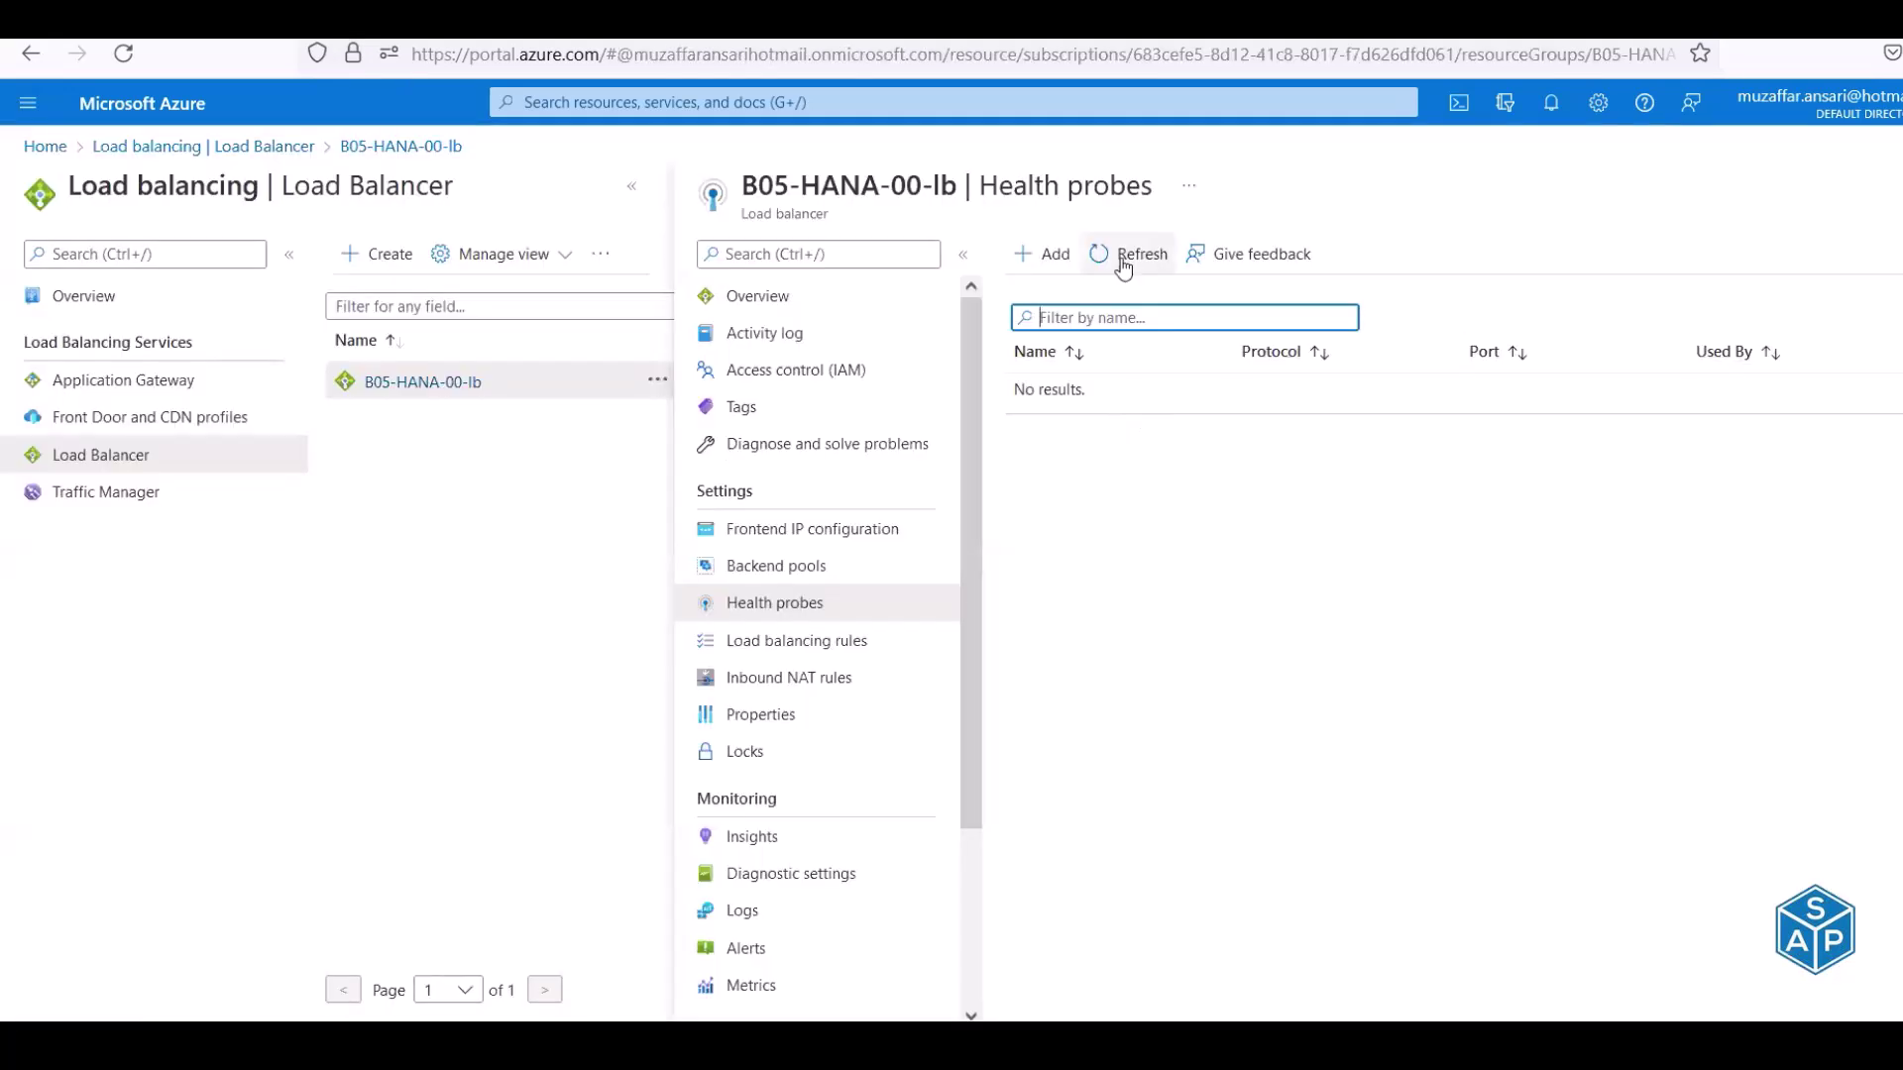
pyautogui.click(1124, 257)
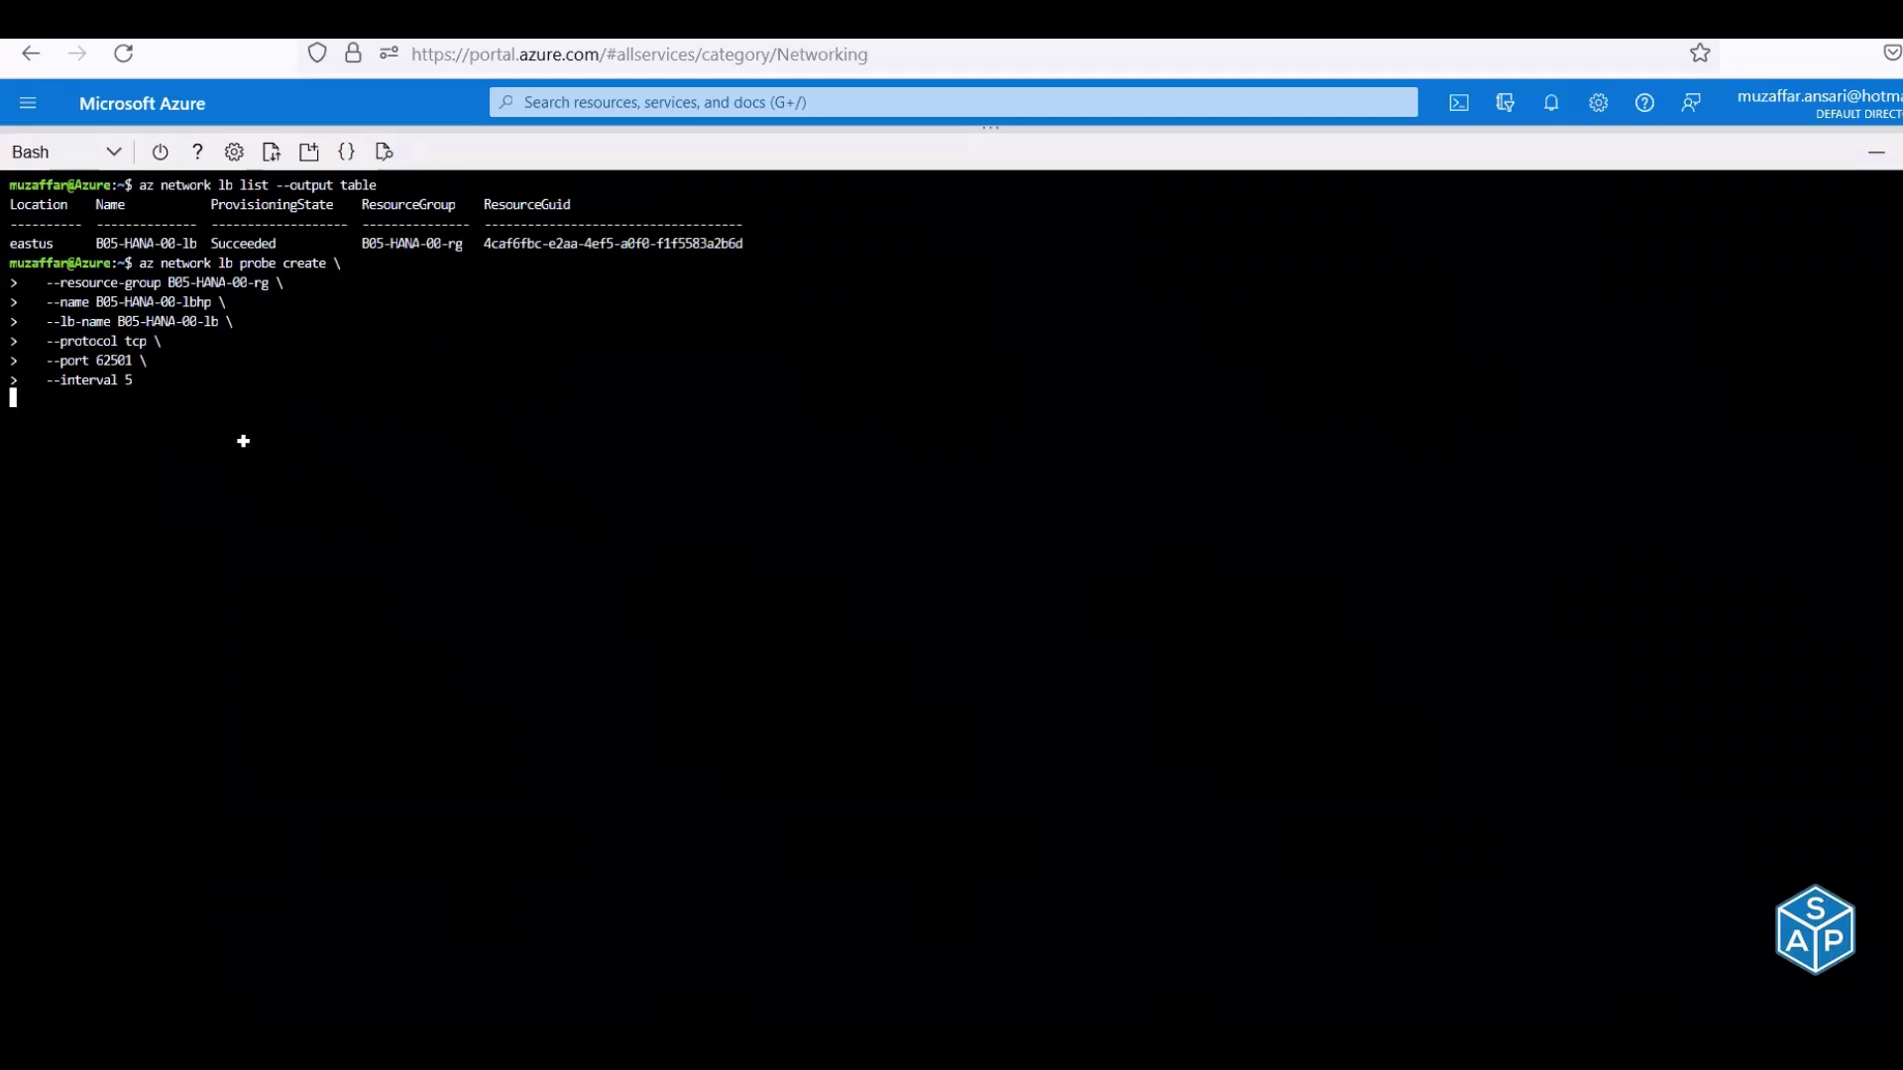
# Run the health probe list command from column N to verify B05-HANA-00-lbhp on port 62501
pyautogui.hotkey('alt', 'Tab')
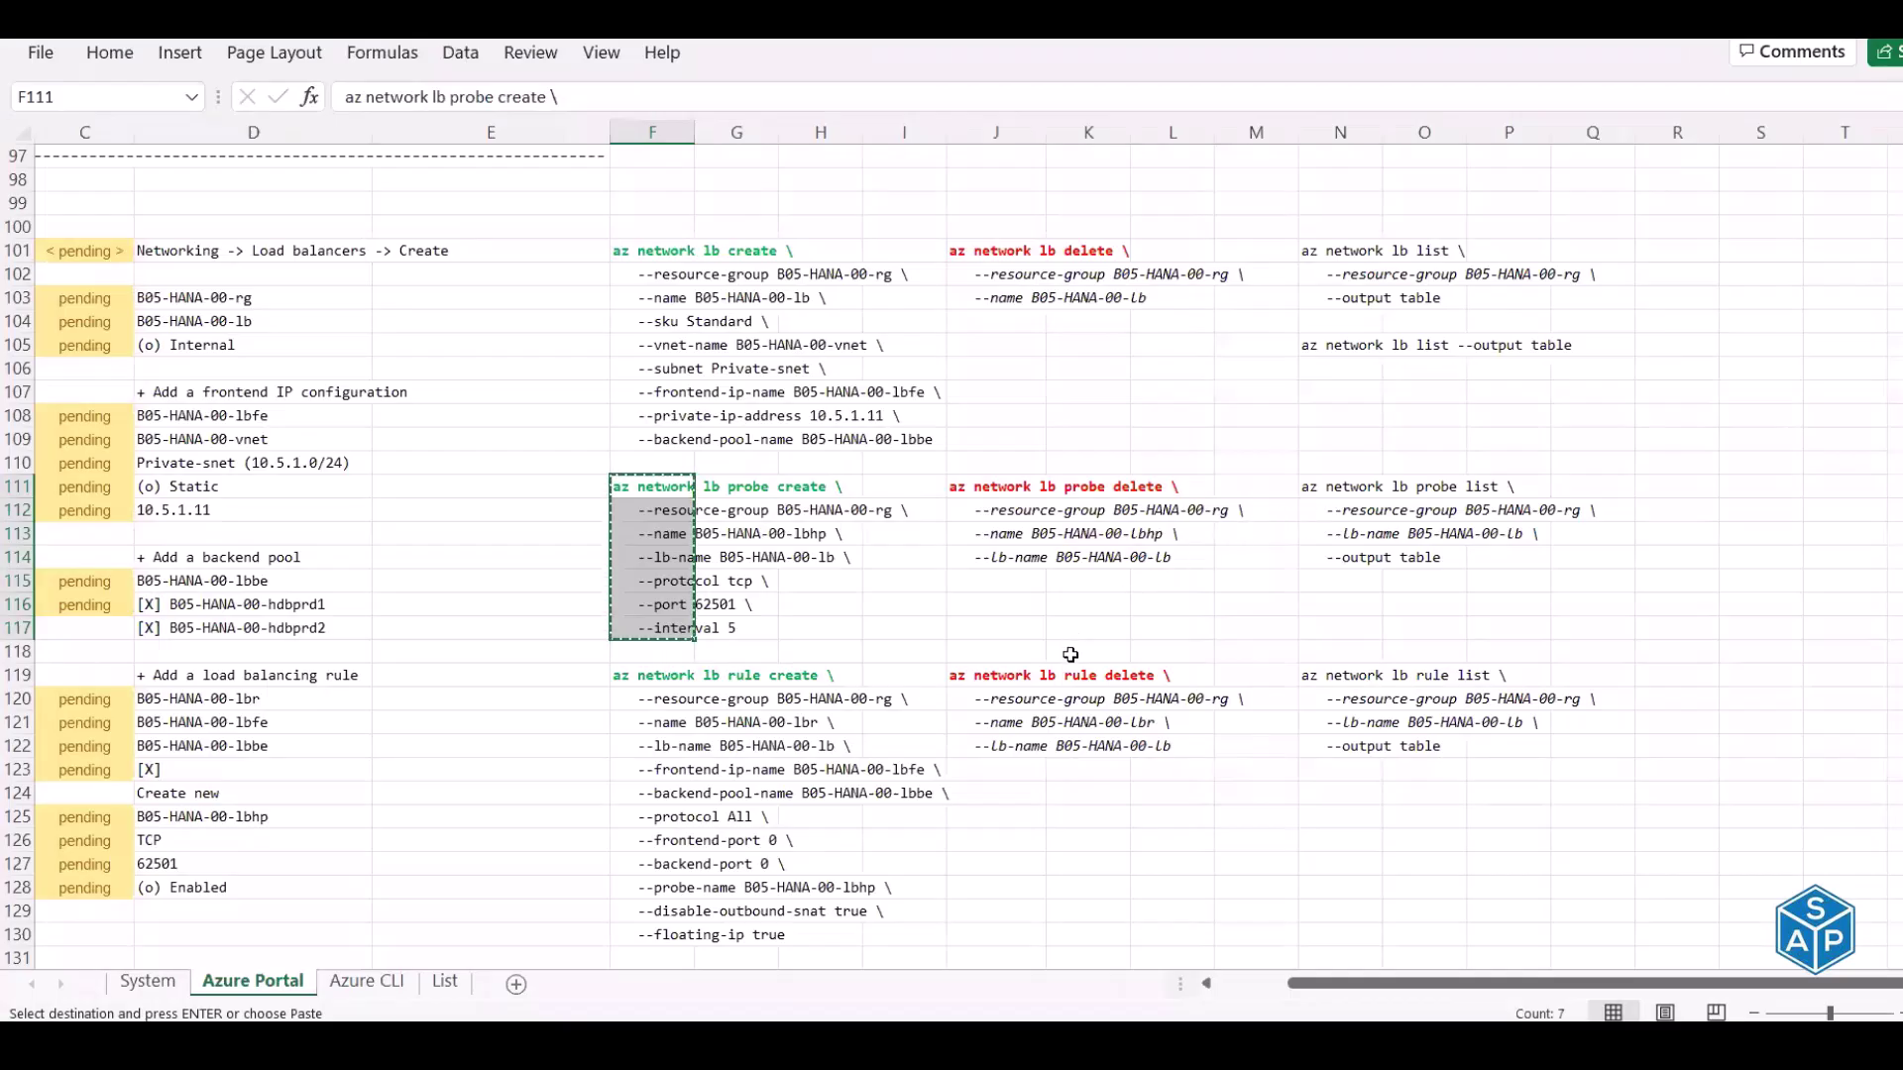
pyautogui.hotkey('alt', 'Tab')
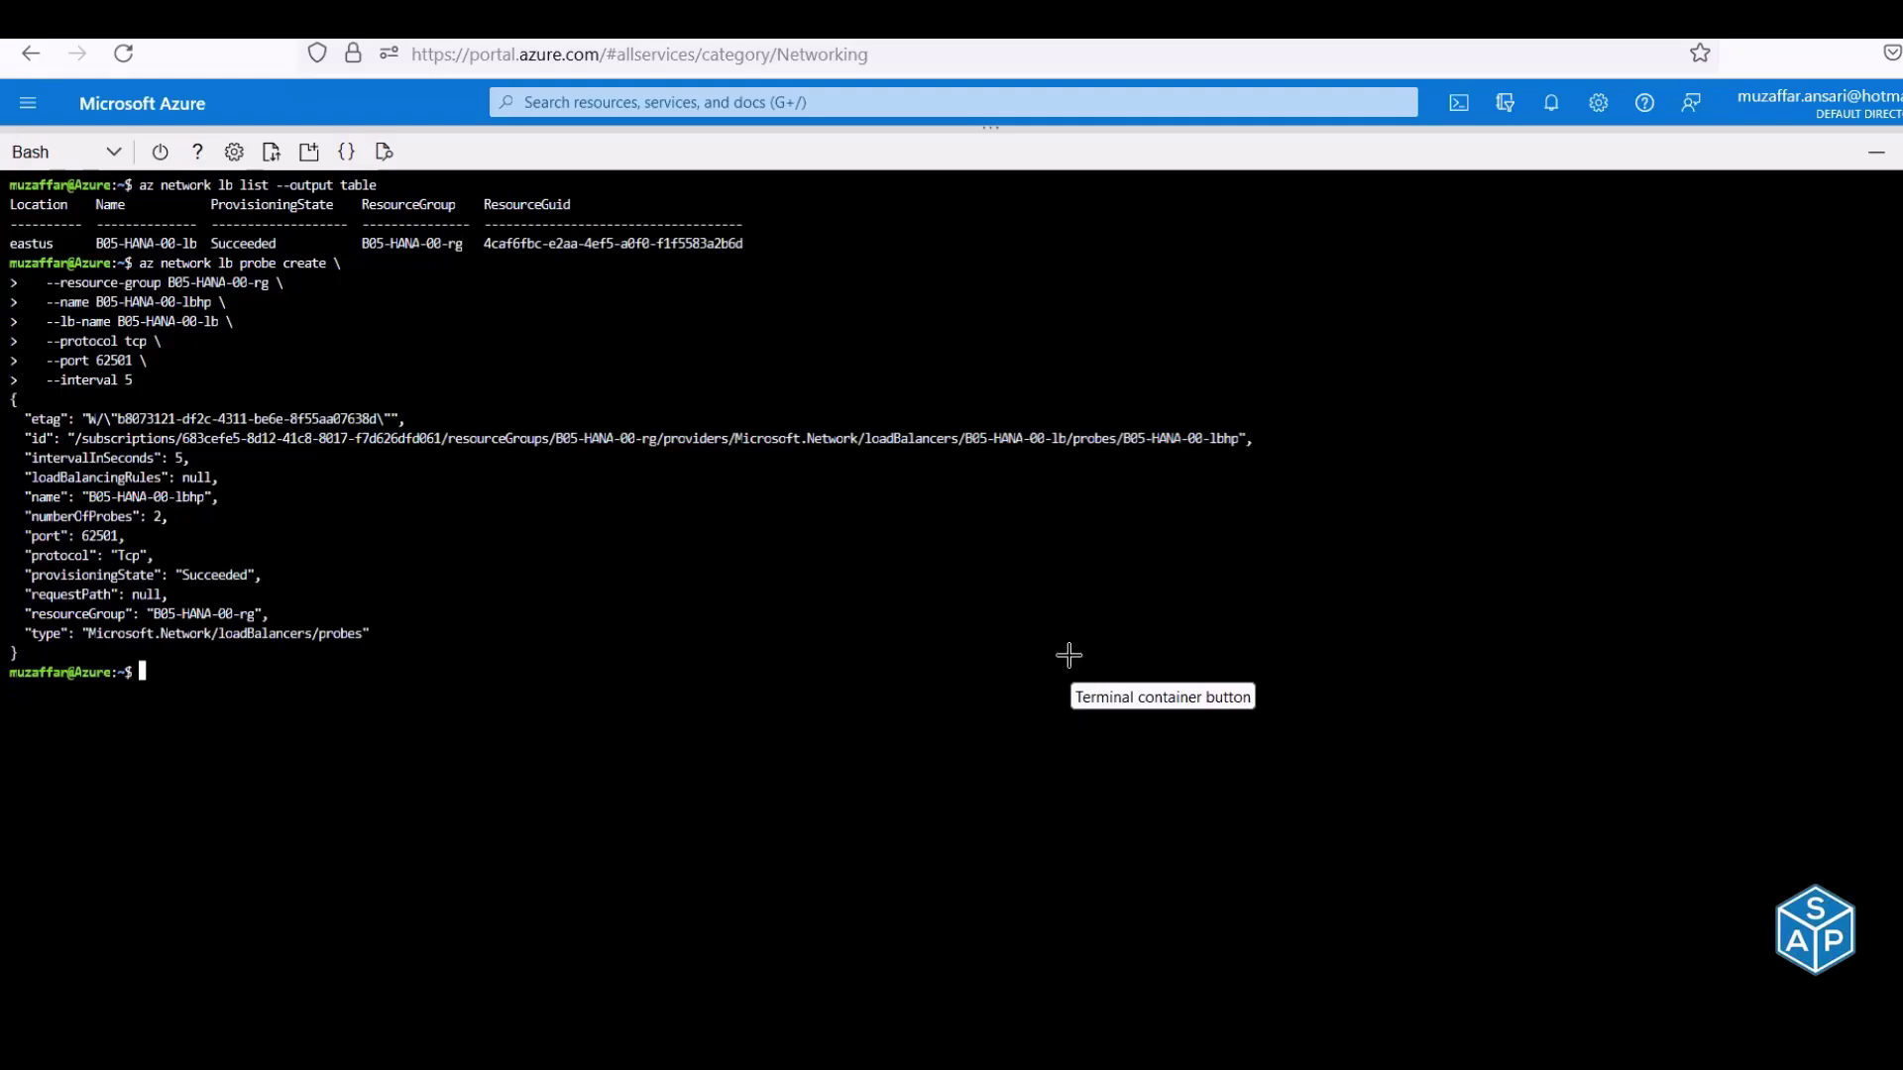
pyautogui.hotkey('alt', 'Tab')
pyautogui.moveTo(1314, 495); pyautogui.dragTo(1321, 552)
pyautogui.hotkey('ctrl', 'c')
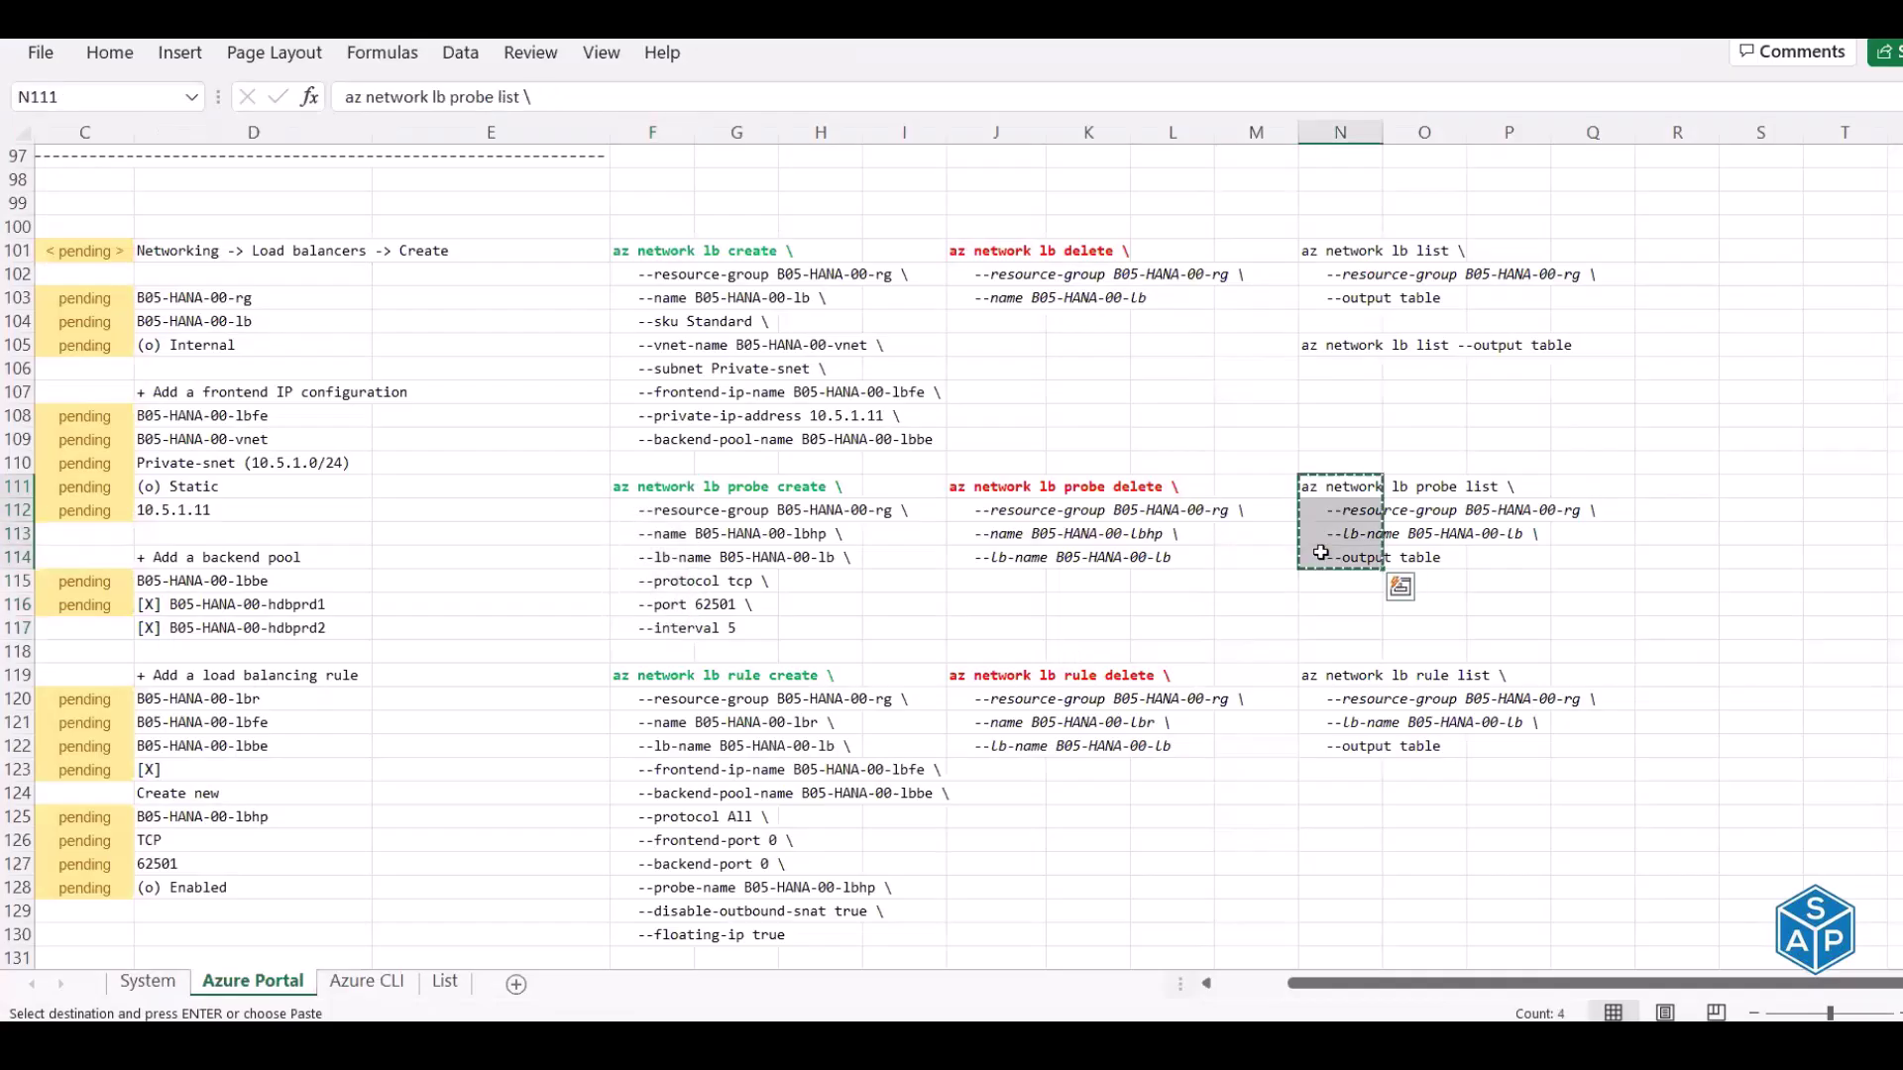
pyautogui.hotkey('alt', 'Tab')
pyautogui.rightClick(934, 594)
pyautogui.click(930, 685)
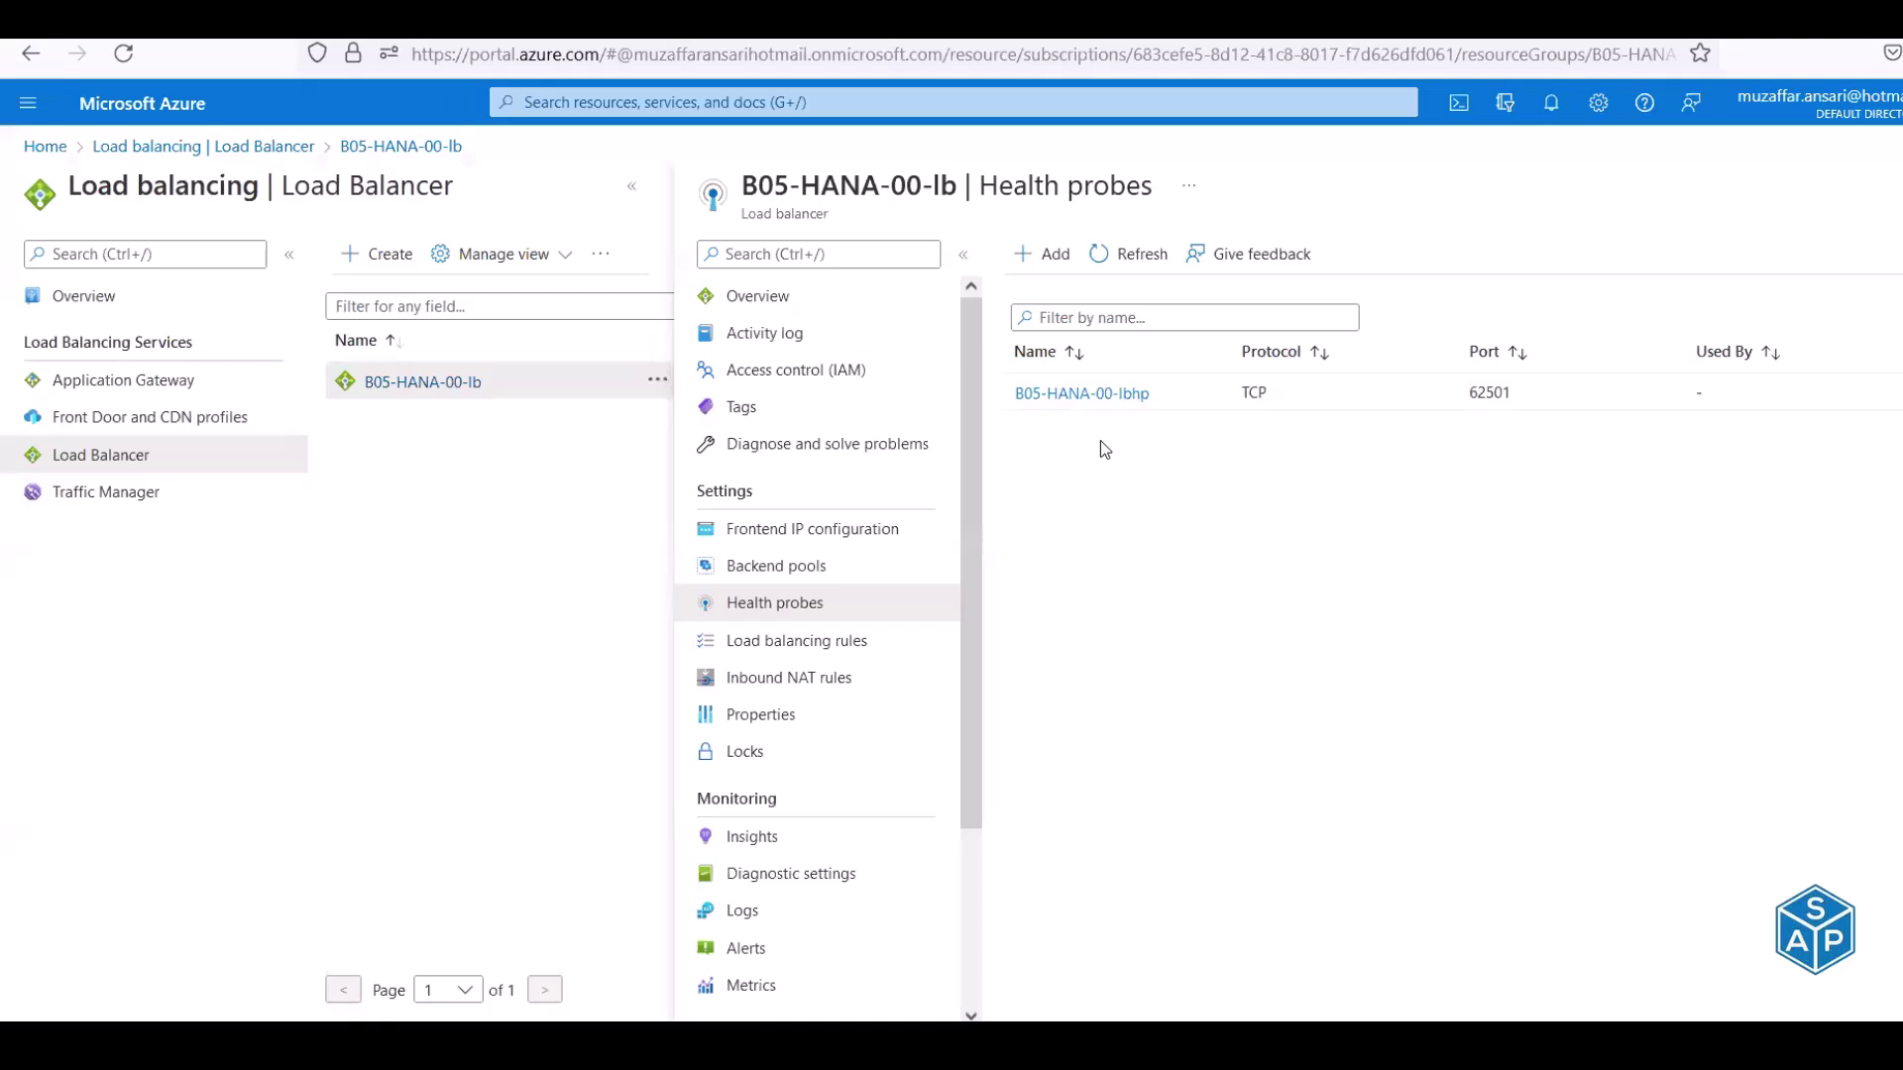
# Compare the probe's port 62501 with the checklist entry in F116
pyautogui.moveTo(1470, 393); pyautogui.dragTo(1507, 393)
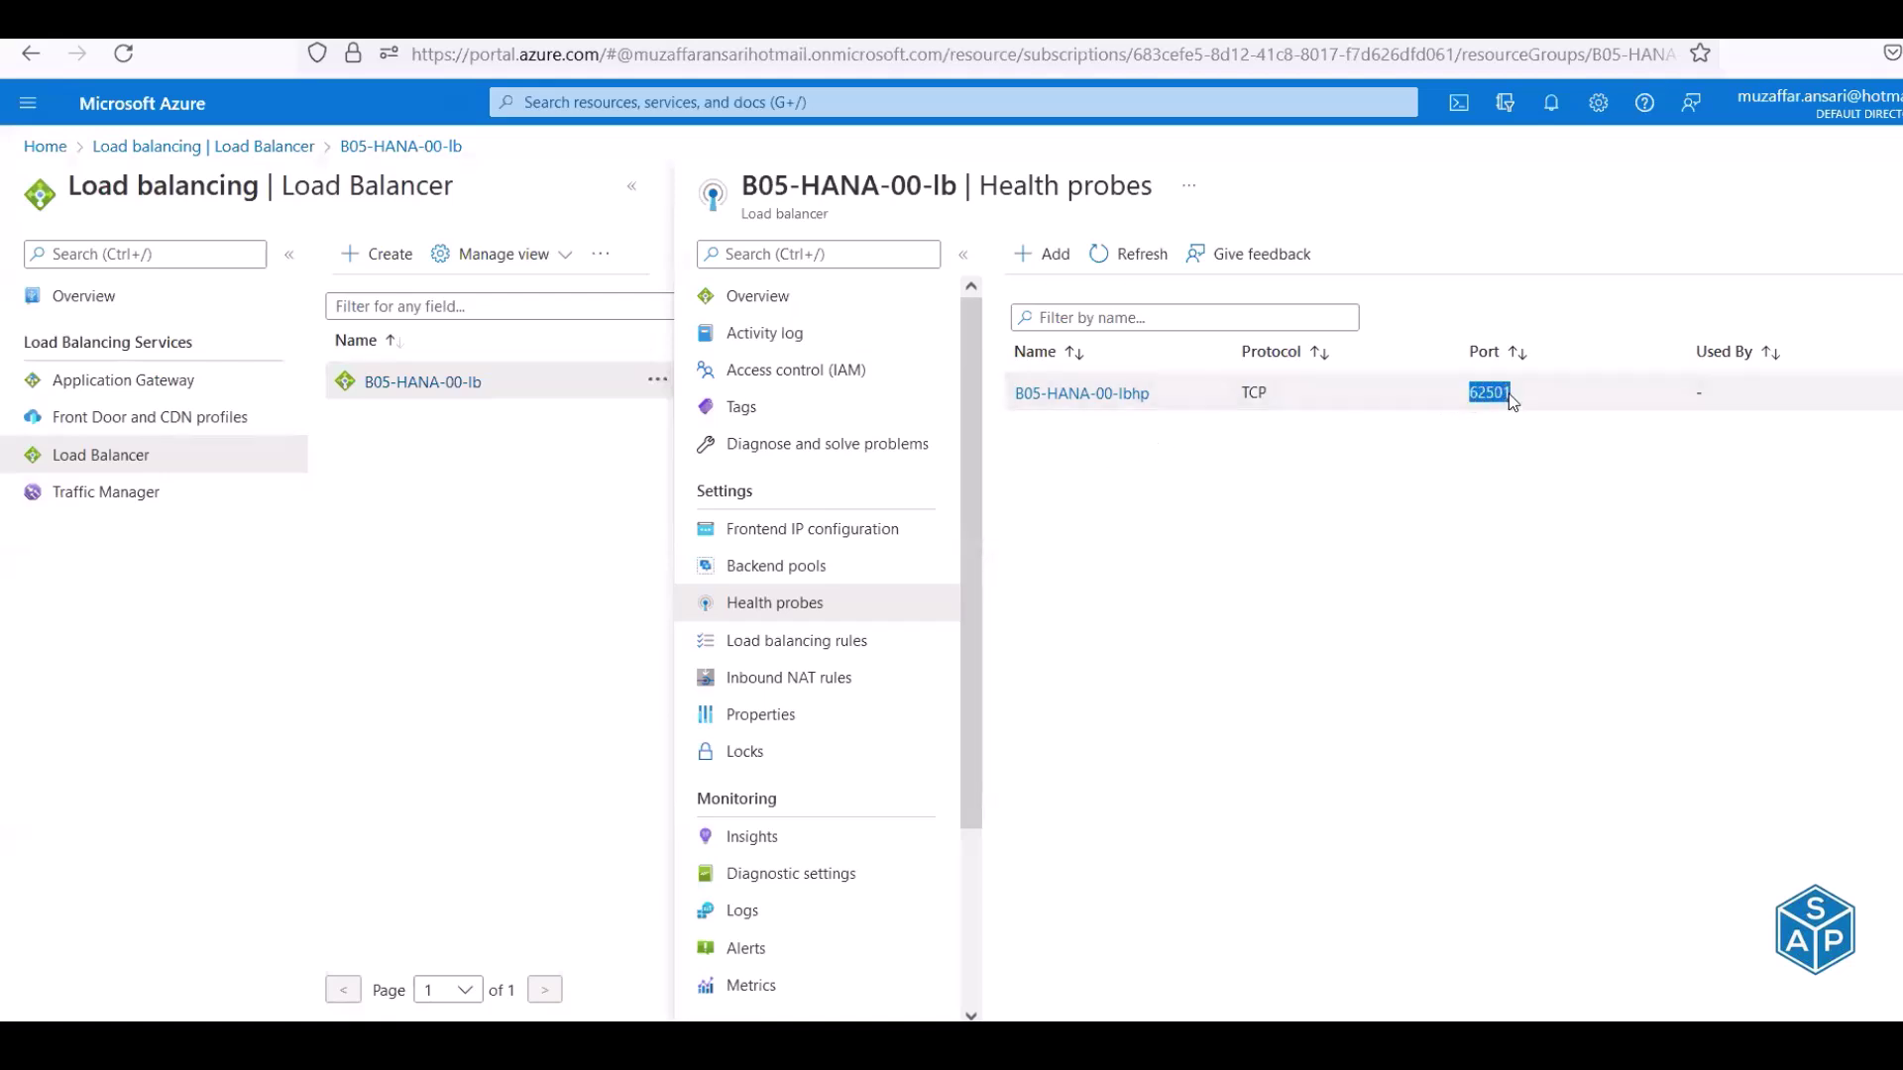
pyautogui.hotkey('alt', 'Tab')
pyautogui.click(691, 606)
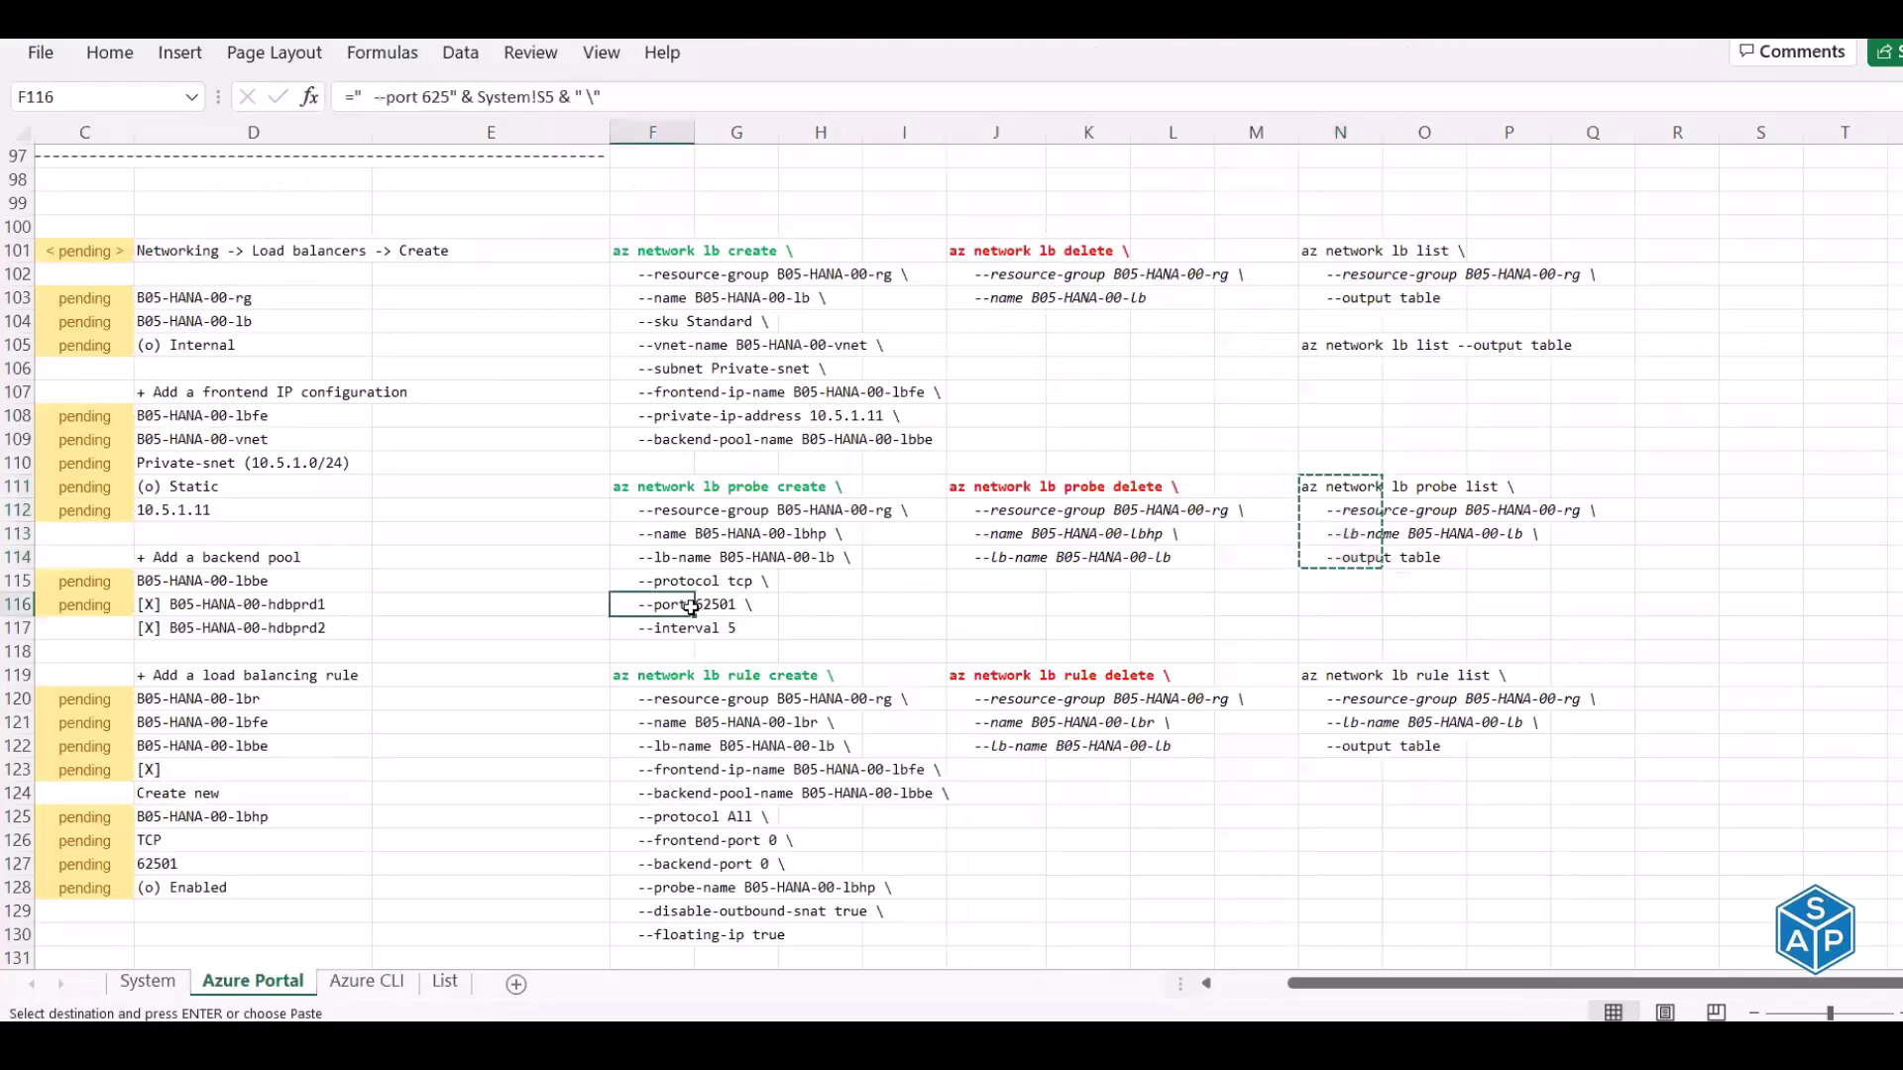
pyautogui.moveTo(691, 607); pyautogui.dragTo(726, 609)
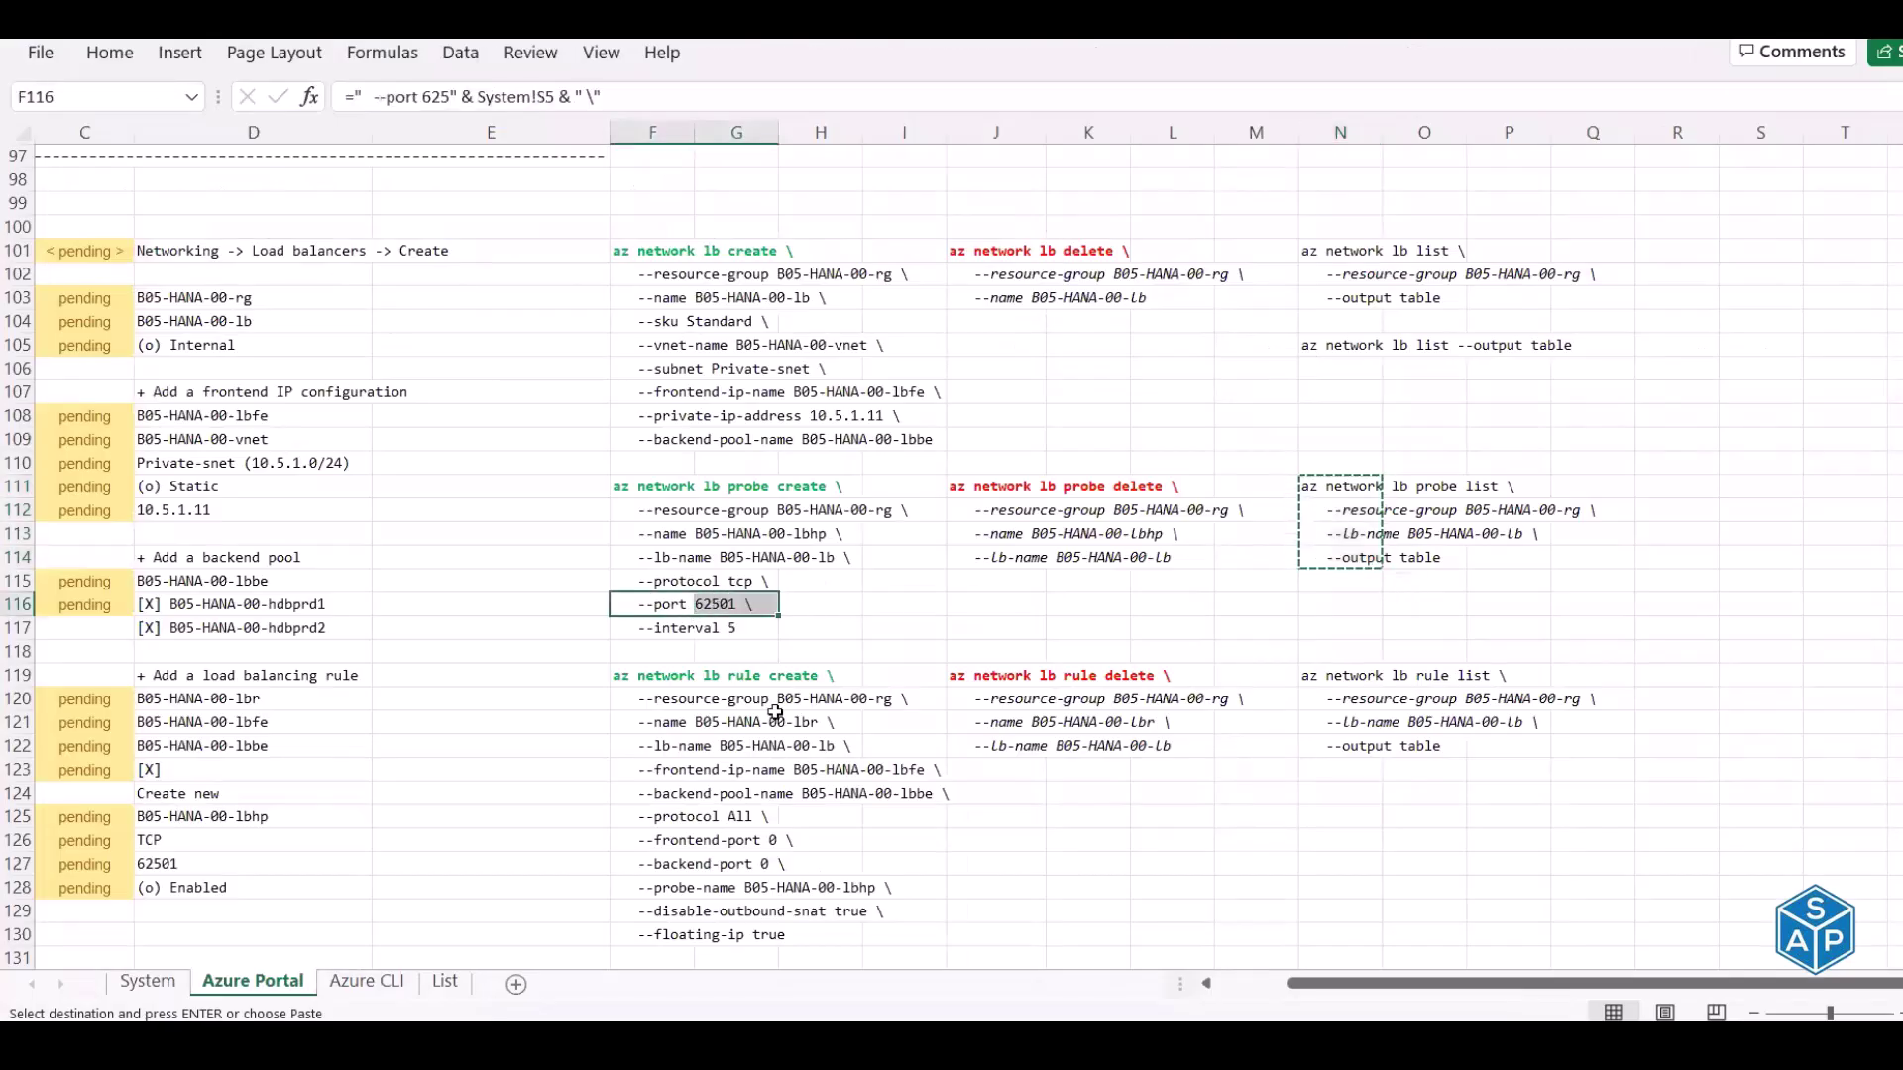
# Run the rule list command from N119:N122 in a cleared Cloud Shell, returning no rules
pyautogui.scroll(-1, 775, 712)
pyautogui.scroll(-2, 775, 713)
pyautogui.moveTo(642, 466); pyautogui.dragTo(668, 711)
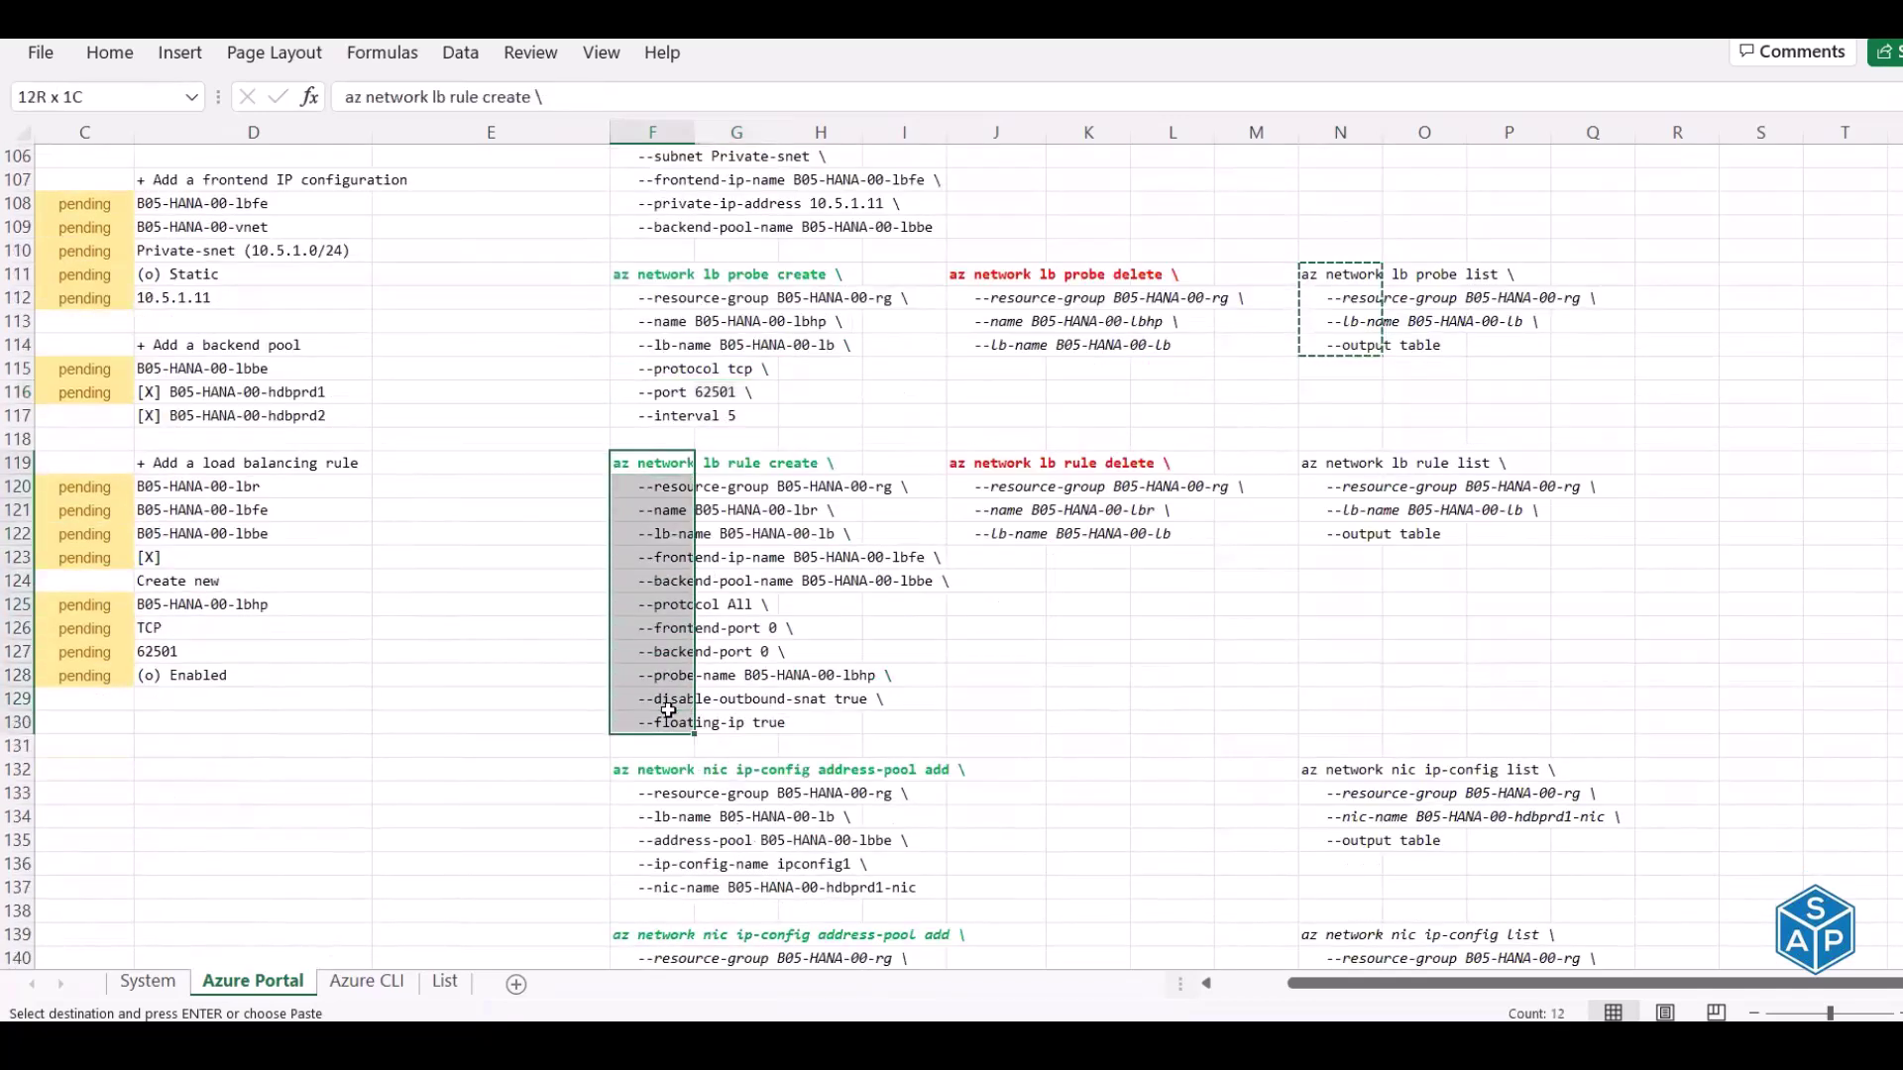
pyautogui.moveTo(1328, 462); pyautogui.dragTo(1331, 534)
pyautogui.hotkey('ctrl', 'c')
pyautogui.hotkey('alt', 'Tab')
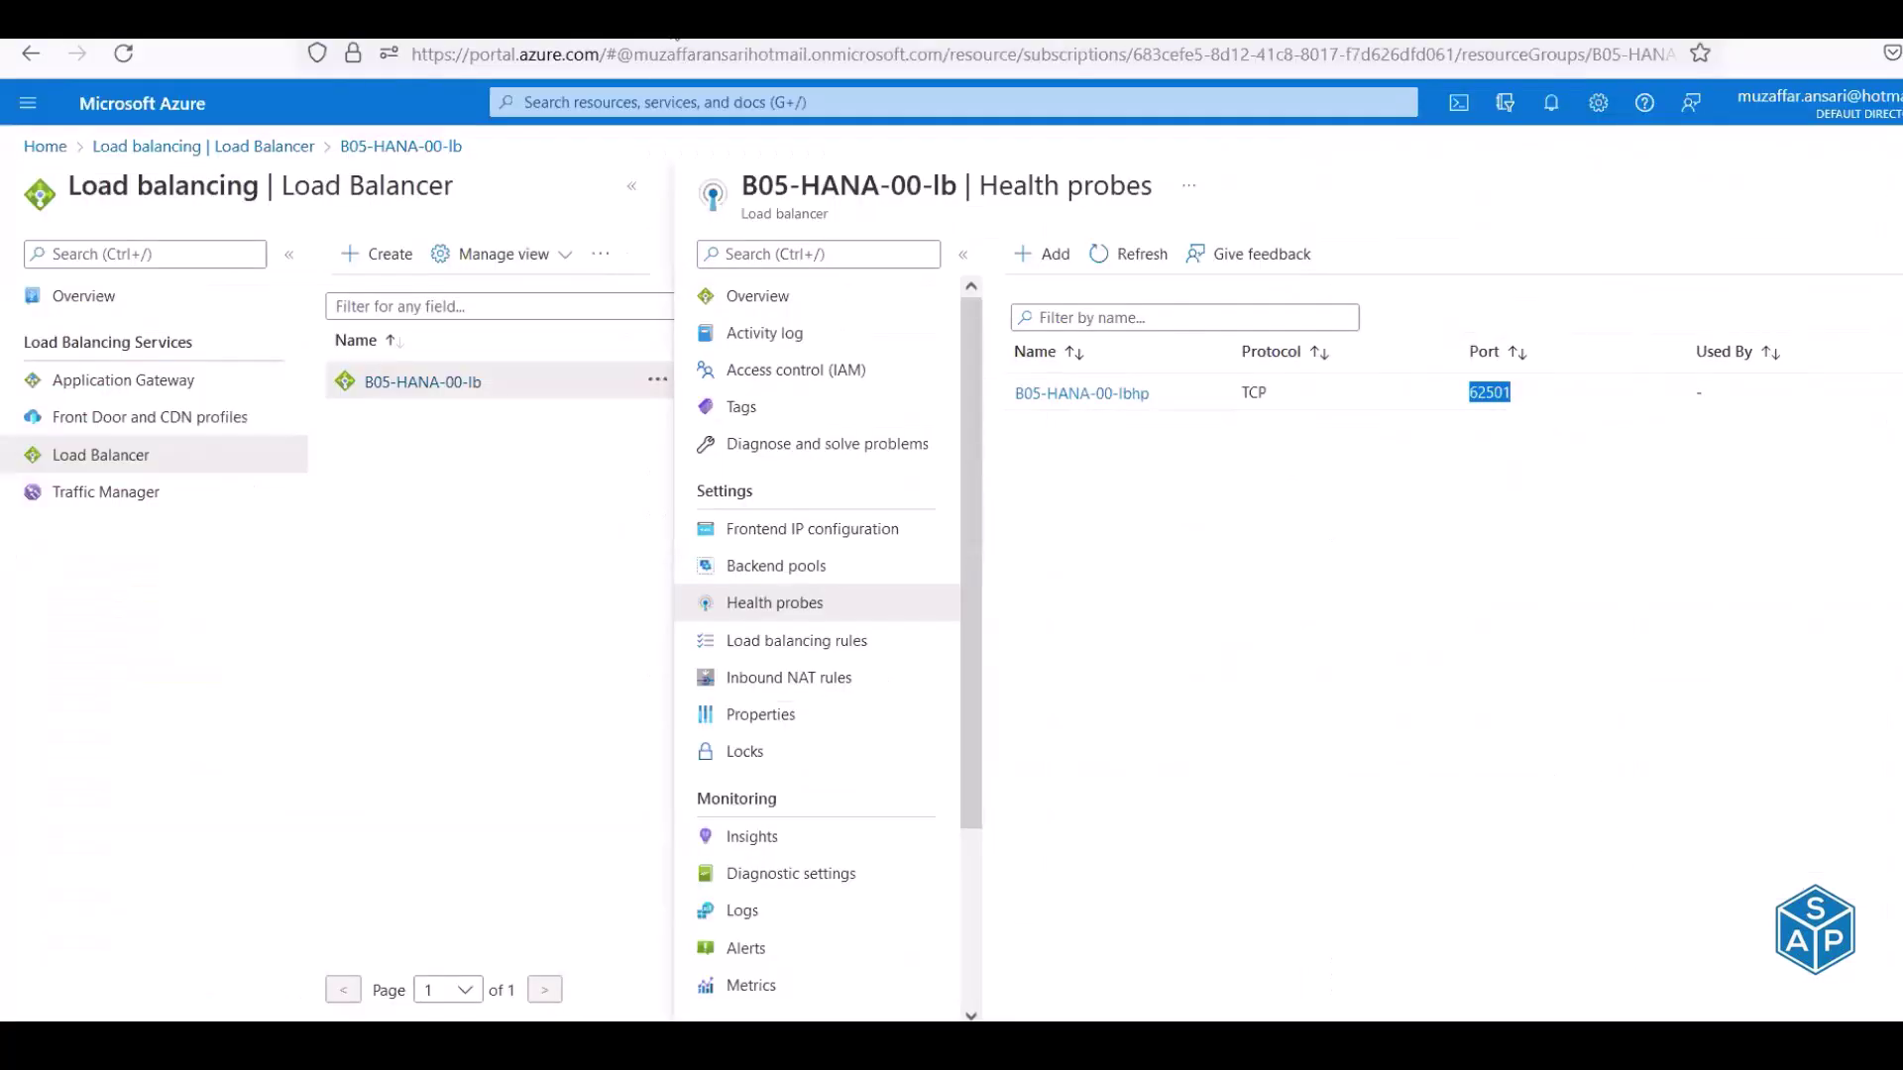
pyautogui.hotkey('ctrl', 'Tab')
pyautogui.hotkey('ctrl', 'l')
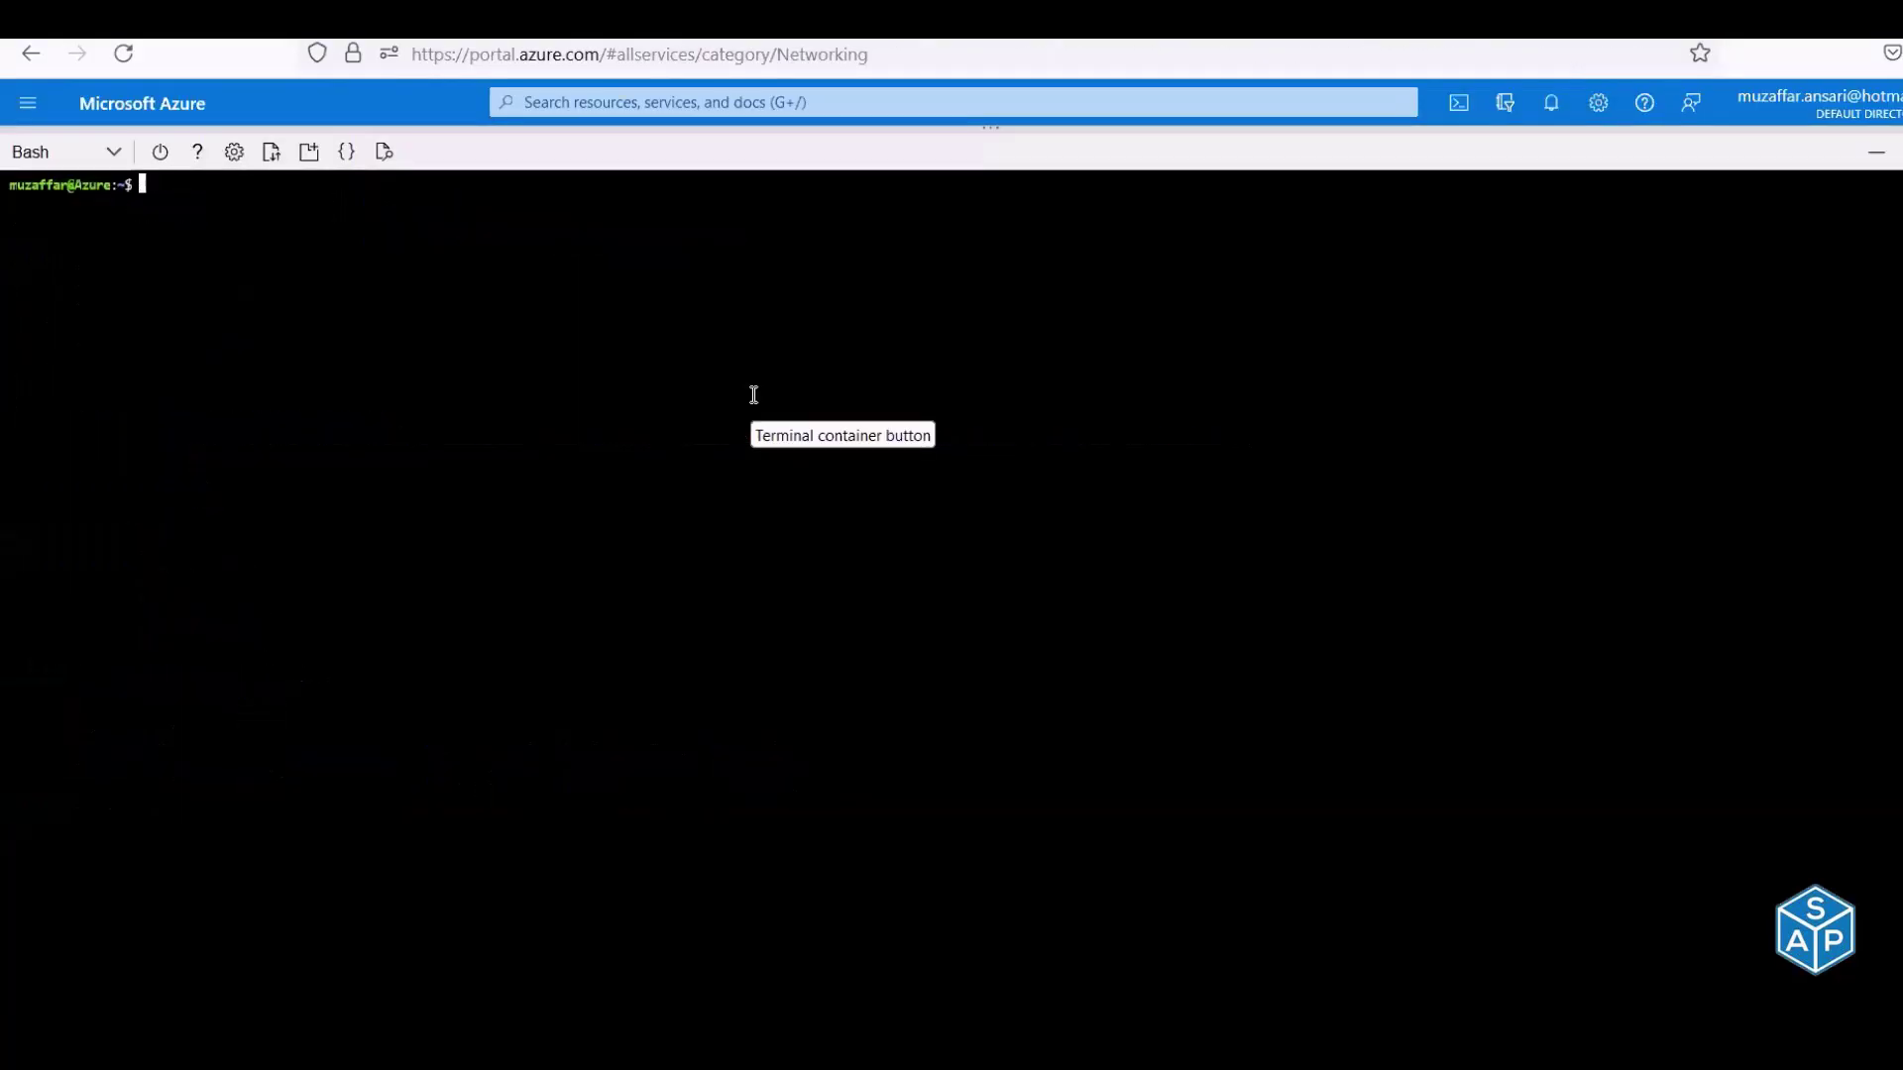
pyautogui.rightClick(753, 395)
pyautogui.click(841, 580)
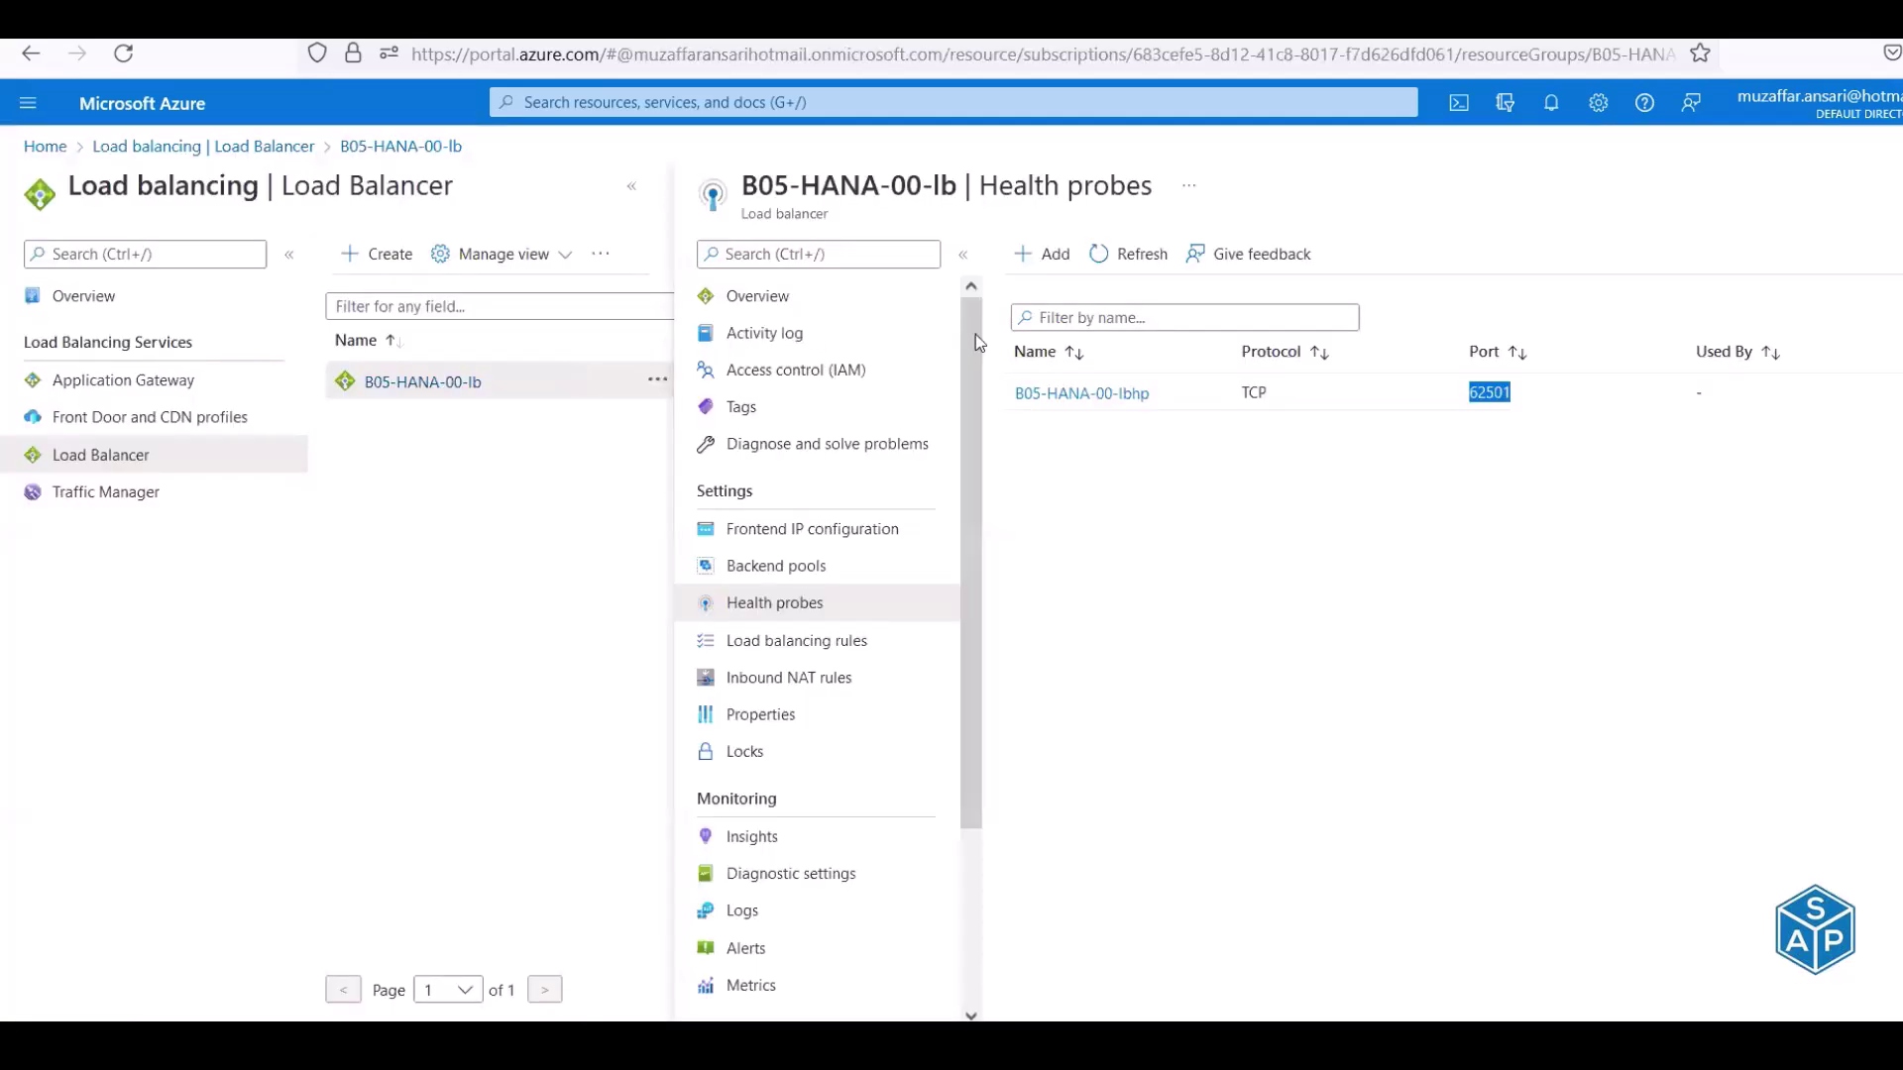
# Run the F119:F130 rule create command and refresh Load balancing rules to see B05-HANA-00-lbr
pyautogui.click(780, 644)
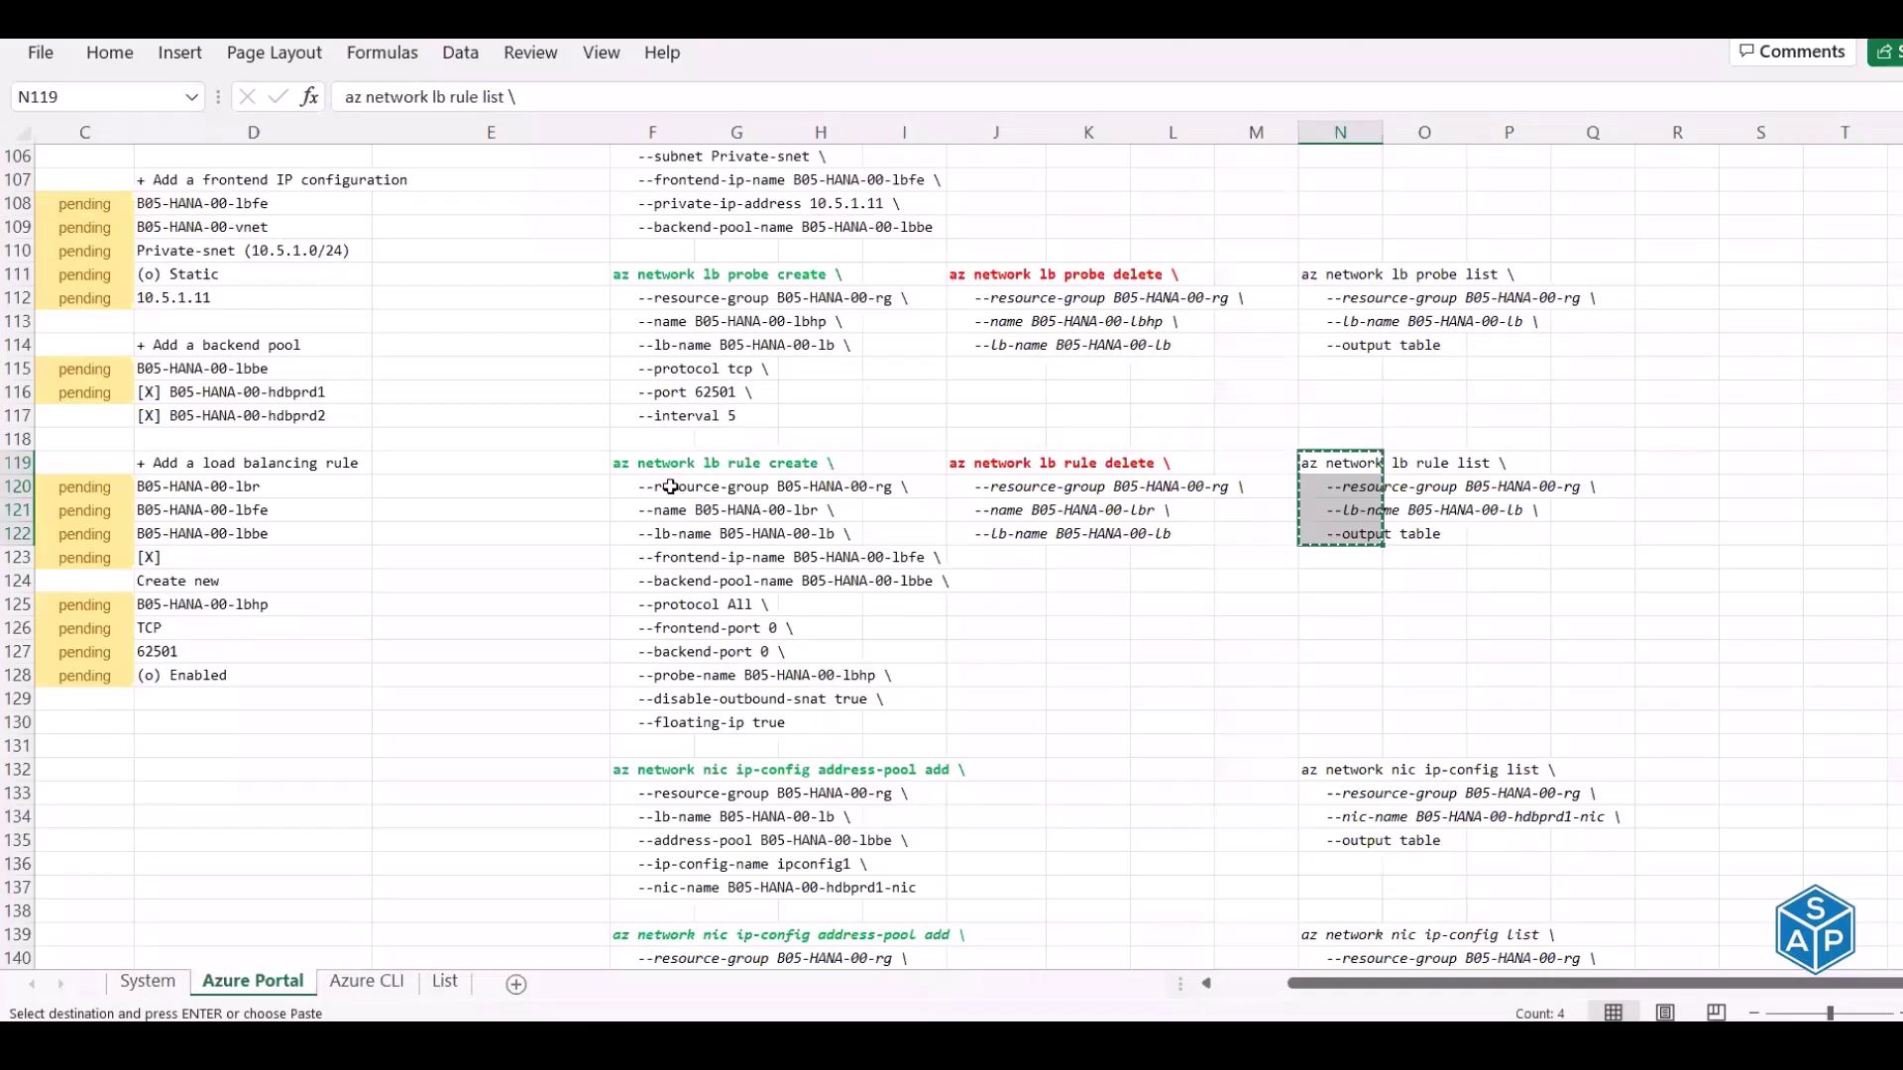
pyautogui.hotkey('ctrl', 'c')
pyautogui.moveTo(654, 463); pyautogui.dragTo(679, 721)
pyautogui.hotkey('ctrl', 'c')
pyautogui.hotkey('alt', 'Tab')
pyautogui.rightClick(703, 315)
pyautogui.click(768, 500)
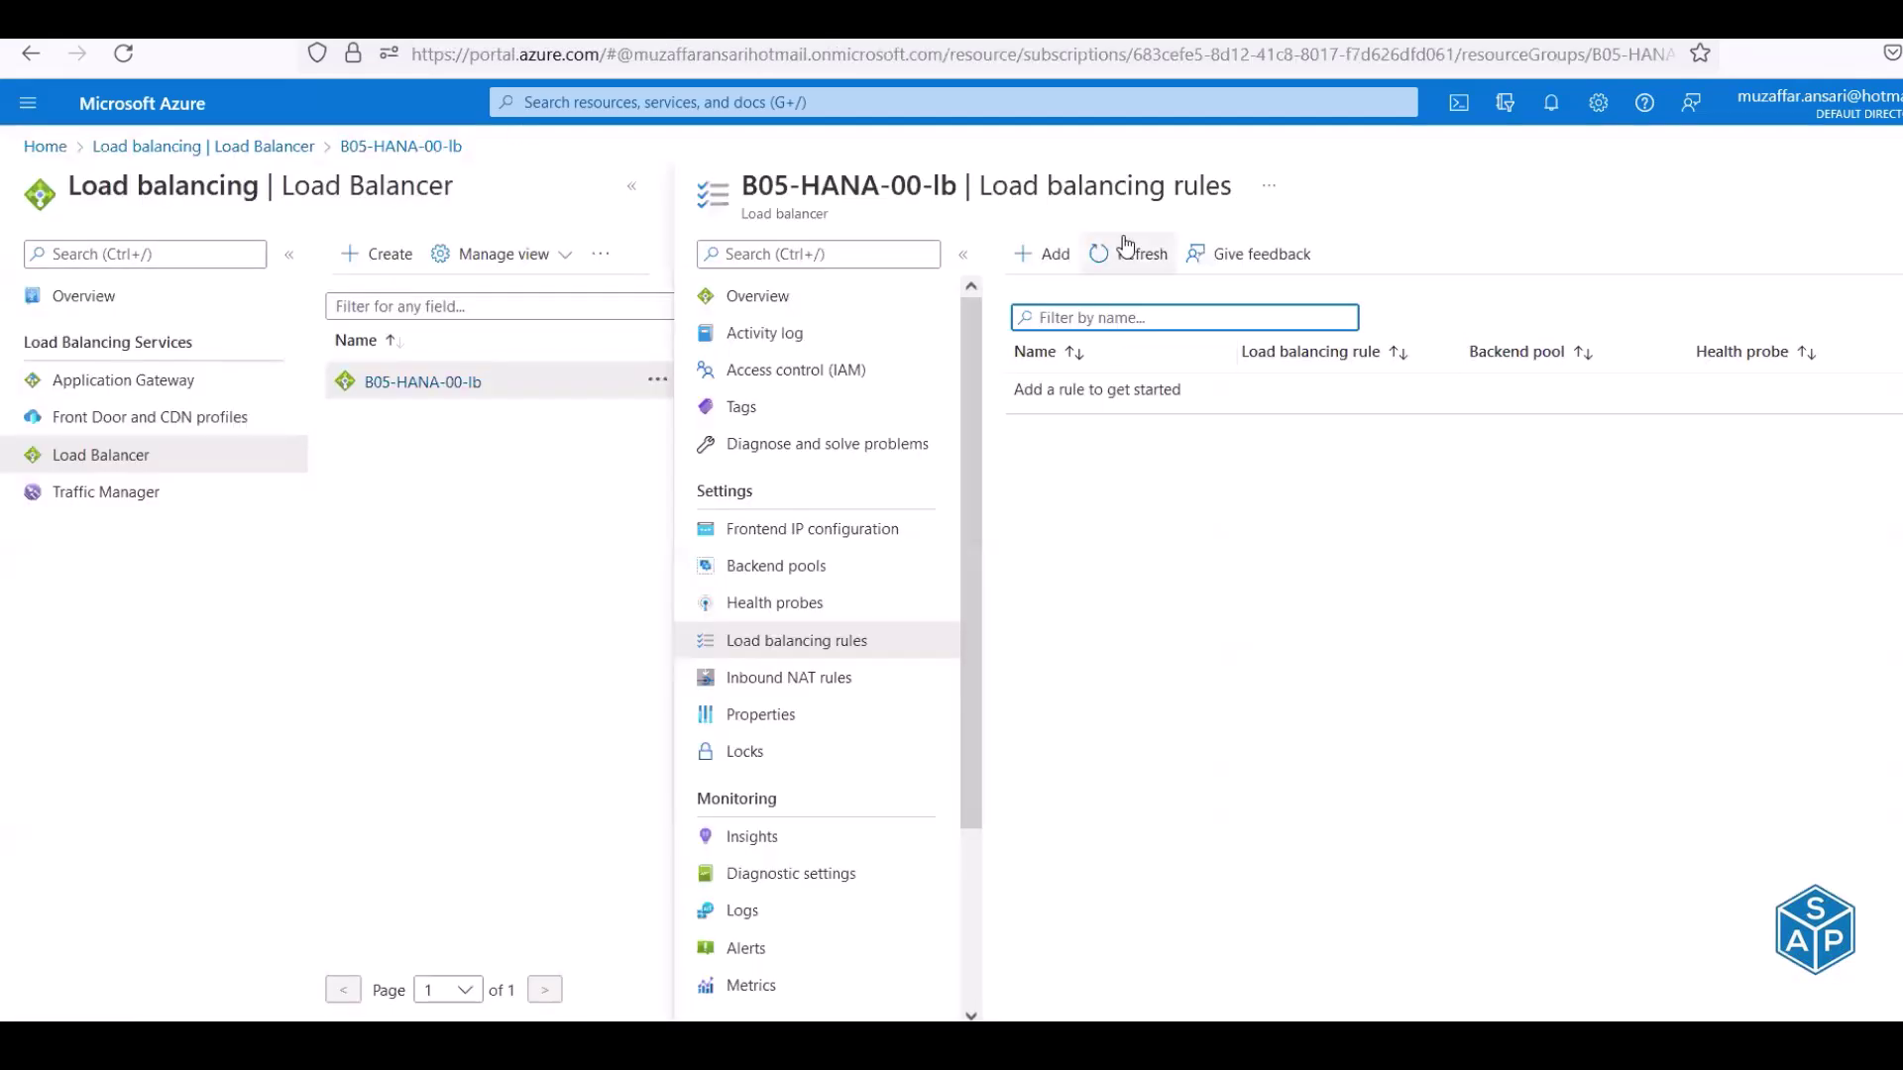
pyautogui.click(1133, 254)
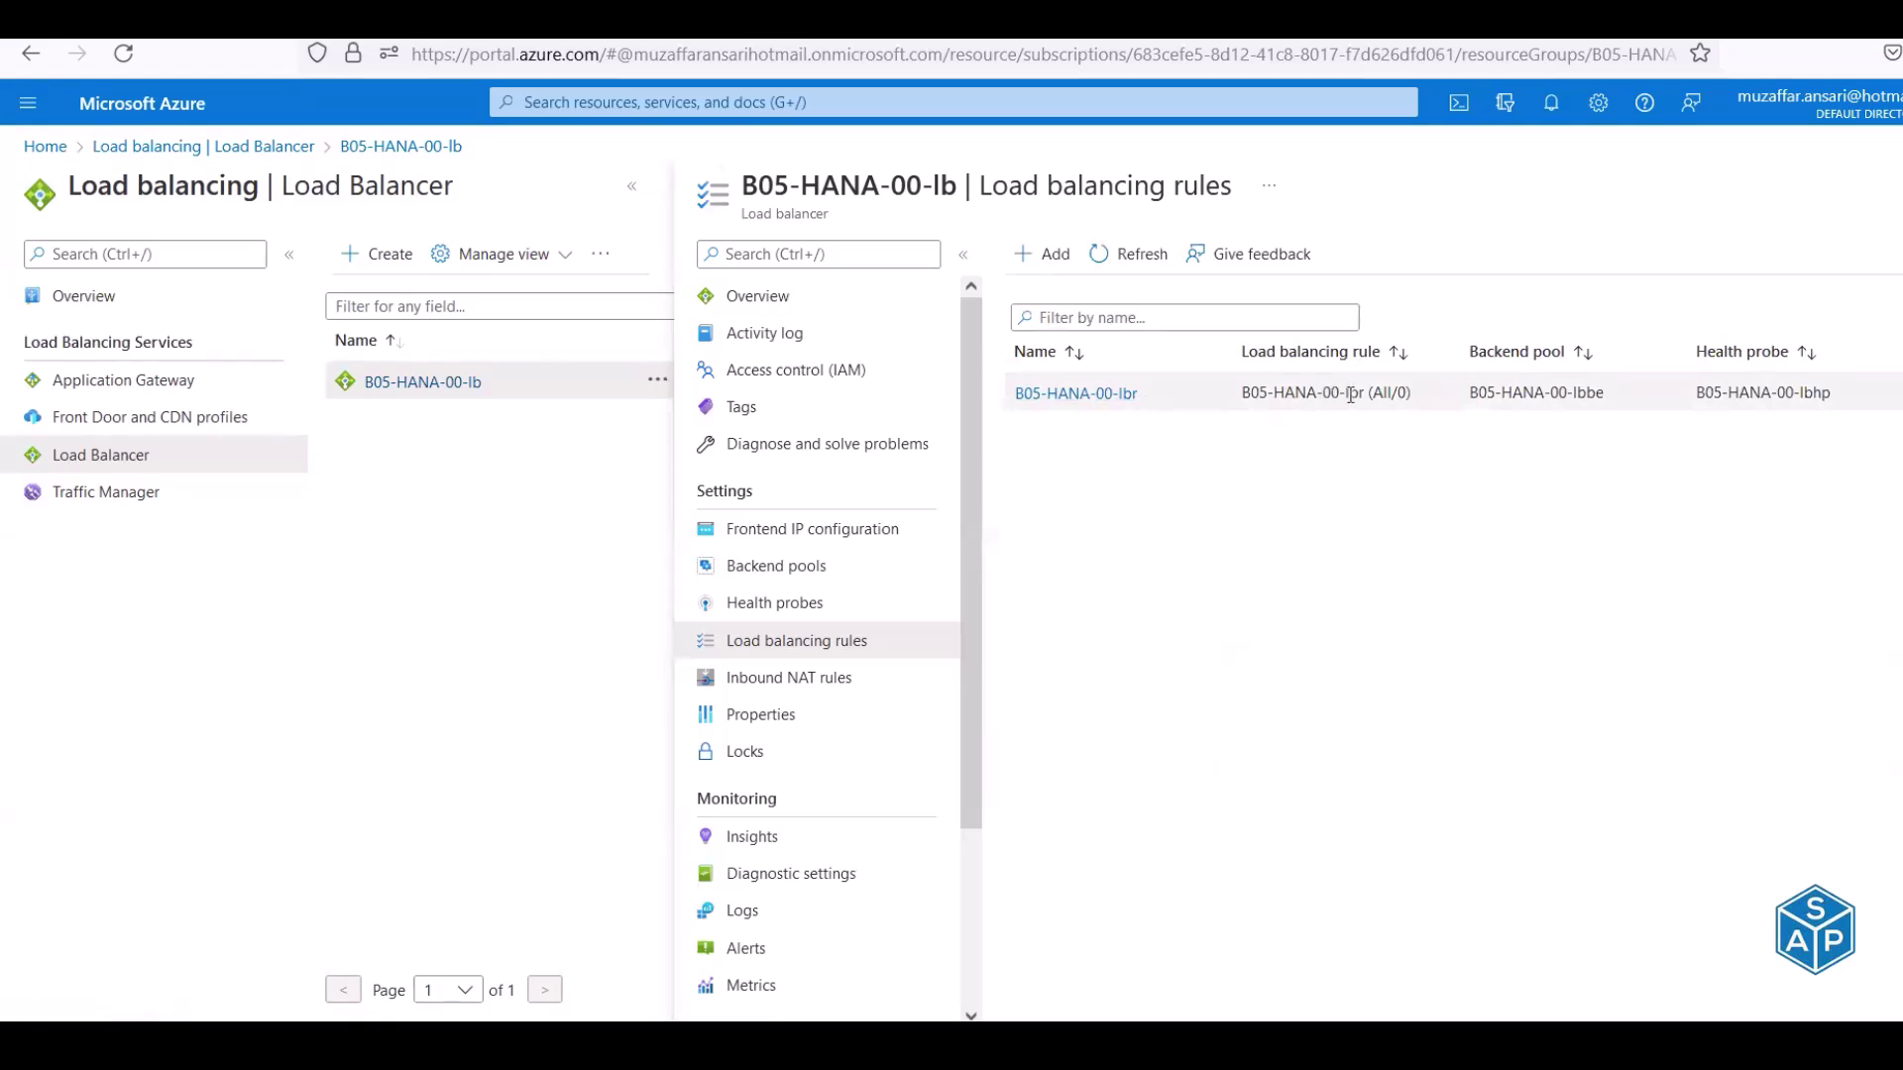
pyautogui.moveTo(1472, 395); pyautogui.dragTo(1596, 396)
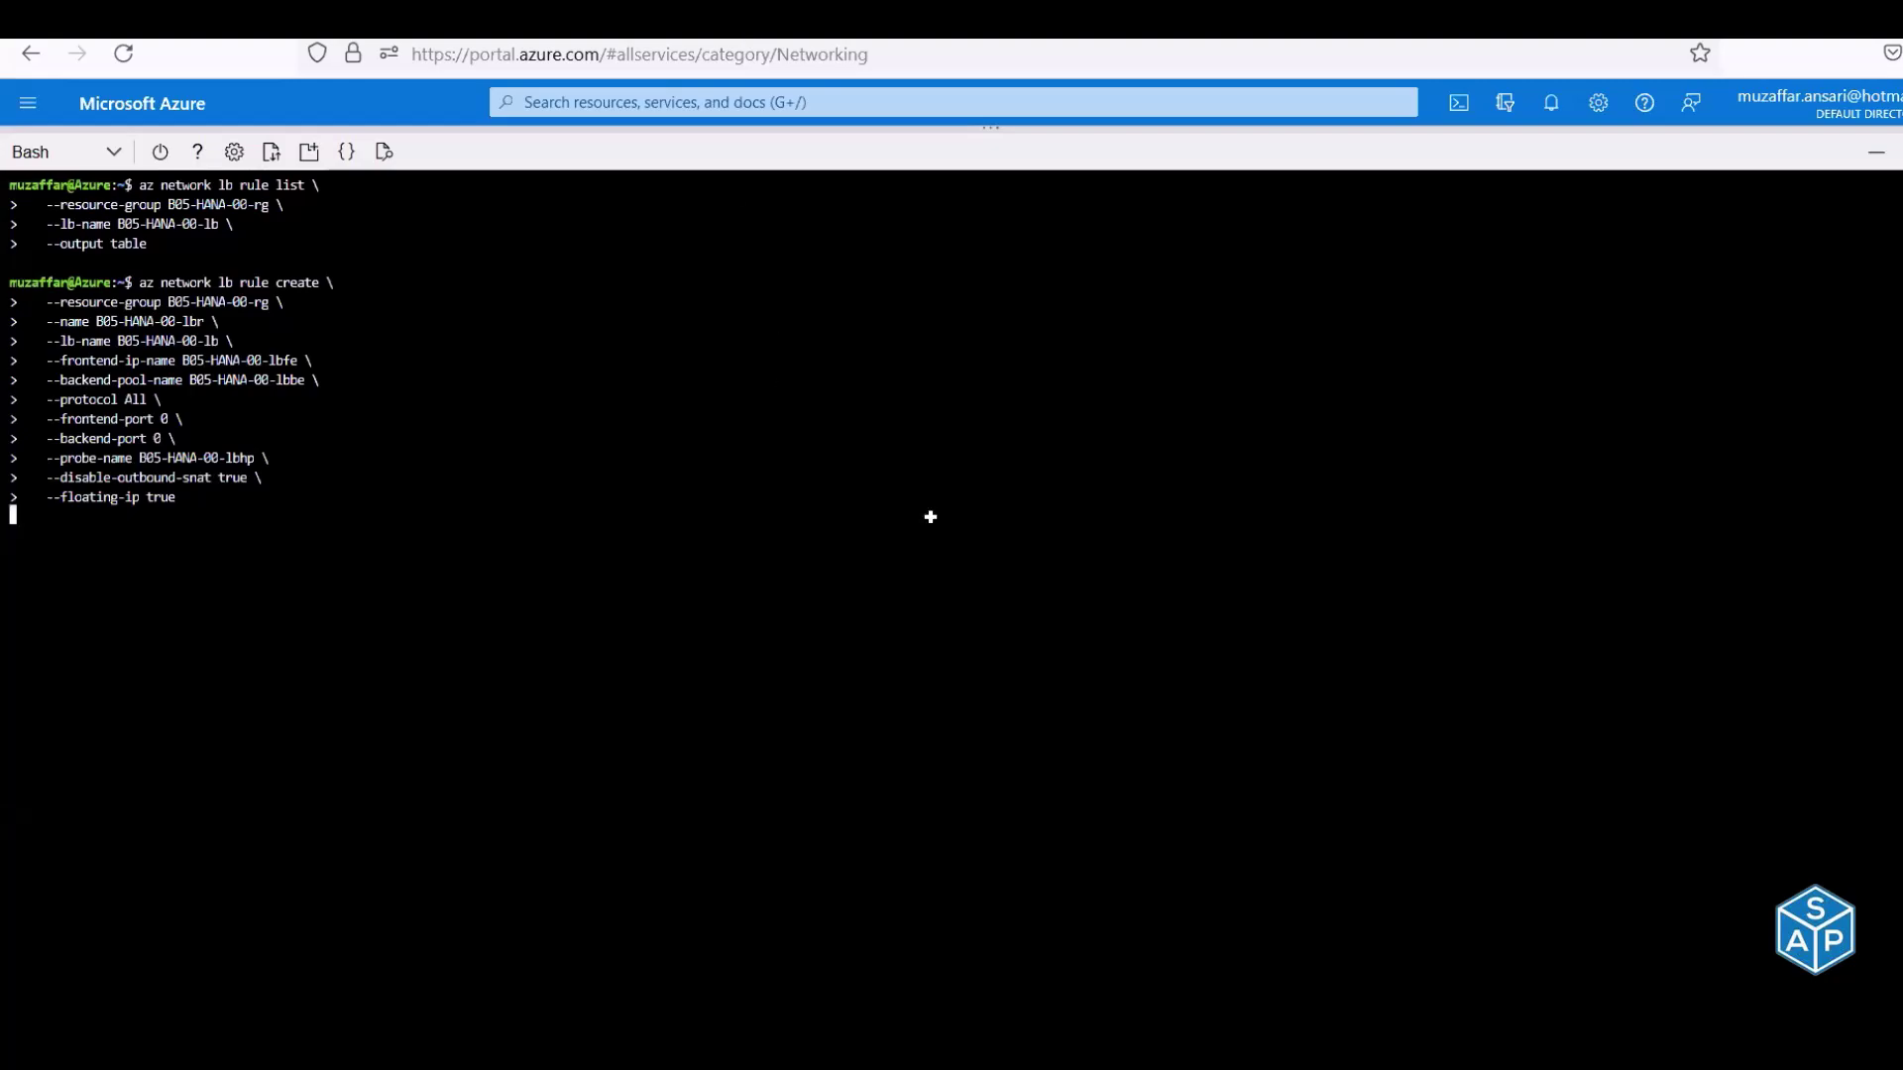
# Copy the NIC address-pool add commands (F132:F144) and the hdbprd1 NIC ip-config list command
pyautogui.hotkey('alt', 'Tab')
pyautogui.scroll(-4, 932, 517)
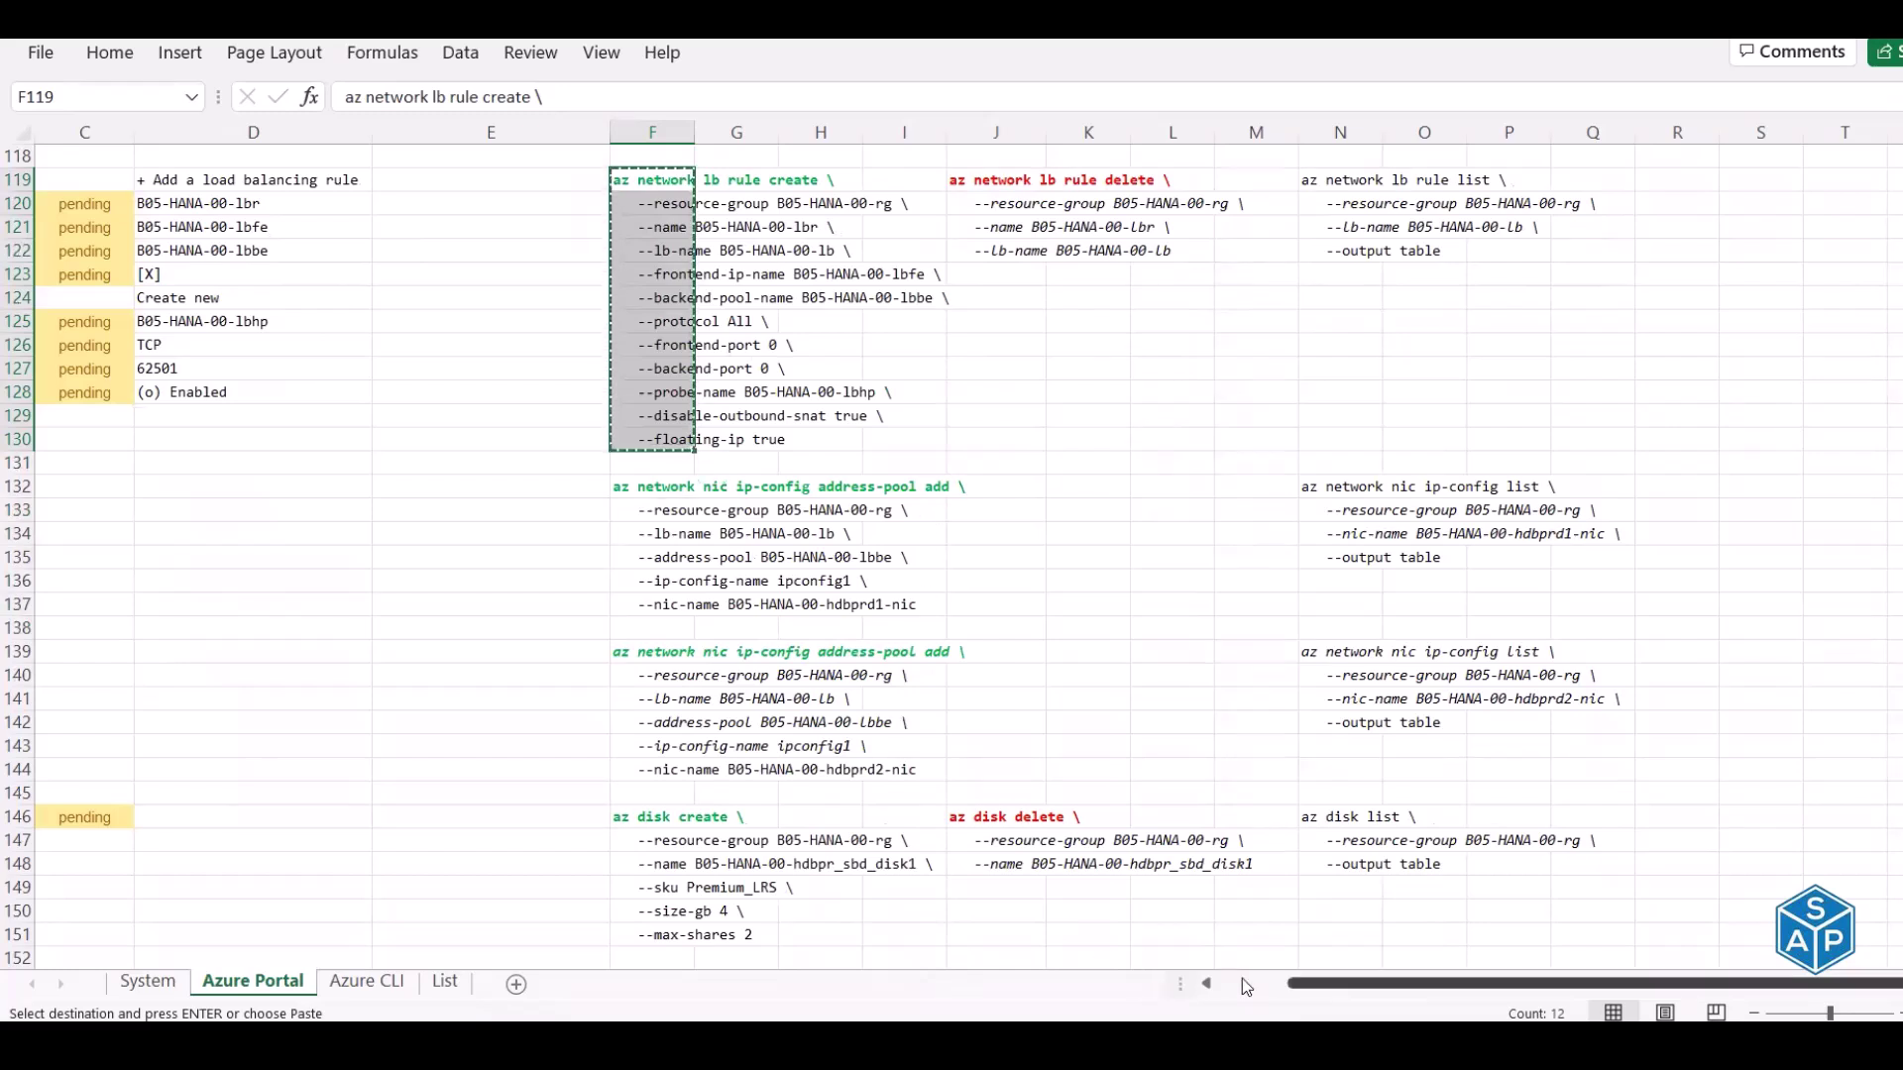
pyautogui.moveTo(635, 488); pyautogui.dragTo(653, 762)
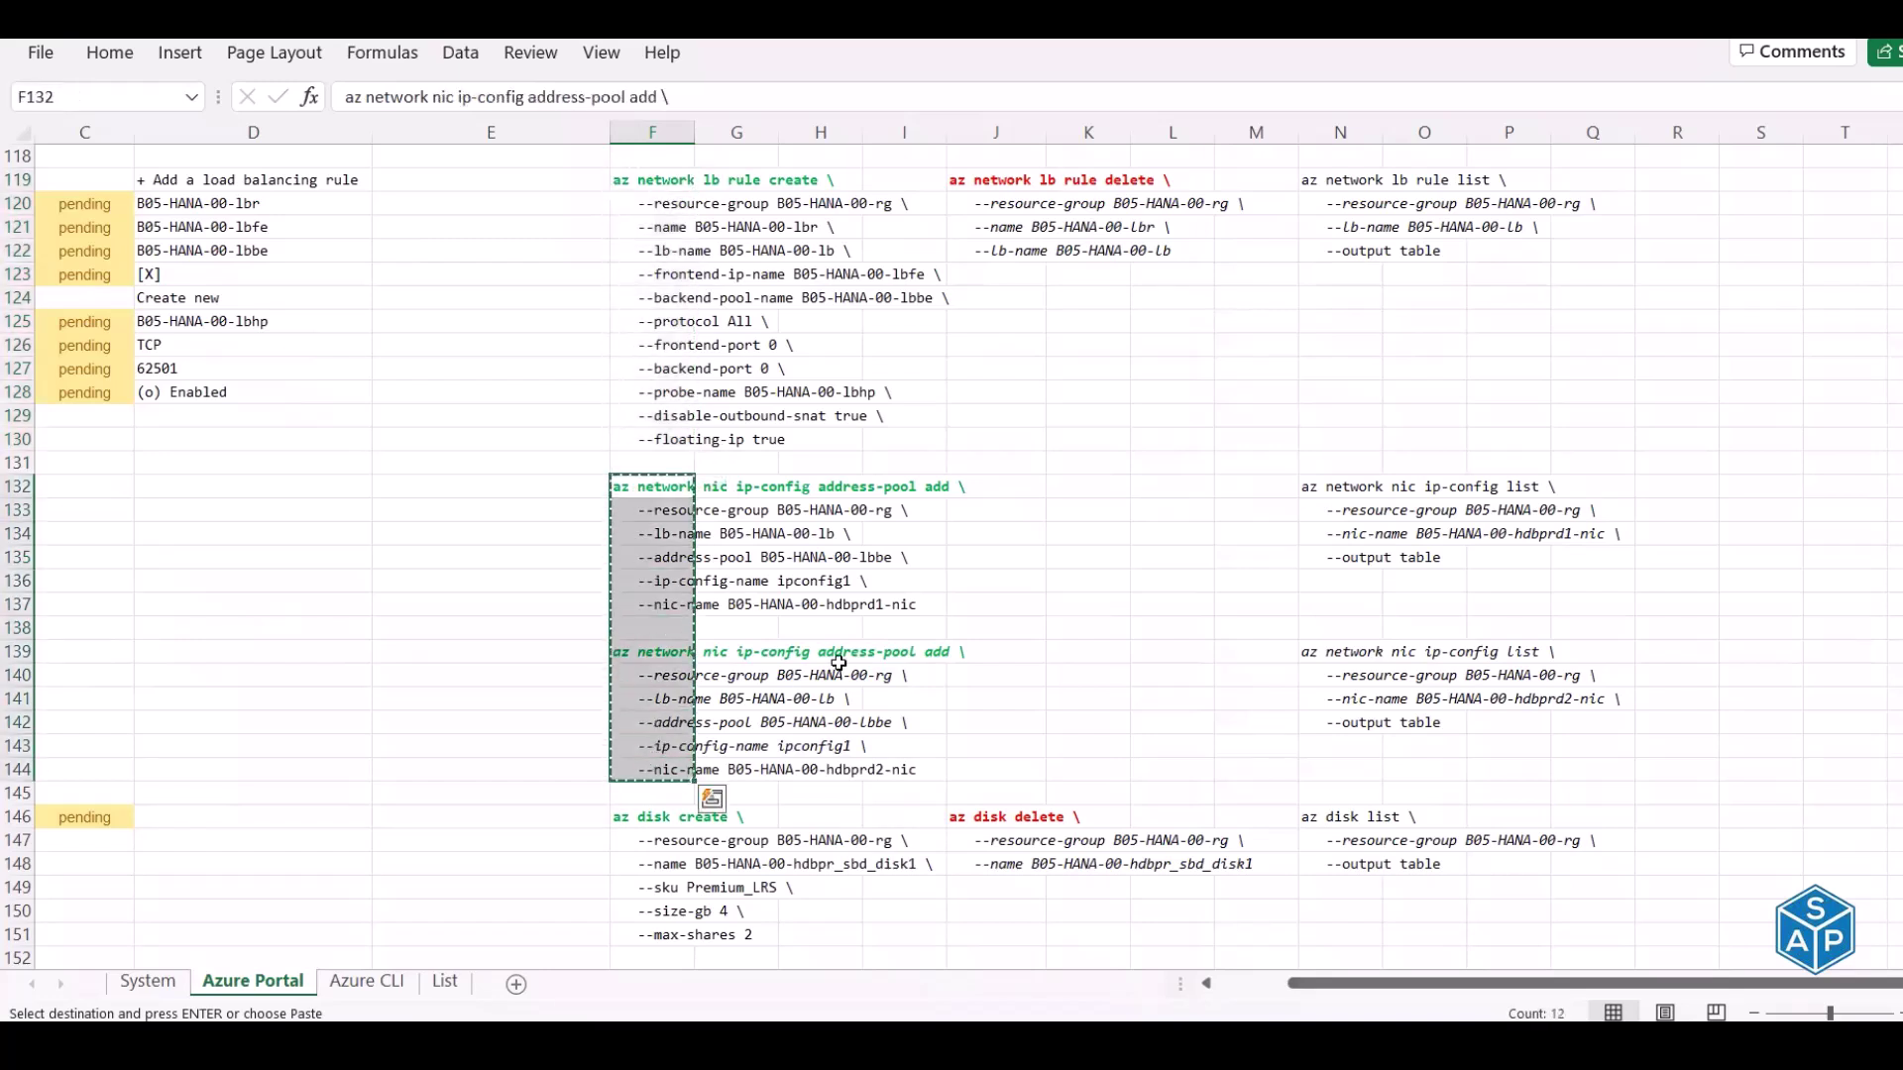
pyautogui.hotkey('ctrl', 'c')
pyautogui.moveTo(1324, 552); pyautogui.dragTo(1323, 552)
pyautogui.hotkey('ctrl', 'c')
# List ipconfig1 on the hdbprd1 and hdbprd2 NICs in Cloud Shell (10.5.1.5 and 10.5.1.6)
pyautogui.hotkey('alt', 'Tab')
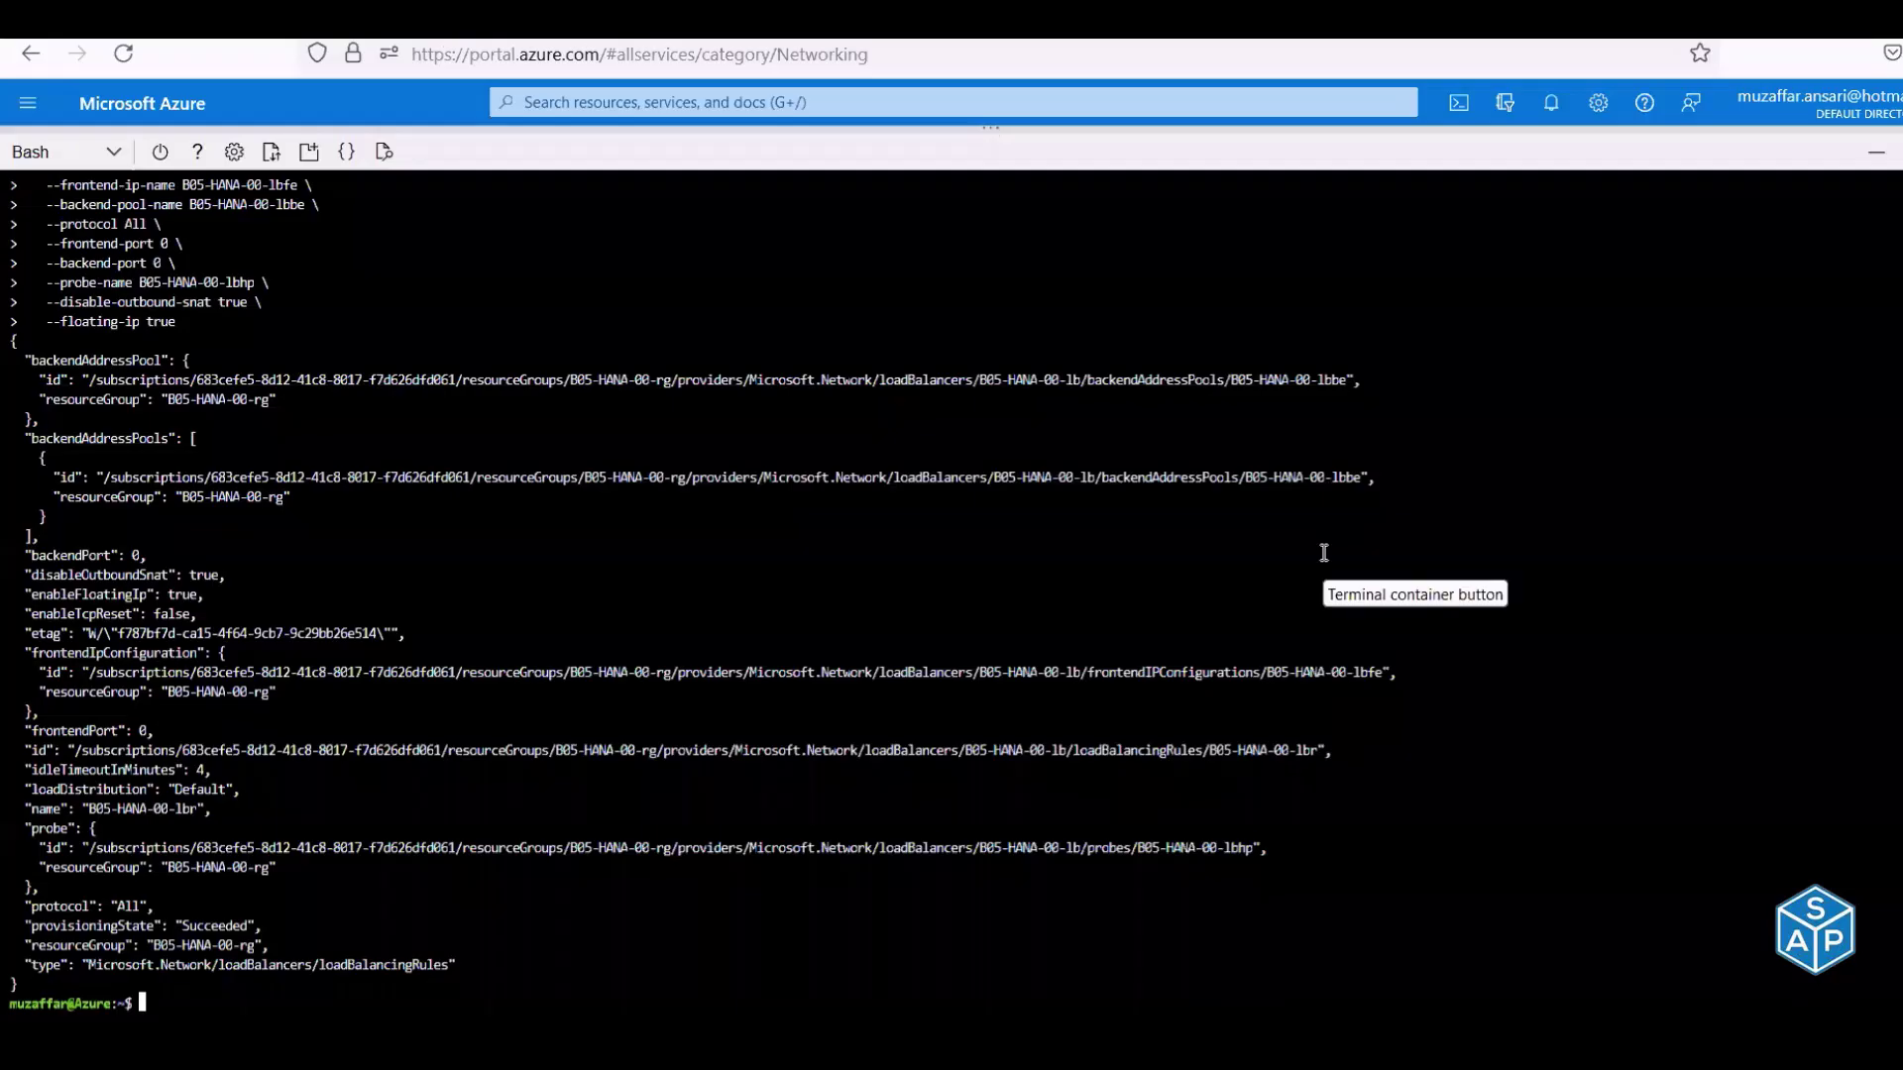
pyautogui.hotkey('ctrl', 'l')
pyautogui.rightClick(926, 357)
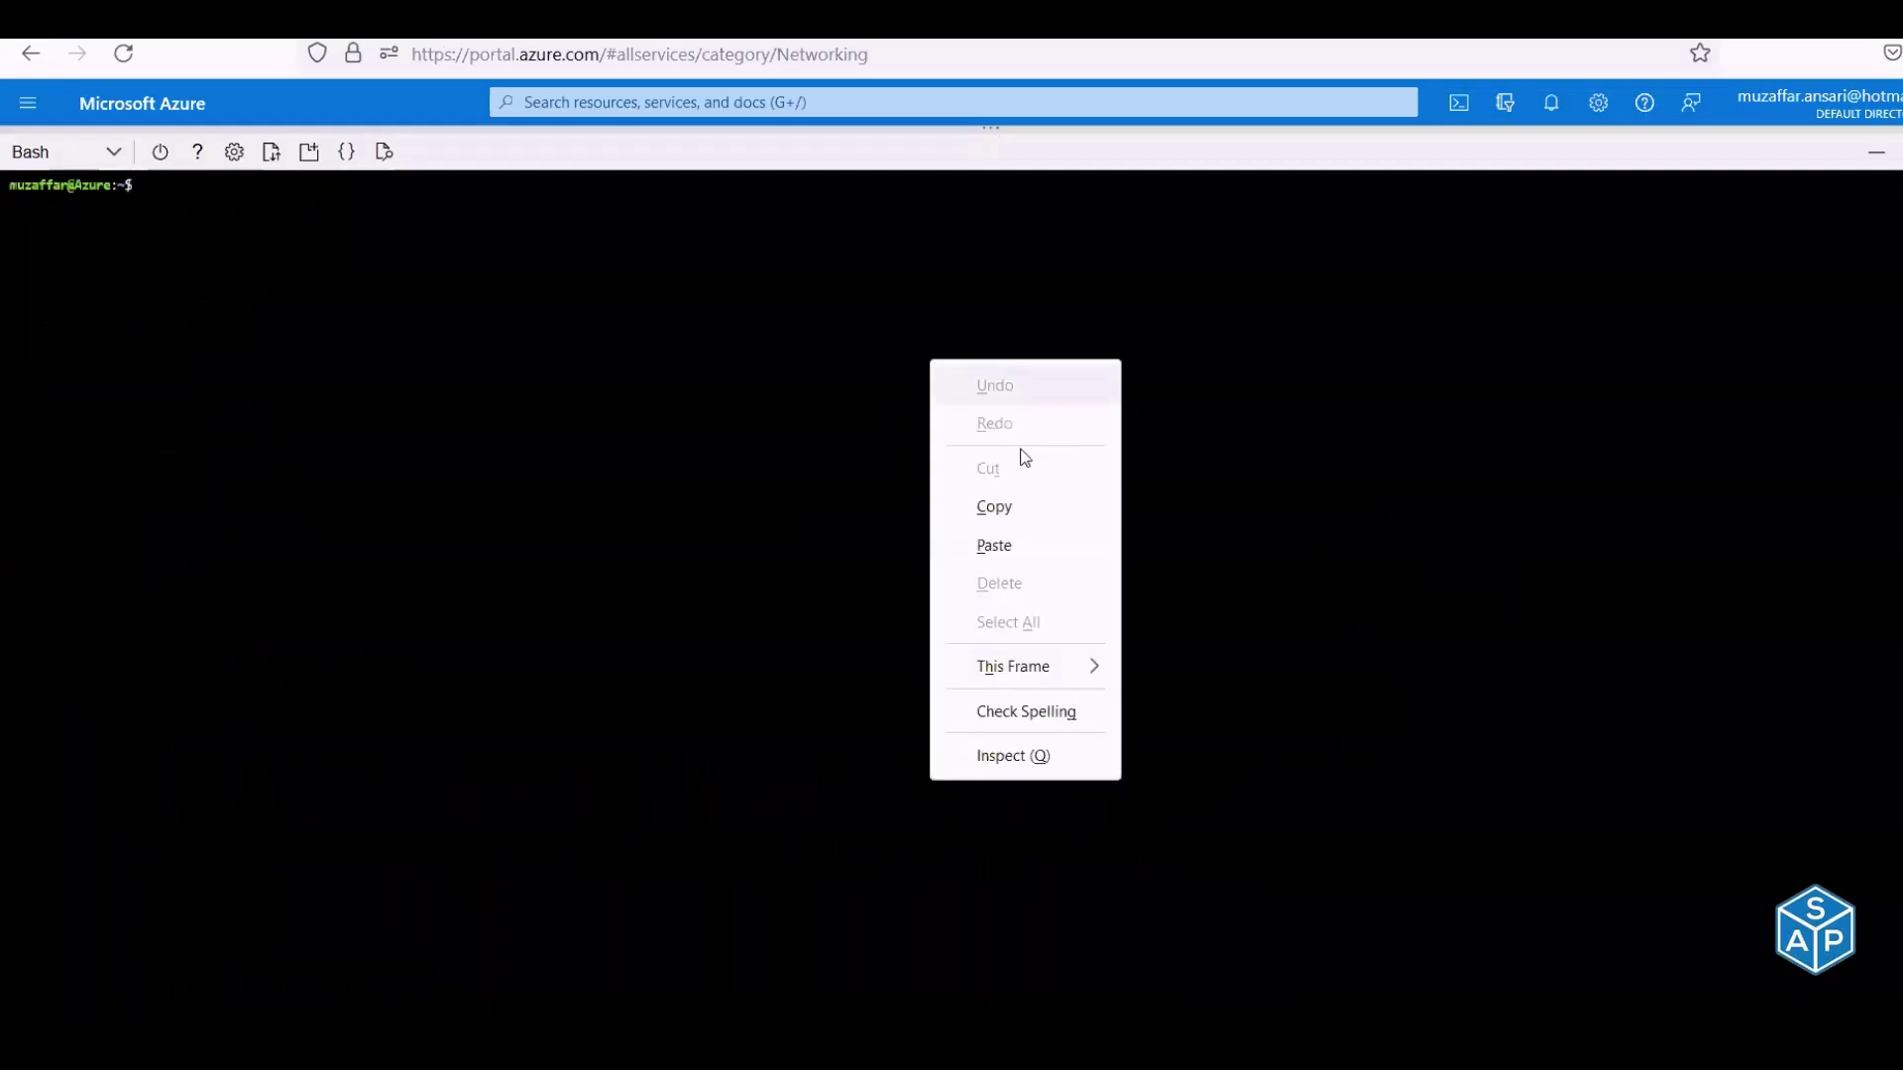
pyautogui.click(1033, 543)
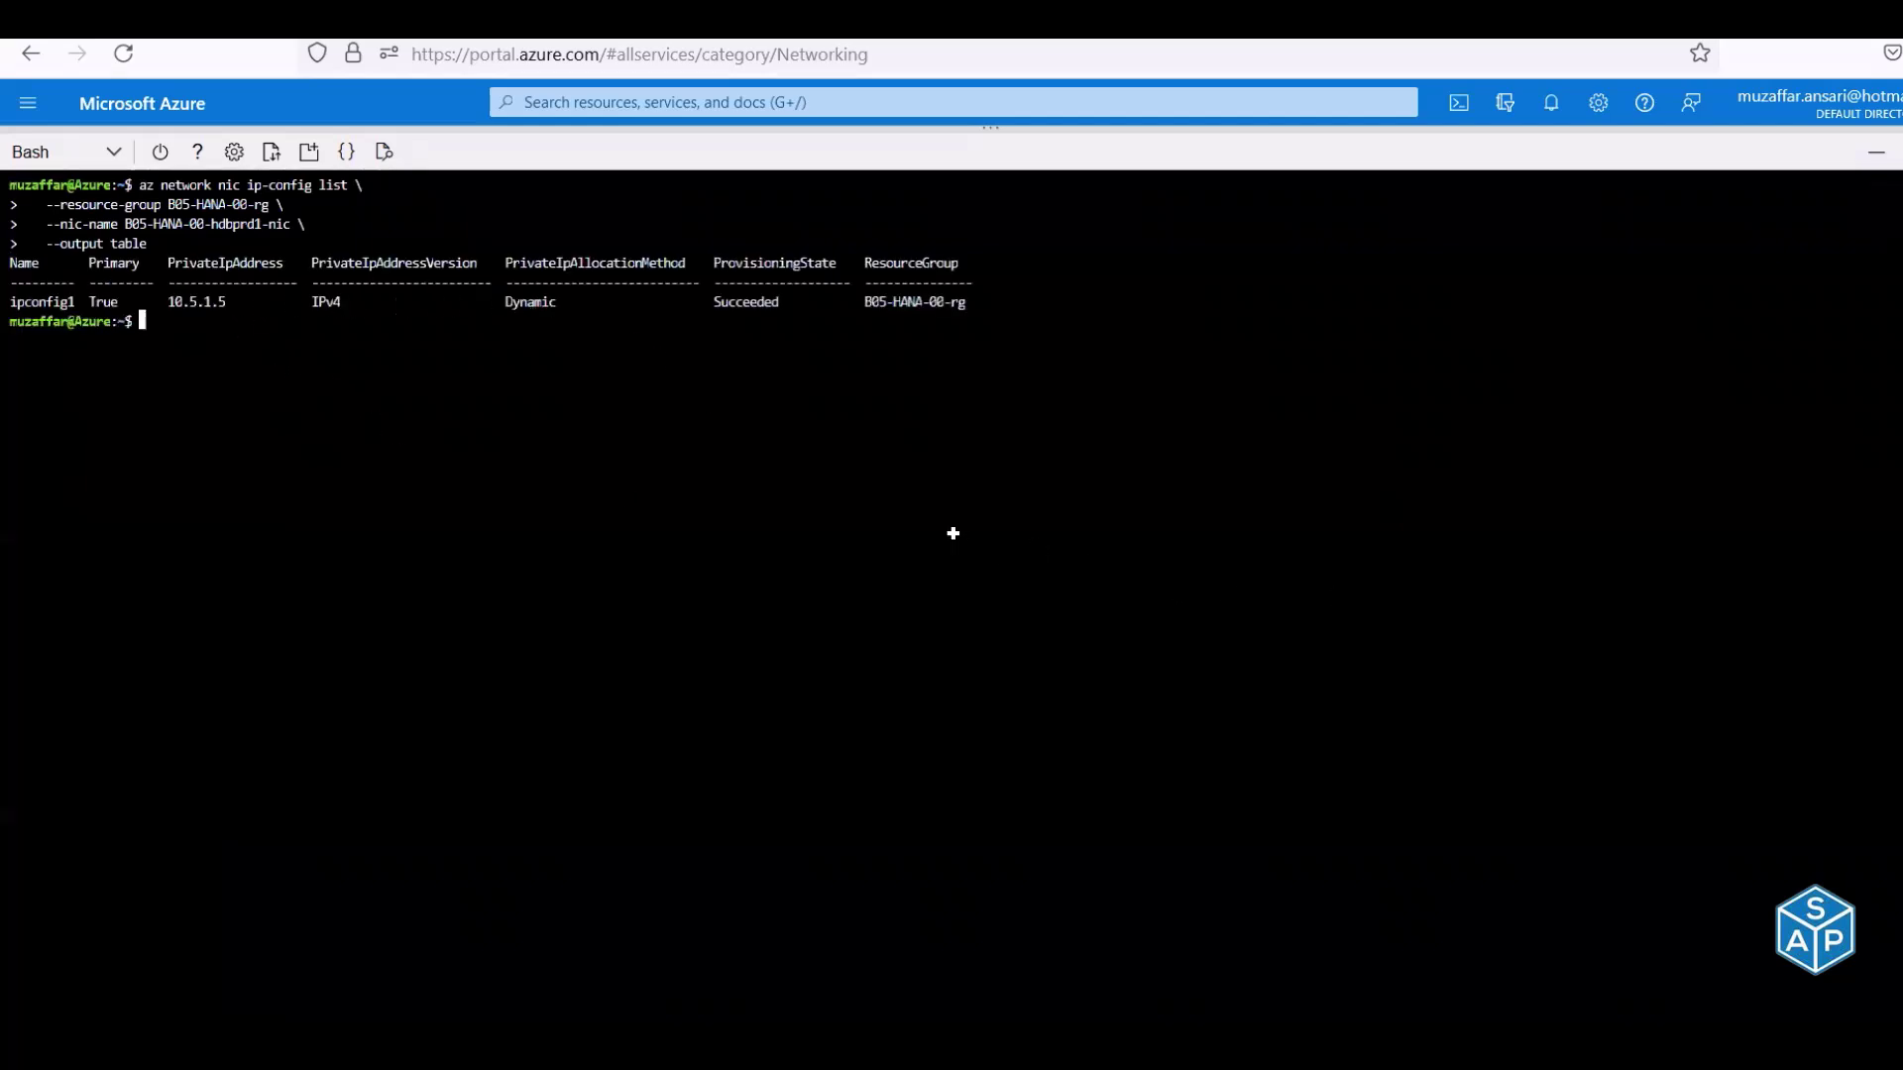
pyautogui.hotkey('alt', 'Tab')
pyautogui.moveTo(1321, 649); pyautogui.dragTo(1328, 728)
pyautogui.hotkey('ctrl', 'c')
pyautogui.hotkey('alt', 'Tab')
pyautogui.rightClick(846, 429)
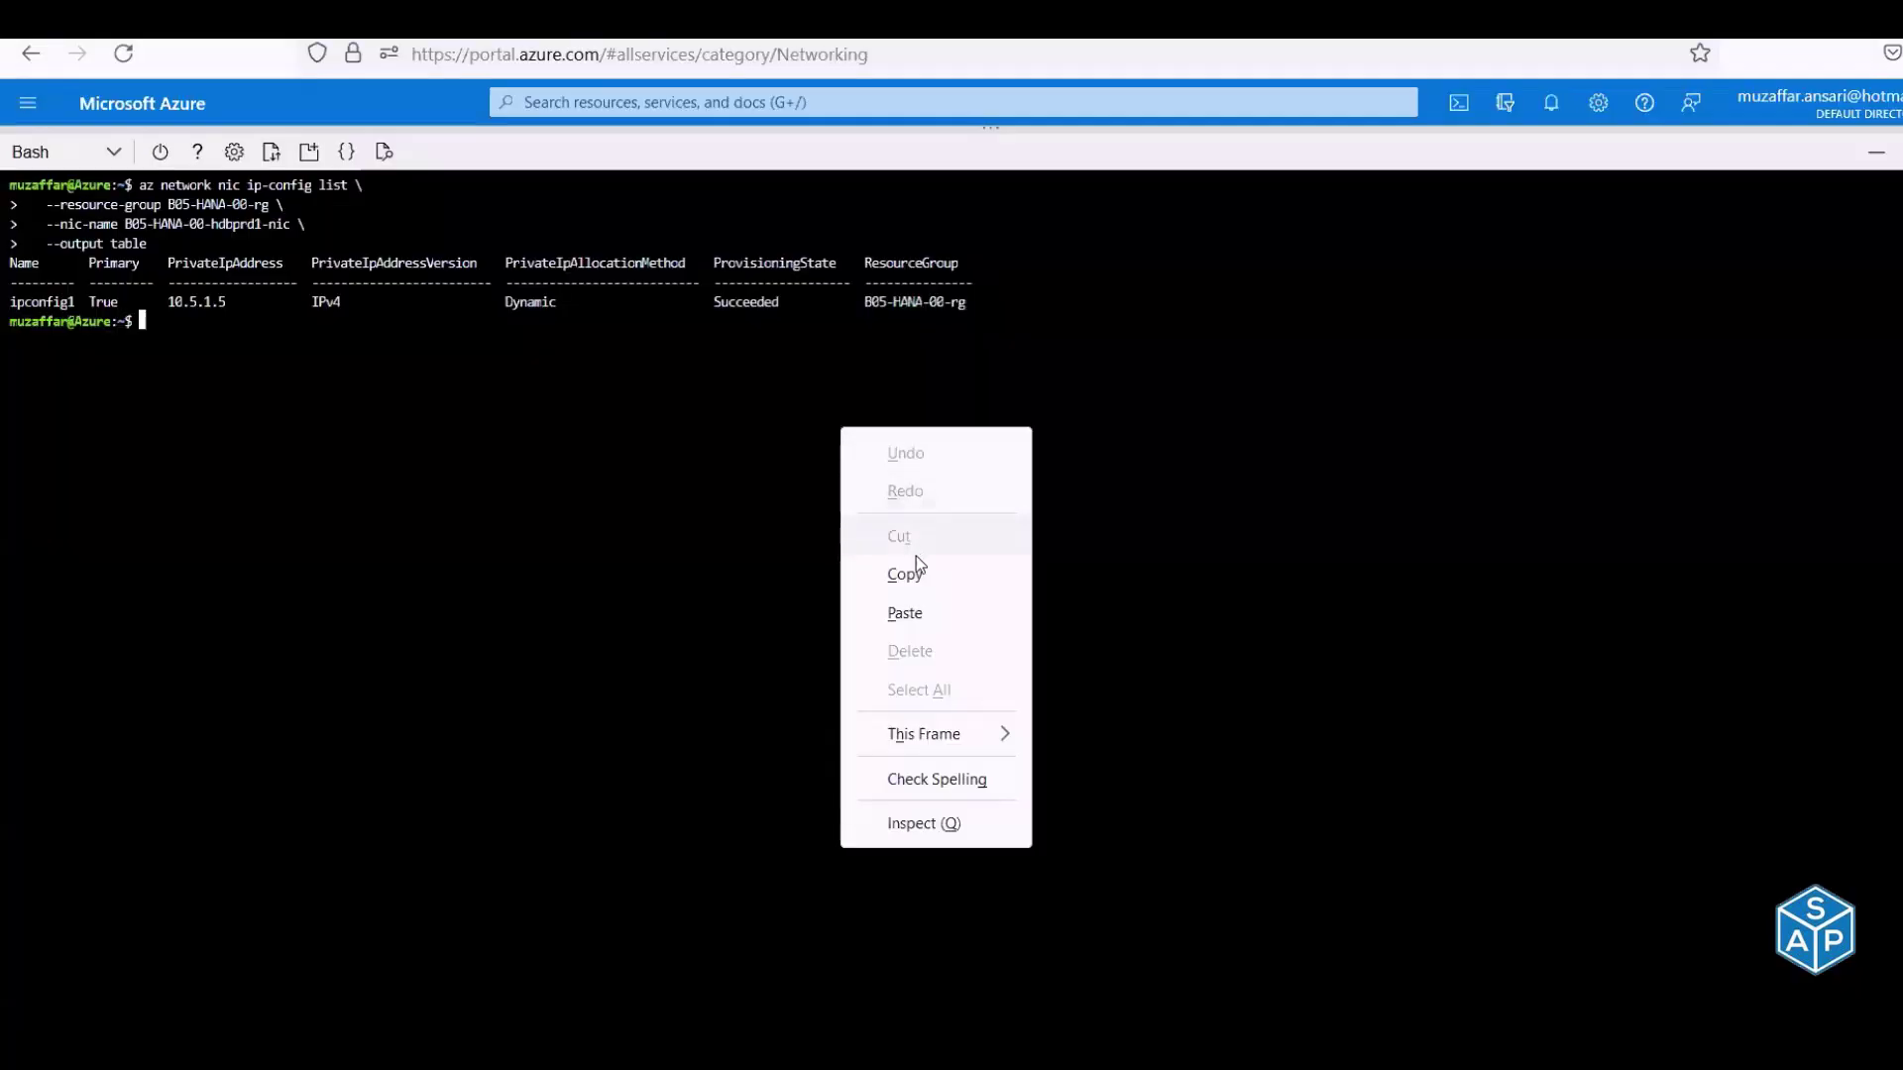
pyautogui.click(904, 614)
# Copy both address-pool add commands from F132:F144 in the checklist
pyautogui.hotkey('alt', 'Tab')
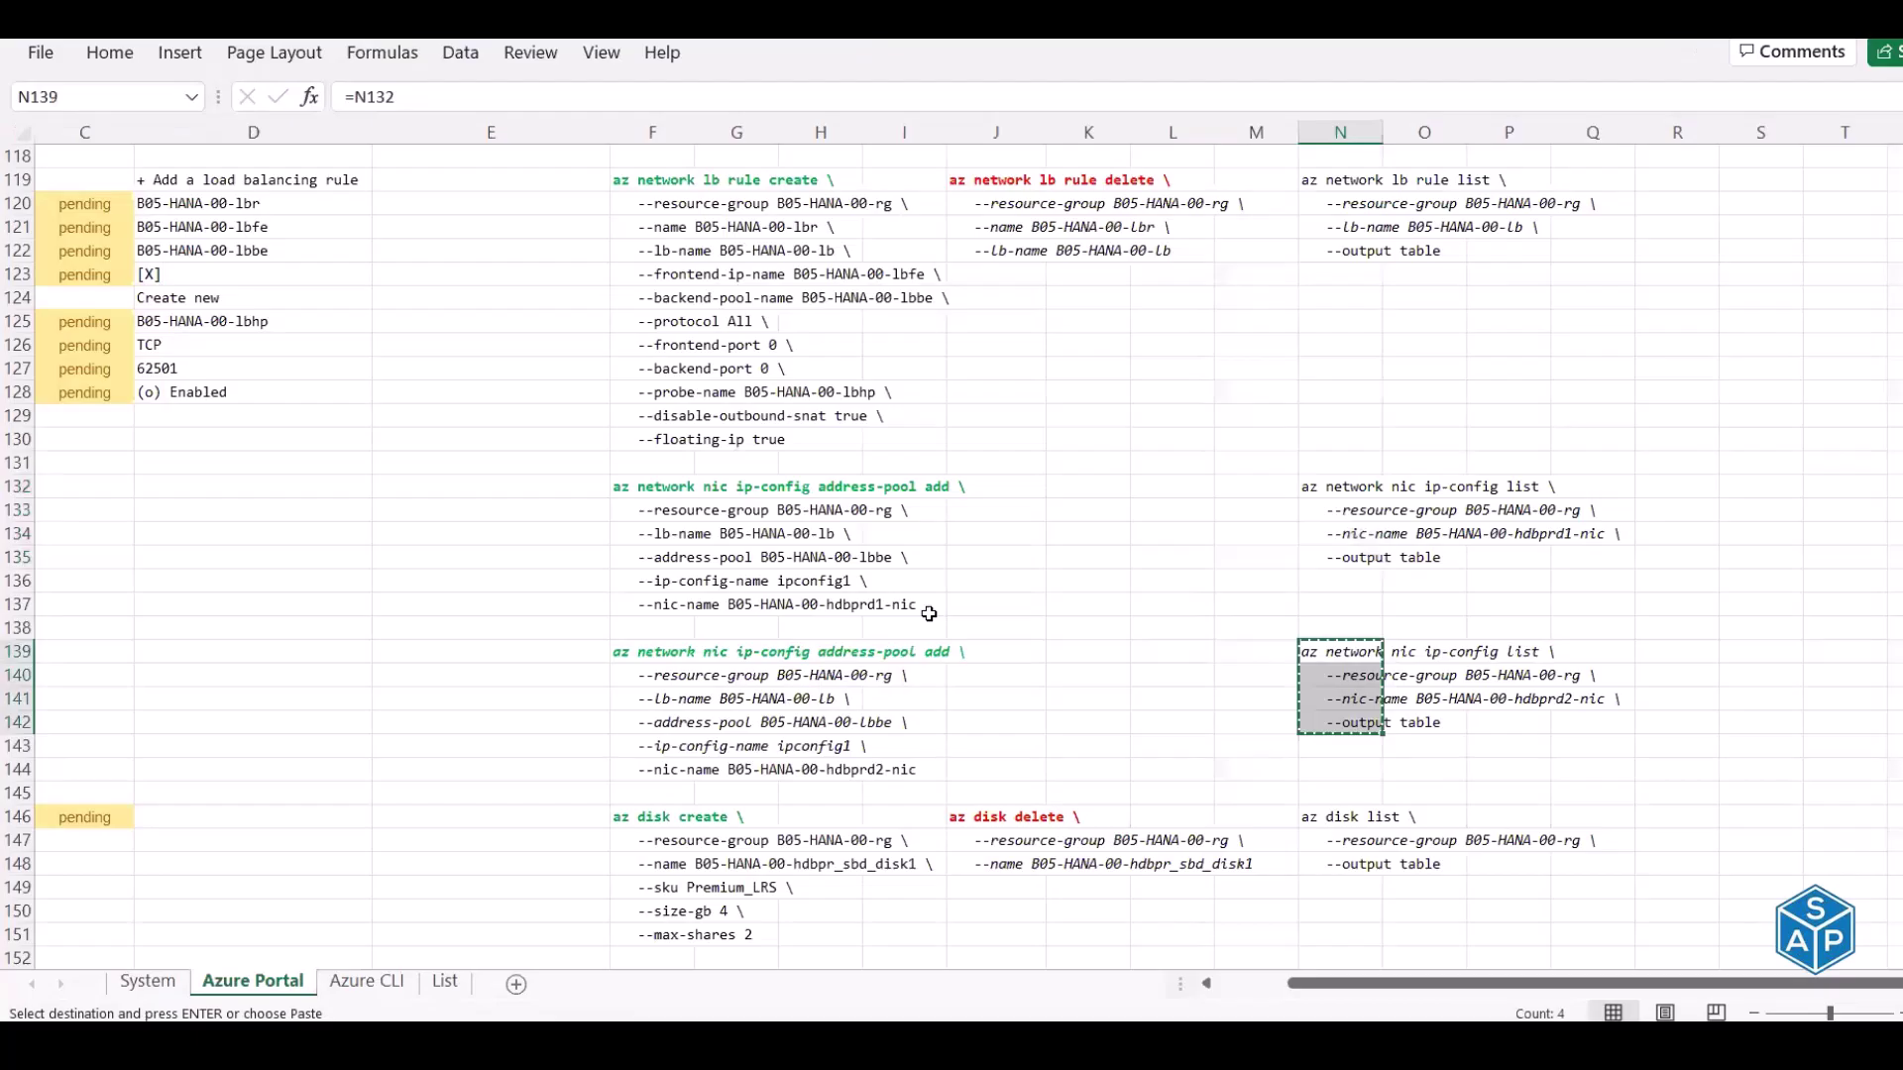
pyautogui.hotkey('alt', 'Tab')
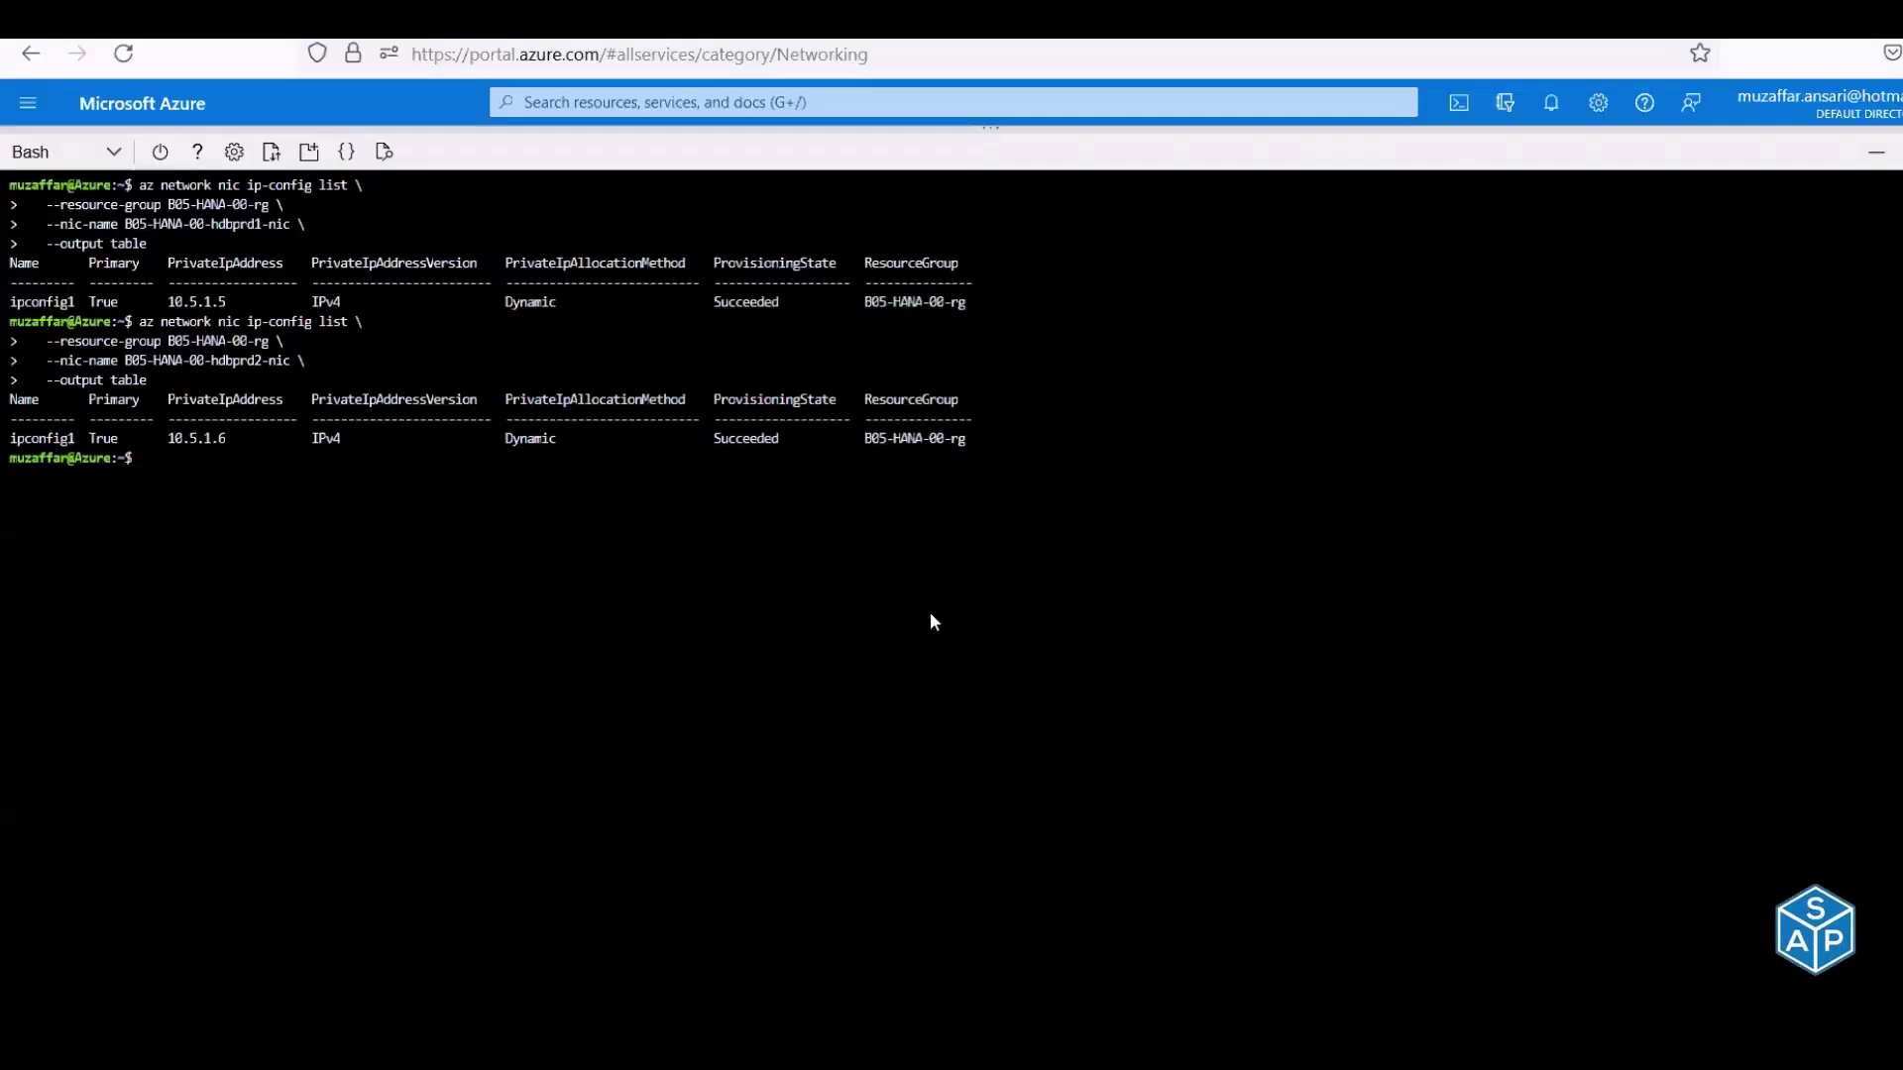
pyautogui.hotkey('alt', 'Tab')
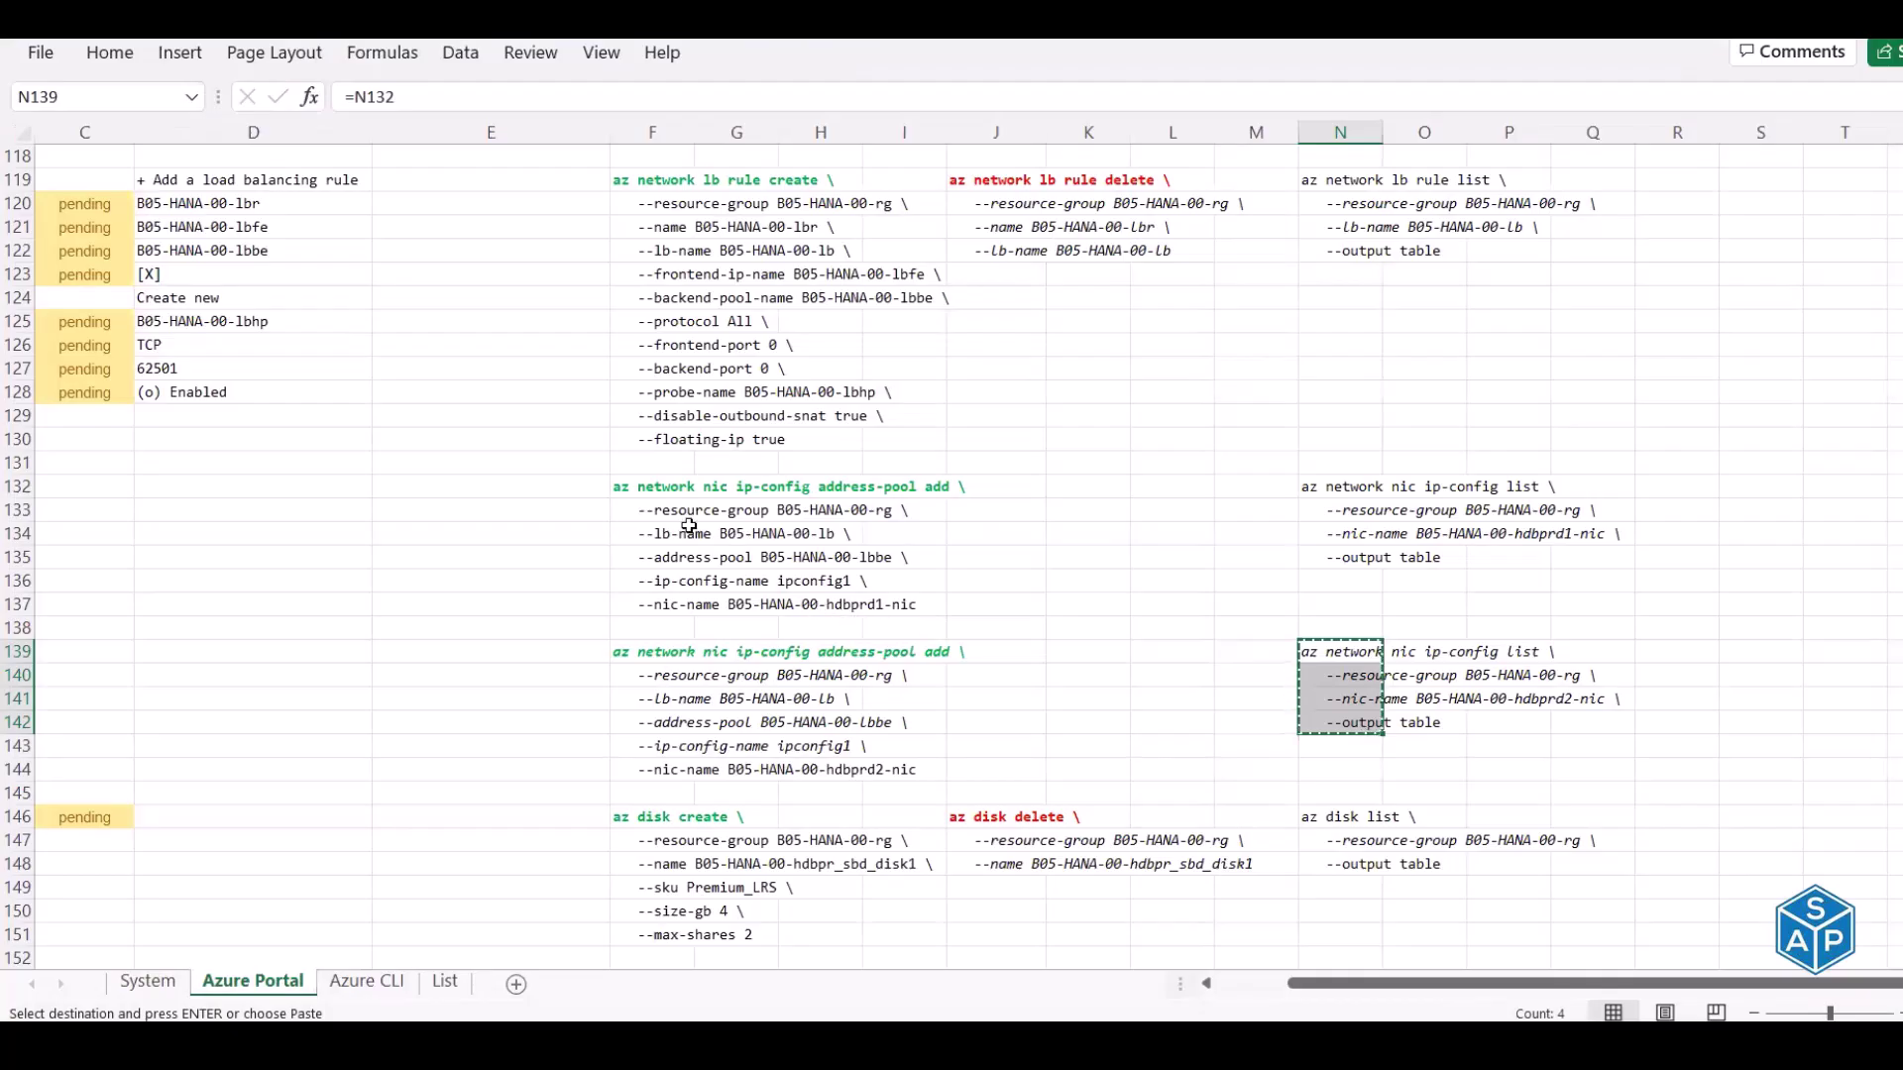
pyautogui.hotkey('alt', 'Tab')
pyautogui.hotkey('alt', 'Tab')
pyautogui.moveTo(644, 486); pyautogui.dragTo(655, 765)
pyautogui.hotkey('ctrl', 'c')
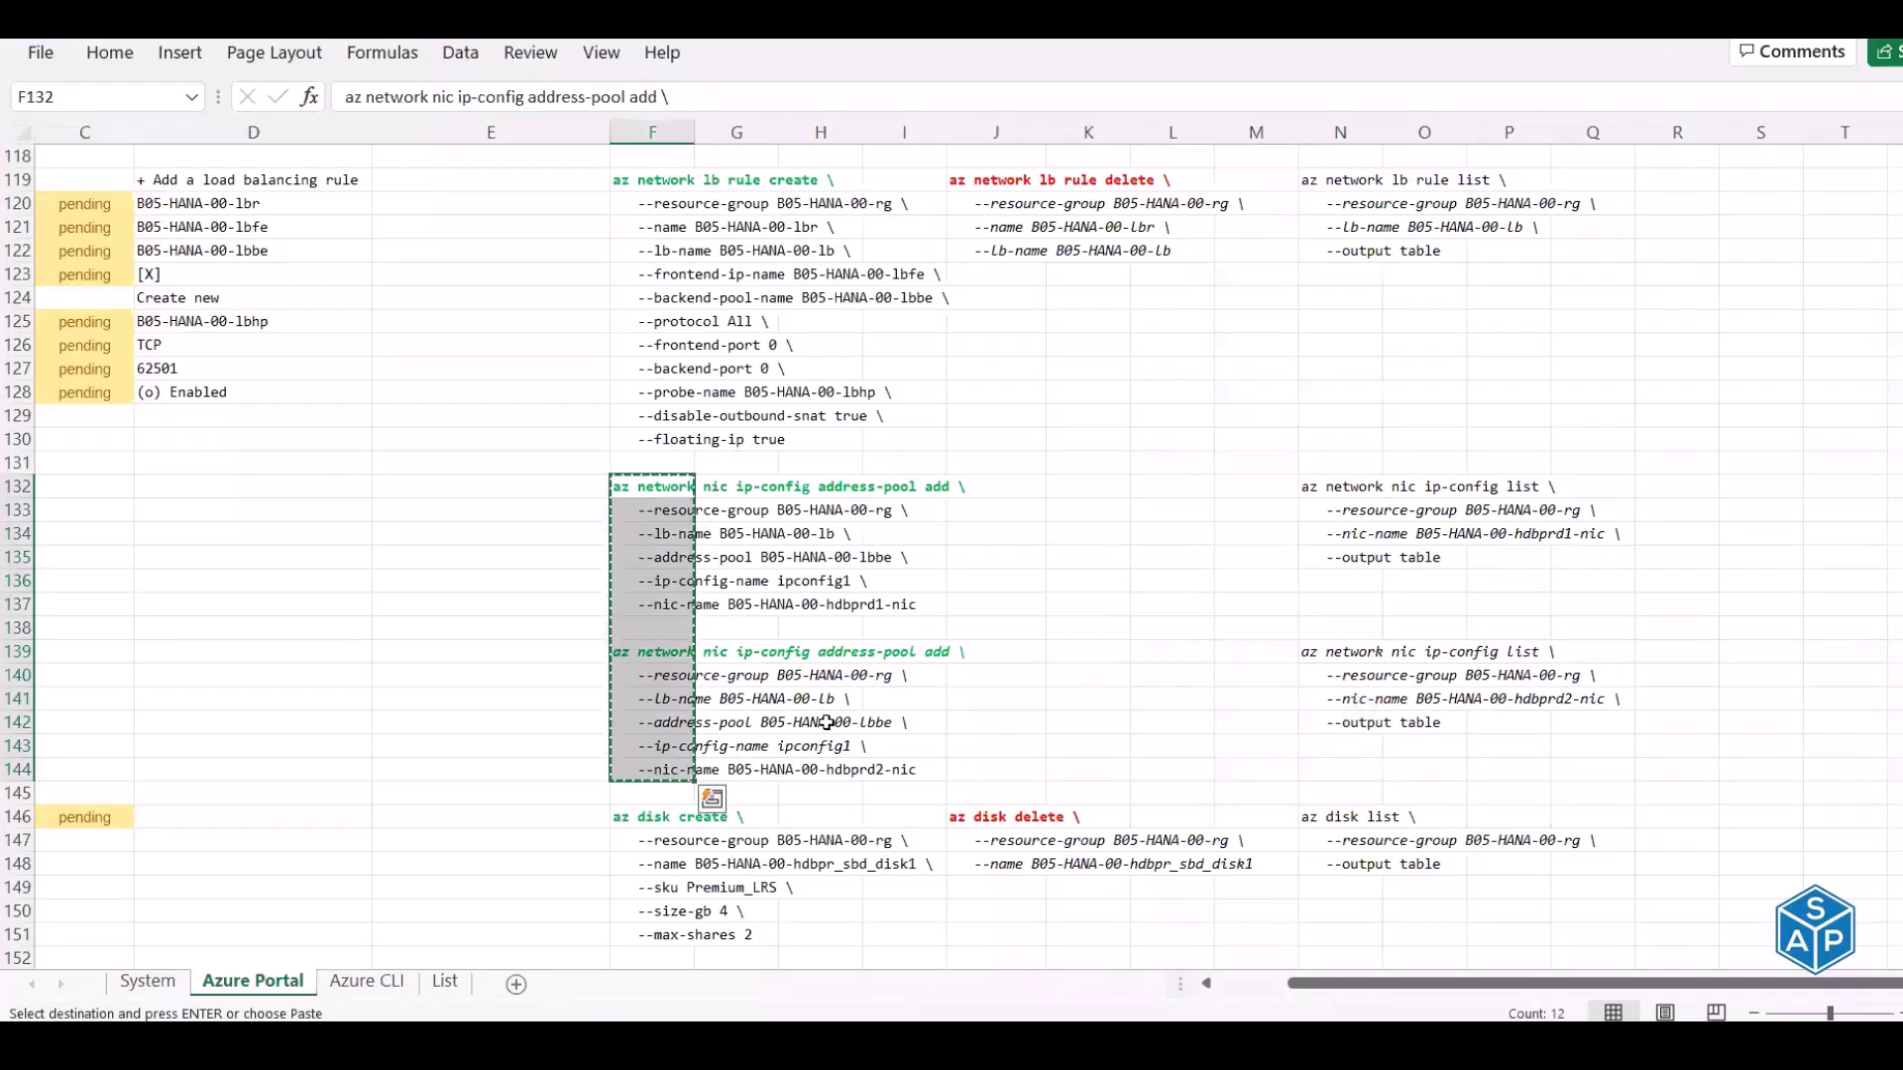
# Check backend pool B05-HANA-00-lbbe: no IP configurations yet, though rule B05-HANA-00-lbr uses it
pyautogui.hotkey('alt', 'Tab')
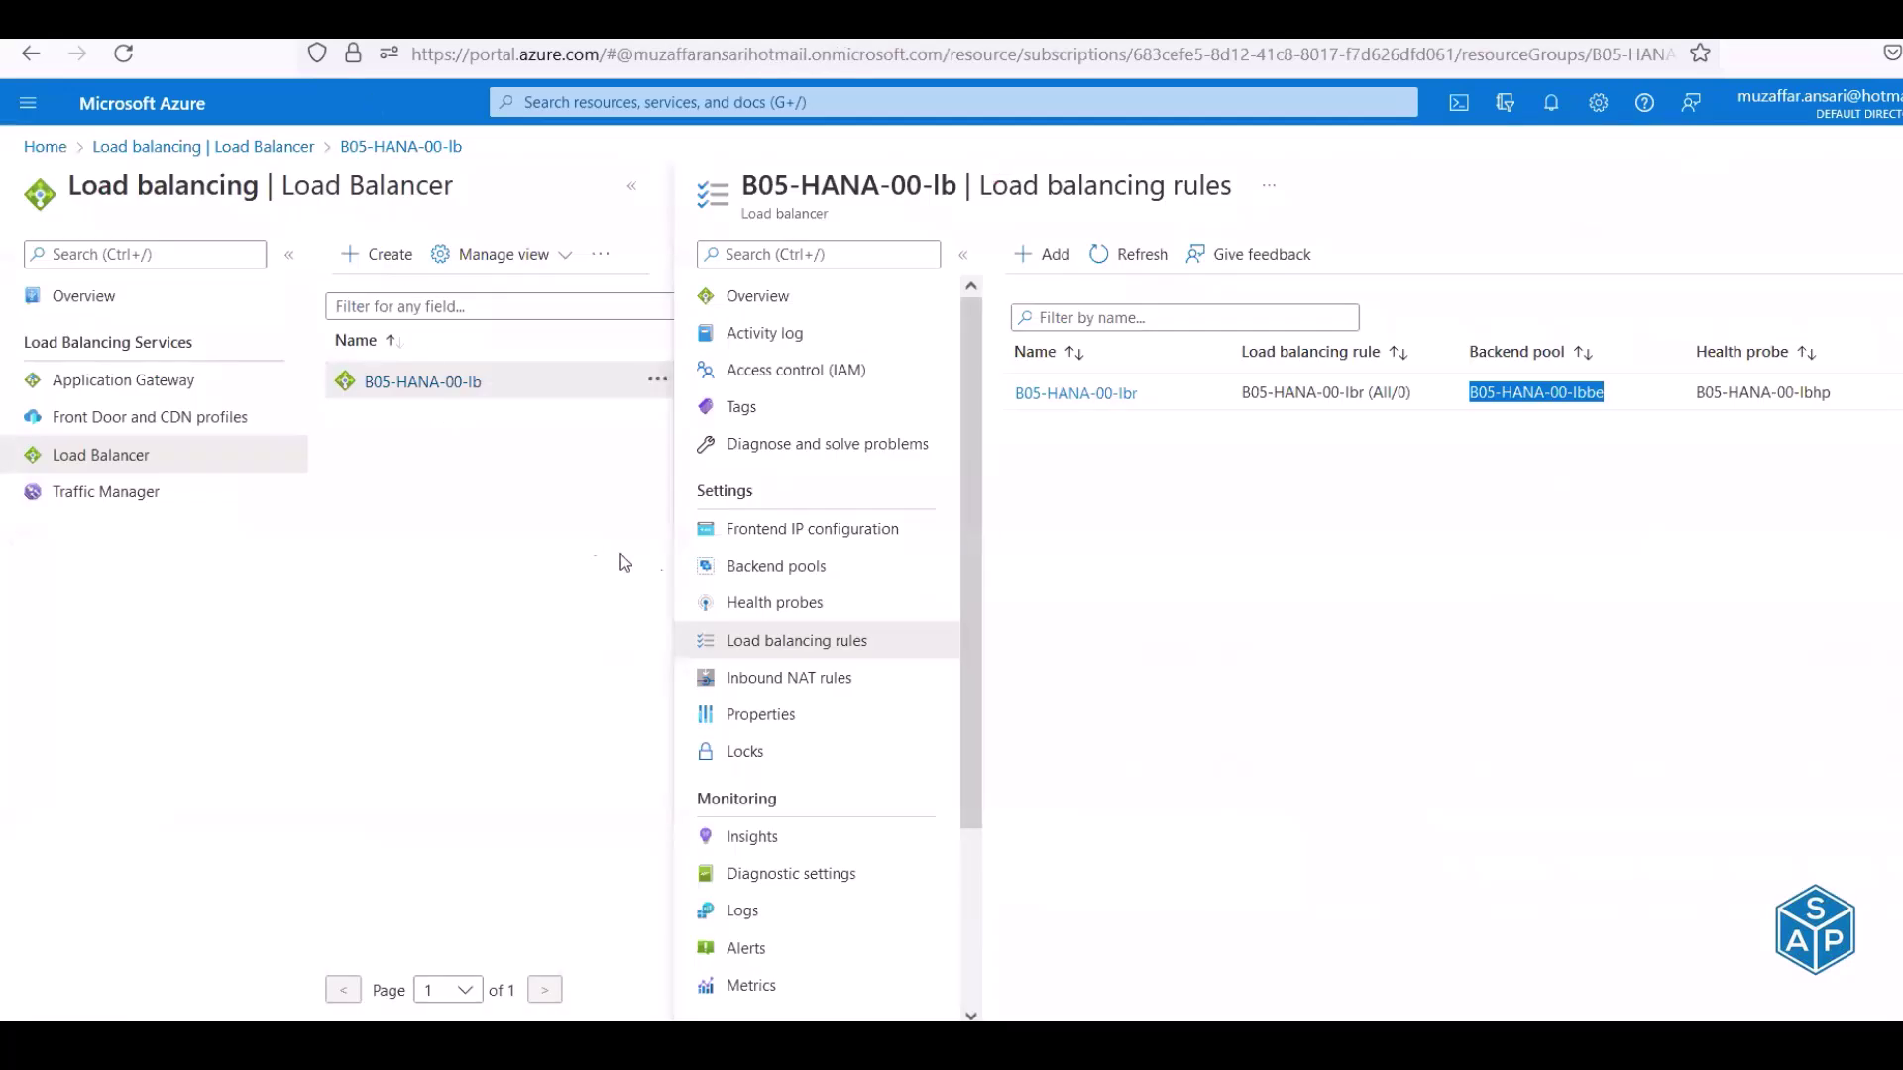
pyautogui.click(772, 575)
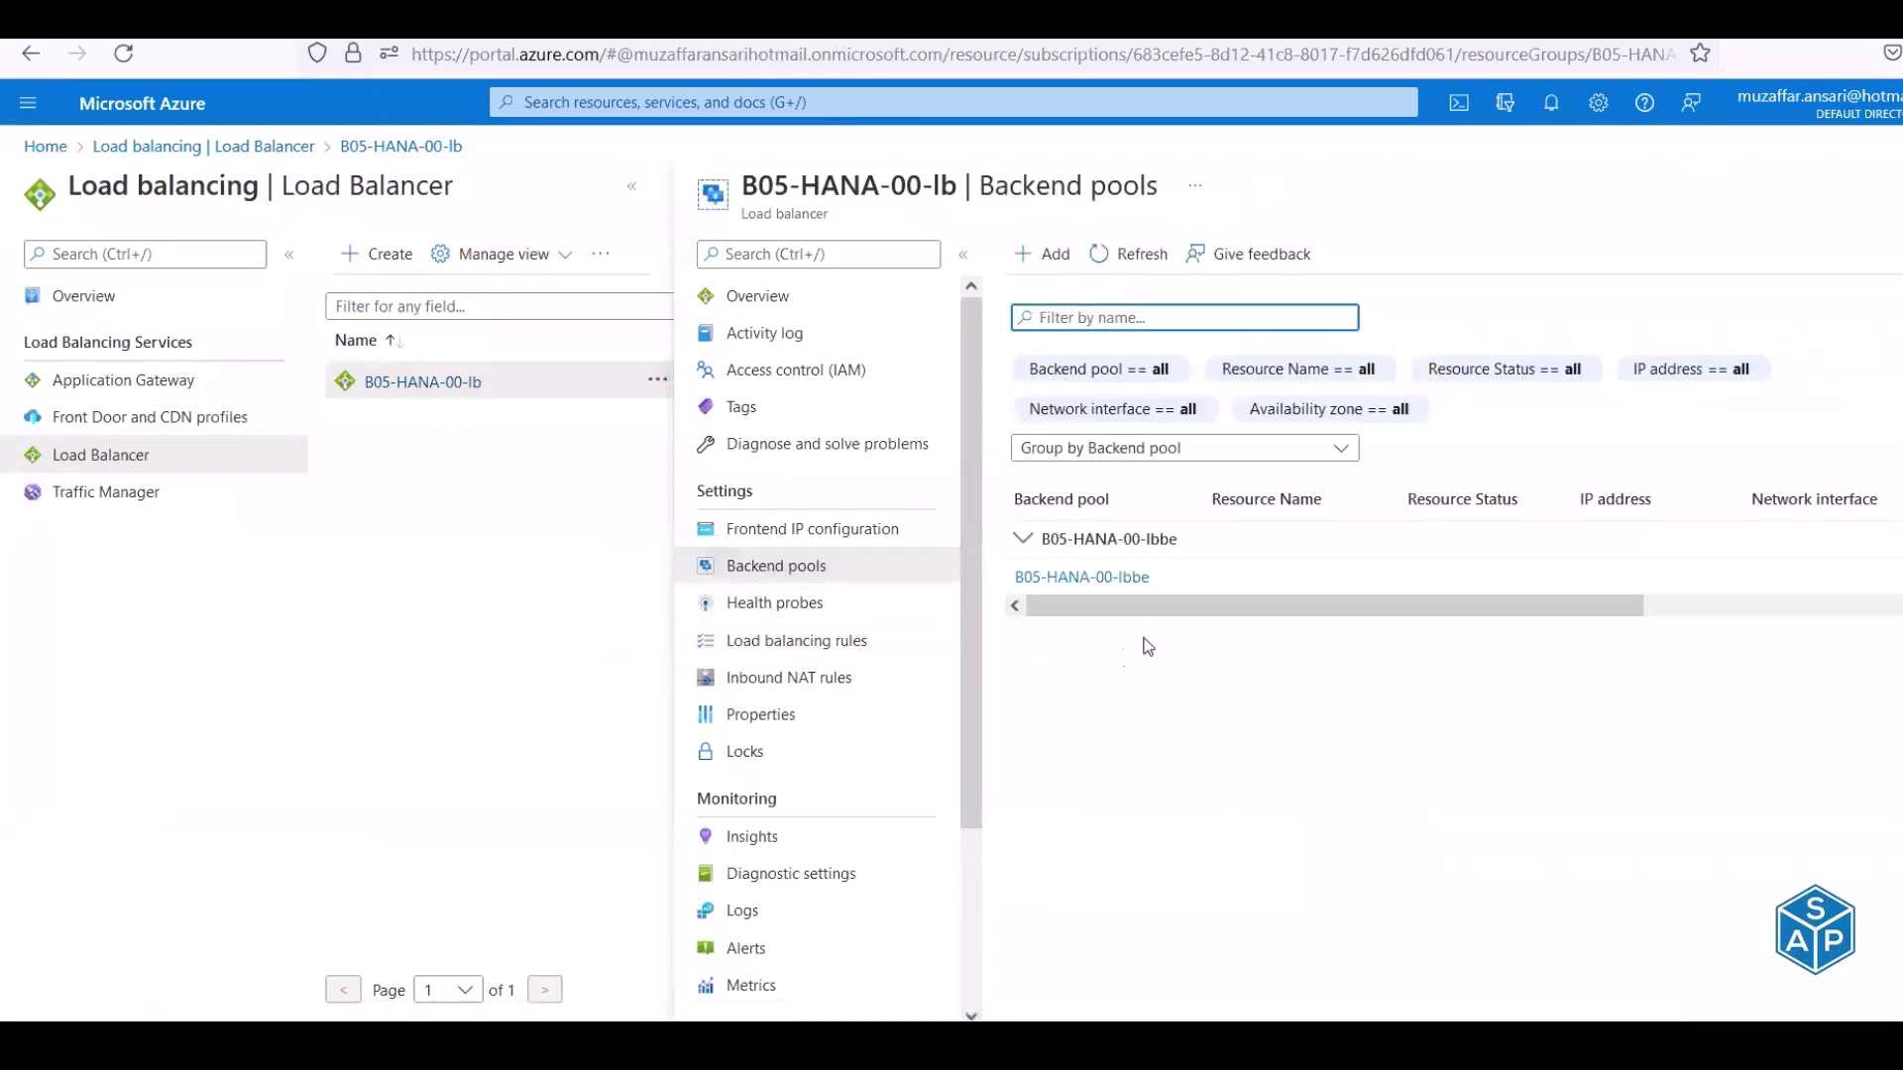
pyautogui.click(1106, 584)
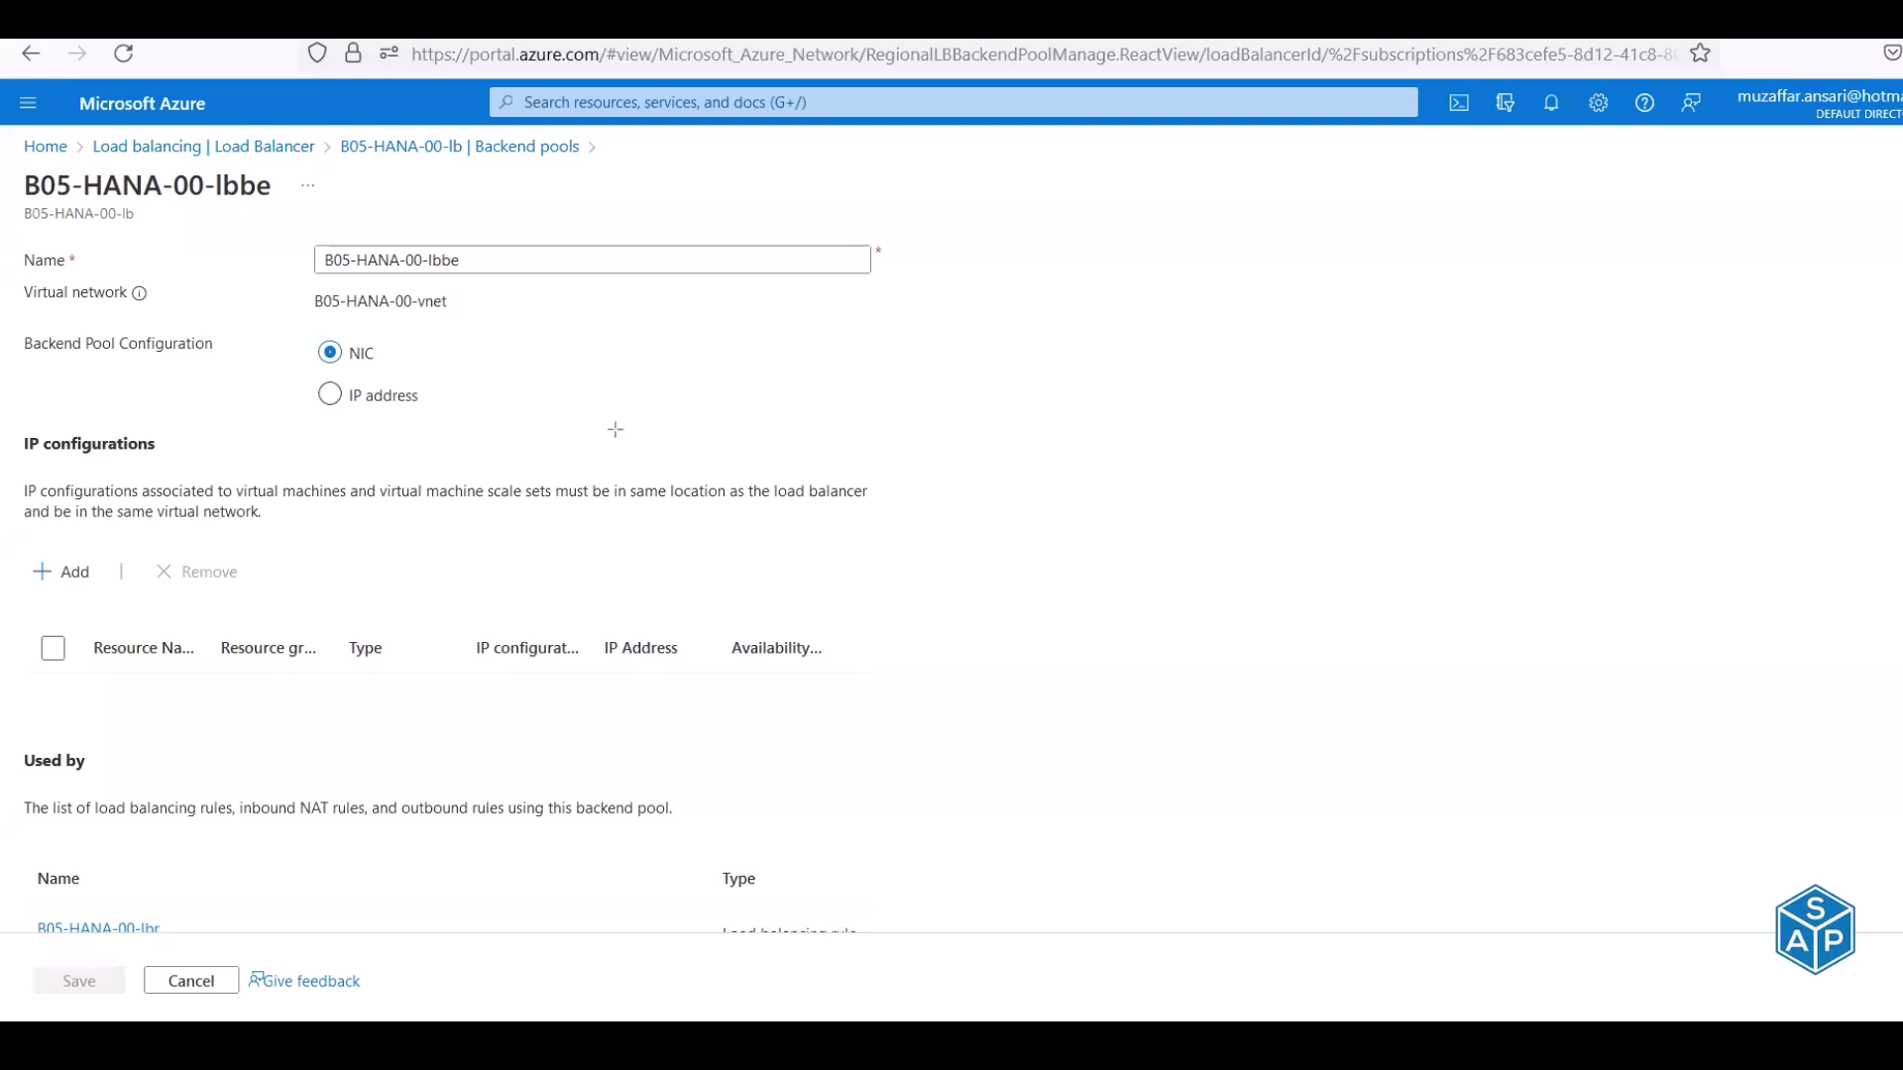
pyautogui.moveTo(3, 608)
pyautogui.mouseDown()
pyautogui.moveTo(383, 744)
pyautogui.moveTo(976, 761)
pyautogui.moveTo(974, 739)
pyautogui.mouseUp()
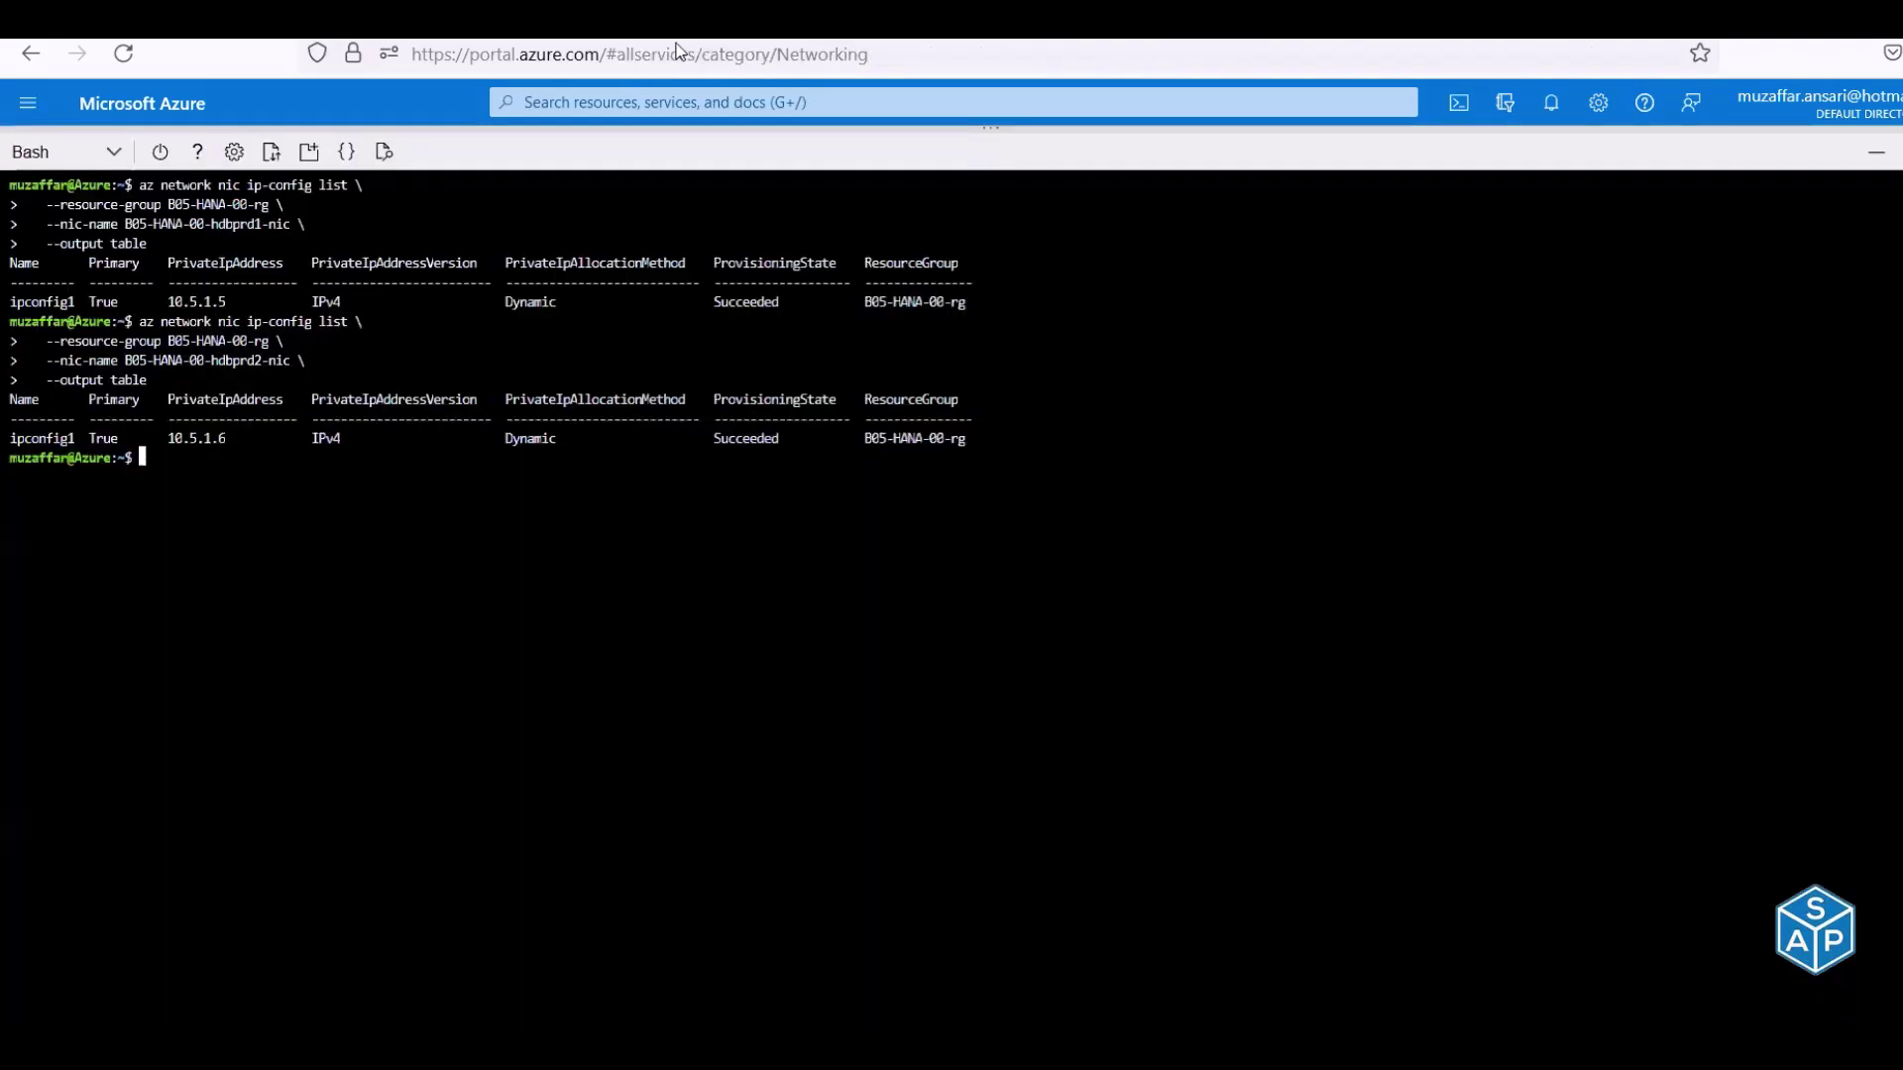
pyautogui.hotkey('alt', 'Tab')
# Run the address-pool add command that puts hdbprd1's NIC into backend pool B05-HANA-00-lbbe
pyautogui.hotkey('alt', 'Tab')
pyautogui.press('Tab')
pyautogui.hotkey('alt', 'Tab')
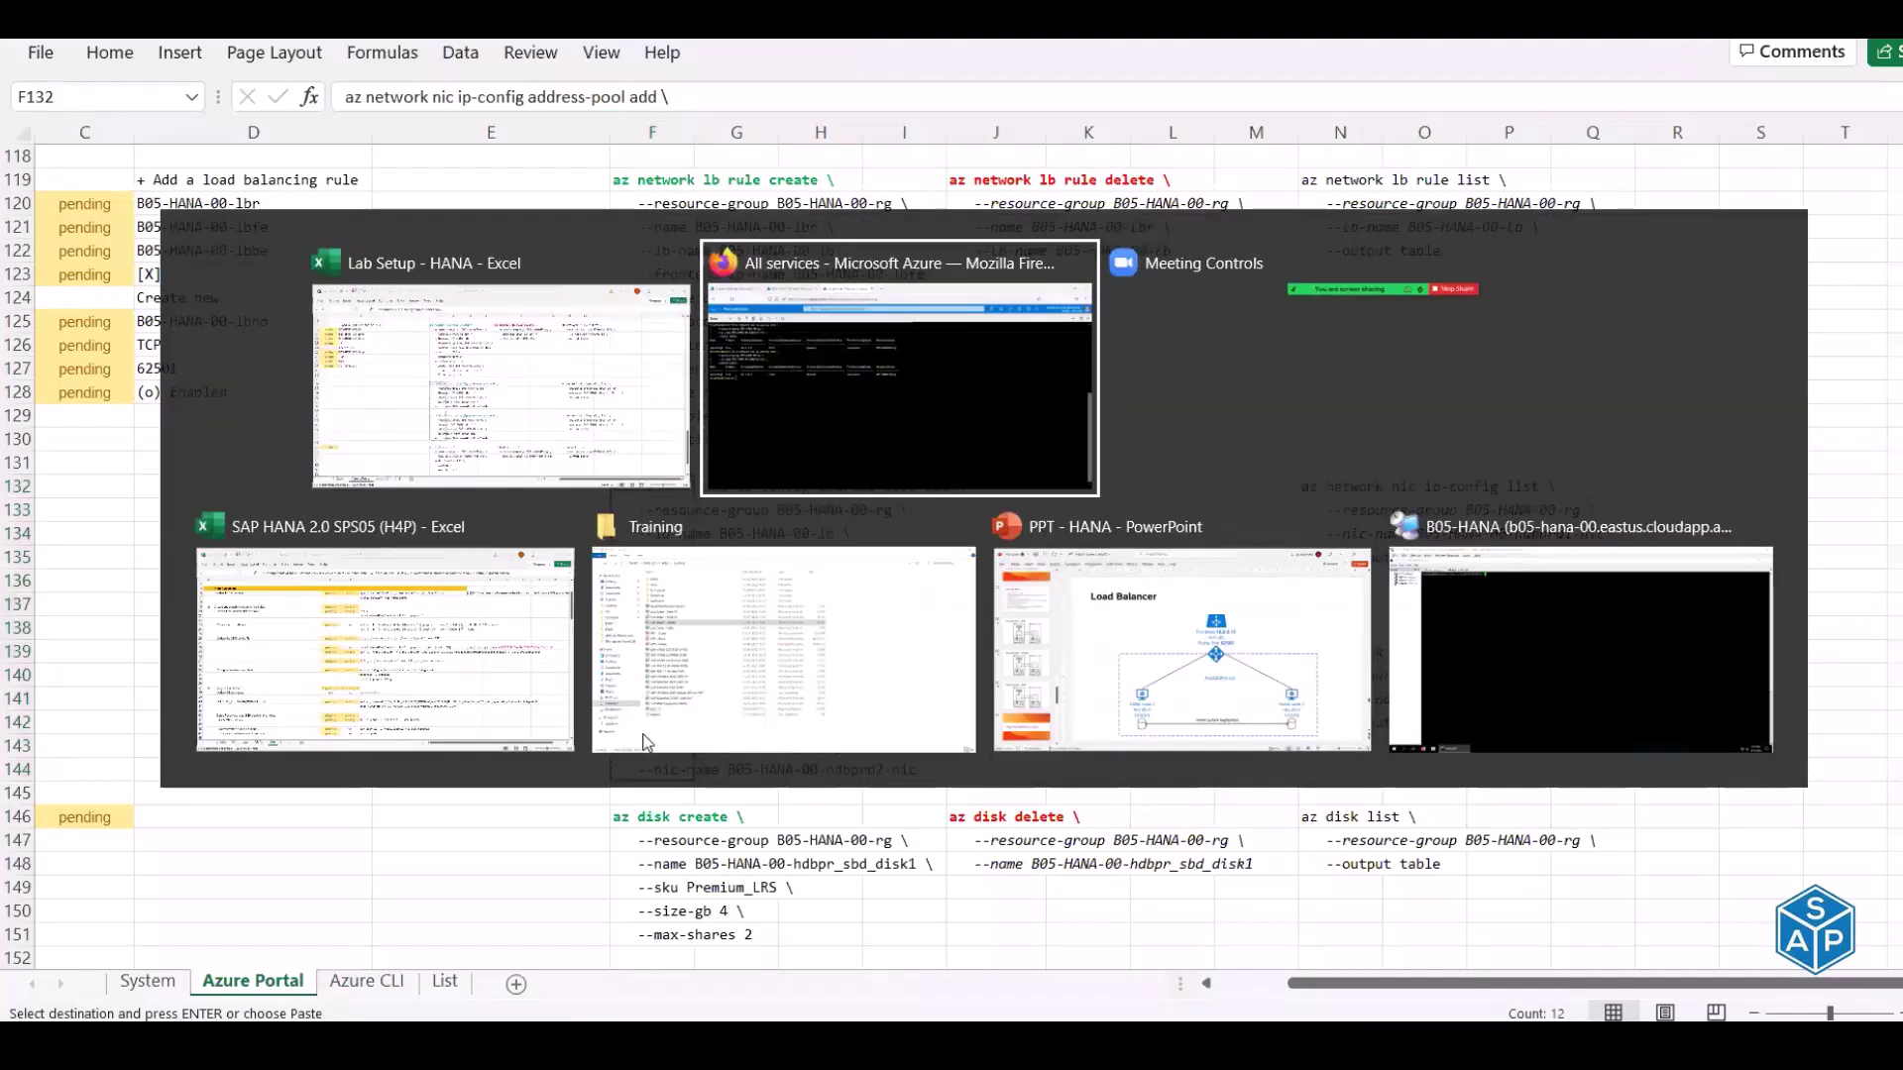
pyautogui.hotkey('alt', 'Tab')
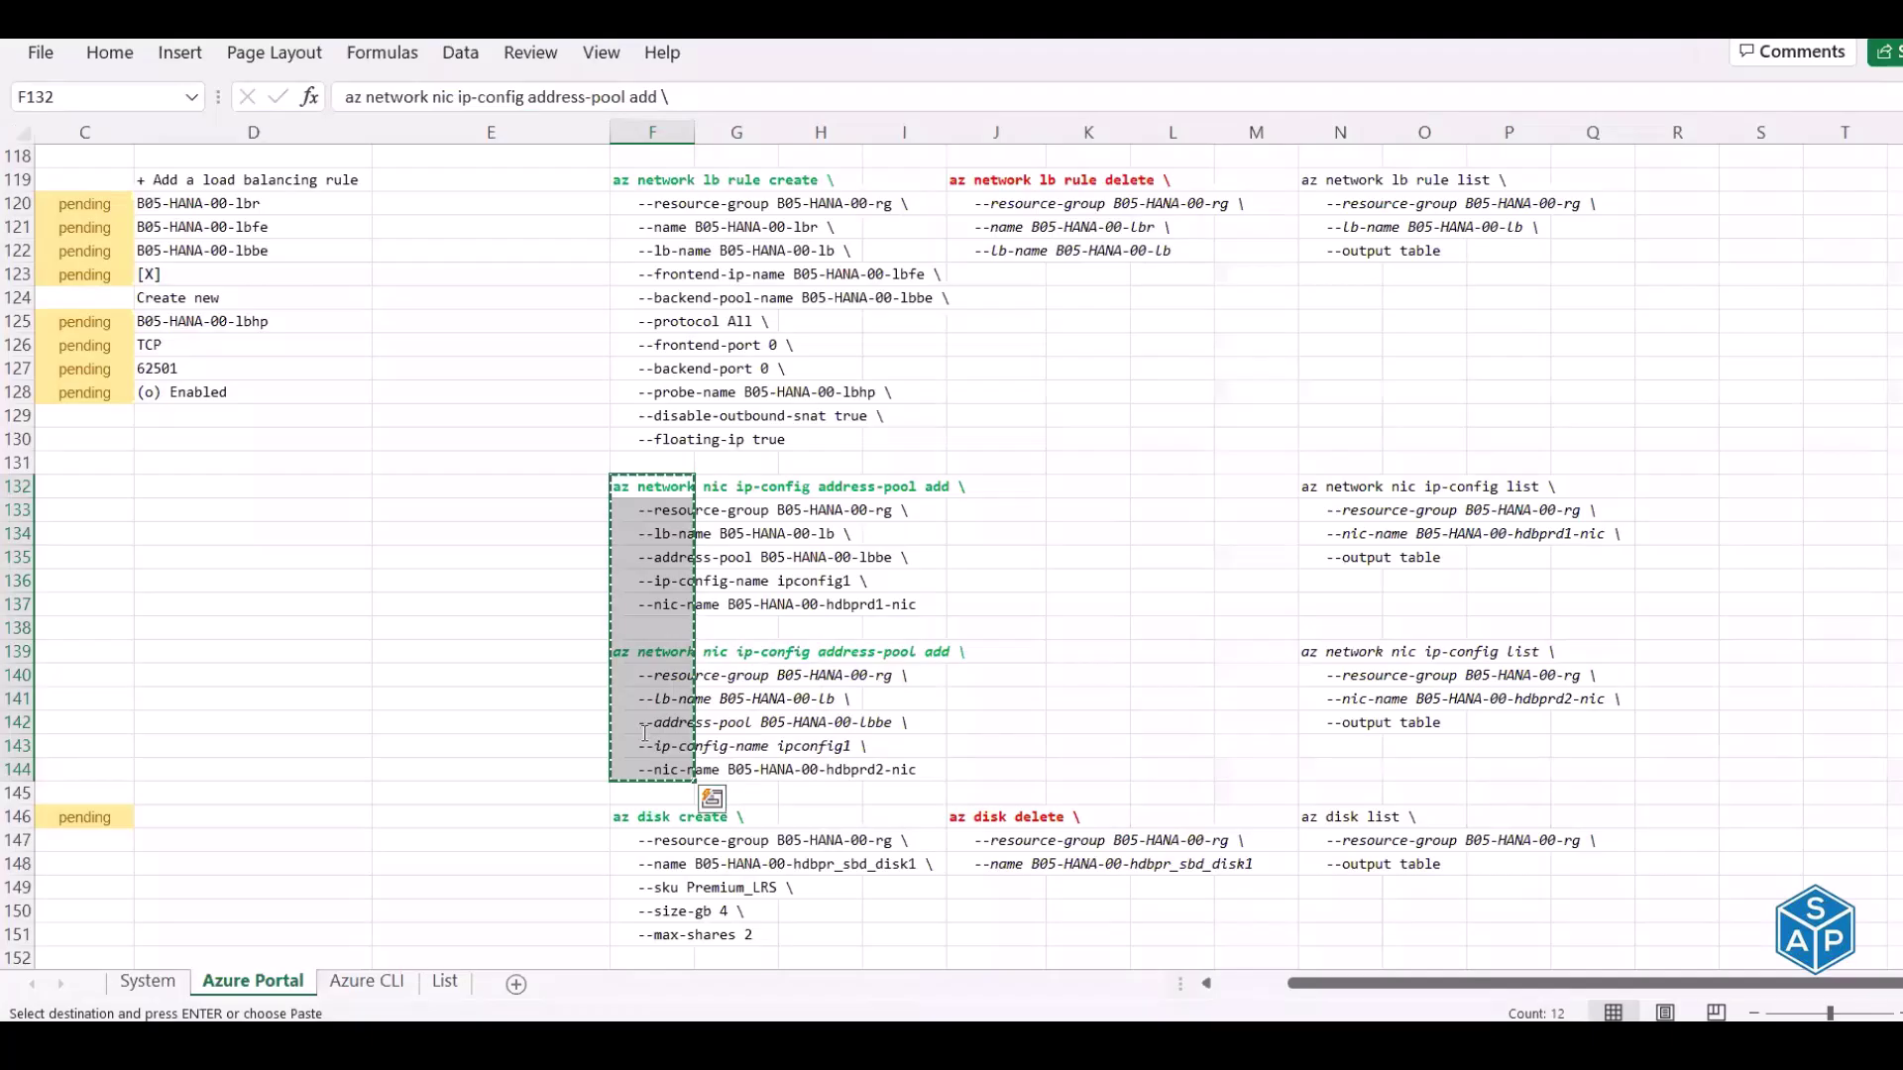
pyautogui.hotkey('alt', 'Tab')
pyautogui.rightClick(667, 504)
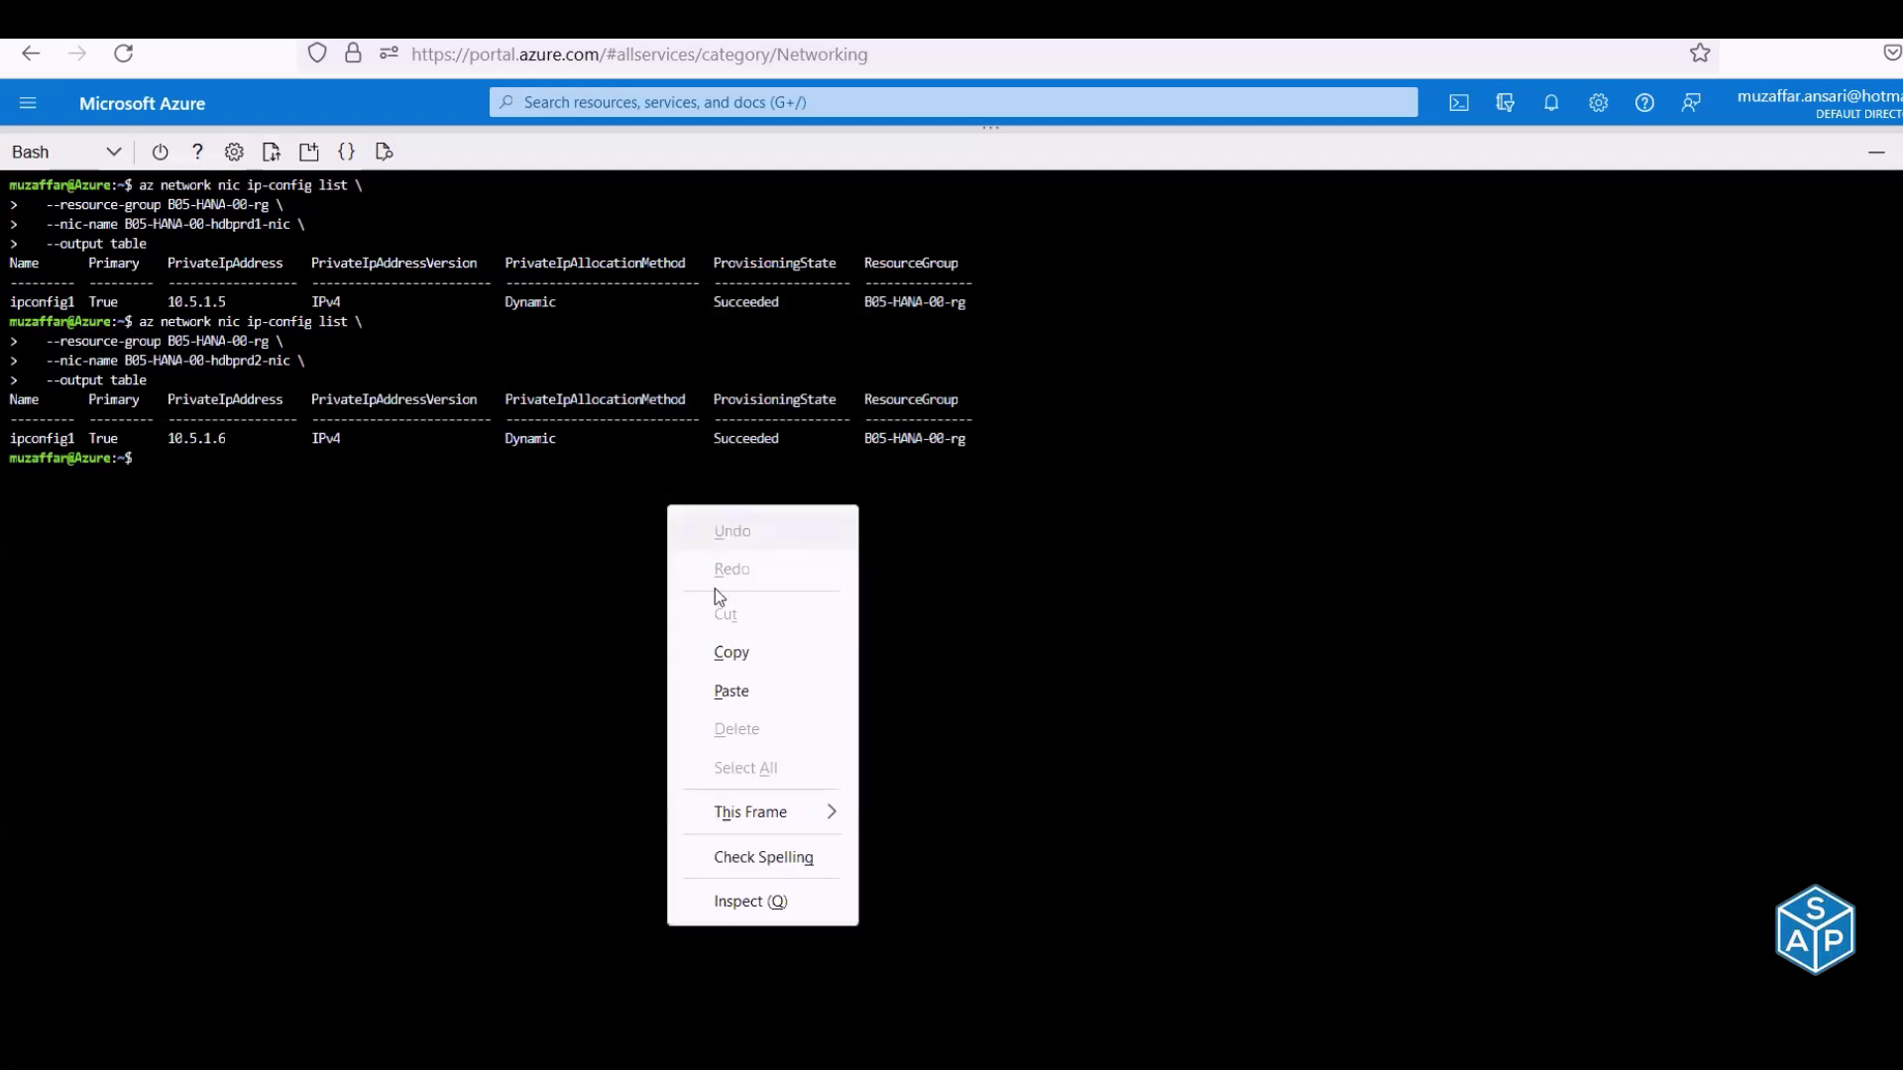
pyautogui.click(731, 691)
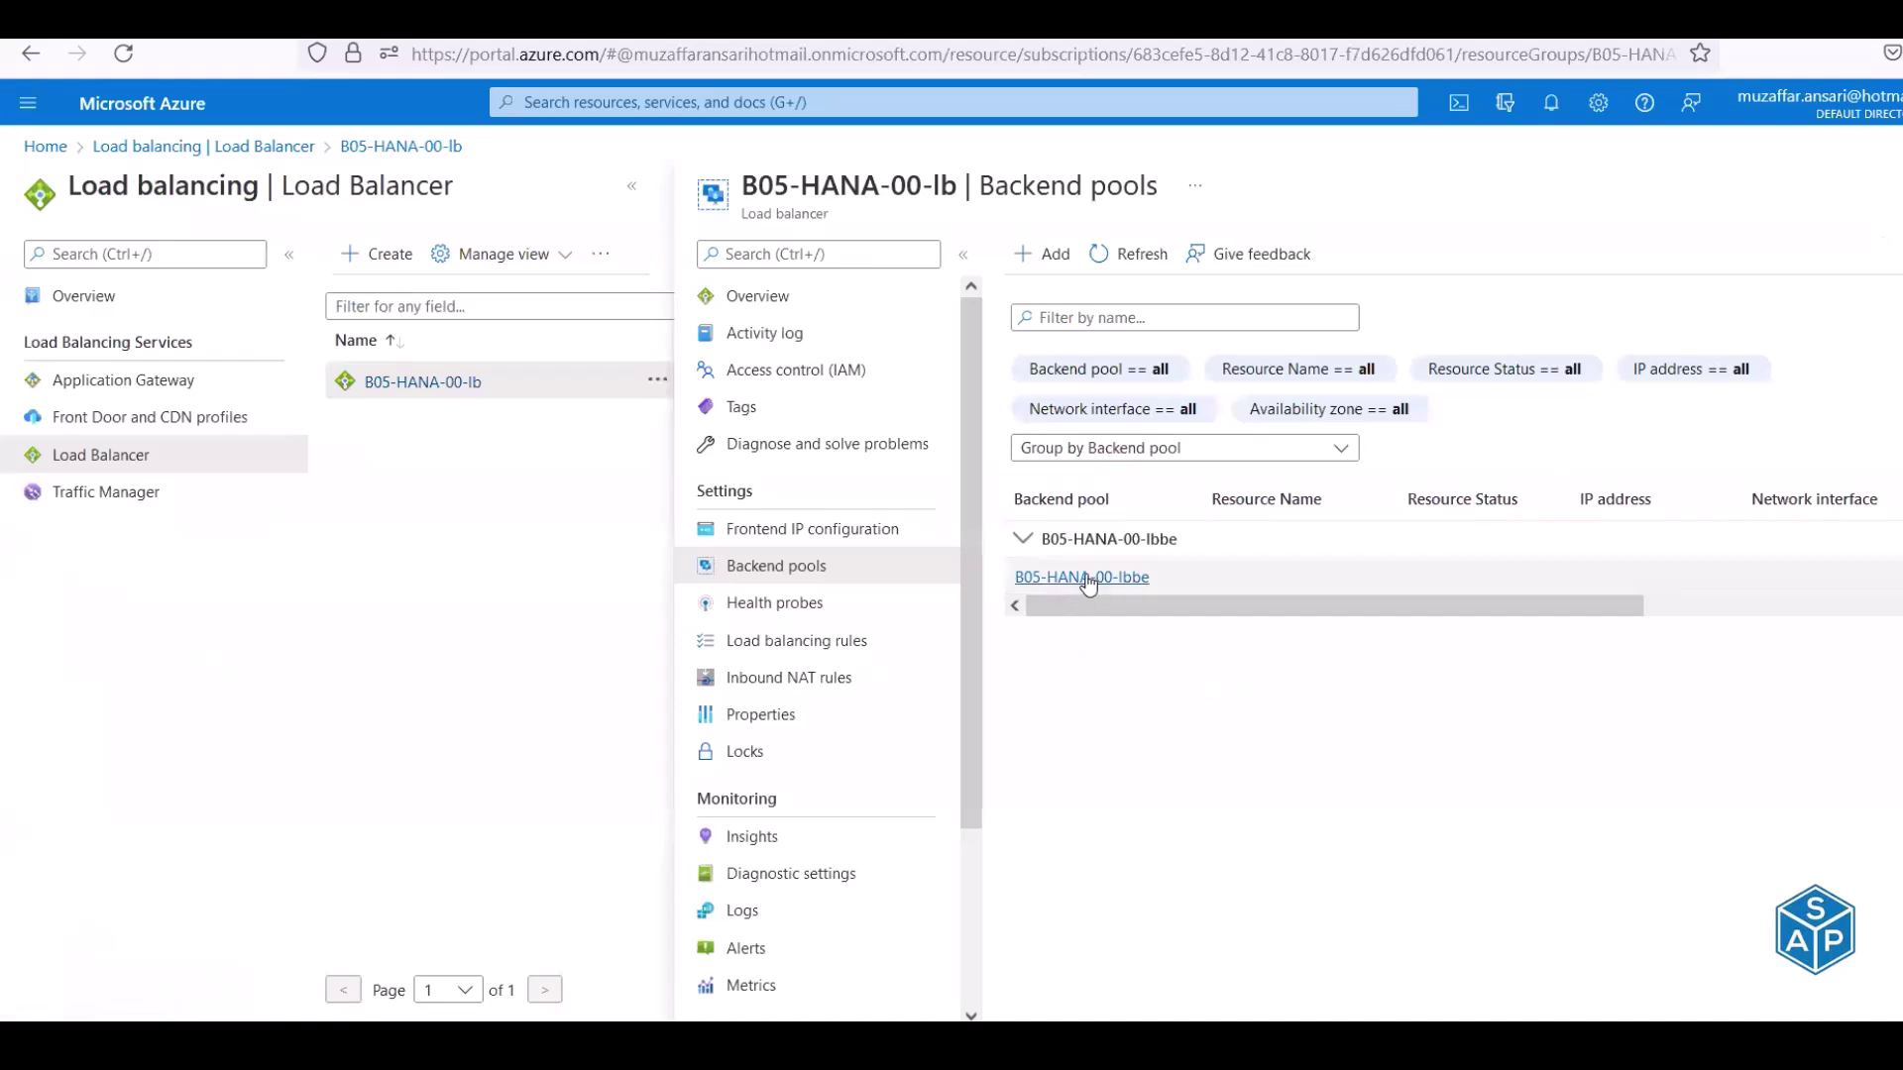
pyautogui.click(1130, 254)
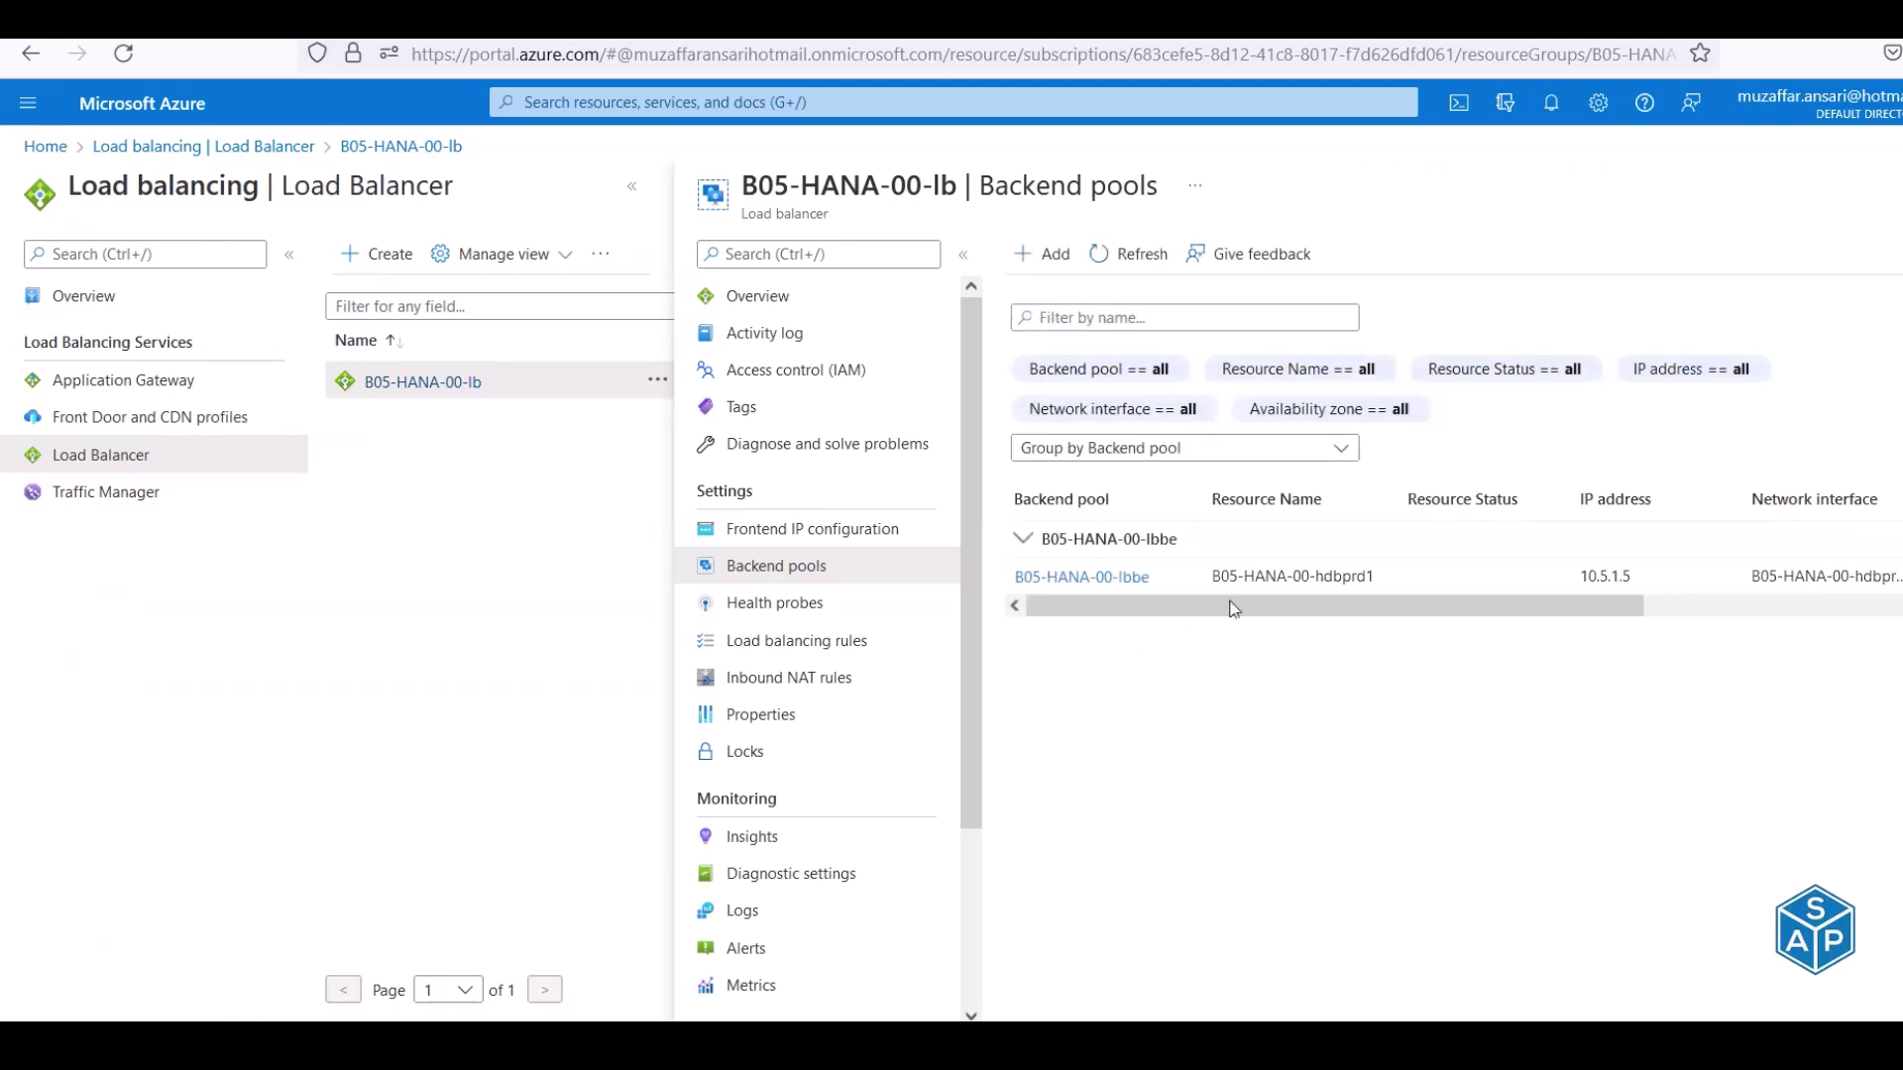
pyautogui.moveTo(1386, 578); pyautogui.dragTo(1219, 578)
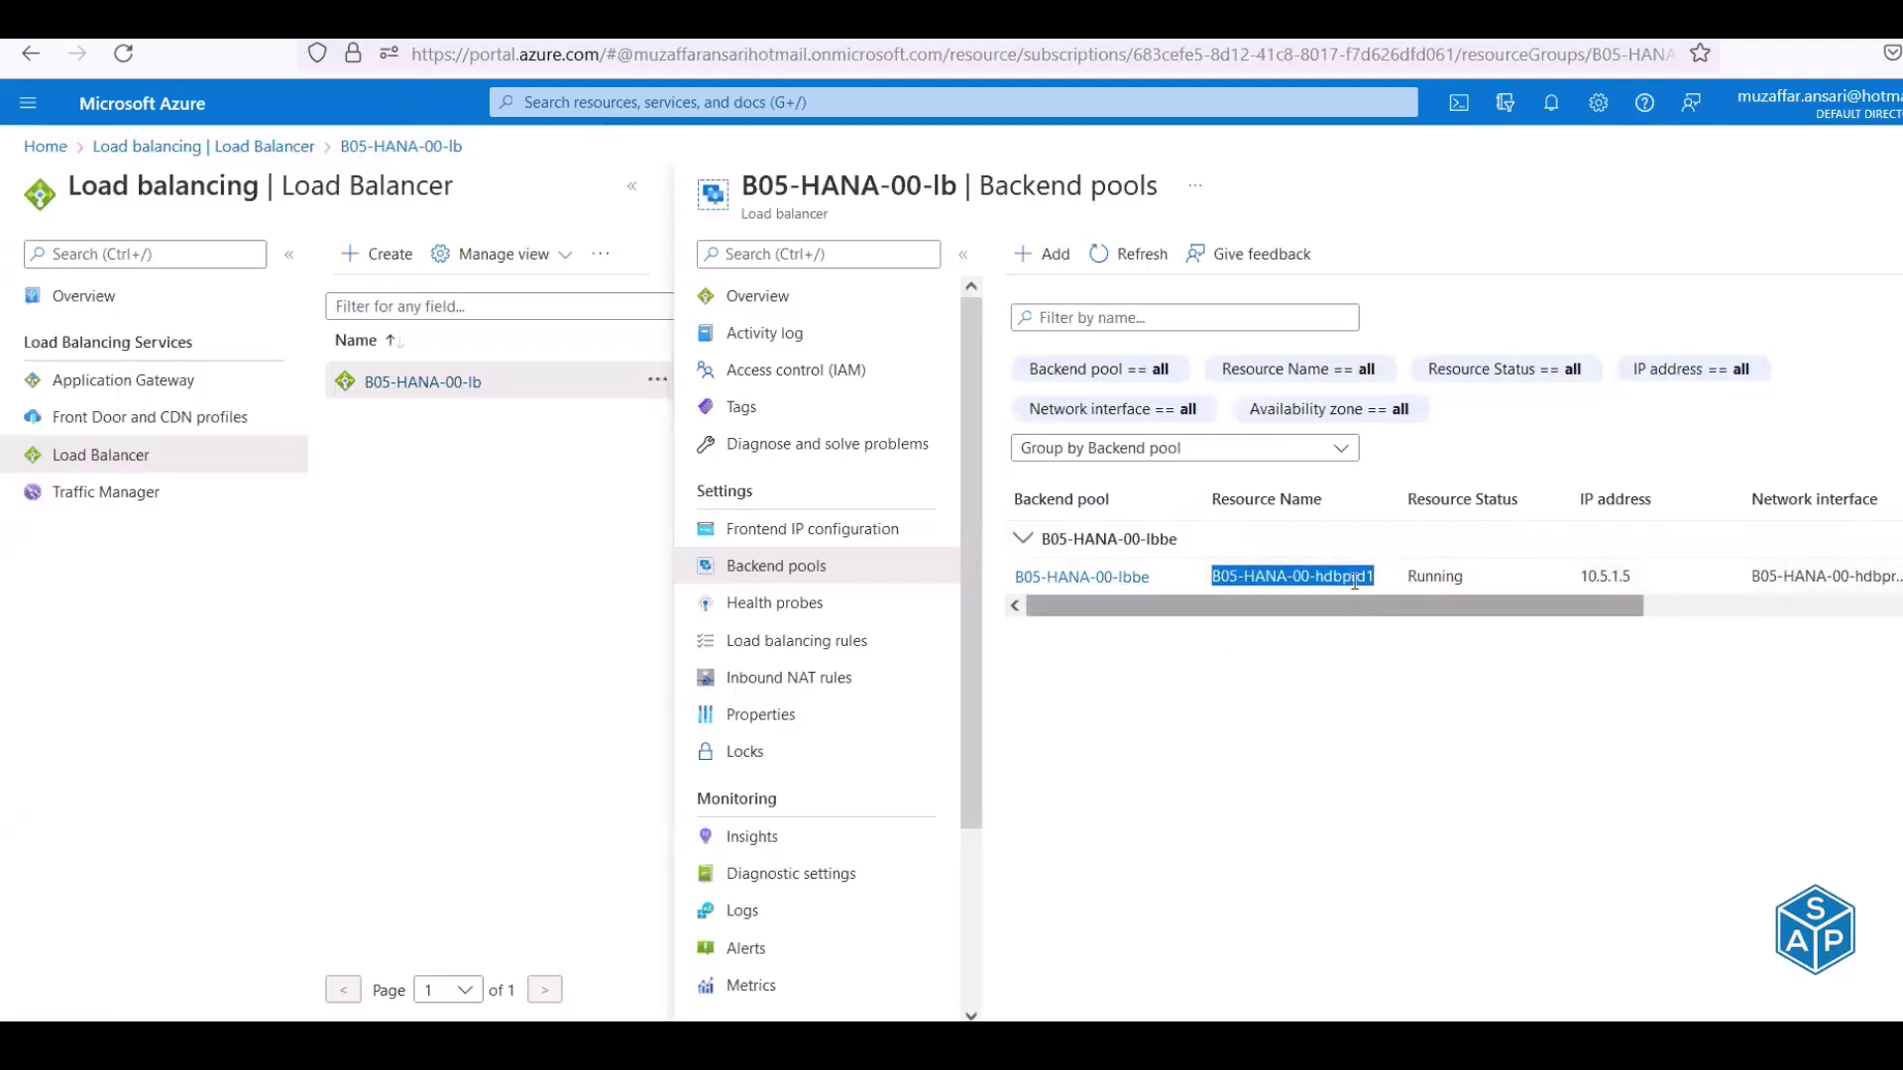
pyautogui.click(1326, 577)
pyautogui.moveTo(1317, 576); pyautogui.dragTo(1373, 575)
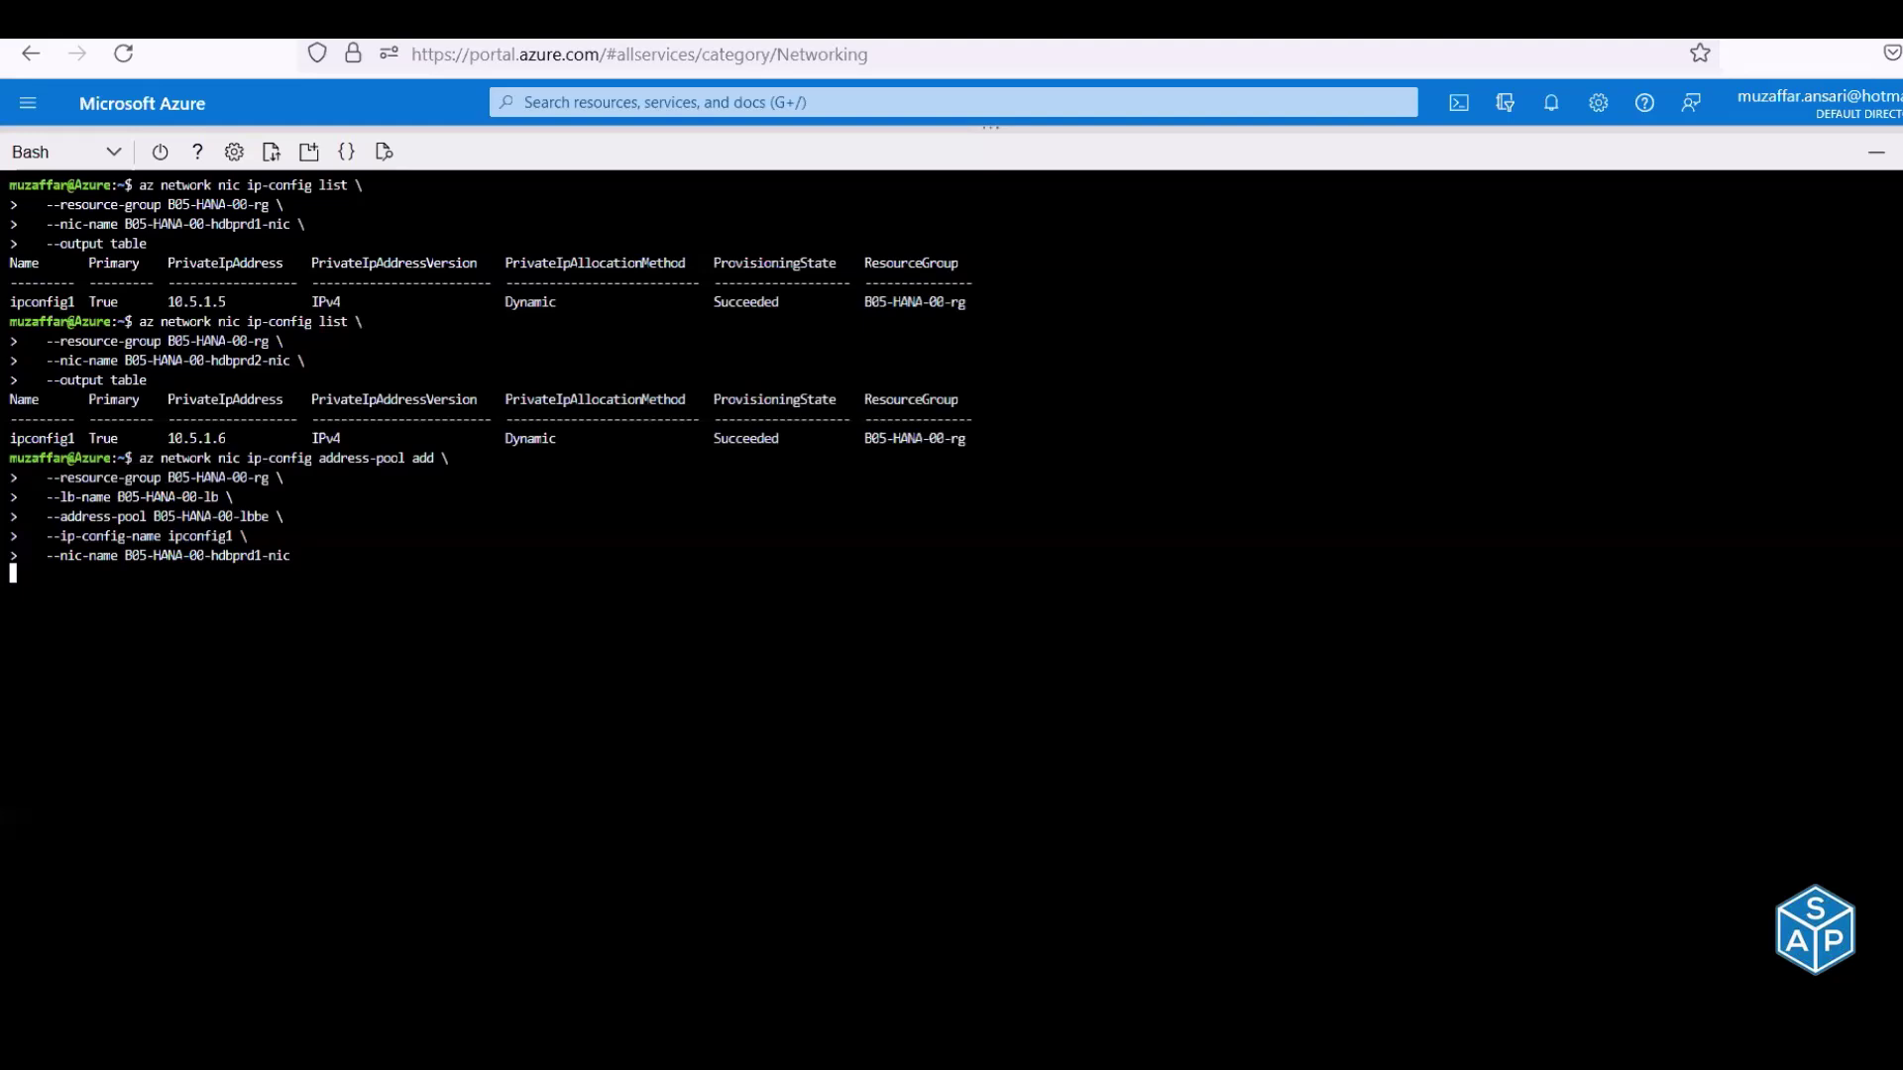
pyautogui.press('Return')
# Add hdbprd2's NIC to the pool and confirm both VMs show up Running after refresh
pyautogui.press('Return')
pyautogui.hotkey('ctrl', 'v')
pyautogui.press('Return')
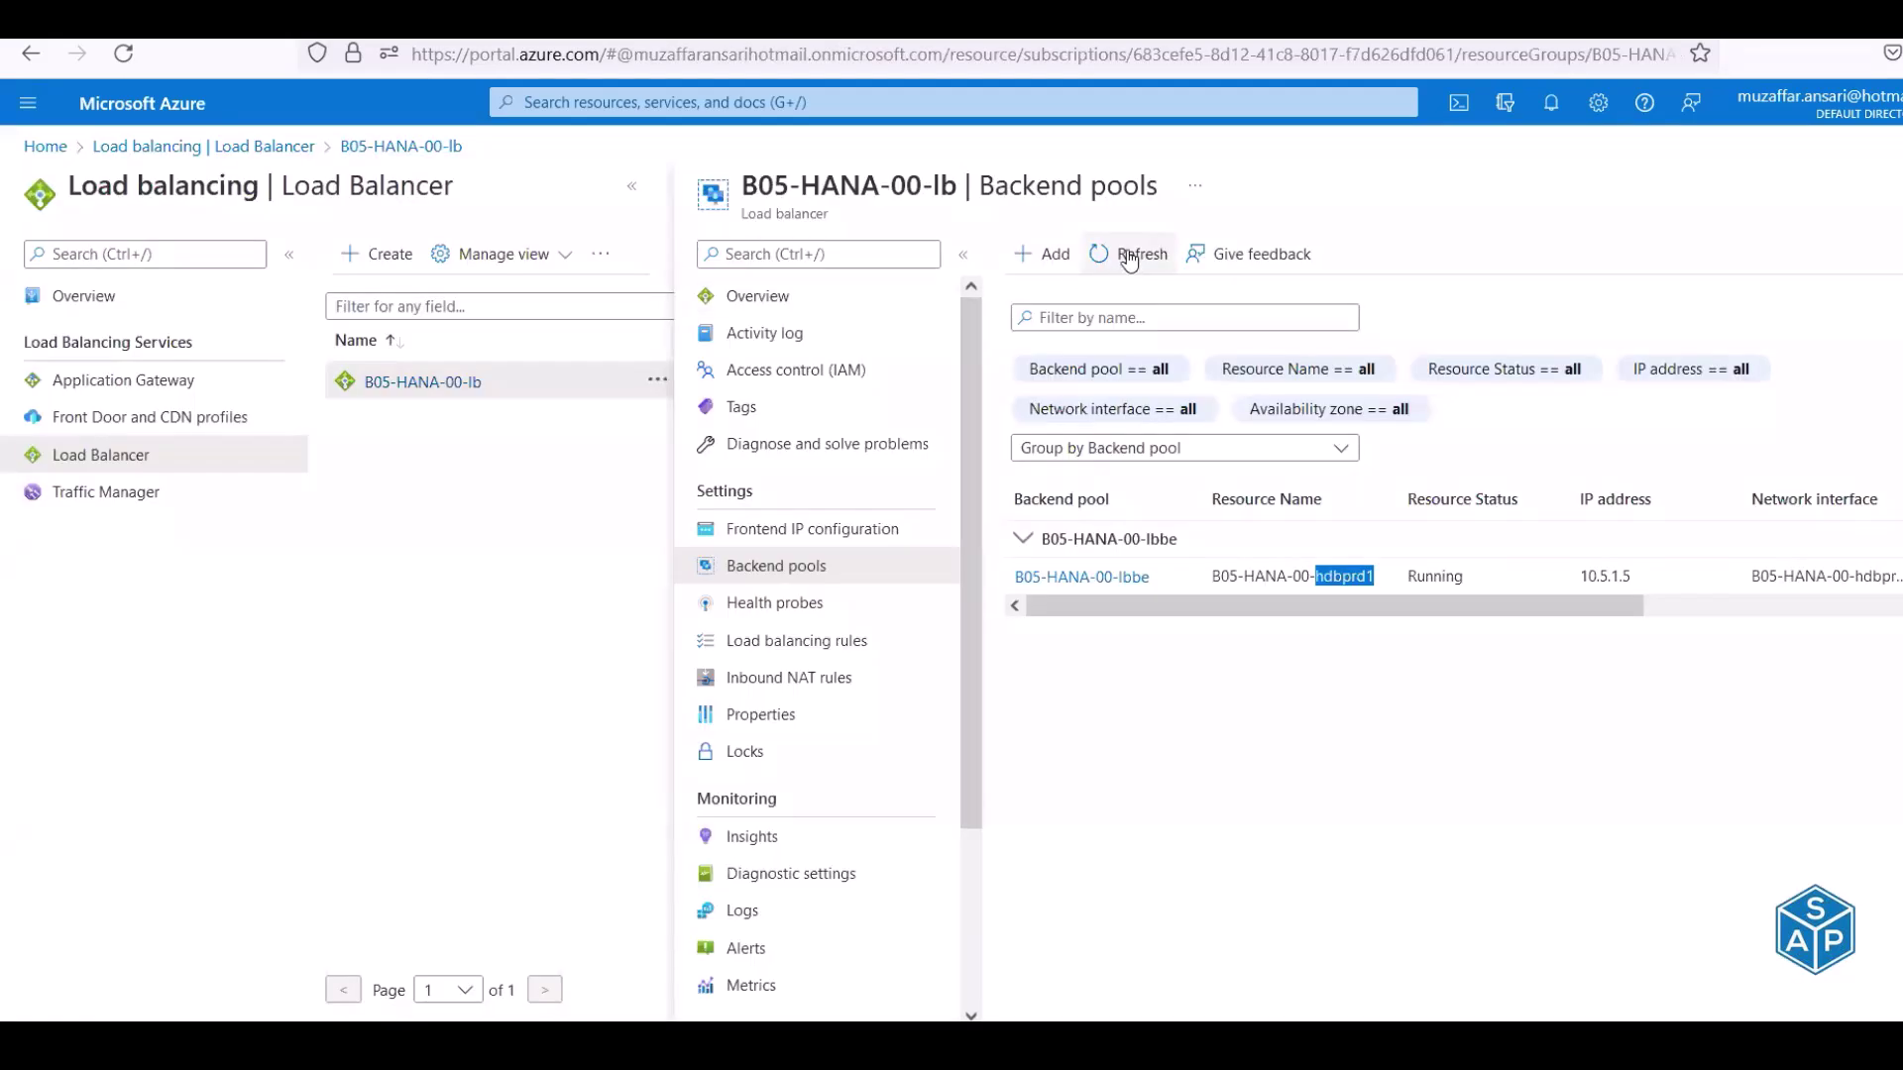
pyautogui.click(1129, 254)
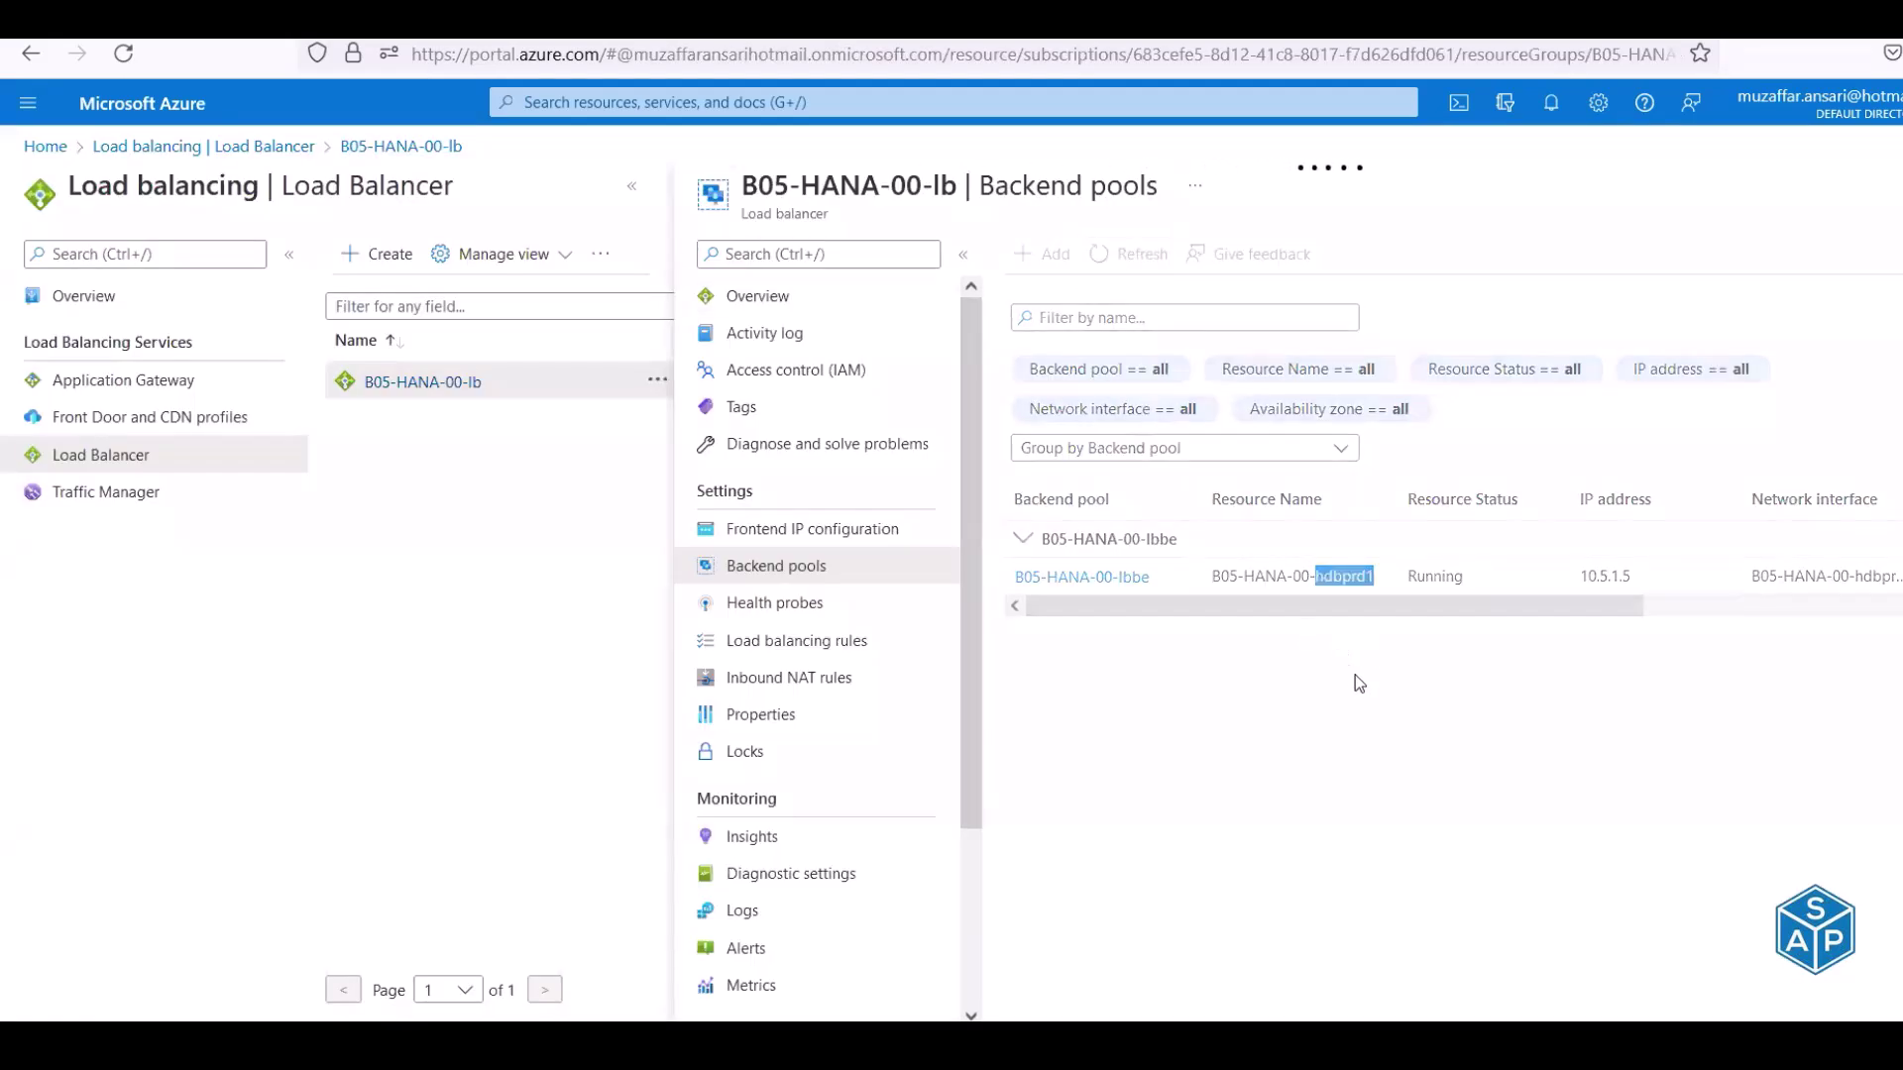
pyautogui.moveTo(1376, 613); pyautogui.dragTo(1317, 619)
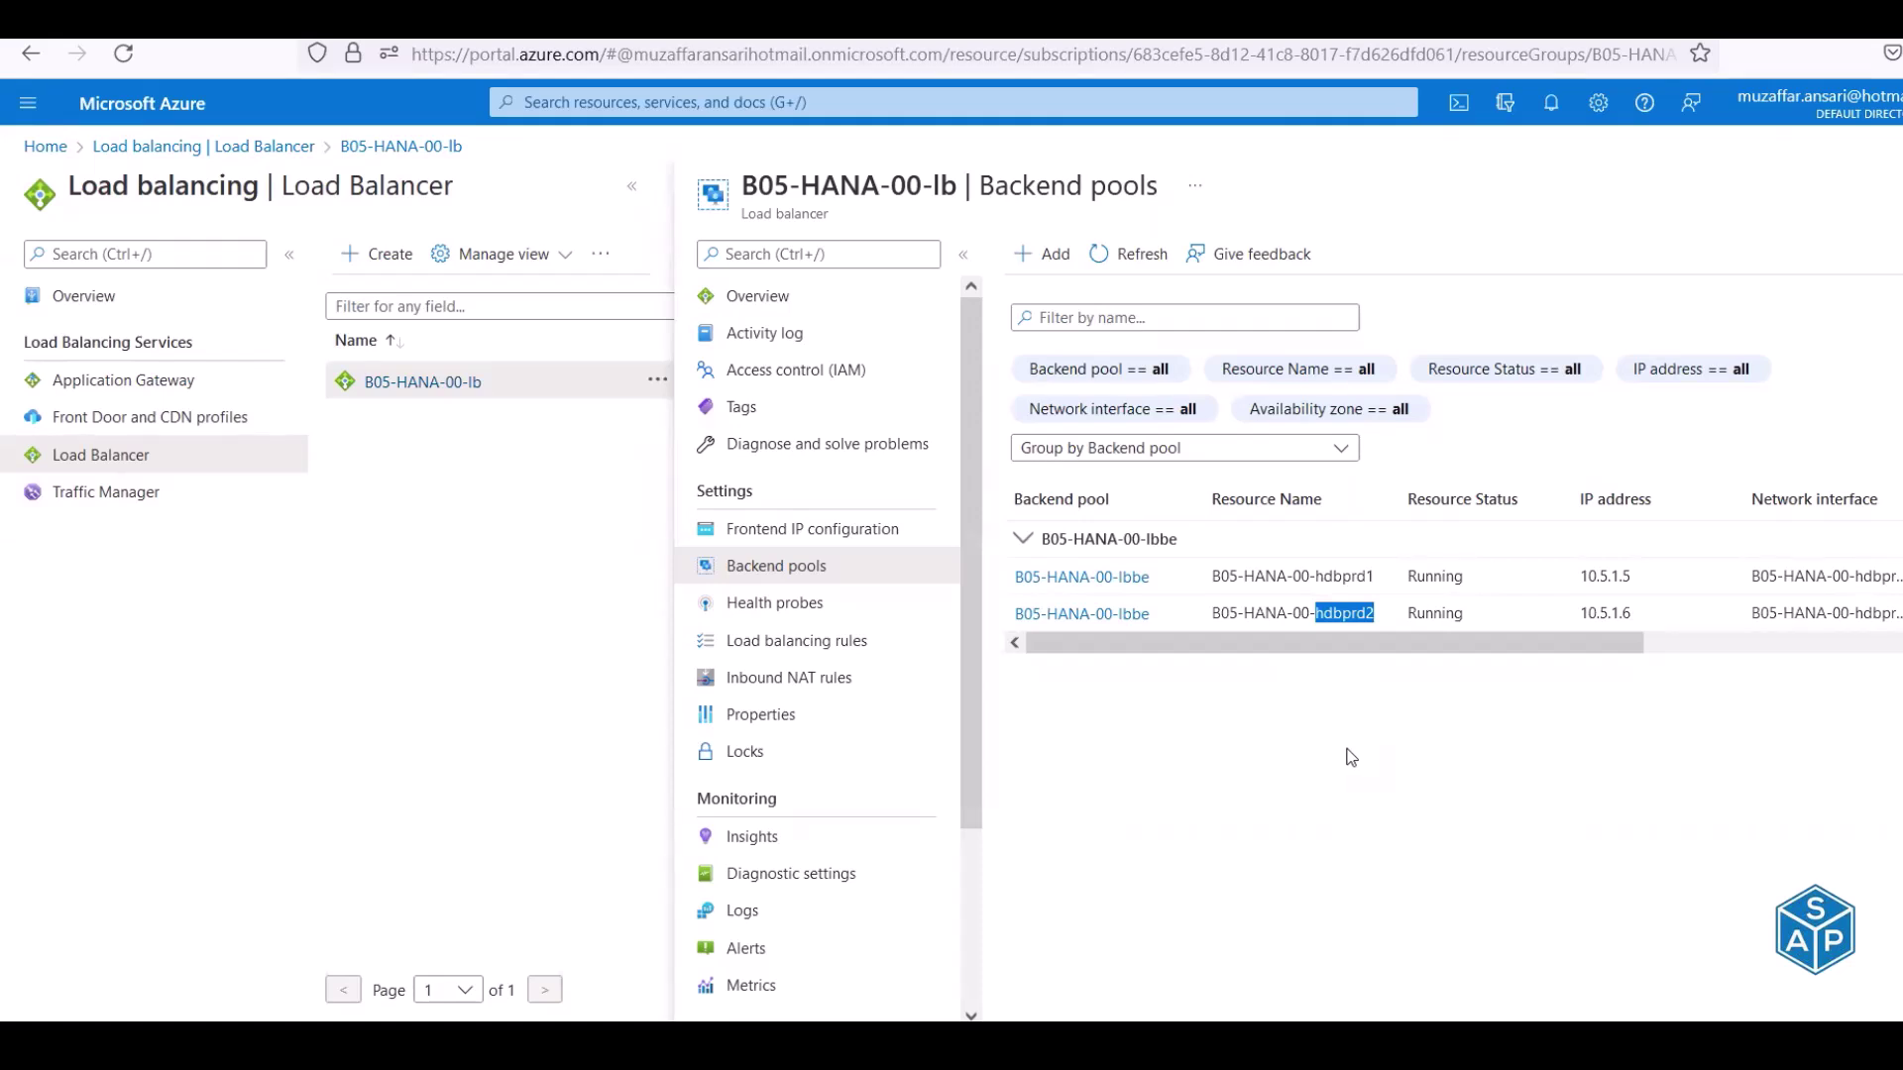
pyautogui.hotkey('alt', 'Tab')
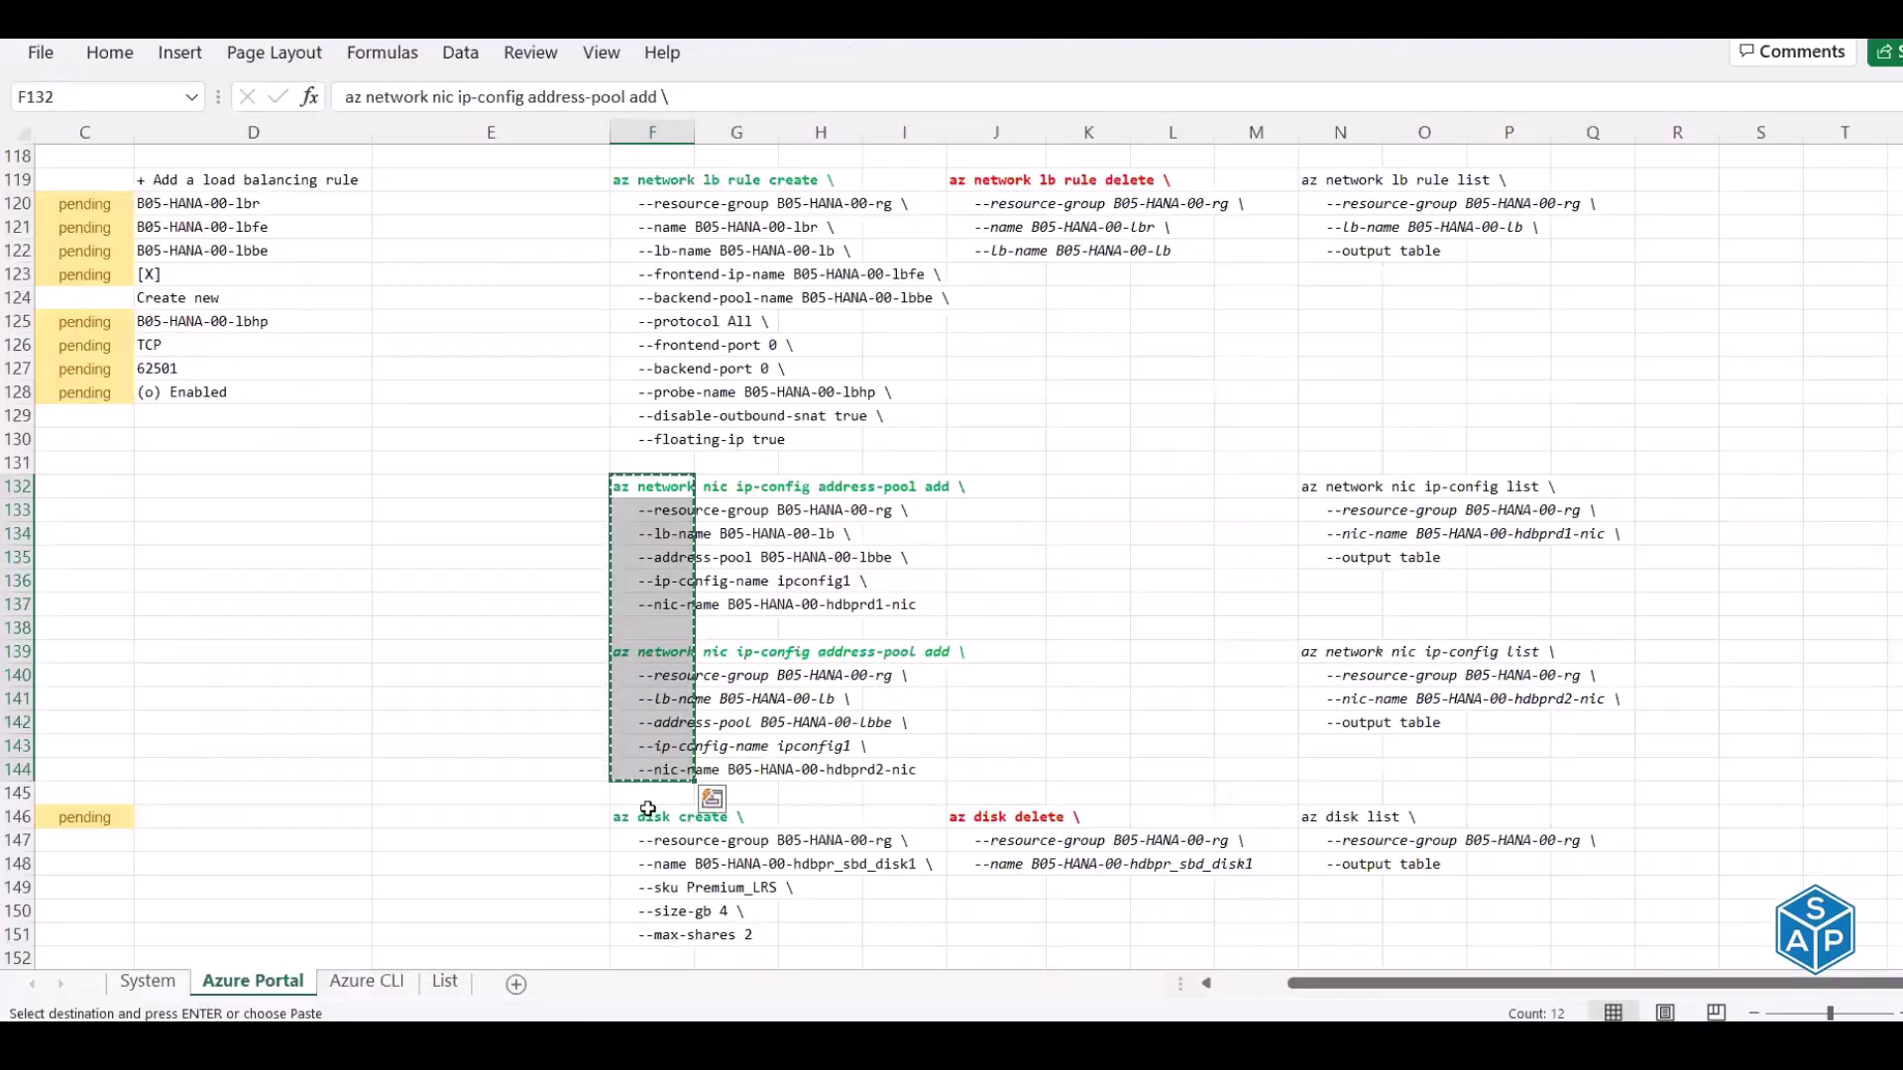
pyautogui.click(651, 815)
pyautogui.hotkey('alt', 'Tab')
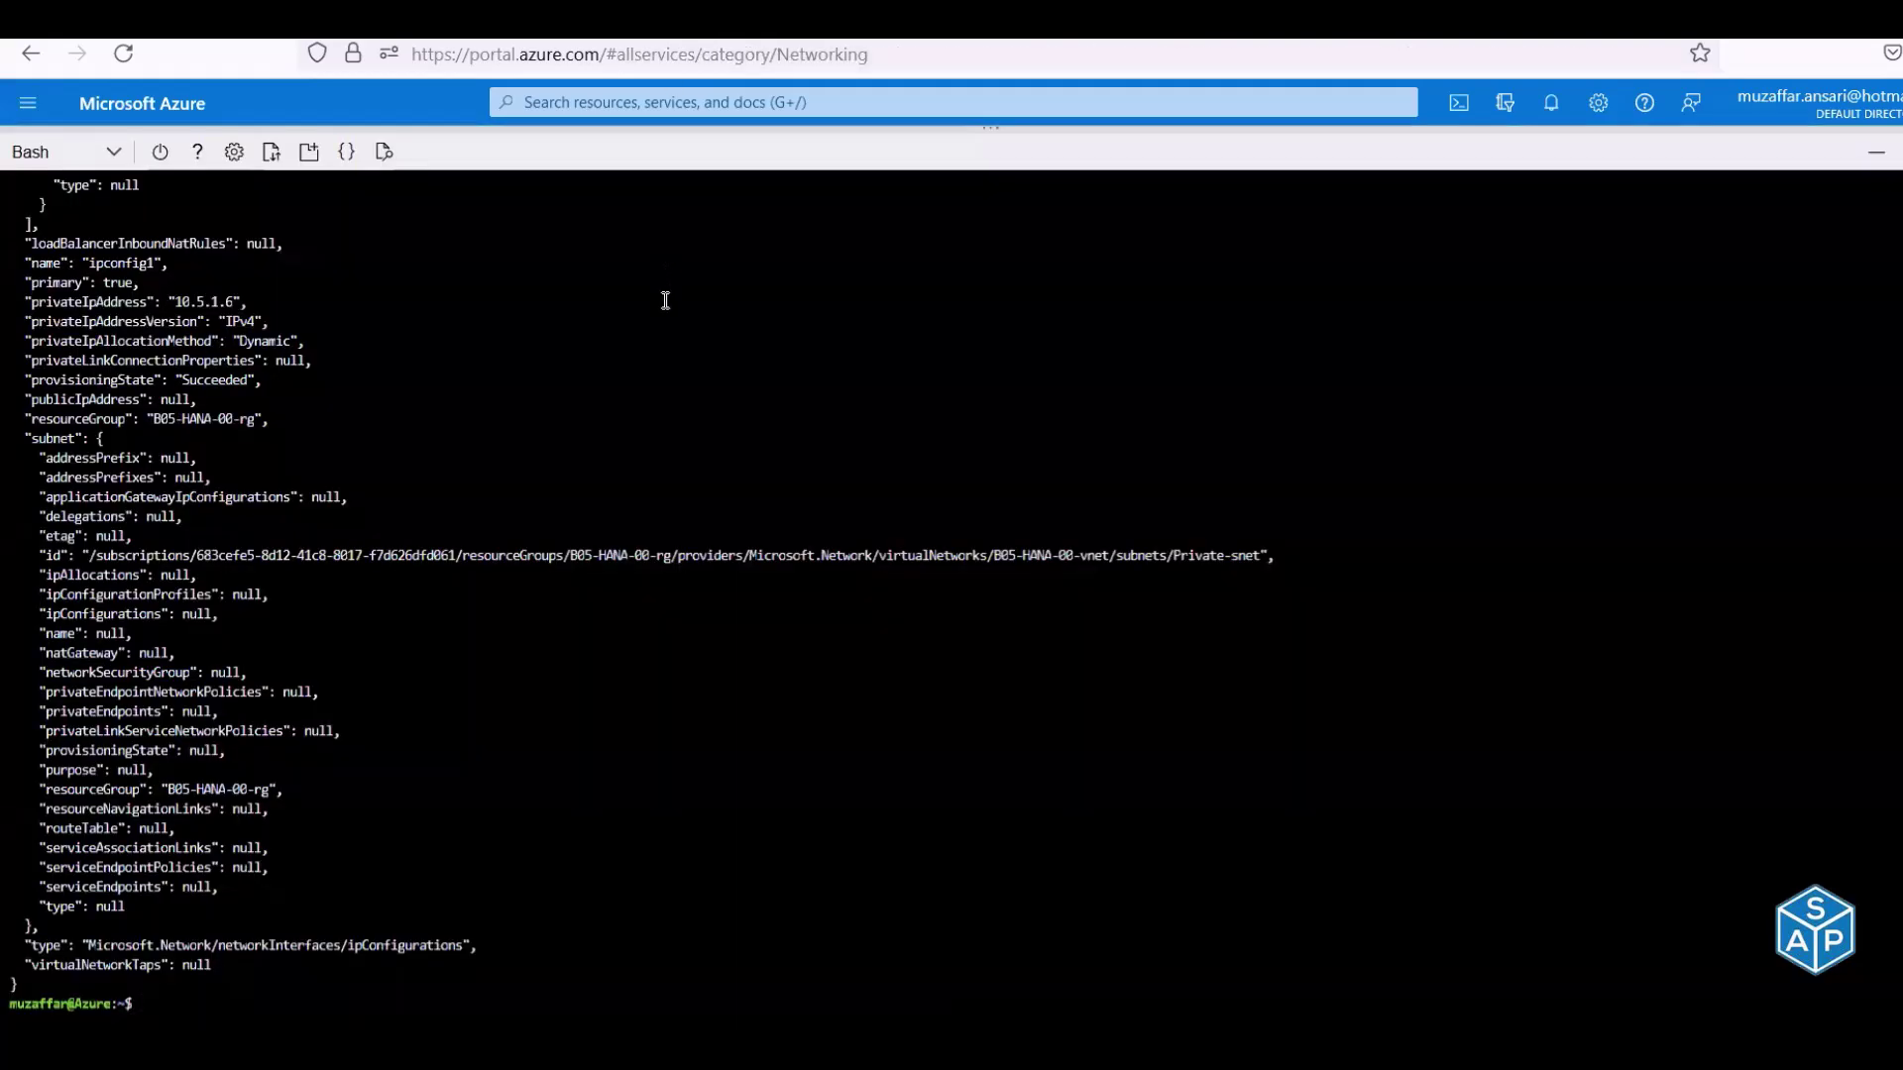
# Run the ip-config list commands from column N for both NICs, then close the Backend pools view
pyautogui.hotkey('ctrl', 'v')
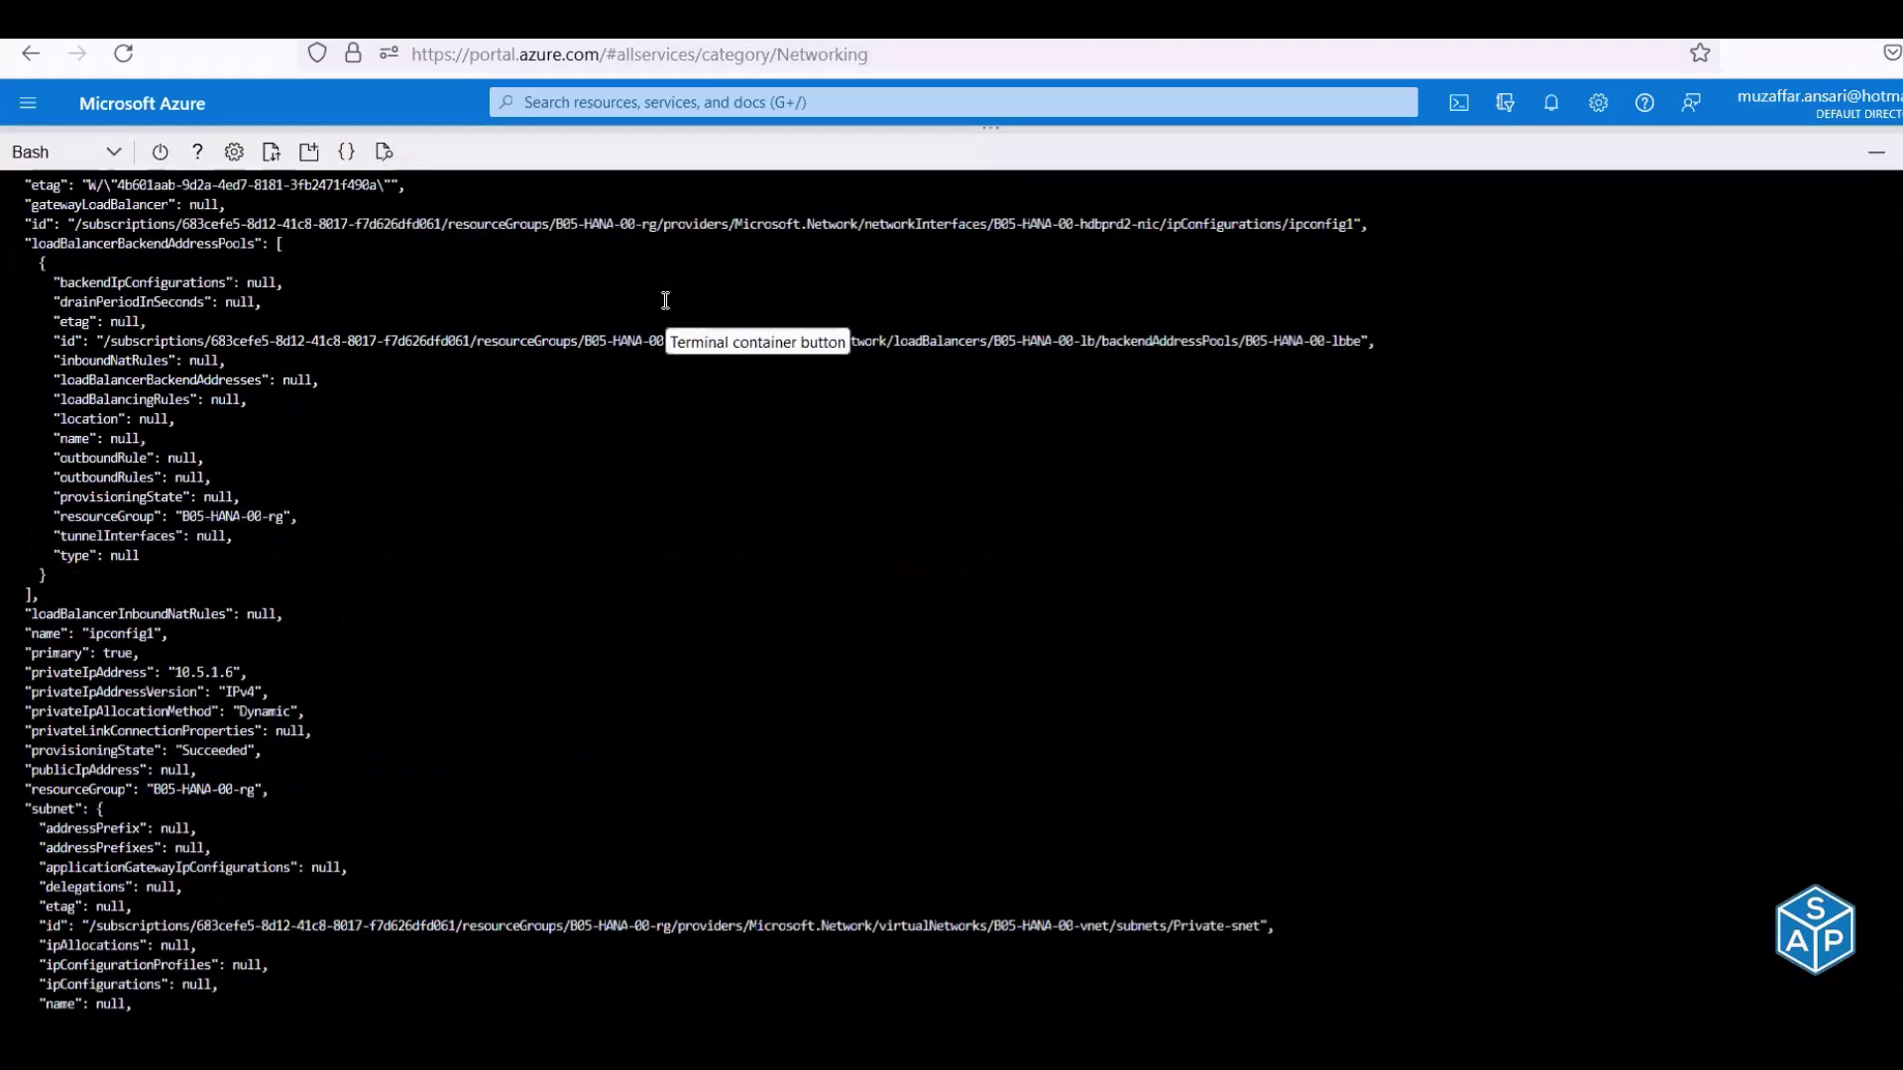
pyautogui.scroll(15, 665, 300)
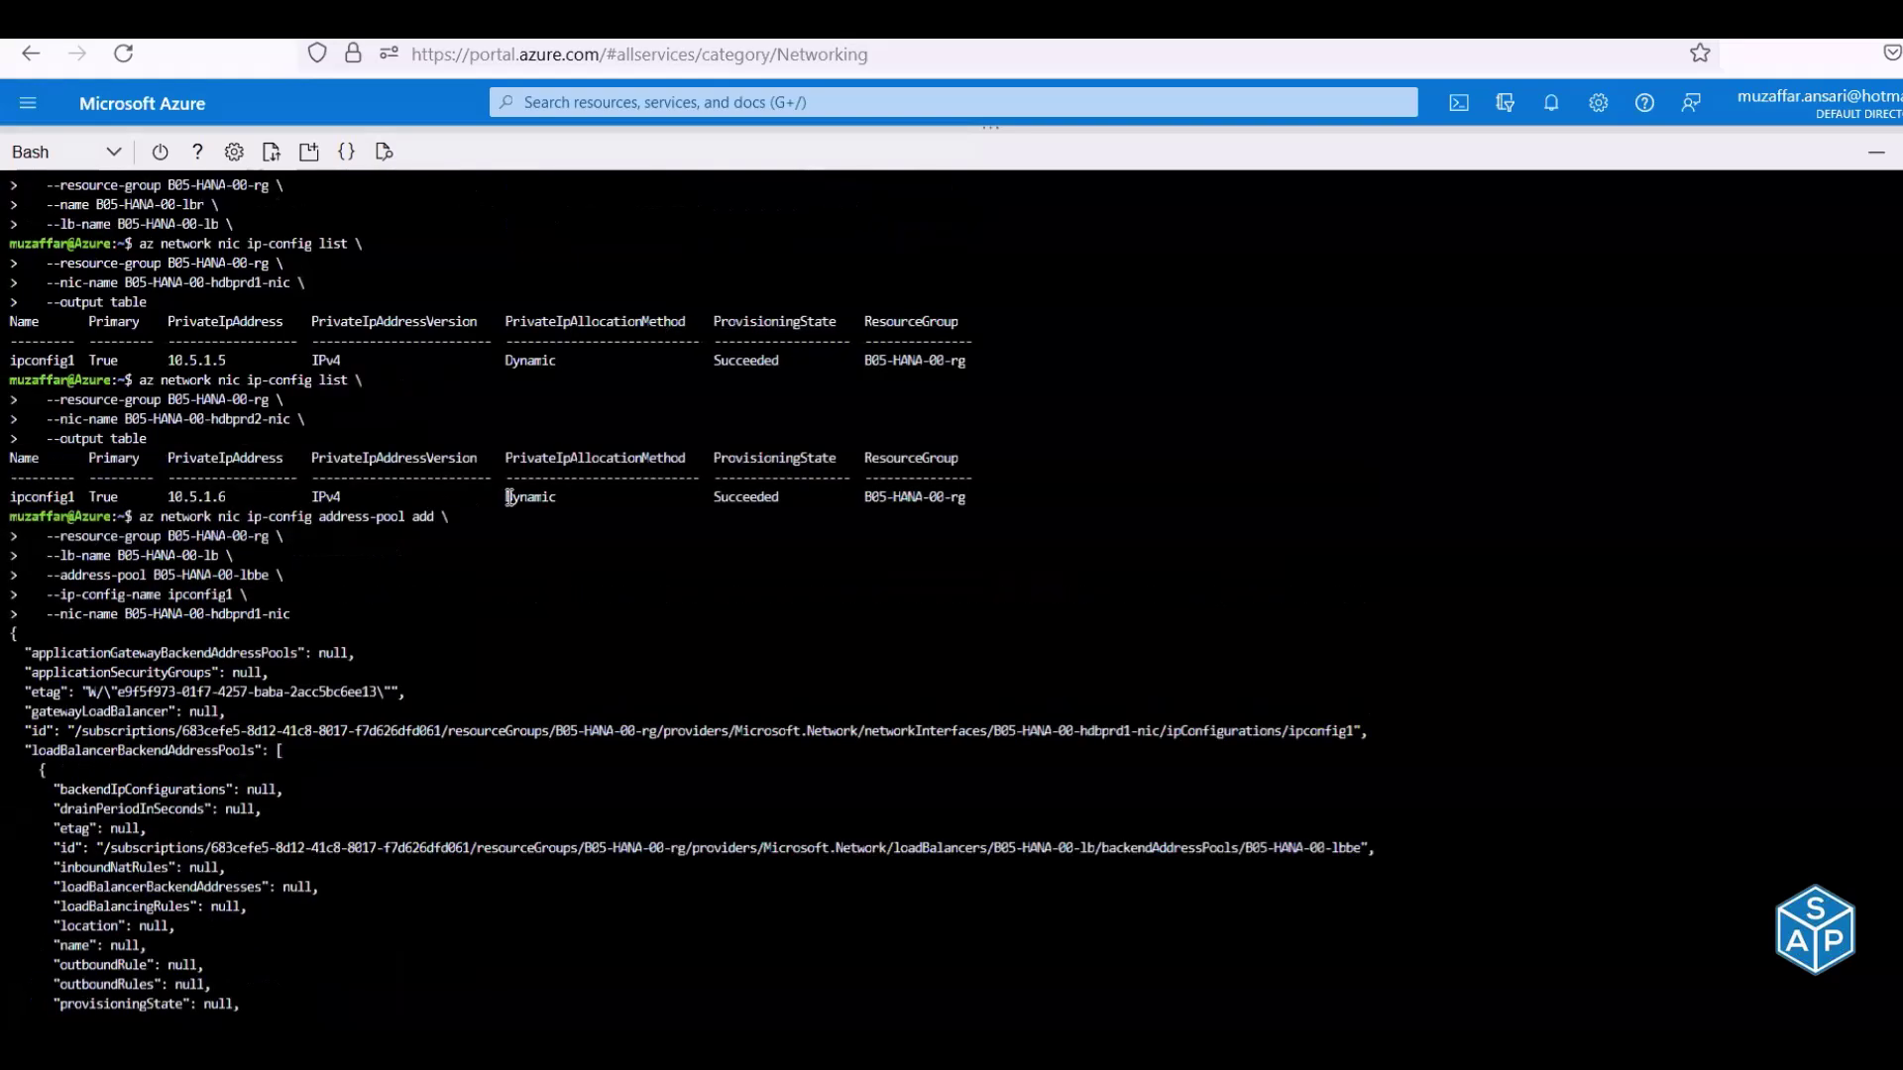
pyautogui.hotkey('alt', 'Tab')
pyautogui.moveTo(1321, 487); pyautogui.dragTo(1327, 715)
pyautogui.hotkey('ctrl', 'c')
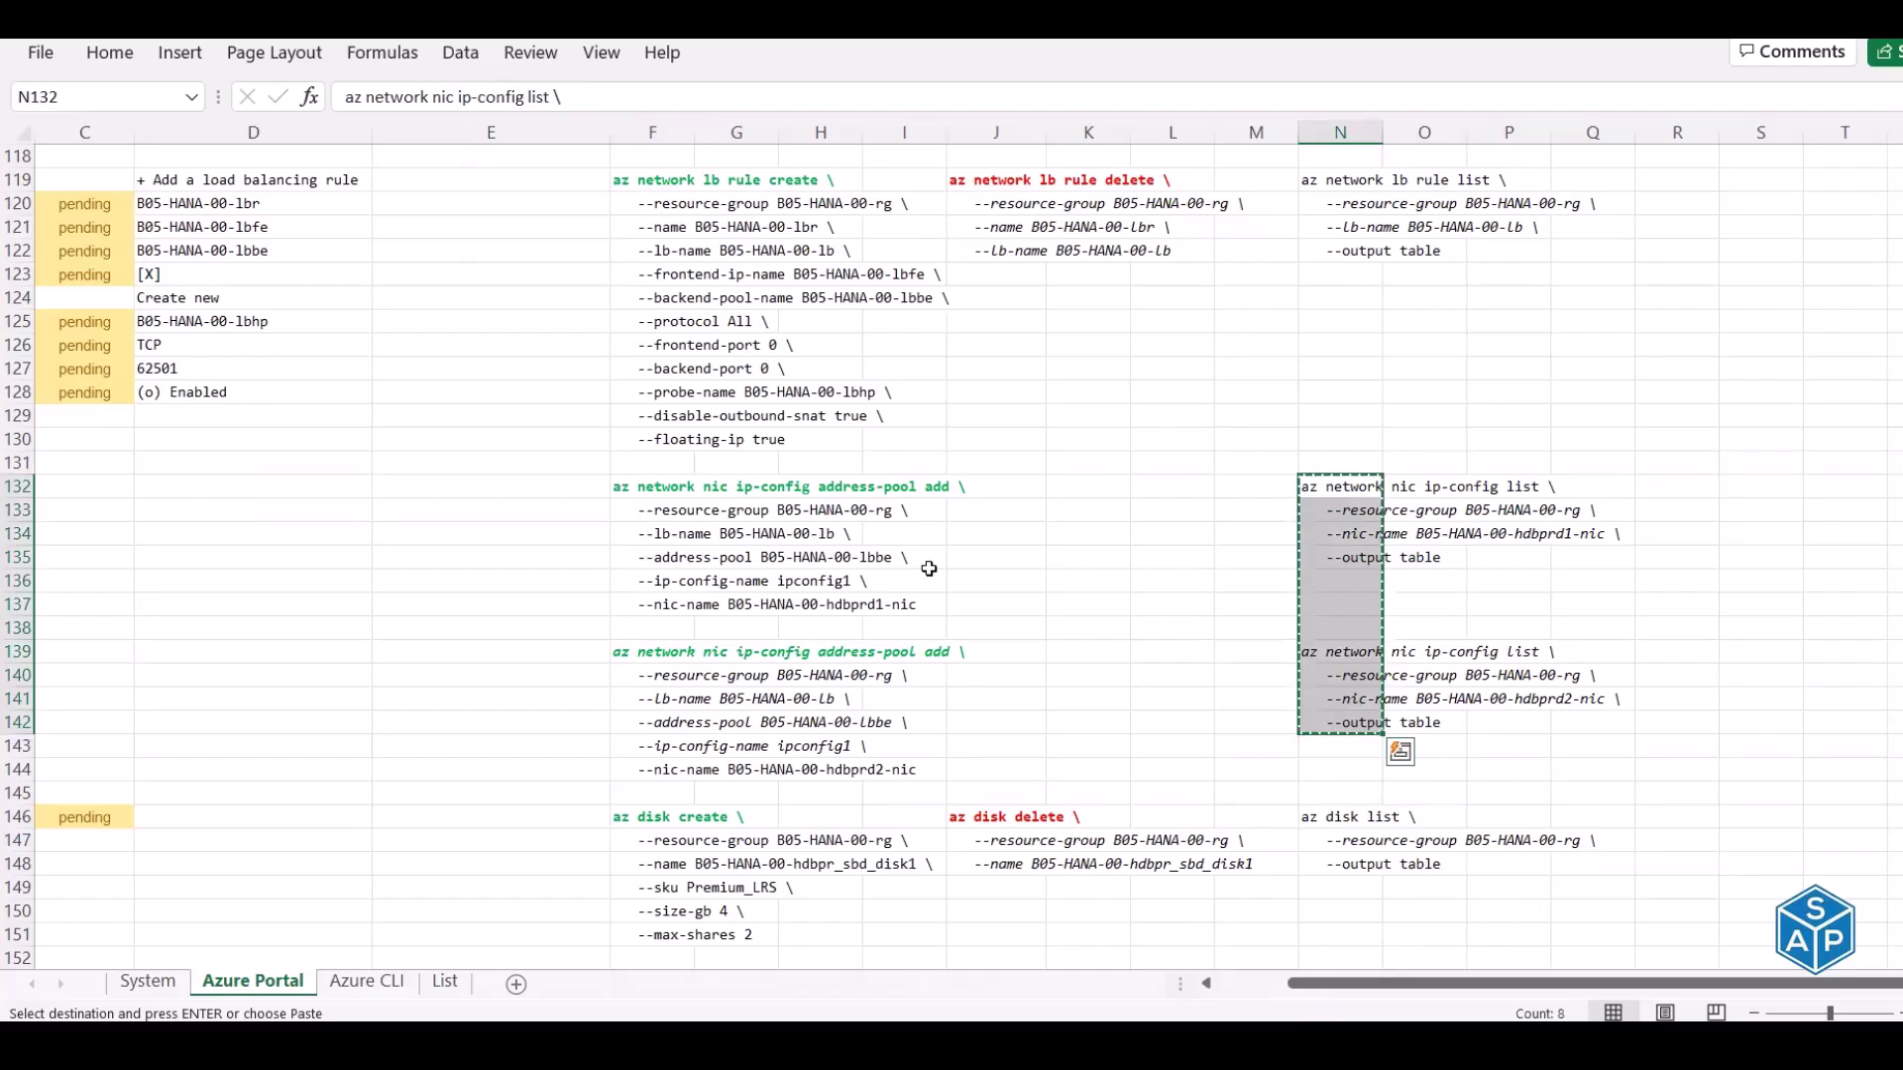
pyautogui.hotkey('alt', 'Tab')
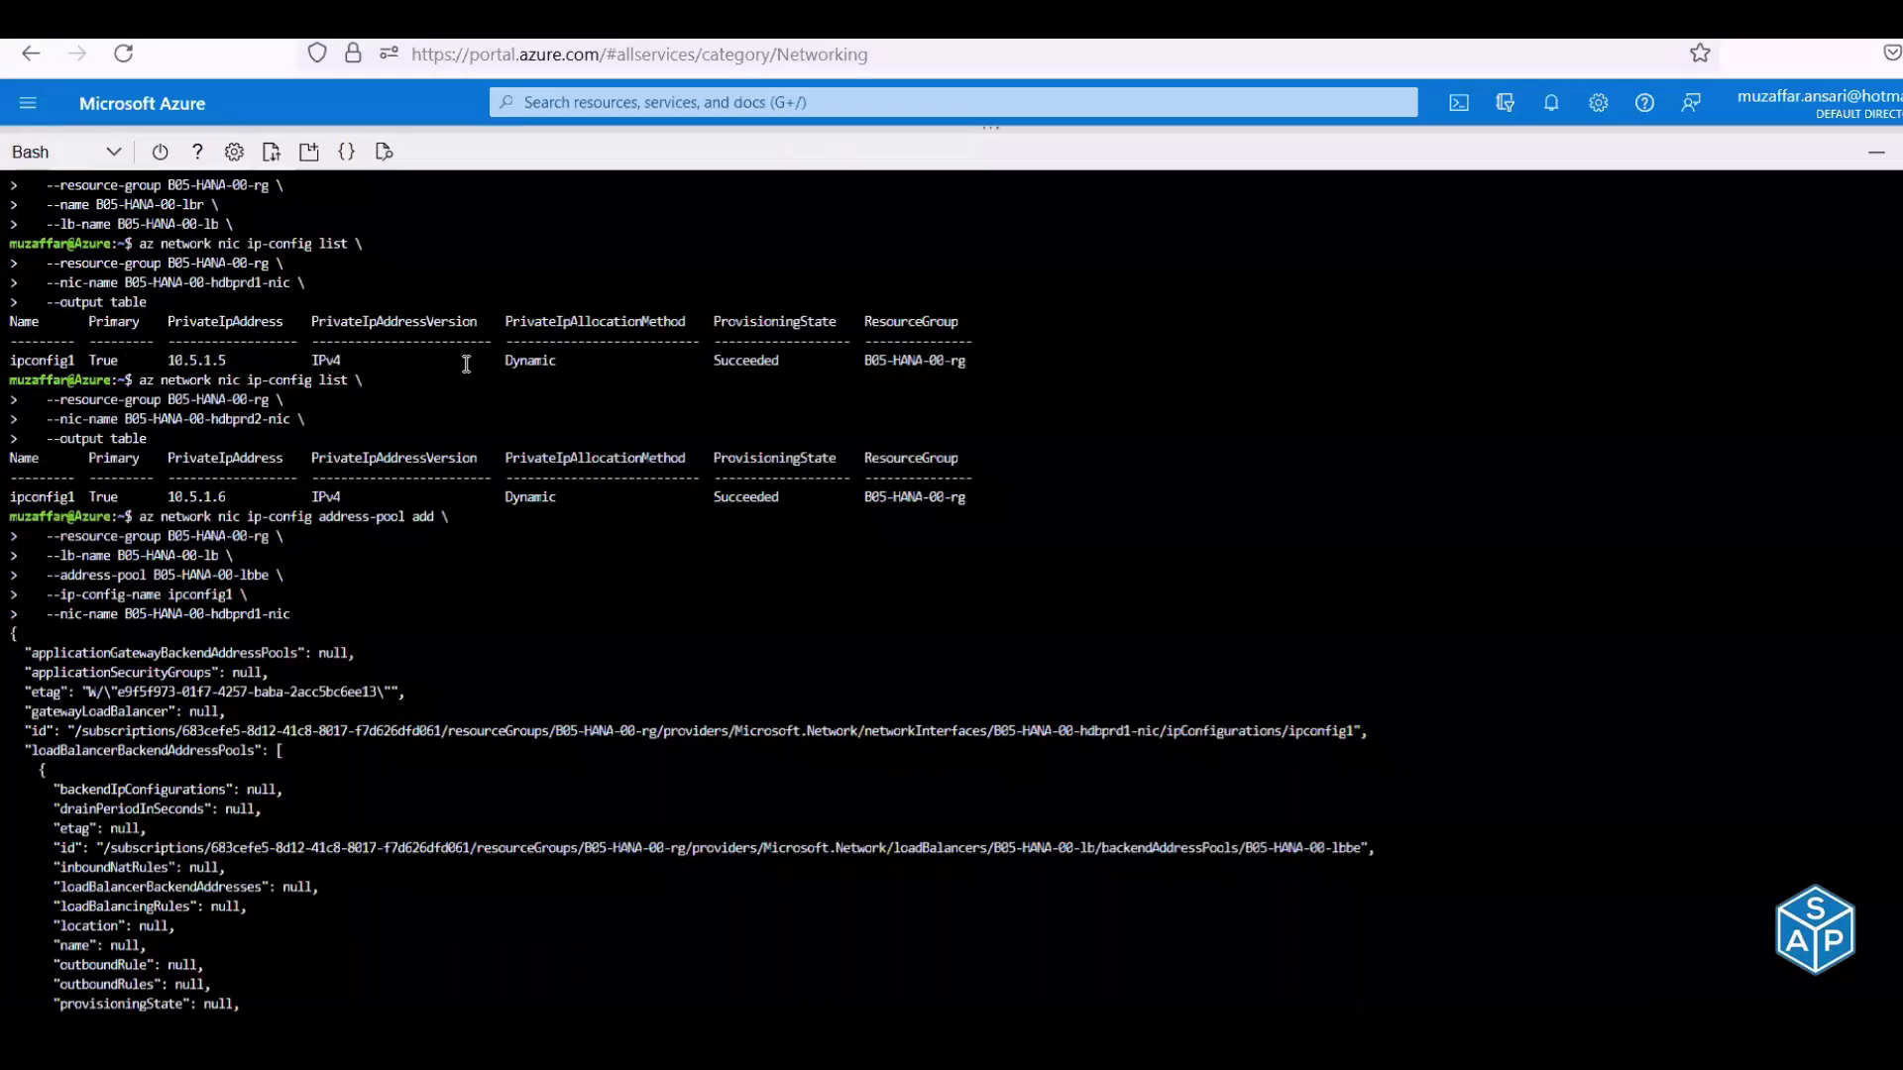
pyautogui.rightClick(1218, 384)
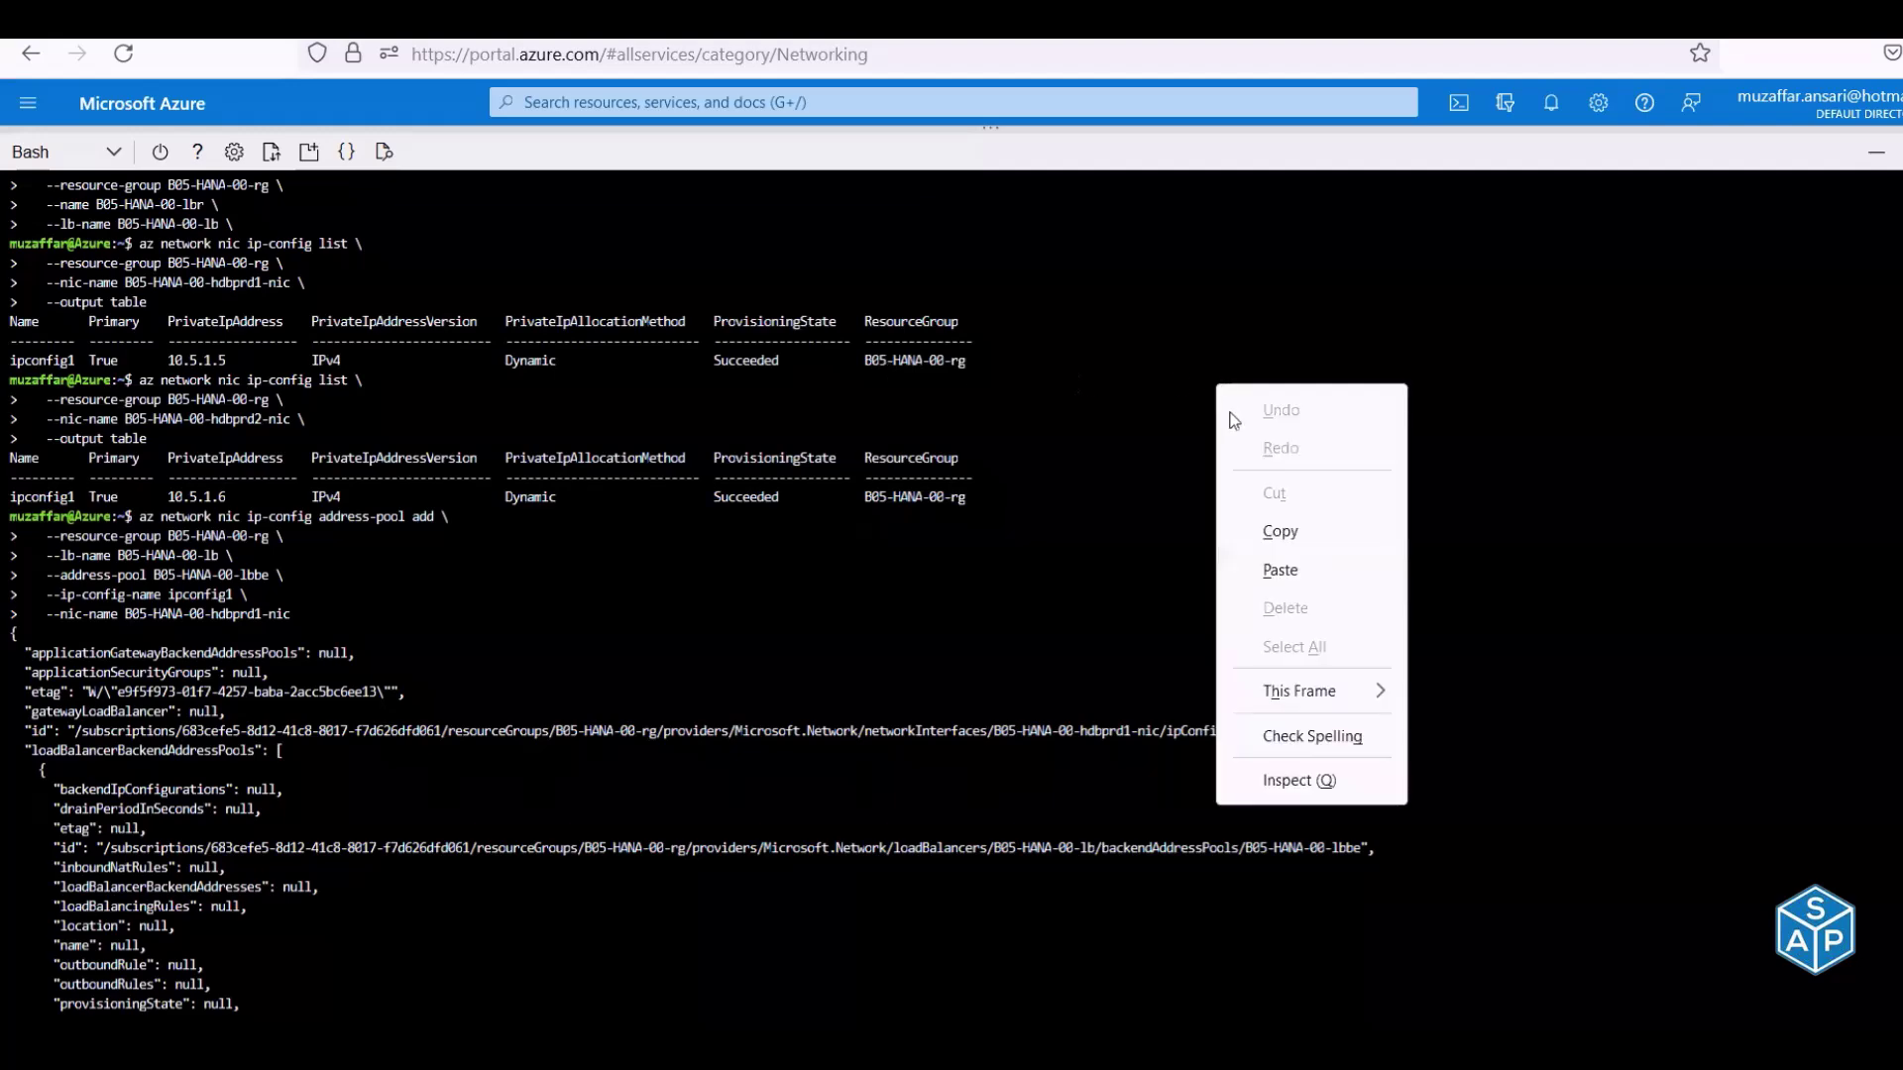
pyautogui.click(1280, 571)
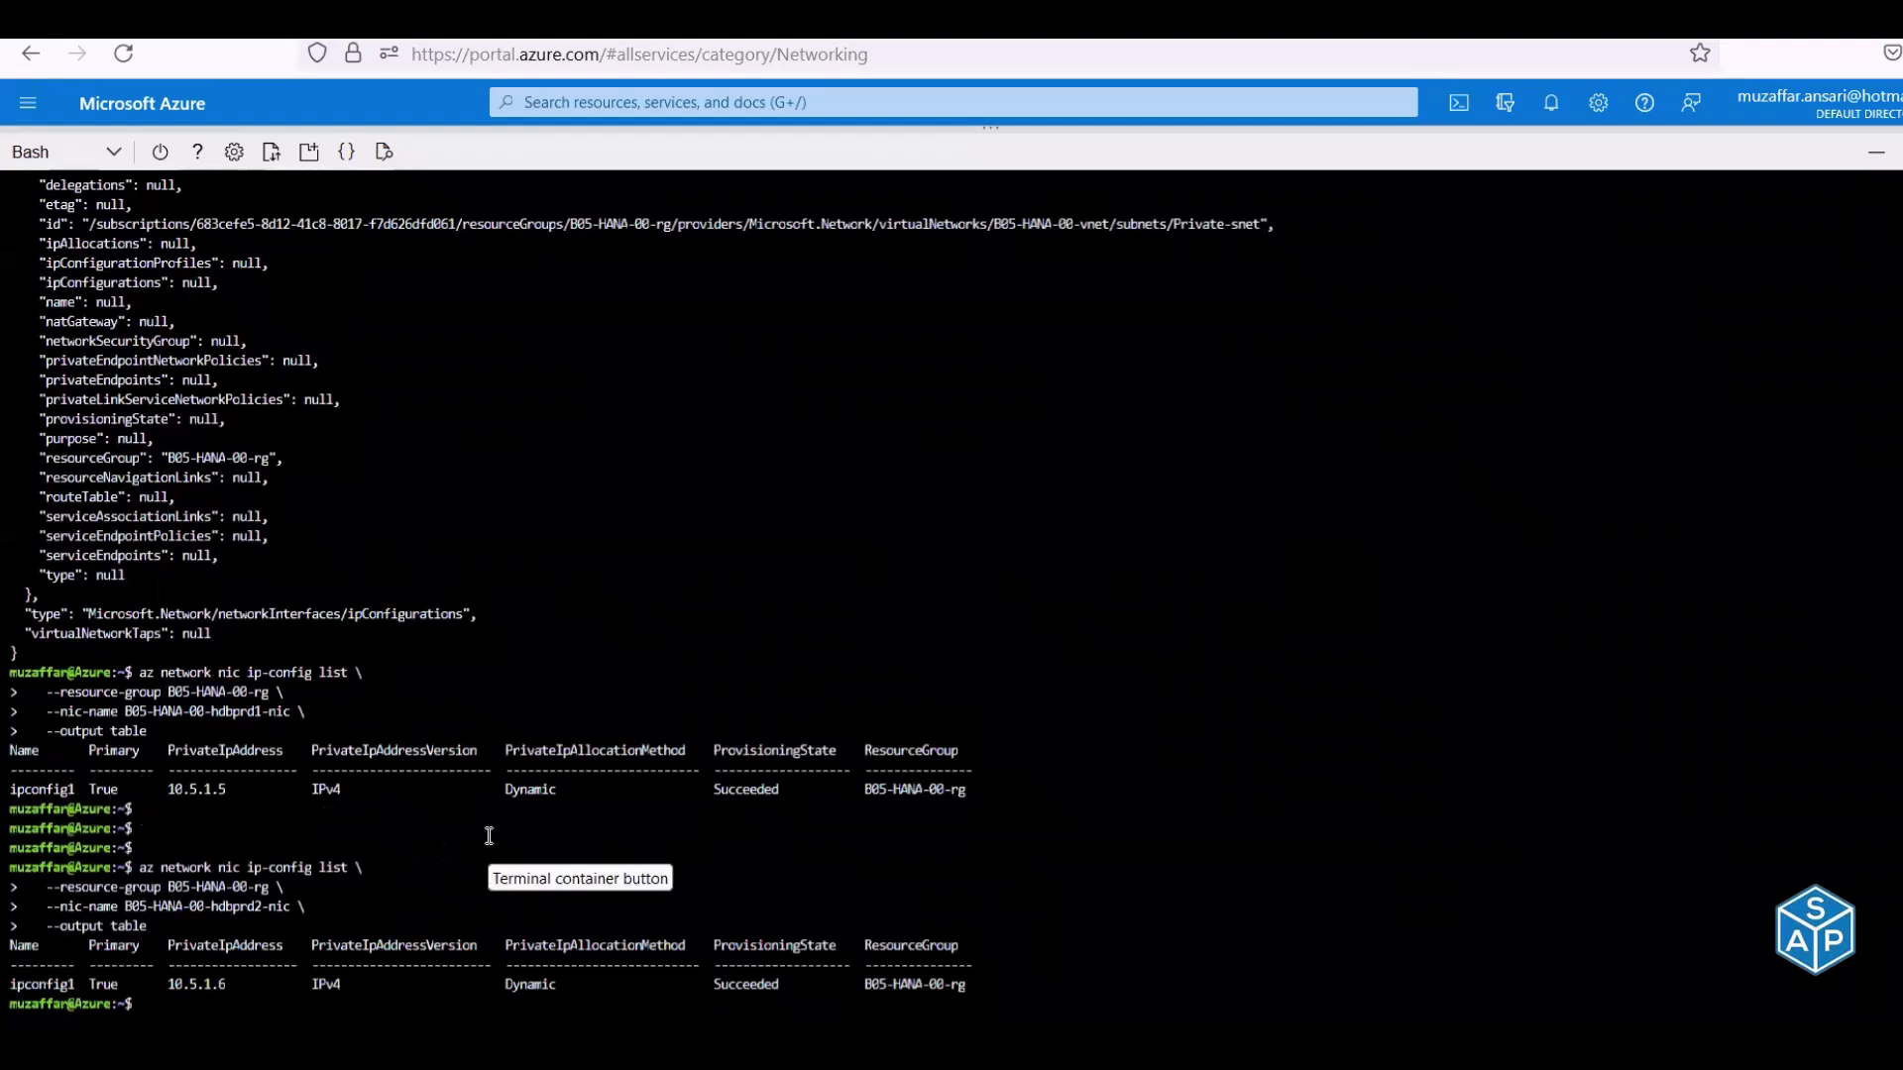
pyautogui.hotkey('ctrl', 'l')
pyautogui.hotkey('alt', 'Tab')
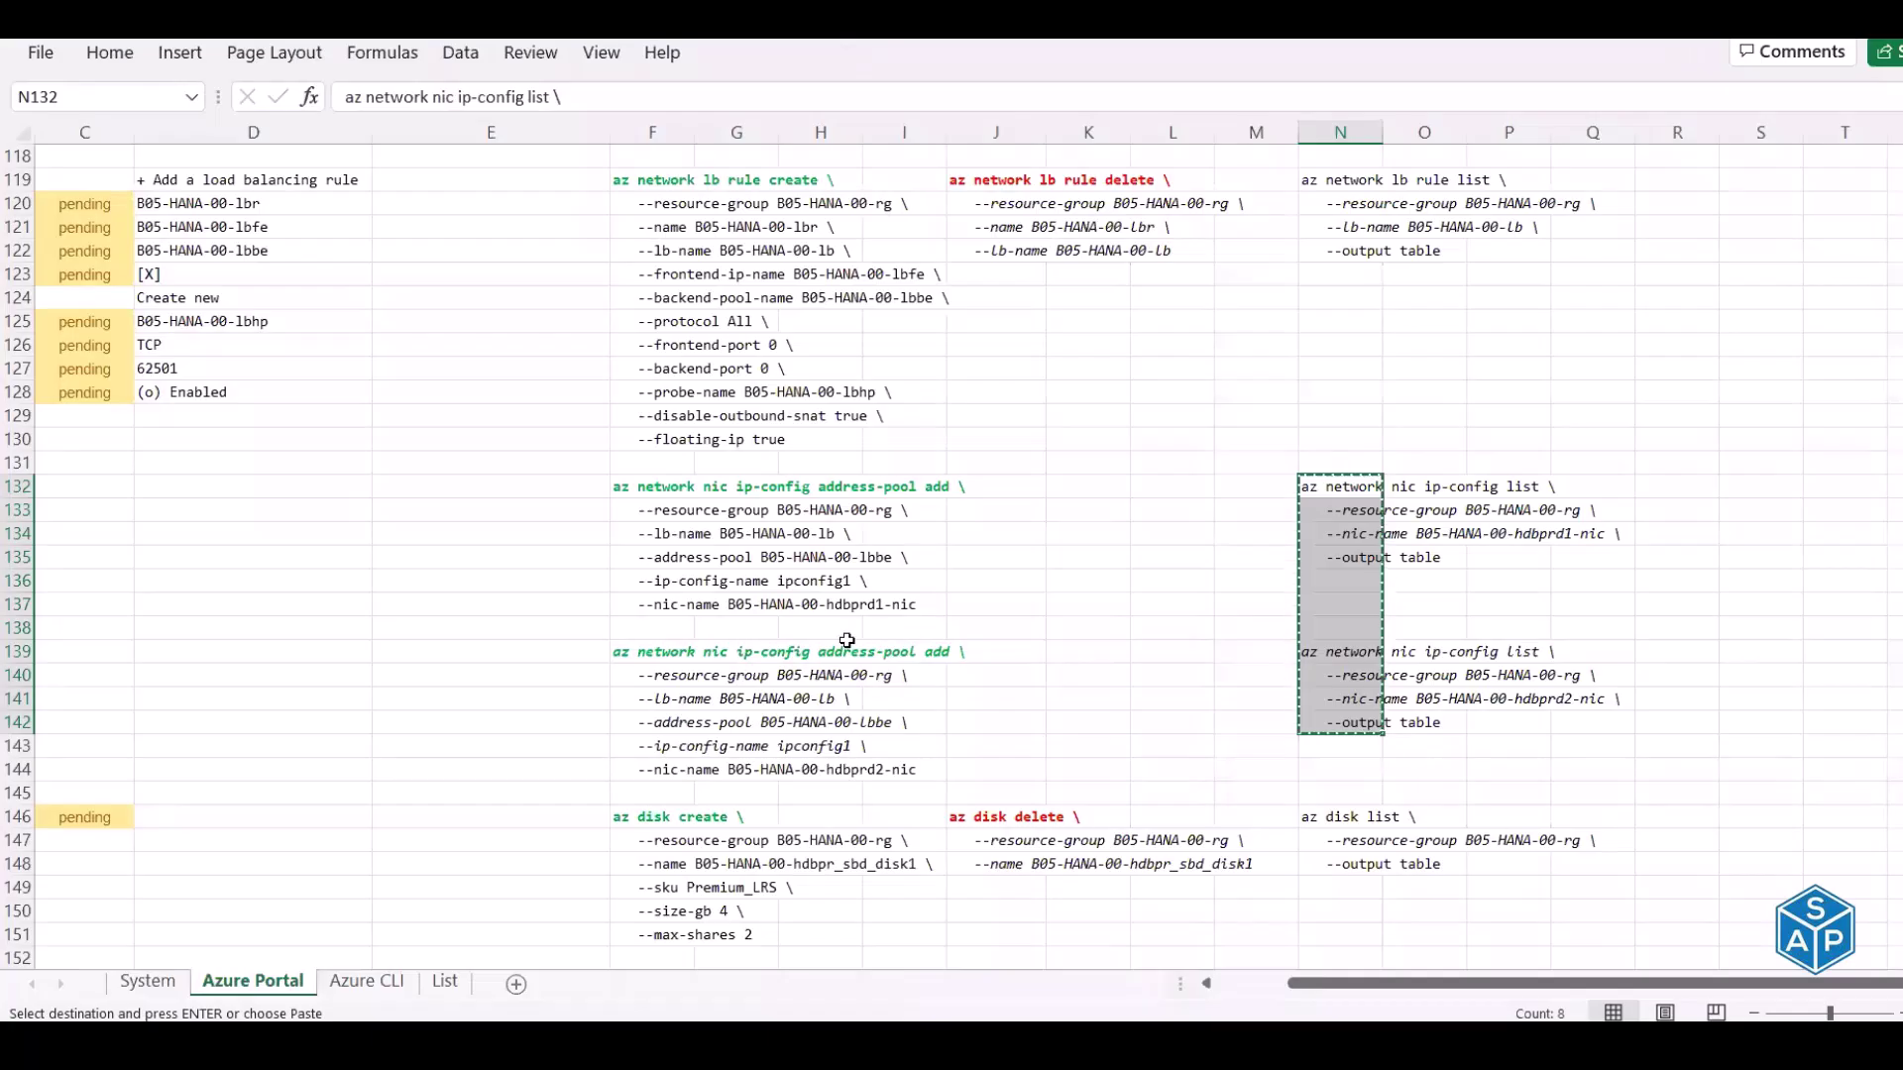
pyautogui.hotkey('alt', 'Tab')
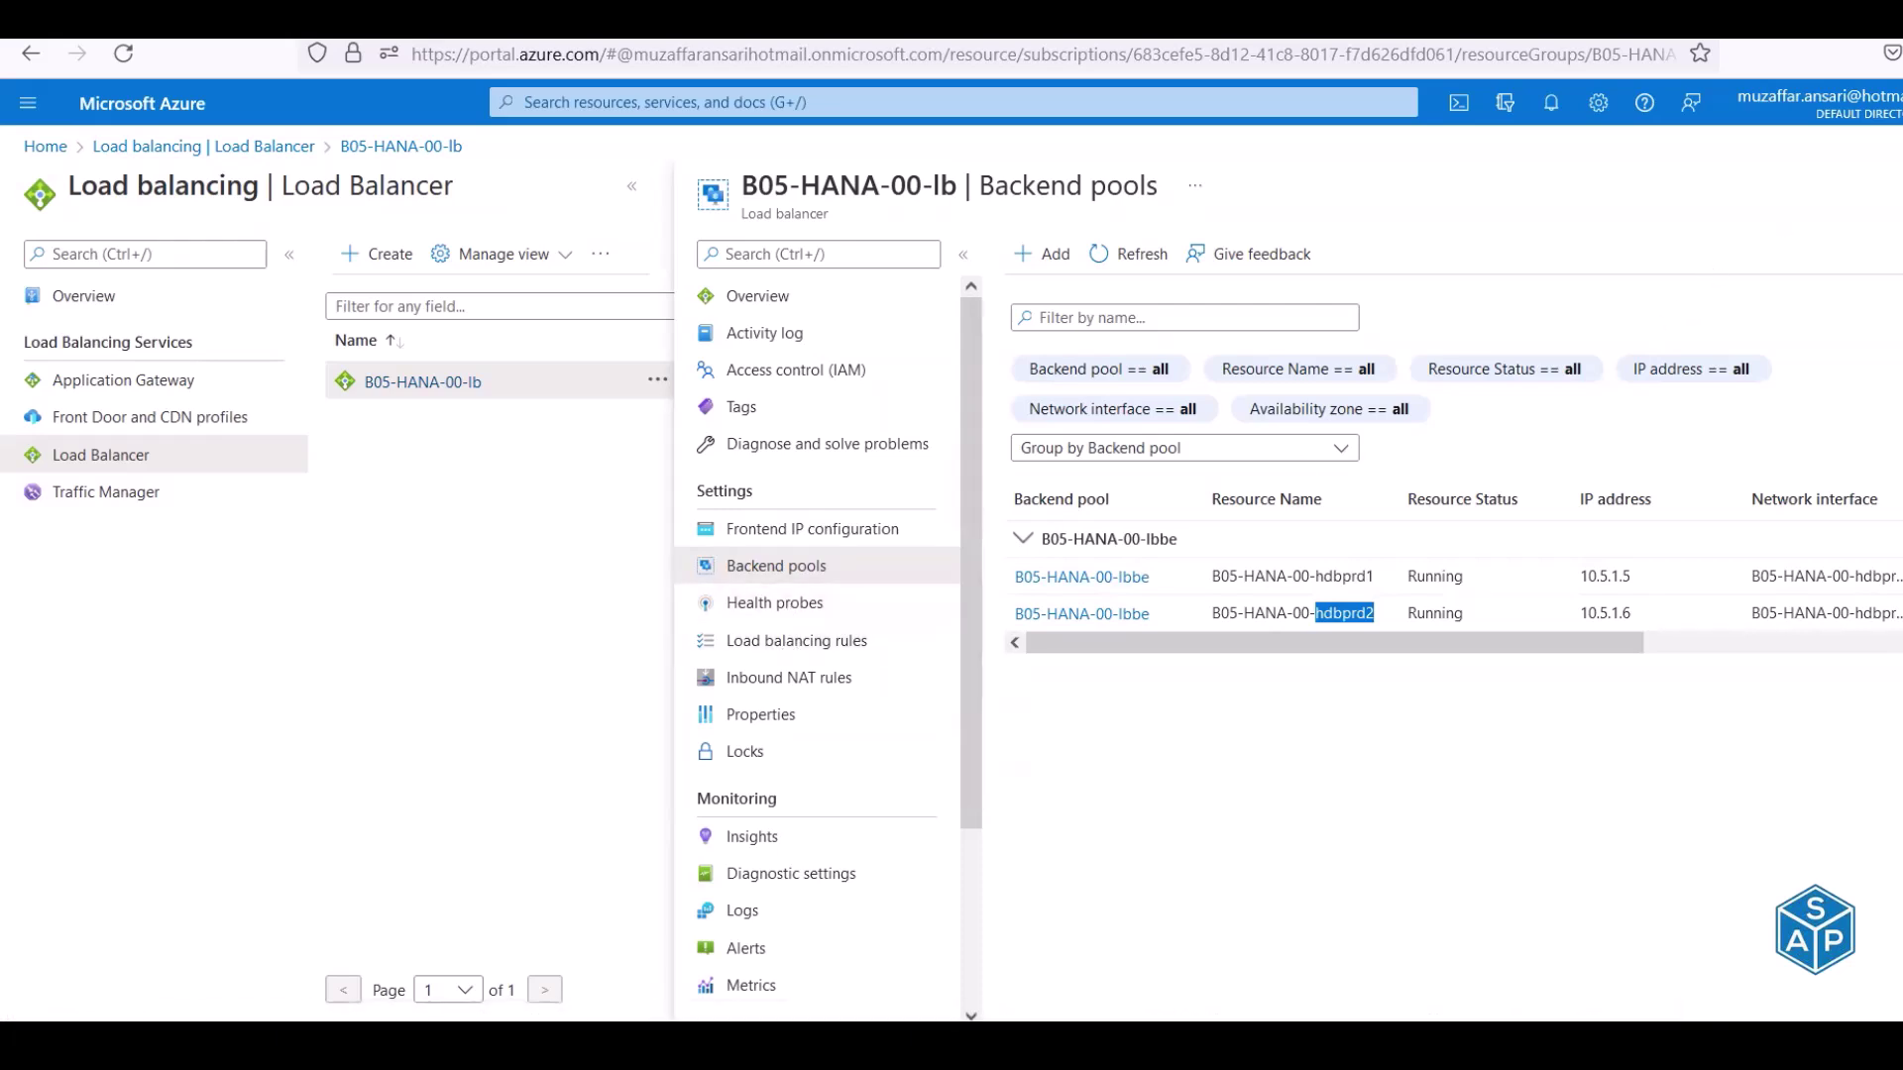
pyautogui.press('Escape')
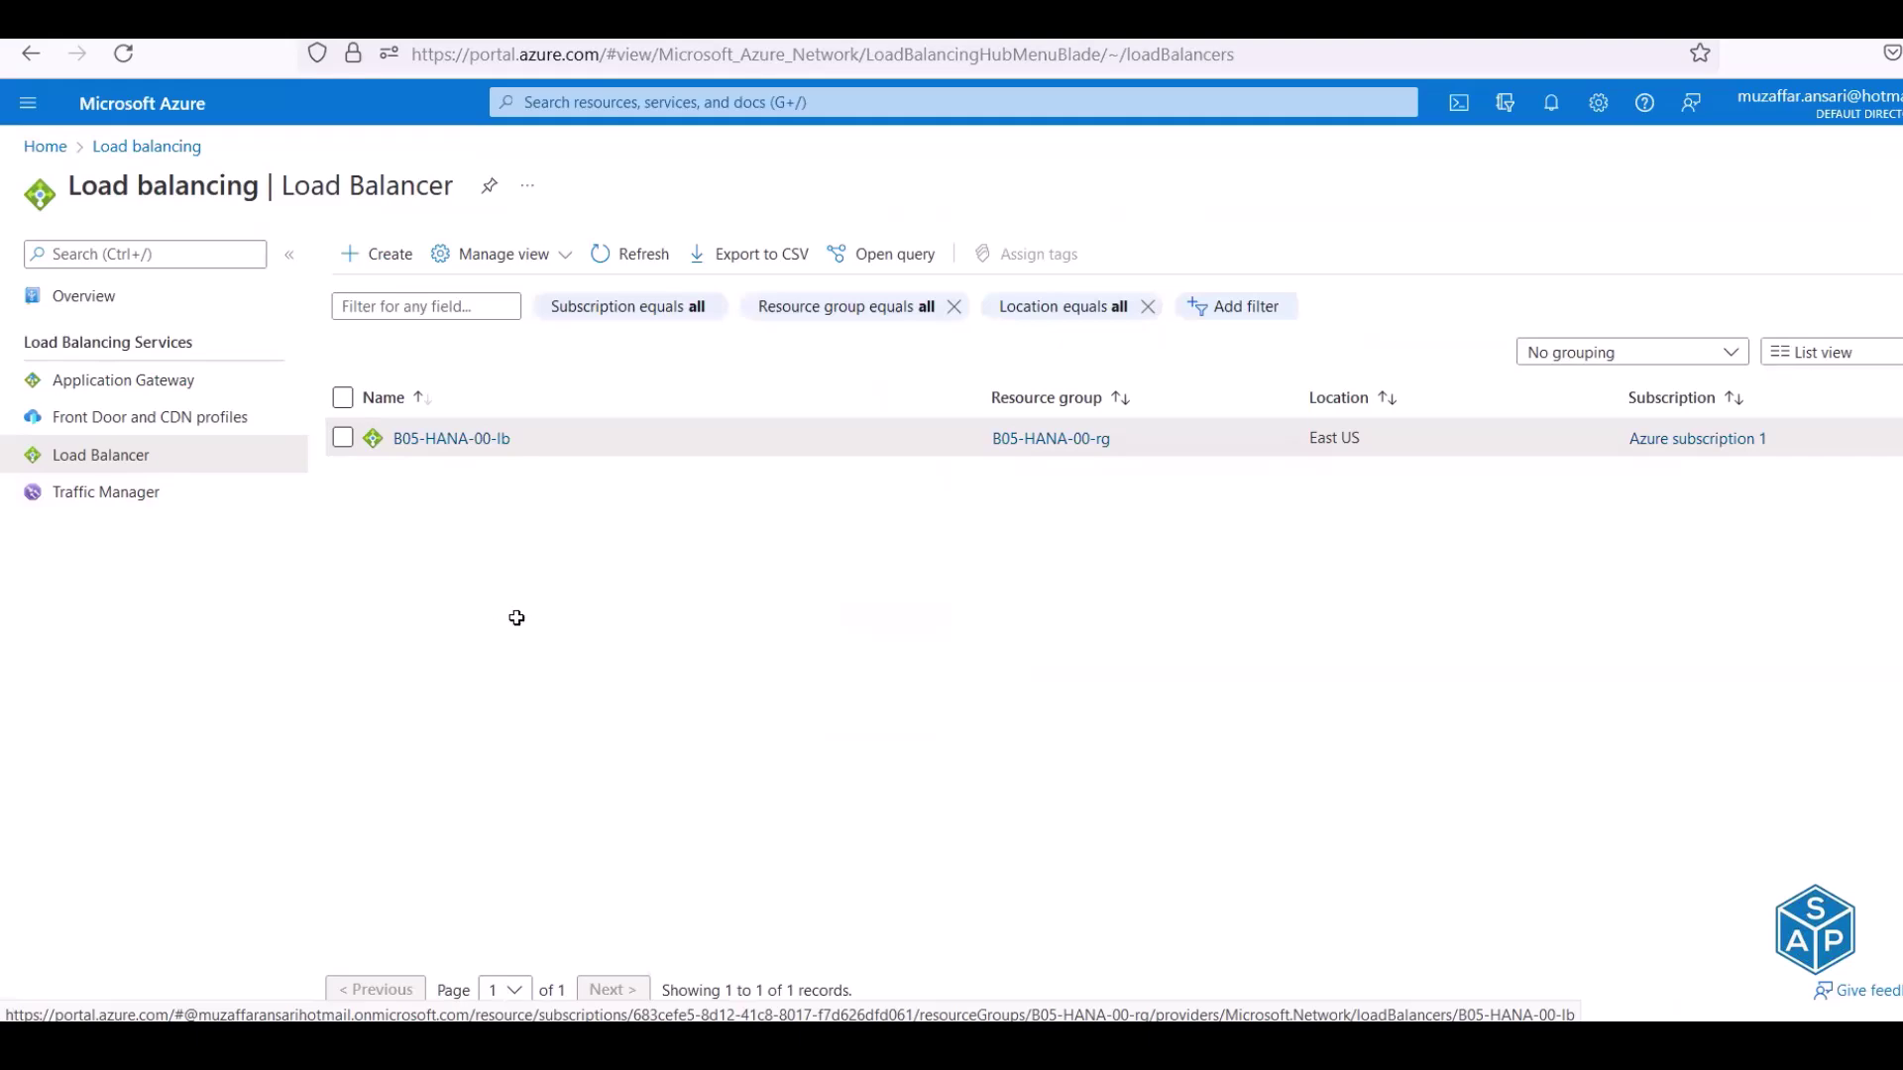
# Run az disk list from the row-146 step to review existing disks and their 30 GB sizes
pyautogui.hotkey('alt', 'Tab')
pyautogui.hscroll(-6, 1147, 883)
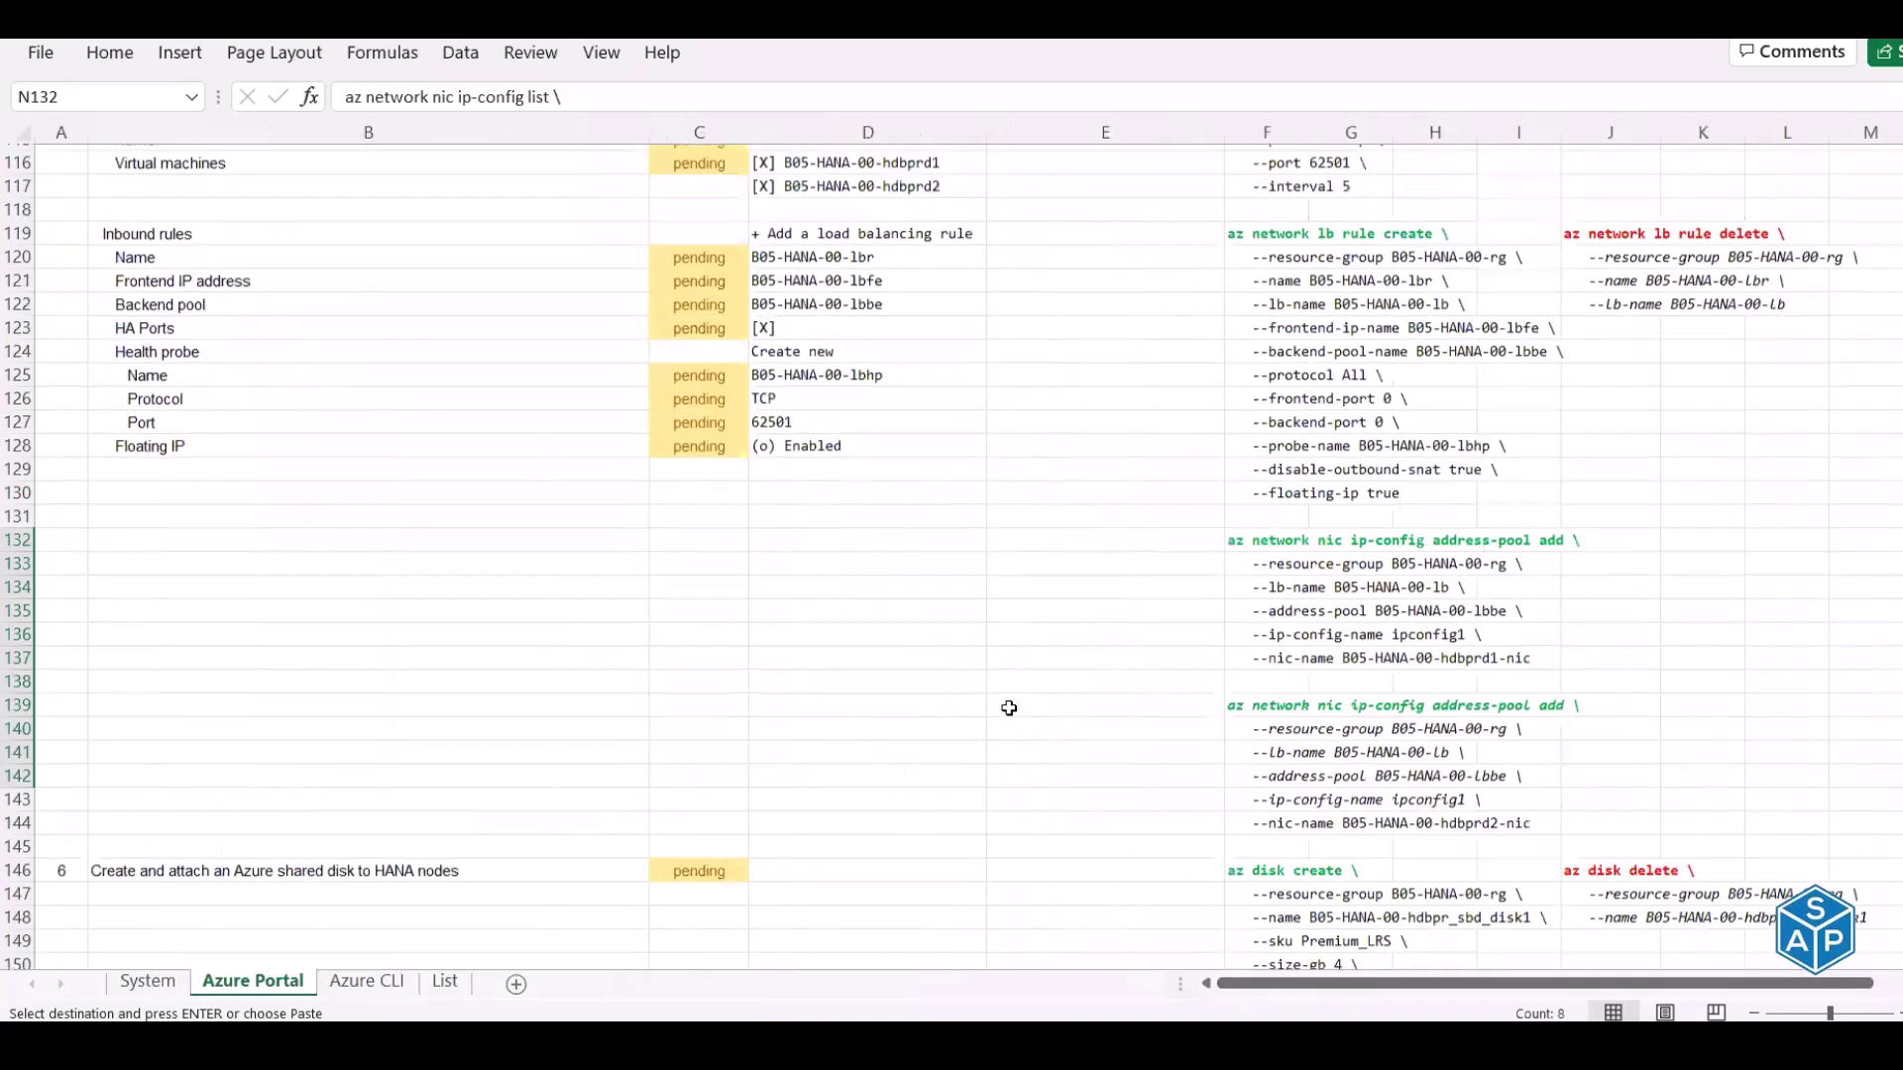
pyautogui.scroll(7, 1009, 708)
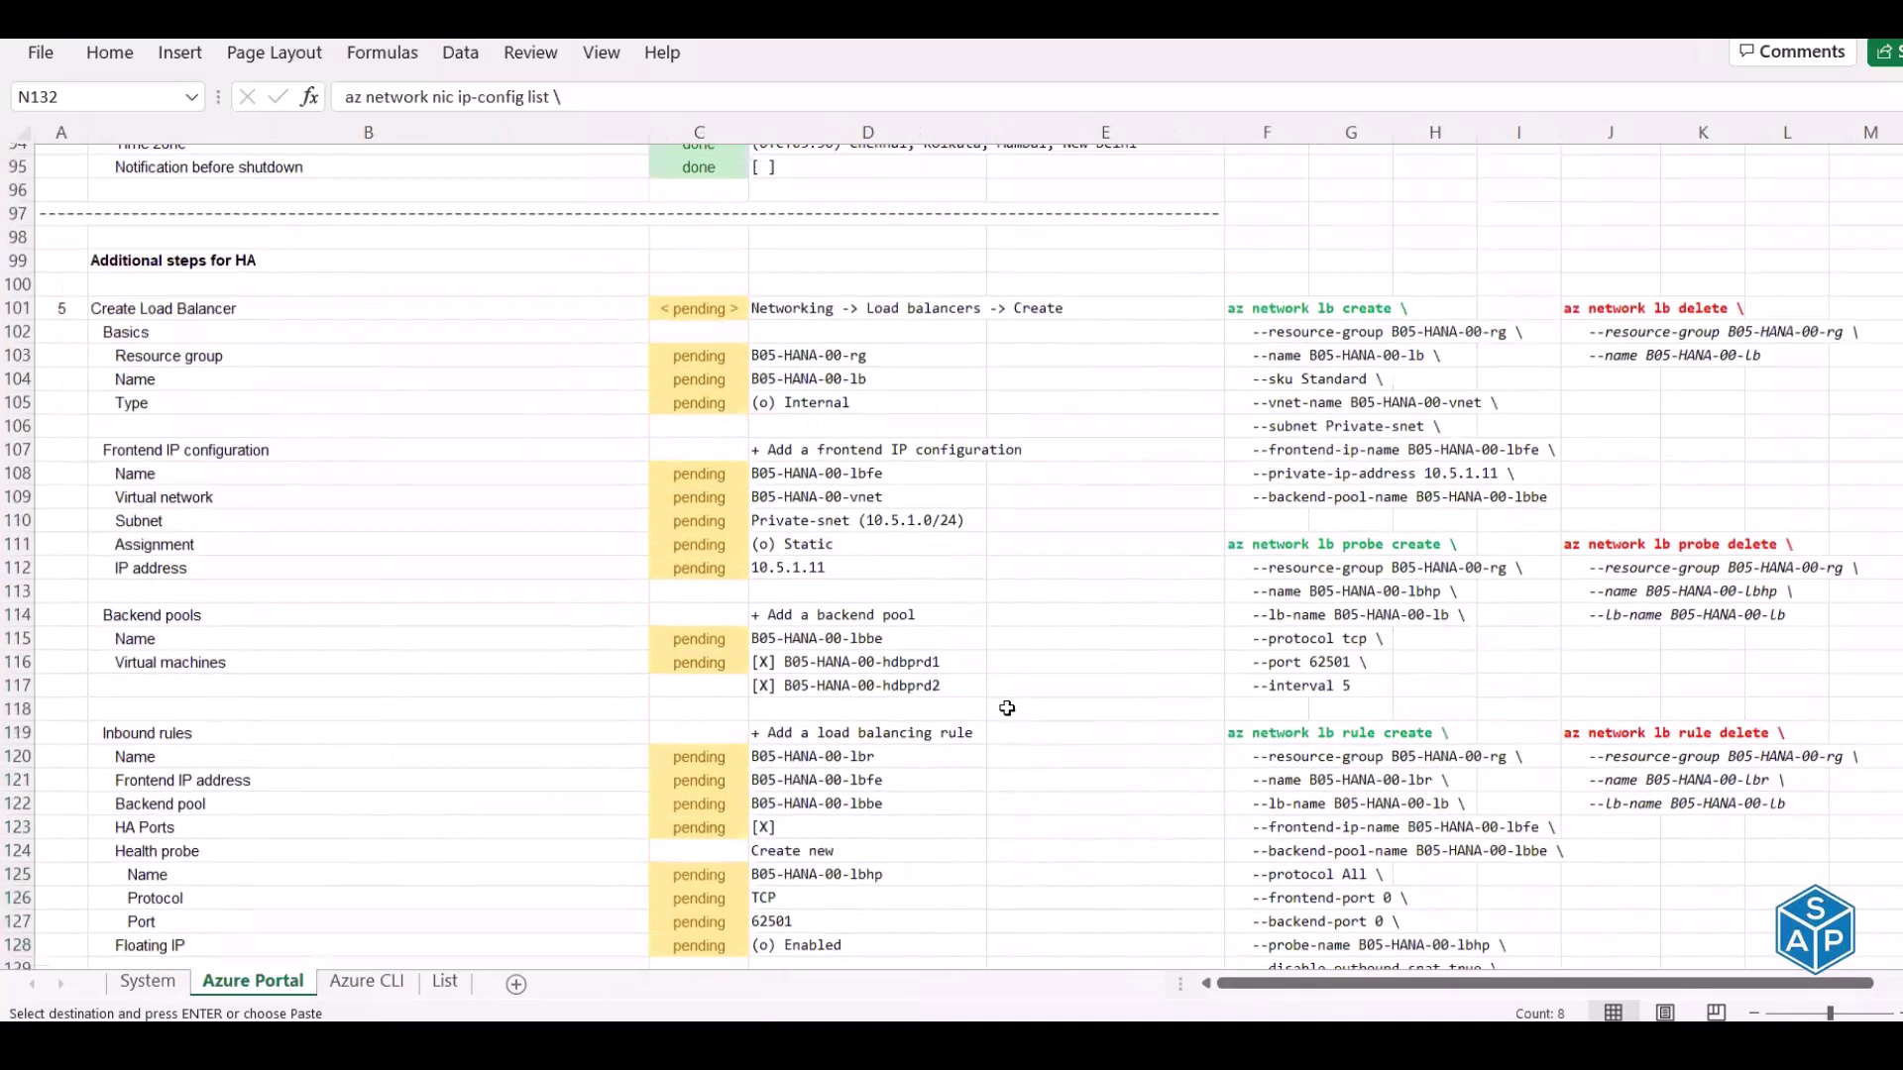
pyautogui.scroll(3, 1009, 707)
pyautogui.scroll(-7, 324, 459)
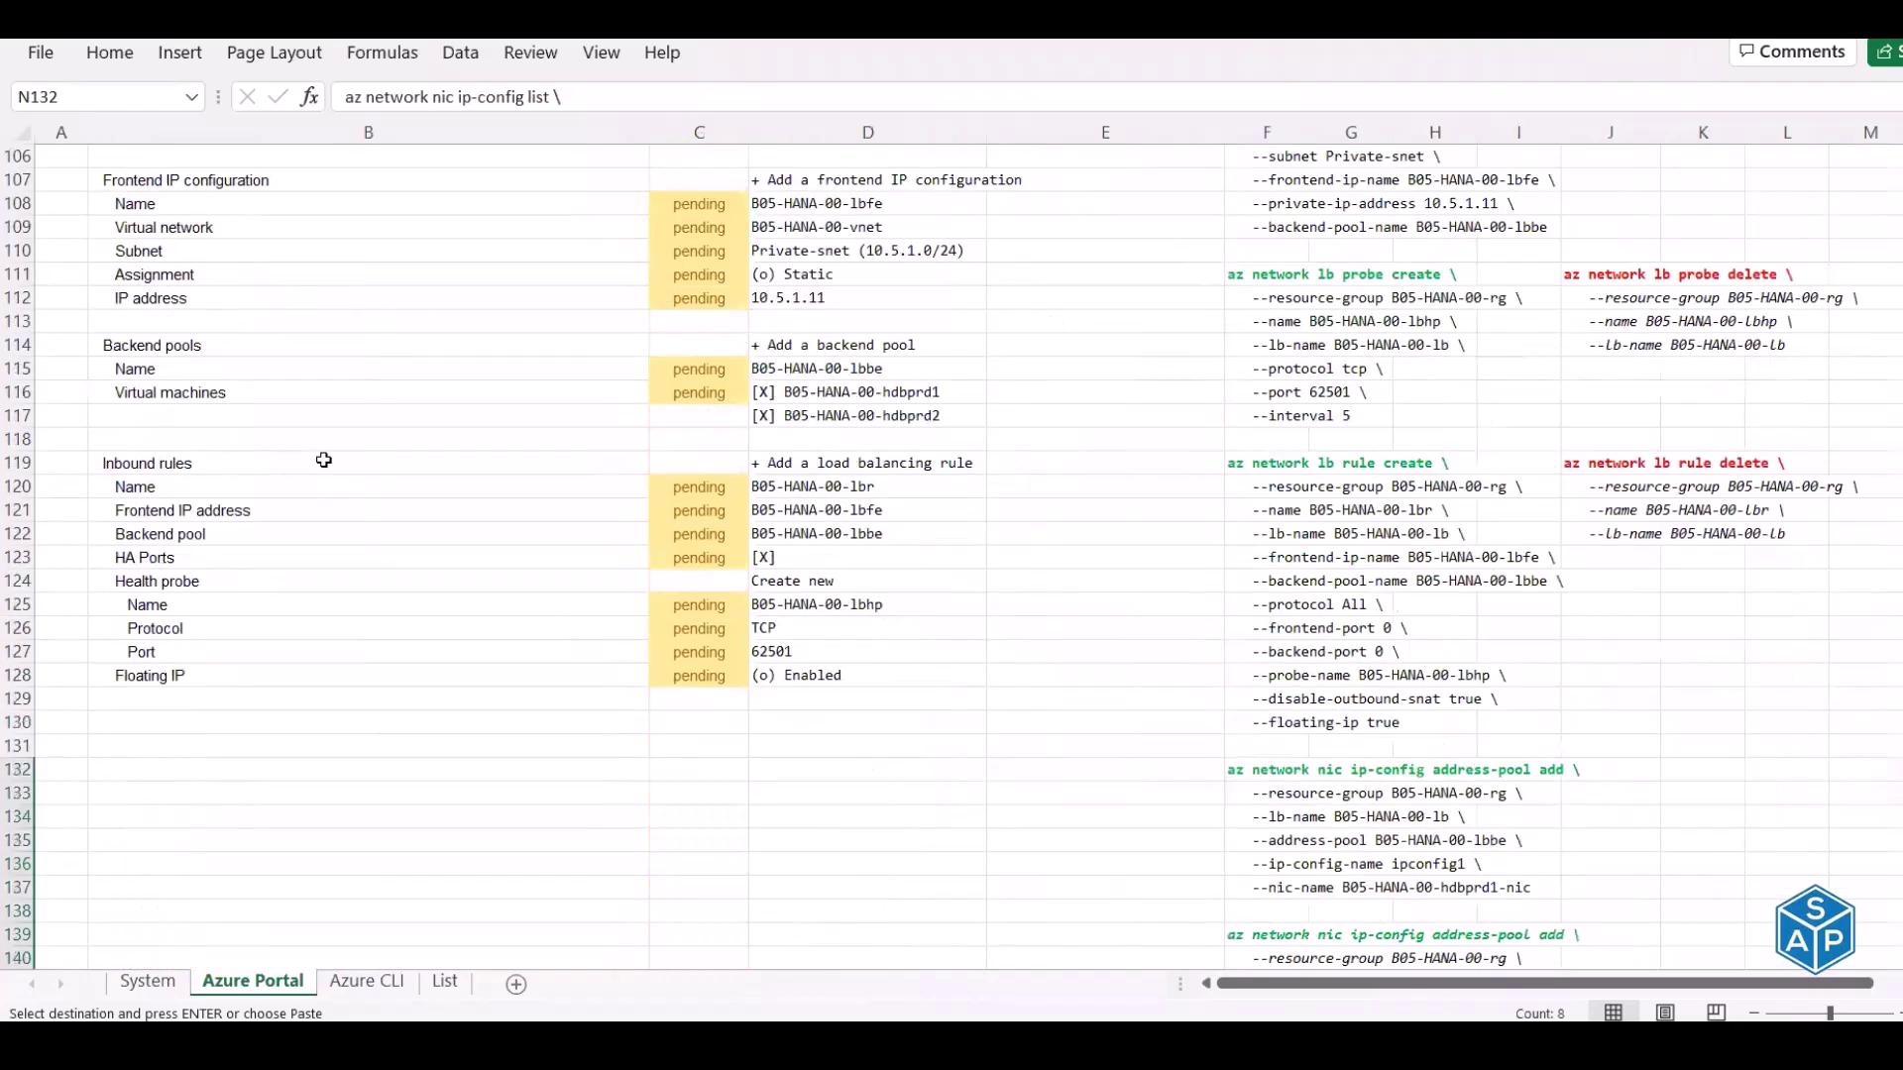
pyautogui.scroll(-9, 324, 460)
pyautogui.click(95, 463)
pyautogui.hscroll(1, 36, 463)
pyautogui.hscroll(5, 1339, 470)
pyautogui.hscroll(1, 1340, 470)
pyautogui.moveTo(1339, 466); pyautogui.dragTo(1343, 508)
pyautogui.hotkey('ctrl', 'c')
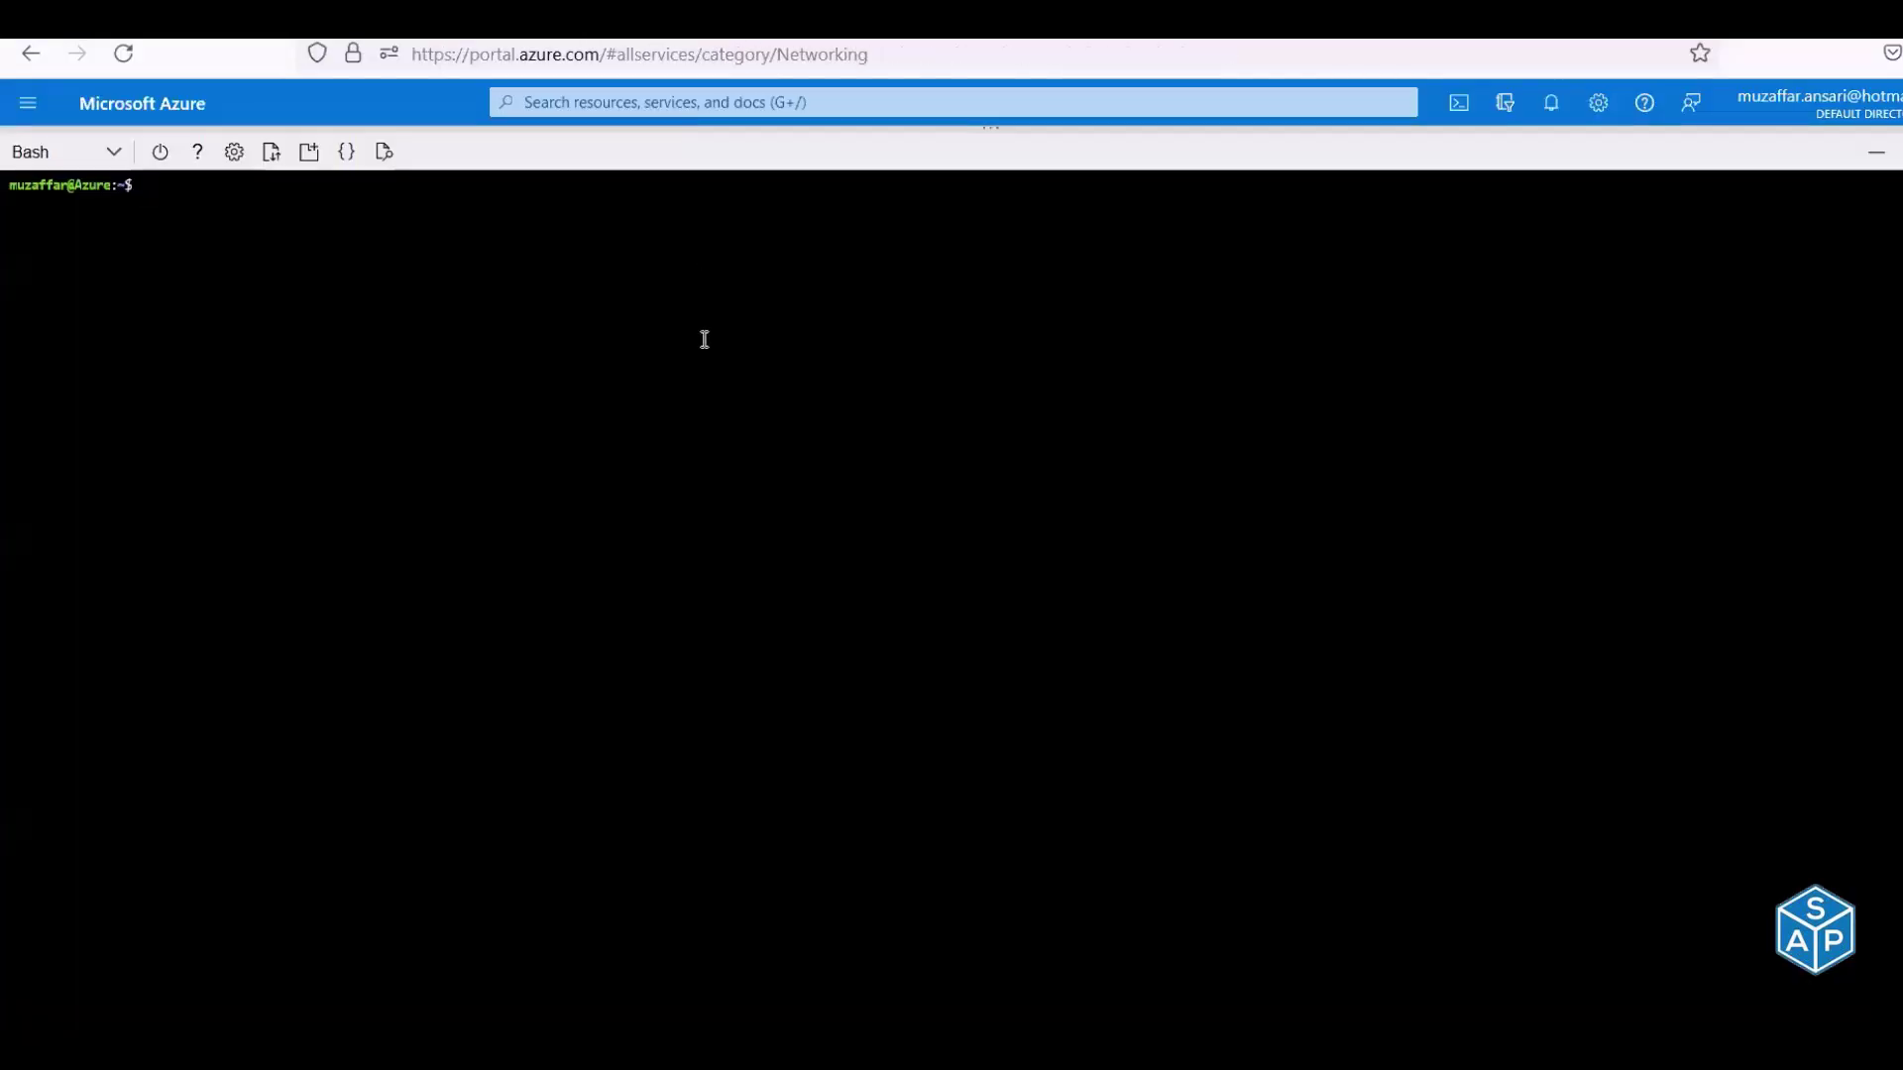
pyautogui.rightClick(705, 337)
pyautogui.click(759, 531)
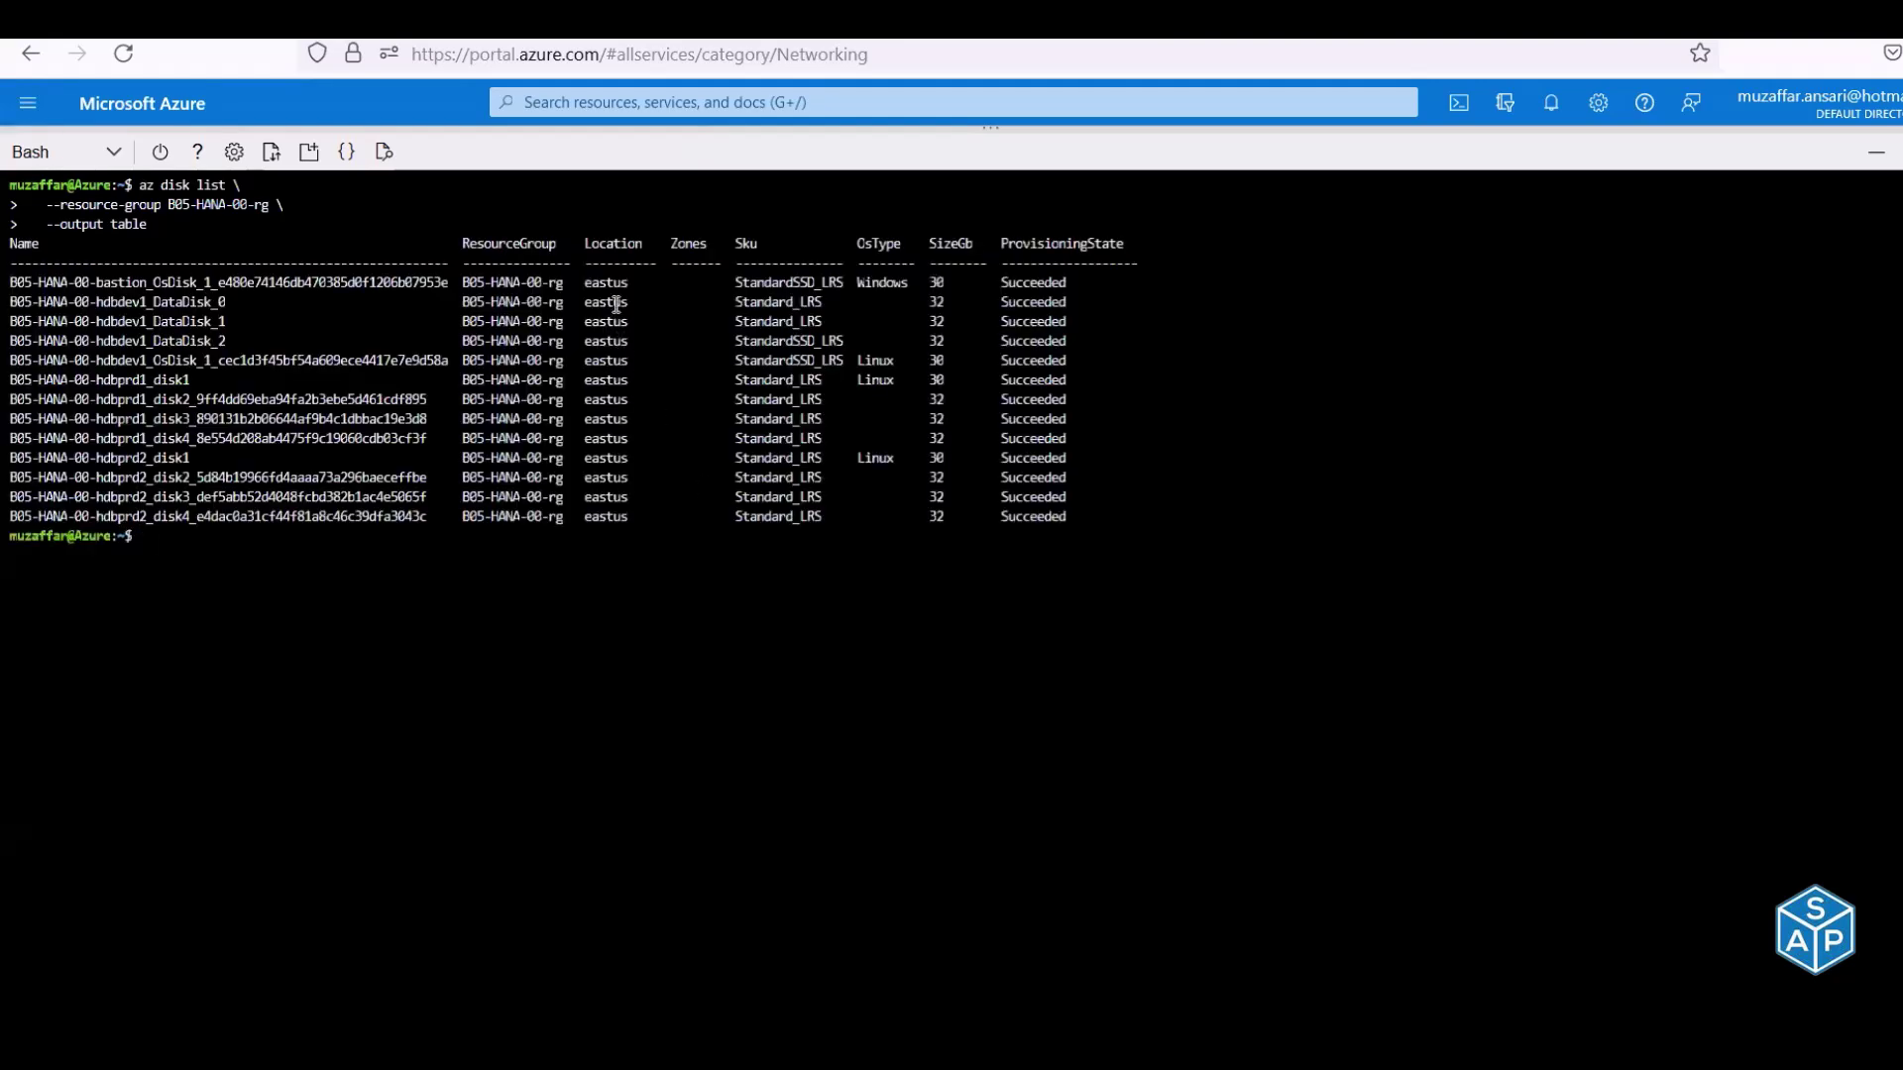
pyautogui.moveTo(937, 283); pyautogui.dragTo(938, 288)
pyautogui.moveTo(936, 360); pyautogui.dragTo(946, 360)
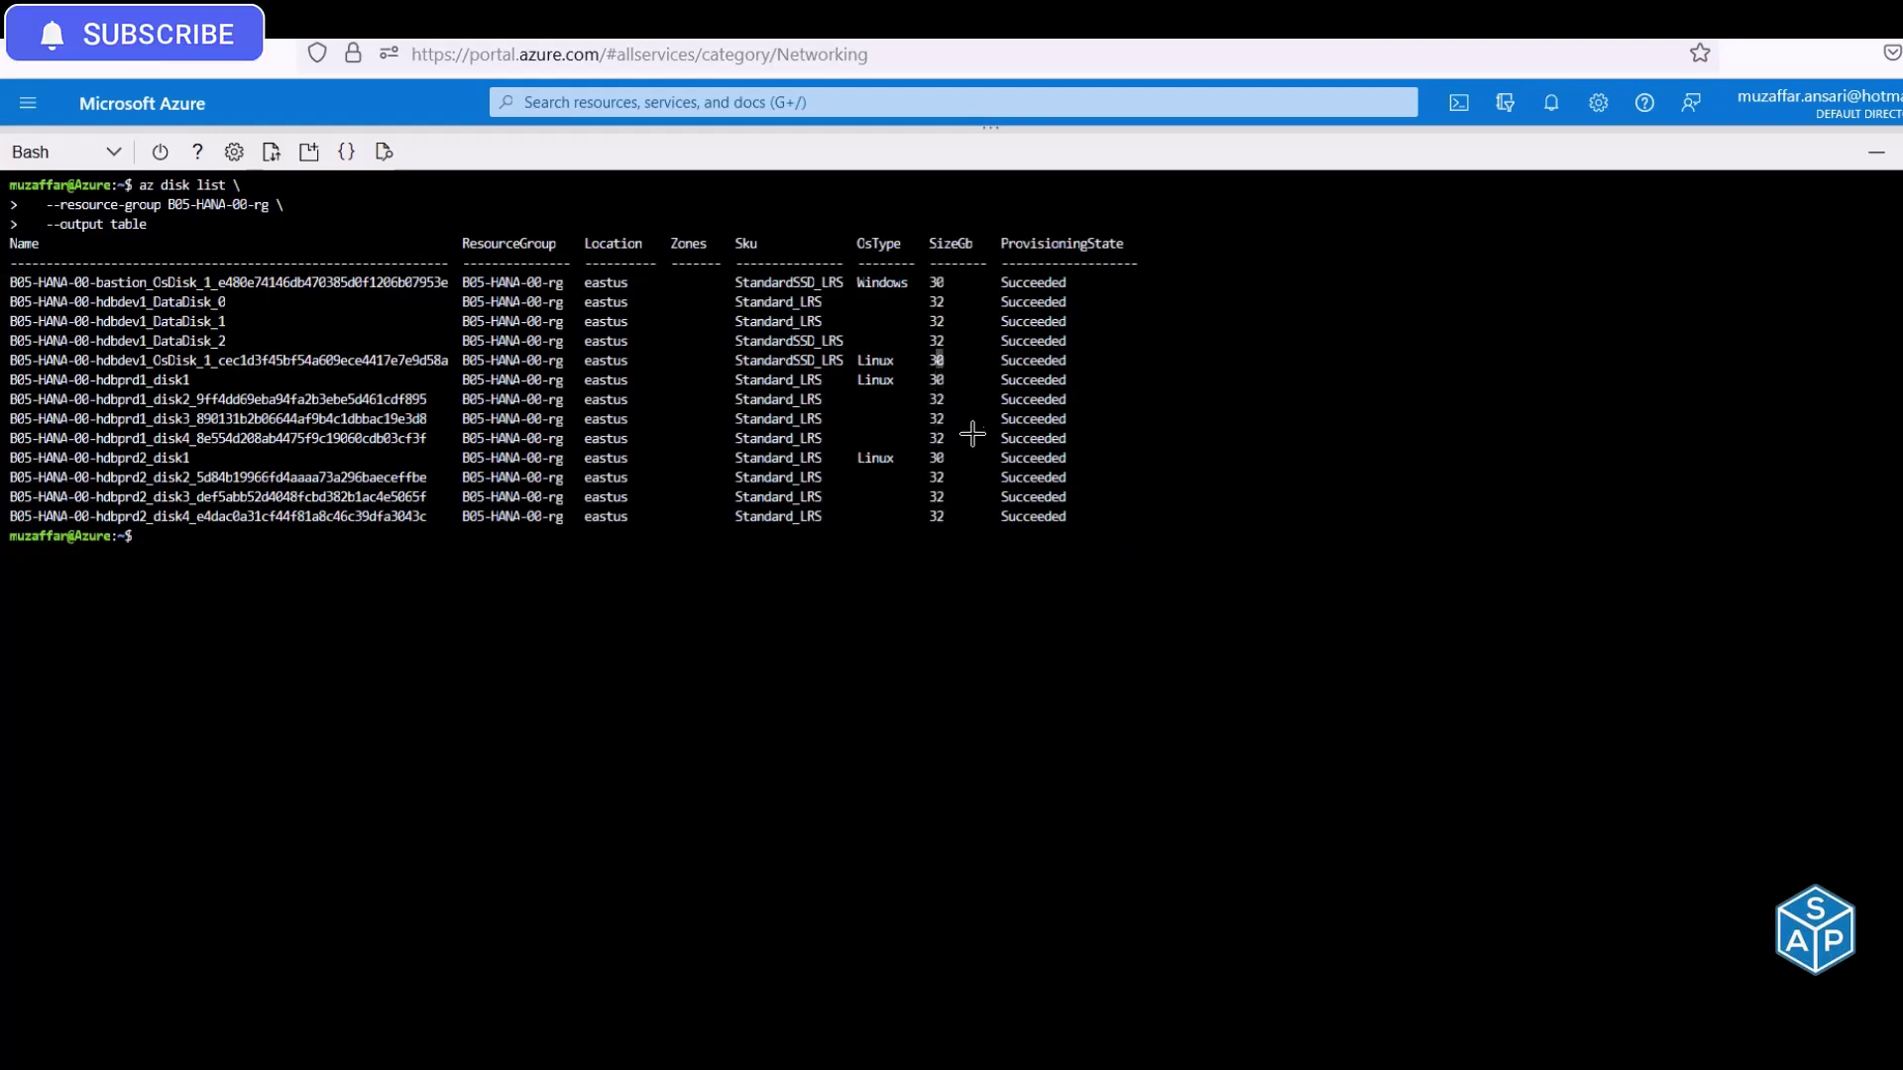
# Run the F146:F151 az disk create command for the 4 GB Premium_LRS disk B05-HANA-00-hdbpr_sbd_disk1
pyautogui.hotkey('alt', 'Tab')
pyautogui.moveTo(654, 464); pyautogui.dragTo(660, 575)
pyautogui.hotkey('ctrl', 'c')
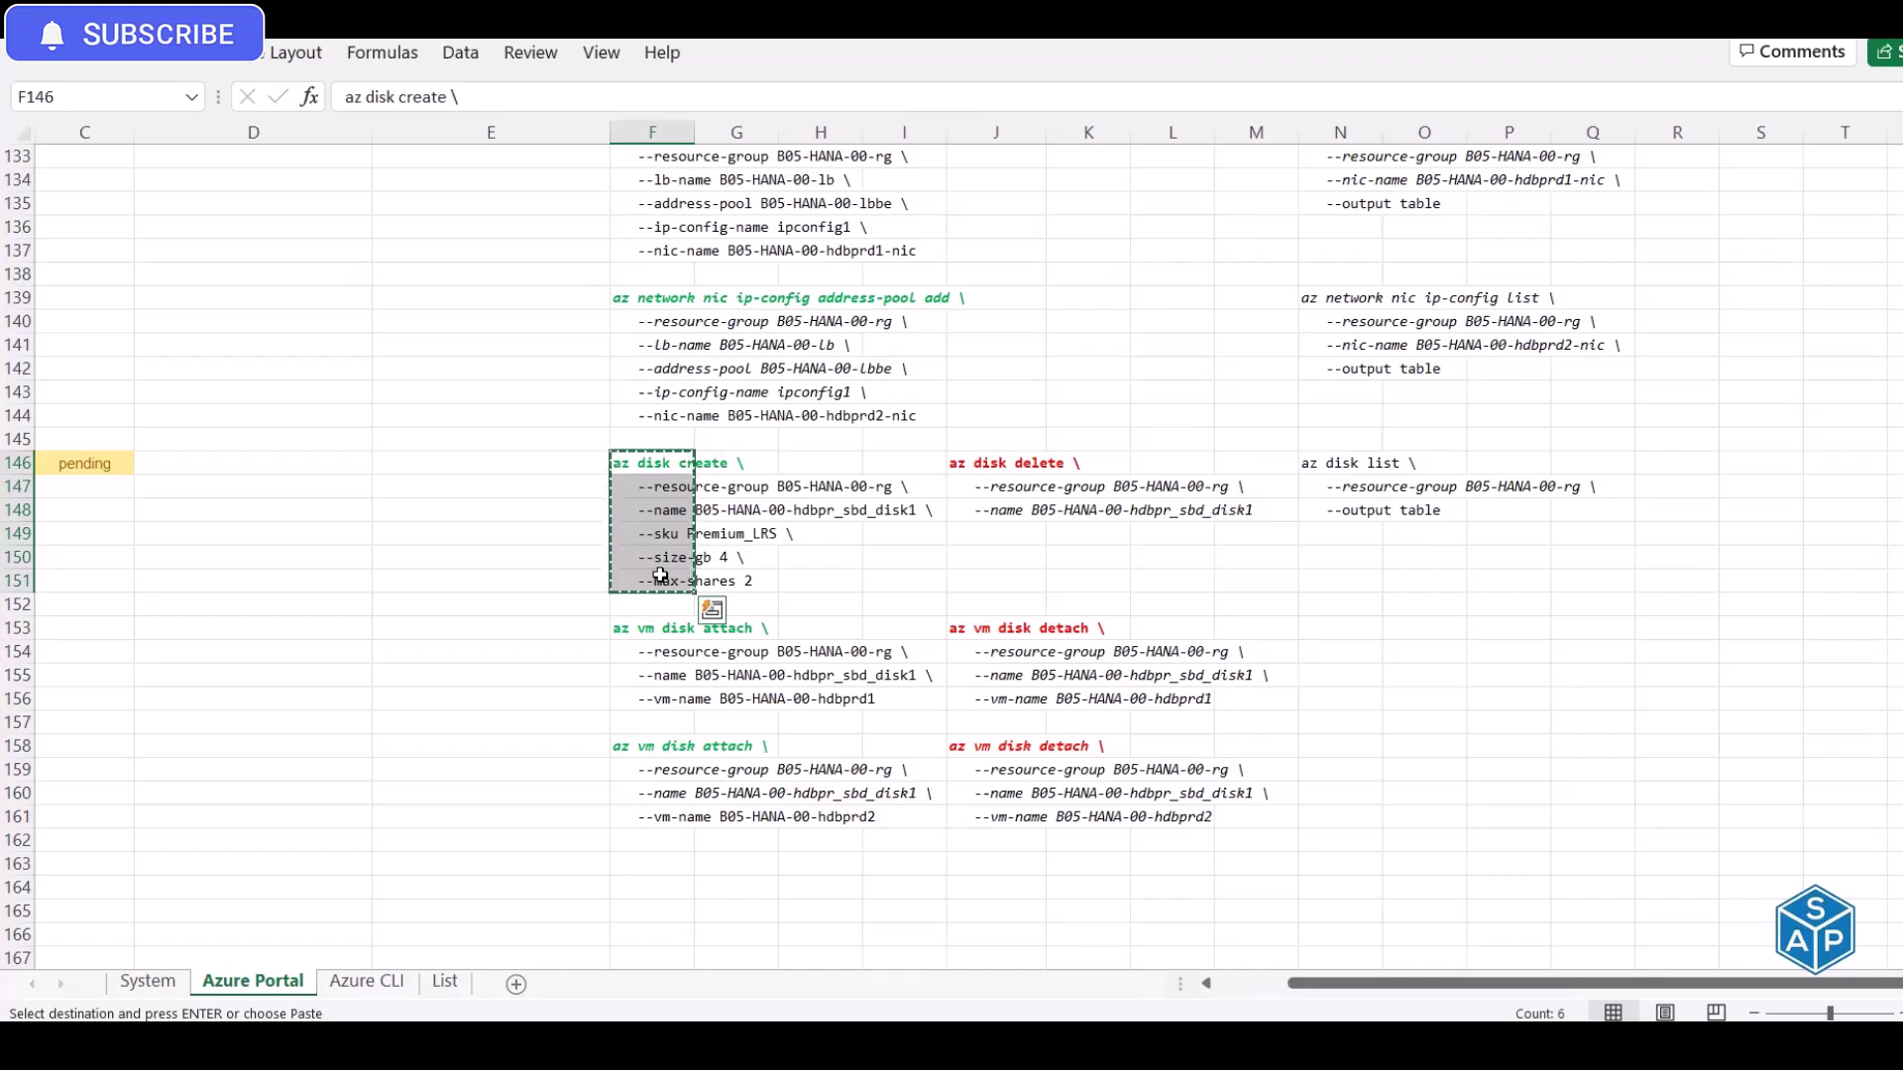
pyautogui.hotkey('alt', 'Tab')
pyautogui.rightClick(815, 560)
pyautogui.click(912, 741)
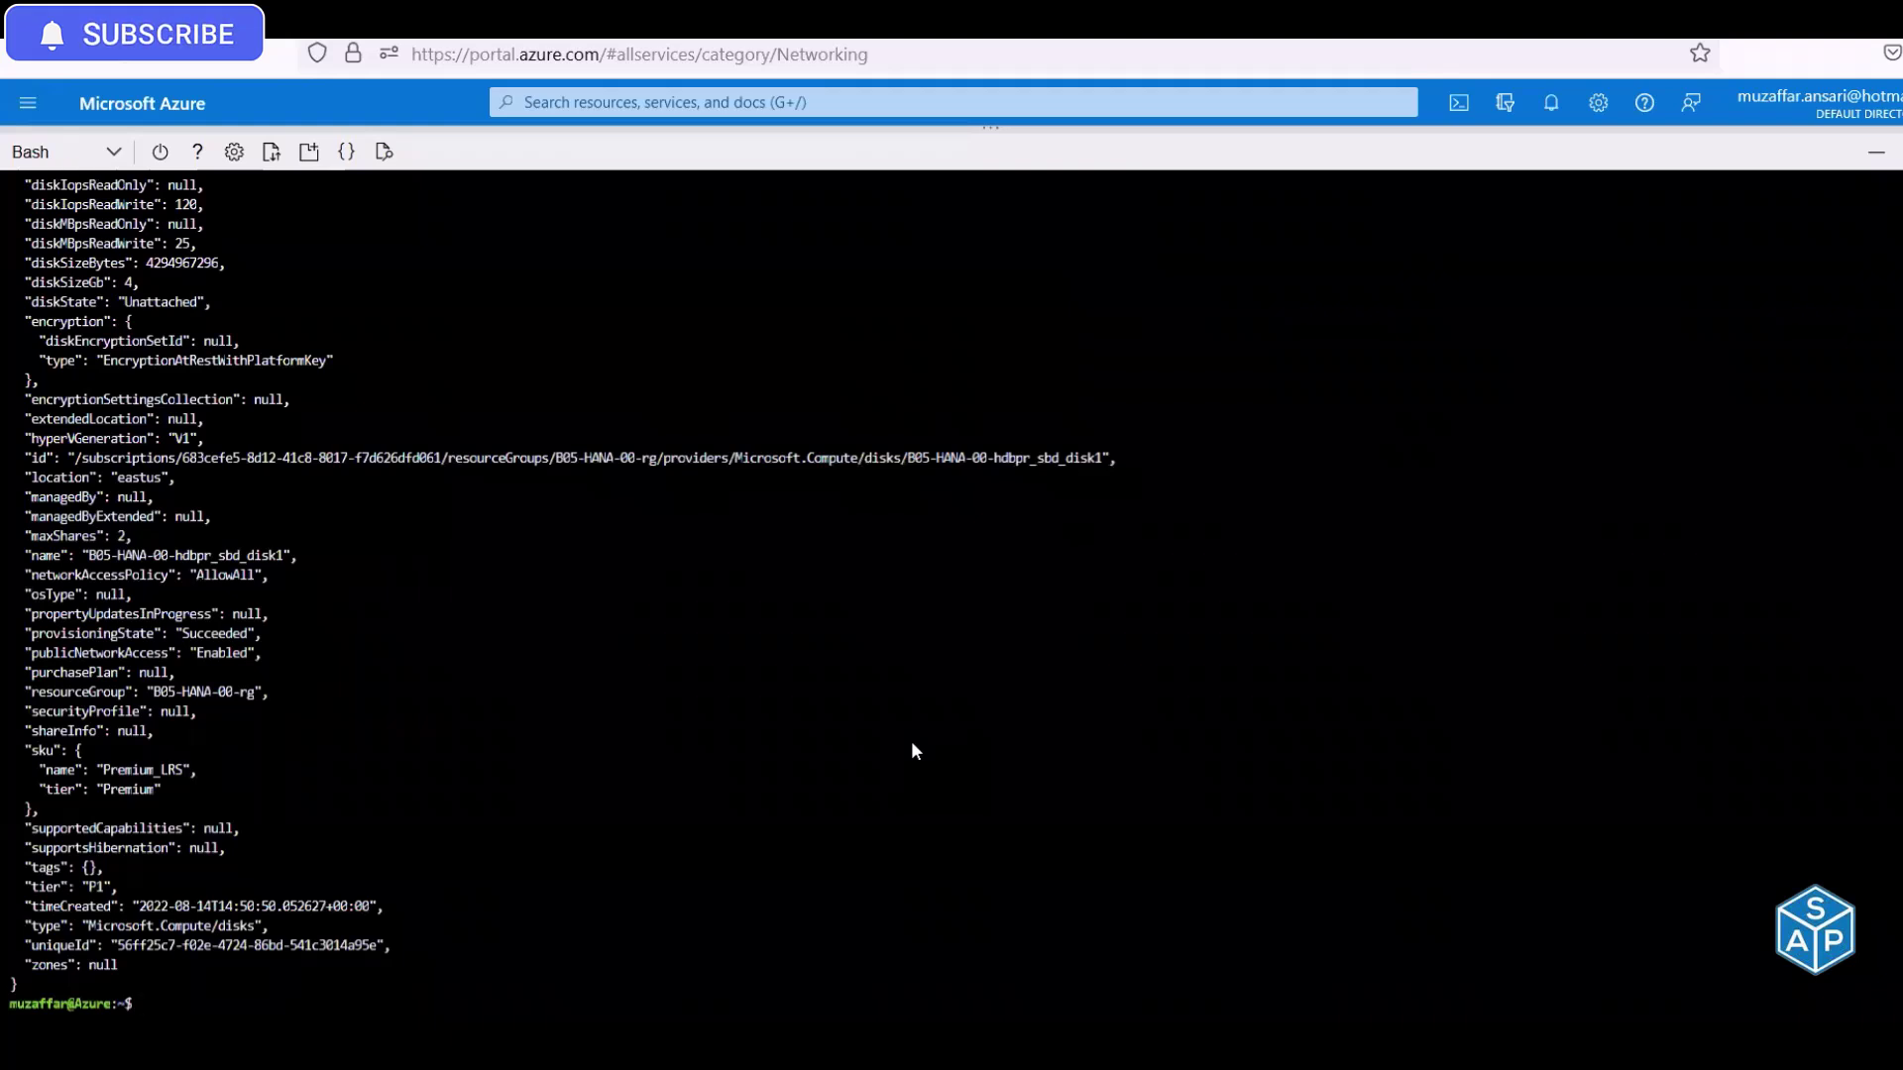
pyautogui.hotkey('ctrl', 'l')
# Re-run az disk list and confirm the new sbd disk is Premium_LRS and 4 GB
pyautogui.press('Up')
pyautogui.press('Up')
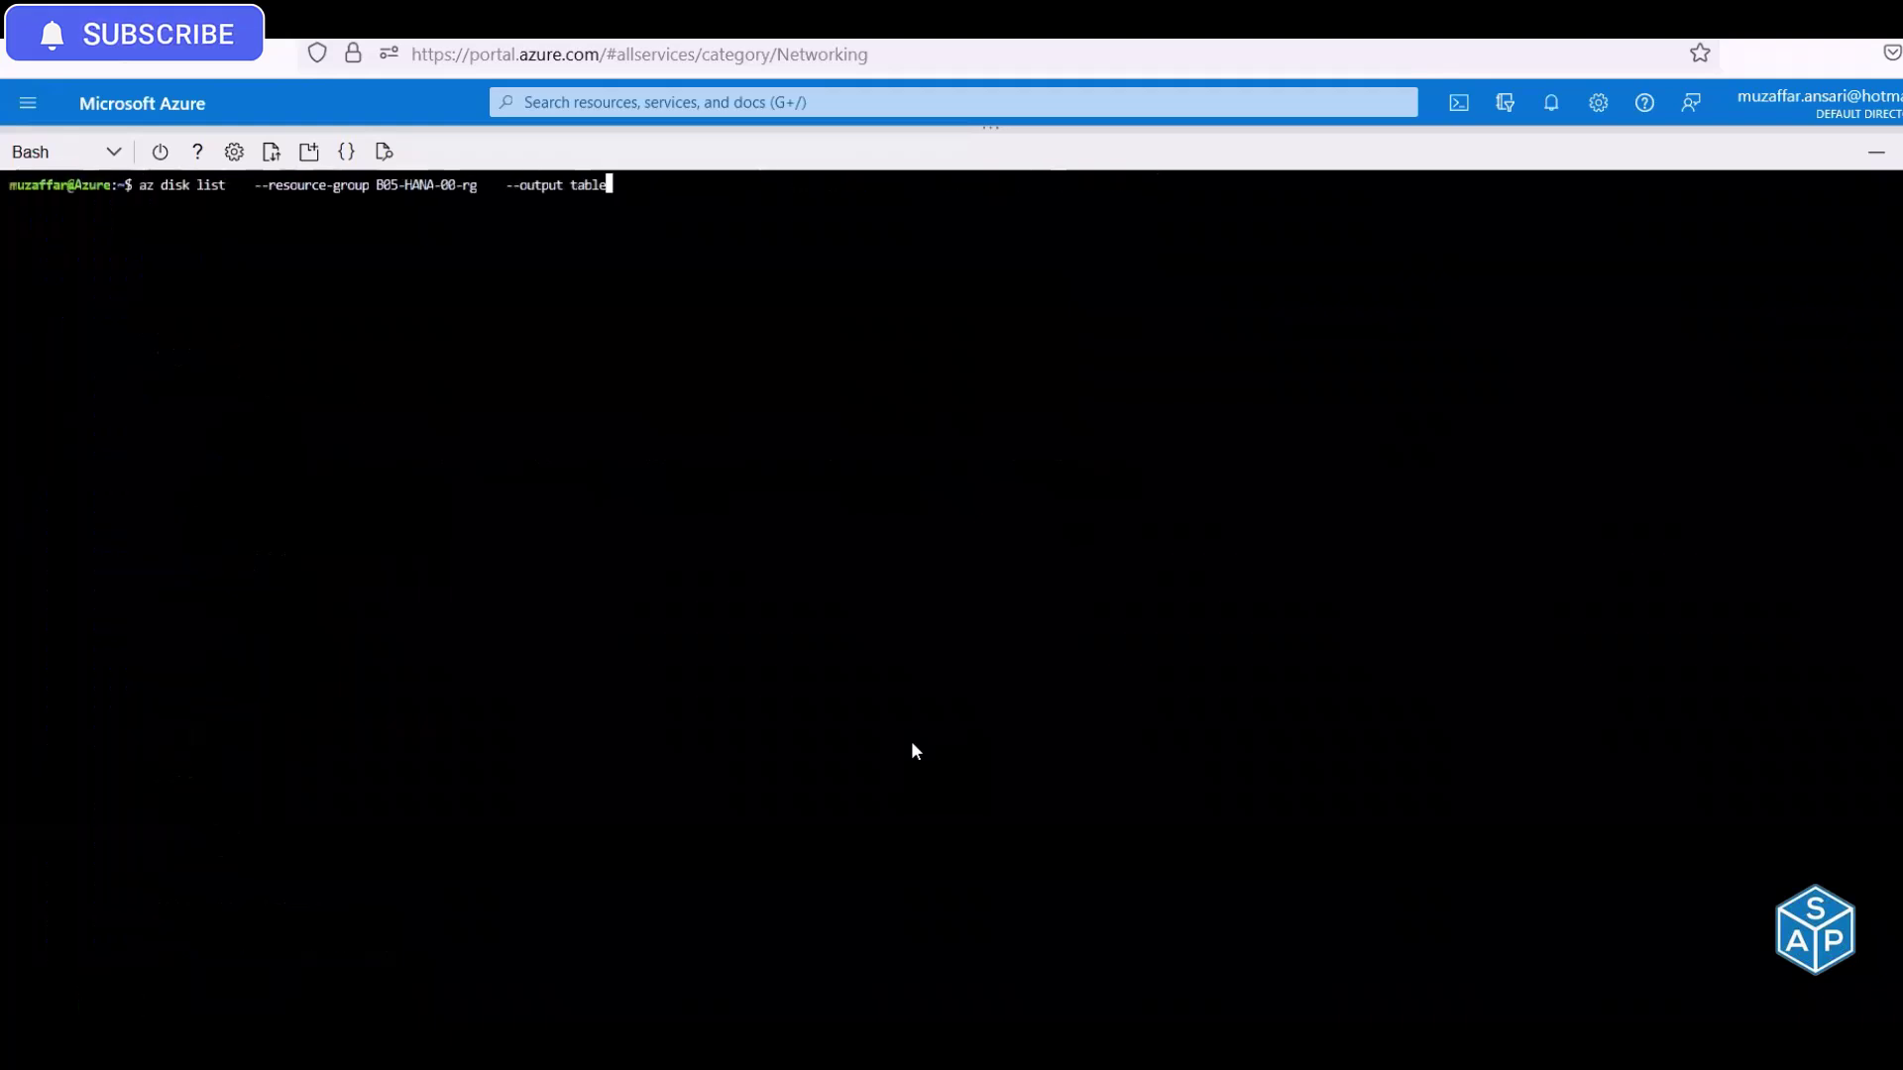
pyautogui.press('Return')
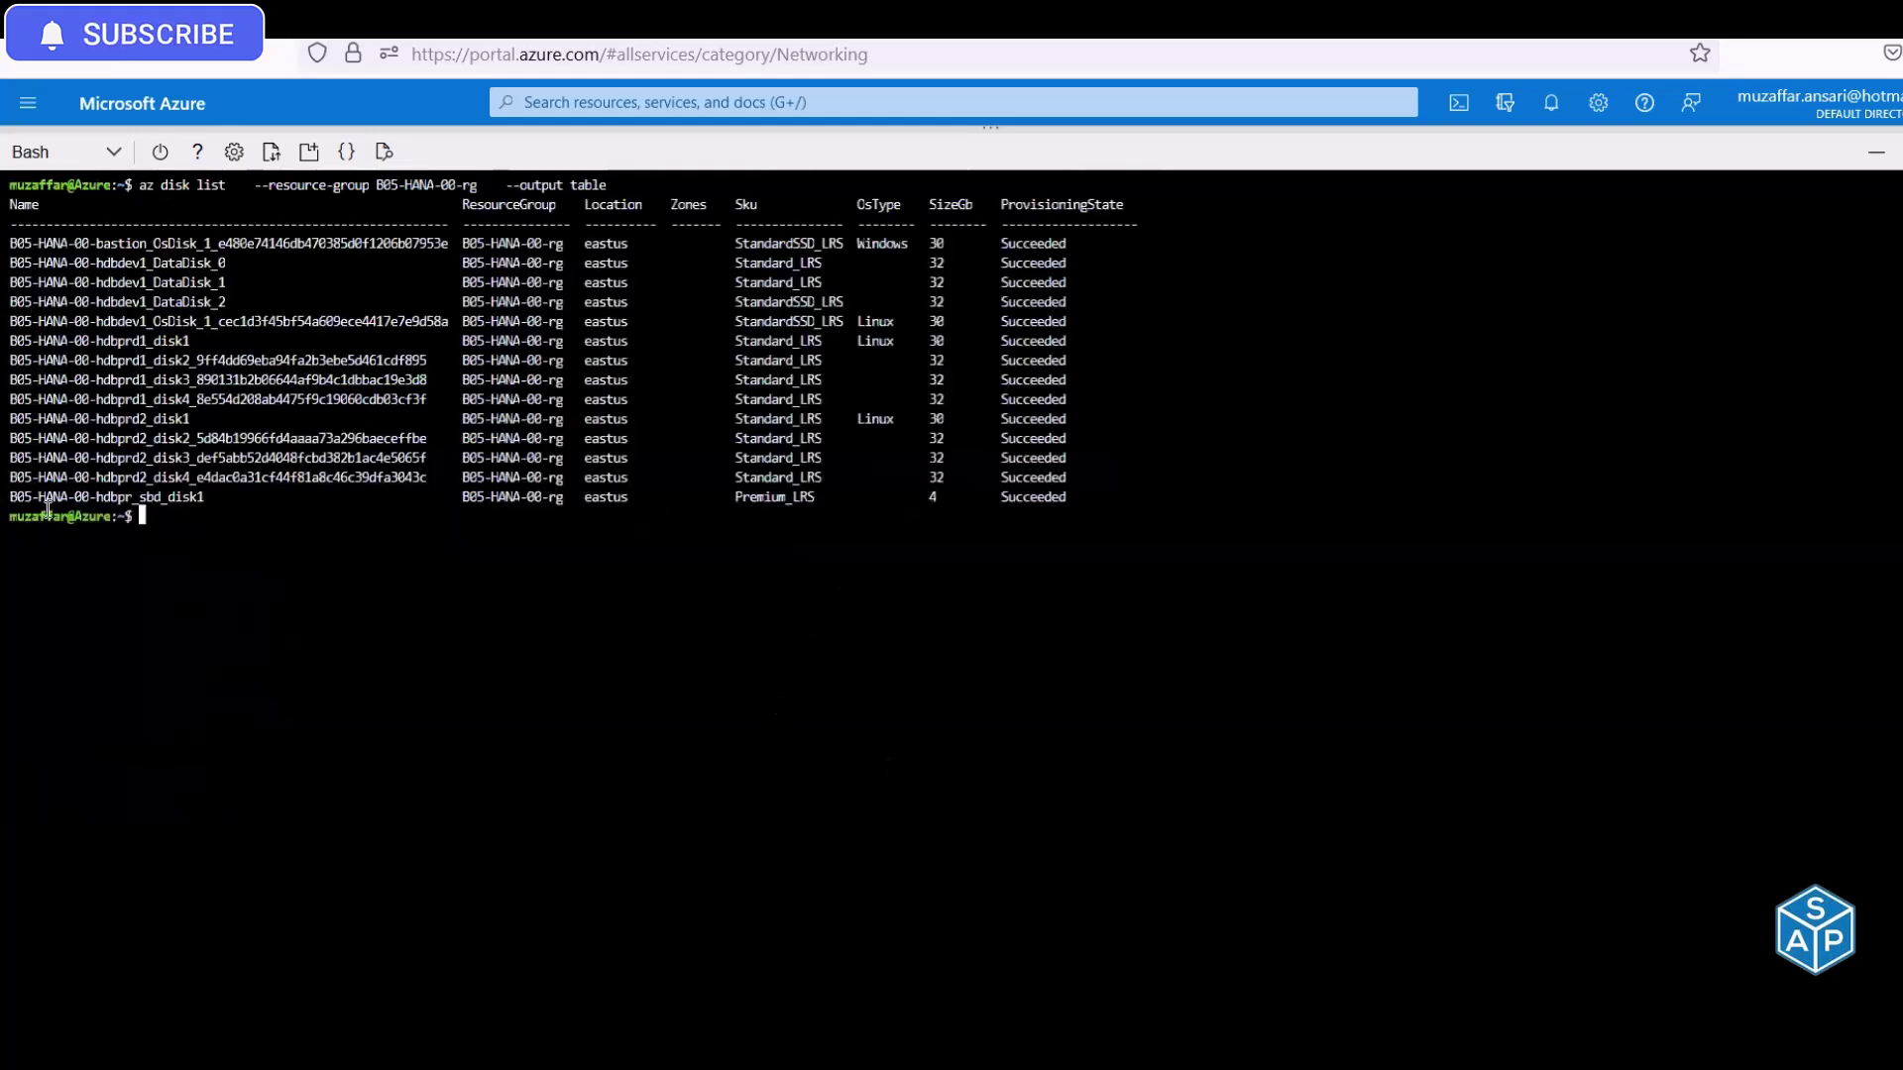
pyautogui.moveTo(14, 496); pyautogui.dragTo(1062, 497)
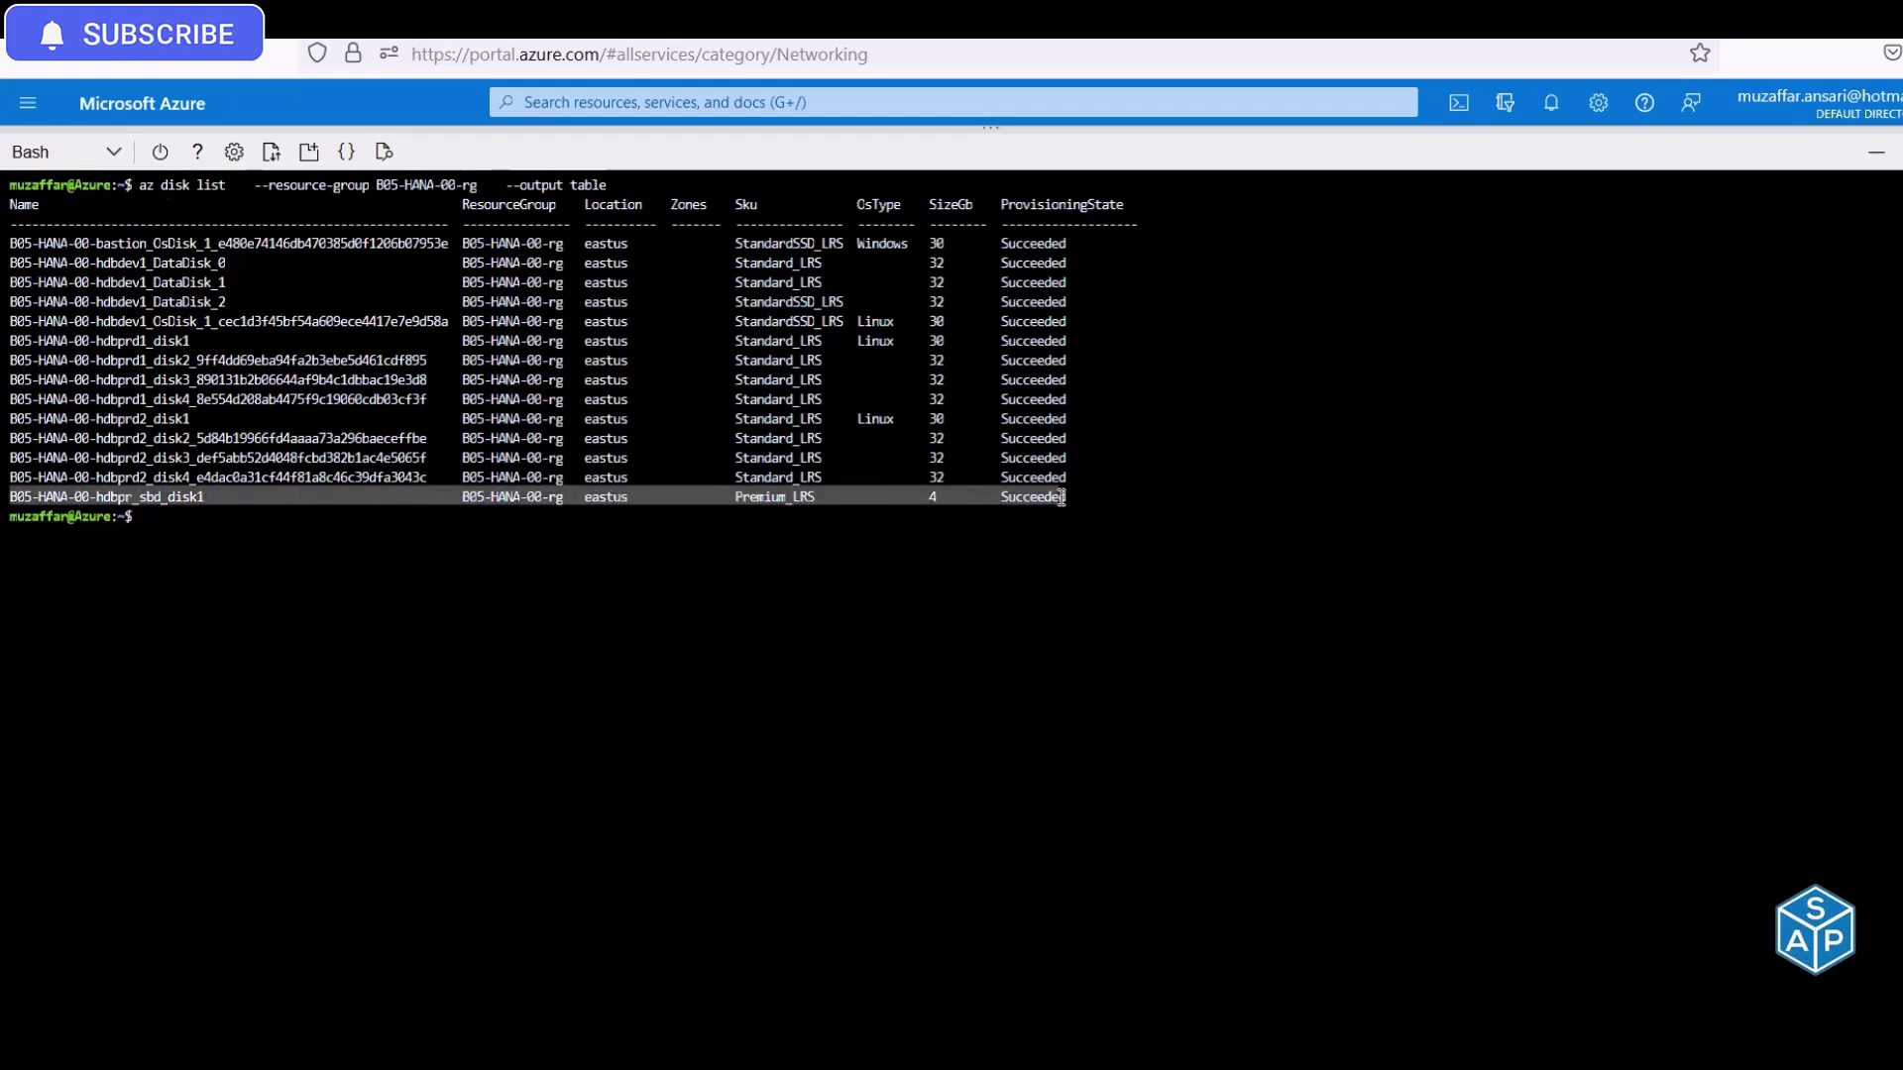
pyautogui.click(936, 497)
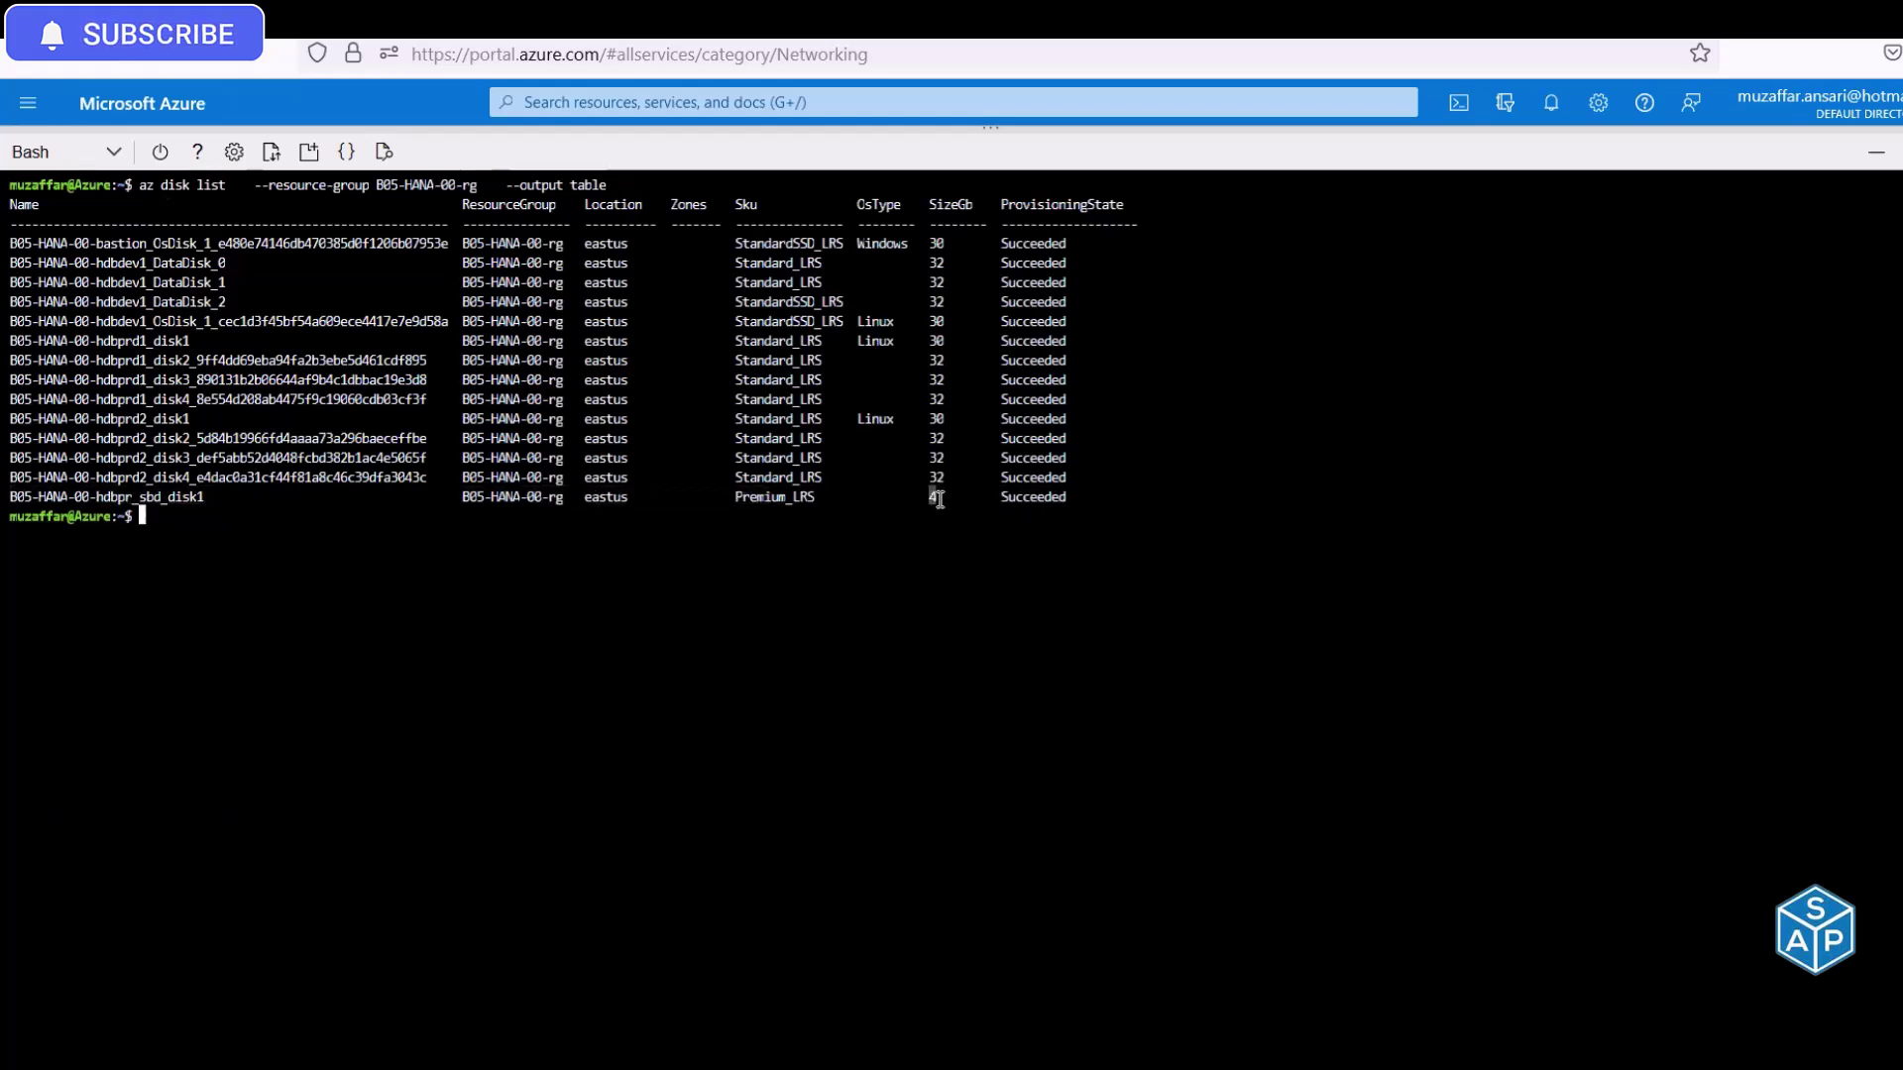
pyautogui.scroll(8, 936, 511)
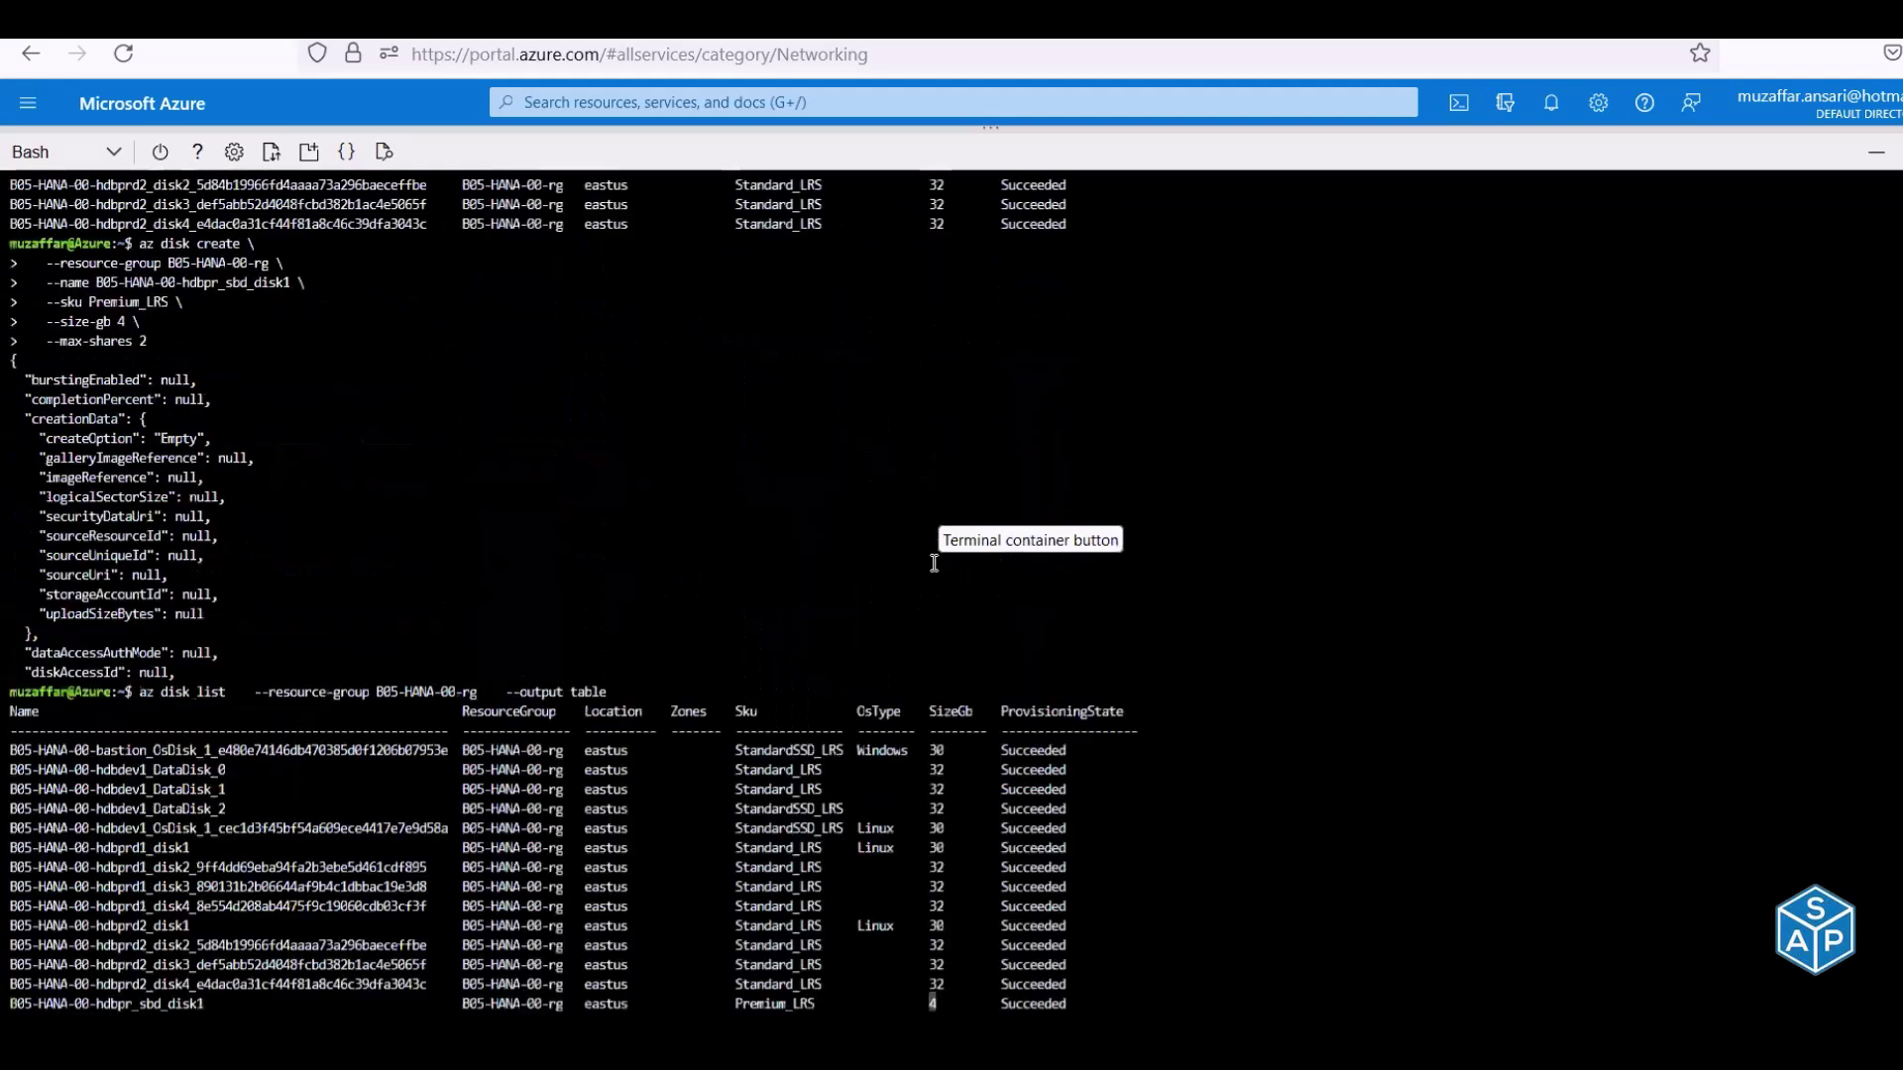
pyautogui.scroll(6, 937, 523)
pyautogui.moveTo(816, 599); pyautogui.dragTo(967, 603)
pyautogui.scroll(-14, 968, 605)
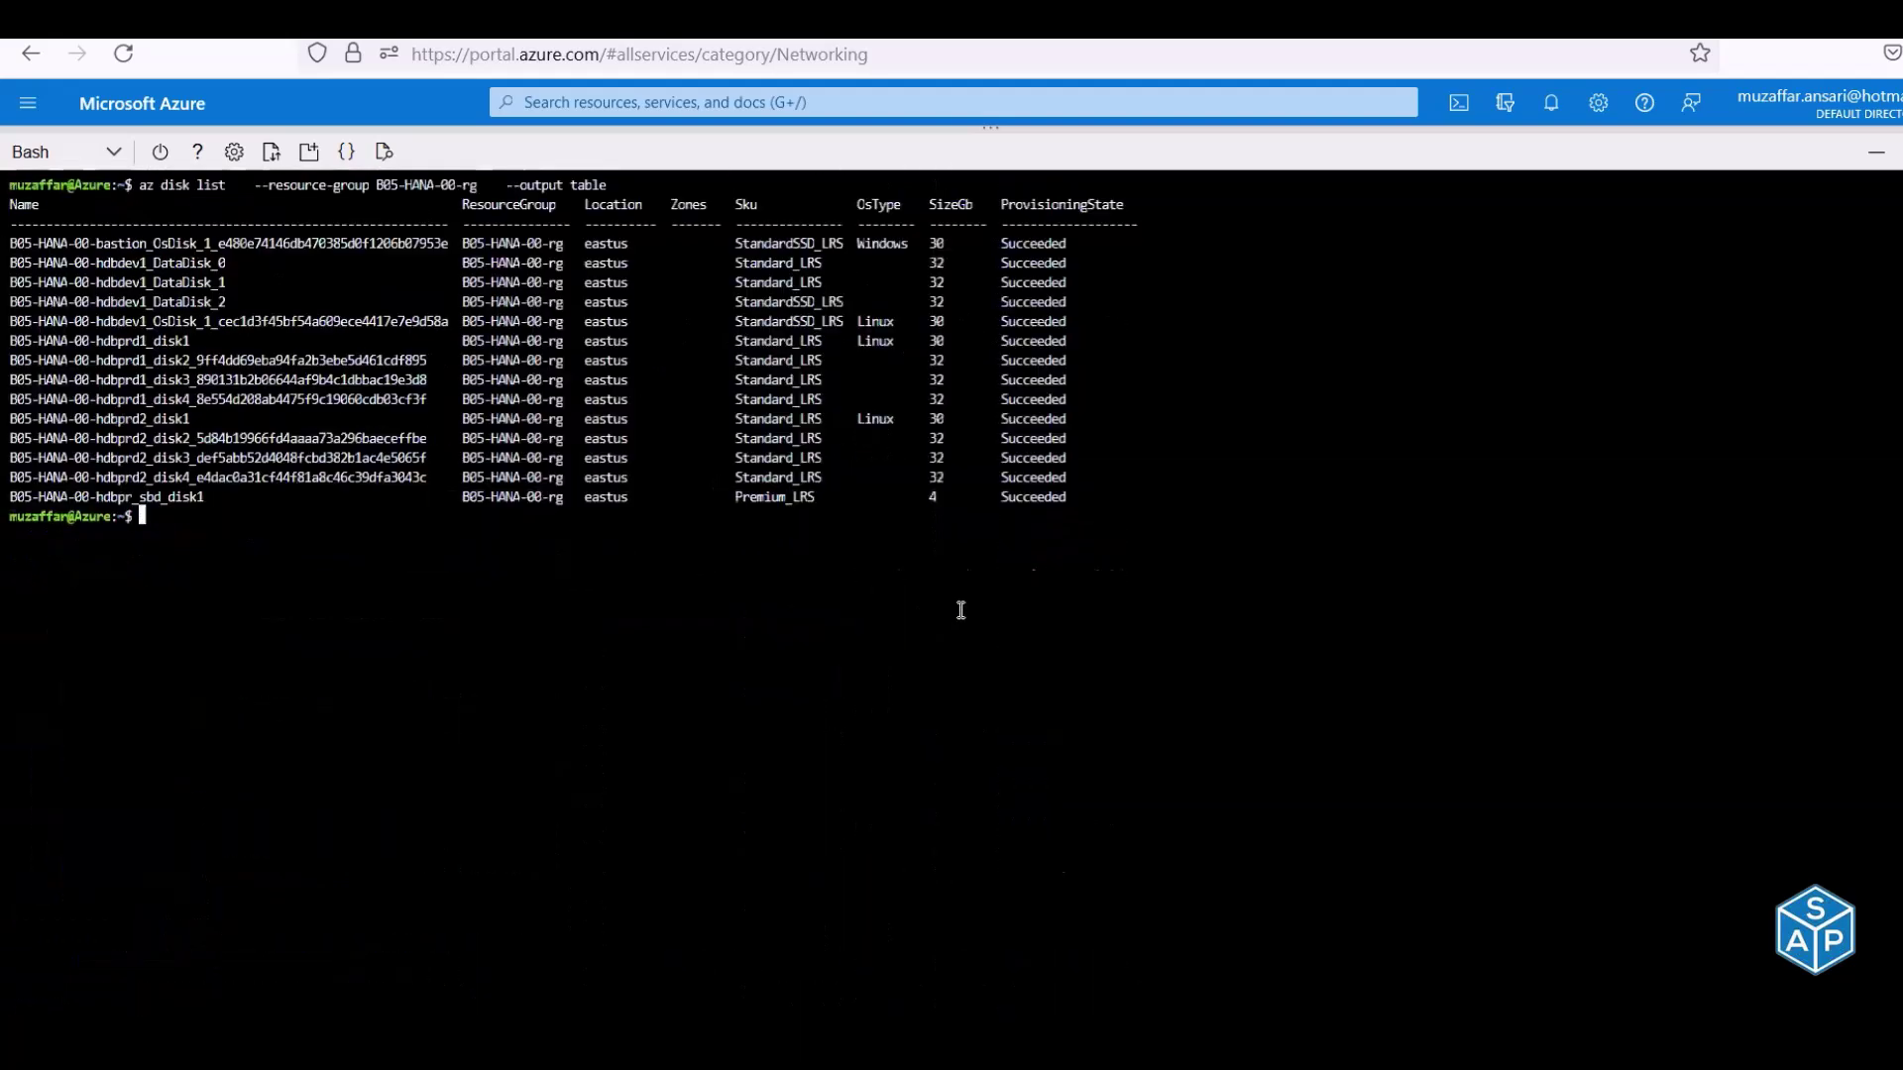
pyautogui.moveTo(814, 497); pyautogui.dragTo(956, 498)
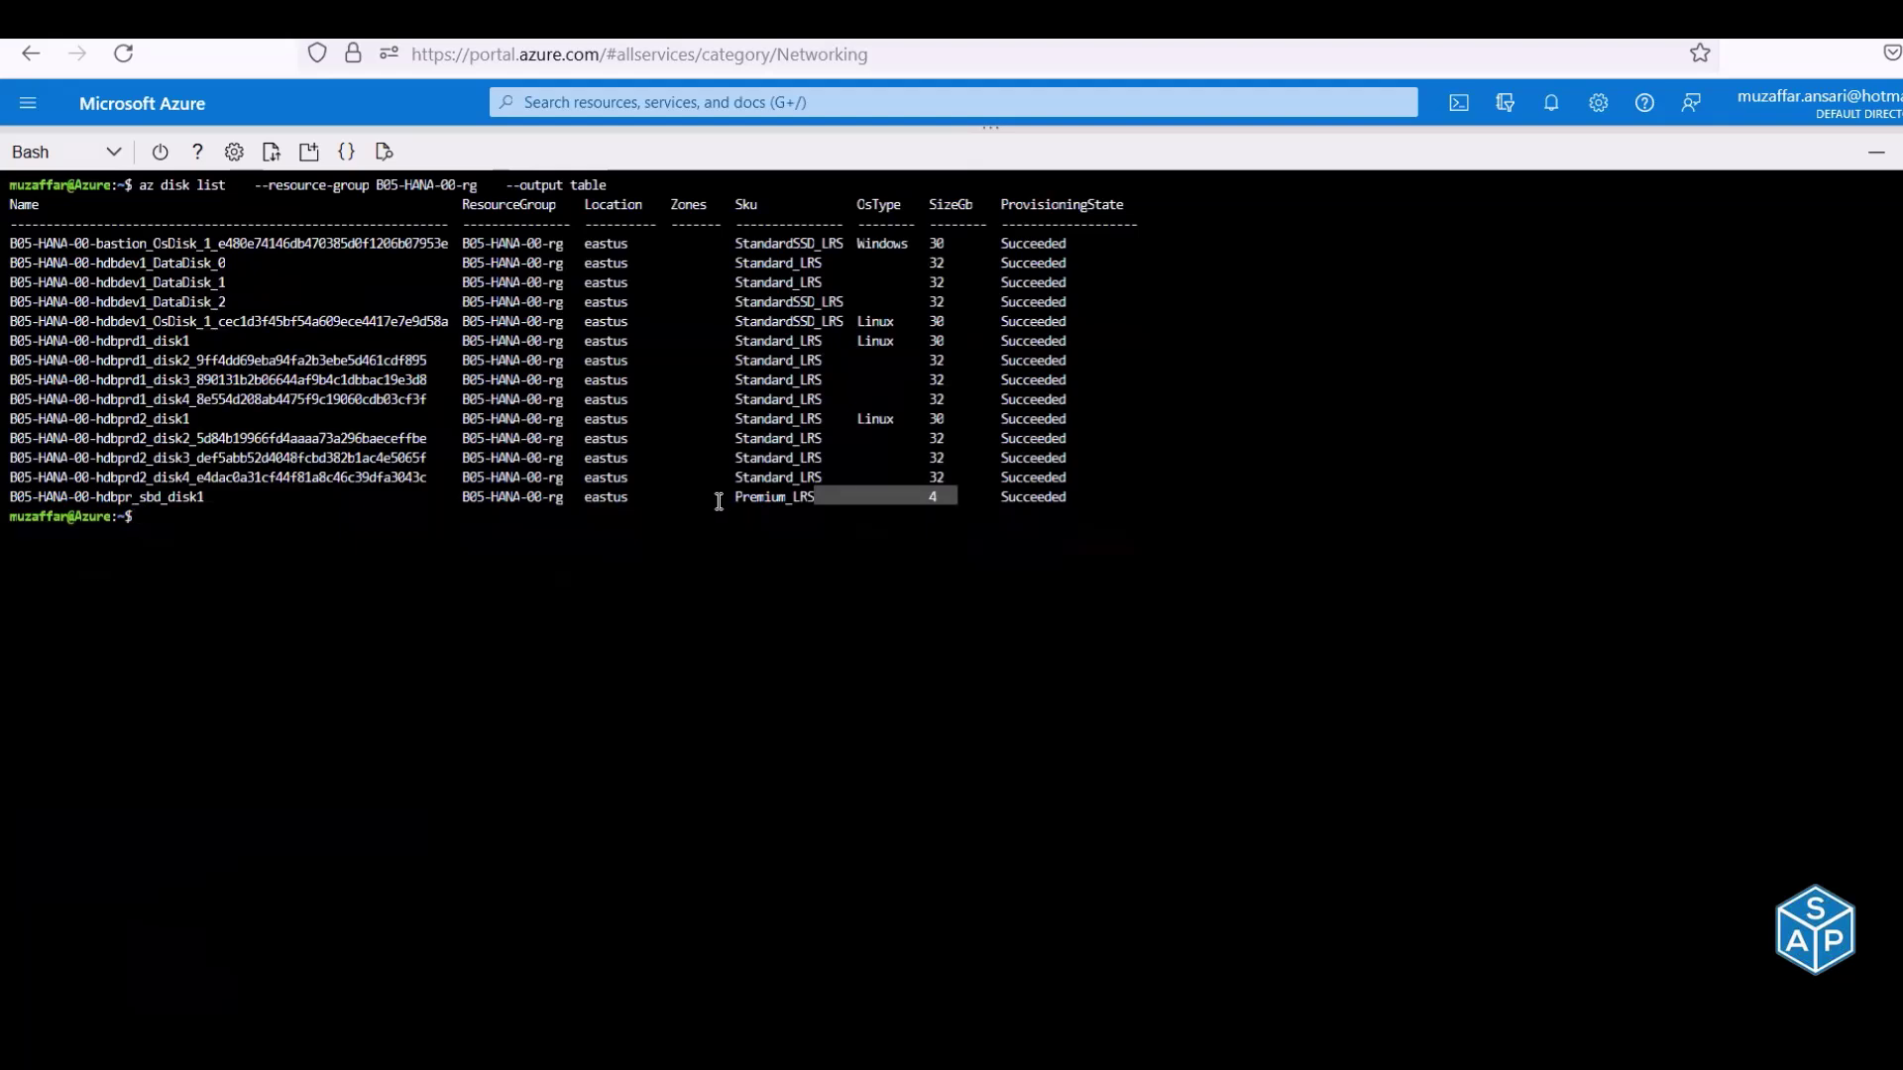
pyautogui.moveTo(736, 497); pyautogui.dragTo(815, 493)
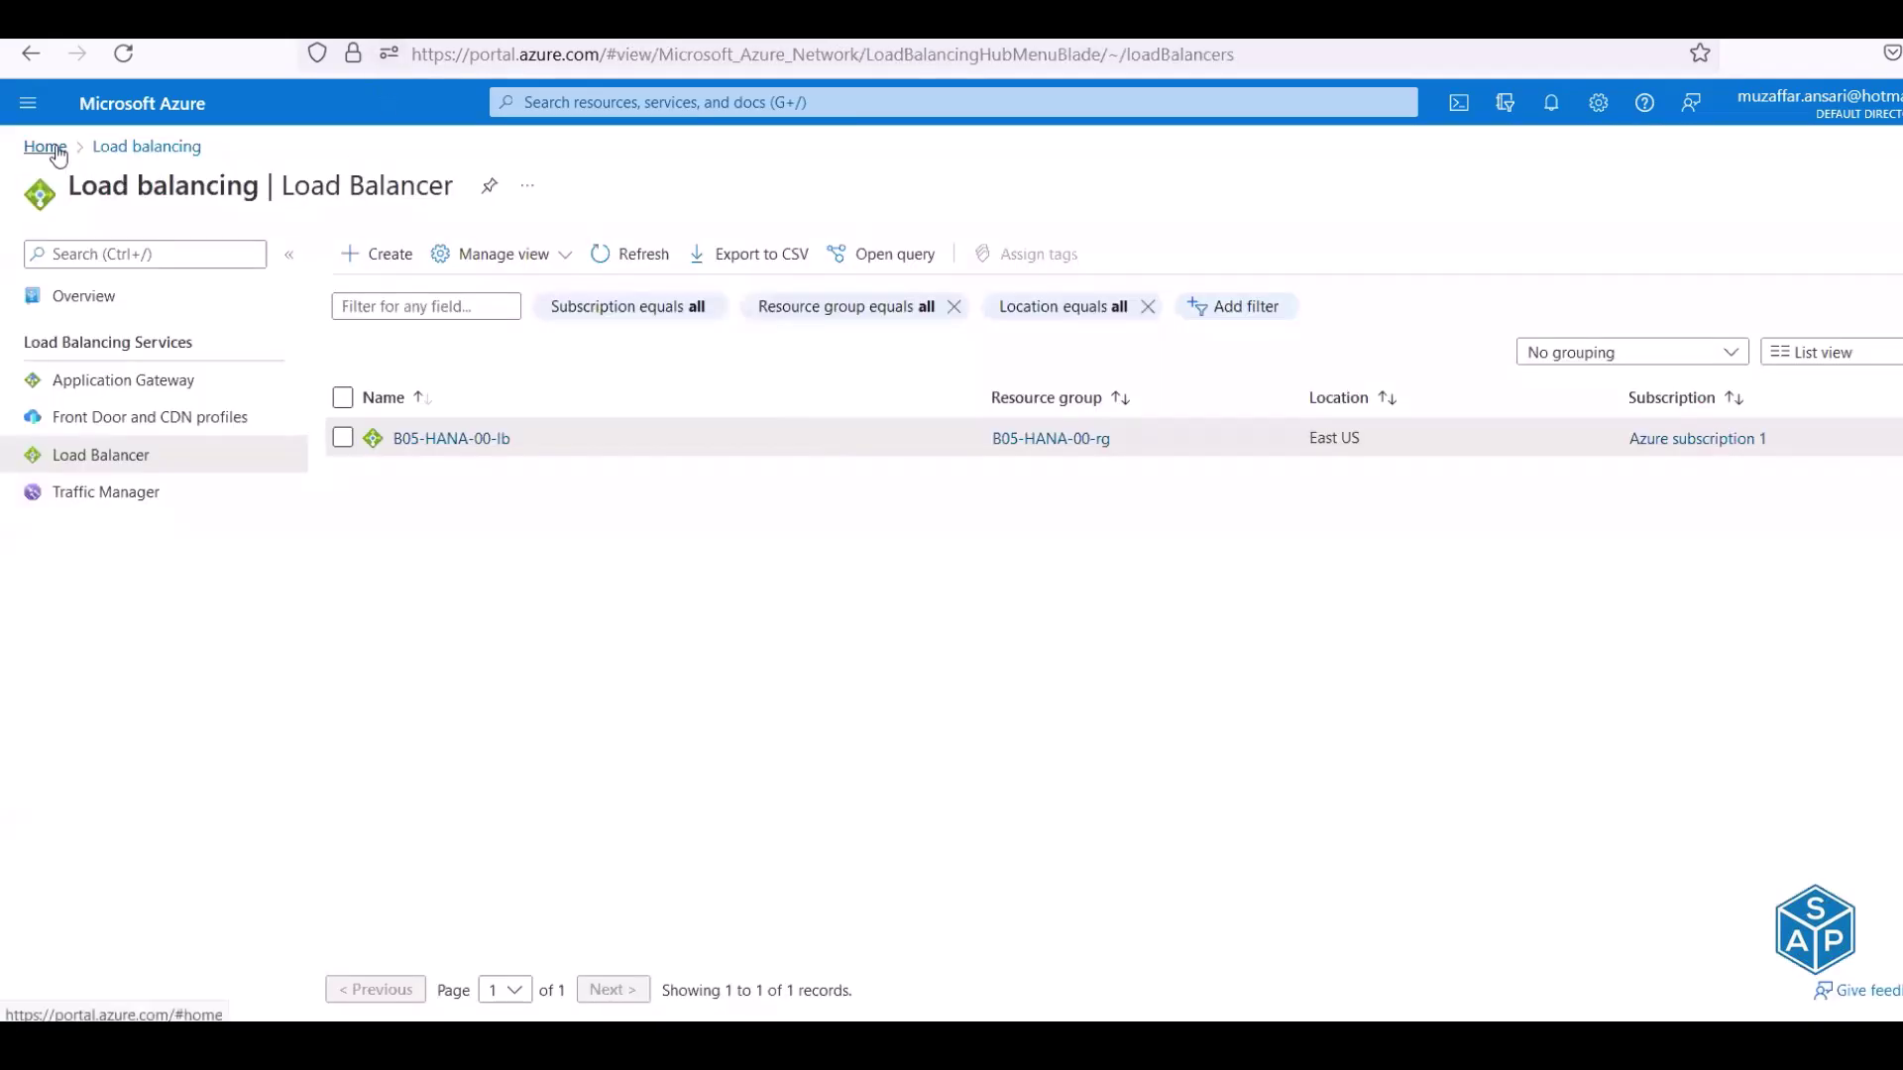
# Review hdbprd1's three 32 GB data disks on its Disks page, briefly checking hdbprd2's too
pyautogui.click(45, 147)
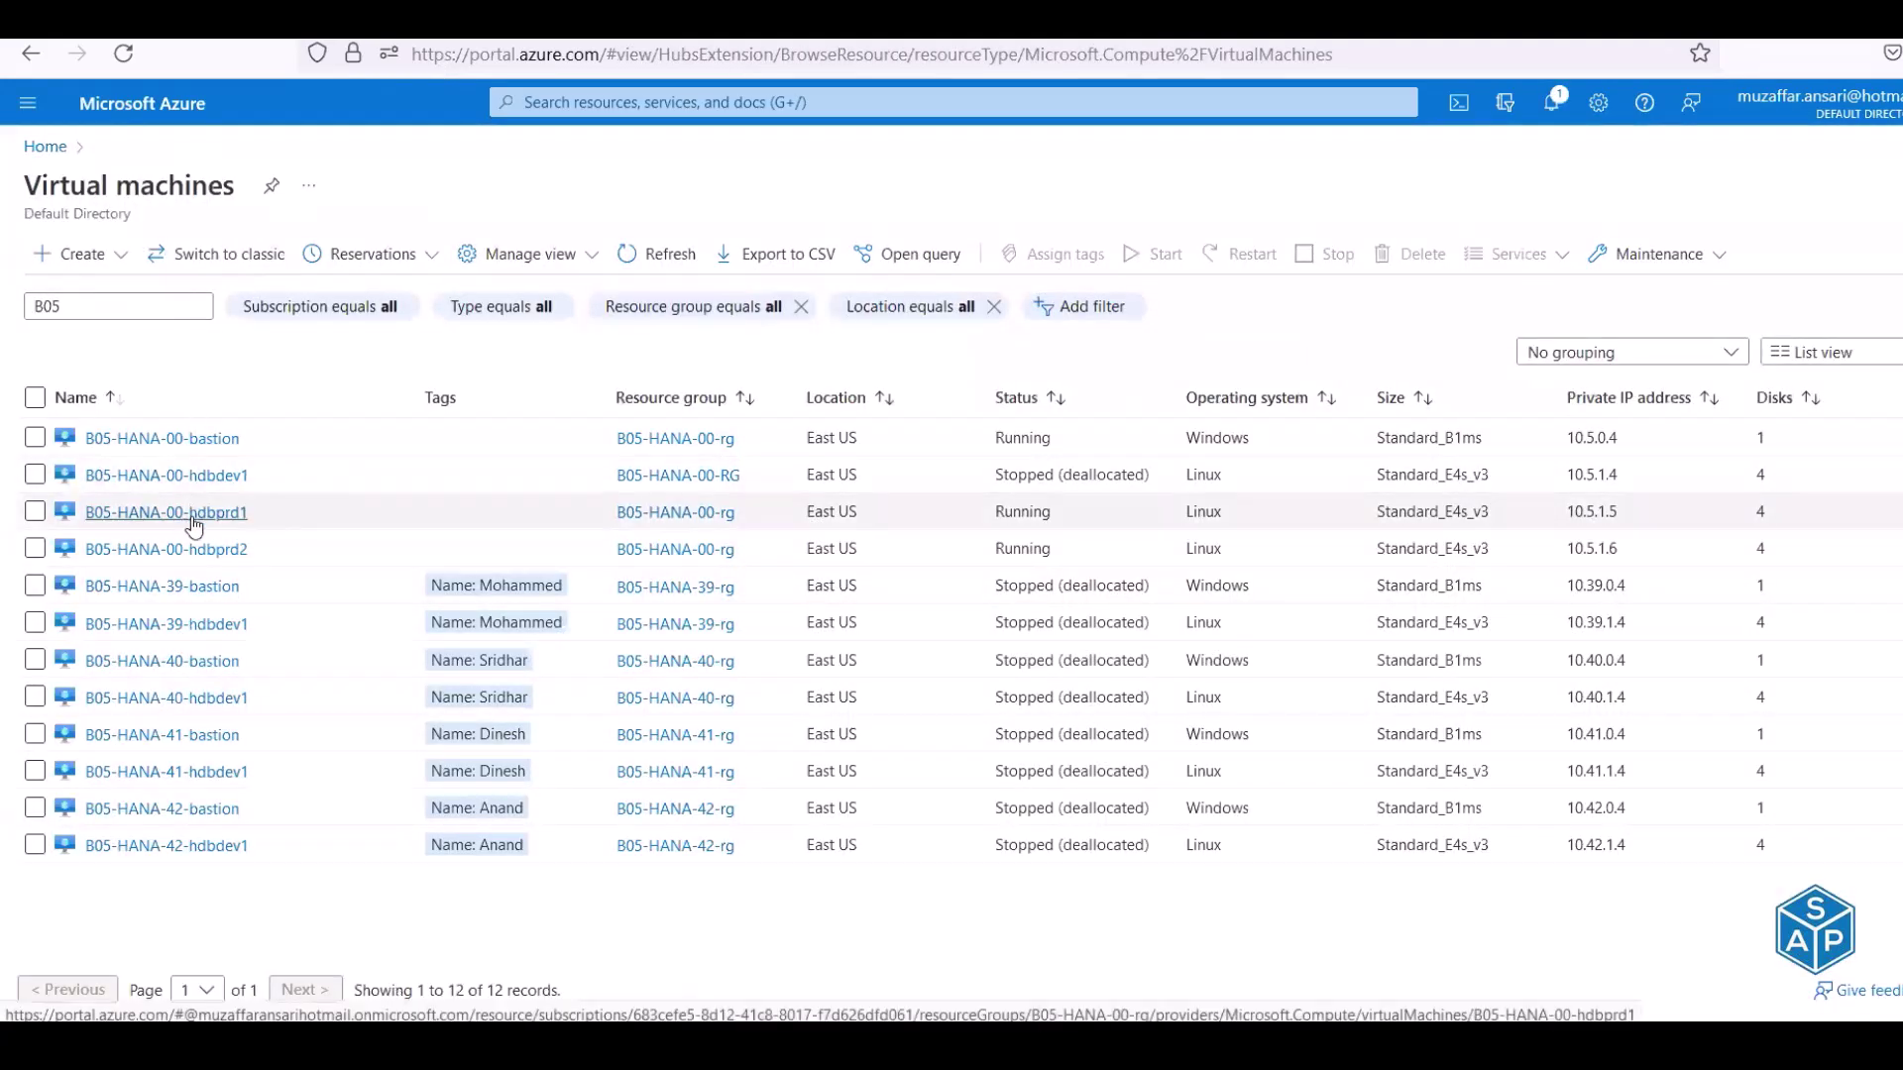
pyautogui.click(195, 514)
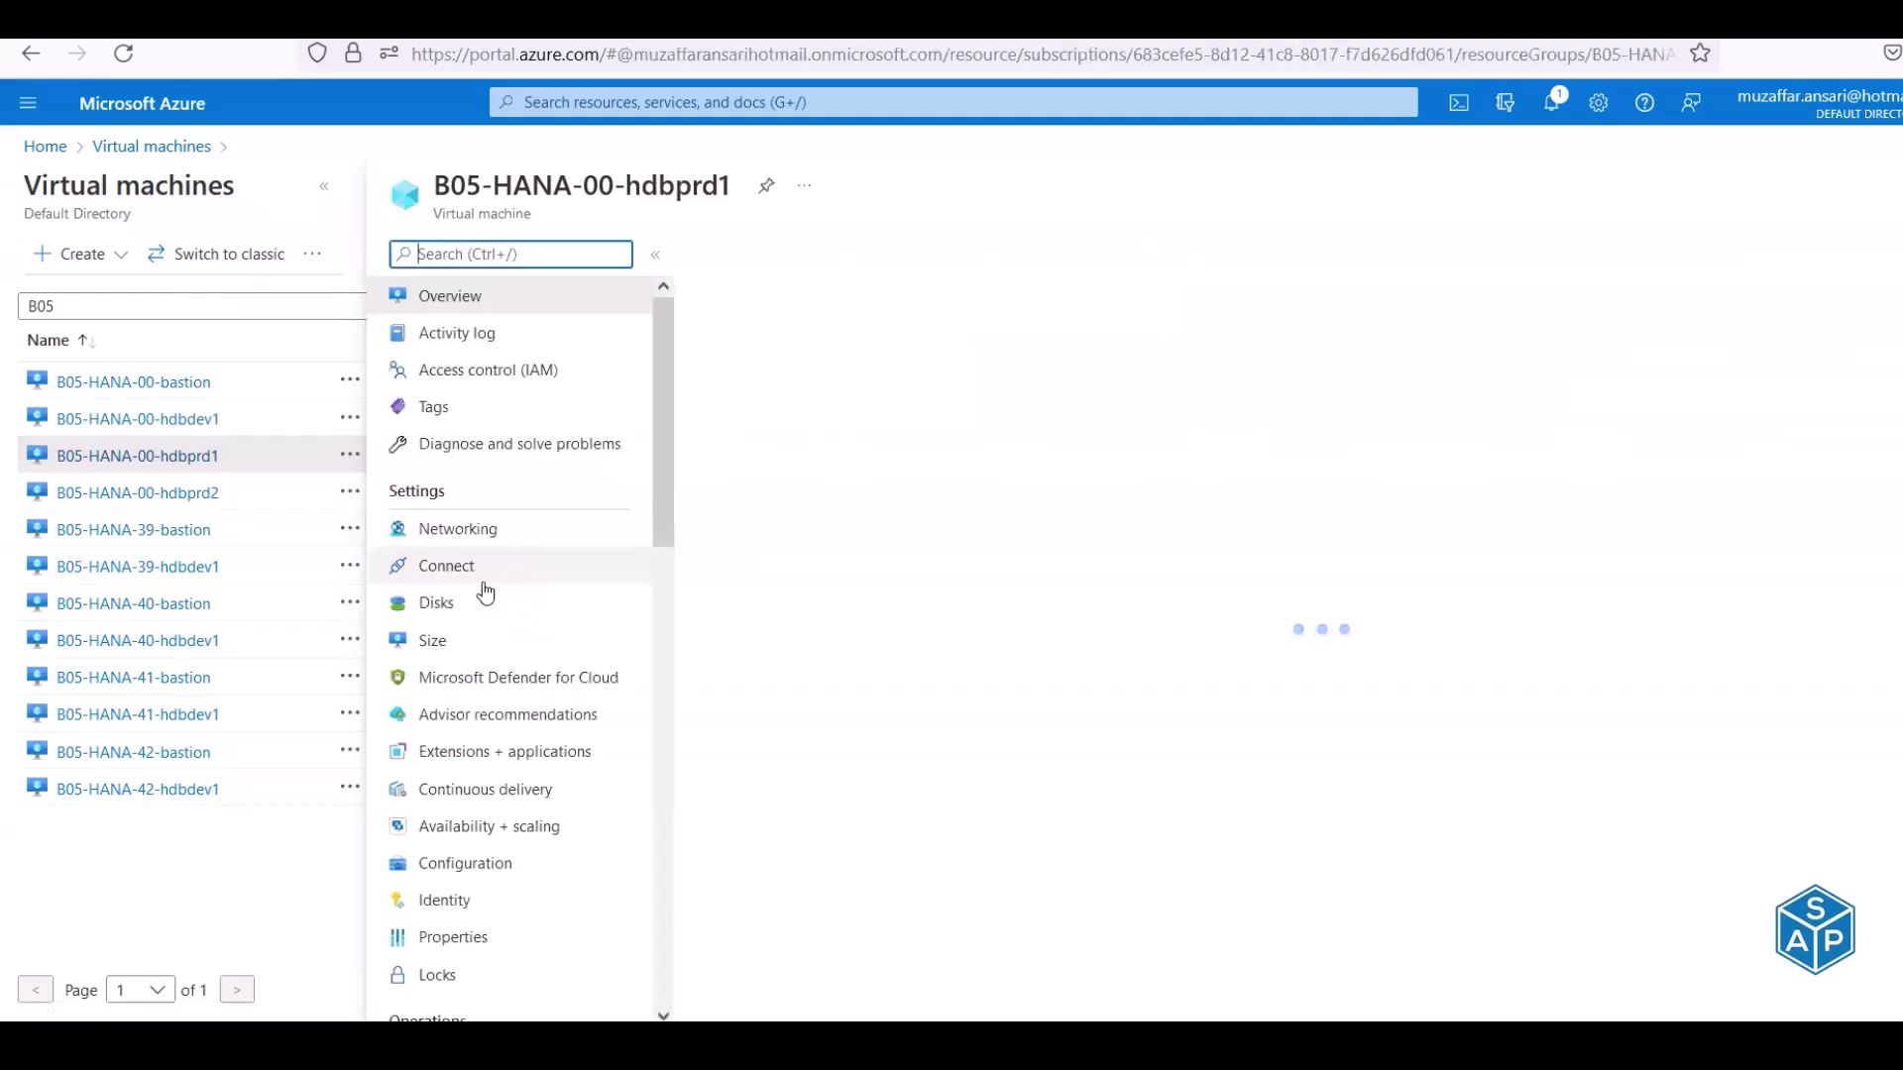
pyautogui.click(446, 604)
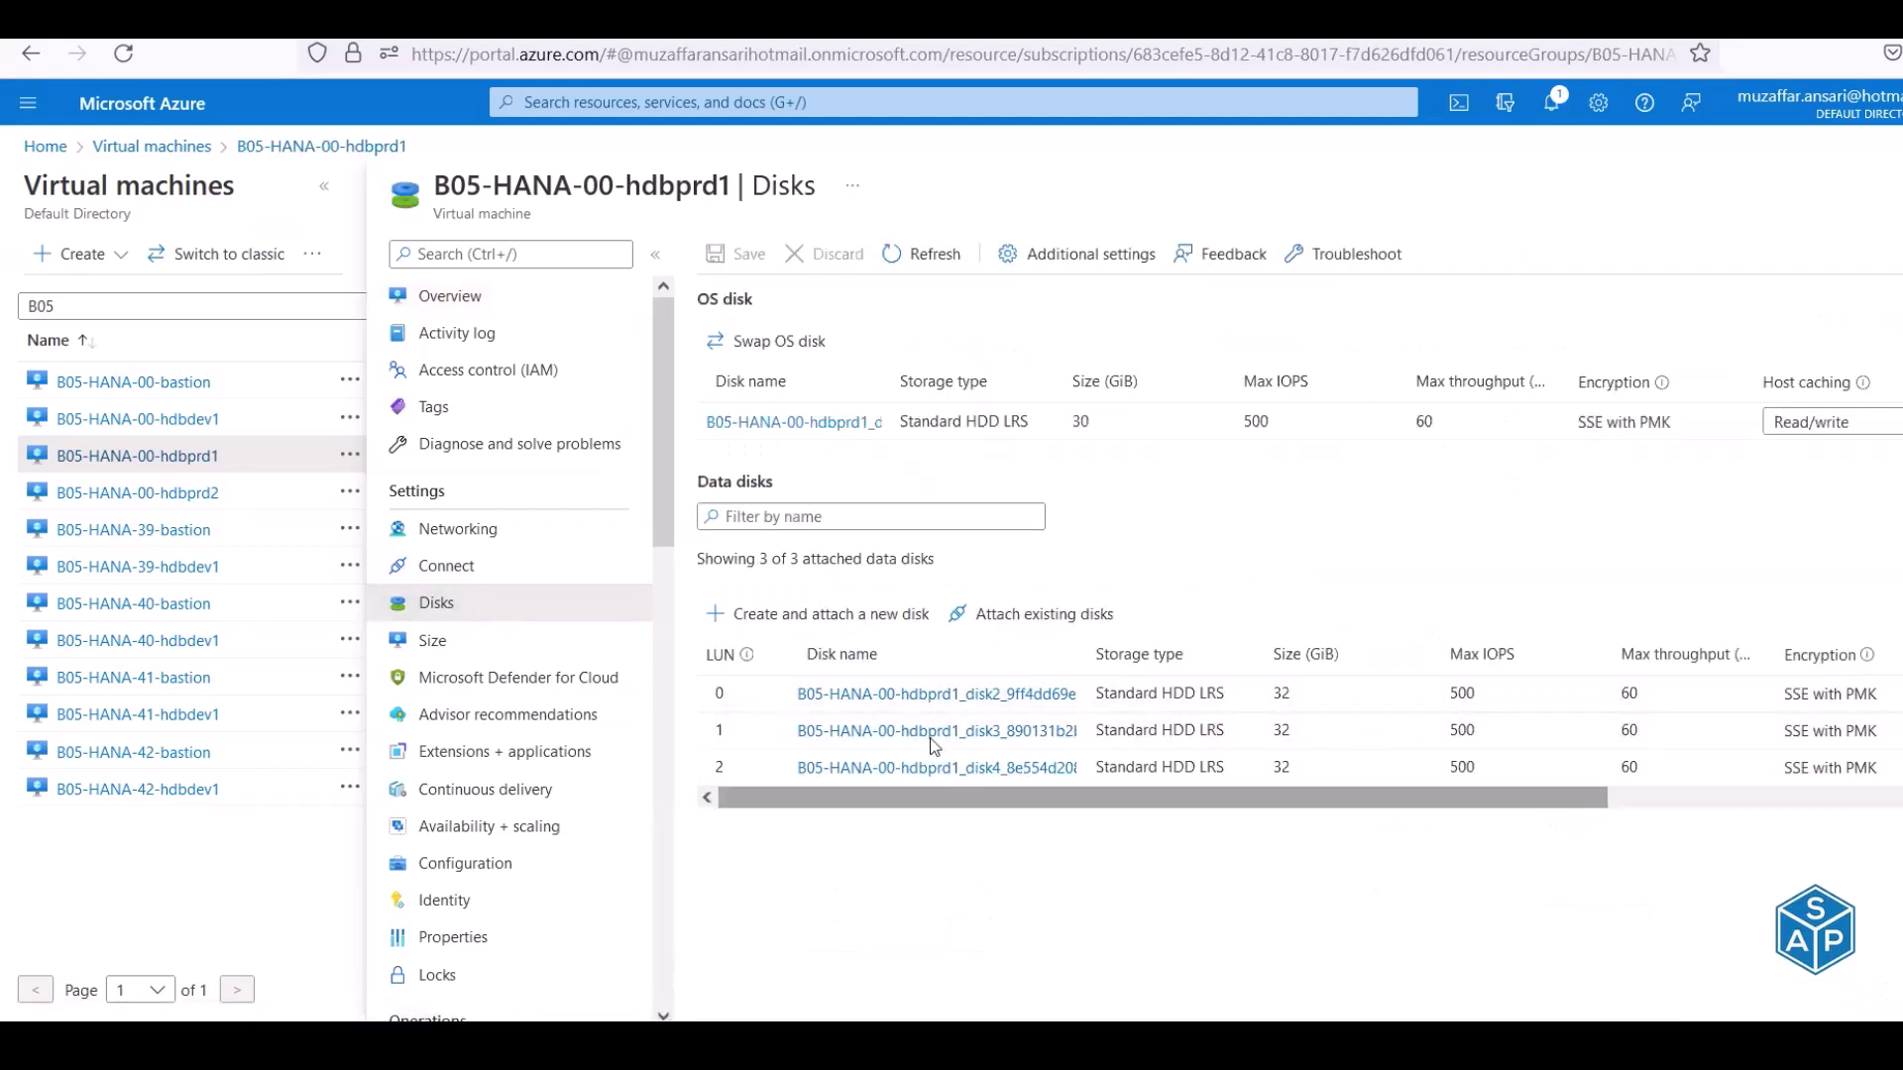
pyautogui.doubleClick(1280, 693)
pyautogui.doubleClick(1281, 730)
pyautogui.moveTo(1281, 768); pyautogui.dragTo(1289, 768)
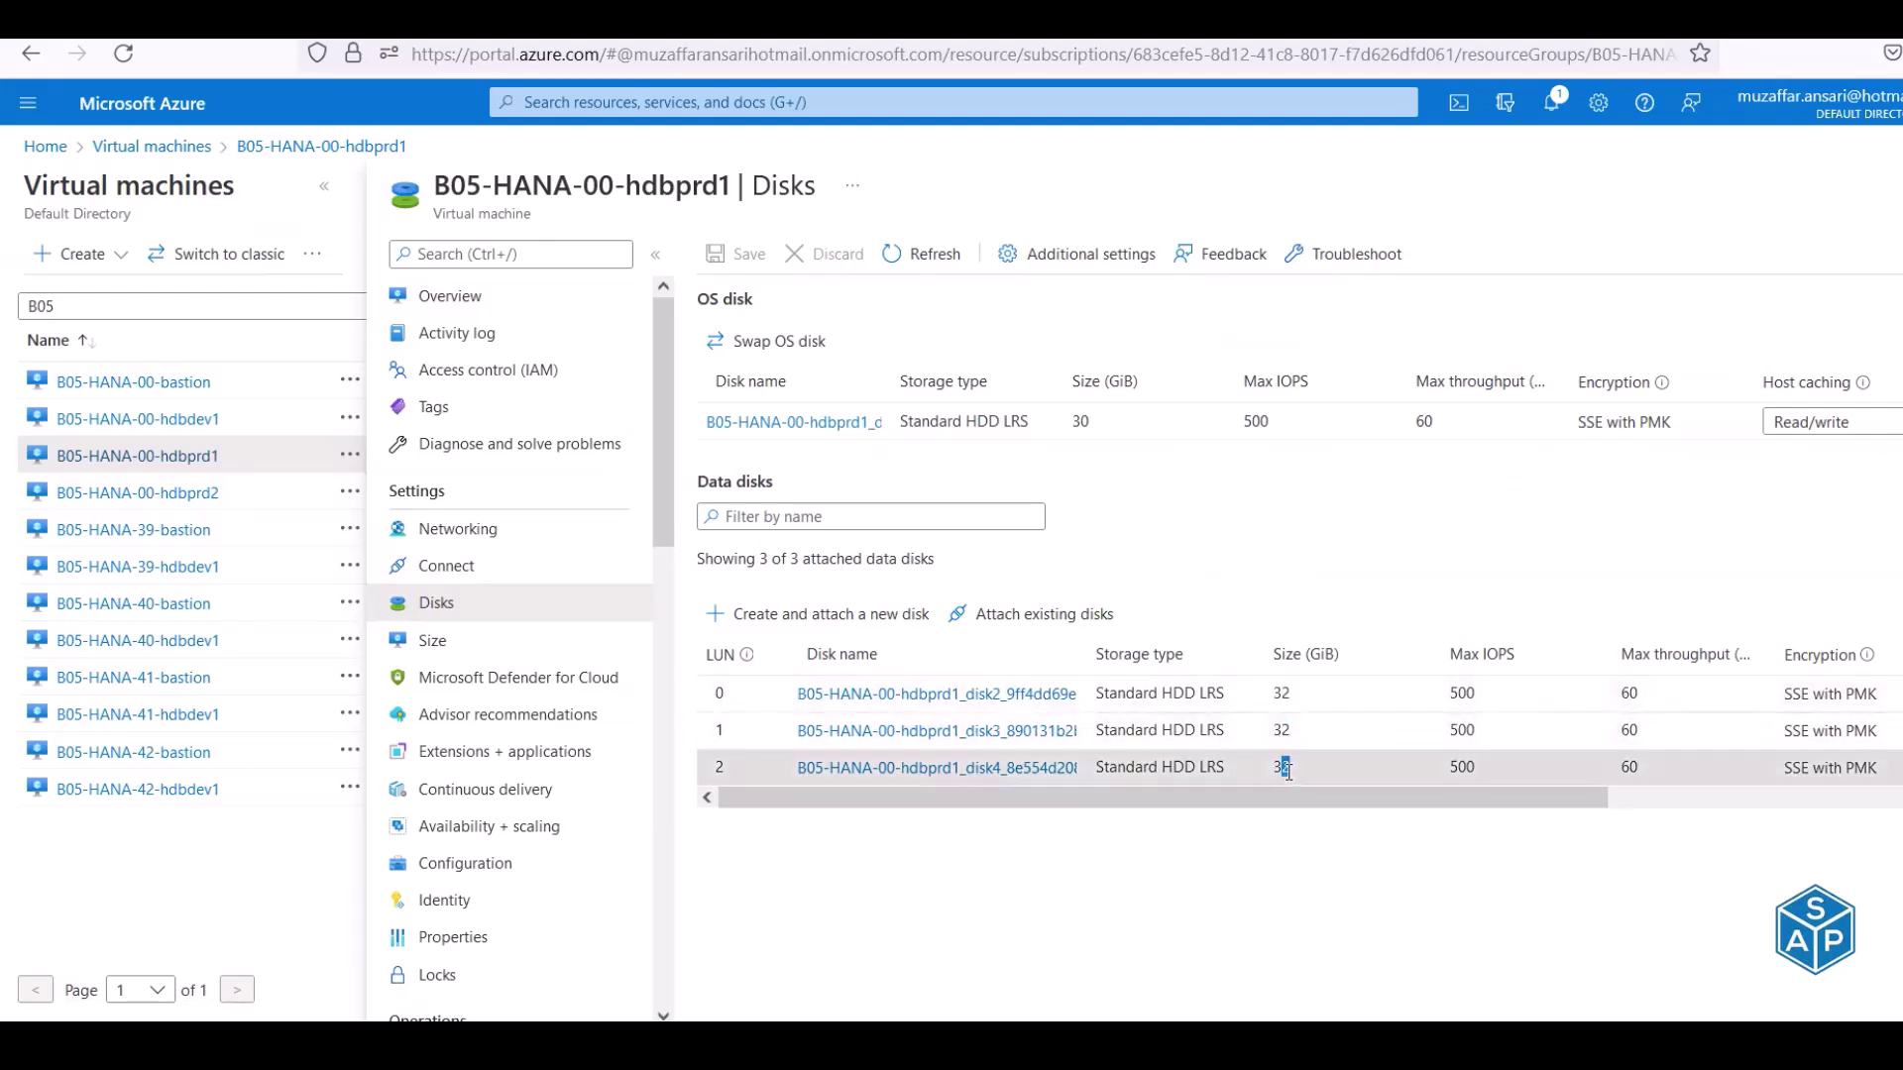
pyautogui.click(183, 504)
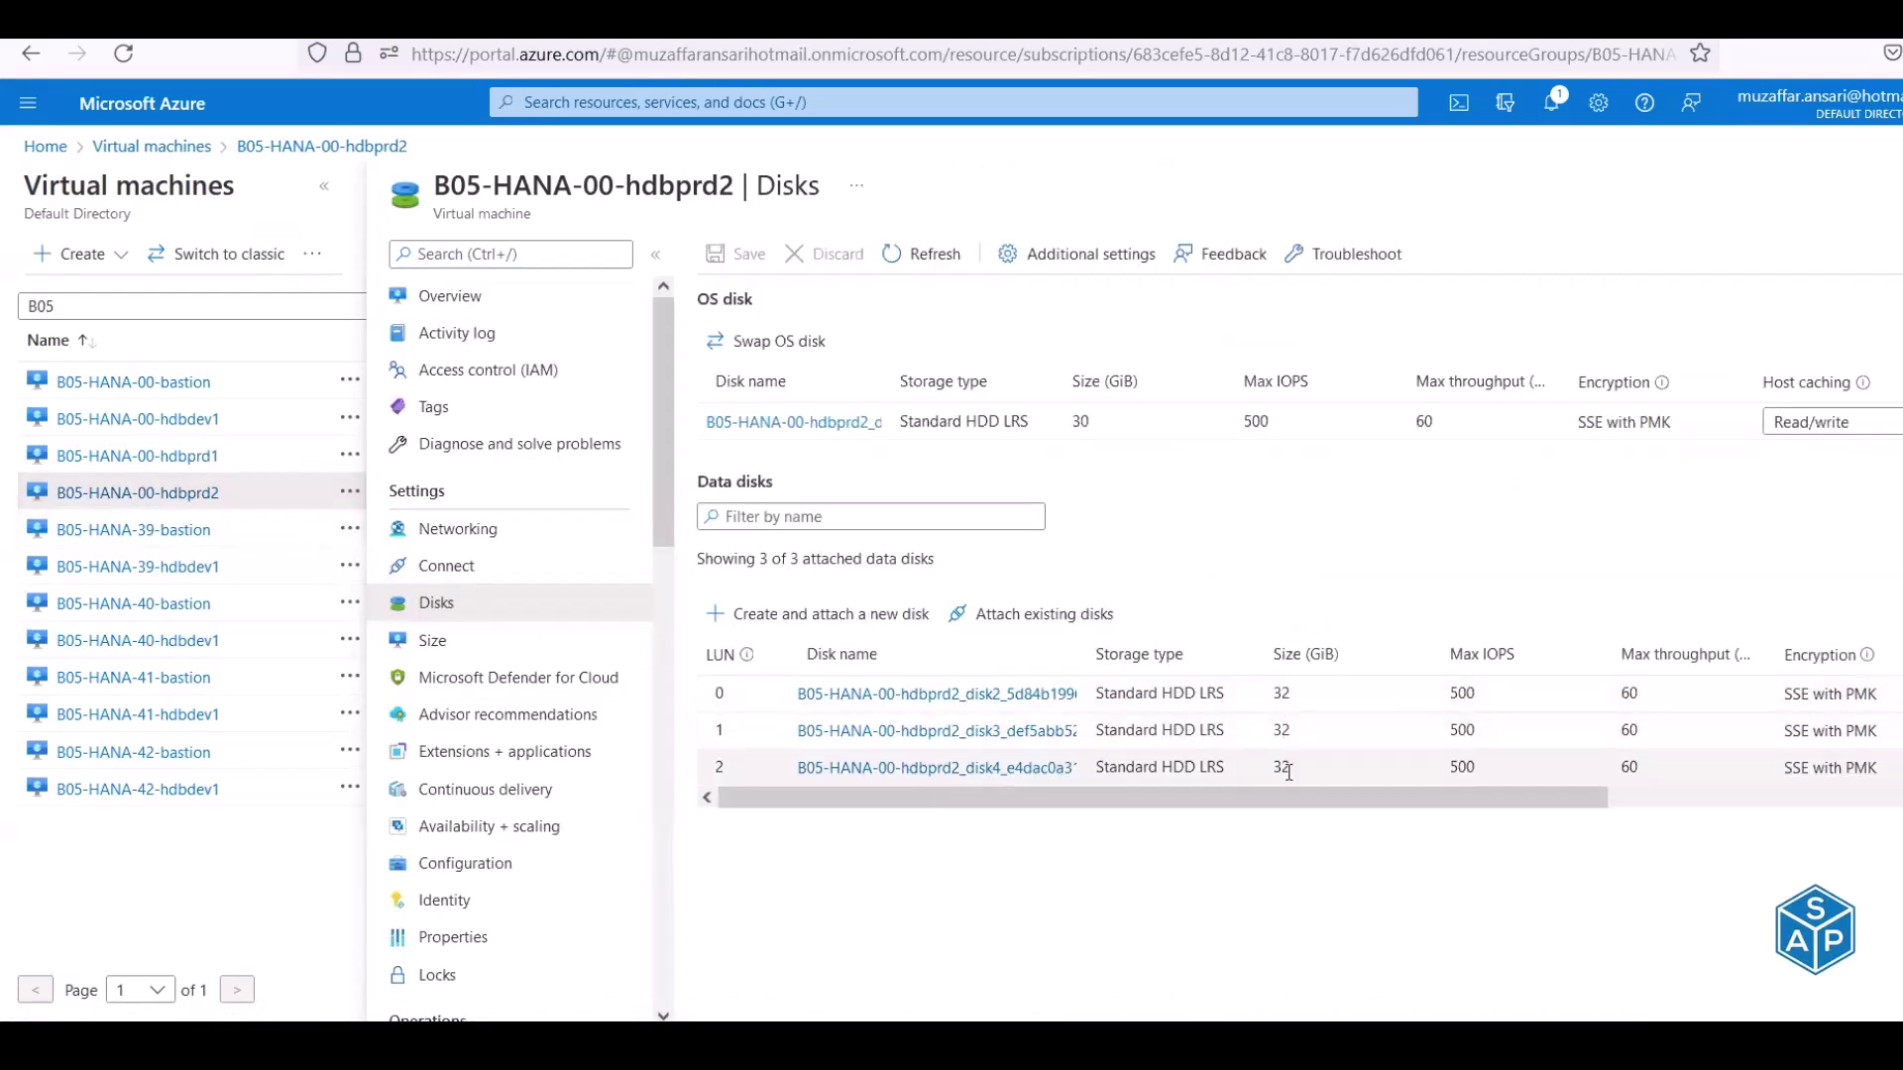
pyautogui.click(151, 457)
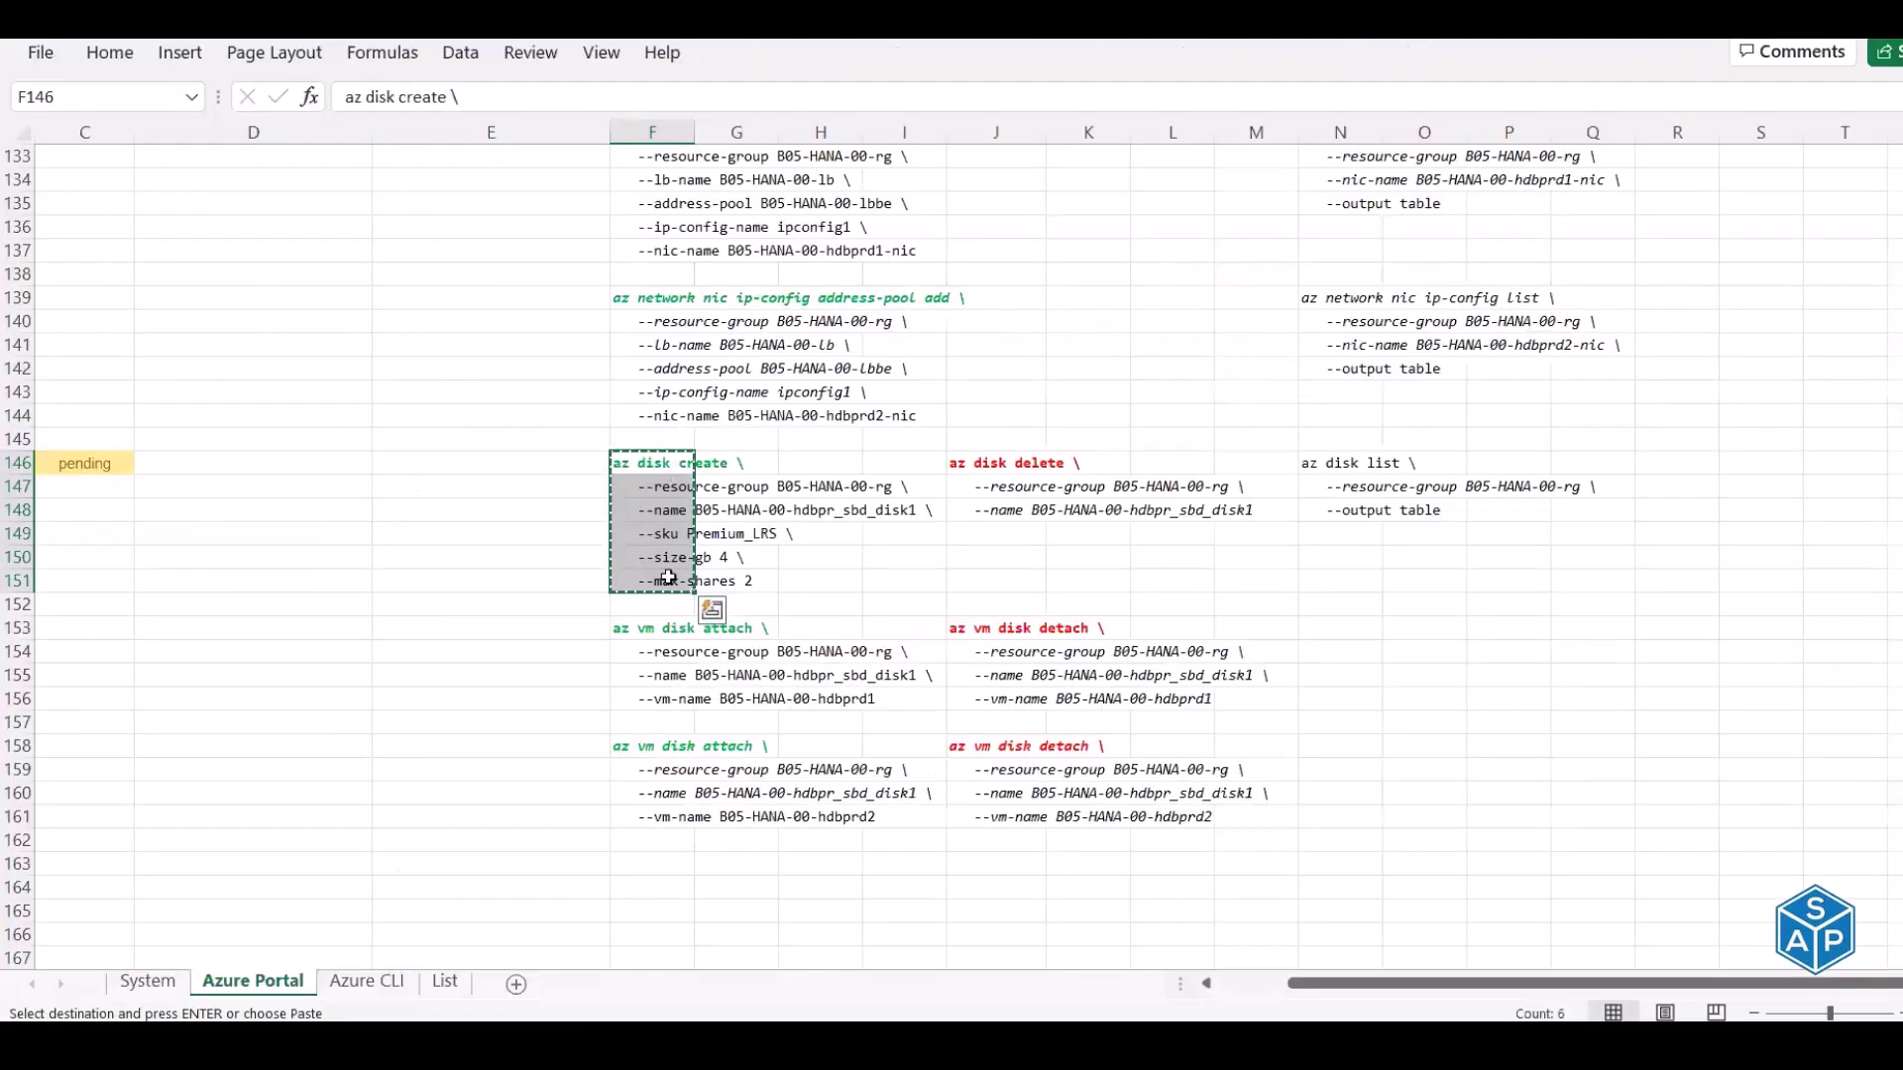
# Copy the F153:F156 az vm disk attach command for hdbprd1 and run it in Cloud Shell
pyautogui.moveTo(633, 634); pyautogui.dragTo(646, 691)
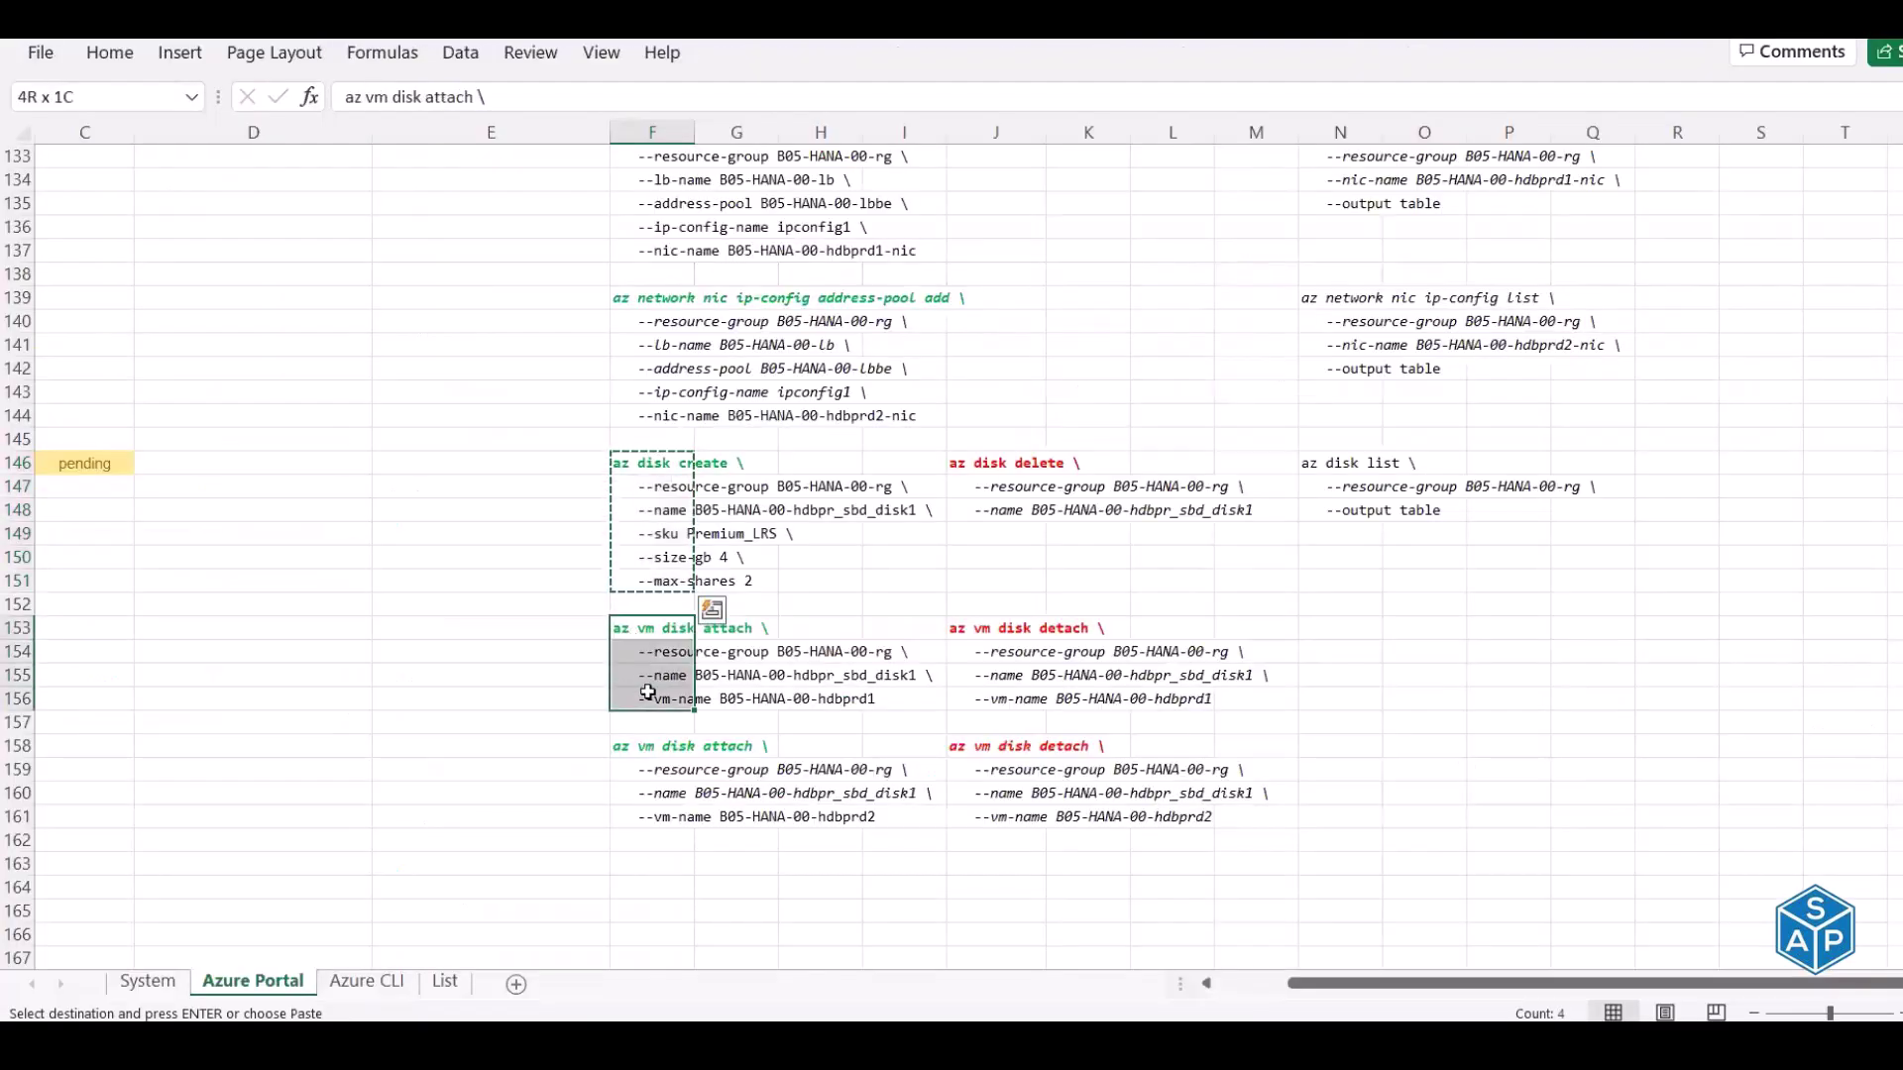
pyautogui.hotkey('ctrl', 'c')
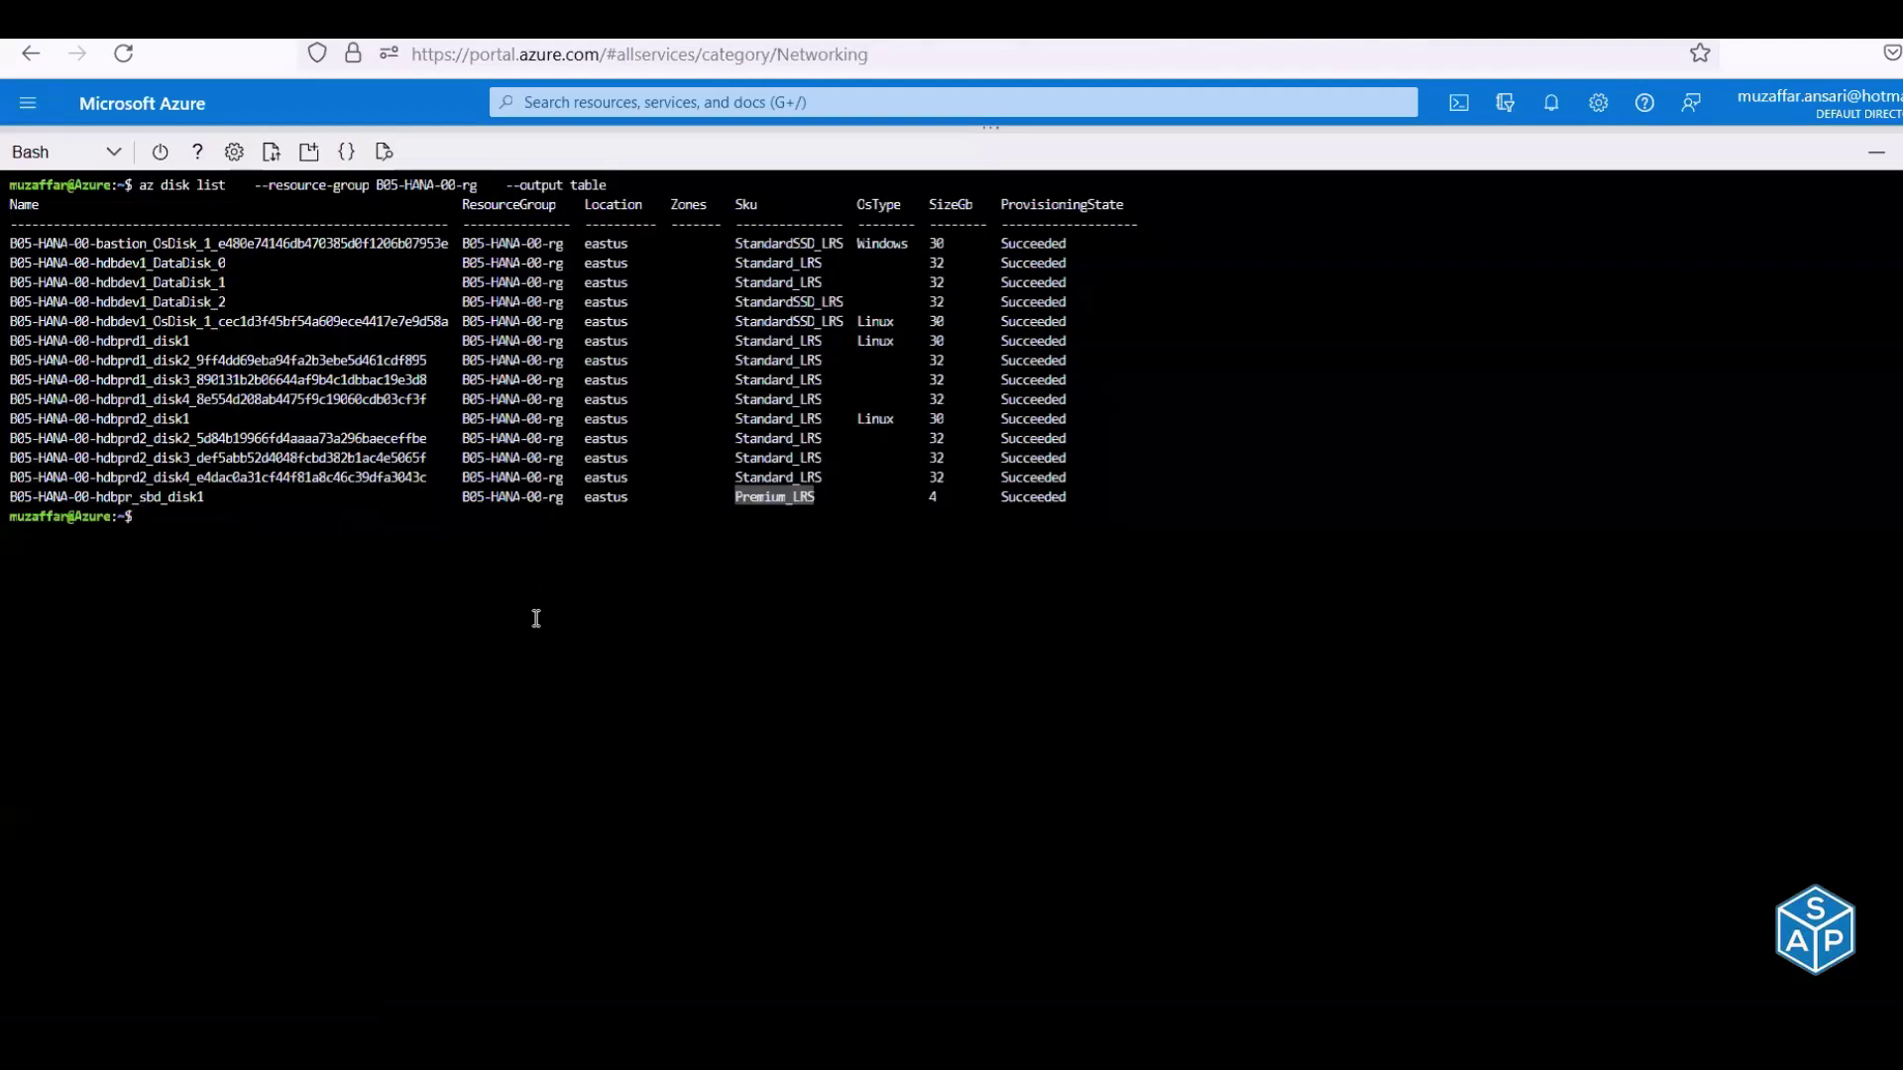
pyautogui.rightClick(534, 617)
pyautogui.click(602, 335)
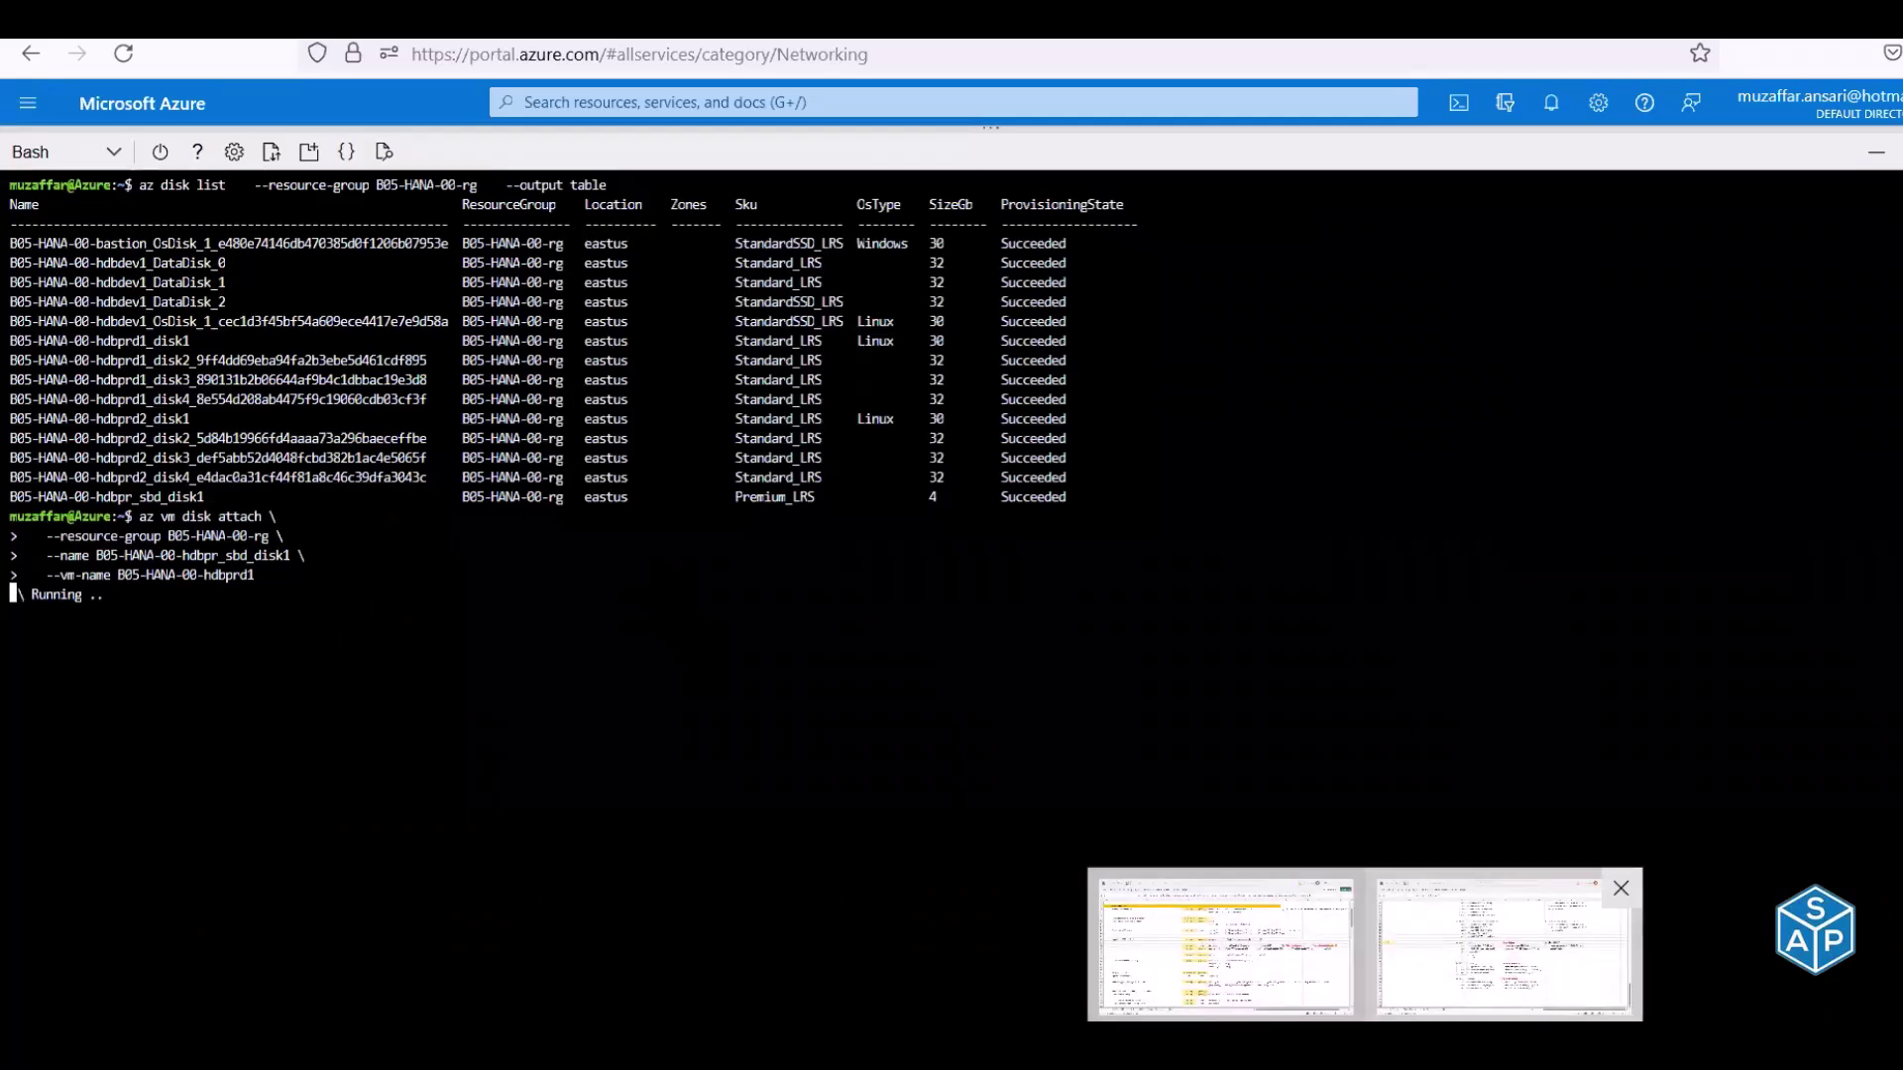
# Switch to the Excel workbook and dismiss the Undo history list while the attach runs
pyautogui.click(1504, 949)
pyautogui.scroll(1, 1136, 847)
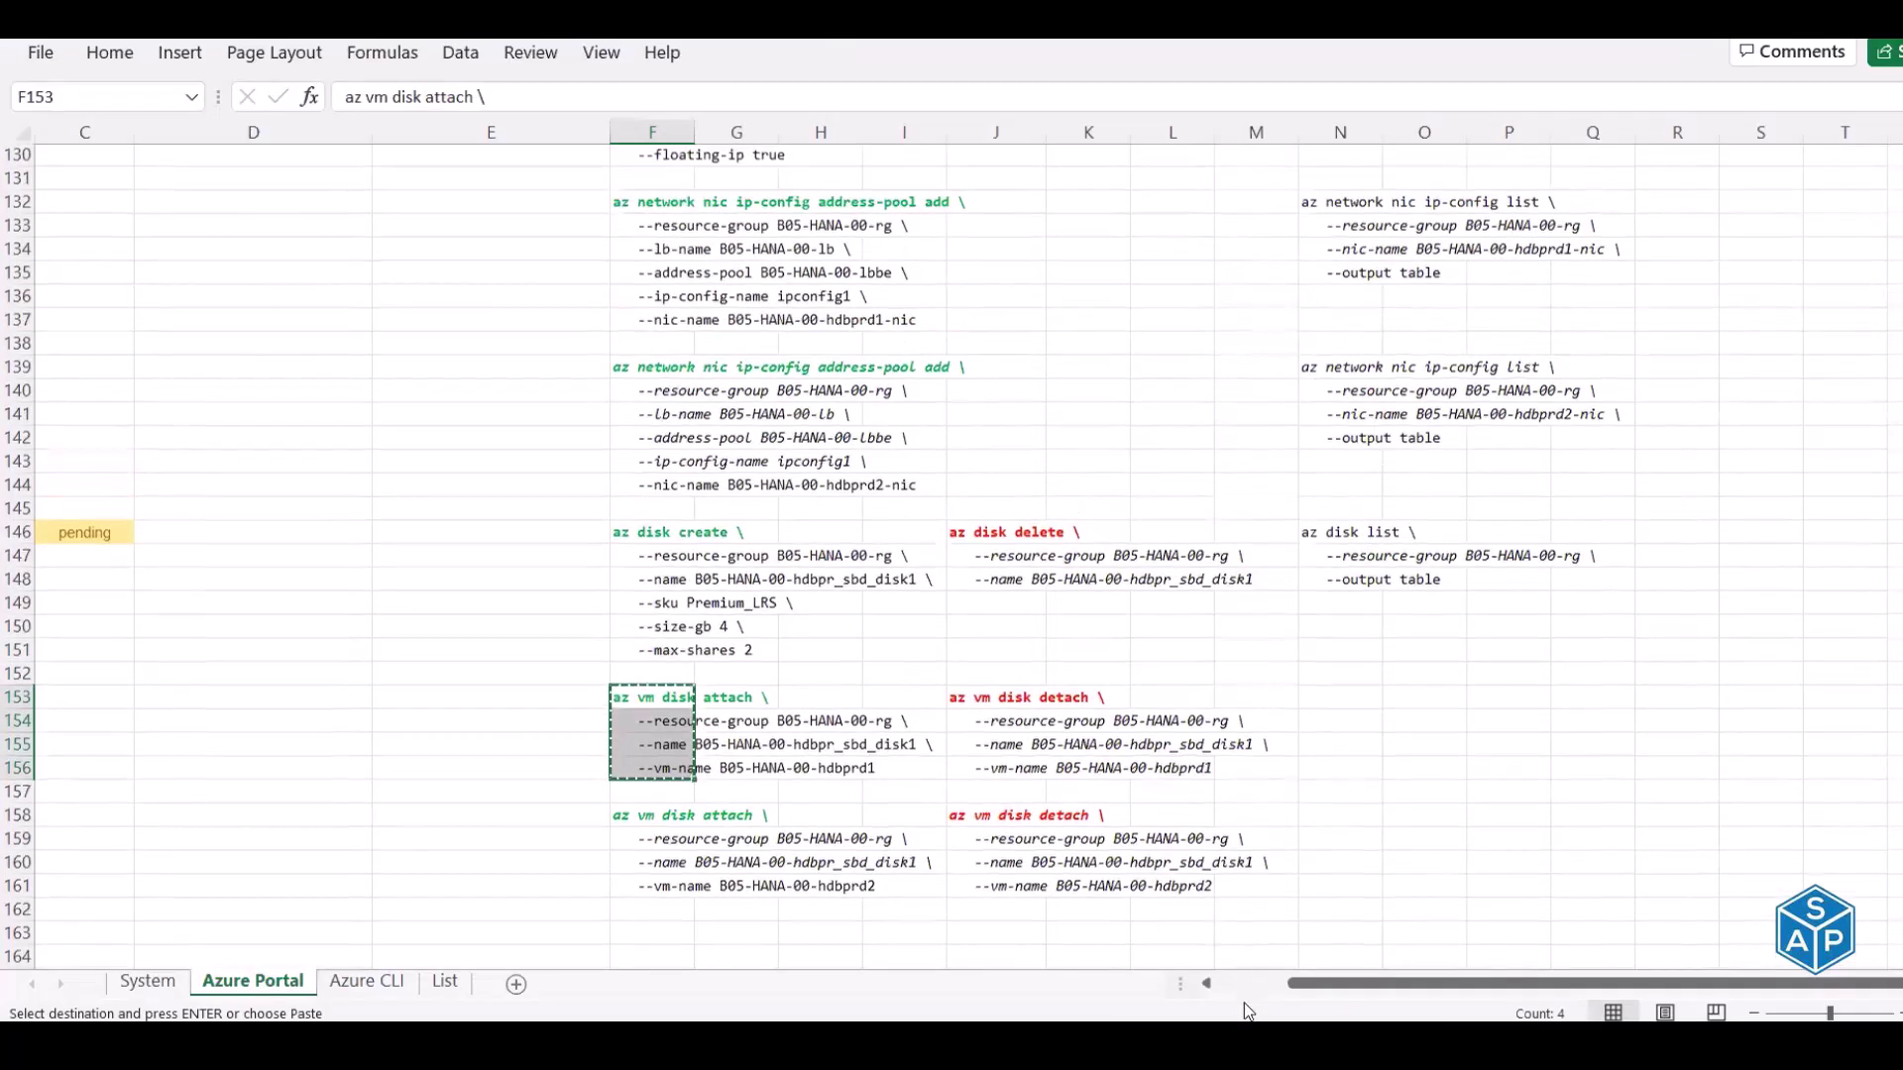
pyautogui.scroll(2, 1245, 989)
pyautogui.click(259, 14)
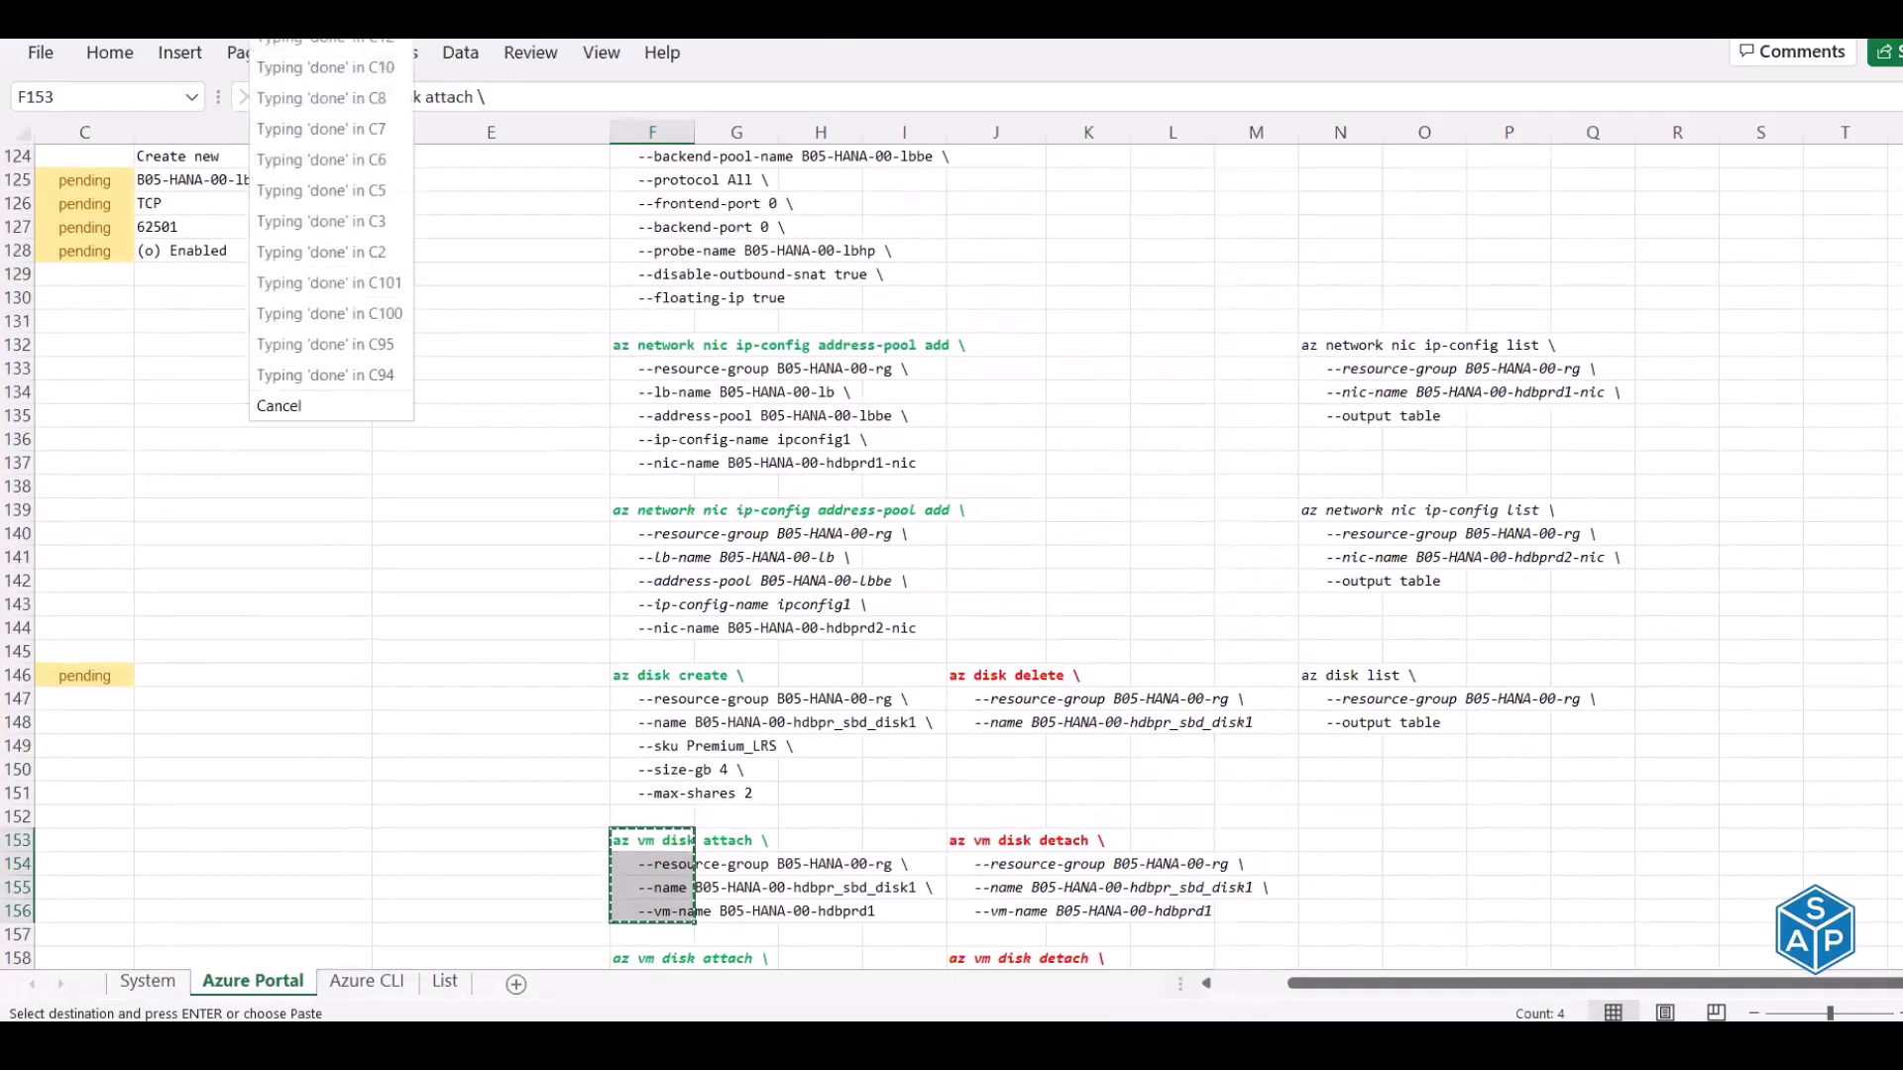
pyautogui.click(998, 480)
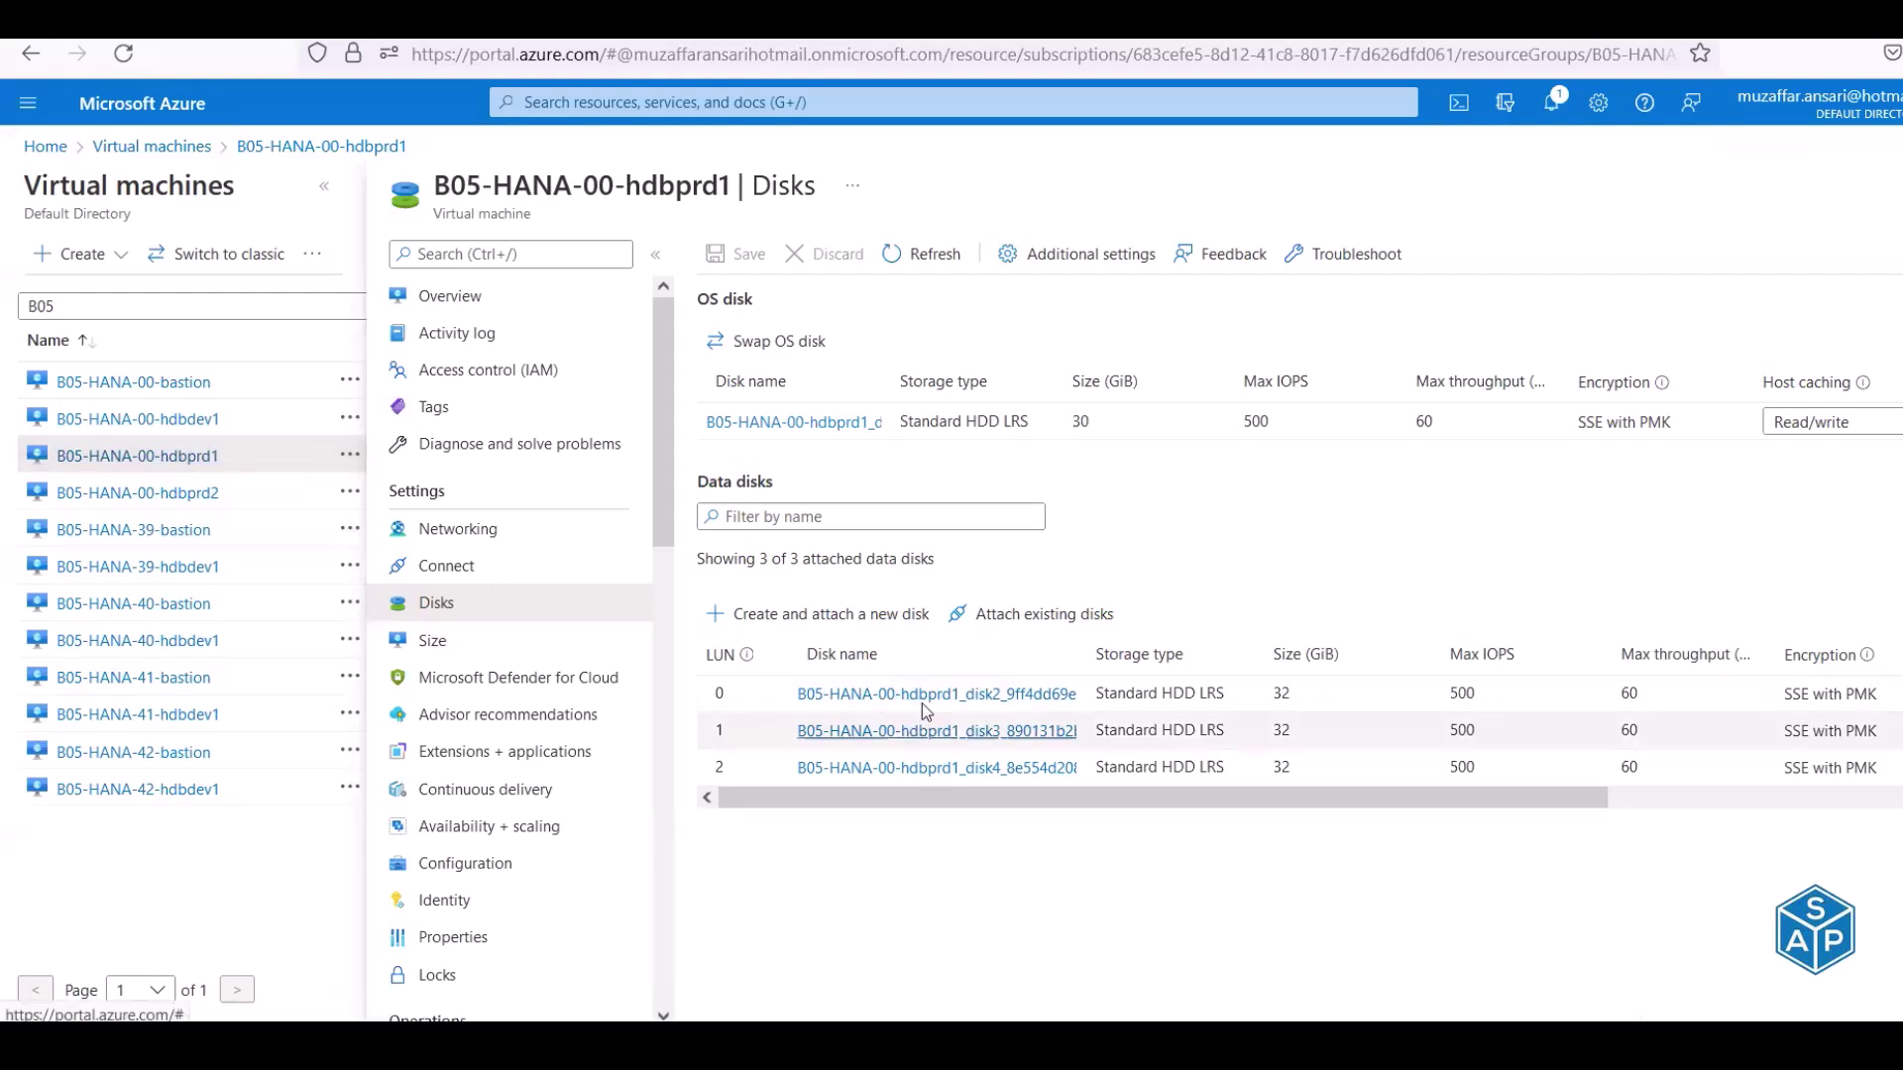
# Refresh hdbprd1's disks to confirm sbd_disk1 at LUN 3 (Premium SSD, 4 GiB), then view hdbprd2's disks
pyautogui.click(927, 260)
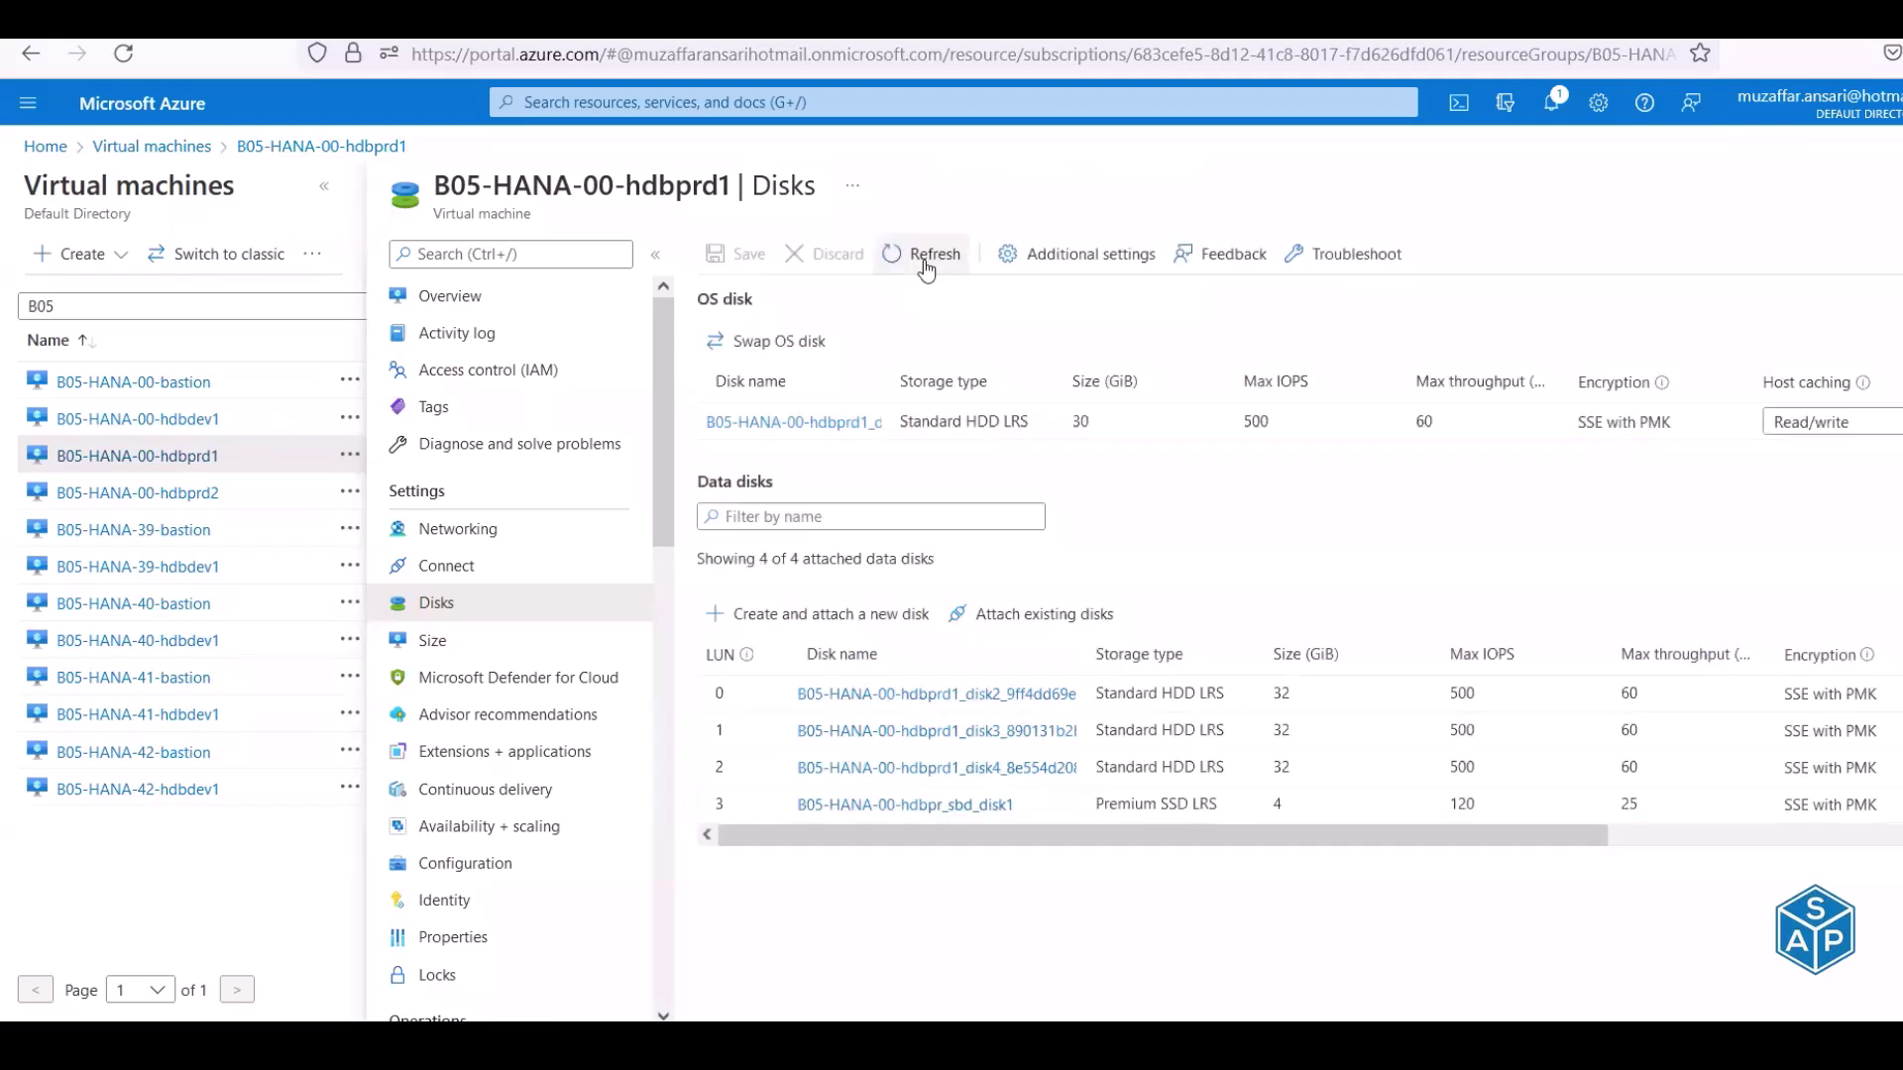
pyautogui.doubleClick(1279, 804)
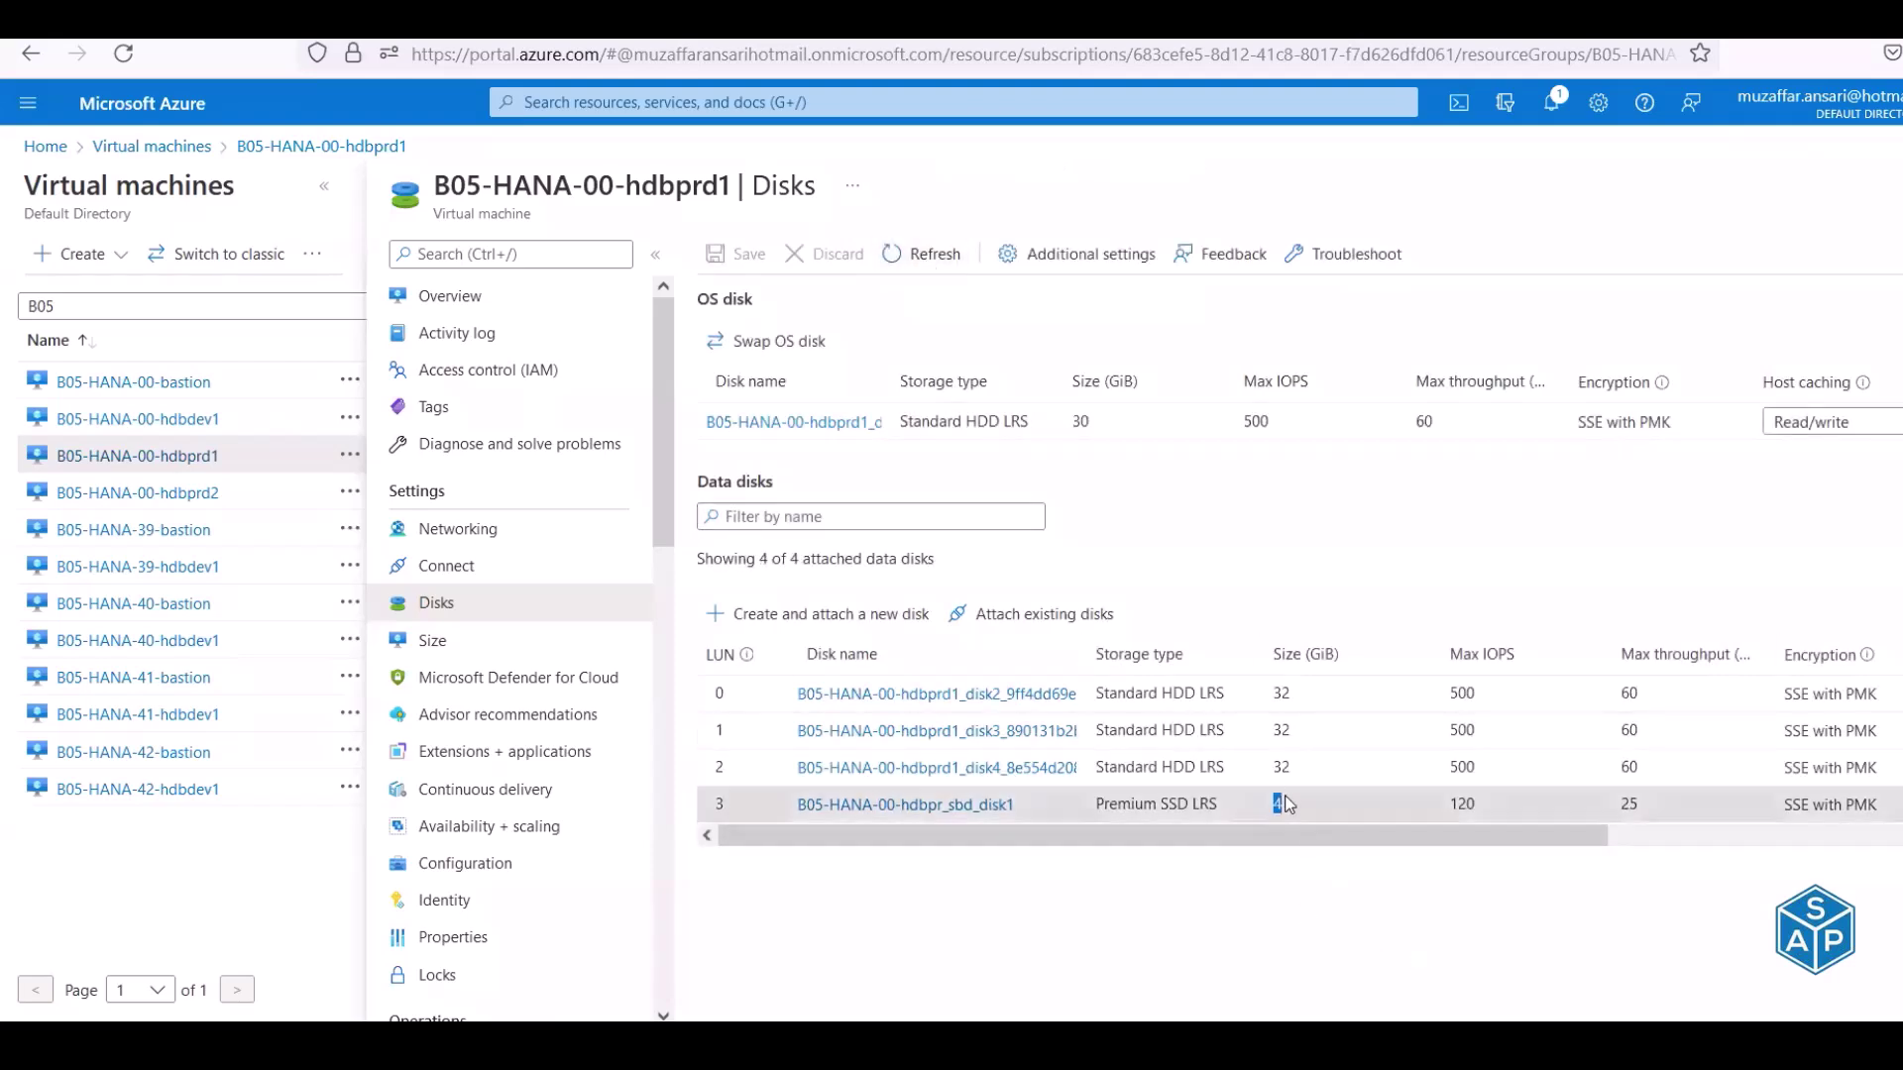
pyautogui.moveTo(1129, 799); pyautogui.dragTo(1194, 808)
pyautogui.click(148, 493)
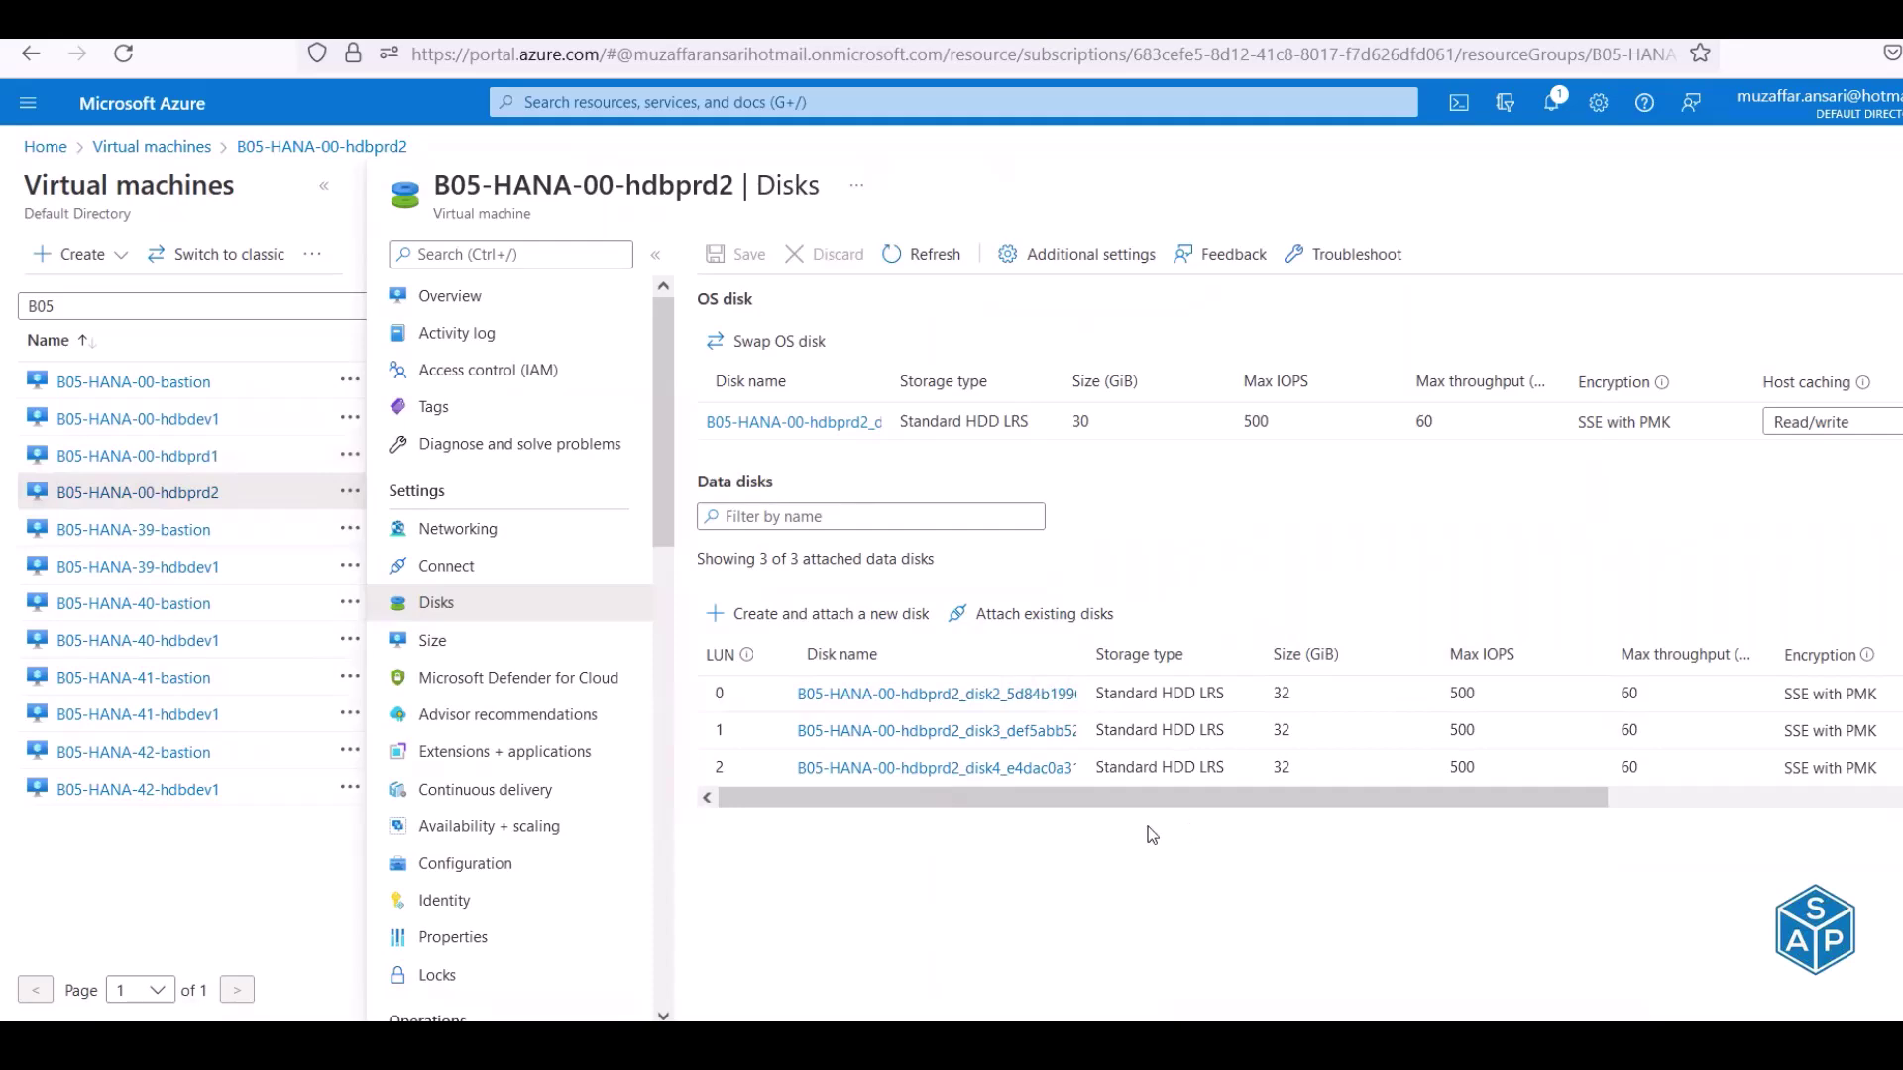
pyautogui.hotkey('alt', 'Tab')
pyautogui.hotkey('alt', 'Tab')
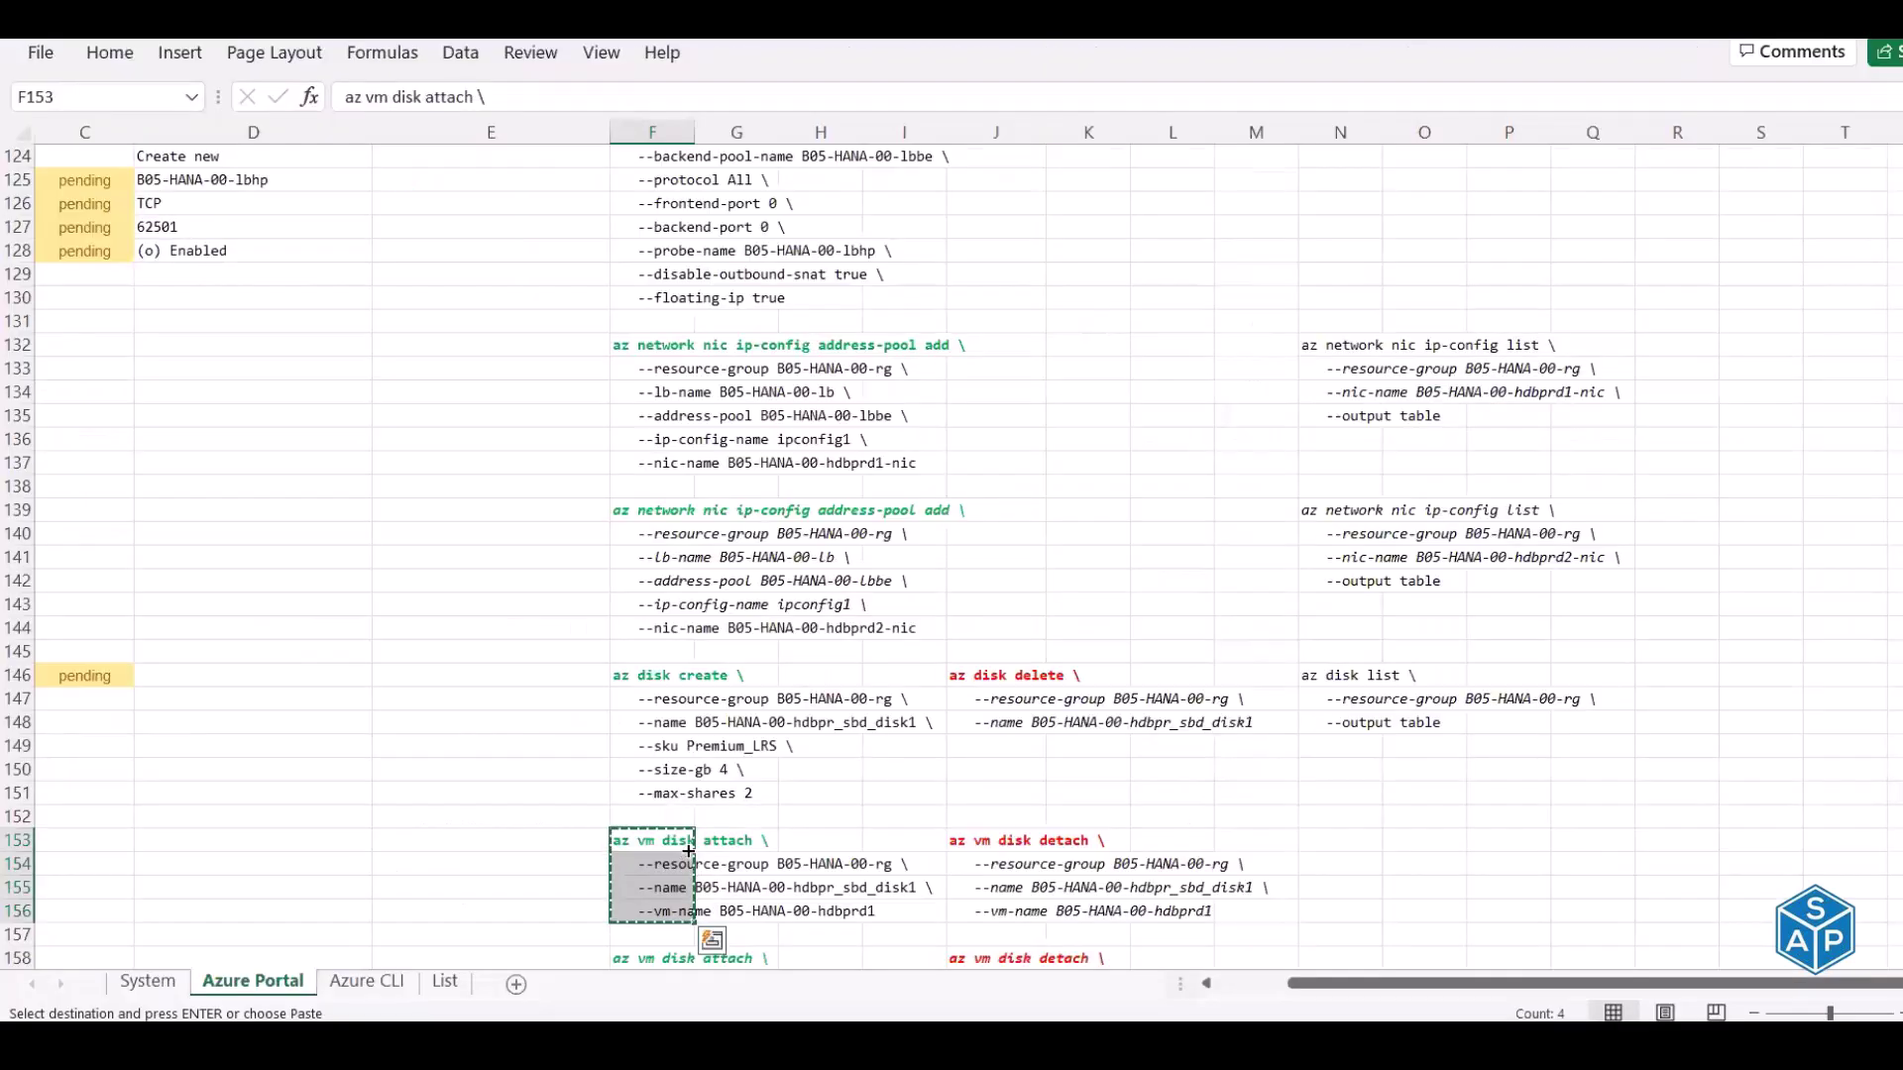
# Copy the hdbprd2 az vm disk attach command from Excel and run it in Cloud Shell
pyautogui.scroll(-3, 689, 850)
pyautogui.moveTo(640, 751); pyautogui.dragTo(647, 822)
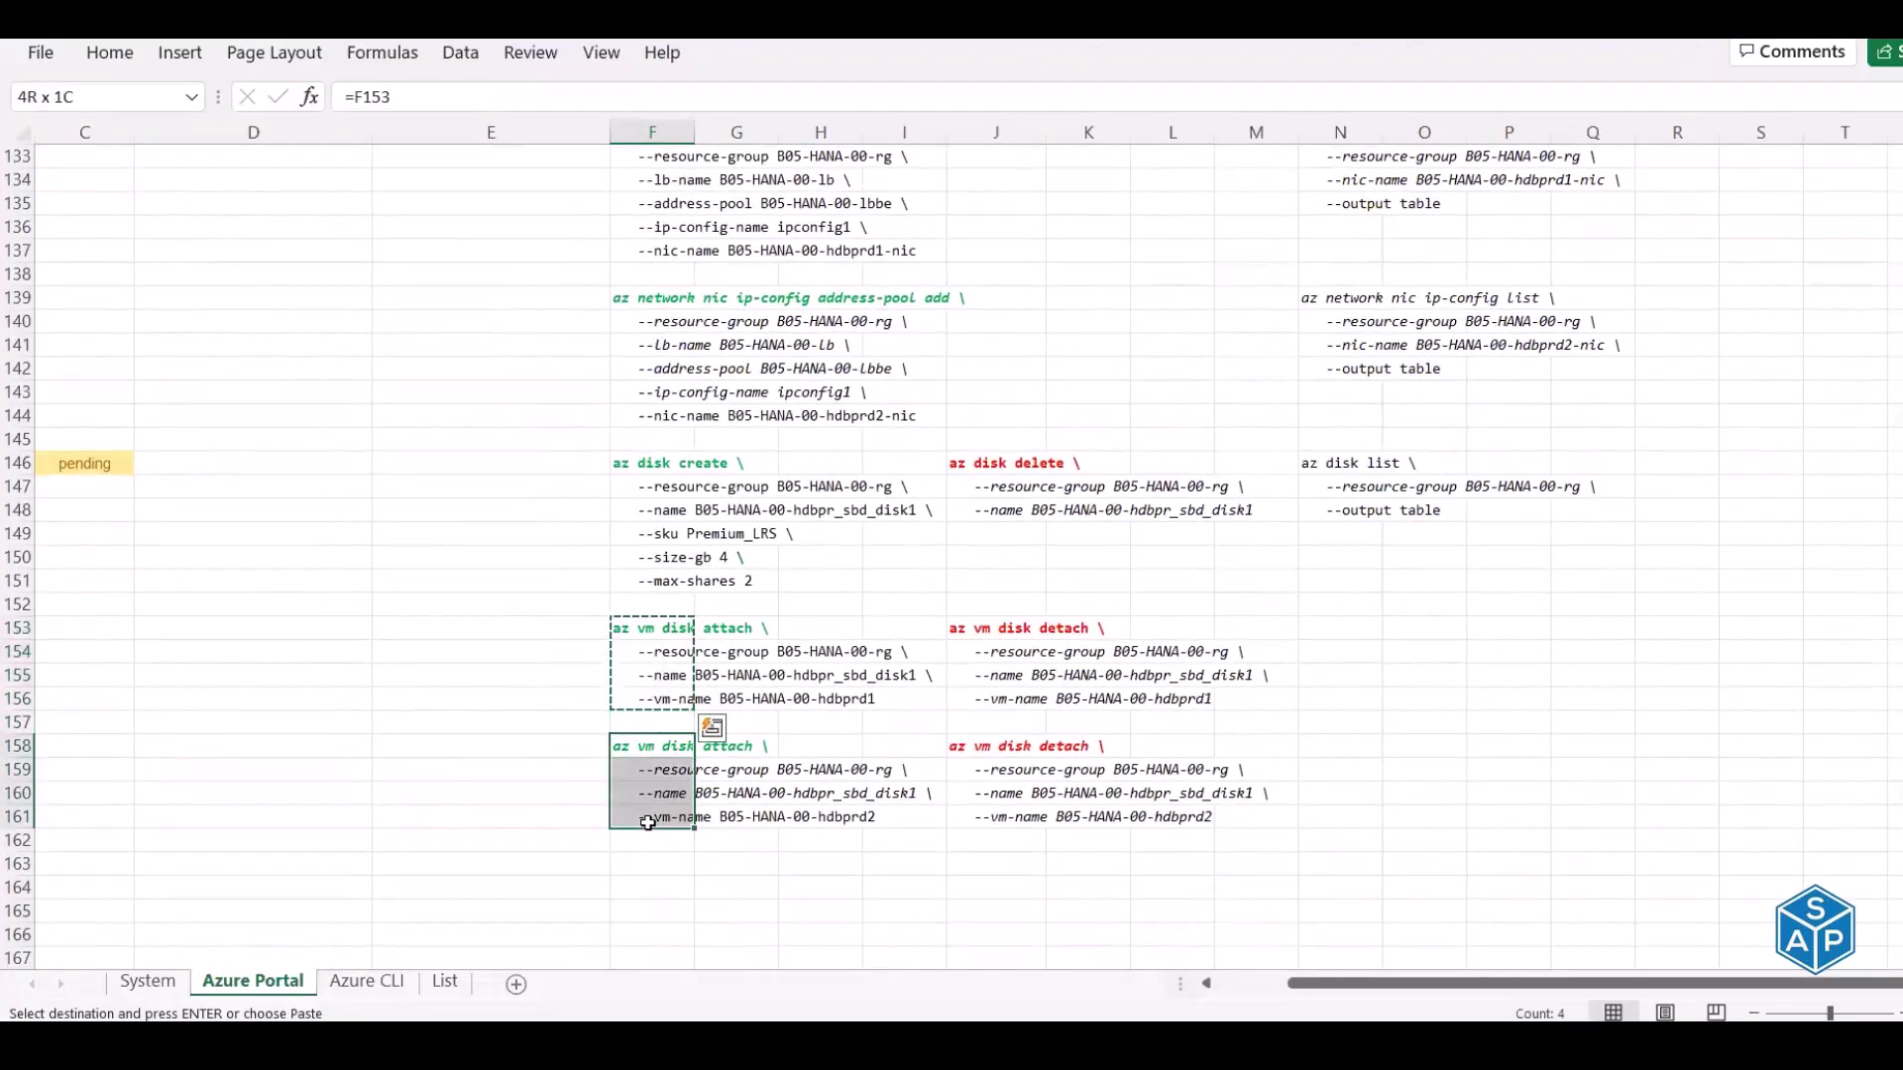
pyautogui.hotkey('ctrl', 'c')
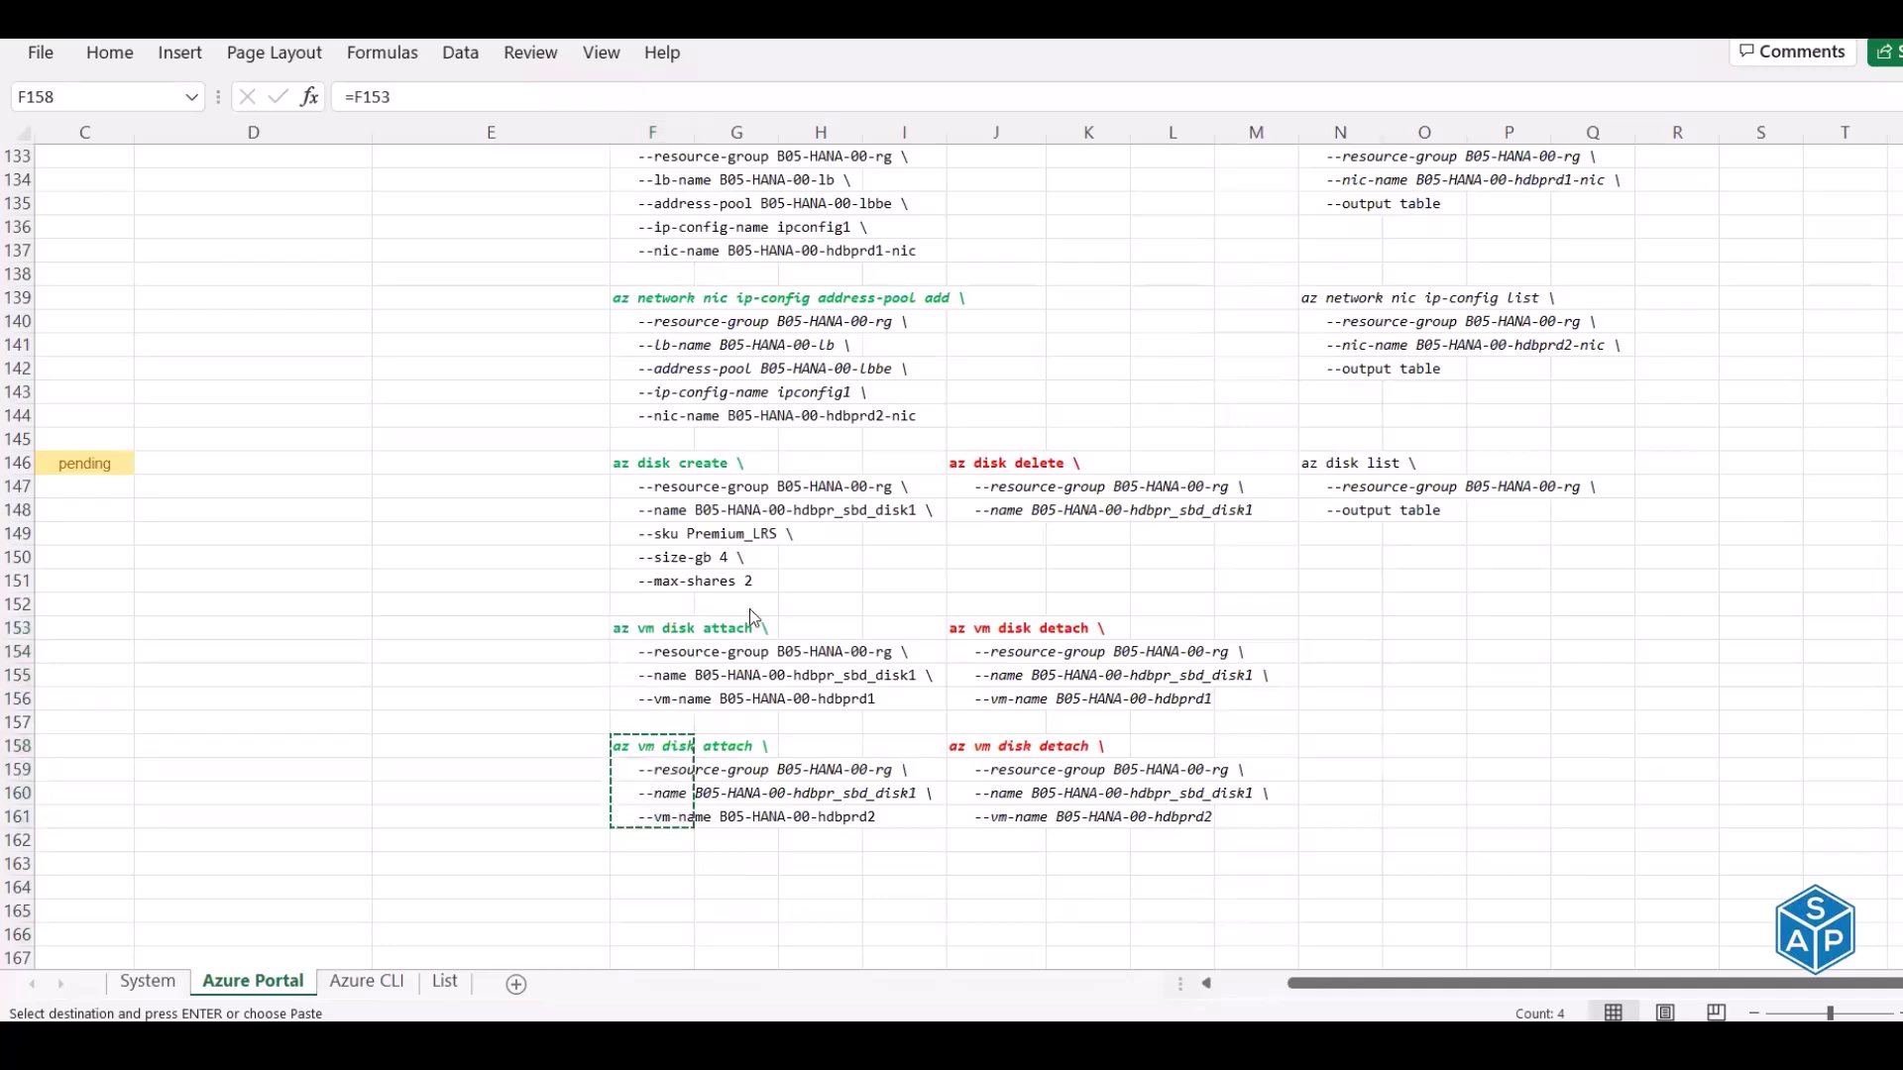
pyautogui.hotkey('alt', 'Tab')
pyautogui.hotkey('alt', 'Tab')
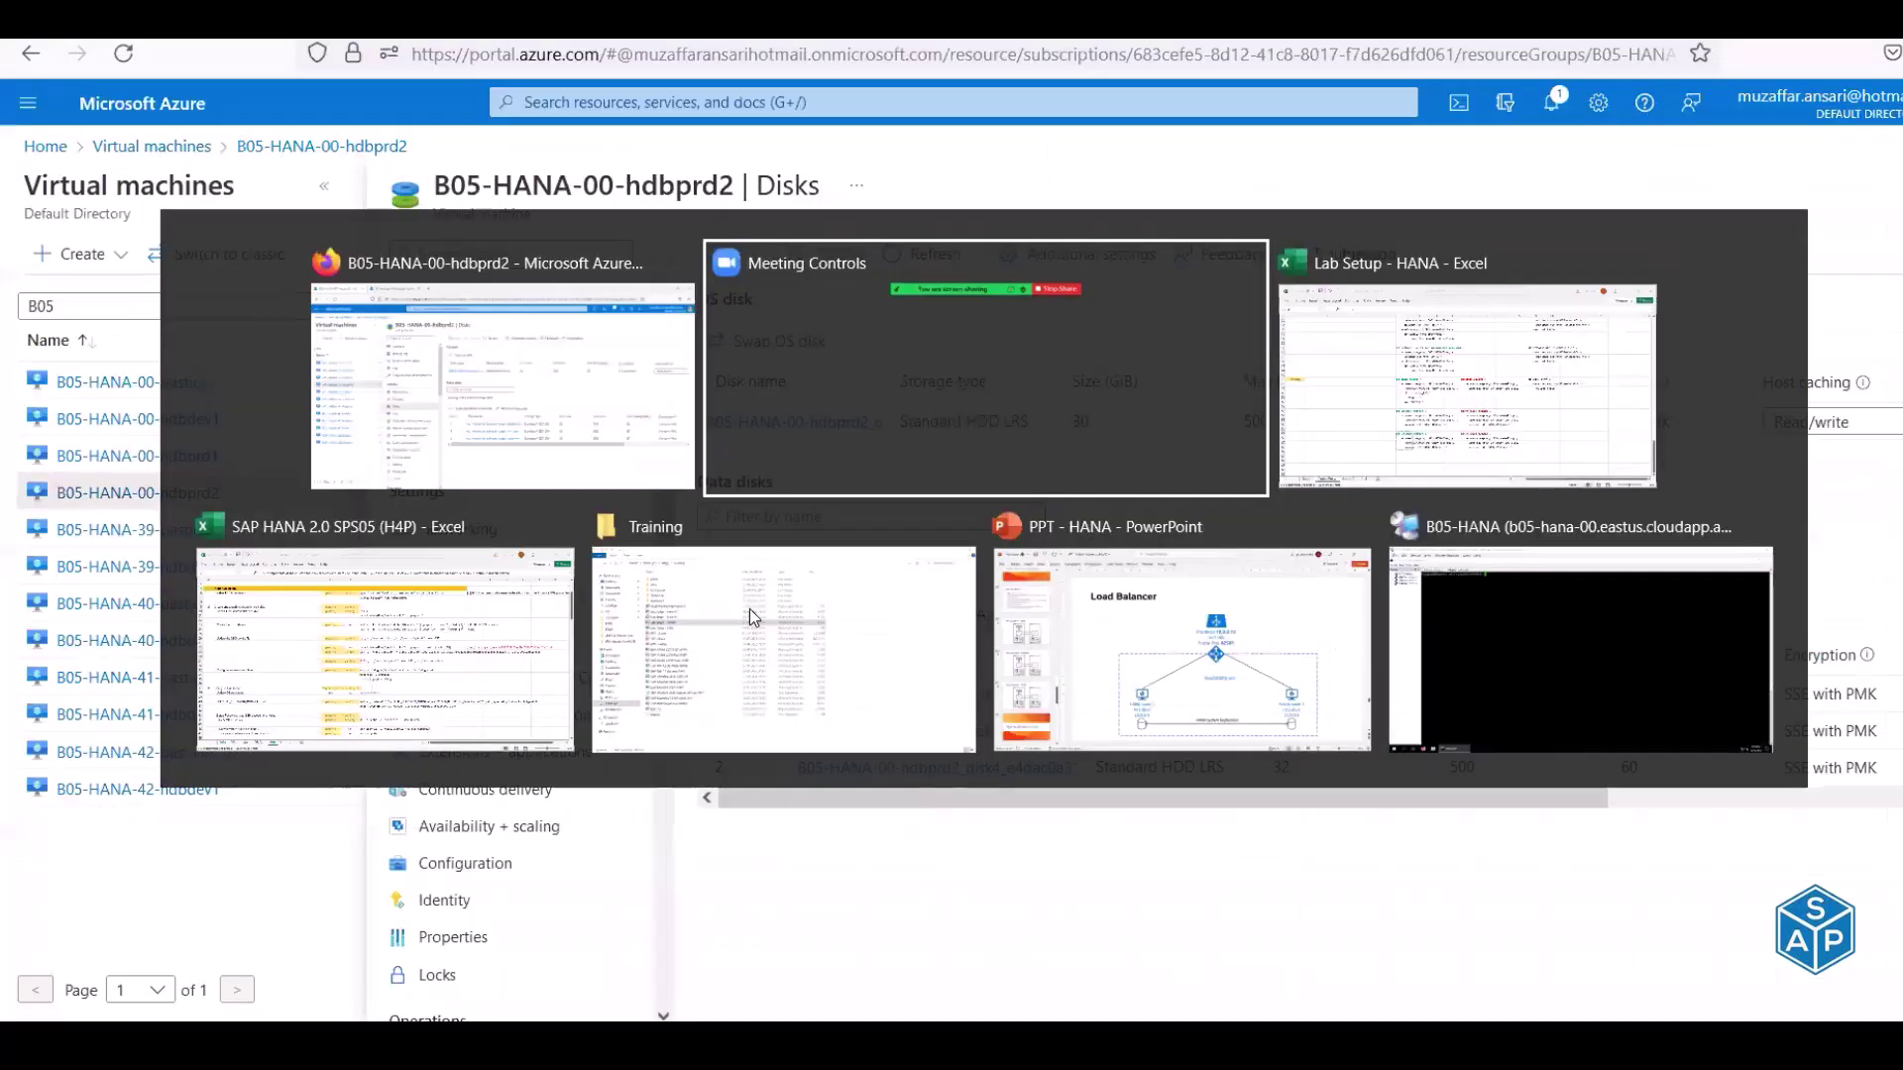
pyautogui.hotkey('alt', 'Tab')
pyautogui.hotkey('alt', 'Tab')
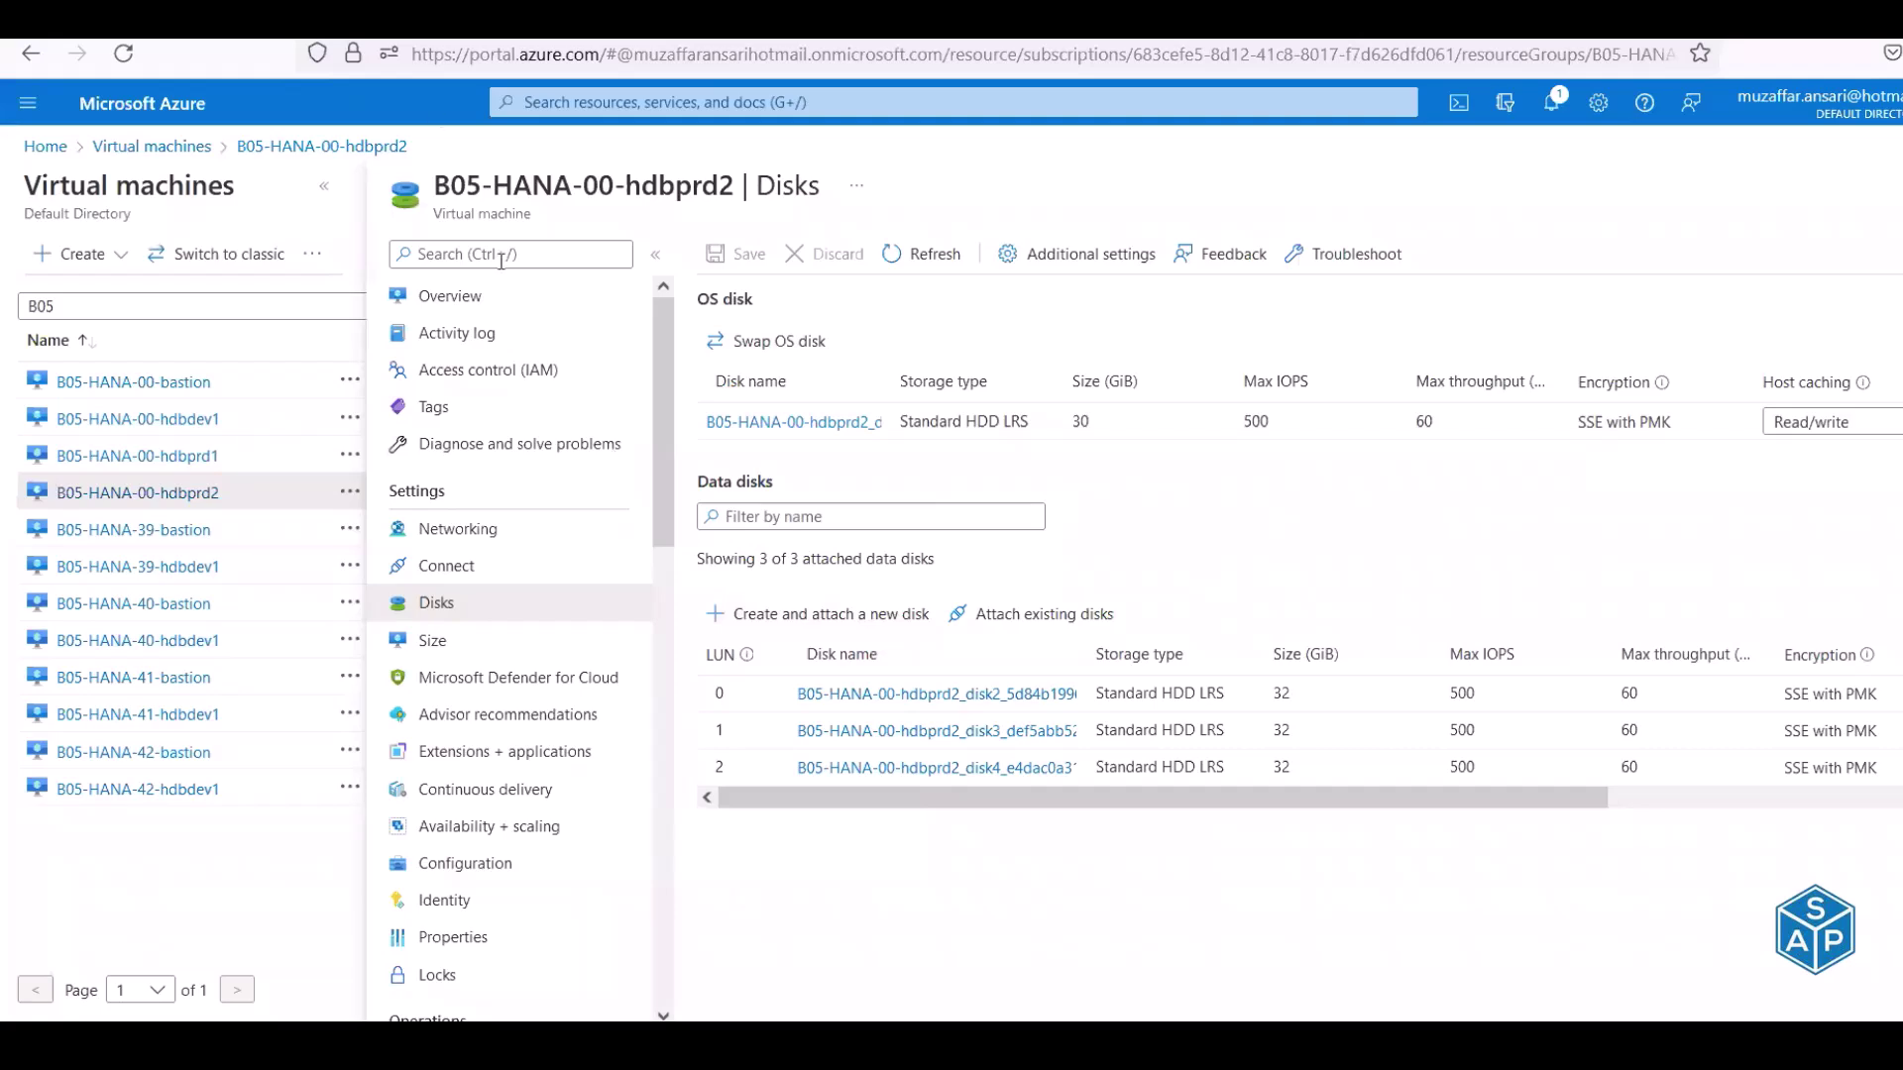
pyautogui.hotkey('alt', 'Tab')
pyautogui.rightClick(627, 463)
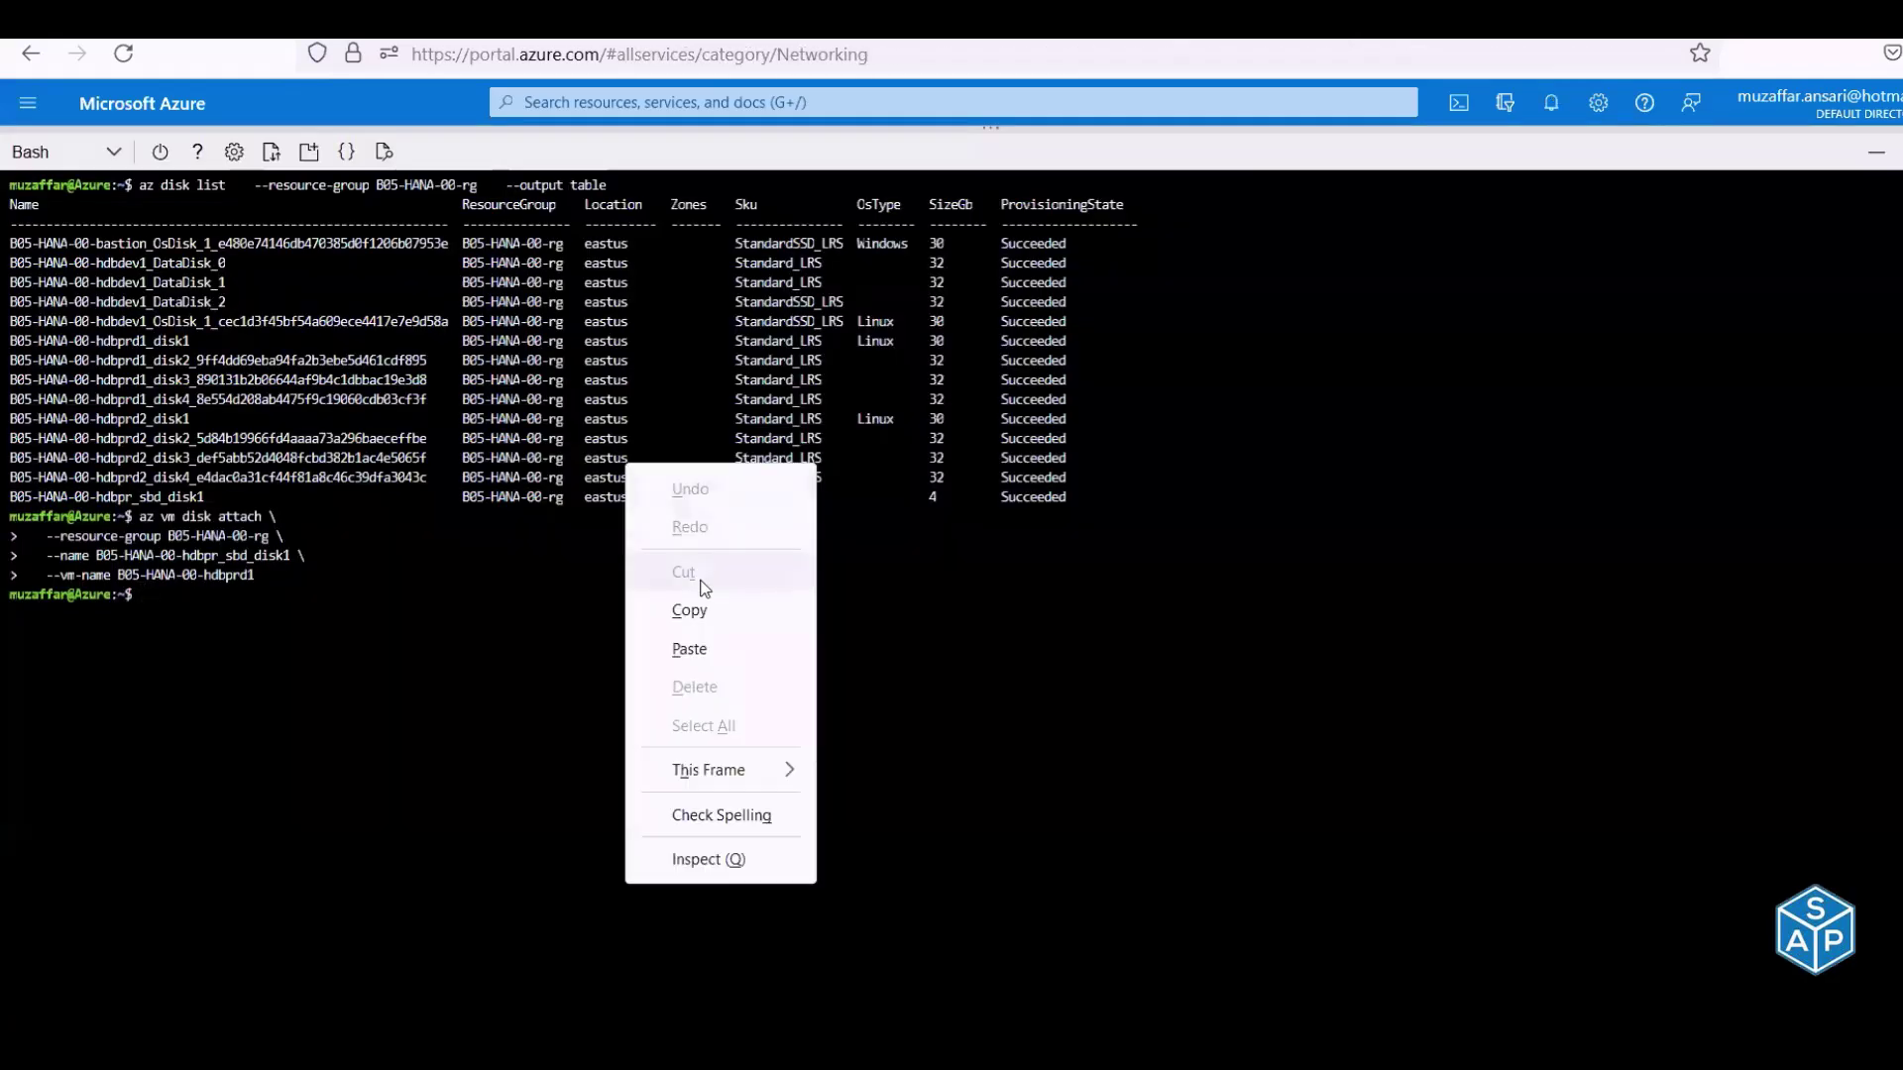
pyautogui.click(688, 650)
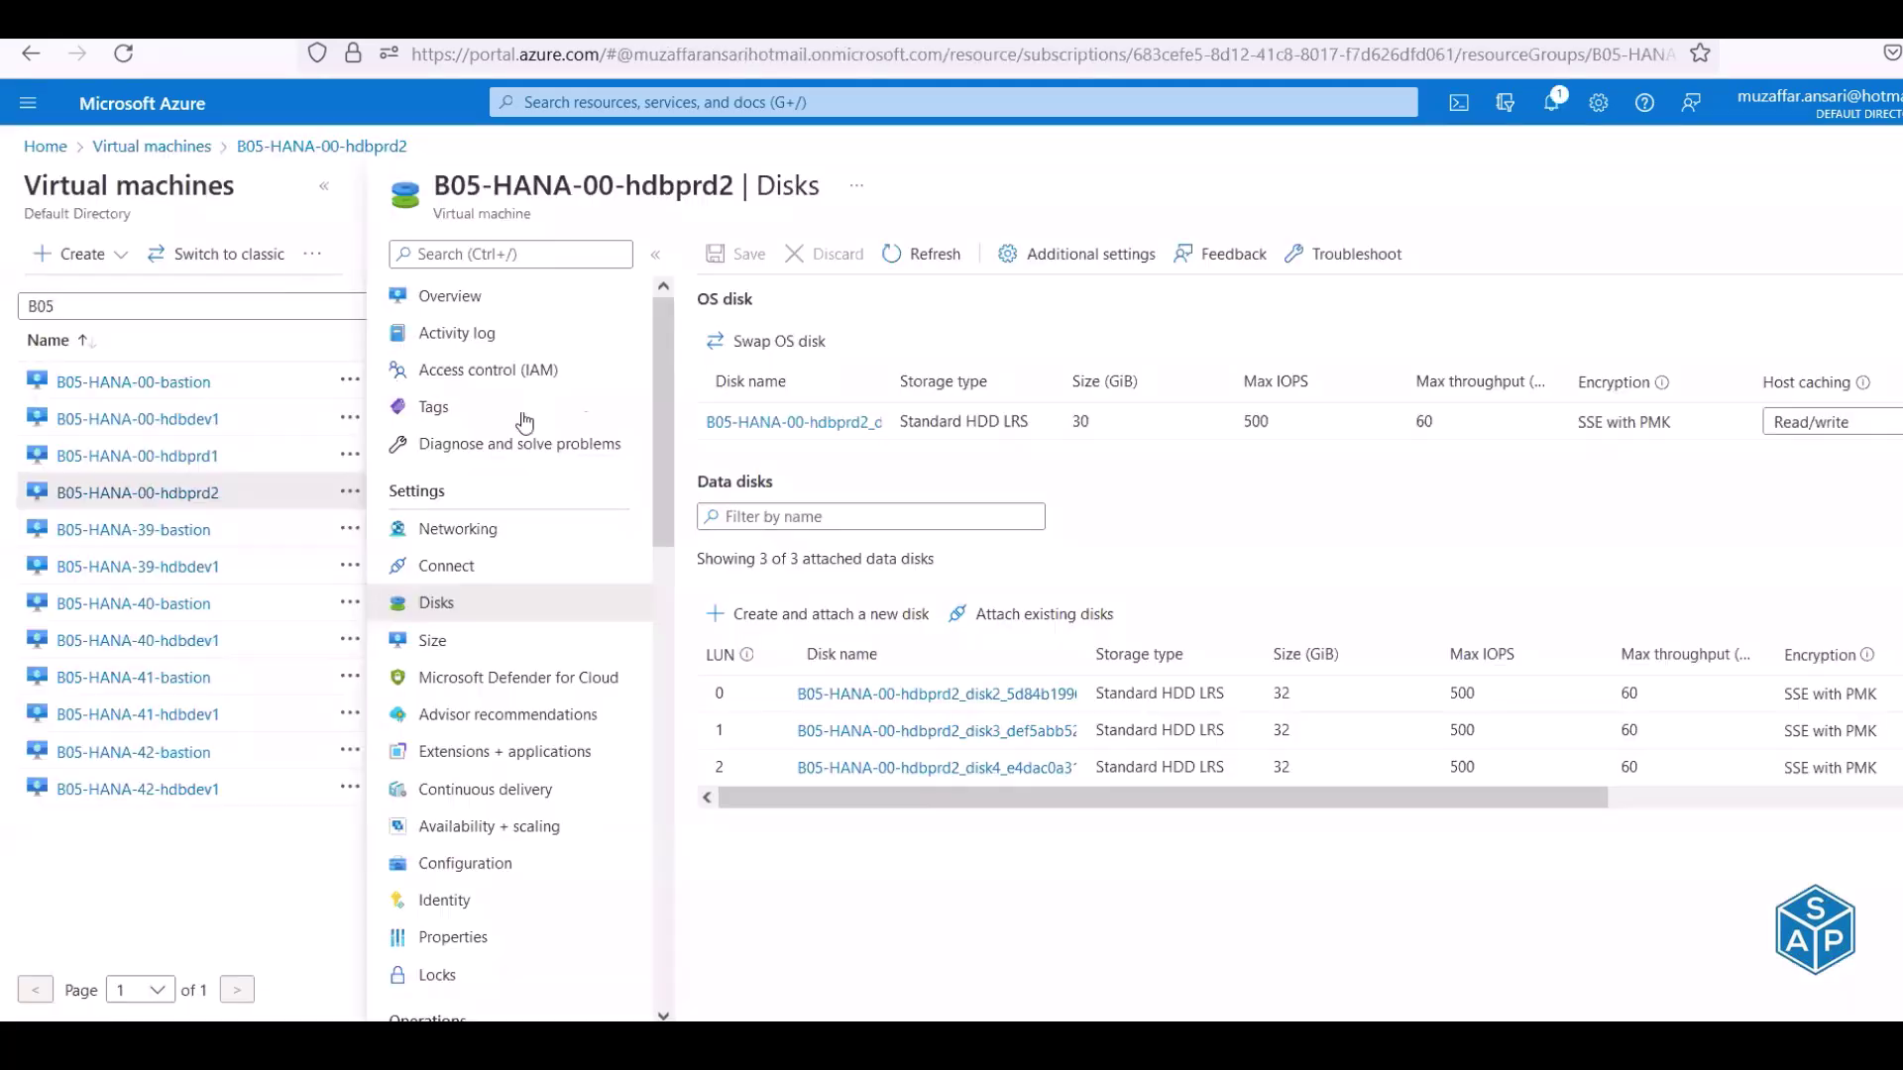
# Refresh hdbprd2's disks to confirm the 4 GiB sbd disk at LUN 3, comparing with hdbprd1
pyautogui.click(927, 254)
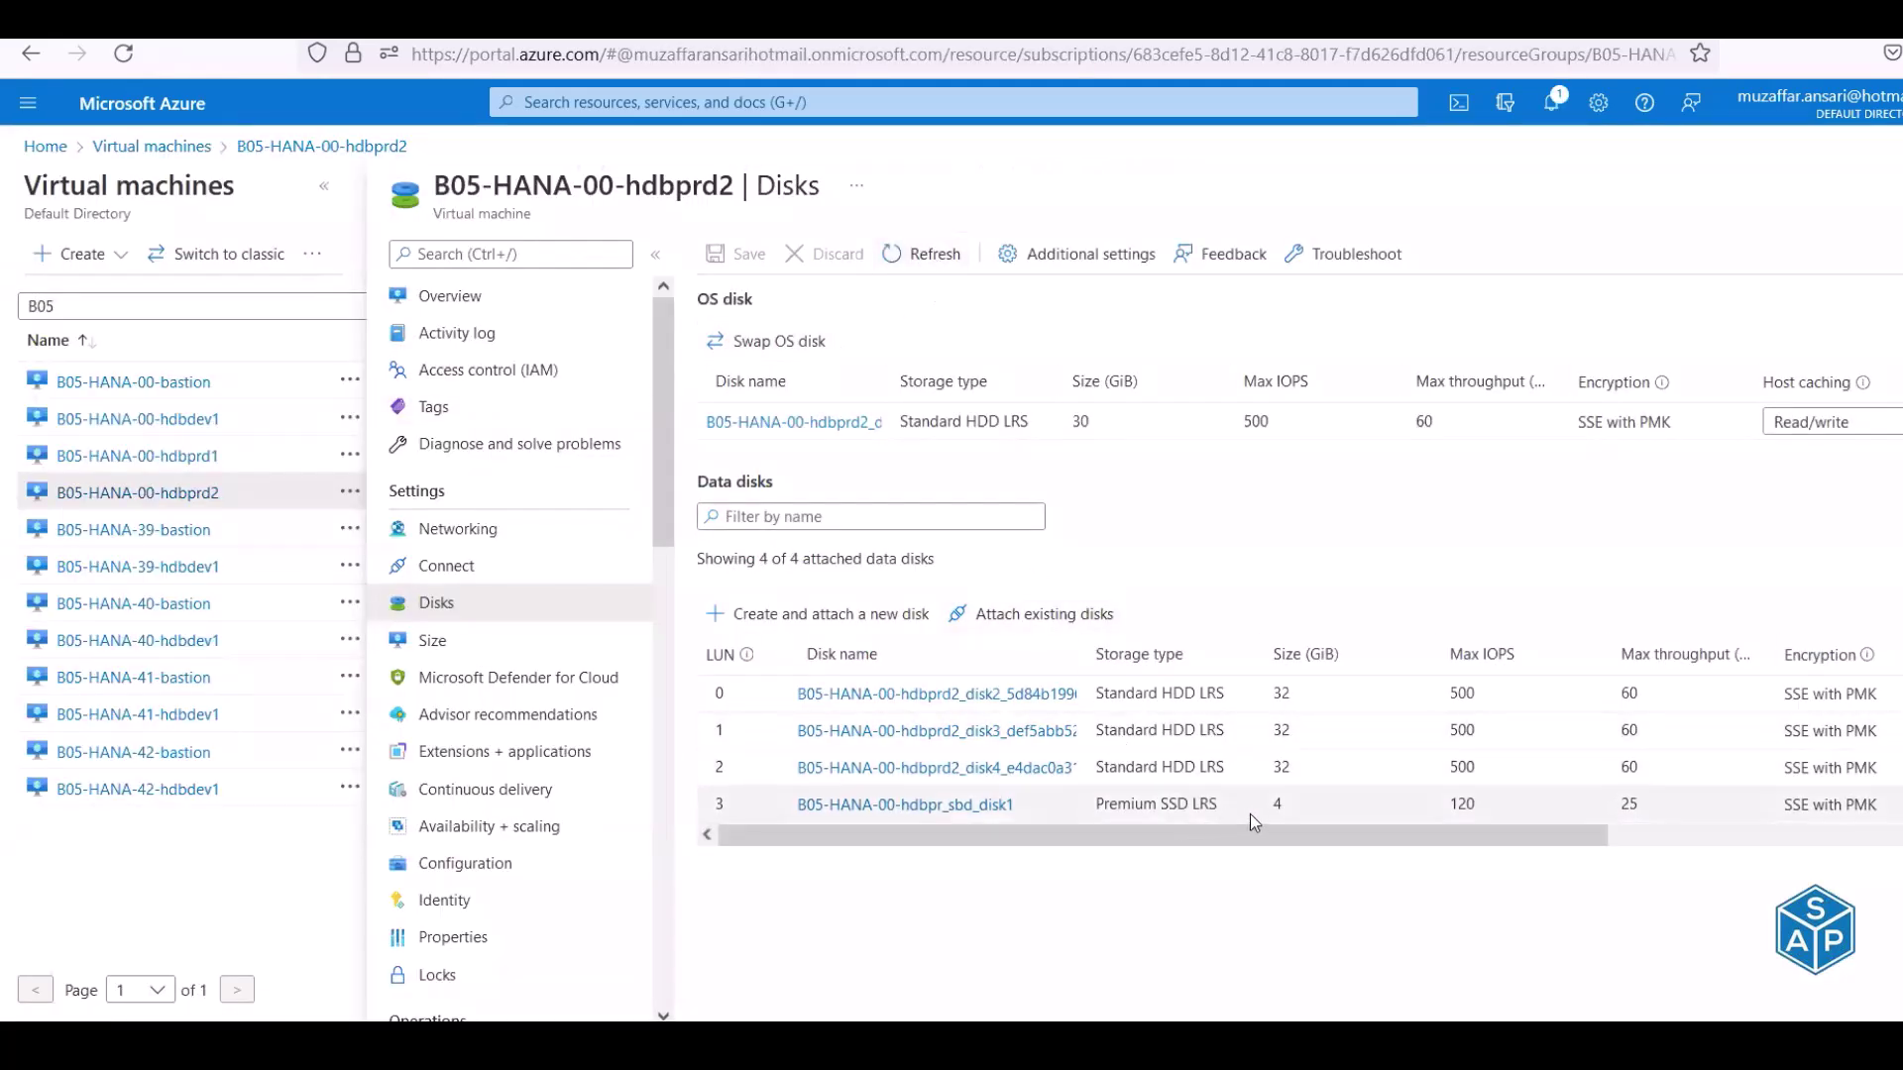
pyautogui.doubleClick(1280, 800)
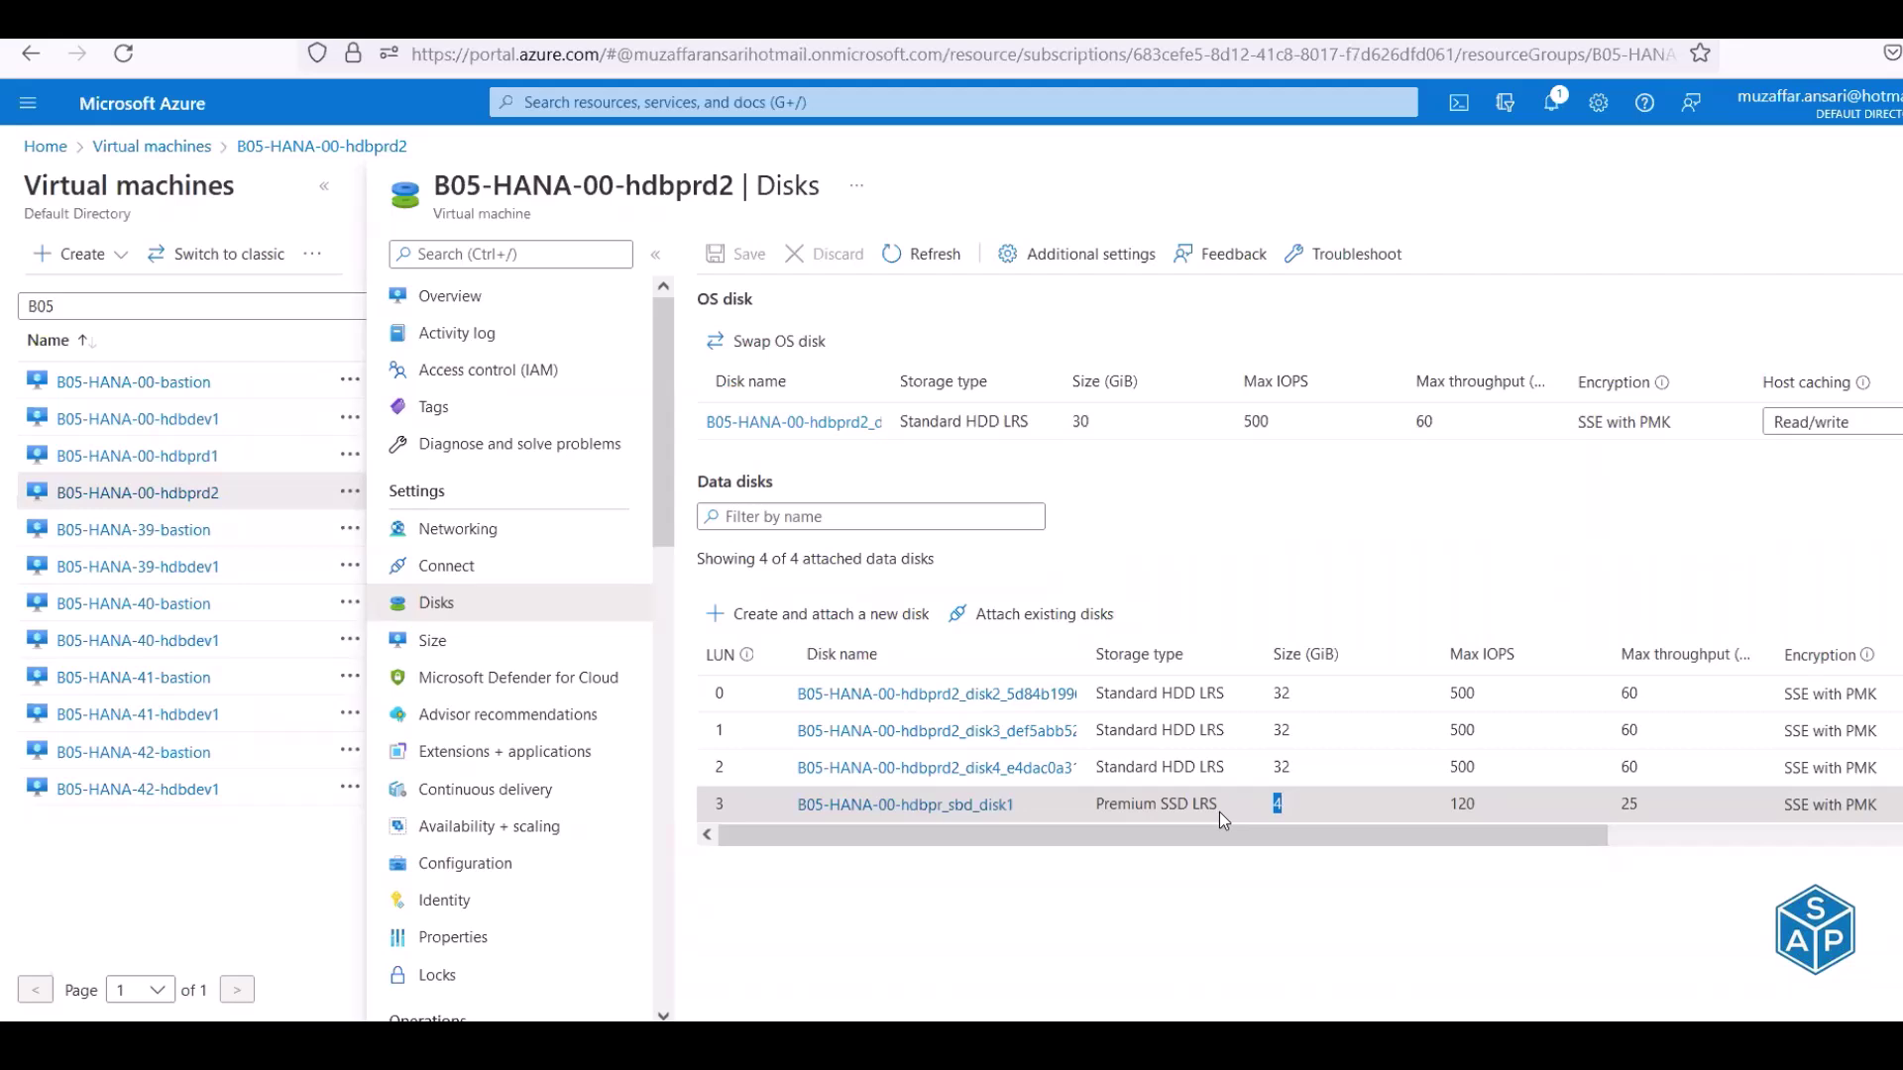
pyautogui.click(167, 462)
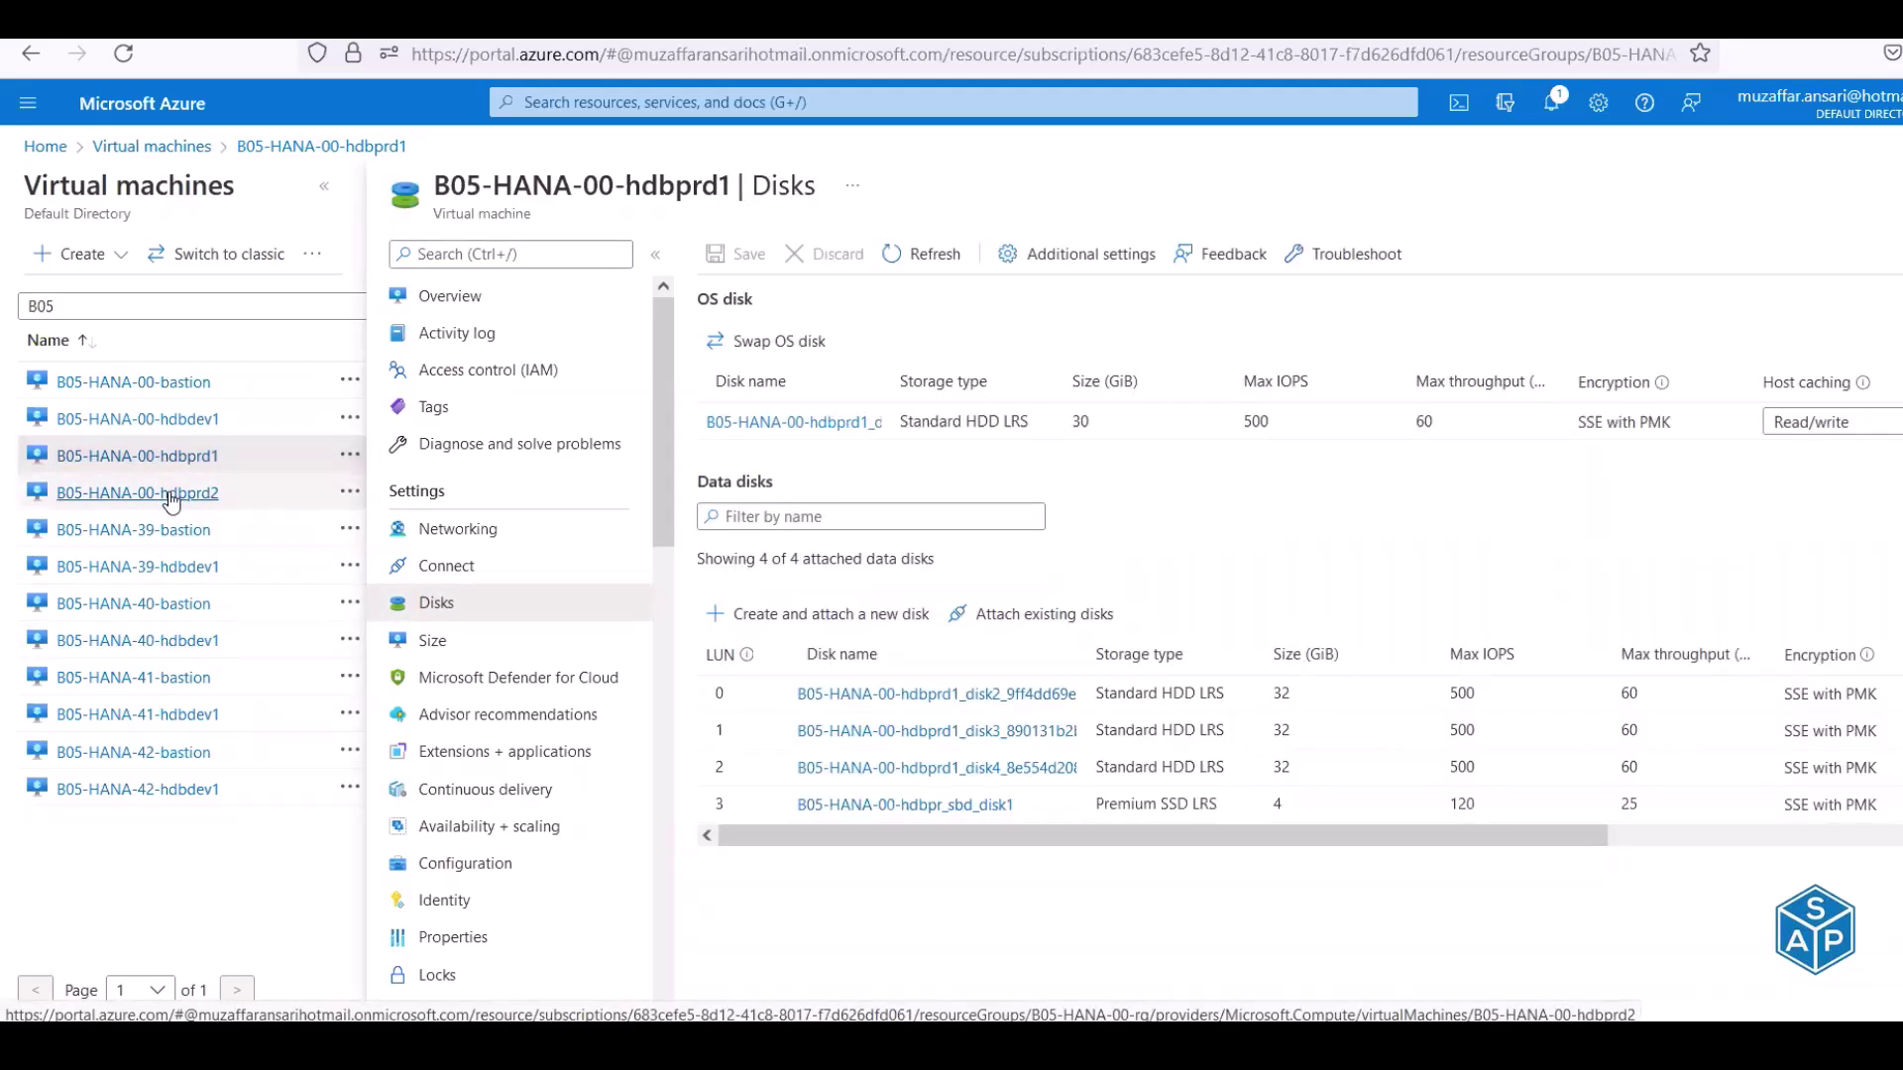
pyautogui.click(171, 496)
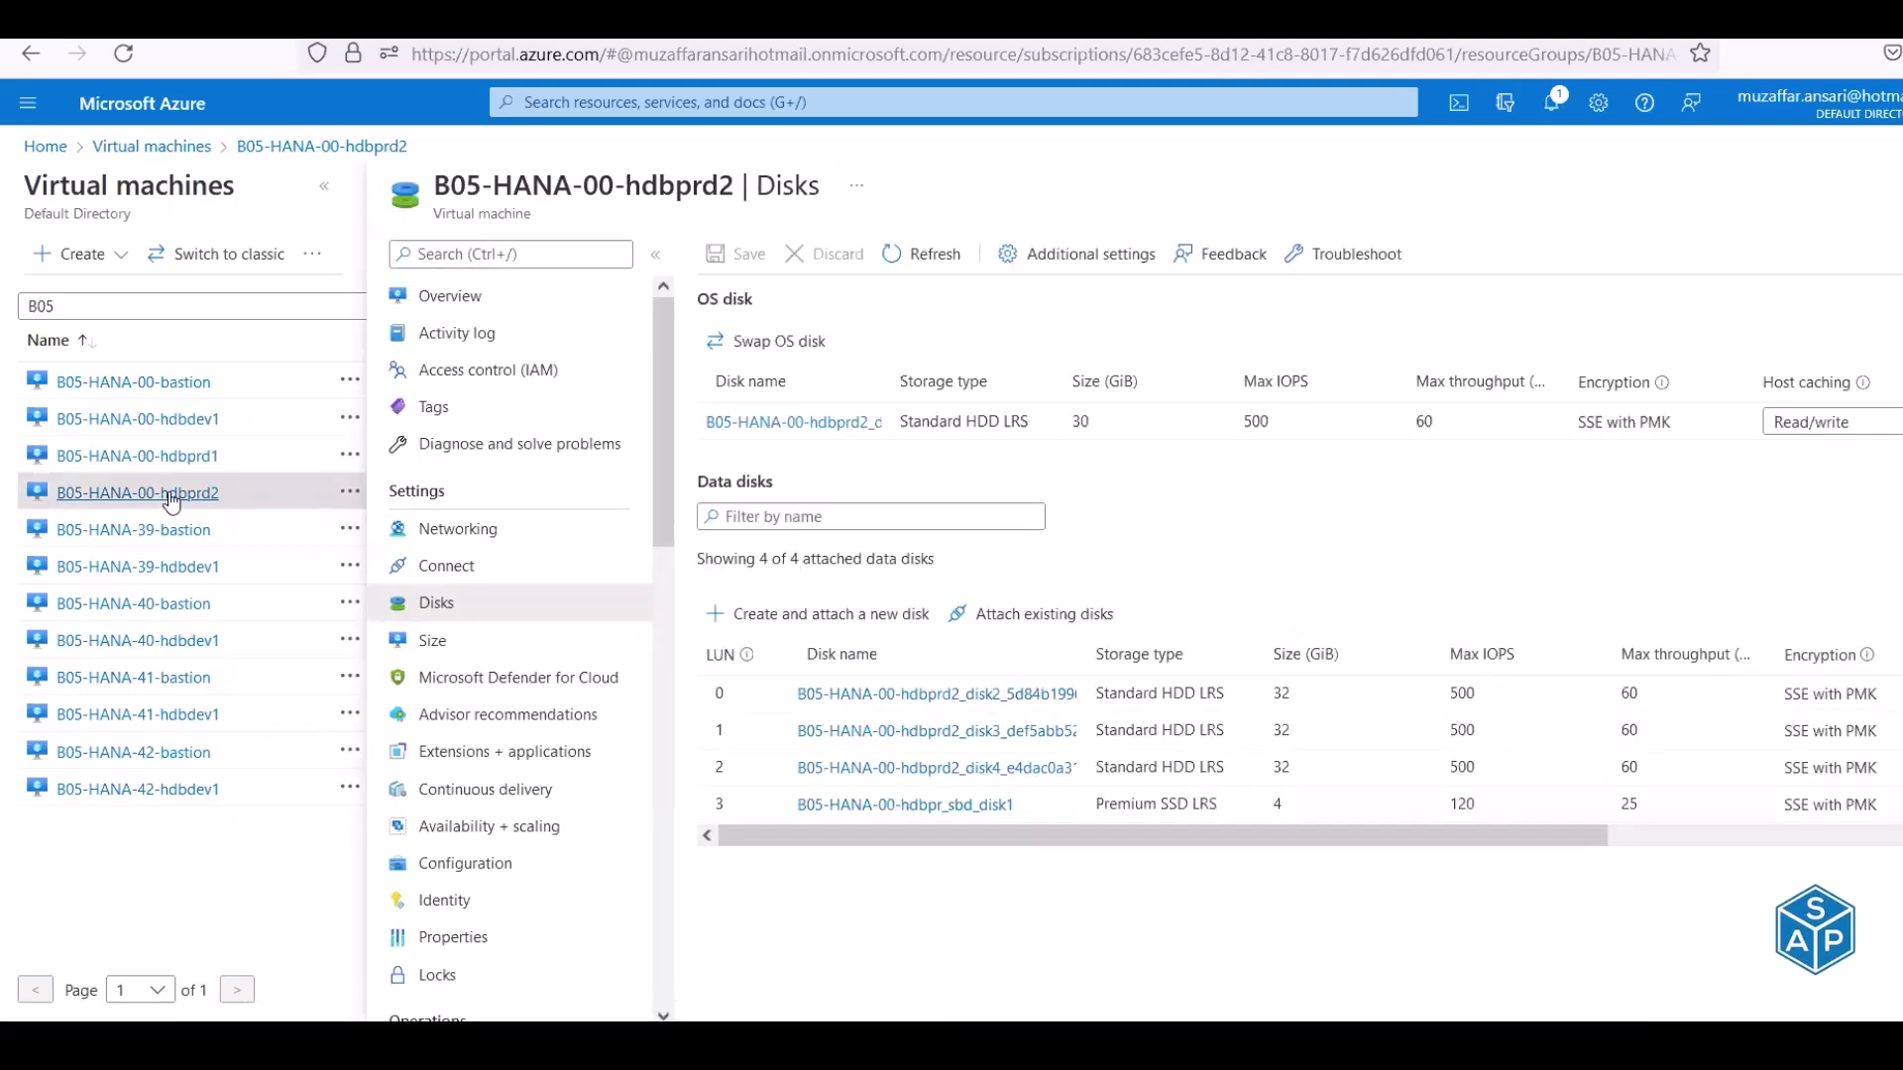
# Find the Disable TCP timestamps step, read its F16 note, and select the E17 check command
pyautogui.hotkey('alt', 'Tab')
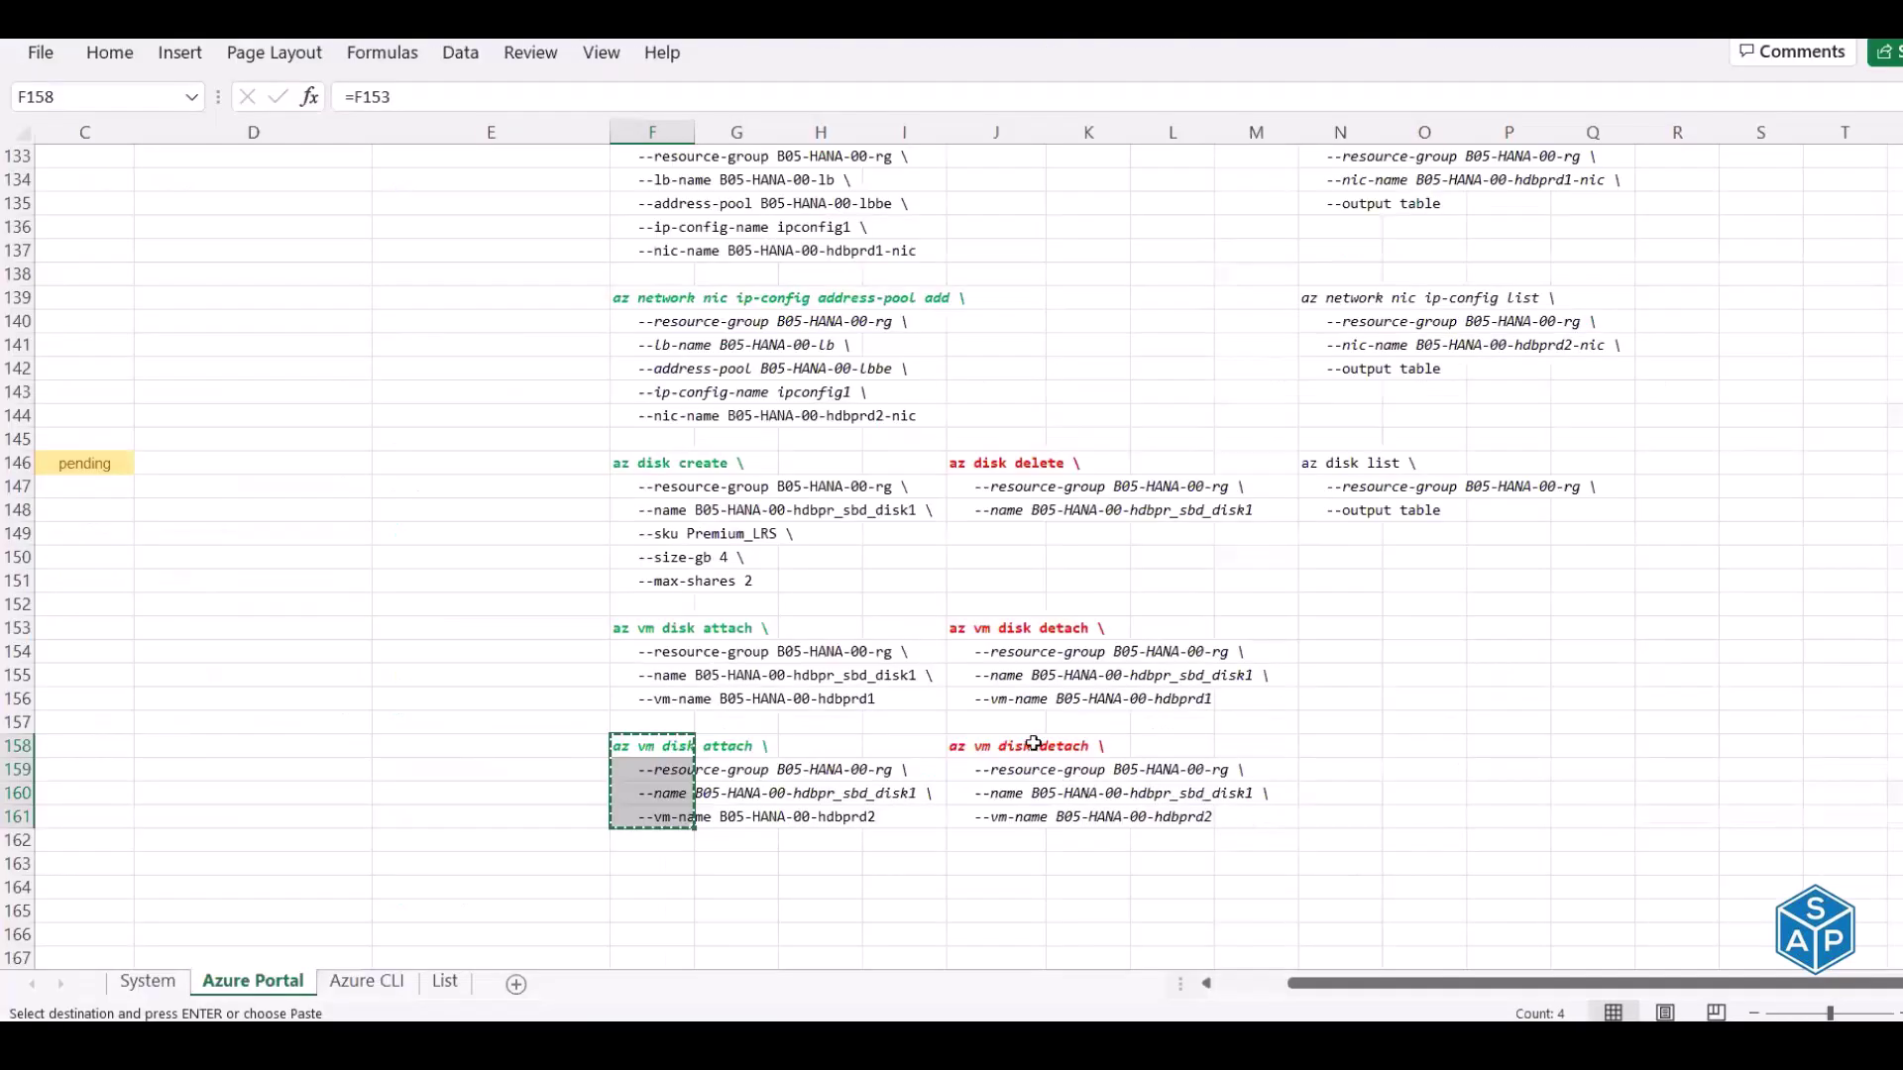
pyautogui.click(1272, 979)
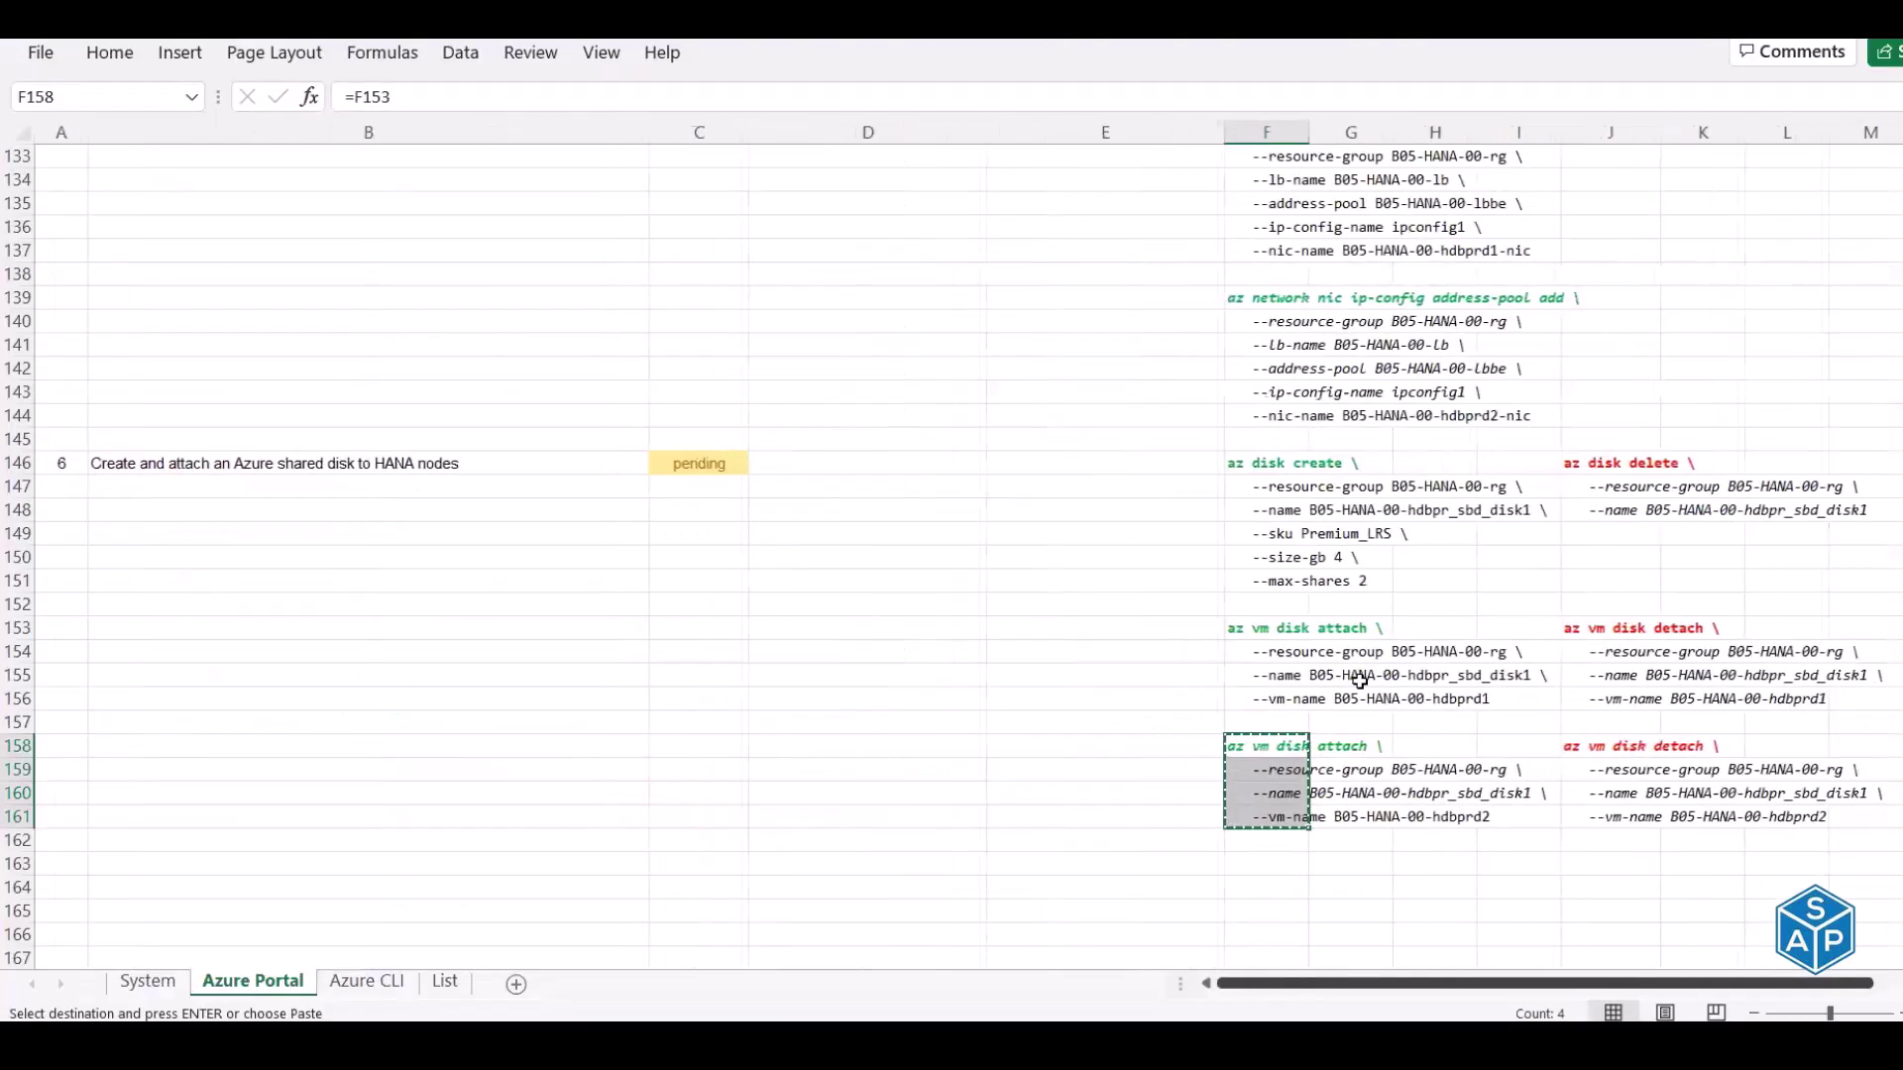
pyautogui.scroll(6, 1360, 680)
pyautogui.scroll(20, 1360, 680)
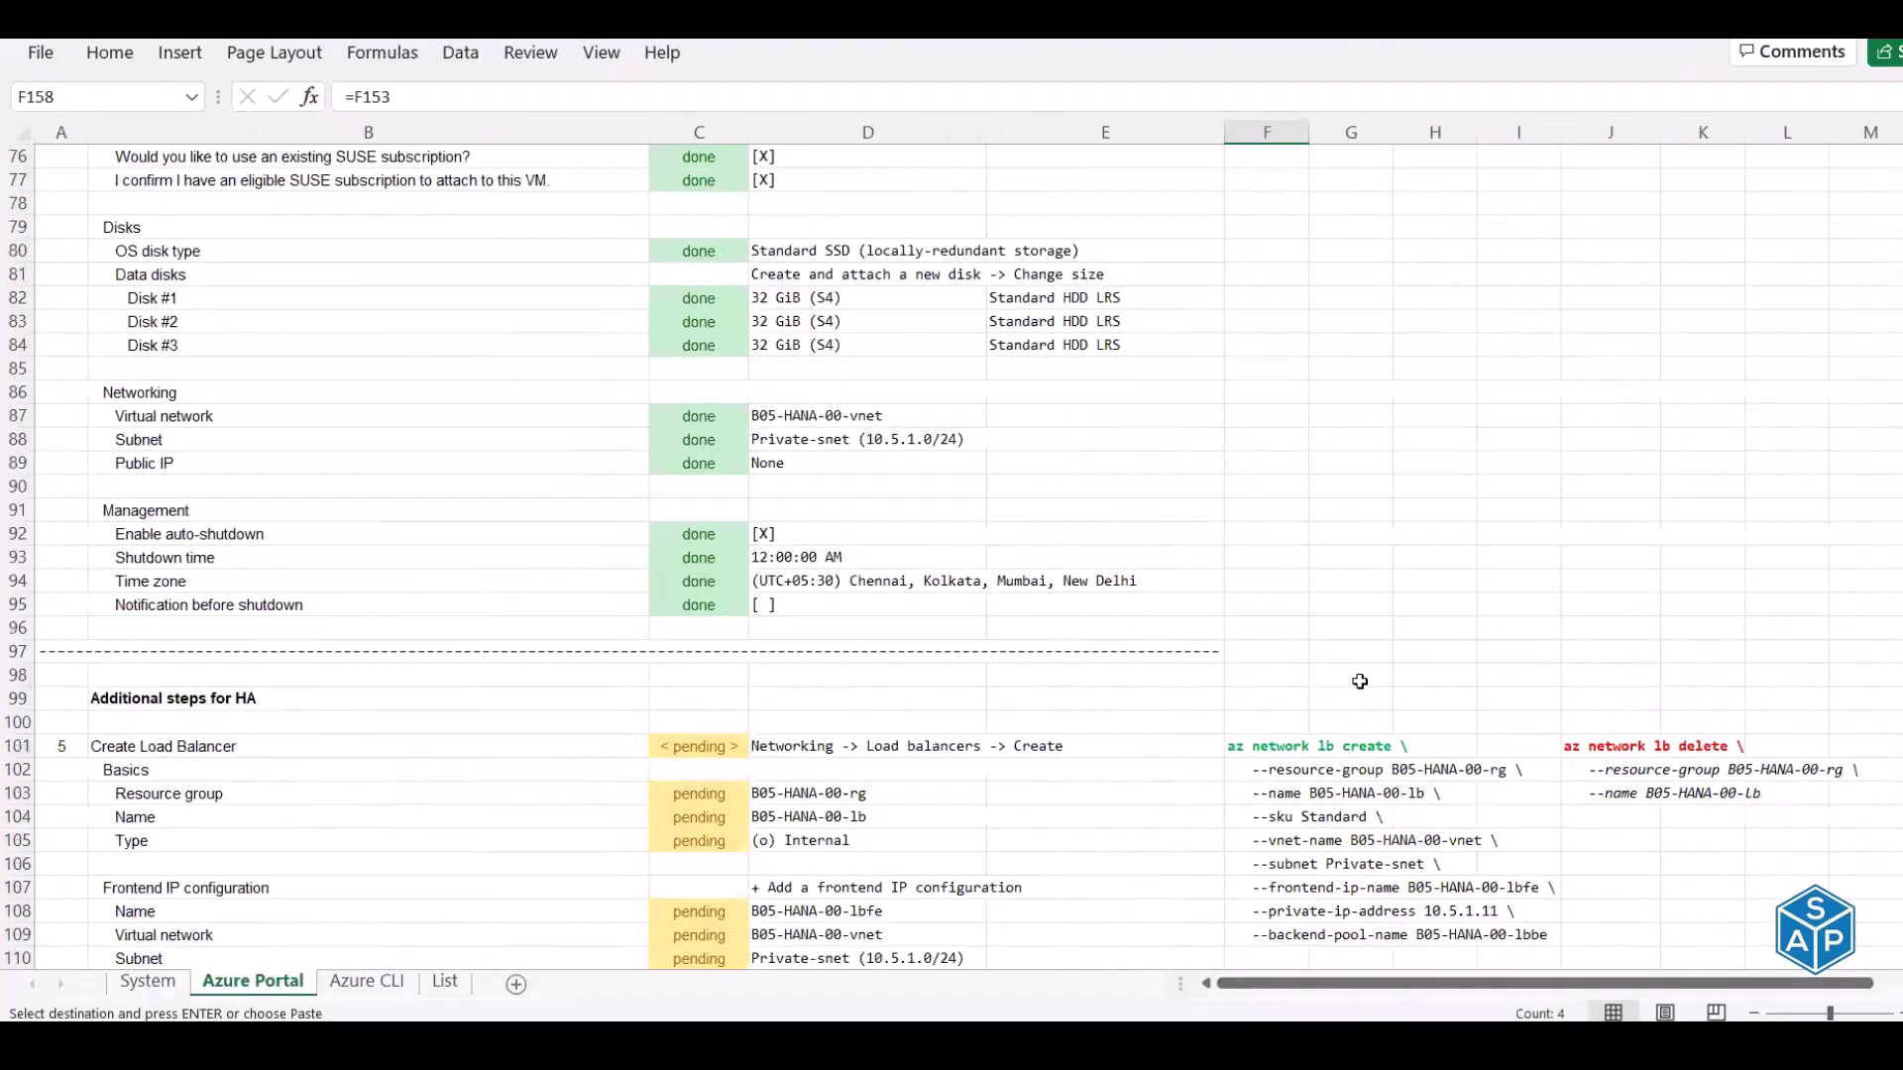
pyautogui.scroll(13, 1360, 680)
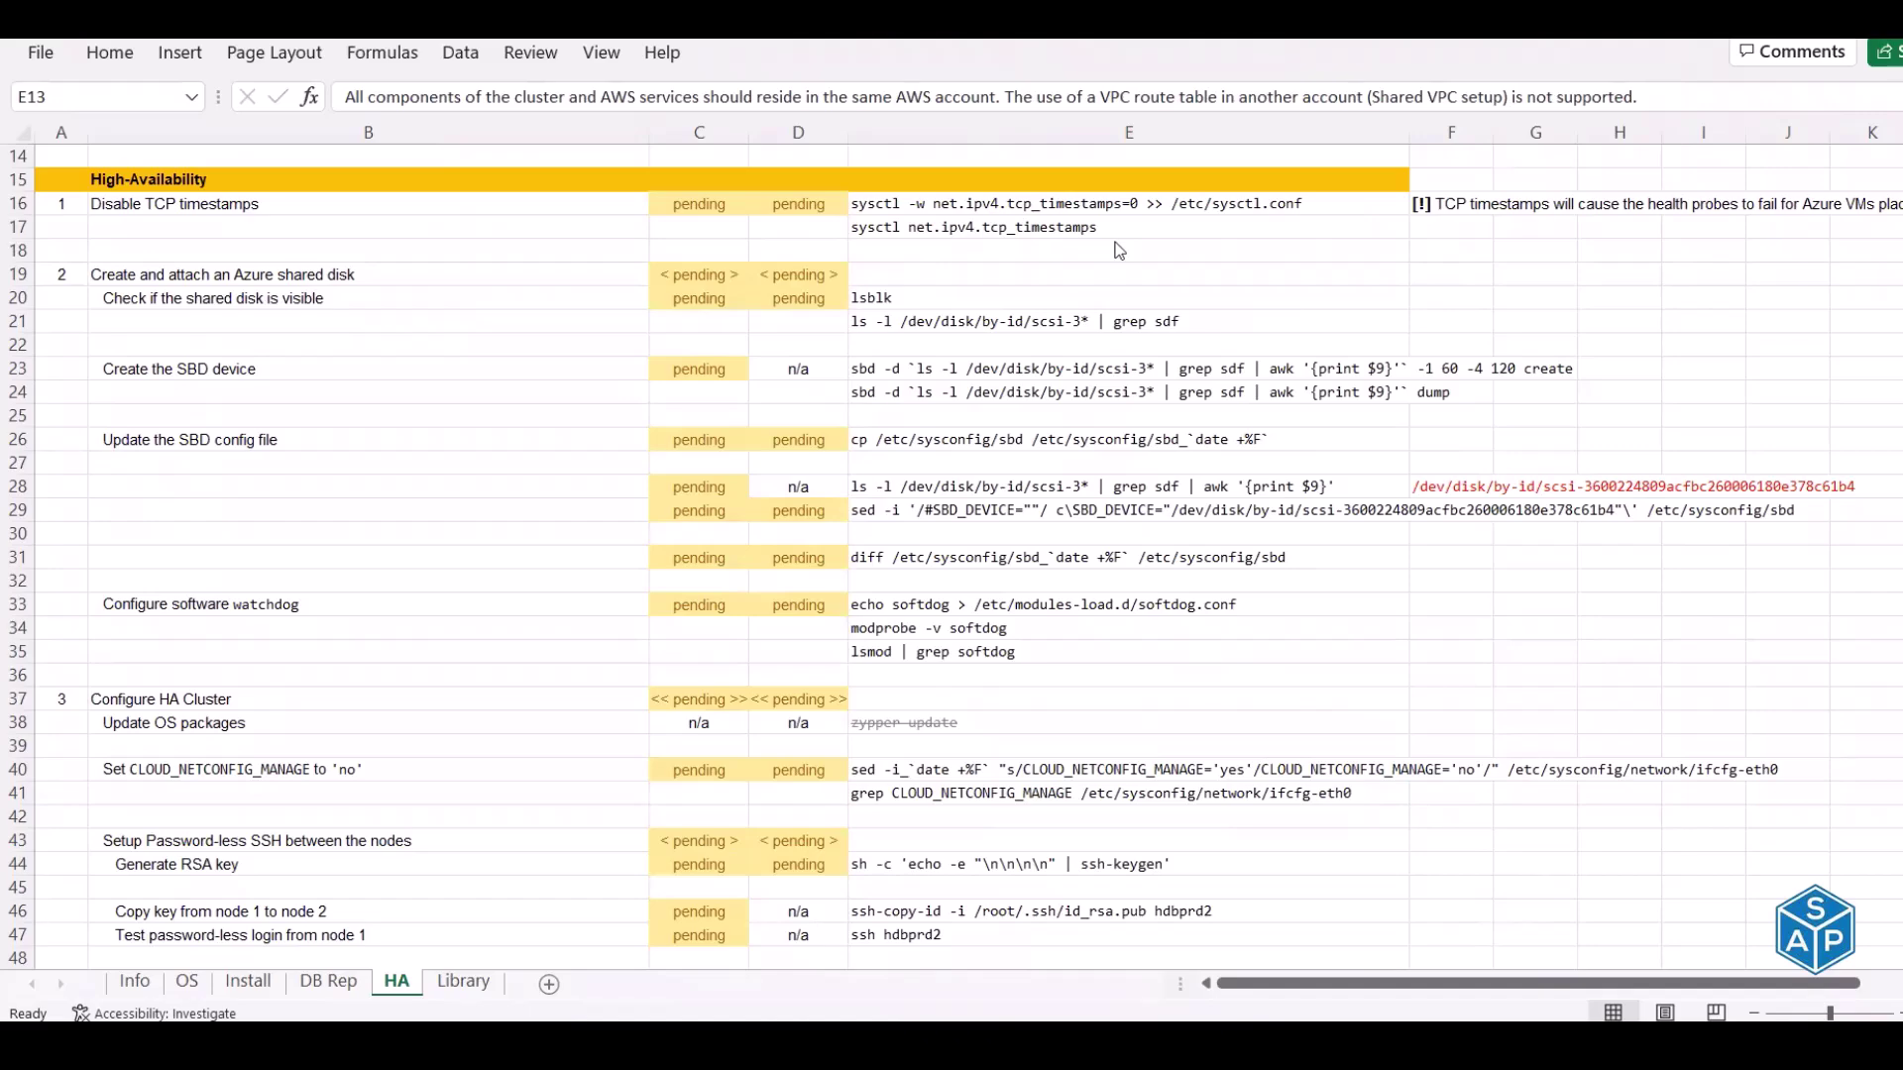
pyautogui.scroll(-7, 1079, 566)
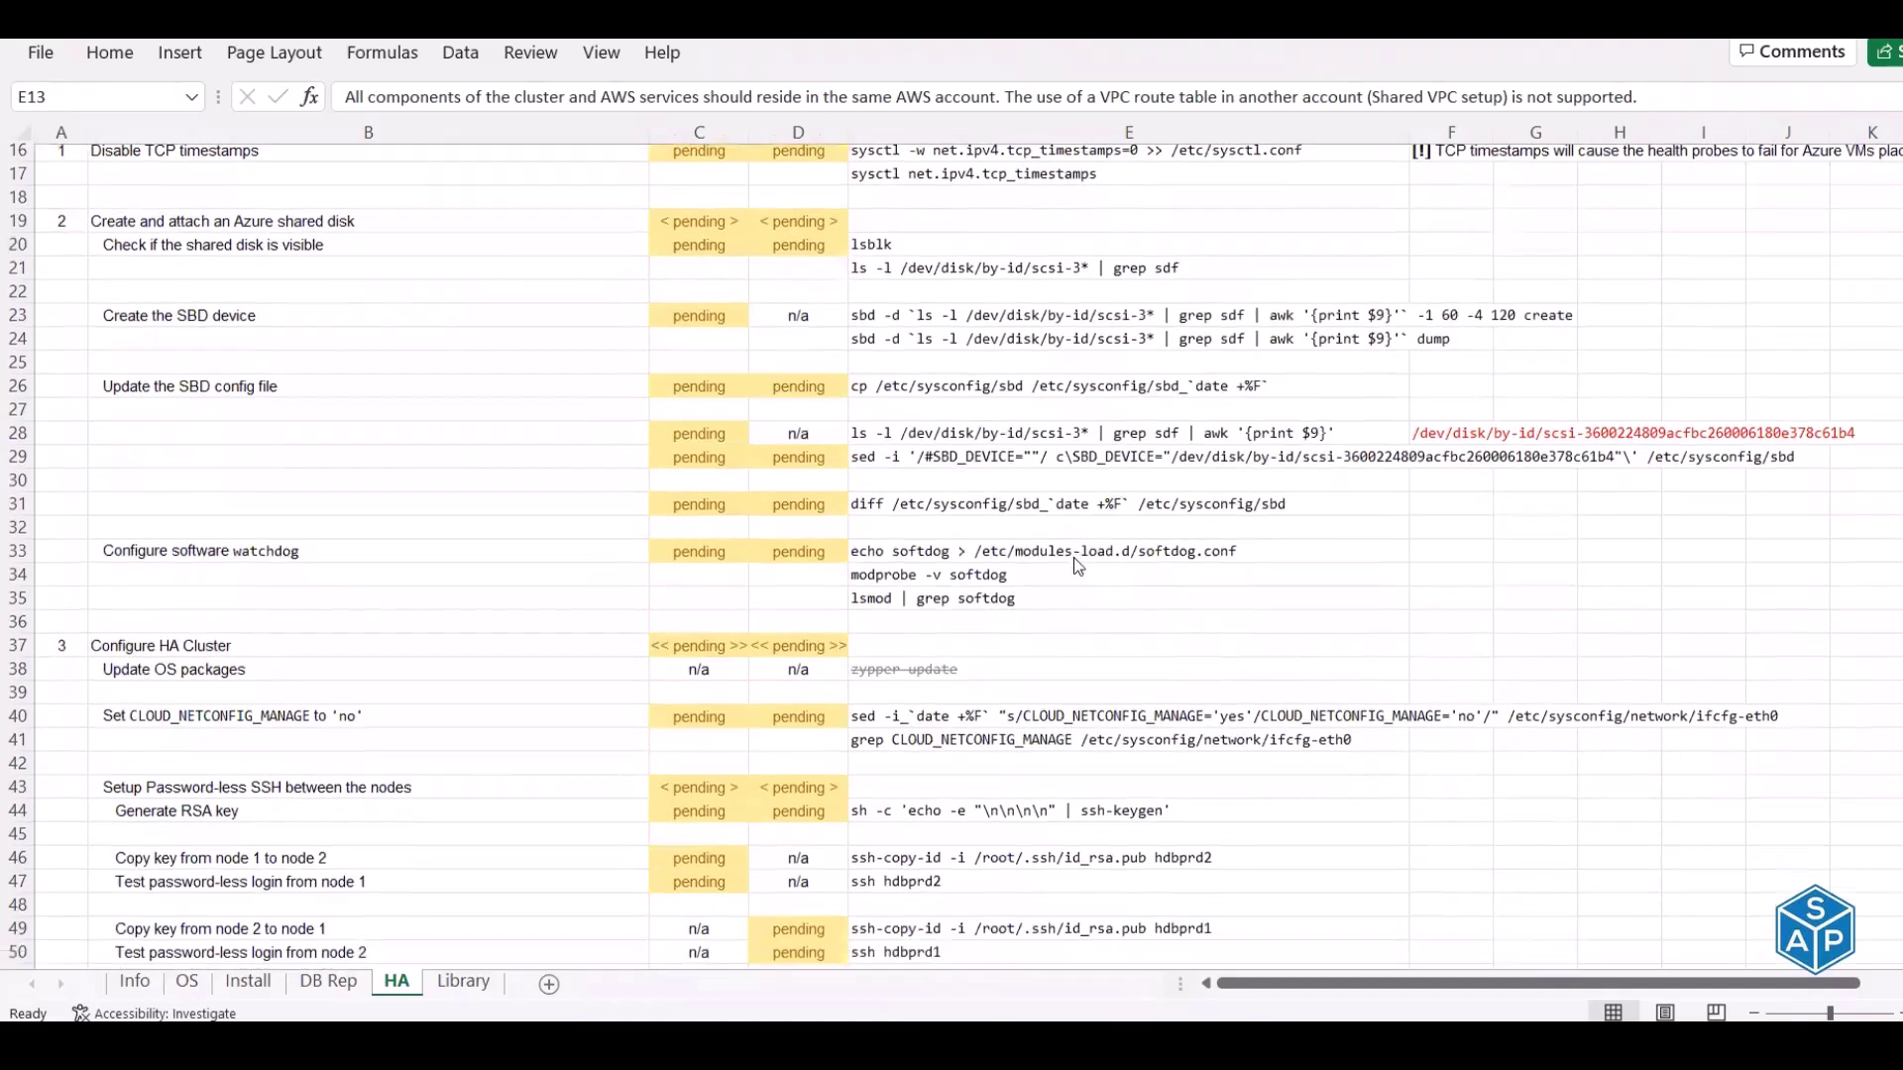
pyautogui.scroll(-20, 1078, 566)
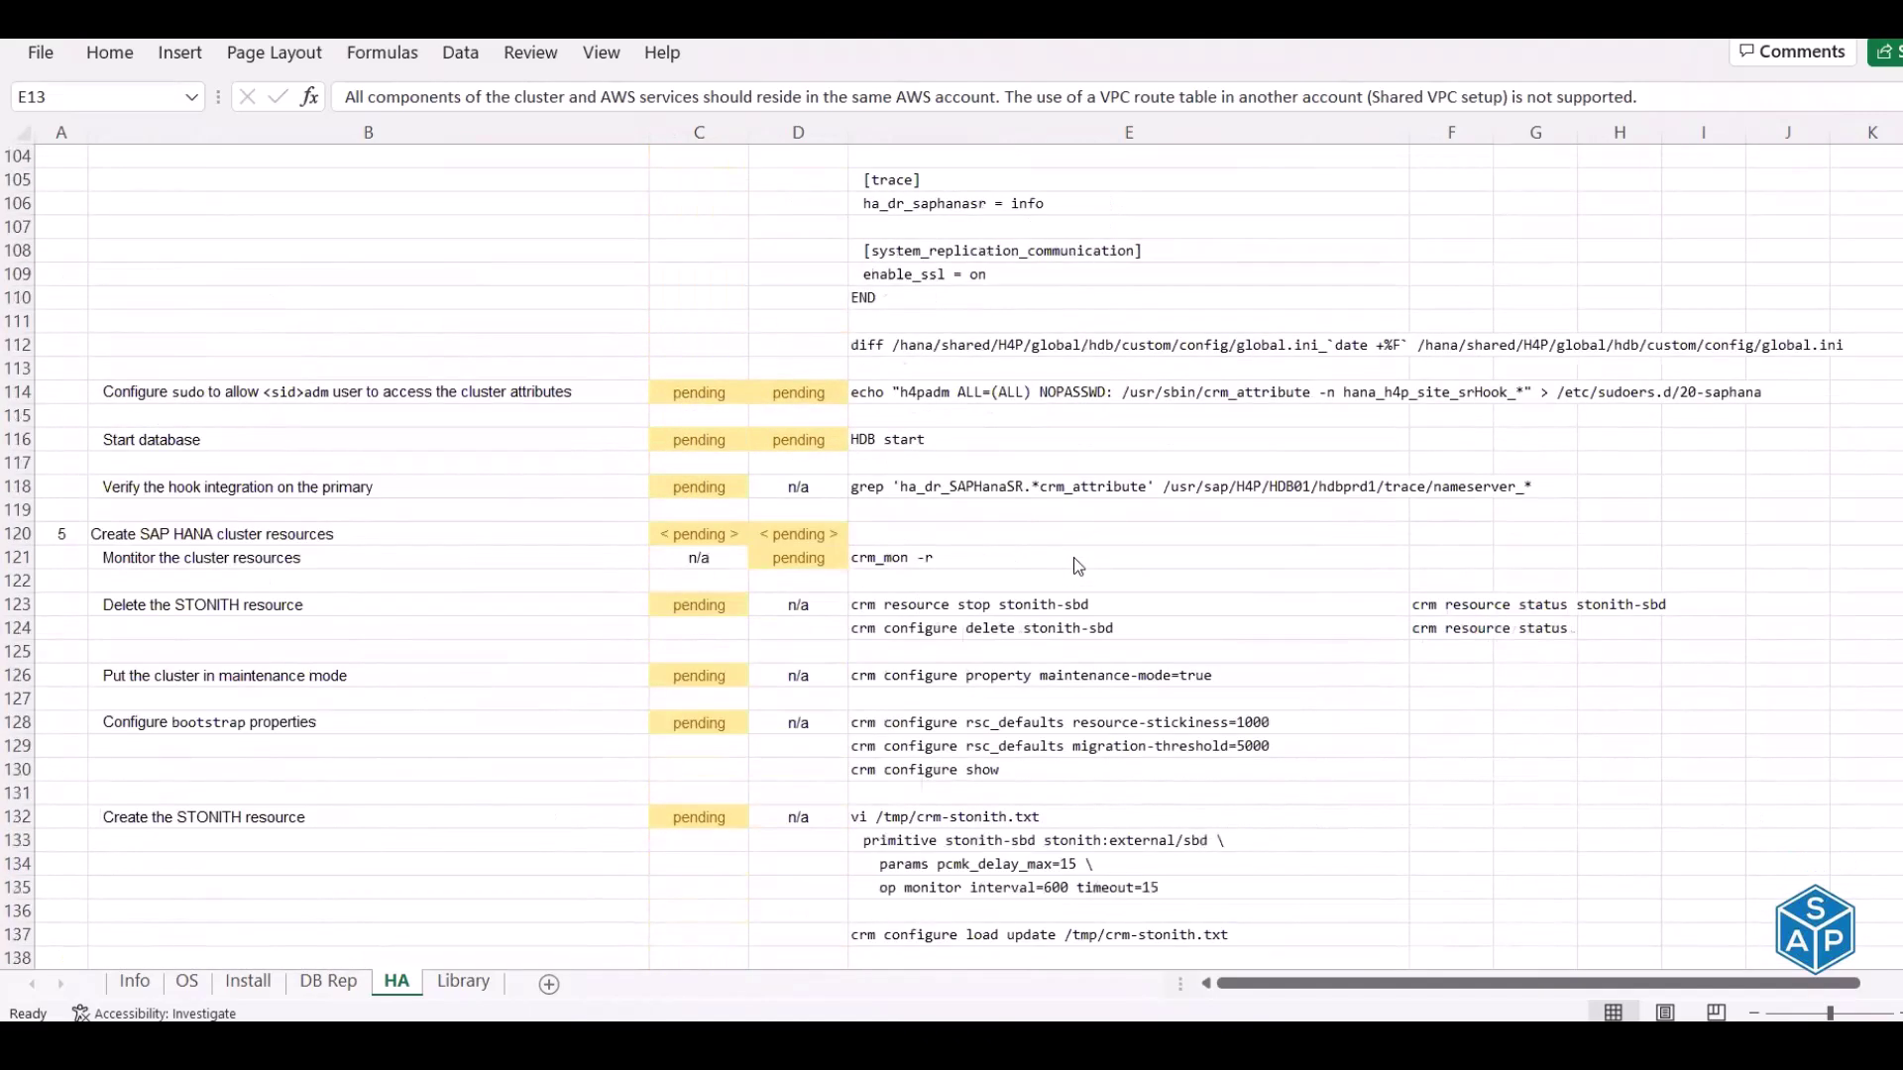
pyautogui.scroll(-10, 1079, 566)
pyautogui.scroll(17, 1078, 566)
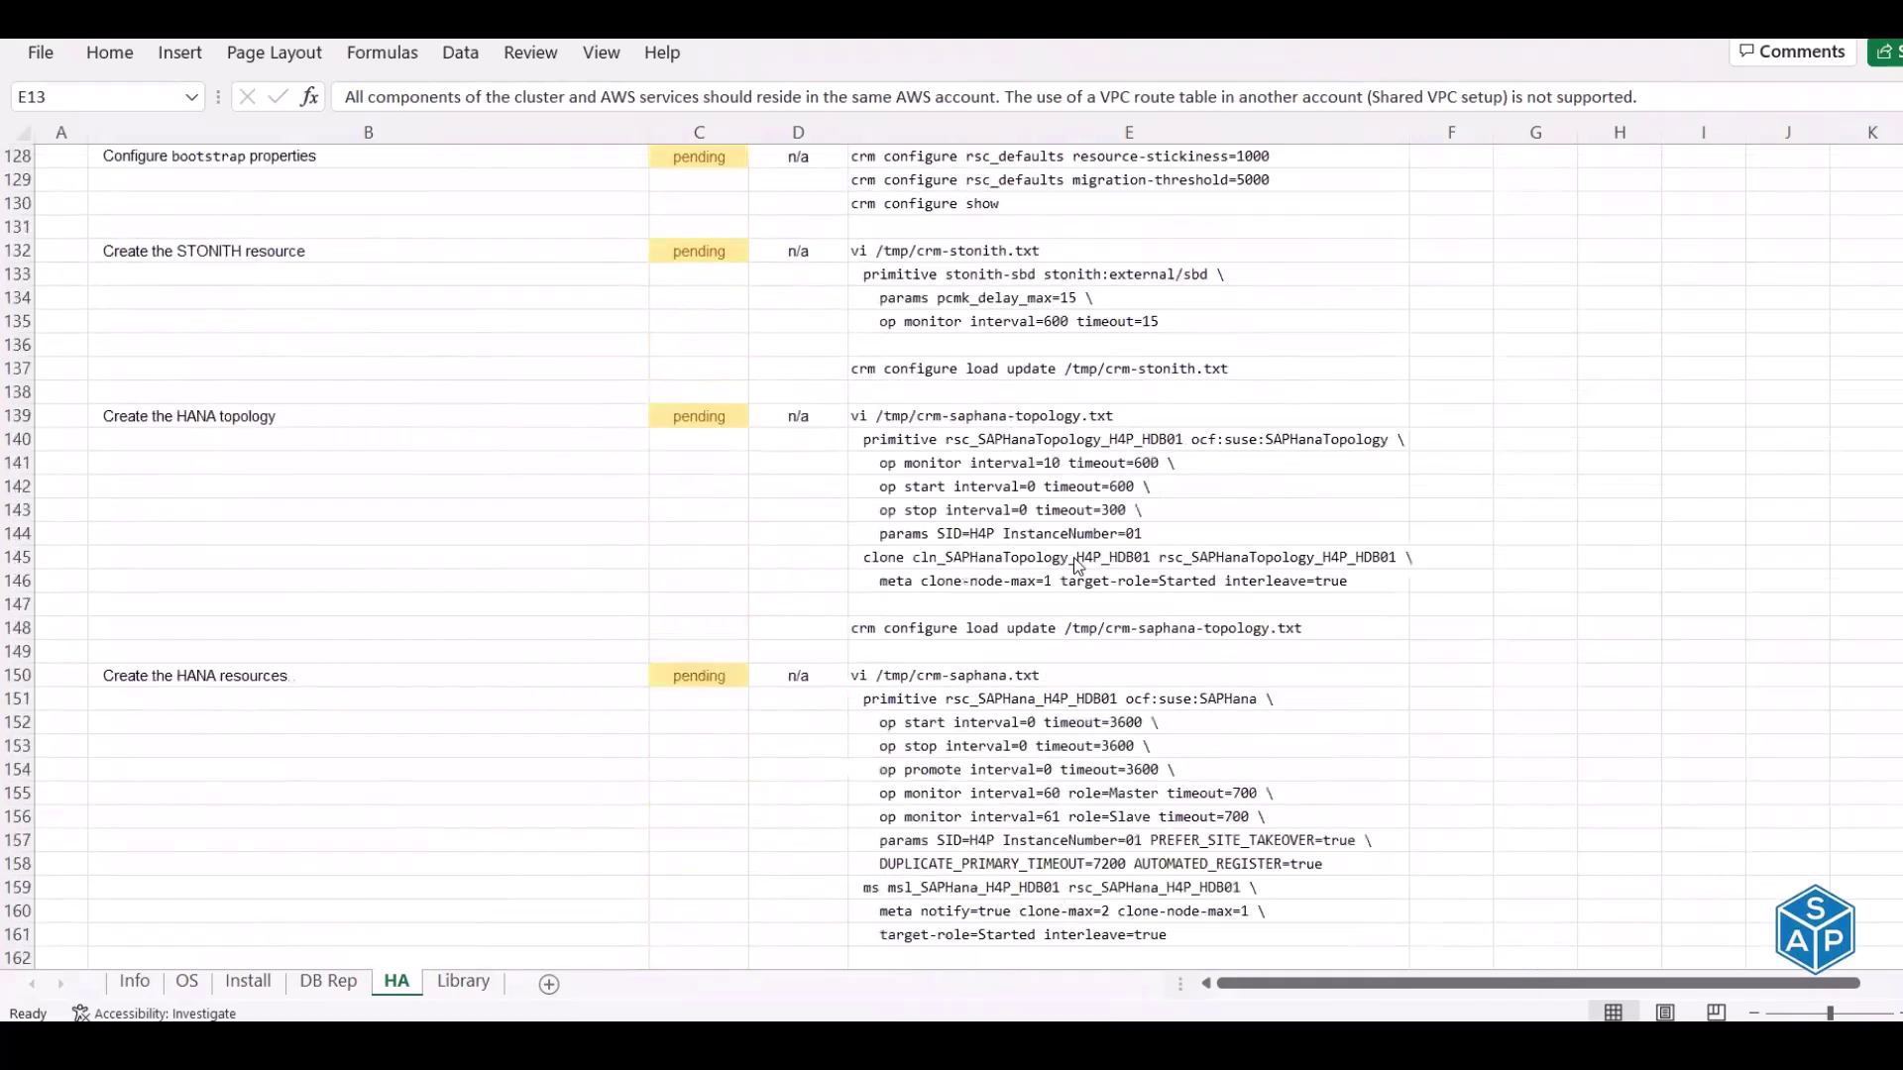
pyautogui.scroll(20, 1073, 557)
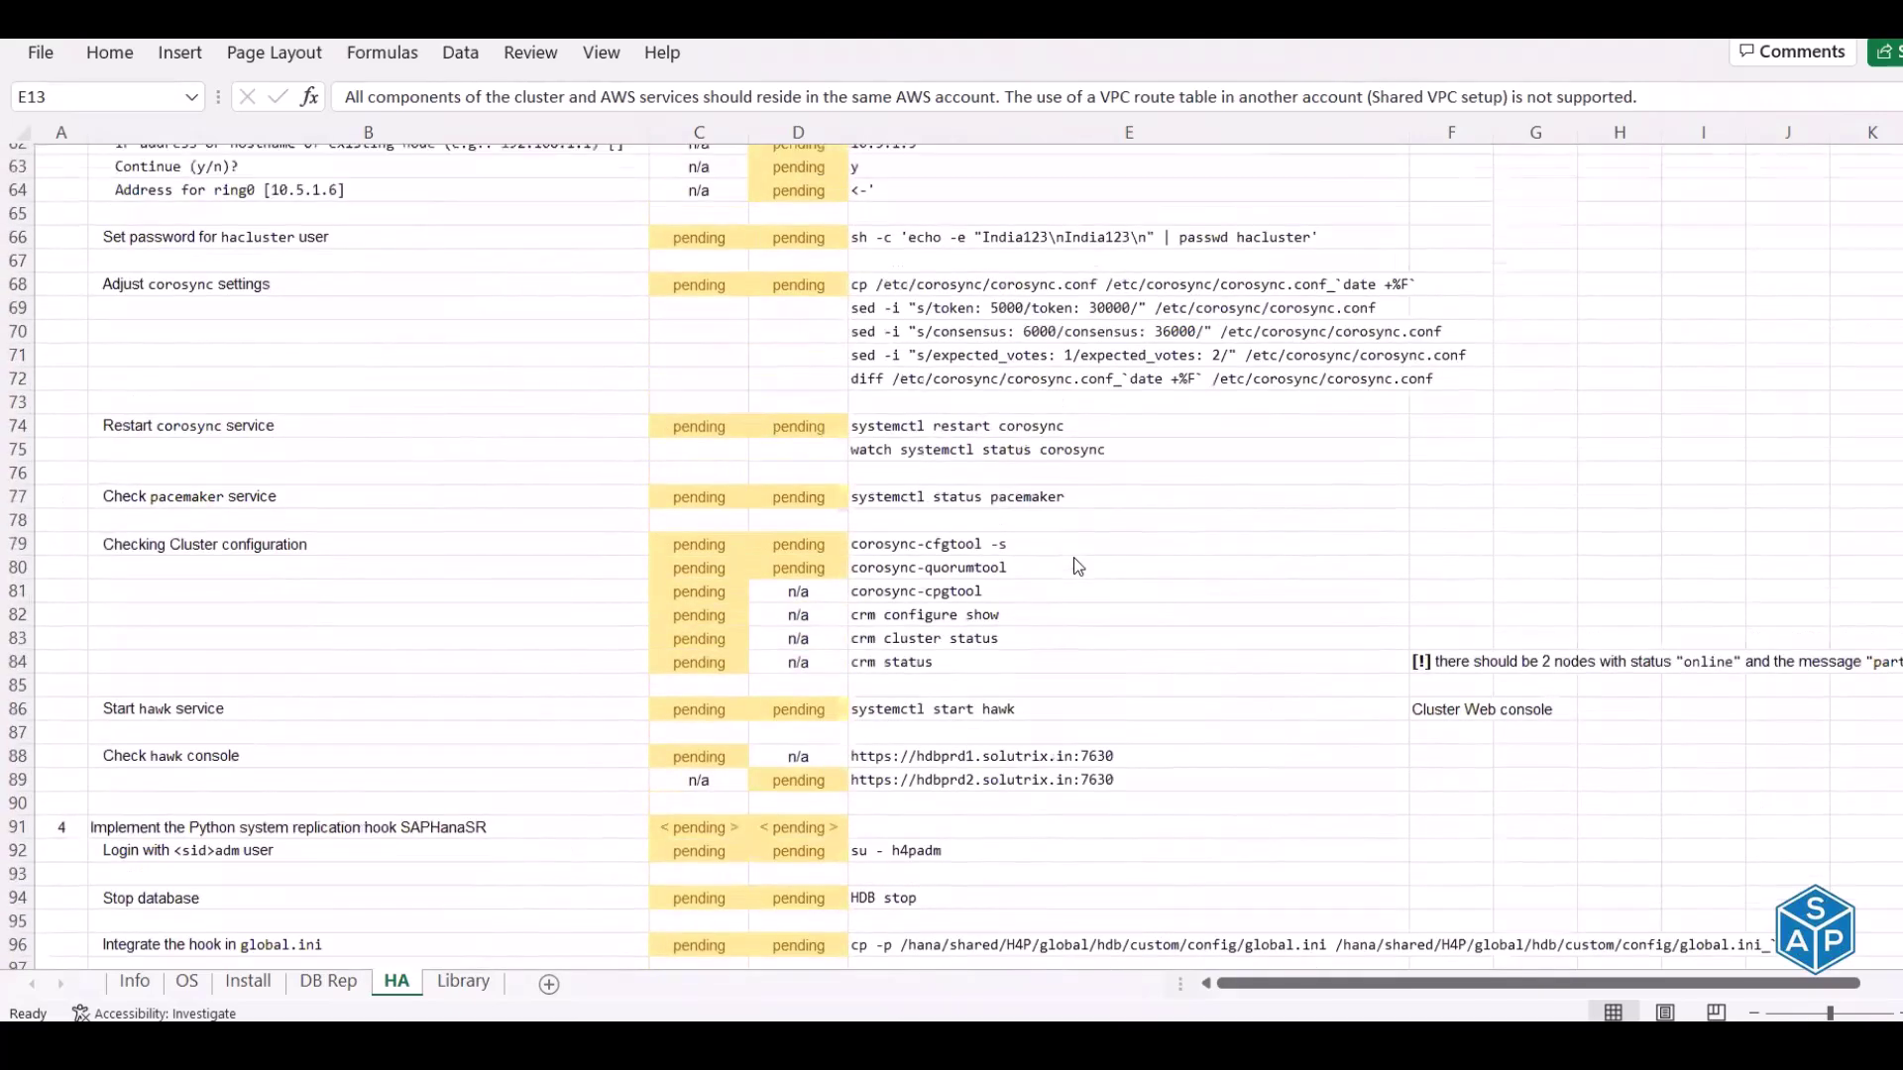
pyautogui.scroll(11, 1073, 557)
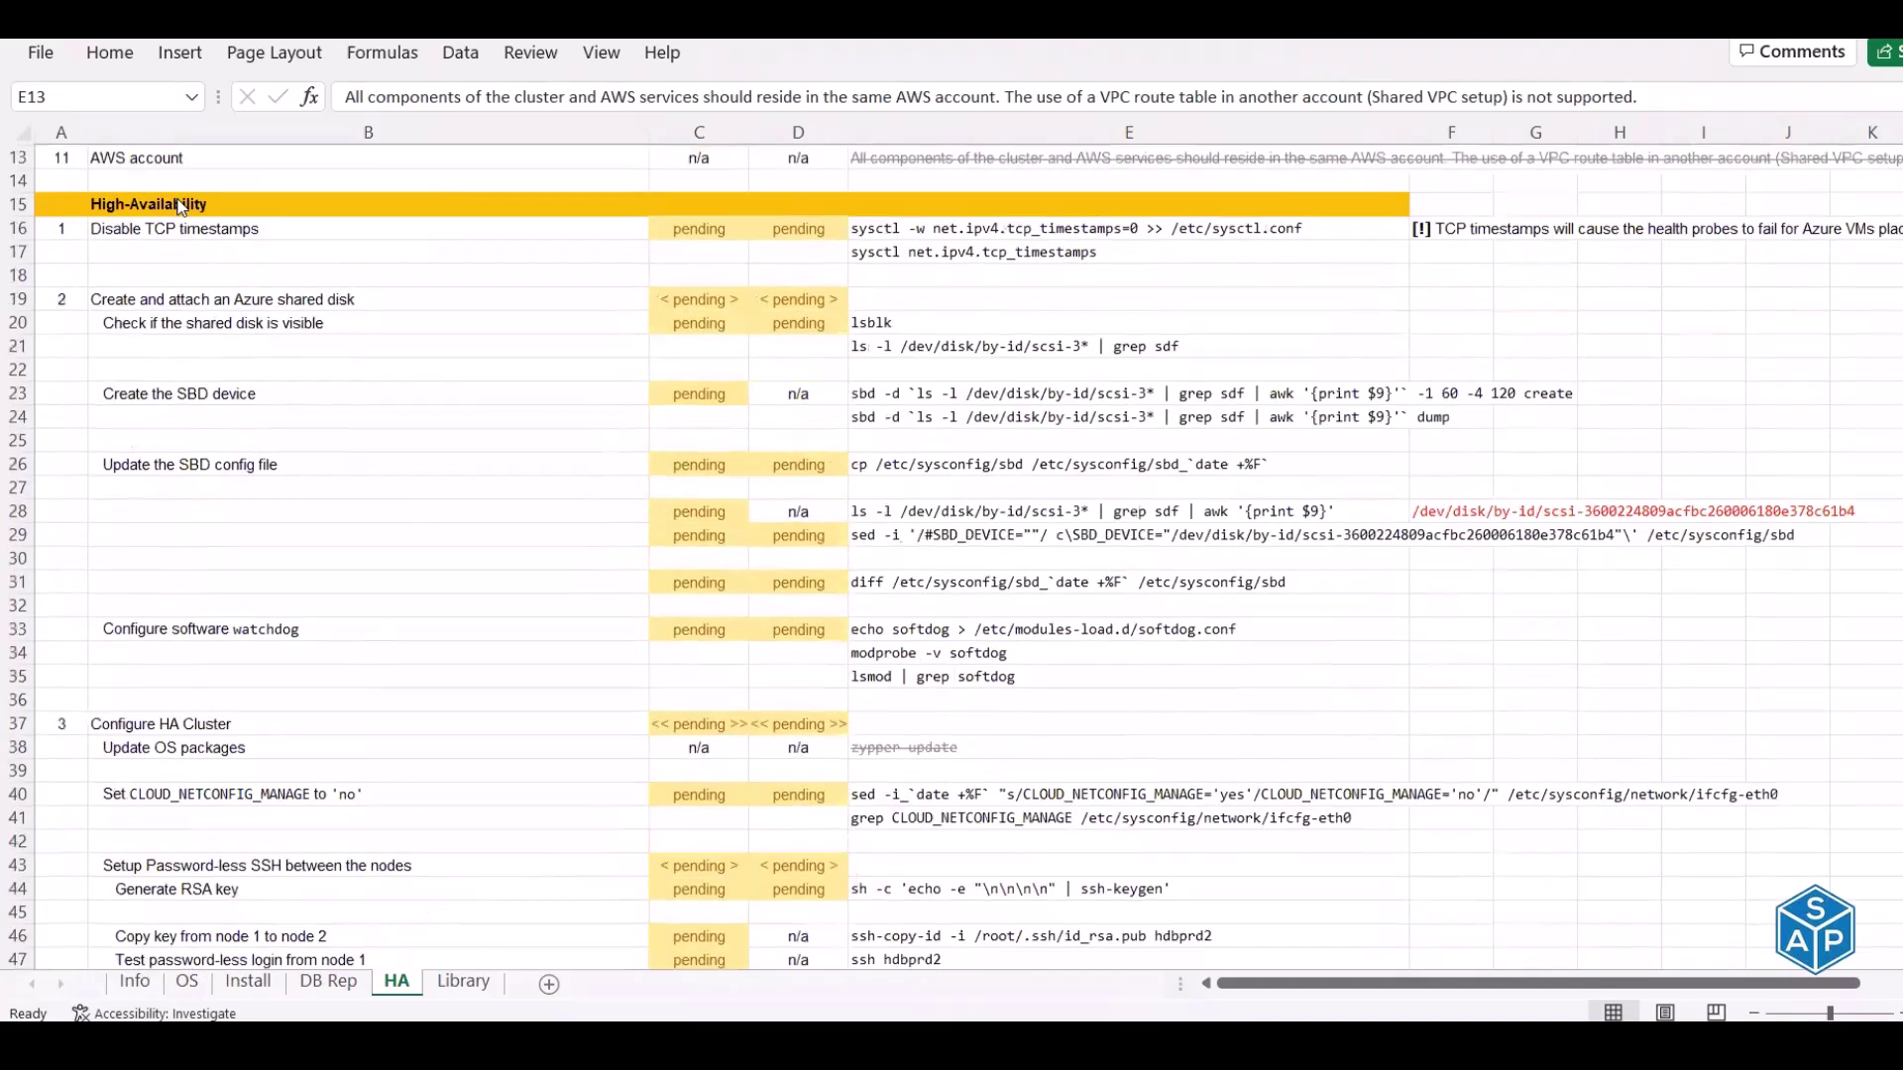
pyautogui.scroll(-1, 178, 199)
pyautogui.click(175, 204)
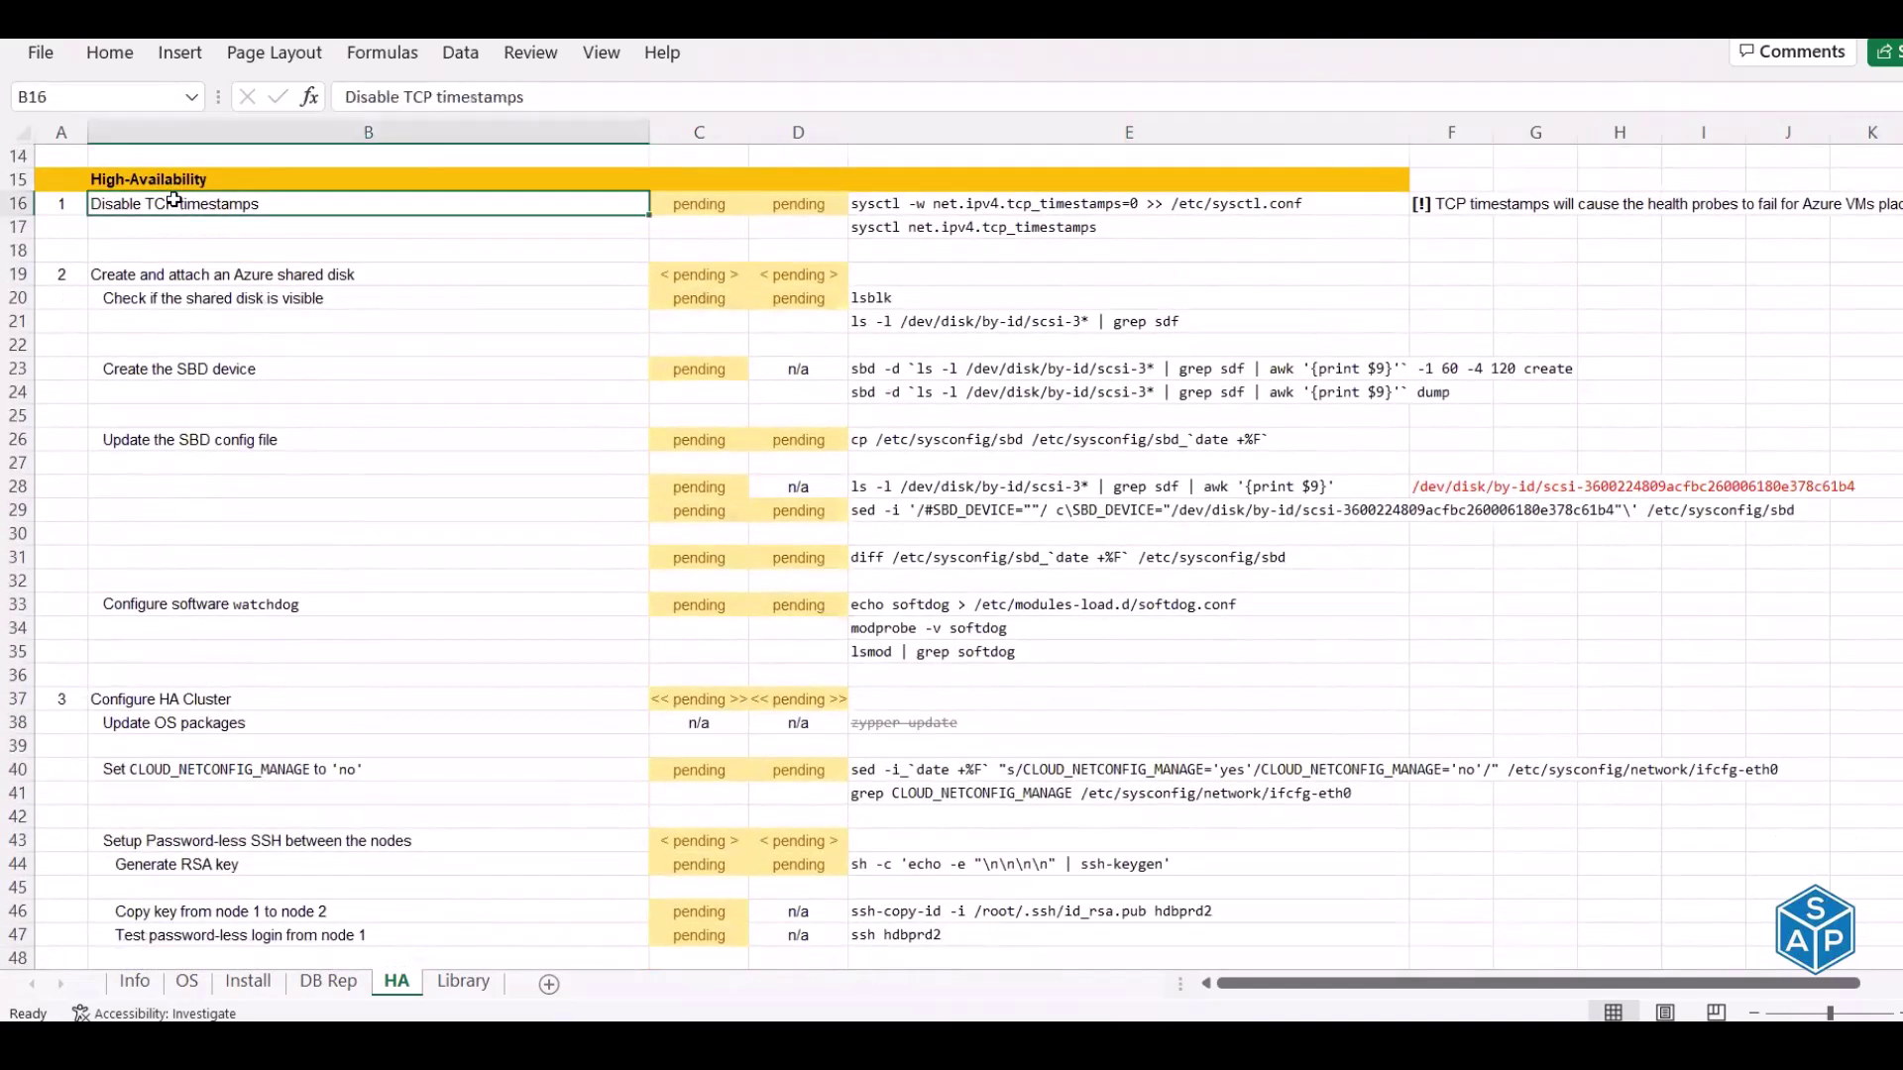
pyautogui.click(1454, 205)
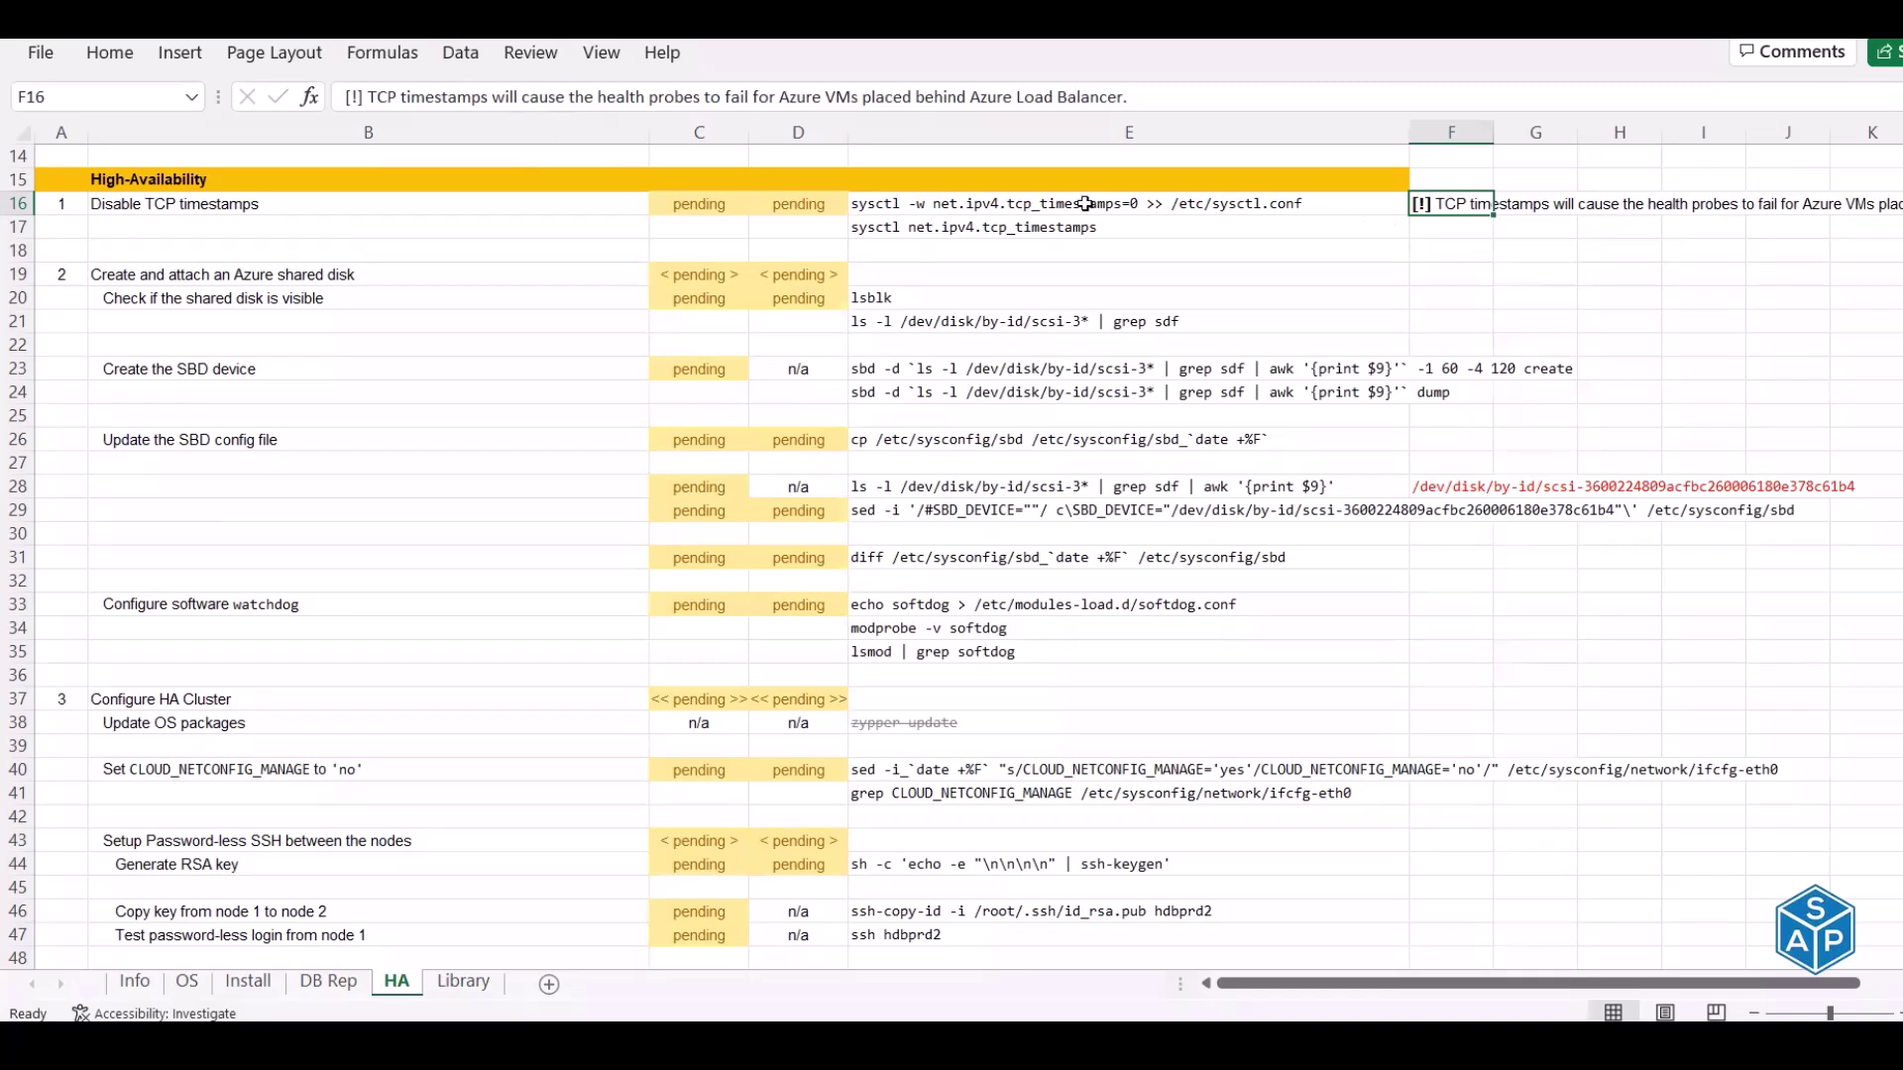
pyautogui.click(985, 228)
# Copy the timestamps check command and log out of the database user shells on both nodes
pyautogui.hotkey('ctrl', 'c')
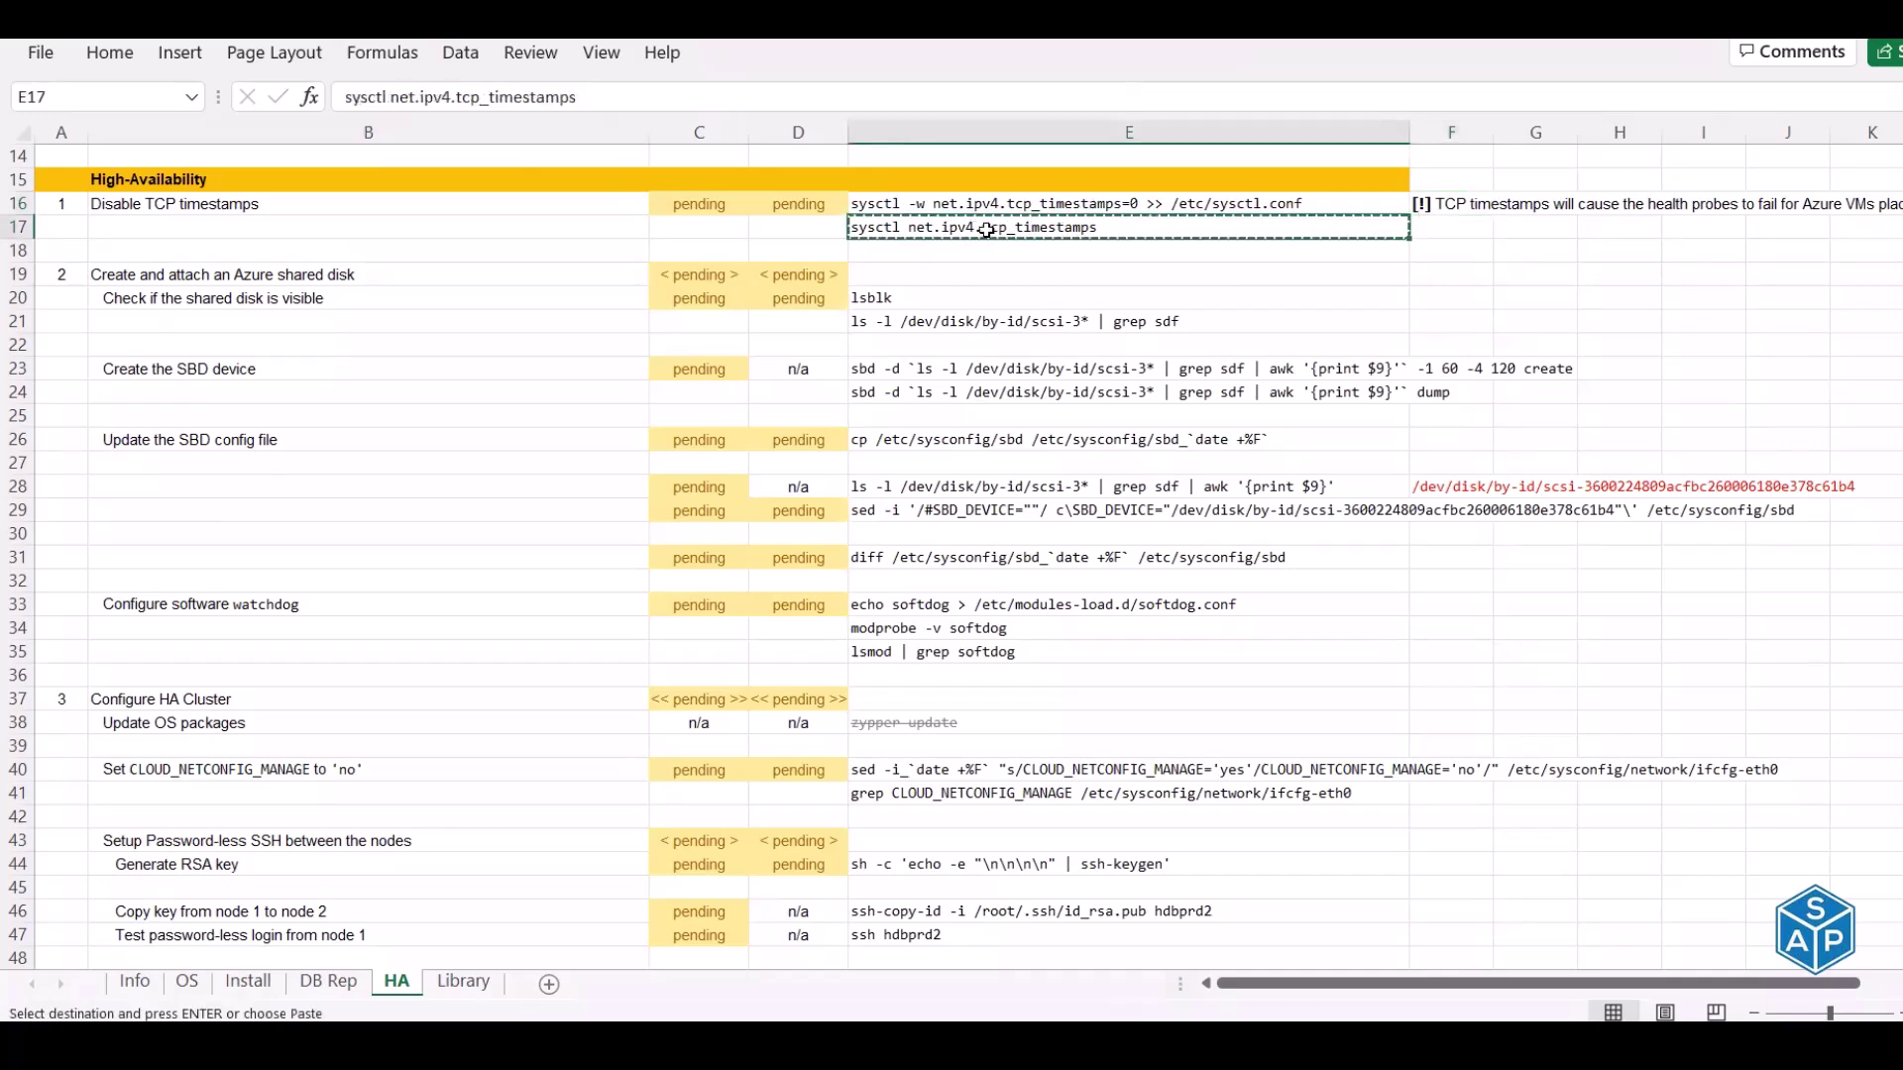
pyautogui.hotkey('alt', 'Tab')
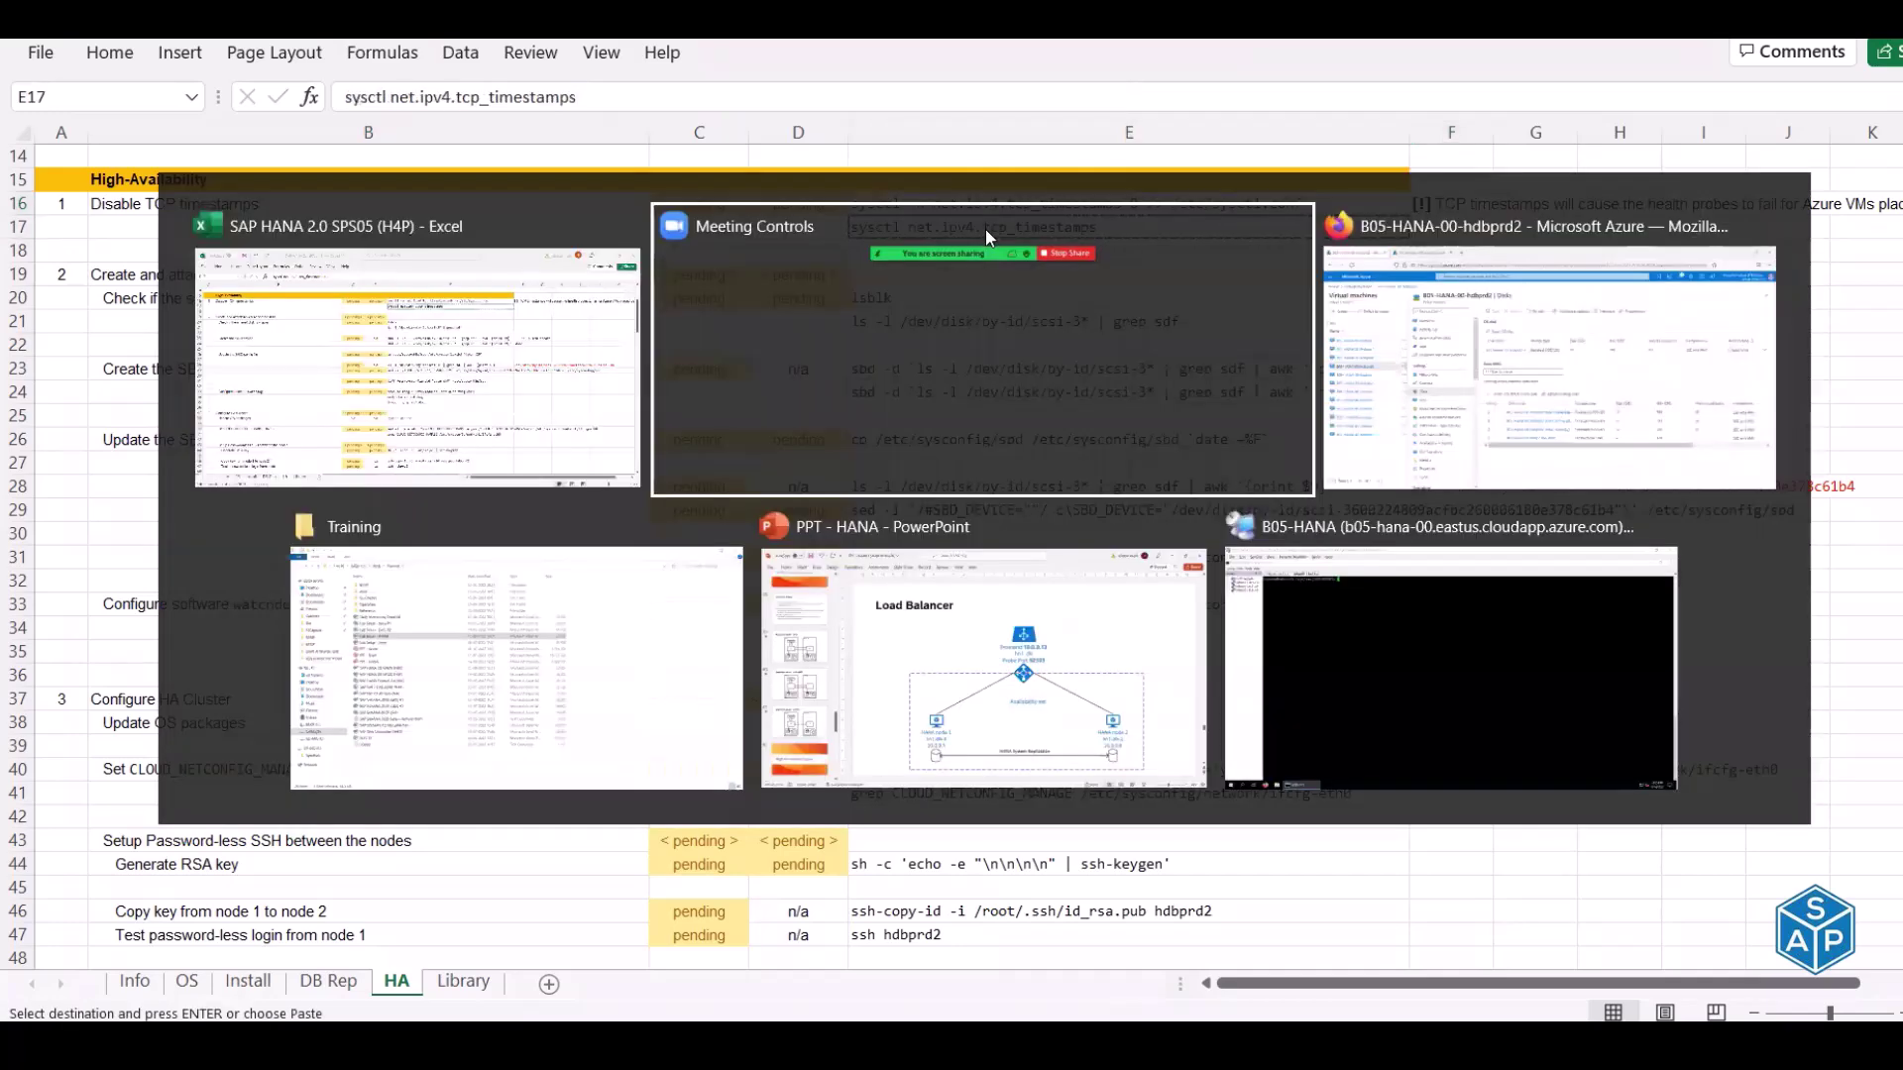
pyautogui.hotkey('alt', 'Tab')
pyautogui.hotkey('alt', 'Tab')
pyautogui.hotkey('alt', 'Tab')
pyautogui.hotkey('alt', 'Tab')
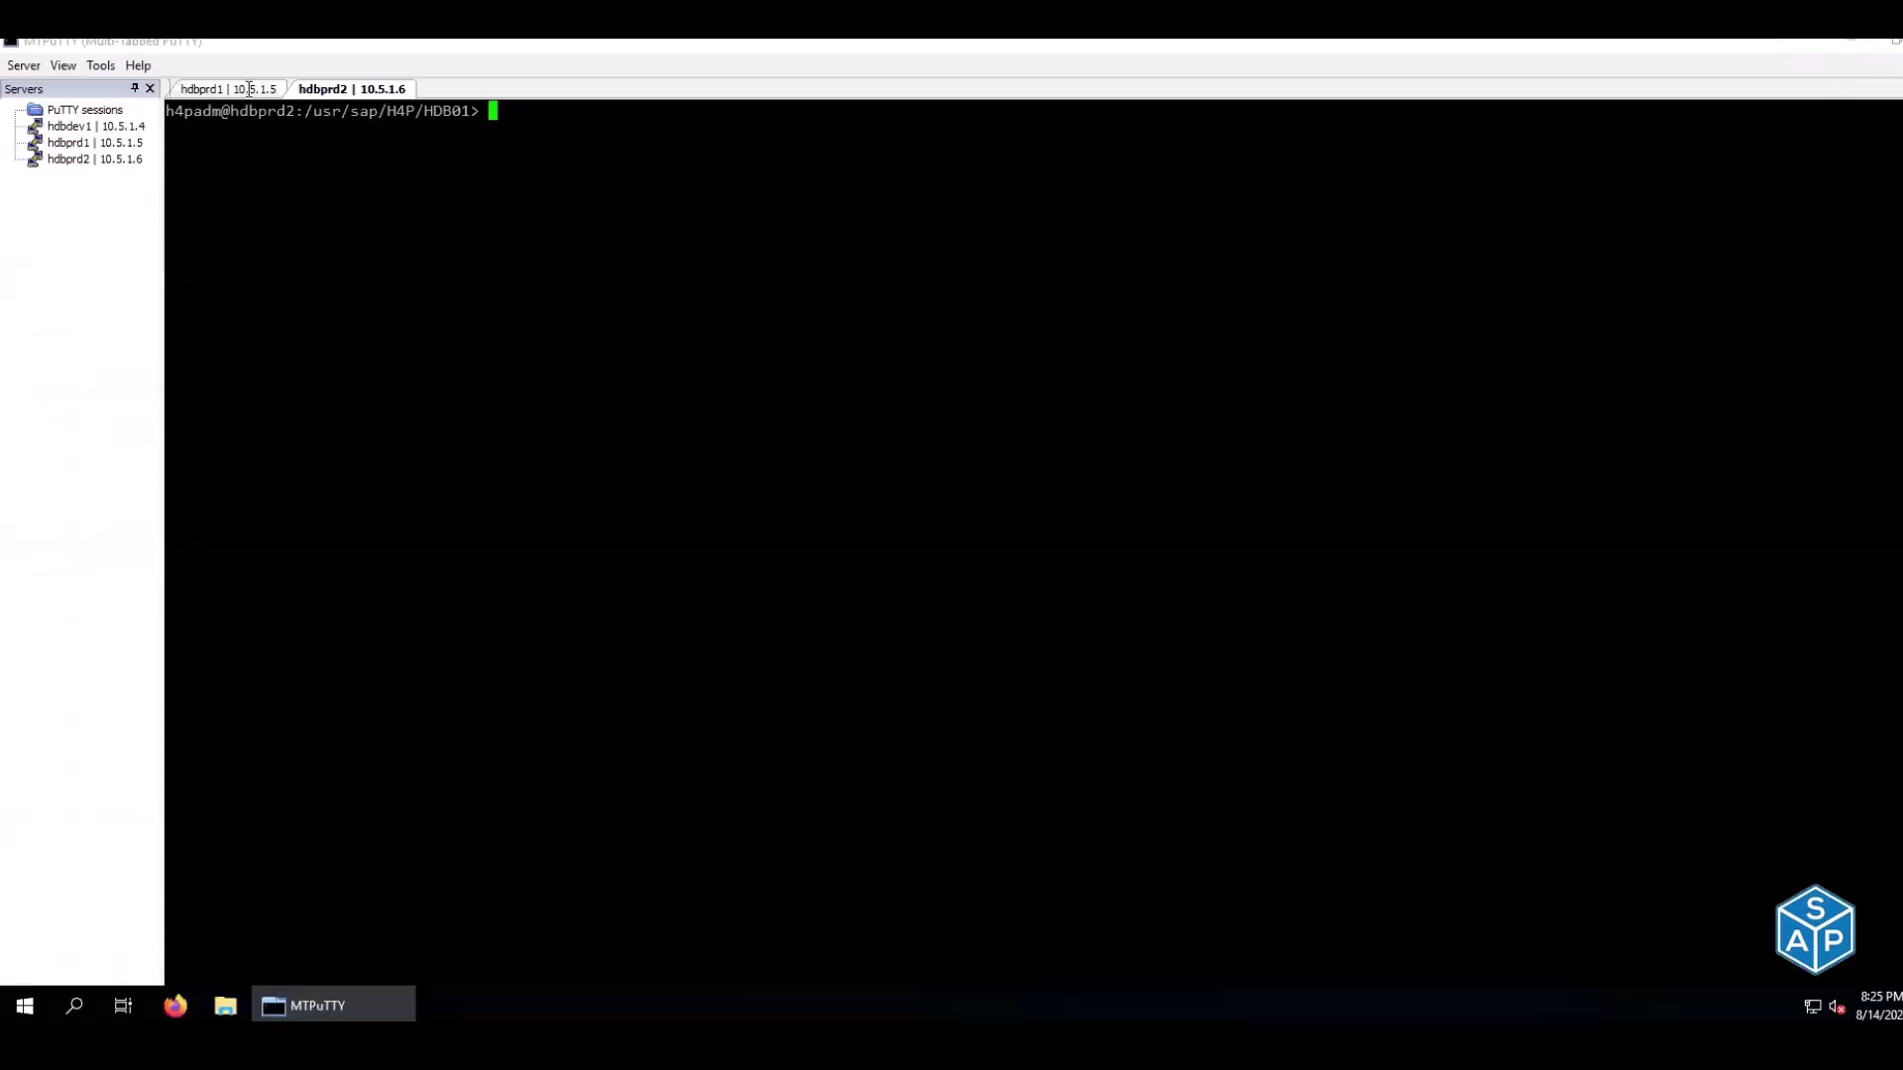
pyautogui.click(248, 92)
pyautogui.hotkey('alt', 'Tab')
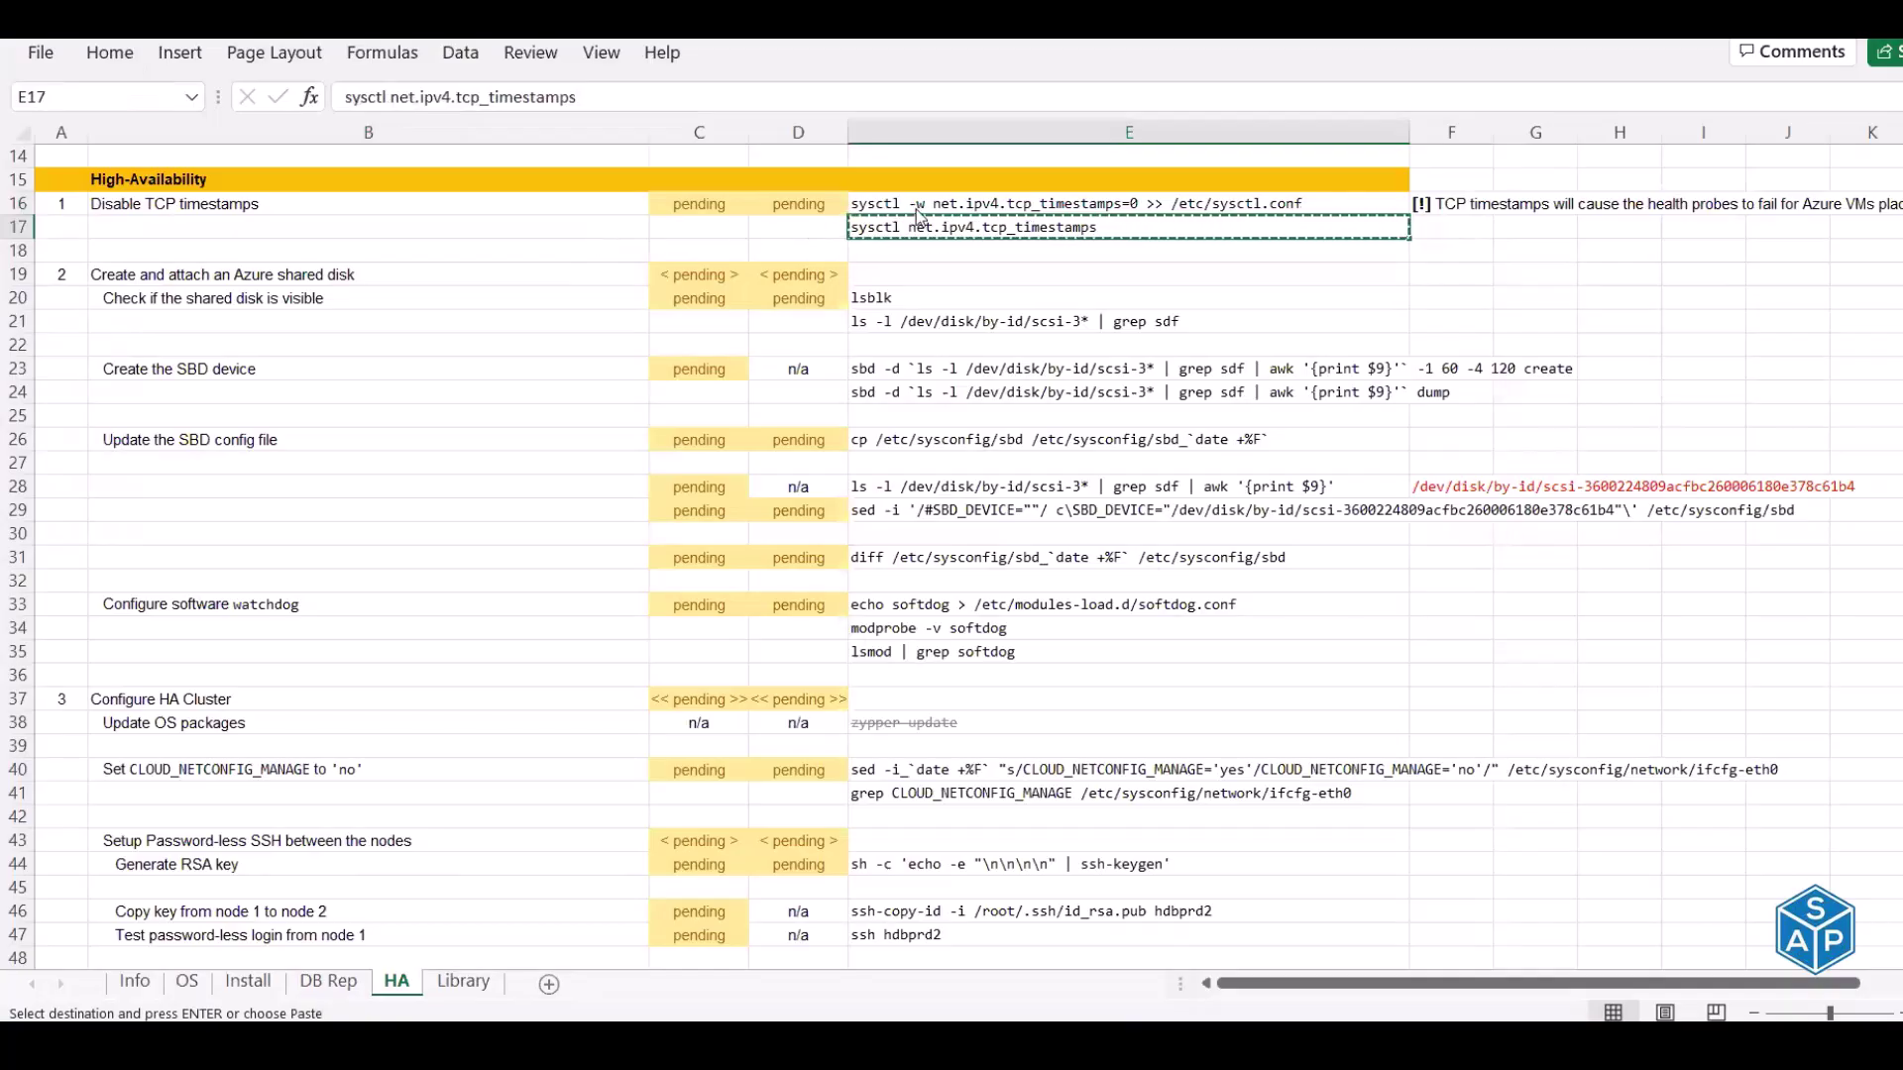
pyautogui.hotkey('alt', 'Tab')
pyautogui.click(362, 91)
pyautogui.hotkey('ctrl', 'd')
pyautogui.click(262, 92)
pyautogui.hotkey('ctrl', 'd')
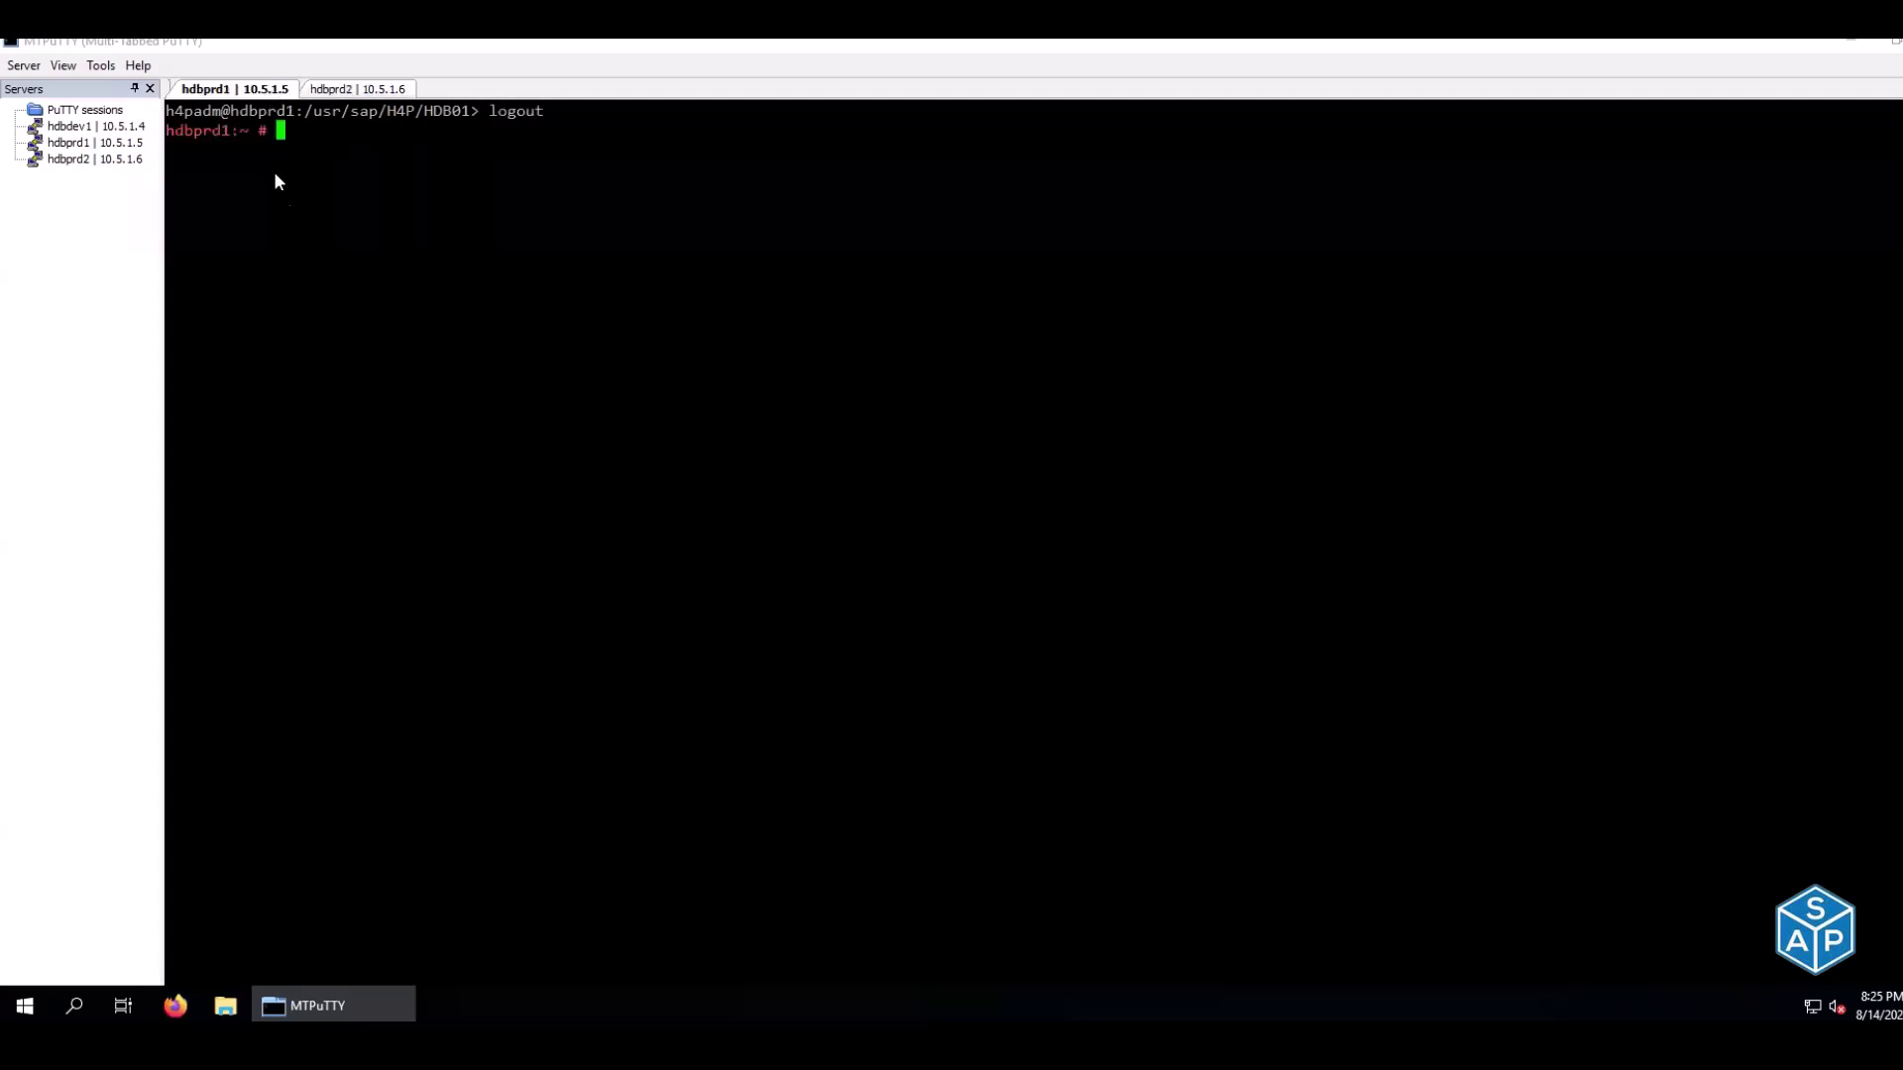
pyautogui.click(366, 91)
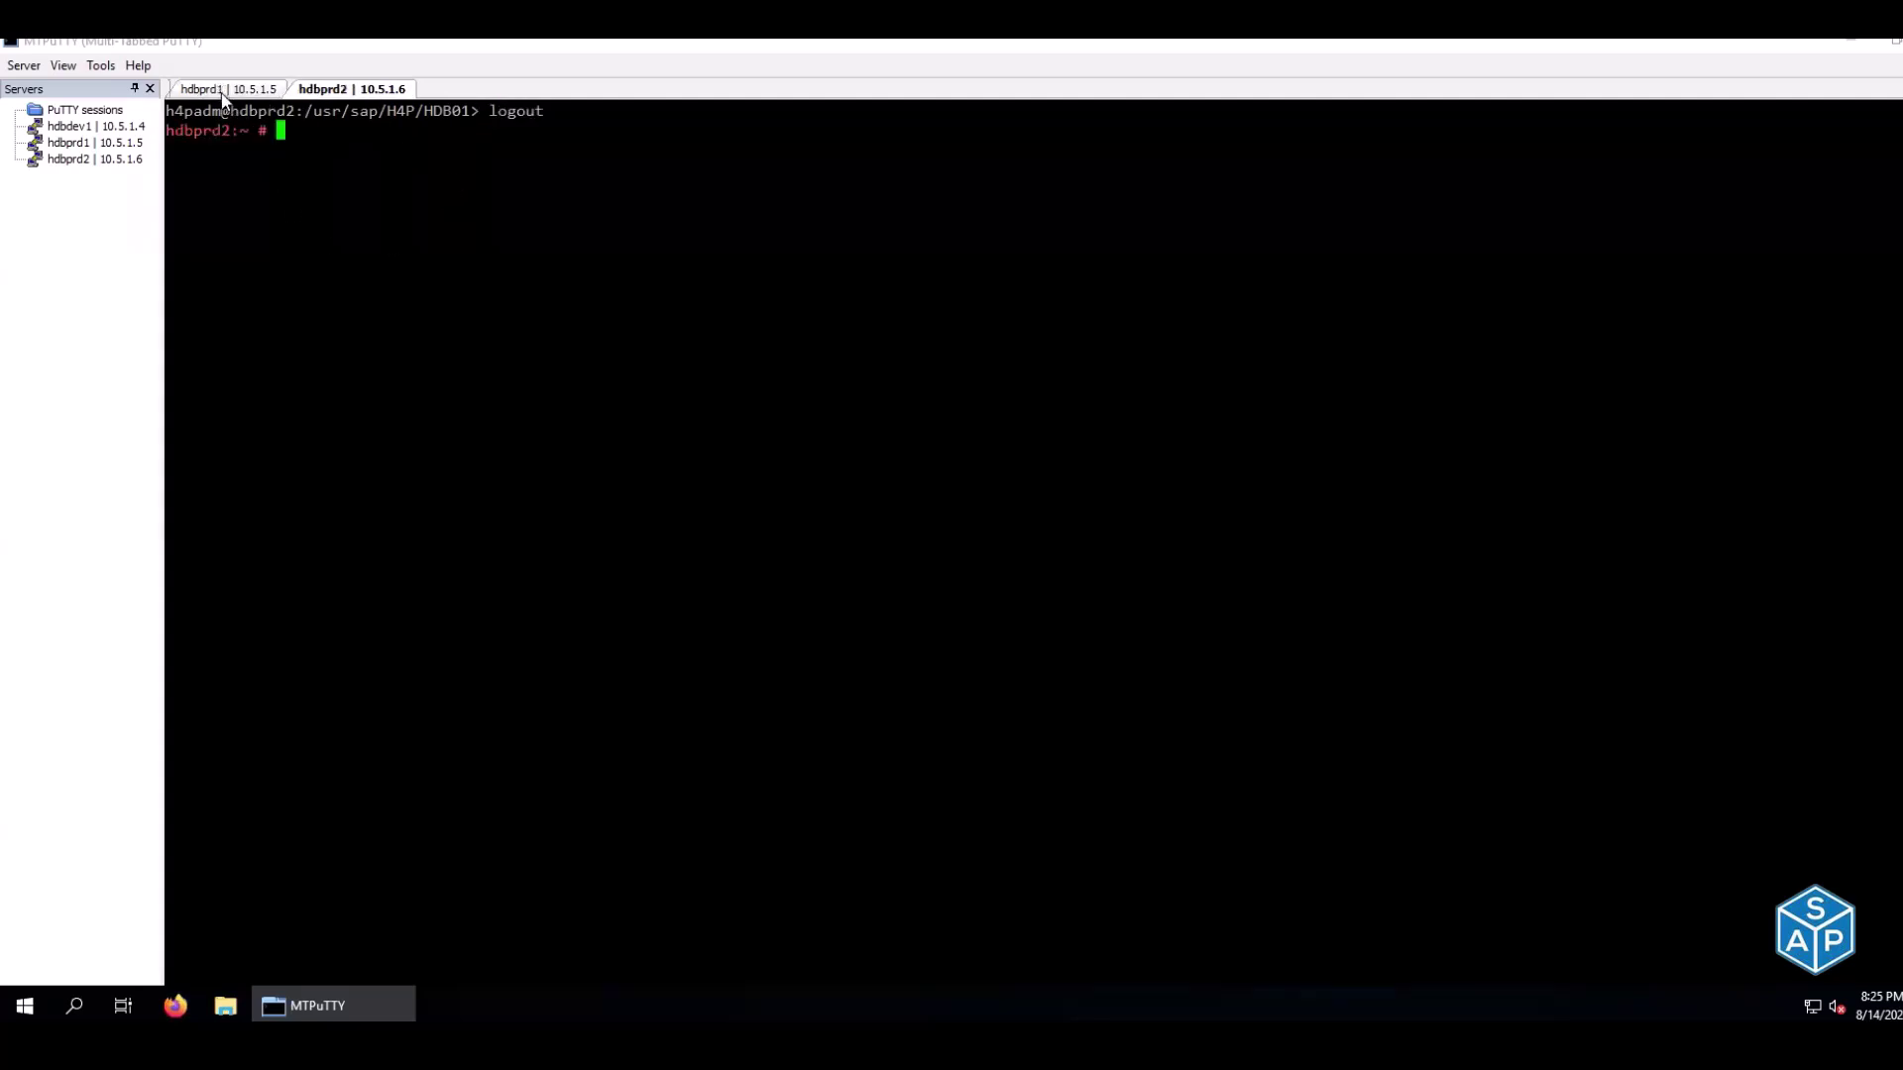
pyautogui.click(224, 92)
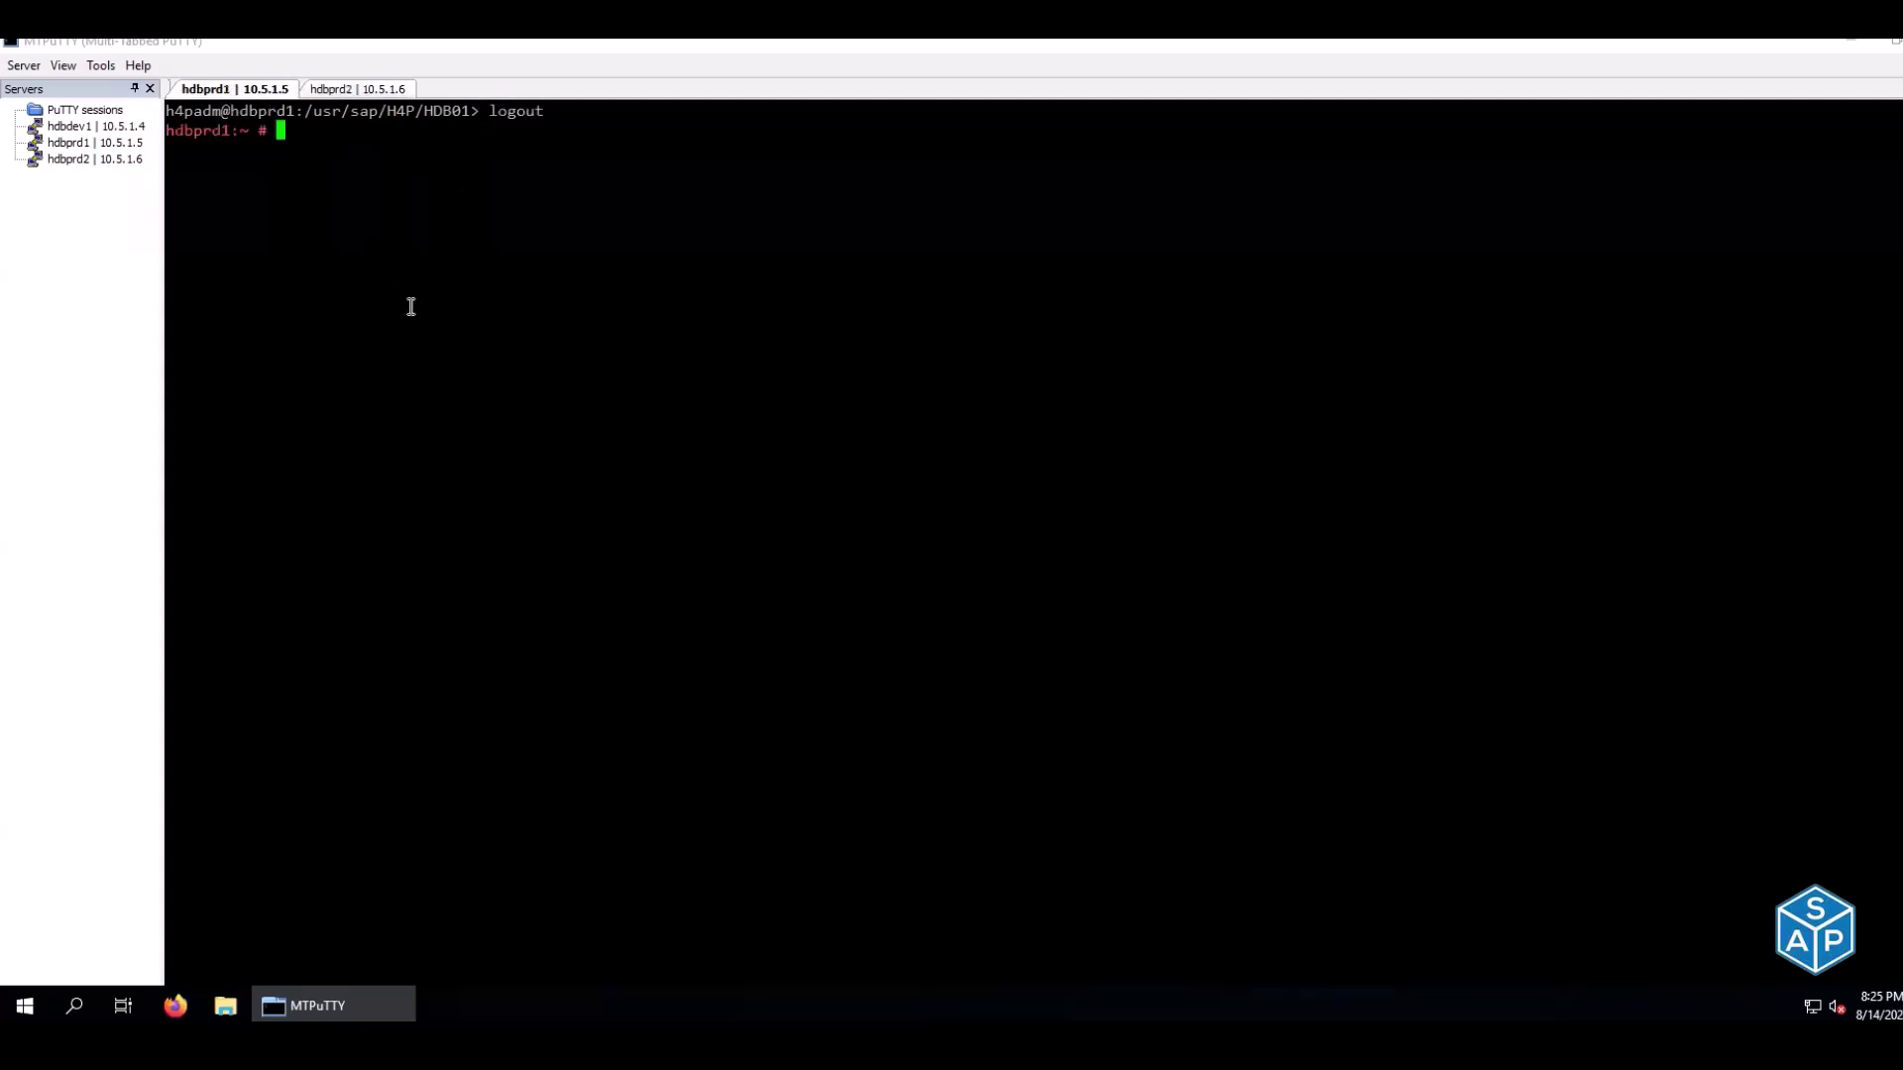
# Run the TCP timestamps check on hdbprd1, which currently reports a value of 1
pyautogui.rightClick(438, 252)
pyautogui.moveTo(401, 148); pyautogui.dragTo(419, 147)
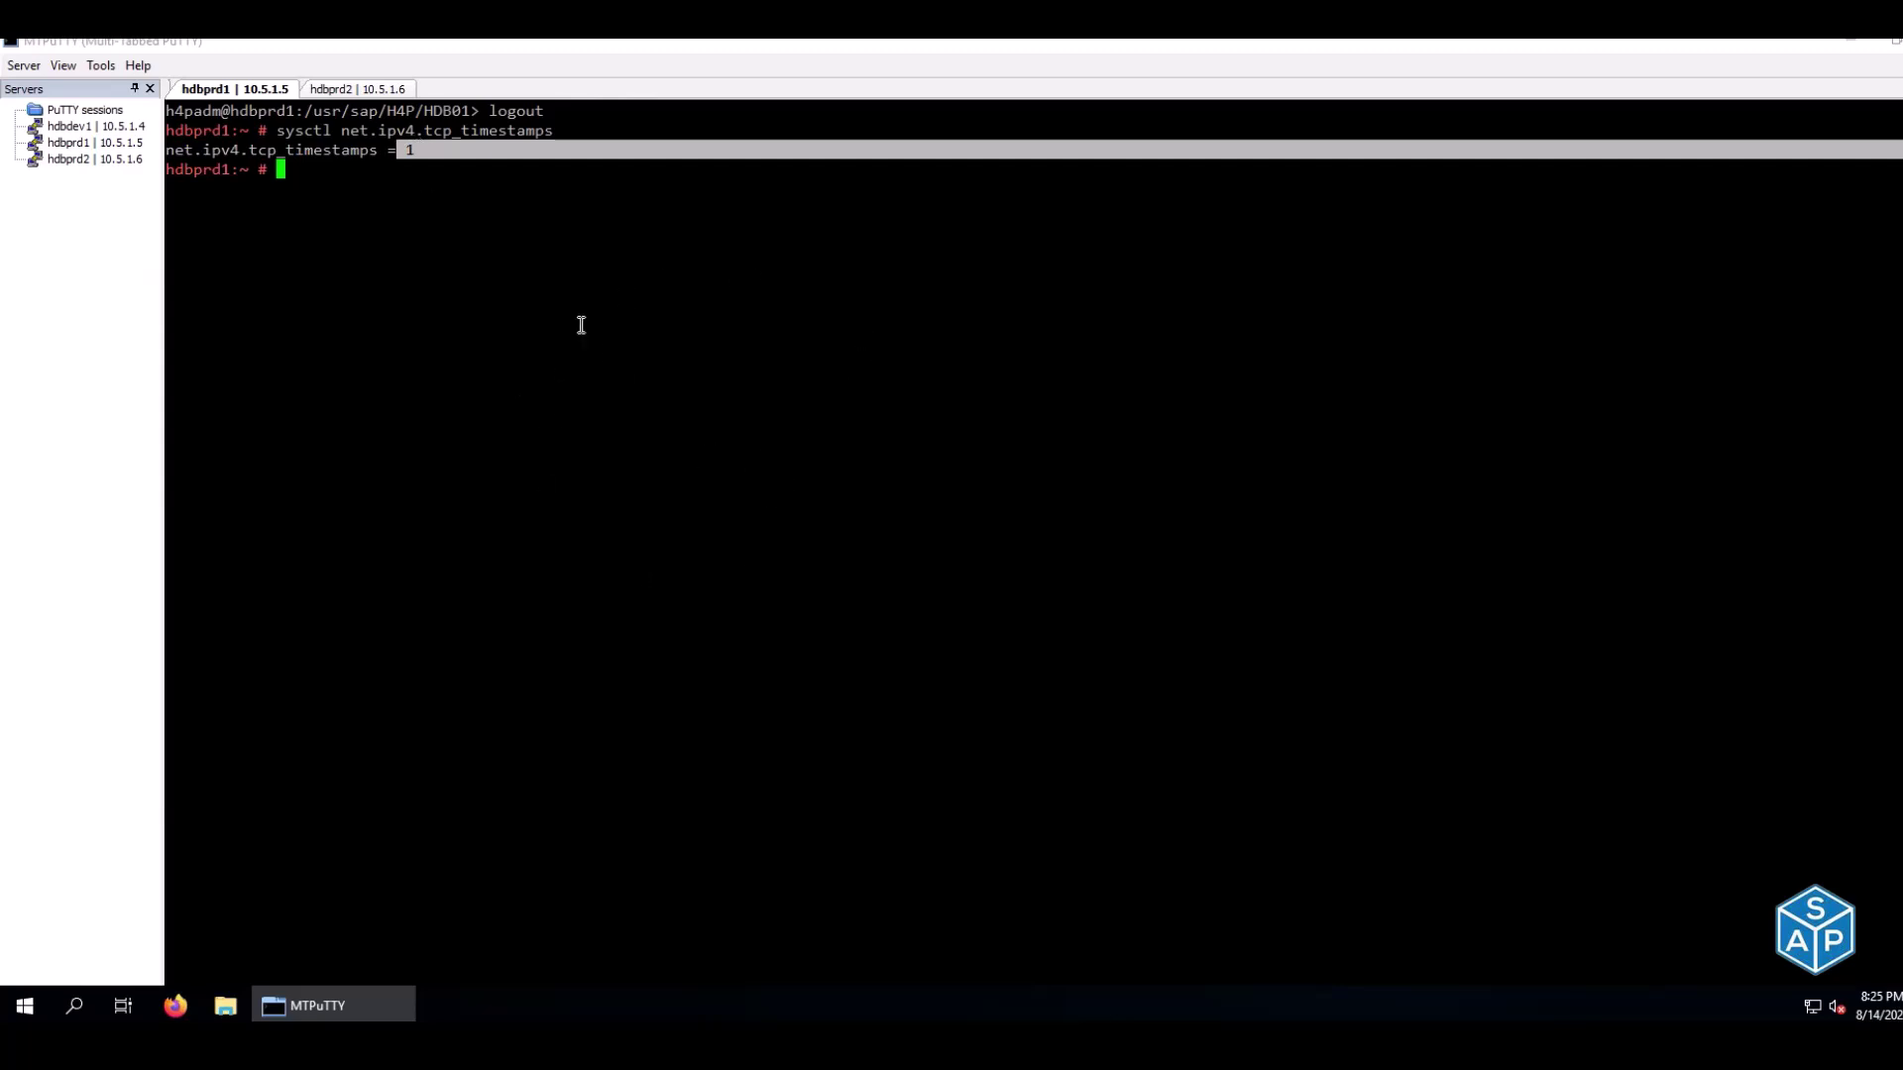
pyautogui.click(458, 204)
pyautogui.moveTo(401, 149); pyautogui.dragTo(420, 154)
pyautogui.click(452, 284)
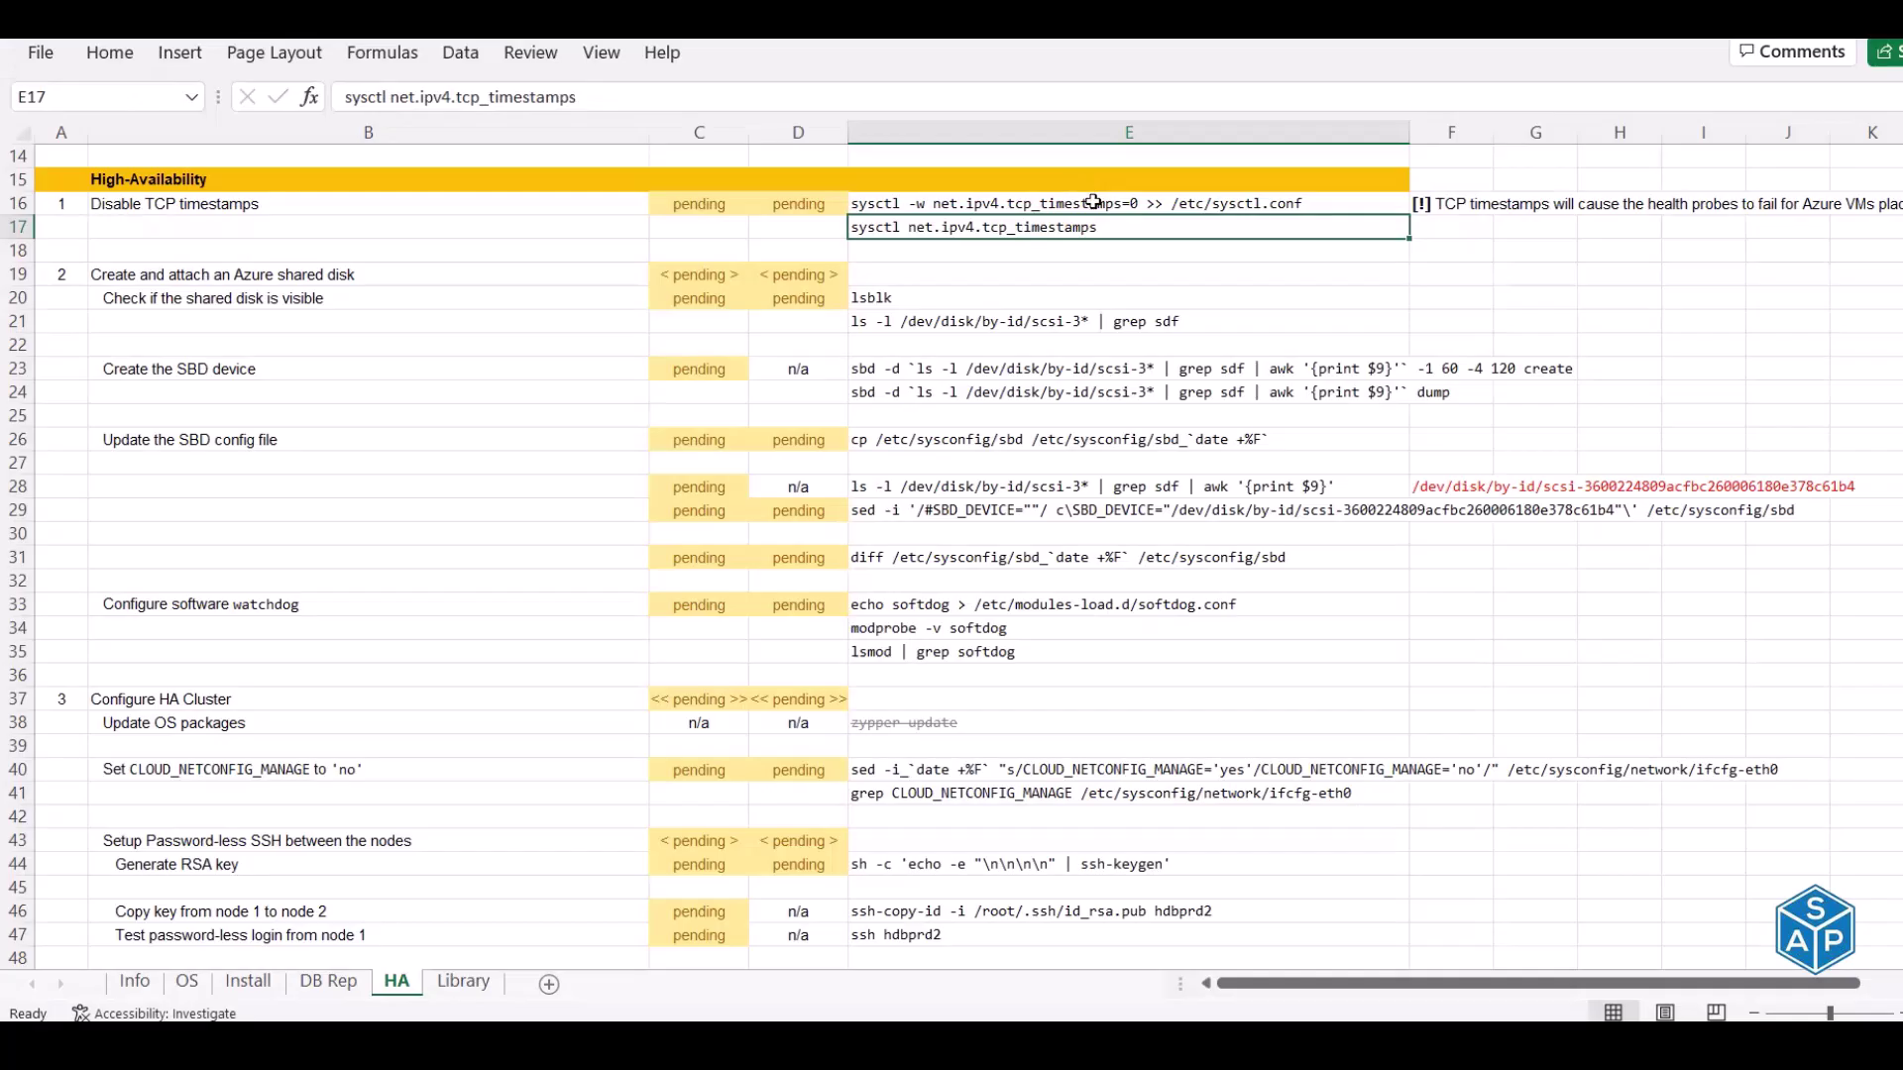
# Copy the sysctl command disabling TCP timestamps and run it on hdbprd2
pyautogui.click(1093, 202)
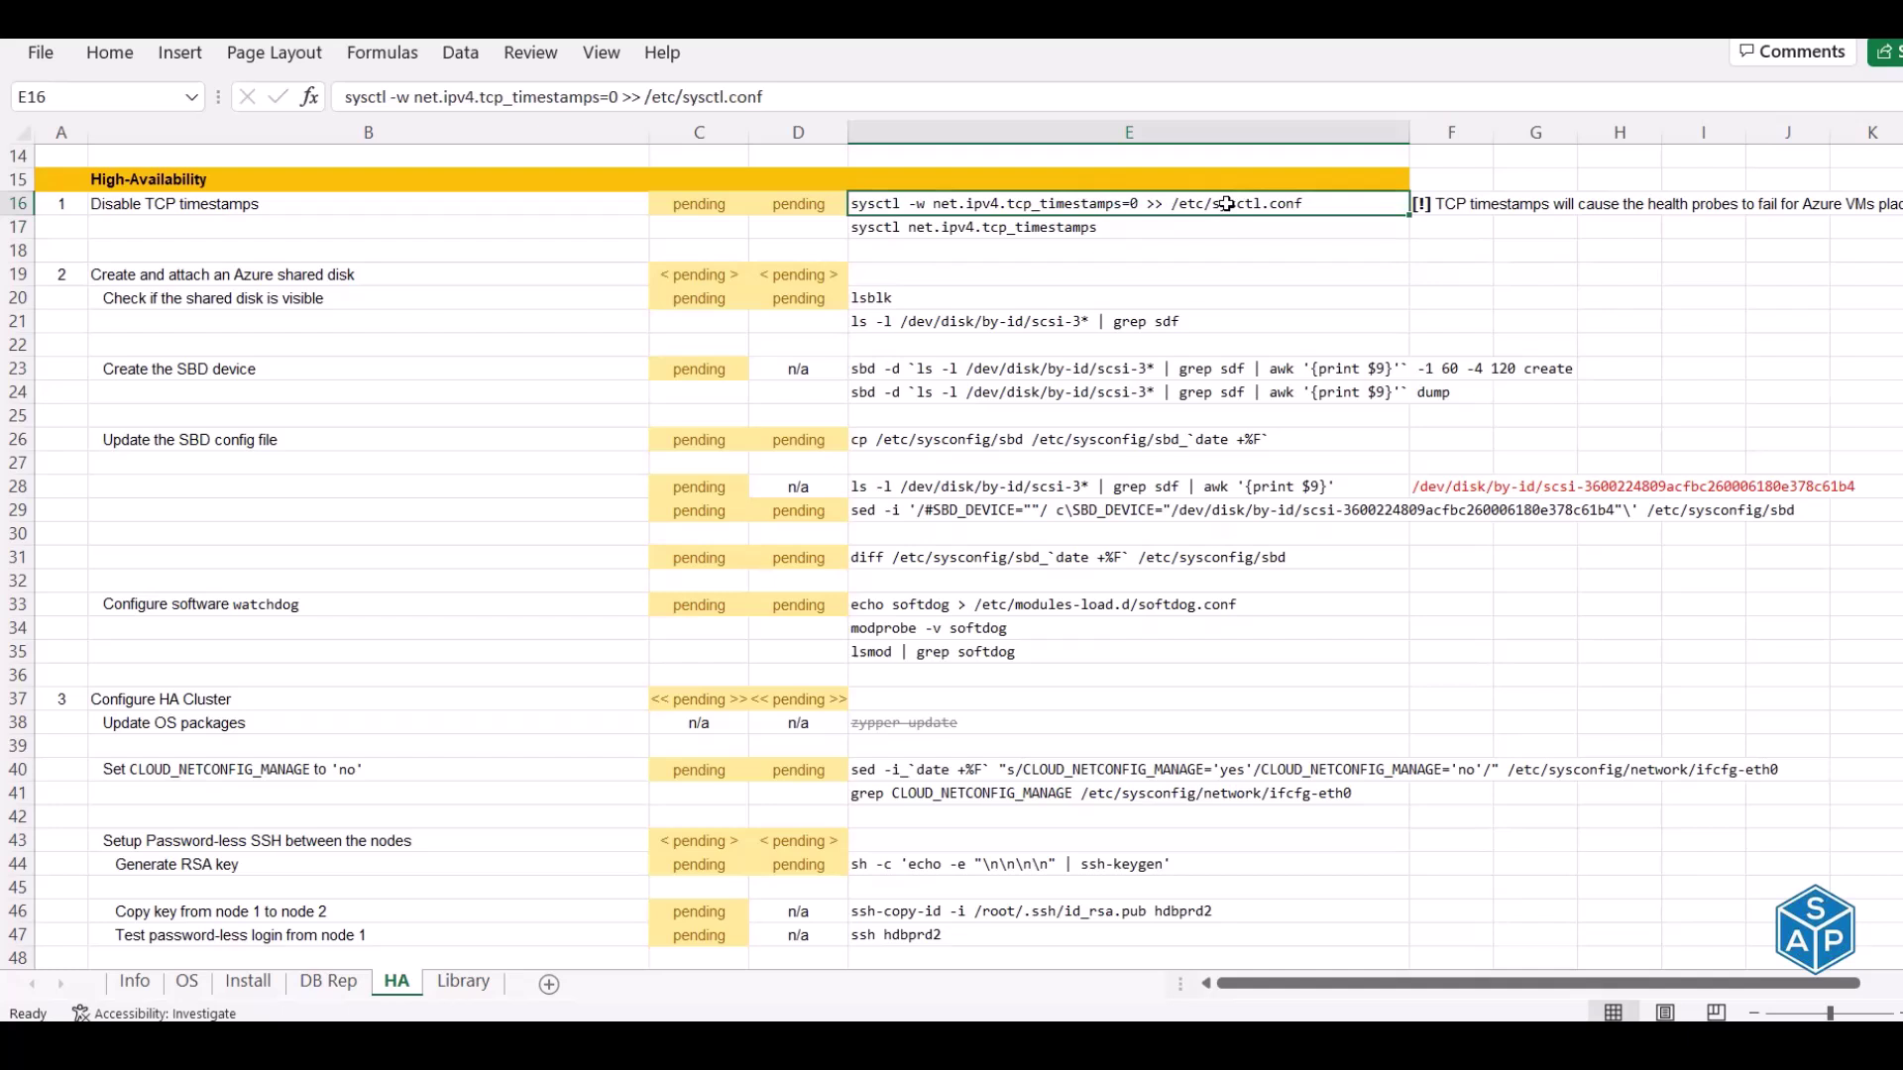
pyautogui.hotkey('ctrl', 'c')
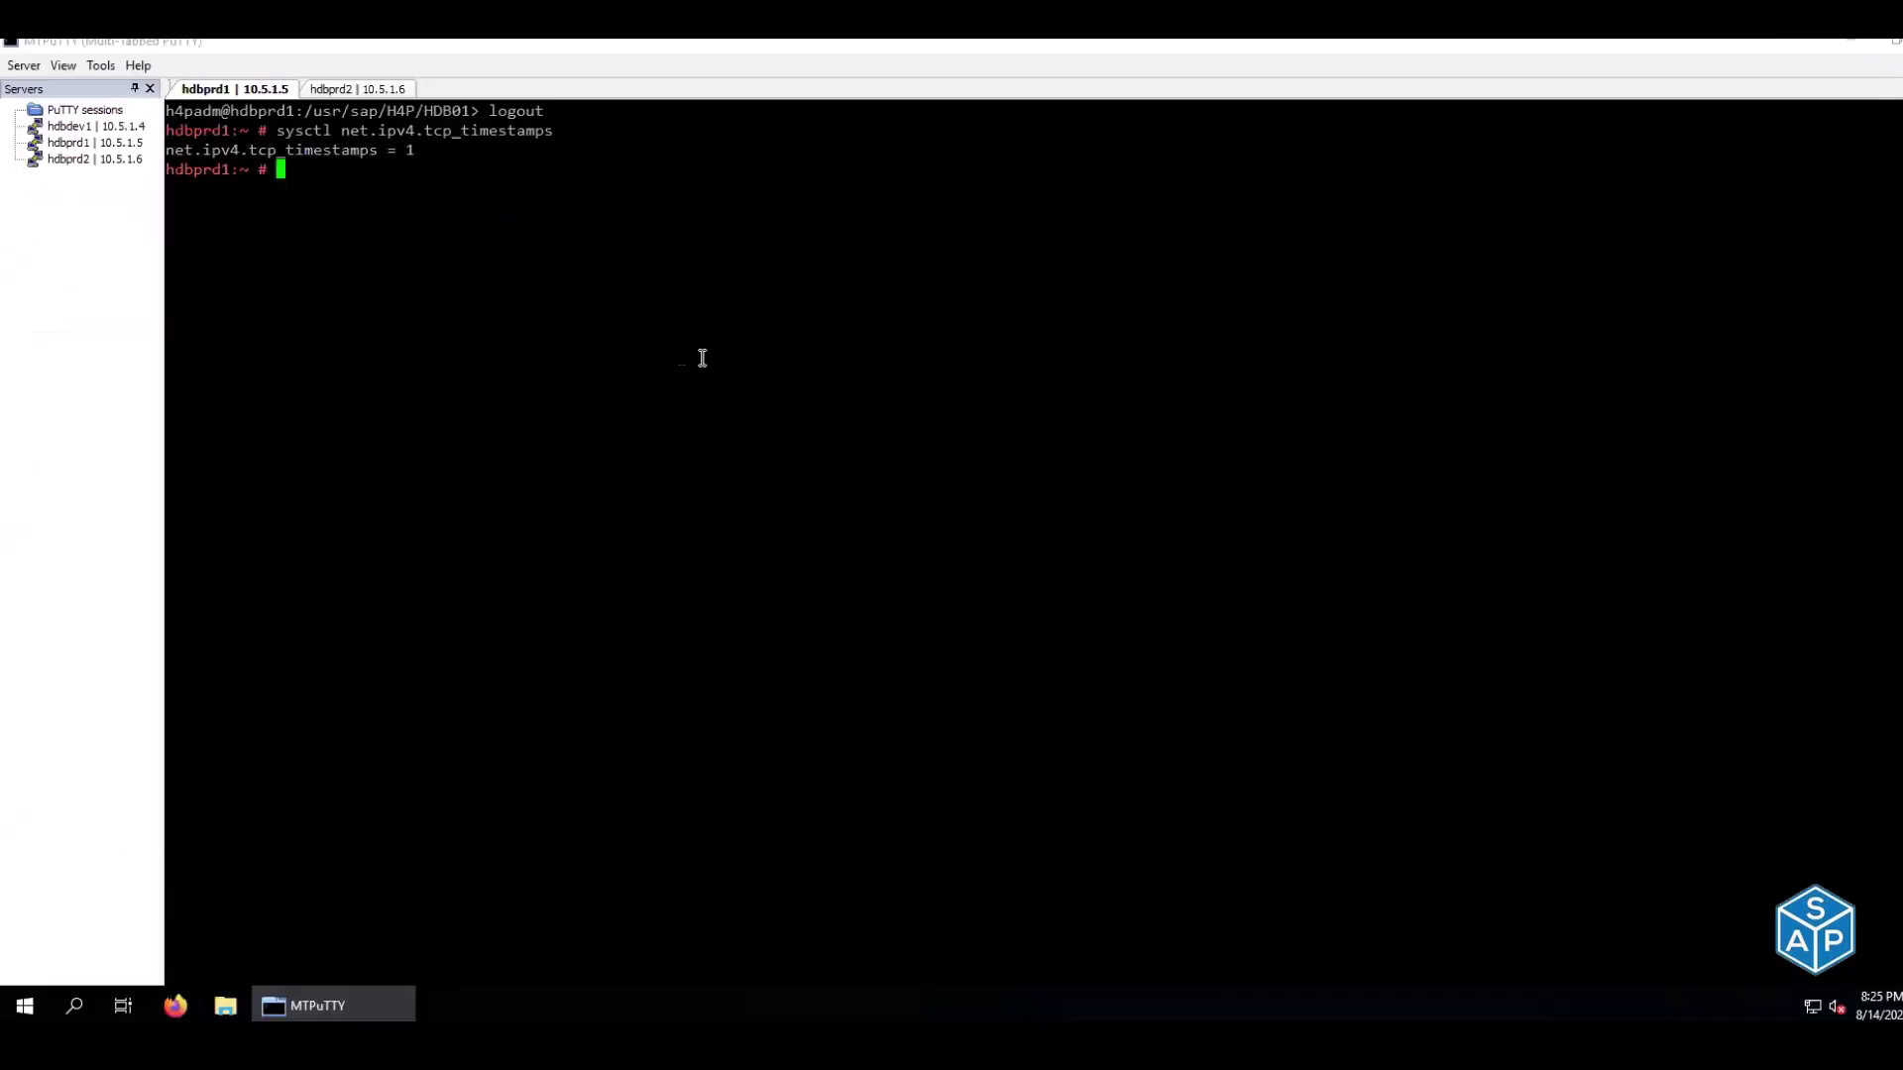
pyautogui.click(352, 89)
pyautogui.click(233, 89)
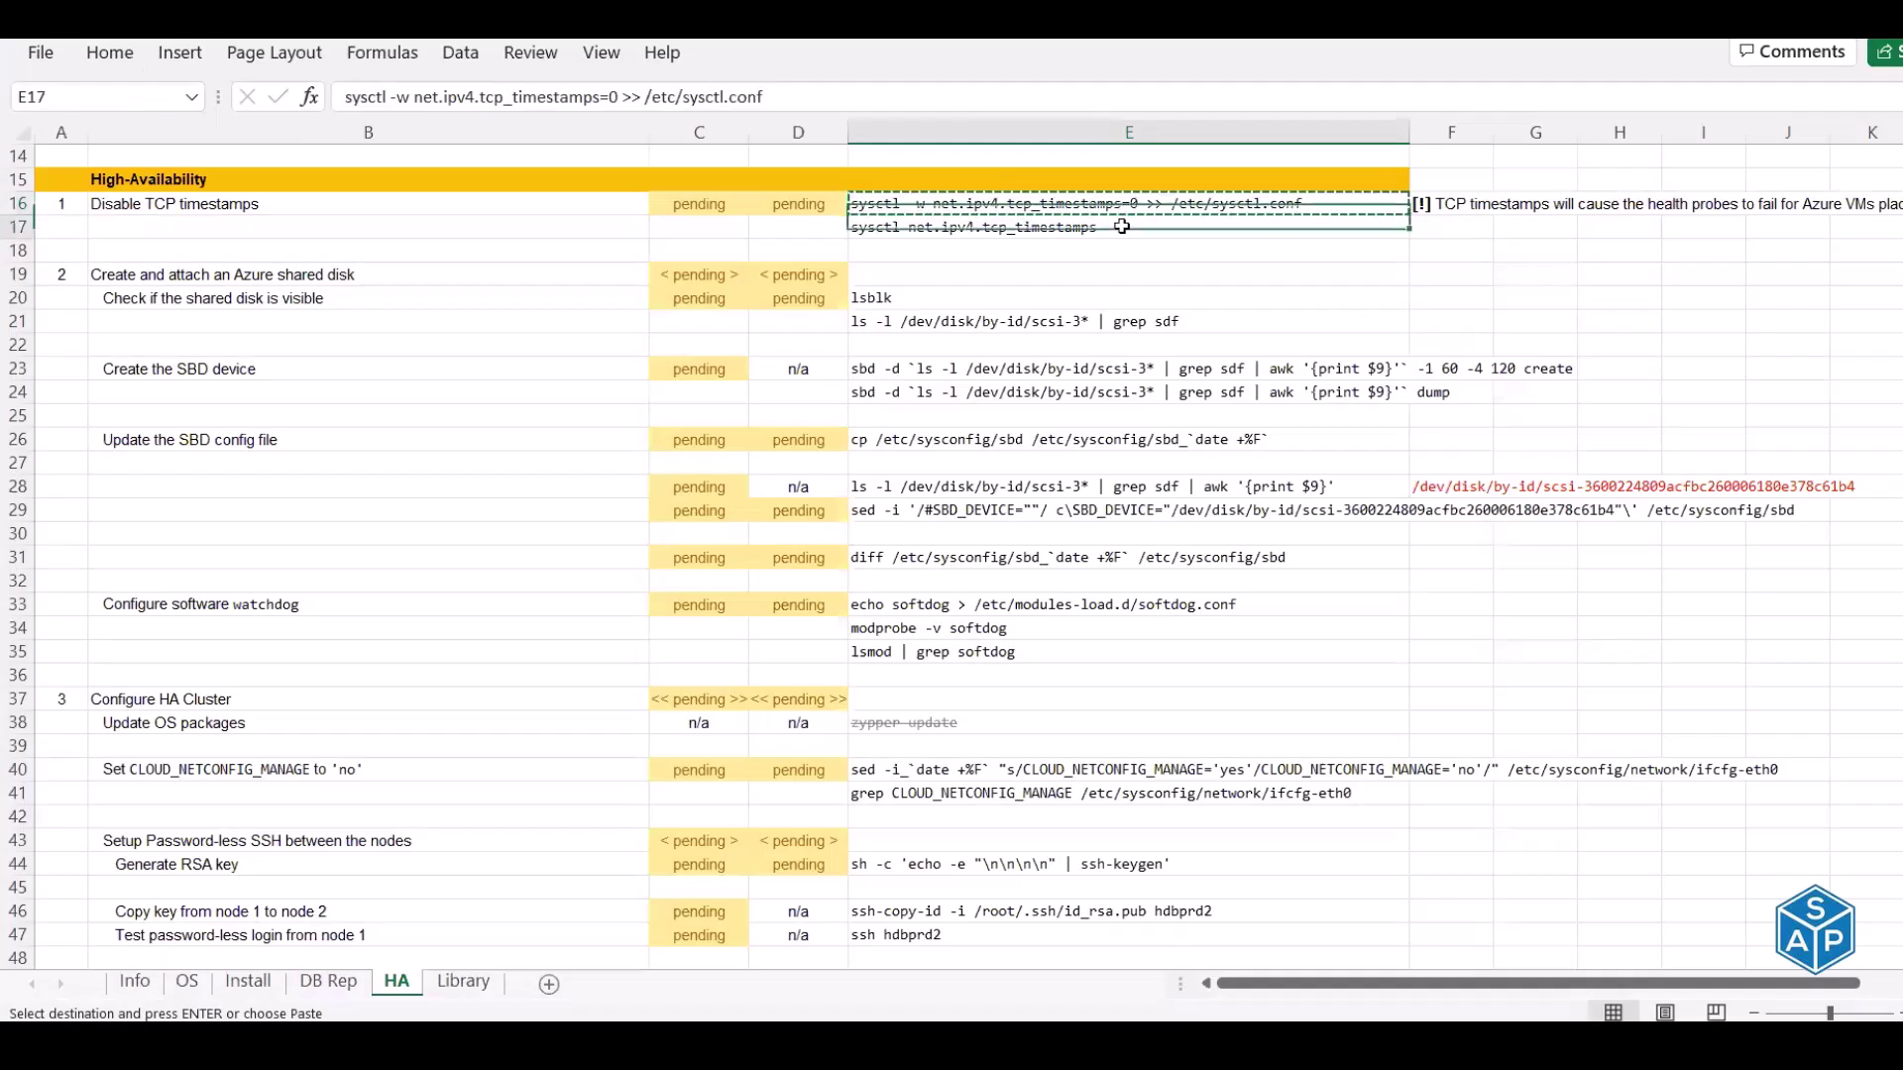
pyautogui.click(991, 231)
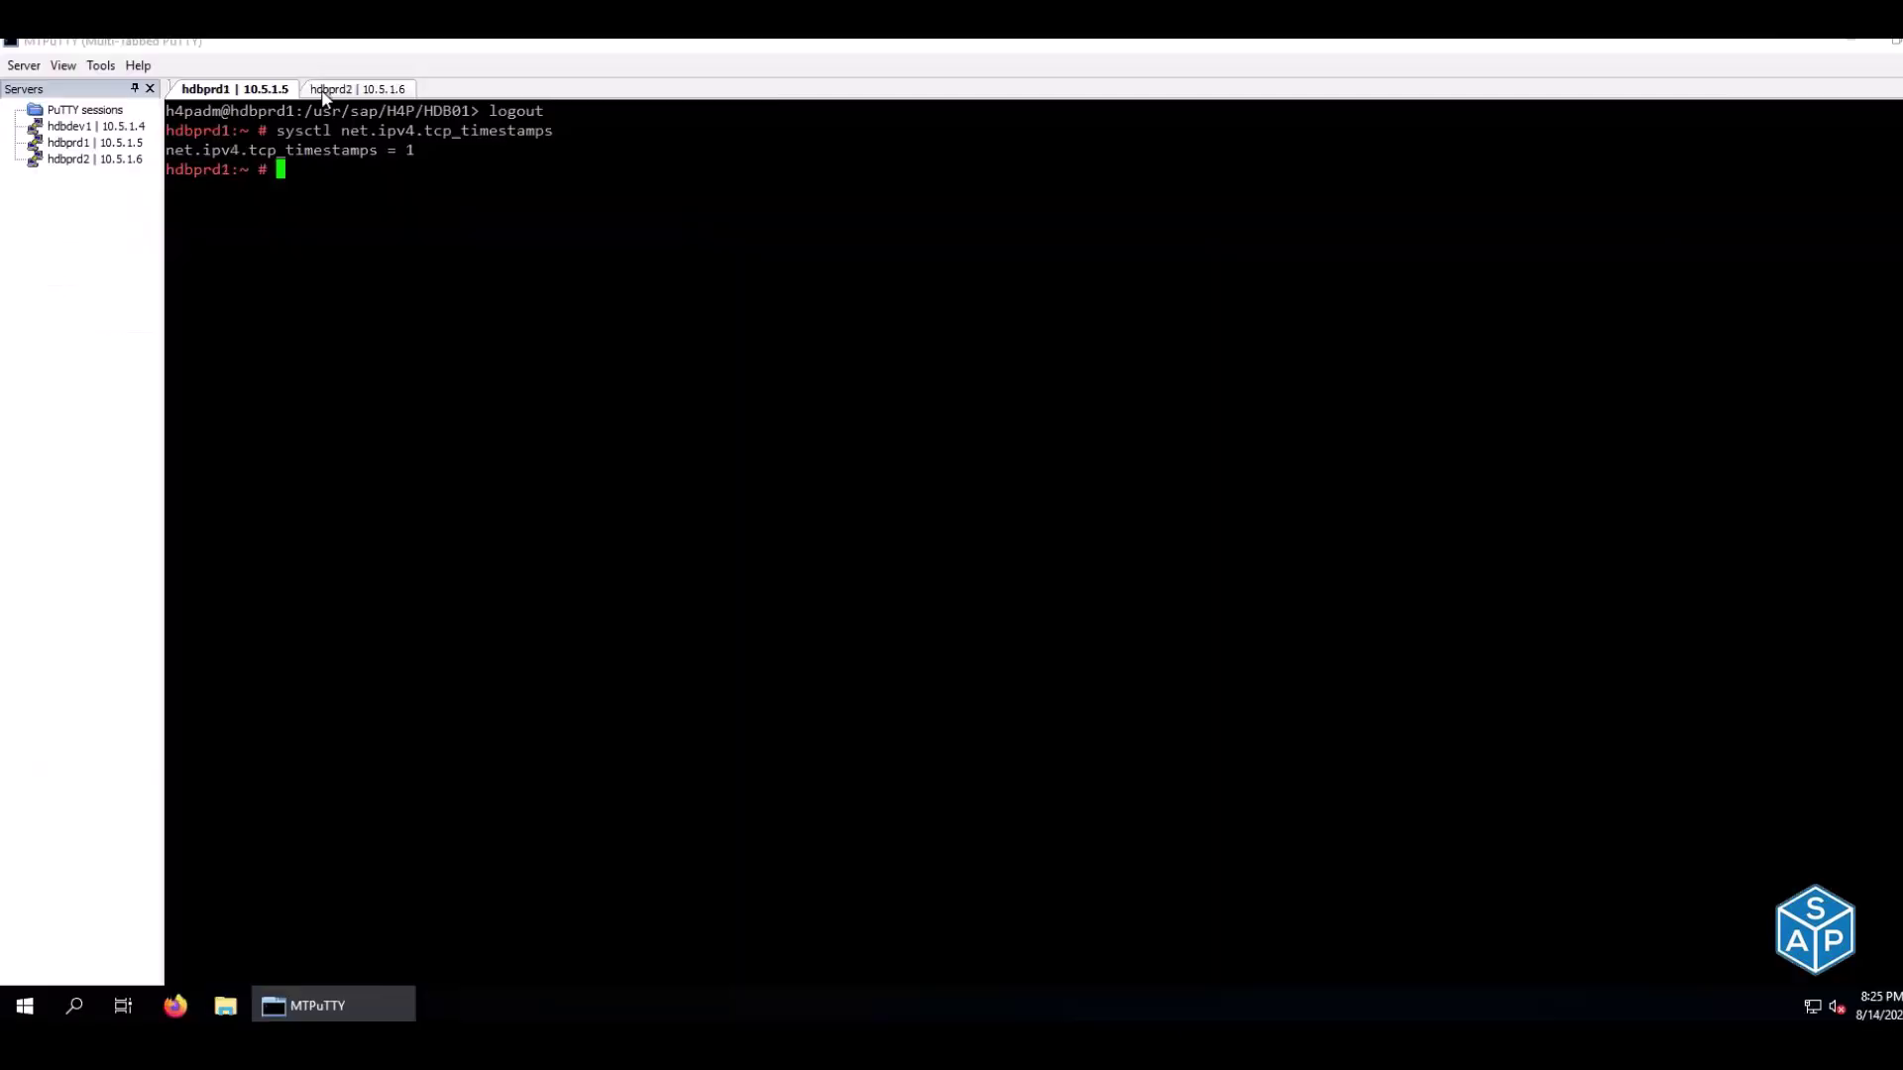
pyautogui.click(322, 91)
pyautogui.rightClick(507, 295)
# Run both E16:E17 timestamps commands on hdbprd1 and hdbprd2, confirming tcp_timestamps = 0
pyautogui.click(215, 94)
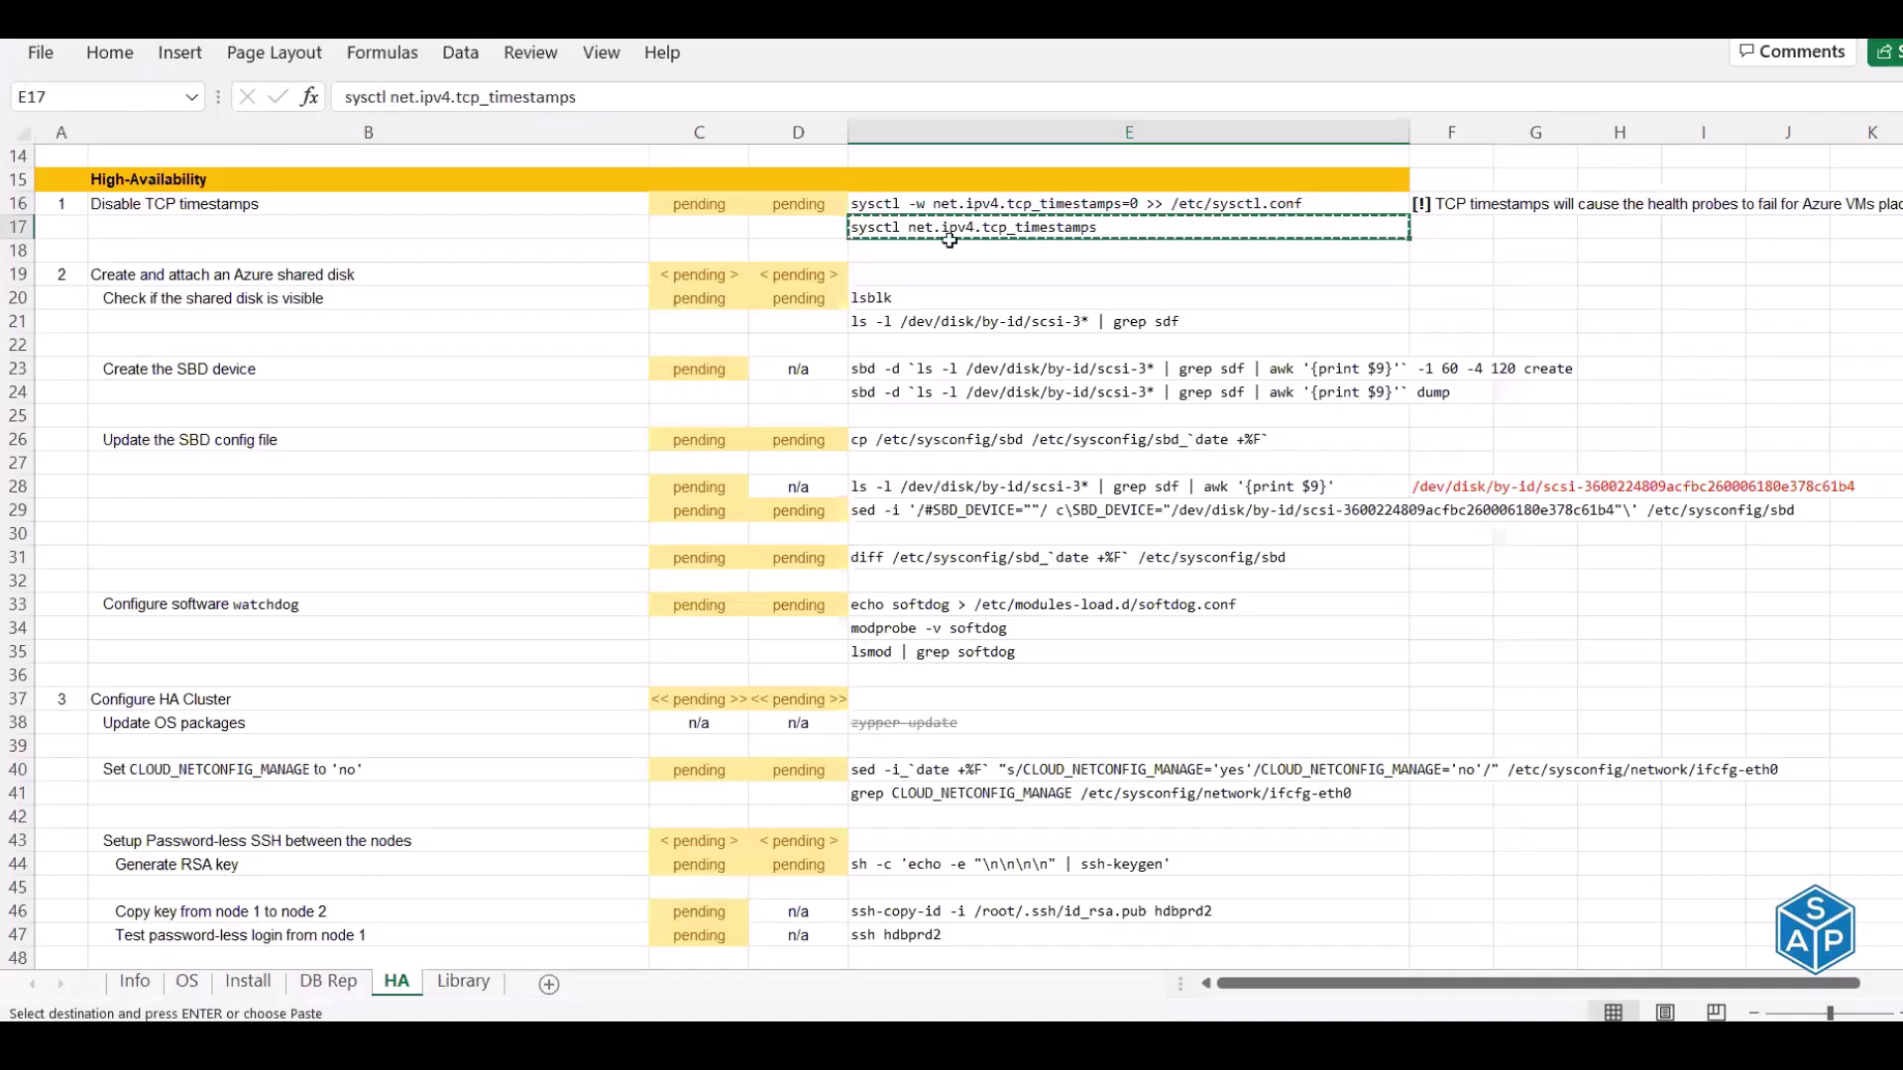
pyautogui.moveTo(951, 197); pyautogui.dragTo(952, 222)
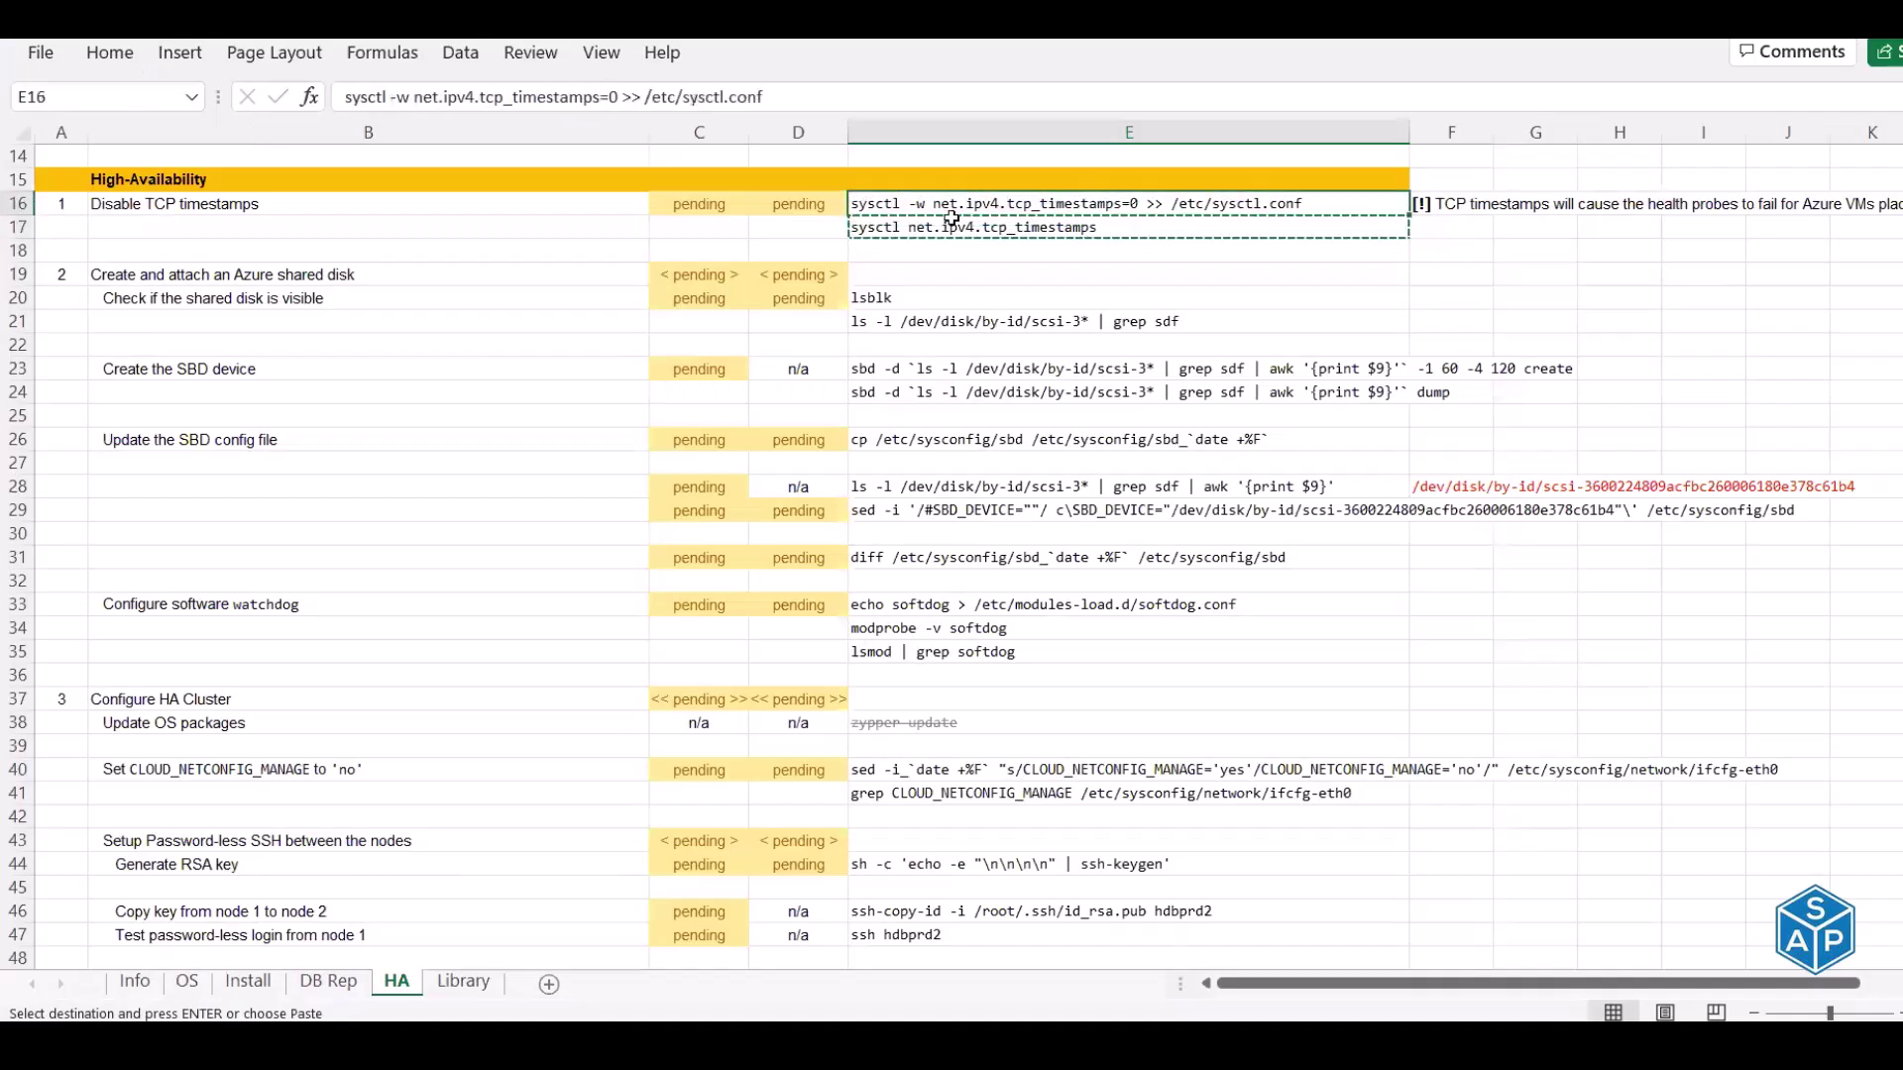
pyautogui.hotkey('ctrl', 'c')
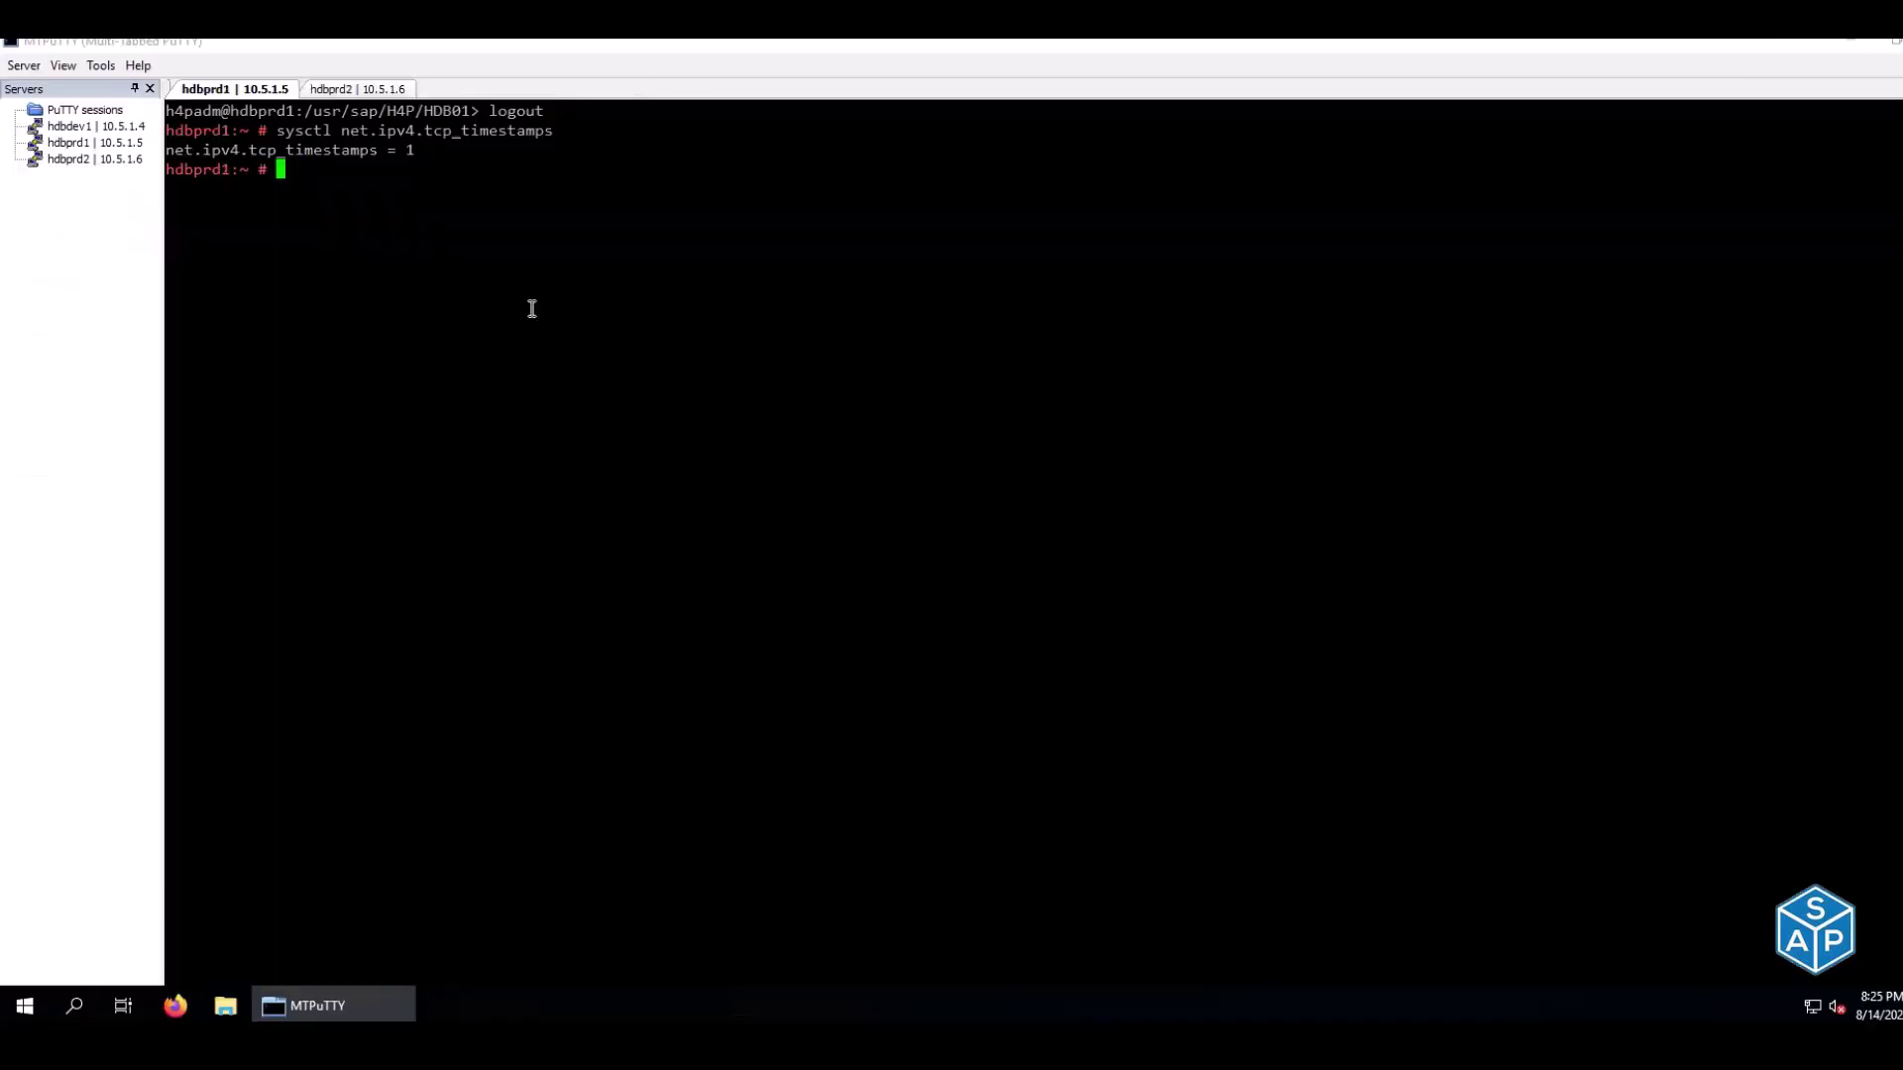
pyautogui.rightClick(532, 308)
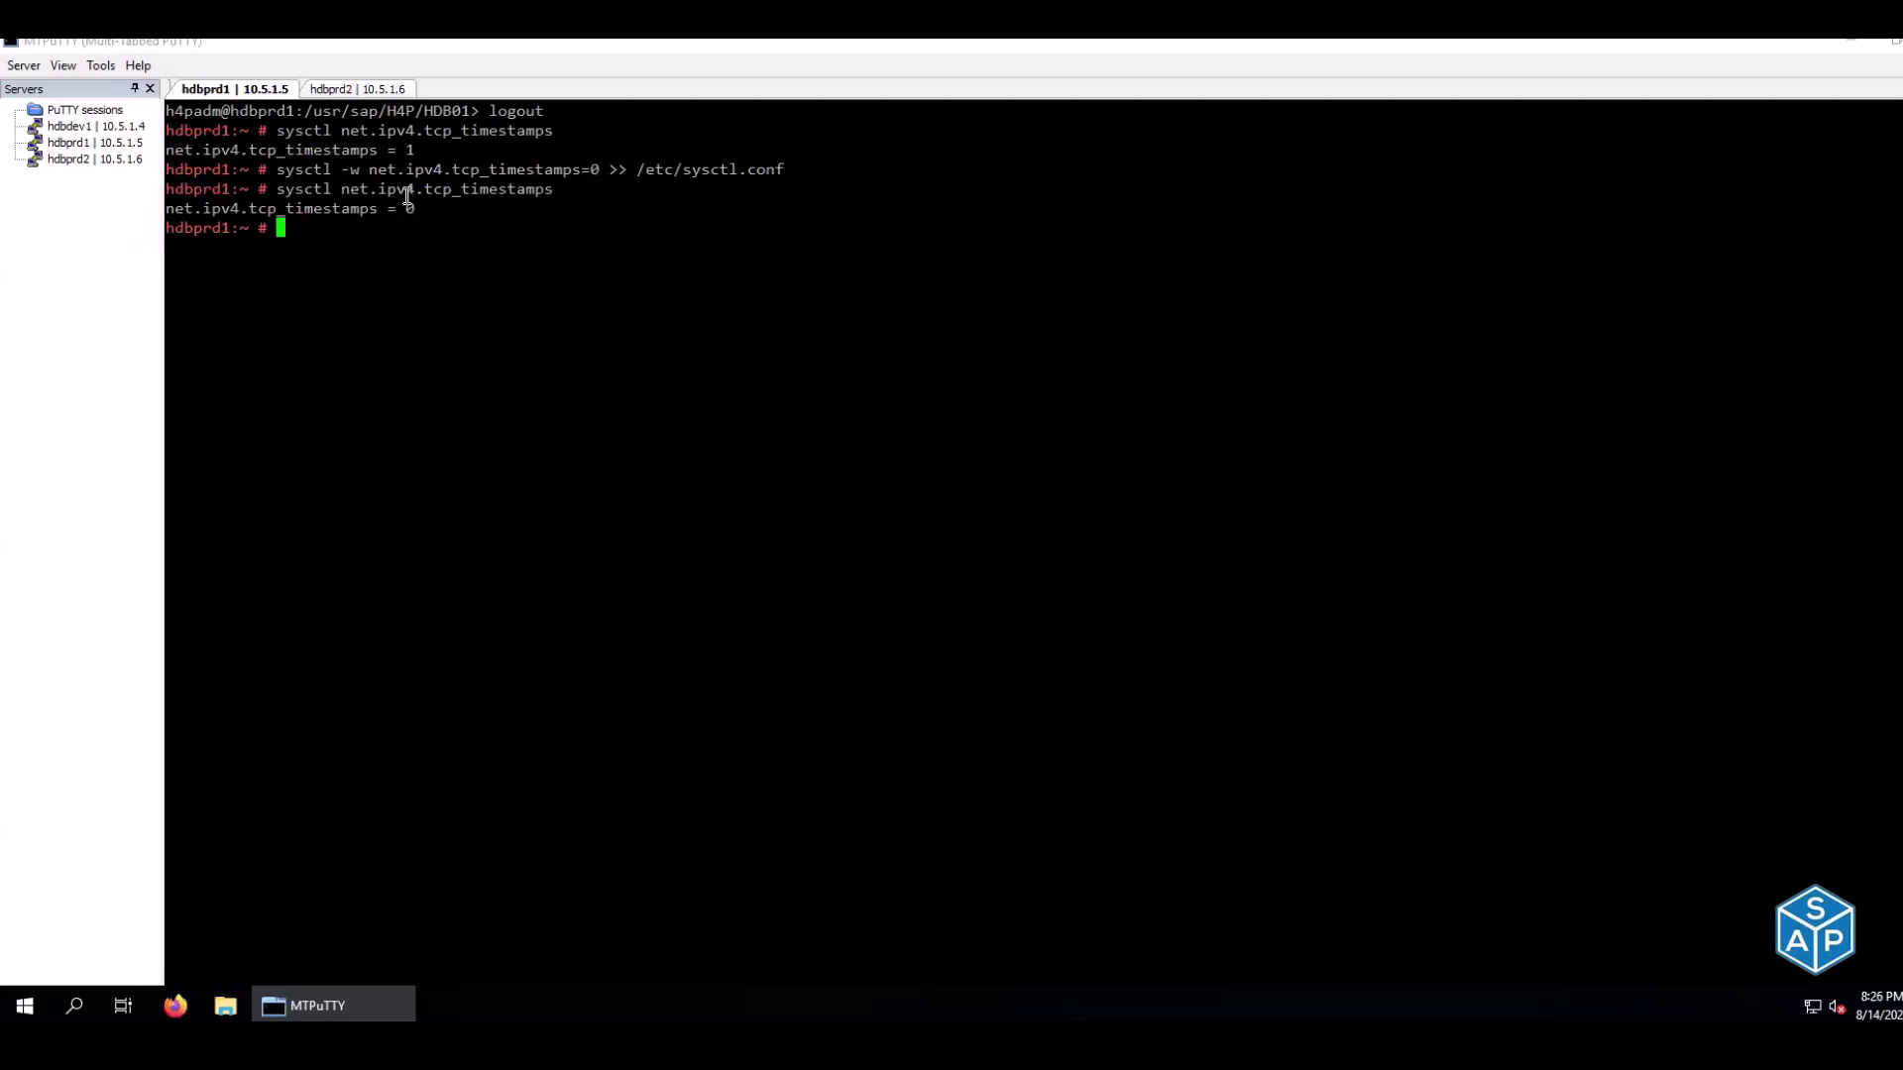
pyautogui.click(341, 87)
pyautogui.rightClick(423, 214)
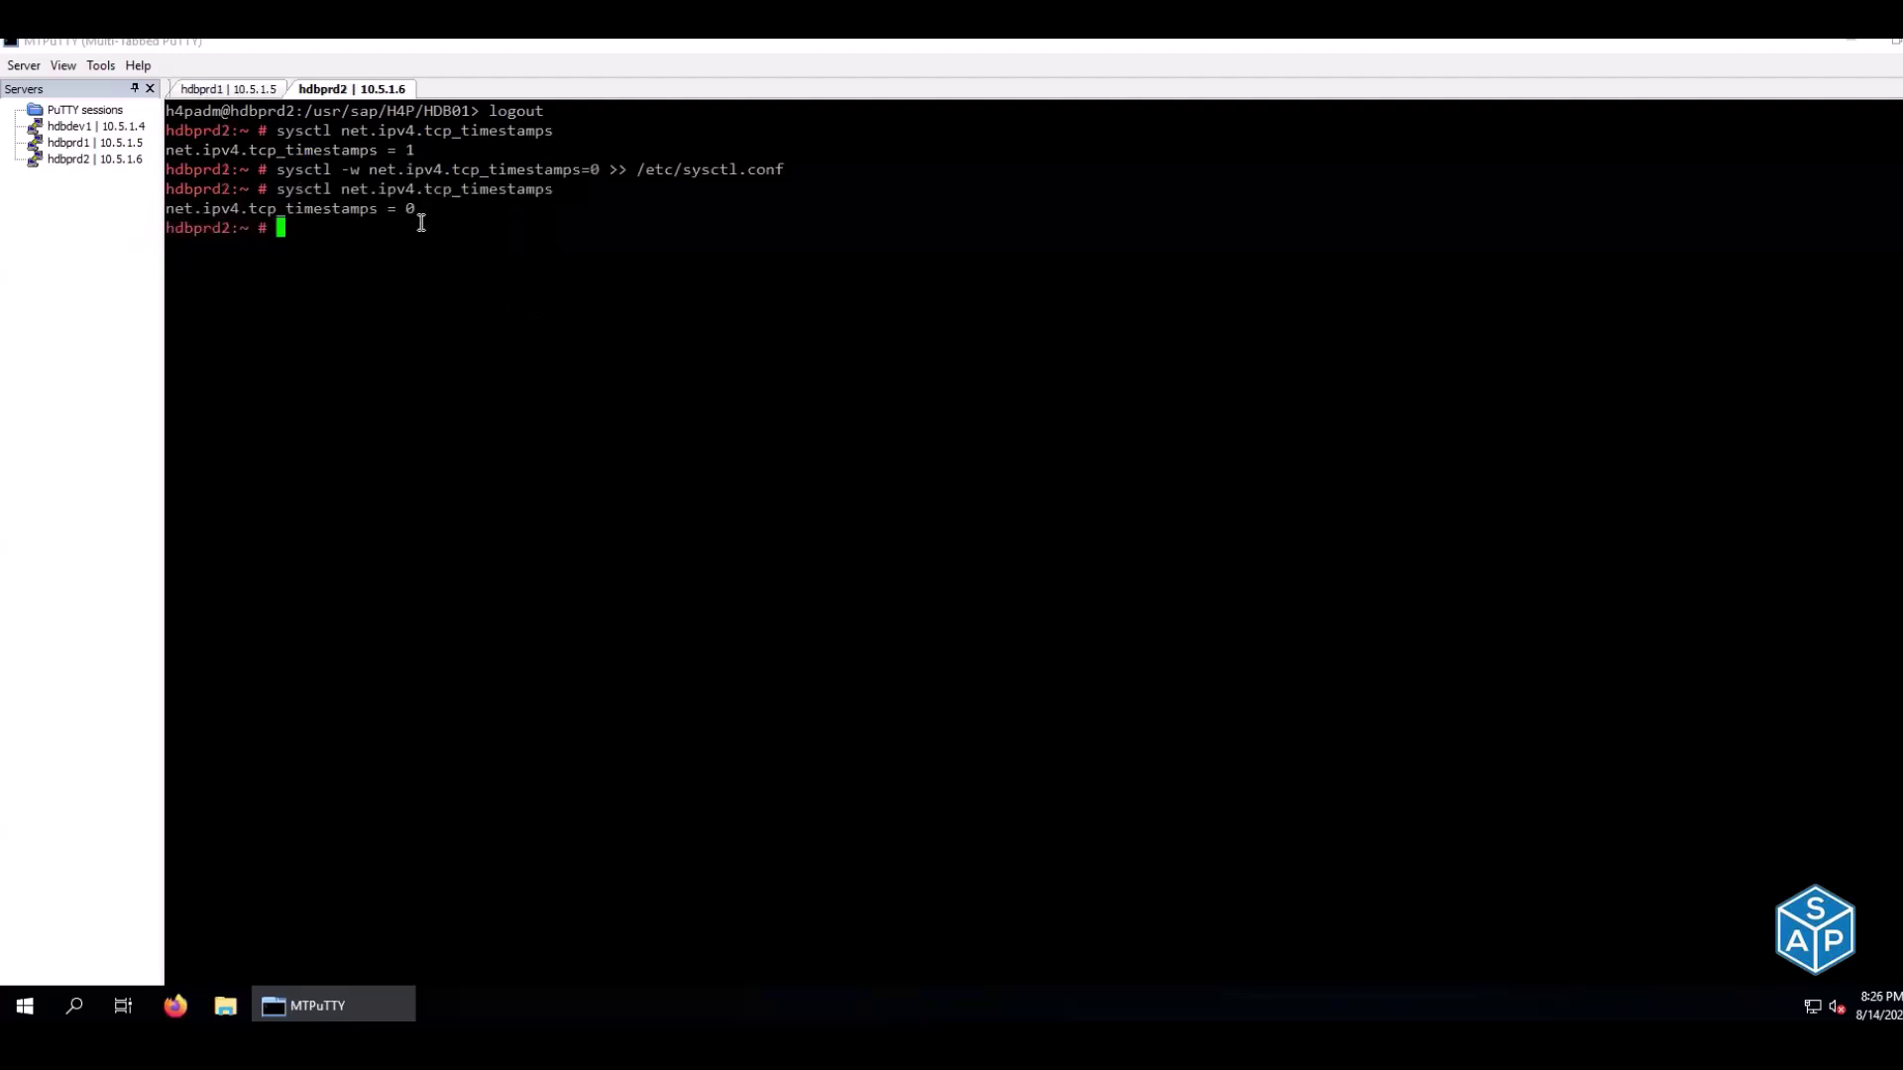
pyautogui.click(238, 91)
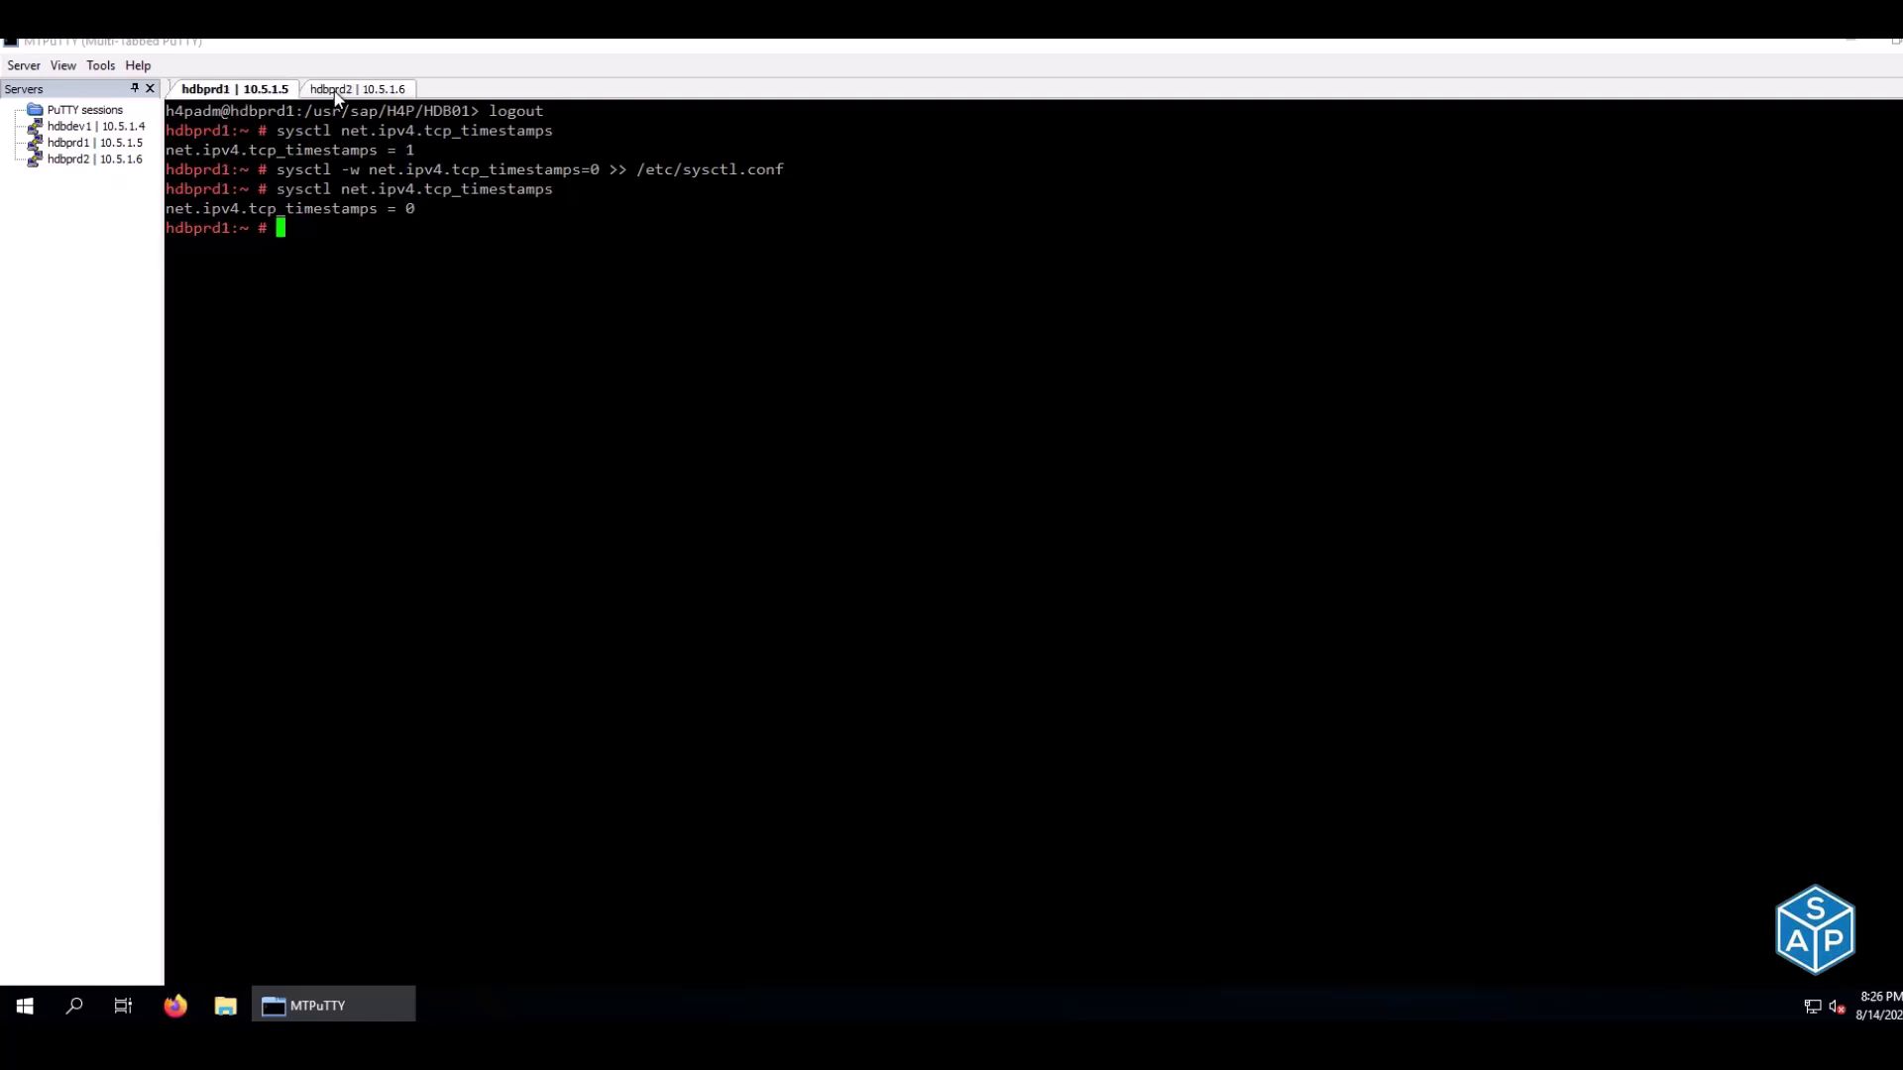
pyautogui.click(337, 94)
pyautogui.click(248, 90)
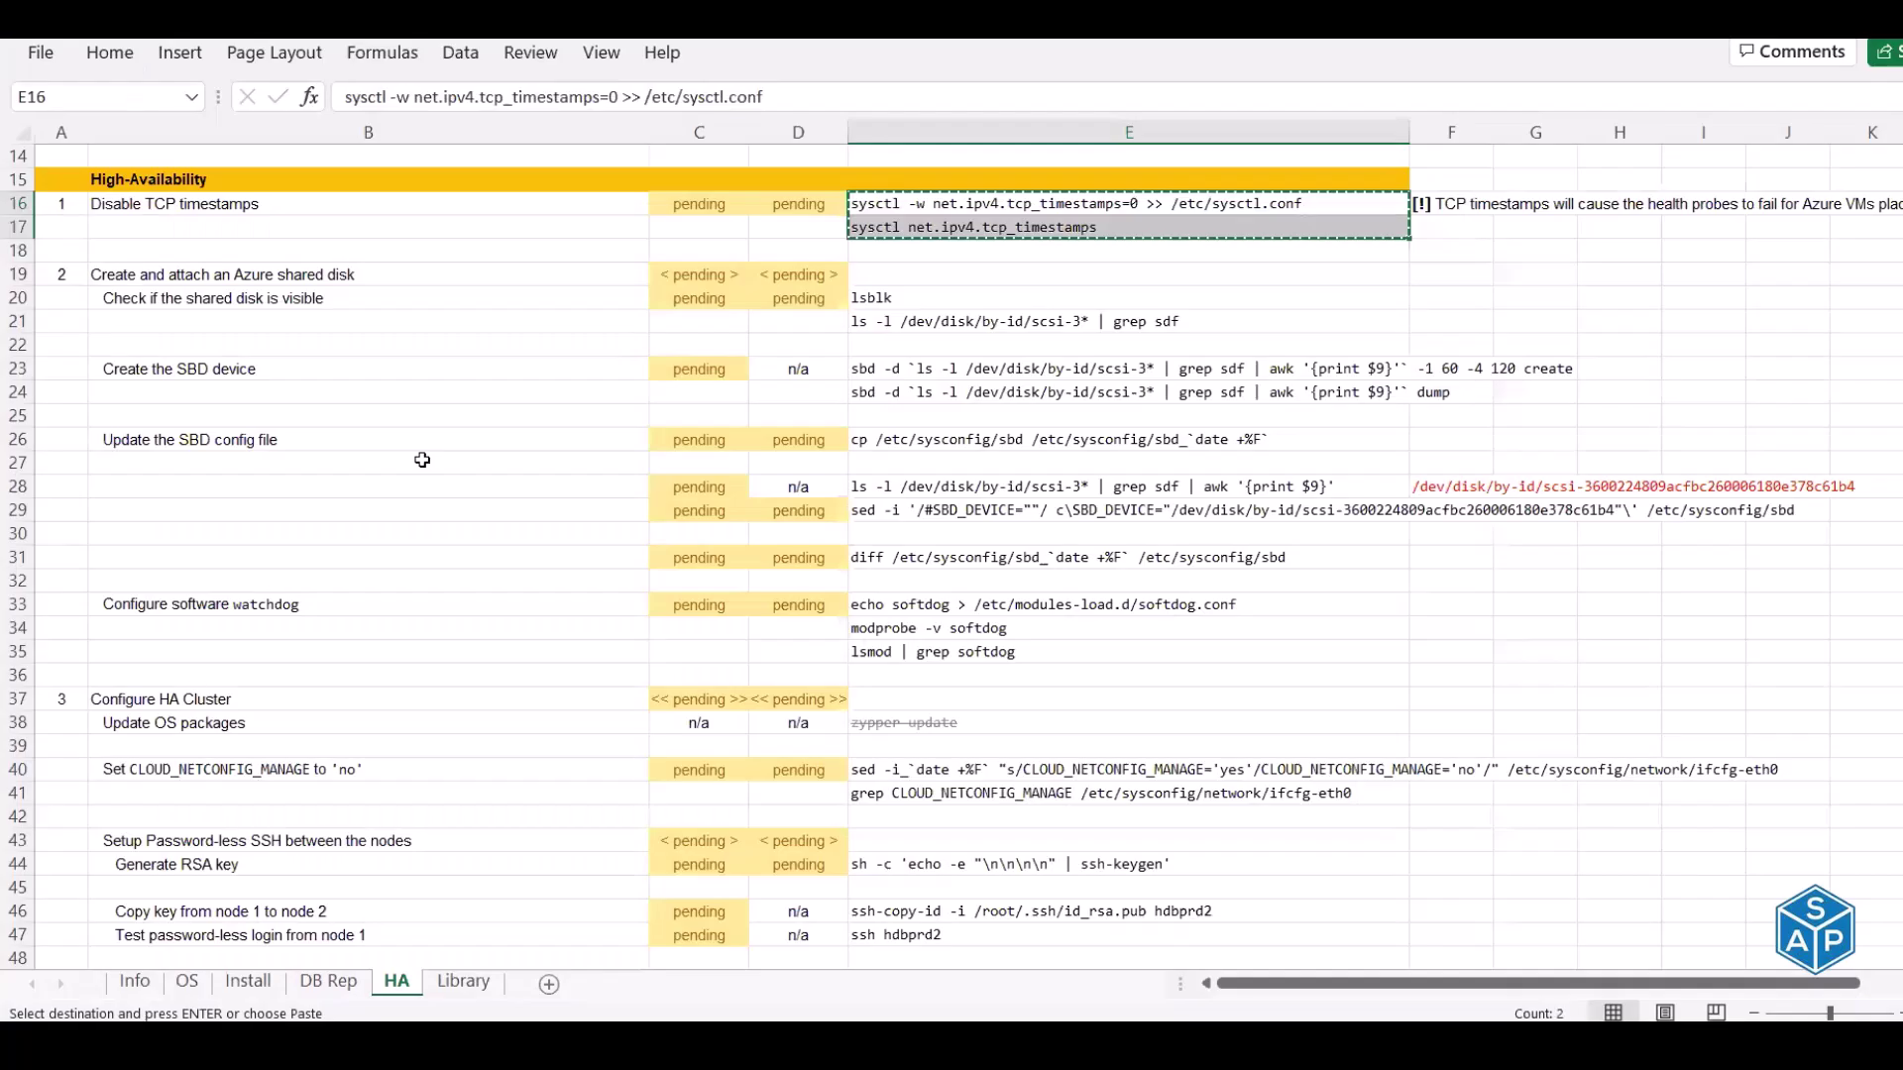
# Enter done for both nodes on the Disable TCP timestamps row
pyautogui.click(672, 208)
pyautogui.write('done')
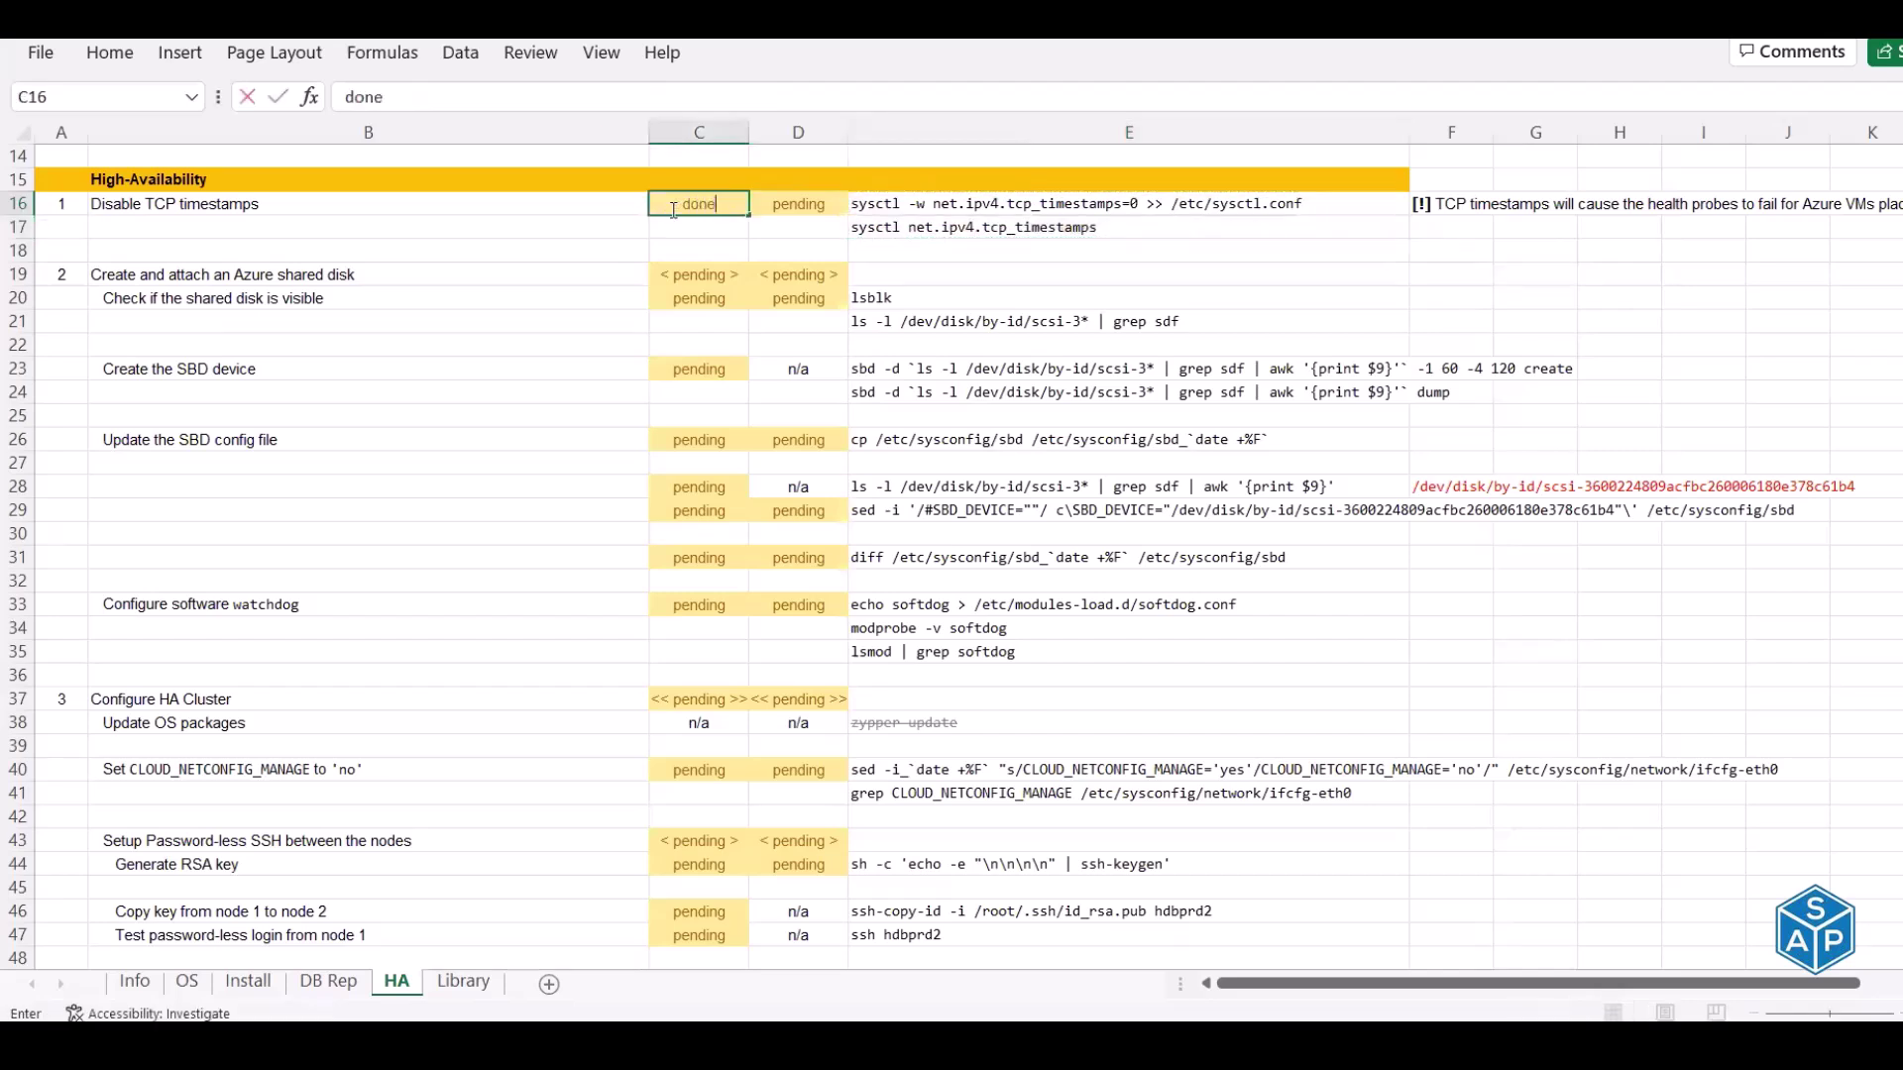
pyautogui.press('Tab')
pyautogui.write('done')
pyautogui.press('Return')
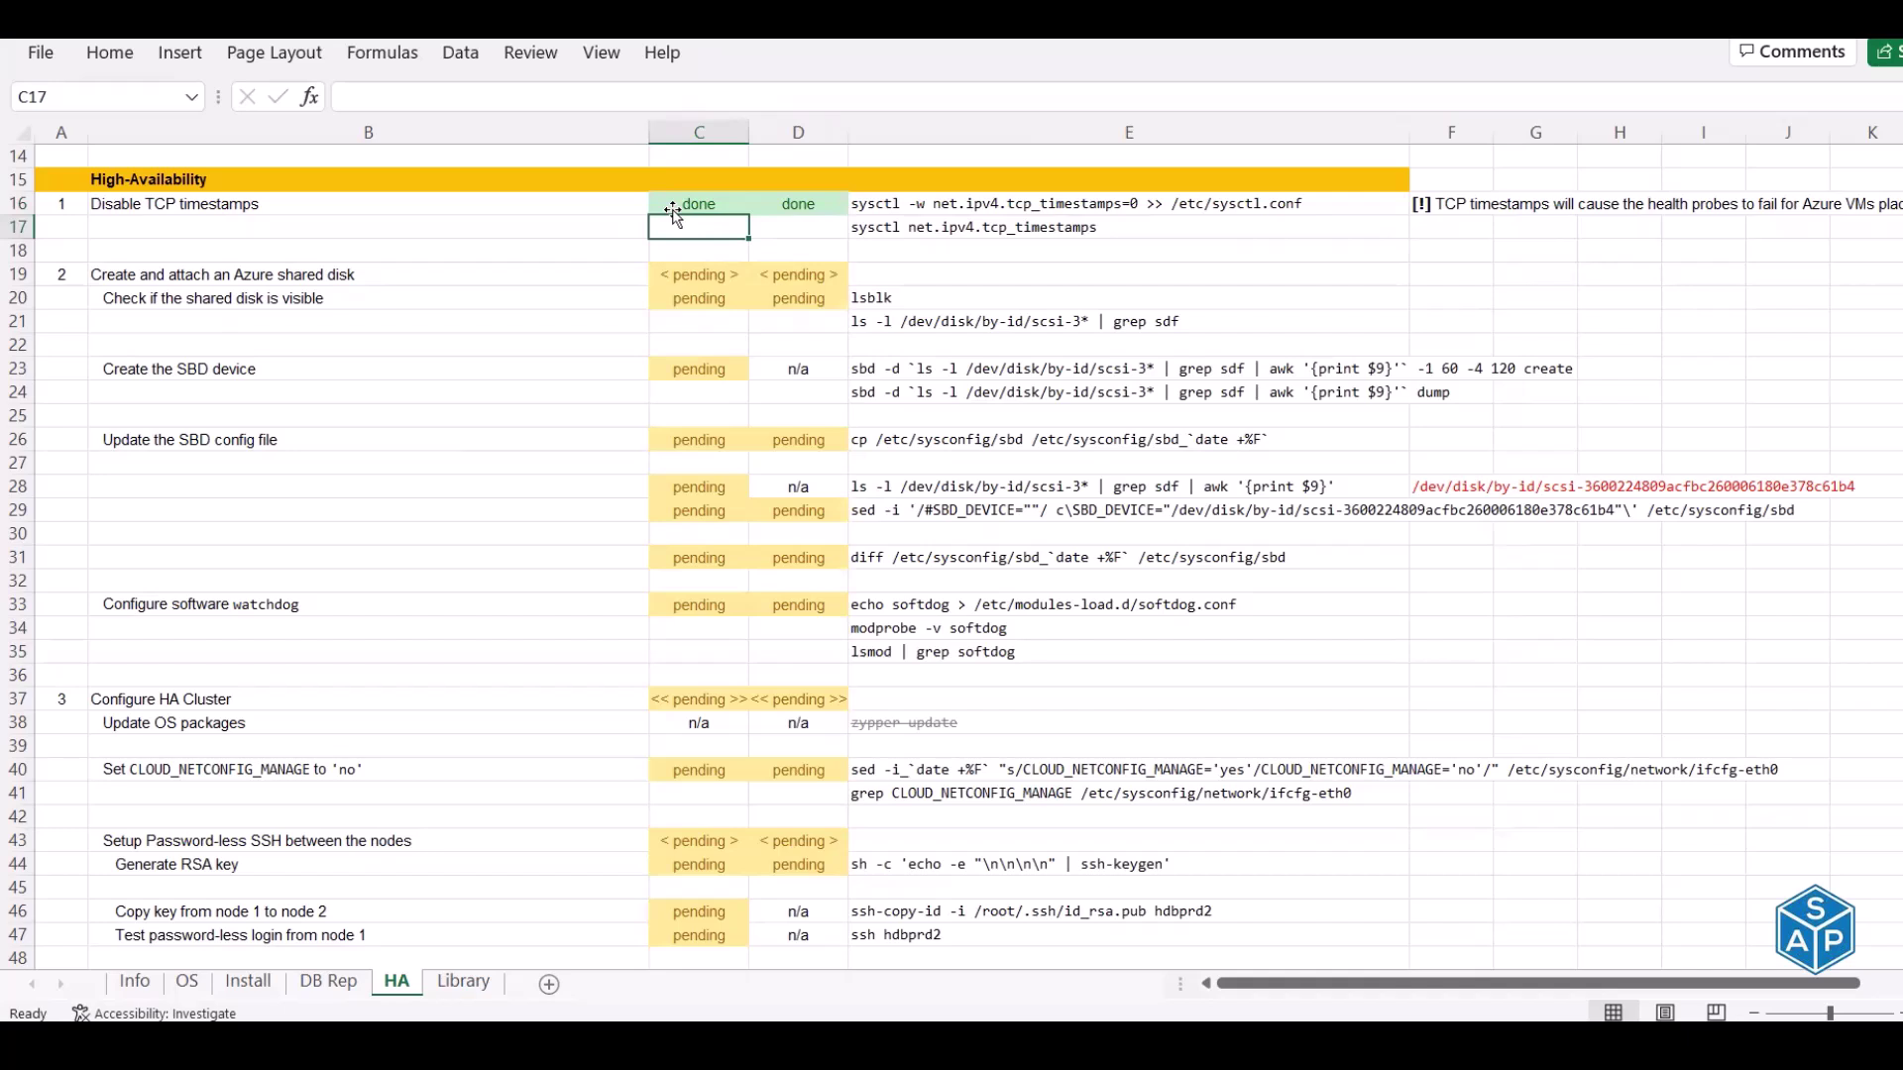
# Select the Create and attach an Azure shared disk and Check if the shared disk is visible steps
pyautogui.click(392, 280)
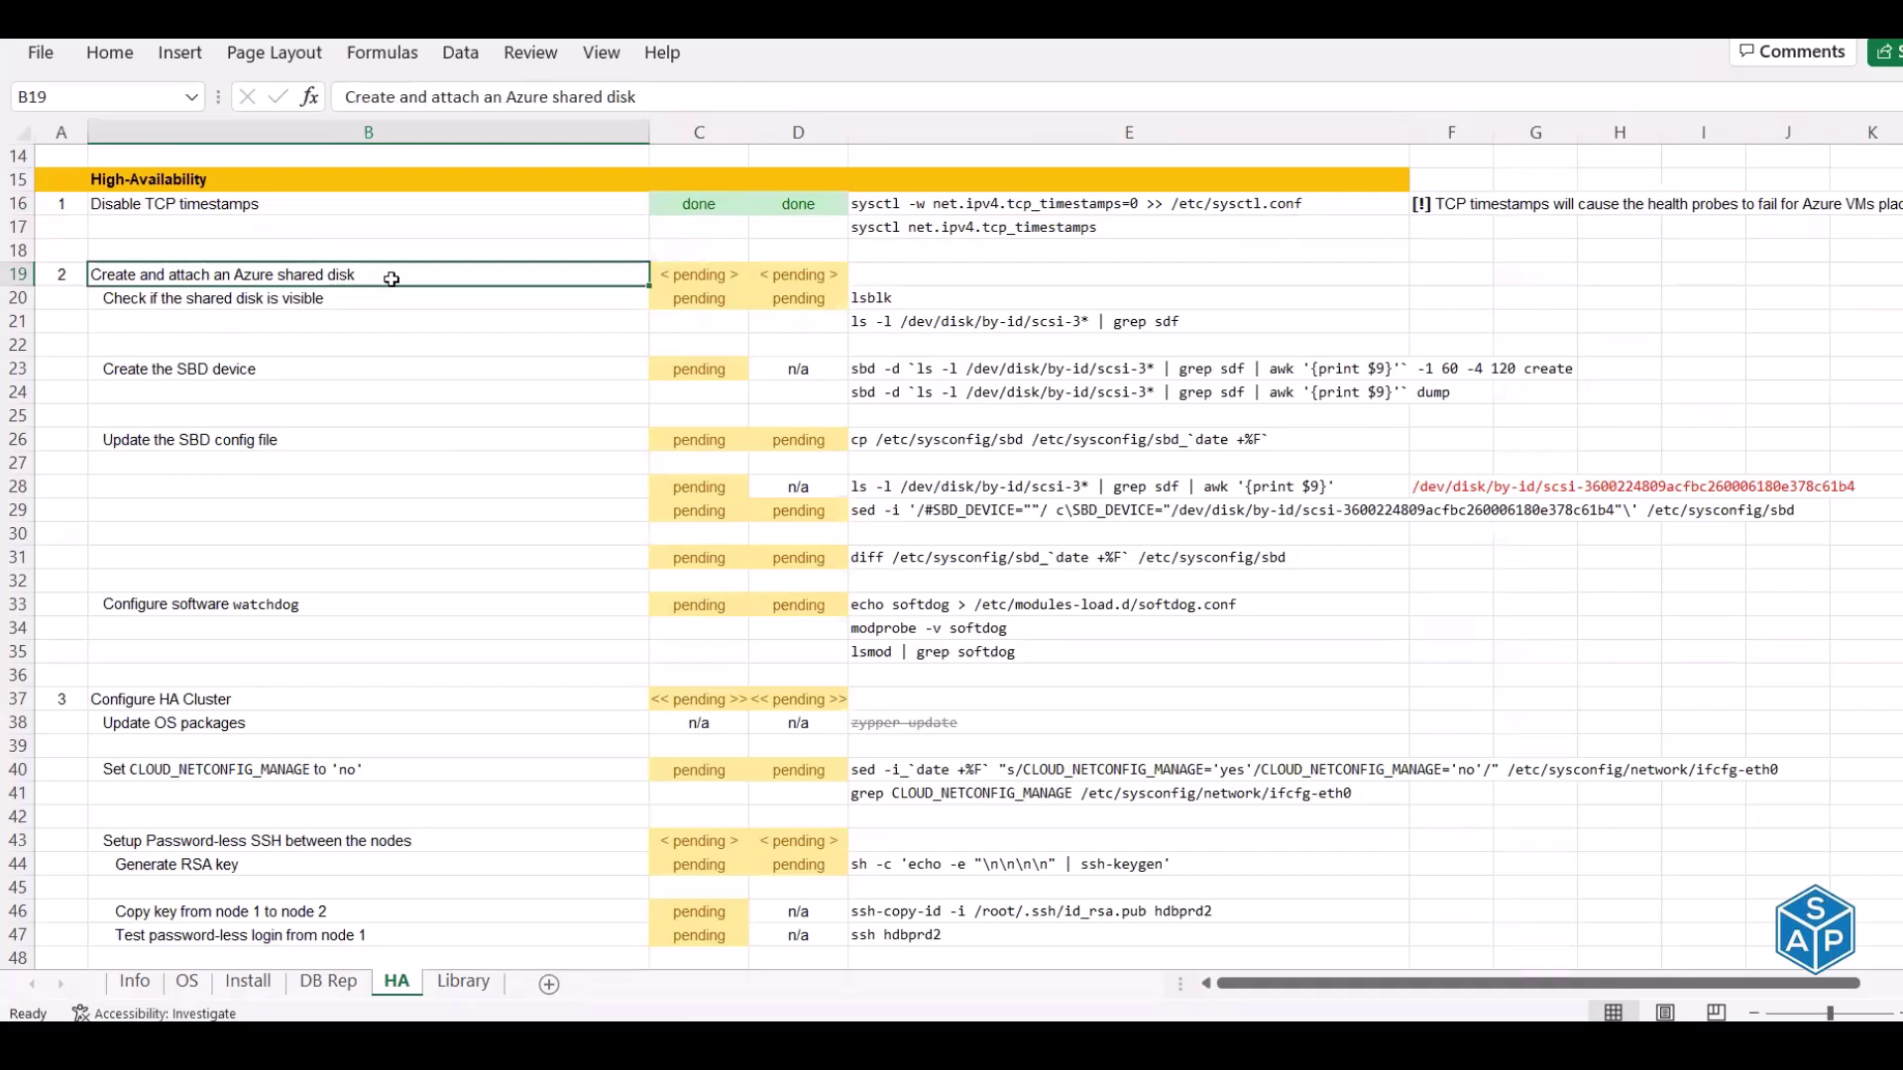
pyautogui.scroll(-1, 458, 288)
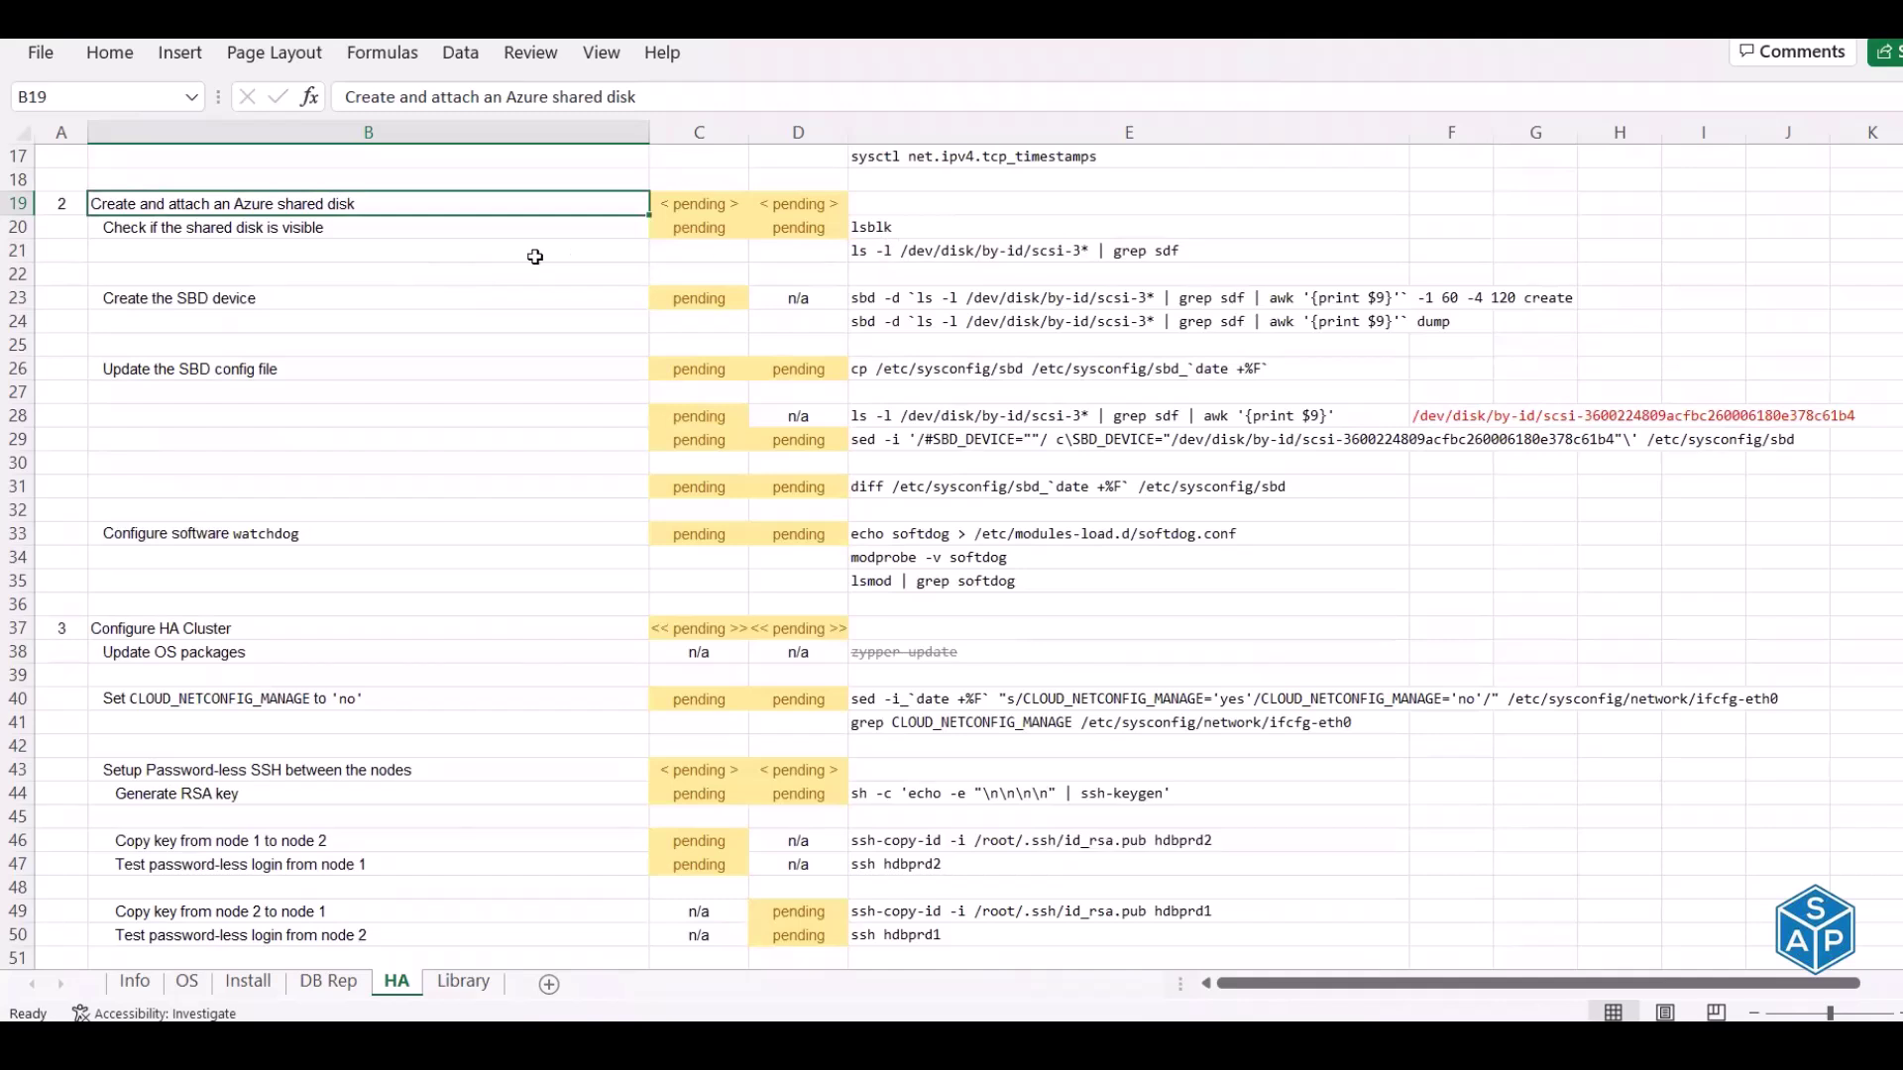
pyautogui.click(210, 227)
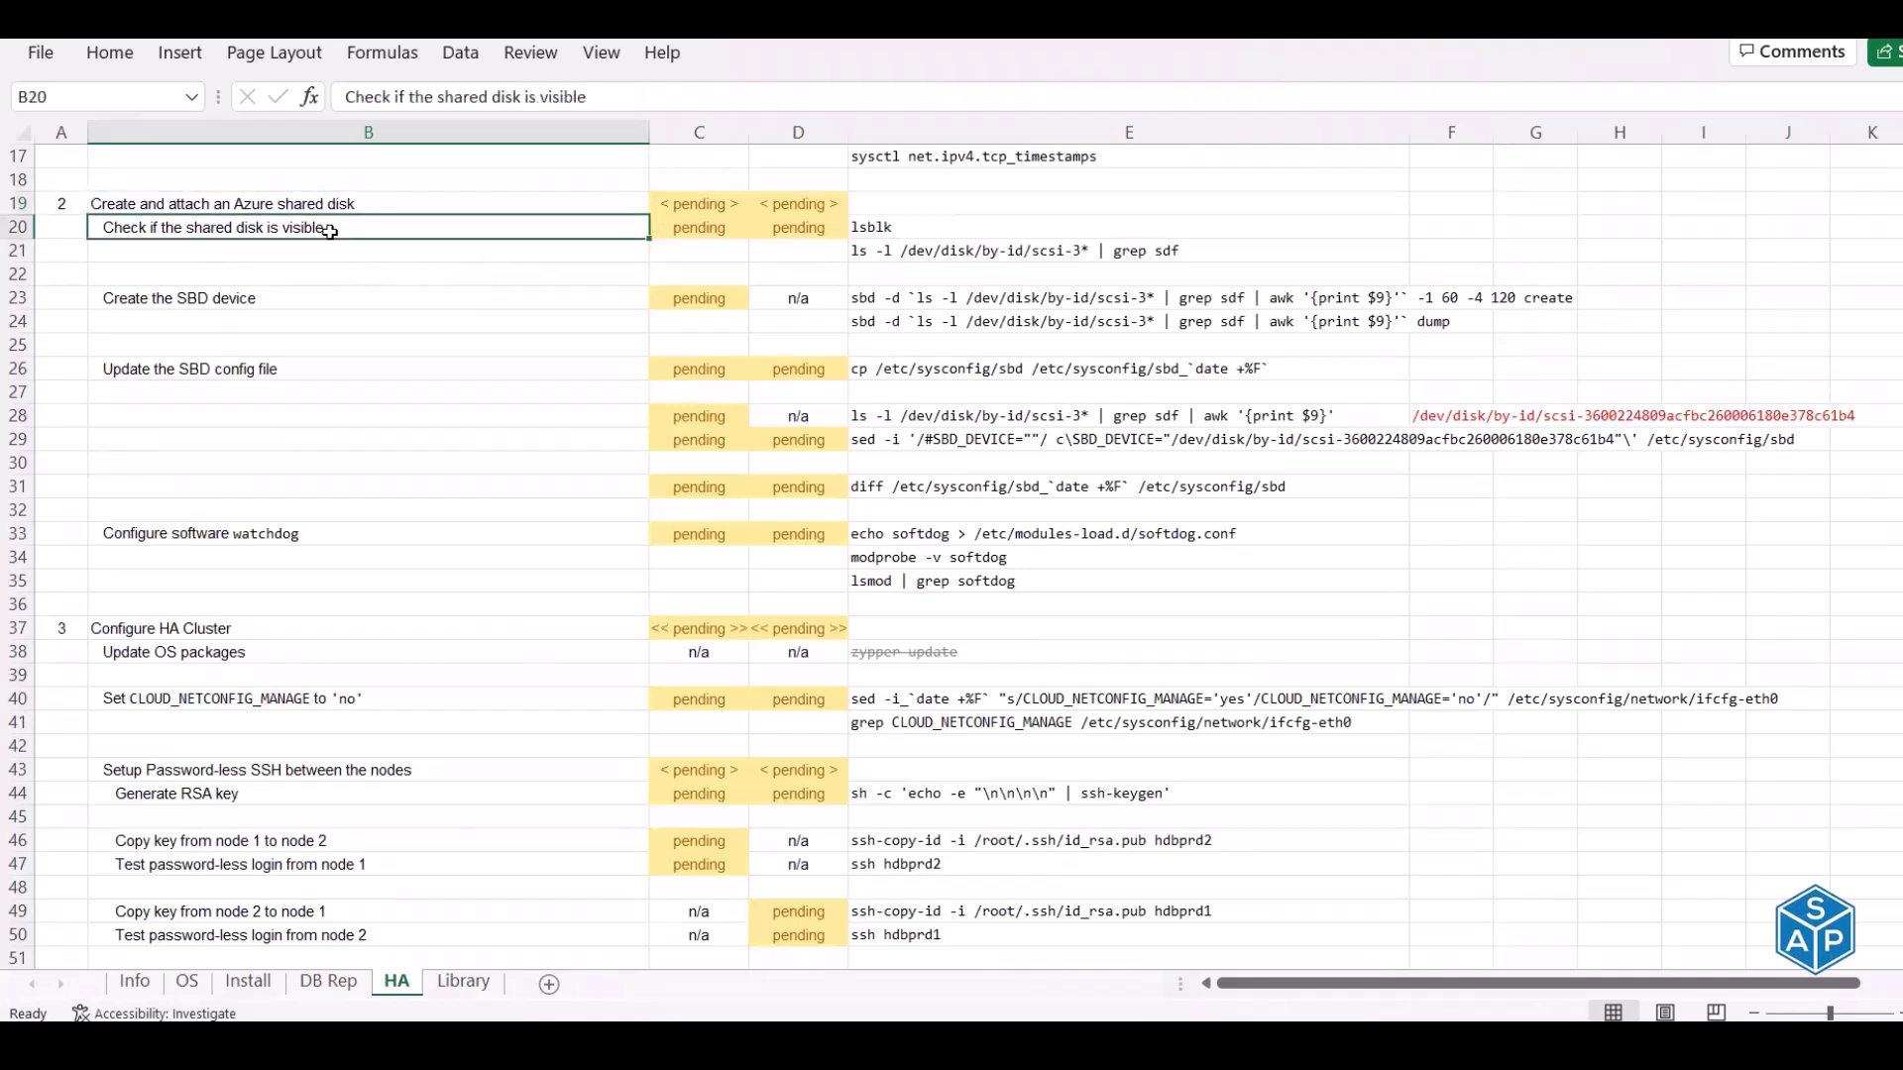
# Run lsblk from E20 on the nodes and spot the 4G sdf shared disk
pyautogui.click(937, 229)
pyautogui.hotkey('ctrl', 'c')
pyautogui.hotkey('alt', 'Tab')
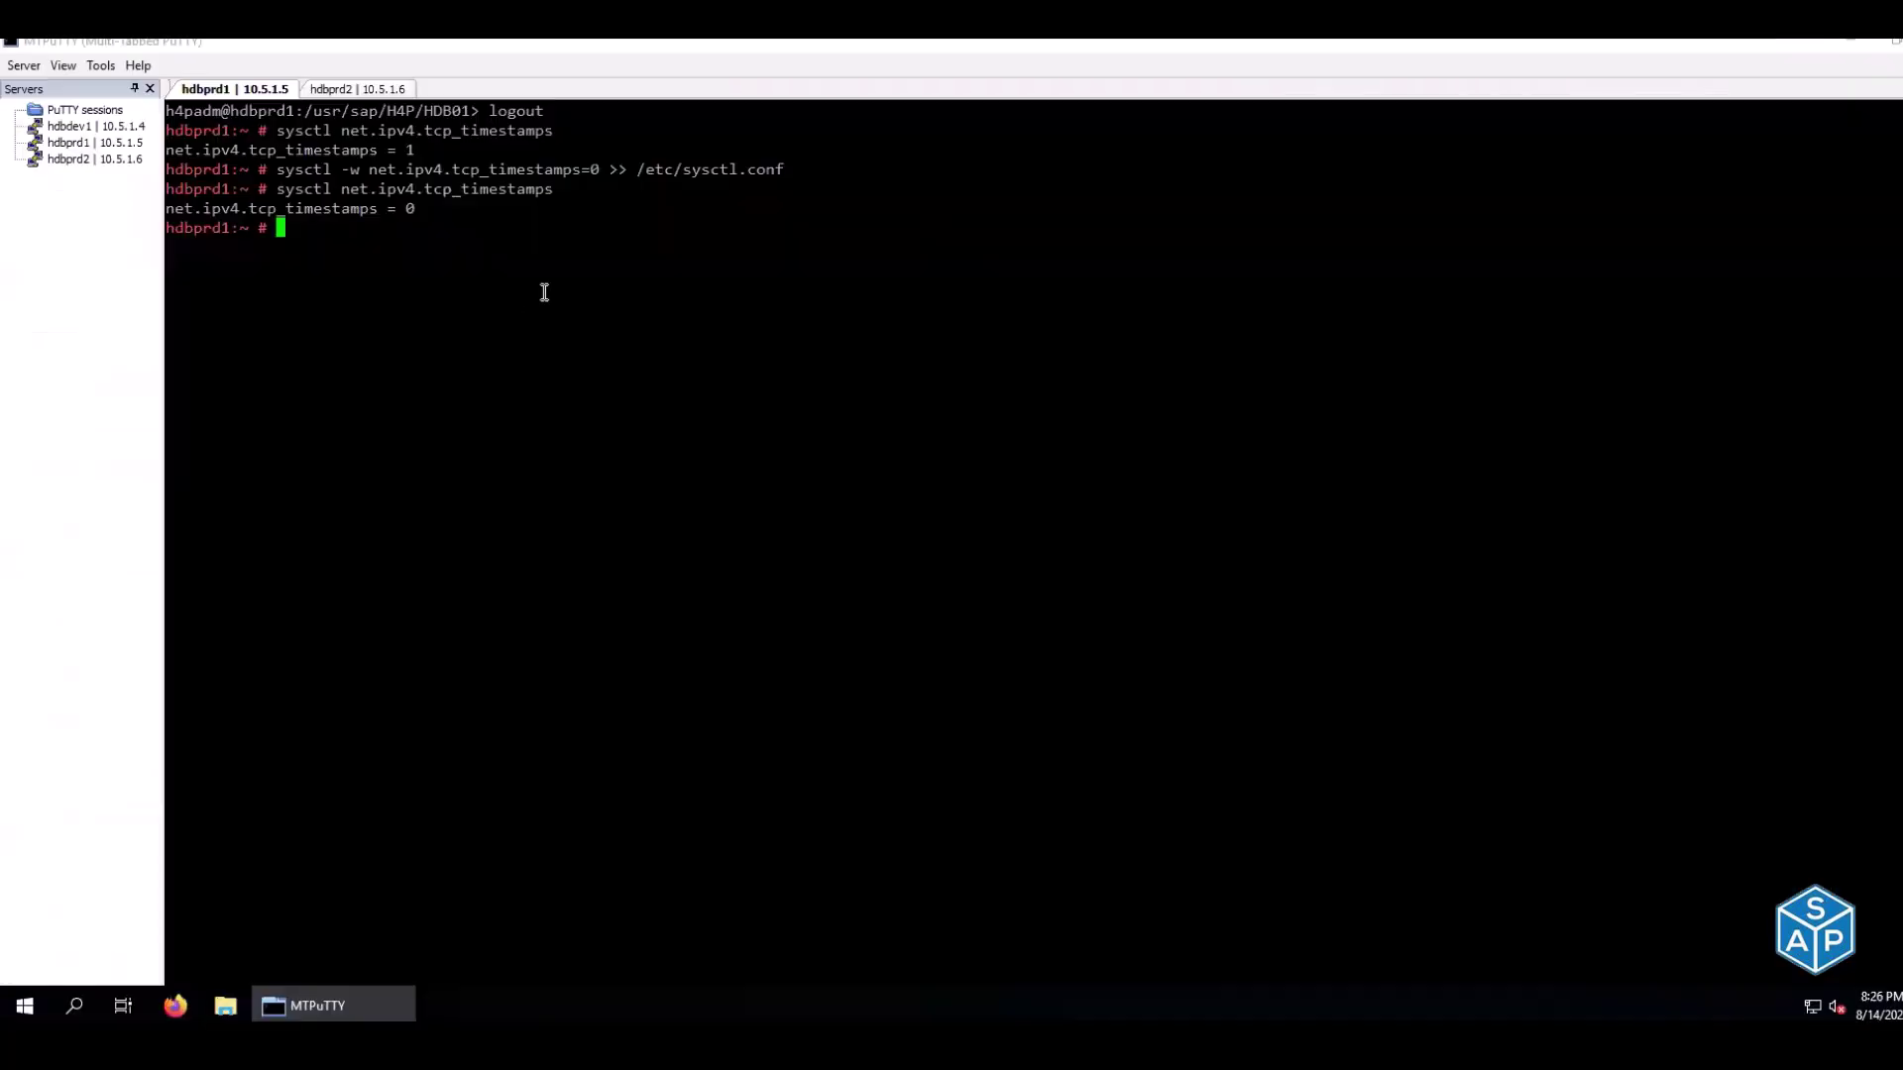
pyautogui.rightClick(544, 292)
pyautogui.moveTo(197, 695); pyautogui.dragTo(524, 698)
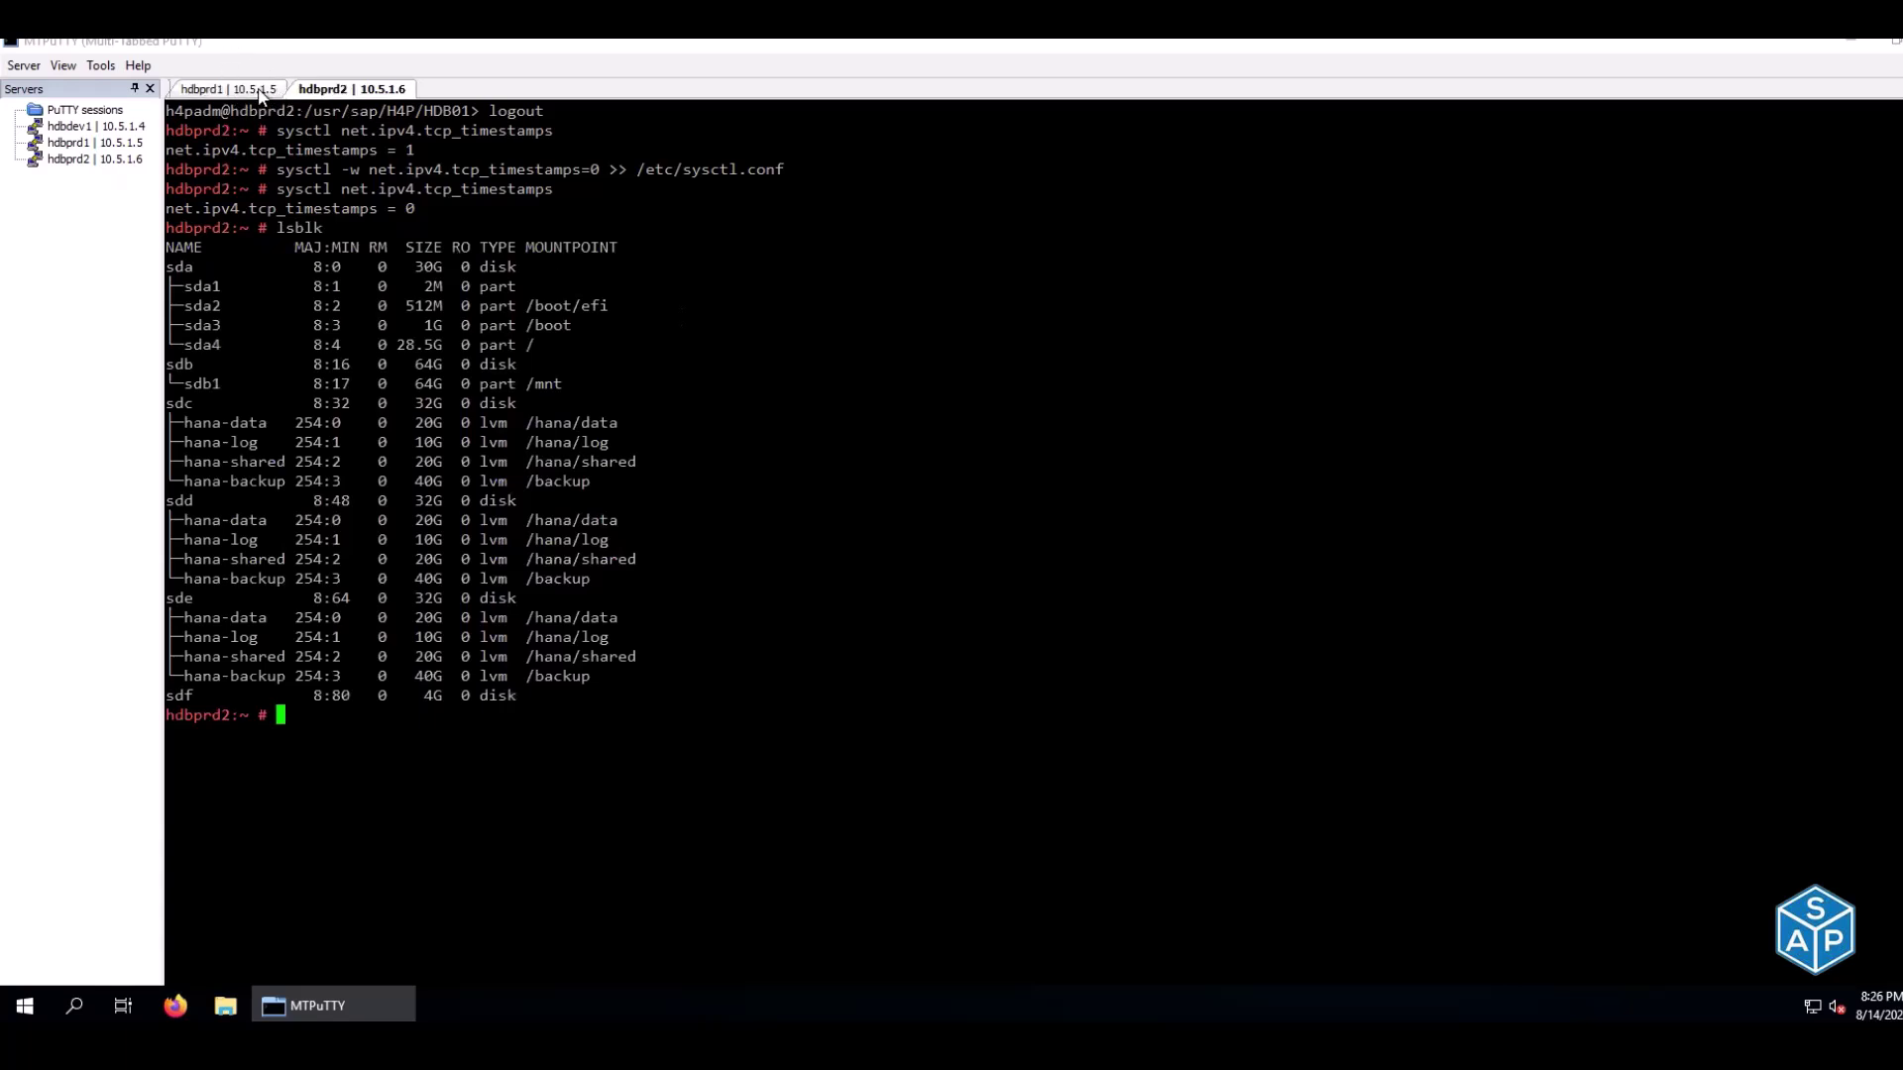
pyautogui.click(259, 92)
# Go back to the checklist and move to the SBD create command in E23
pyautogui.hotkey('alt', 'Tab')
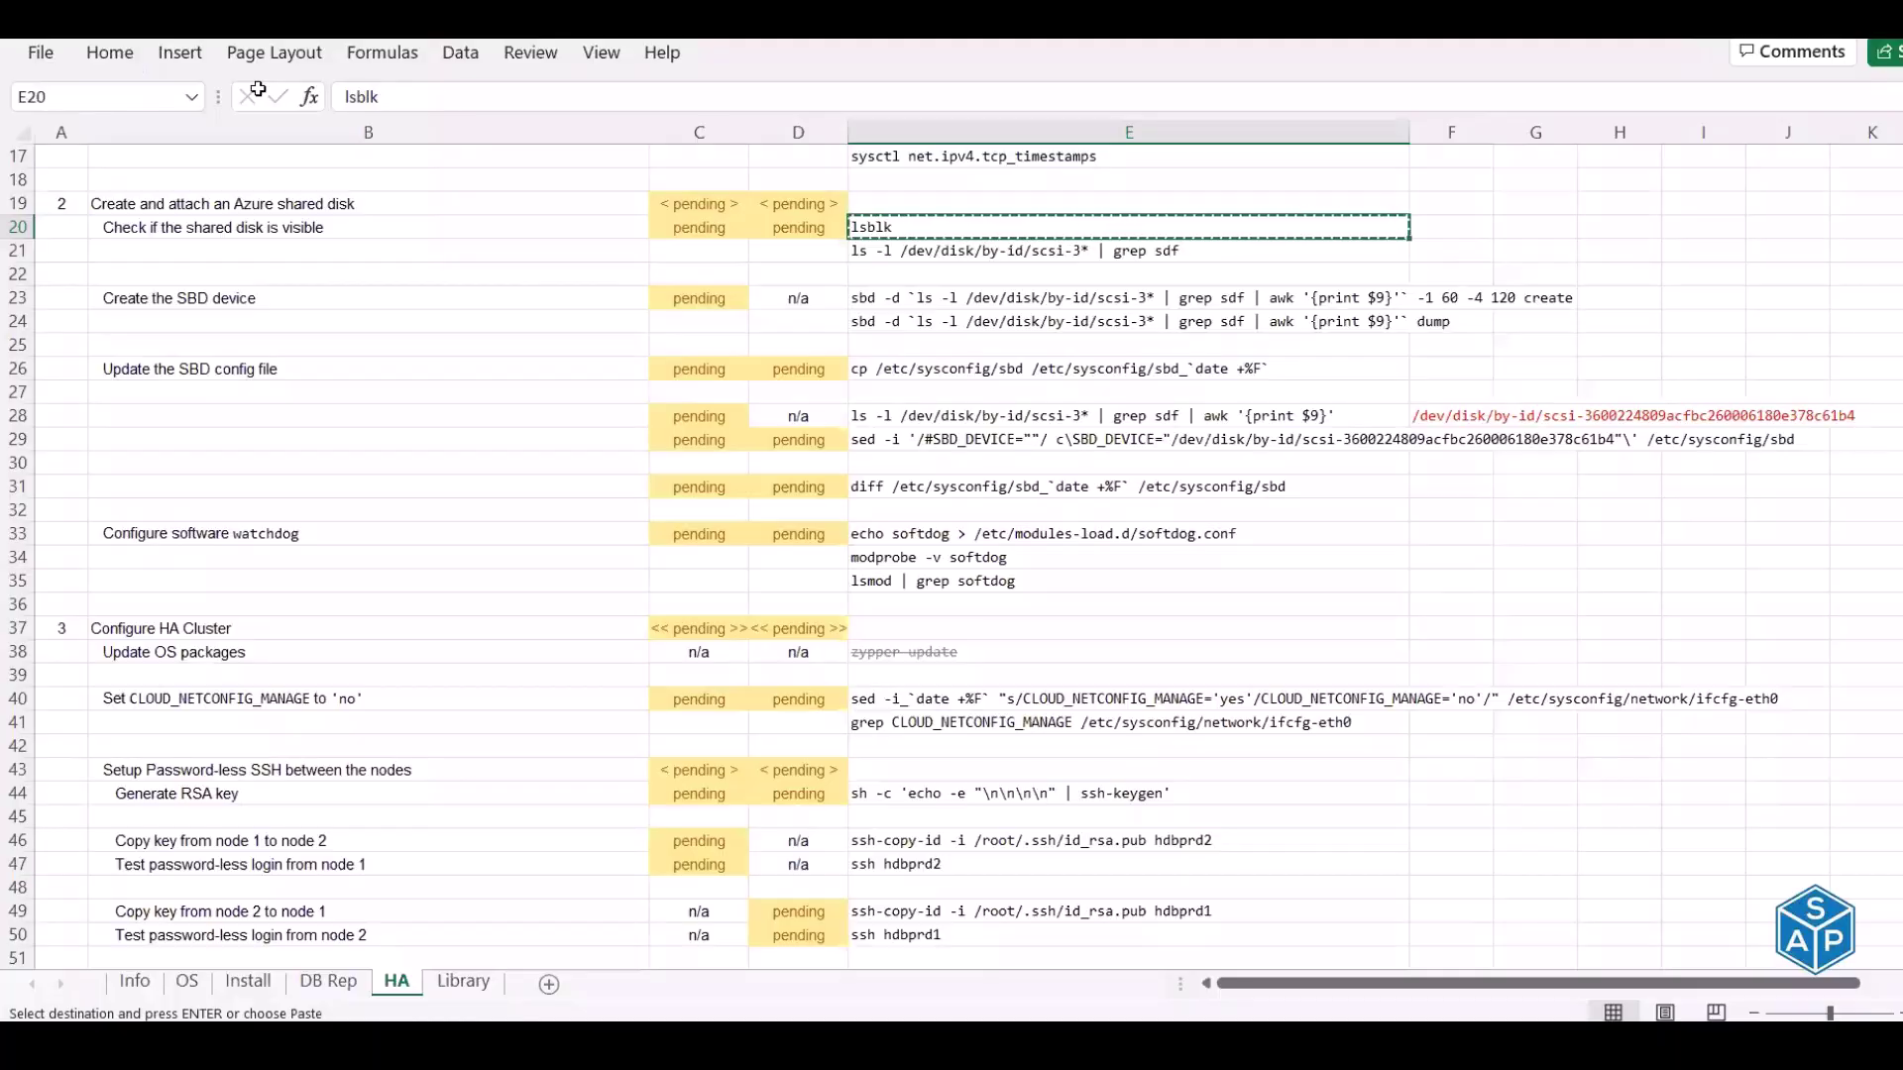
pyautogui.press('Down')
pyautogui.press('Down')
pyautogui.press('Left')
pyautogui.press('Left')
pyautogui.press('Left')
pyautogui.press('Down')
pyautogui.press('Right')
pyautogui.press('Right')
pyautogui.press('Right')
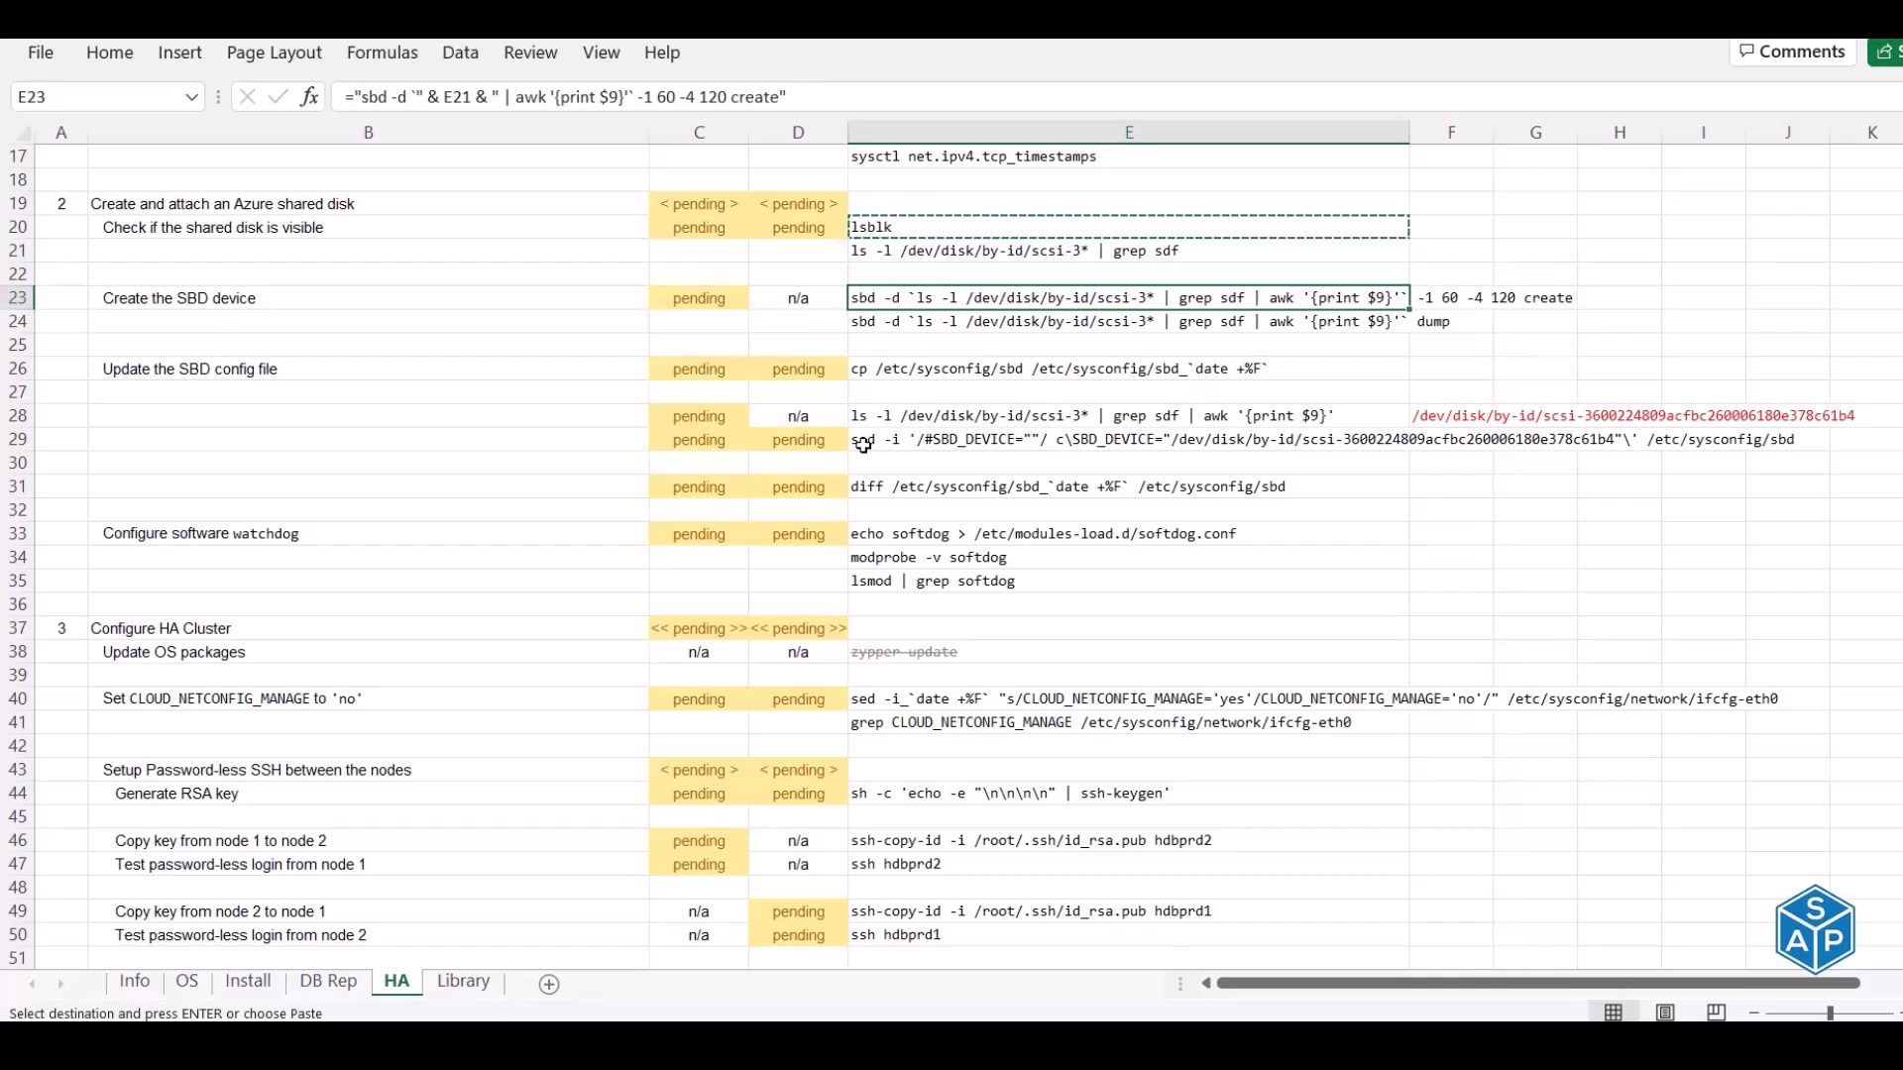
# Run the E24 SBD dump command on hdbprd1 and hdbprd2 to check for an existing header
pyautogui.click(896, 324)
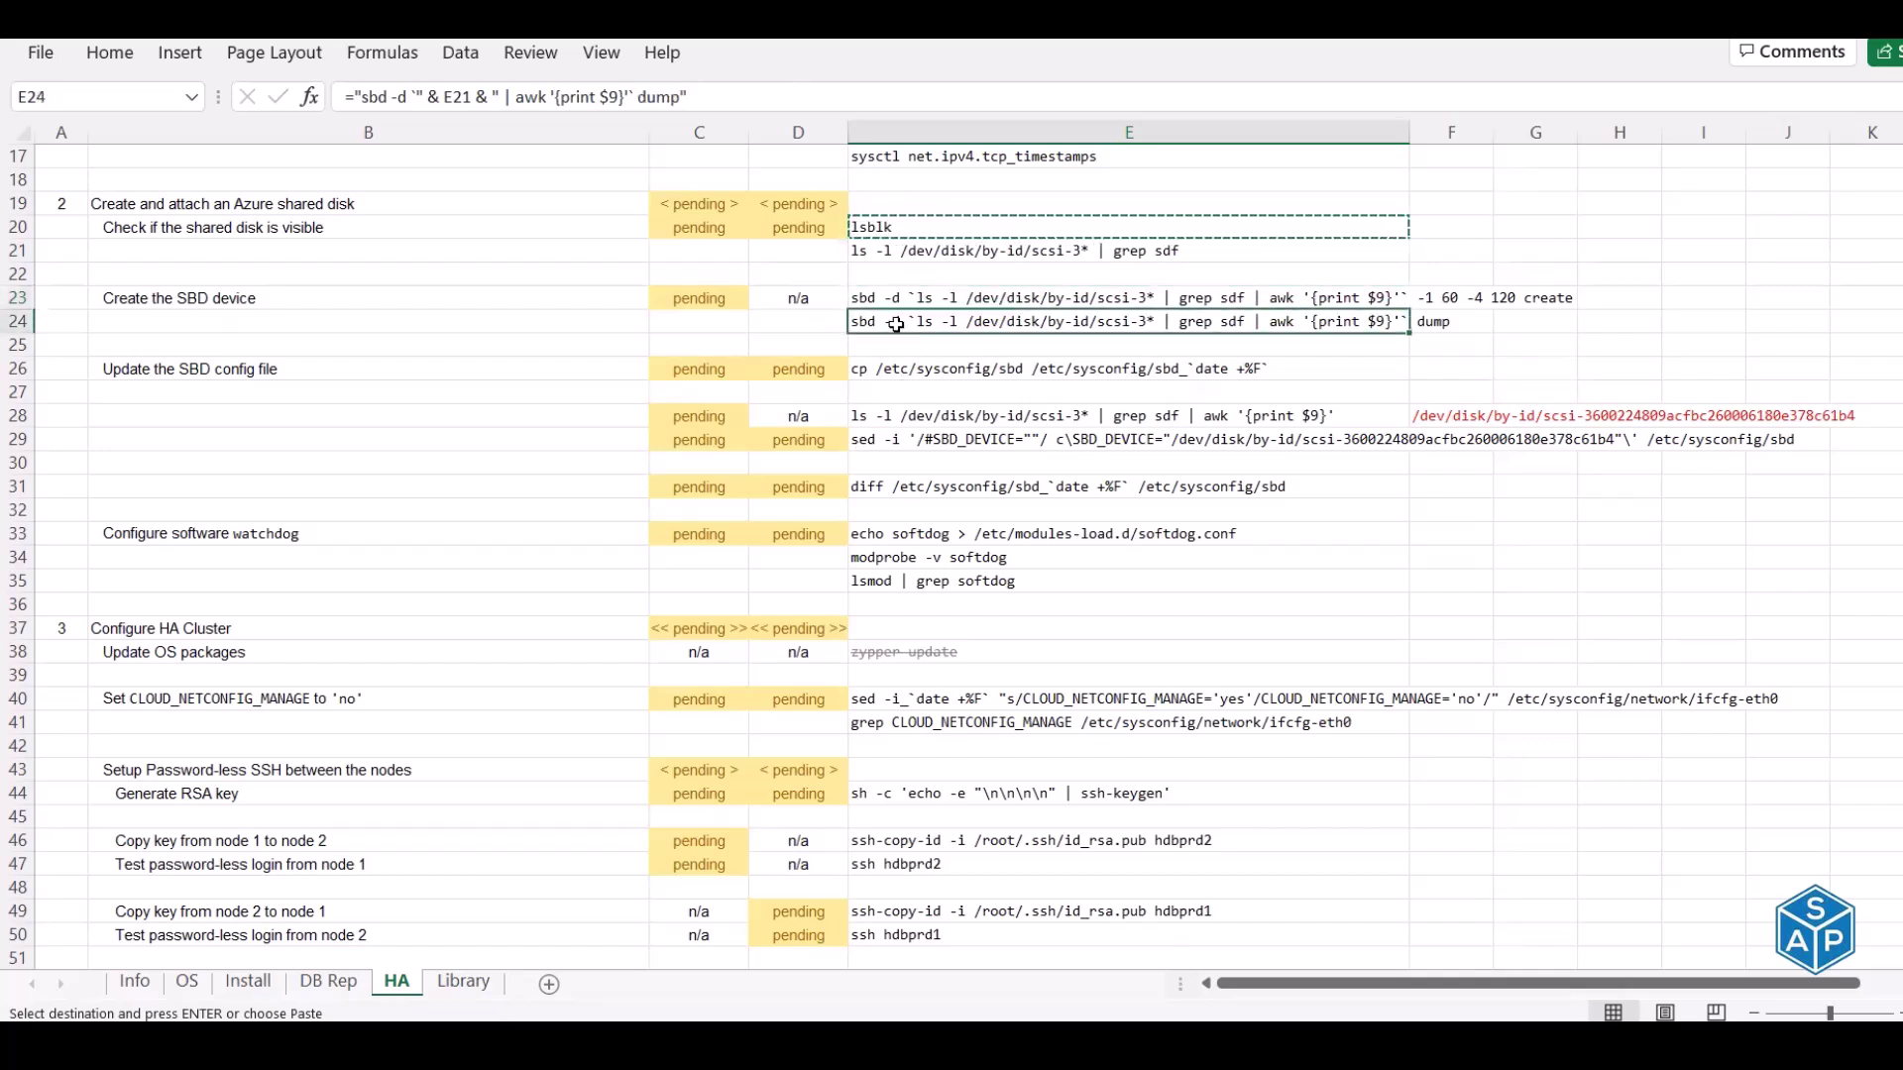
pyautogui.hotkey('ctrl', 'c')
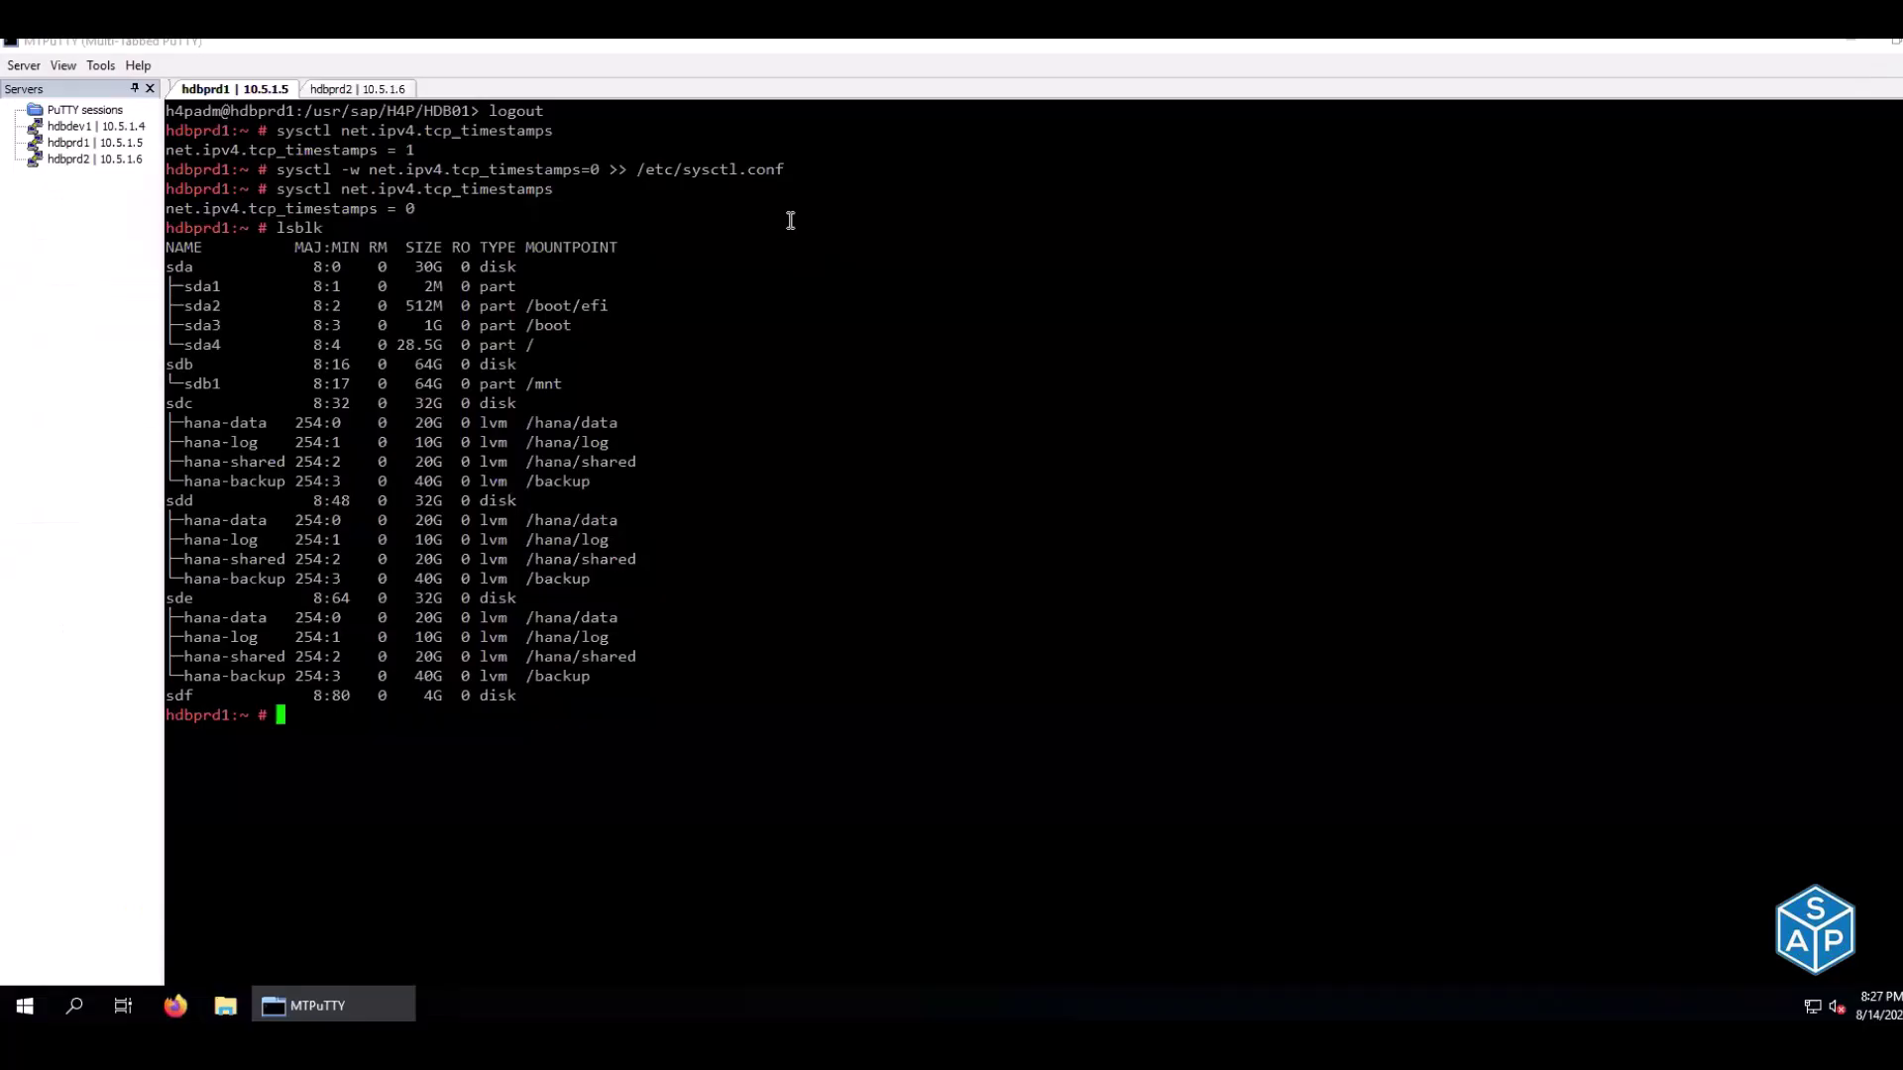
pyautogui.rightClick(794, 266)
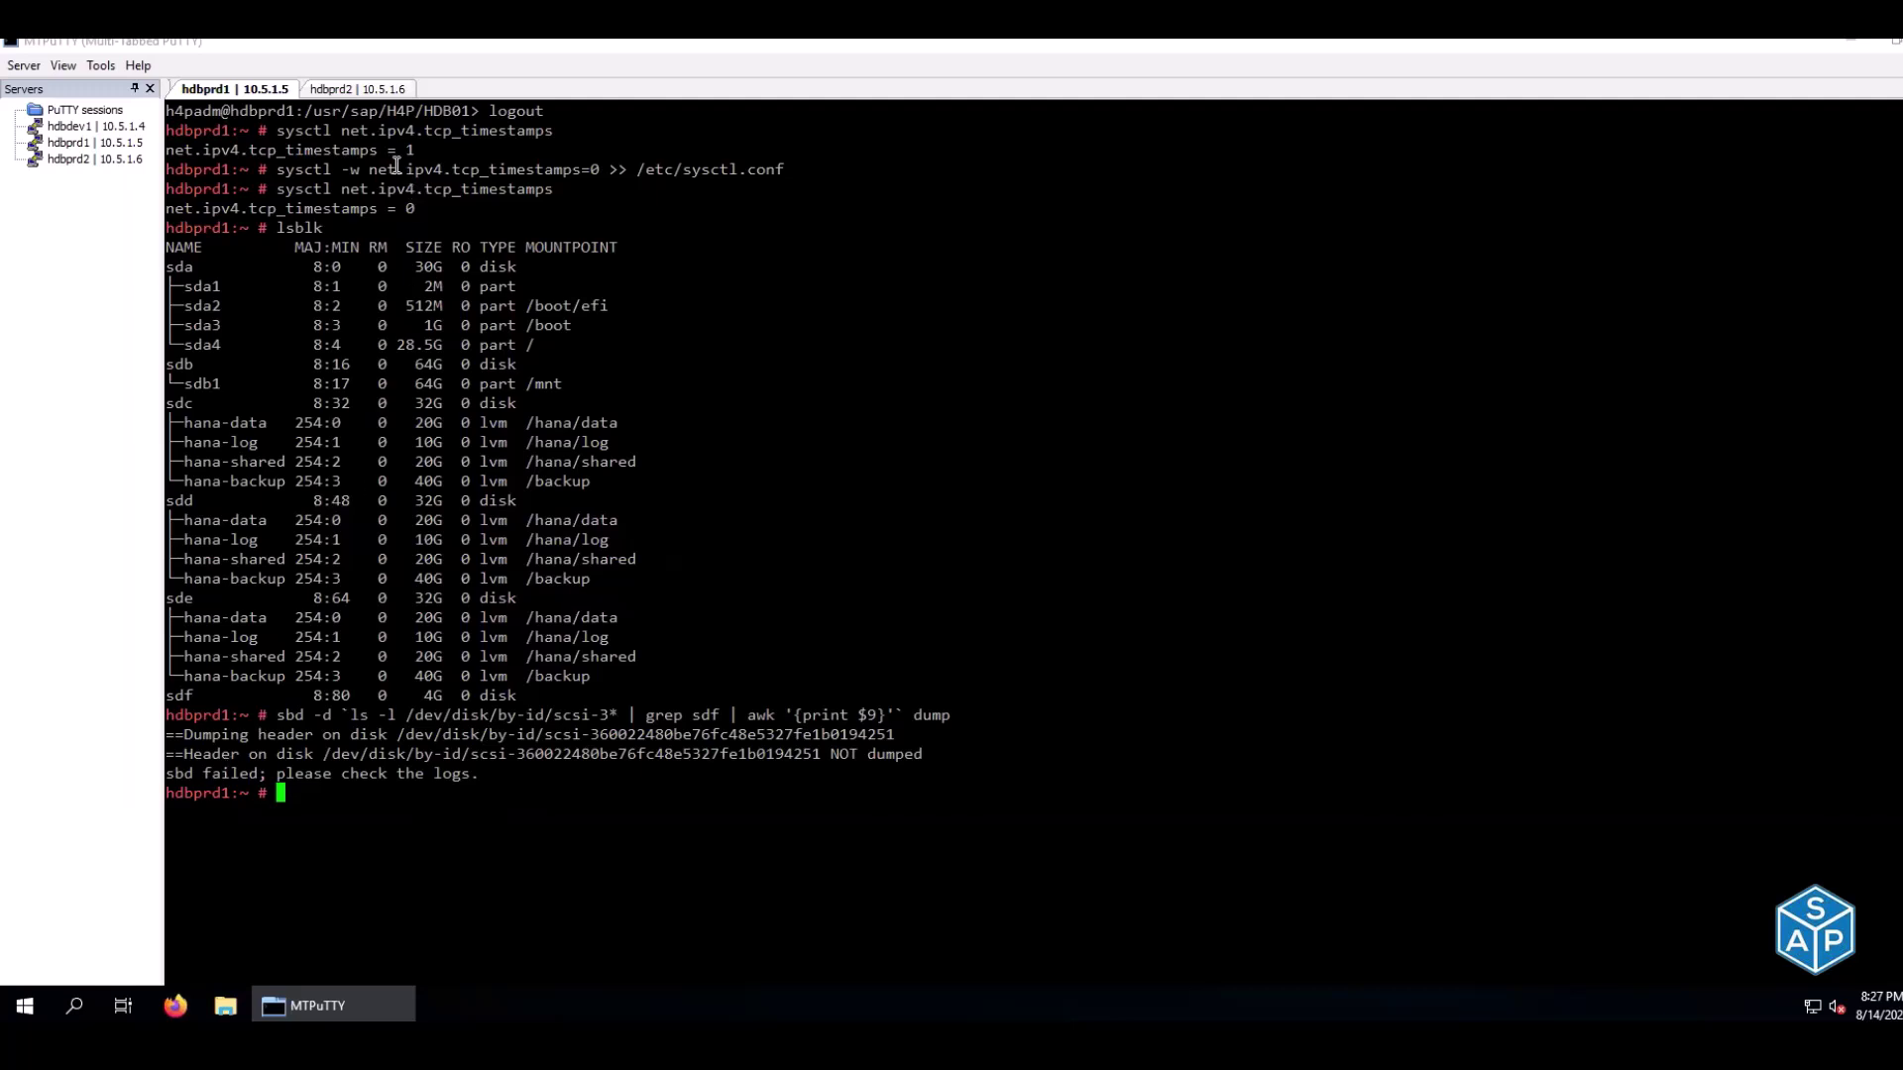
pyautogui.hotkey('ctrl', 'l')
pyautogui.rightClick(370, 149)
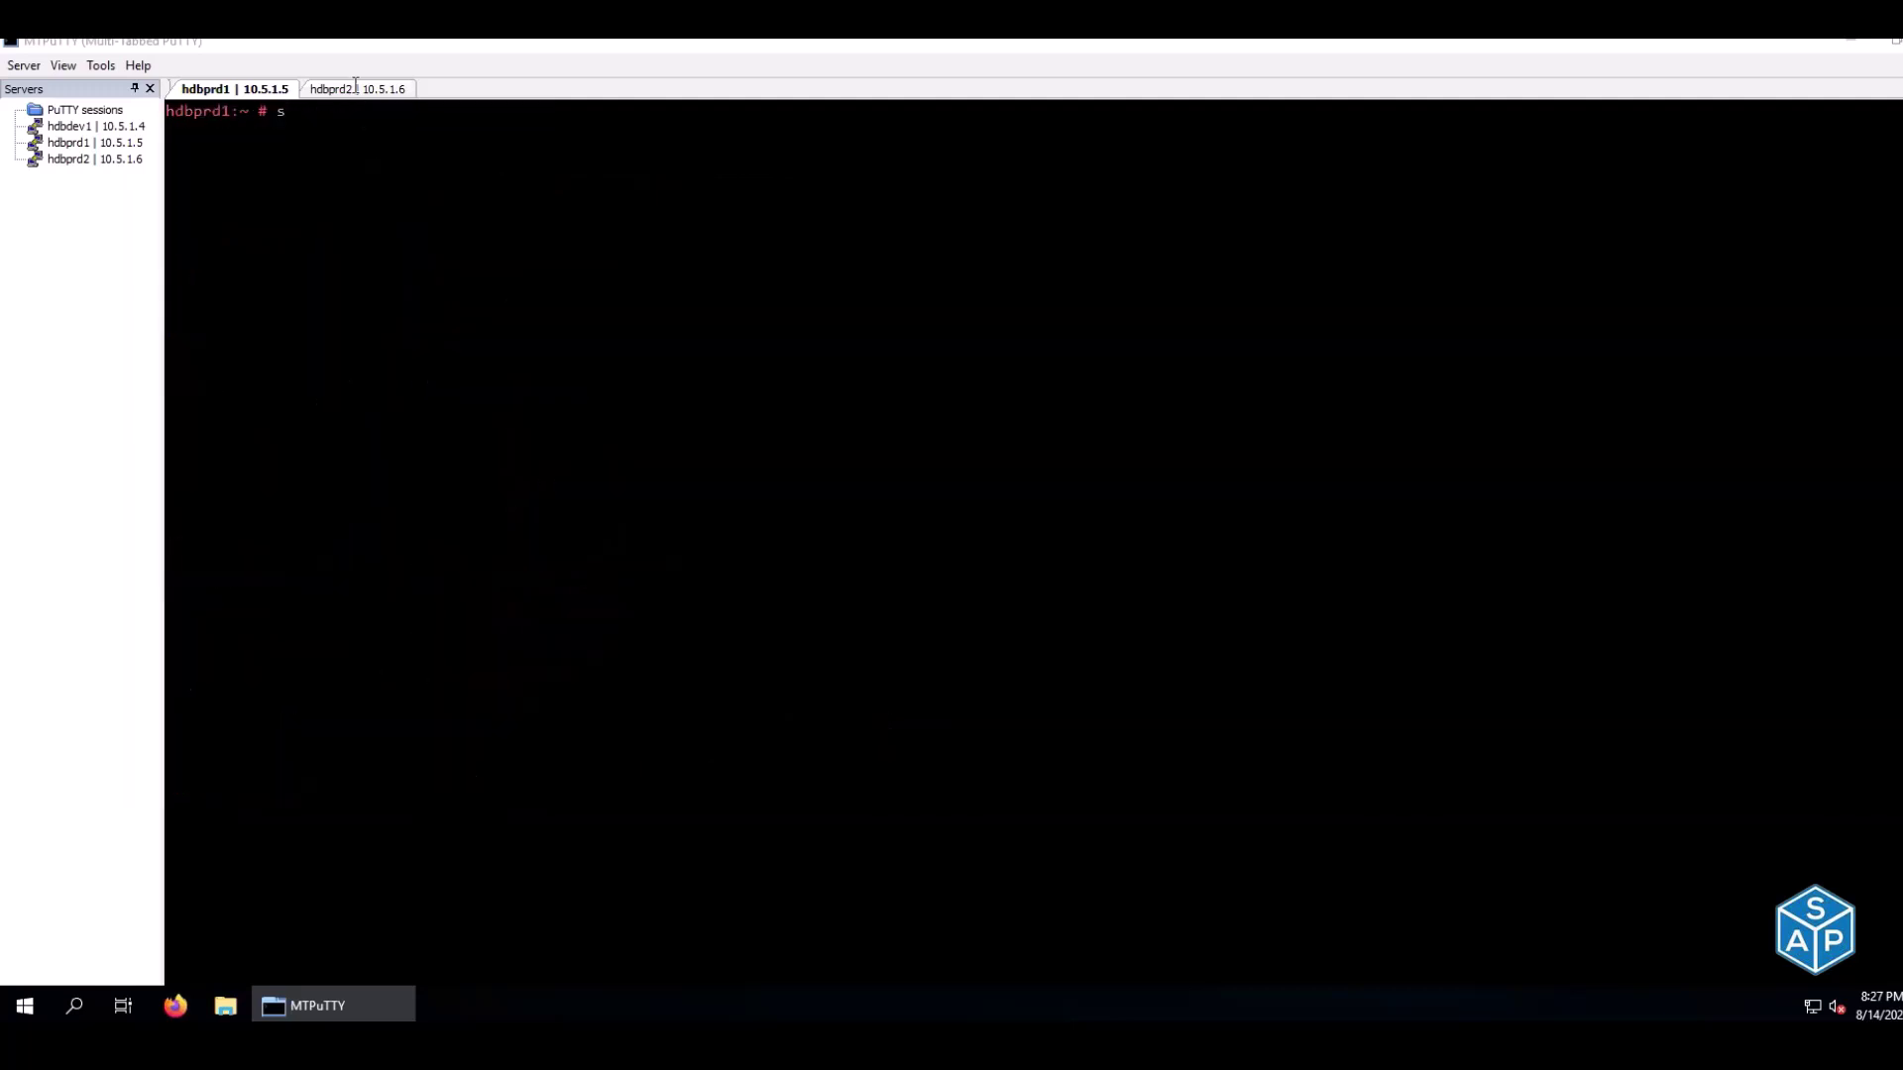
pyautogui.click(355, 89)
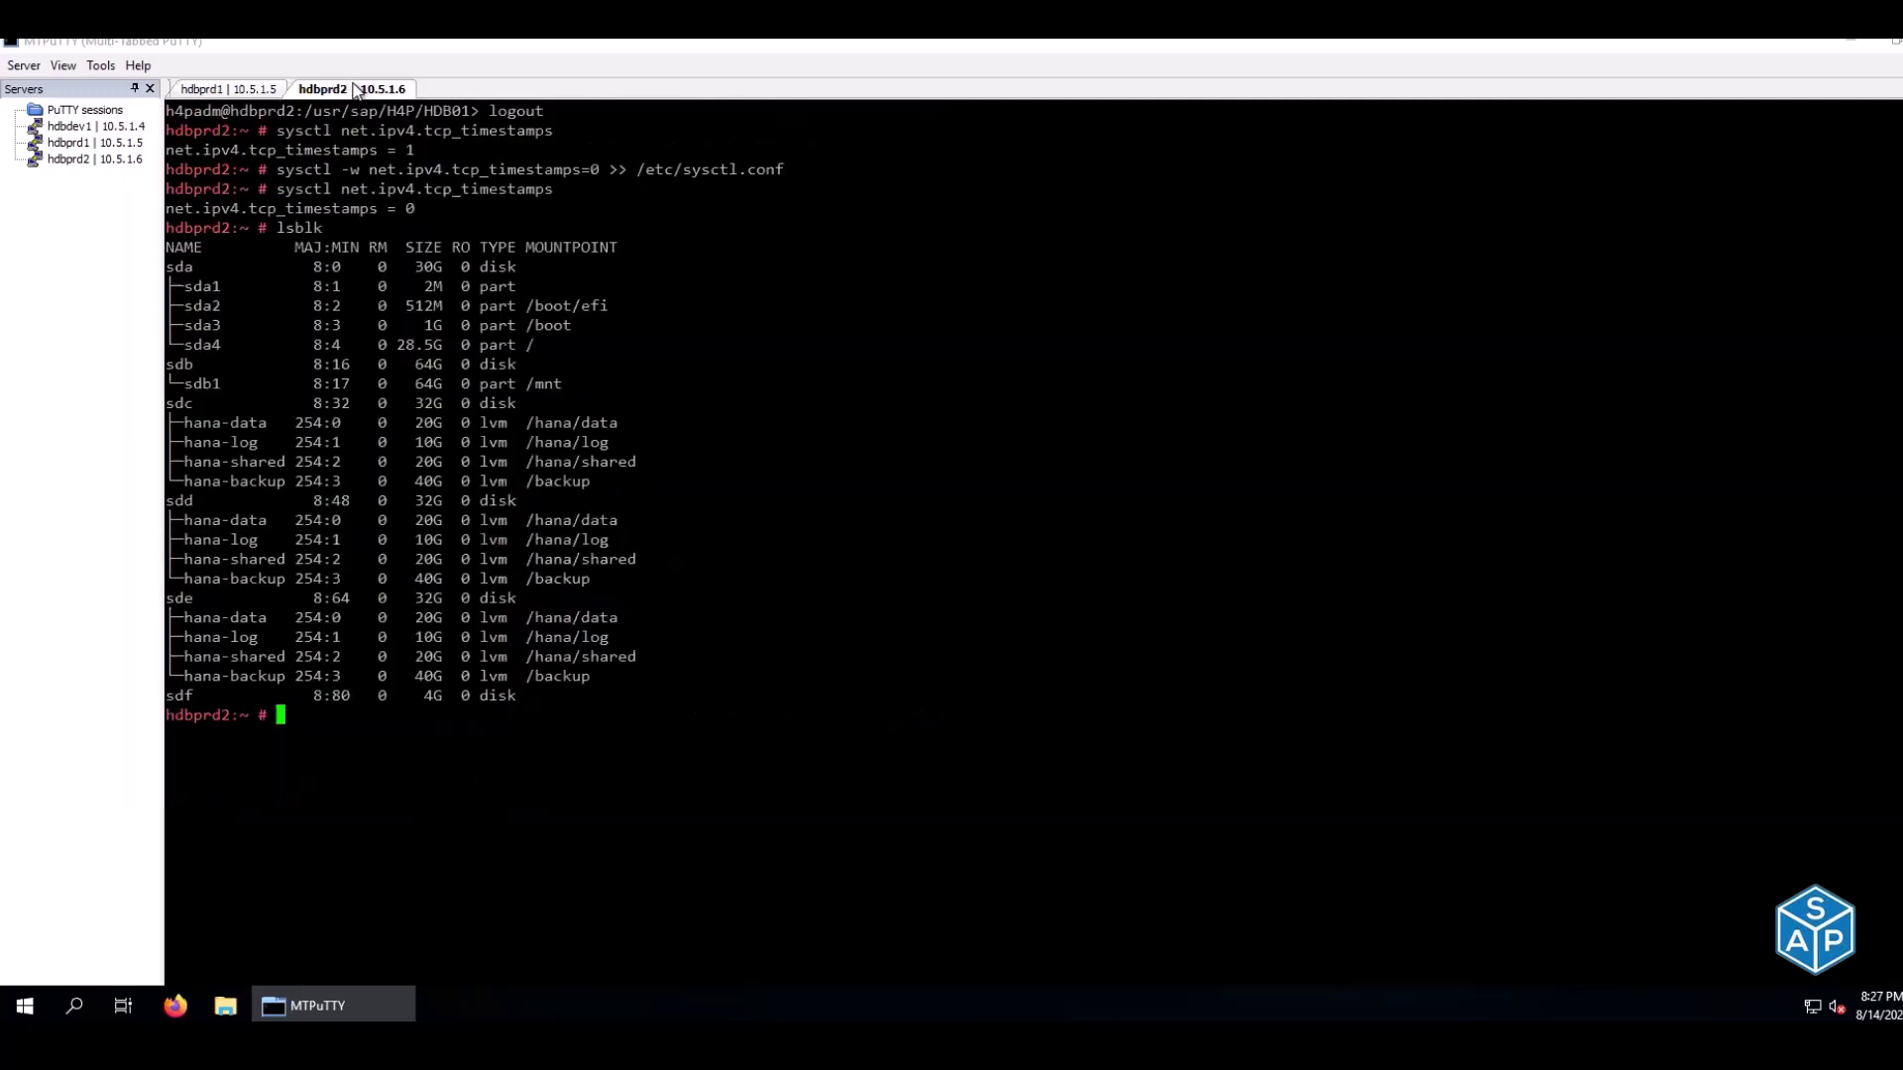
pyautogui.hotkey('ctrl', 'l')
pyautogui.rightClick(356, 178)
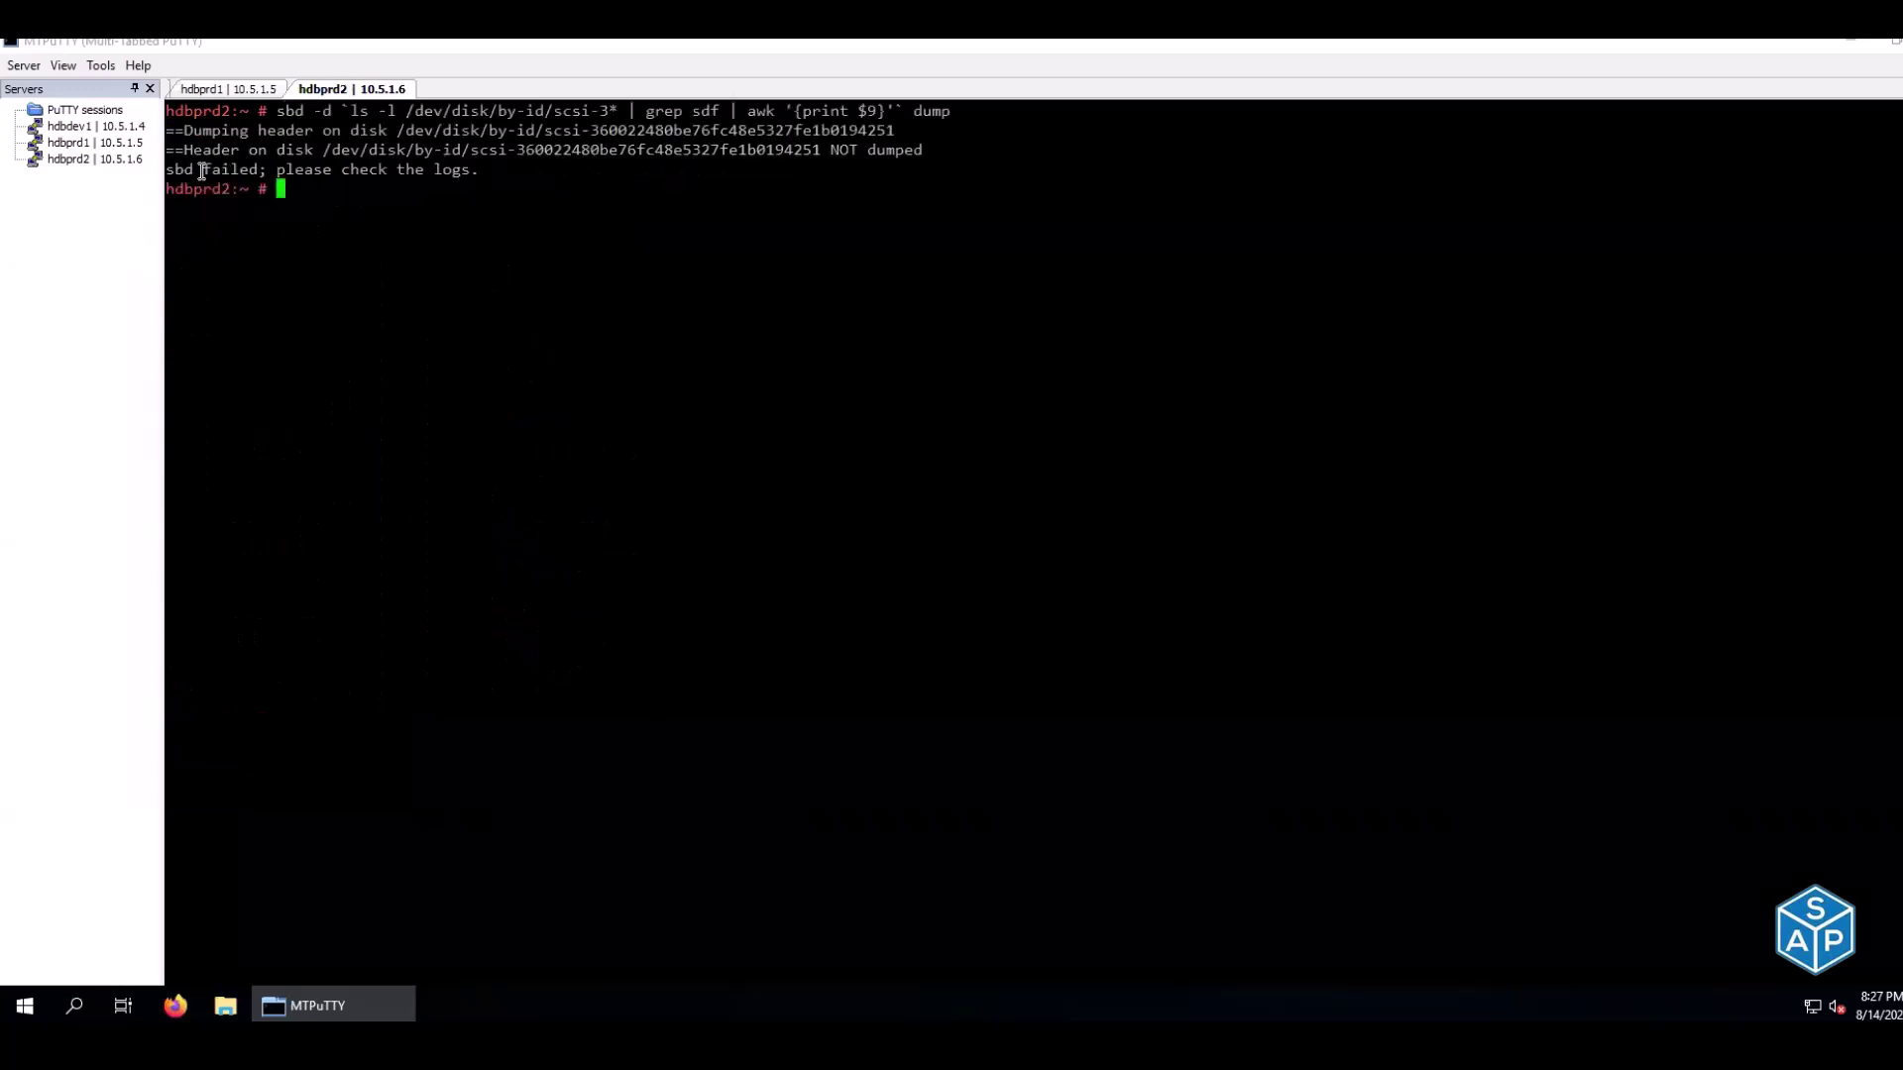
pyautogui.click(209, 91)
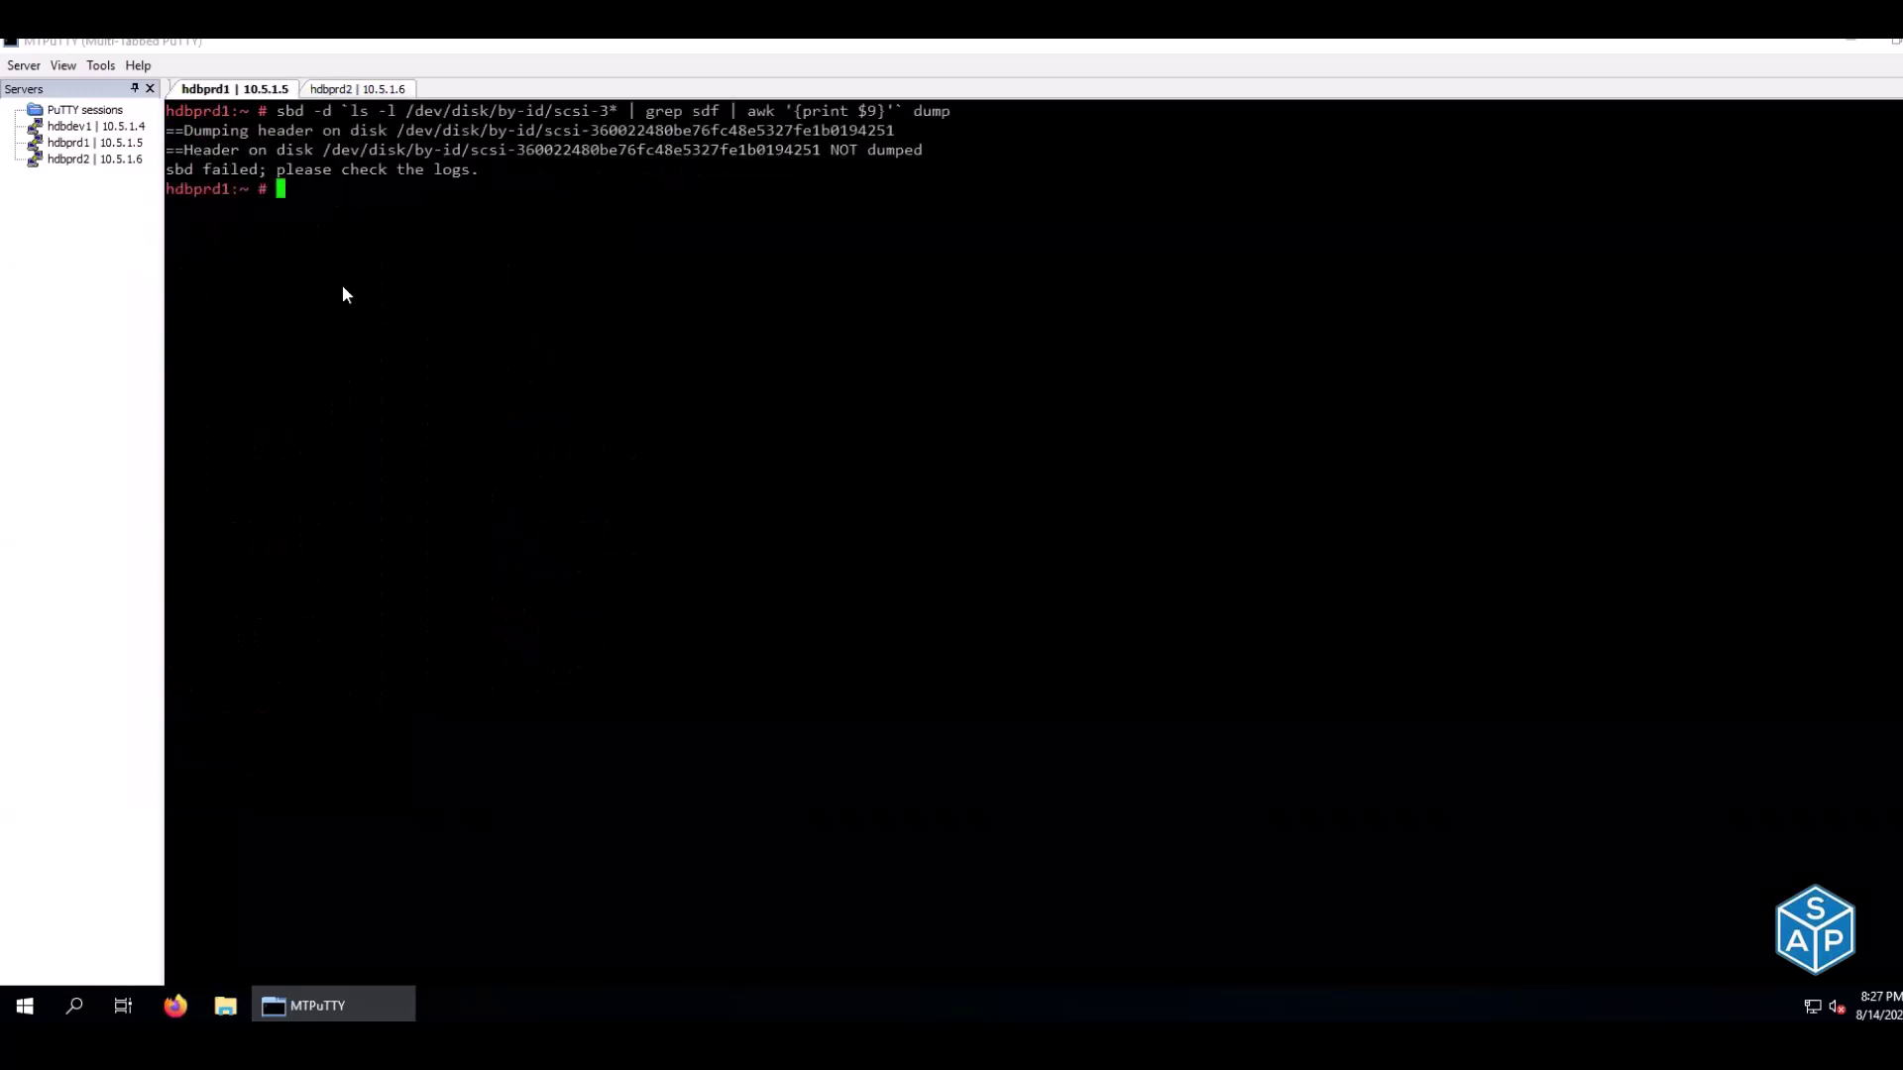
# Run the E23 sbd create command on hdbprd1 to initialize the shared disk
pyautogui.hotkey('alt', 'Tab')
pyautogui.click(868, 296)
pyautogui.hotkey('ctrl', 'c')
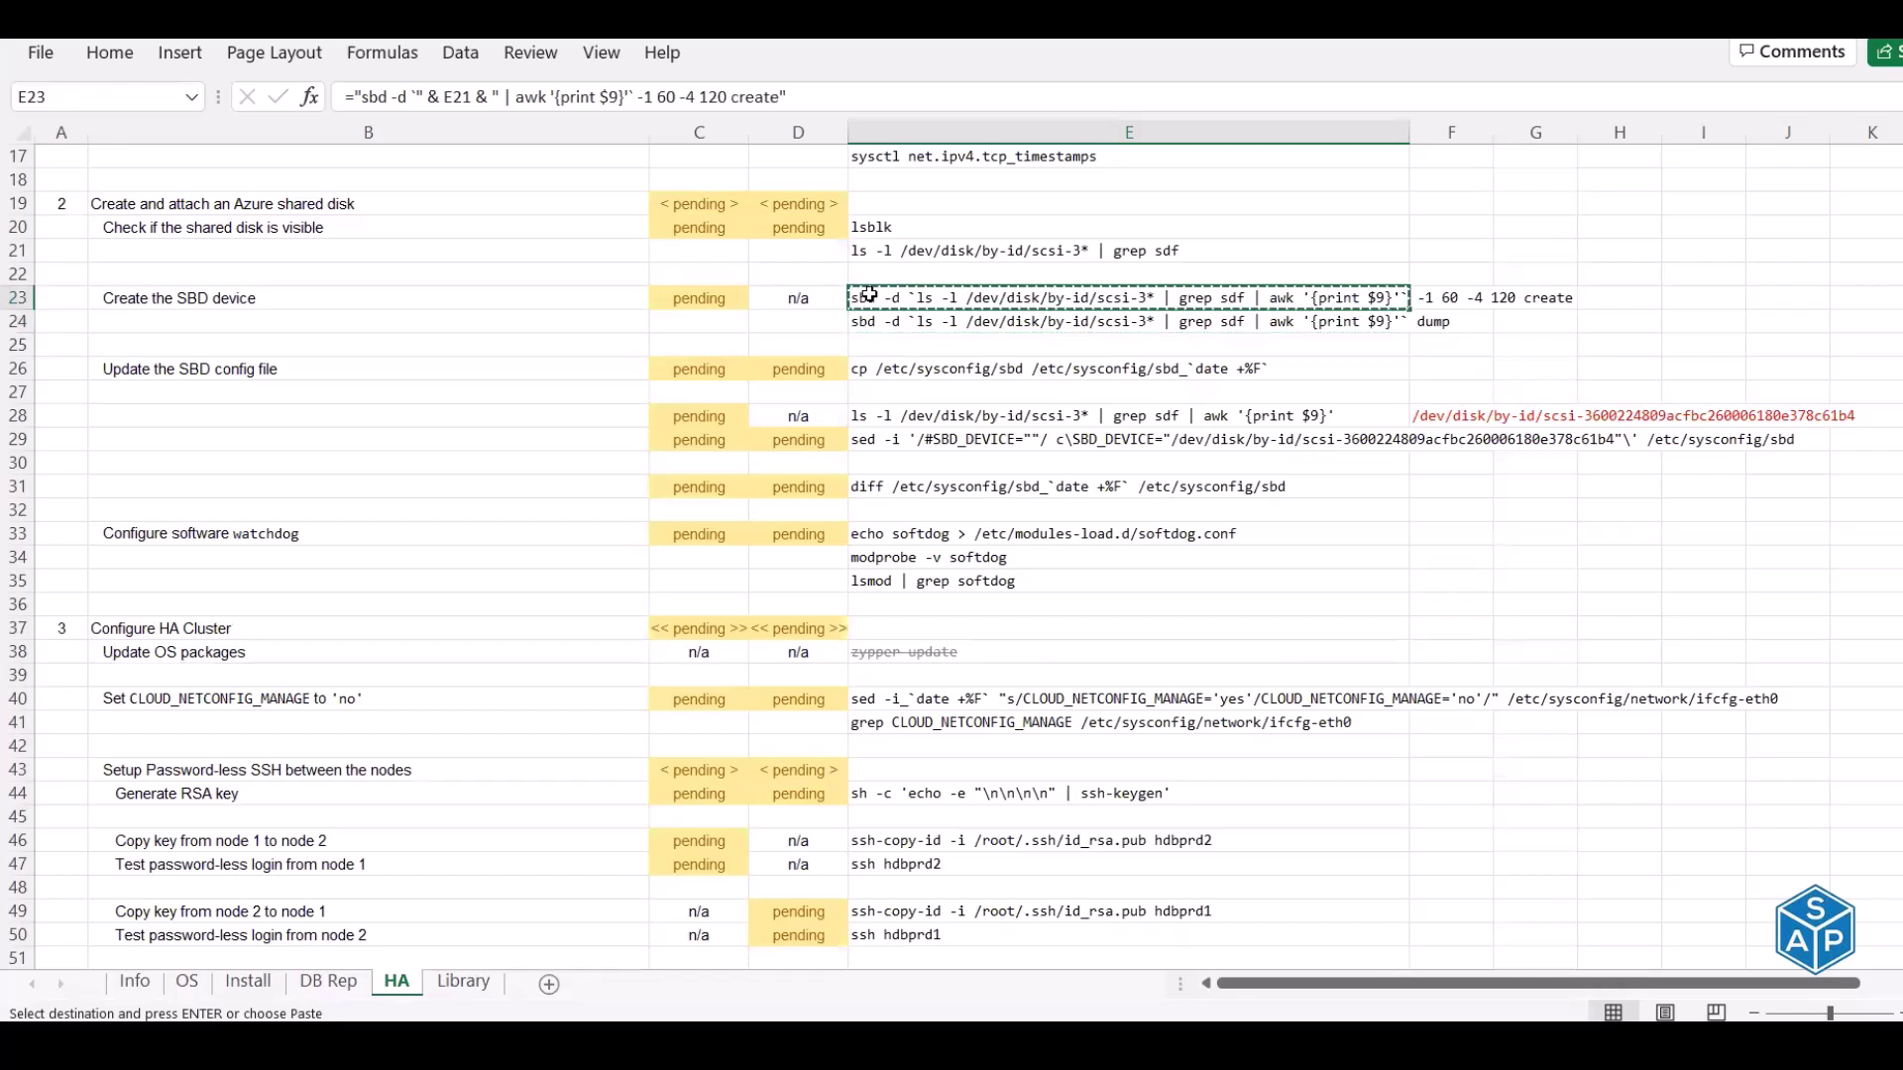
pyautogui.hotkey('alt', 'Tab')
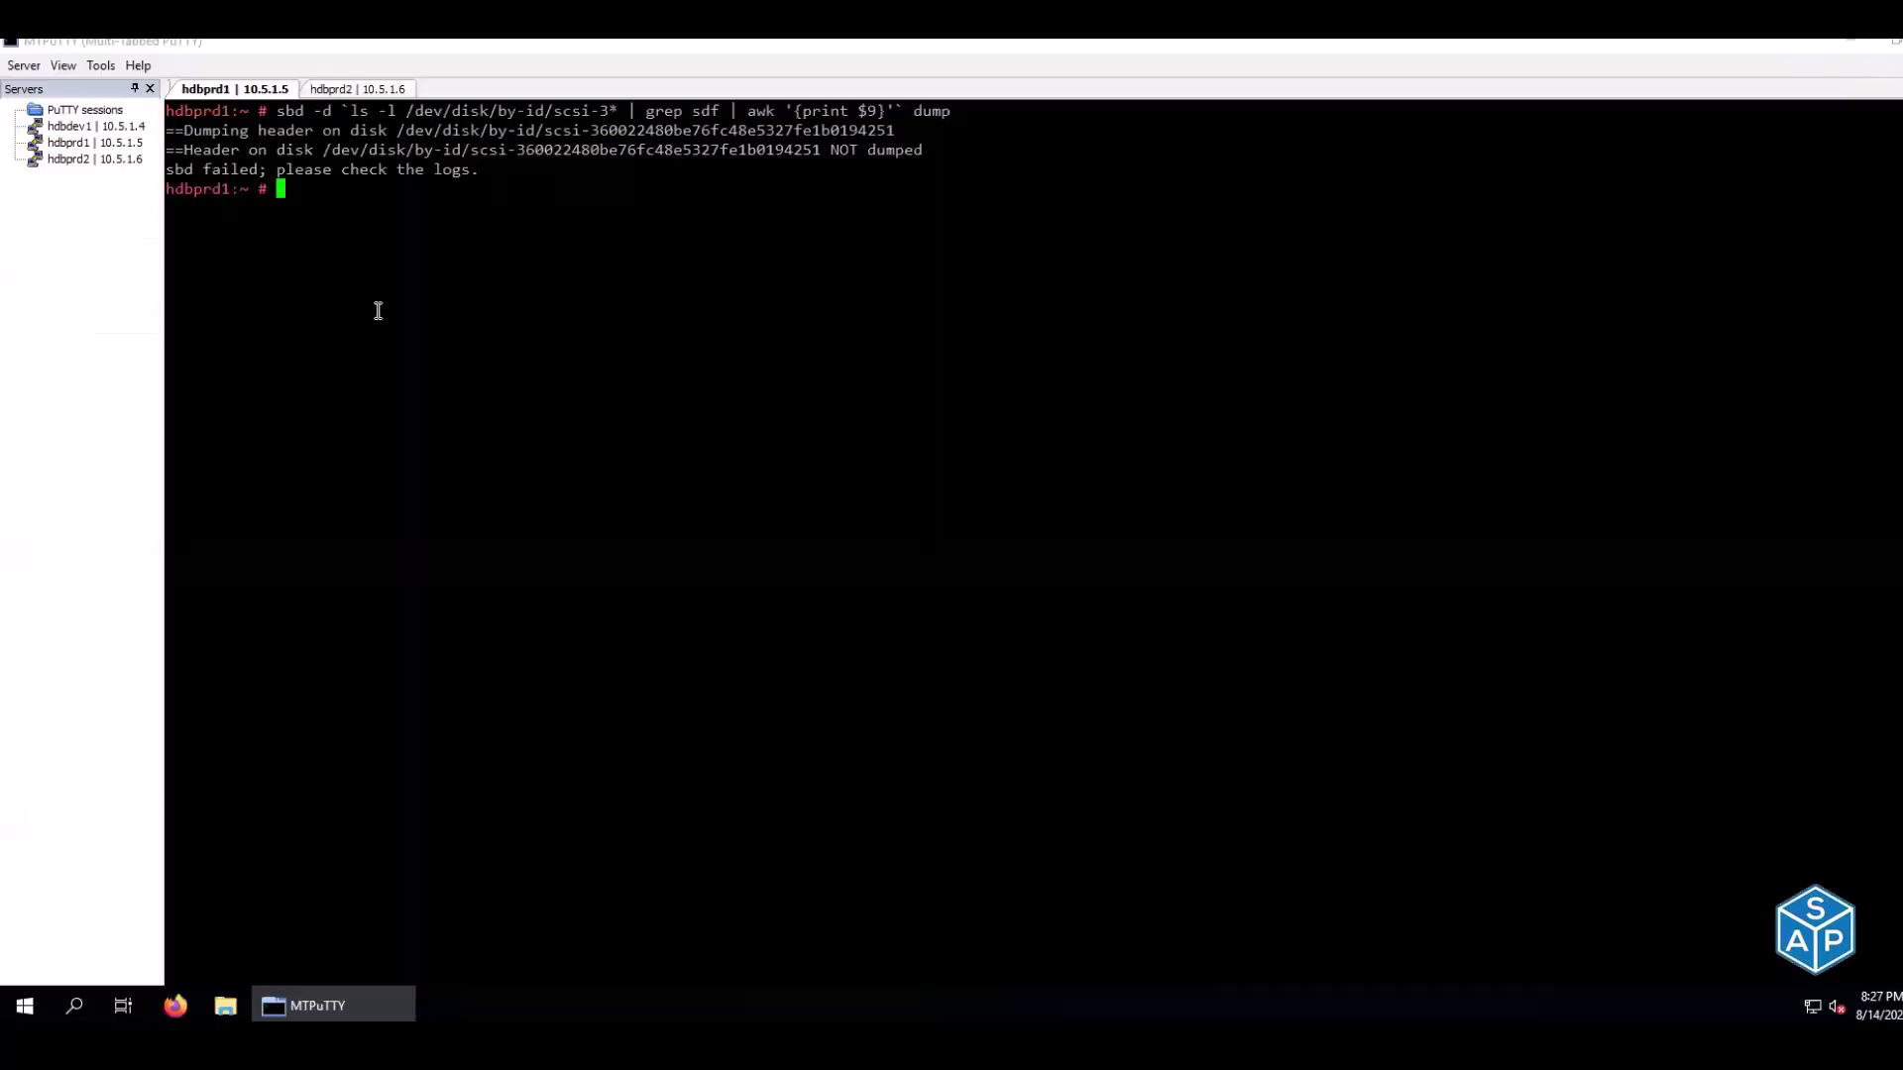
pyautogui.rightClick(378, 310)
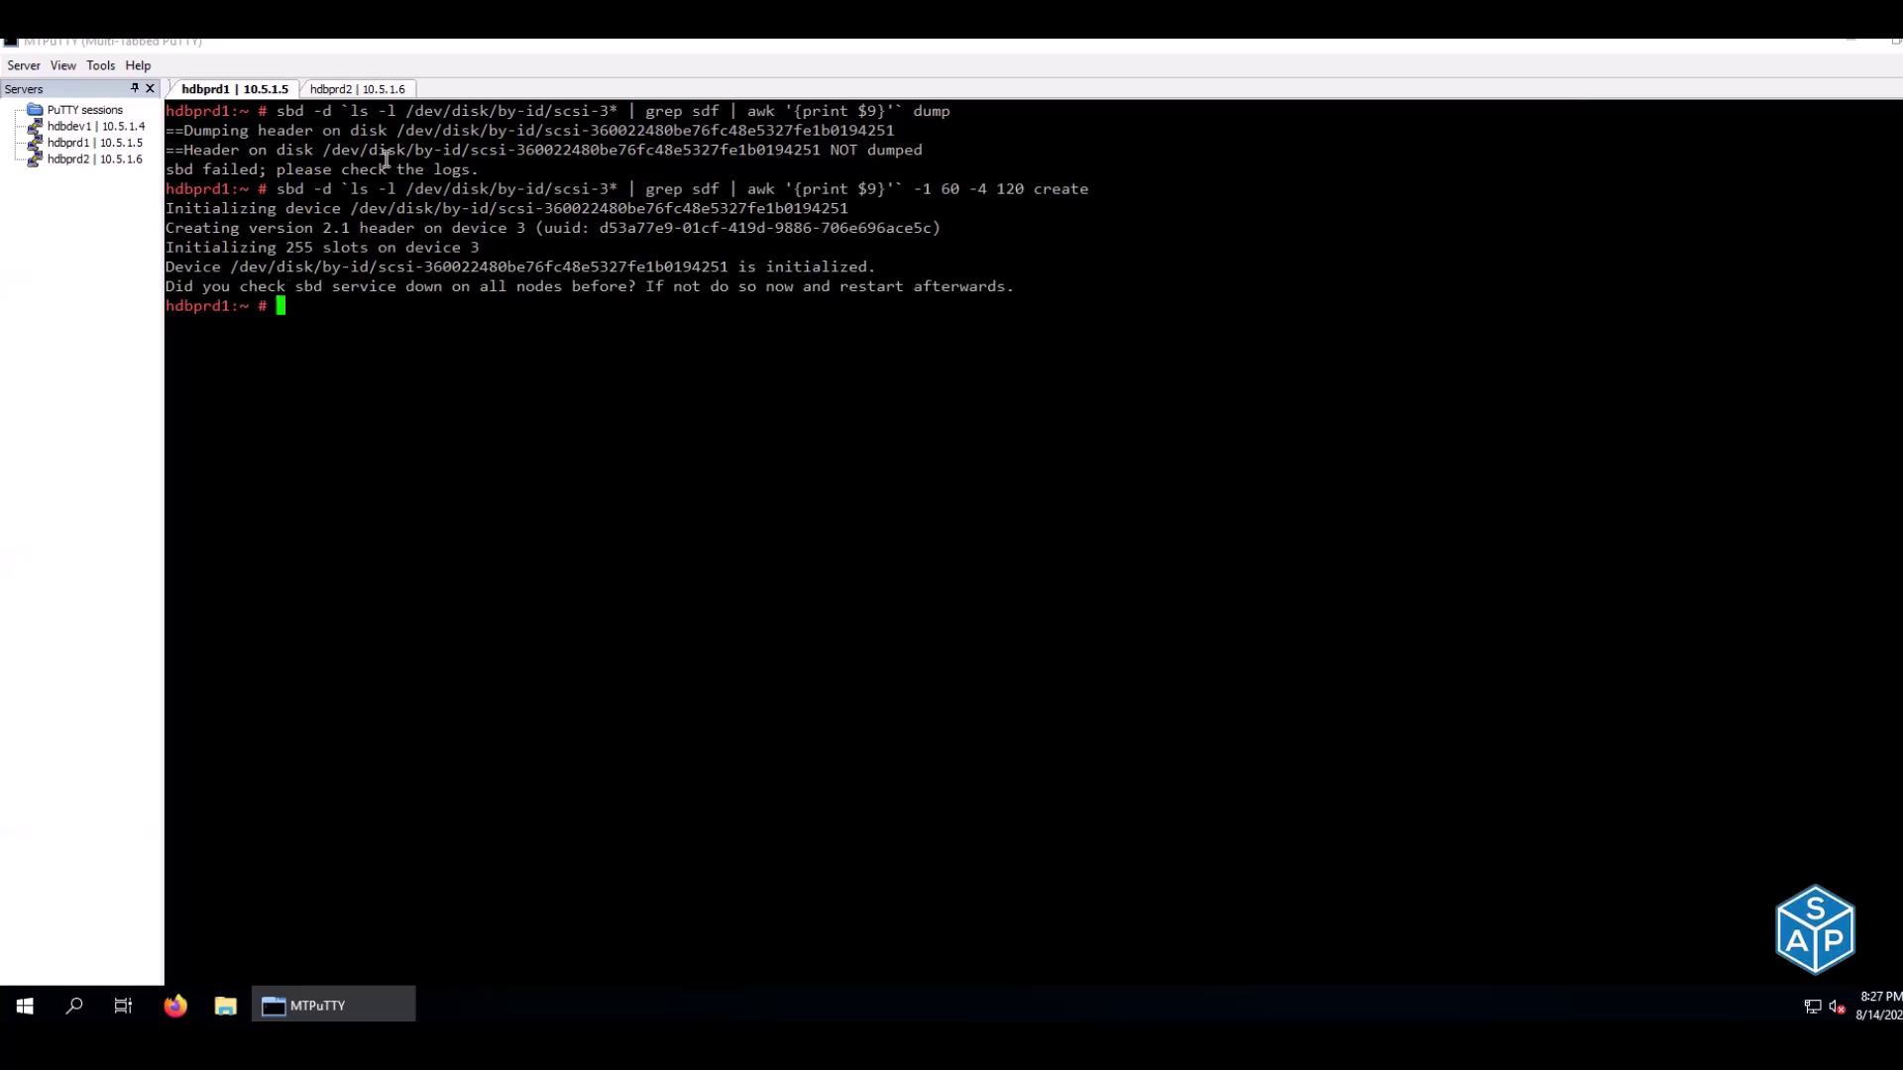
# Rerun the SBD dump on hdbprd1 to verify the new header
pyautogui.press('Up')
pyautogui.press('Up')
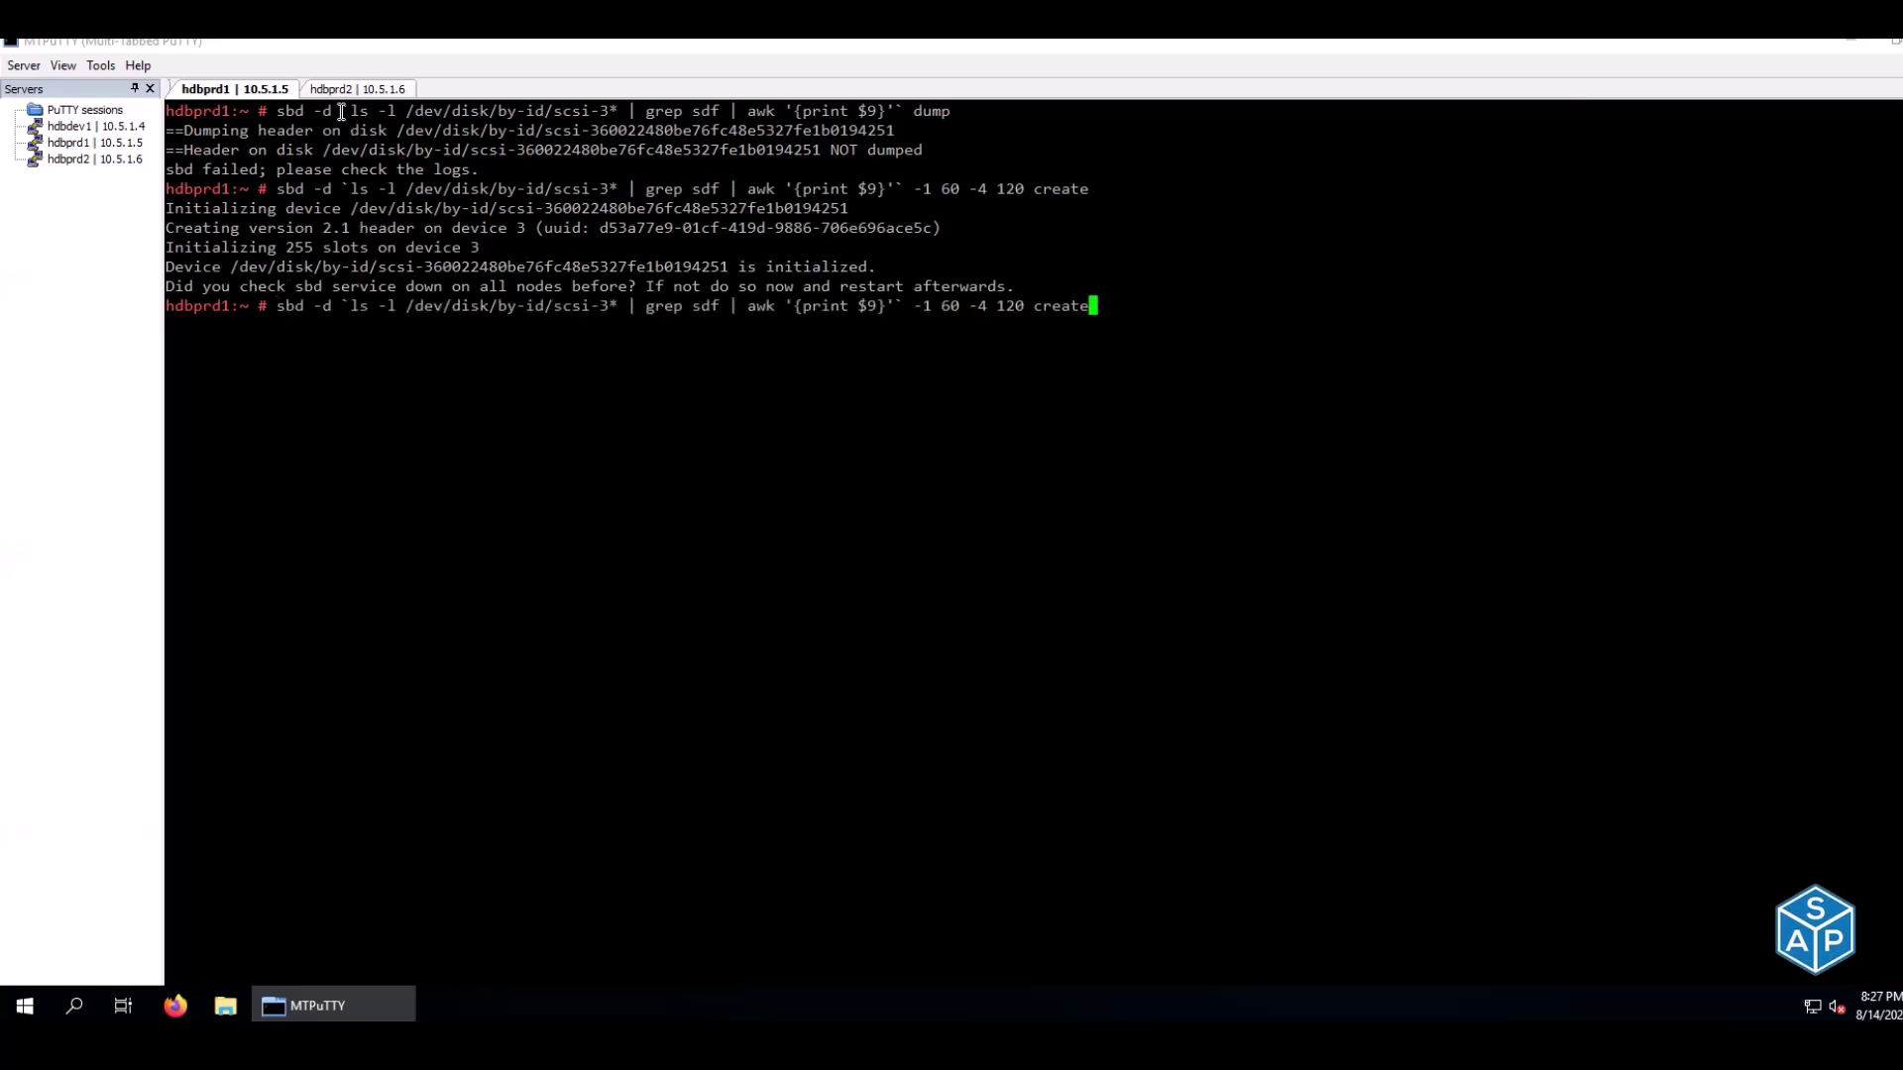
pyautogui.press('Return')
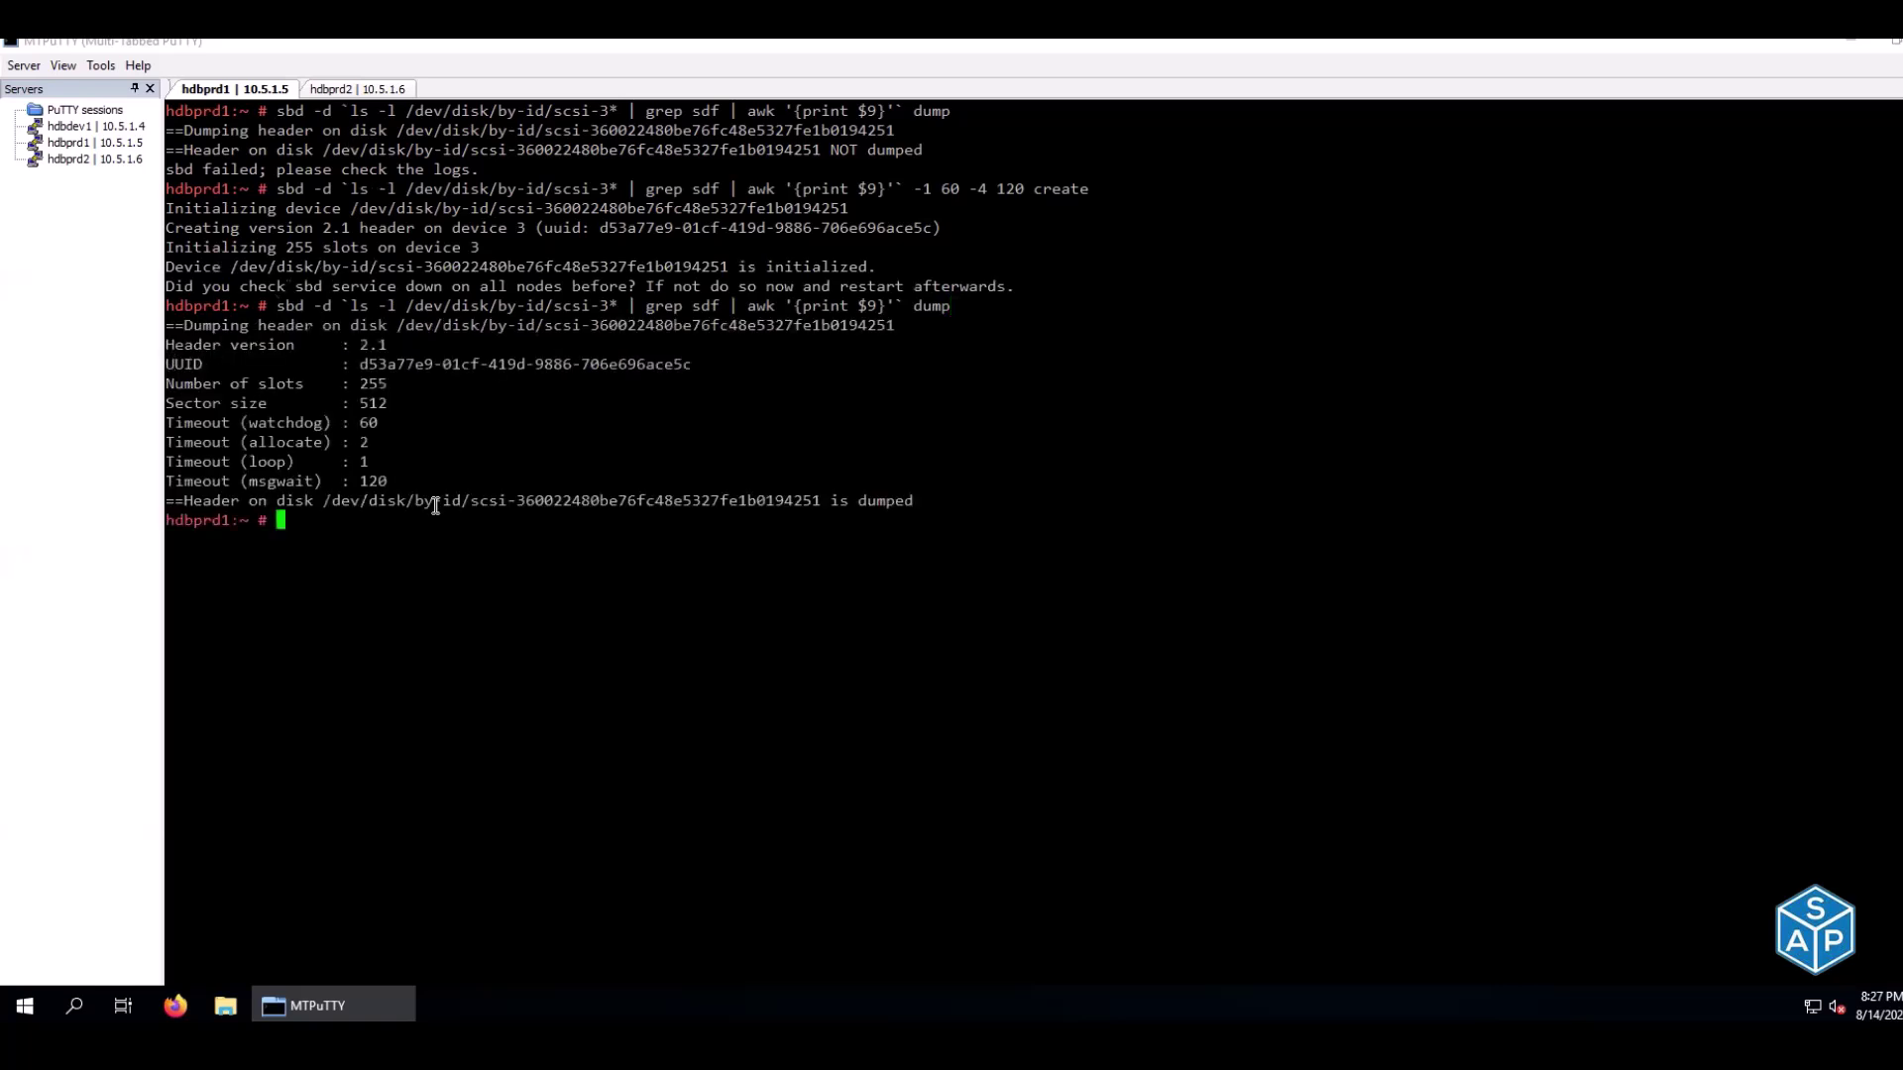
pyautogui.hotkey('ctrl', 'l')
pyautogui.press('Up')
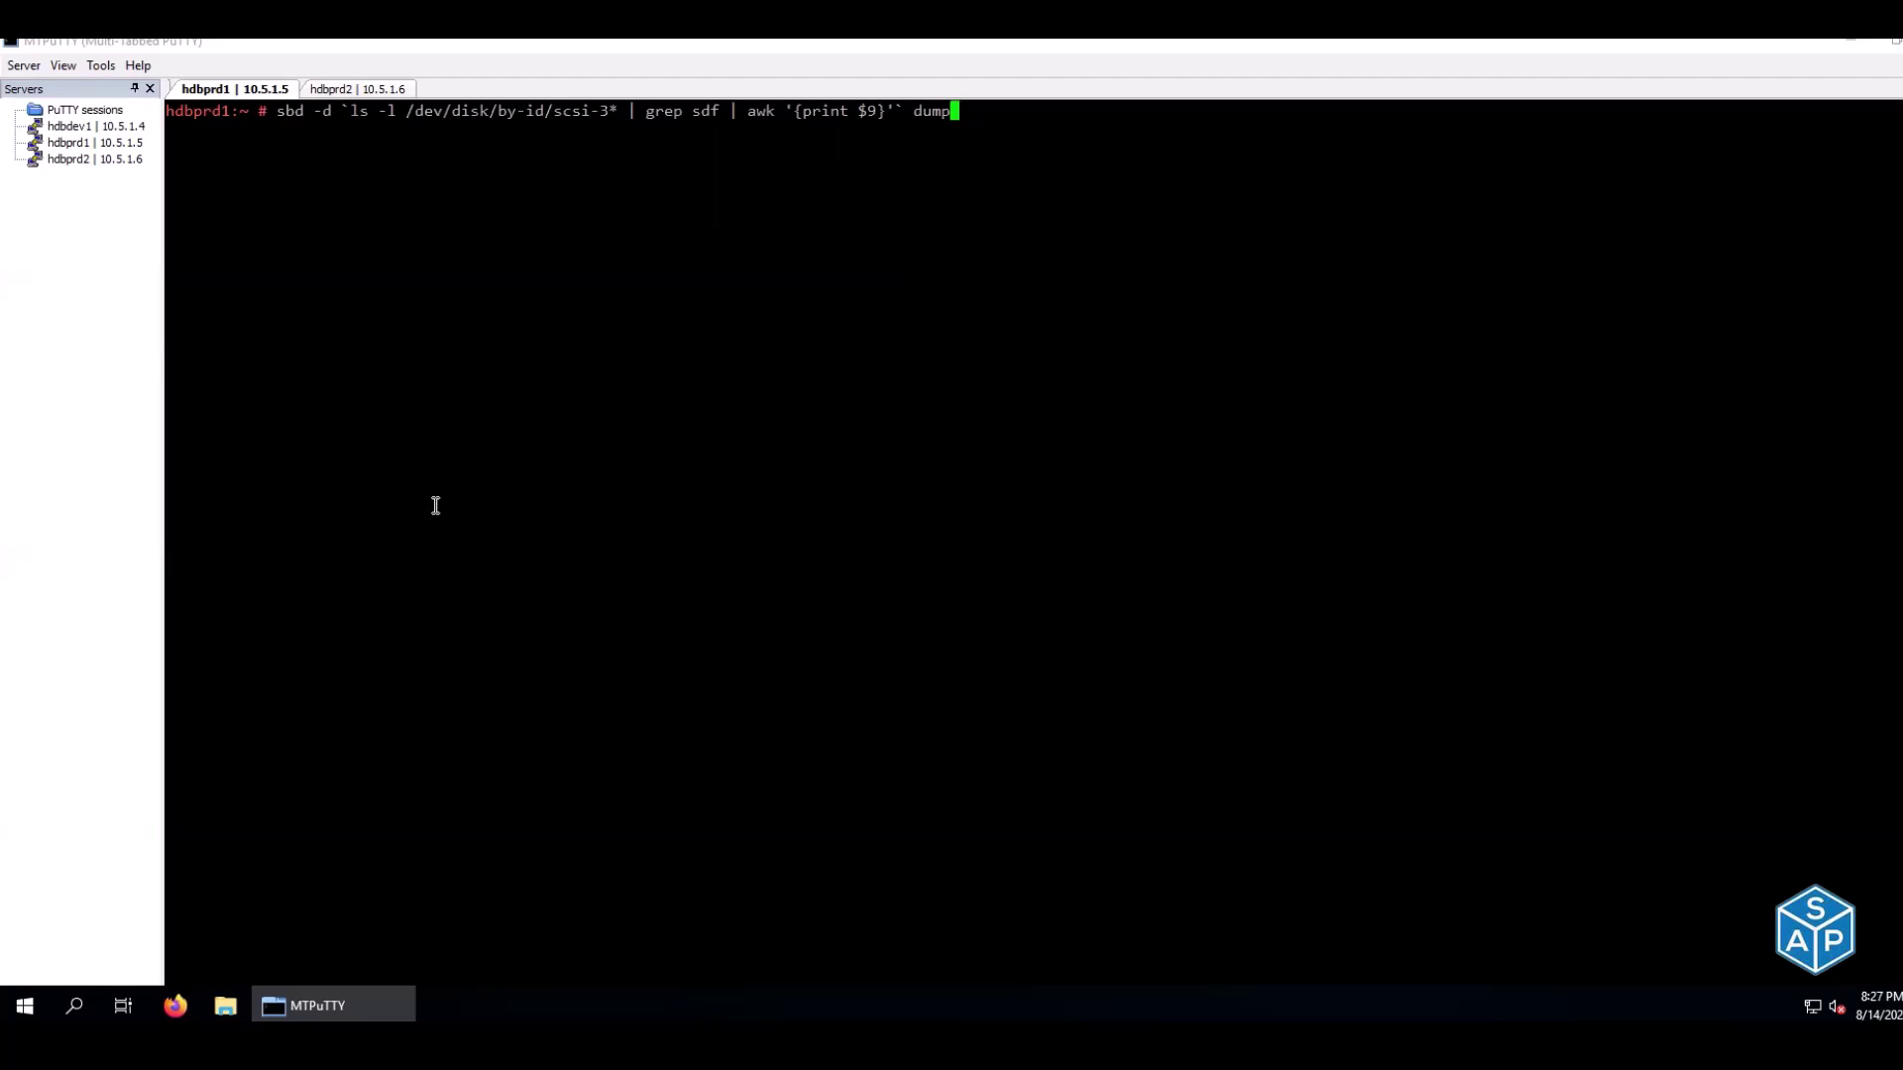
pyautogui.press('Return')
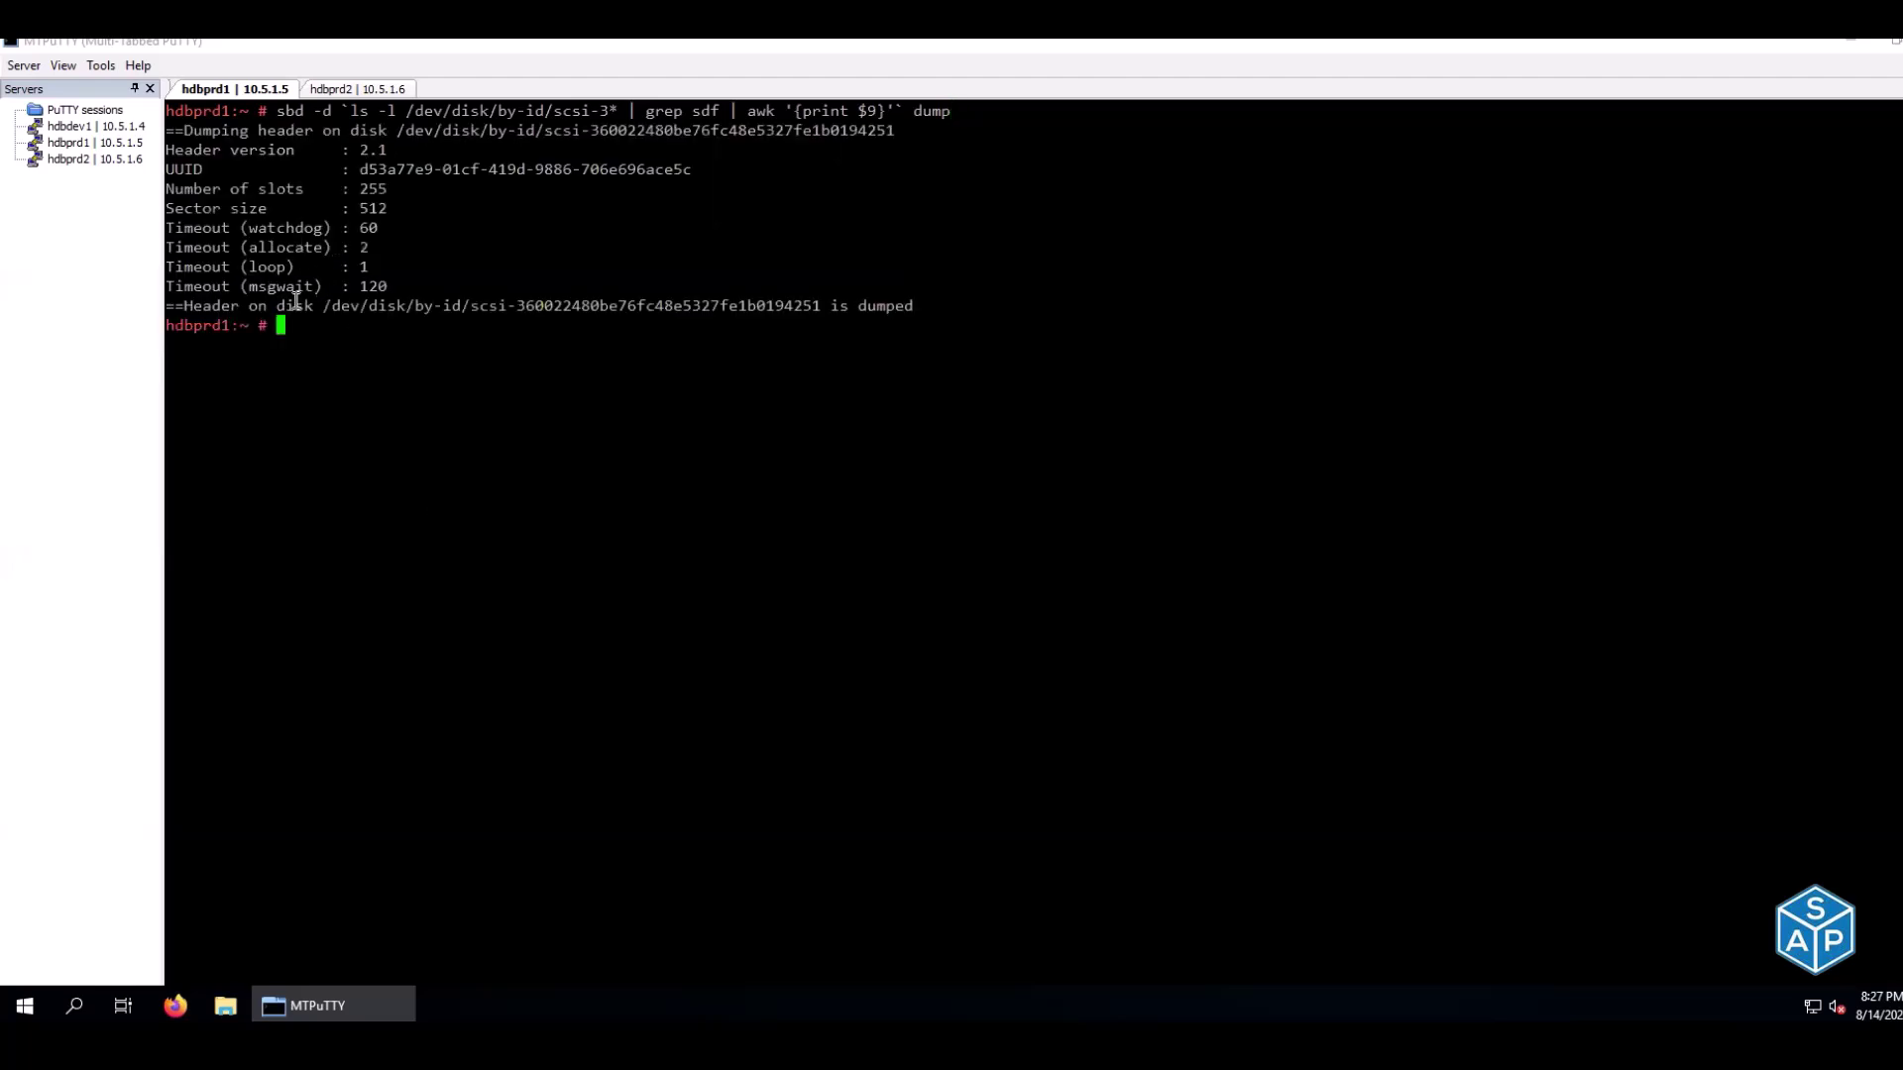
# Run the SBD dump on hdbprd2 and compare its device UUID and disk ID with hdbprd1
pyautogui.click(398, 91)
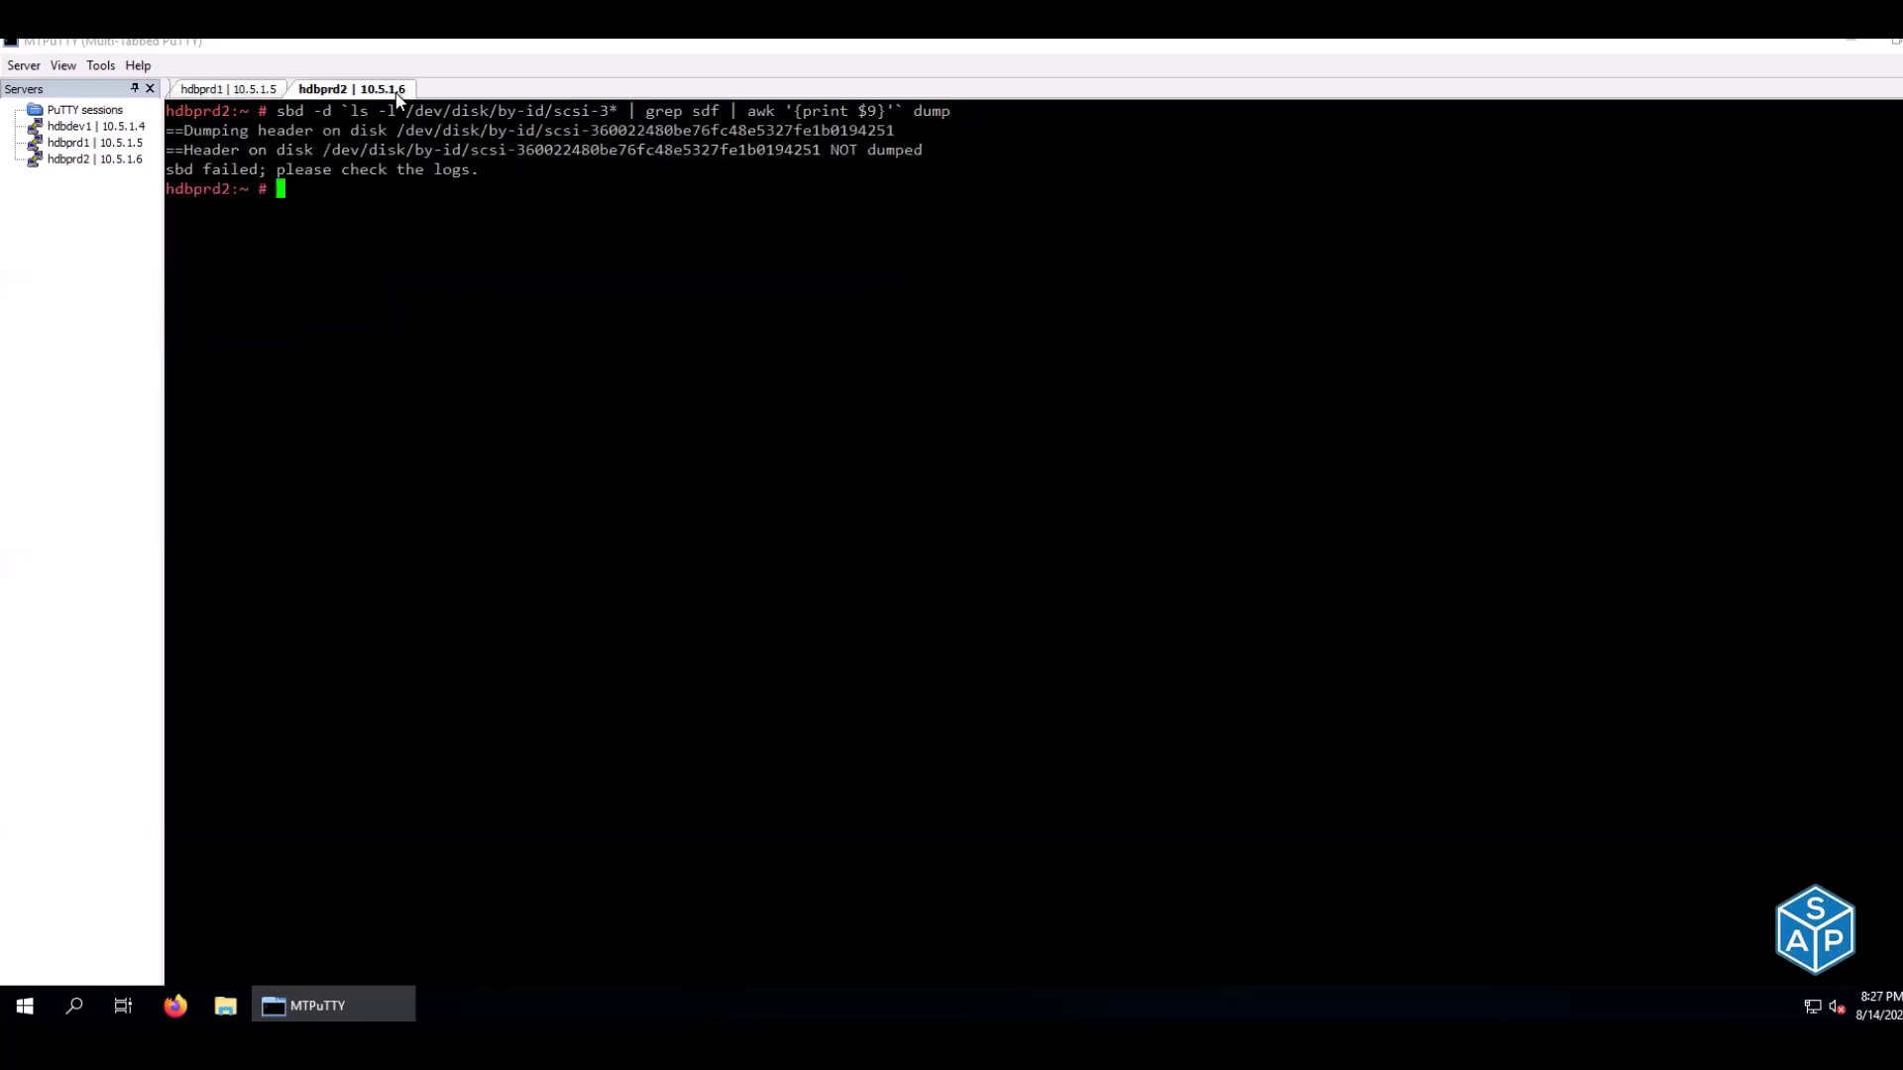
pyautogui.hotkey('ctrl', 'l')
pyautogui.press('Up')
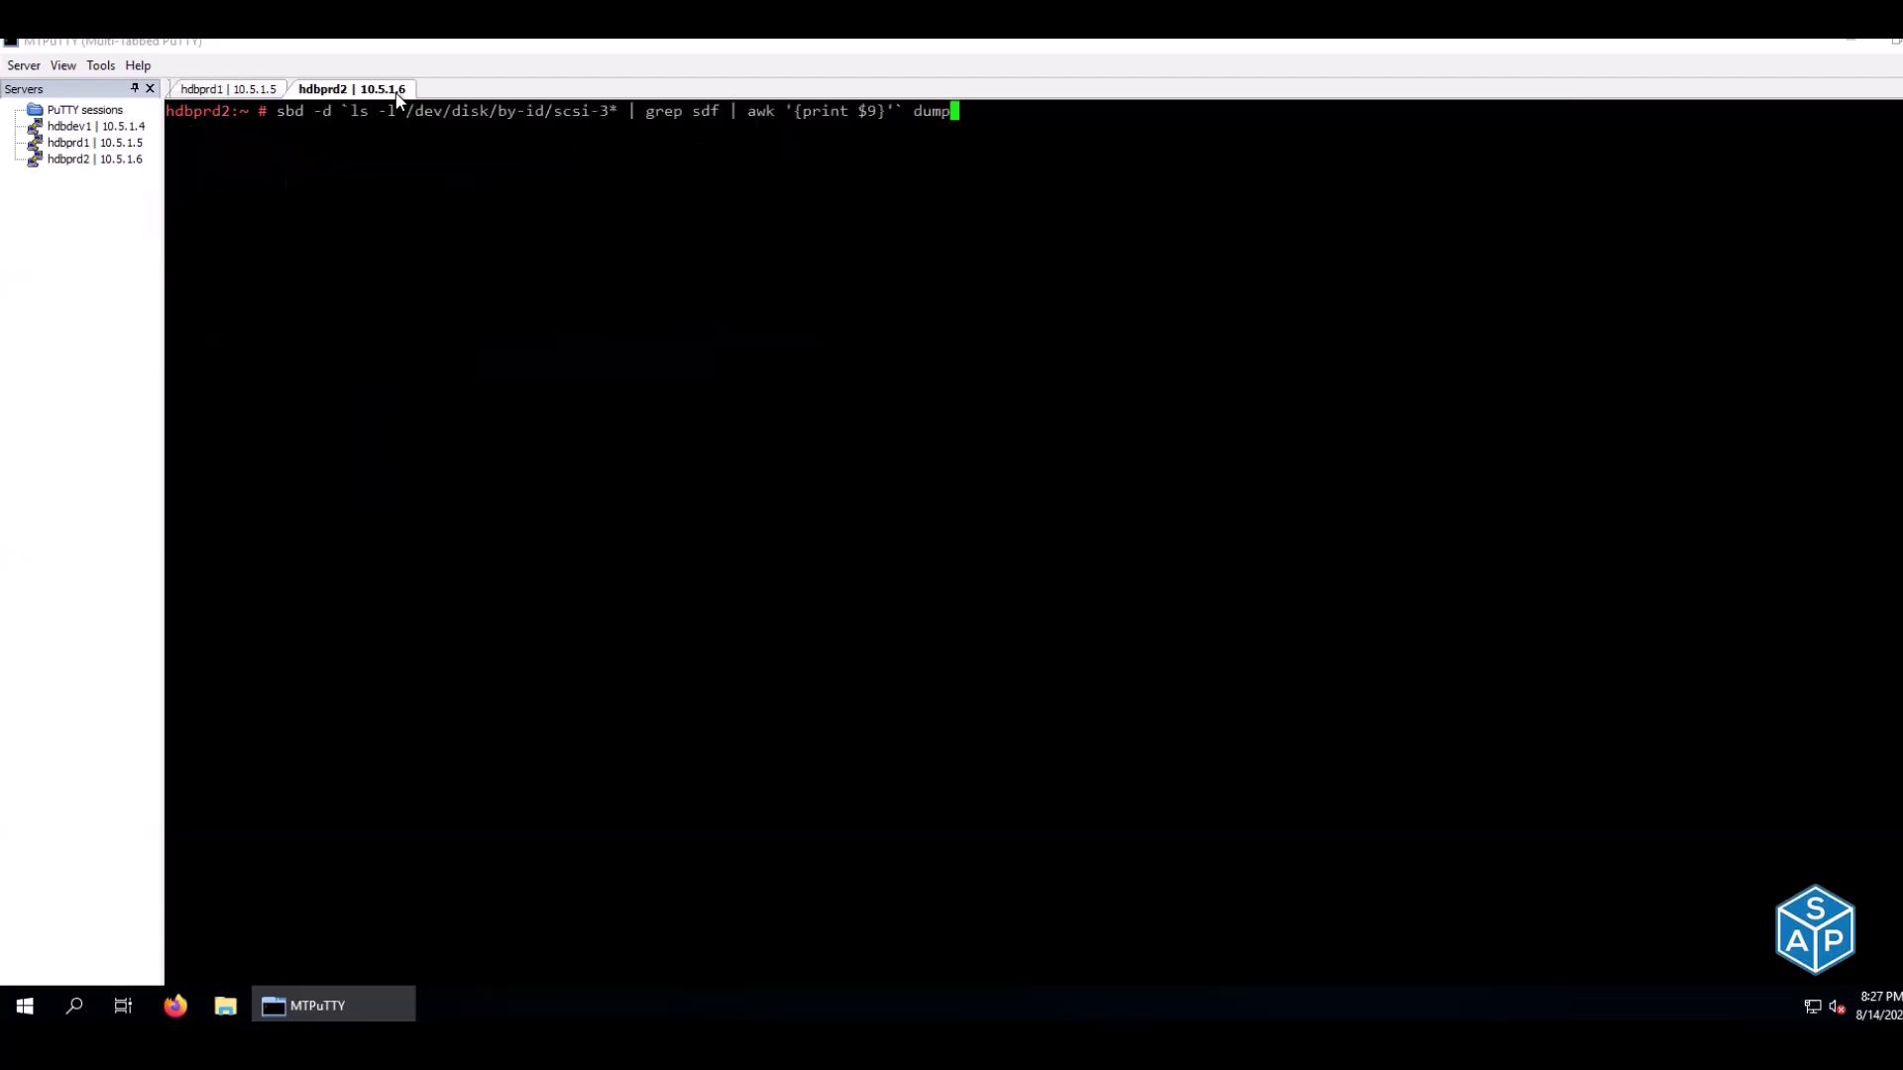
pyautogui.press('Return')
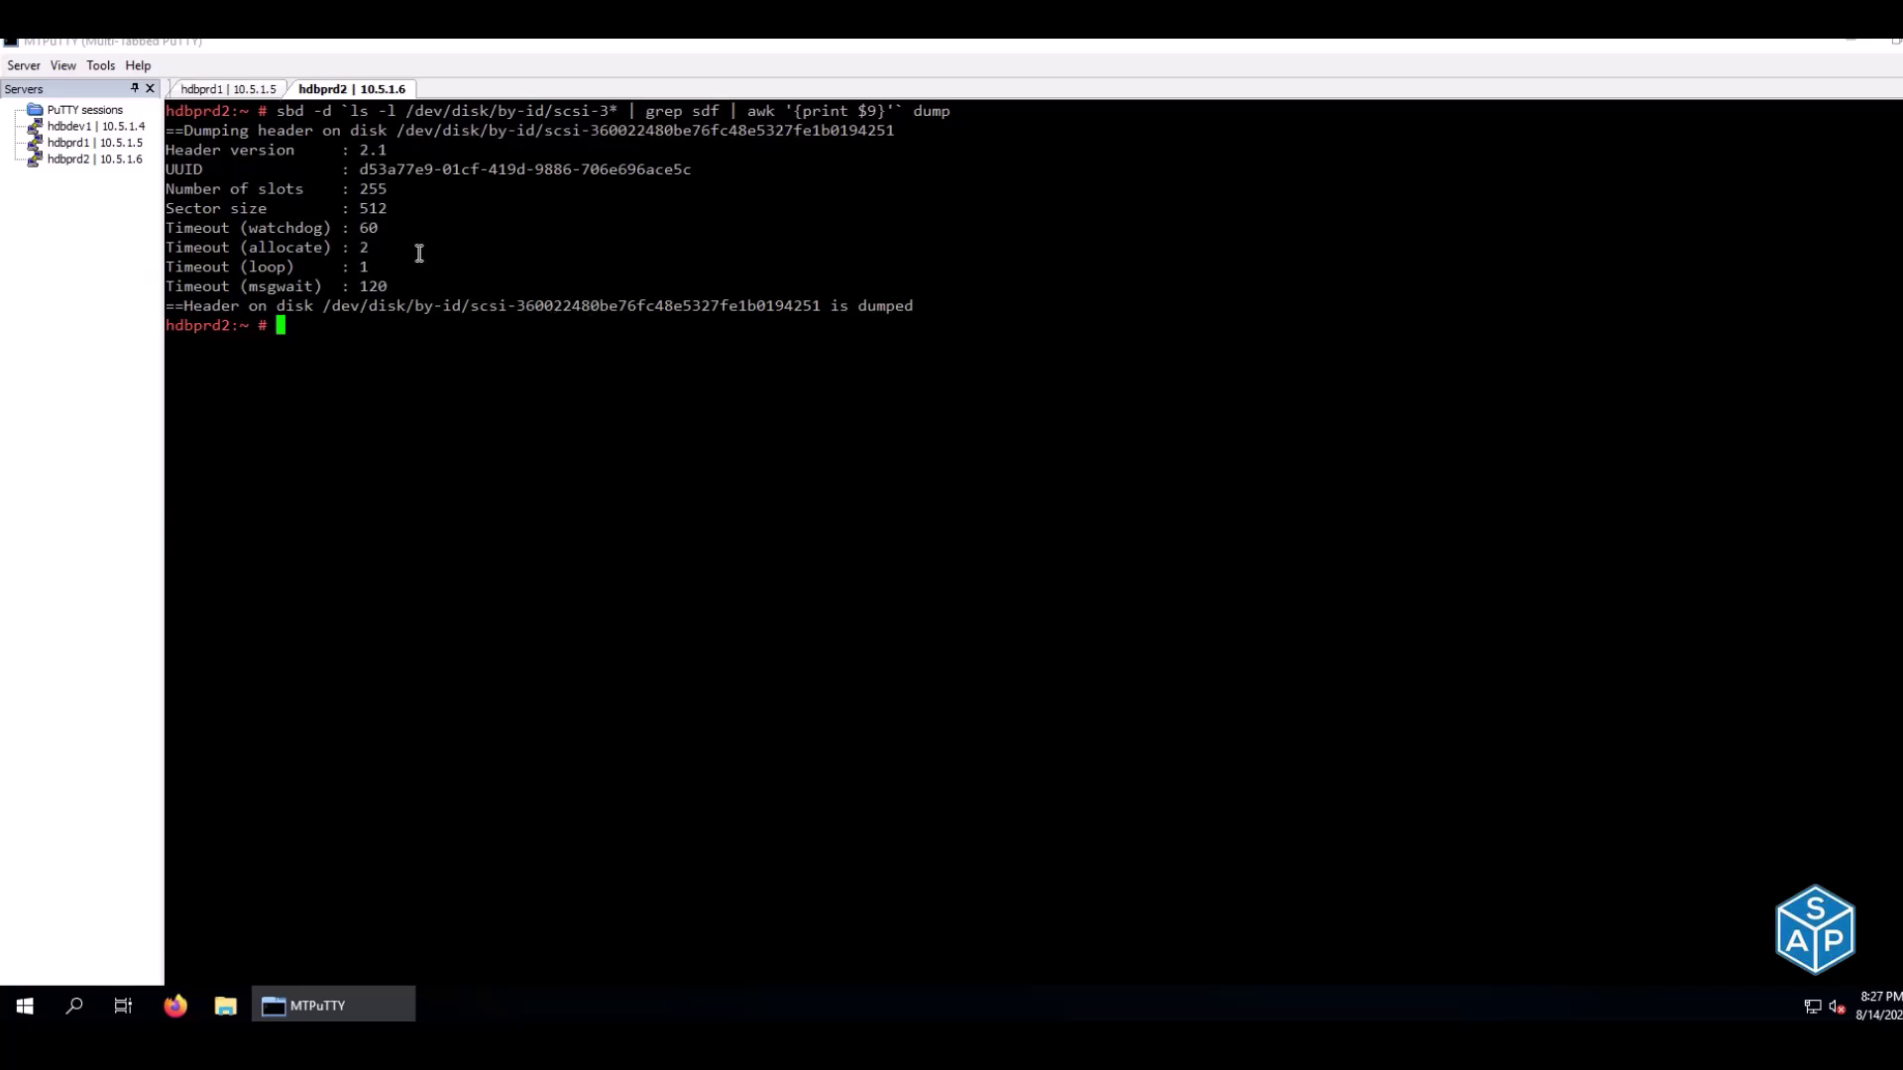
pyautogui.moveTo(360, 170); pyautogui.dragTo(692, 169)
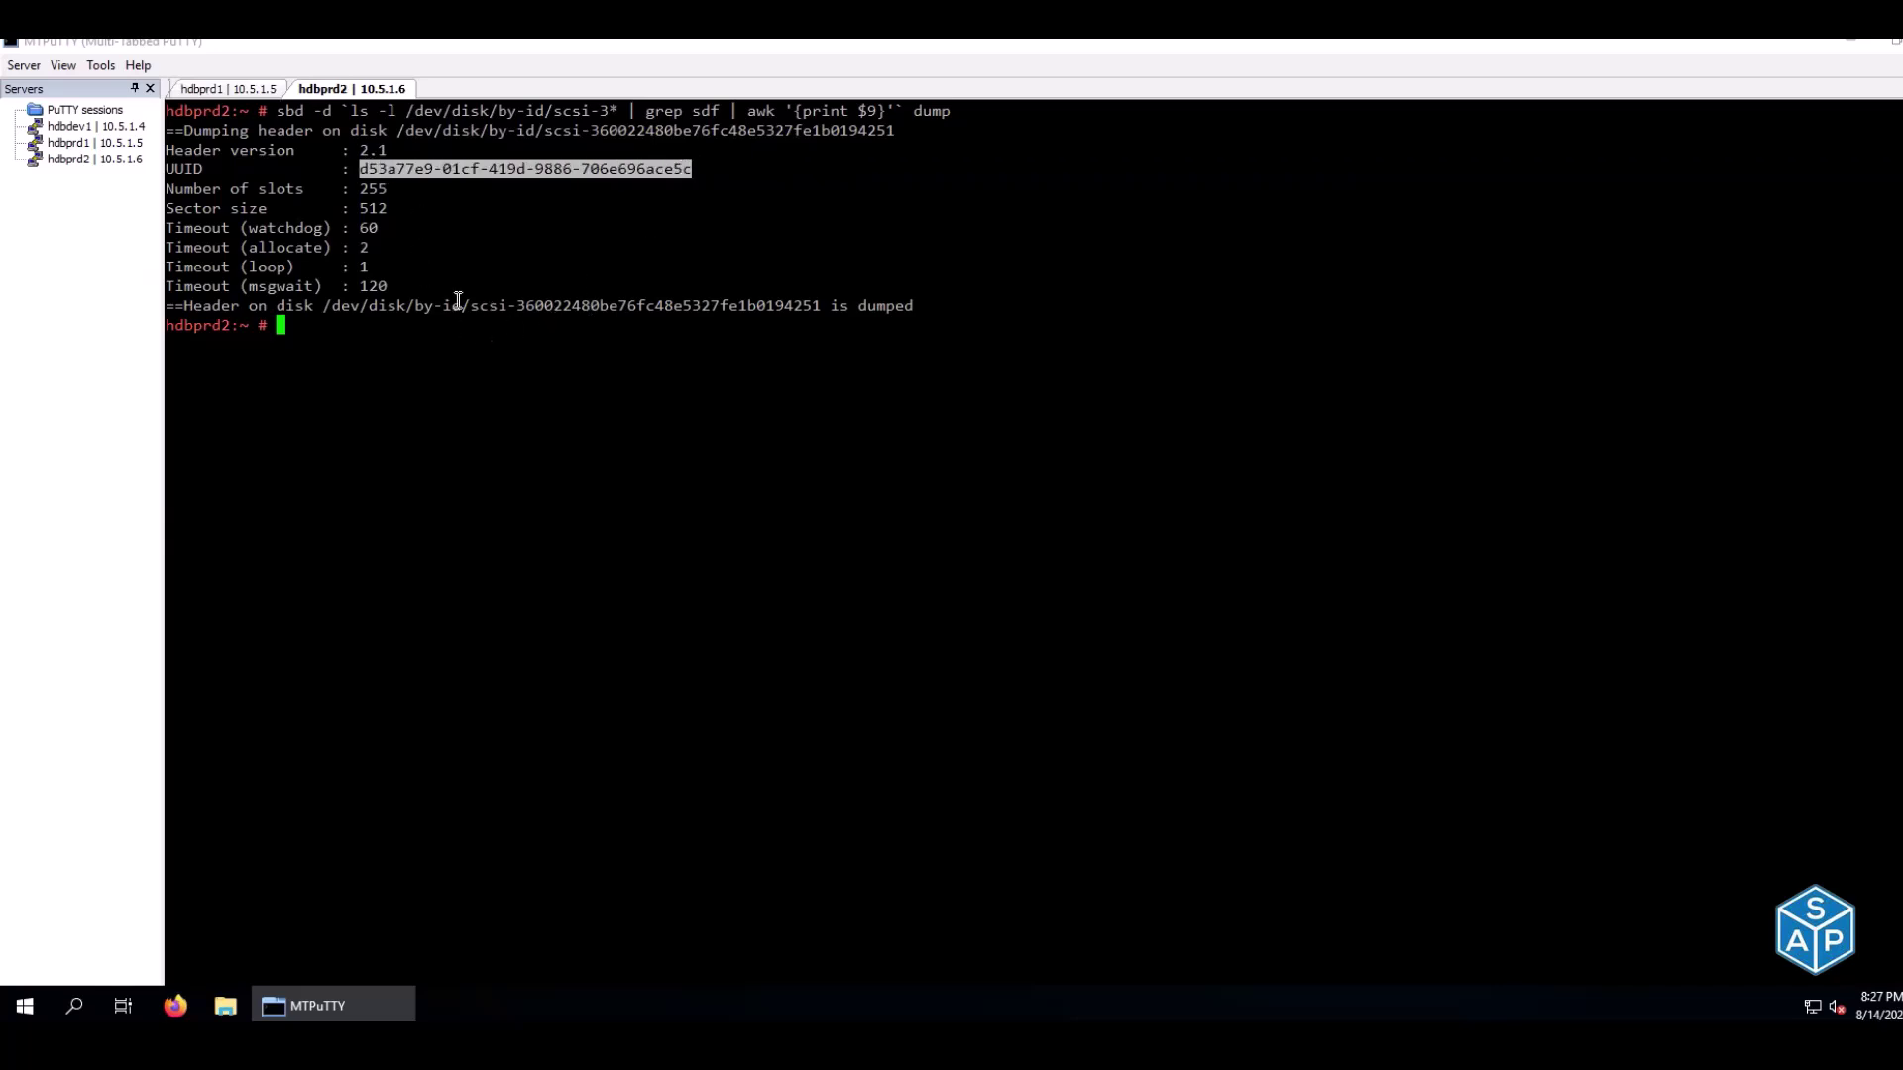
pyautogui.moveTo(471, 306); pyautogui.dragTo(821, 307)
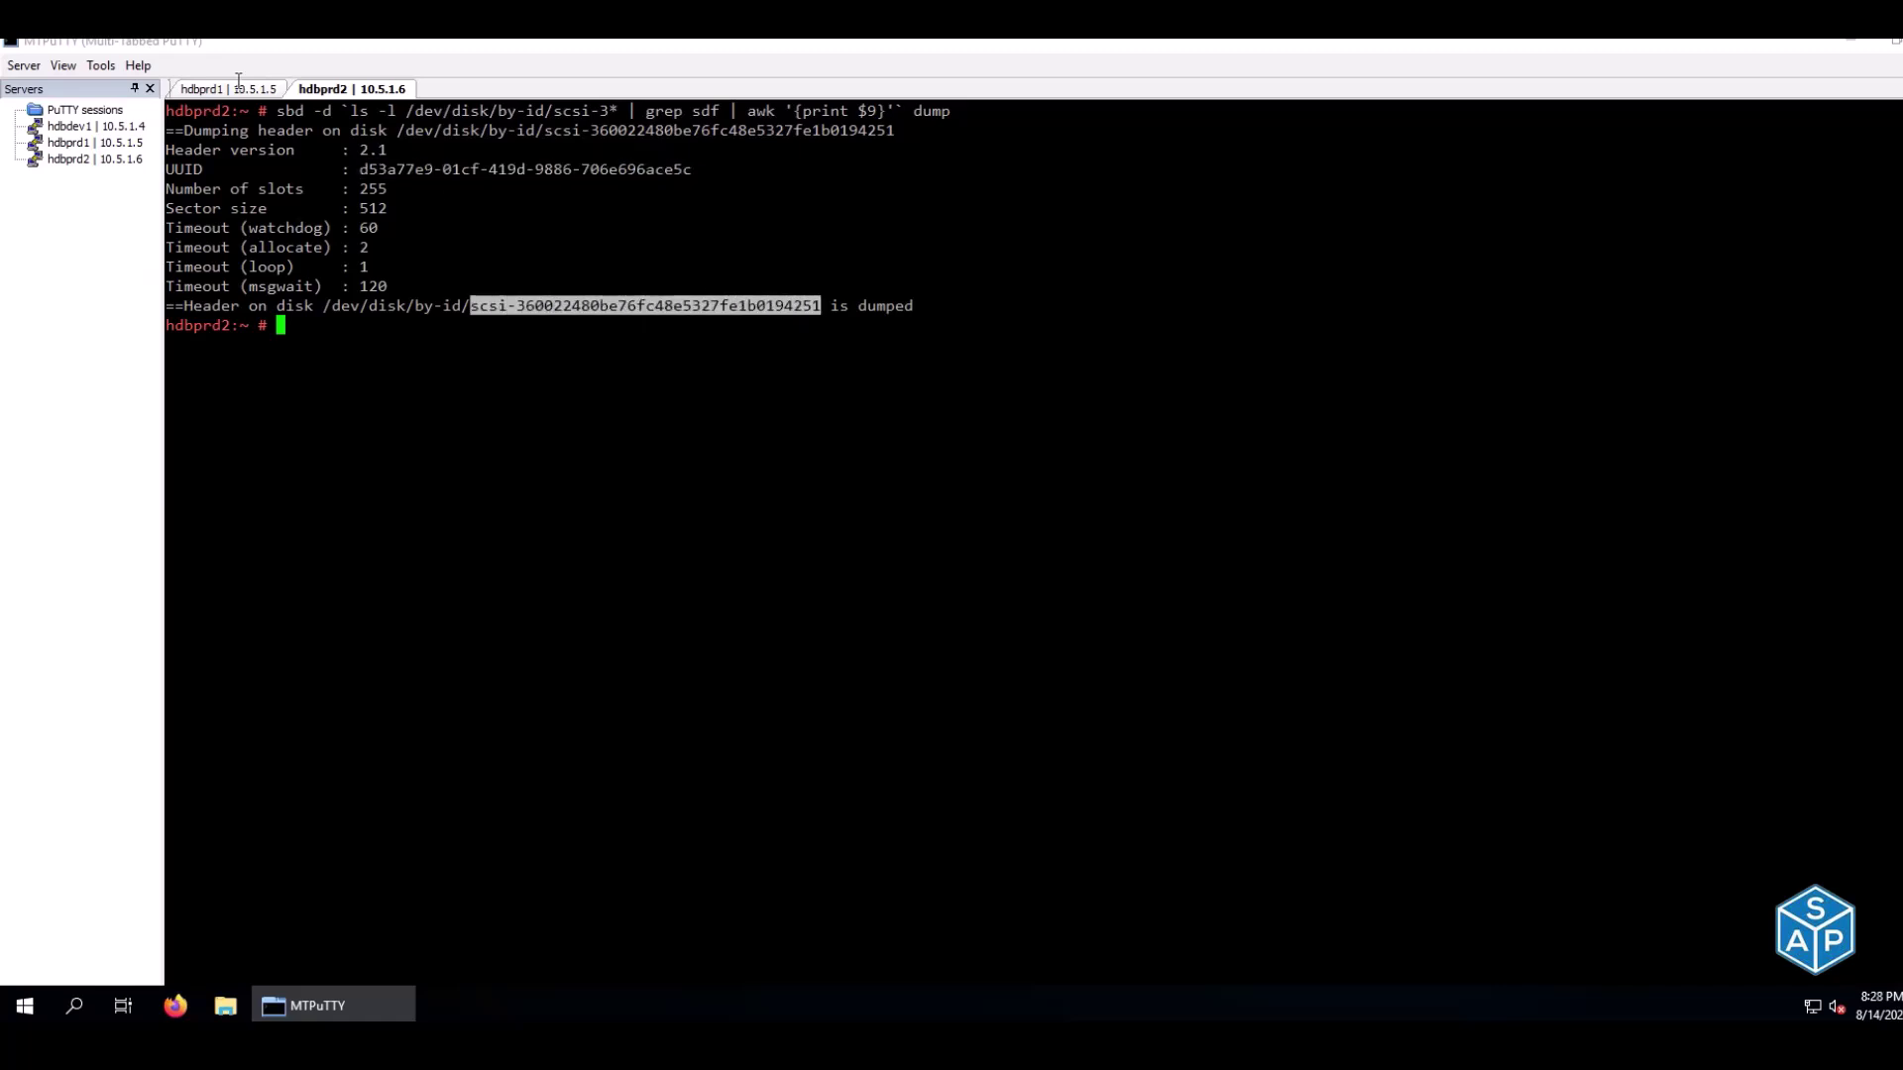
pyautogui.click(231, 89)
pyautogui.click(315, 91)
pyautogui.click(232, 89)
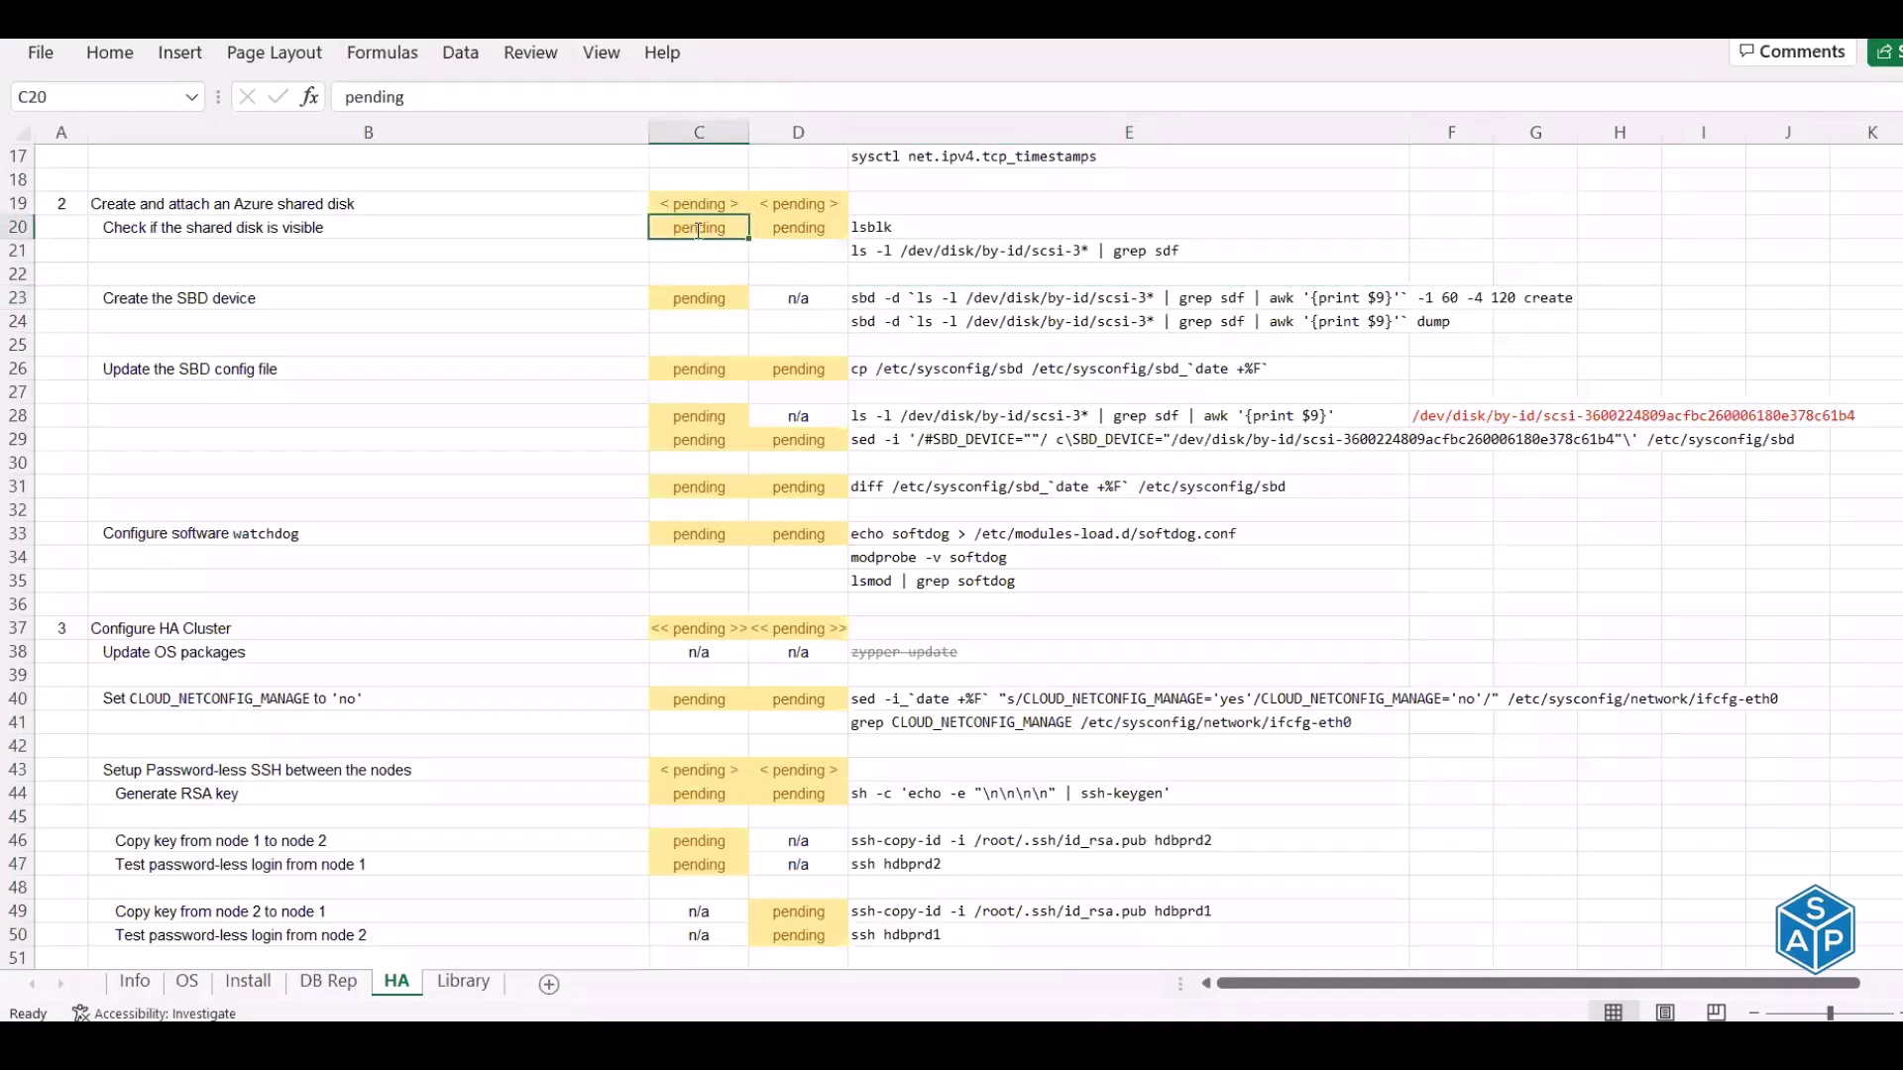
# Enter done in C20, D20 and C23 for the disk visibility check and SBD device creation
pyautogui.write('done')
pyautogui.press('Tab')
pyautogui.write('done')
pyautogui.press('Return')
pyautogui.press('Down')
pyautogui.press('Down')
pyautogui.write('done')
pyautogui.press('Return')
pyautogui.press('Down')
pyautogui.press('Down')
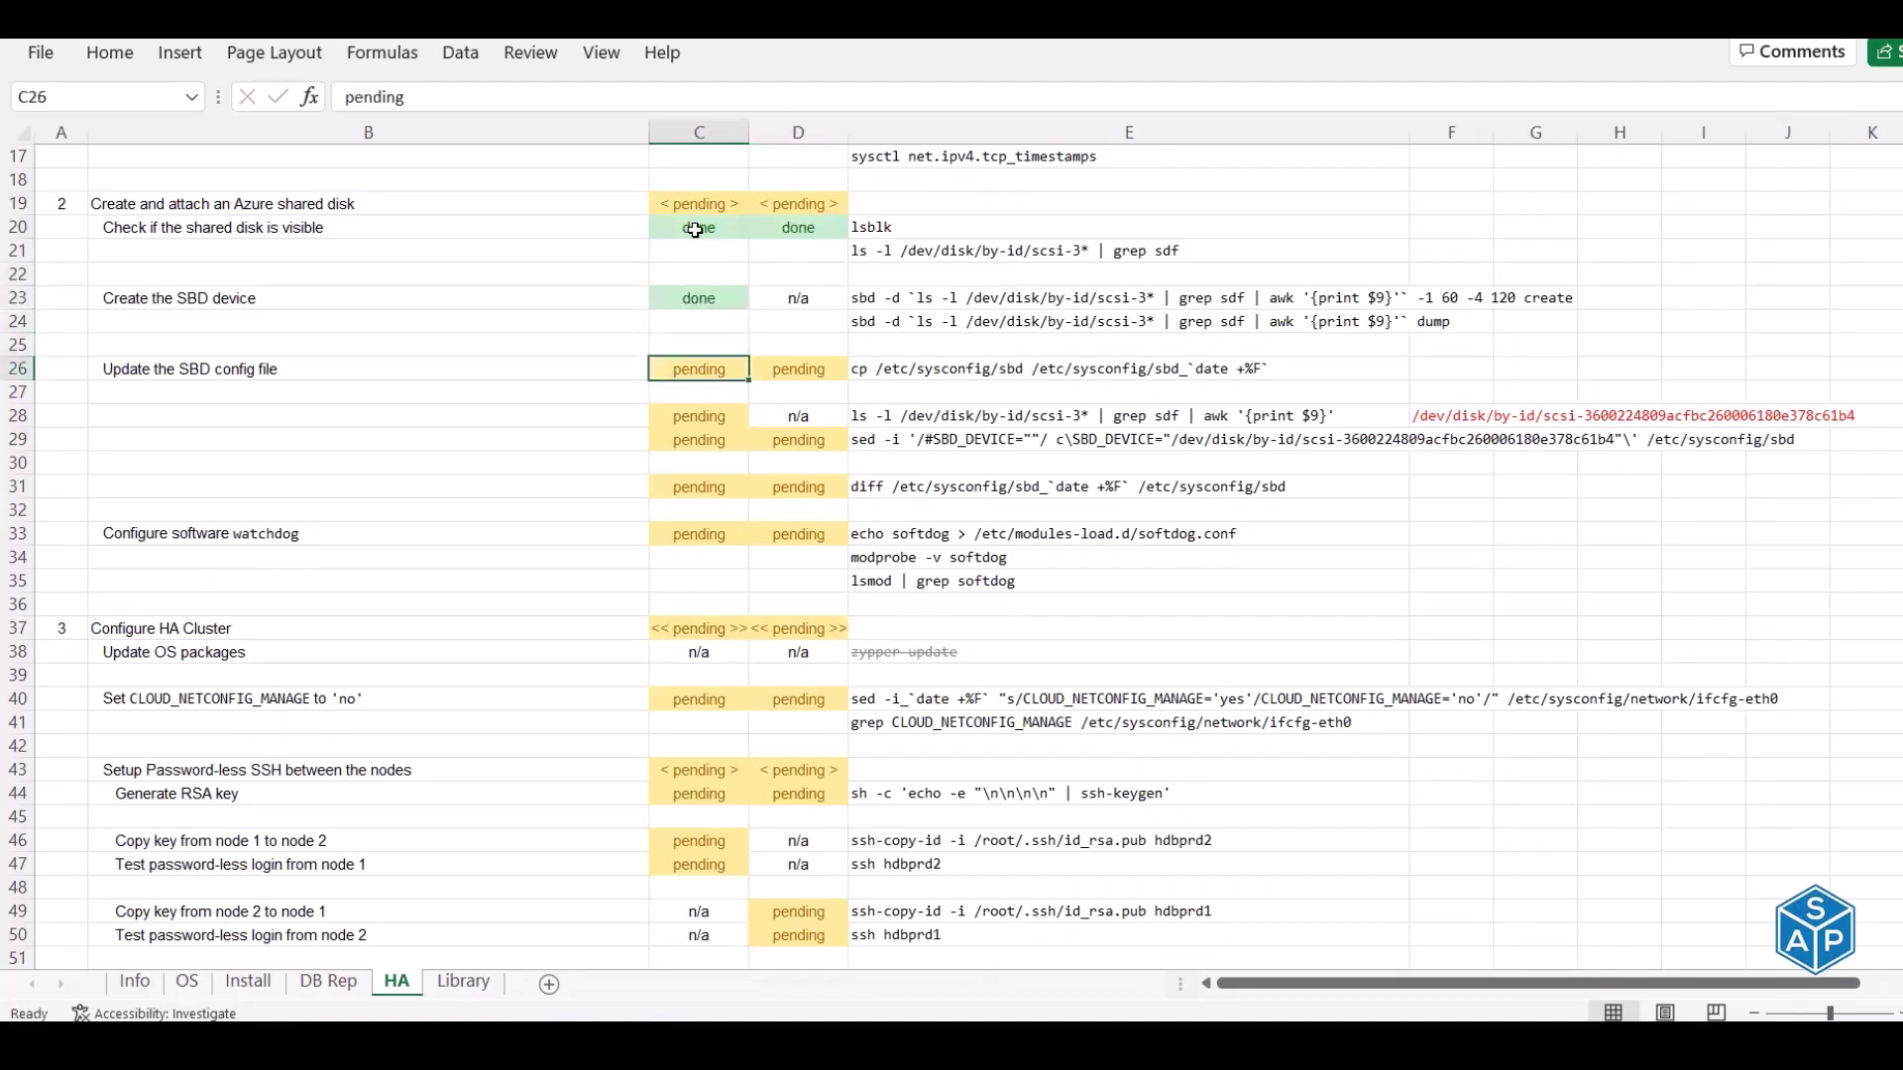
# Read the cp backup, SBD_DEVICE sed and diff commands in E26, E29 and E31
pyautogui.click(893, 370)
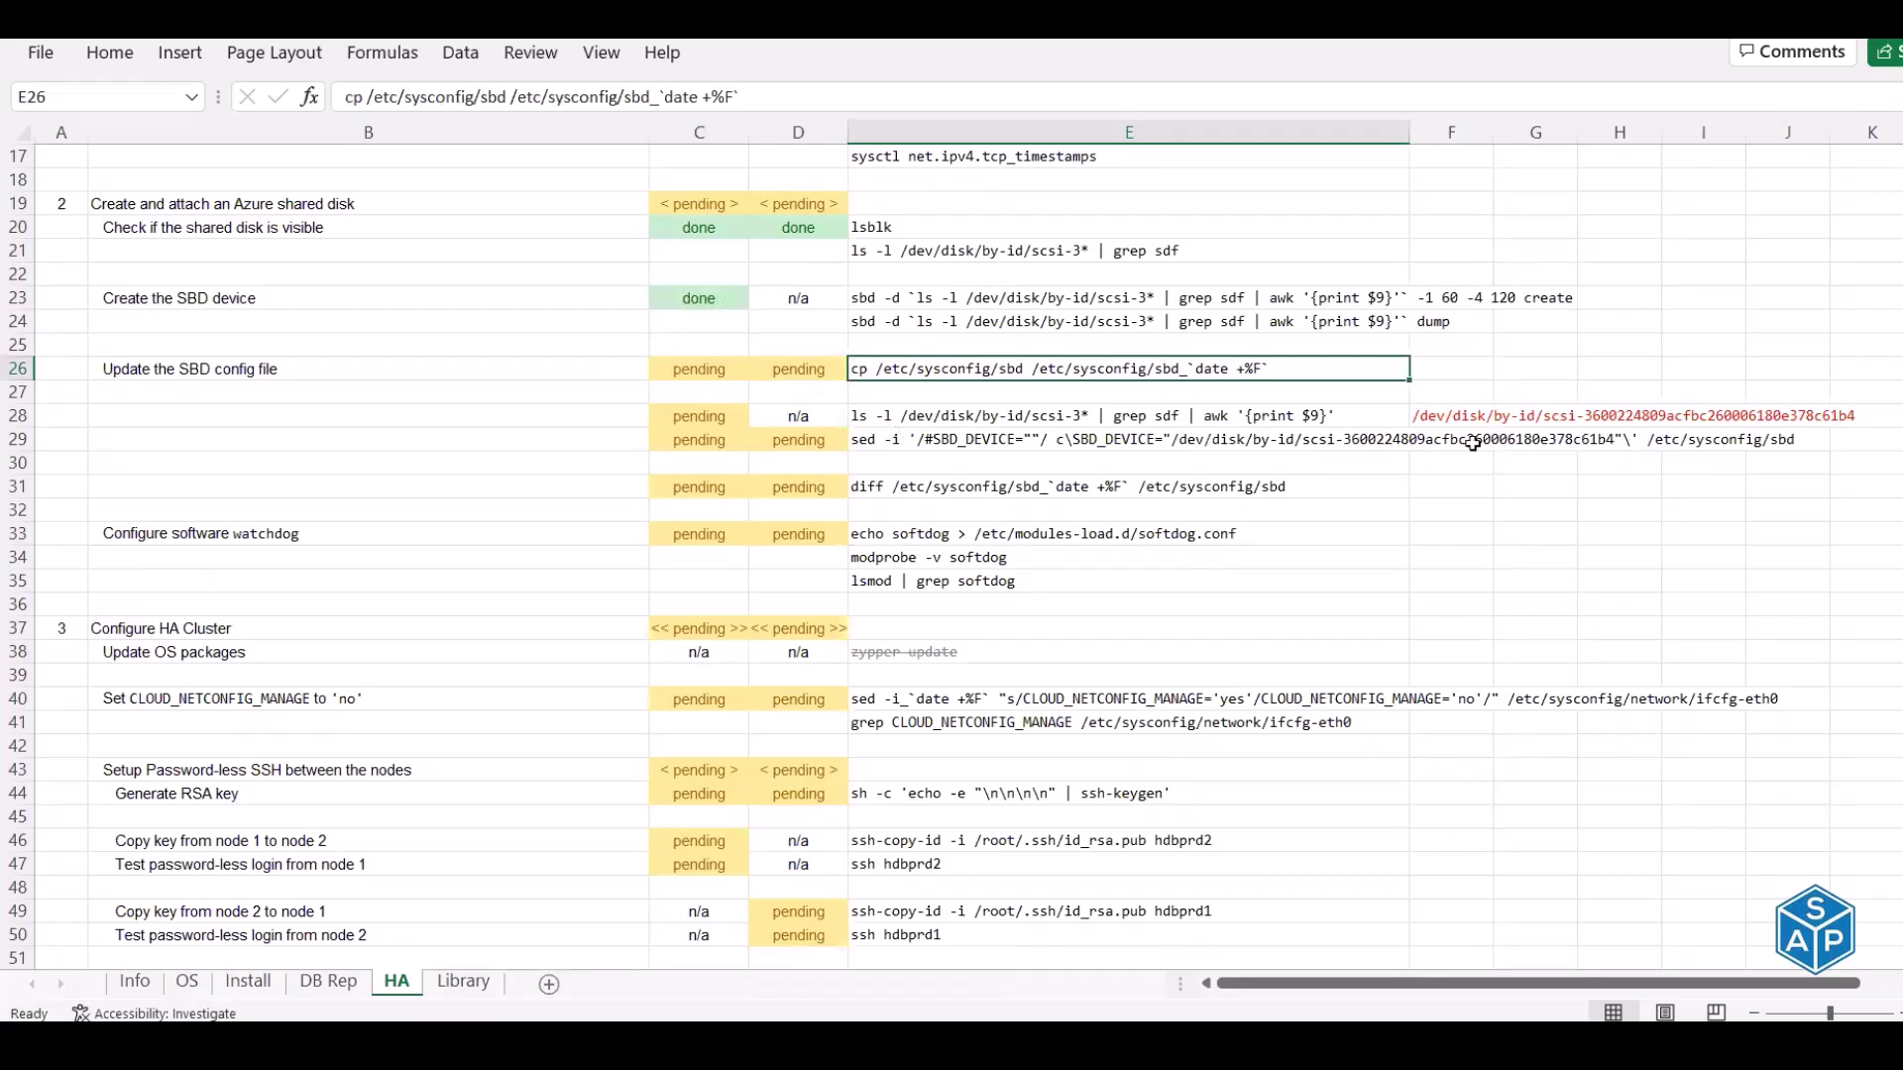
pyautogui.click(886, 440)
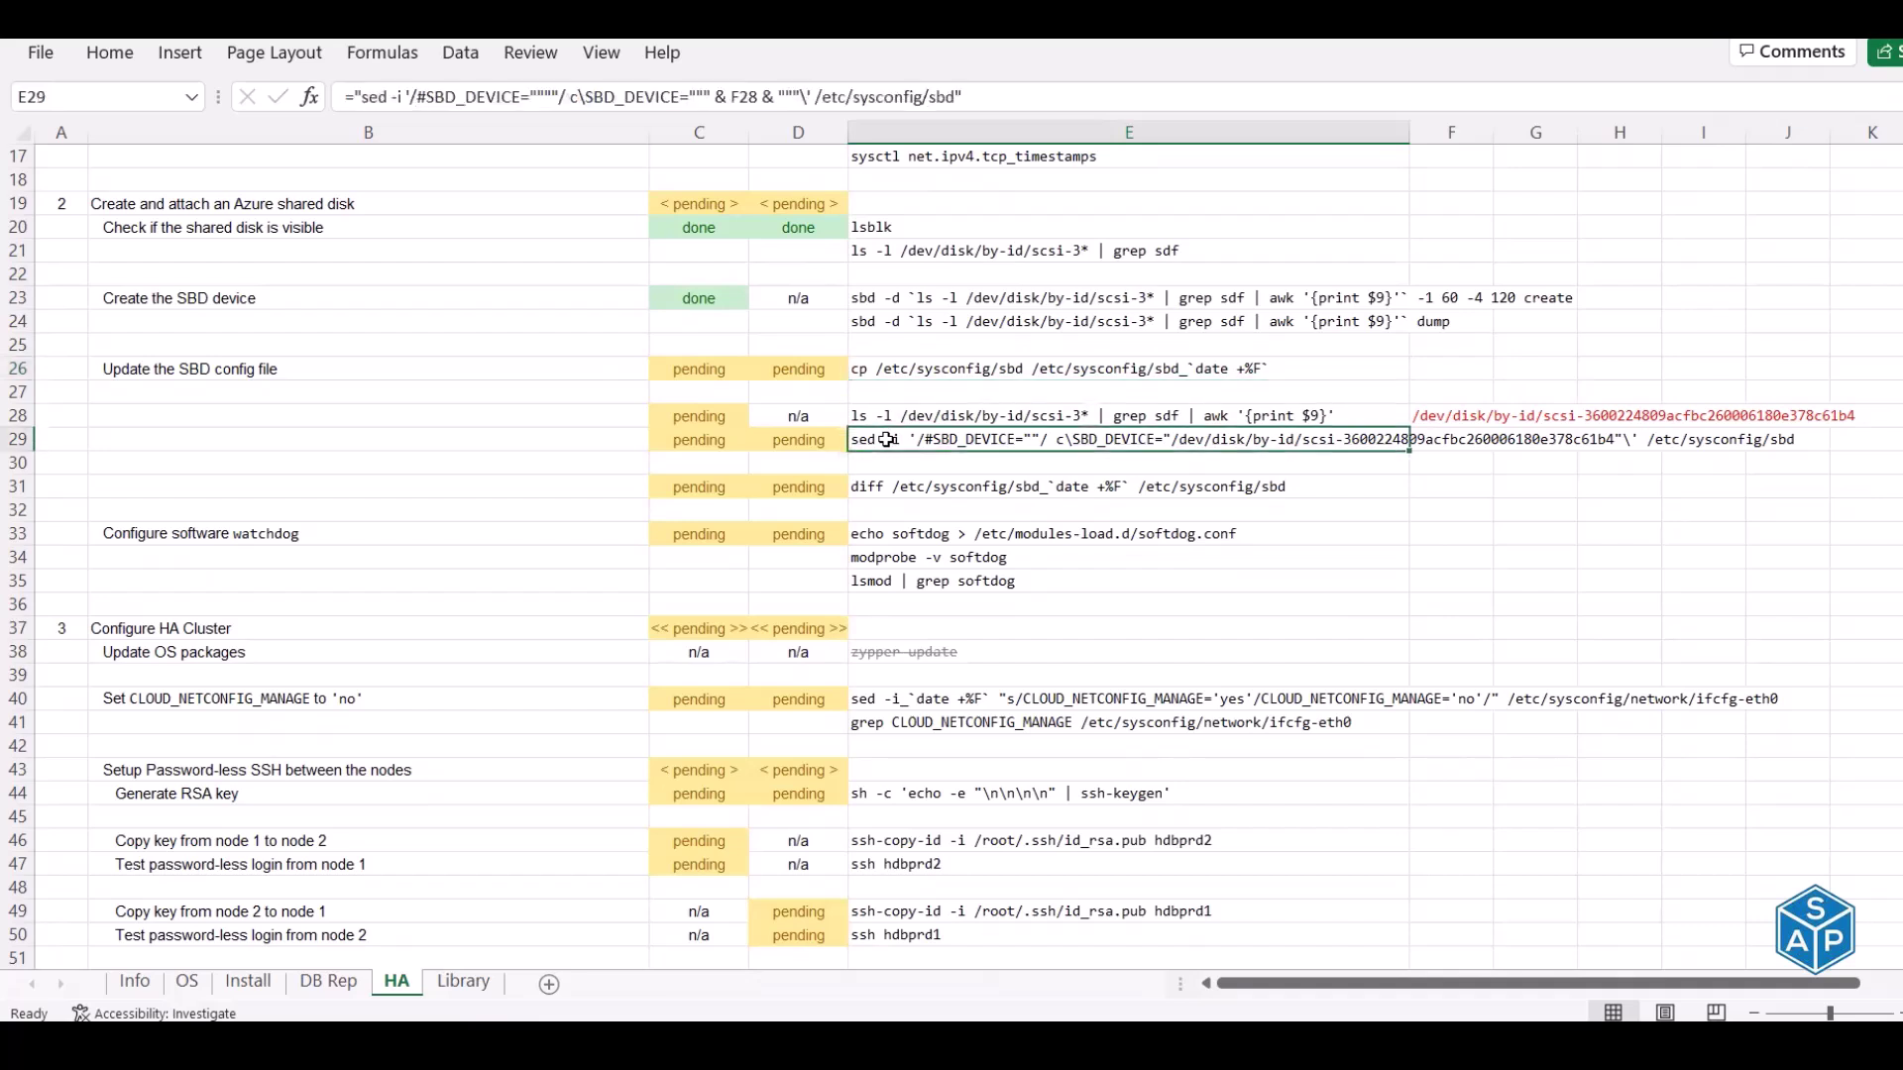
pyautogui.click(904, 488)
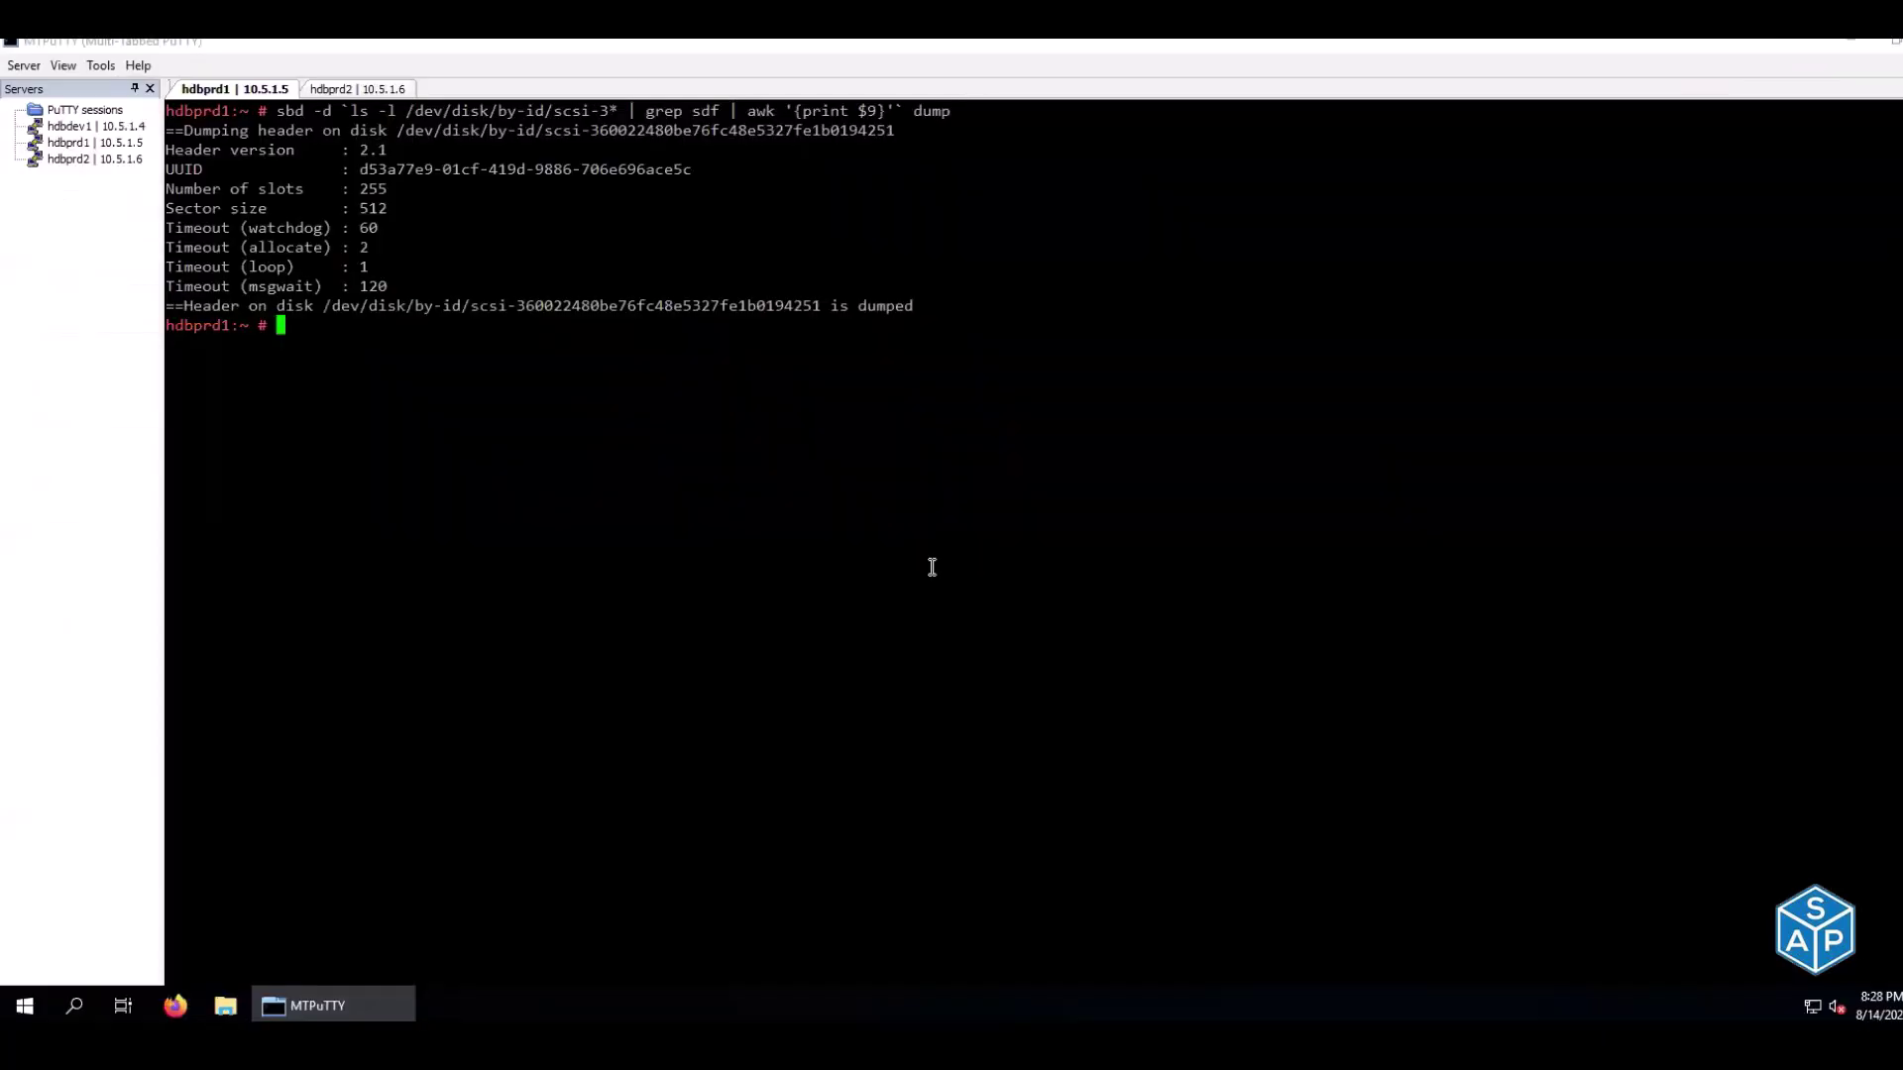
# View /etc/sysconfig/sbd with less on hdbprd1, noting the empty SBD_DEVICE line, then check E29
pyautogui.write('less /etc/sysb')
pyautogui.press('BackSpace')
pyautogui.write('config/sbd')
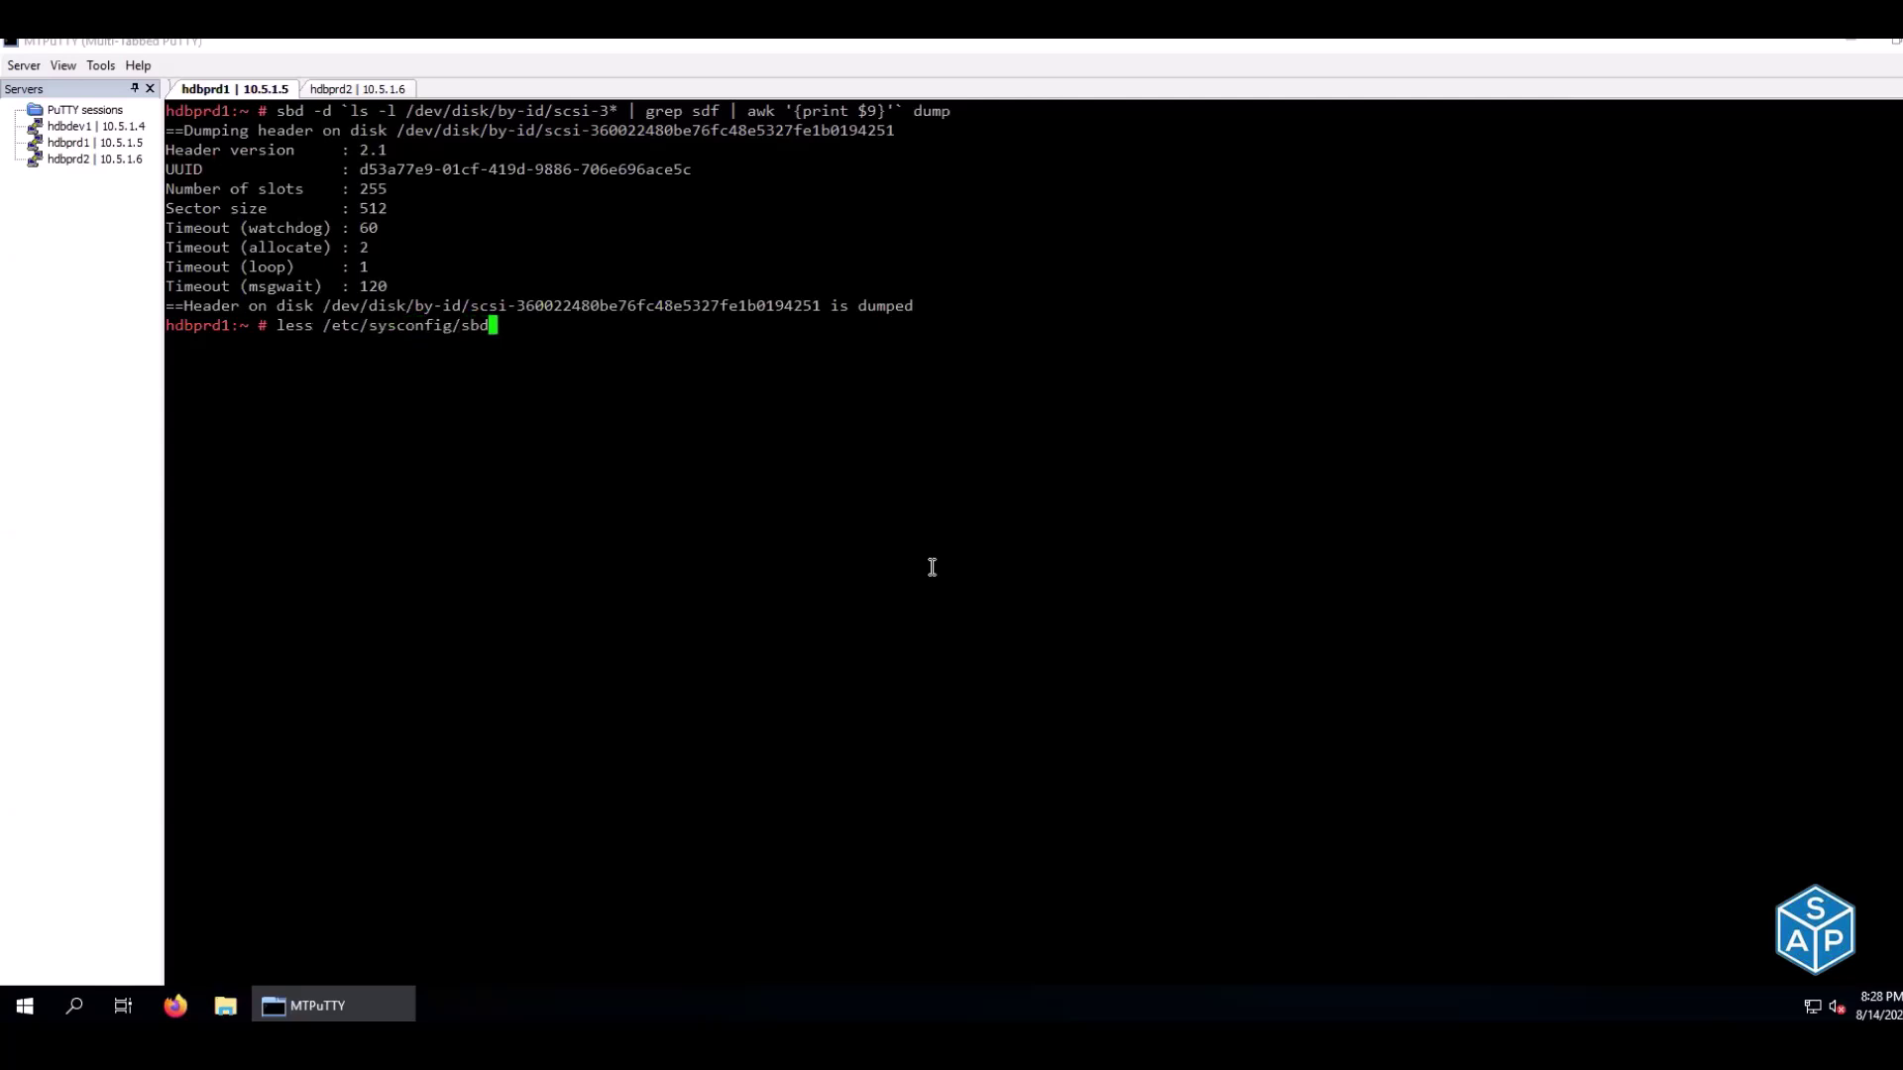
pyautogui.press('Return')
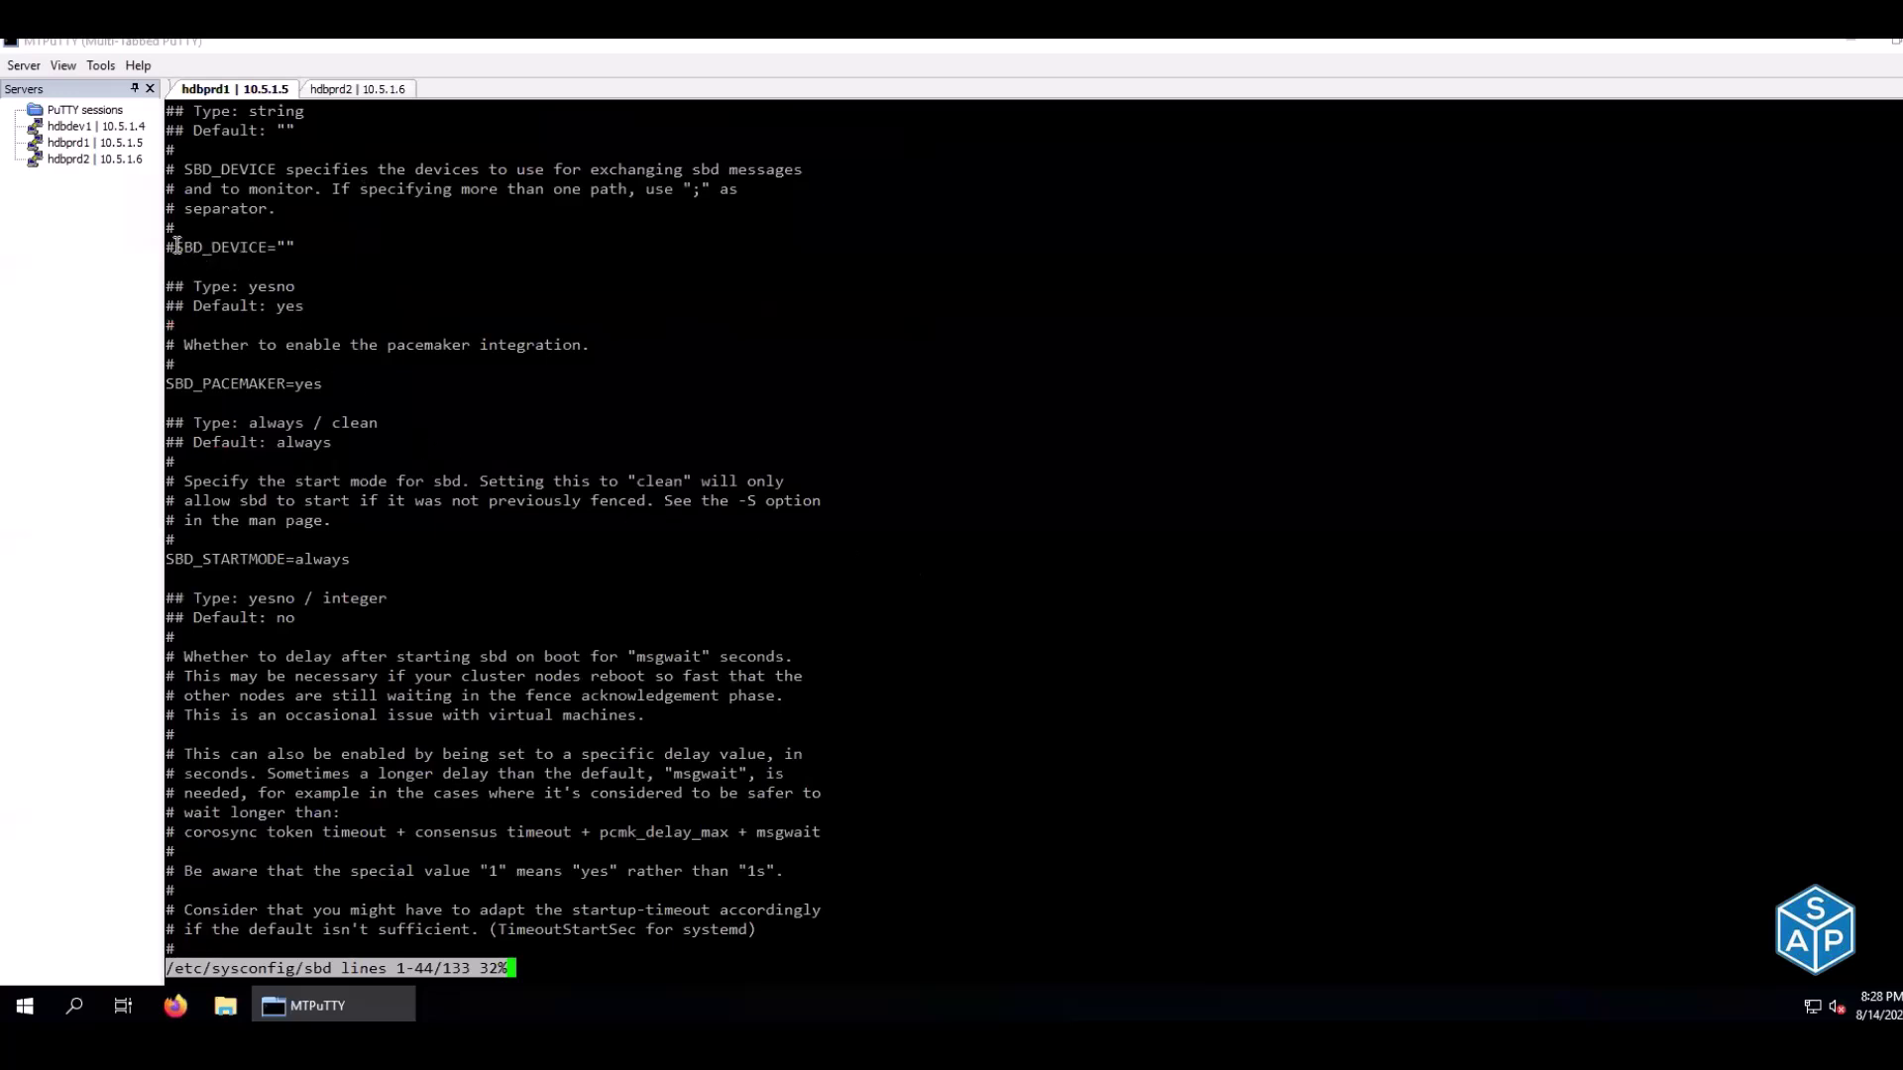
pyautogui.moveTo(181, 245); pyautogui.dragTo(292, 245)
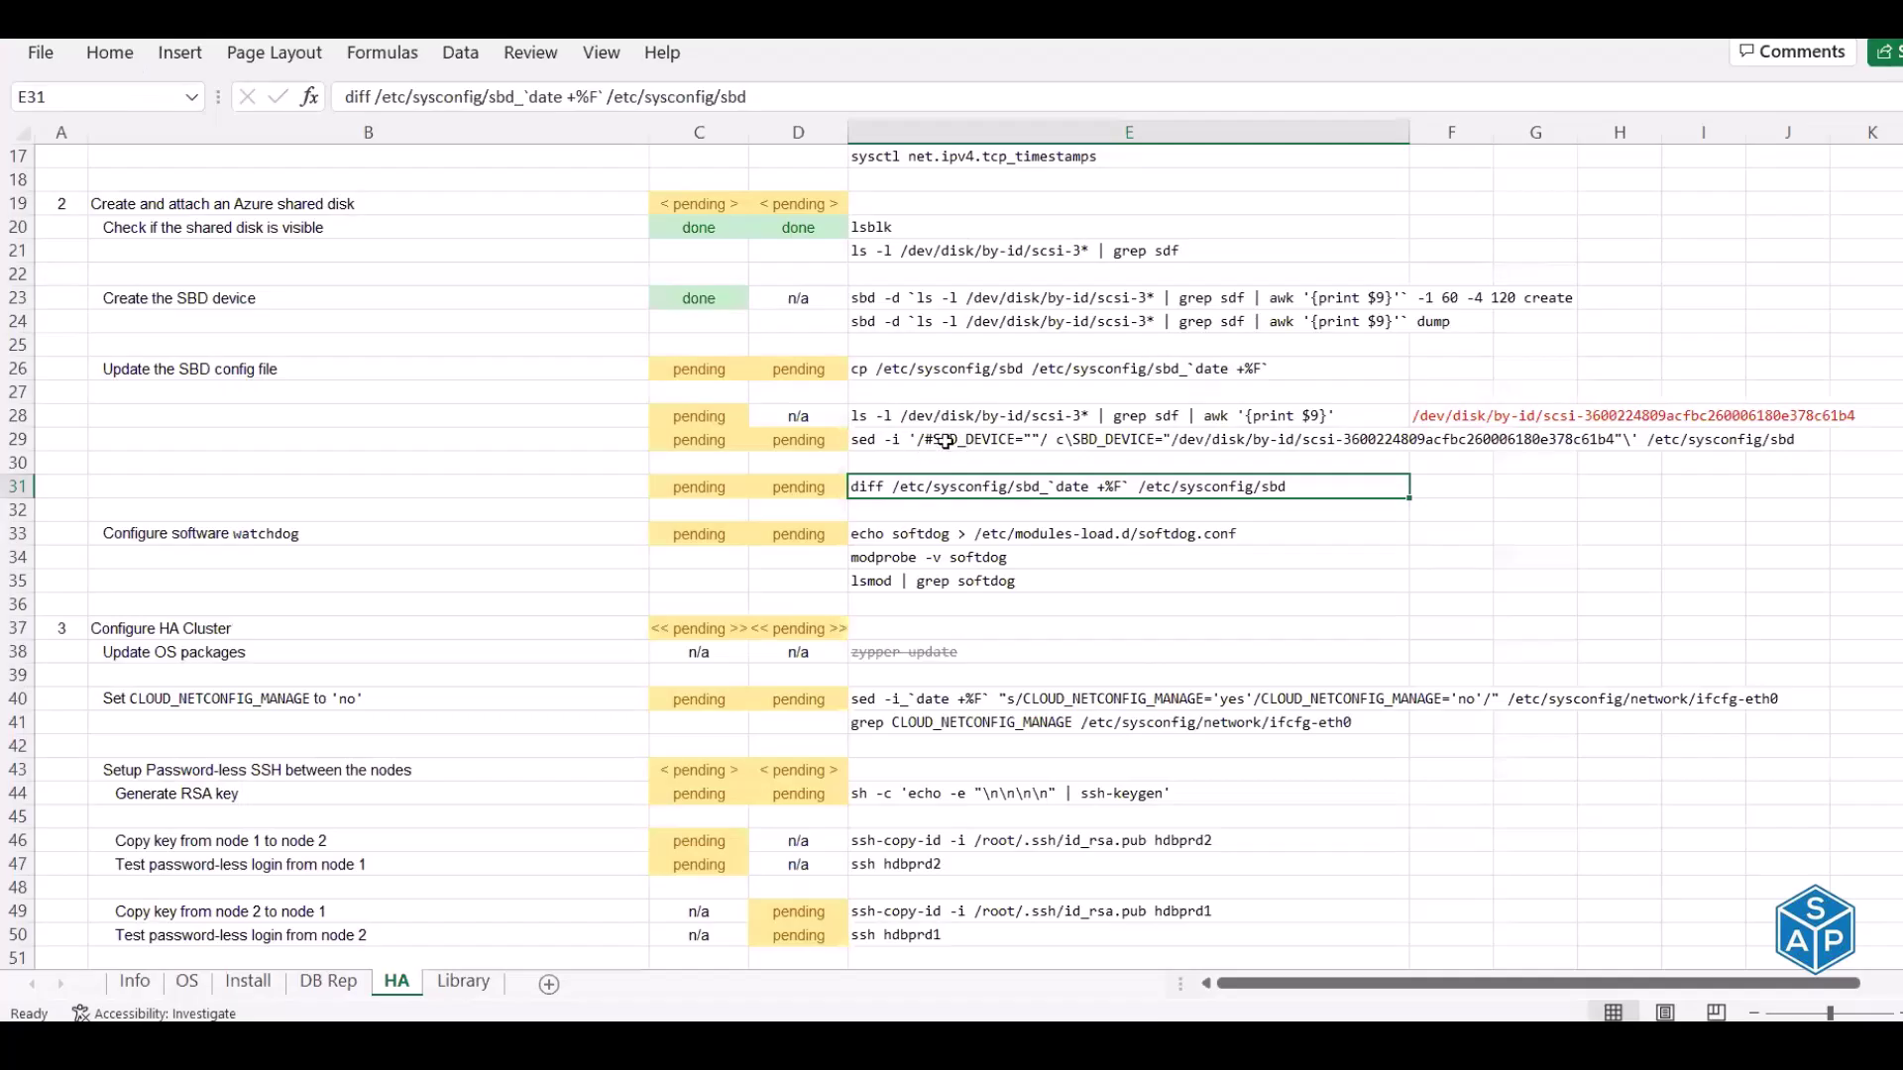
pyautogui.click(945, 441)
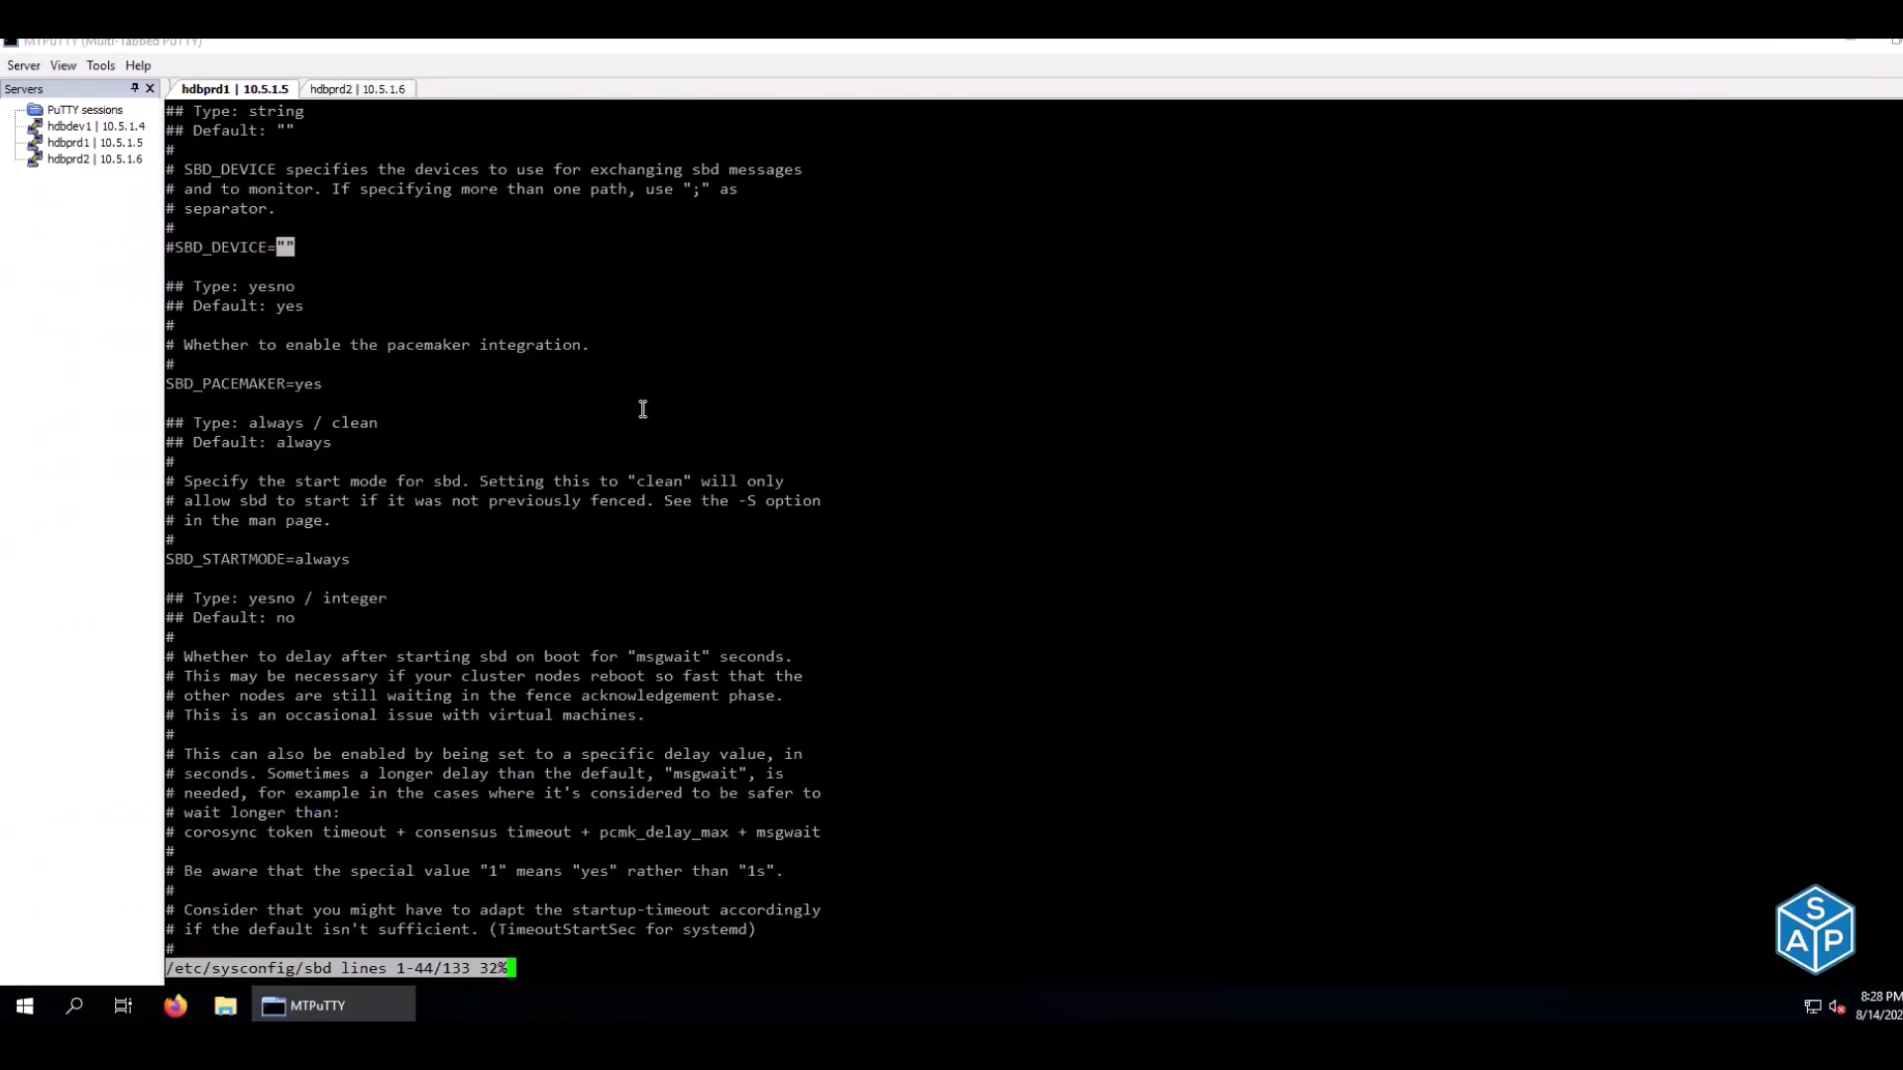
# Quit the config view and select the full shared disk path from the dump output
pyautogui.press('q')
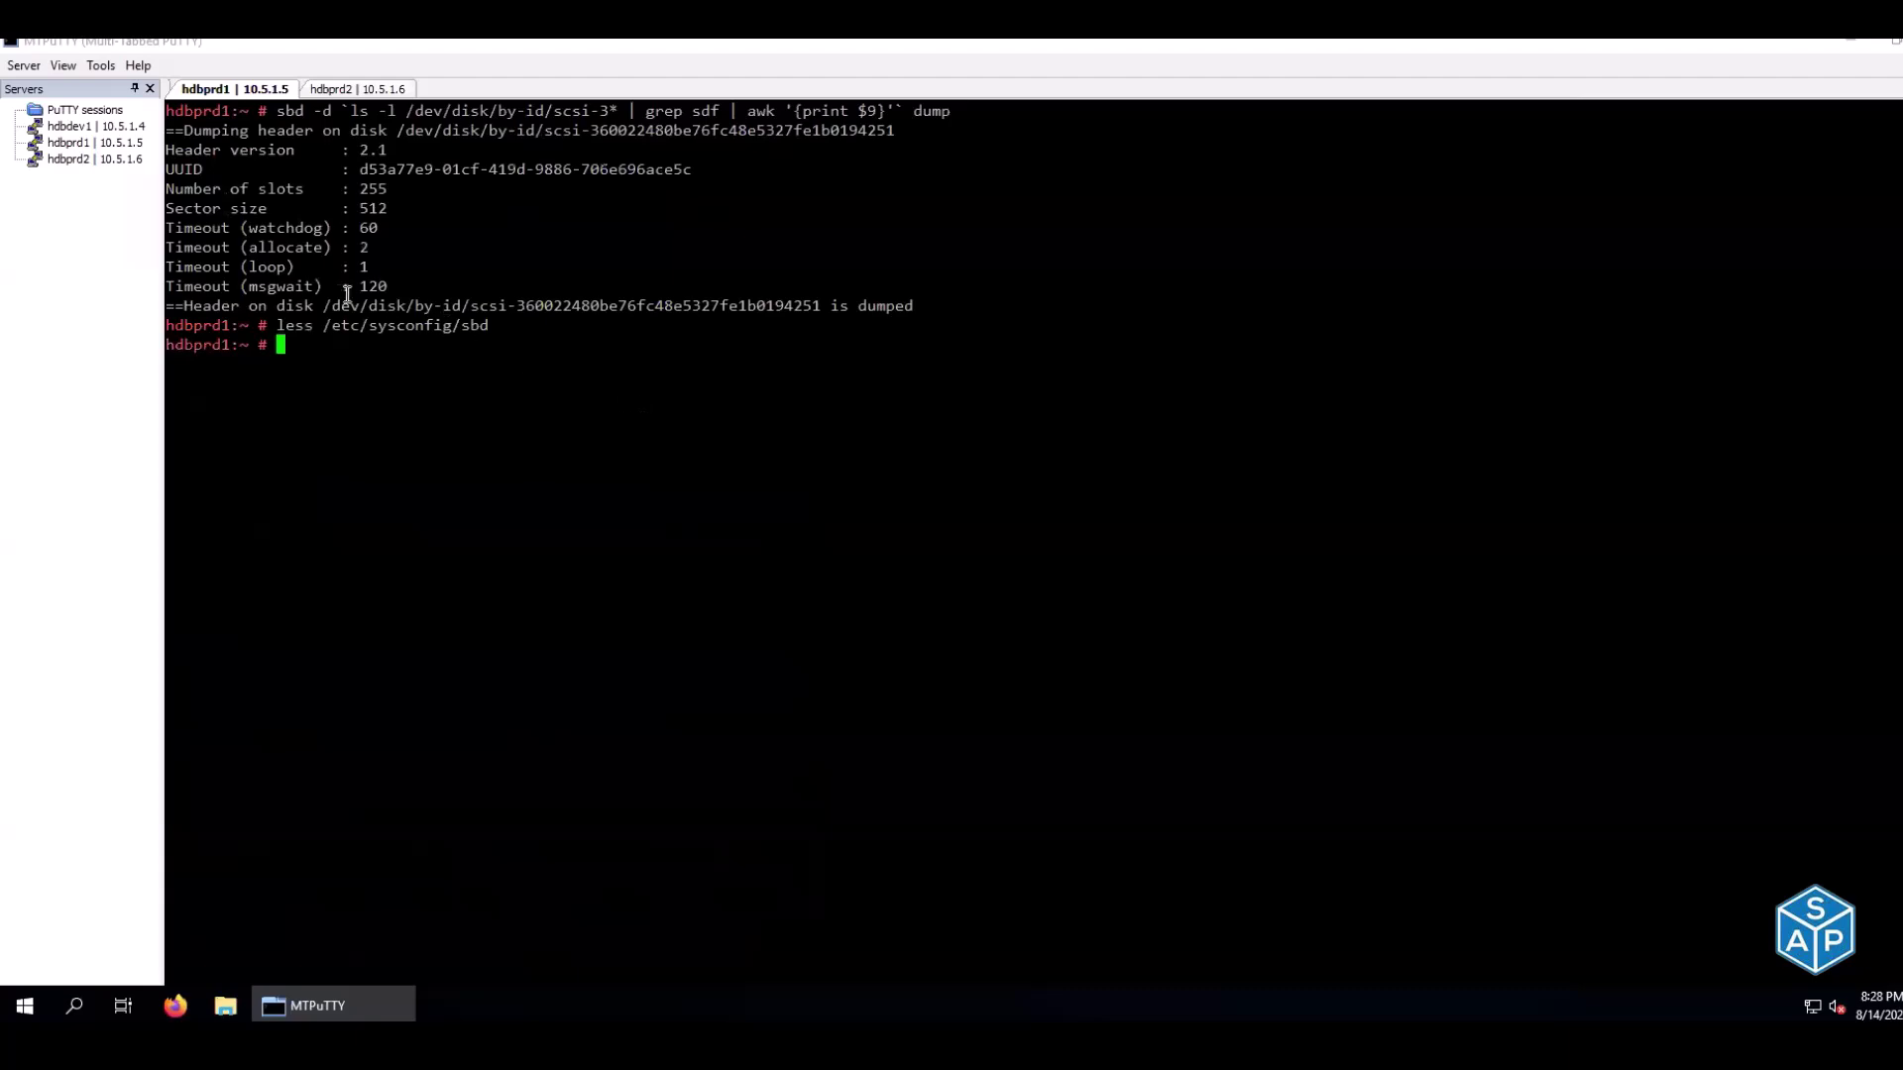
pyautogui.moveTo(333, 302); pyautogui.dragTo(399, 305)
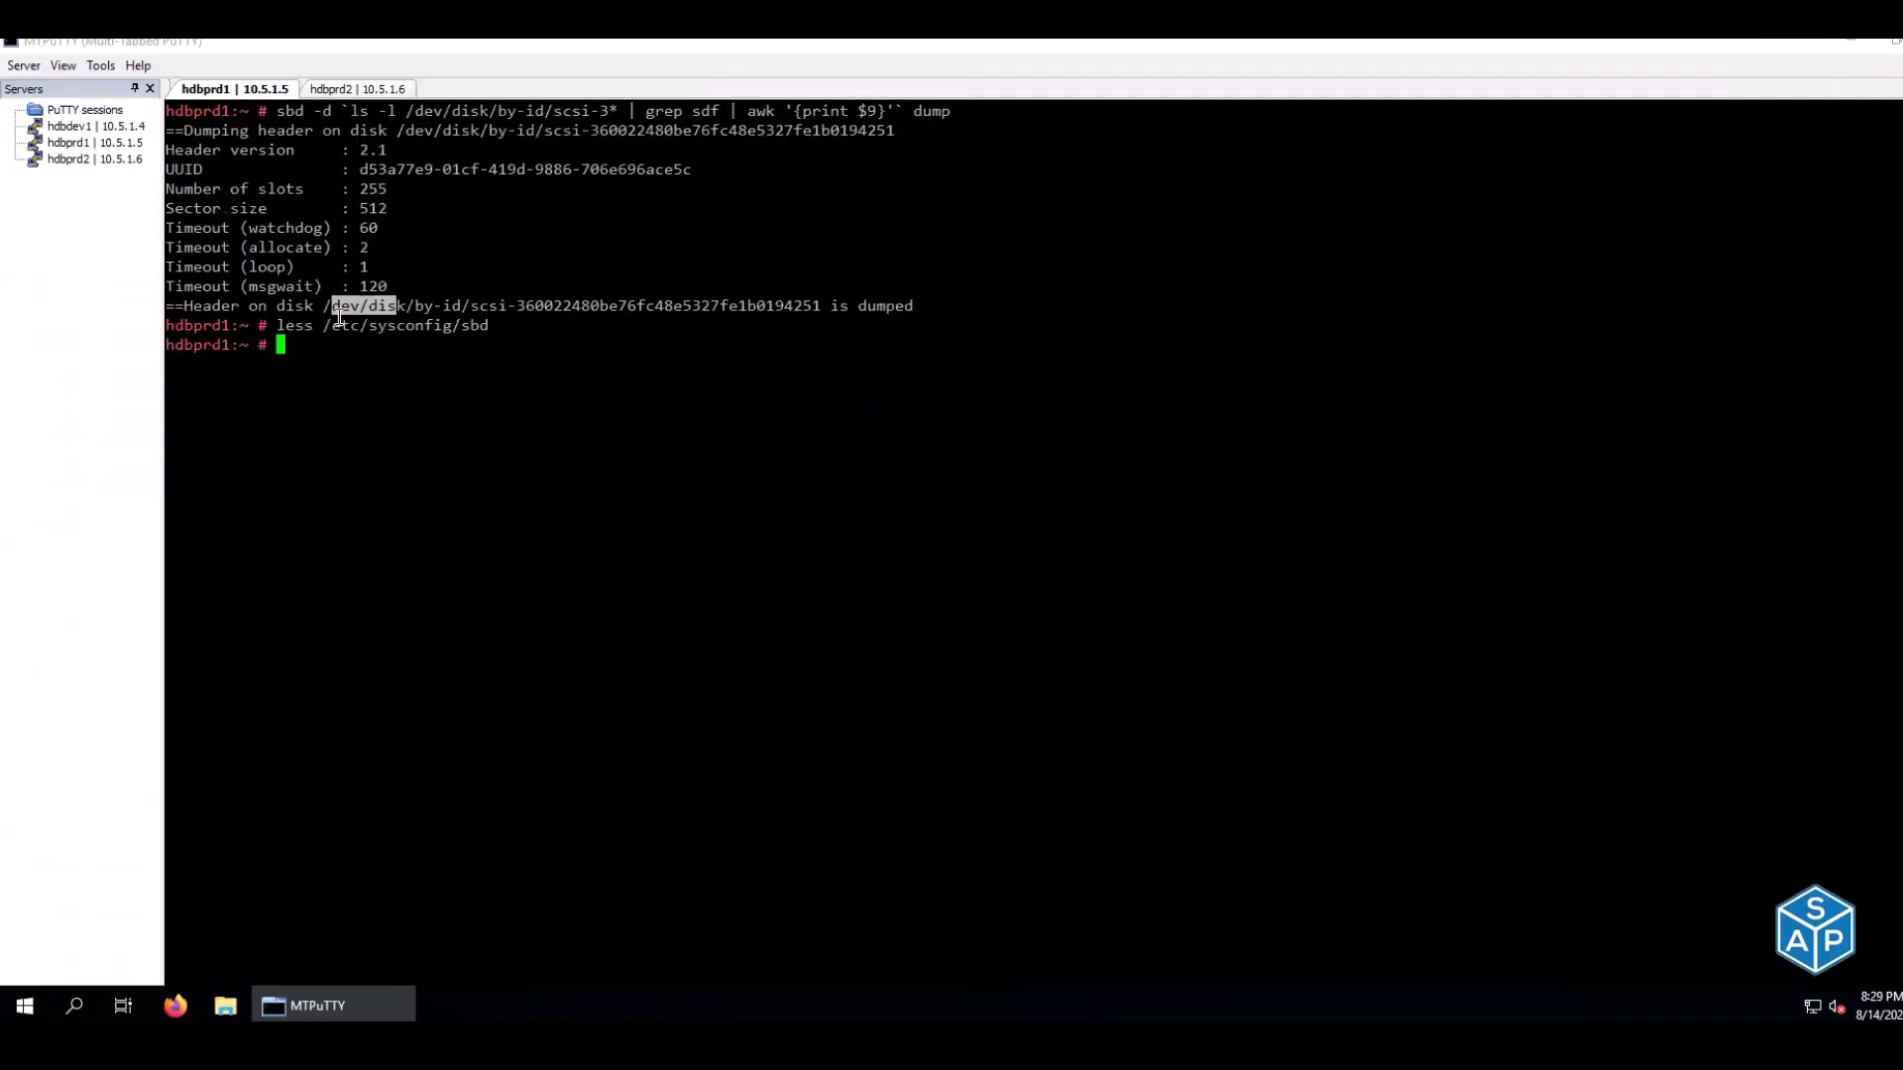
pyautogui.click(330, 307)
pyautogui.moveTo(327, 305); pyautogui.dragTo(813, 308)
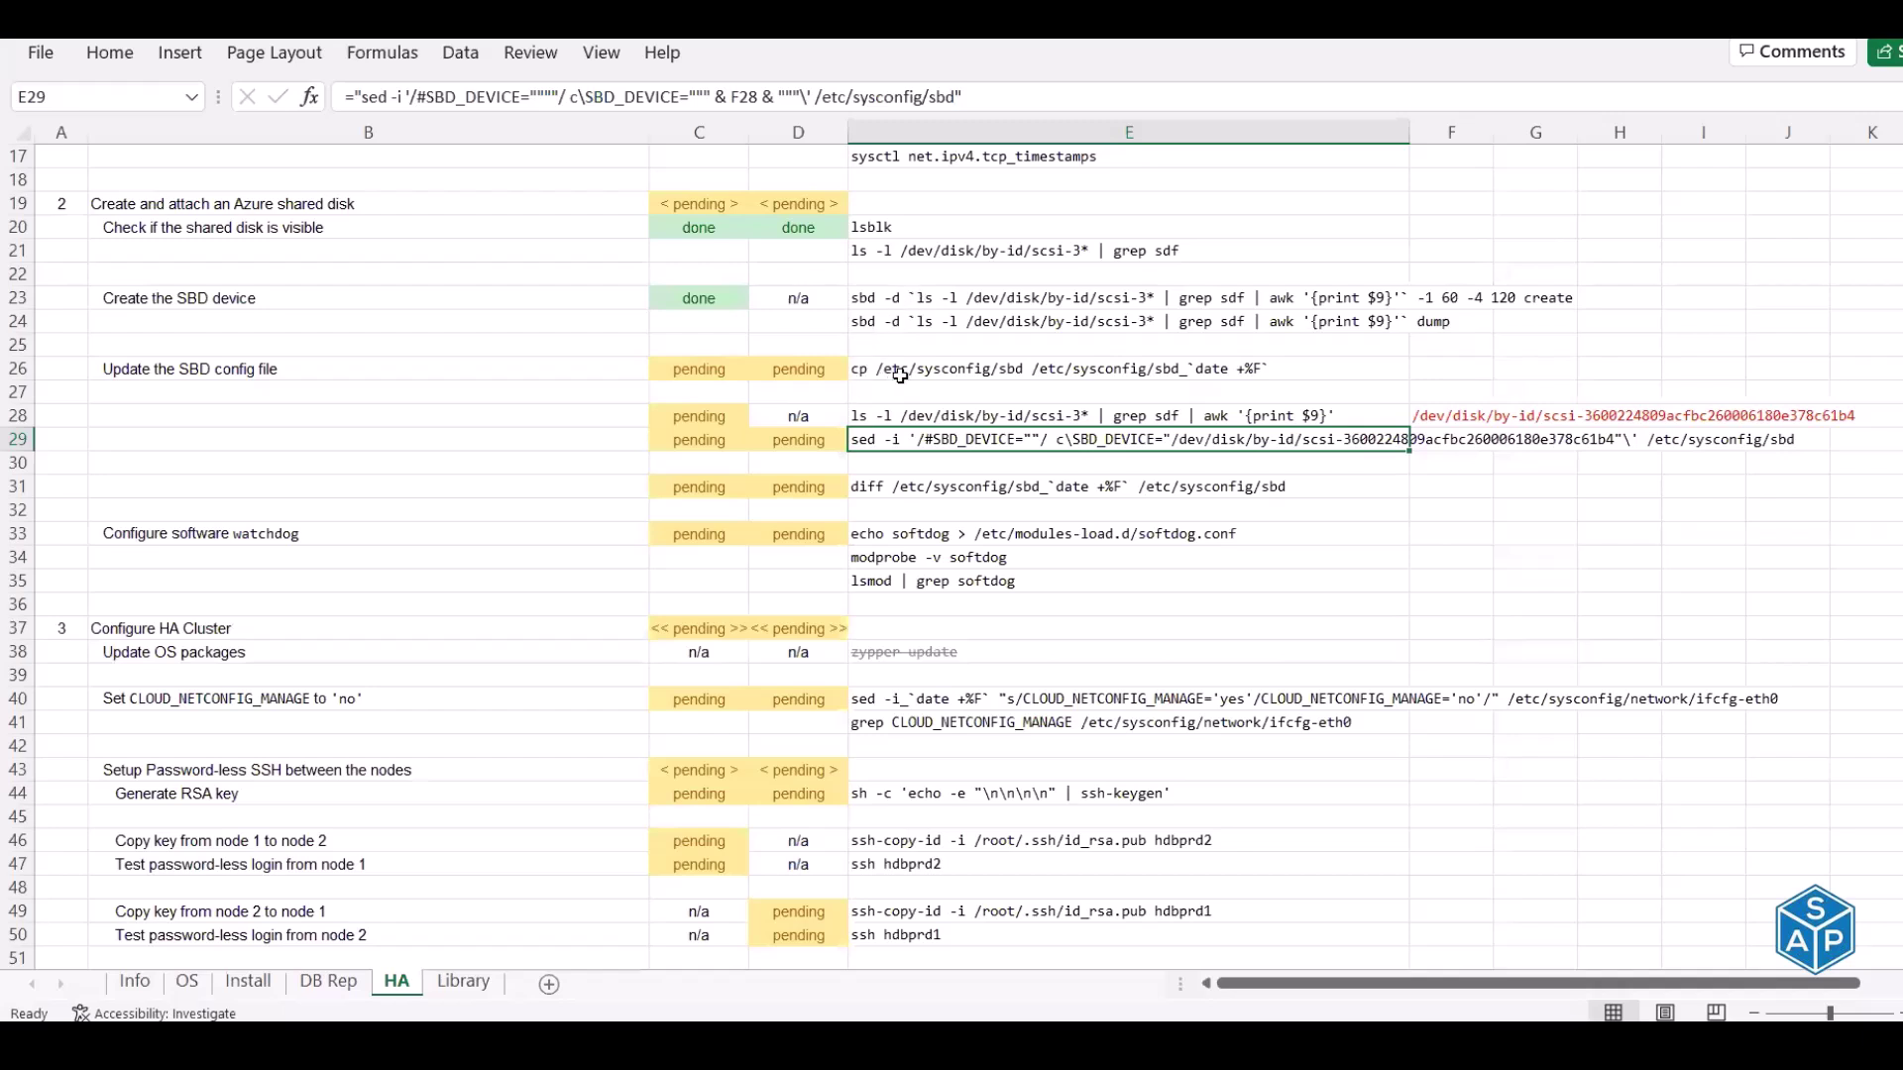
# Run the row 26 cp command on hdbprd1 to back up /etc/sysconfig/sbd with a date stamp
pyautogui.click(900, 369)
pyautogui.hotkey('ctrl', 'c')
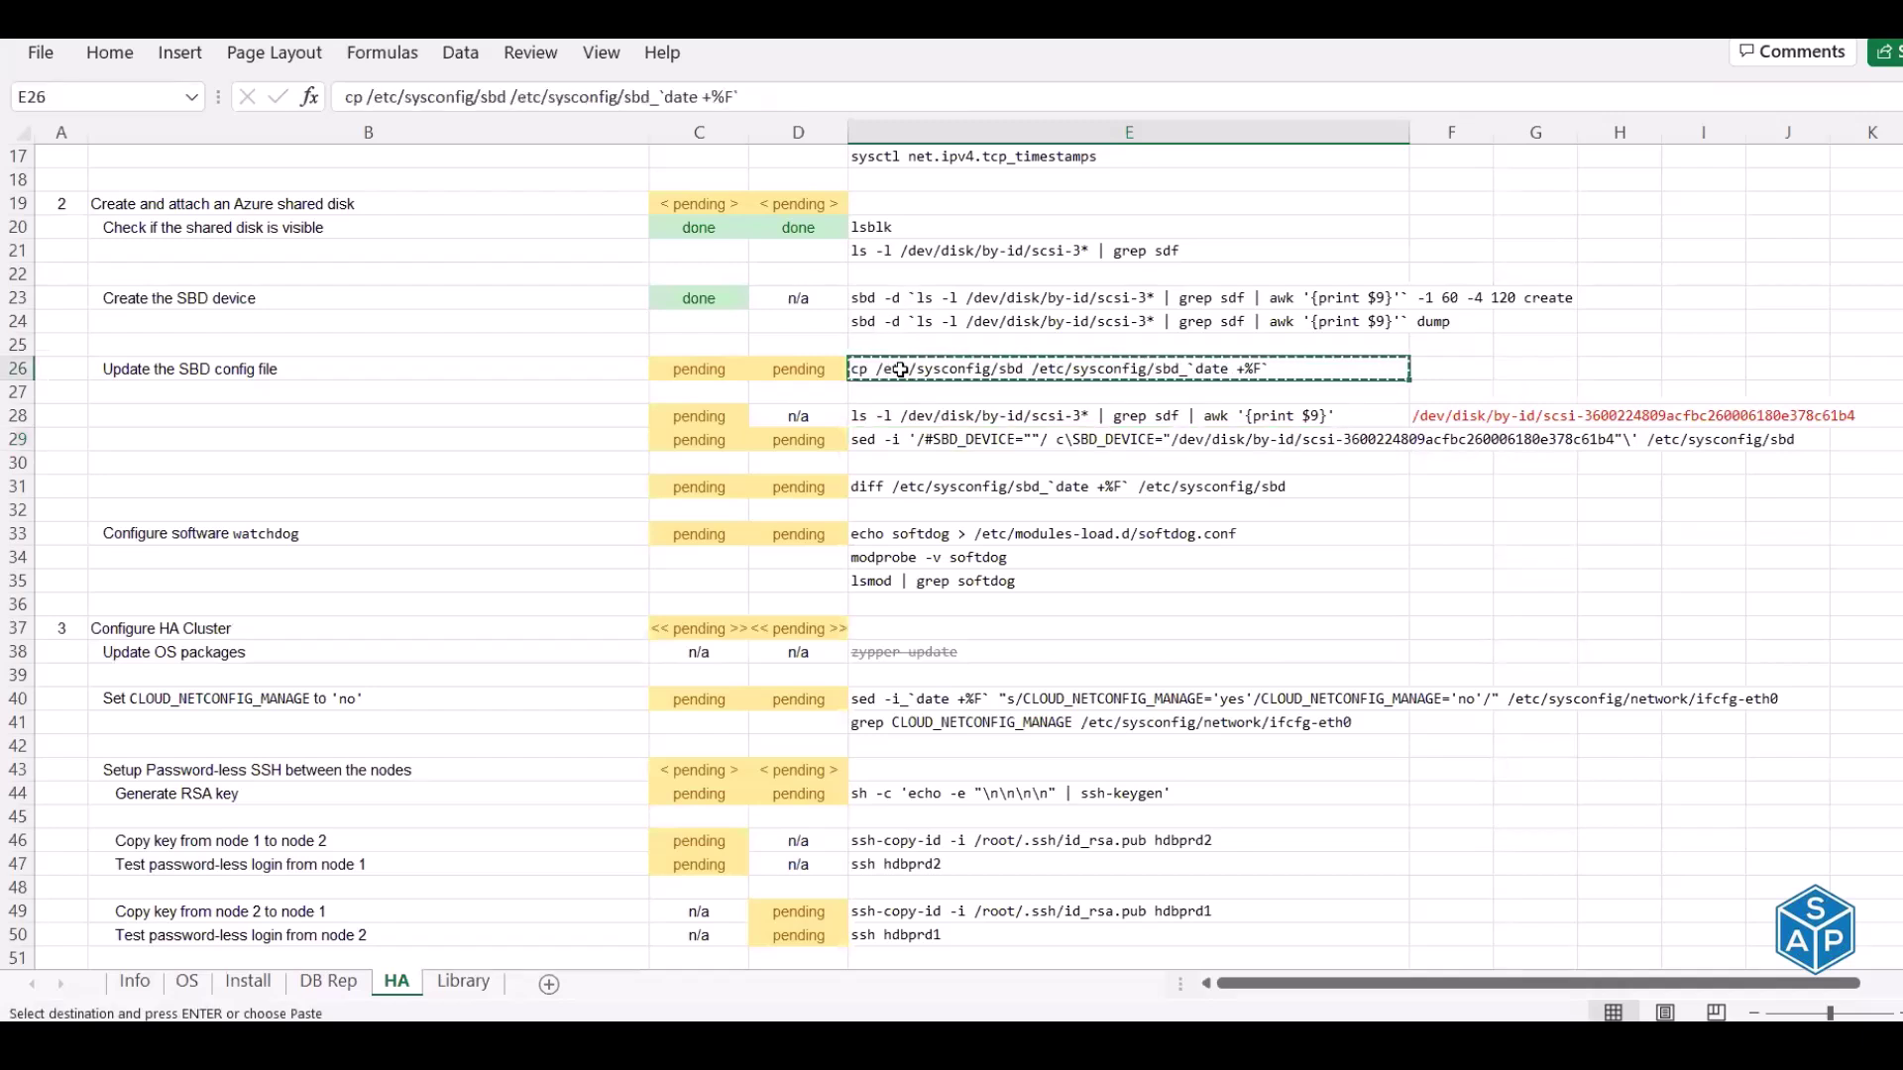
pyautogui.hotkey('alt', 'Tab')
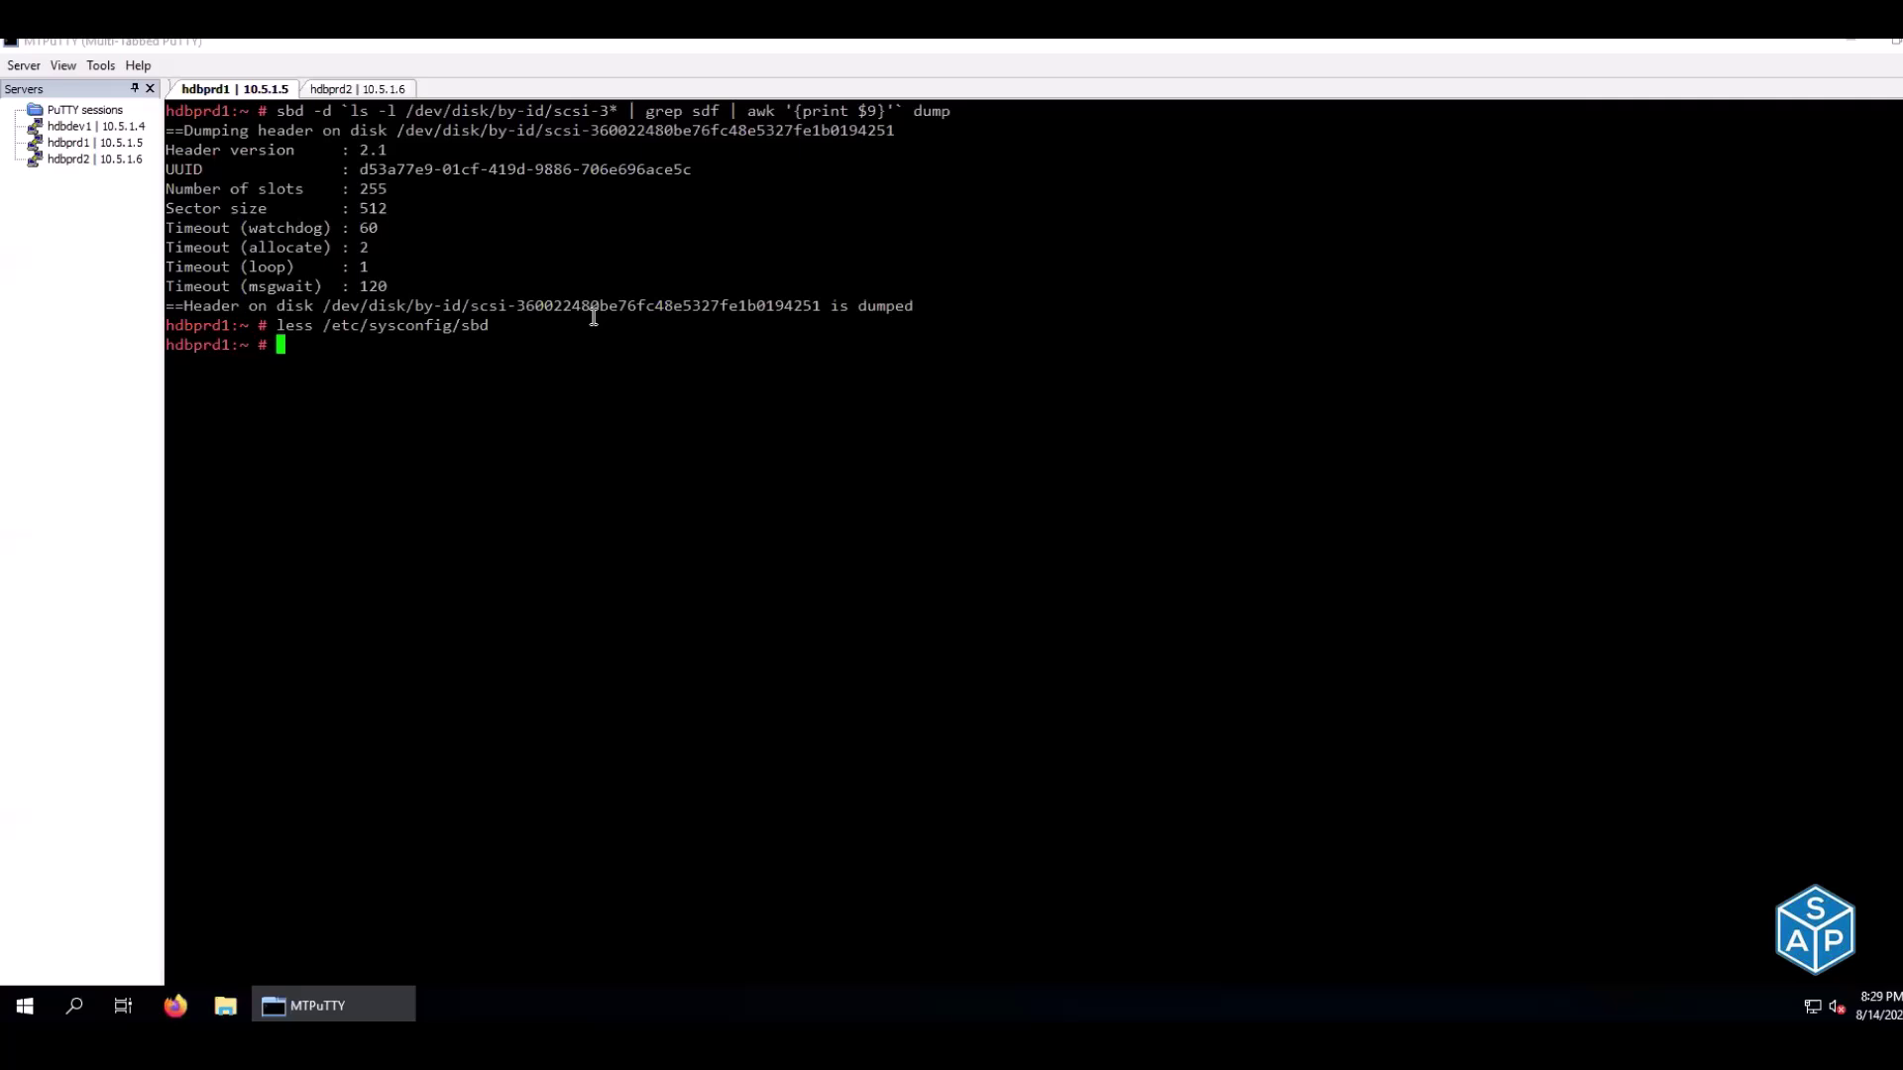
pyautogui.hotkey('ctrl', 'l')
pyautogui.click(390, 88)
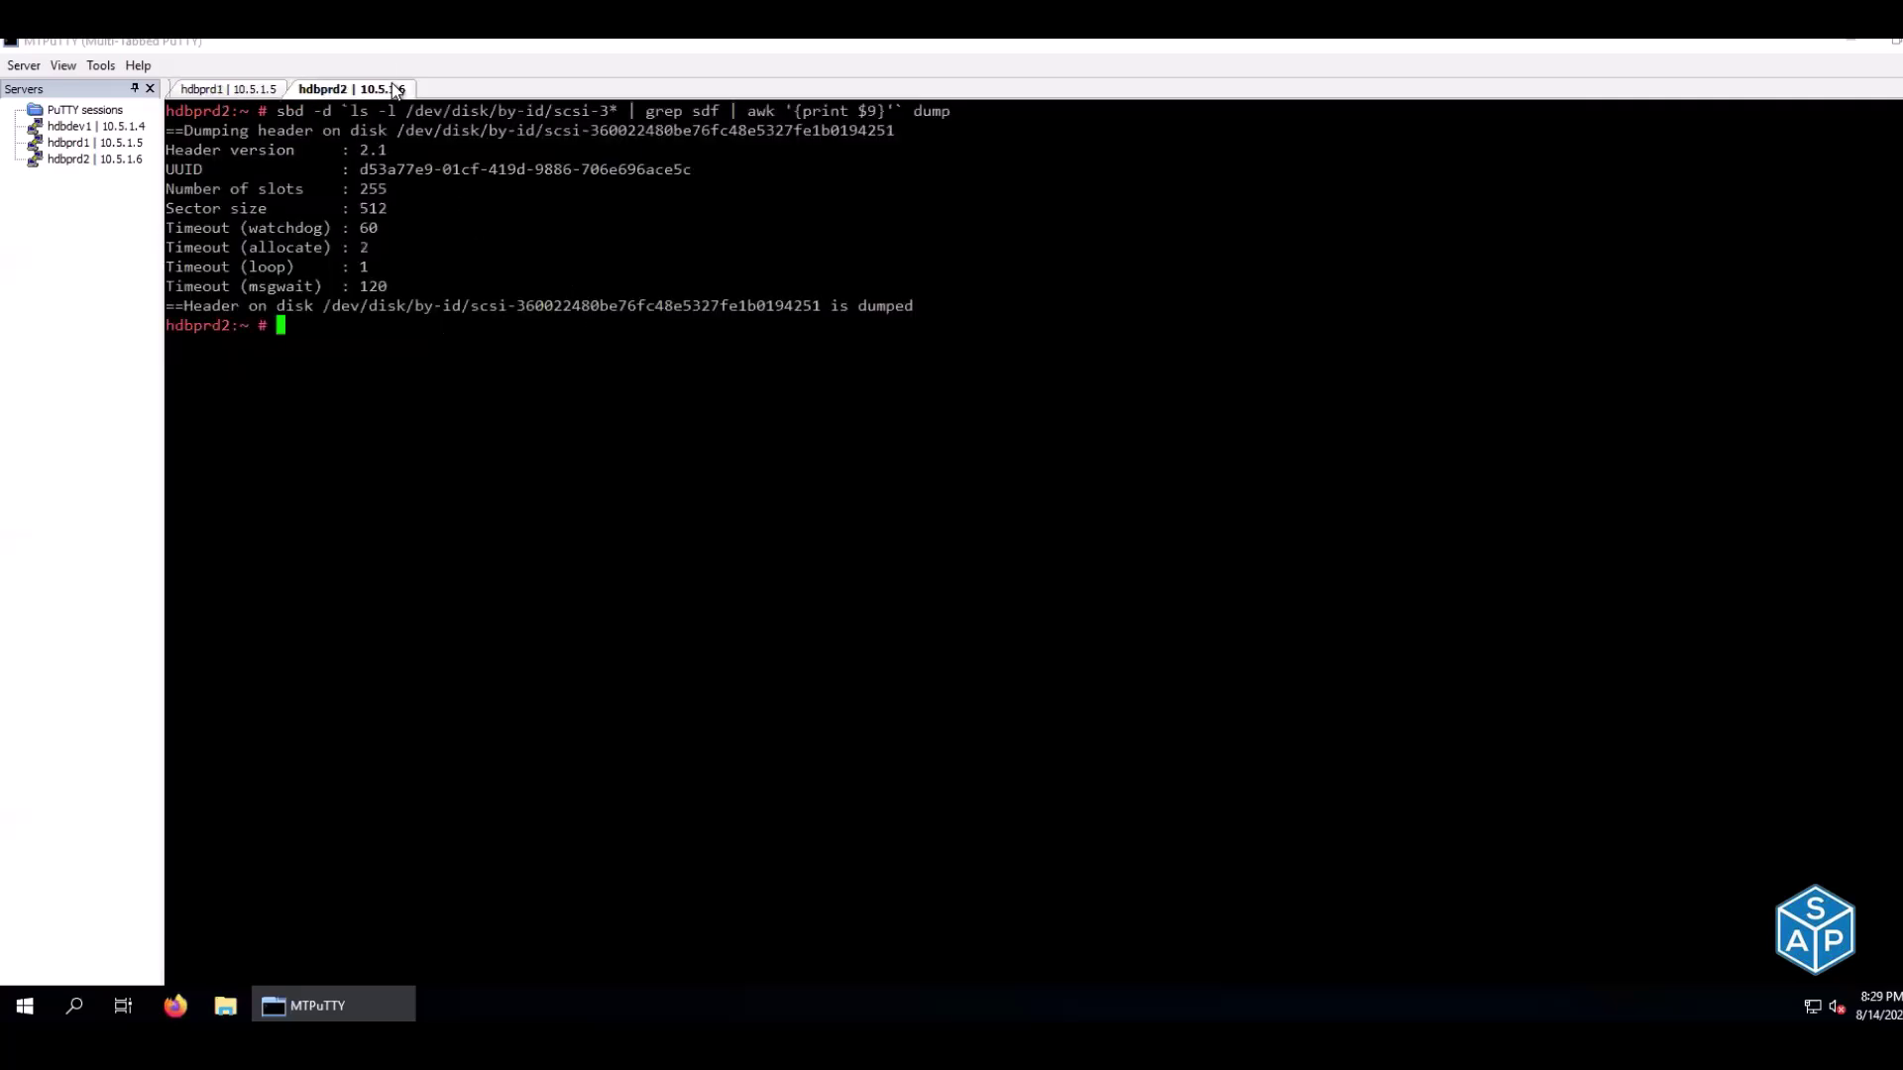
pyautogui.hotkey('ctrl', 'l')
pyautogui.click(247, 93)
pyautogui.rightClick(351, 189)
pyautogui.click(349, 90)
pyautogui.click(247, 88)
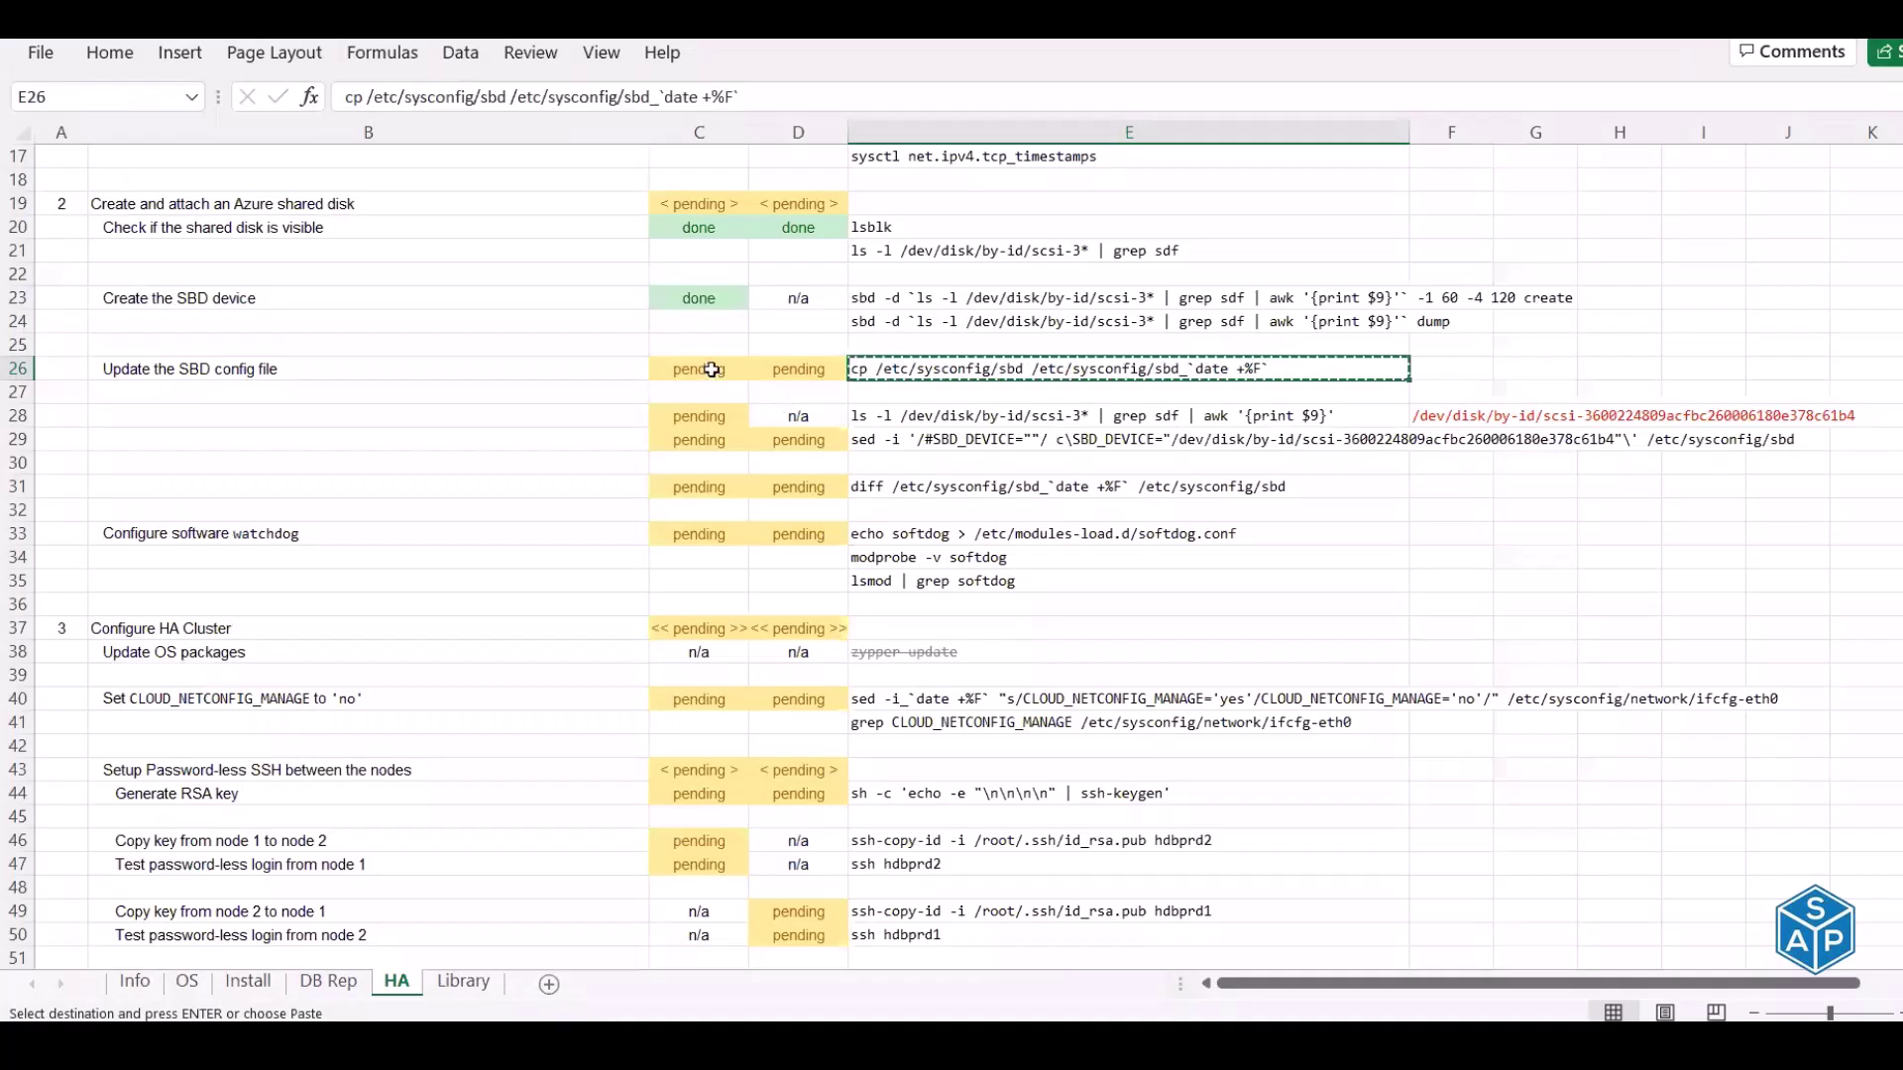
# Mark the config backup done in C26 and D26 and copy the row 28 disk-ID lookup command
pyautogui.click(711, 368)
pyautogui.write('done')
pyautogui.press('Tab')
pyautogui.write('done')
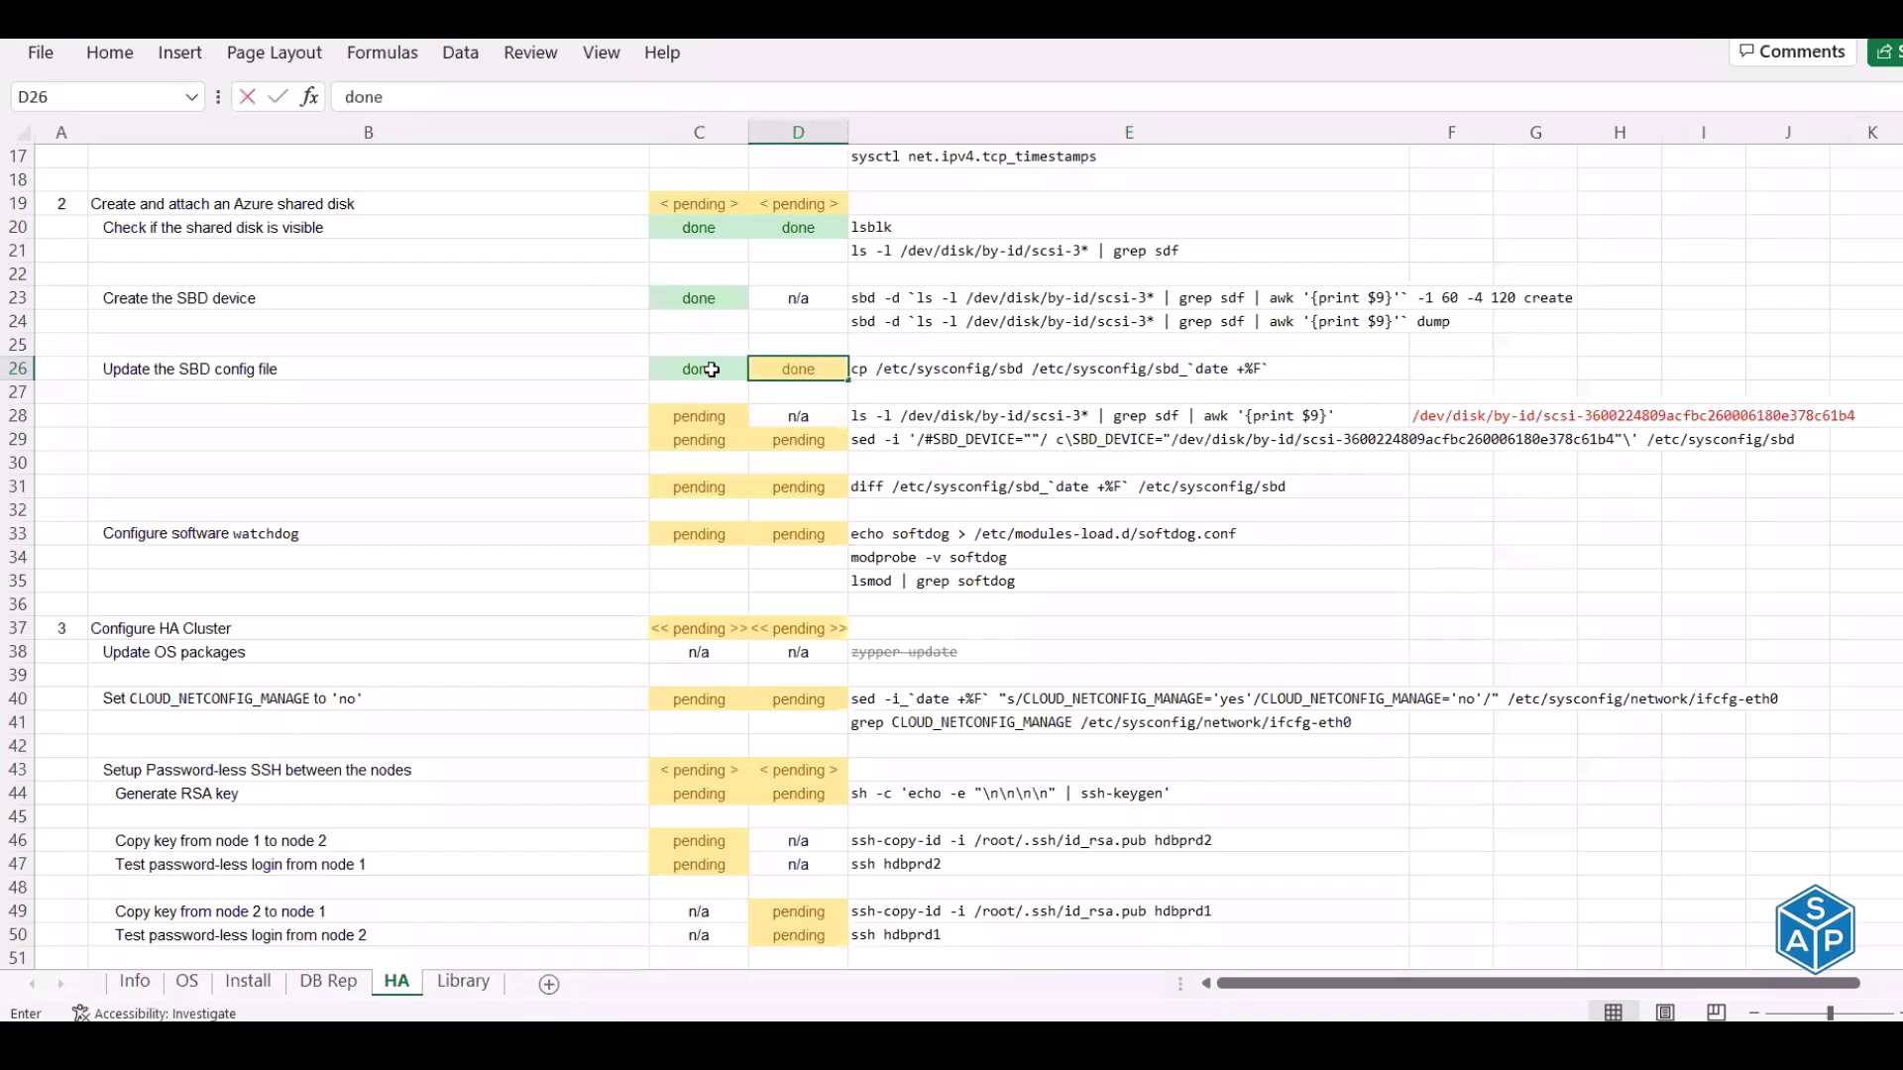
pyautogui.press('Return')
pyautogui.click(946, 420)
pyautogui.hotkey('ctrl', 'c')
# Run the disk-ID lookup on hdbprd1 and paste the shared disk path as plain text into F28
pyautogui.click(1440, 422)
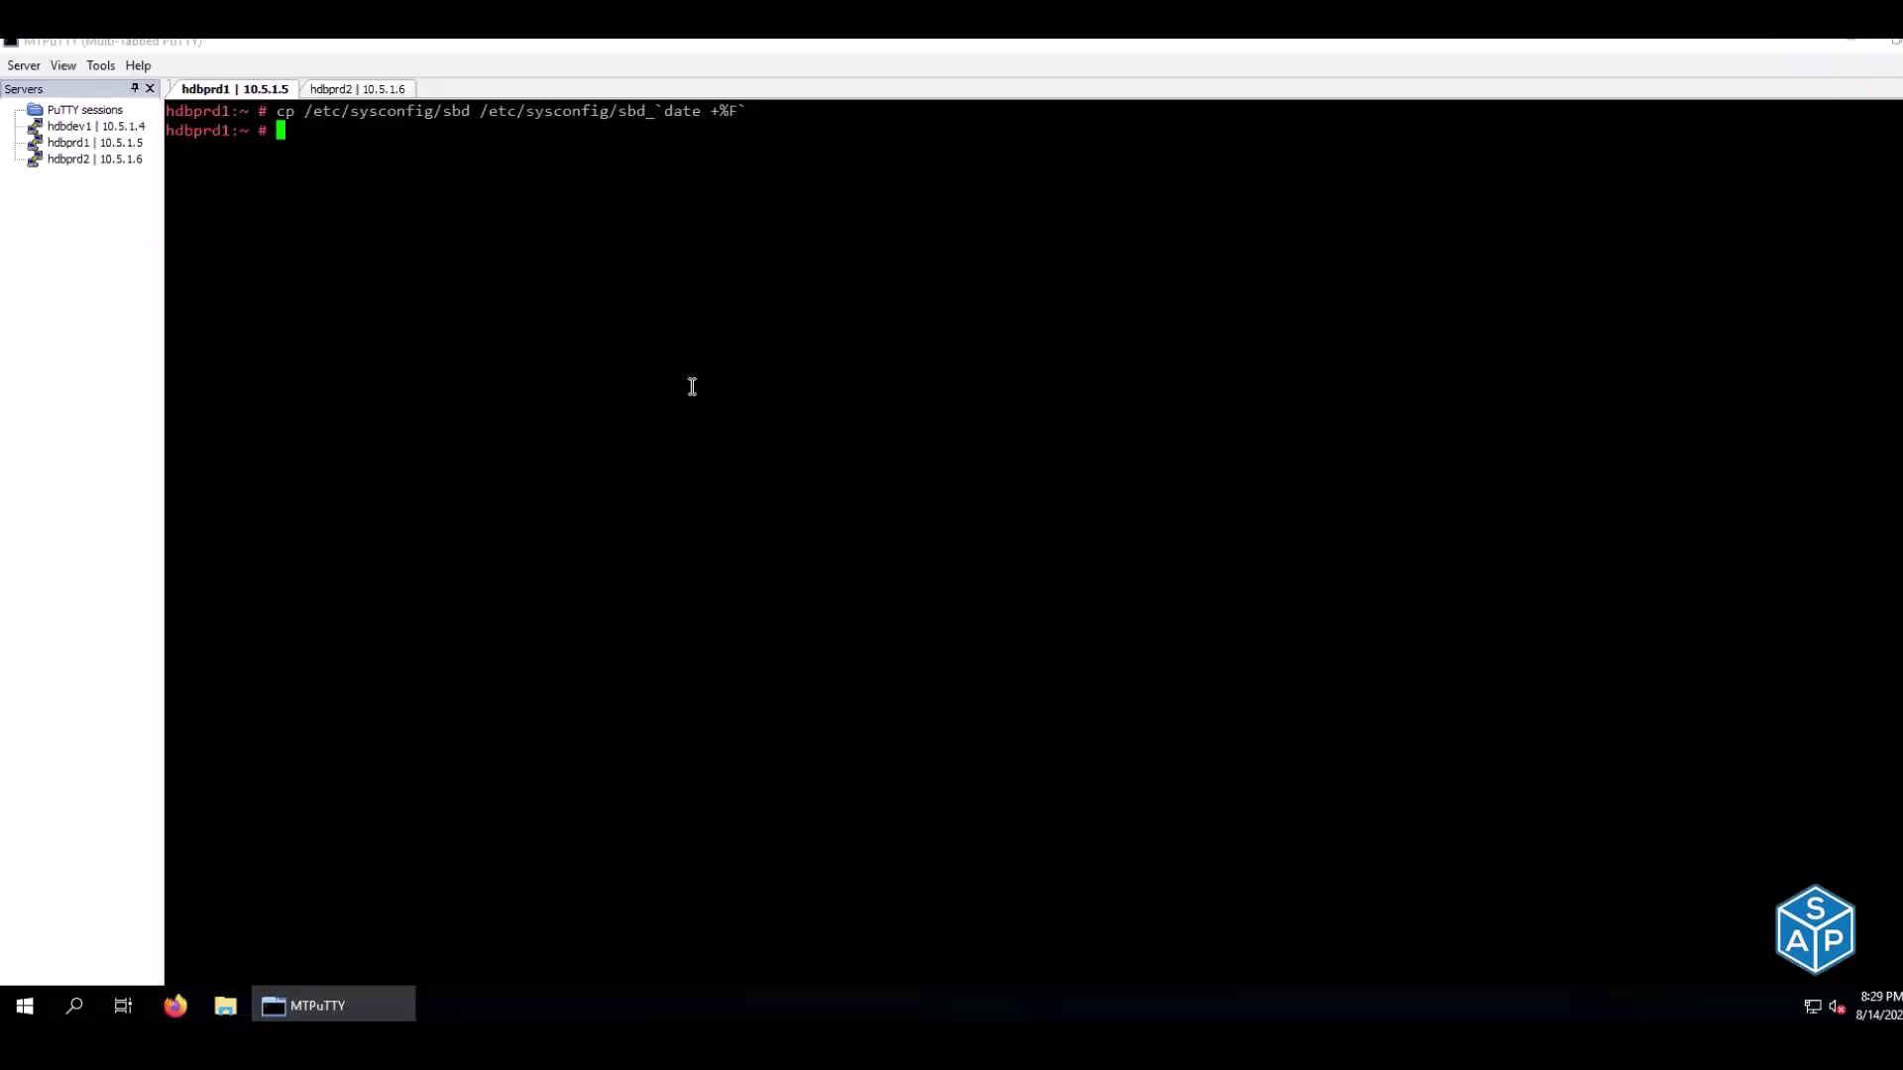
pyautogui.rightClick(692, 387)
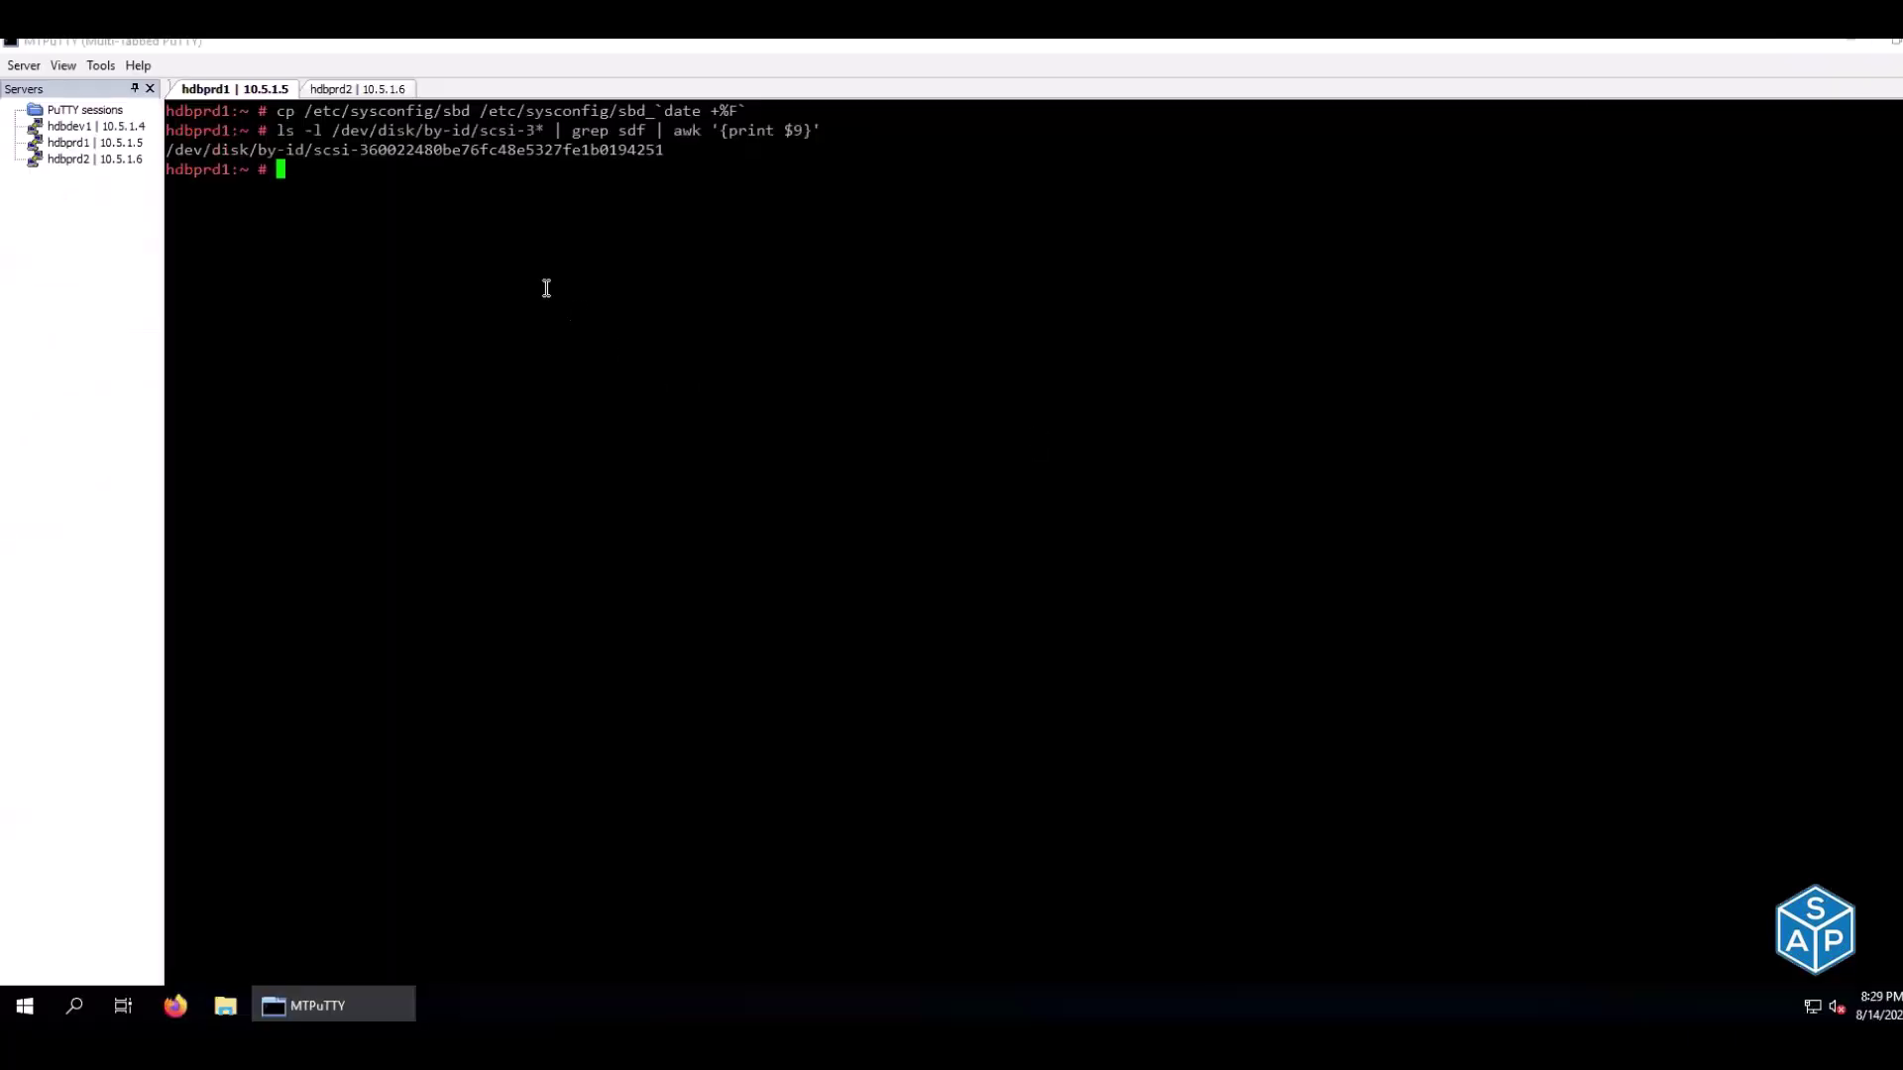
pyautogui.doubleClick(413, 149)
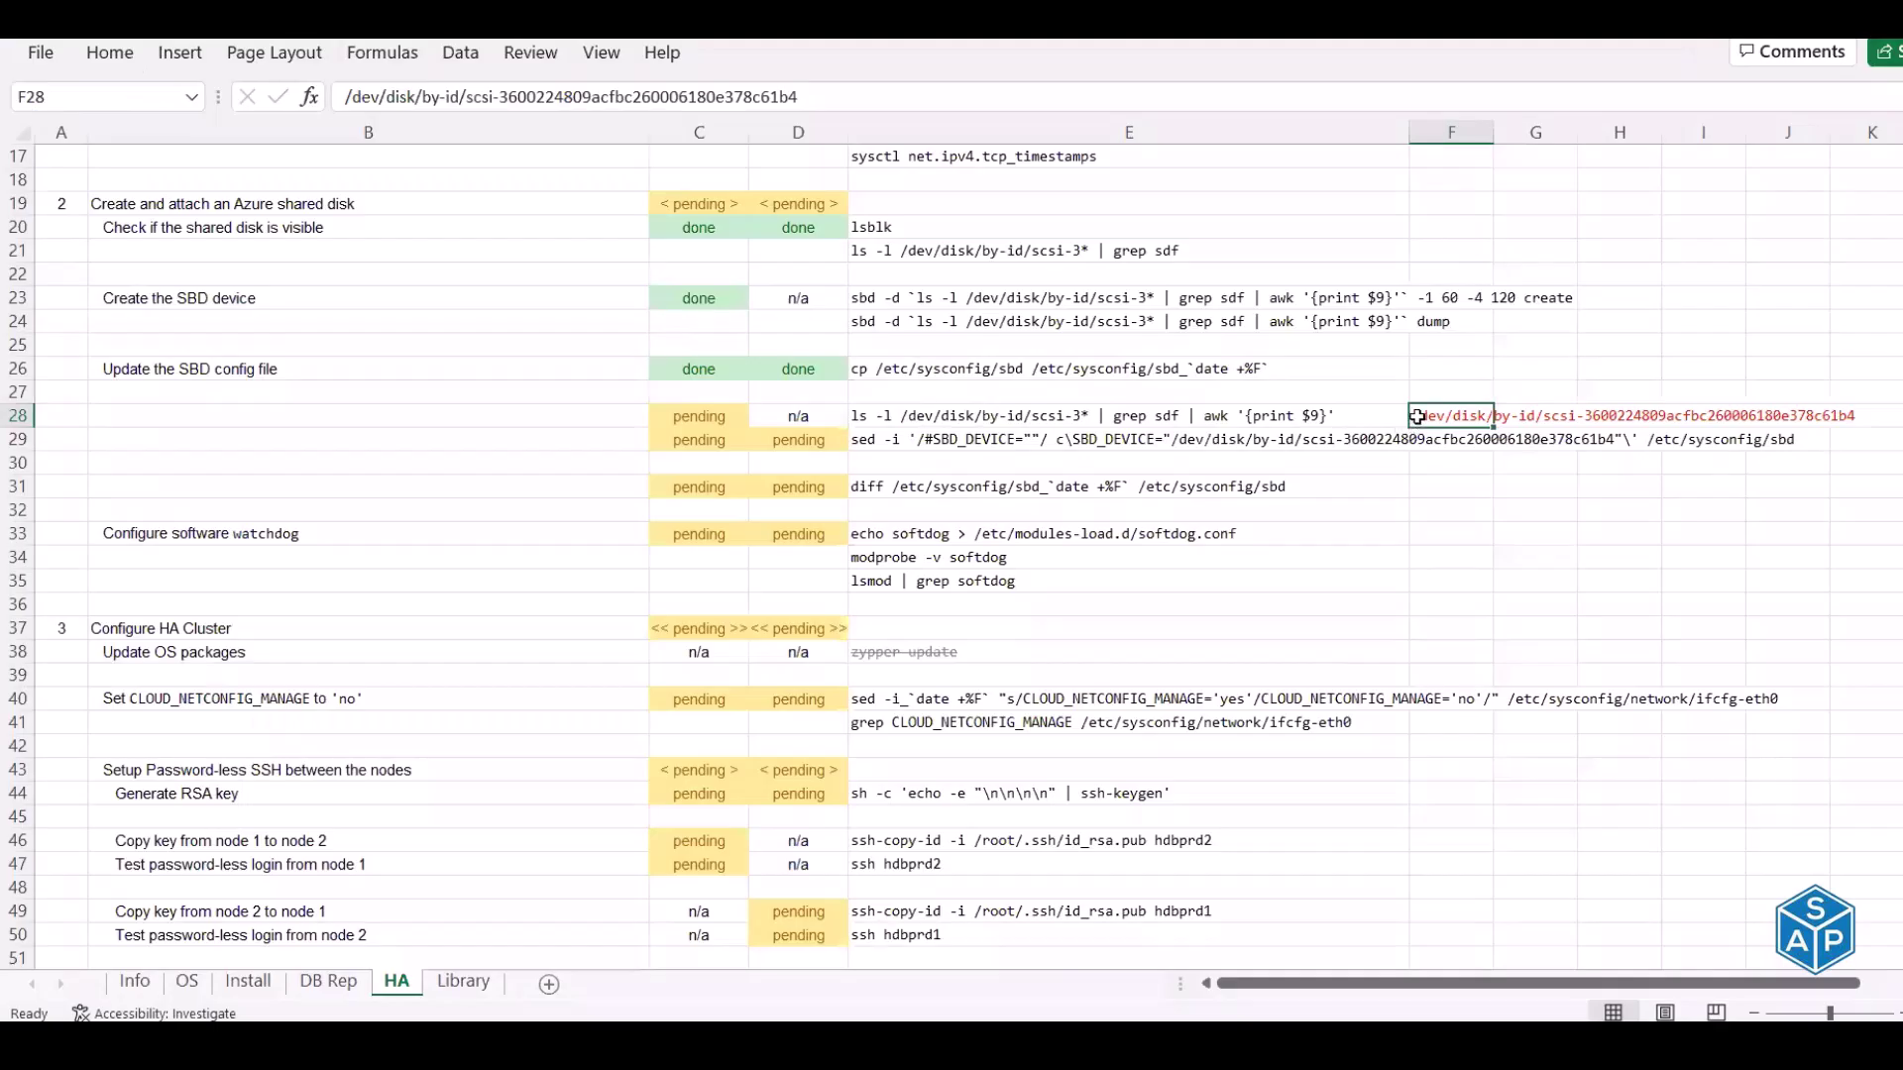
pyautogui.rightClick(1414, 417)
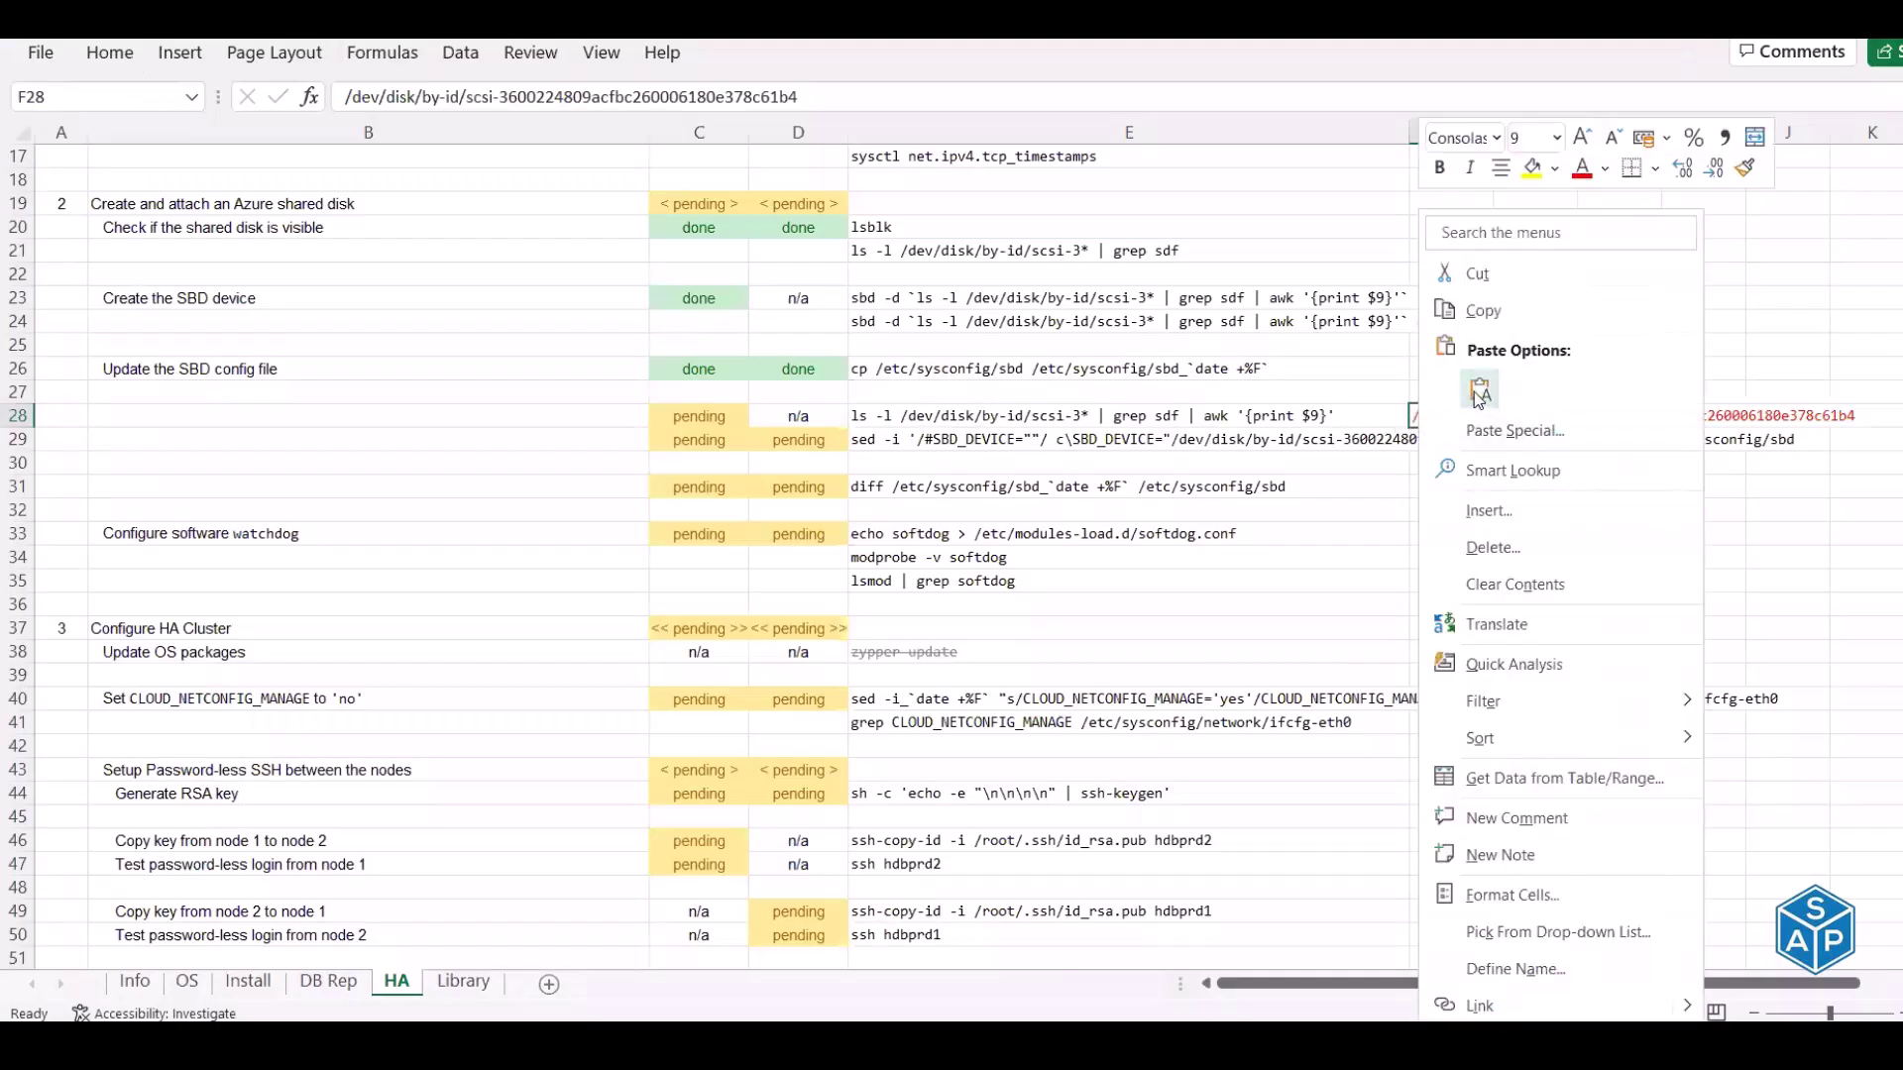
pyautogui.click(1479, 394)
pyautogui.click(1141, 445)
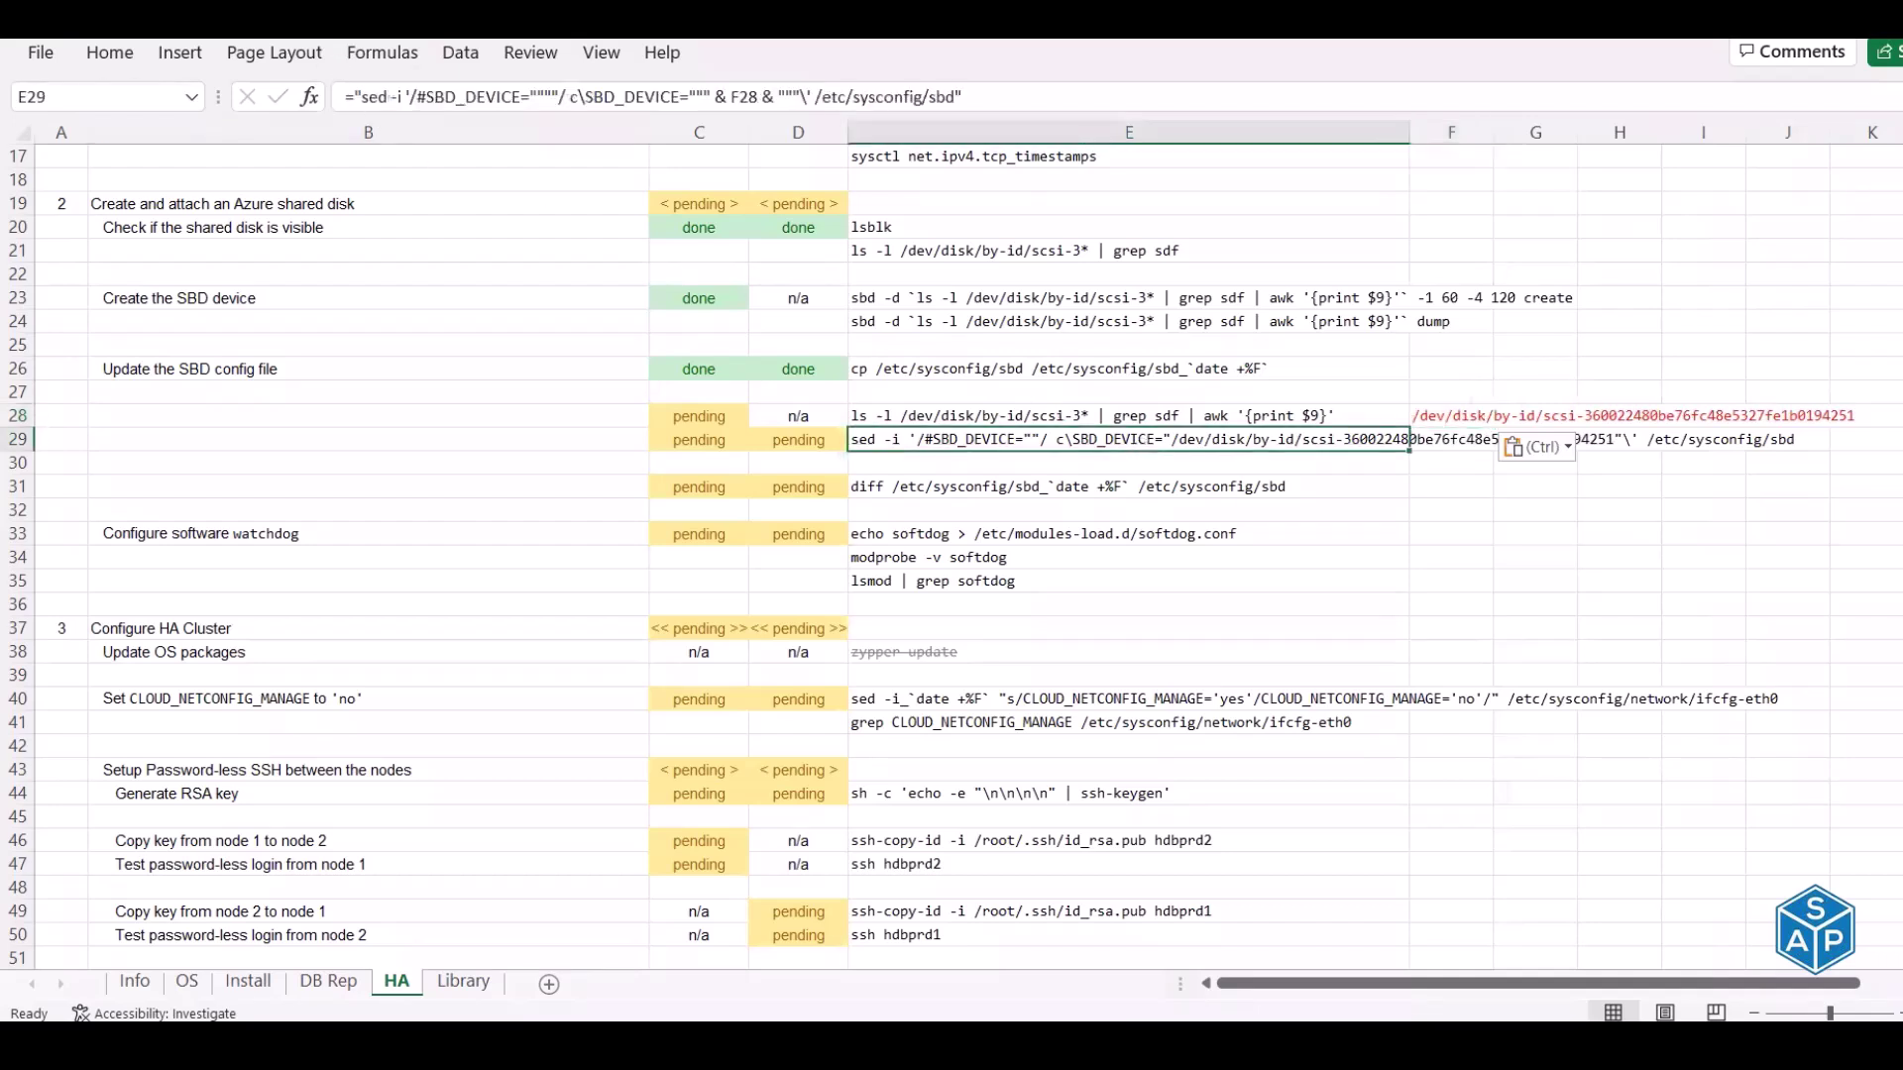
pyautogui.hotkey('ctrl', 'z')
pyautogui.hotkey('ctrl', 'y')
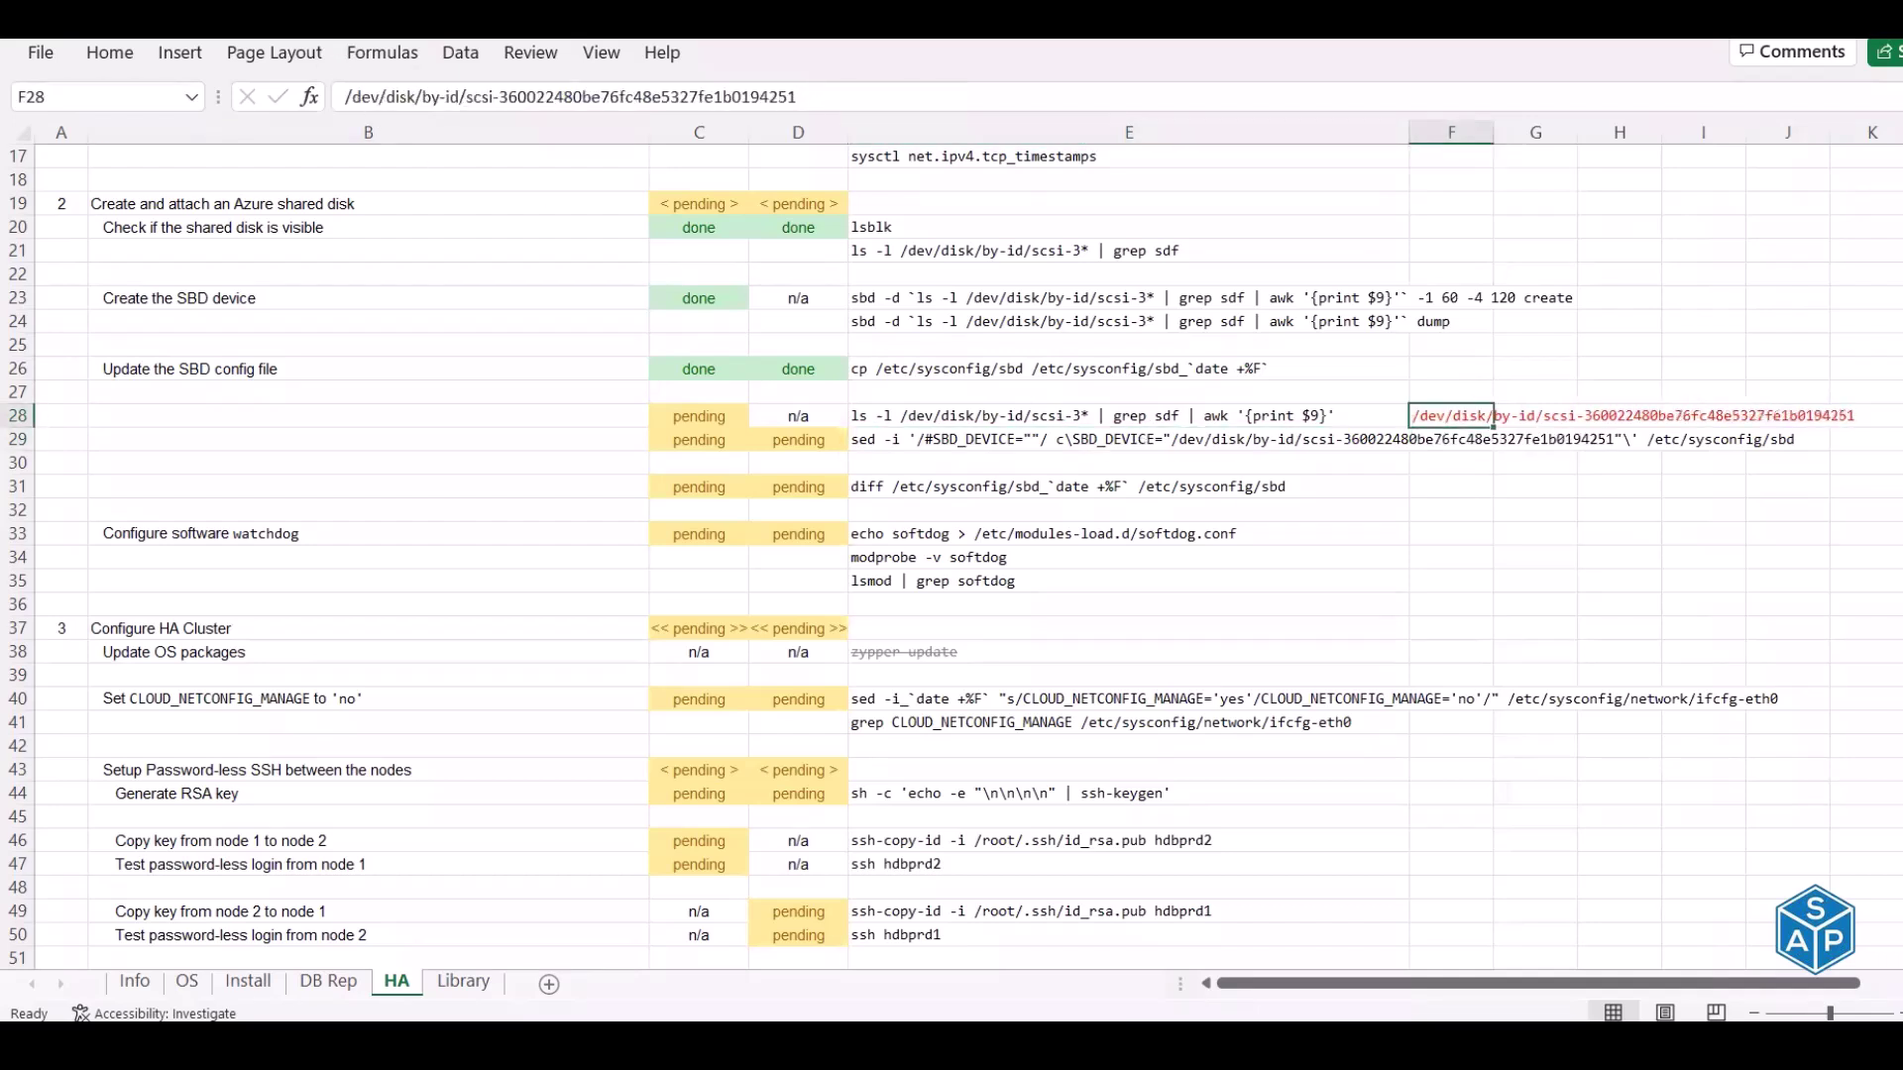
pyautogui.hotkey('ctrl', 'z')
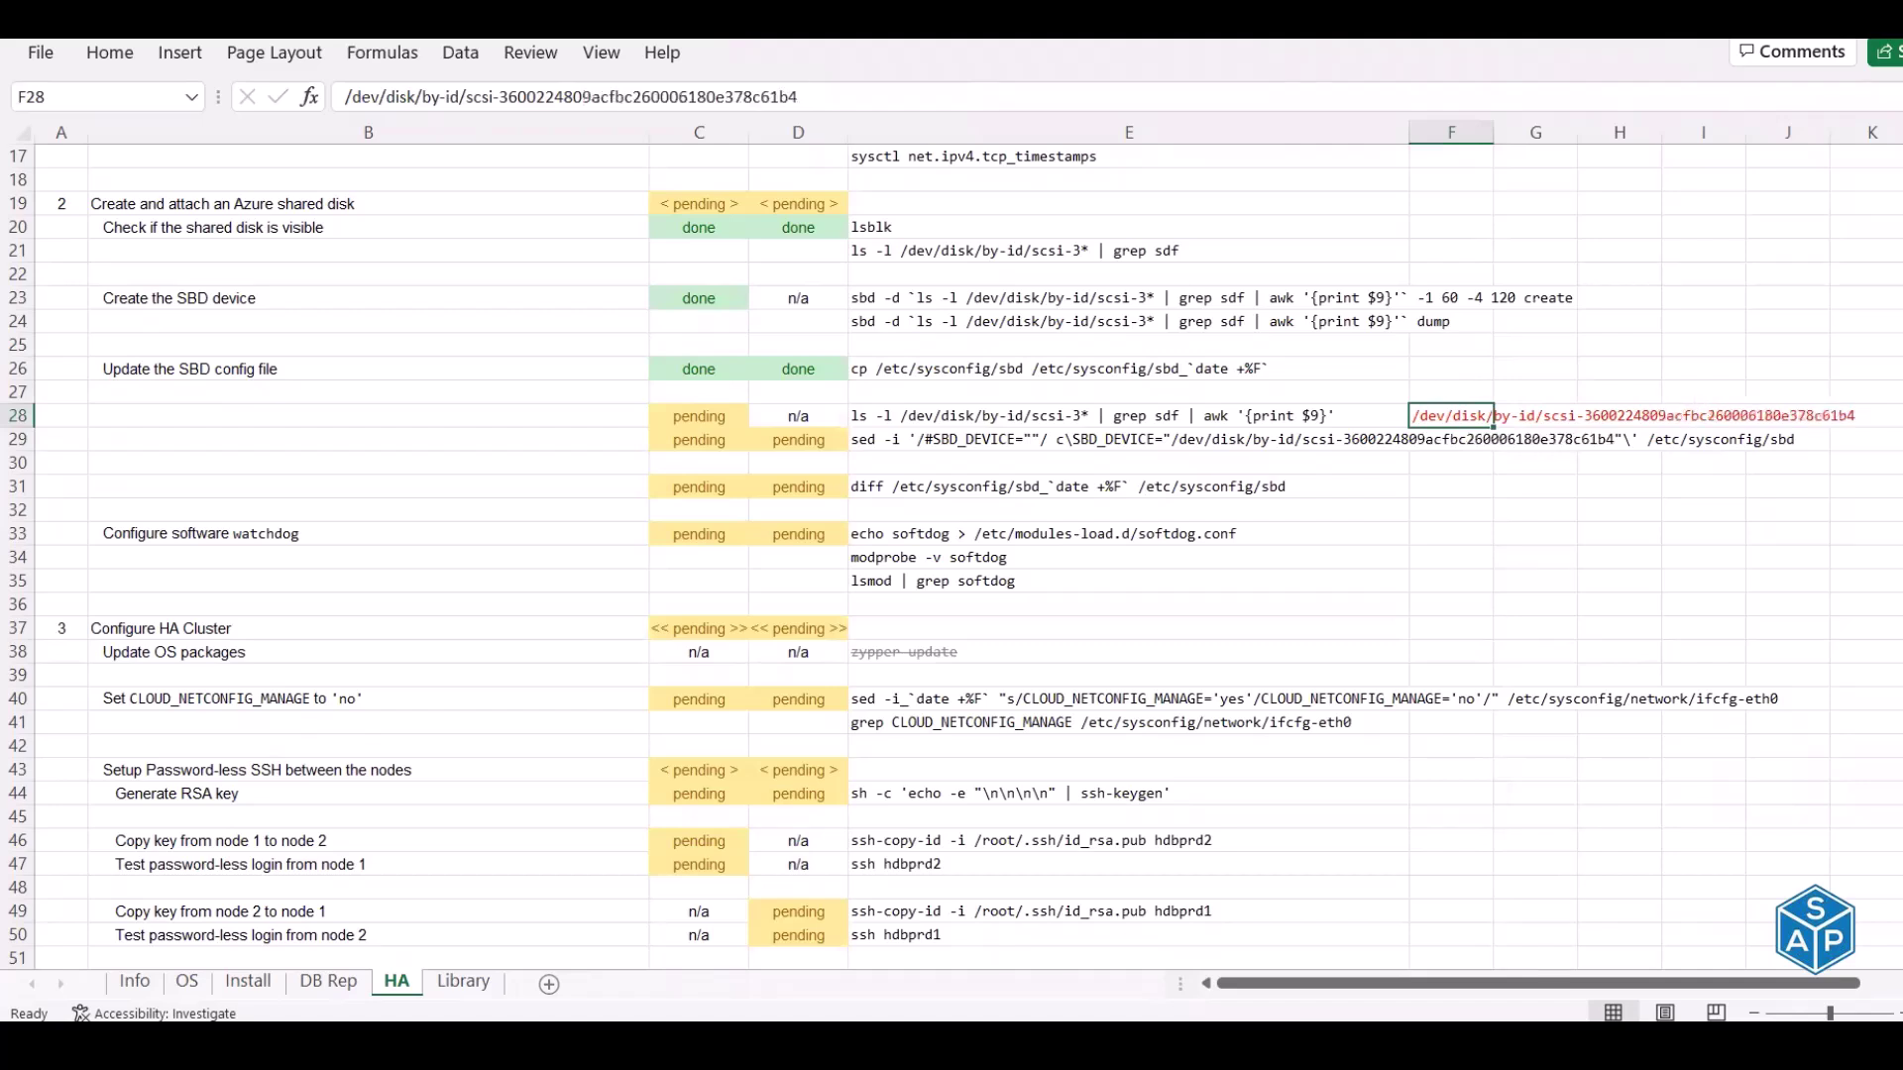
pyautogui.hotkey('ctrl', 'y')
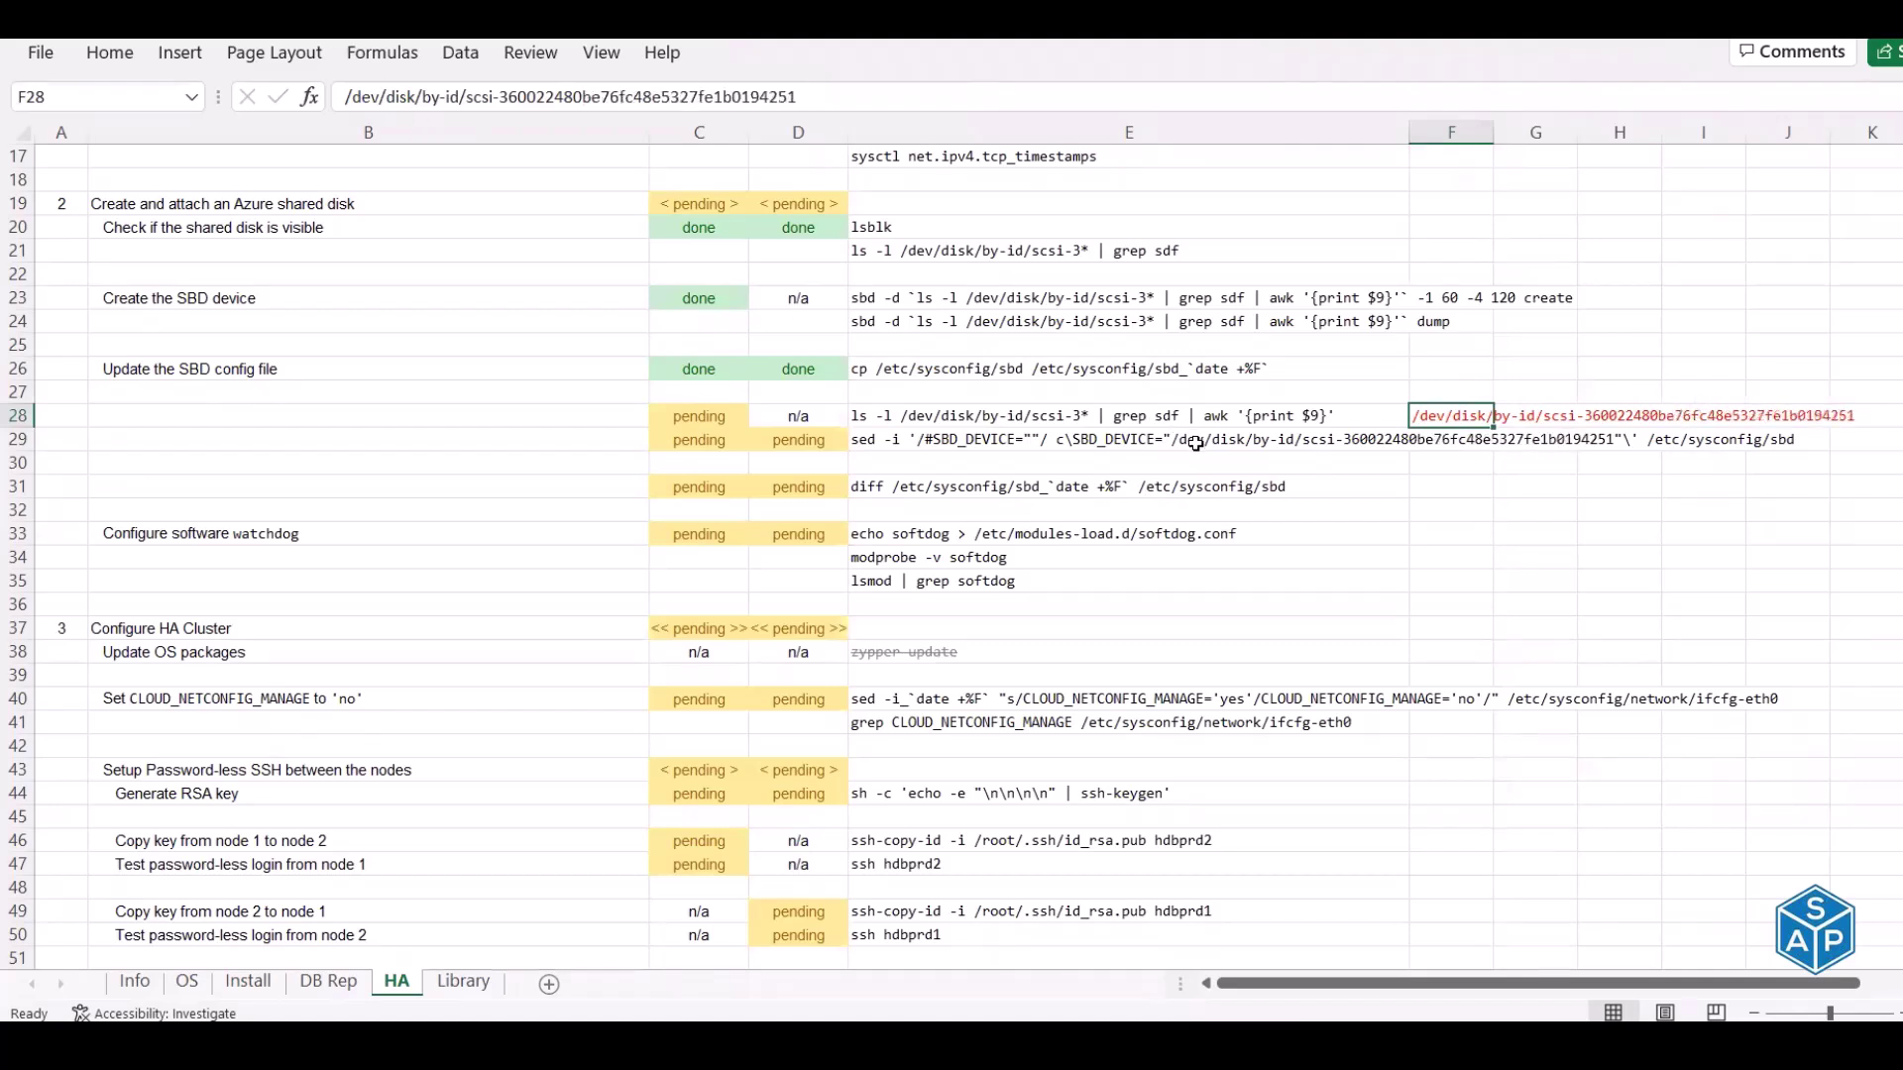
# Mark the disk-ID lookup done for node 1 and review the updated sed command in E29
pyautogui.click(699, 416)
pyautogui.write('done')
pyautogui.press('Return')
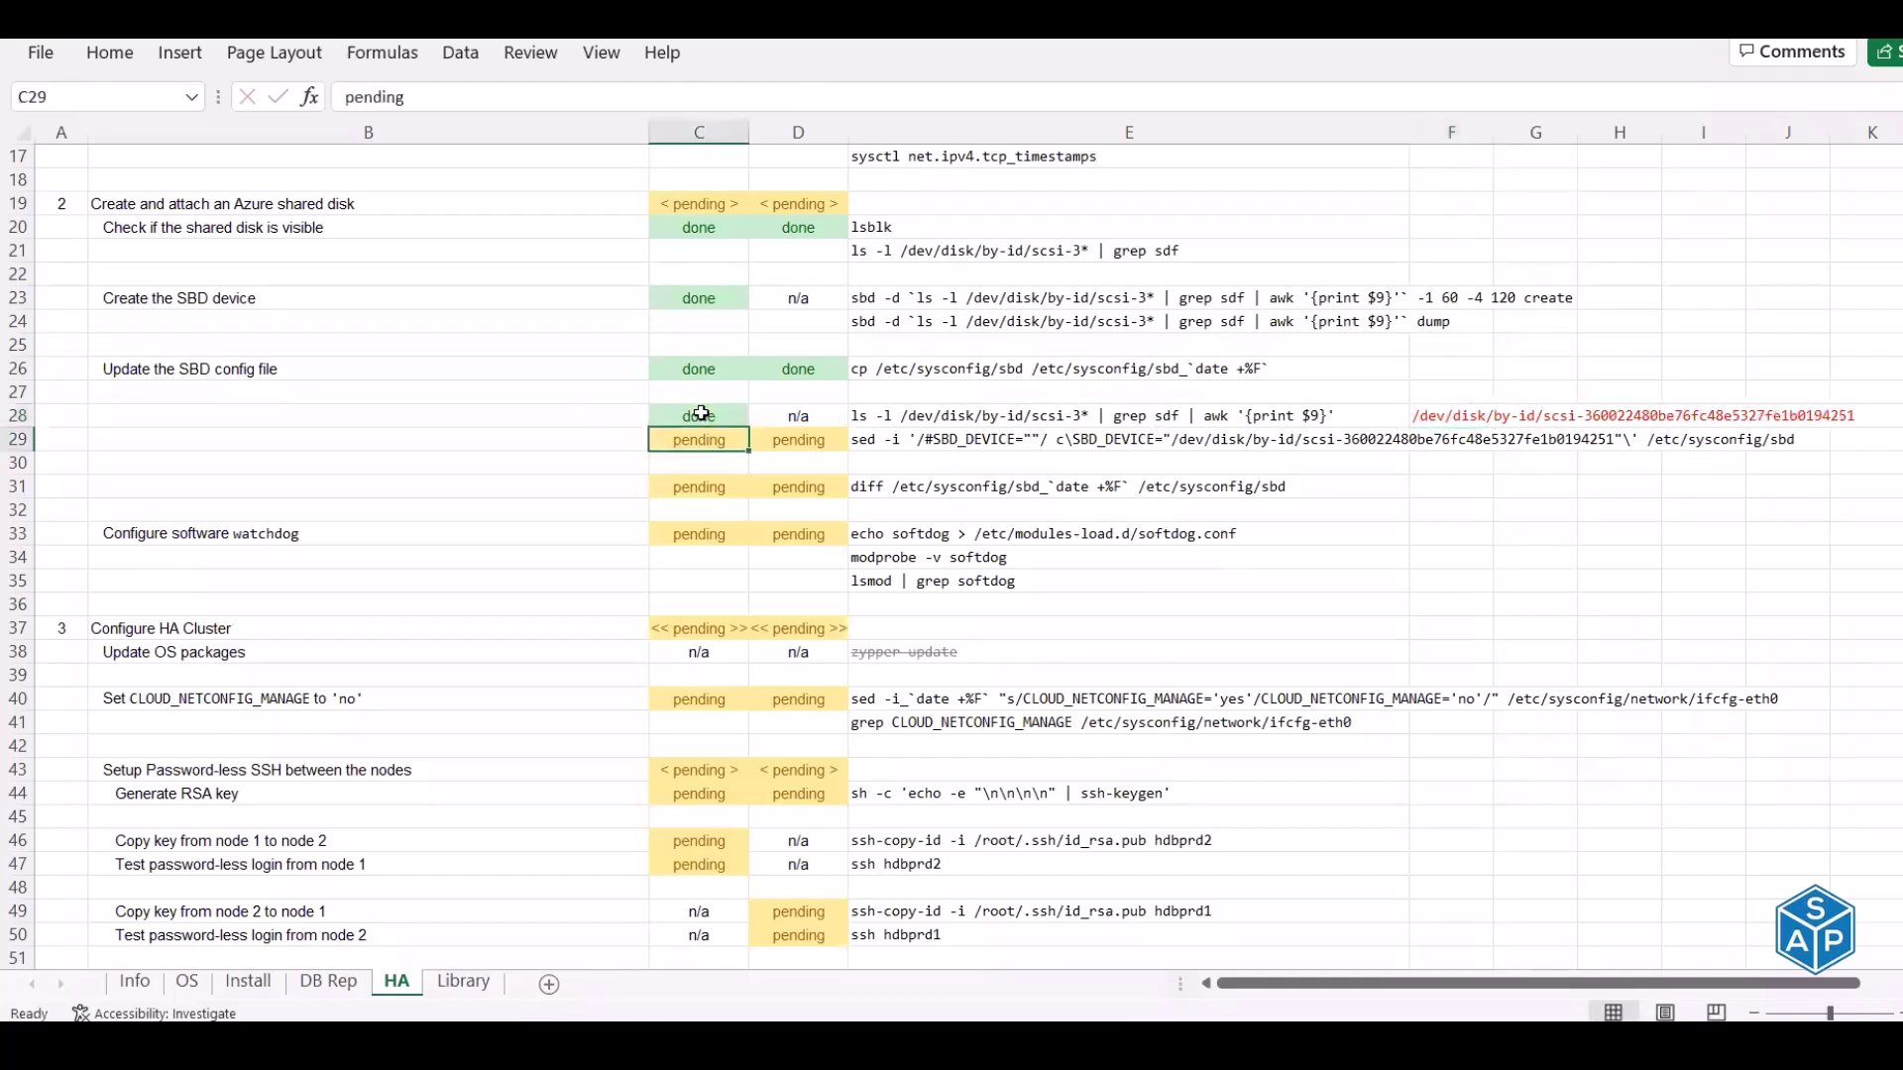
pyautogui.click(1167, 441)
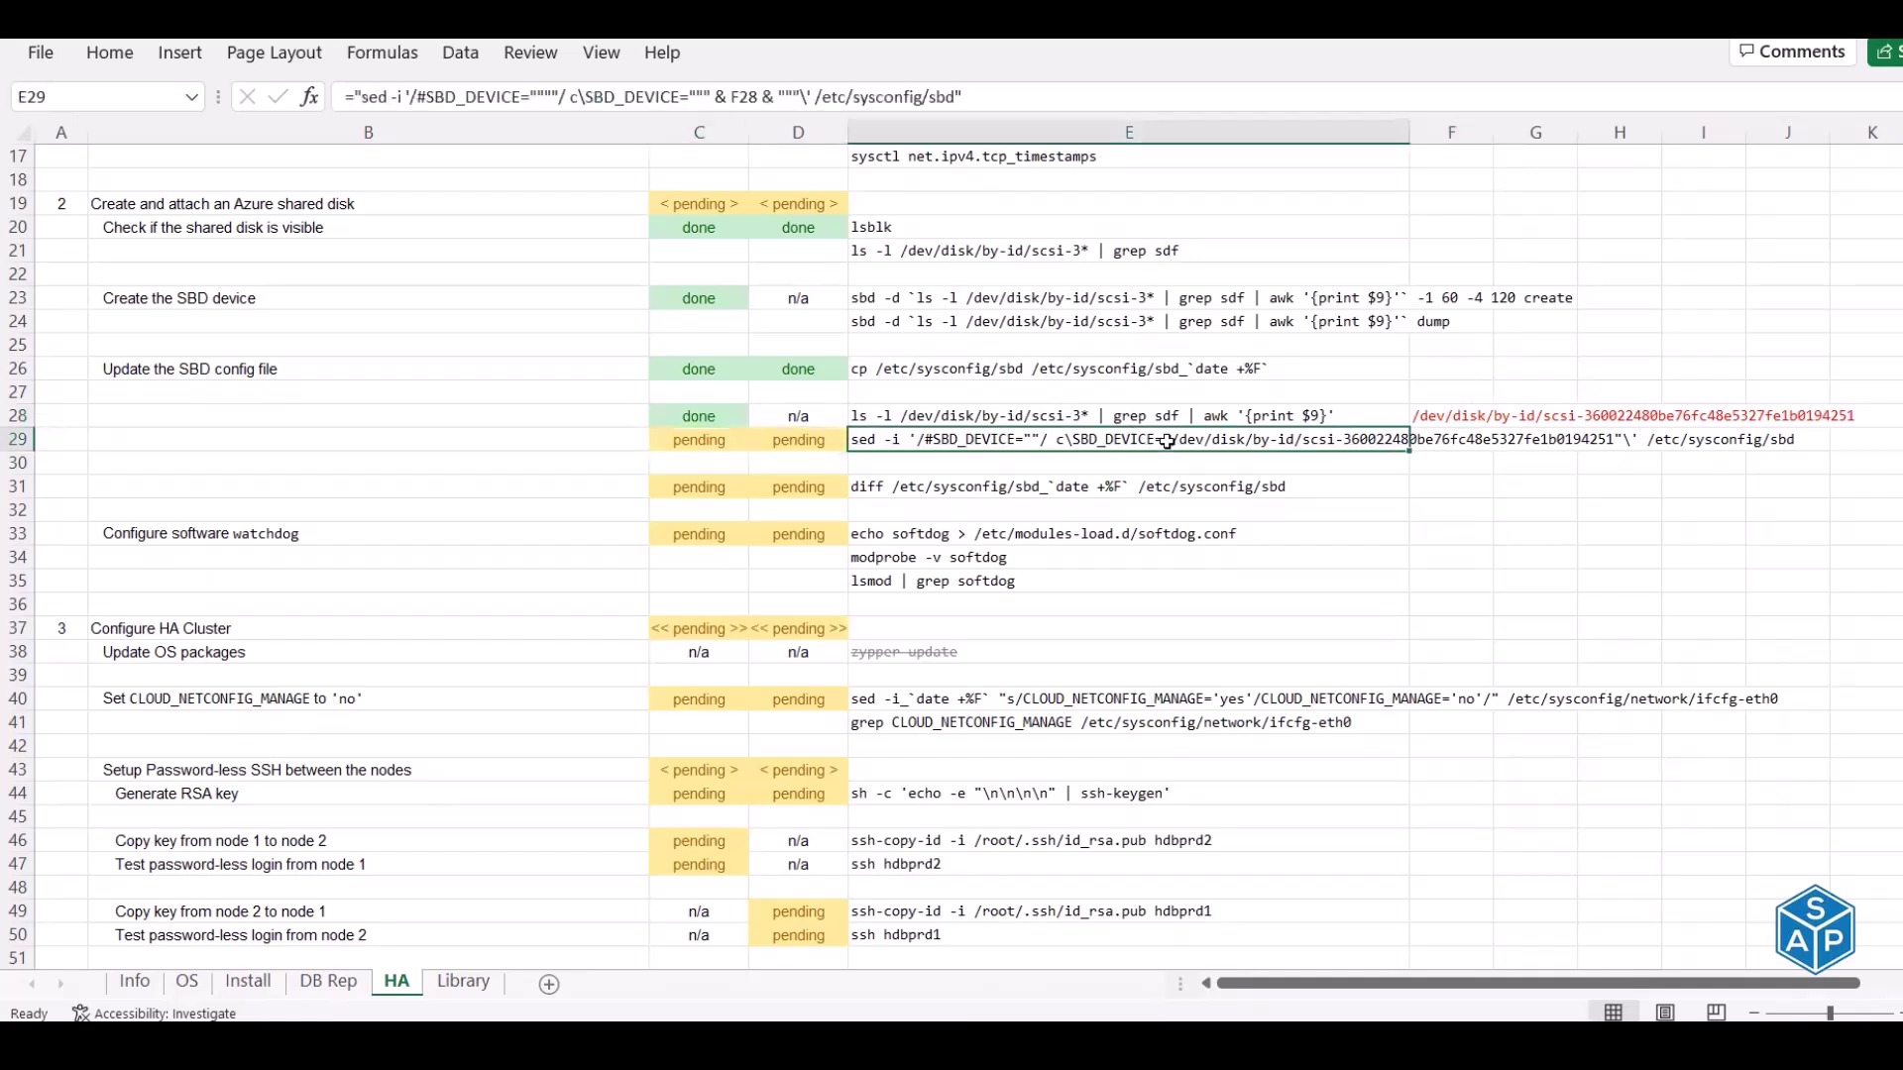
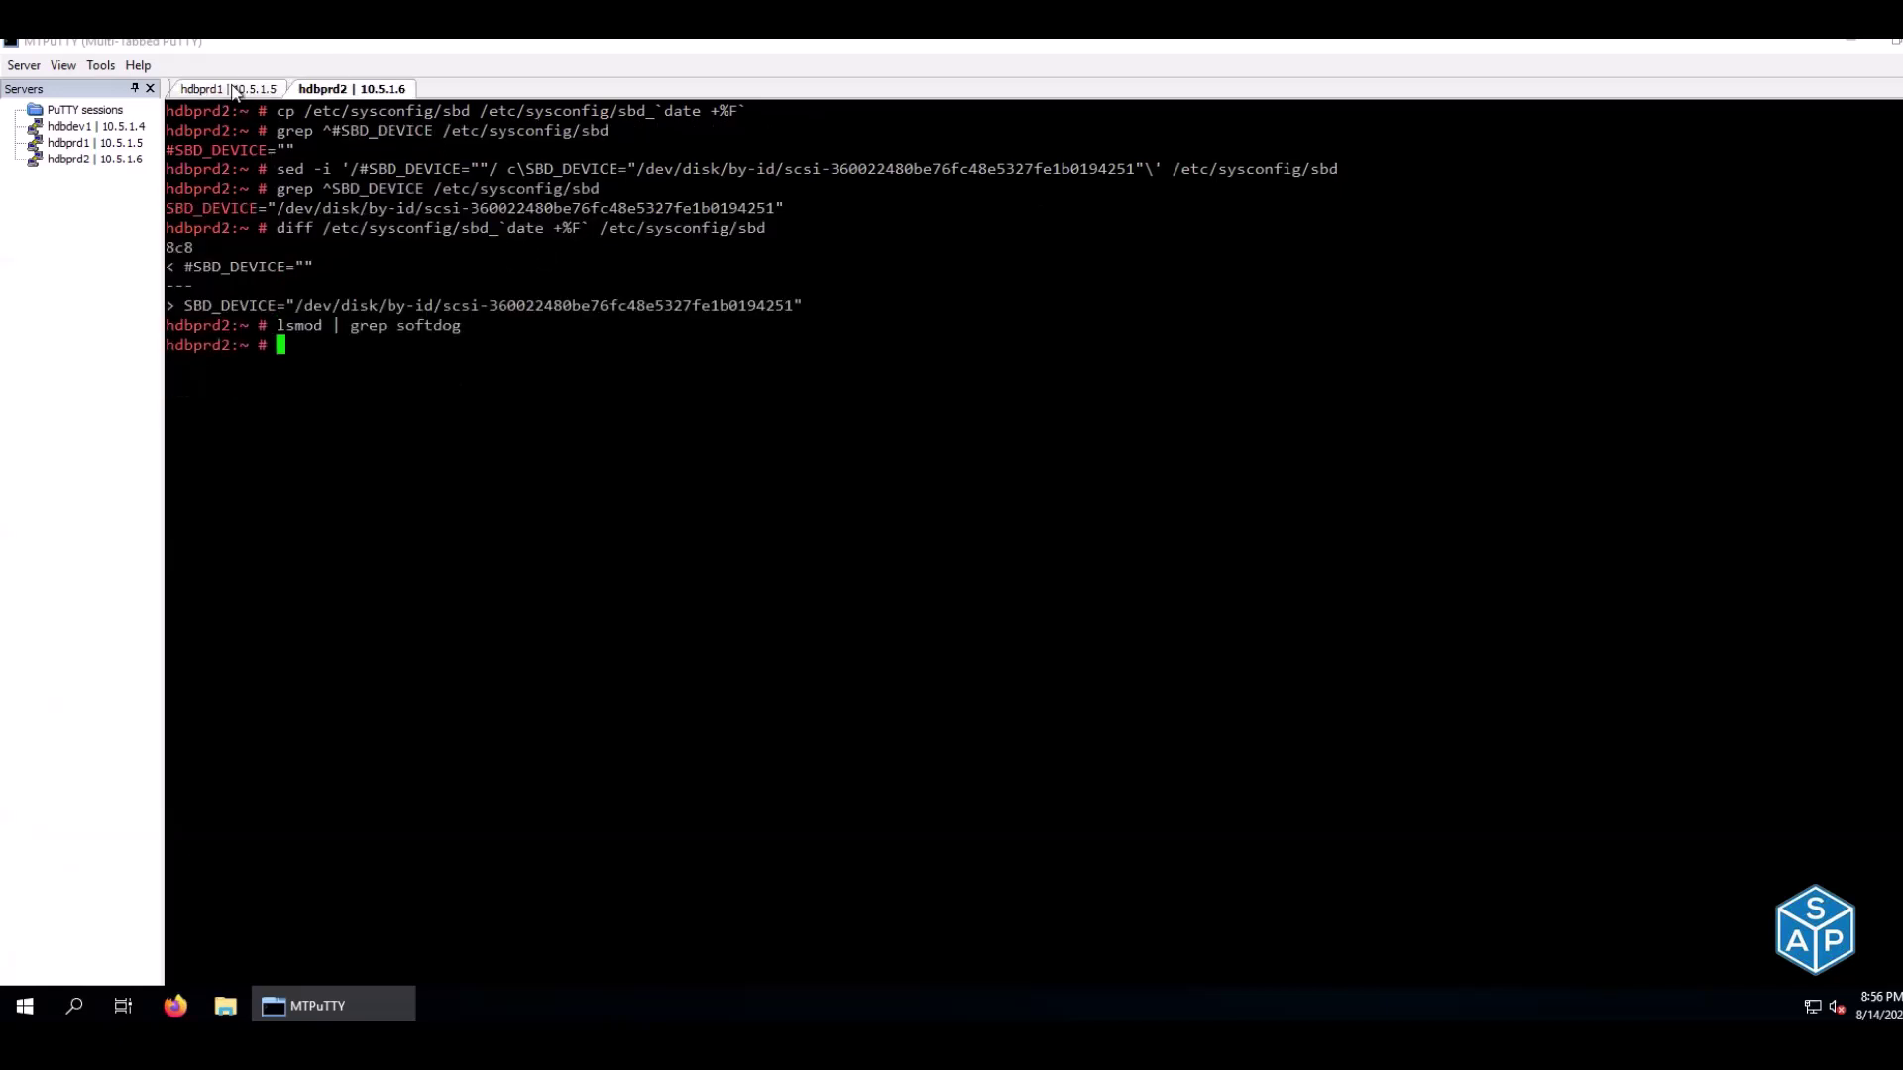
# Run the softdog commands from E33:E35 on hdbprd1 and hdbprd2 and confirm the module loaded
pyautogui.click(234, 90)
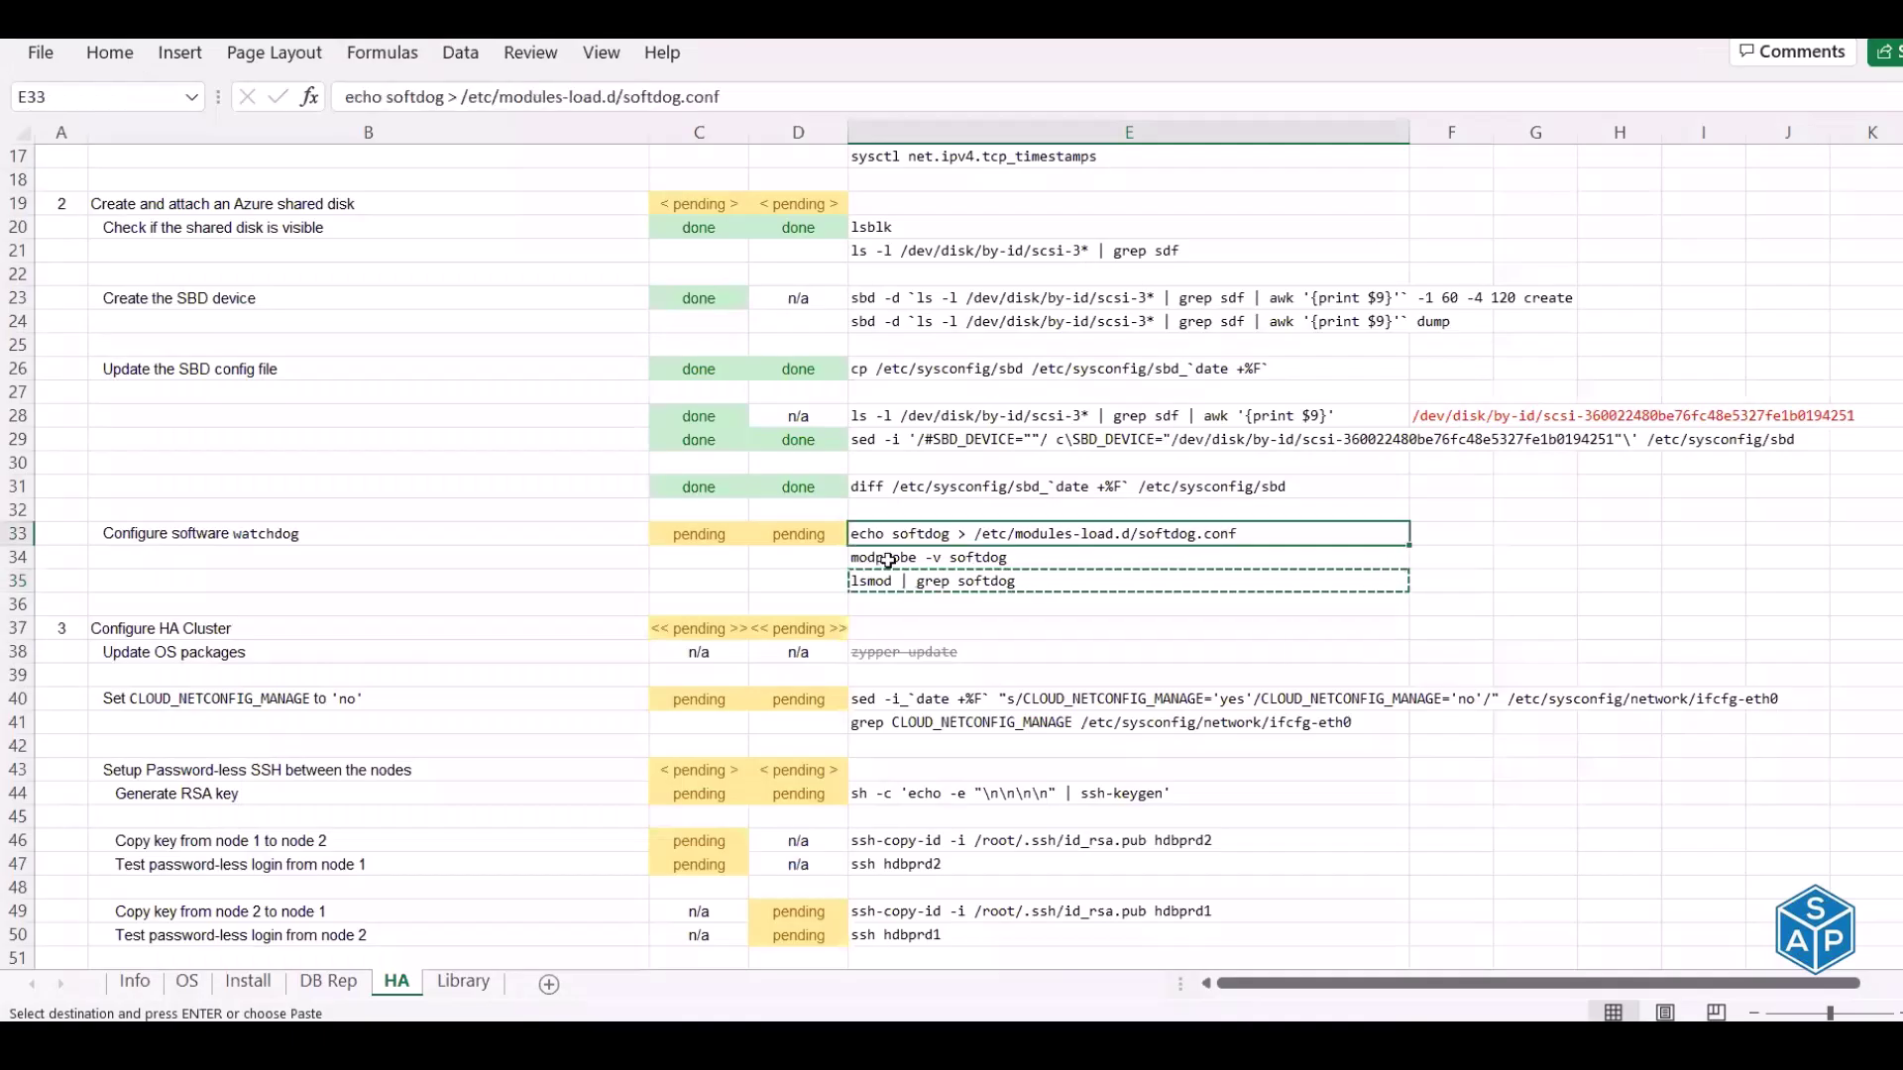
pyautogui.moveTo(892, 533); pyautogui.dragTo(884, 578)
pyautogui.hotkey('ctrl', 'c')
pyautogui.hotkey('alt', 'Tab')
pyautogui.rightClick(884, 566)
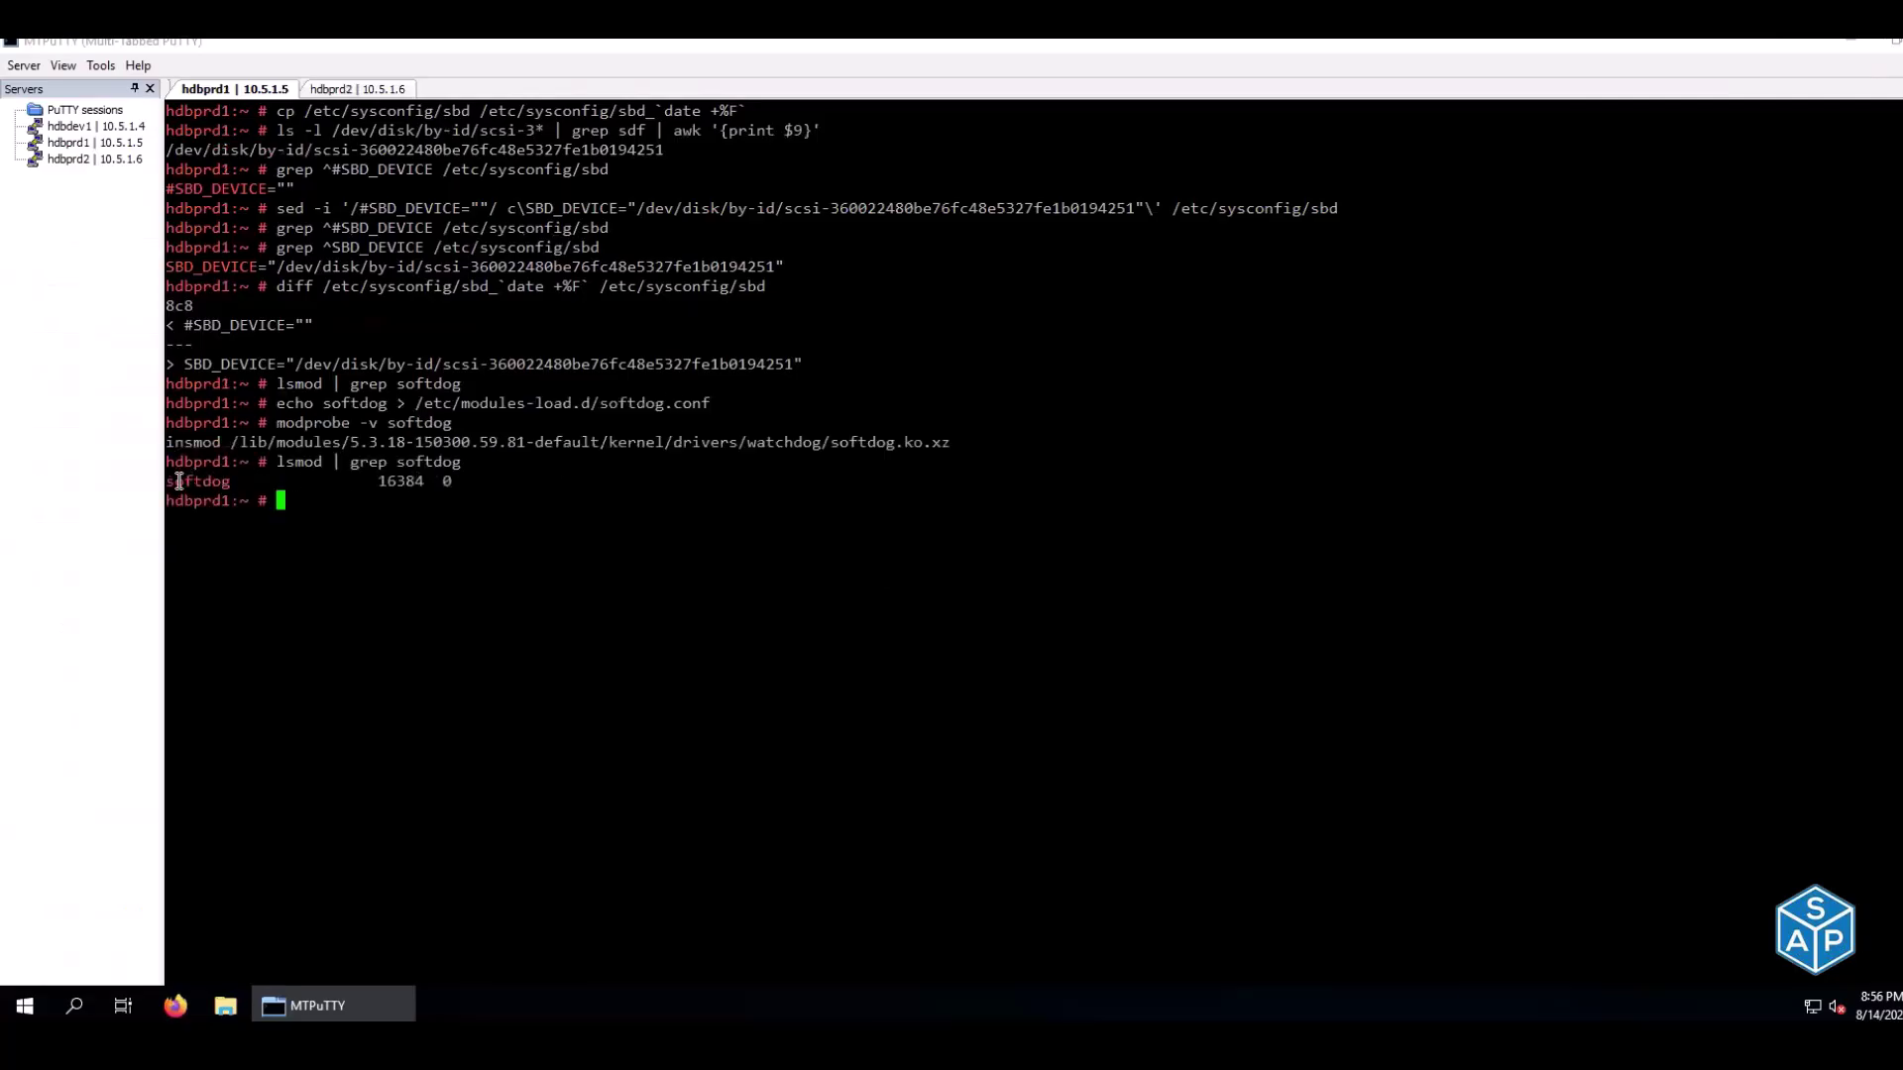
pyautogui.click(345, 90)
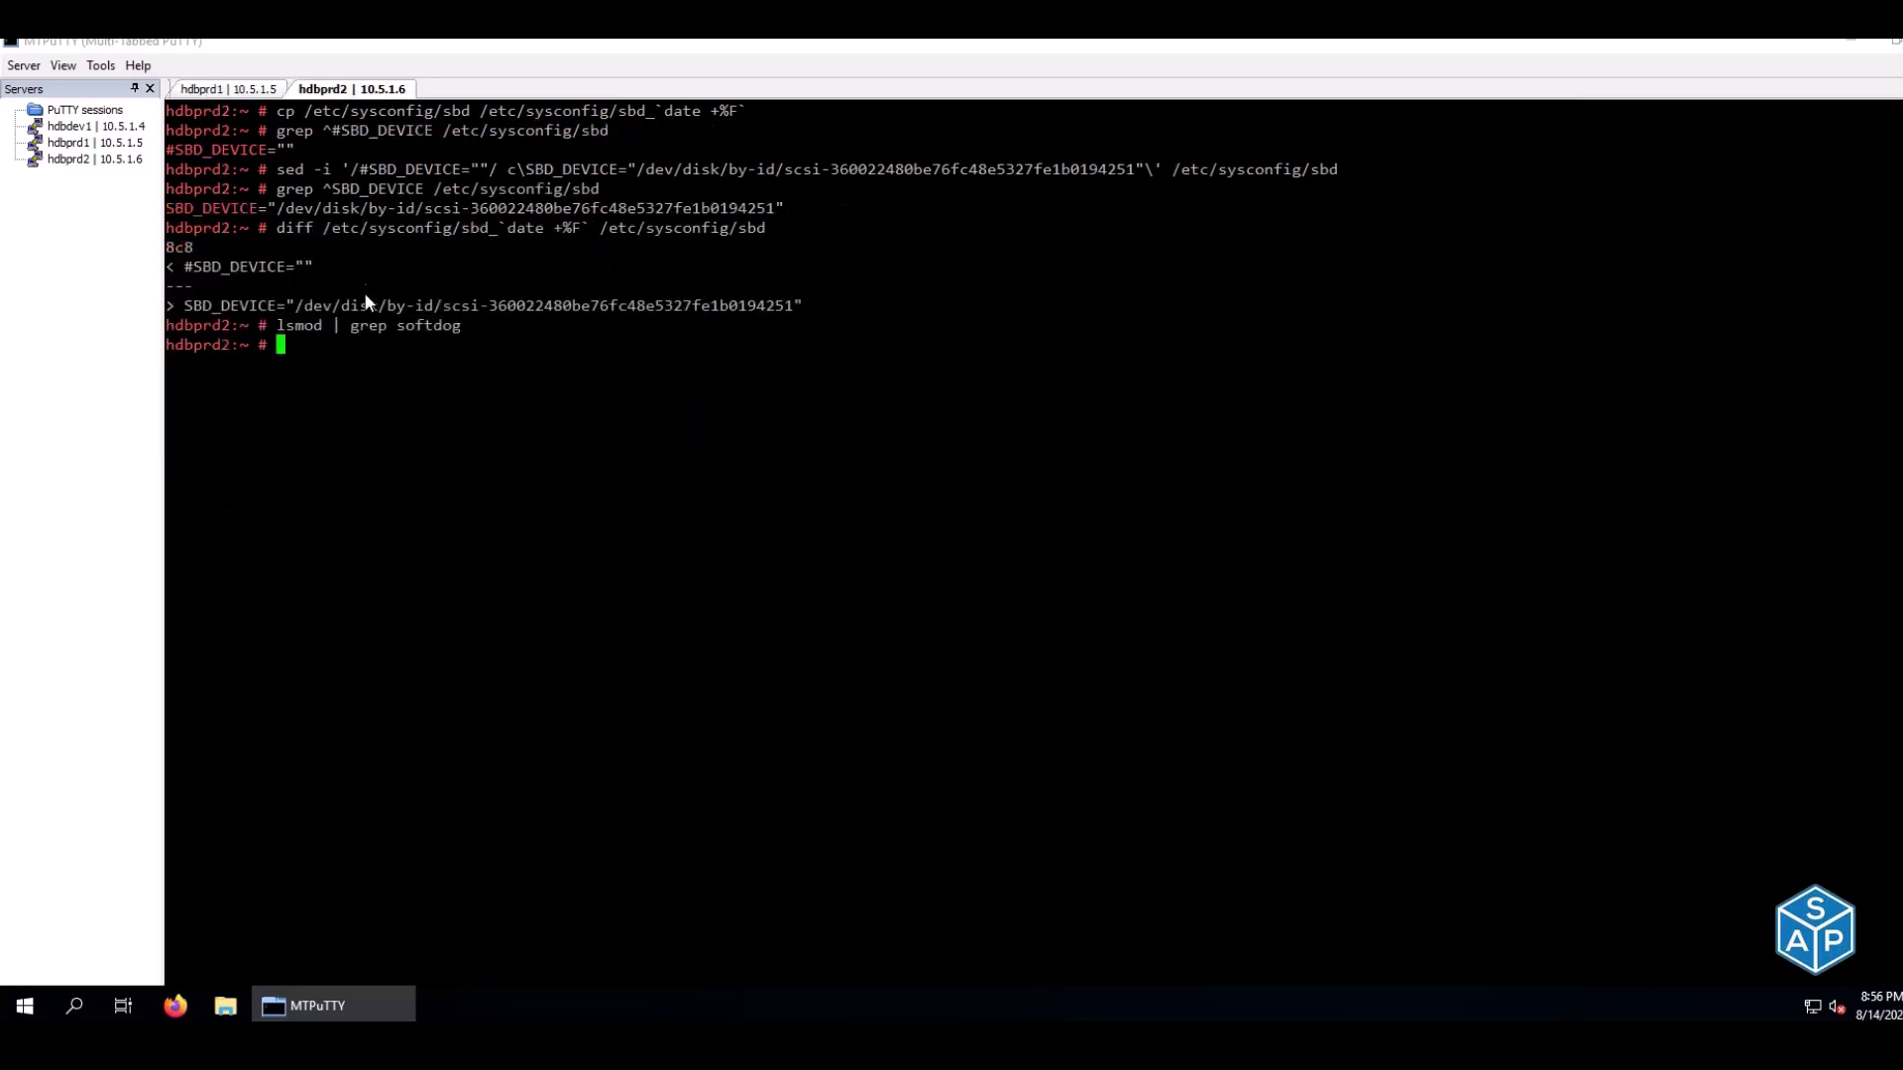
pyautogui.rightClick(368, 298)
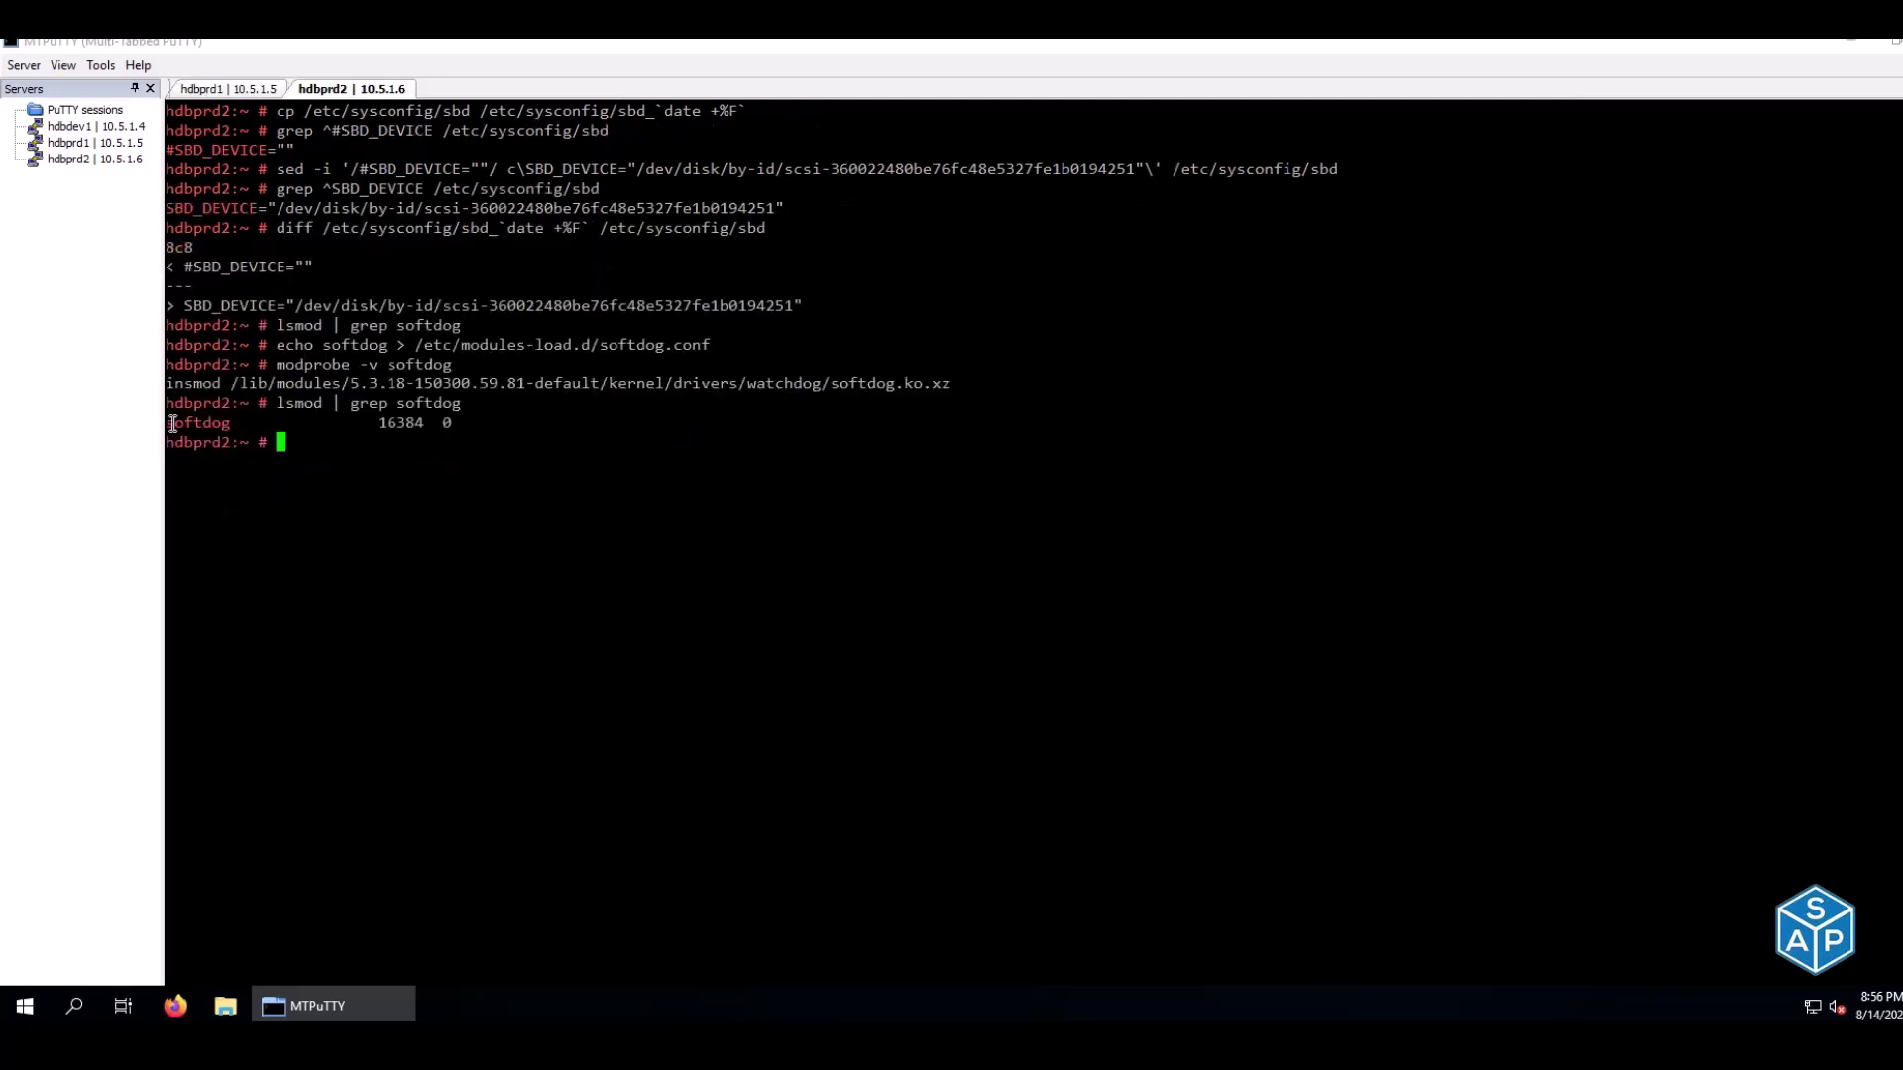
pyautogui.moveTo(166, 423); pyautogui.dragTo(453, 424)
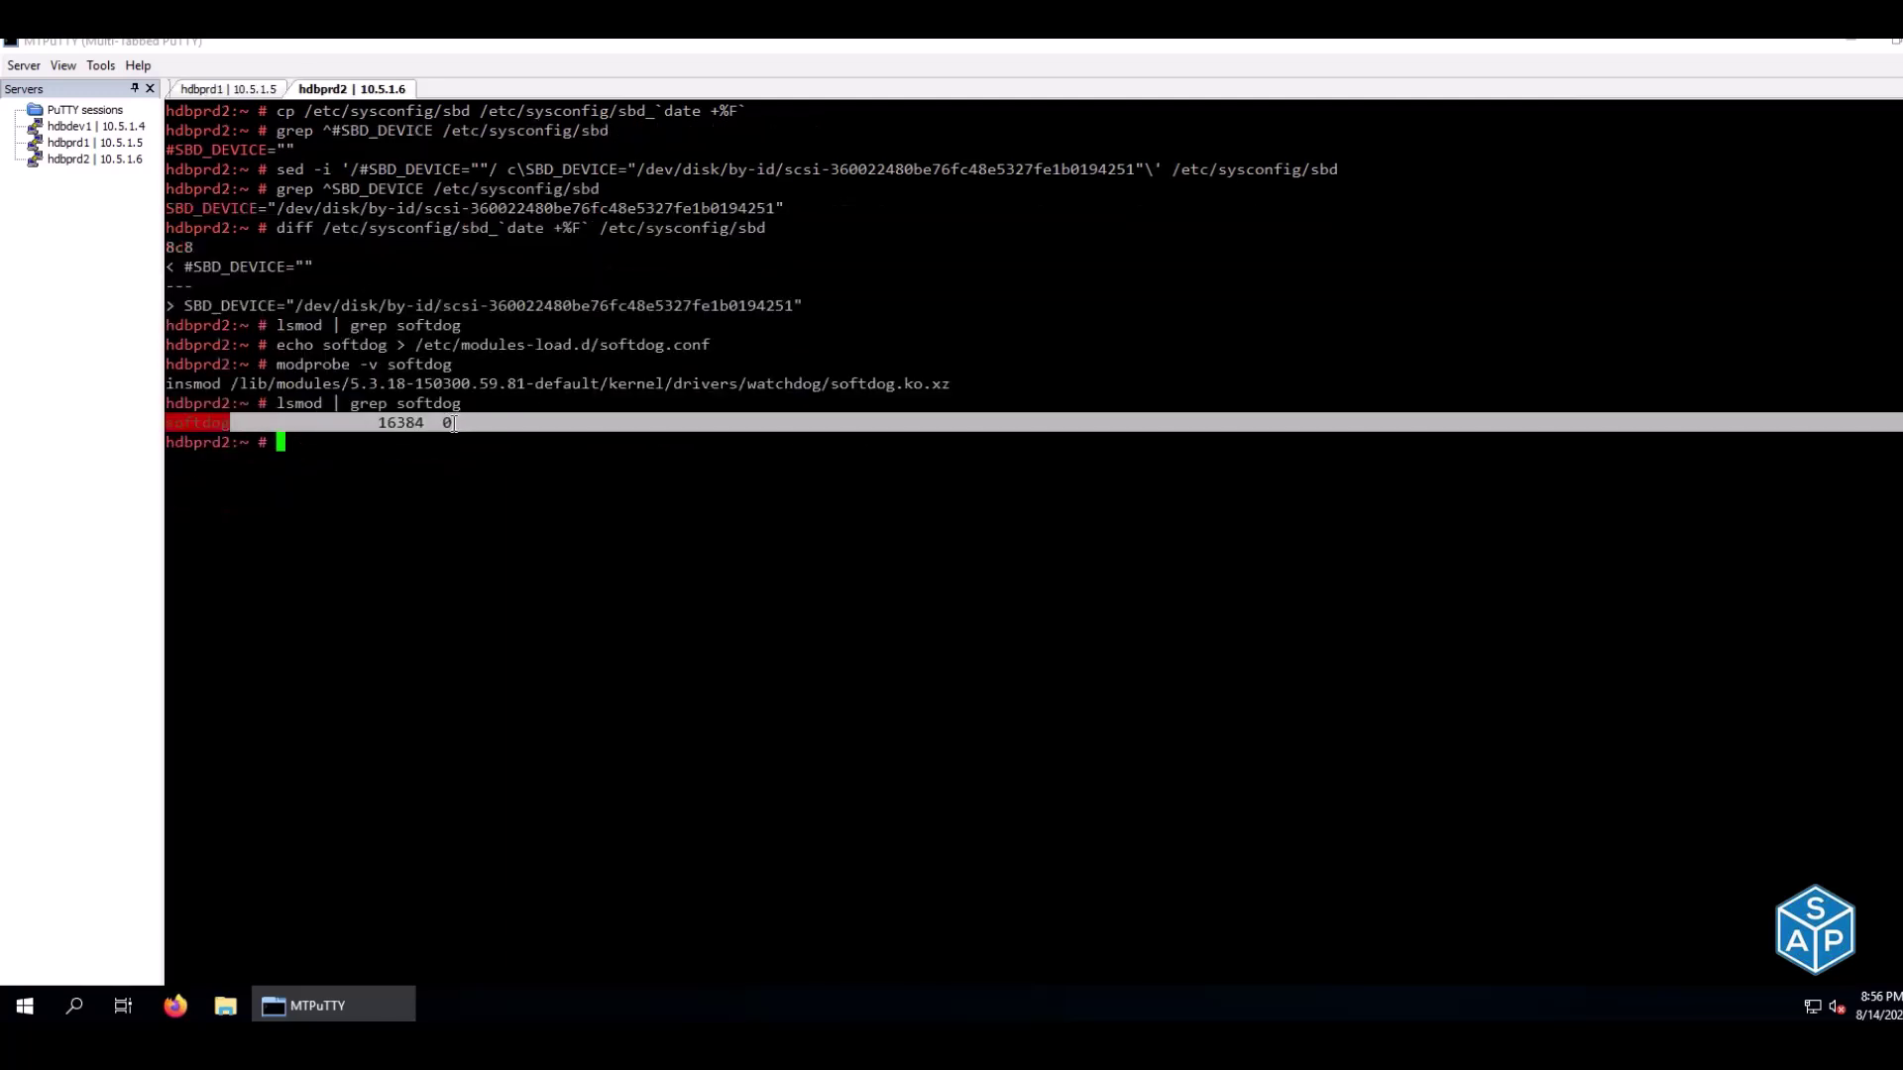
pyautogui.click(470, 541)
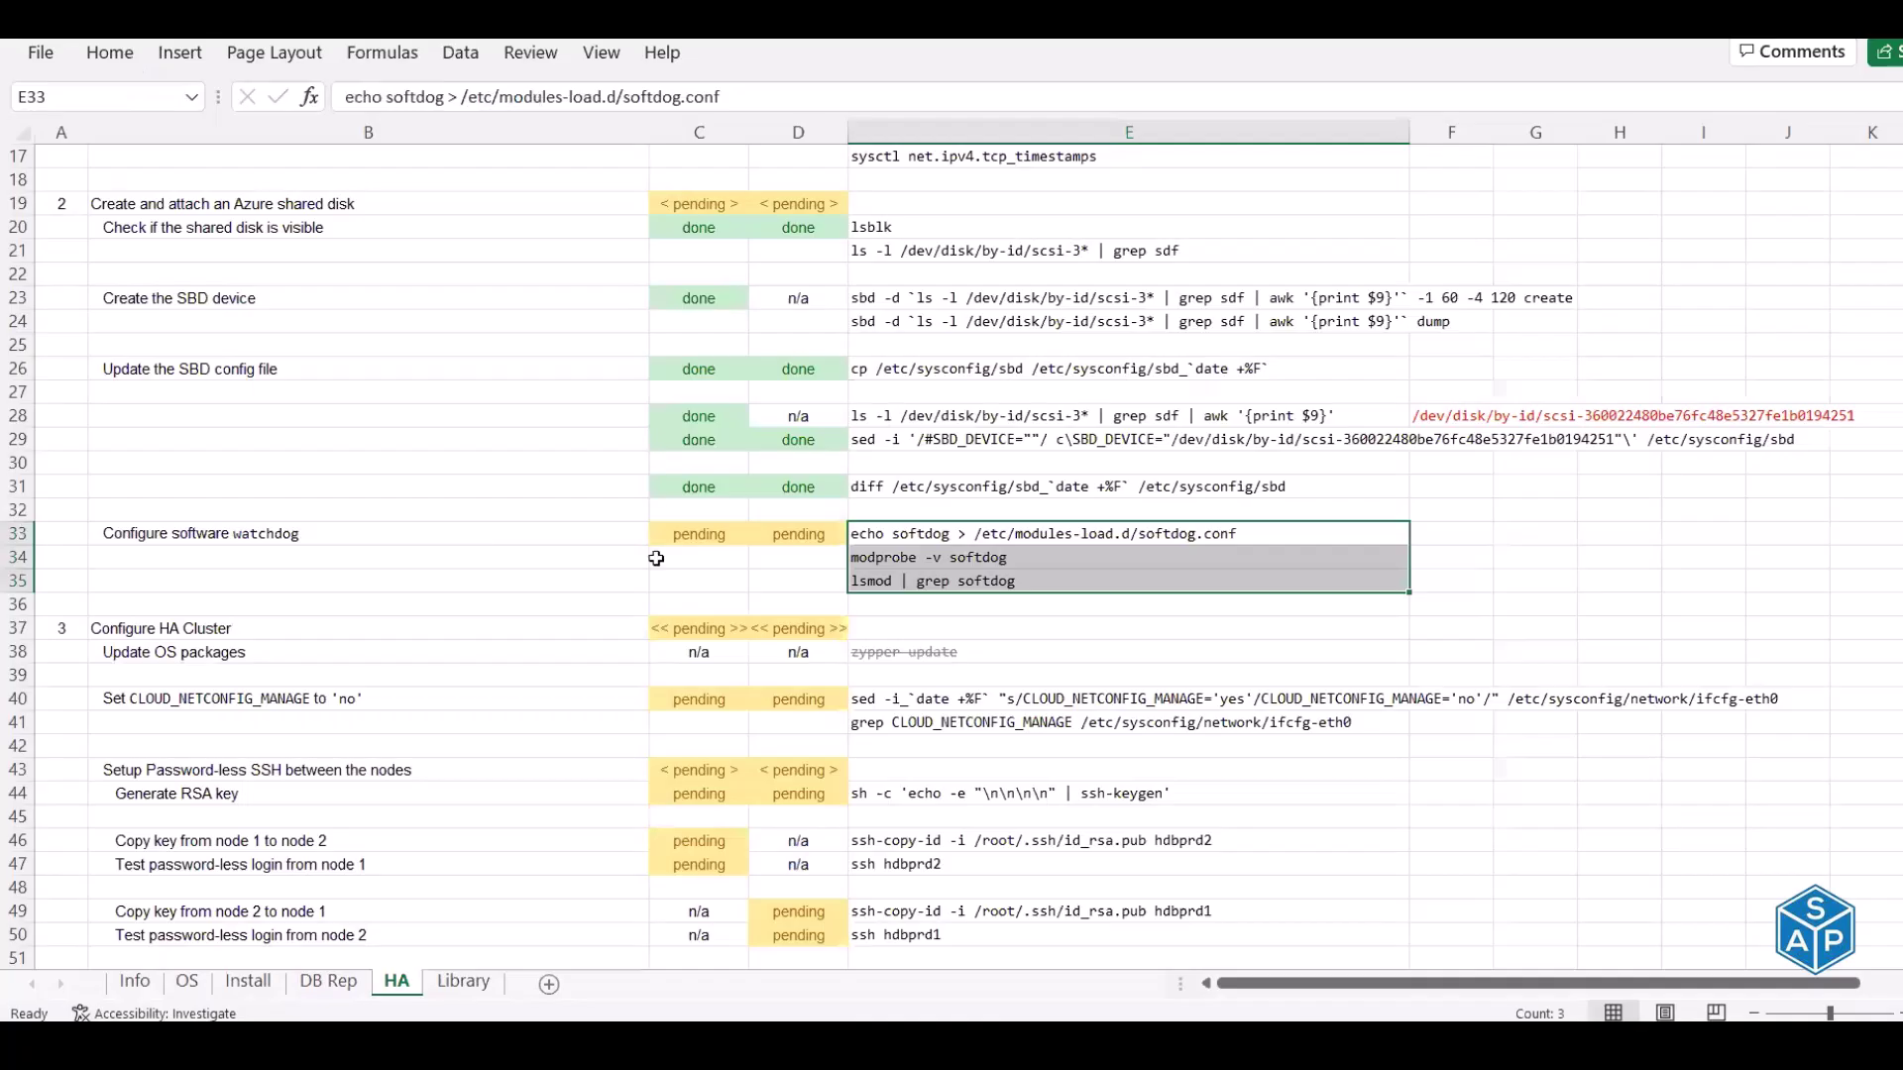
# Enter 'done' in C33 and D33 for the software watchdog row
pyautogui.click(680, 539)
pyautogui.write('done')
pyautogui.press('Tab')
pyautogui.write('done')
pyautogui.press('Return')
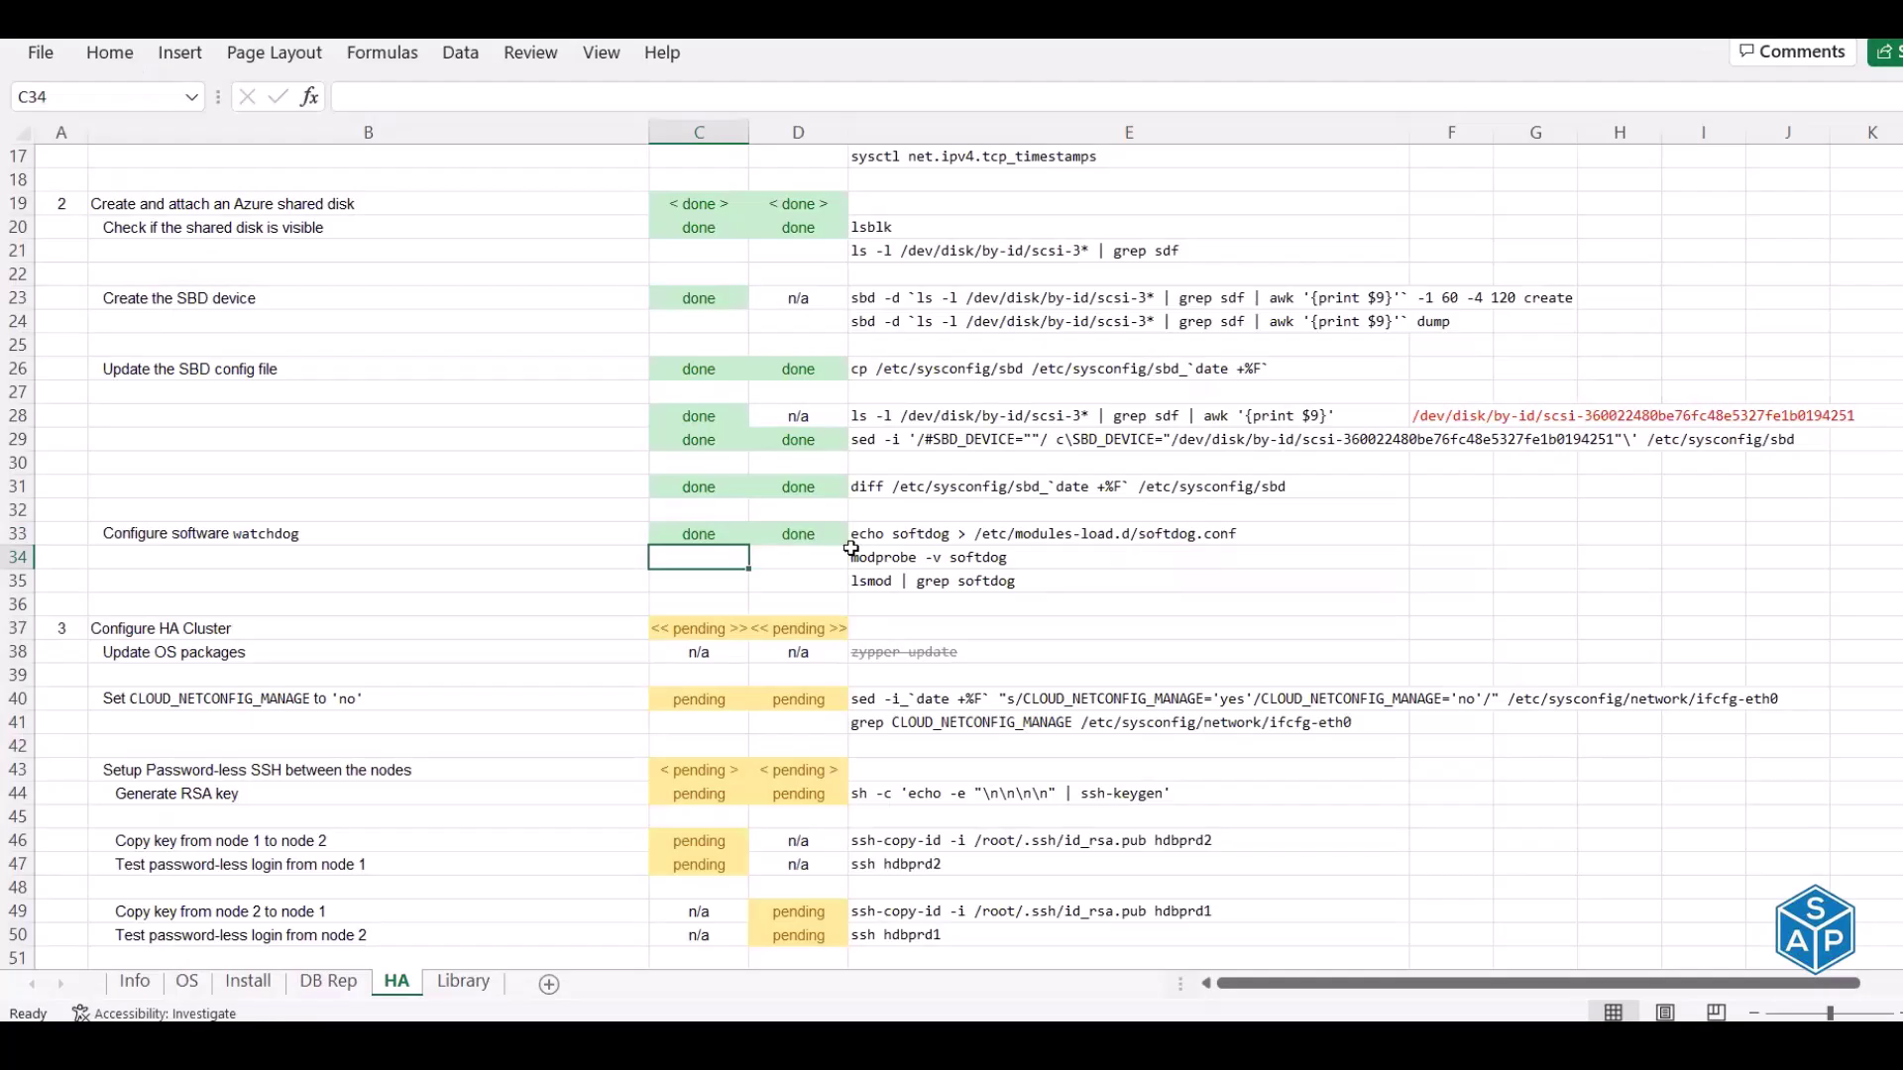
# Copy the Google Cloud SLES guide link from the Library sheet and load it in a new Firefox tab
pyautogui.hotkey('alt', 'Tab')
pyautogui.hotkey('ctrl', 'pagedown')
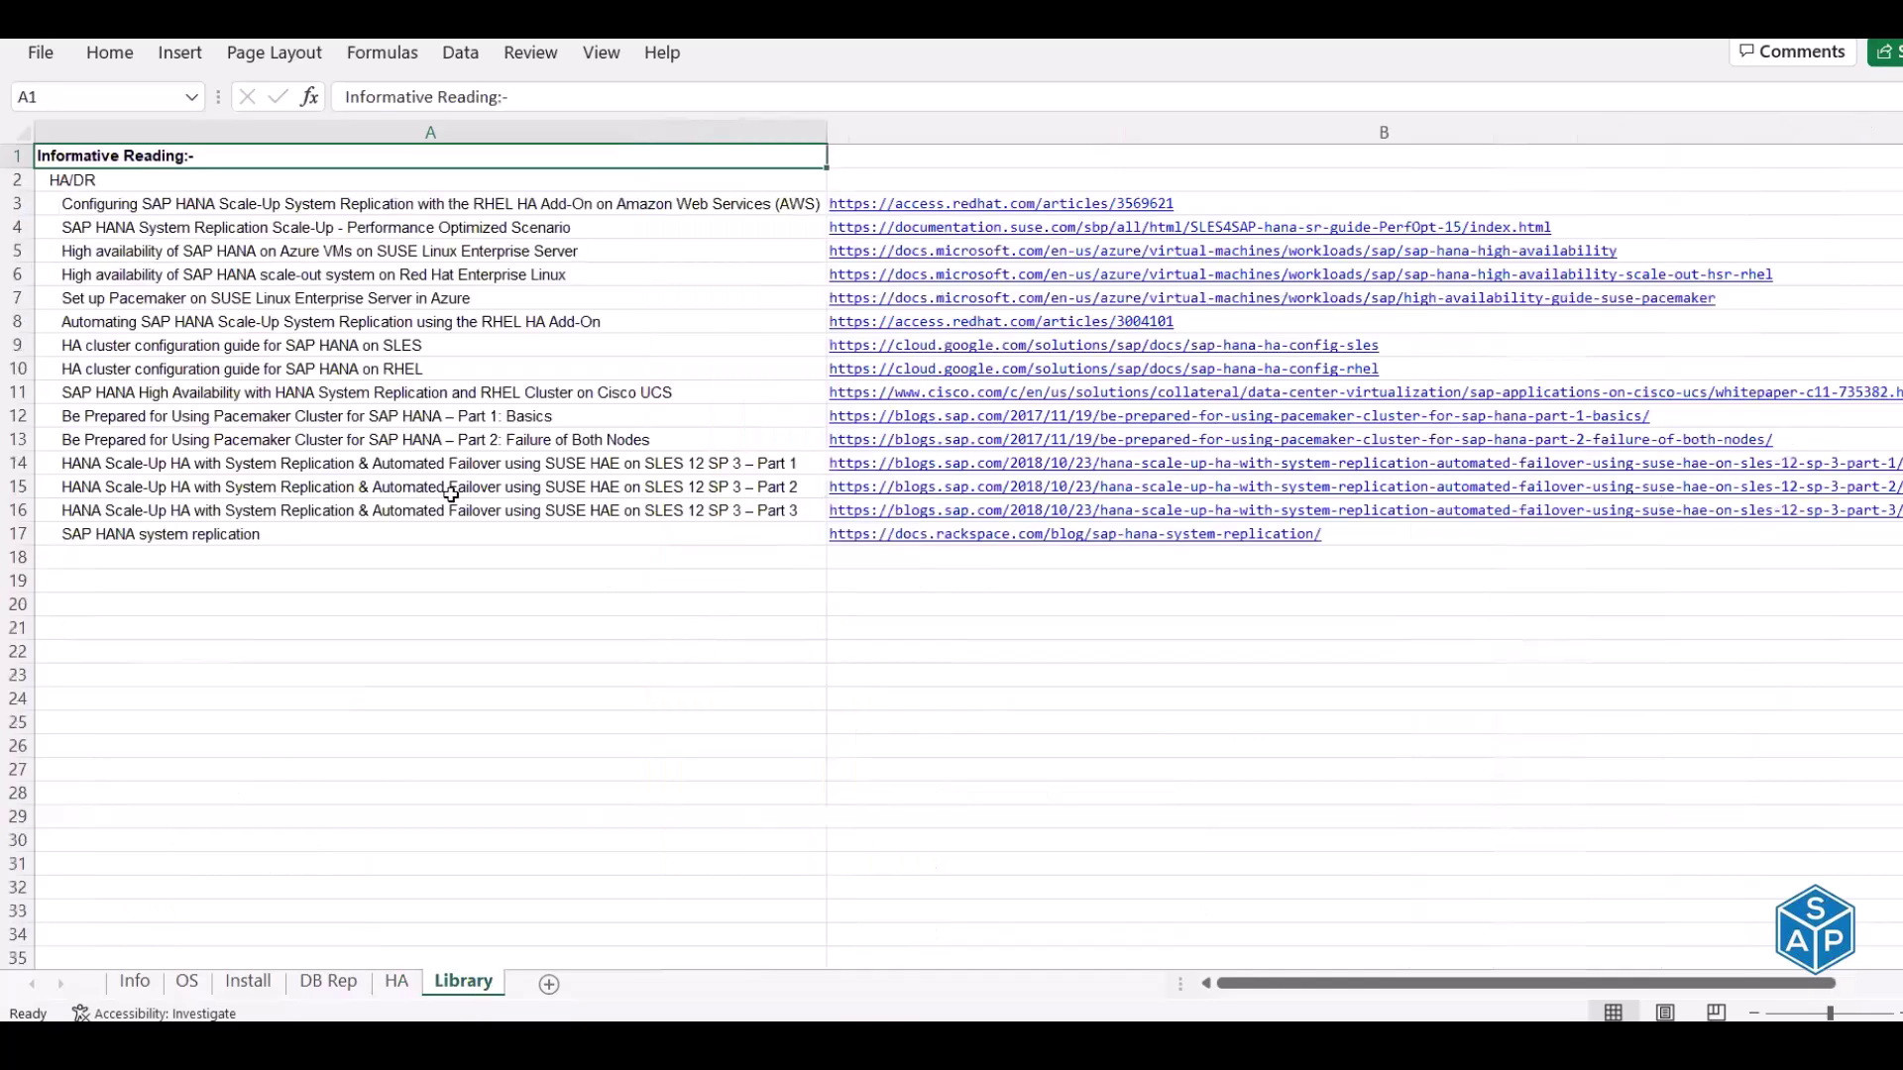
pyautogui.click(345, 345)
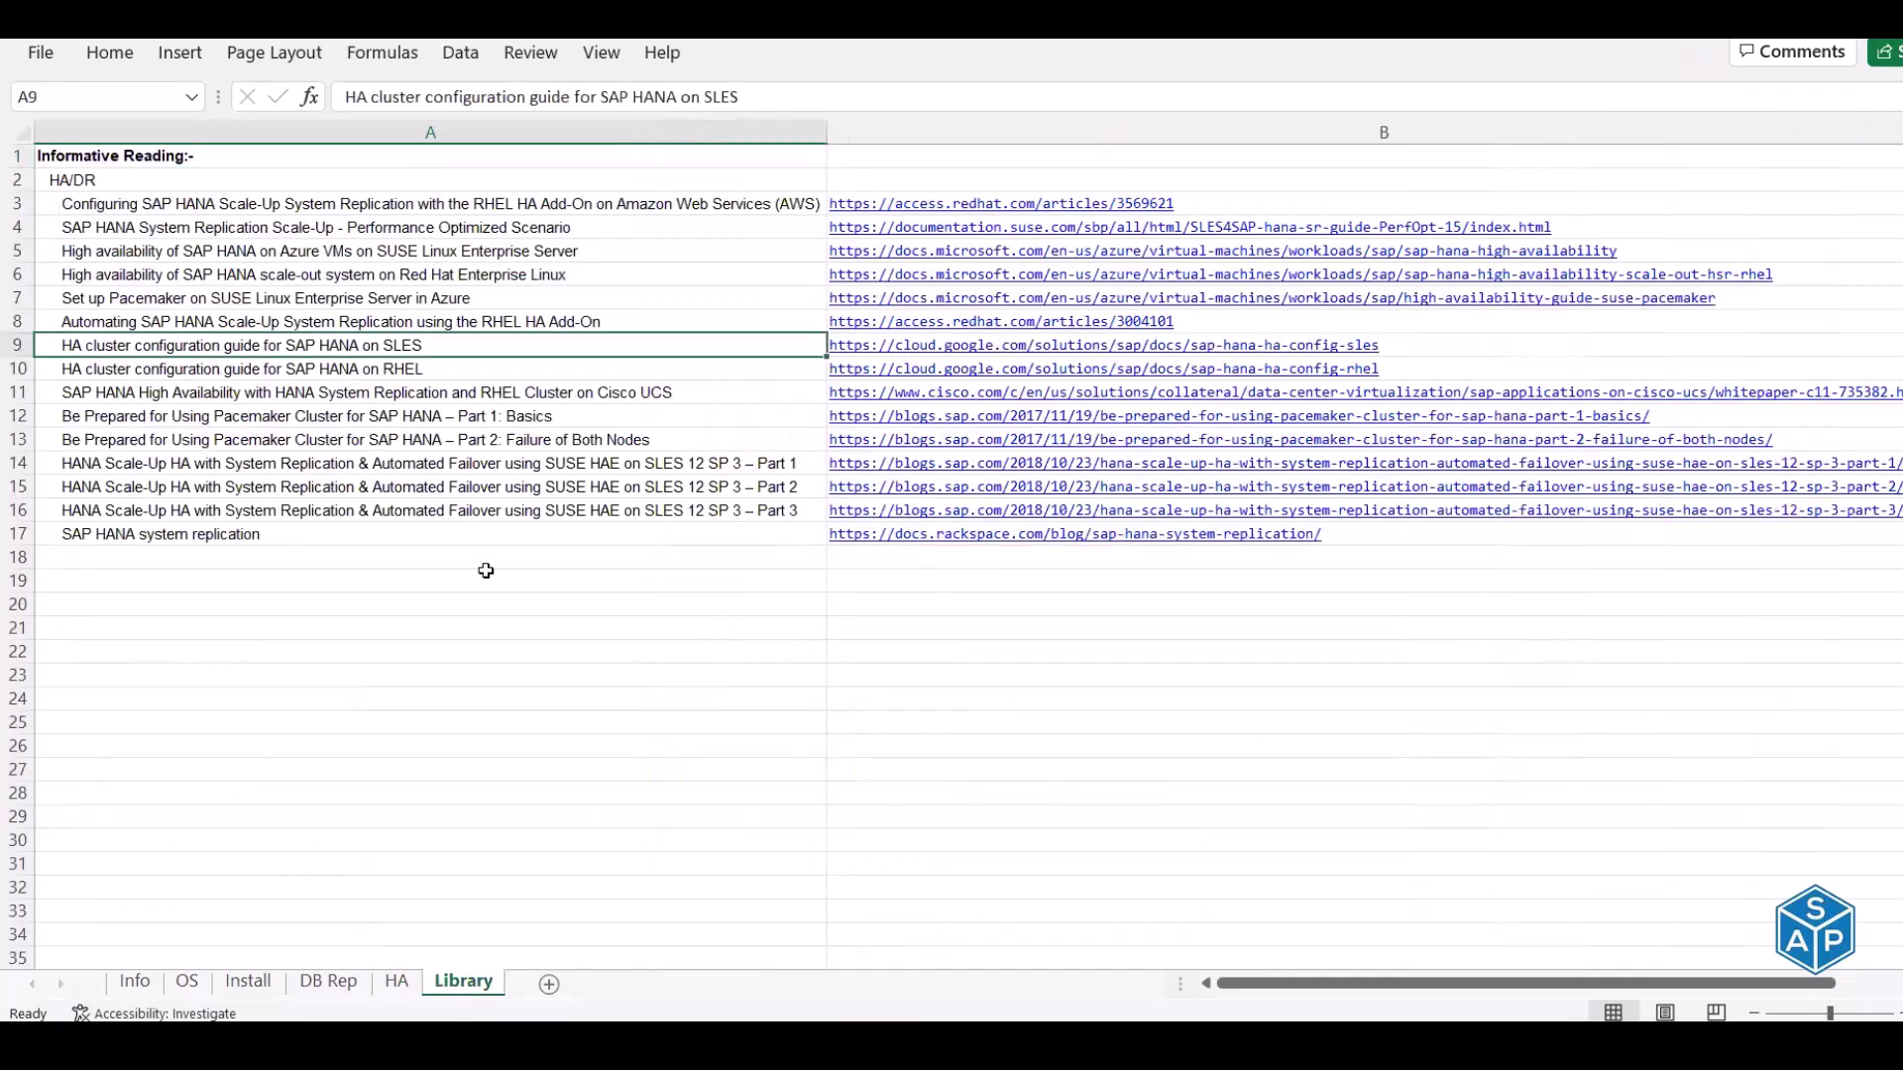
pyautogui.press('Right')
pyautogui.hotkey('ctrl', 'c')
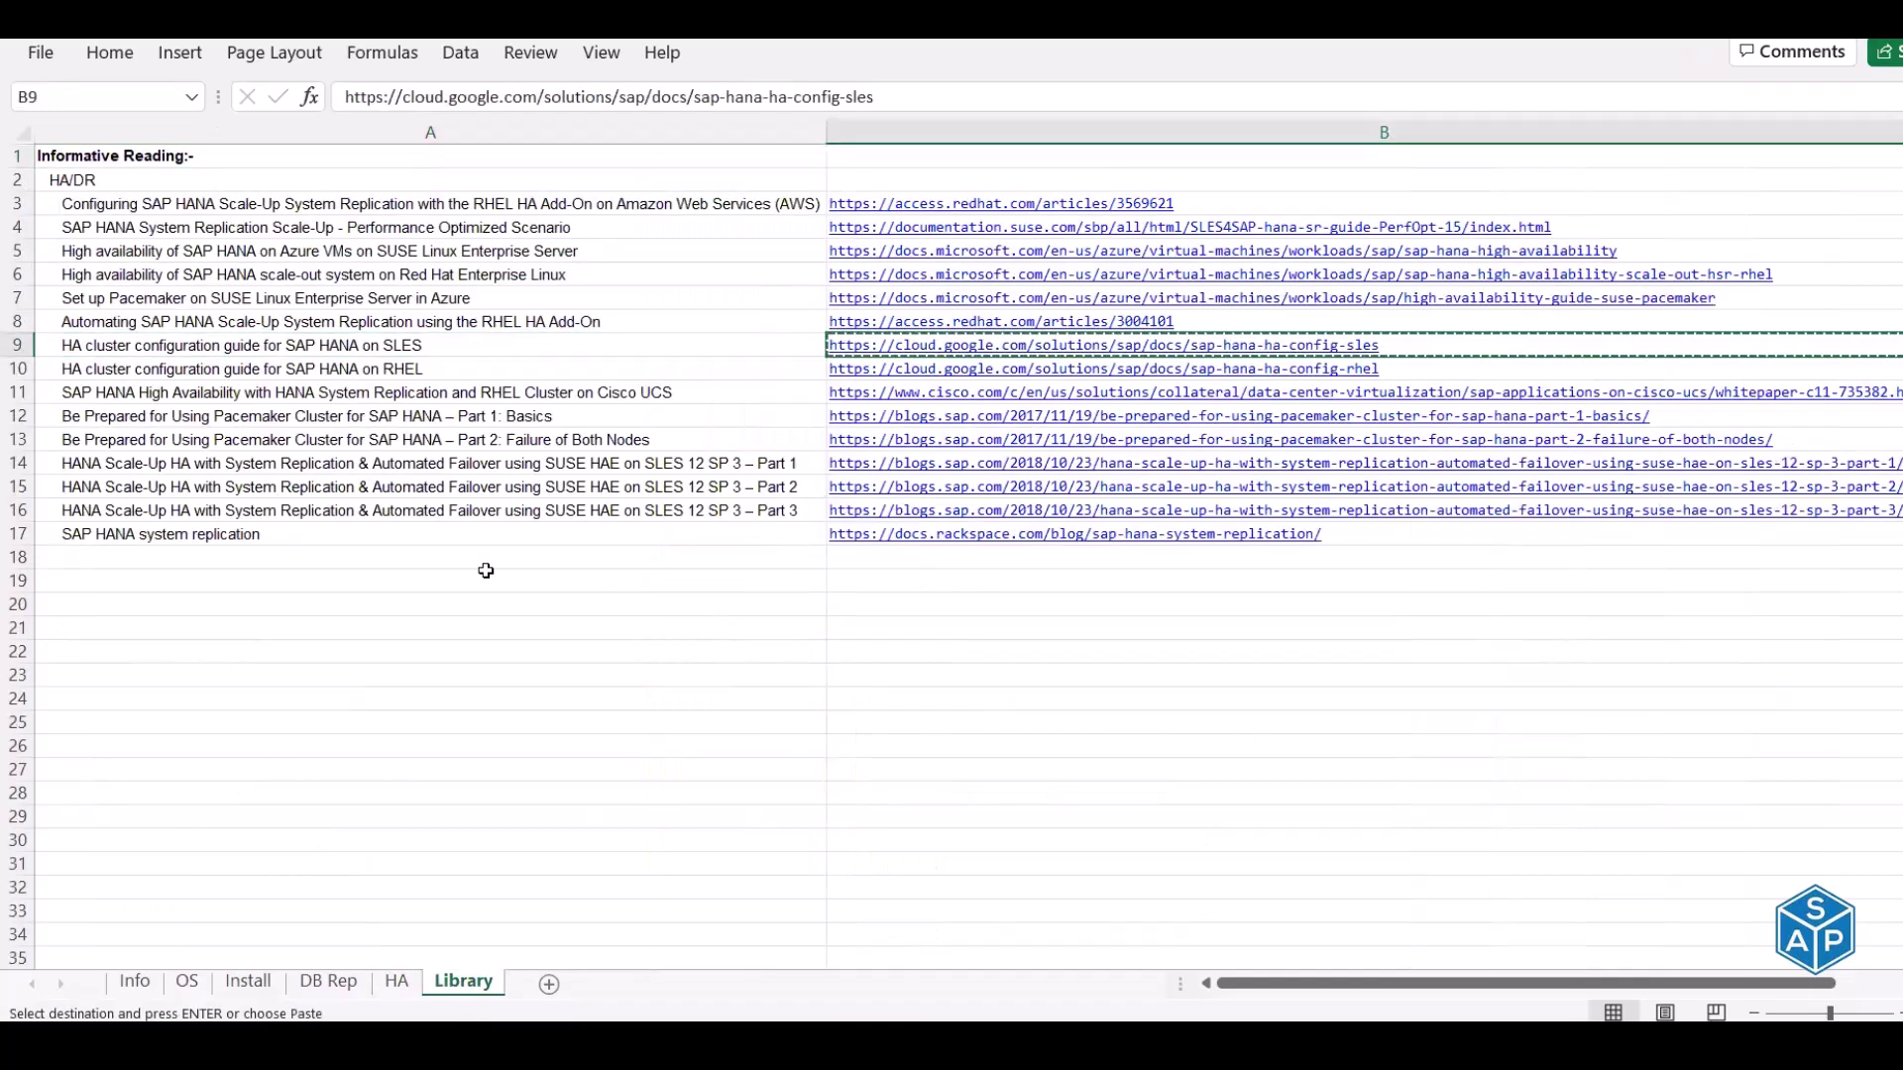
pyautogui.hotkey('alt', 'Tab')
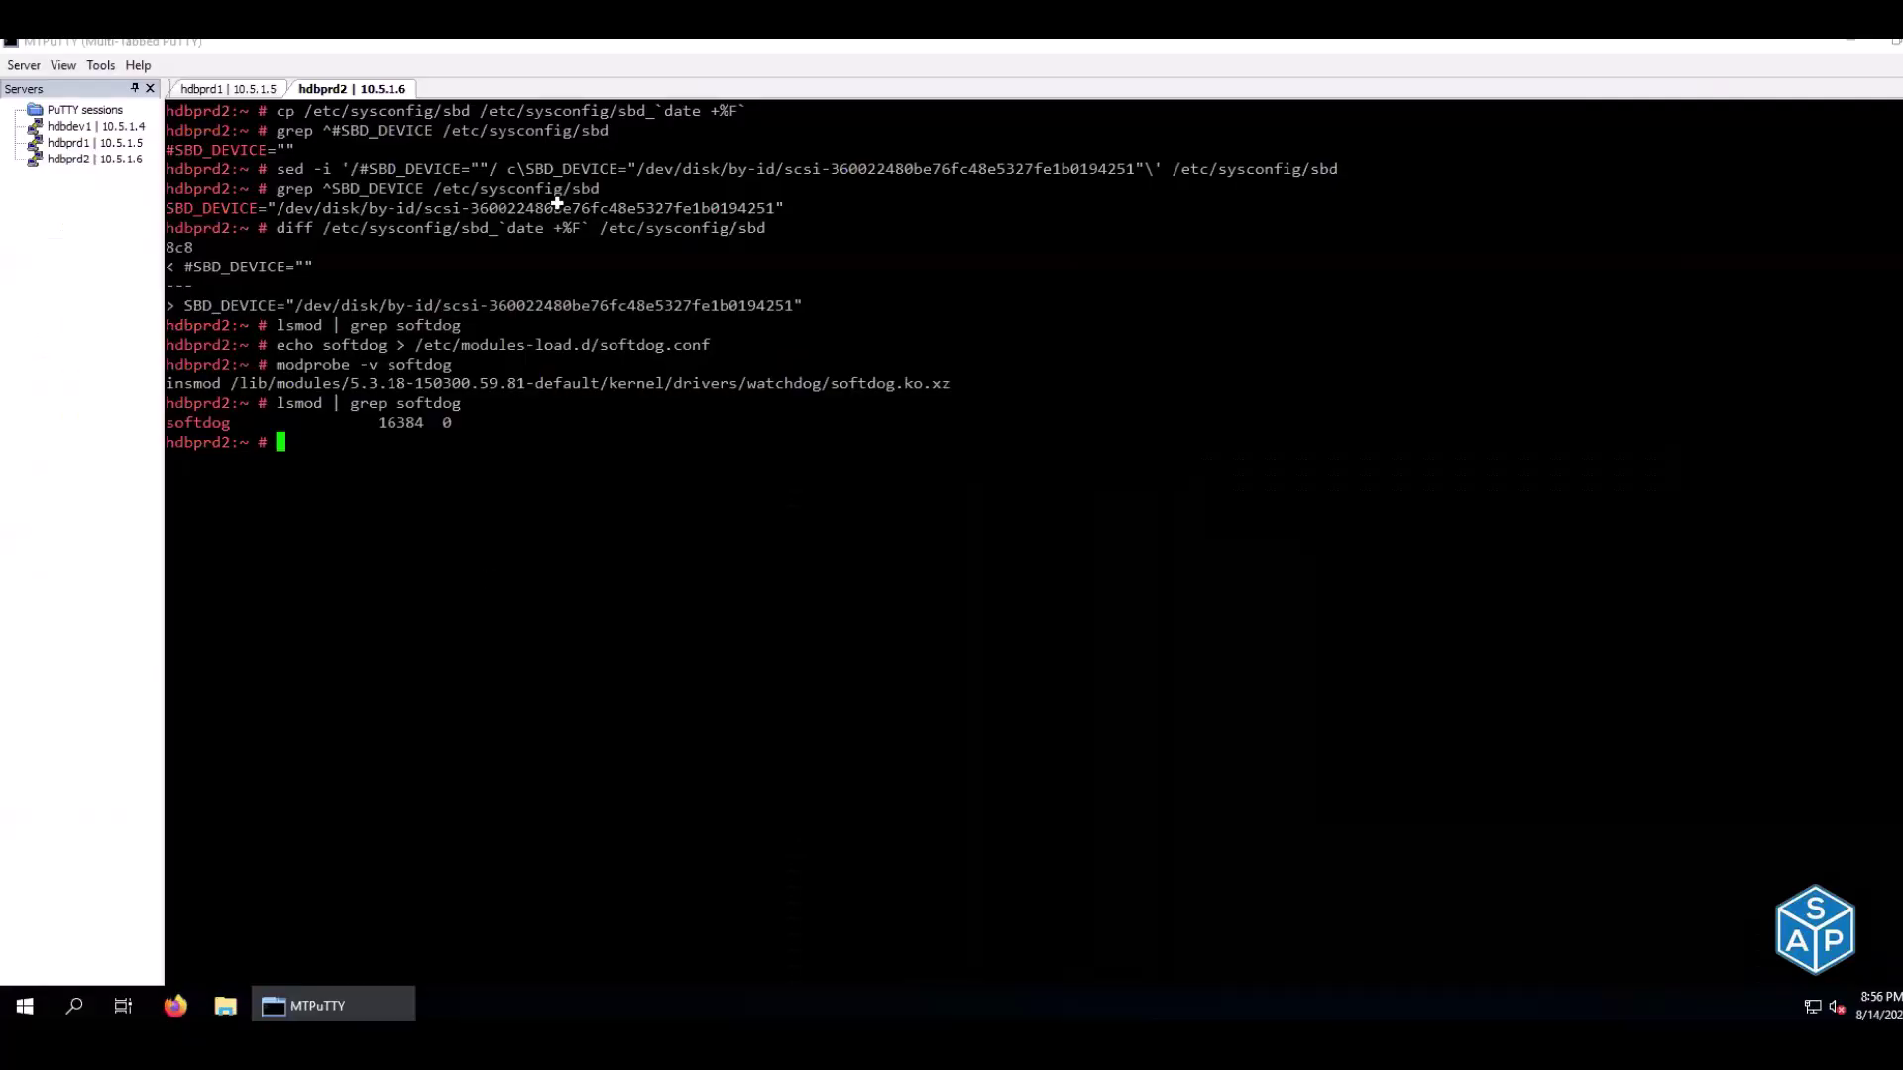
pyautogui.hotkey('alt', 'Tab')
pyautogui.hotkey('alt', 'Tab')
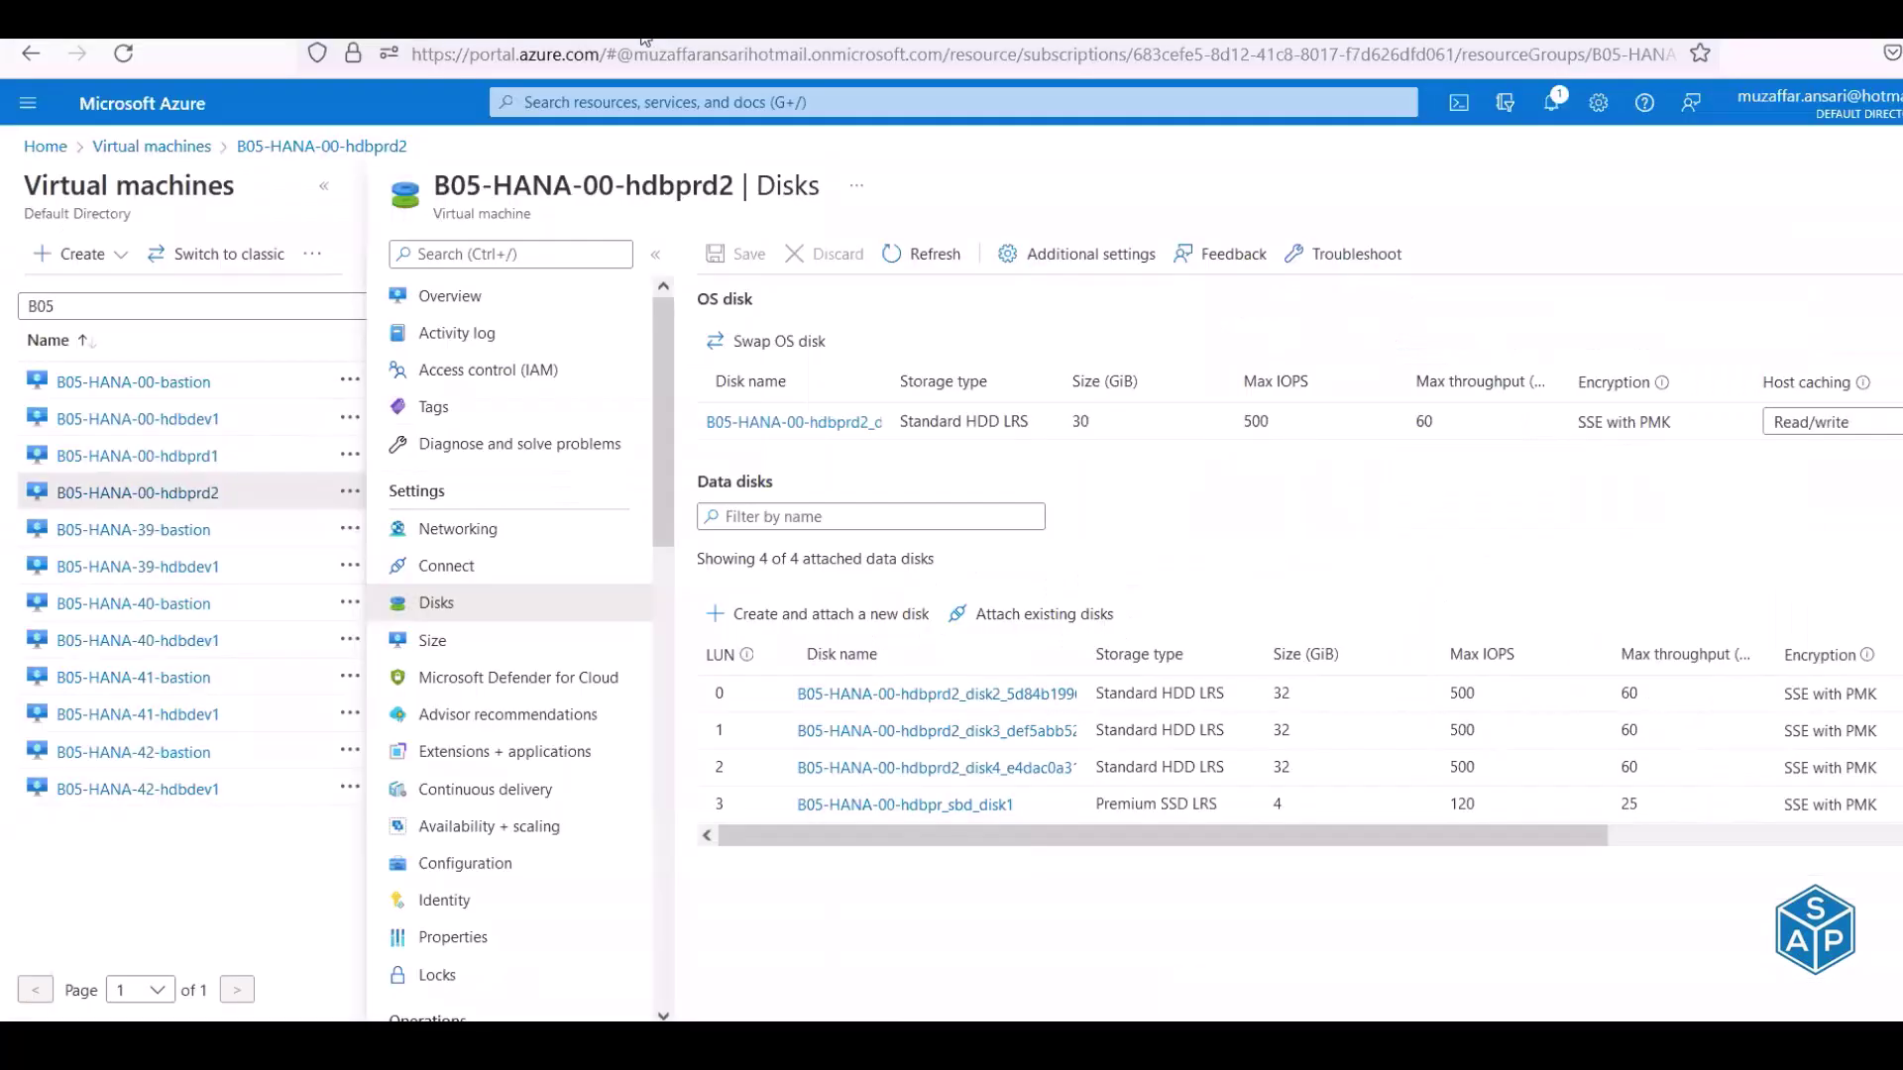
pyautogui.hotkey('ctrl', 't')
pyautogui.hotkey('ctrl', 'v')
pyautogui.press('Return')
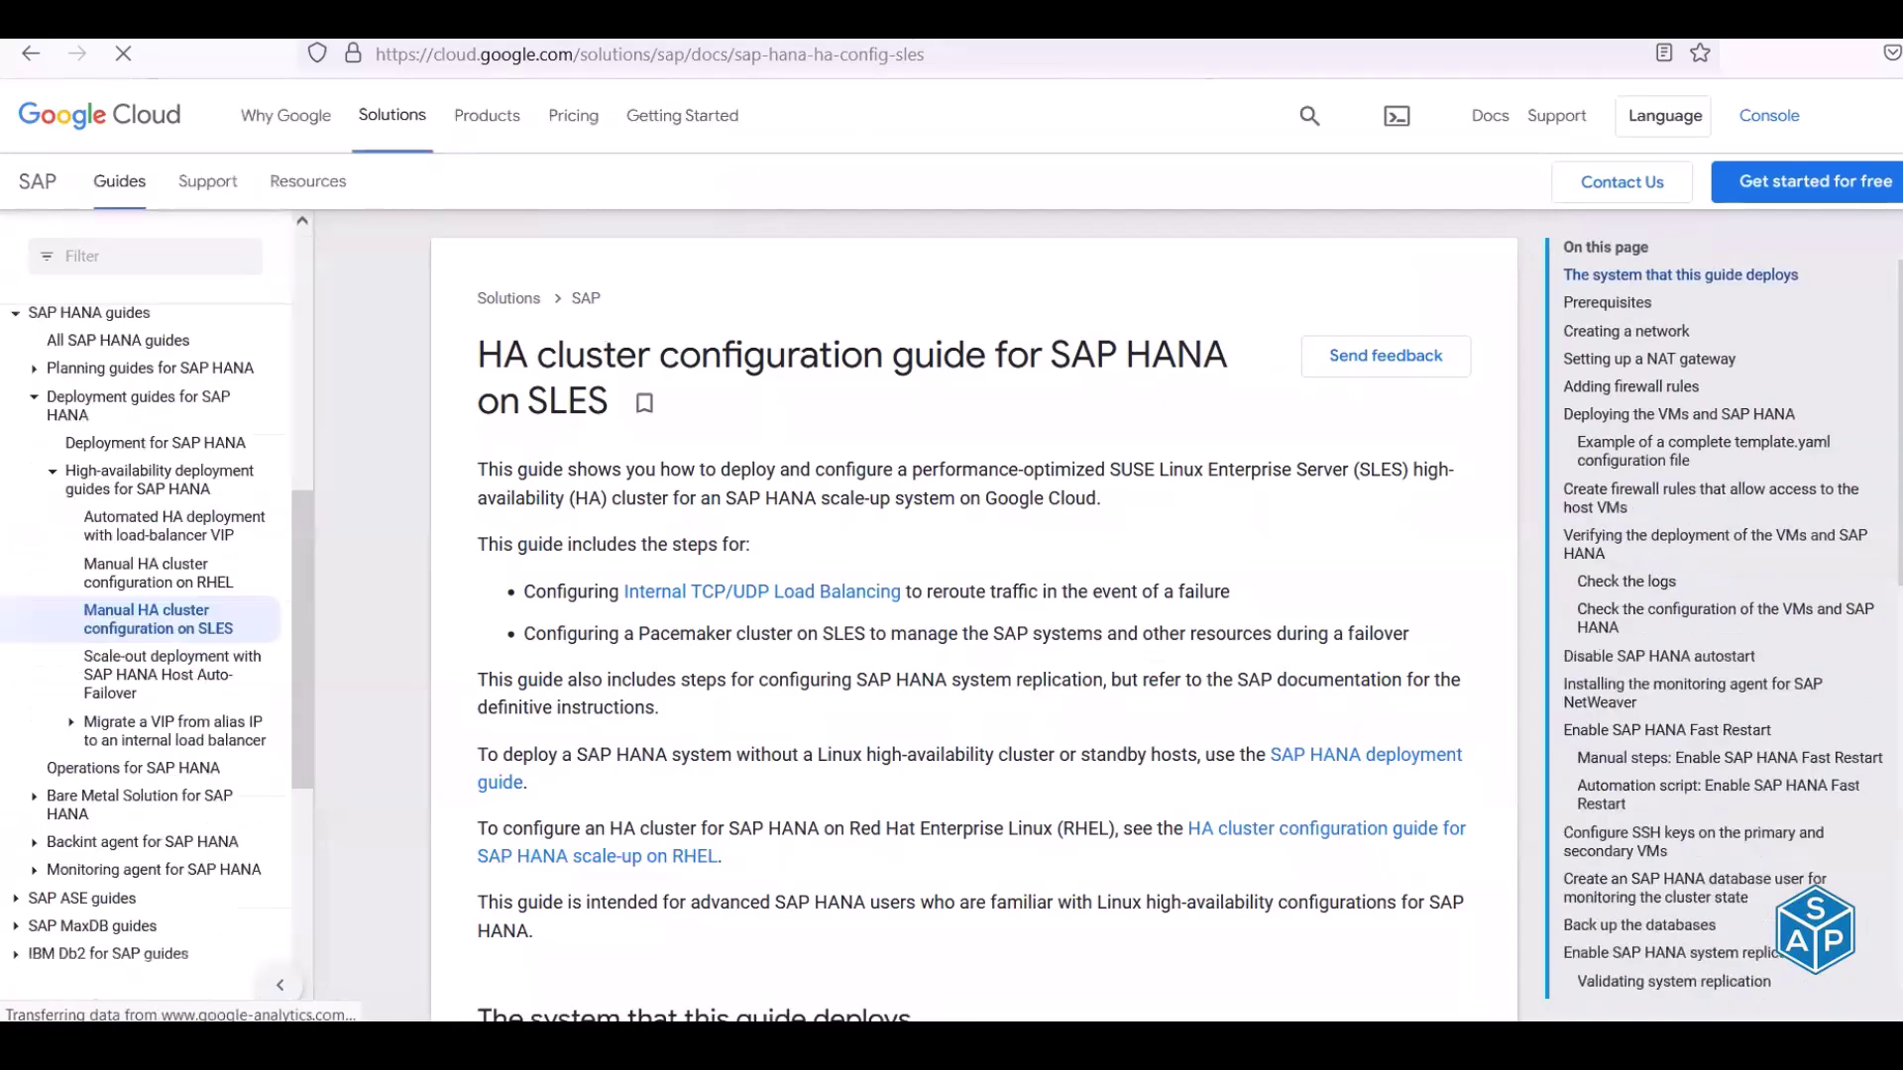
# Copy the Azure Pacemaker-on-SLES guide URL from B7 and load it in a new tab
pyautogui.hotkey('ctrl', 't')
pyautogui.hotkey('alt', 'Tab')
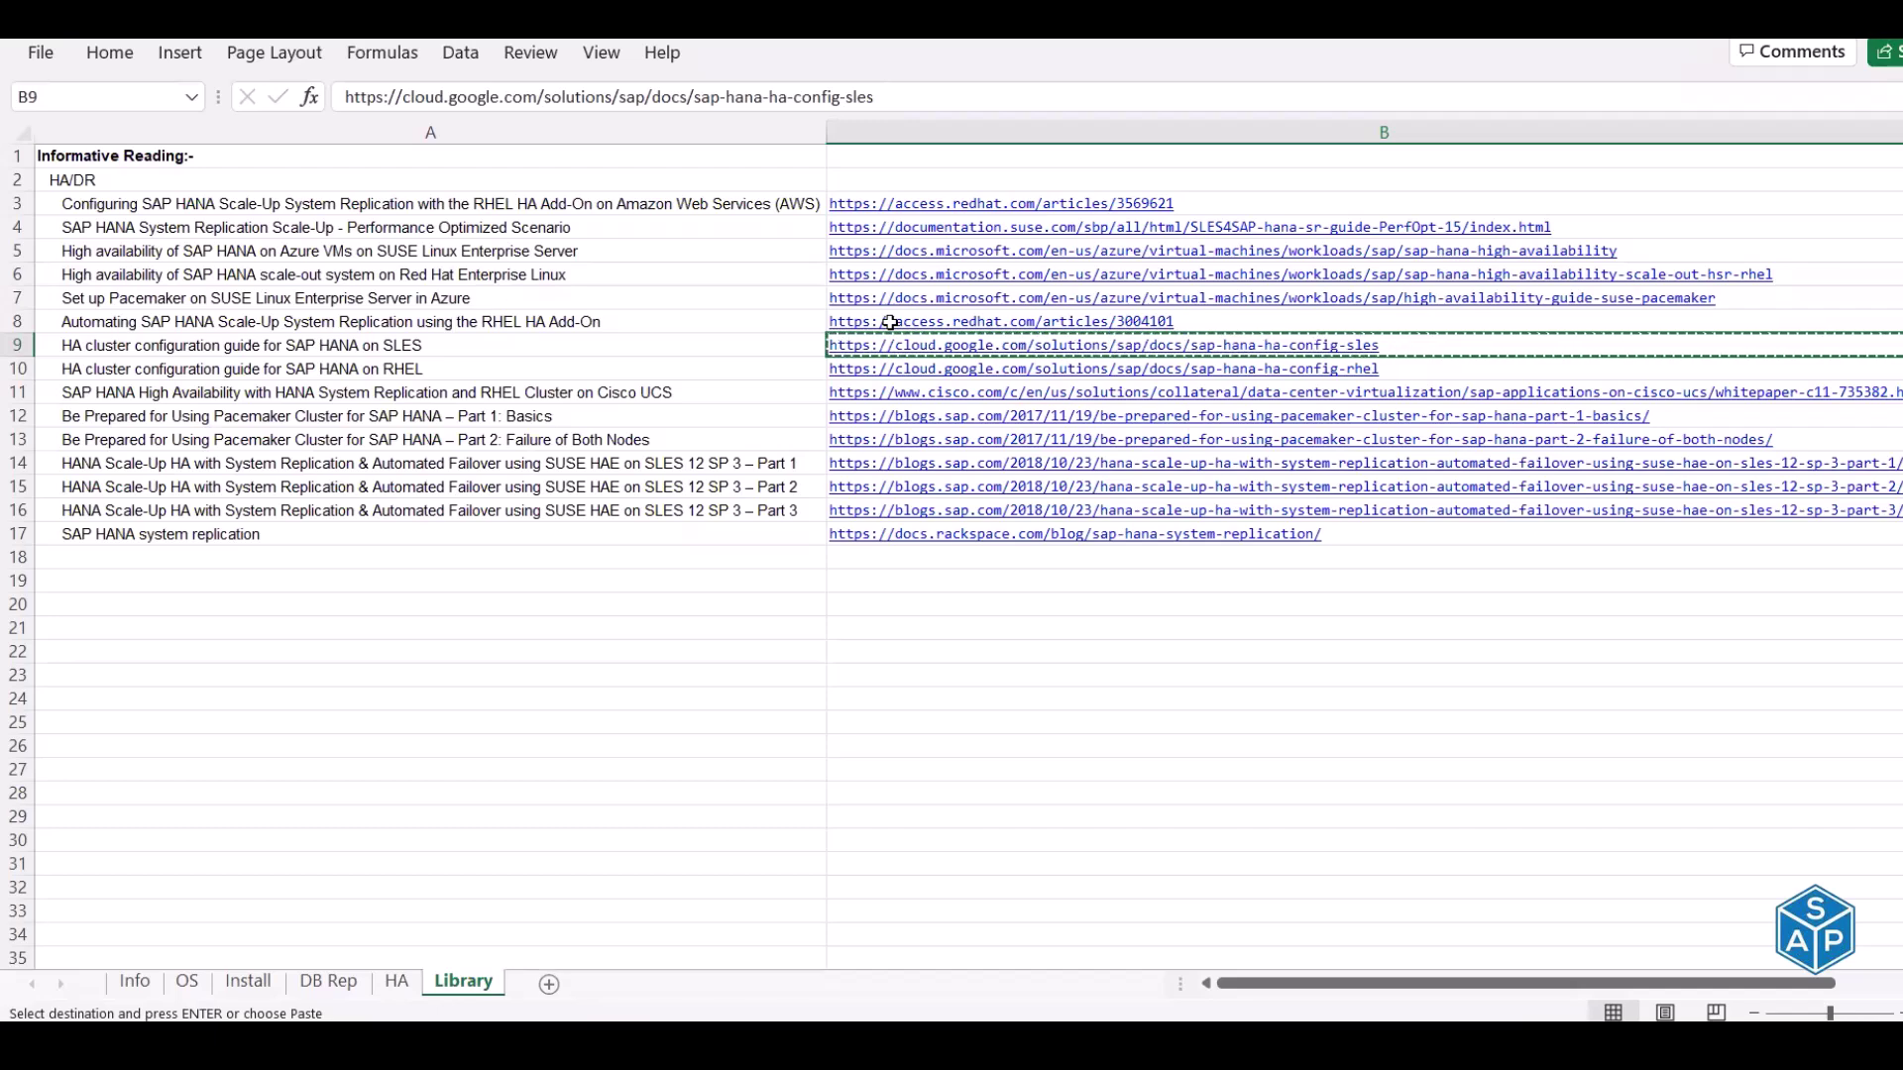
pyautogui.press('Up')
pyautogui.press('Up')
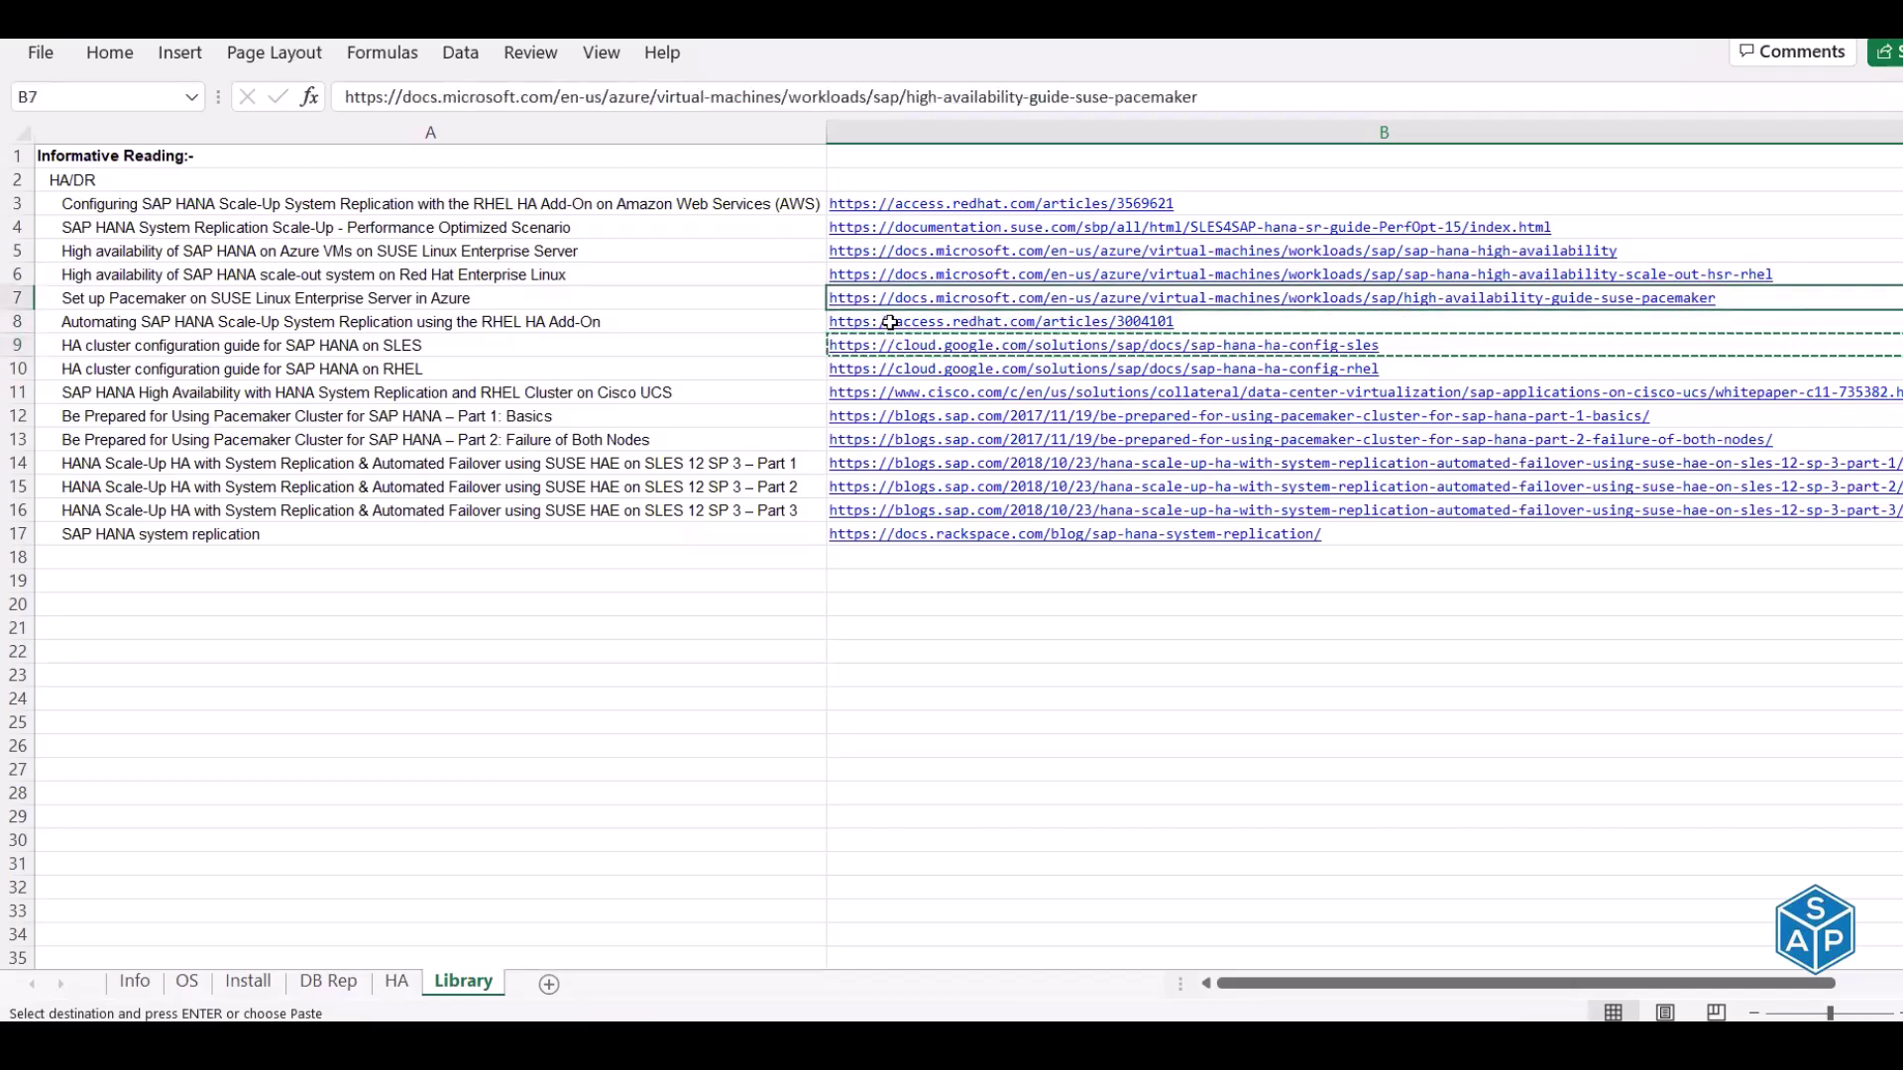
pyautogui.hotkey('ctrl', 'c')
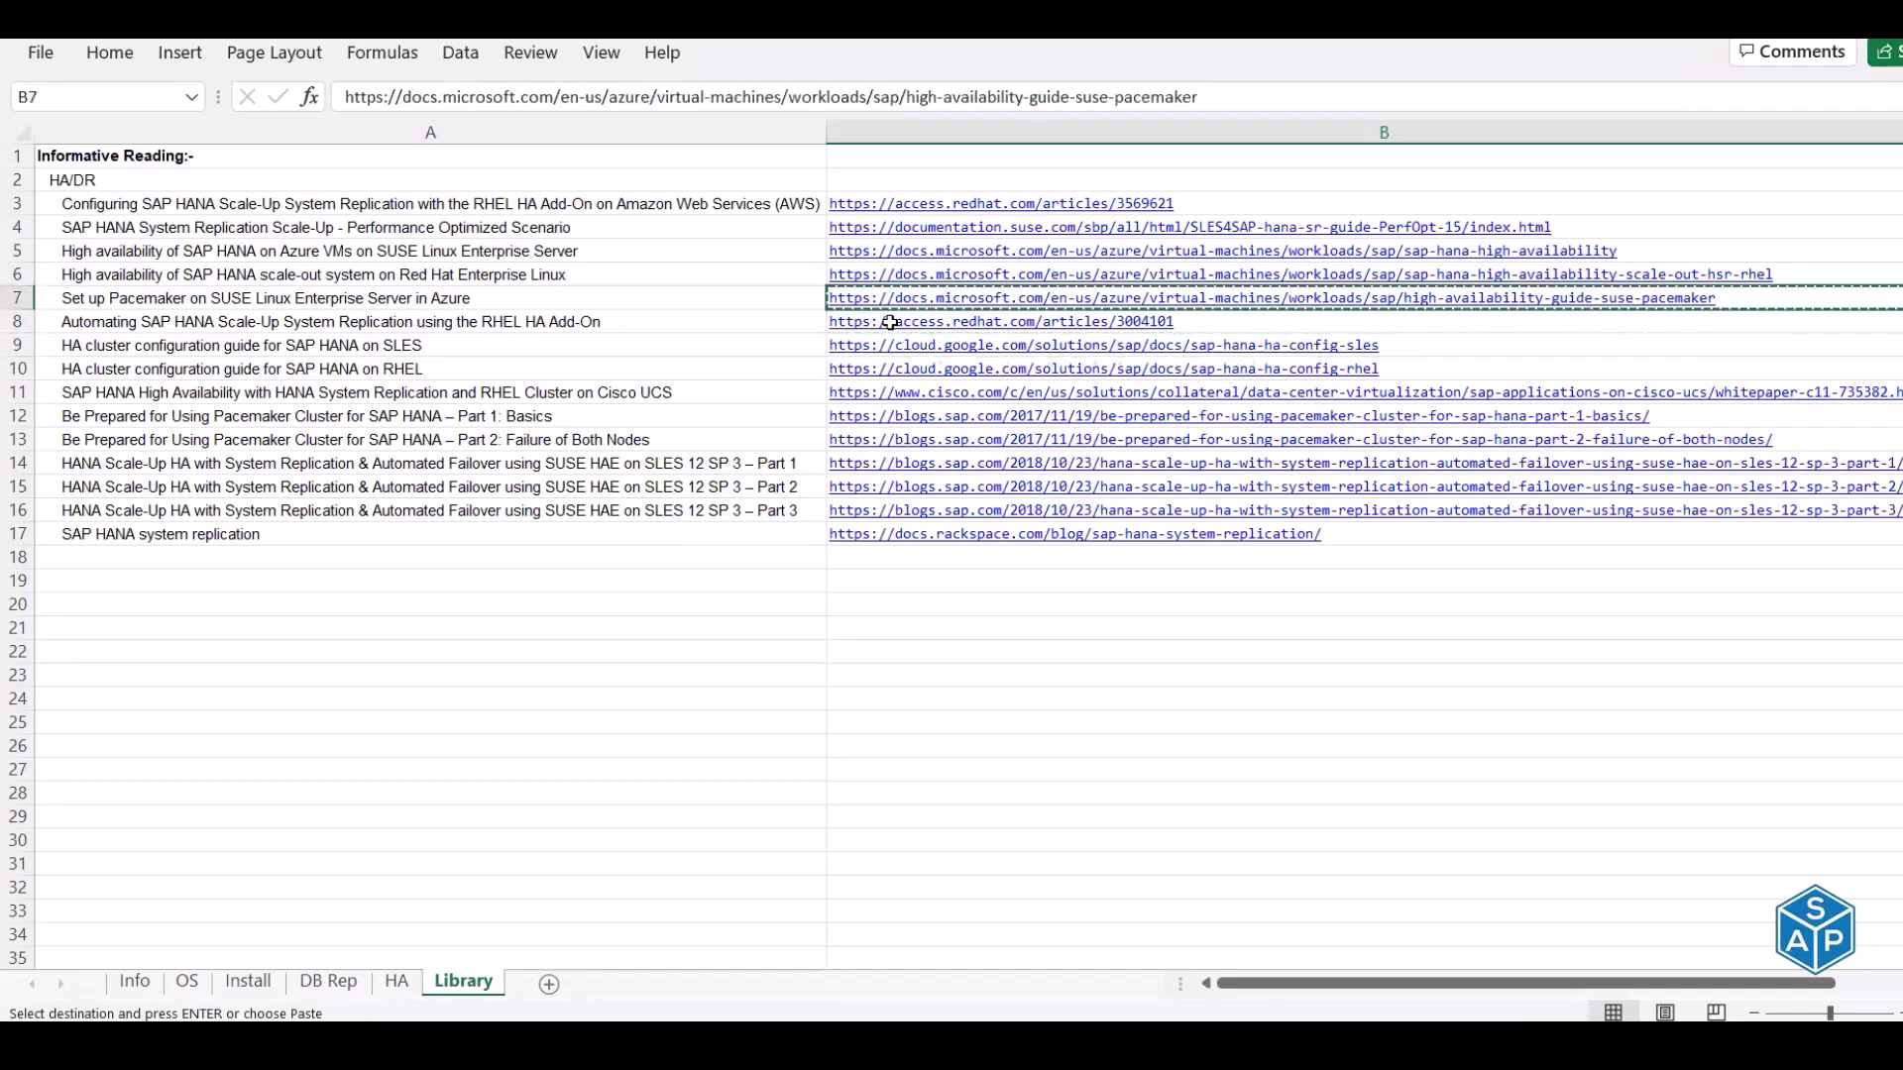
pyautogui.hotkey('alt', 'Tab')
pyautogui.hotkey('alt', 'Tab')
pyautogui.hotkey('ctrl', 'v')
pyautogui.press('Return')
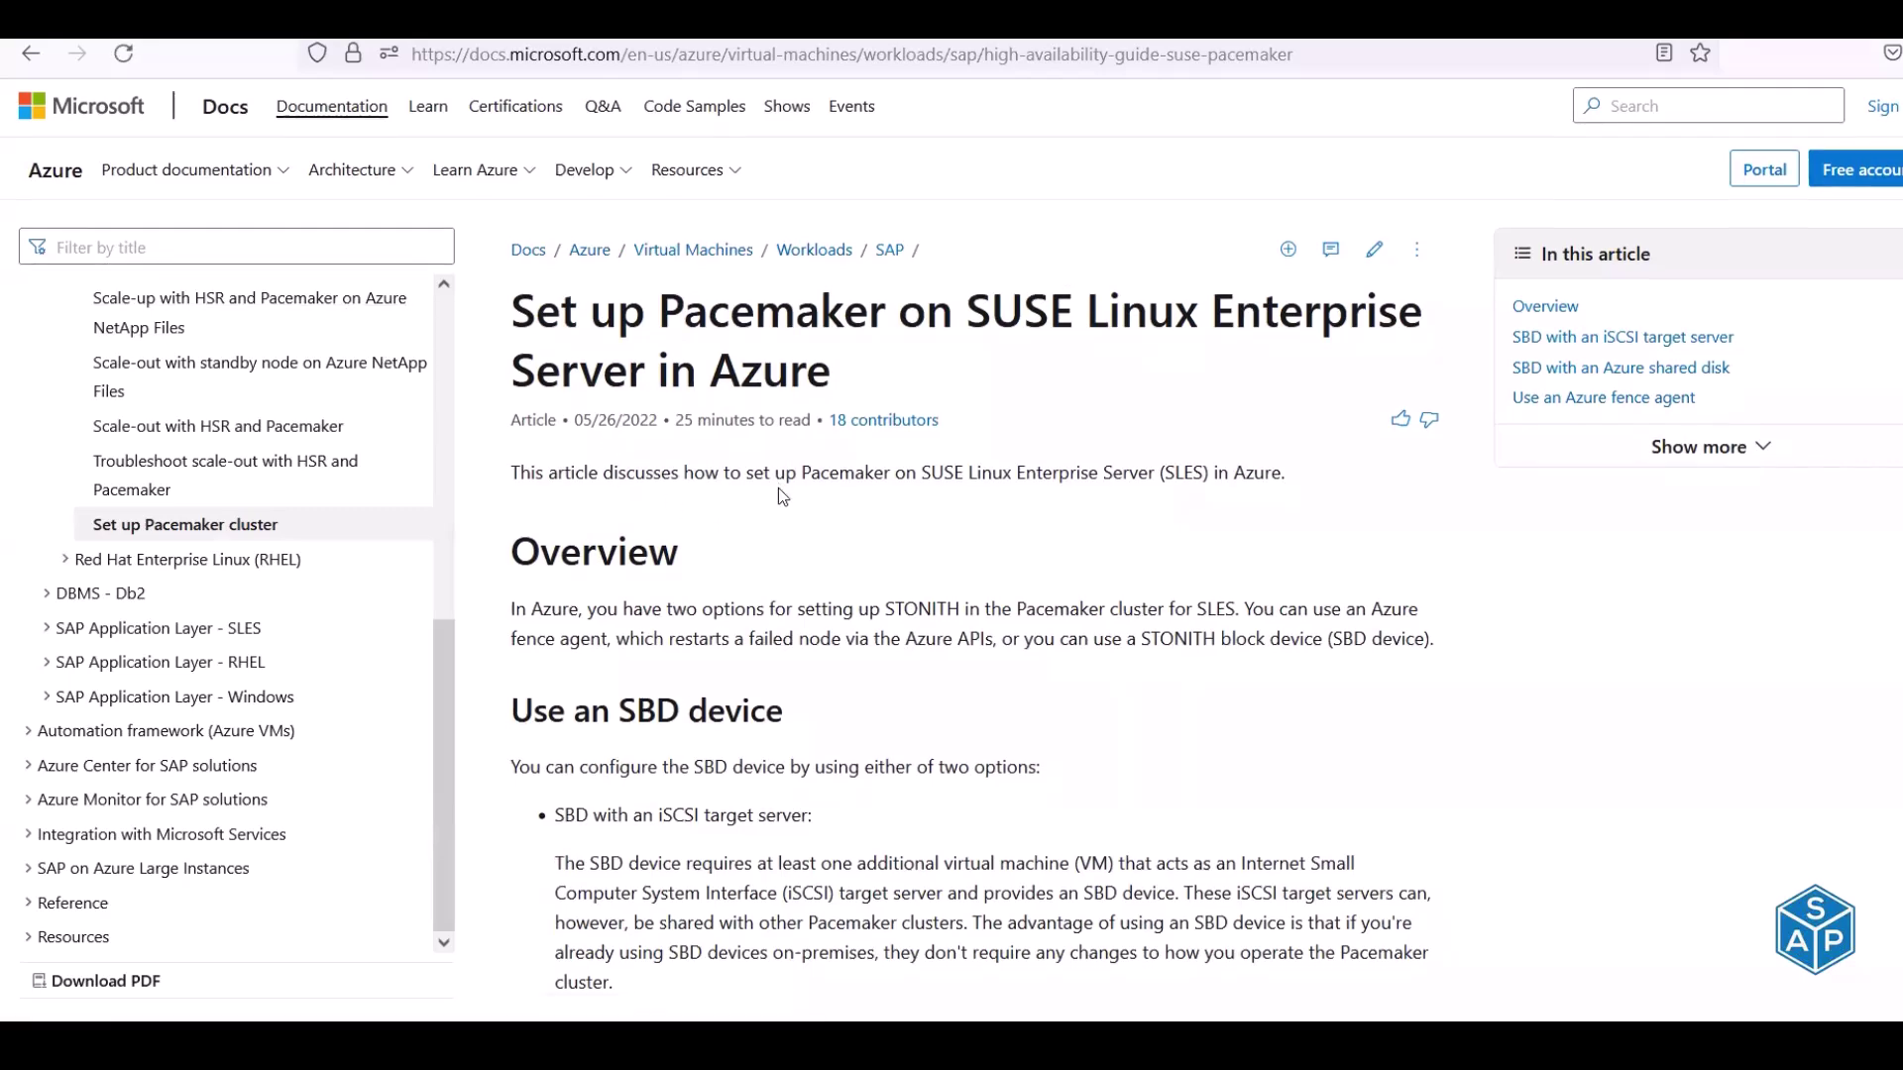
# Search the Microsoft Pacemaker article for 'softdog', locating steps 14 and 15
pyautogui.scroll(-8, 774, 486)
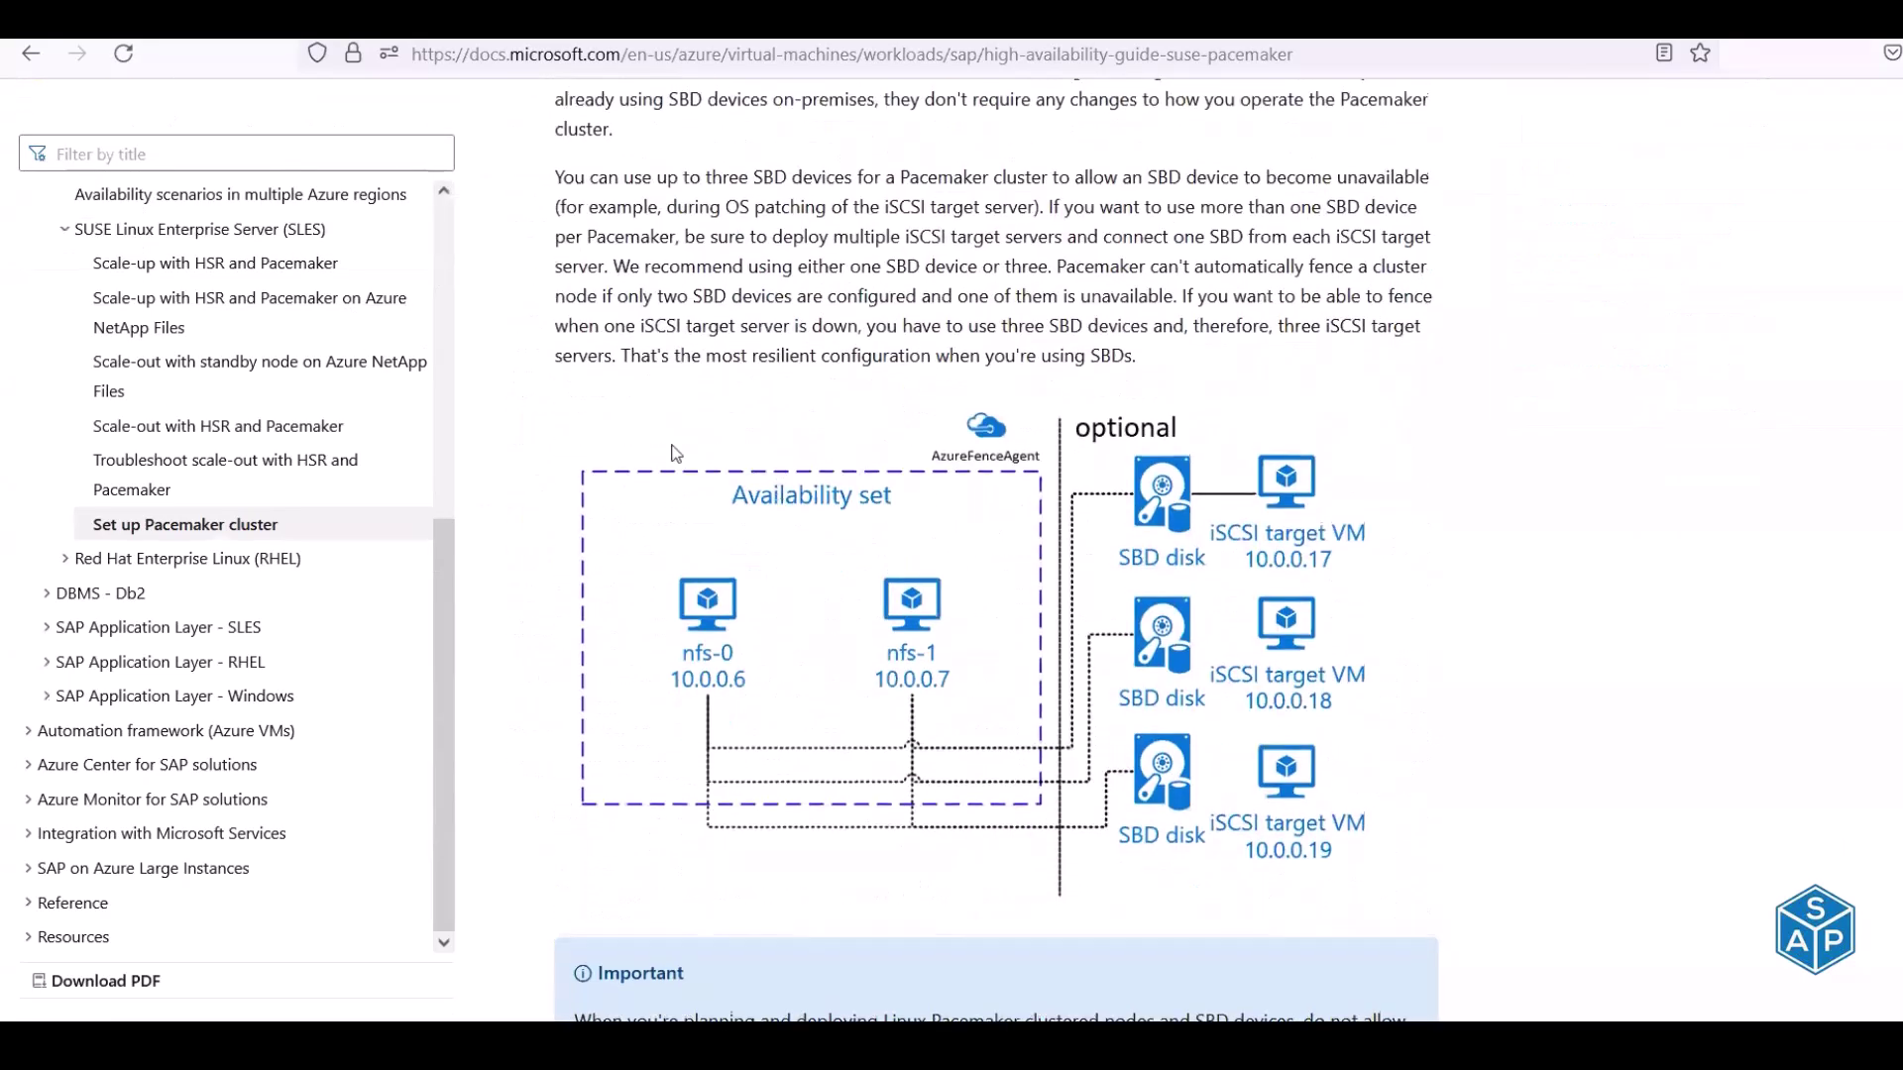
pyautogui.scroll(10, 781, 489)
pyautogui.hotkey('ctrl', 'f')
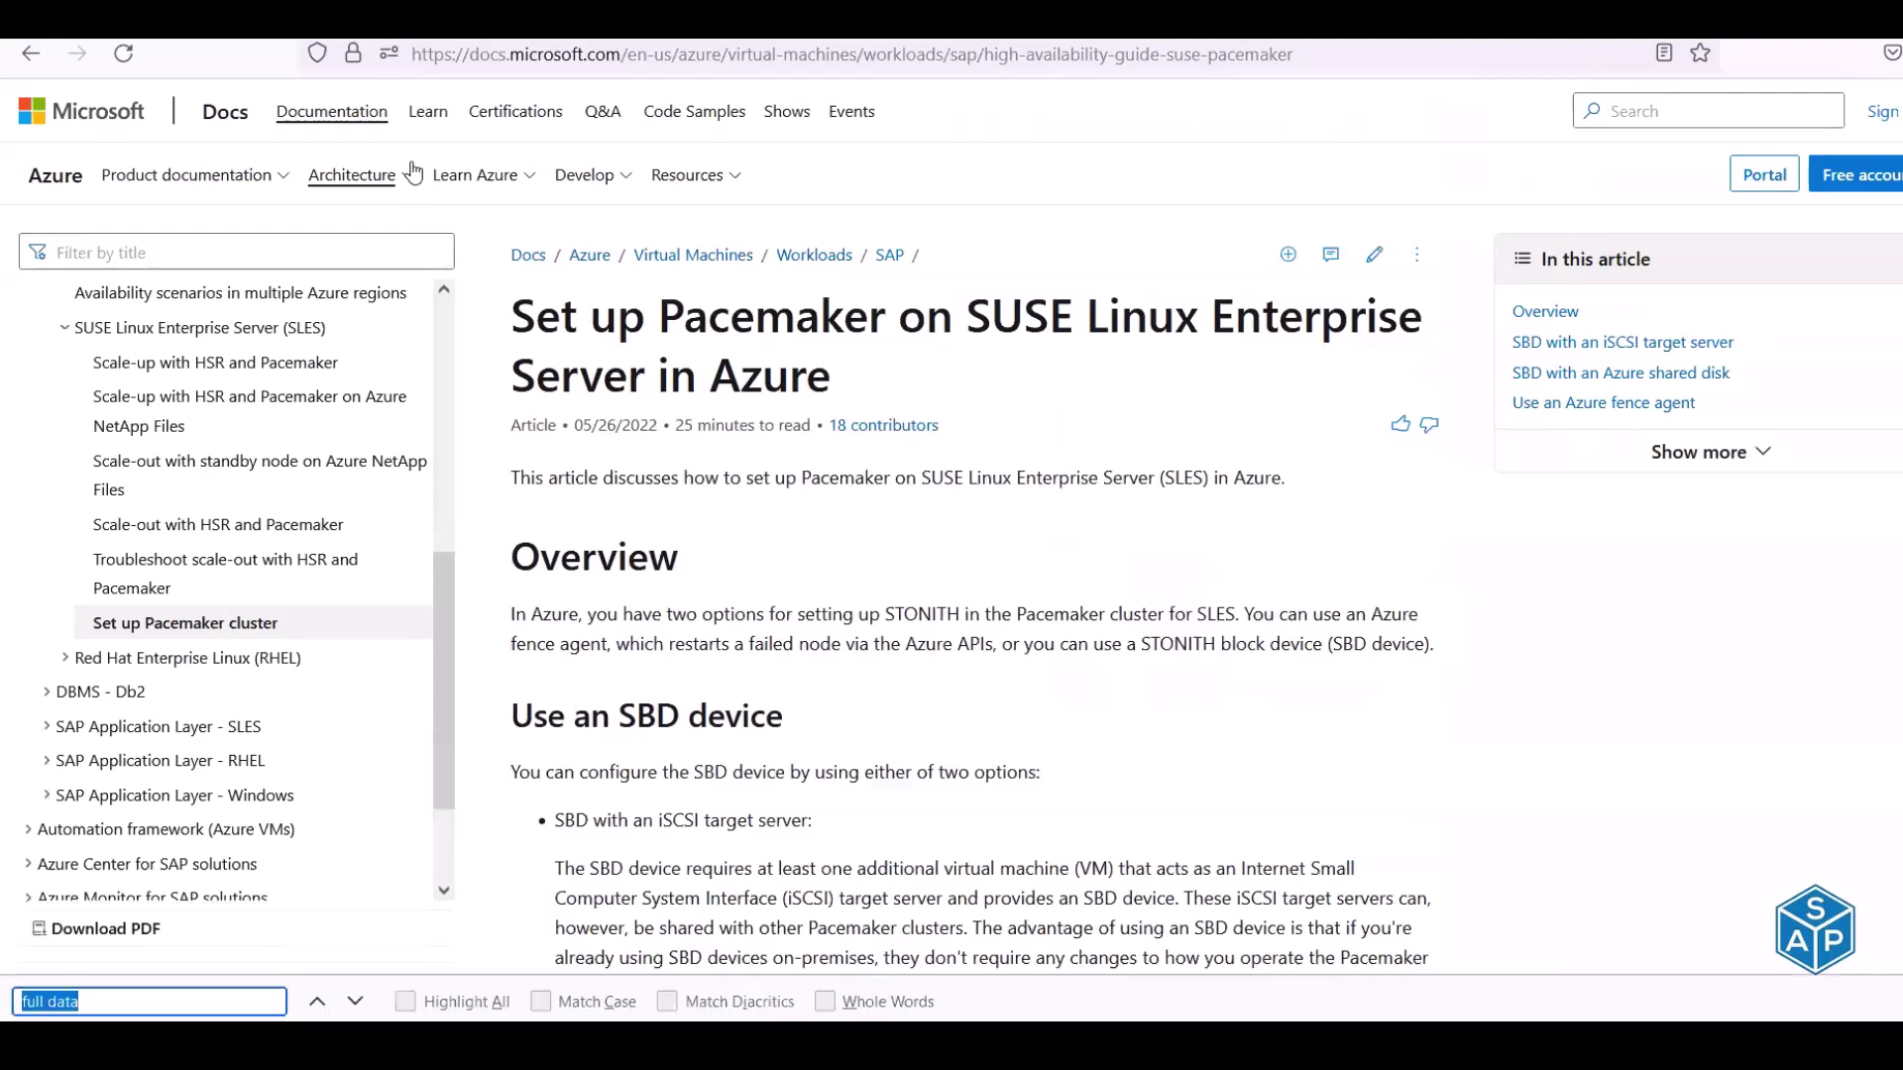
pyautogui.write('soft')
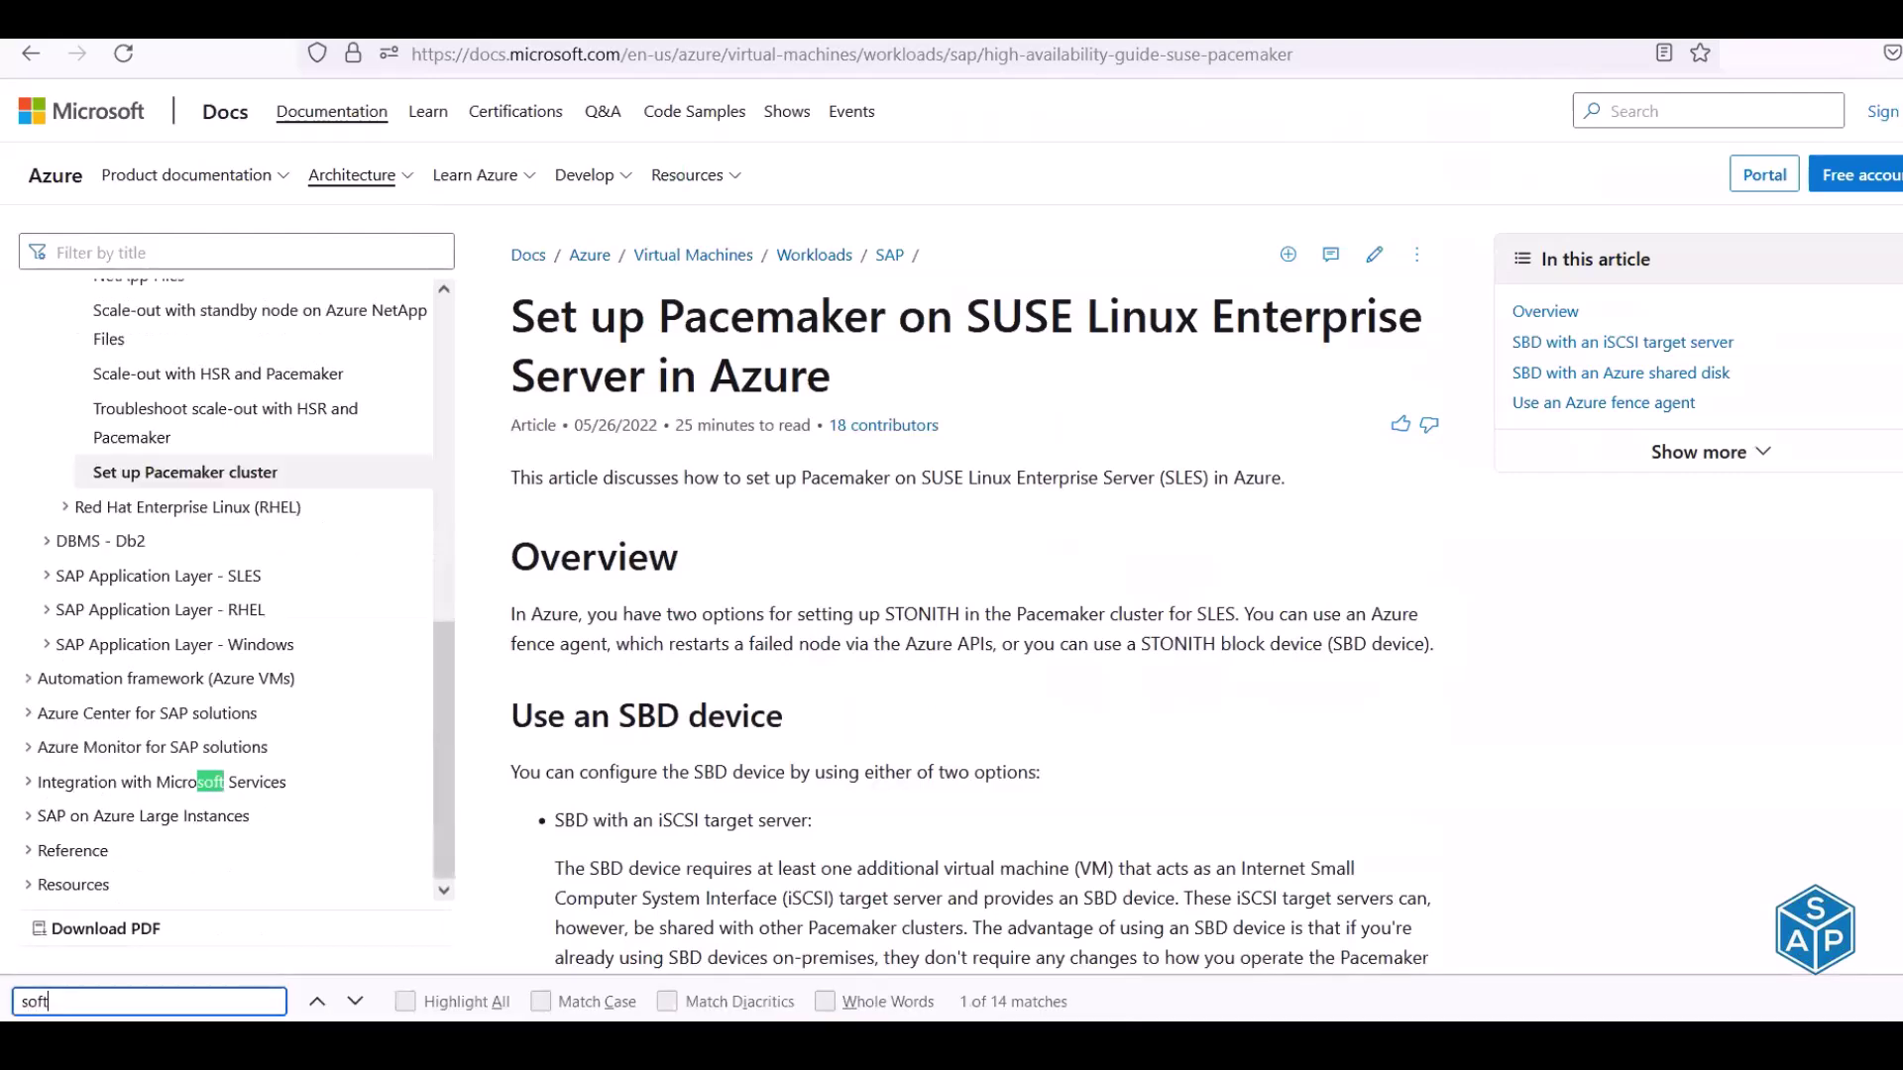
pyautogui.write('dog')
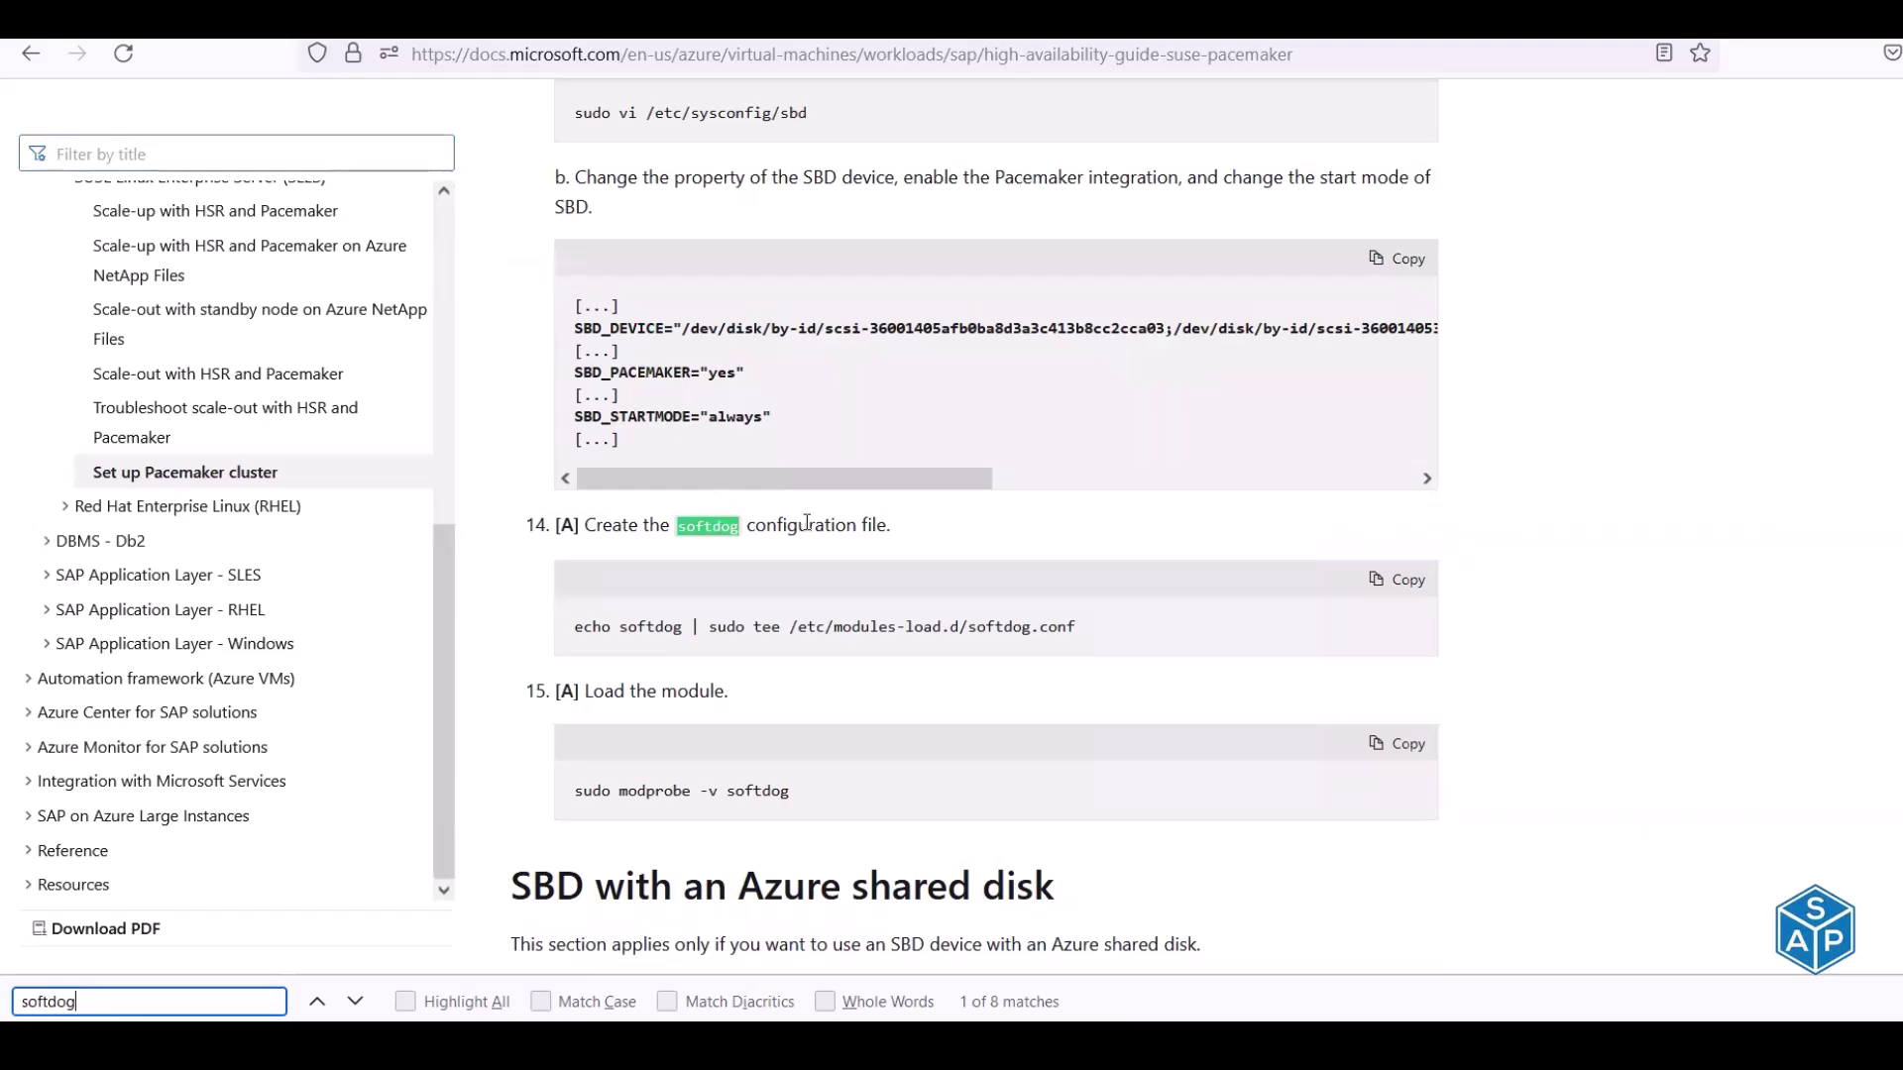
pyautogui.scroll(-2, 806, 522)
pyautogui.scroll(3, 806, 523)
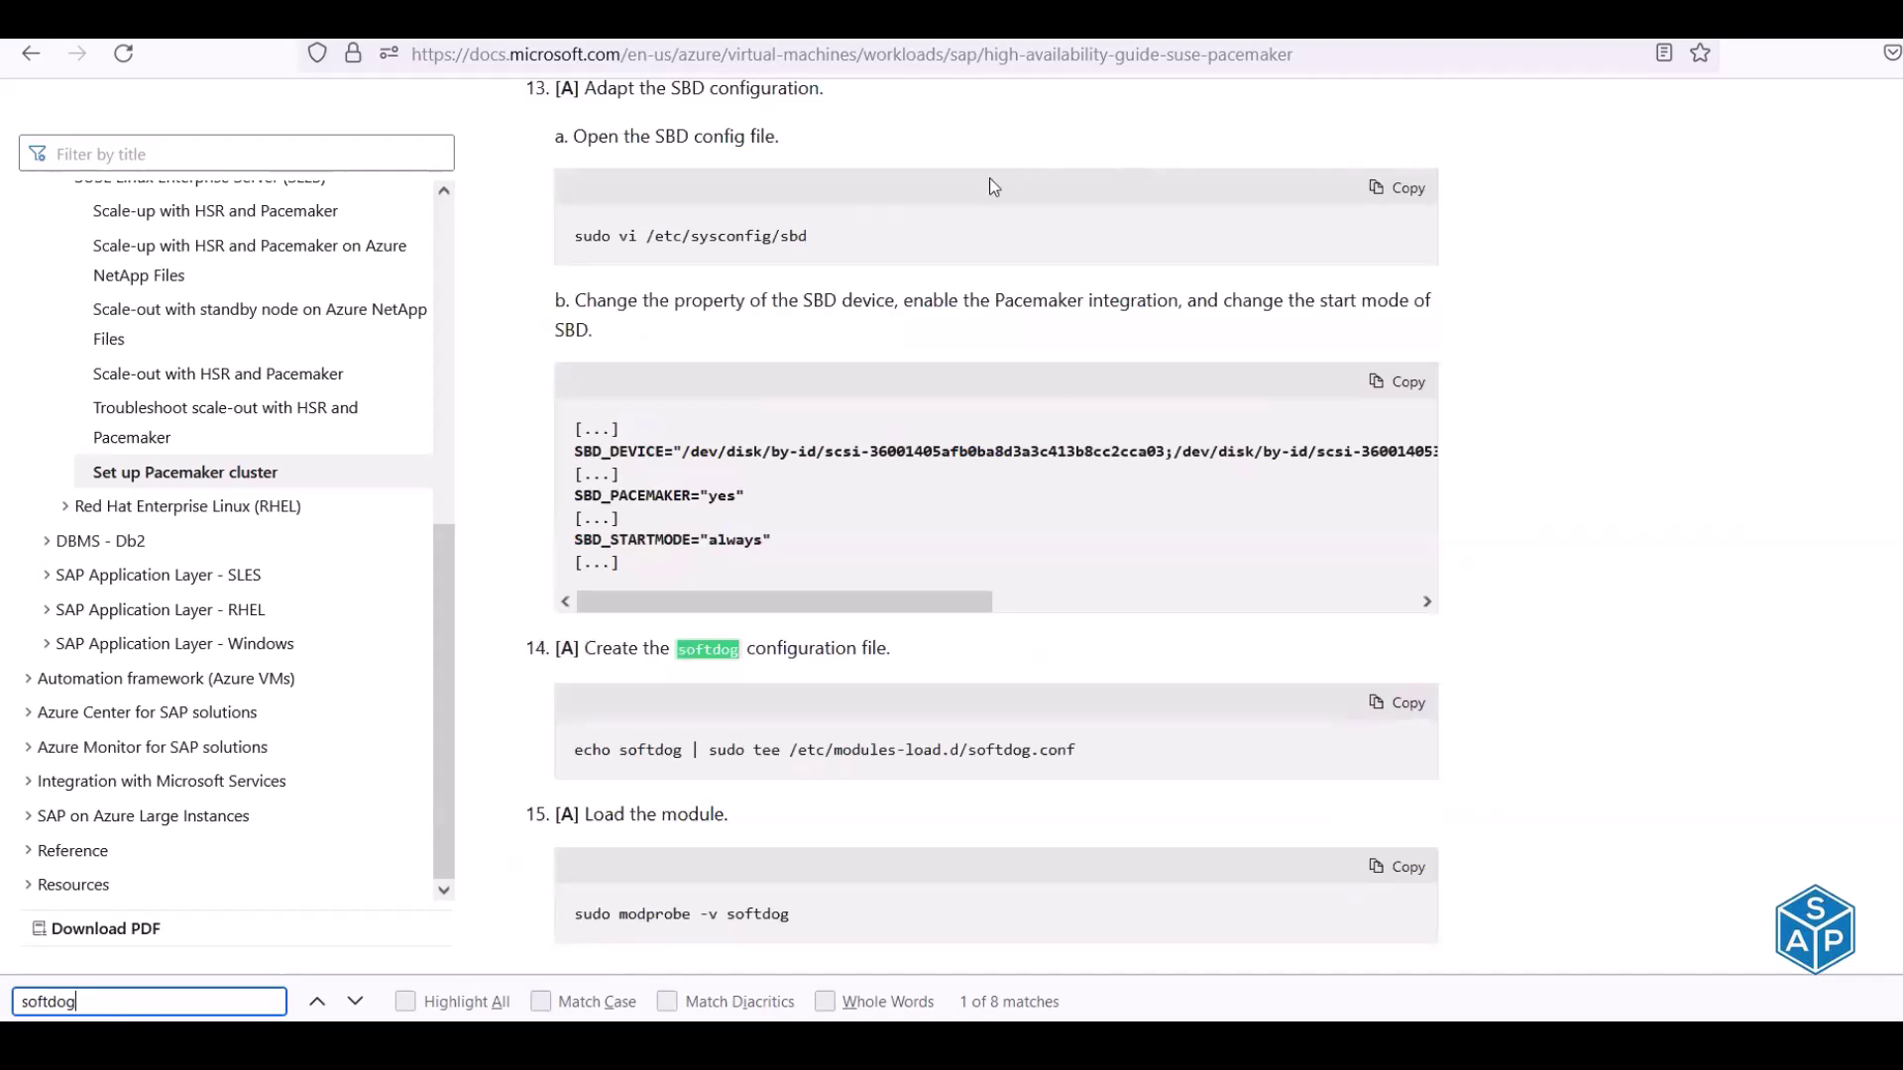
pyautogui.click(979, 140)
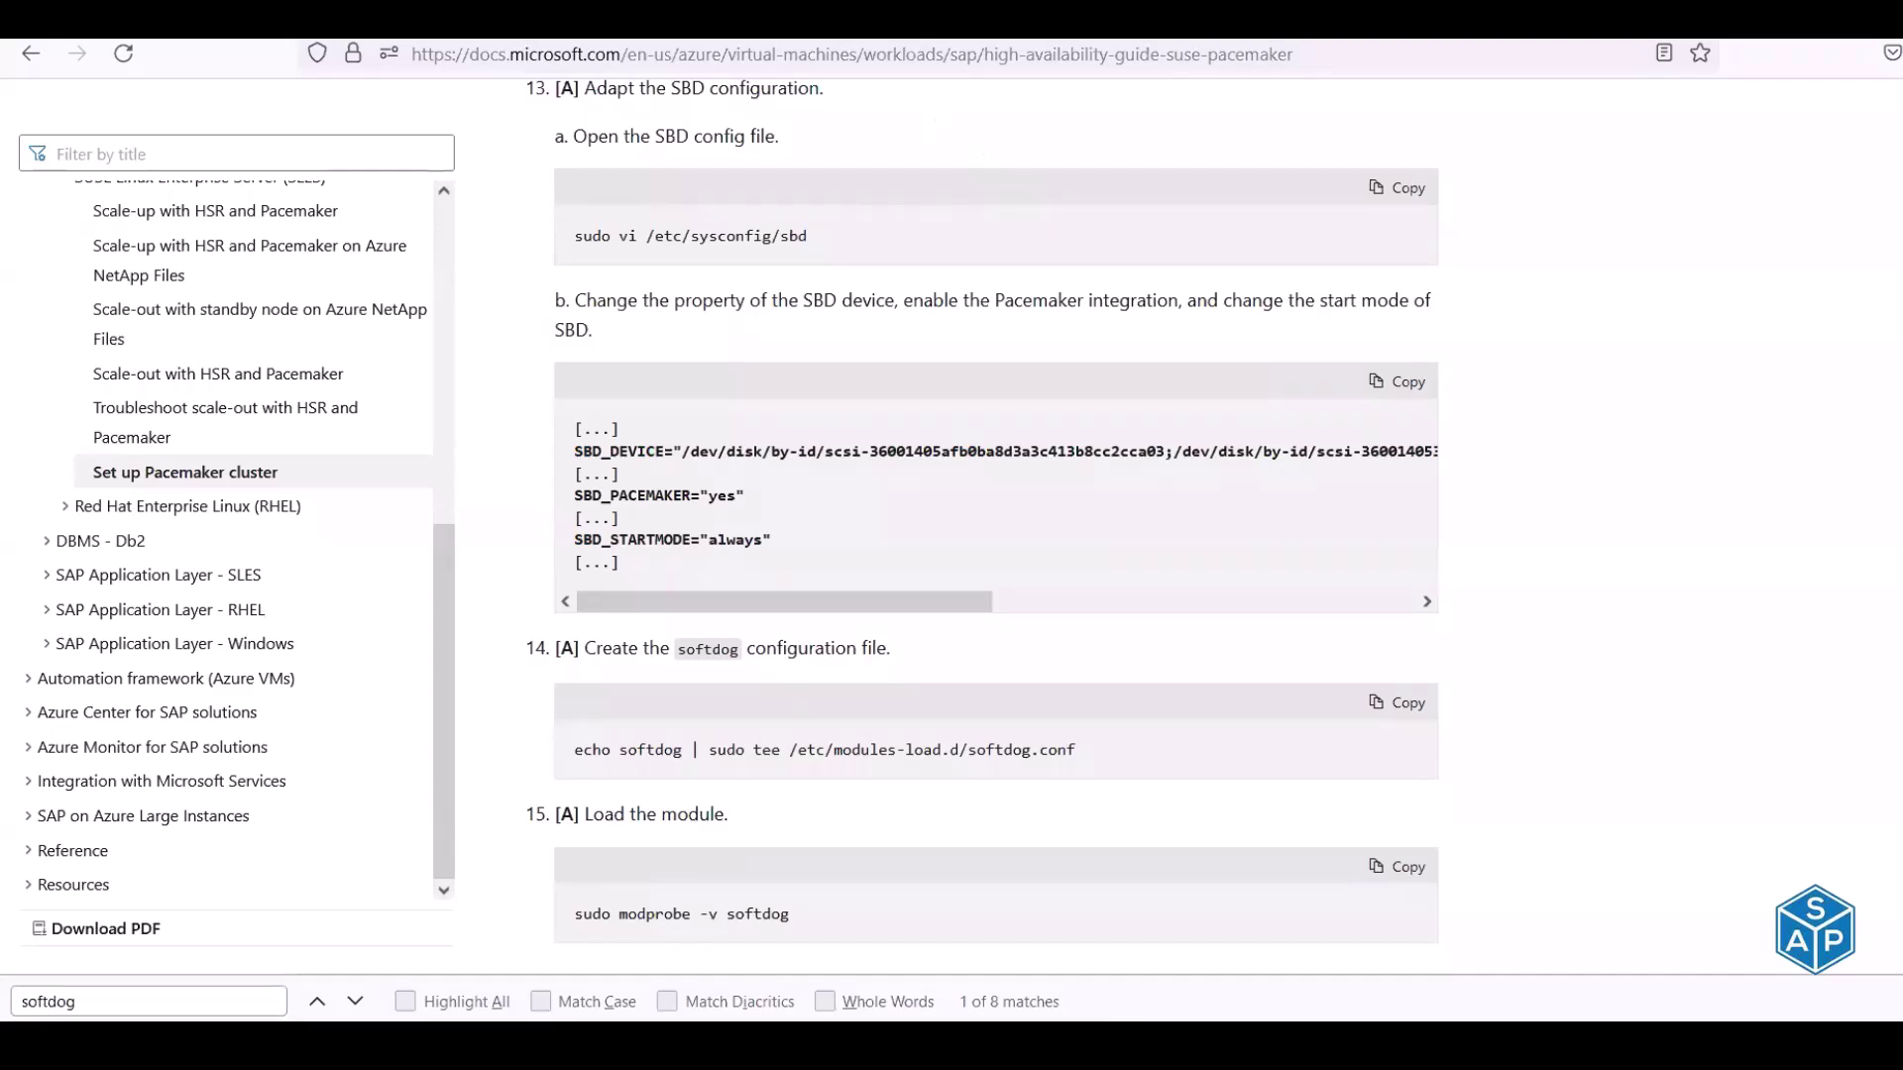
# Search the Google Cloud SLES guide for softdog, which finds no match
pyautogui.hotkey('ctrl', 'Tab')
pyautogui.hotkey('ctrl', 'f')
pyautogui.write('soft')
pyautogui.write('da')
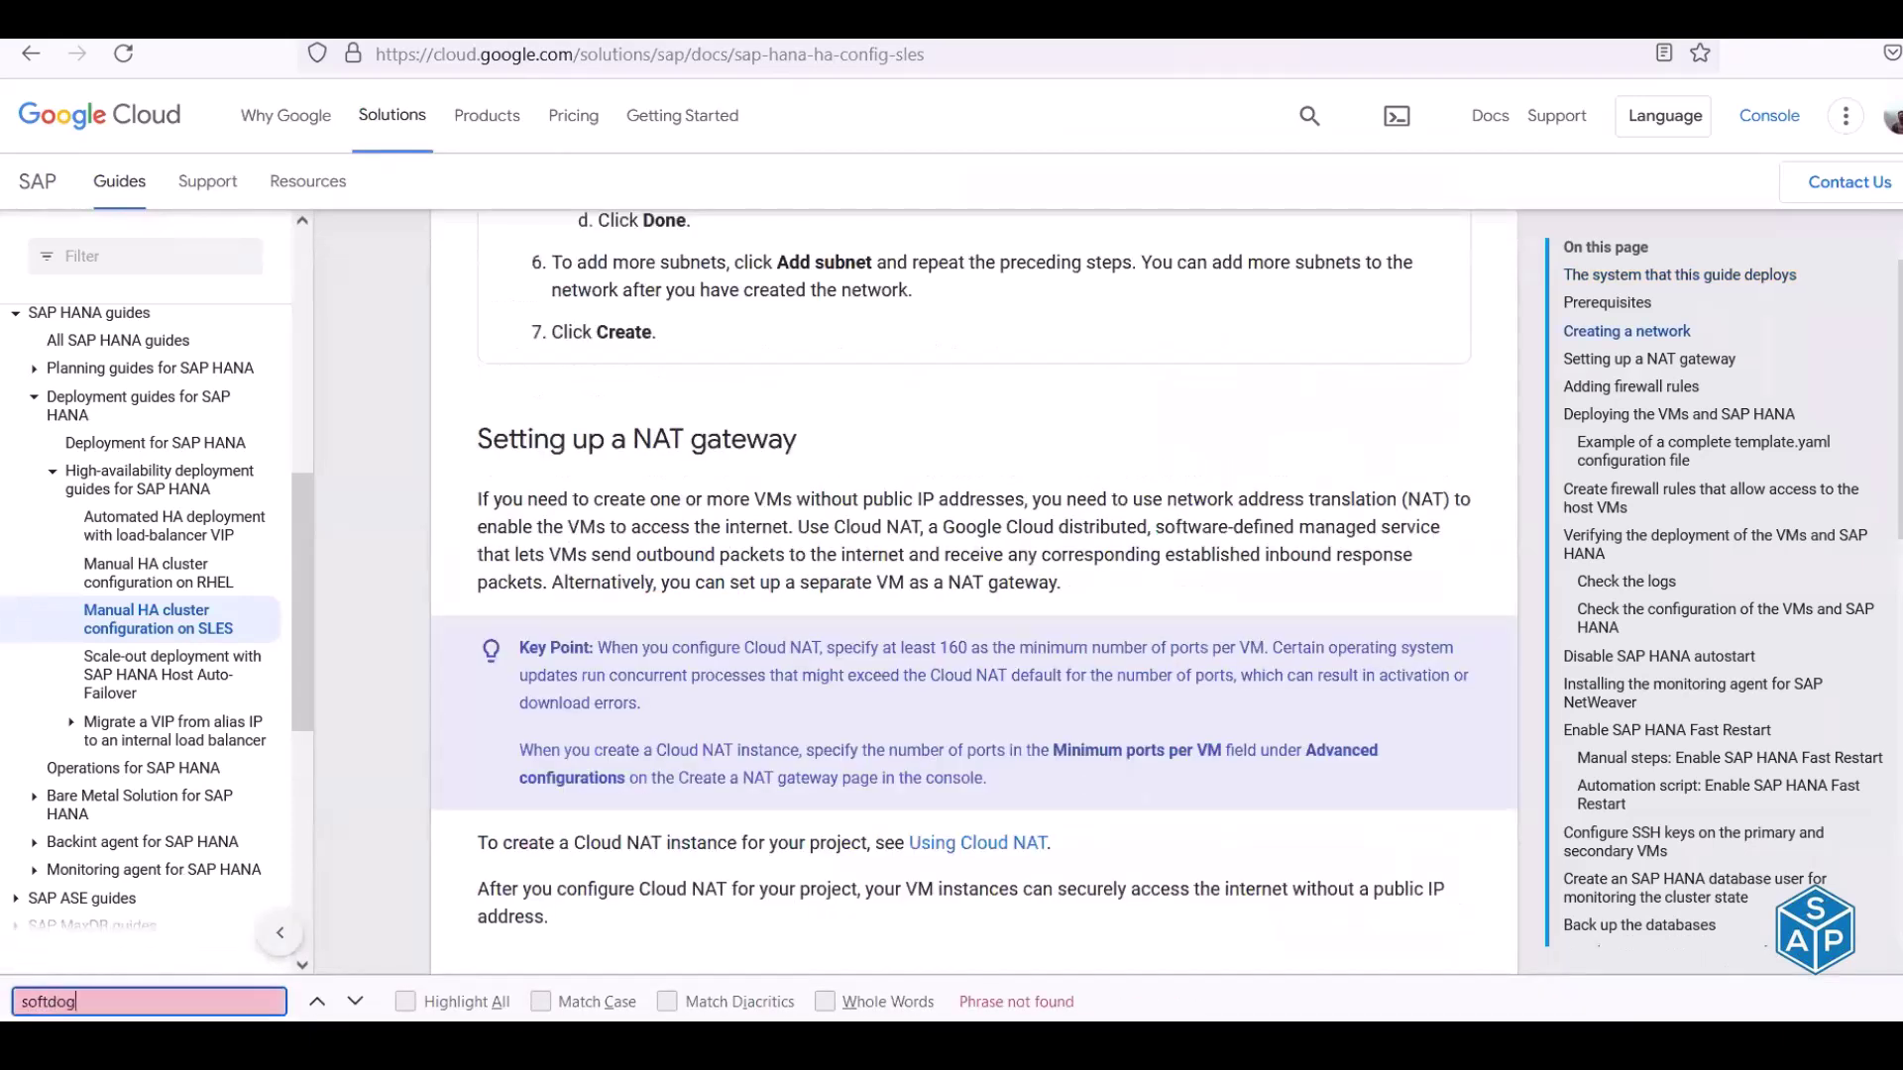
# Run a Google search for 'linux softdog' in a new tab
pyautogui.click(560, 22)
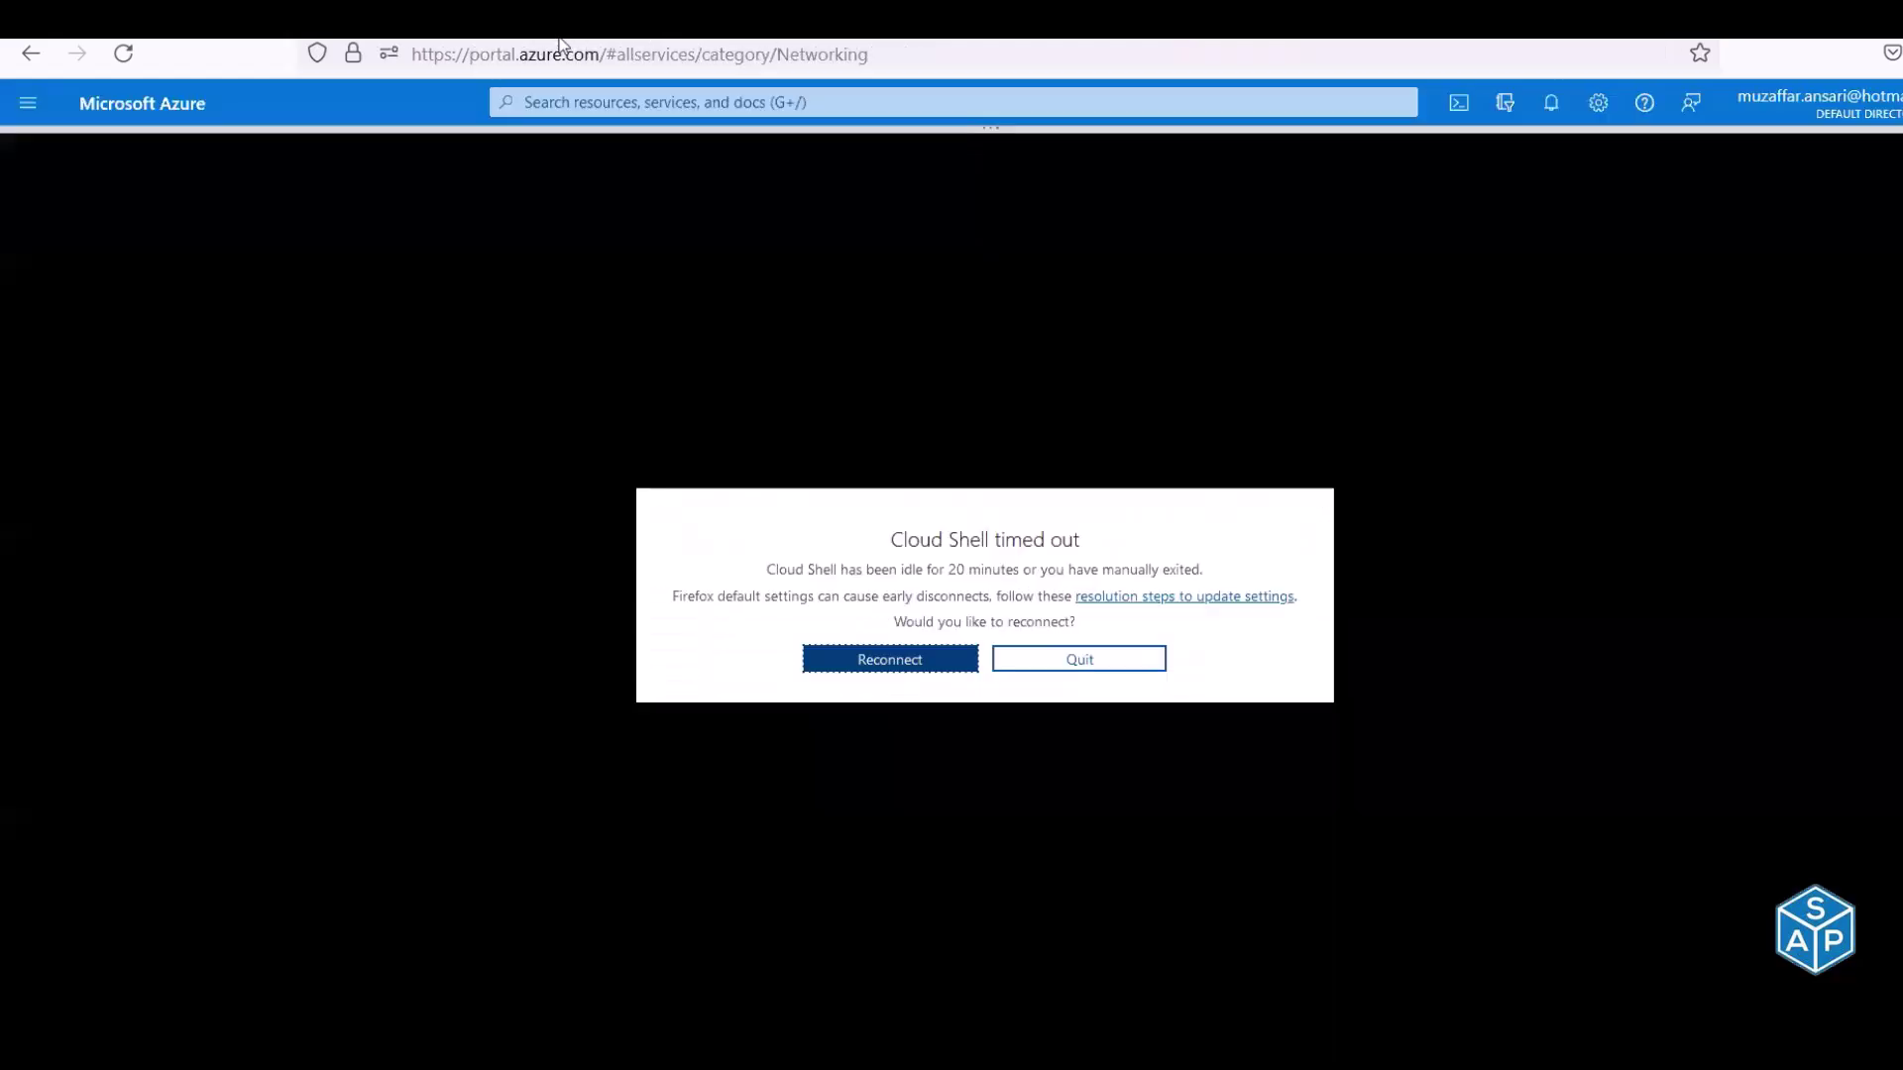
pyautogui.hotkey('ctrl', 't')
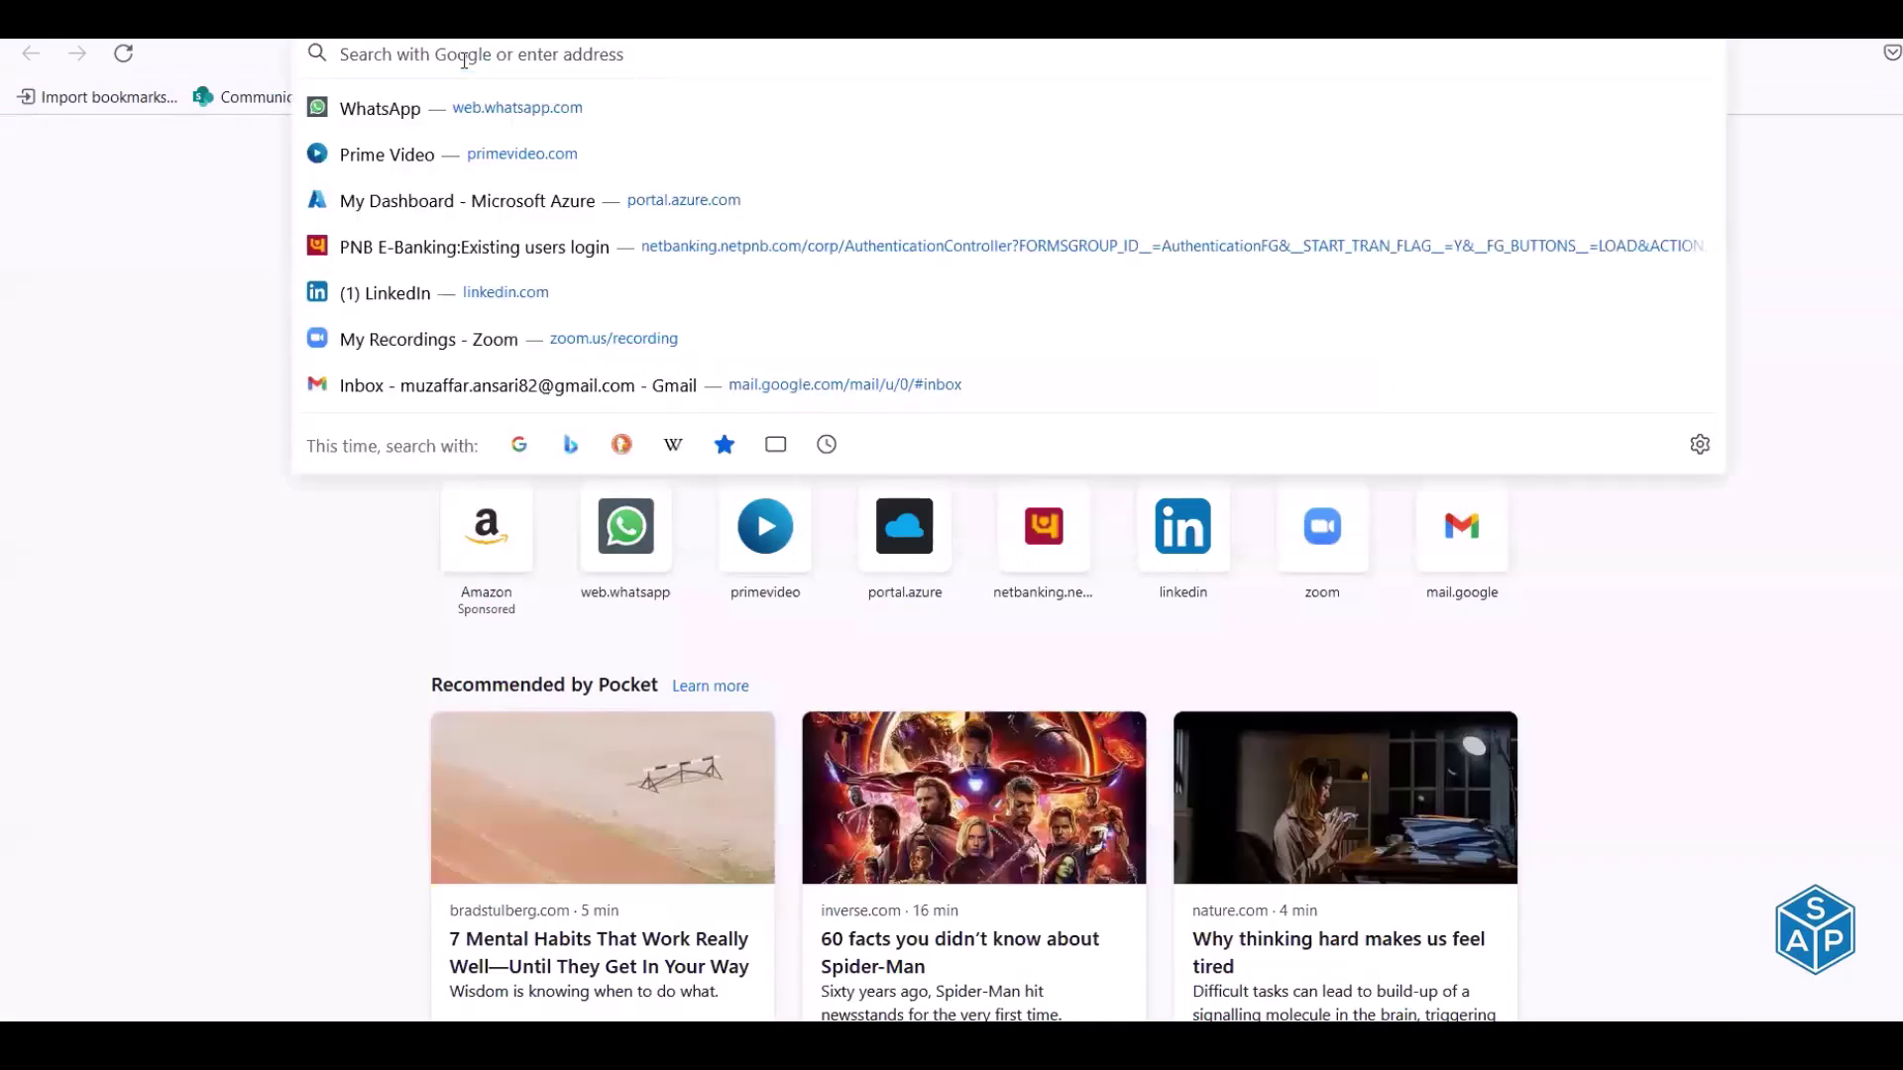
pyautogui.write('linux sof')
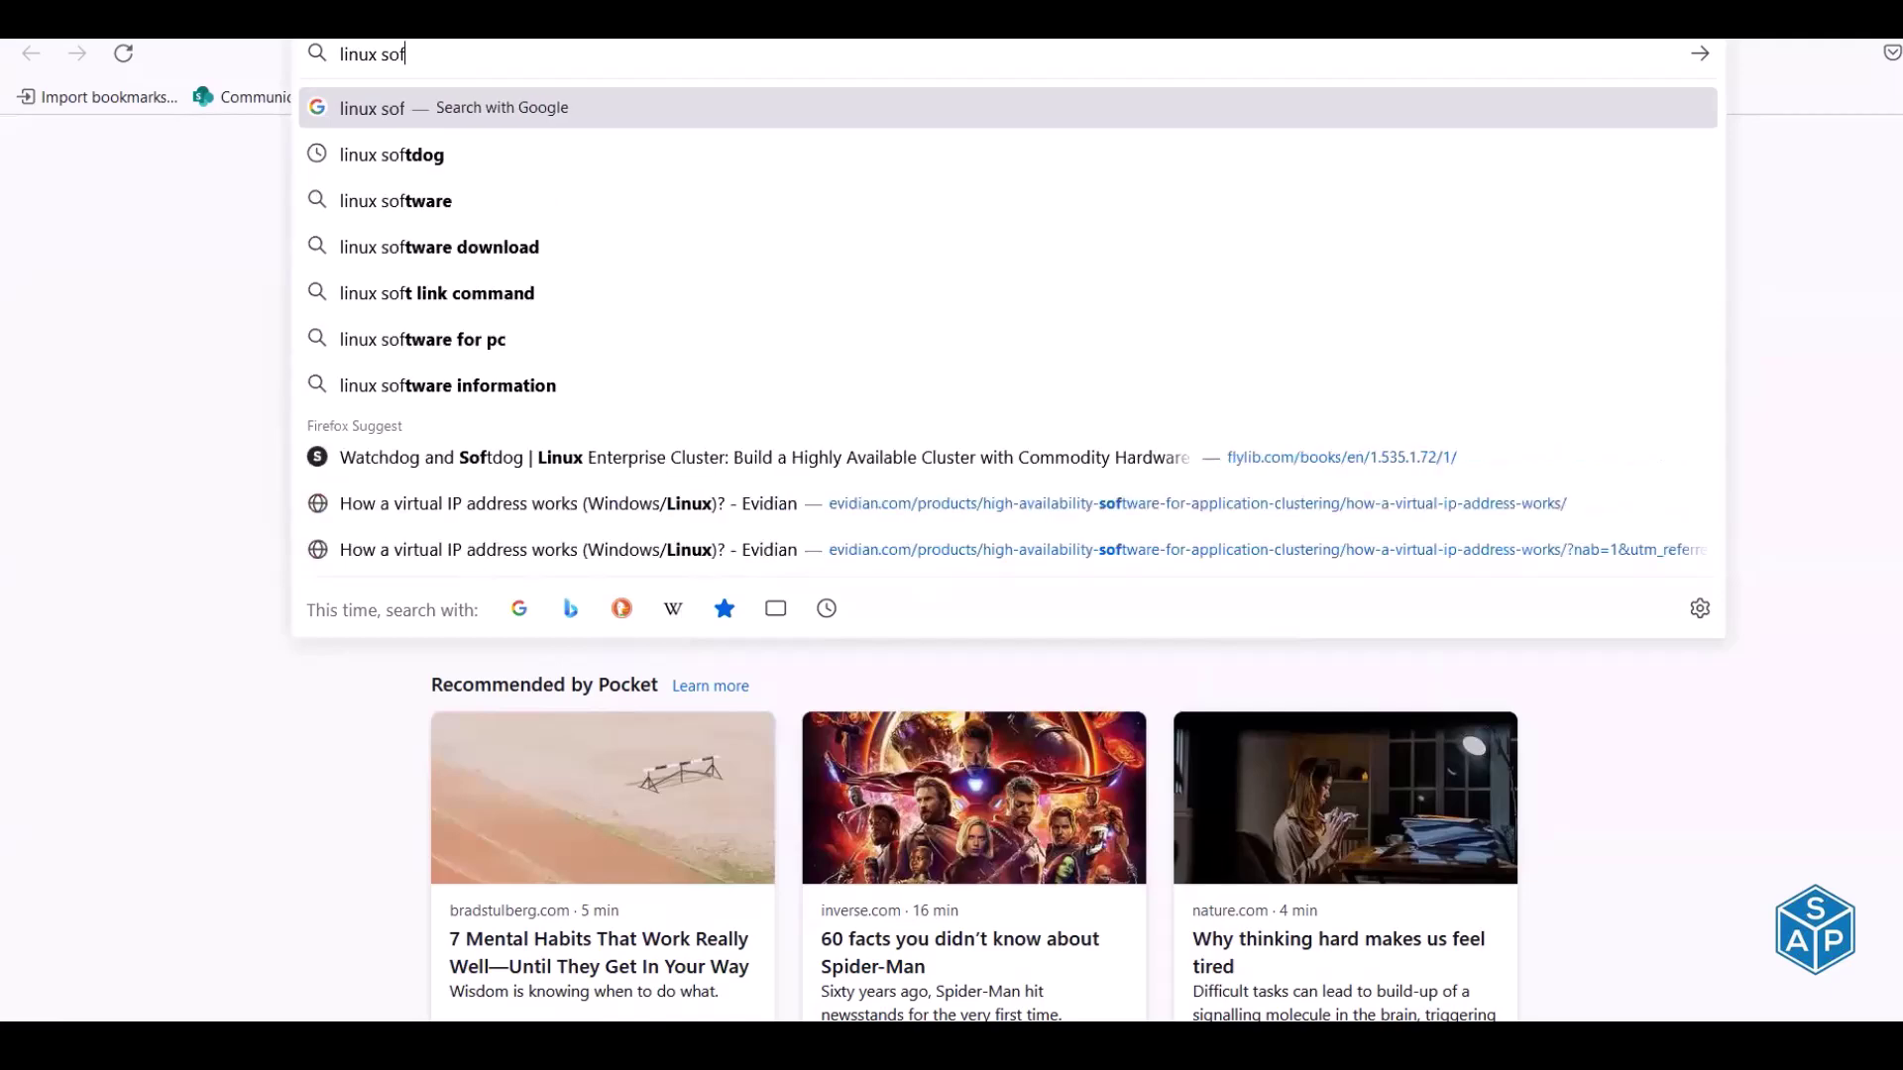
pyautogui.press('Down')
pyautogui.press('Return')
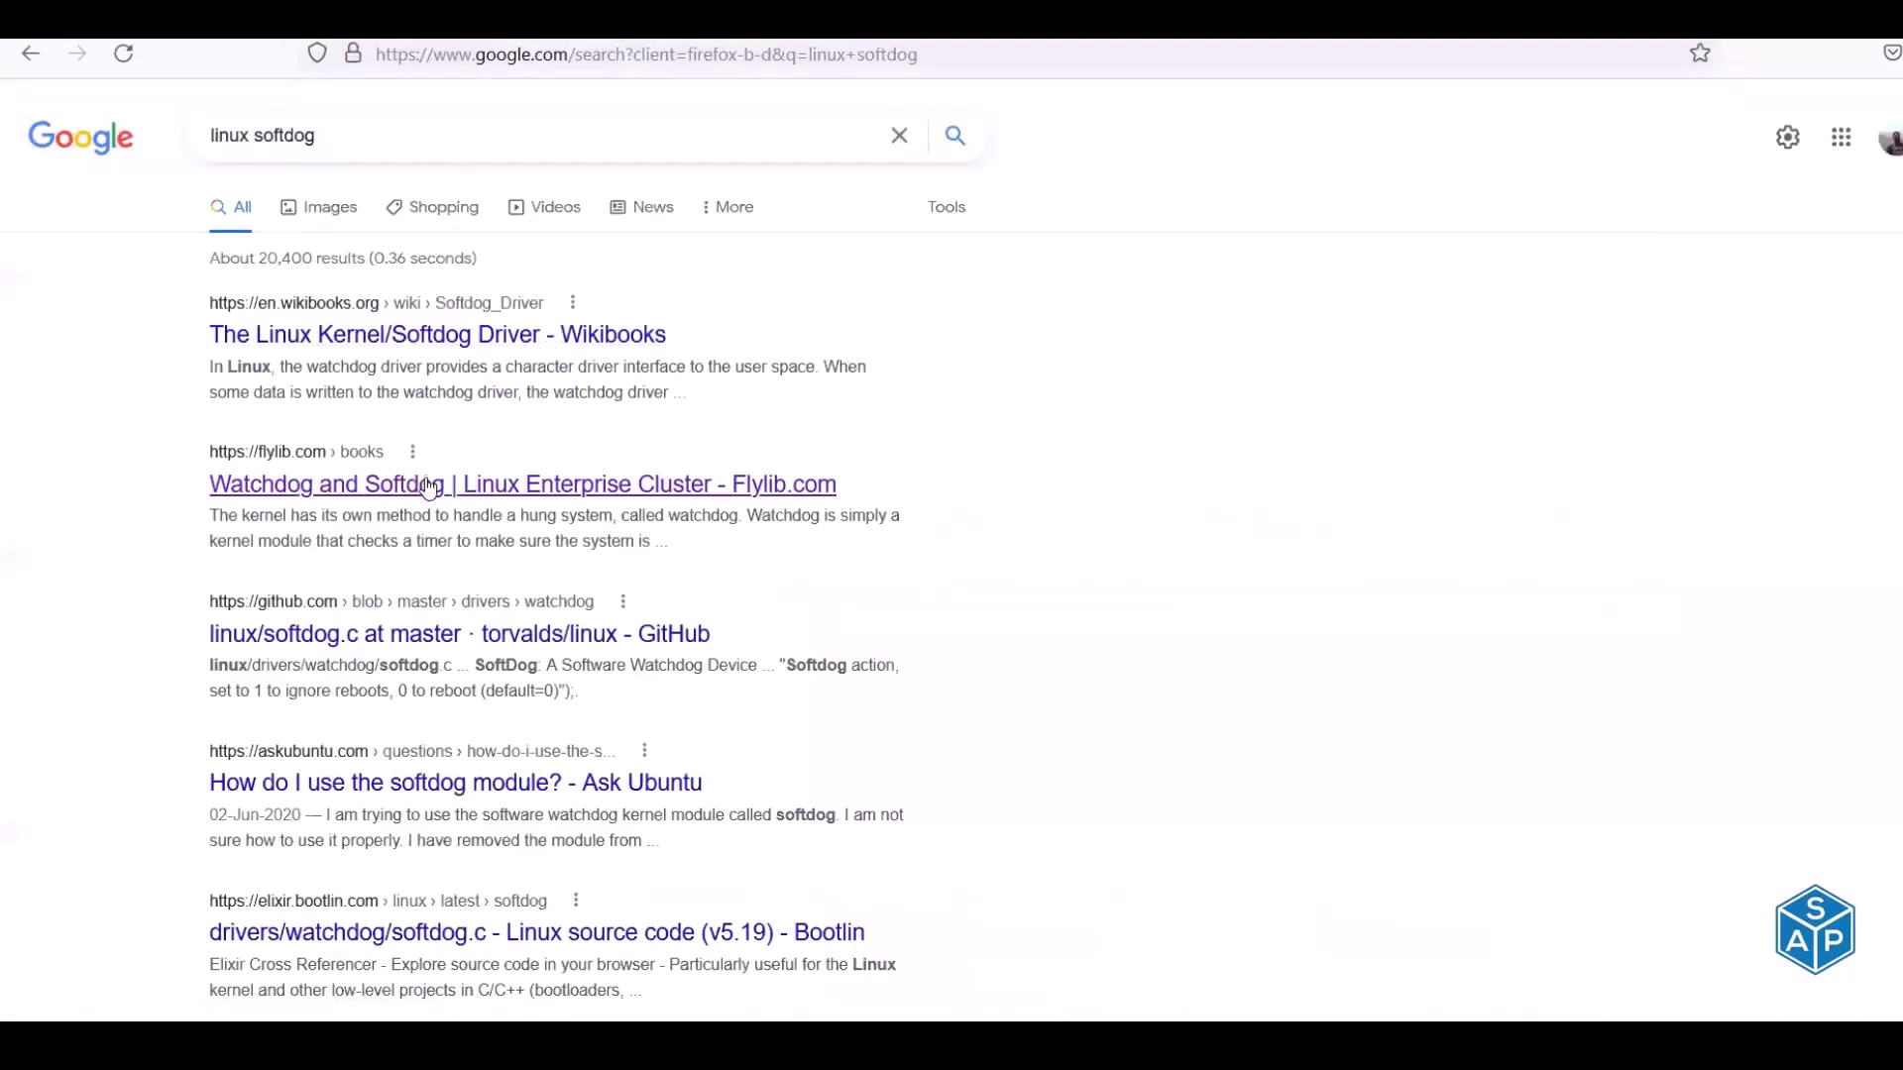
# Open the Flylib 'Watchdog and Softdog' result in a new tab
pyautogui.rightClick(429, 488)
pyautogui.click(437, 509)
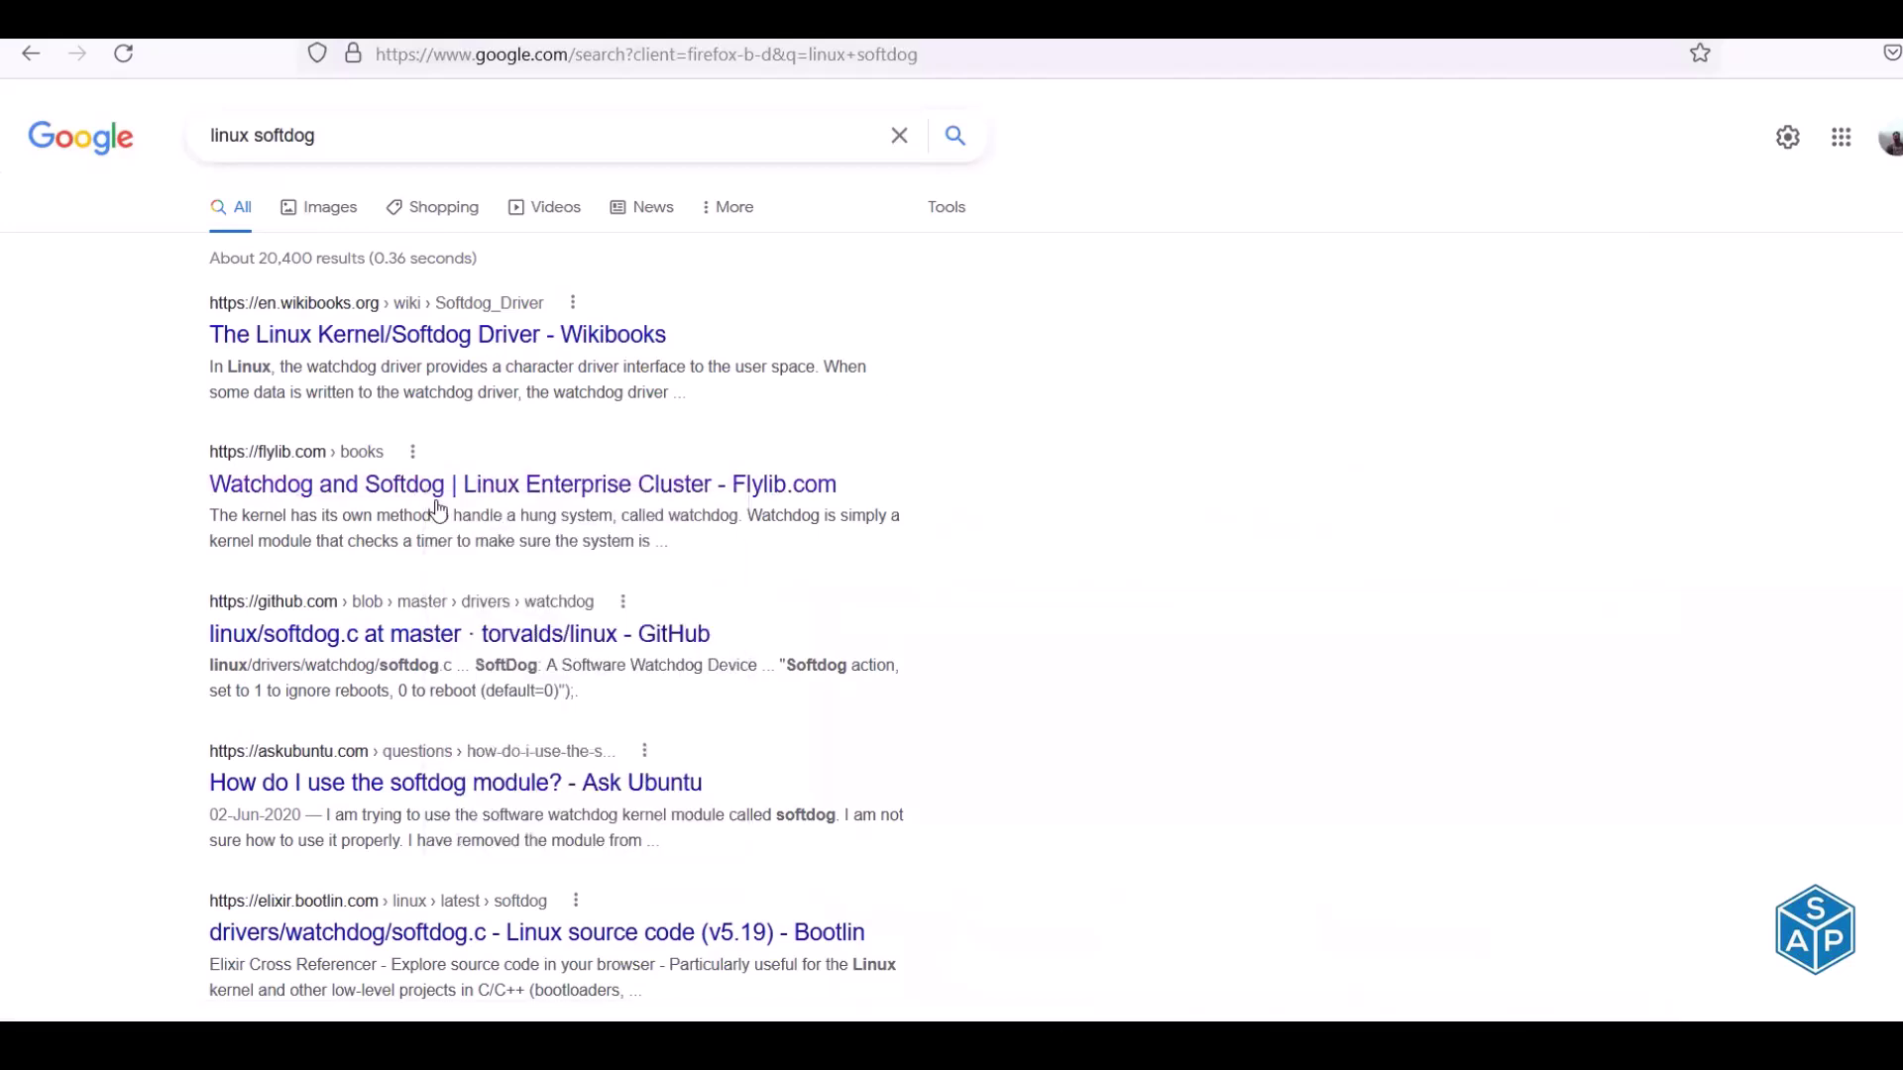
pyautogui.moveTo(429, 483); pyautogui.dragTo(991, 55)
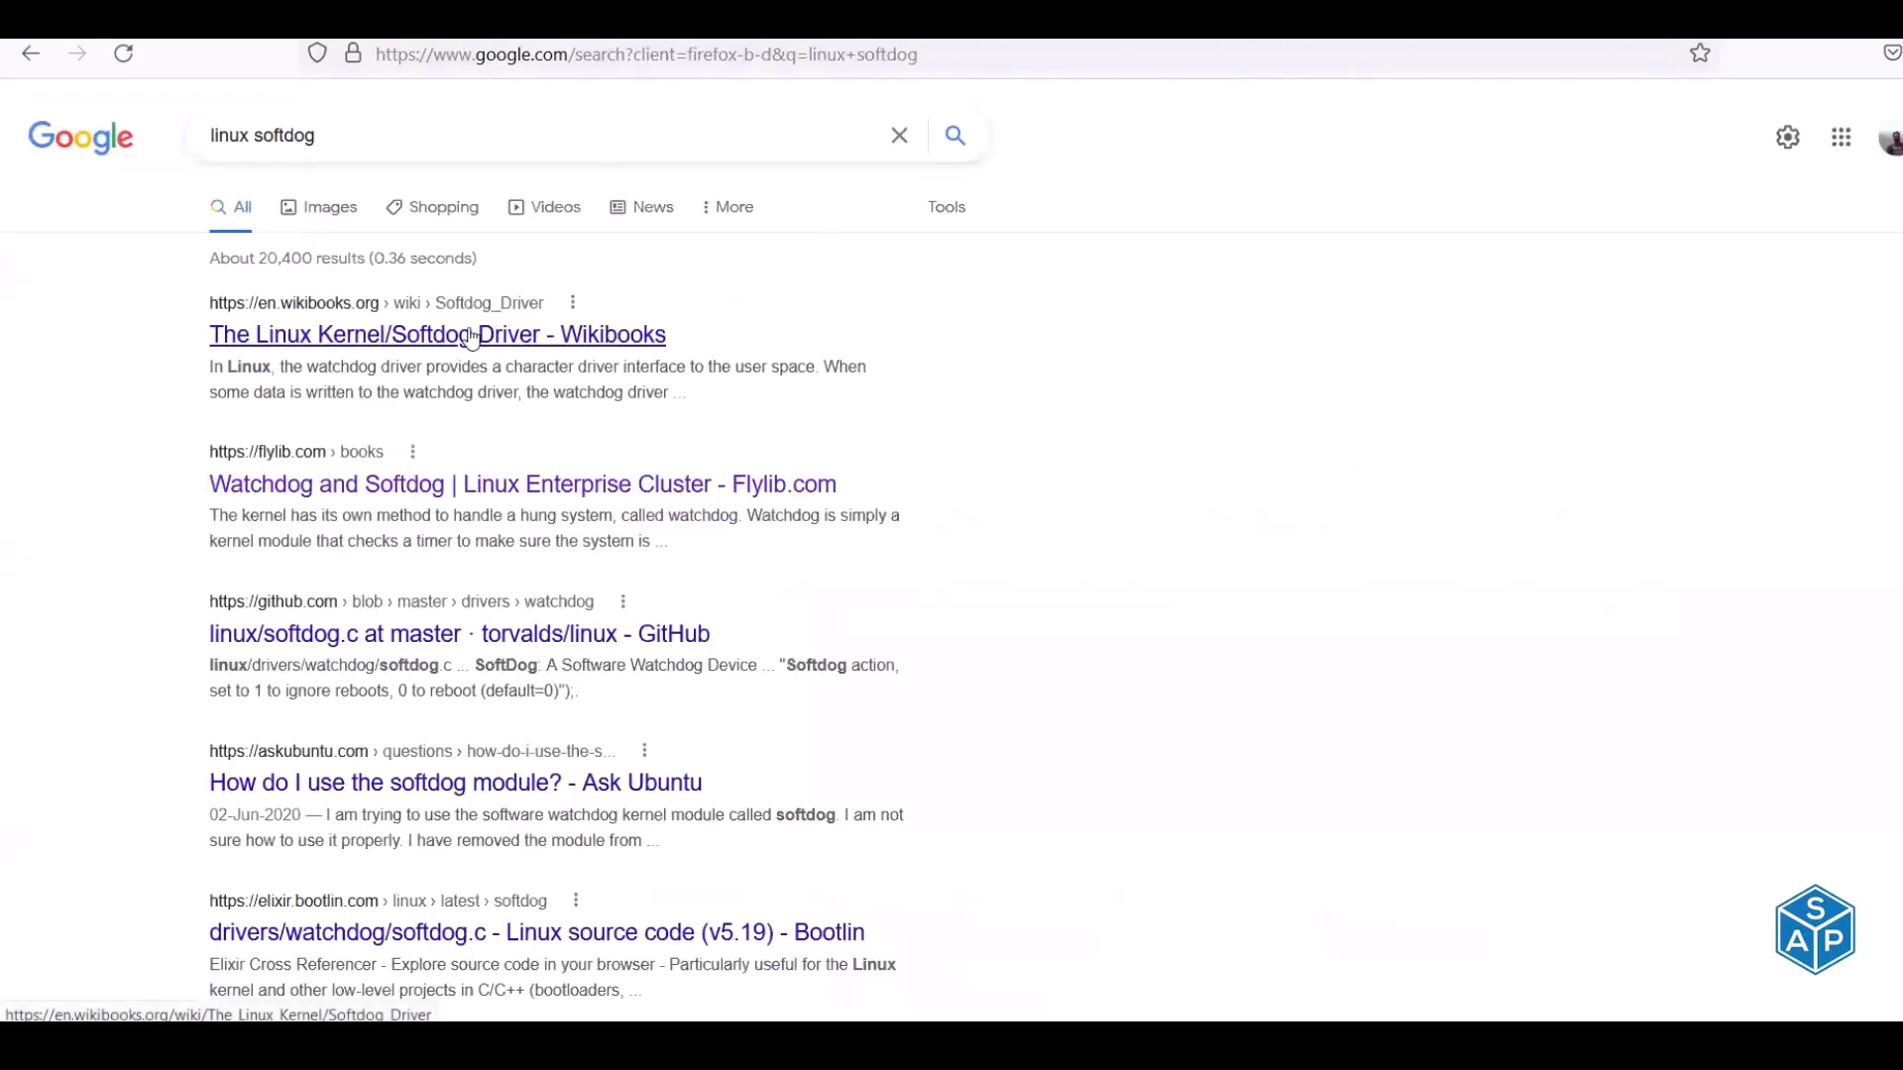
pyautogui.moveTo(472, 339); pyautogui.dragTo(815, 39)
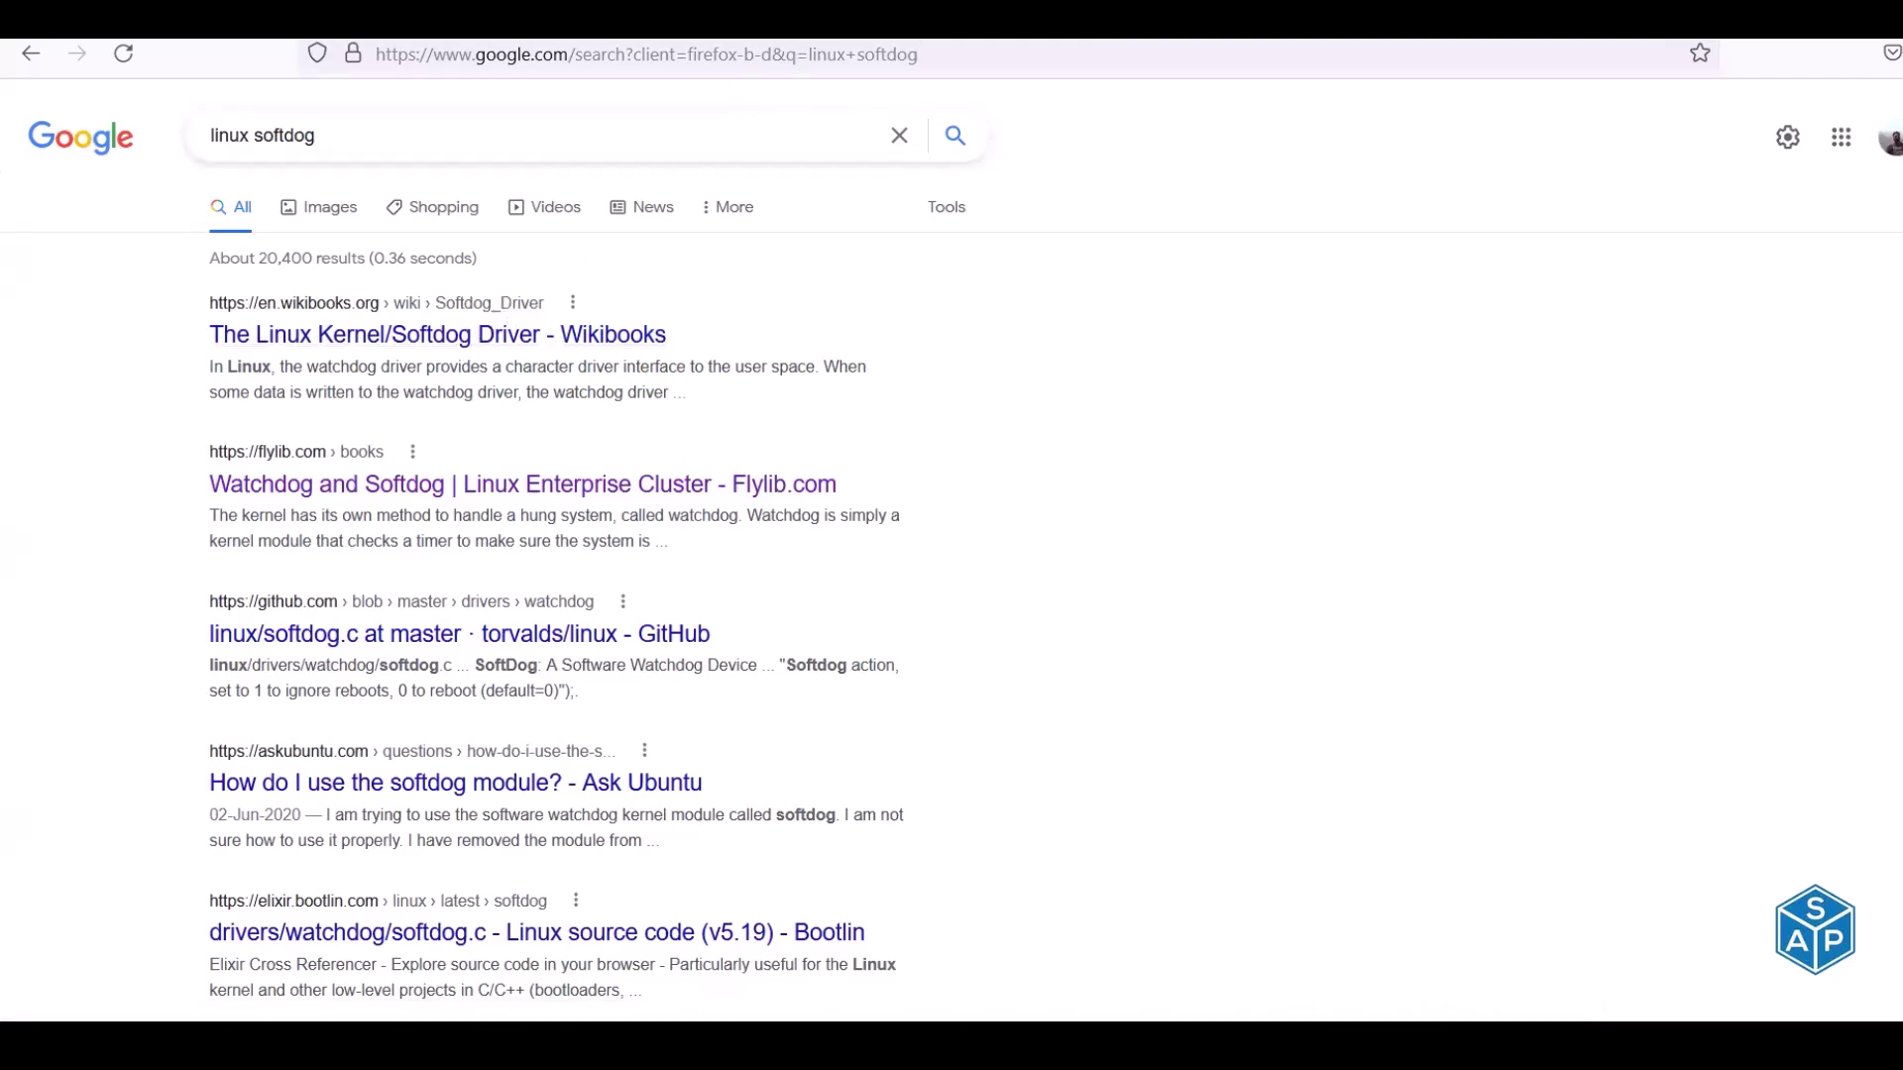
# Open the Flylib Watchdog and Softdog chapter and highlight its definition of a watchdog
pyautogui.click(828, 22)
pyautogui.scroll(-3, 766, 580)
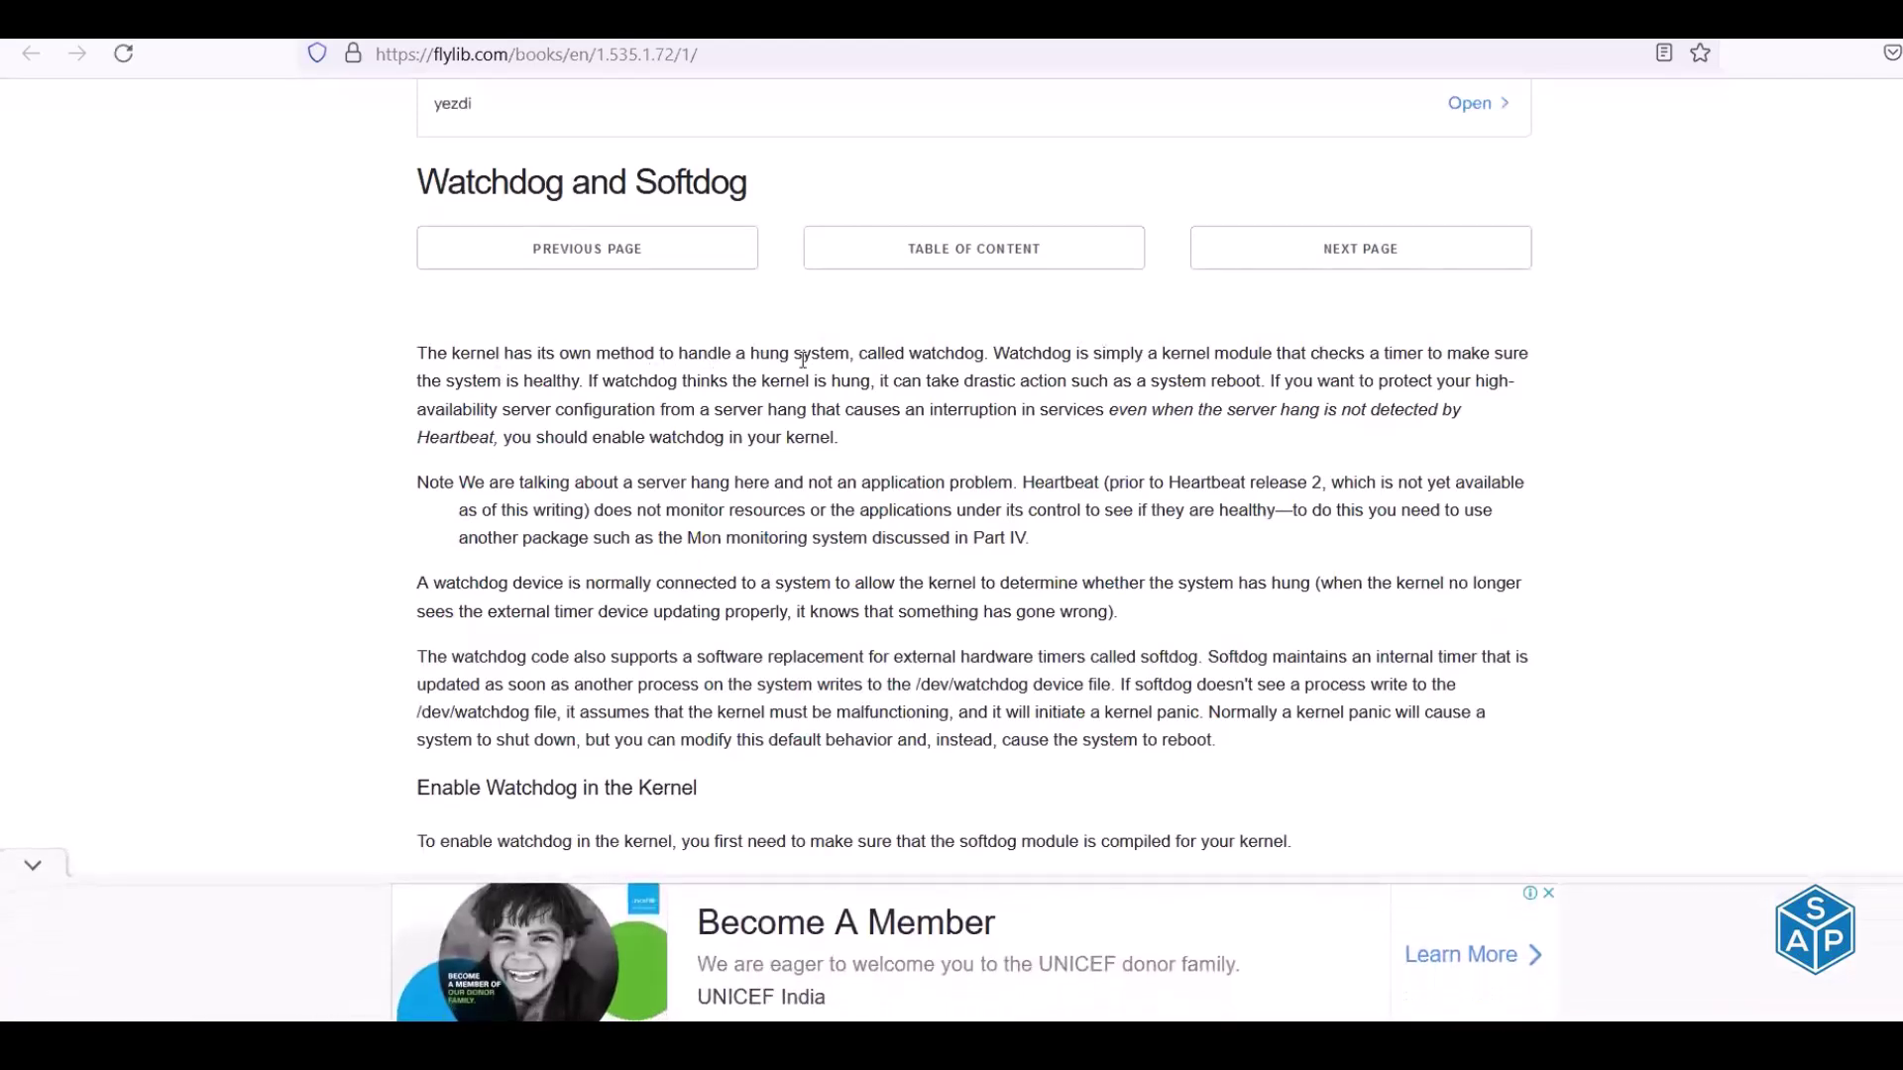
pyautogui.moveTo(874, 350); pyautogui.dragTo(1446, 355)
pyautogui.scroll(-3, 458, 468)
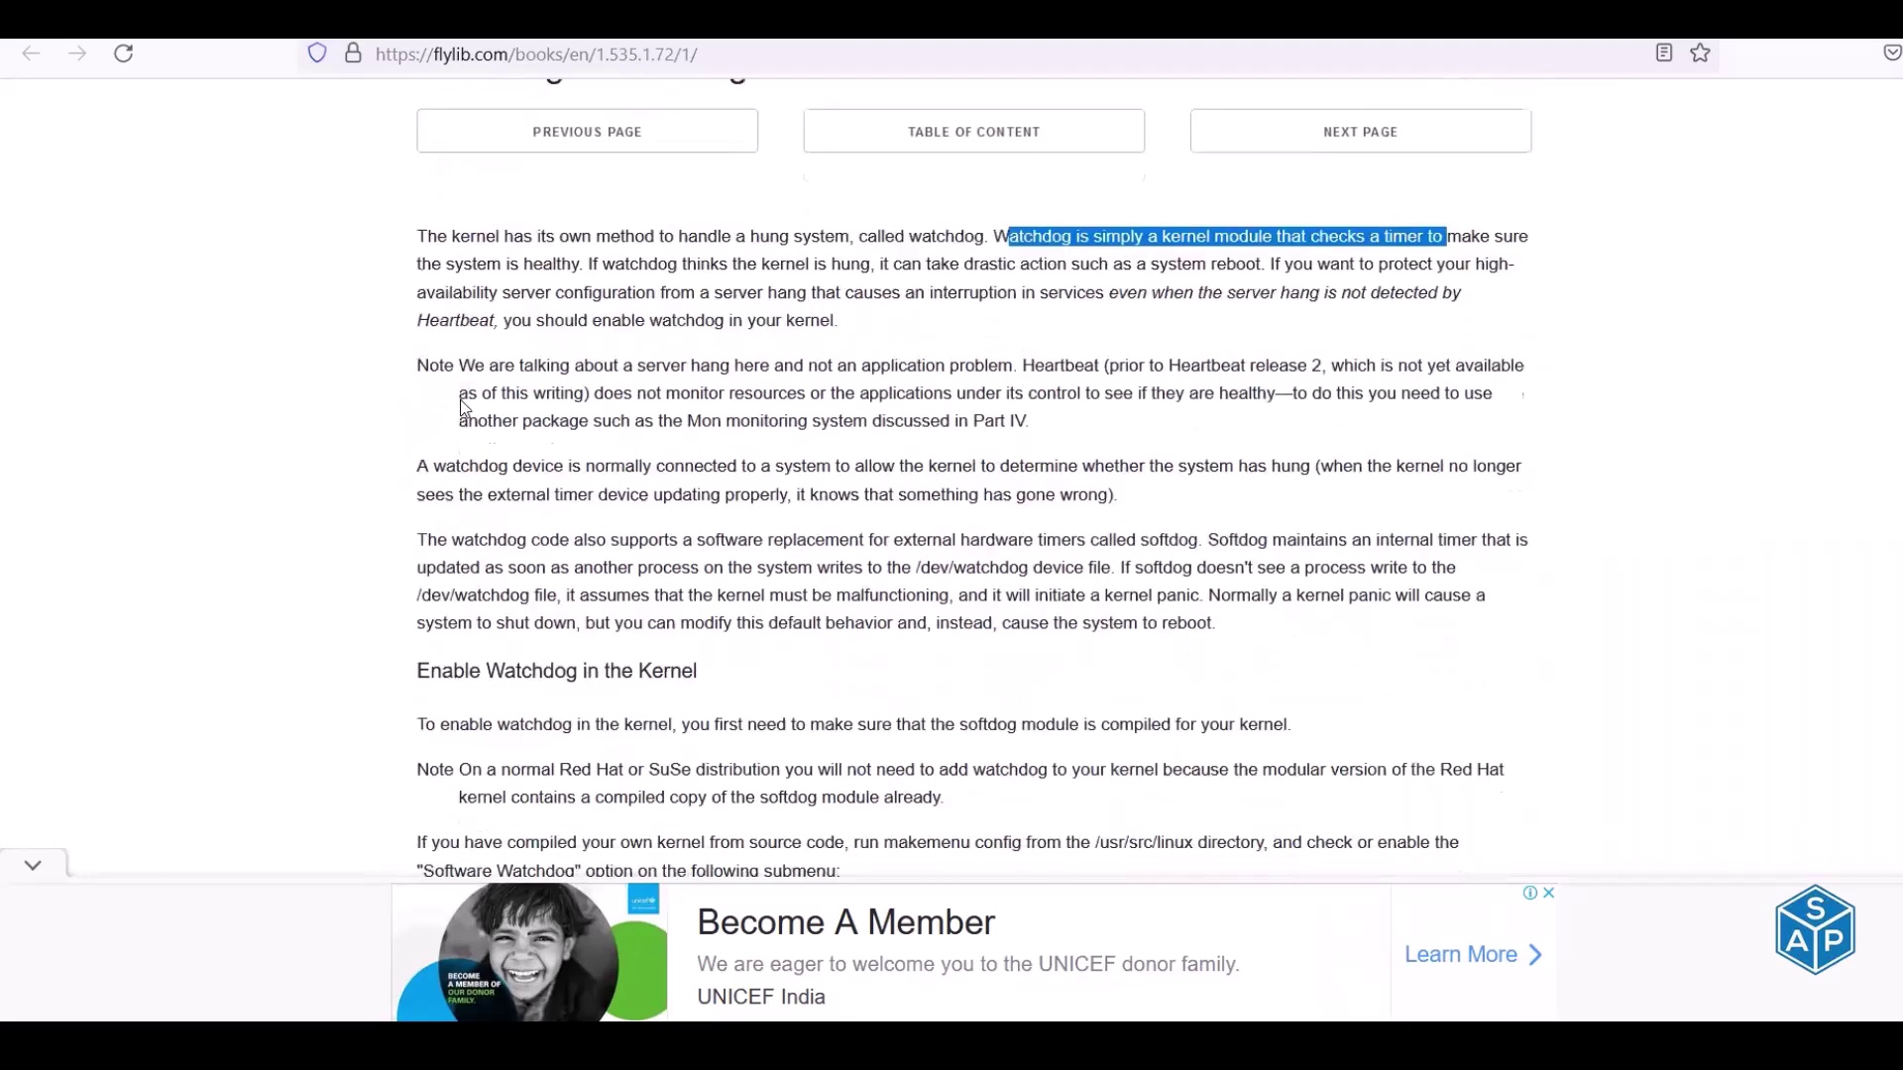
pyautogui.click(29, 867)
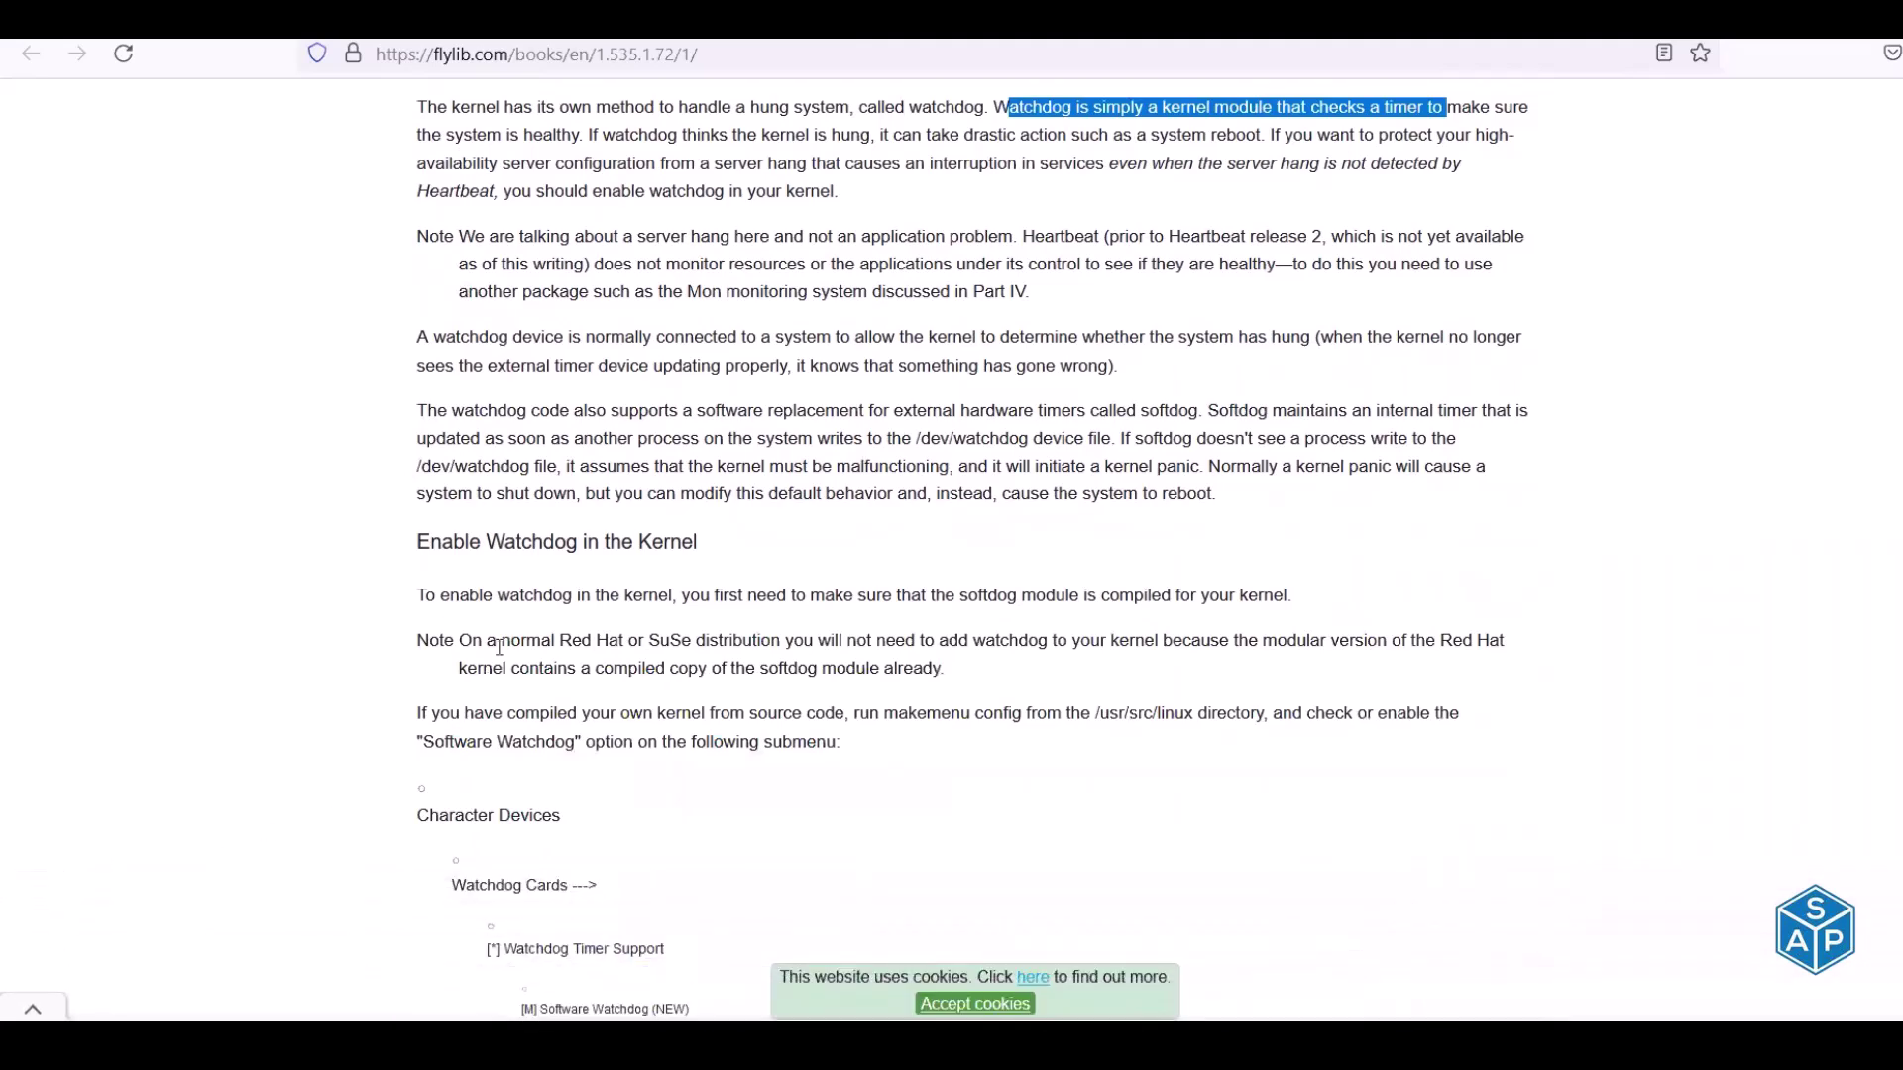
pyautogui.scroll(-2, 499, 649)
pyautogui.scroll(-5, 501, 654)
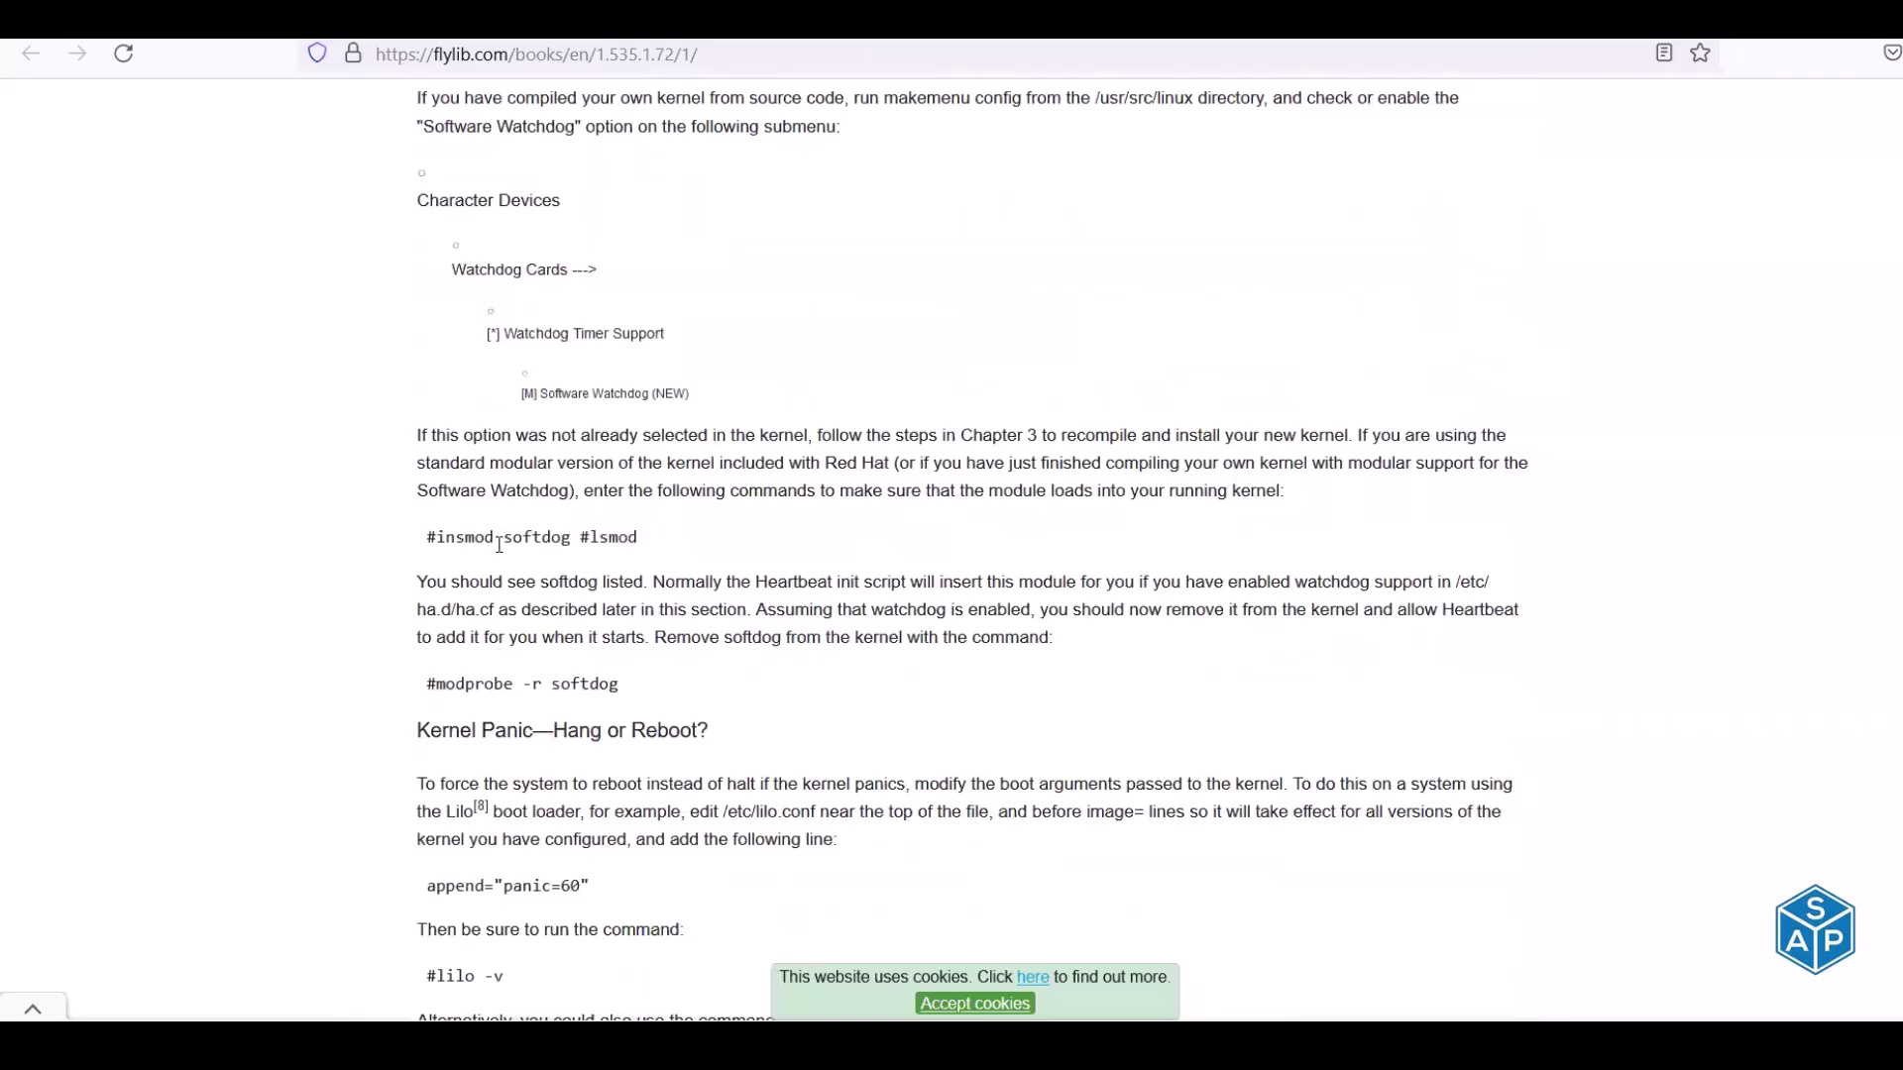
pyautogui.scroll(1, 499, 543)
pyautogui.scroll(2, 498, 553)
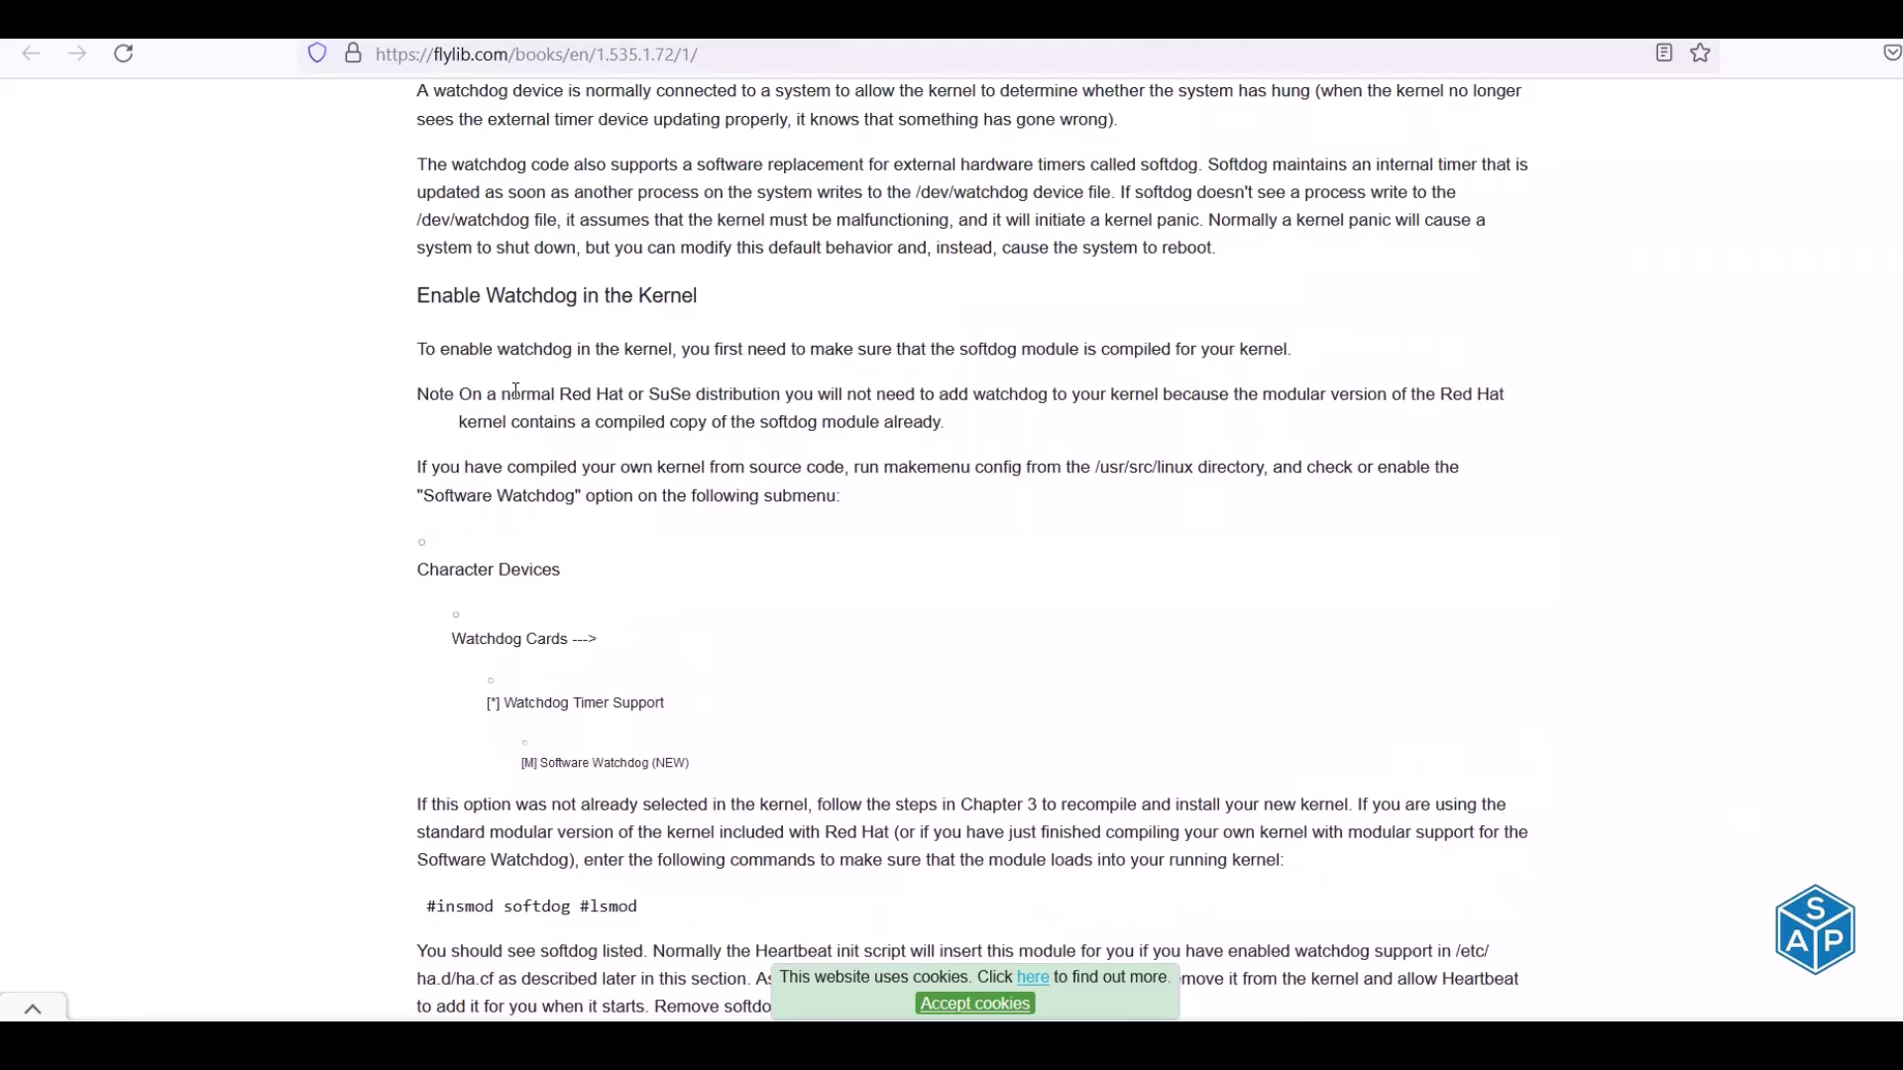
pyautogui.scroll(1, 490, 434)
pyautogui.scroll(2, 491, 434)
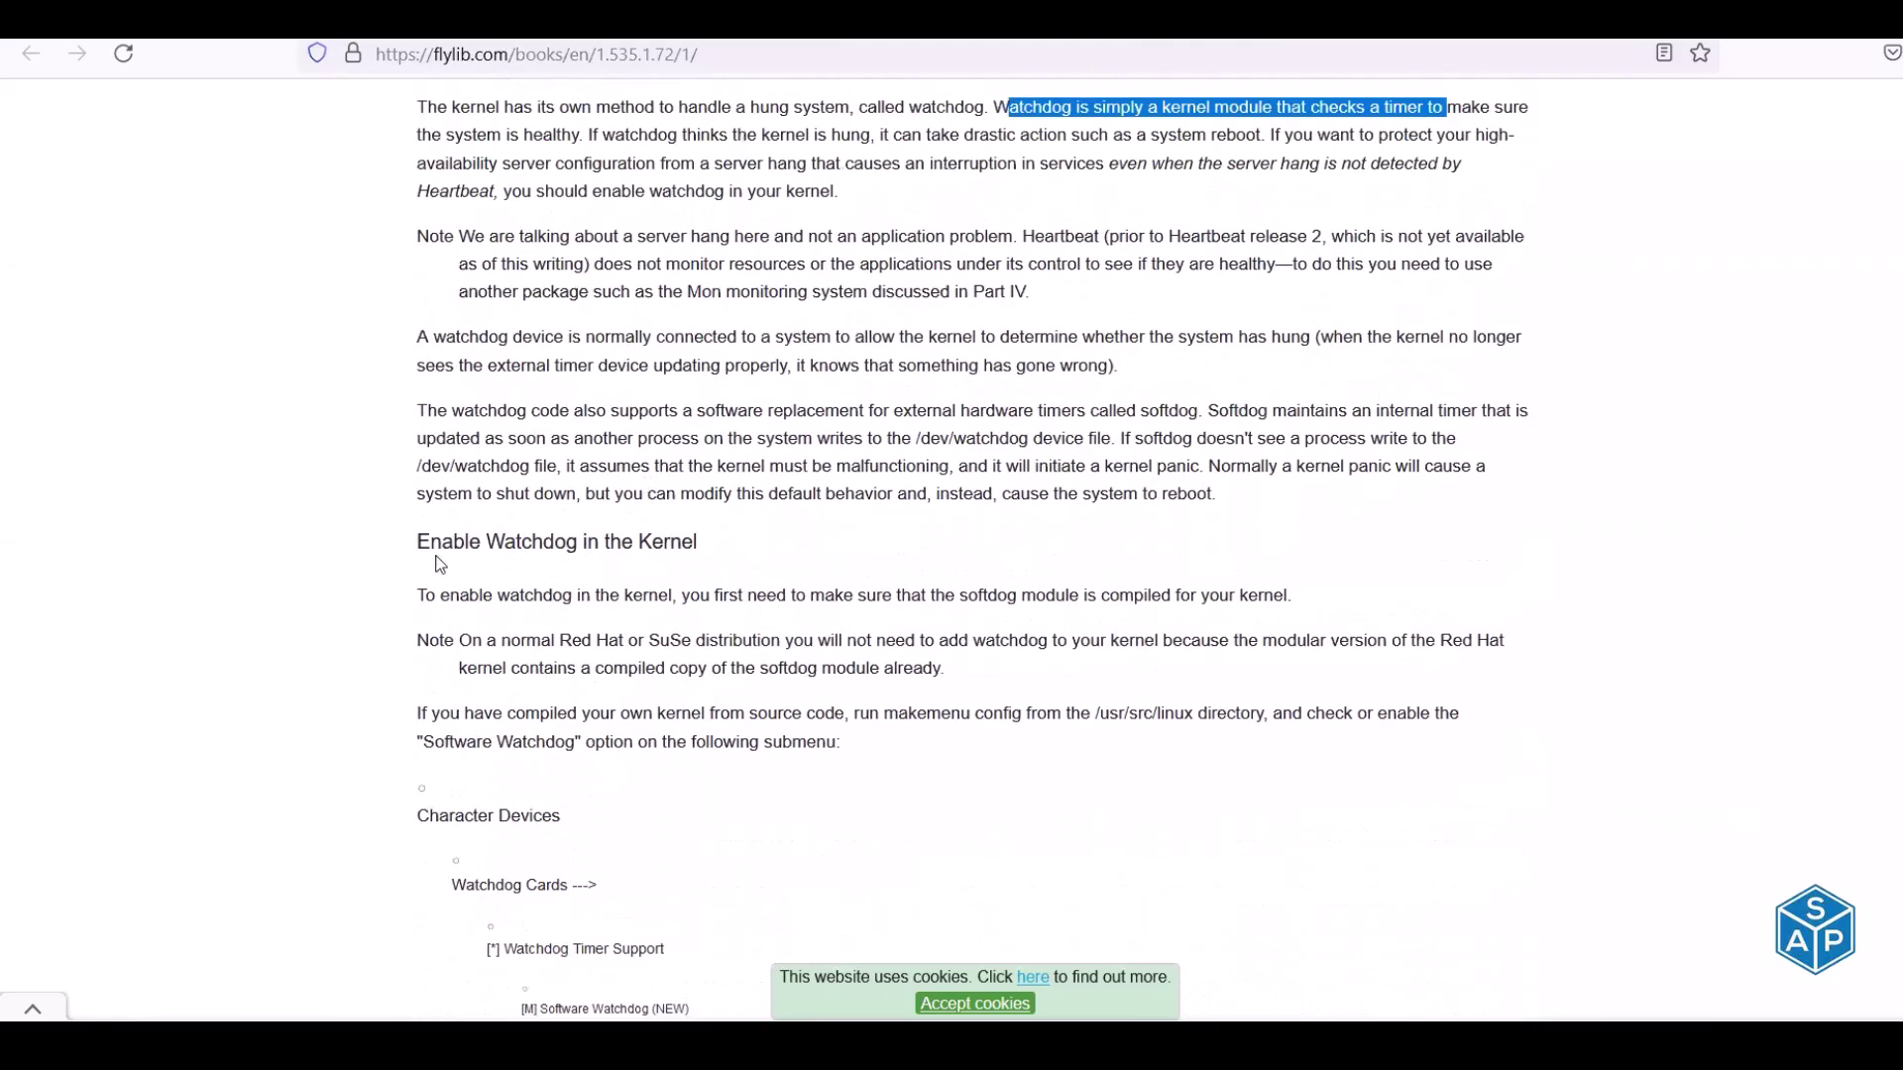
pyautogui.scroll(-7, 439, 550)
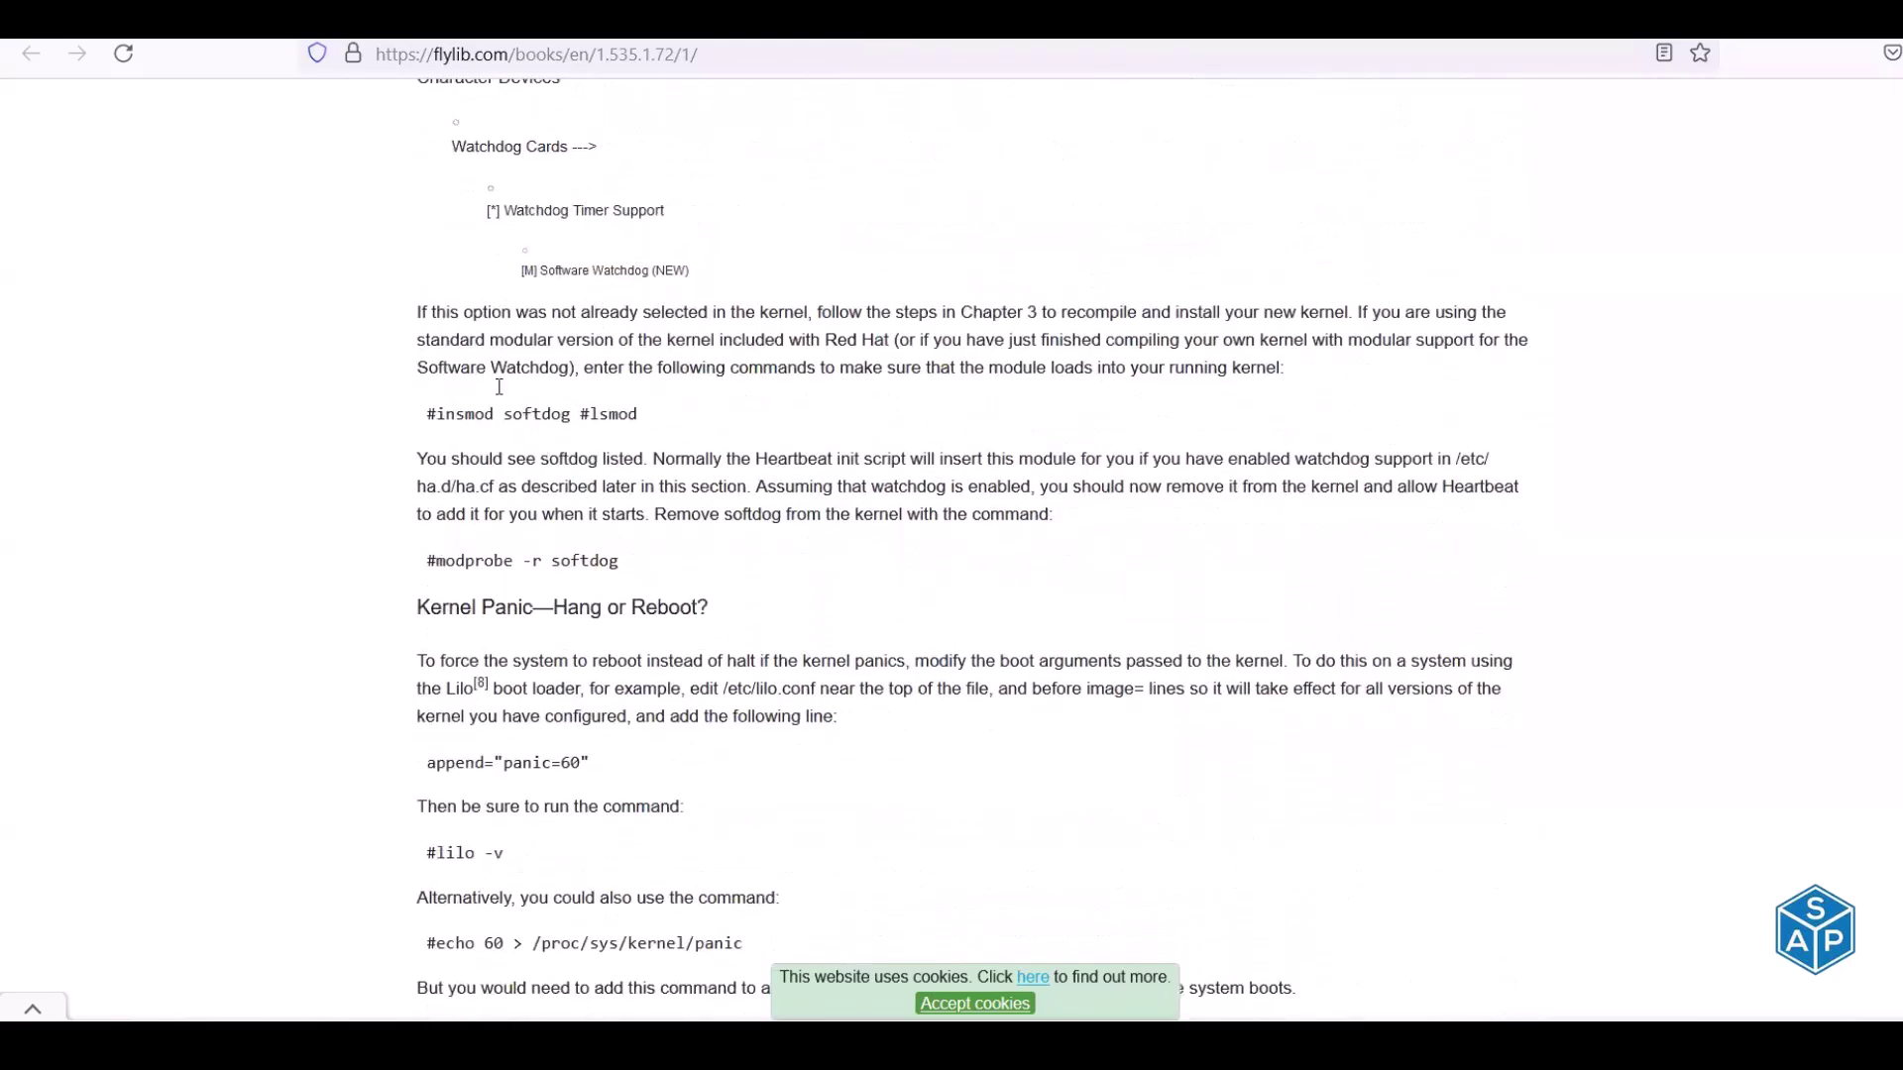
pyautogui.scroll(-3, 442, 270)
# Highlight the kernel-panic reboot and softdog internal-timer passages, then switch back to Excel
pyautogui.moveTo(431, 239); pyautogui.dragTo(693, 243)
pyautogui.moveTo(455, 292); pyautogui.dragTo(1254, 294)
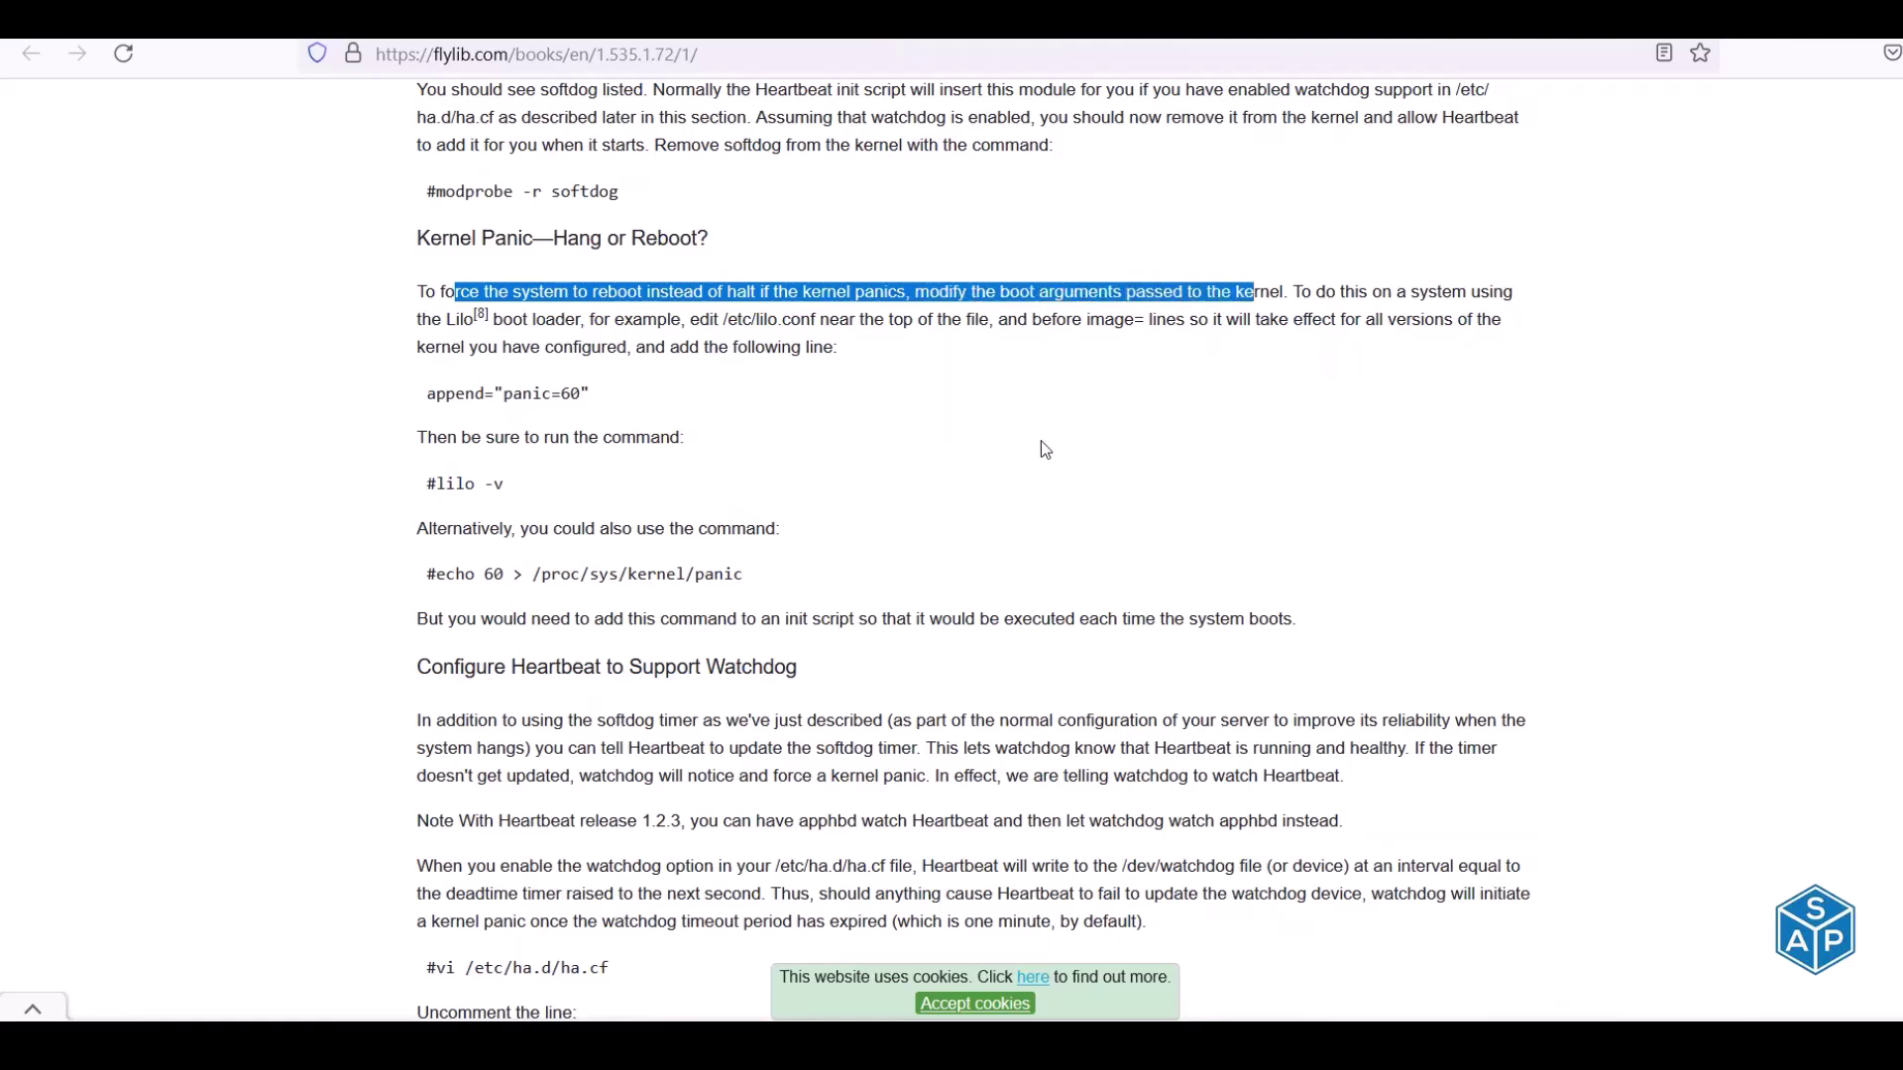
pyautogui.scroll(-2, 801, 428)
pyautogui.moveTo(547, 421); pyautogui.dragTo(801, 428)
pyautogui.scroll(10, 800, 428)
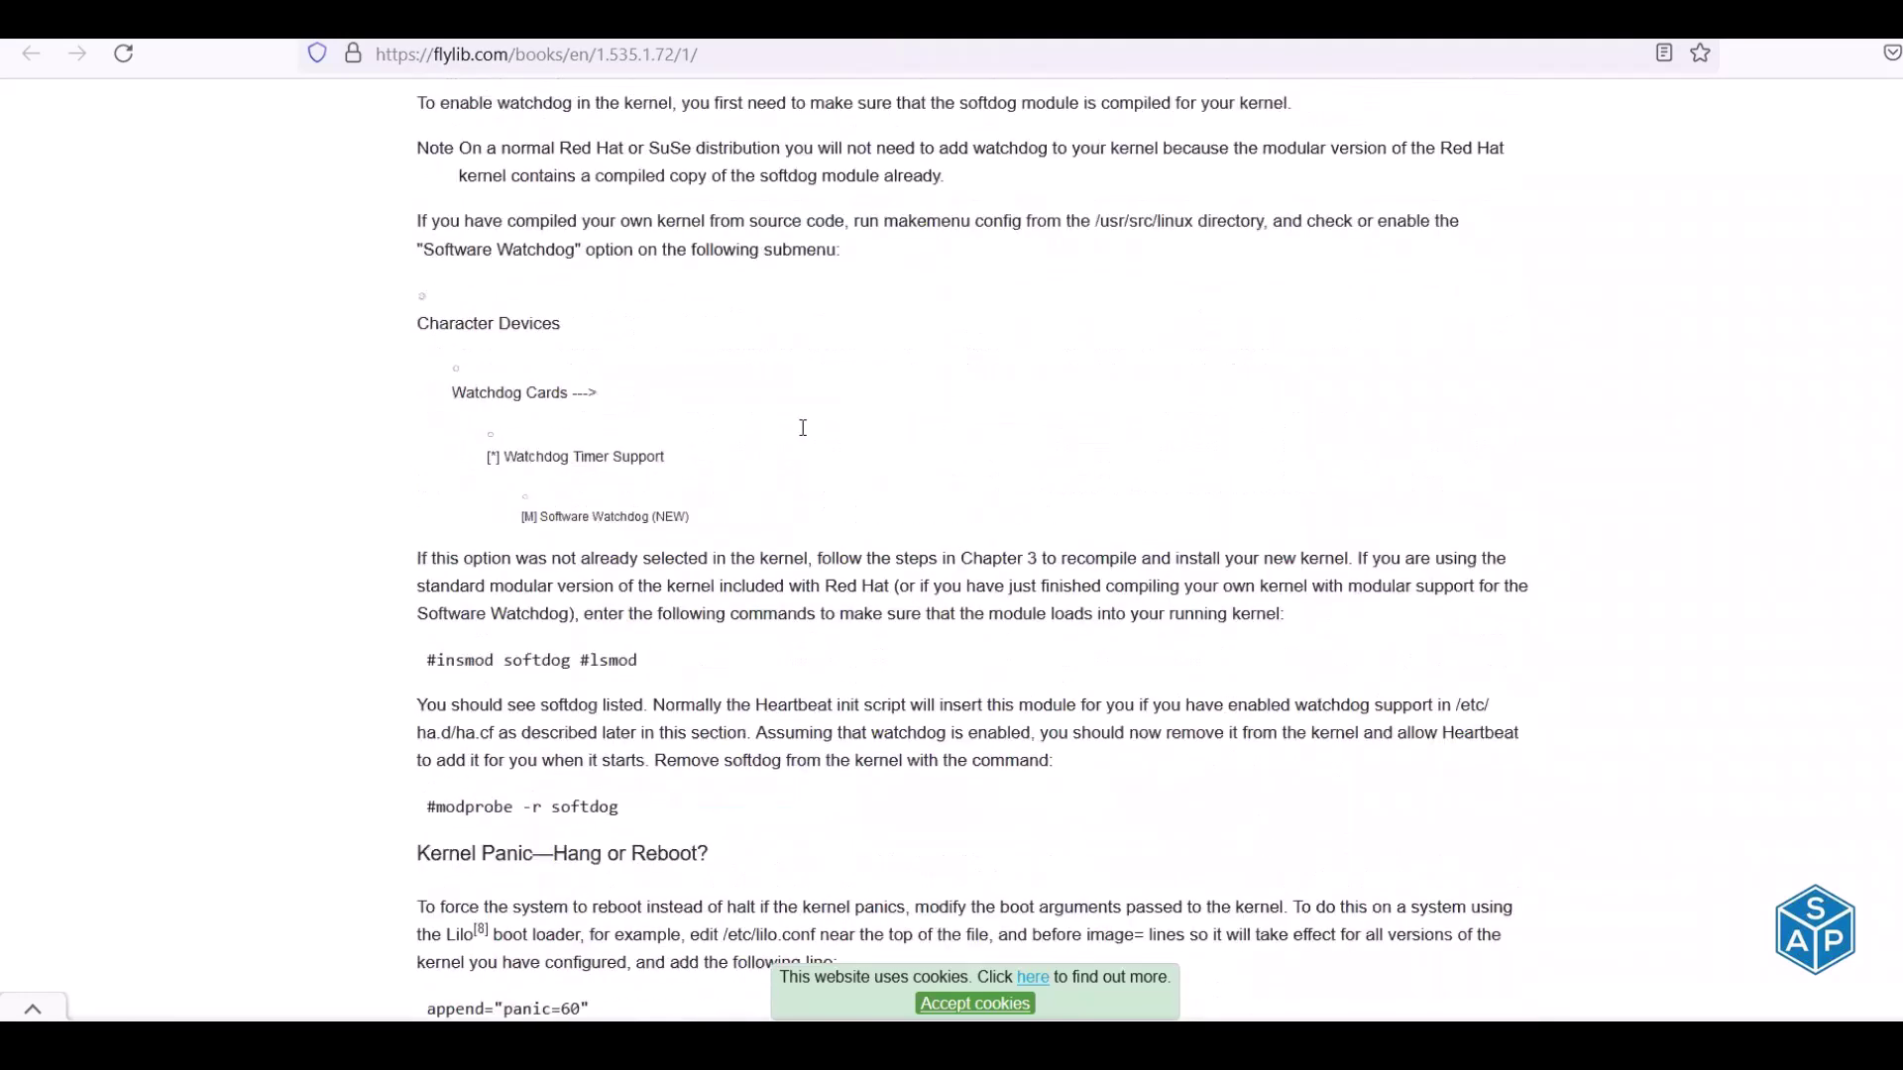
pyautogui.moveTo(427, 288); pyautogui.dragTo(649, 289)
pyautogui.moveTo(779, 288); pyautogui.dragTo(1197, 289)
pyautogui.click(433, 300)
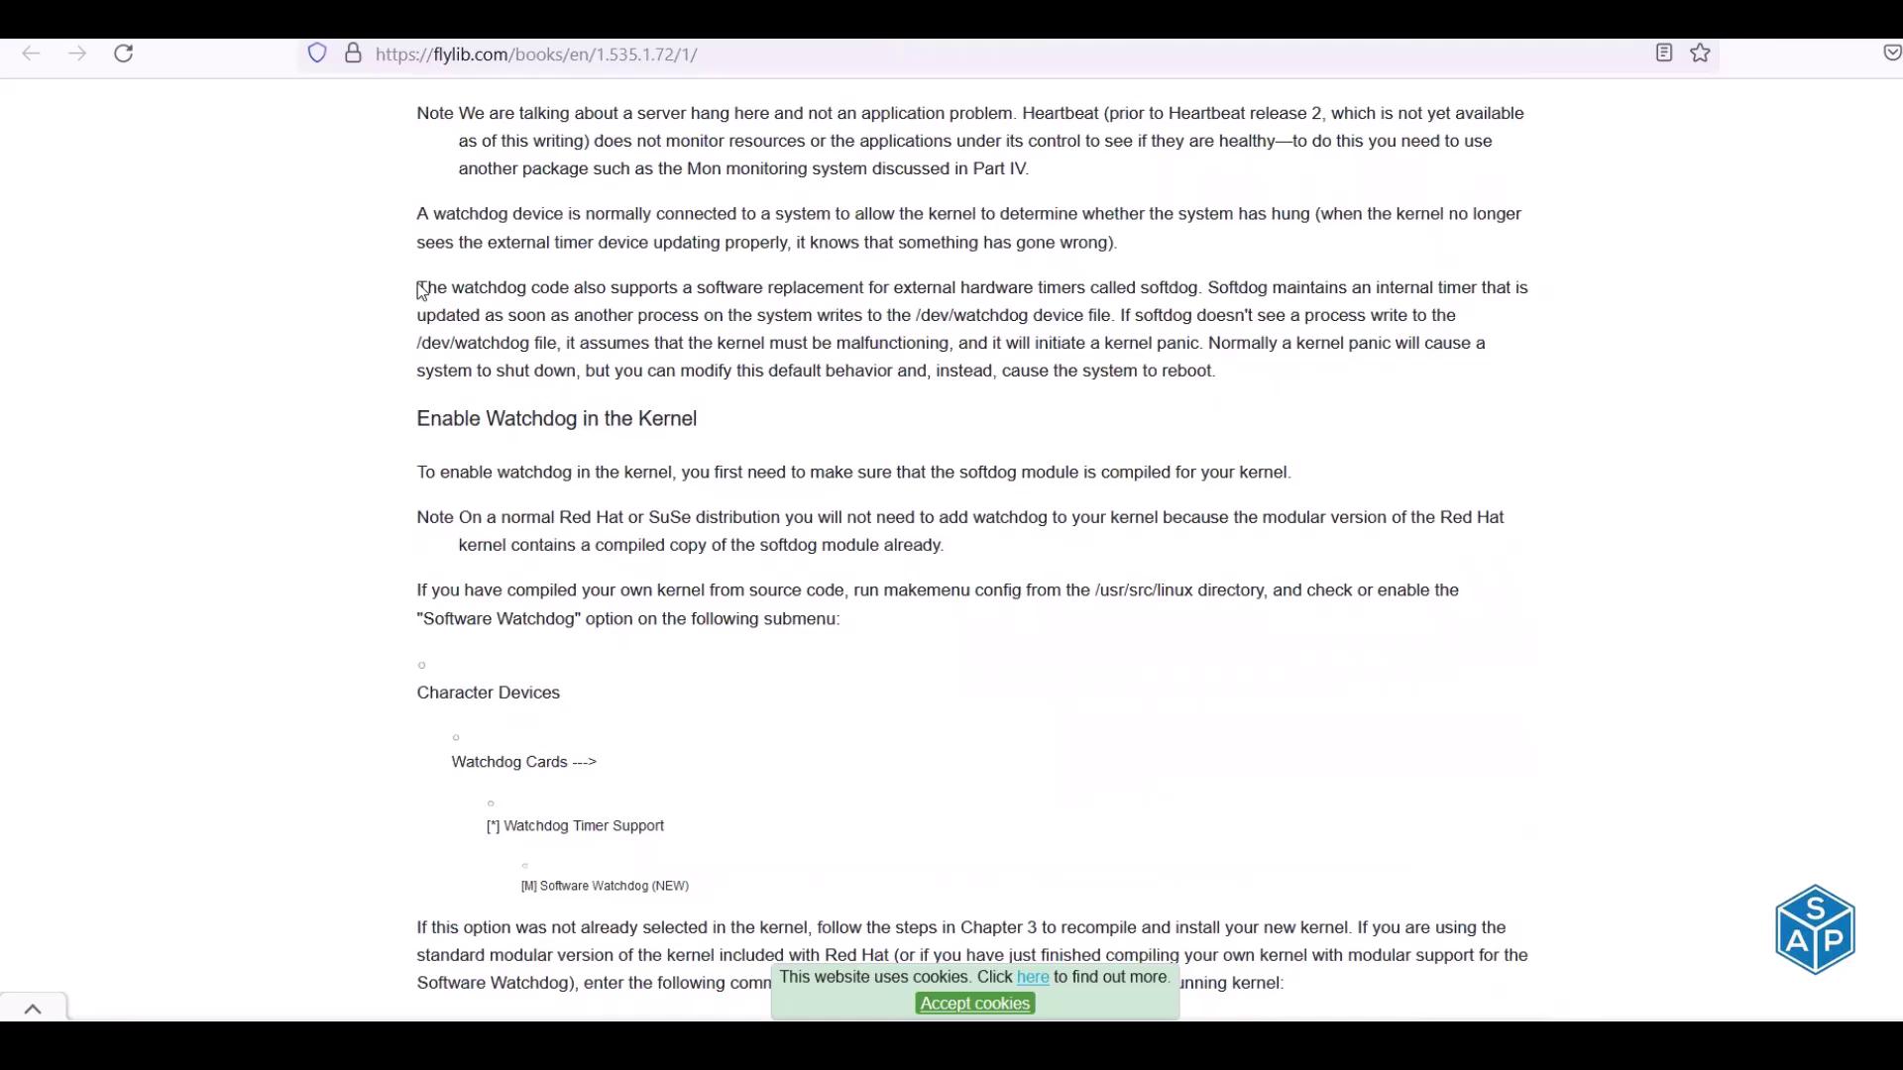
pyautogui.moveTo(506, 290); pyautogui.dragTo(991, 952)
pyautogui.click(996, 290)
pyautogui.moveTo(976, 288); pyautogui.dragTo(1514, 288)
pyautogui.moveTo(471, 315); pyautogui.dragTo(1096, 313)
pyautogui.scroll(5, 1153, 355)
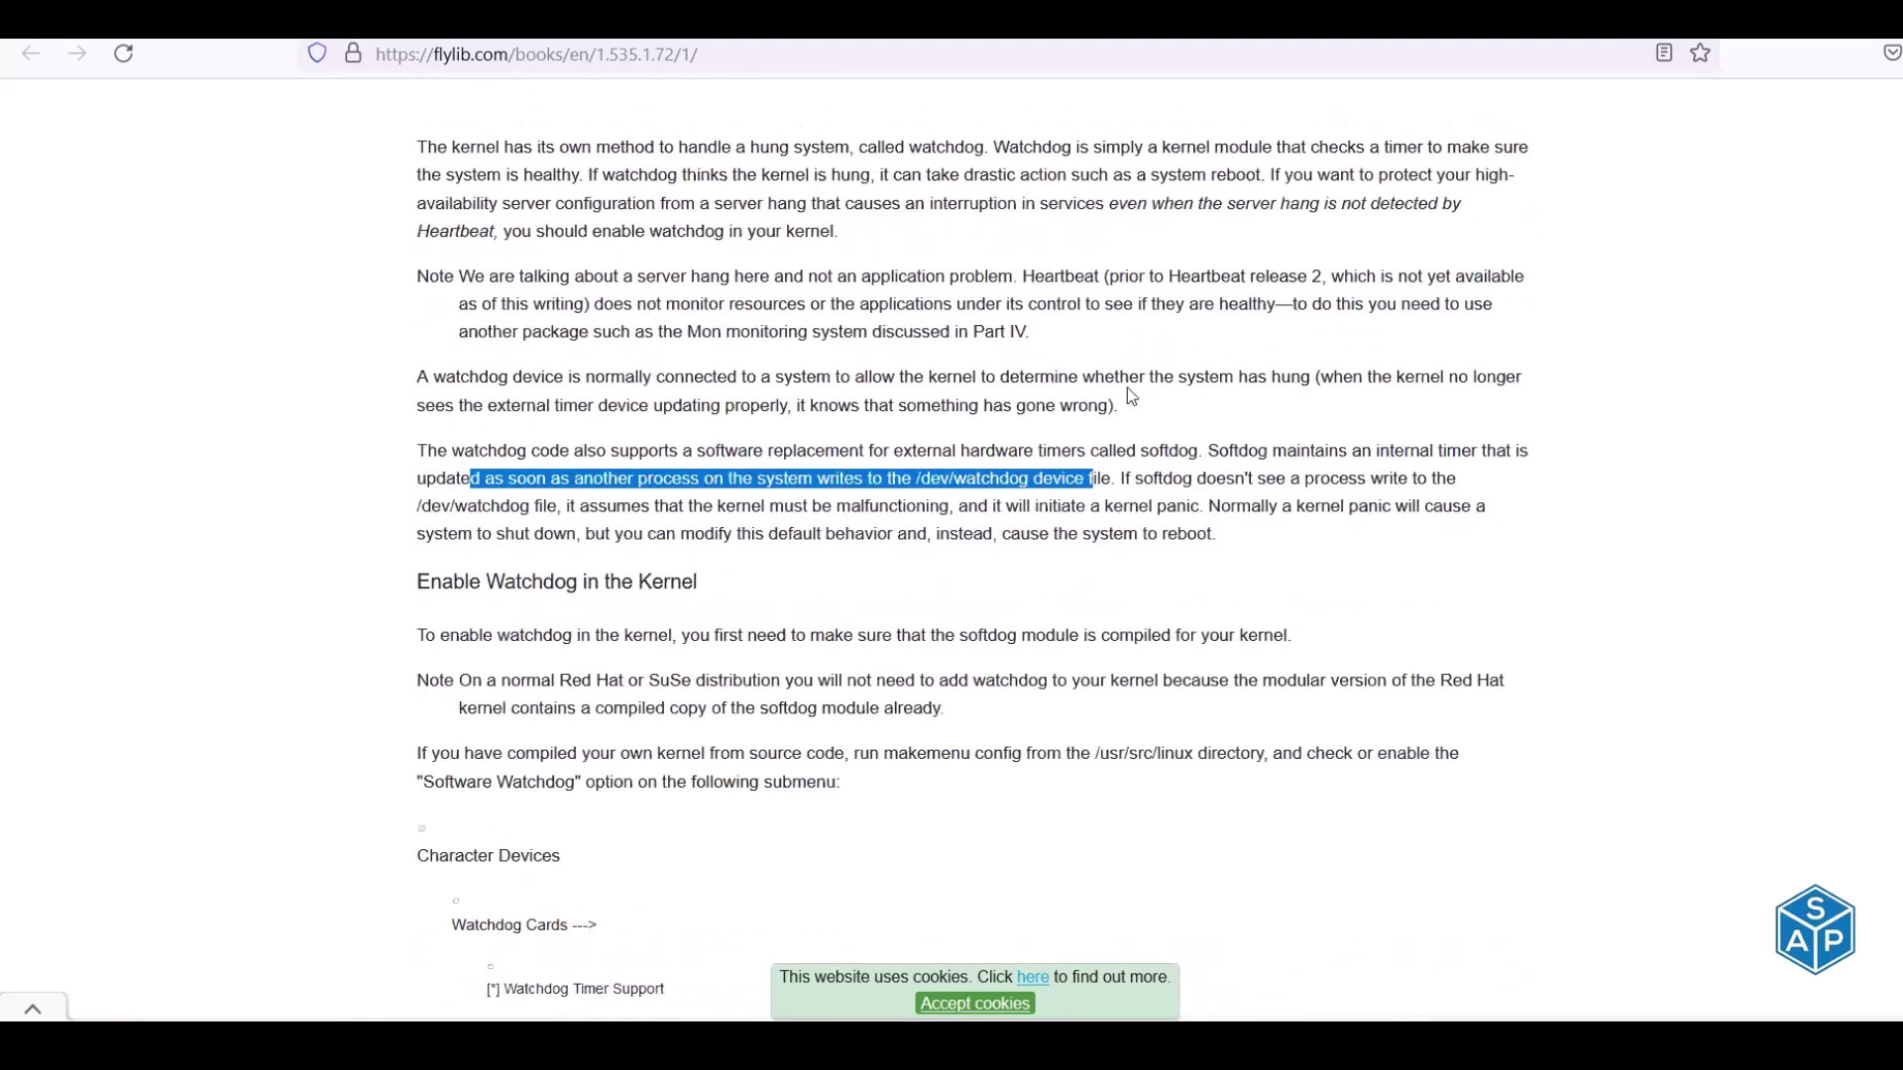
pyautogui.scroll(1, 1066, 481)
pyautogui.hotkey('alt', 'Tab')
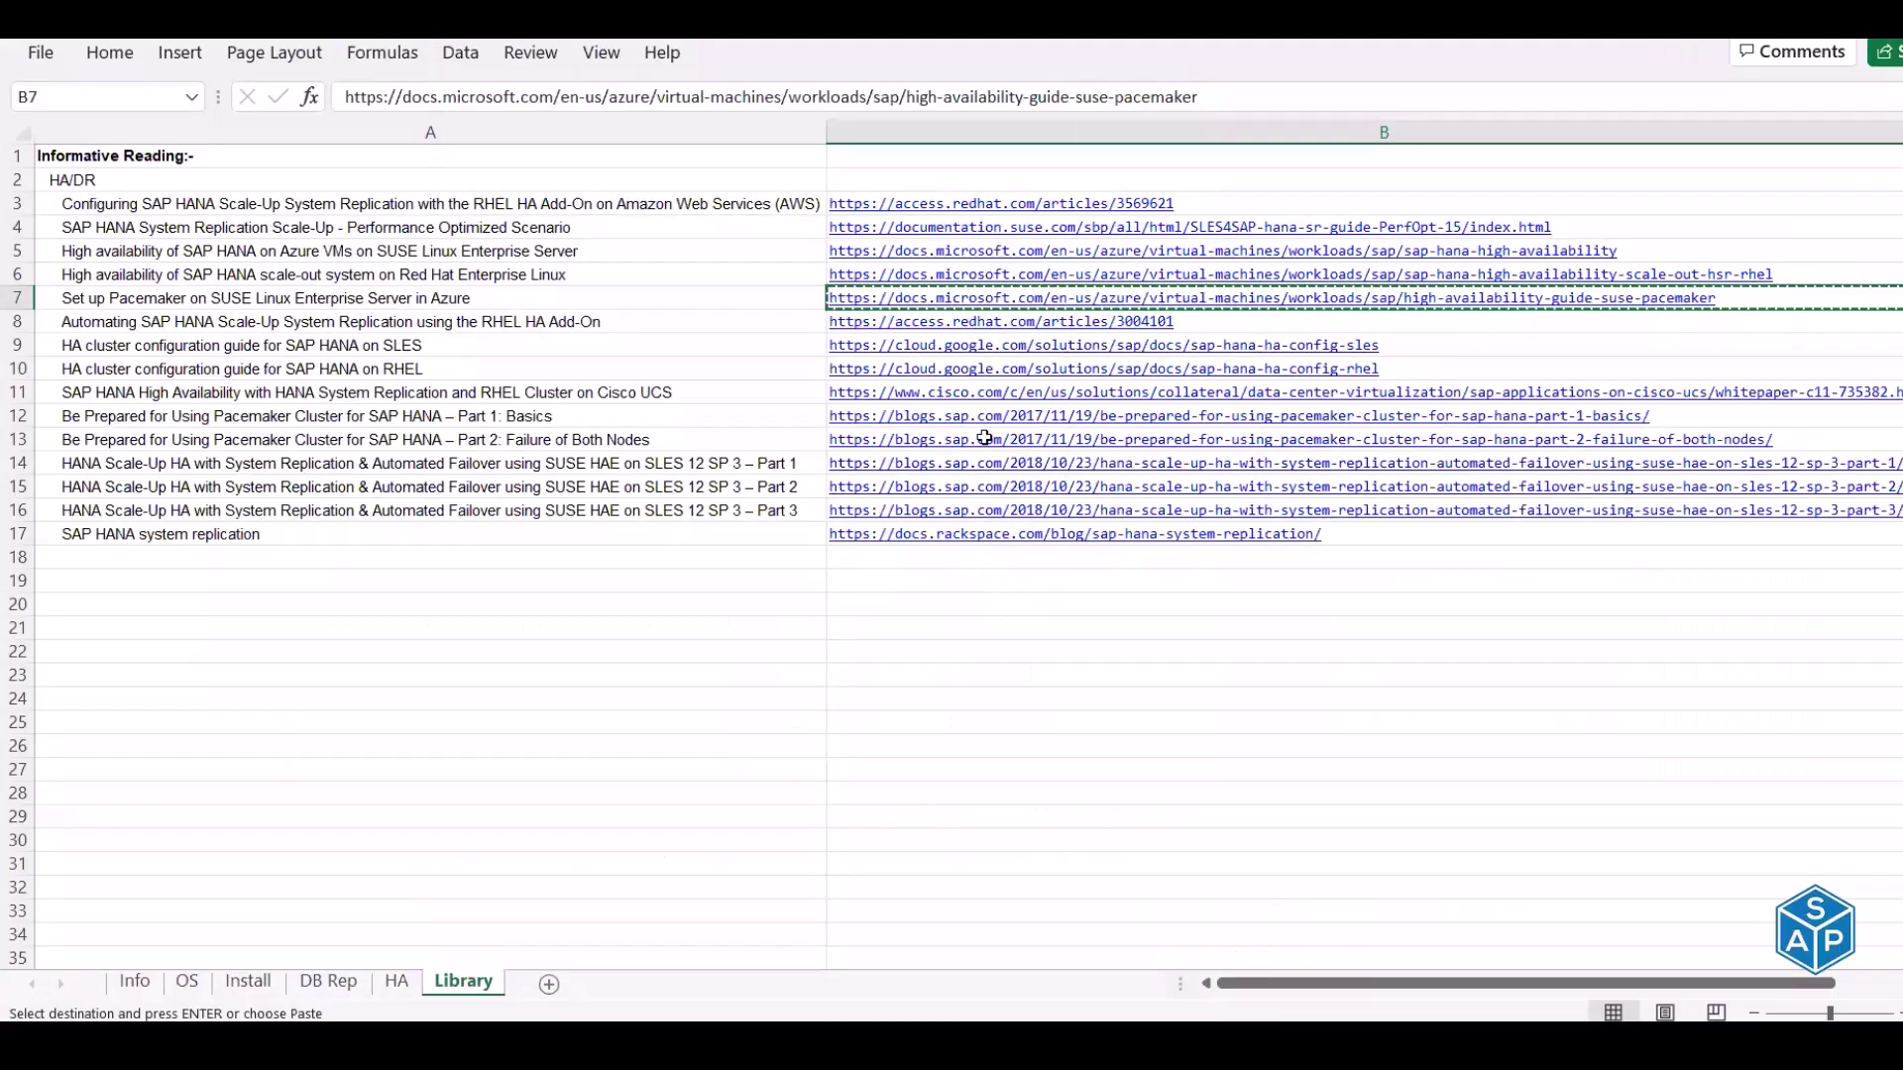
# Try pasting the flylib address into B18, then Format Painter column B from B17's links
pyautogui.click(960, 558)
pyautogui.click(528, 54)
pyautogui.hotkey('ctrl', 'c')
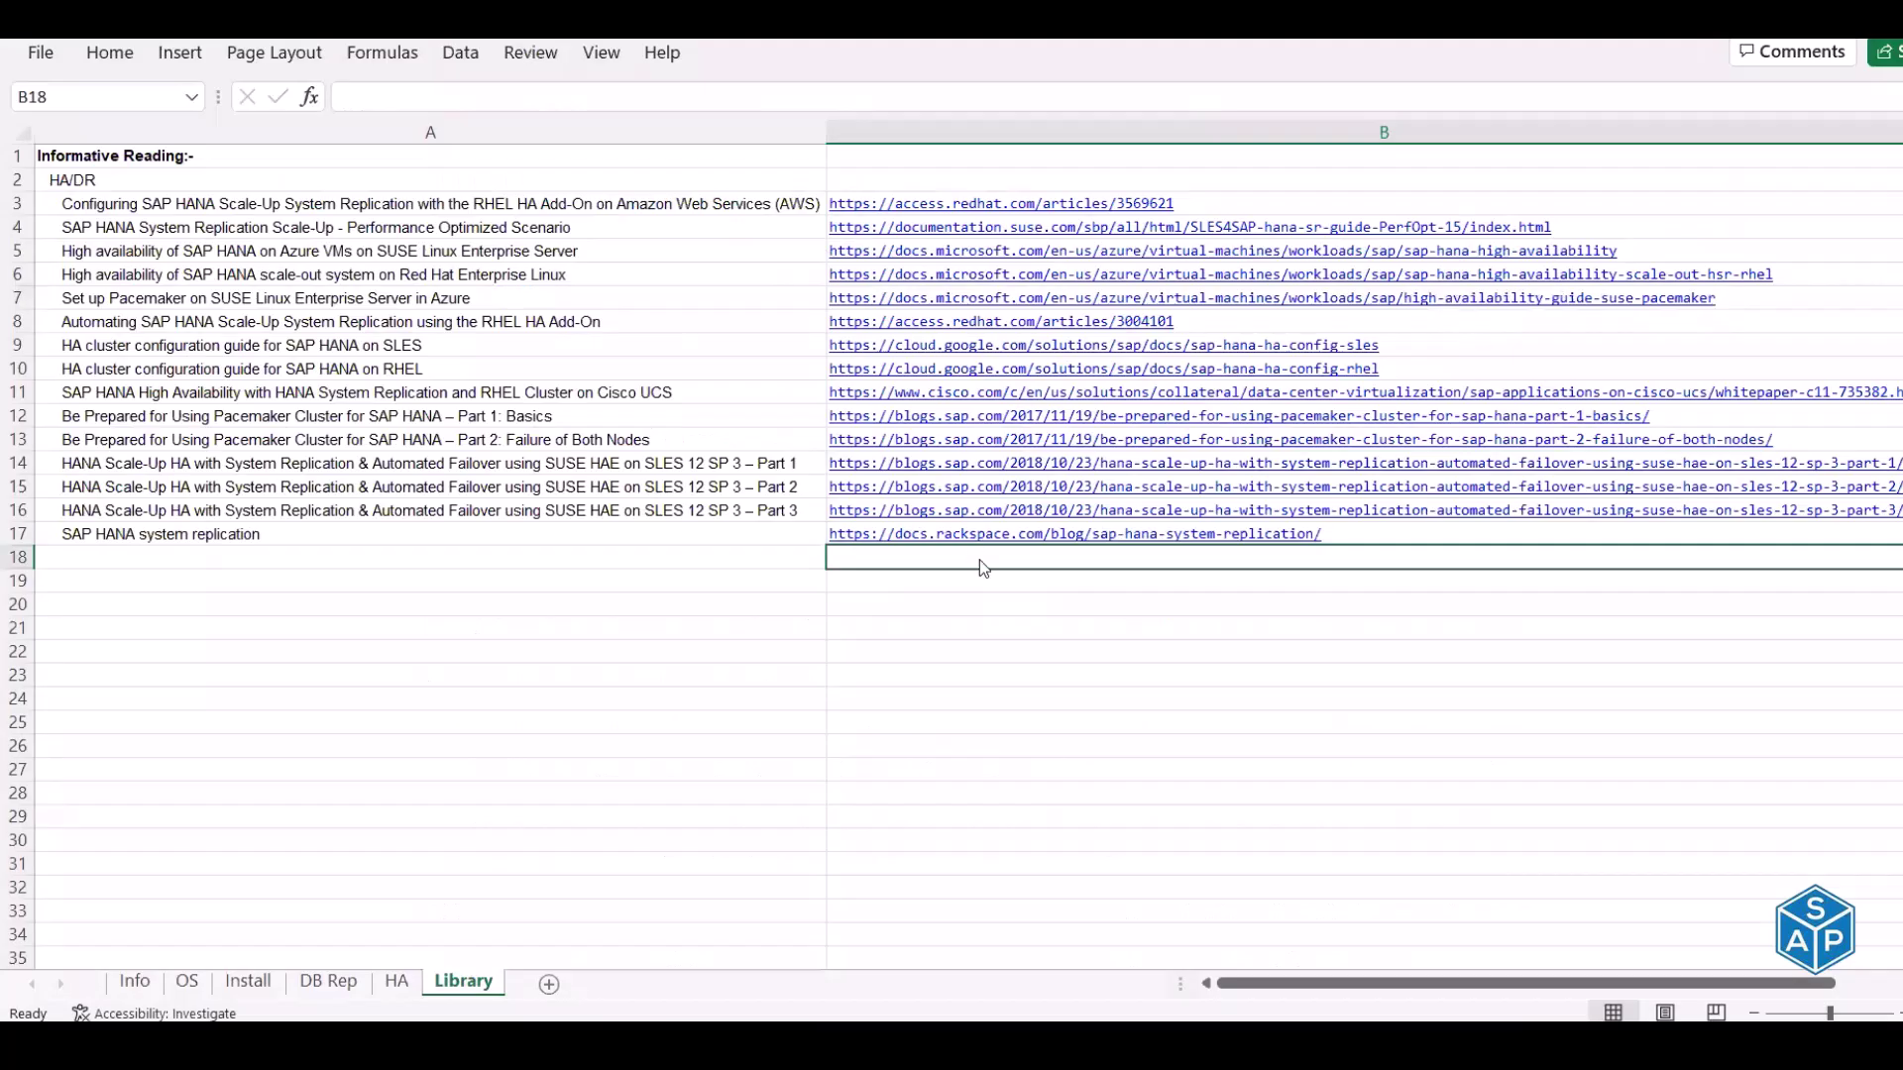
pyautogui.rightClick(978, 557)
pyautogui.click(1041, 428)
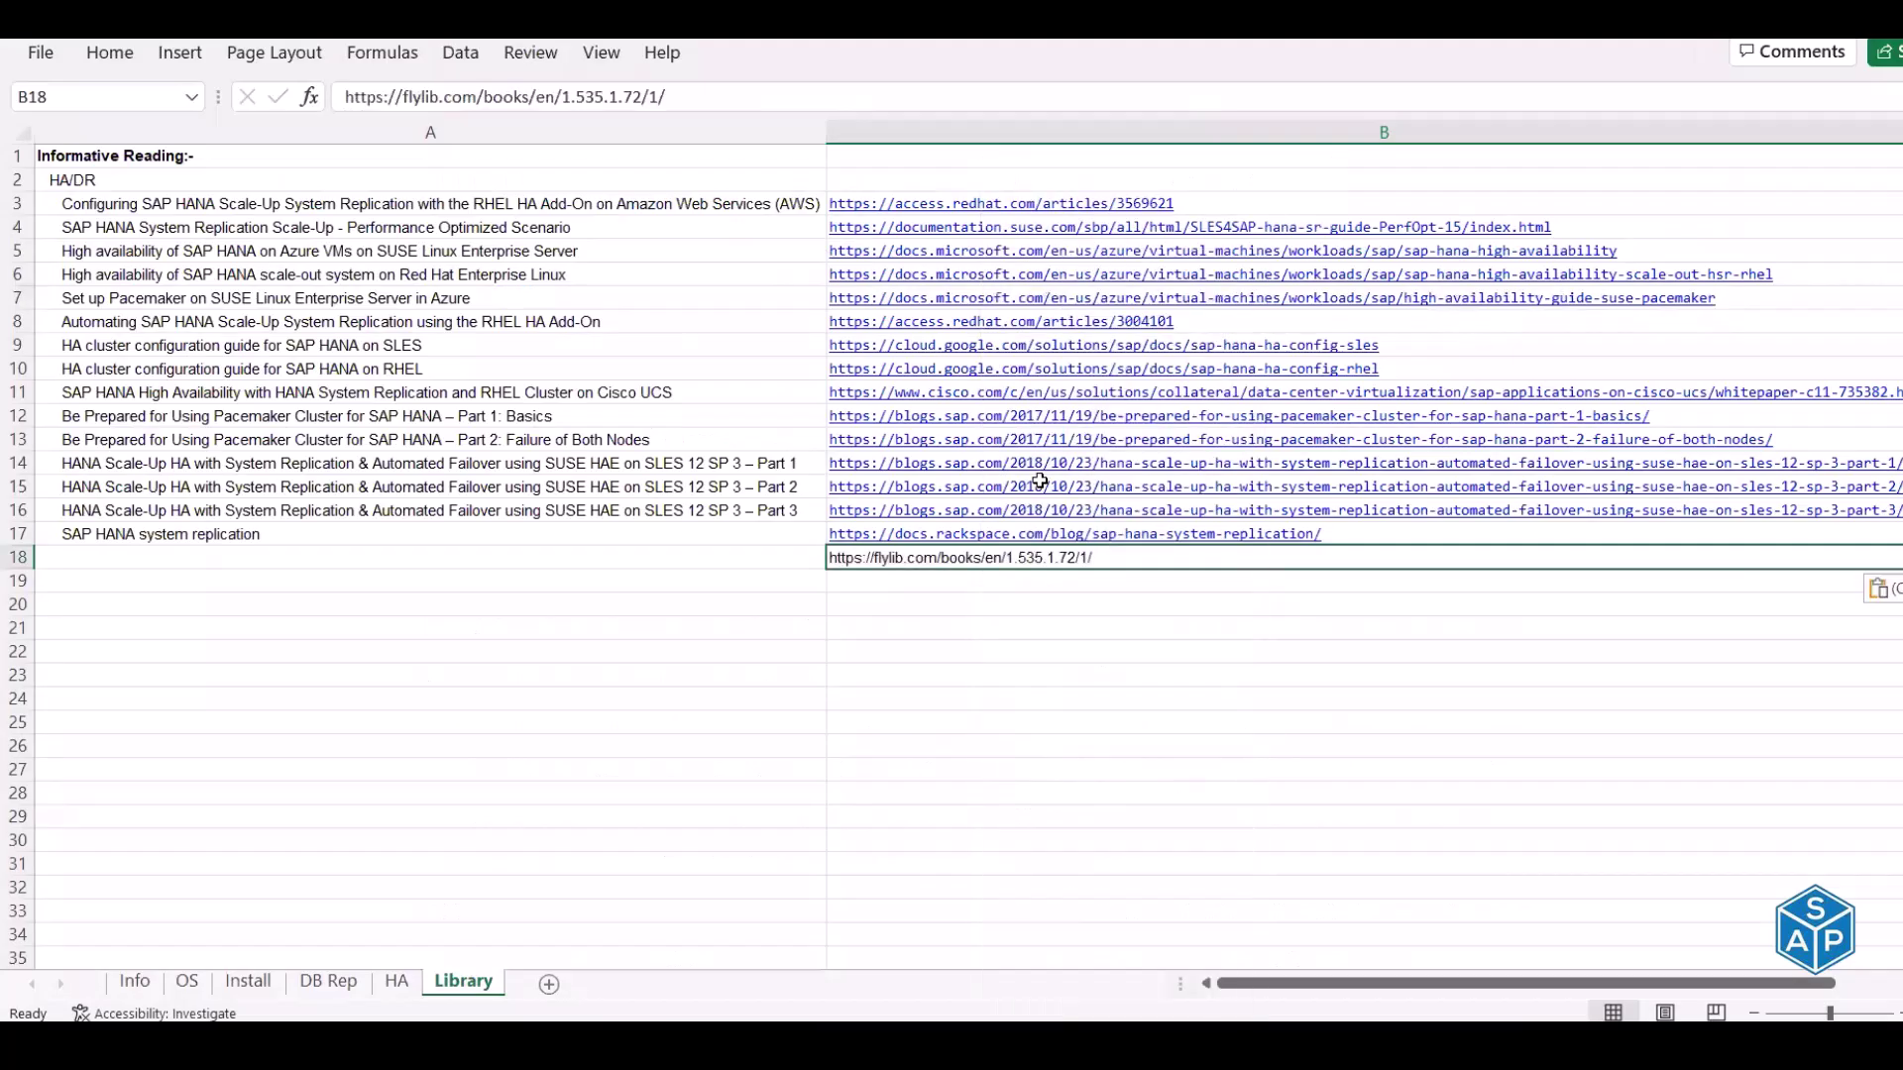
pyautogui.press('Delete')
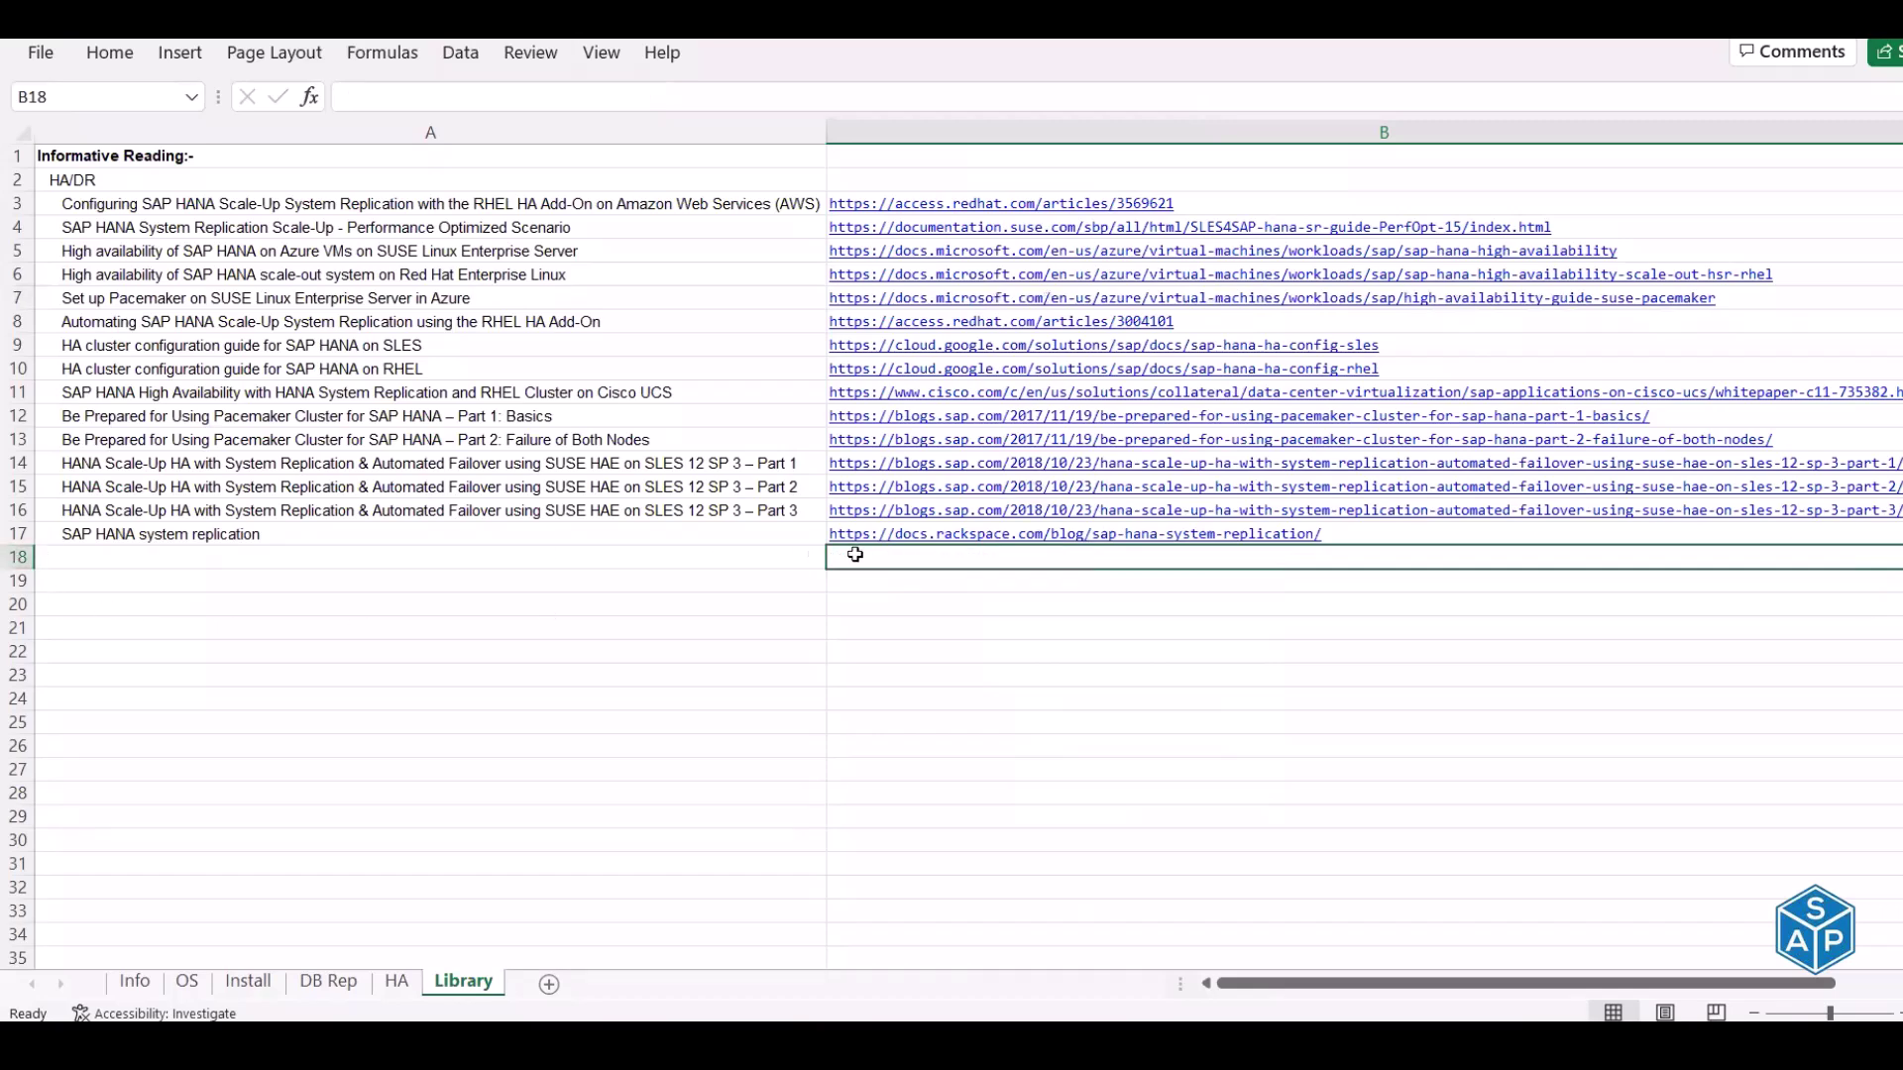
pyautogui.click(897, 541)
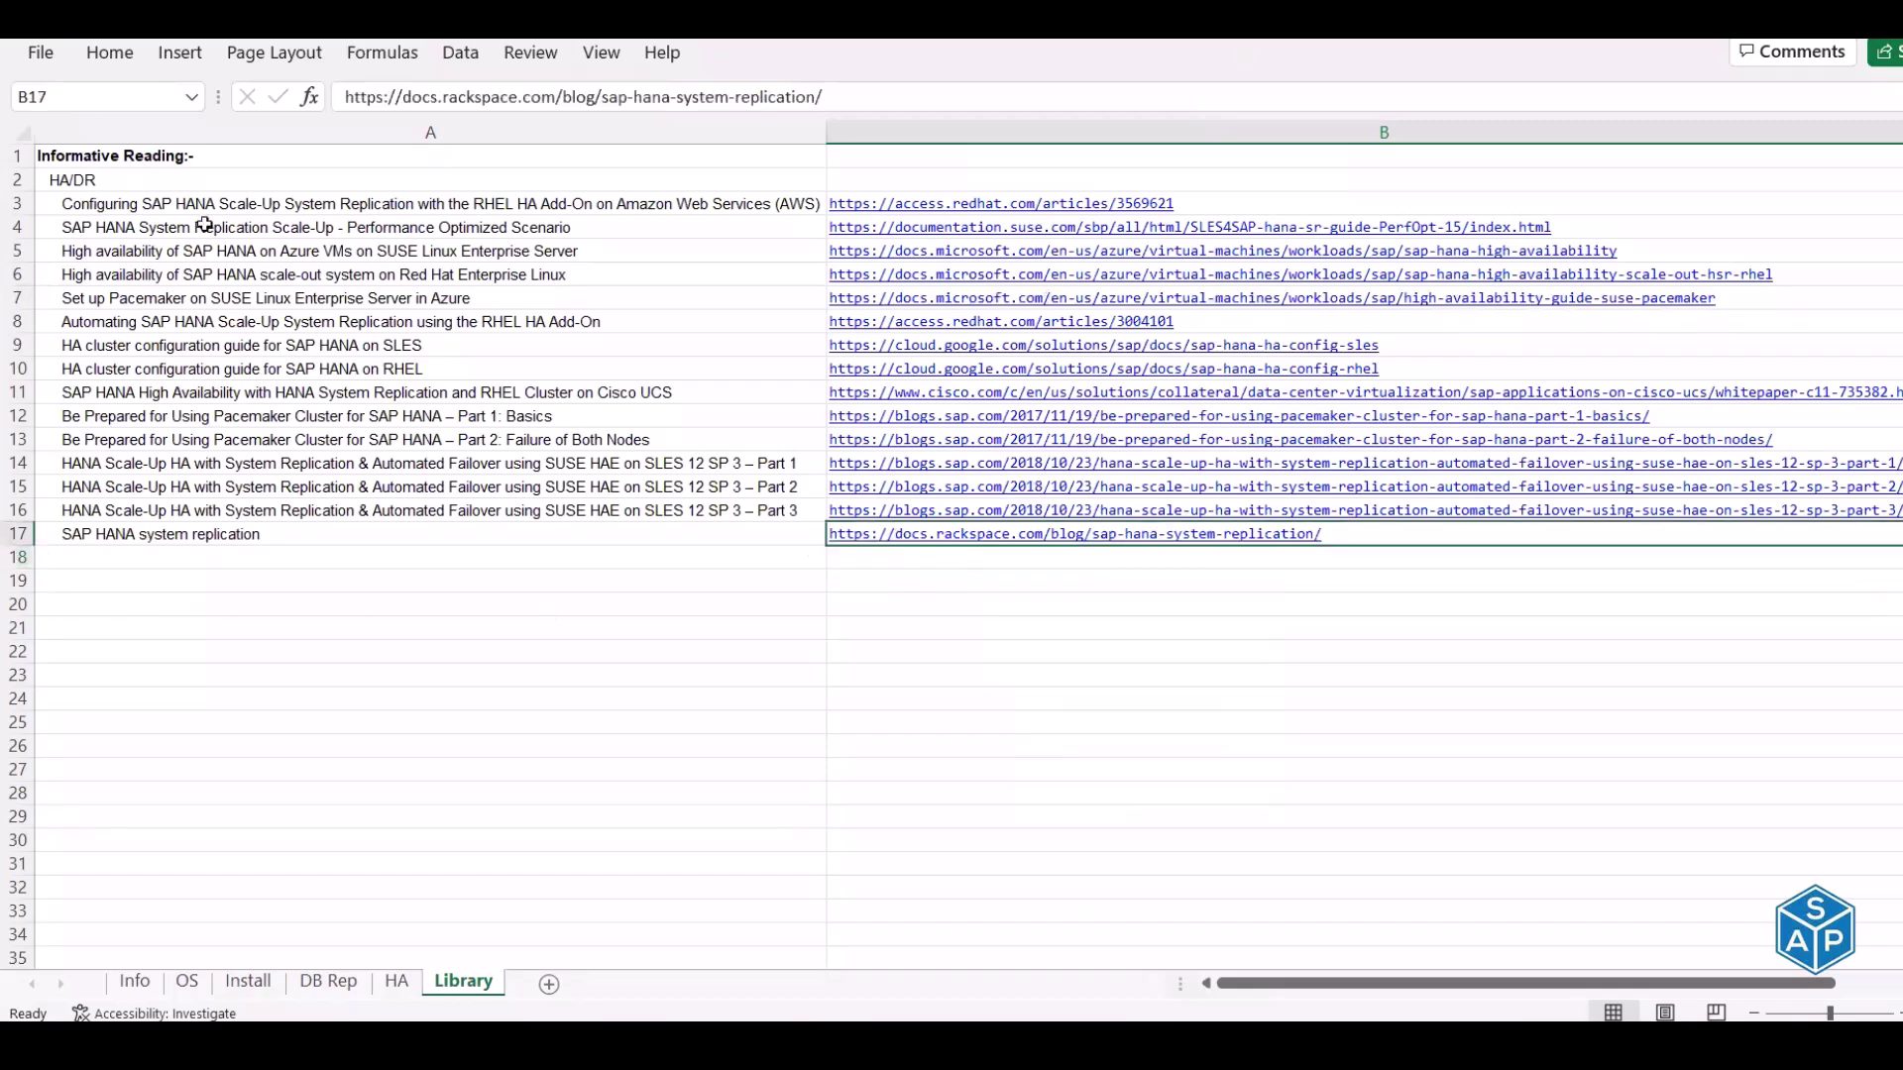
pyautogui.click(111, 55)
pyautogui.click(170, 160)
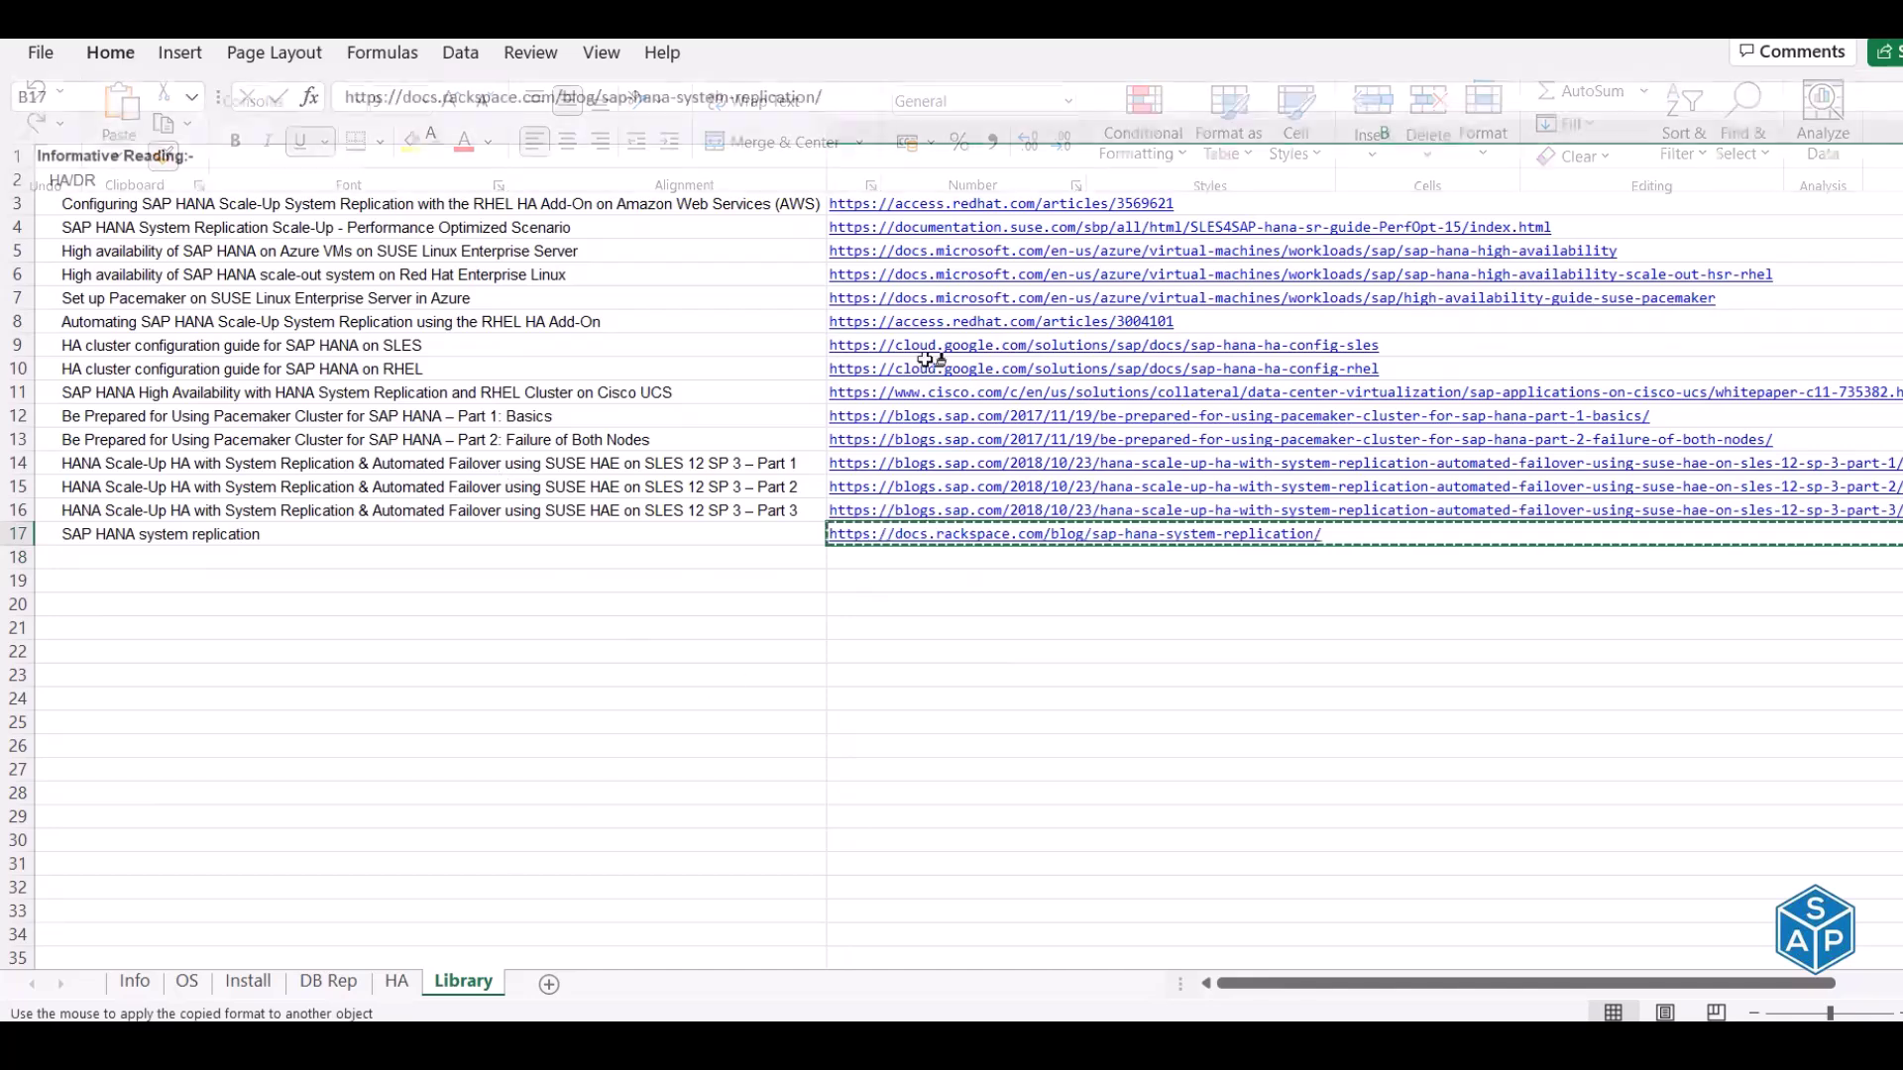
pyautogui.click(946, 132)
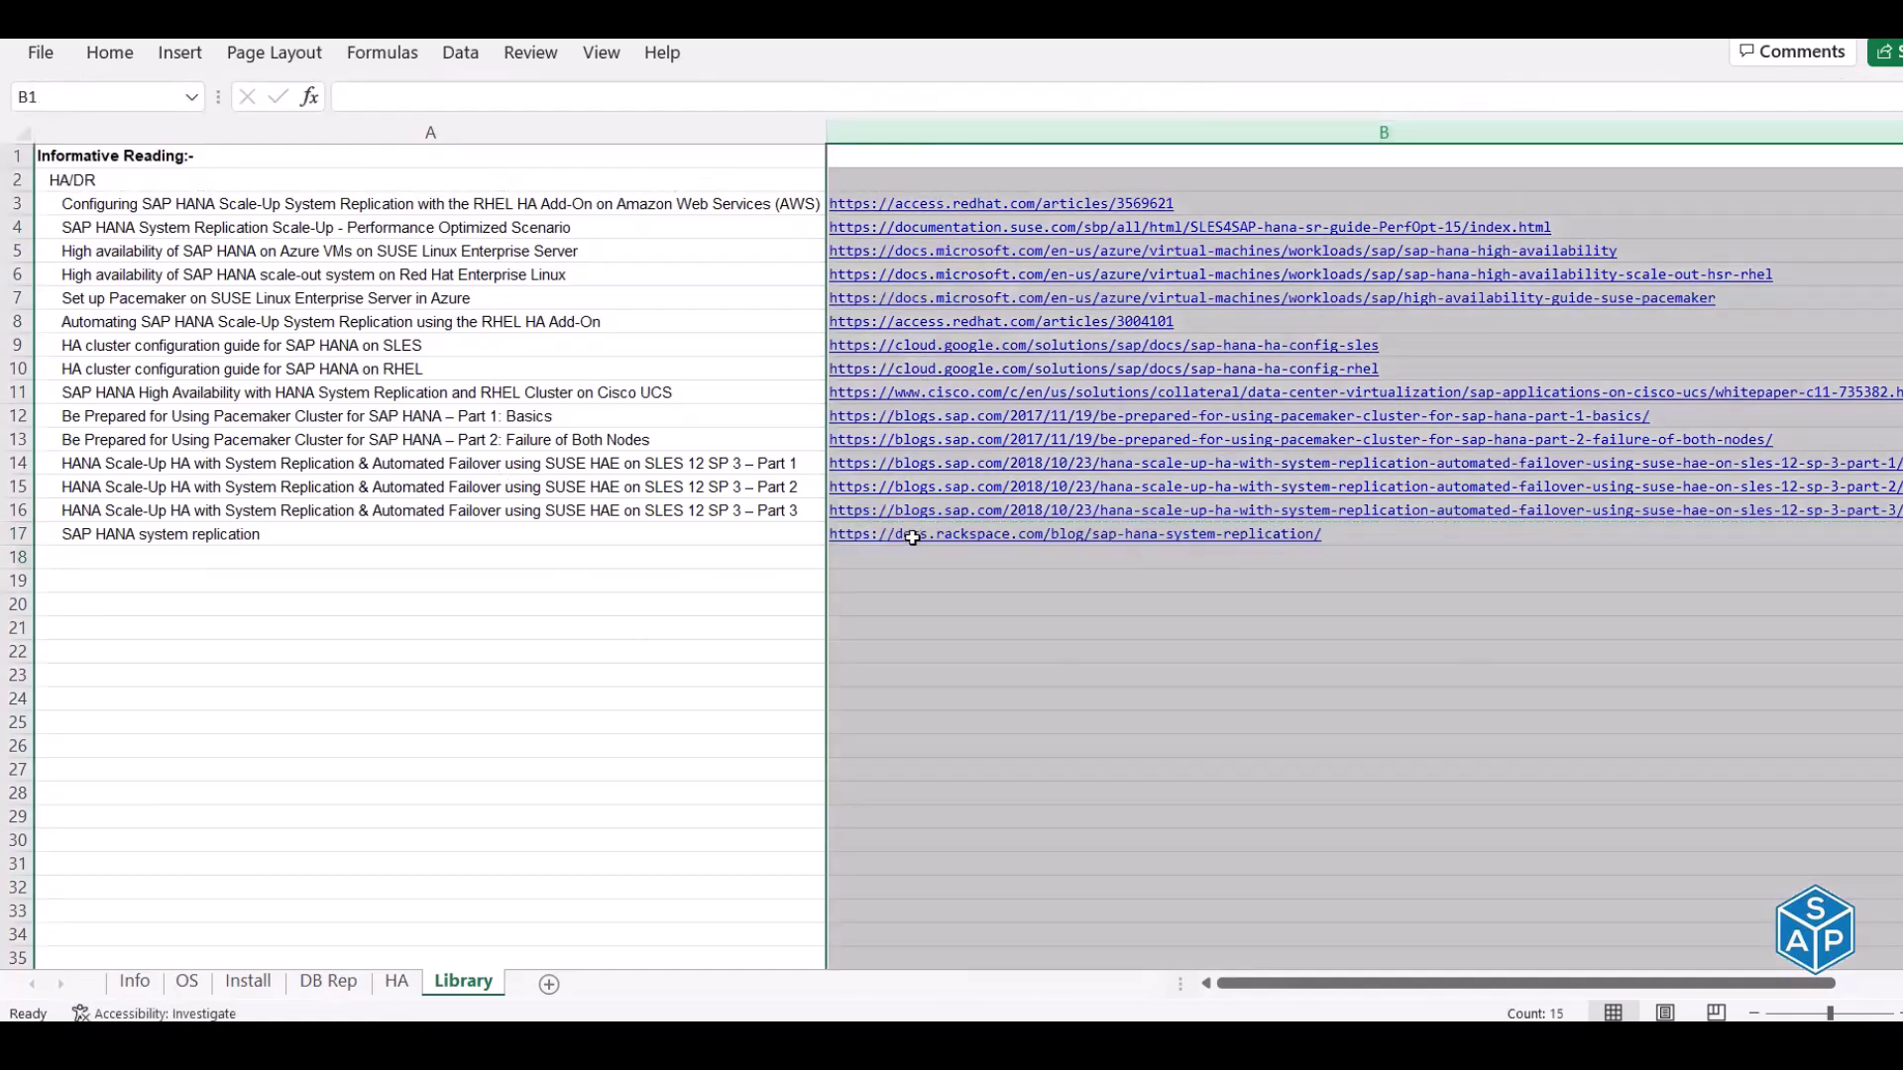
pyautogui.doubleClick(862, 557)
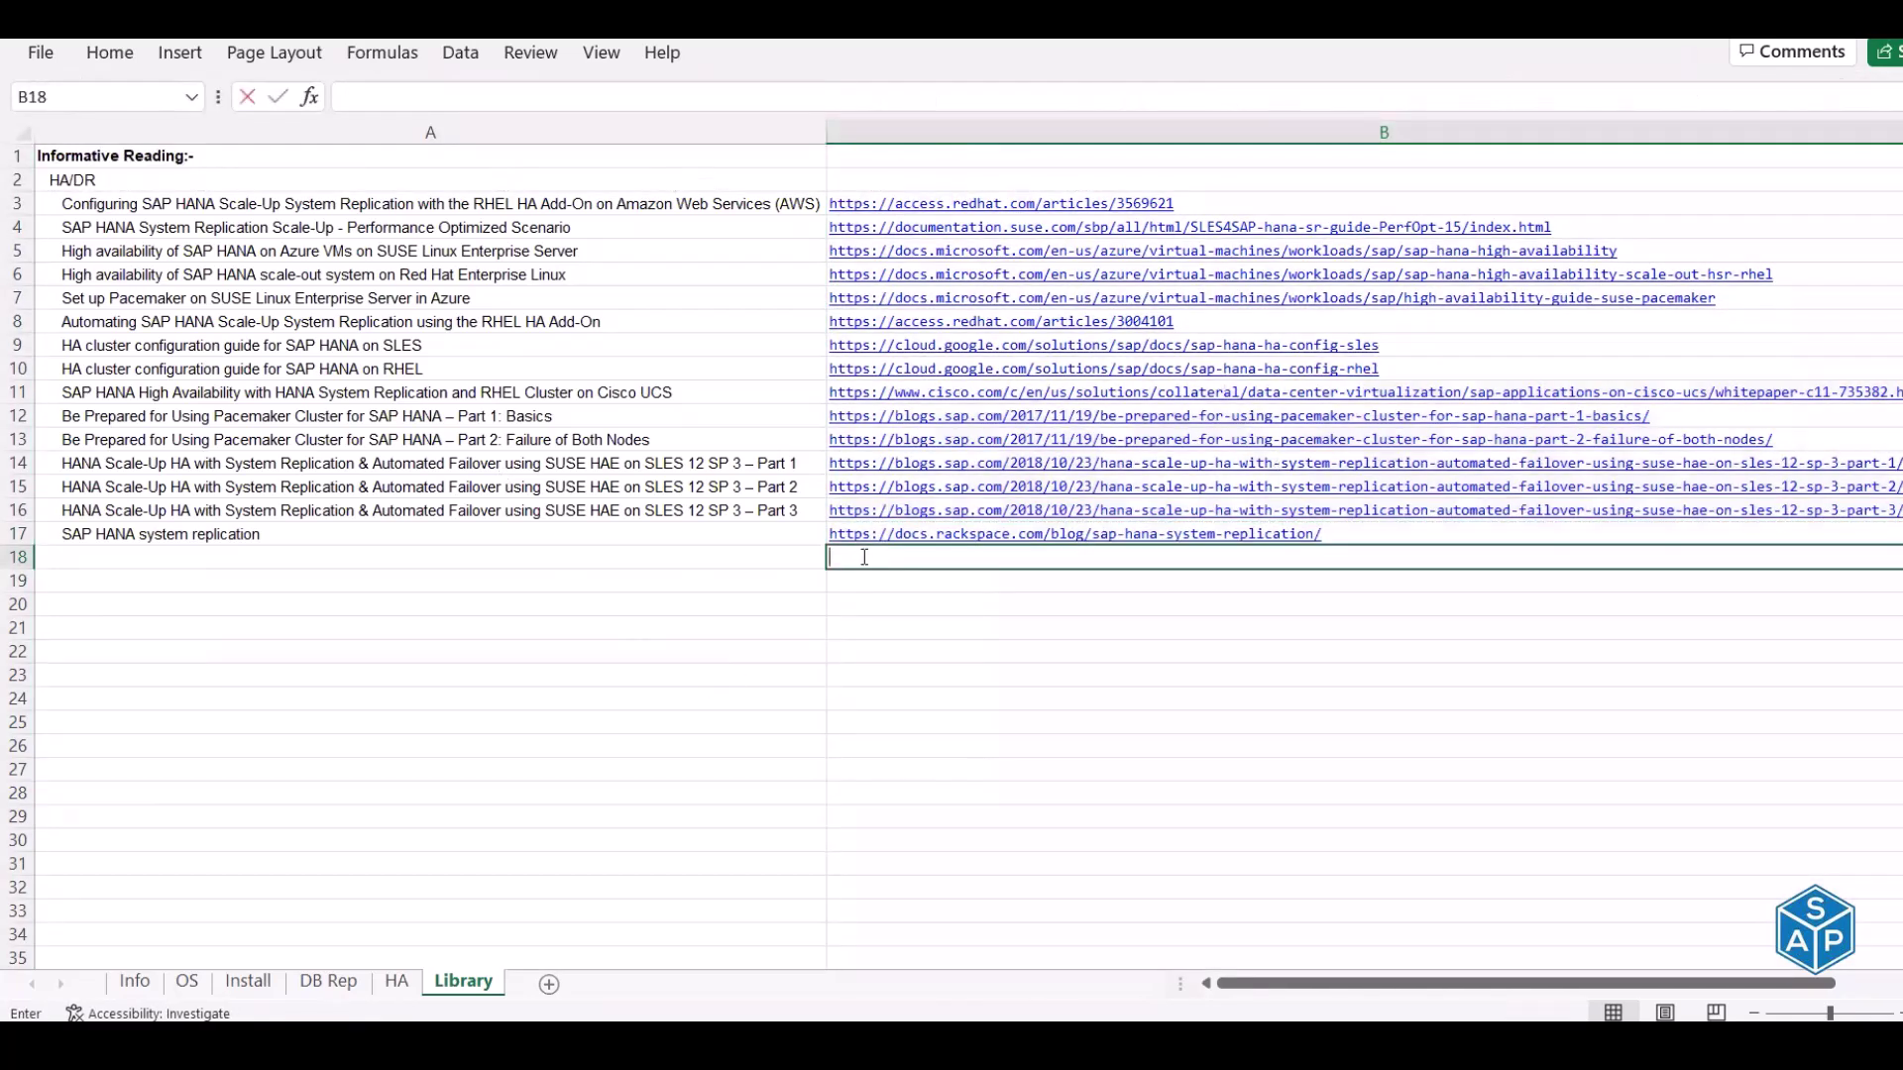
pyautogui.press('Escape')
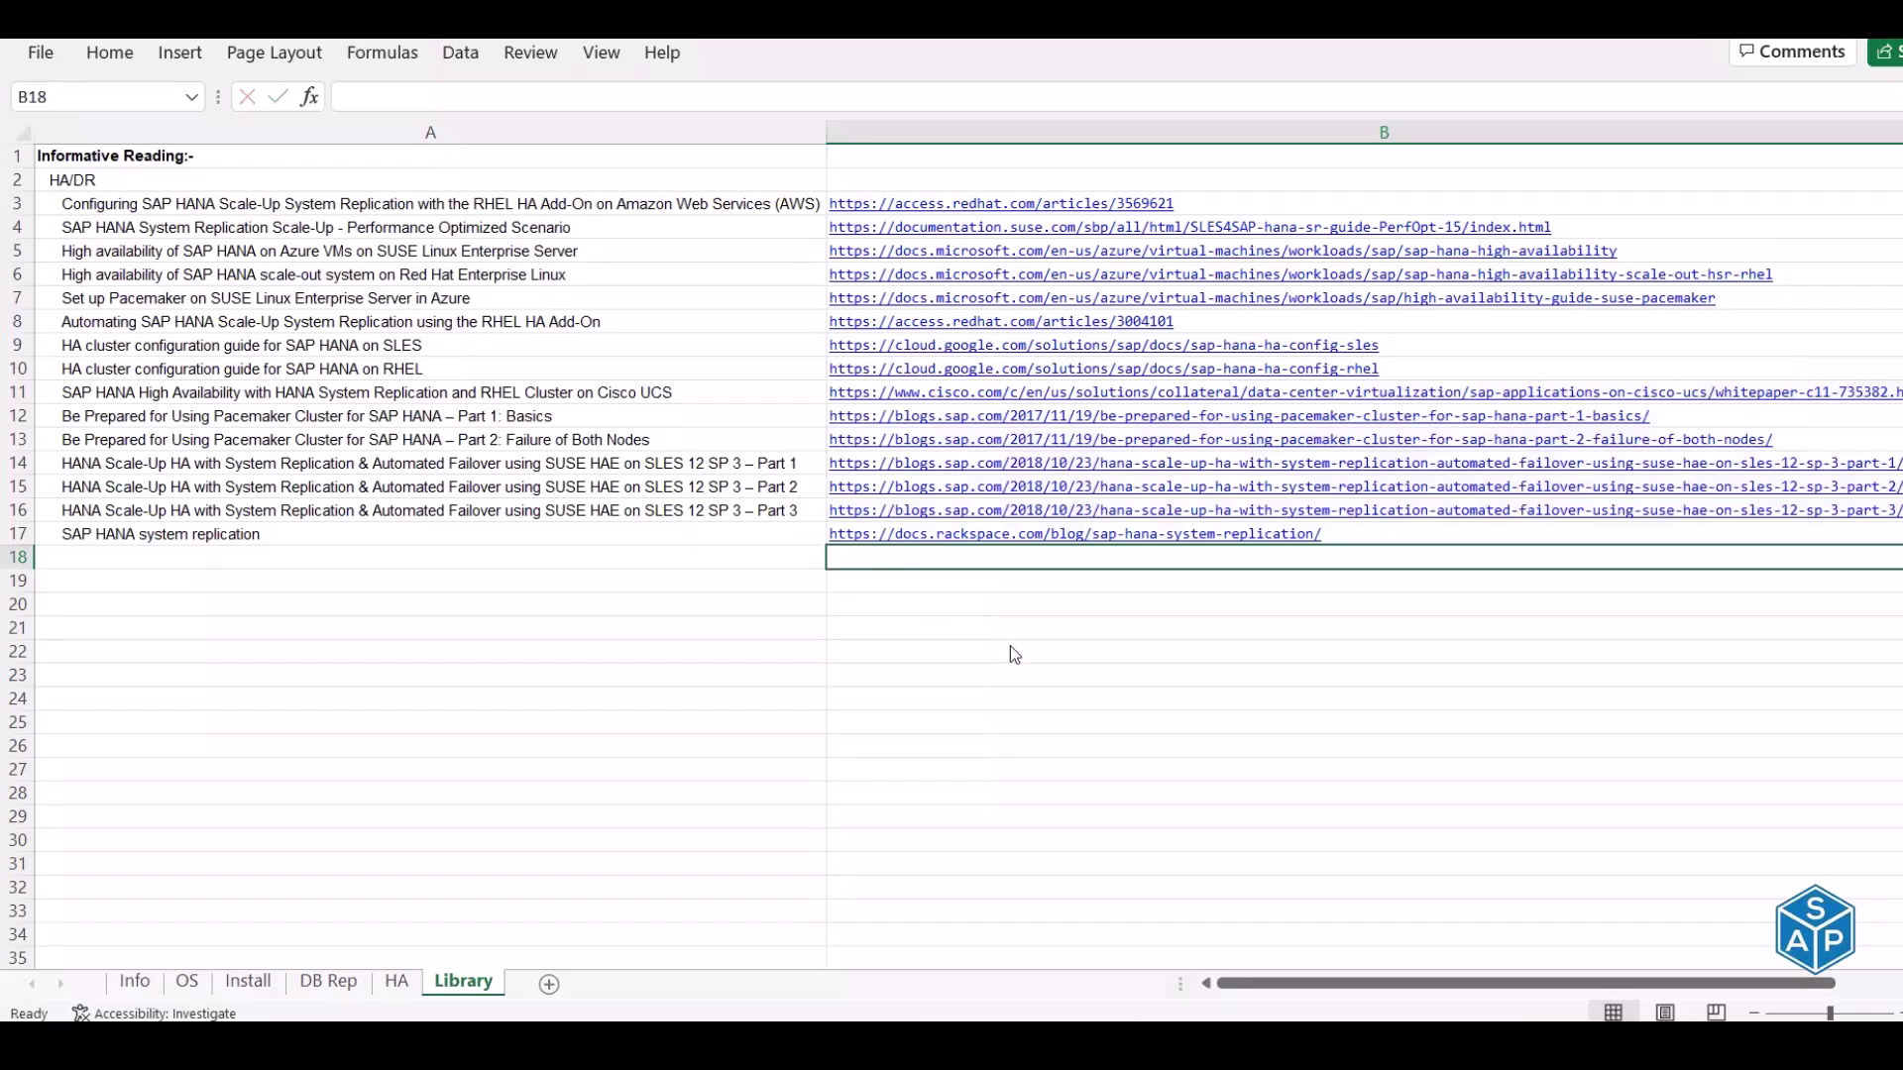
# Paste the flylib Watchdog and Softdog page address into B18
pyautogui.hotkey('alt', 'Tab')
pyautogui.hotkey('alt', 'Tab')
pyautogui.doubleClick(980, 555)
pyautogui.hotkey('ctrl', 'v')
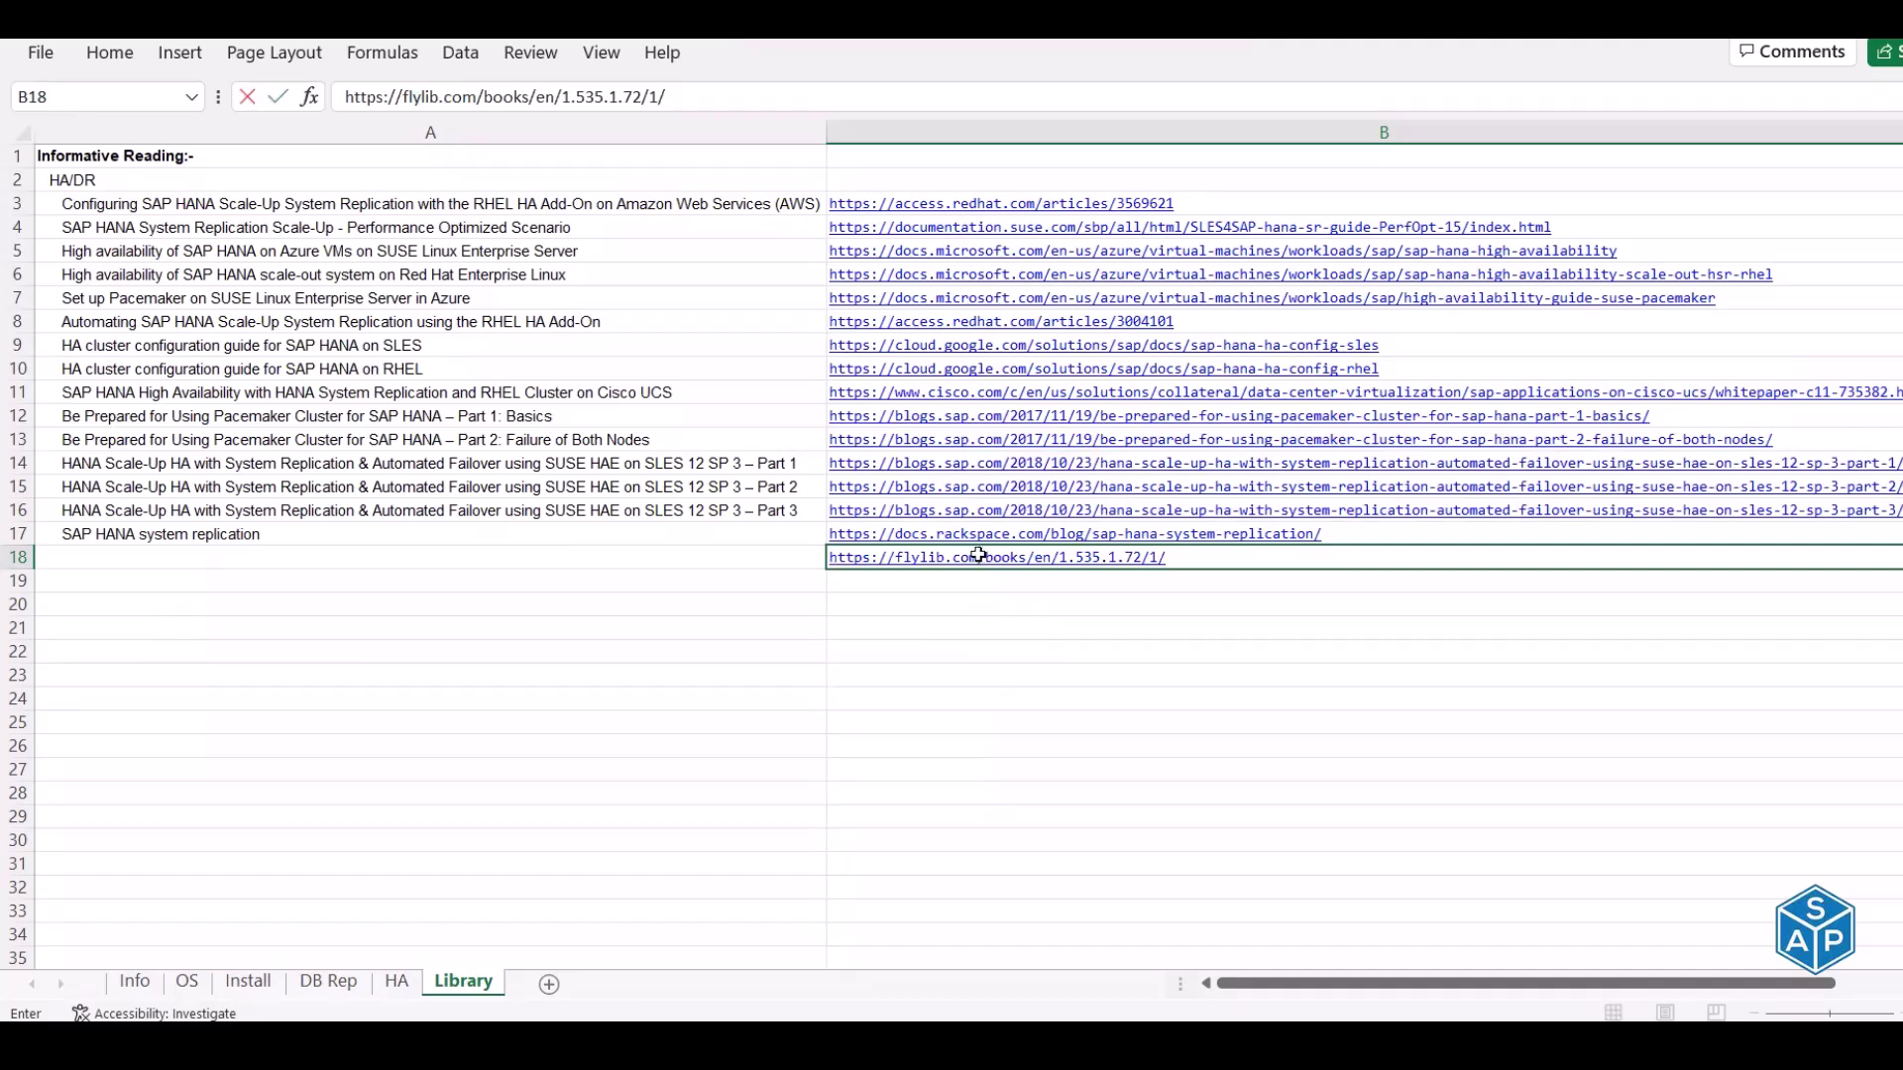
pyautogui.press('Escape')
pyautogui.rightClick(980, 557)
pyautogui.click(1047, 436)
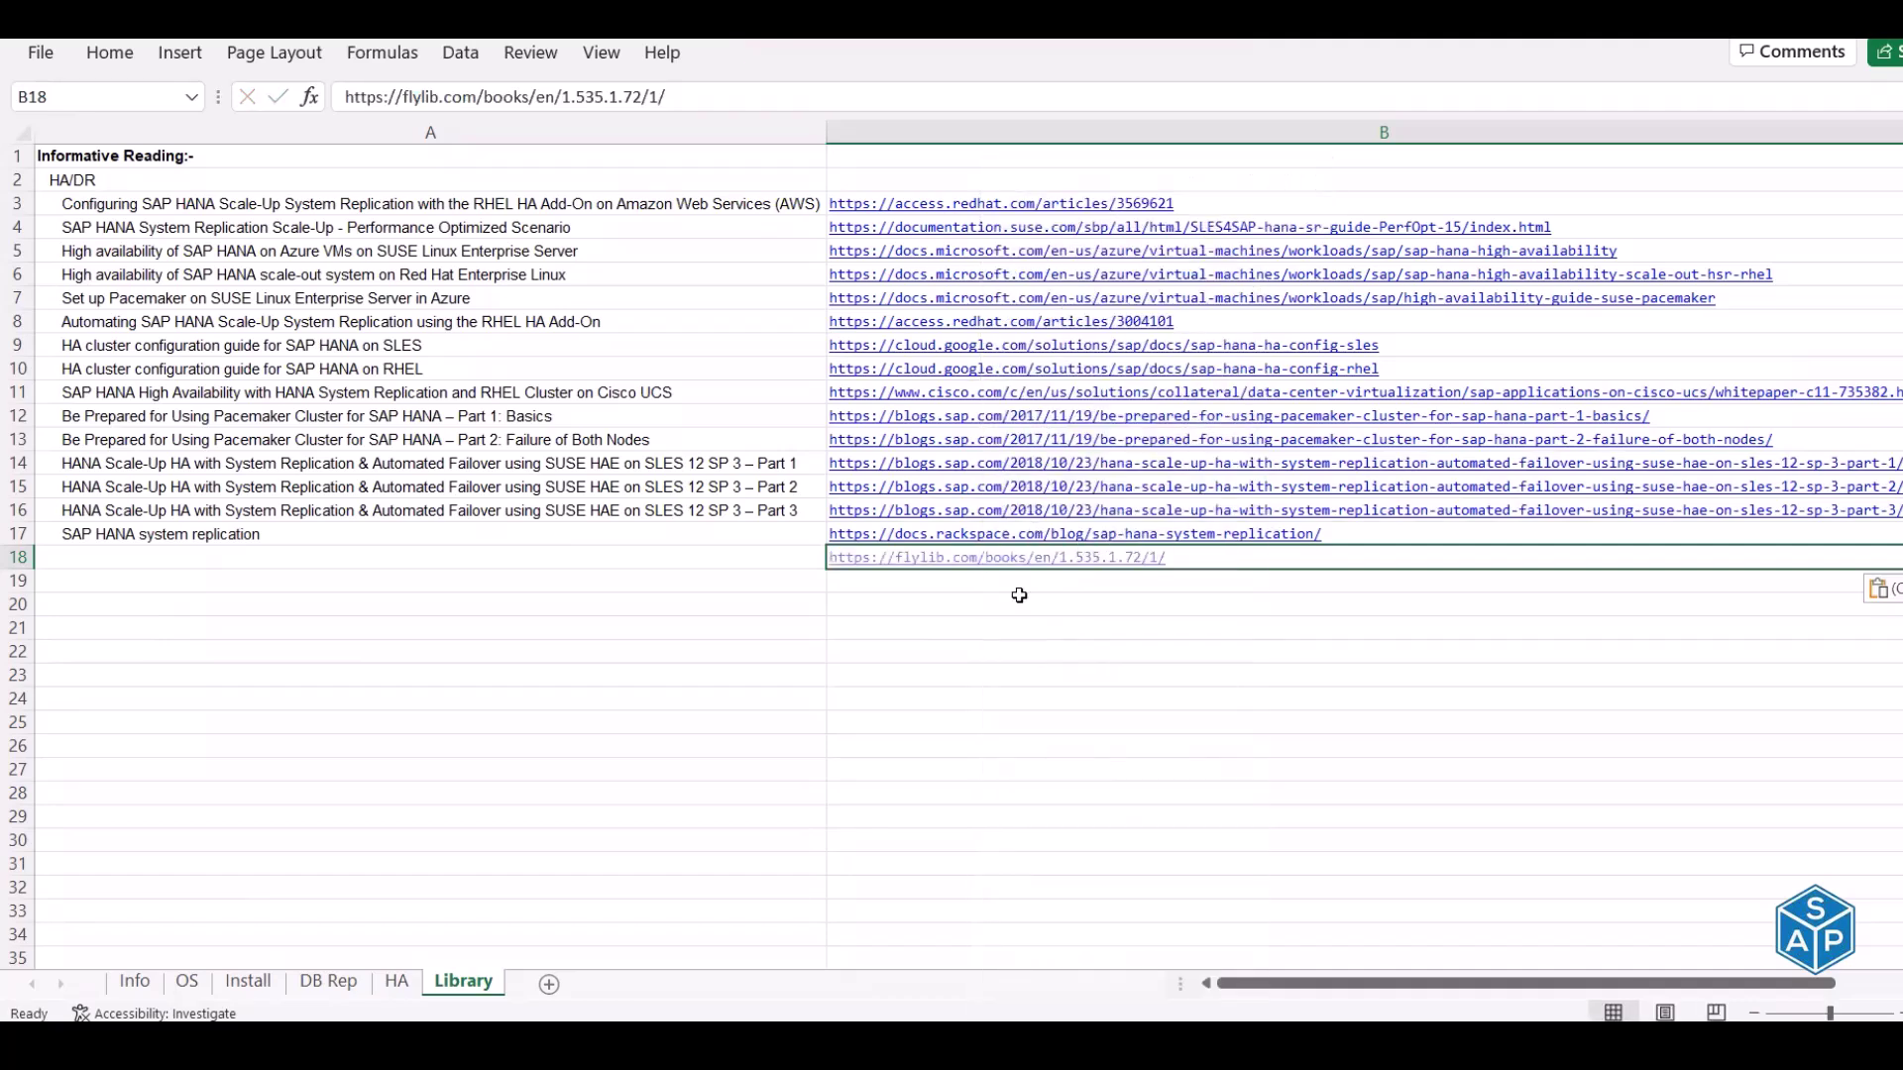
# Paste the article title 'Watchdog and Softdog' into A18
pyautogui.click(702, 552)
pyautogui.hotkey('alt', 'Tab')
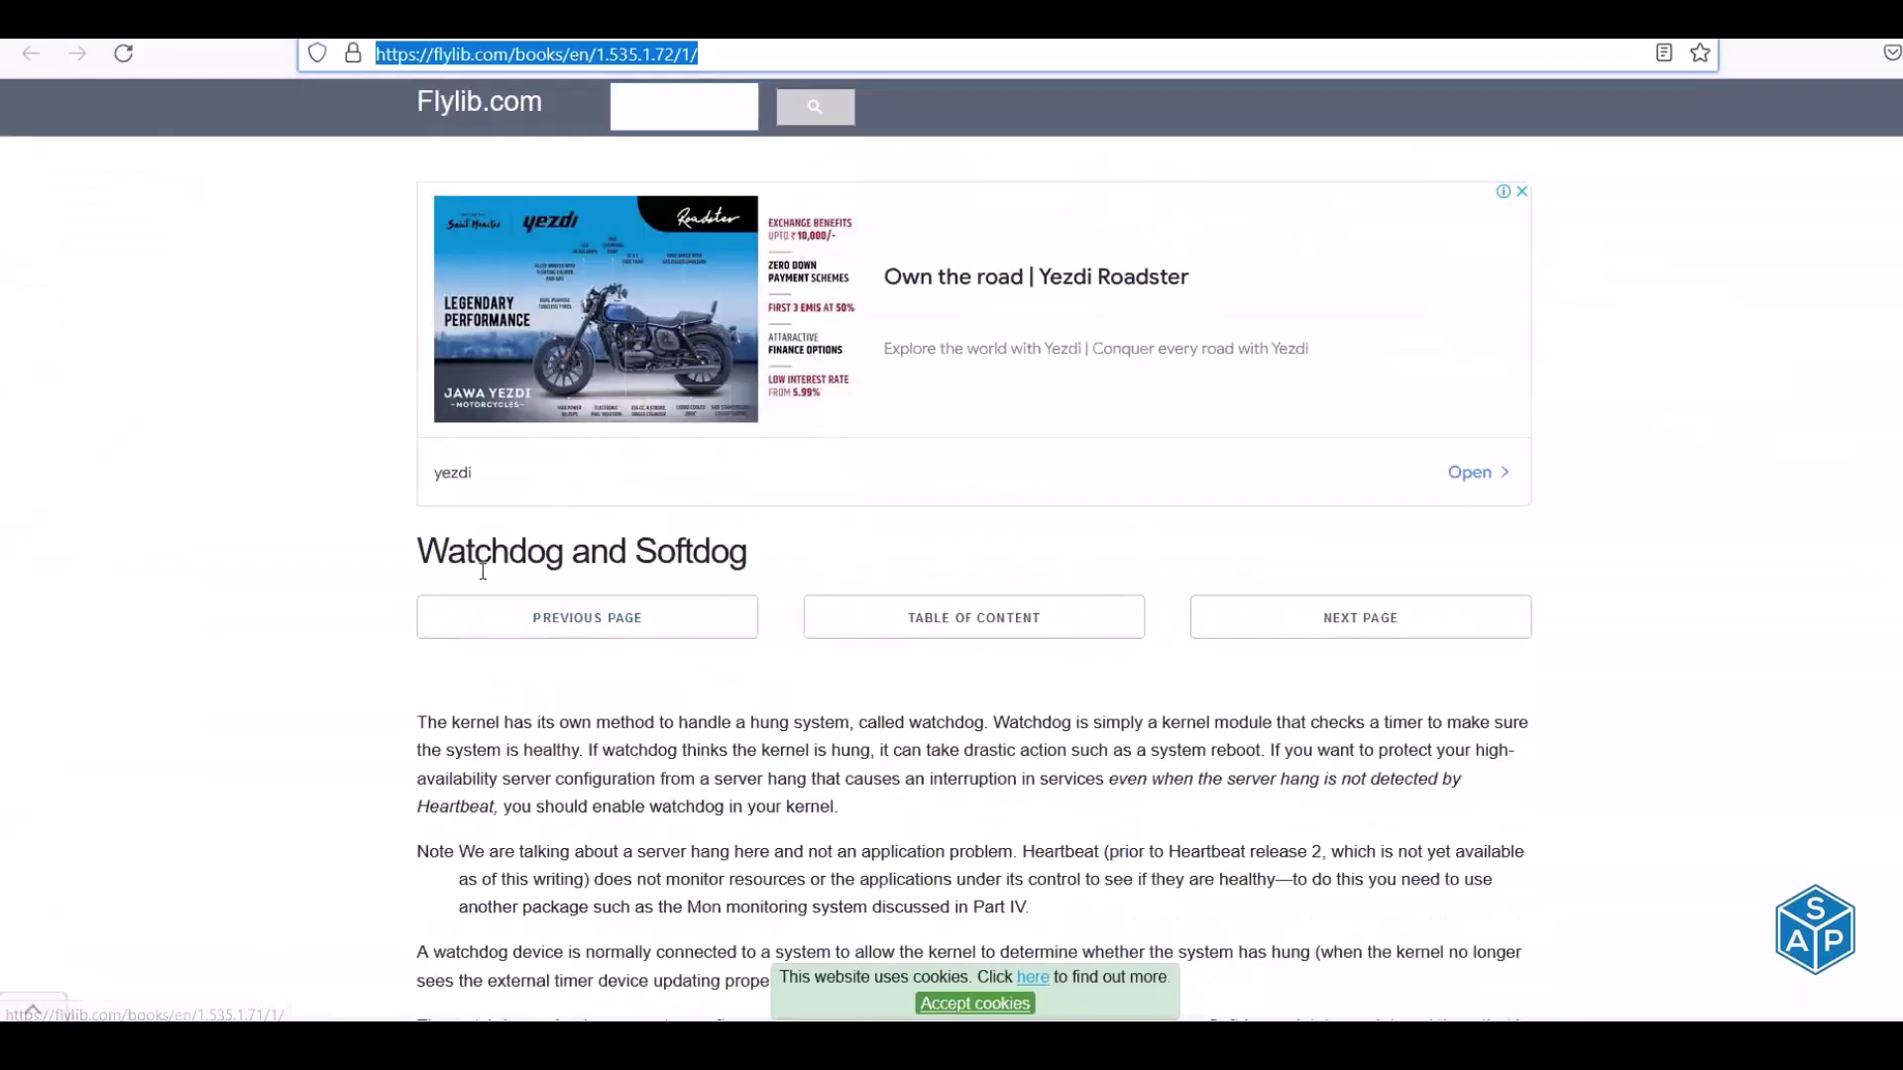
pyautogui.moveTo(419, 545); pyautogui.dragTo(746, 548)
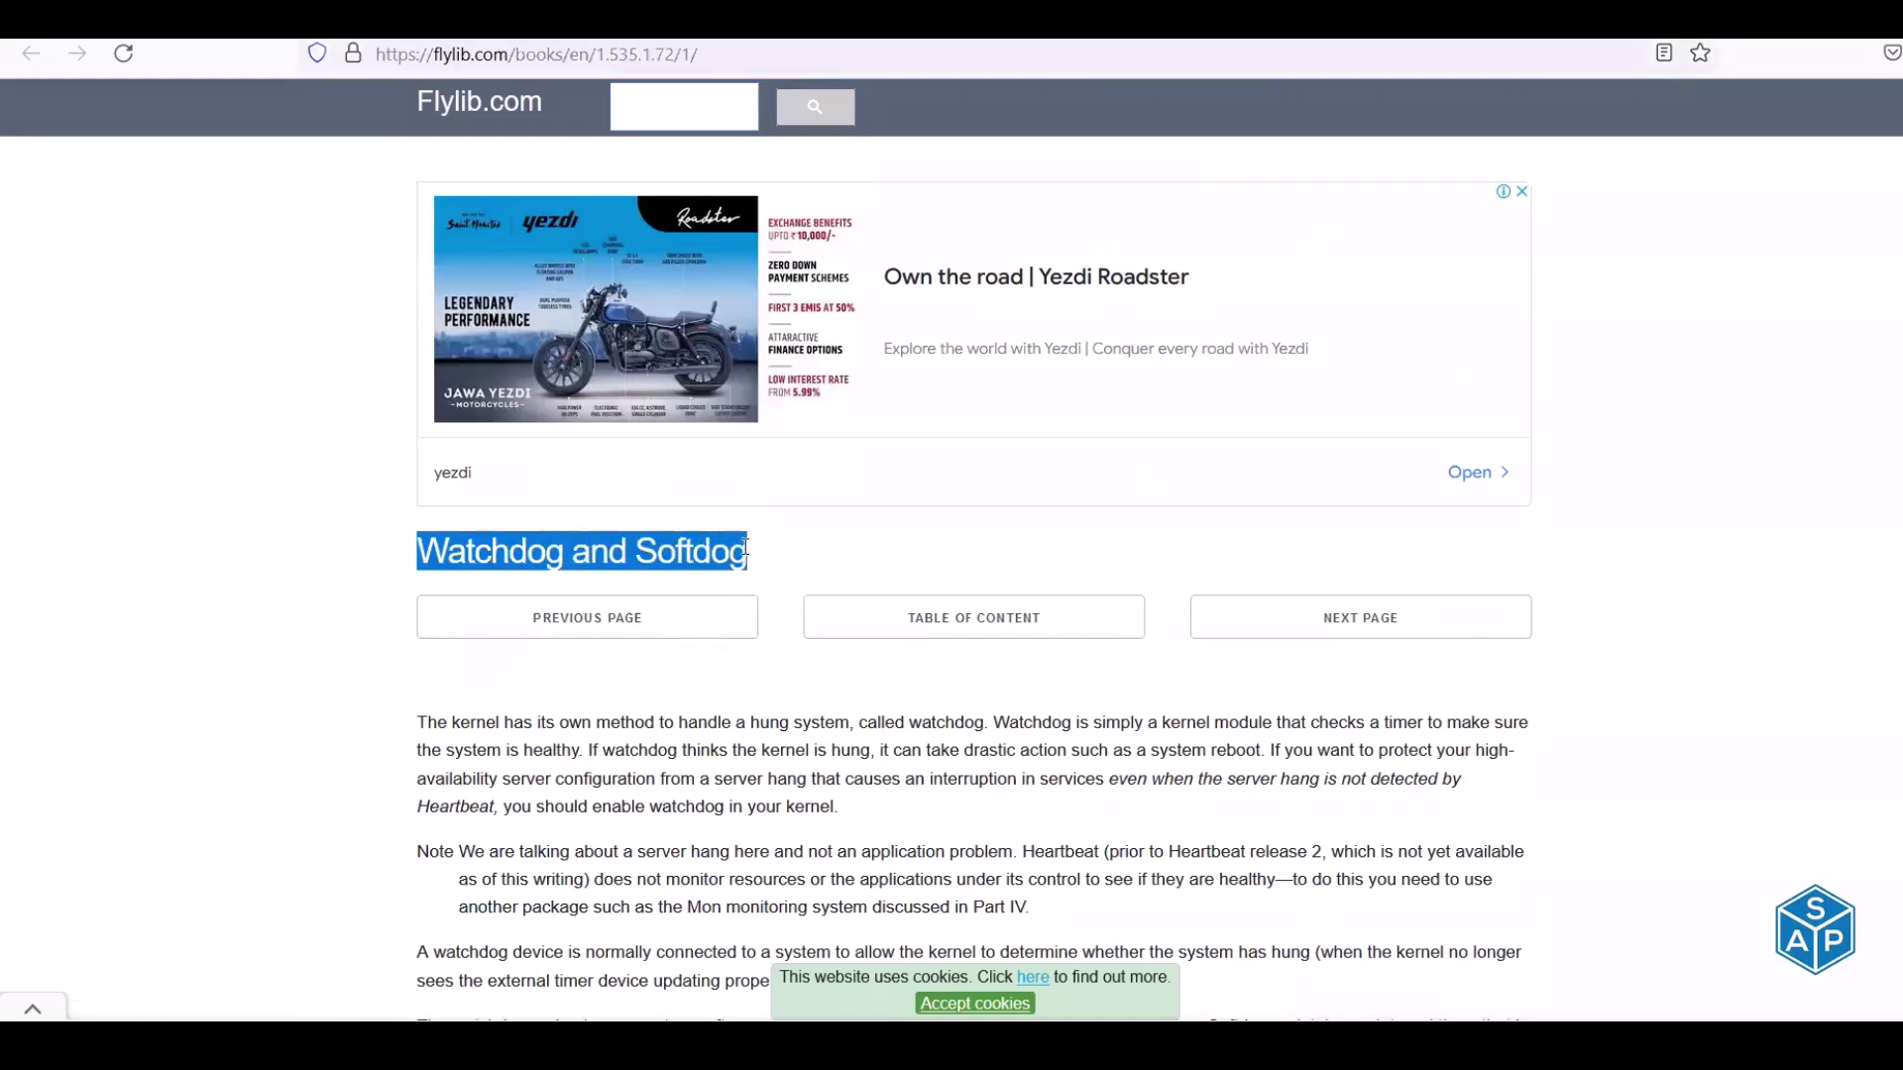
pyautogui.hotkey('alt', 'Tab')
pyautogui.rightClick(415, 555)
pyautogui.click(506, 433)
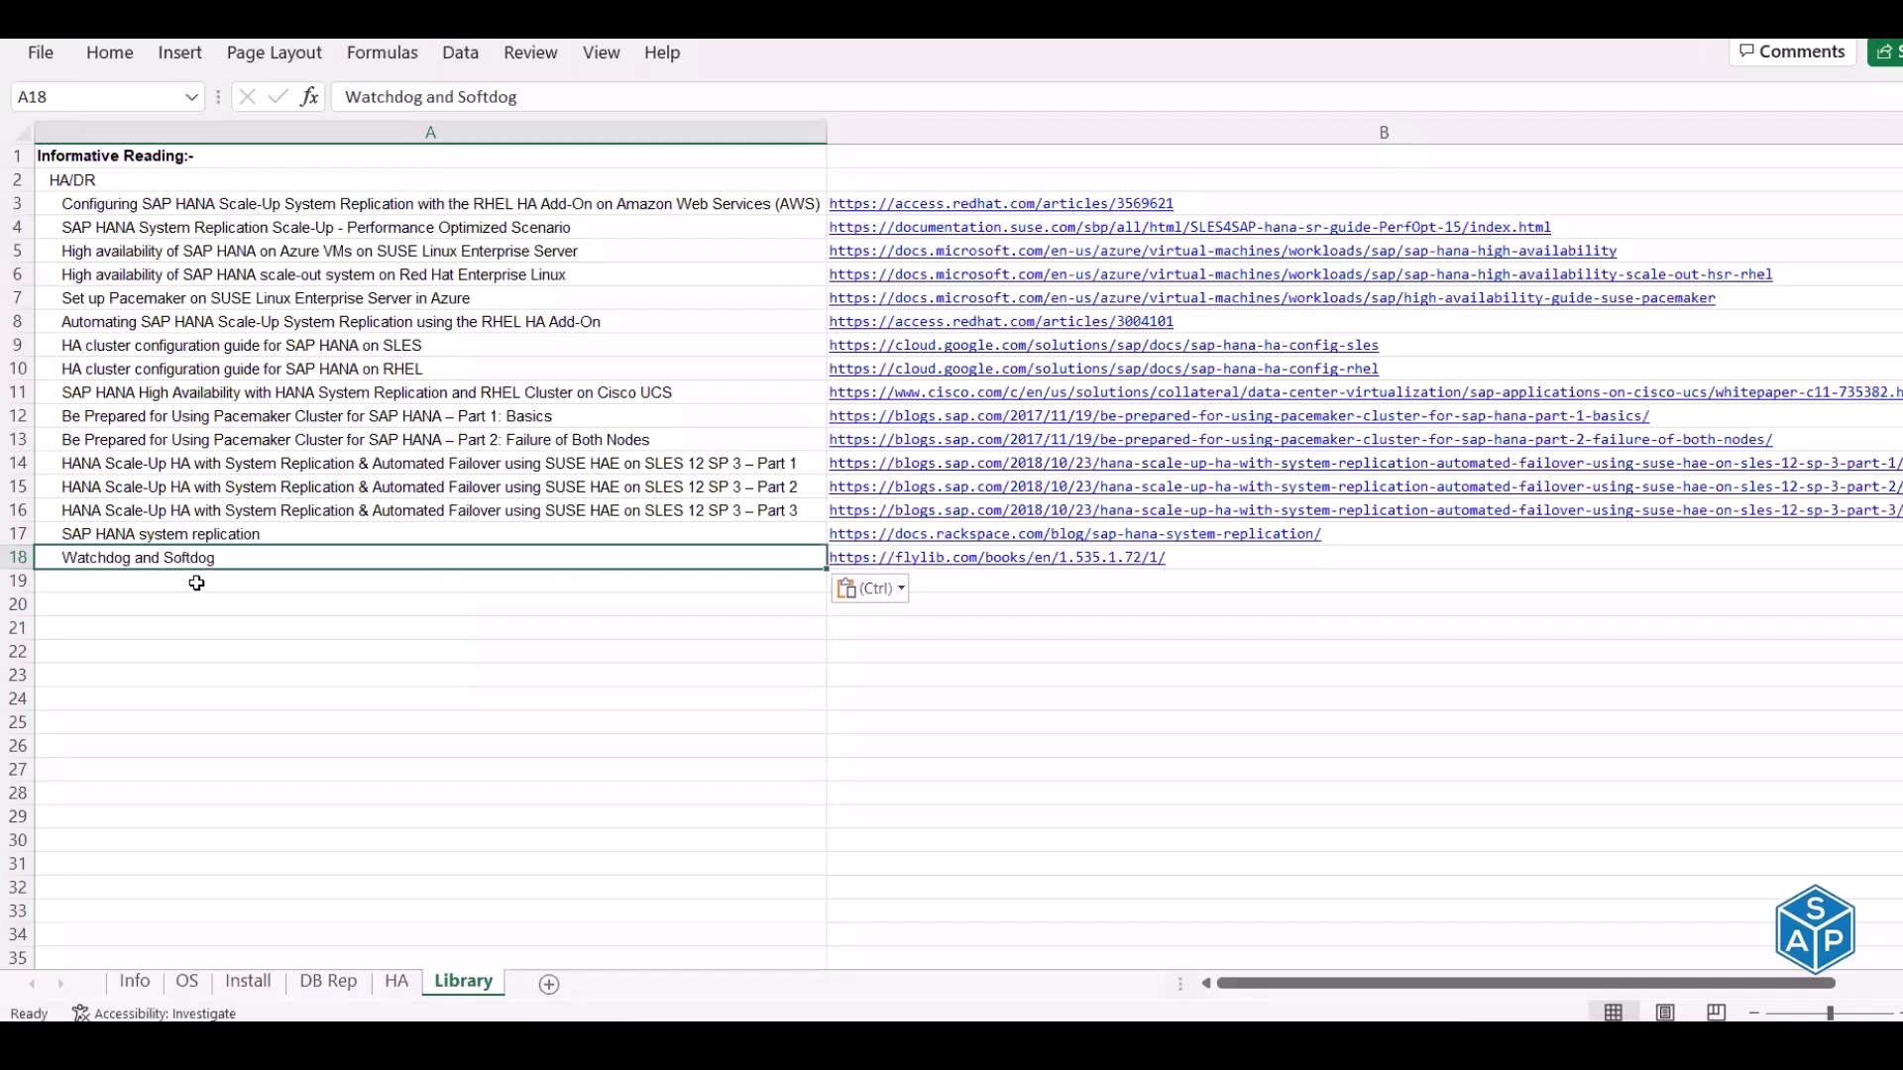
pyautogui.click(152, 156)
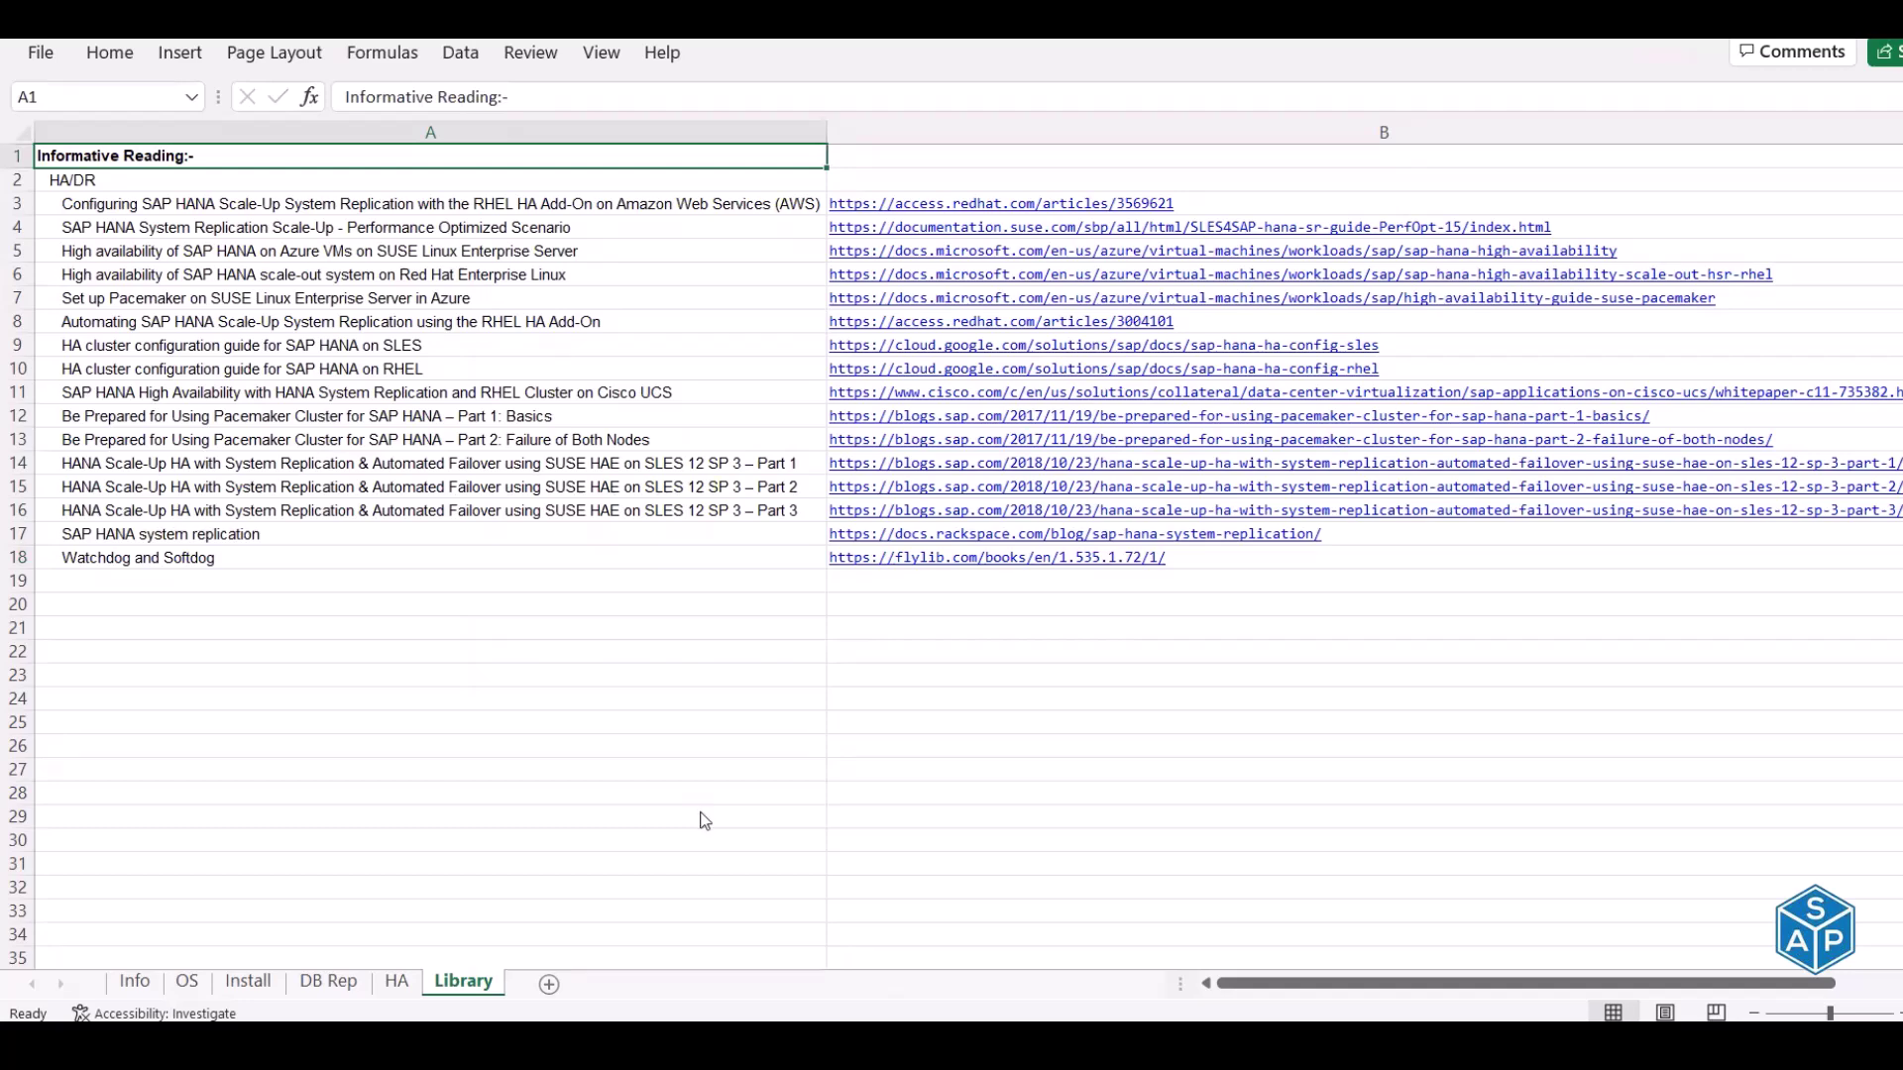
pyautogui.hotkey('alt', 'Tab')
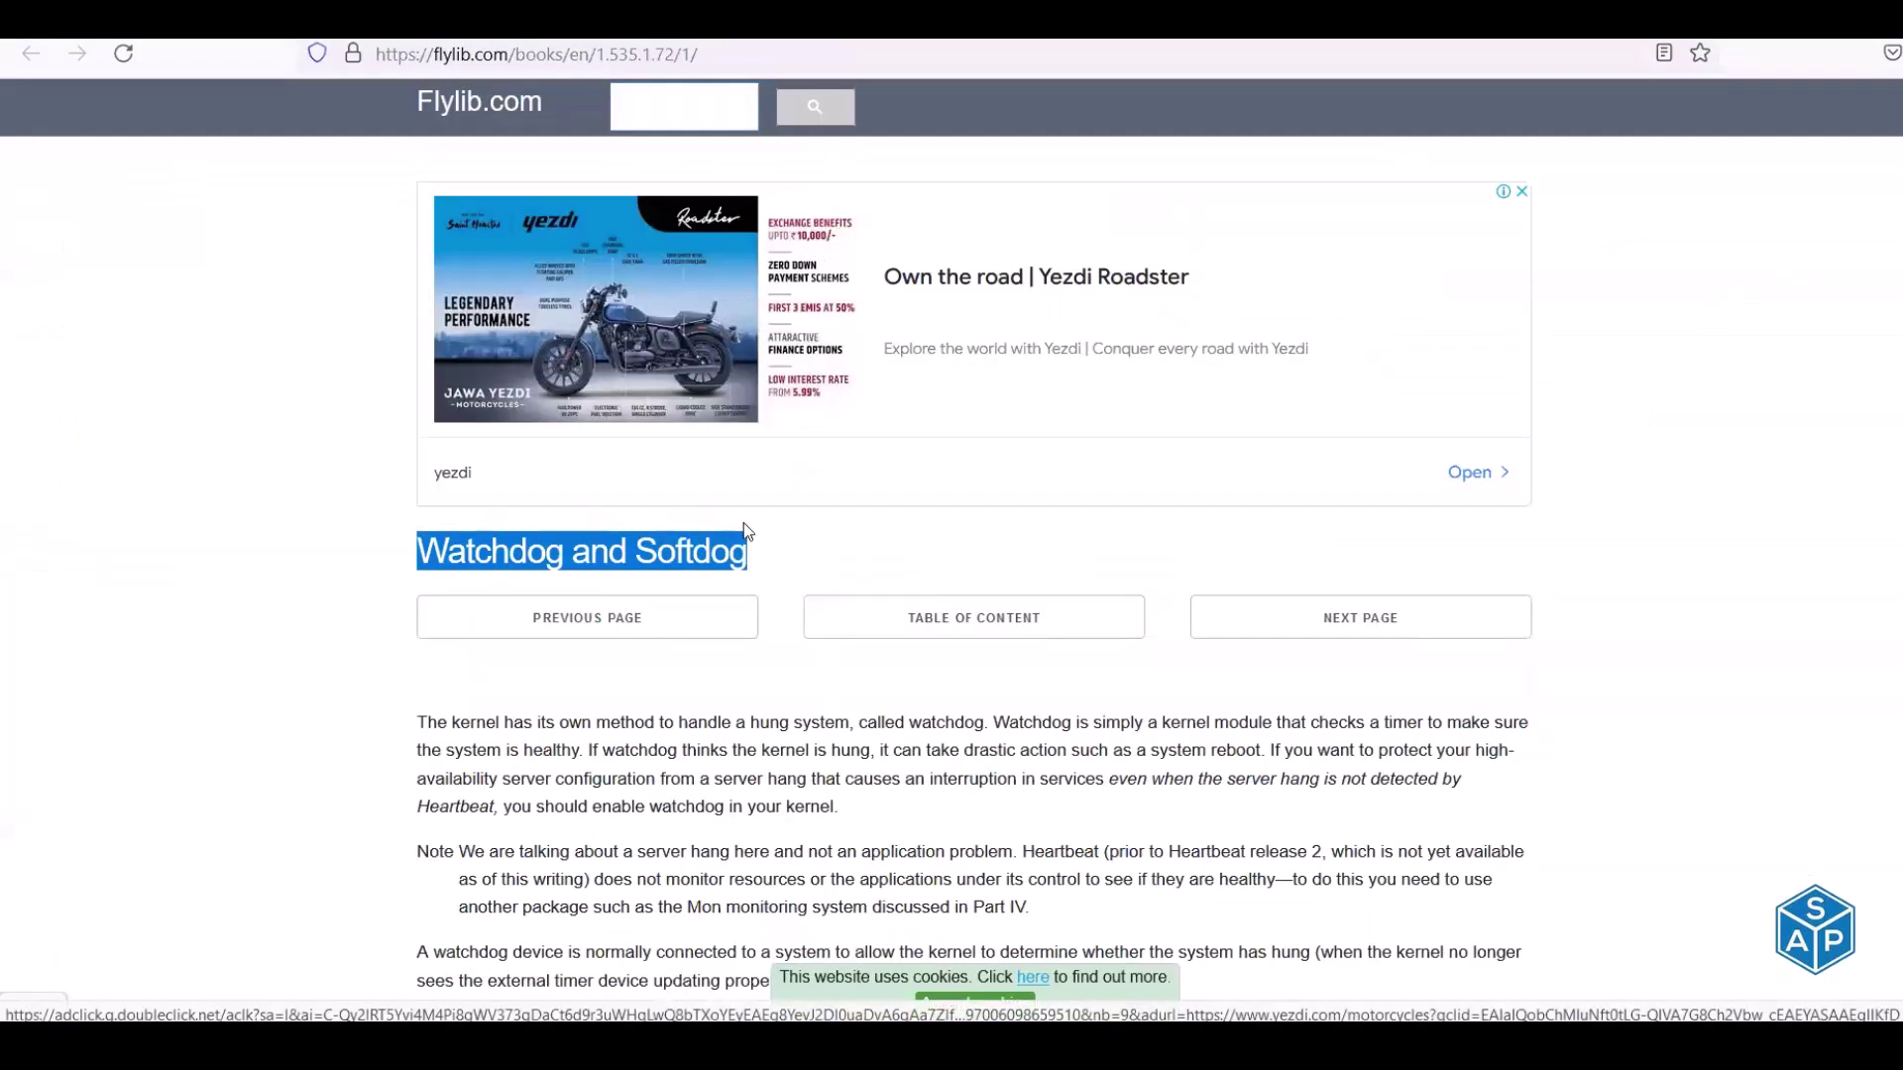
# Read the article's opening, selecting passages on hung-kernel detection, high-availability setups and enabling watchdog
pyautogui.scroll(-3, 743, 522)
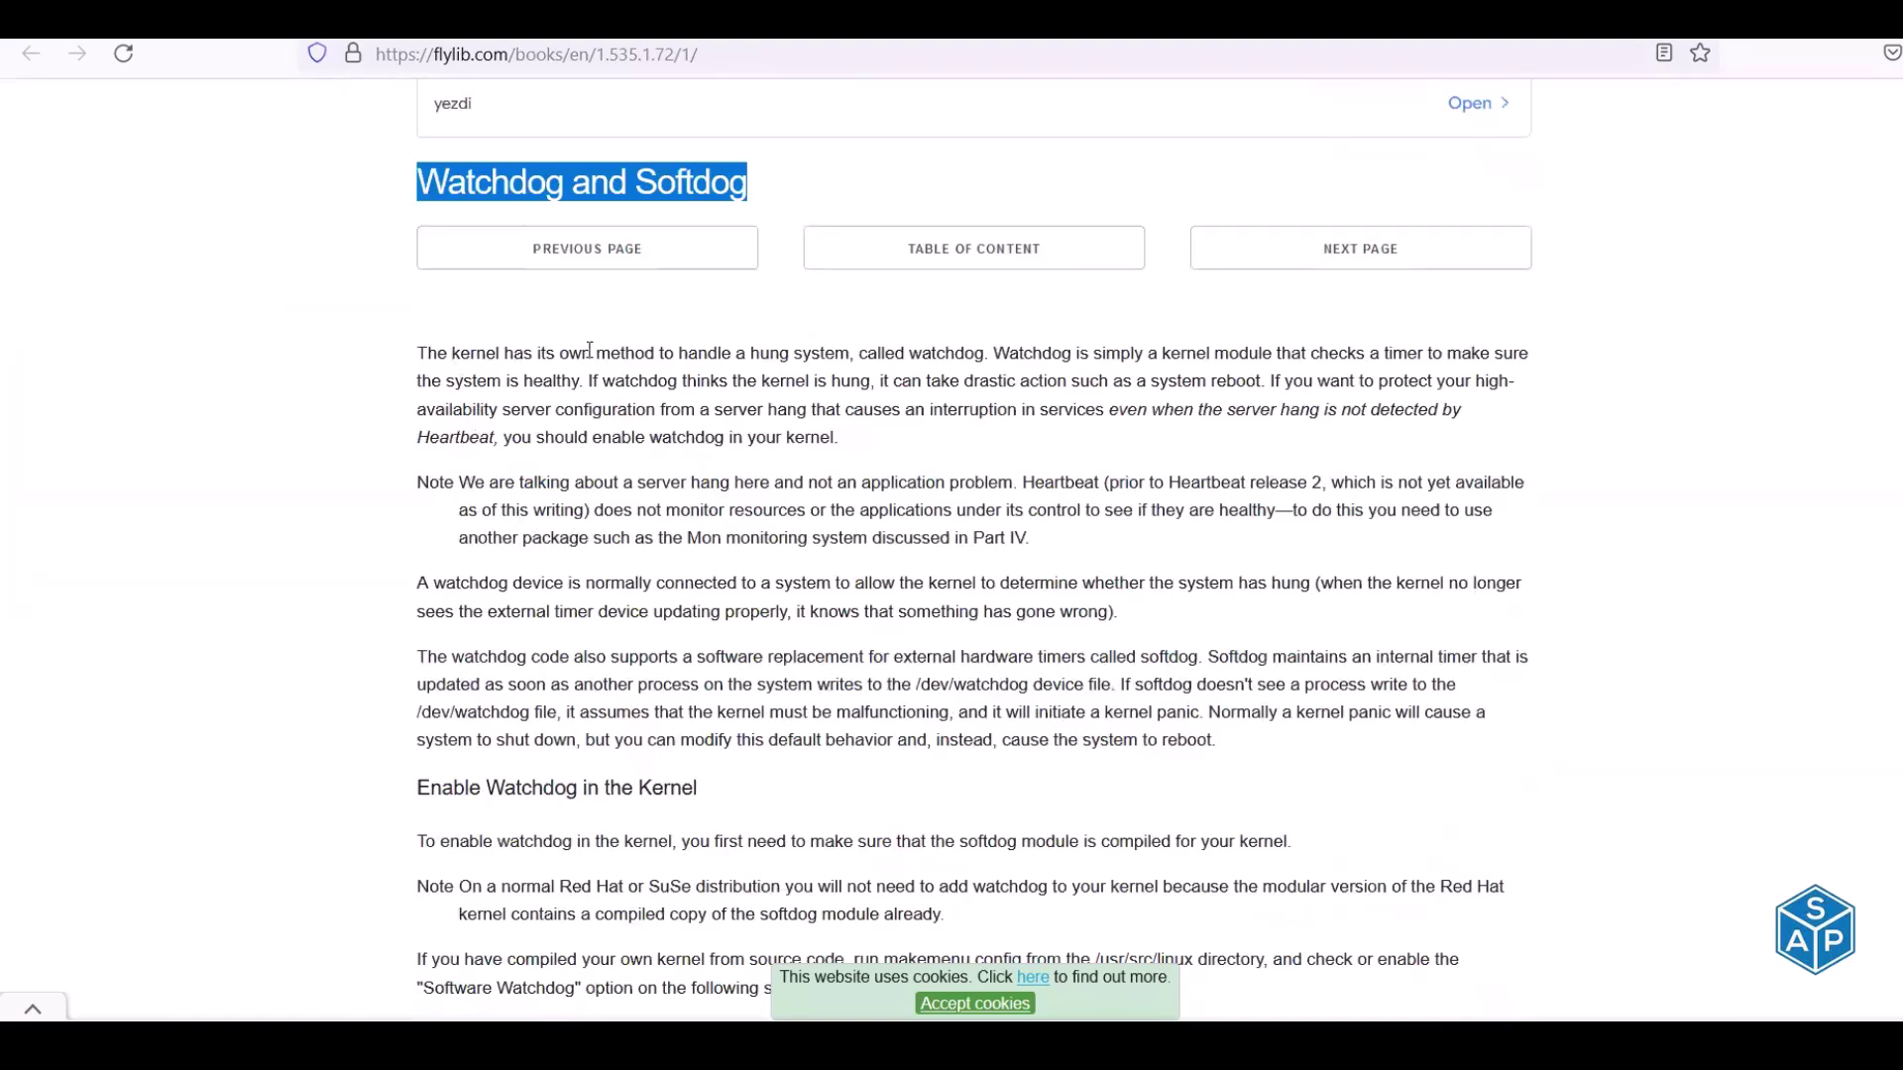
pyautogui.click(495, 353)
pyautogui.moveTo(418, 353); pyautogui.dragTo(985, 361)
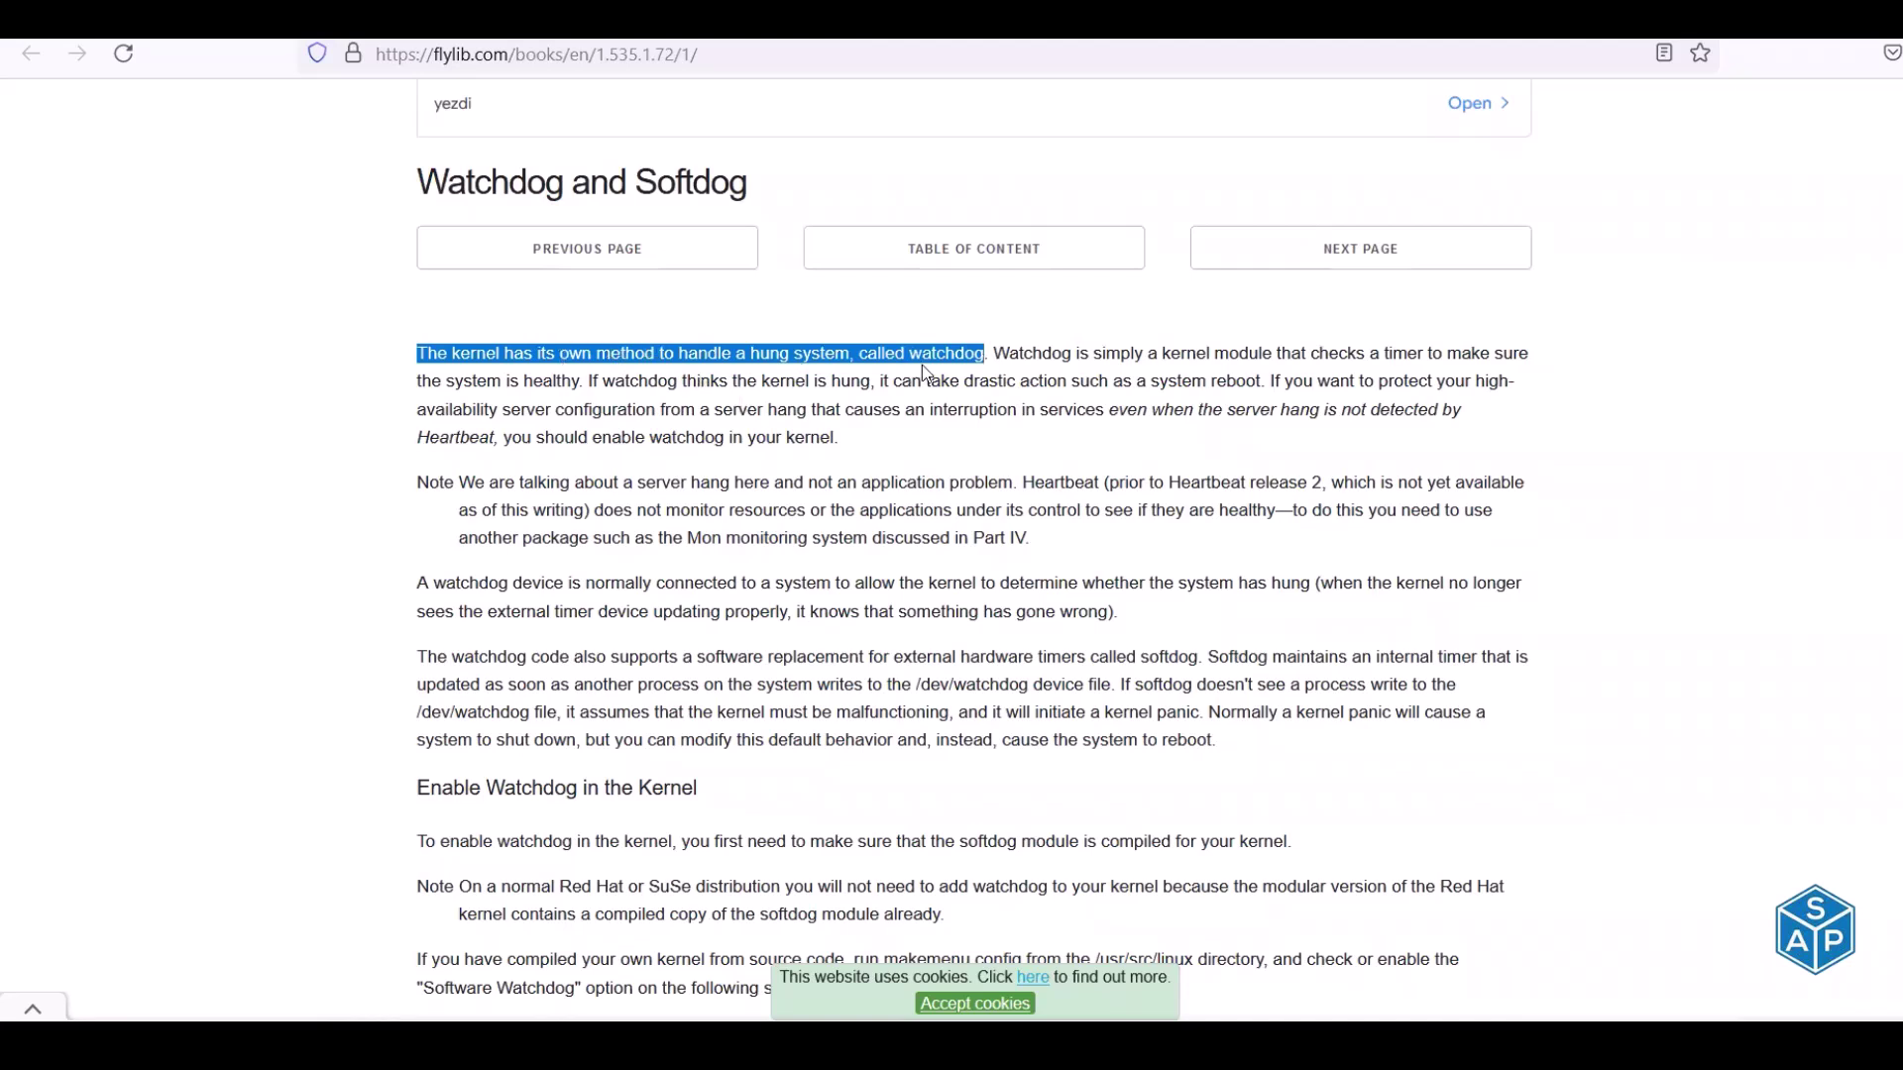
pyautogui.moveTo(989, 352); pyautogui.dragTo(1519, 358)
pyautogui.moveTo(431, 381); pyautogui.dragTo(1258, 382)
pyautogui.click(883, 383)
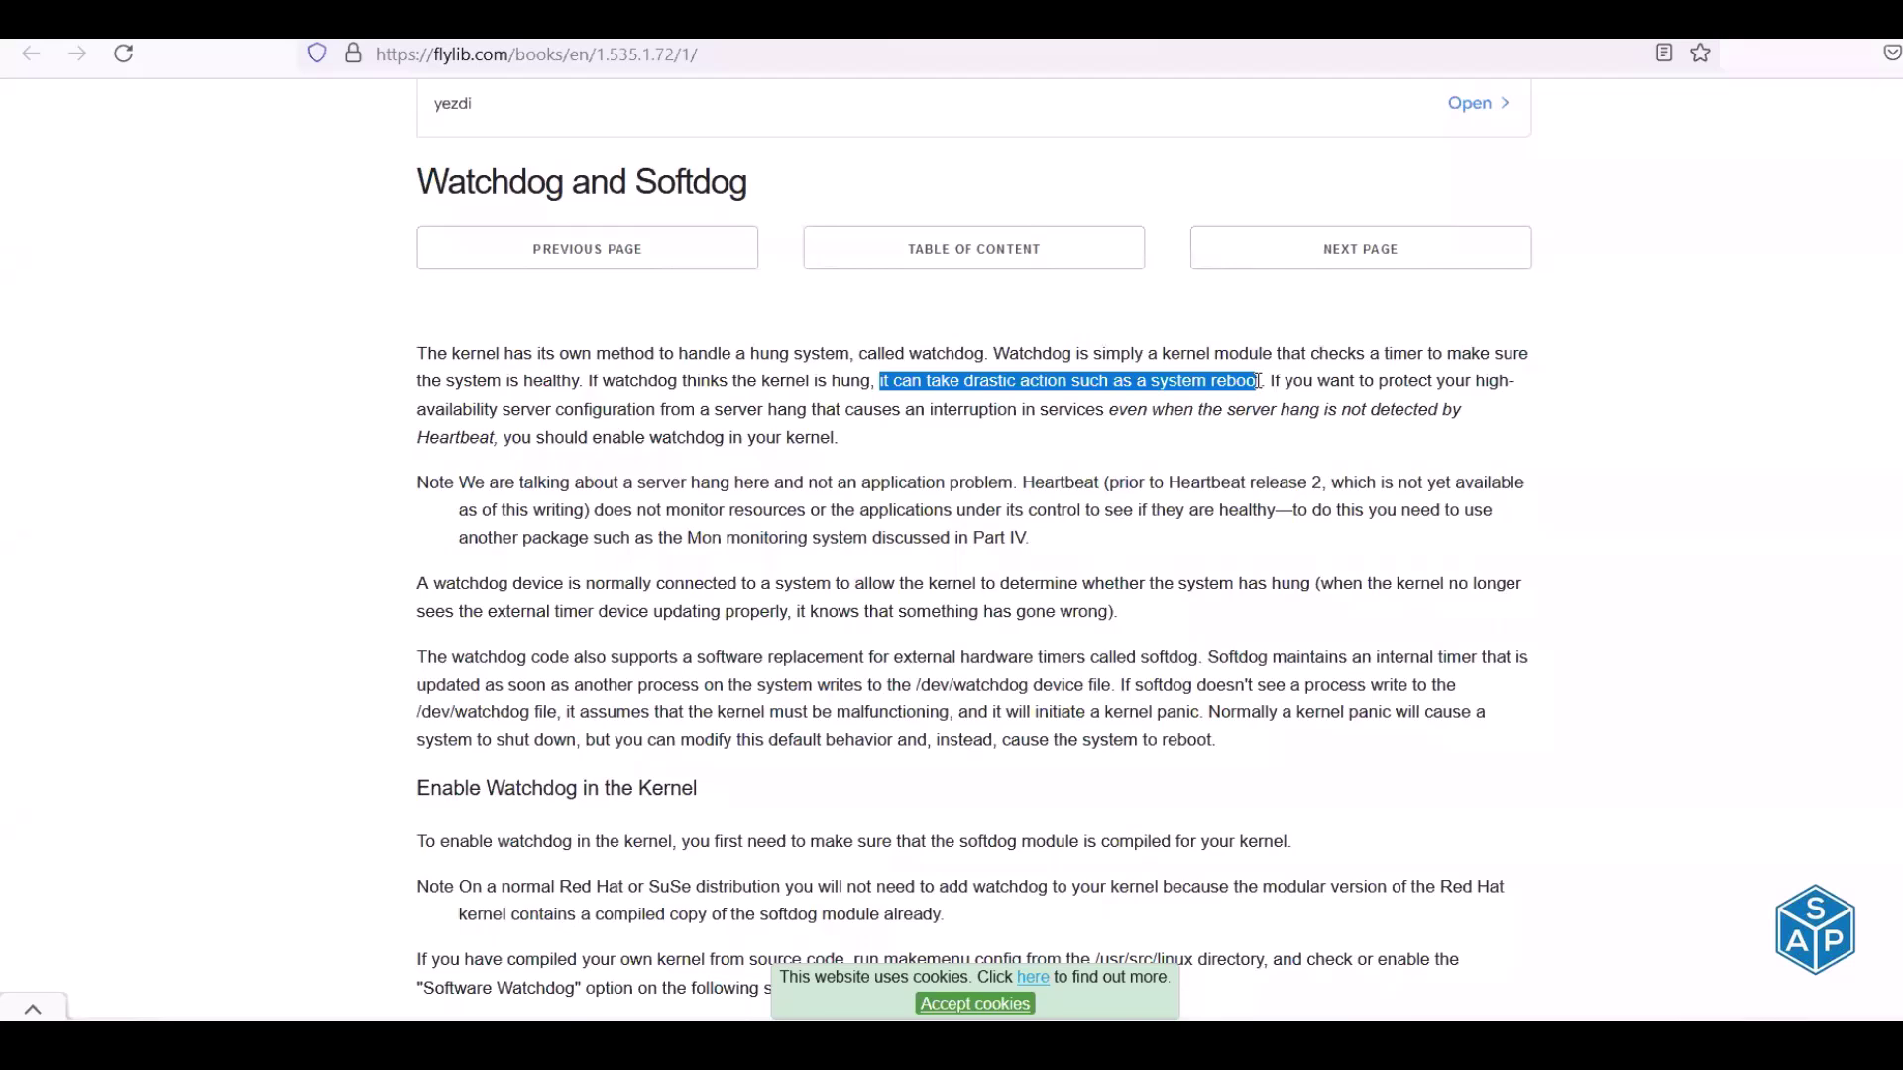
pyautogui.moveTo(579, 380); pyautogui.dragTo(1502, 384)
pyautogui.moveTo(445, 409); pyautogui.dragTo(1357, 409)
pyautogui.moveTo(429, 438); pyautogui.dragTo(814, 458)
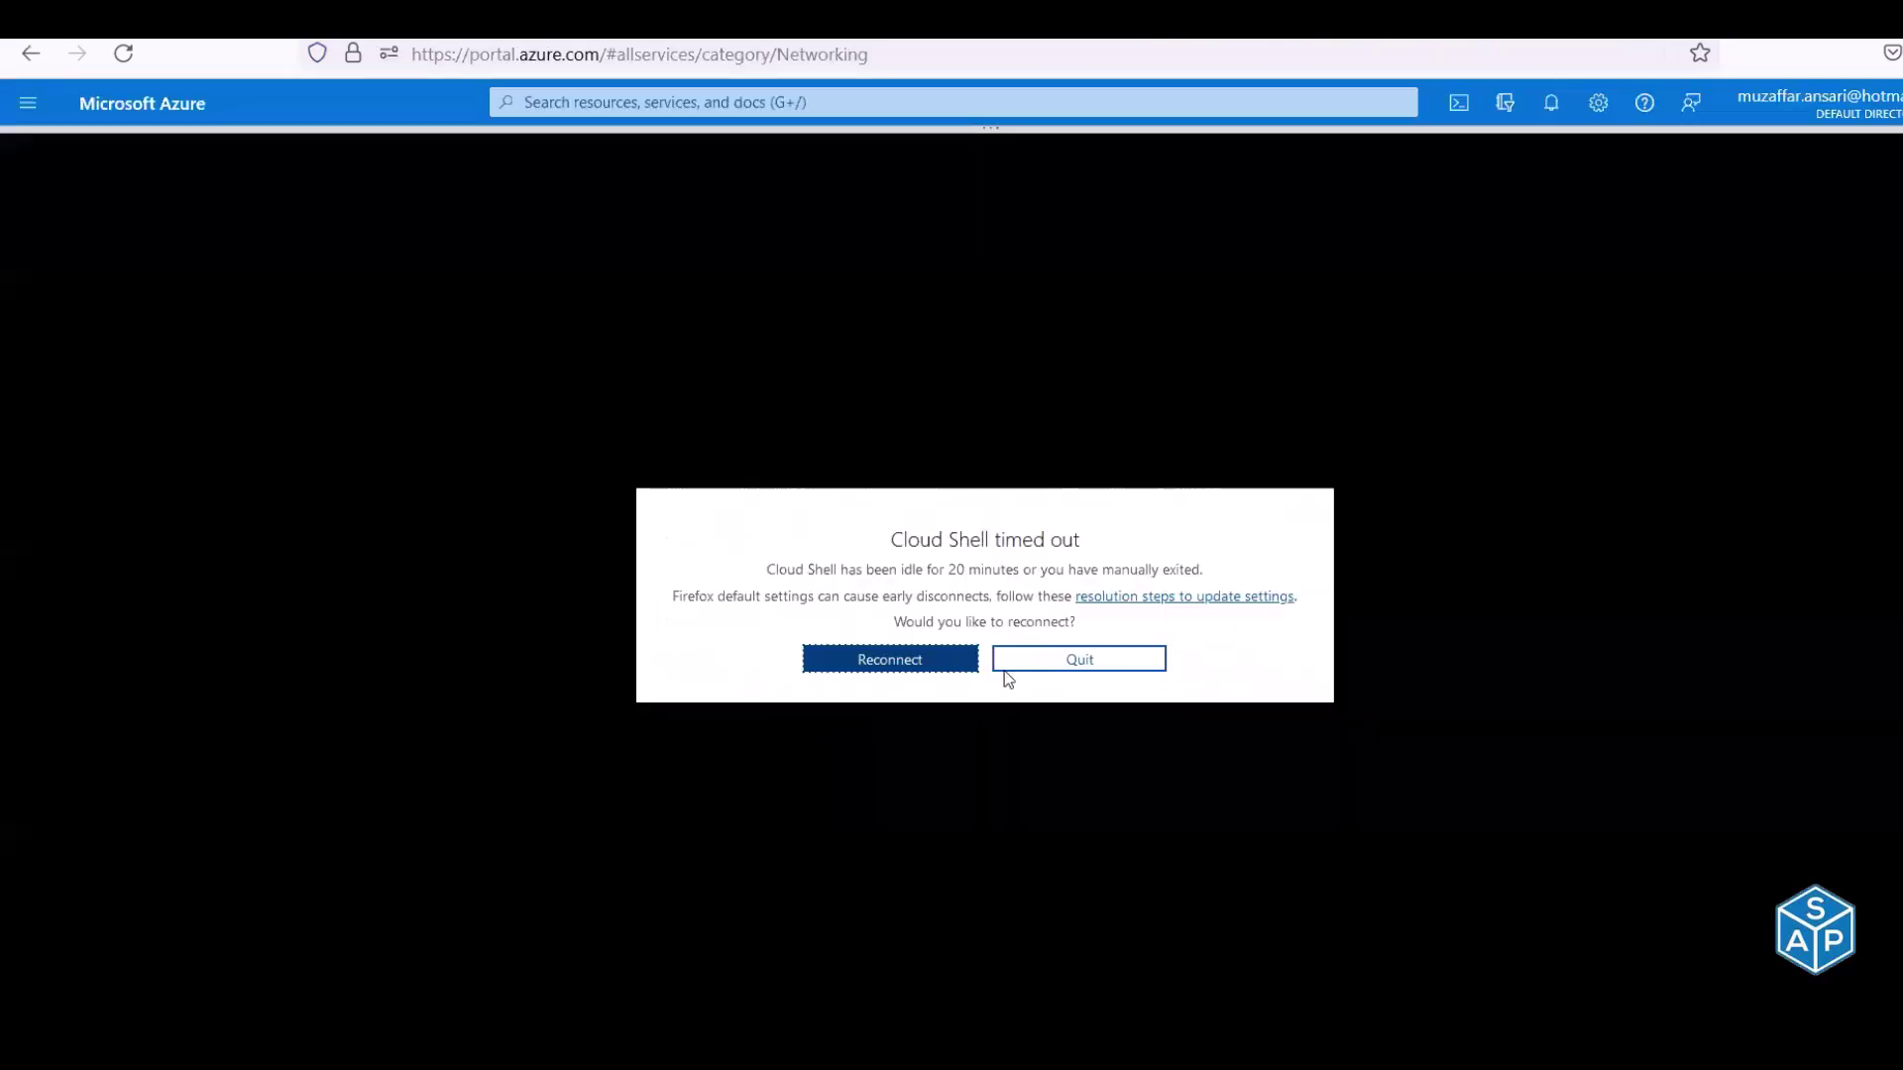
pyautogui.click(1019, 667)
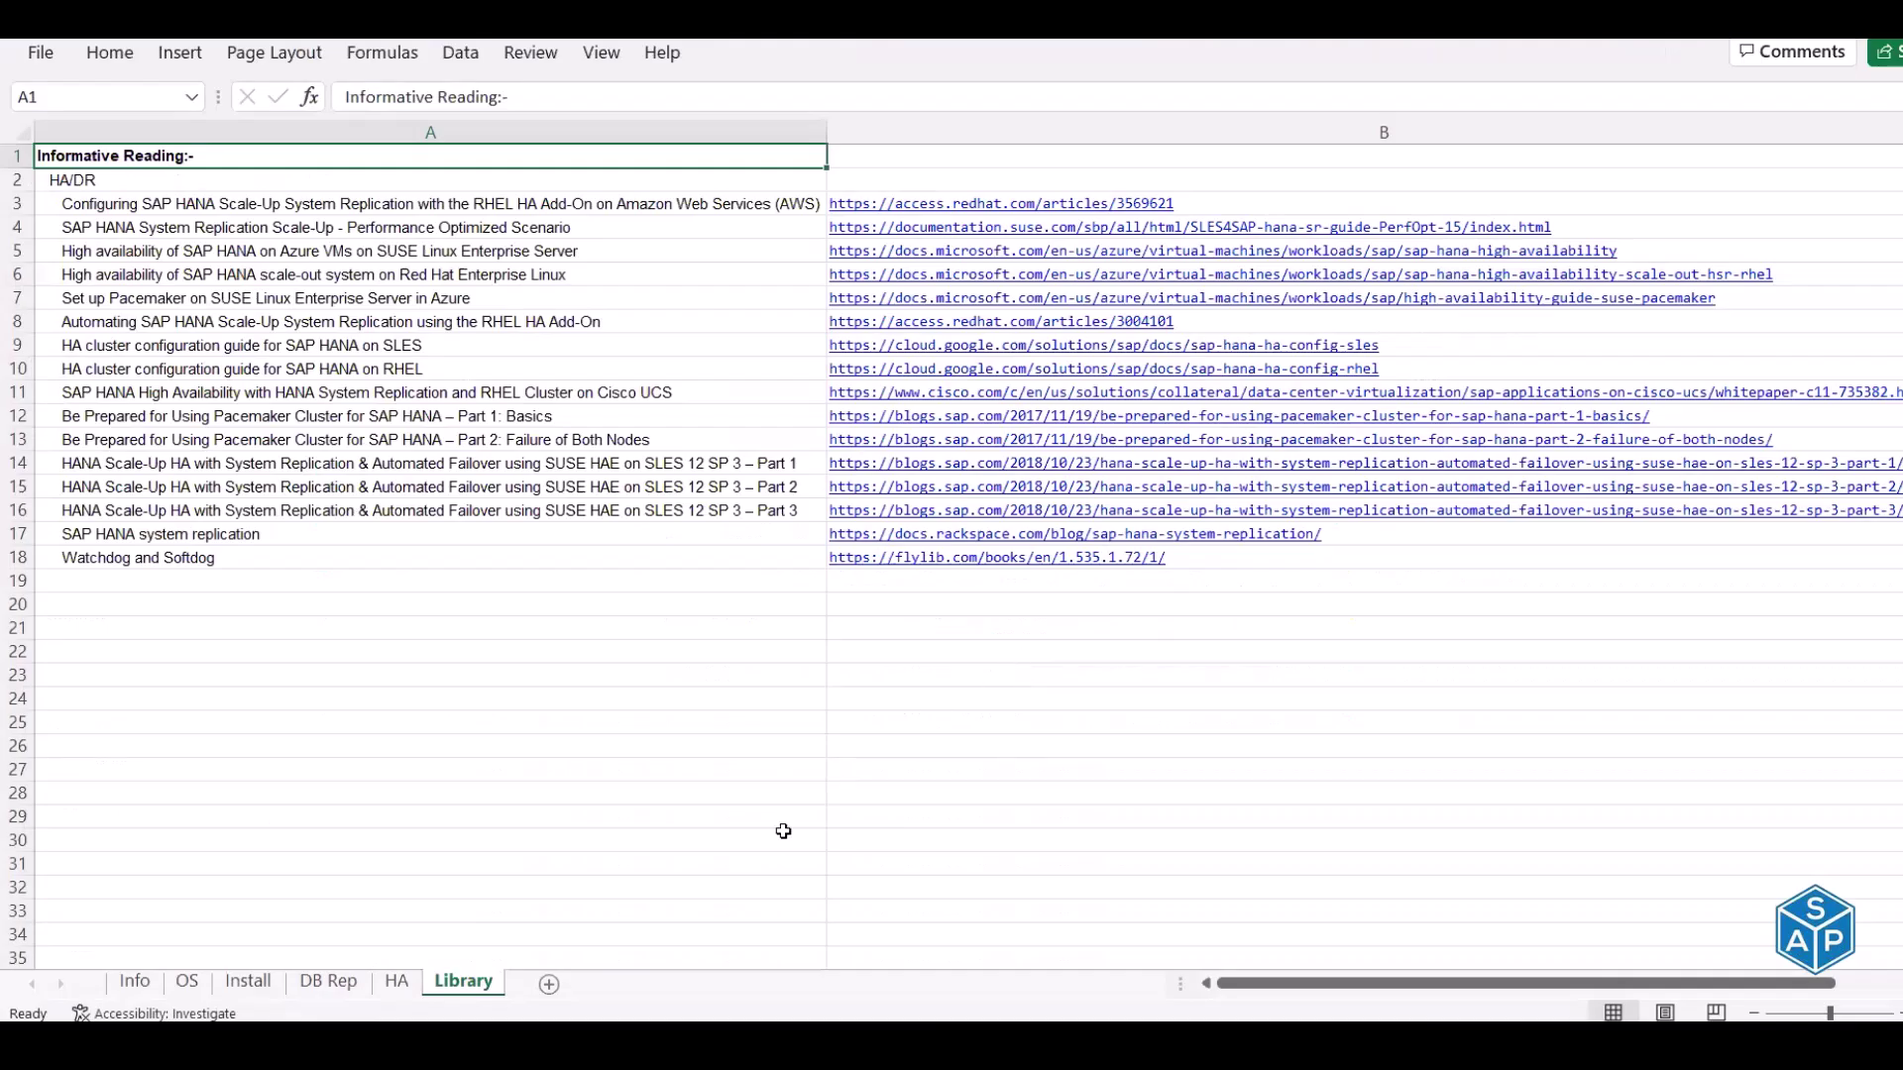
# On the HA sheet, number Configure software watchdog as 3 in A33 and copy B37's heading format onto B33
pyautogui.click(398, 983)
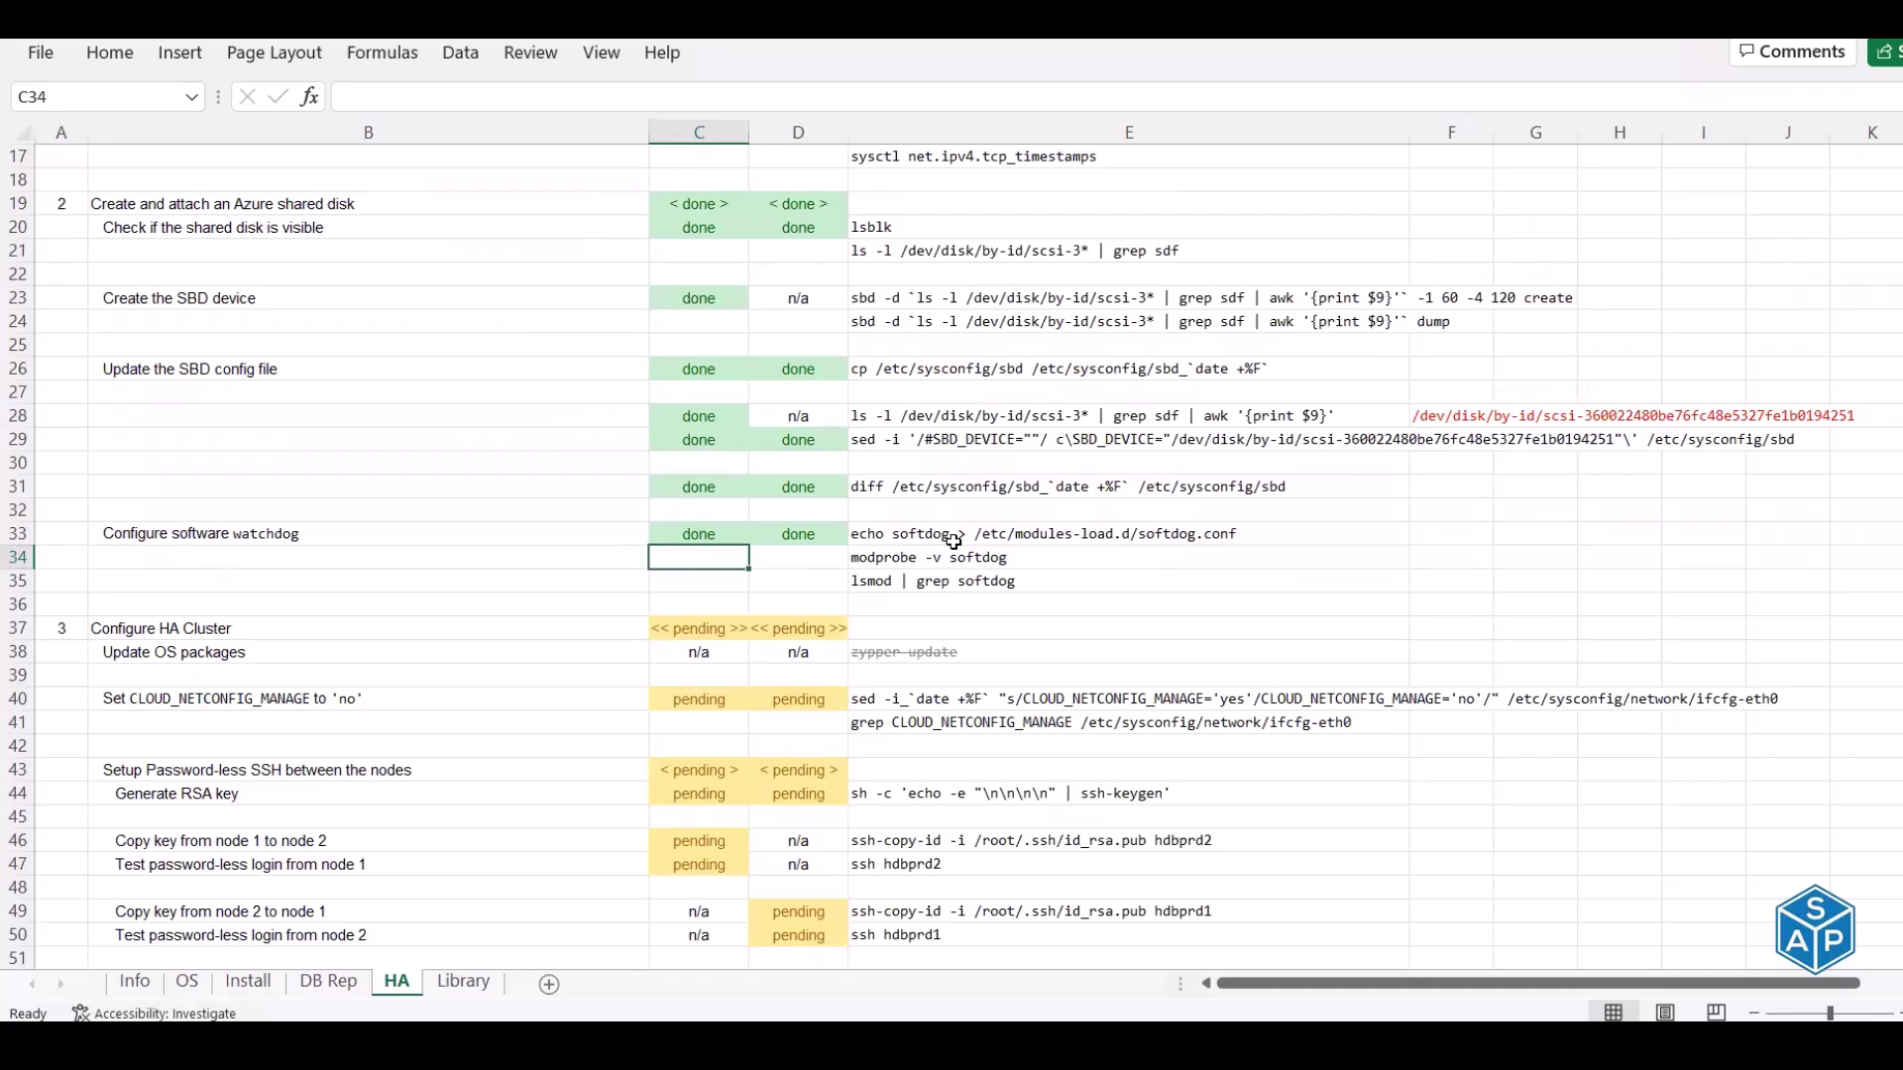
pyautogui.scroll(1, 953, 541)
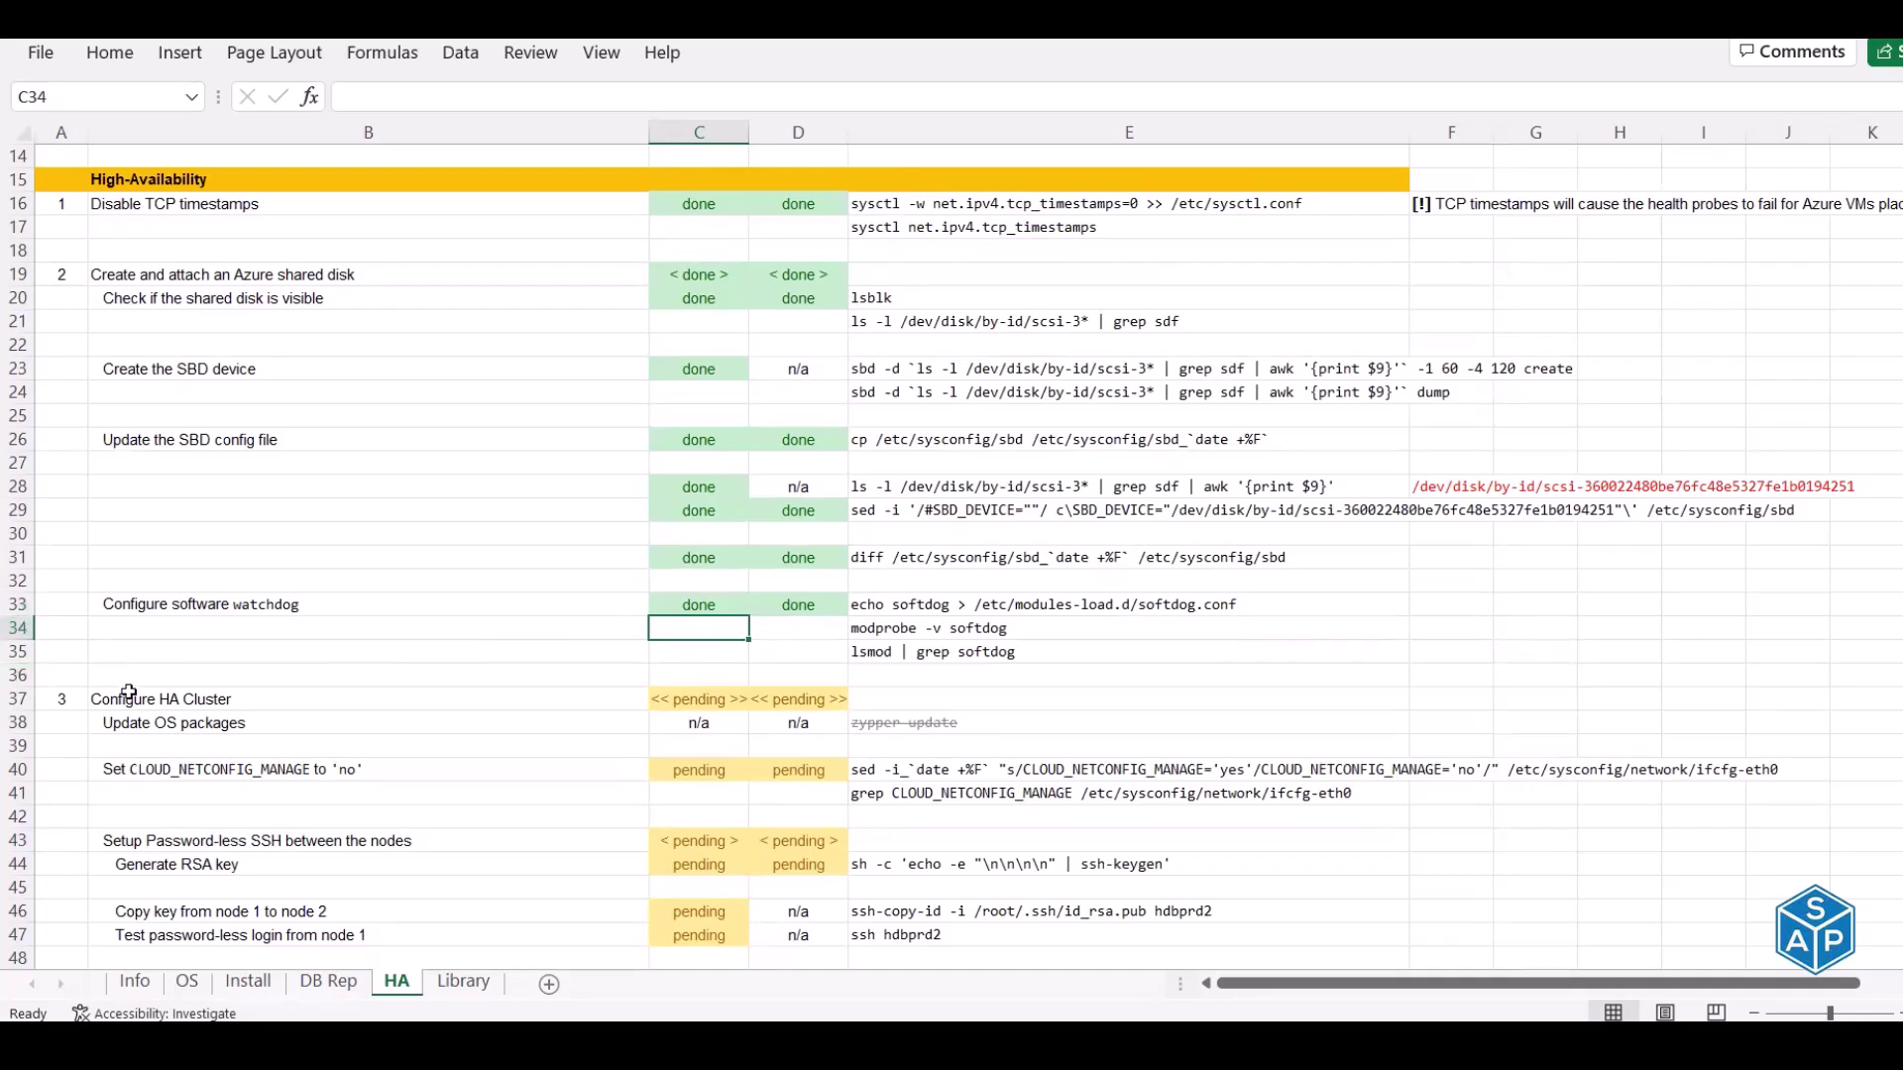
pyautogui.click(71, 605)
pyautogui.write('3')
pyautogui.press('Tab')
pyautogui.click(127, 700)
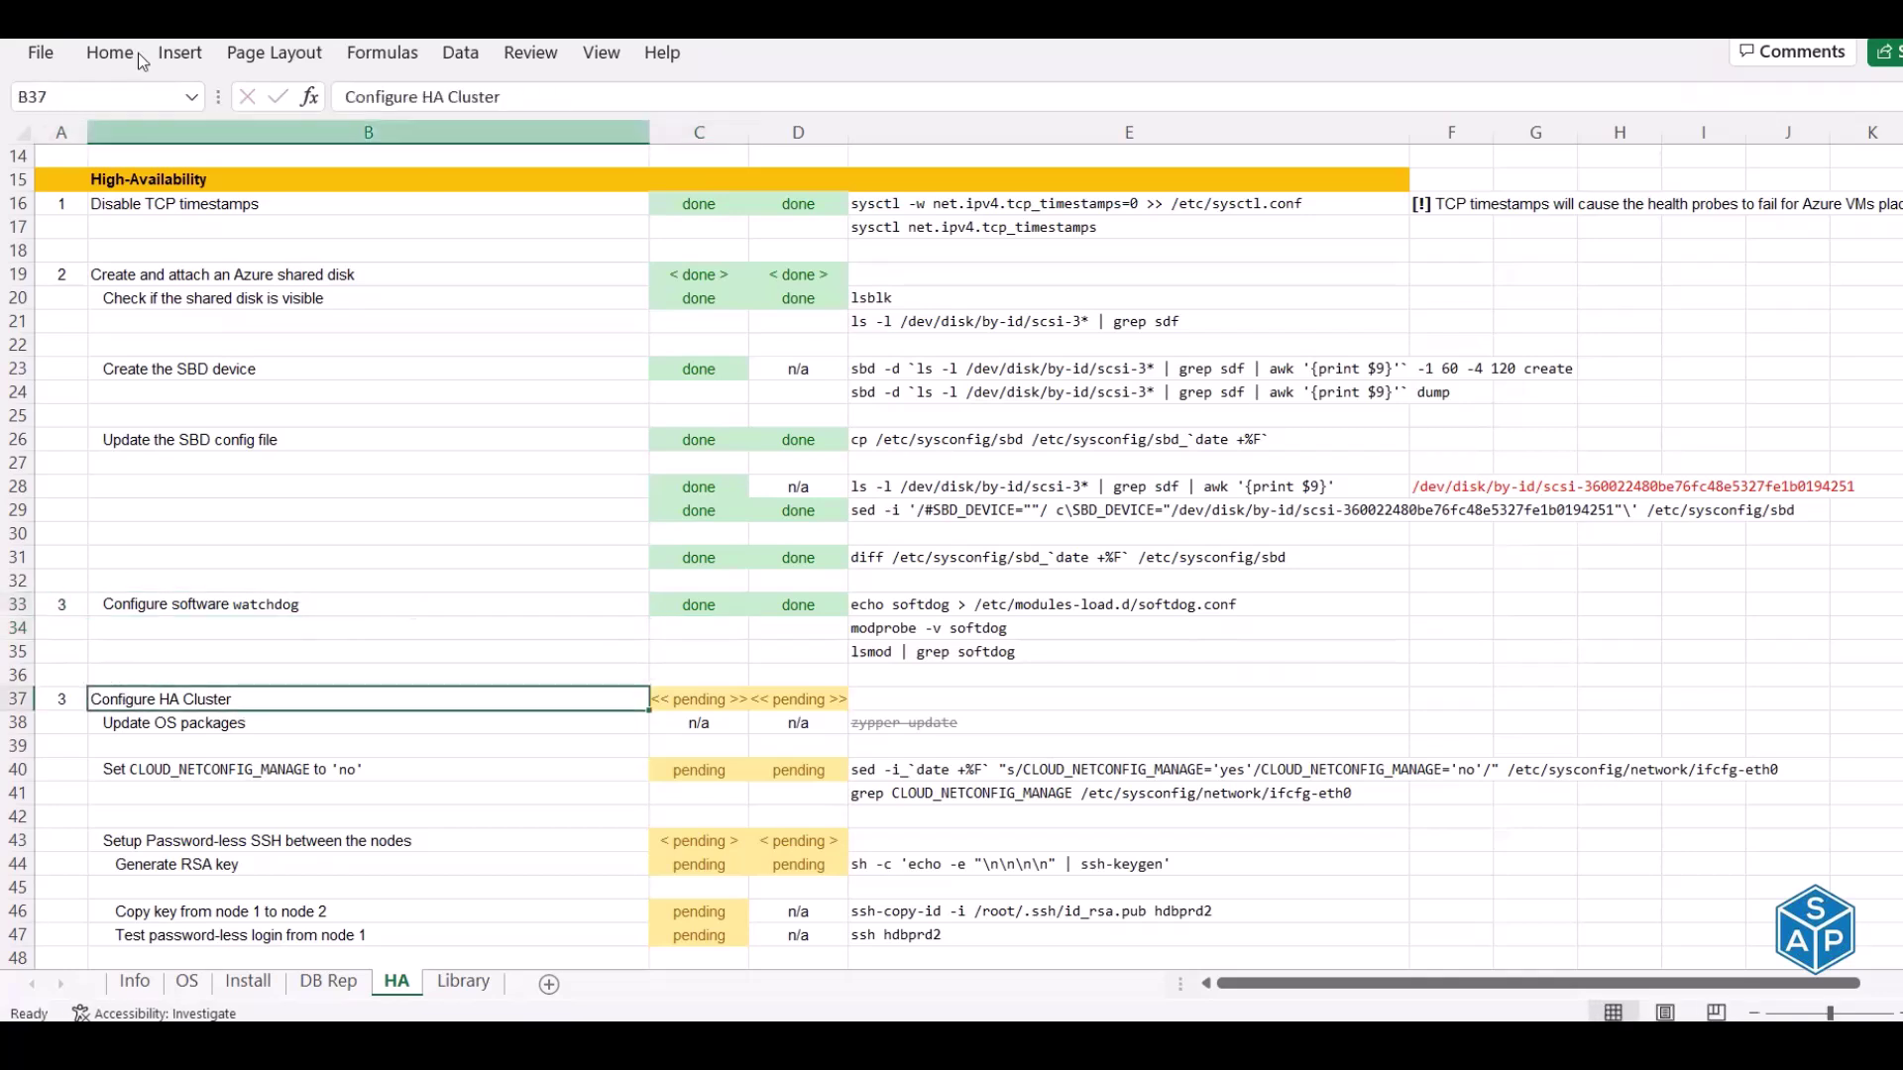
pyautogui.click(139, 52)
pyautogui.click(164, 156)
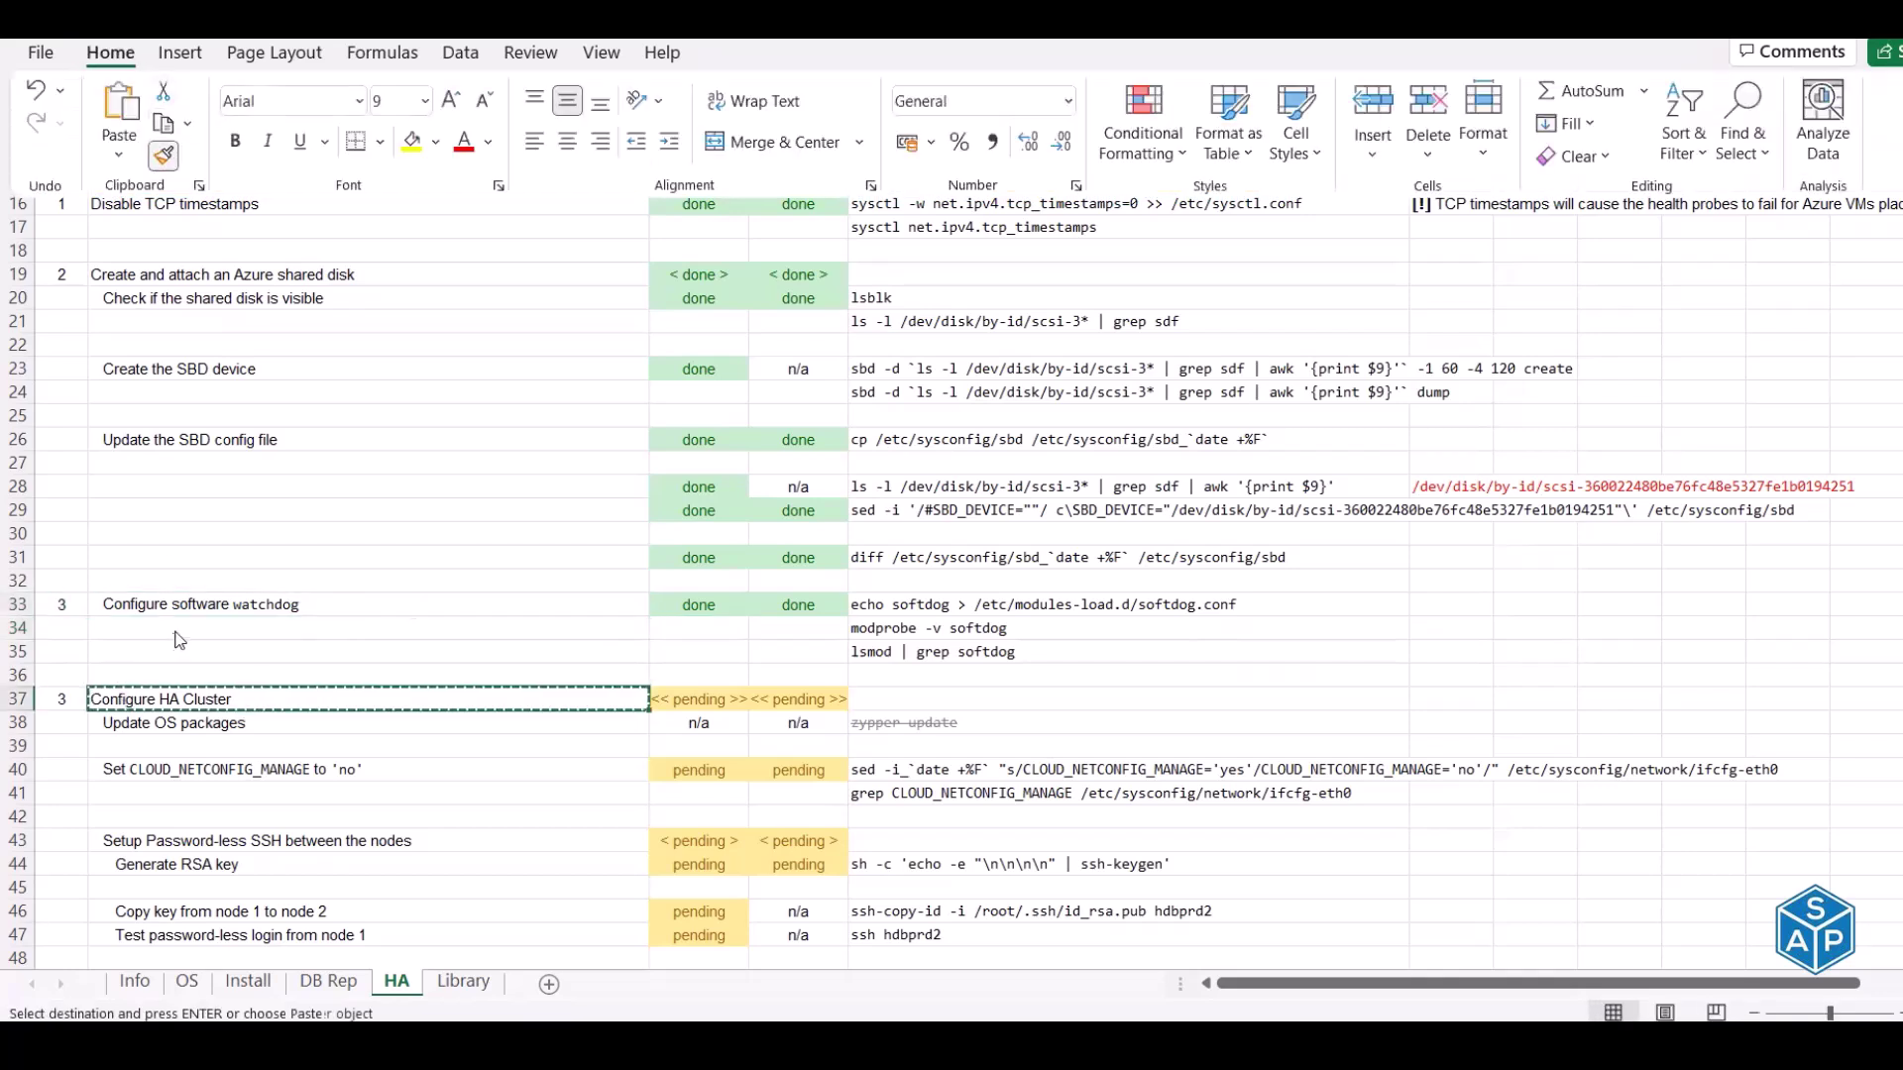
pyautogui.click(175, 616)
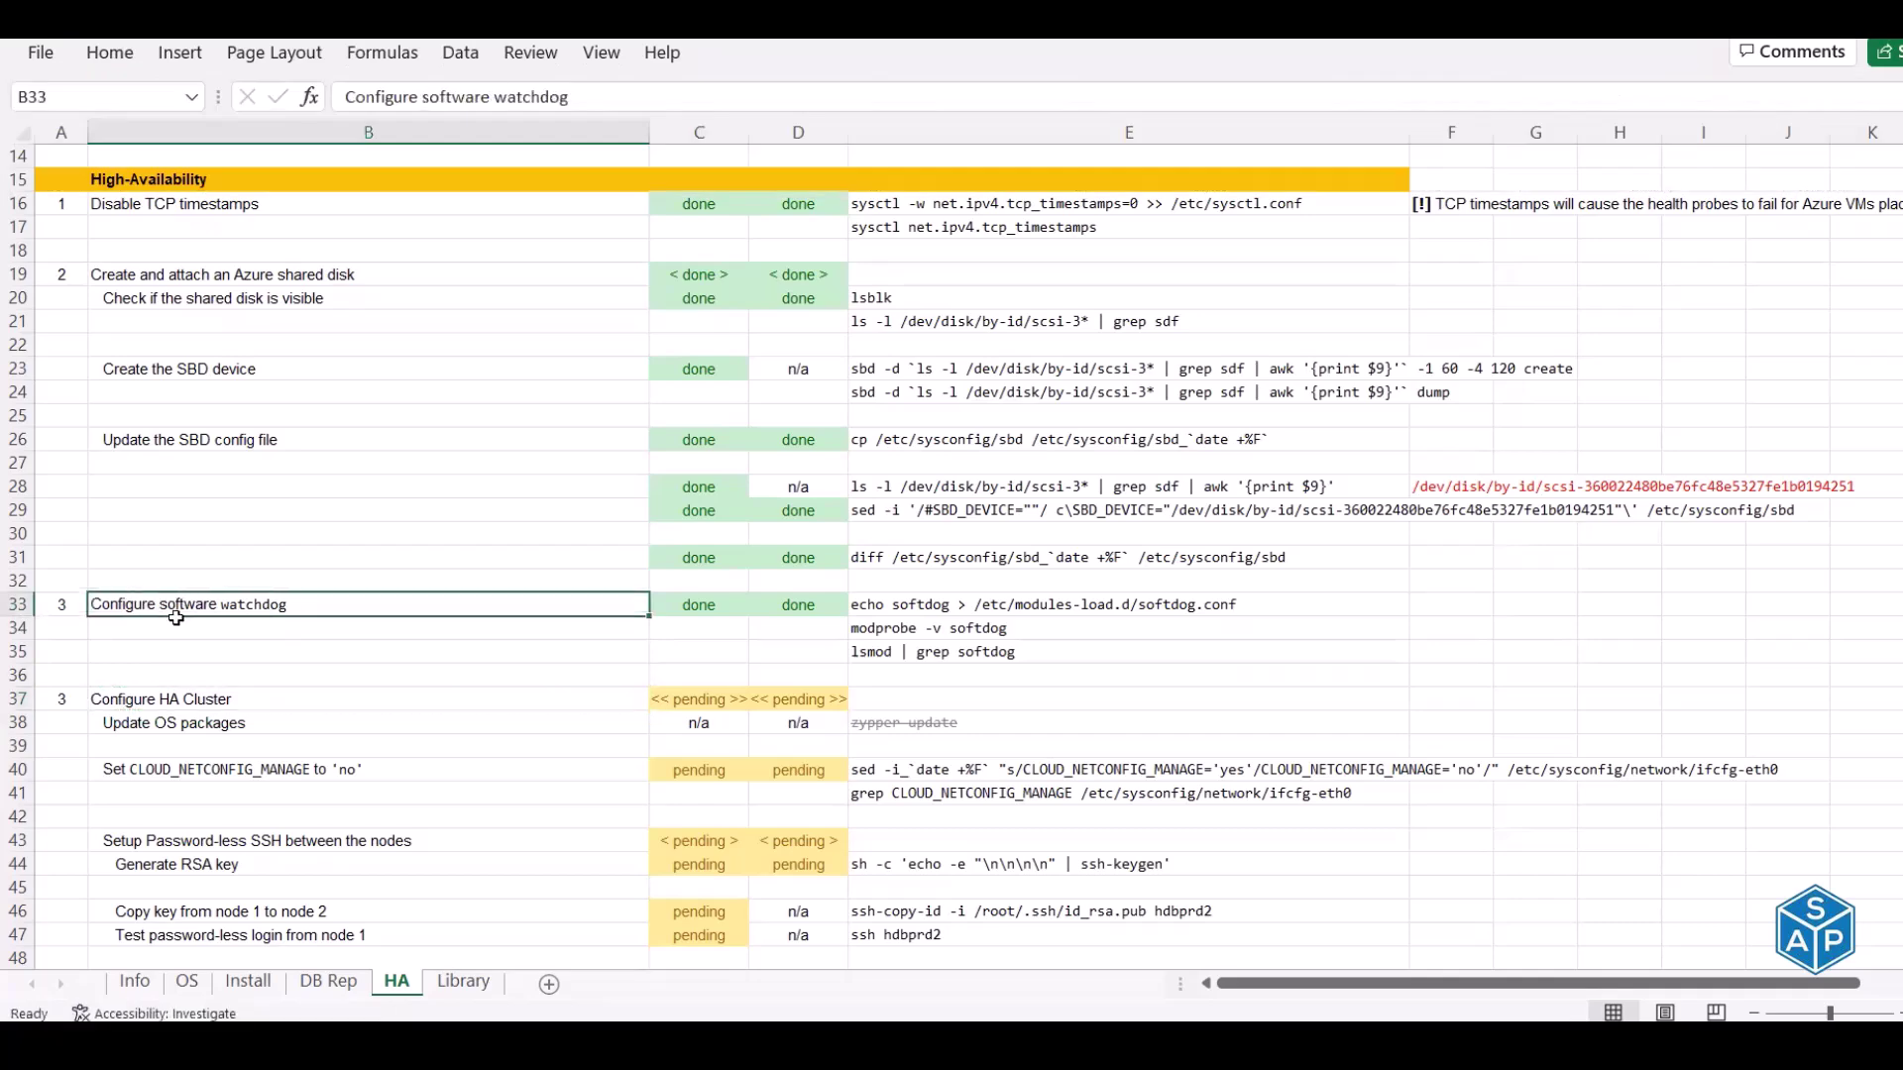
# Renumber the later sections: 4 in A37, 5 in A91, and 6 in A120 and A191
pyautogui.click(60, 698)
pyautogui.write('4')
pyautogui.press('Return')
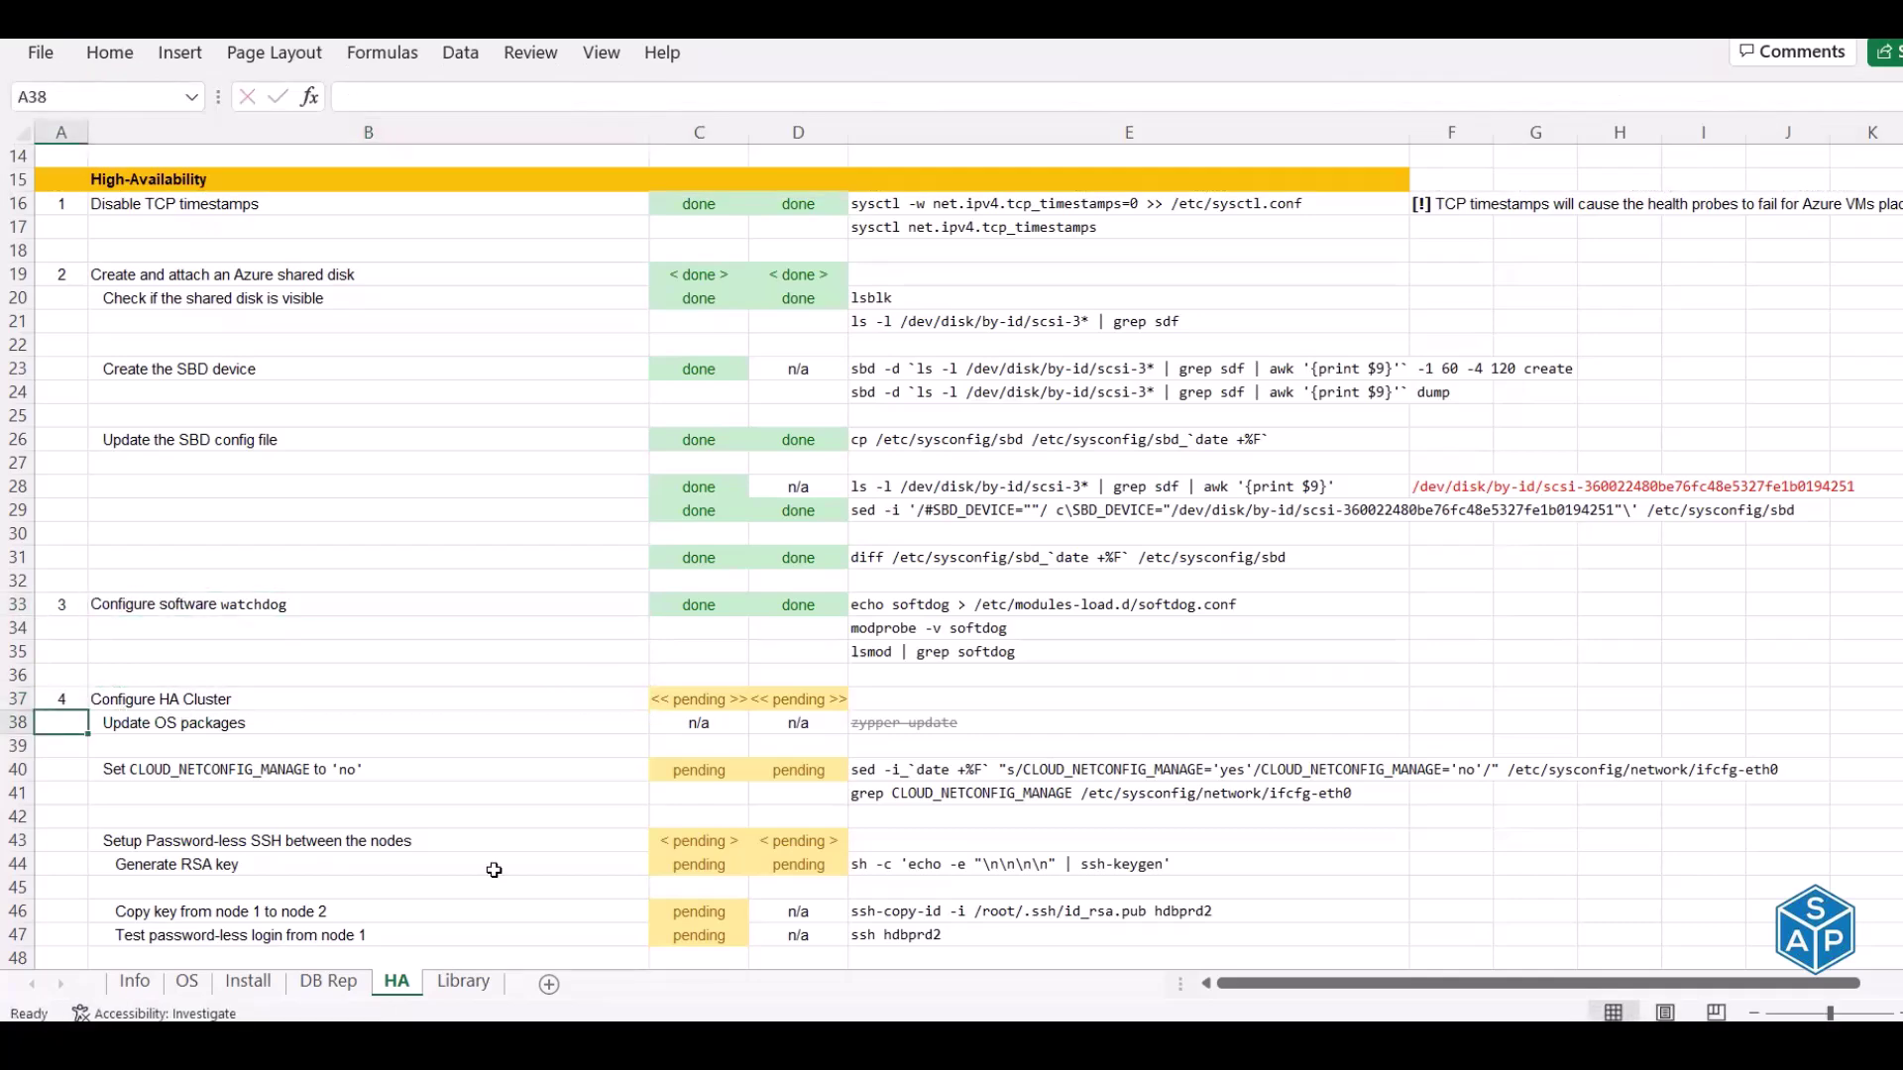
pyautogui.scroll(-8, 469, 870)
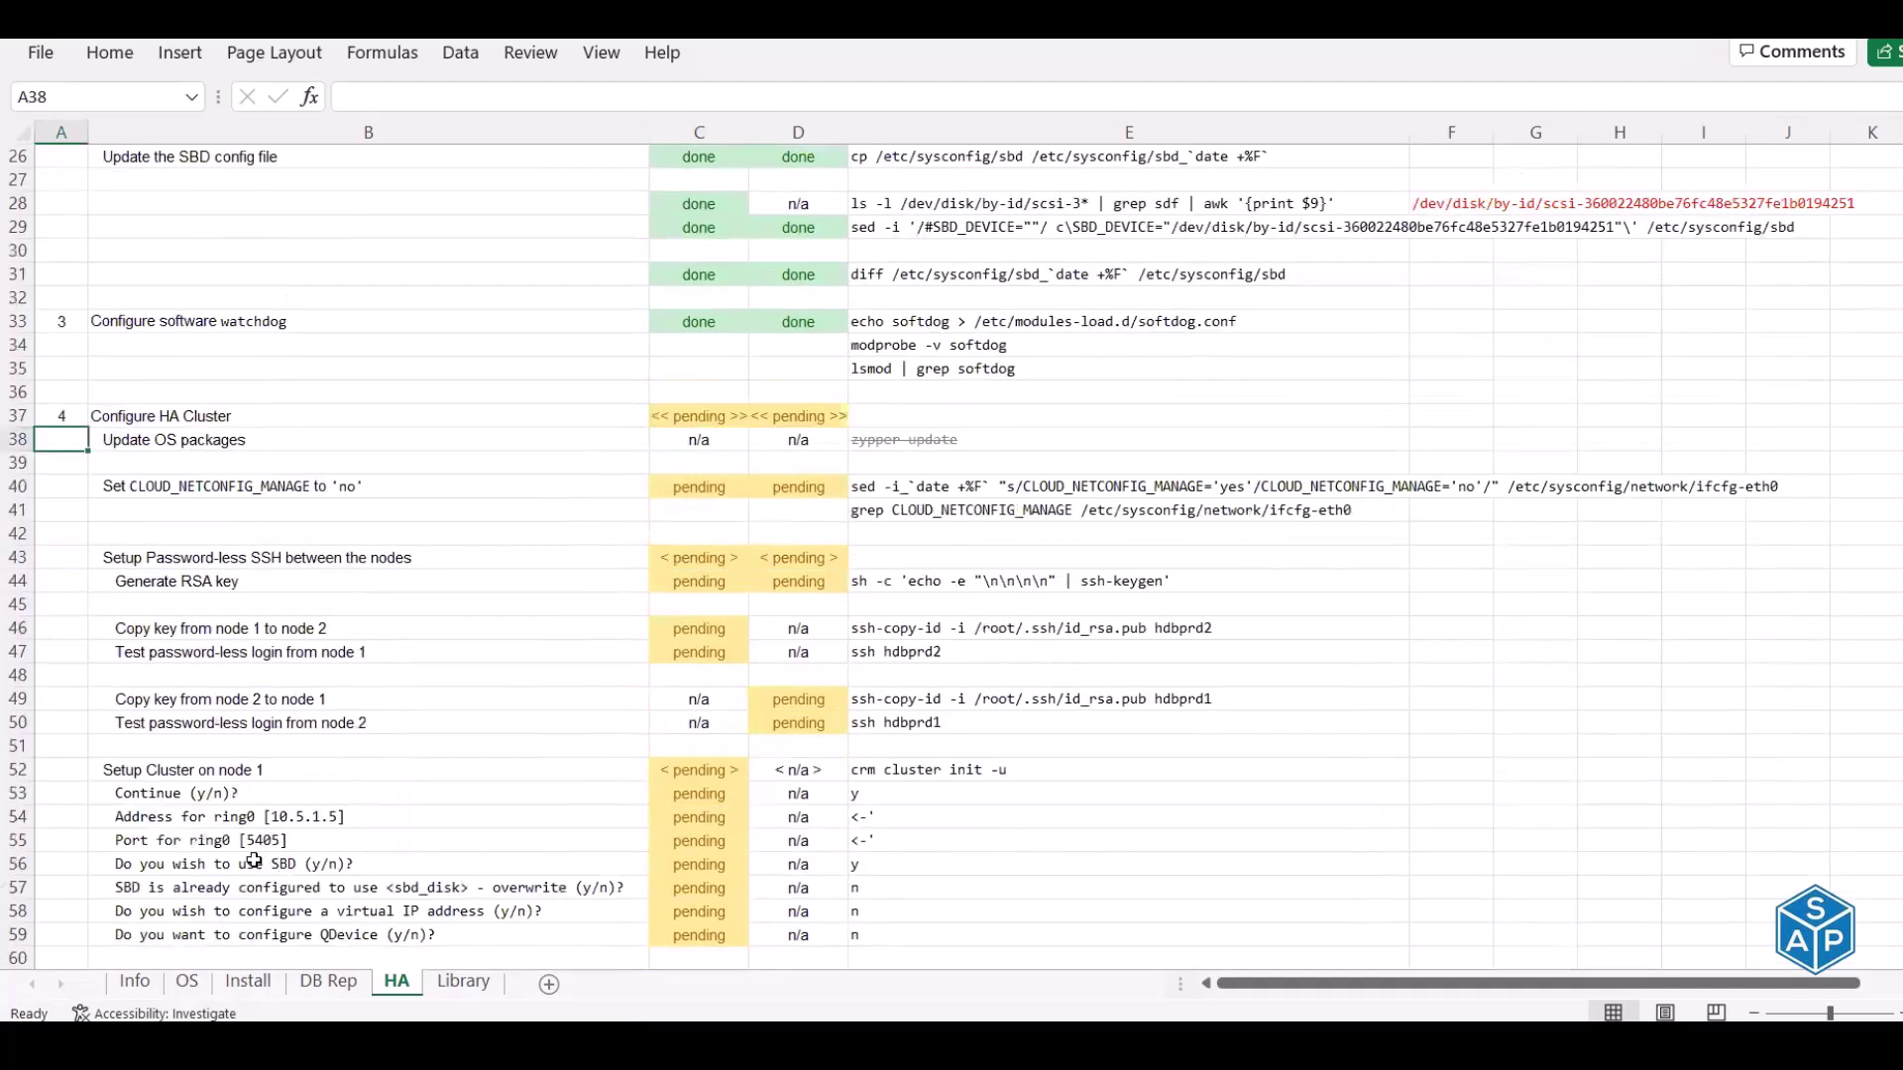
pyautogui.scroll(-10, 254, 861)
pyautogui.click(61, 703)
pyautogui.write('5')
pyautogui.press('Return')
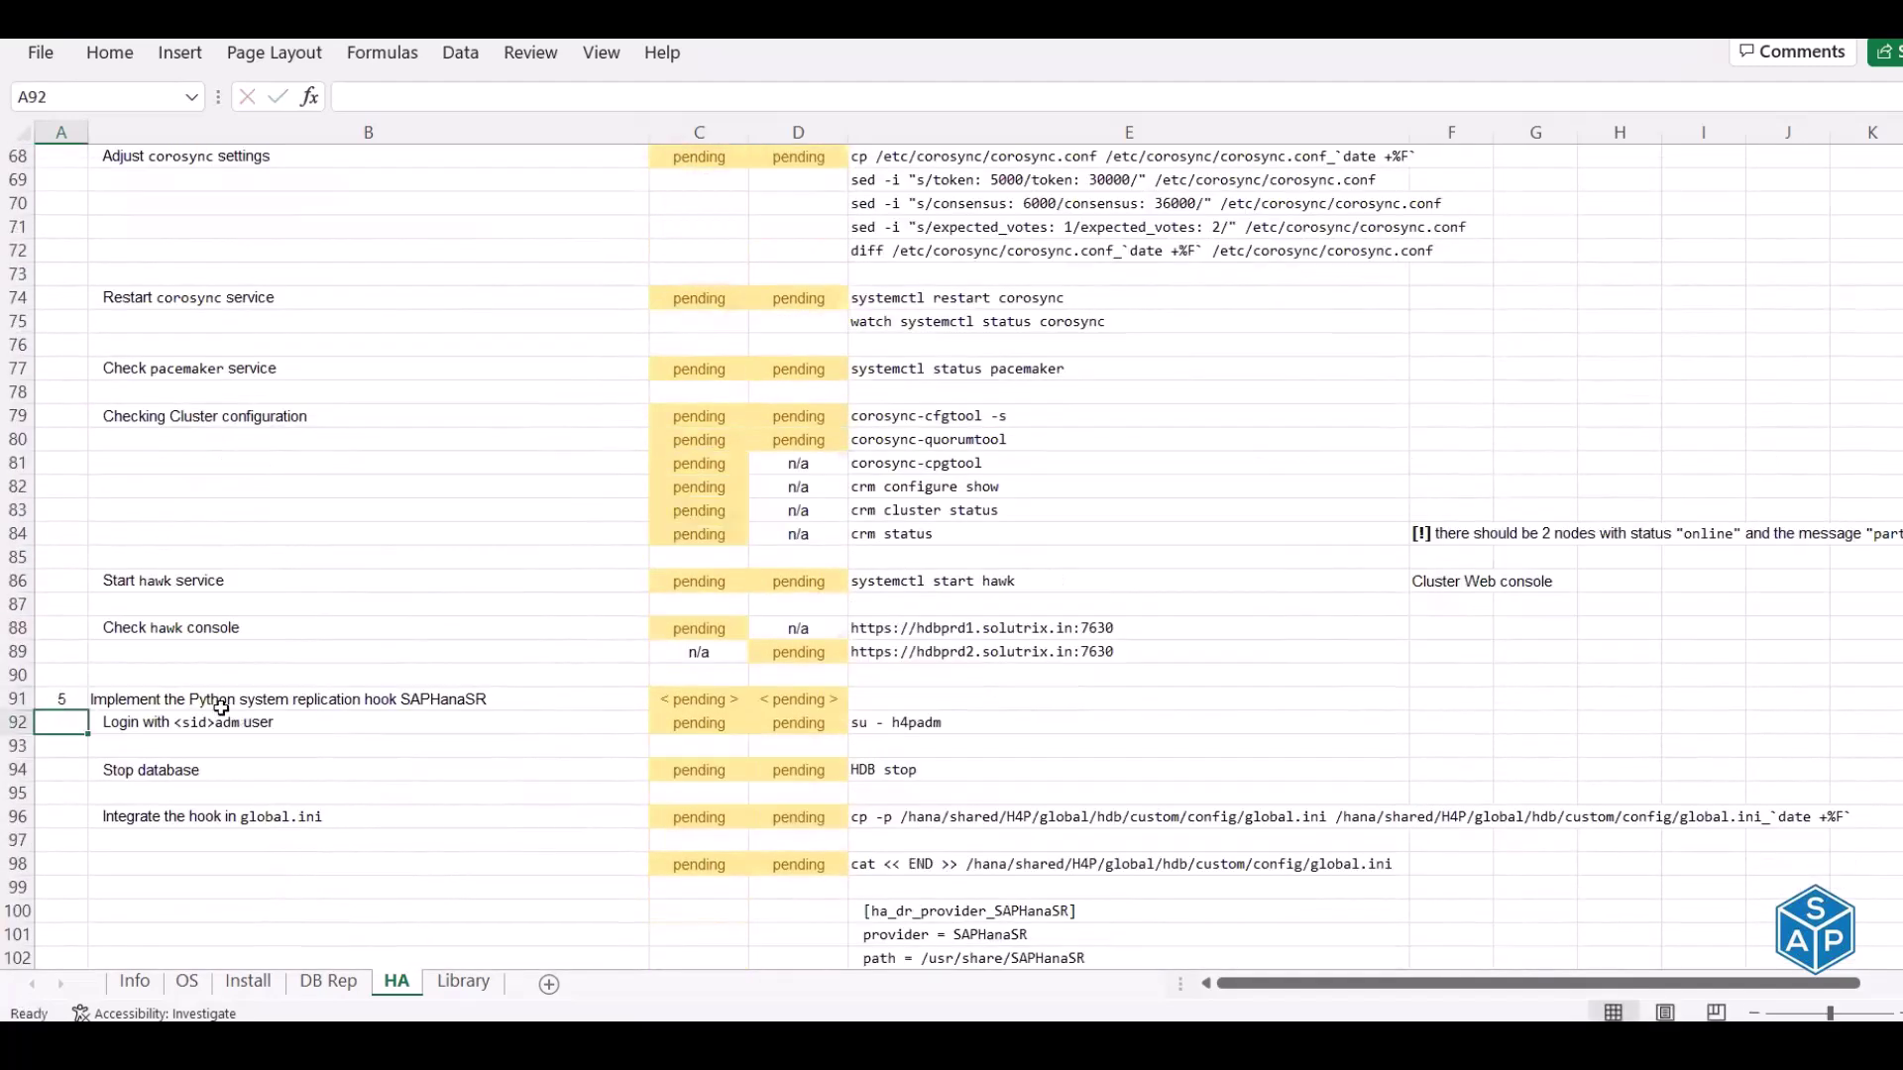
pyautogui.scroll(-1, 221, 709)
pyautogui.scroll(-12, 221, 709)
pyautogui.click(72, 534)
pyautogui.write('6')
pyautogui.press('Return')
pyautogui.scroll(-8, 70, 535)
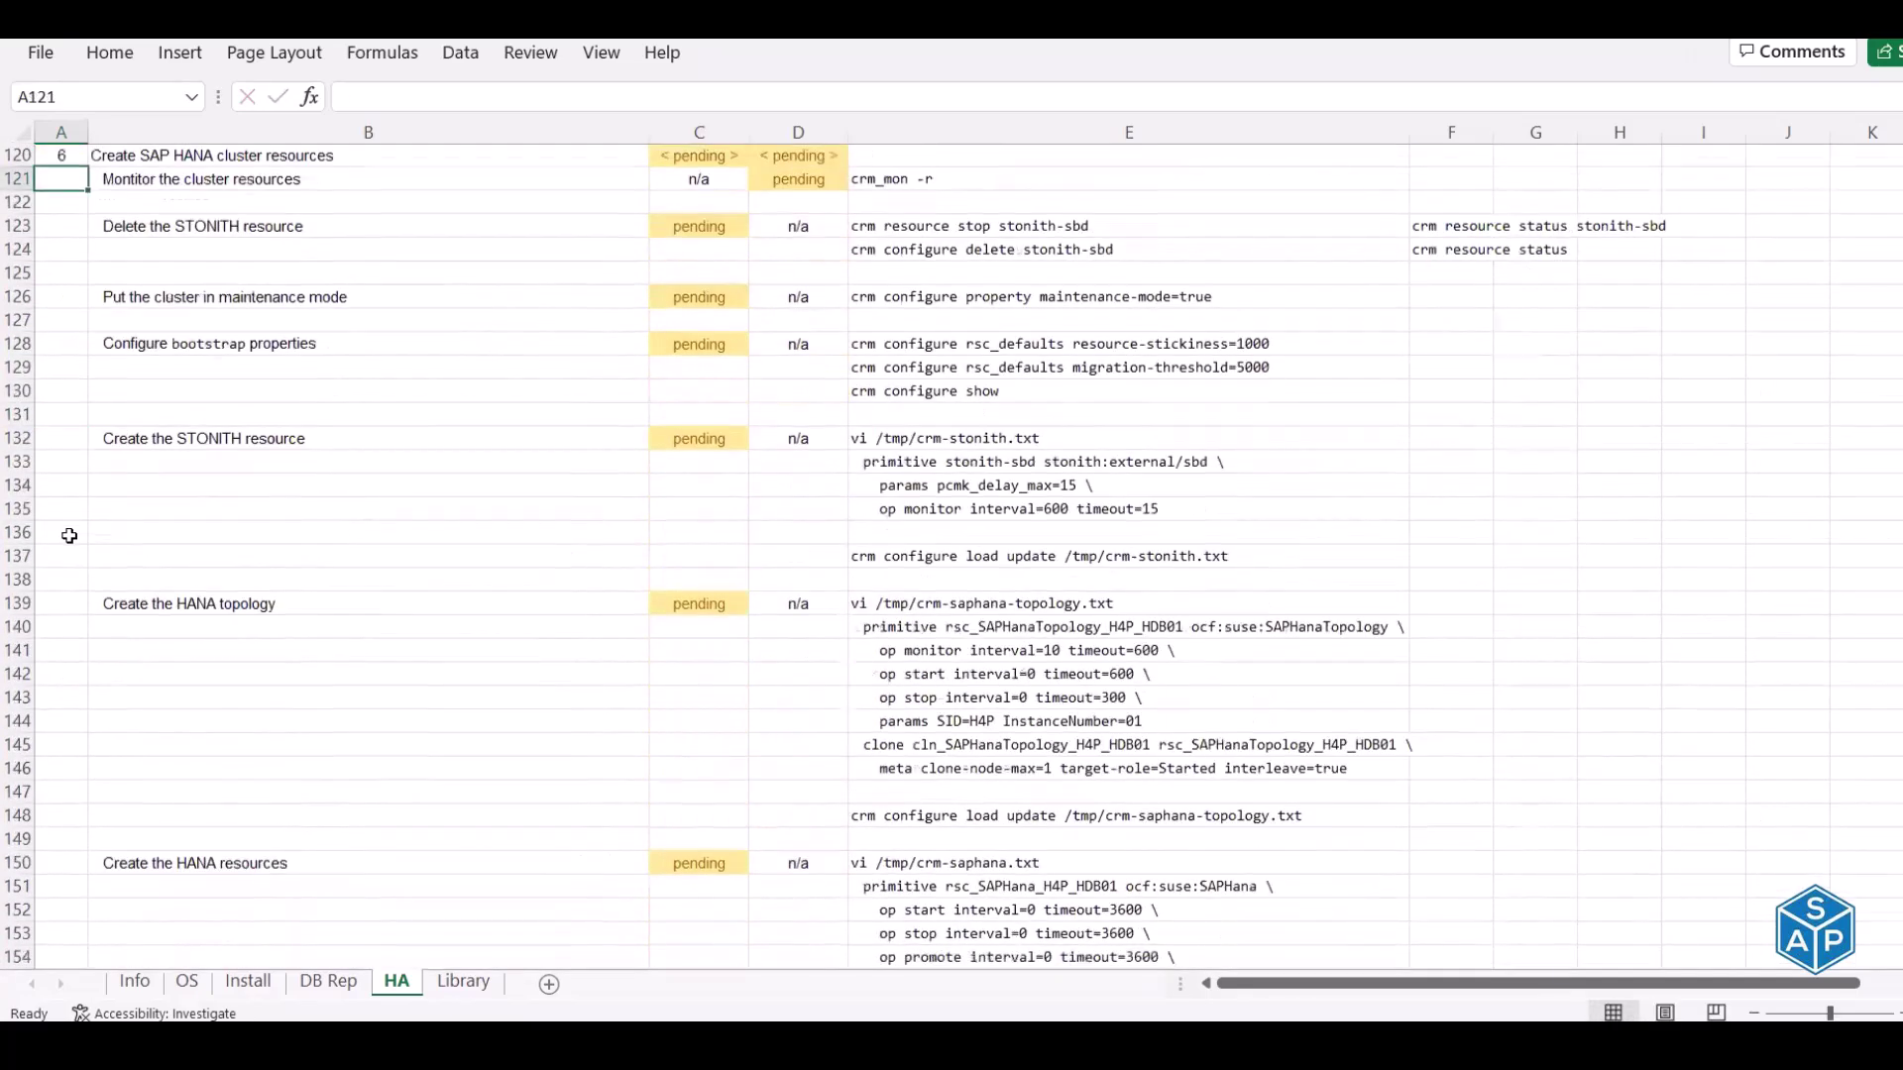
pyautogui.scroll(-14, 69, 535)
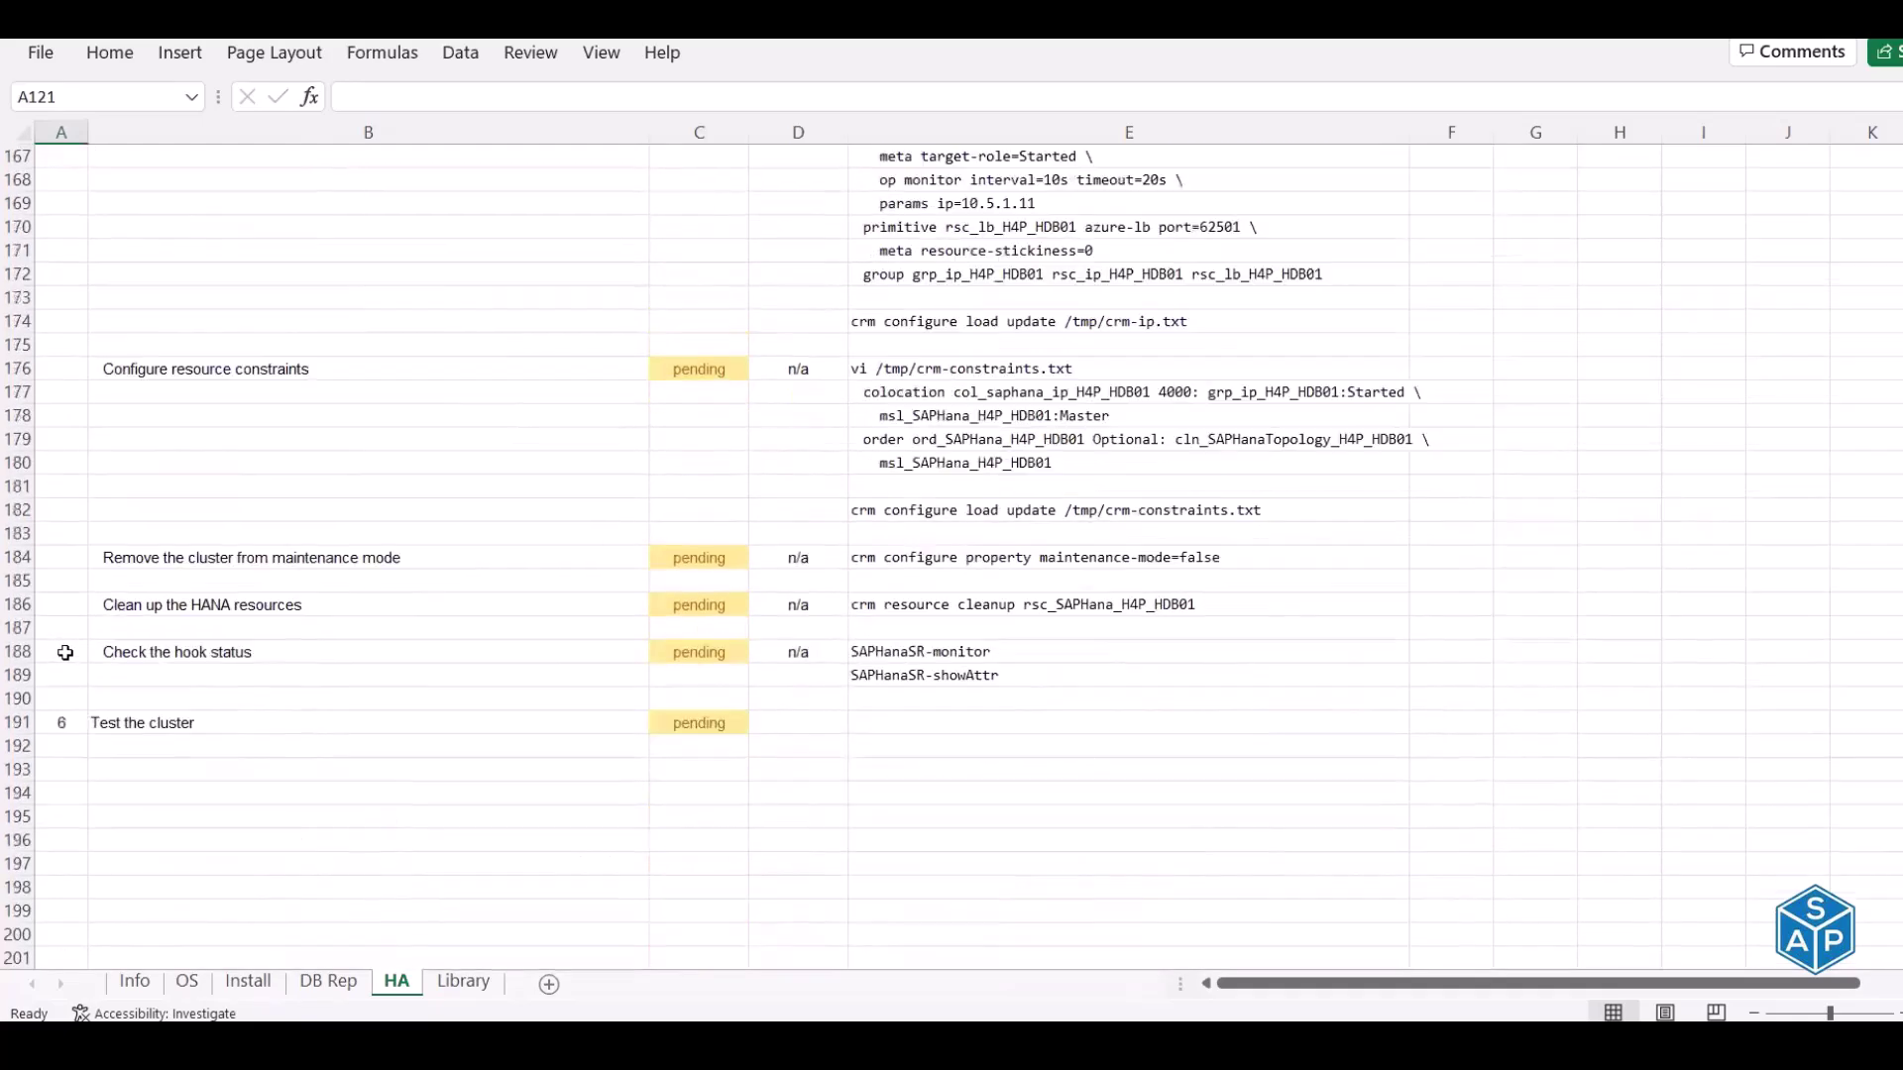
pyautogui.click(67, 653)
pyautogui.write('6')
pyautogui.press('Return')
pyautogui.scroll(20, 140, 581)
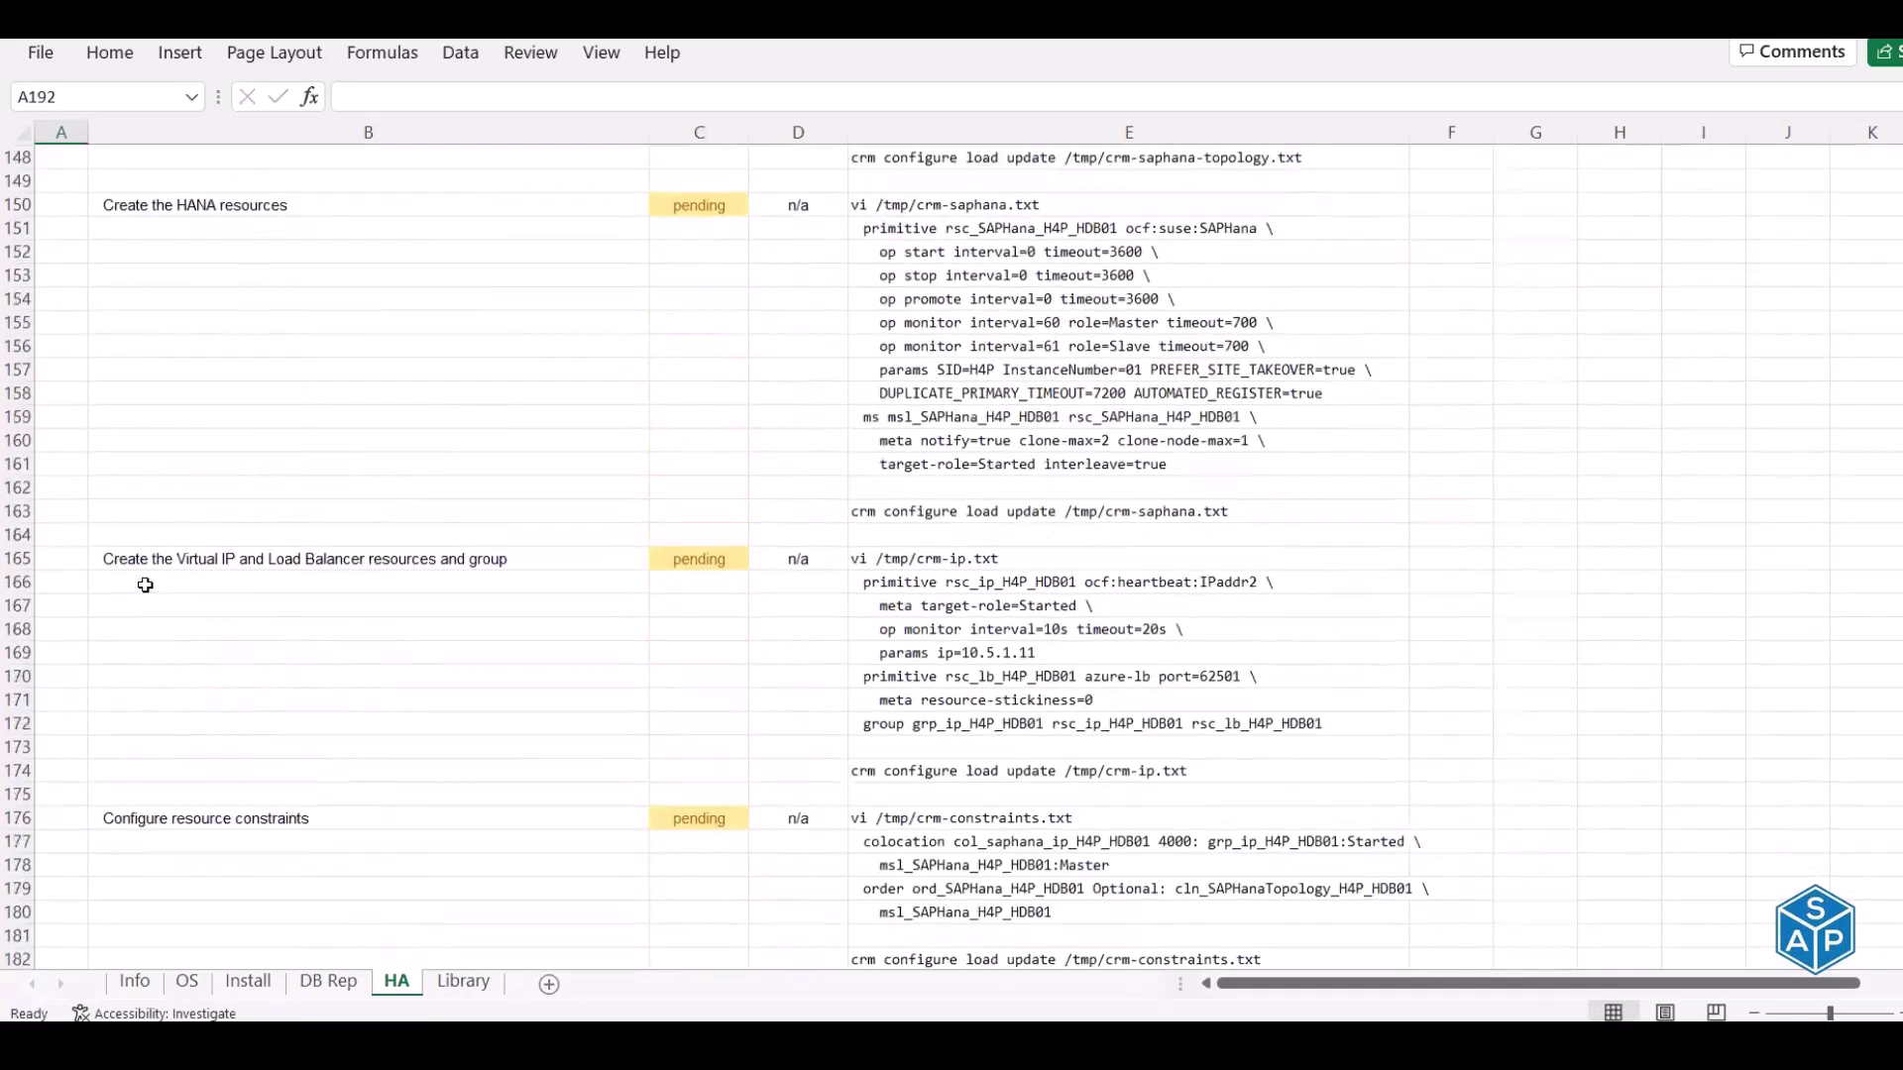
pyautogui.scroll(20, 144, 585)
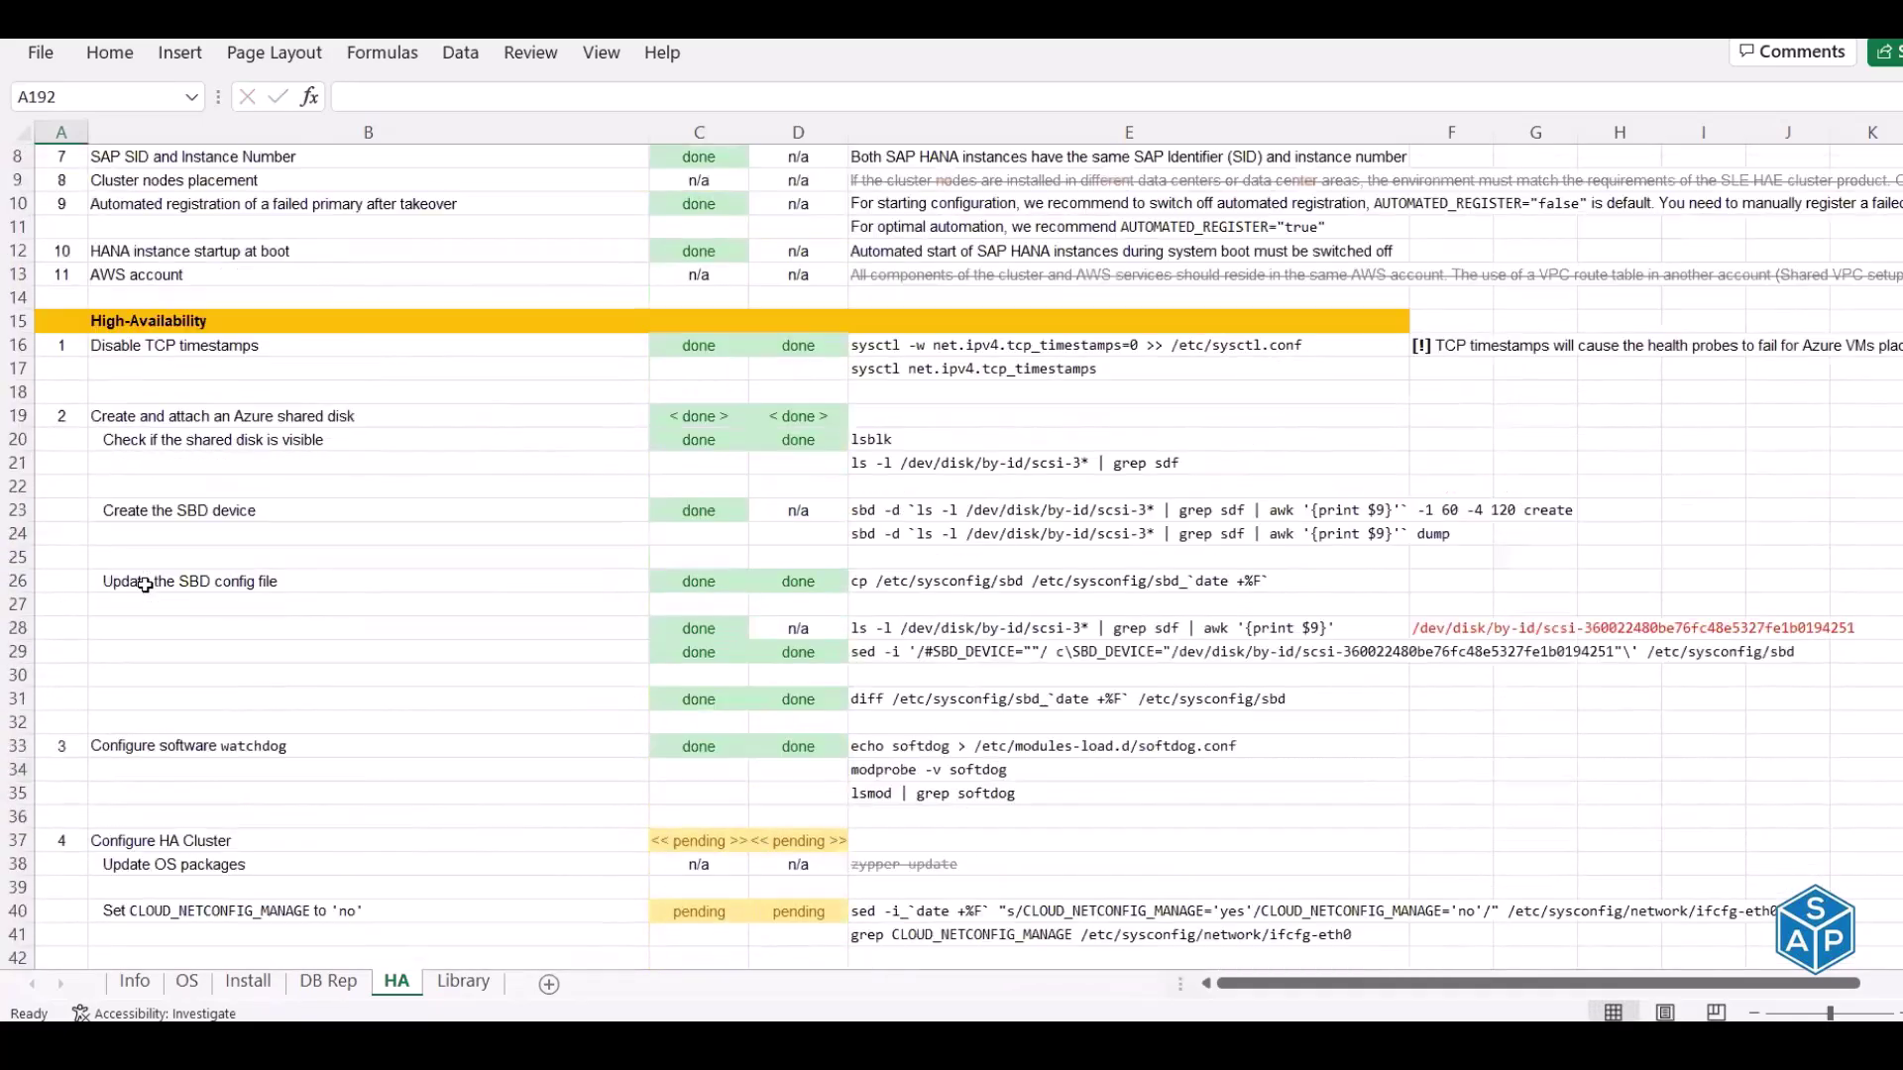
pyautogui.scroll(-11, 144, 584)
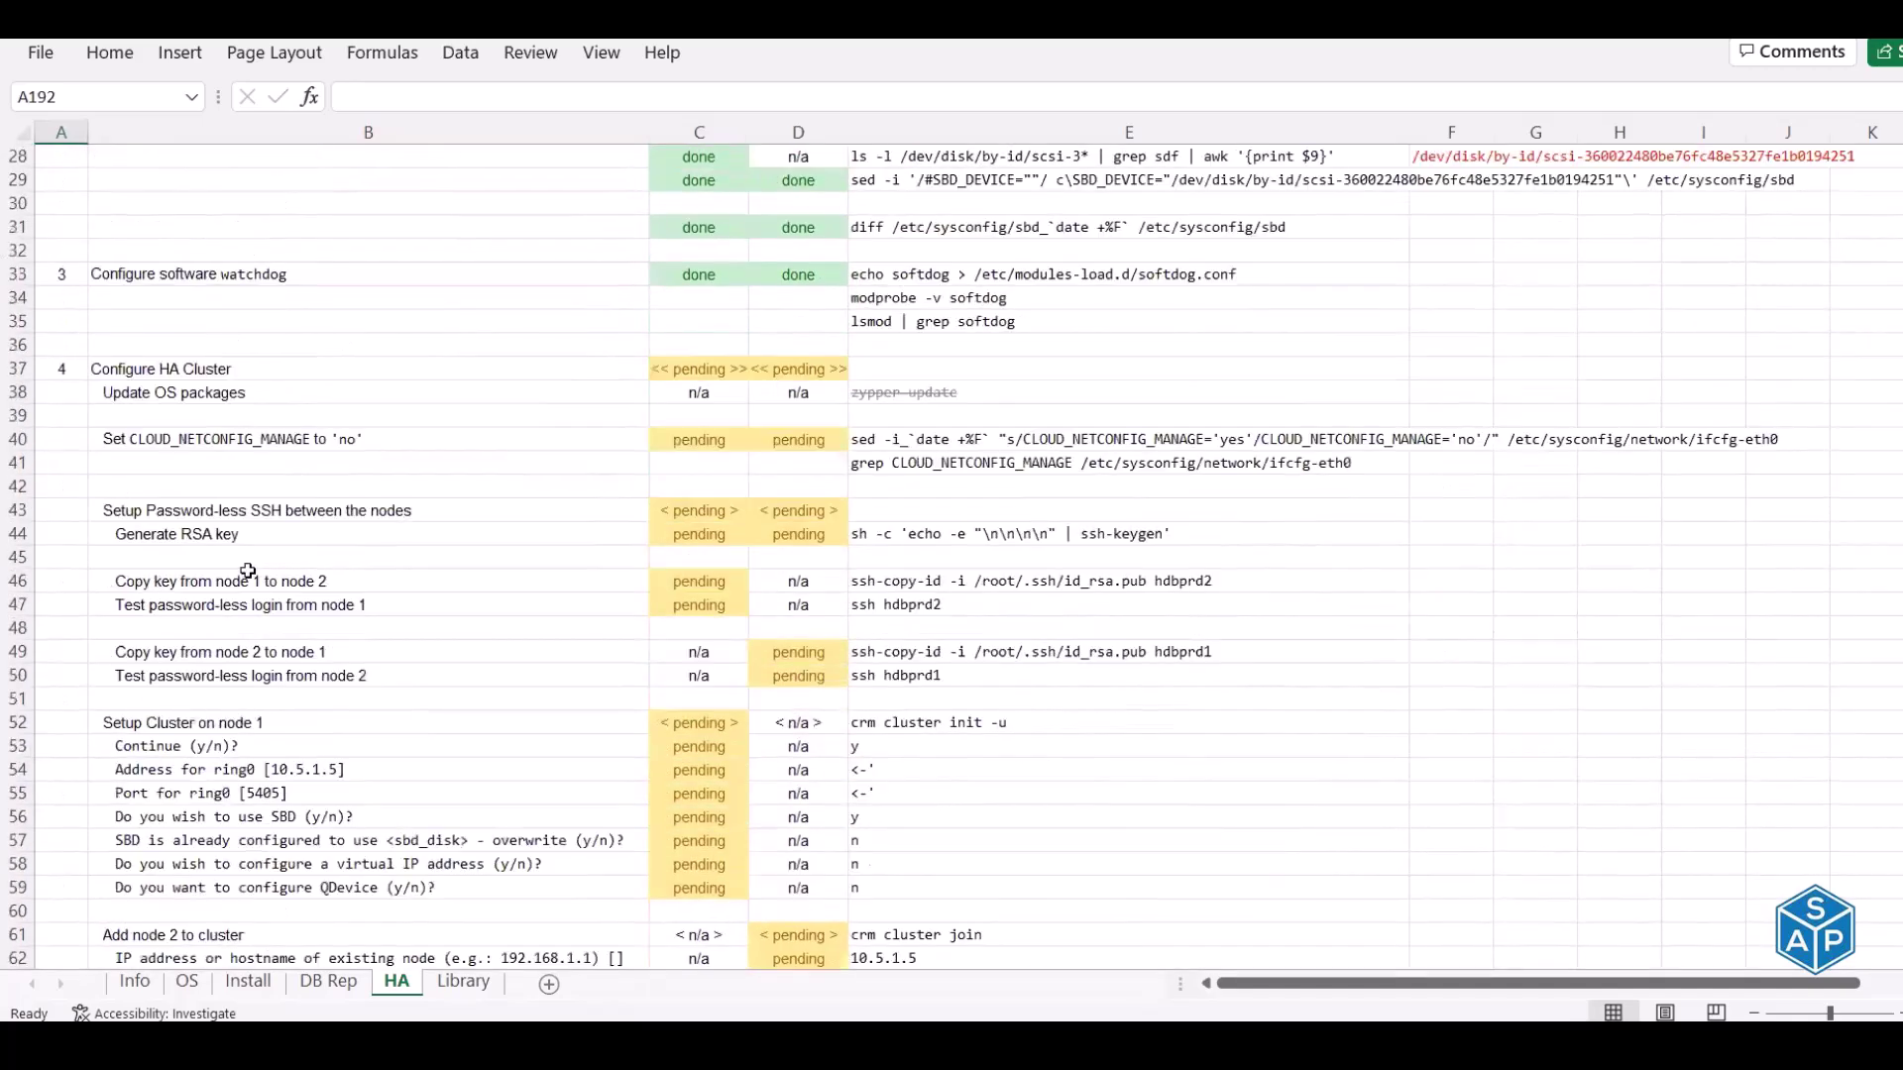
pyautogui.scroll(-2, 250, 569)
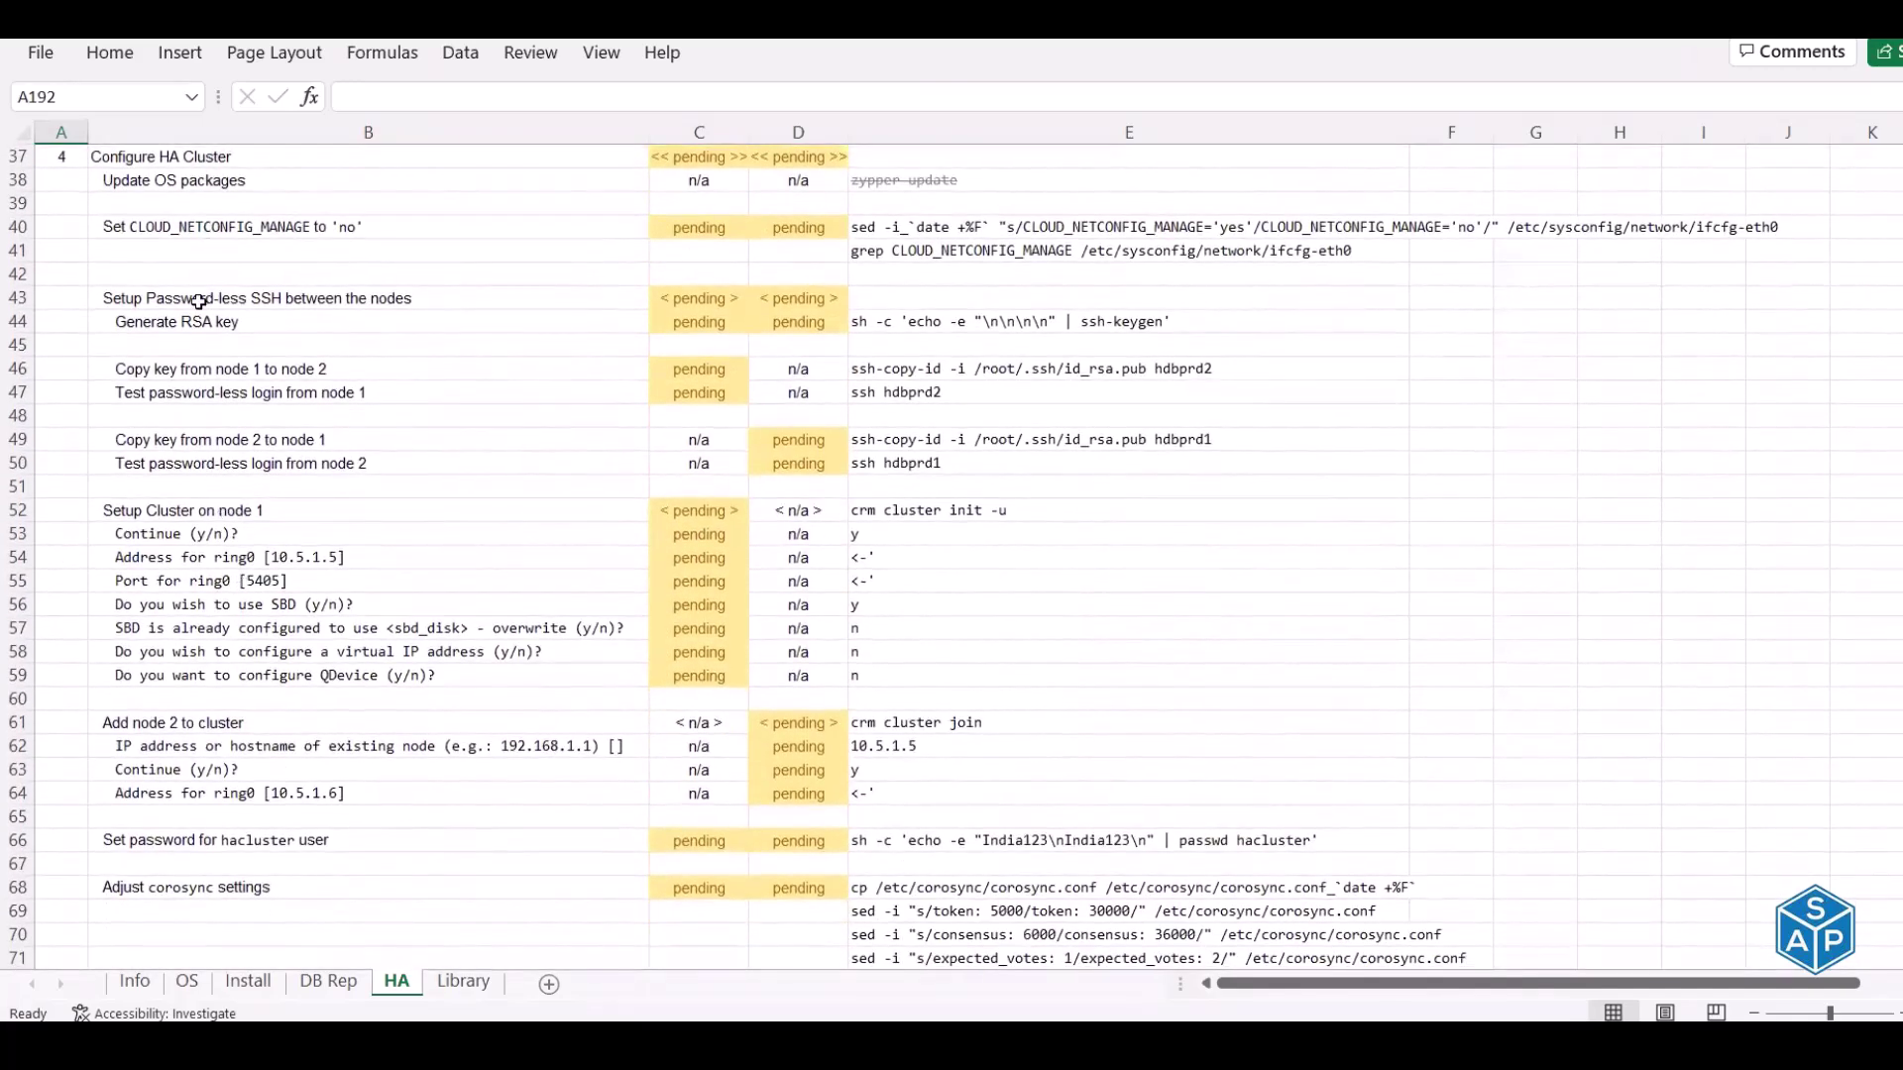
pyautogui.click(207, 157)
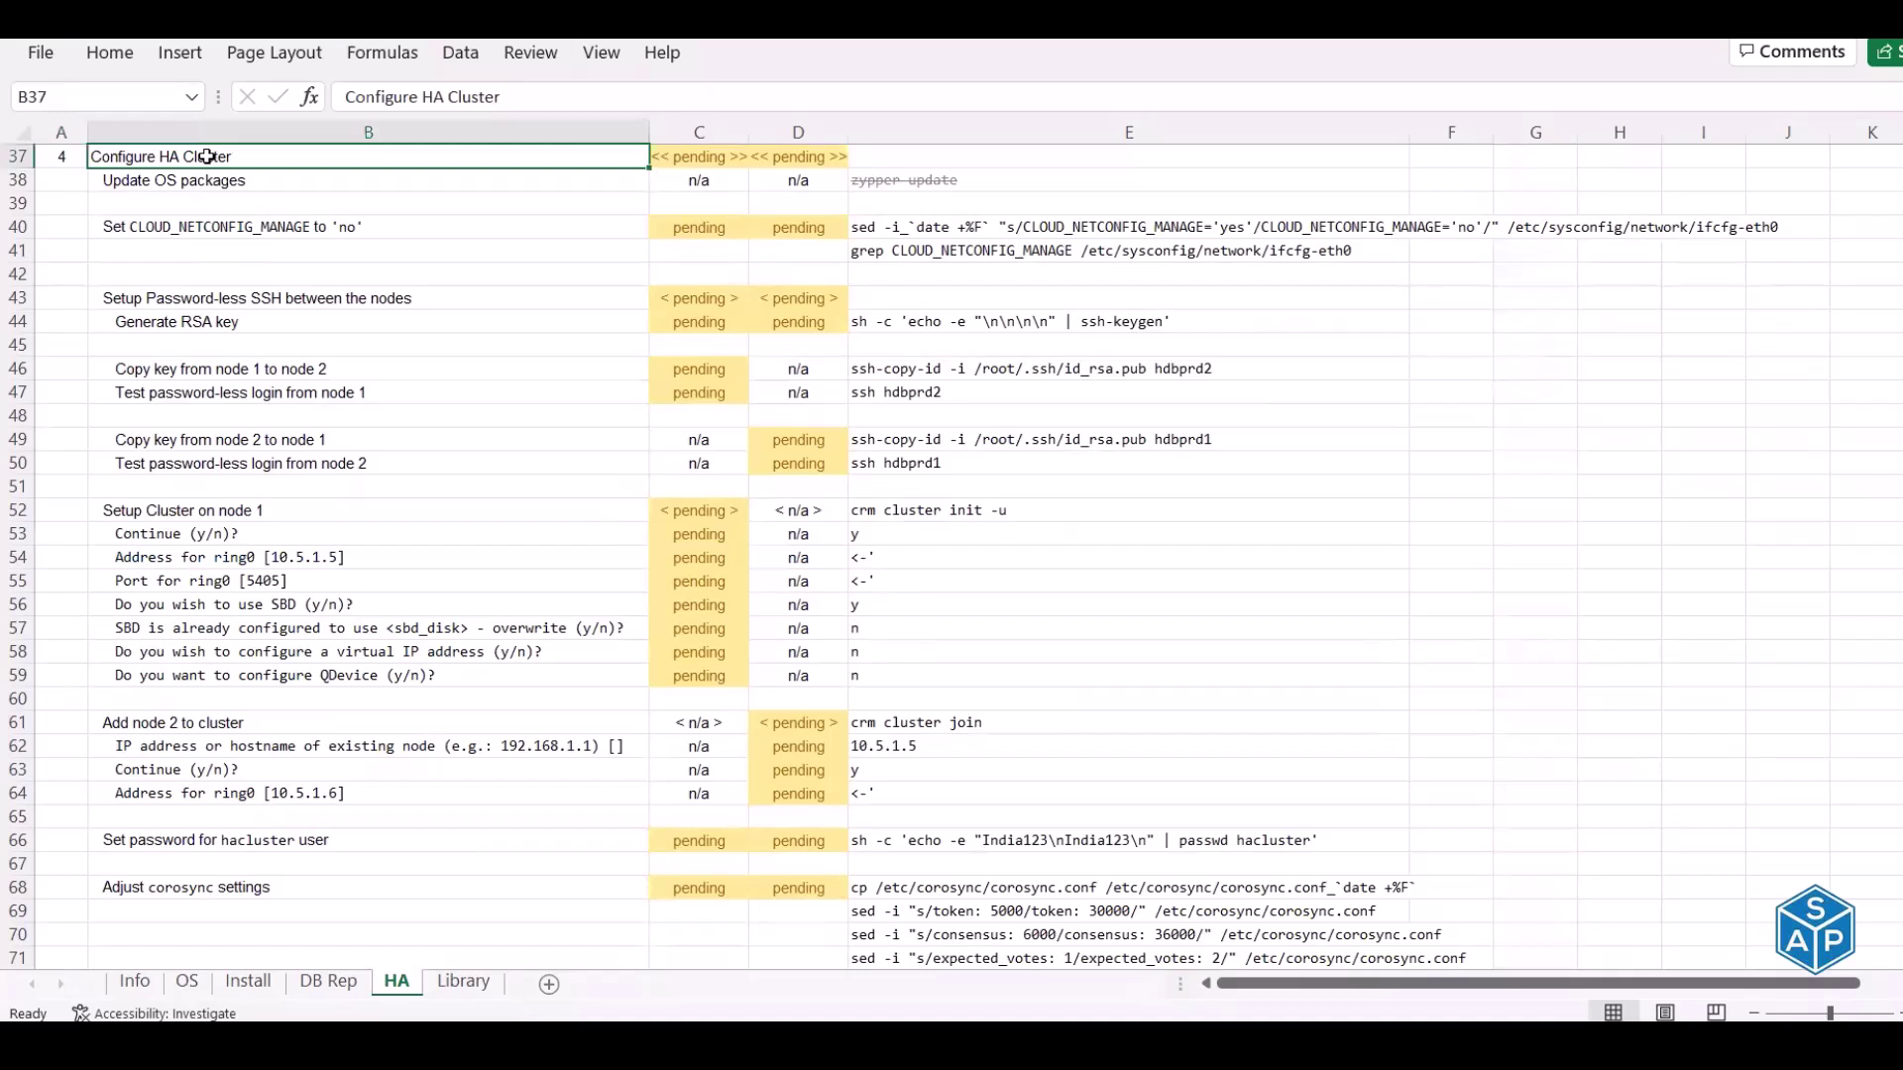
# Copy the 'zypper update' command from E38 in the Update OS packages row
pyautogui.click(319, 179)
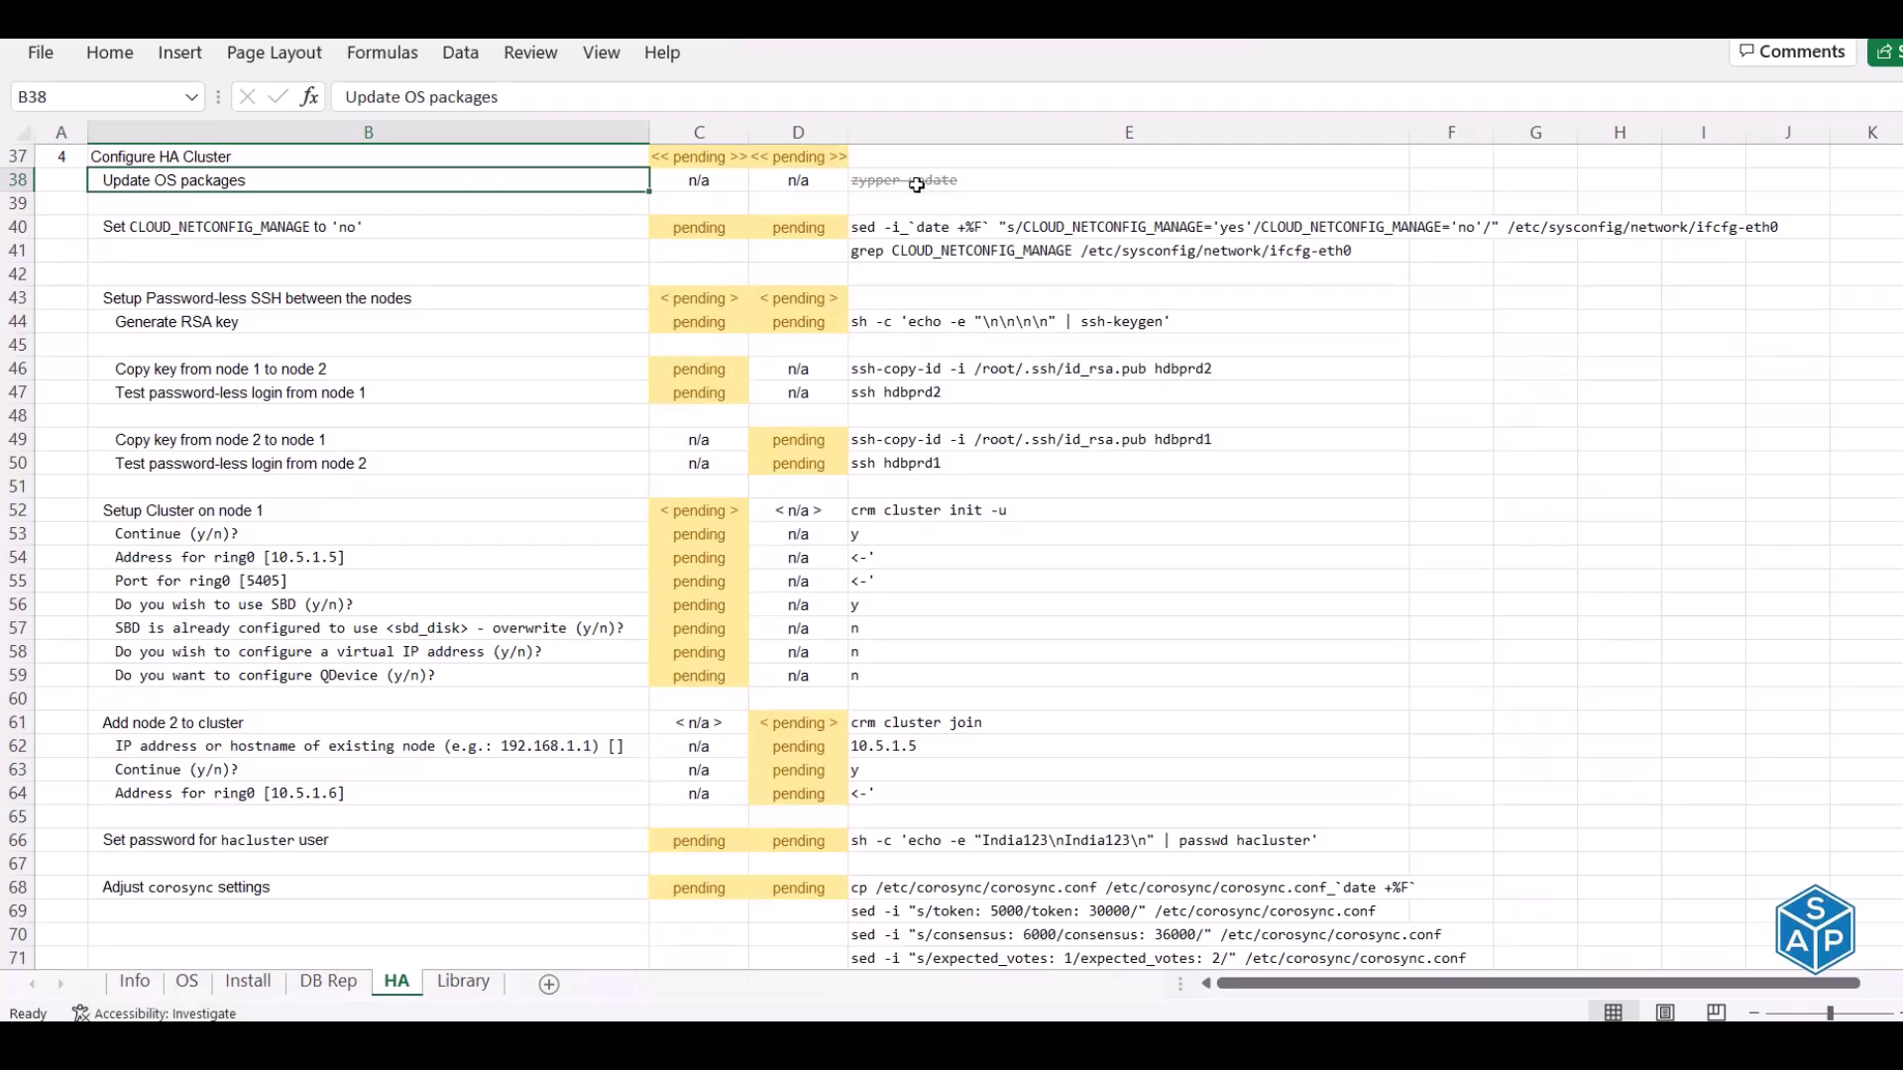
pyautogui.click(914, 182)
pyautogui.hotkey('ctrl', 'c')
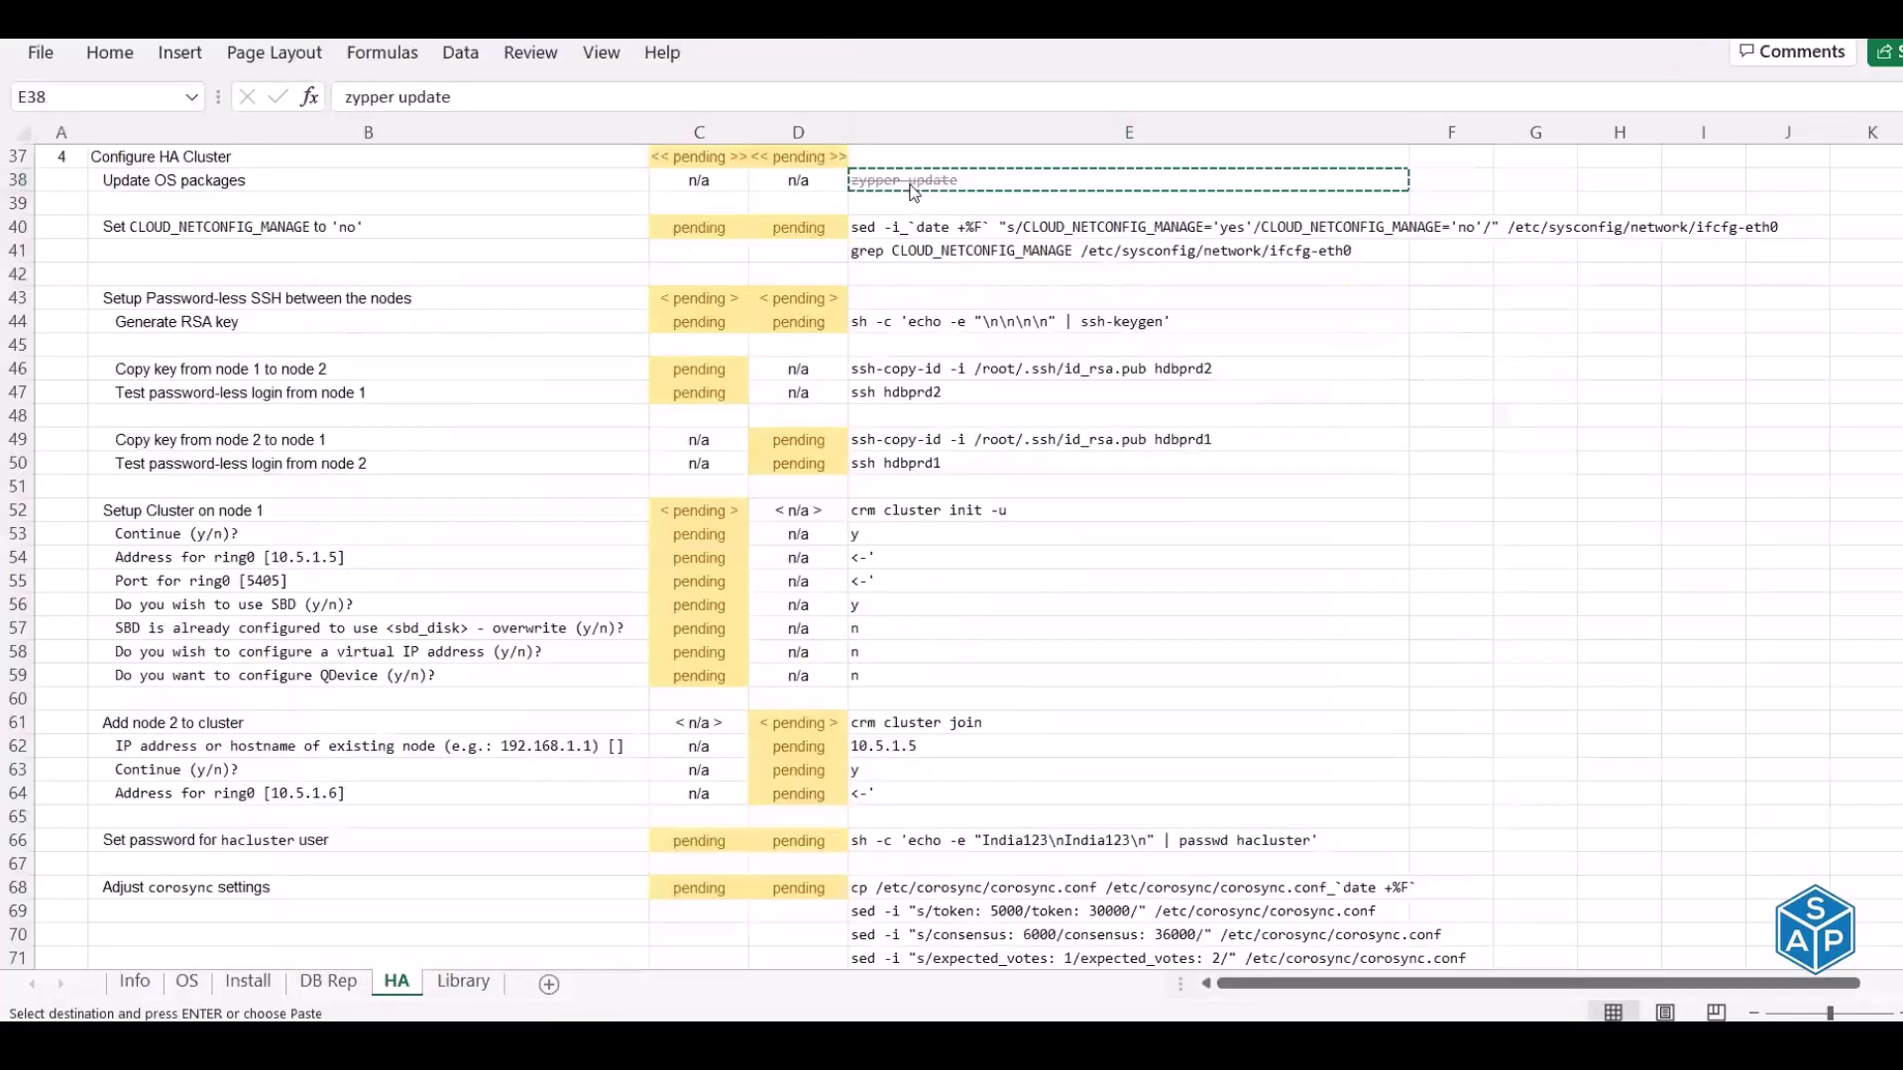
pyautogui.hotkey('alt', 'Tab')
pyautogui.hotkey('alt', 'Tab')
pyautogui.hotkey('alt', 'Tab')
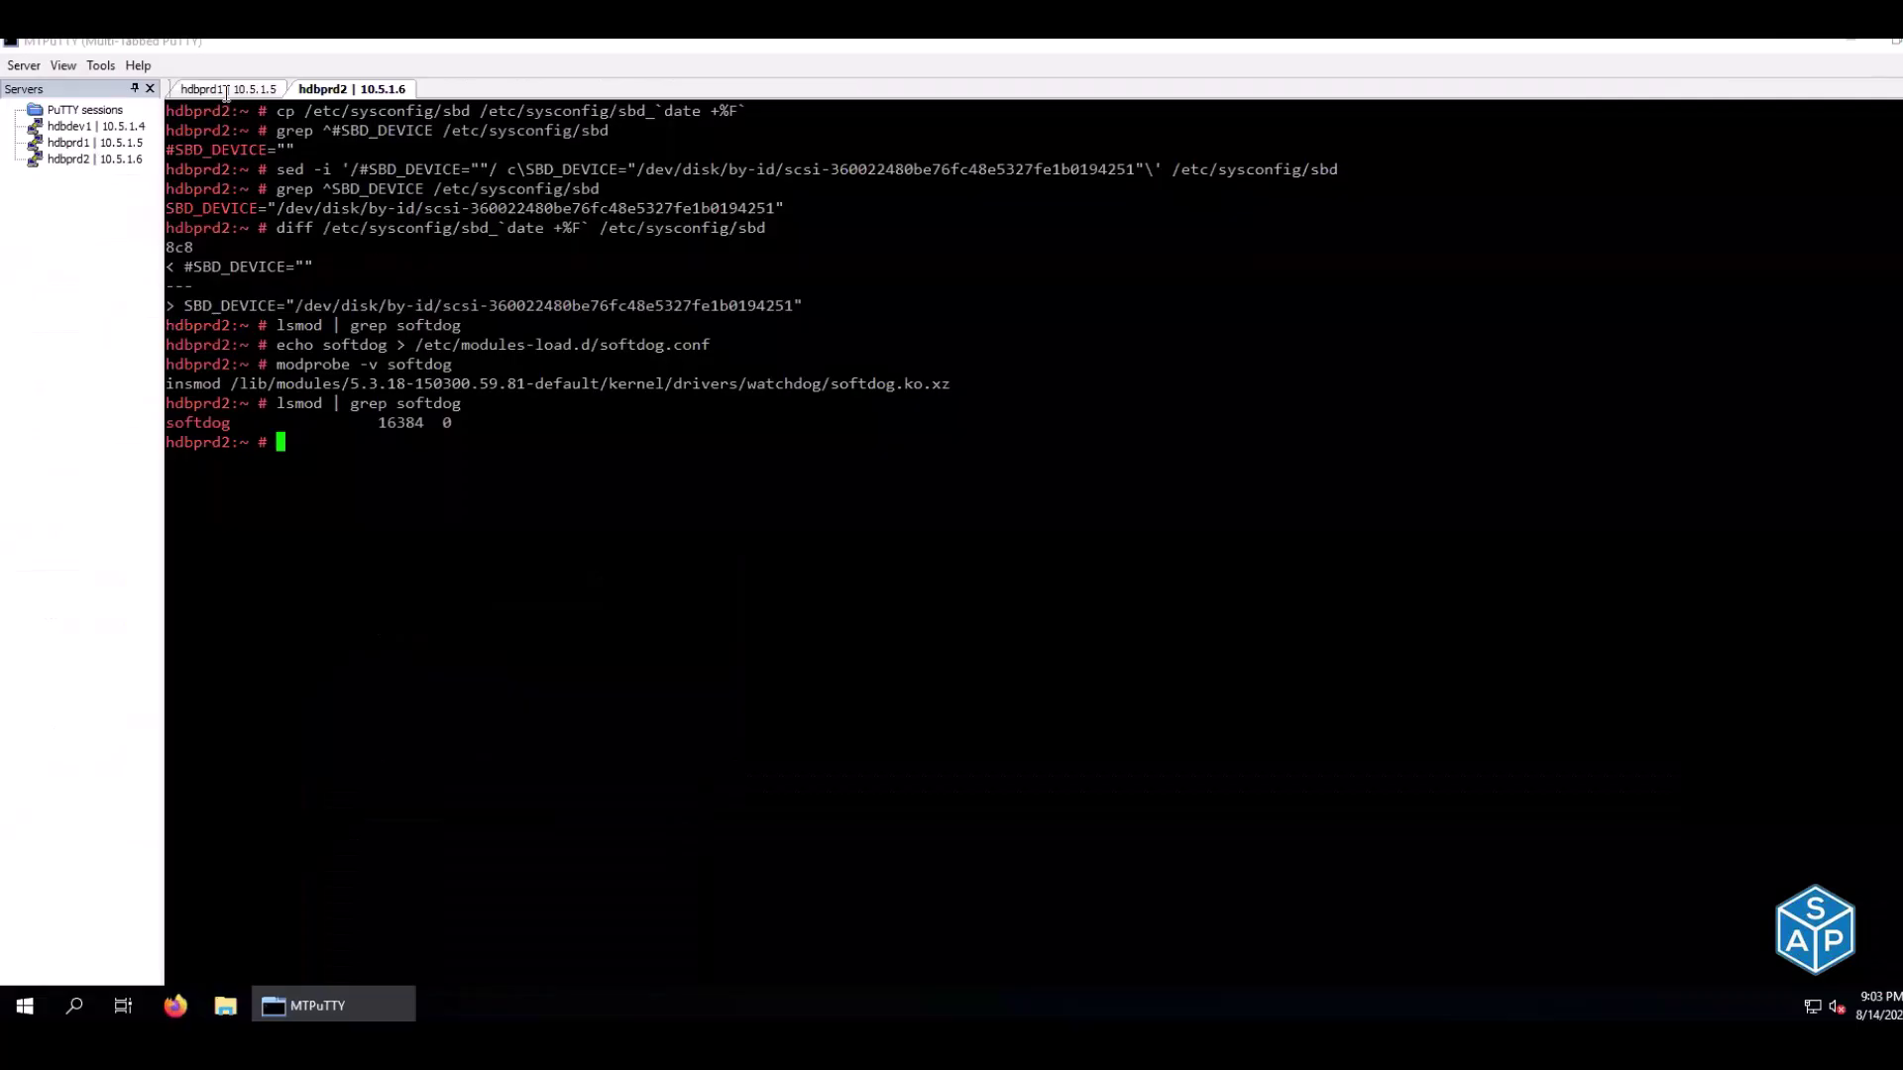
# Paste and run 'zypper update' in the hdbprd1 and hdbprd2 sessions
pyautogui.click(226, 92)
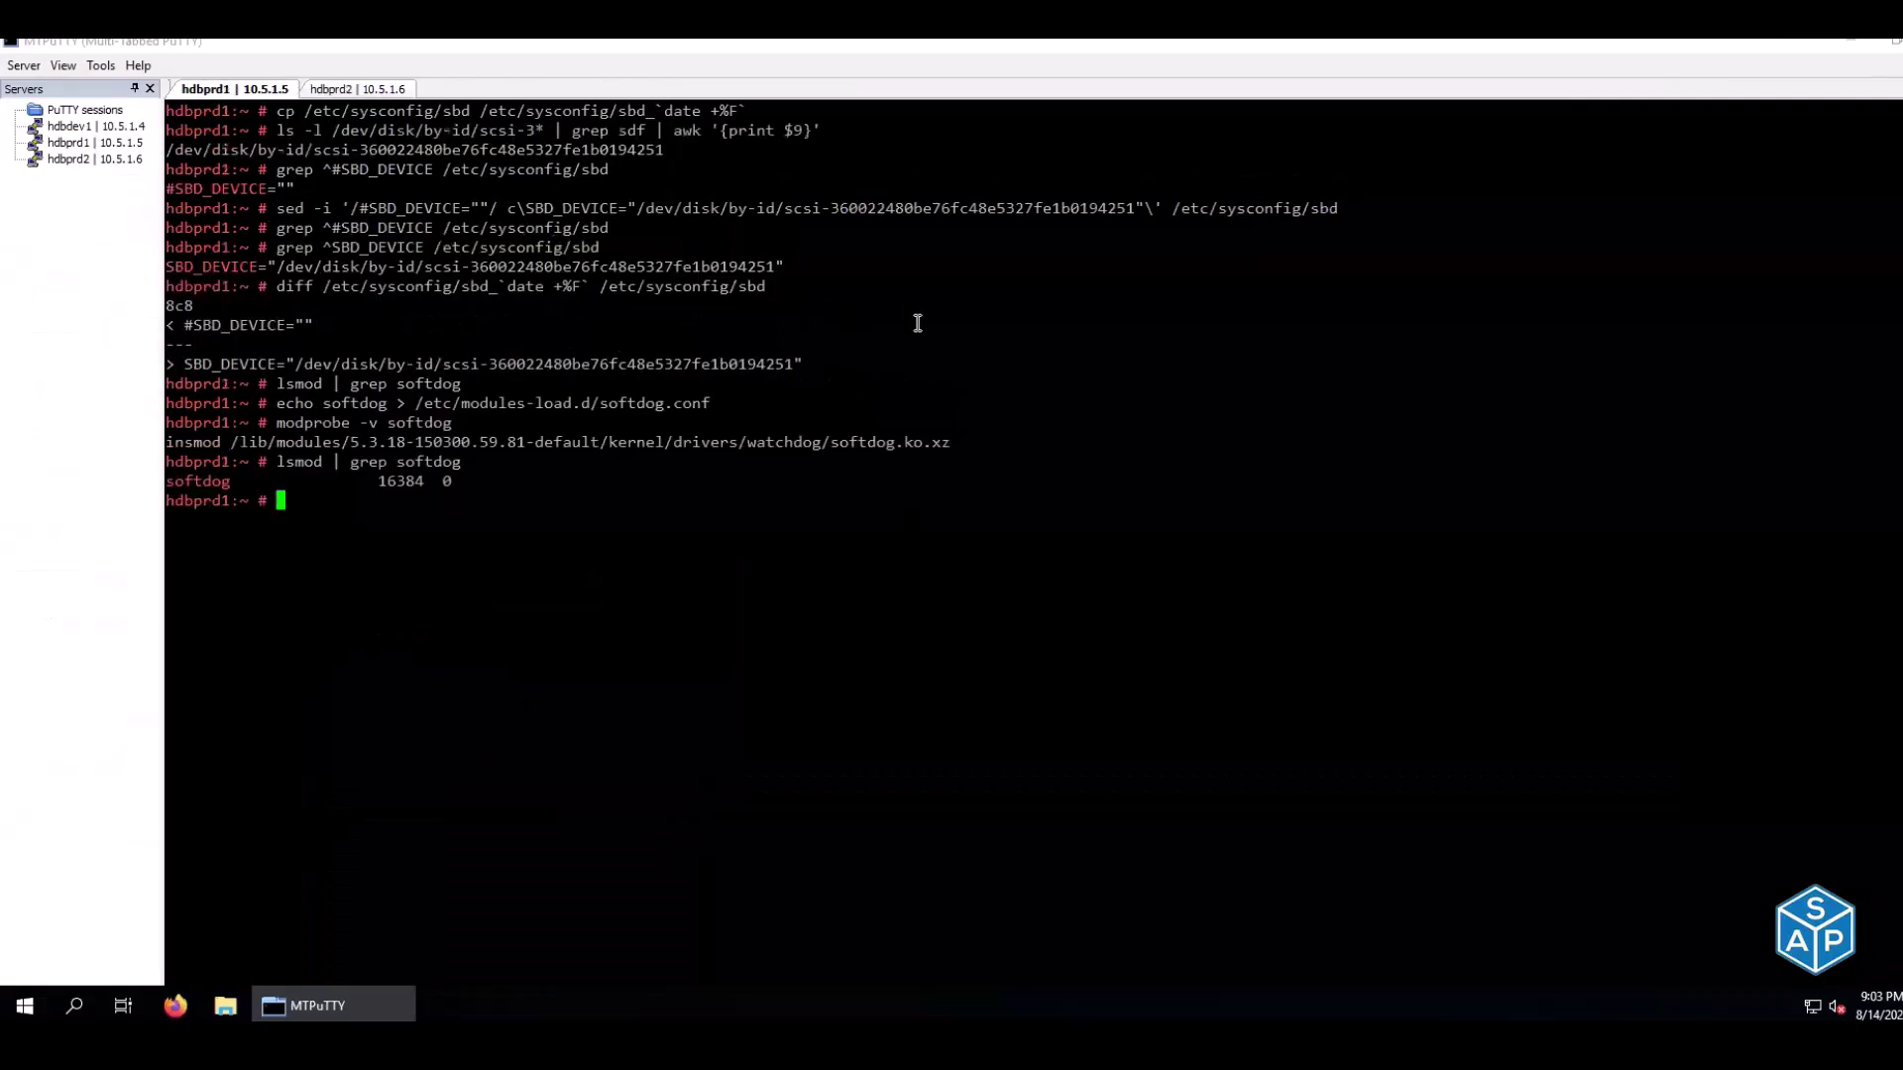
pyautogui.rightClick(1018, 323)
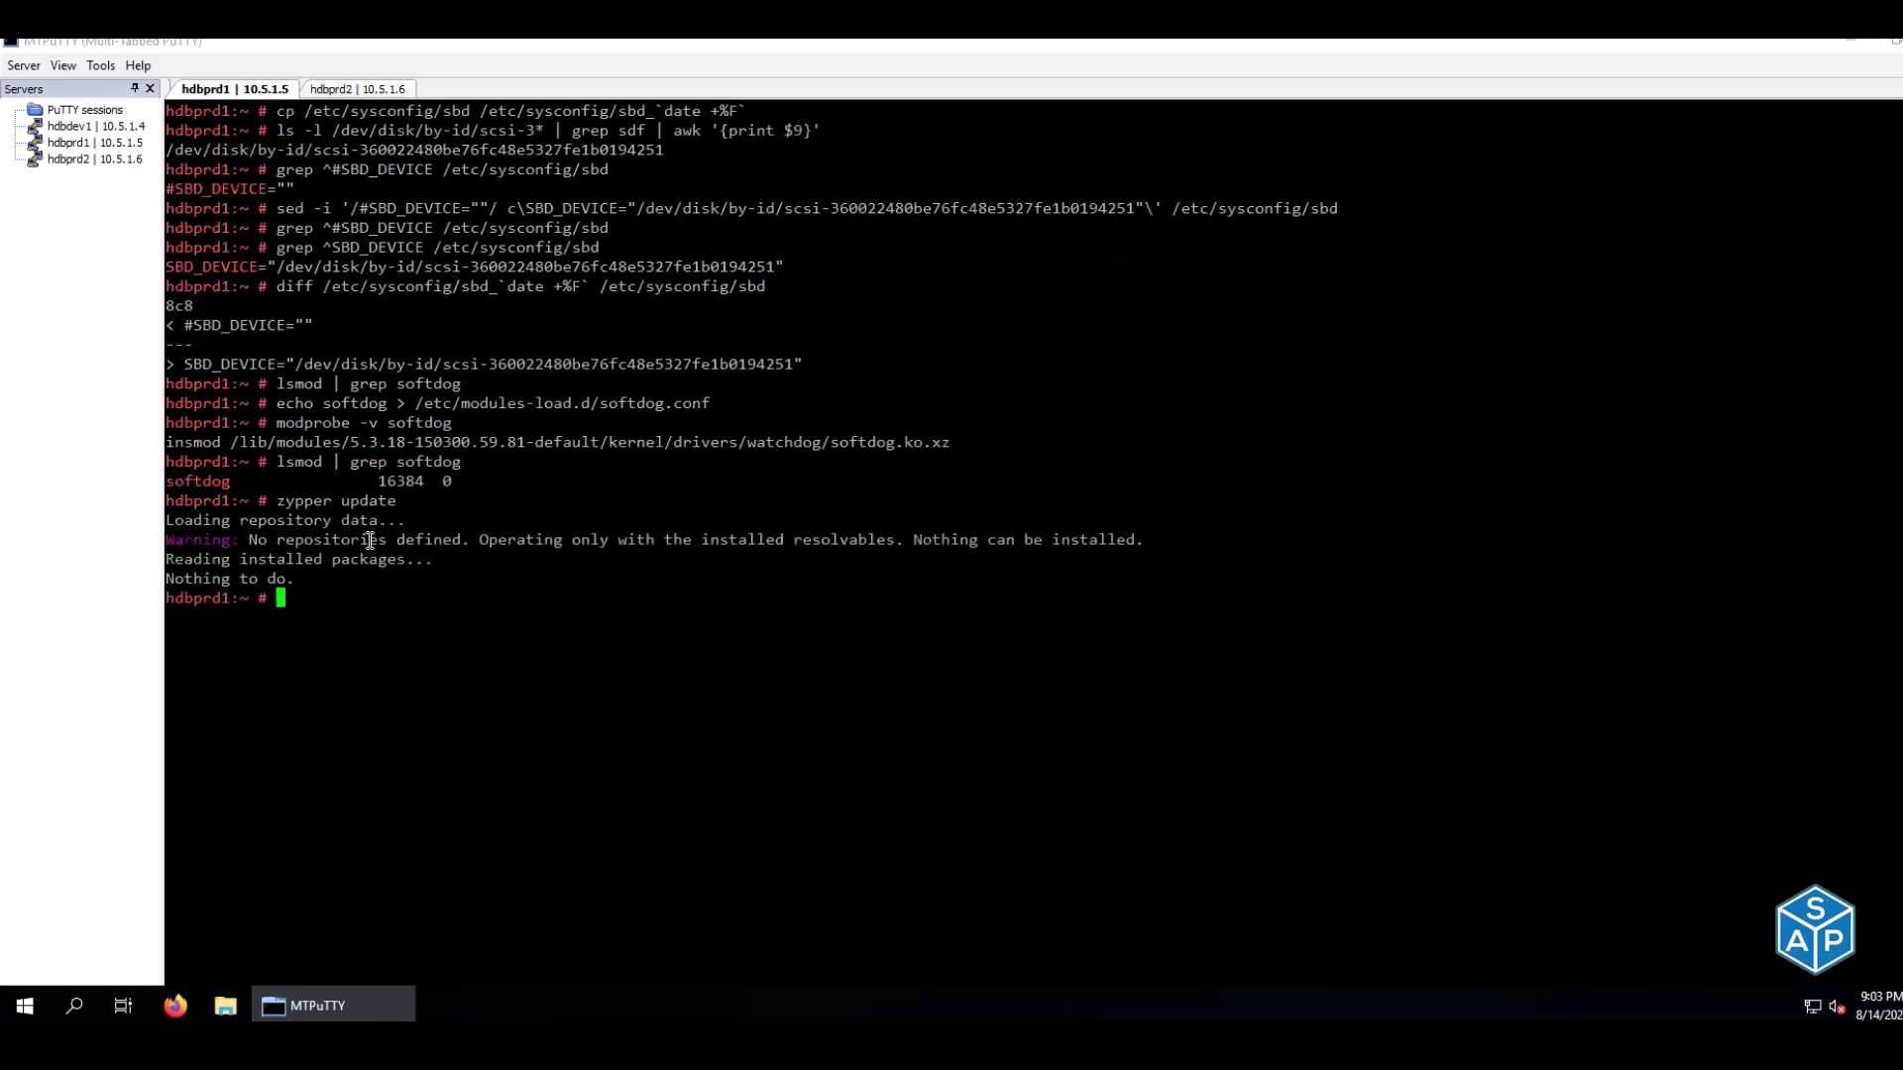
pyautogui.click(342, 92)
pyautogui.rightClick(650, 472)
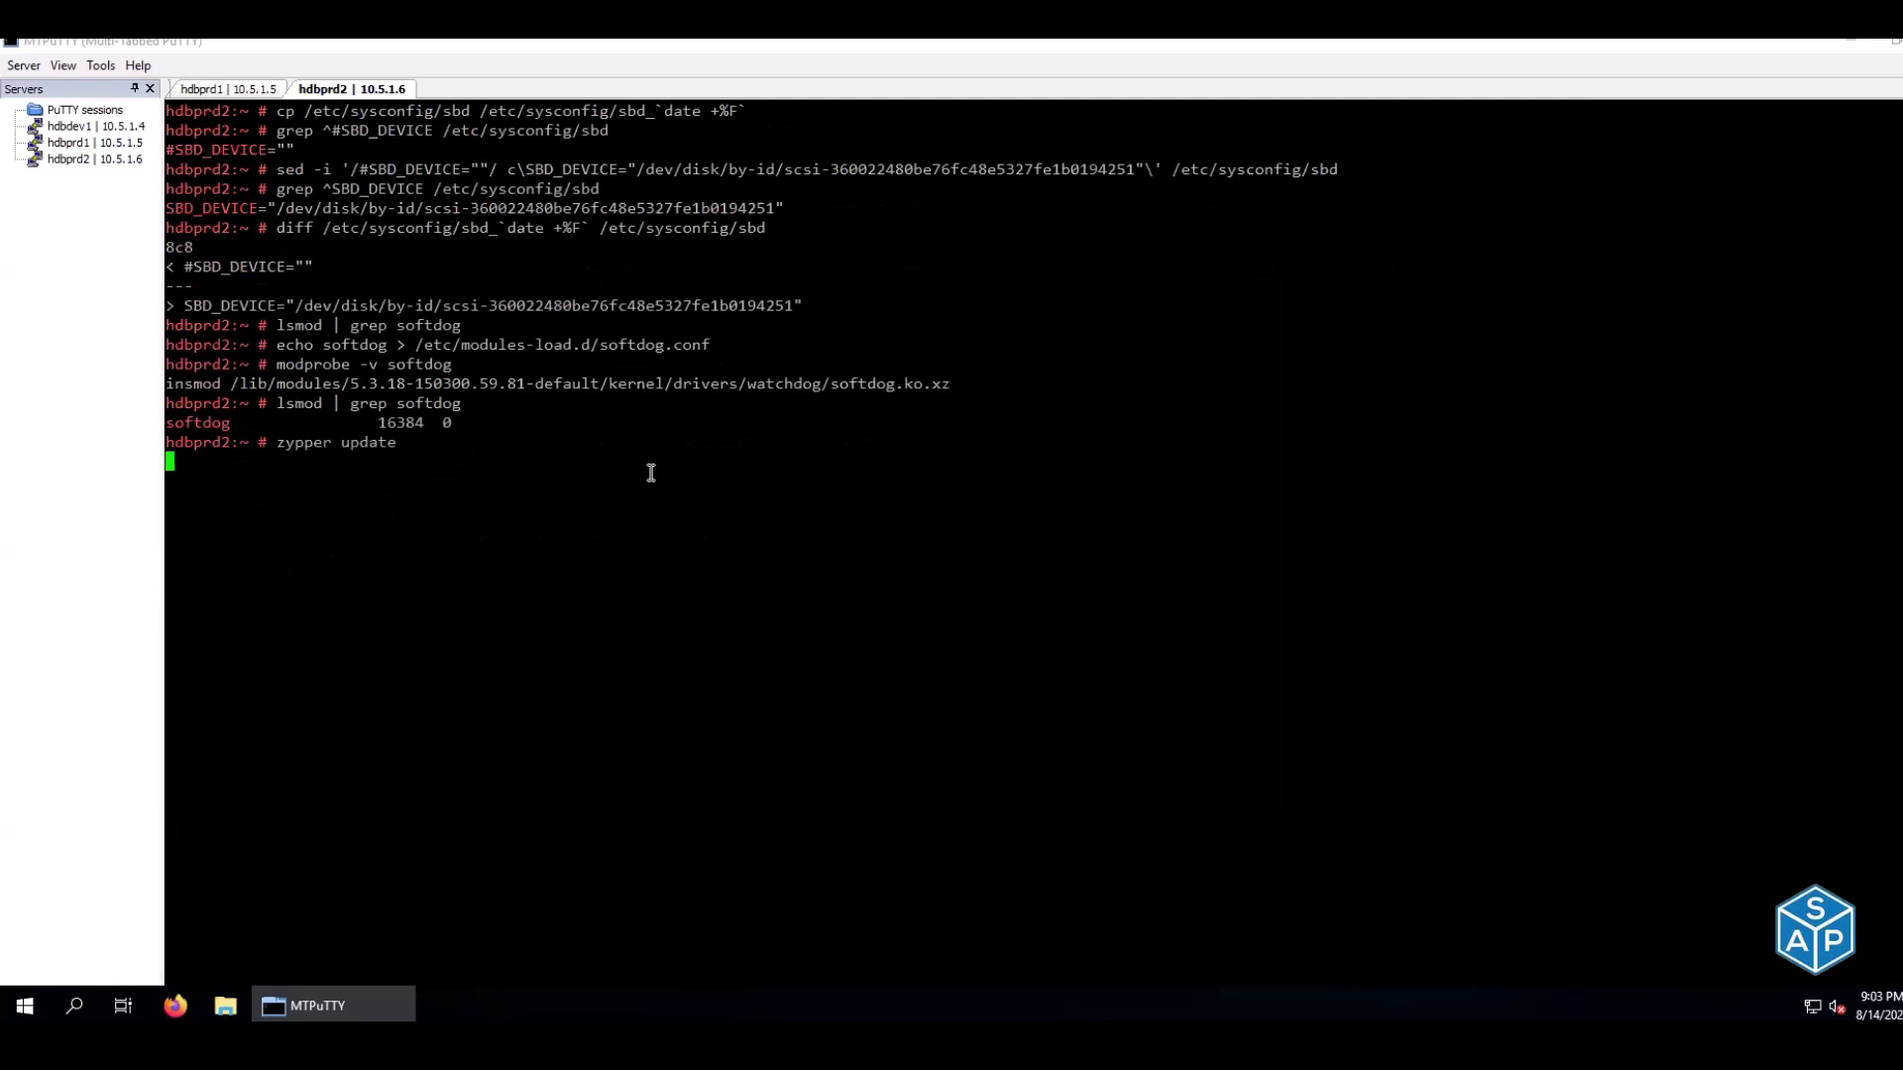
pyautogui.click(238, 91)
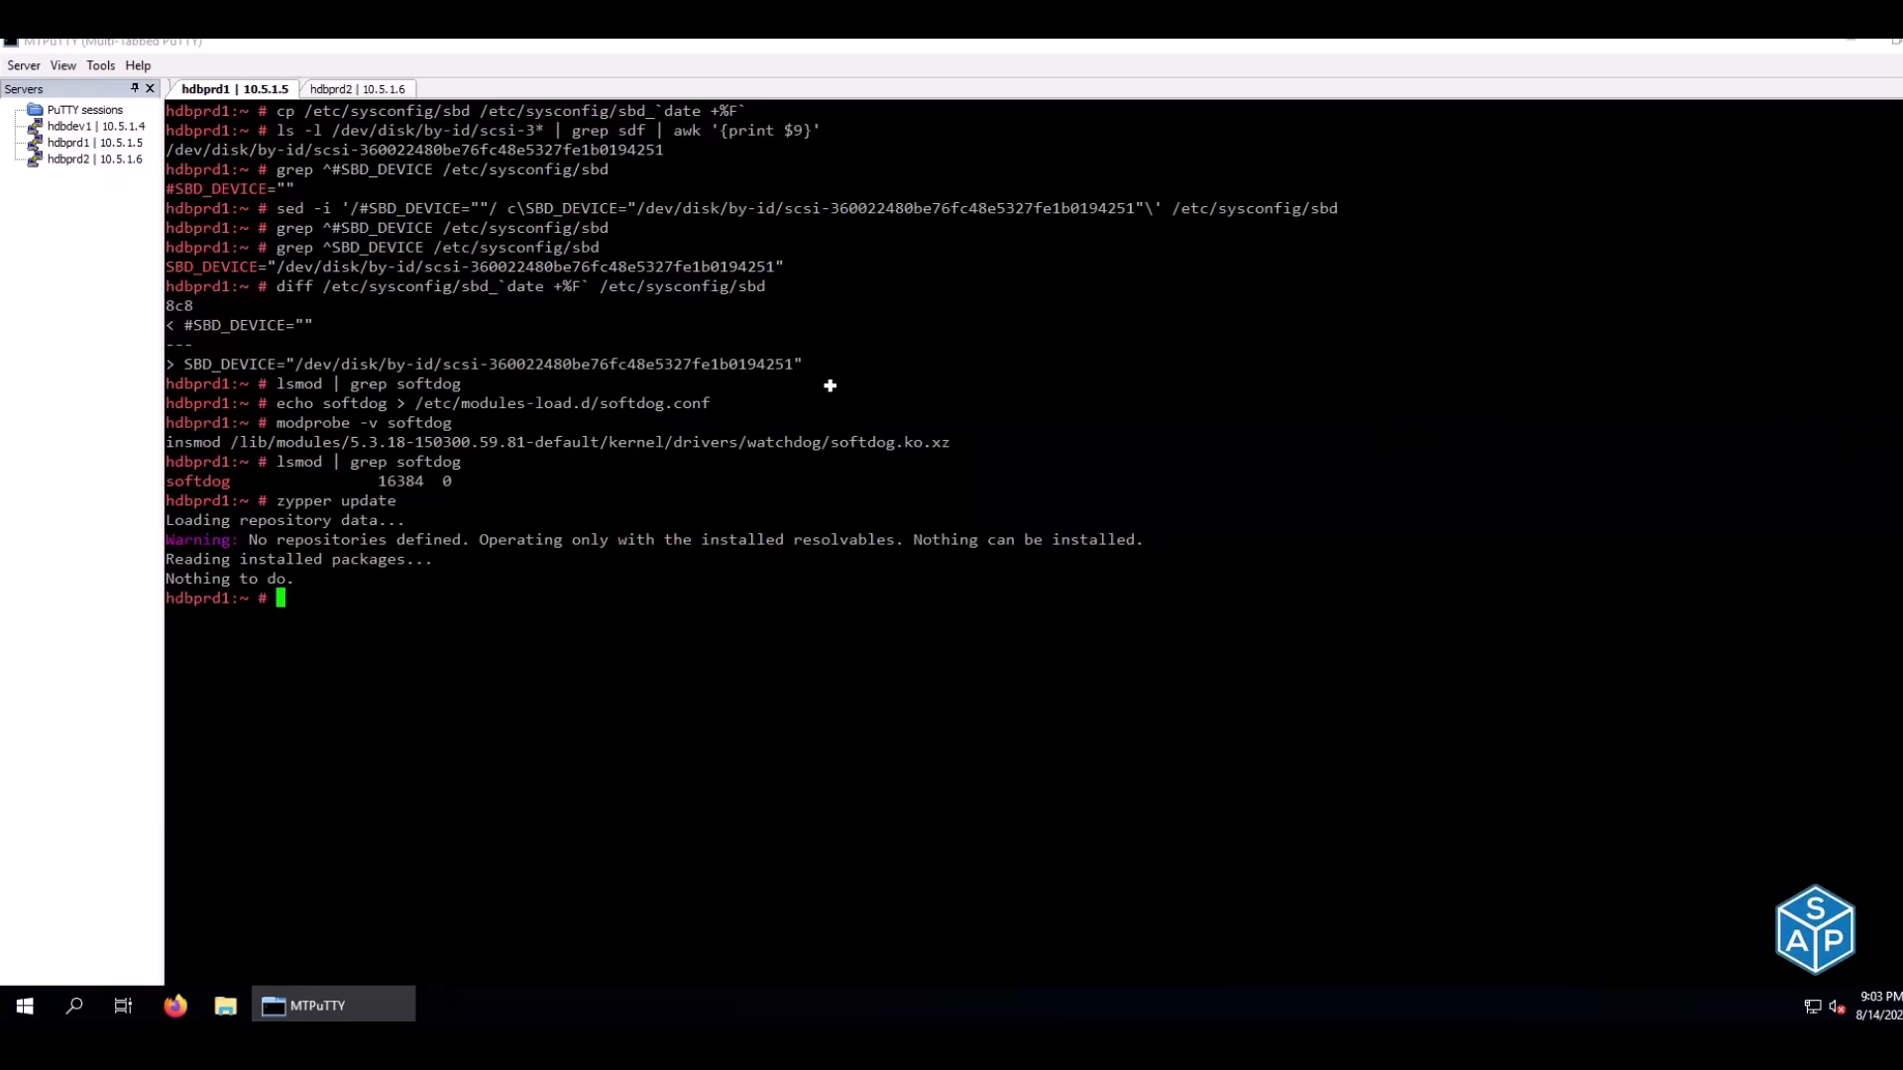
pyautogui.hotkey('alt', 'Tab')
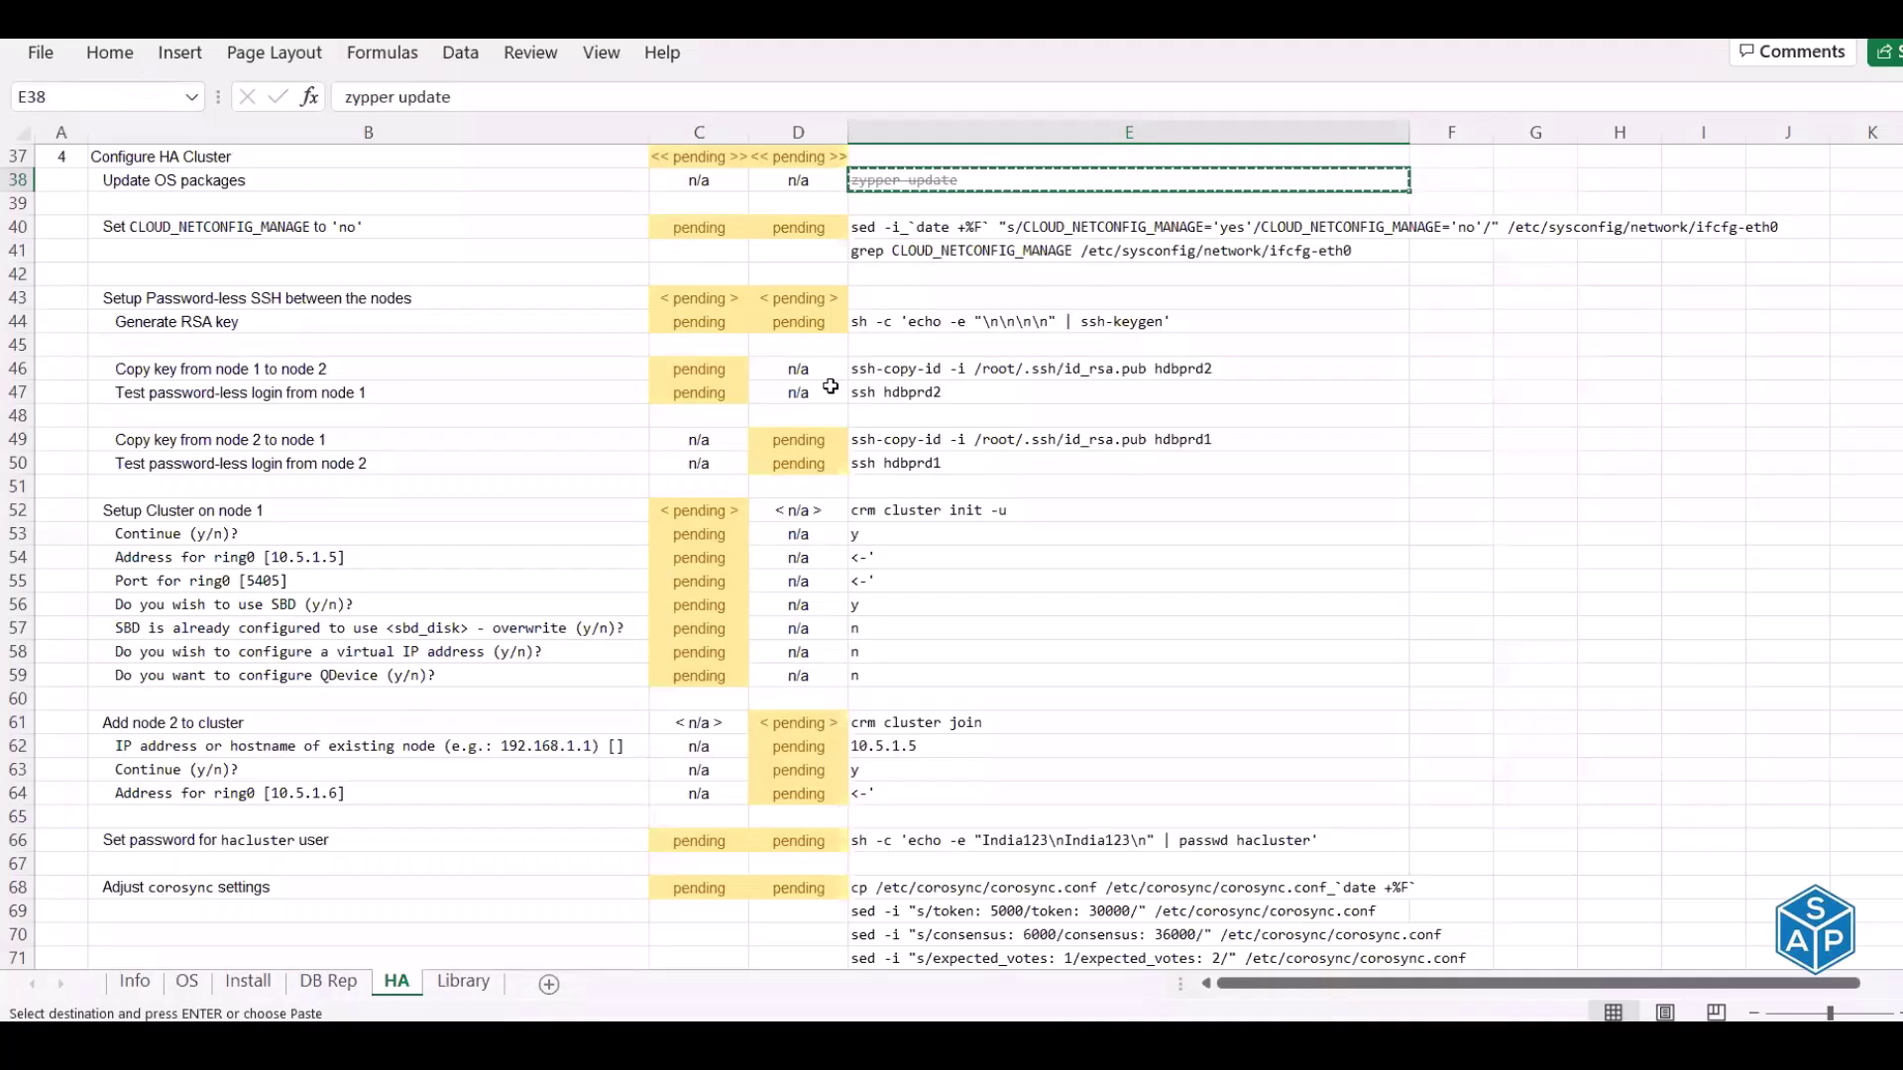
# Copy the 'grep CLOUD_NETCONFIG_MANAGE' check from E41 and clear the hdbprd1 terminal
pyautogui.click(294, 233)
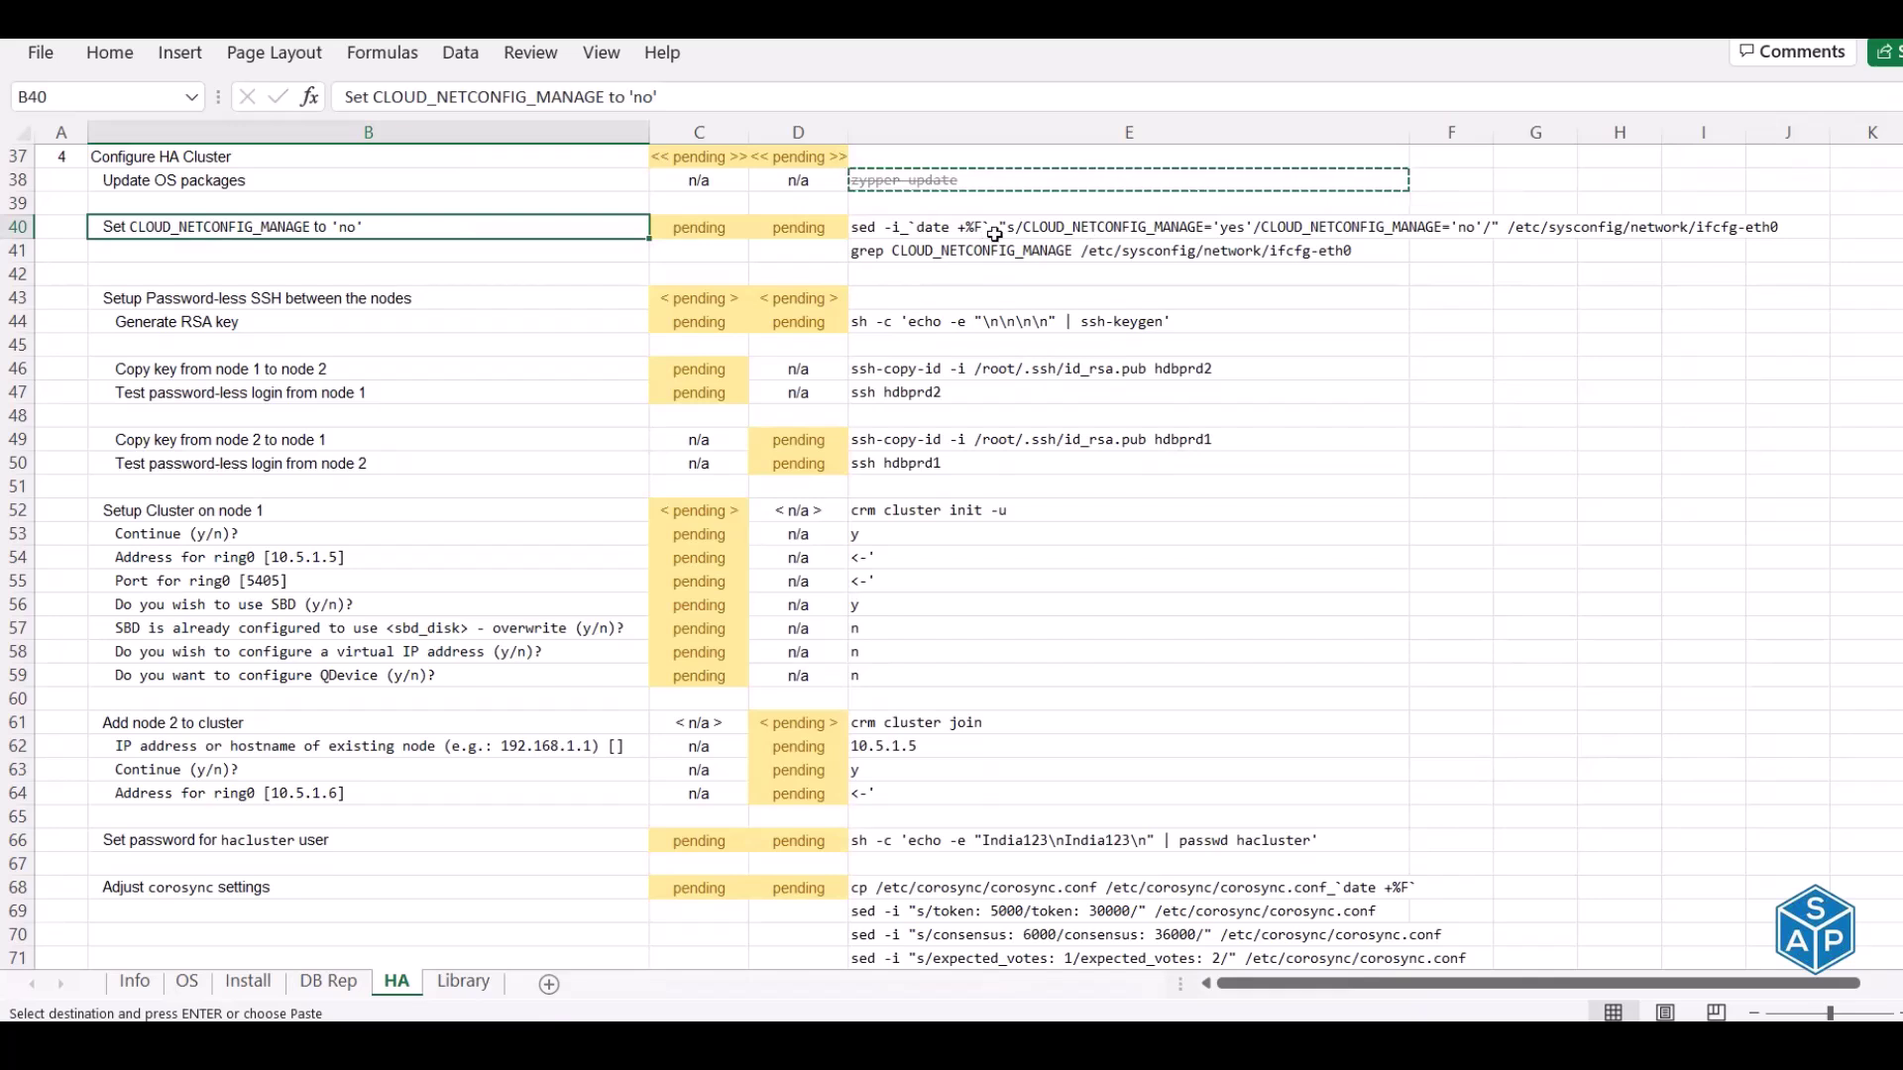
pyautogui.click(1124, 255)
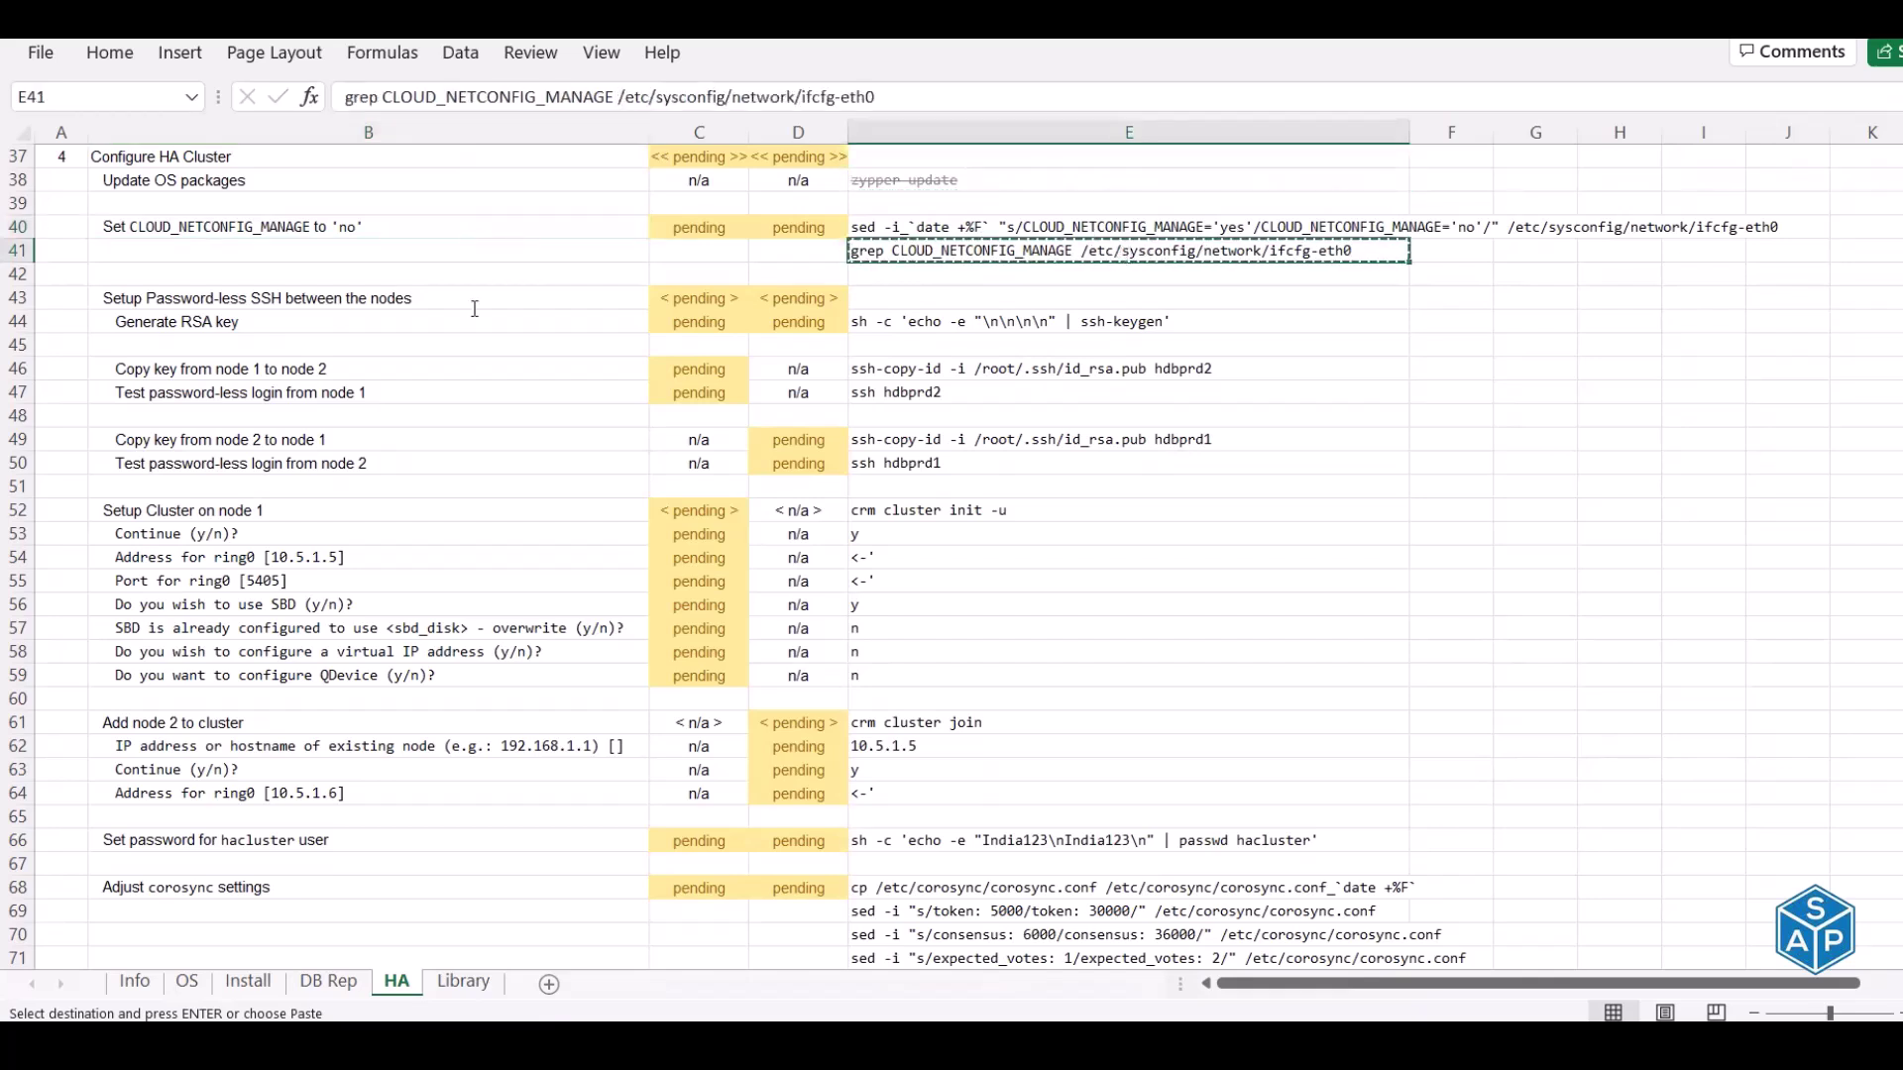
pyautogui.hotkey('alt', 'Tab')
pyautogui.hotkey('ctrl', 'l')
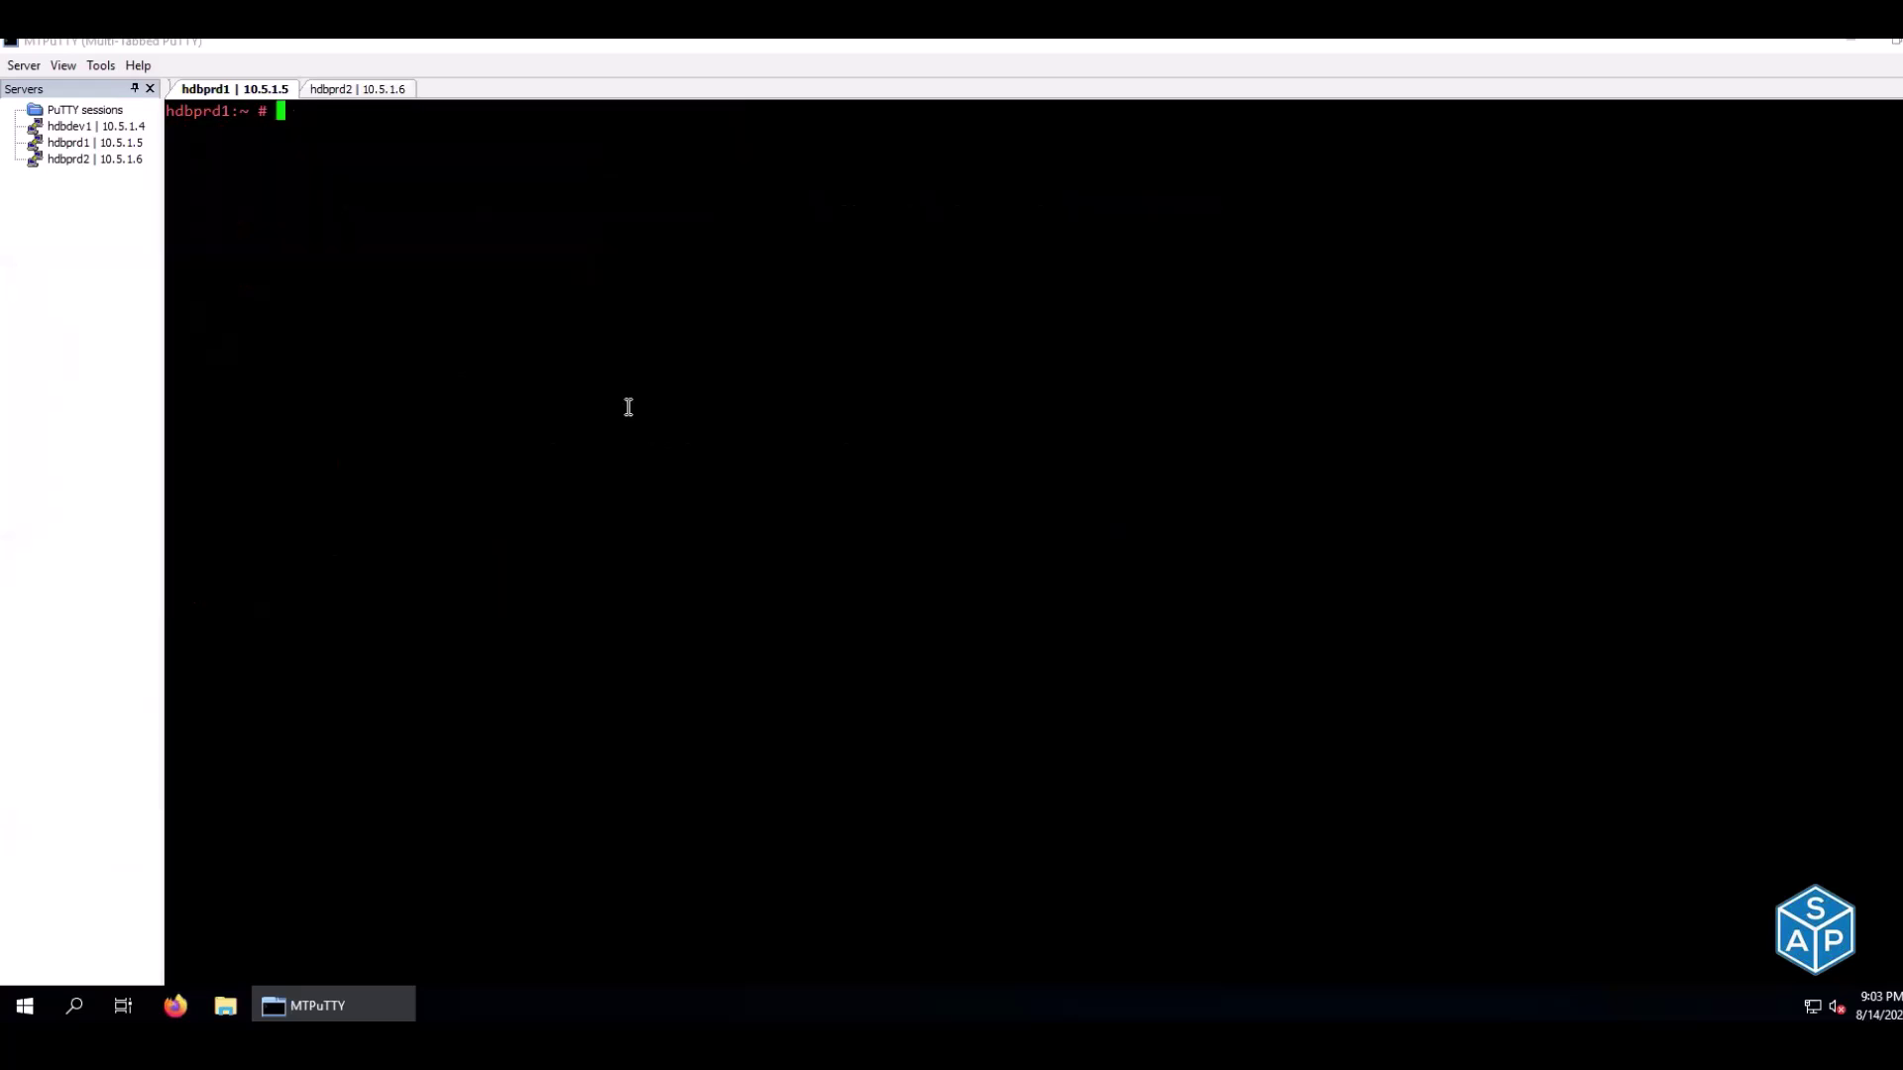
# Run the CLOUD_NETCONFIG_MANAGE grep check on hdbprd1 and on a cleared hdbprd2 terminal
pyautogui.rightClick(628, 406)
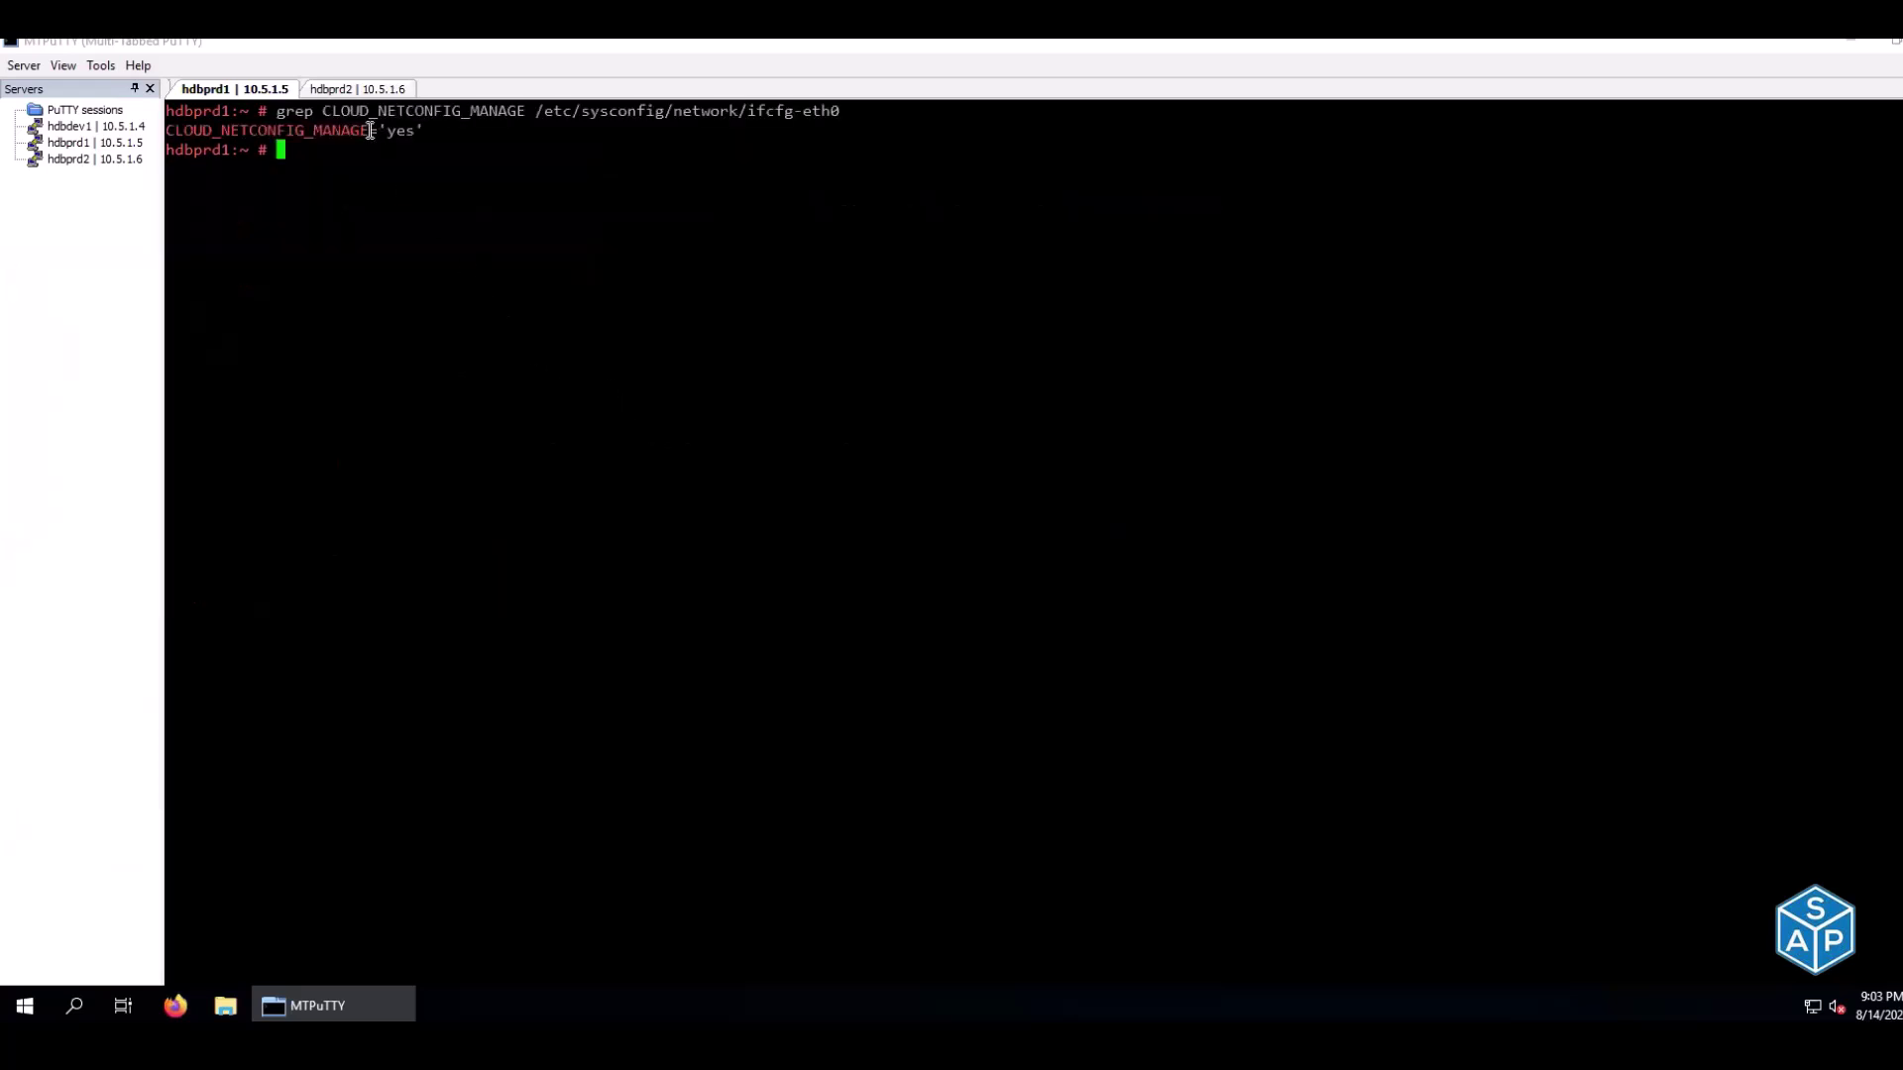
pyautogui.click(345, 89)
pyautogui.hotkey('ctrl', 'l')
pyautogui.rightClick(364, 158)
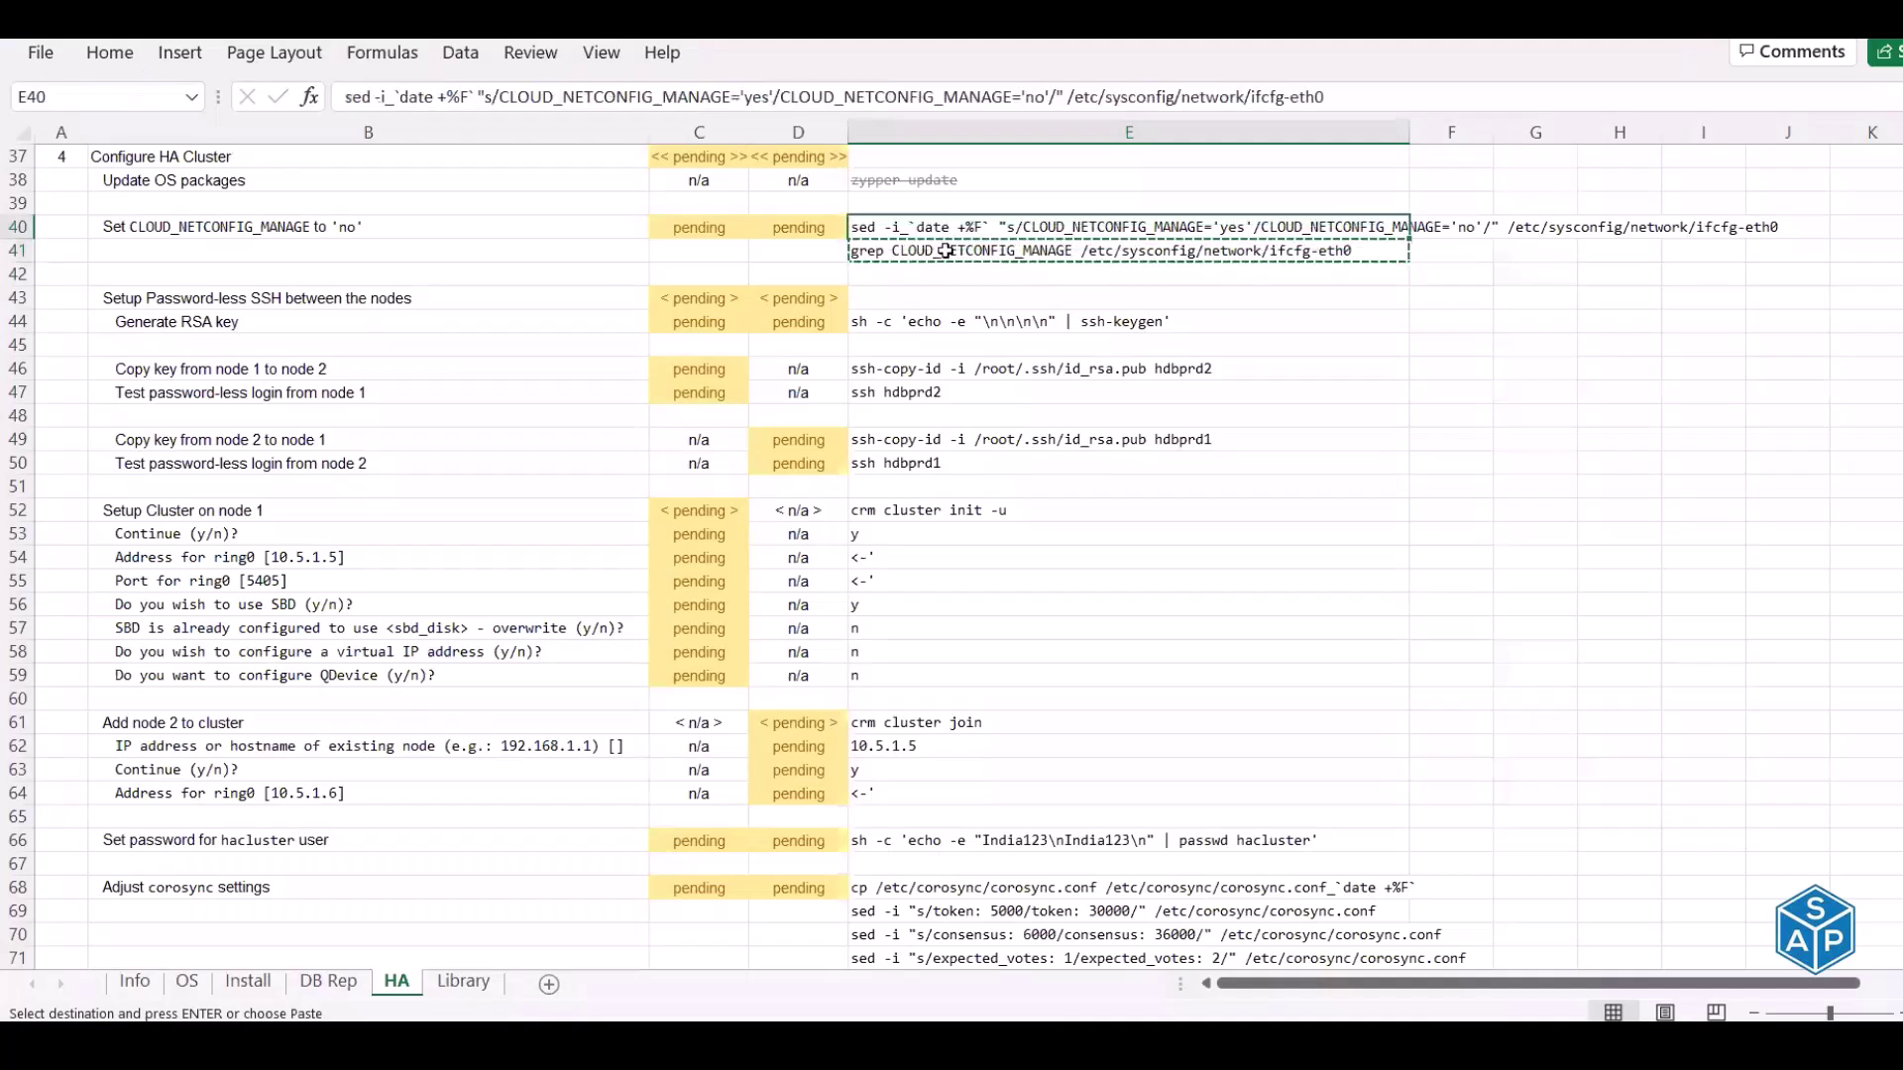
# Run the E40:E41 sed and grep on both nodes, switching CLOUD_NETCONFIG_MANAGE to 'no'
pyautogui.keyDown('shift'); pyautogui.click(946, 251); pyautogui.keyUp('shift')
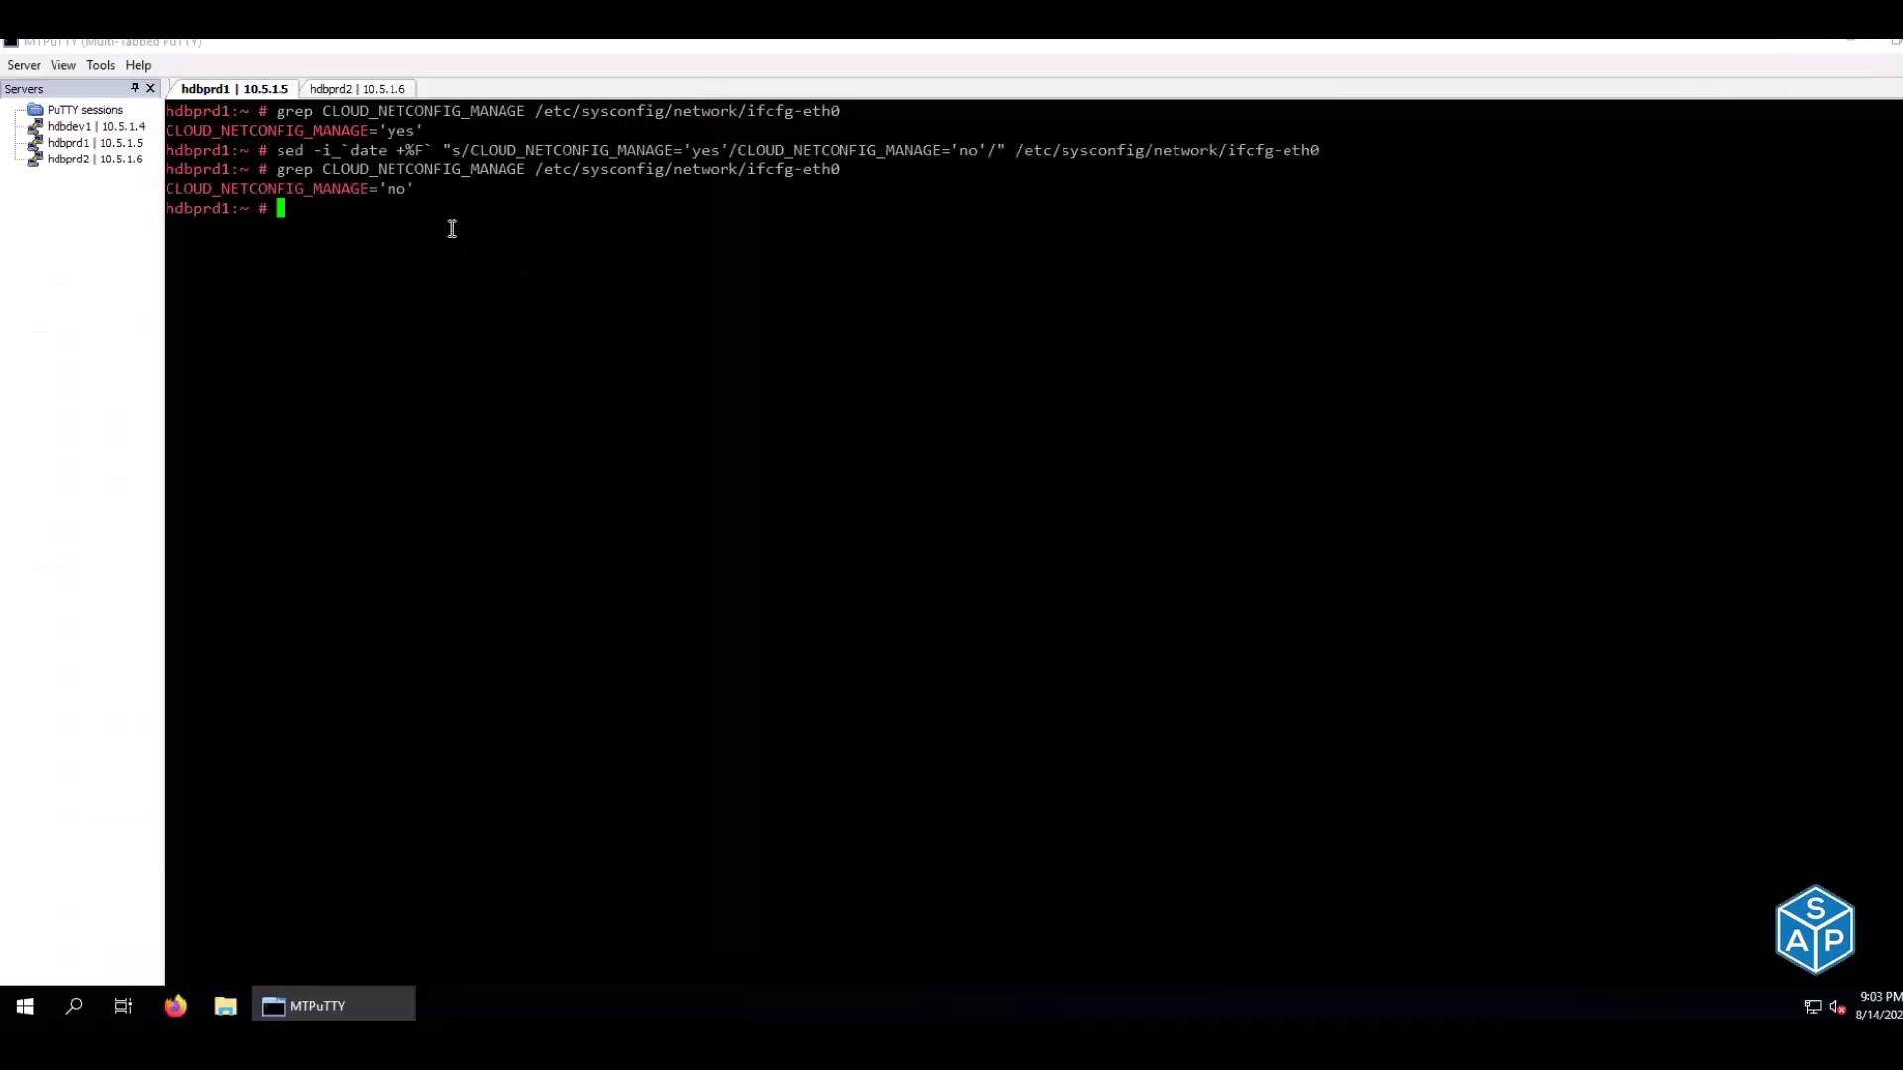
pyautogui.click(357, 90)
pyautogui.rightClick(416, 264)
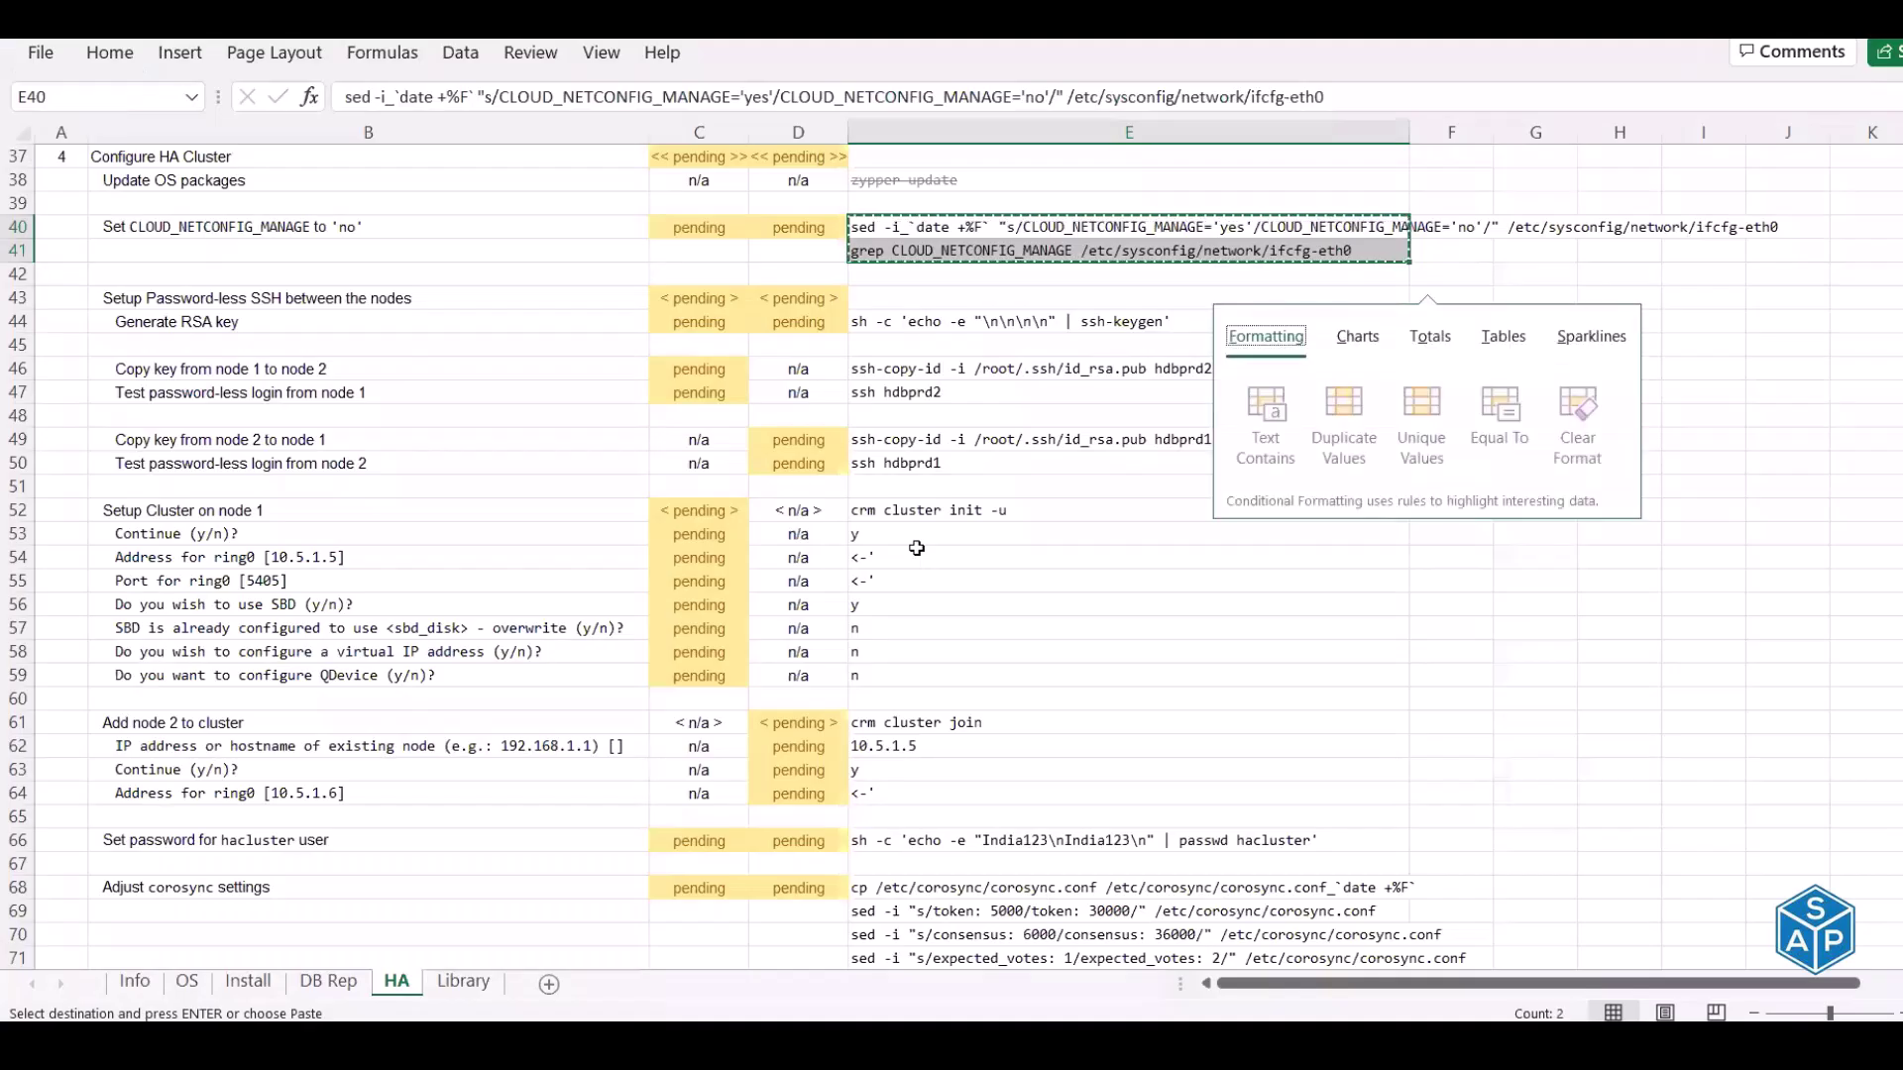
# Enter 'done' for both nodes in C40 and D40 of the CLOUD_NETCONFIG_MANAGE step
pyautogui.press('Left')
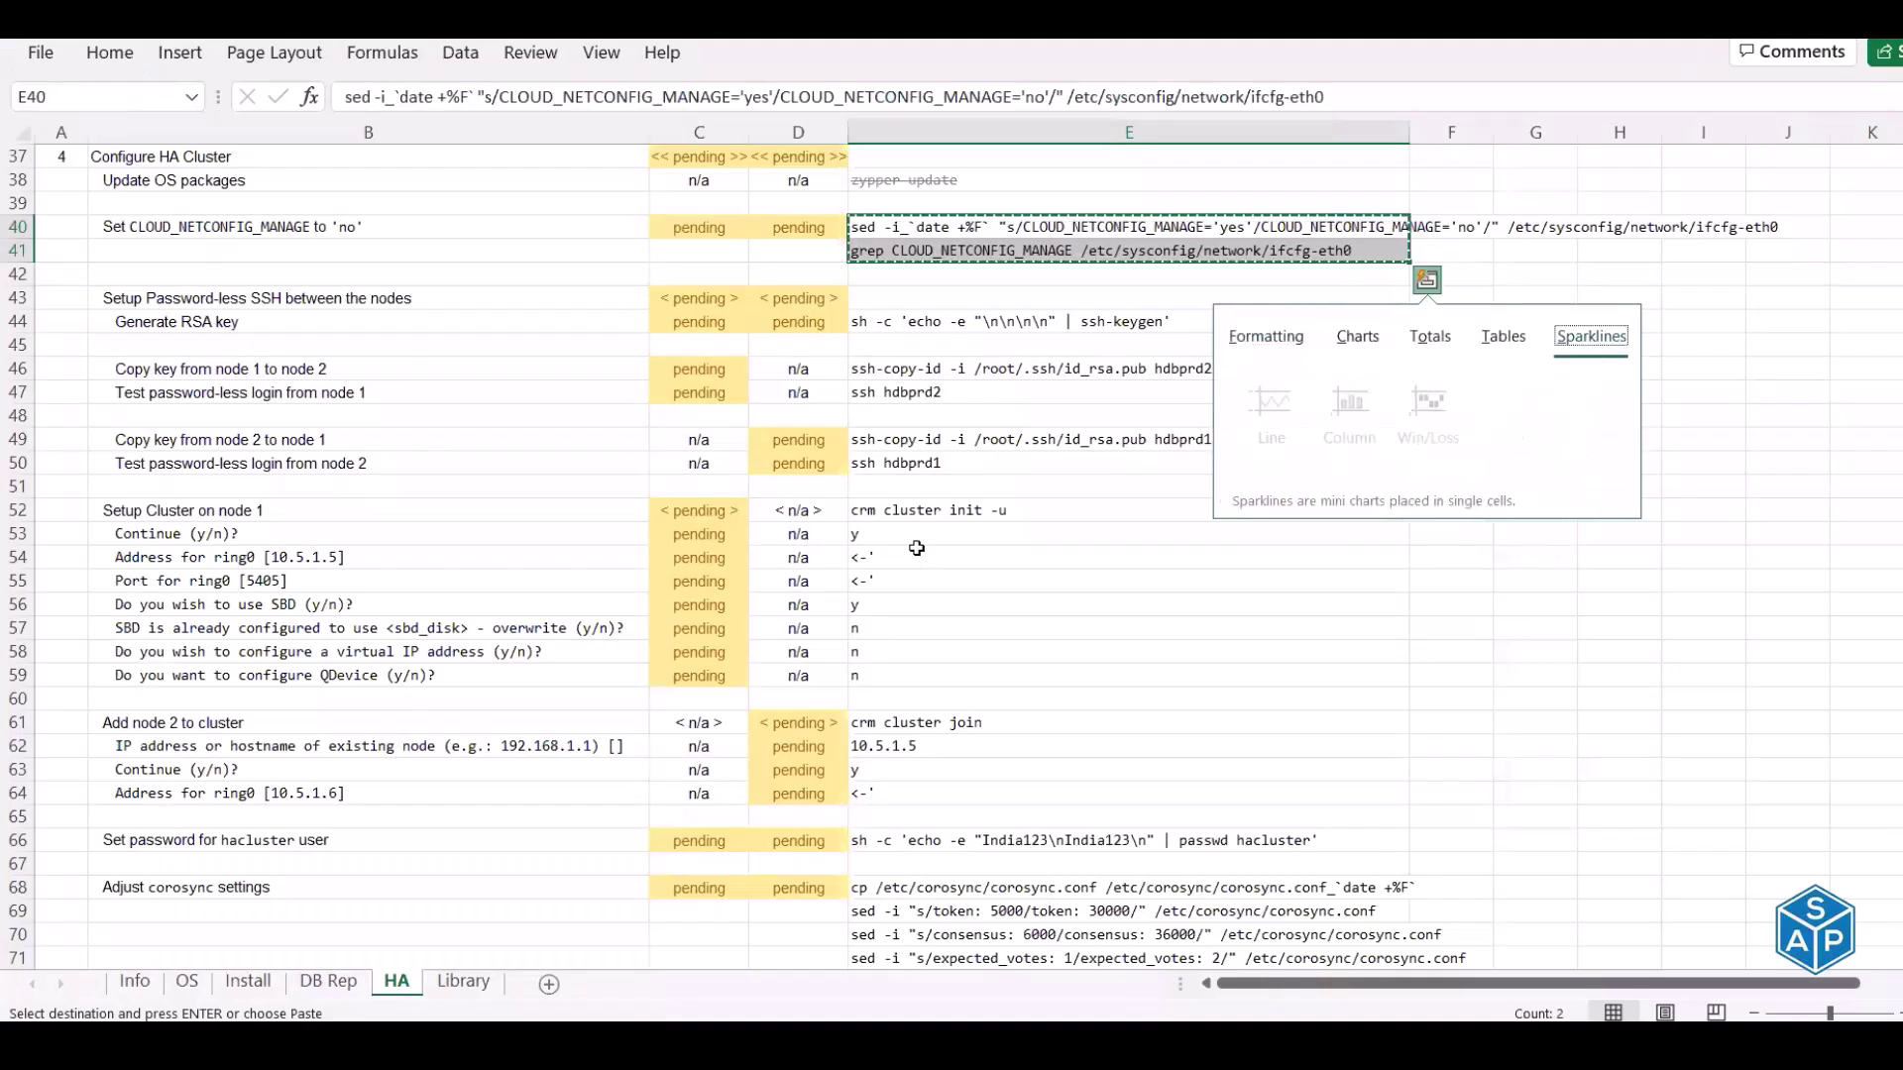
pyautogui.press('Escape')
pyautogui.press('Escape')
pyautogui.press('Left')
pyautogui.press('Left')
pyautogui.write('done')
pyautogui.press('Tab')
pyautogui.write('done')
pyautogui.press('Return')
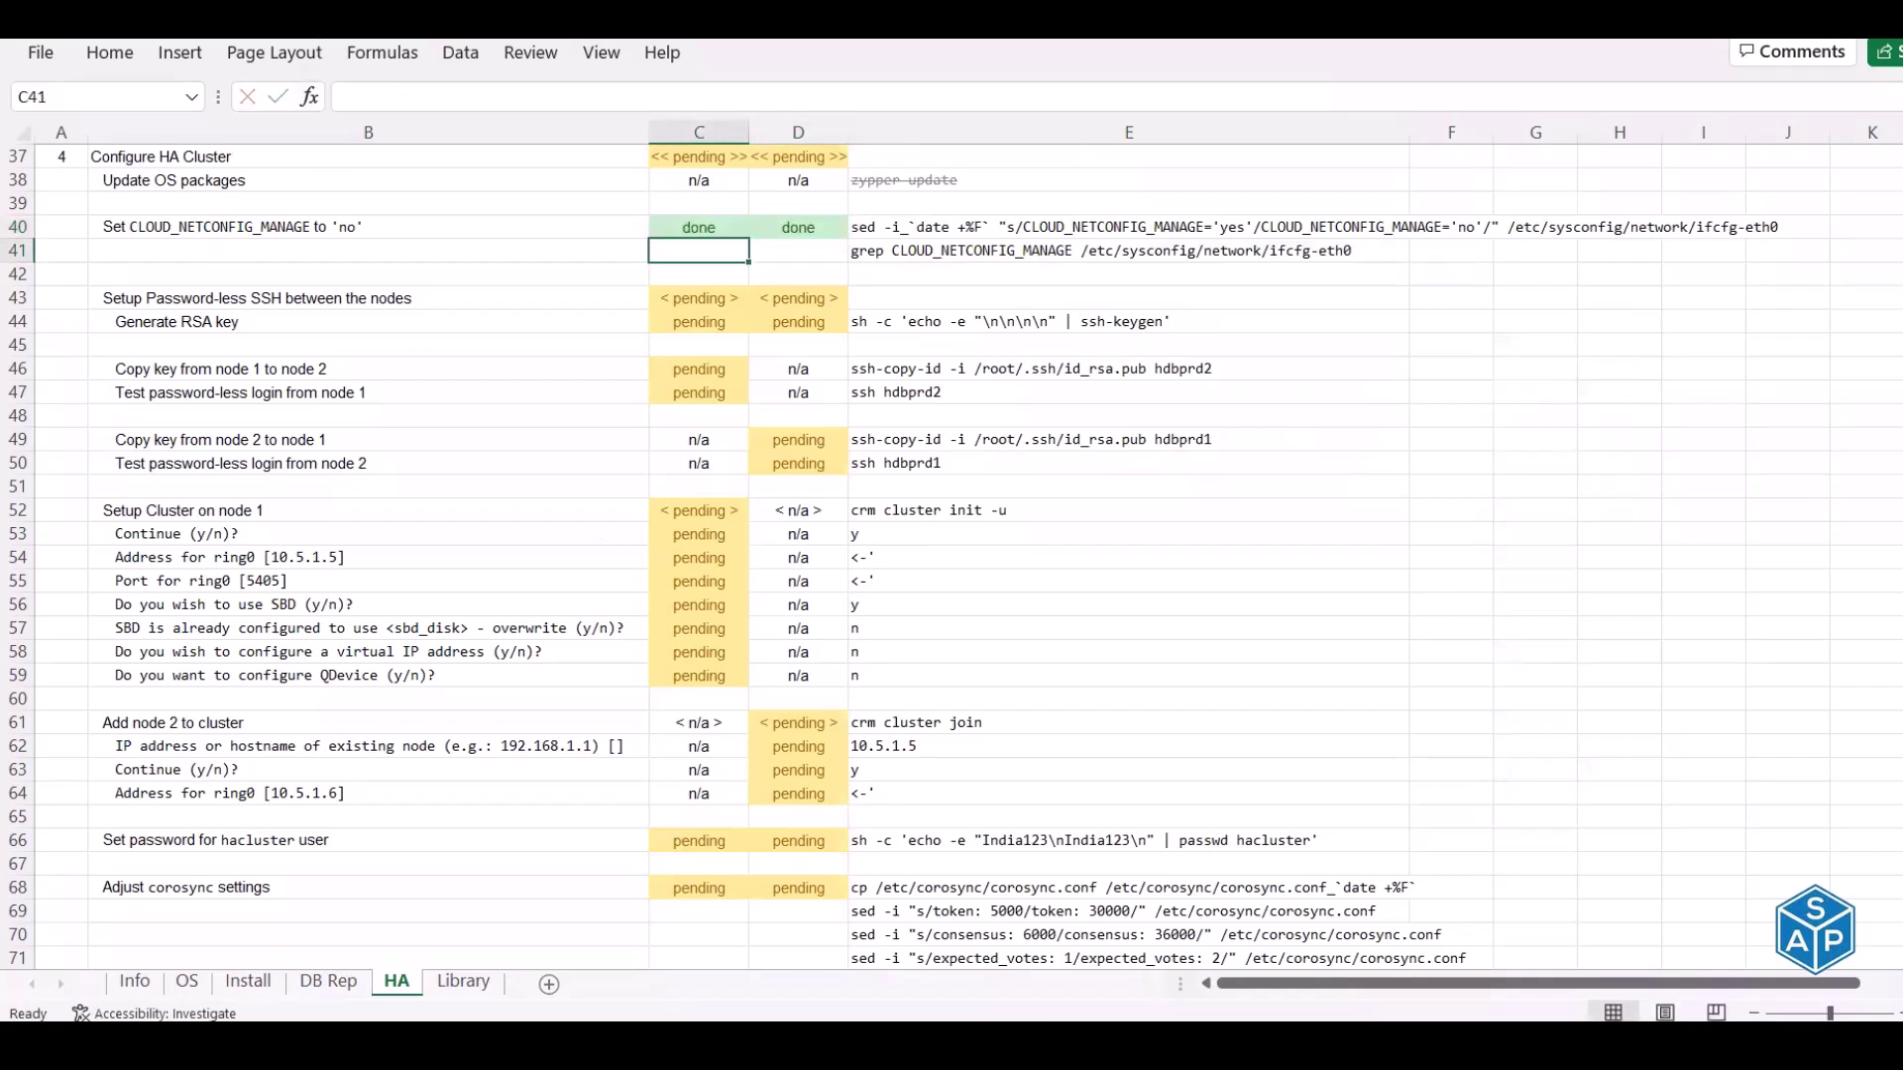
# Check the undo list without reverting anything, then select the Setup Password-less SSH section
pyautogui.hotkey('alt', '3')
pyautogui.press('Escape')
pyautogui.click(205, 301)
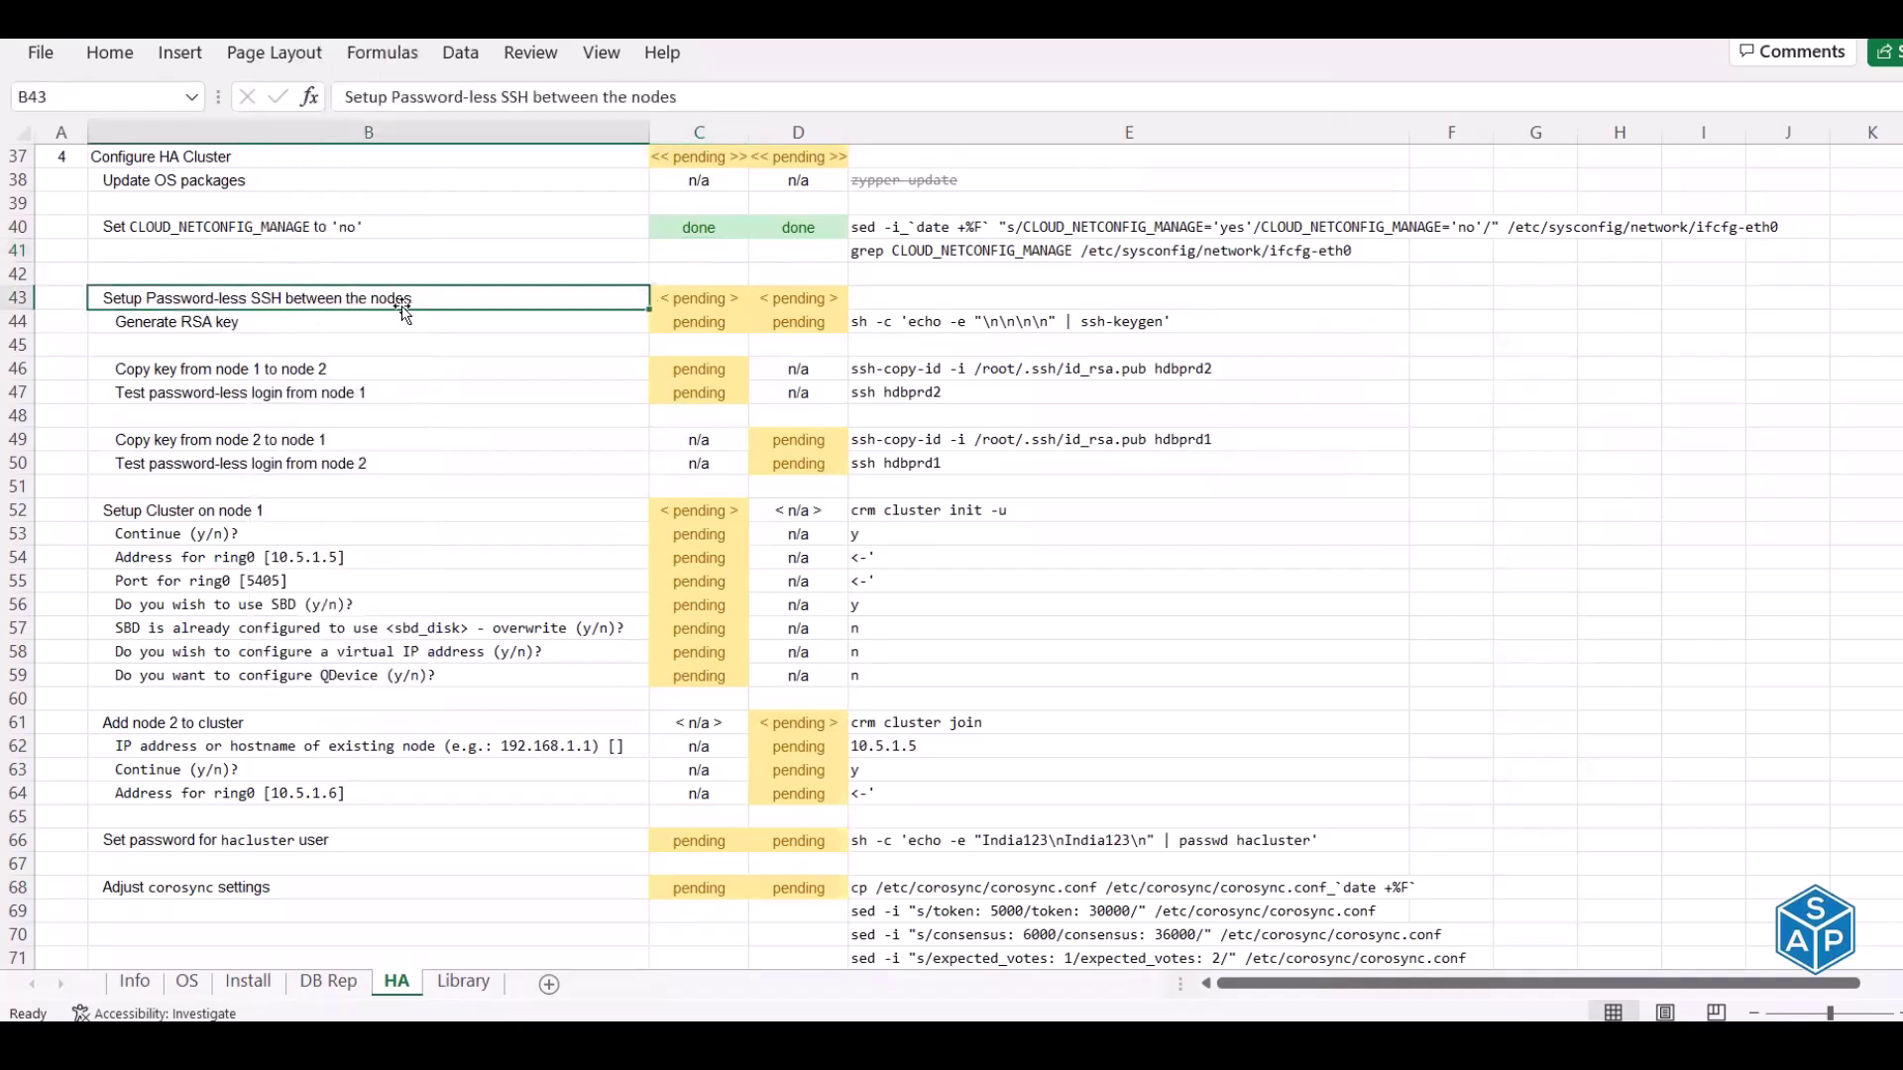
pyautogui.hotkey('alt', 'Tab')
# On hdbprd1, ssh to hdbprd2, accept its host key with 'yes', and cancel the password prompt
pyautogui.write('ssh')
pyautogui.doubleClick(210, 212)
pyautogui.rightClick(497, 411)
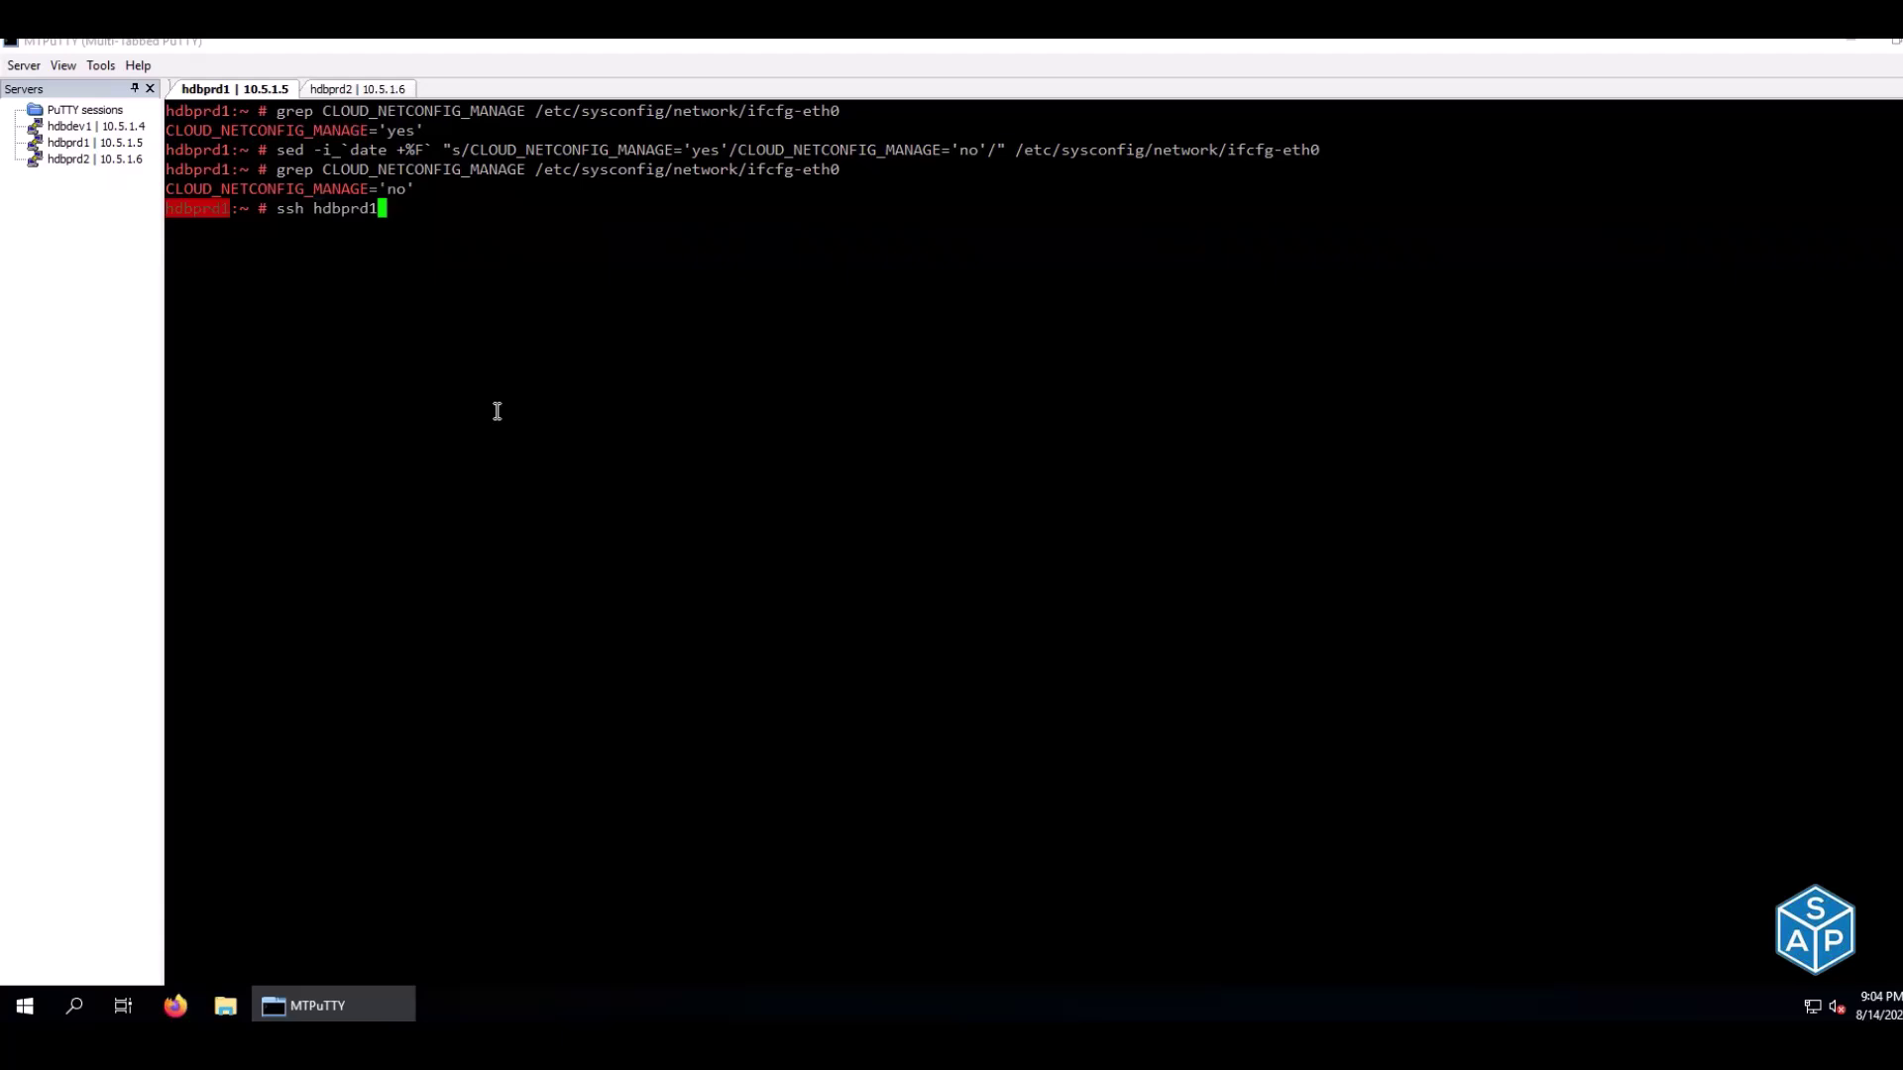
pyautogui.press('Return')
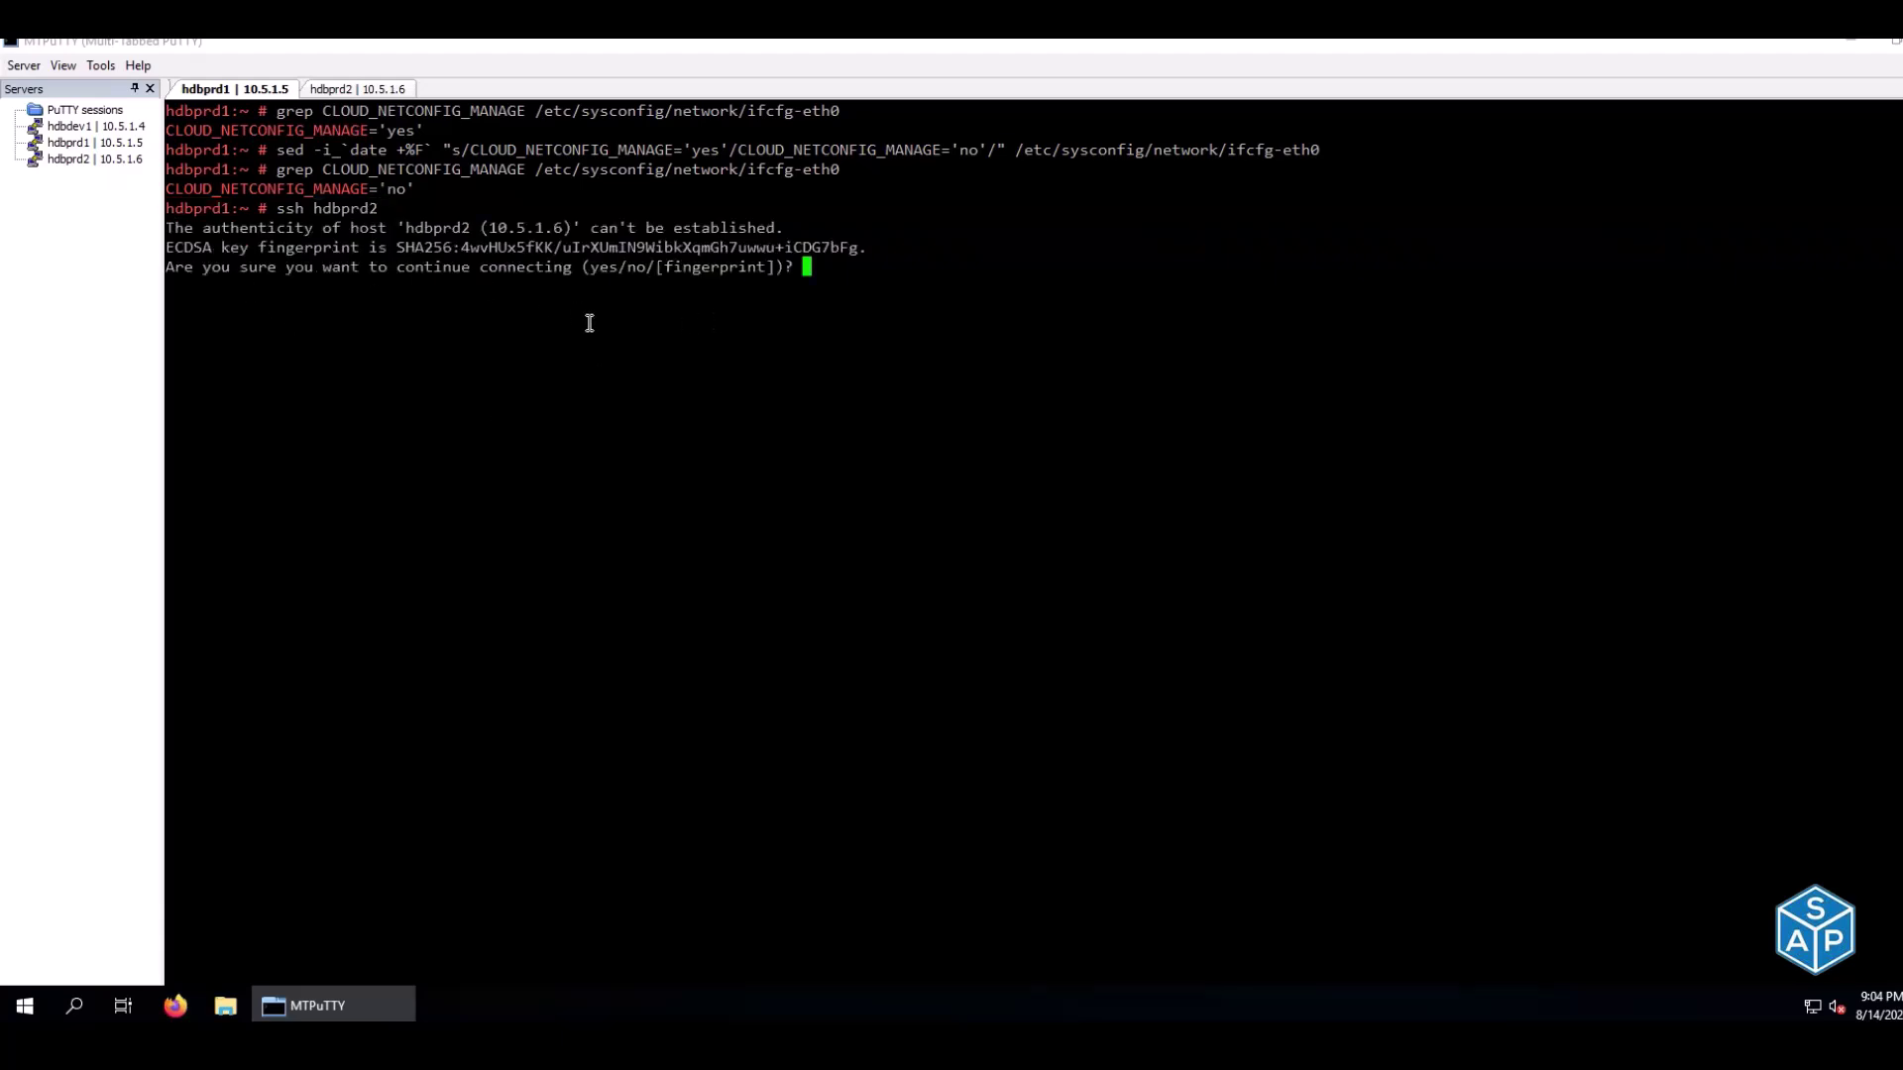
pyautogui.write('yes')
pyautogui.press('Return')
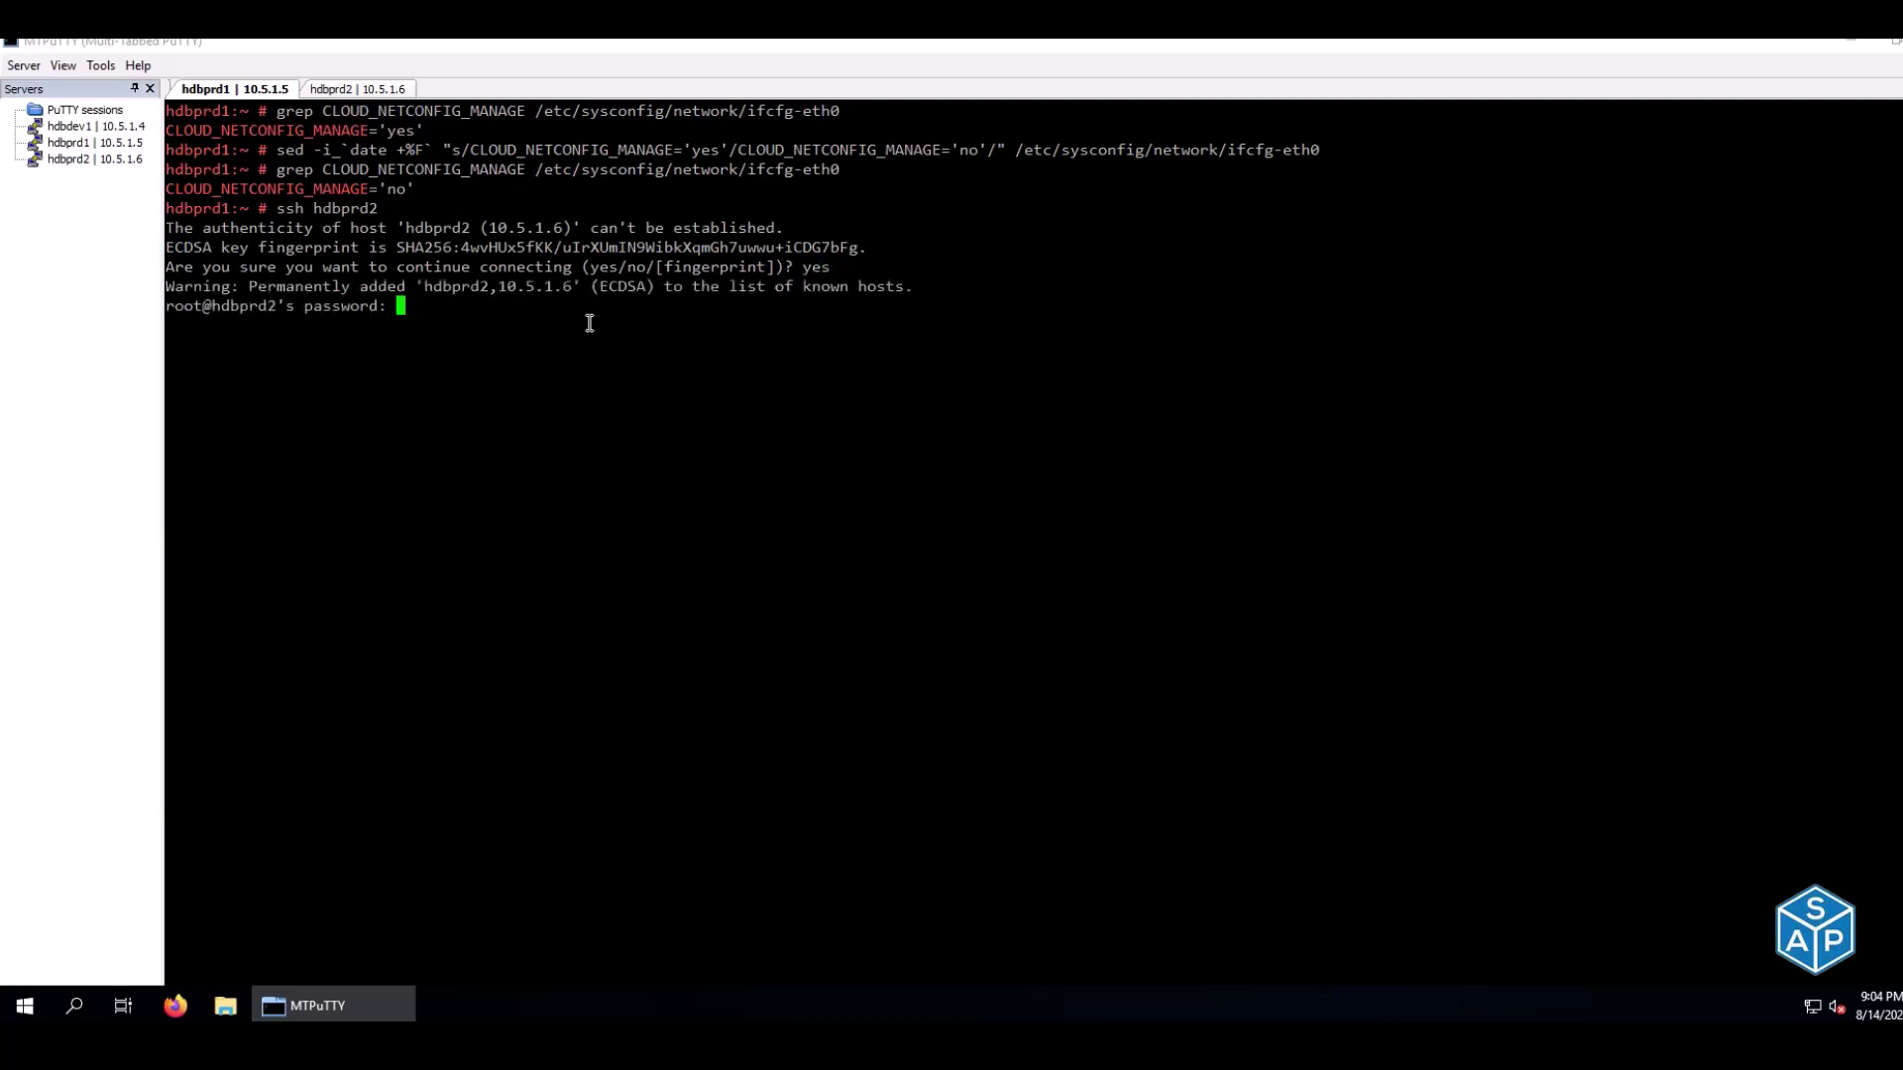
pyautogui.moveTo(176, 307); pyautogui.dragTo(388, 312)
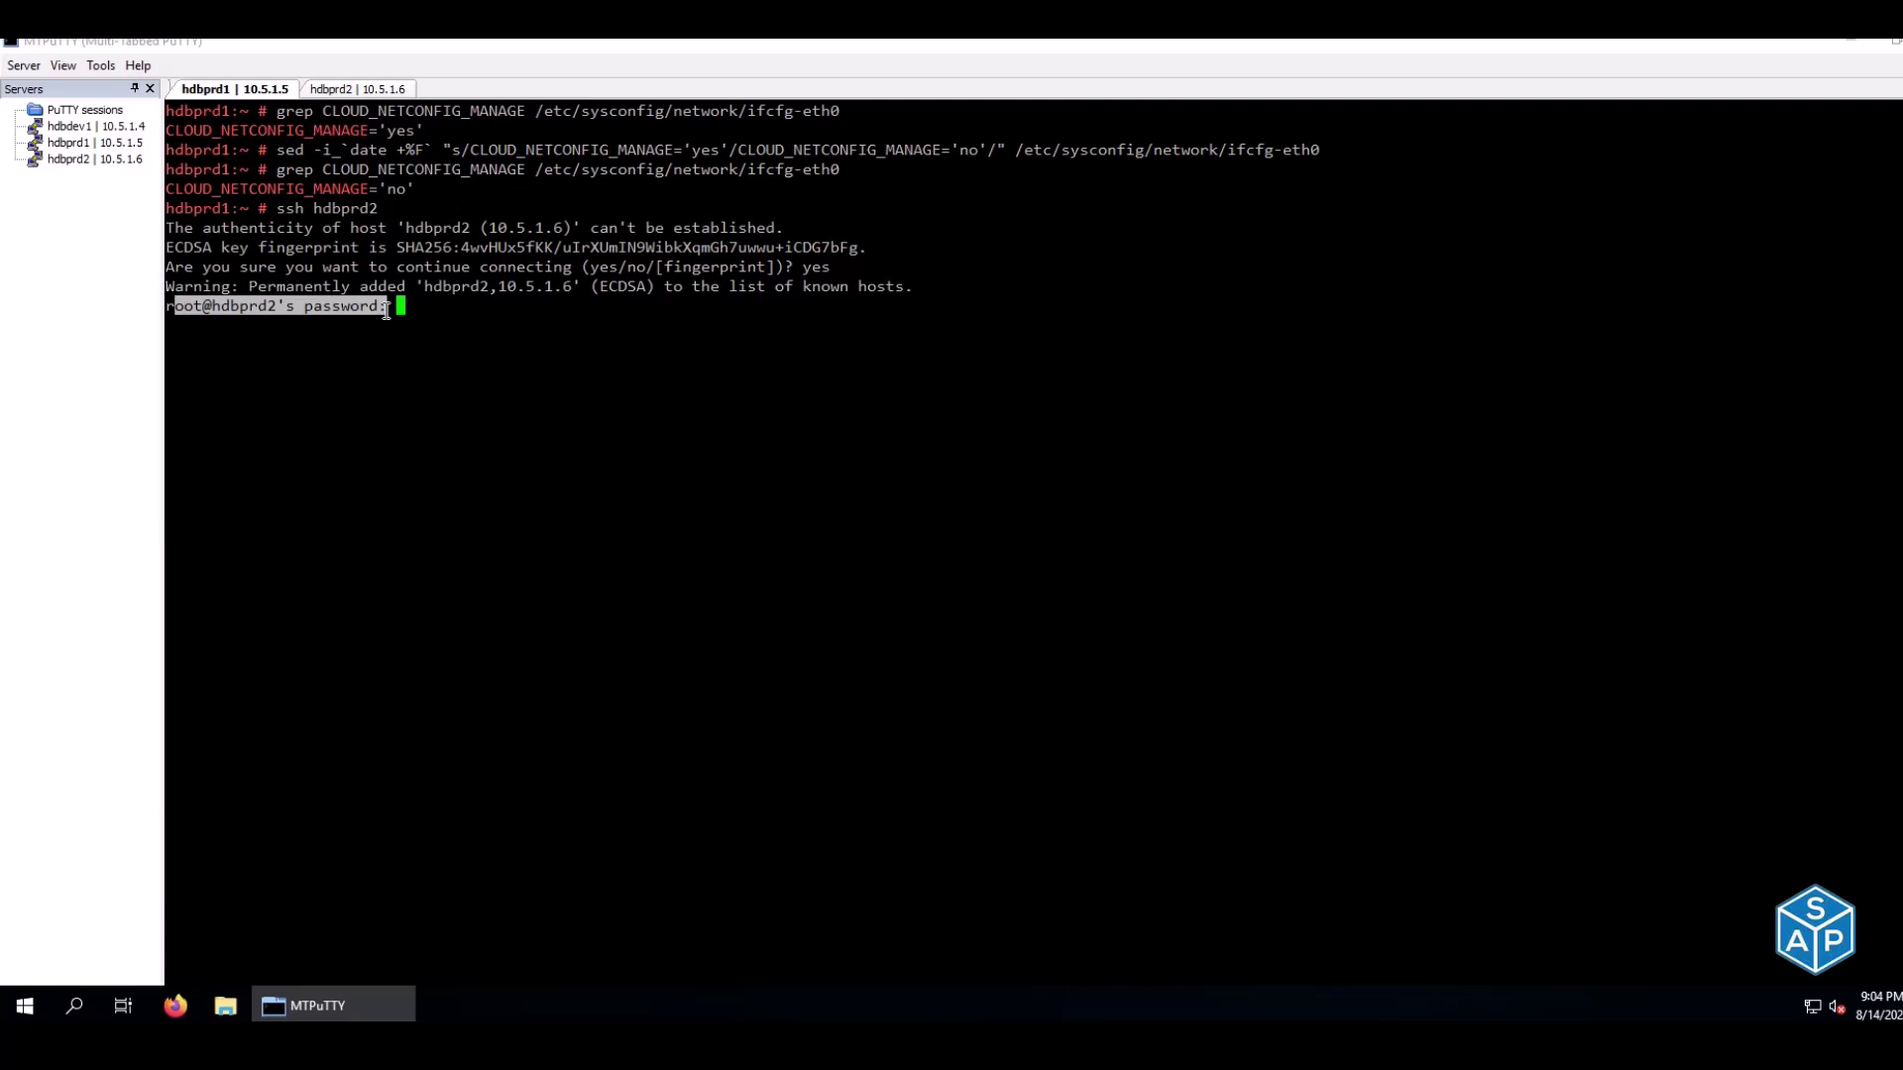
pyautogui.press('Return')
# On hdbprd2, ssh to hdbprd1, accept its host key with 'yes', and cancel the password prompt
pyautogui.click(345, 89)
pyautogui.write('ssh')
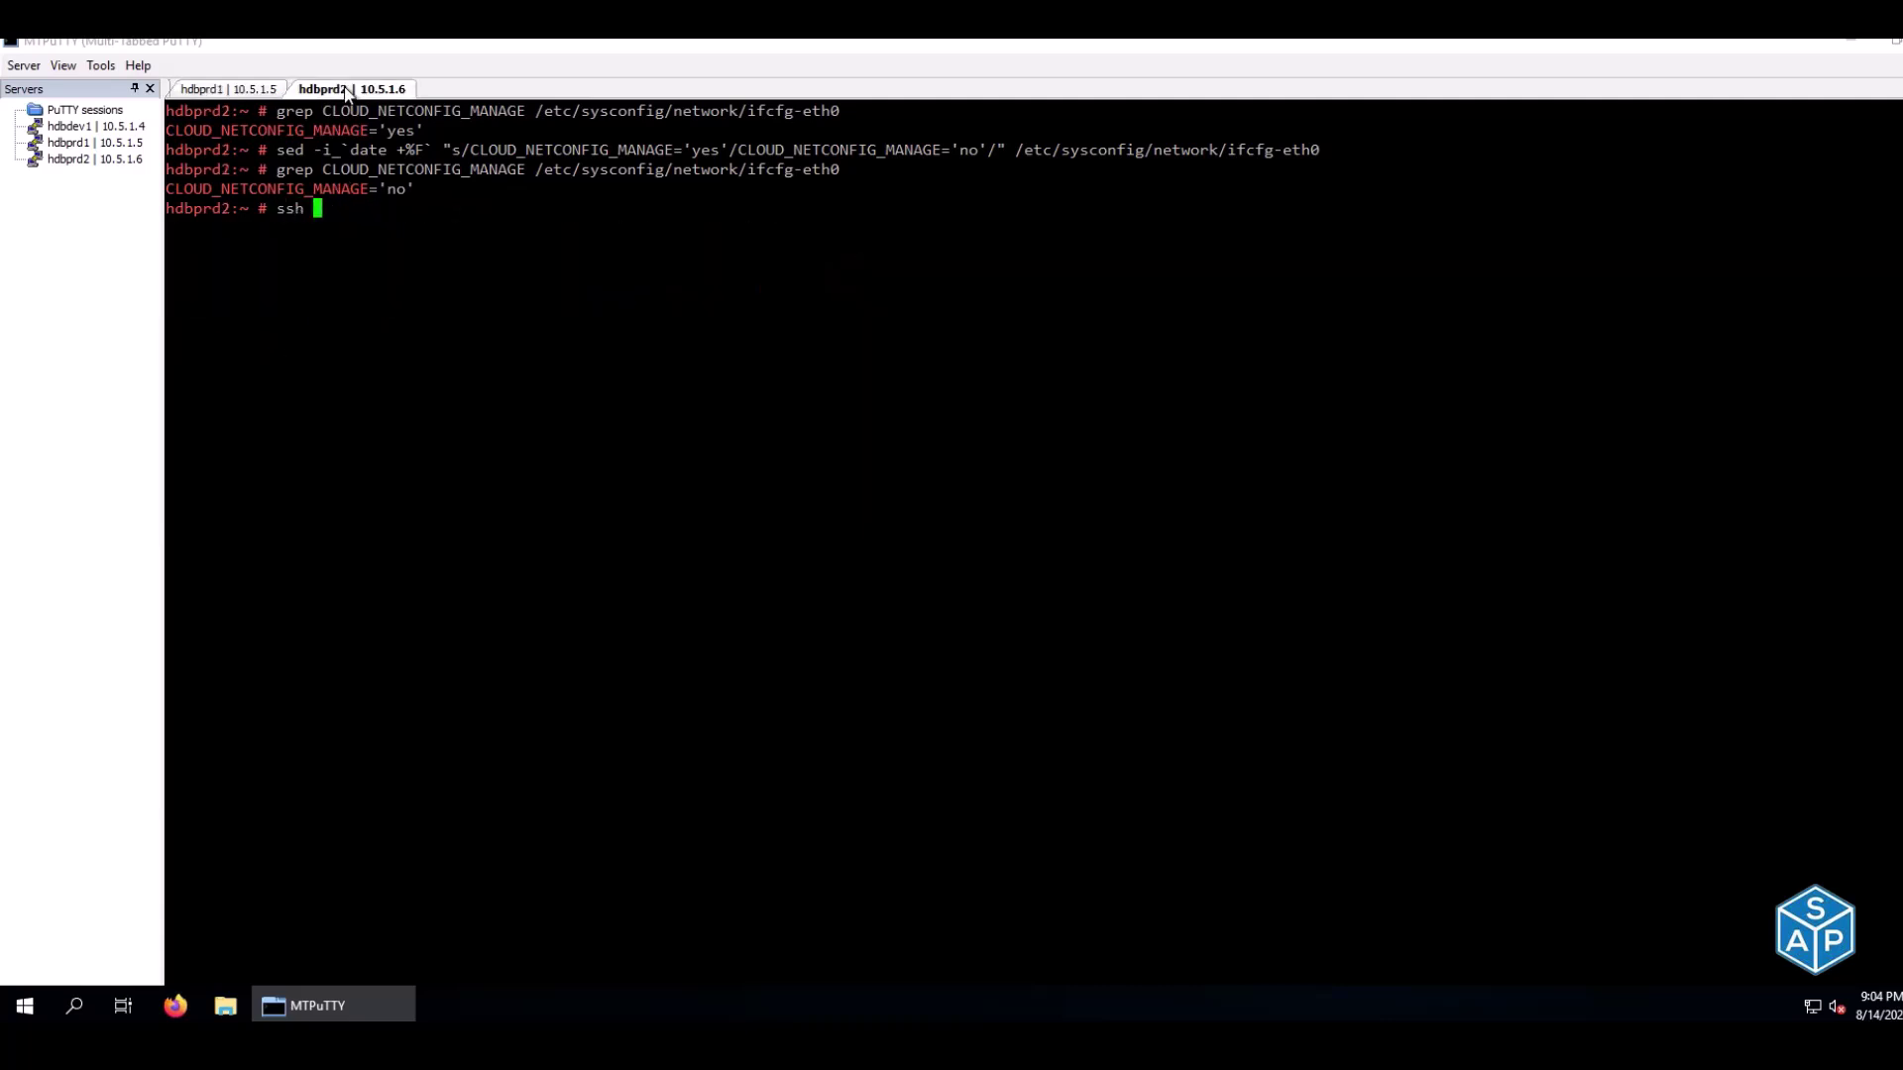
pyautogui.doubleClick(197, 208)
pyautogui.rightClick(567, 384)
pyautogui.press('BackSpace')
pyautogui.write('1')
pyautogui.press('Return')
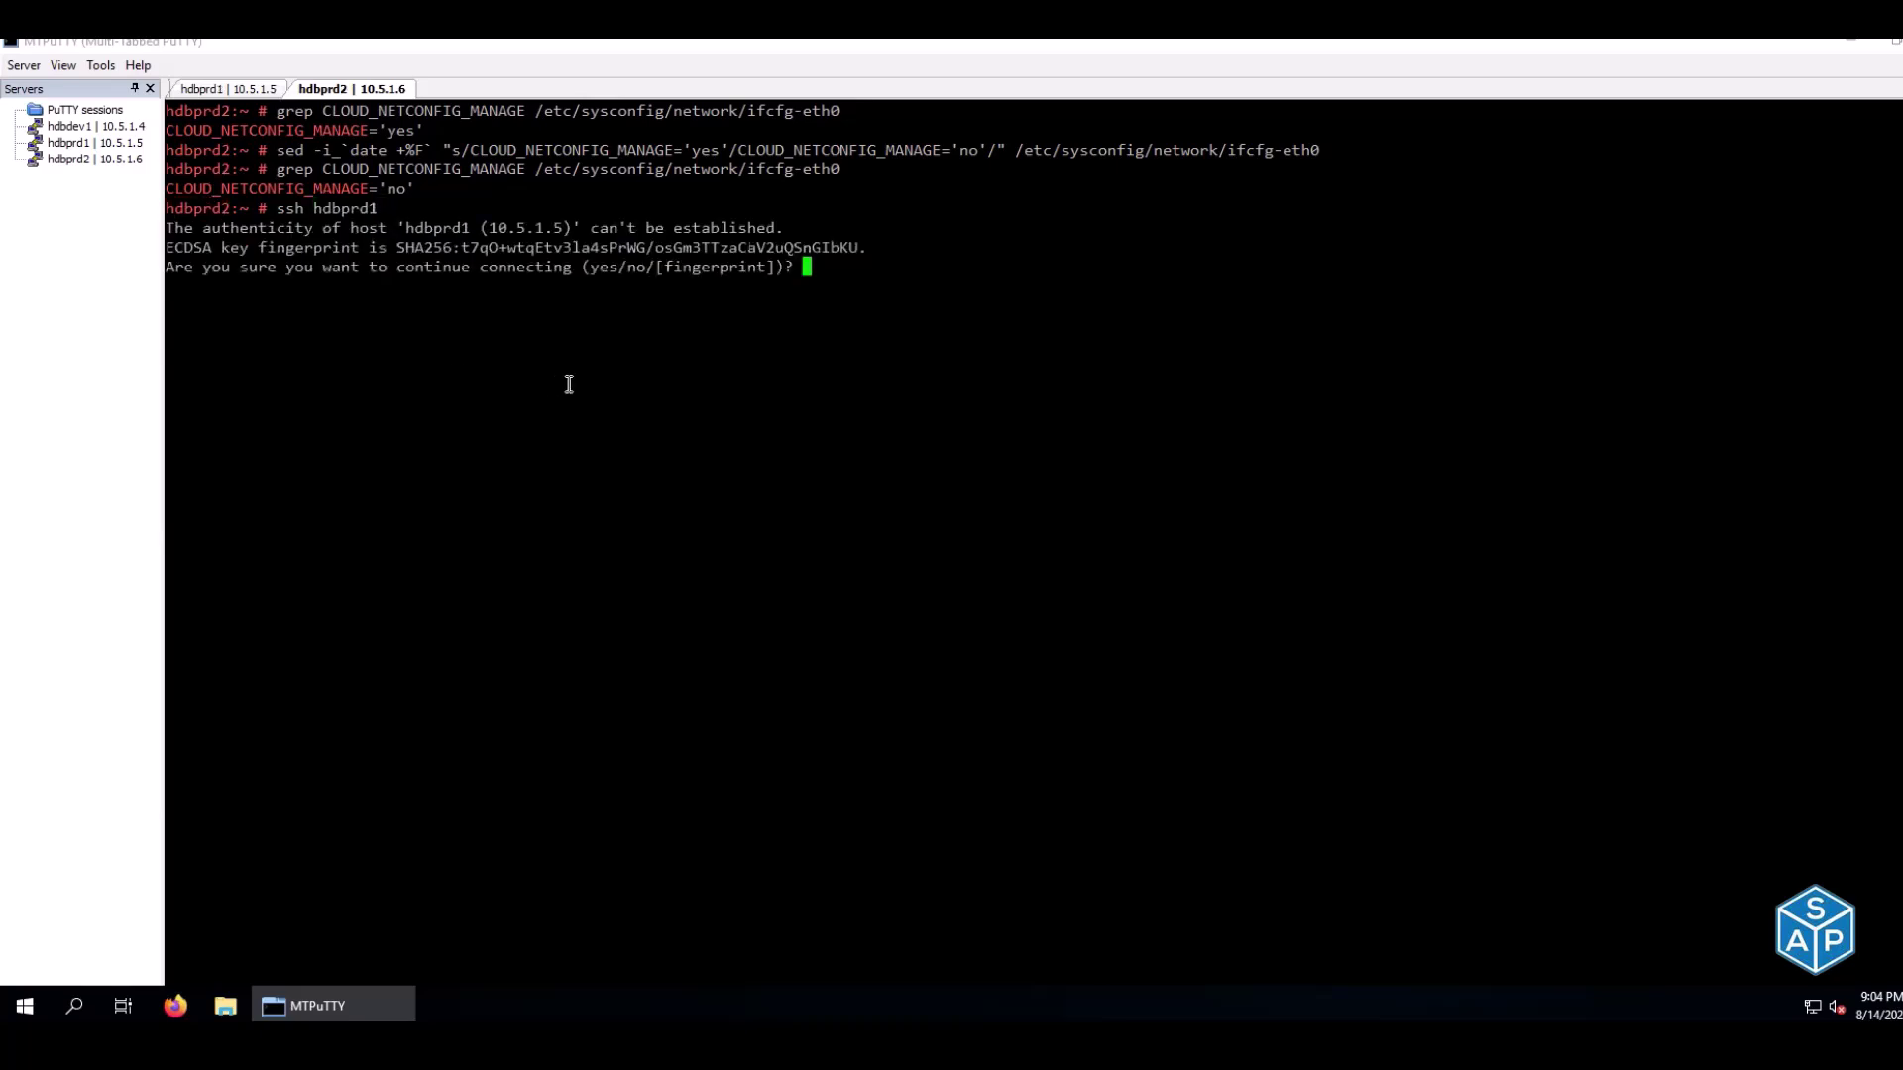
pyautogui.write('yes')
pyautogui.press('Return')
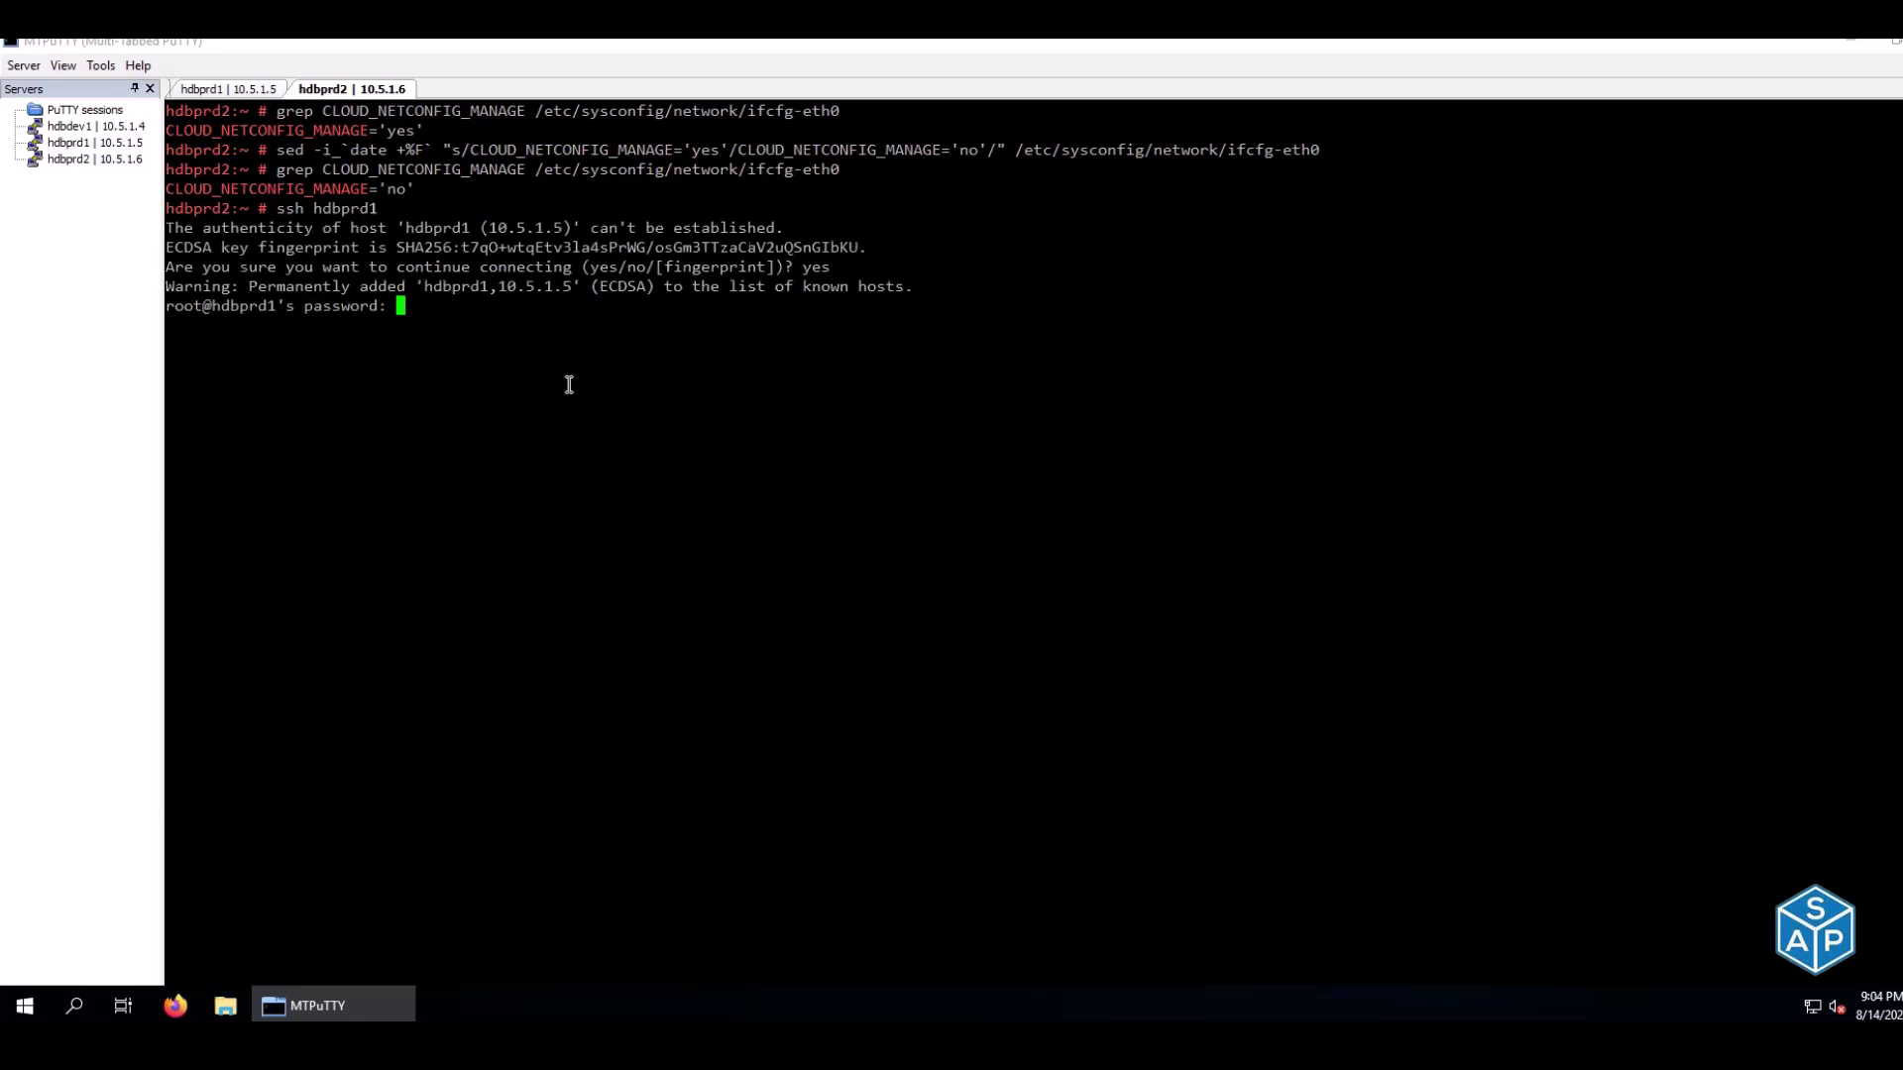
pyautogui.hotkey('ctrl', 'c')
pyautogui.click(238, 89)
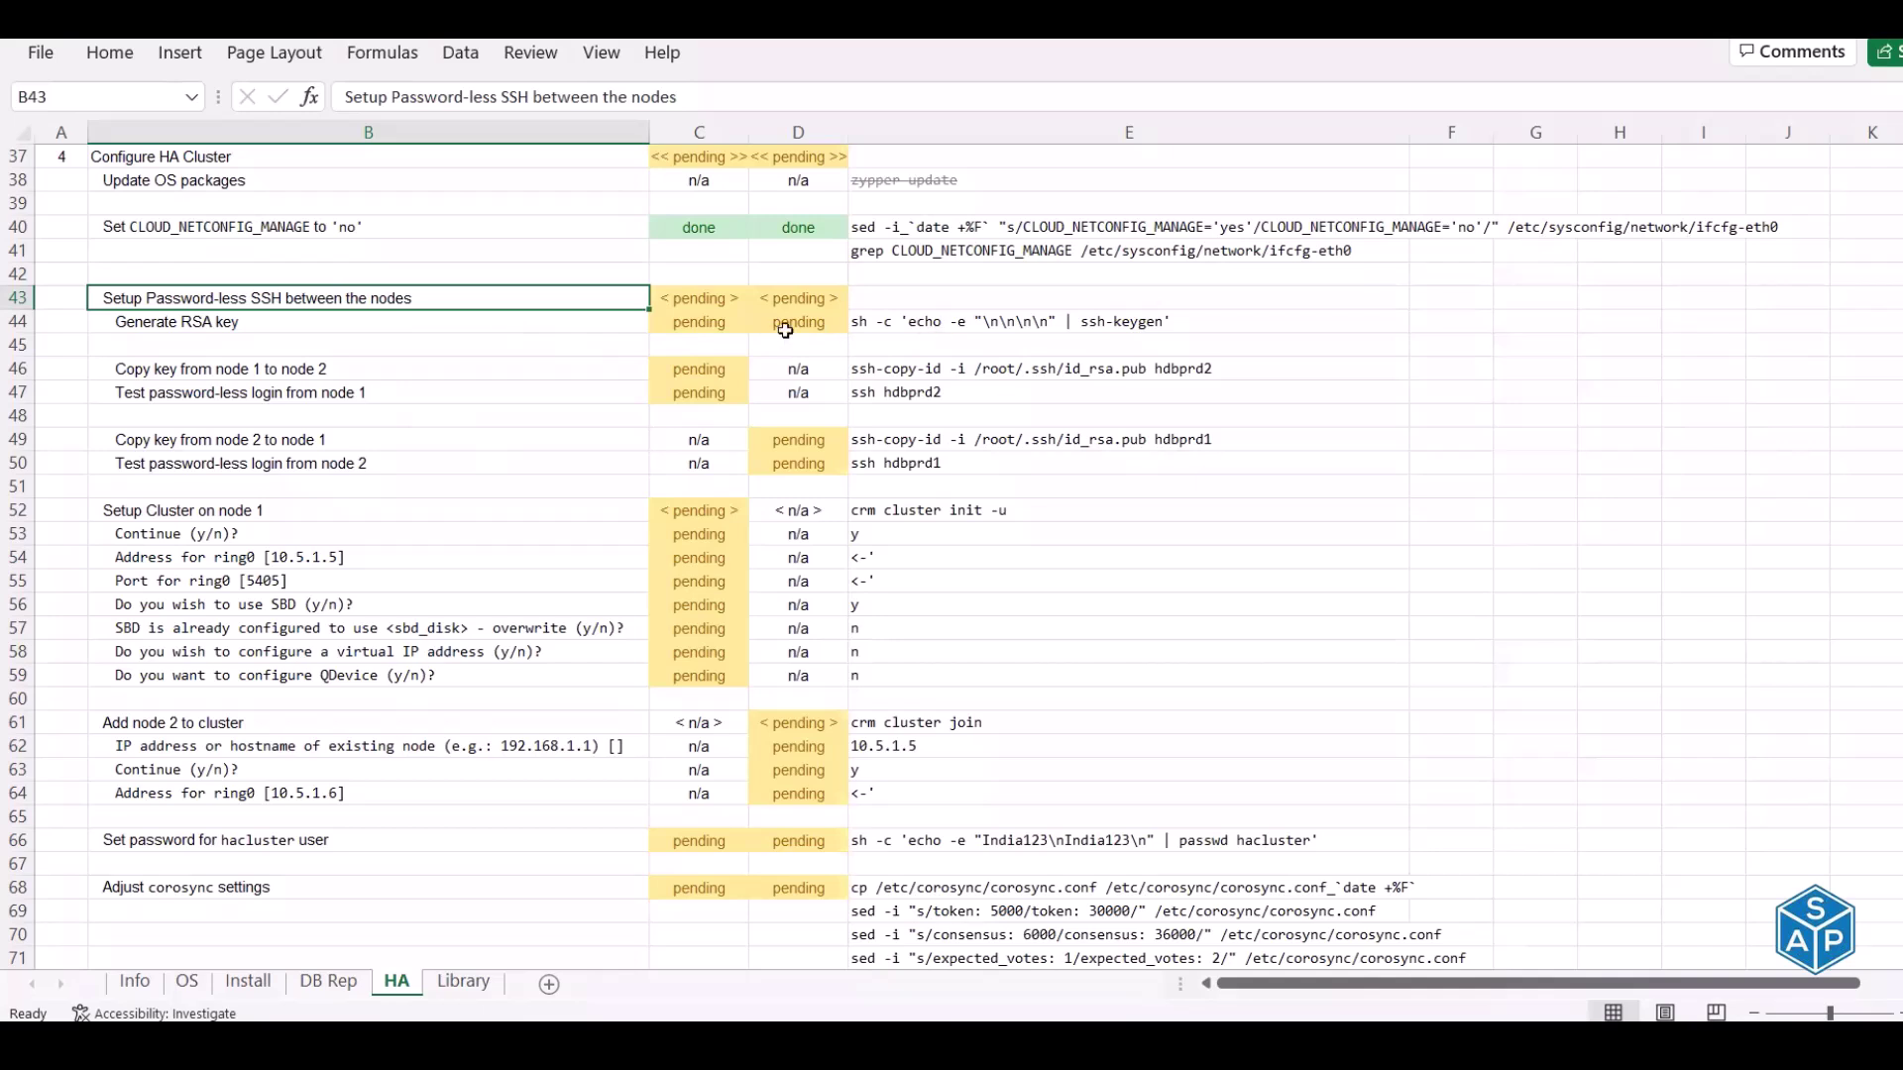
# Copy the Generate RSA key command 'ssh-keygen' from E44 and enter it at the hdbprd1 prompt
pyautogui.click(233, 324)
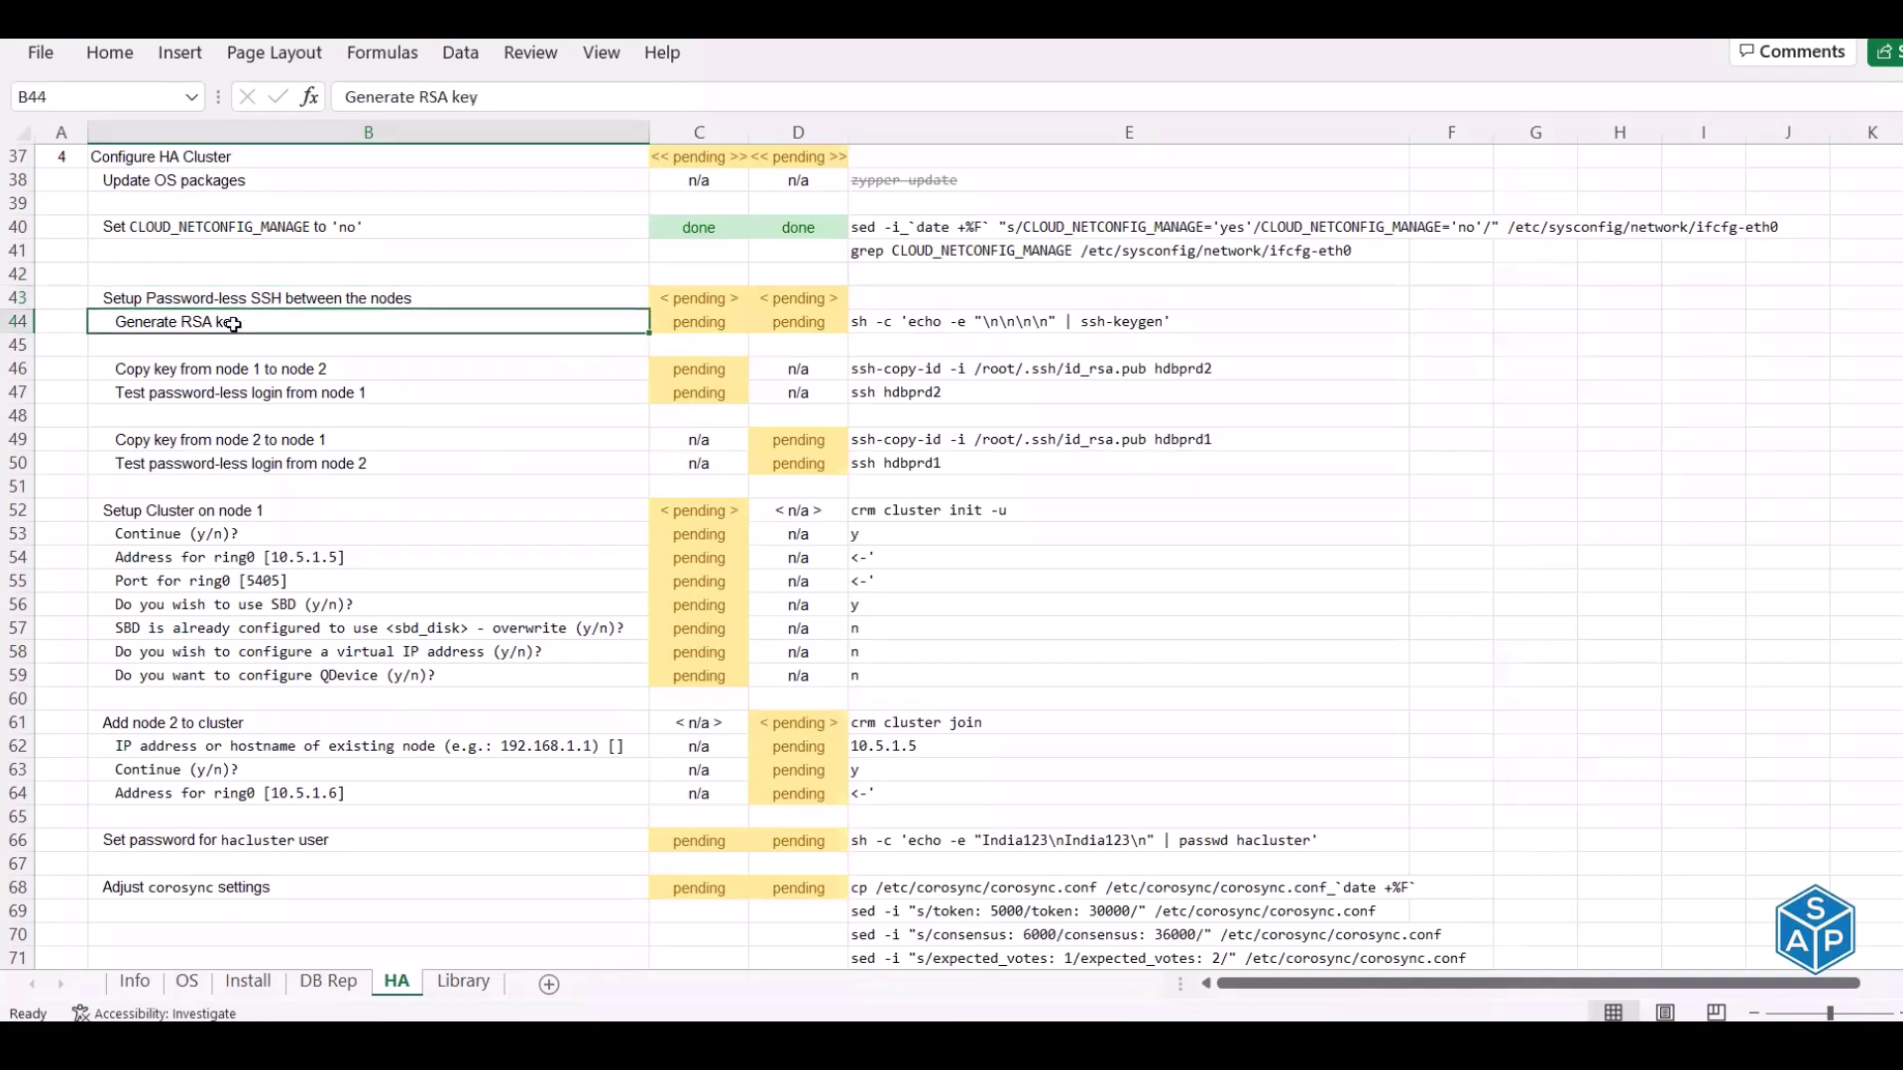
pyautogui.click(943, 322)
pyautogui.hotkey('ctrl', 'c')
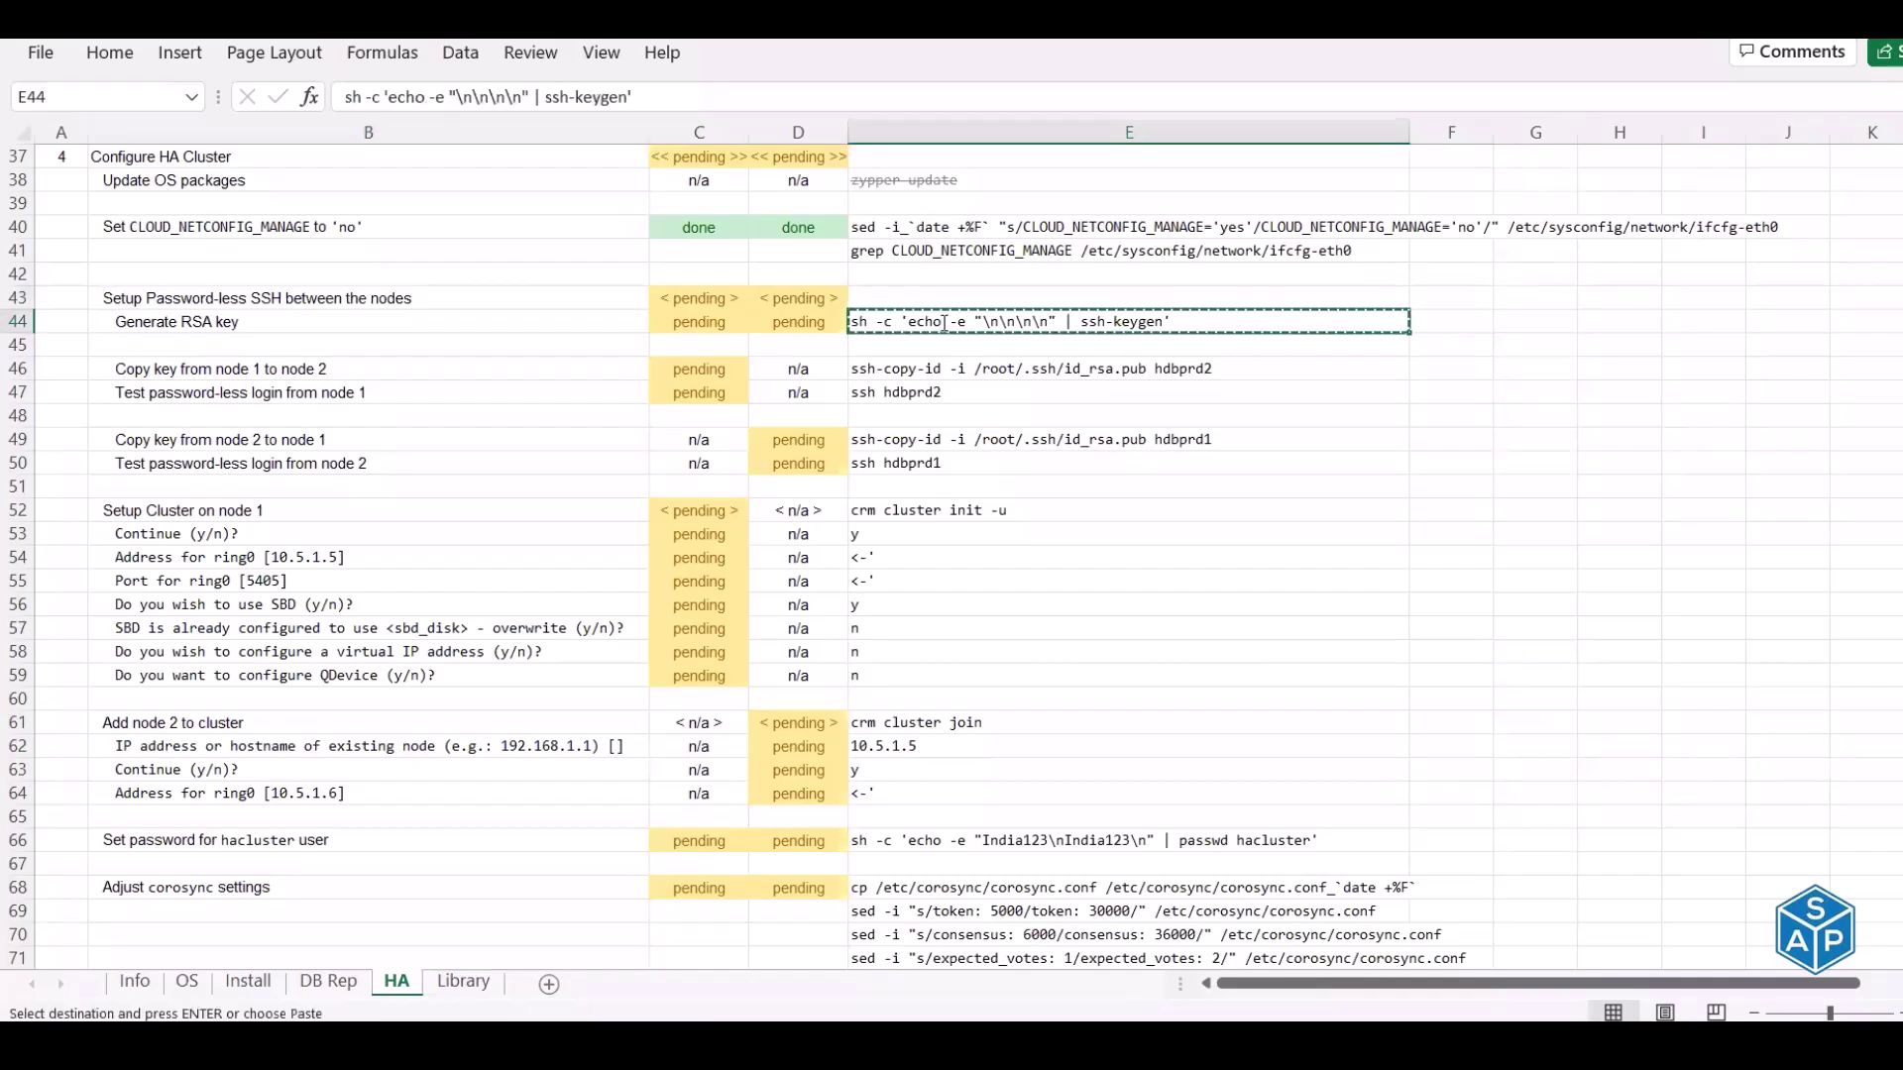
pyautogui.hotkey('alt', 'Tab')
pyautogui.write('ssh')
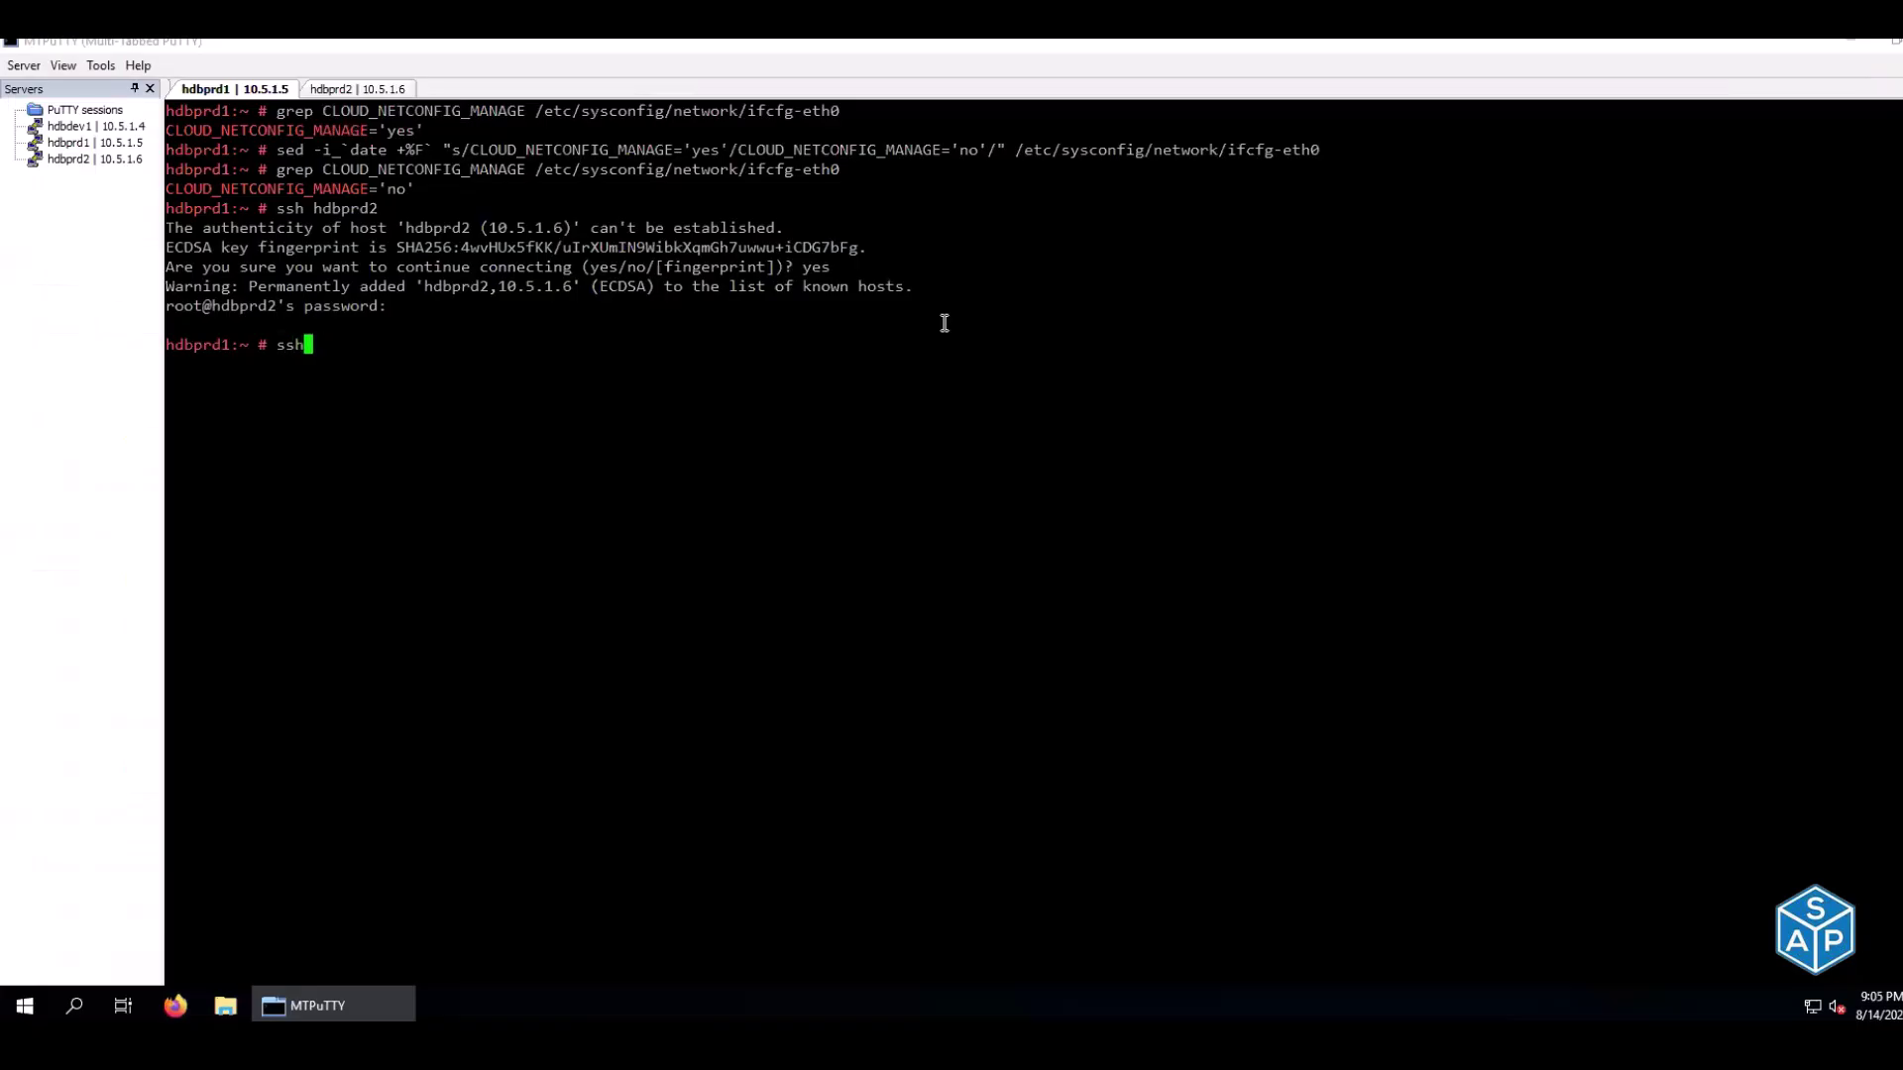
pyautogui.write('-keygen')
# Run ssh-keygen with the default key file and empty passphrase on hdbprd1, then on hdbprd2
pyautogui.press('Return')
pyautogui.press('Return')
pyautogui.press('Return')
pyautogui.press('Return')
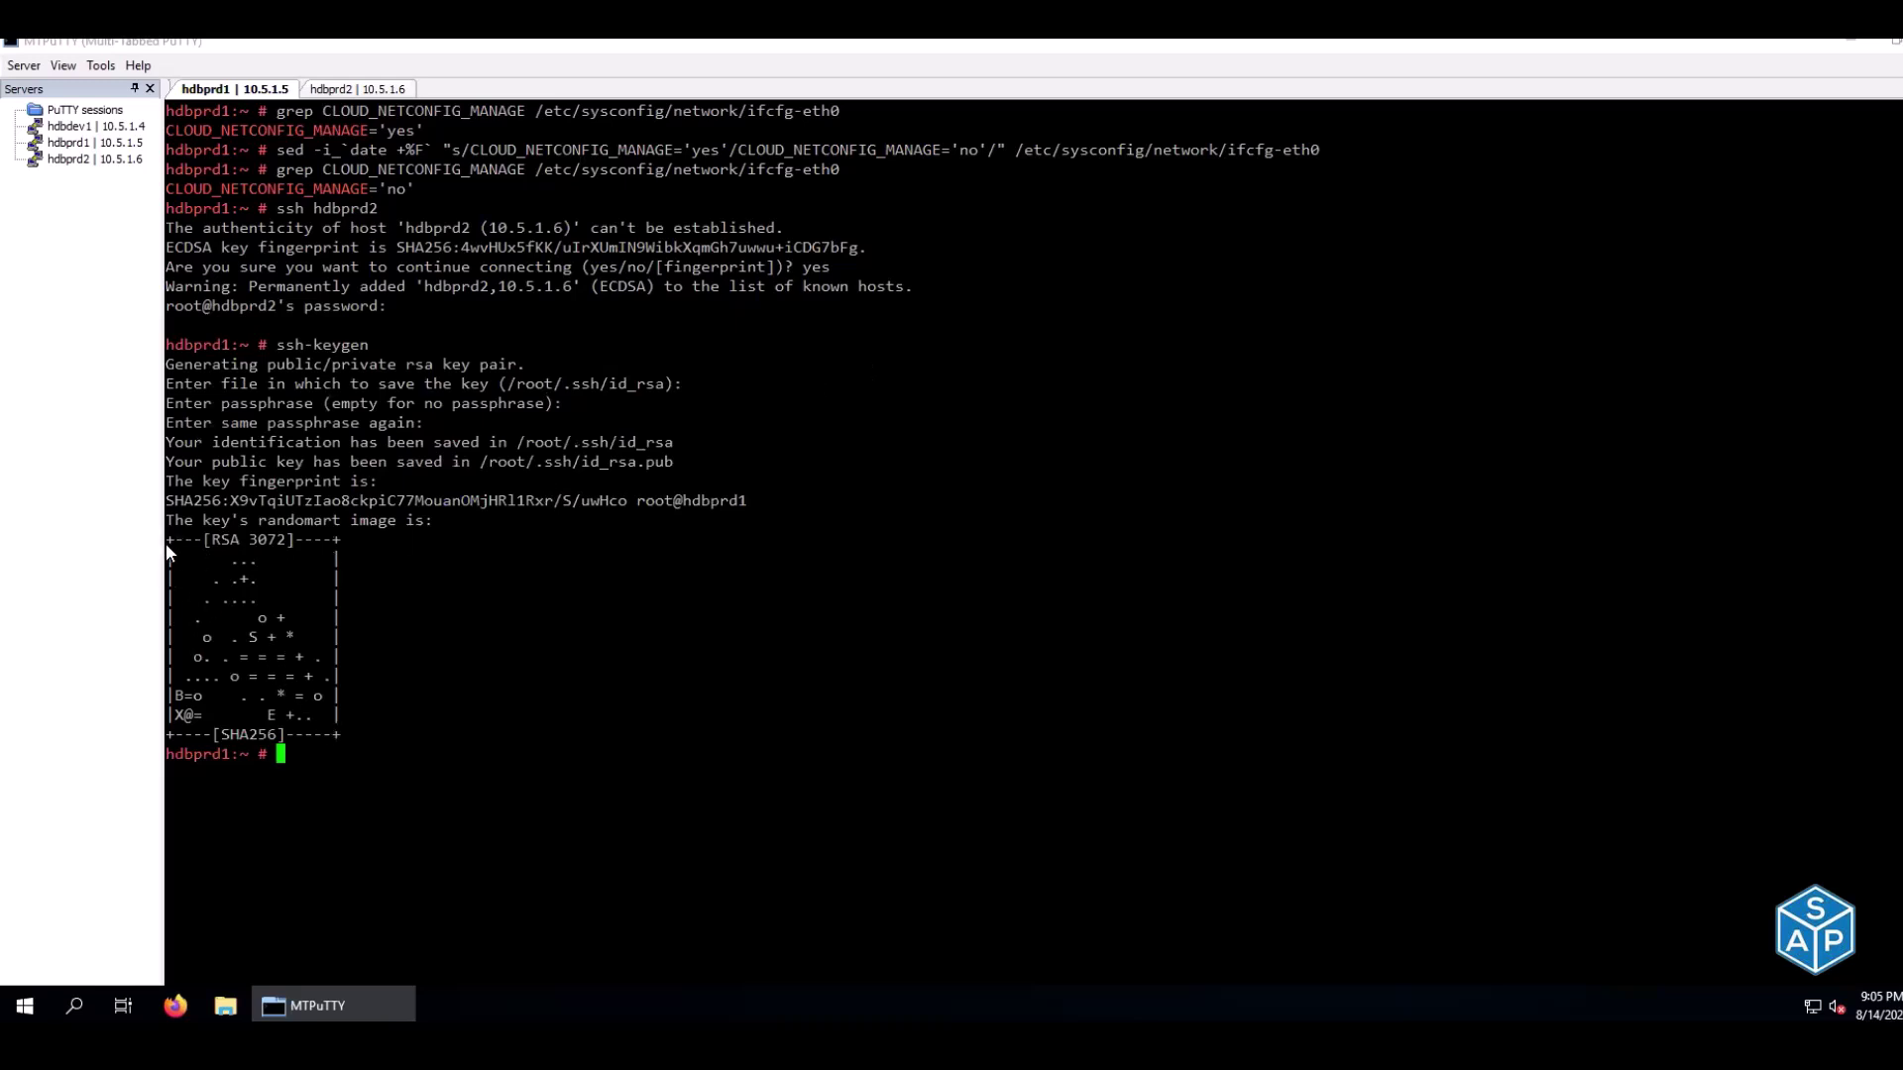
pyautogui.moveTo(169, 543); pyautogui.dragTo(360, 729)
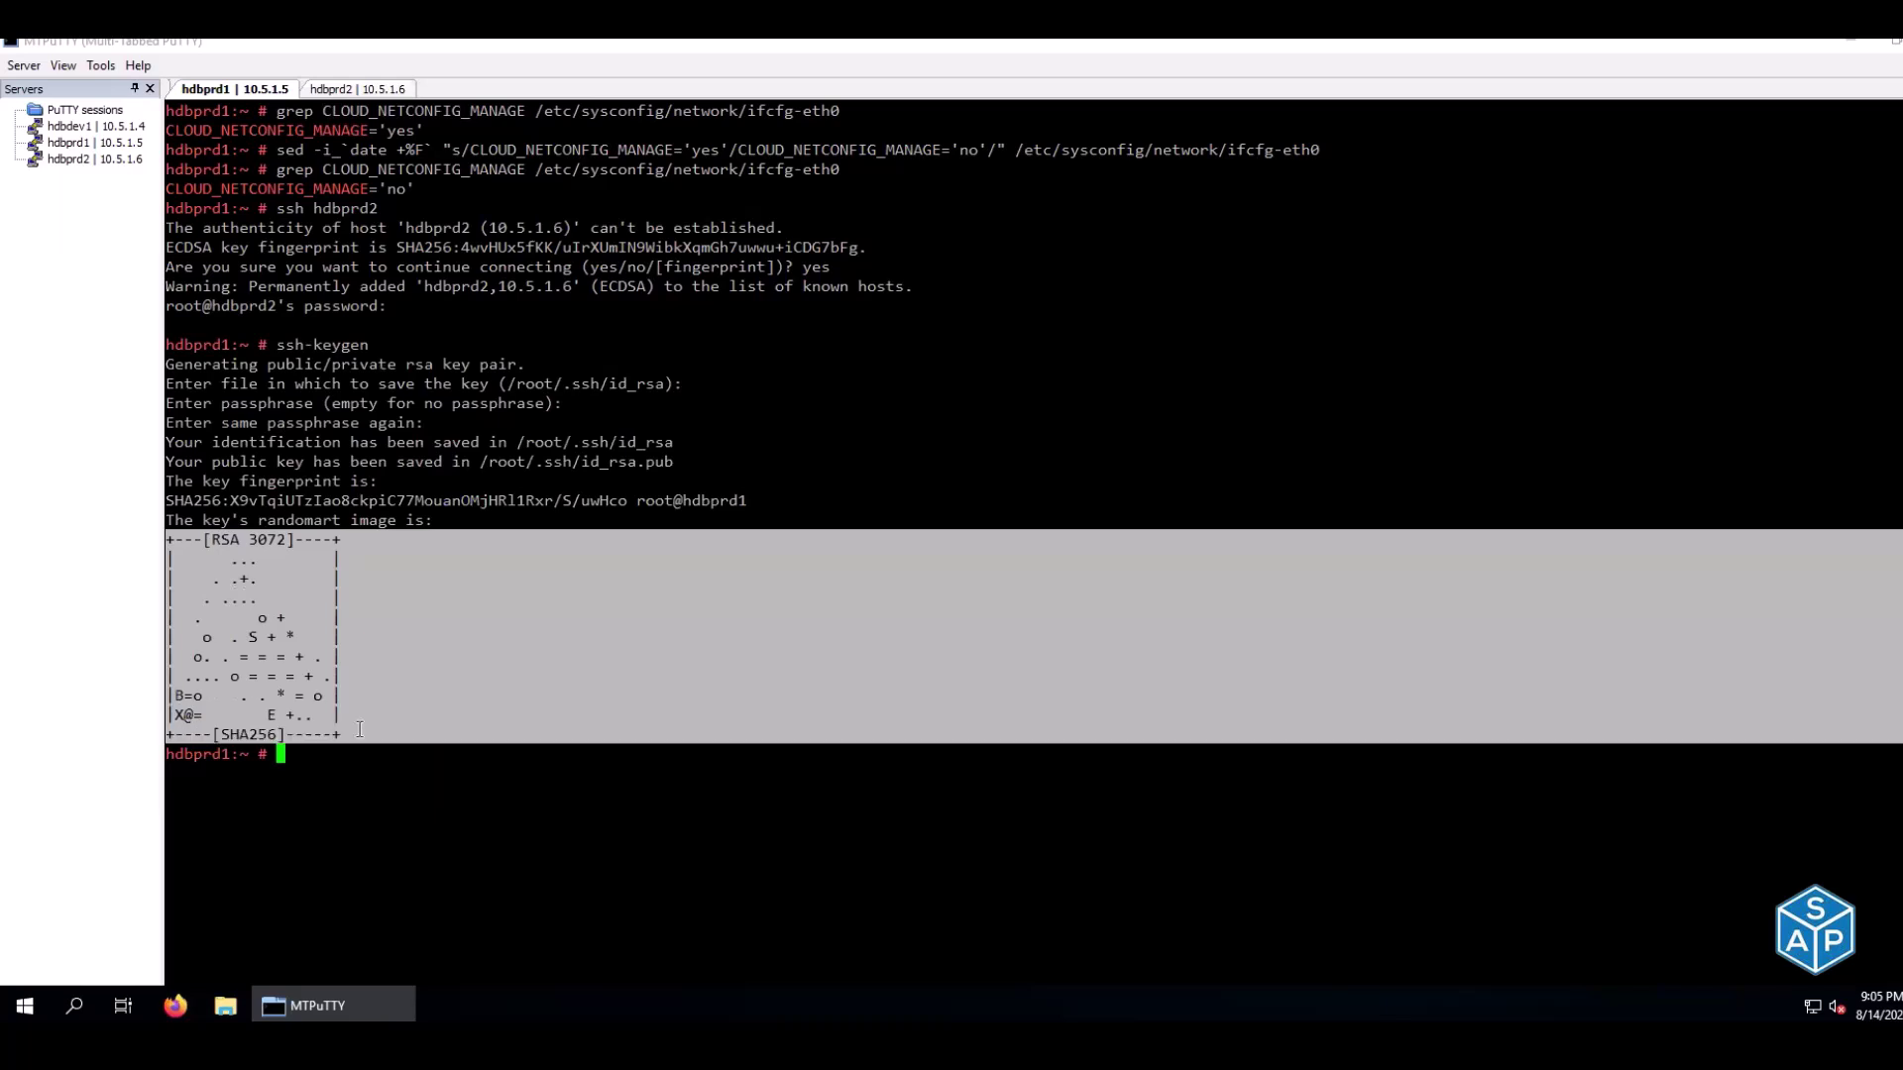
pyautogui.click(376, 89)
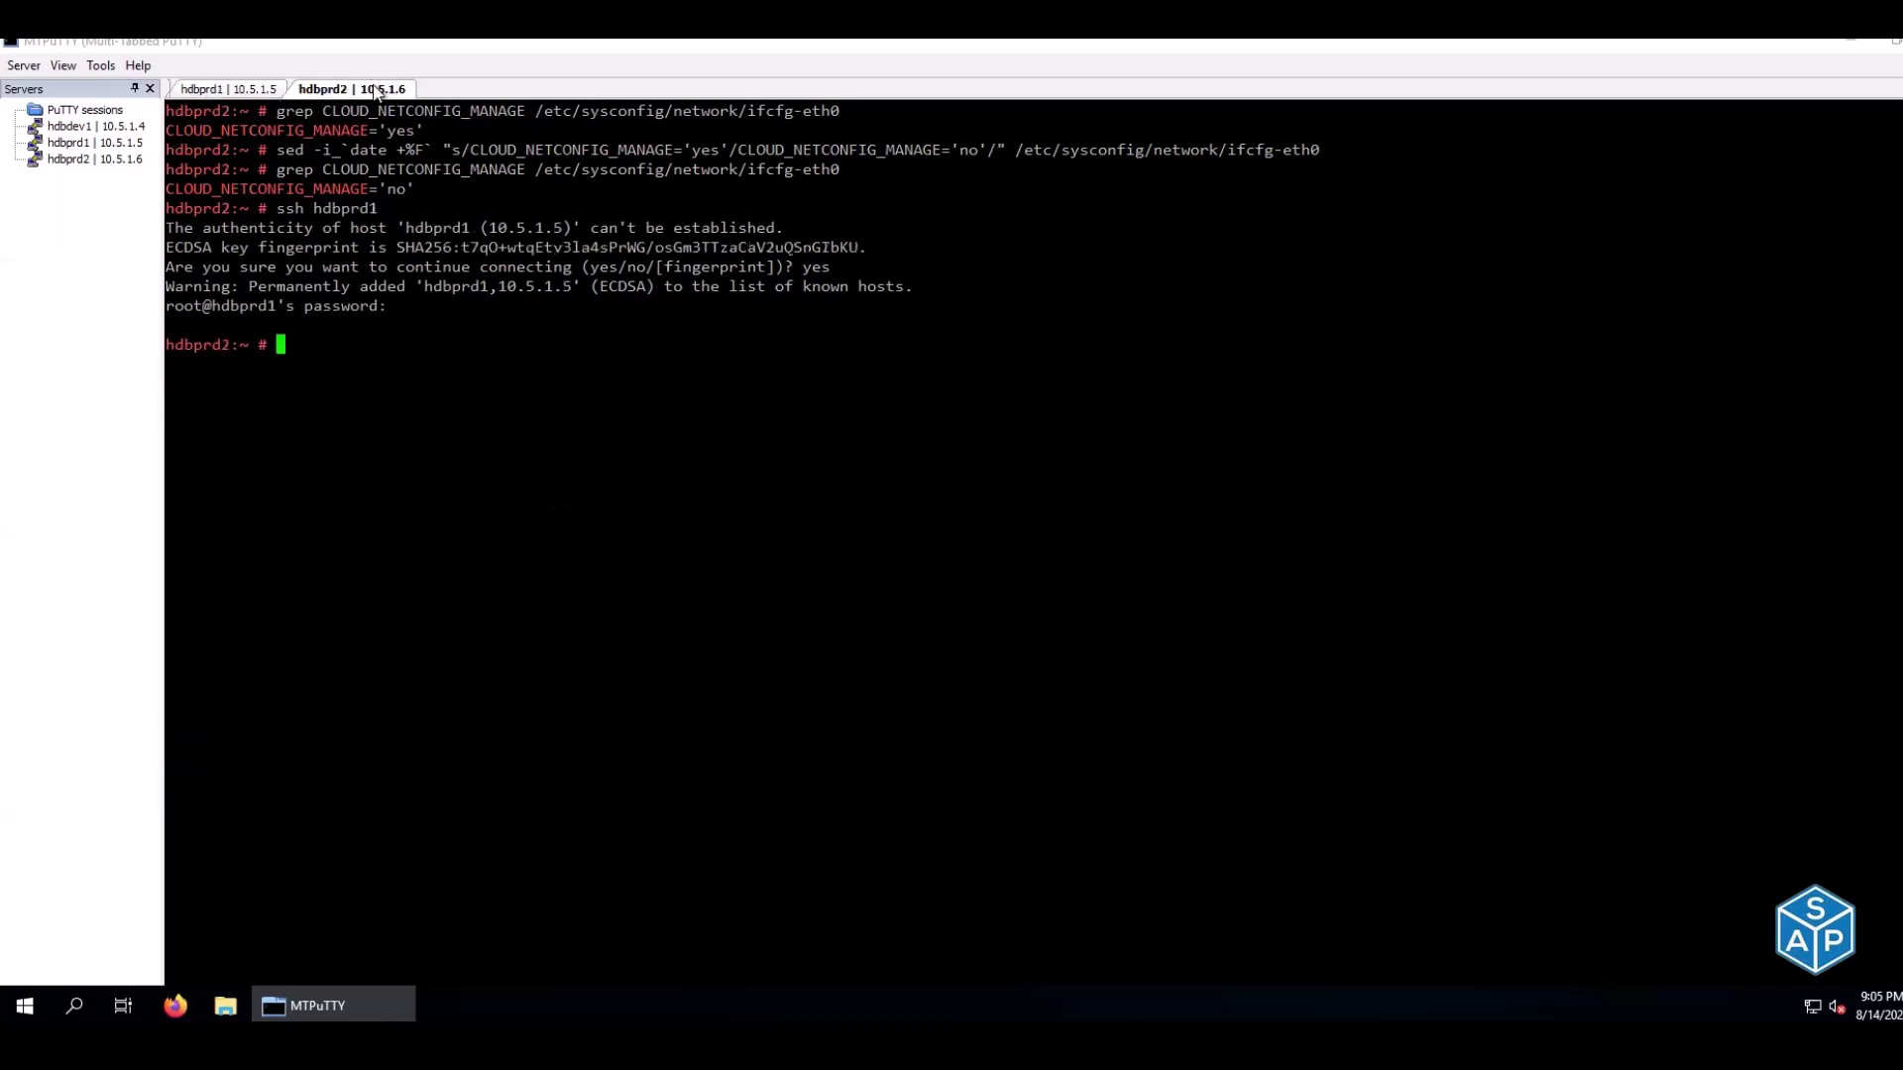
pyautogui.write('key')
pyautogui.press('BackSpace')
pyautogui.press('BackSpace')
pyautogui.press('BackSpace')
pyautogui.write('ssh-key')
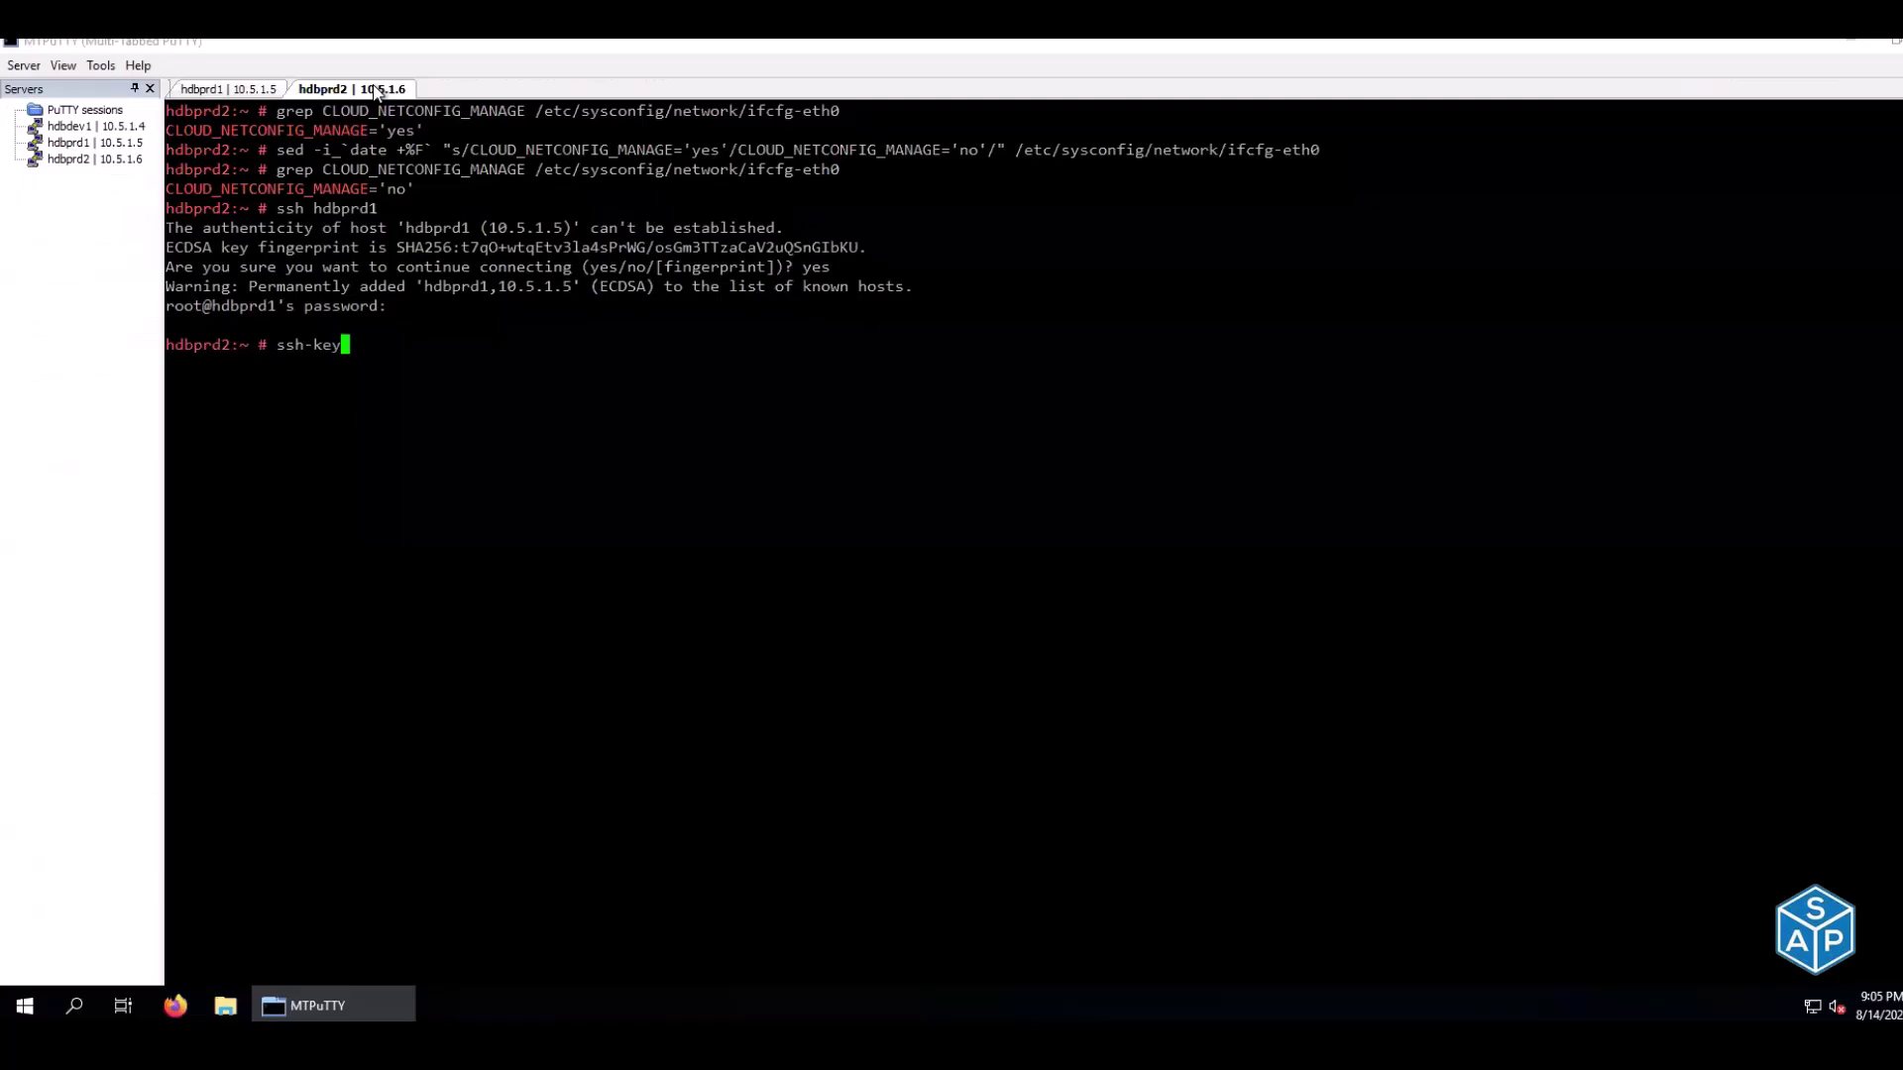
pyautogui.write('gen')
pyautogui.press('Return')
pyautogui.press('Return')
pyautogui.press('Return')
pyautogui.press('Return')
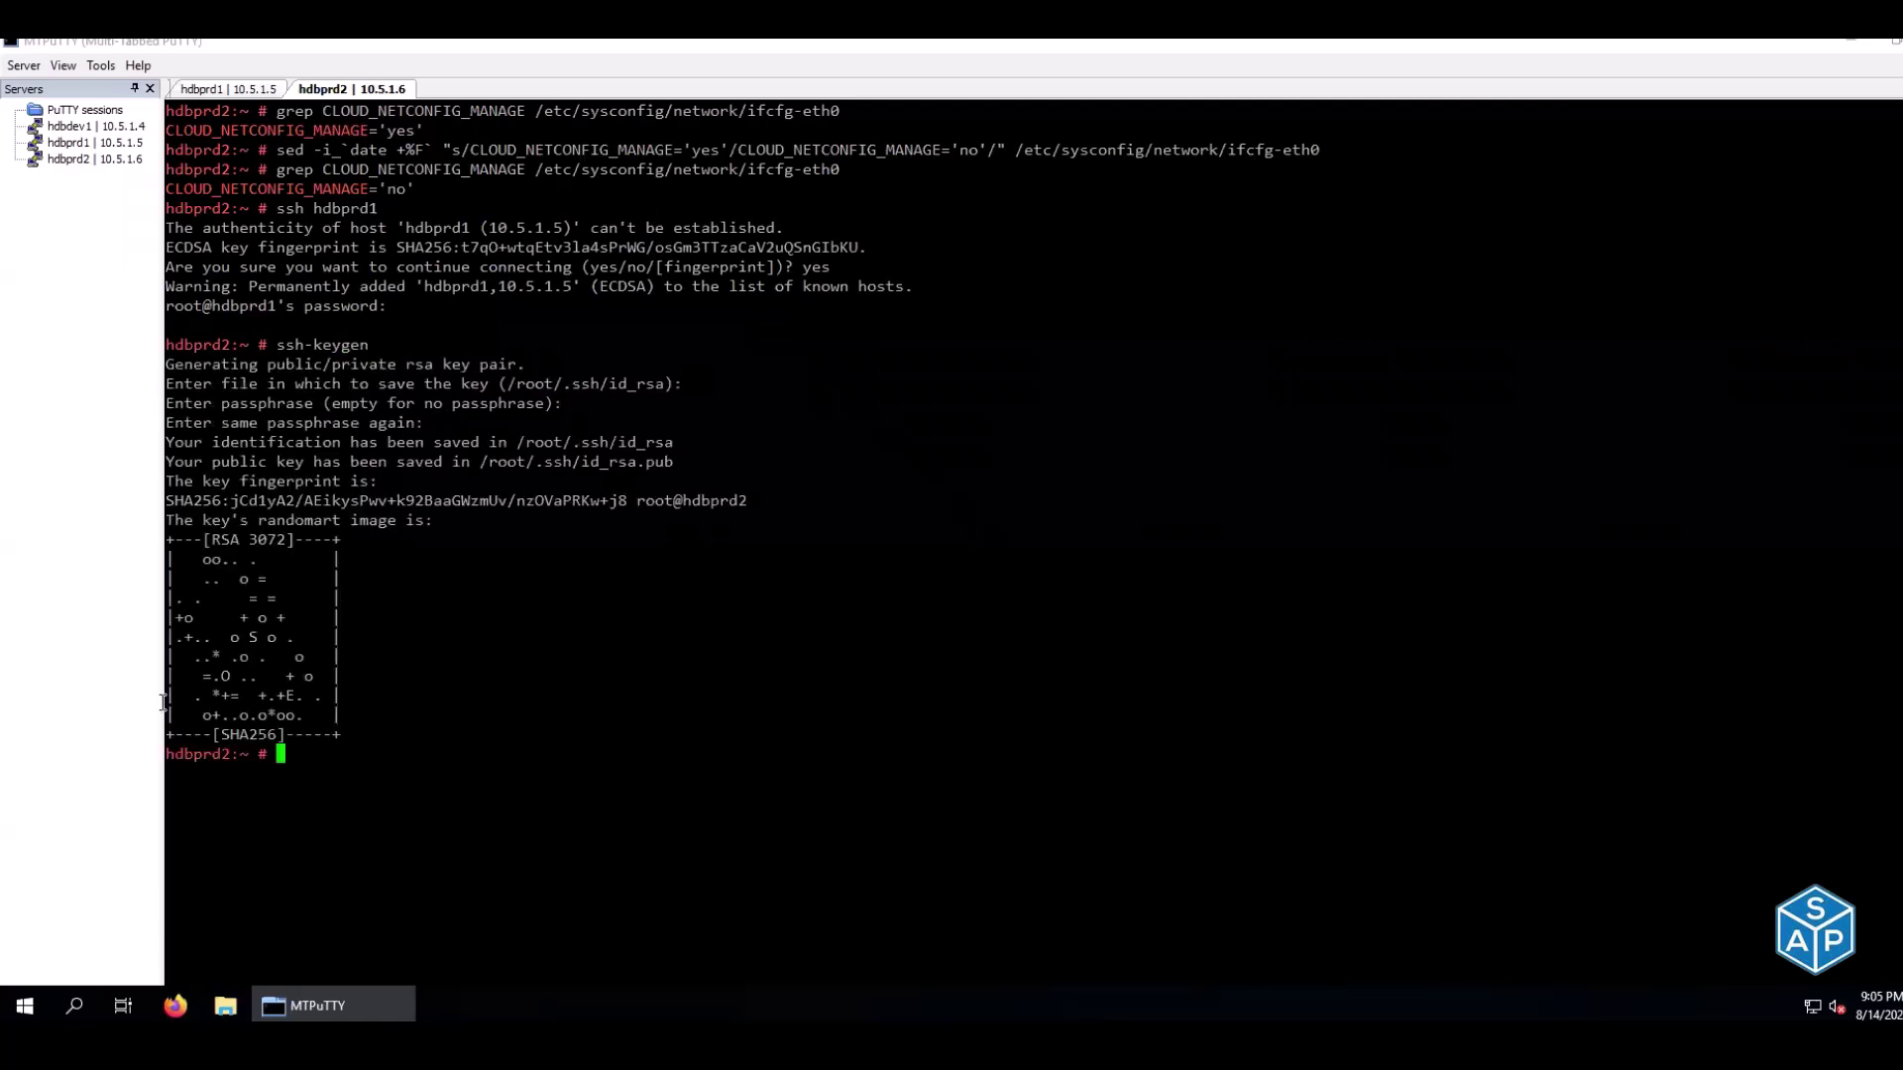
# On hdbprd1, check the working directory, list .ssh, and print the id_rsa and id_rsa.pub files
pyautogui.click(238, 90)
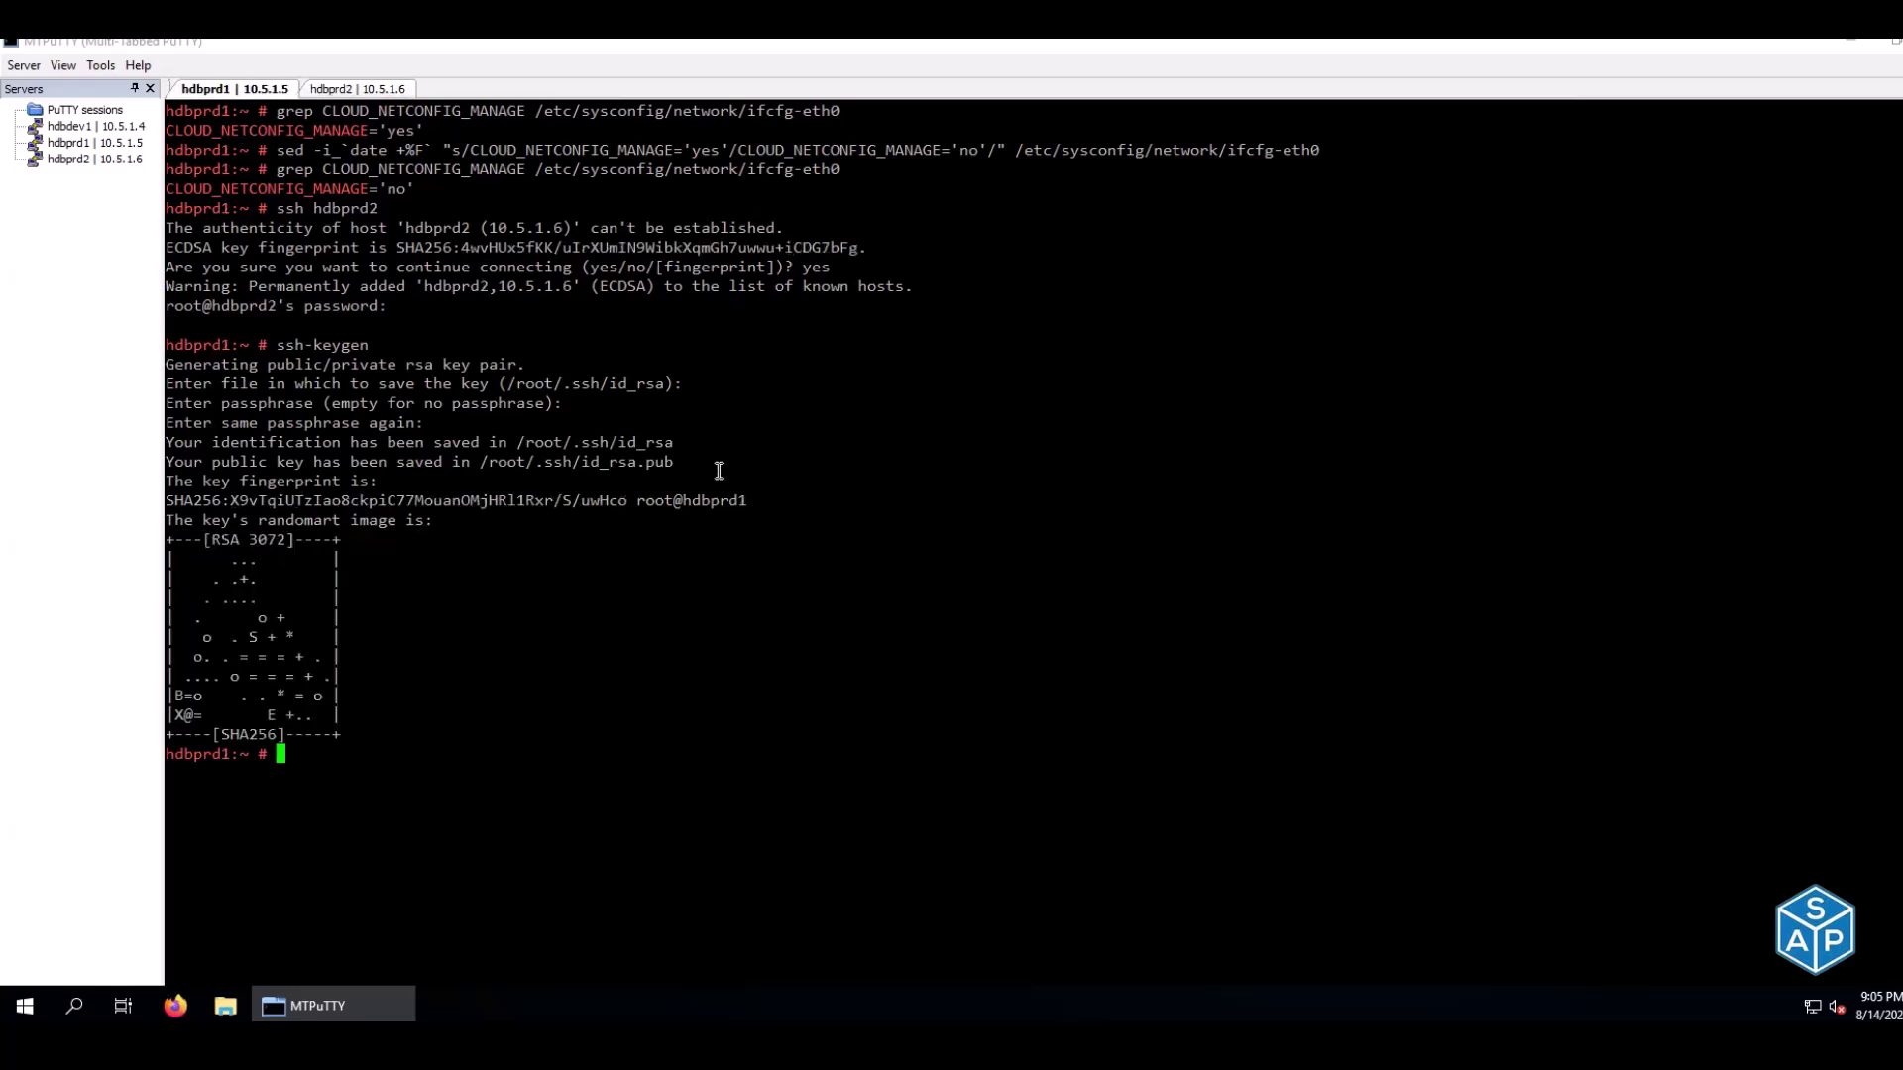
pyautogui.write('pwd')
pyautogui.press('Return')
pyautogui.write('ls .ssh/')
pyautogui.press('Return')
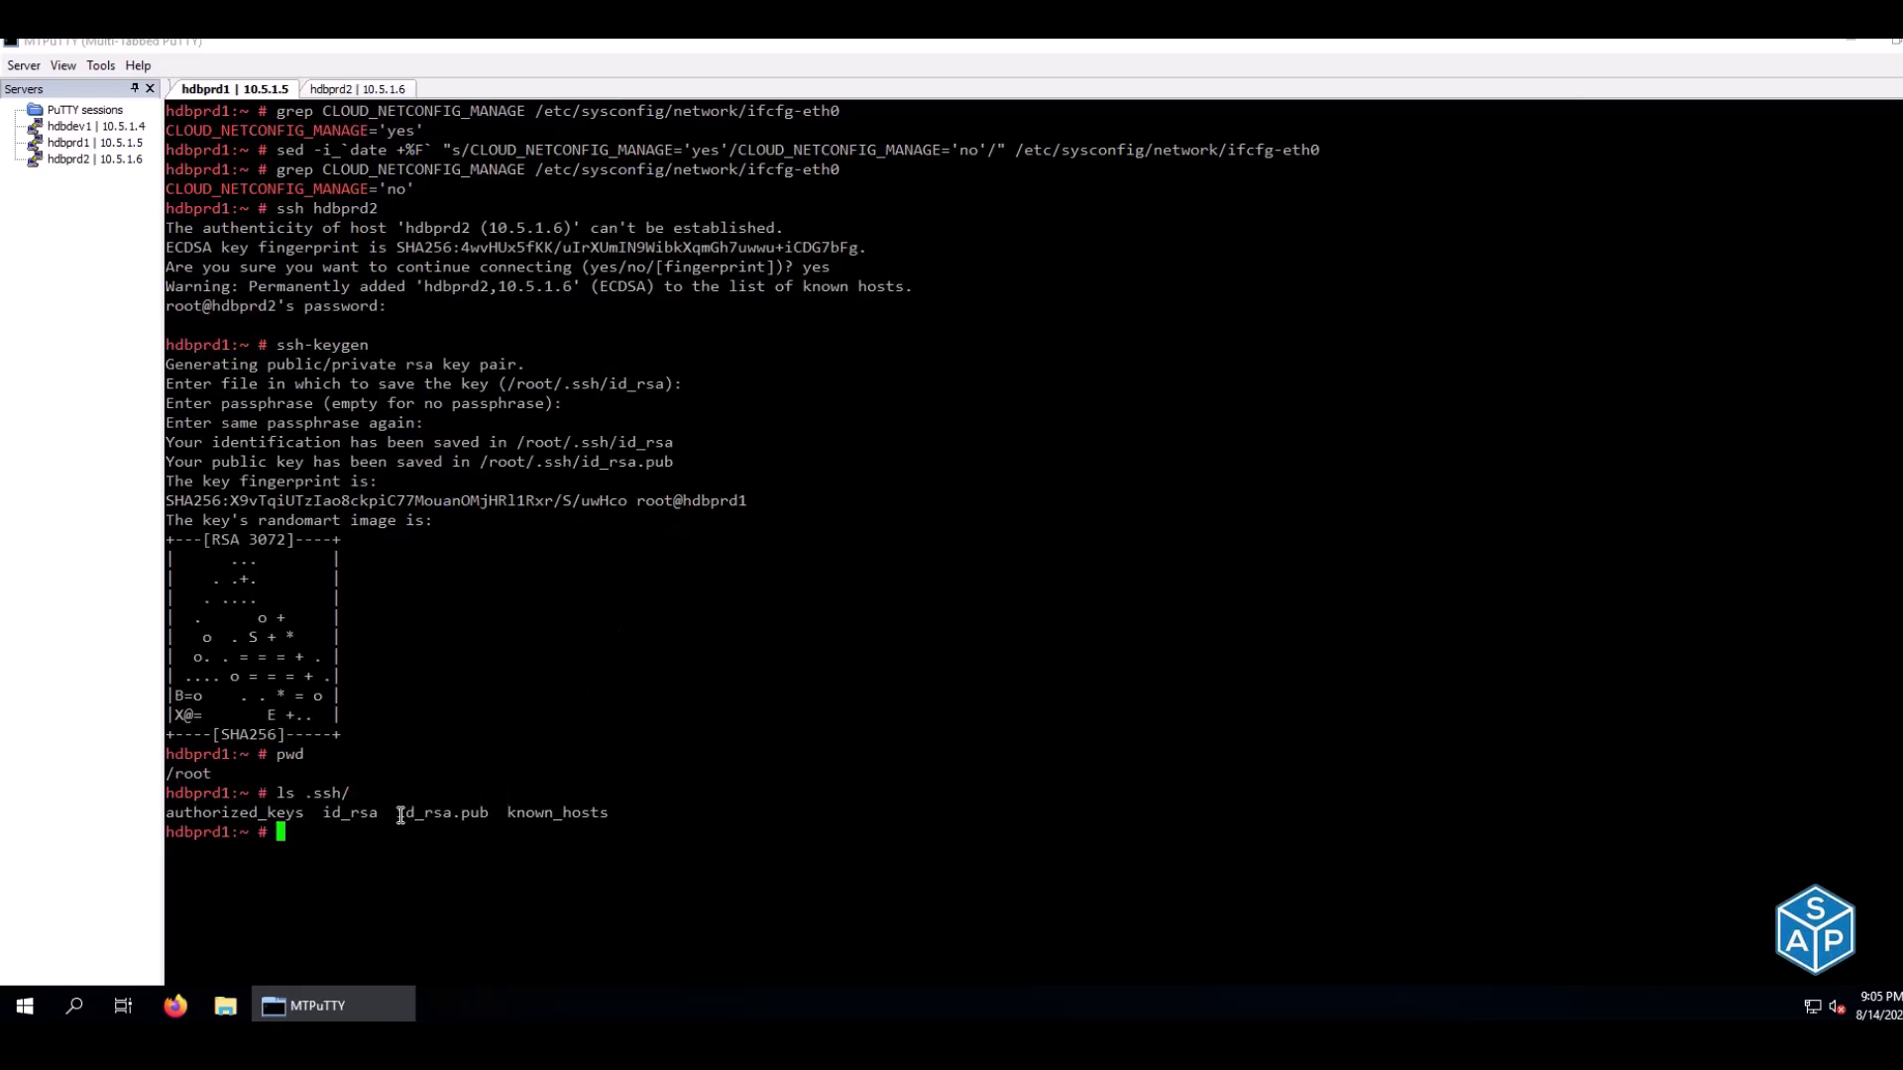
pyautogui.moveTo(395, 813); pyautogui.dragTo(486, 813)
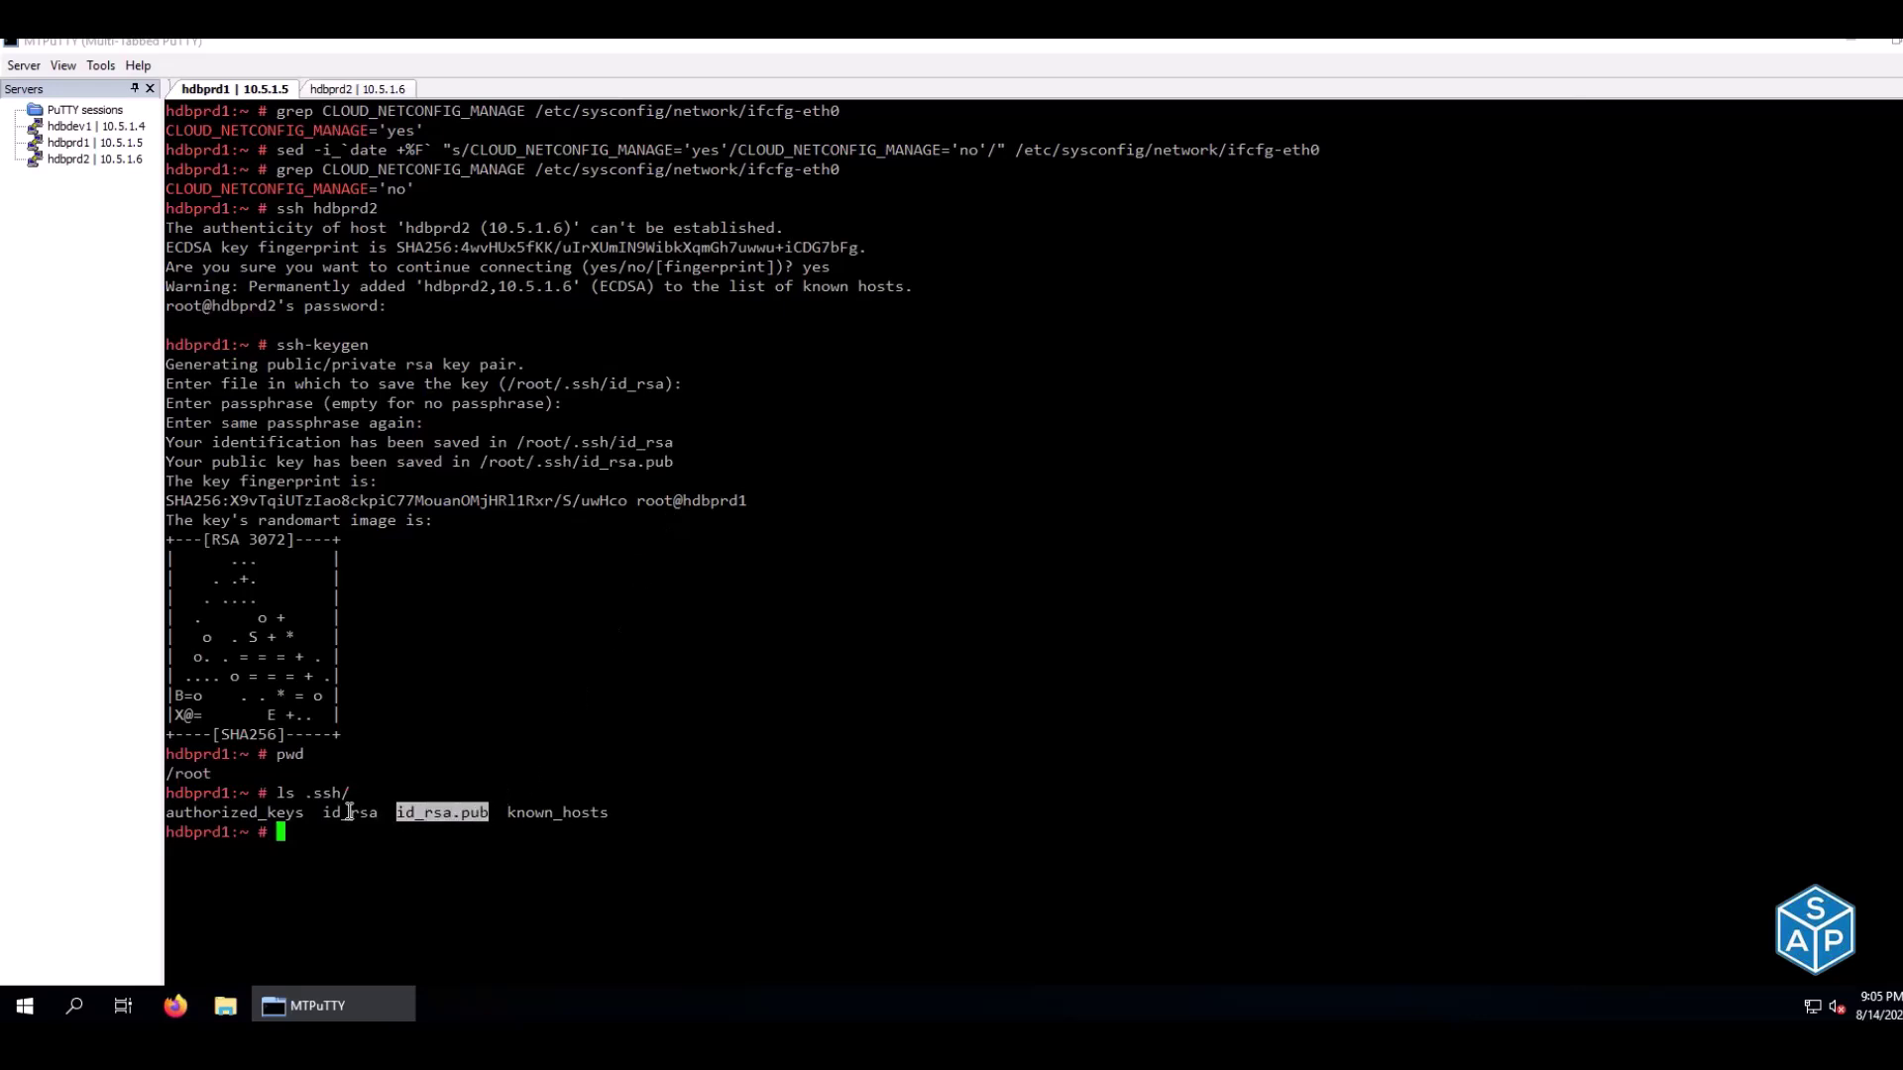
pyautogui.moveTo(325, 812); pyautogui.dragTo(368, 819)
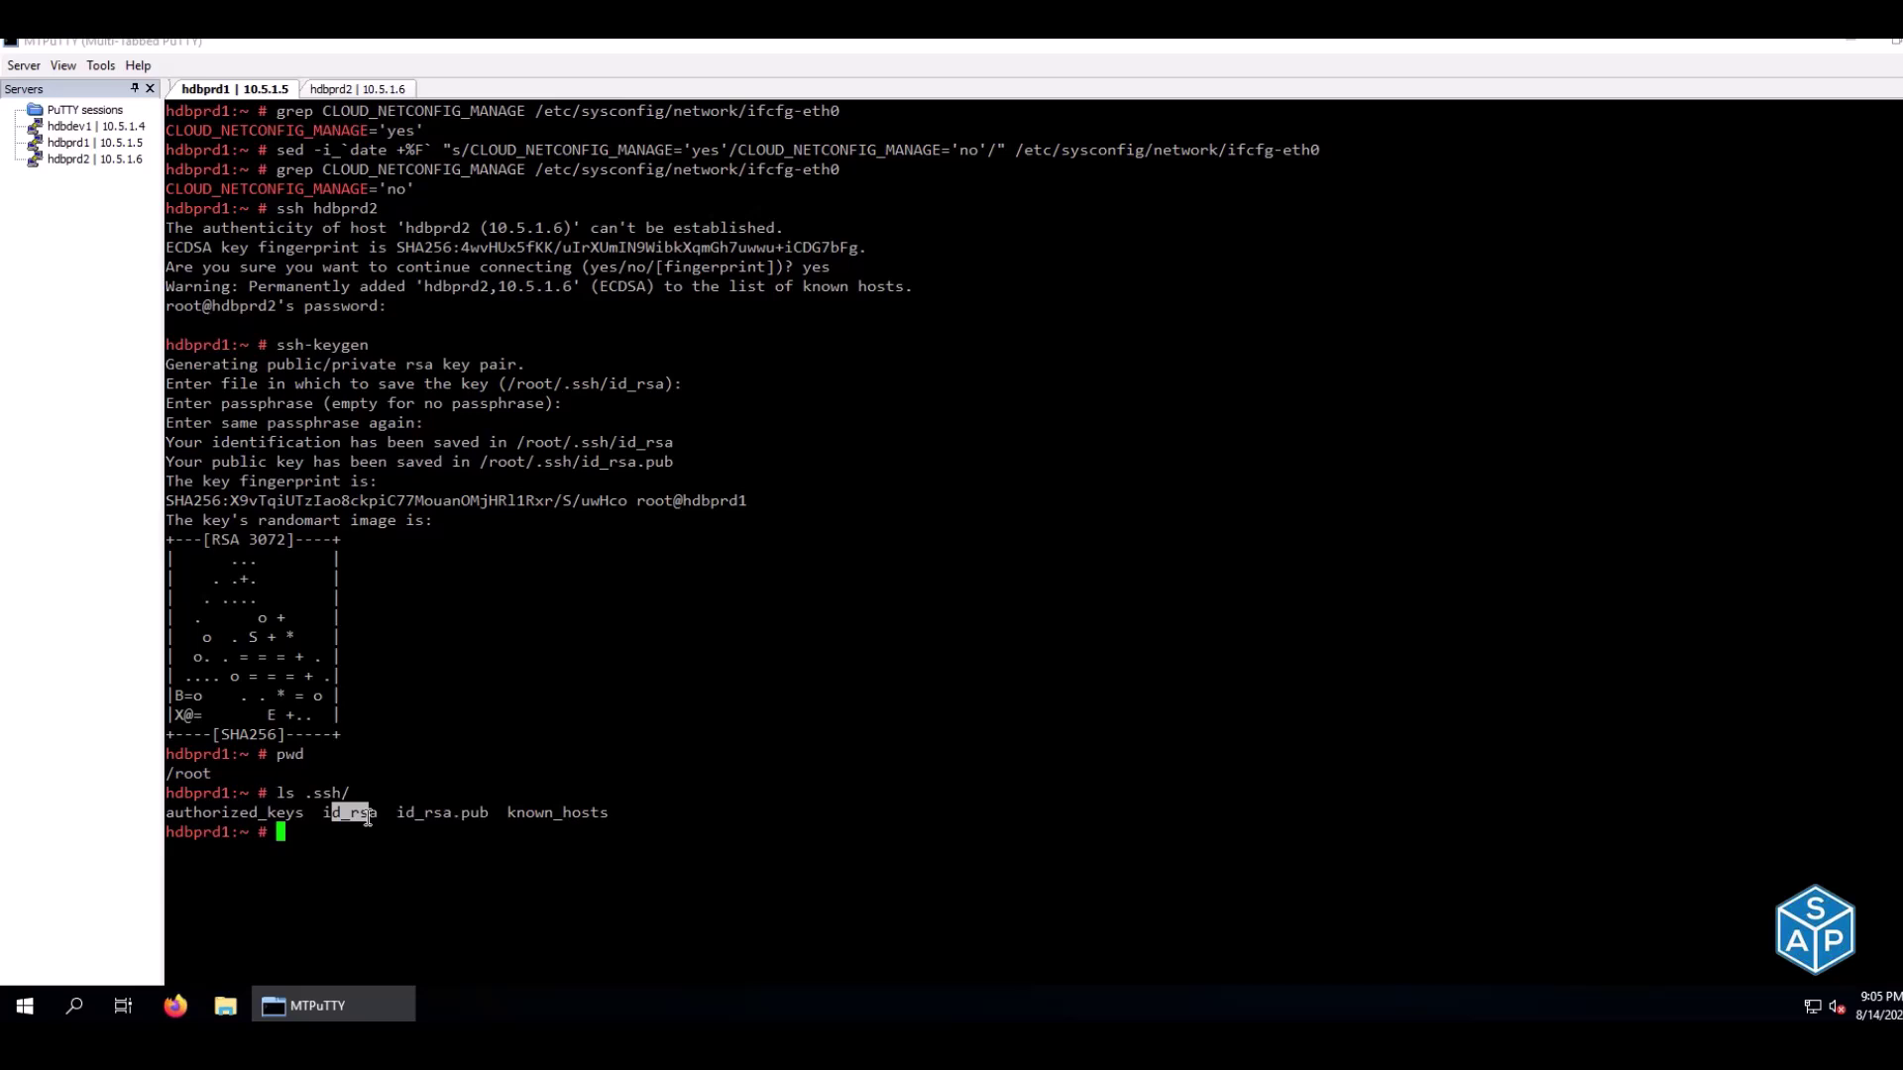
pyautogui.doubleClick(436, 813)
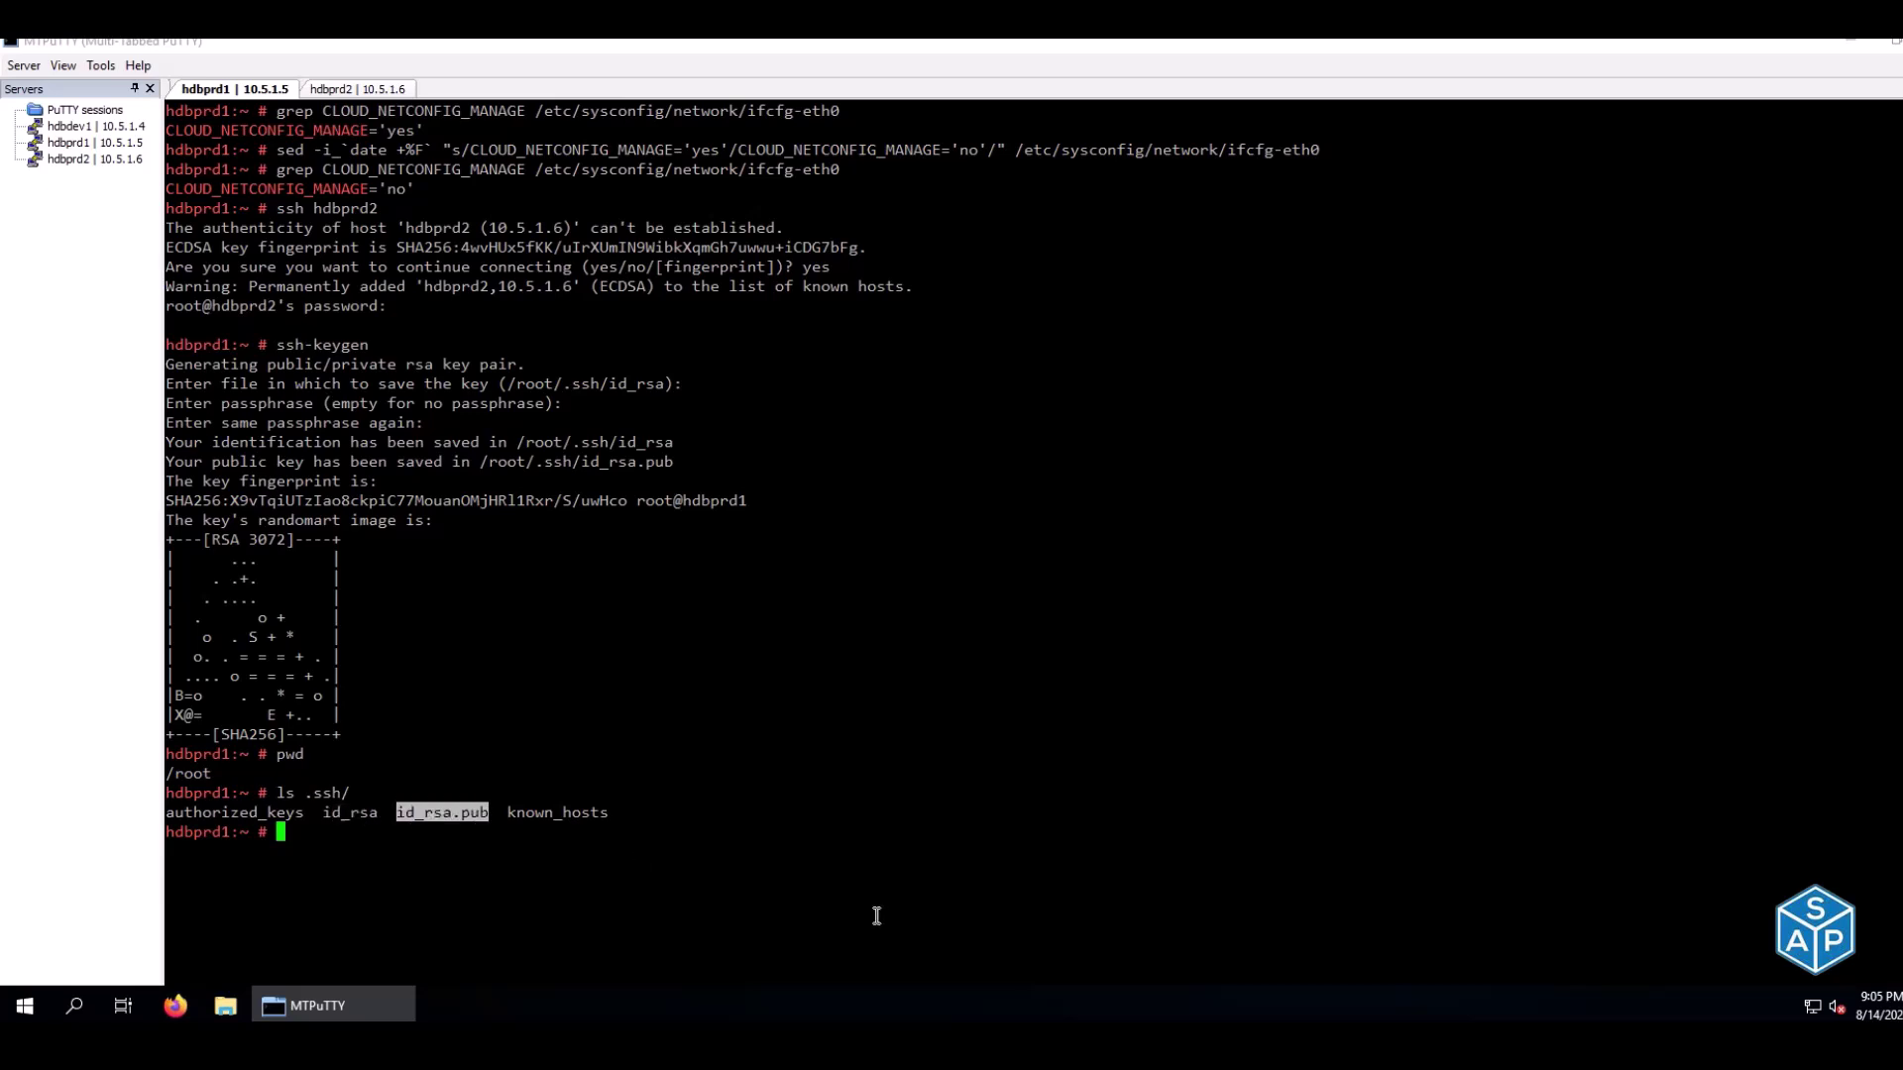
pyautogui.write('cat .ssh/id_rsa')
pyautogui.press('Return')
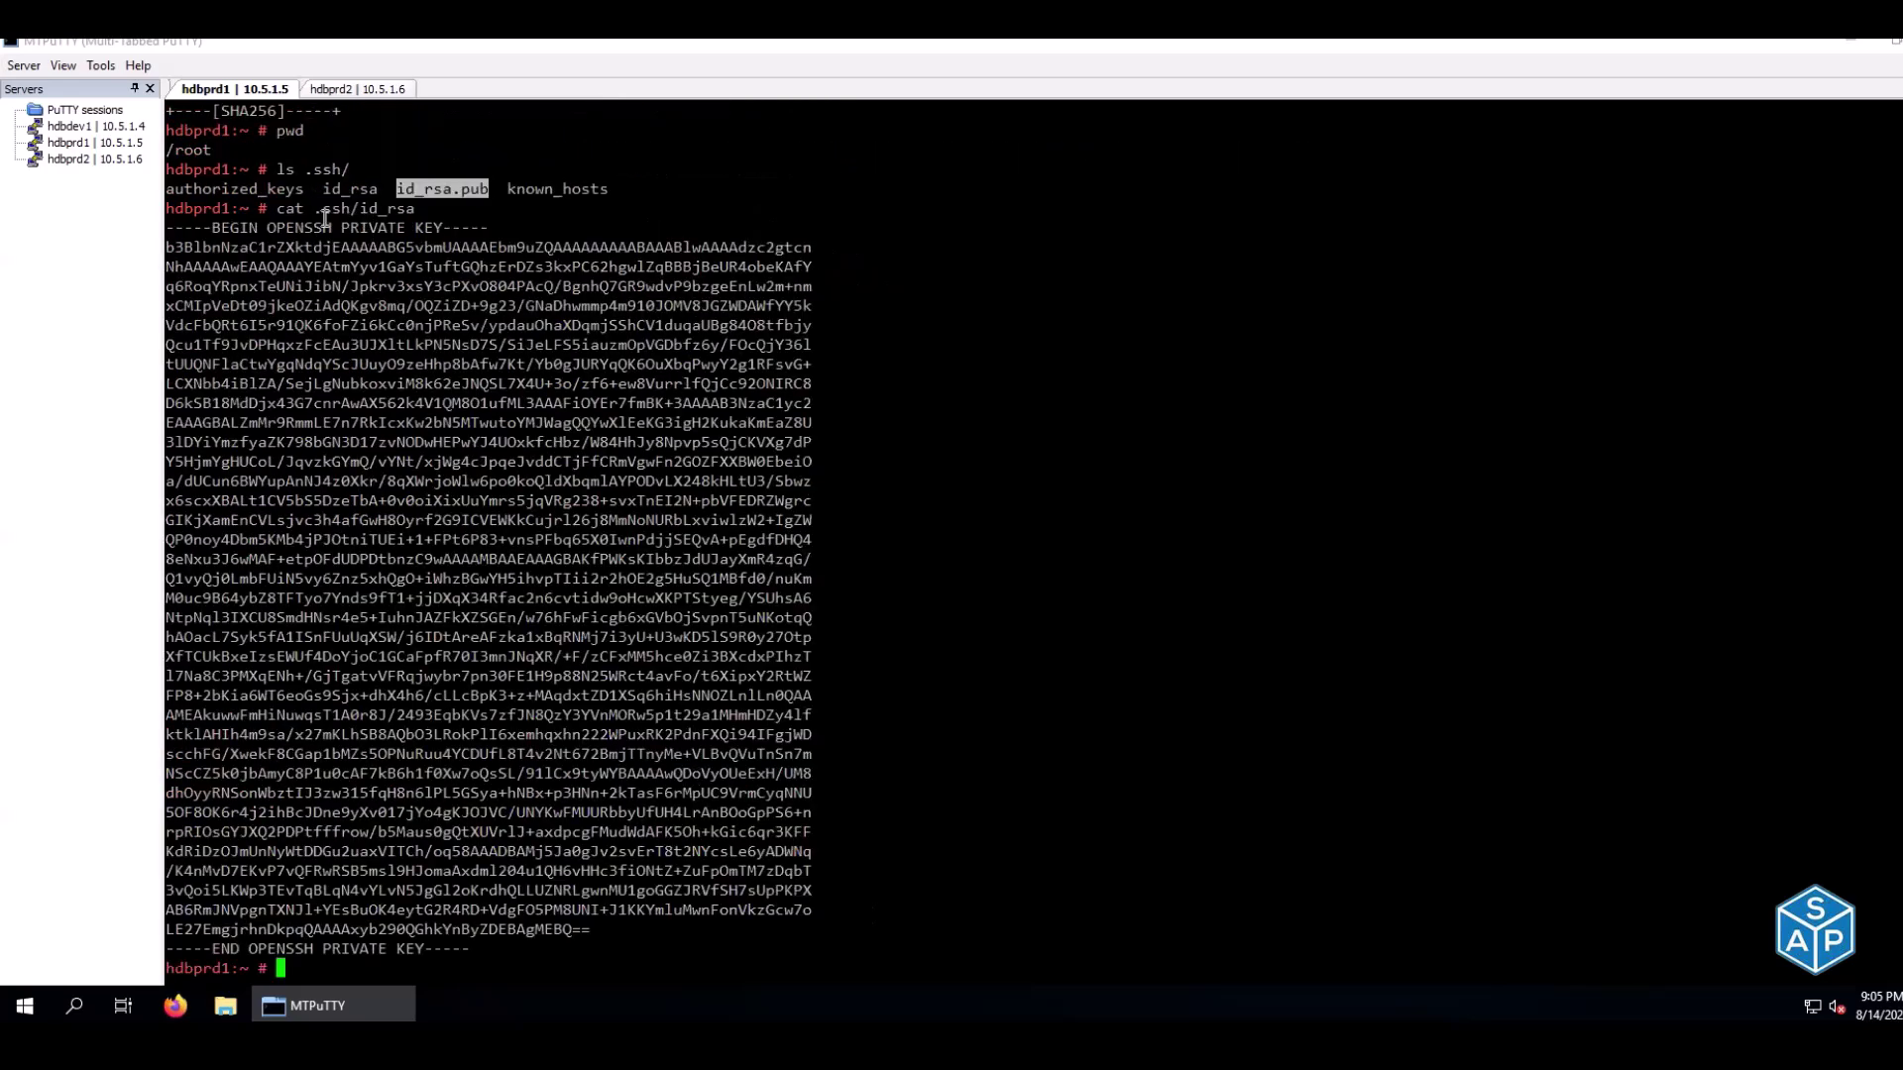
pyautogui.moveTo(342, 227); pyautogui.dragTo(440, 228)
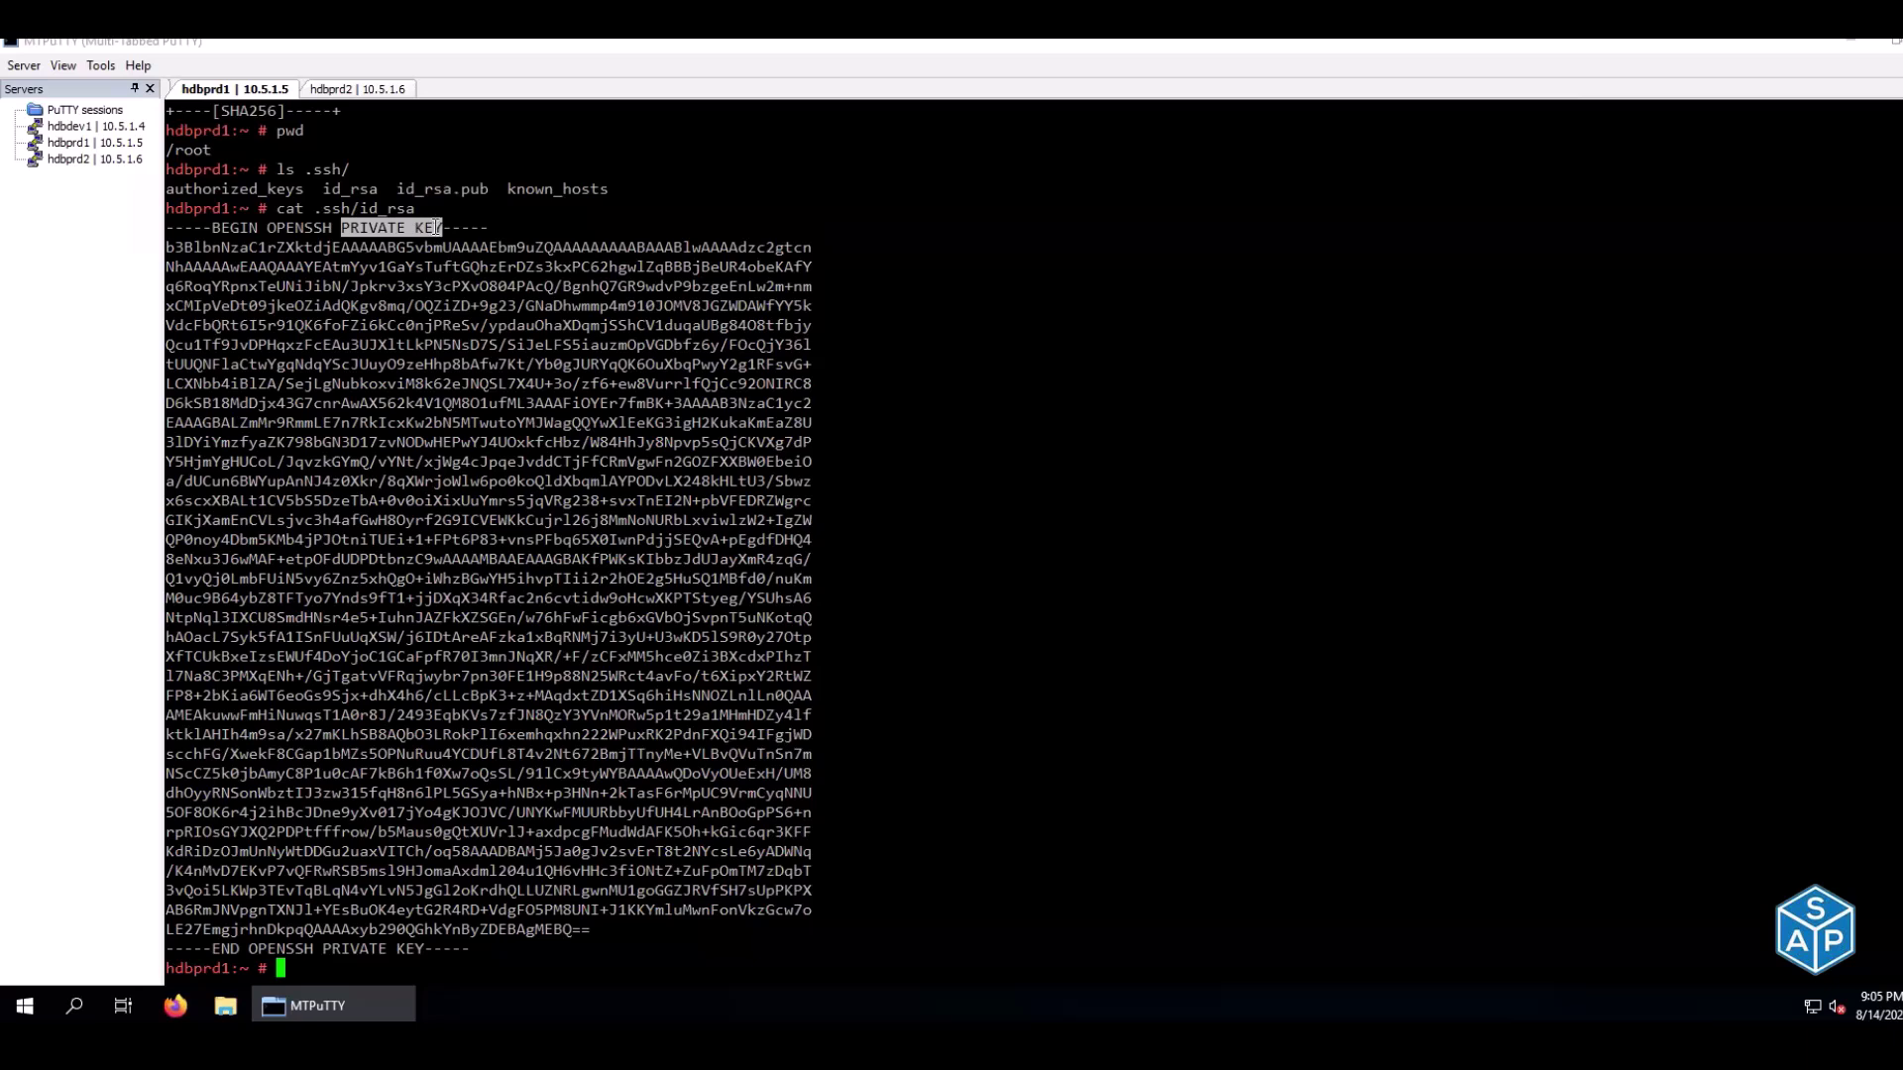
pyautogui.write('cat .ssh/id_rsa.pub')
pyautogui.press('Return')
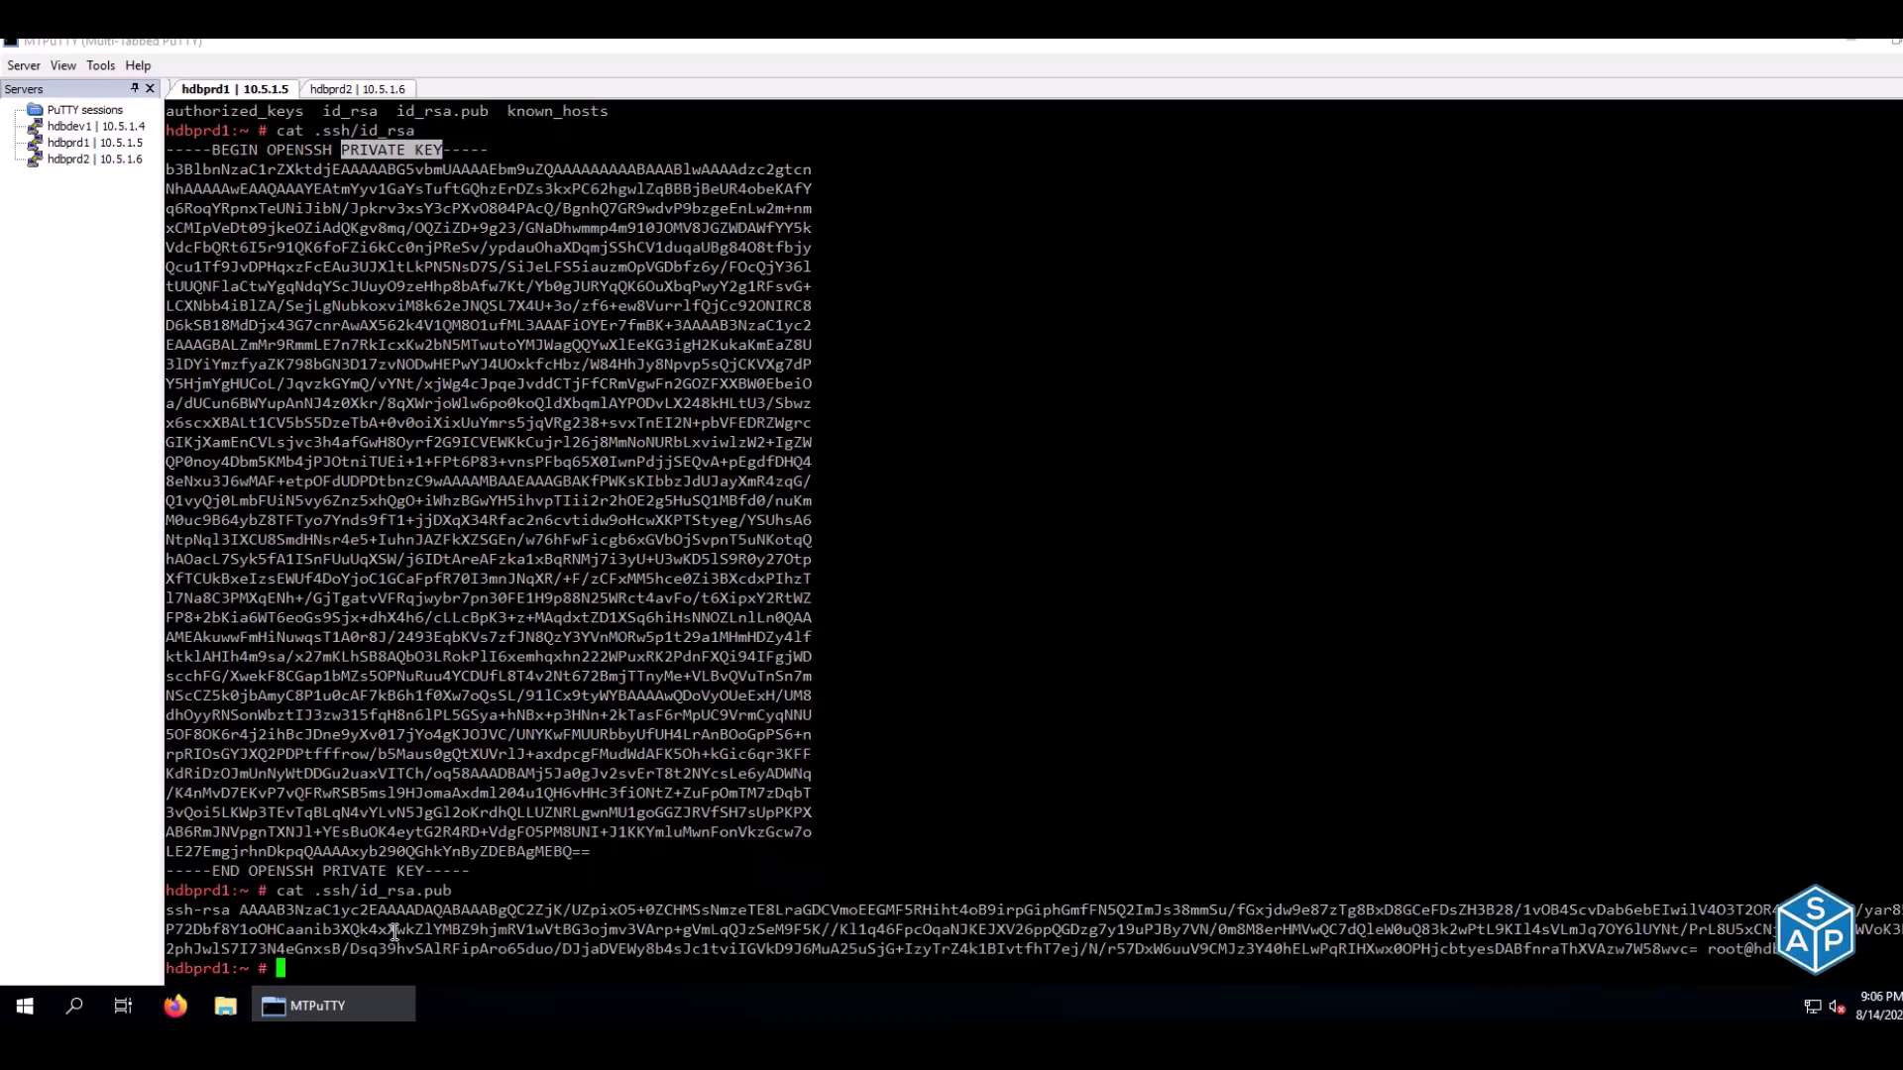
# Clear the hdbprd1 and hdbprd2 terminals, then select node 1's Generate RSA key status cell
pyautogui.hotkey('ctrl', 'l')
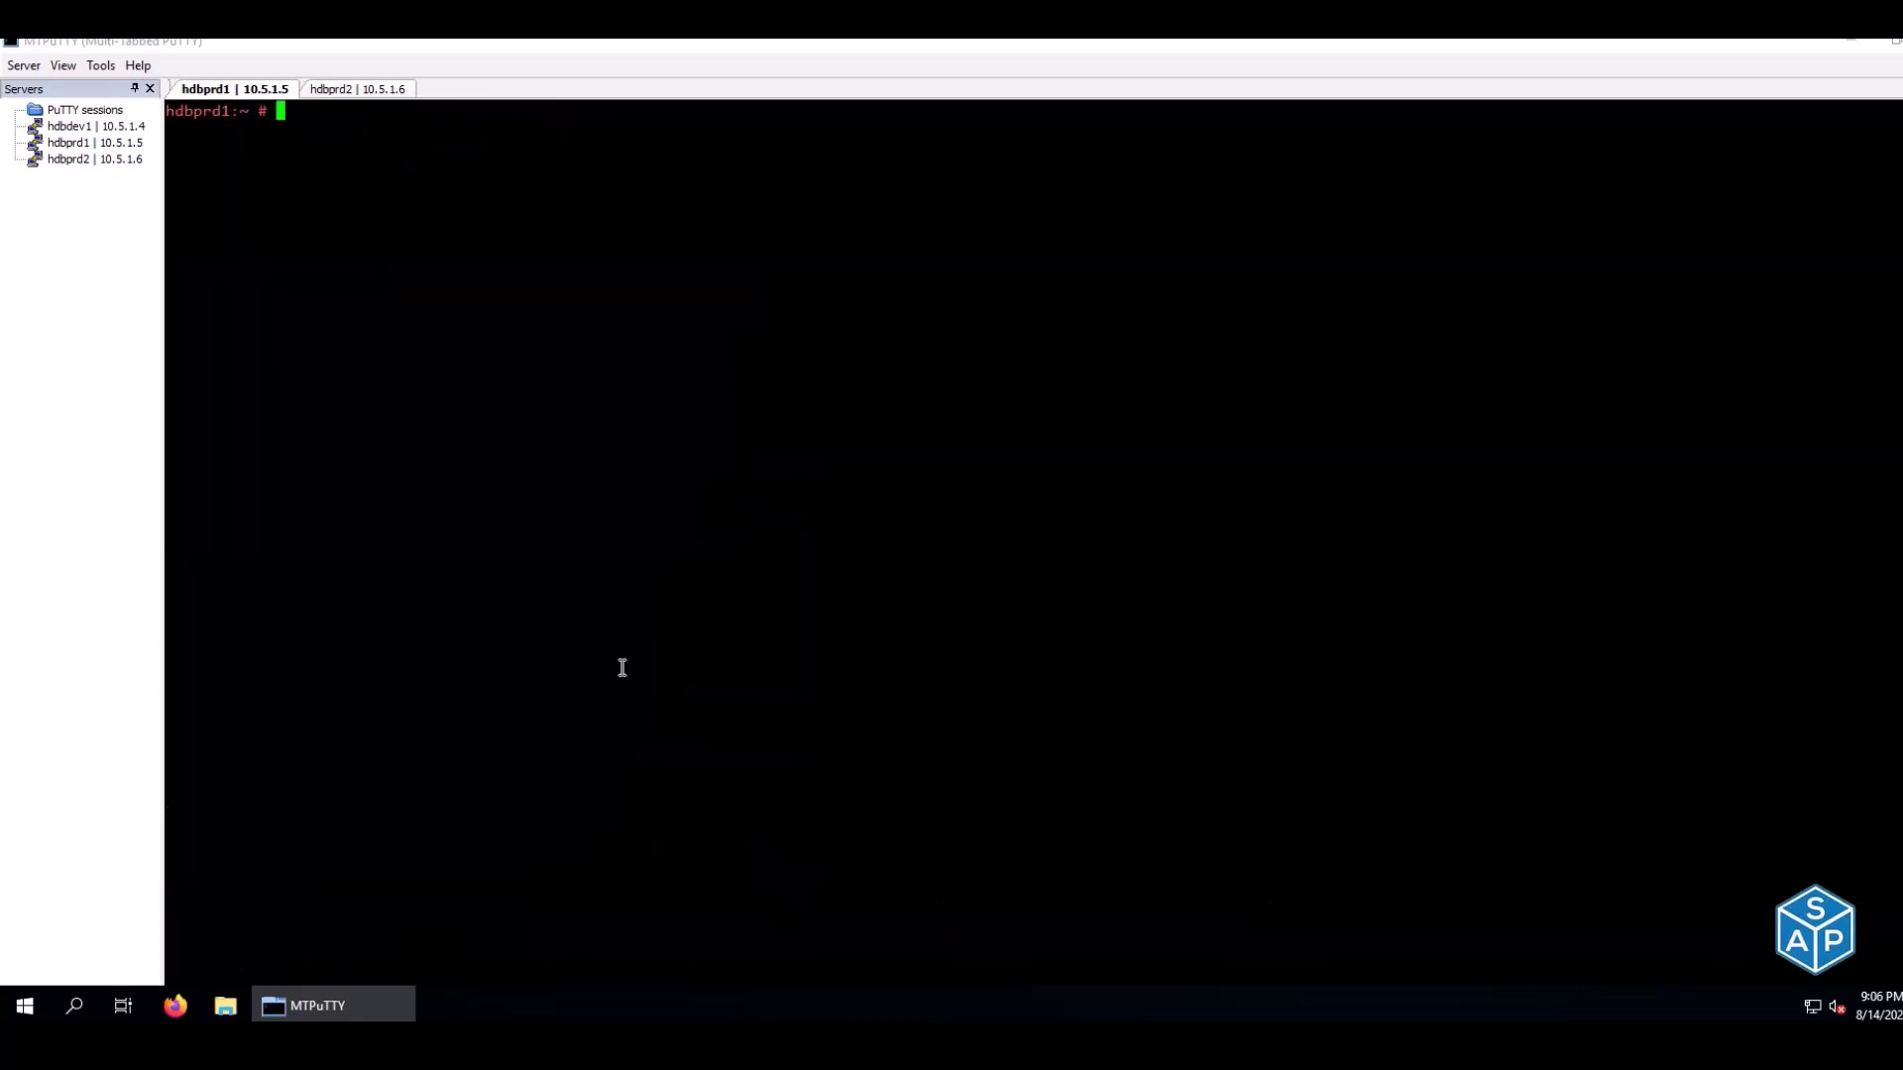
pyautogui.click(325, 89)
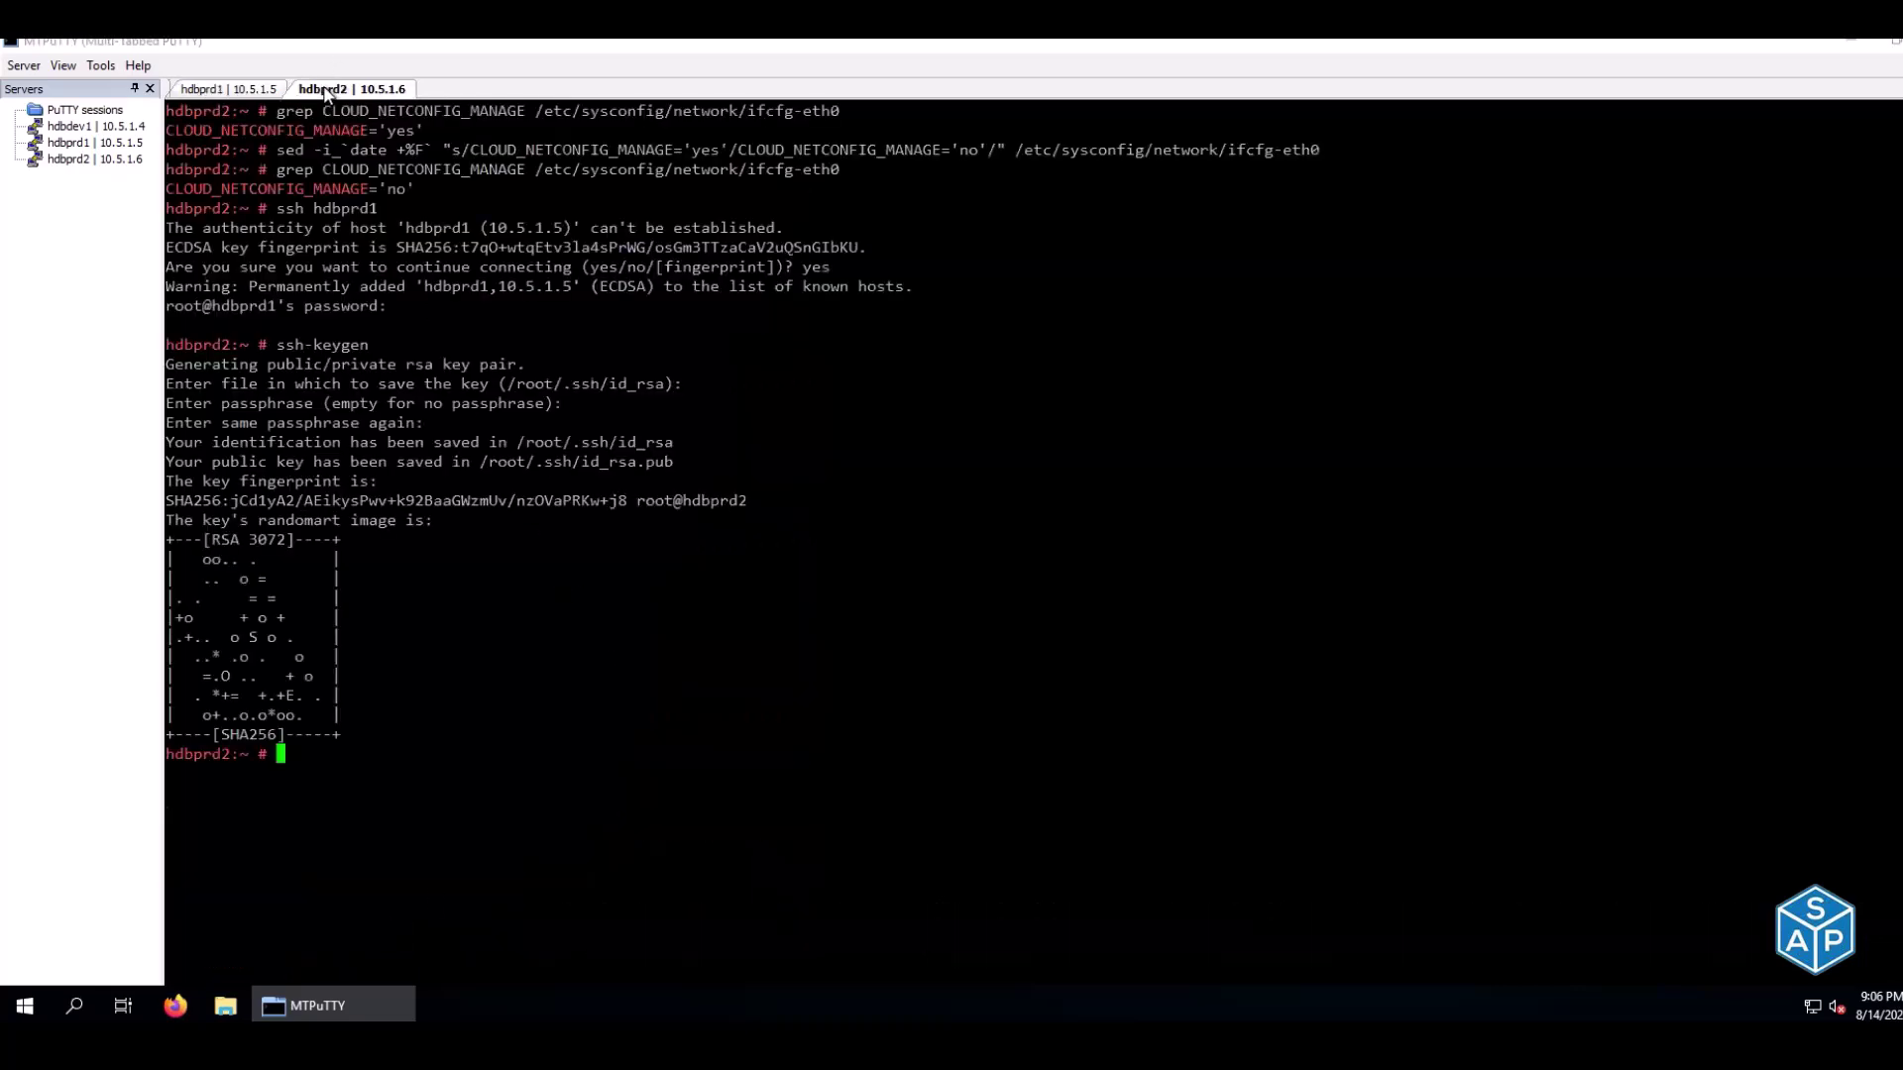
pyautogui.hotkey('ctrl', 'l')
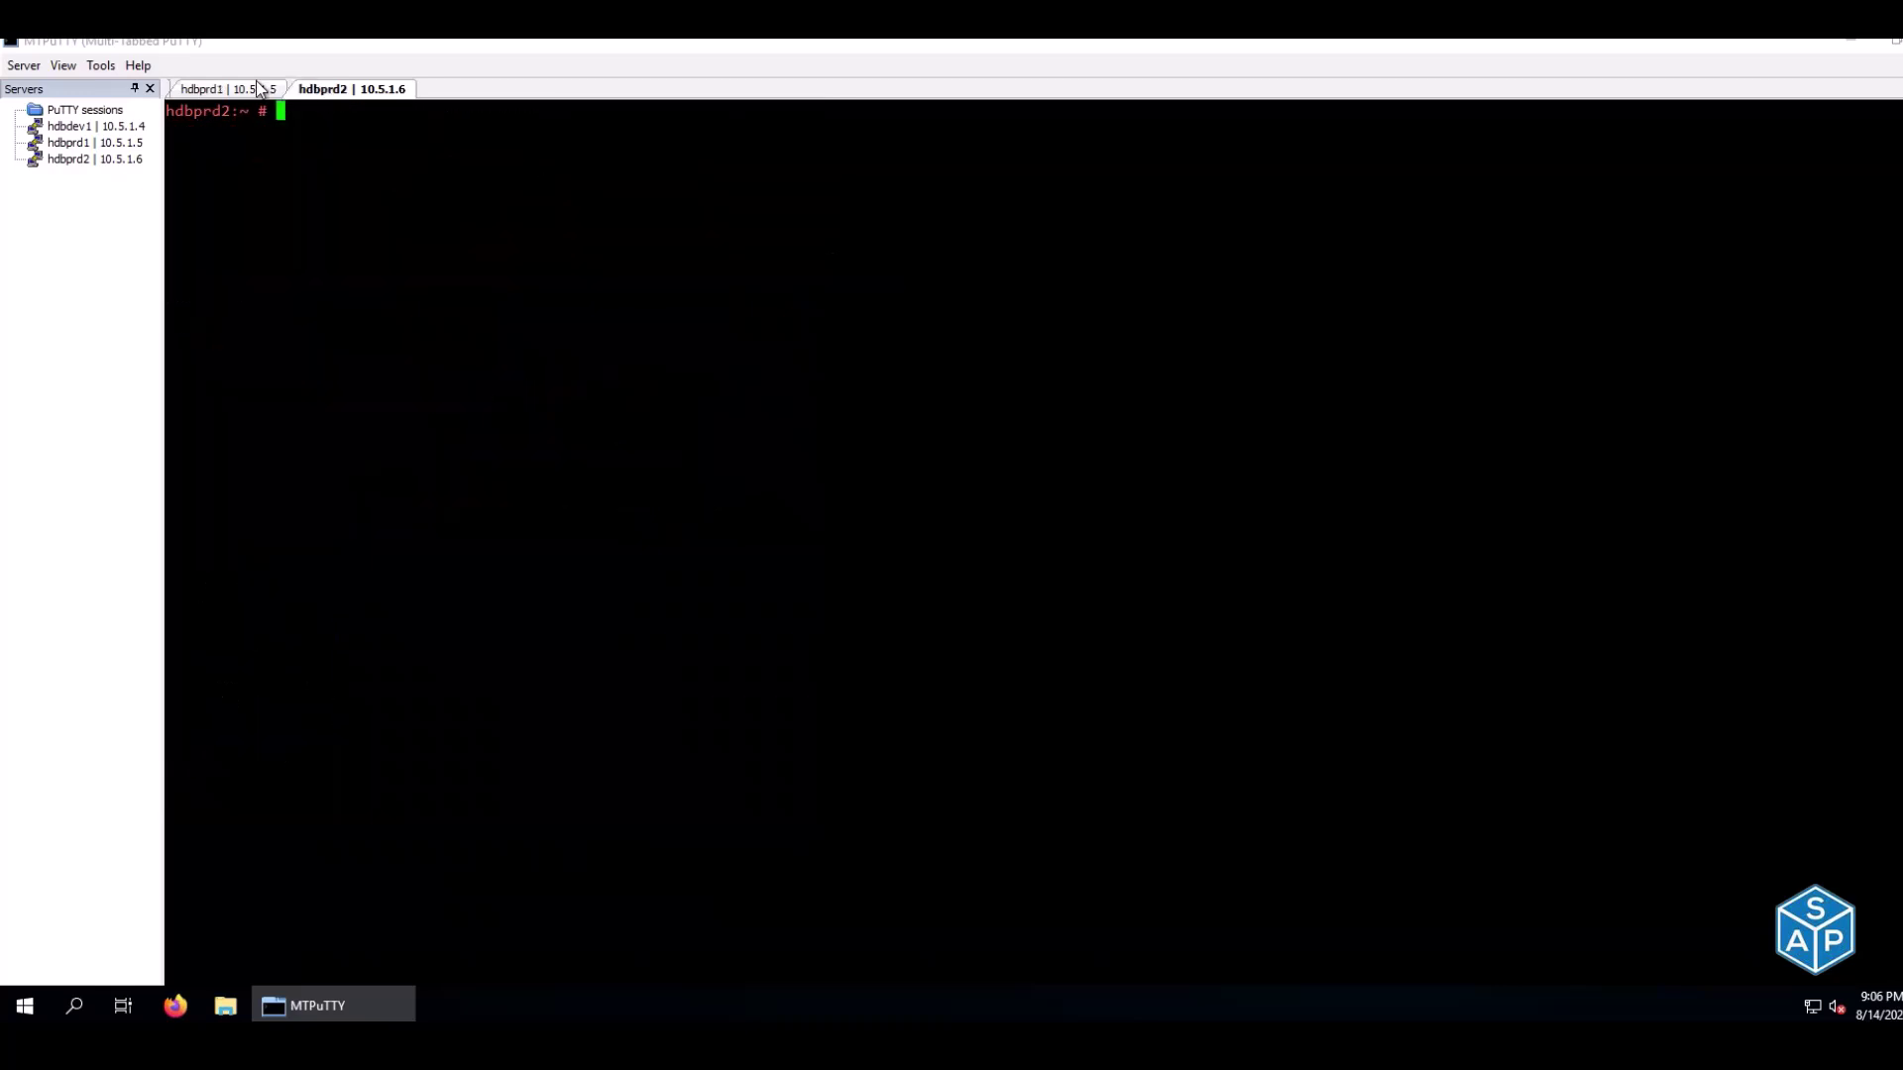
pyautogui.click(258, 88)
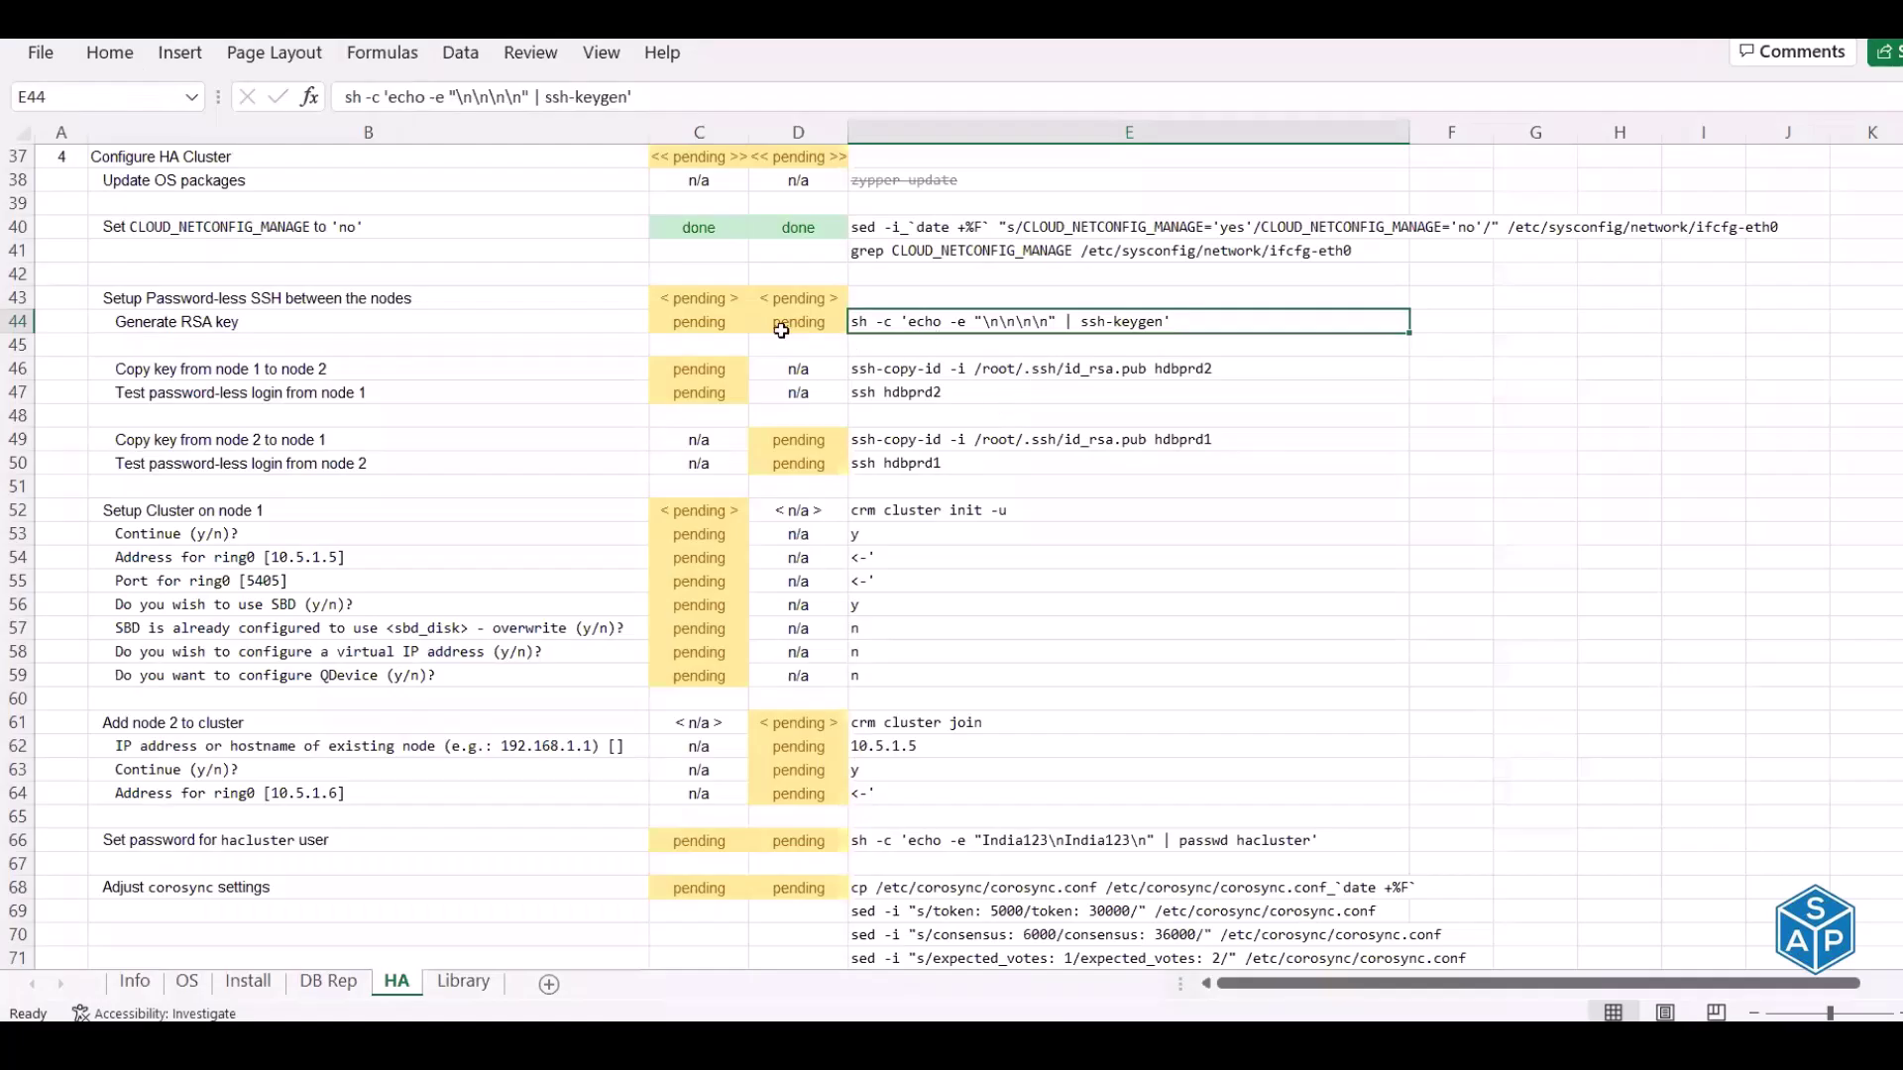
pyautogui.click(691, 327)
# Mark the Generate RSA key step done for both nodes in C44 and D44
pyautogui.write('done')
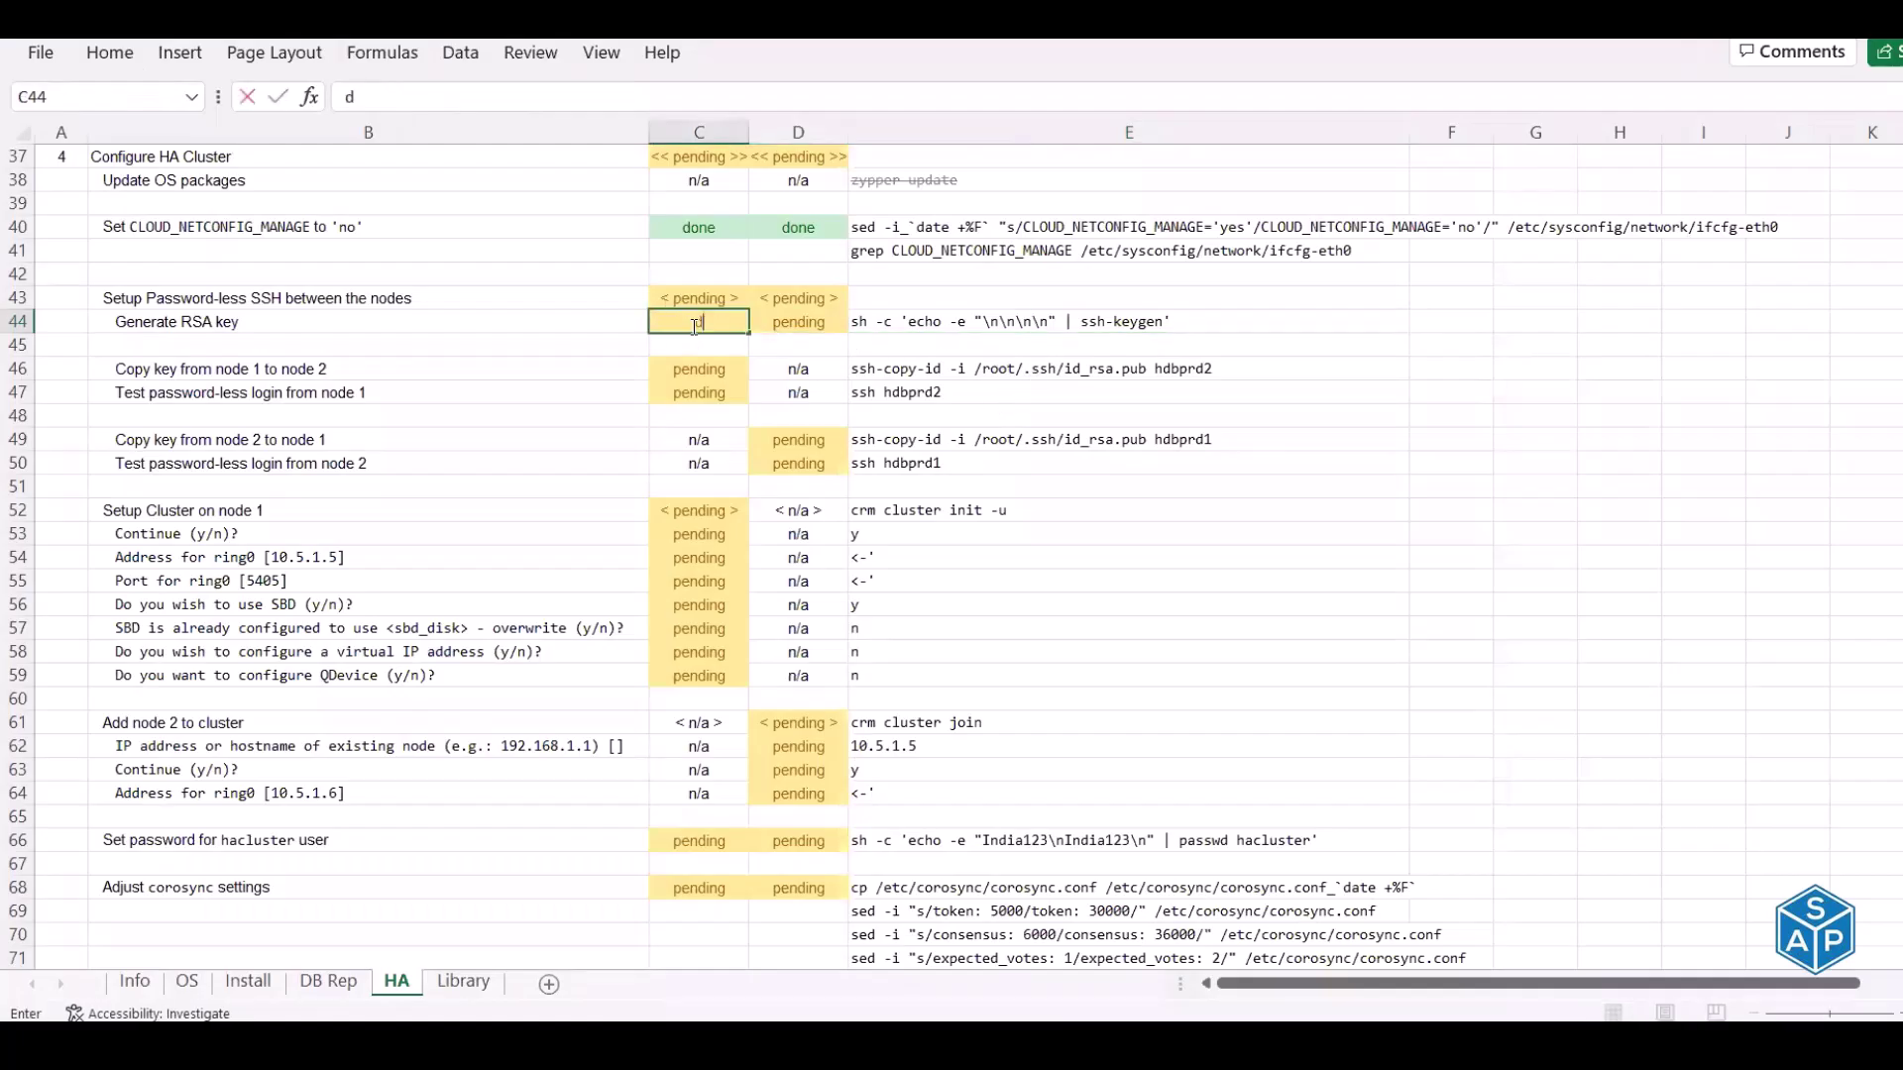
pyautogui.press('Tab')
pyautogui.write('done')
pyautogui.press('Return')
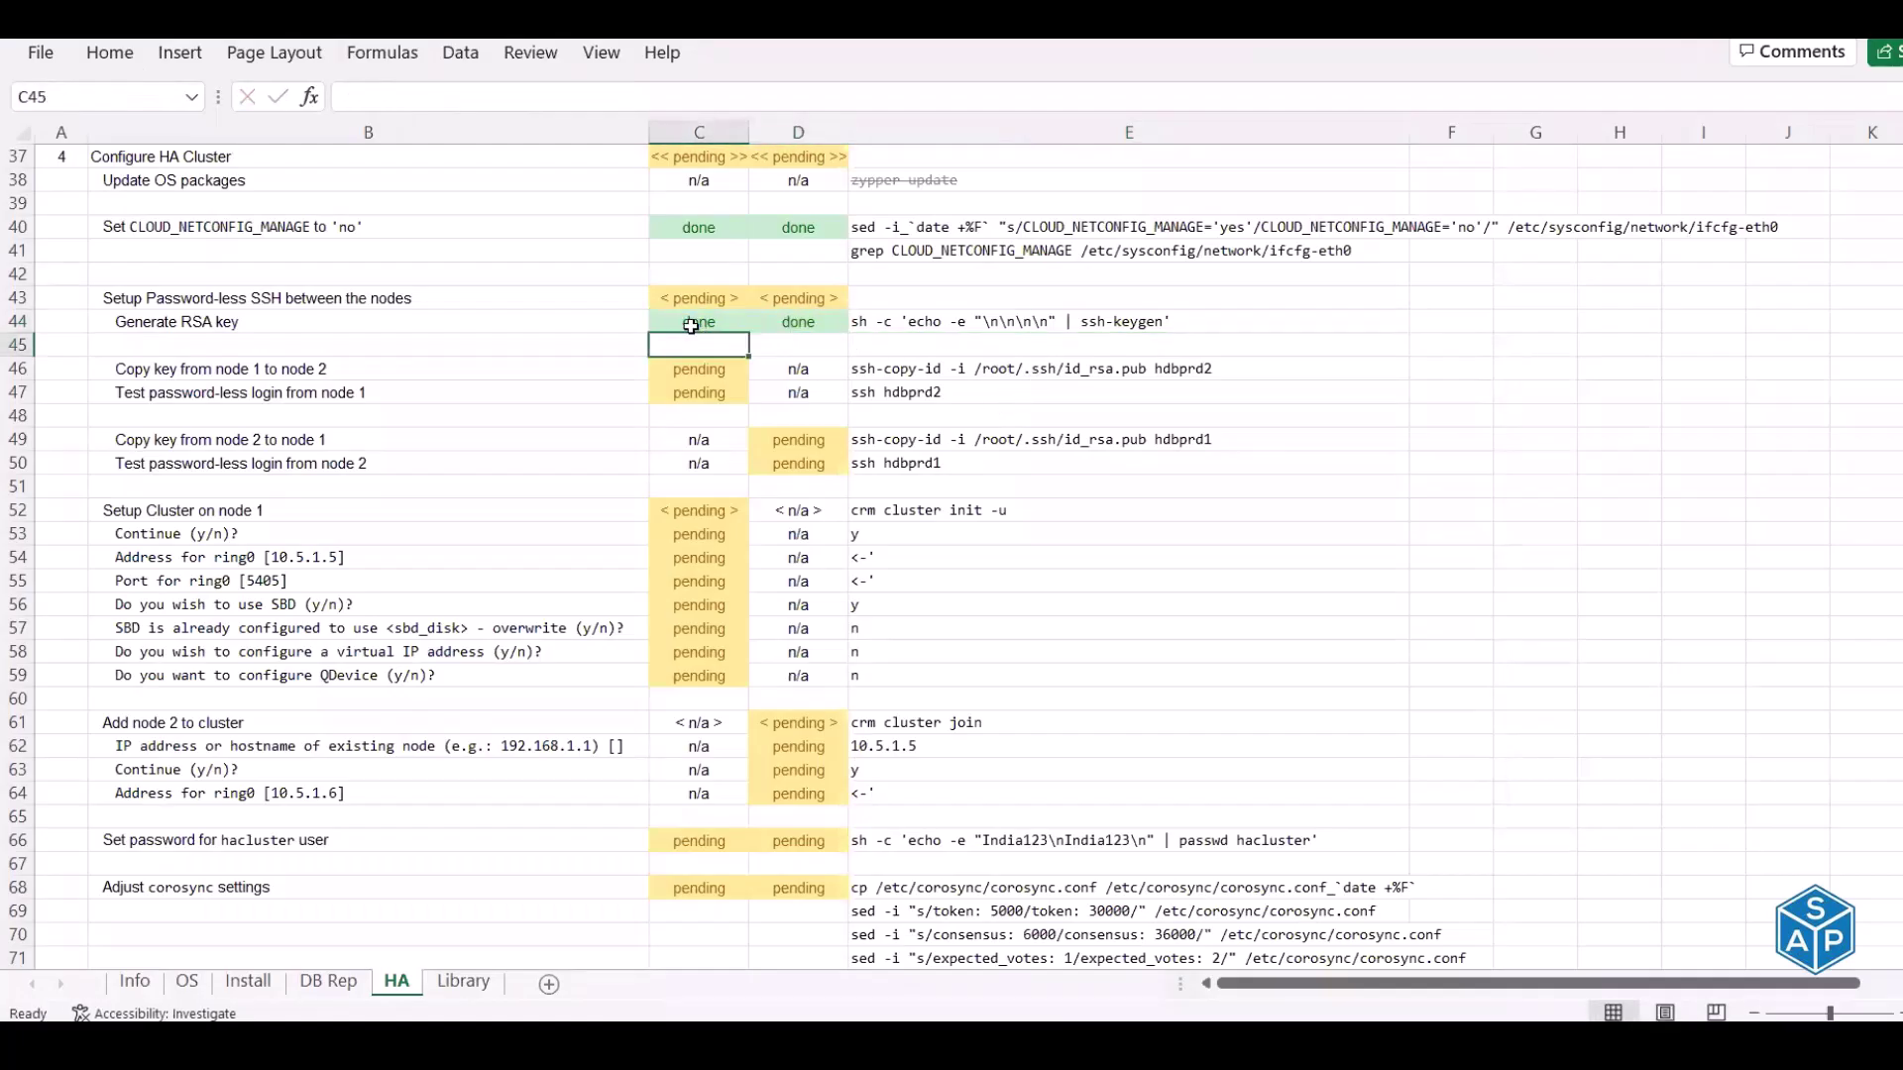
# Copy the ssh-copy-id command for hdbprd2 from cell E46
pyautogui.click(957, 369)
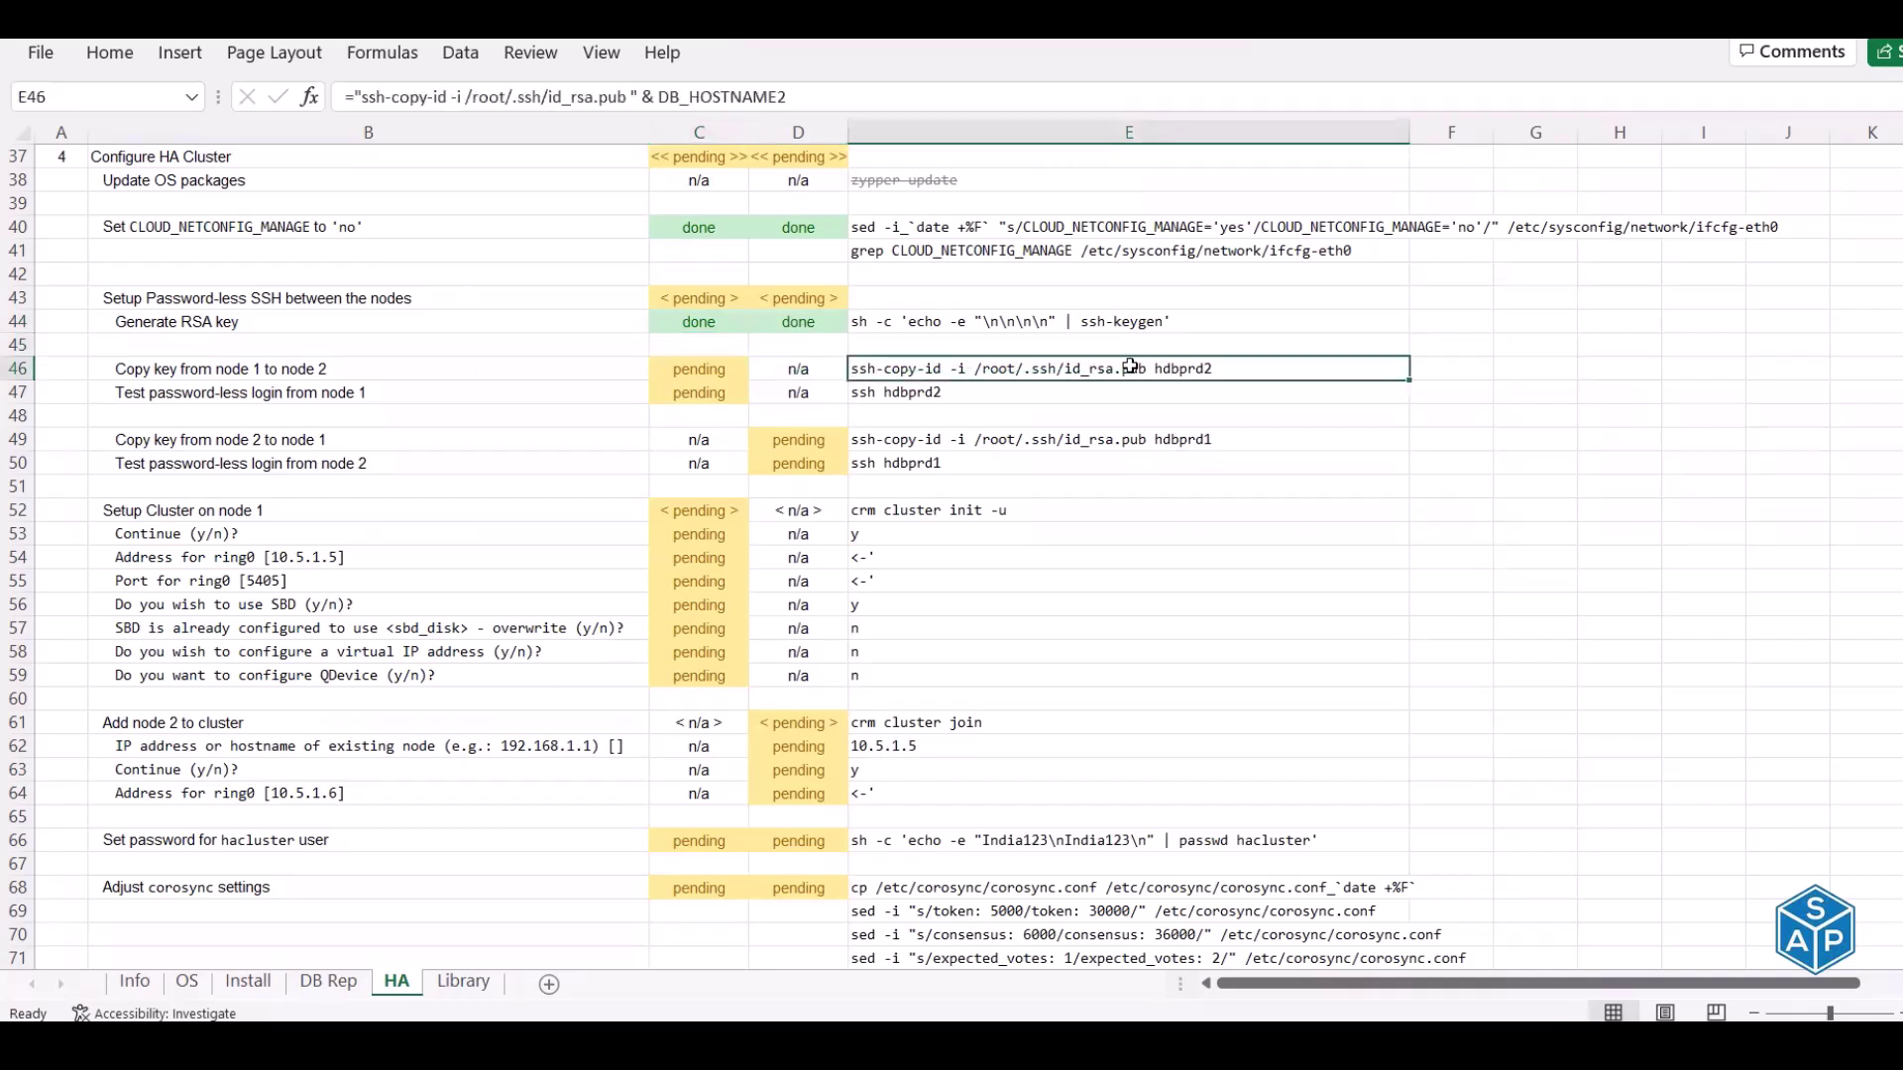
pyautogui.moveTo(562, 96); pyautogui.dragTo(631, 96)
pyautogui.press('Escape')
pyautogui.hotkey('ctrl', 'c')
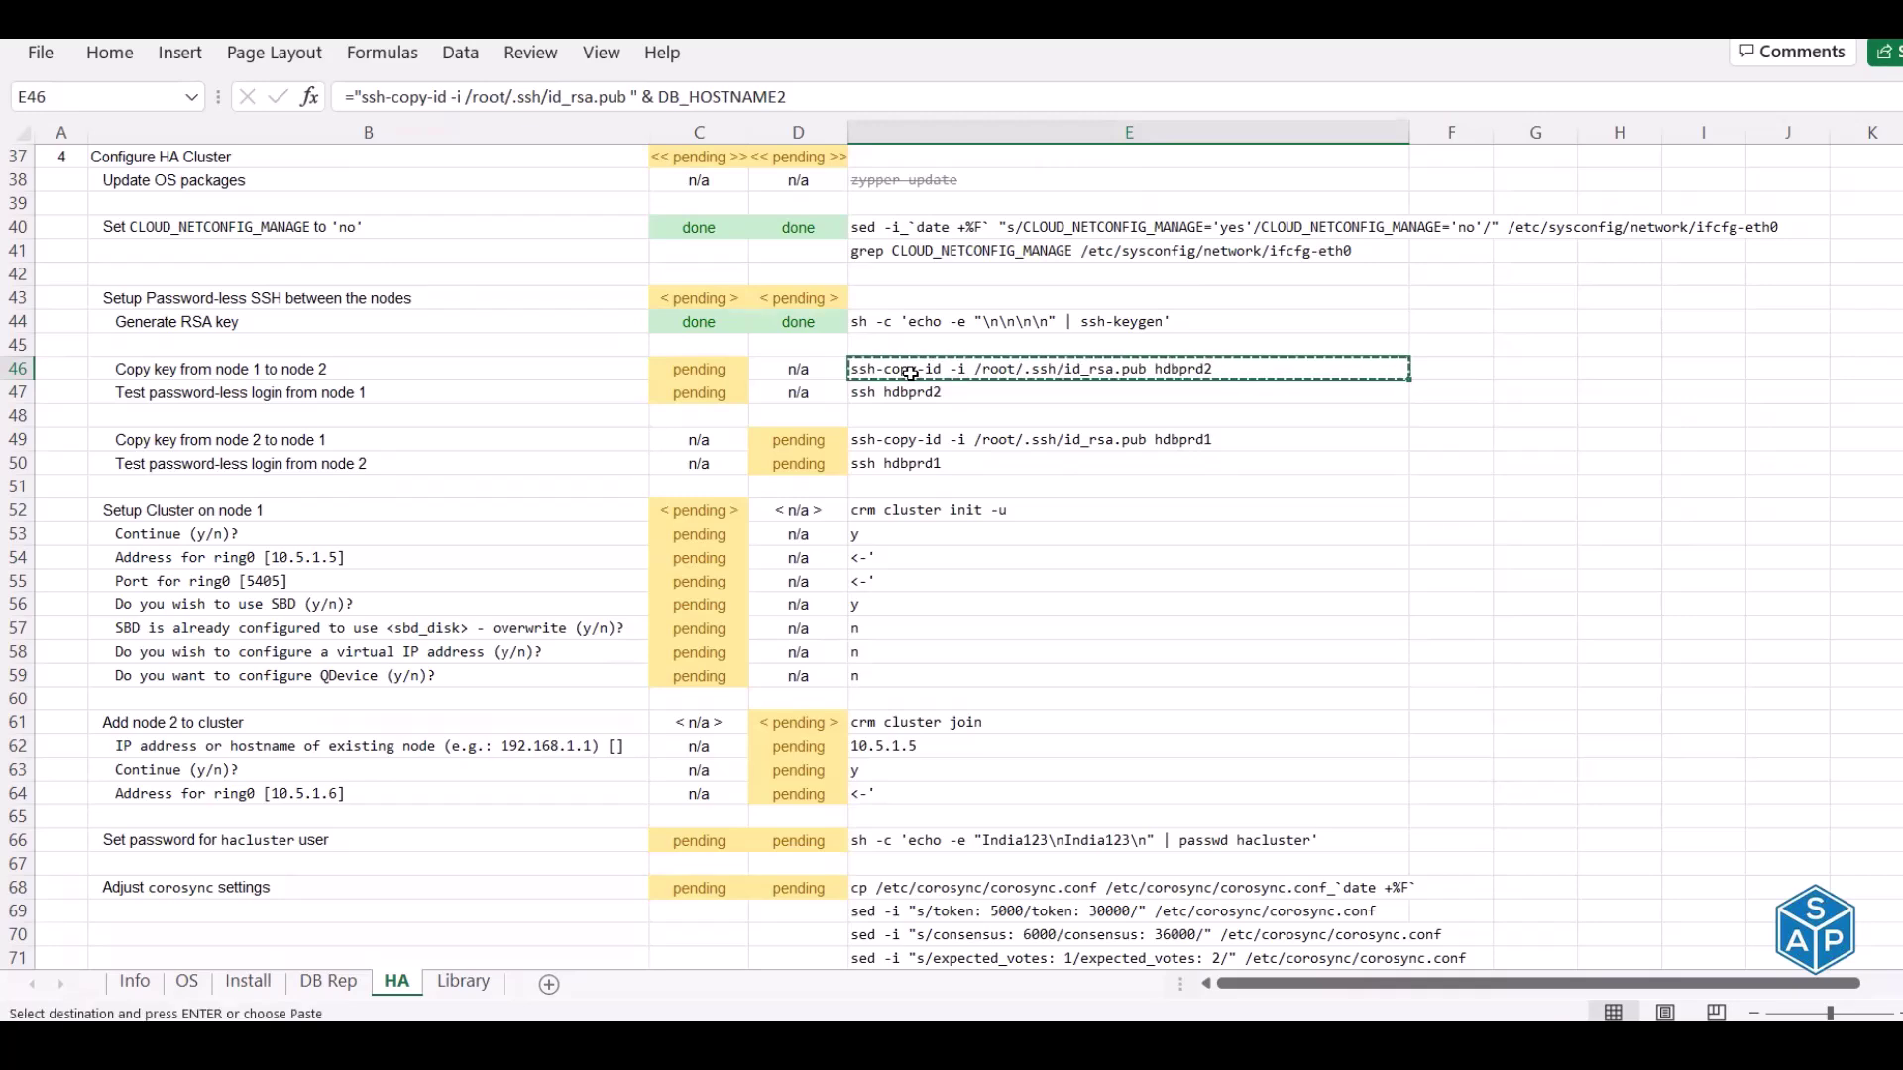
pyautogui.hotkey('alt', 'Tab')
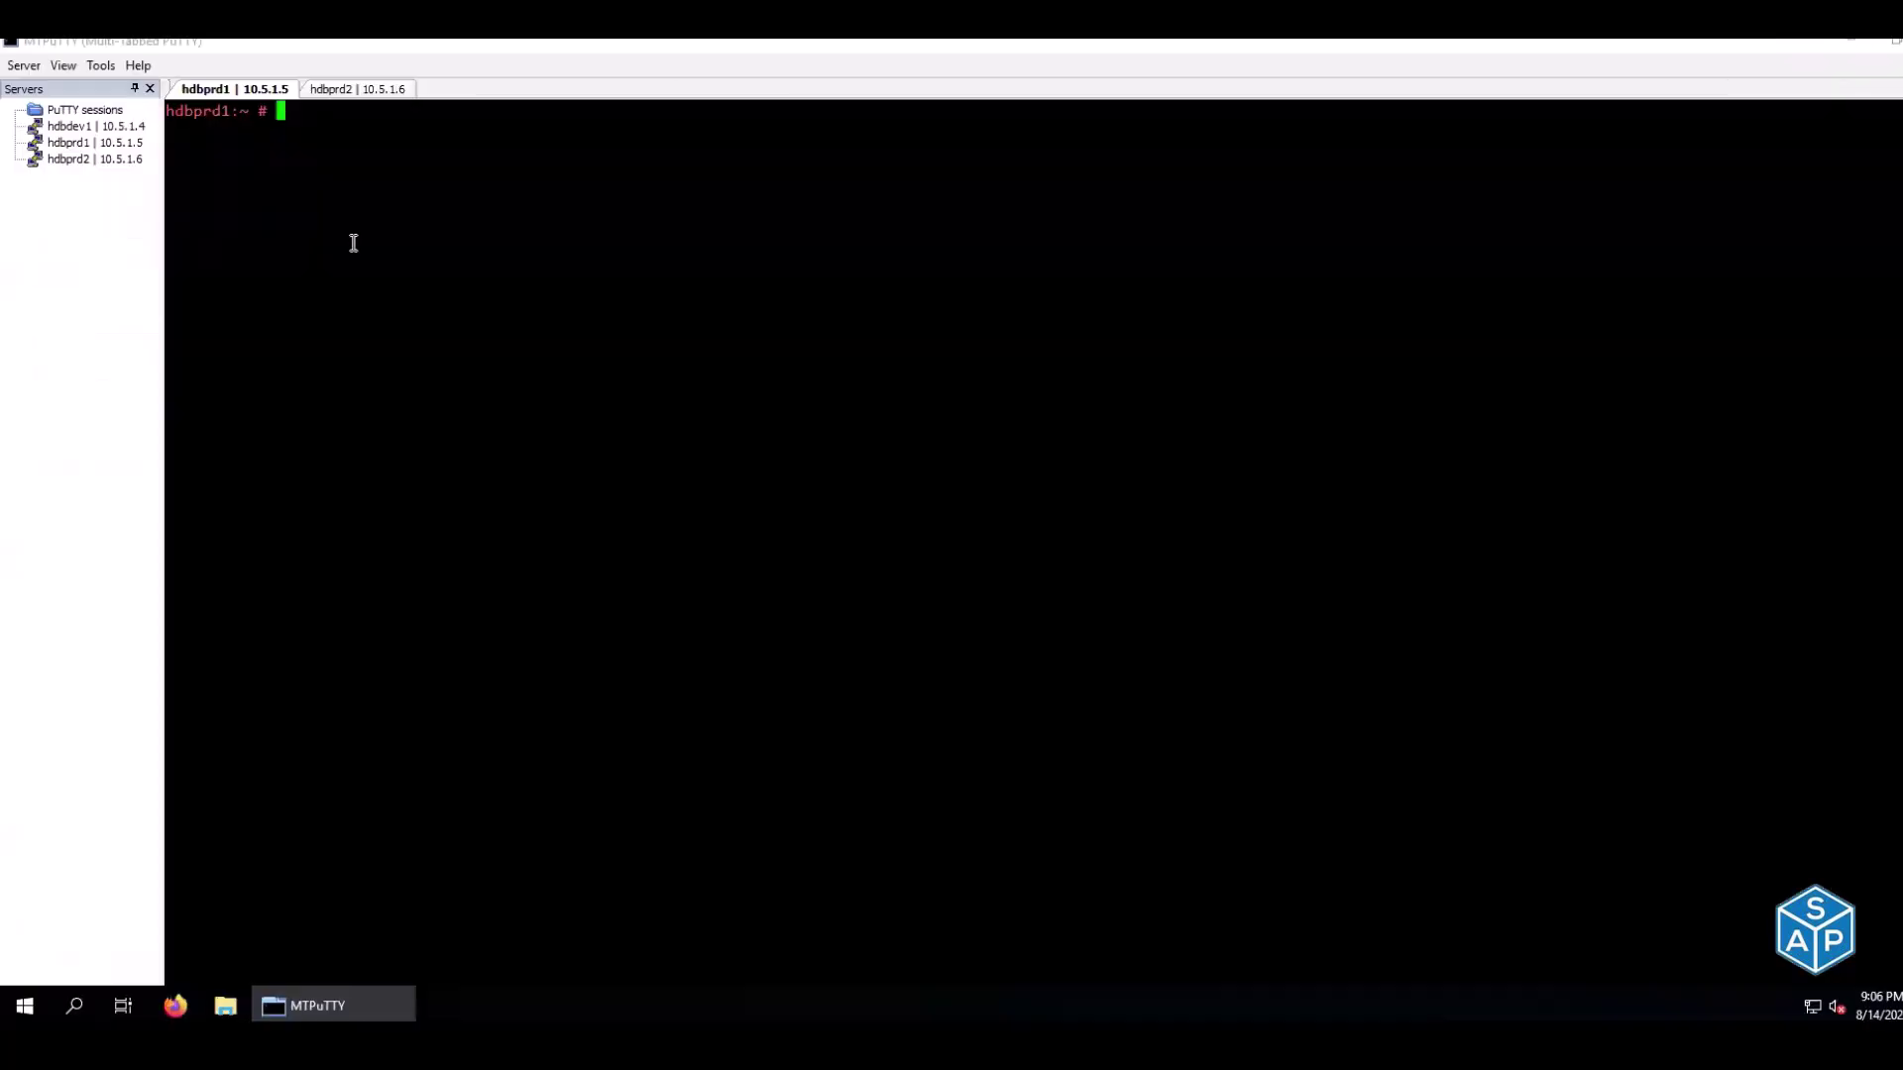
# From hdbprd1, install its key on hdbprd2 and verify password-less ssh login to hdbprd2
pyautogui.rightClick(354, 243)
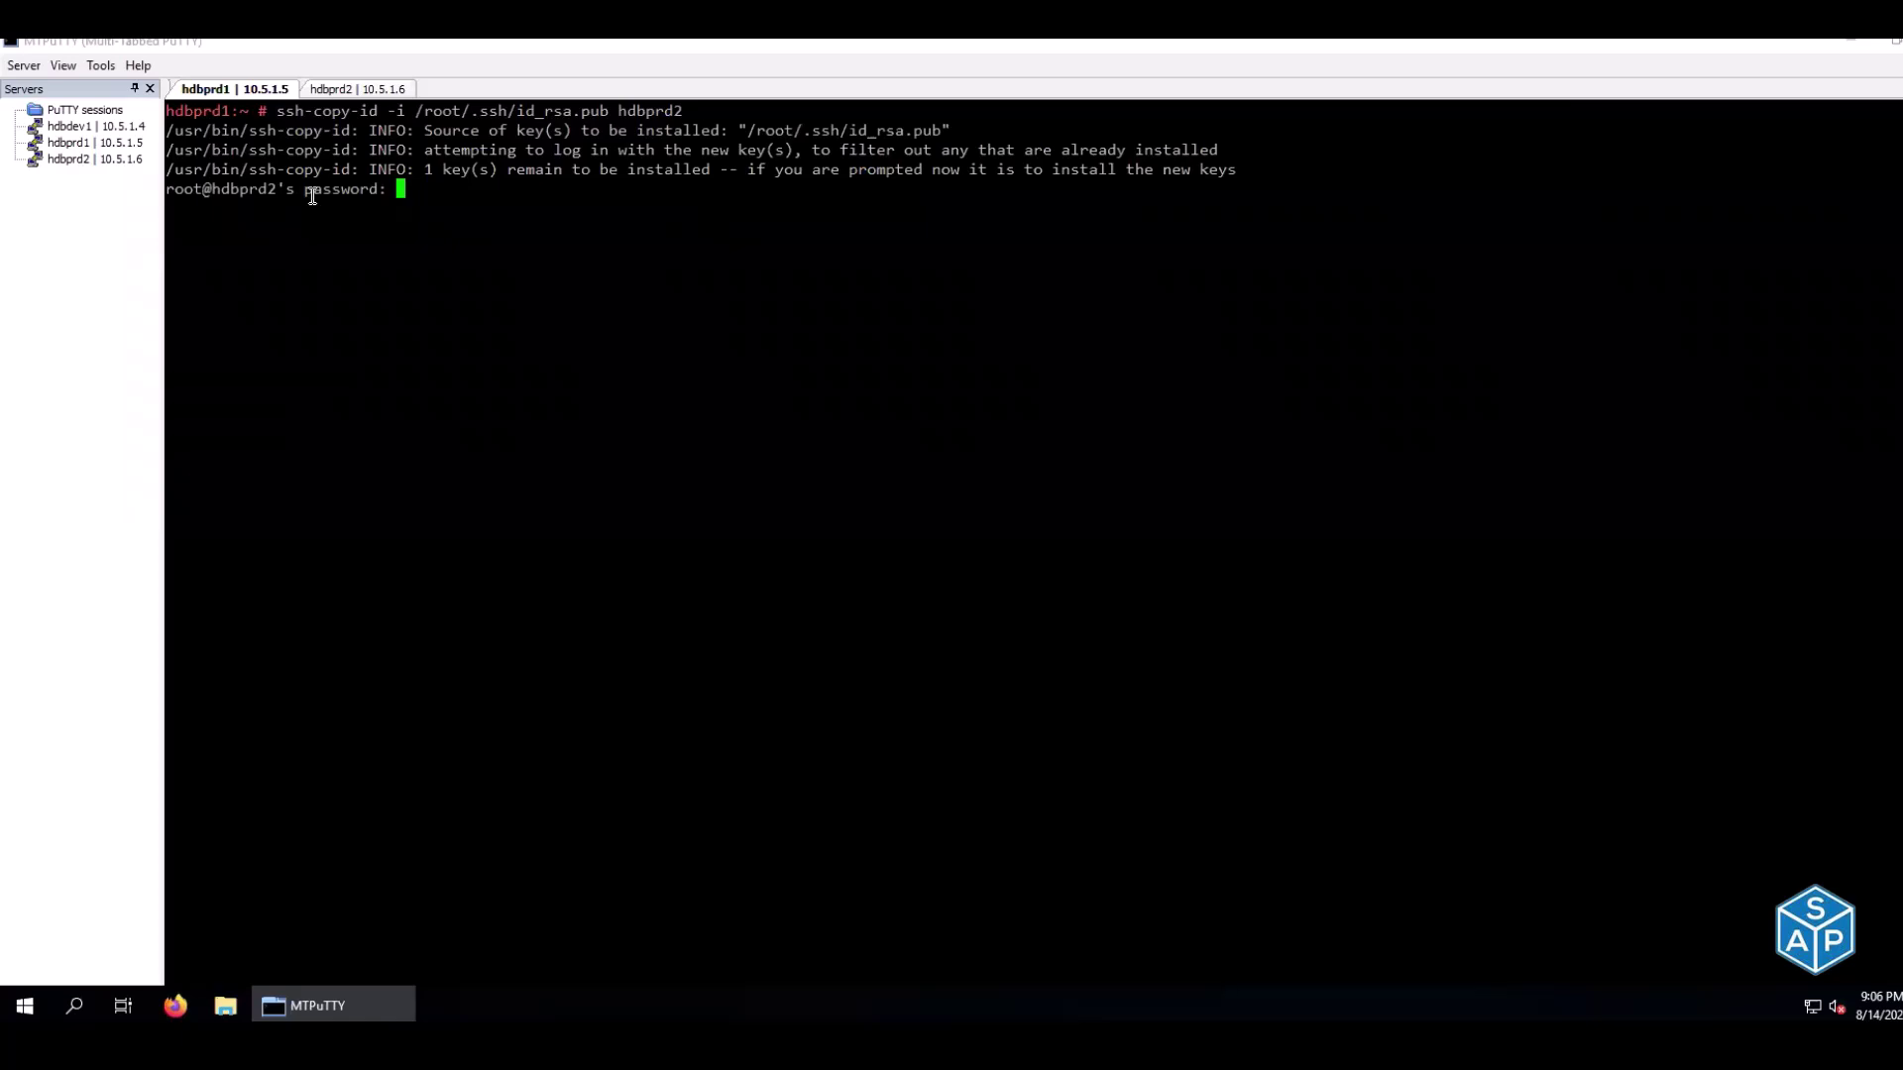
pyautogui.press('Return')
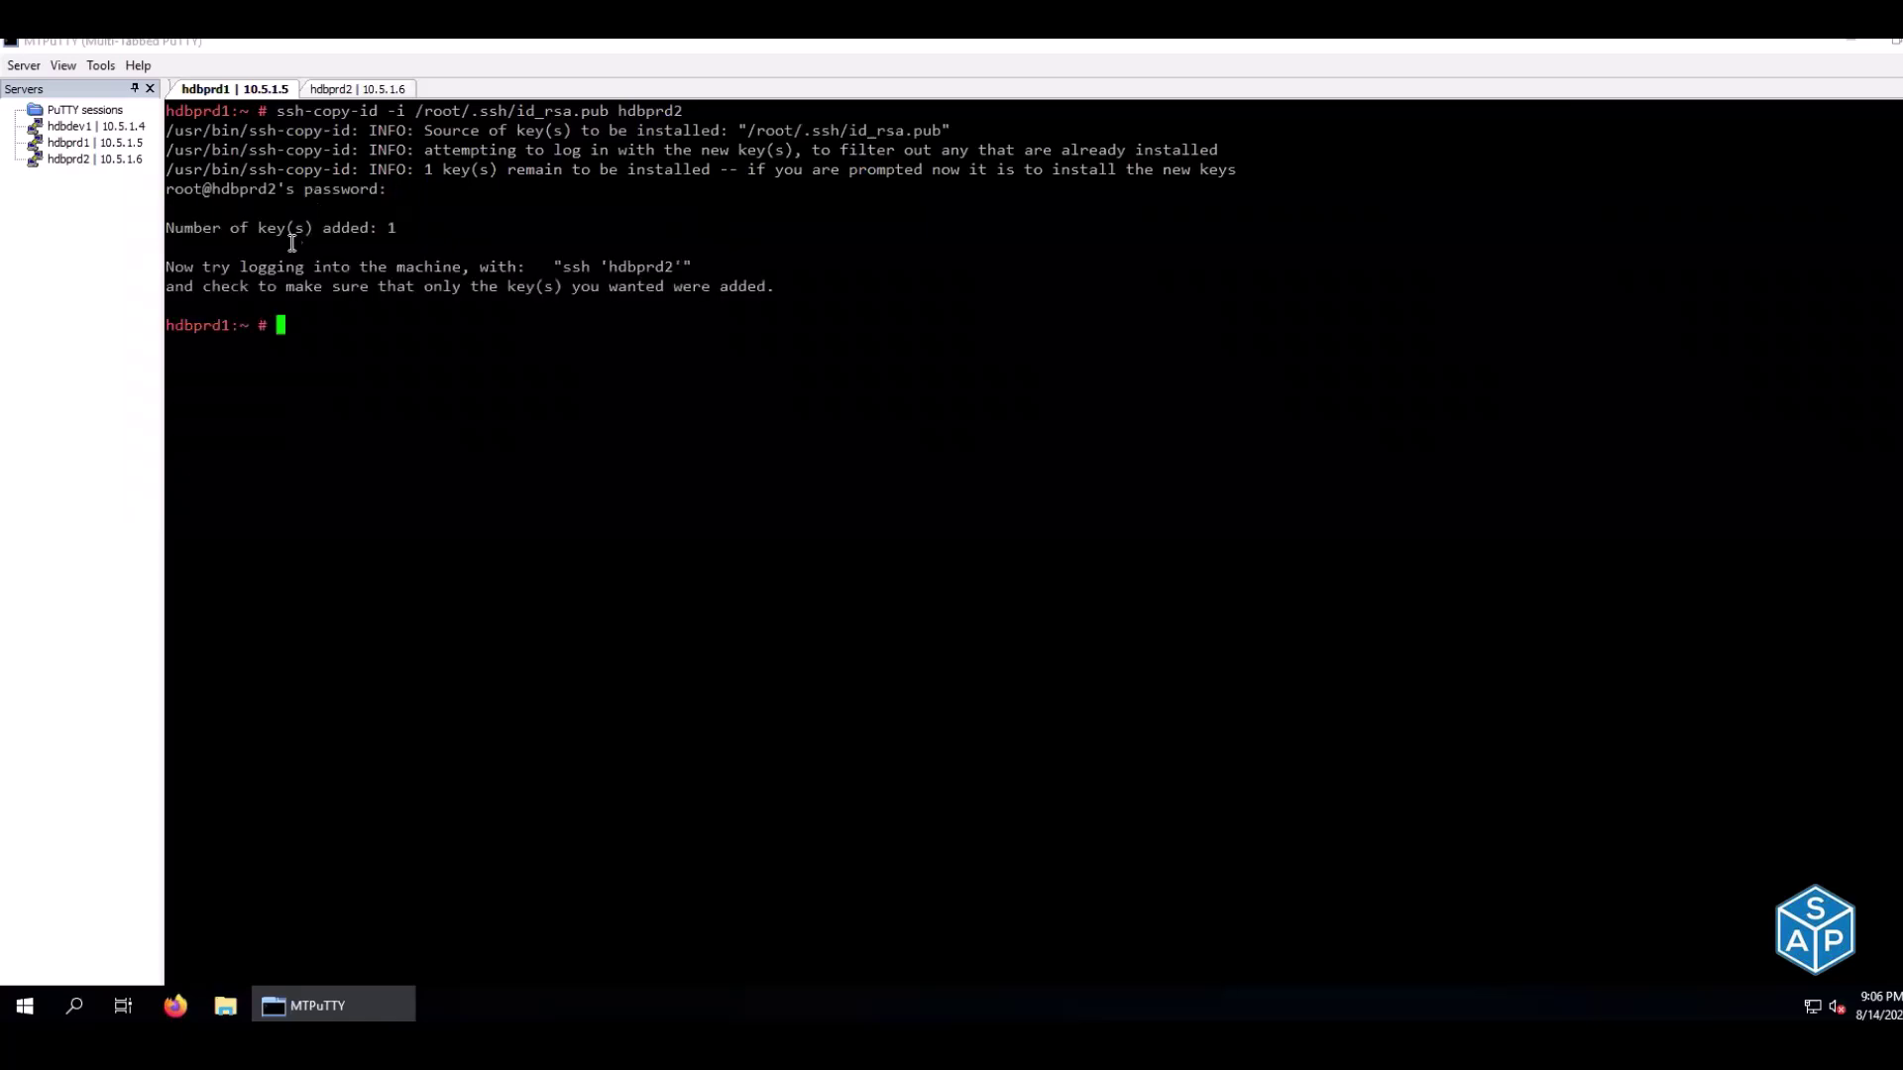
pyautogui.moveTo(184, 268); pyautogui.dragTo(689, 269)
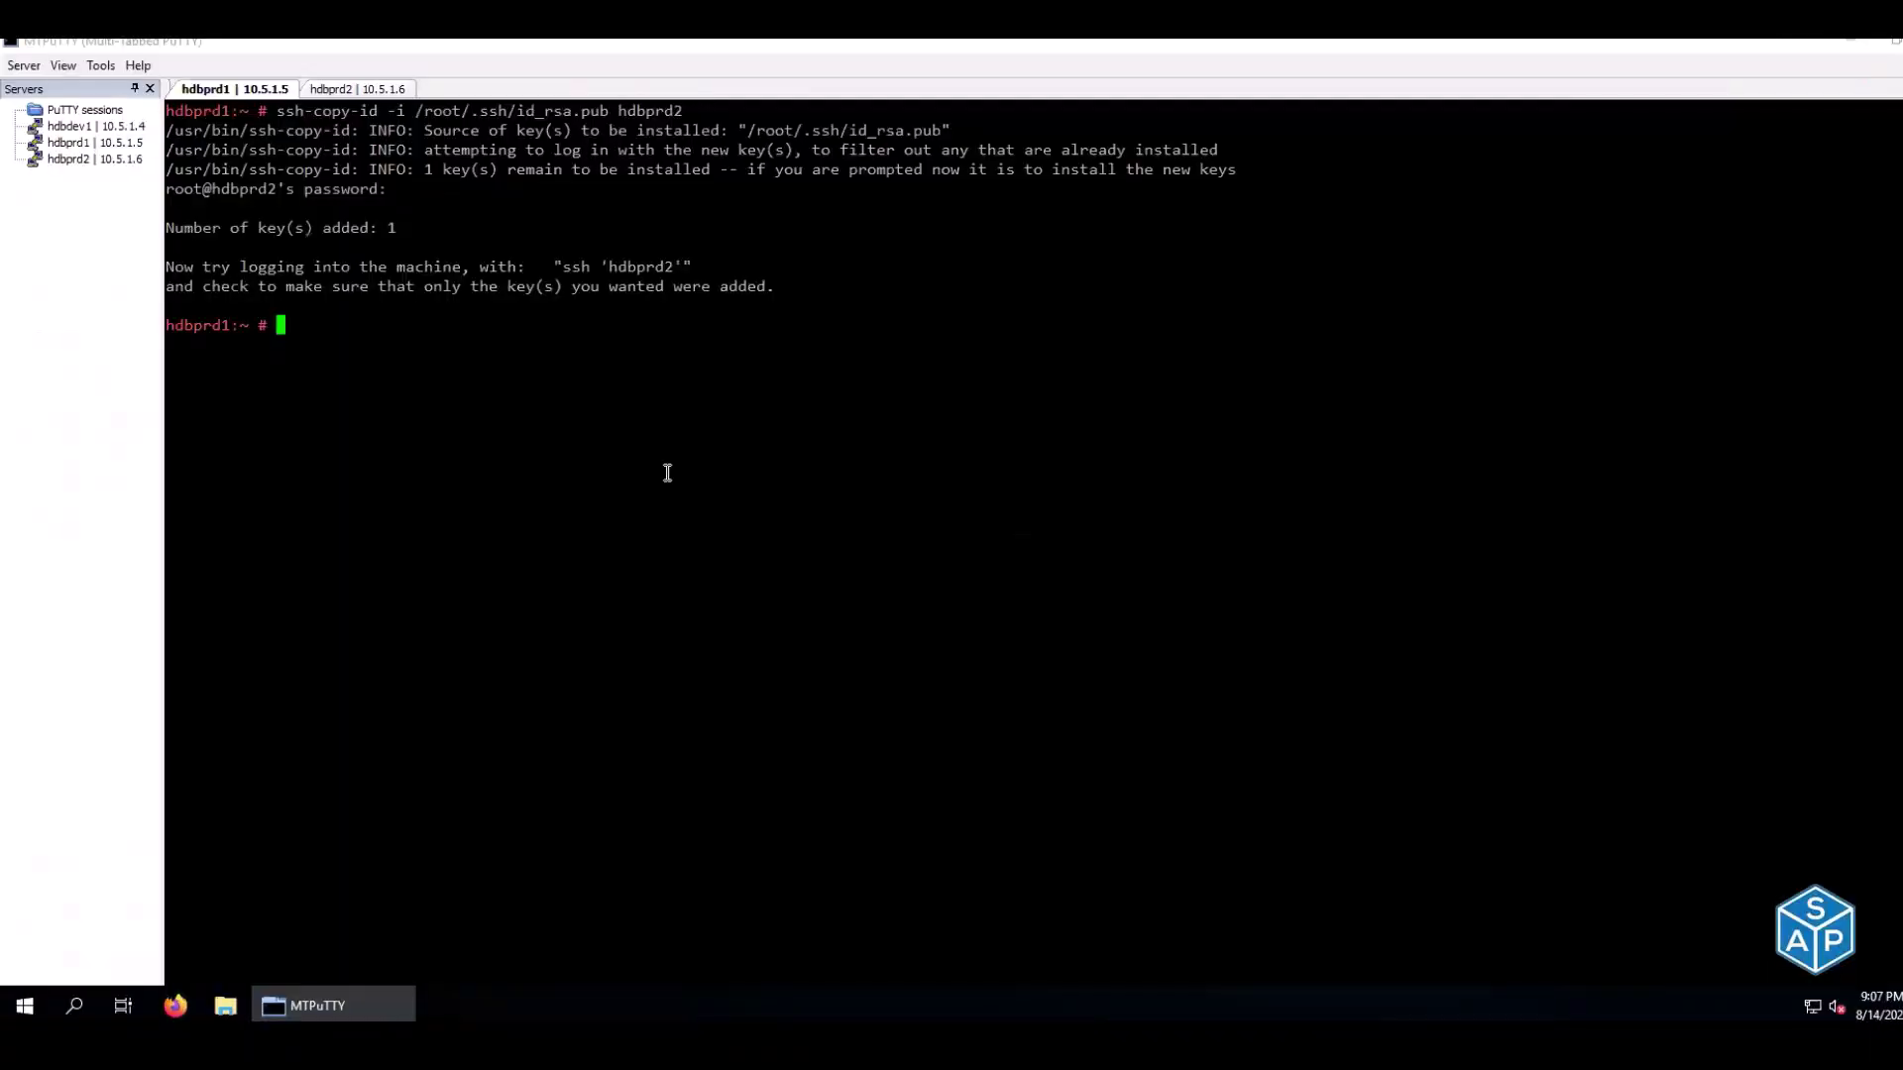
pyautogui.rightClick(666, 471)
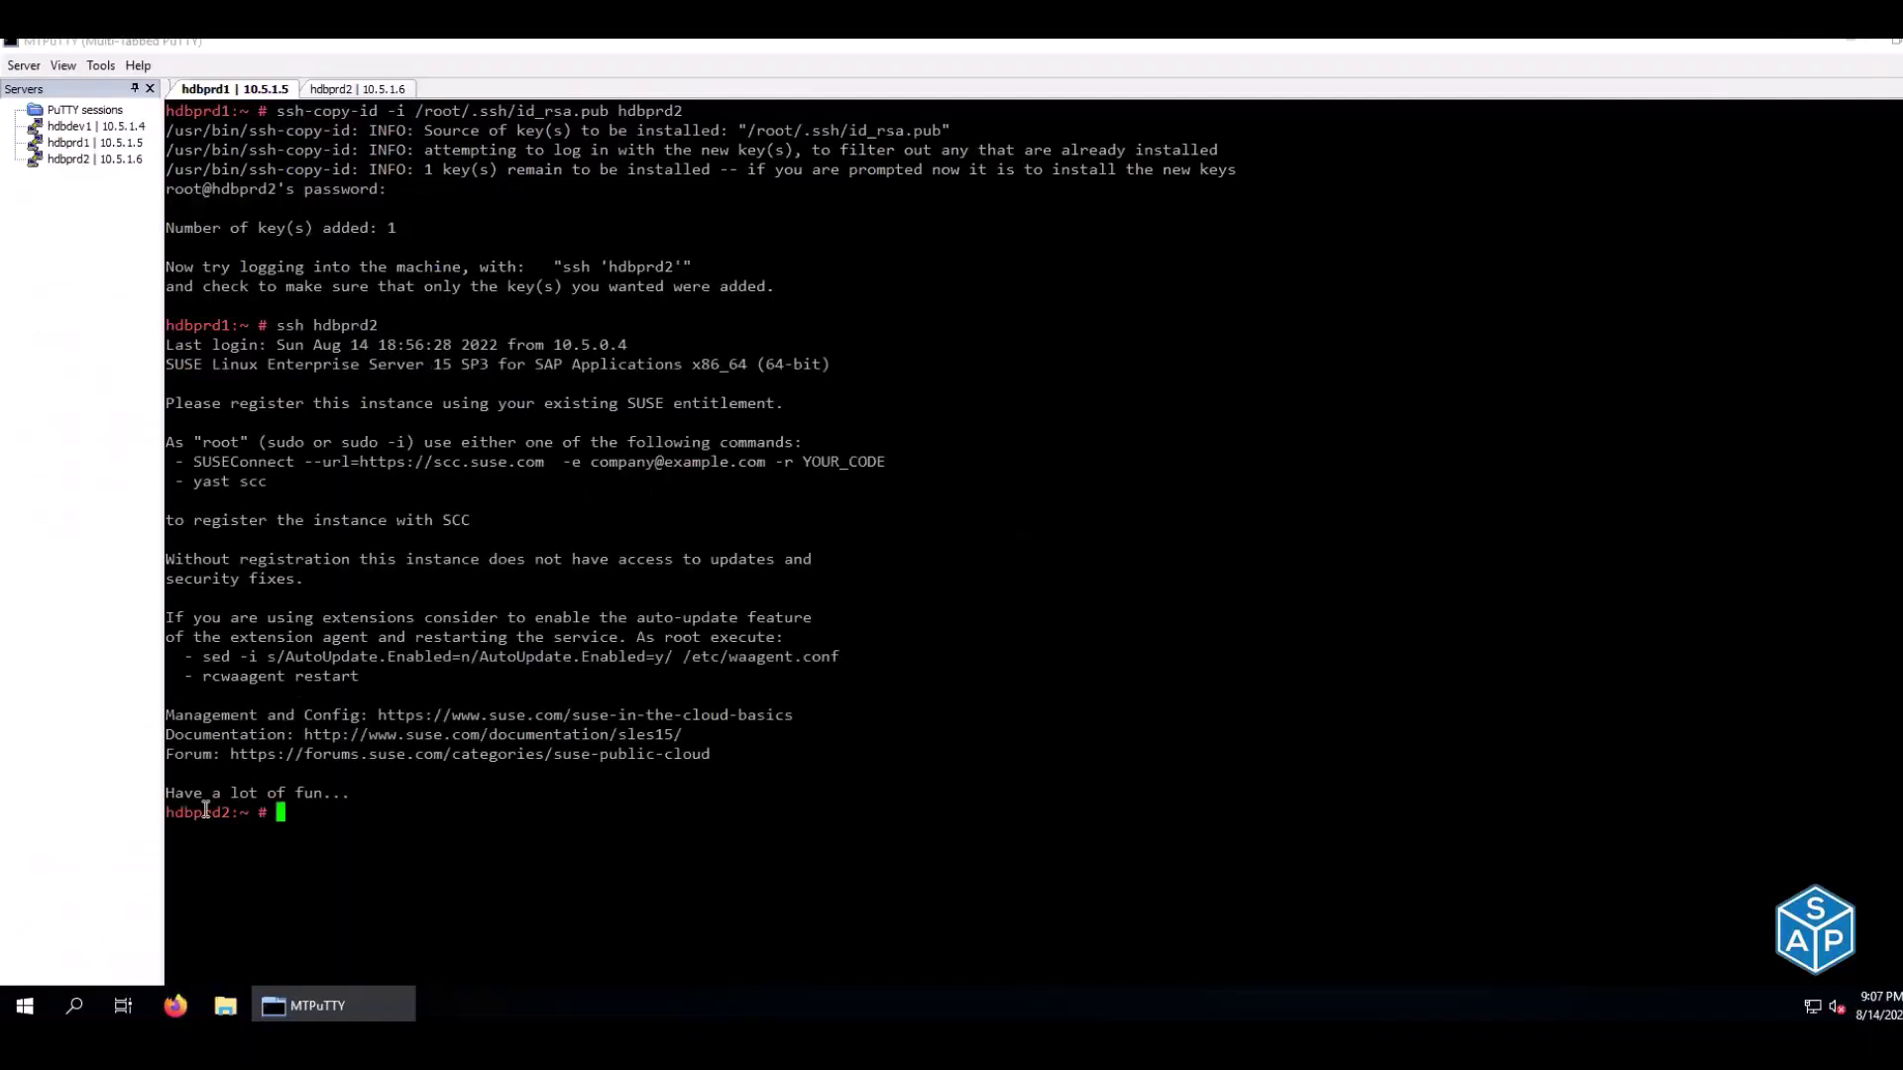
pyautogui.doubleClick(205, 813)
pyautogui.hotkey('ctrl', 'd')
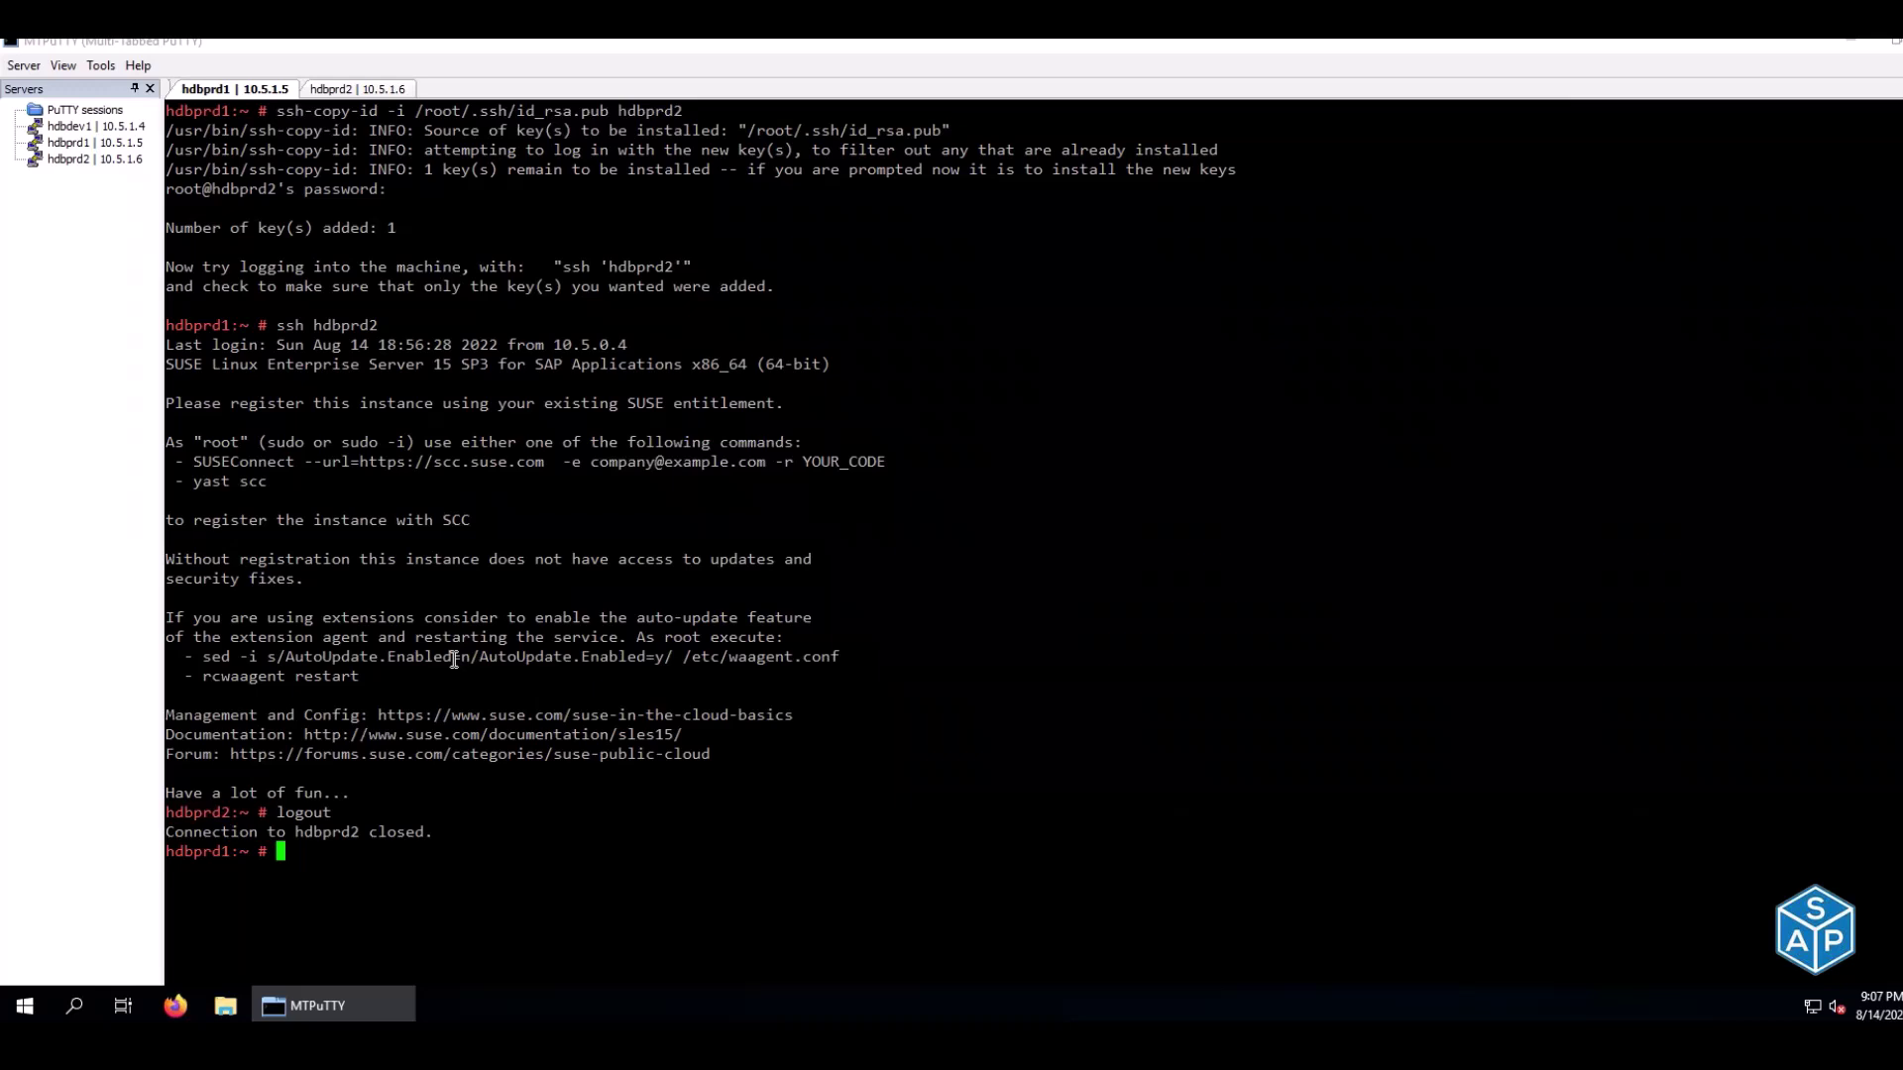
# From hdbprd2, install its key on hdbprd1 and verify password-less ssh login to hdbprd1
pyautogui.click(367, 89)
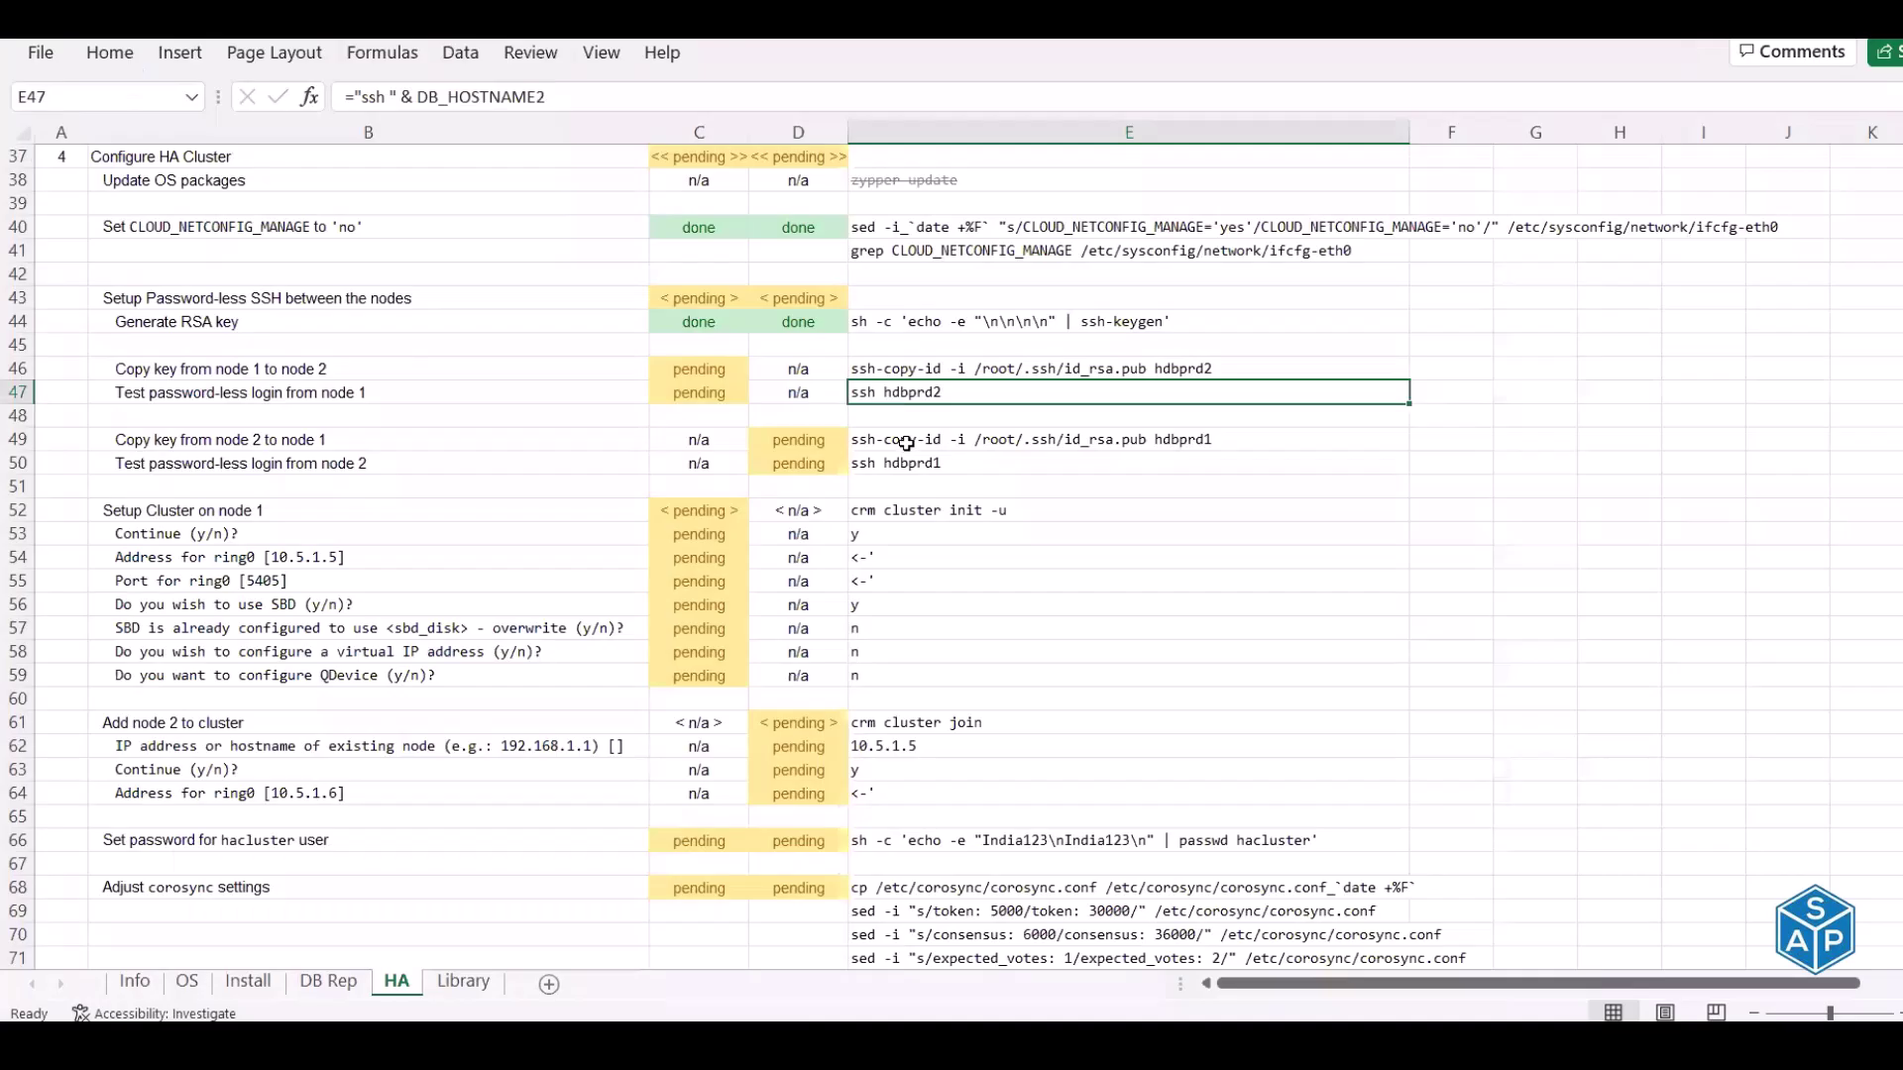
pyautogui.click(906, 443)
pyautogui.hotkey('ctrl', 'c')
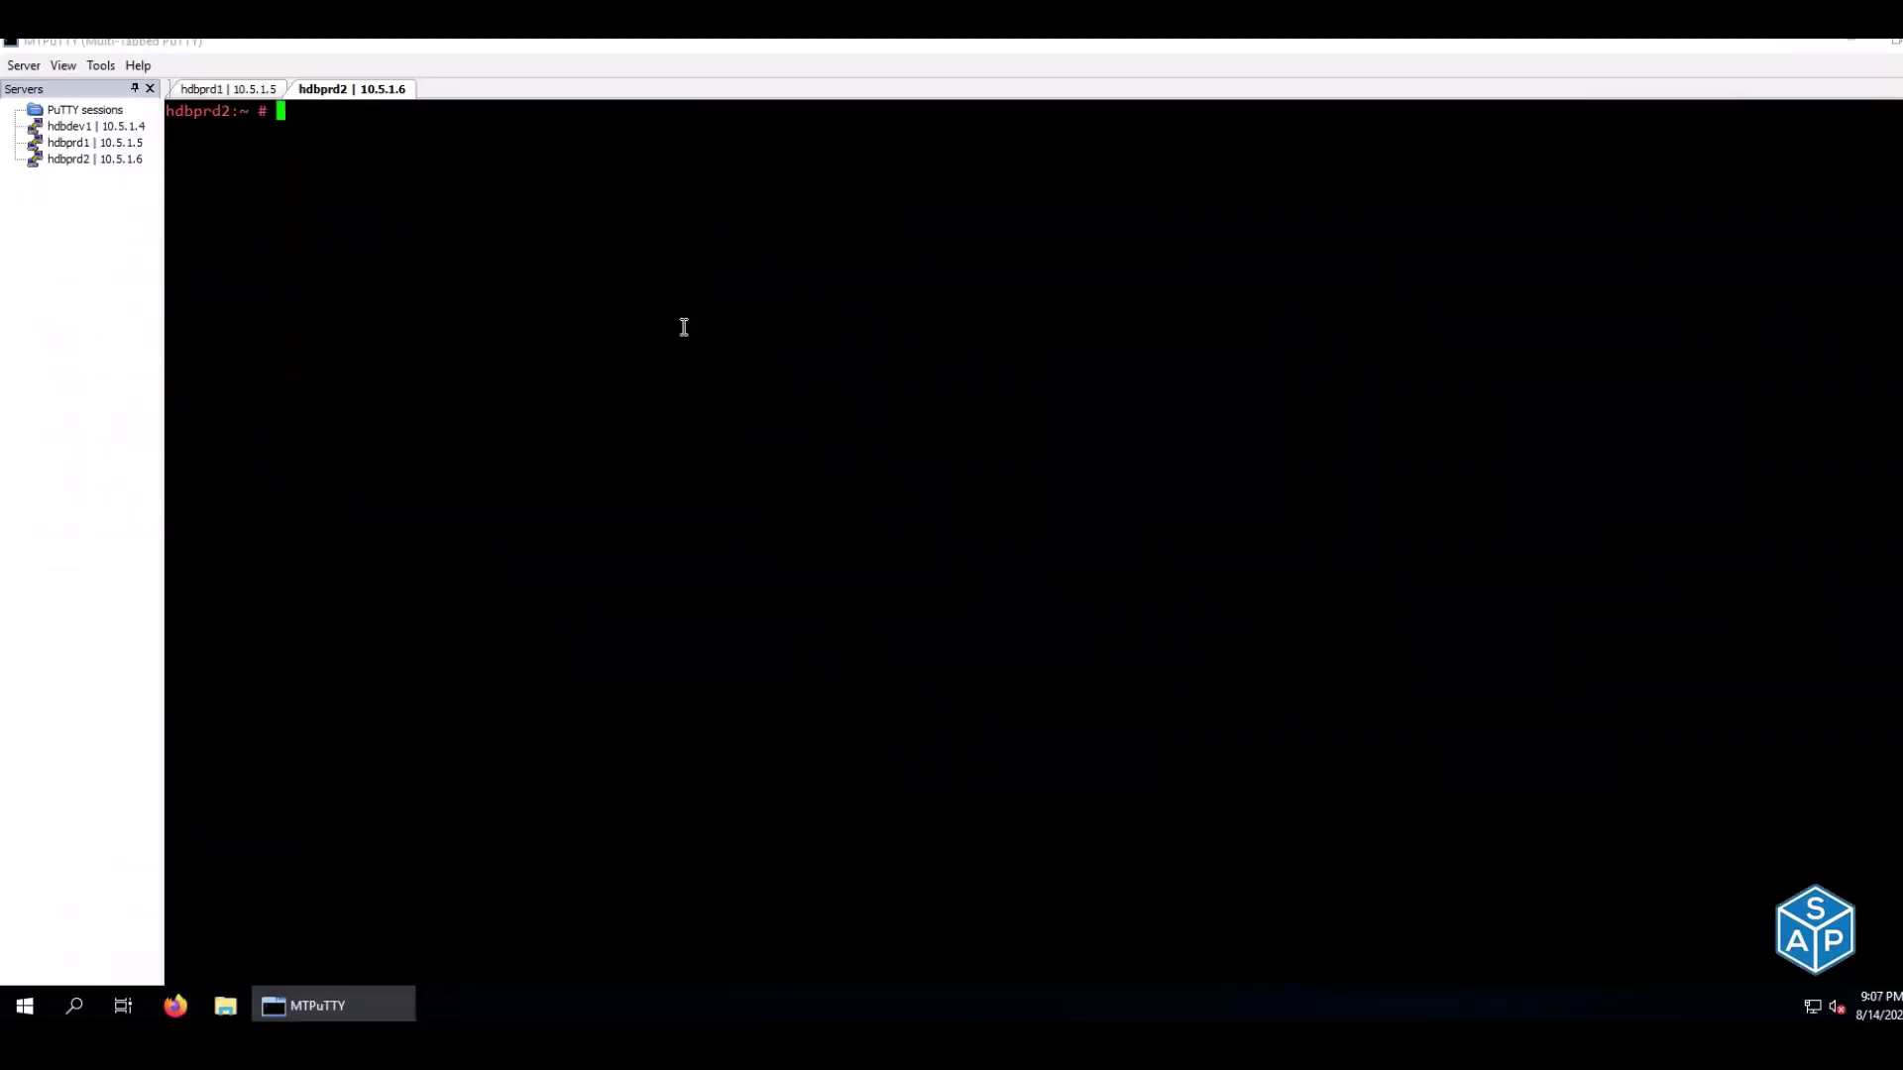
pyautogui.rightClick(684, 328)
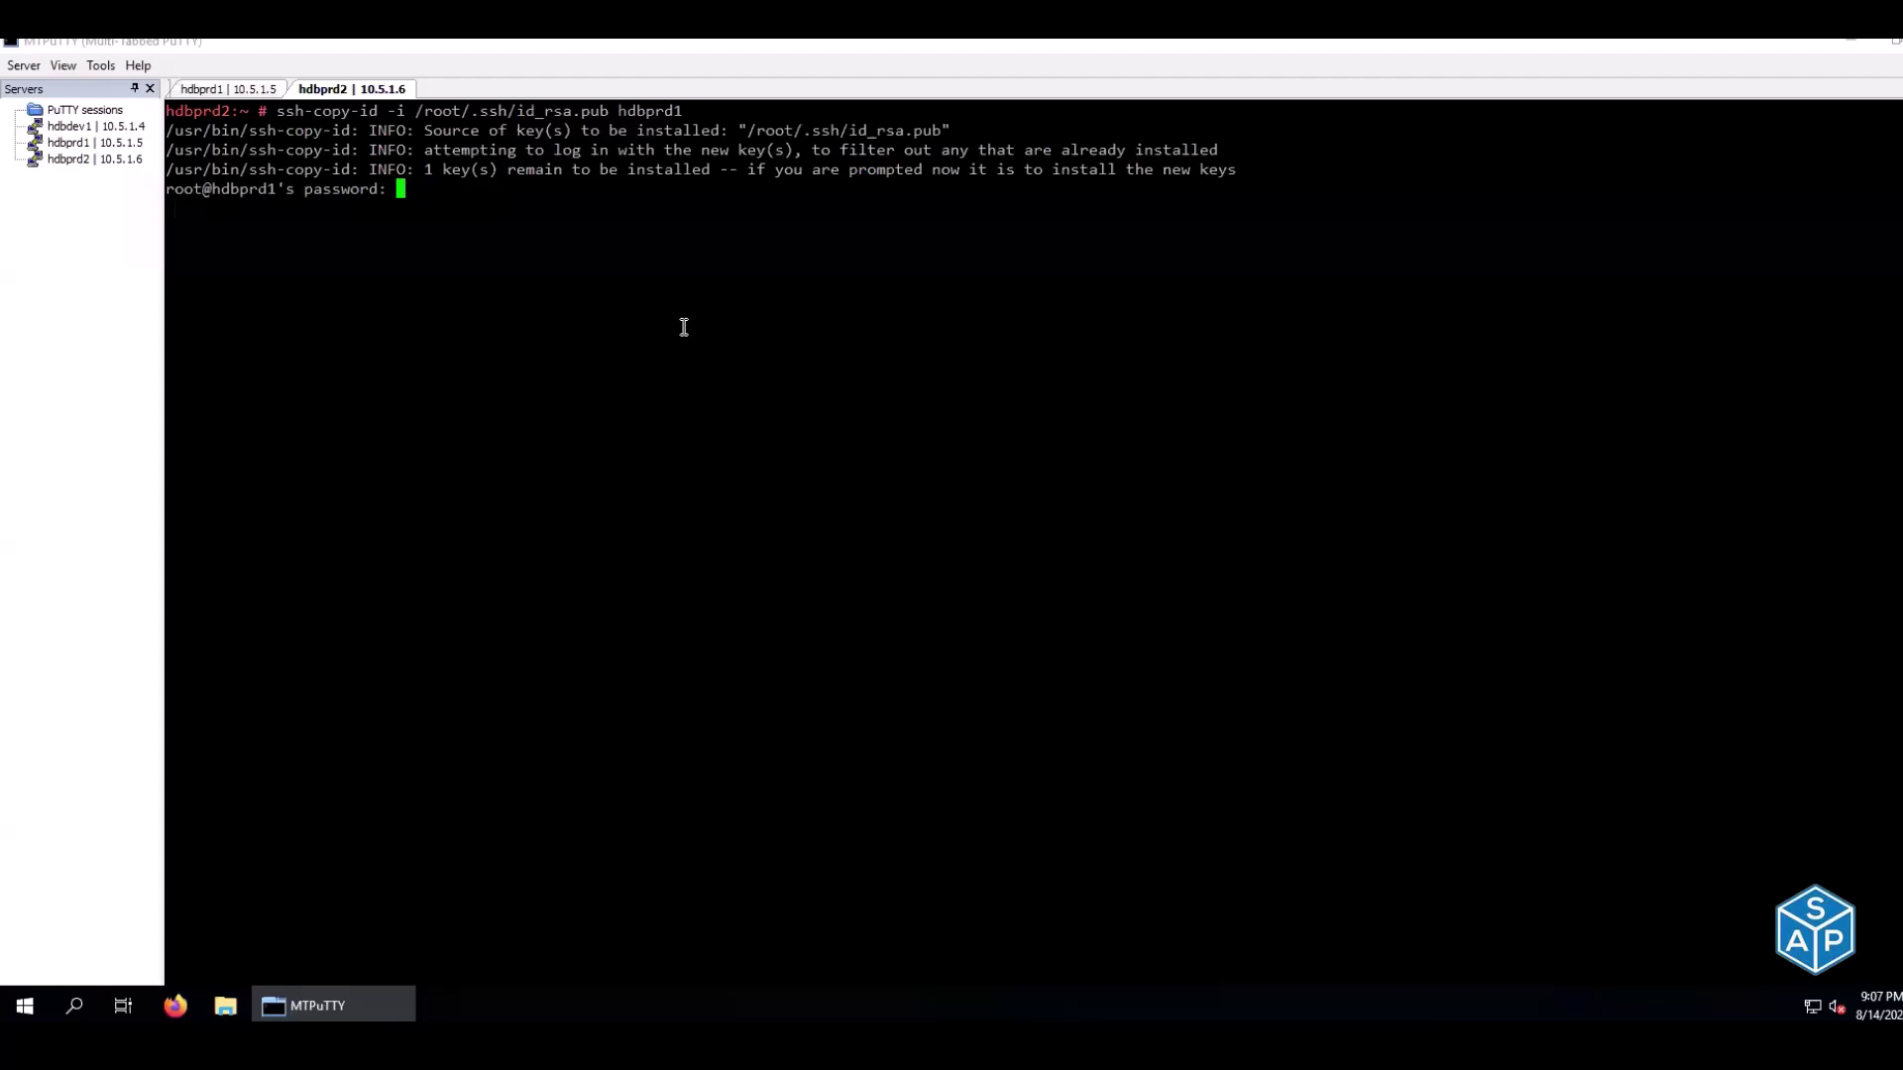
pyautogui.press('Return')
pyautogui.click(888, 462)
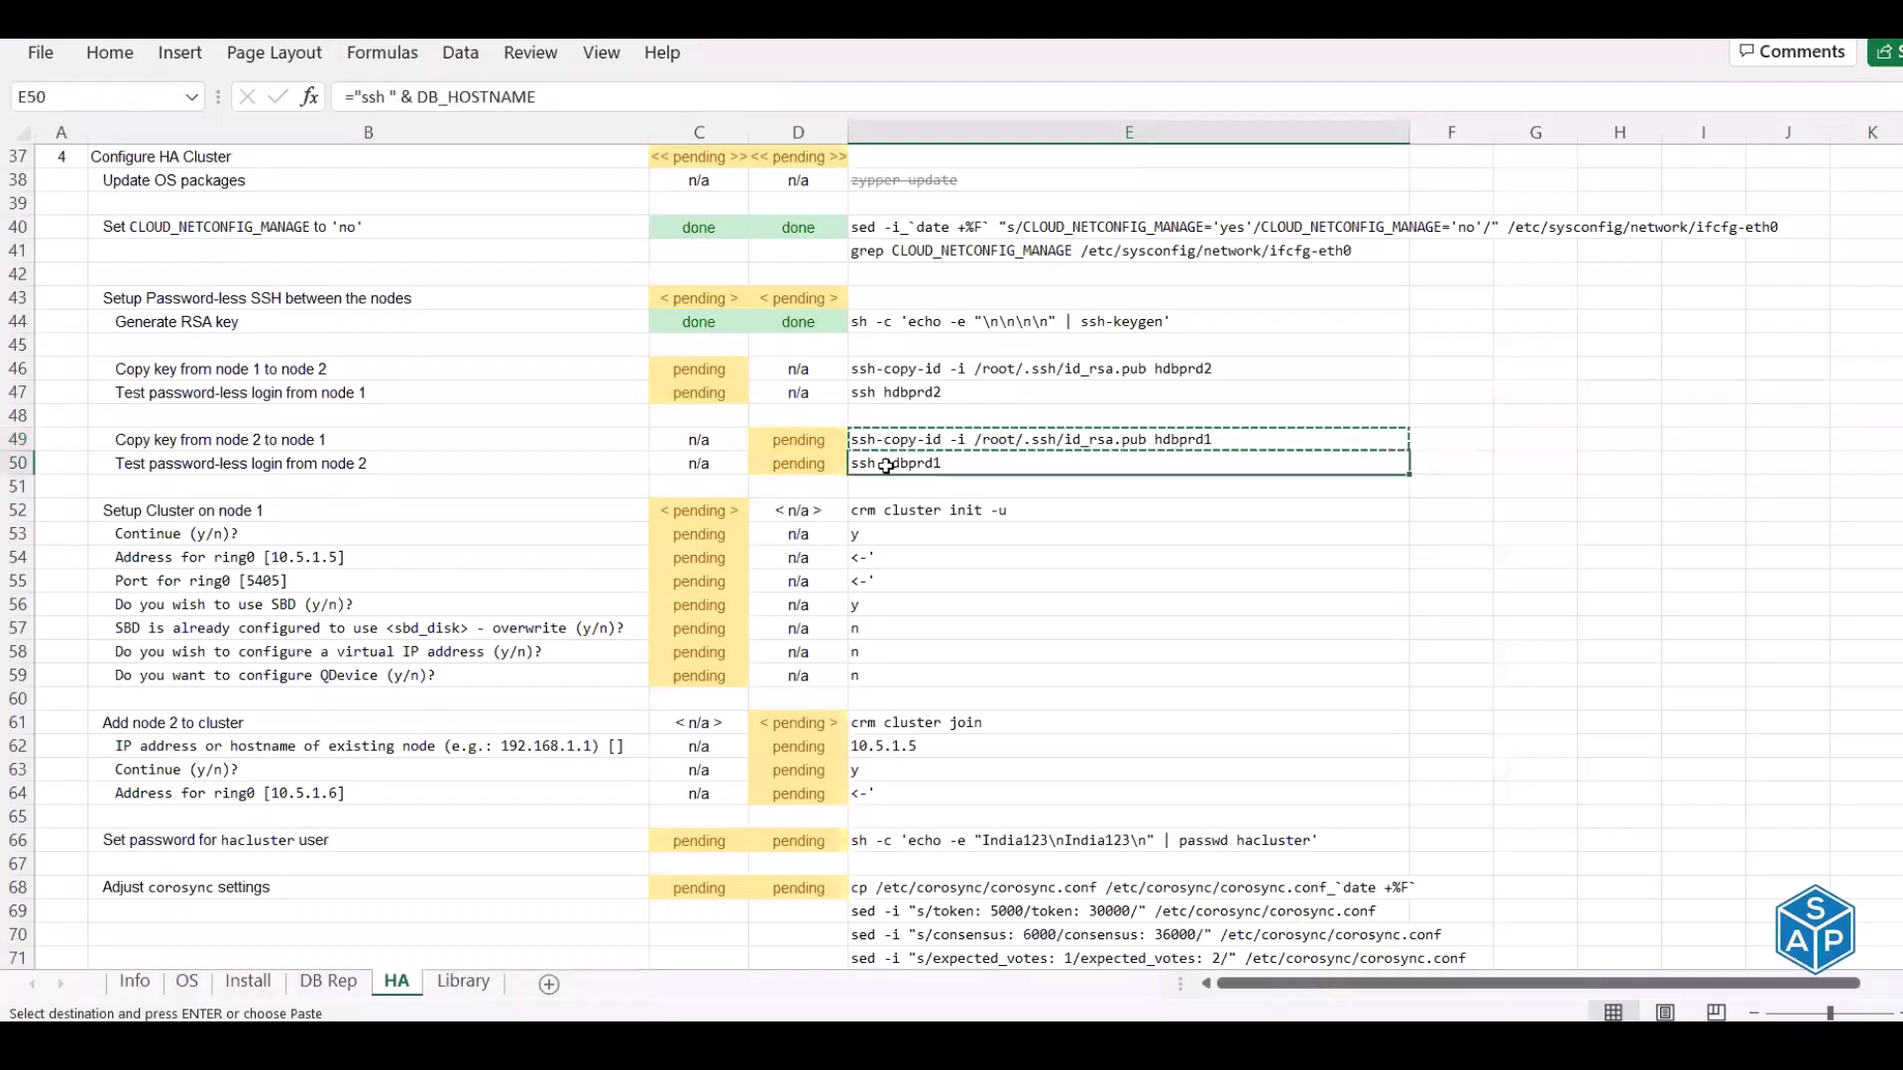
pyautogui.hotkey('ctrl', 'c')
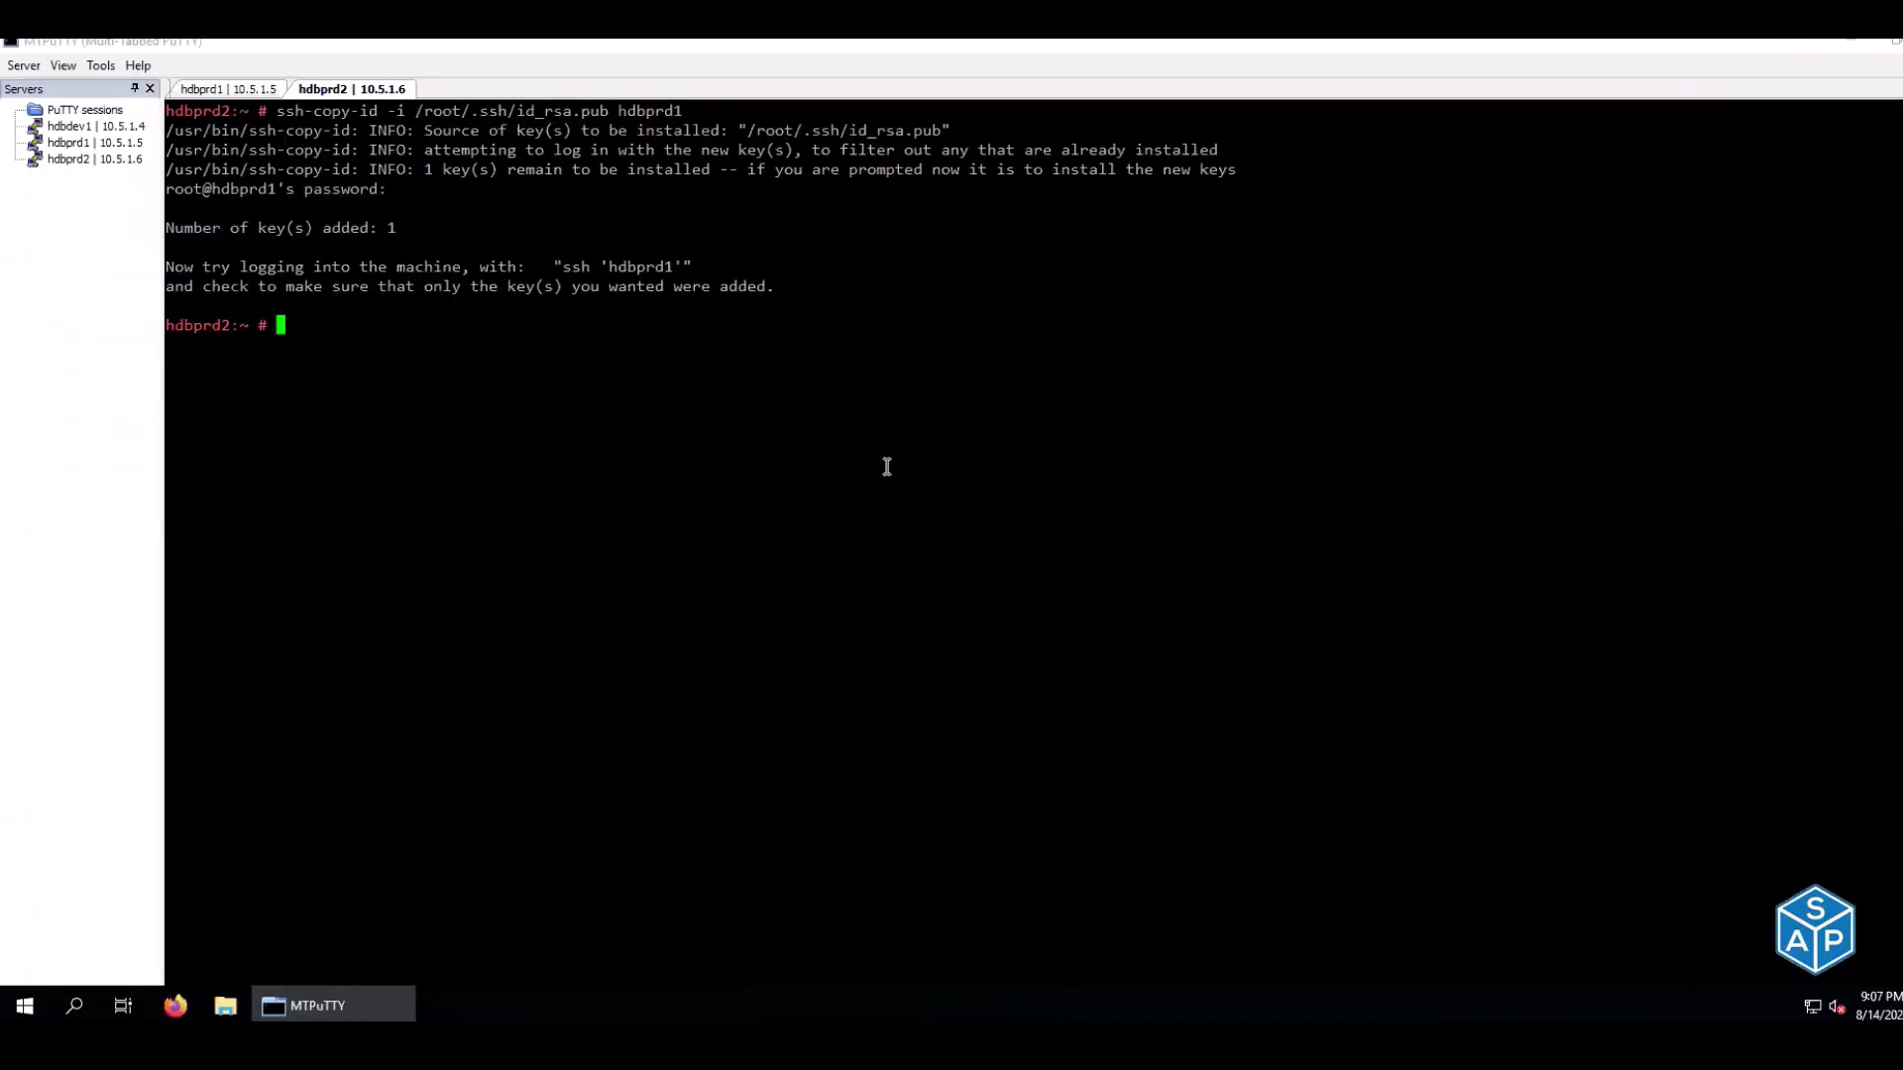
pyautogui.rightClick(887, 467)
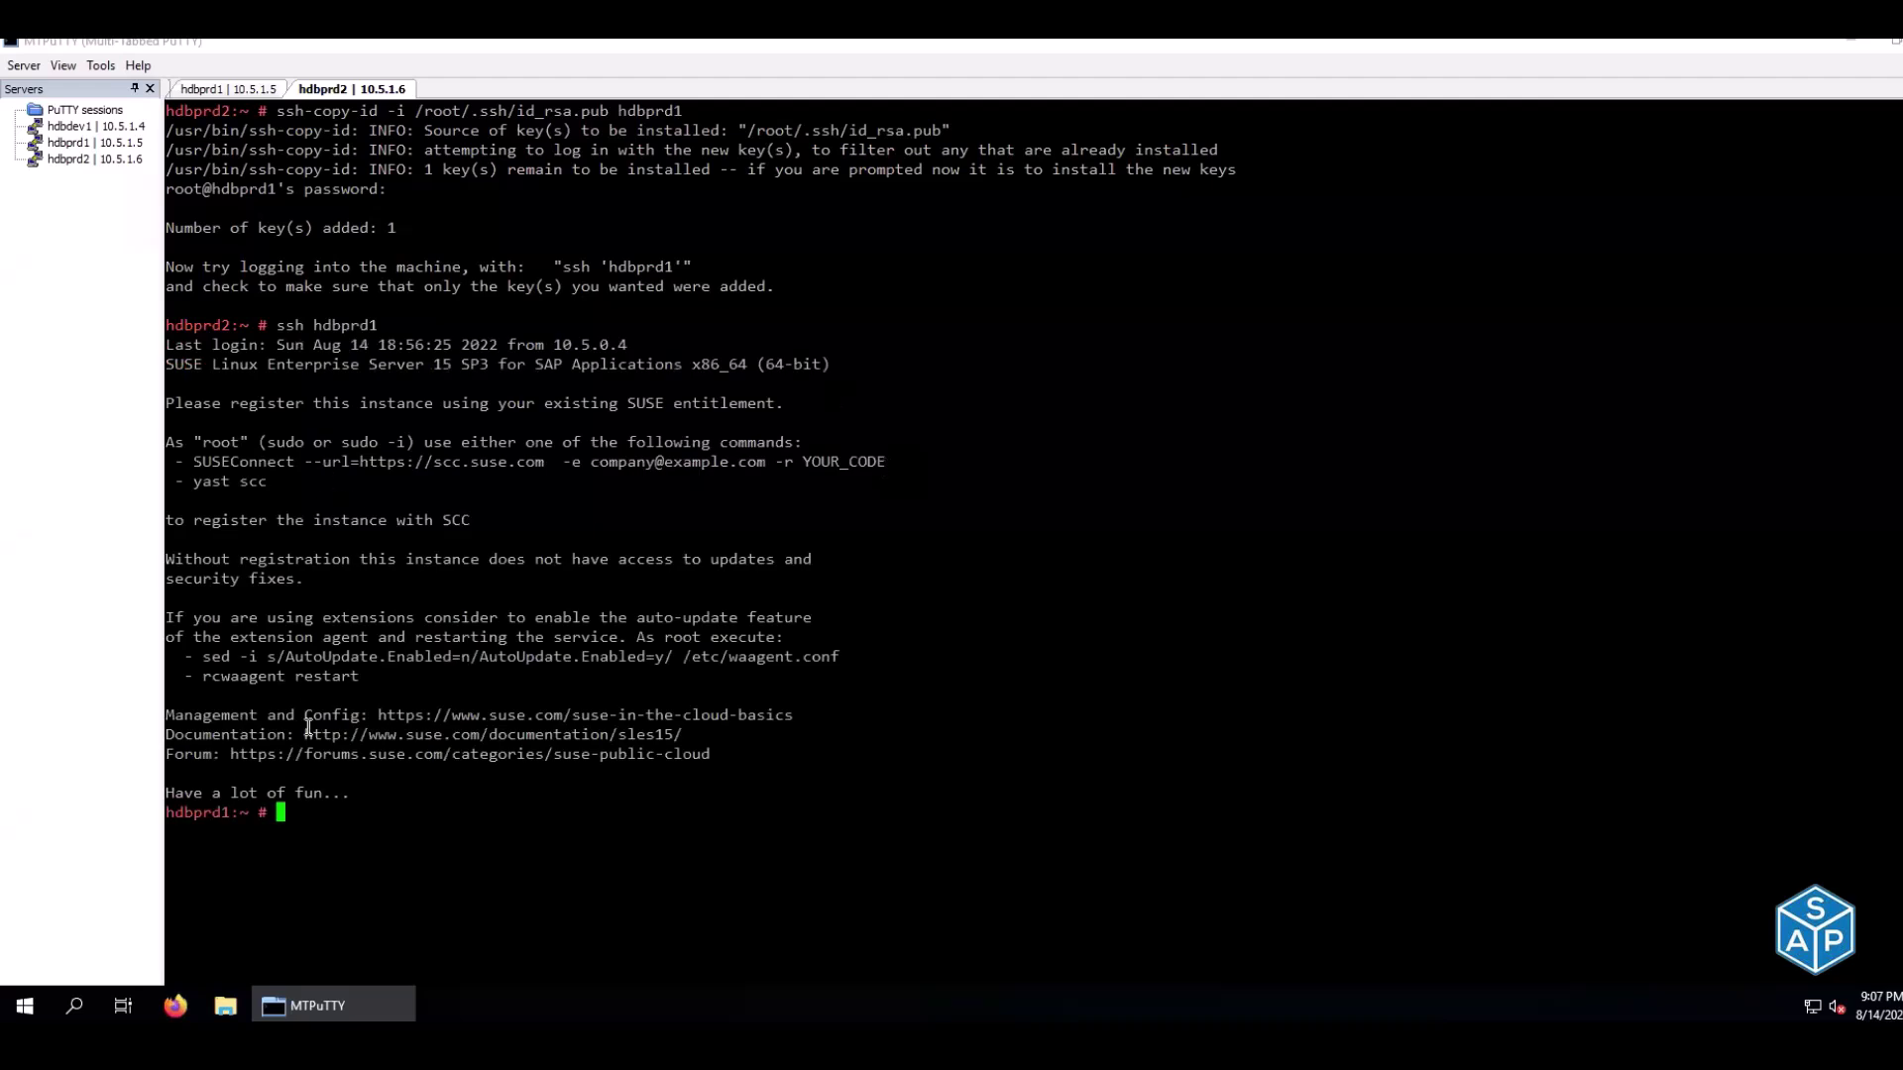
pyautogui.hotkey('ctrl', 'd')
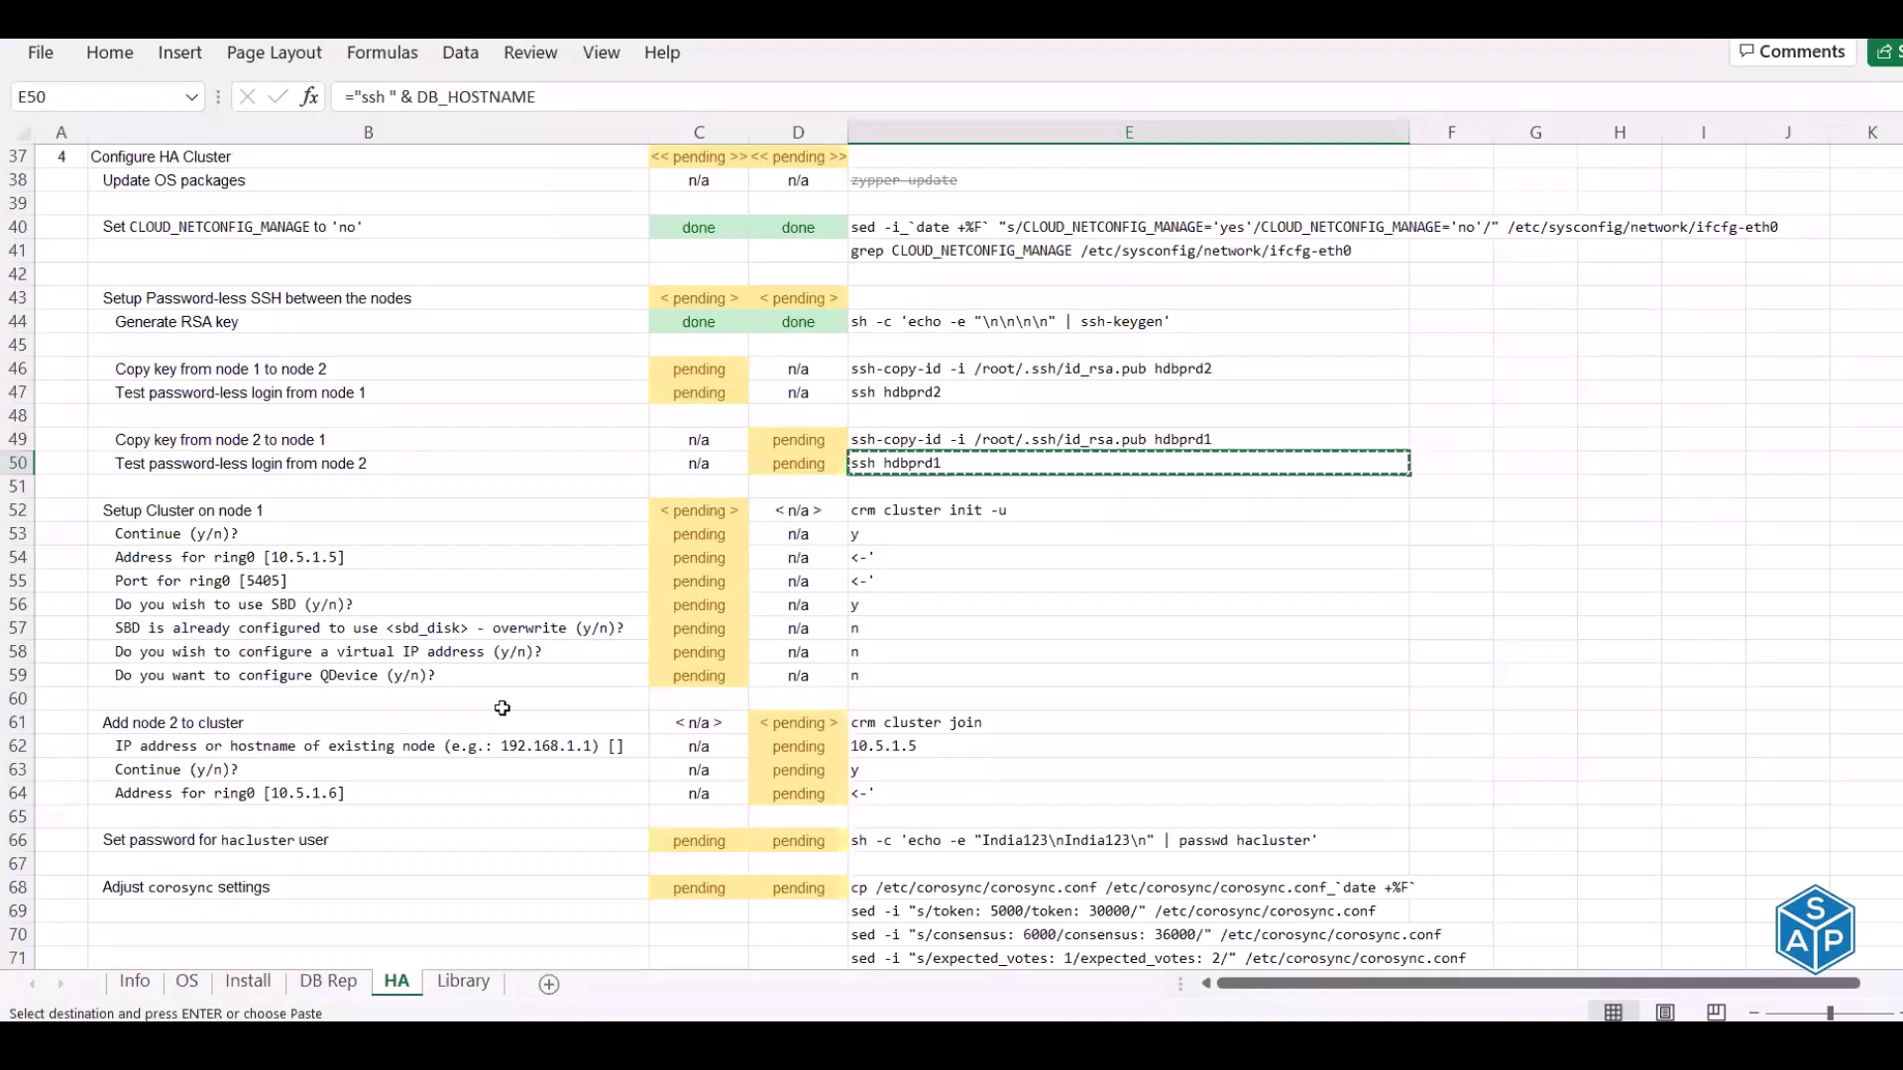
# Mark the key-copy and login-test steps done for both nodes
pyautogui.press('Left')
pyautogui.press('Up')
pyautogui.press('Up')
pyautogui.press('Up')
pyautogui.press('Up')
pyautogui.press('Left')
pyautogui.write('done')
pyautogui.press('Return')
pyautogui.write('done')
pyautogui.press('Return')
pyautogui.press('Down')
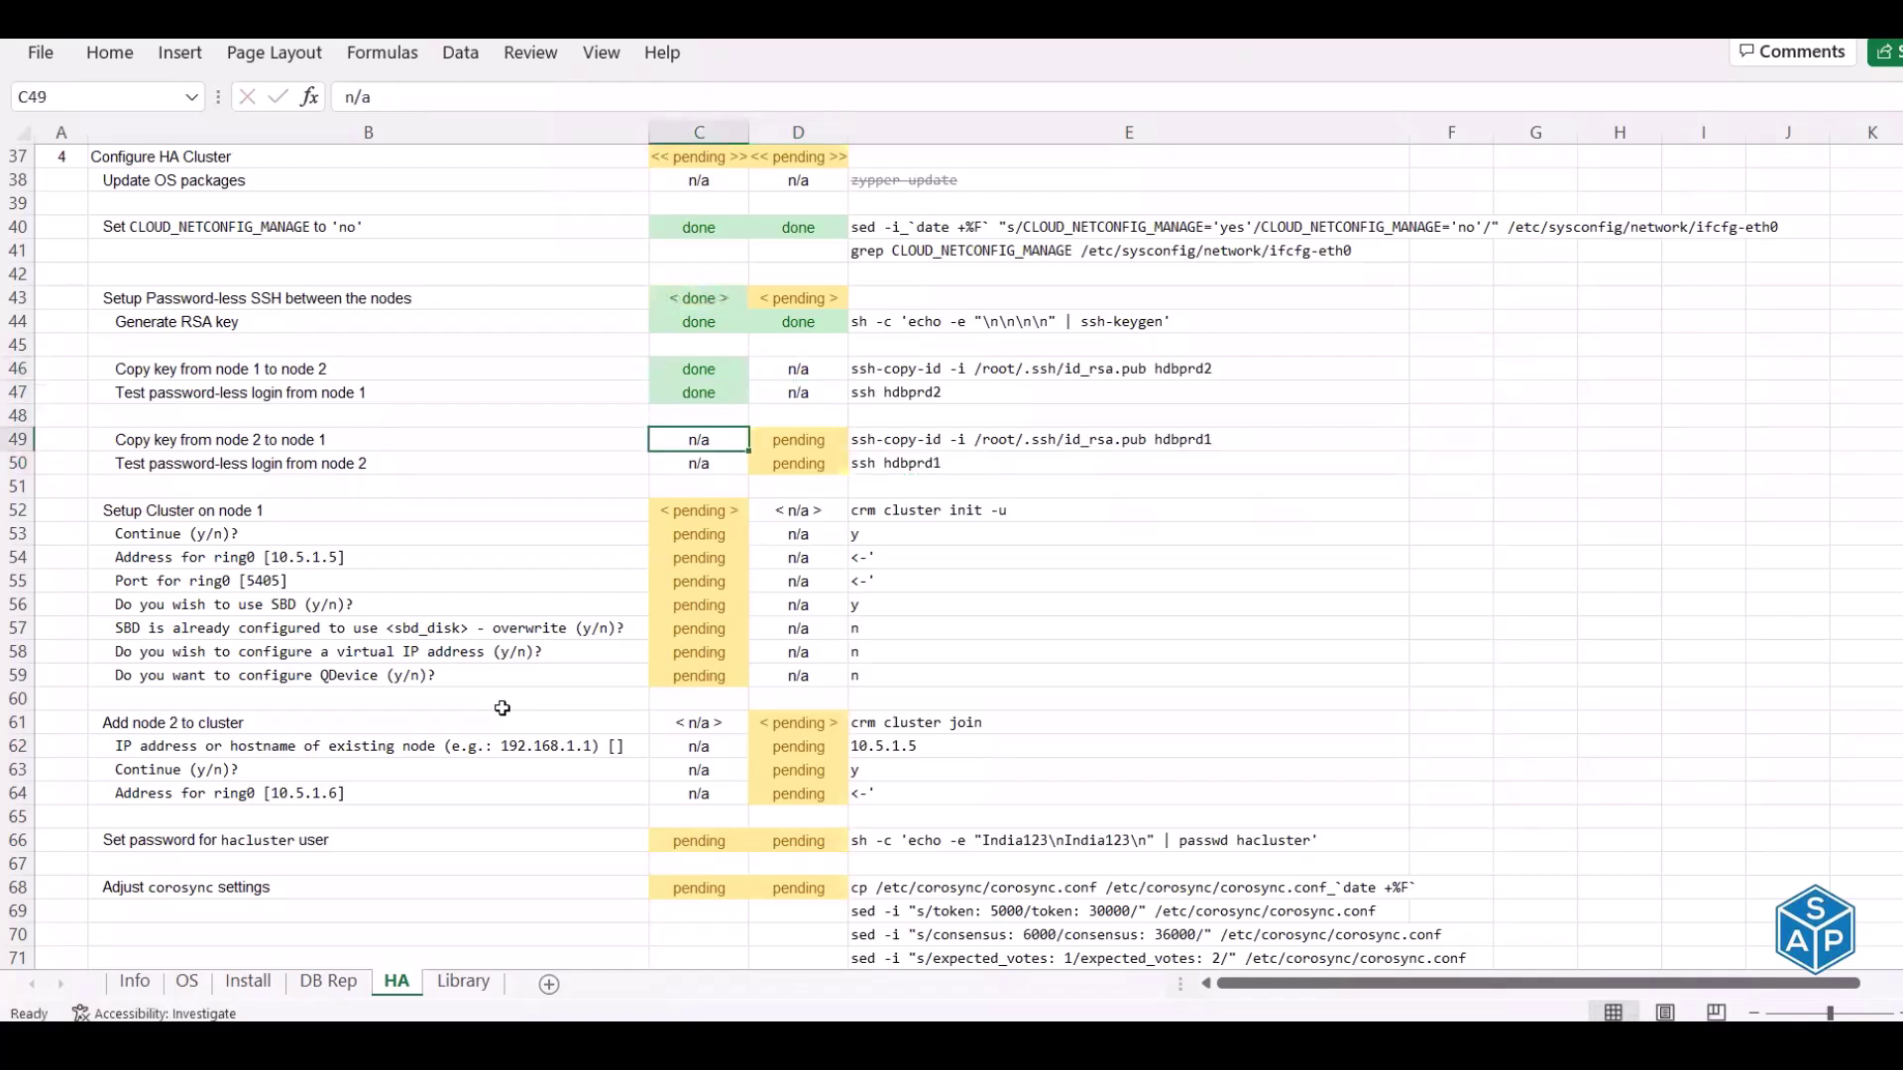
pyautogui.press('Right')
pyautogui.write('done')
pyautogui.press('Return')
pyautogui.write('done')
pyautogui.press('Return')
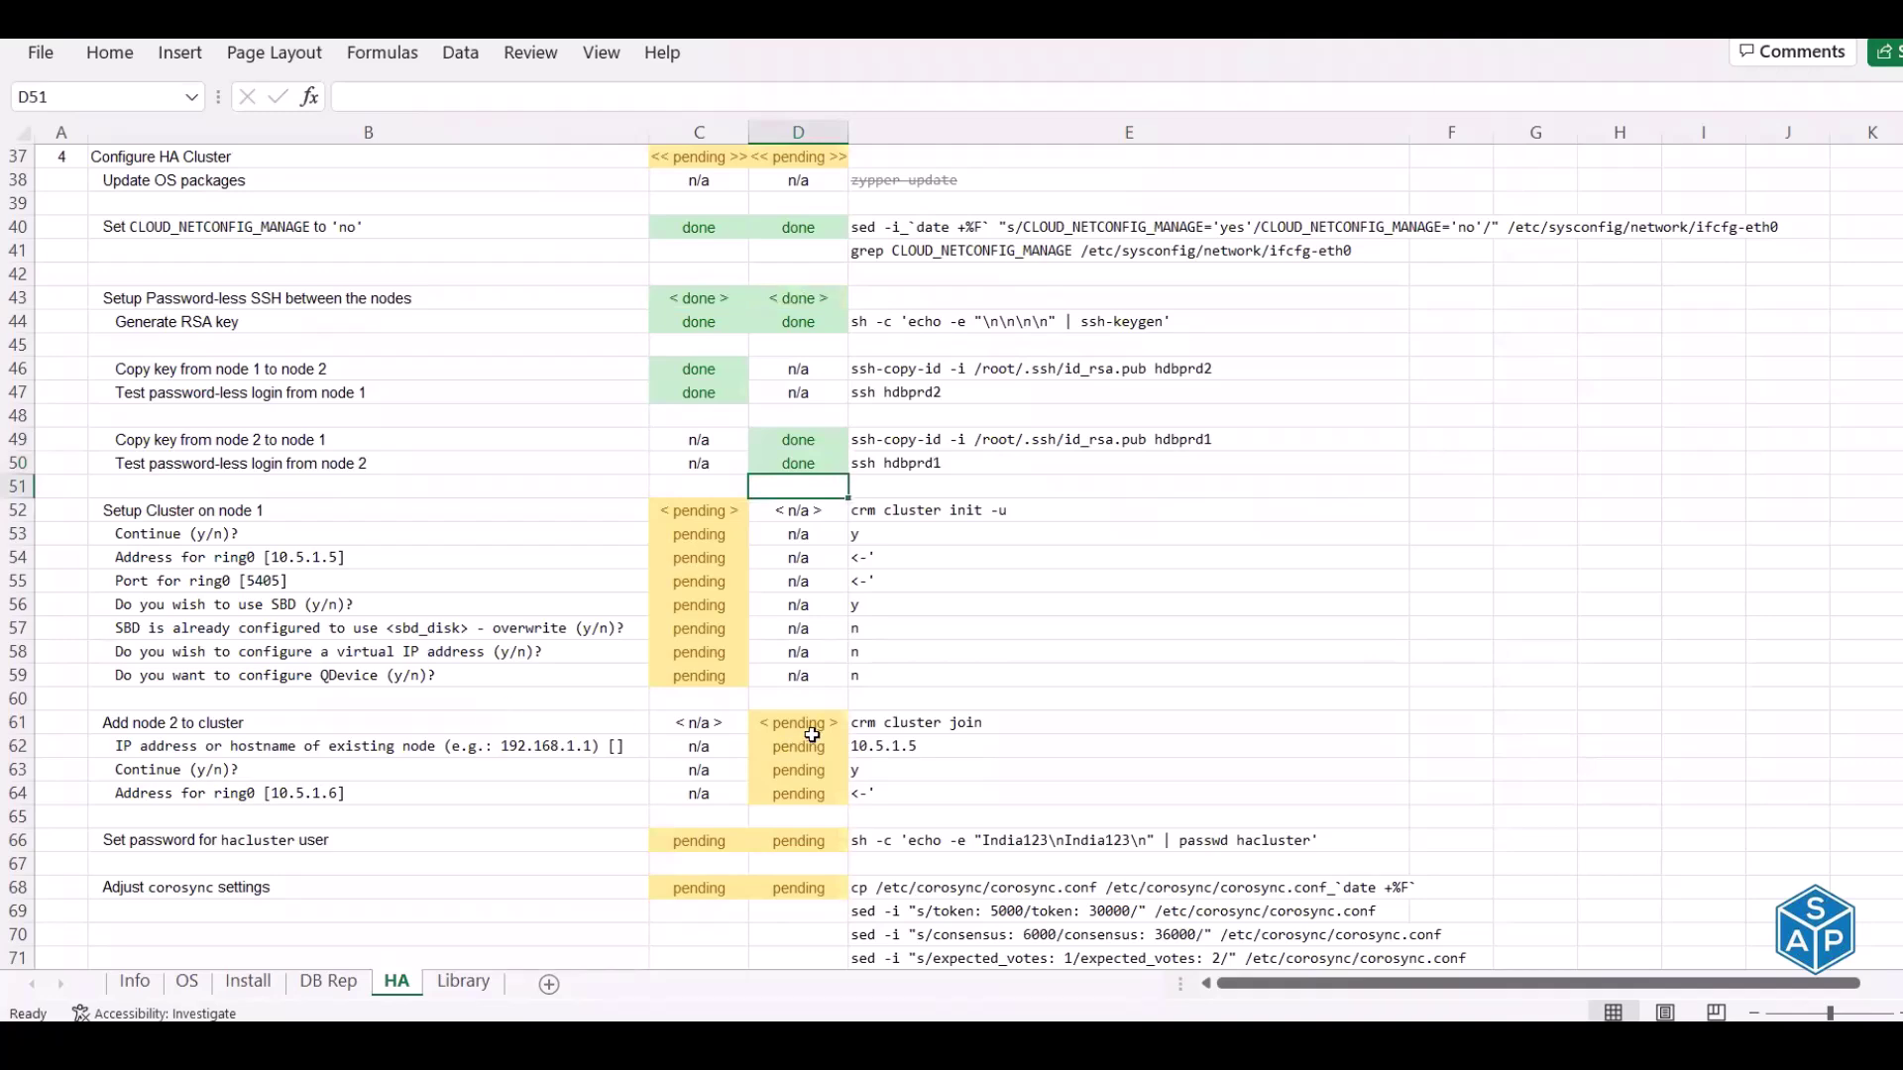
# Review the Setup Cluster on node 1 and Add node 2 to cluster commands
pyautogui.scroll(-2, 808, 738)
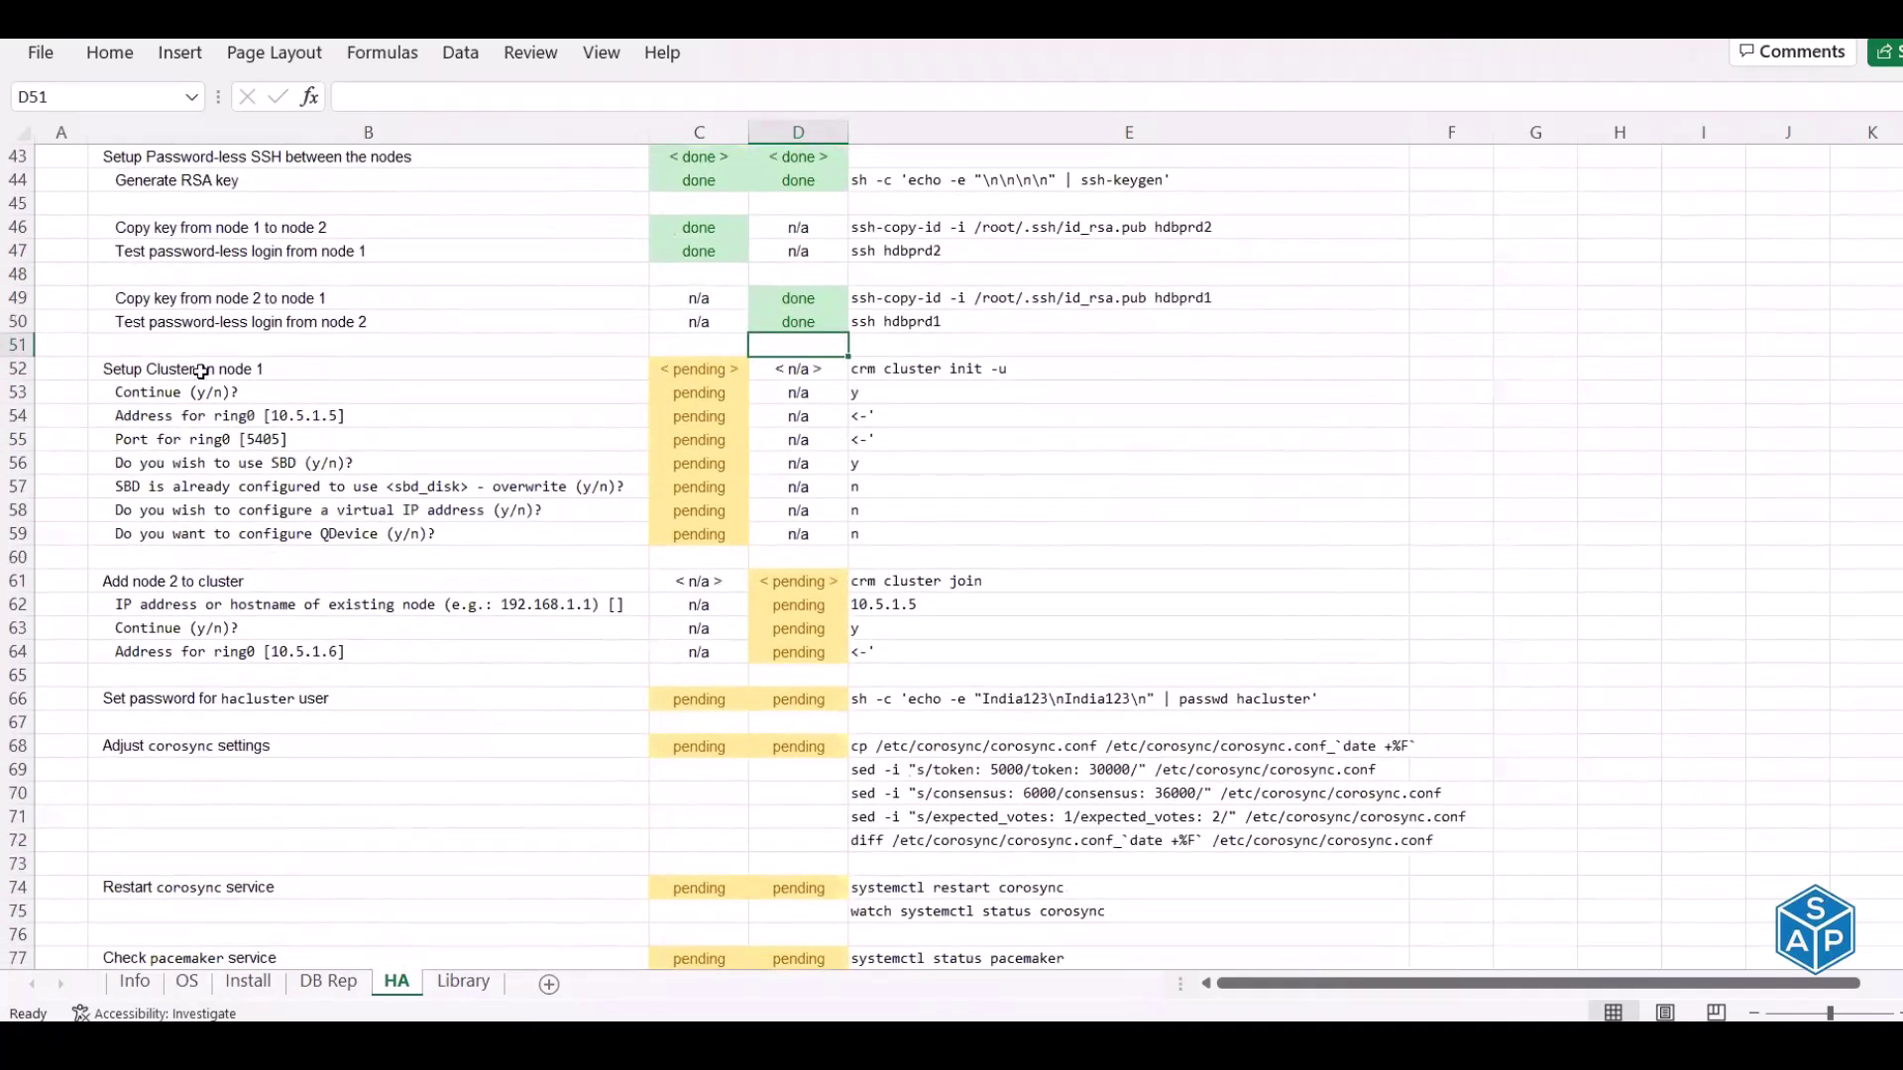
pyautogui.click(200, 369)
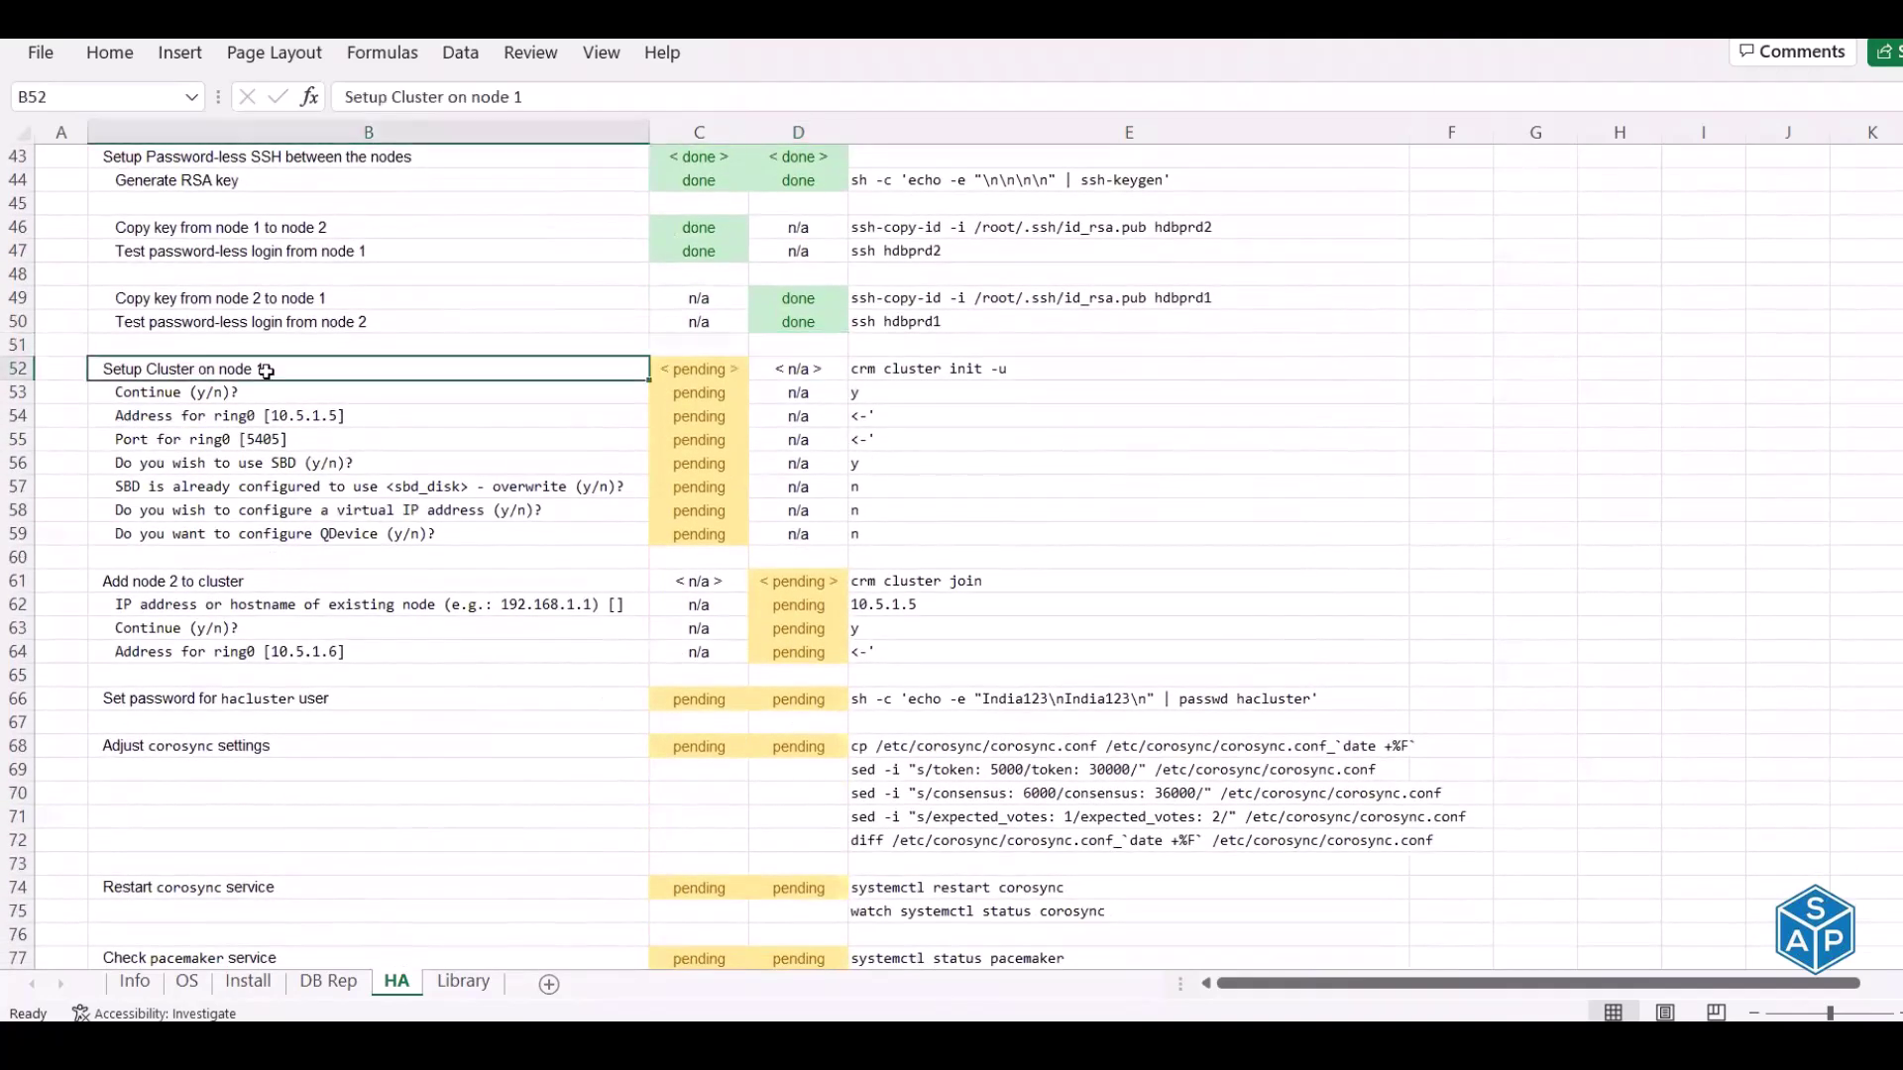
pyautogui.click(866, 370)
pyautogui.click(304, 369)
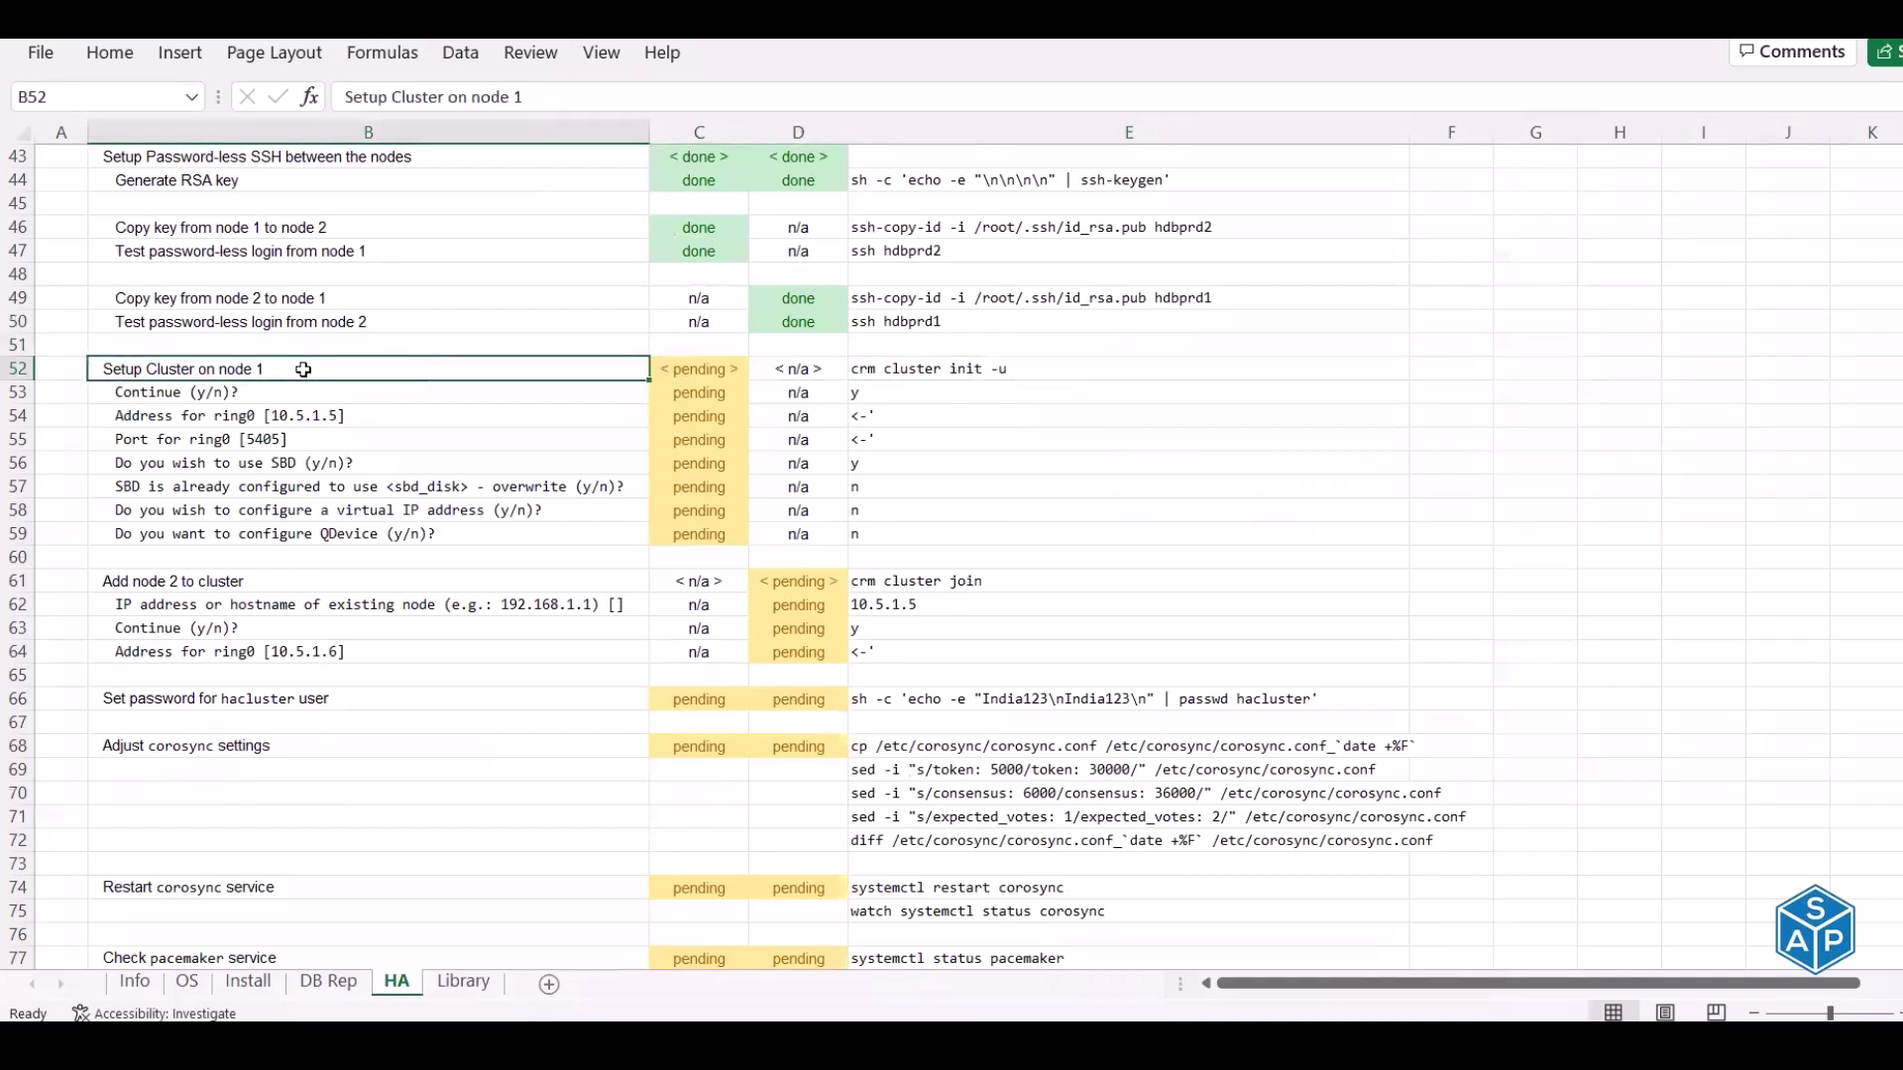
pyautogui.click(211, 582)
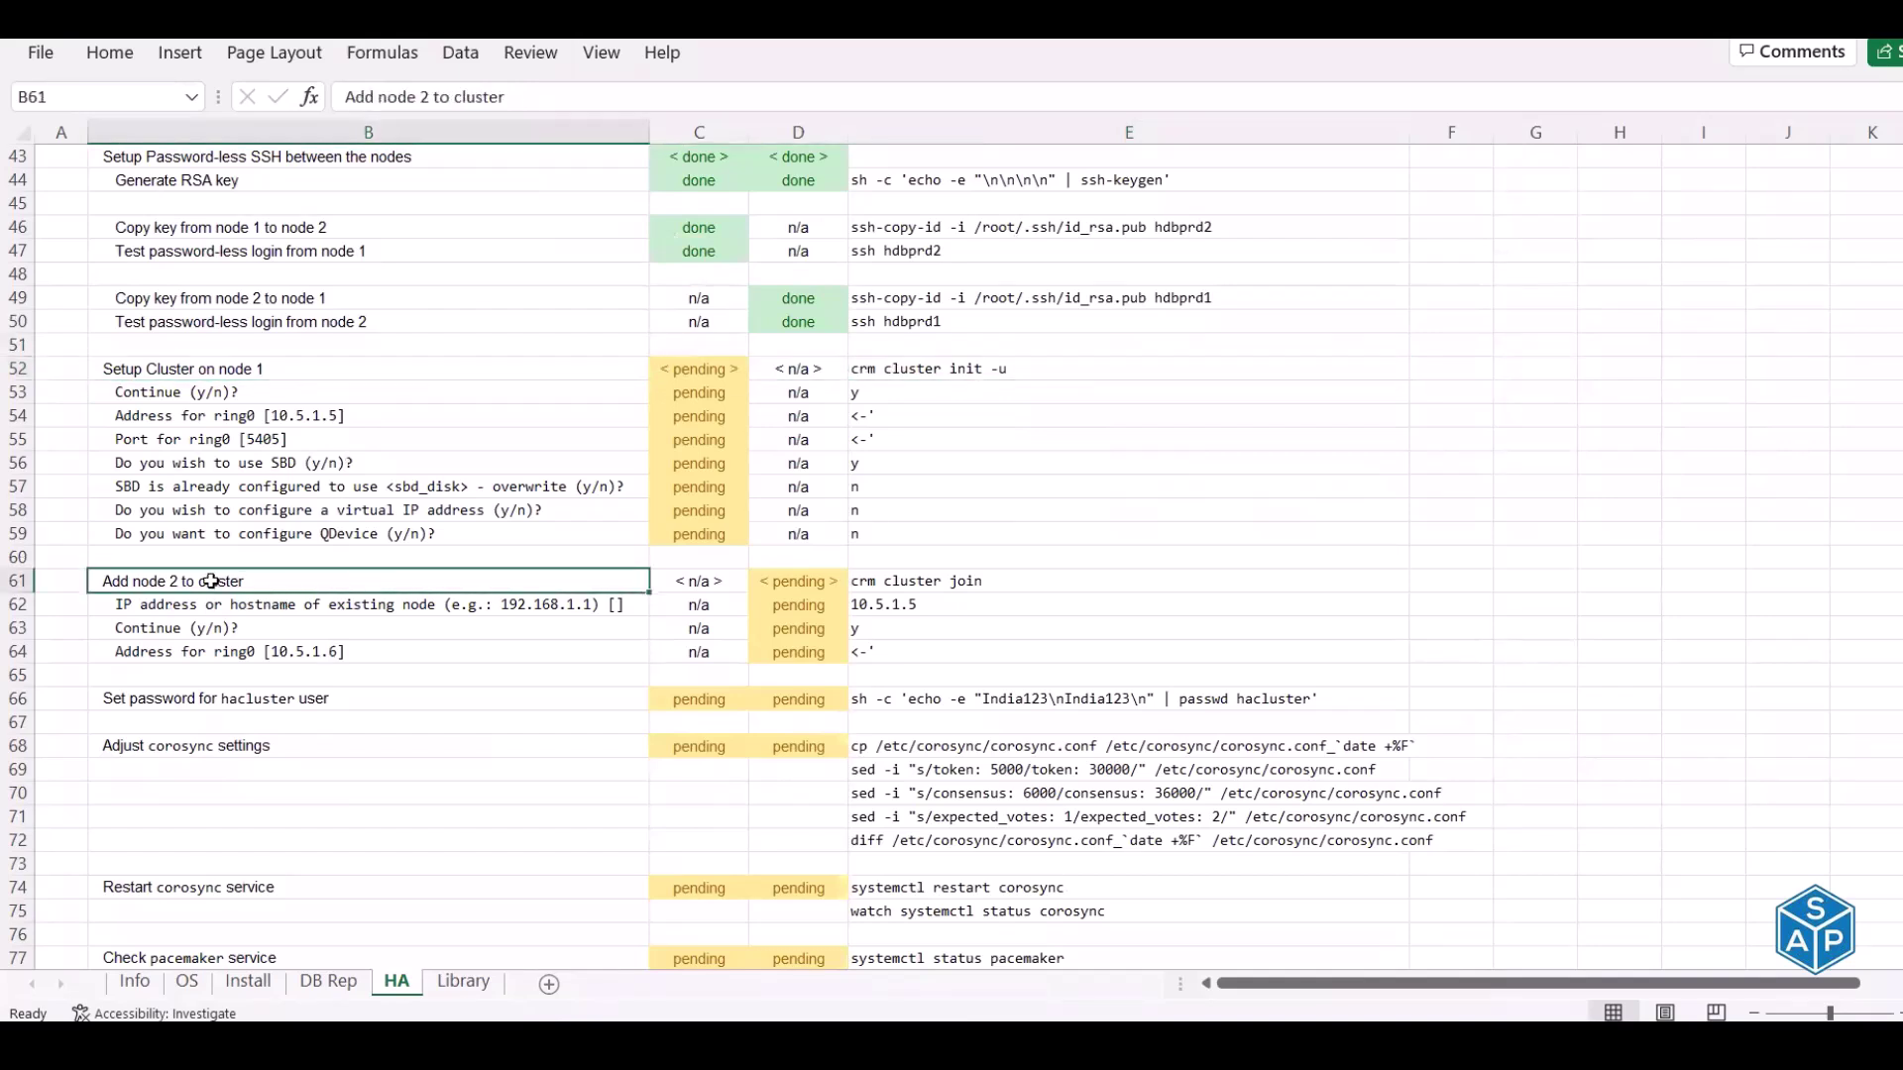
pyautogui.click(922, 368)
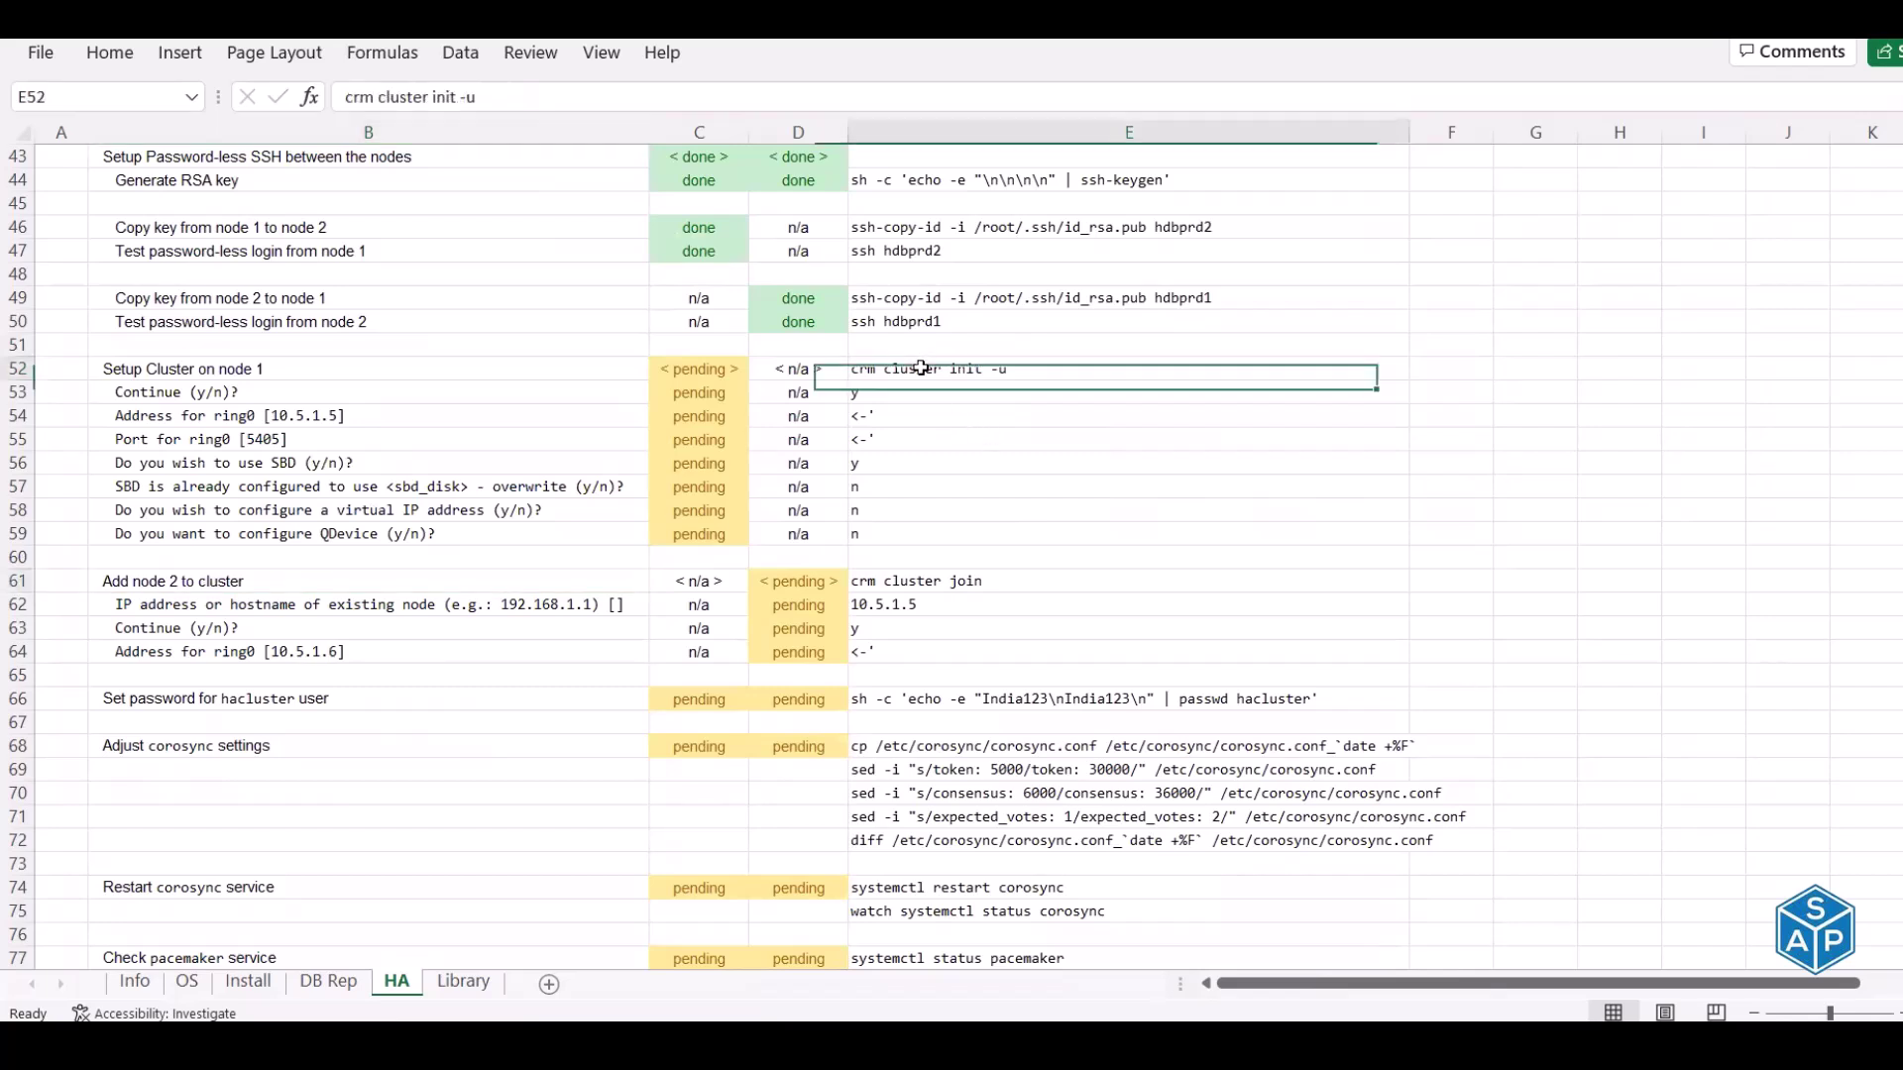
pyautogui.click(902, 583)
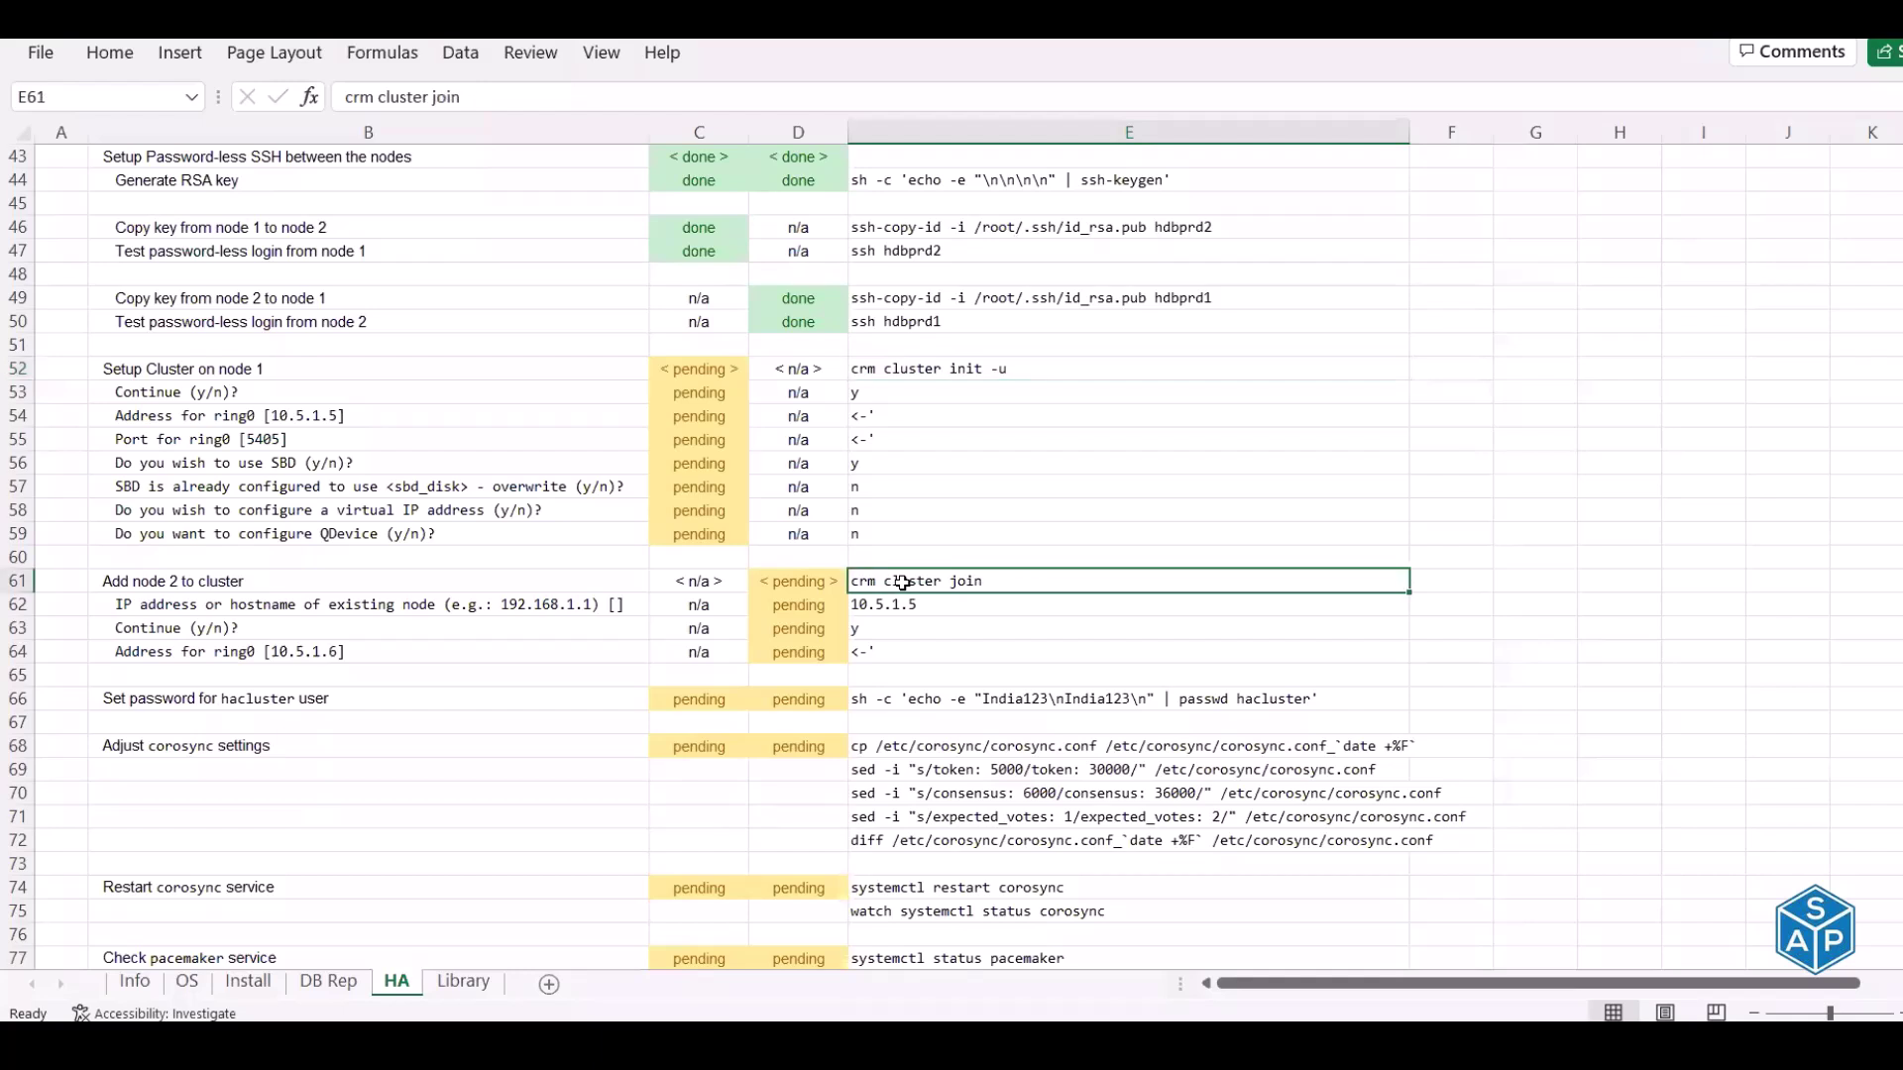
# Copy the crm cluster init -u command from cell E52
pyautogui.click(872, 369)
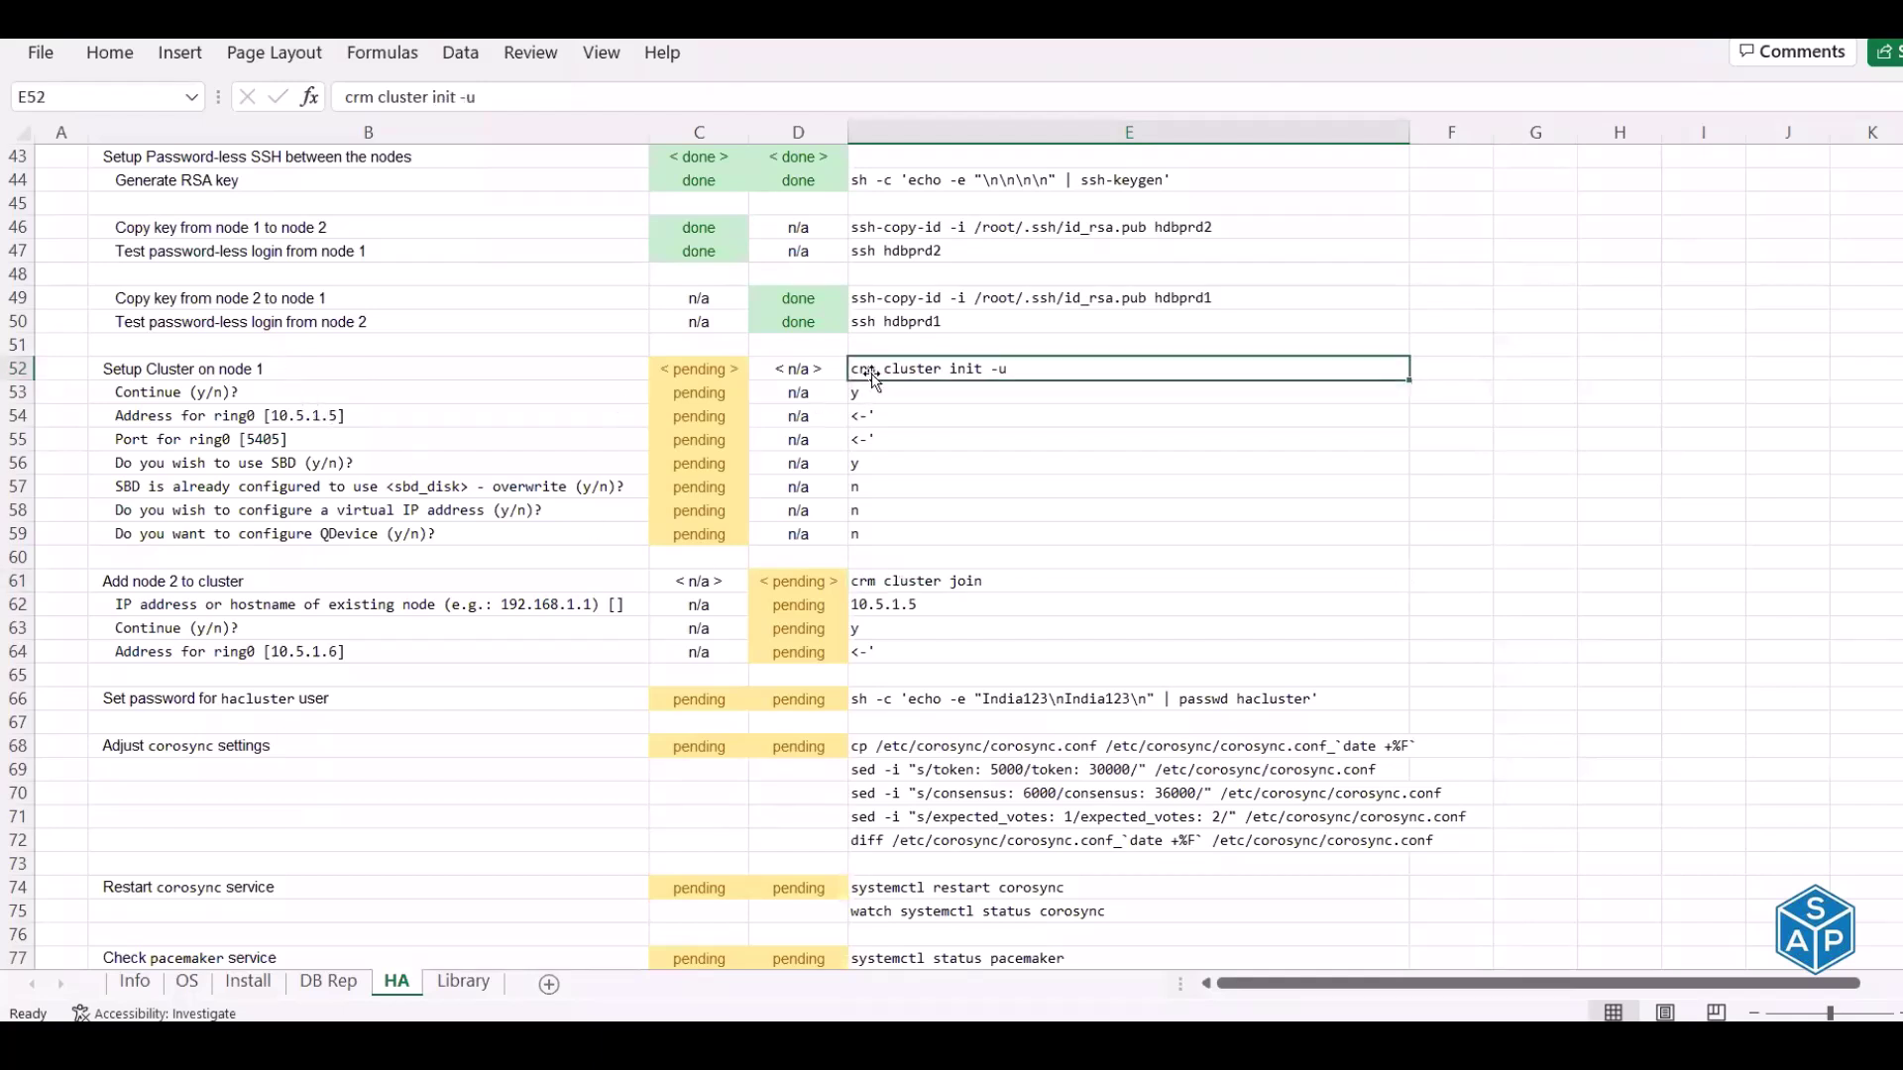
pyautogui.moveTo(698, 370); pyautogui.dragTo(699, 536)
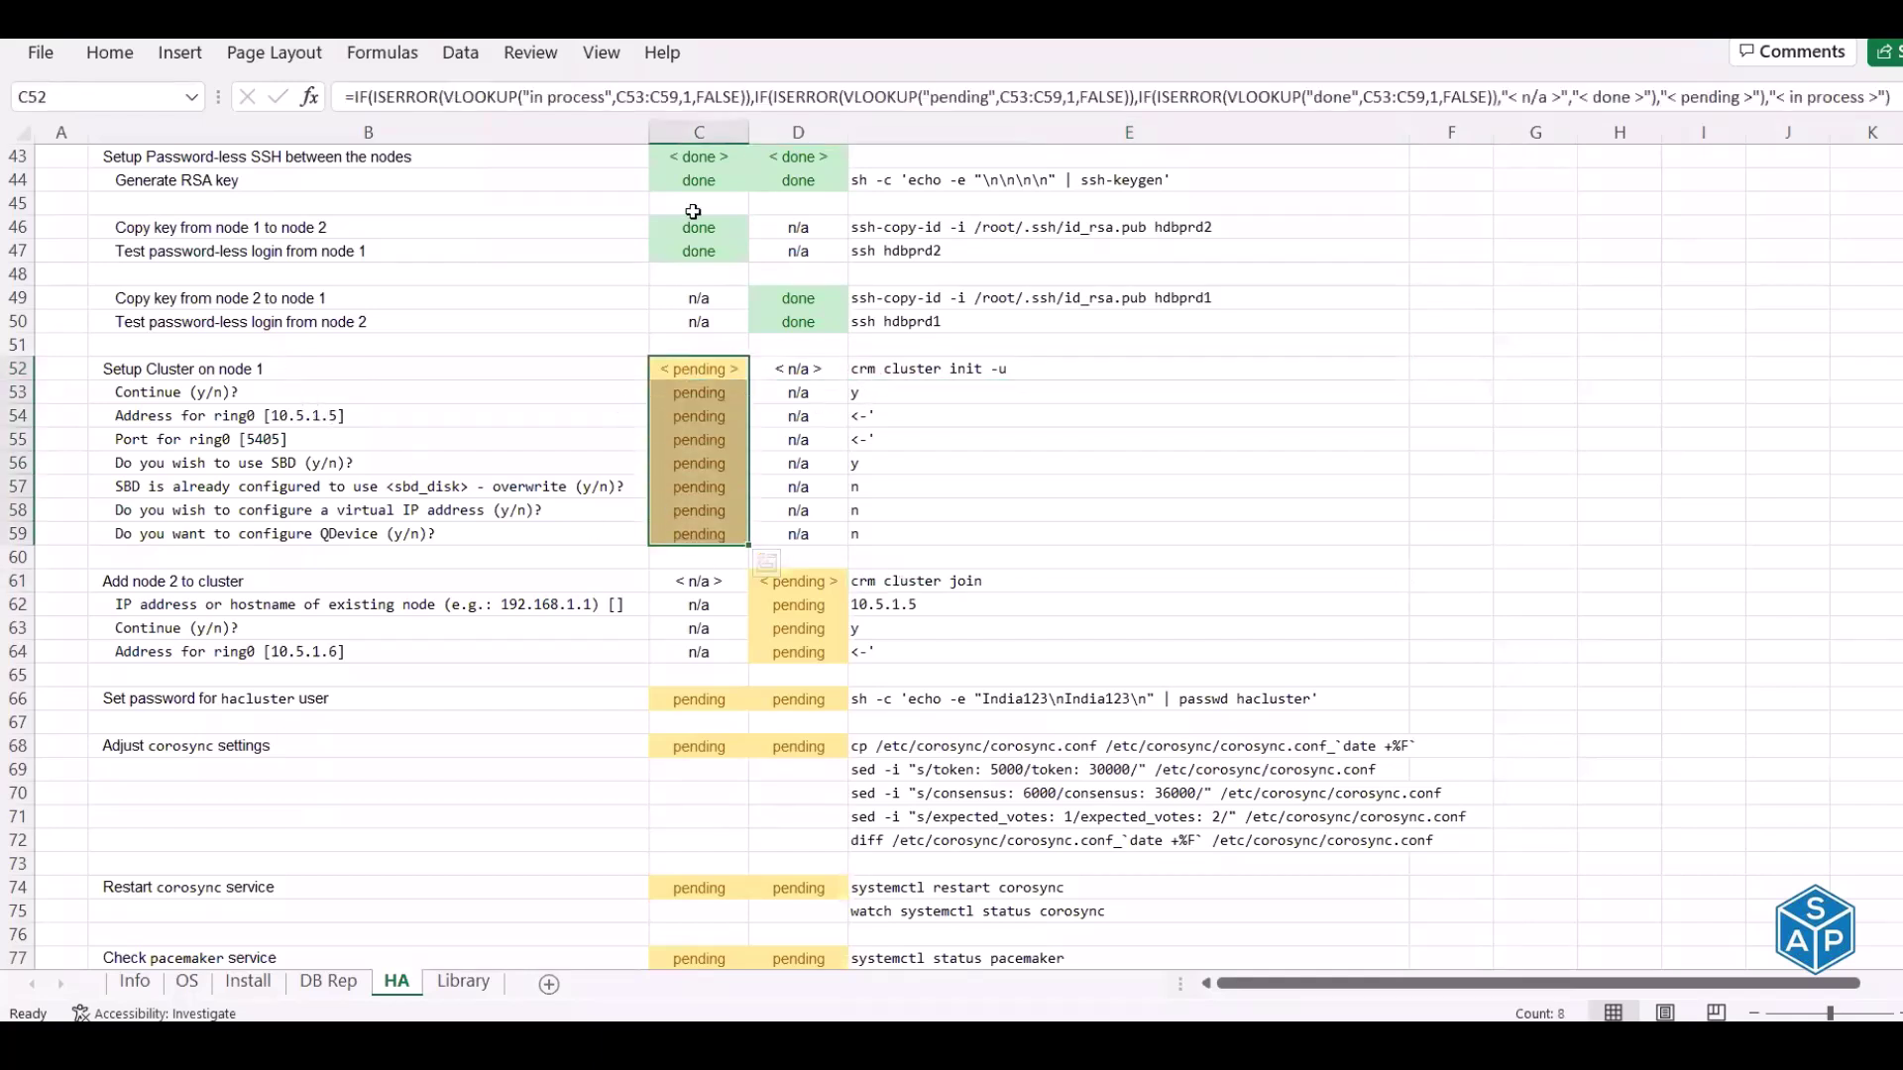
pyautogui.click(699, 132)
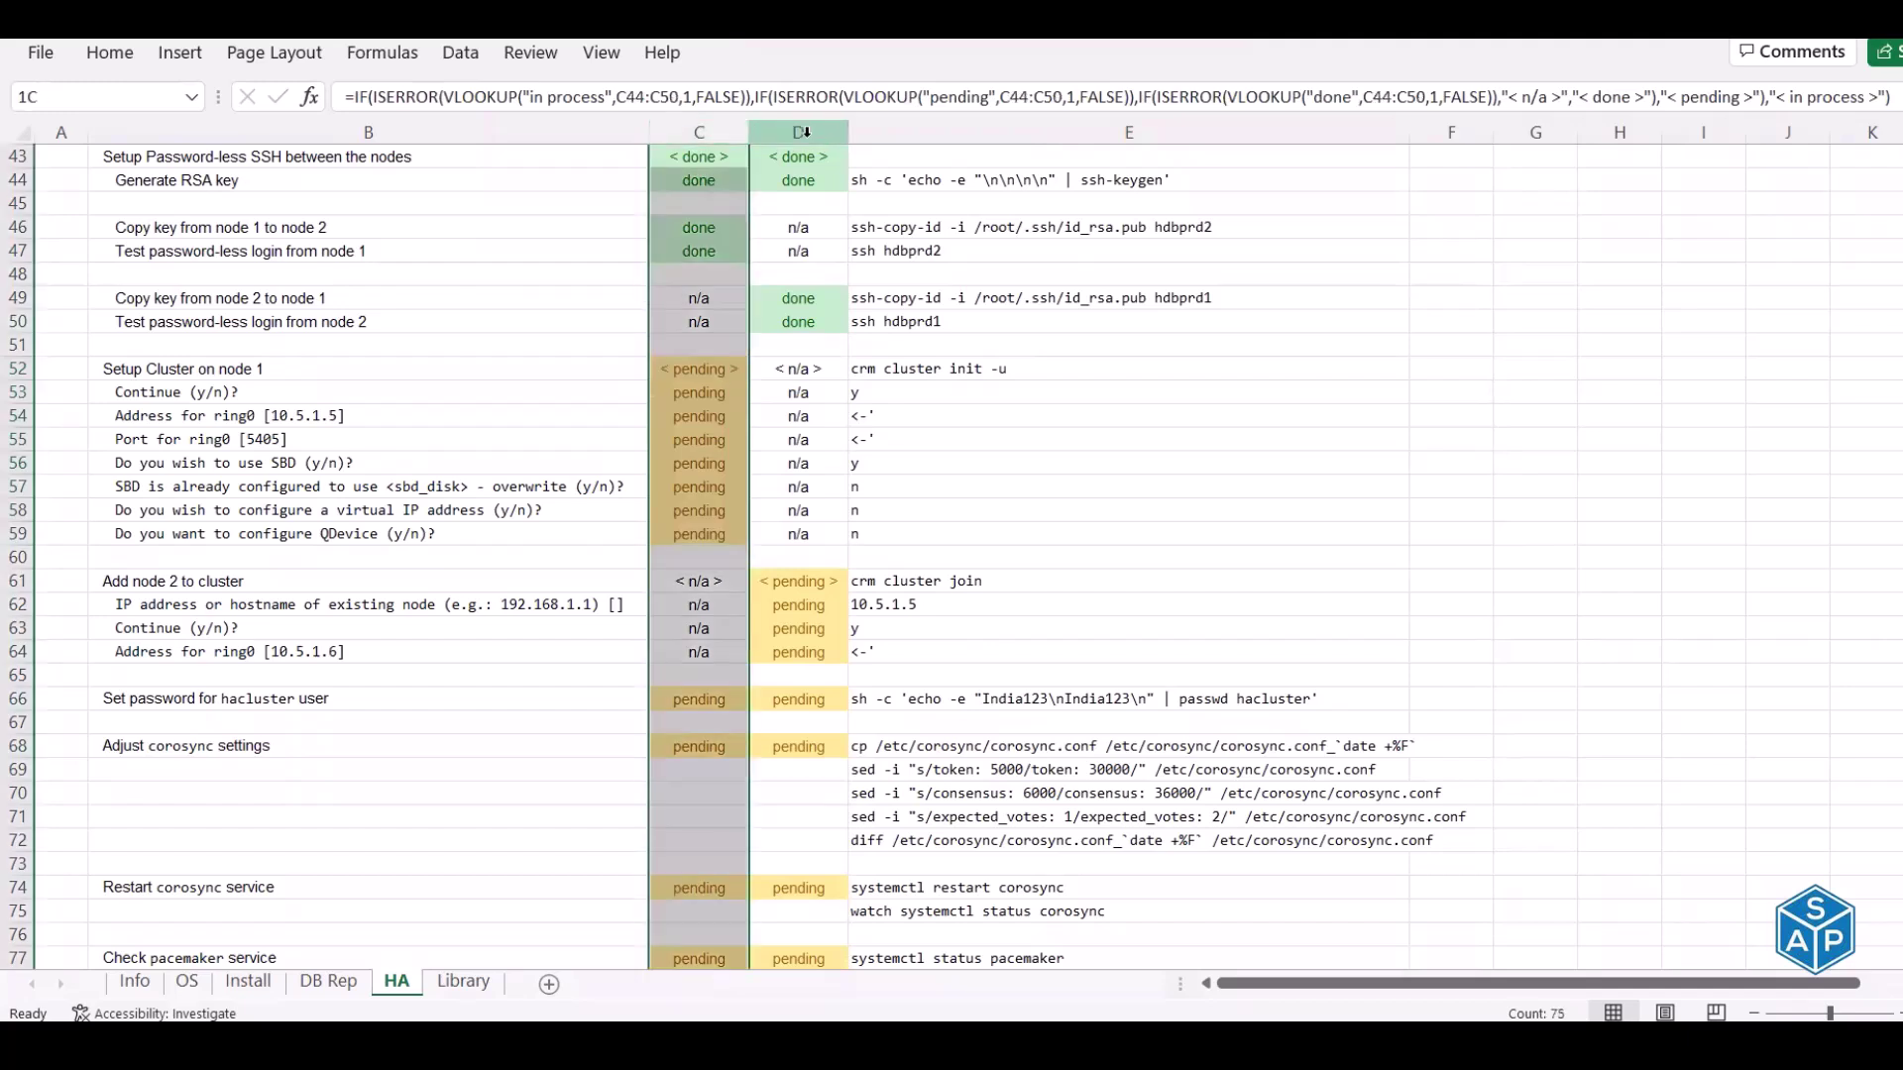
pyautogui.click(805, 131)
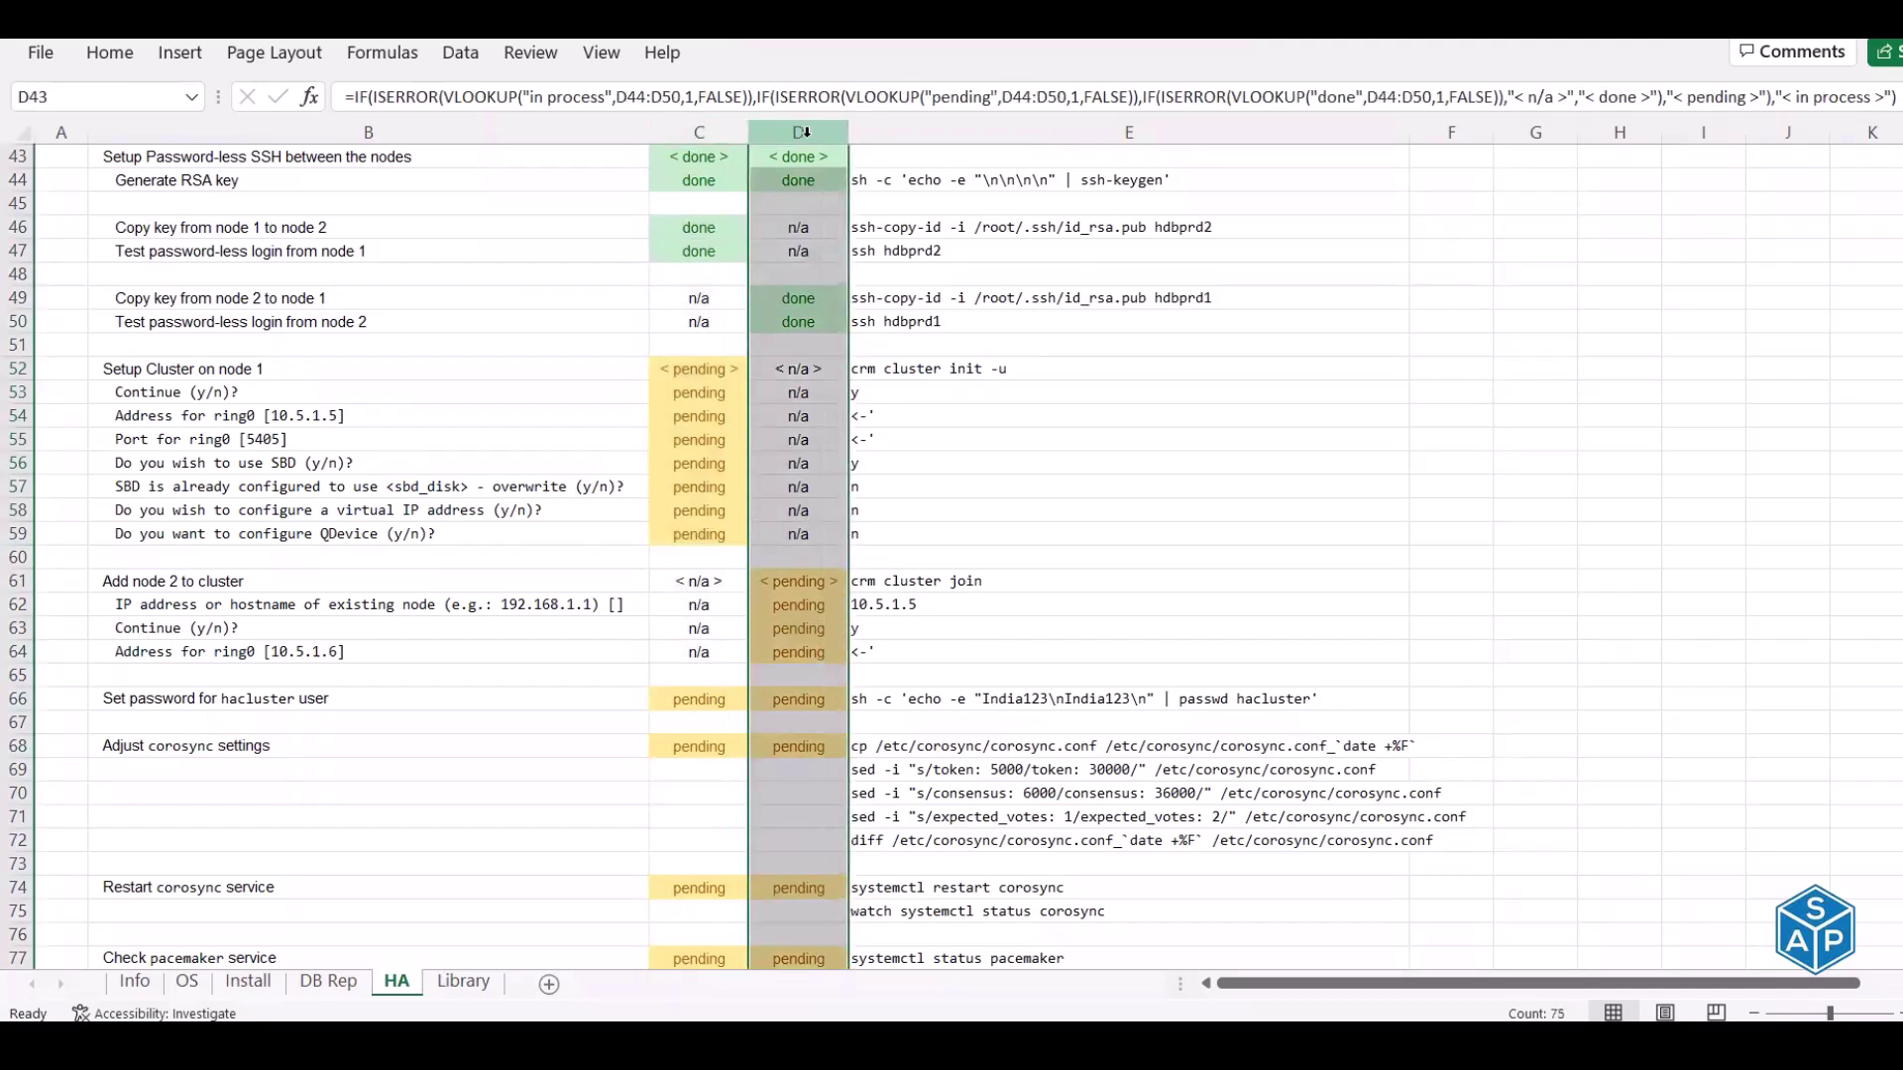
pyautogui.click(700, 391)
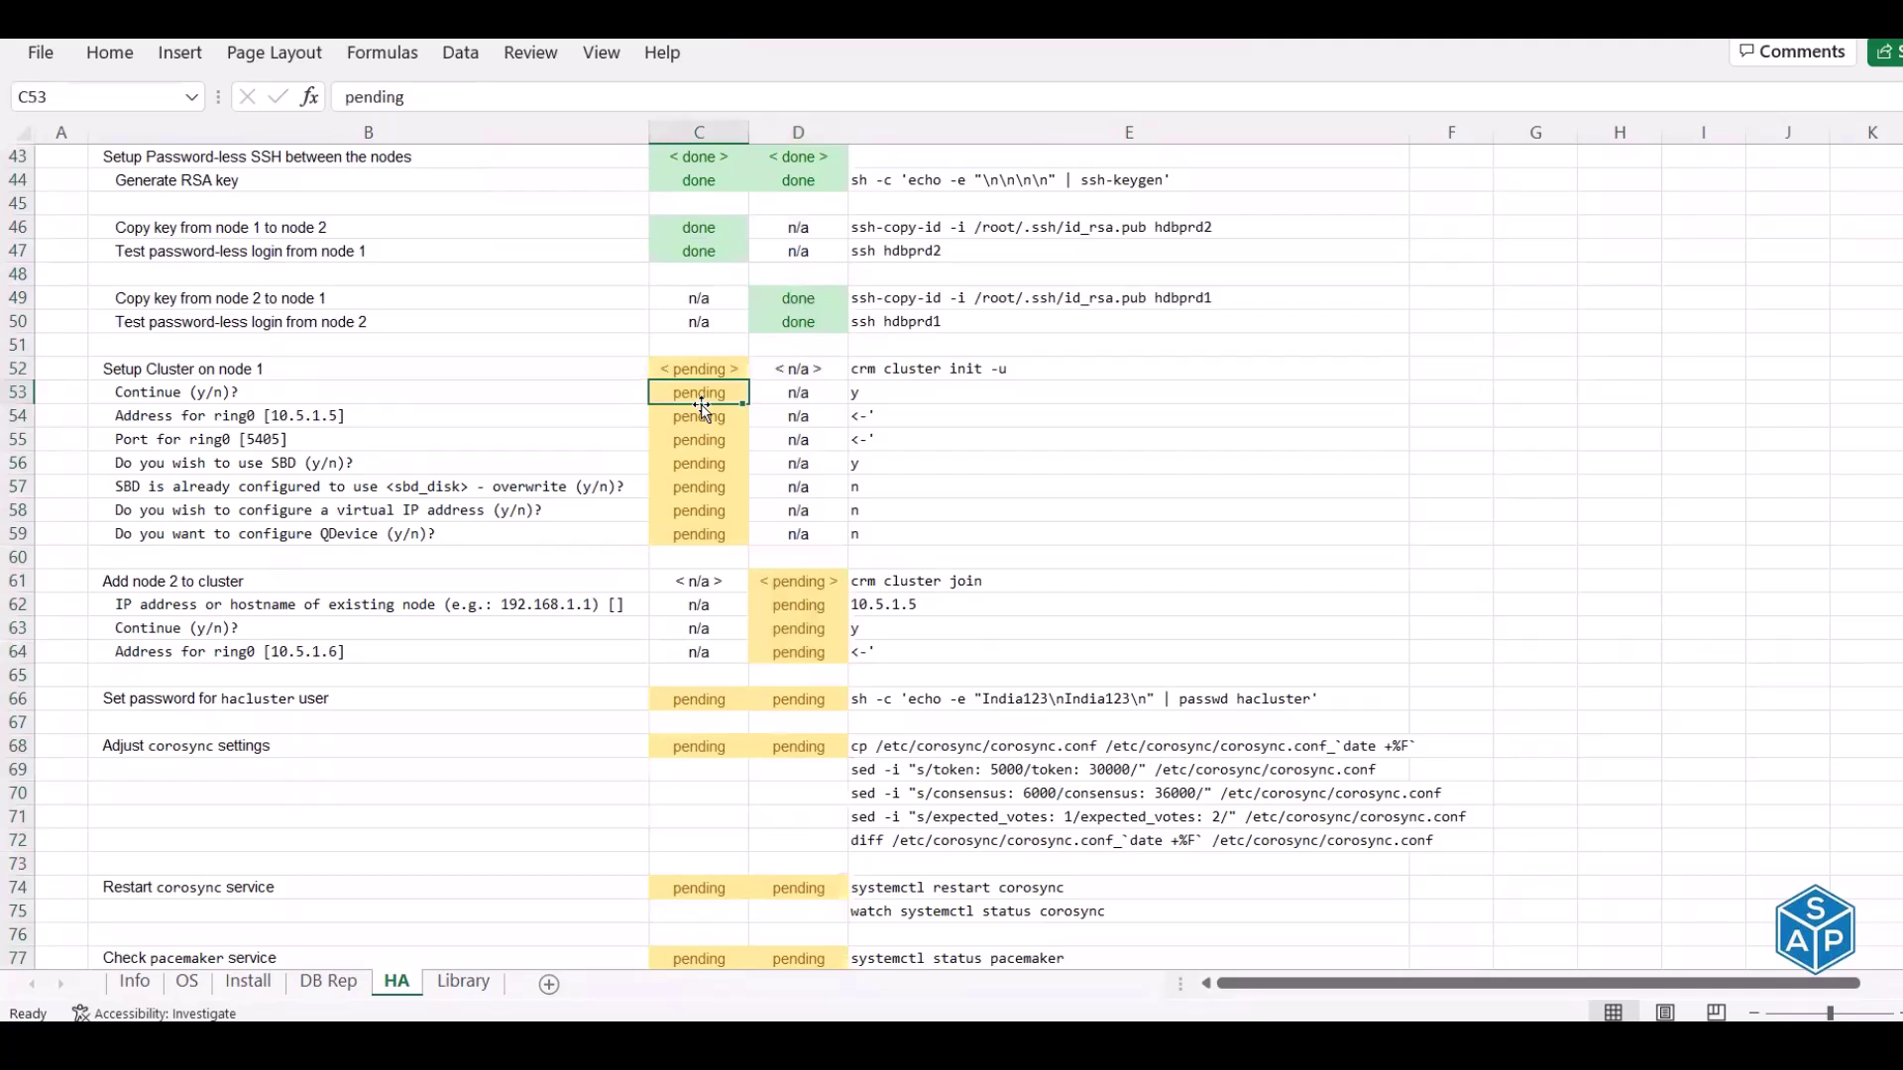
pyautogui.click(947, 369)
pyautogui.hotkey('ctrl', 'c')
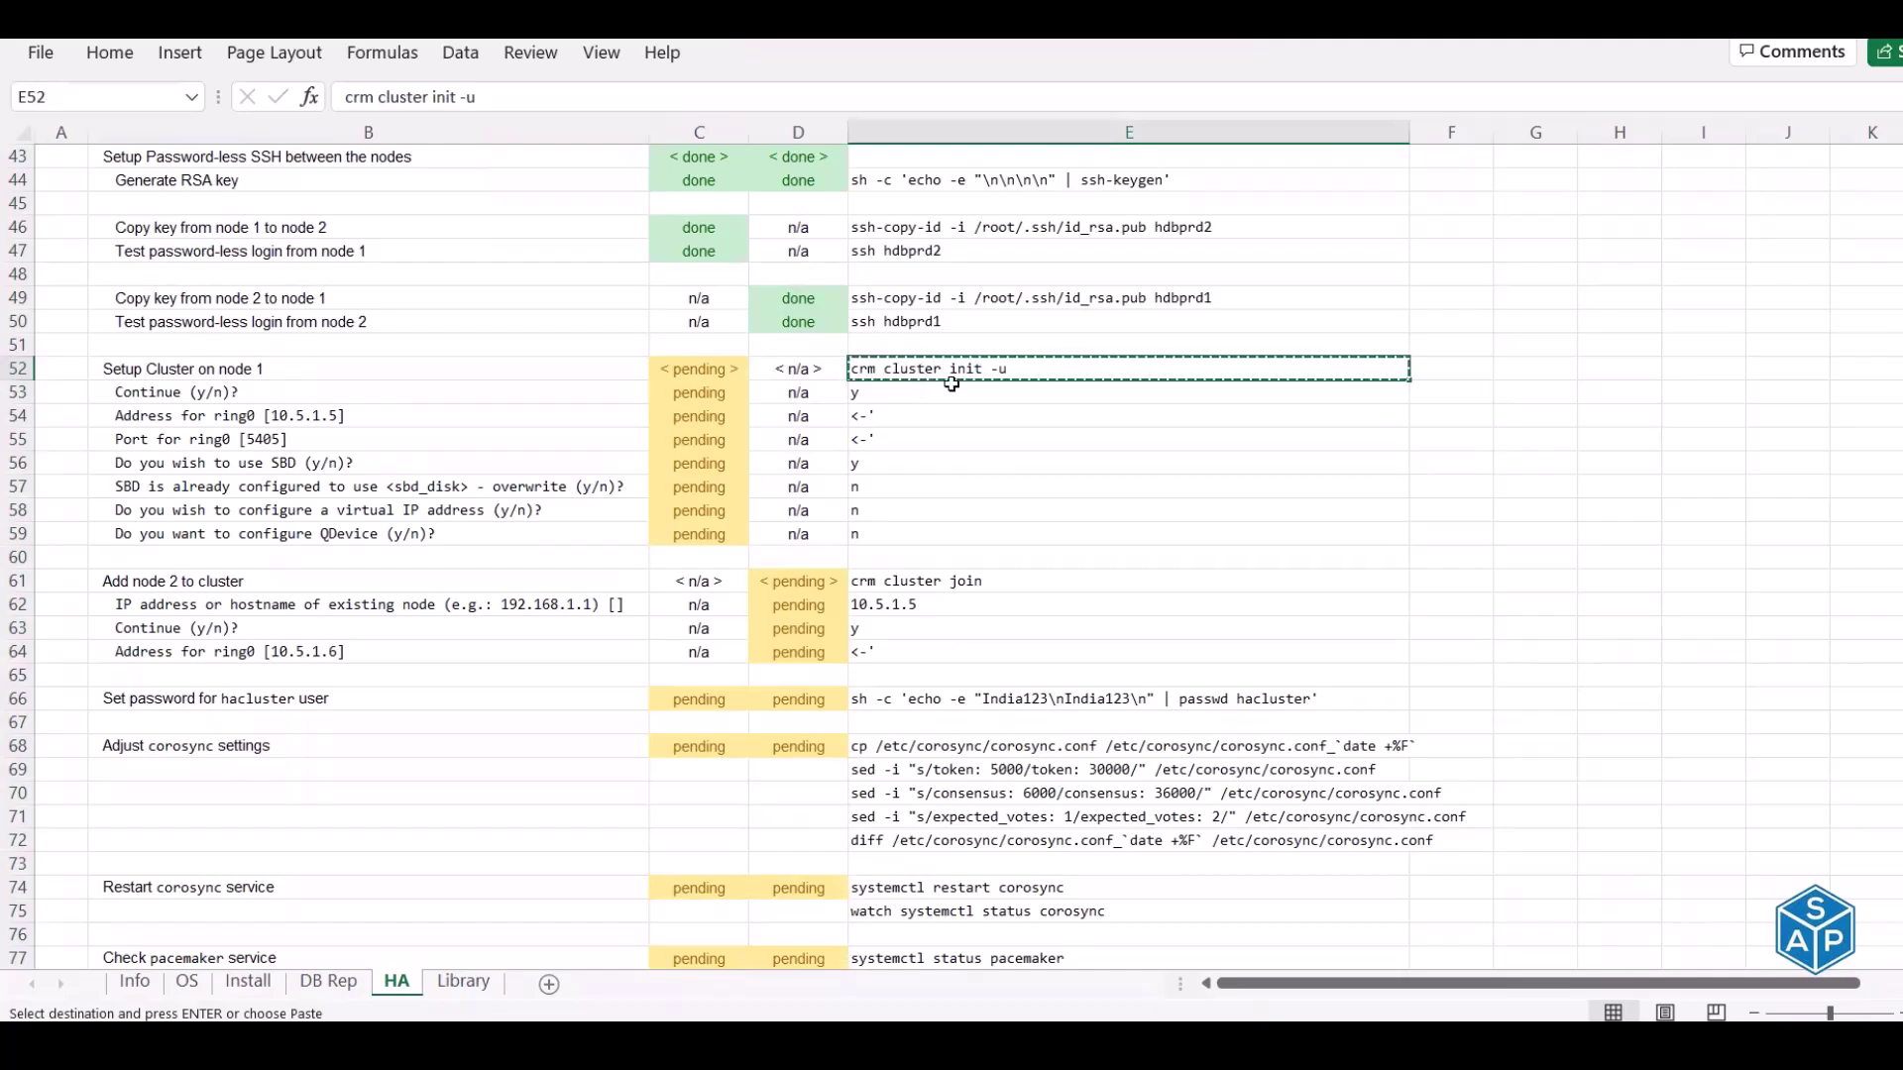
pyautogui.hotkey('alt', 'Tab')
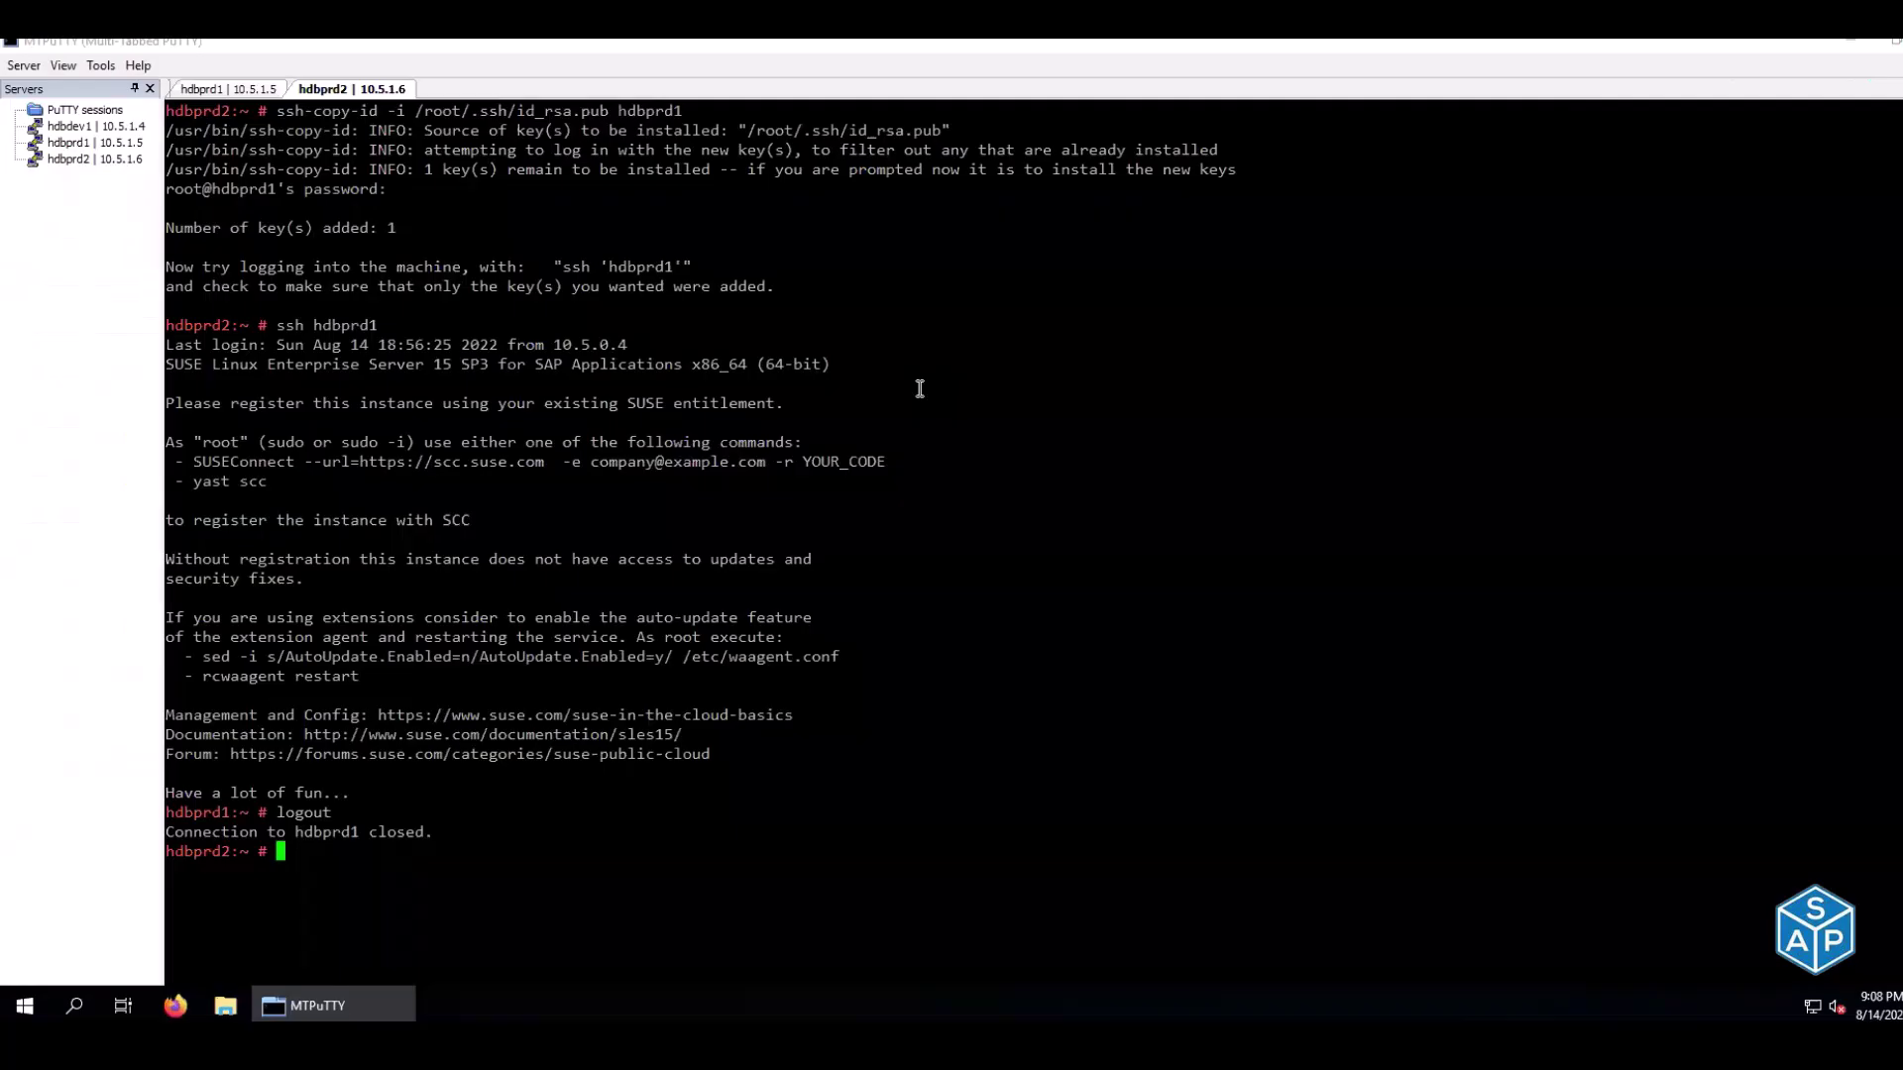
# Clear both terminals and start crm cluster init -u on hdbprd1
pyautogui.hotkey('ctrl', 'l')
pyautogui.click(222, 91)
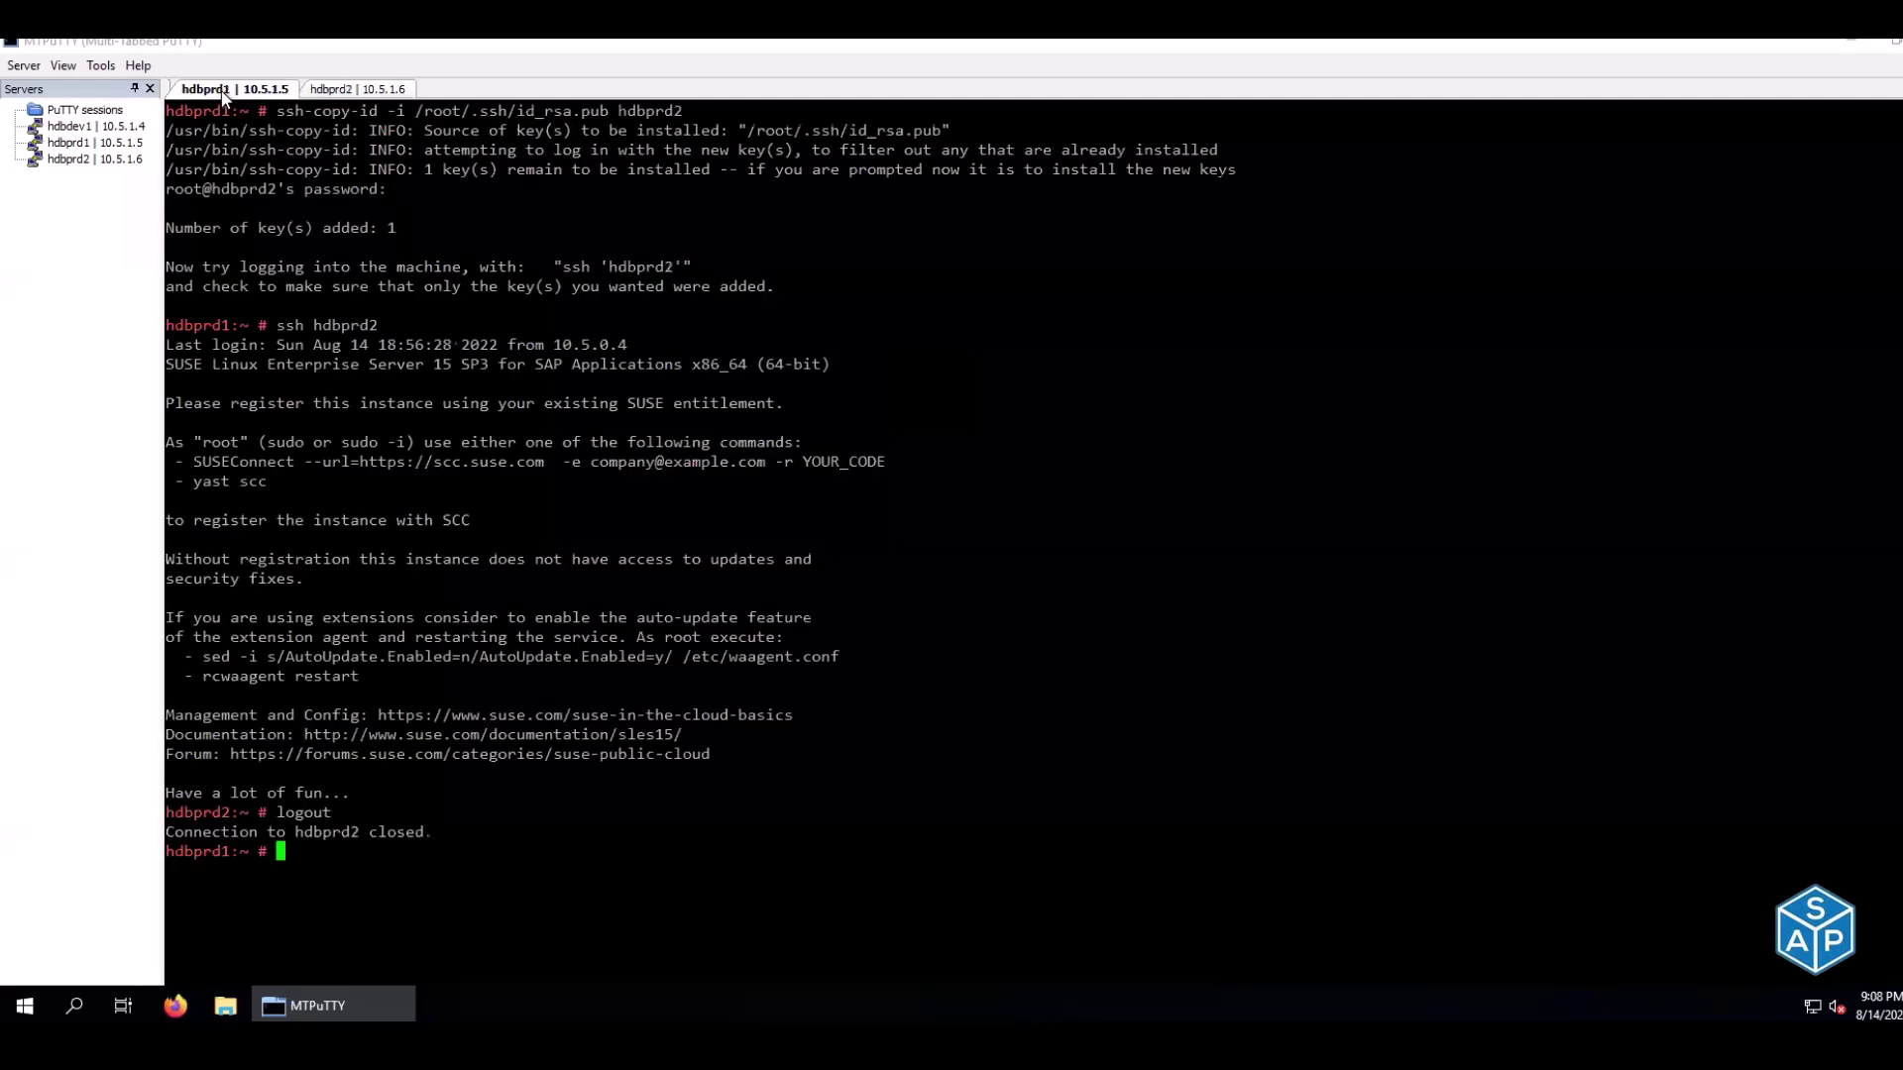
pyautogui.hotkey('ctrl', 'l')
pyautogui.rightClick(419, 281)
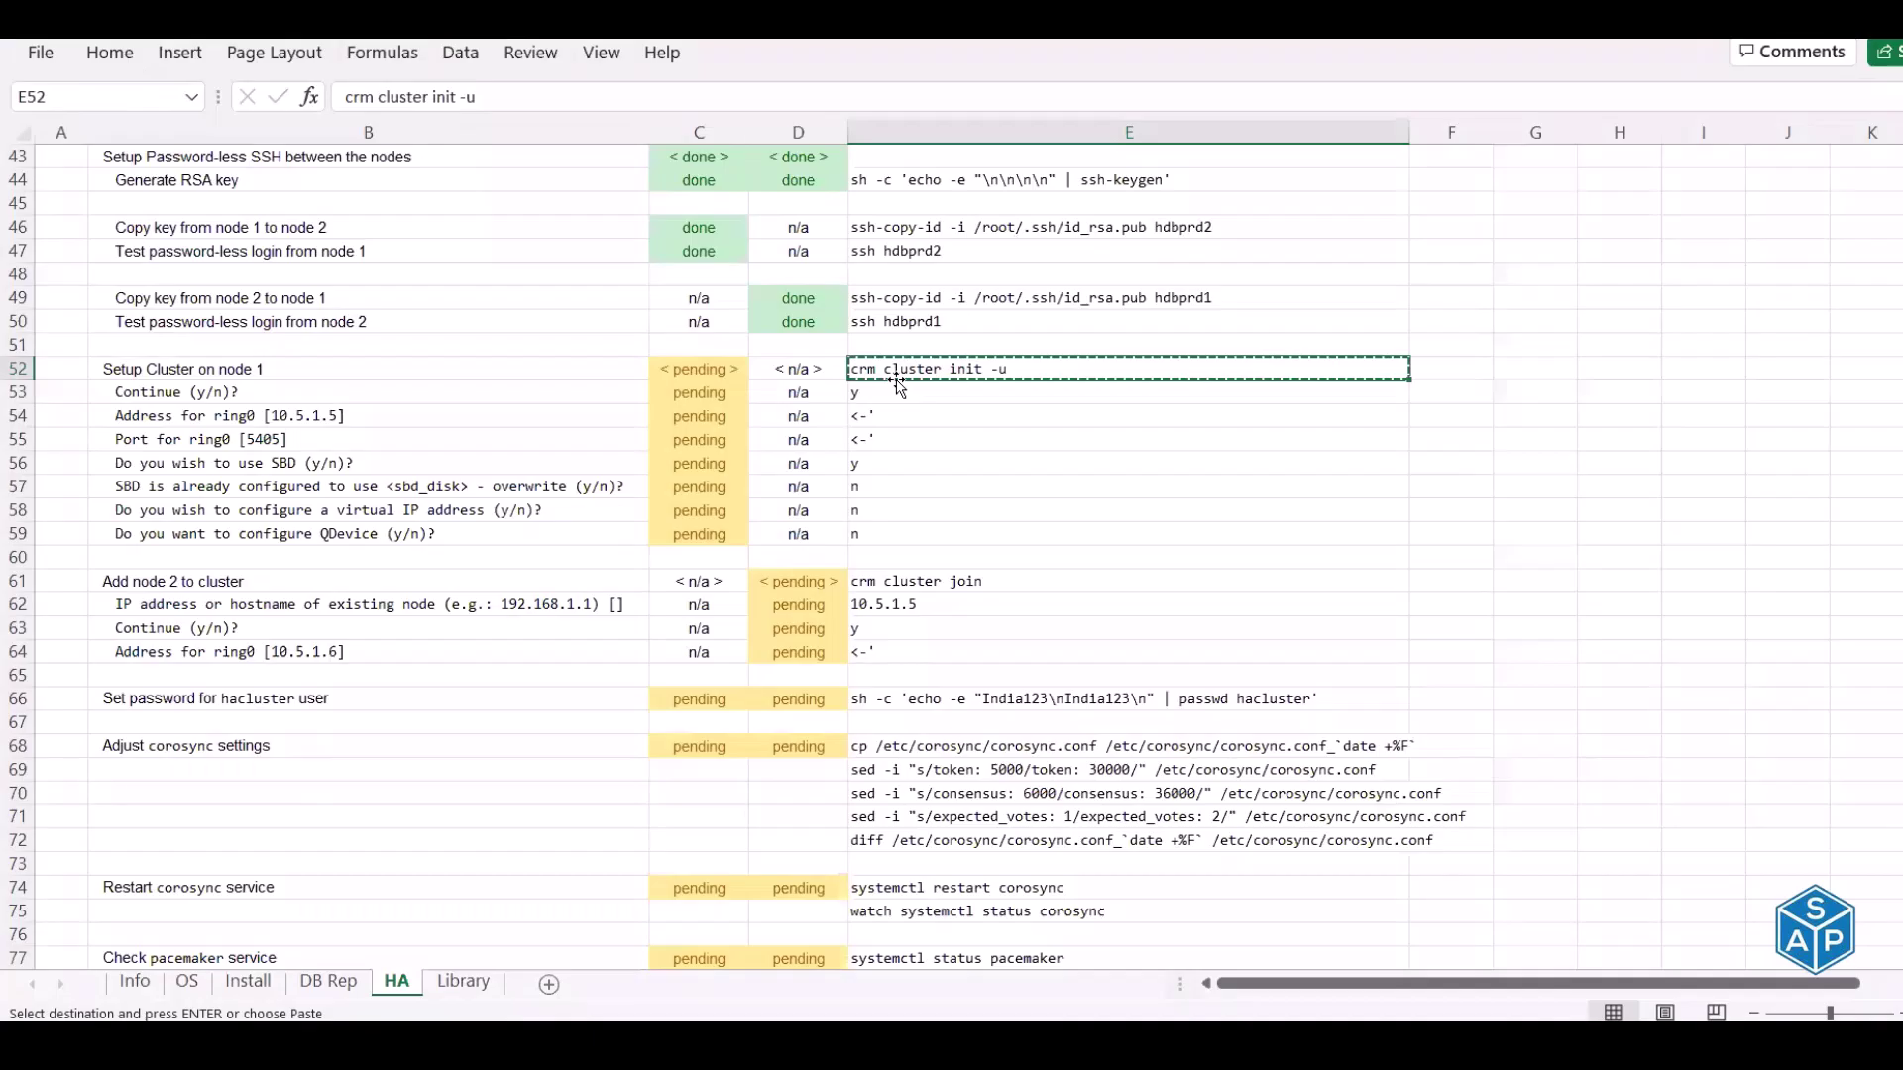
pyautogui.hotkey('alt', 'Tab')
pyautogui.click(894, 395)
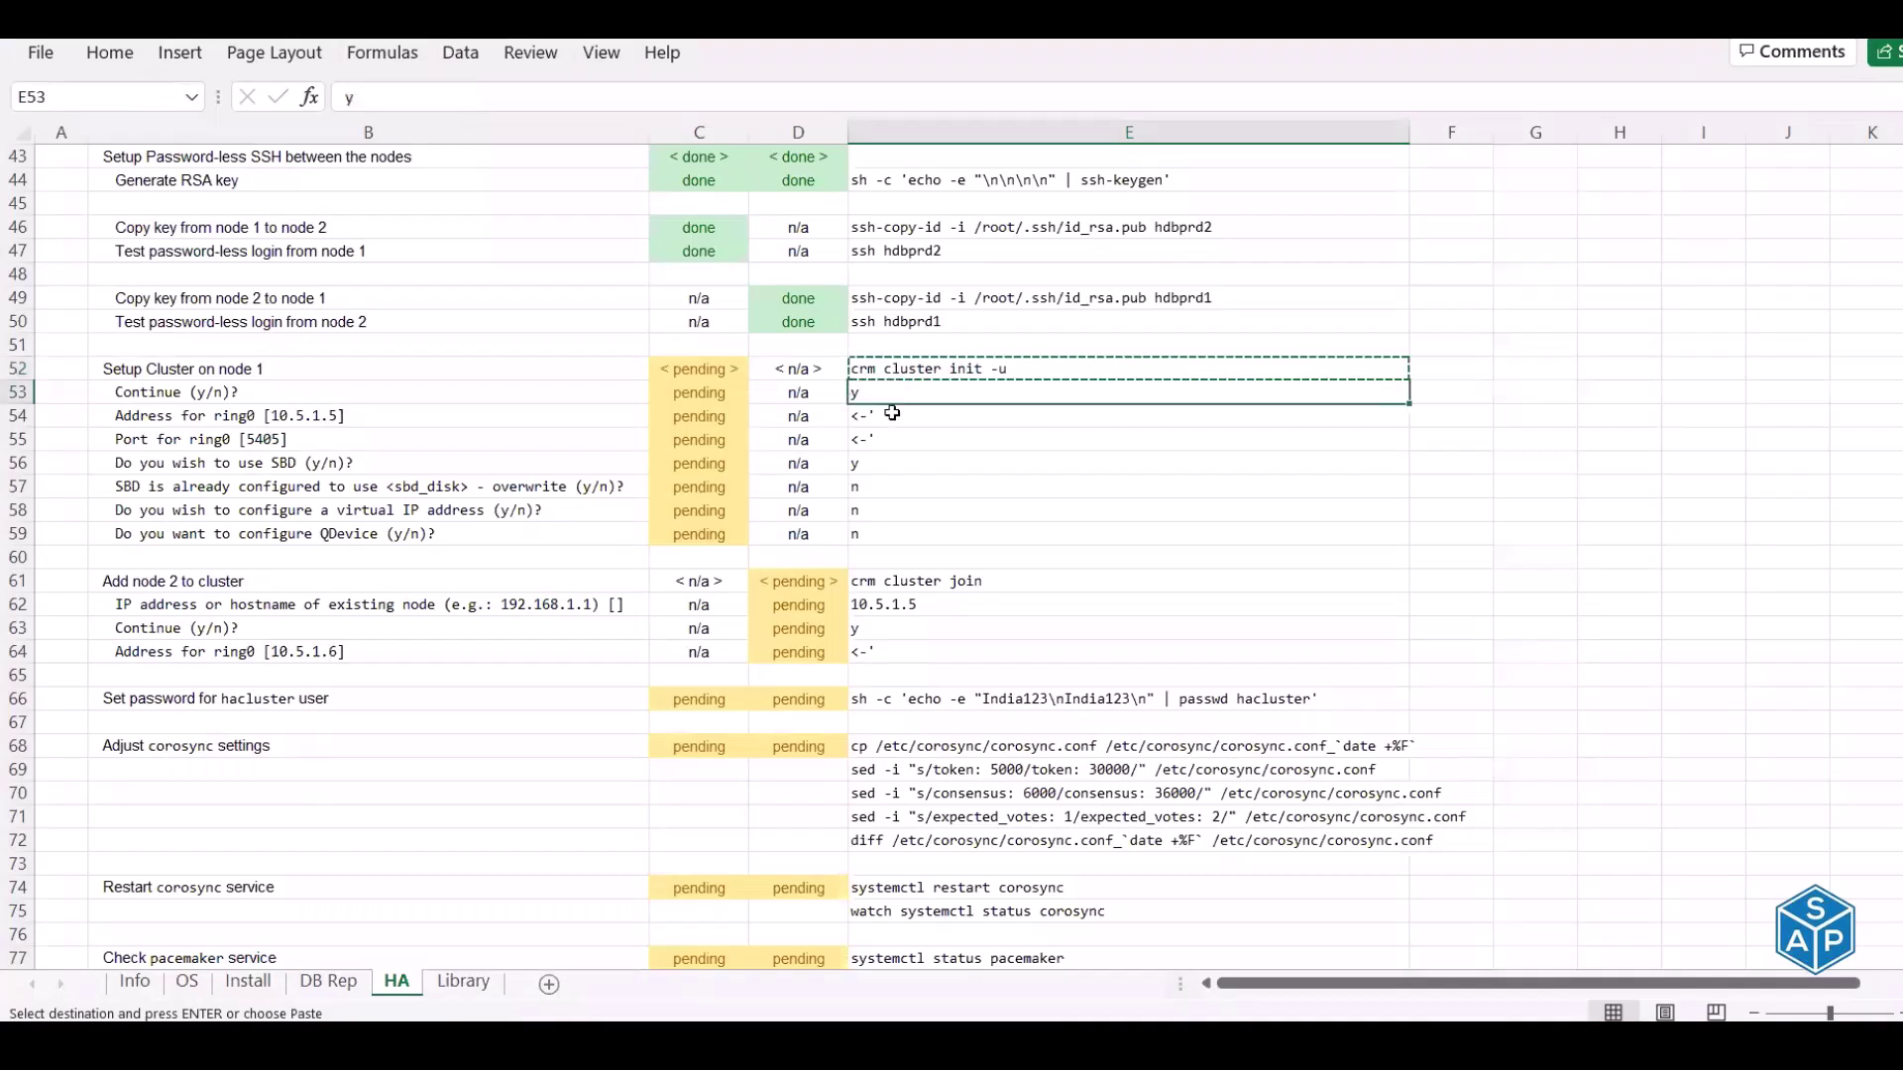
pyautogui.click(881, 440)
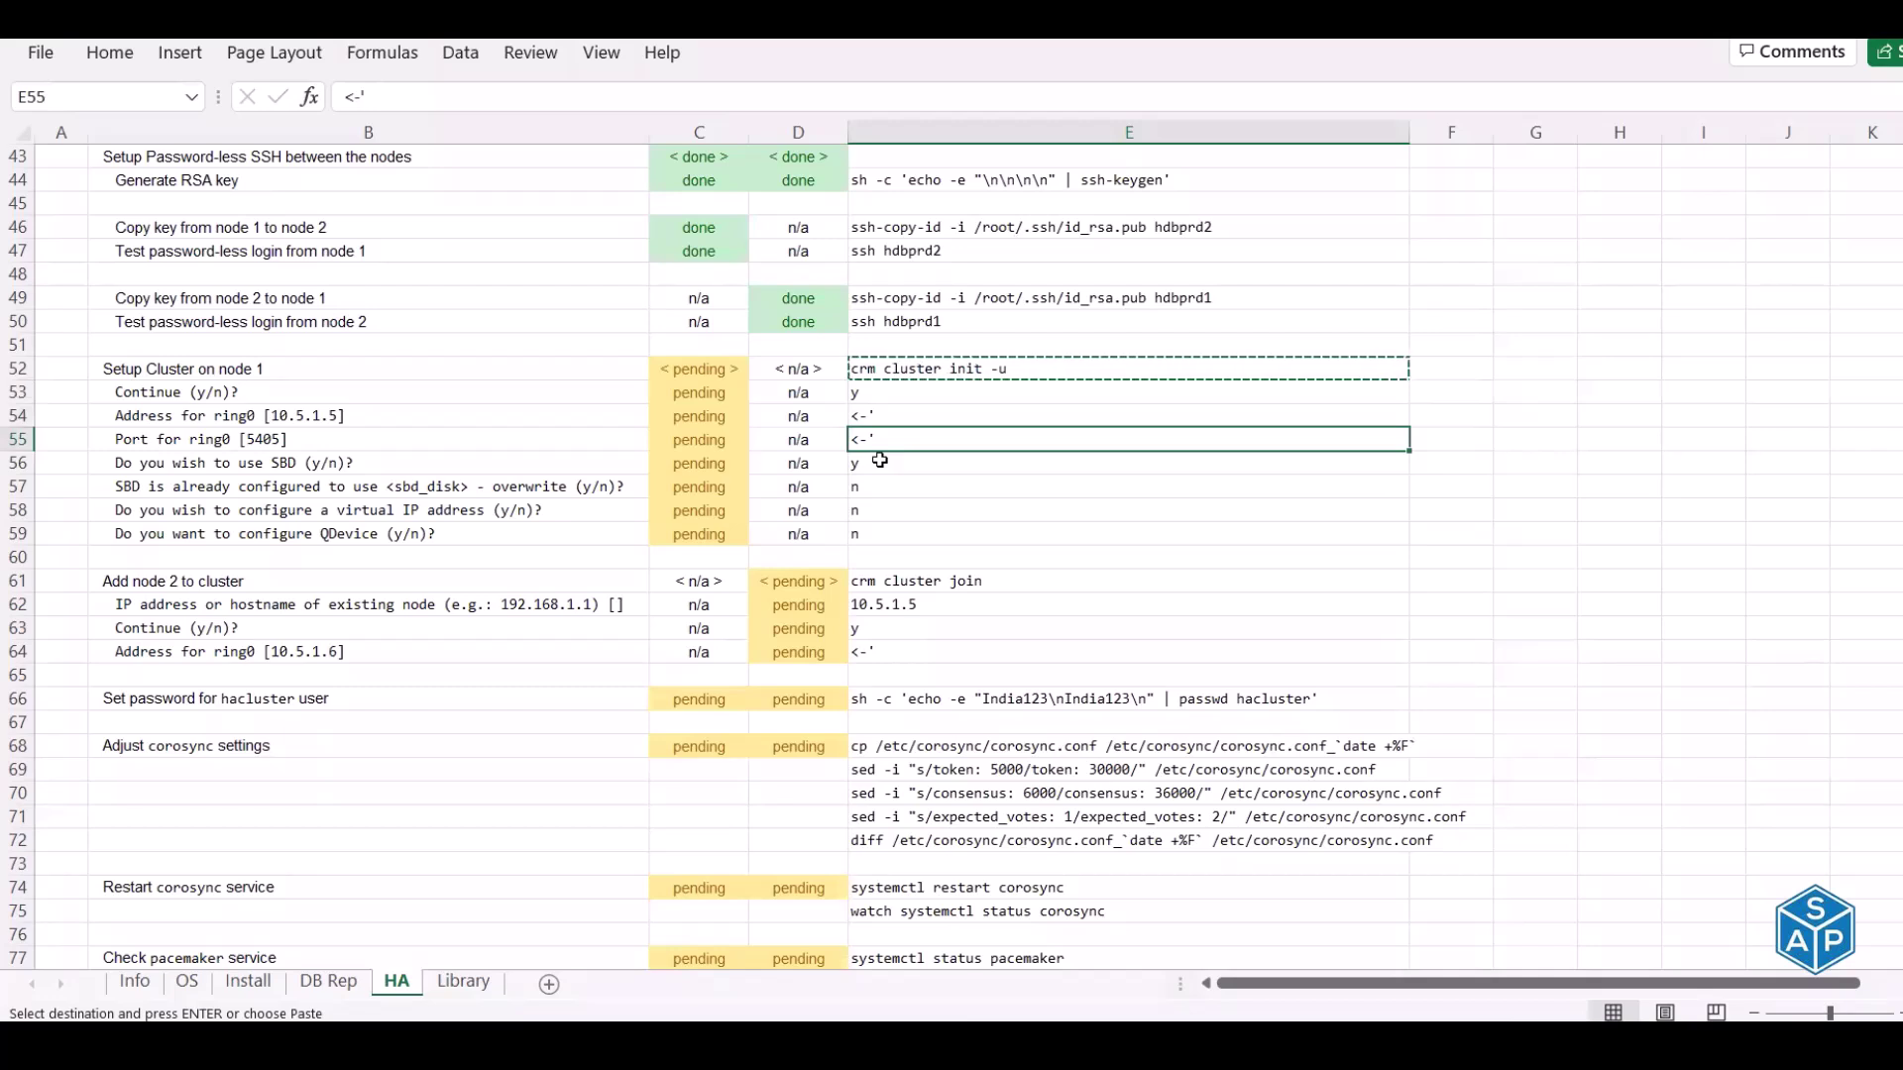
pyautogui.hotkey('alt', 'Tab')
# Confirm continuing and accept default ring0 address 10.5.1.5 and port 5405
pyautogui.write('y')
pyautogui.press('Return')
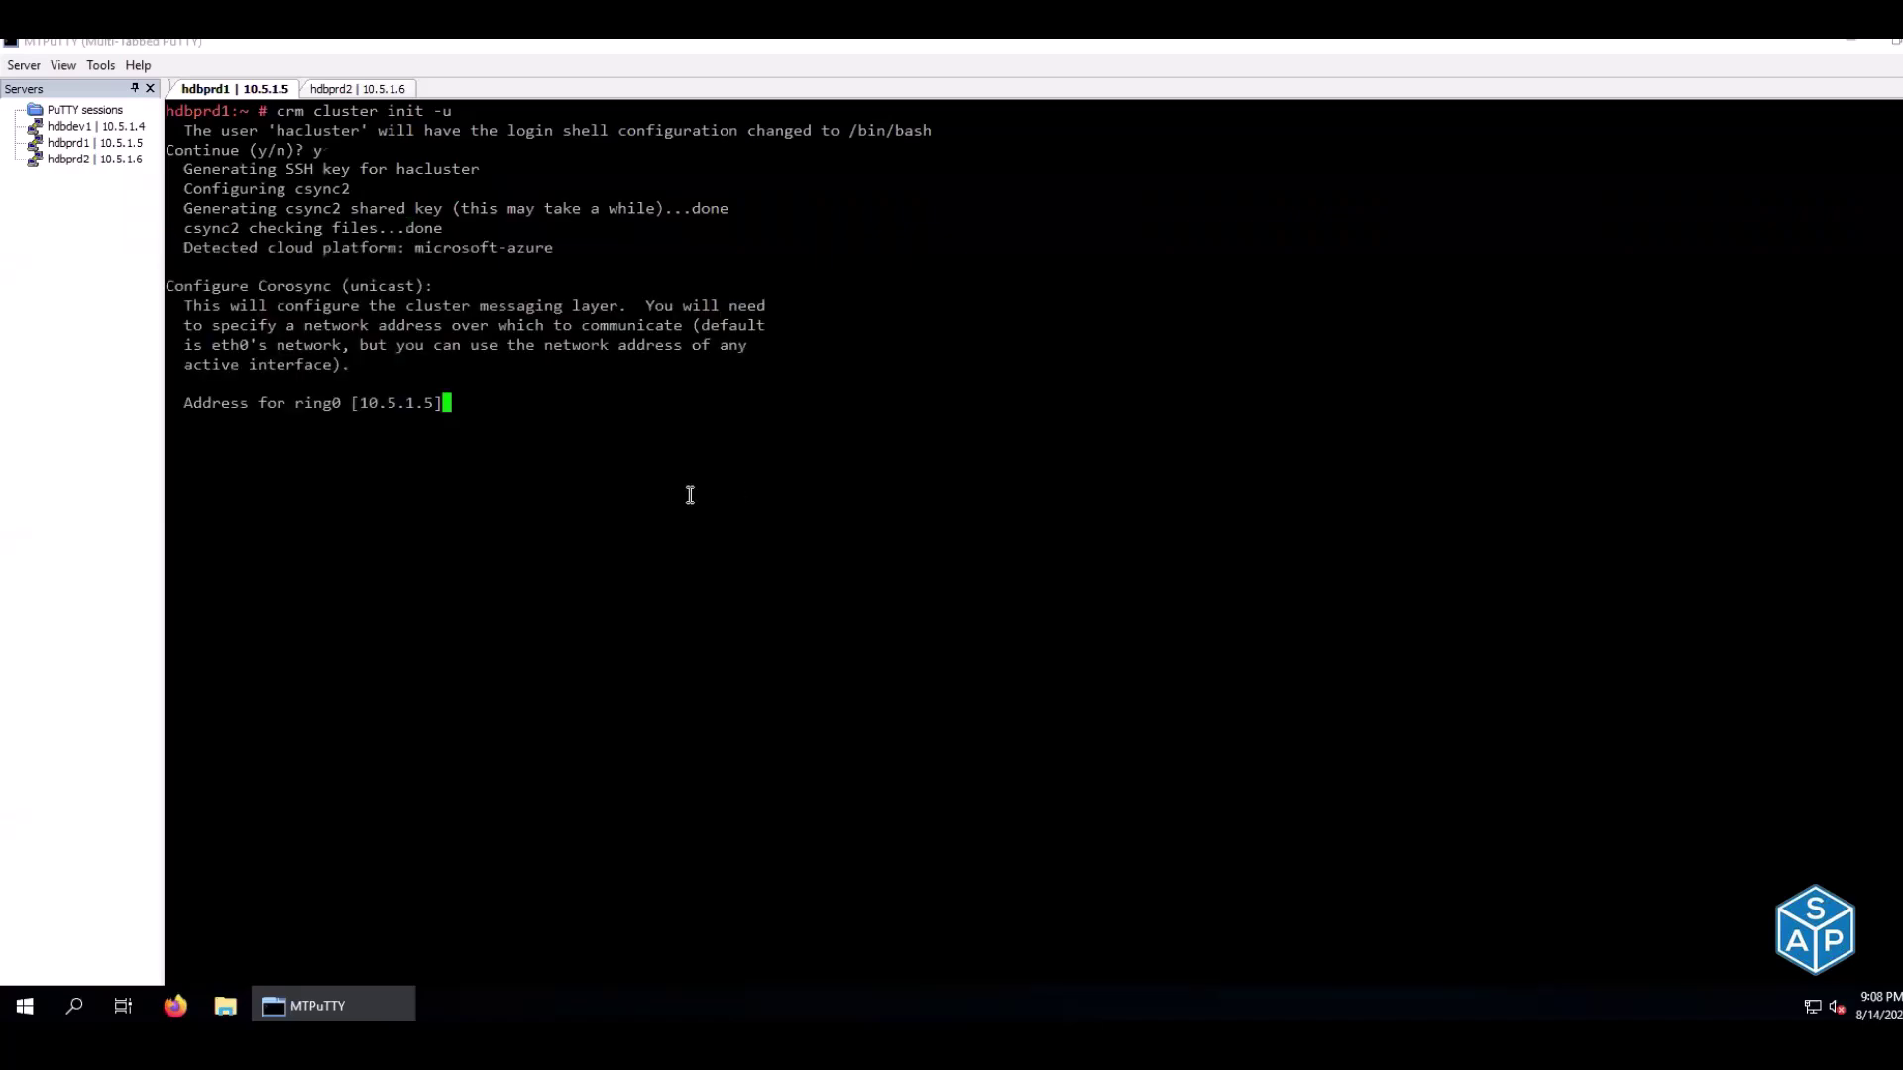
pyautogui.hotkey('alt', 'Tab')
pyautogui.press('Up')
pyautogui.press('Left')
pyautogui.press('Left')
pyautogui.press('Left')
pyautogui.press('Right')
pyautogui.press('Right')
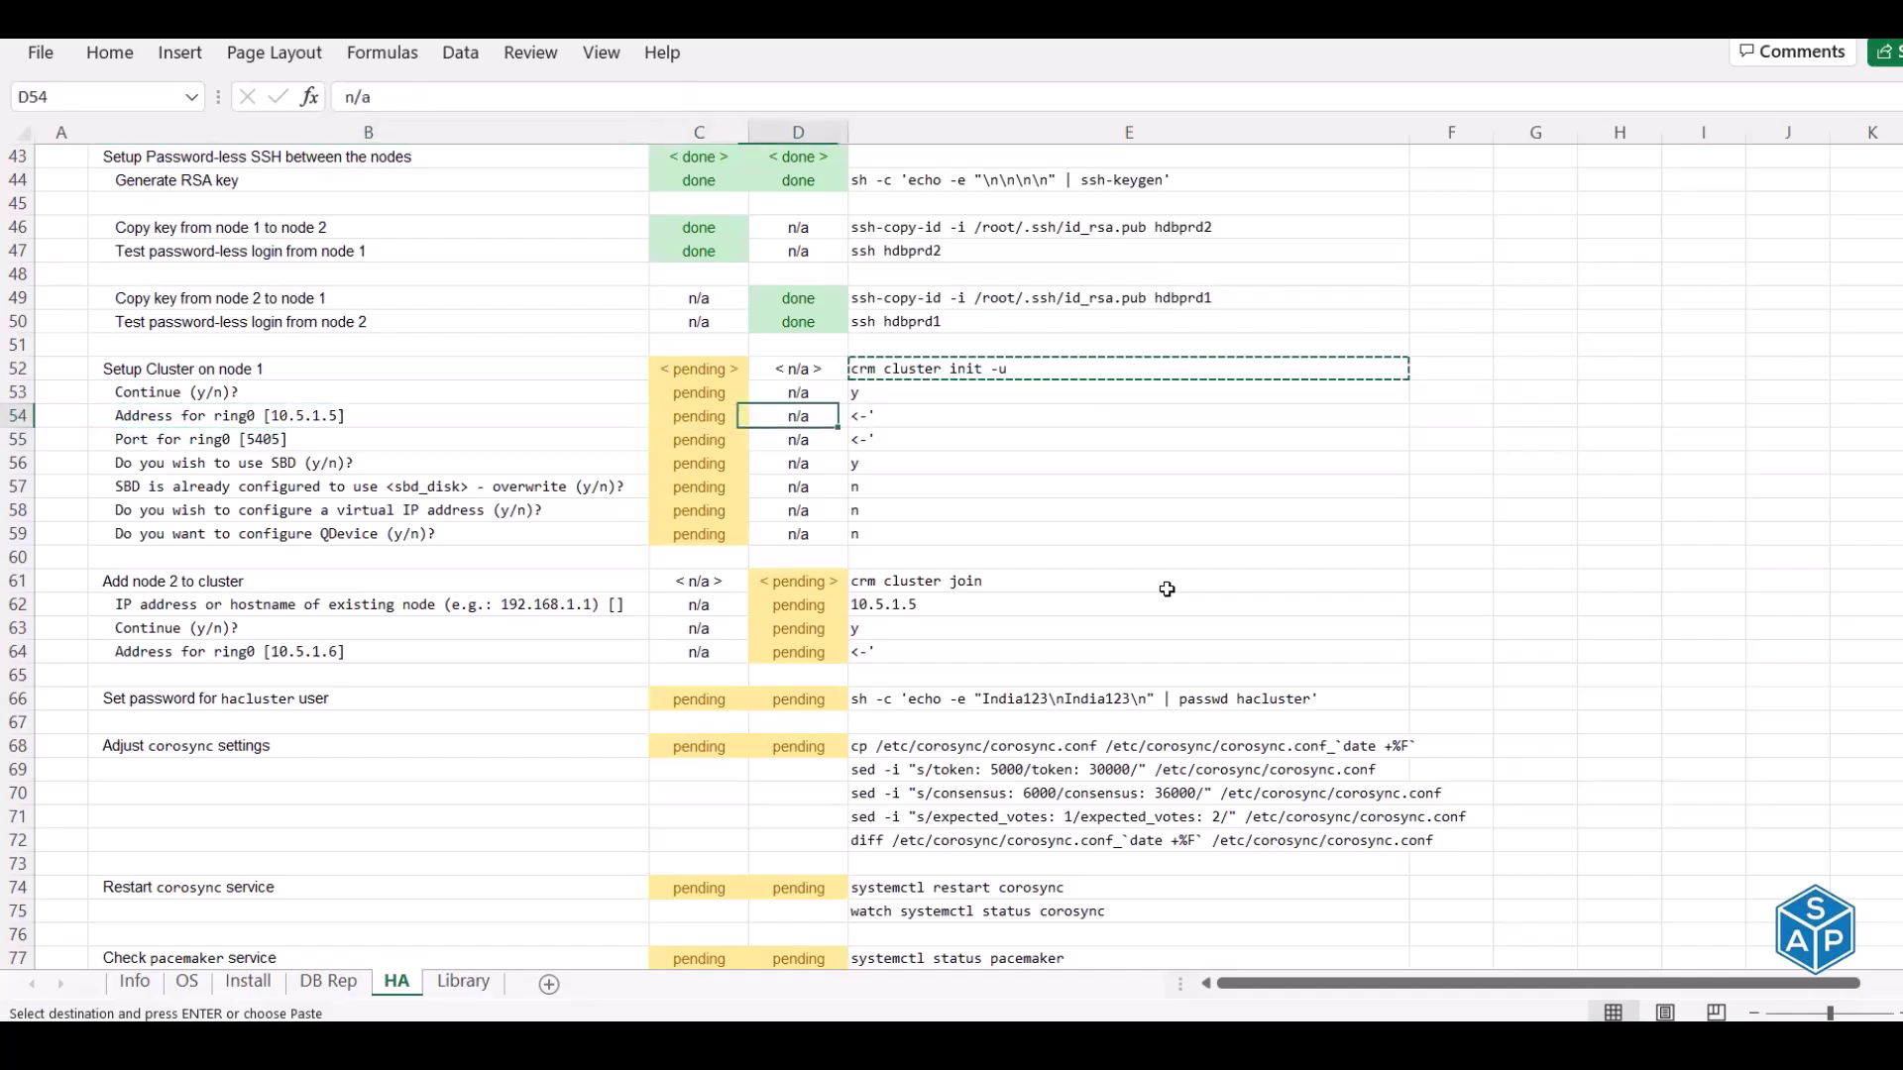
pyautogui.hotkey('alt', 'Tab')
pyautogui.press('Return')
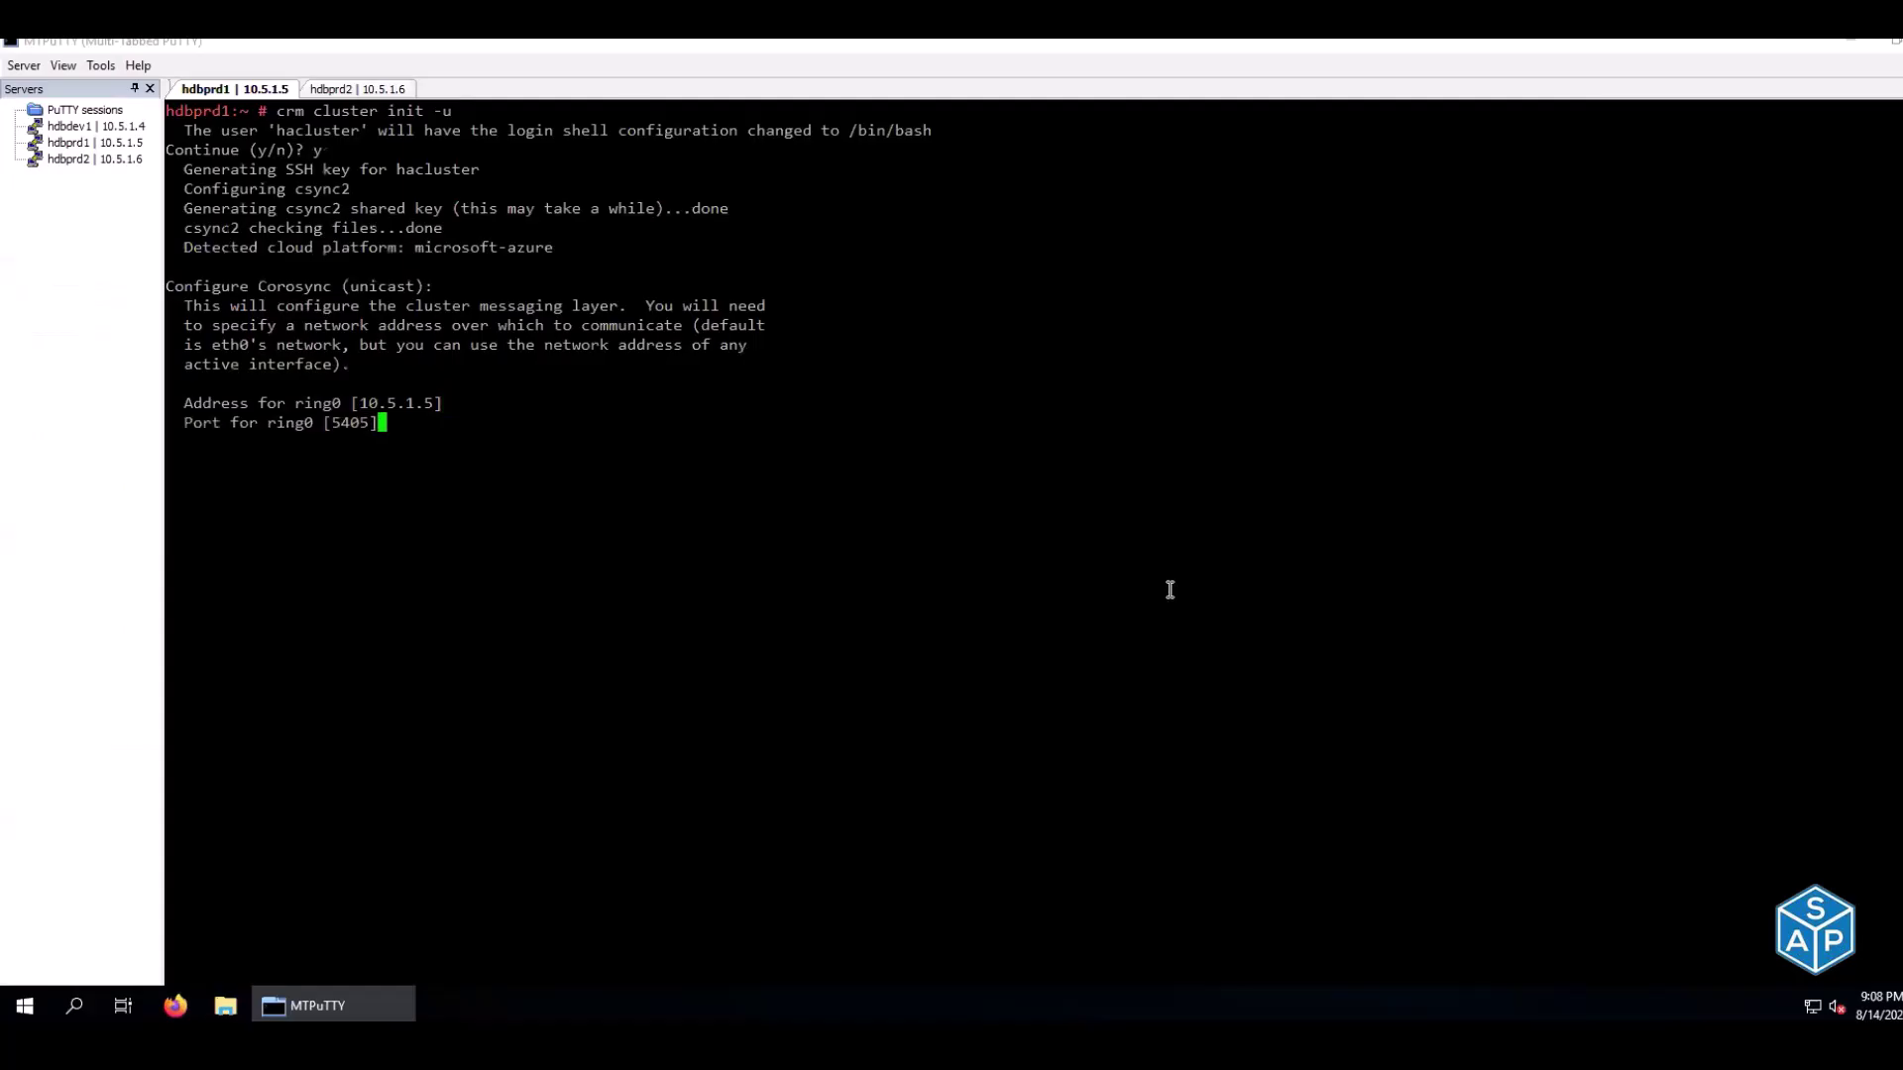
pyautogui.hotkey('alt', 'Tab')
pyautogui.press('Left')
pyautogui.press('Left')
pyautogui.press('Left')
pyautogui.press('Left')
pyautogui.press('Right')
pyautogui.press('Right')
pyautogui.press('Right')
pyautogui.press('Right')
pyautogui.hotkey('alt', 'Tab')
pyautogui.press('Return')
# Answer y to using SBD and n to overwriting the SBD device
pyautogui.hotkey('alt', 'Tab')
pyautogui.press('Down')
pyautogui.press('Left')
pyautogui.press('Left')
pyautogui.press('Left')
pyautogui.press('Right')
pyautogui.press('Right')
pyautogui.press('Right')
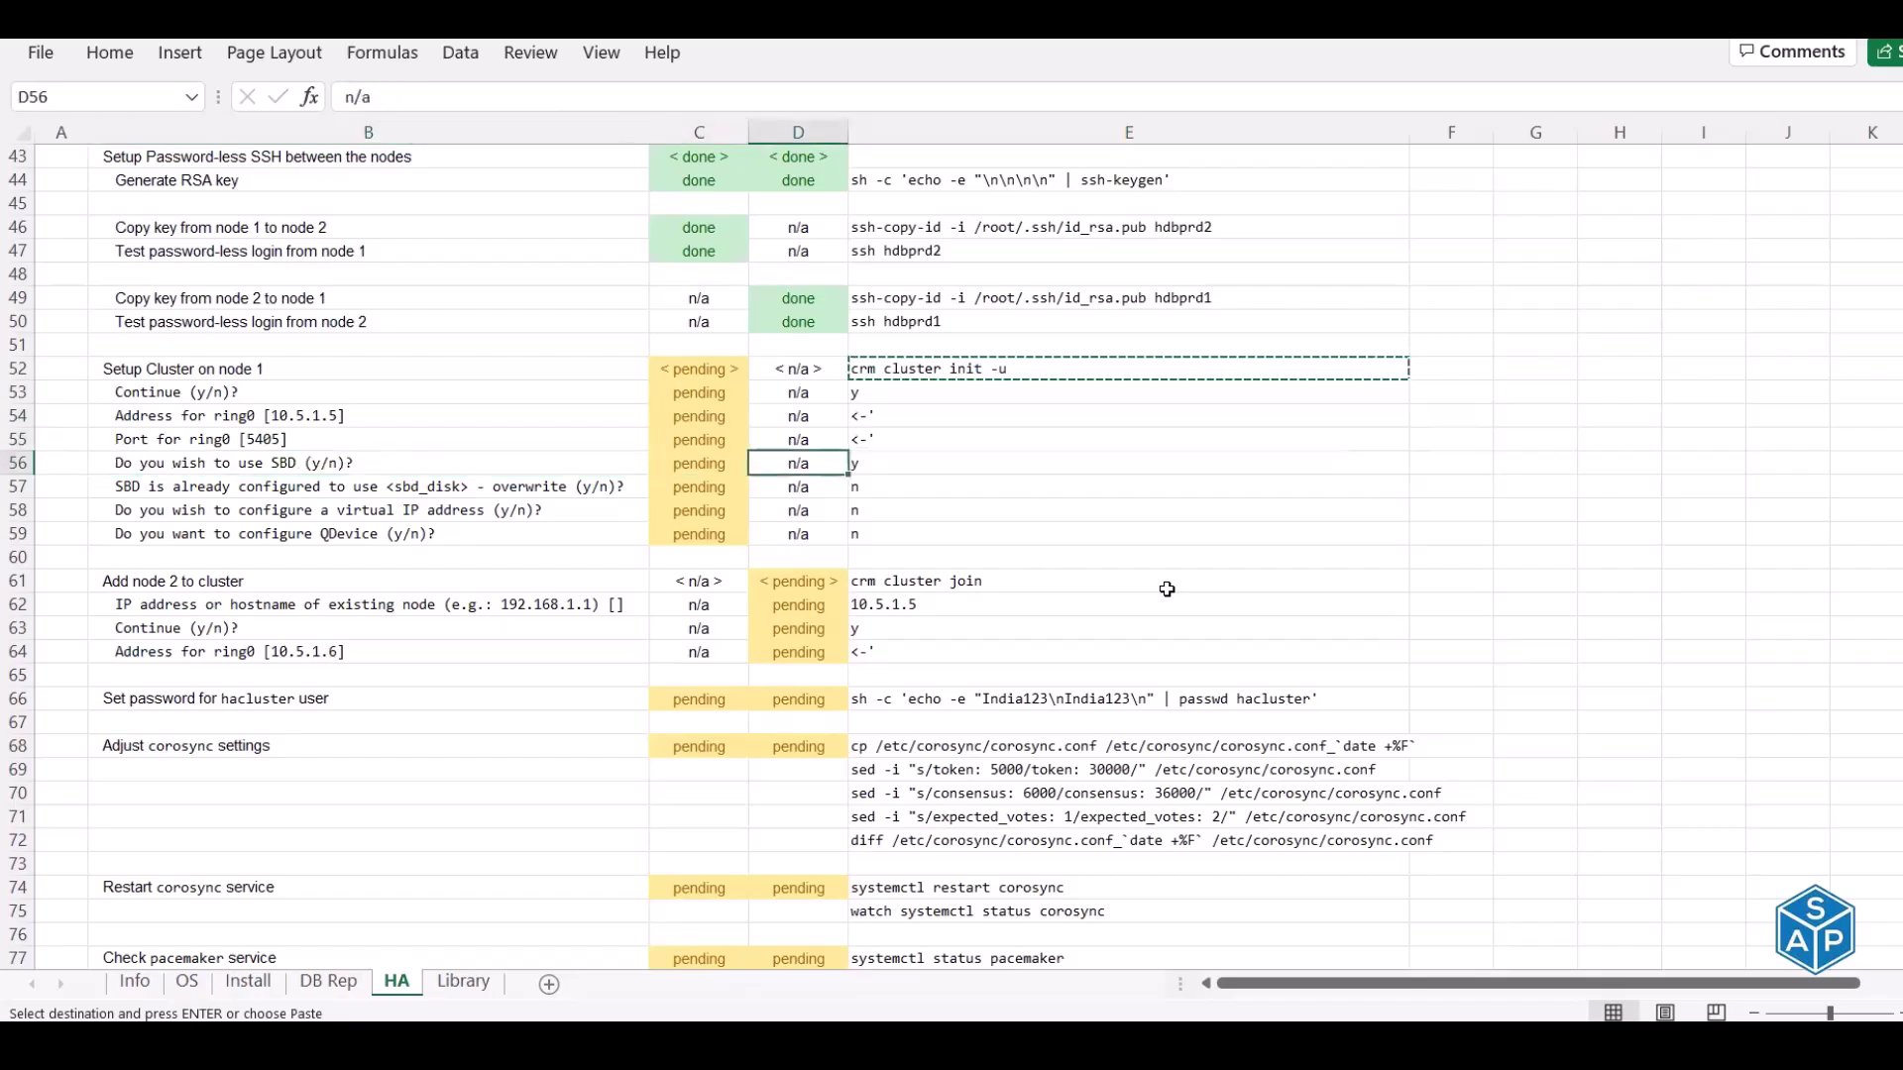
pyautogui.hotkey('alt', 'Tab')
pyautogui.write('y')
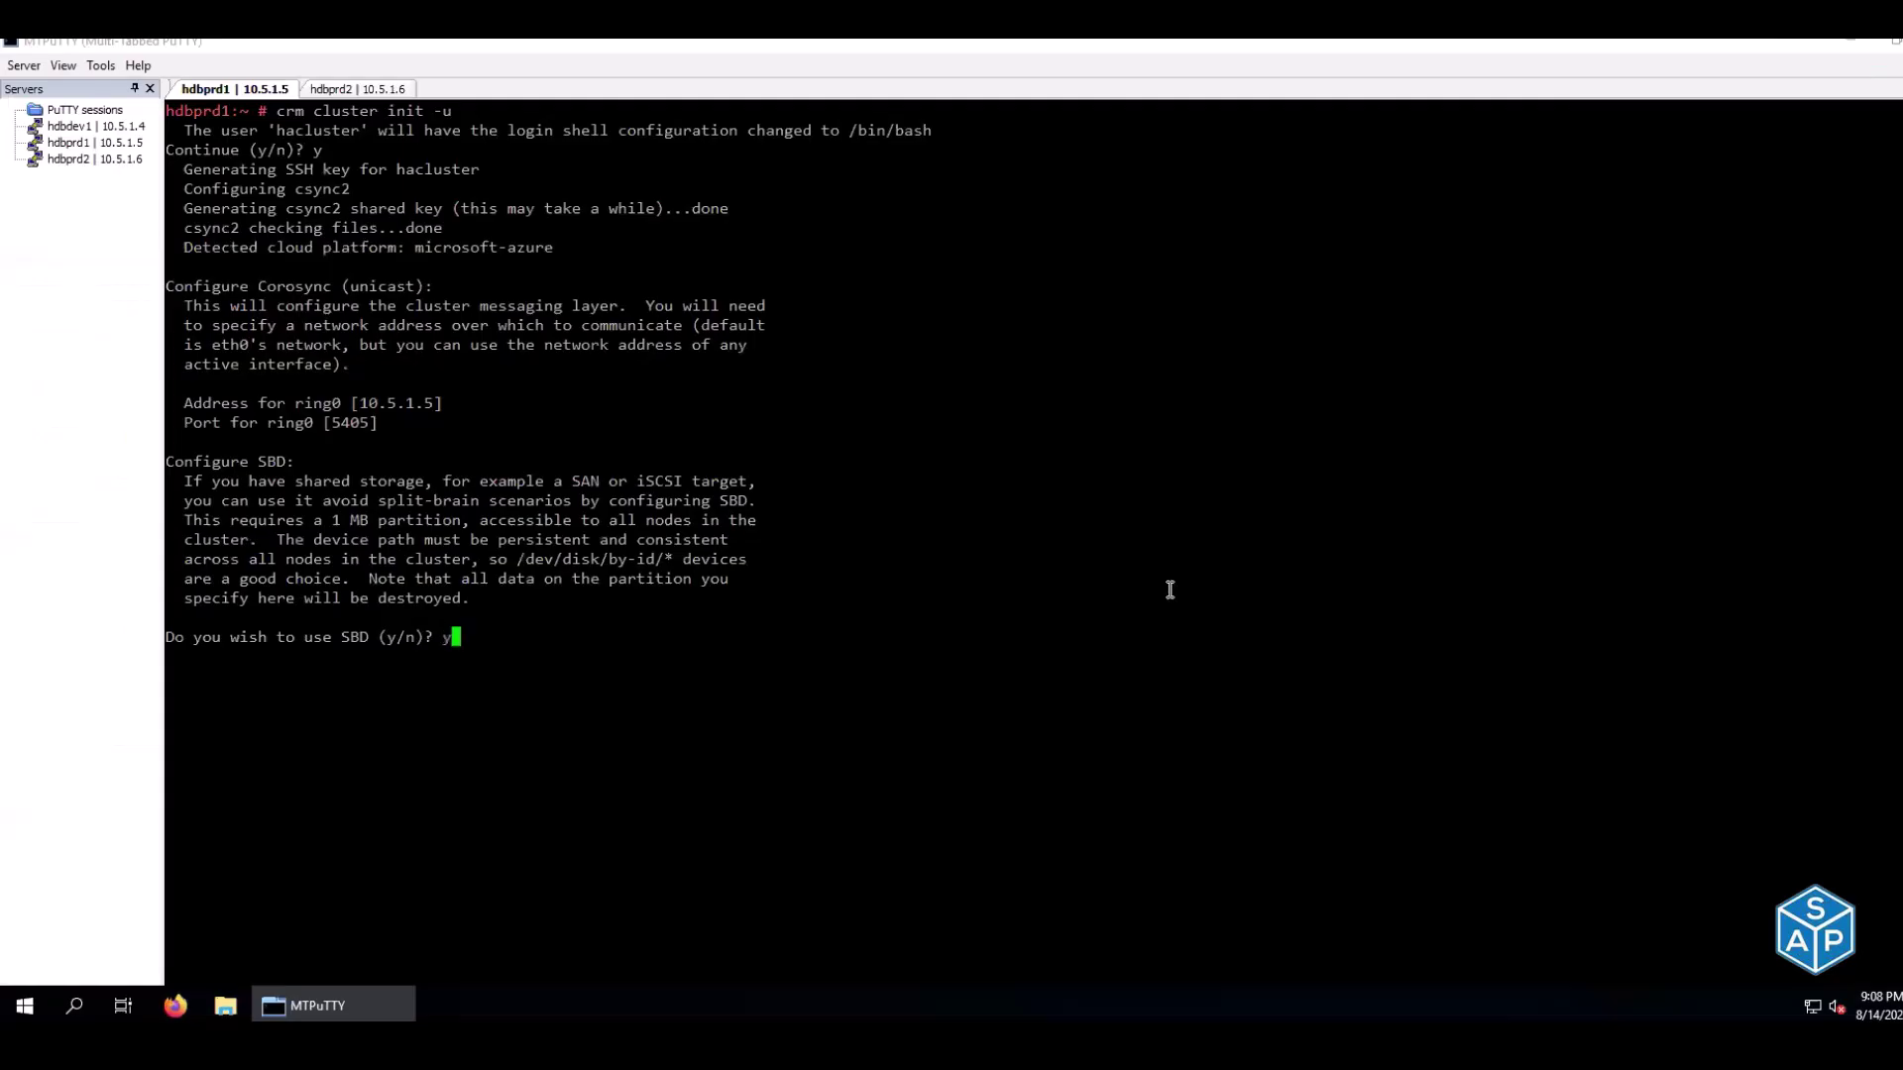
pyautogui.press('Return')
pyautogui.hotkey('alt', 'Tab')
pyautogui.press('Left')
pyautogui.press('Left')
pyautogui.press('Left')
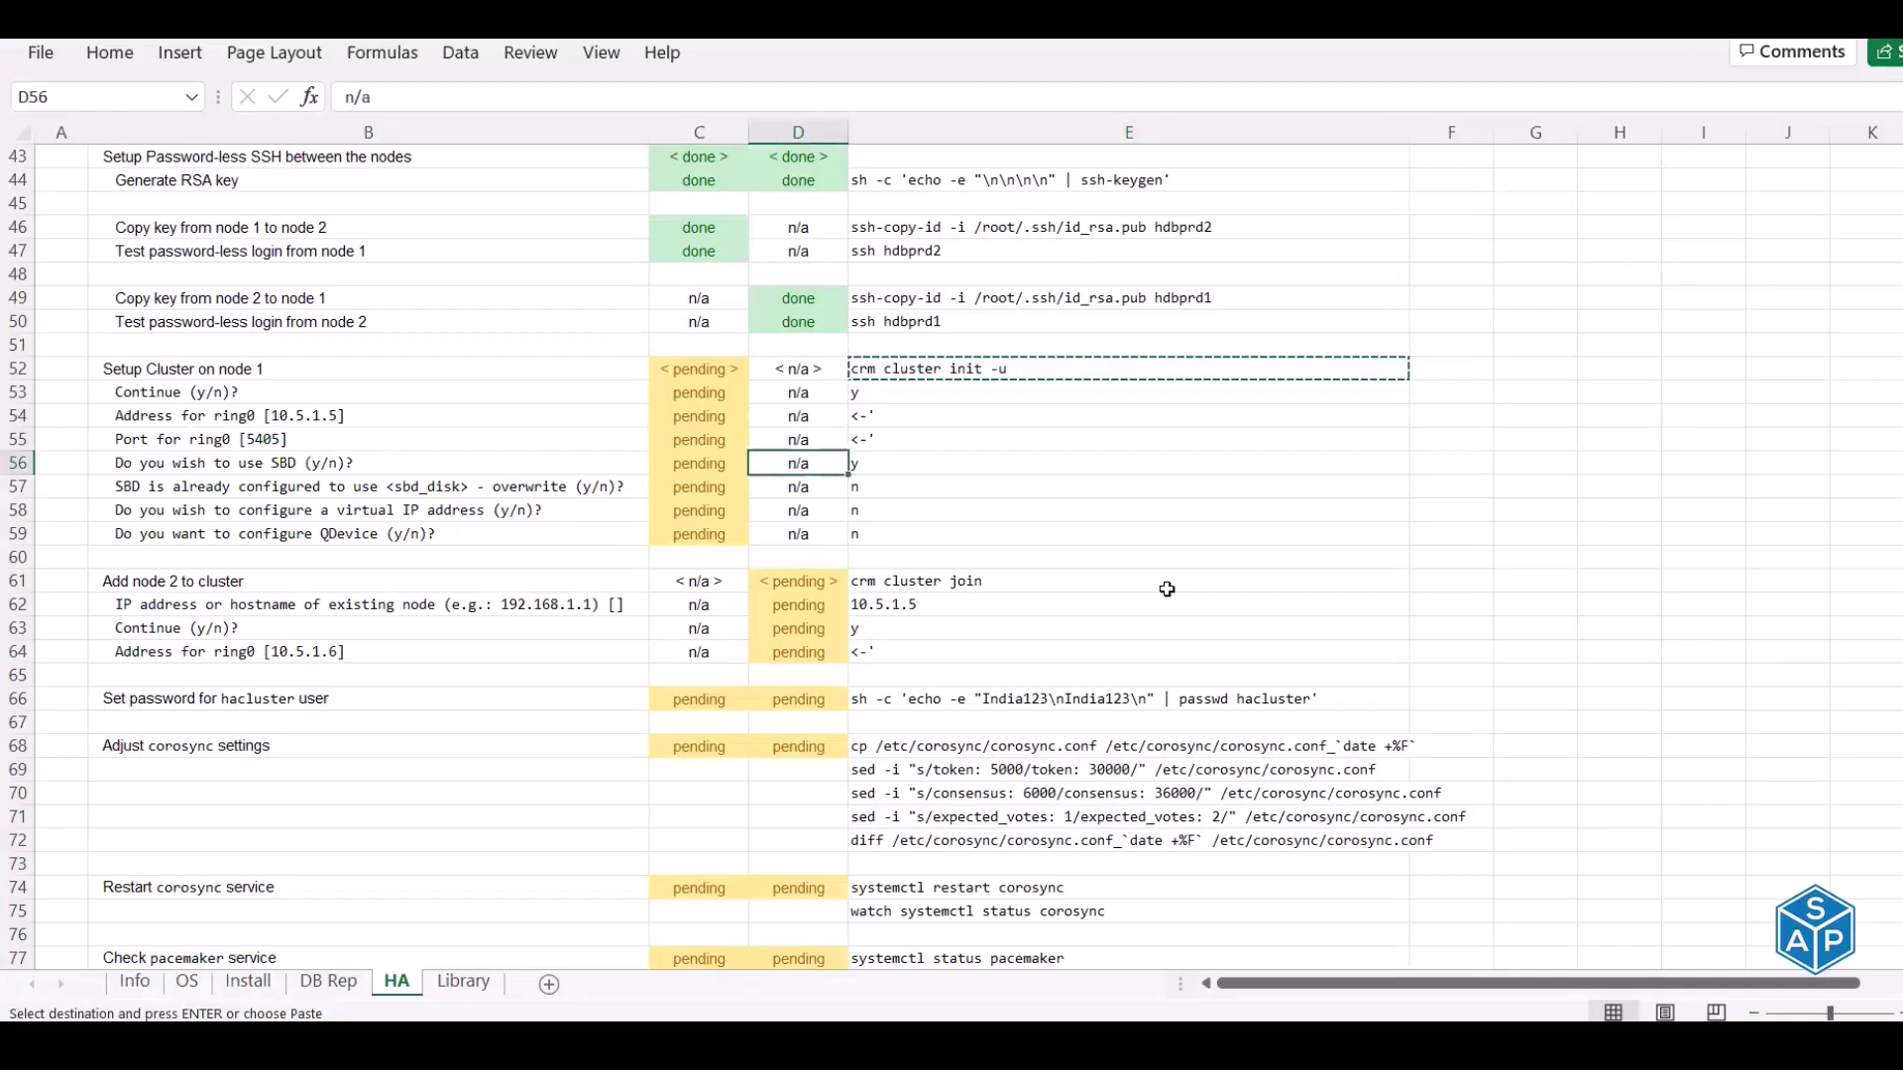
pyautogui.press('Down')
pyautogui.press('Right')
pyautogui.press('Right')
pyautogui.press('Right')
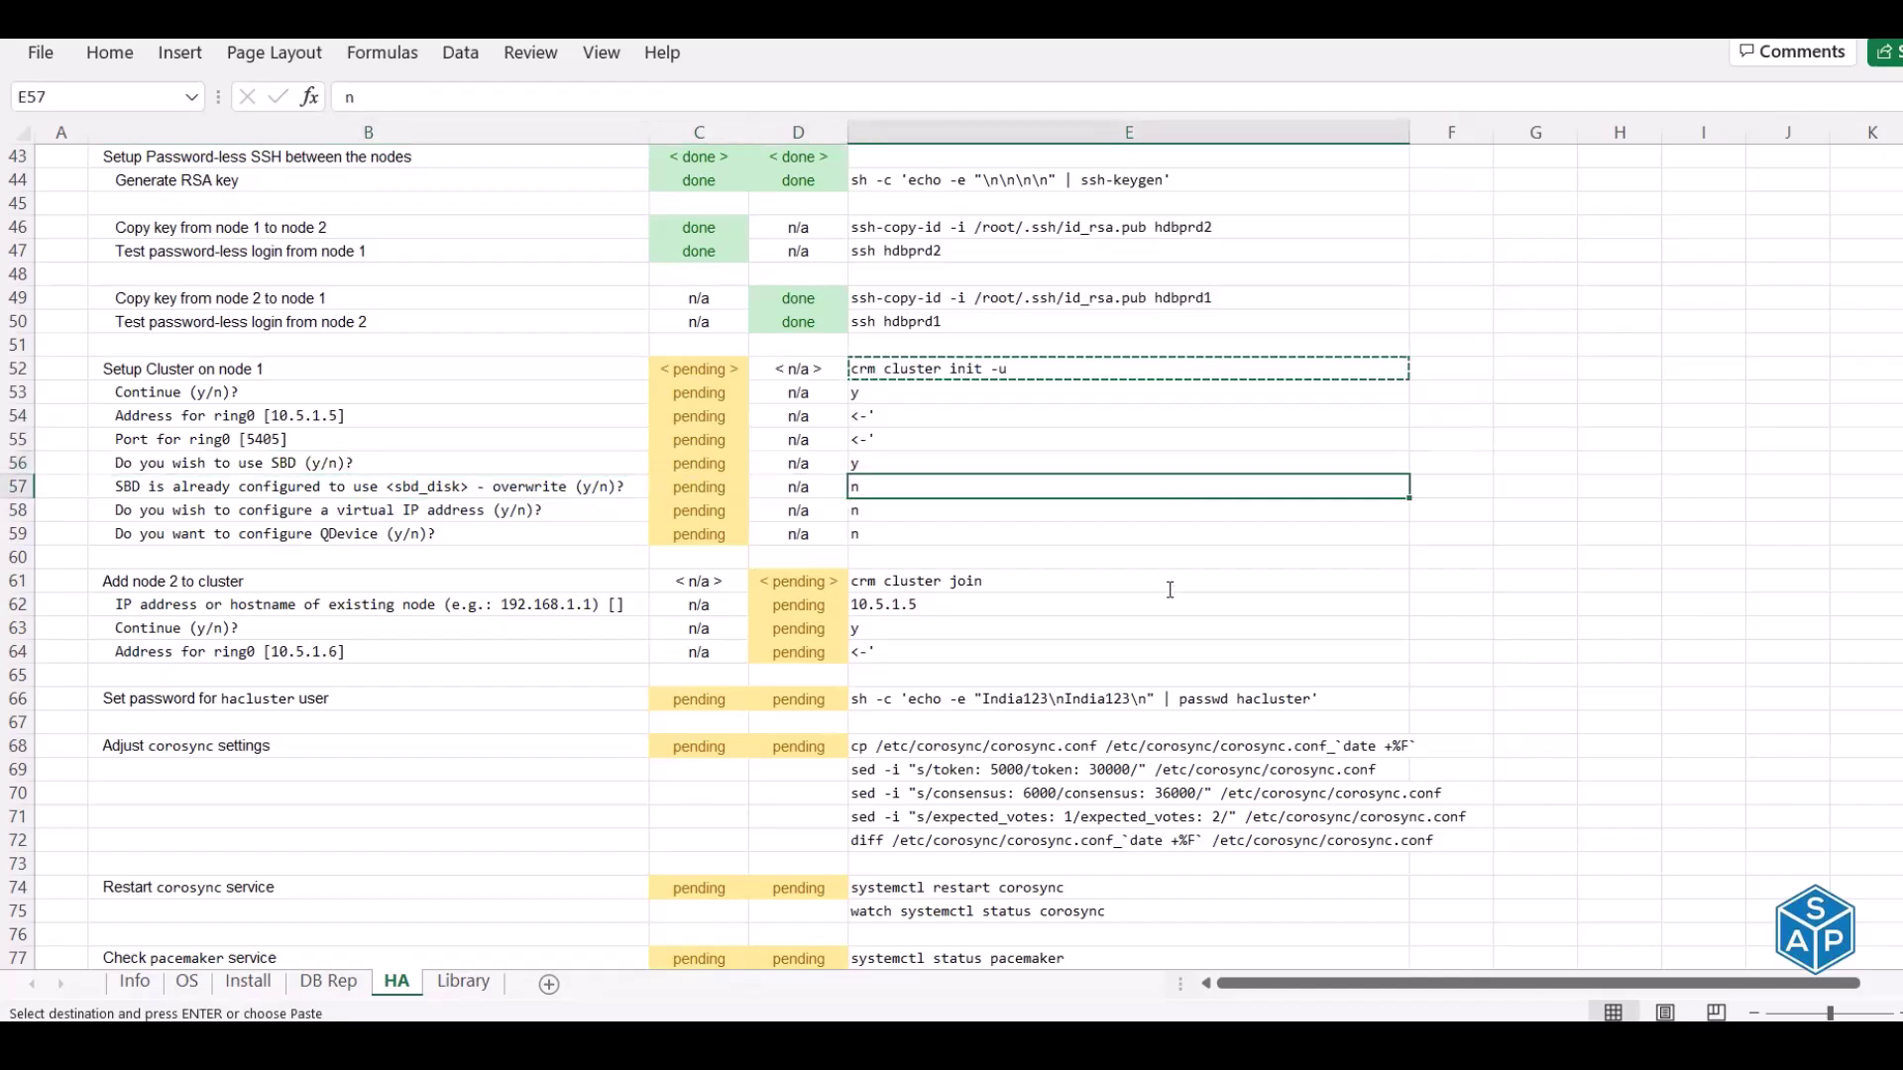
pyautogui.hotkey('alt', 'Tab')
pyautogui.write('n')
pyautogui.press('Return')
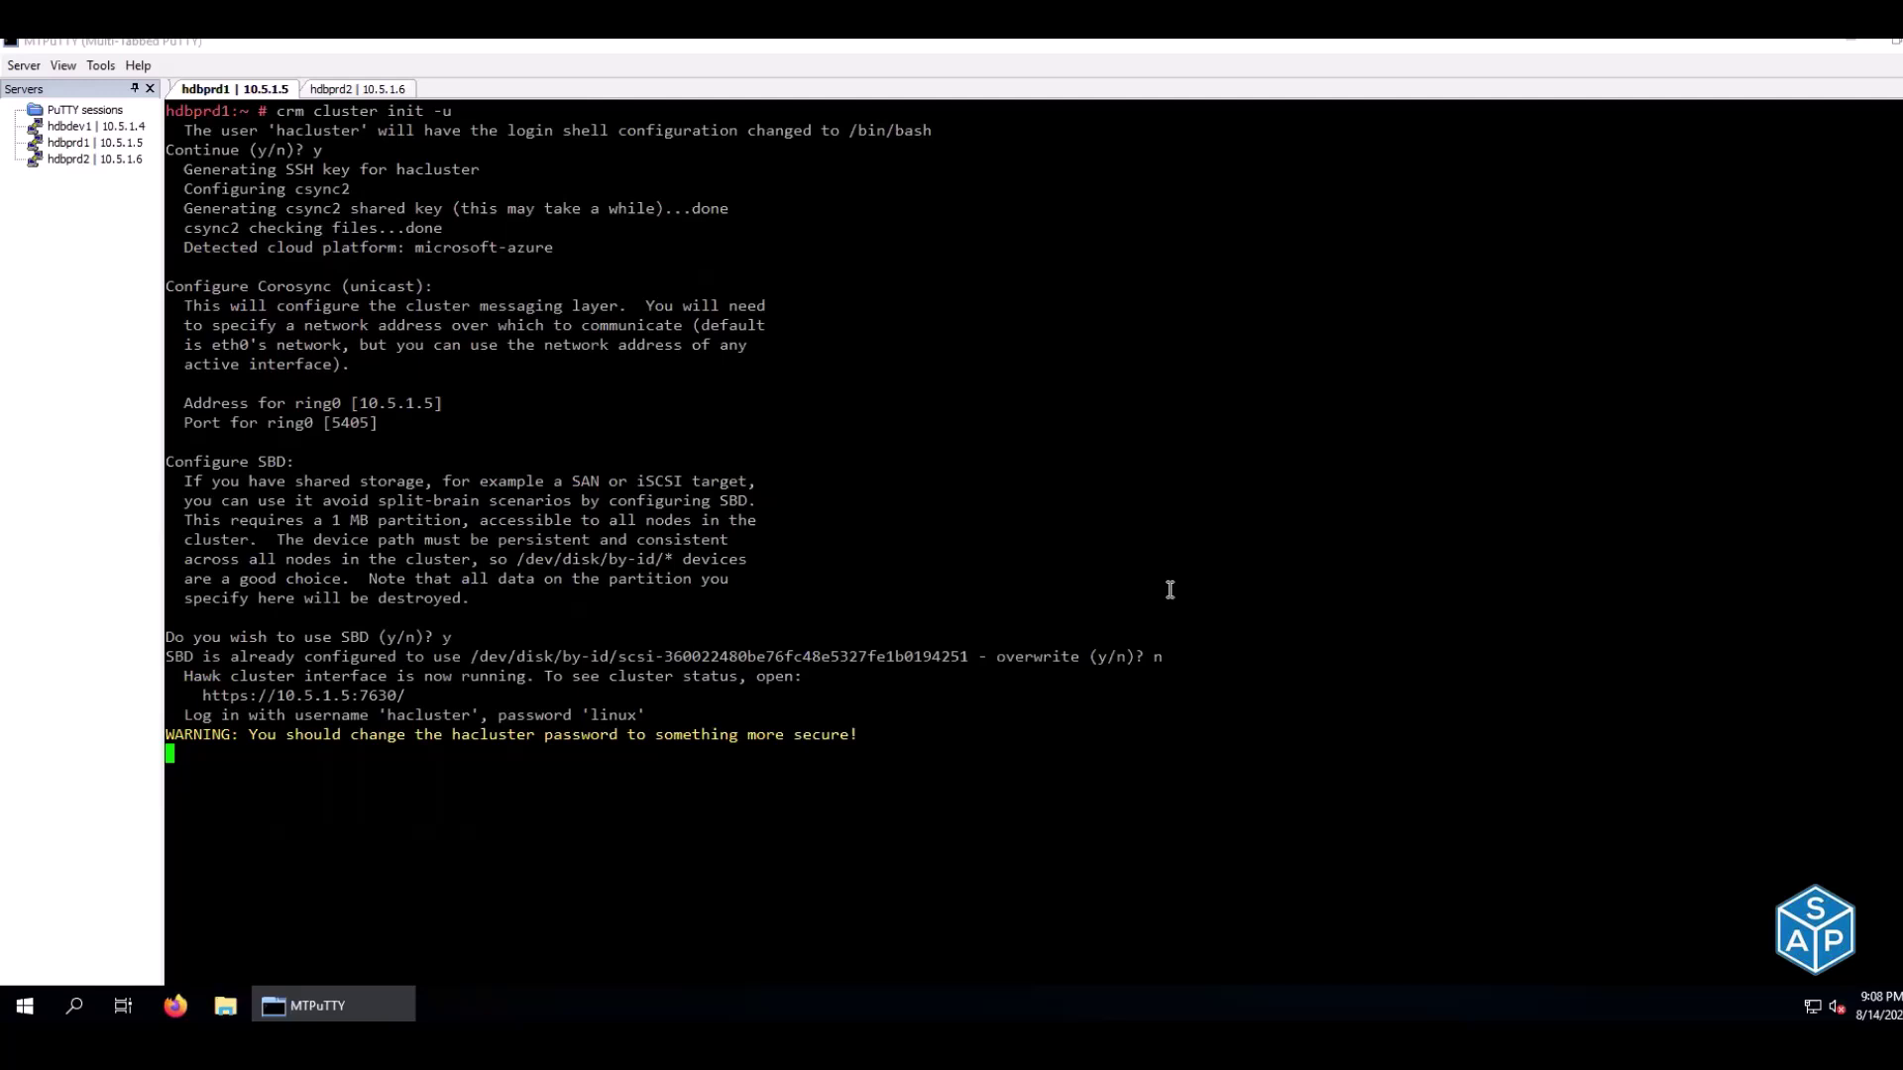
# Review the Hawk login details and the warning to change the hacluster password
pyautogui.moveTo(203, 714); pyautogui.dragTo(640, 708)
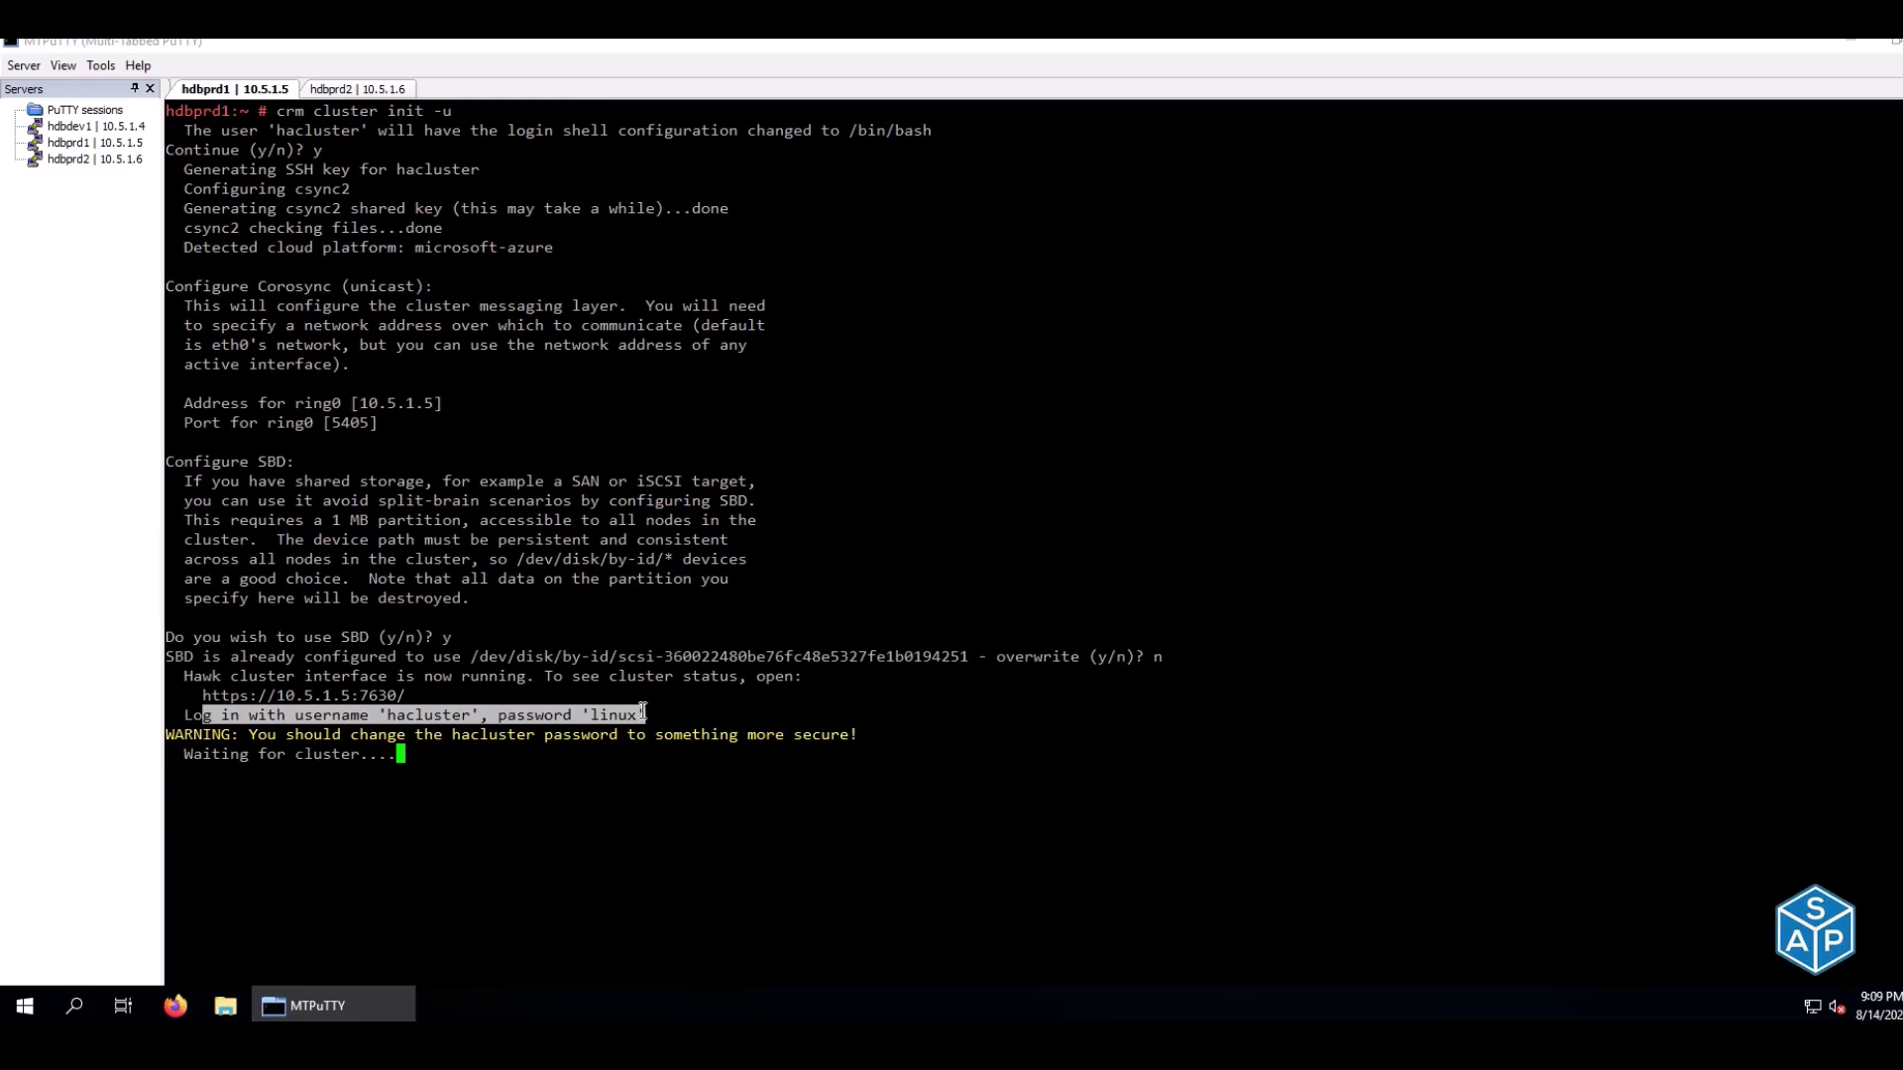
pyautogui.click(642, 711)
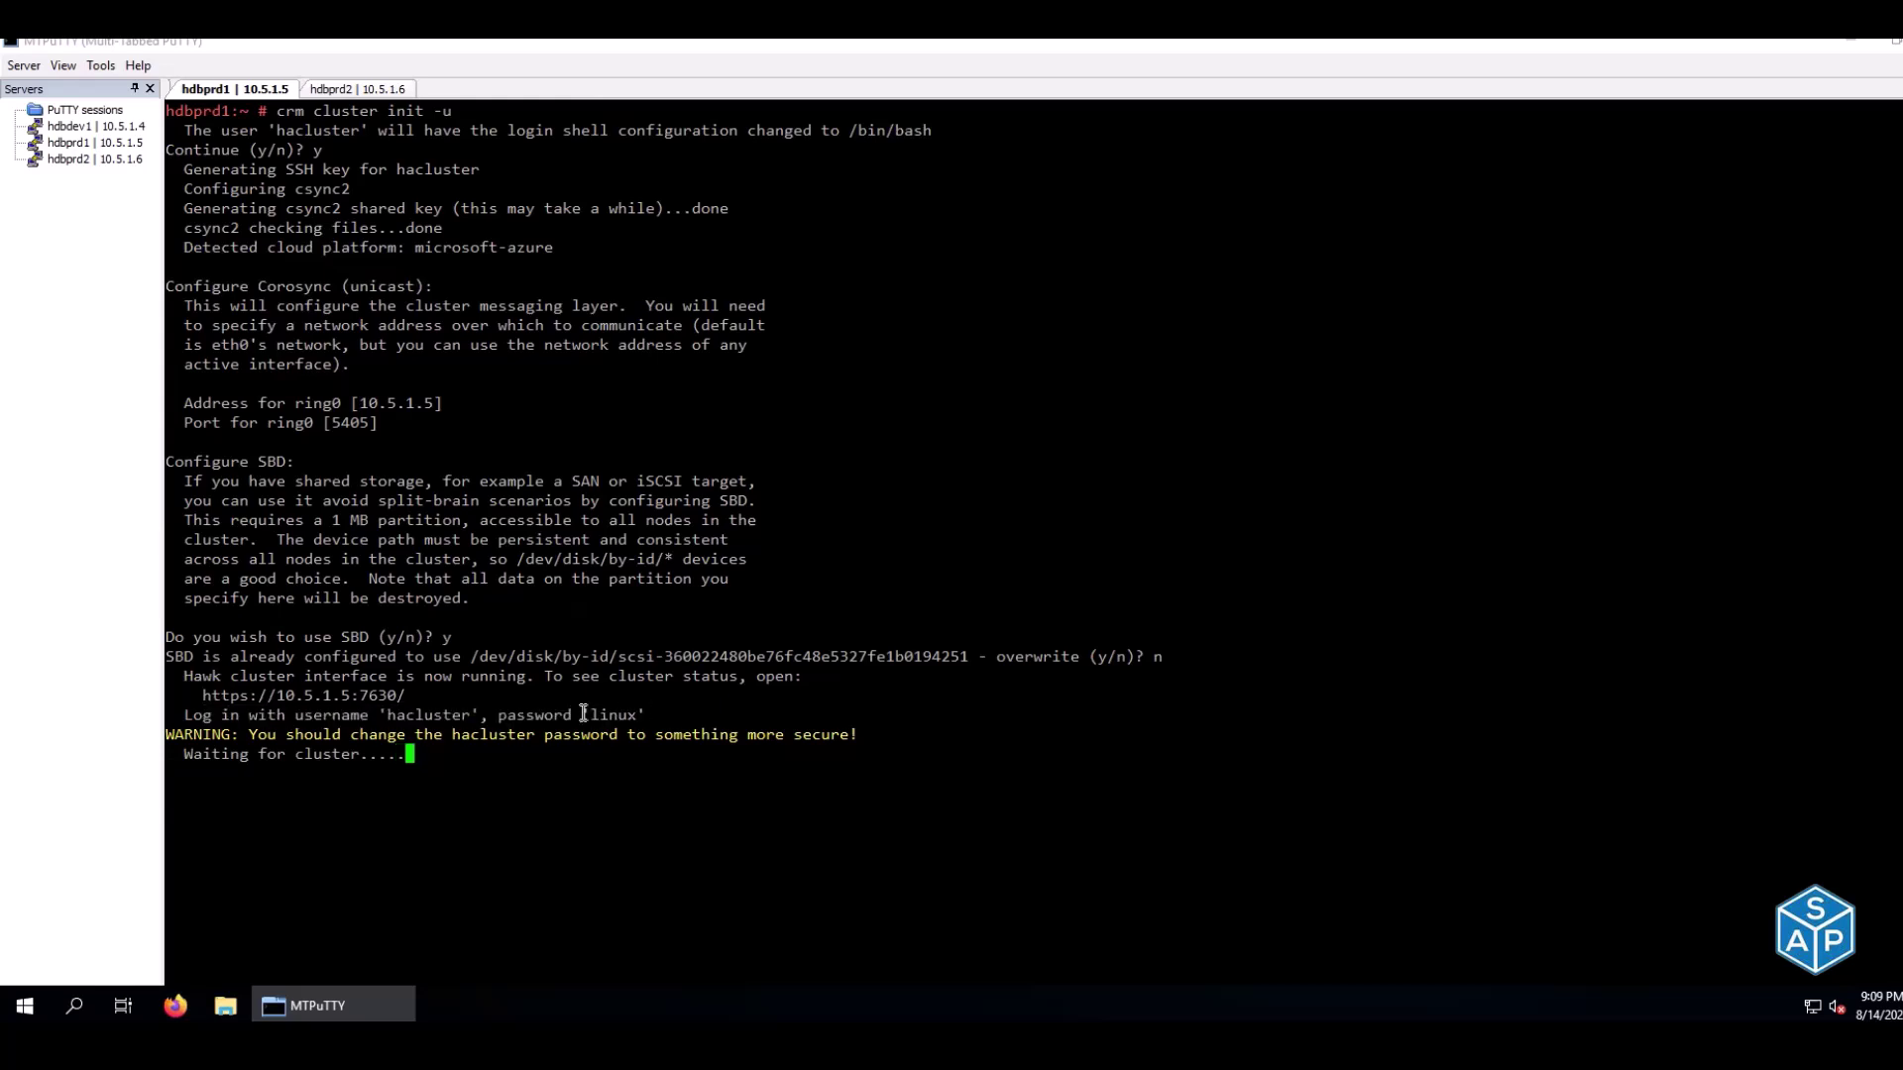
pyautogui.doubleClick(413, 714)
pyautogui.doubleClick(604, 714)
pyautogui.click(599, 712)
pyautogui.moveTo(173, 734); pyautogui.dragTo(854, 732)
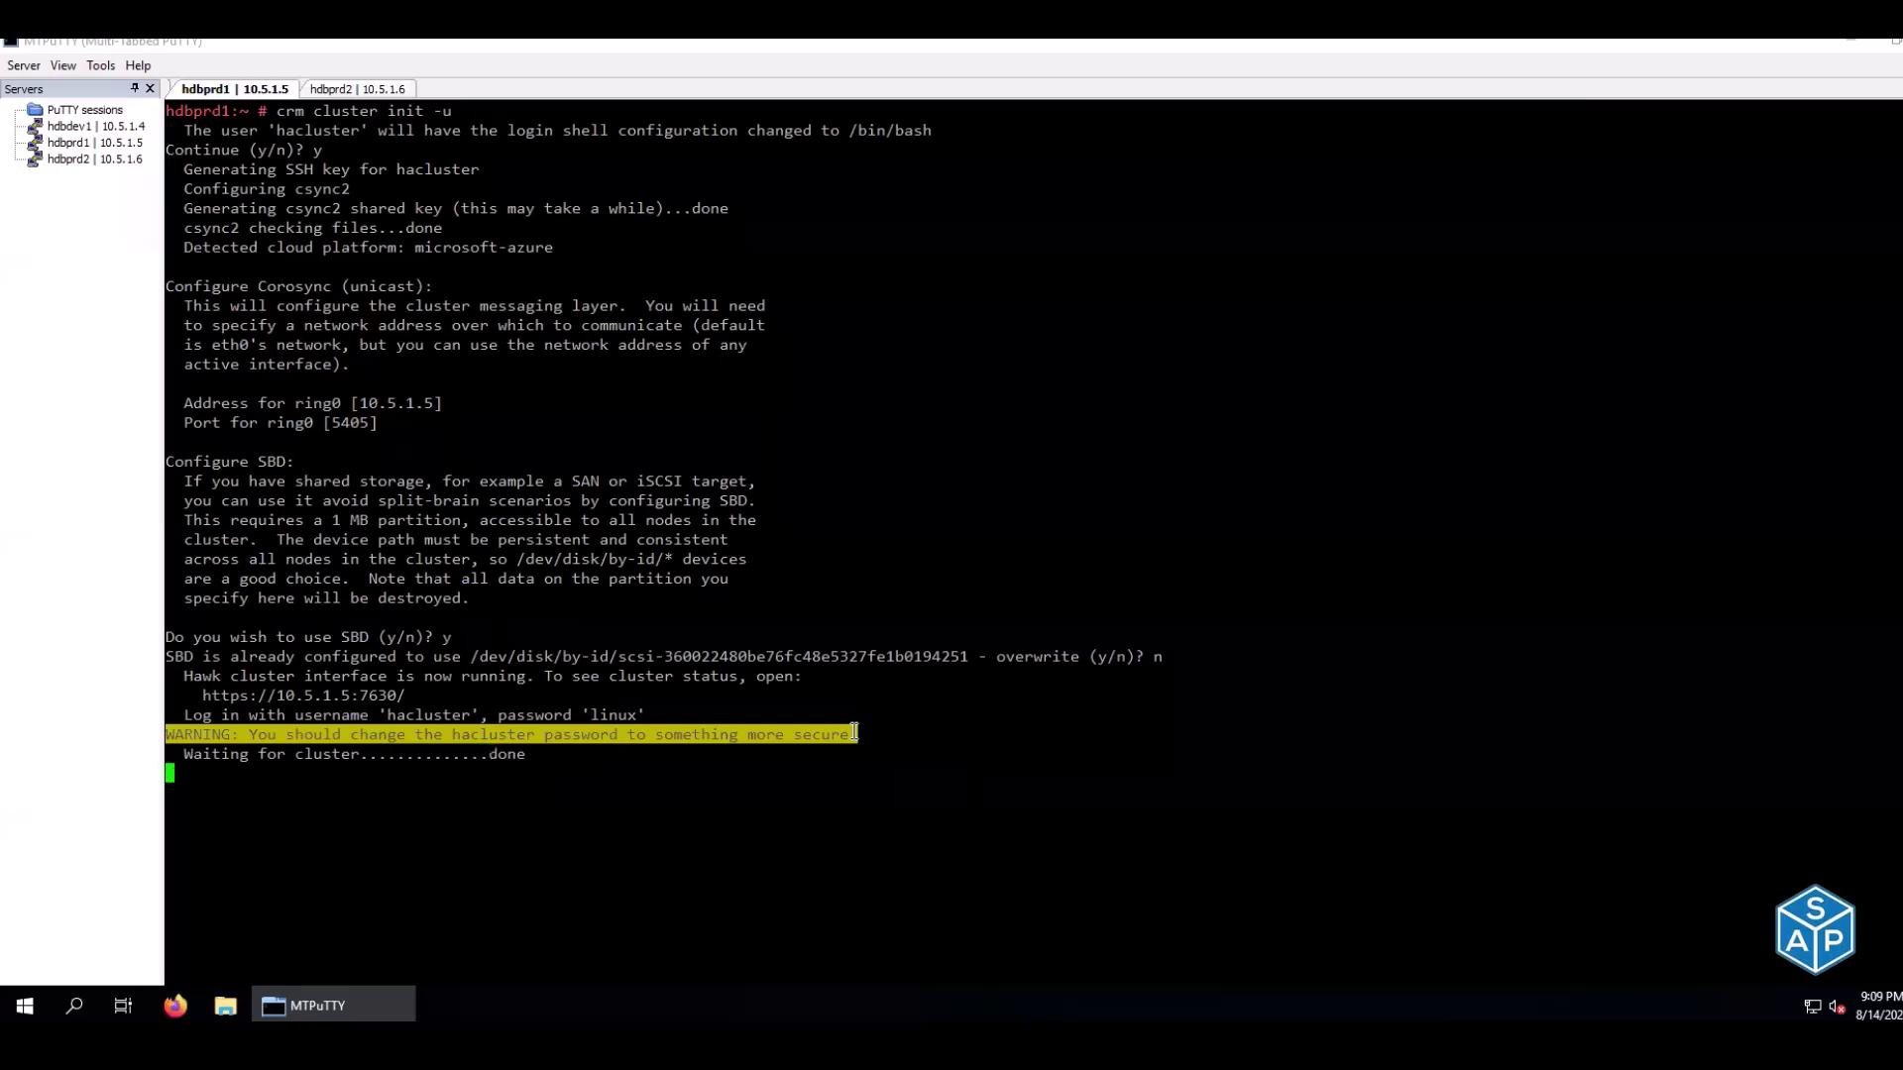
pyautogui.click(932, 731)
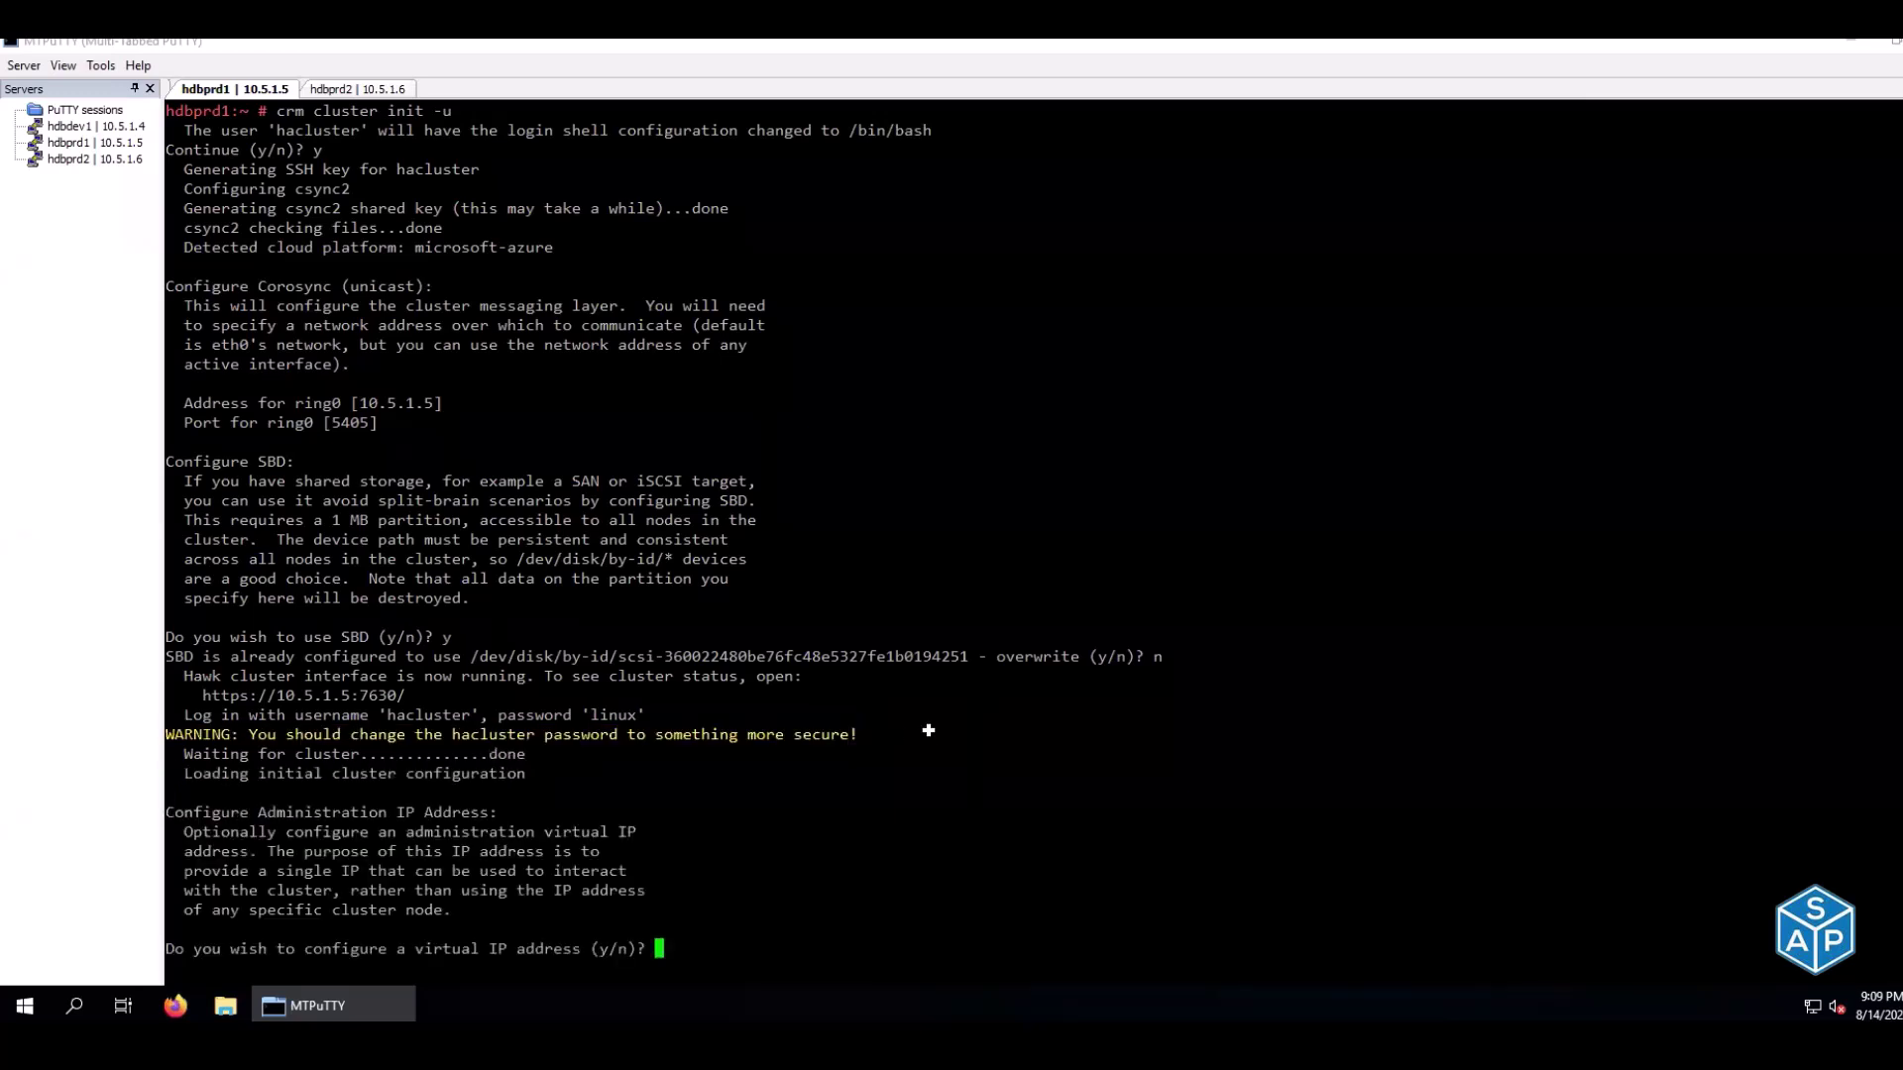
# Answer n to virtual IP and QDevice to finish the cluster init
pyautogui.hotkey('alt', 'Tab')
pyautogui.press('Down')
pyautogui.press('Left')
pyautogui.press('Left')
pyautogui.press('Left')
pyautogui.press('Right')
pyautogui.press('Right')
pyautogui.press('Right')
pyautogui.hotkey('alt', 'Tab')
pyautogui.press('Return')
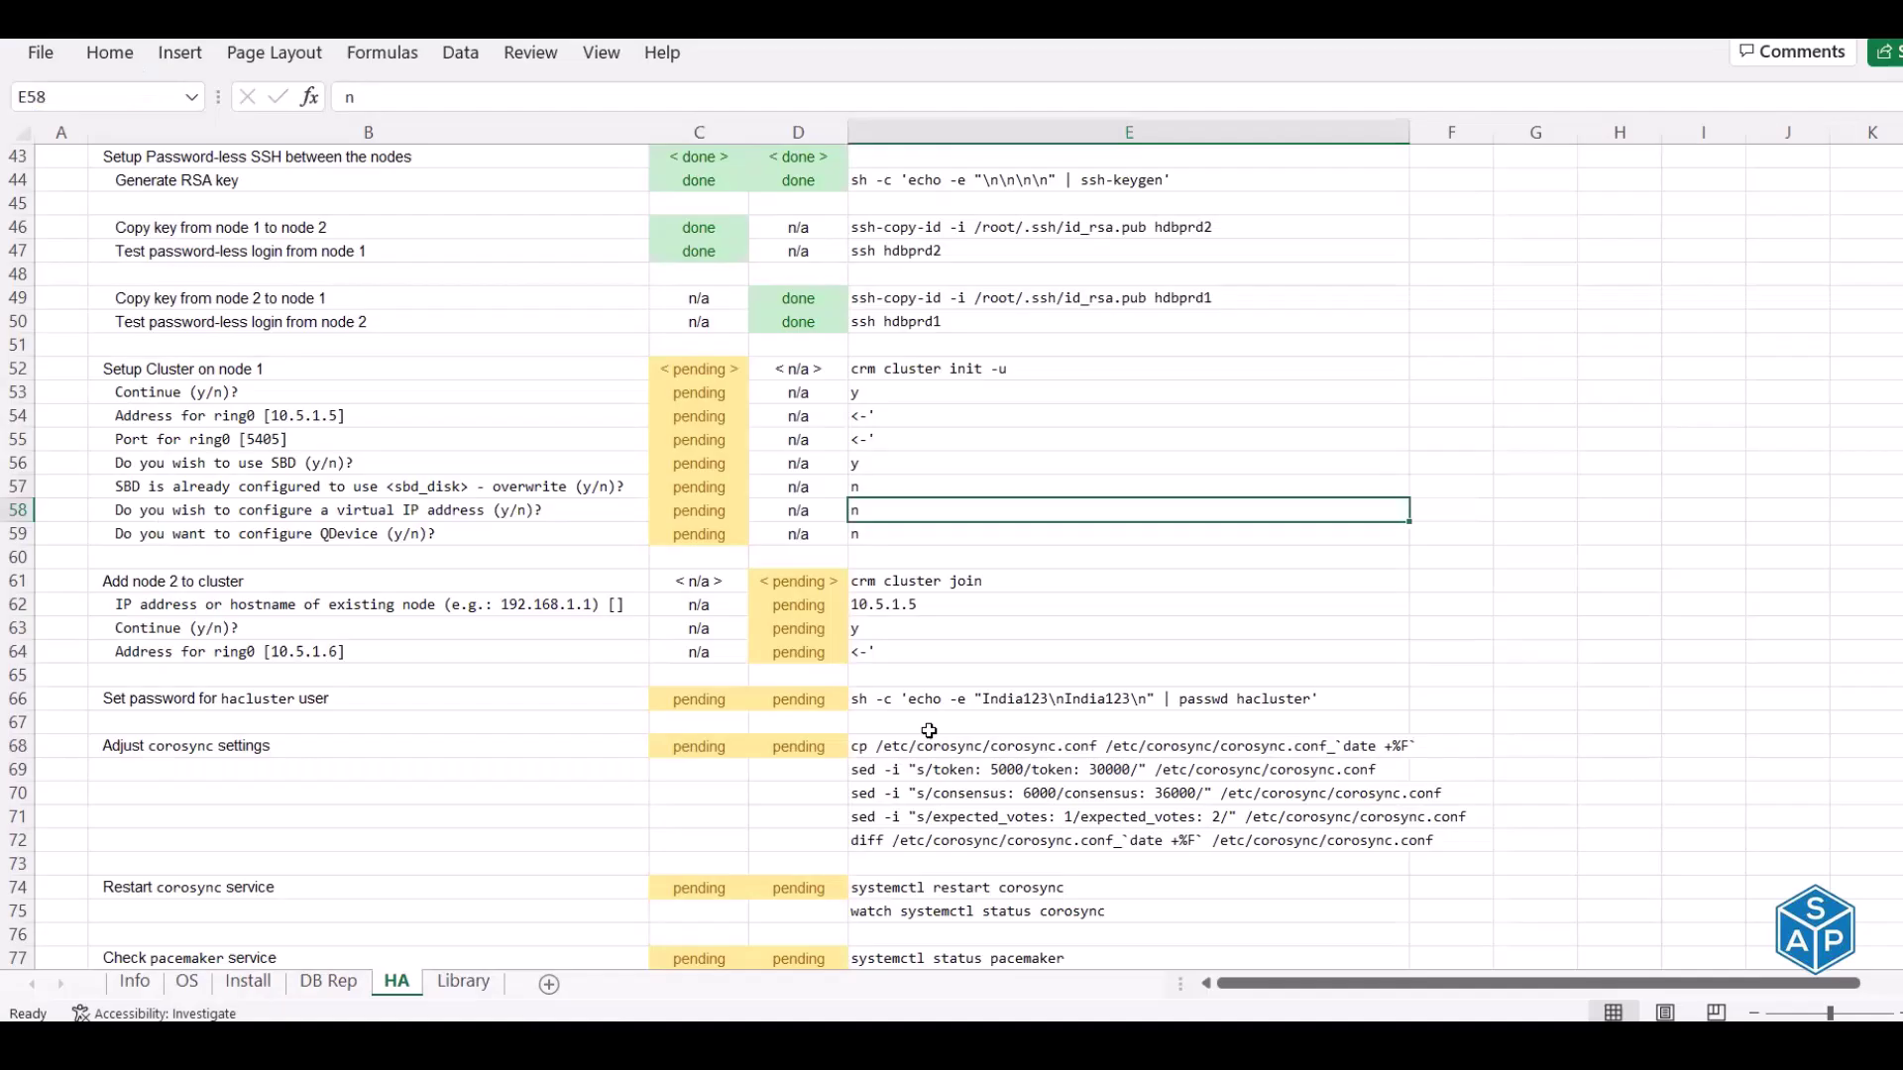
pyautogui.press('Left')
pyautogui.press('Left')
pyautogui.press('Left')
pyautogui.press('Right')
pyautogui.press('Right')
pyautogui.press('Right')
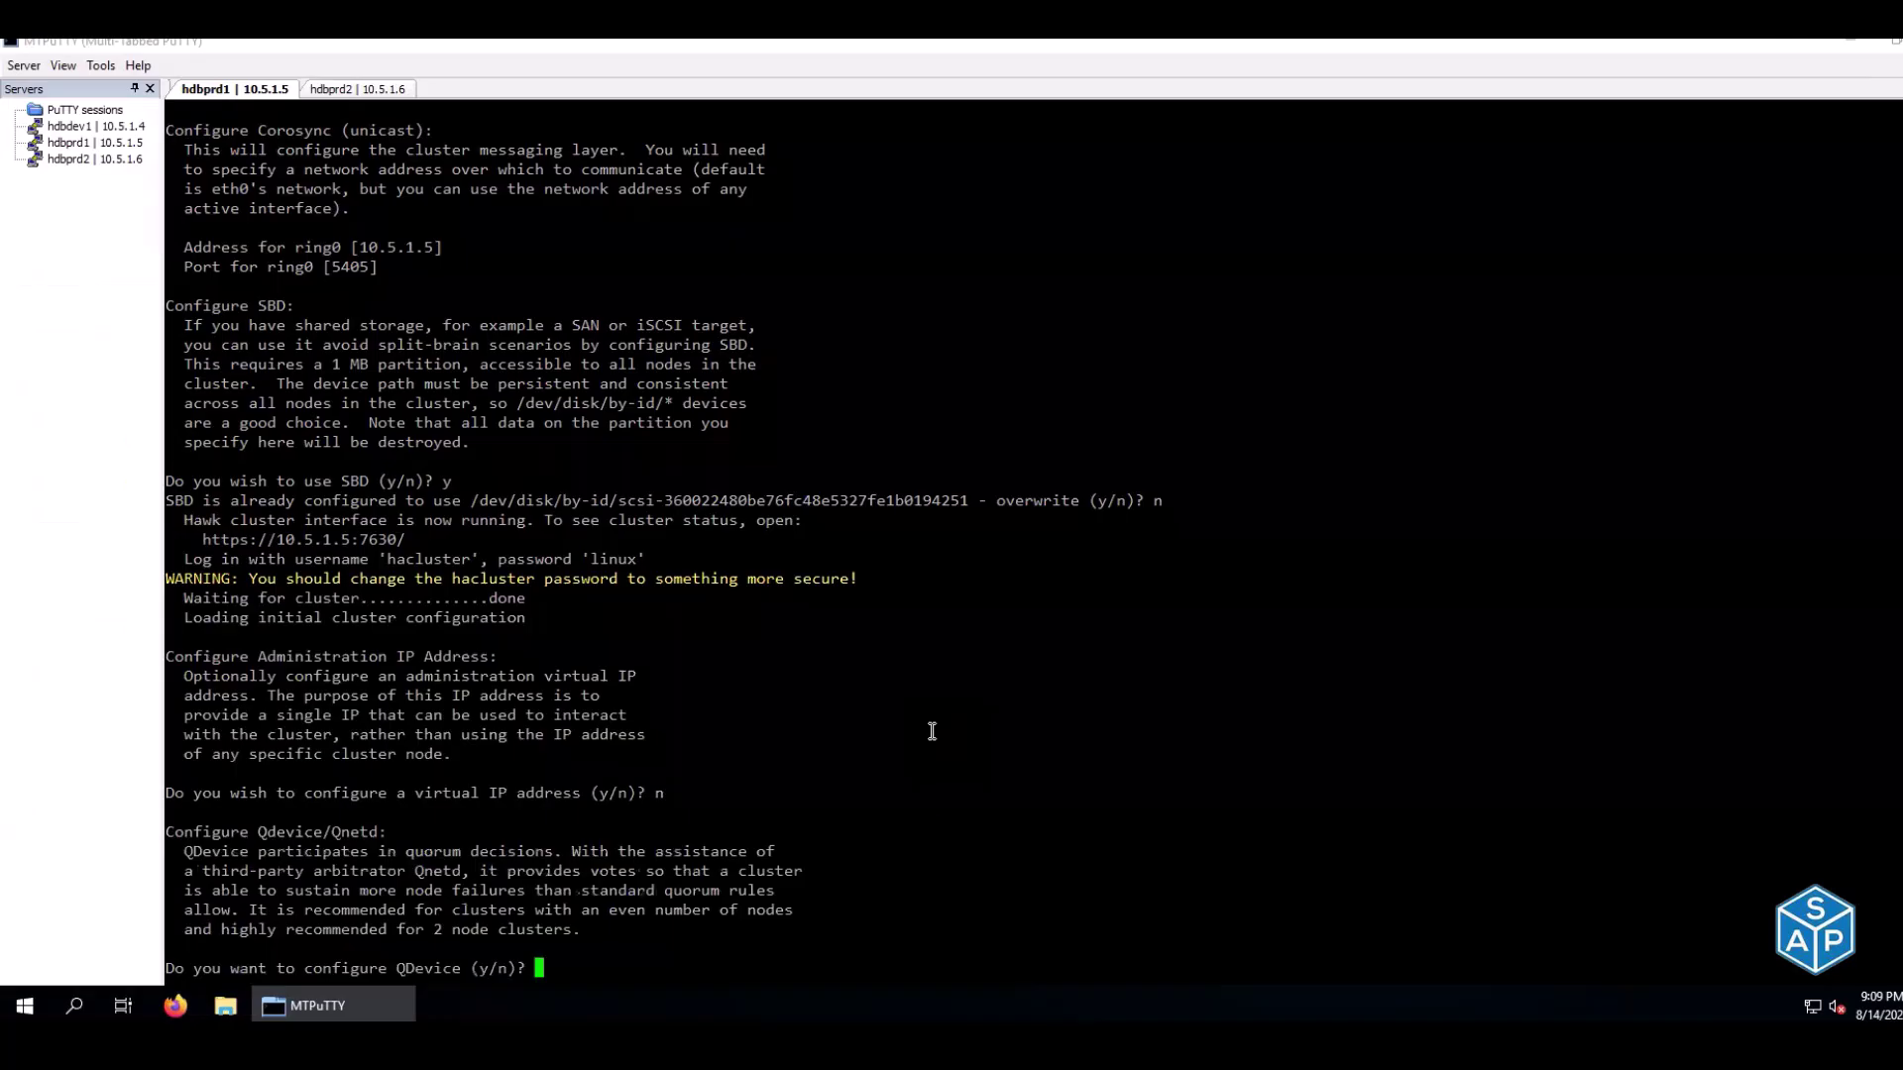
pyautogui.write('n')
pyautogui.press('Return')
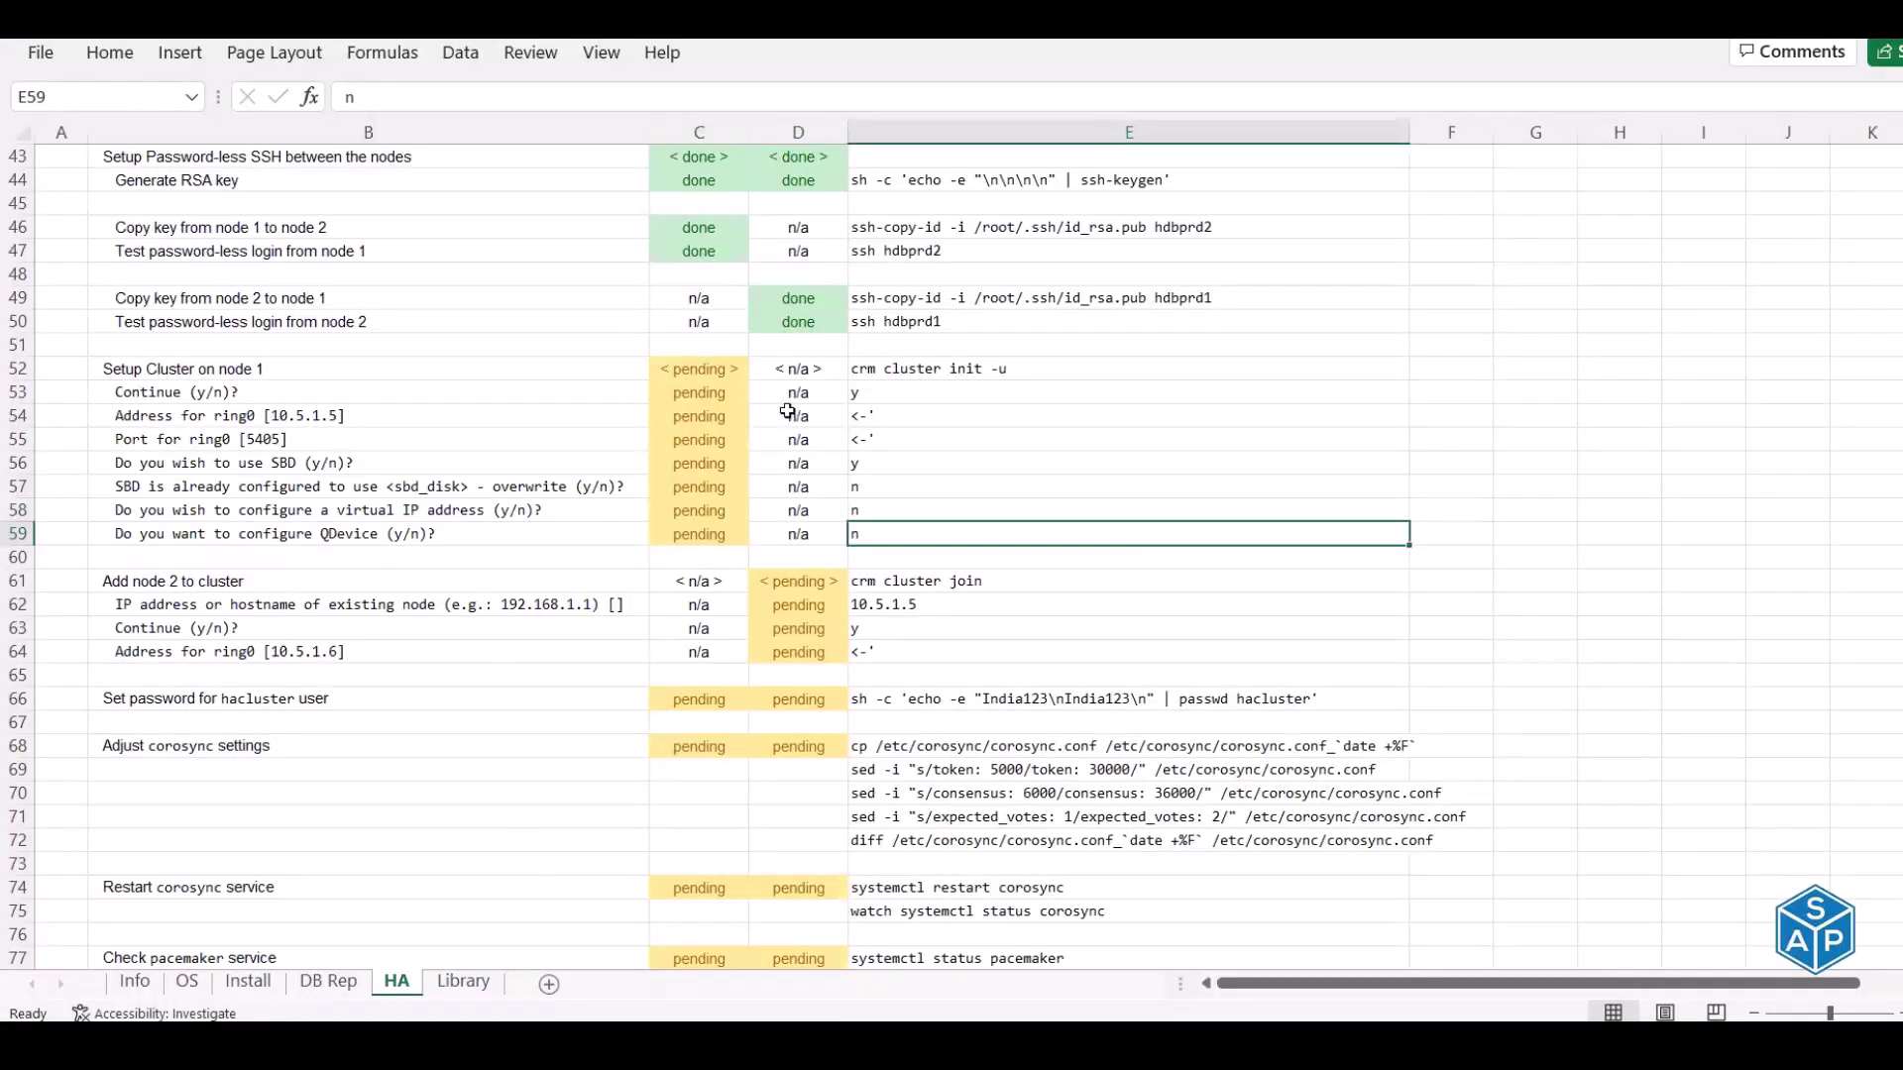
# Mark every Setup Cluster on node 1 status done starting at C53
pyautogui.click(718, 398)
pyautogui.write('done')
pyautogui.press('Return')
pyautogui.write('done')
pyautogui.press('Return')
pyautogui.write('done')
pyautogui.press('Return')
pyautogui.write('done')
pyautogui.press('Return')
pyautogui.write('done')
pyautogui.press('Return')
pyautogui.write('done')
pyautogui.press('Return')
pyautogui.write('done')
pyautogui.press('Return')
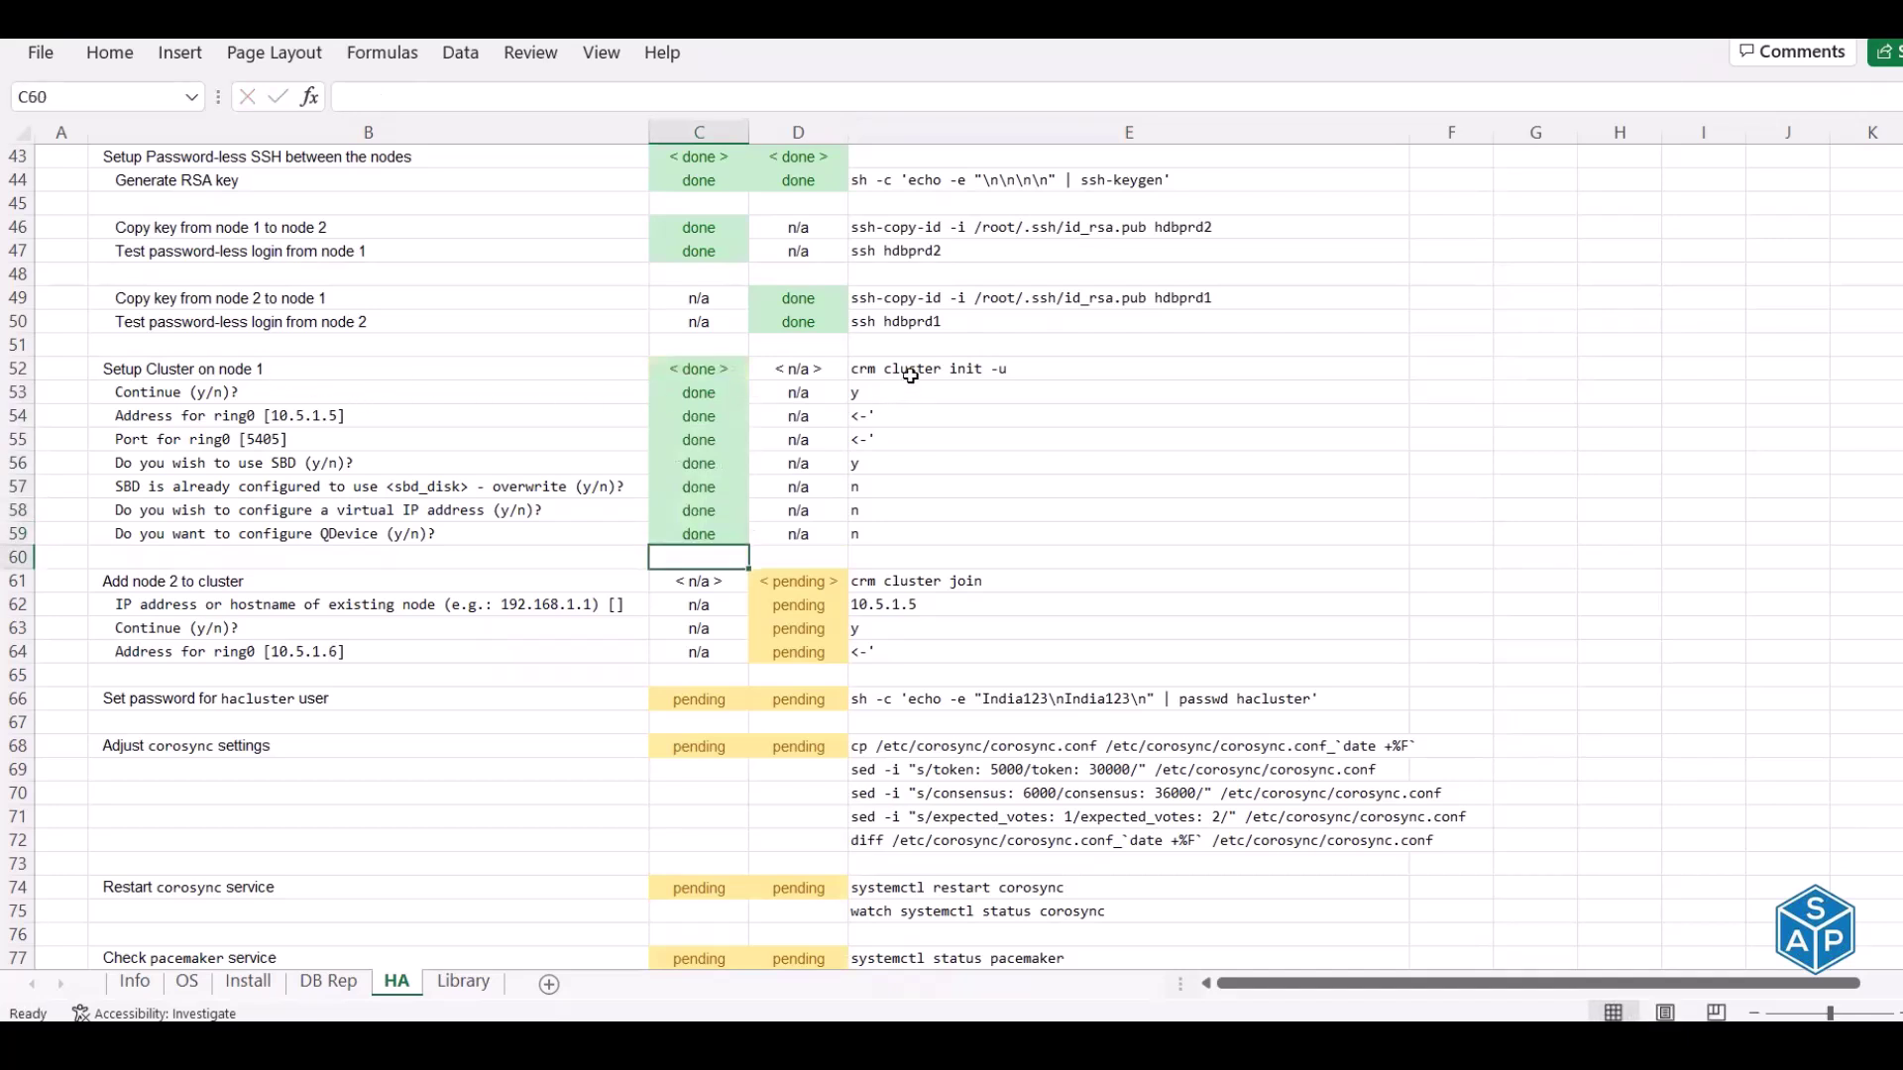
# Run the checklist's crm cluster join command on hdbprd2
pyautogui.click(286, 584)
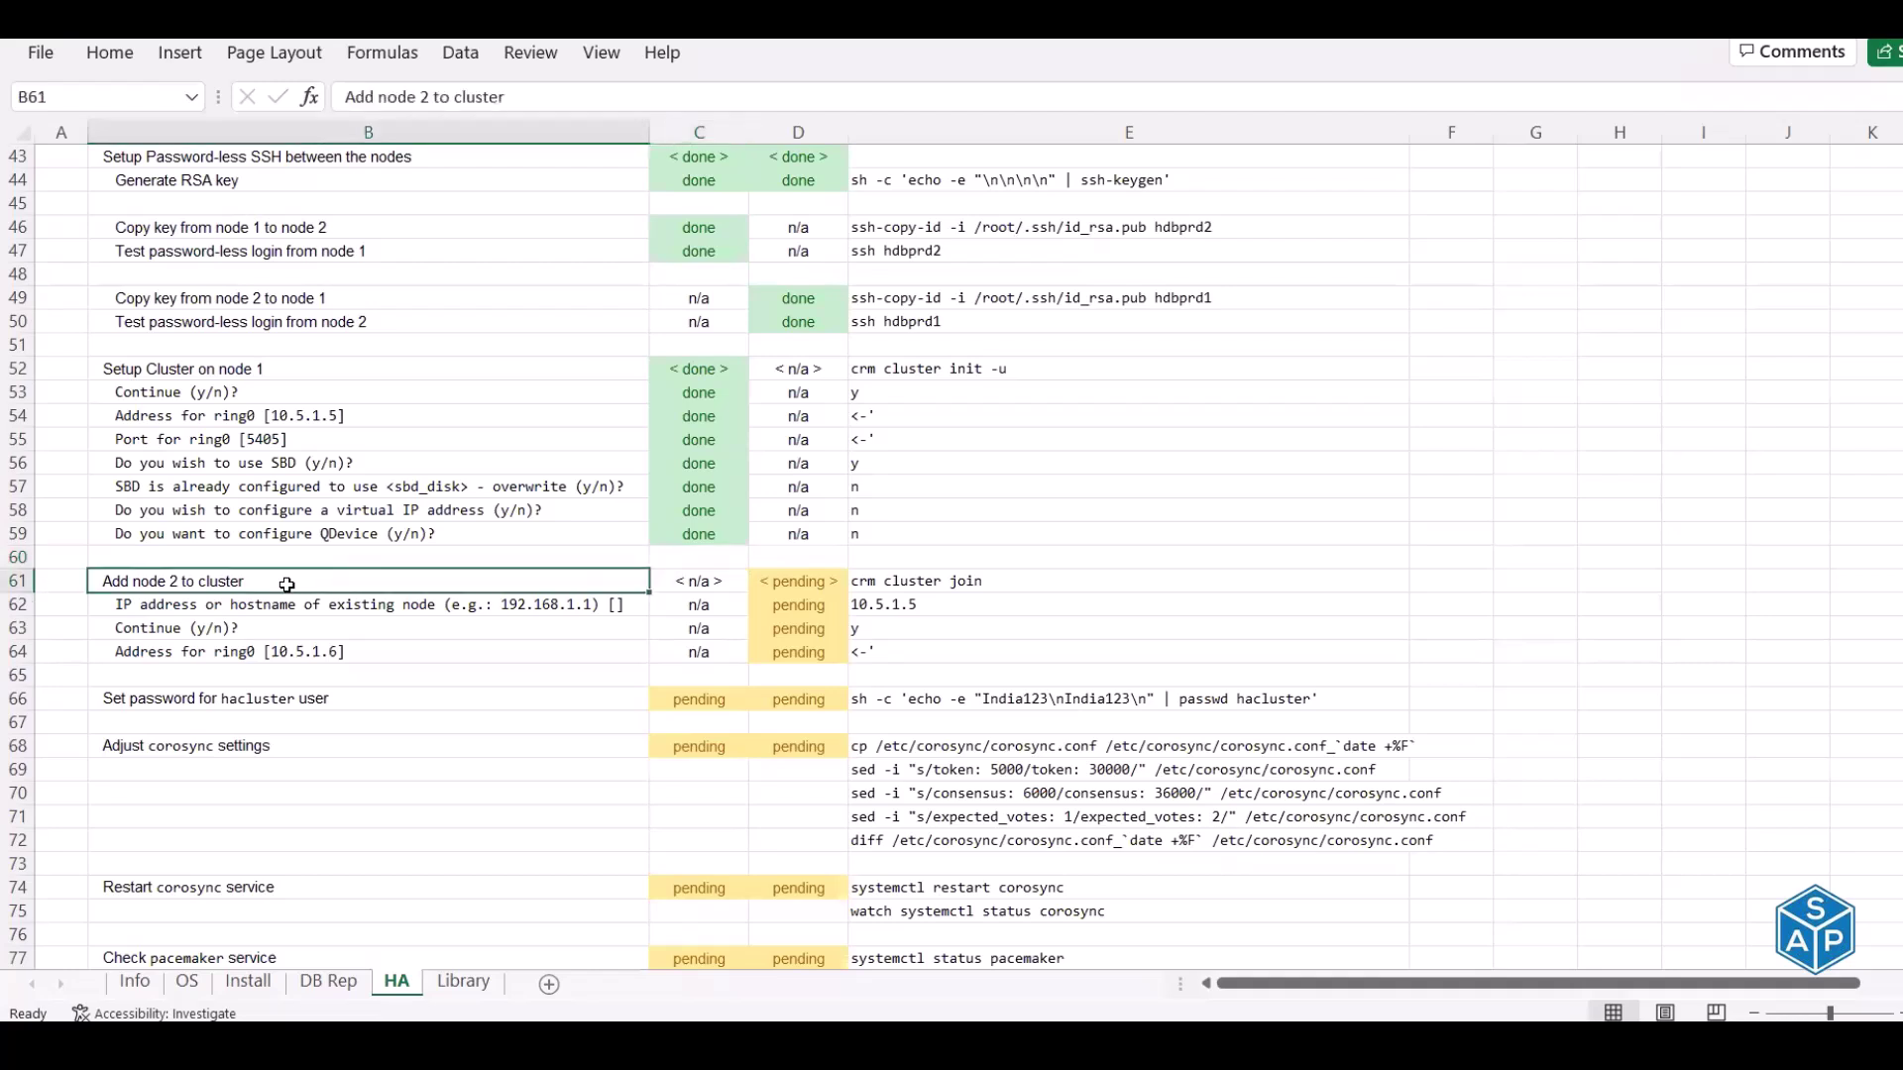
pyautogui.click(923, 578)
pyautogui.hotkey('ctrl', 'c')
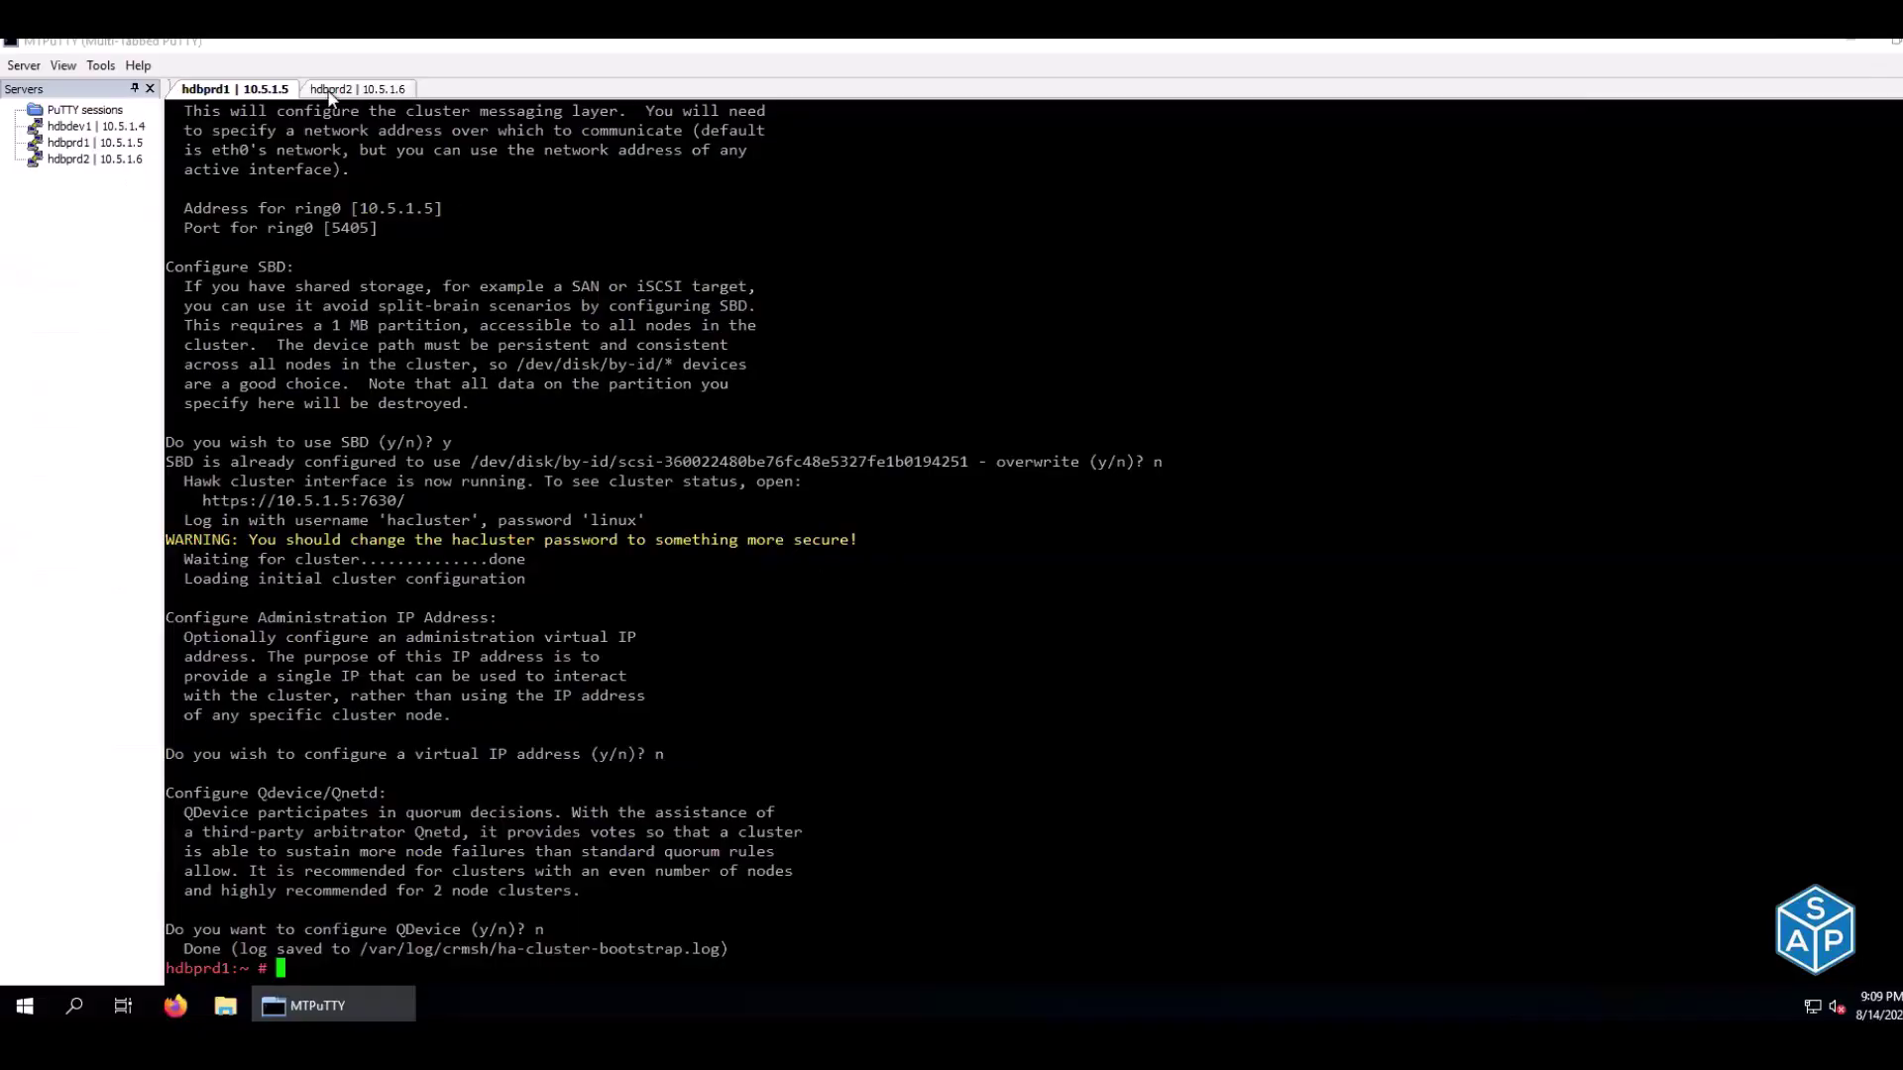
pyautogui.click(330, 92)
pyautogui.rightClick(743, 294)
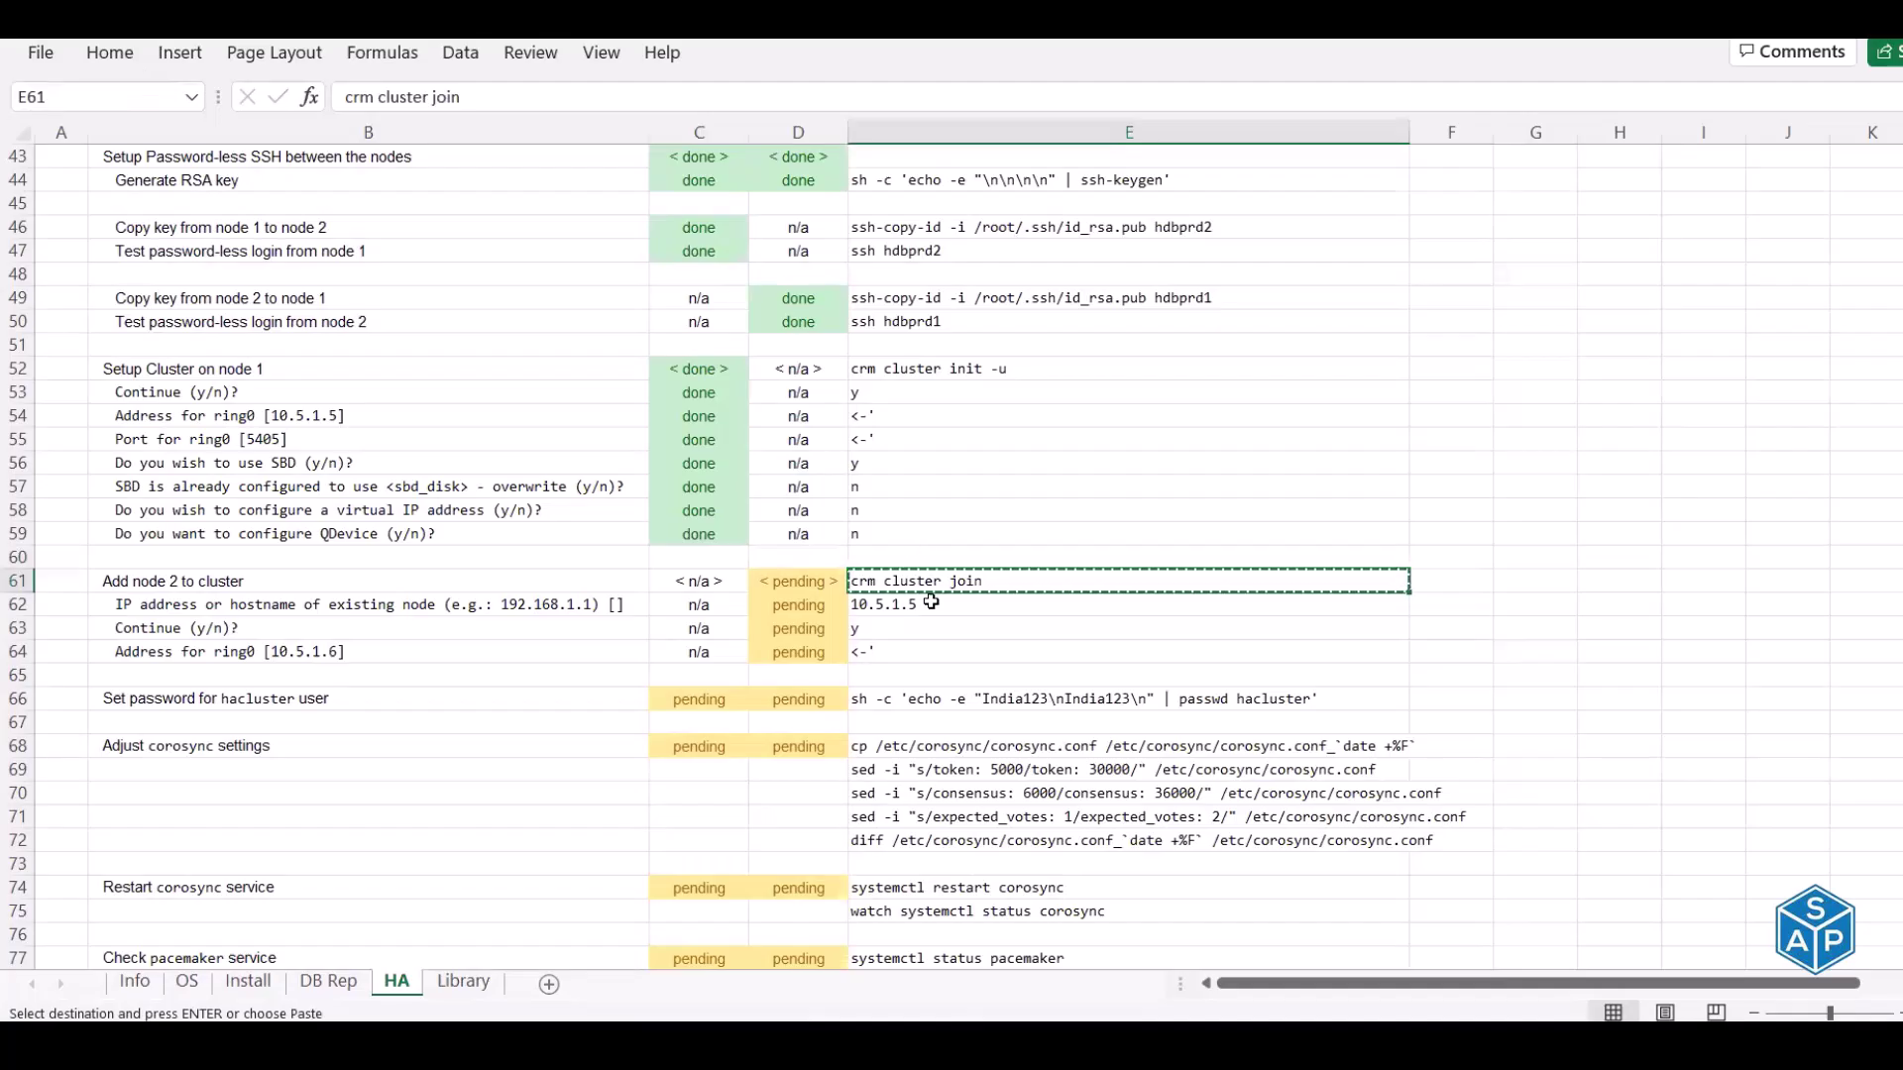
# Give 10.5.1.5 as the existing node address and answer y to continue joining
pyautogui.click(932, 602)
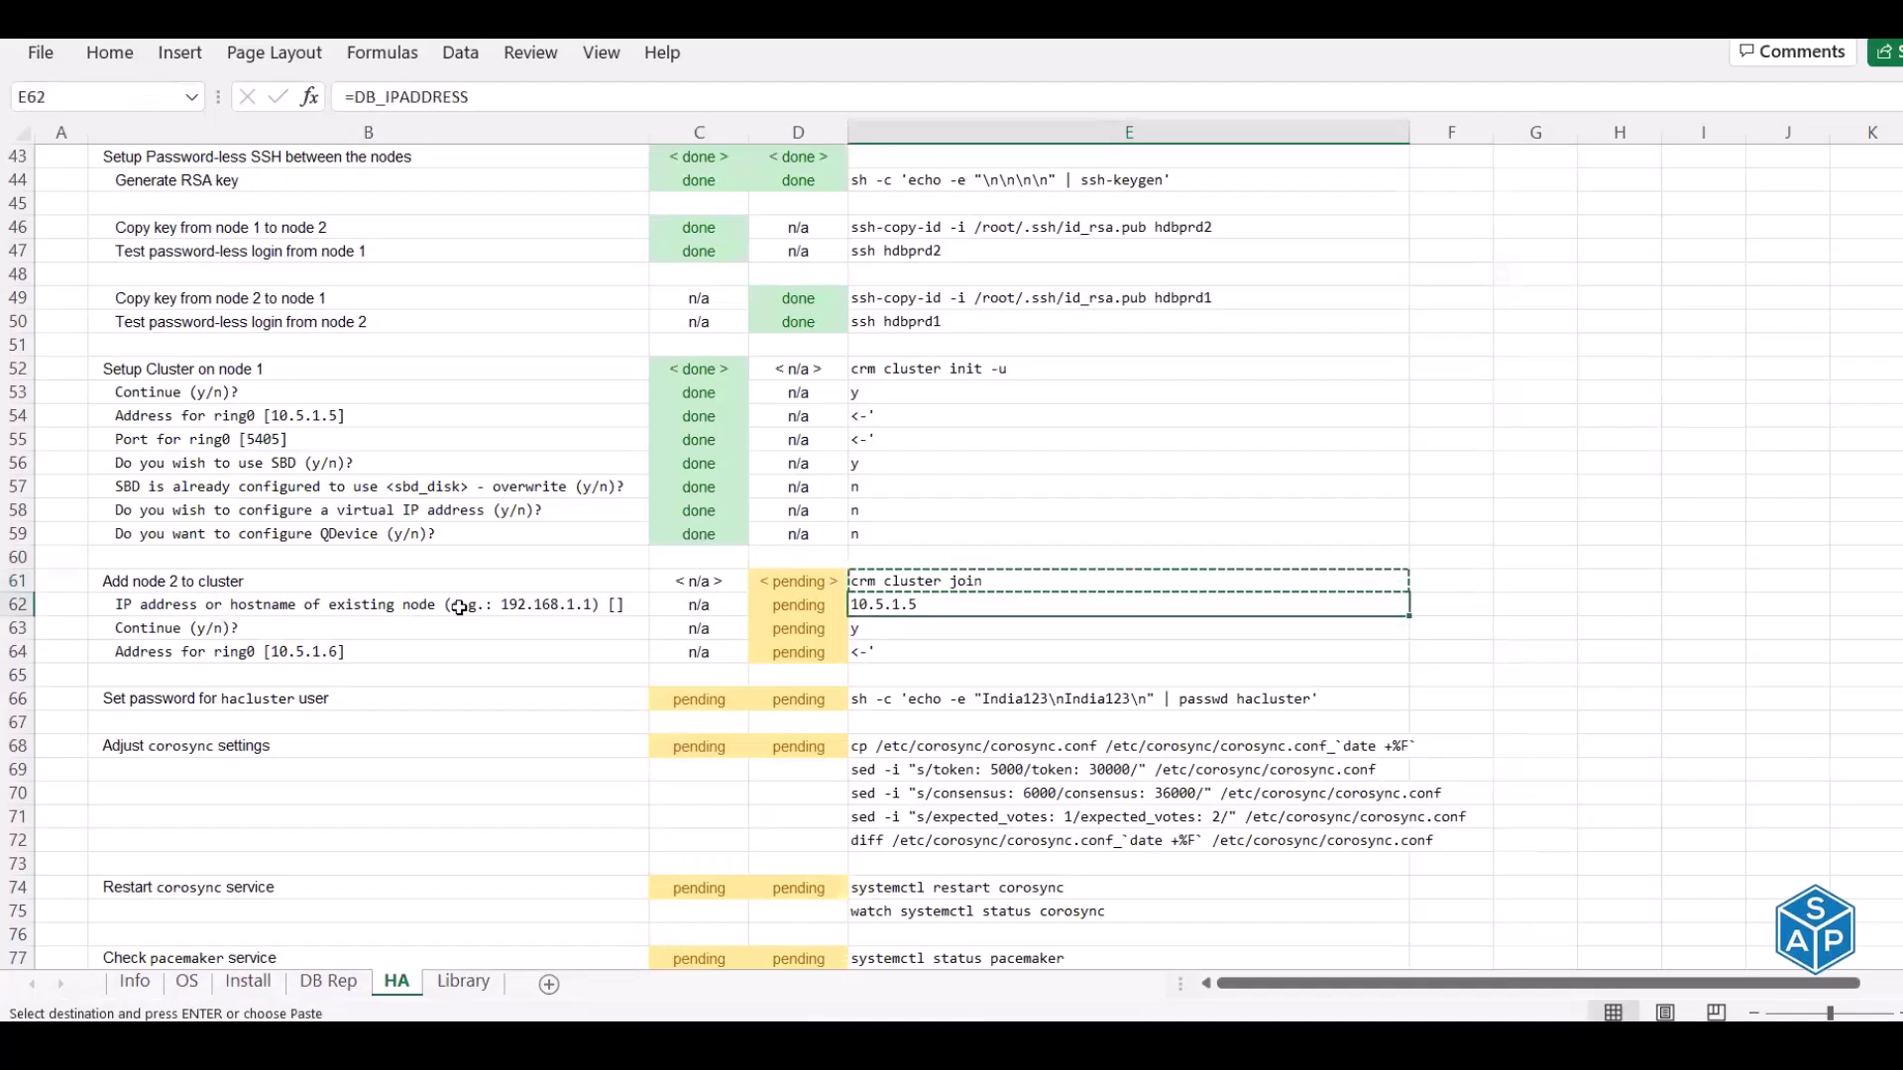
pyautogui.hotkey('ctrl', 'c')
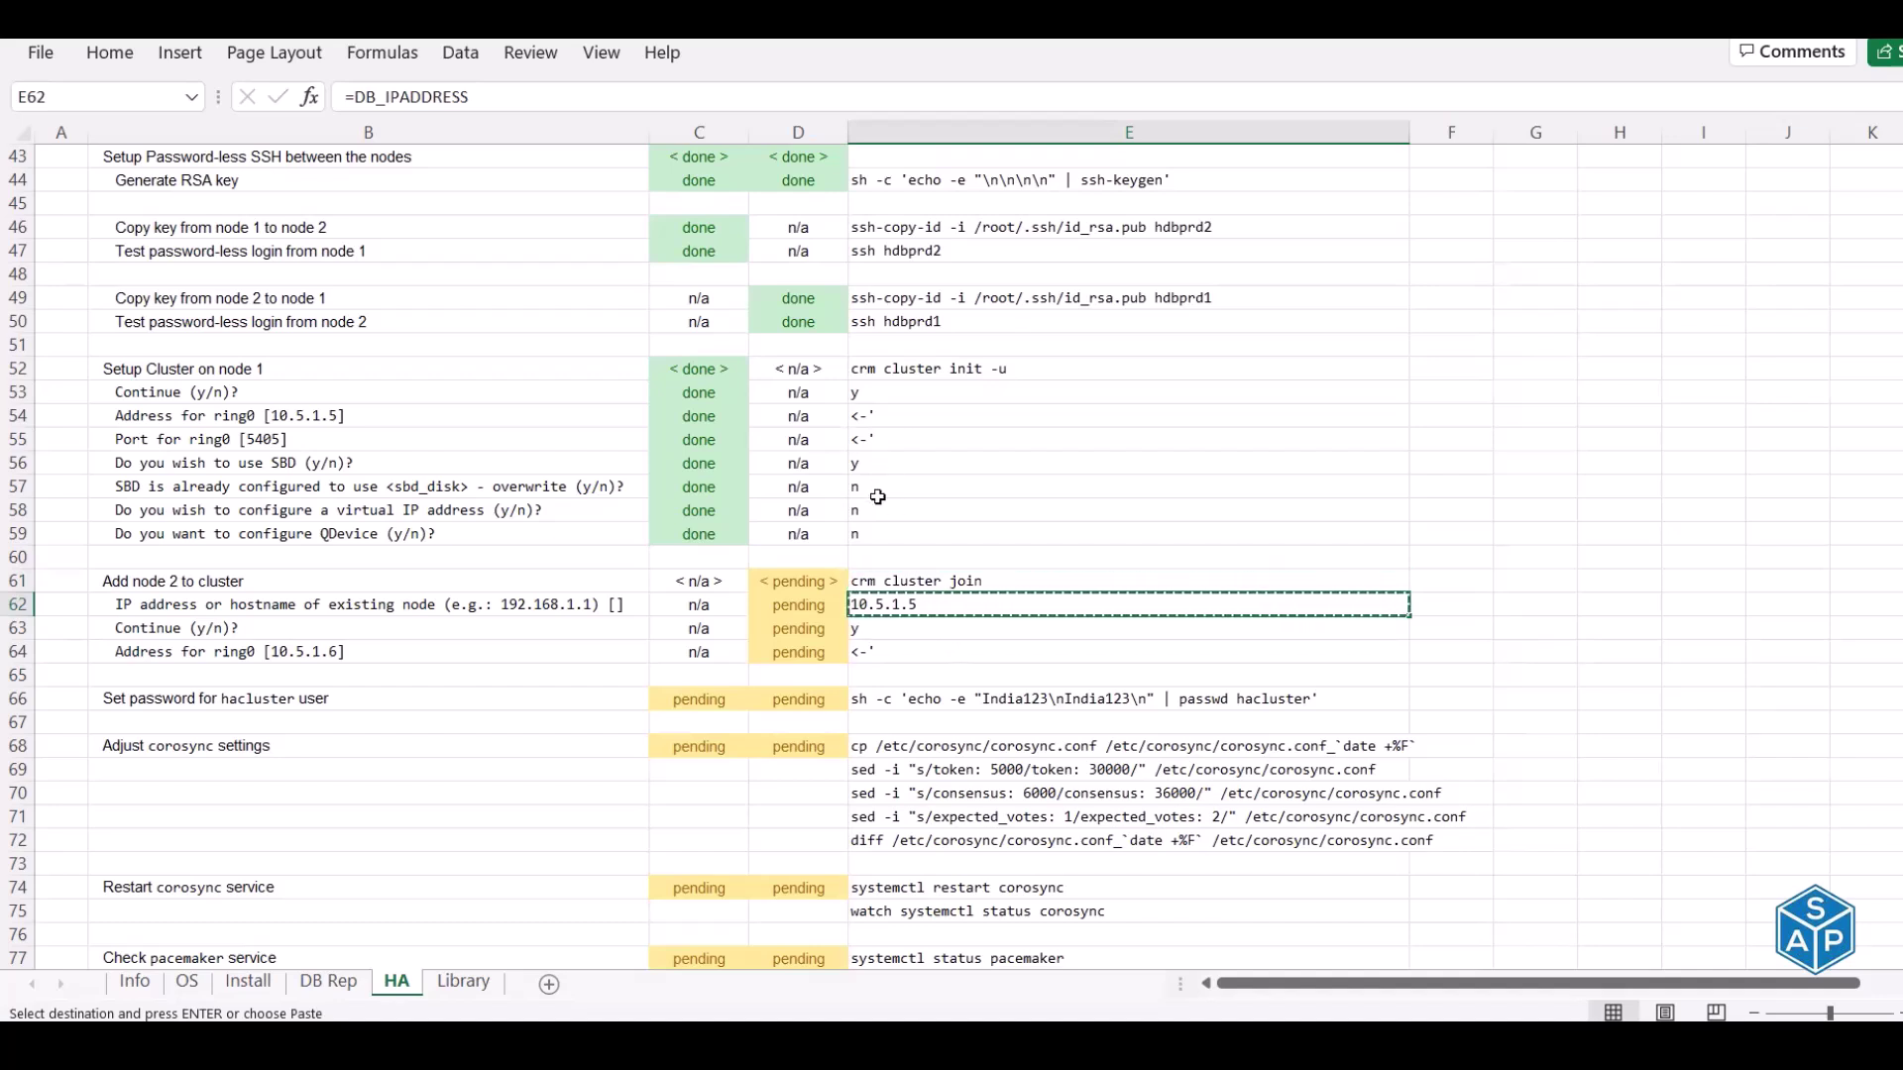
pyautogui.hotkey('alt', 'Tab')
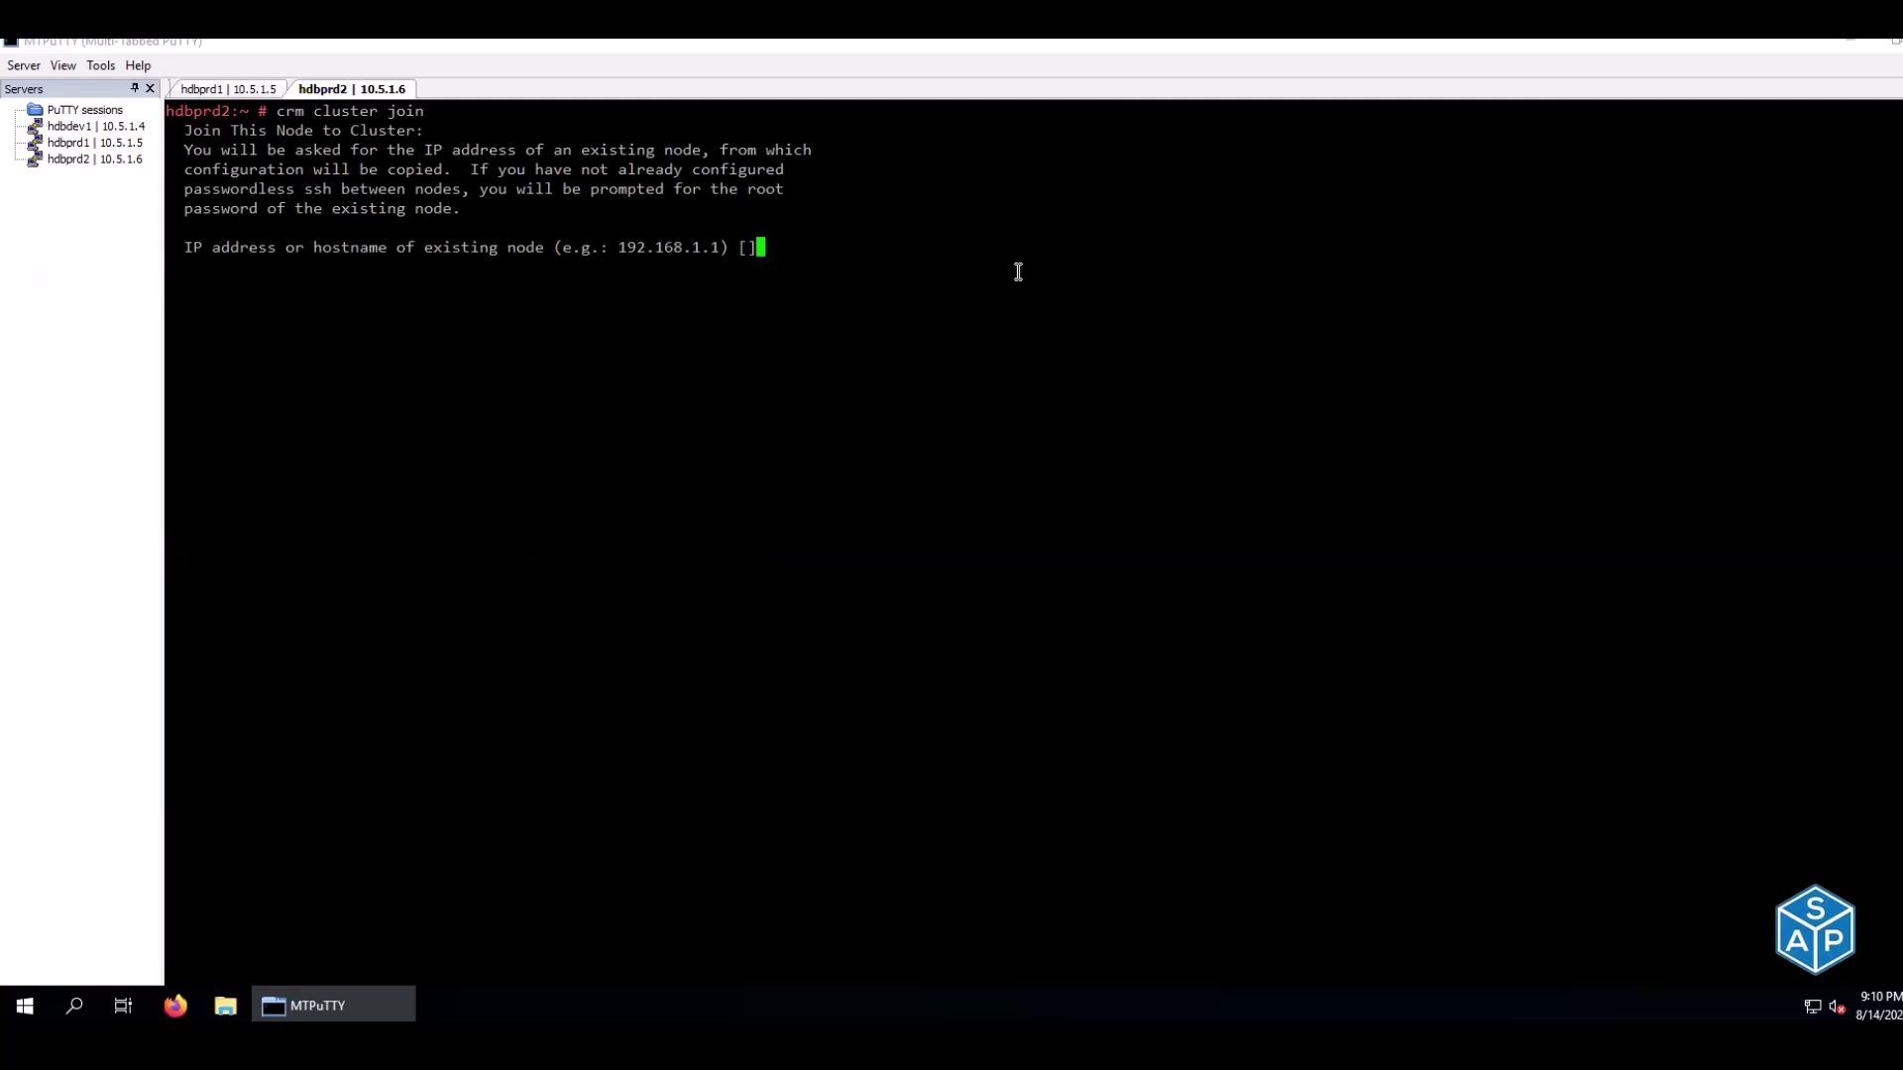
pyautogui.rightClick(1020, 274)
pyautogui.hotkey('alt', 'Tab')
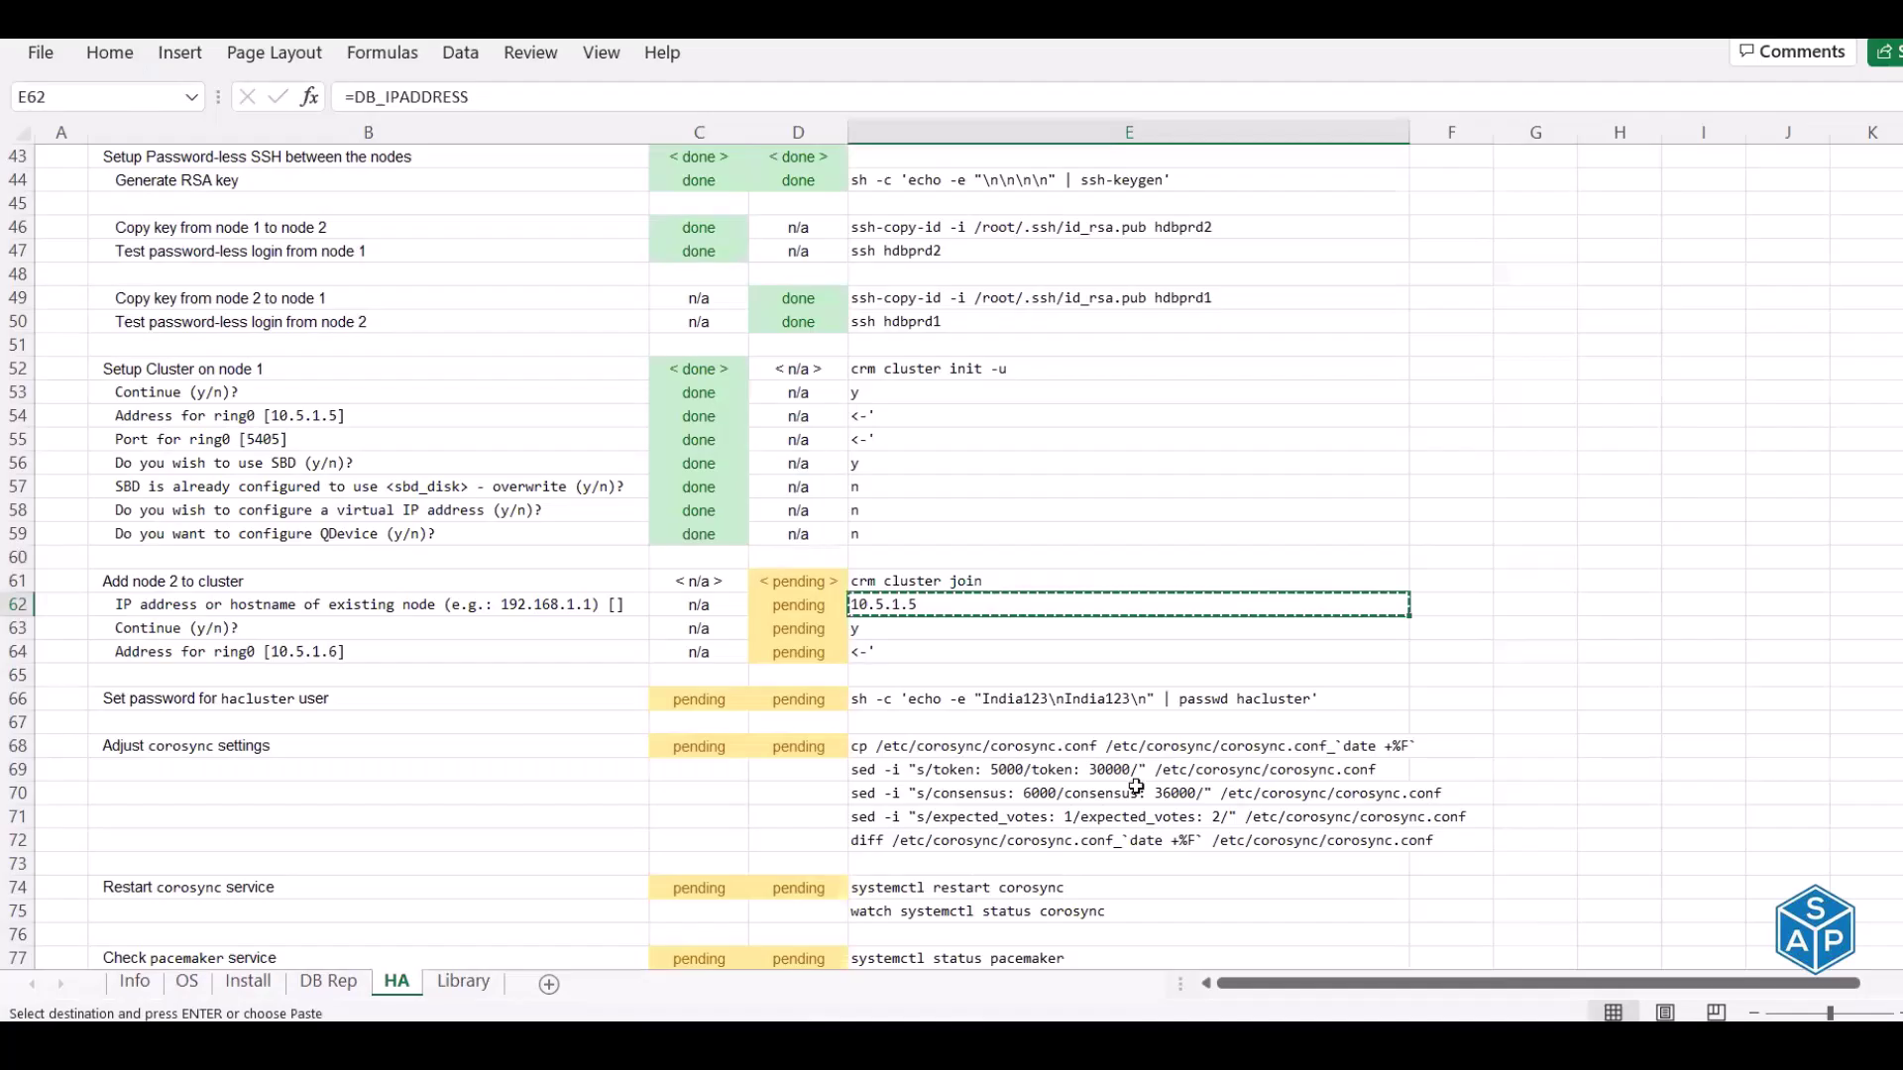
pyautogui.press('Down')
pyautogui.hotkey('alt', 'Tab')
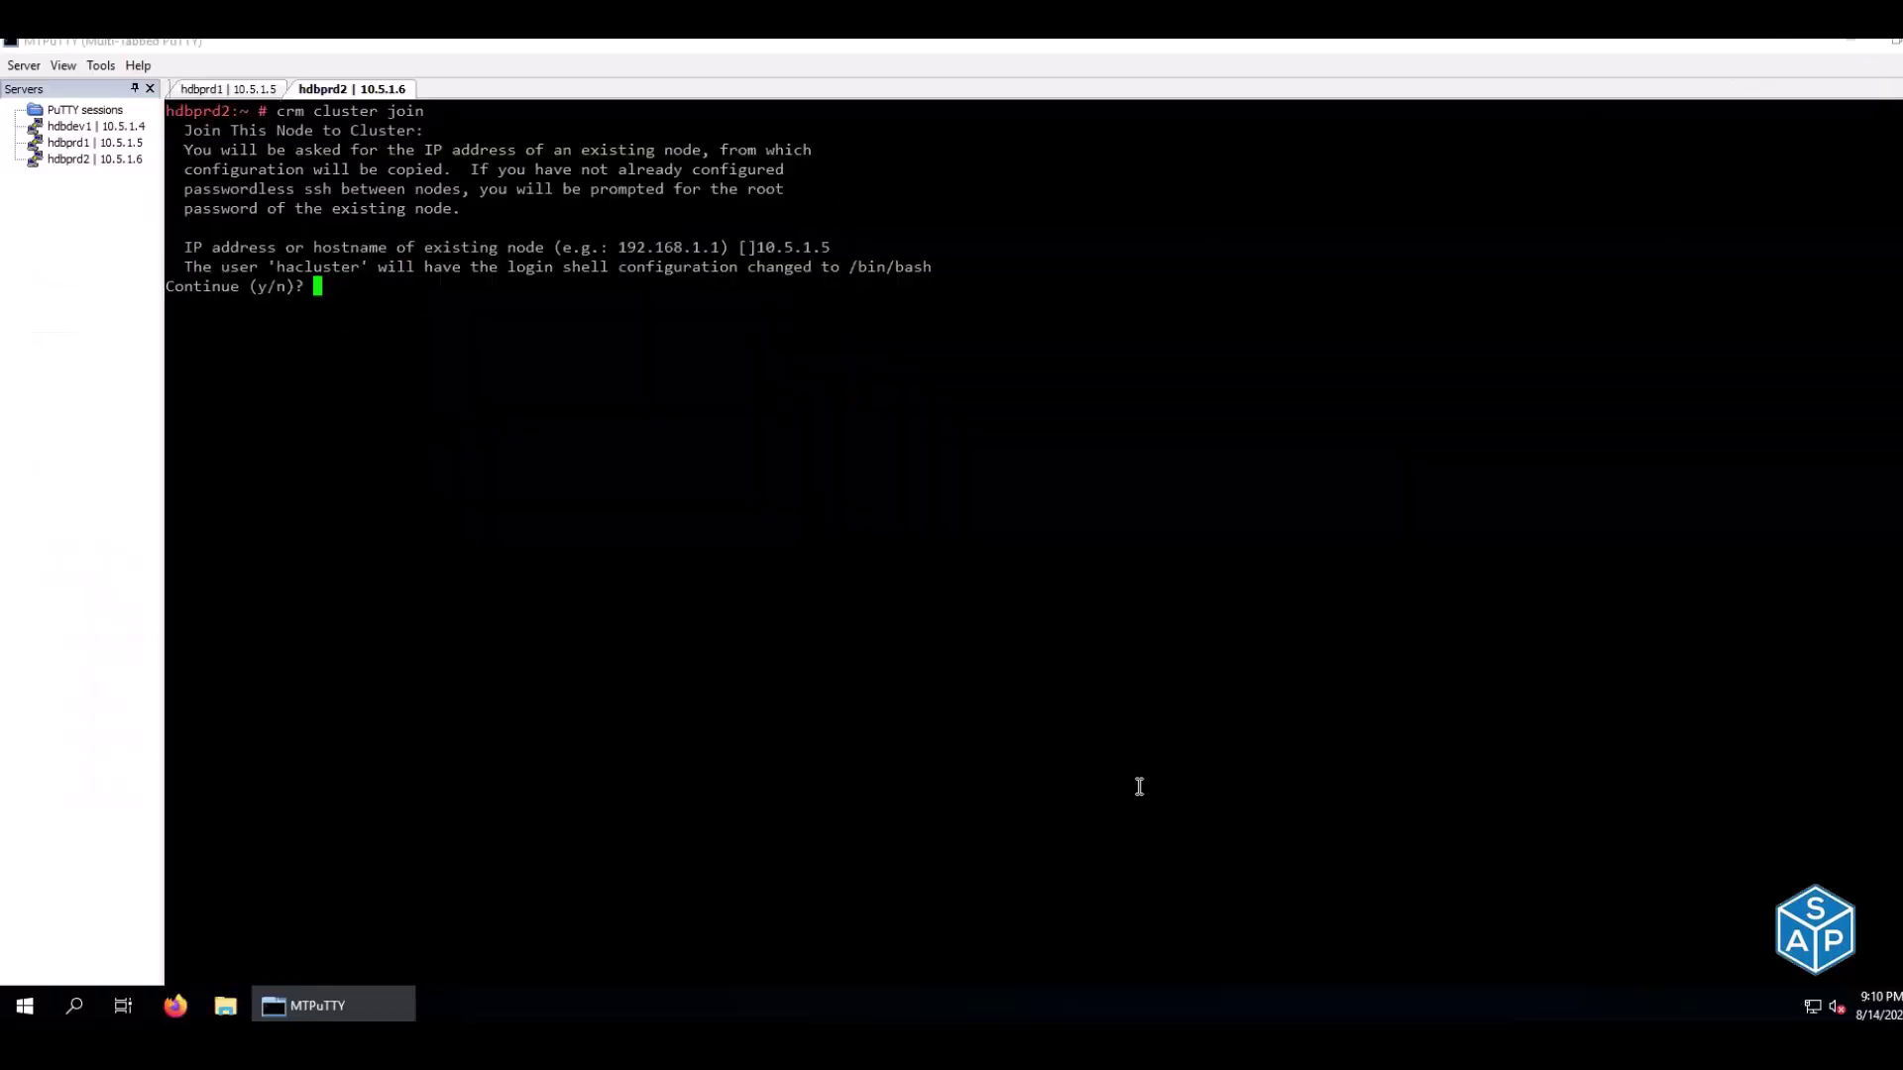
pyautogui.write('y')
pyautogui.press('Return')
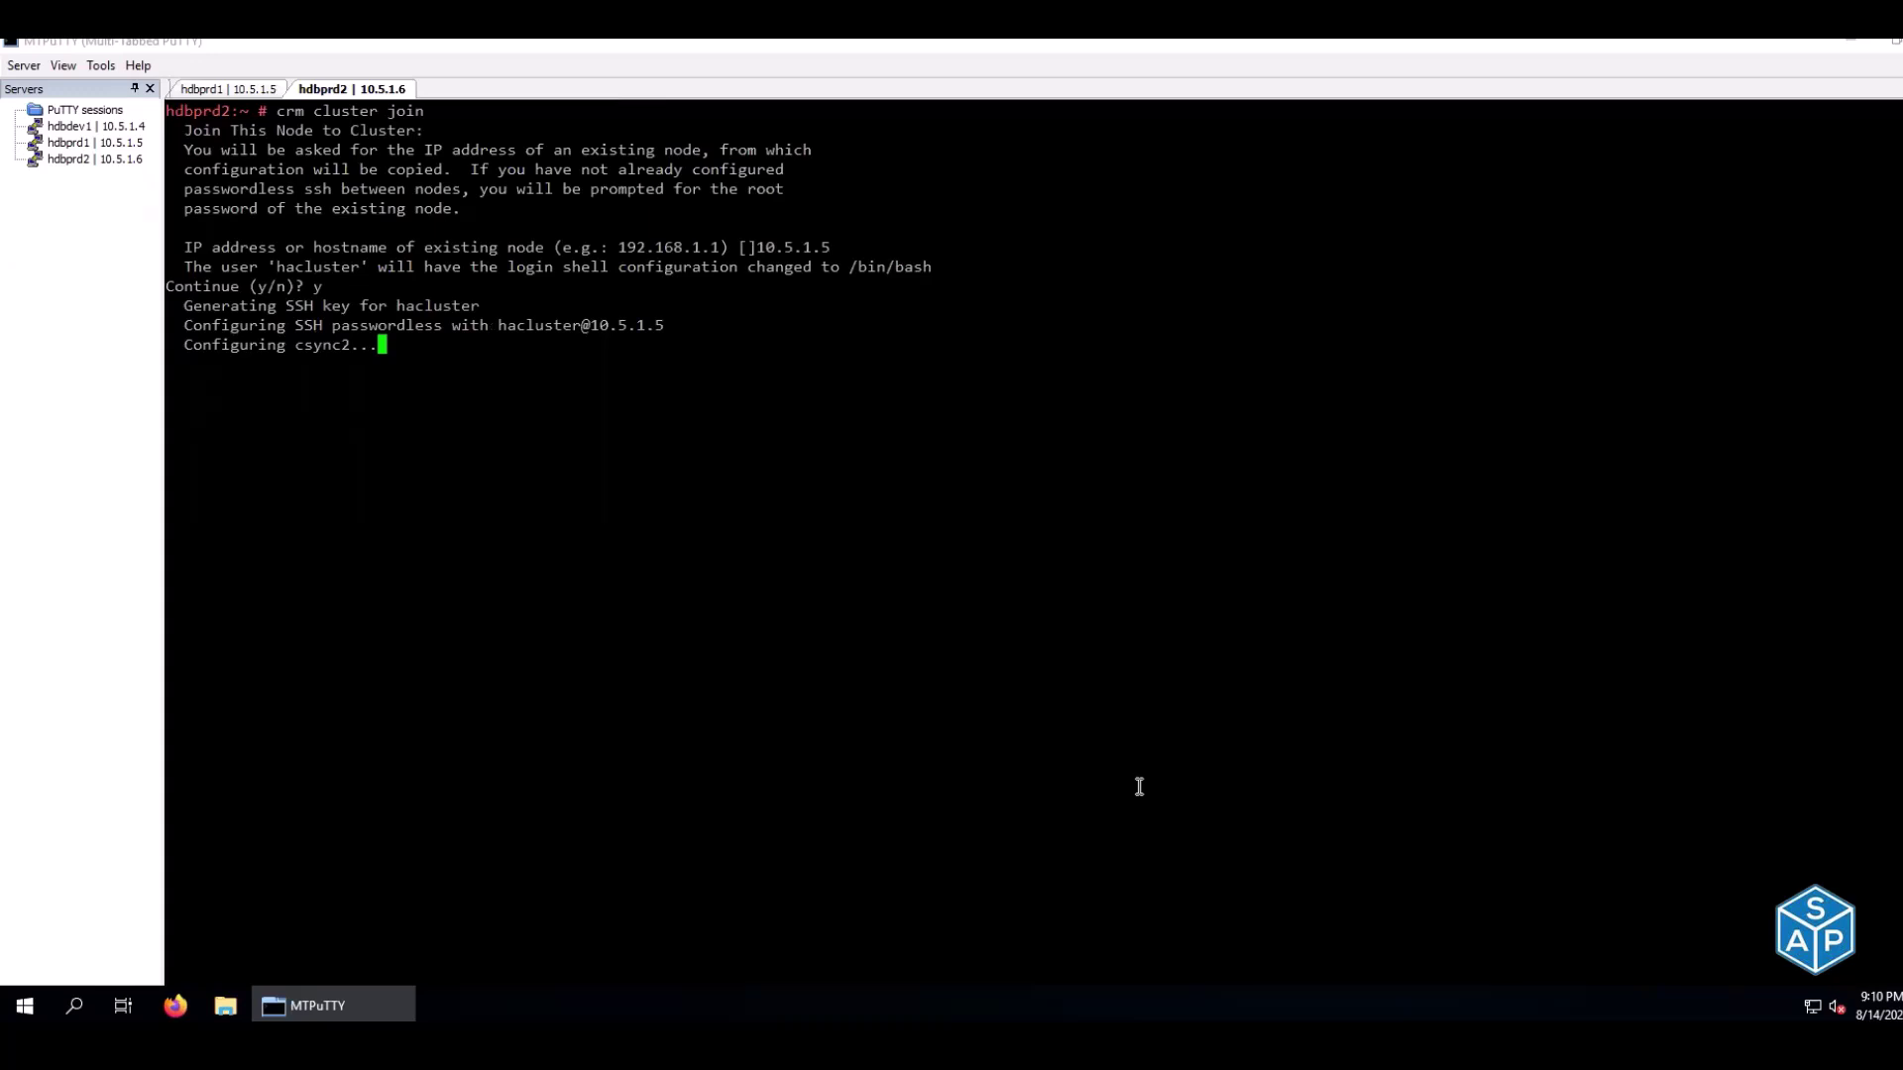
# Accept the default ring0 address 10.5.1.6 for hdbprd2
pyautogui.hotkey('alt', 'Tab')
pyautogui.press('Down')
pyautogui.press('Left')
pyautogui.press('Left')
pyautogui.press('Left')
pyautogui.press('Right')
pyautogui.press('Right')
pyautogui.press('Right')
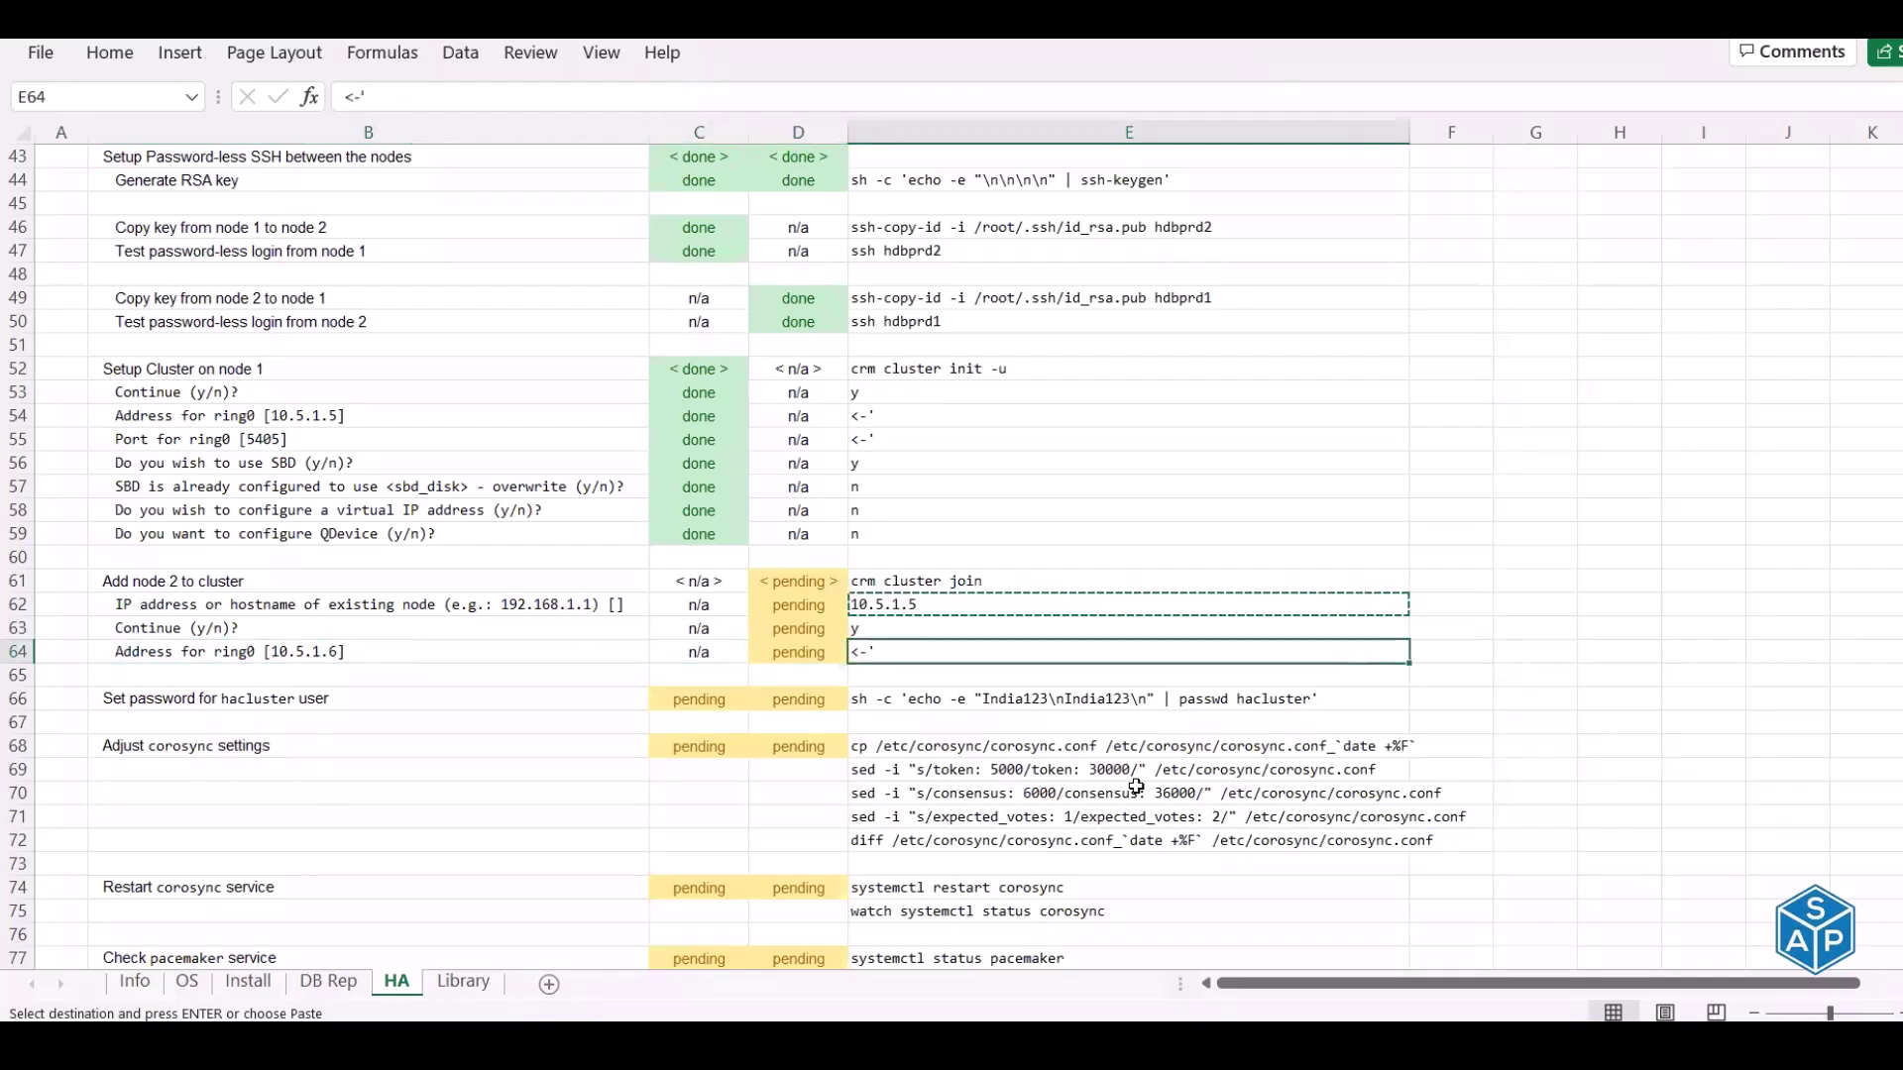
pyautogui.hotkey('alt', 'Tab')
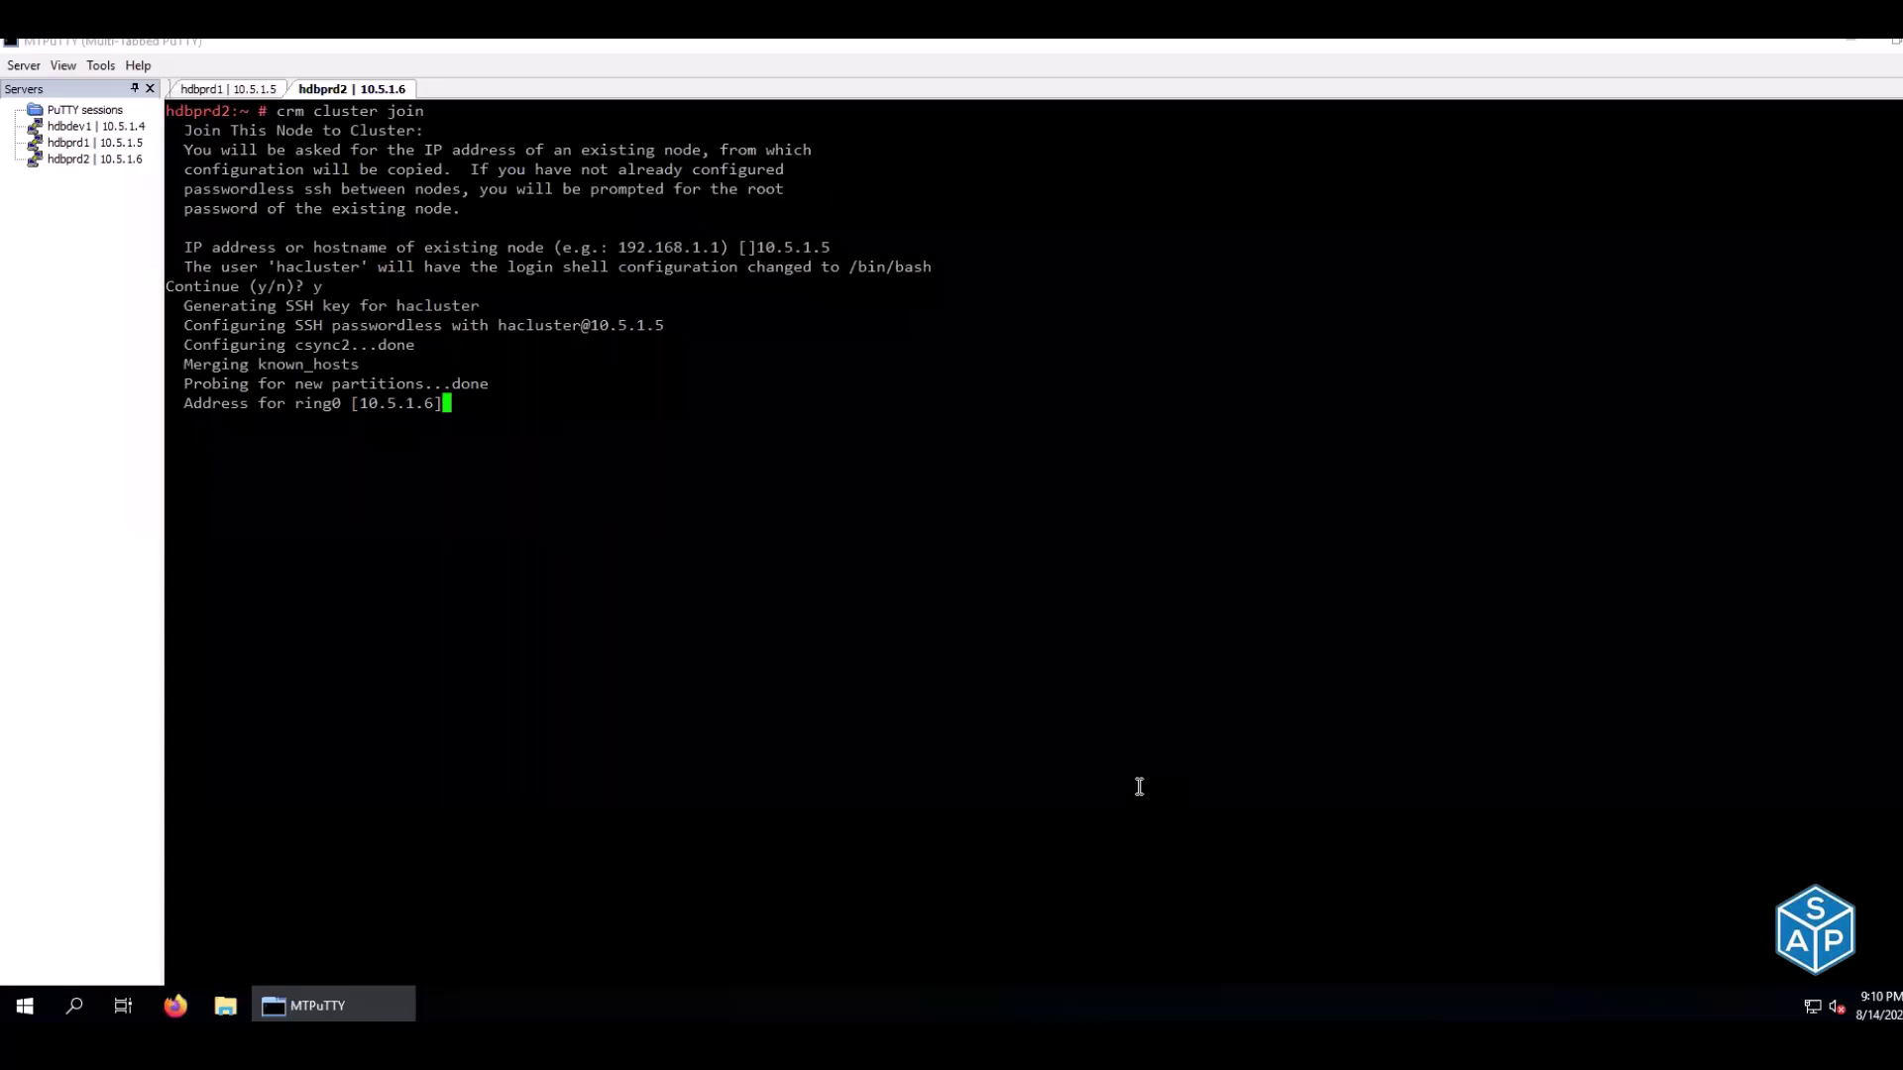
pyautogui.press('Return')
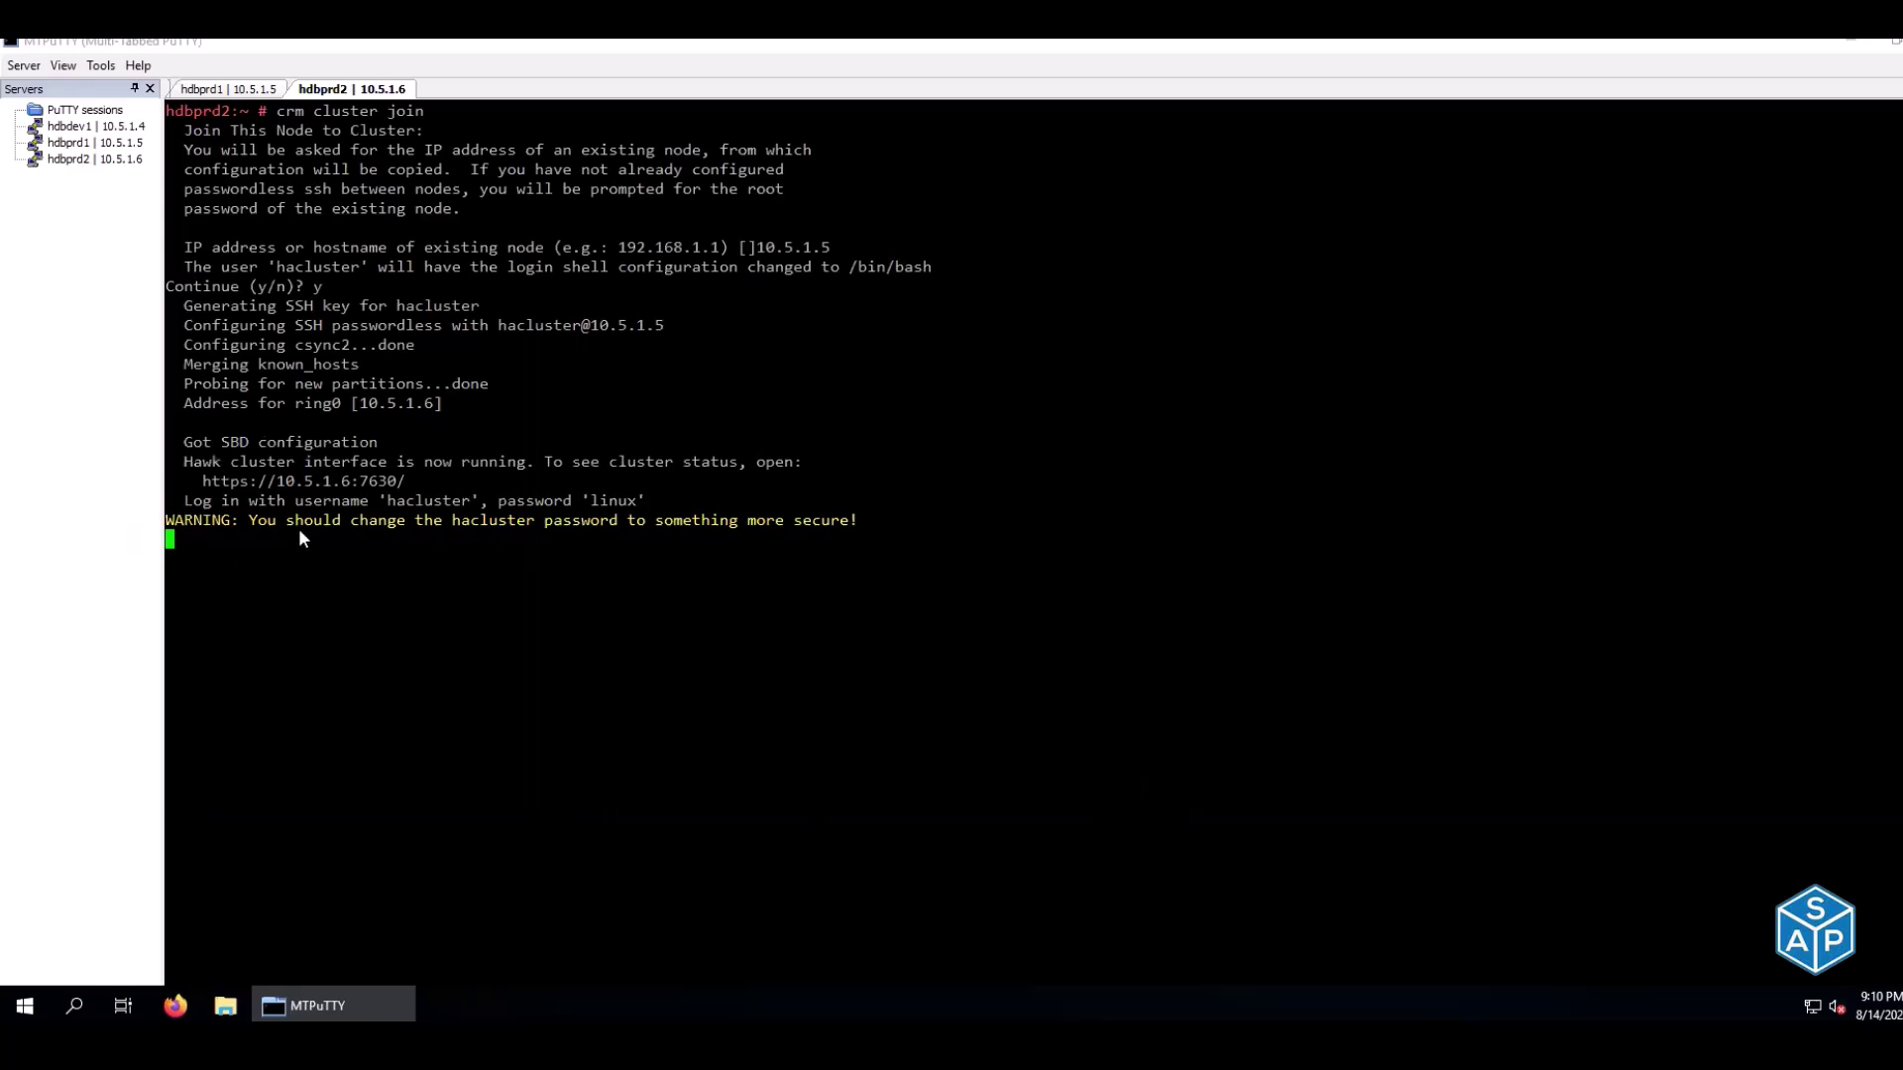
# Review the hacluster default login lines, the password warning and the join's Done message
pyautogui.moveTo(350, 508); pyautogui.dragTo(708, 526)
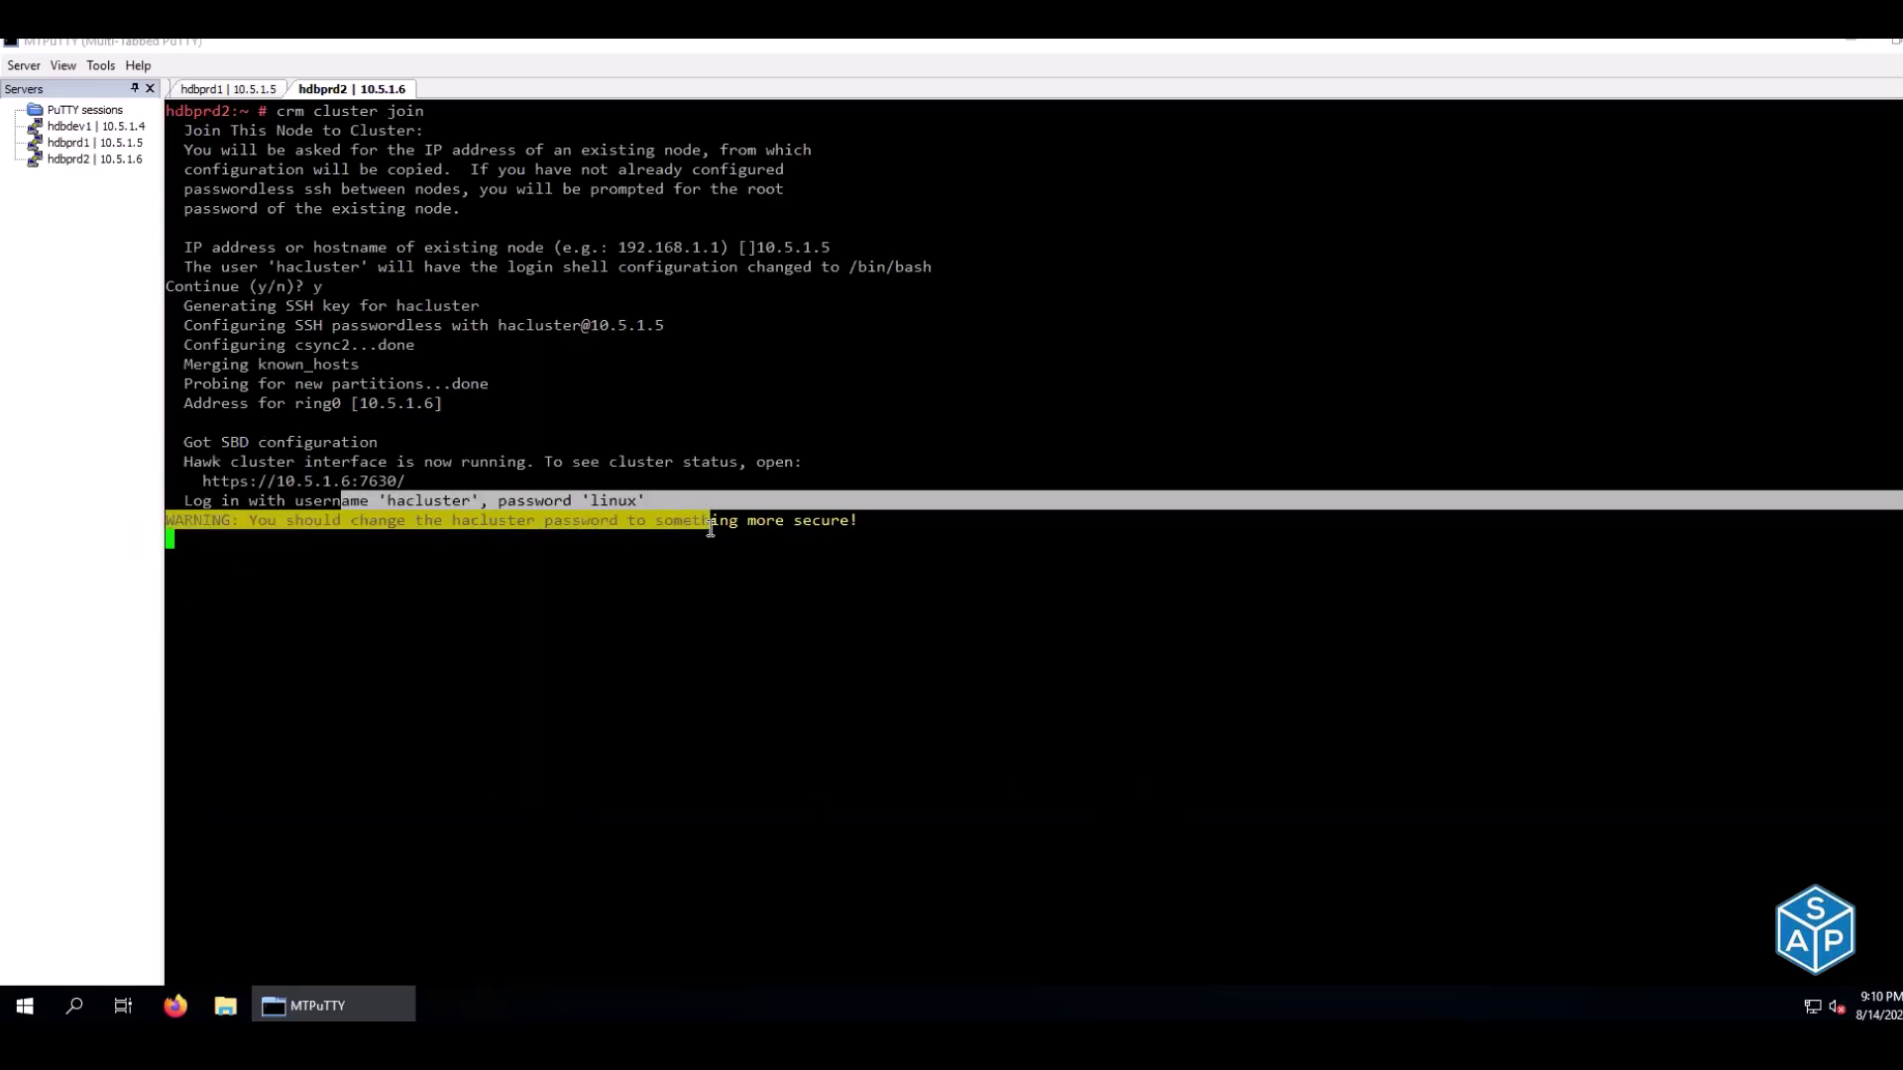
pyautogui.click(535, 539)
pyautogui.moveTo(453, 521); pyautogui.dragTo(663, 526)
pyautogui.click(664, 525)
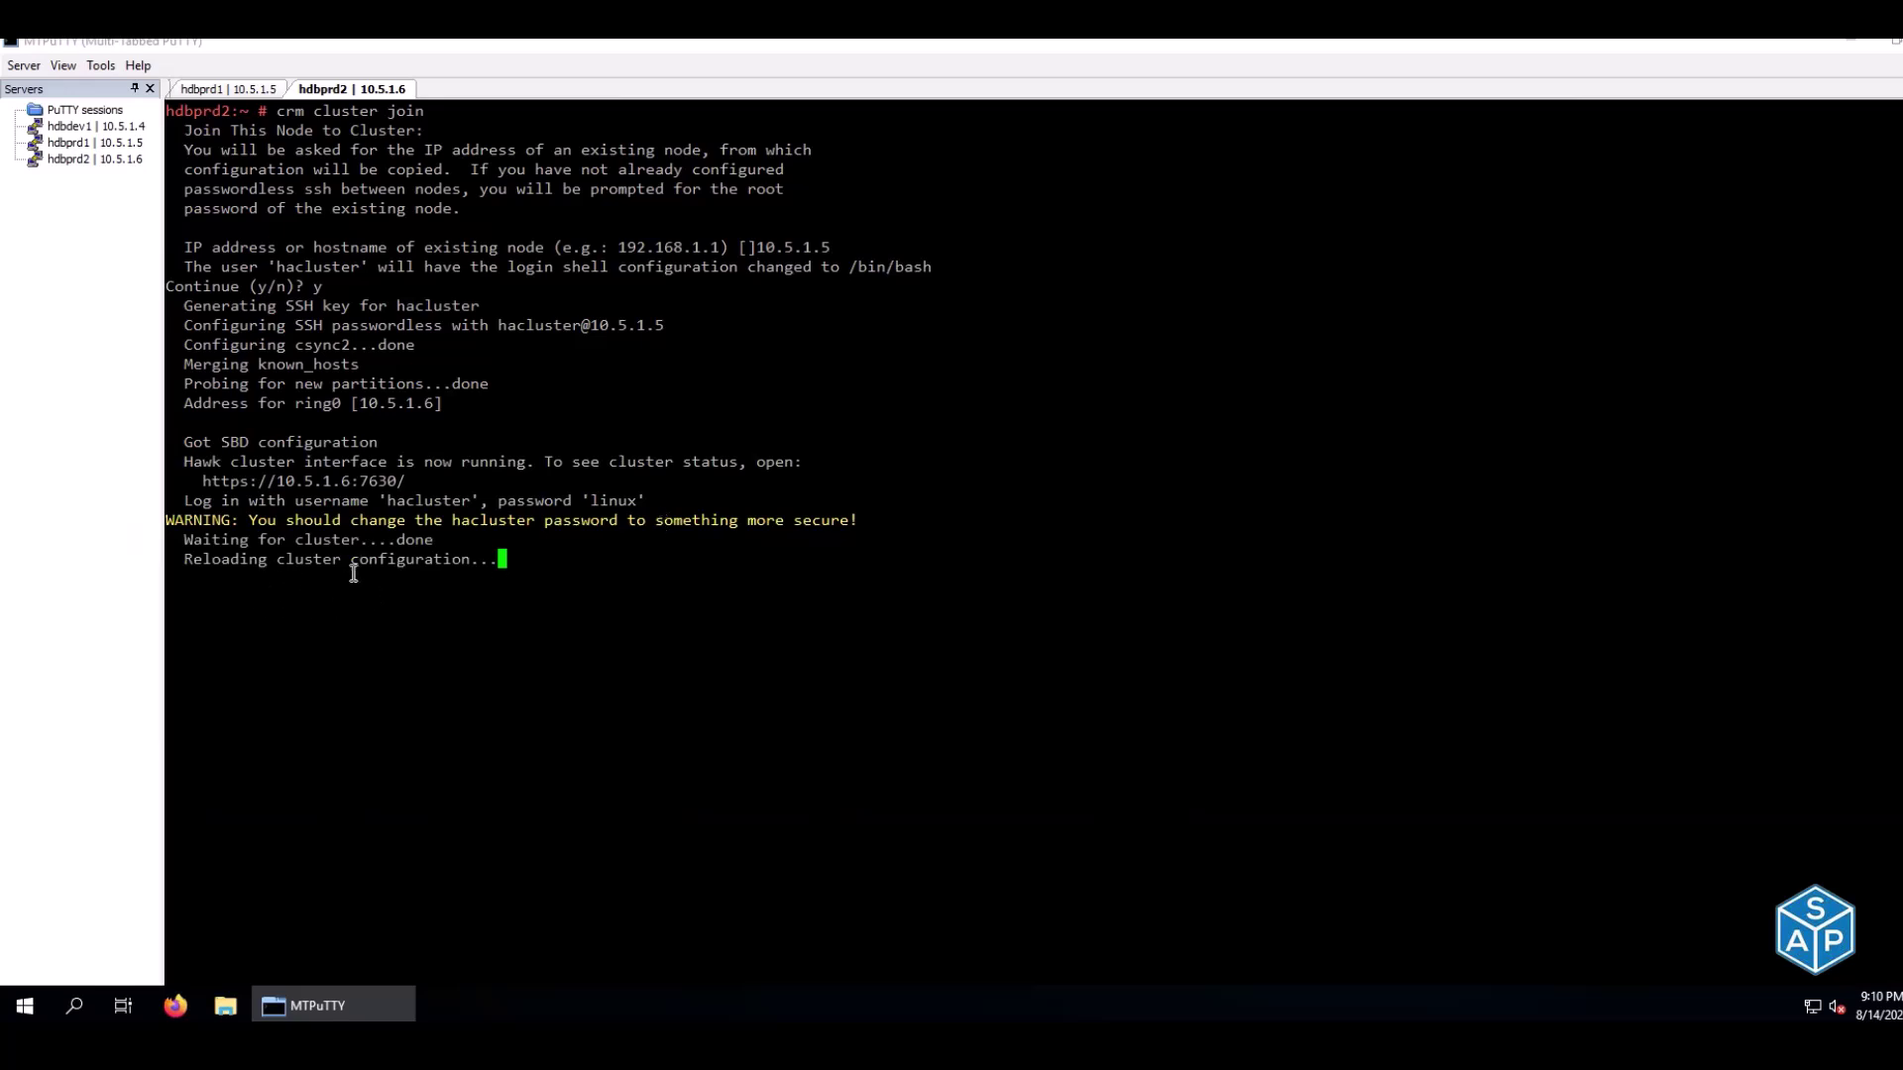
pyautogui.moveTo(179, 585); pyautogui.dragTo(238, 585)
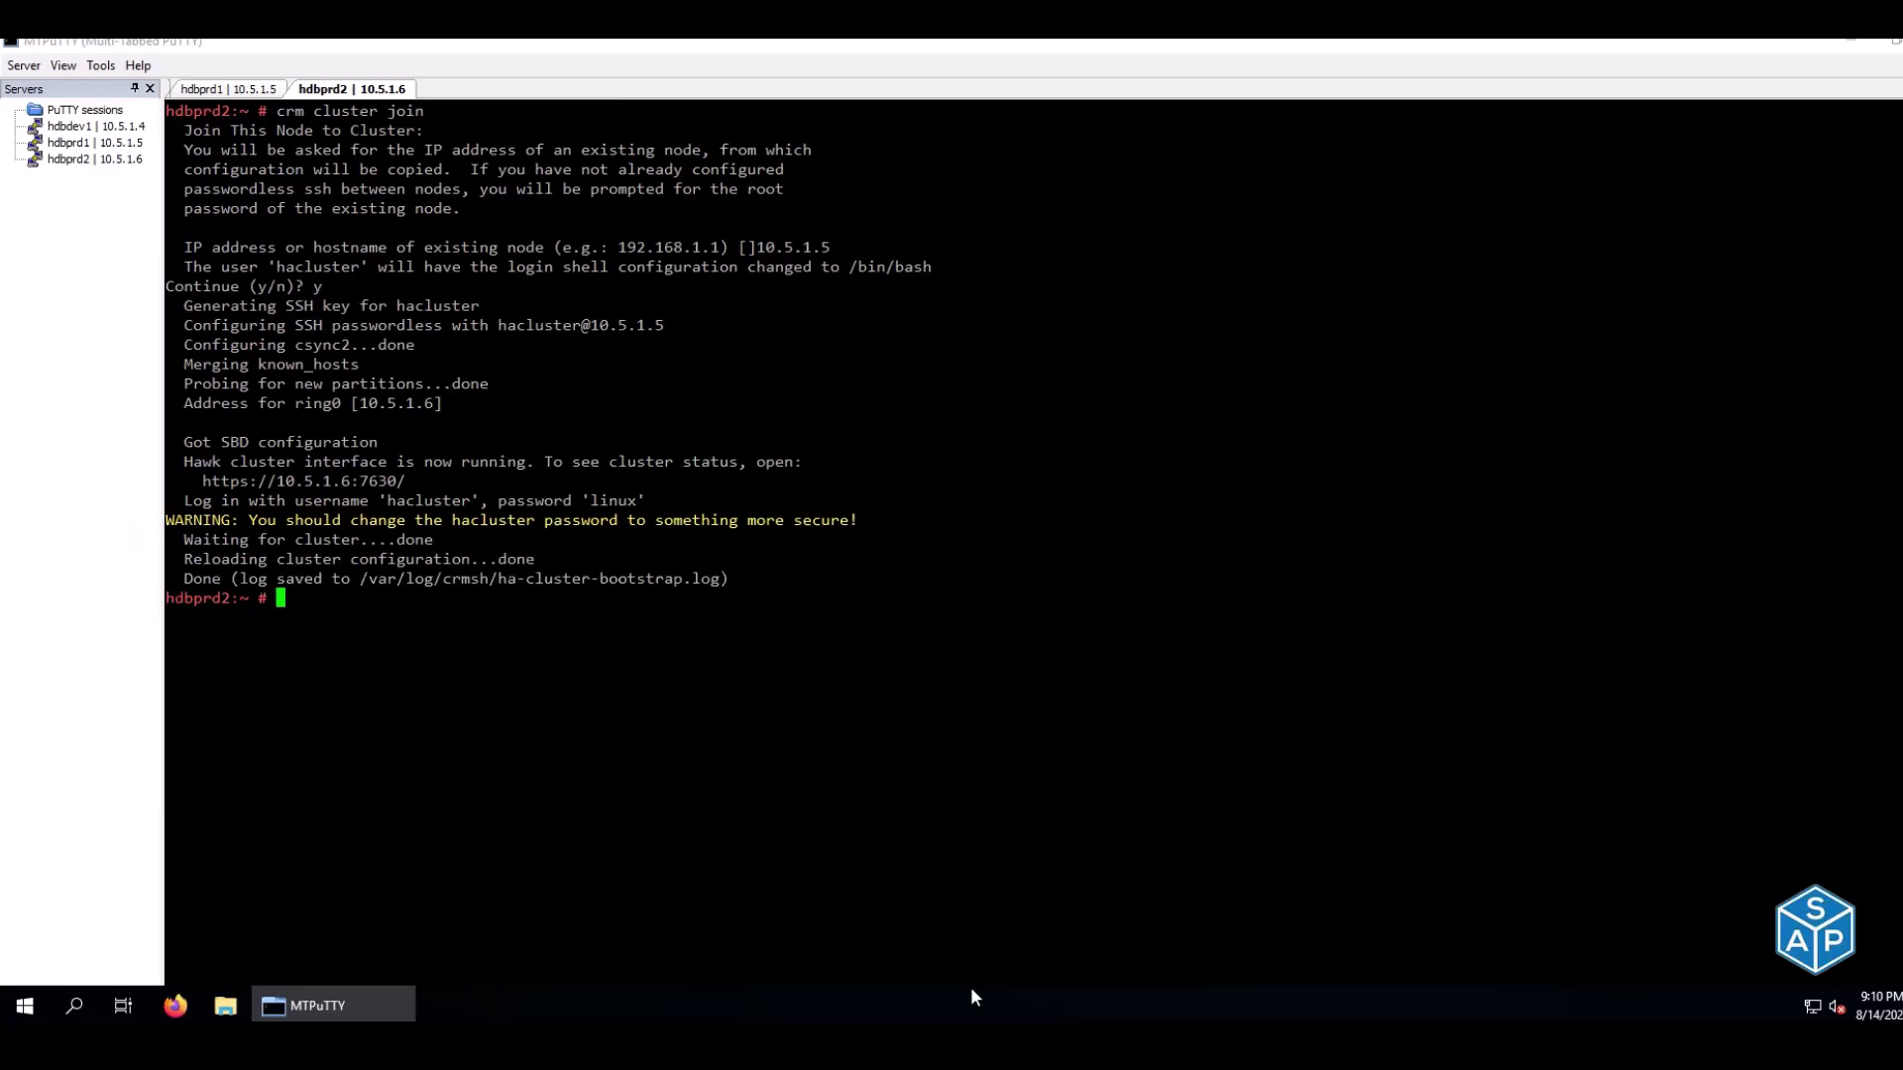
# Enter 'done' for the node 2 join steps in the HA checklist
pyautogui.hotkey('alt', 'Tab')
pyautogui.write('done')
pyautogui.press('Return')
pyautogui.write('done')
pyautogui.press('Return')
pyautogui.write('done')
pyautogui.press('Return')
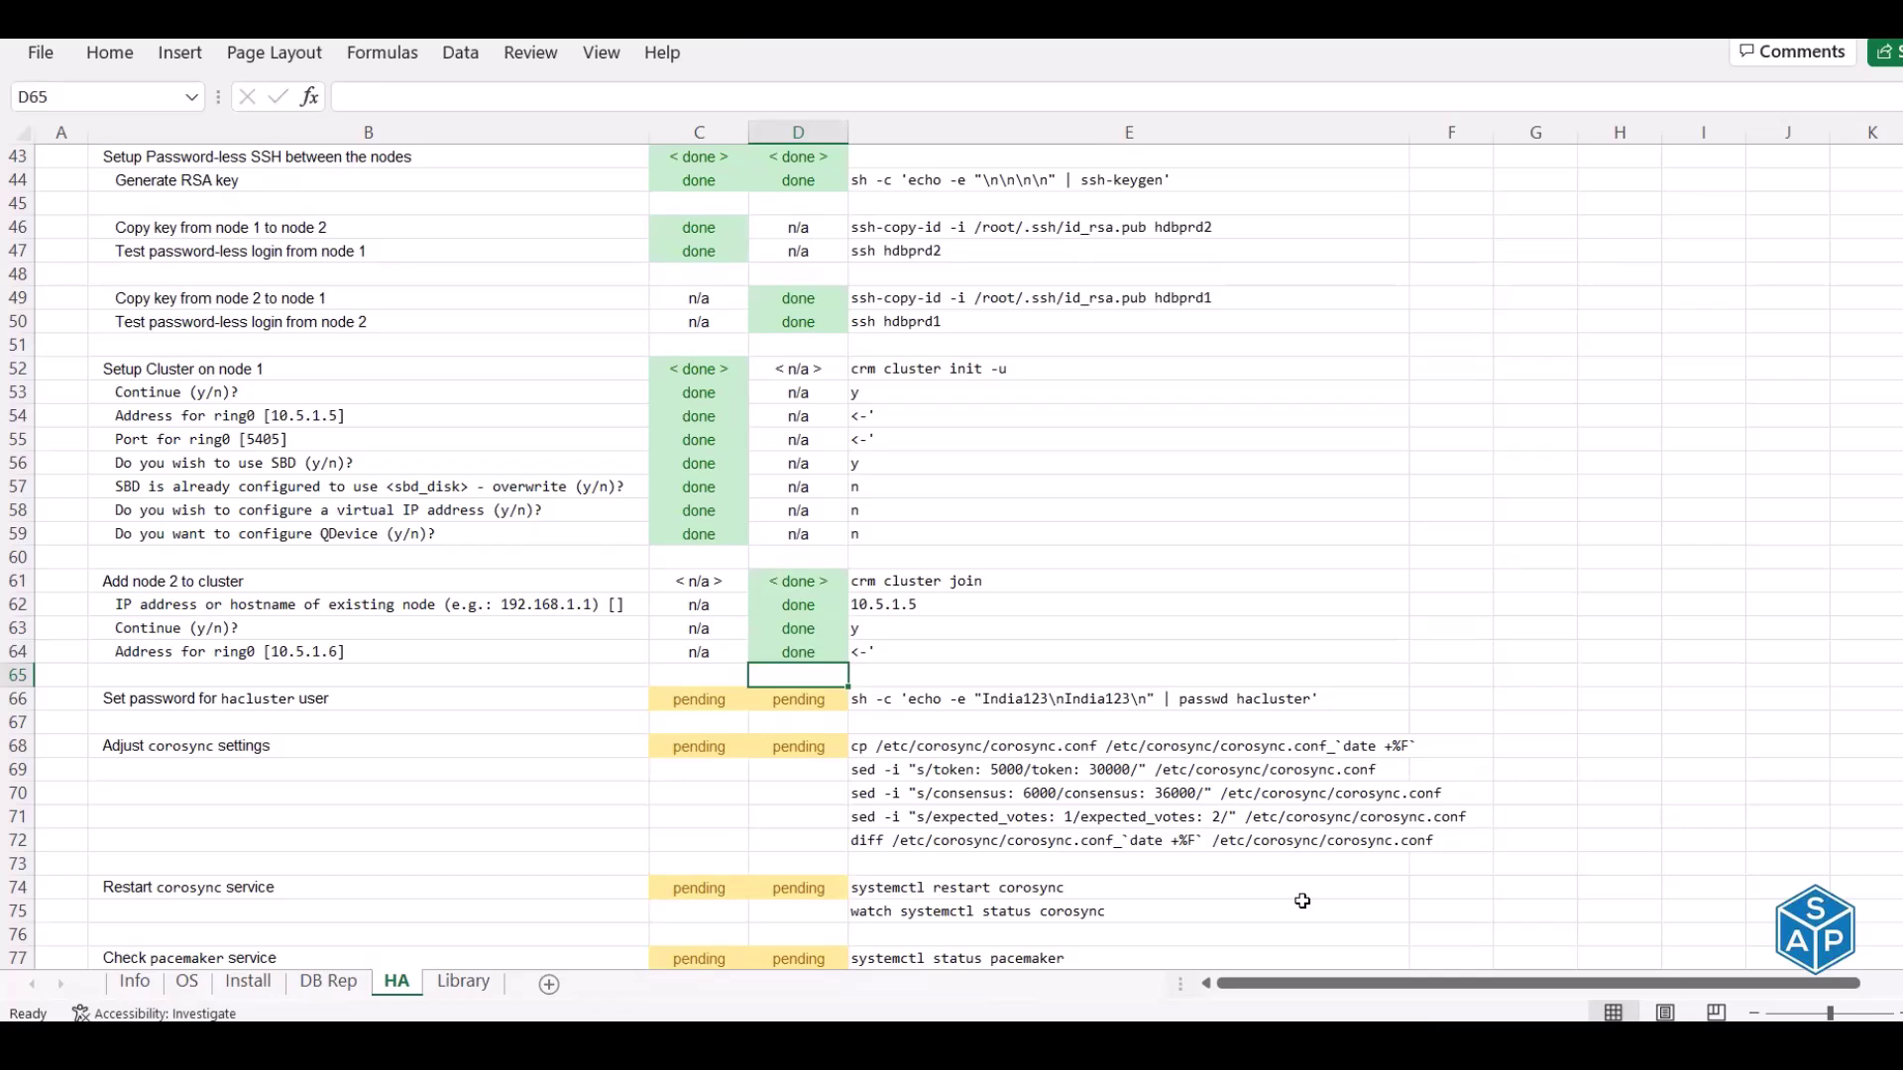
# Run the checklist's hacluster password command on both hdbprd1 and hdbprd2
pyautogui.scroll(2, 1303, 901)
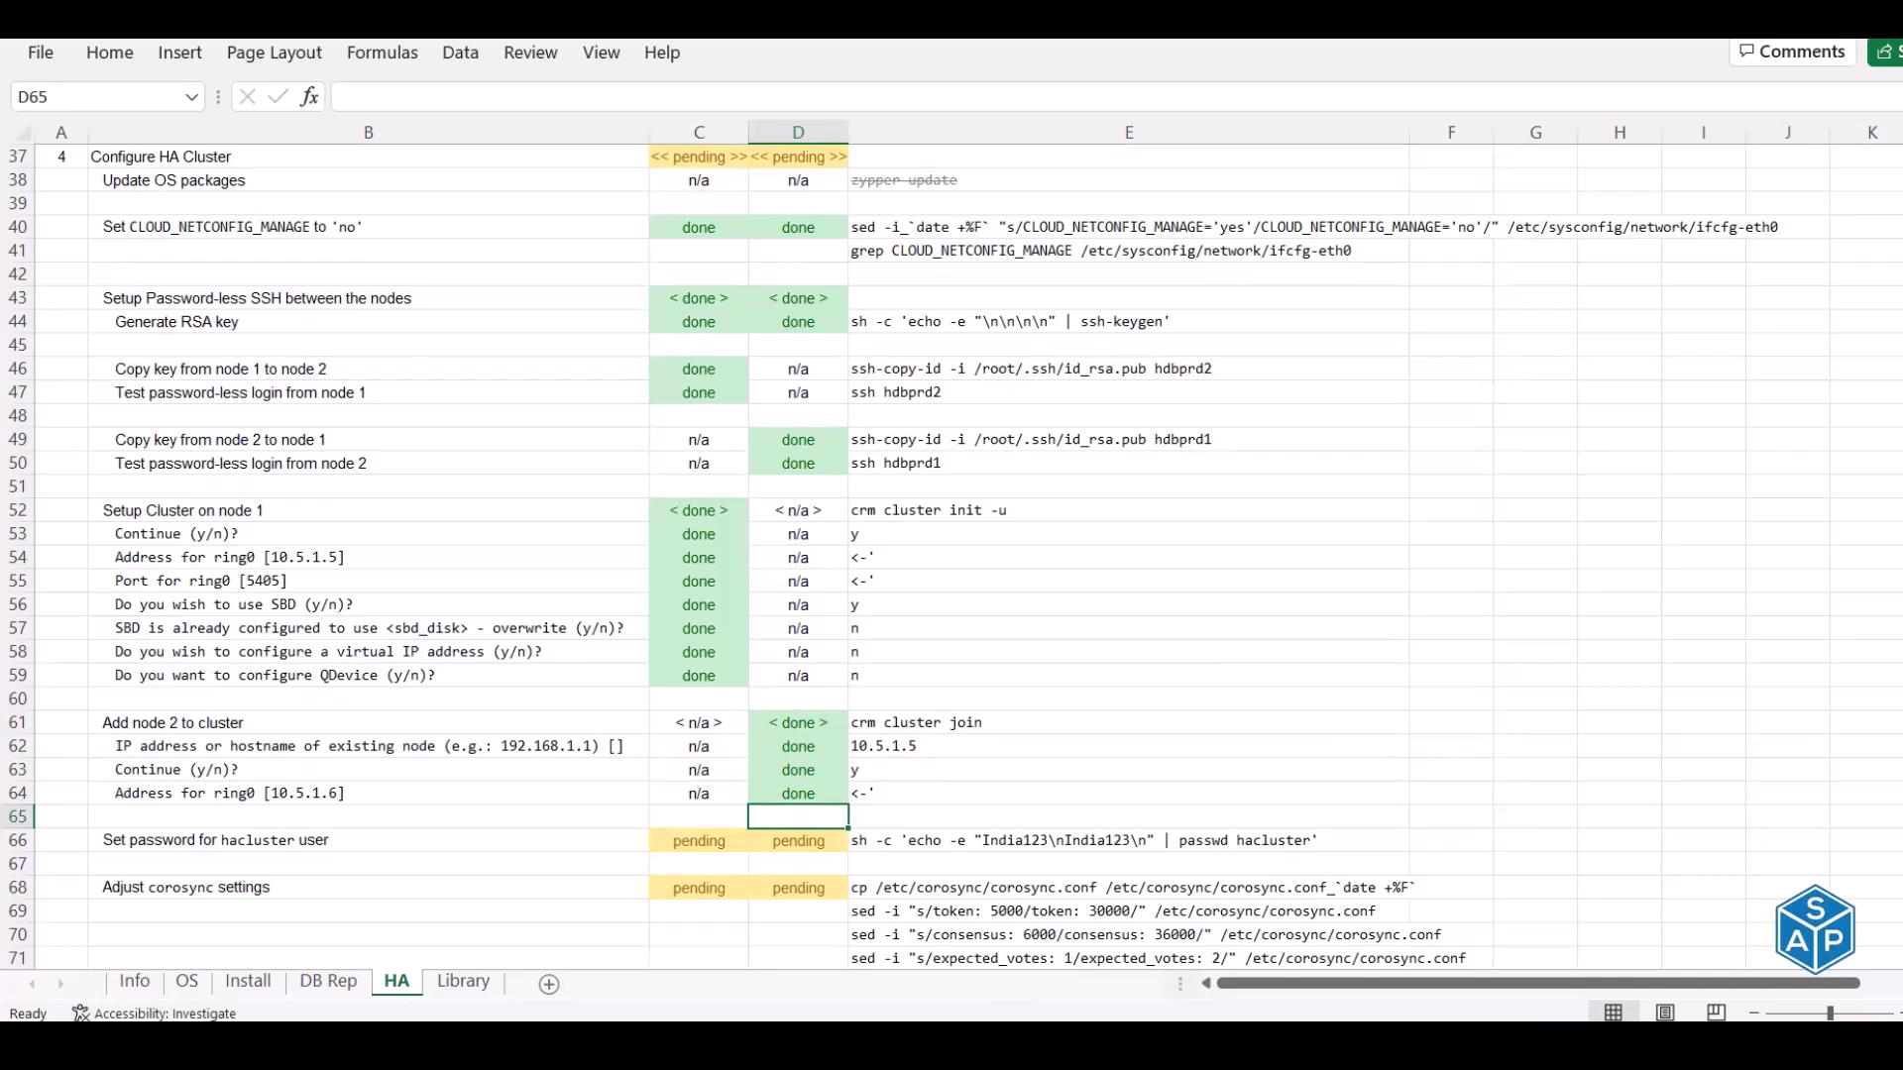
pyautogui.scroll(-6, 657, 432)
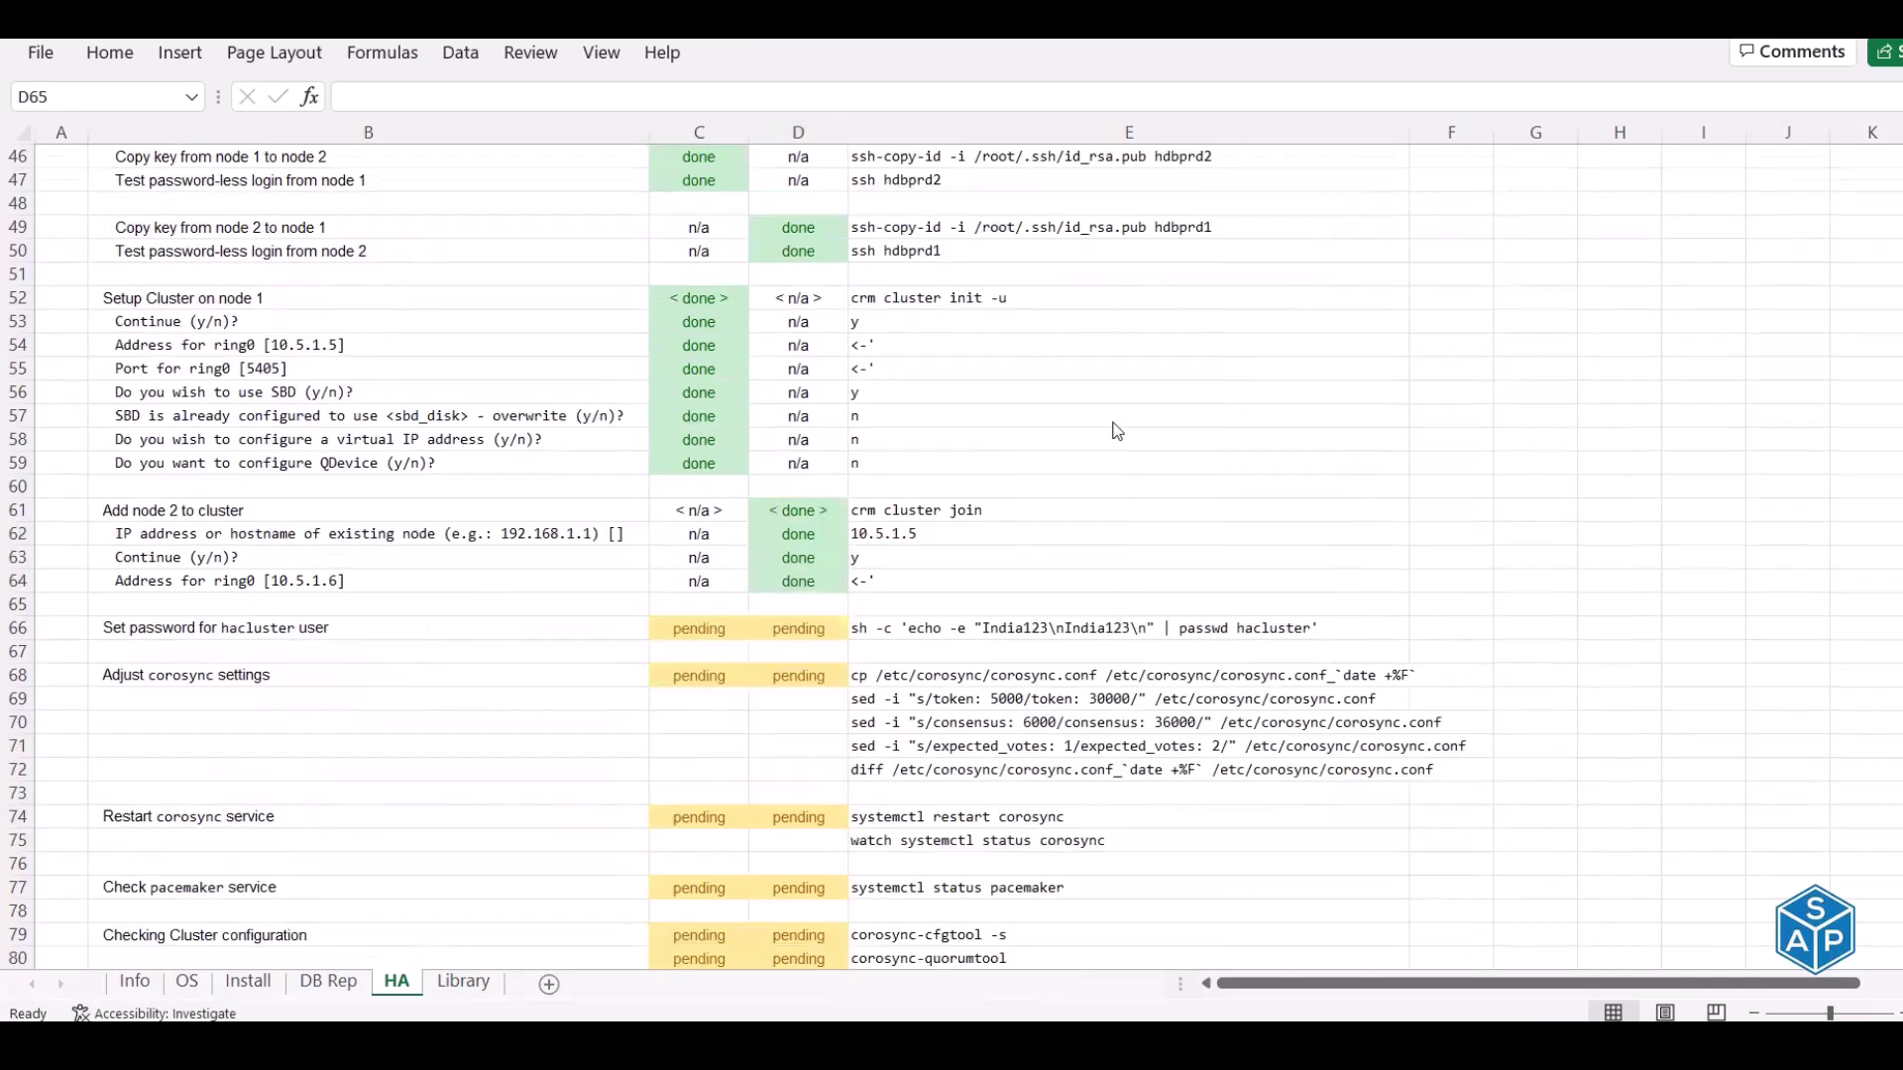
pyautogui.scroll(-1, 657, 432)
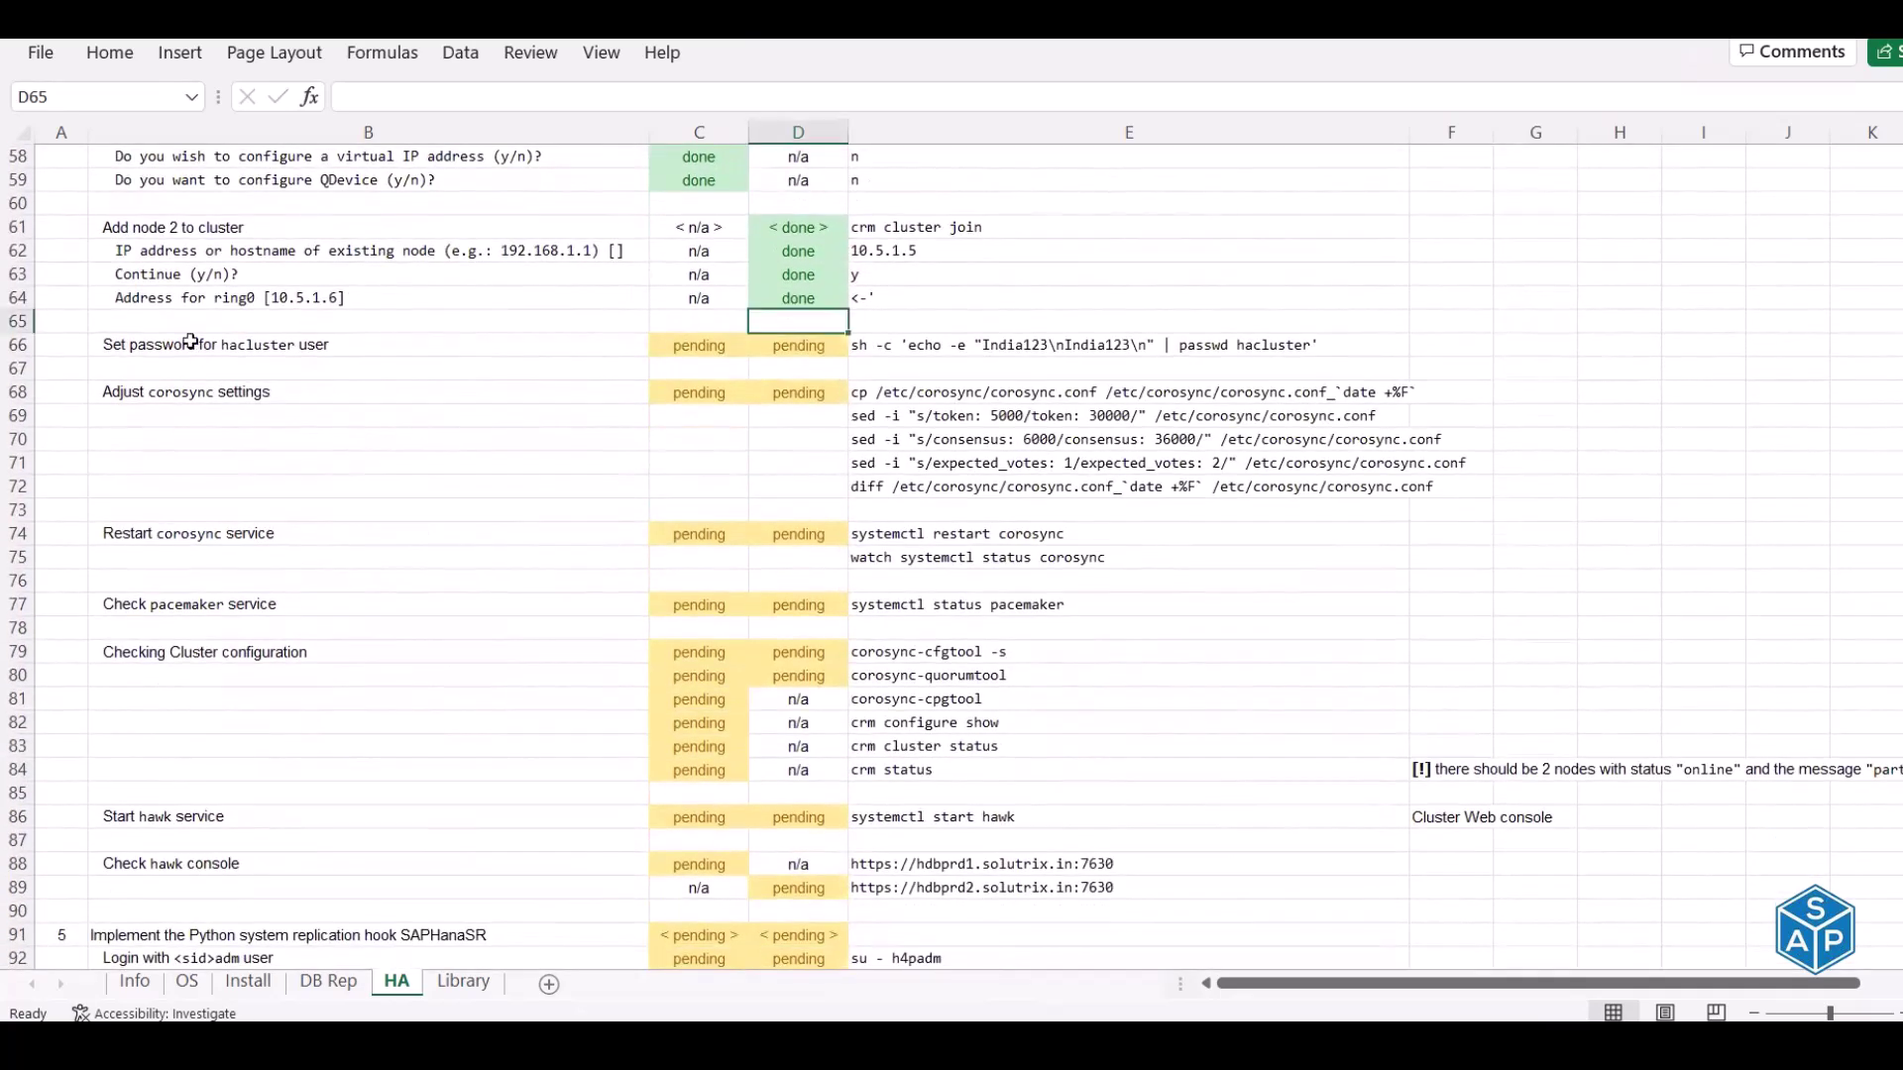
pyautogui.click(192, 344)
pyautogui.press('Right')
pyautogui.press('Right')
pyautogui.press('Right')
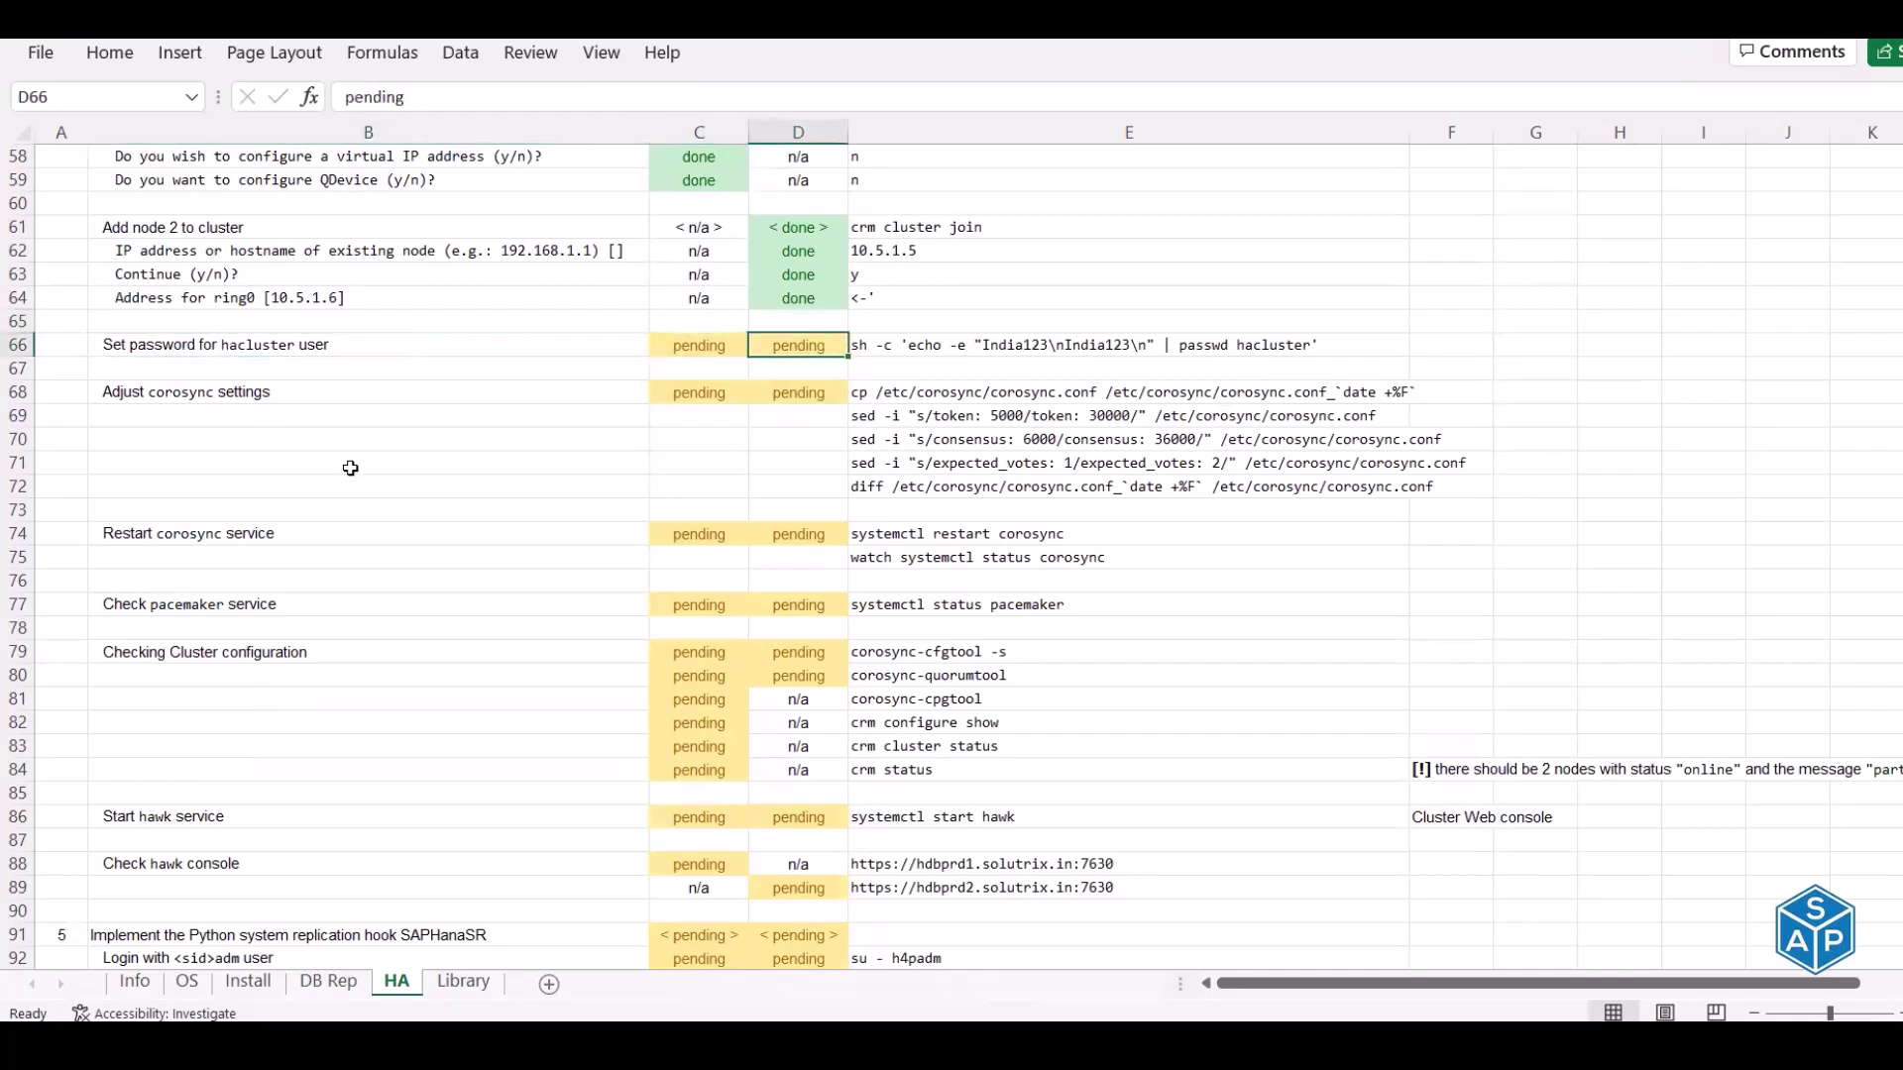
pyautogui.hotkey('ctrl', 'c')
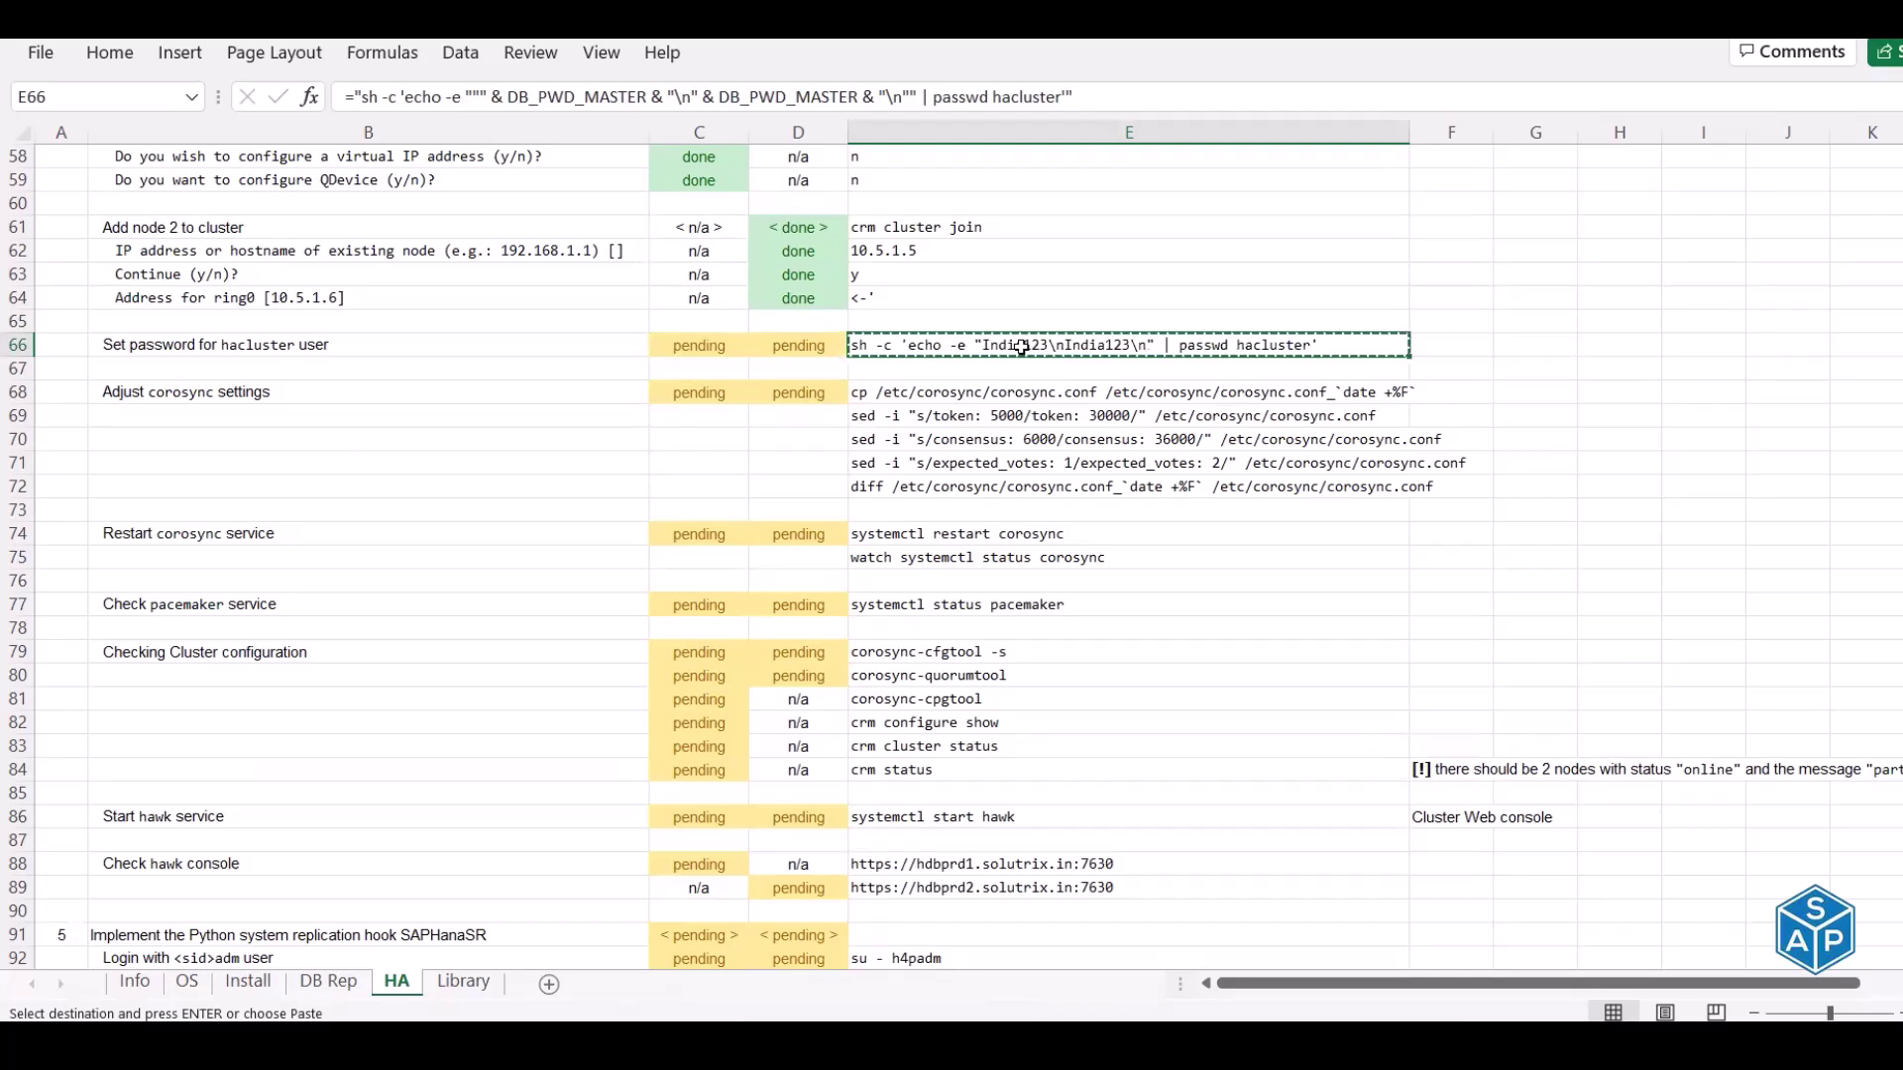
pyautogui.hotkey('alt', 'Tab')
pyautogui.hotkey('alt', 'Tab')
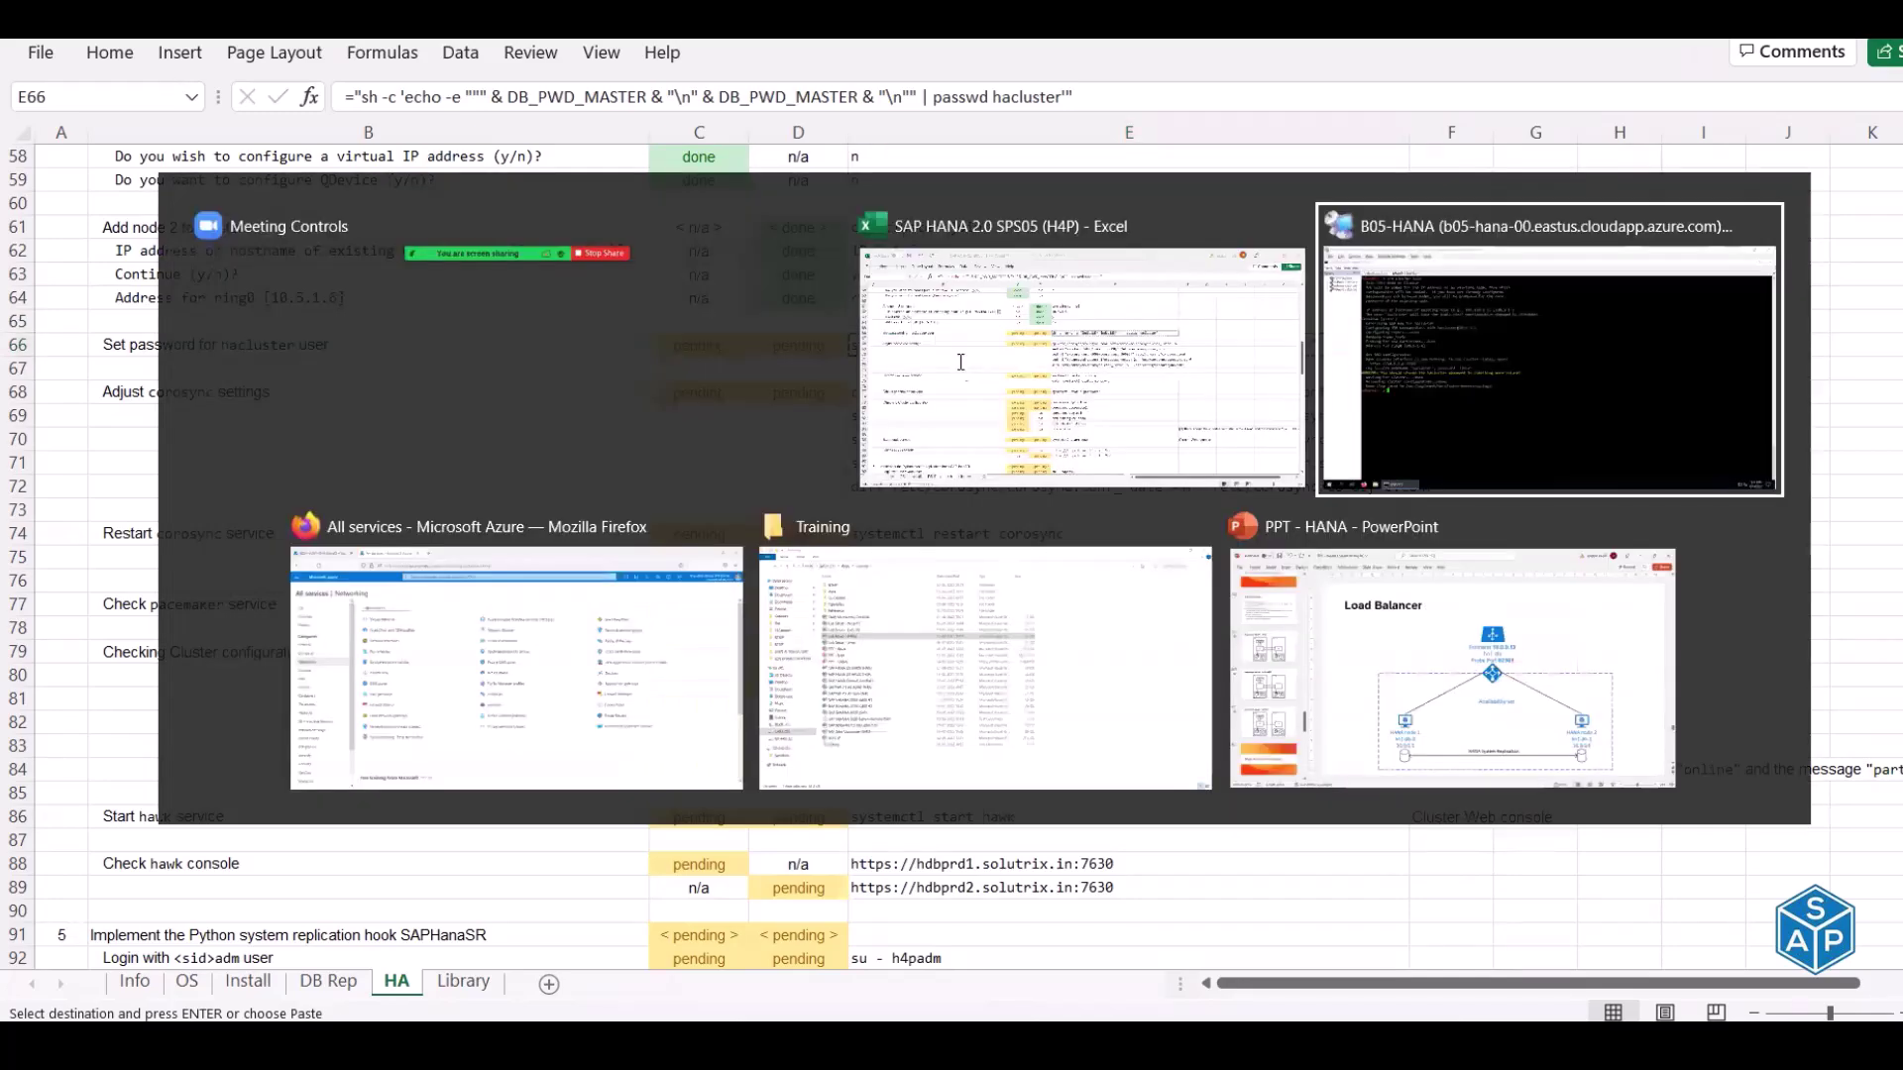
pyautogui.click(259, 89)
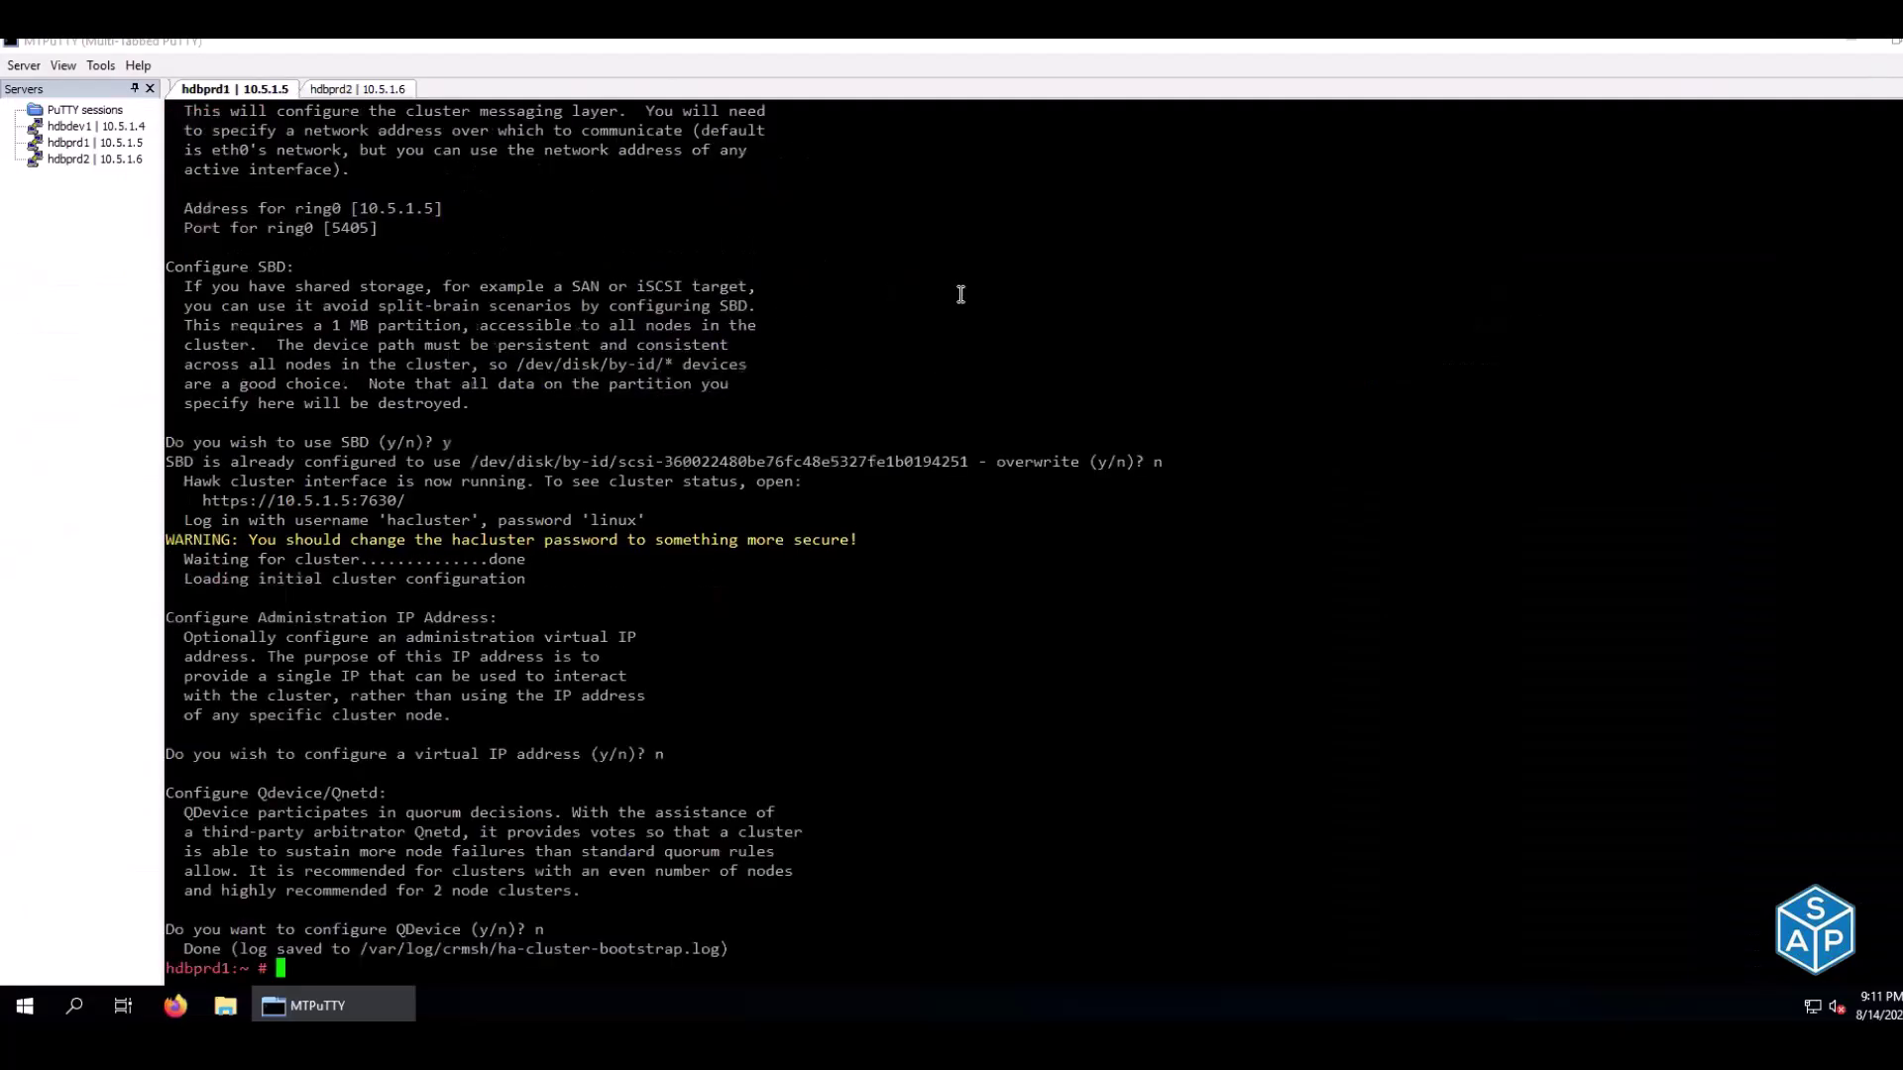
pyautogui.rightClick(960, 293)
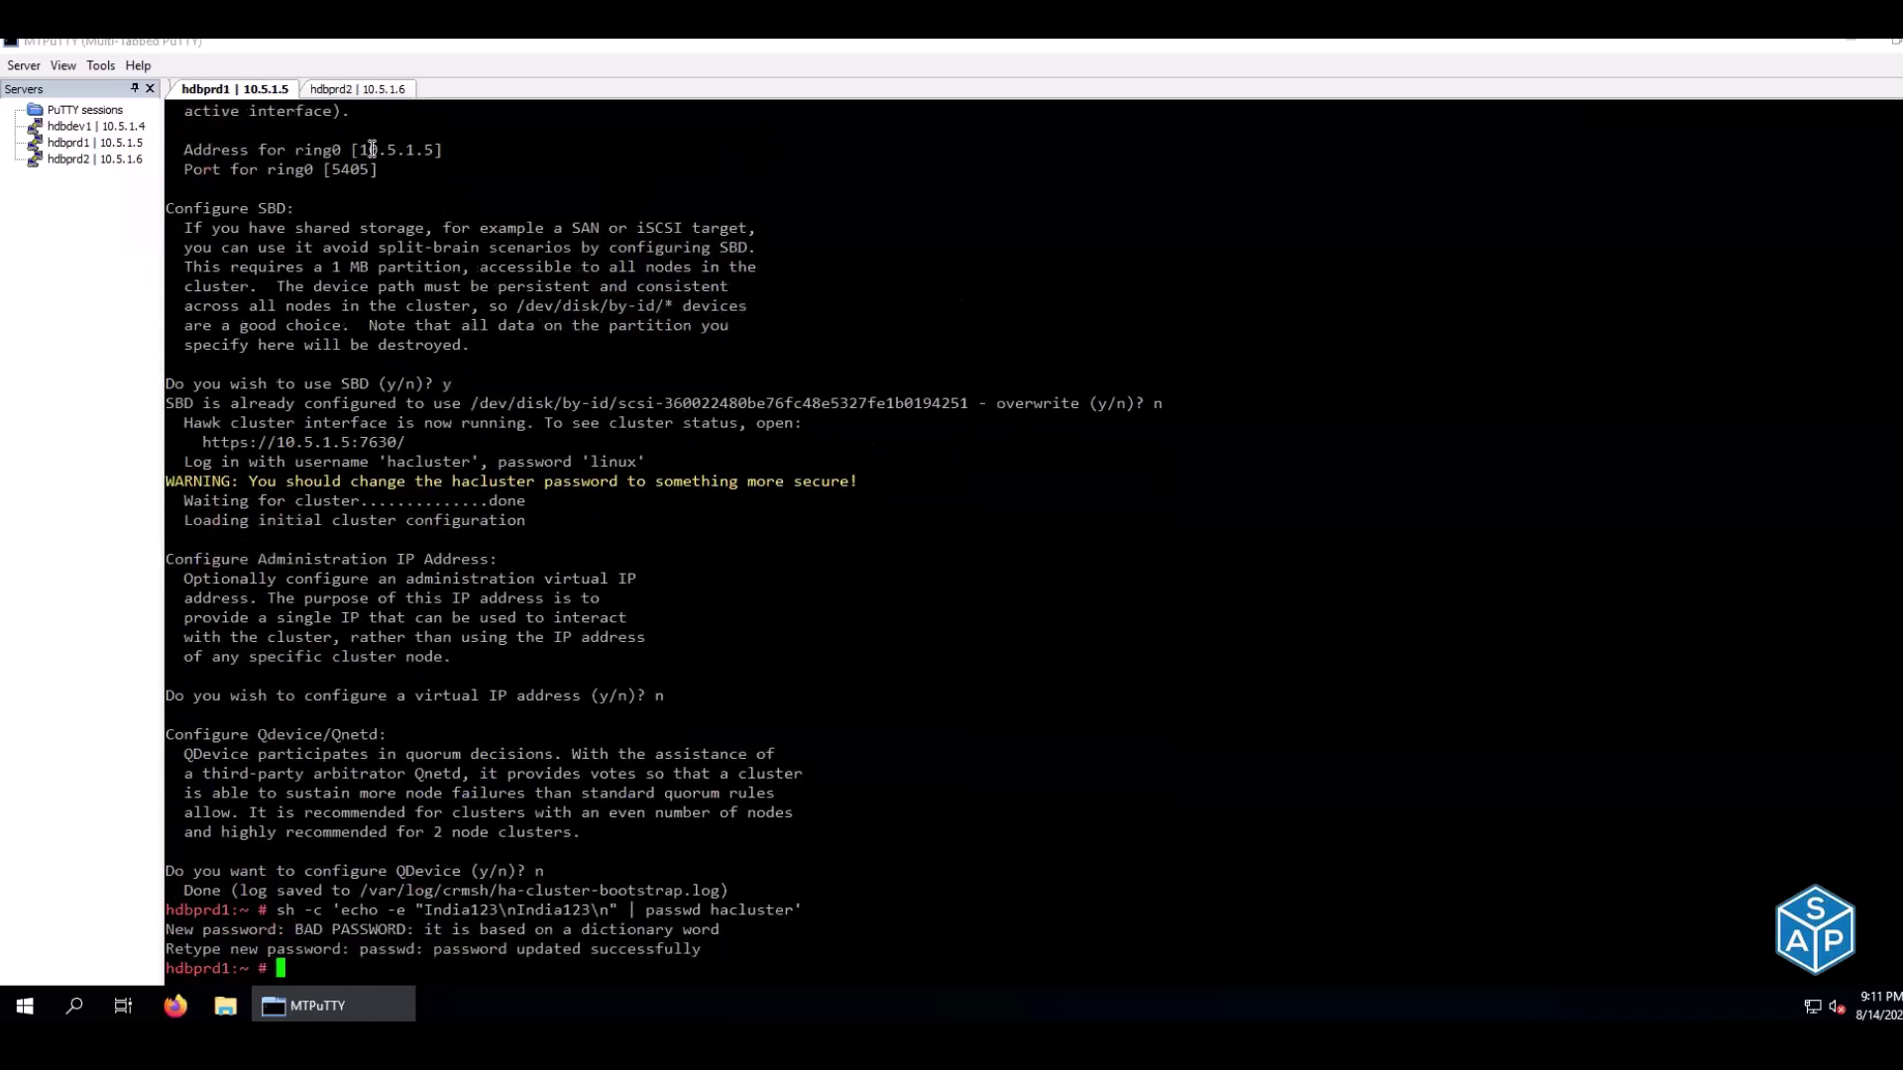
pyautogui.click(369, 91)
pyautogui.rightClick(587, 186)
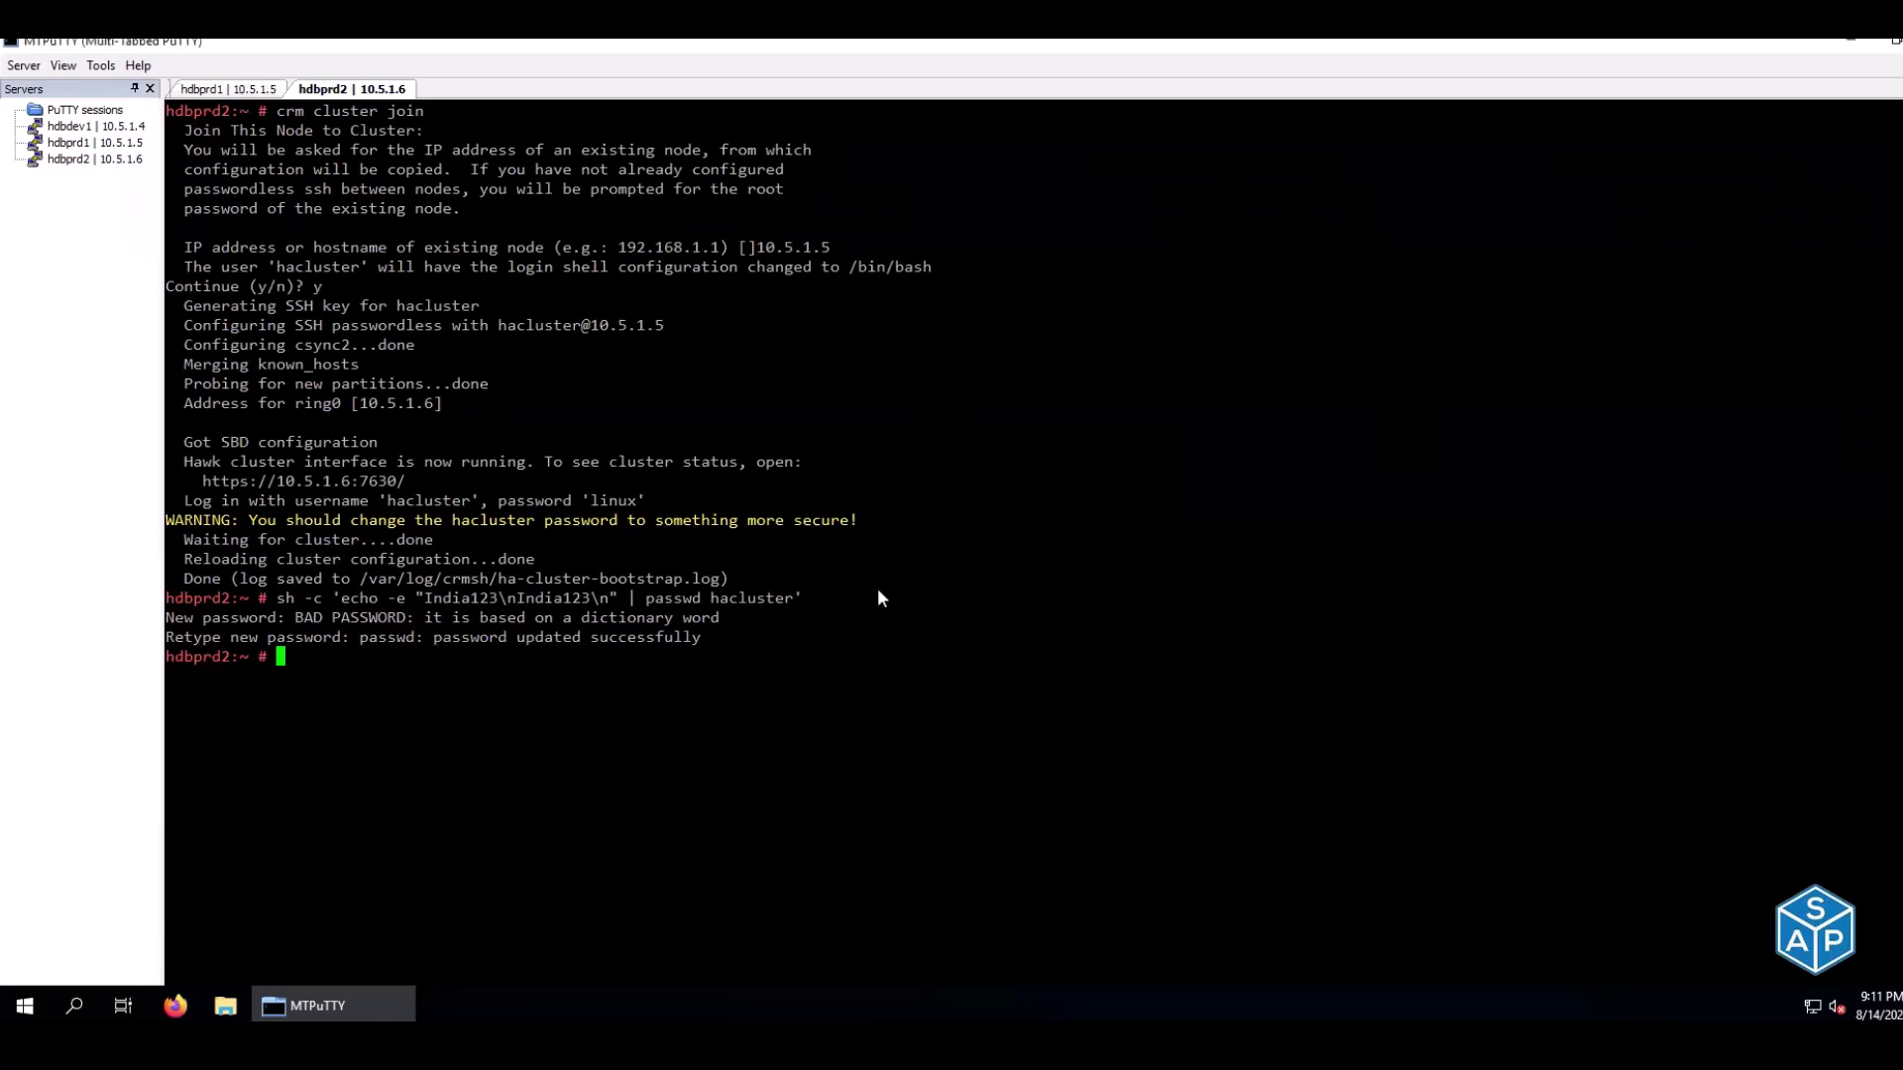
# Enter 'done' for the hacluster password step under node 1 and node 2
pyautogui.hotkey('ctrl', 'Tab')
pyautogui.hotkey('alt', 'Tab')
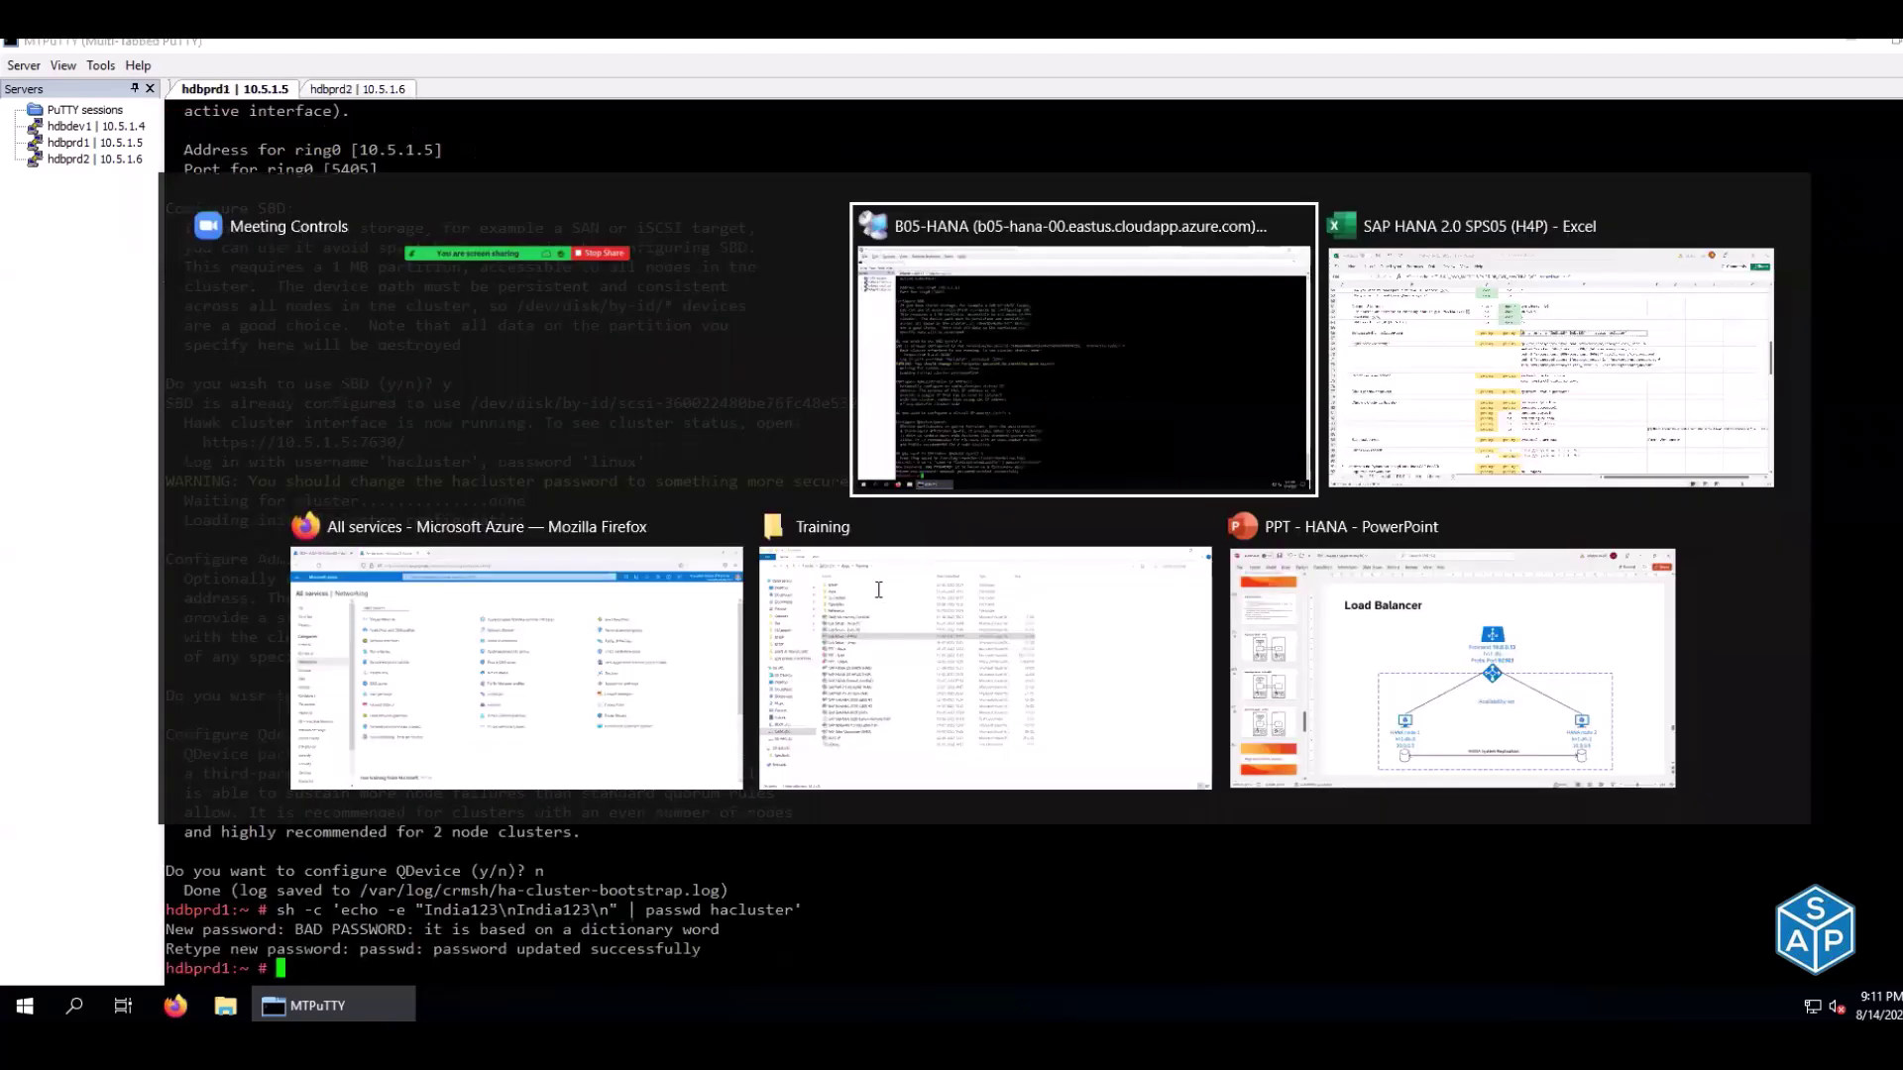
pyautogui.hotkey('alt', 'Tab')
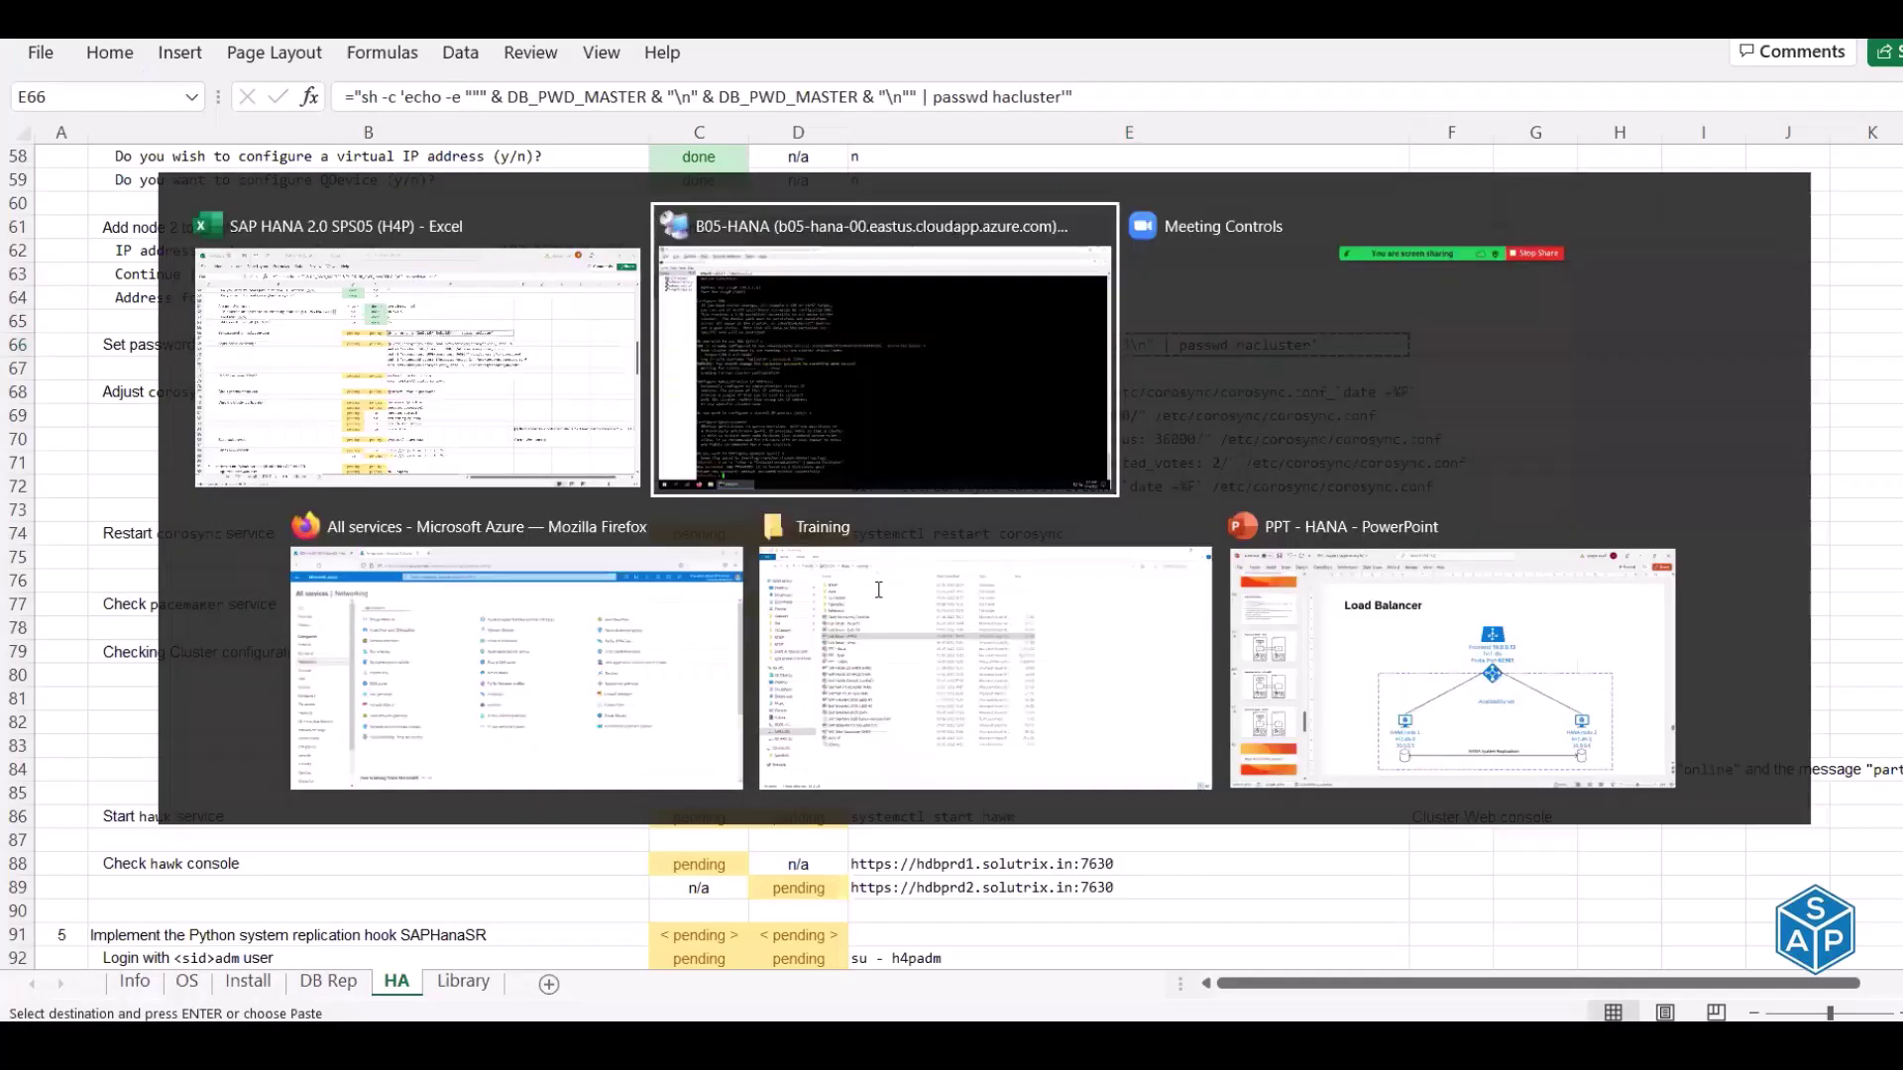
pyautogui.hotkey('alt', 'Tab')
pyautogui.click(720, 343)
pyautogui.press('Escape')
pyautogui.write('done')
pyautogui.press('Tab')
pyautogui.write('done')
pyautogui.press('Return')
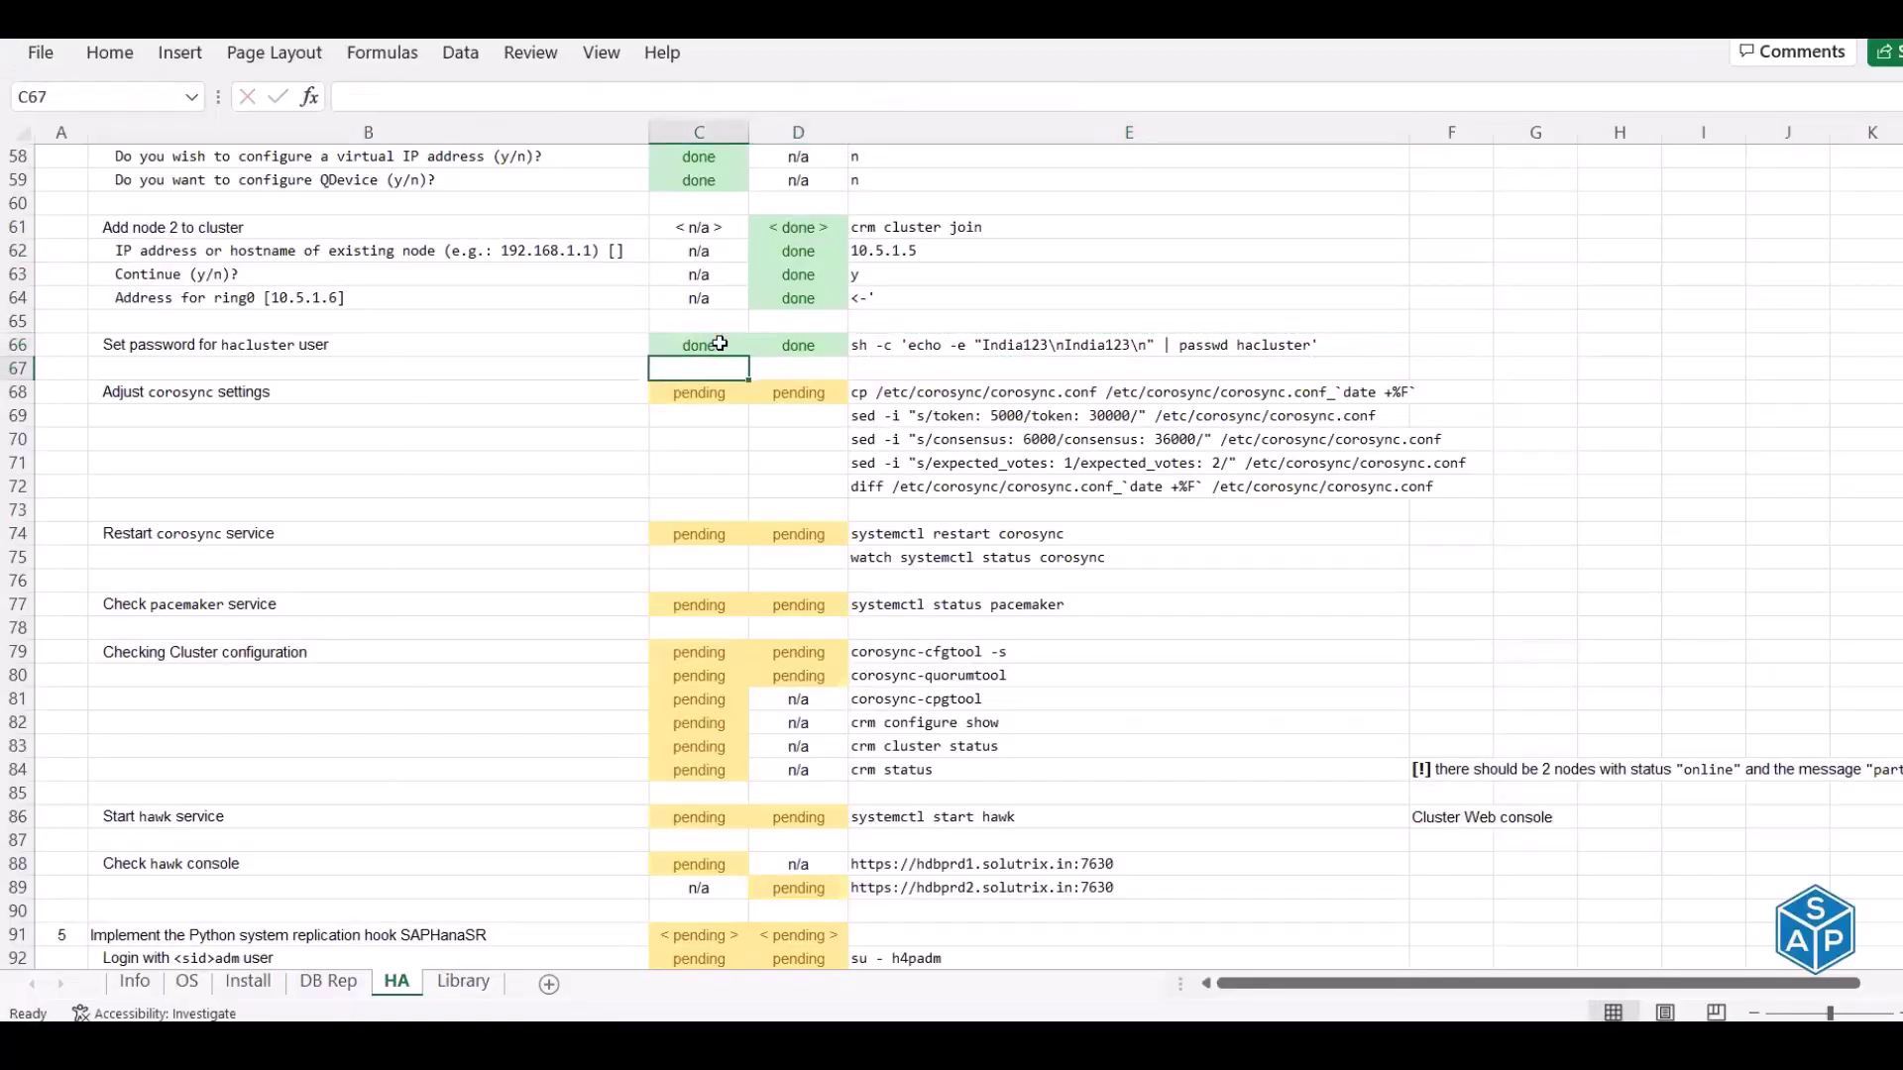
# Copy hdbprd1's corosync.conf to a dated backup, then select the three sed tuning commands
pyautogui.click(249, 395)
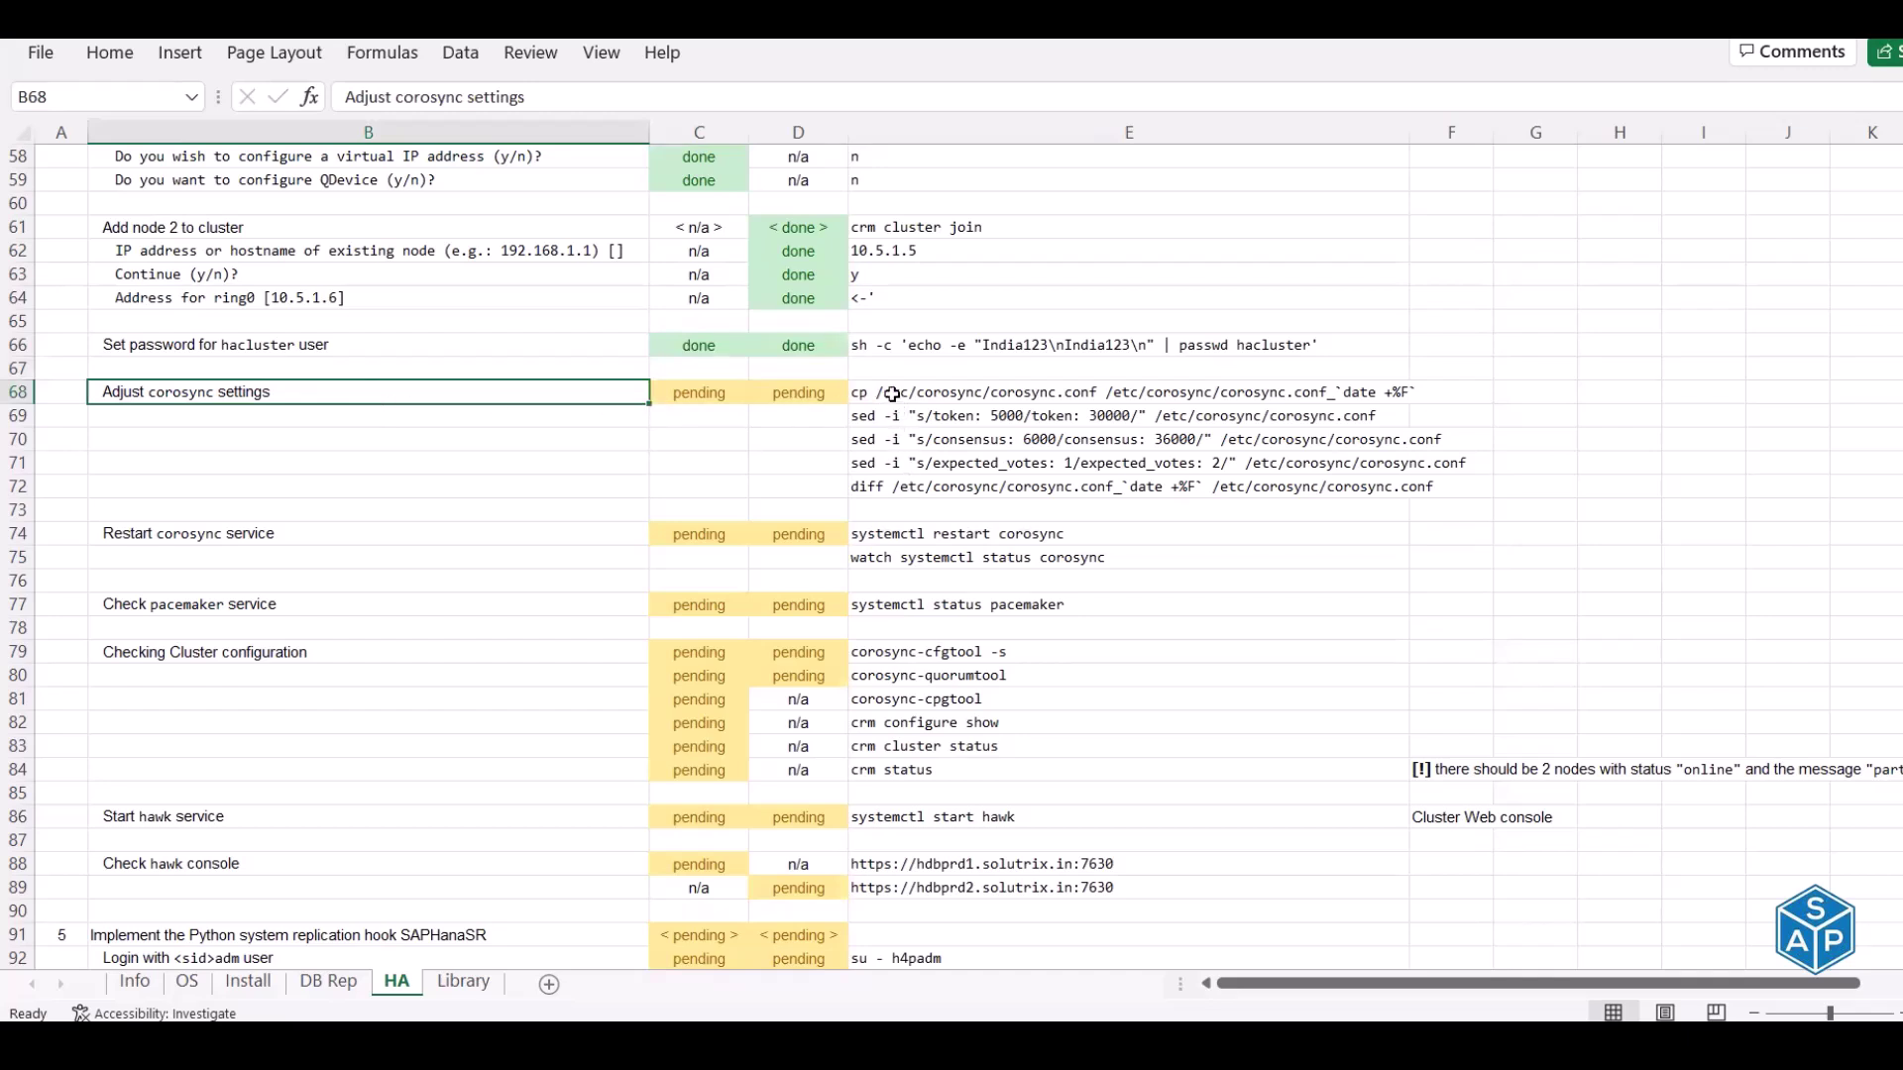
pyautogui.click(893, 394)
pyautogui.hotkey('ctrl', 'c')
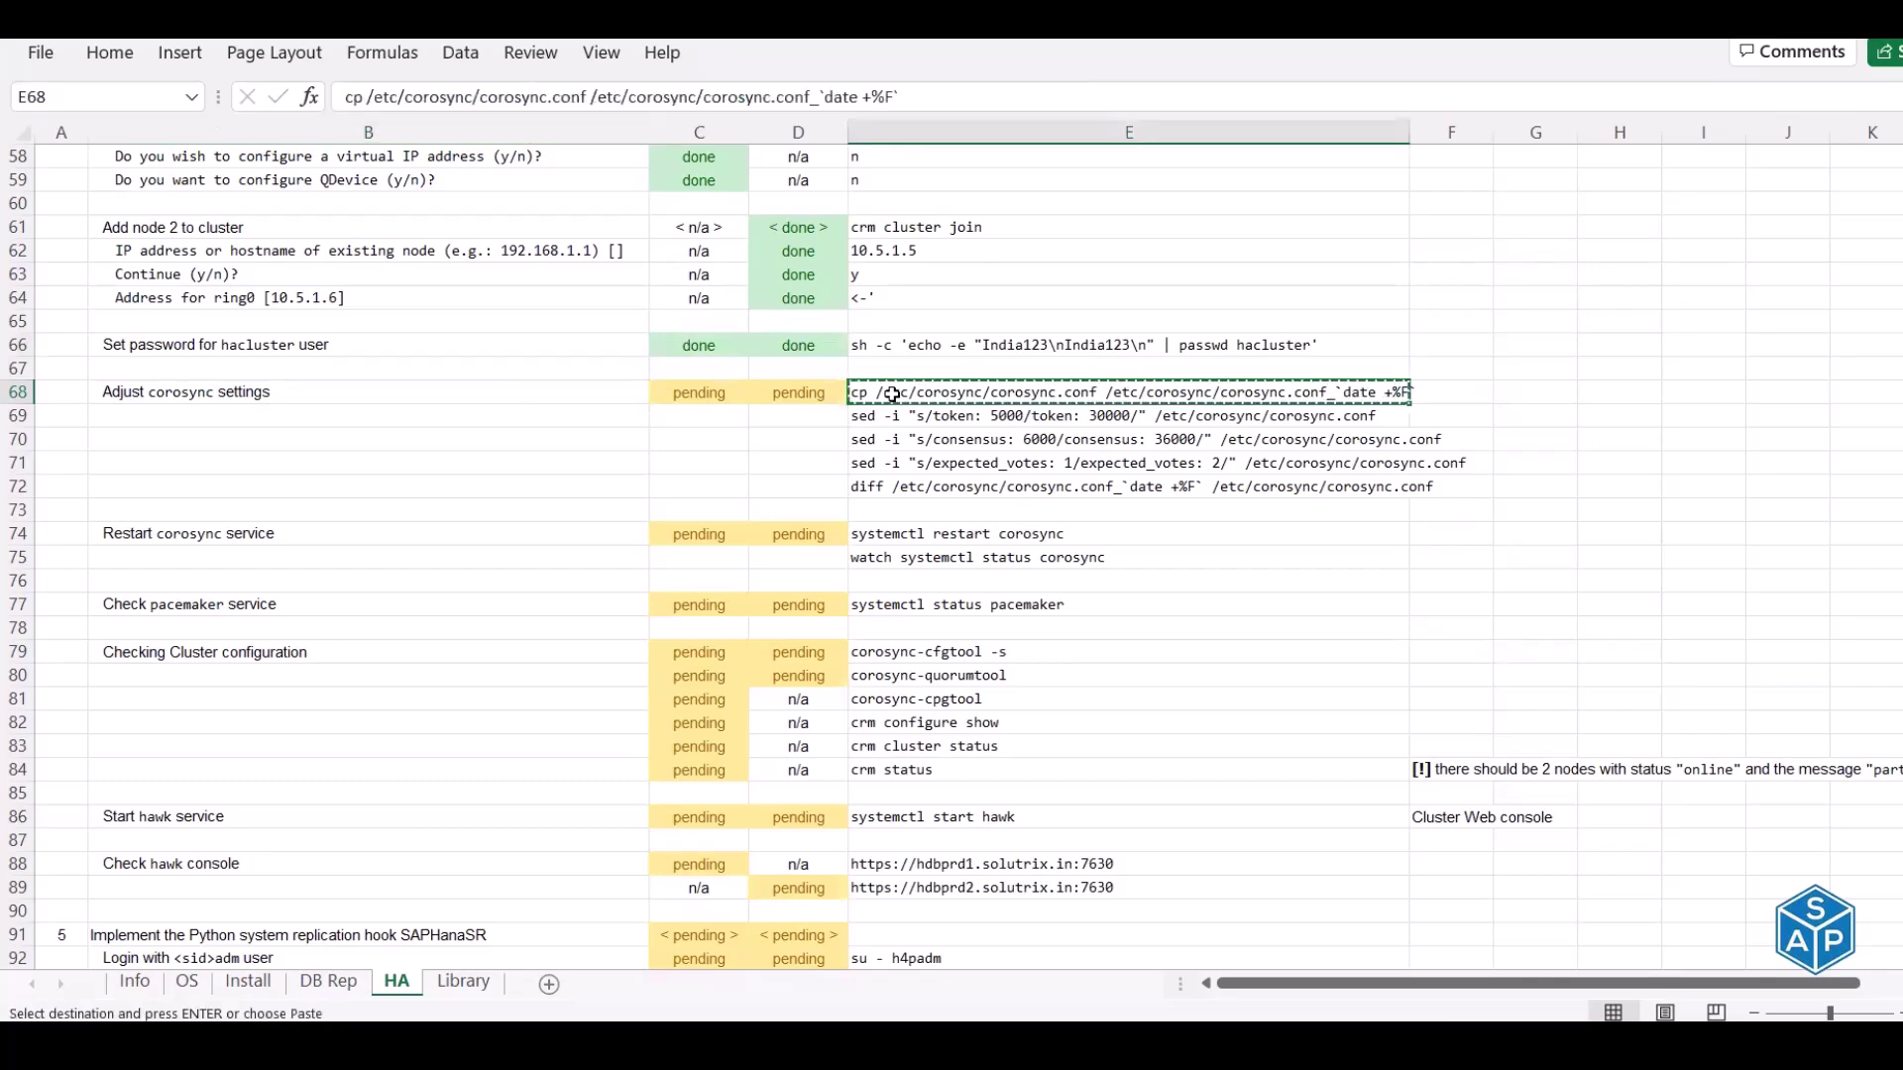
pyautogui.hotkey('alt', 'Tab')
pyautogui.hotkey('alt', 'Tab')
pyautogui.hotkey('alt', 'Tab')
pyautogui.hotkey('ctrl', 'l')
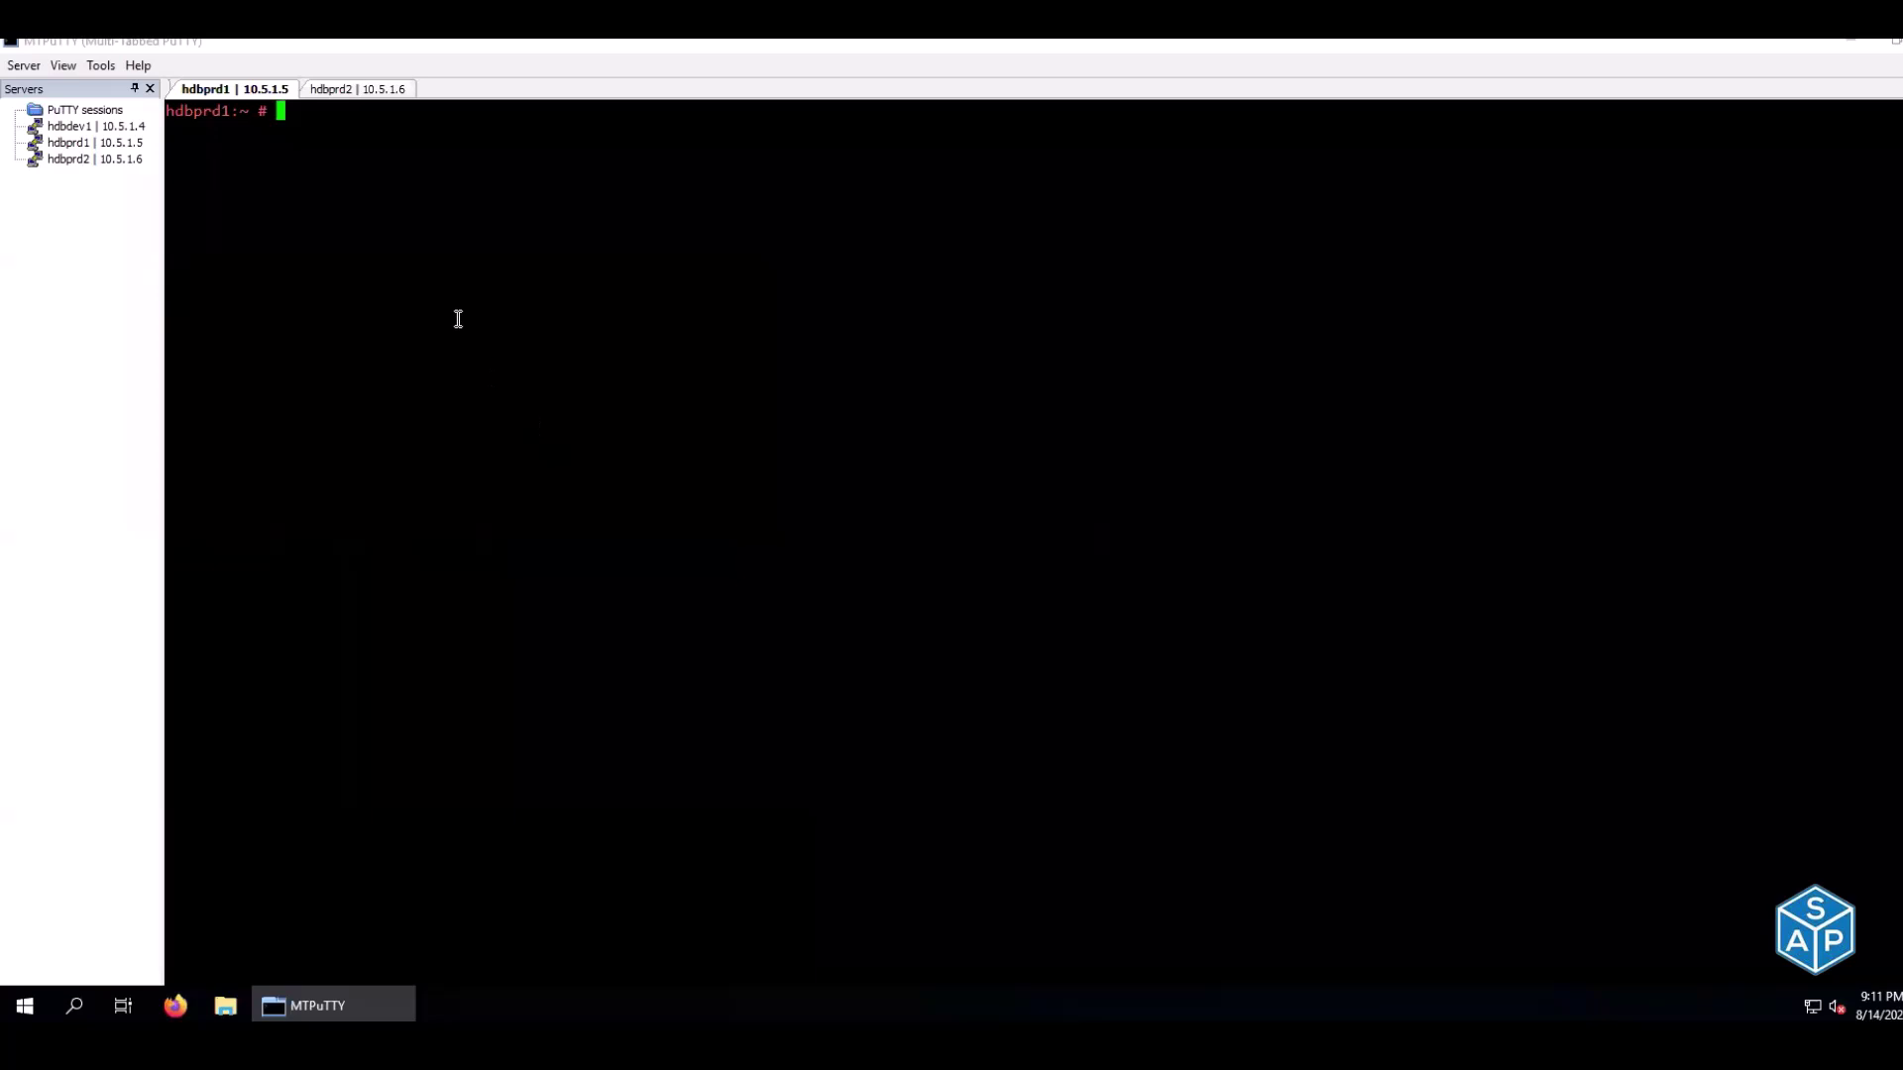
pyautogui.rightClick(458, 318)
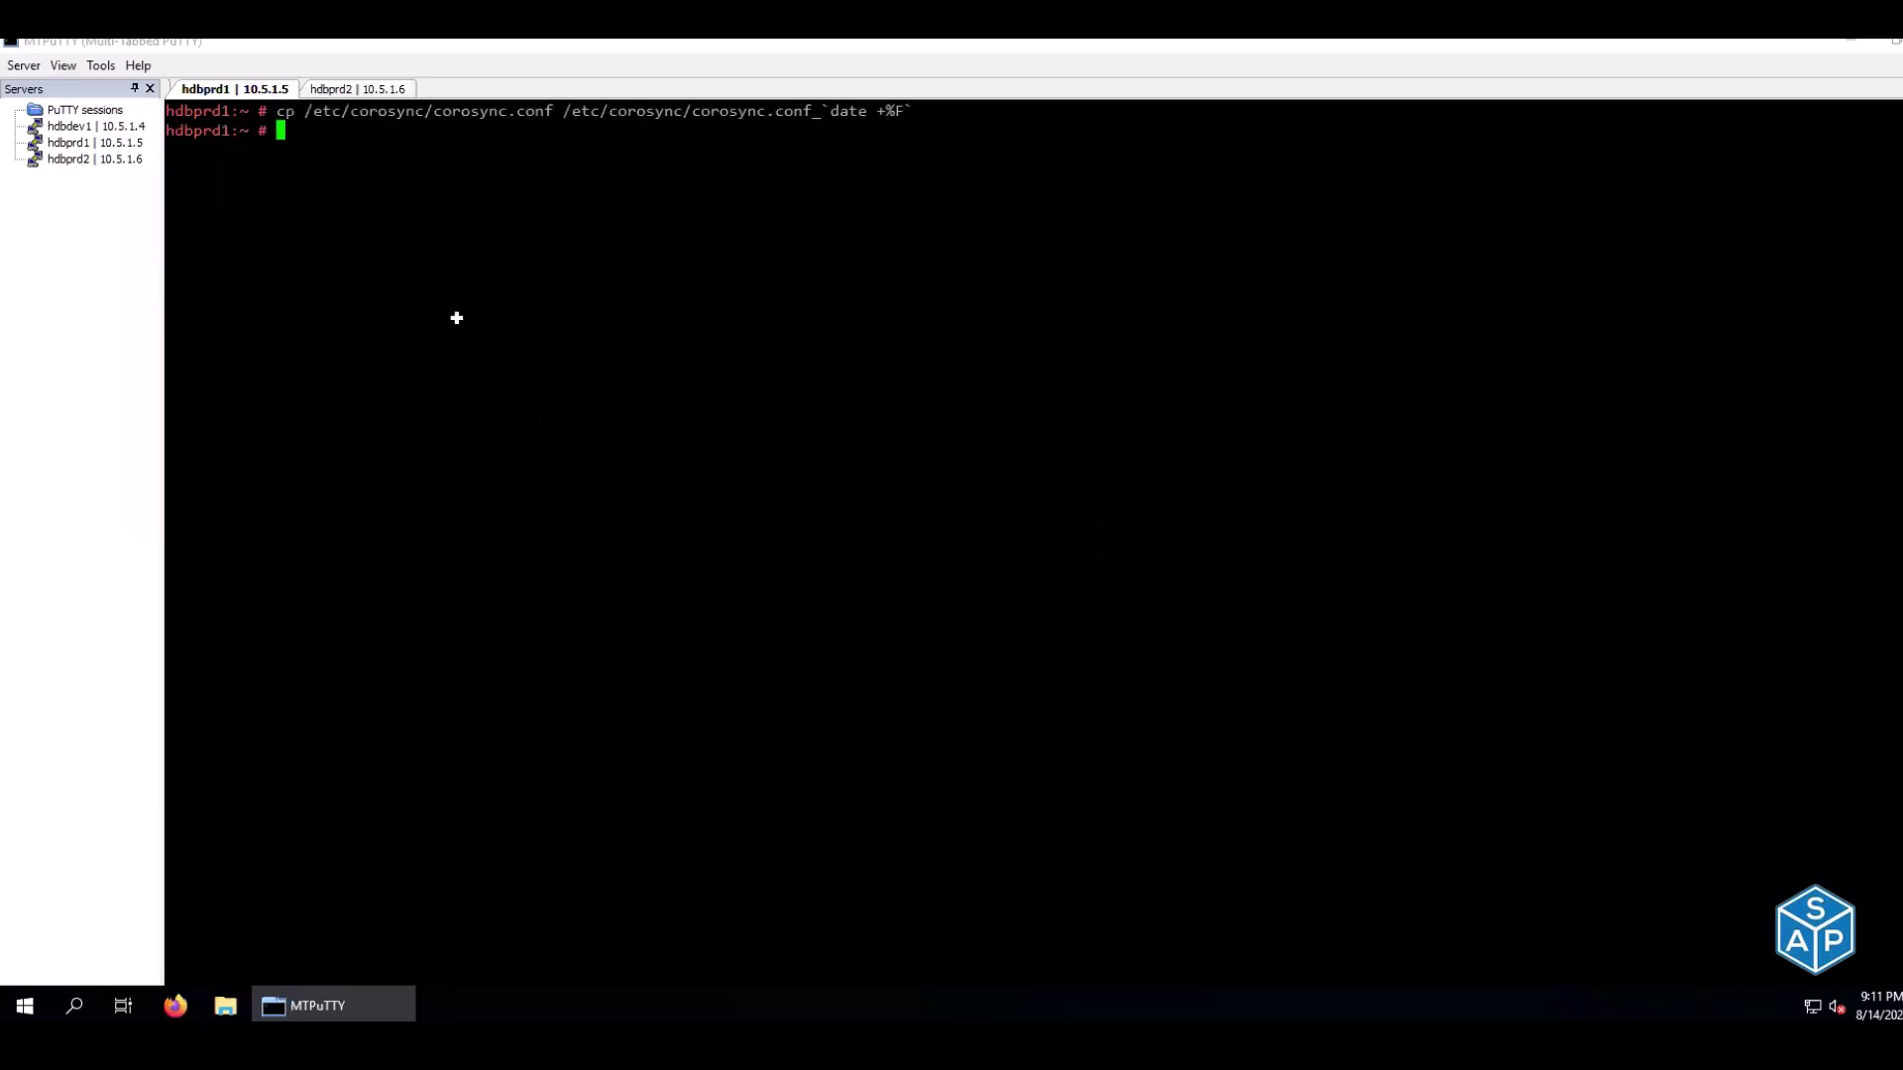
pyautogui.hotkey('alt', 'Tab')
pyautogui.moveTo(940, 417); pyautogui.dragTo(941, 463)
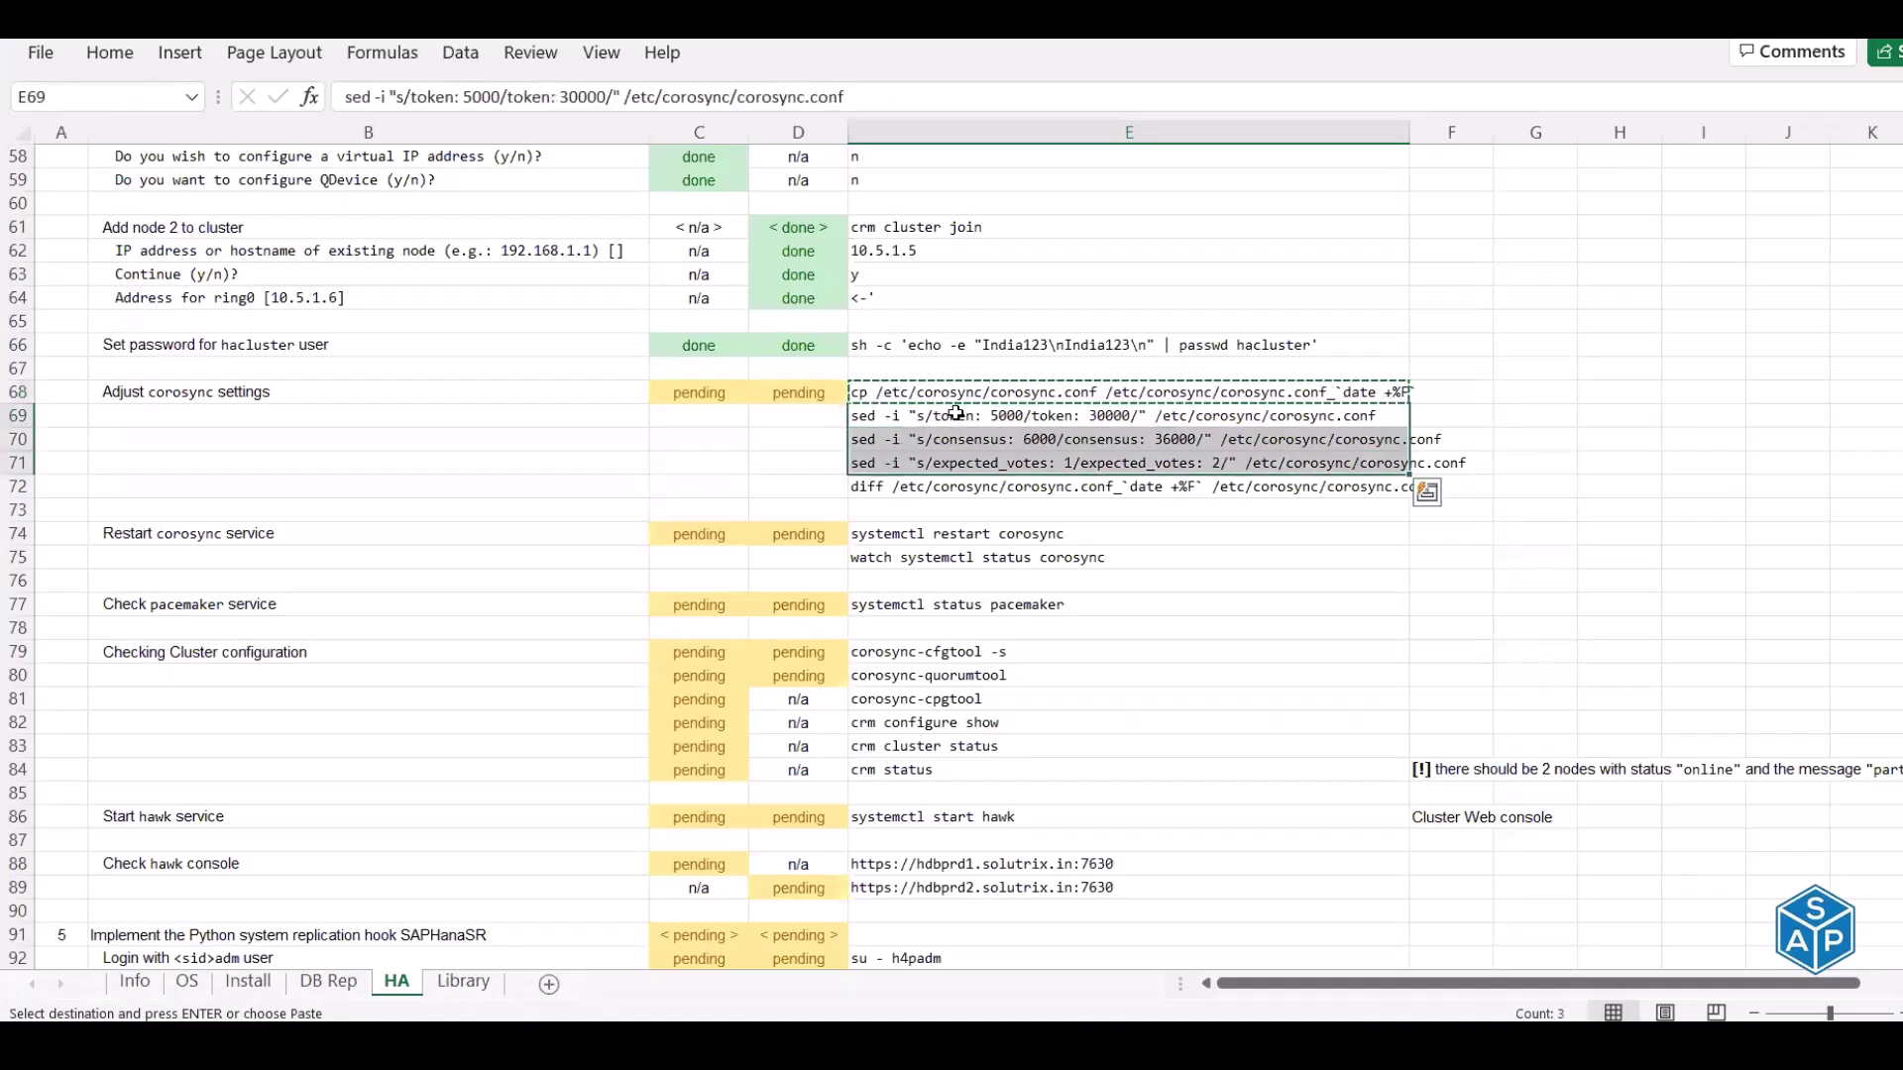
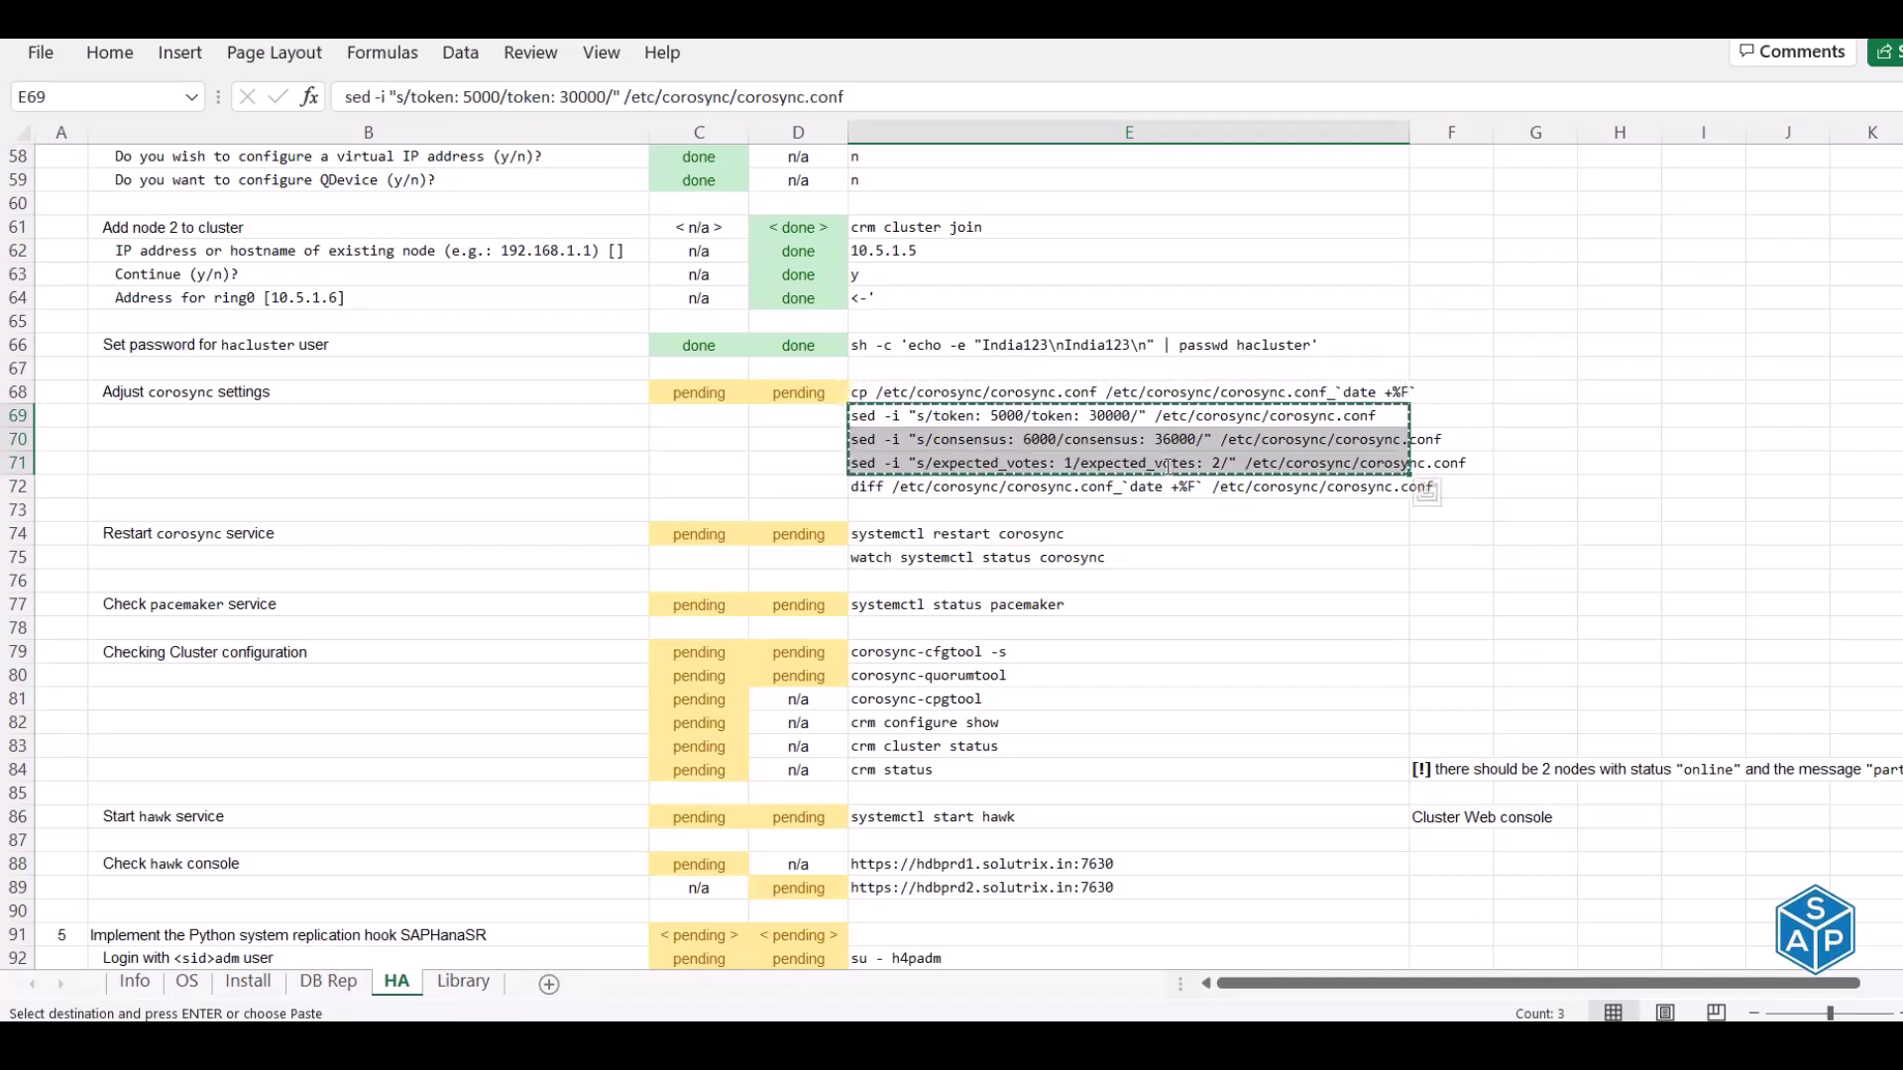
# Run the corosync.conf backup and sed commands on hdbprd1, then diff the old and new config
pyautogui.hotkey('alt', 'Tab')
pyautogui.rightClick(1164, 466)
pyautogui.hotkey('alt', 'Tab')
pyautogui.click(926, 482)
pyautogui.hotkey('ctrl', 'c')
pyautogui.hotkey('alt', 'Tab')
pyautogui.rightClick(926, 484)
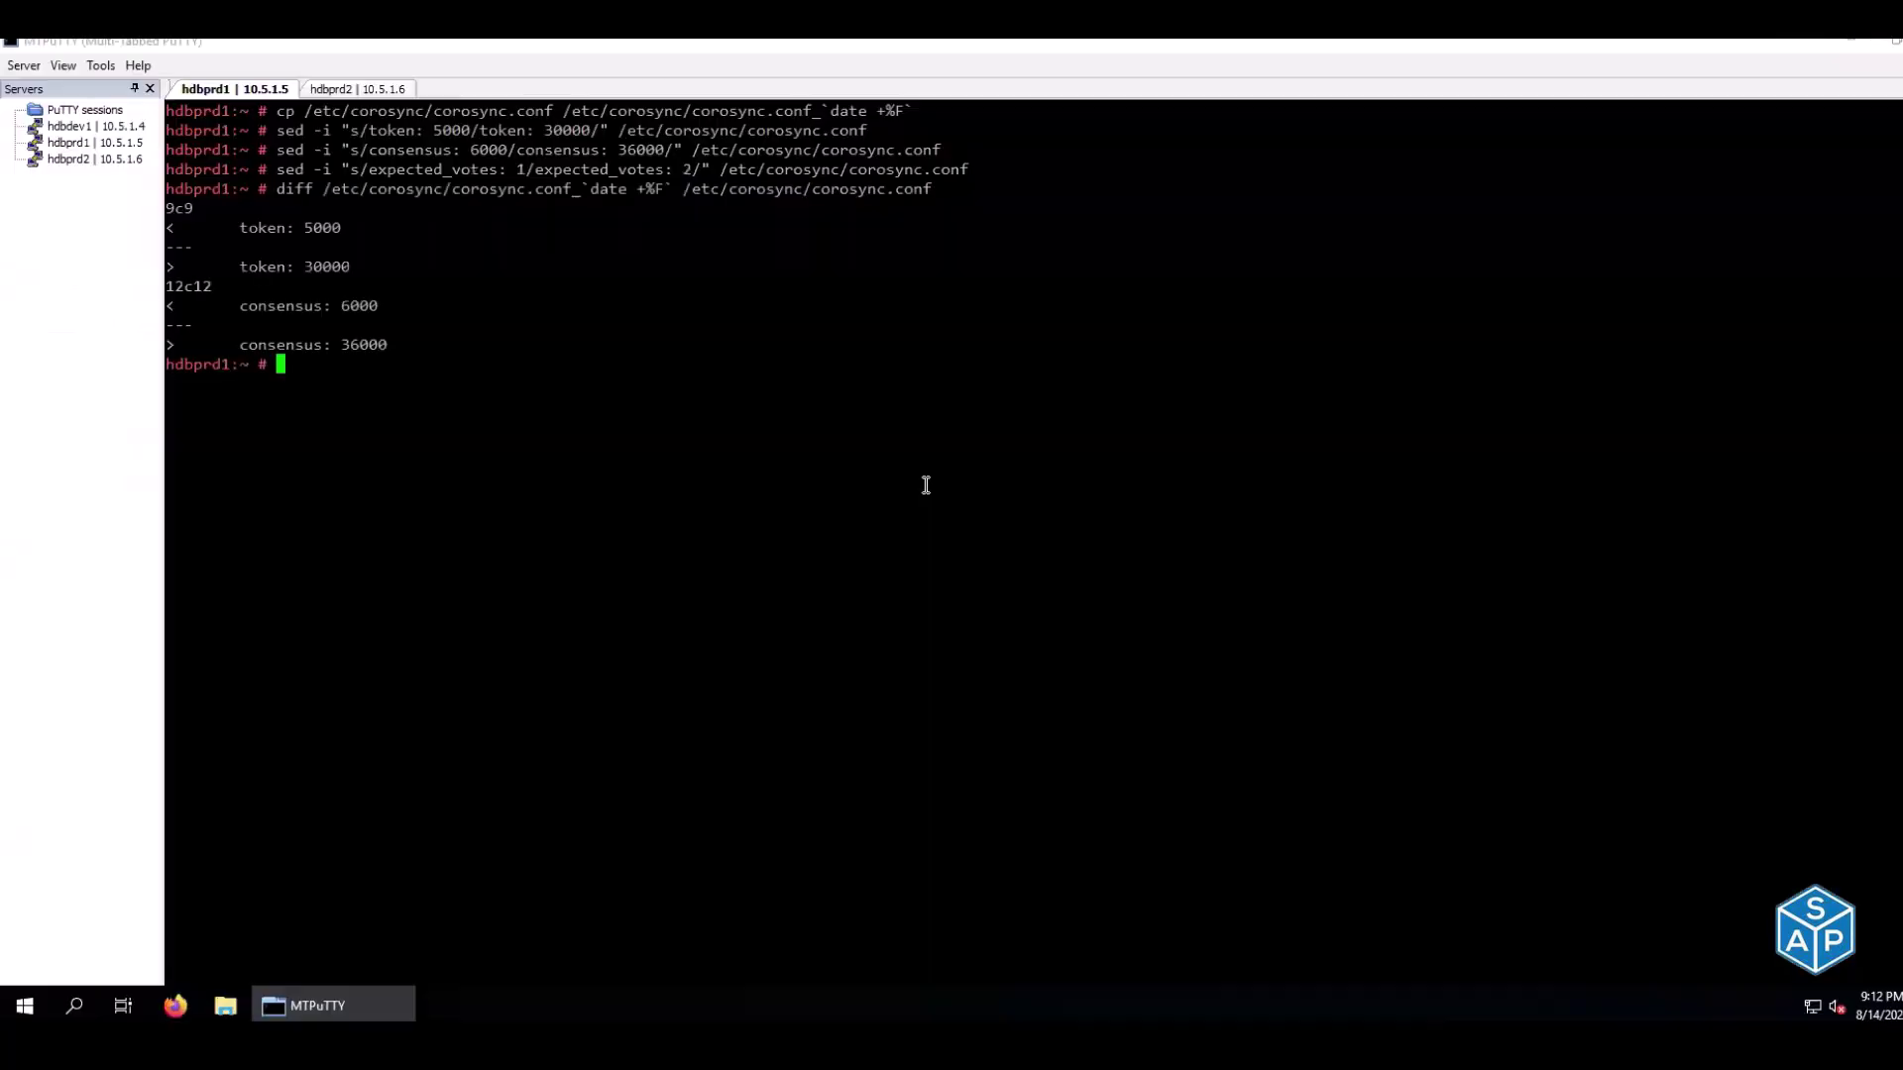
# Verify the diff shows token 5000→30000 and consensus 6000→36000
pyautogui.moveTo(239, 227); pyautogui.dragTo(338, 227)
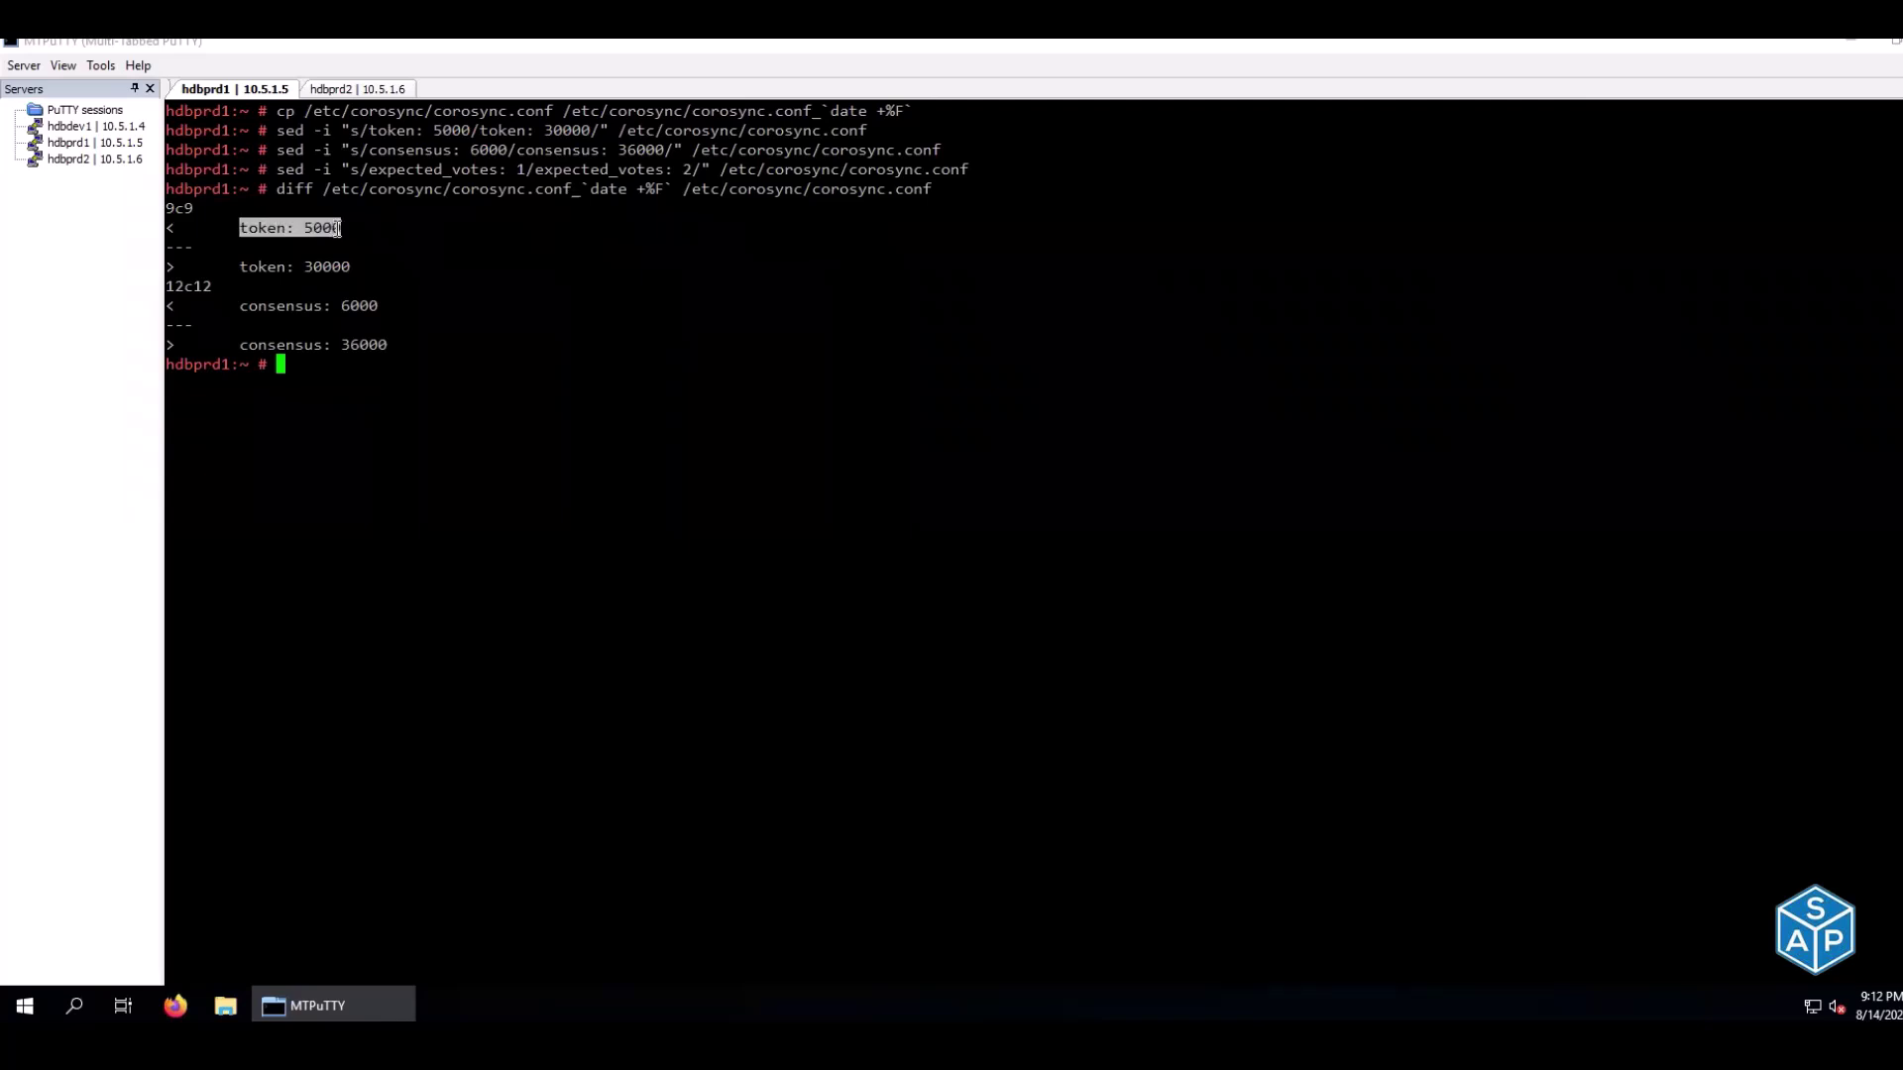
pyautogui.moveTo(239, 266); pyautogui.dragTo(351, 264)
pyautogui.moveTo(233, 307); pyautogui.dragTo(382, 310)
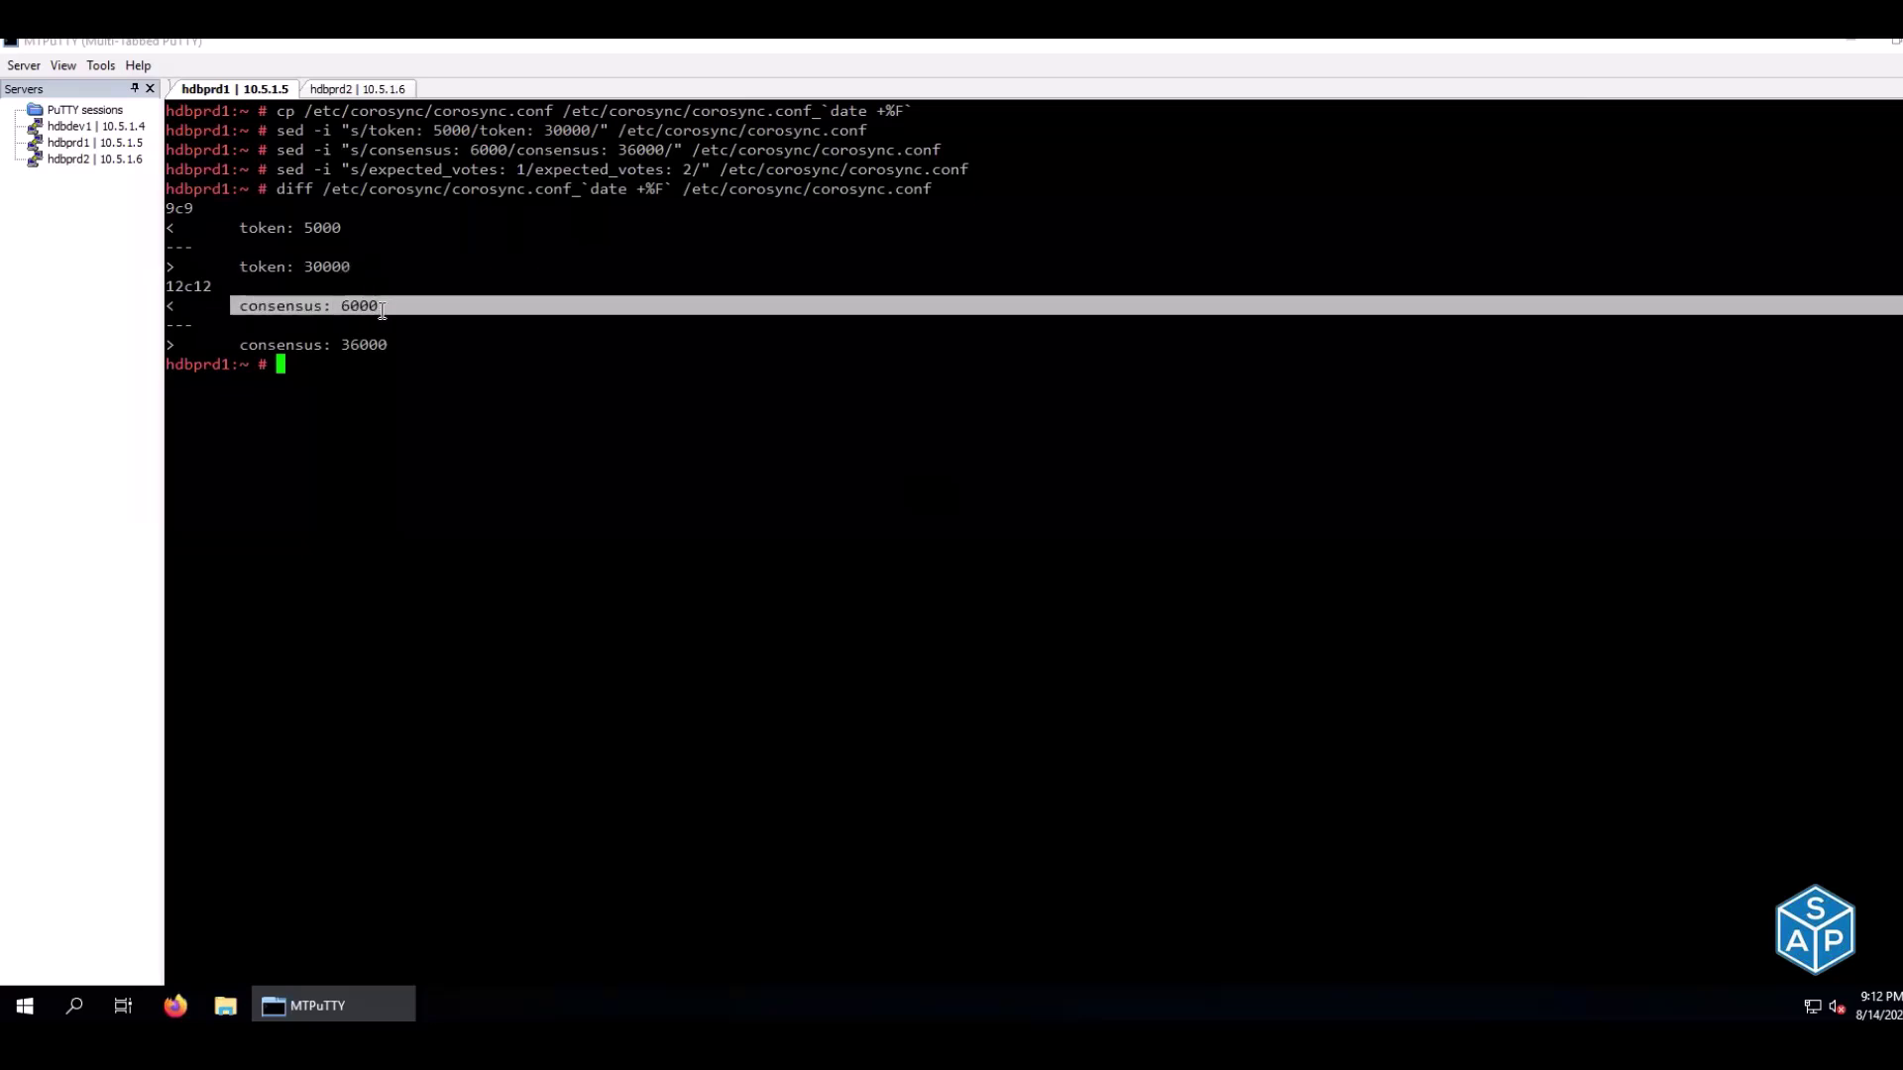
pyautogui.moveTo(240, 344); pyautogui.dragTo(396, 342)
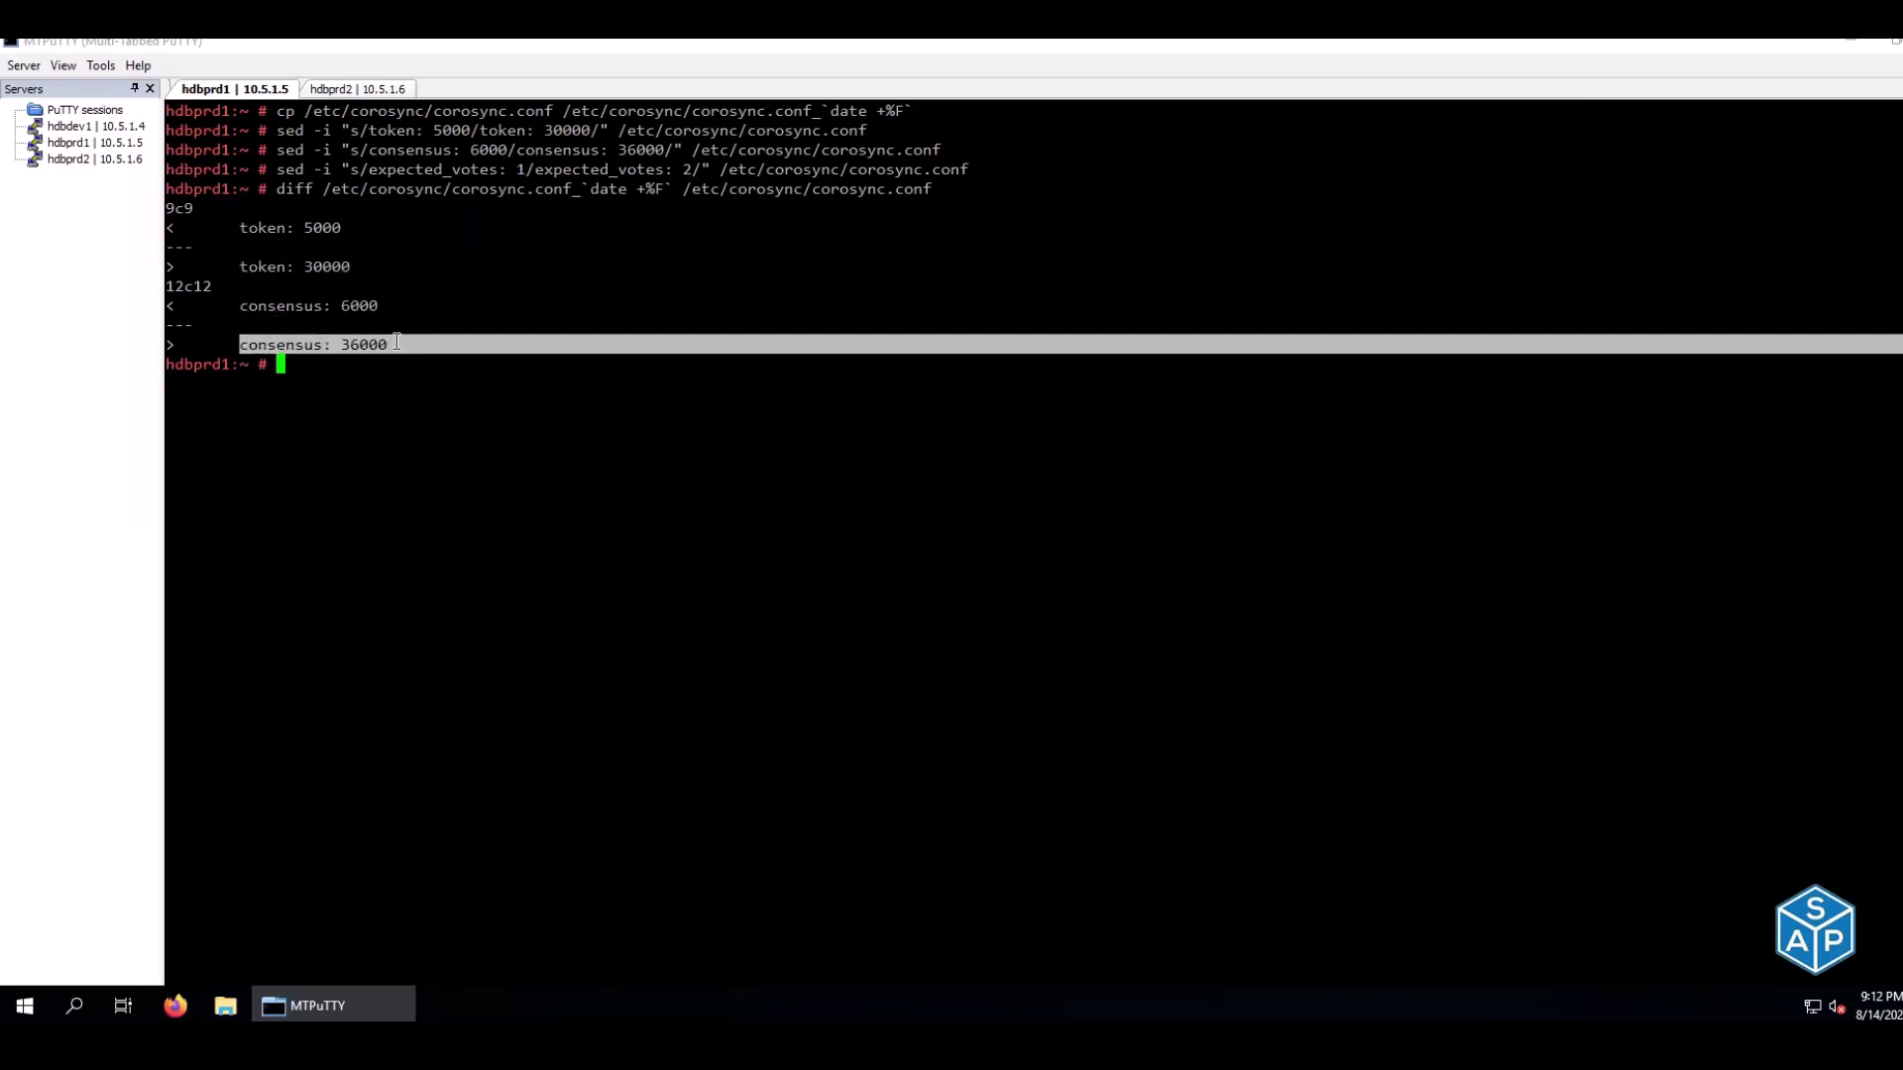
pyautogui.click(397, 342)
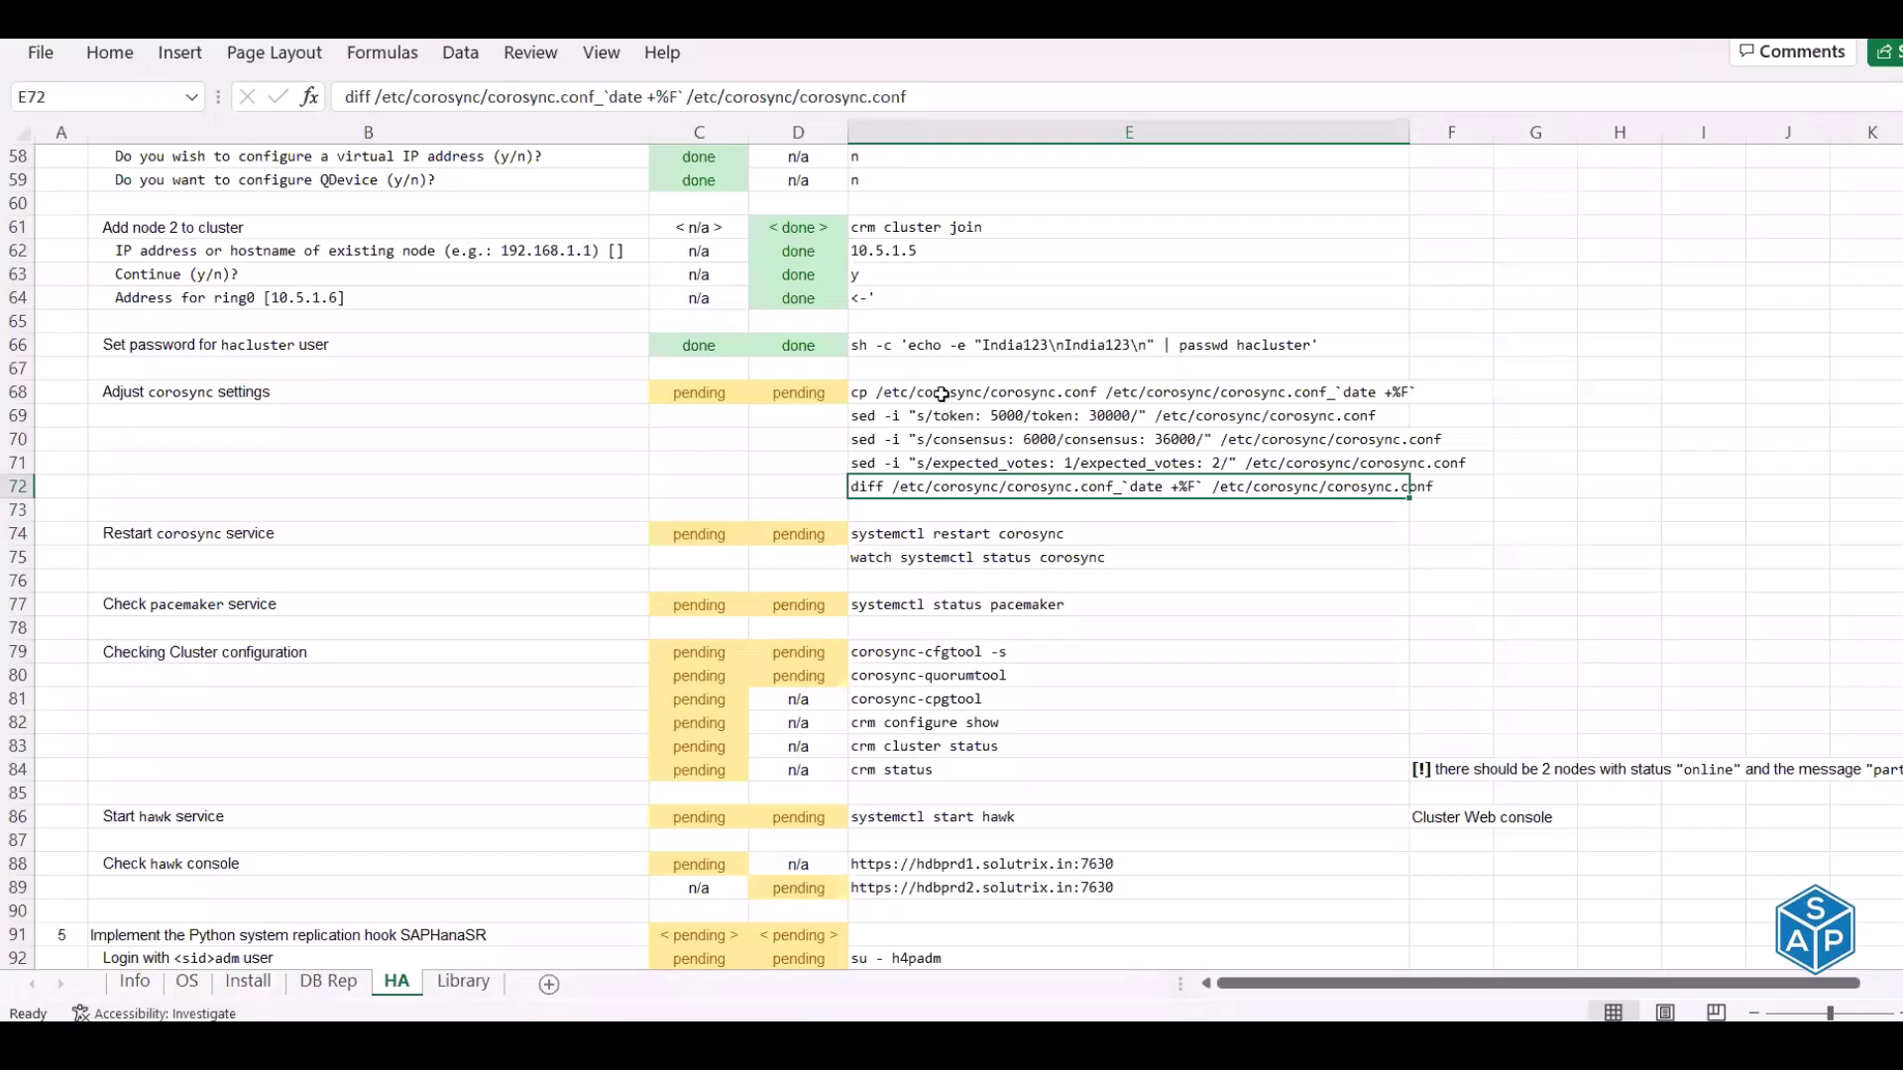
# Run the five corosync commands from E68:E72 on hdbprd2
pyautogui.moveTo(940, 398); pyautogui.dragTo(900, 476)
pyautogui.hotkey('ctrl', 'c')
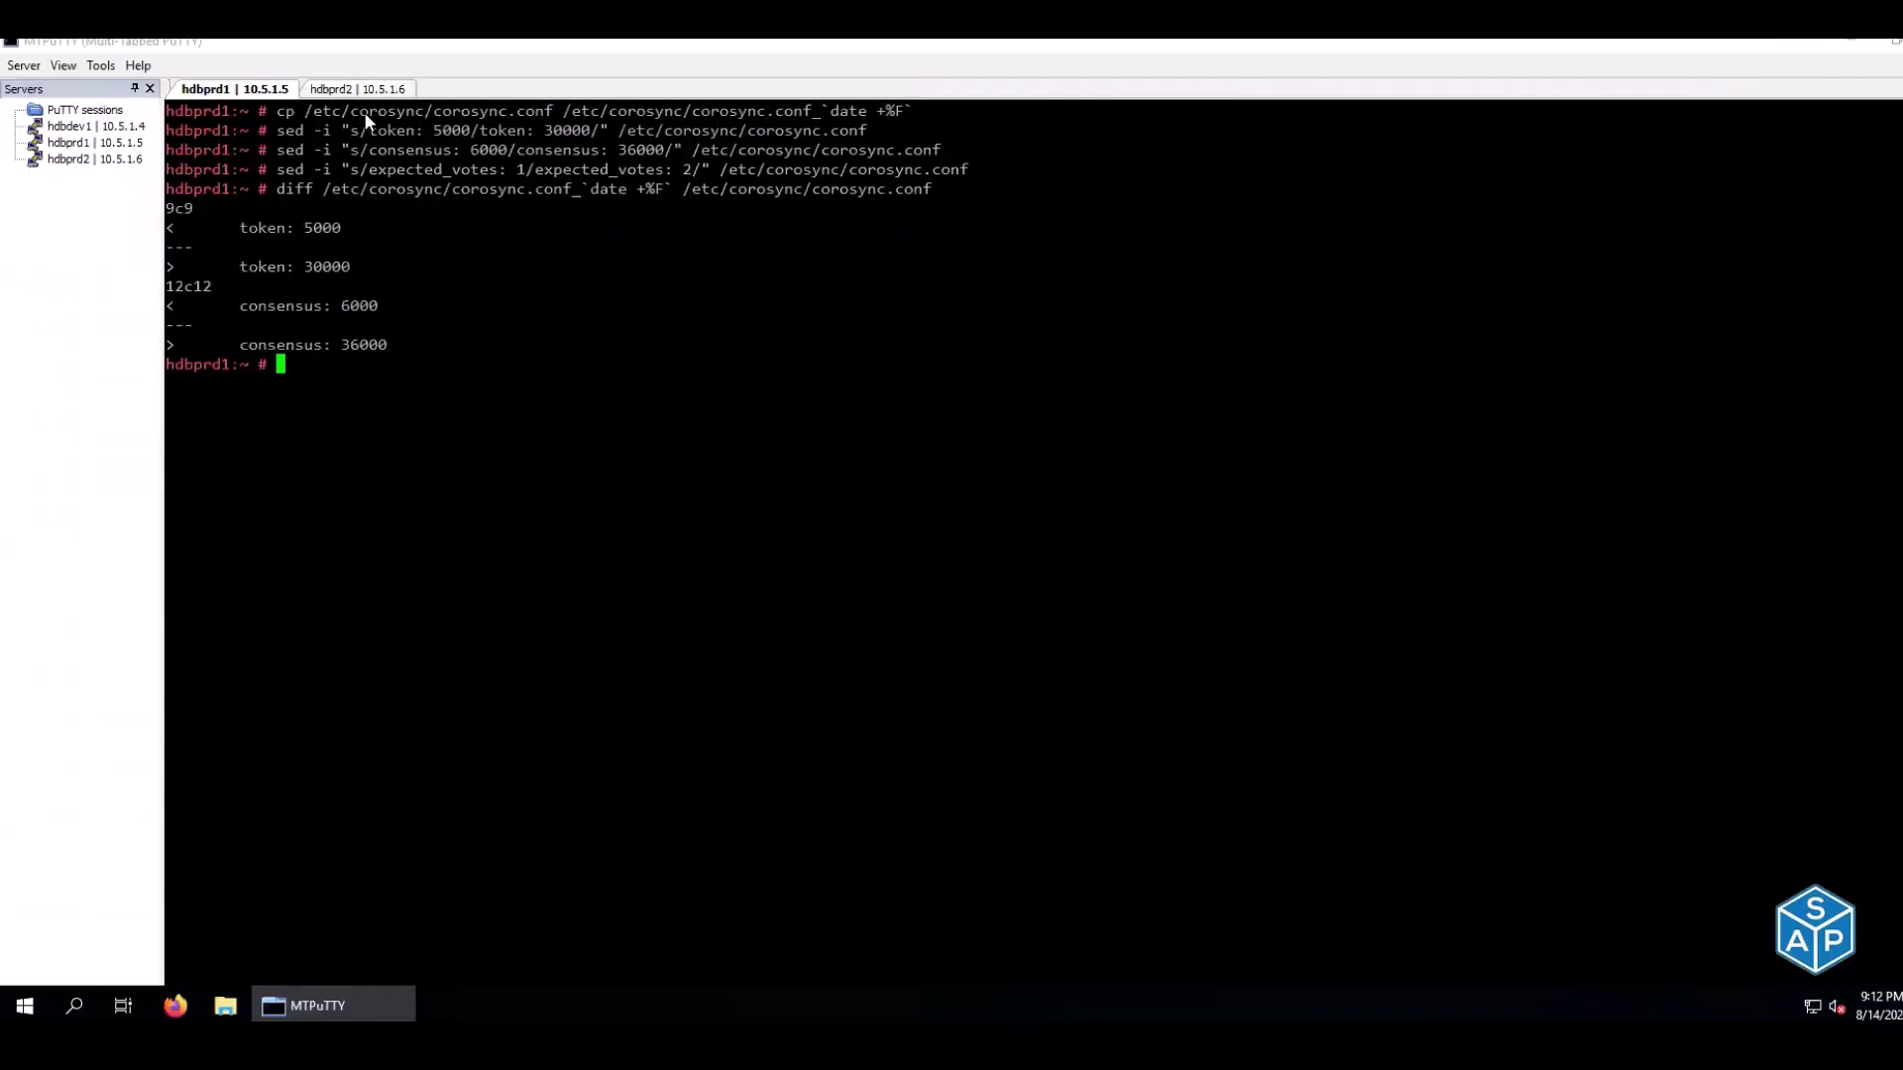
pyautogui.click(352, 89)
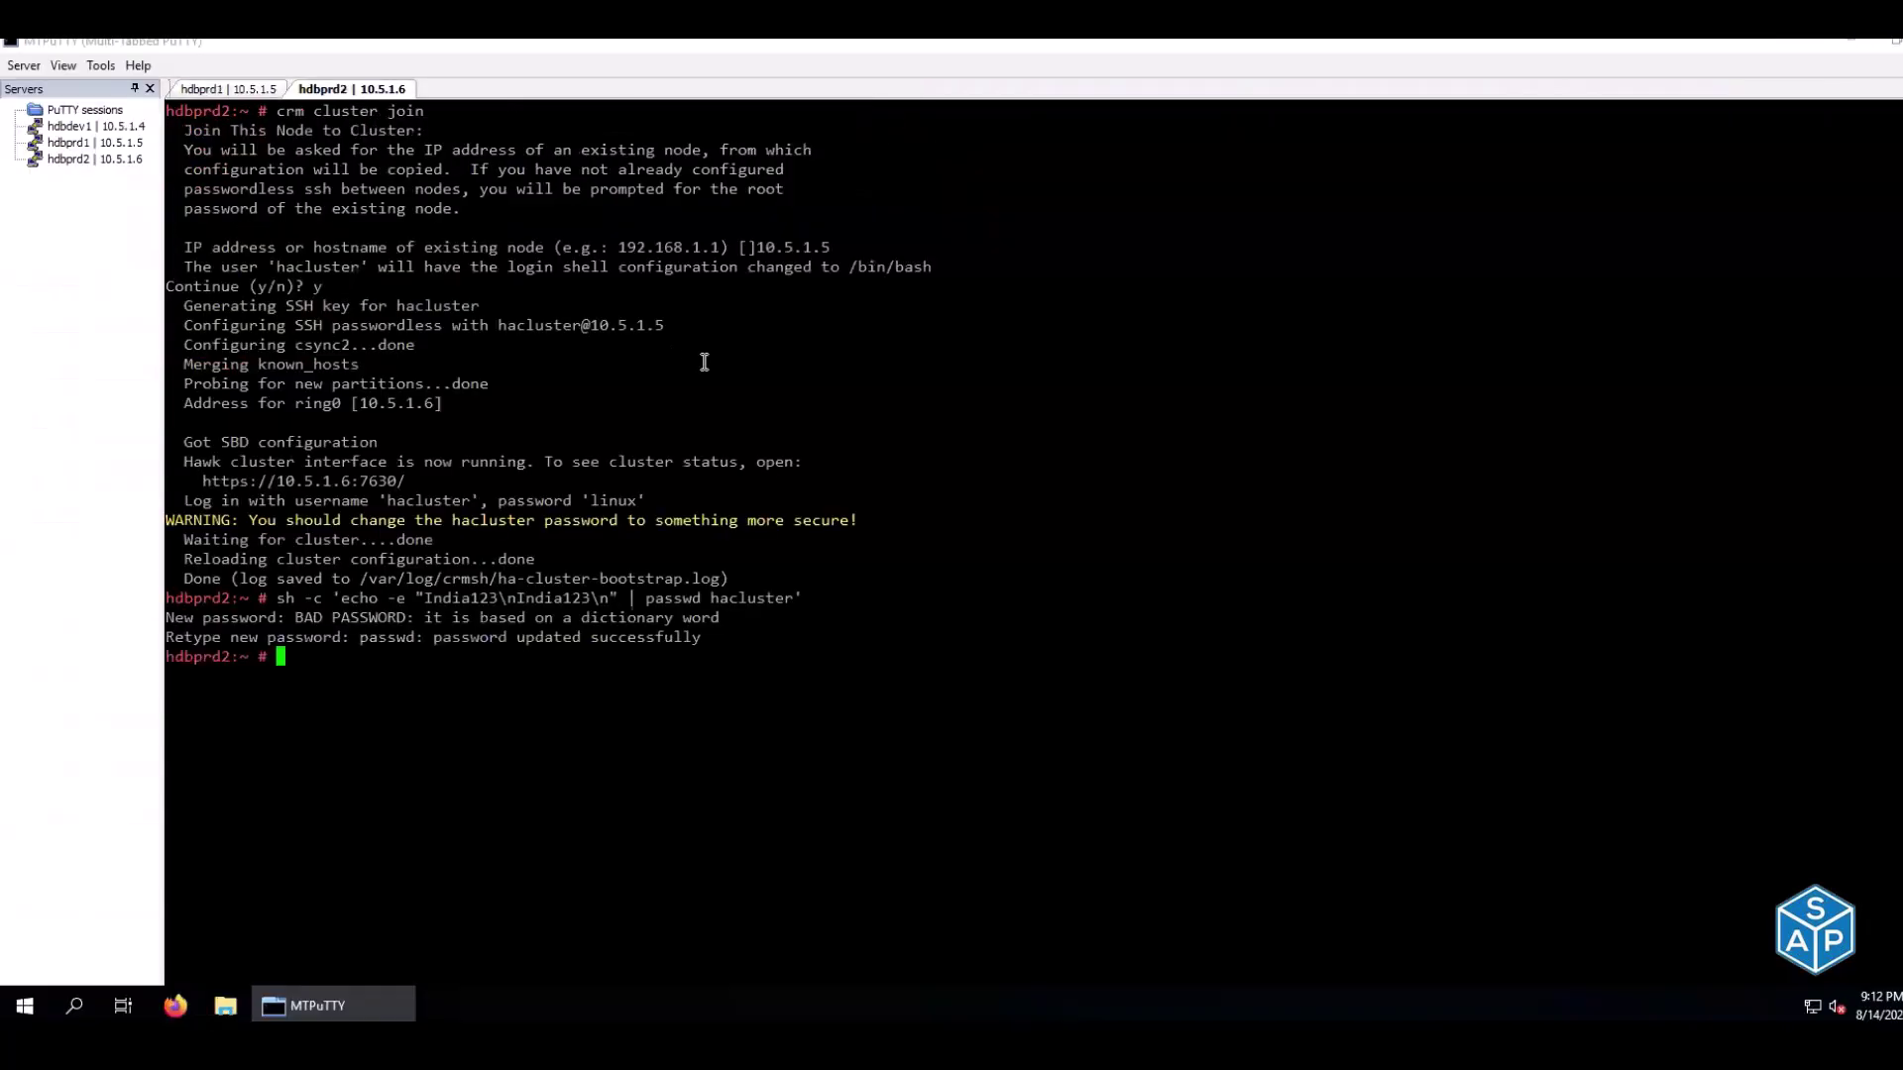
pyautogui.hotkey('ctrl', 'l')
pyautogui.rightClick(703, 361)
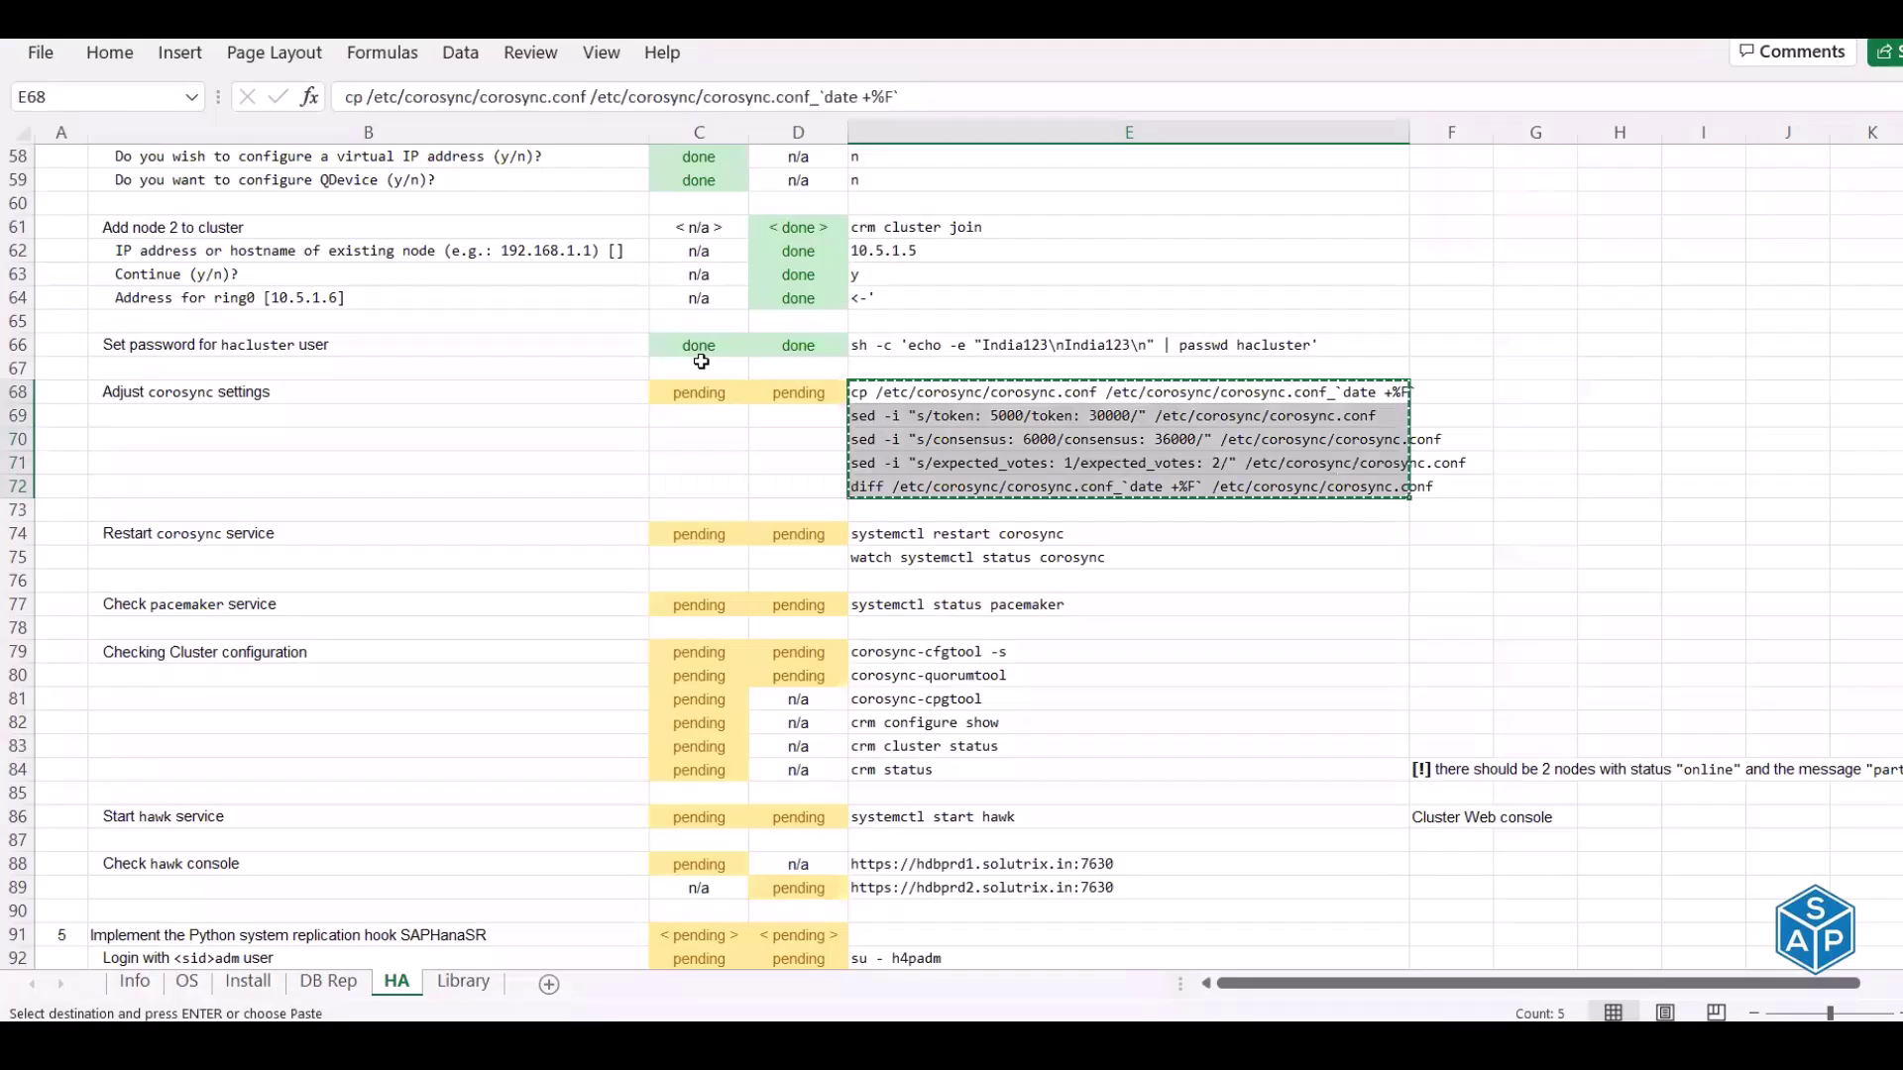
pyautogui.press('Left')
pyautogui.press('Left')
# Mark 'Adjust corosync settings' as done for hdbprd1 and hdbprd2
pyautogui.write('done')
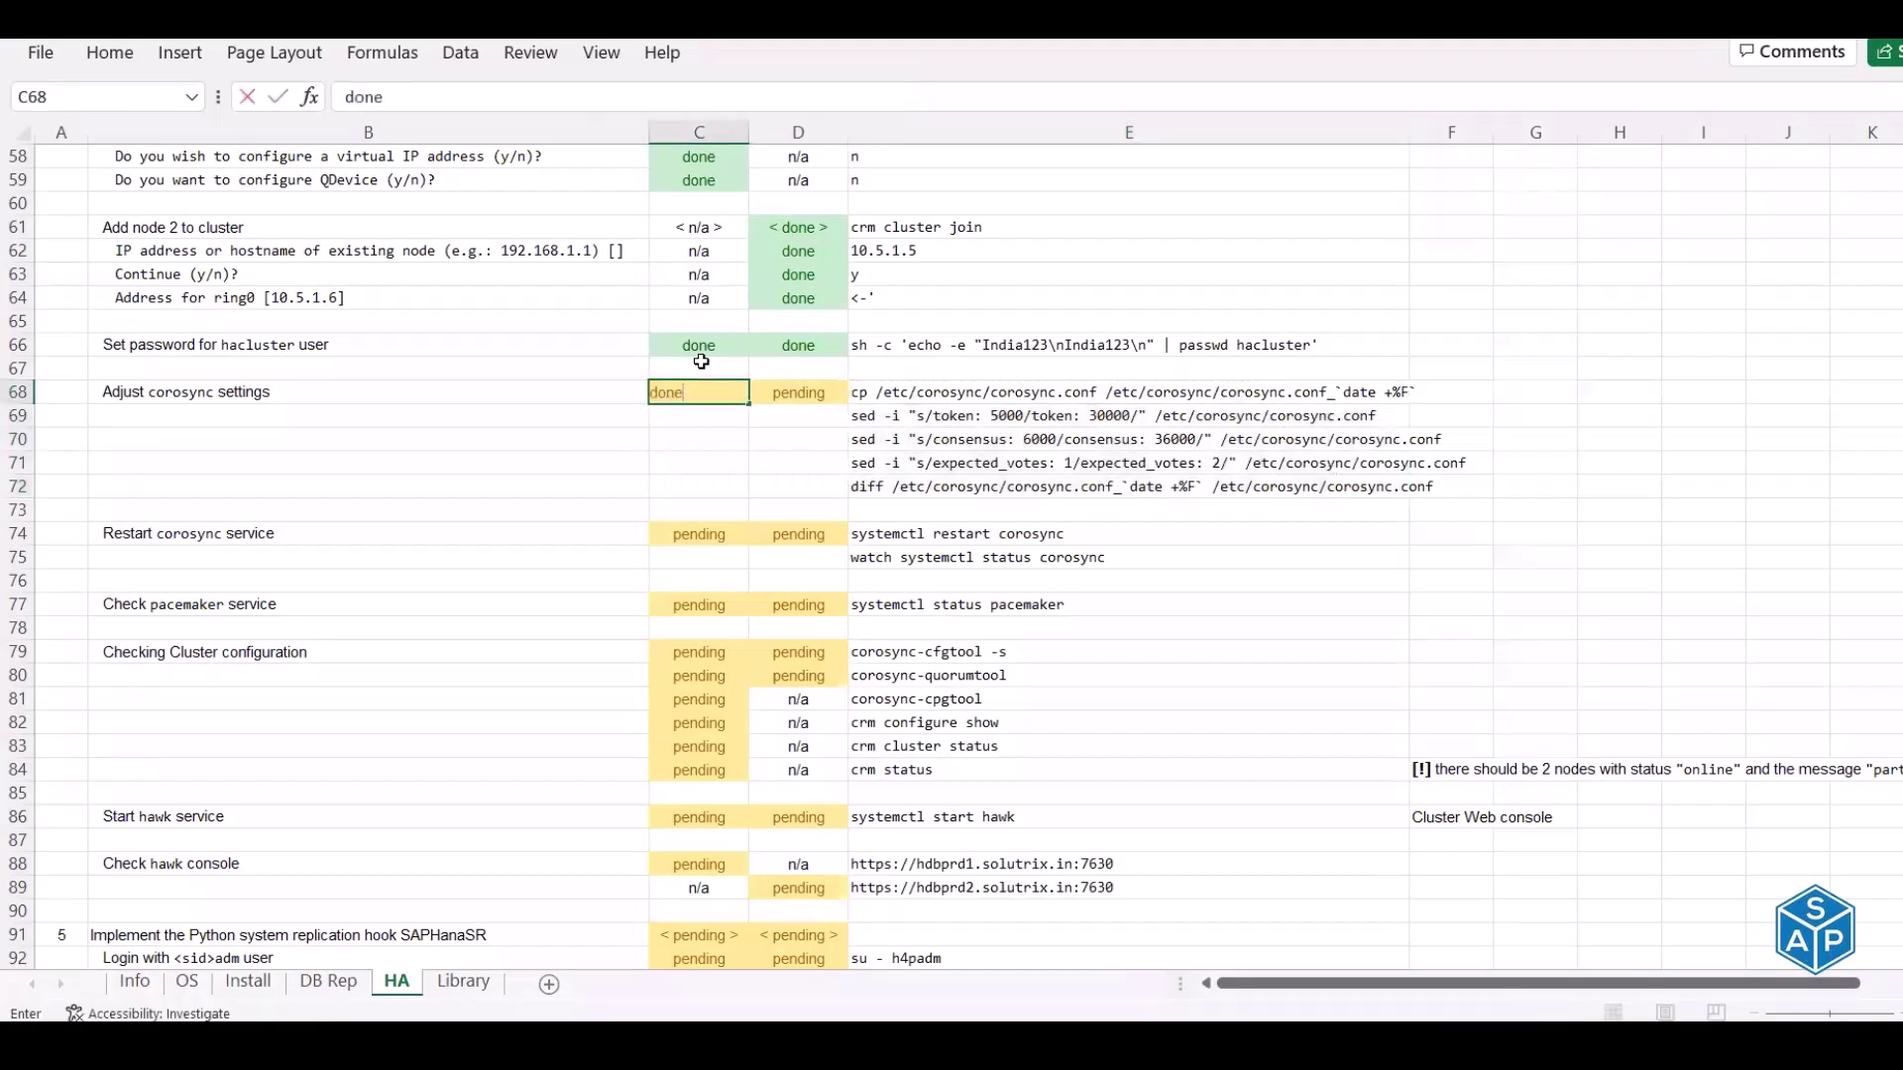
pyautogui.press('Tab')
pyautogui.write('done')
pyautogui.press('Return')
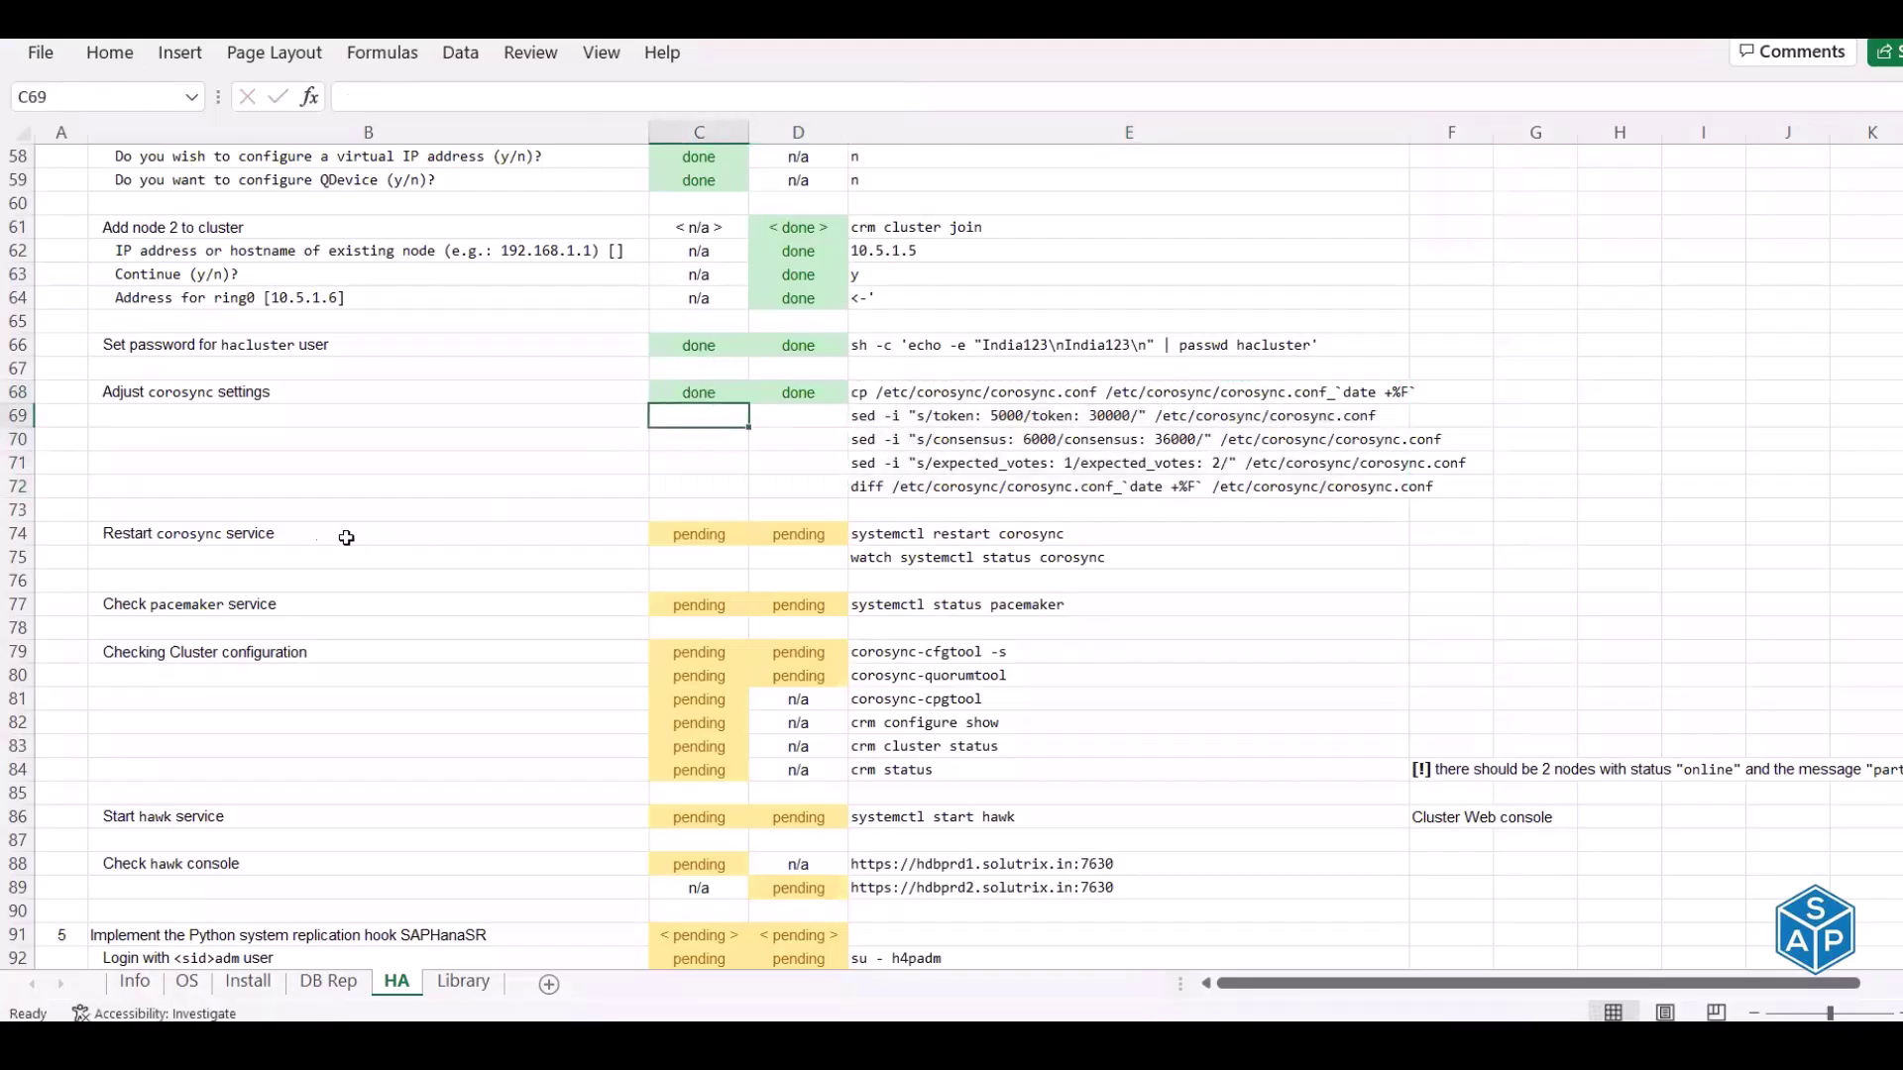
# Restart corosync on hdbprd1 and watch its status until Started Corosync Cluster Engine appears
pyautogui.click(300, 535)
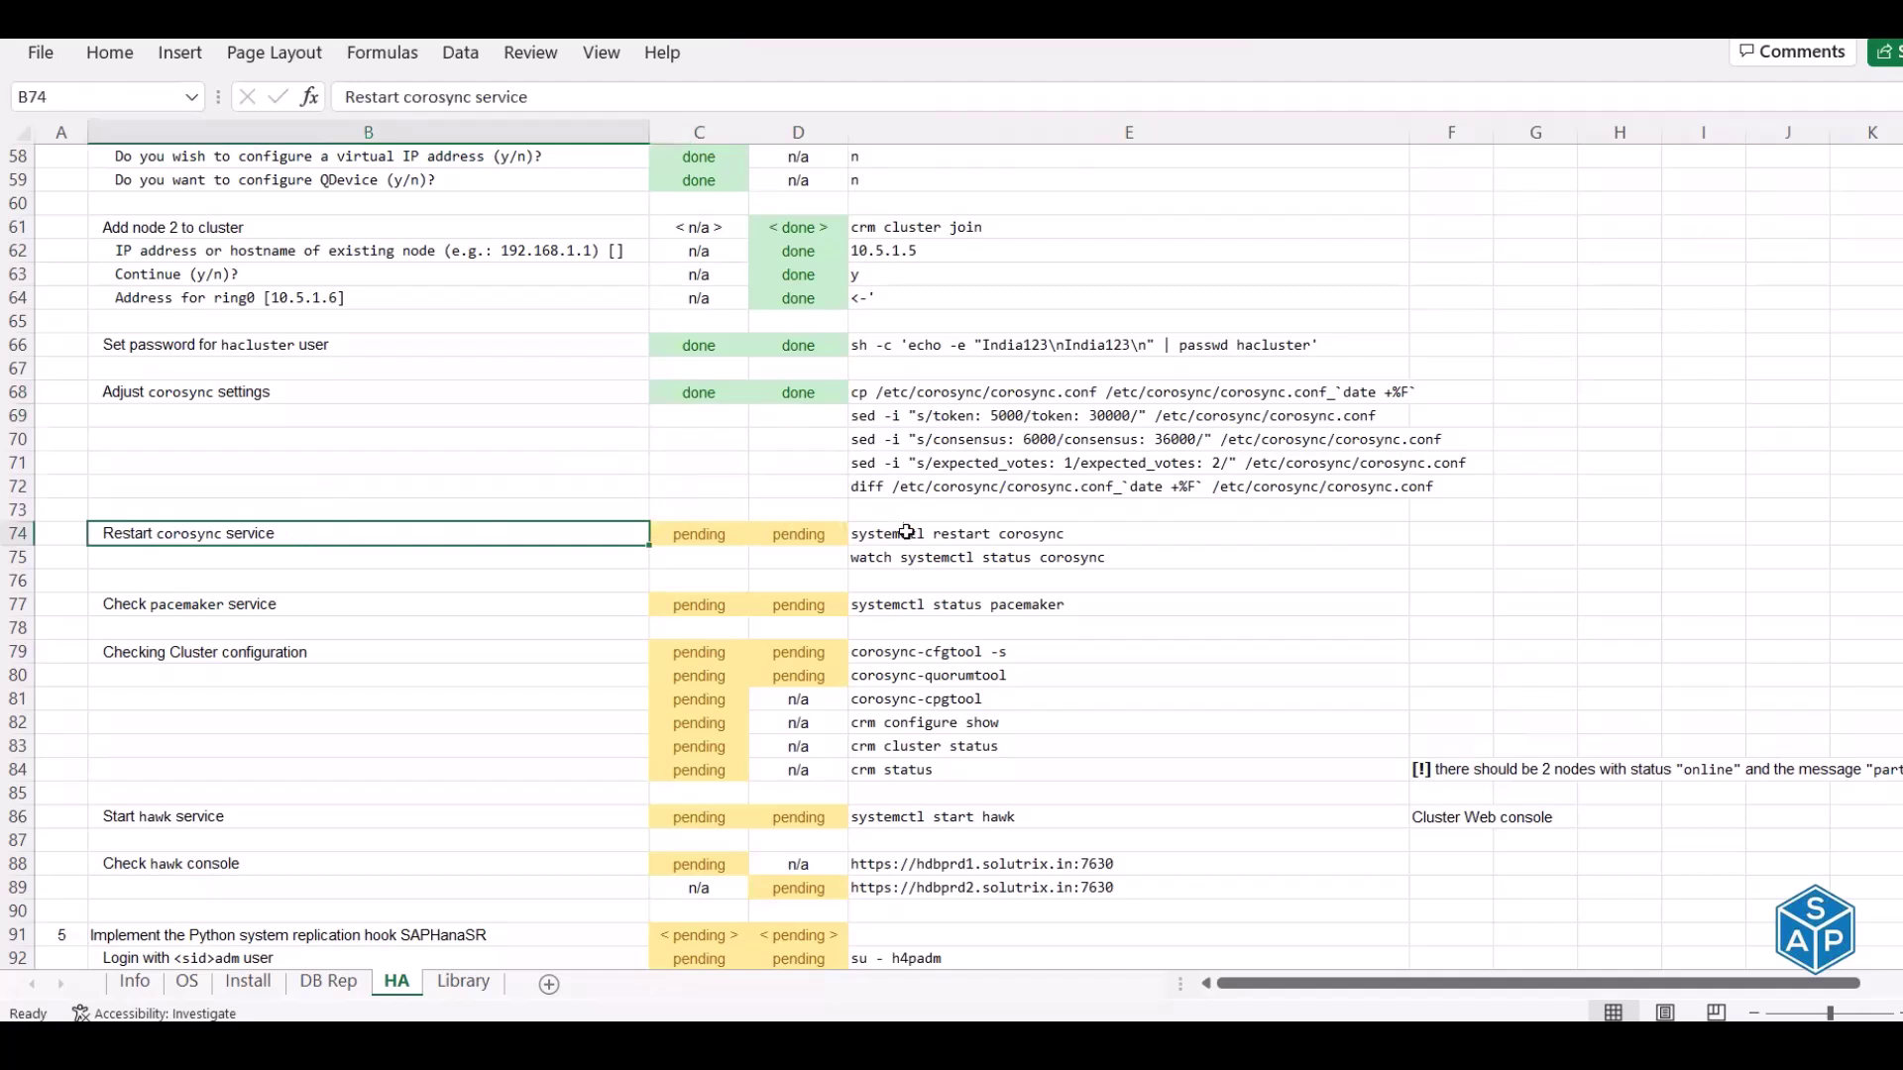
pyautogui.moveTo(906, 532); pyautogui.dragTo(904, 556)
pyautogui.hotkey('ctrl', 'c')
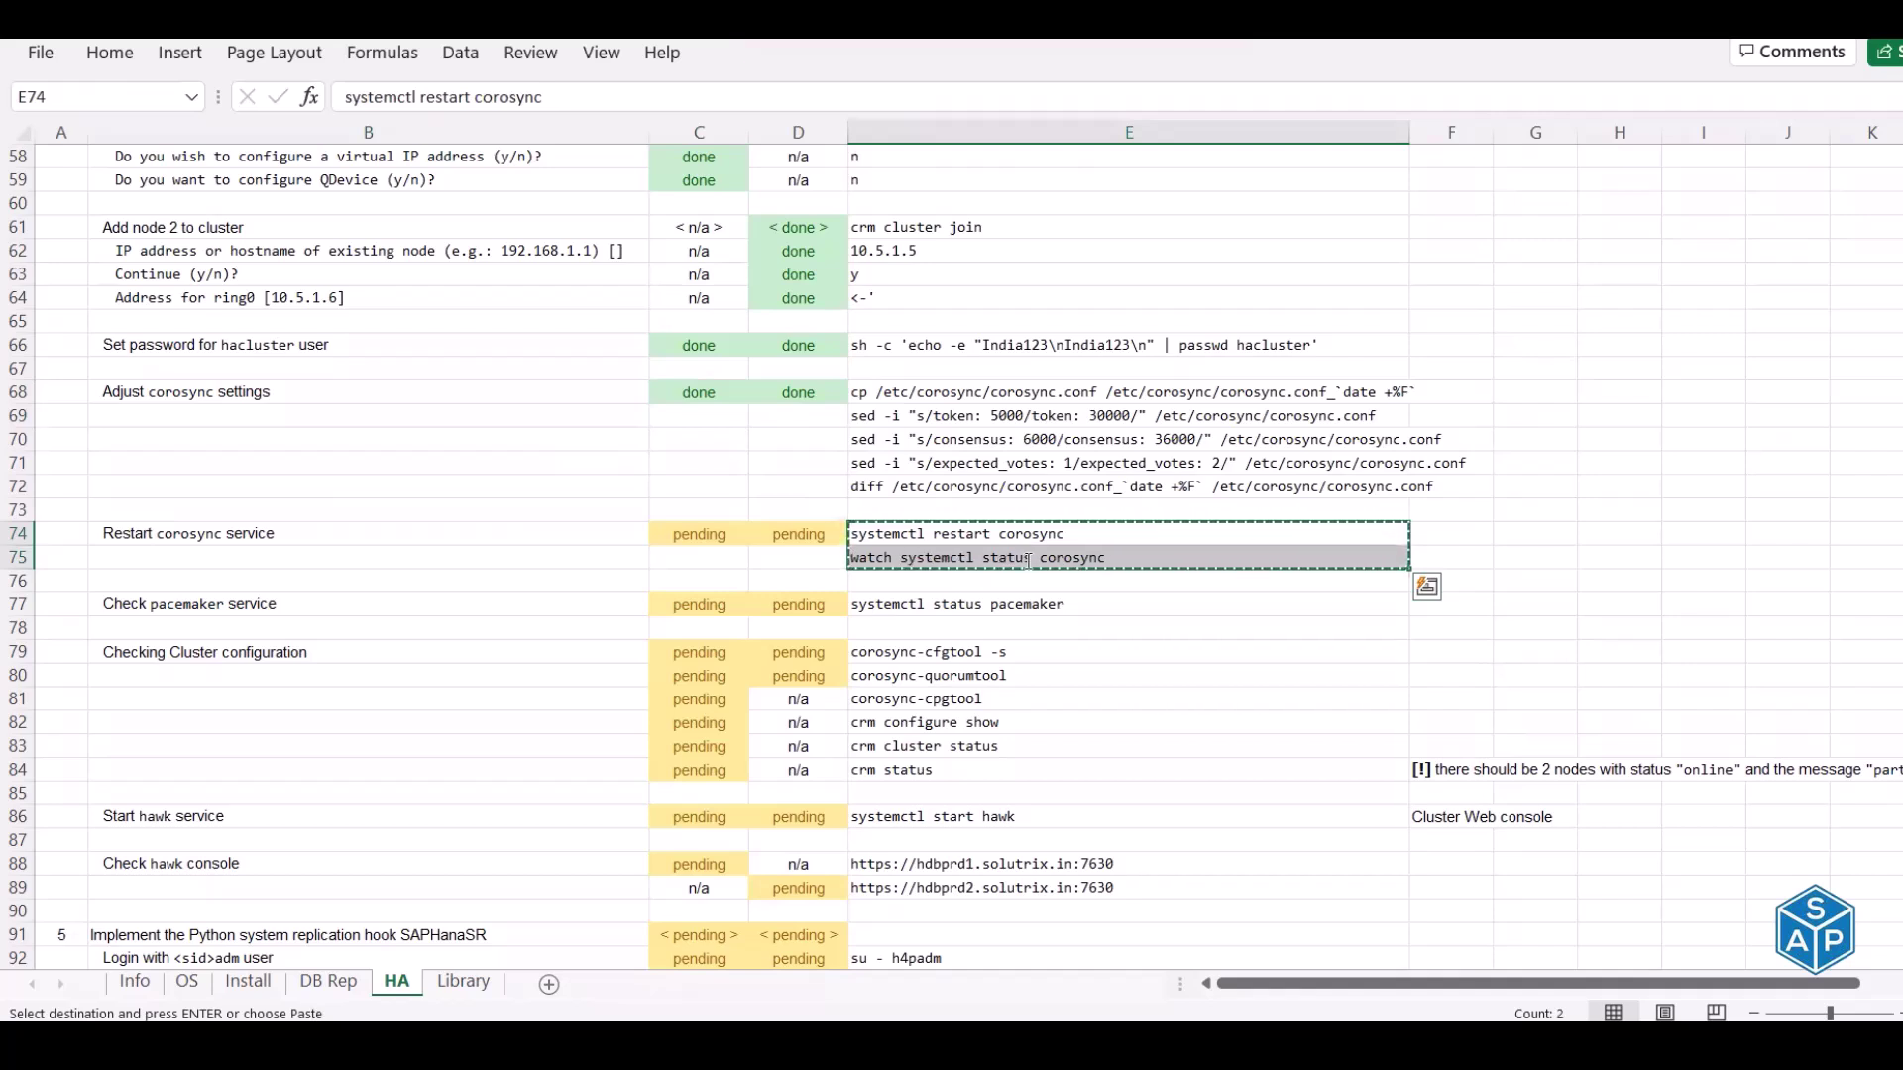
pyautogui.hotkey('alt', 'Tab')
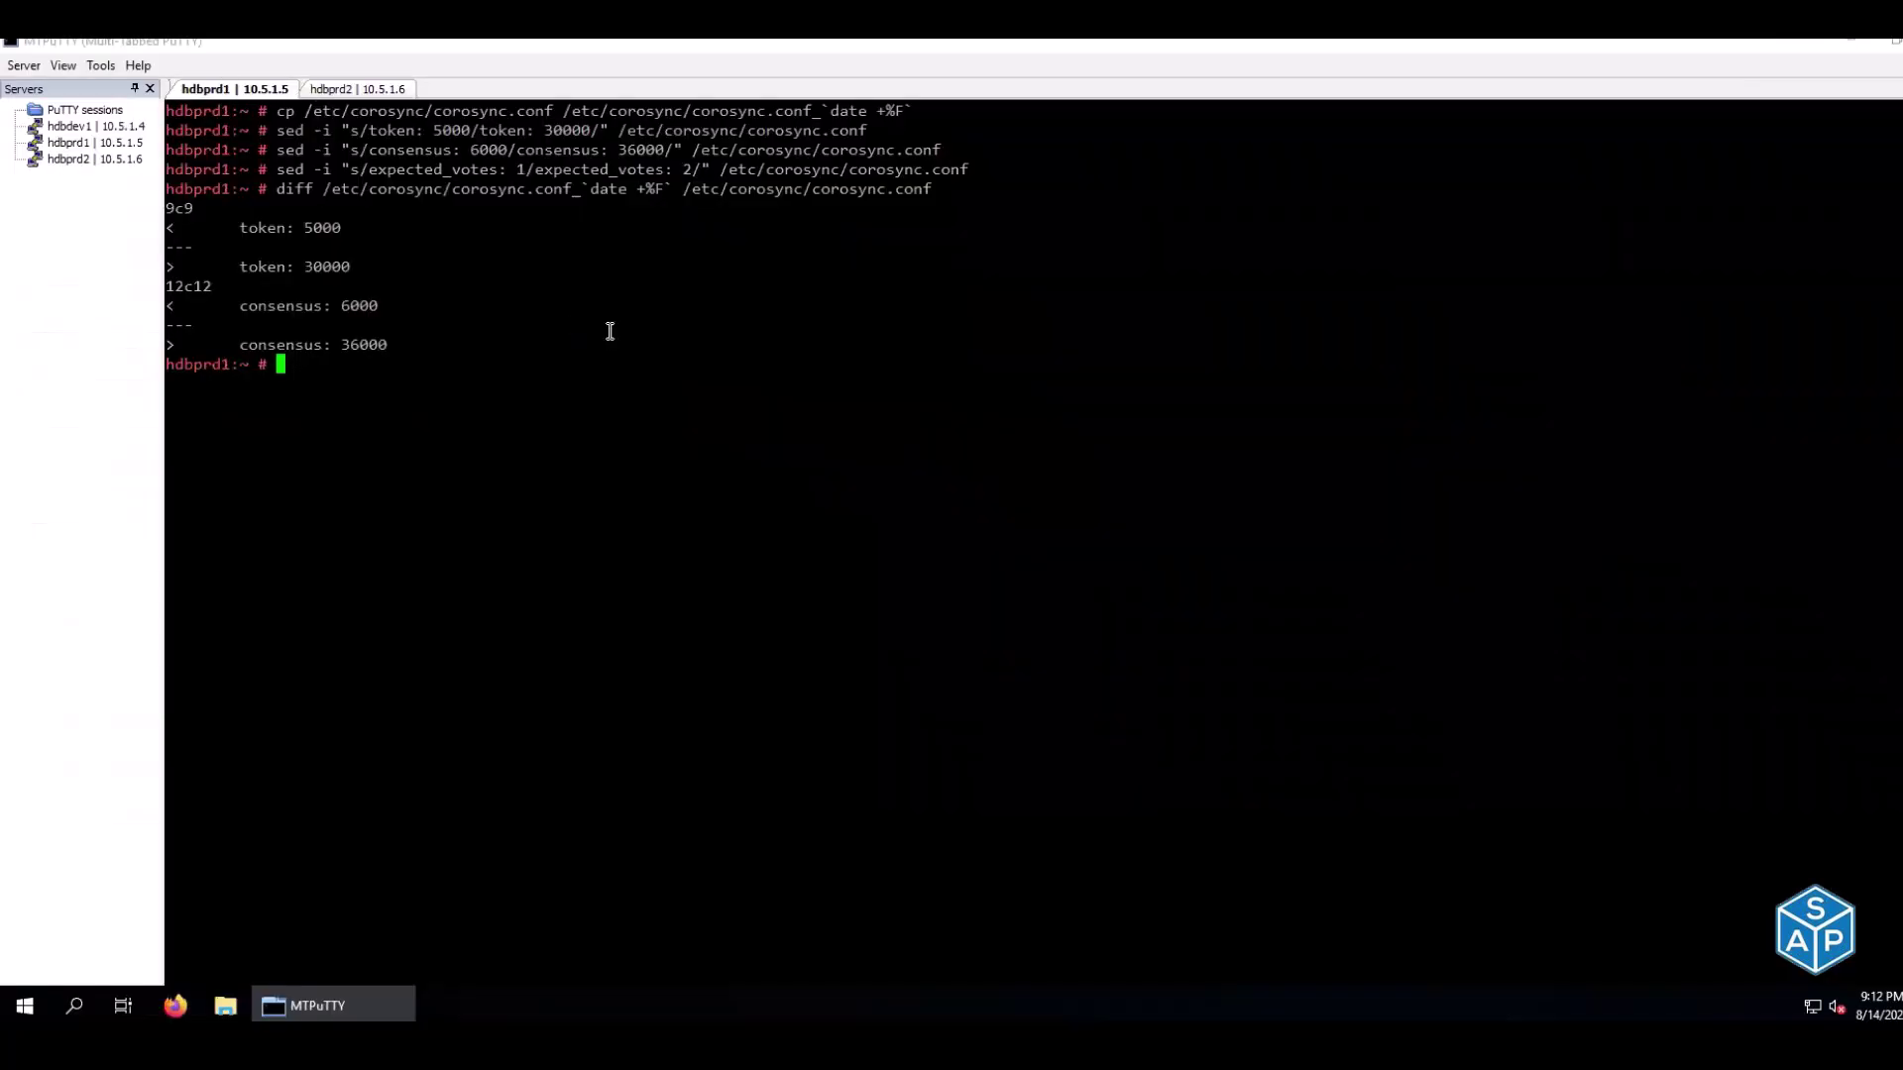
pyautogui.rightClick(609, 331)
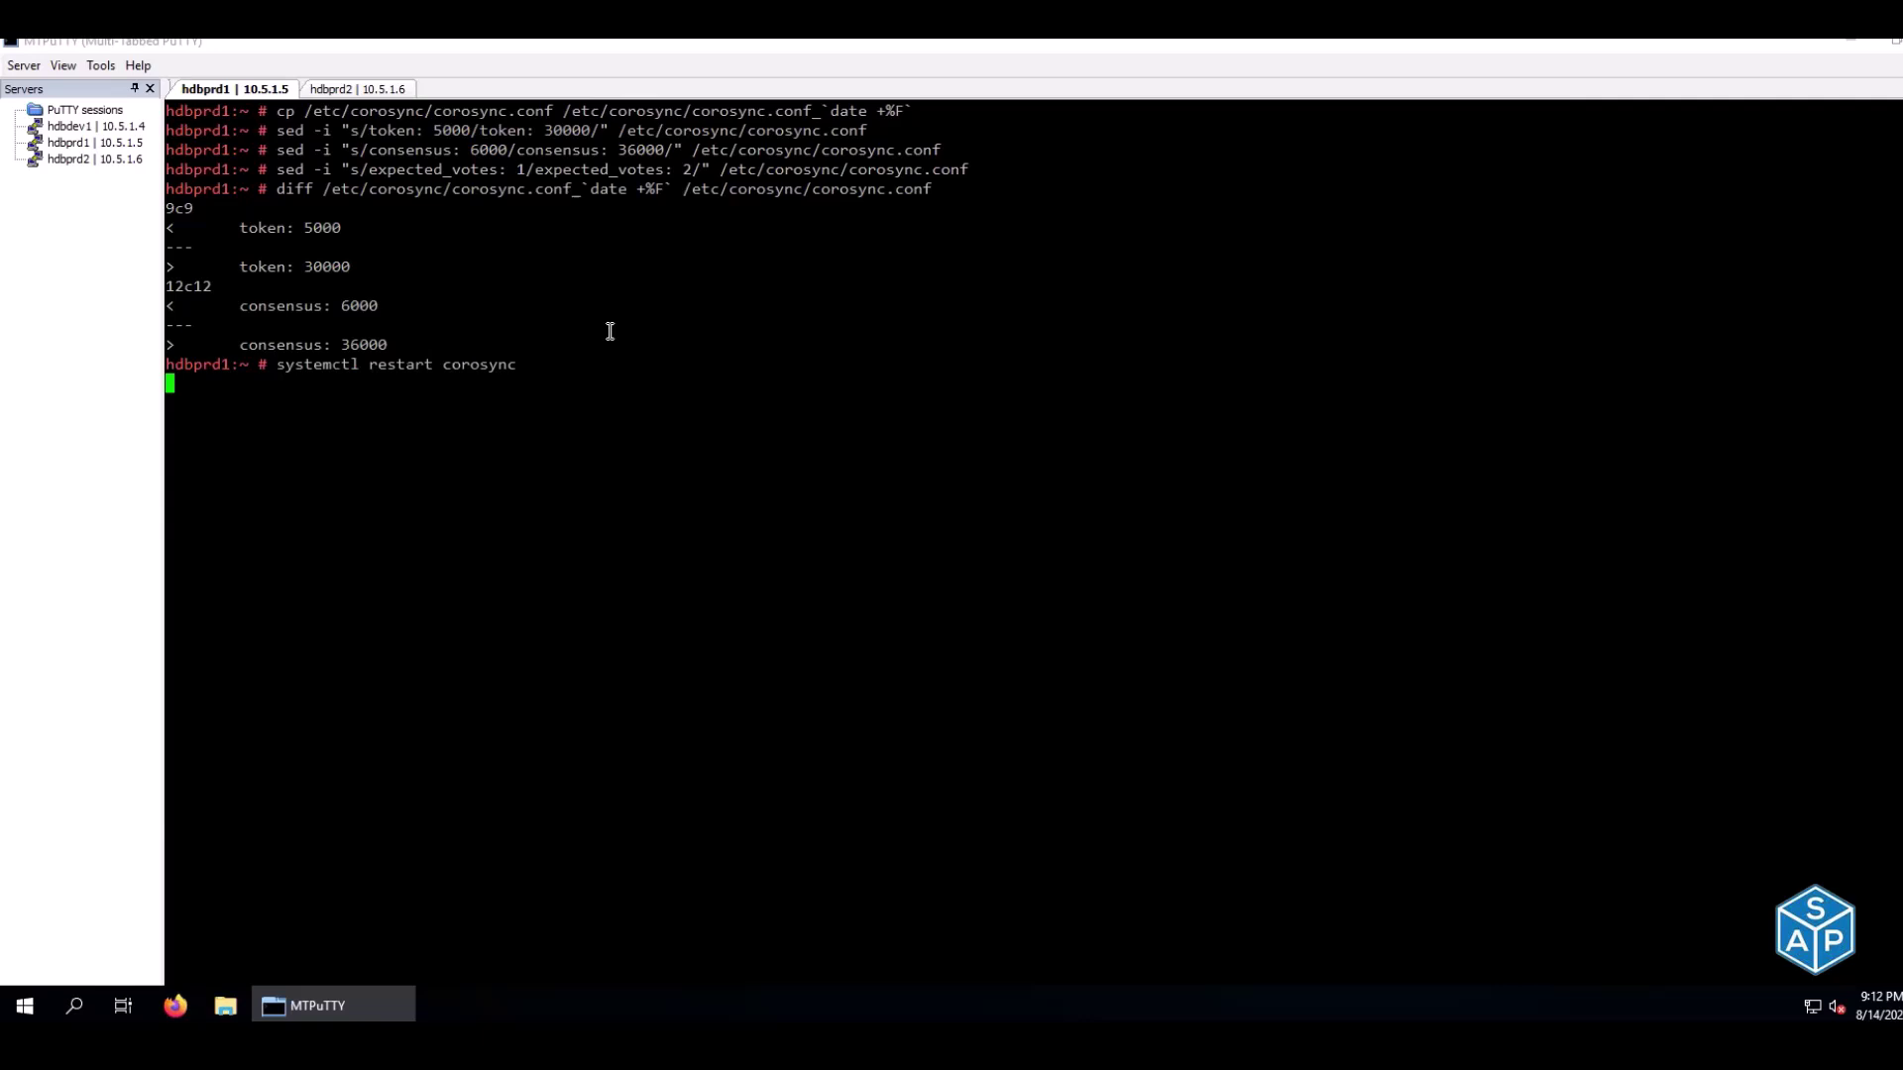
pyautogui.write('watch systemctl status corosync')
pyautogui.press('Return')
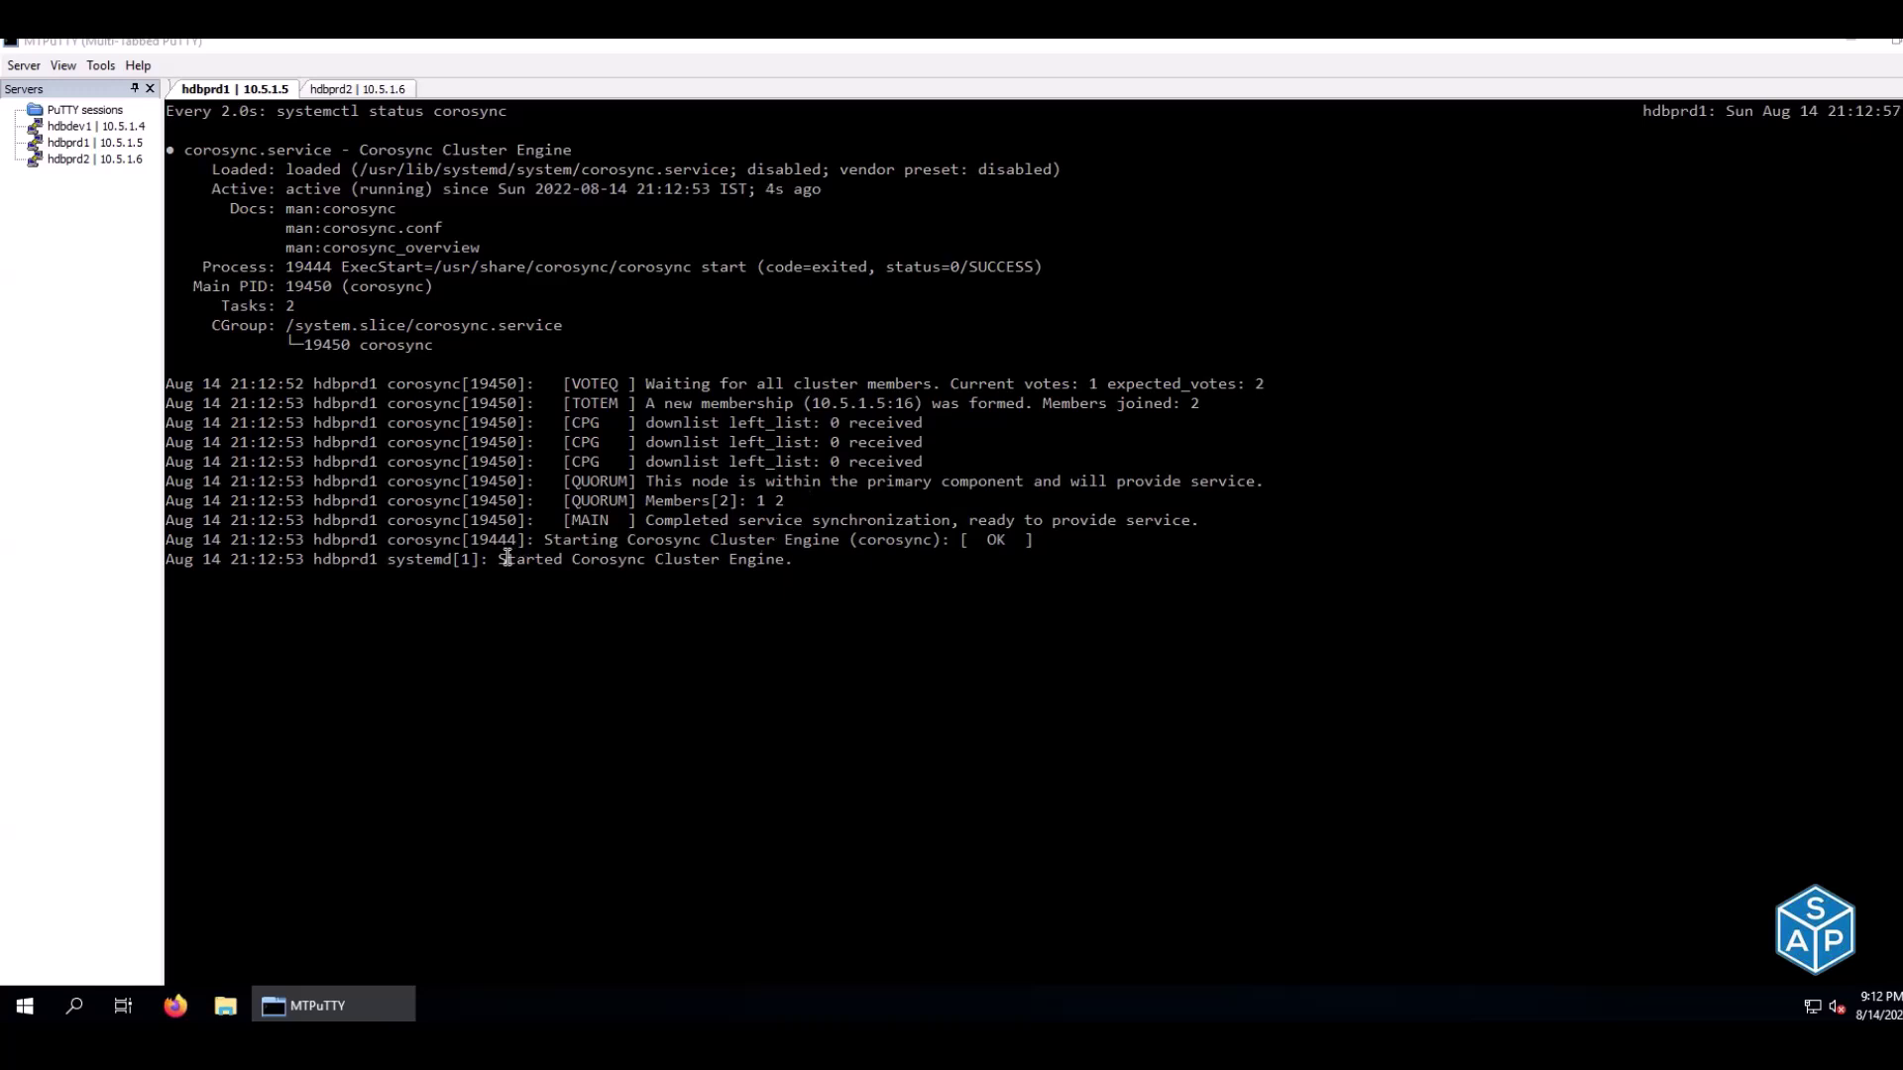
pyautogui.moveTo(496, 559); pyautogui.dragTo(787, 560)
# Restart corosync on hdbprd2 and confirm Started Corosync Cluster Engine
pyautogui.click(342, 91)
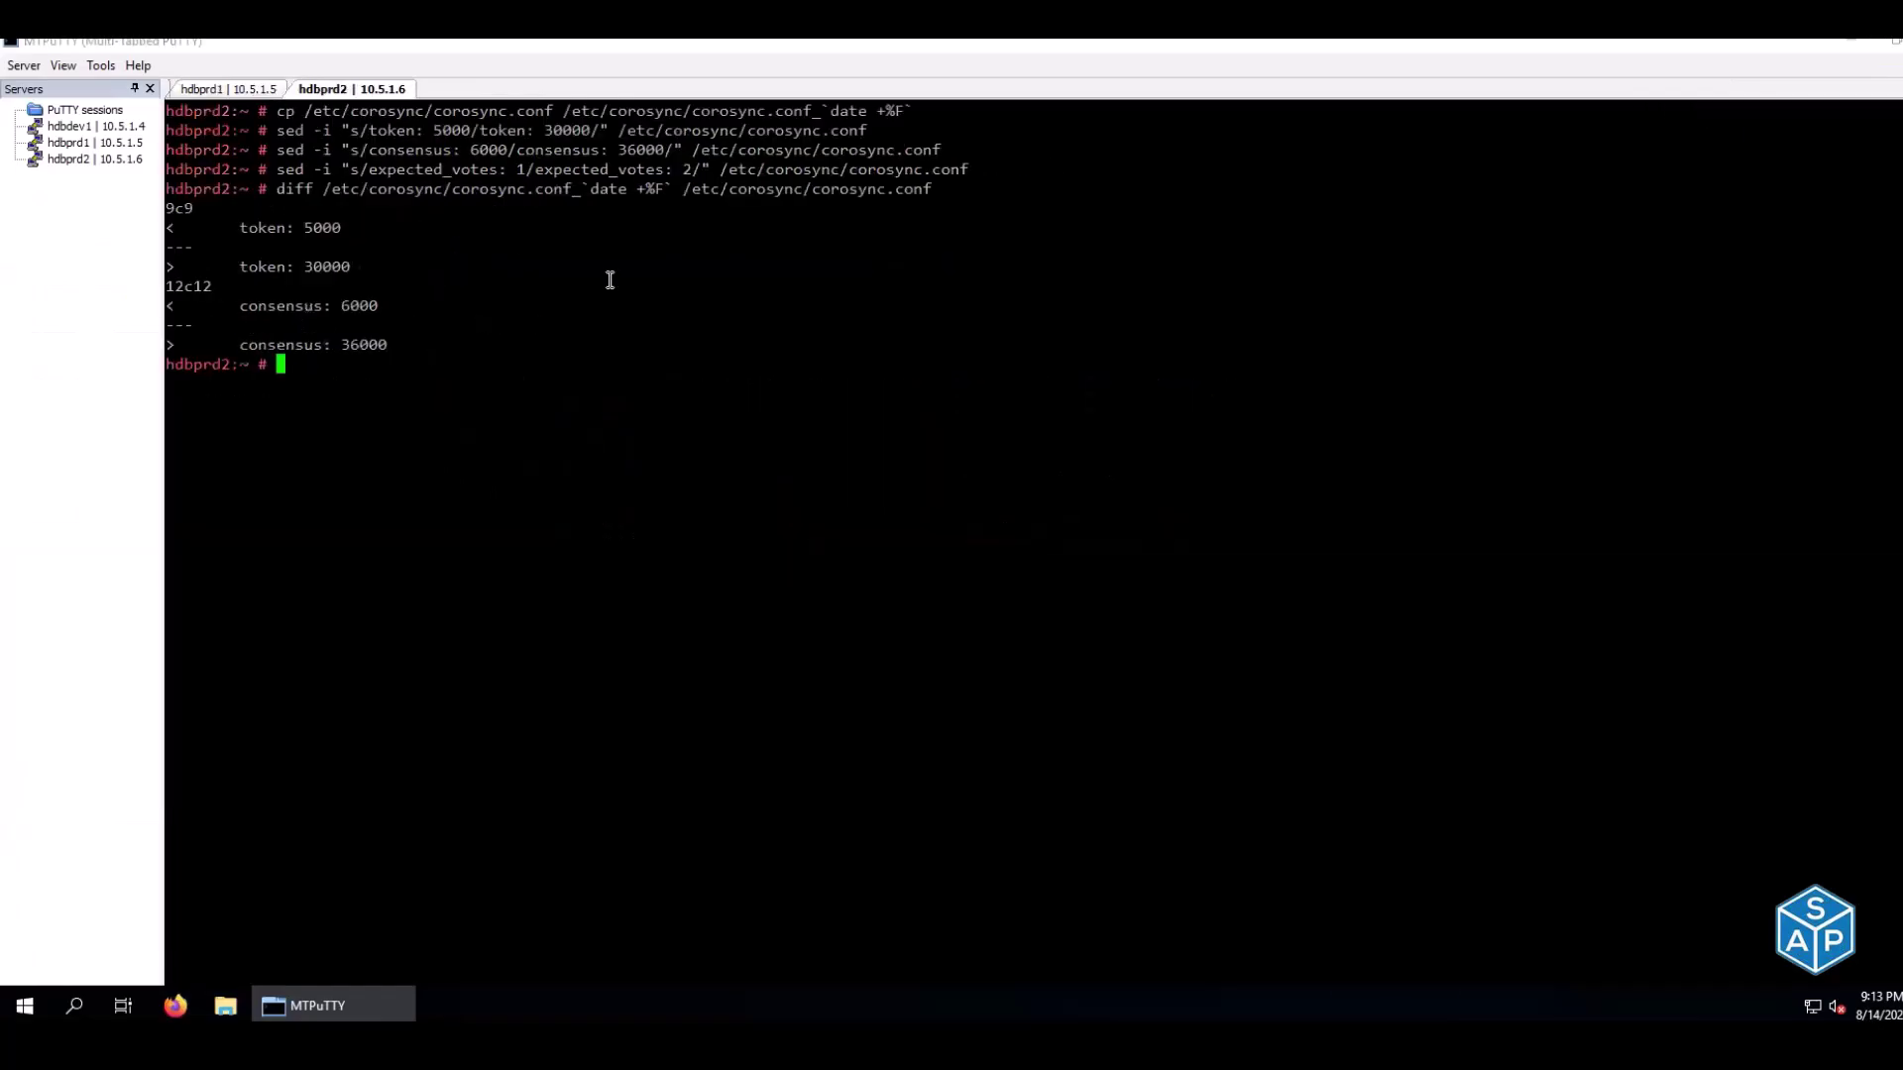
pyautogui.hotkey('ctrl', 'l')
pyautogui.click(191, 91)
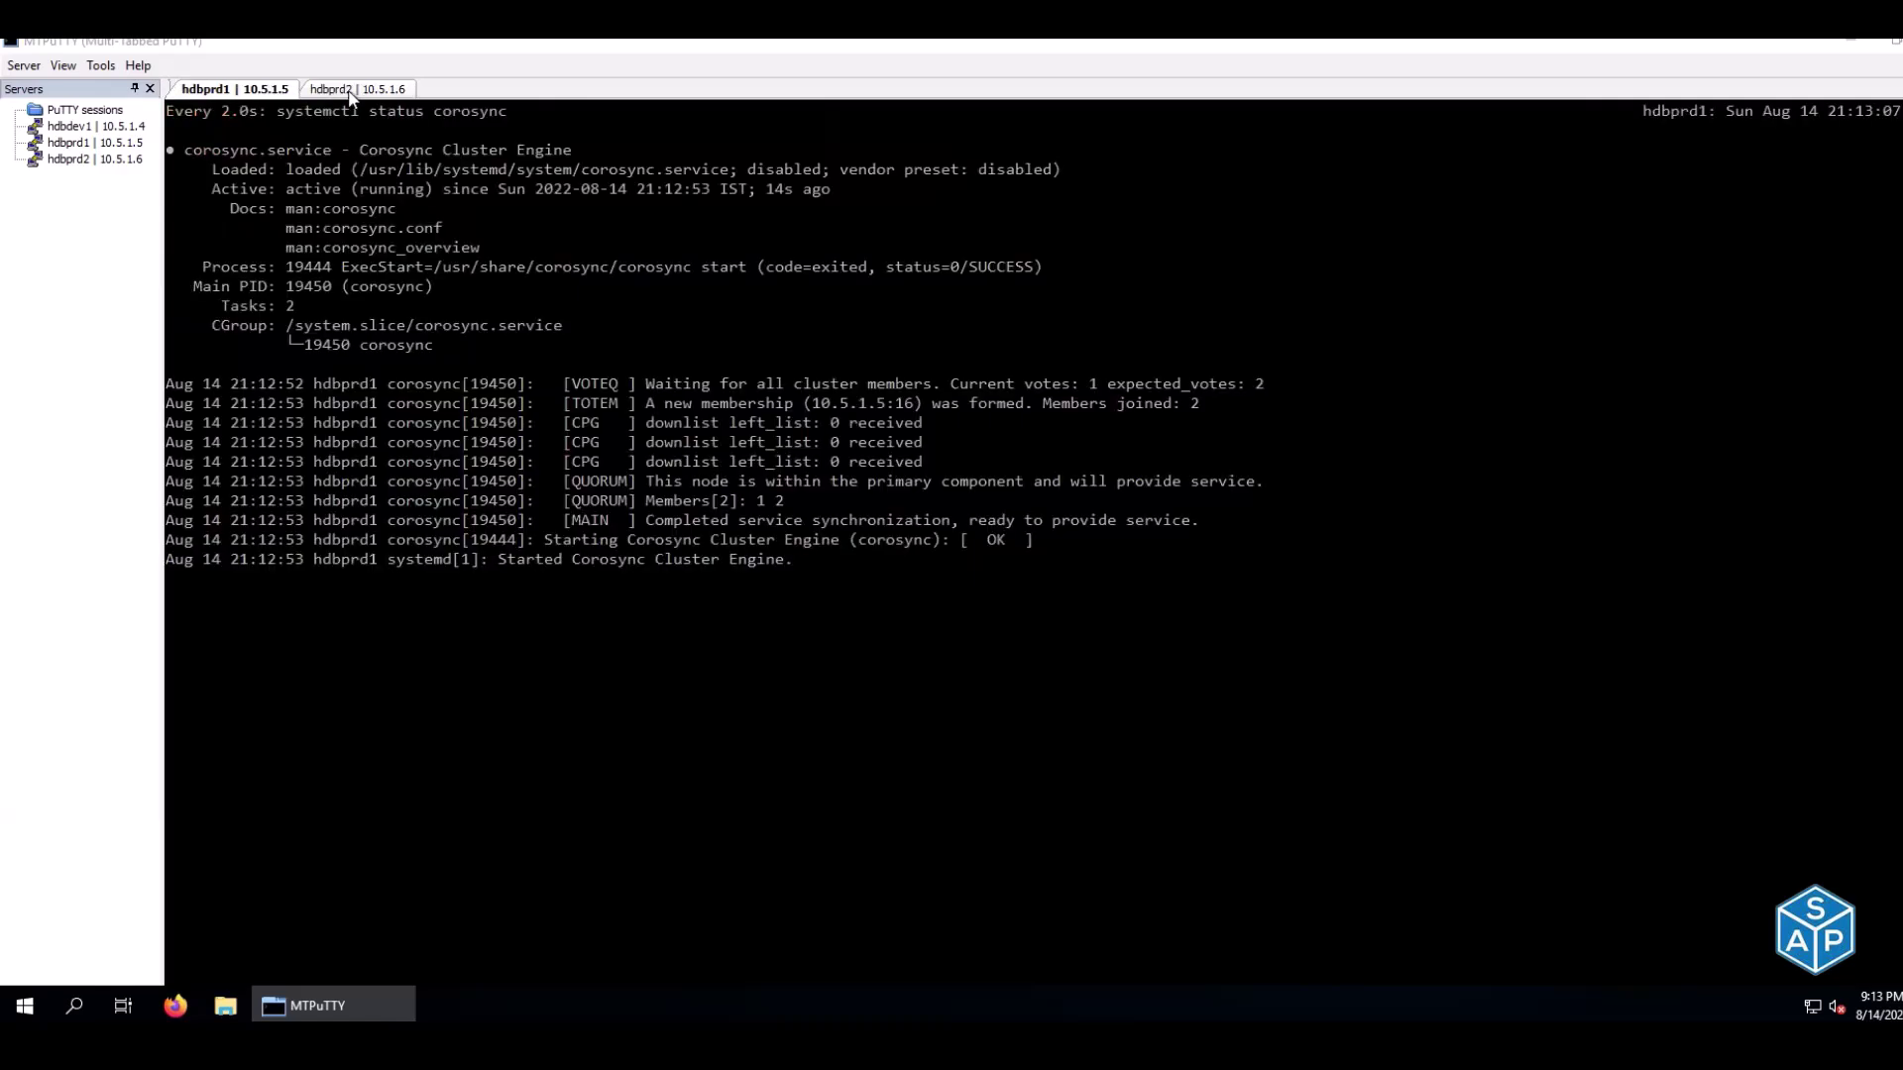
pyautogui.click(350, 91)
pyautogui.rightClick(511, 258)
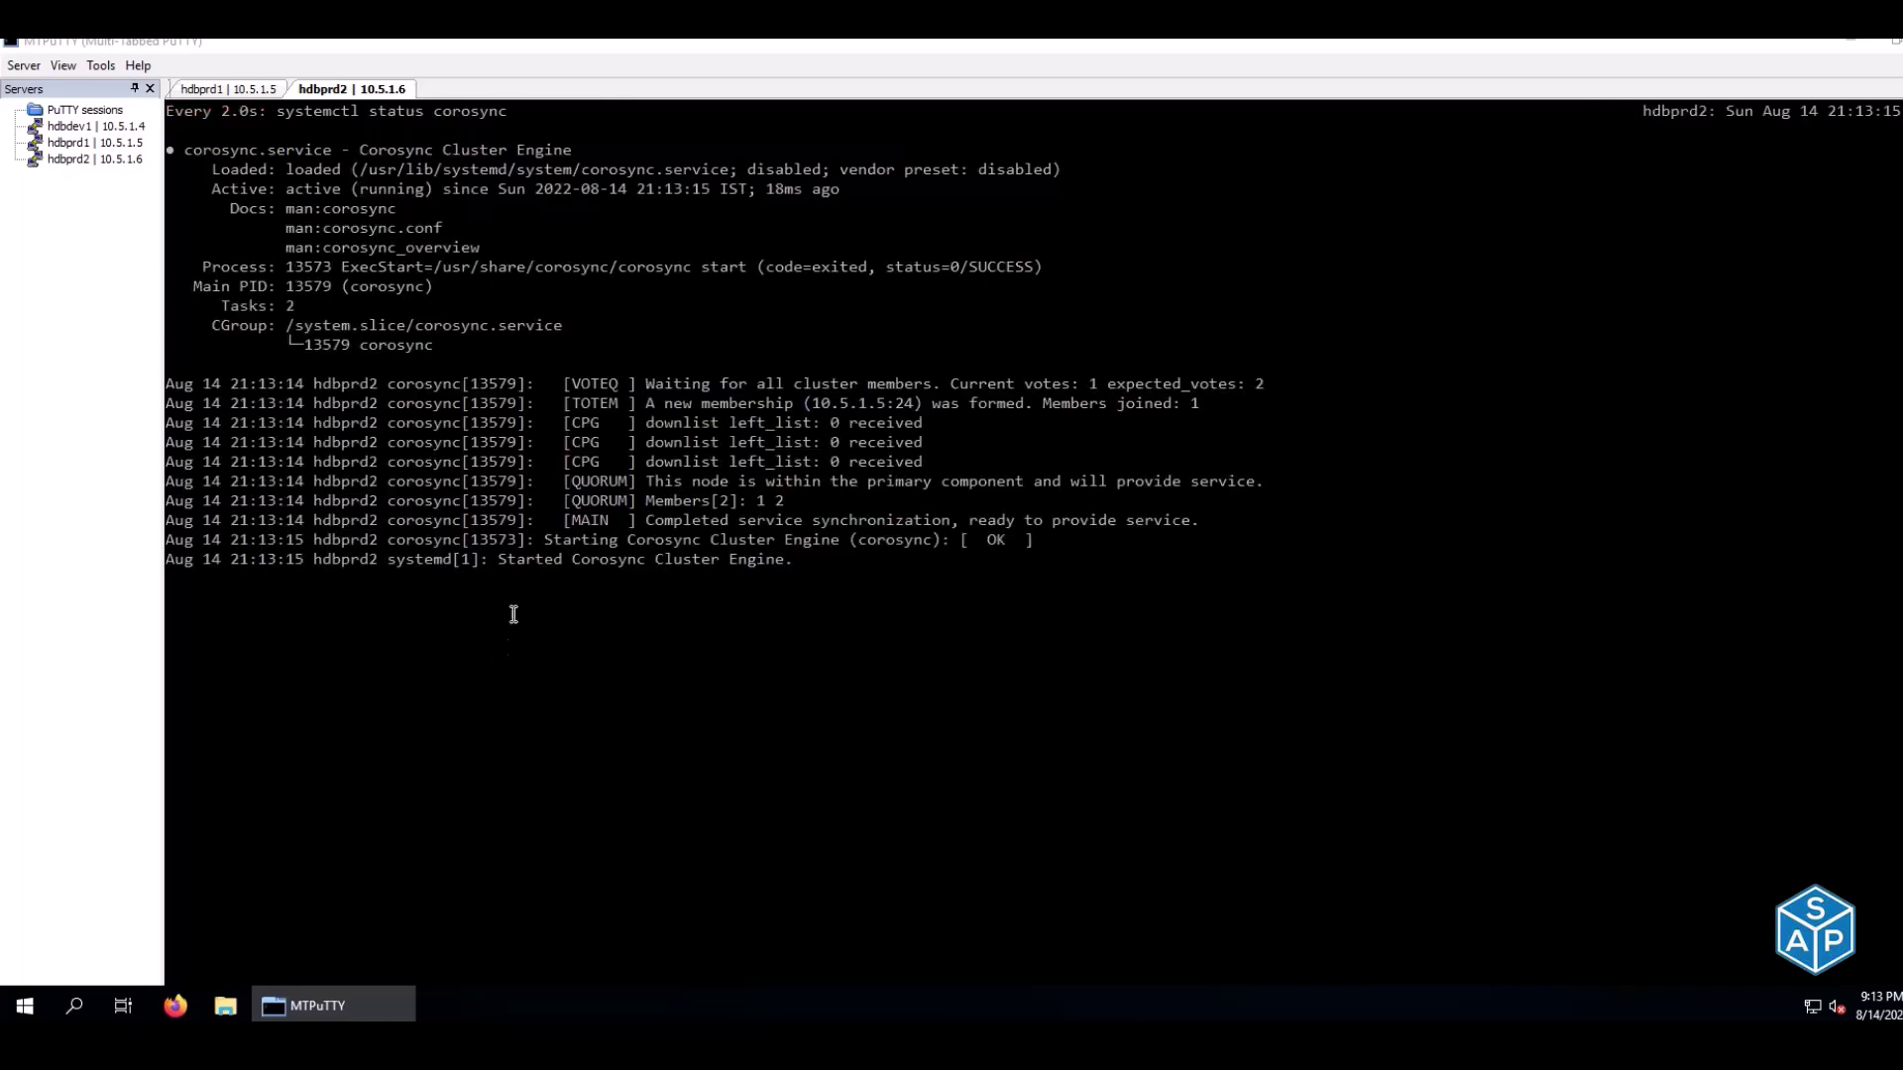
pyautogui.moveTo(490, 559); pyautogui.dragTo(780, 552)
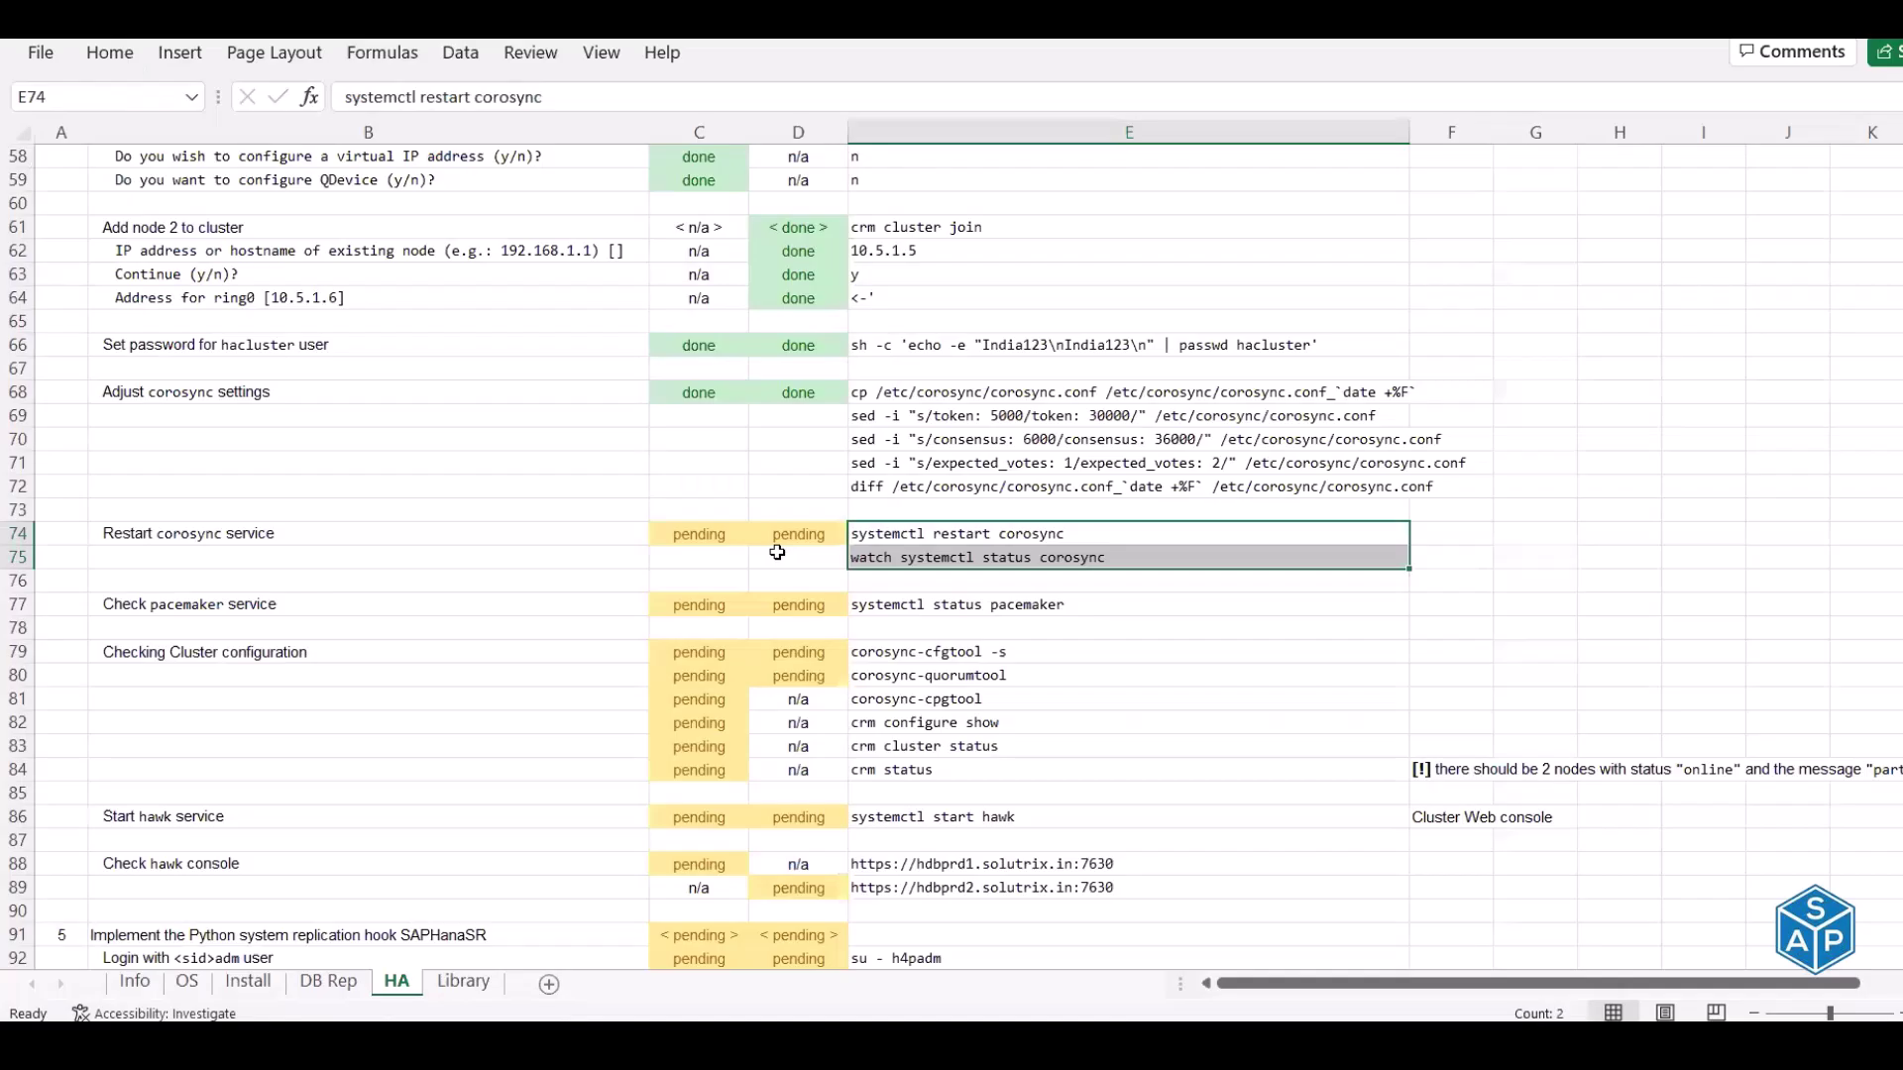
# Mark the corosync restart step as done for both nodes
pyautogui.click(674, 535)
pyautogui.write('do')
pyautogui.press('Tab')
pyautogui.write('do')
pyautogui.press('Return')
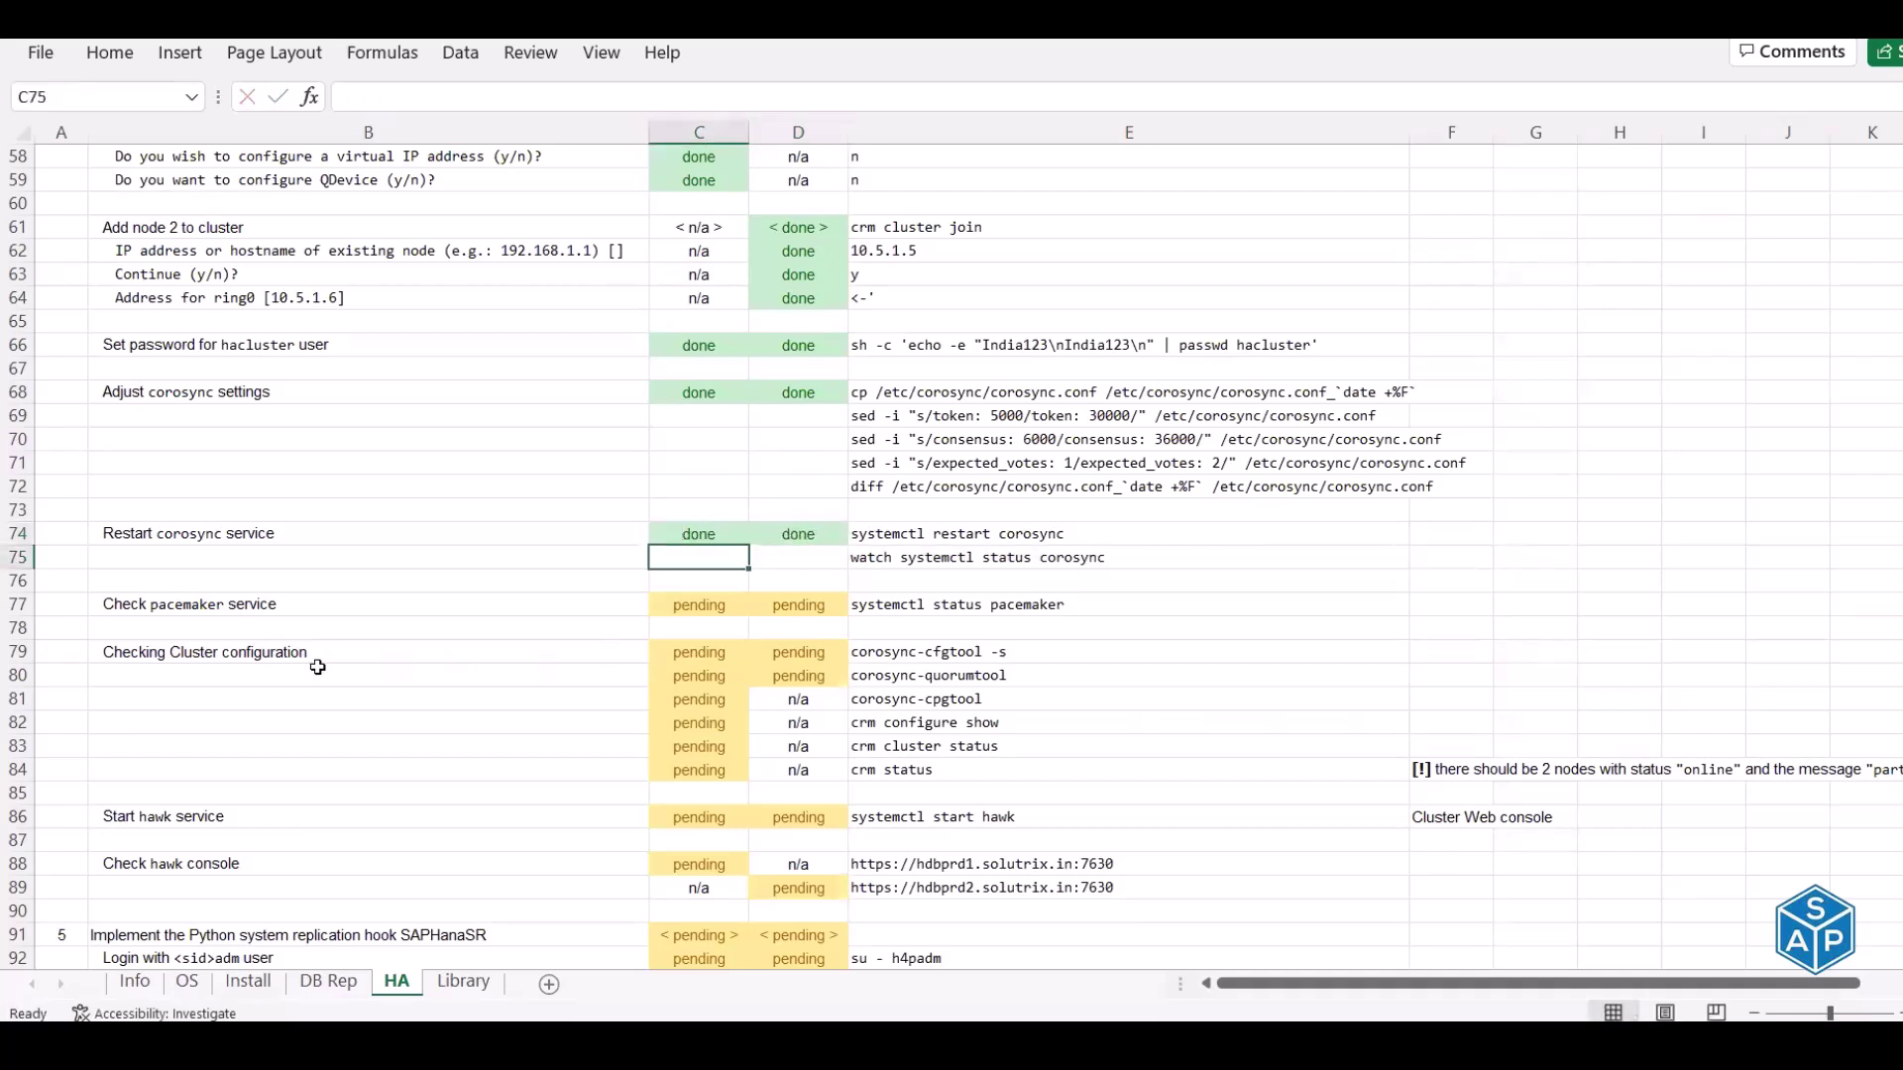
# Copy the pacemaker status command and stop and clear the corosync watch on both nodes
pyautogui.click(234, 612)
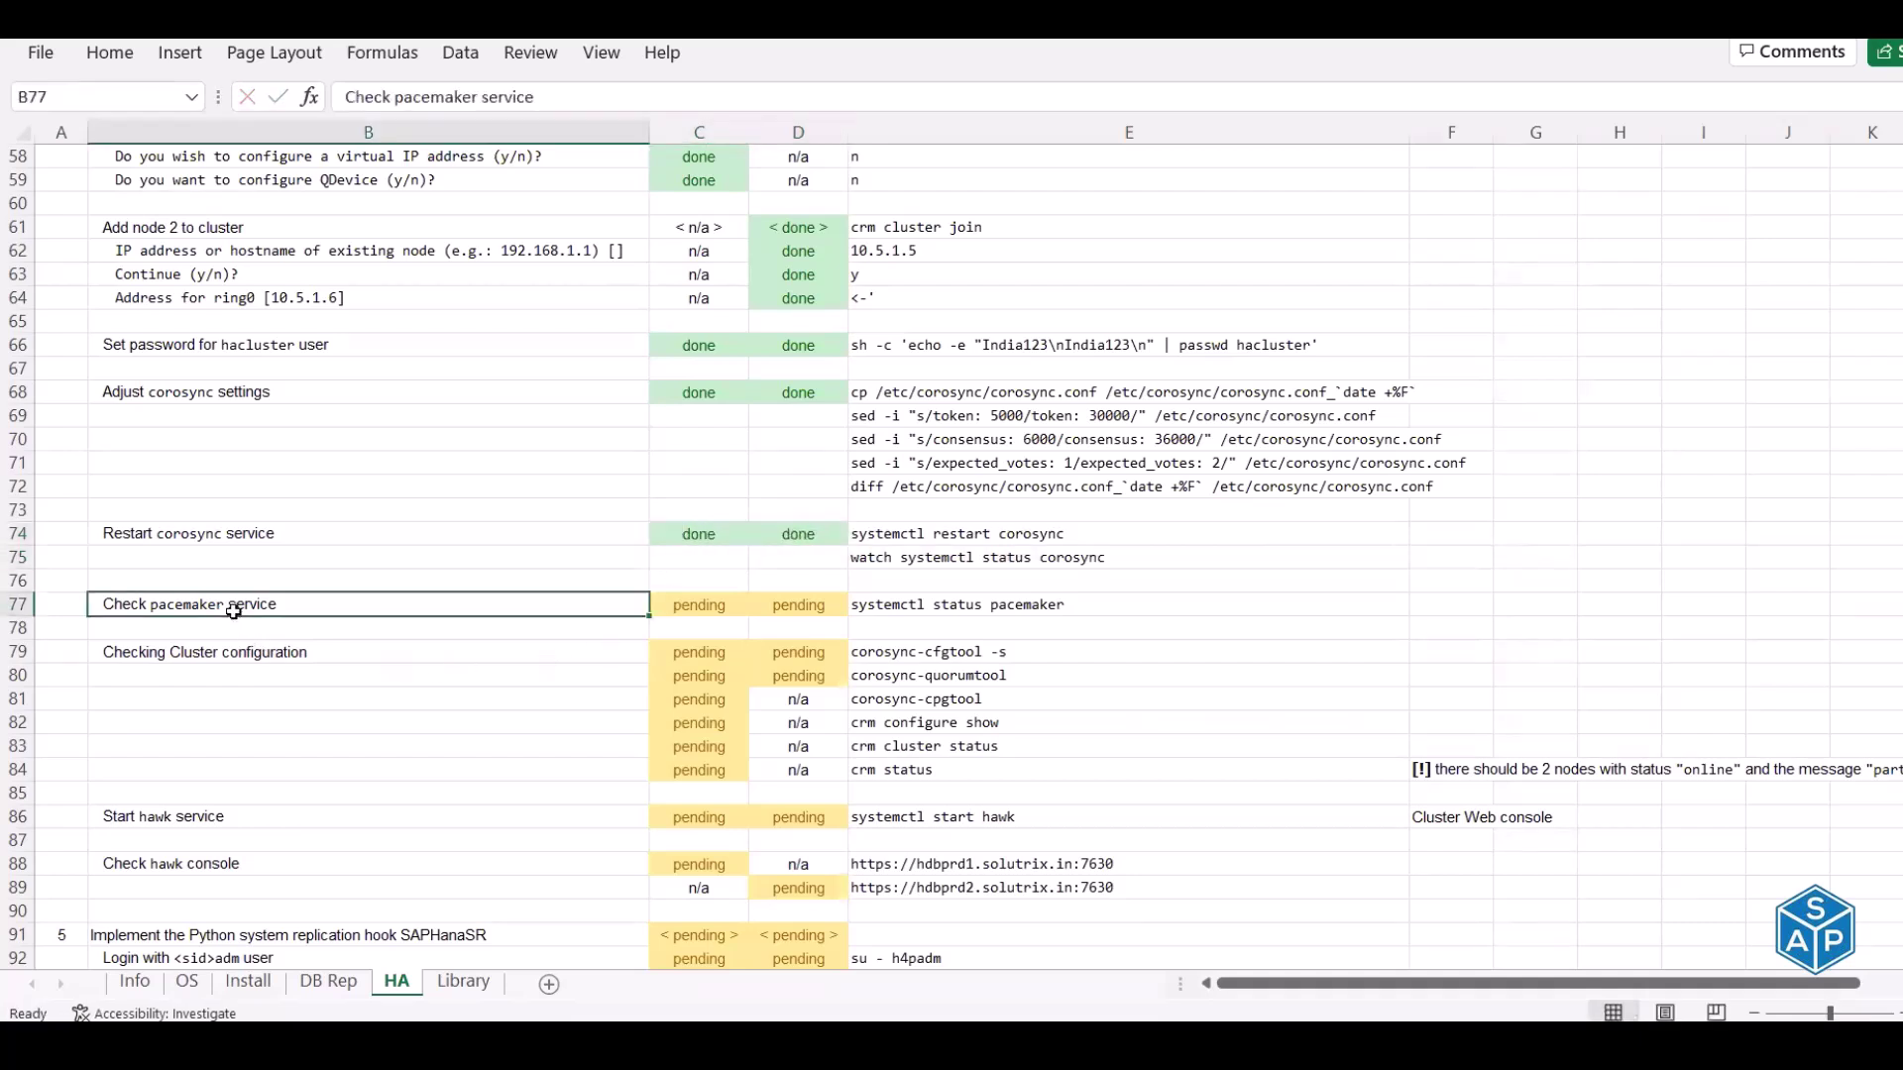
pyautogui.click(896, 607)
pyautogui.hotkey('ctrl', 'c')
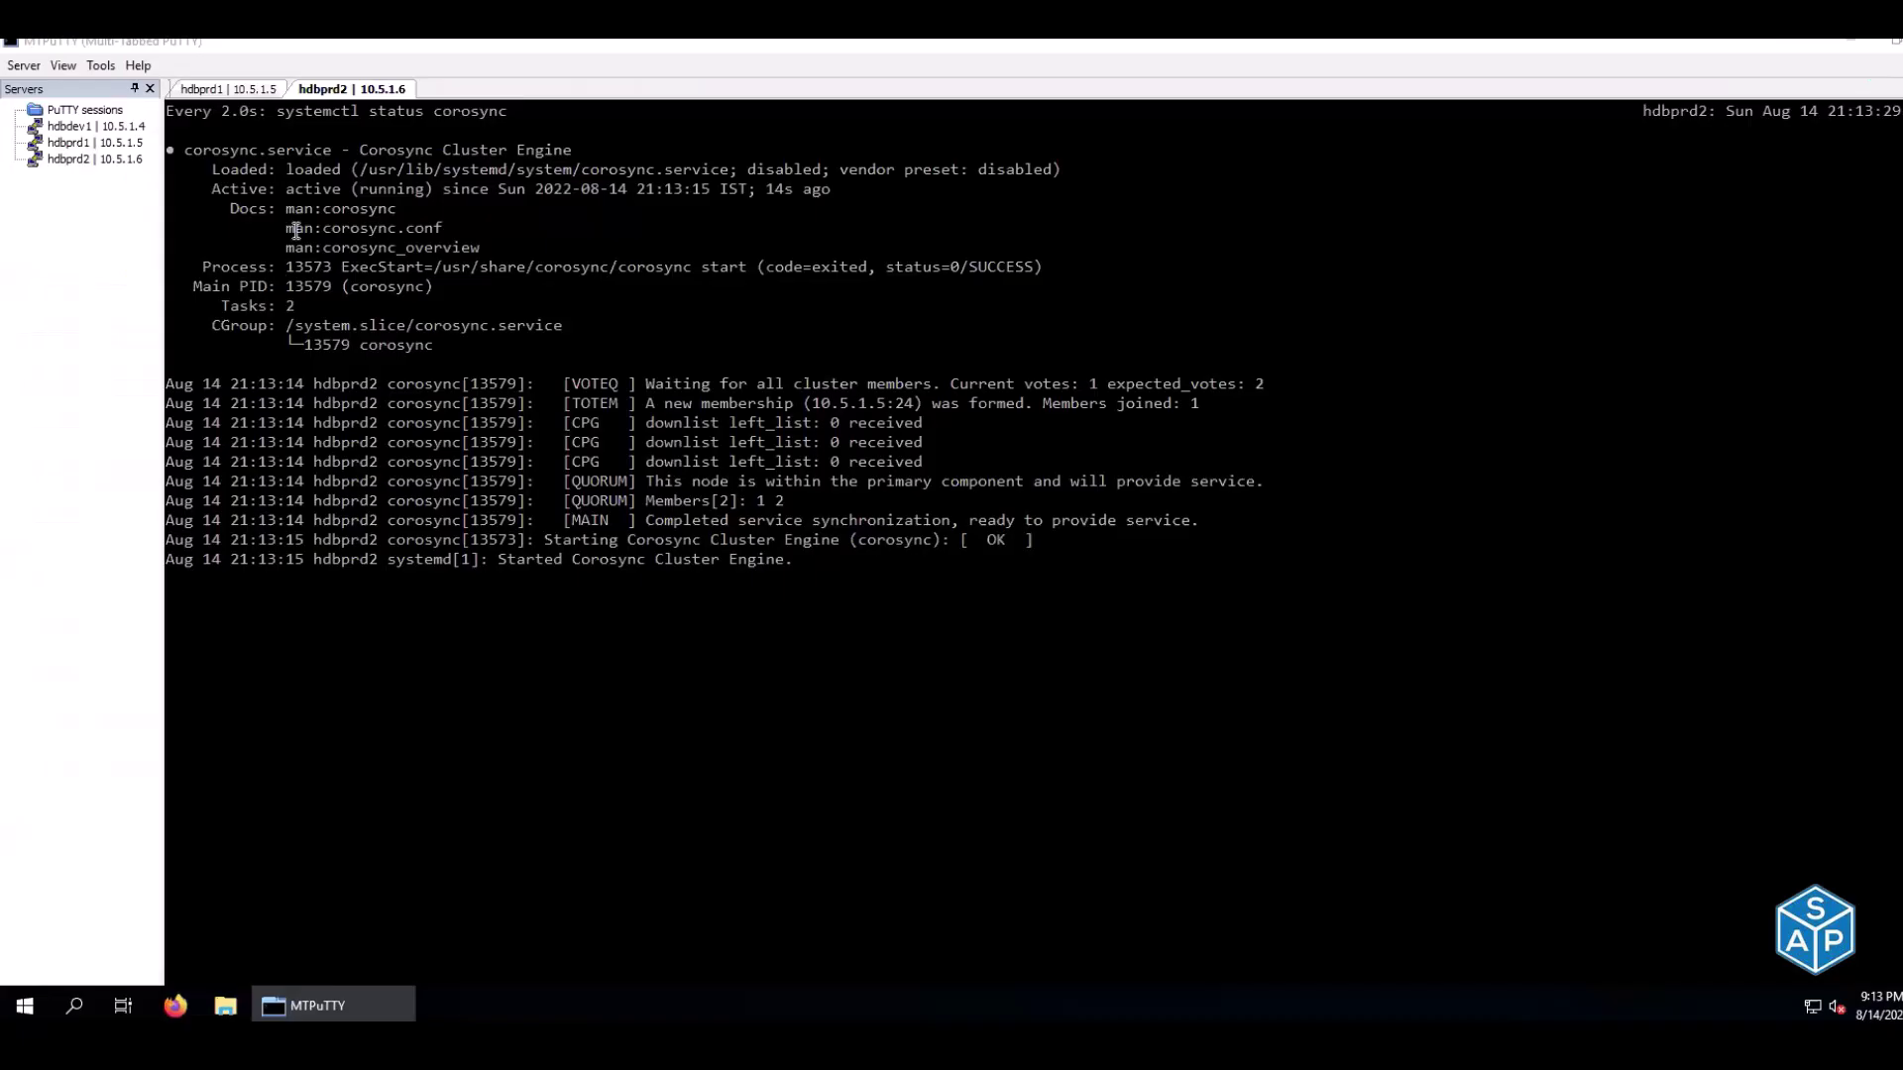
pyautogui.hotkey('alt', 'Tab')
pyautogui.click(230, 89)
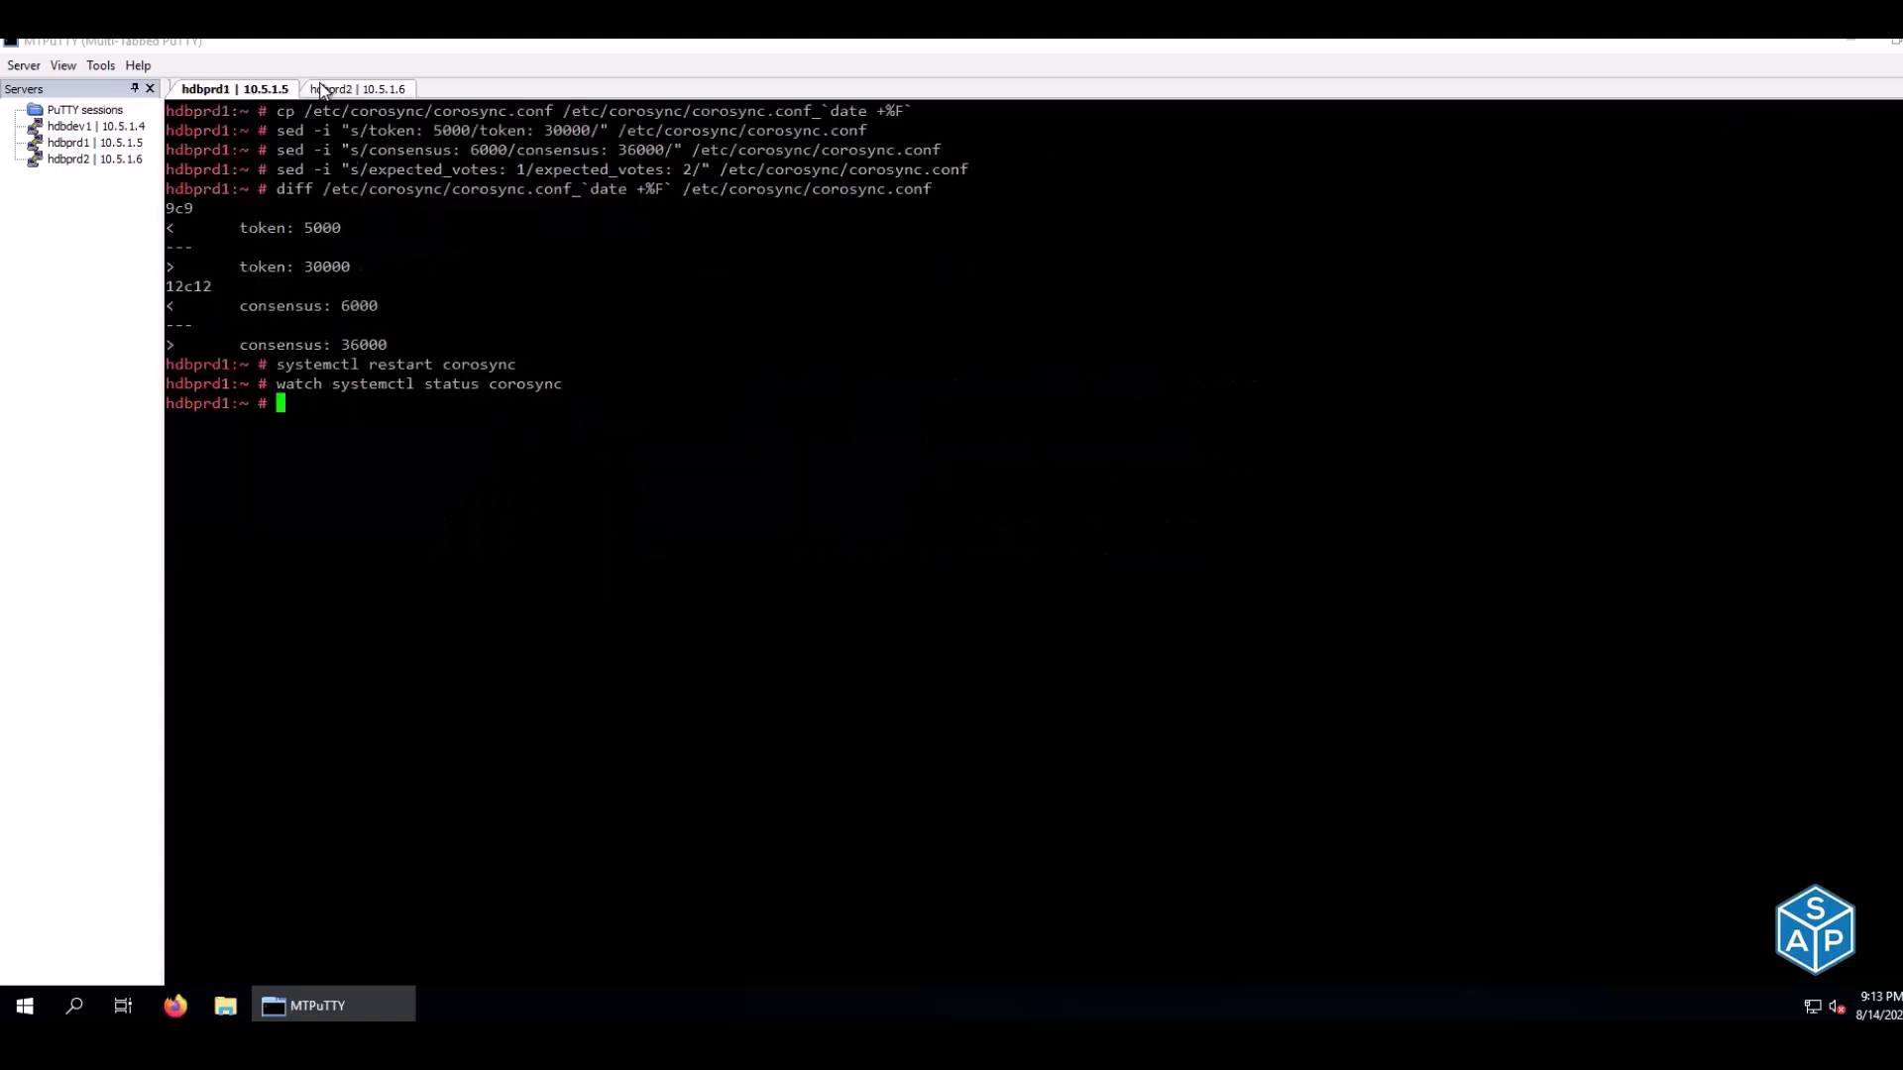
pyautogui.click(325, 90)
pyautogui.hotkey('ctrl', 'c')
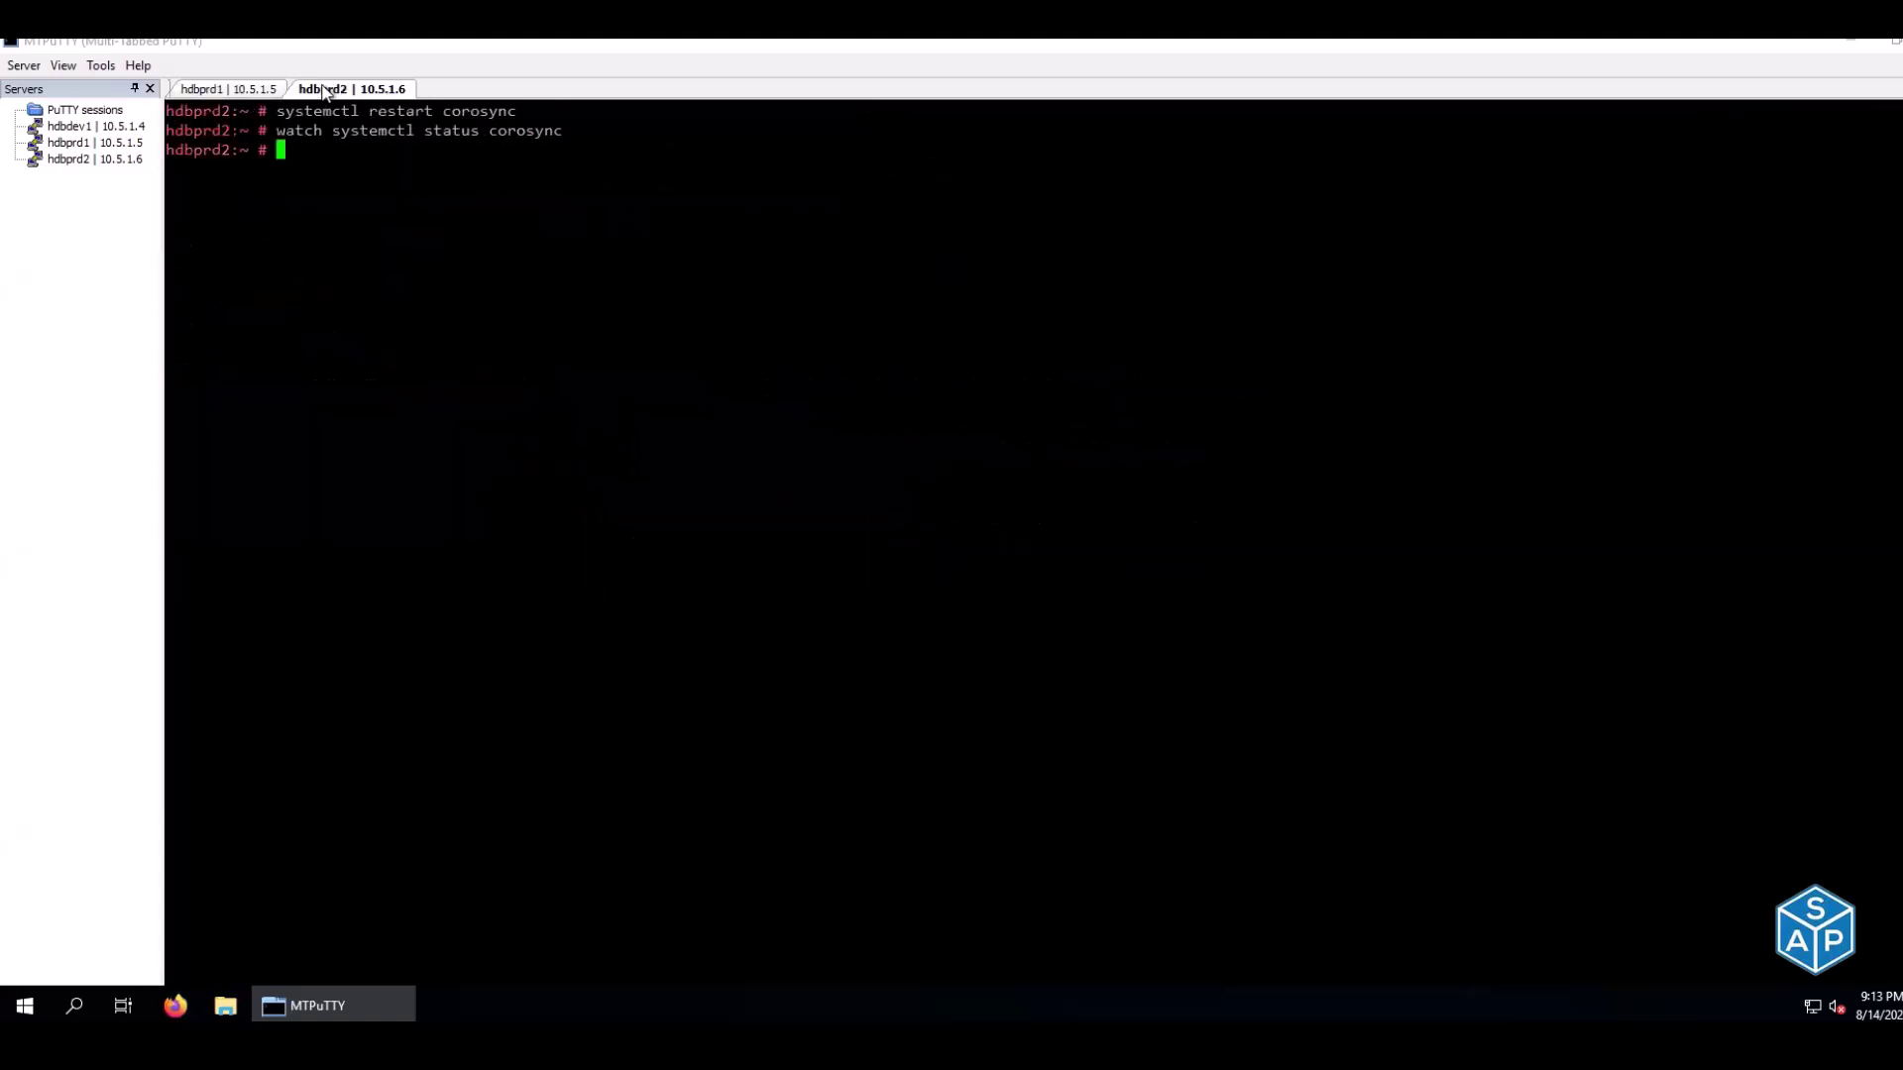
pyautogui.hotkey('ctrl', 'l')
pyautogui.click(262, 90)
pyautogui.hotkey('ctrl', 'l')
# Run systemctl status pacemaker and confirm active (running) on hdbprd1 and hdbprd2
pyautogui.write('systemctl status pacemaker')
pyautogui.press('Return')
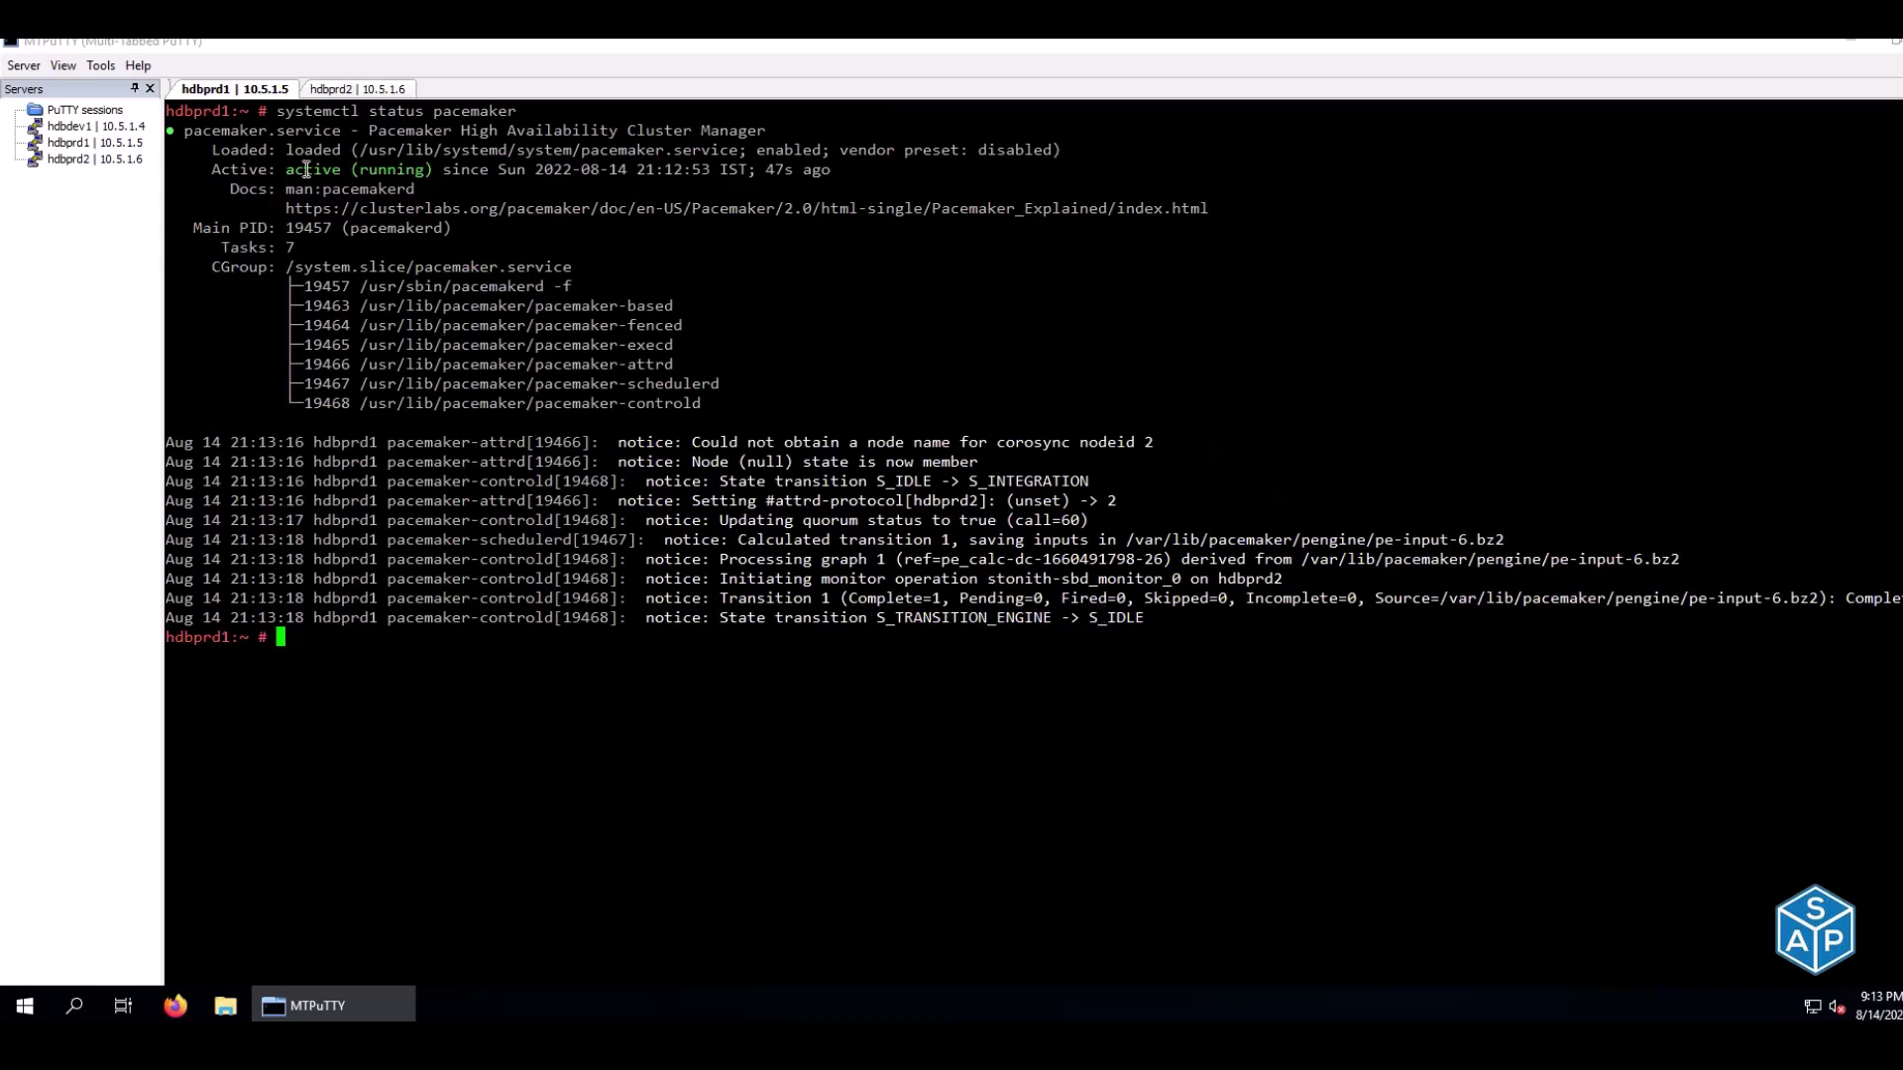
pyautogui.moveTo(287, 169); pyautogui.dragTo(437, 169)
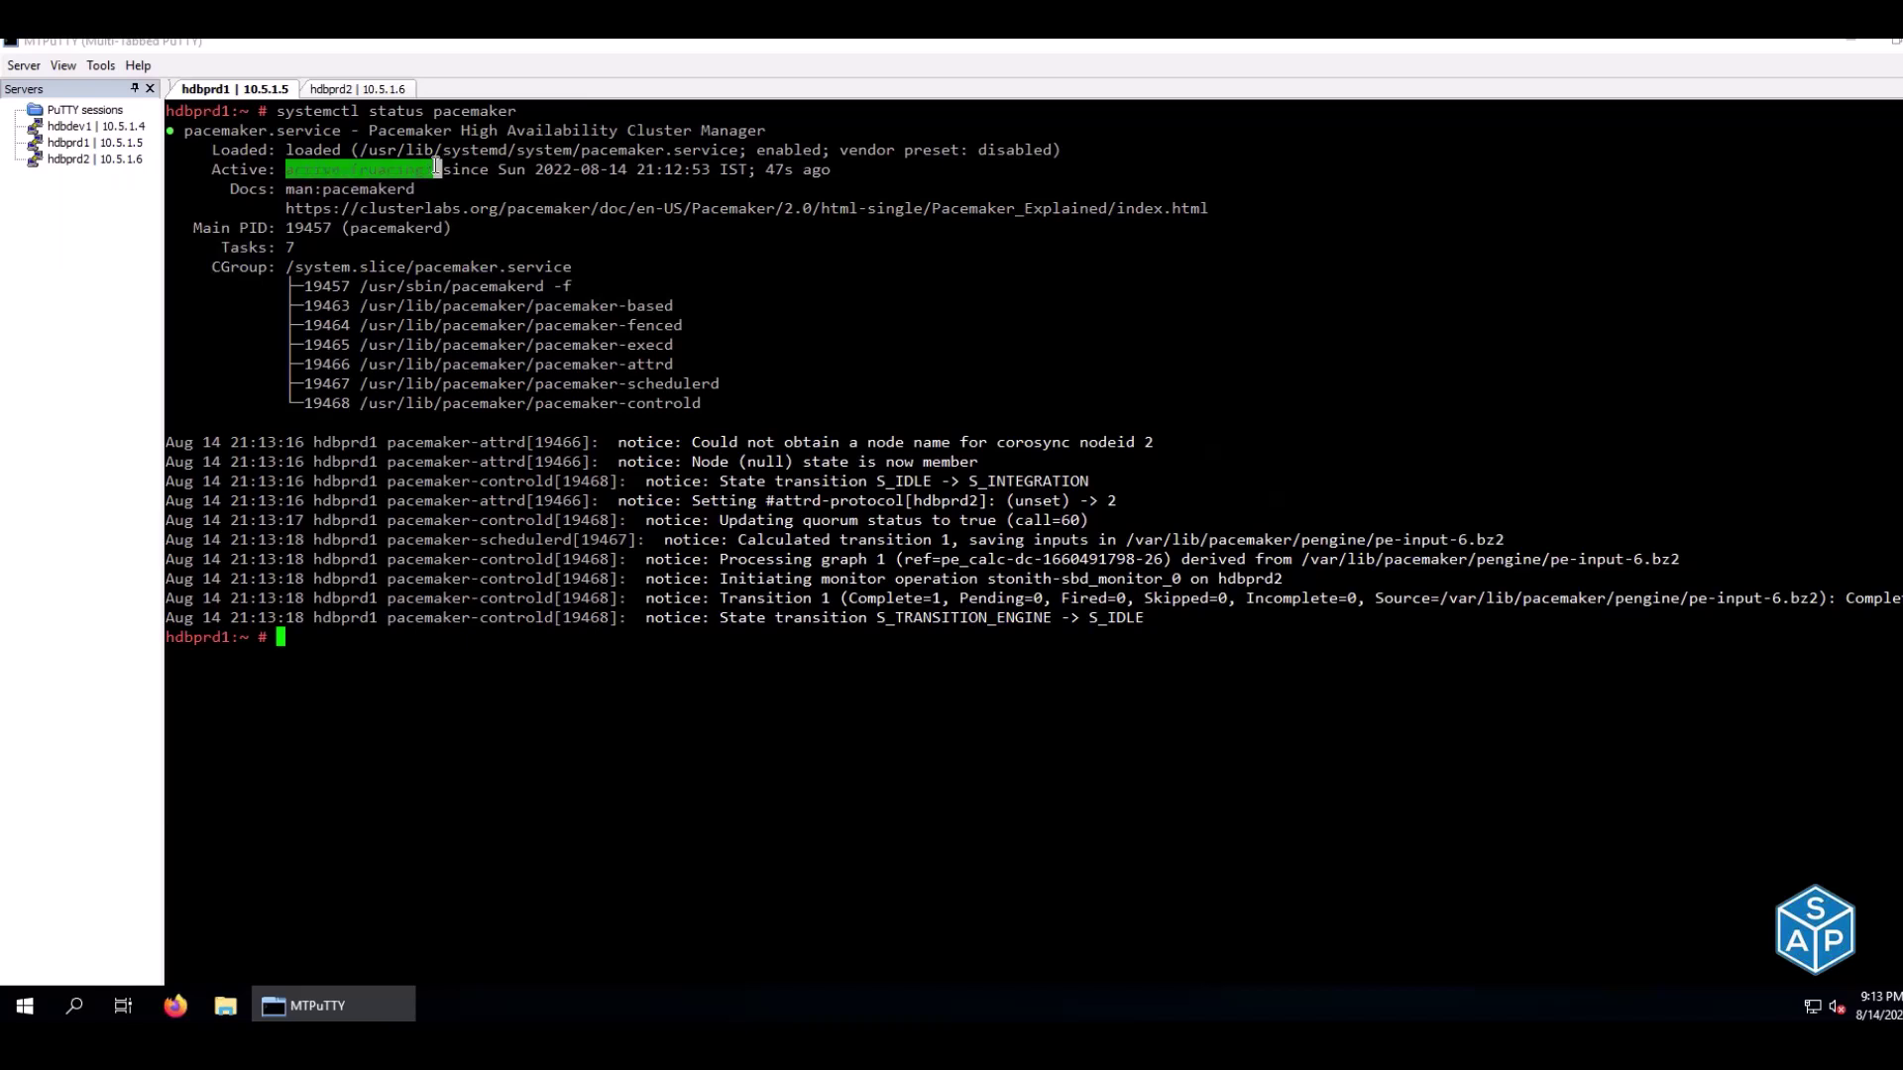
pyautogui.click(327, 90)
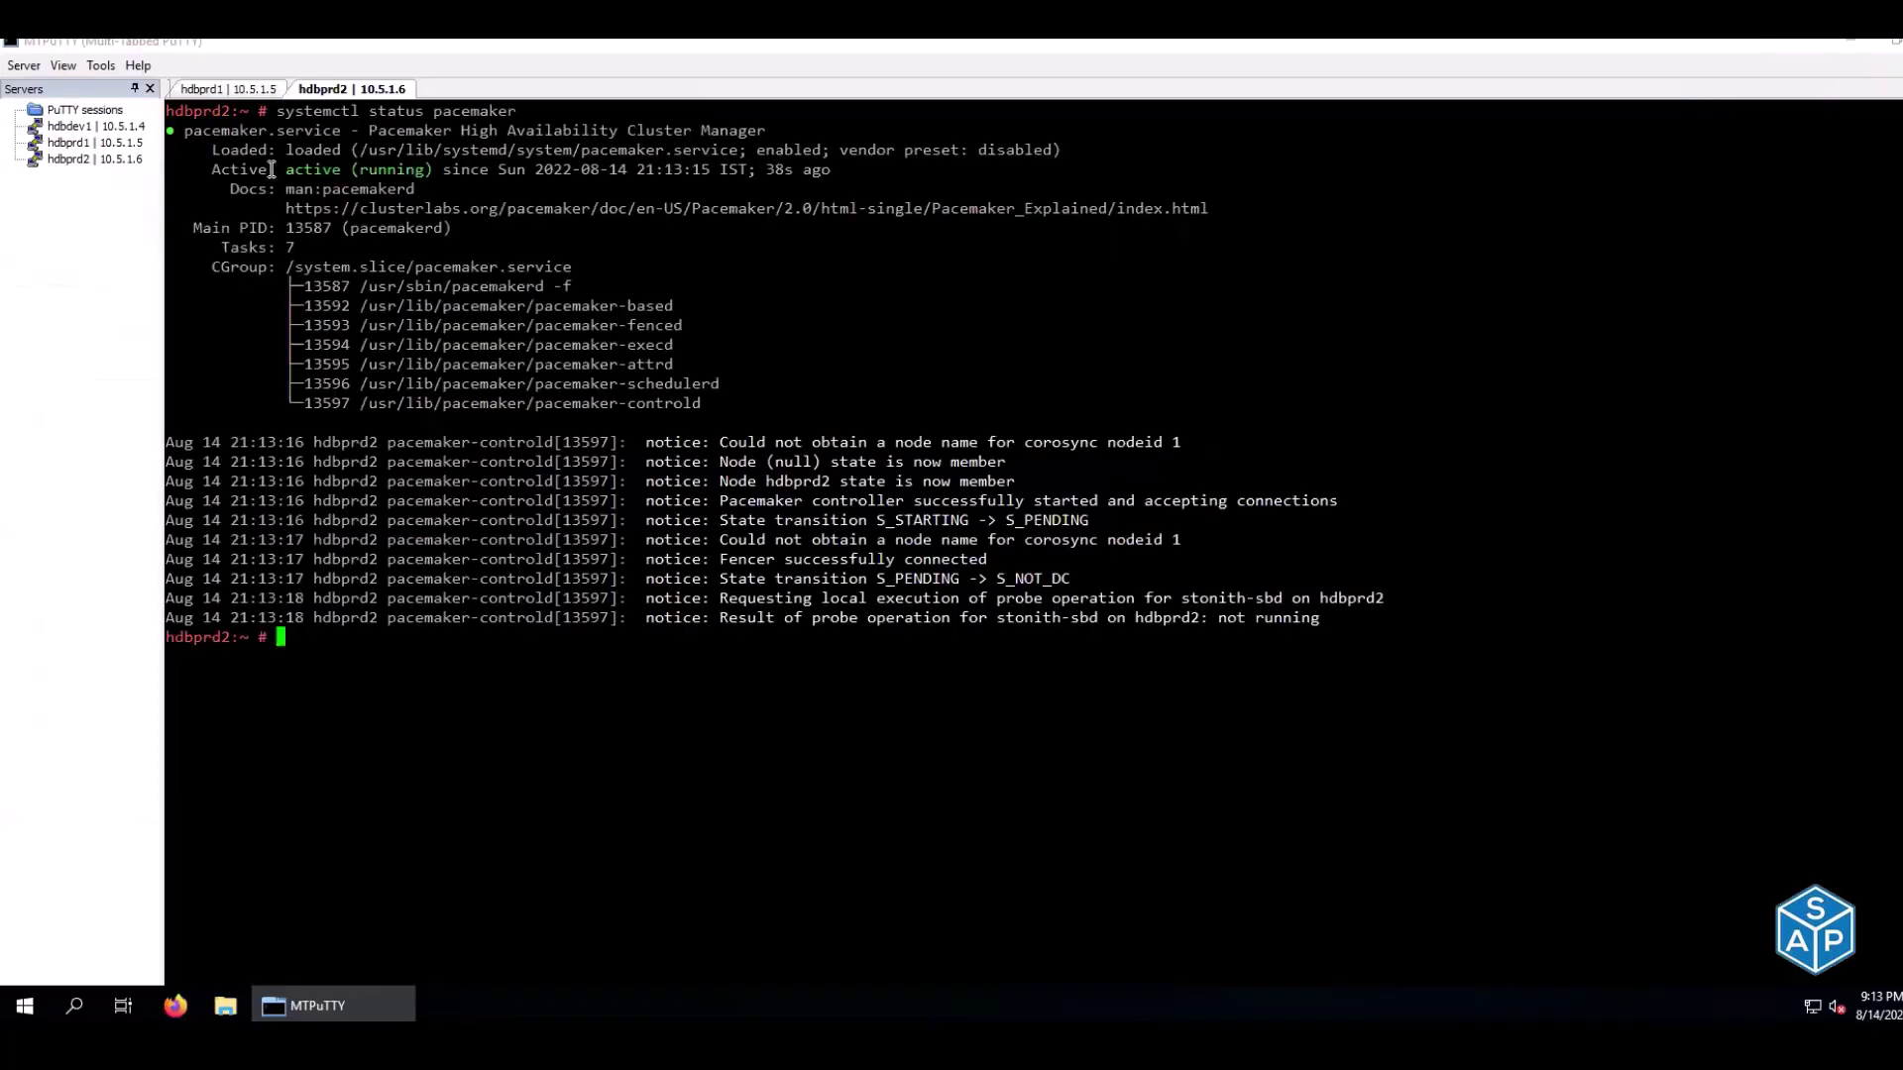
pyautogui.moveTo(284, 169); pyautogui.dragTo(429, 173)
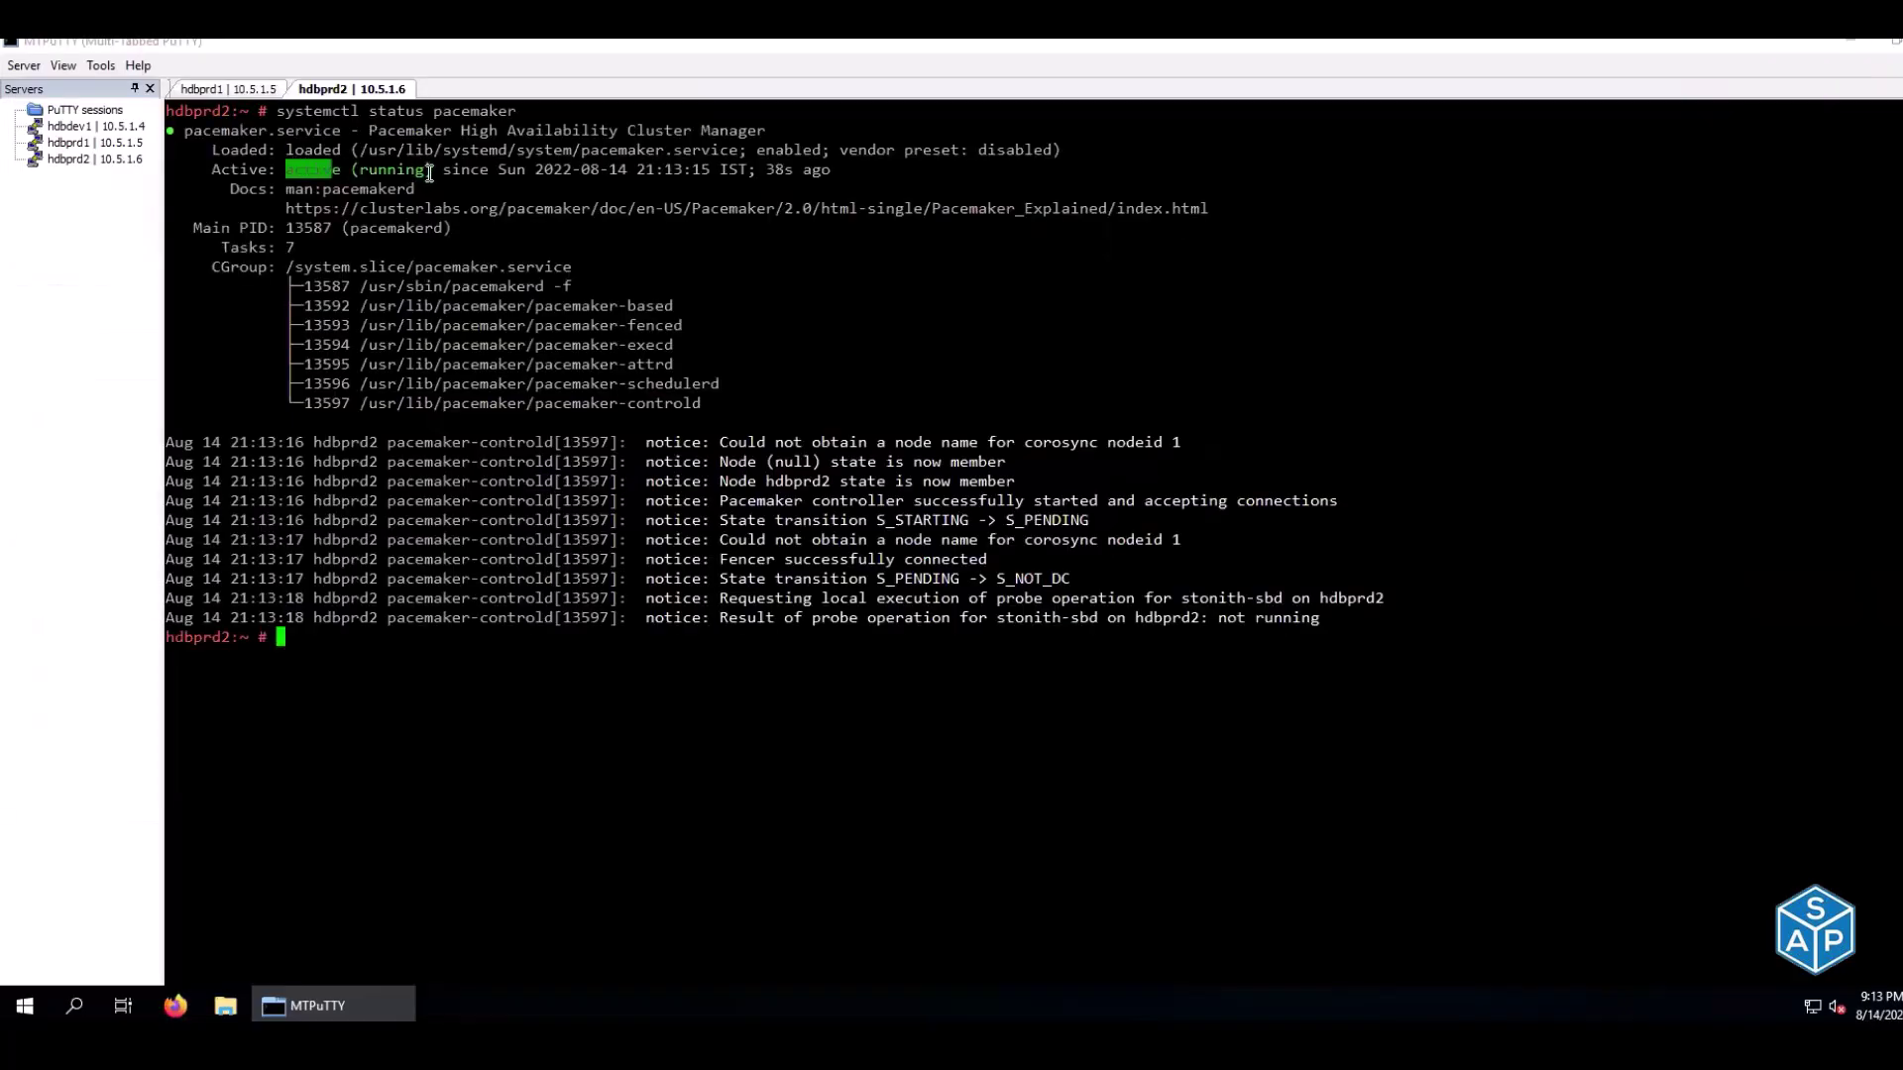
pyautogui.click(247, 92)
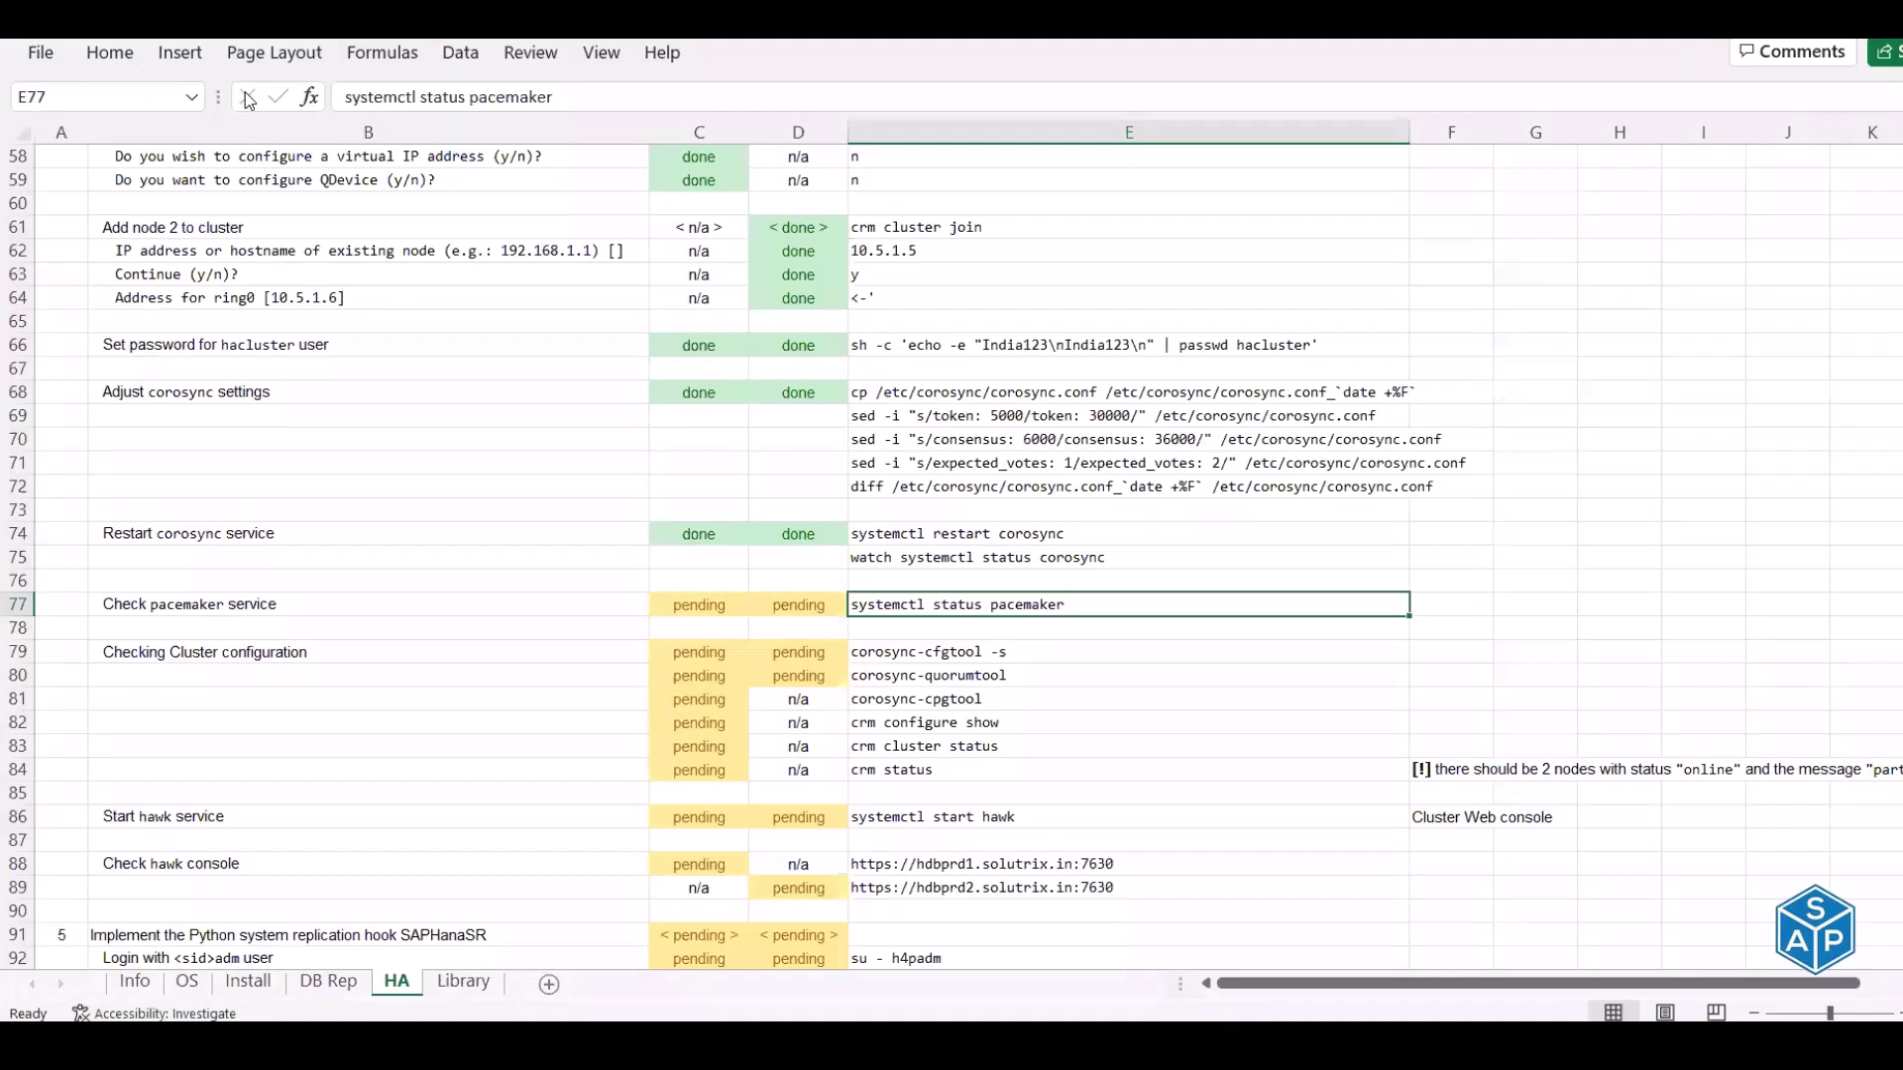
# Mark the pacemaker service check as done for both nodes
pyautogui.press('Left')
pyautogui.press('Left')
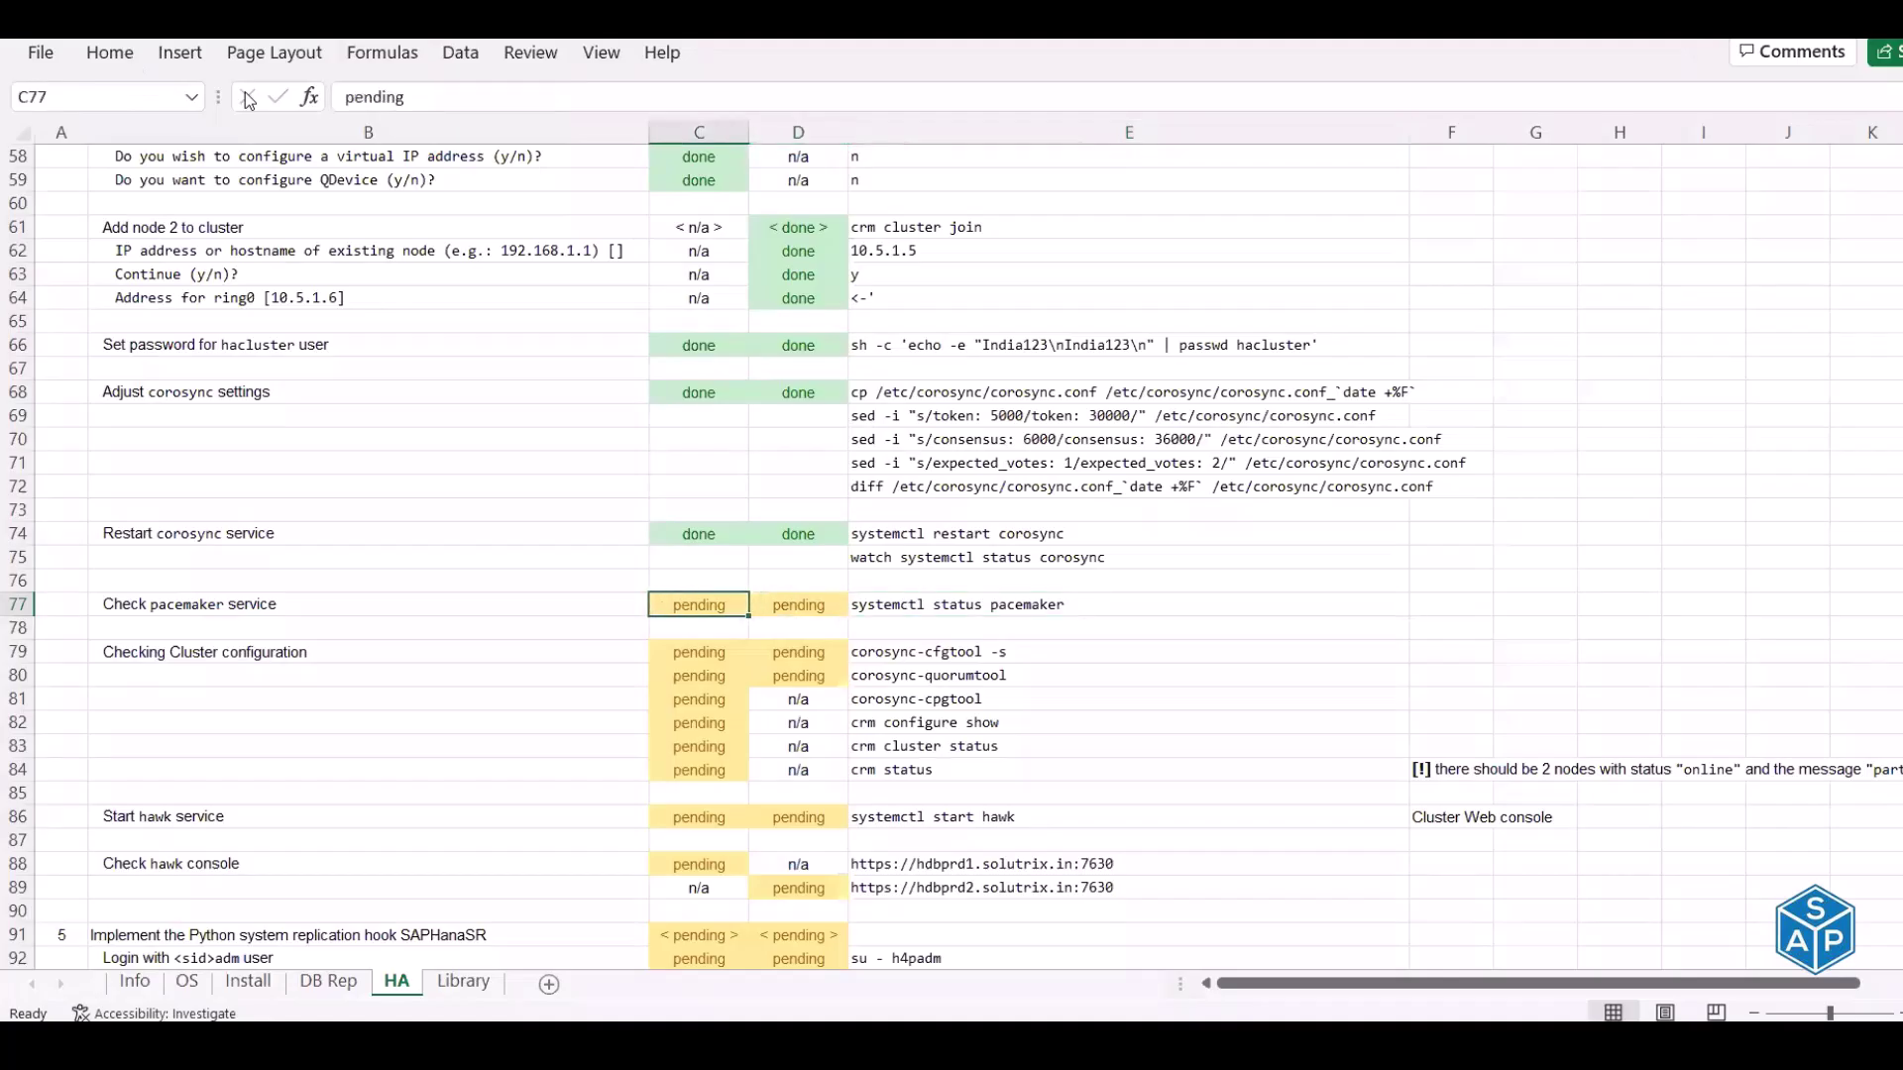
pyautogui.write('done')
pyautogui.press('Tab')
pyautogui.write('done')
pyautogui.press('Return')
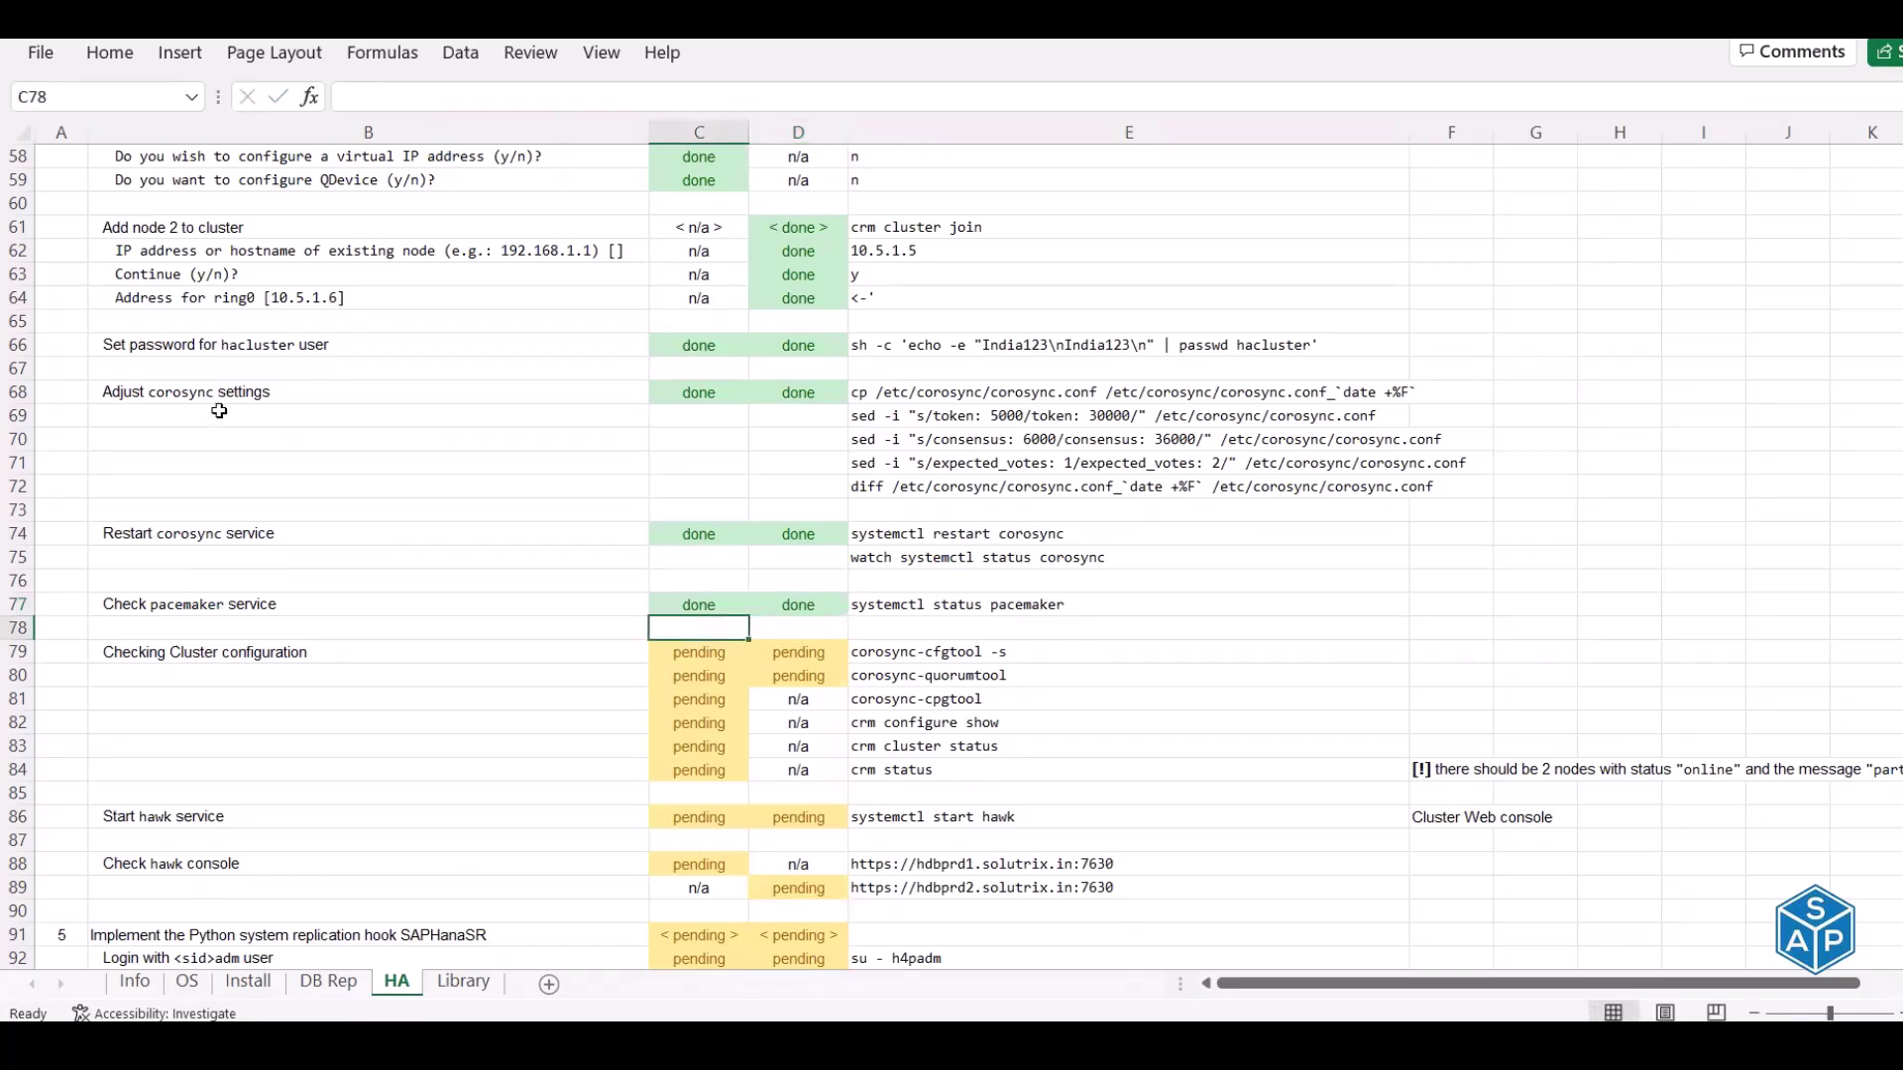
# Run the two corosync check commands from E79:E80 on hdbprd1 and hdbprd2
pyautogui.scroll(-2, 219, 411)
pyautogui.click(186, 519)
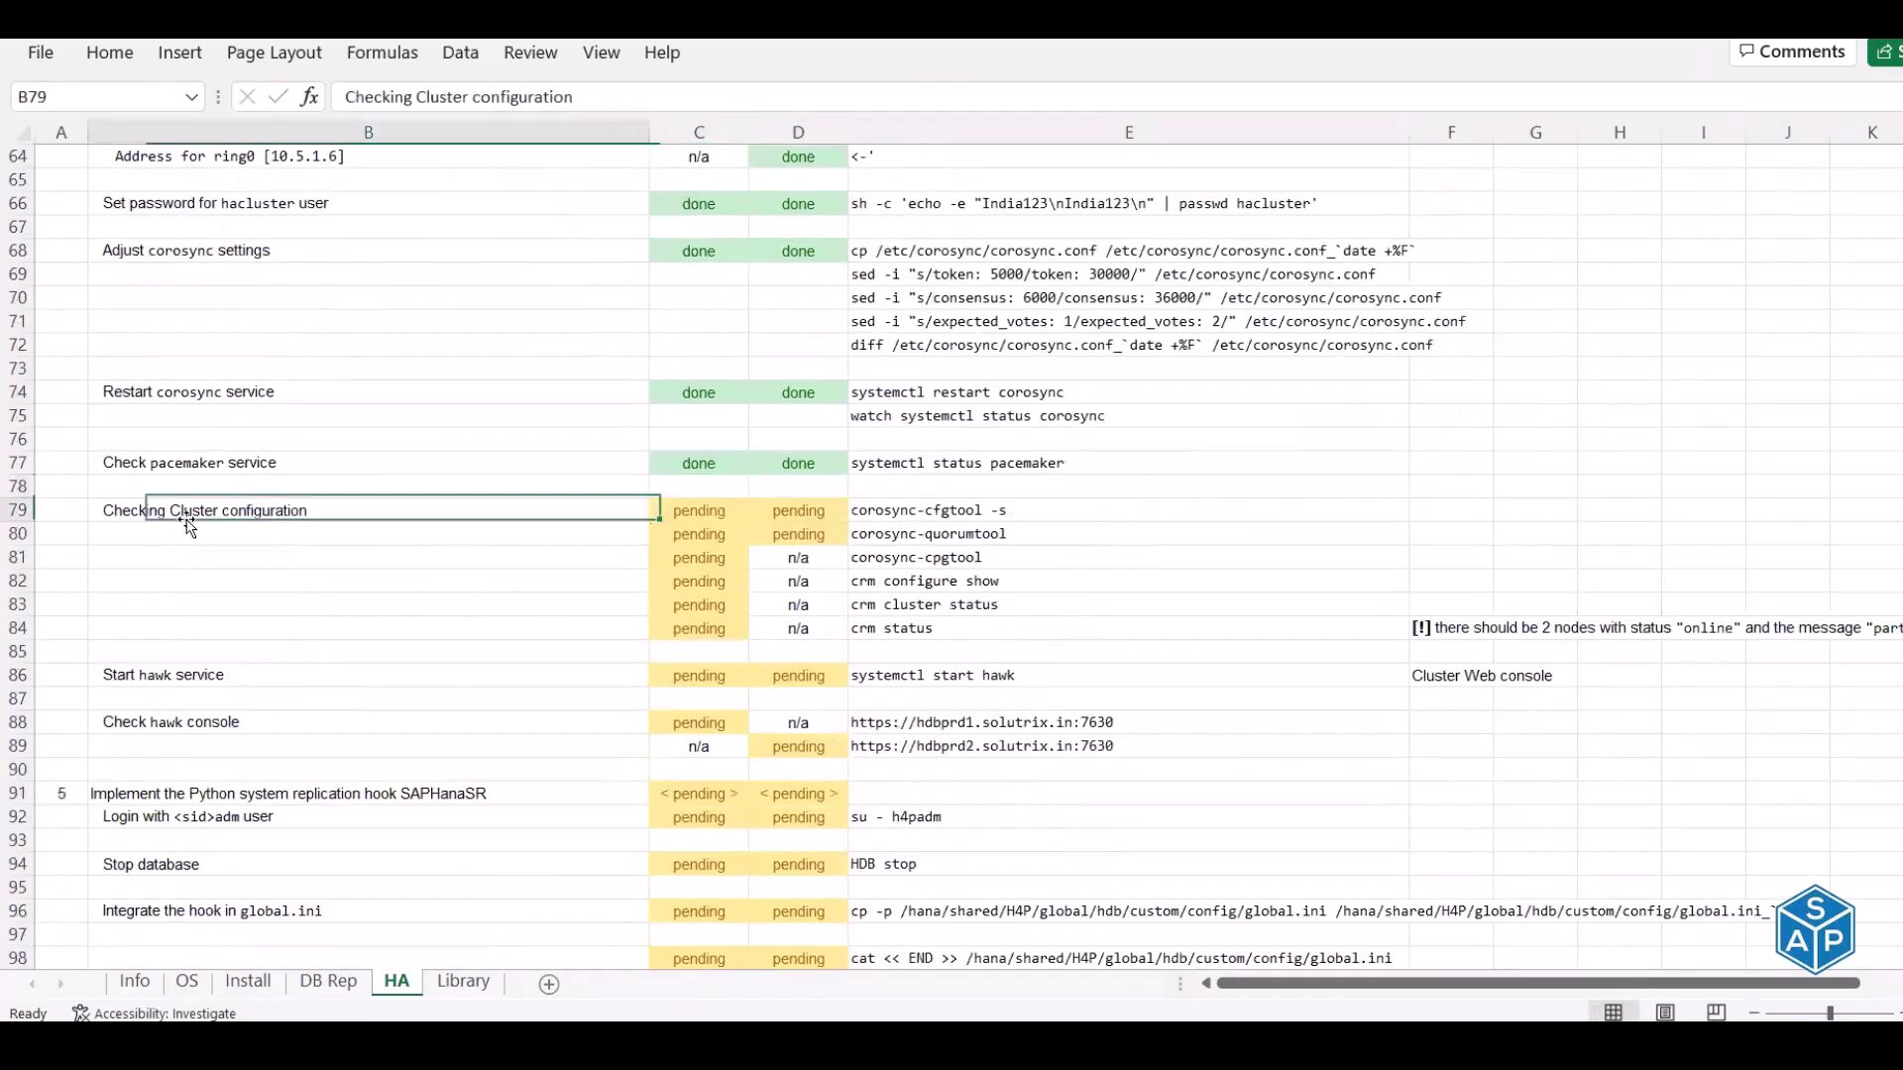
pyautogui.scroll(-2, 847, 413)
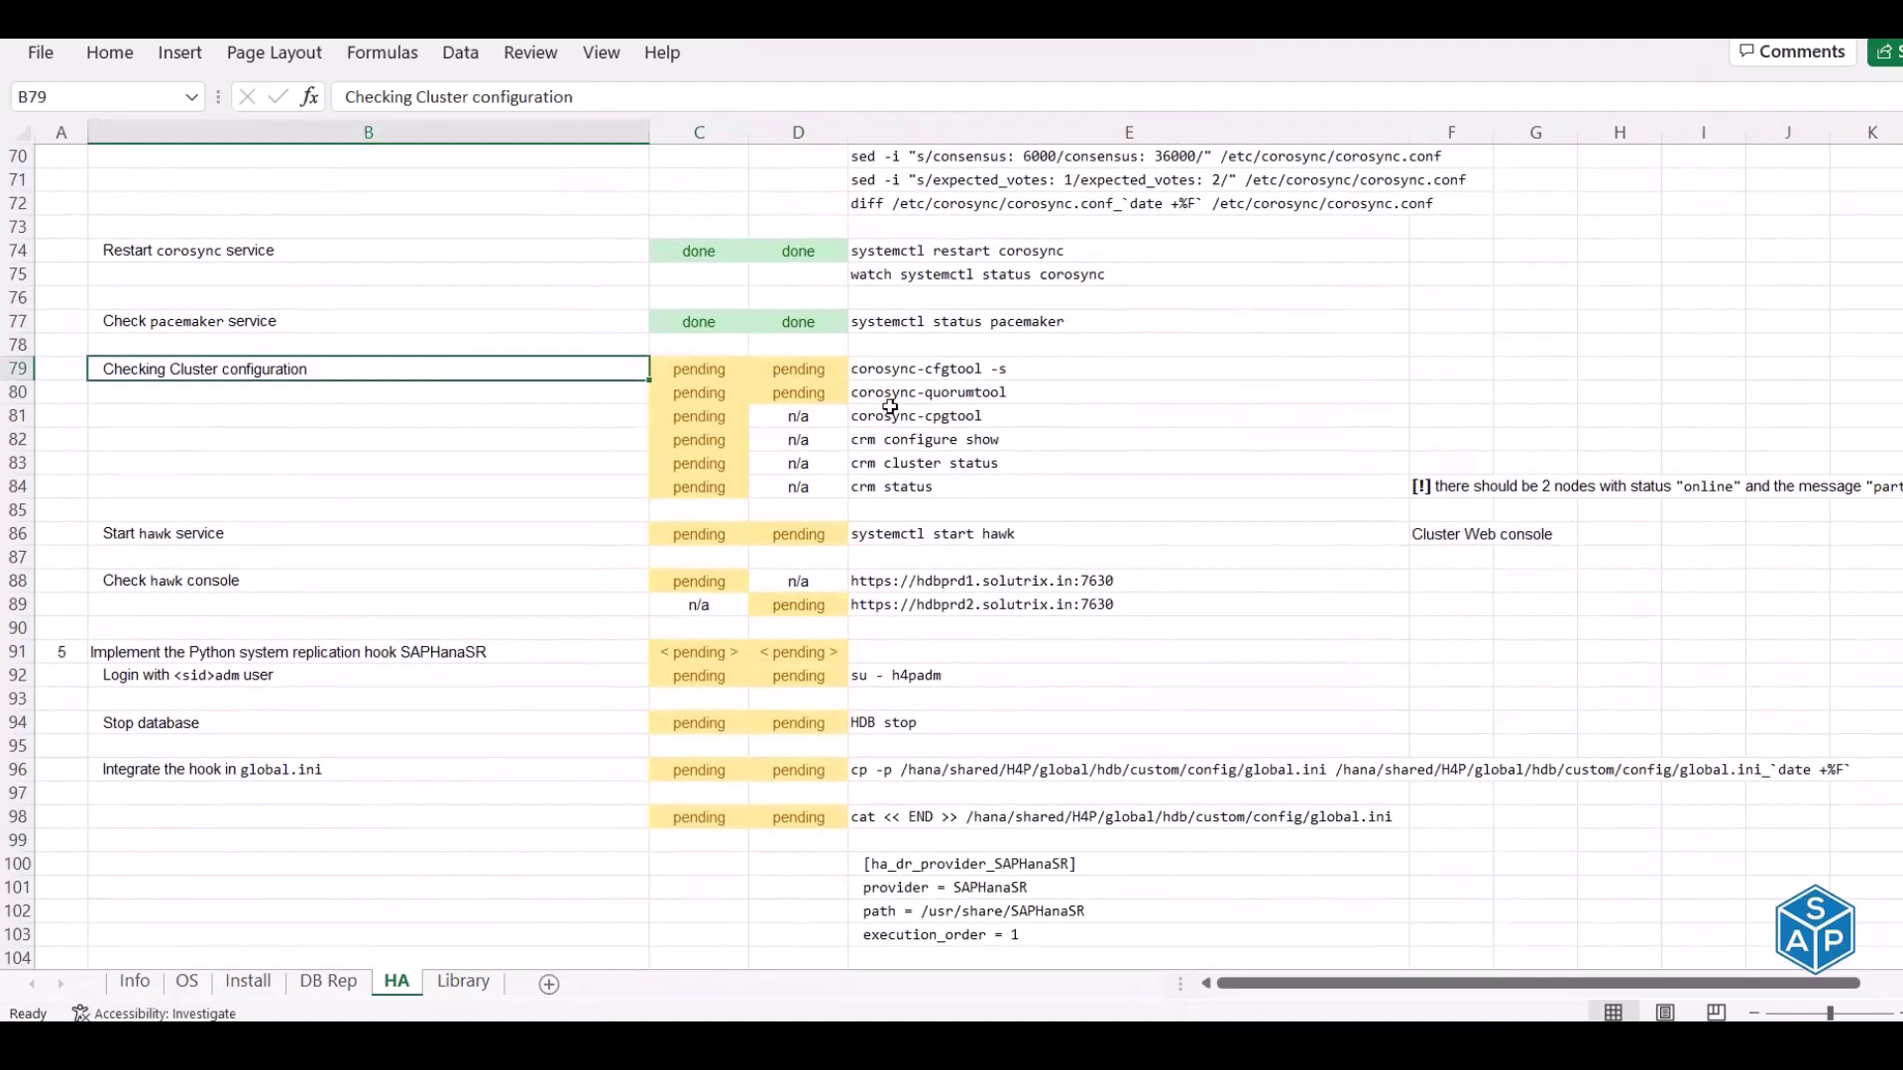
pyautogui.moveTo(954, 370); pyautogui.dragTo(949, 388)
pyautogui.hotkey('ctrl', 'c')
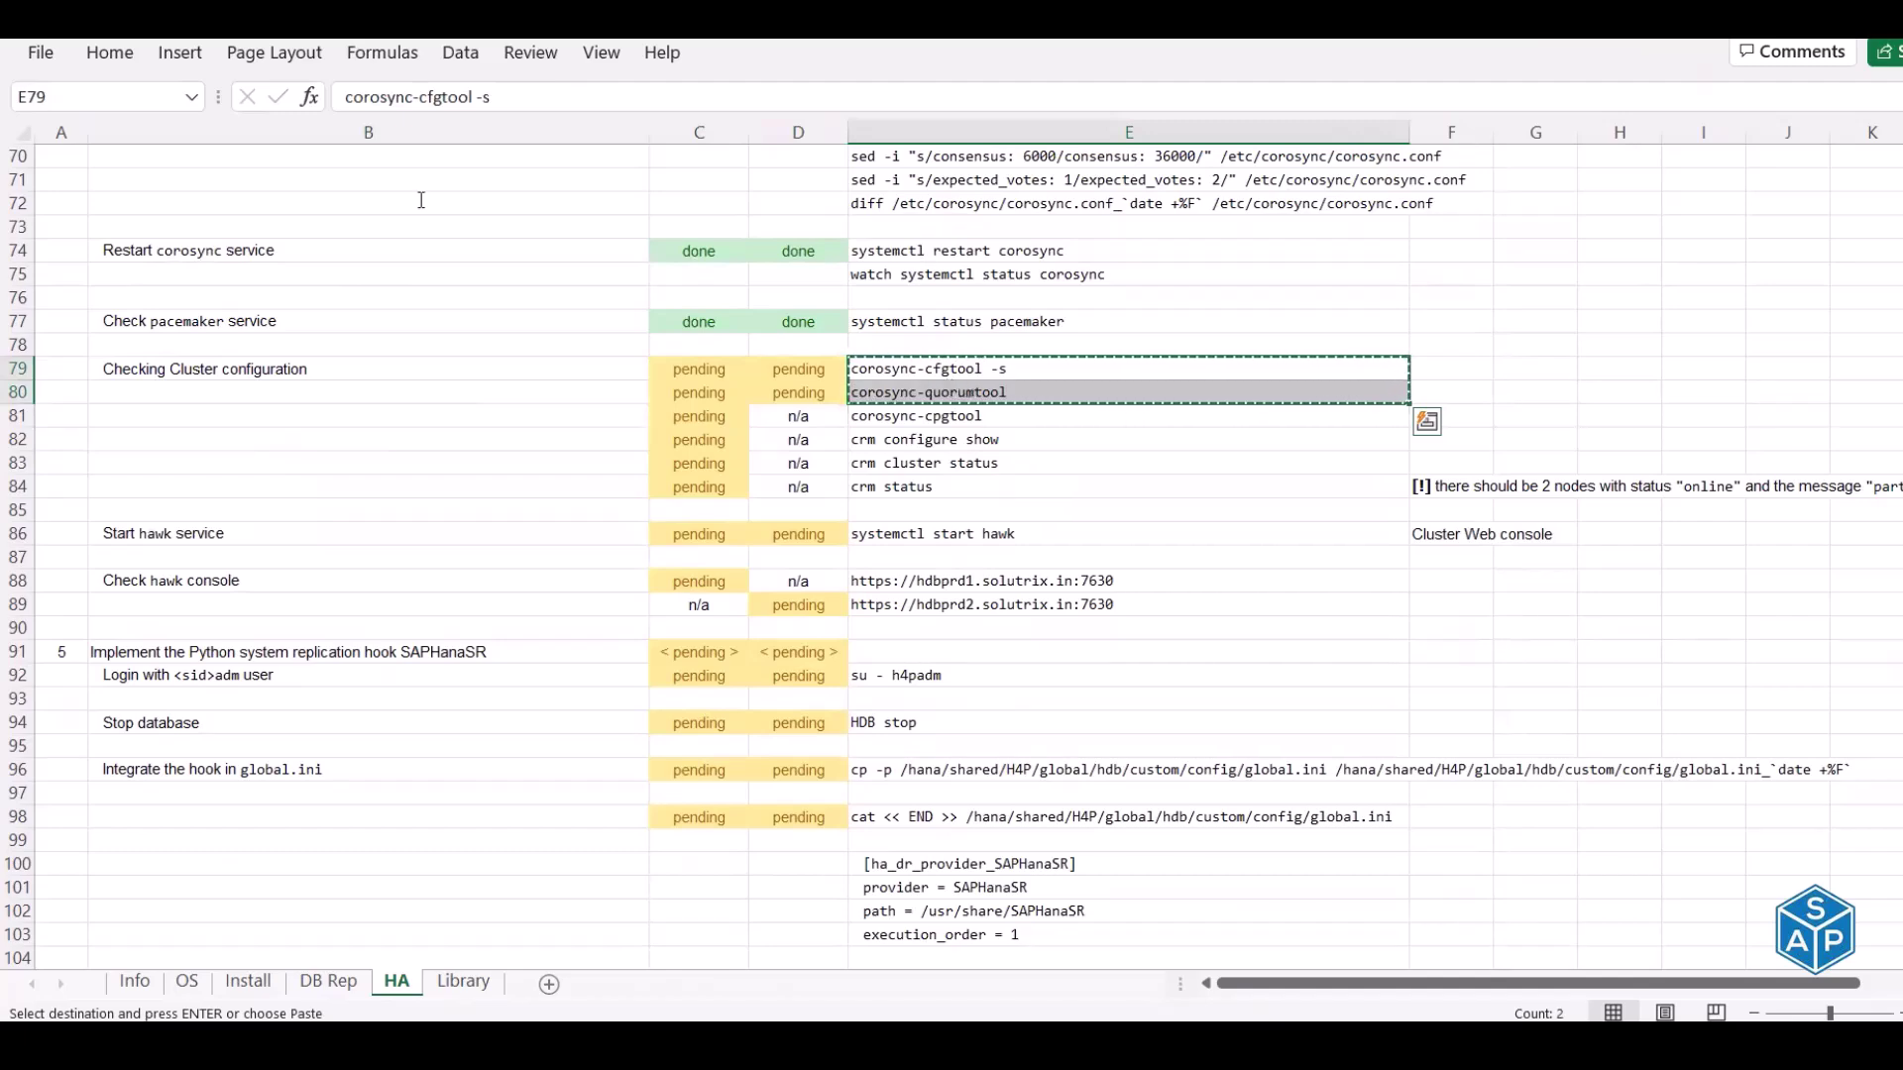
pyautogui.hotkey('alt', 'Tab')
pyautogui.hotkey('ctrl', 'l')
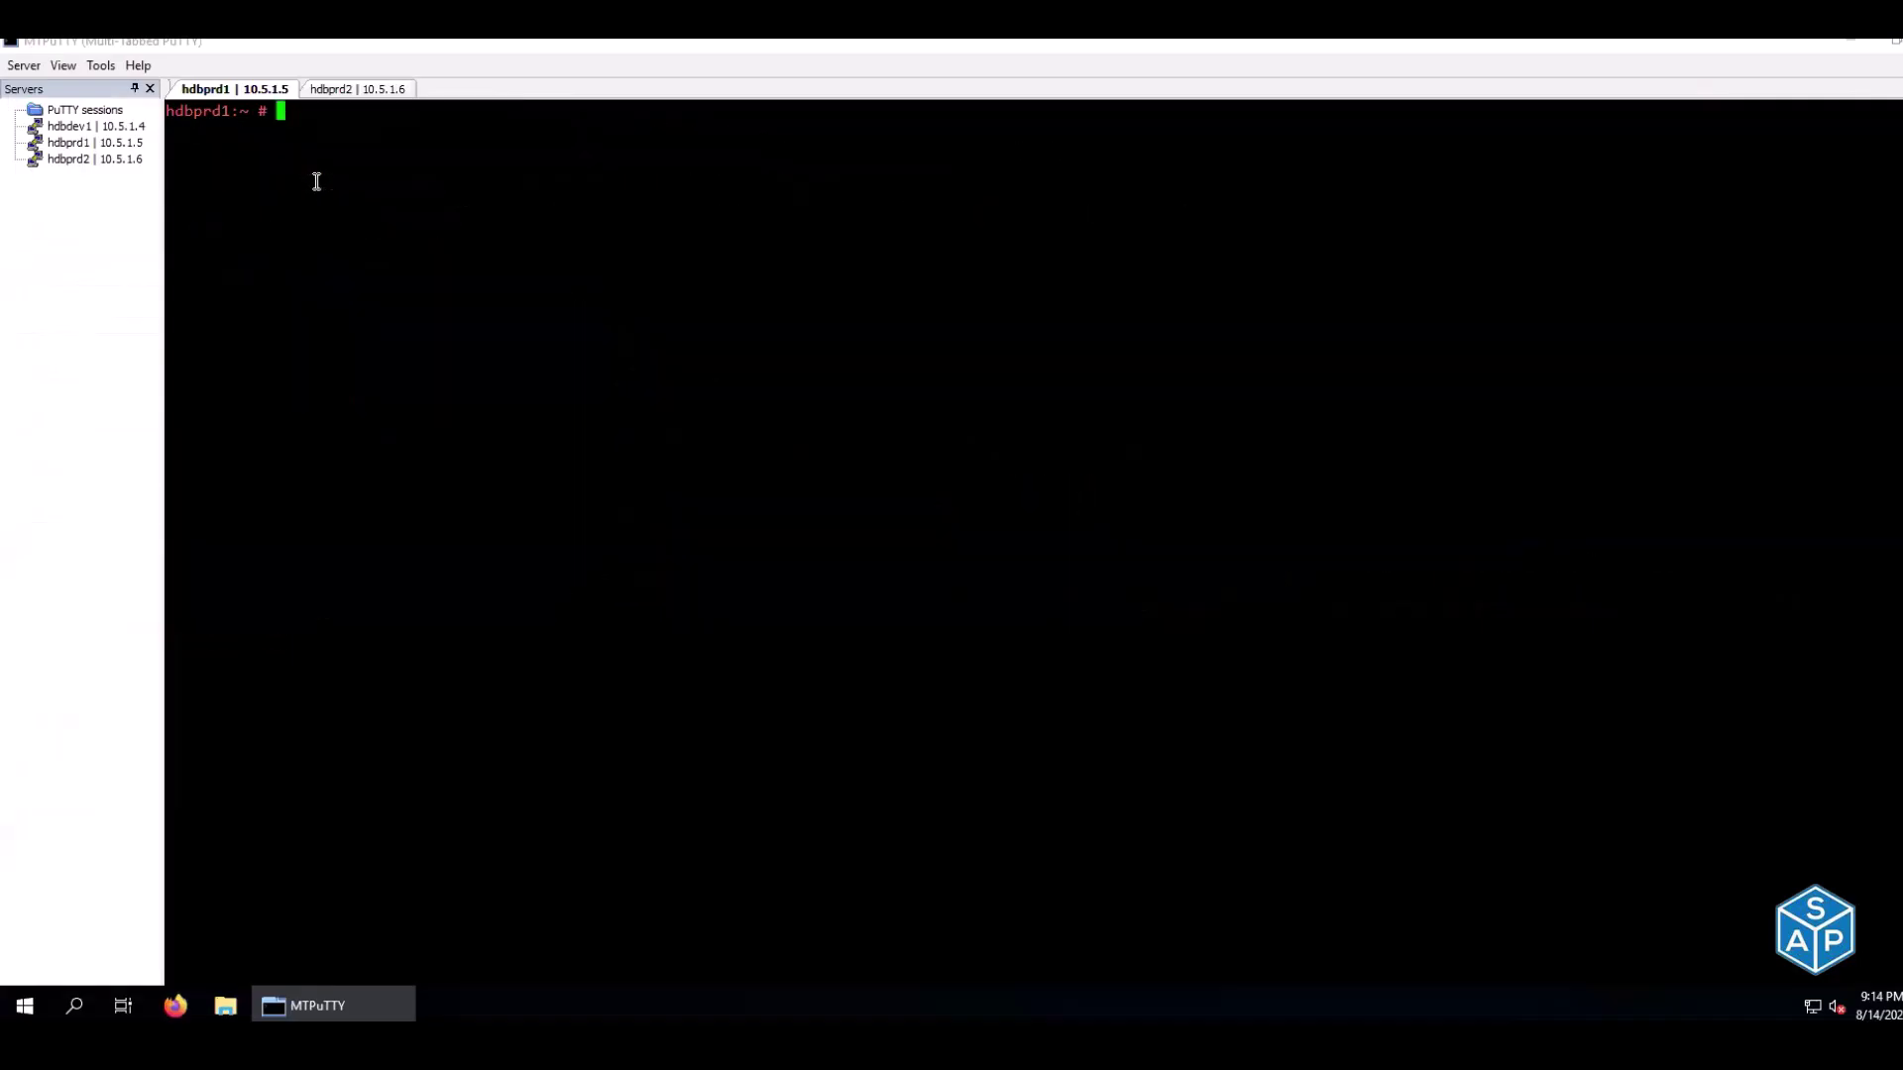
pyautogui.rightClick(316, 182)
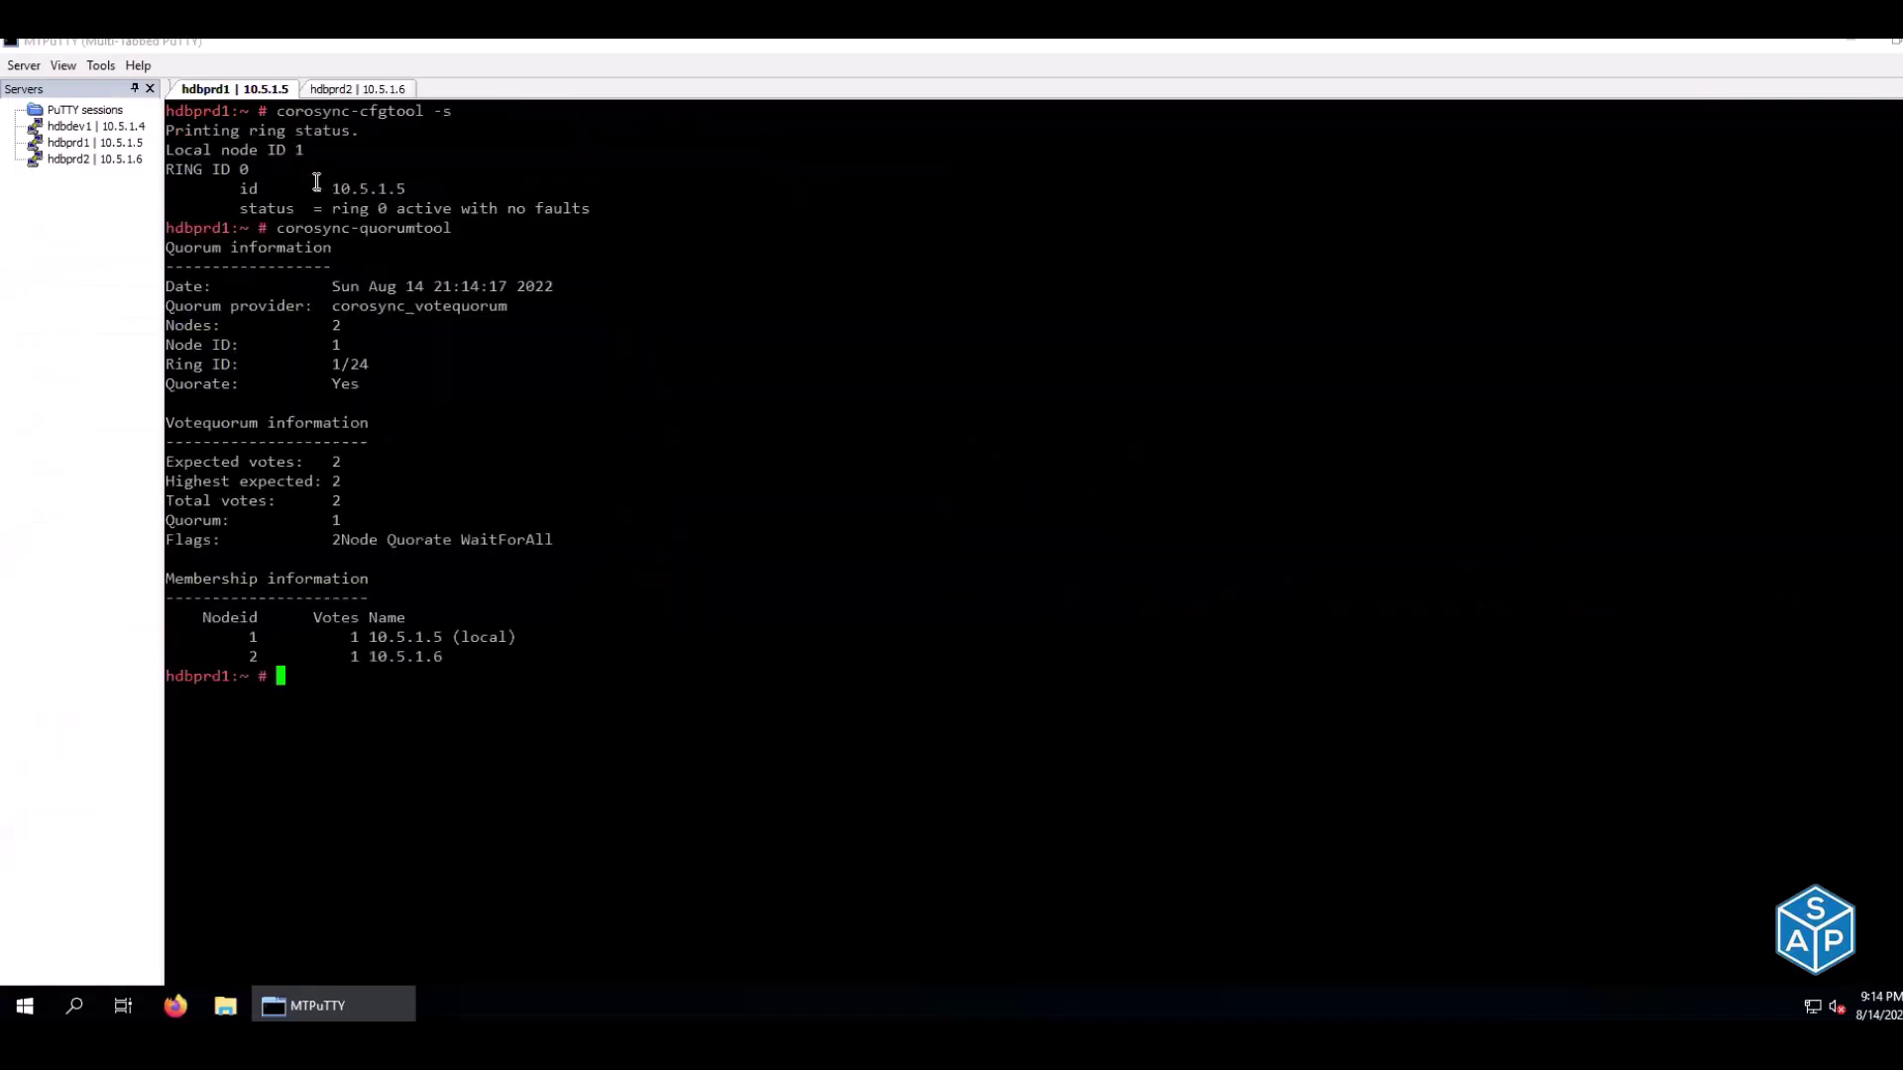
pyautogui.click(335, 90)
pyautogui.hotkey('ctrl', 'l')
pyautogui.rightClick(357, 198)
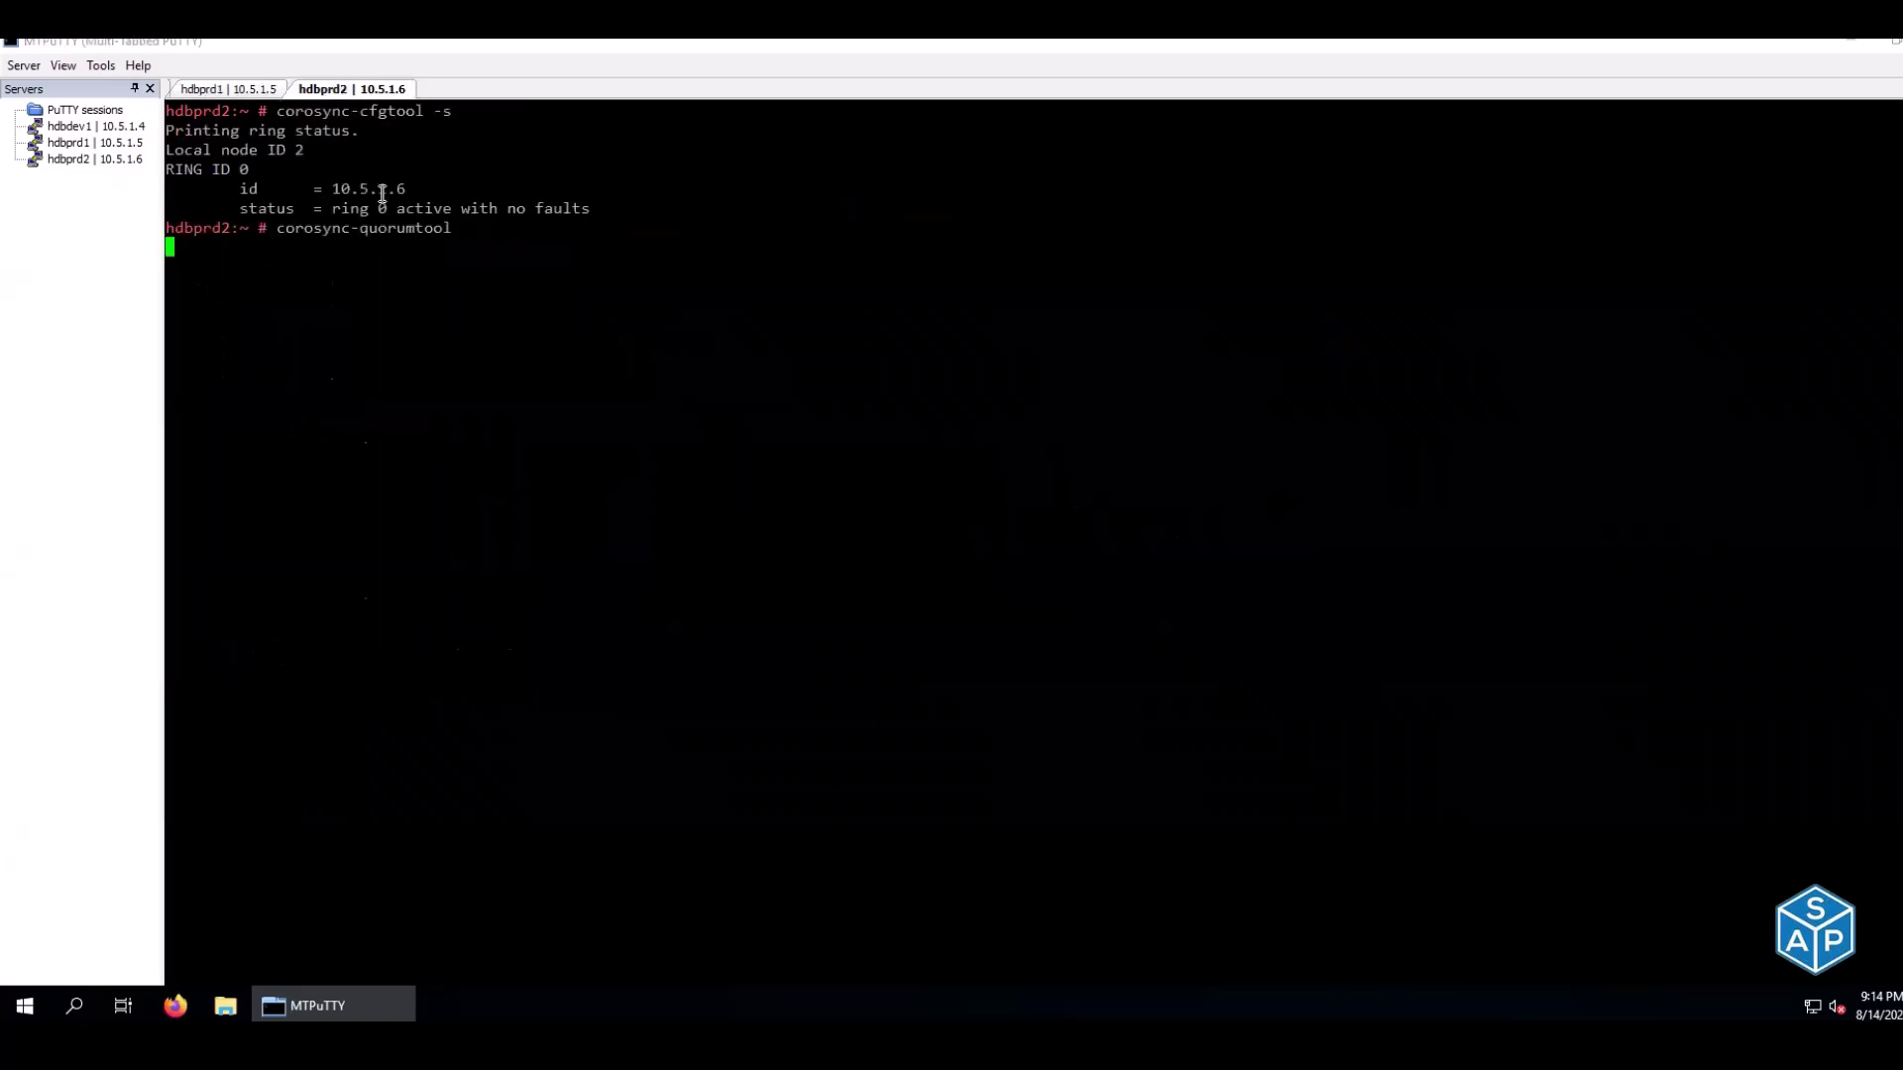
# Compare ring IDs across nodes: 10.5.1.5 on hdbprd1 and 10.5.1.6 on hdbprd2
pyautogui.click(224, 91)
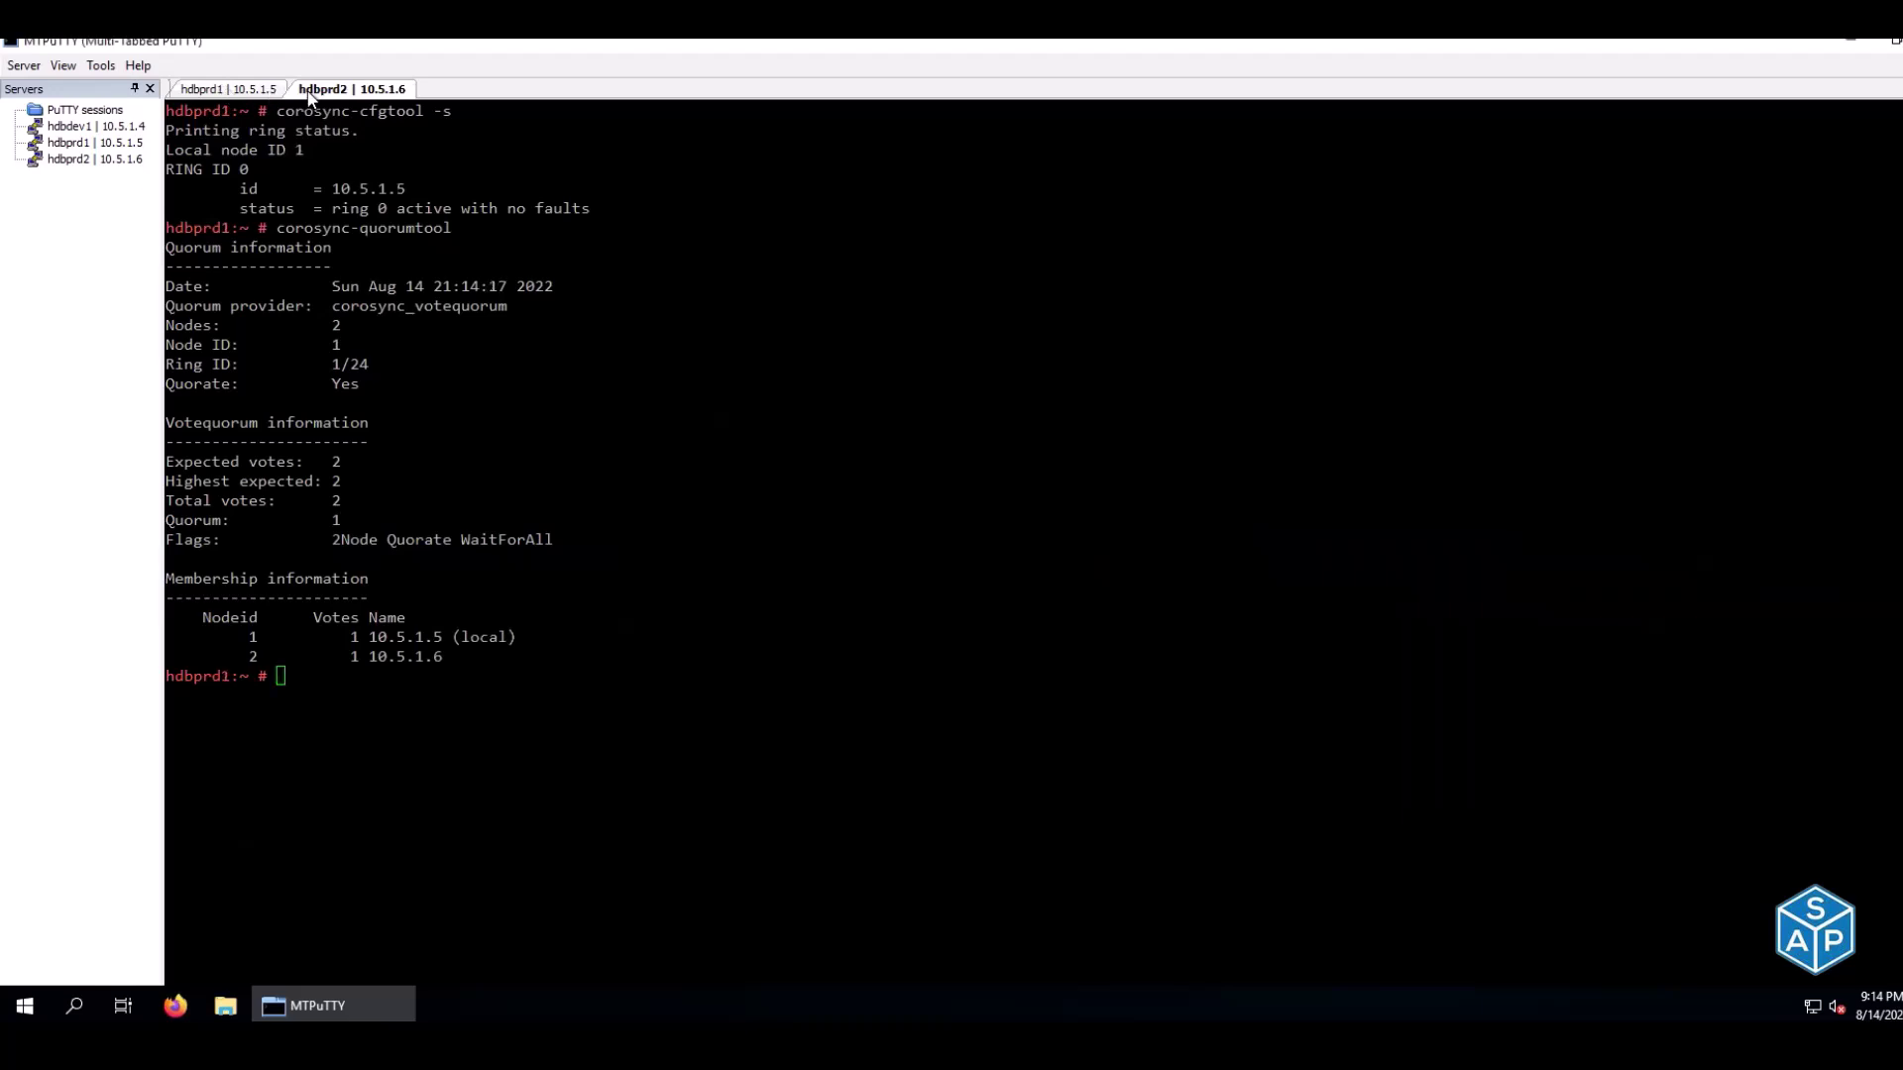
pyautogui.click(332, 91)
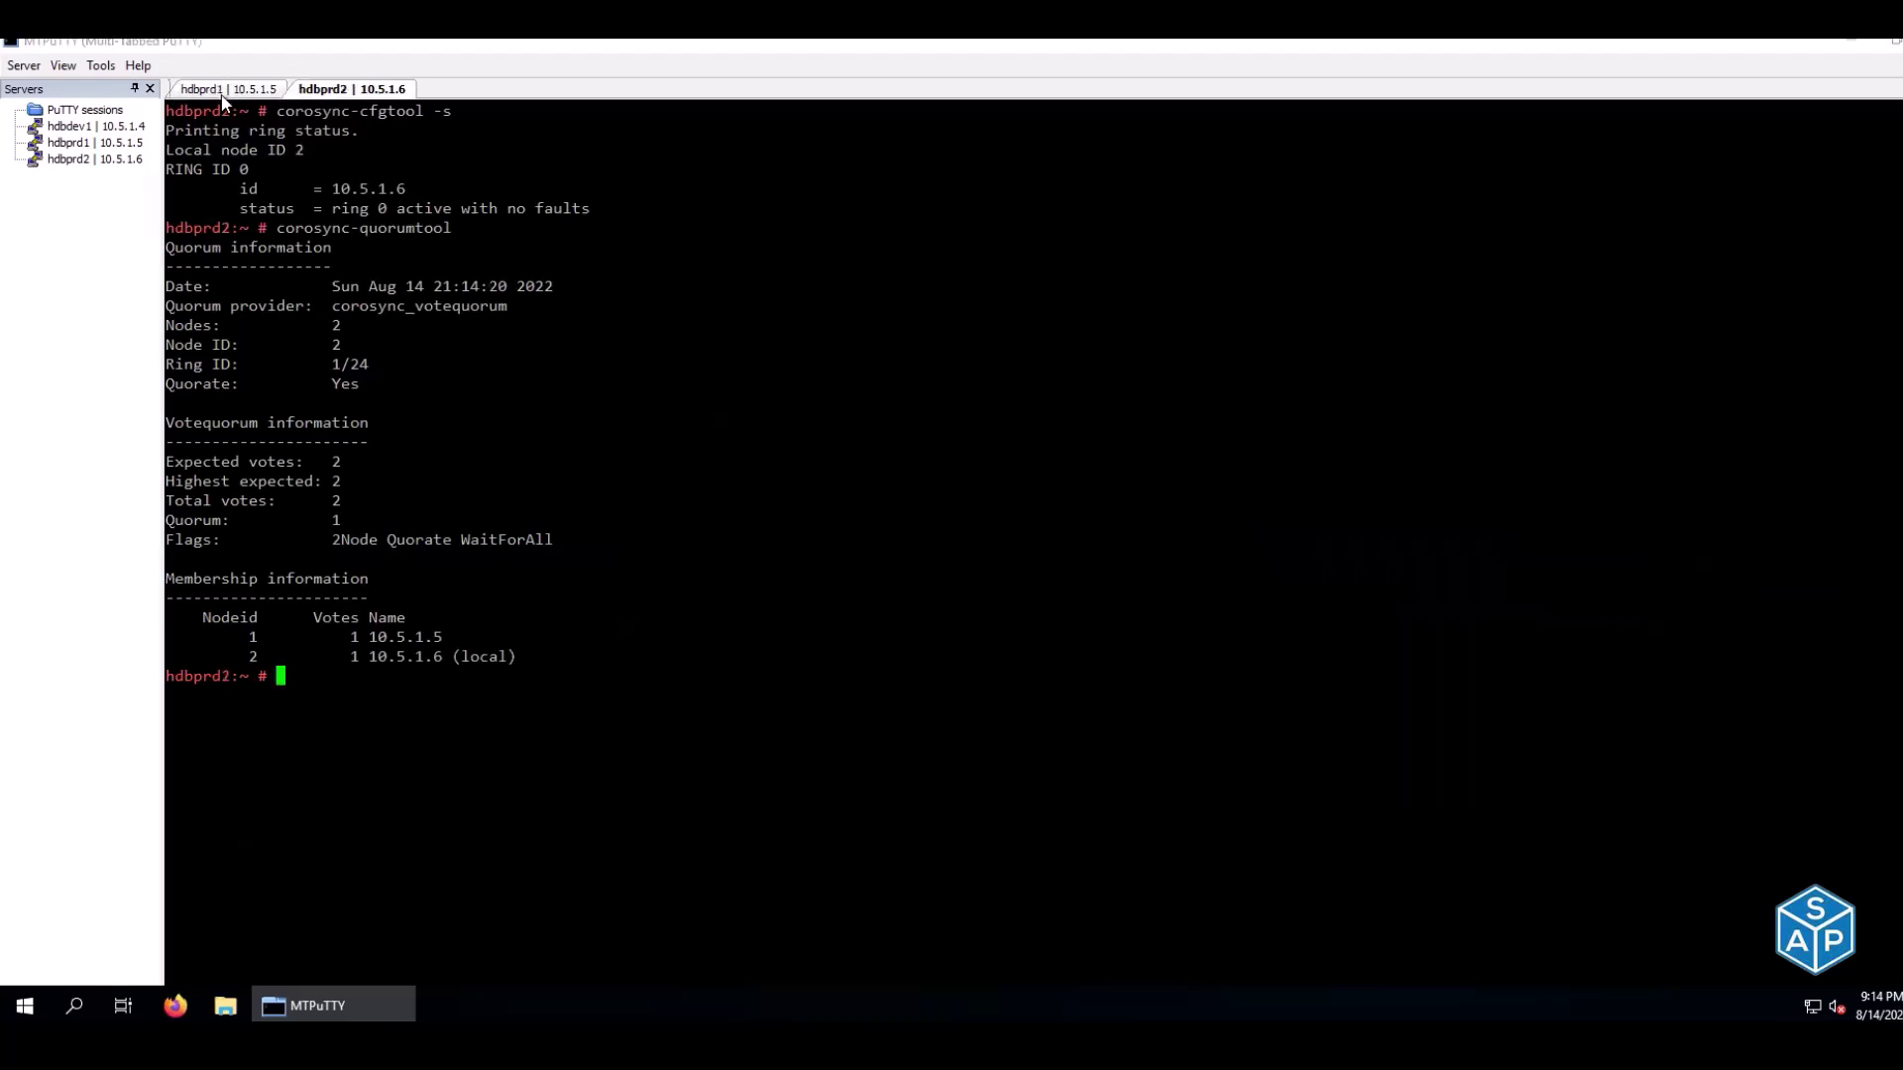
pyautogui.click(222, 93)
pyautogui.click(335, 93)
pyautogui.moveTo(335, 187); pyautogui.dragTo(406, 186)
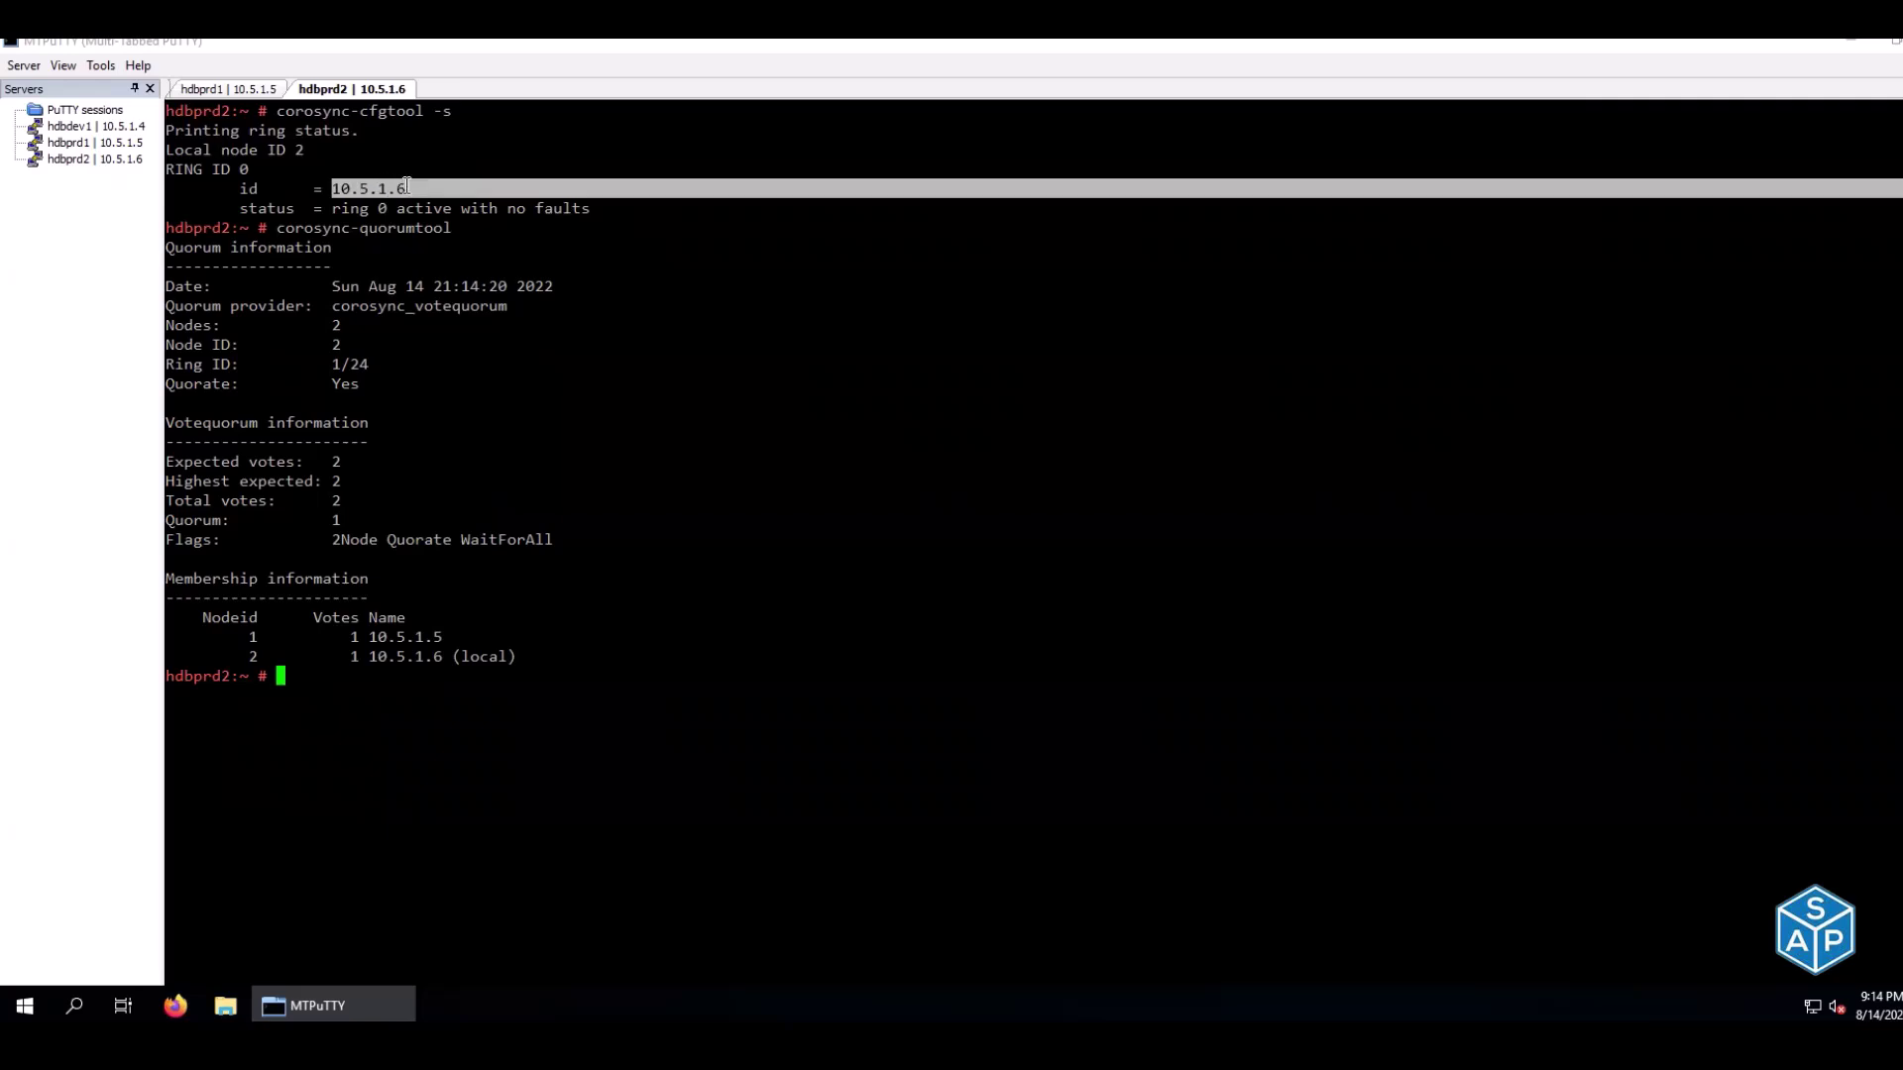
pyautogui.click(242, 92)
pyautogui.moveTo(333, 188); pyautogui.dragTo(403, 188)
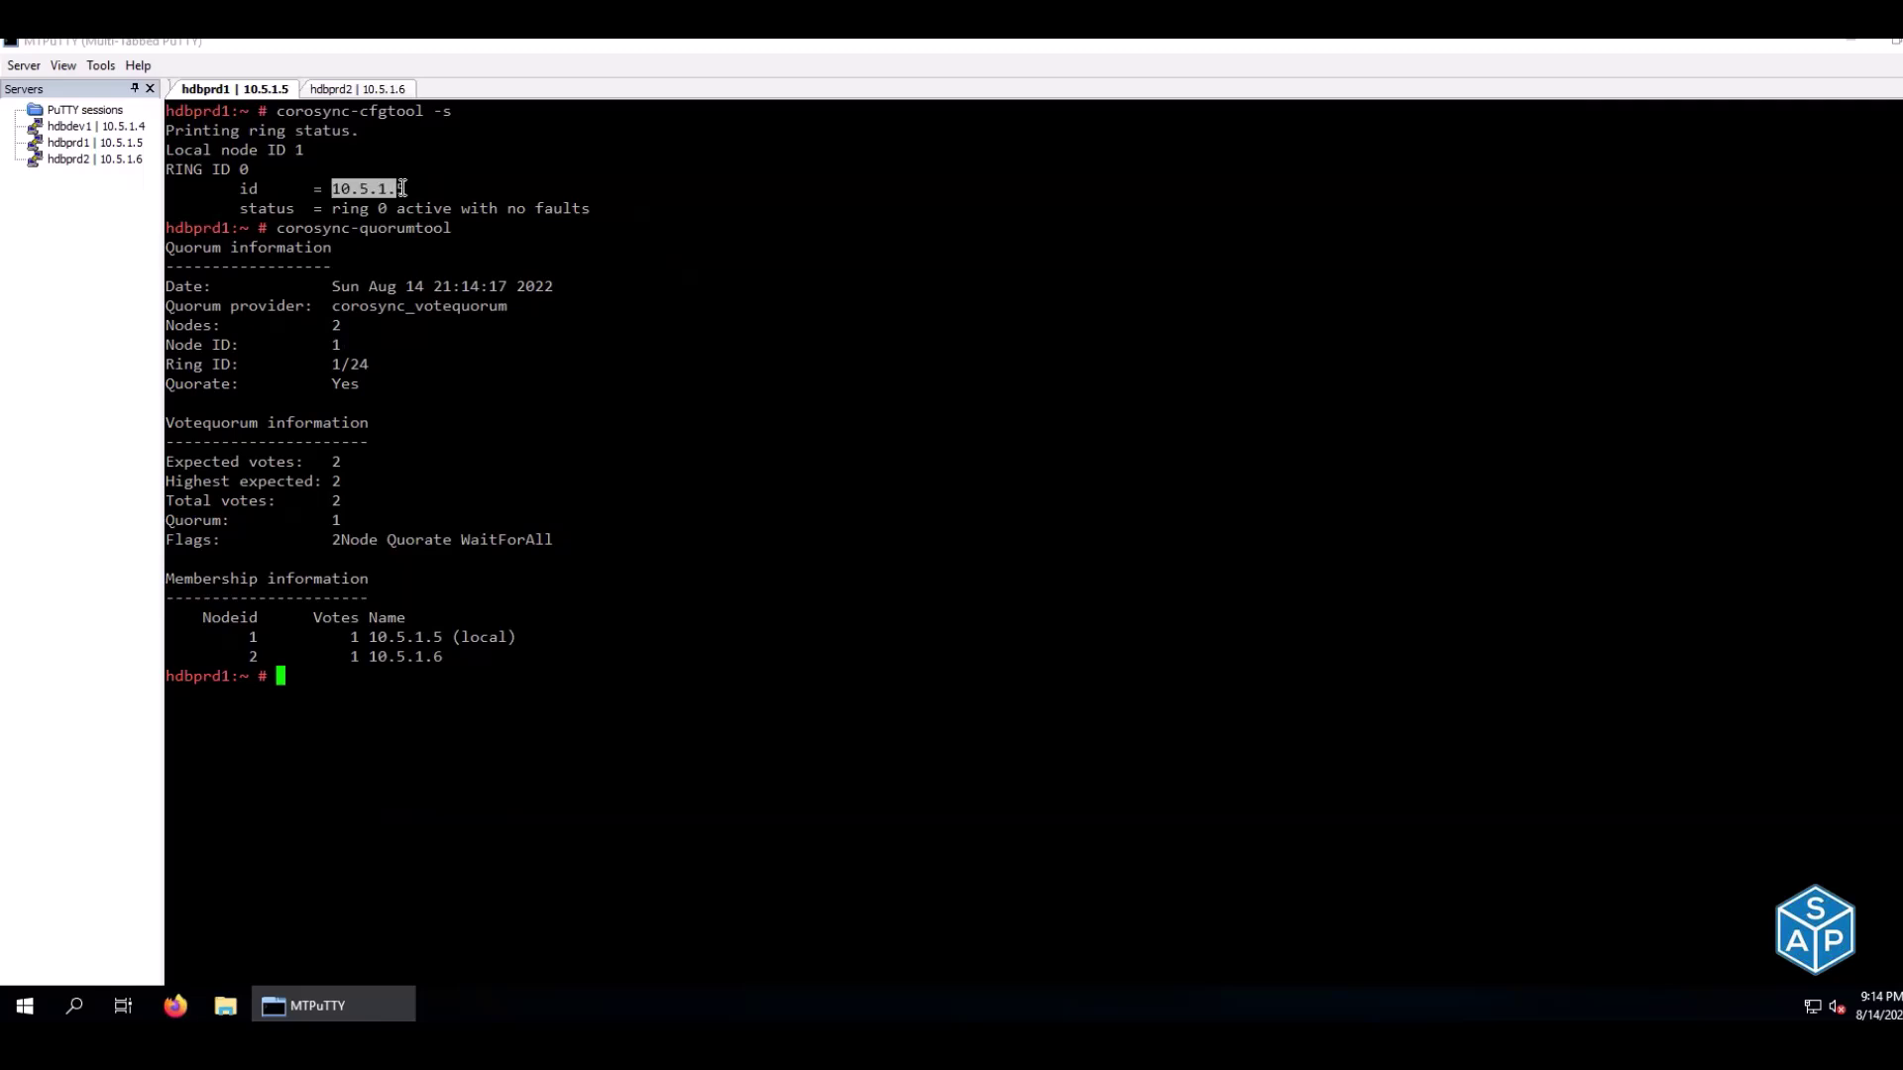
pyautogui.click(333, 91)
pyautogui.moveTo(334, 188); pyautogui.dragTo(402, 187)
pyautogui.click(227, 95)
pyautogui.click(335, 91)
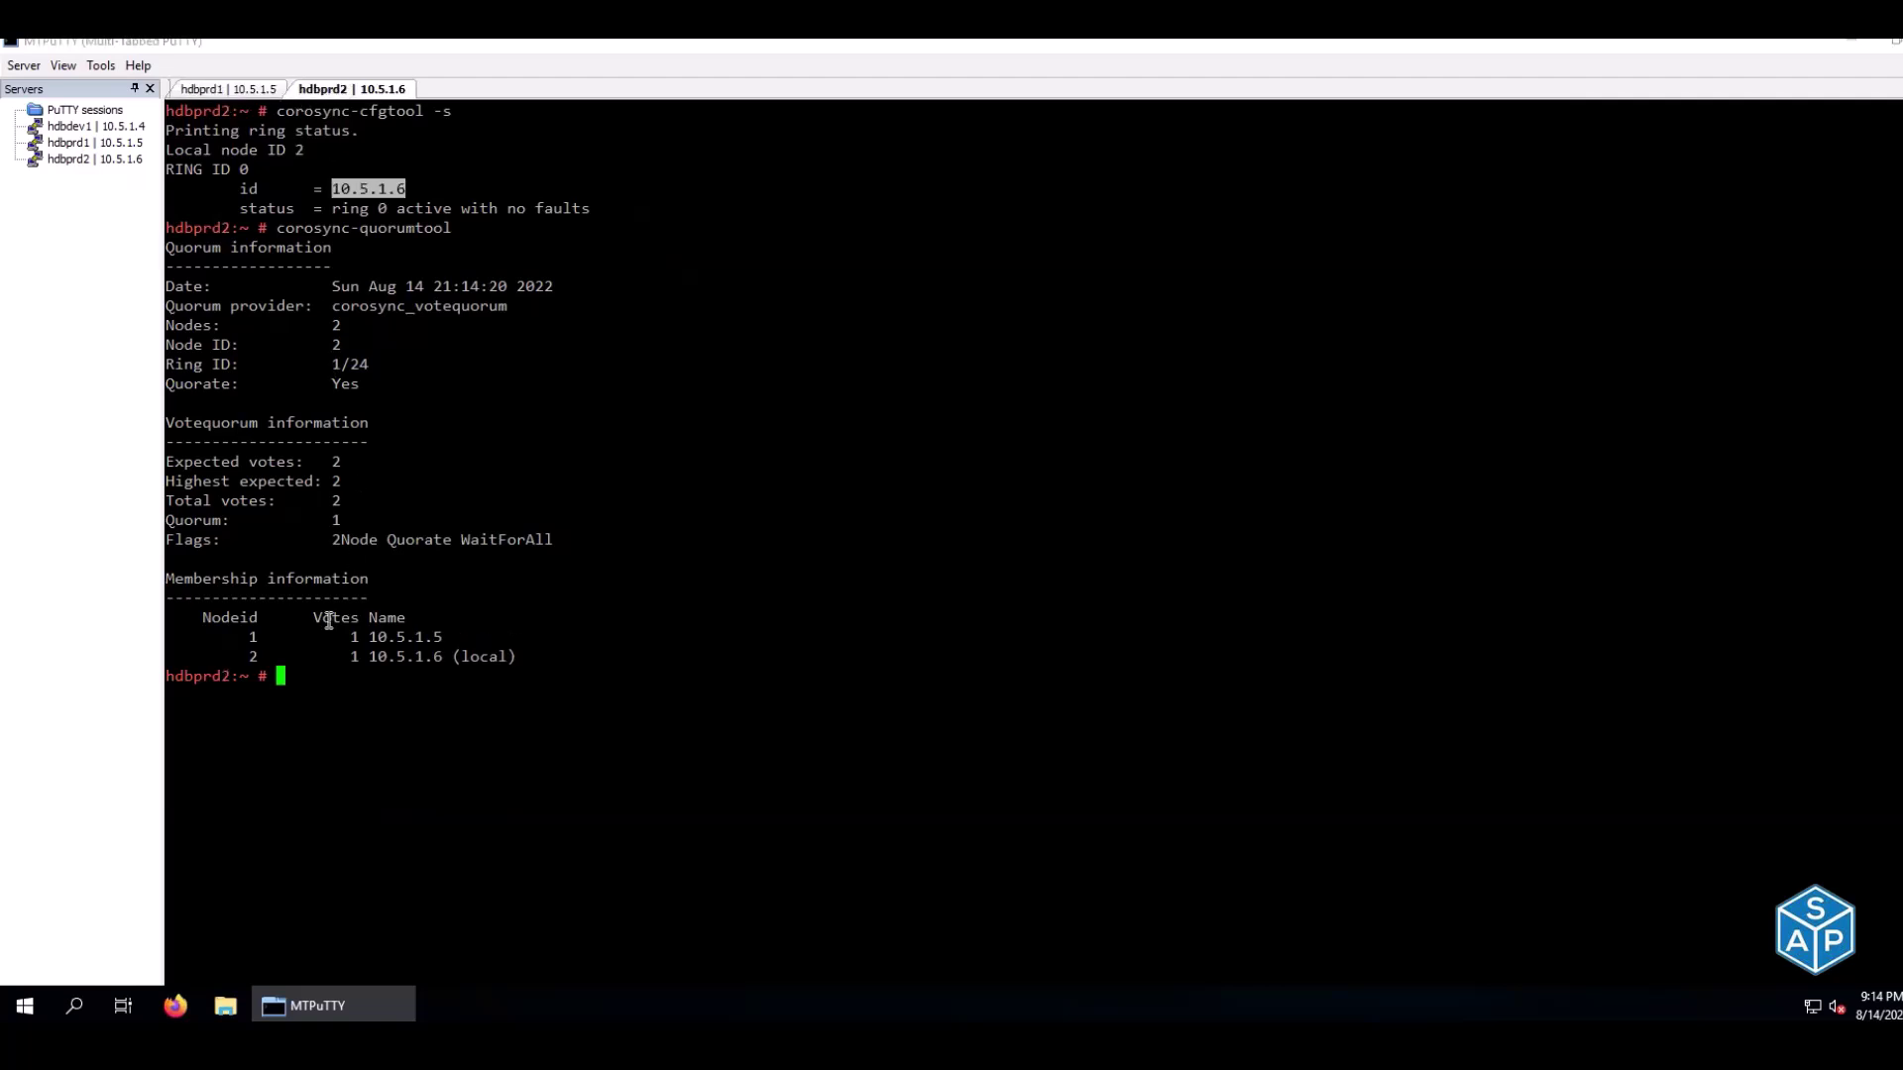
# Check corosync-quorumtool output shows local members 10.5.1.6 and 10.5.1.5
pyautogui.moveTo(277, 228); pyautogui.dragTo(443, 228)
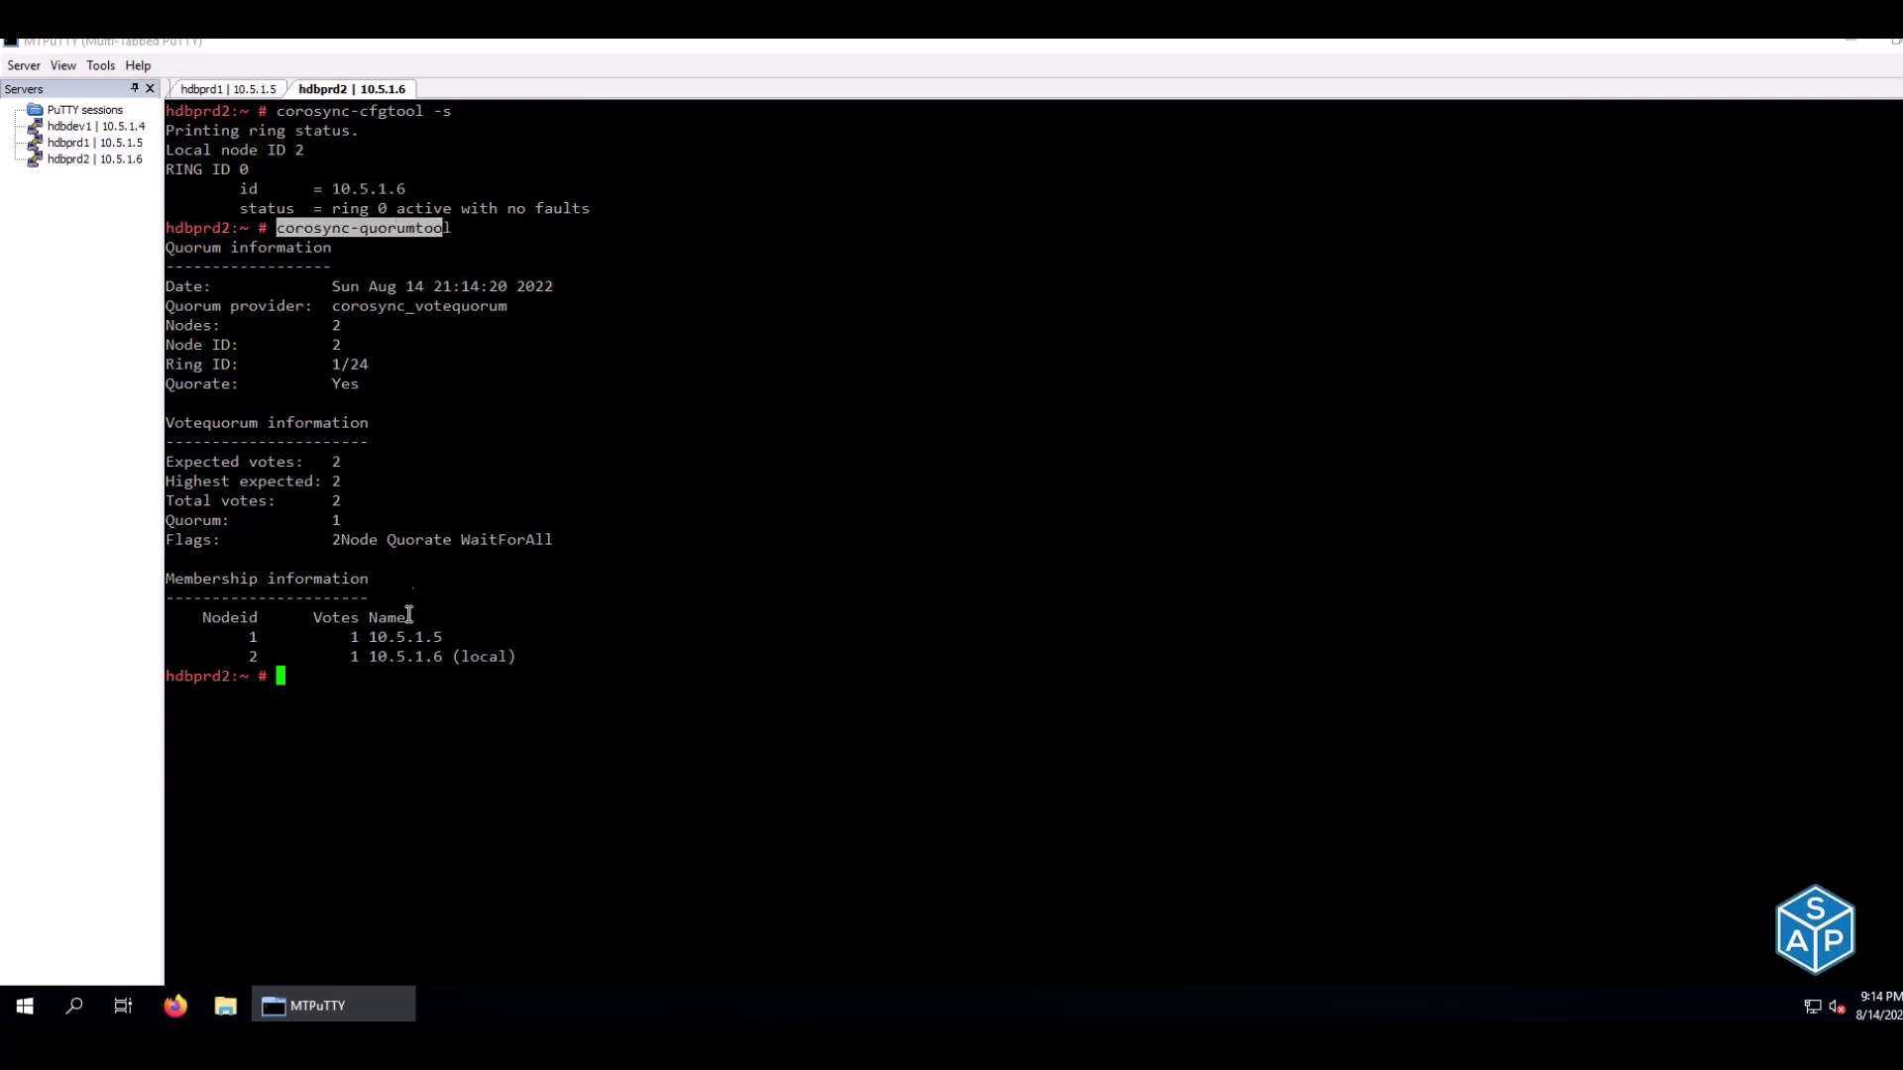
pyautogui.moveTo(372, 663); pyautogui.dragTo(514, 656)
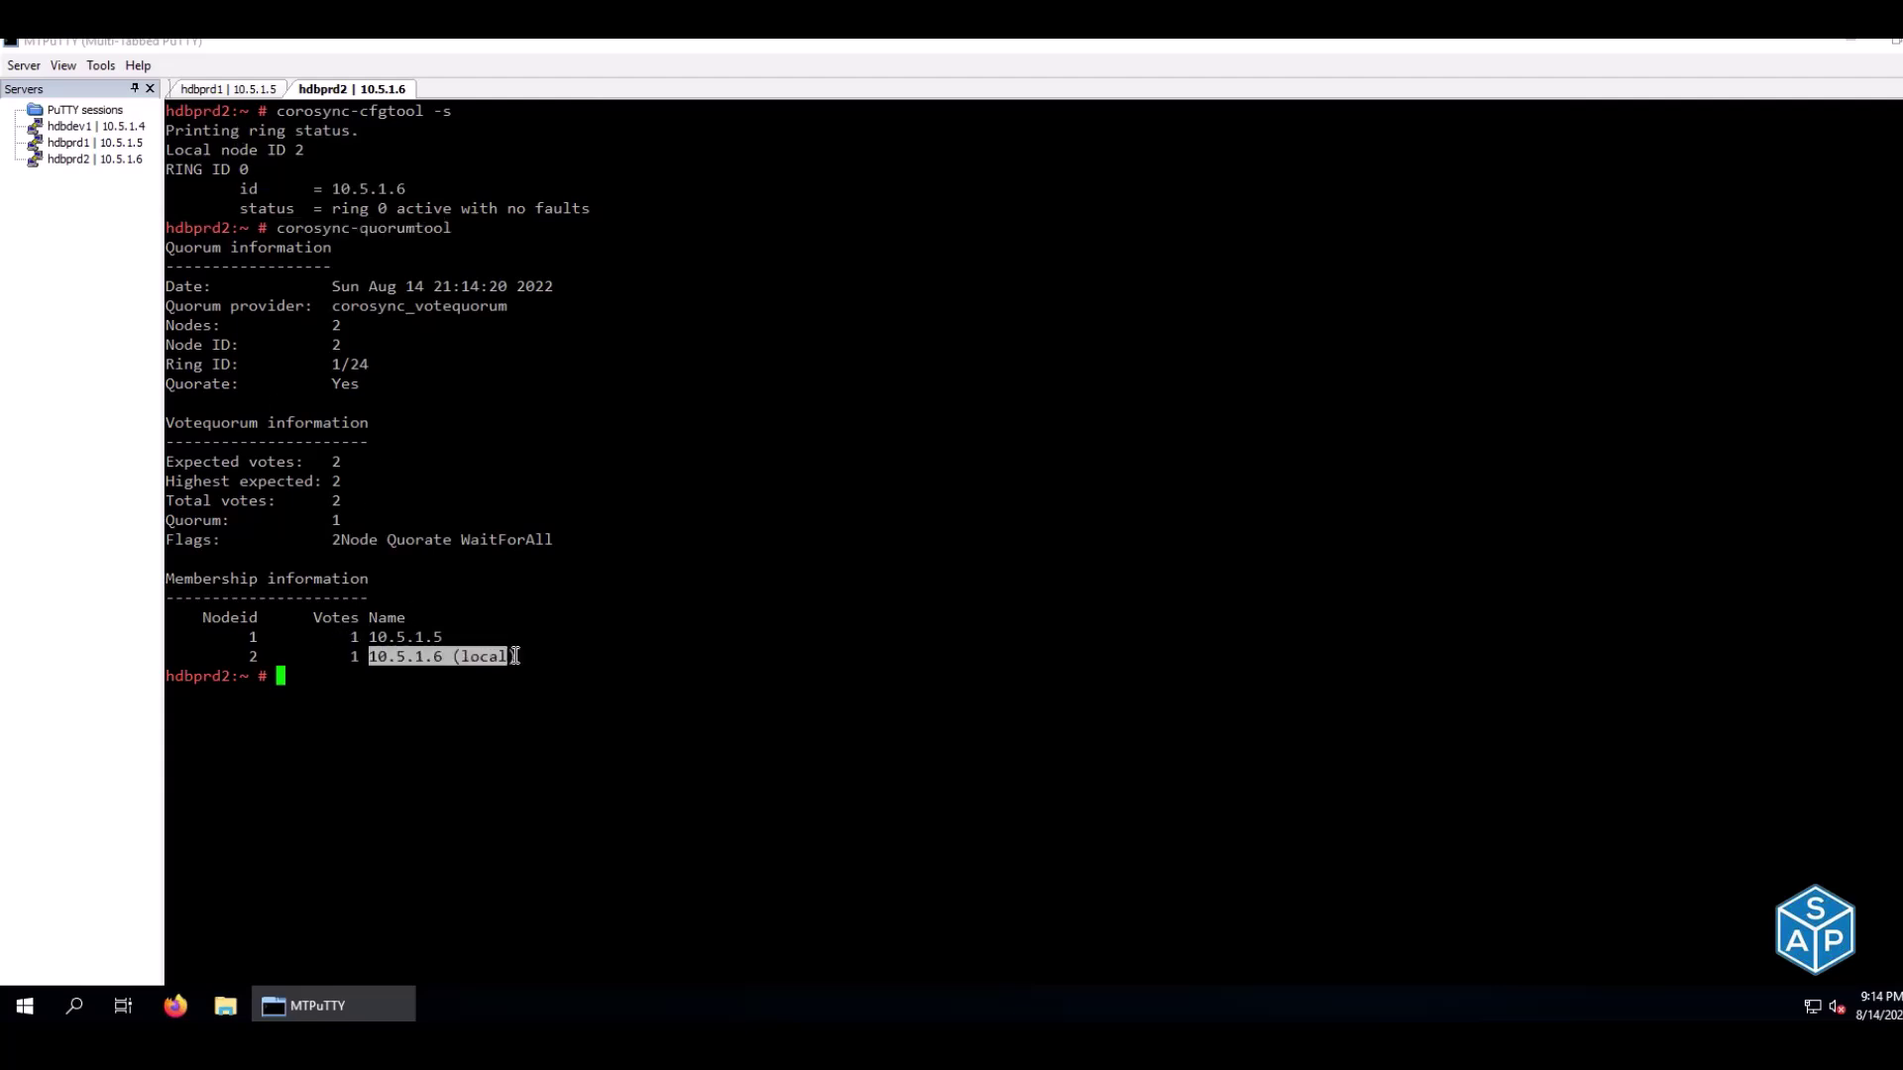
pyautogui.click(222, 91)
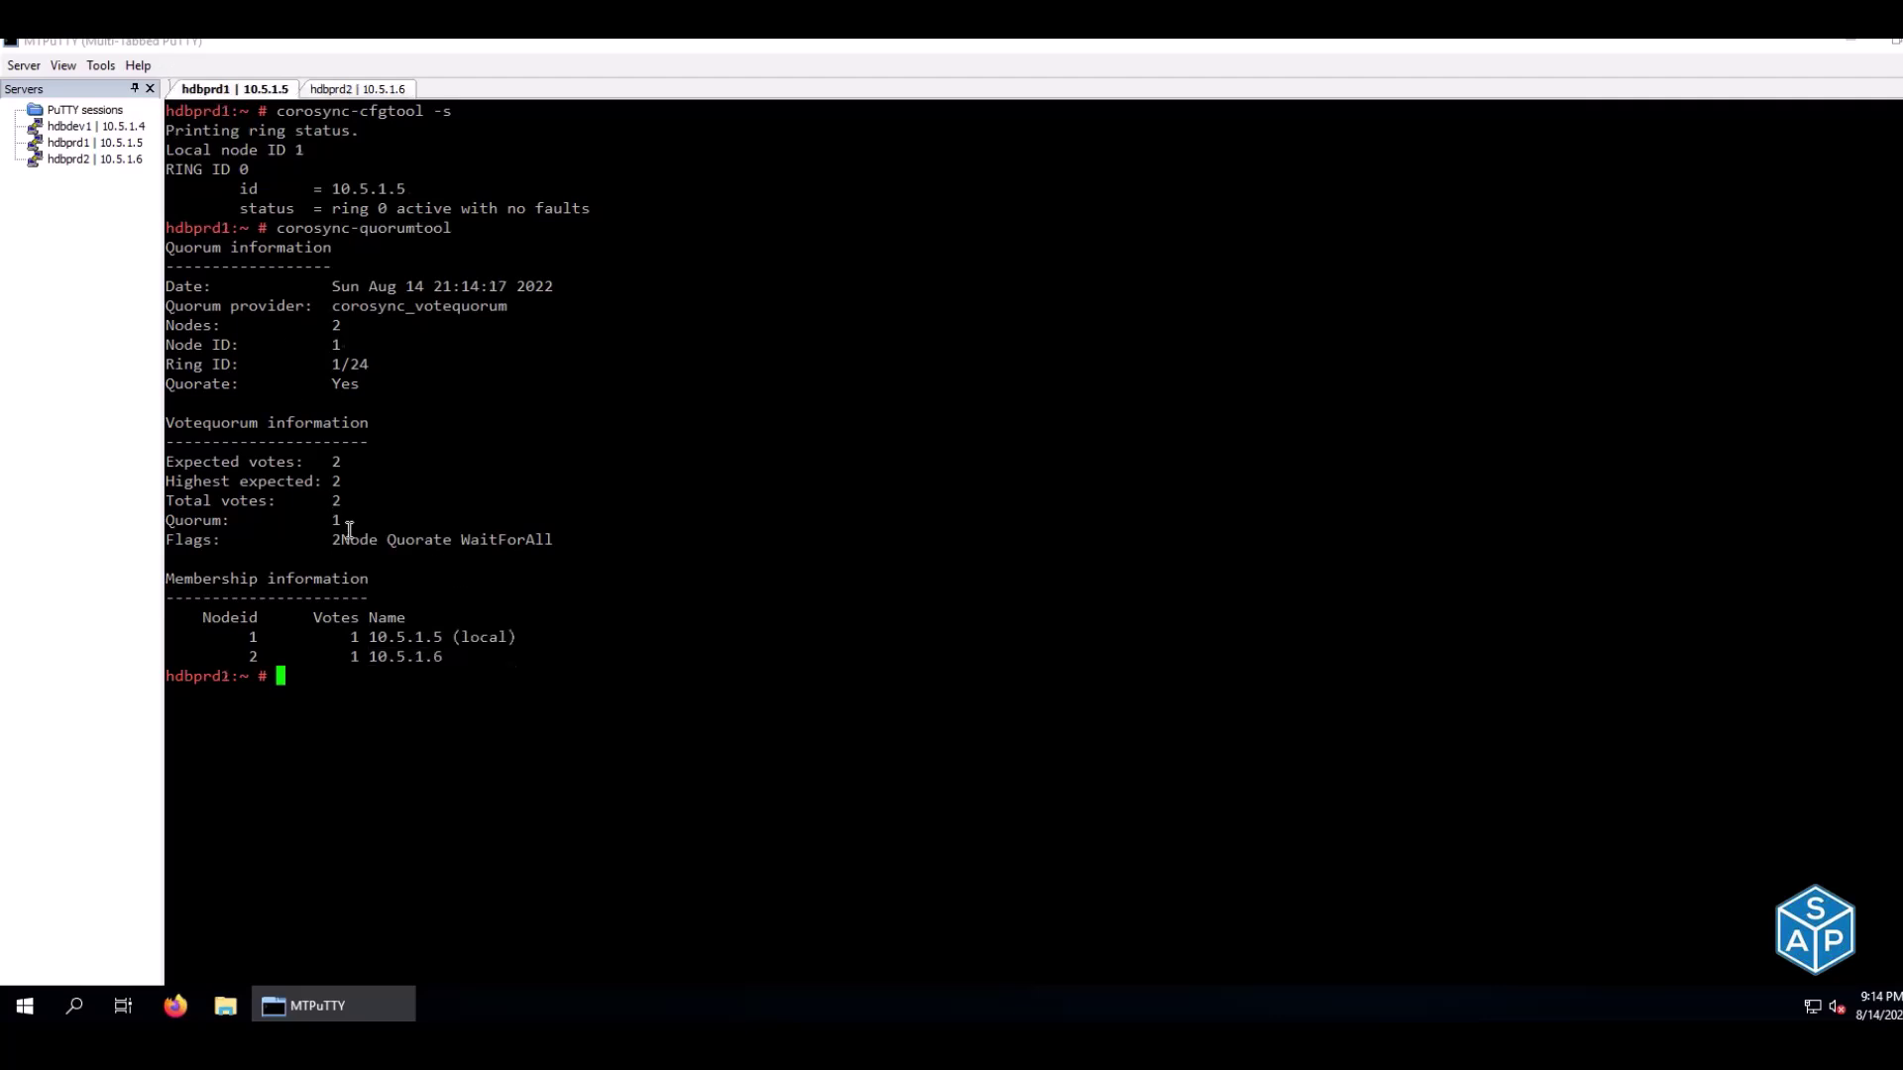
pyautogui.moveTo(372, 639); pyautogui.dragTo(516, 638)
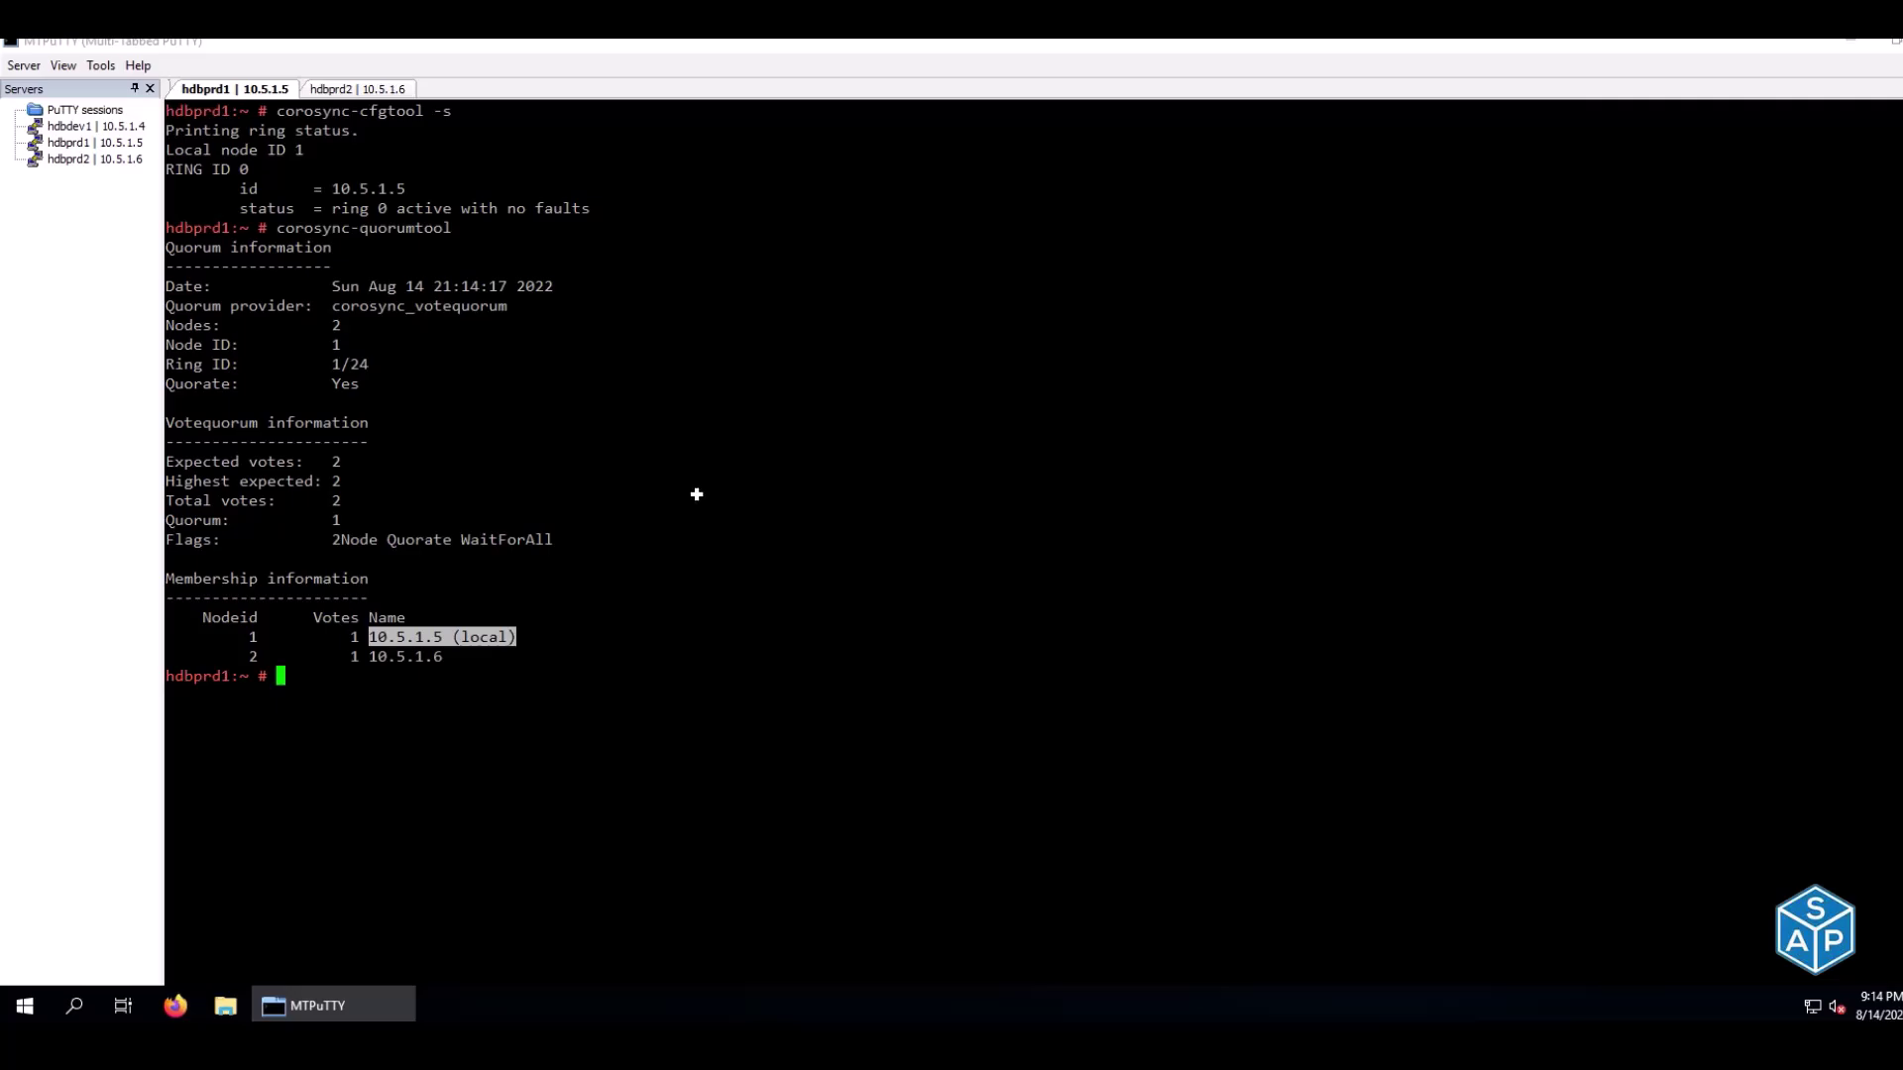
# Mark C79:D80 done for both corosync checks and copy the four commands E81:E84
pyautogui.hotkey('alt', 'Tab')
pyautogui.hotkey('alt', 'Tab')
pyautogui.hotkey('alt', 'Tab')
pyautogui.press('Left')
pyautogui.press('Left')
pyautogui.write('done')
pyautogui.press('Tab')
pyautogui.write('done')
pyautogui.press('Return')
pyautogui.write('done')
pyautogui.press('Tab')
pyautogui.write('done')
pyautogui.press('Return')
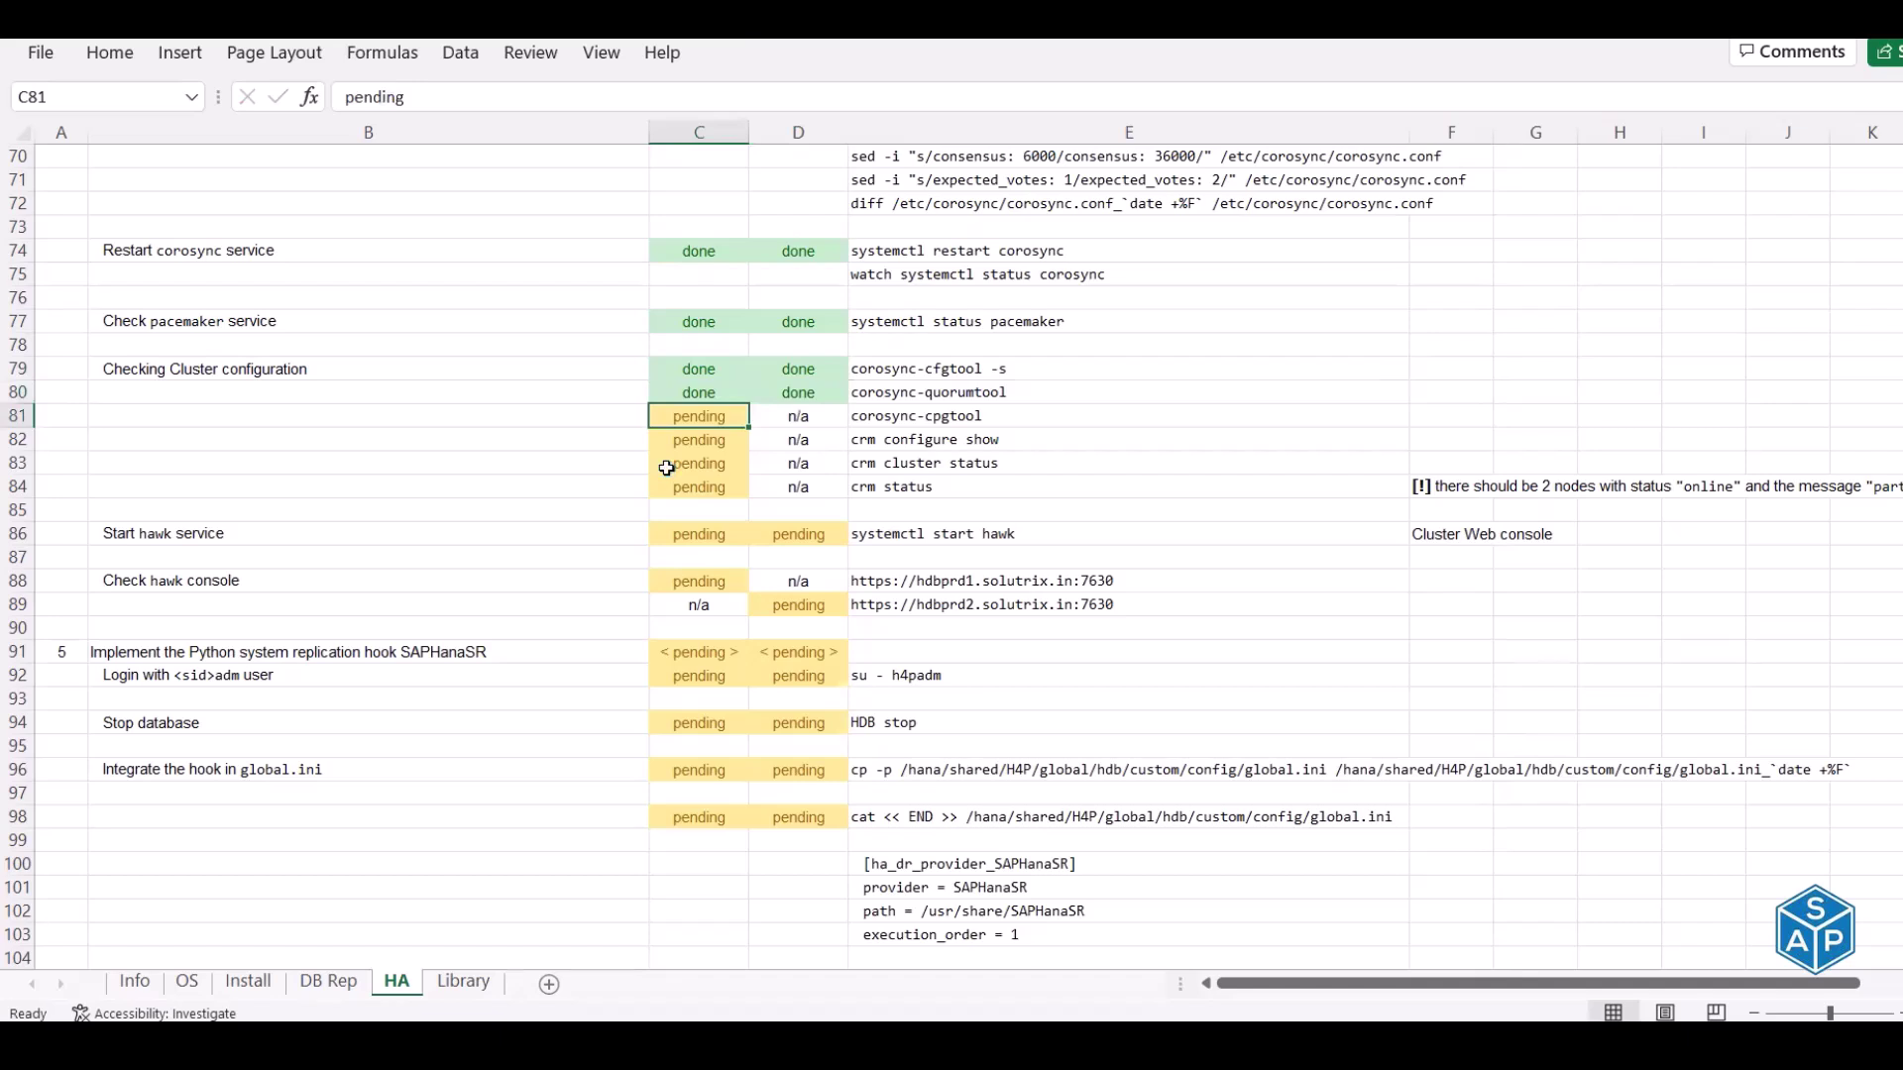
pyautogui.moveTo(878, 415); pyautogui.dragTo(897, 483)
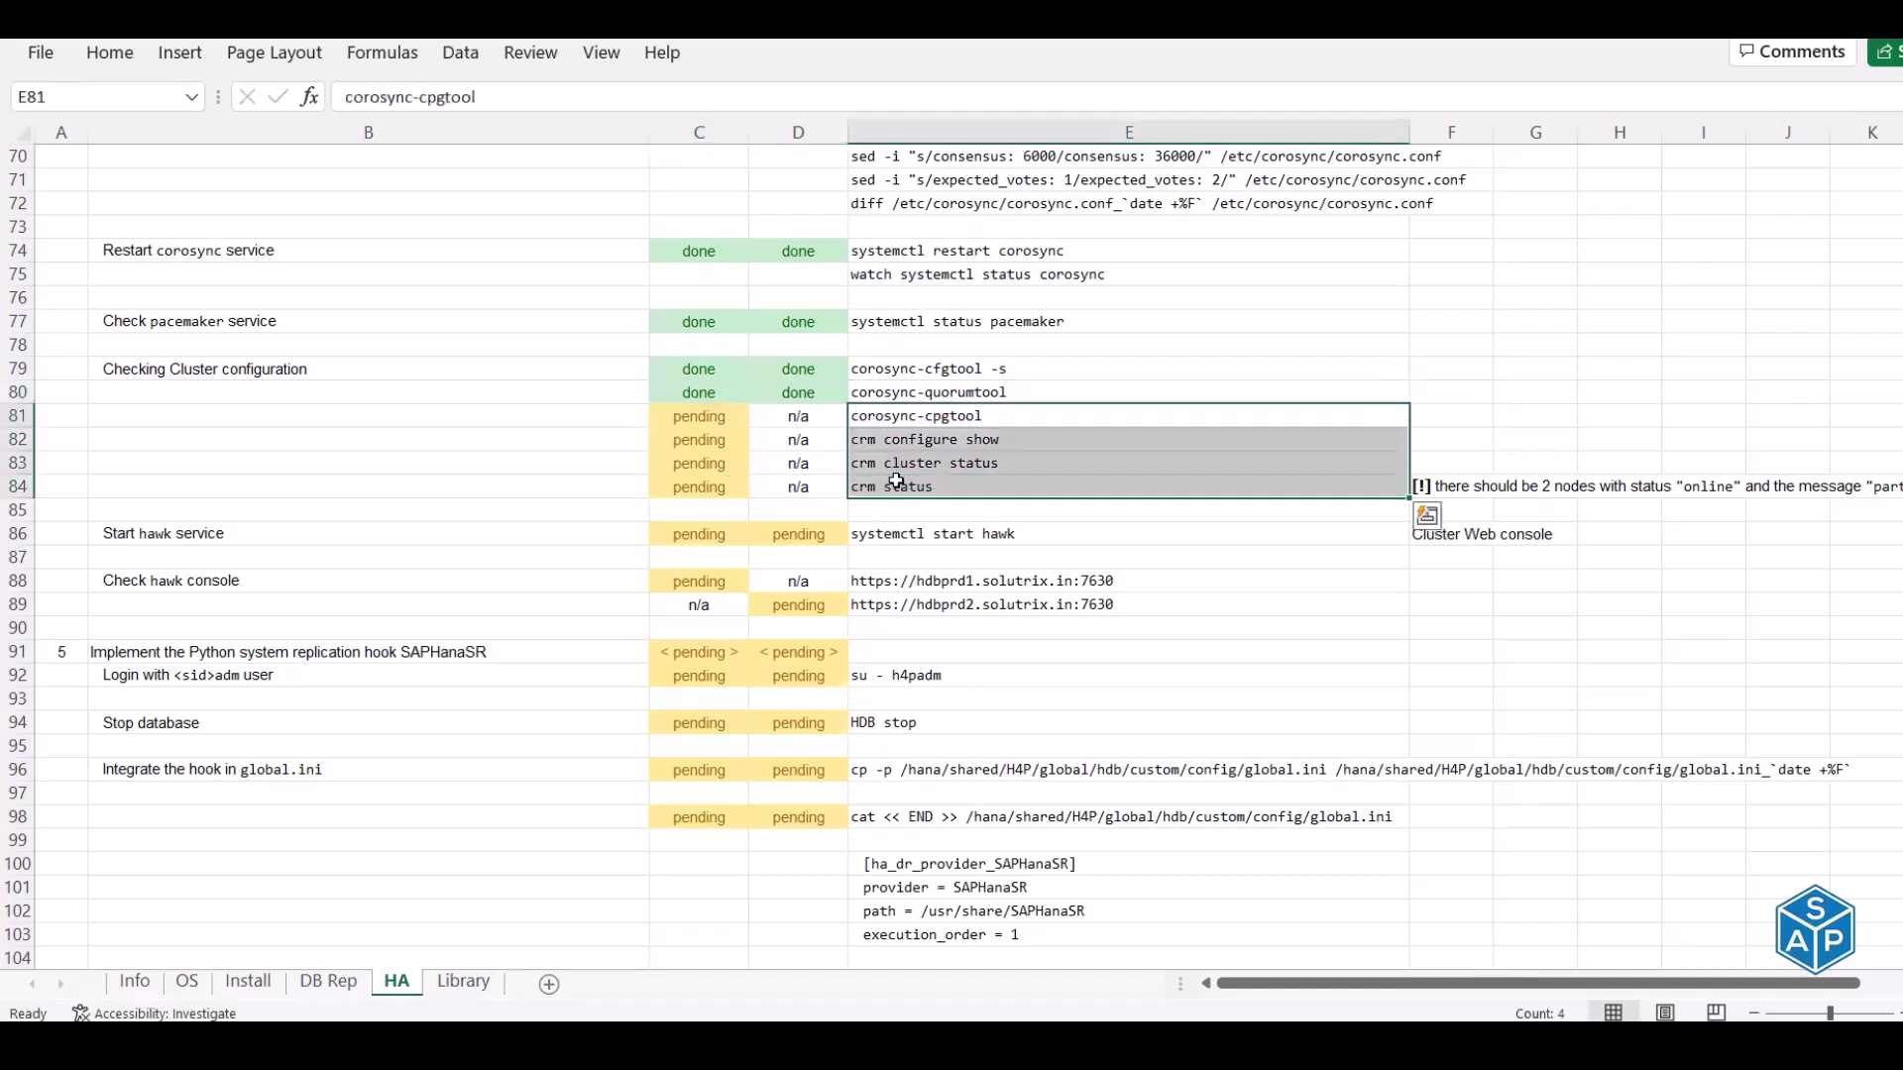
pyautogui.hotkey('ctrl', 'c')
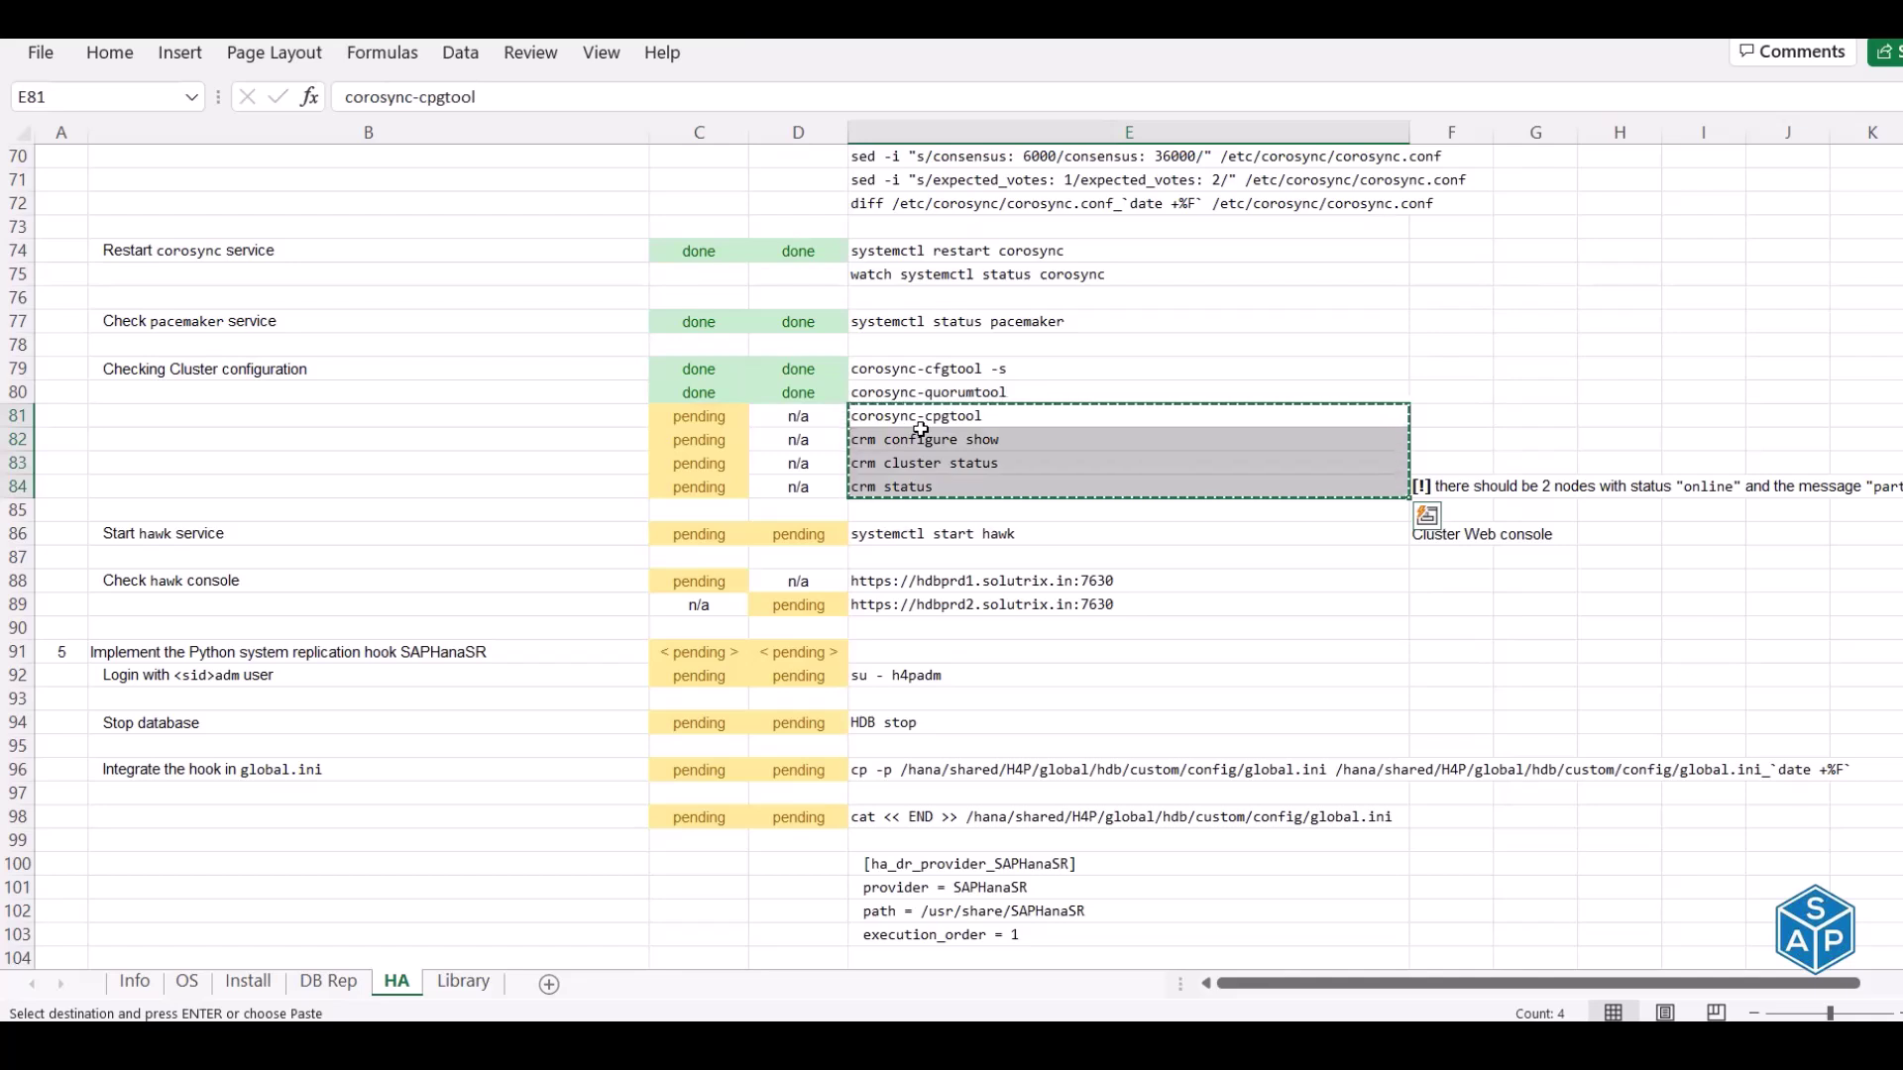
# Run the four cluster checks on hdbprd1, reviewing cpgtool process groups and crm configure show output
pyautogui.hotkey('alt', 'Tab')
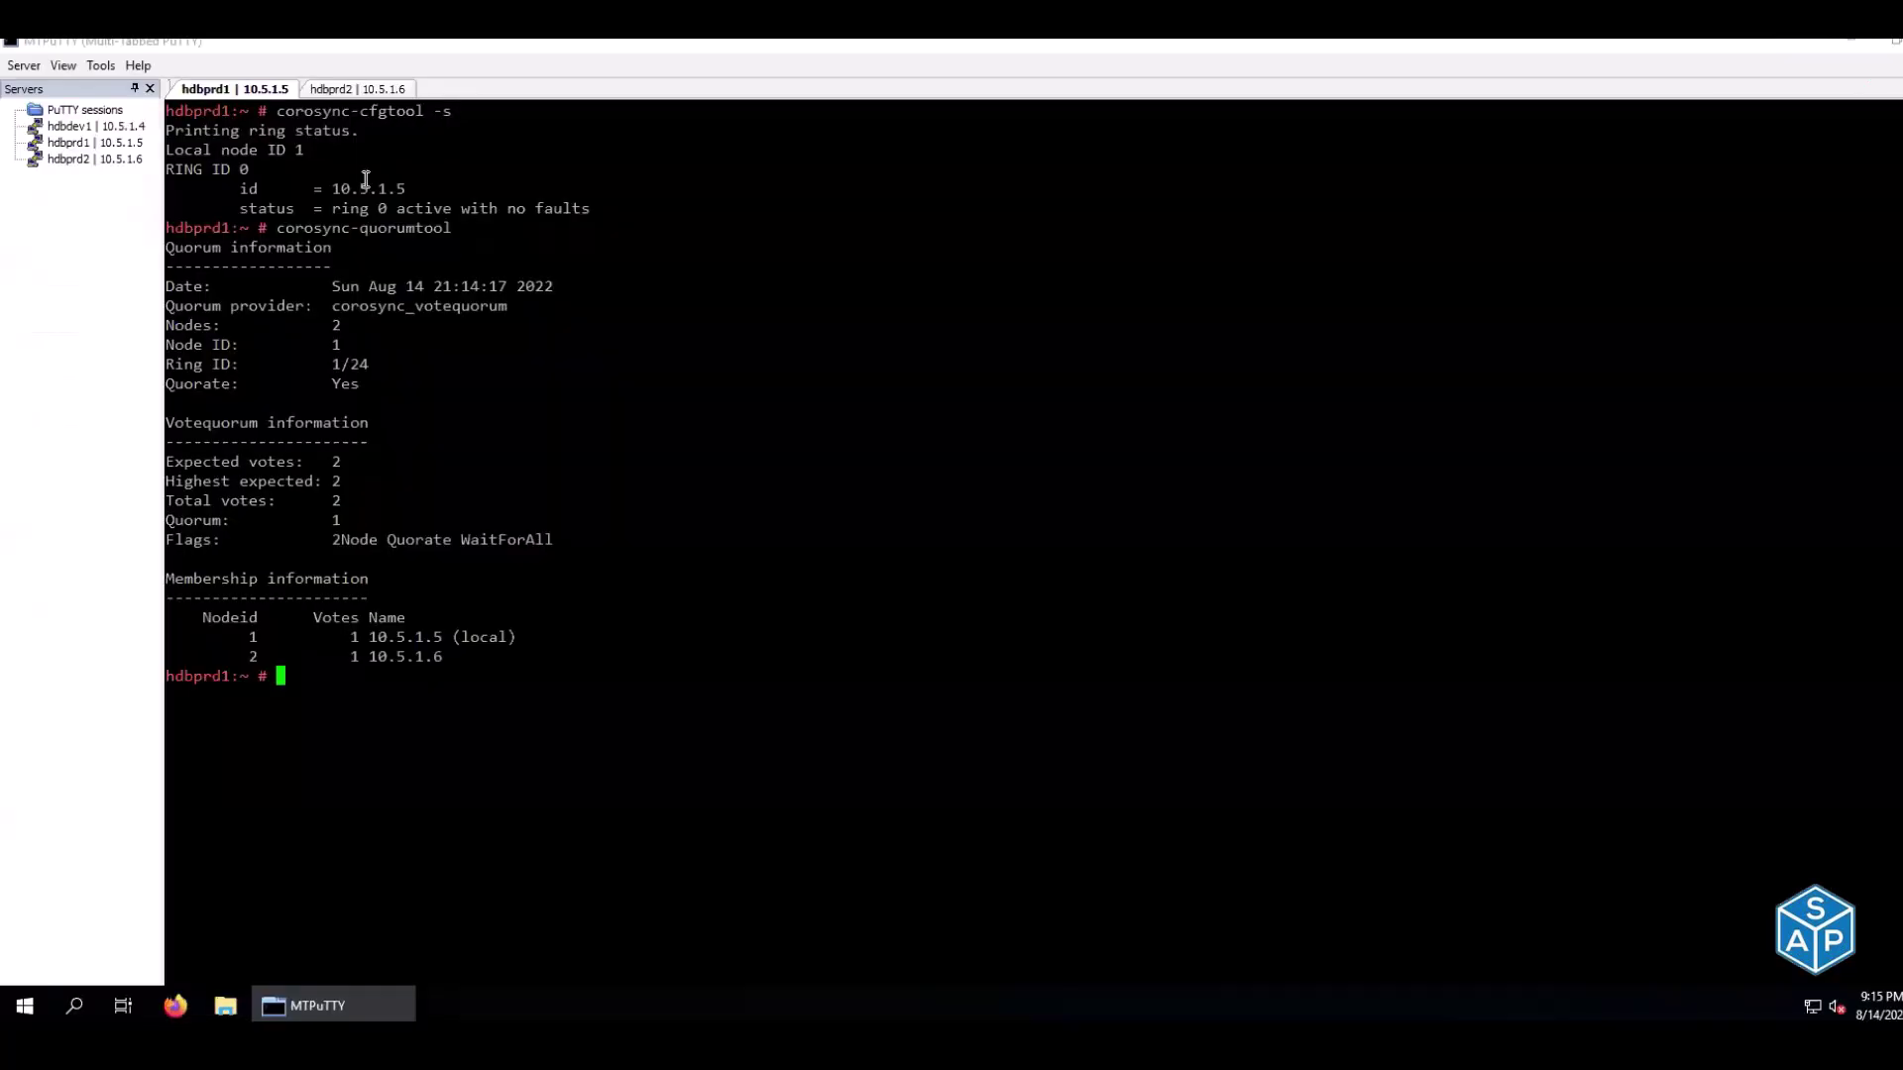
pyautogui.hotkey('ctrl', 'l')
pyautogui.rightClick(339, 158)
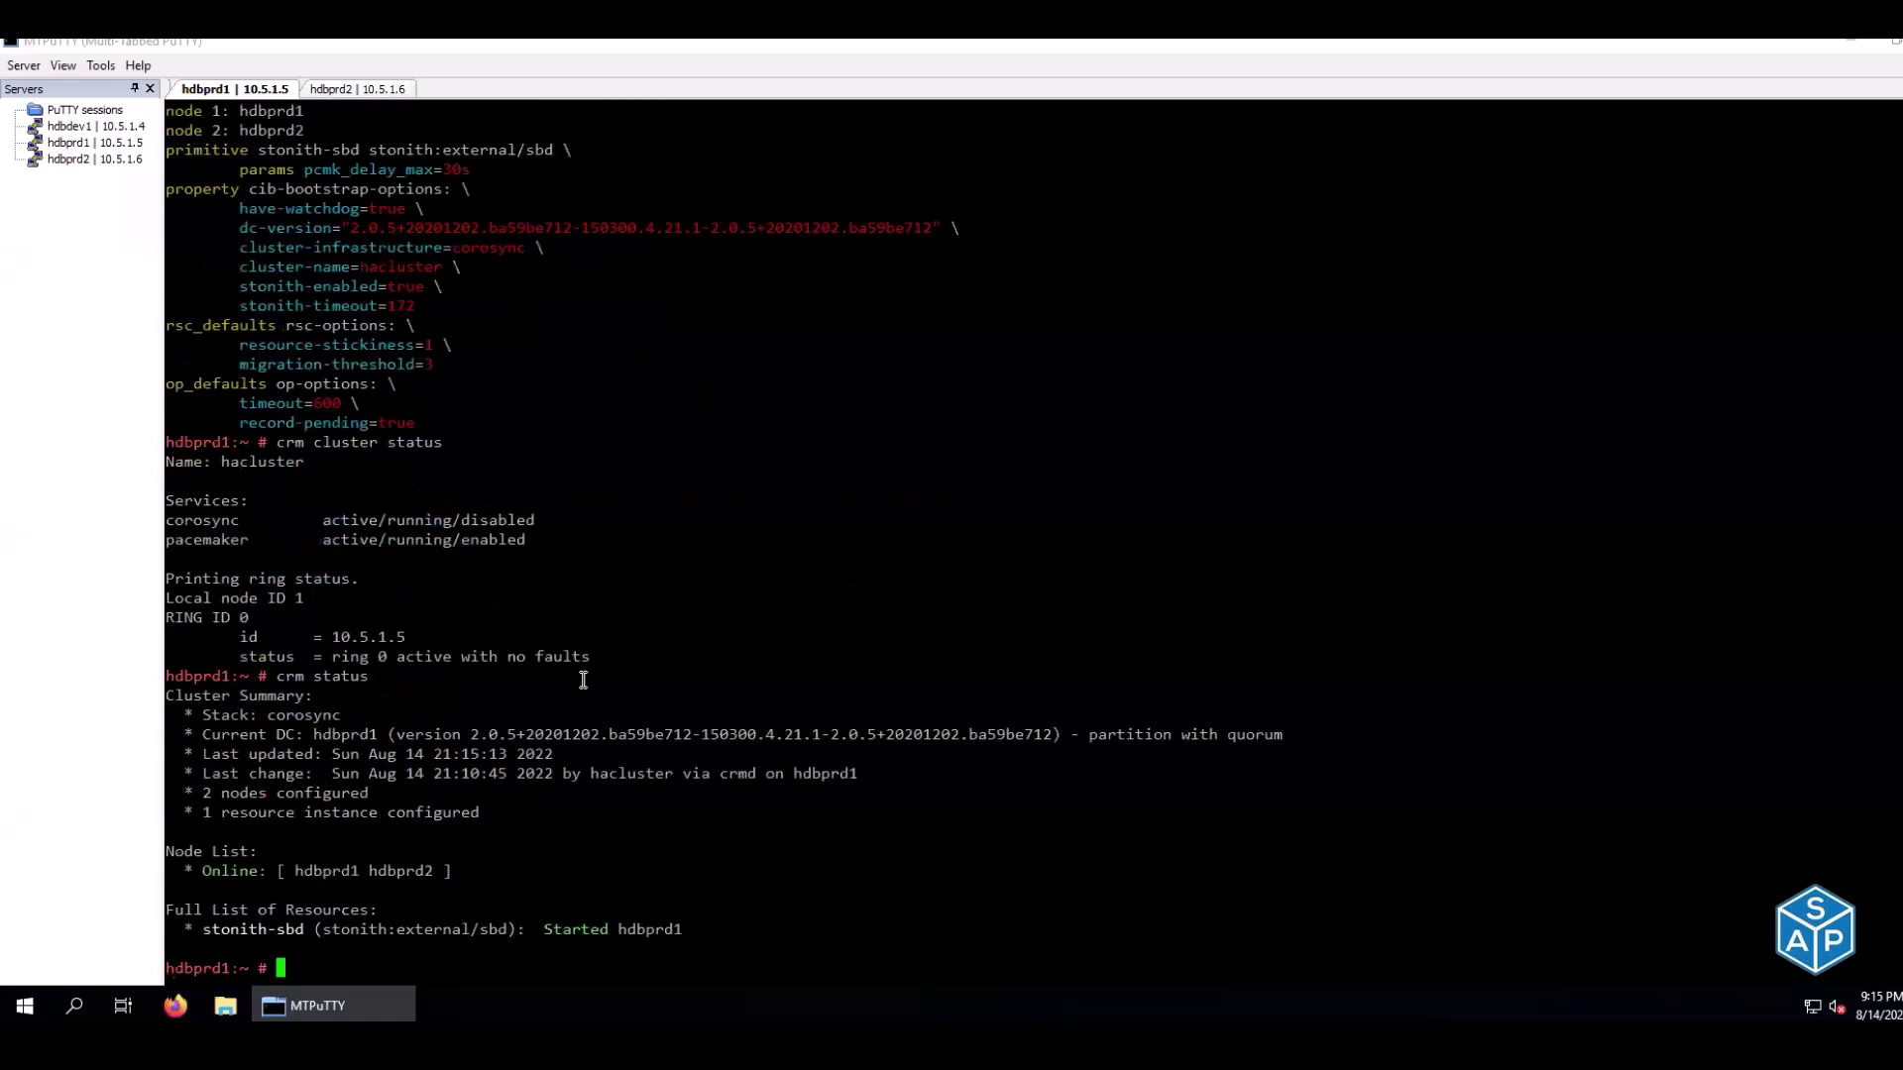
pyautogui.scroll(7, 583, 680)
pyautogui.moveTo(286, 188); pyautogui.dragTo(387, 195)
pyautogui.moveTo(422, 262); pyautogui.dragTo(604, 454)
pyautogui.scroll(-7, 278, 278)
pyautogui.scroll(7, 286, 212)
pyautogui.click(251, 555)
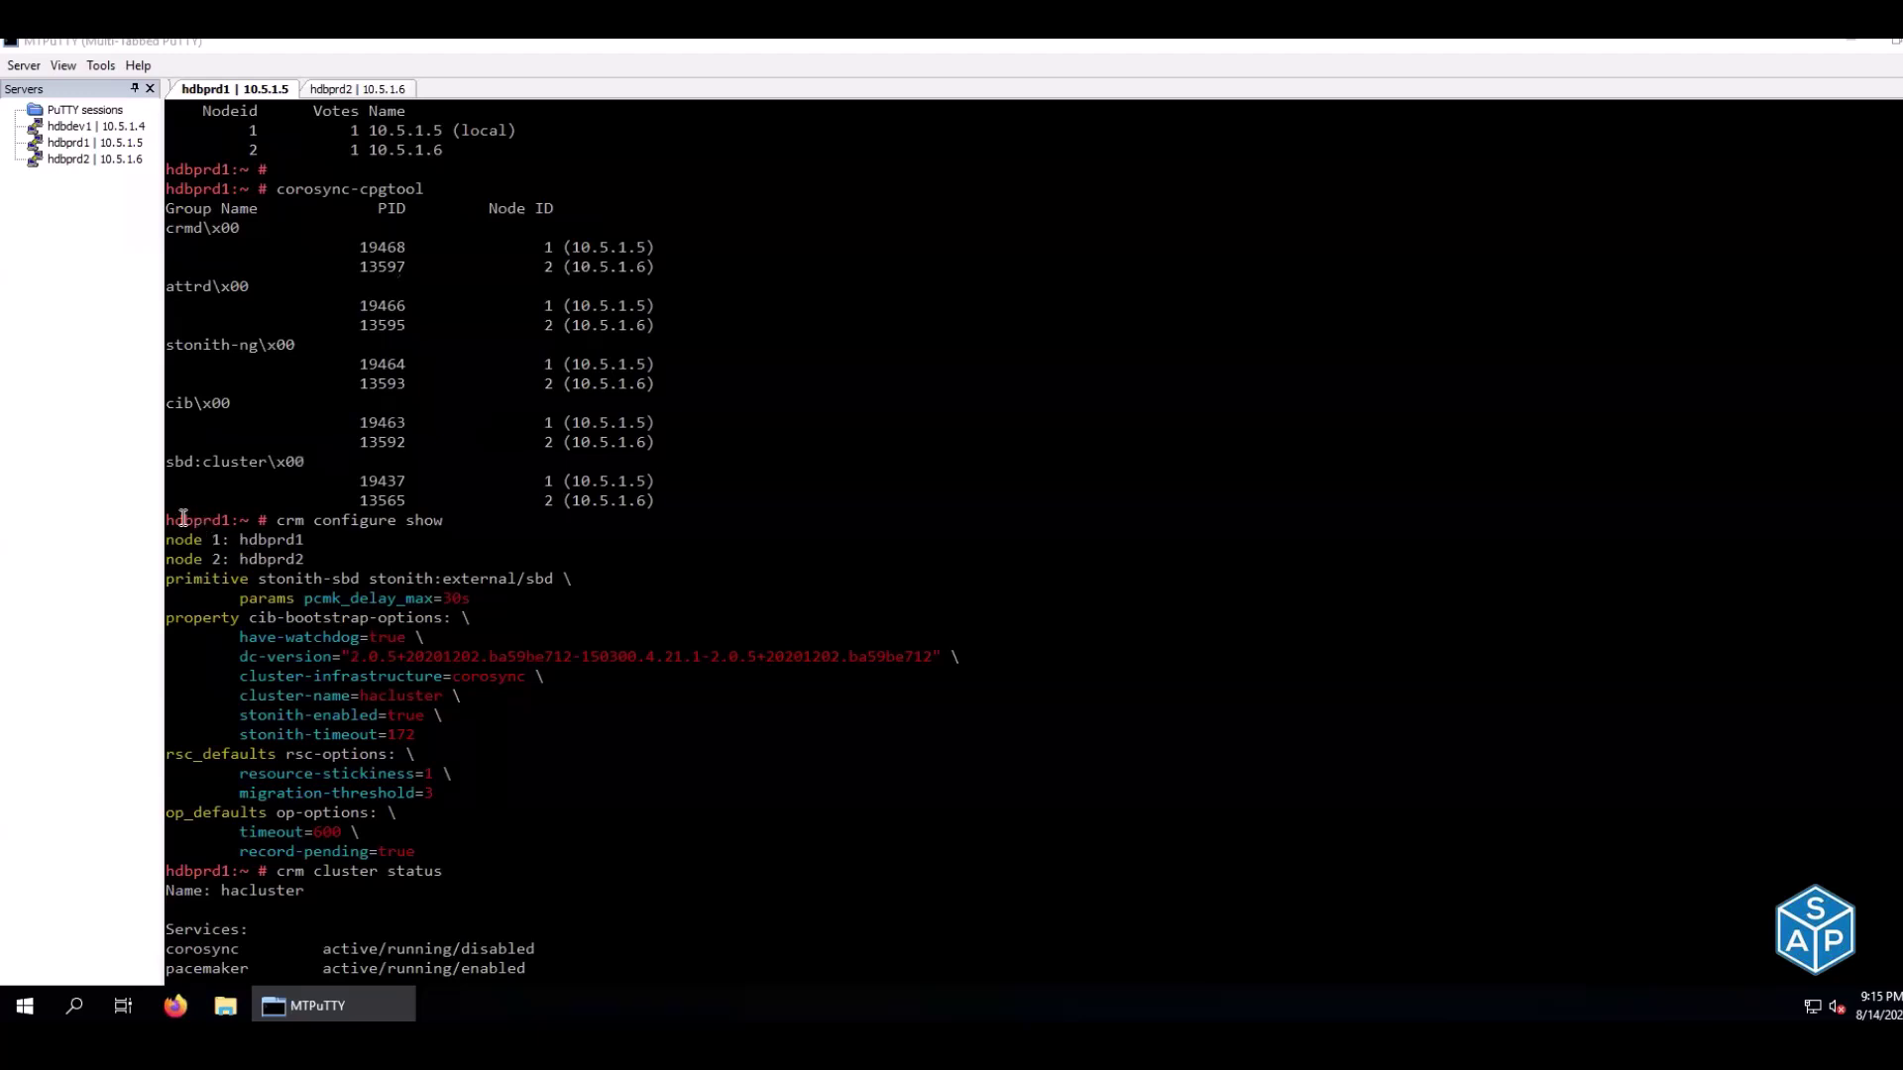
pyautogui.moveTo(168, 523); pyautogui.dragTo(520, 851)
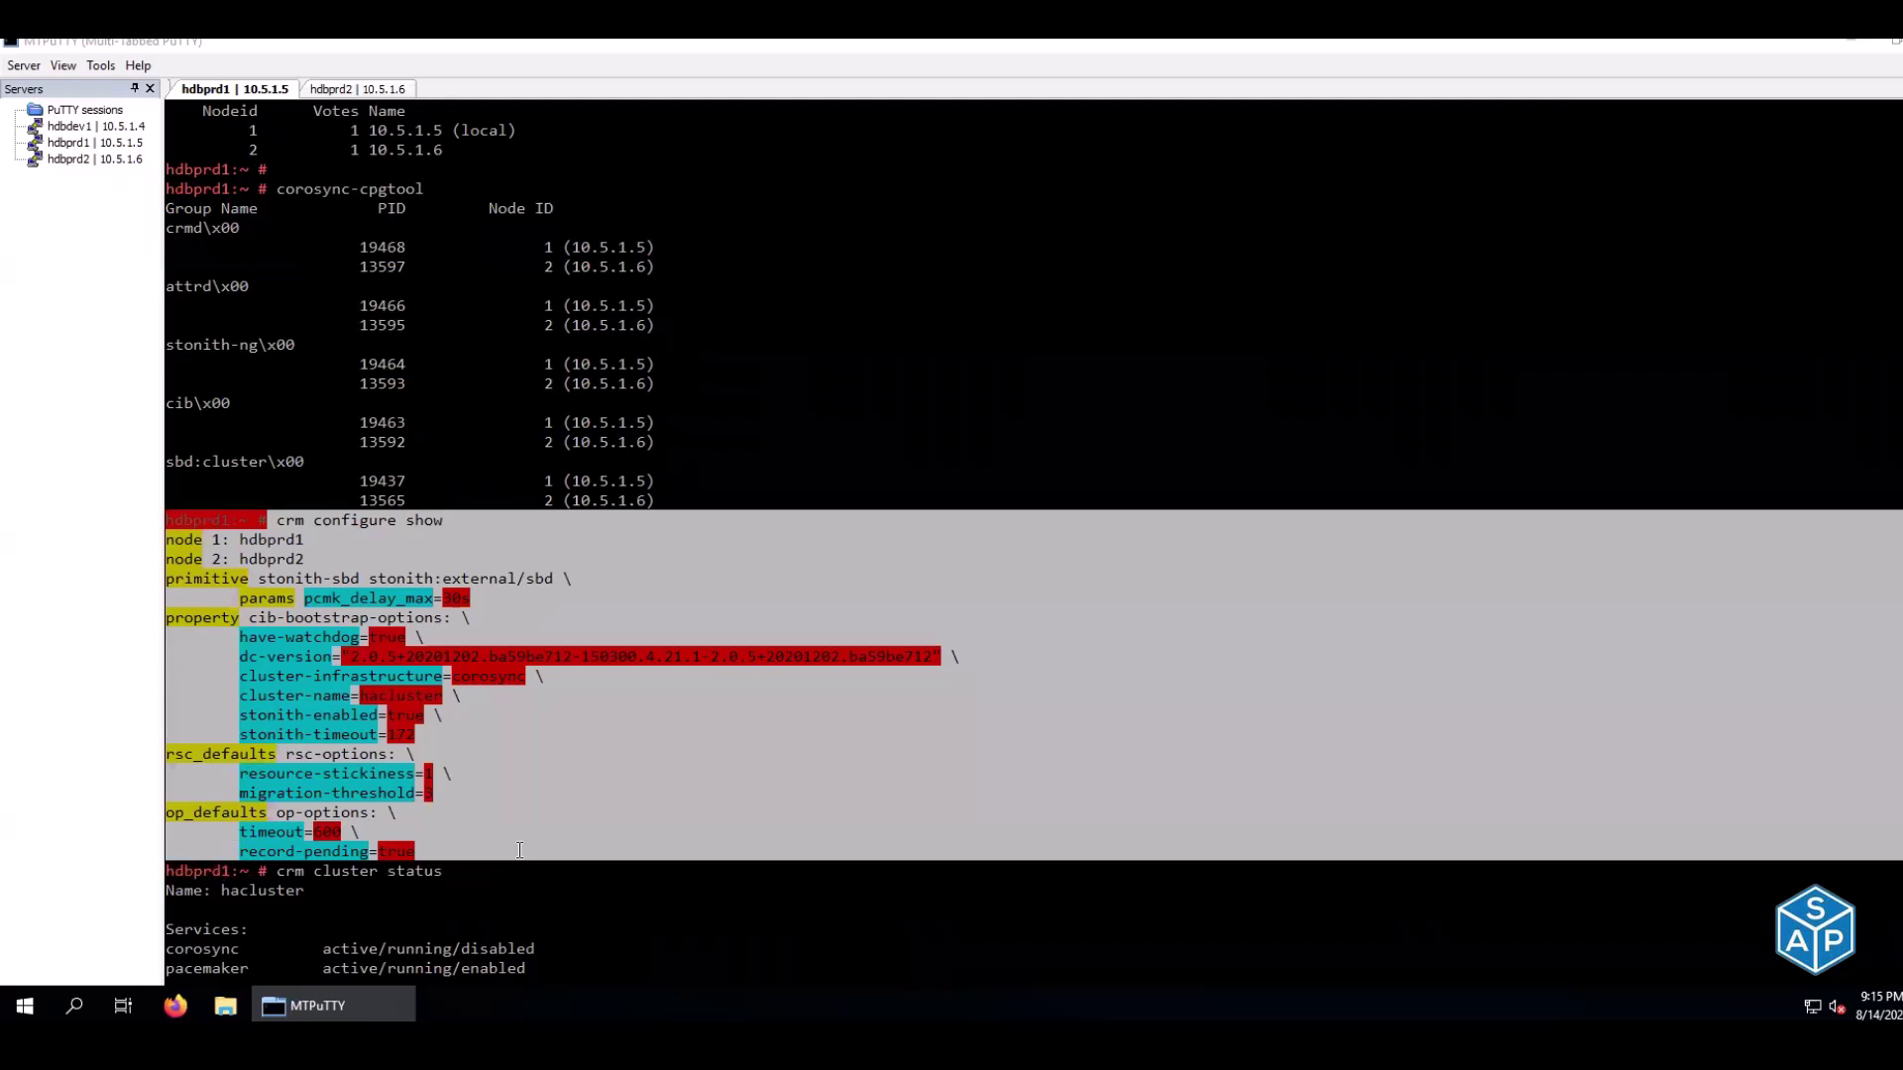
pyautogui.click(519, 850)
pyautogui.scroll(-1, 520, 850)
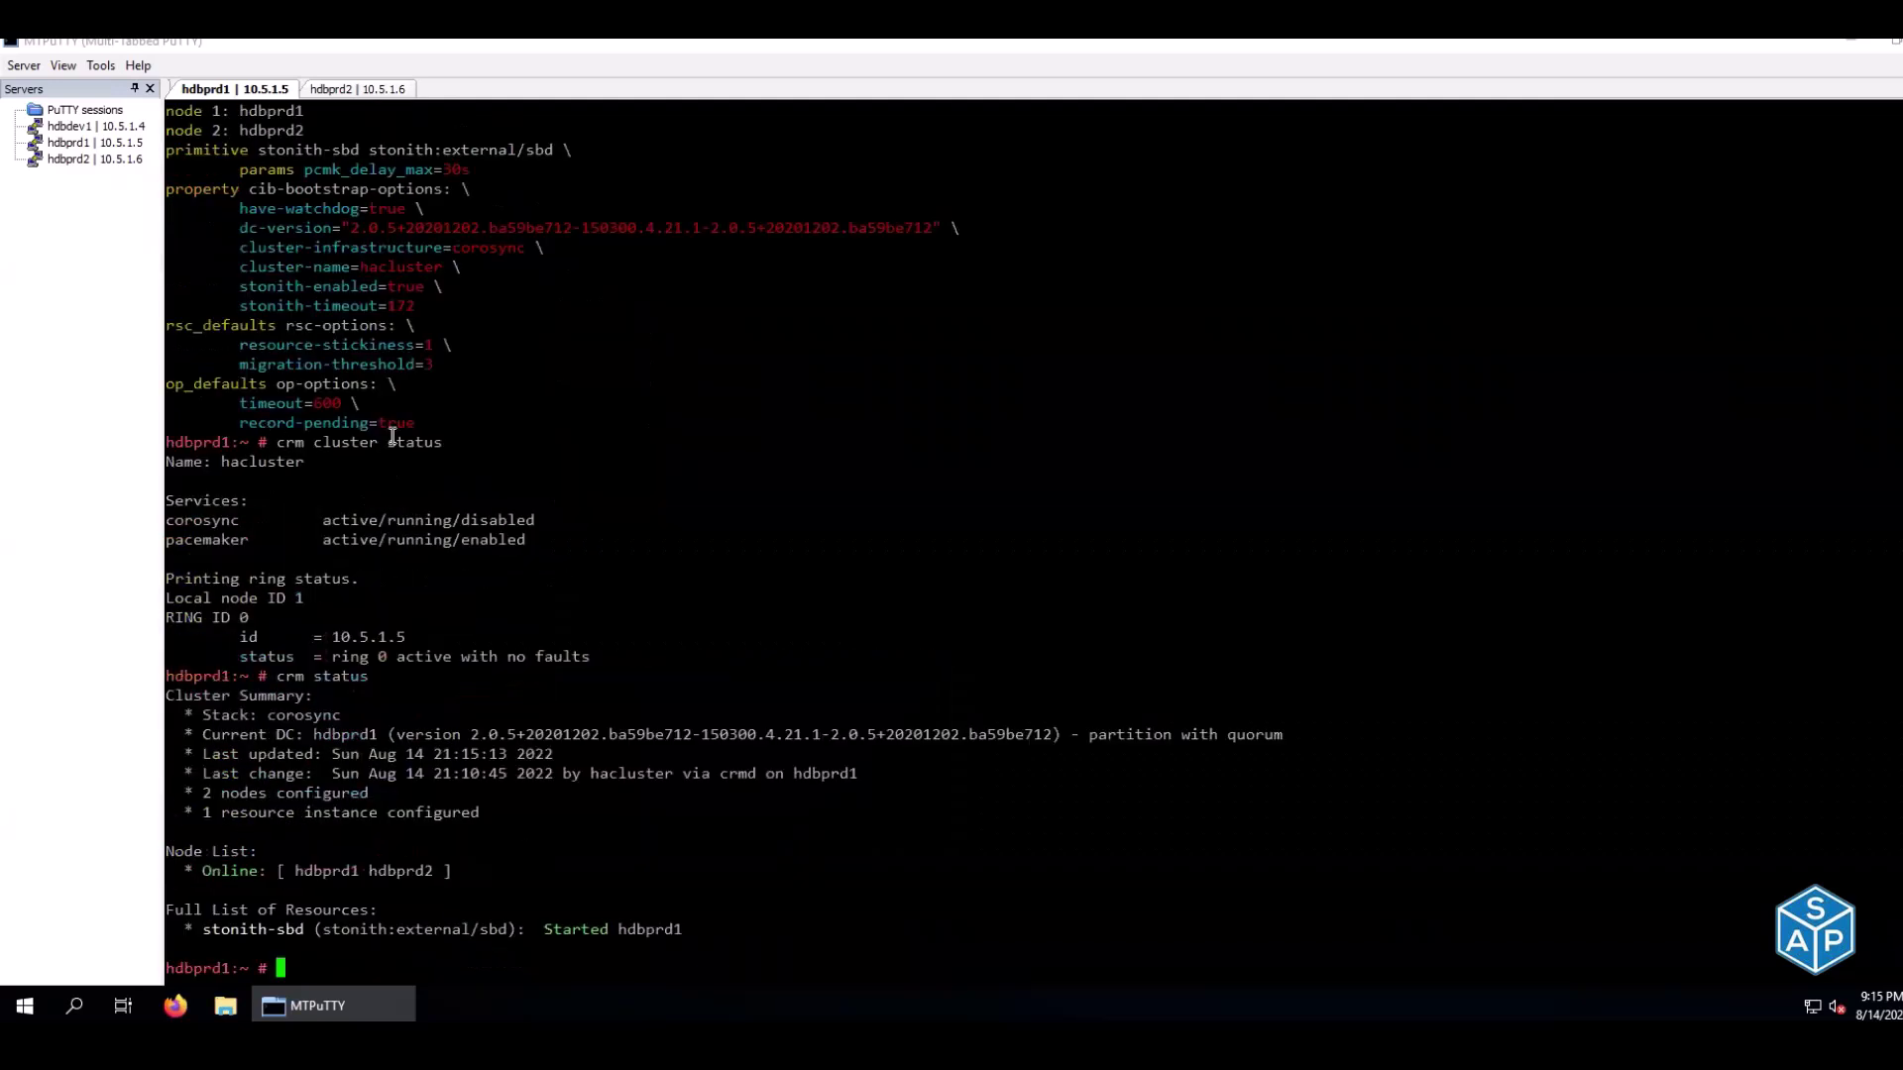
# Confirm corosync and pacemaker running, both nodes online and stonith-sbd started
pyautogui.moveTo(260, 442); pyautogui.dragTo(443, 442)
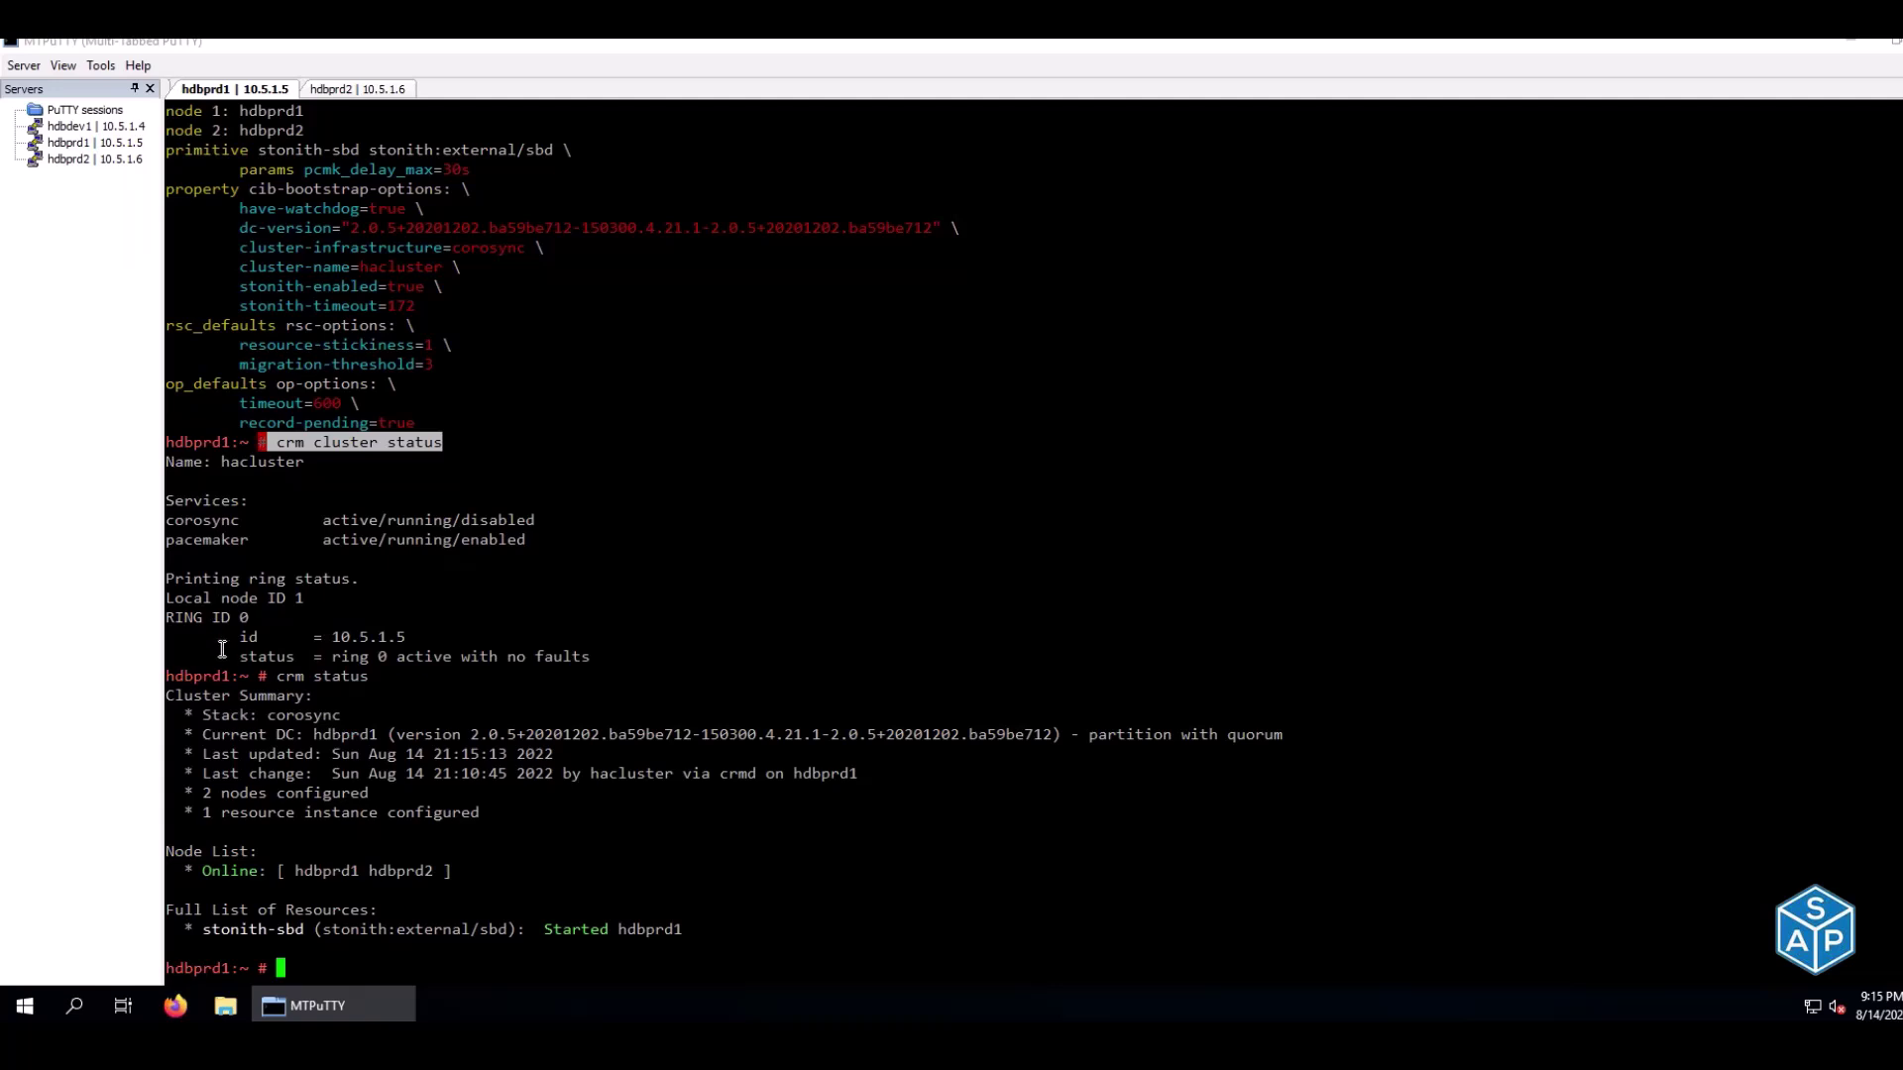
pyautogui.moveTo(315, 520); pyautogui.dragTo(460, 523)
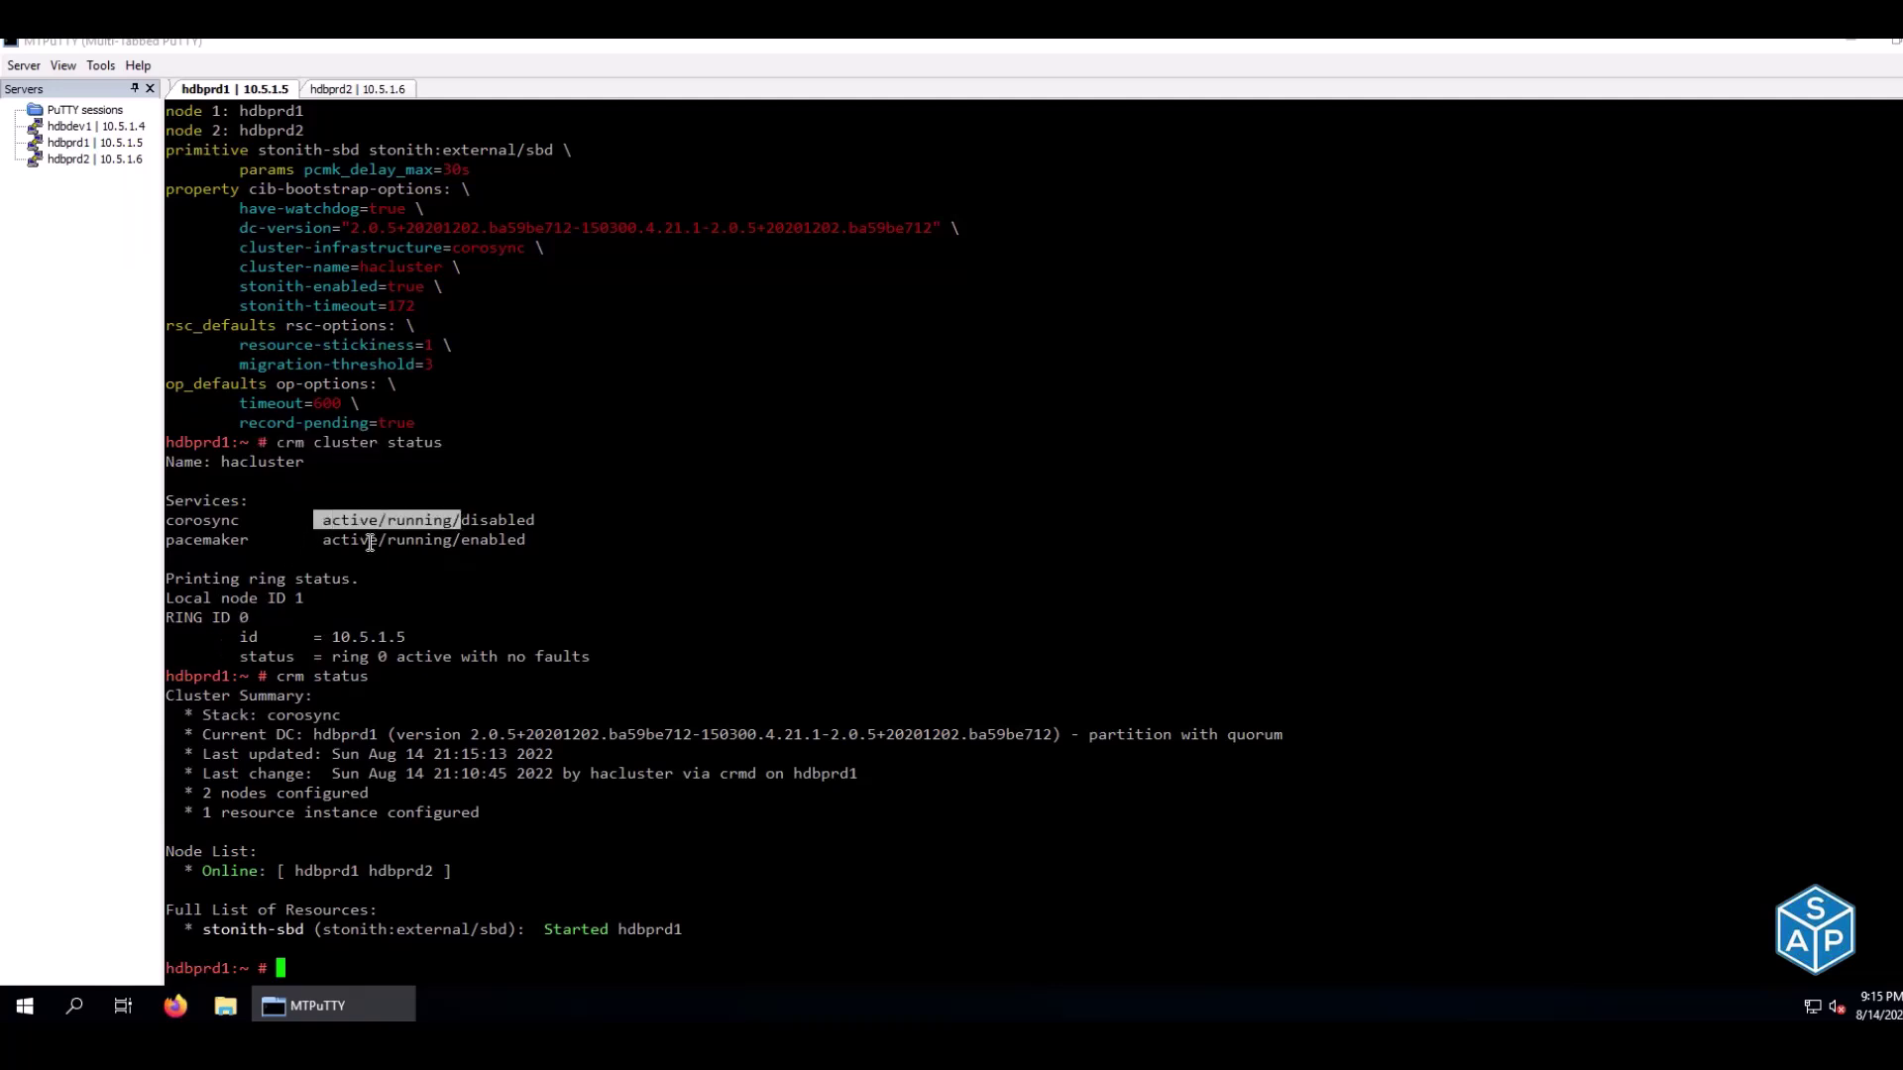
pyautogui.moveTo(184, 521); pyautogui.dragTo(429, 543)
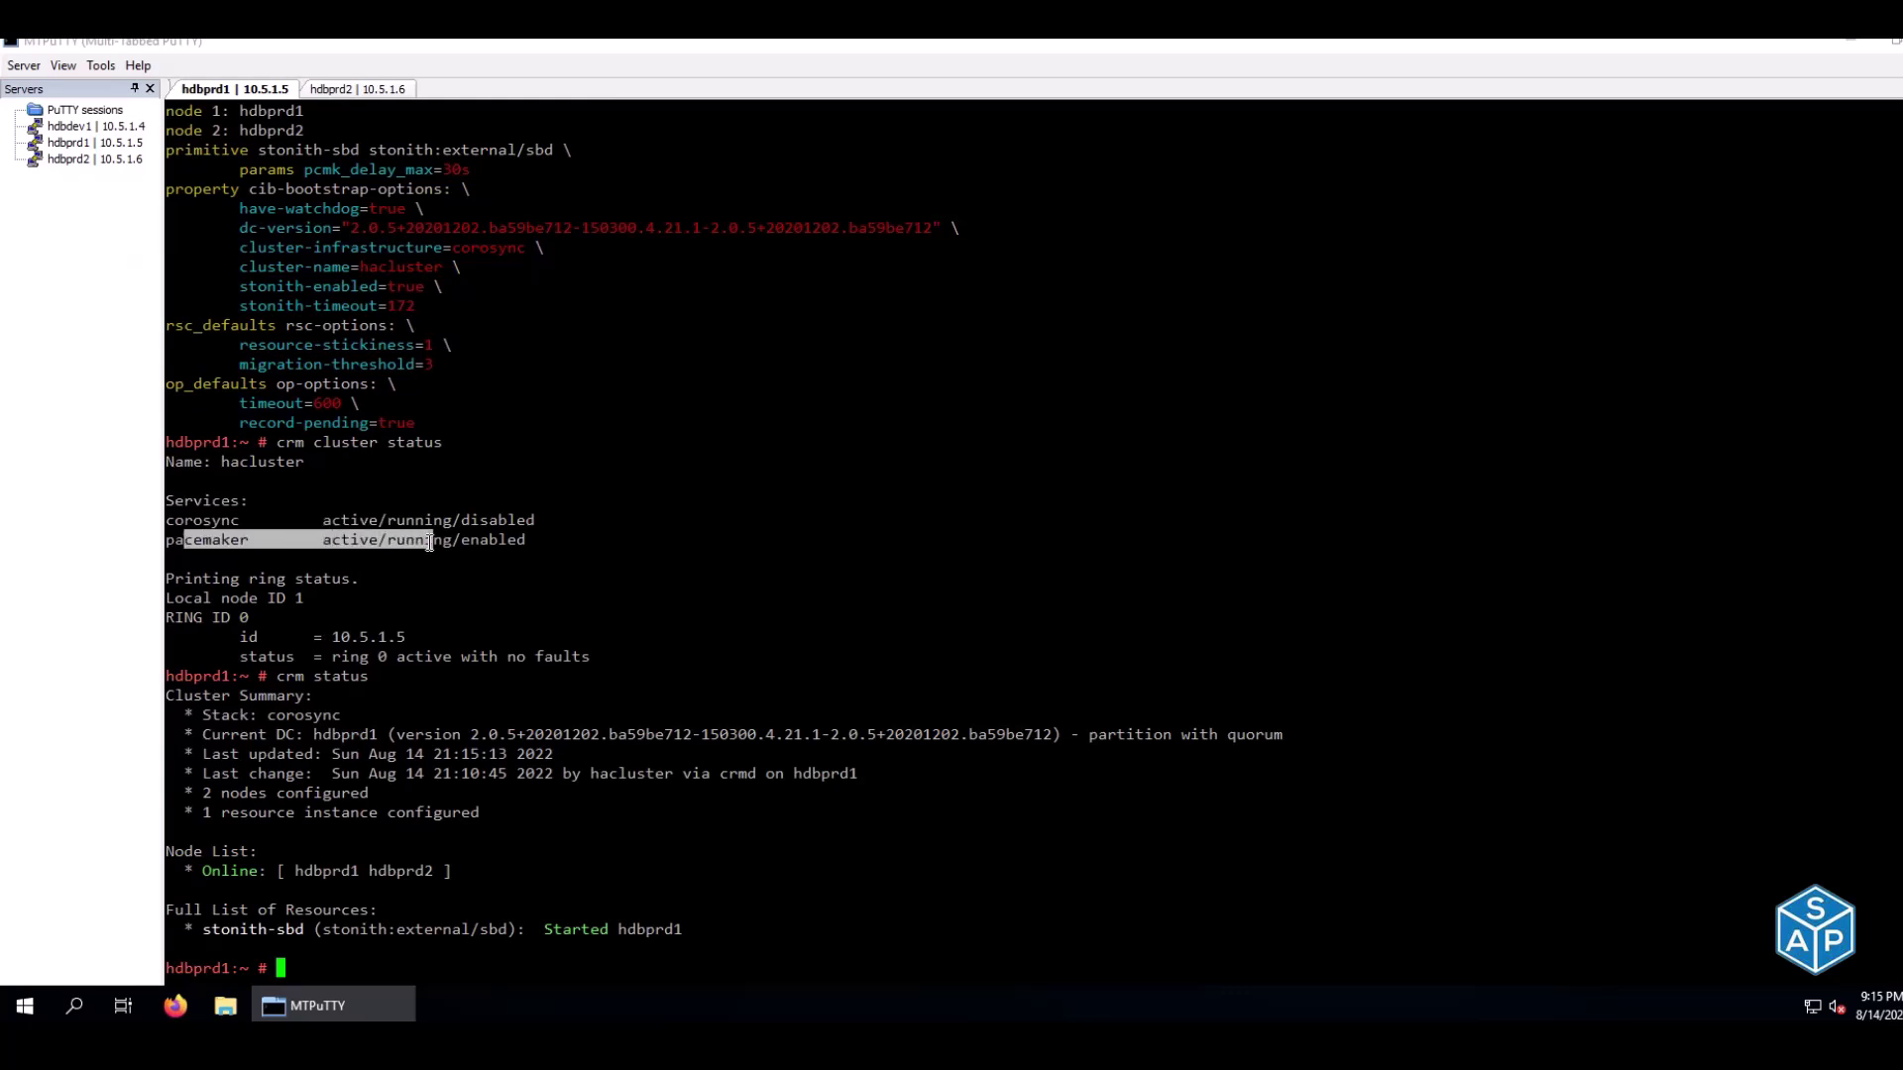
pyautogui.moveTo(268, 676); pyautogui.dragTo(397, 676)
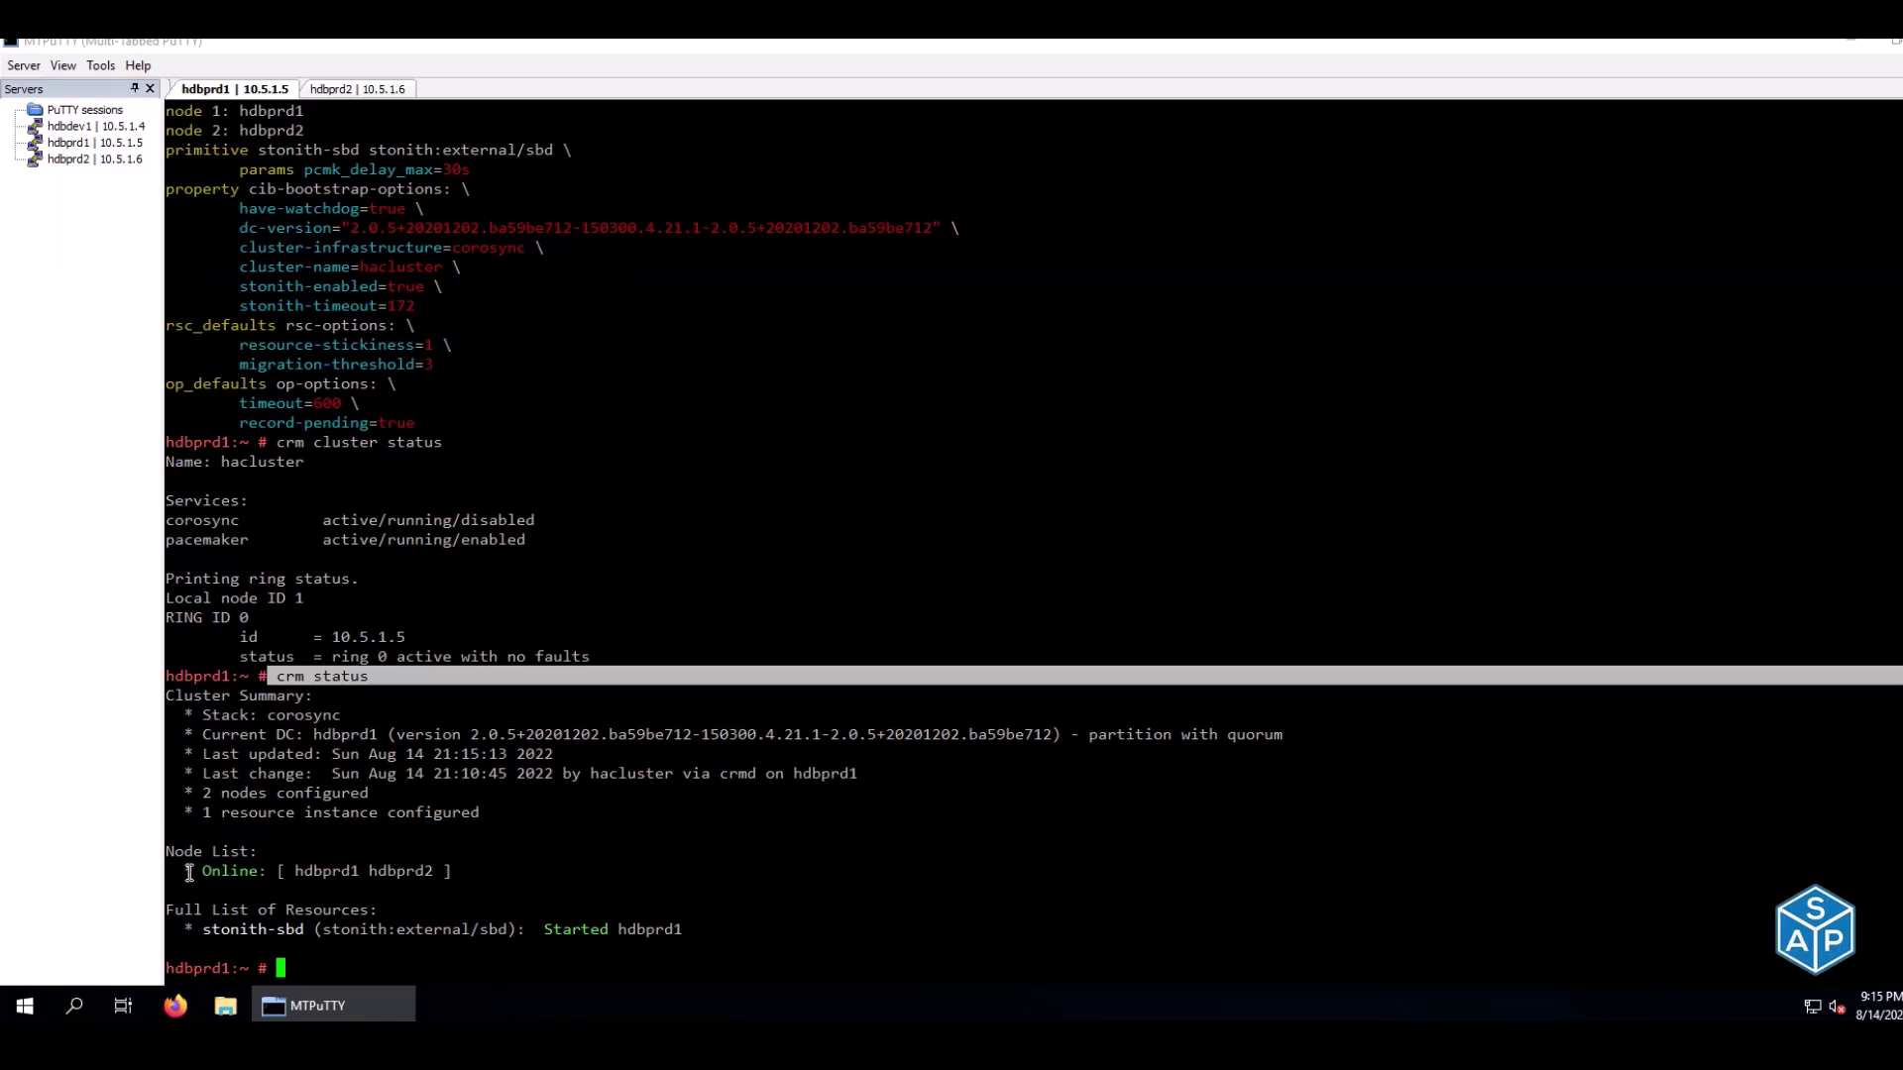
pyautogui.moveTo(195, 870); pyautogui.dragTo(441, 871)
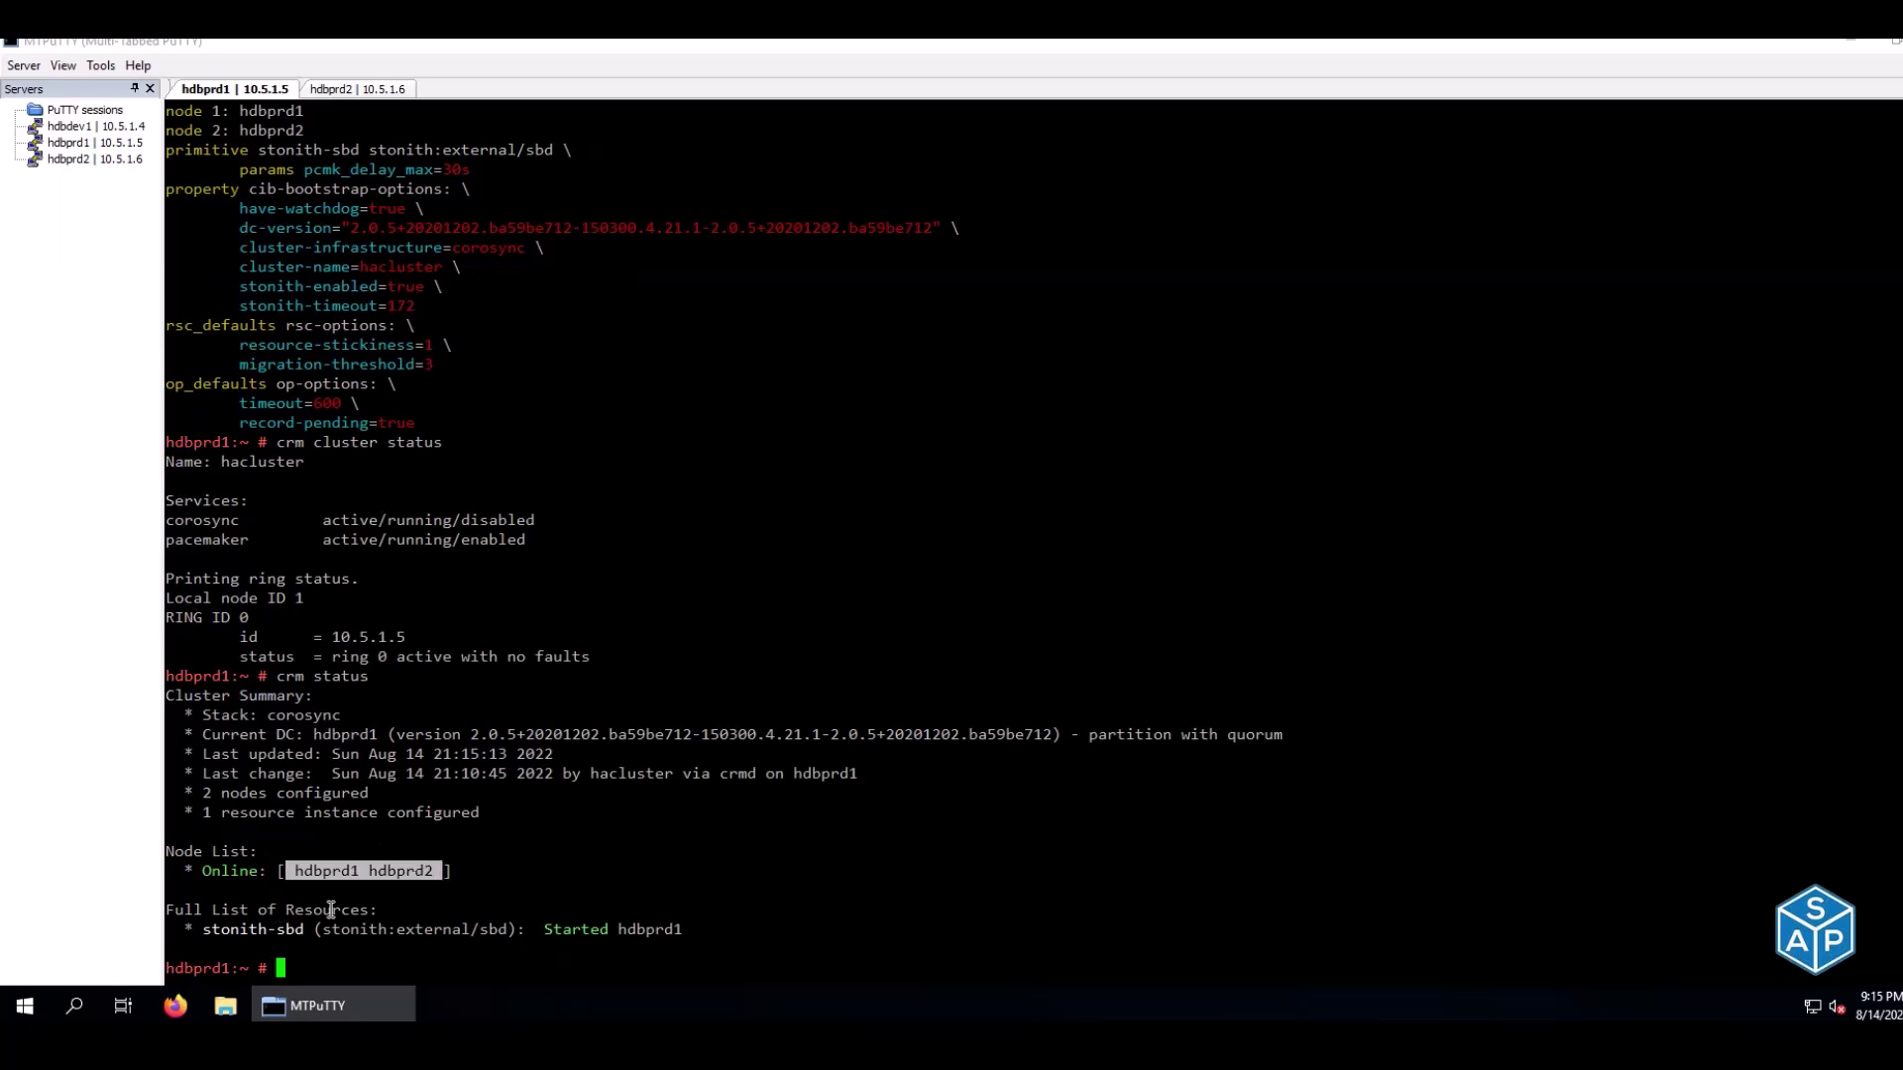
pyautogui.moveTo(206, 924); pyautogui.dragTo(694, 950)
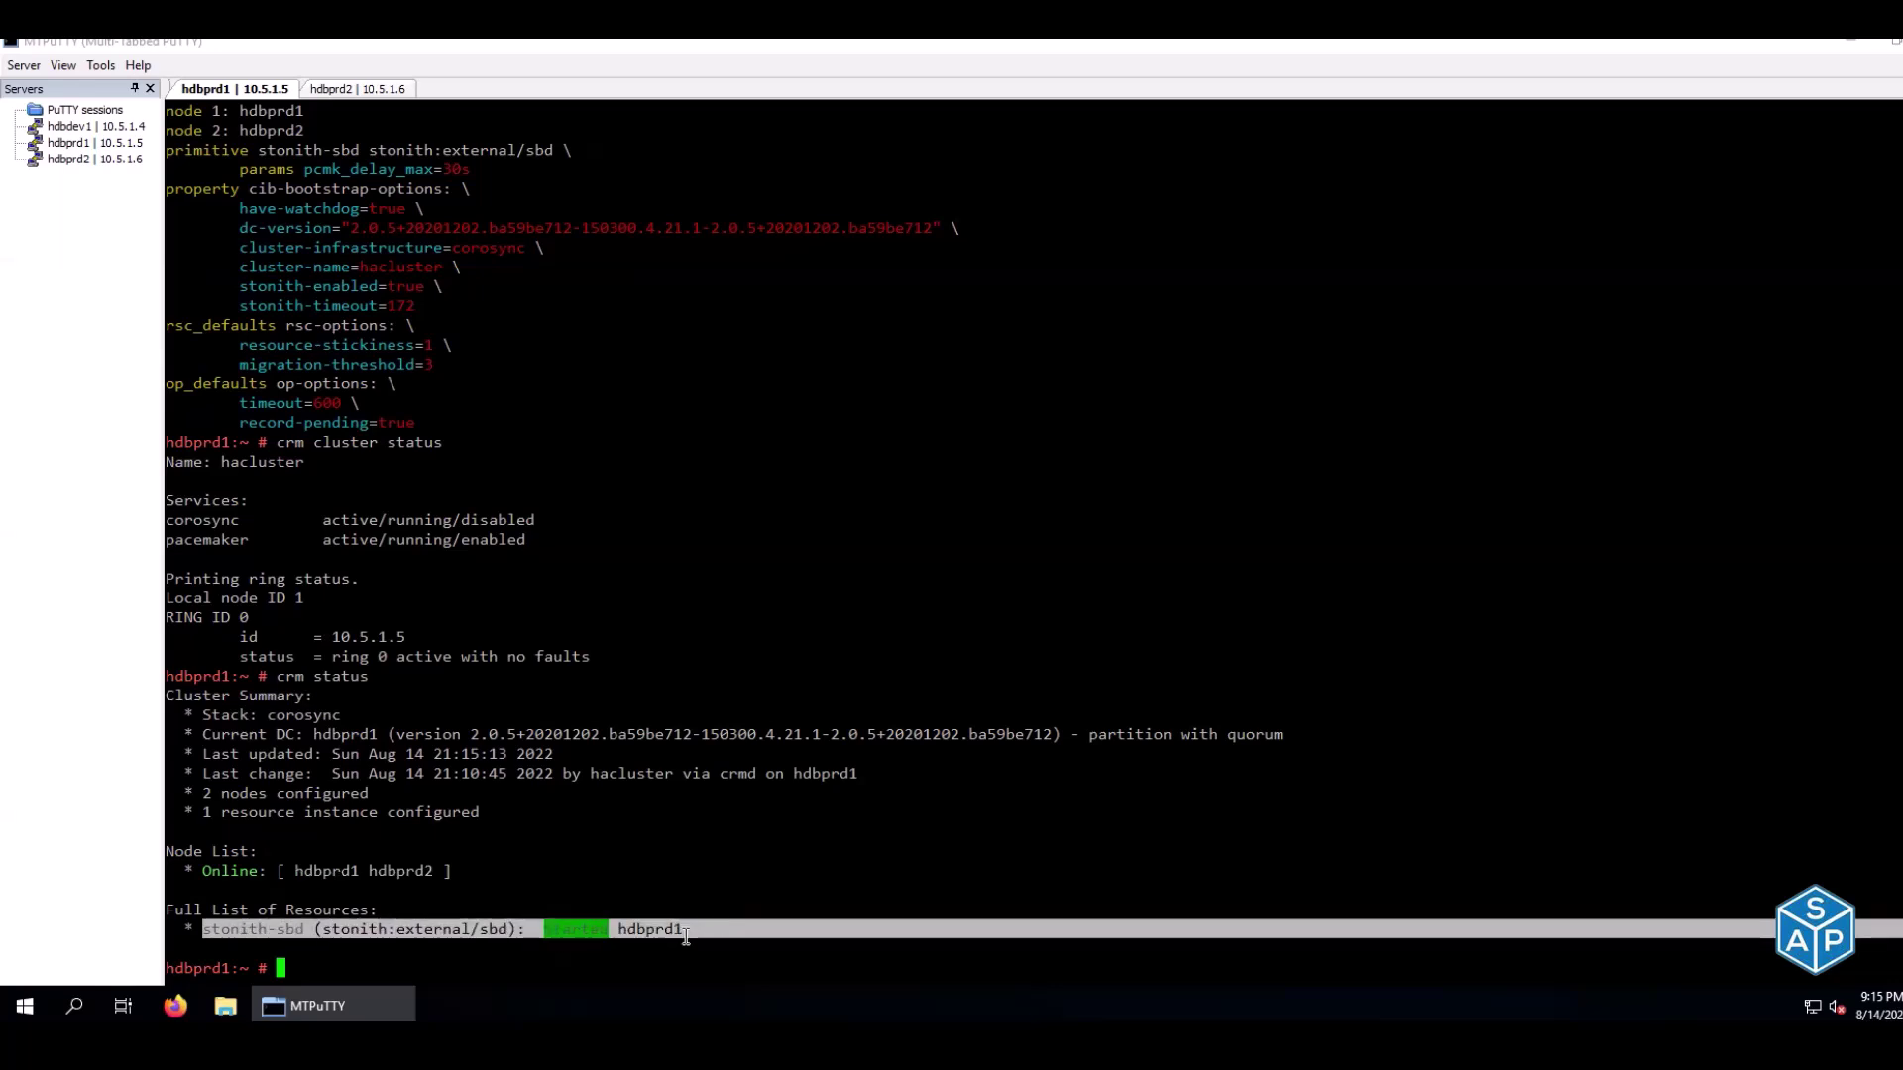
pyautogui.click(813, 828)
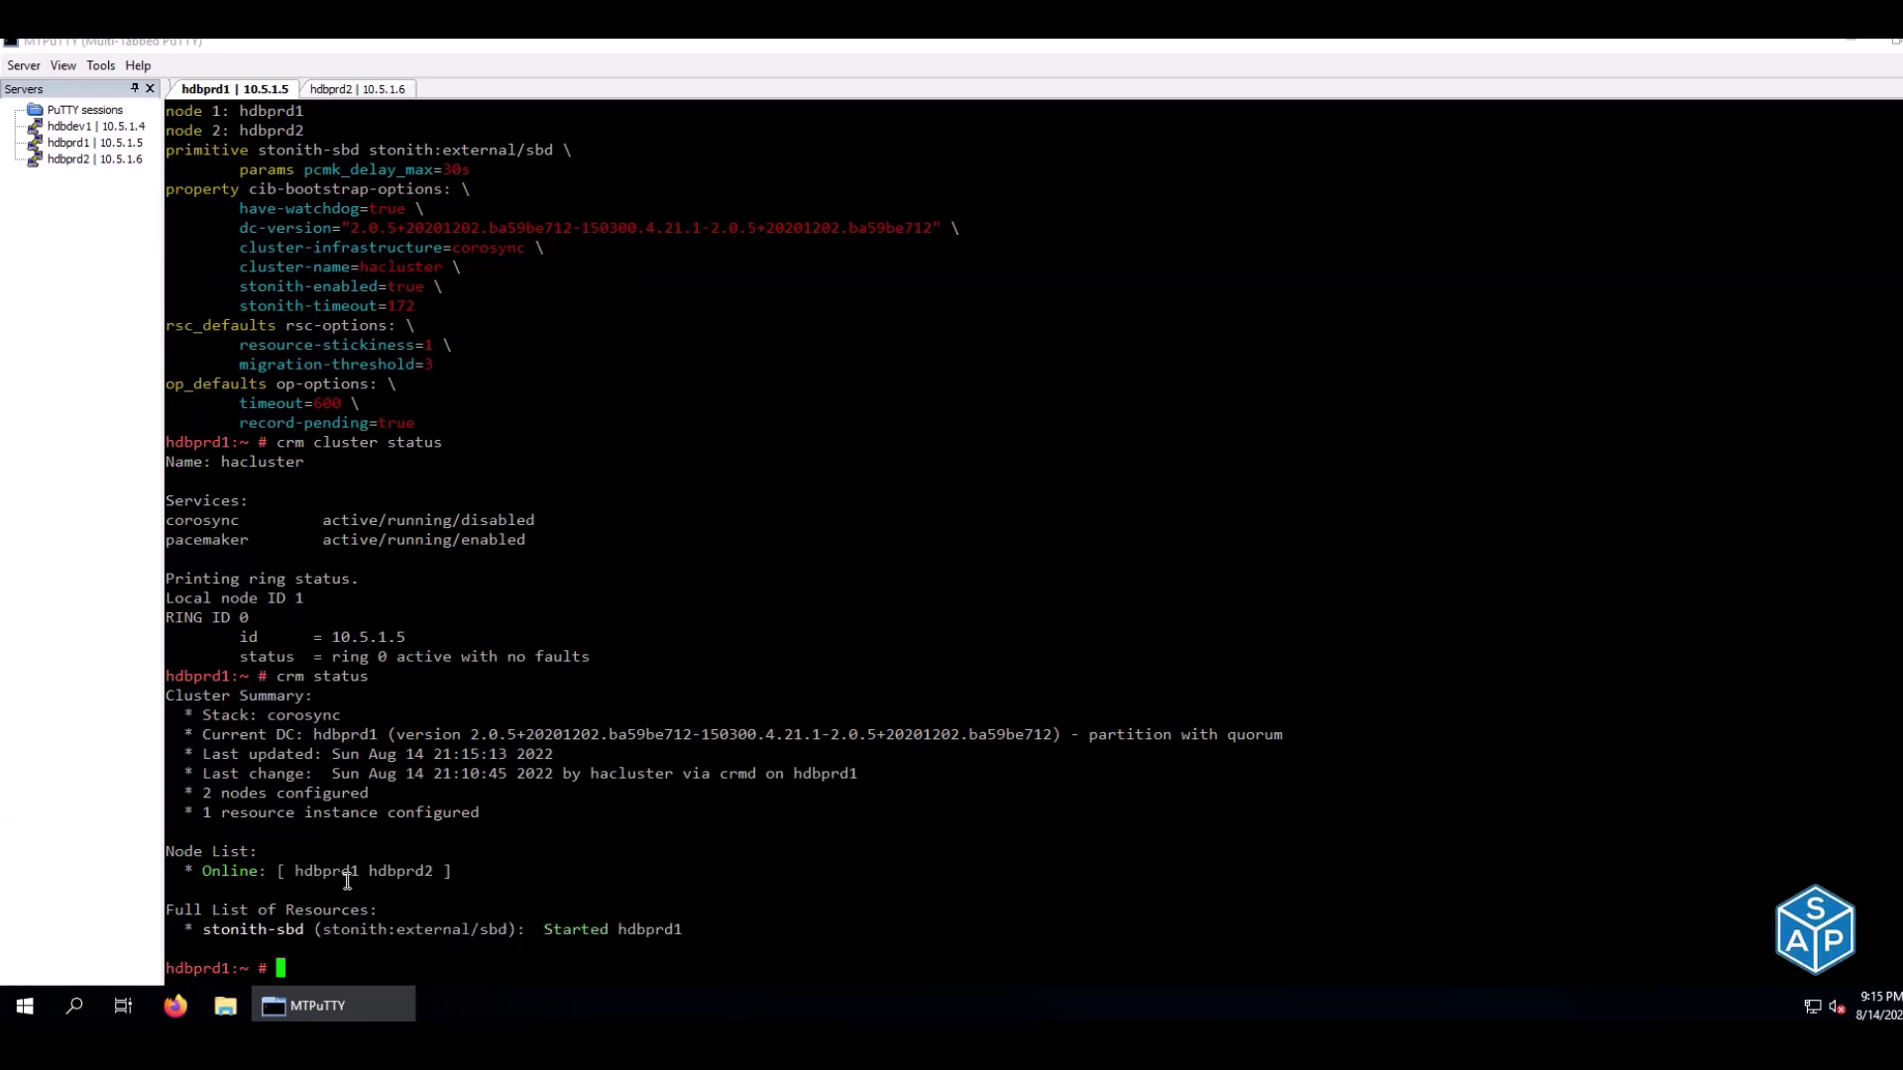
pyautogui.moveTo(224, 911); pyautogui.dragTo(371, 917)
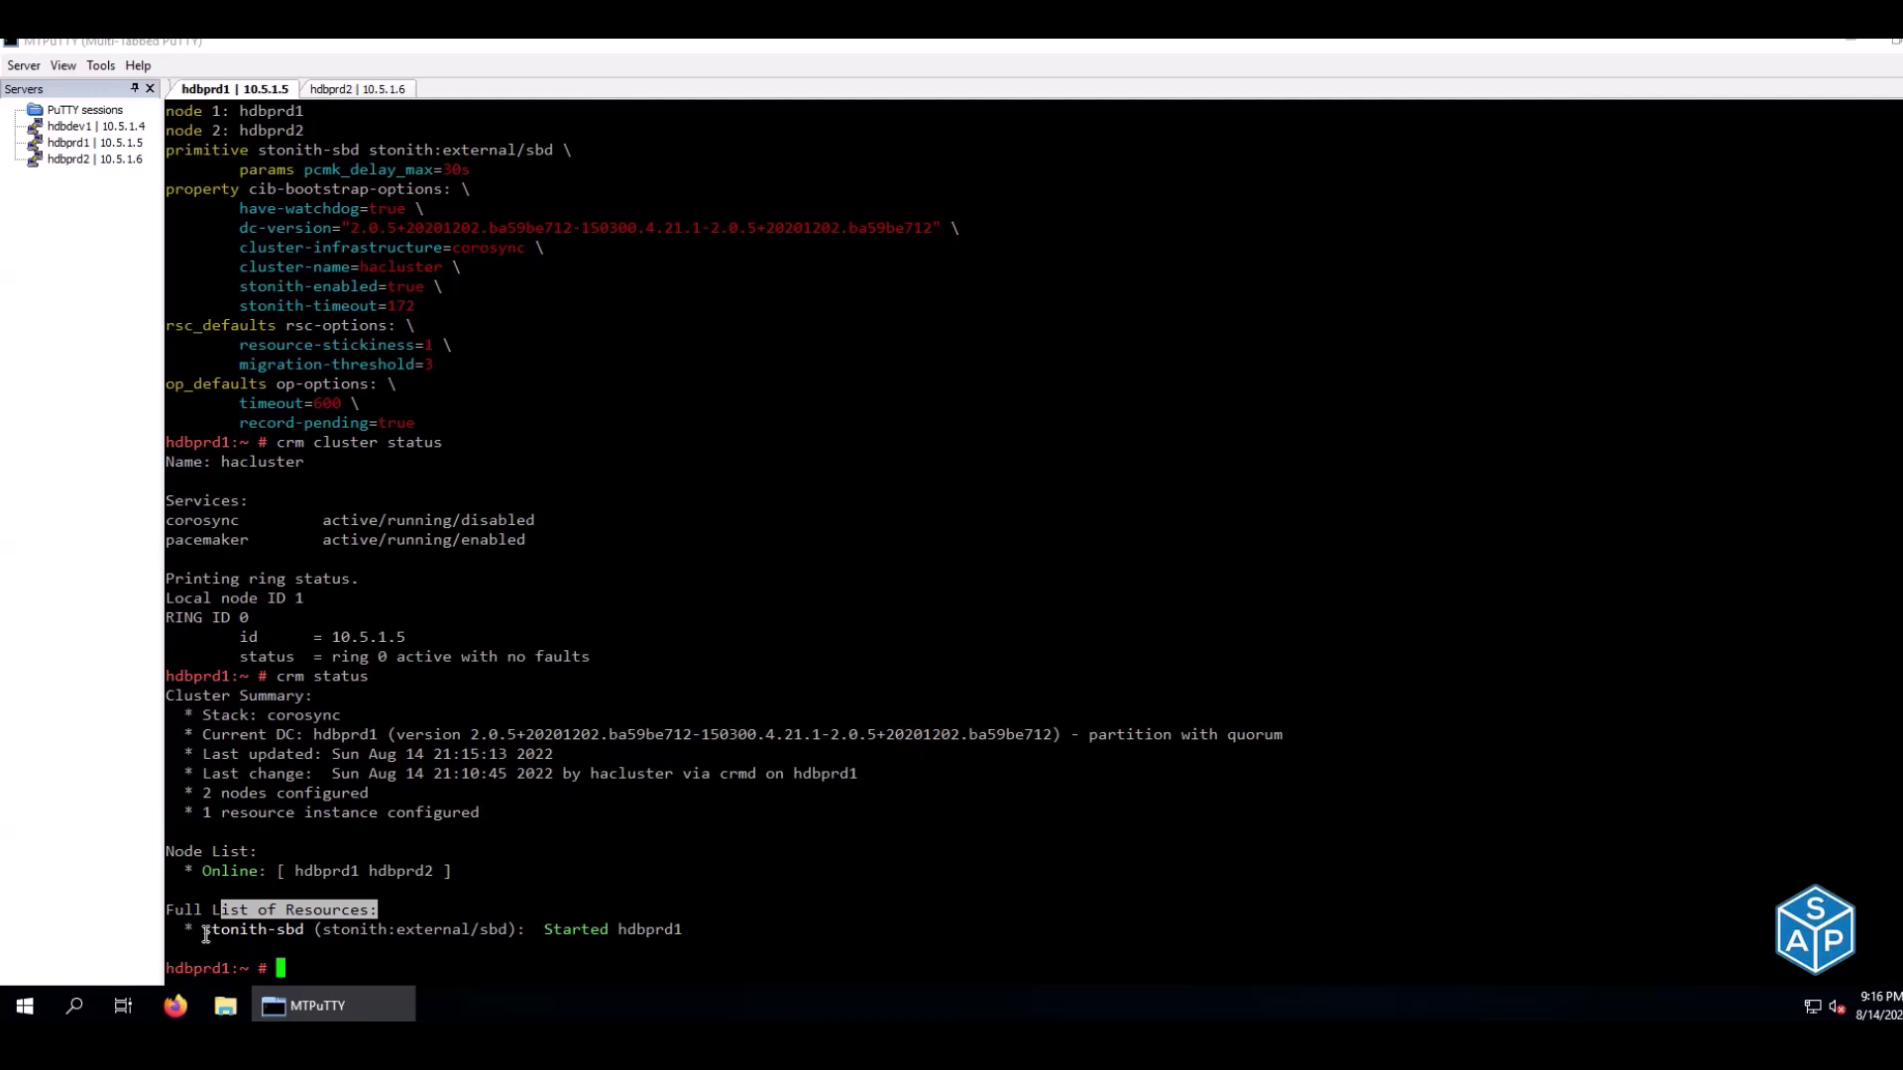
pyautogui.moveTo(257, 941); pyautogui.dragTo(307, 927)
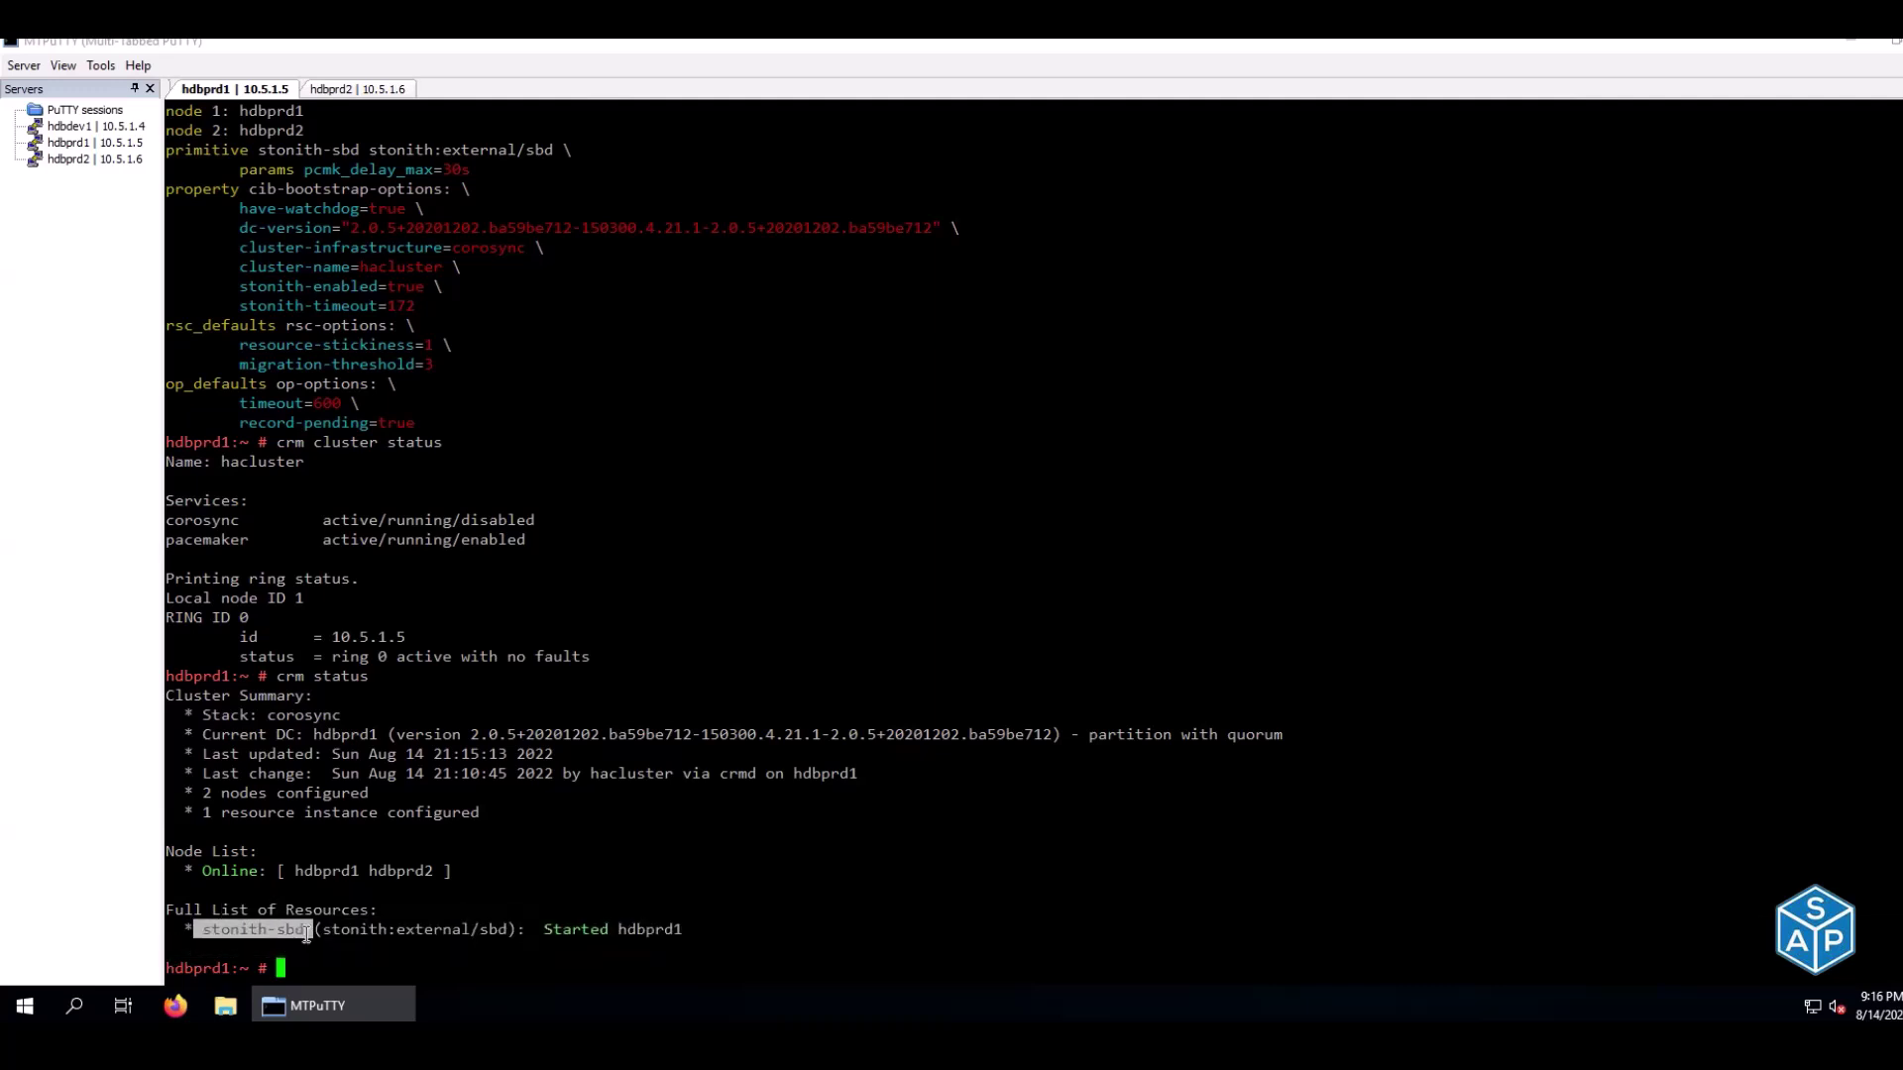
pyautogui.click(657, 781)
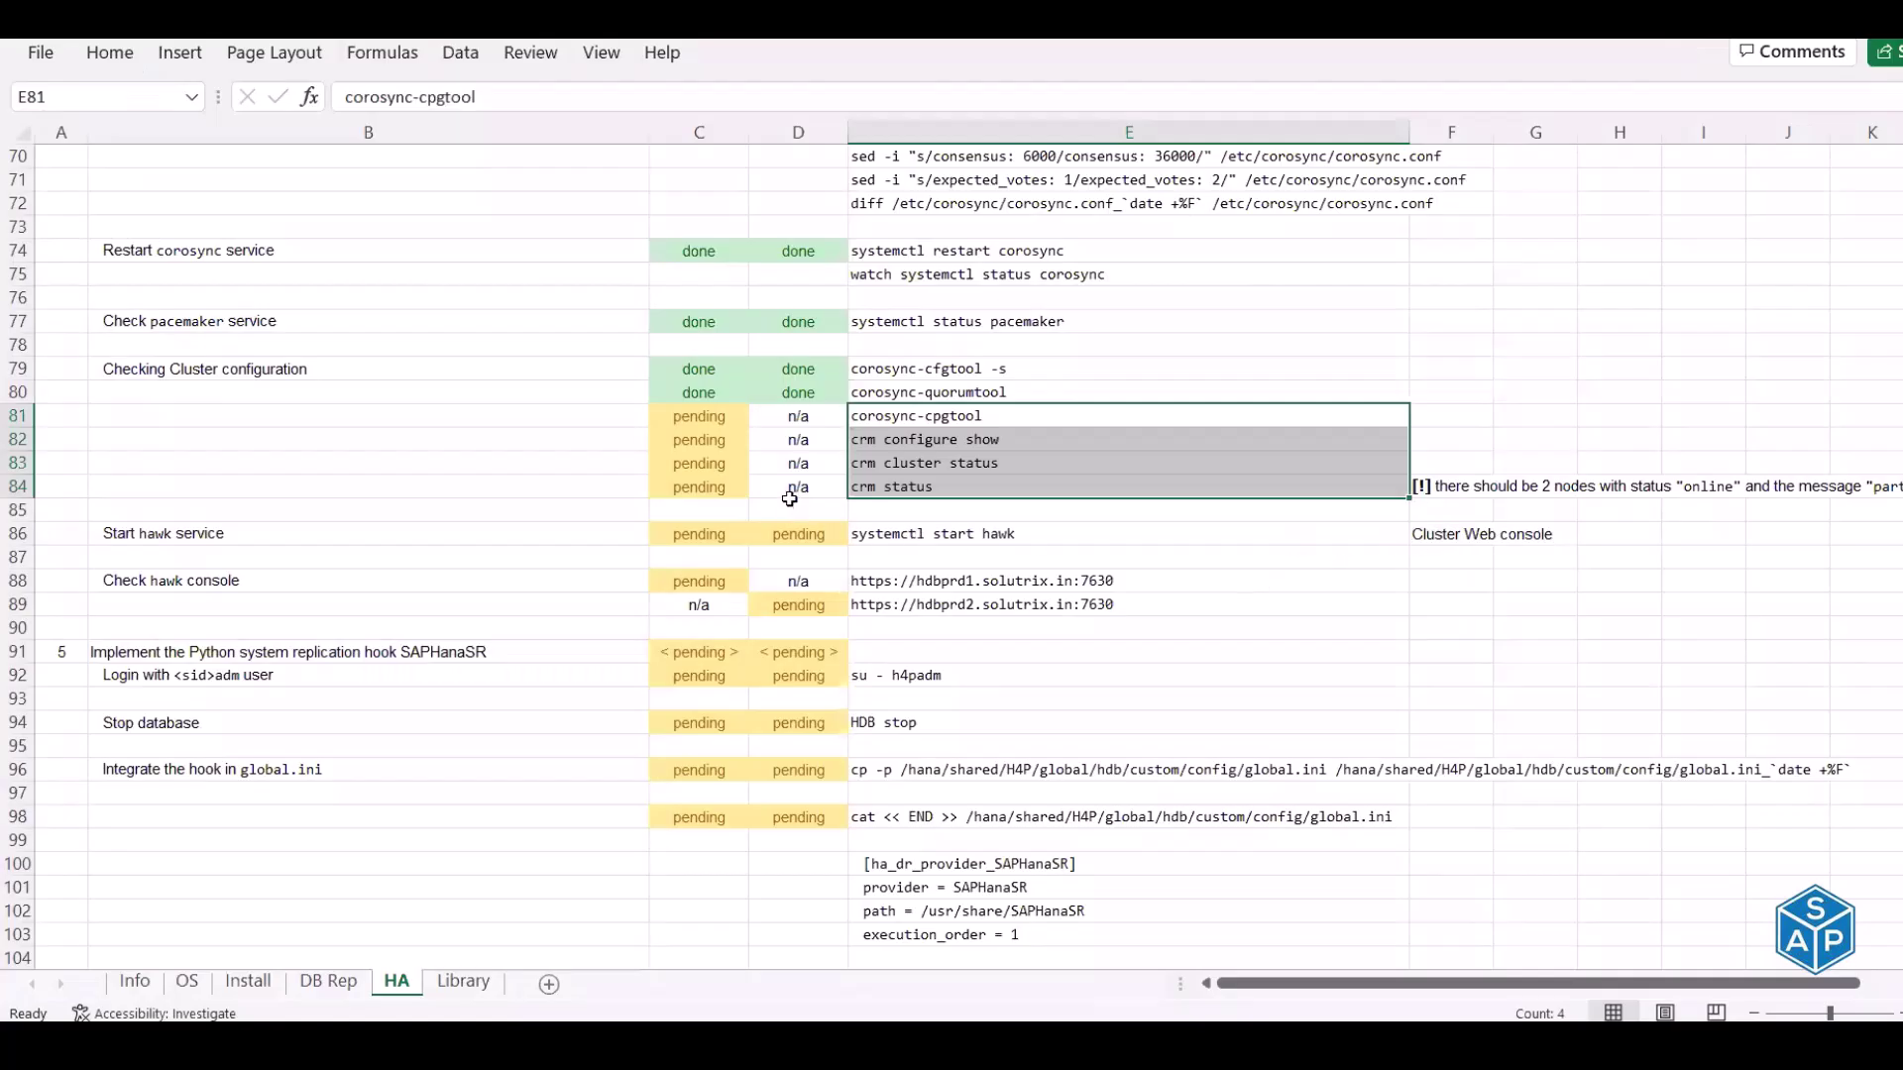
pyautogui.click(932, 489)
pyautogui.click(1427, 489)
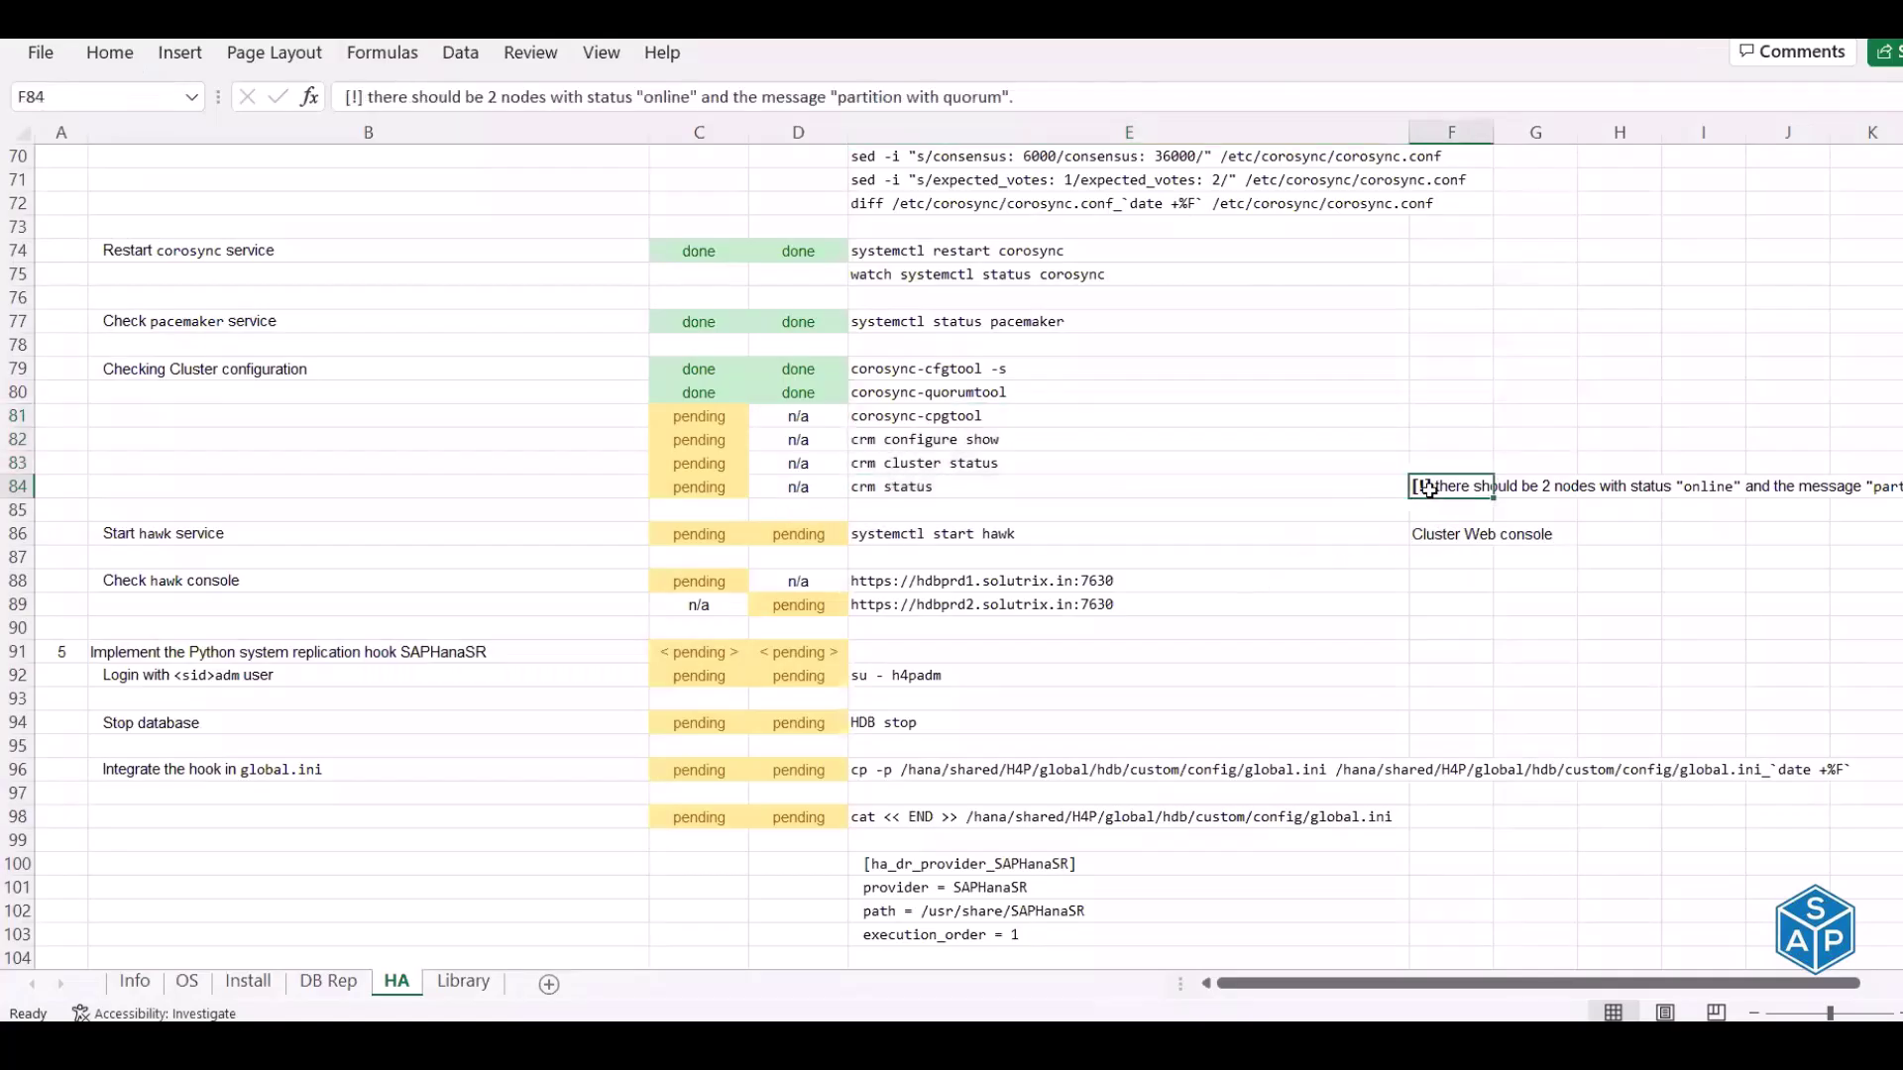
pyautogui.moveTo(373, 96); pyautogui.dragTo(697, 100)
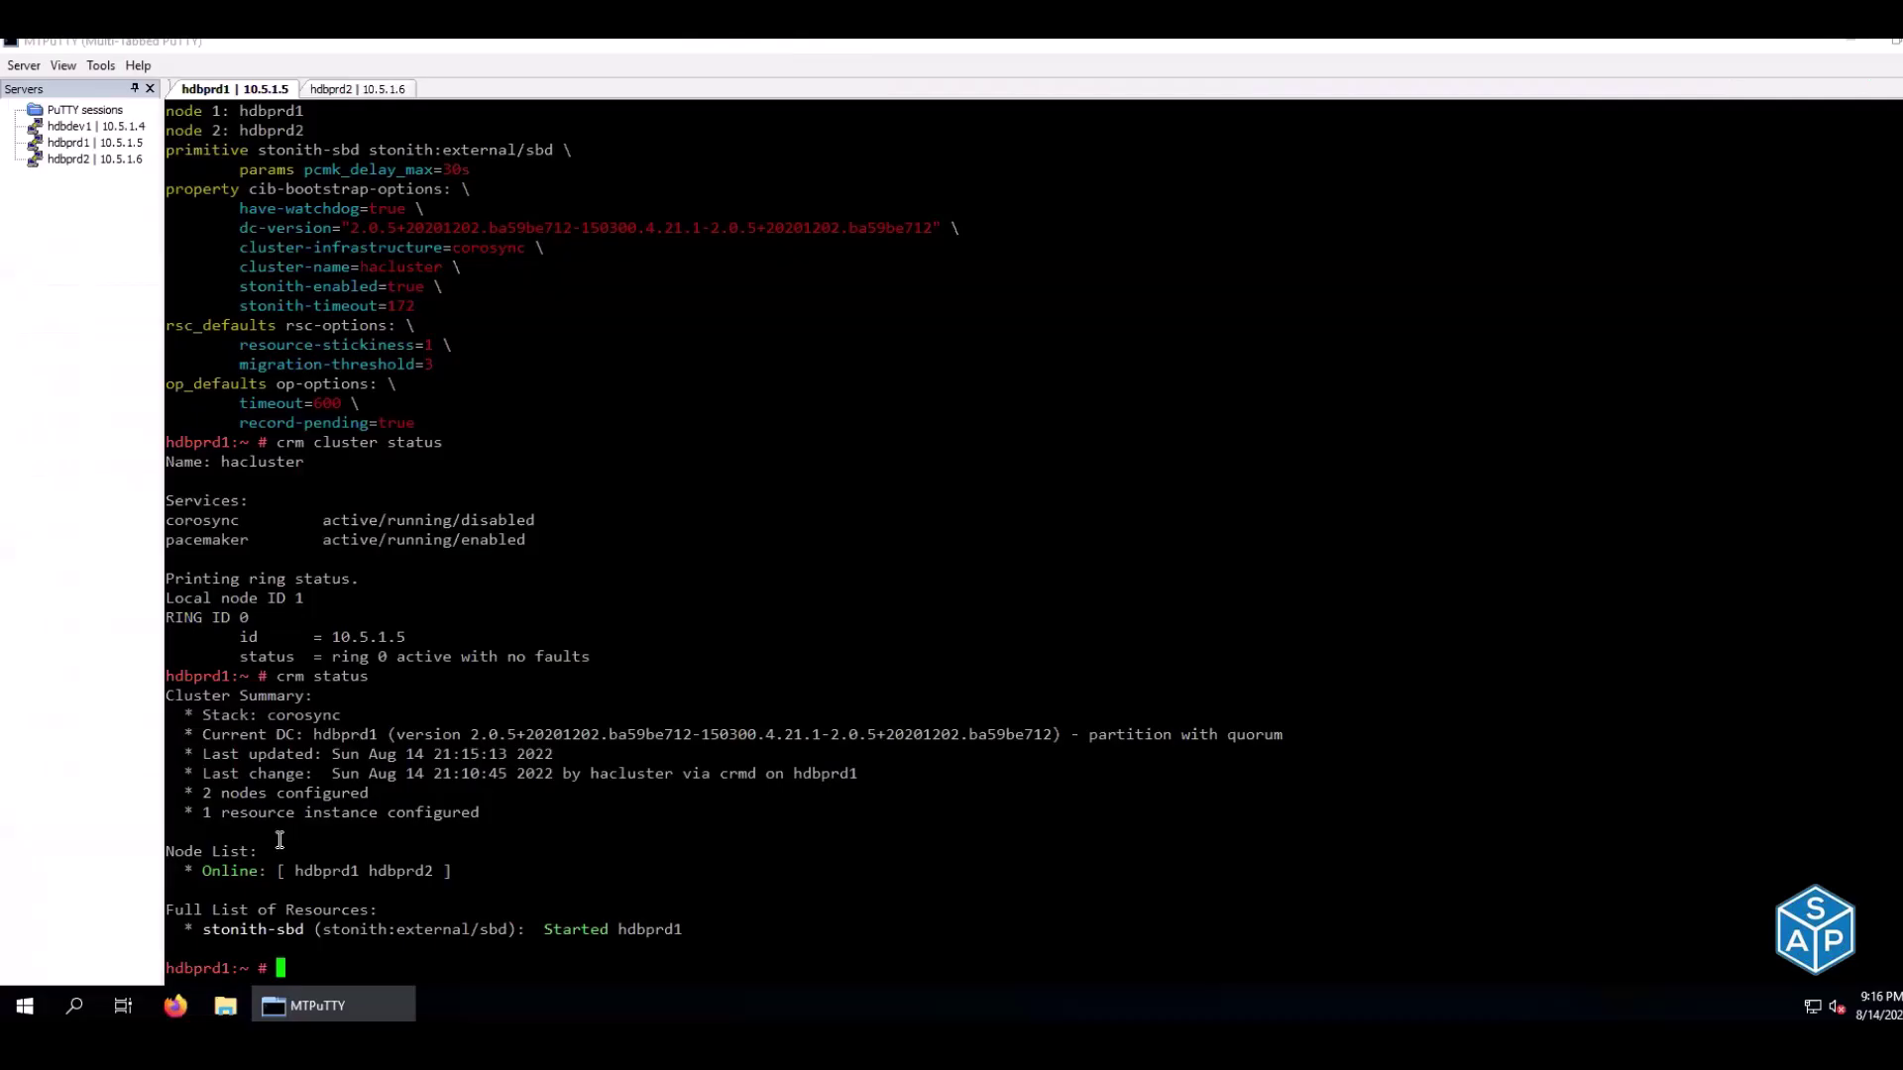
pyautogui.moveTo(203, 870); pyautogui.dragTo(434, 870)
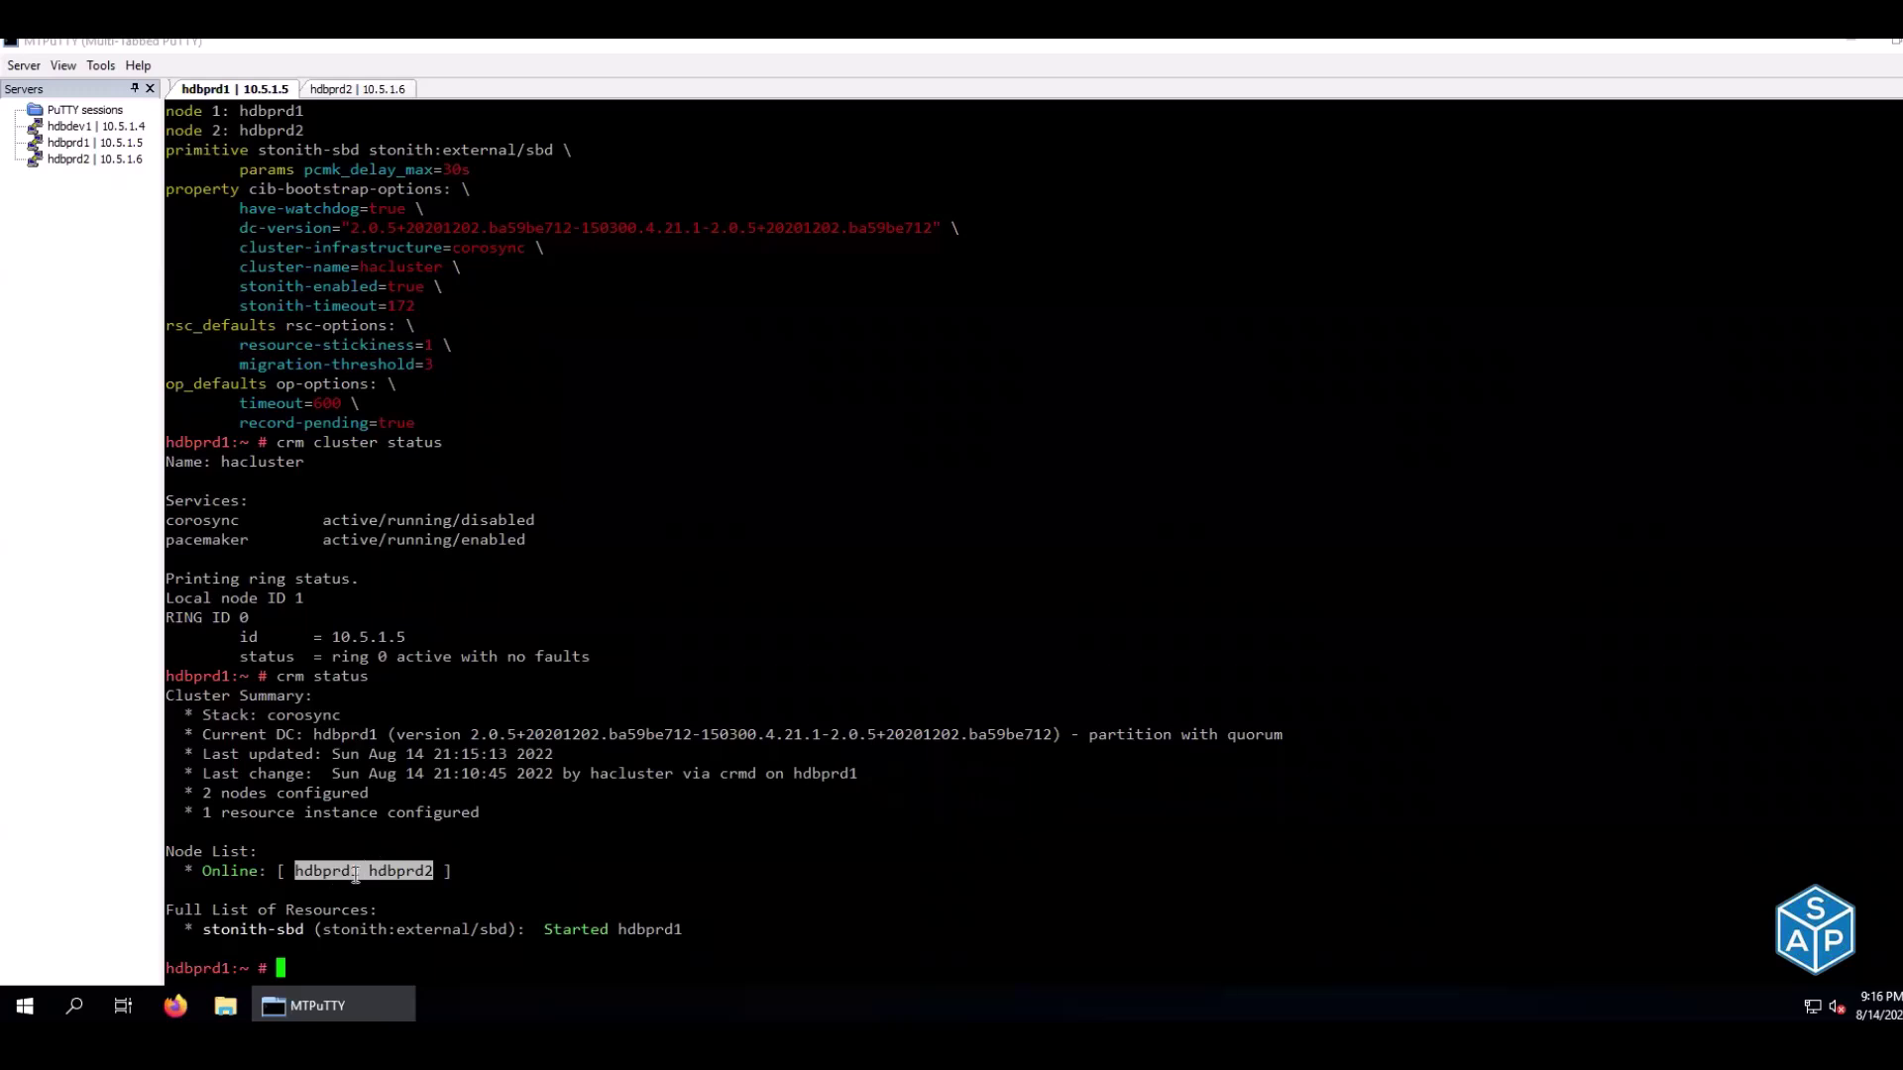
pyautogui.click(238, 876)
pyautogui.moveTo(204, 876); pyautogui.dragTo(459, 873)
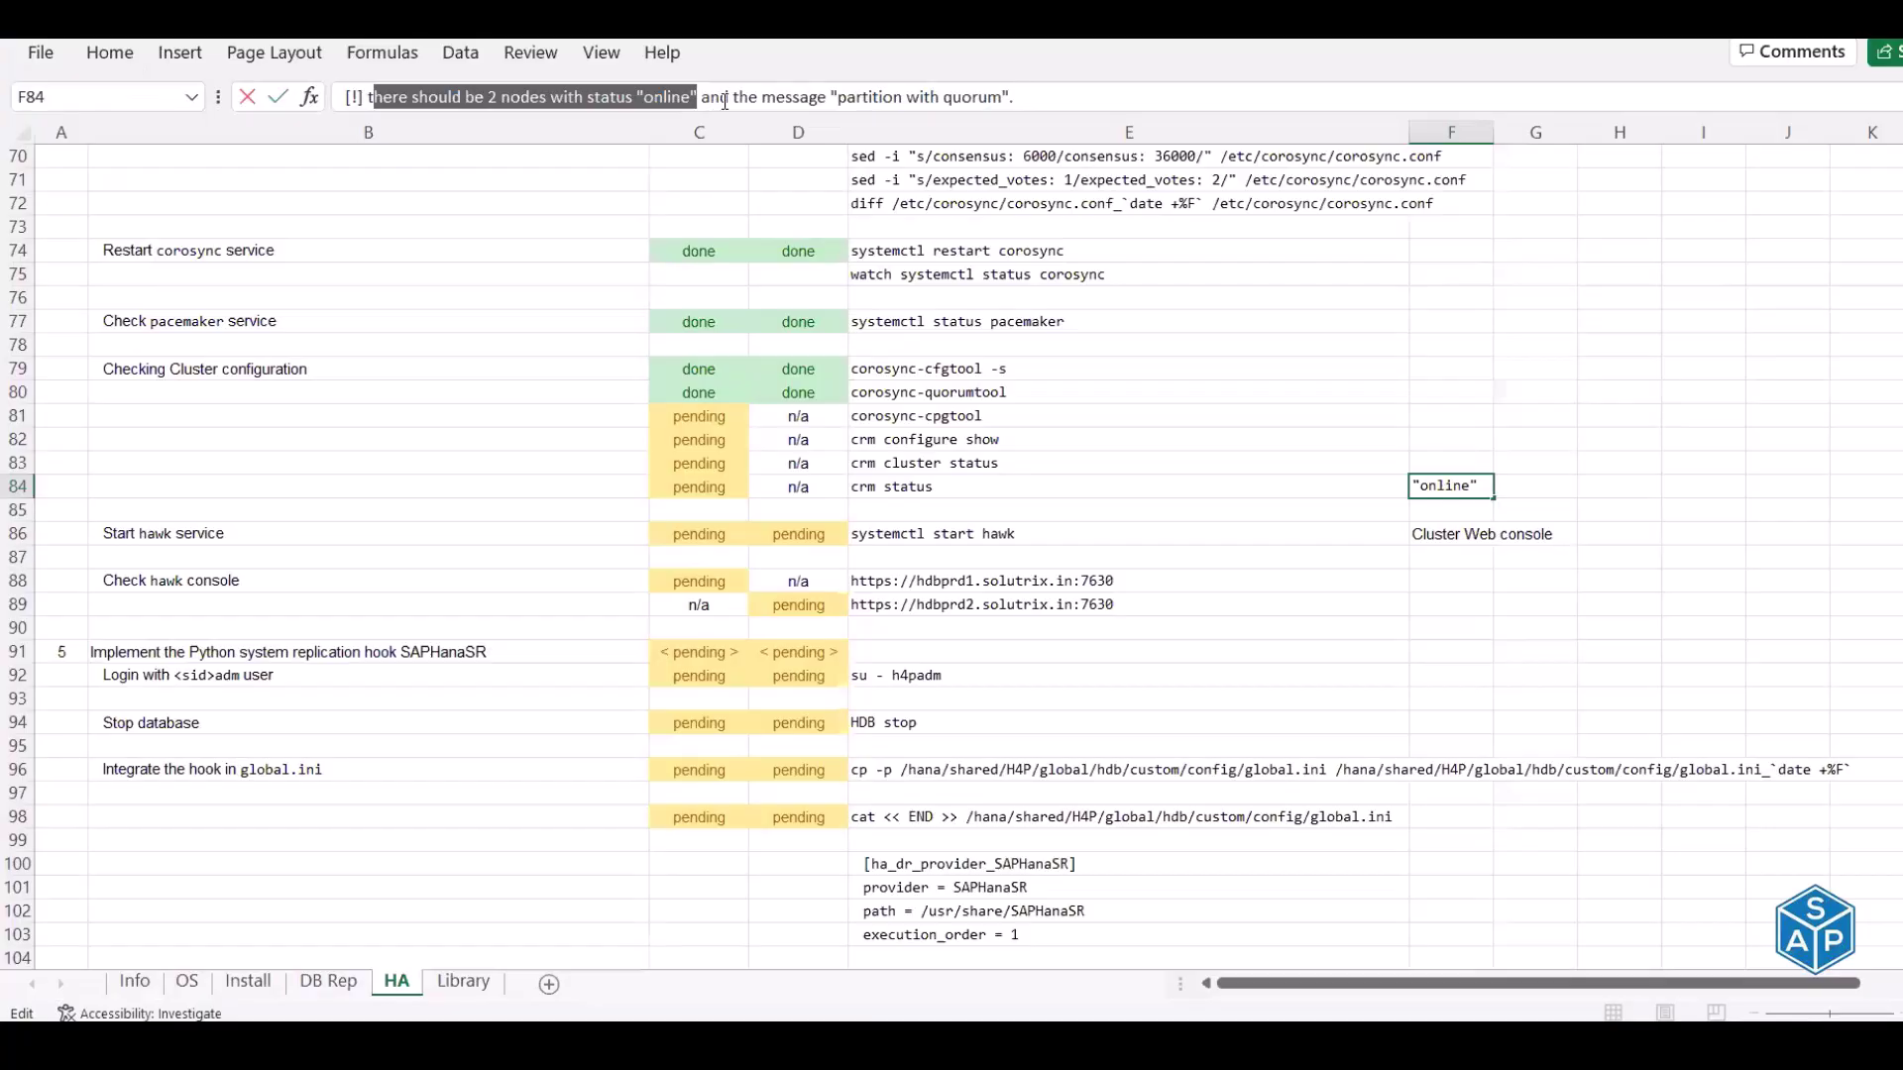
pyautogui.moveTo(739, 100); pyautogui.dragTo(1016, 103)
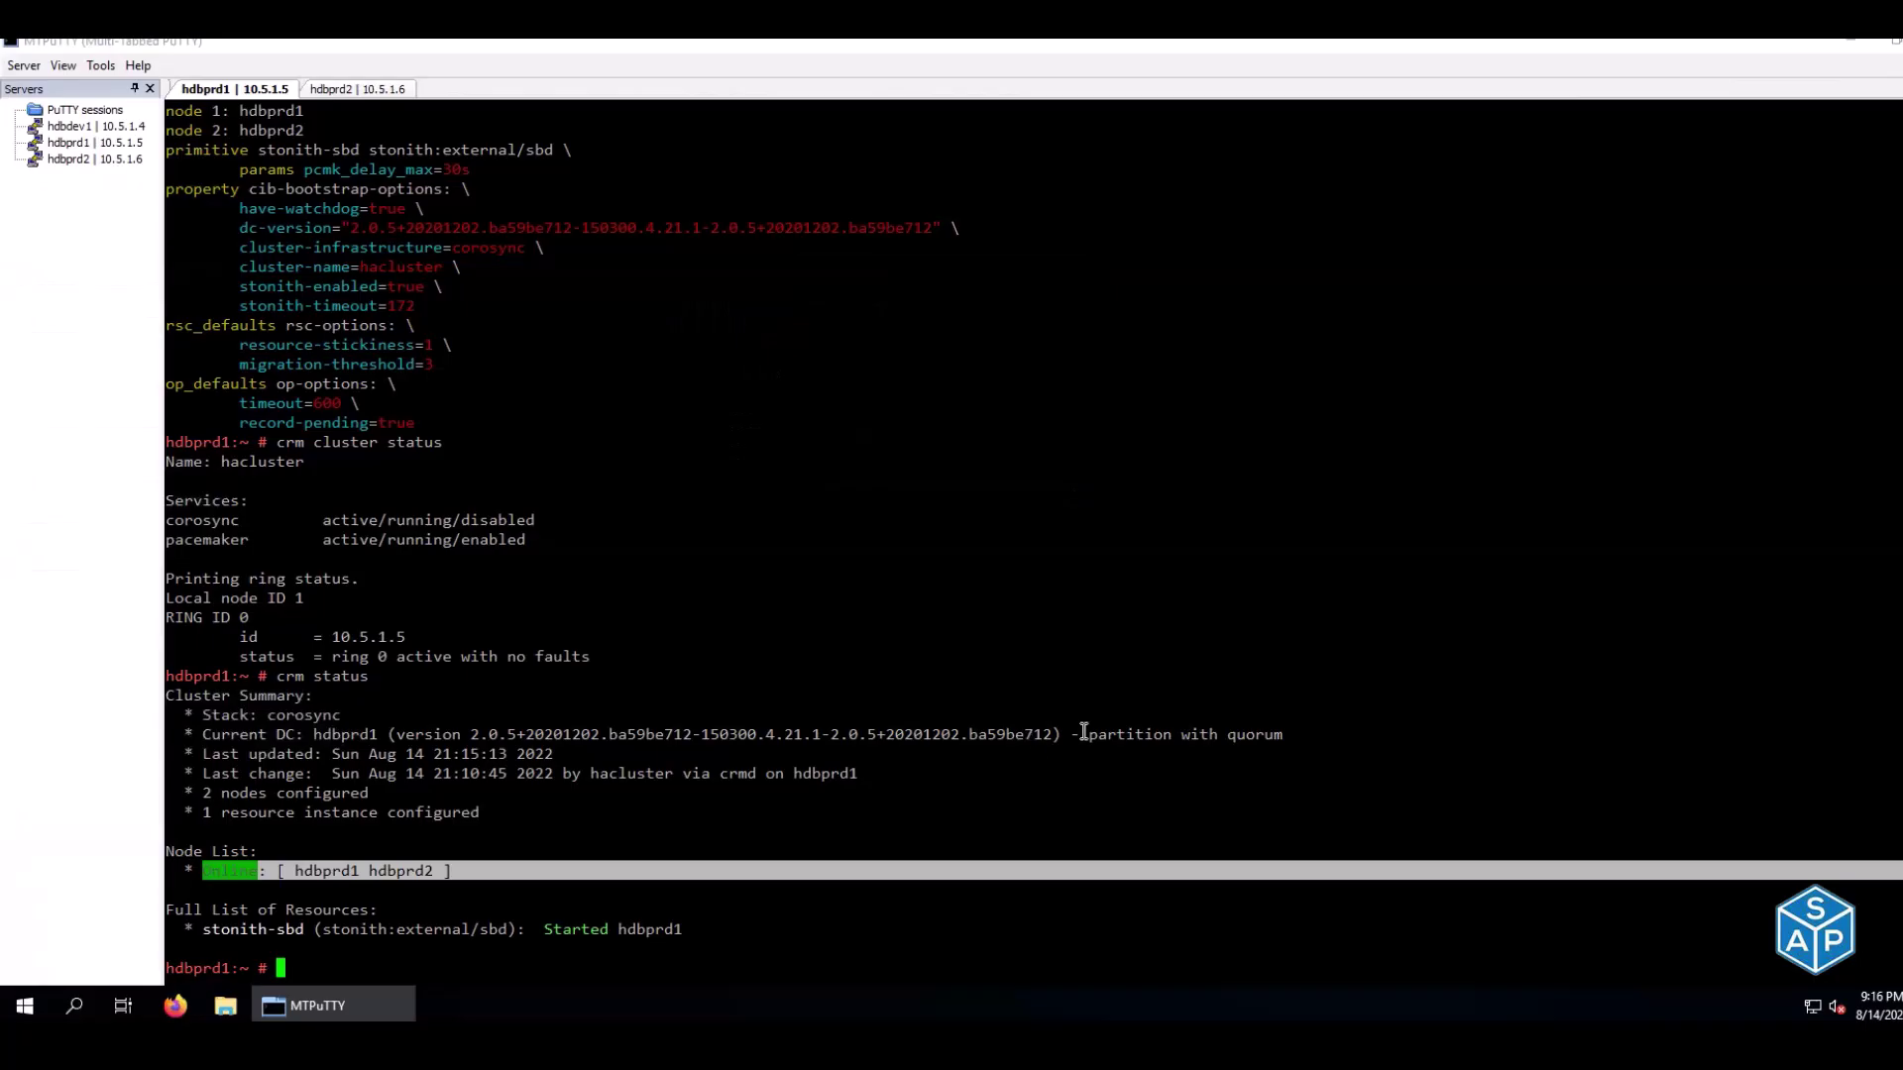
pyautogui.moveTo(1081, 735); pyautogui.dragTo(1284, 734)
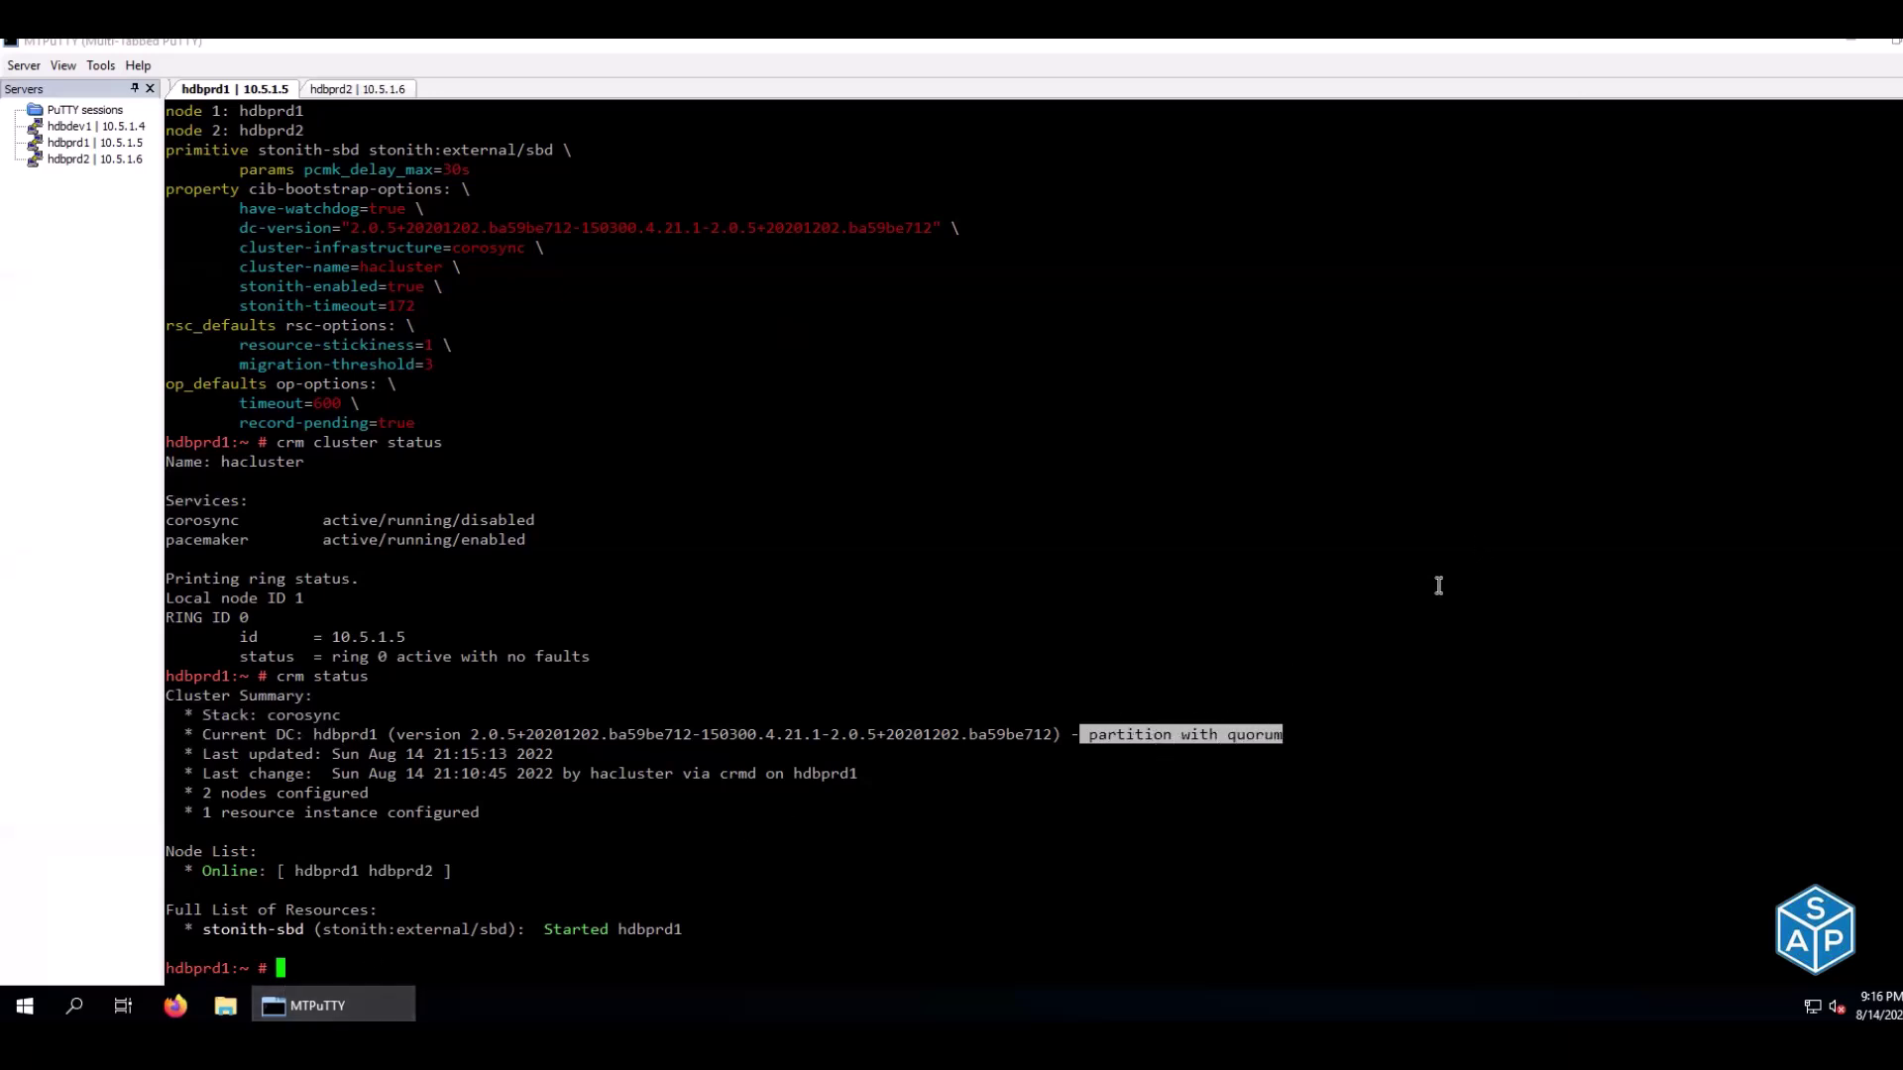
pyautogui.moveTo(268, 676); pyautogui.dragTo(363, 676)
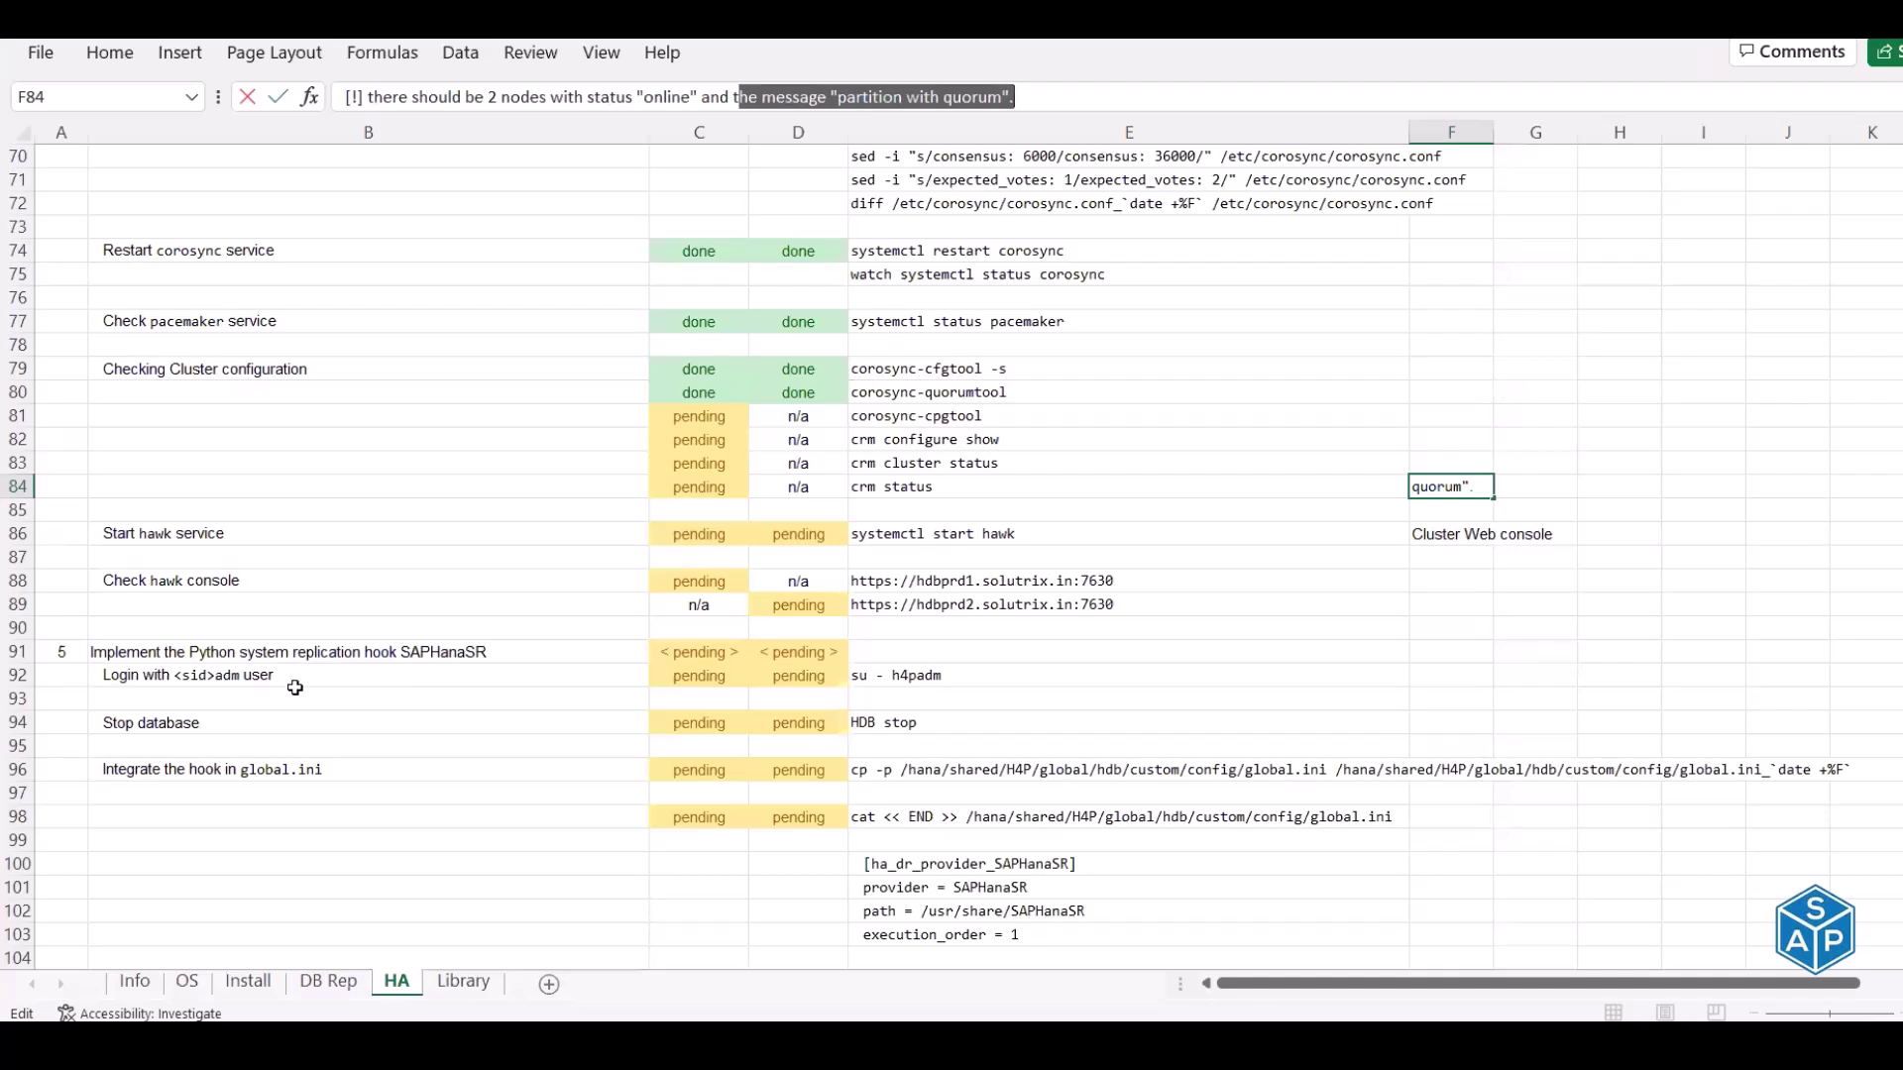
pyautogui.press('Escape')
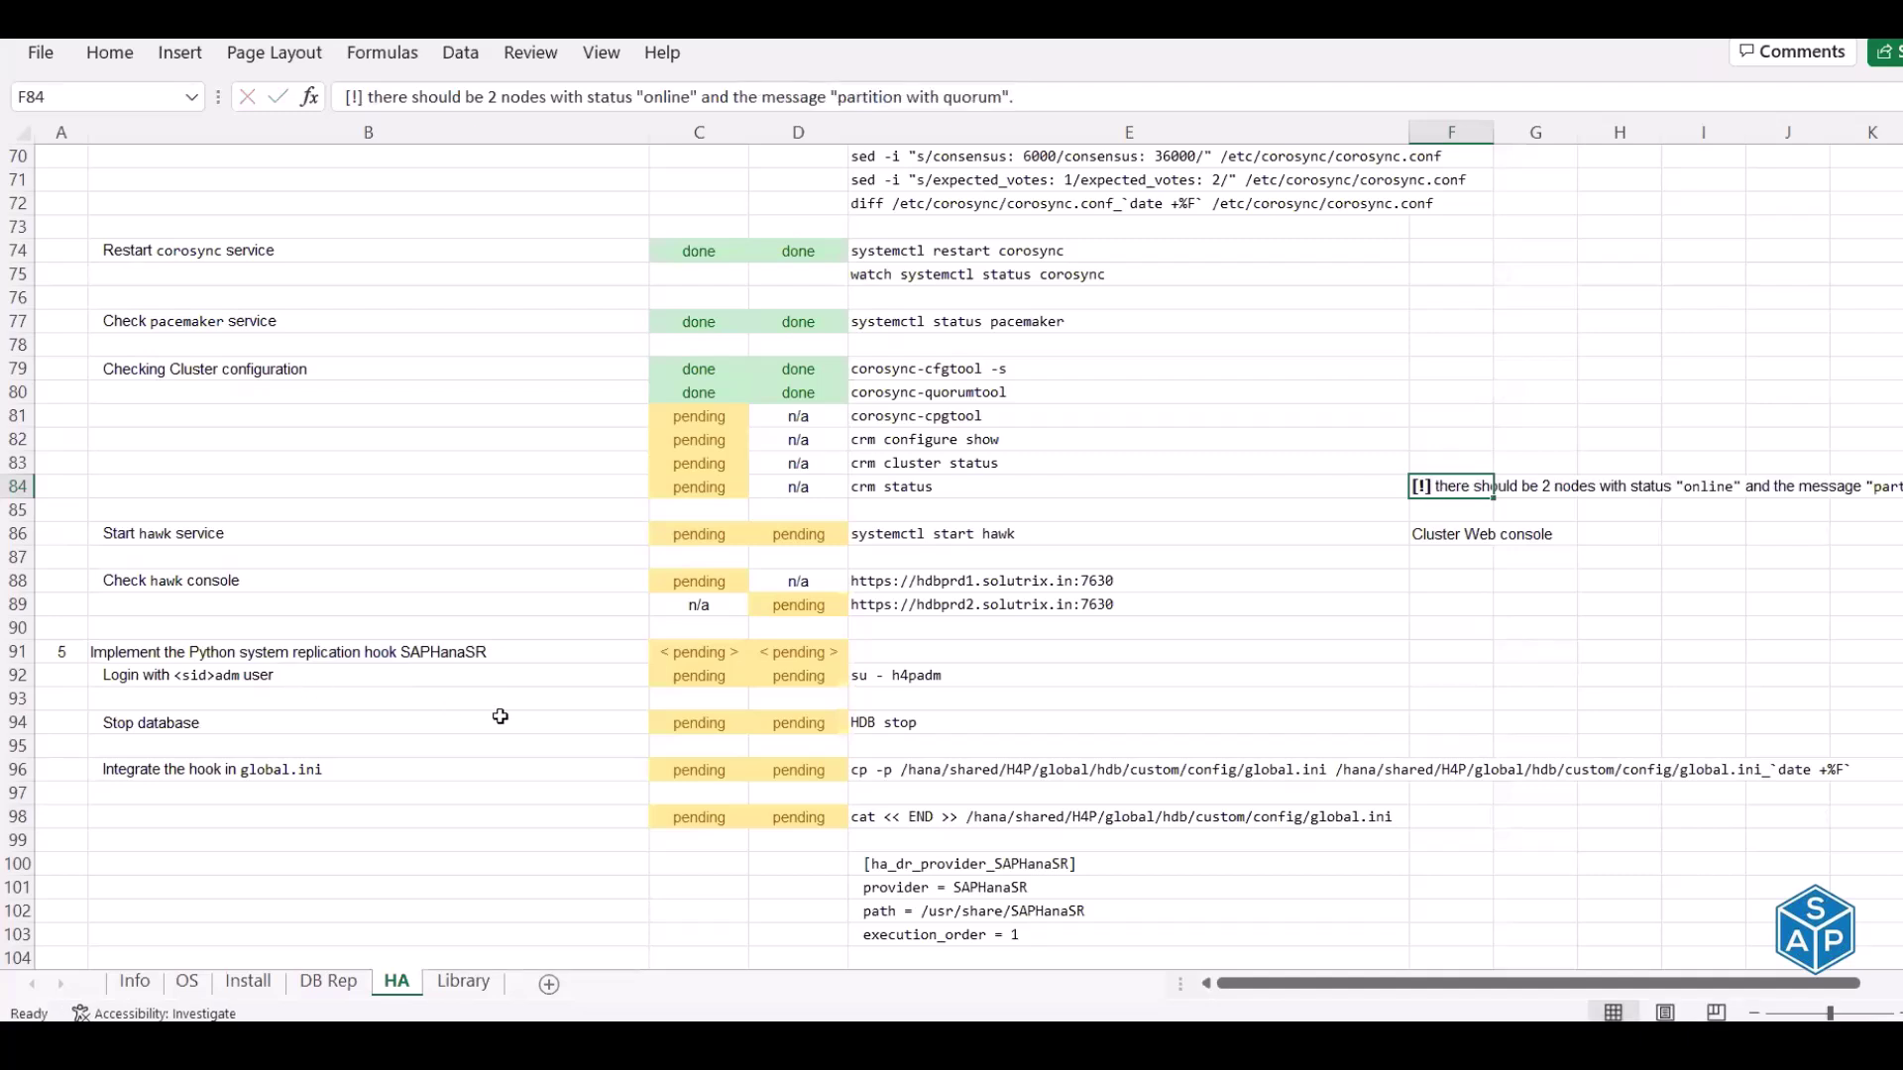
# Enter 'done' down column C for the cluster-check rows starting at row 81, then select the F86 'Cluster Web console' note
pyautogui.press('Left')
pyautogui.press('Left')
pyautogui.press('Left')
pyautogui.press('Up')
pyautogui.press('Up')
pyautogui.press('Up')
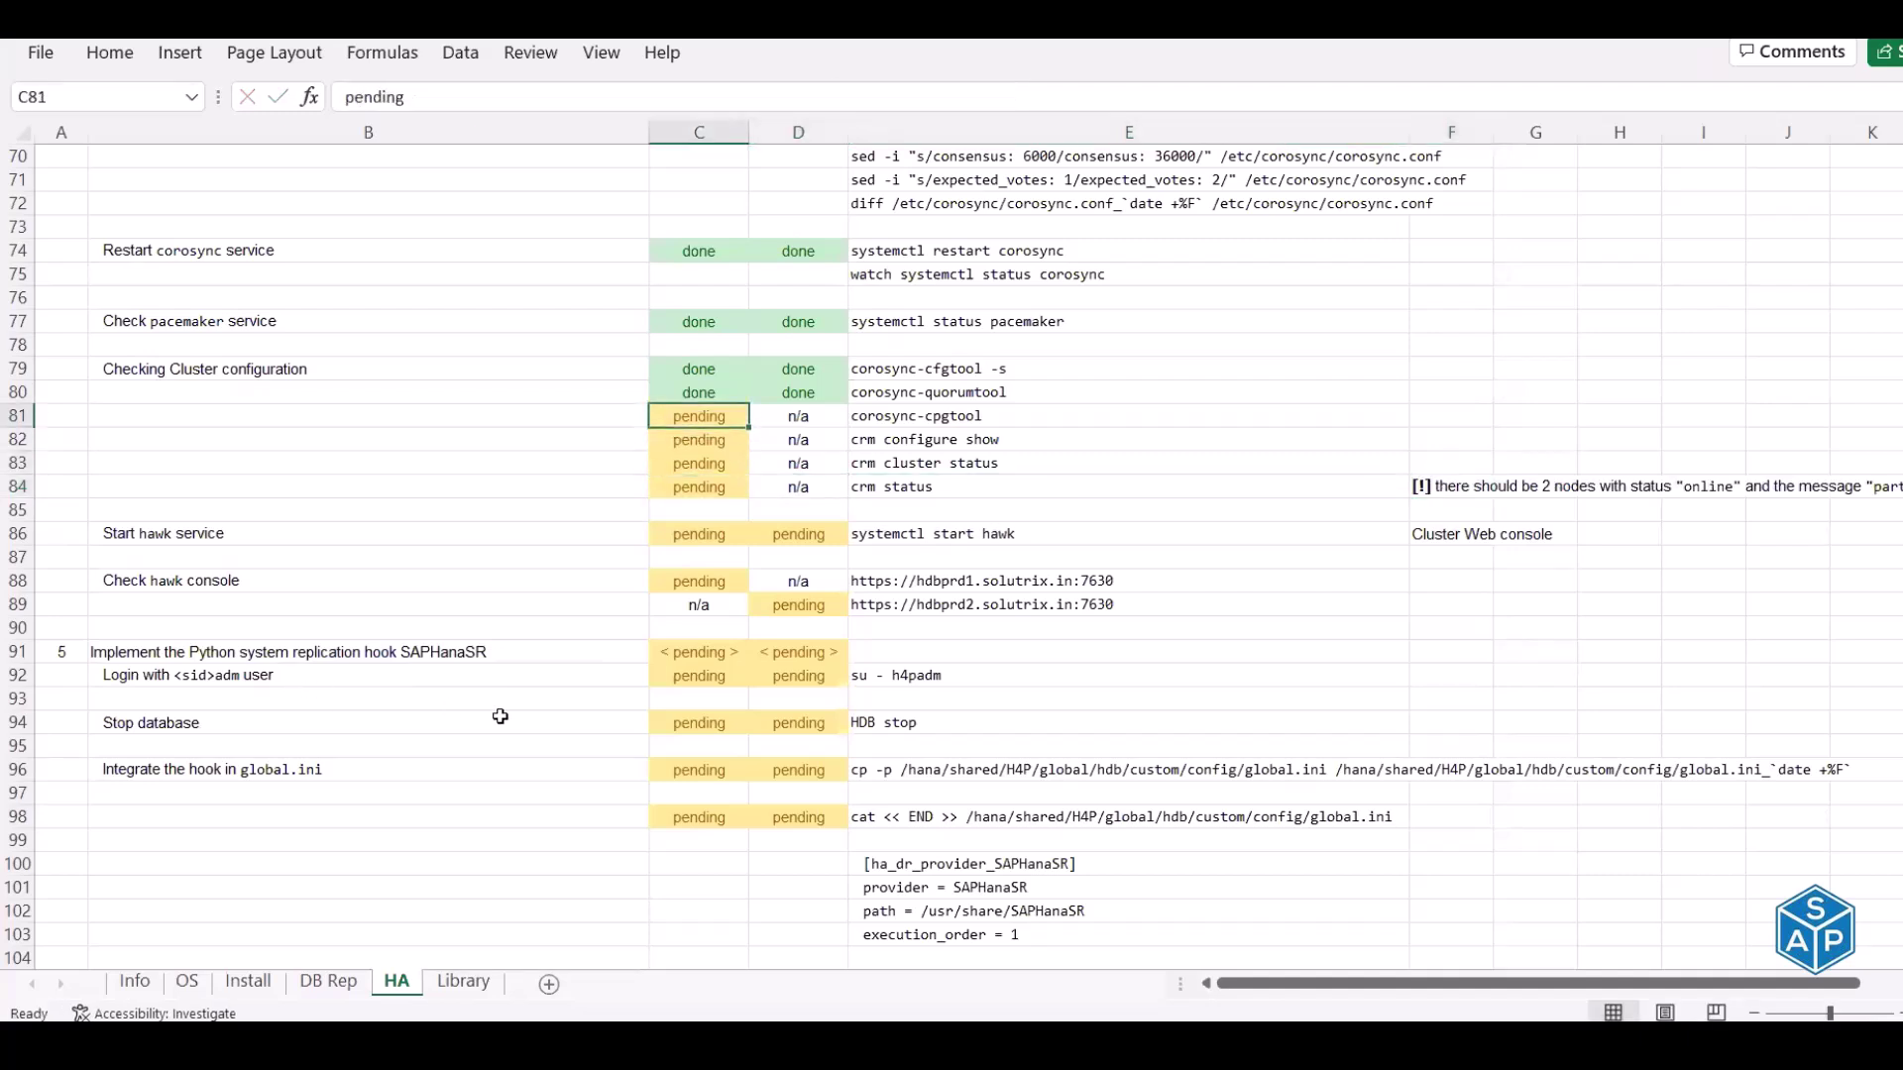
pyautogui.write('done')
pyautogui.press('Return')
pyautogui.write('done')
pyautogui.press('Return')
pyautogui.write('done')
pyautogui.press('Return')
pyautogui.write('done')
pyautogui.press('Return')
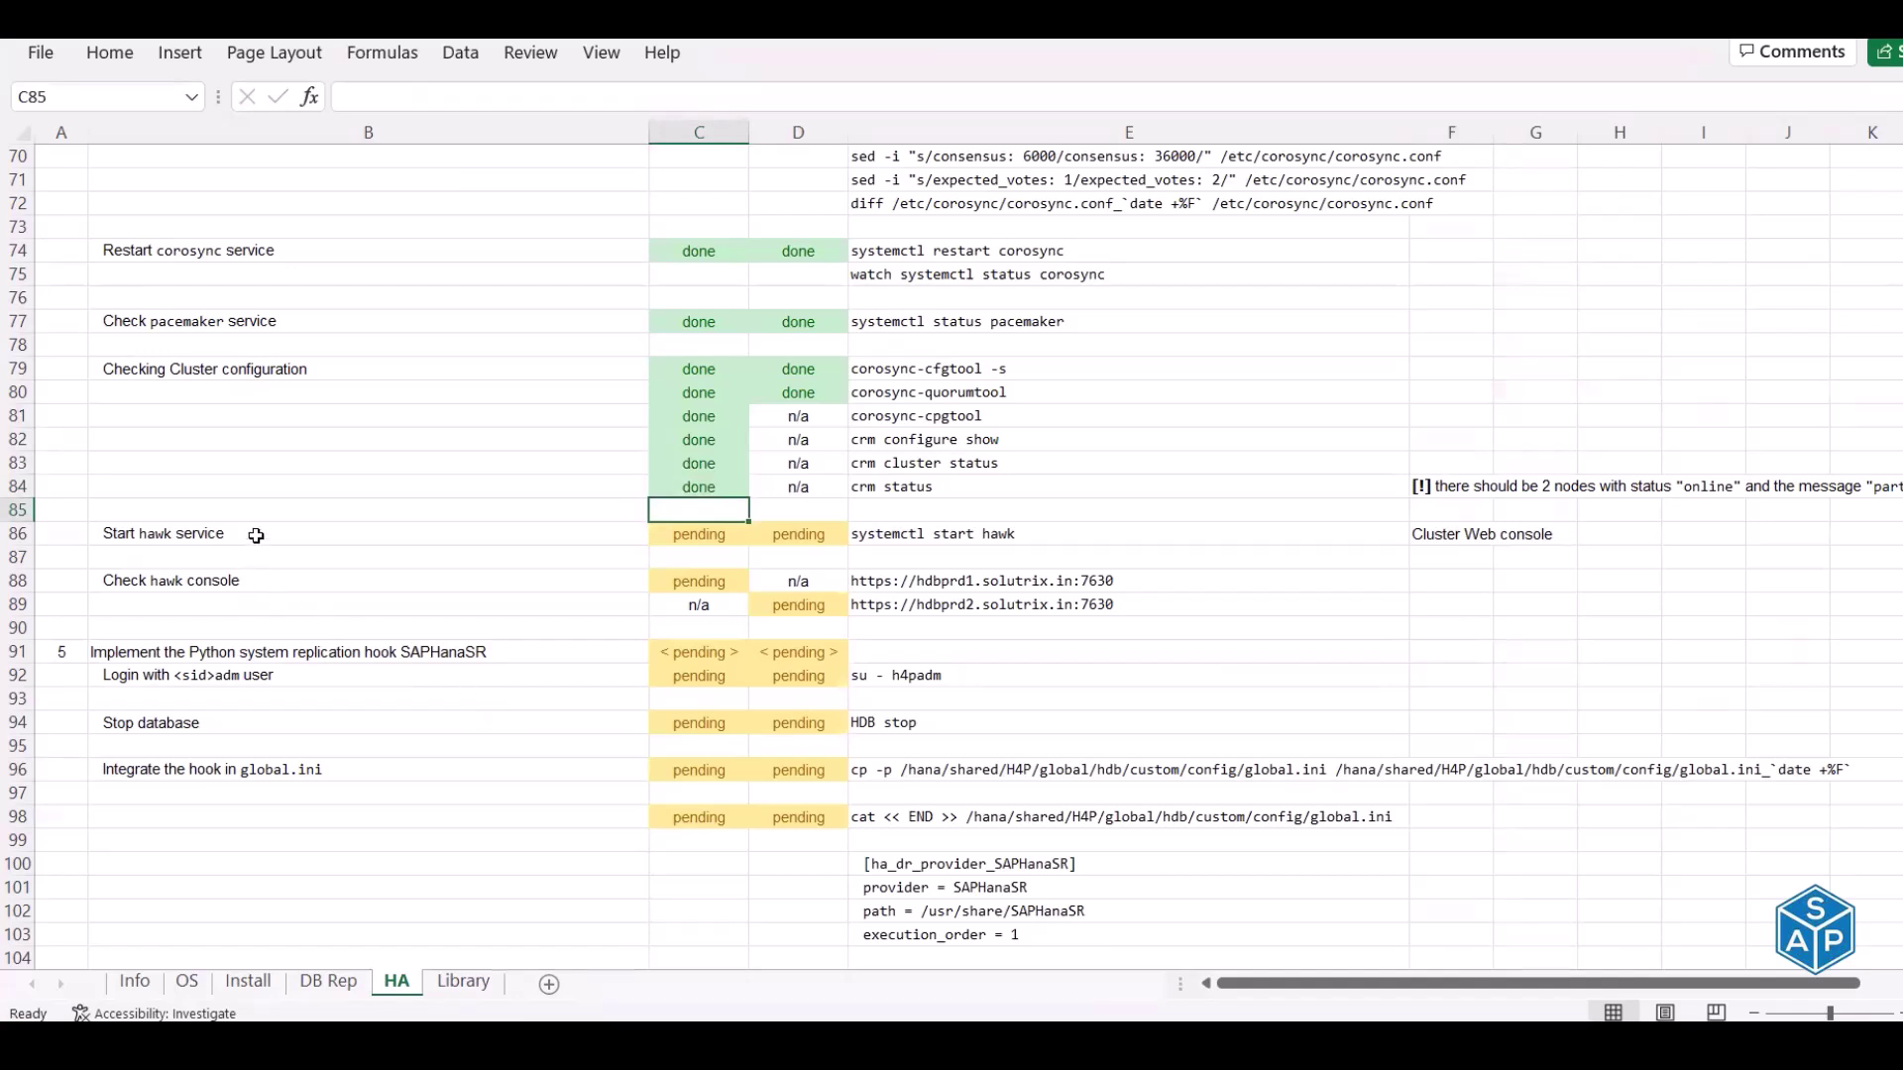
pyautogui.click(1449, 532)
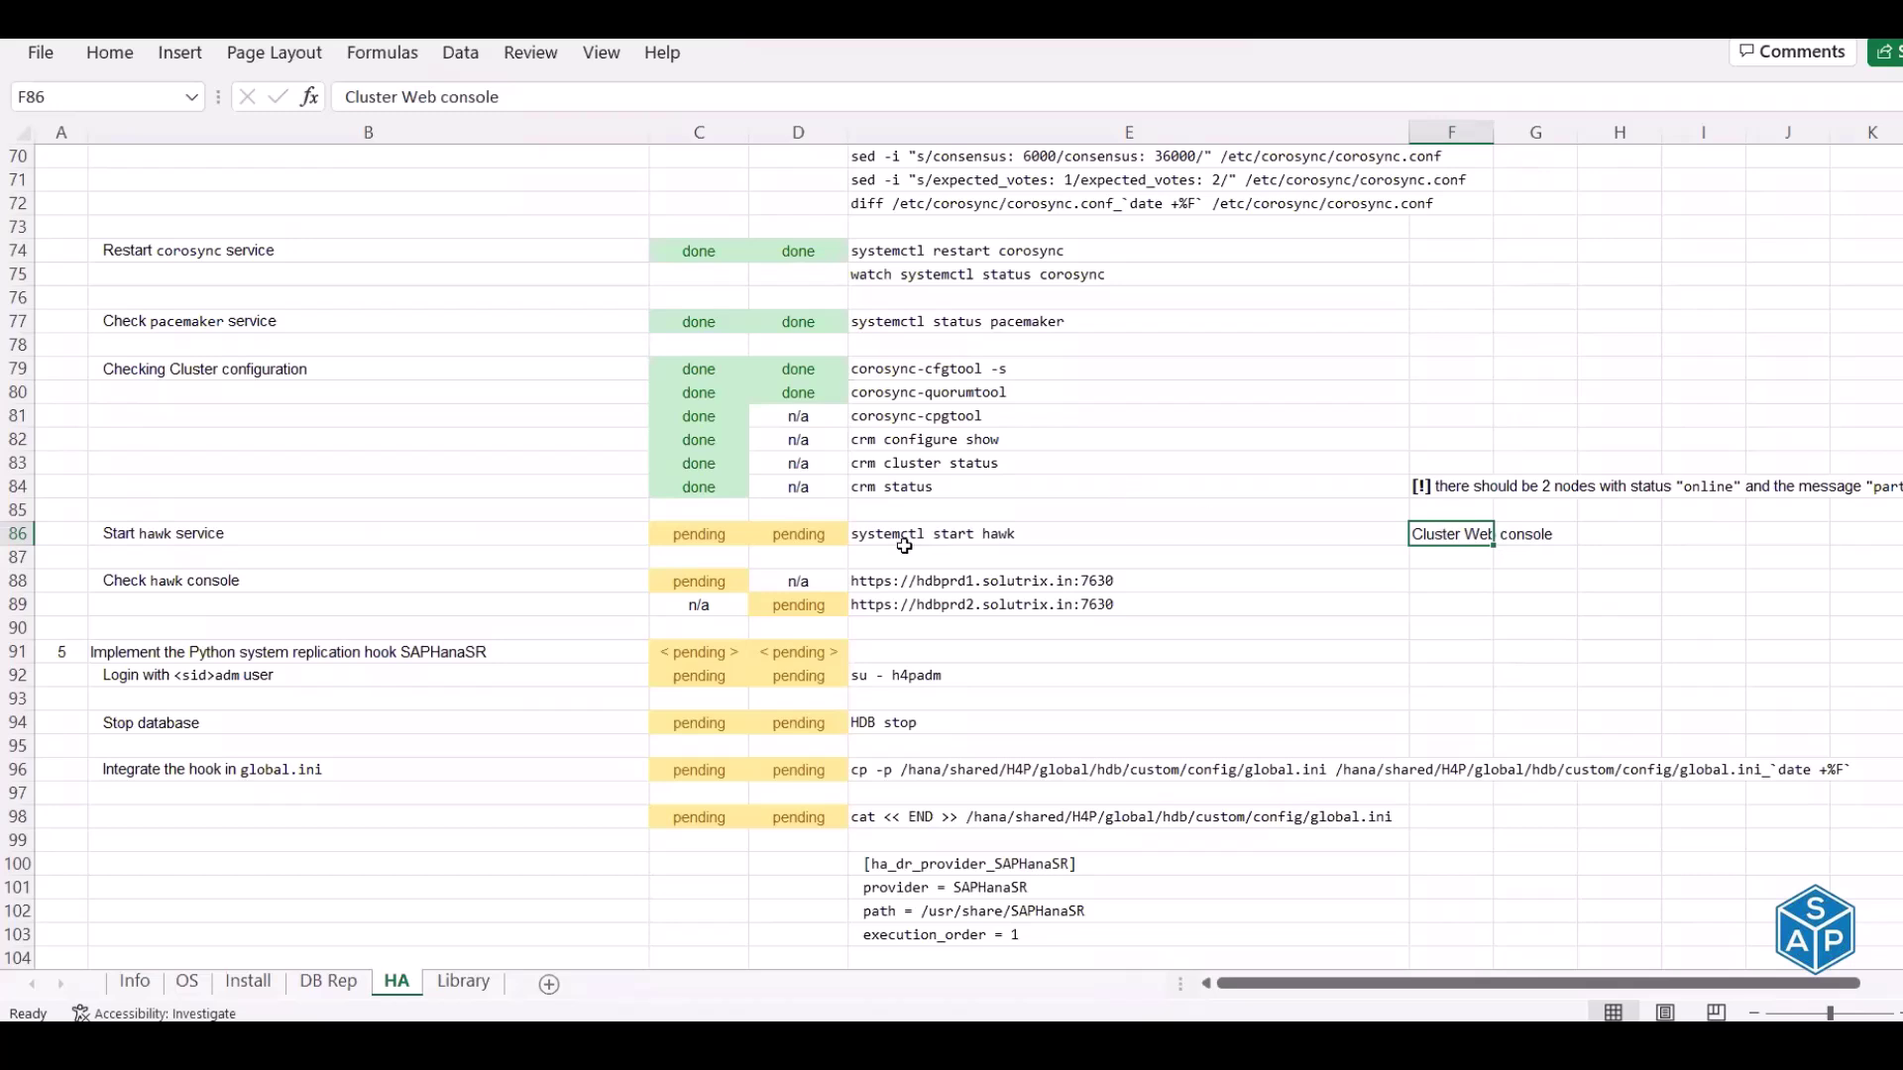
# Clear the hdbprd1 terminal and run systemctl status hawk there
pyautogui.click(897, 534)
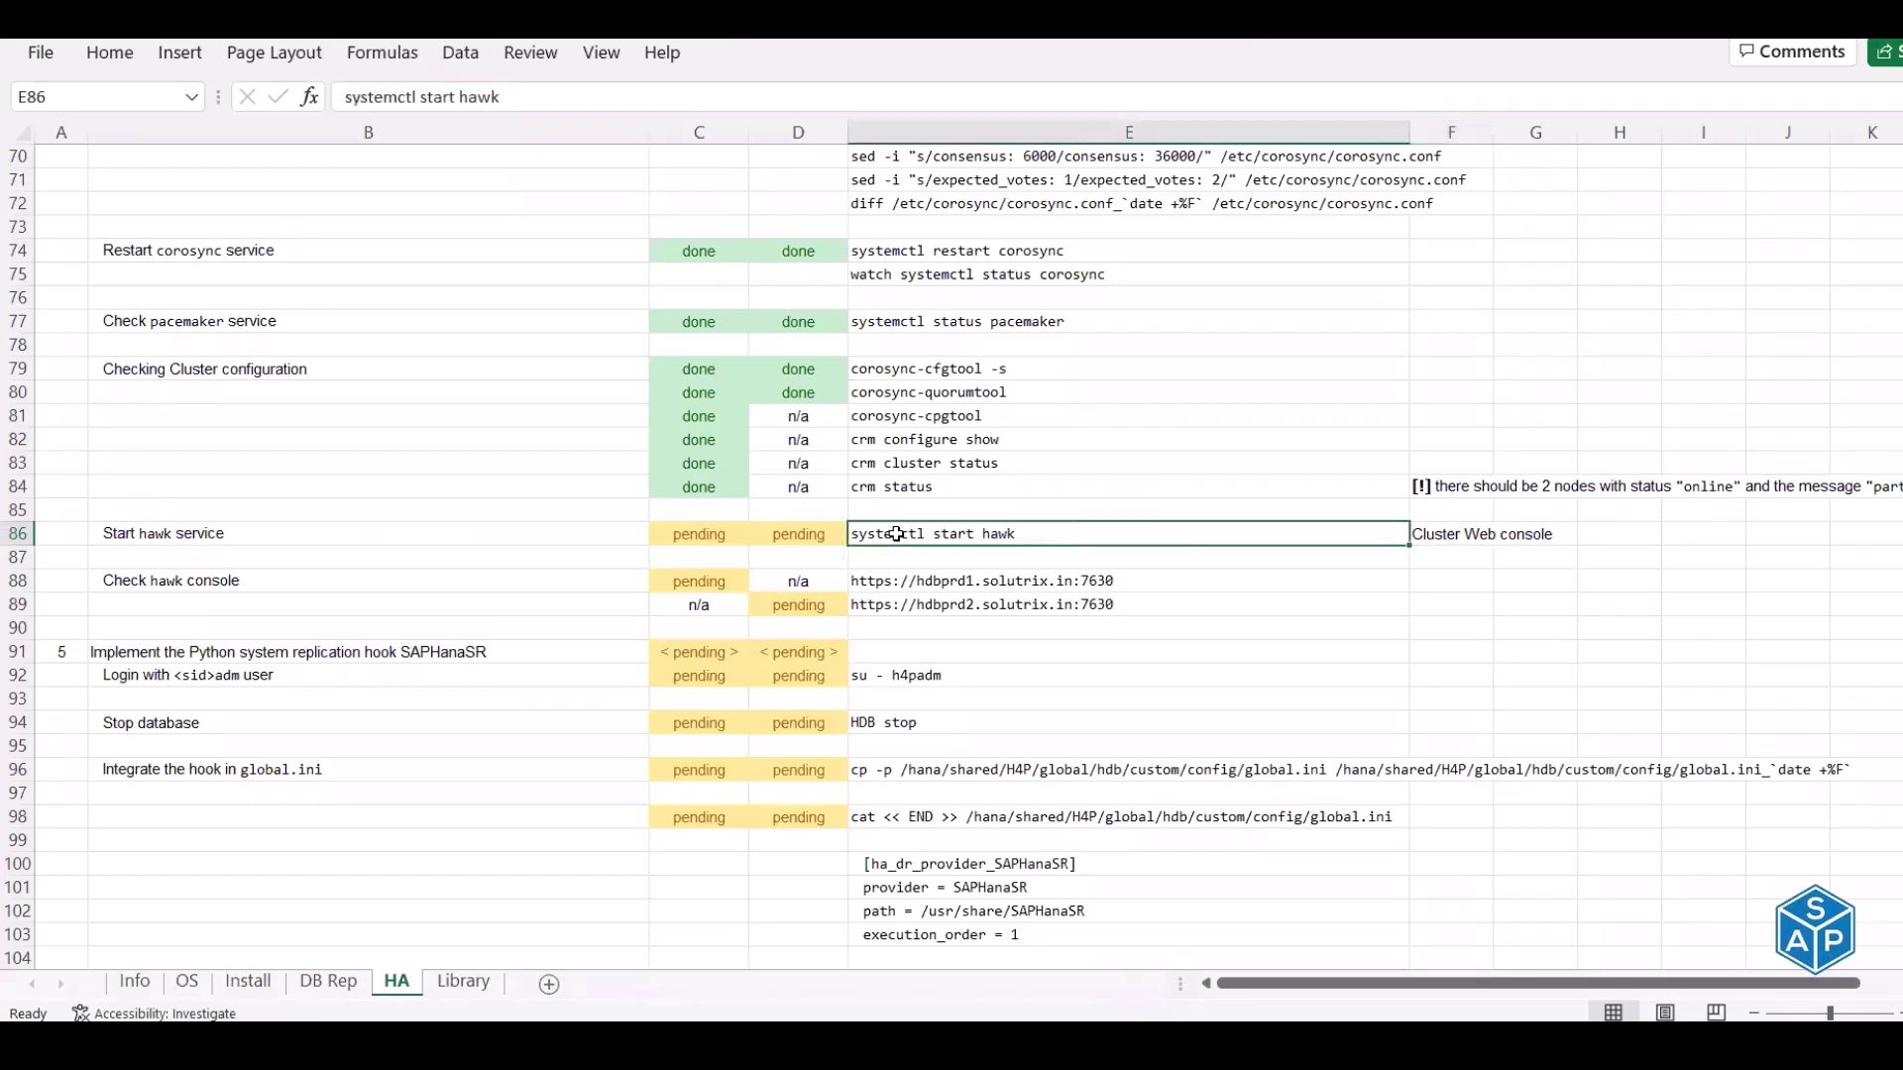
pyautogui.hotkey('alt', 'Tab')
pyautogui.hotkey('ctrl', 'l')
pyautogui.write('systemctl status hawk')
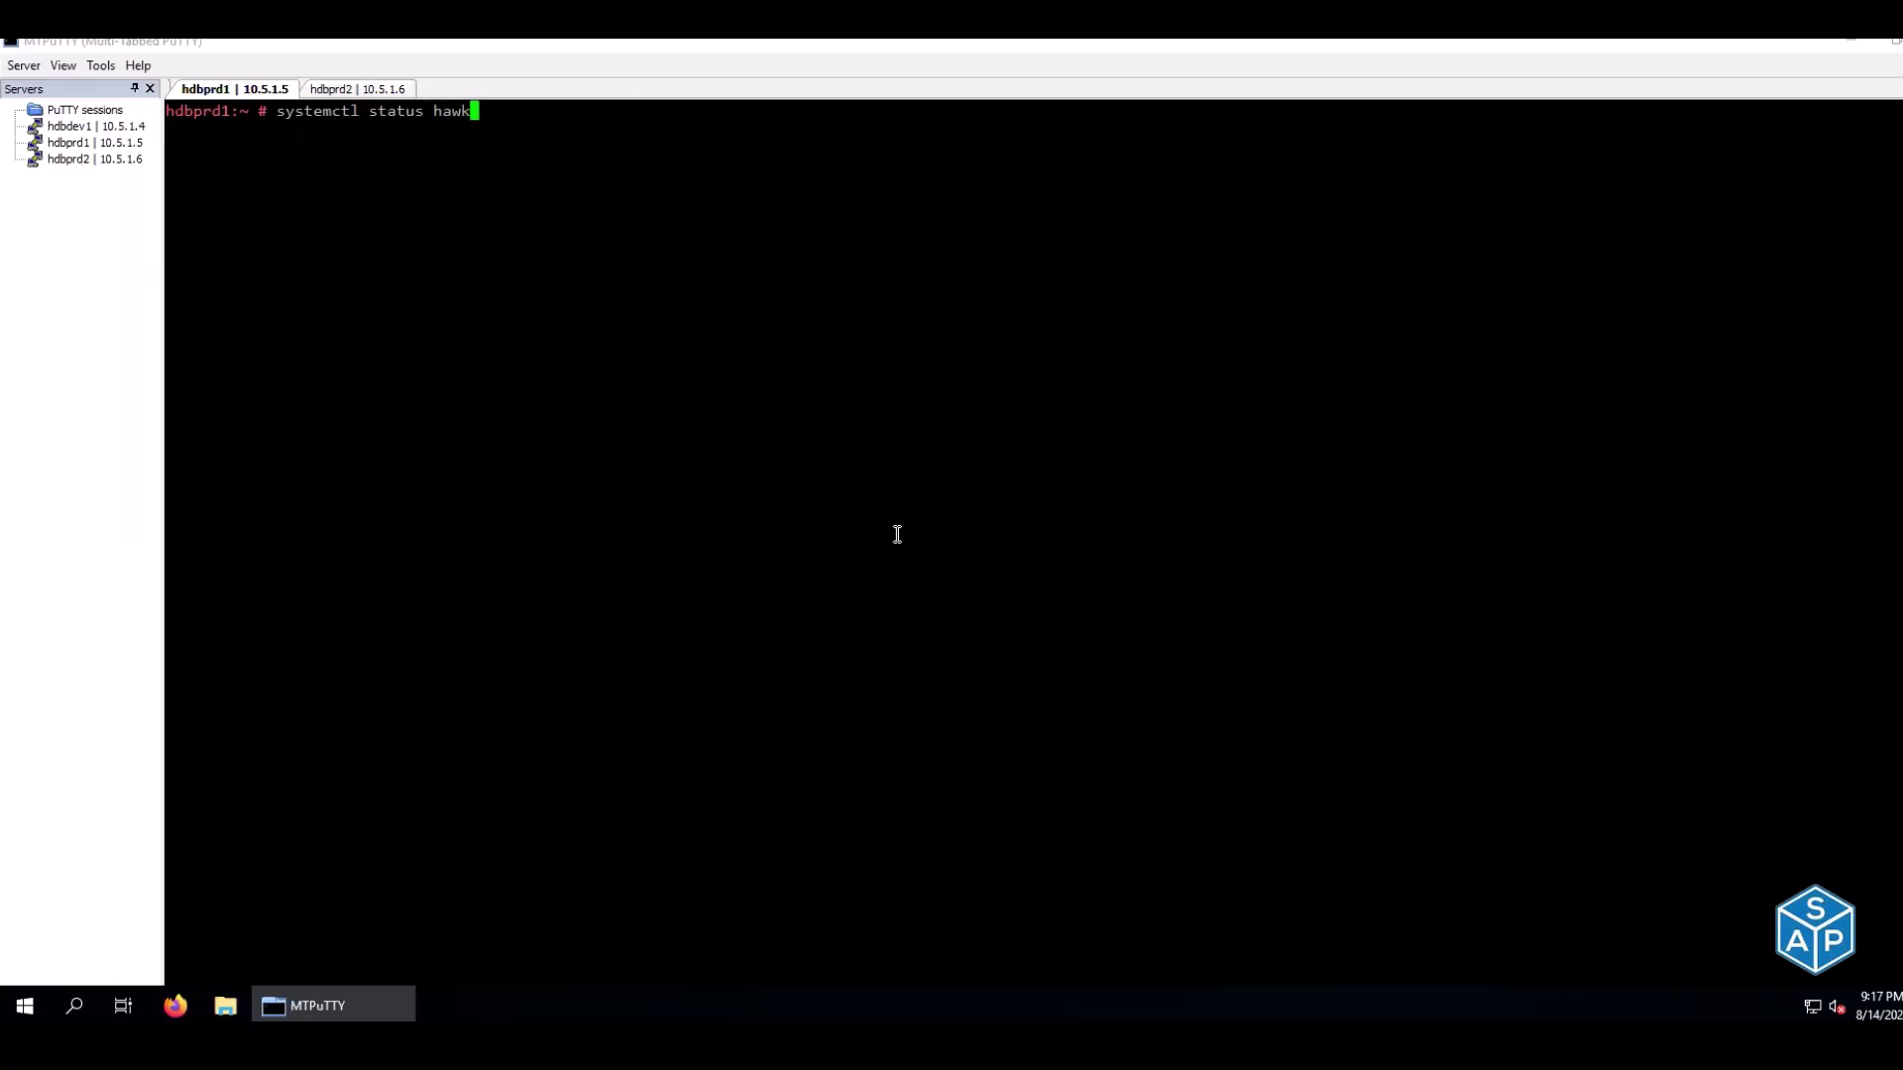
pyautogui.press('Return')
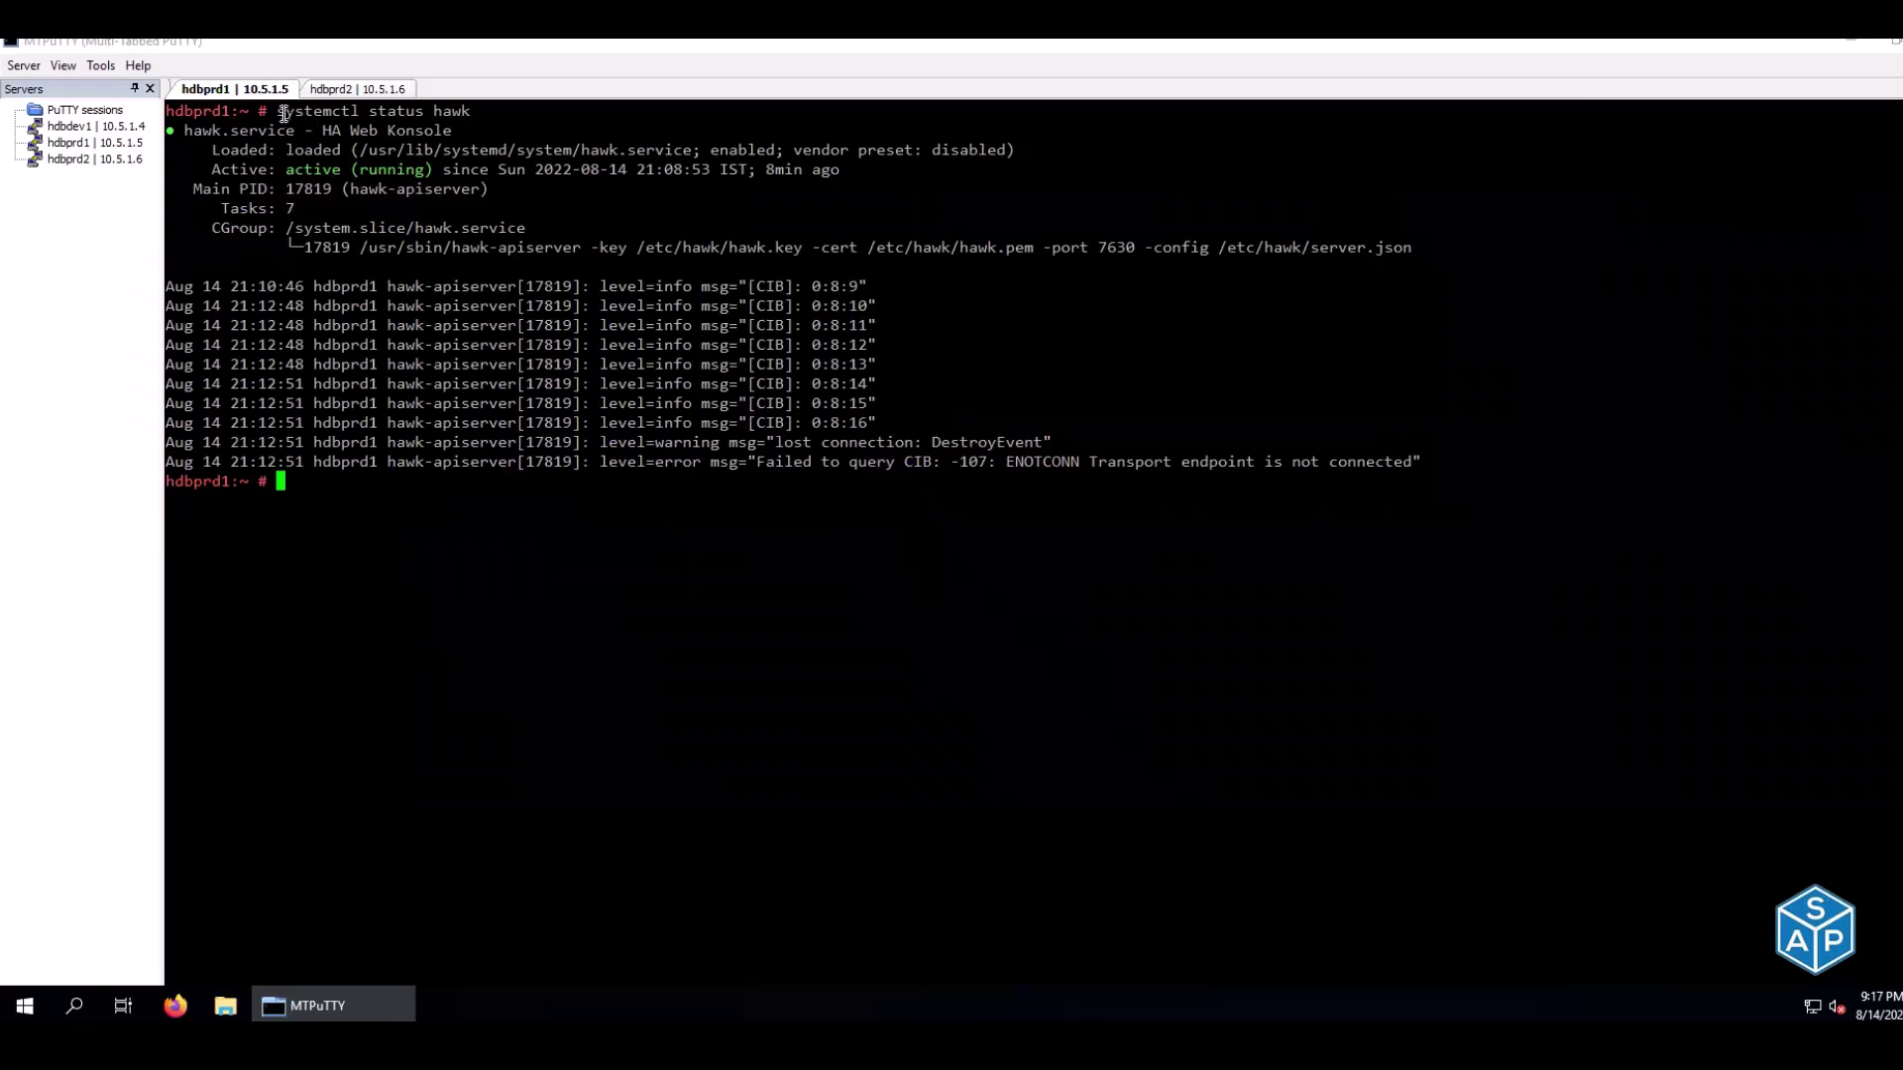
# Run the same systemctl status hawk on hdbprd2 and copy the HA Web Konsole description
pyautogui.moveTo(278, 111); pyautogui.dragTo(468, 111)
pyautogui.click(369, 92)
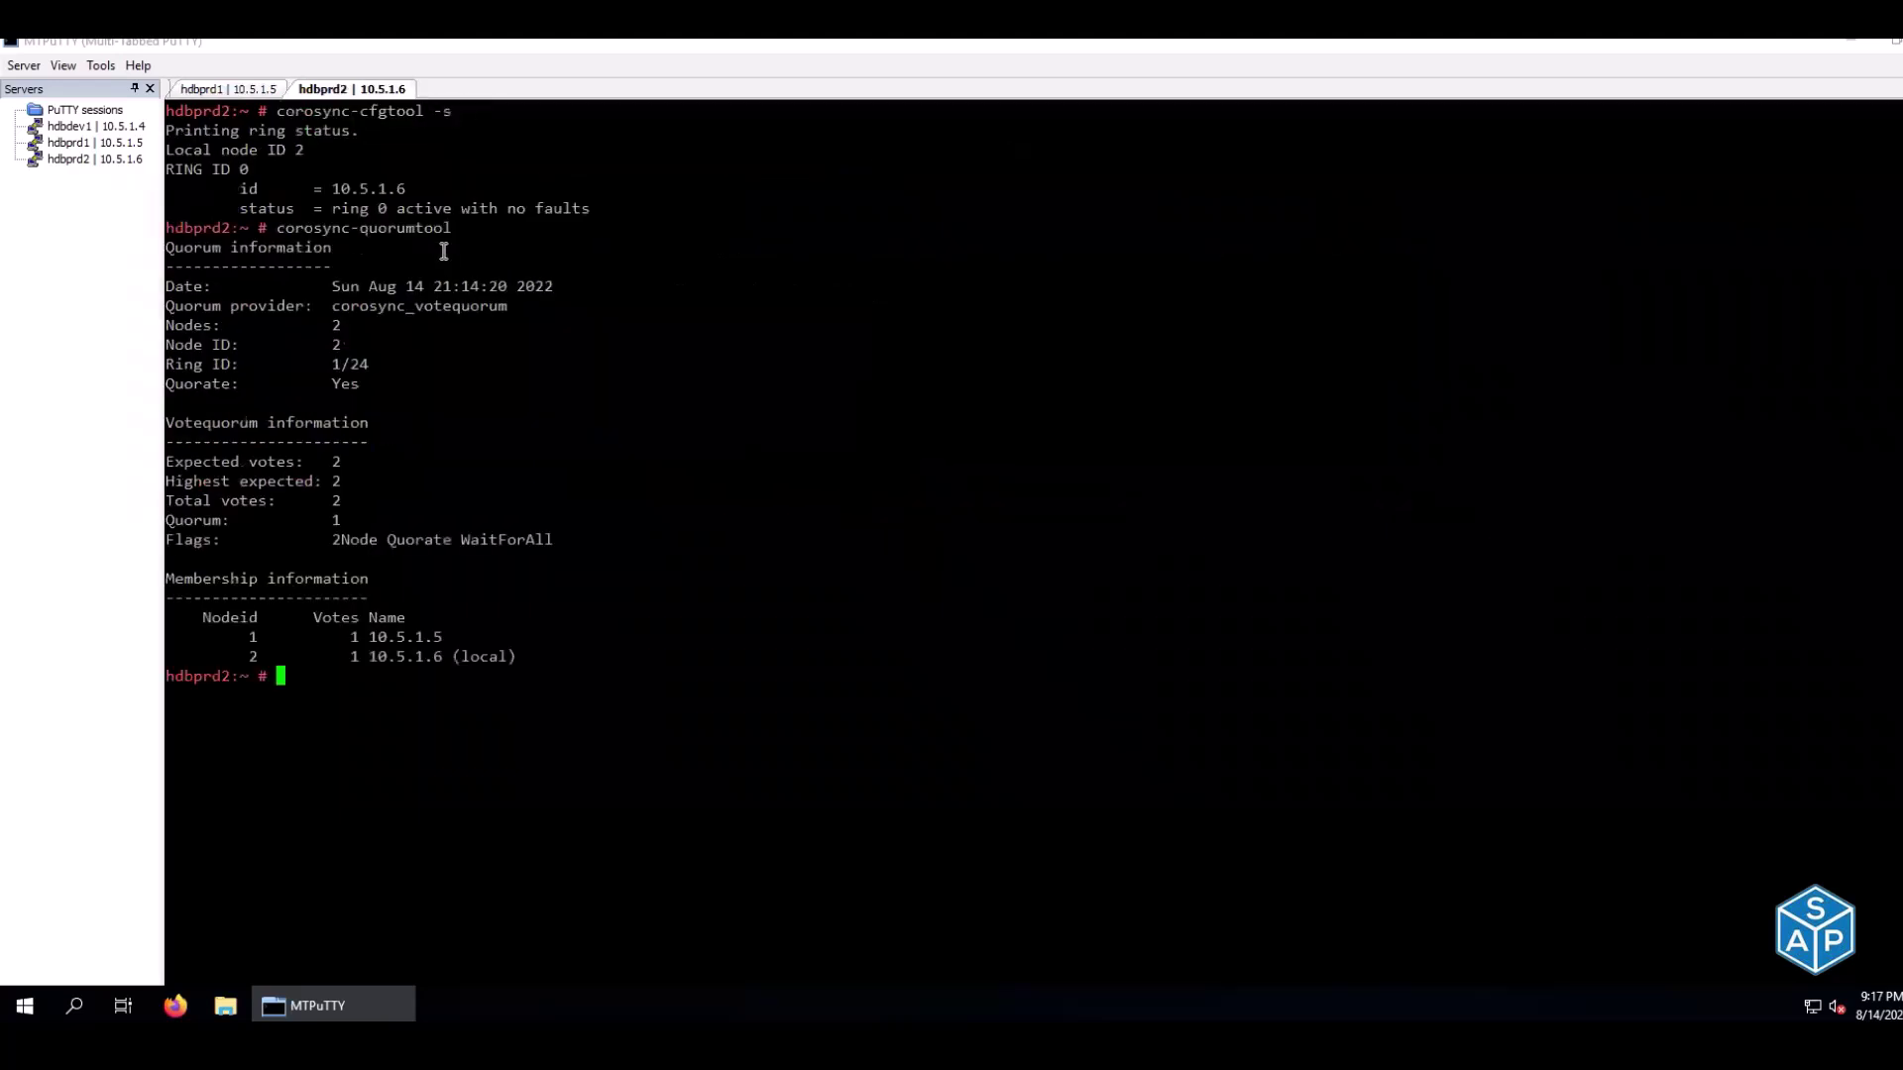
pyautogui.hotkey('ctrl', 'l')
pyautogui.rightClick(444, 251)
pyautogui.press('Return')
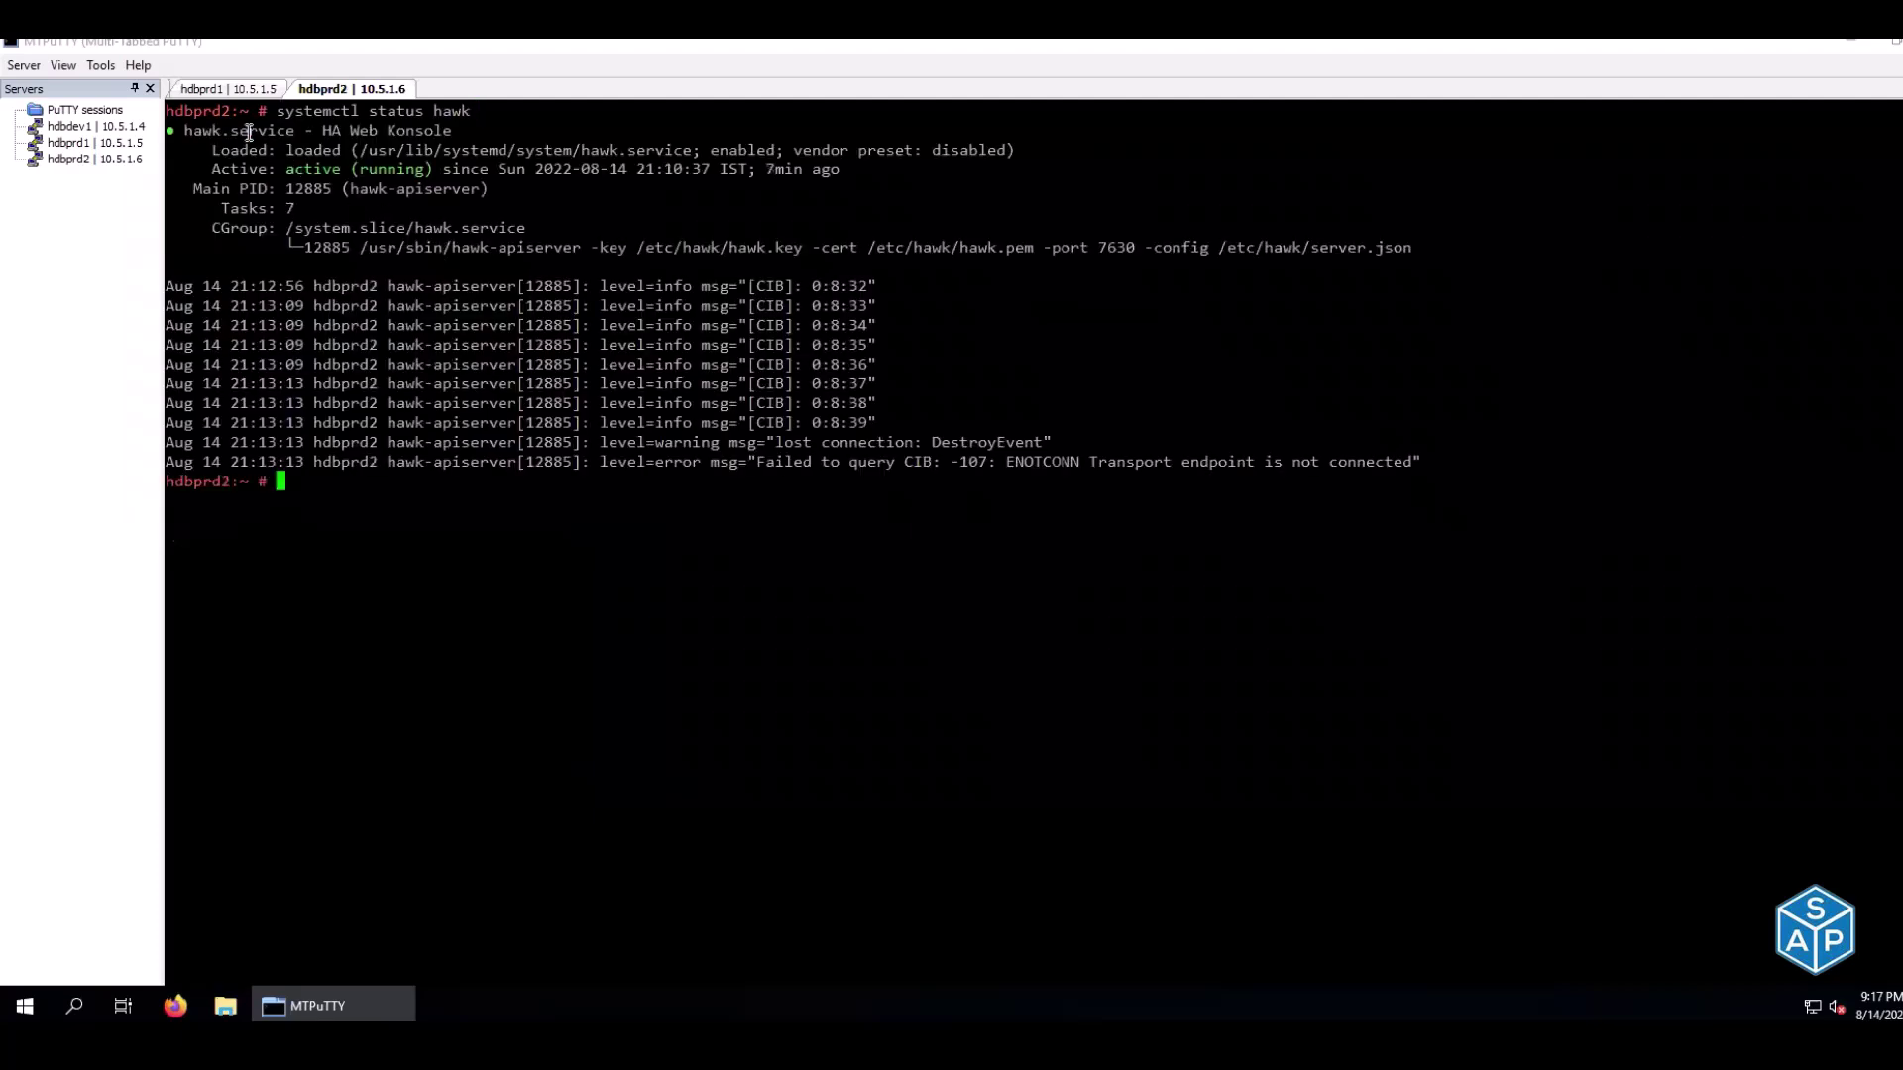
pyautogui.moveTo(324, 131); pyautogui.dragTo(453, 135)
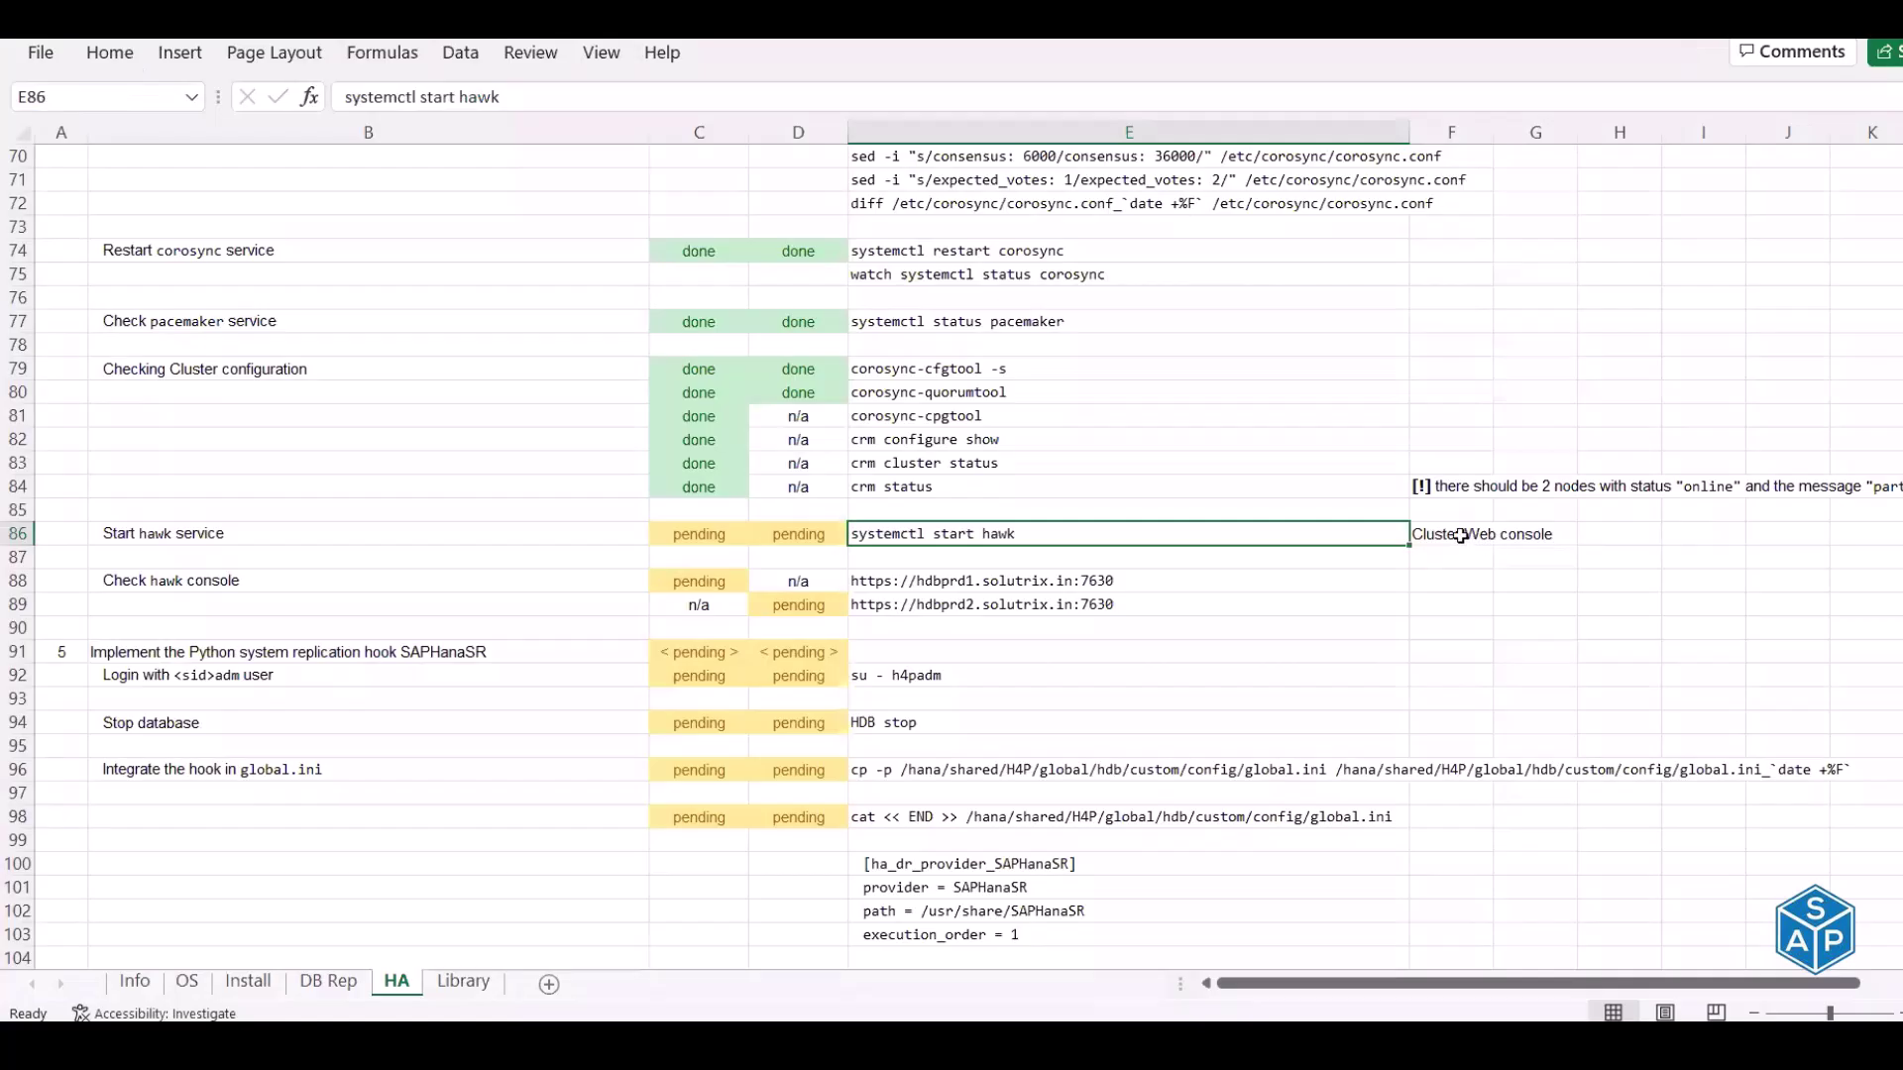
pyautogui.click(1462, 535)
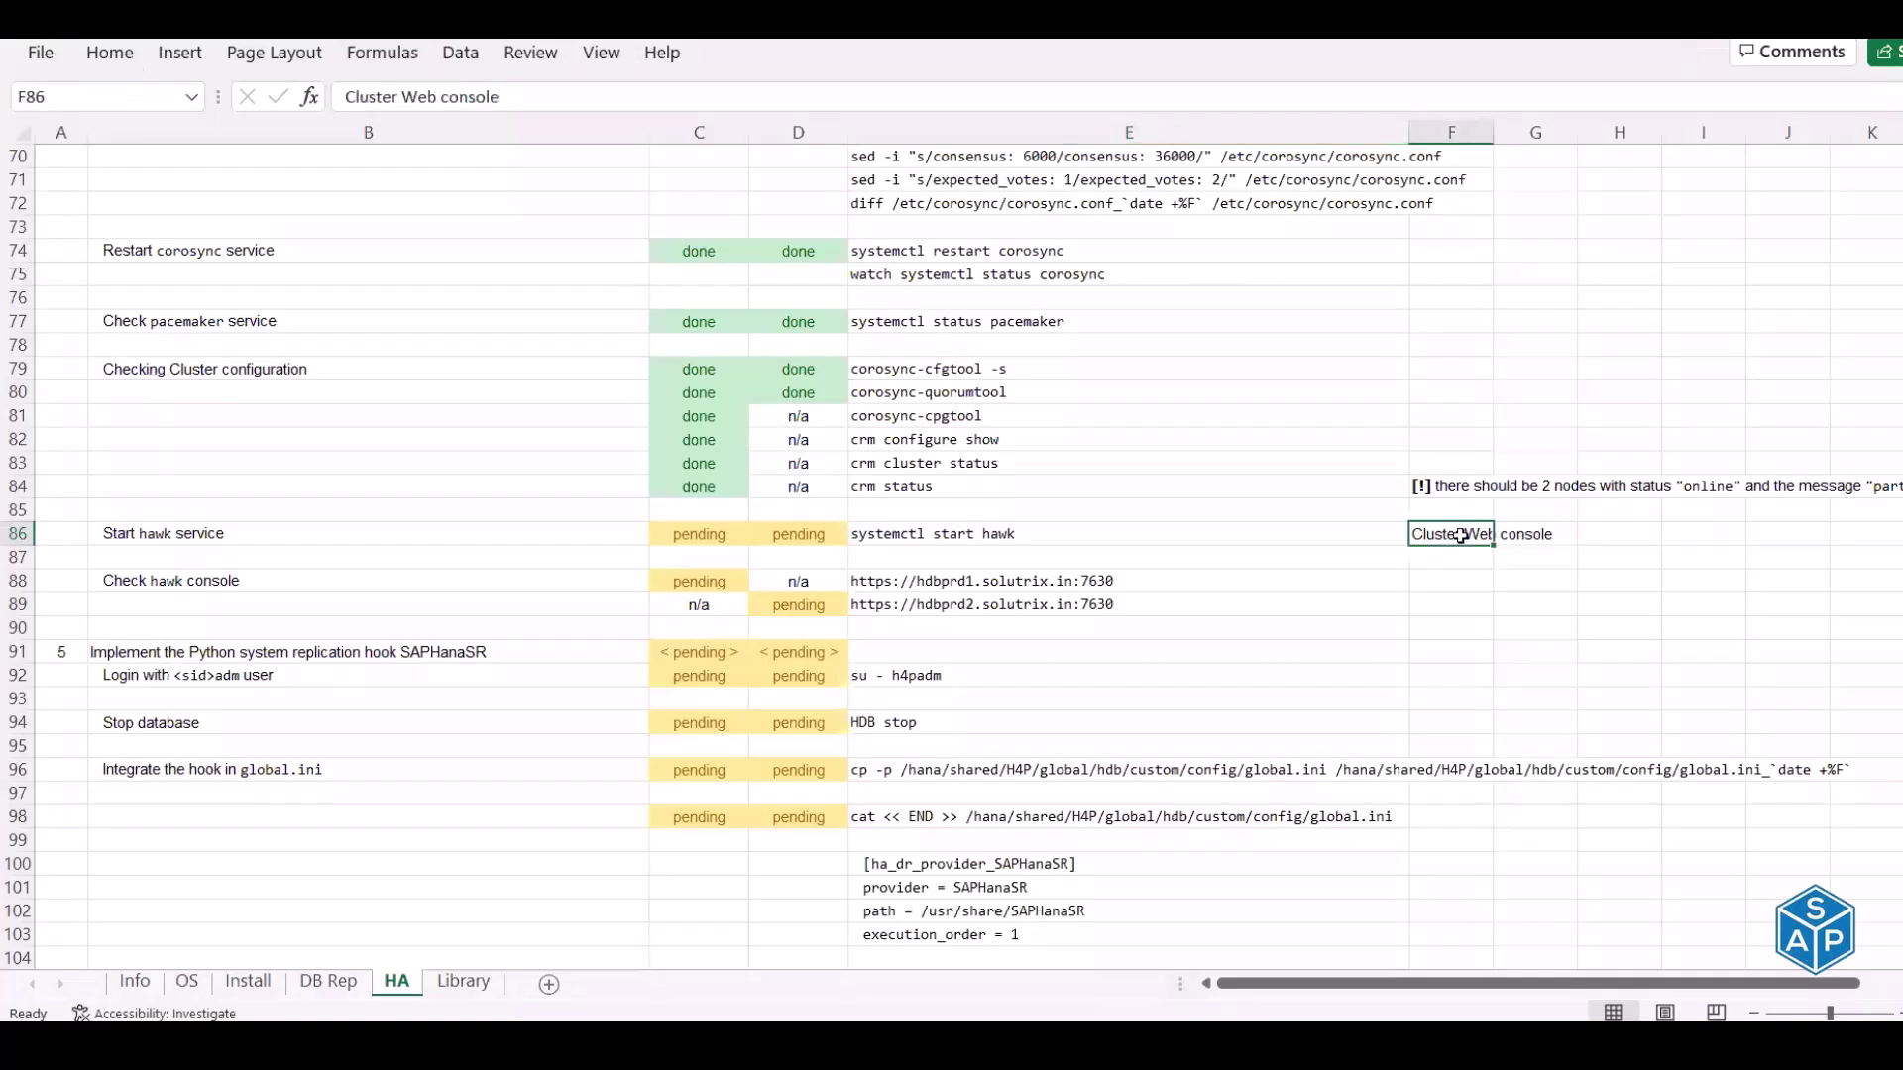
# Paste 'HA Web Konsole' into the note cell F86
pyautogui.rightClick(1461, 535)
pyautogui.click(1512, 395)
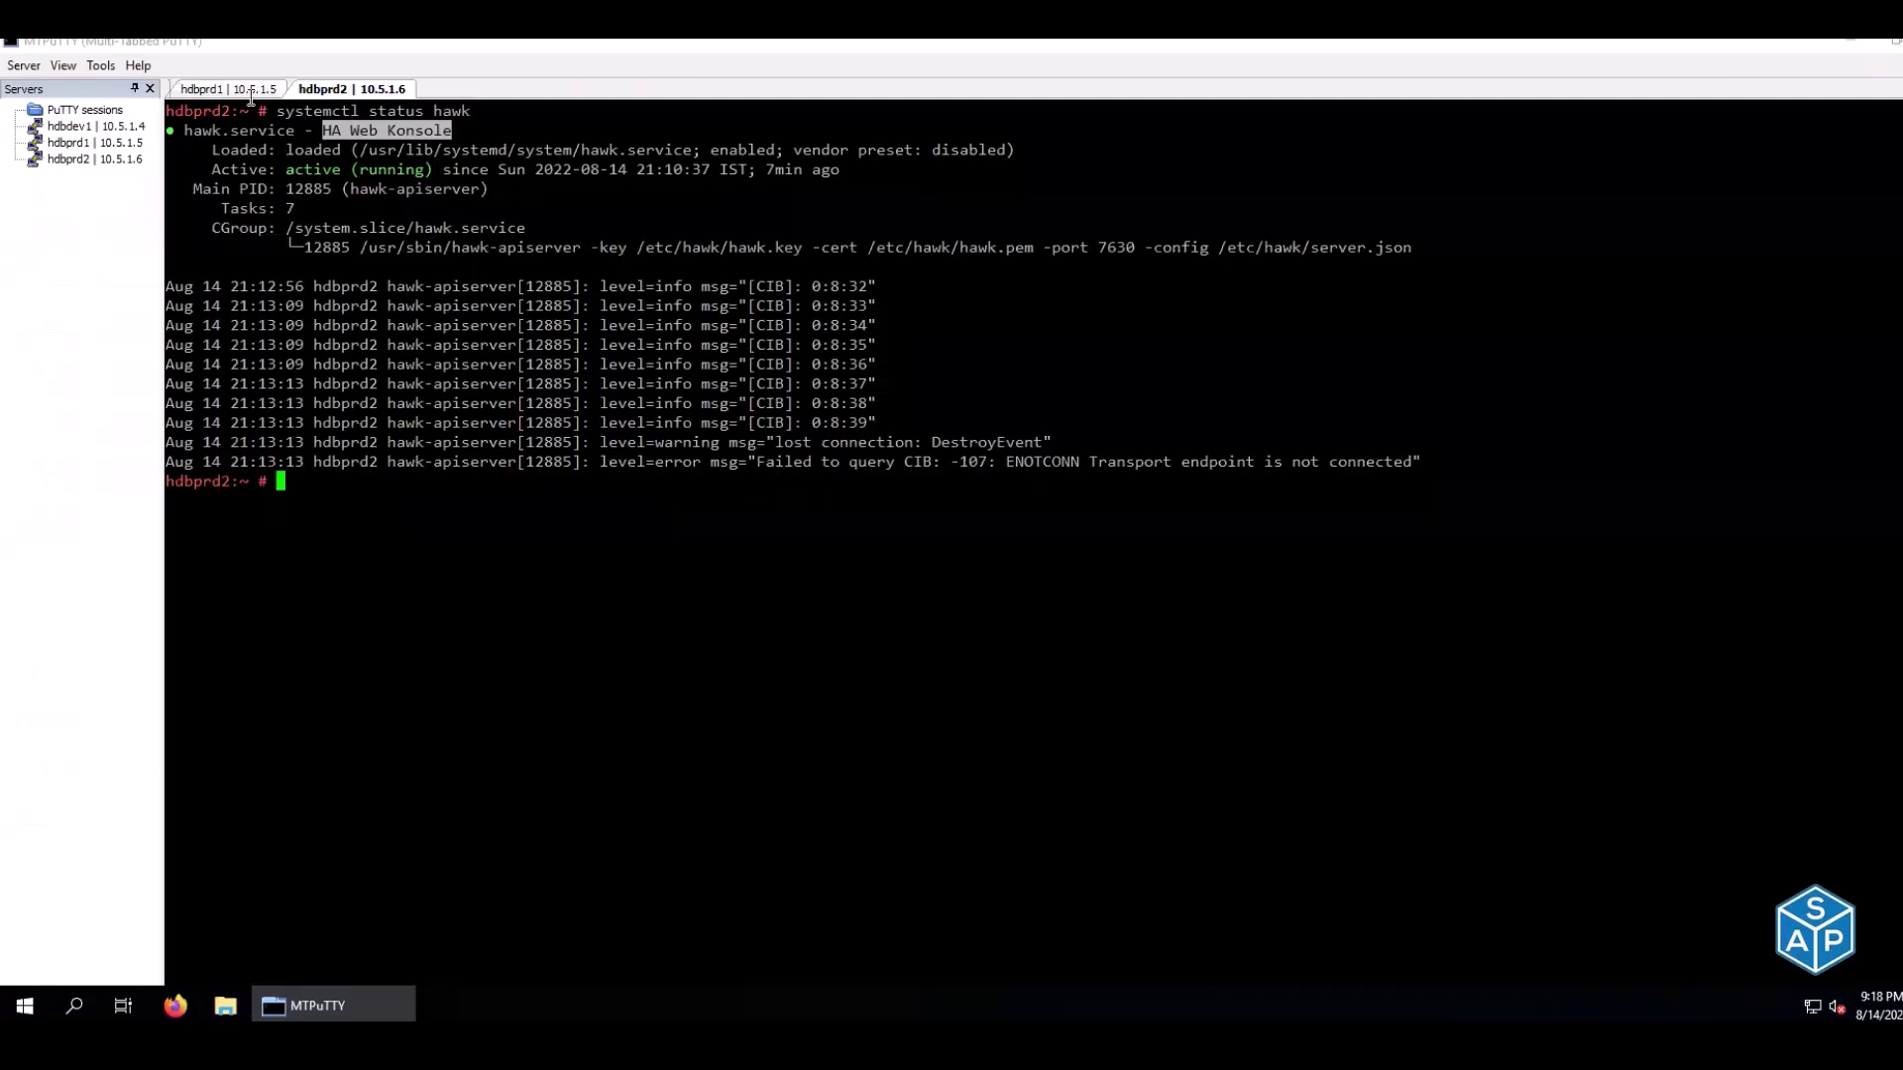
pyautogui.click(248, 91)
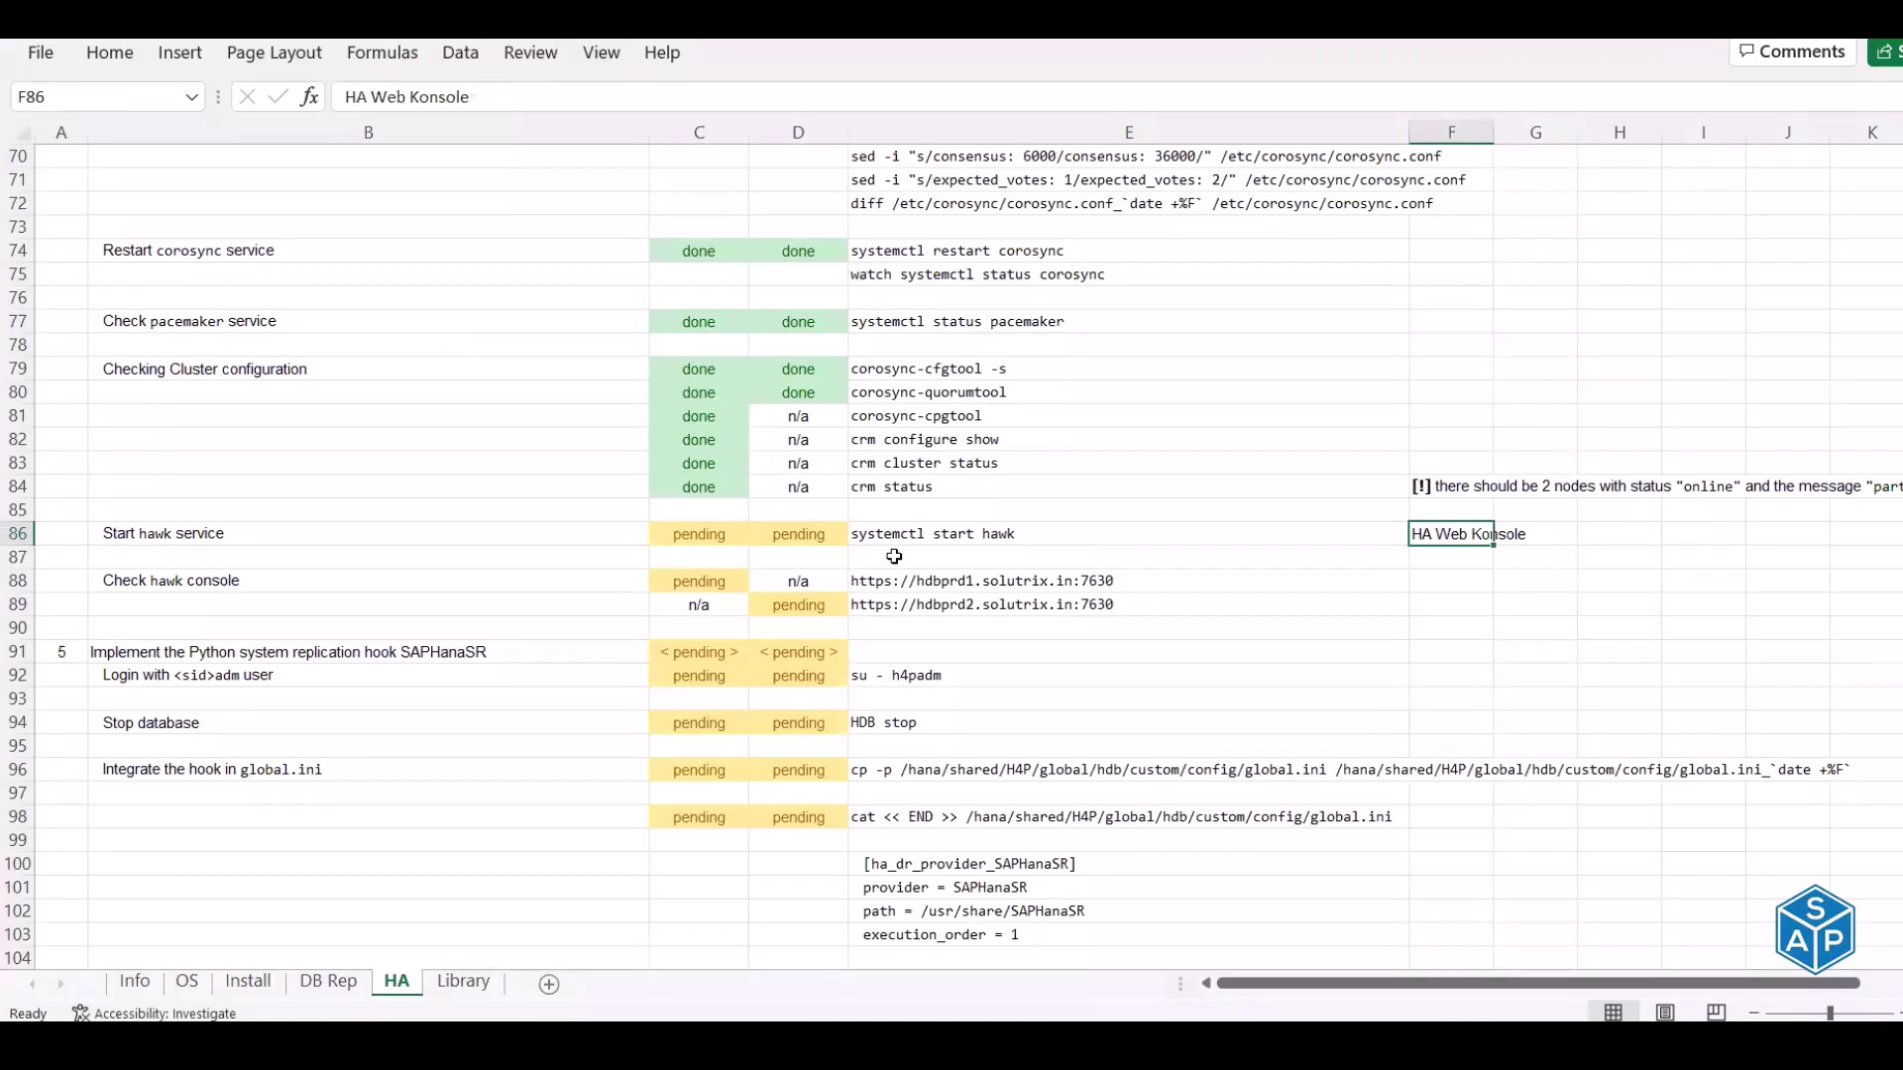
# Enter n/a for both nodes in C86 and D86
pyautogui.click(708, 537)
pyautogui.write('n/a')
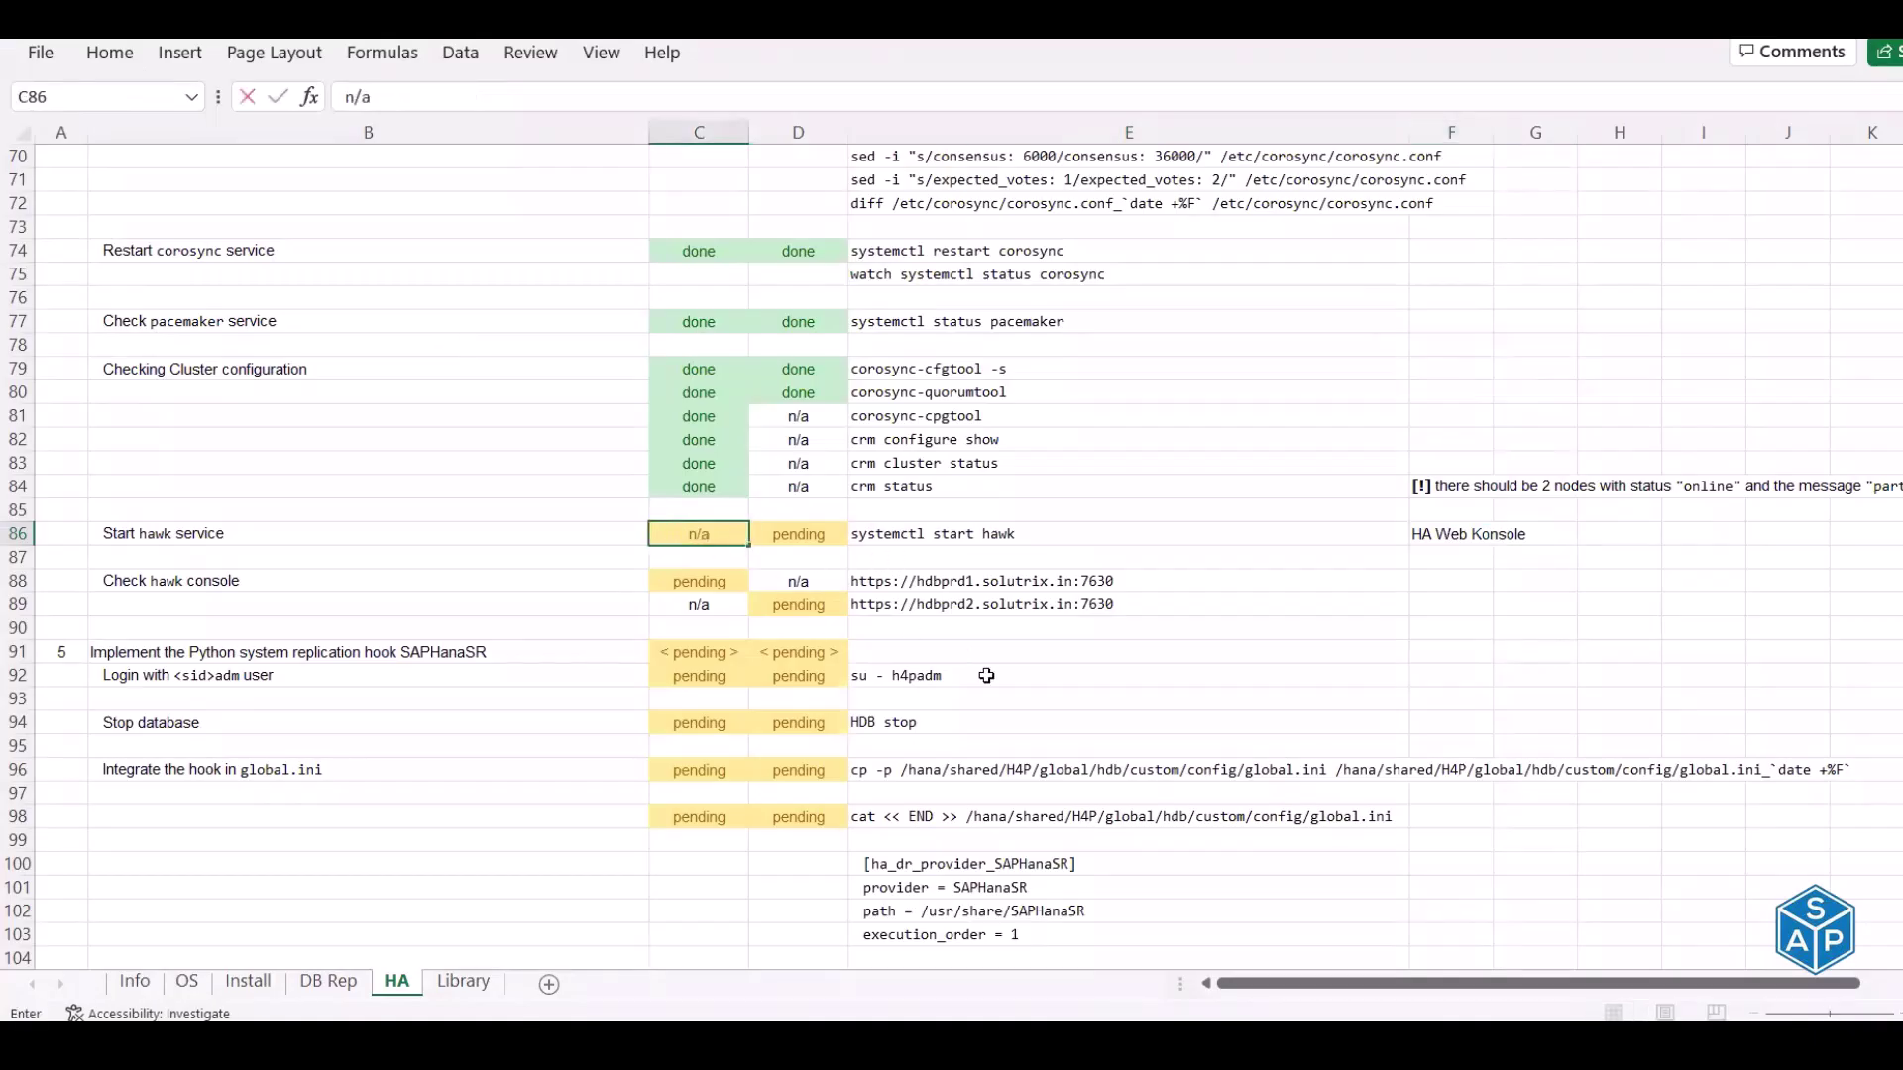
pyautogui.press('Tab')
pyautogui.write('n/a')
pyautogui.press('Return')
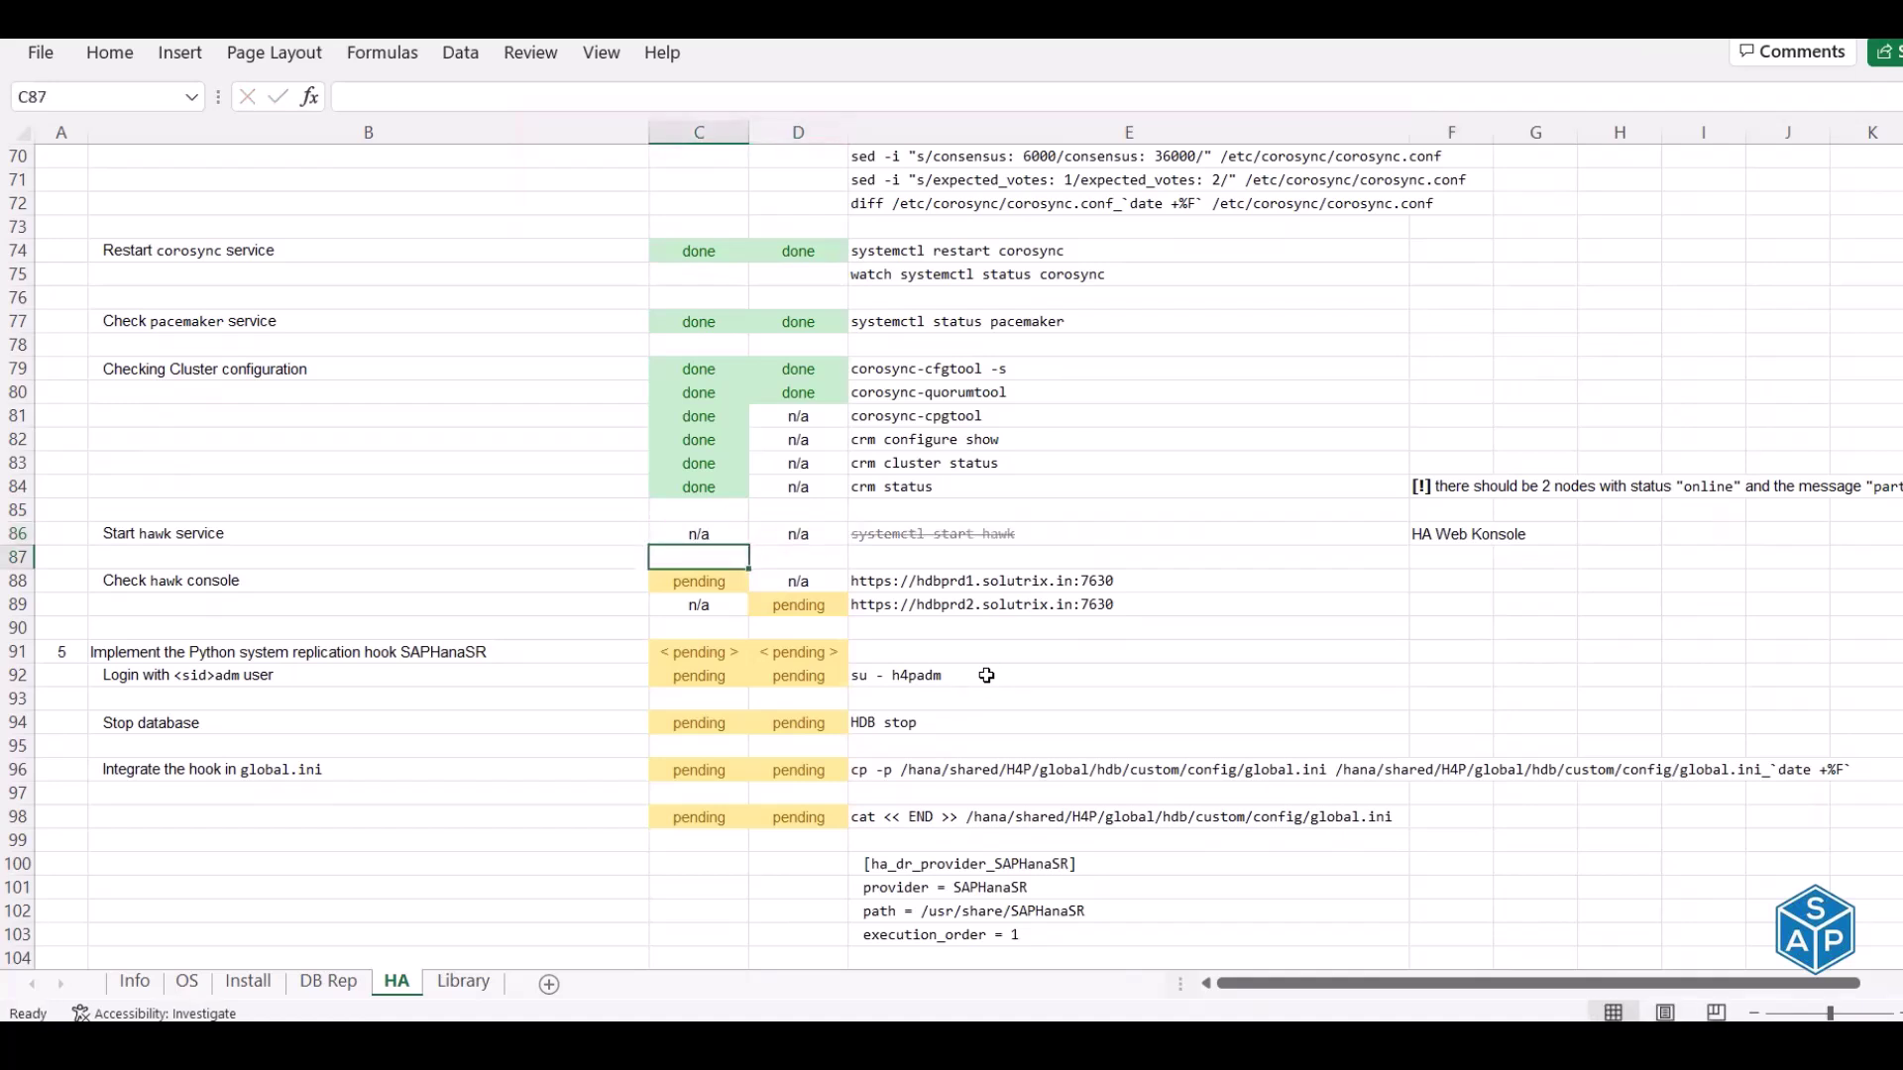
# Copy the hdbprd1 hawk console URL from E88
pyautogui.click(935, 583)
pyautogui.hotkey('ctrl', 'c')
pyautogui.hotkey('alt', 'Tab')
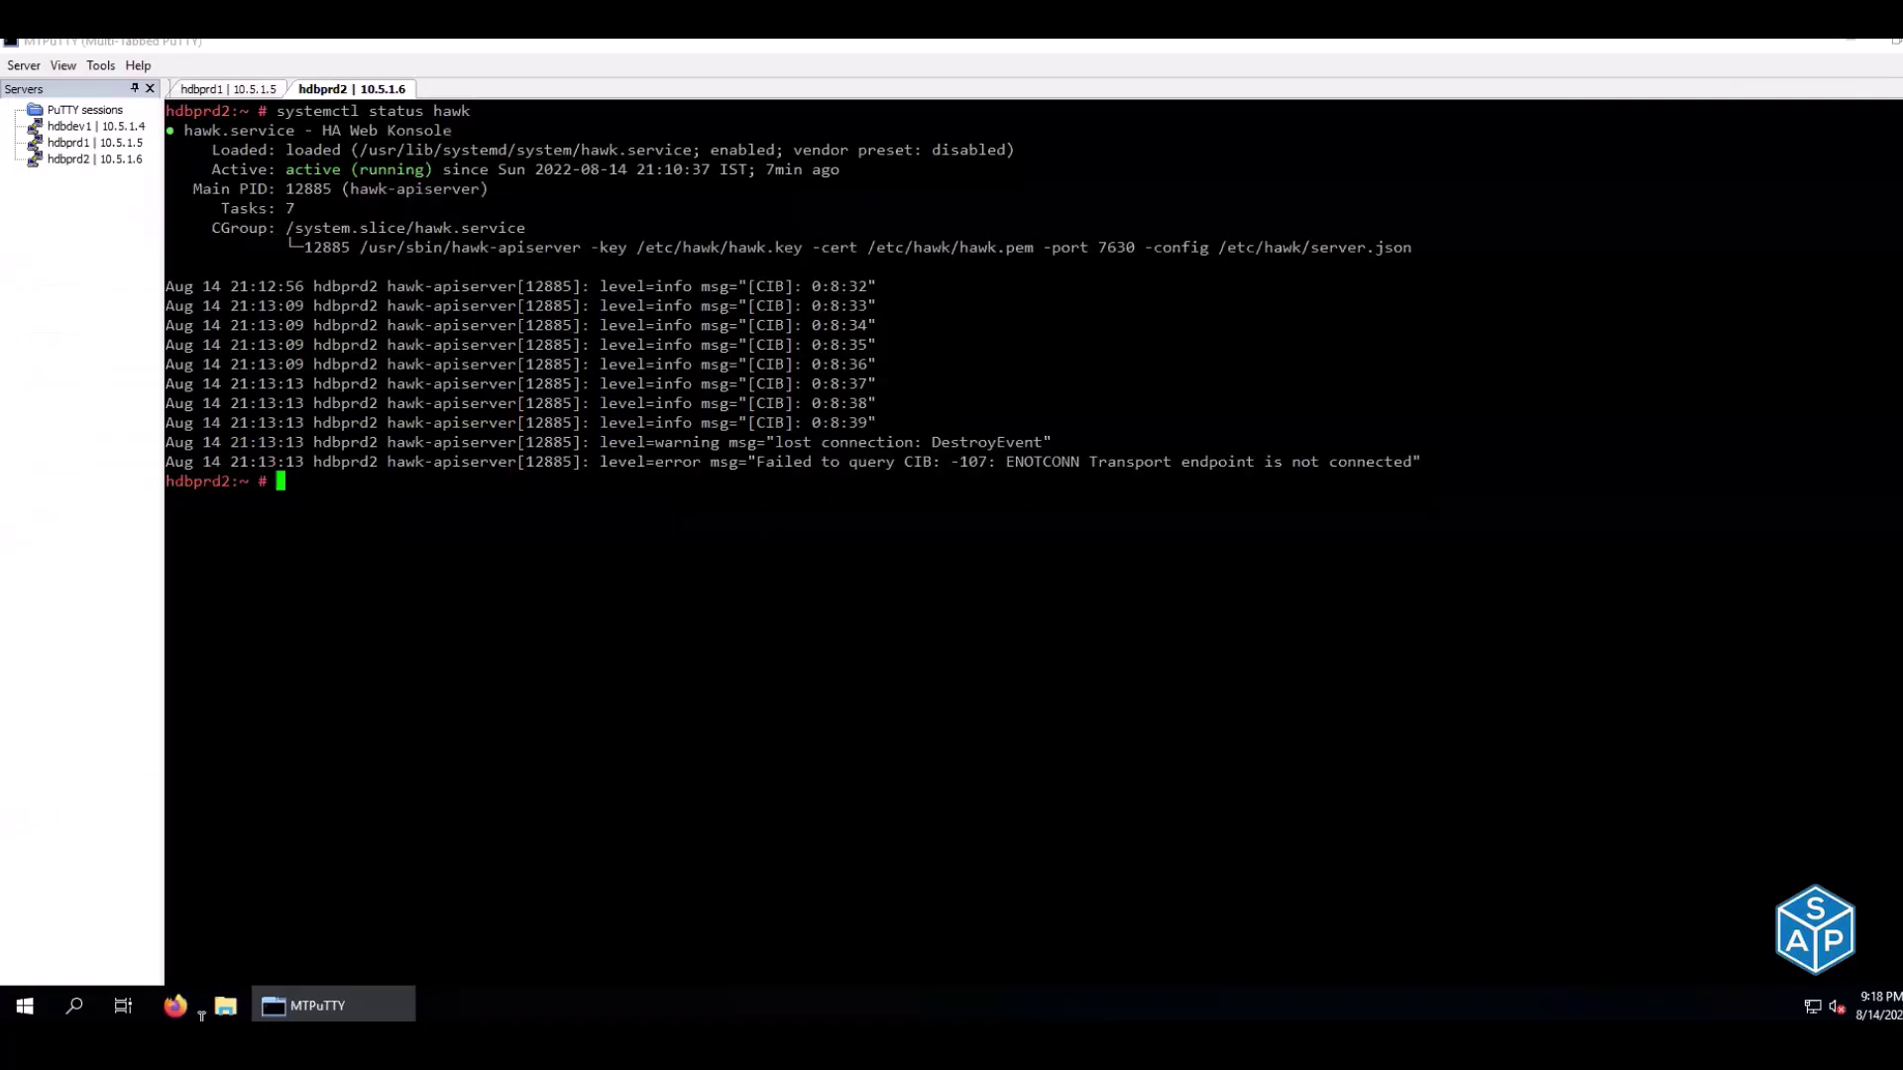
# Minimize MTPuTTY and launch Firefox, bringing its window to the front
pyautogui.click(176, 1006)
pyautogui.click(377, 1001)
pyautogui.click(176, 1006)
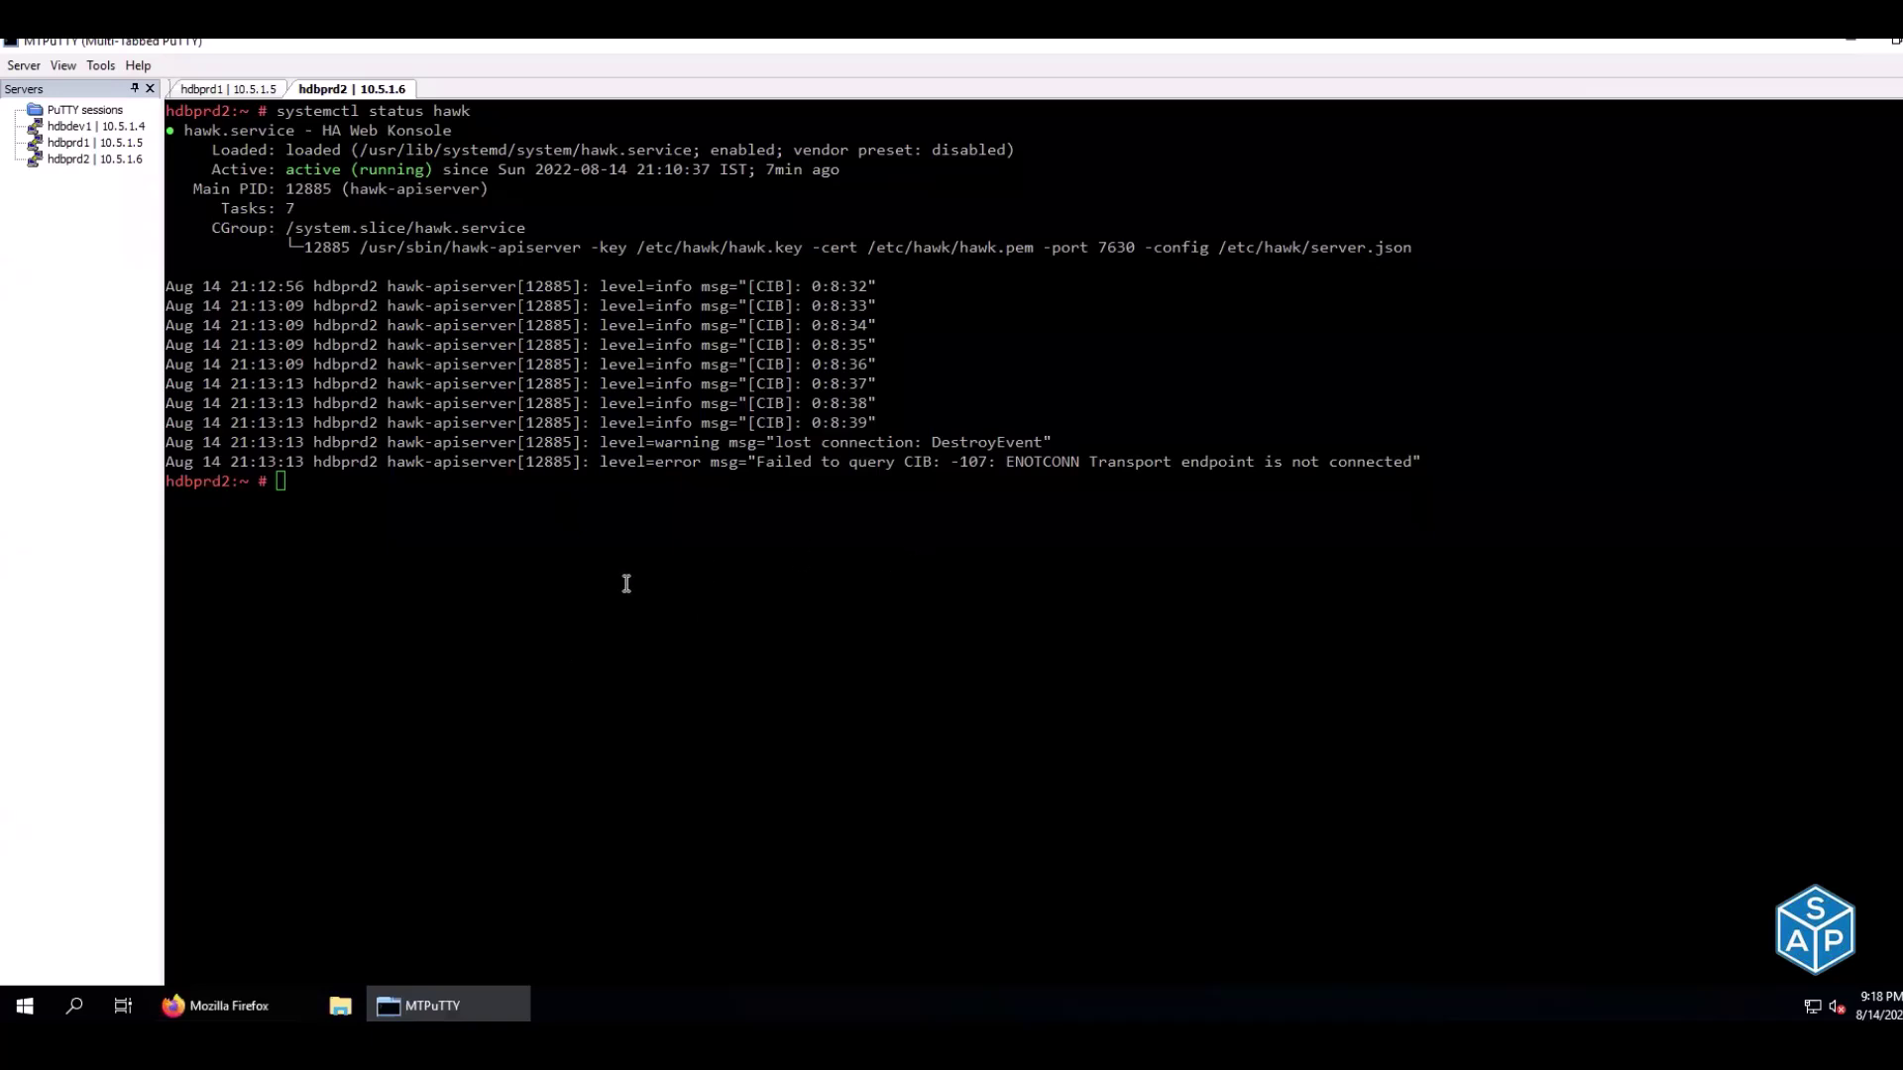
pyautogui.click(277, 1001)
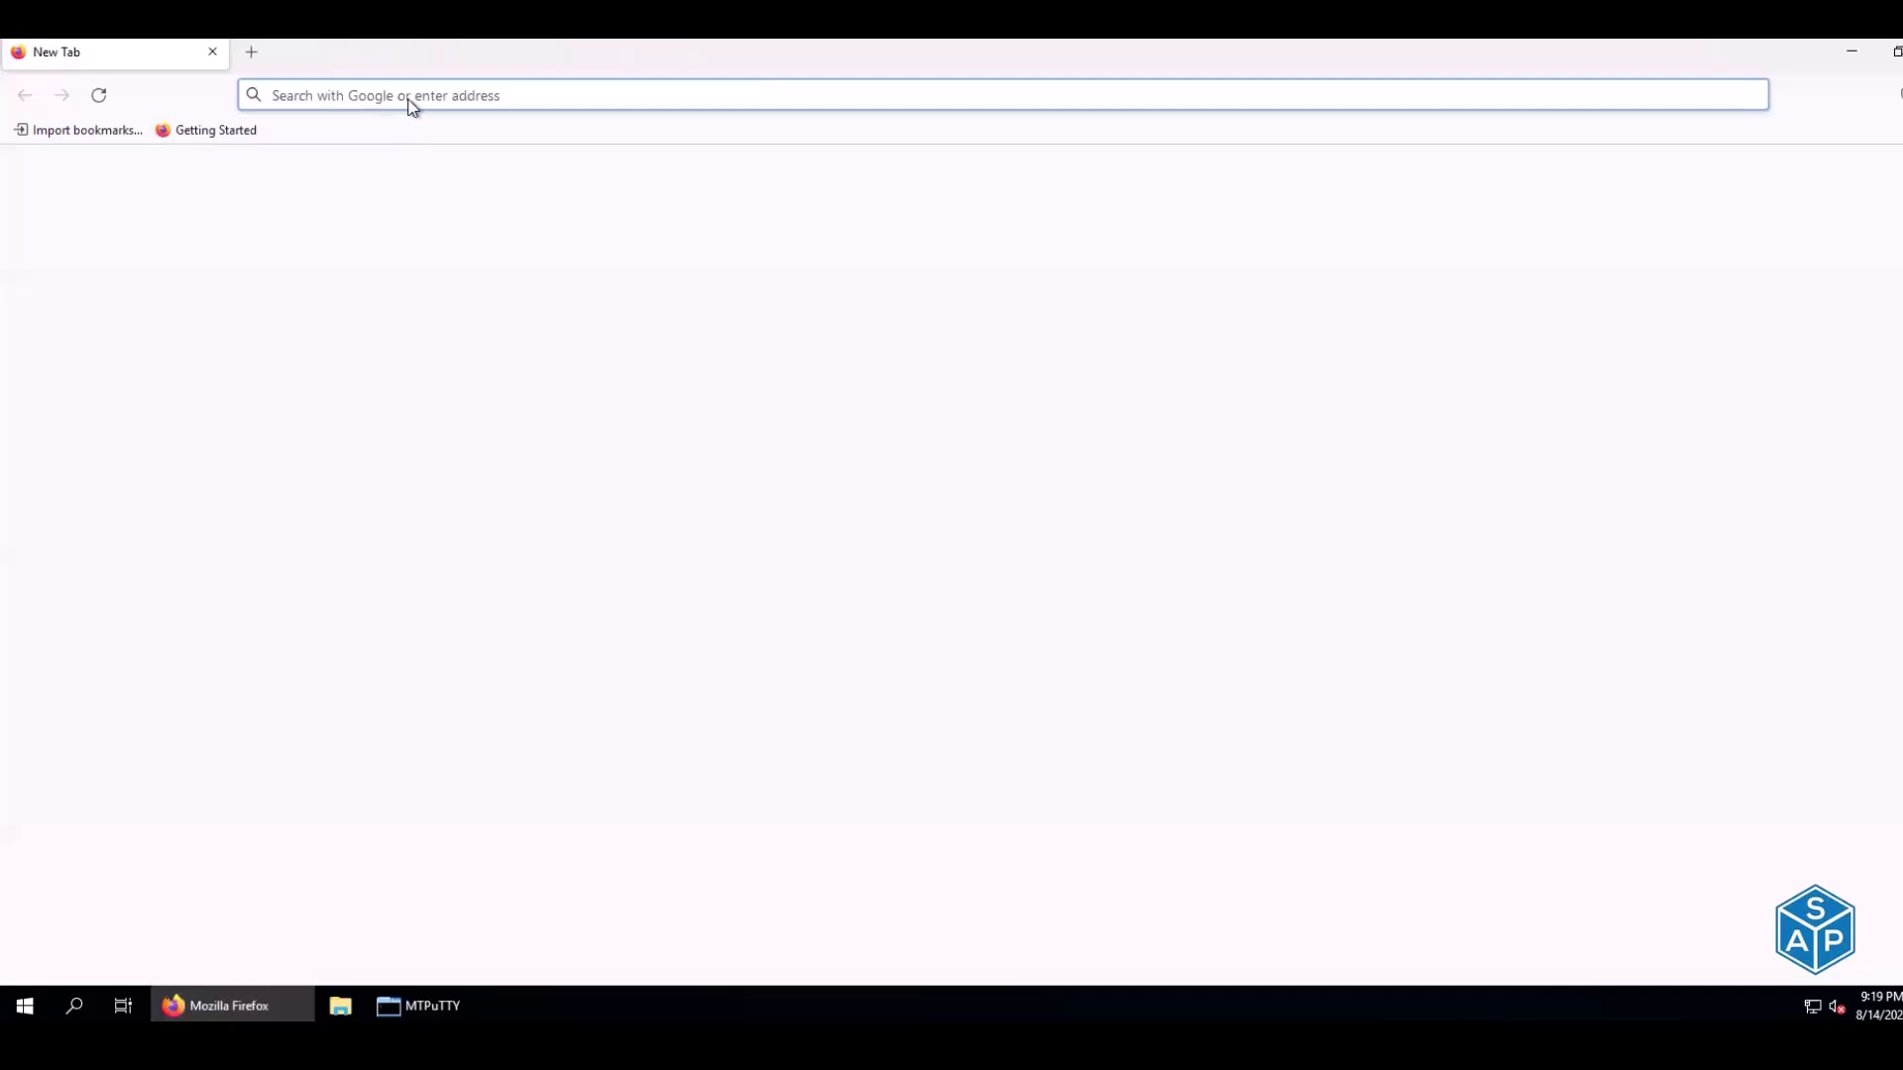
# Load the pasted hdbprd1 hawk console URL in Firefox
pyautogui.click(412, 95)
pyautogui.hotkey('ctrl', 'v')
pyautogui.click(413, 95)
pyautogui.hotkey('ctrl', 'v')
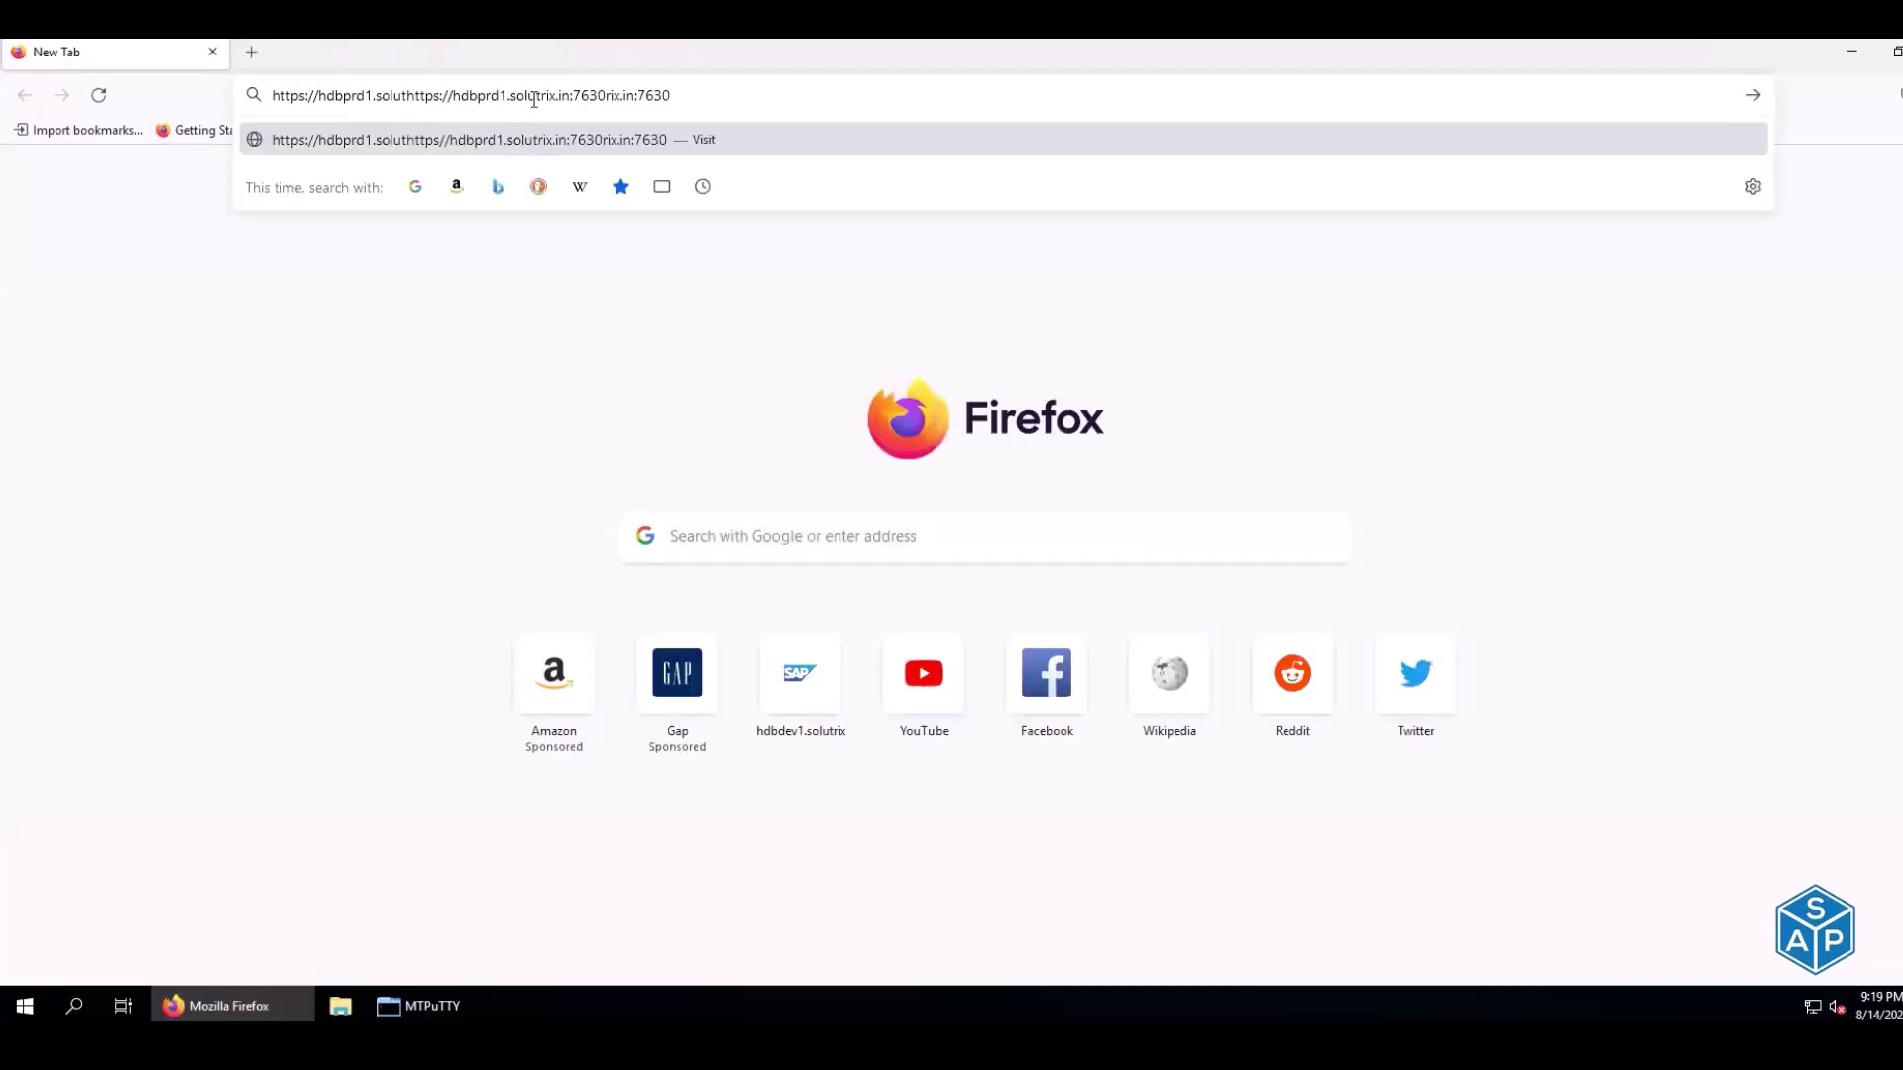
pyautogui.hotkey('ctrl', 'z')
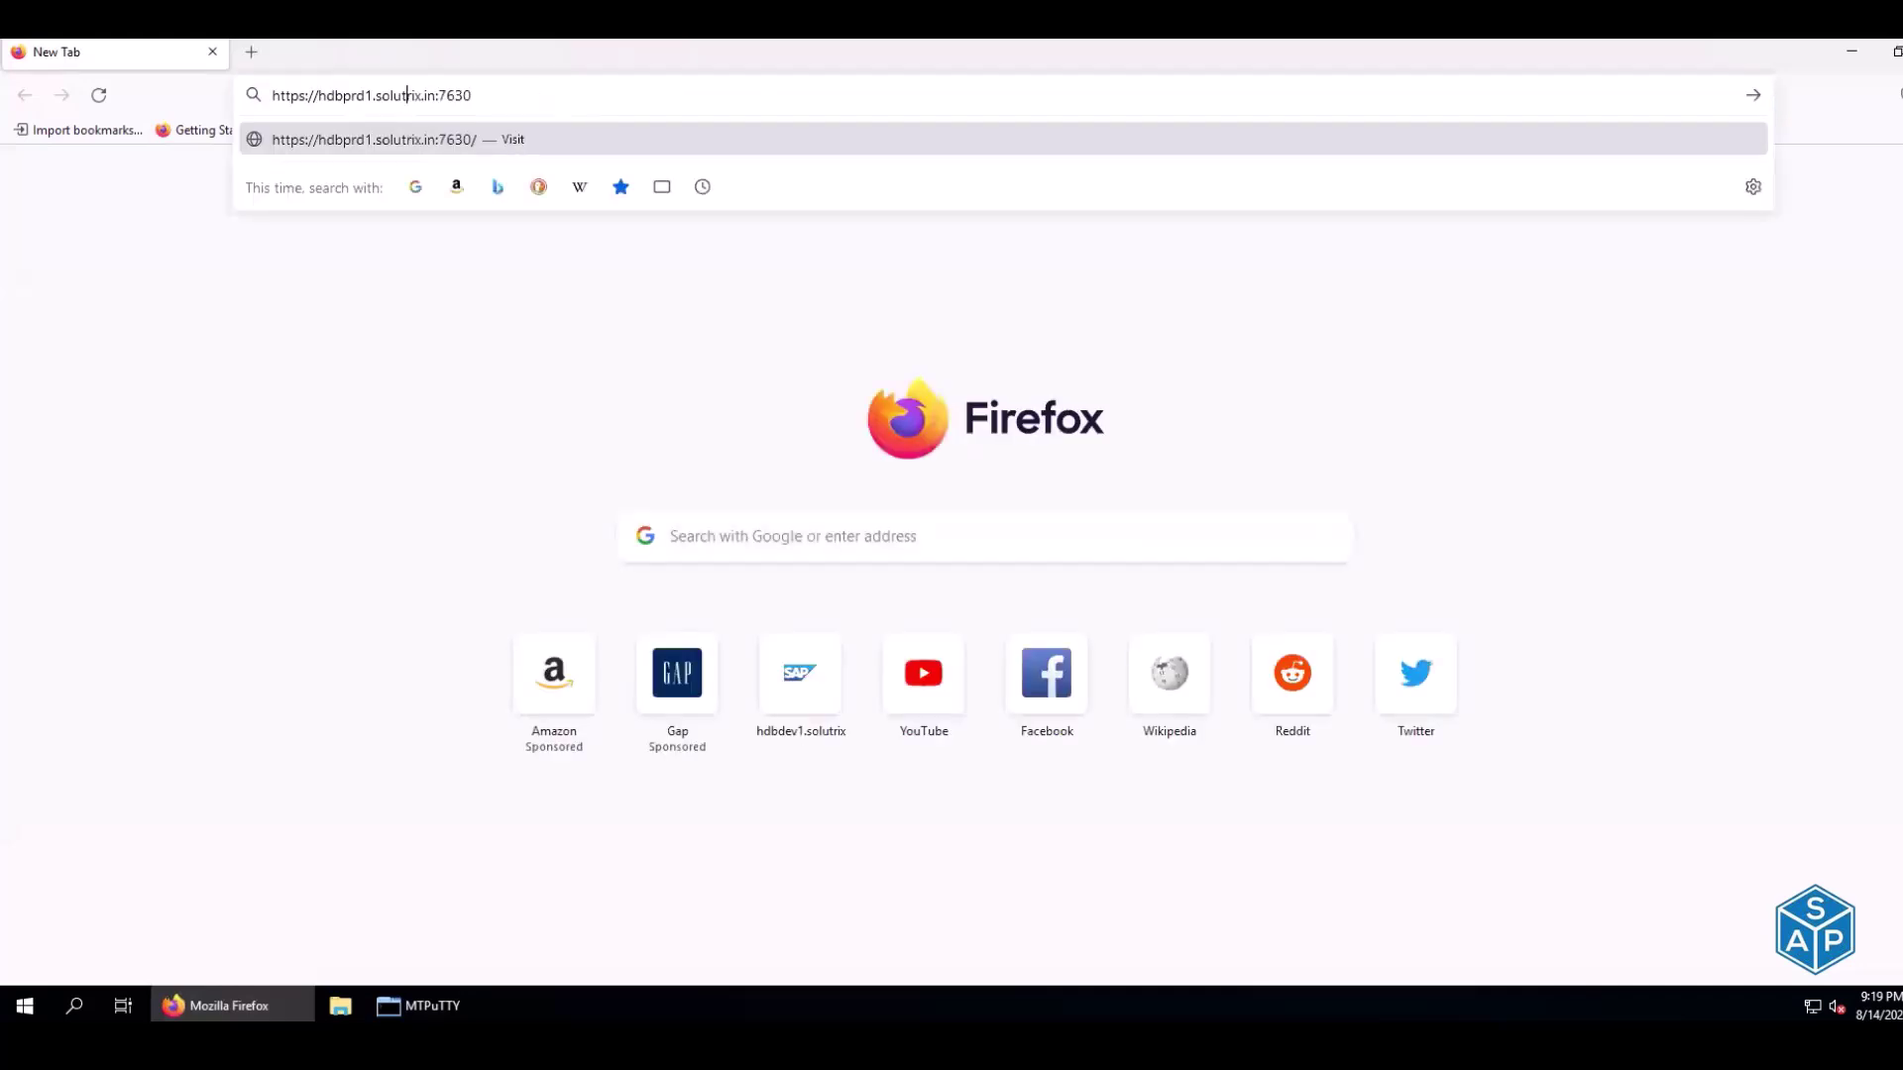
pyautogui.press('Return')
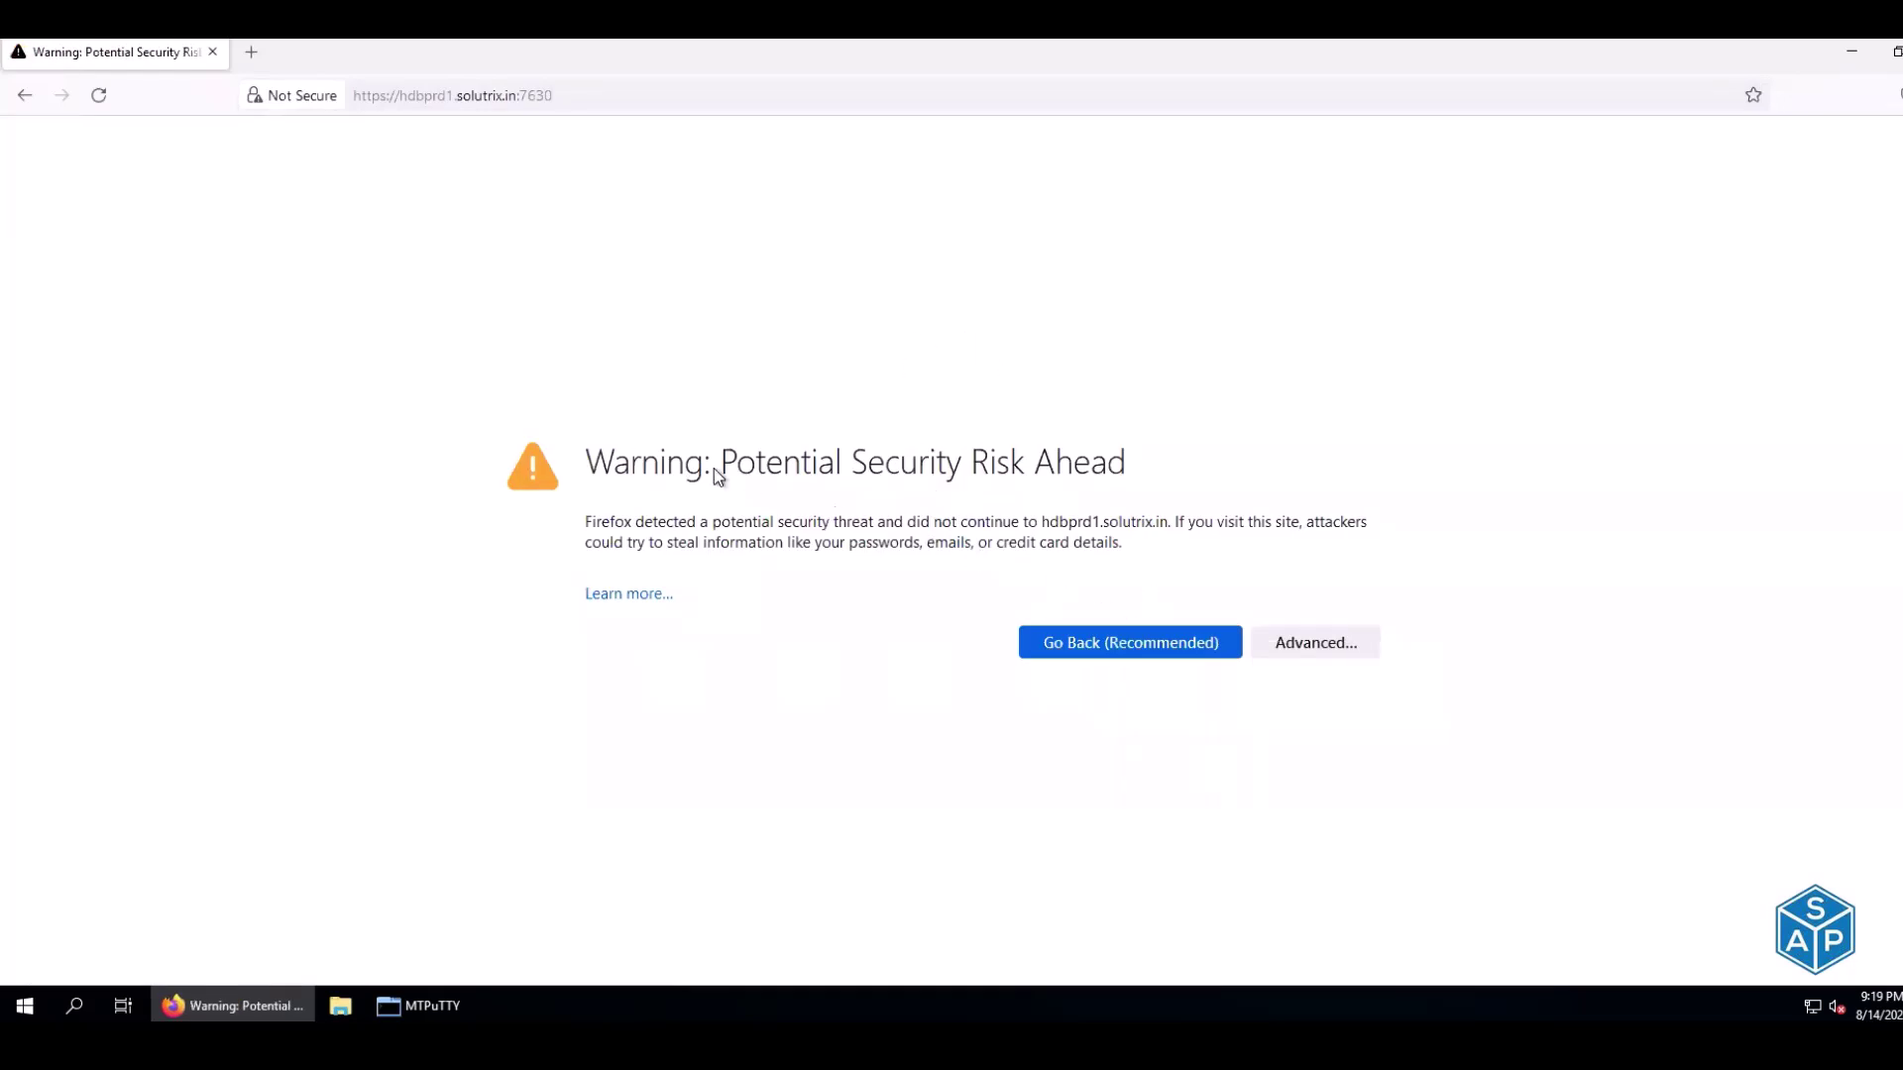
# Accept the self-signed certificate warning and go to the Hawk Username field
pyautogui.click(1290, 642)
pyautogui.scroll(-1, 1162, 951)
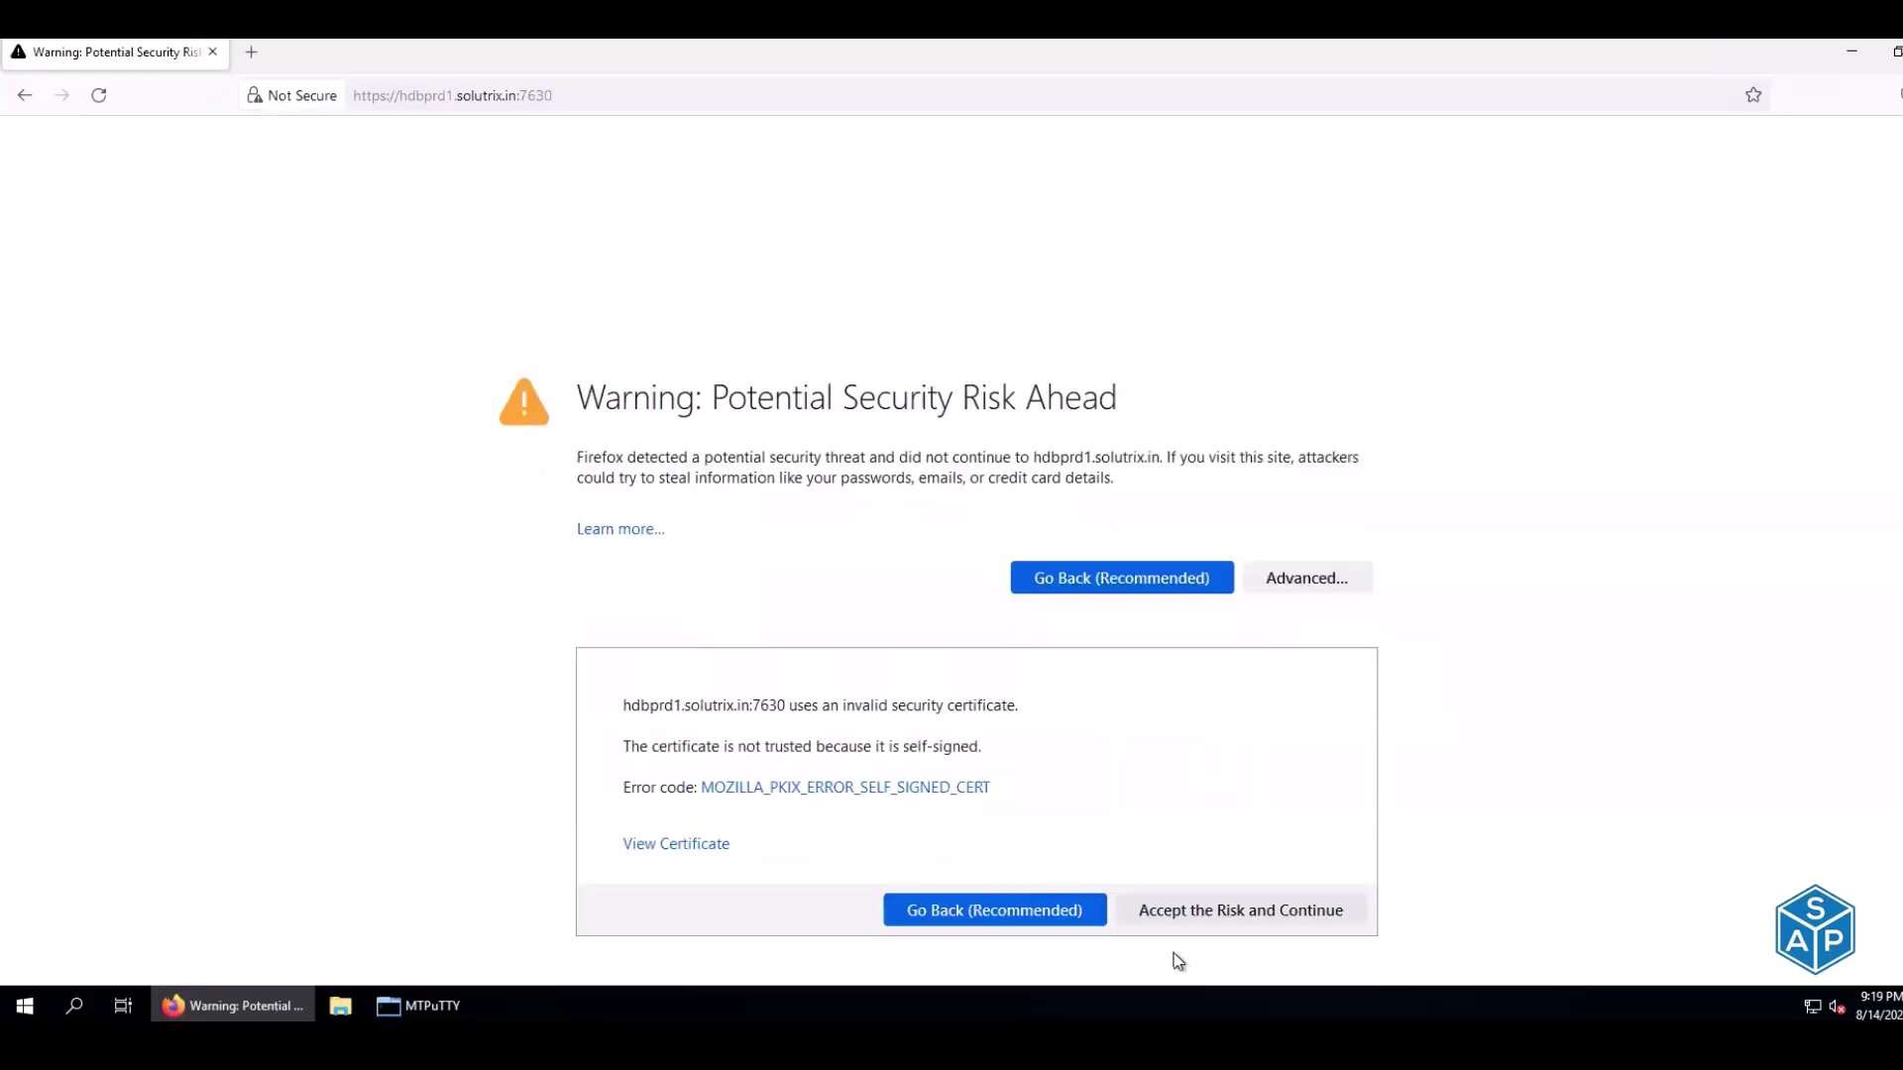
pyautogui.click(1181, 912)
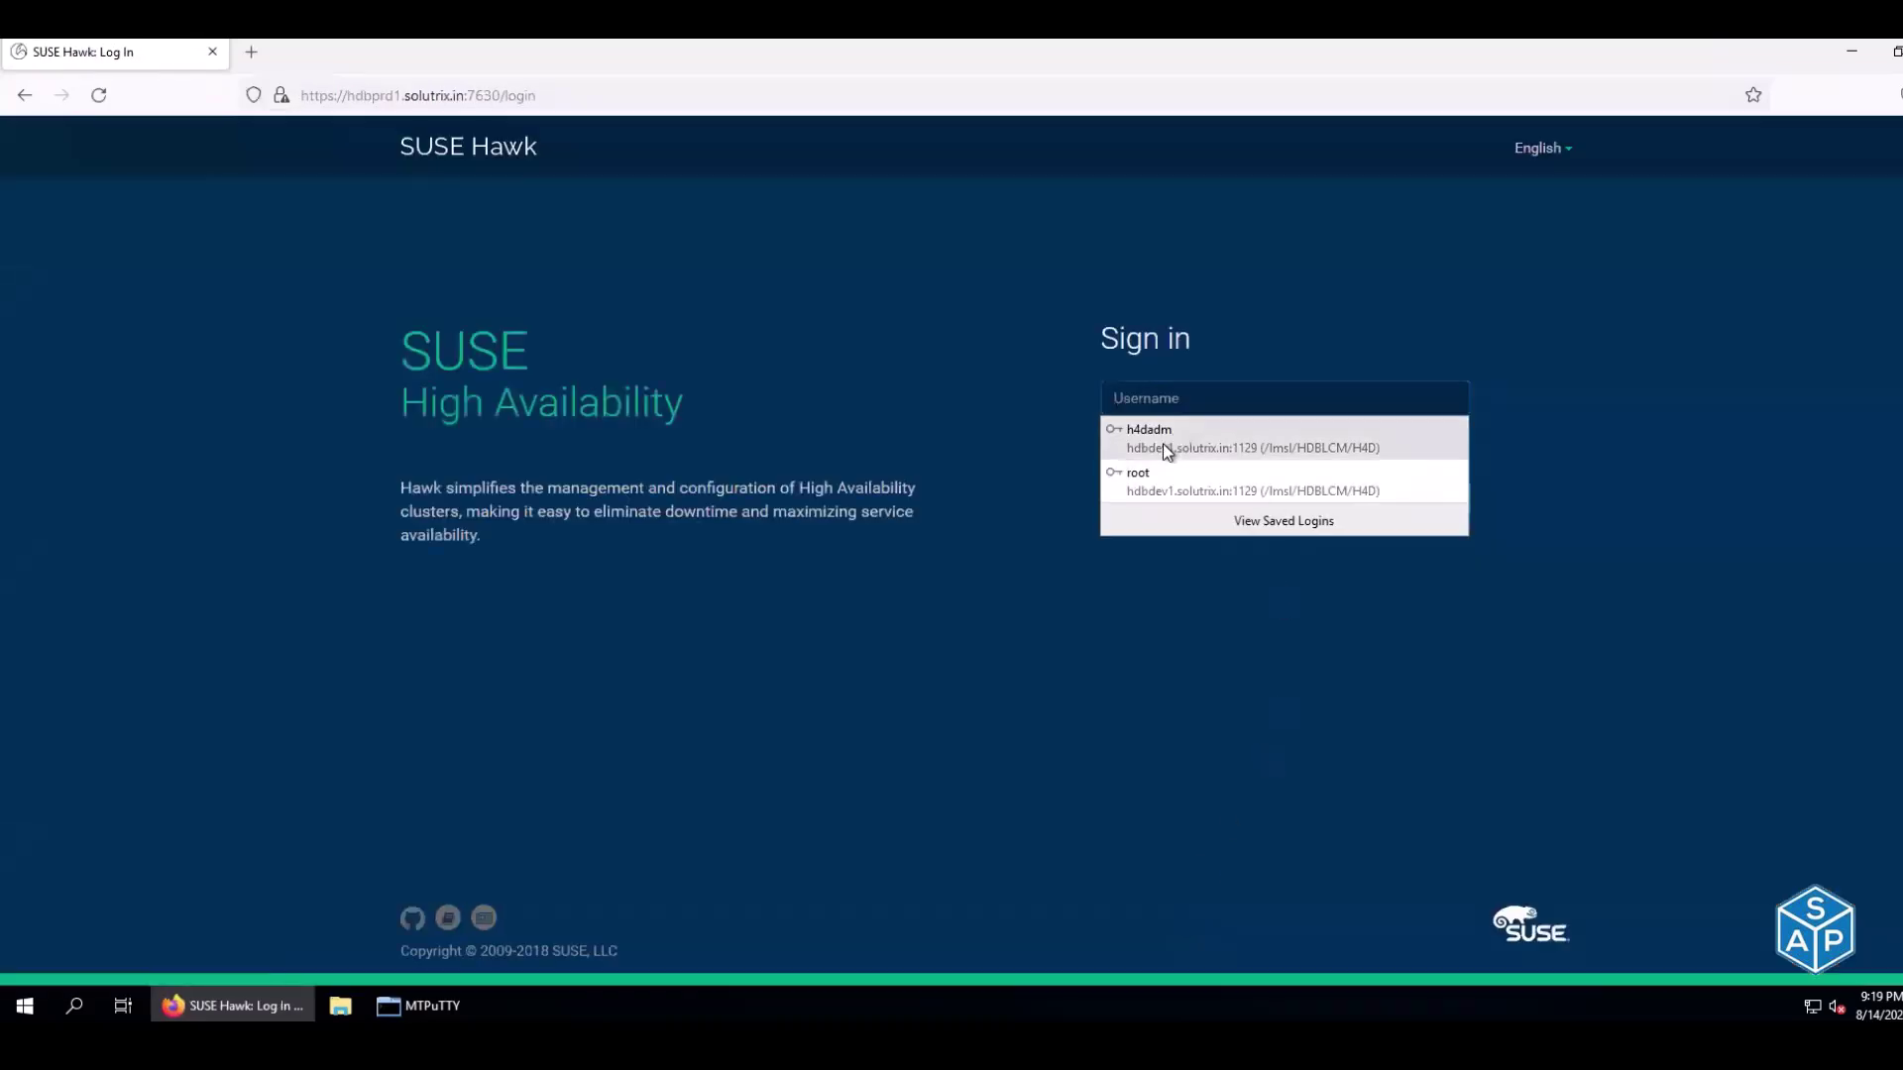
pyautogui.click(1161, 400)
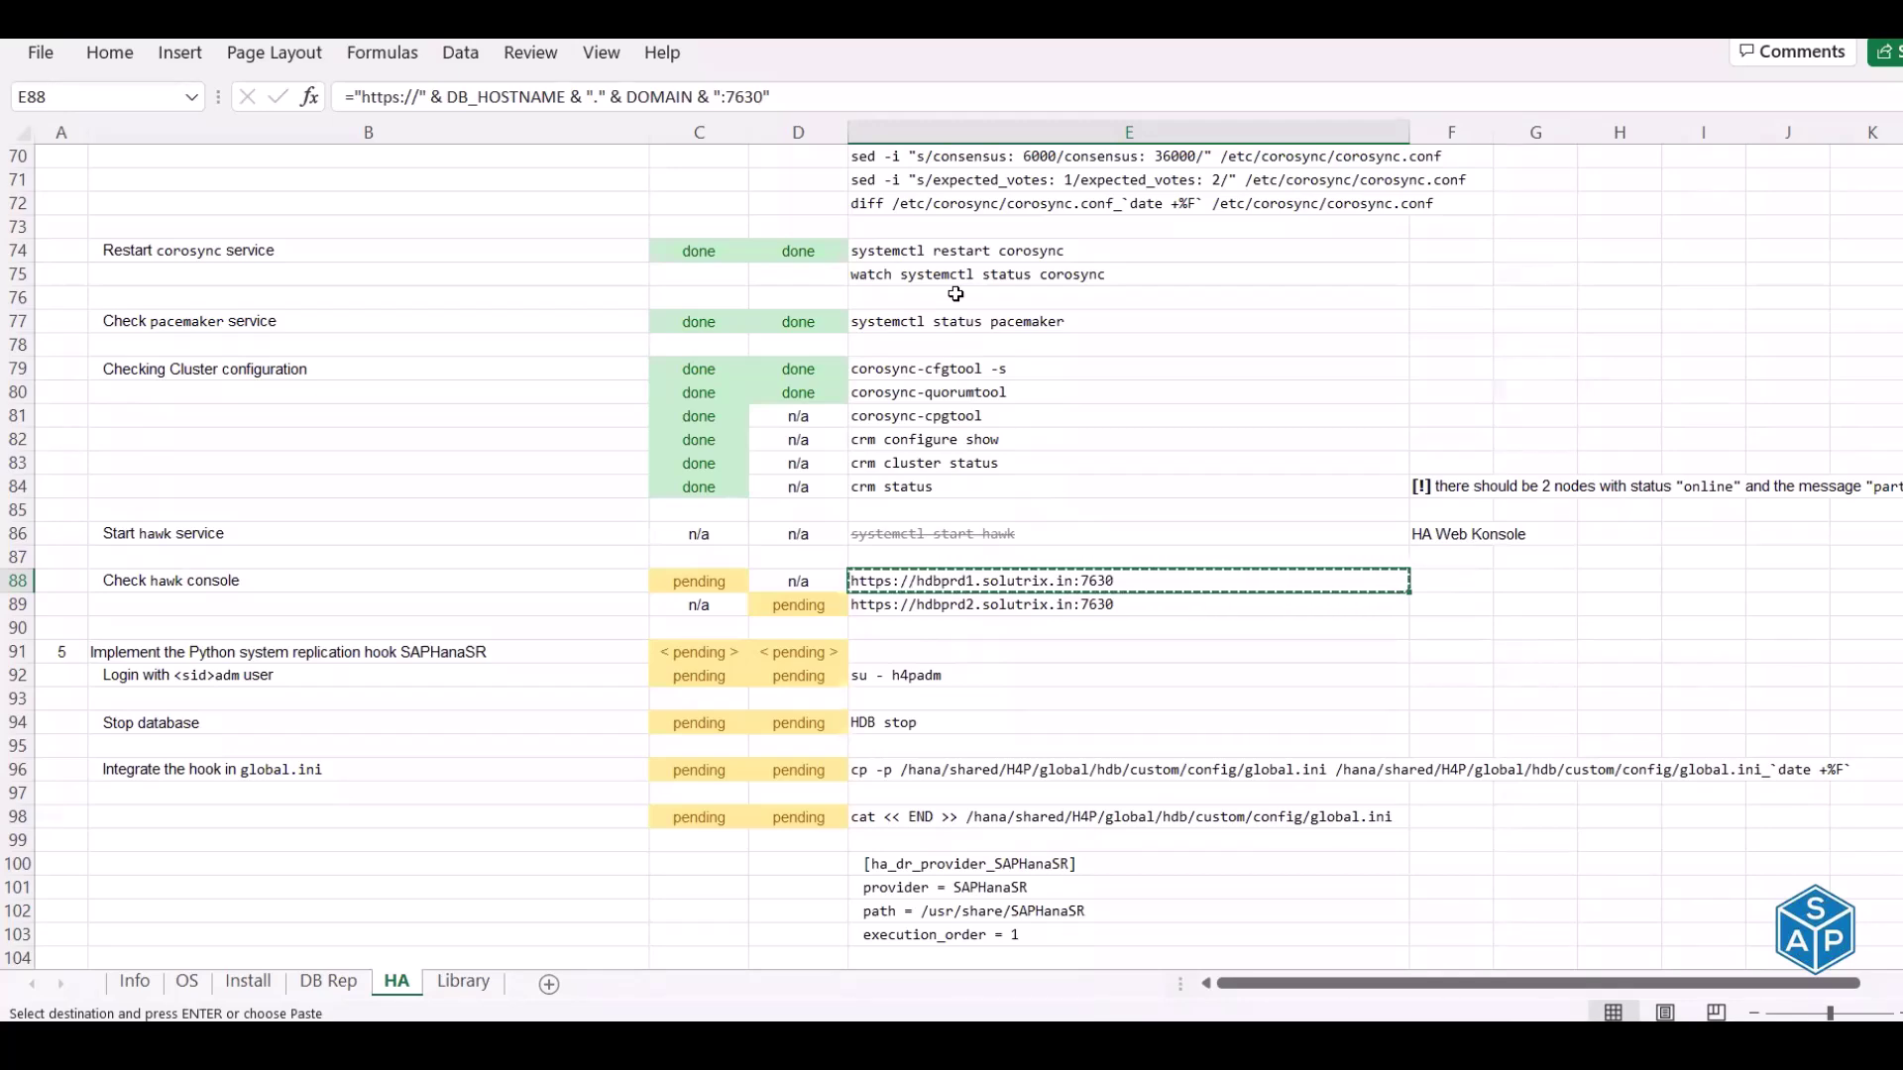
pyautogui.scroll(3, 956, 293)
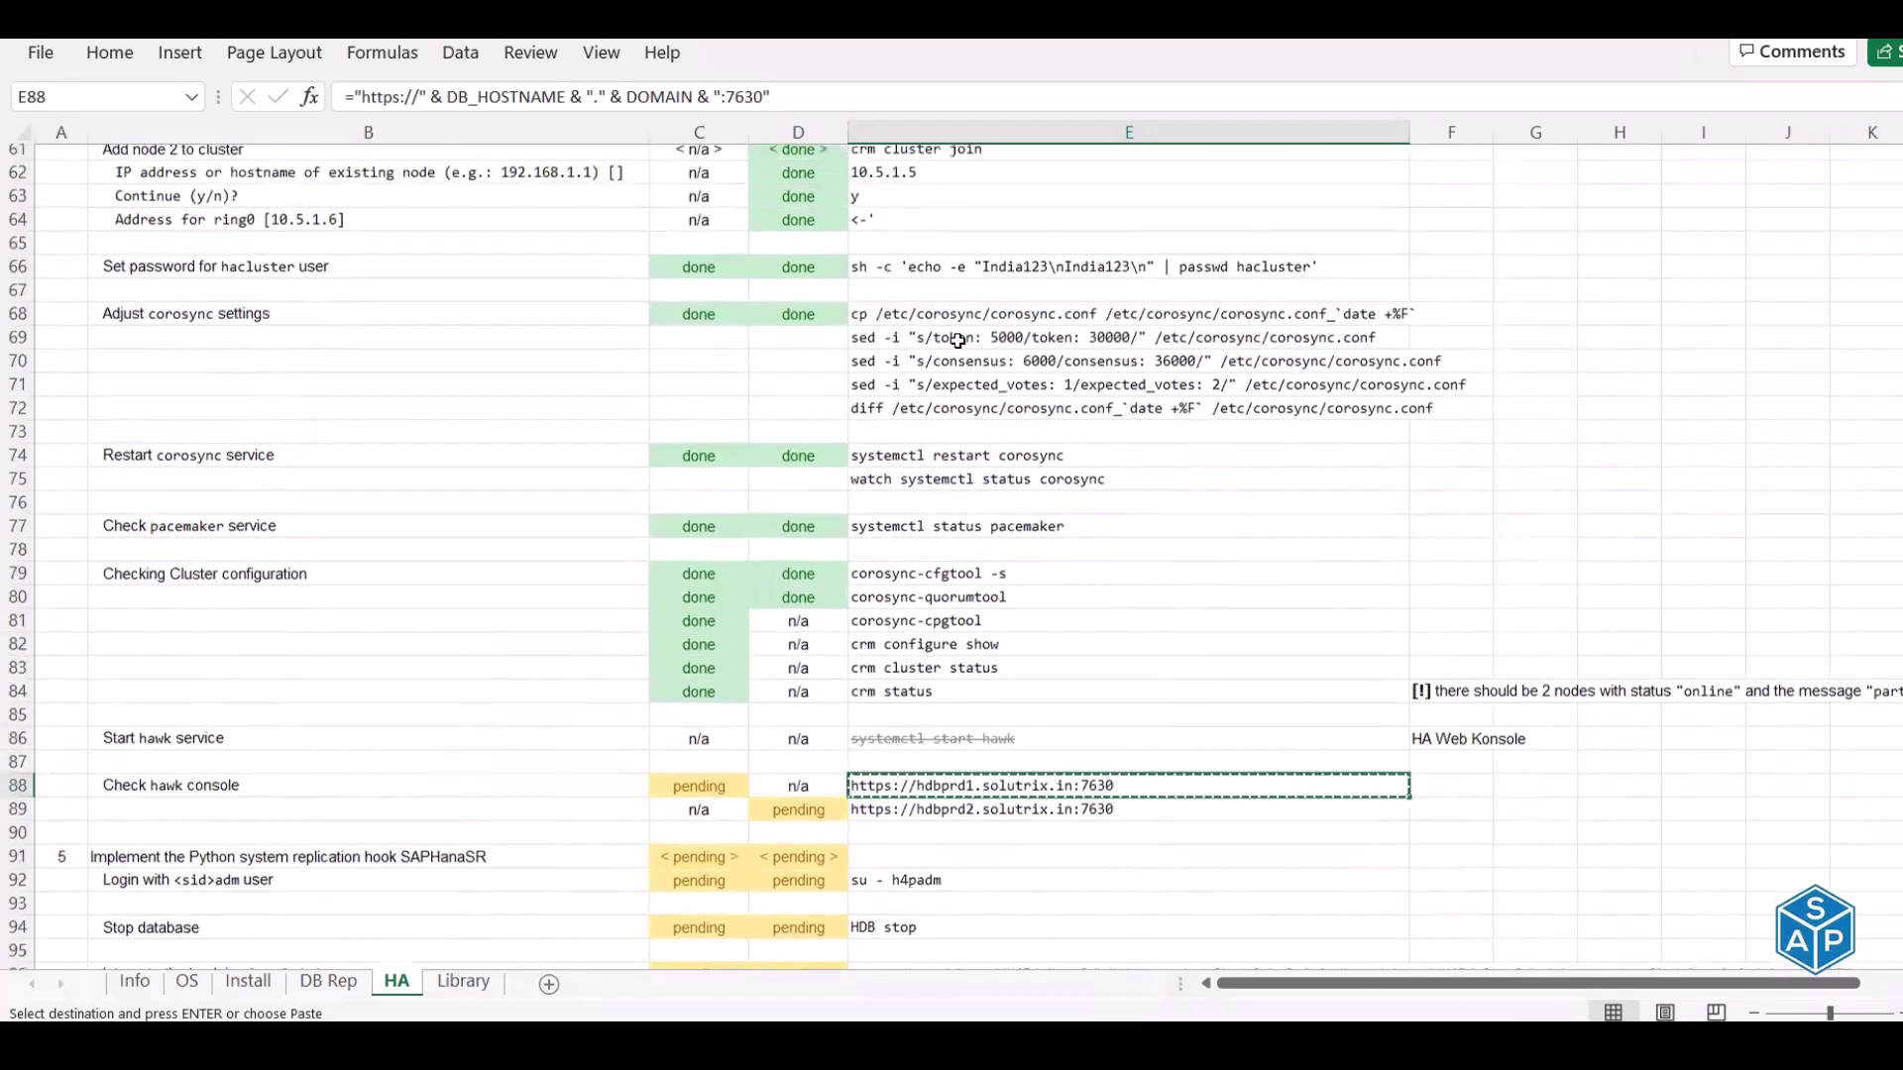
pyautogui.click(1127, 274)
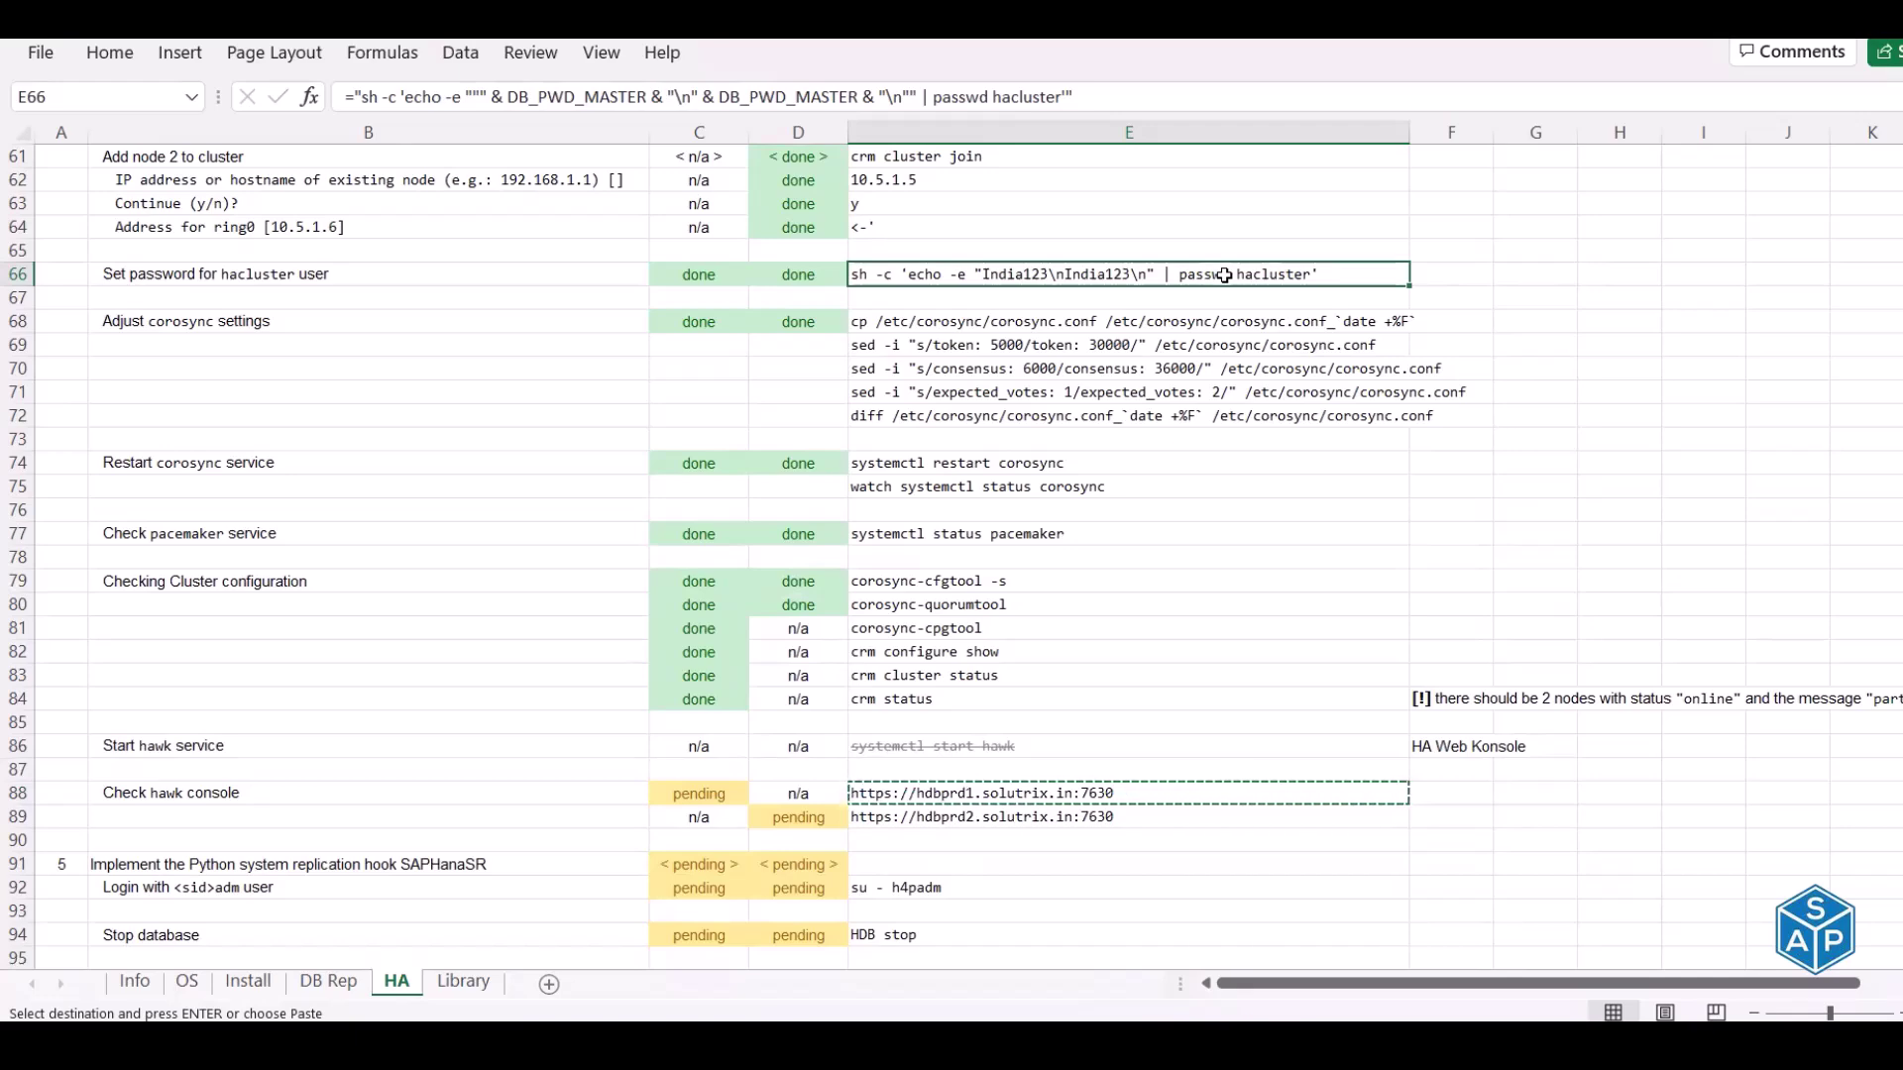
pyautogui.scroll(1, 1225, 275)
pyautogui.scroll(16, 1226, 275)
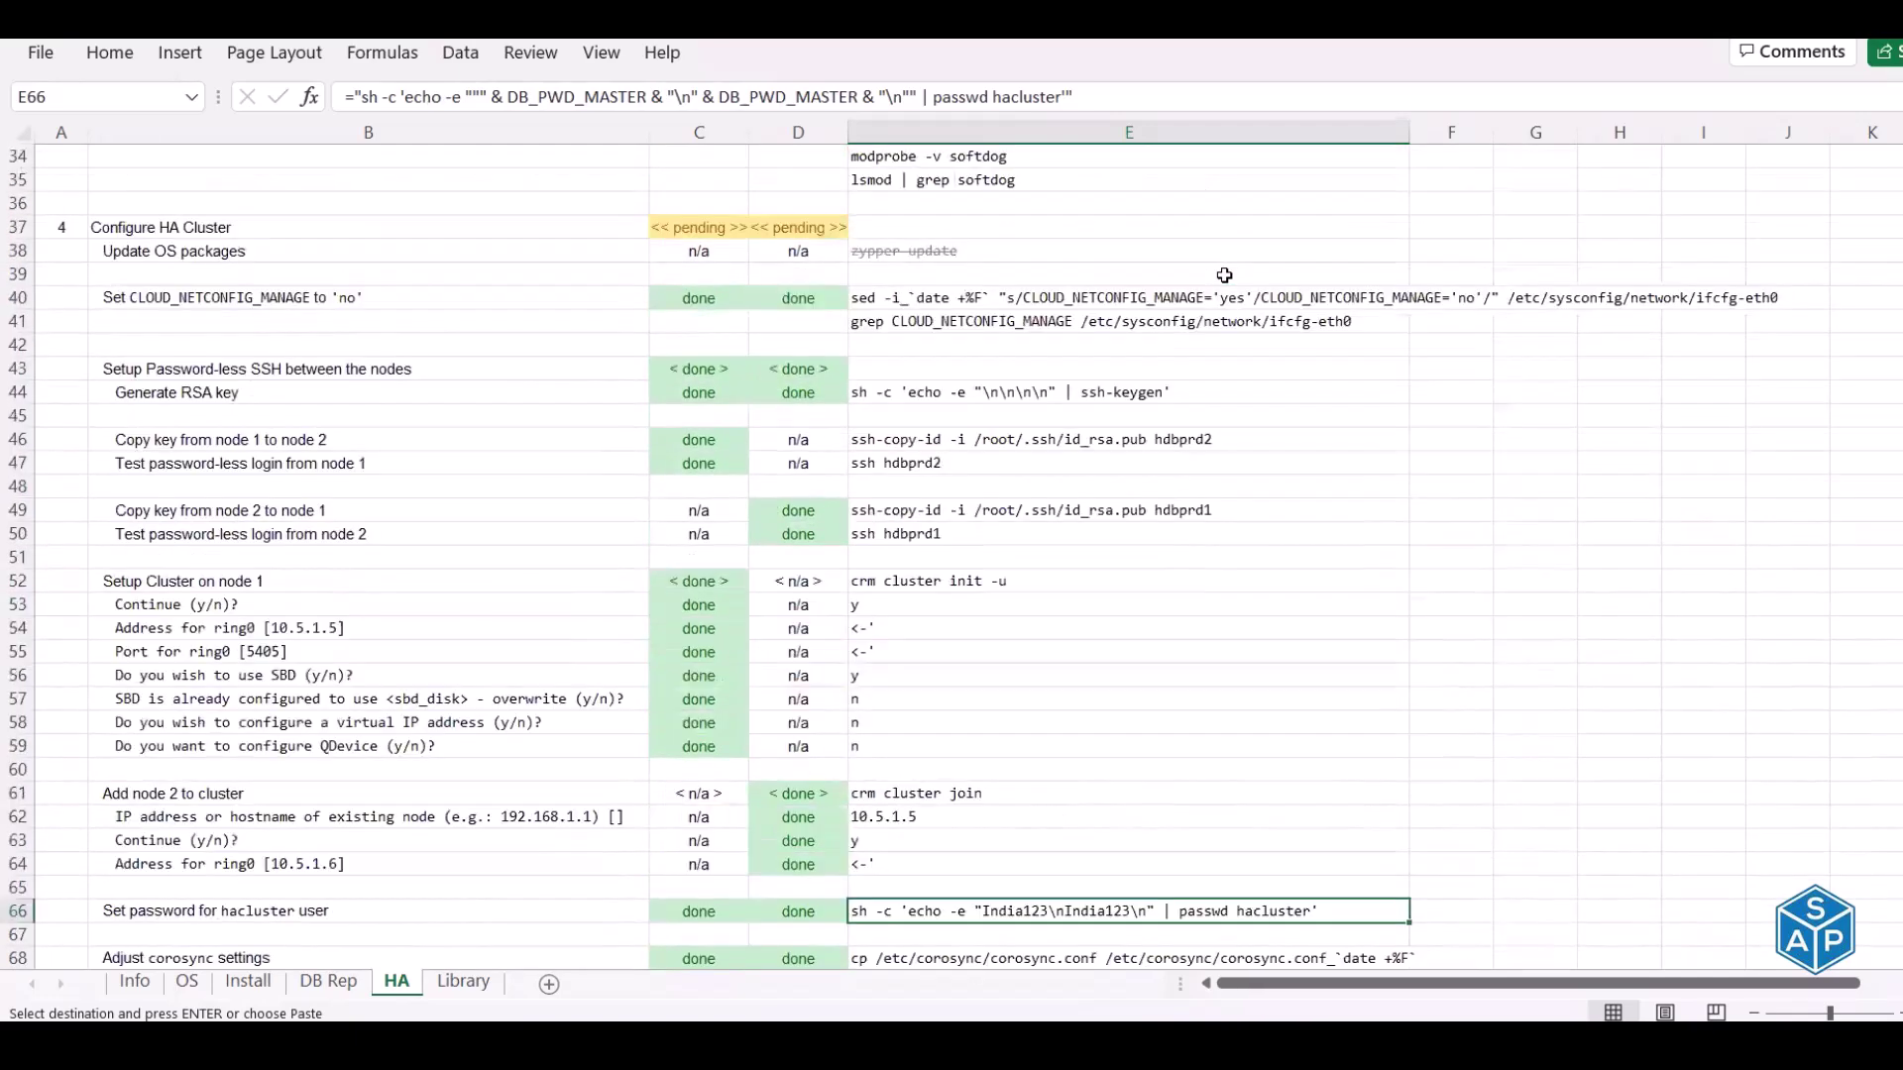
pyautogui.scroll(-20, 1225, 276)
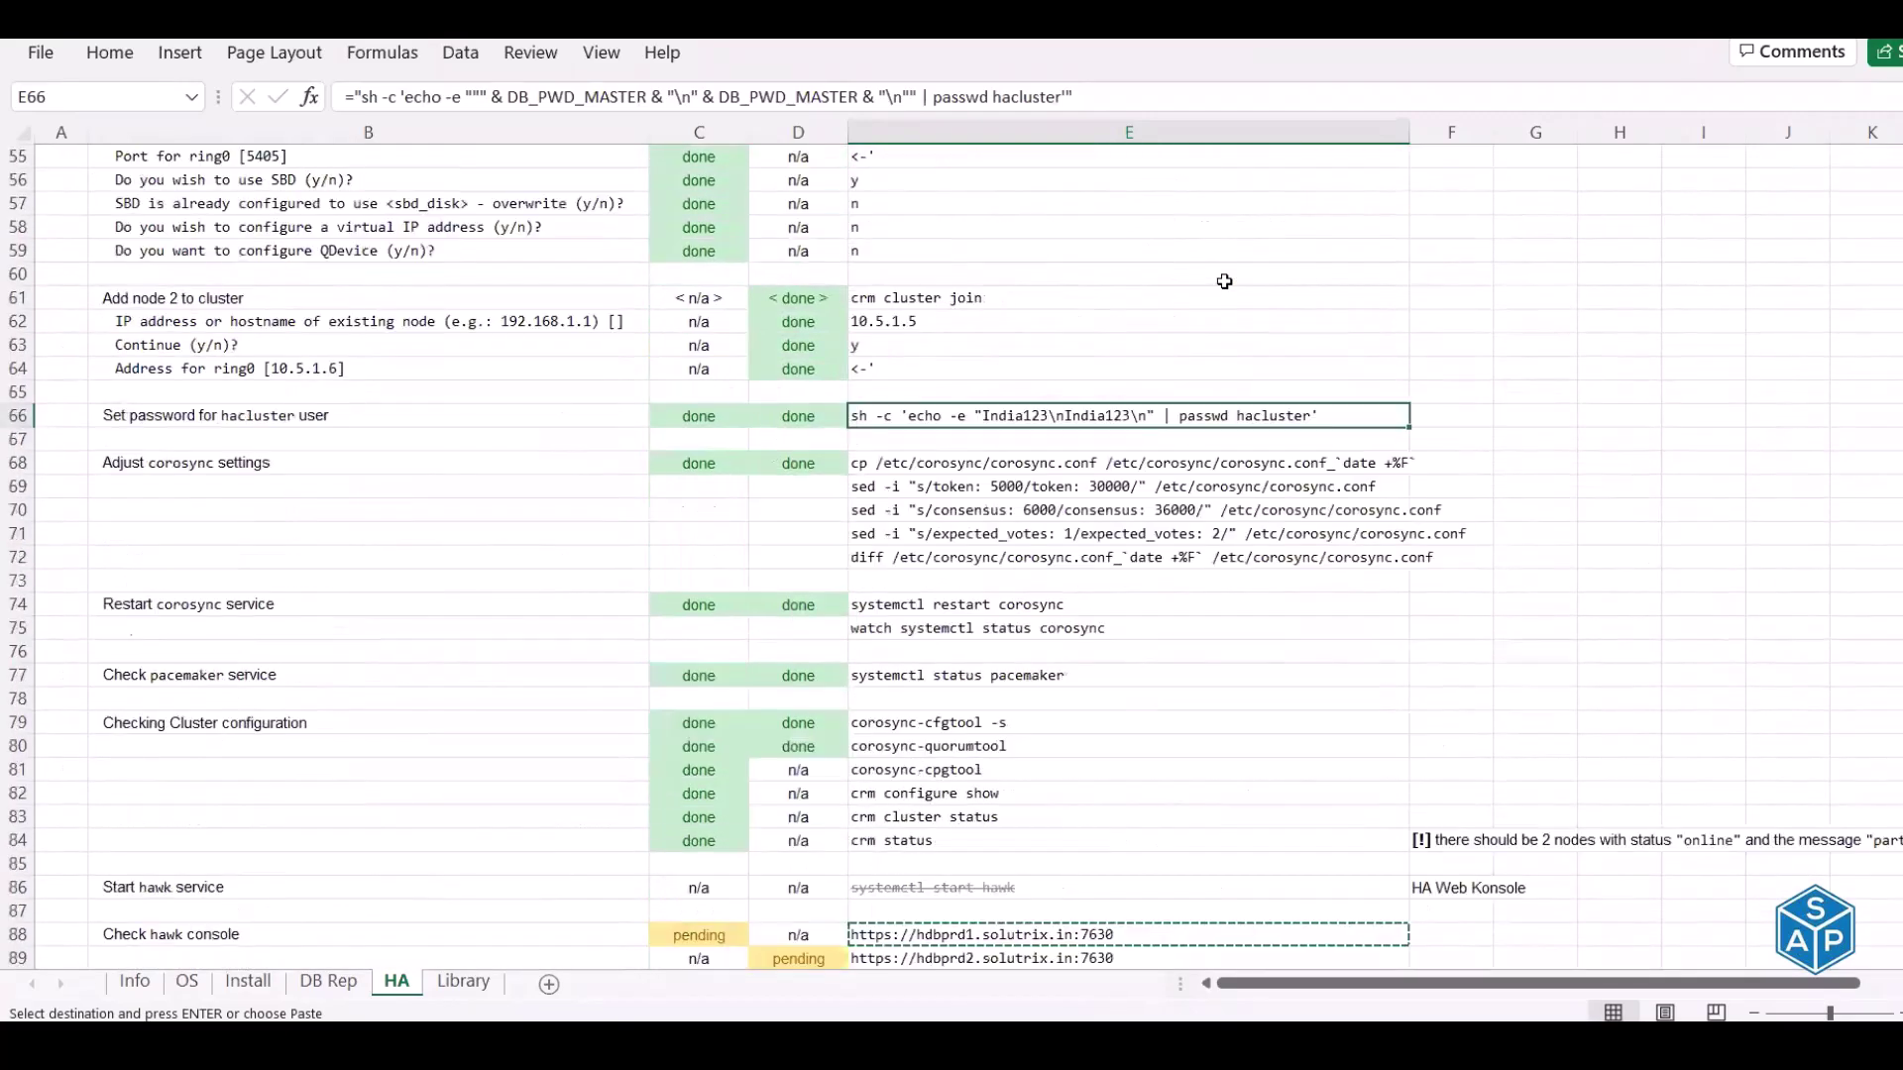
pyautogui.scroll(-11, 1225, 281)
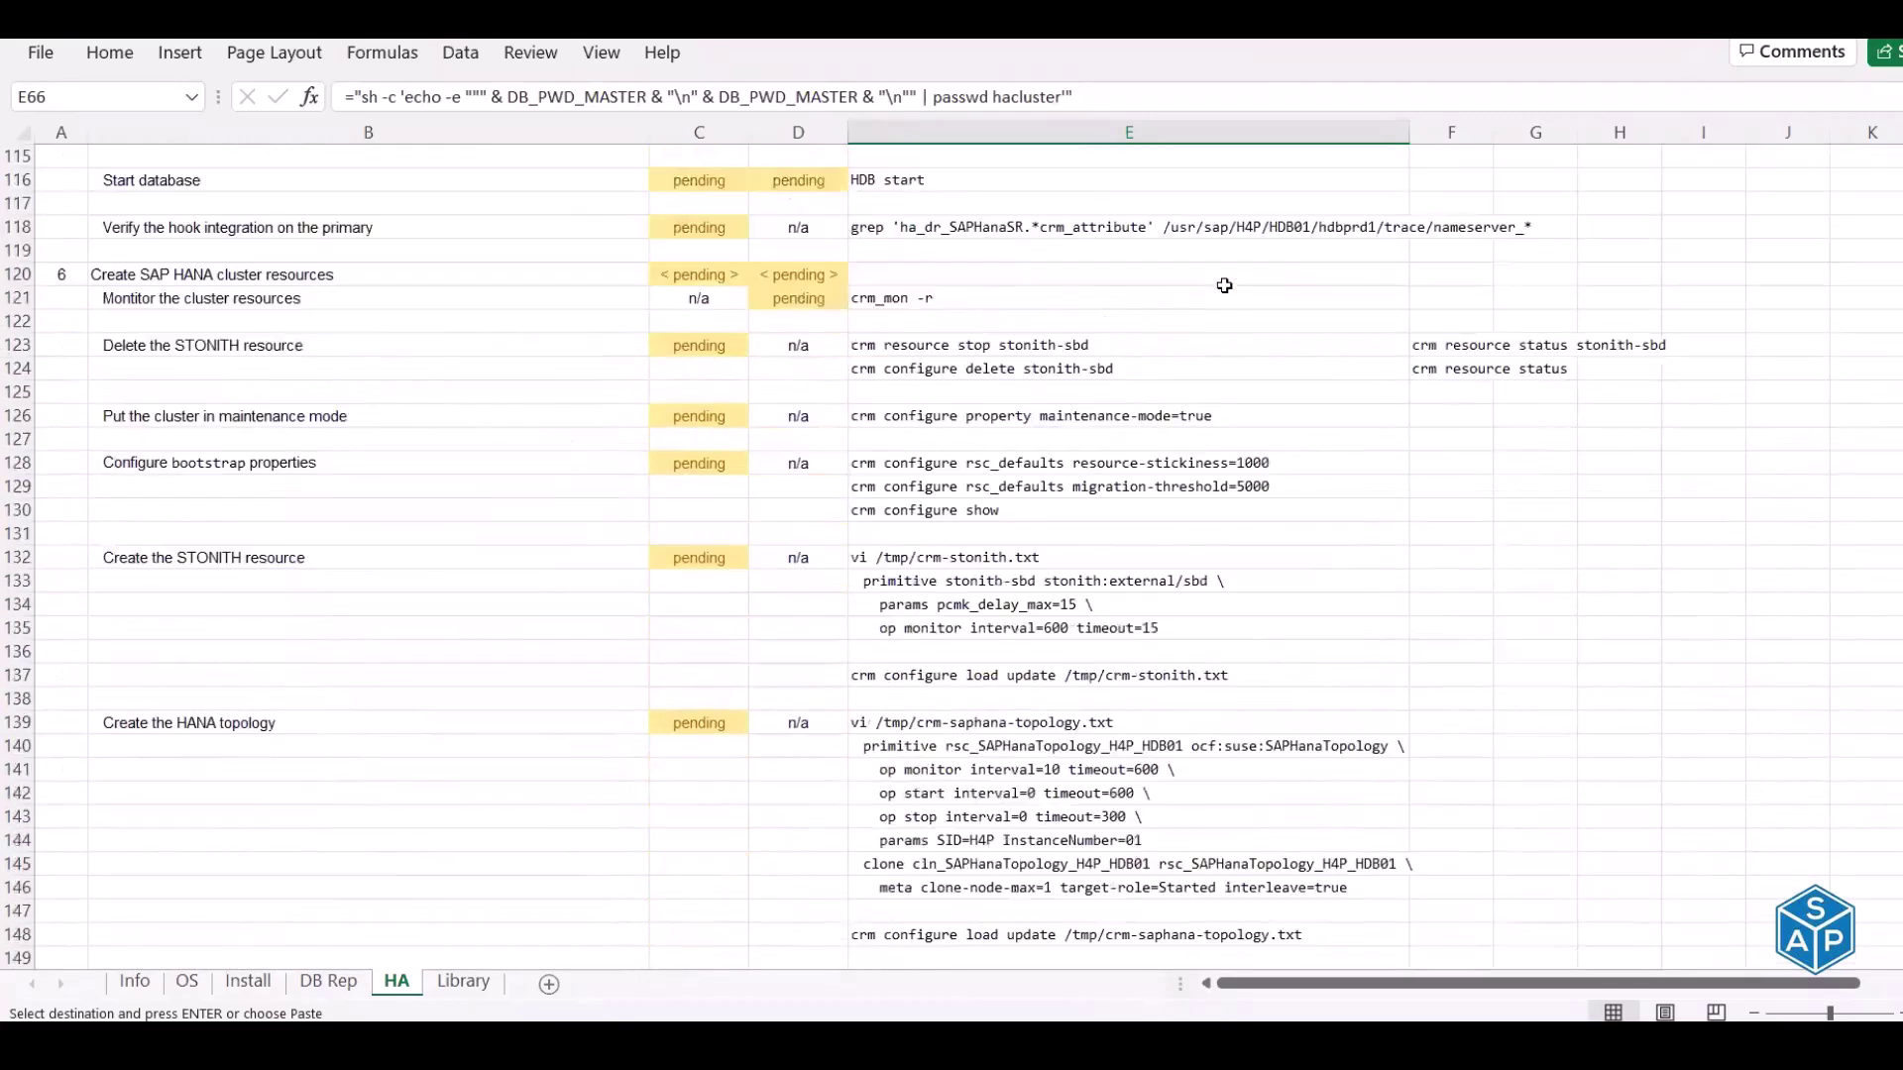
pyautogui.scroll(4, 1225, 284)
pyautogui.scroll(11, 1225, 285)
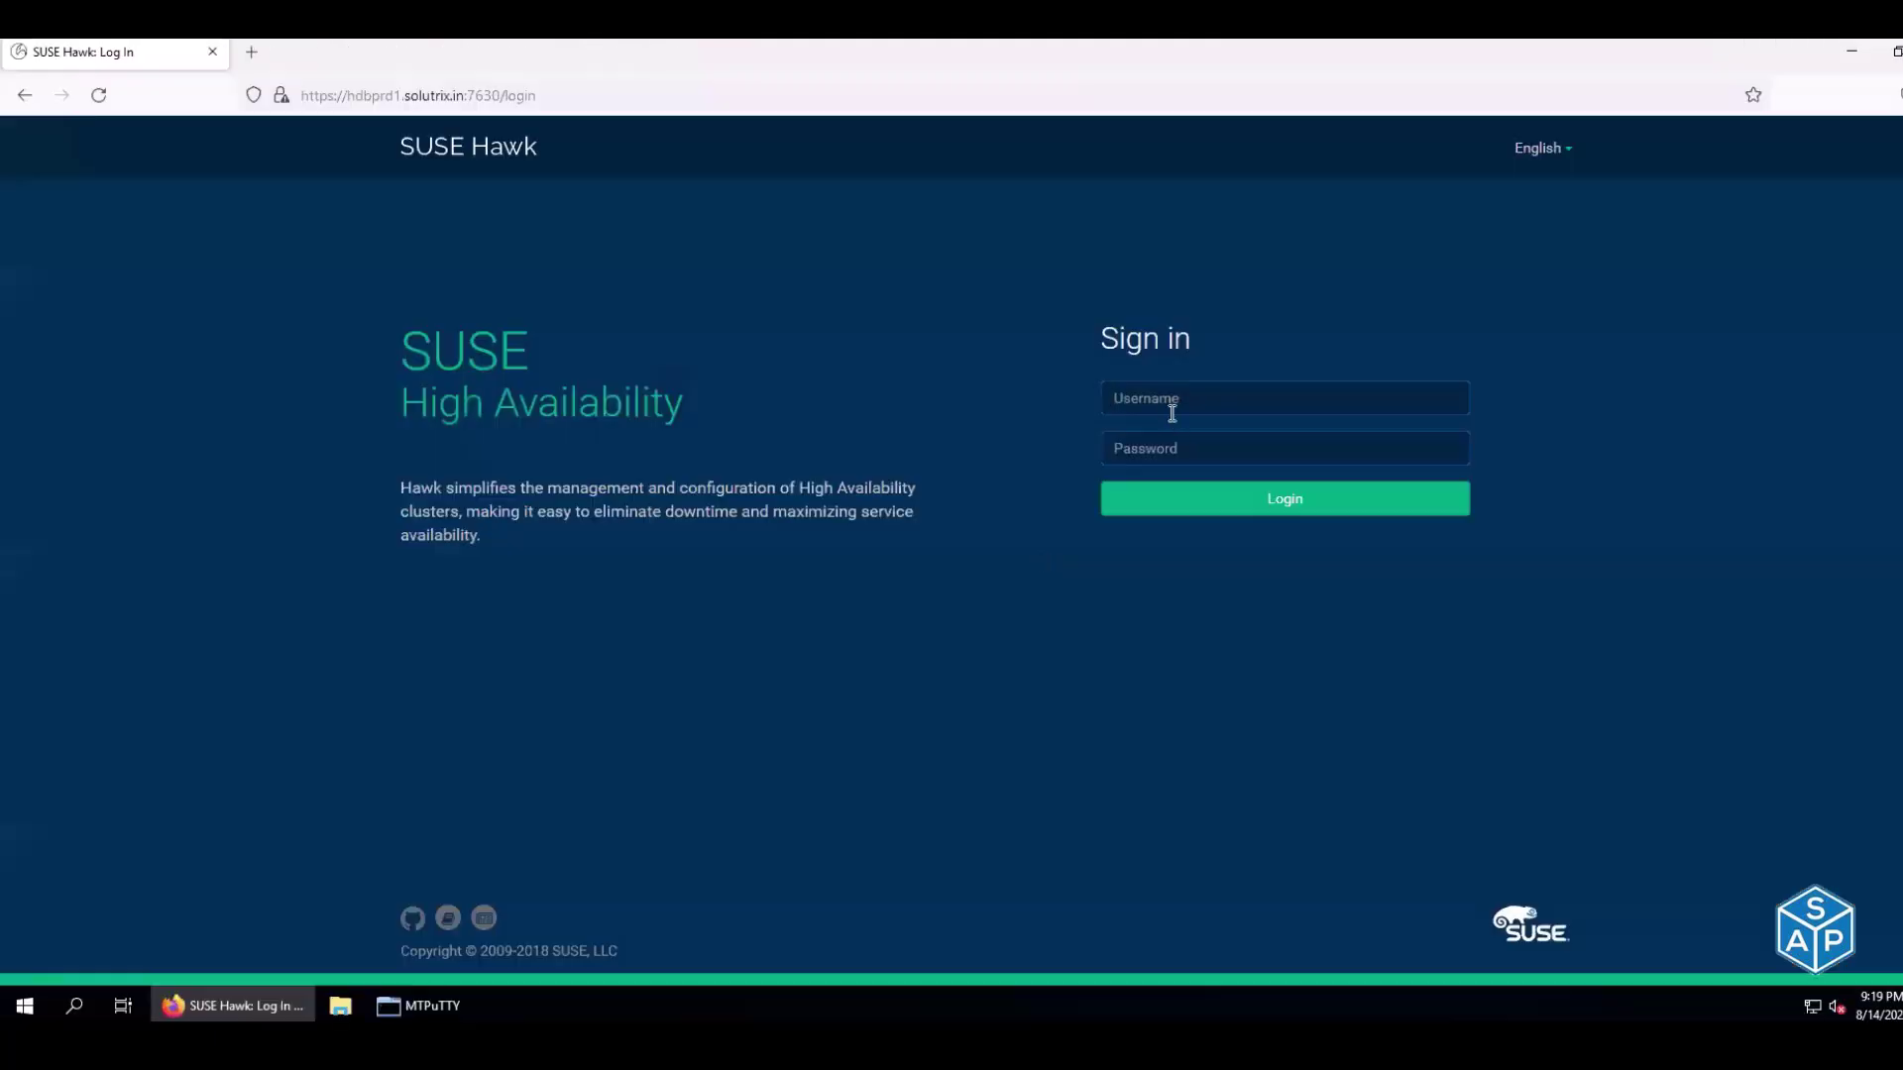
# Sign in to Hawk on hdbprd1 with the cluster admin credentials, declining to save the login
pyautogui.click(1172, 413)
pyautogui.write('hacluster')
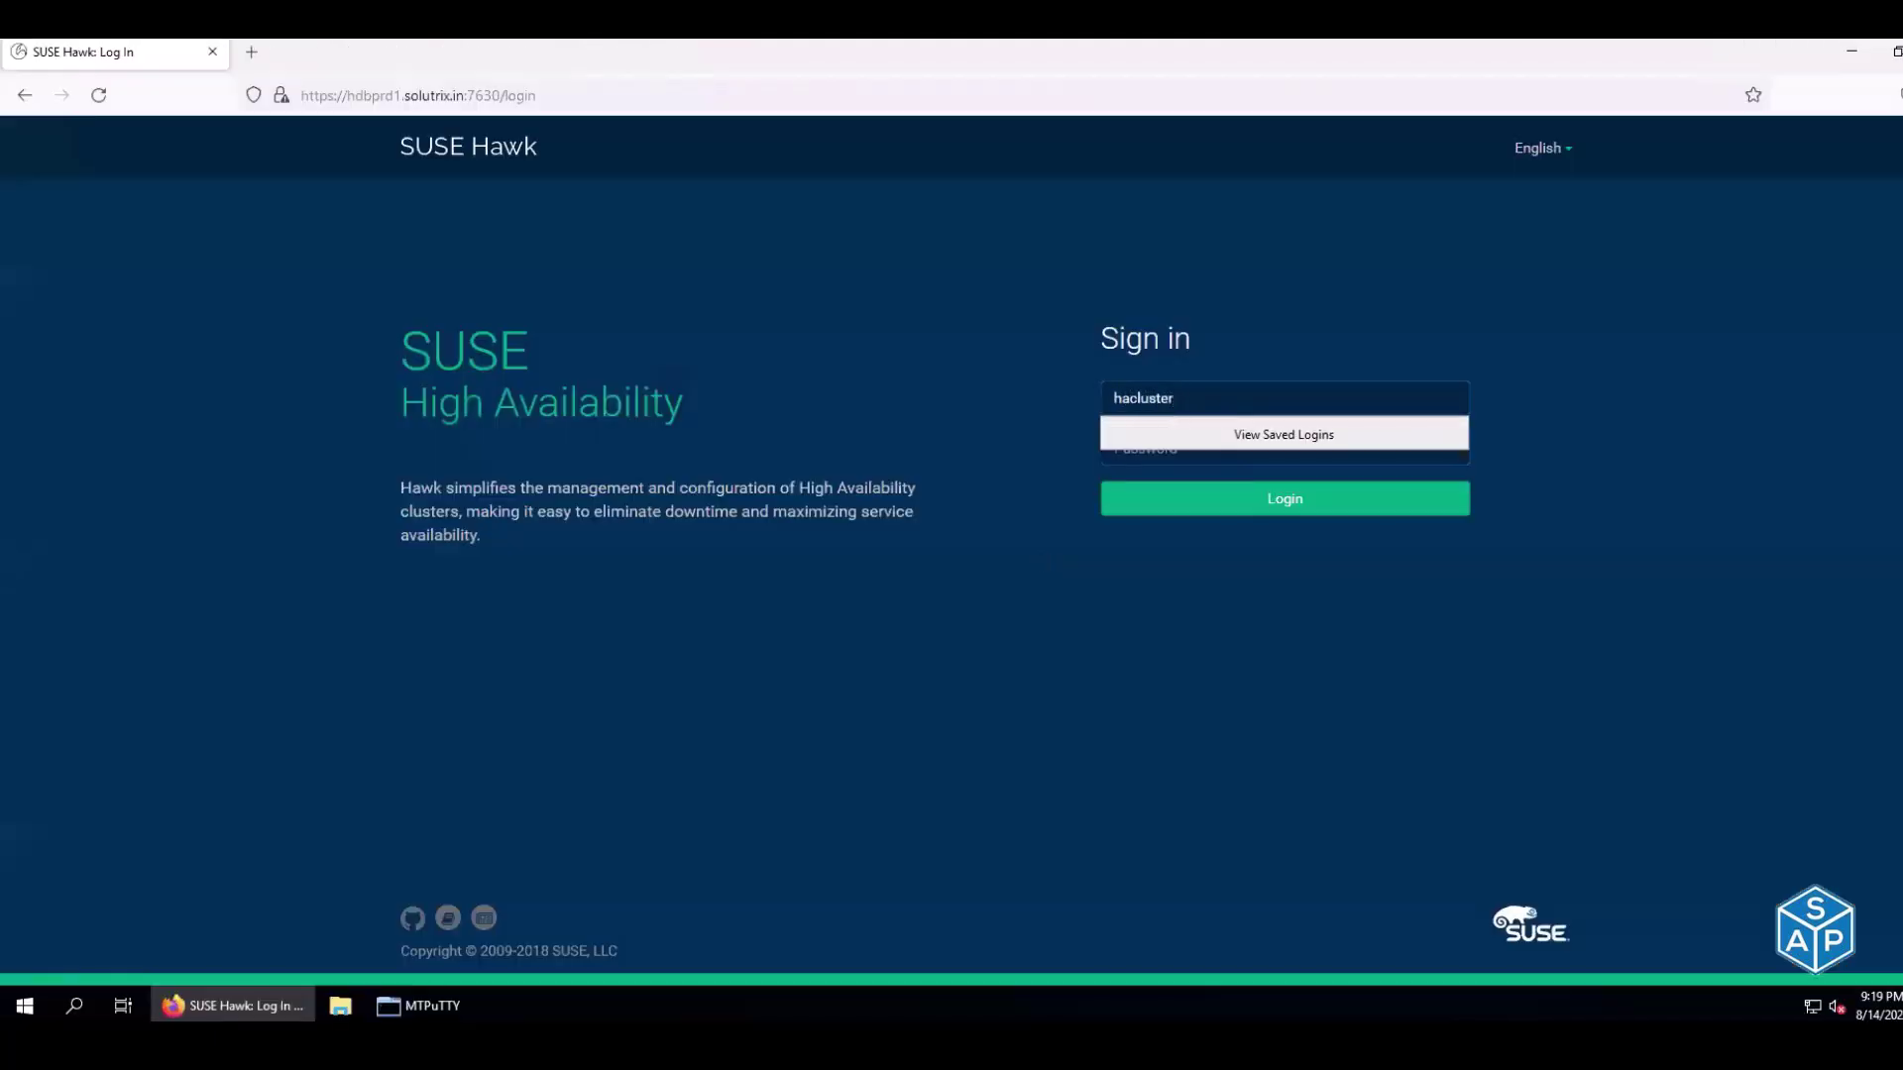
pyautogui.press('Tab')
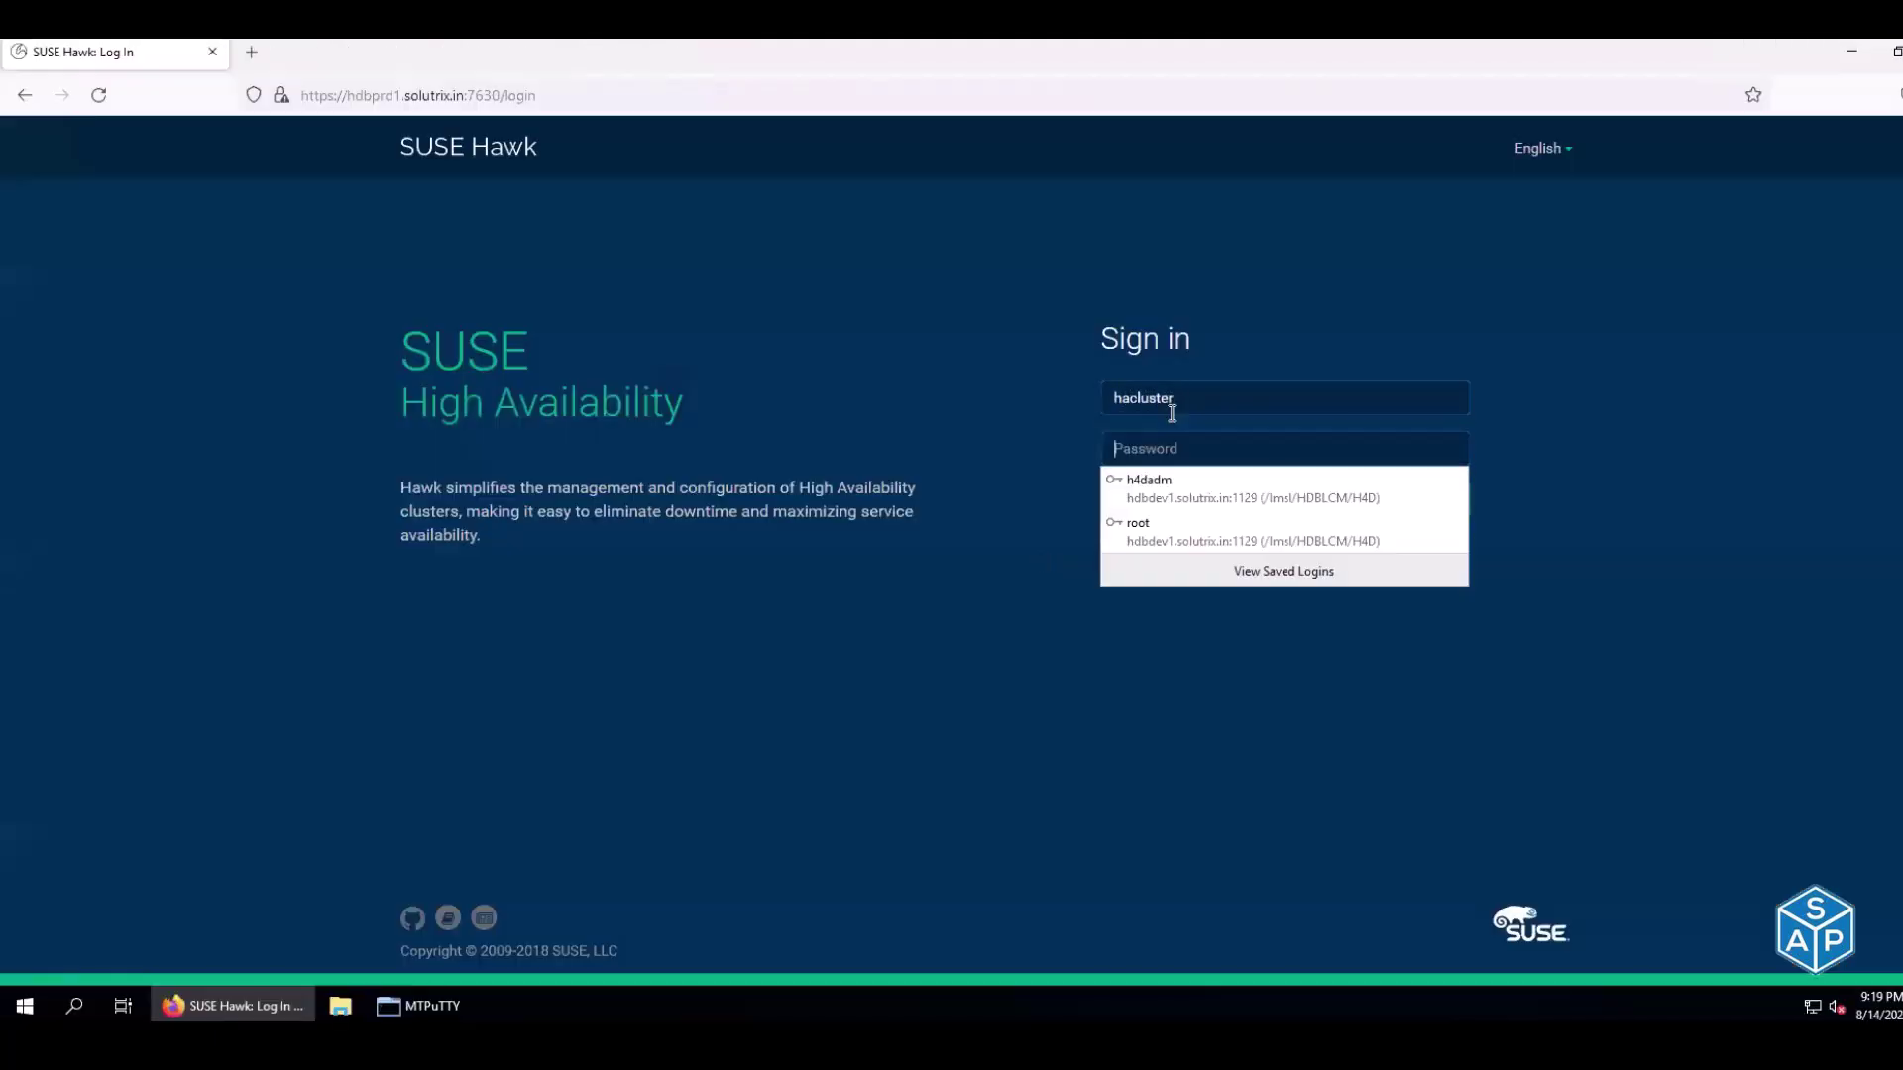
pyautogui.write('l')
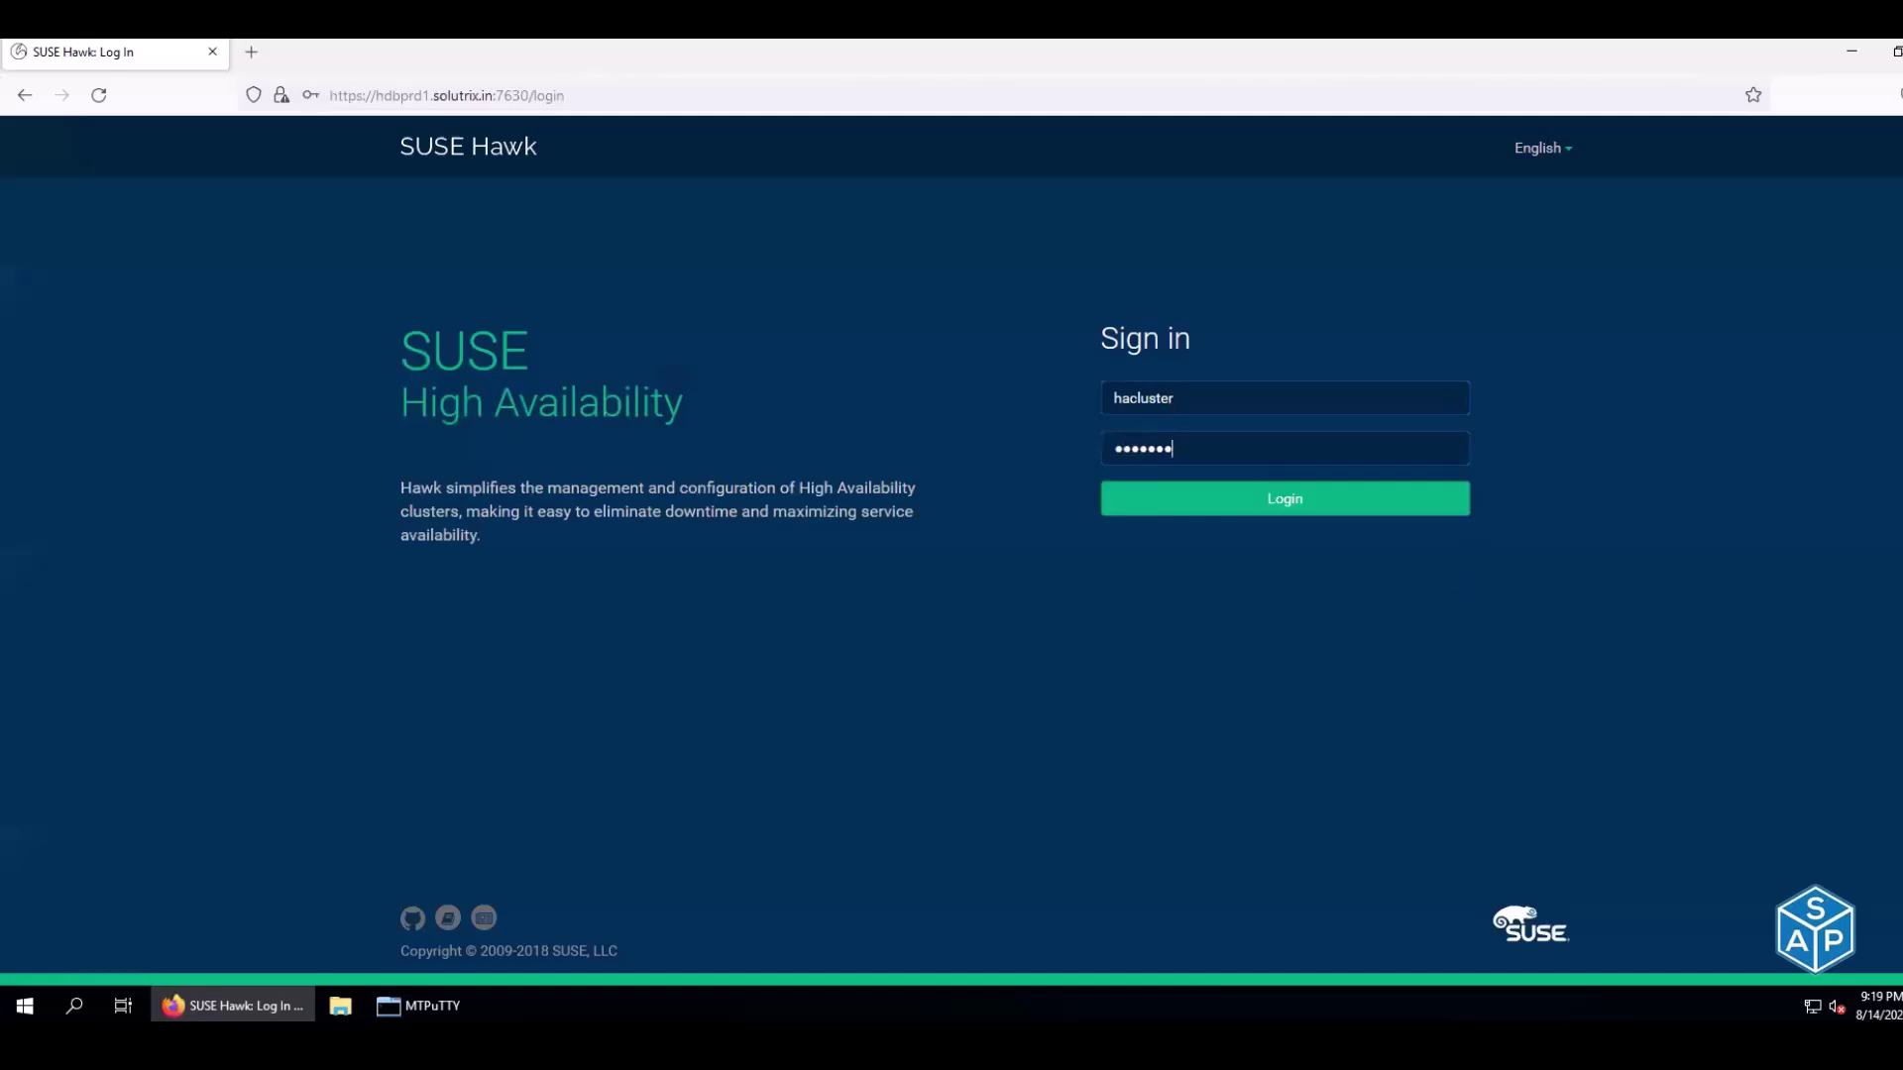
pyautogui.press('Return')
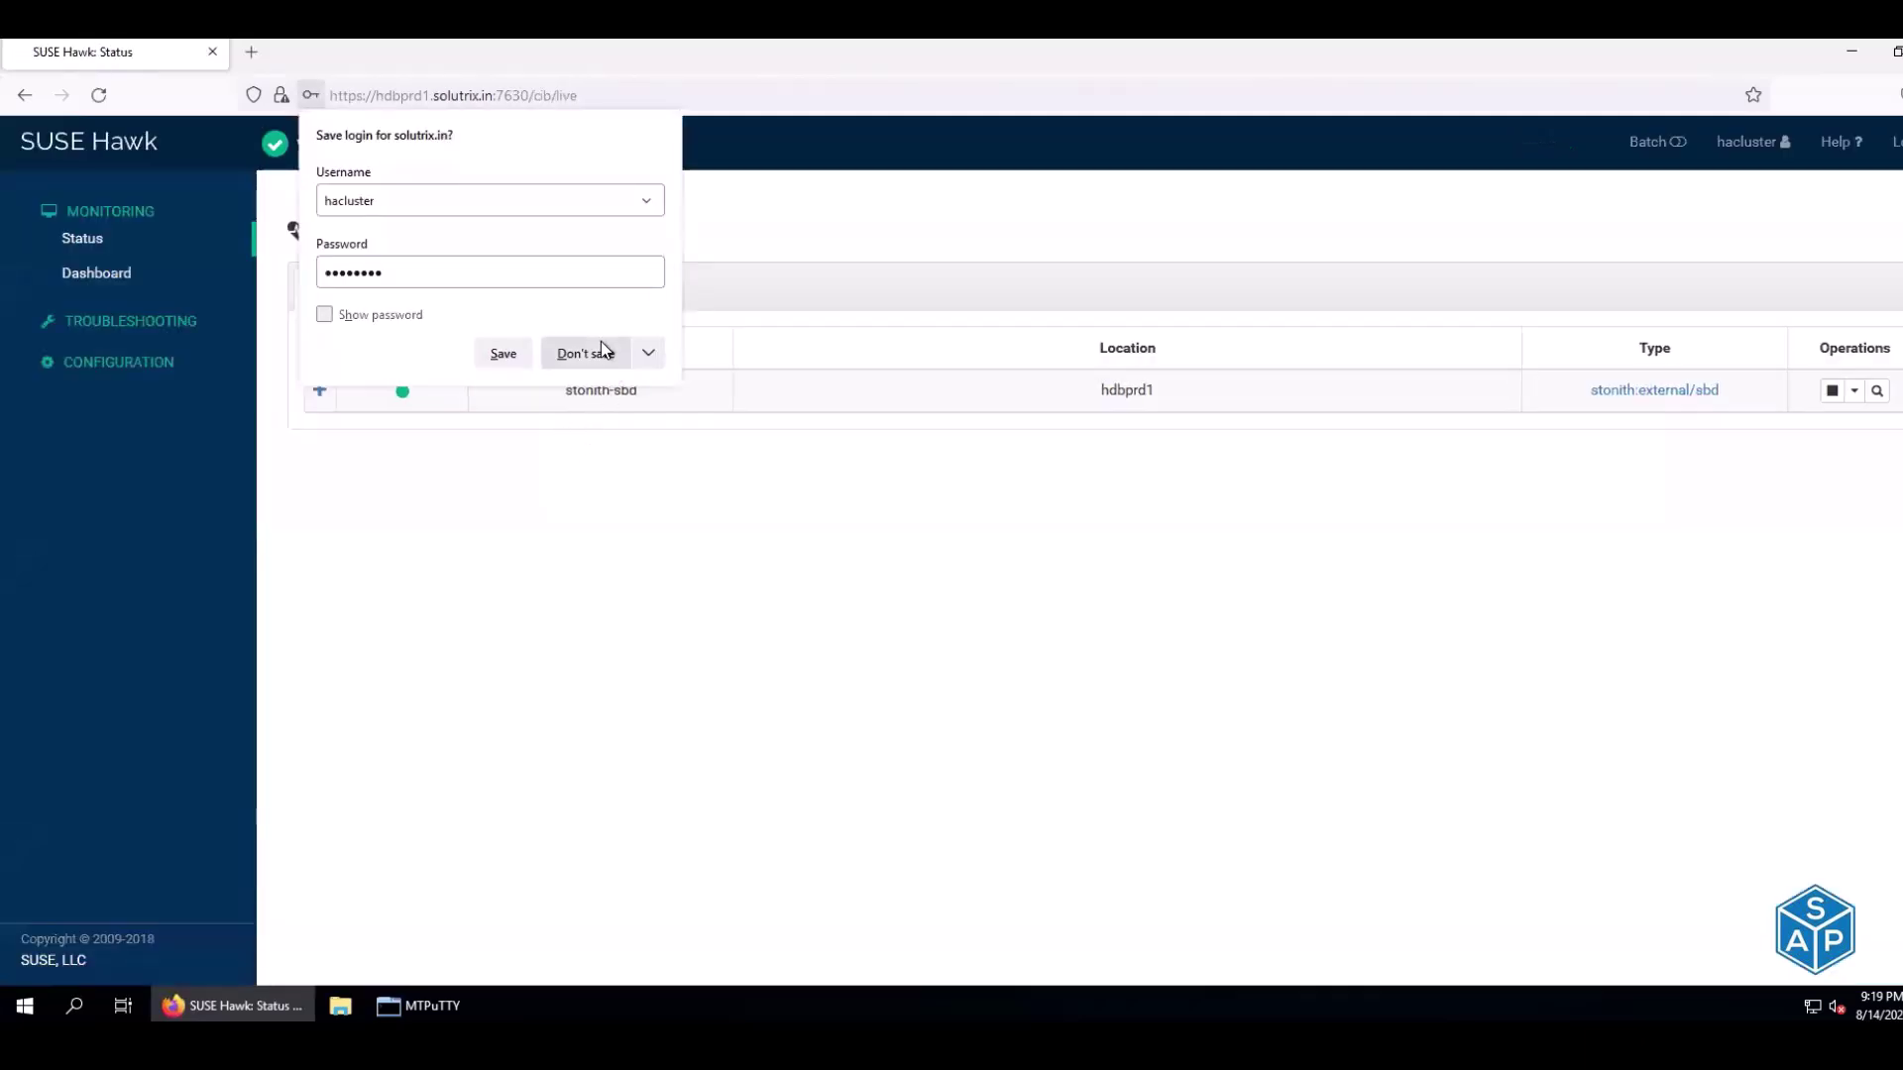
pyautogui.click(605, 354)
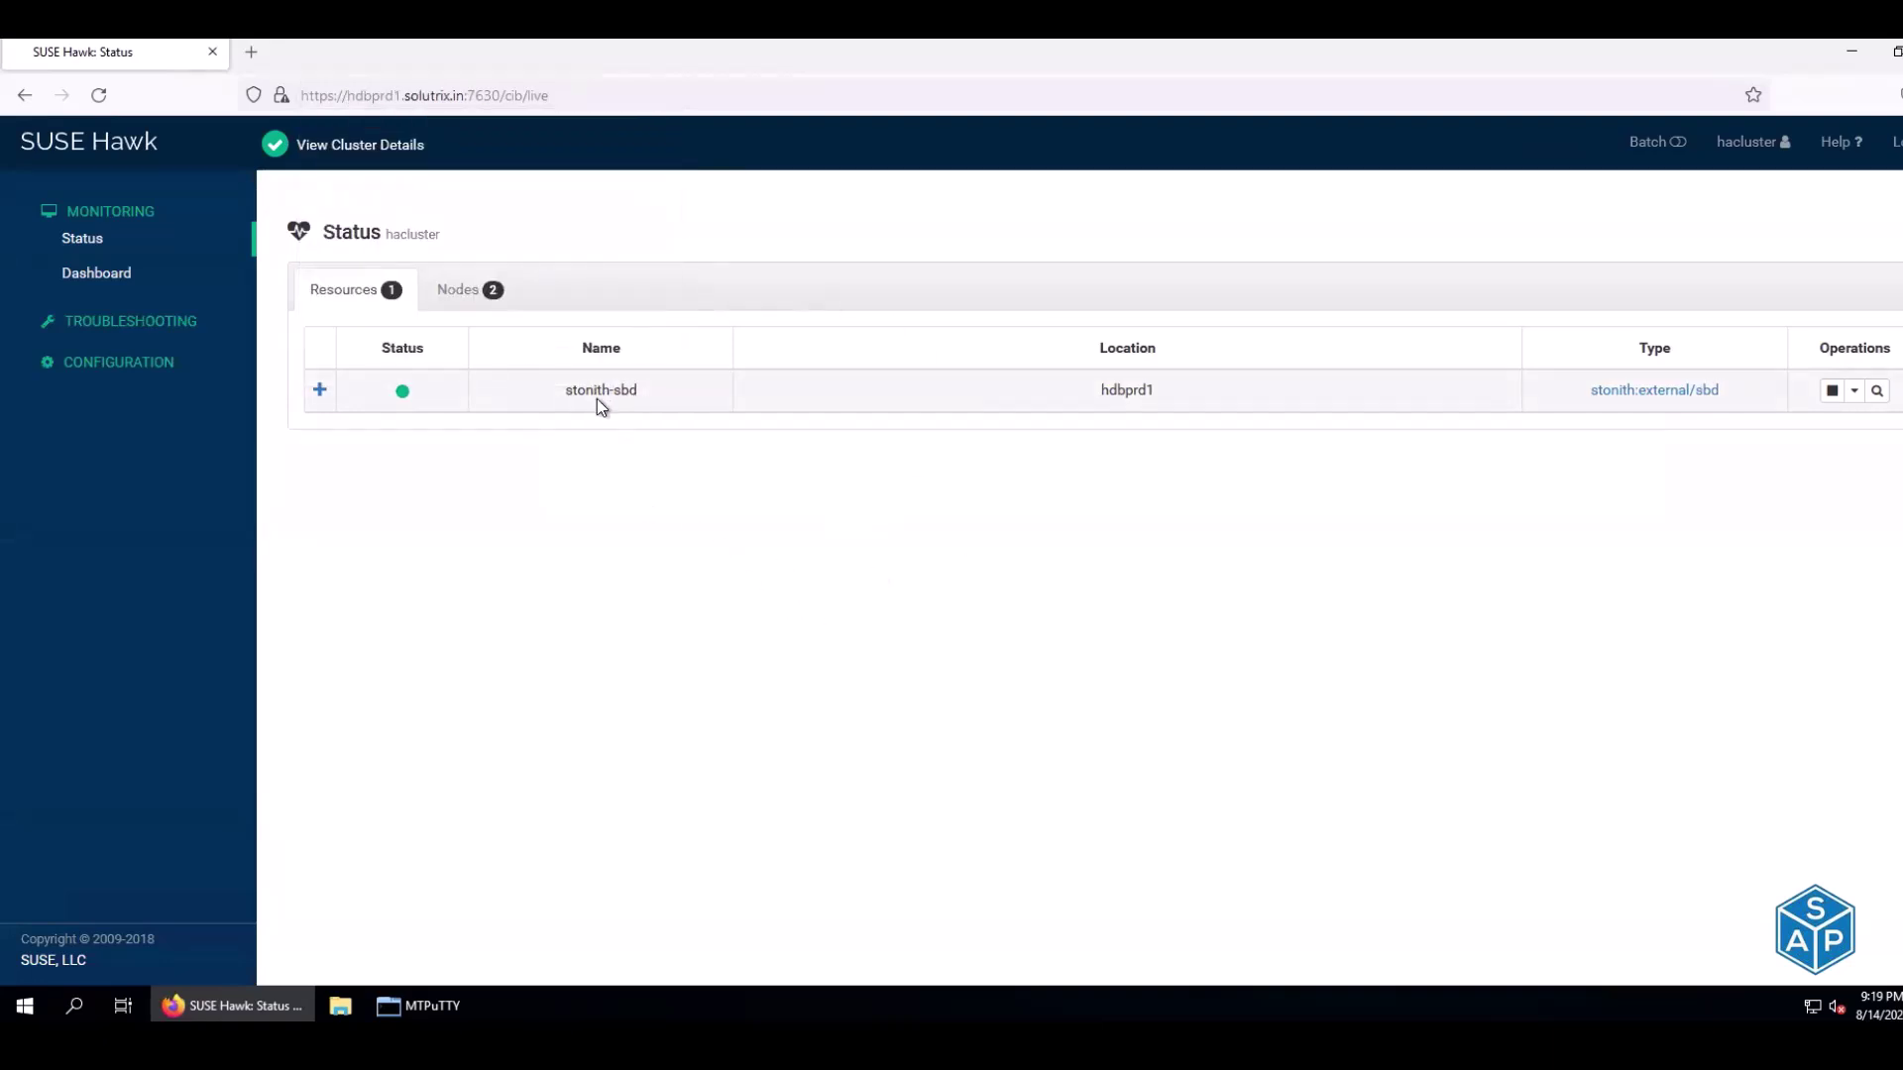
pyautogui.click(248, 55)
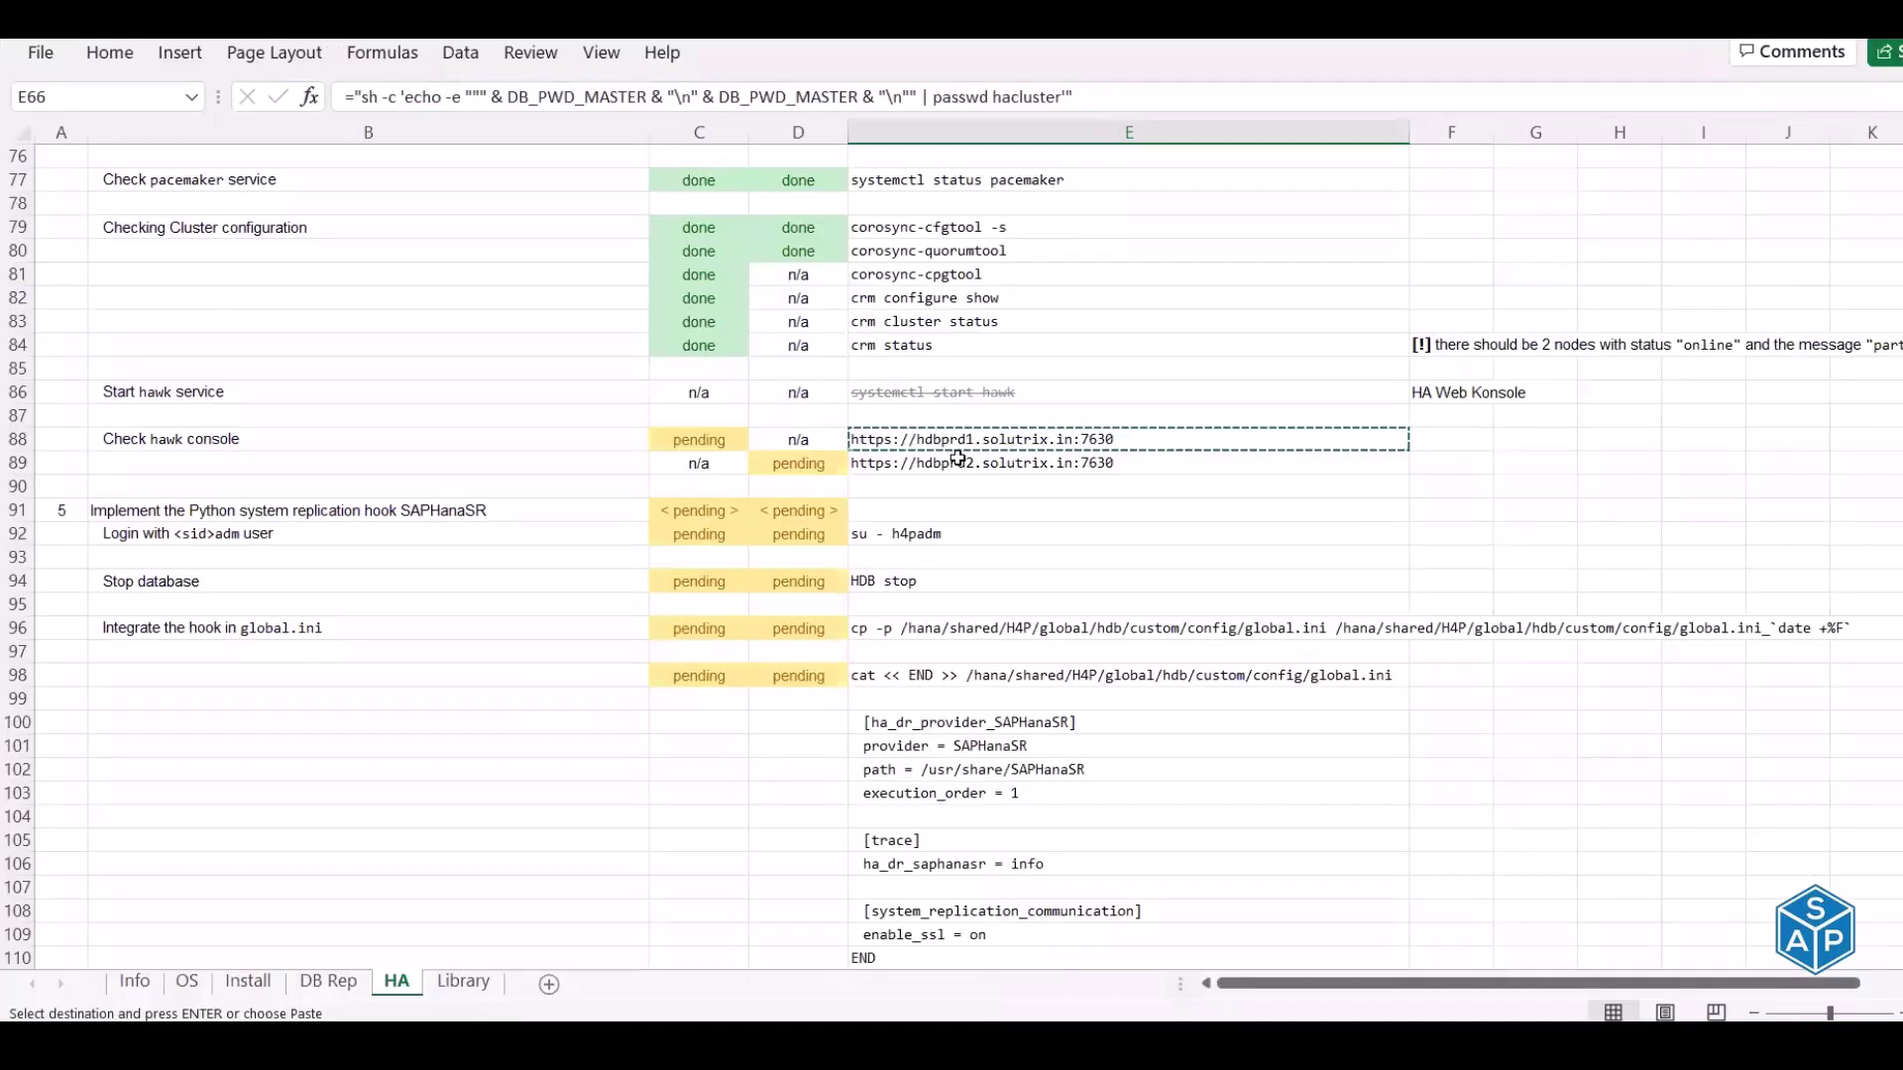
pyautogui.click(958, 458)
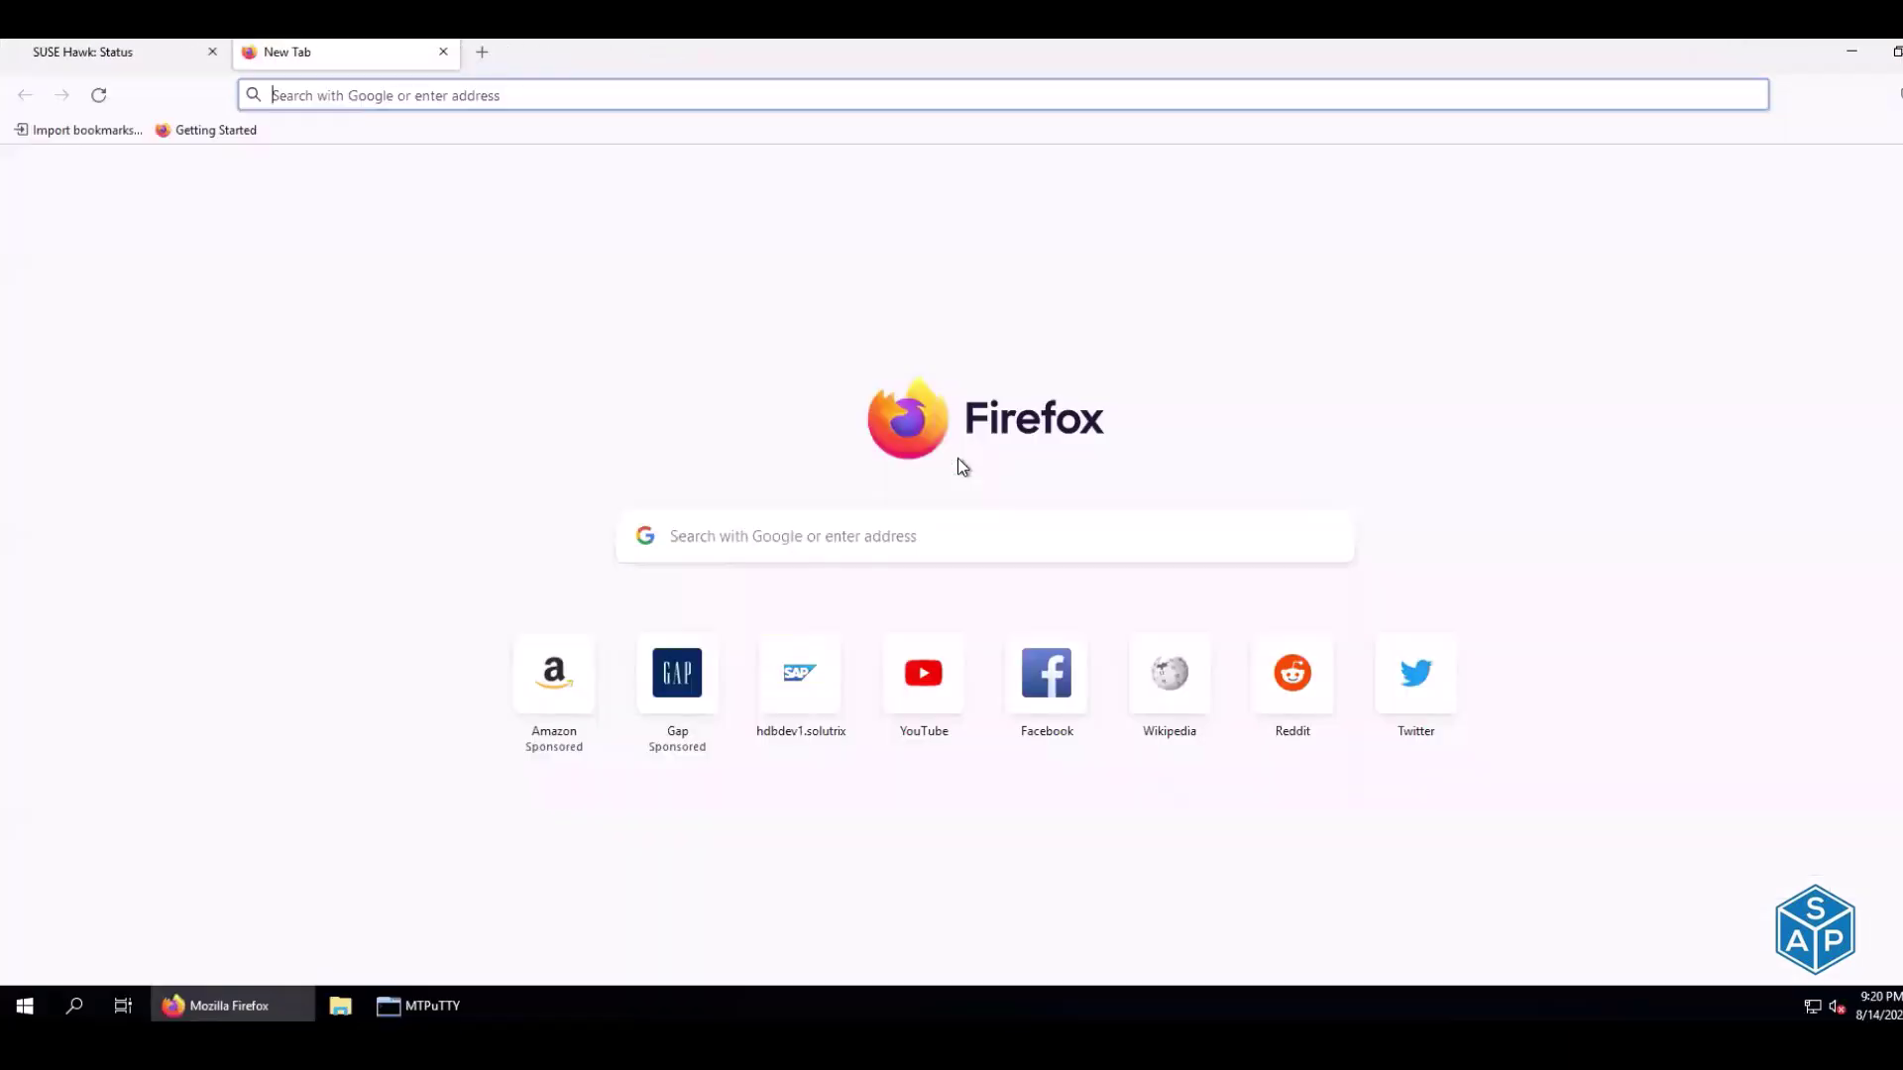
pyautogui.write('https://hdbprd2.solutrix.in:7630')
pyautogui.press('Return')
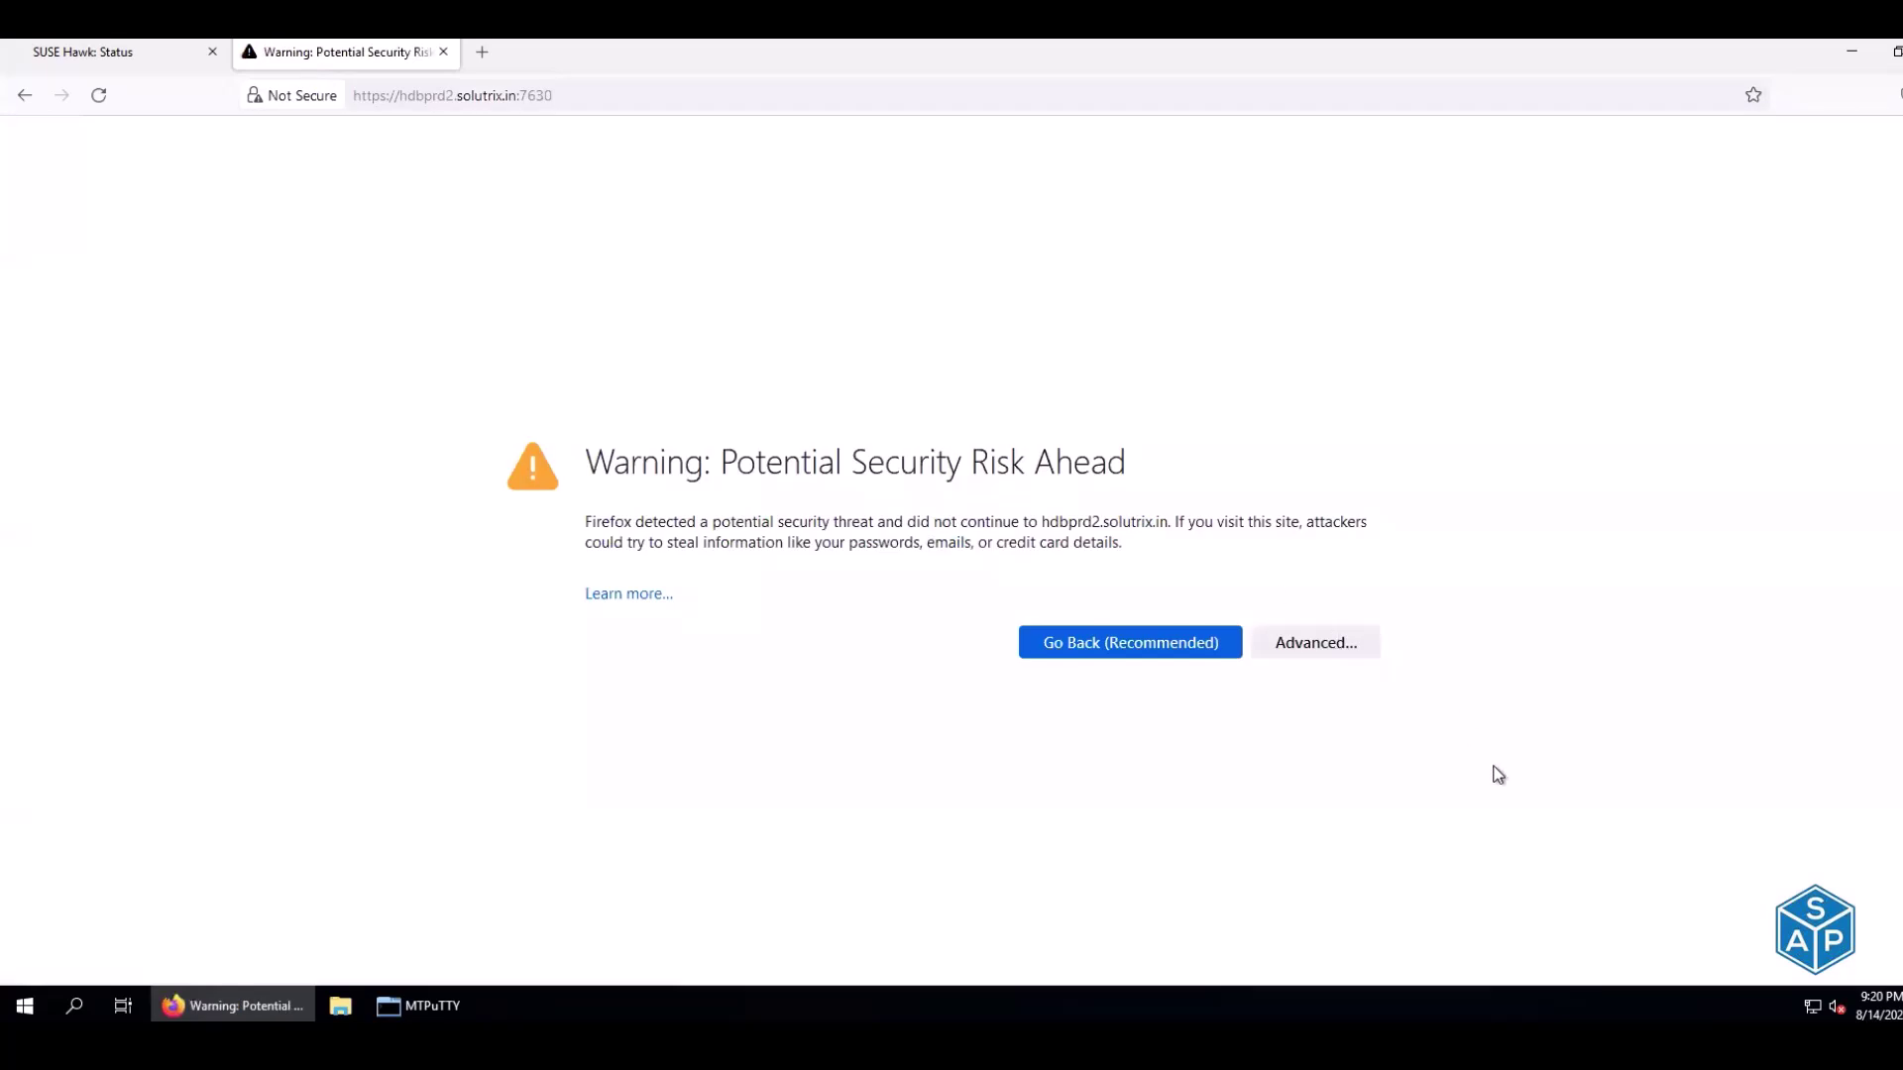
pyautogui.click(1318, 646)
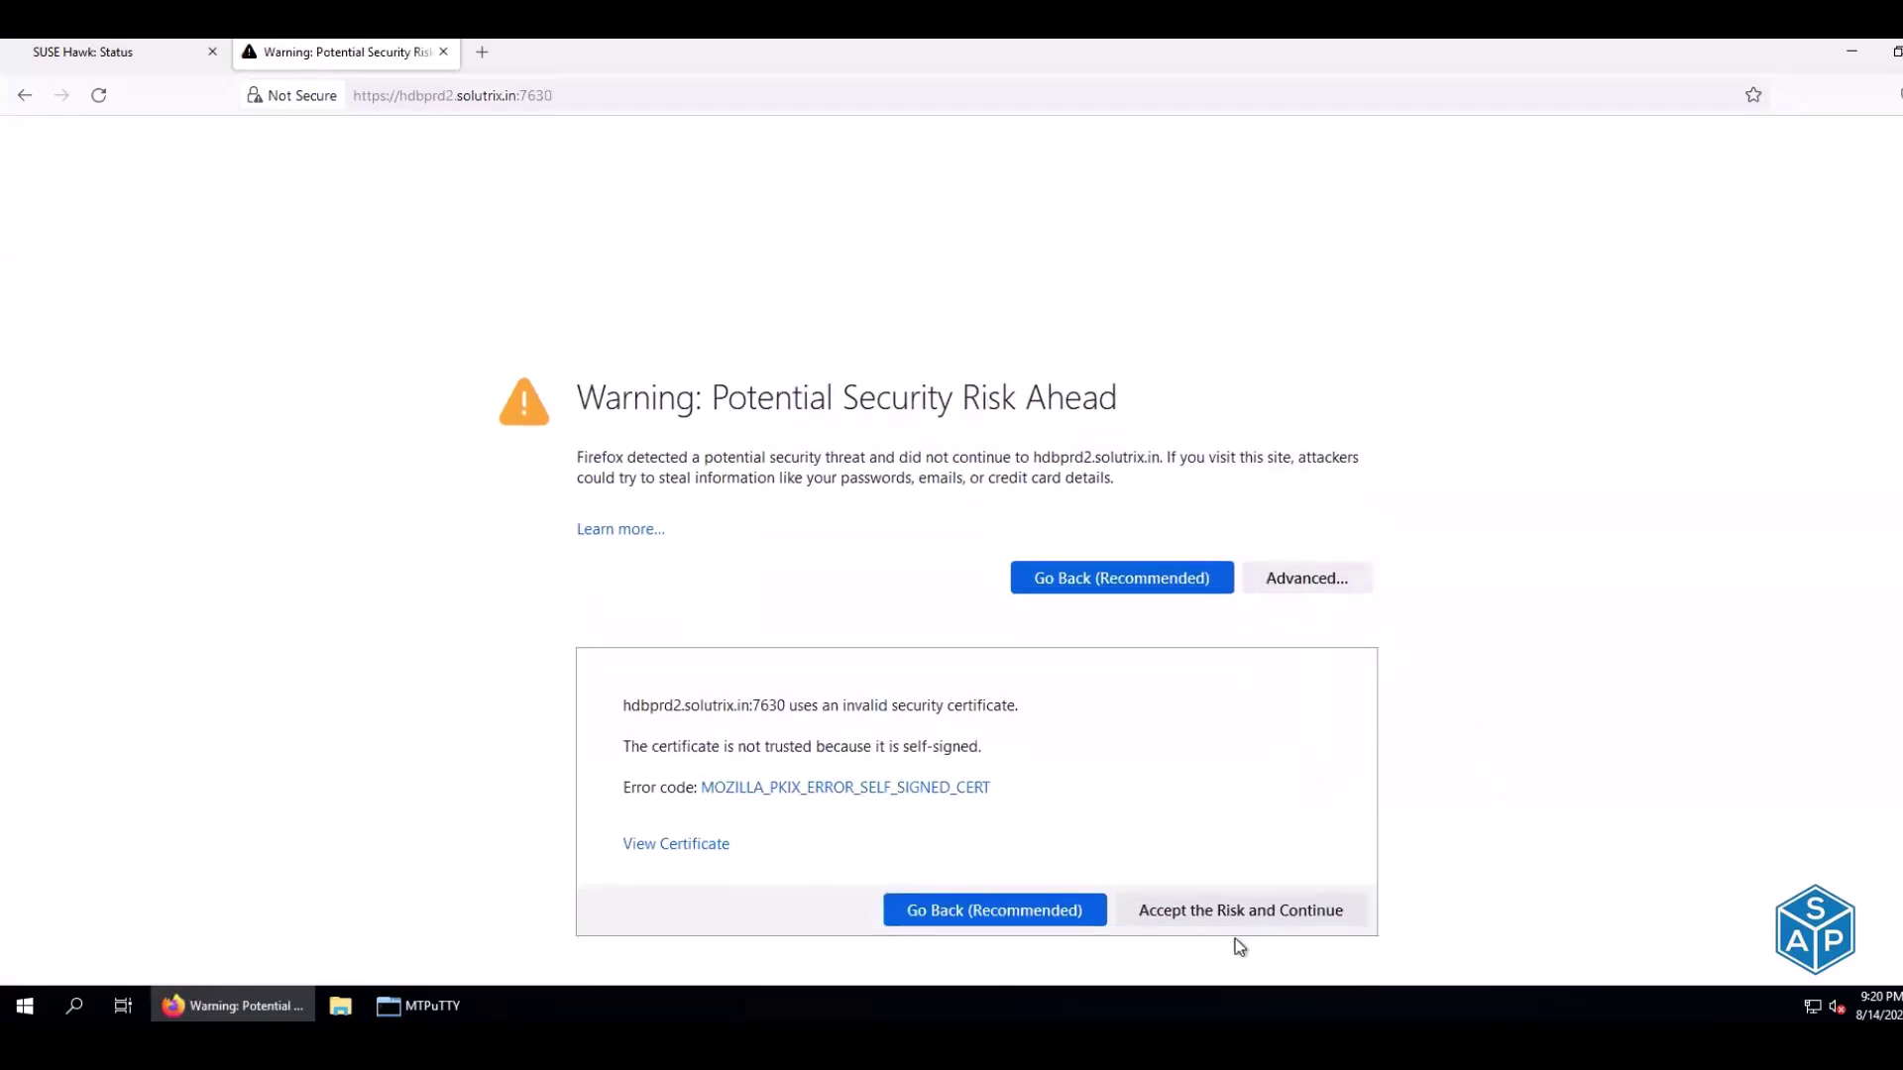
pyautogui.click(1227, 918)
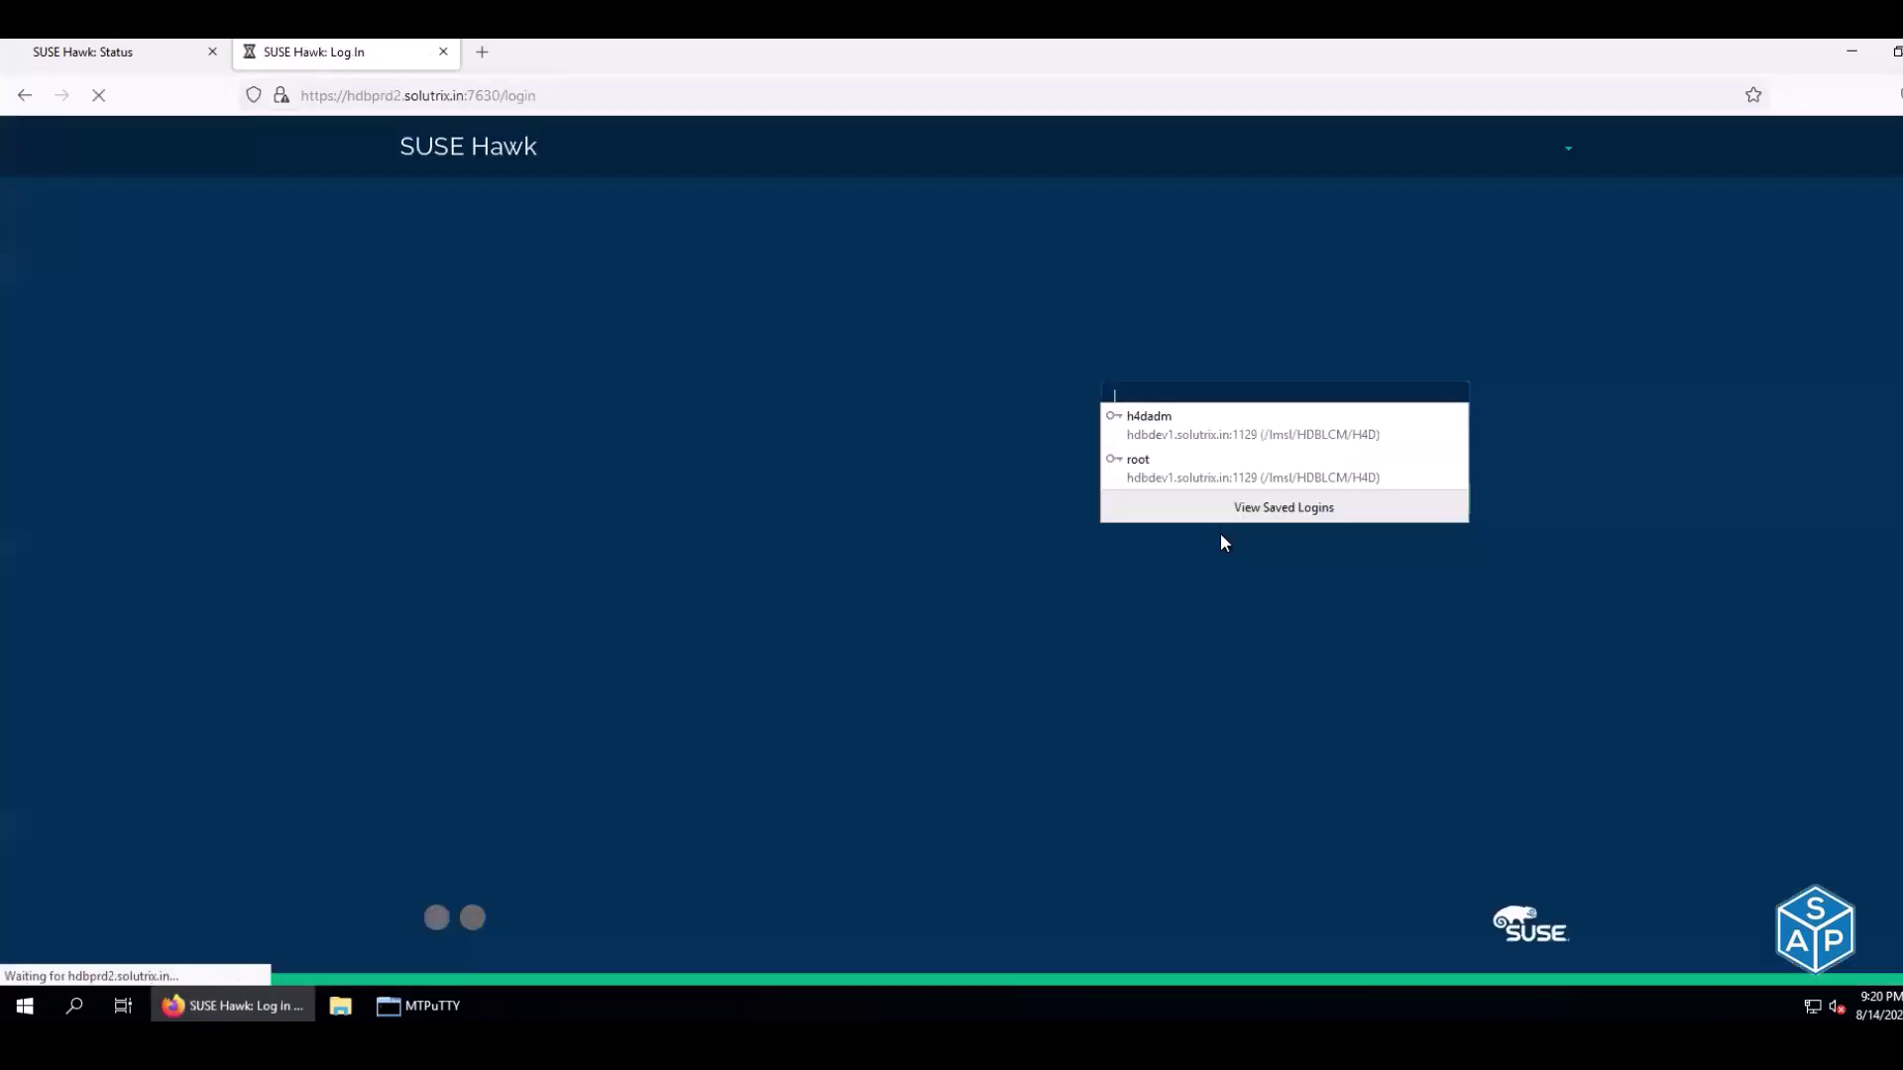
# Sign in to the hdbprd2 Hawk console and decline saving the login
pyautogui.click(1190, 389)
pyautogui.write('ha')
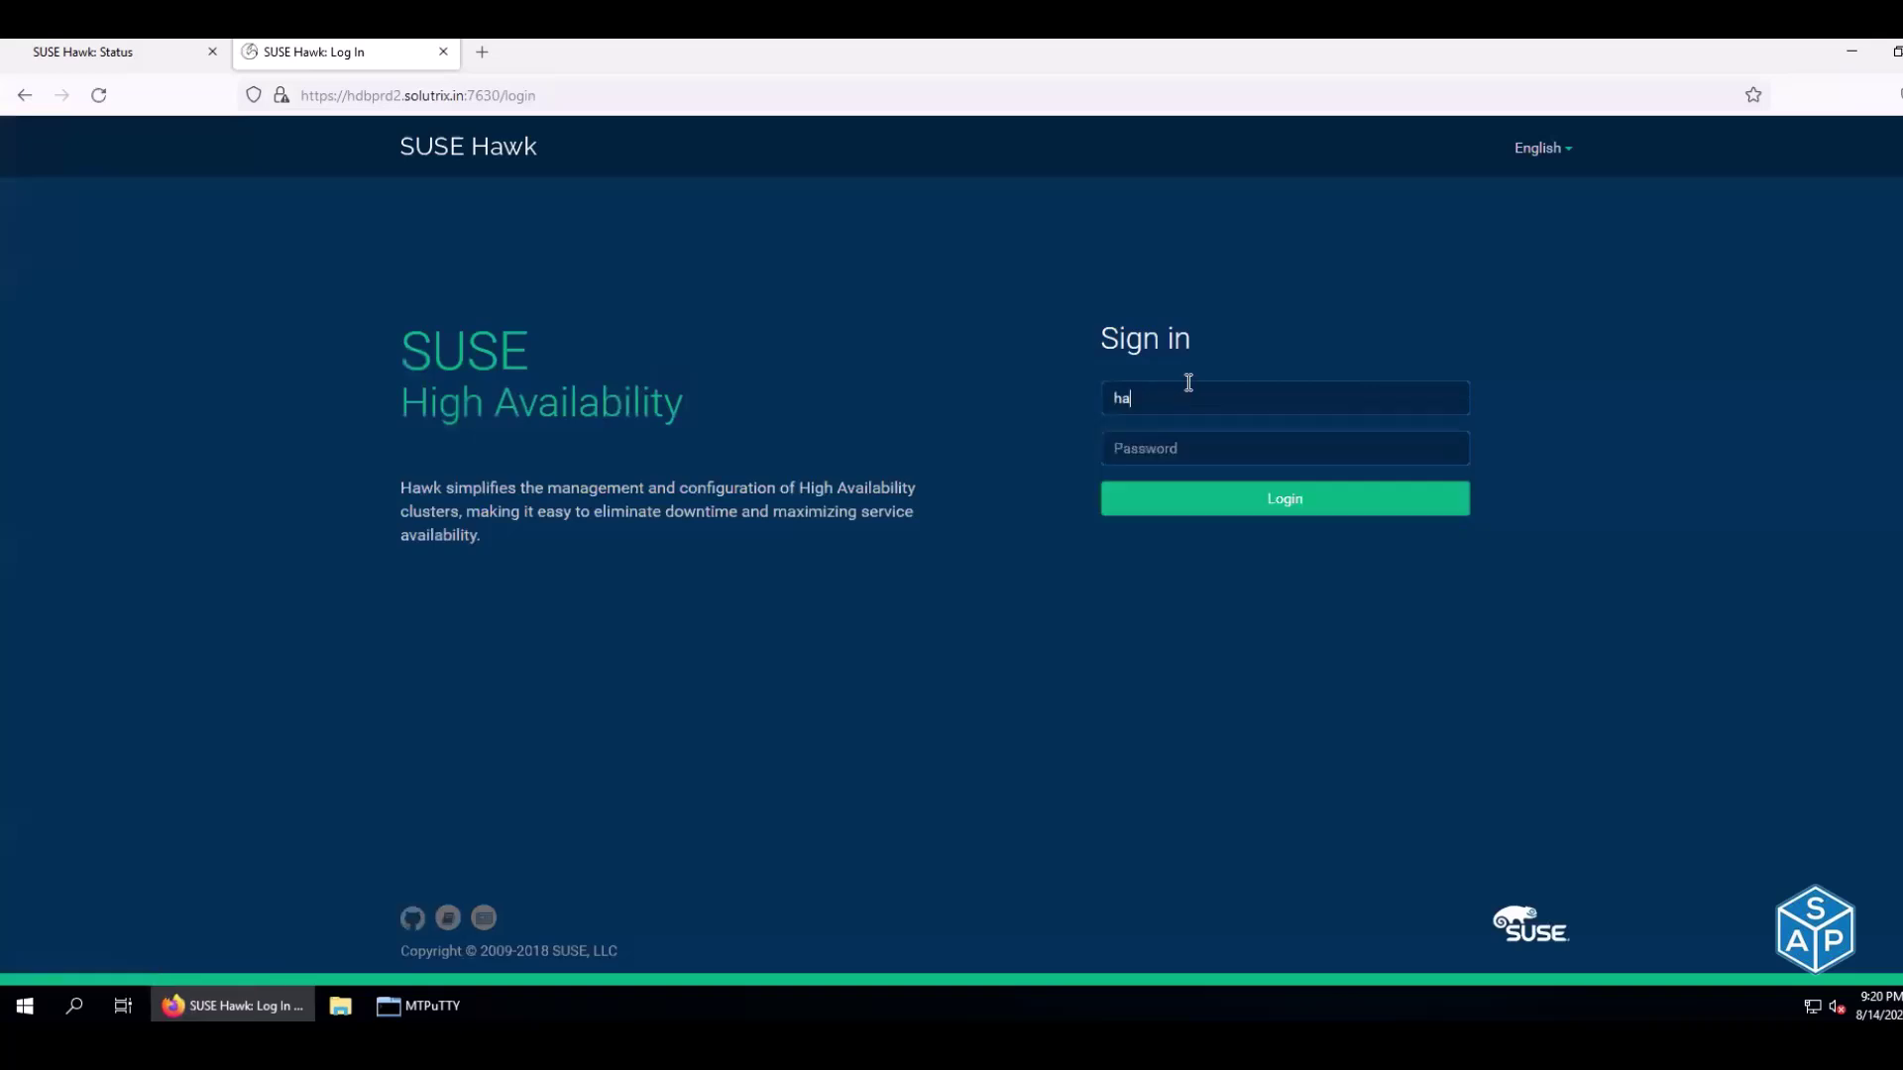
pyautogui.write('cluster')
pyautogui.press('Tab')
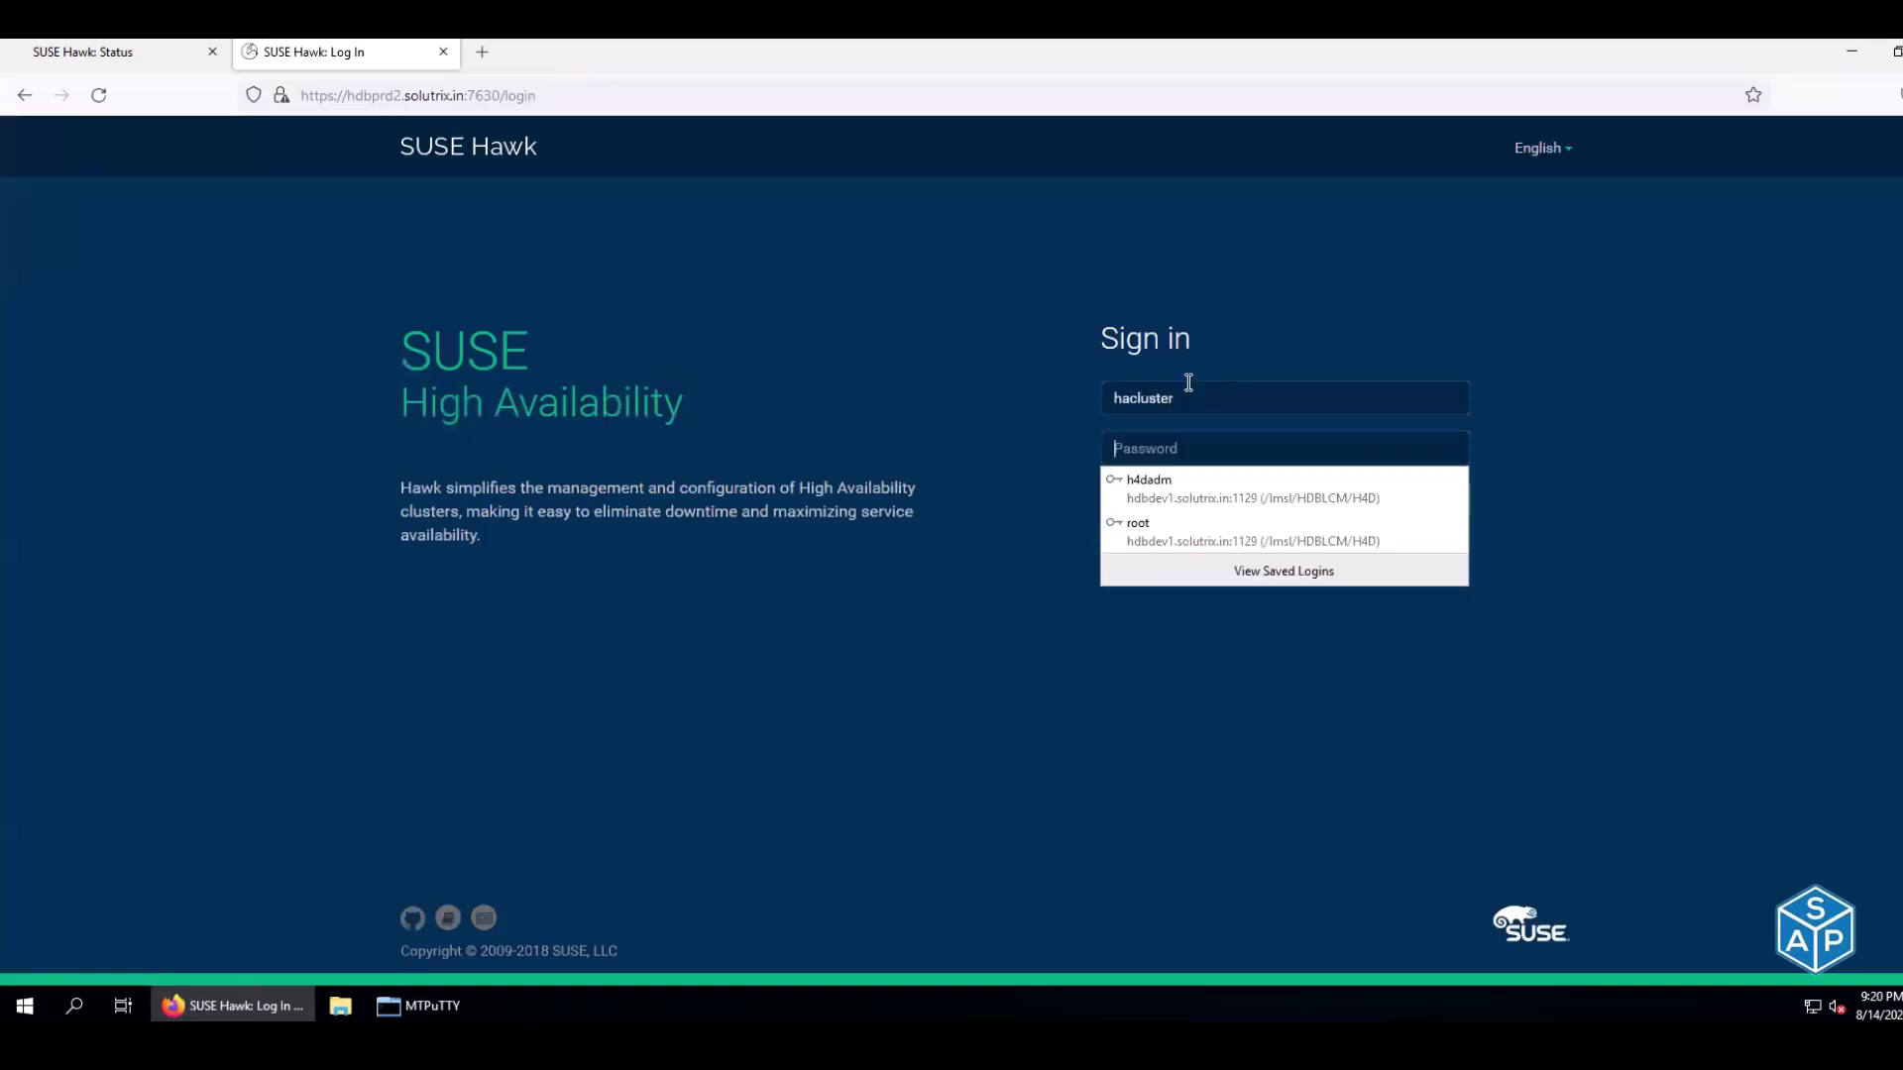
pyautogui.write('***')
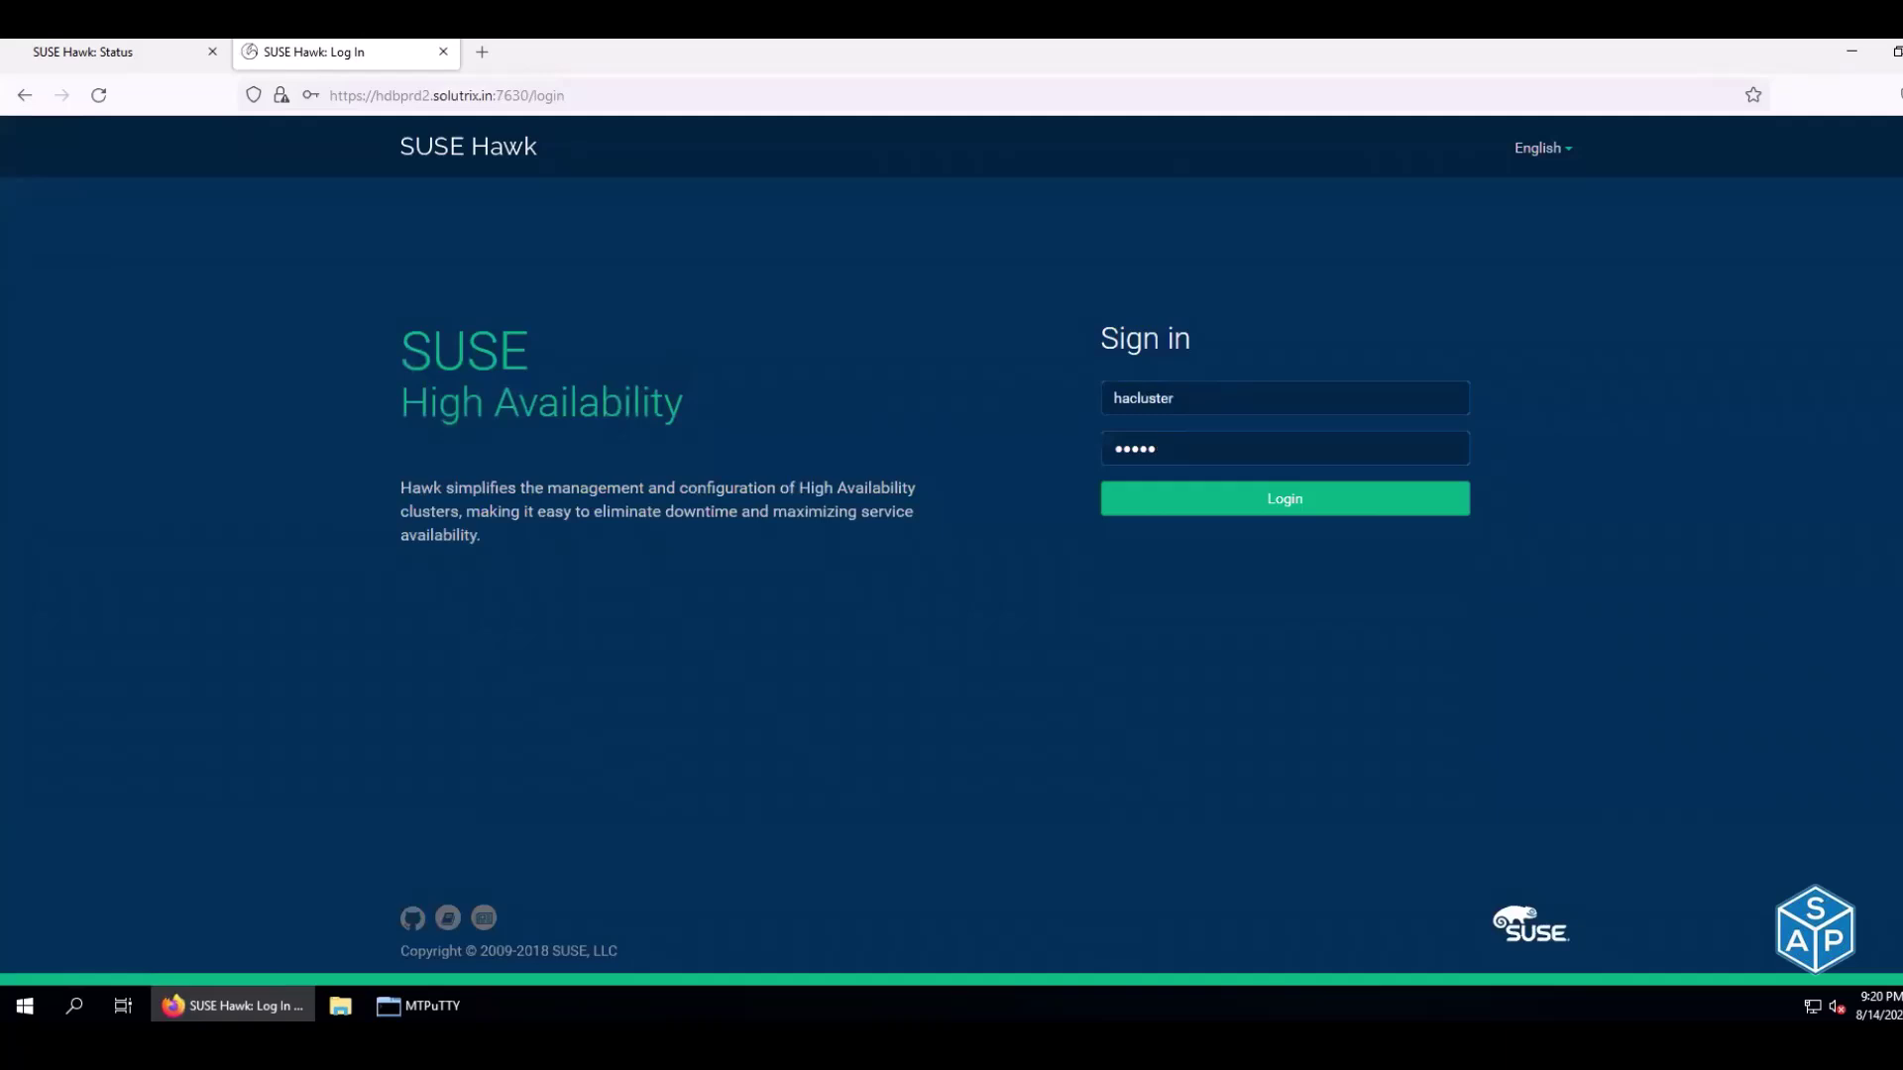
pyautogui.write('*****')
pyautogui.press('Return')
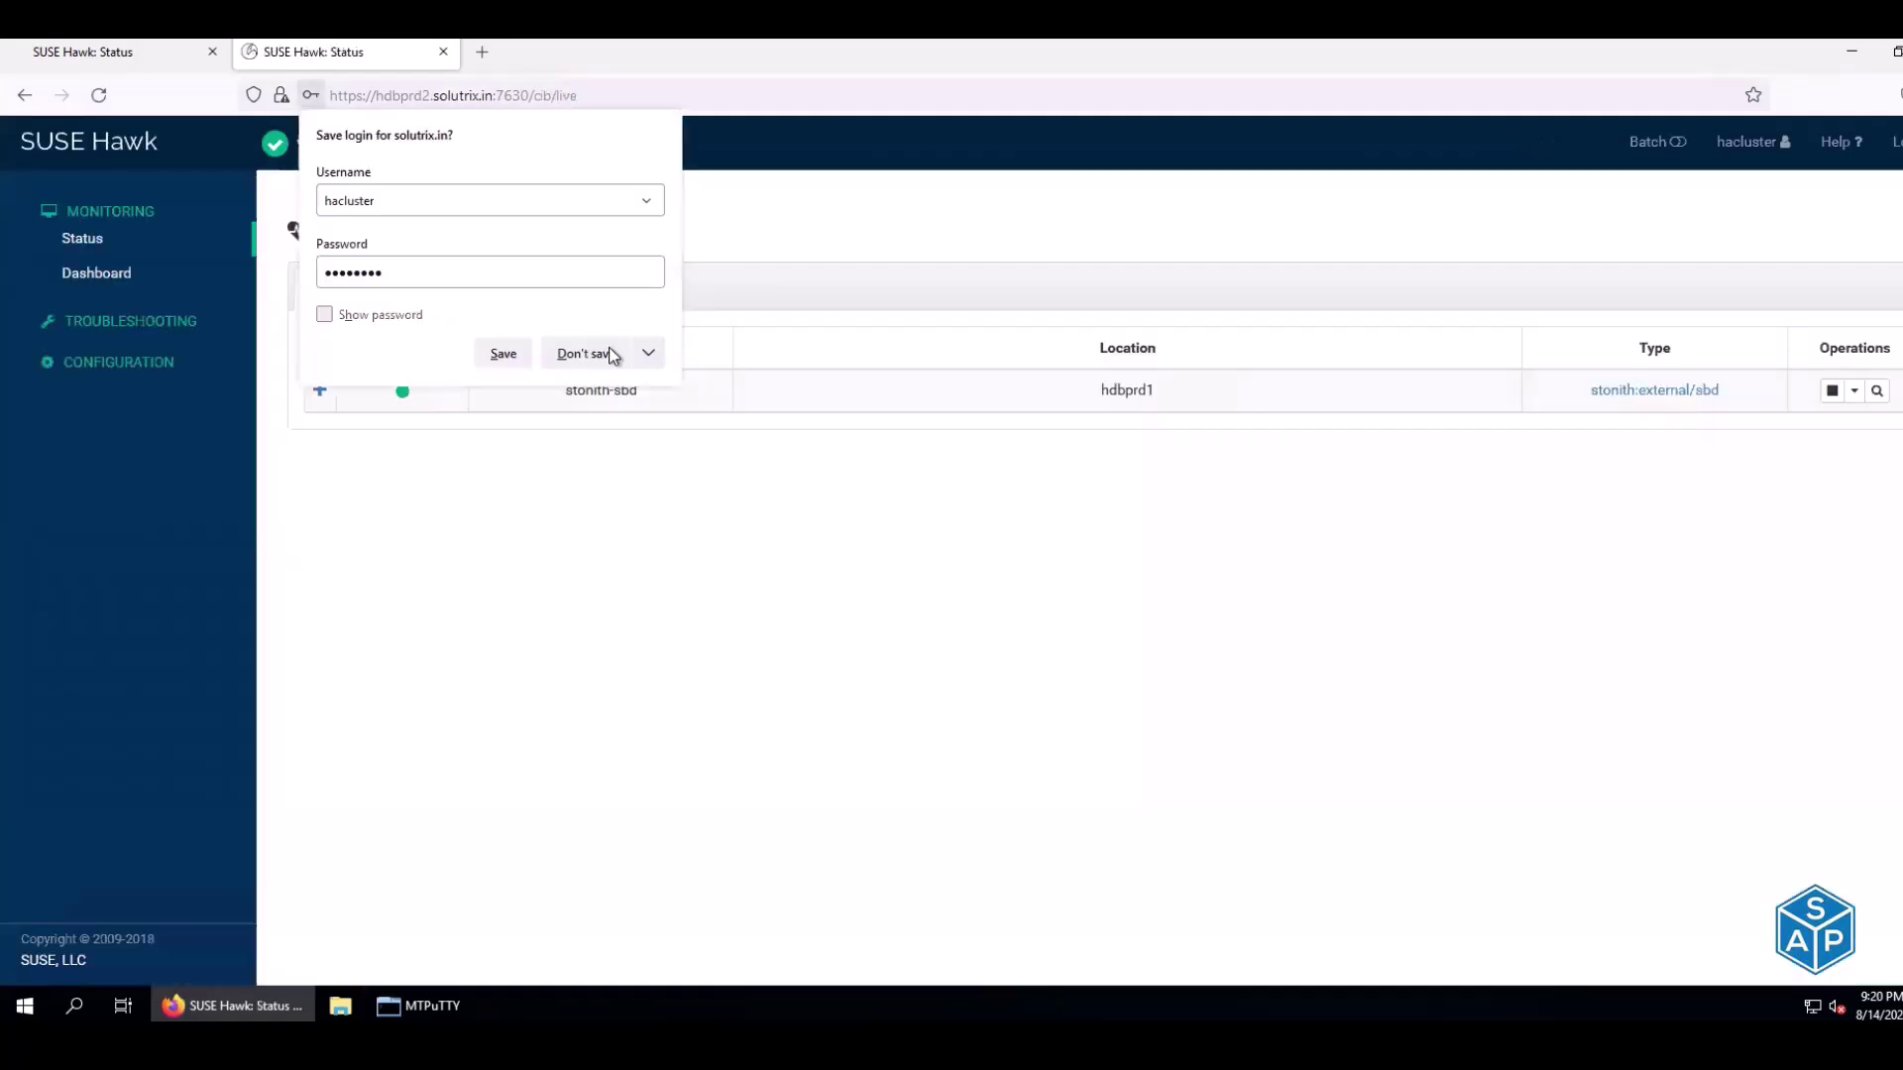
pyautogui.click(607, 353)
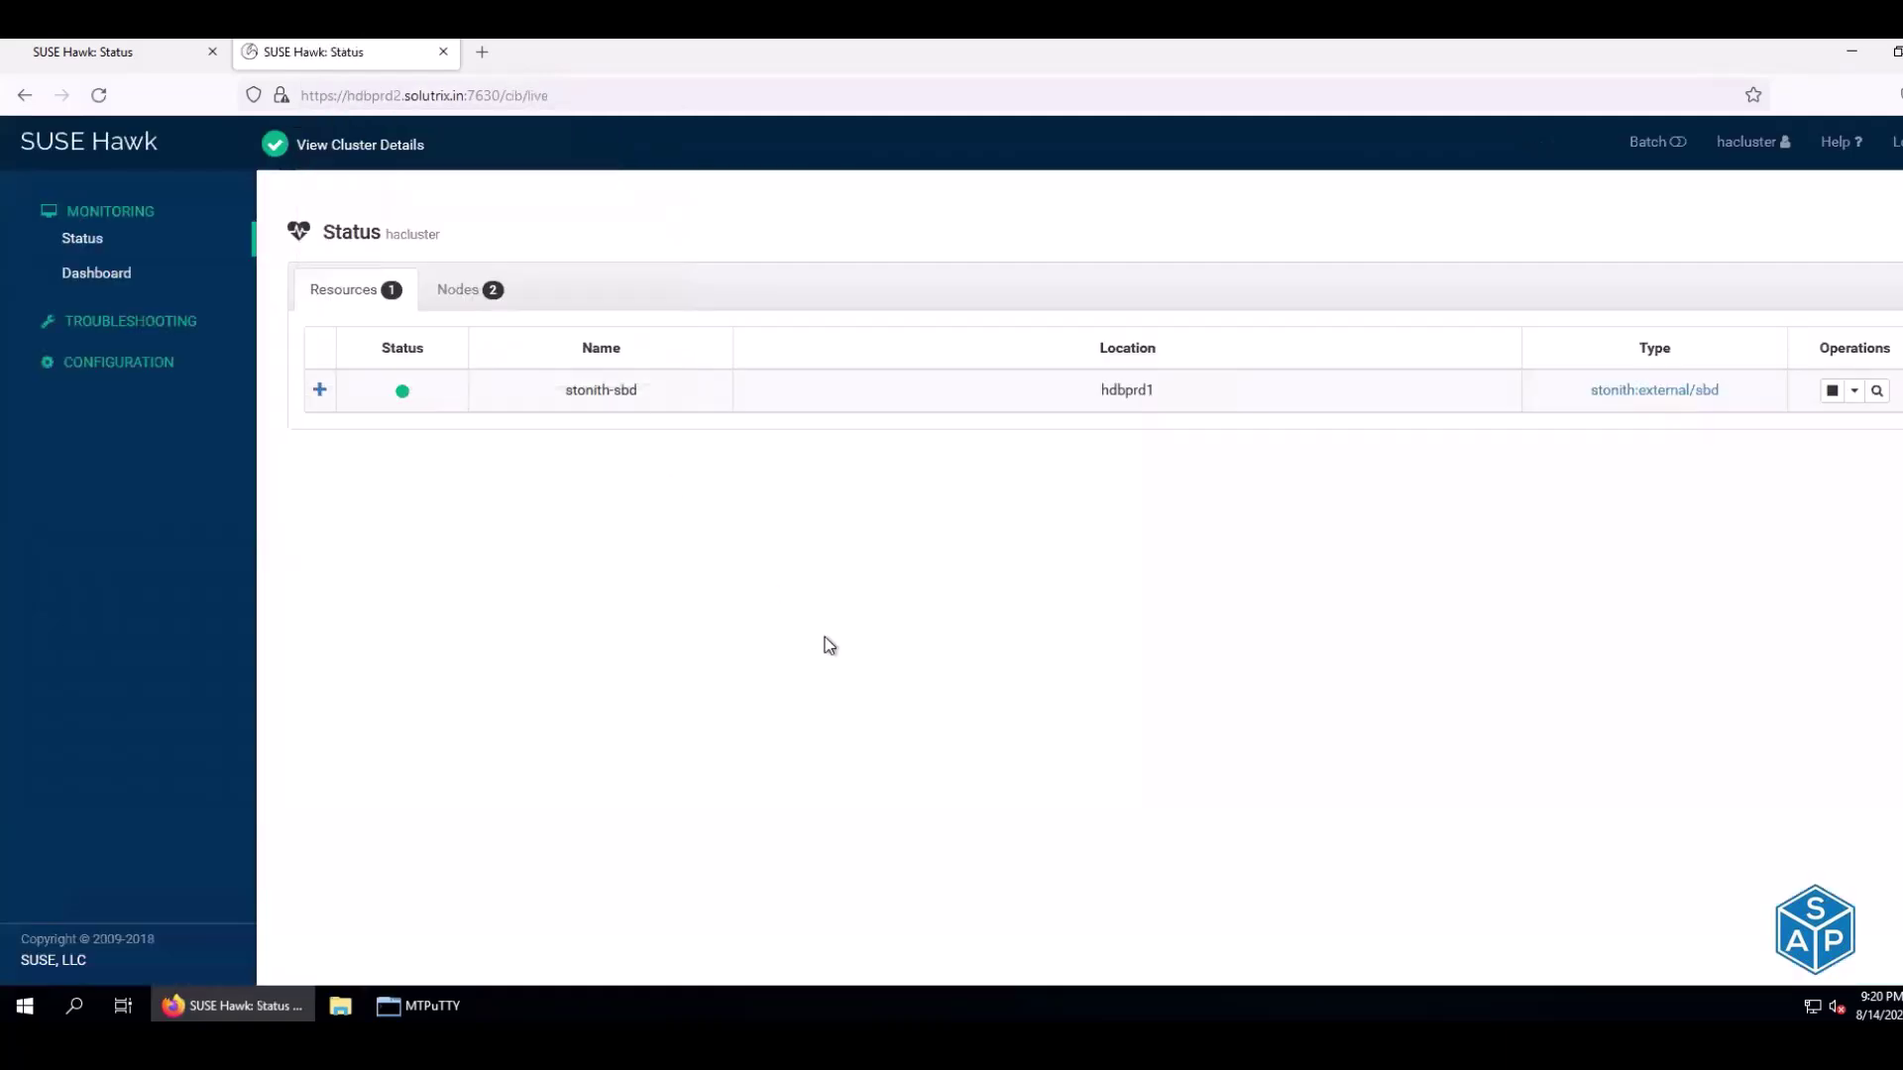
# Compare the hdbprd1 and hdbprd2 Hawk Status pages, then return to the desktop apps
pyautogui.click(149, 57)
pyautogui.click(312, 58)
pyautogui.click(151, 64)
pyautogui.click(284, 60)
pyautogui.click(419, 1006)
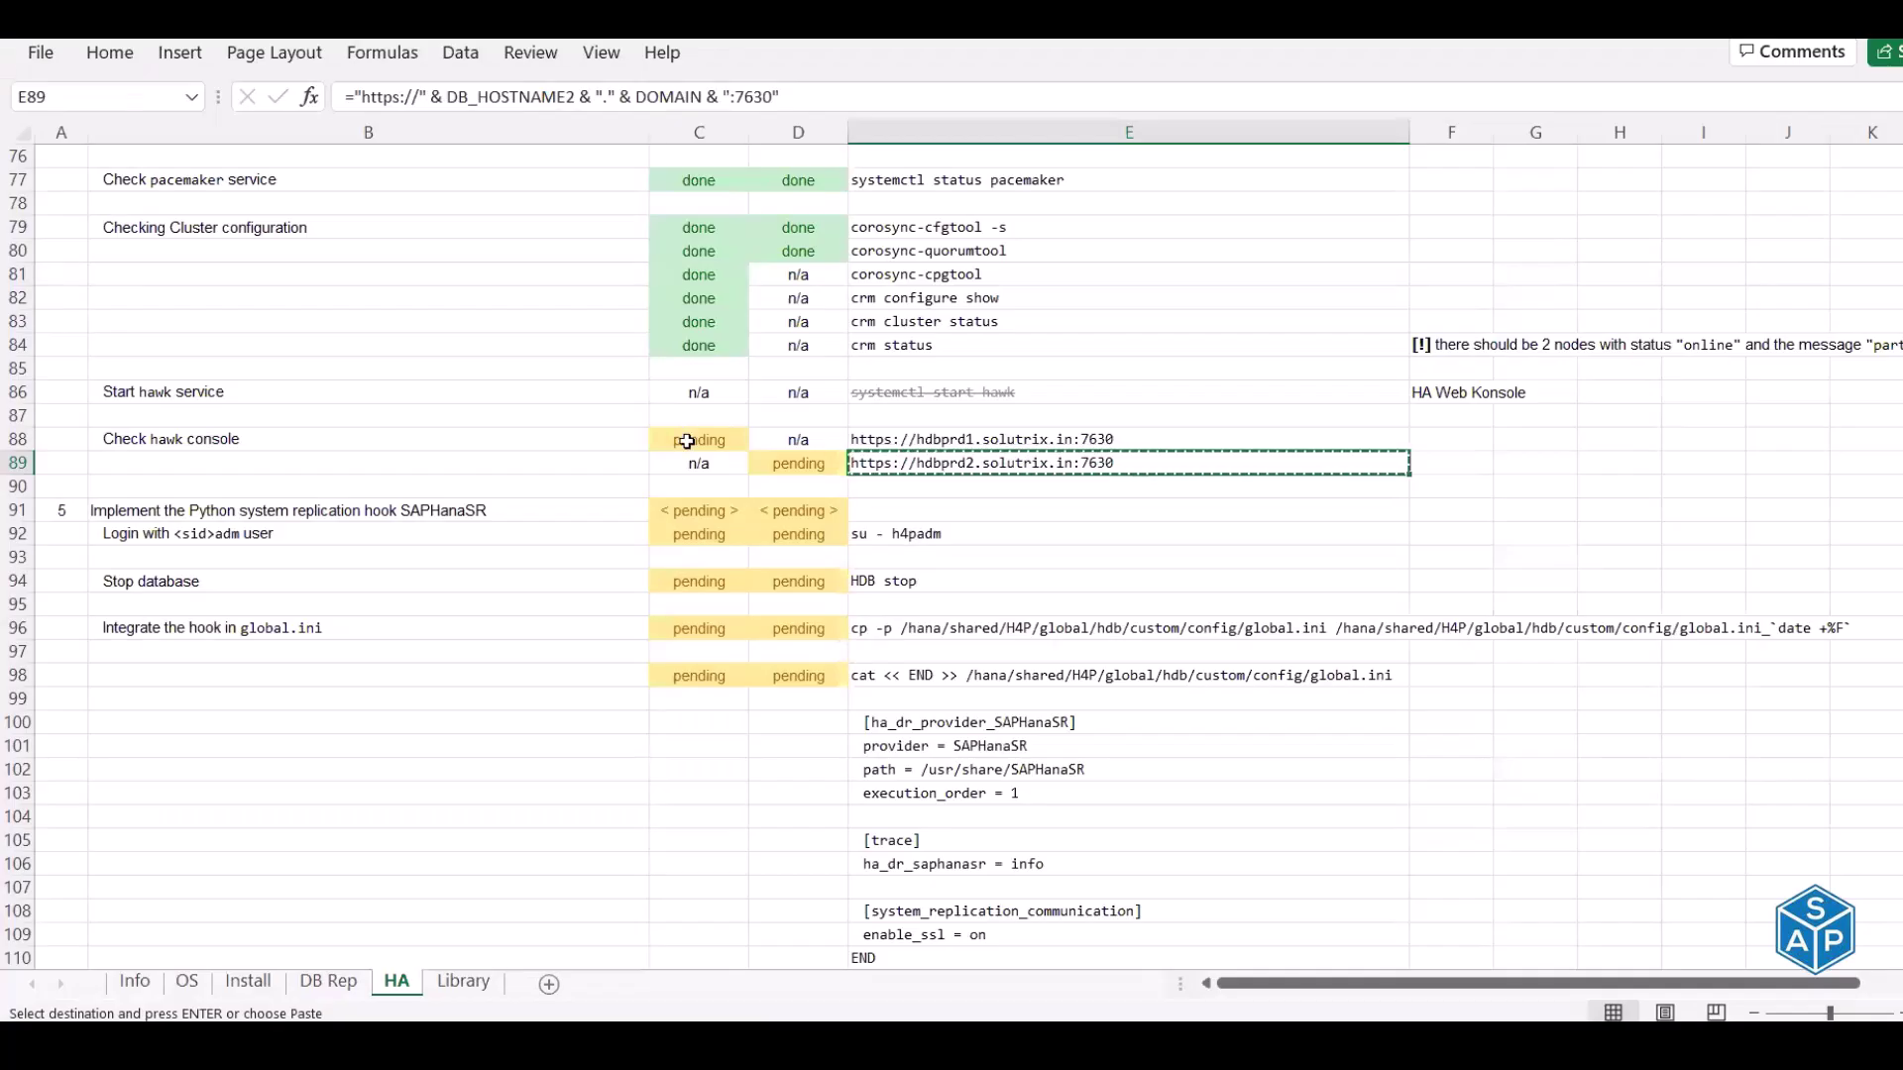
# Mark the hawk console check done in C88 and D89
pyautogui.click(693, 439)
pyautogui.write('done')
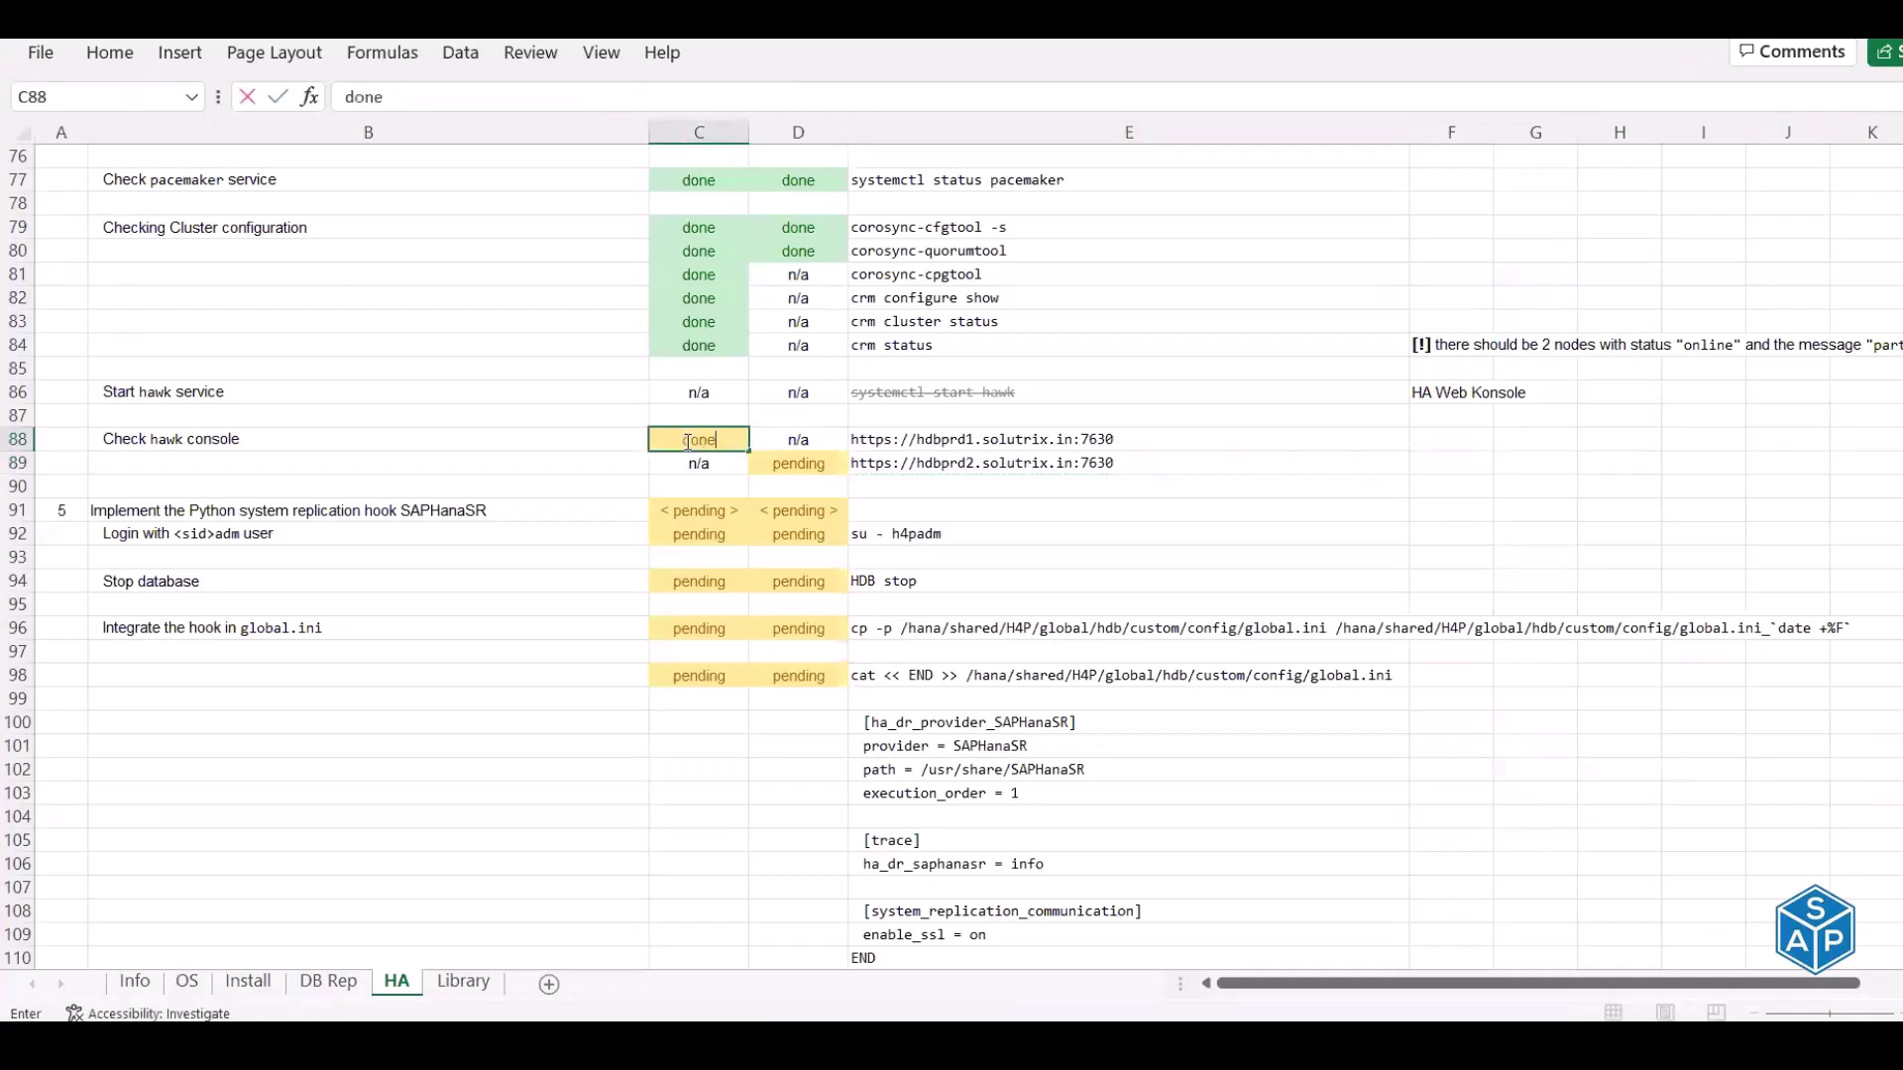
pyautogui.press('Tab')
pyautogui.press('Down')
pyautogui.write('d')
pyautogui.press('Return')
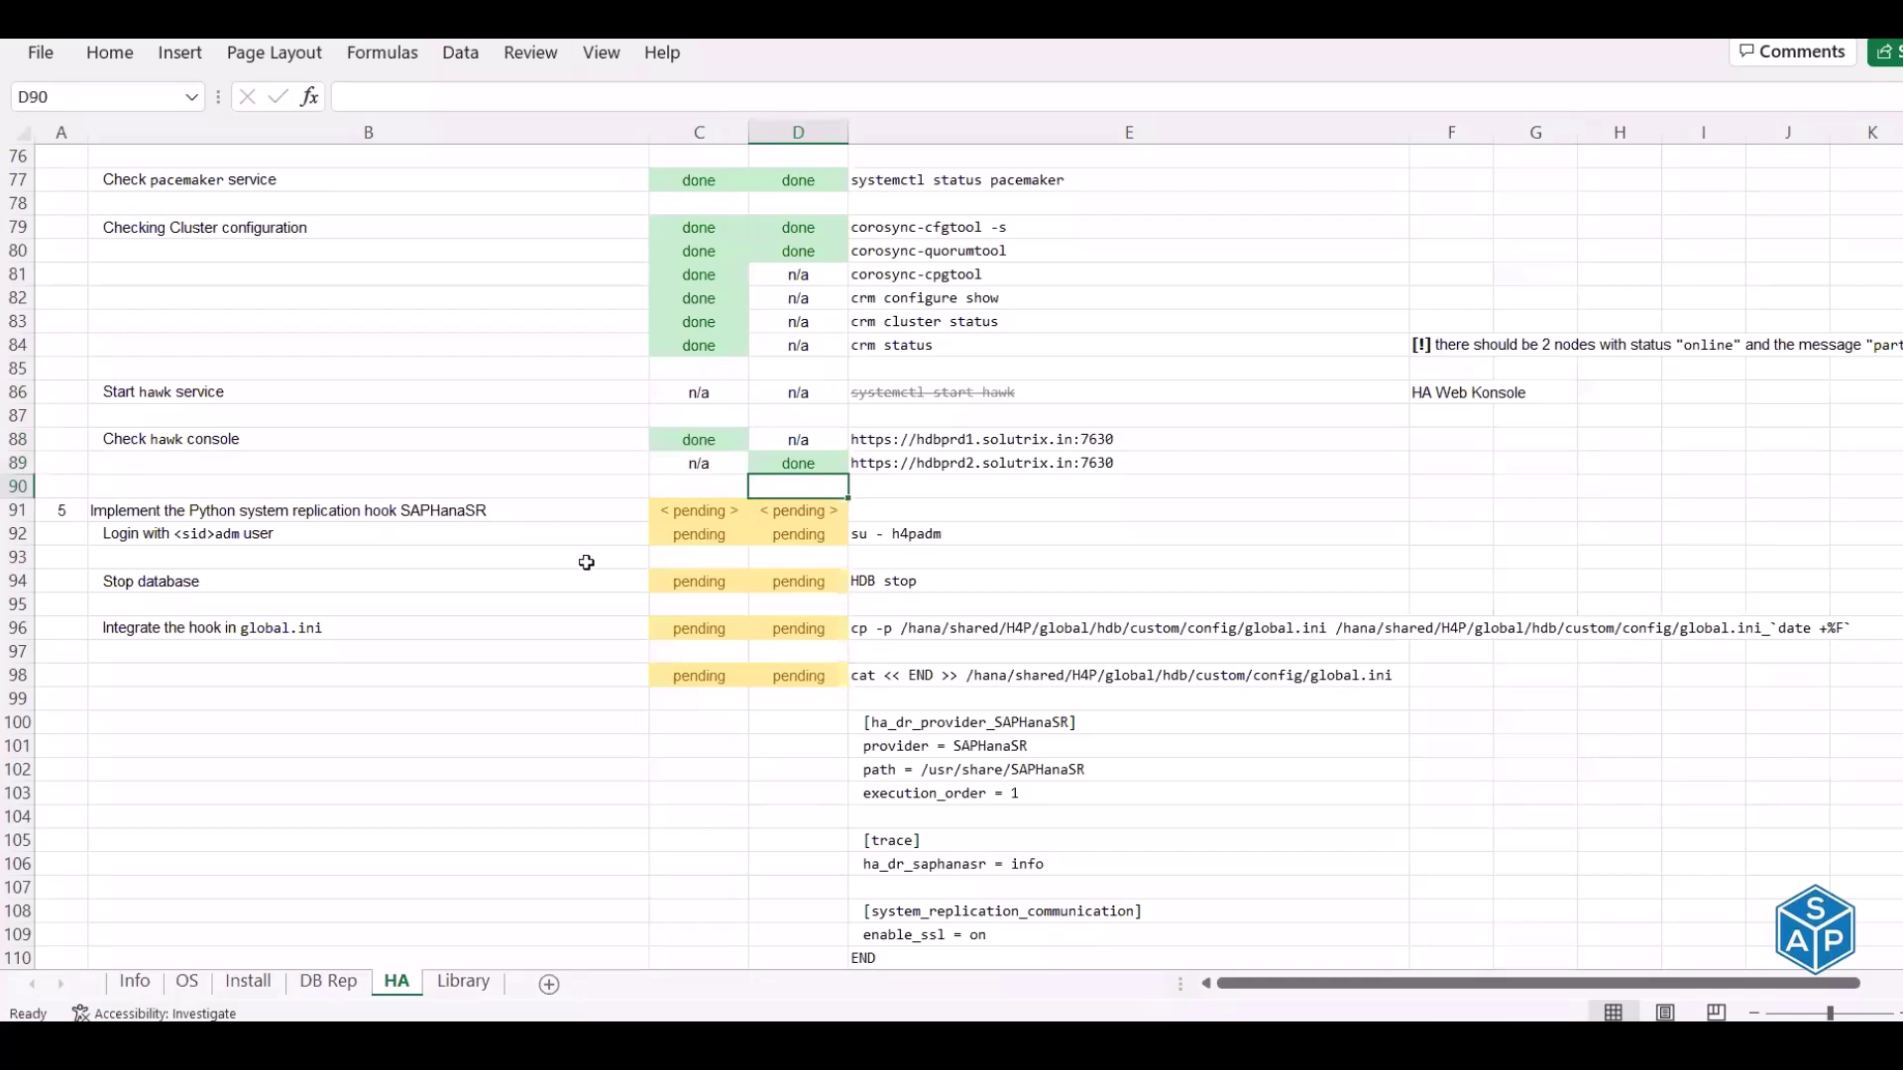
pyautogui.scroll(-1, 587, 562)
pyautogui.scroll(-3, 587, 562)
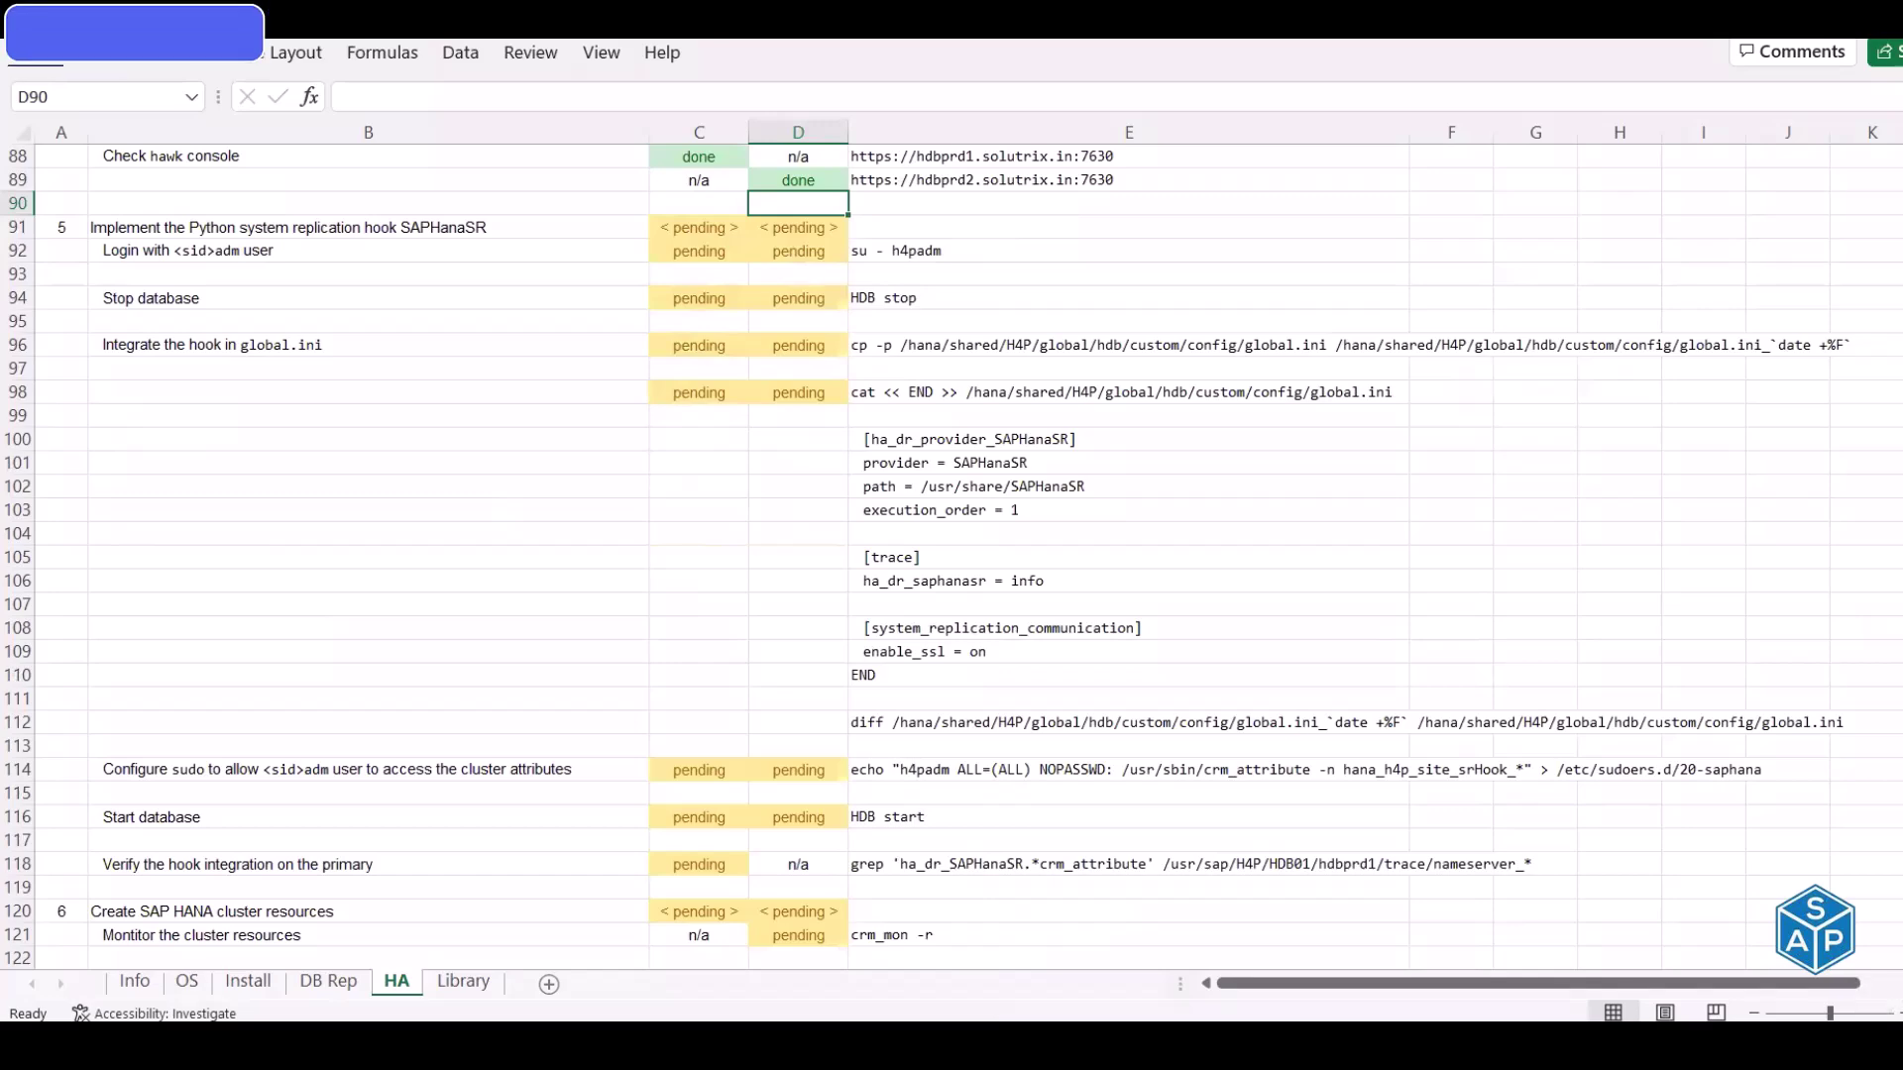
pyautogui.scroll(-1, 359, 327)
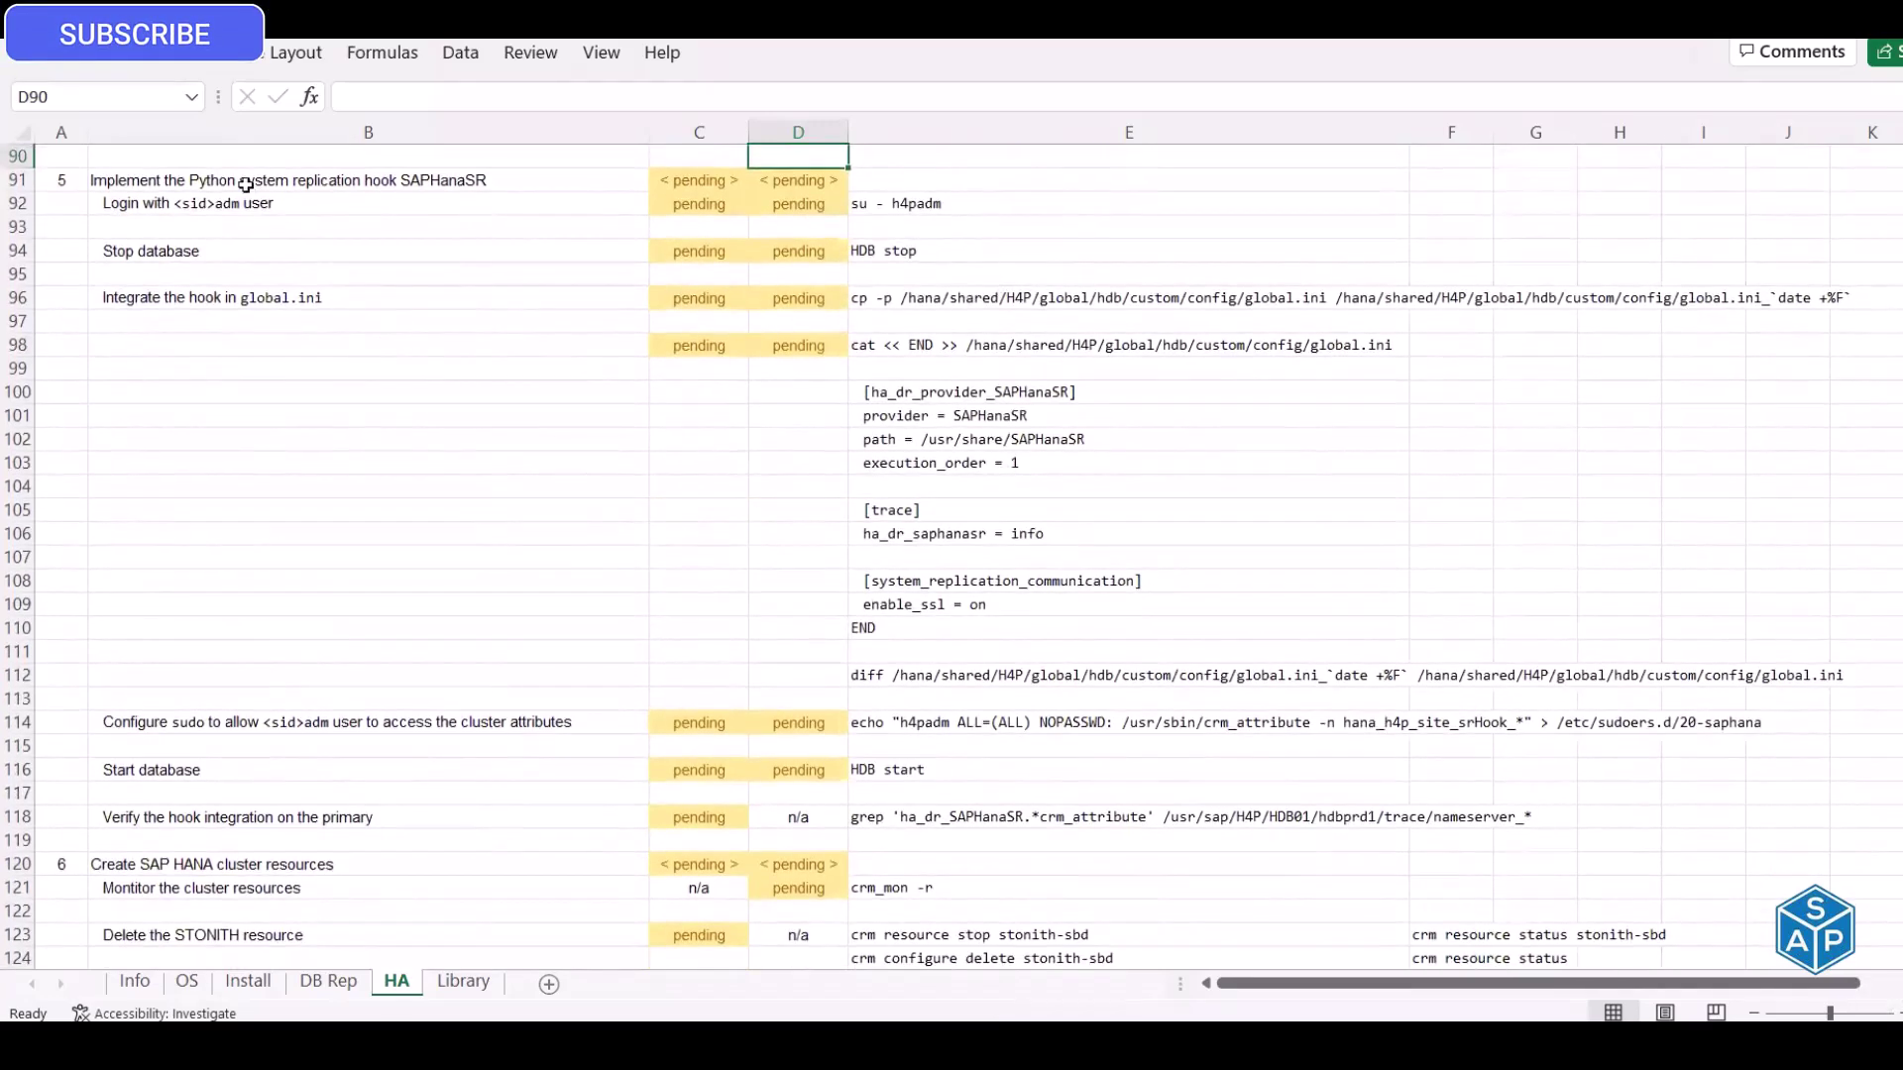
# Go to the SAPHanaSR hook section and select the su - h4padm command cell
pyautogui.click(144, 180)
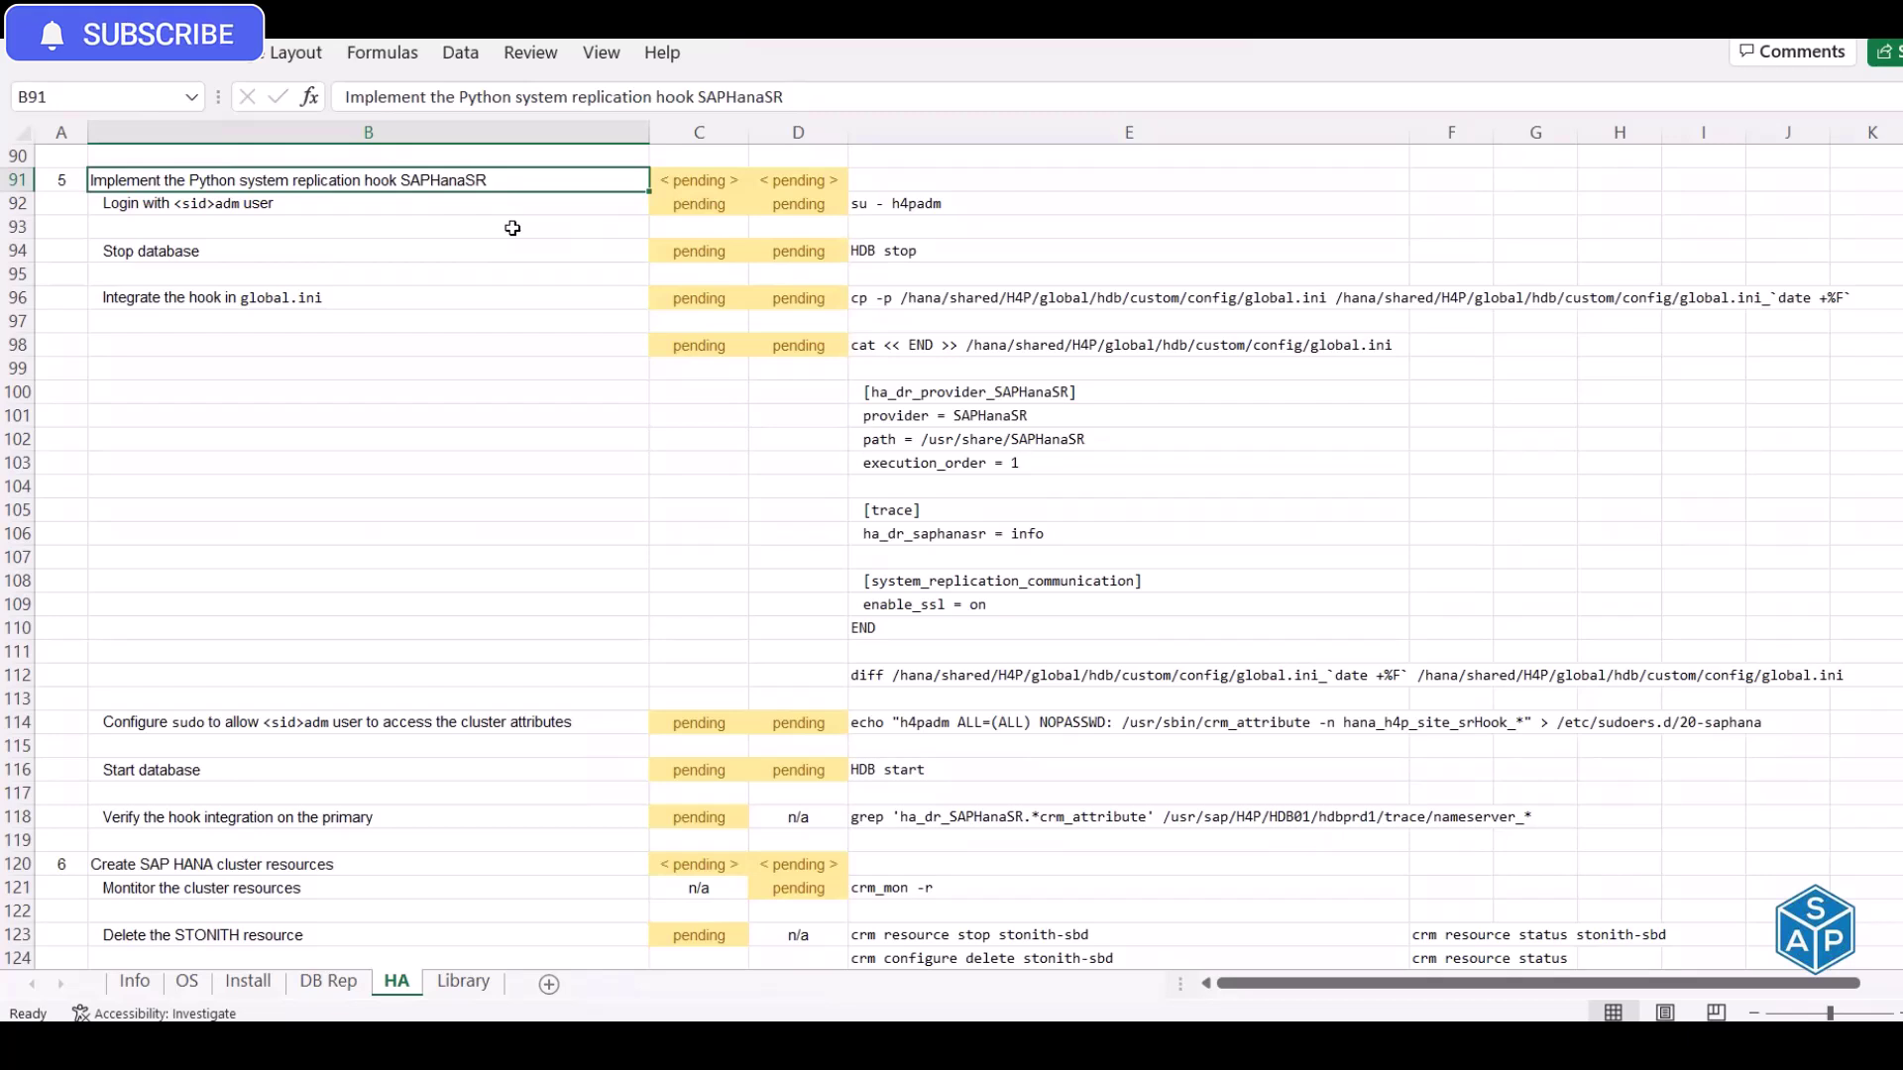
pyautogui.click(279, 205)
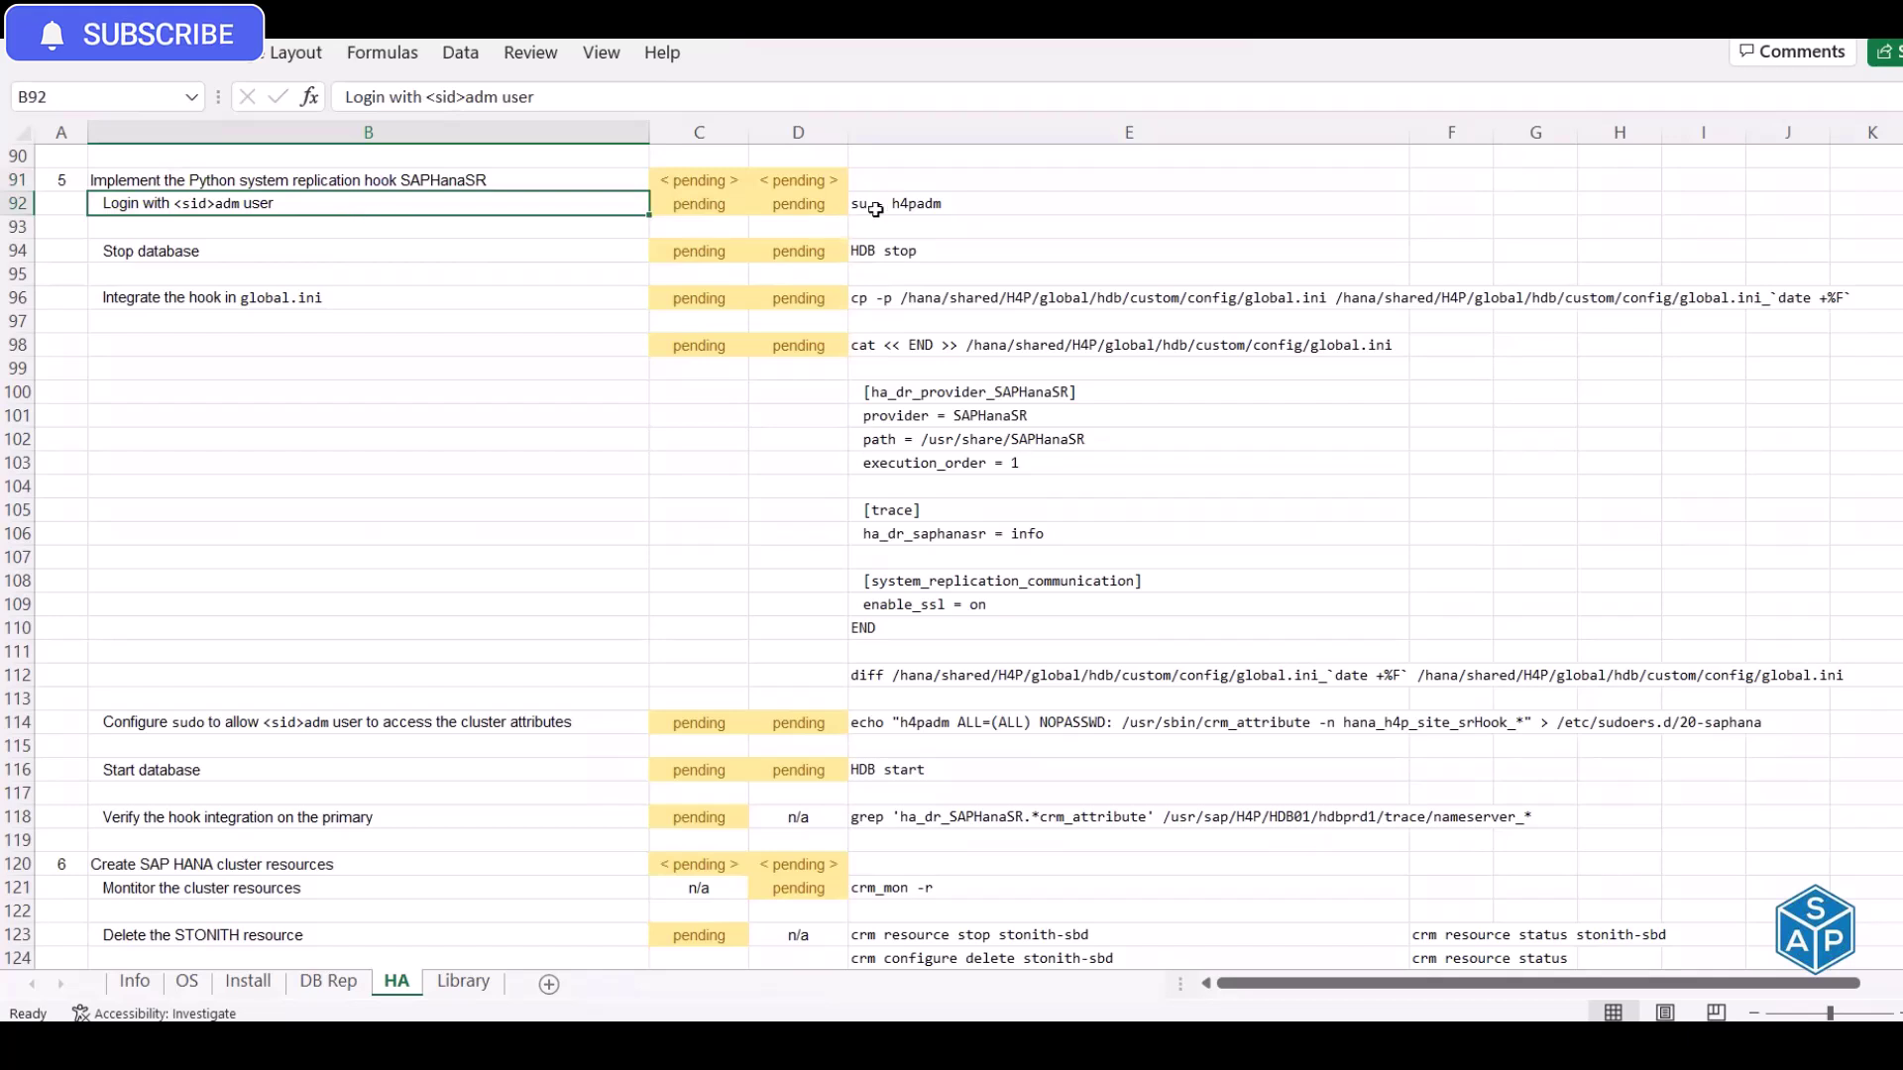
pyautogui.click(883, 255)
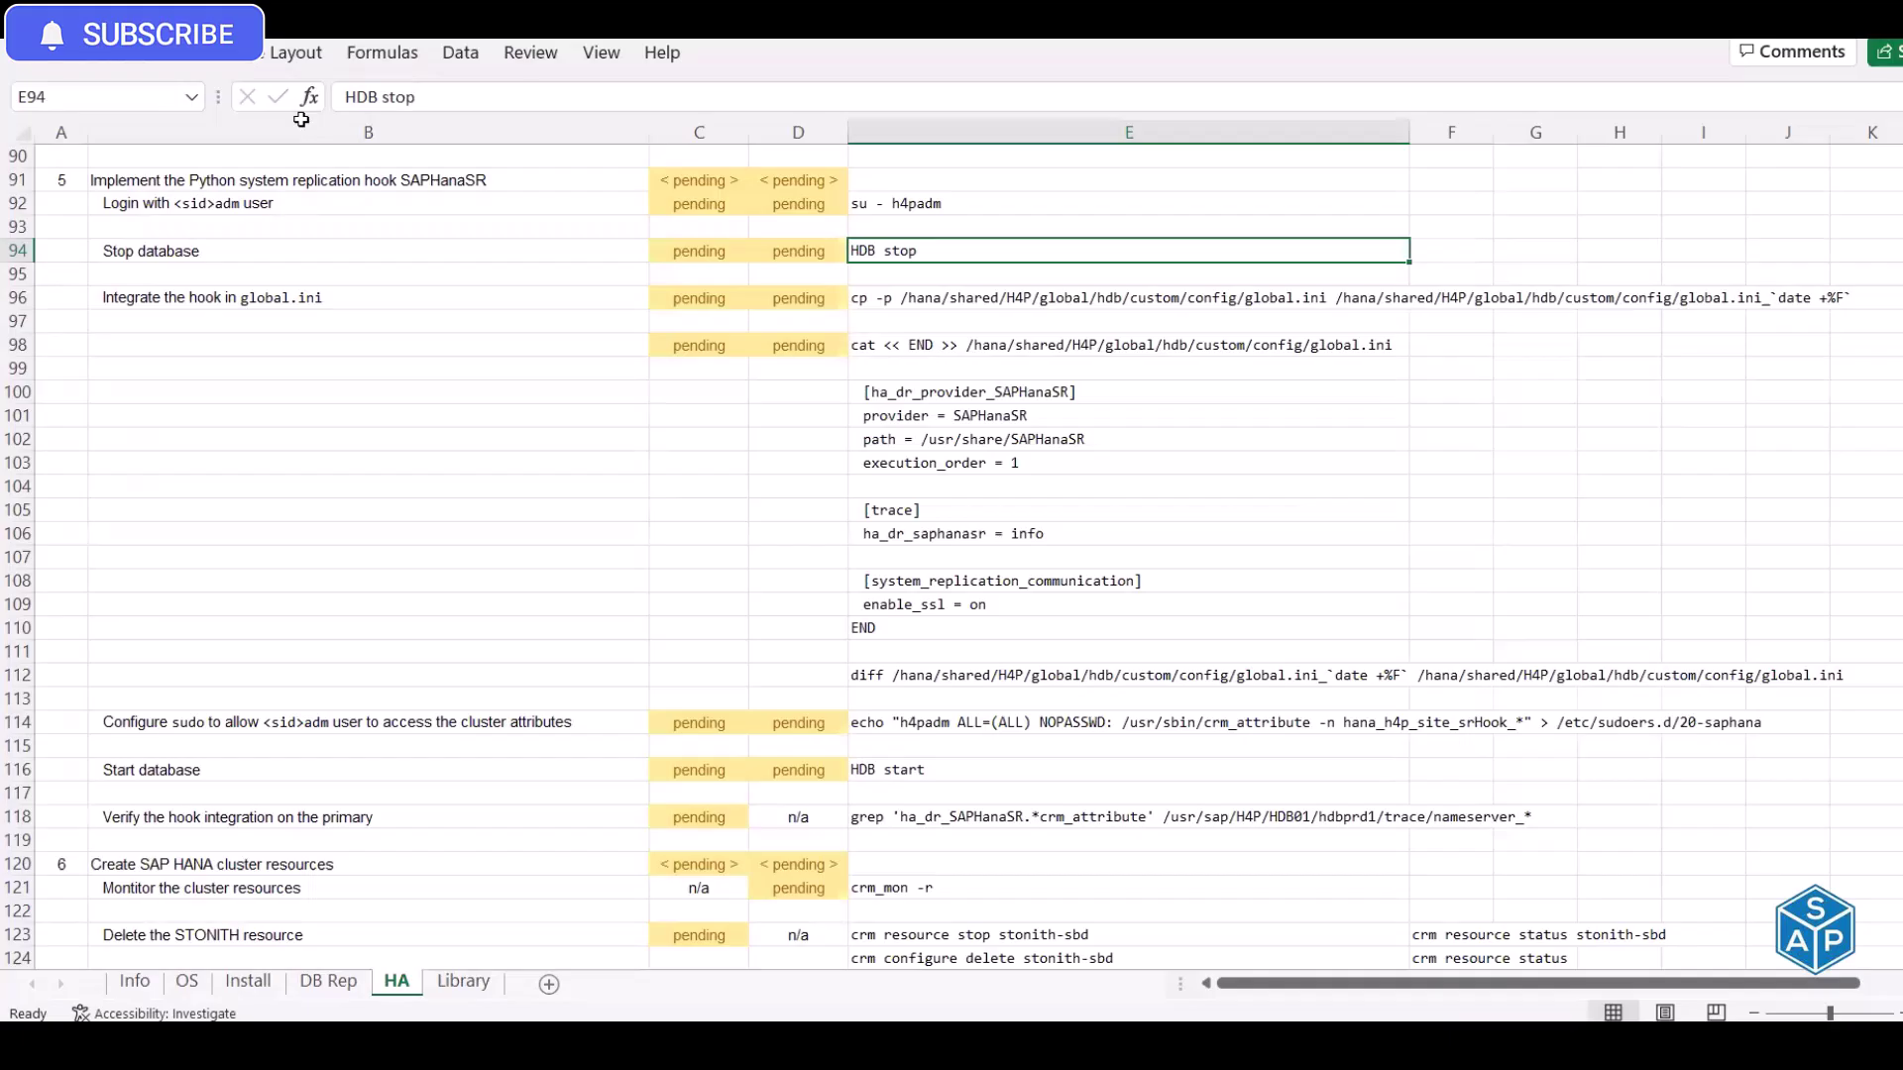
# Copy su - h4padm from E92 and run it on hdbprd1
pyautogui.click(919, 199)
pyautogui.hotkey('ctrl', 'c')
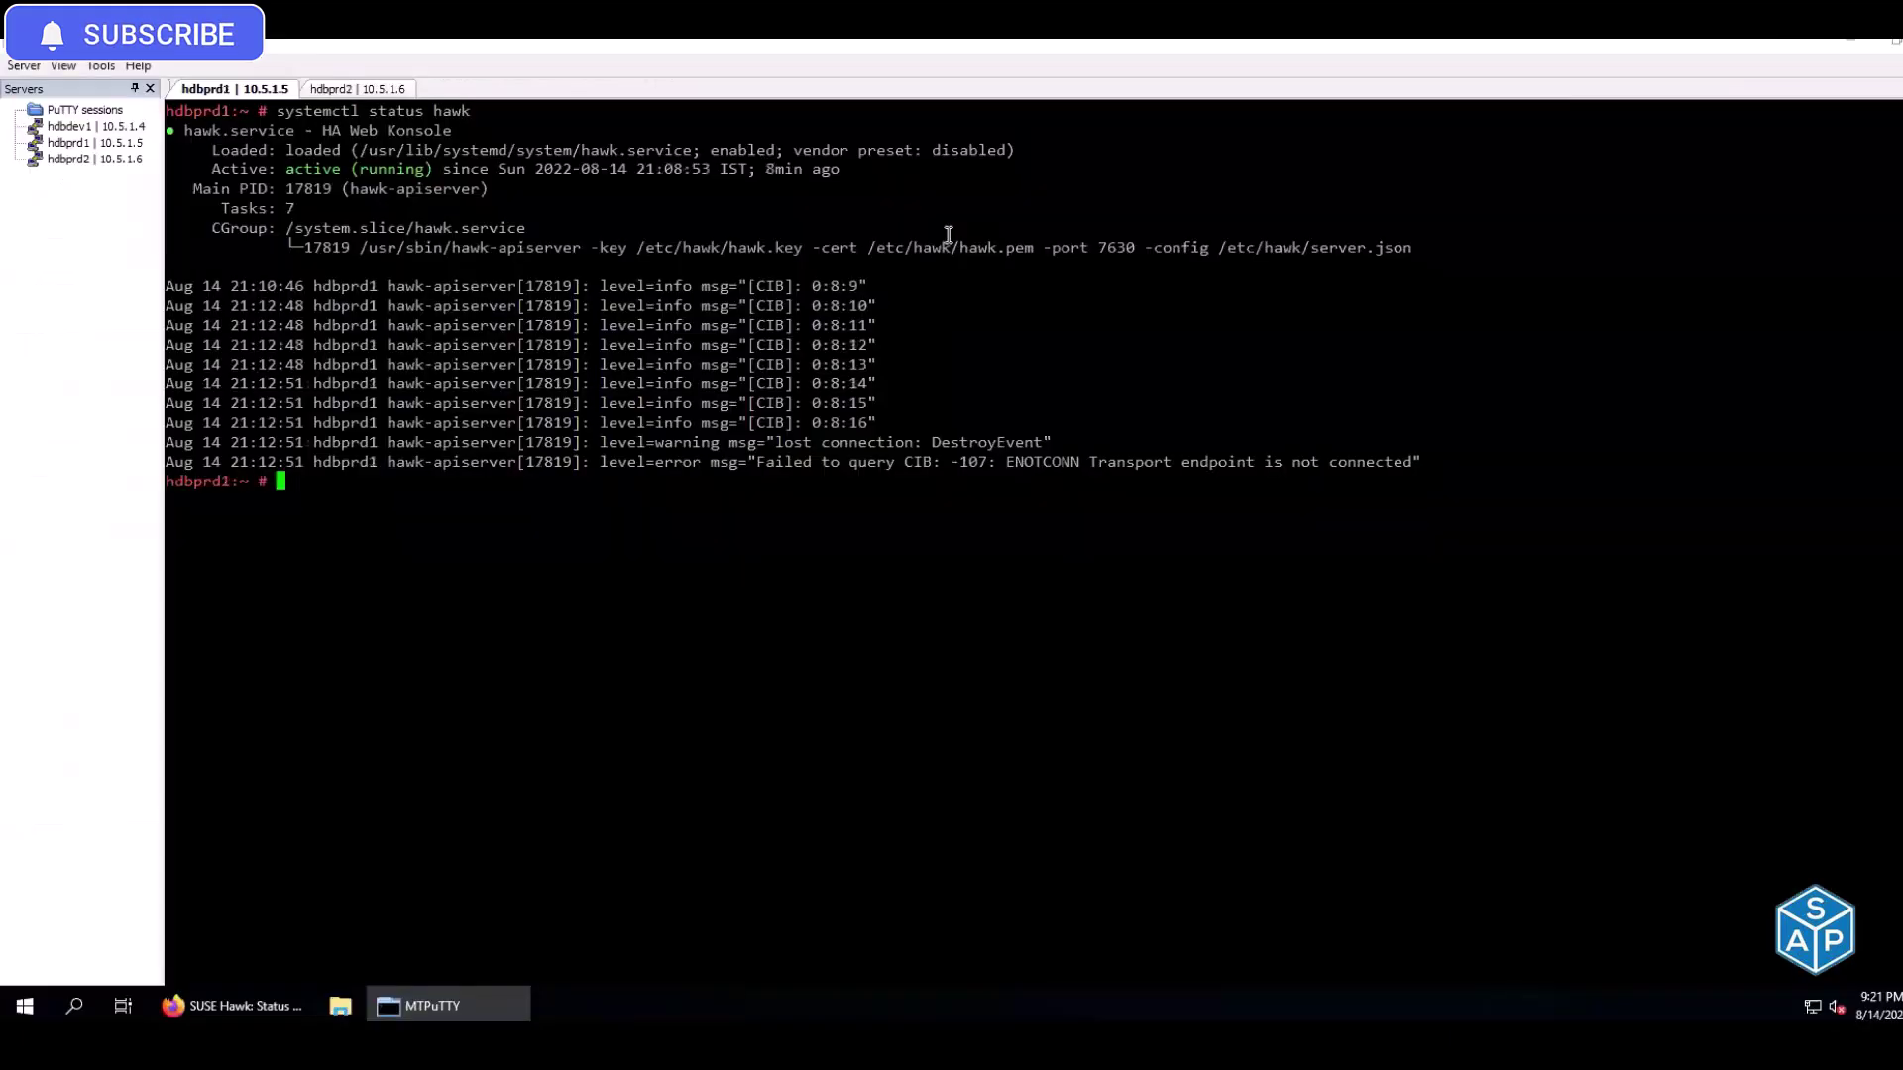
pyautogui.rightClick(945, 234)
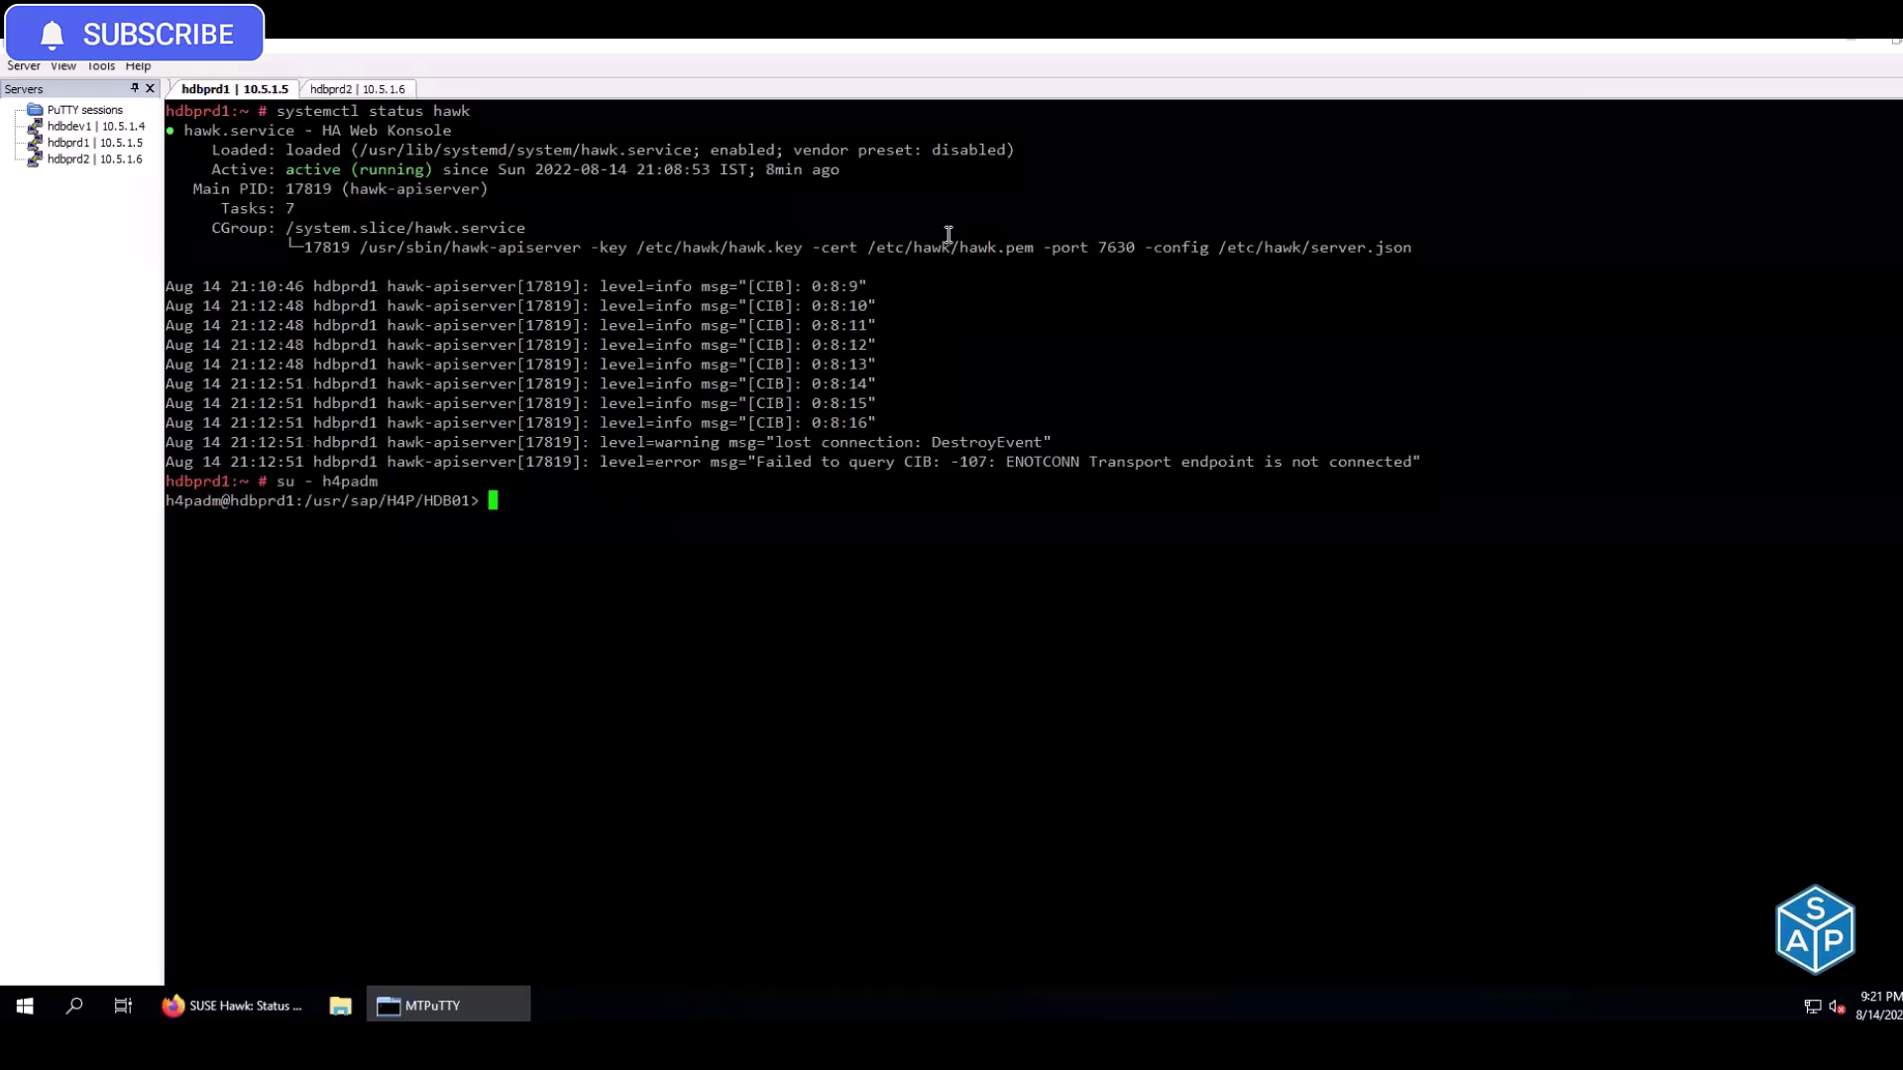
pyautogui.hotkey('ctrl', 'Tab')
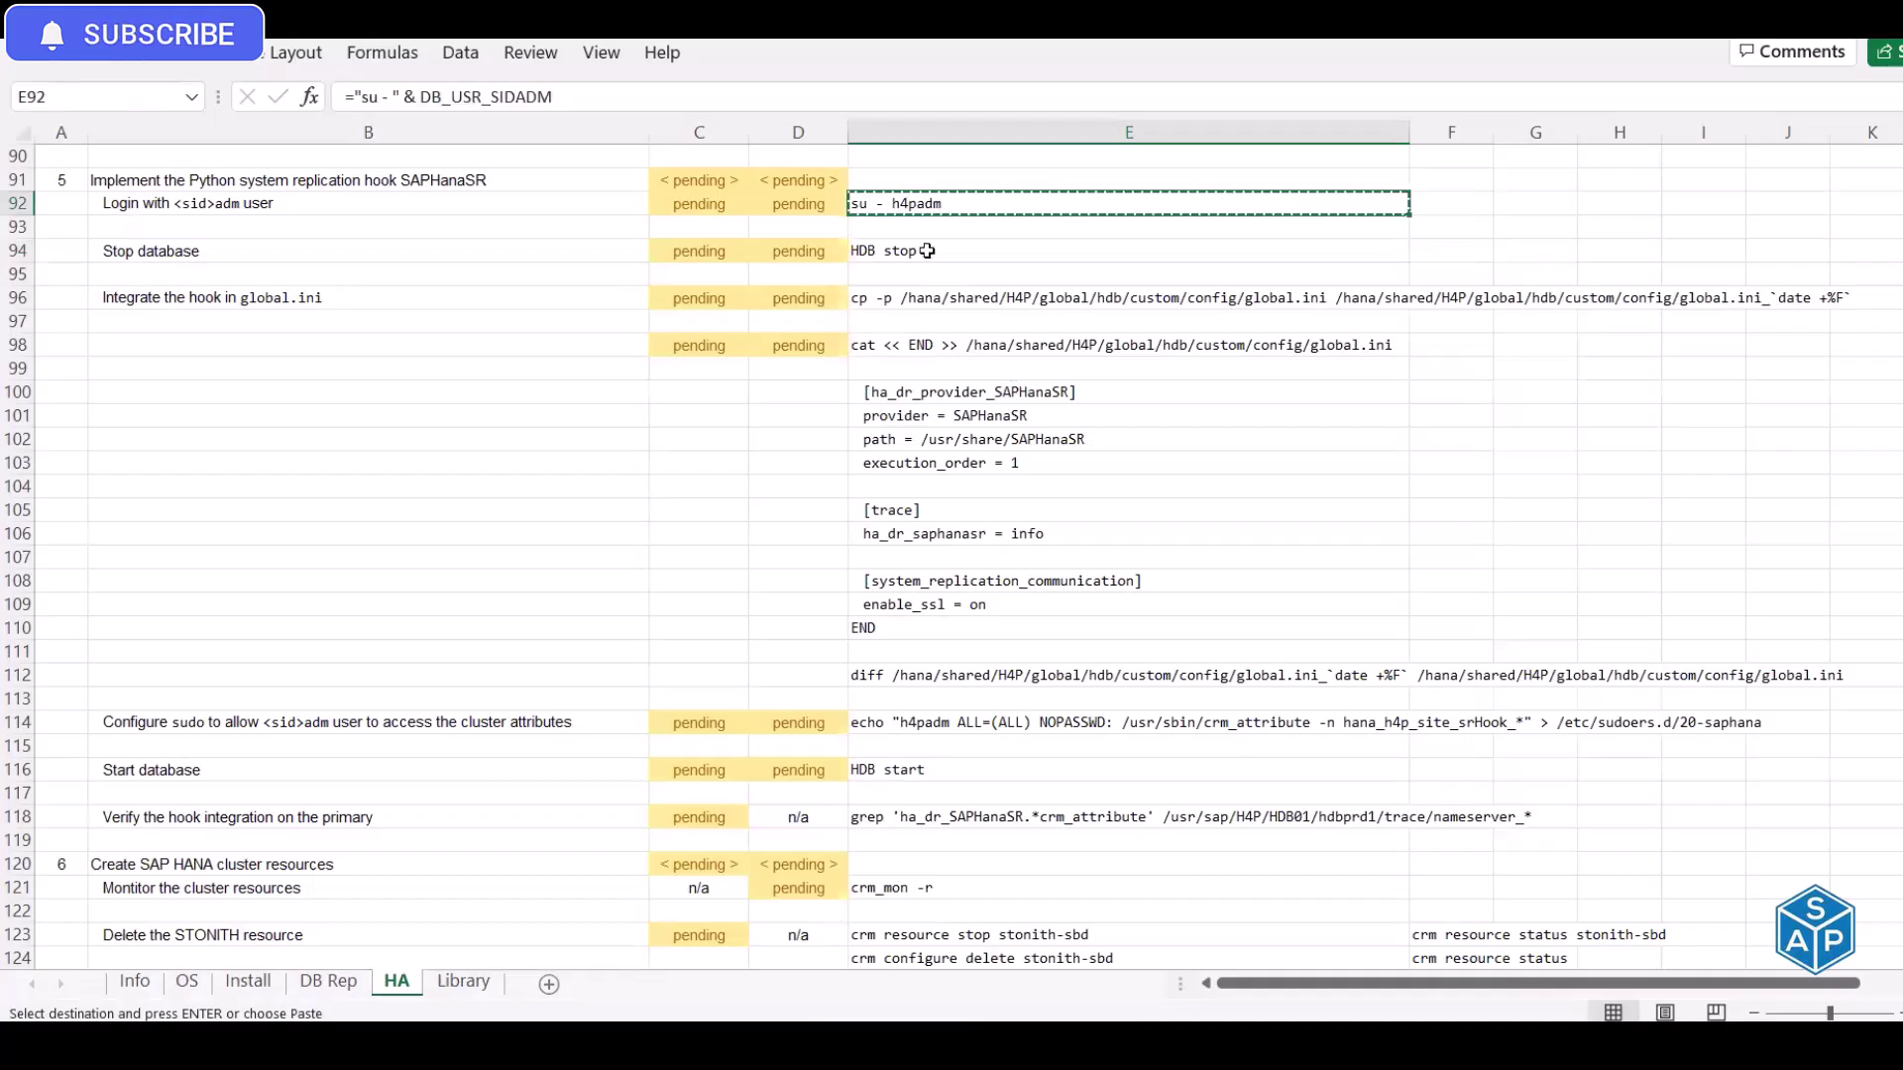
# Copy HDB stop from E94 and run it on hdbprd1 and hdbprd2
pyautogui.click(928, 252)
pyautogui.hotkey('ctrl', 'c')
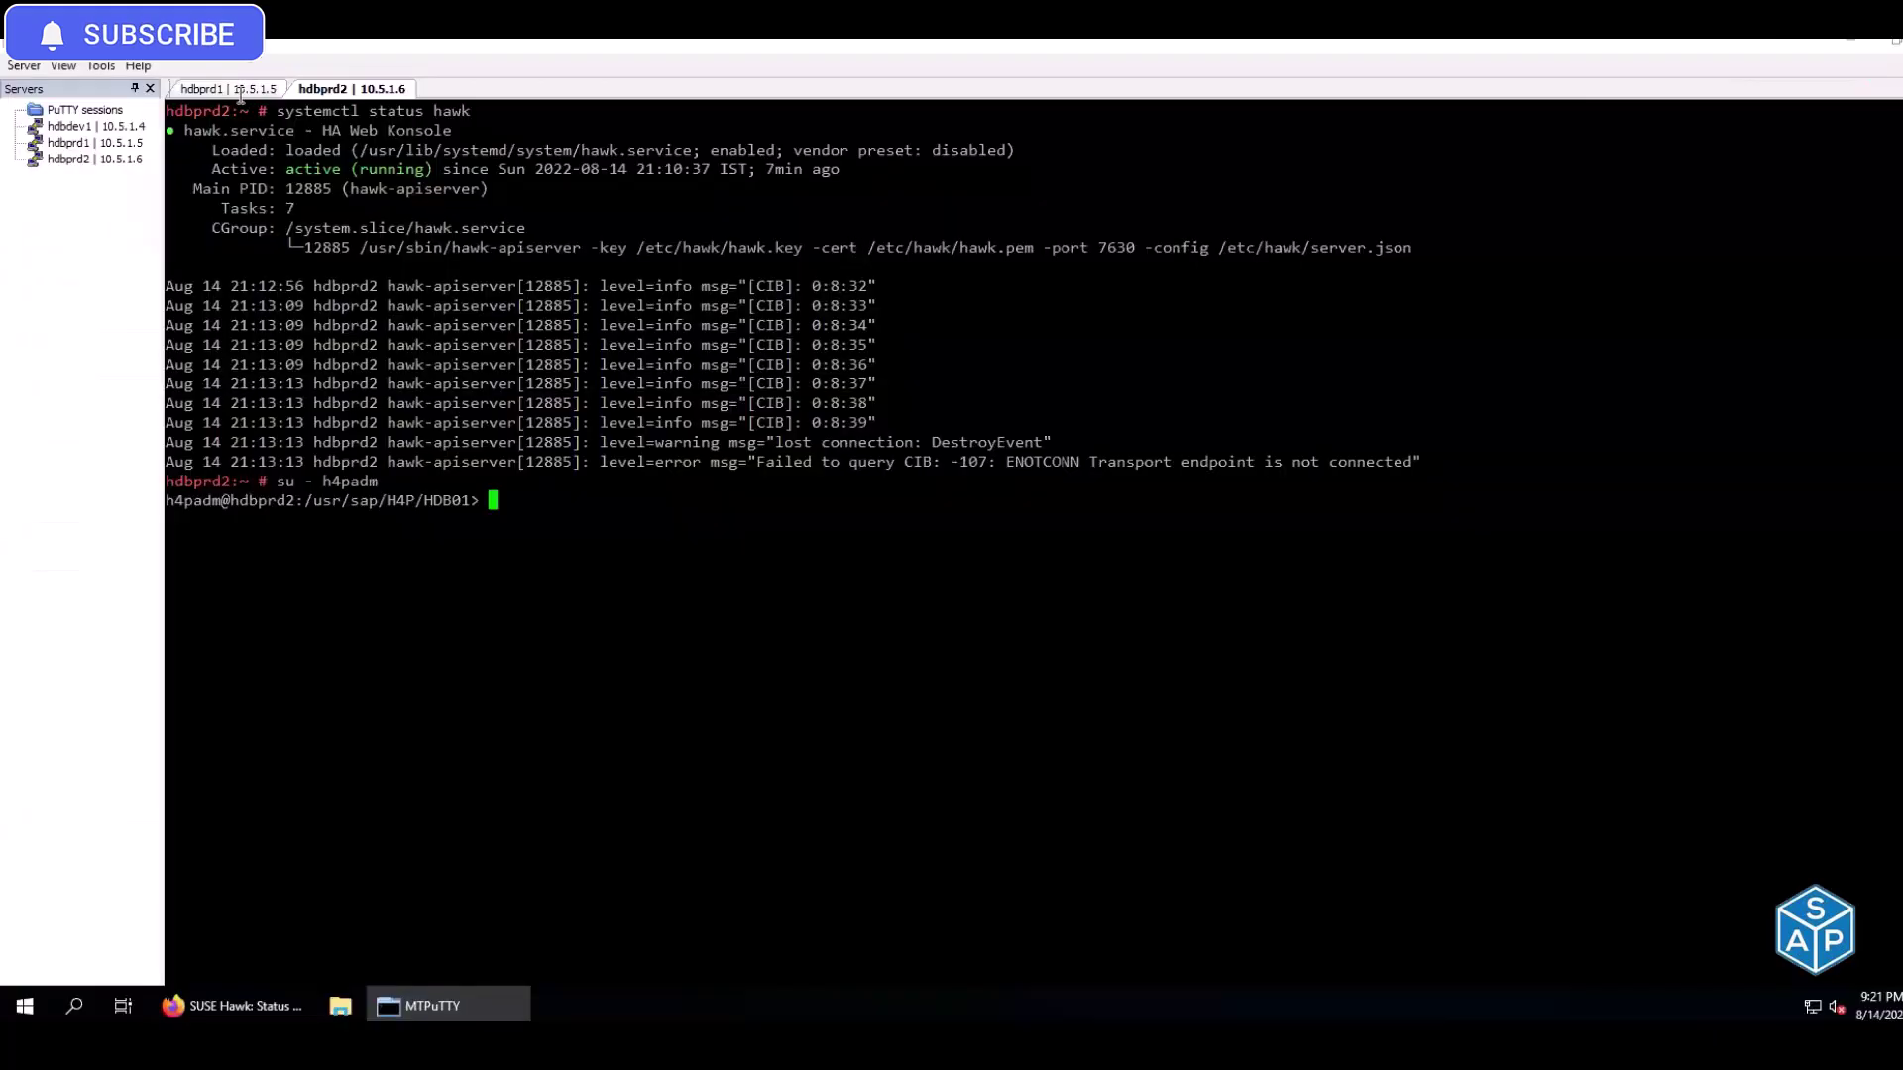
pyautogui.hotkey('ctrl', 'Tab')
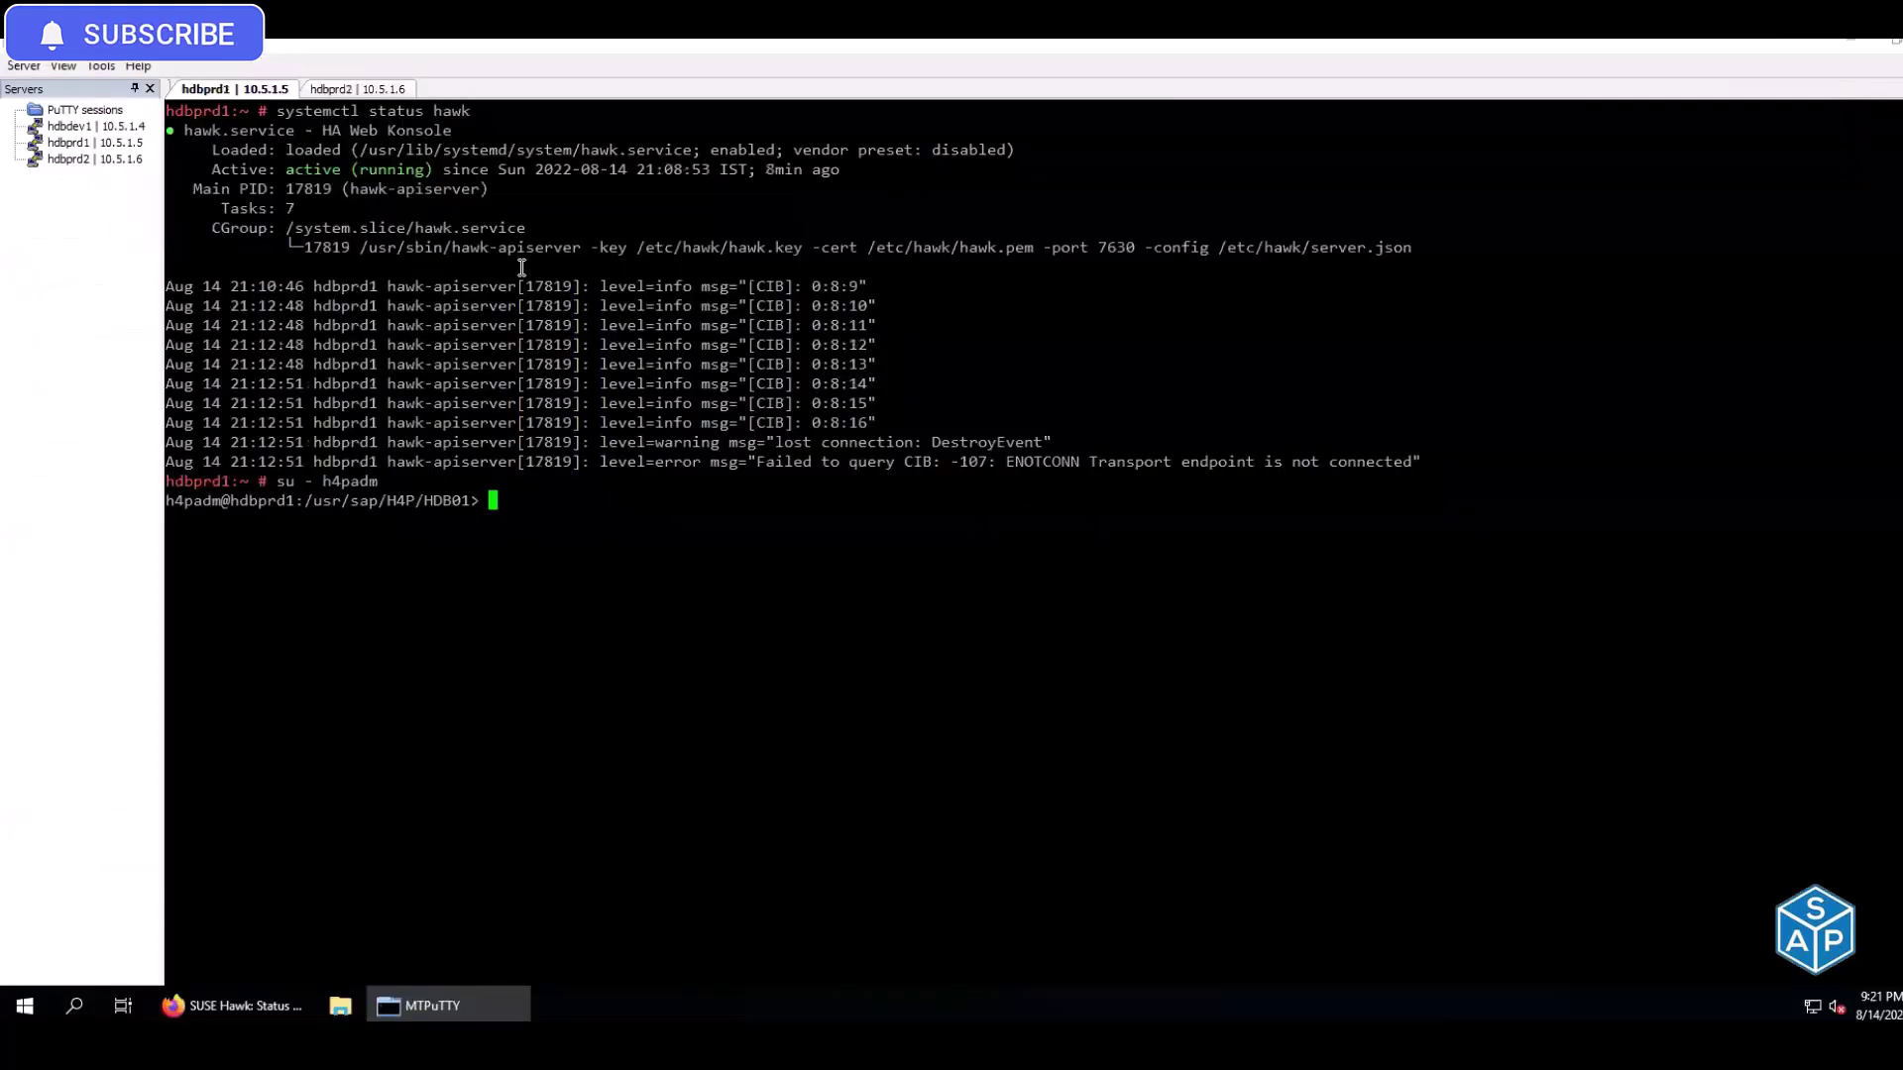
pyautogui.rightClick(365, 109)
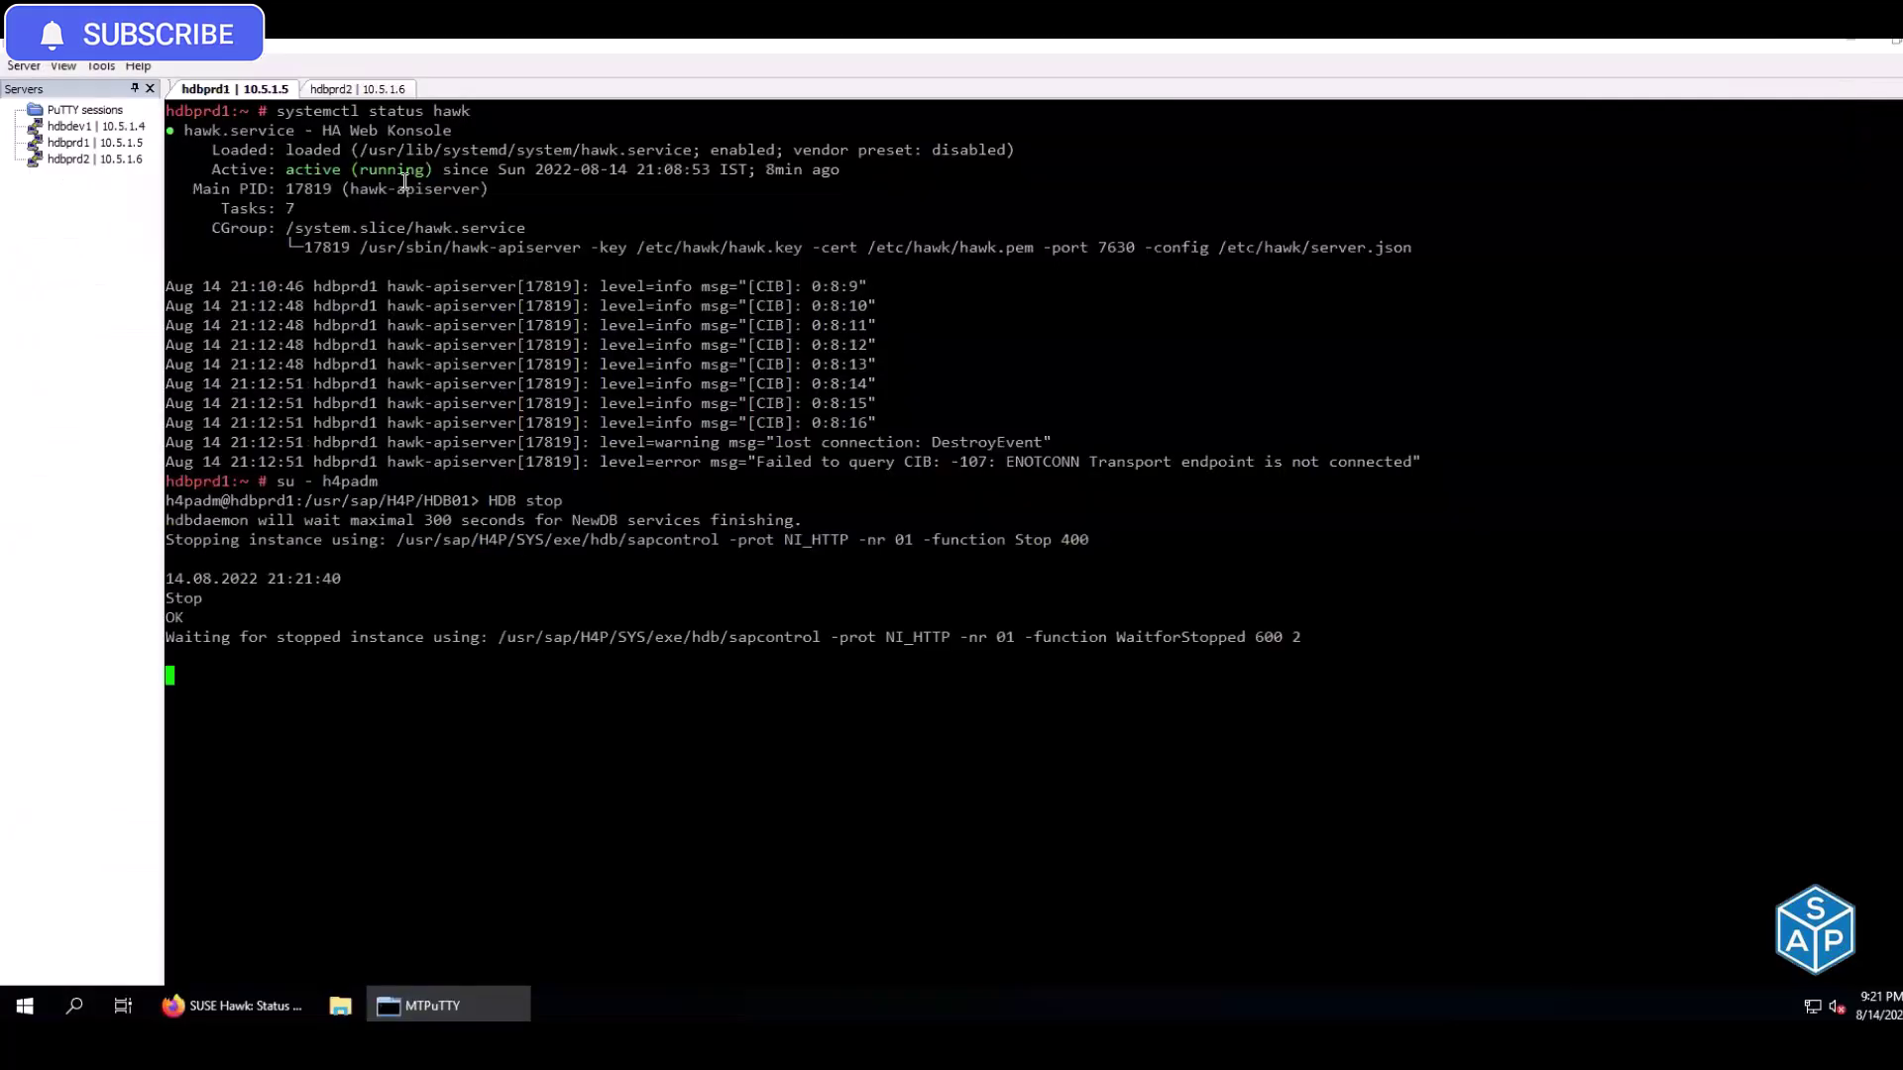
pyautogui.click(364, 91)
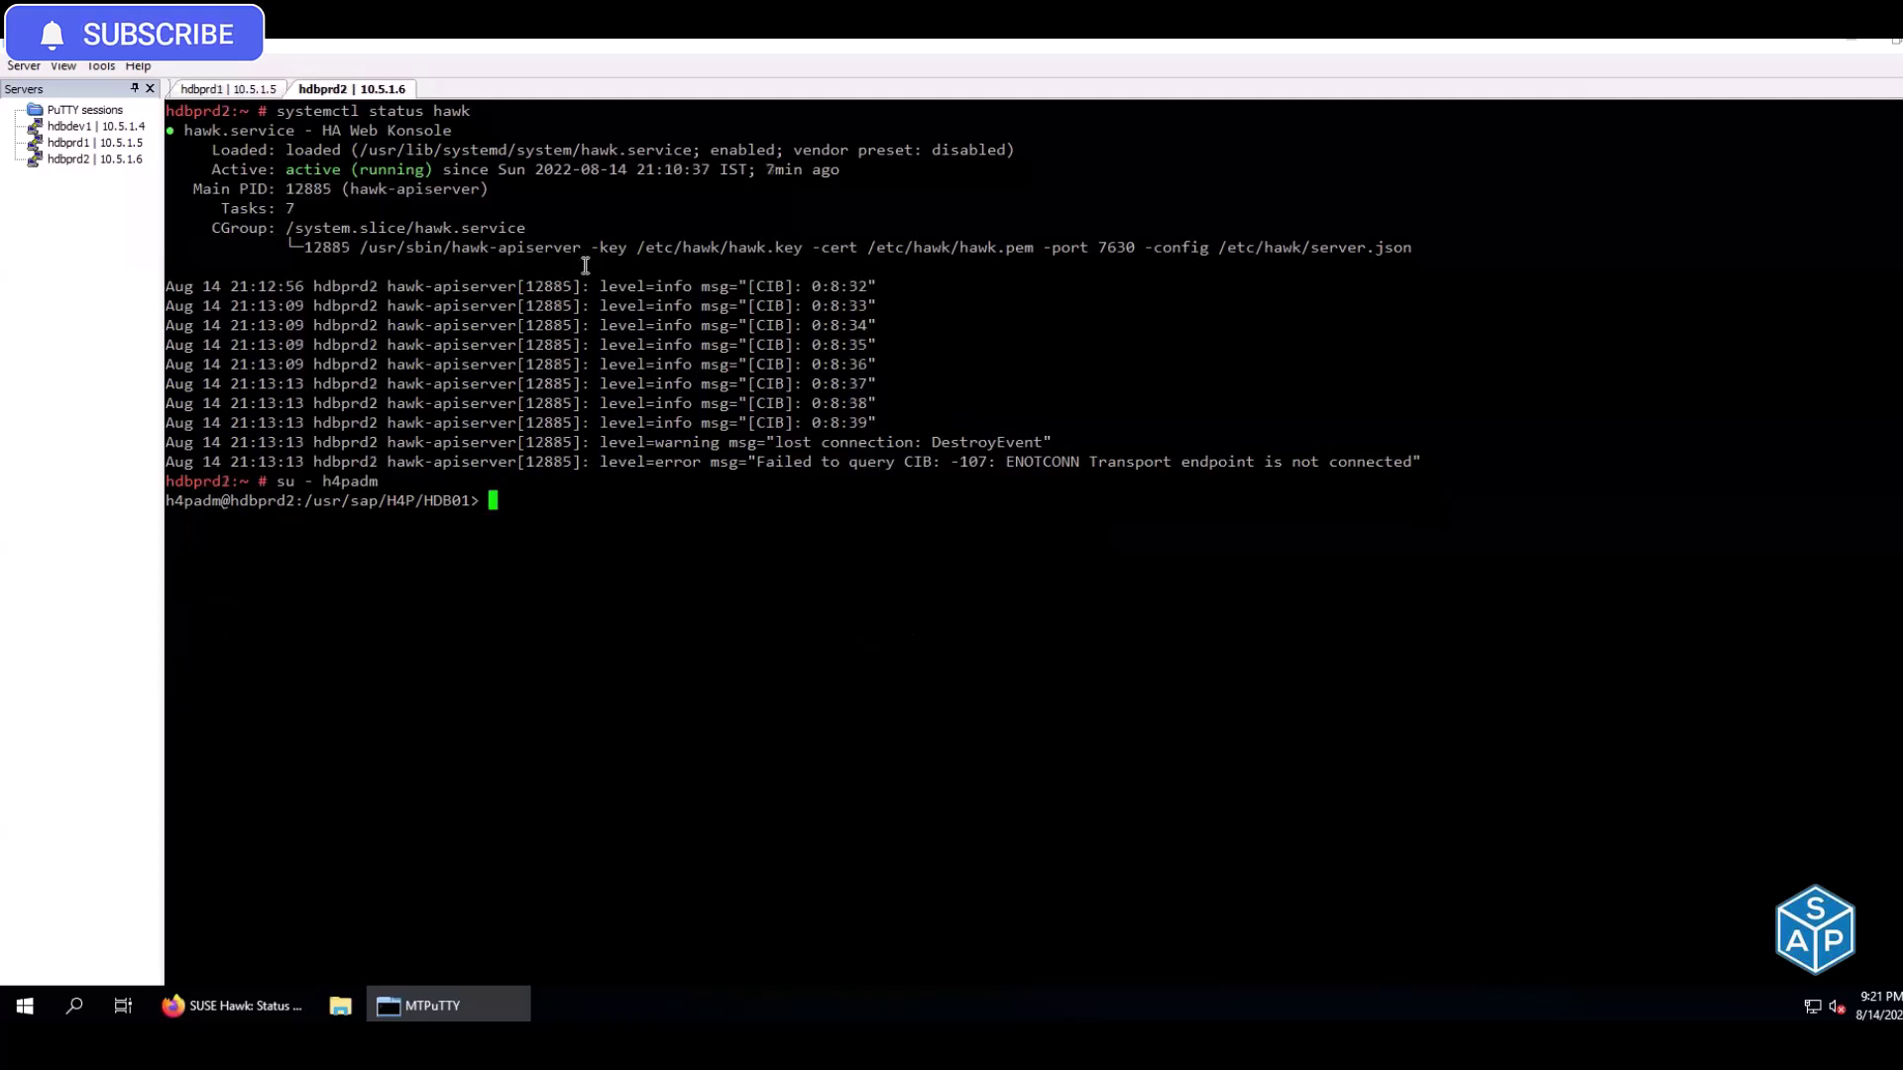
pyautogui.rightClick(586, 266)
# Mark the login and stop-database steps done in C92:D92 and C94:D94
pyautogui.hotkey('alt', 'Tab')
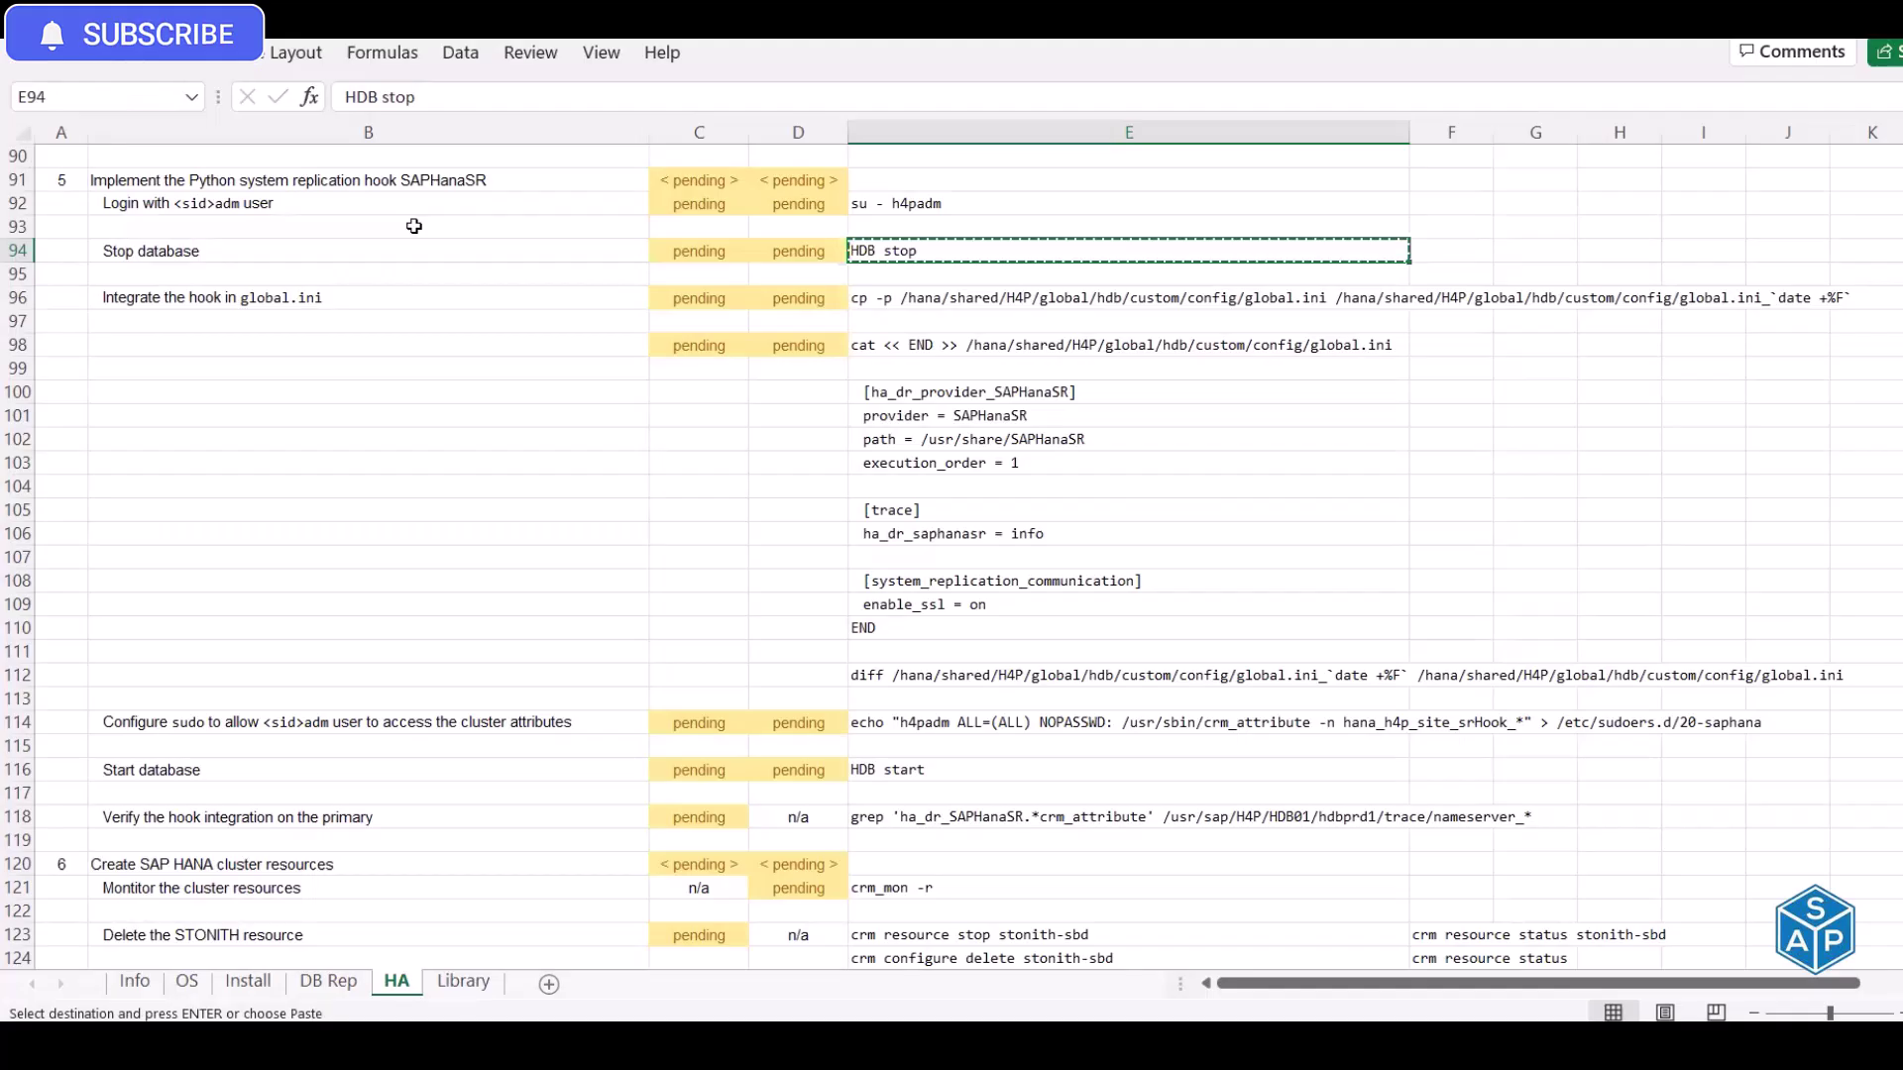
pyautogui.press('Left')
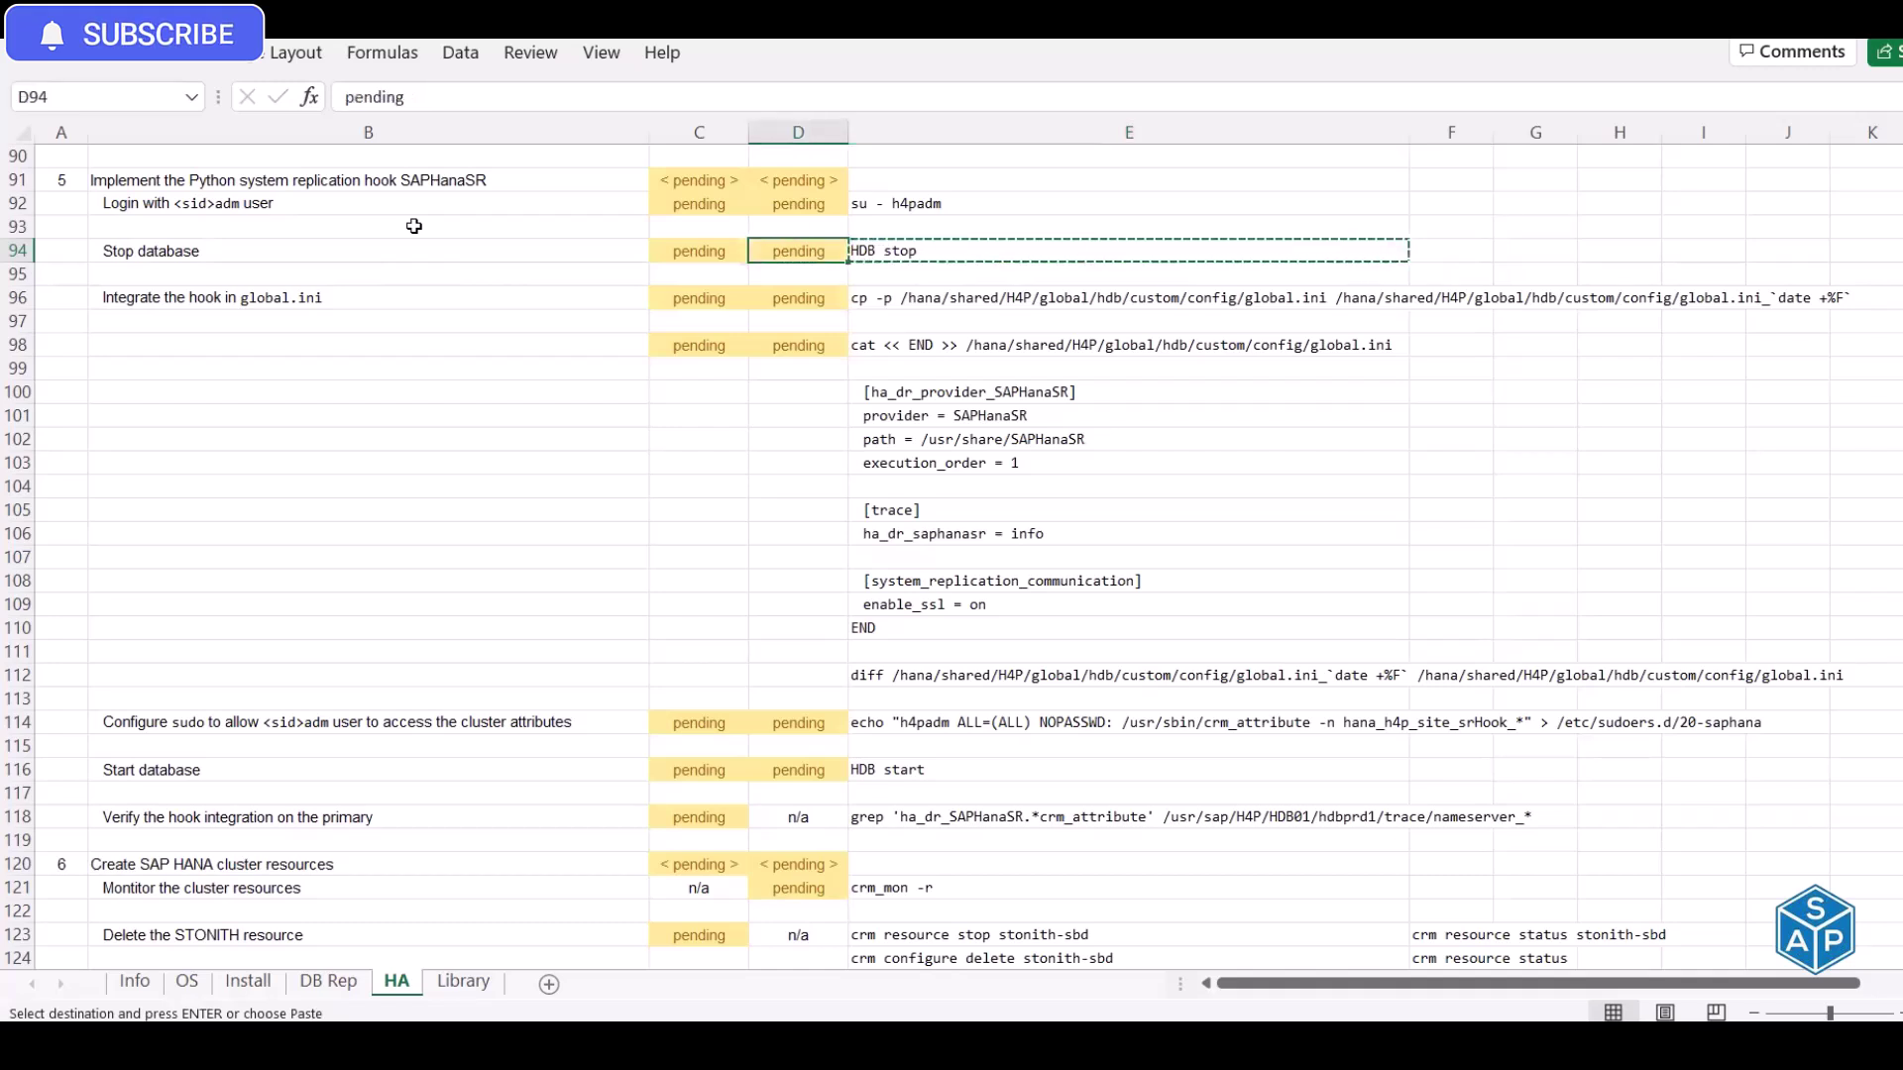
pyautogui.press('Left')
pyautogui.press('Up')
pyautogui.press('Up')
pyautogui.write('done')
pyautogui.press('Tab')
pyautogui.write('done')
pyautogui.press('Return')
pyautogui.press('Down')
pyautogui.write('done')
pyautogui.press('Tab')
pyautogui.write('done')
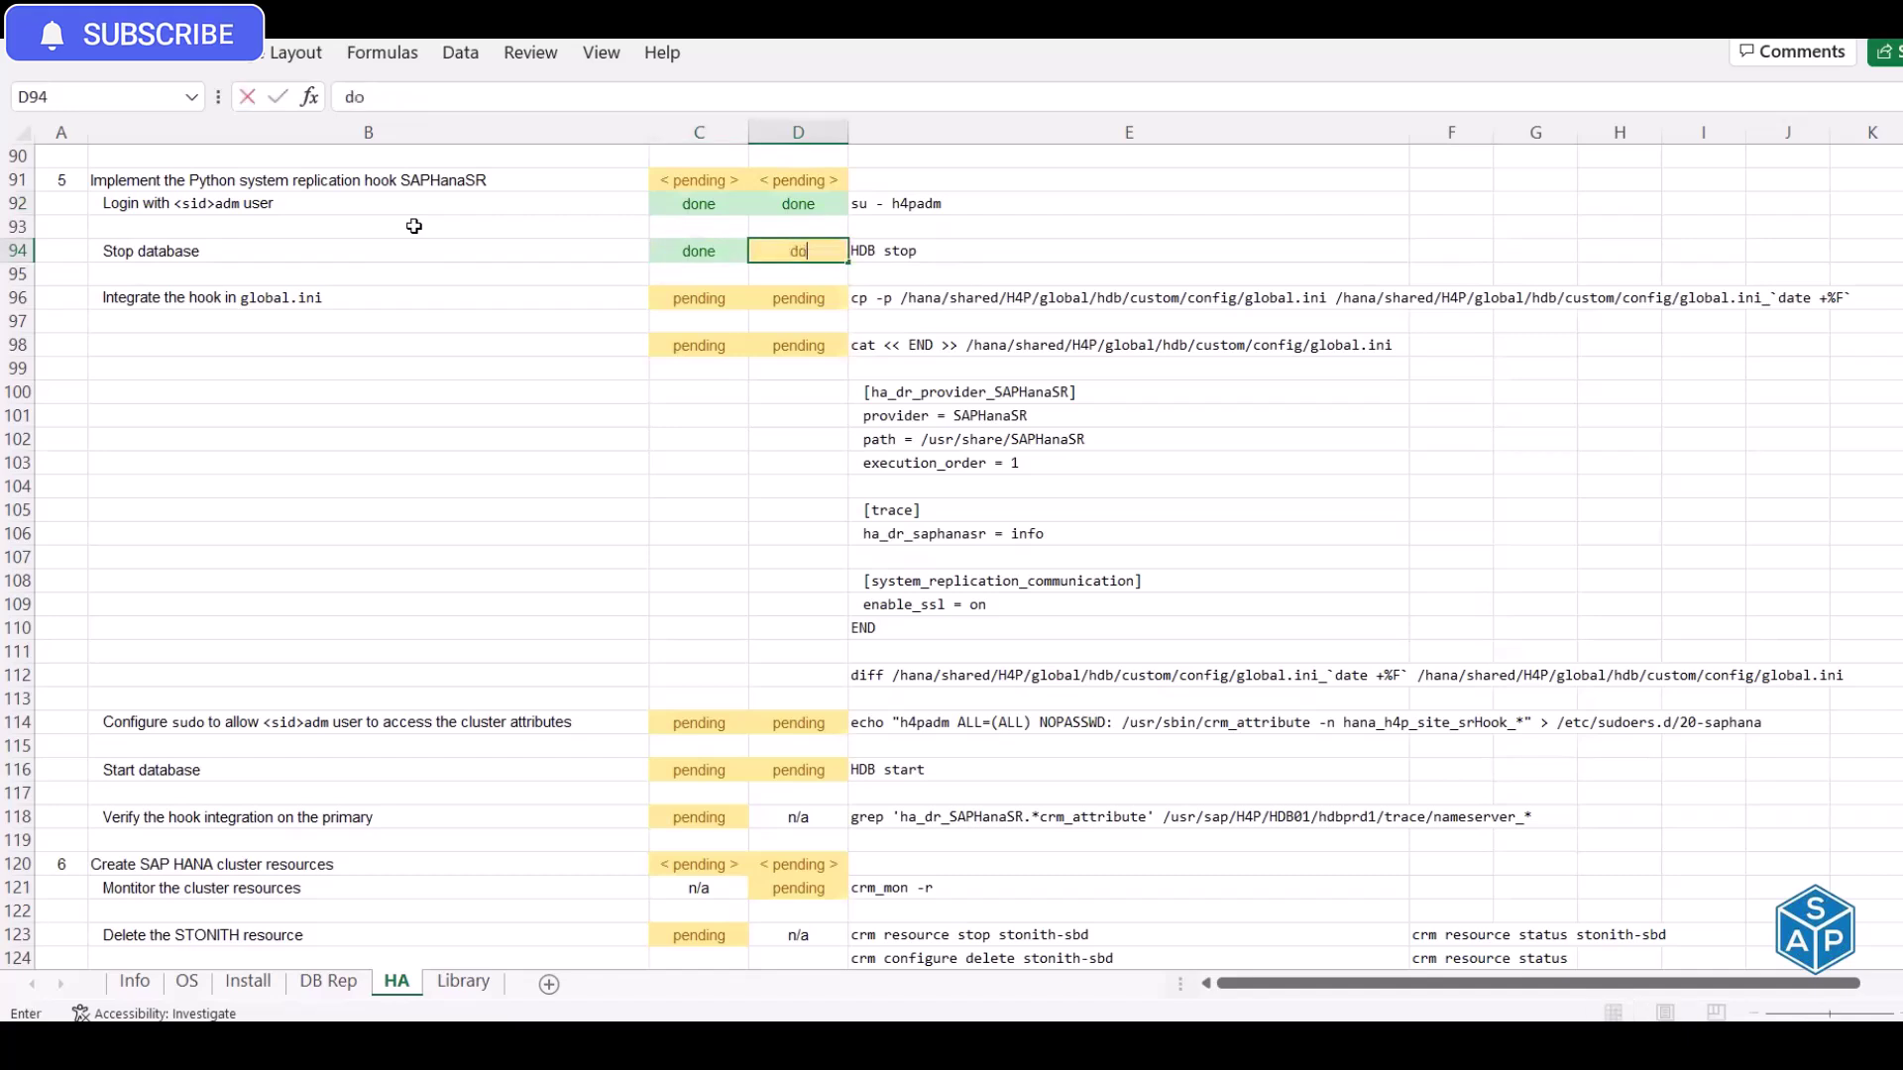
pyautogui.press('Return')
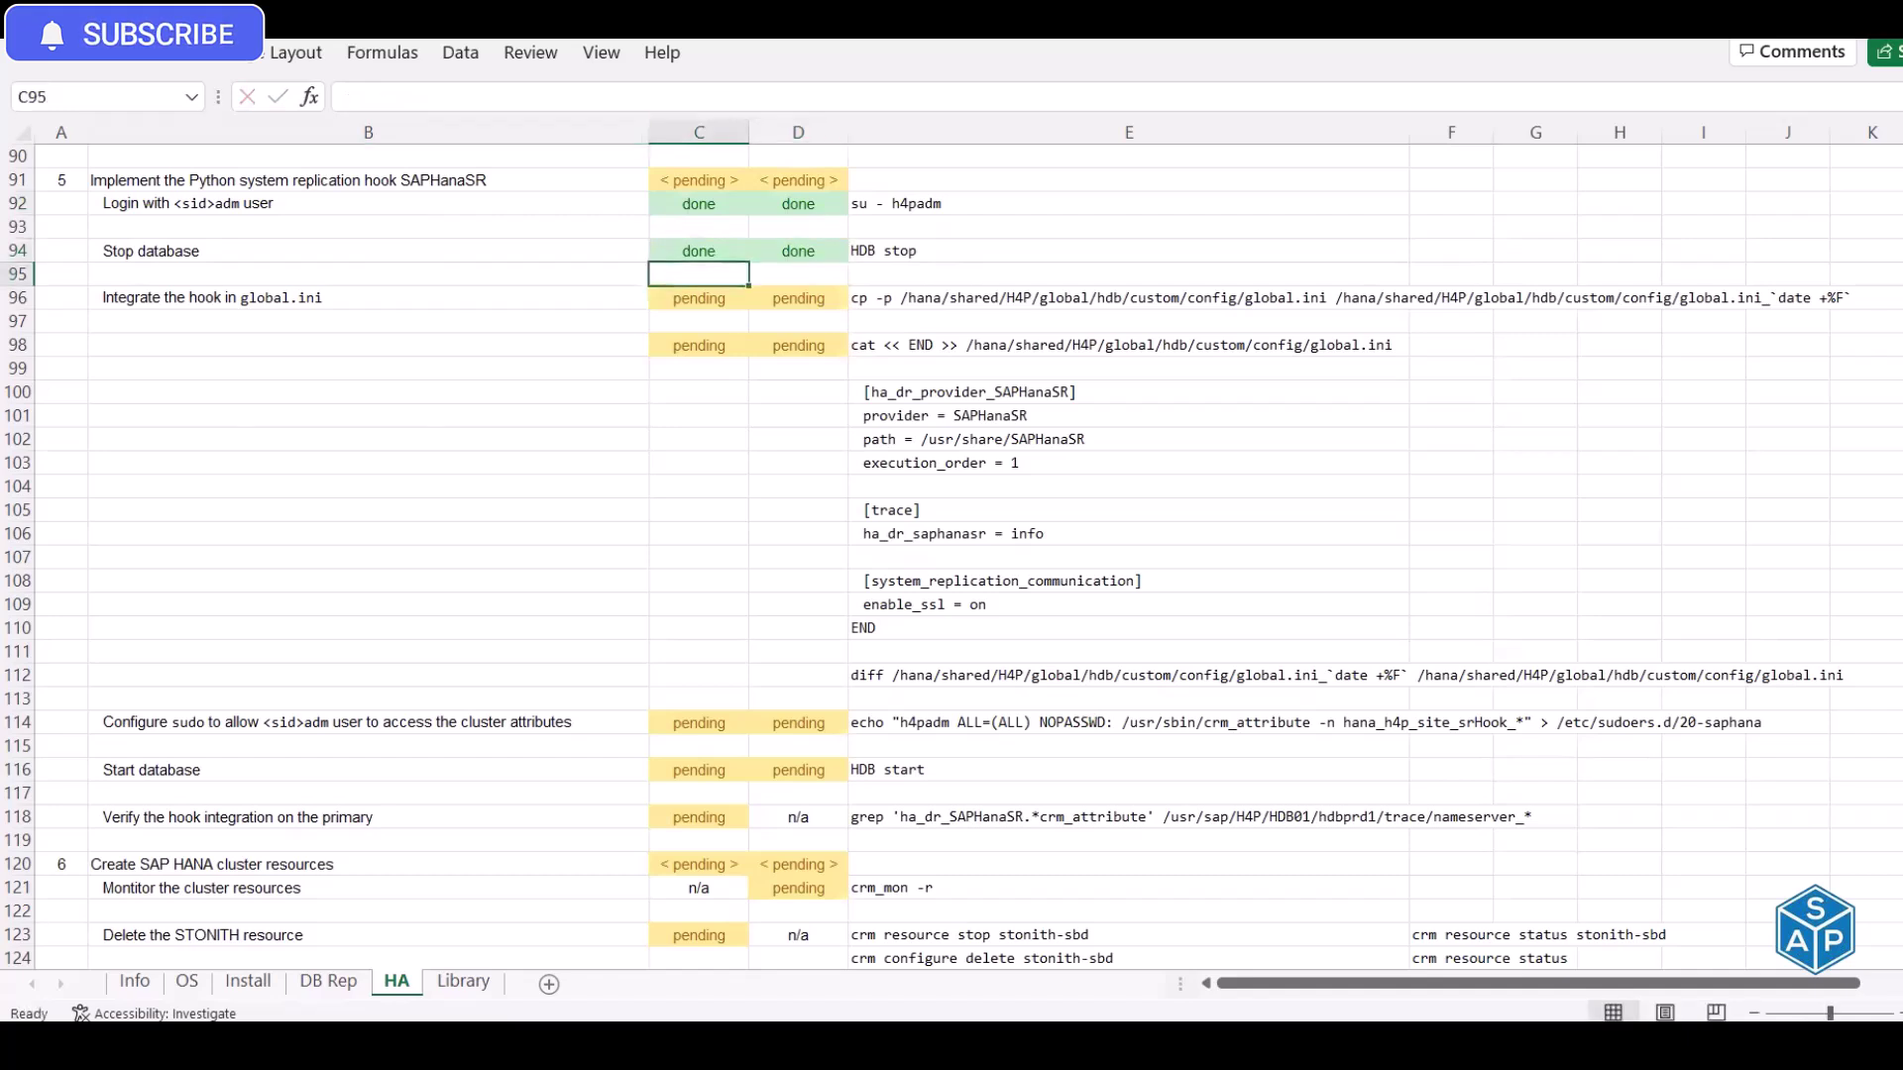
# Check the recent edits list, then select the Integrate the hook in global.ini step
pyautogui.hotkey('alt', '3')
pyautogui.press('Escape')
pyautogui.click(429, 300)
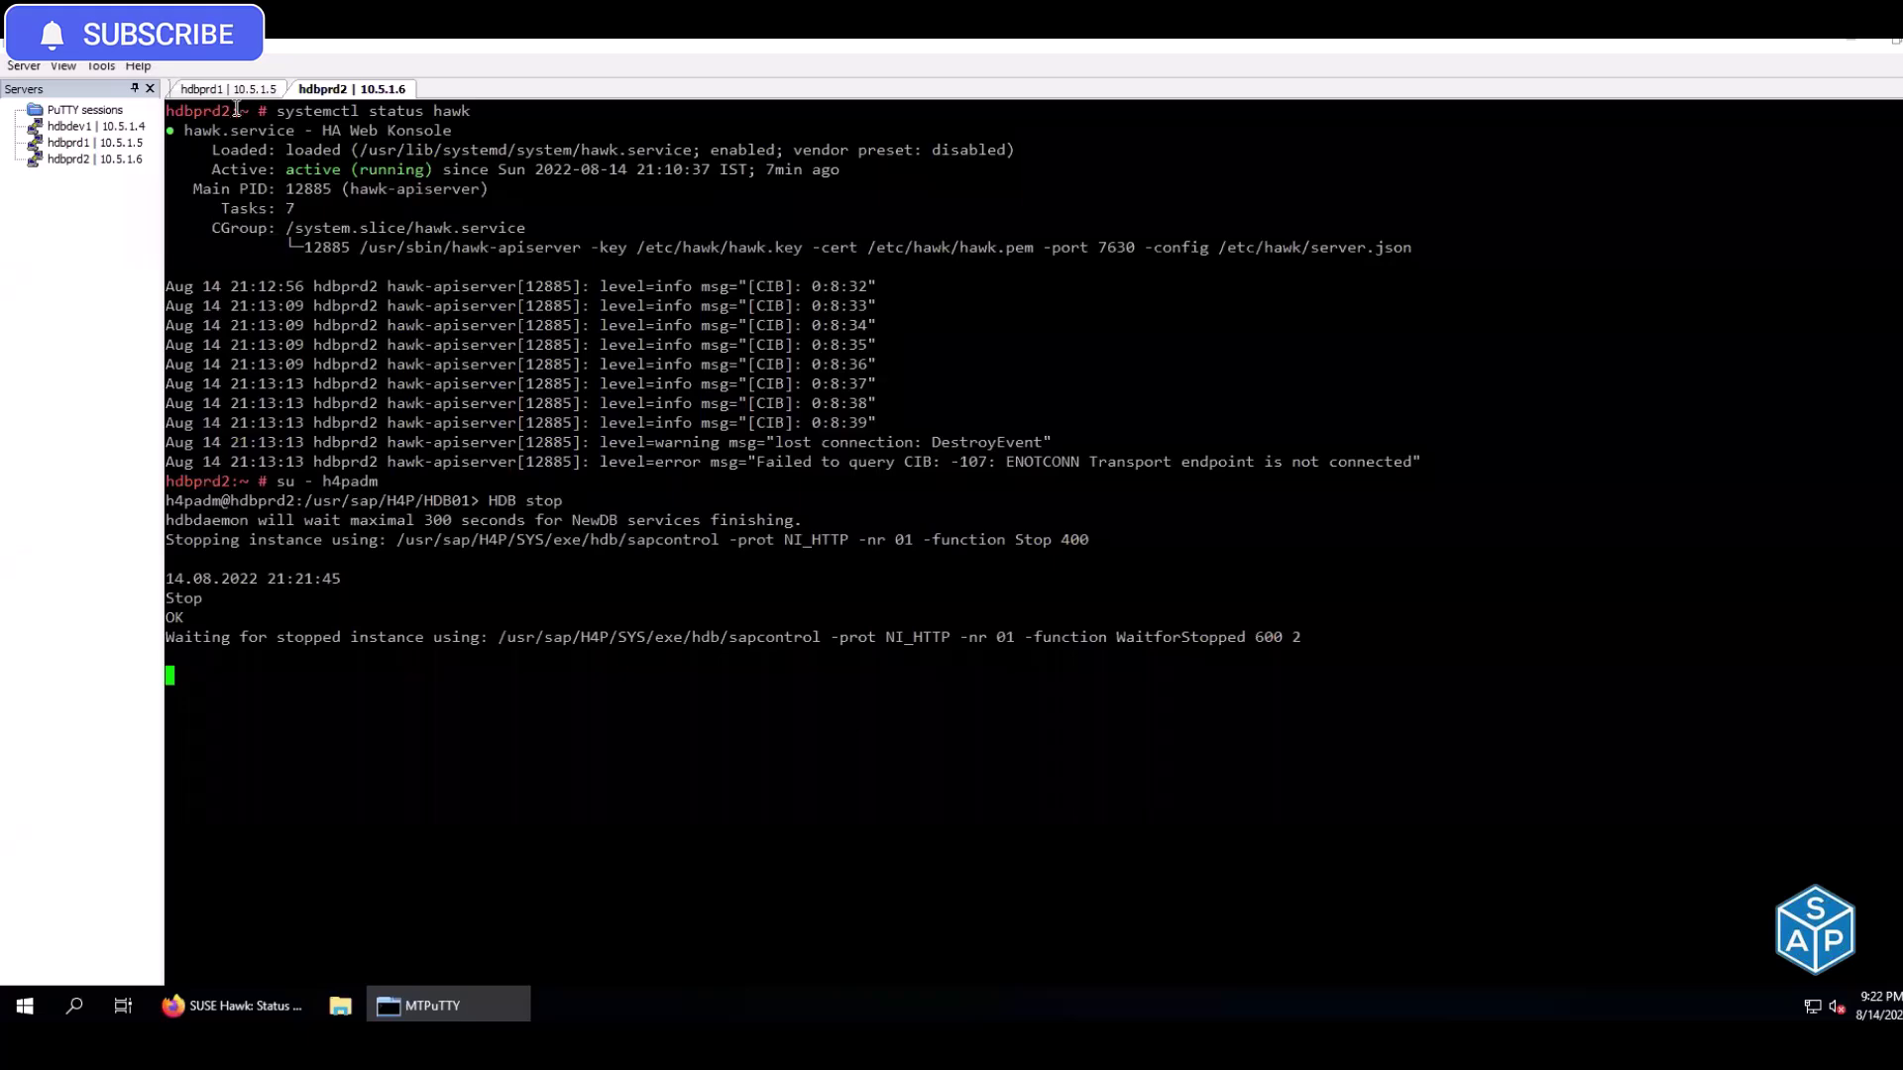
pyautogui.click(230, 91)
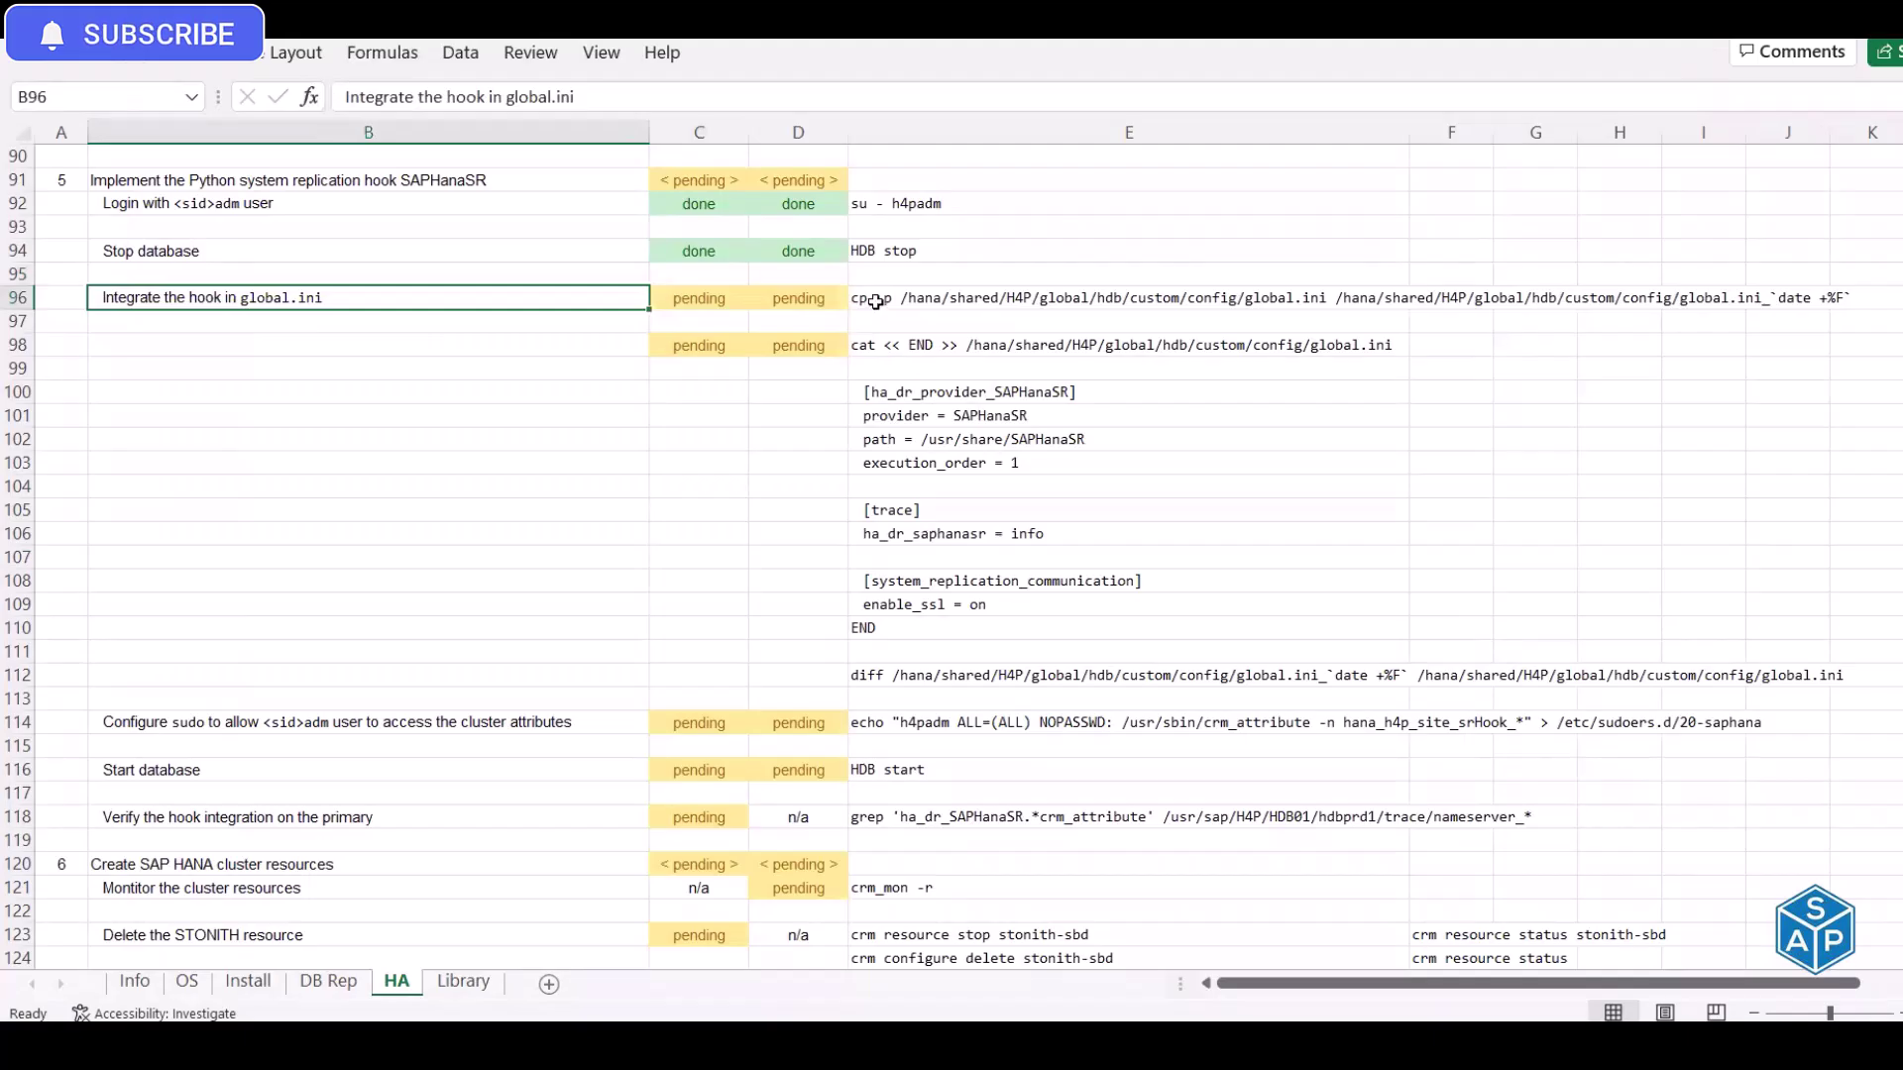
# Inspect the global.ini backup command in E96 and the 'Integrate the hook in global.ini' step
pyautogui.click(875, 302)
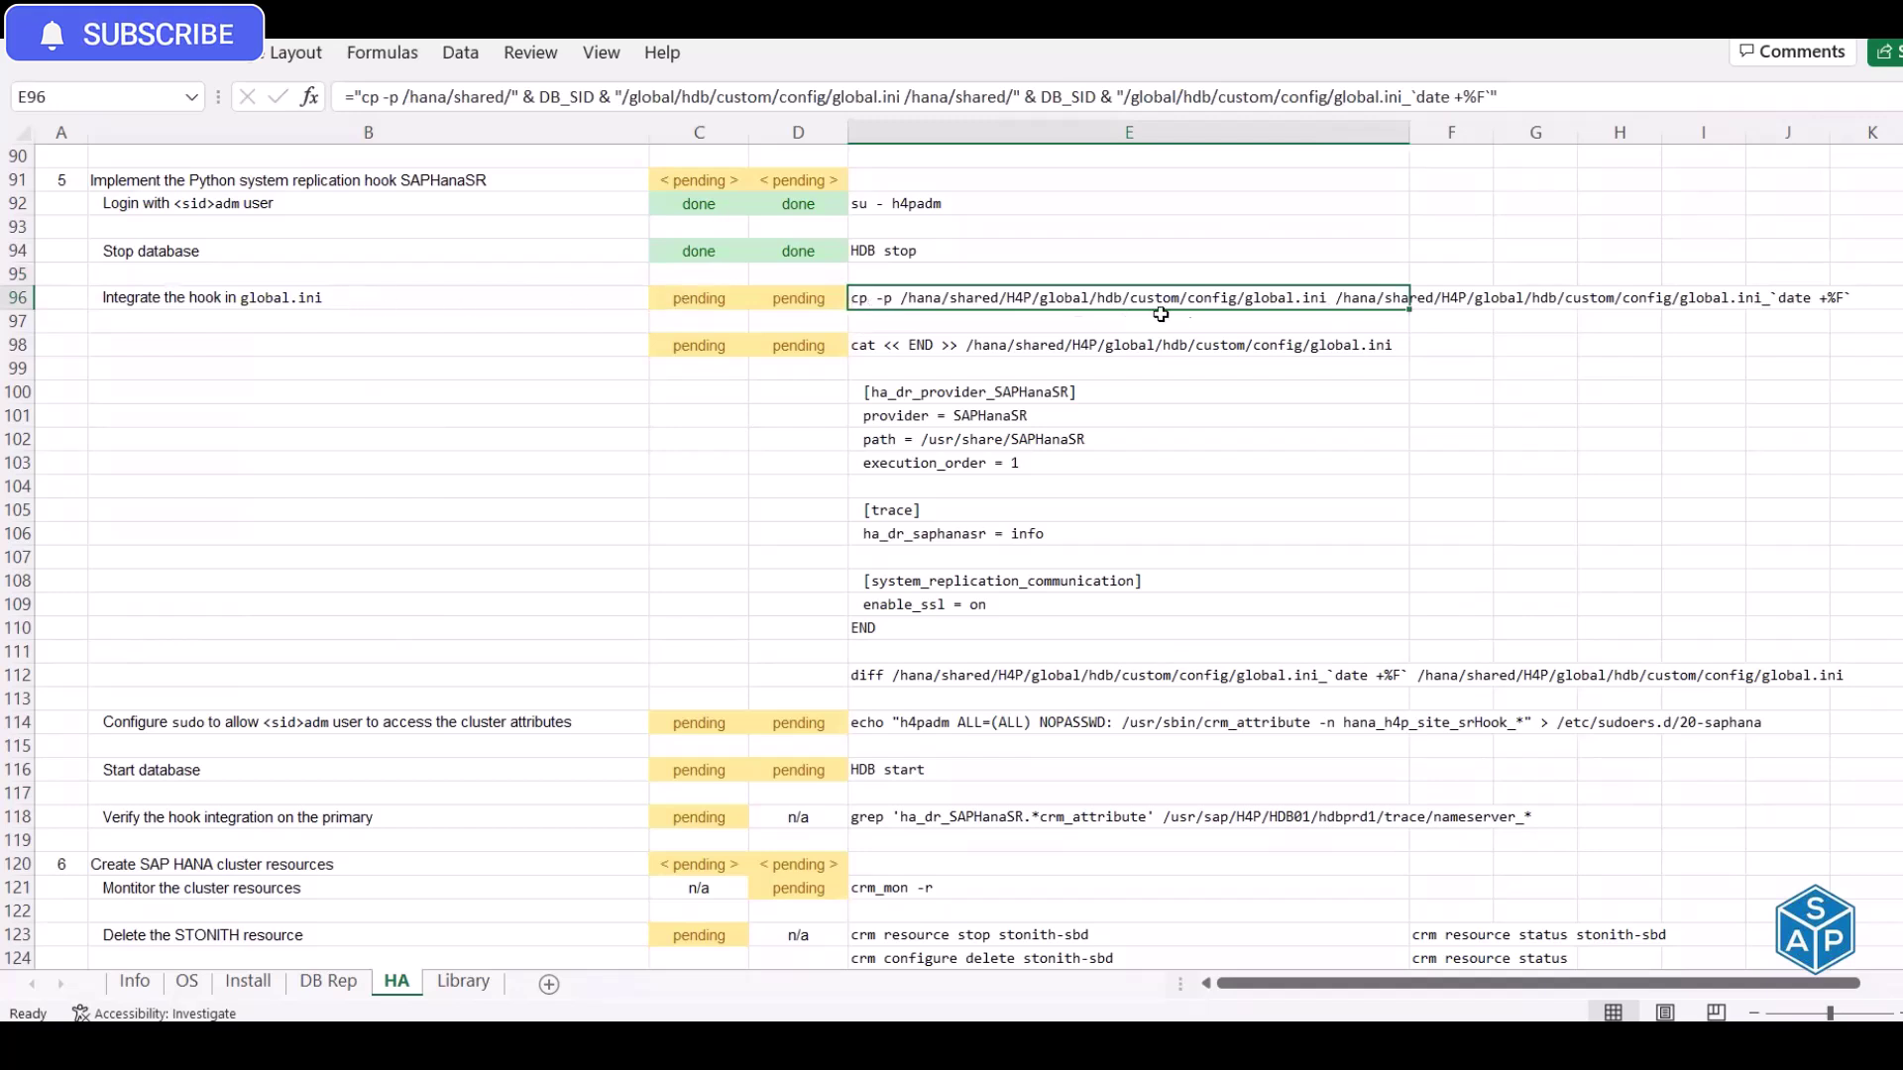
pyautogui.click(220, 293)
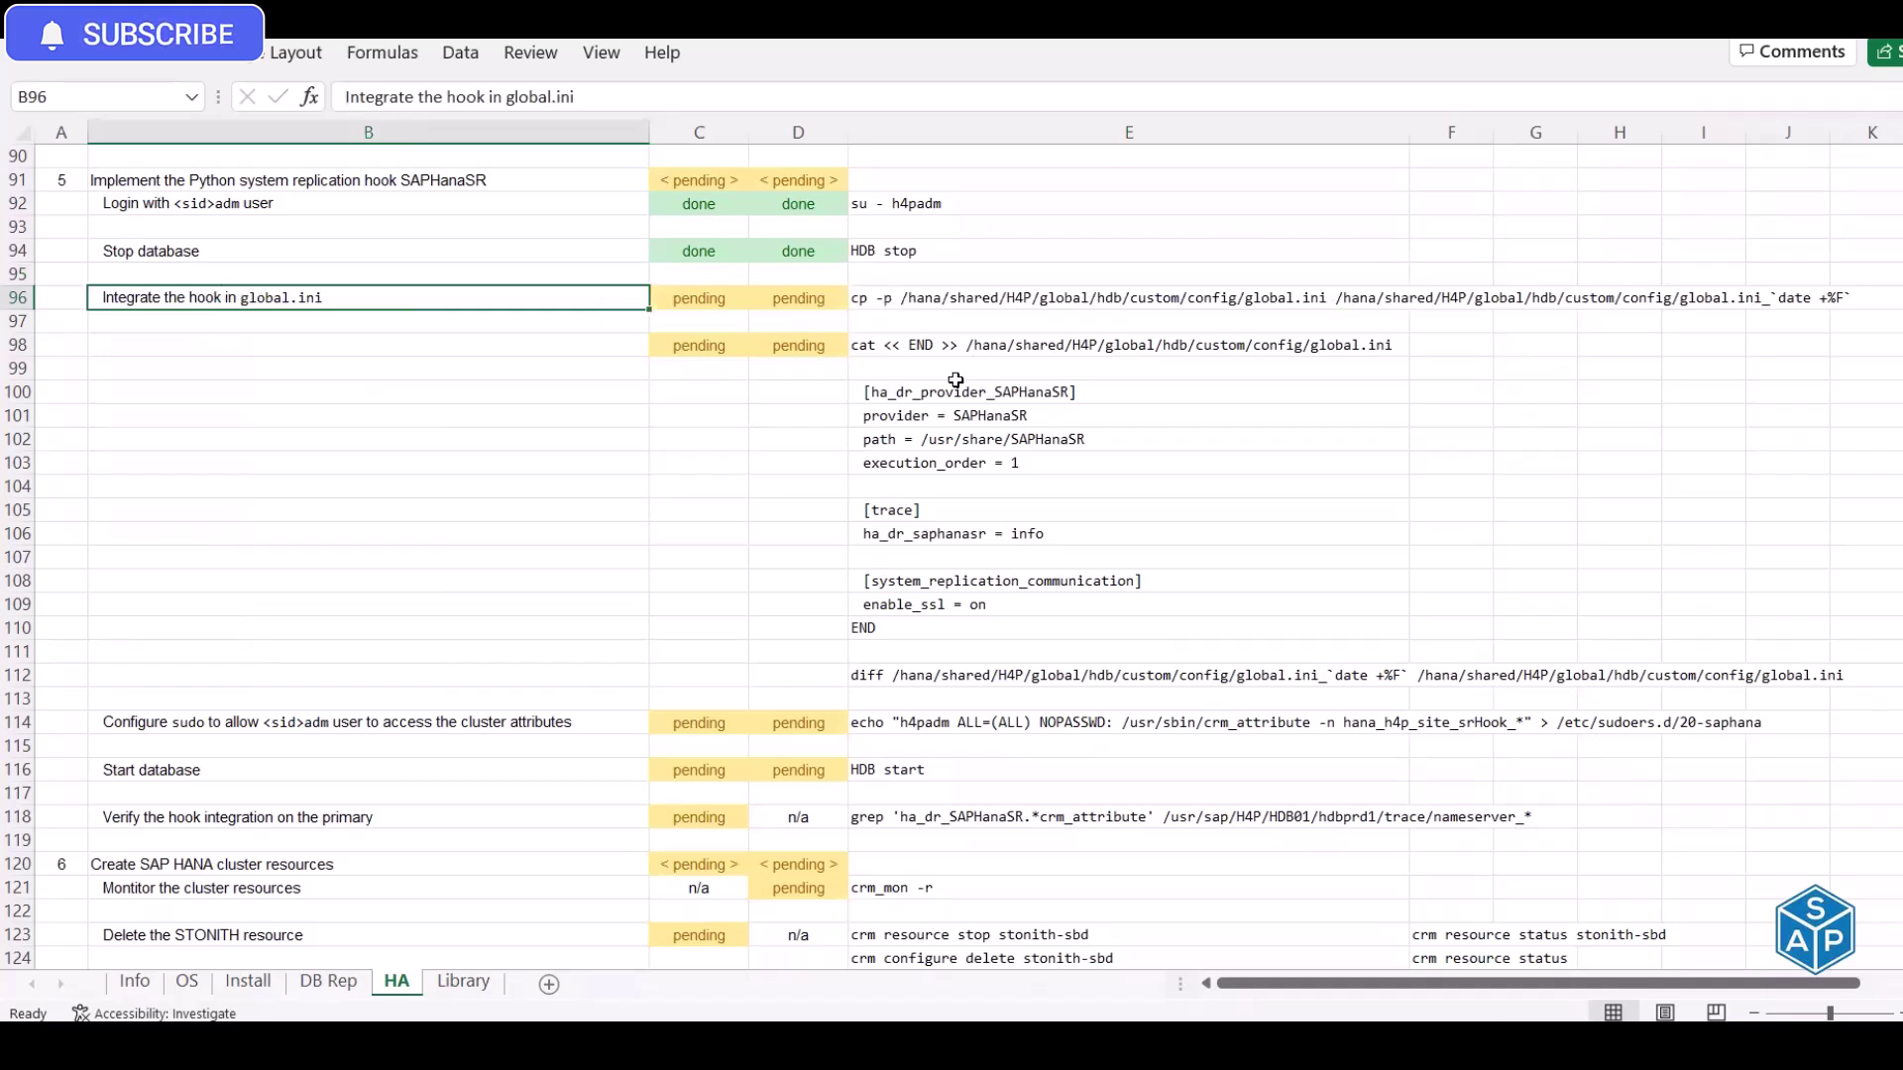
pyautogui.moveTo(950, 393); pyautogui.dragTo(958, 601)
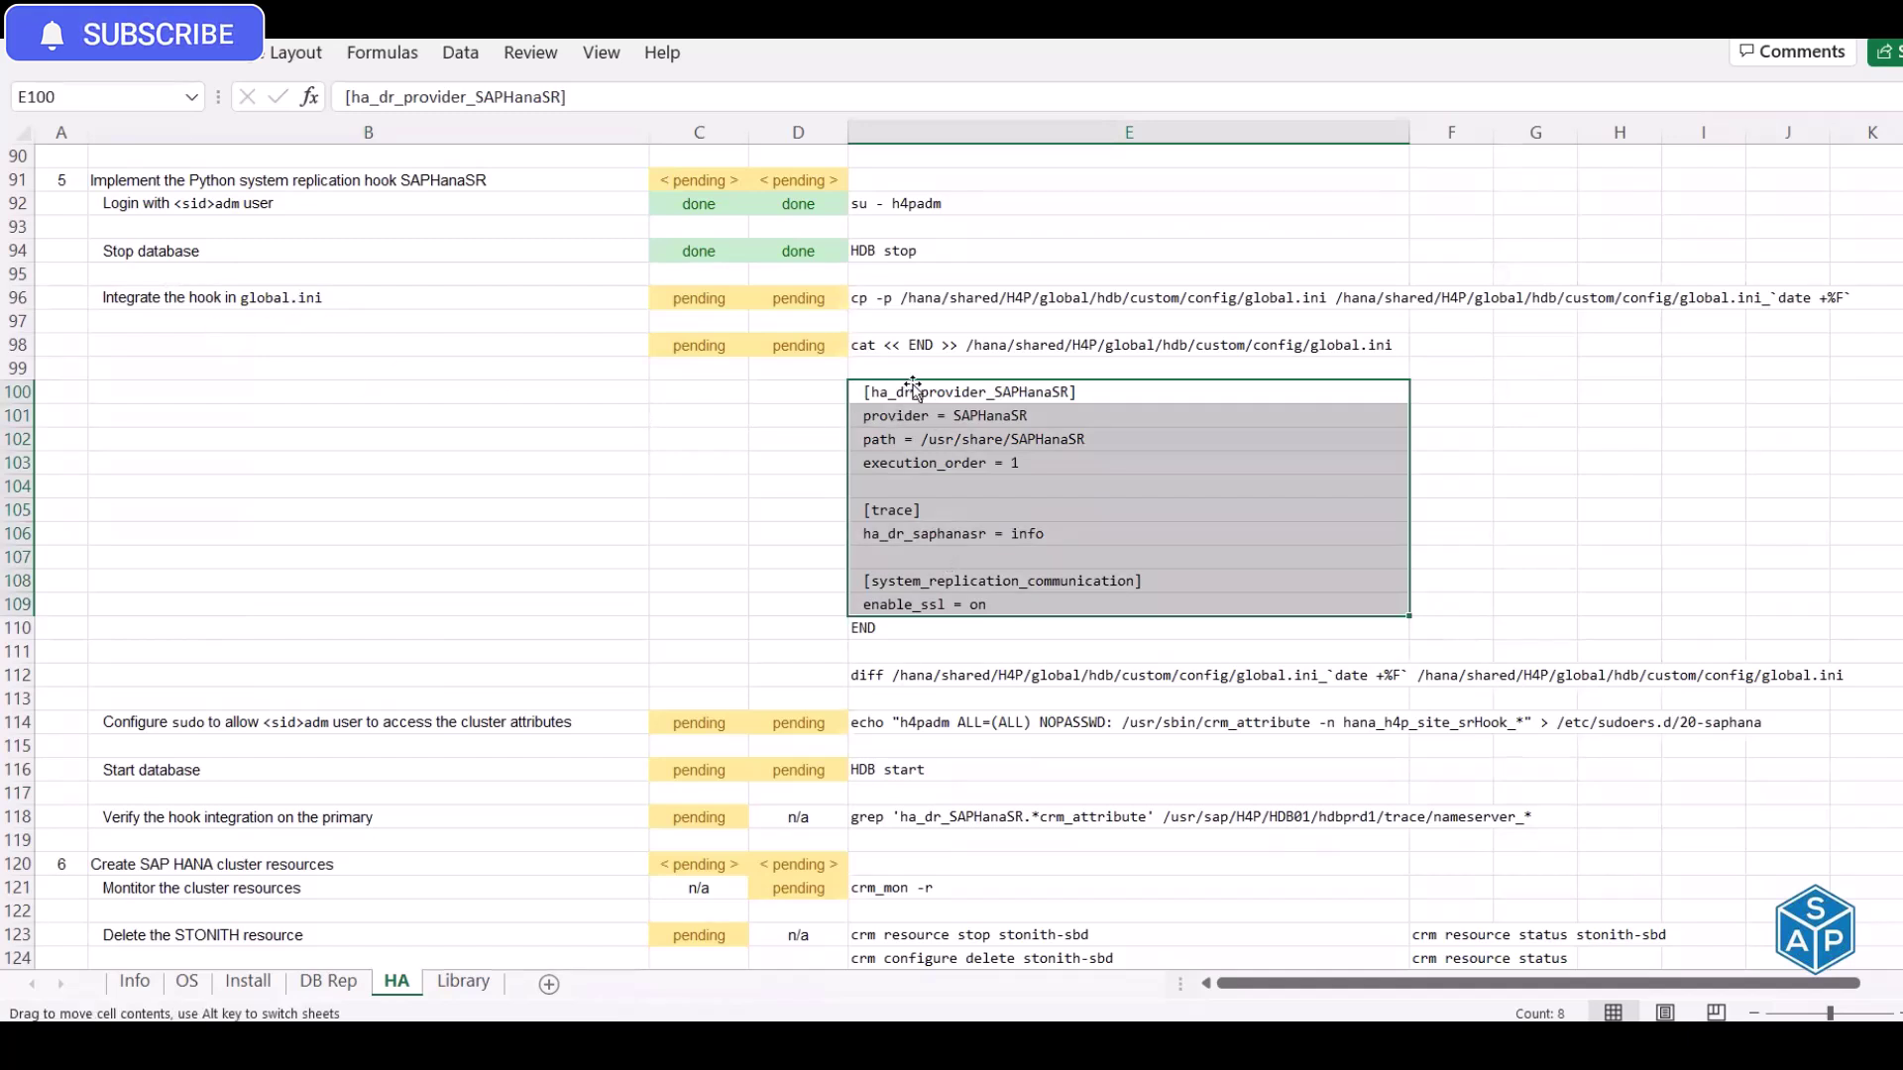
# Check each hook line in E100:E109 (provider, path, execution_order, trace, enable_ssl), then clear the hdbprd1 terminal
pyautogui.click(870, 394)
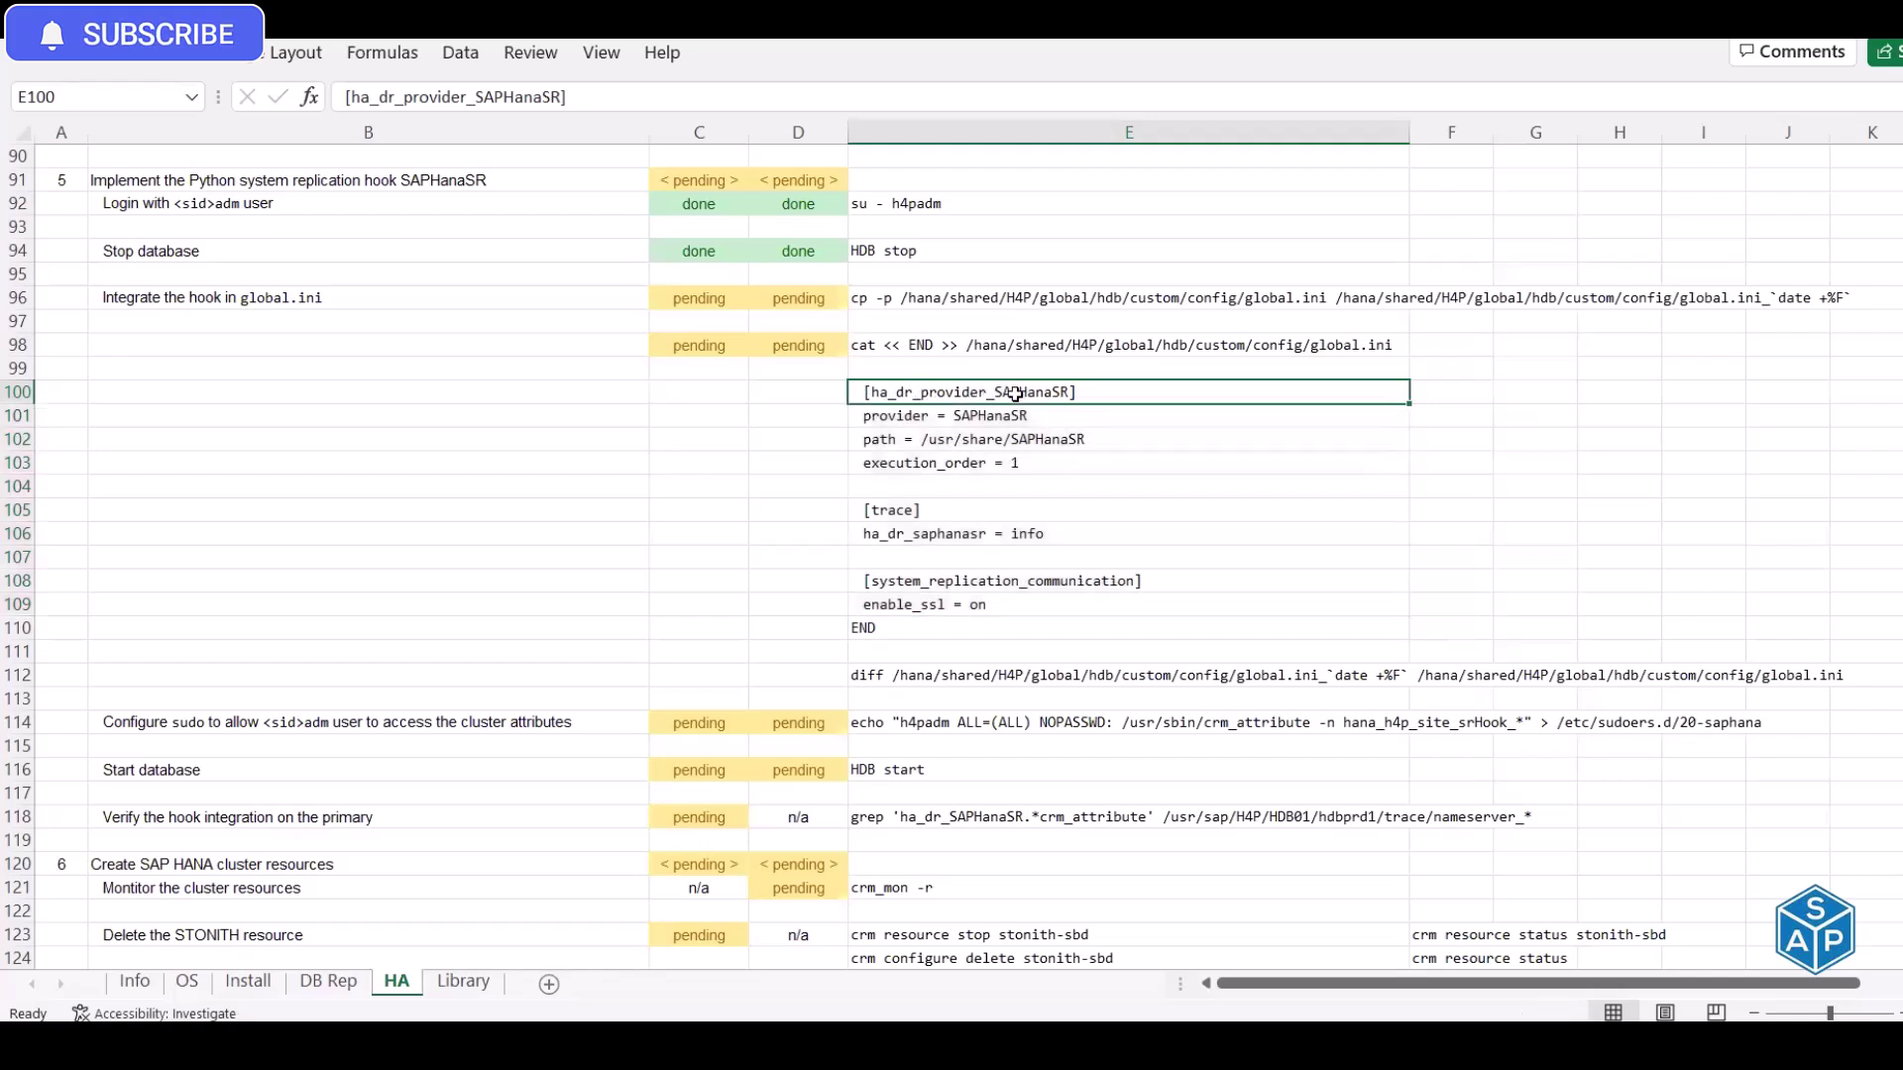
pyautogui.click(1002, 419)
pyautogui.click(981, 442)
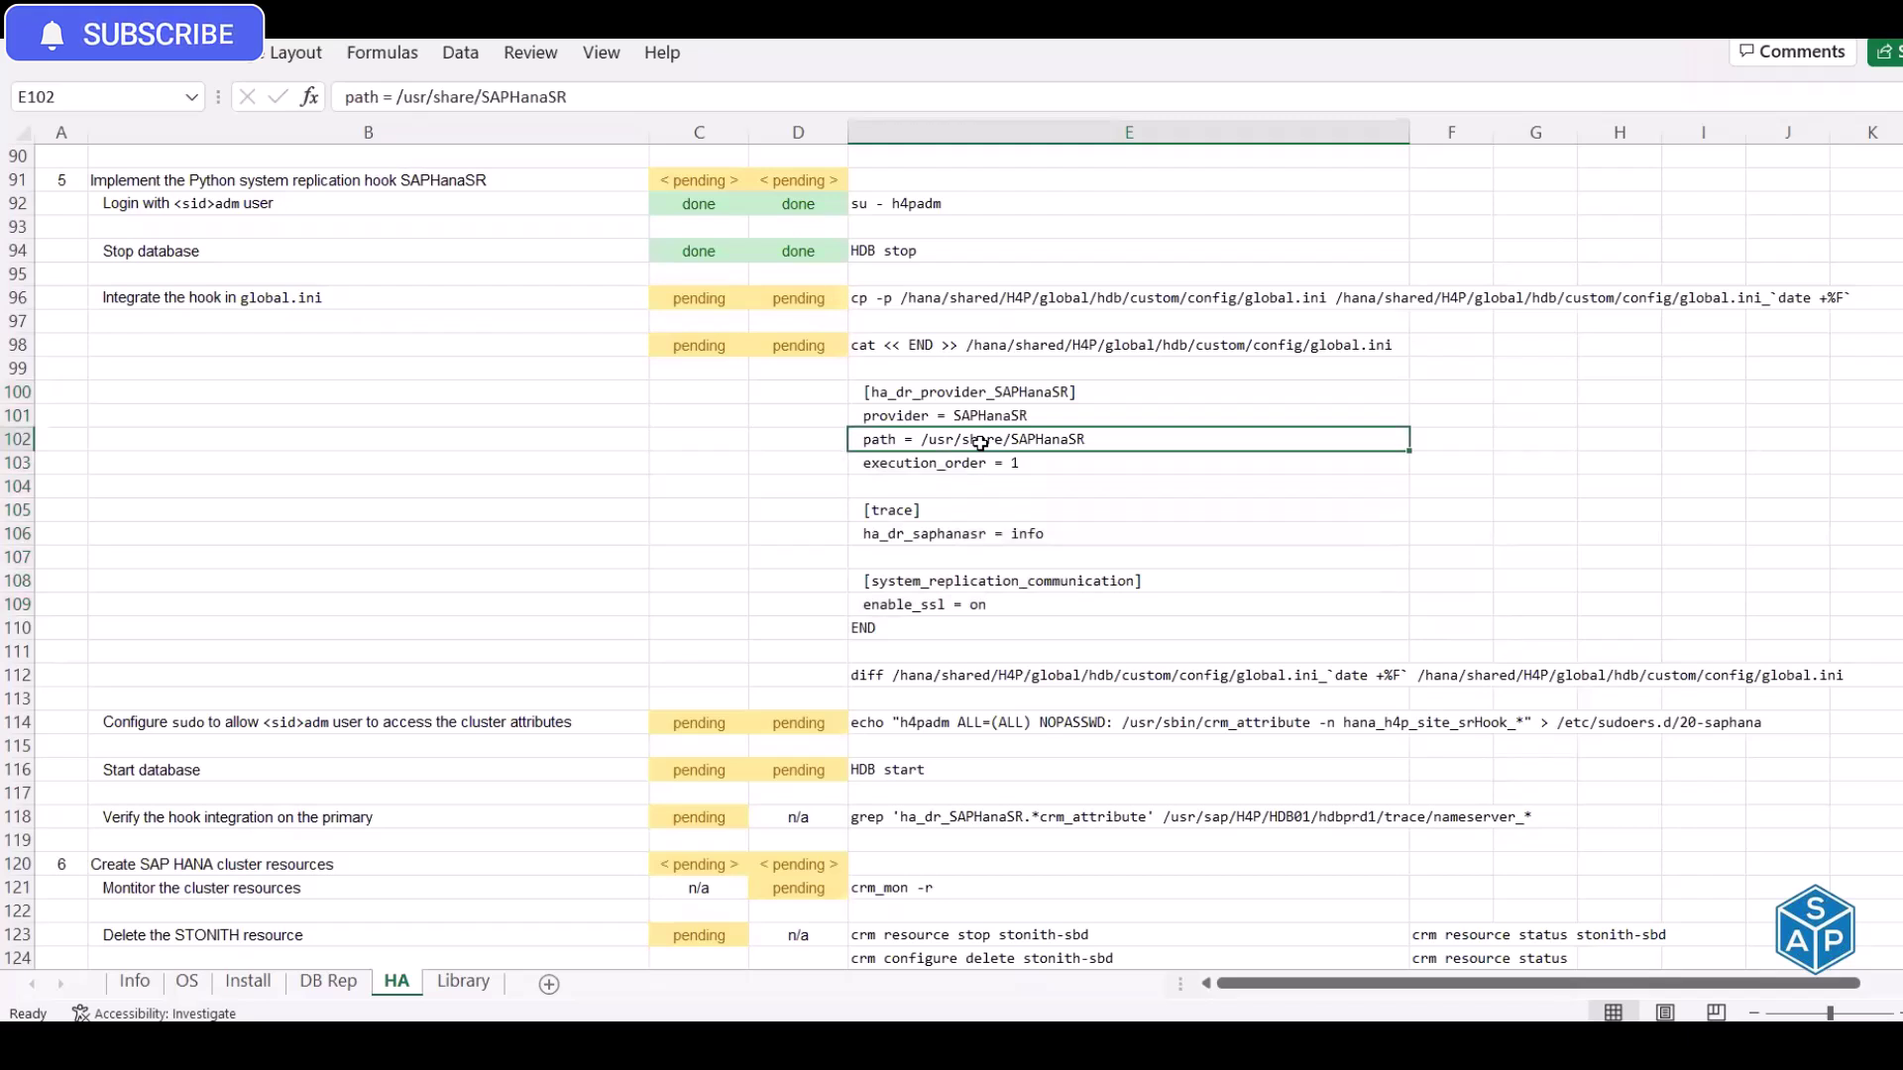
pyautogui.click(961, 464)
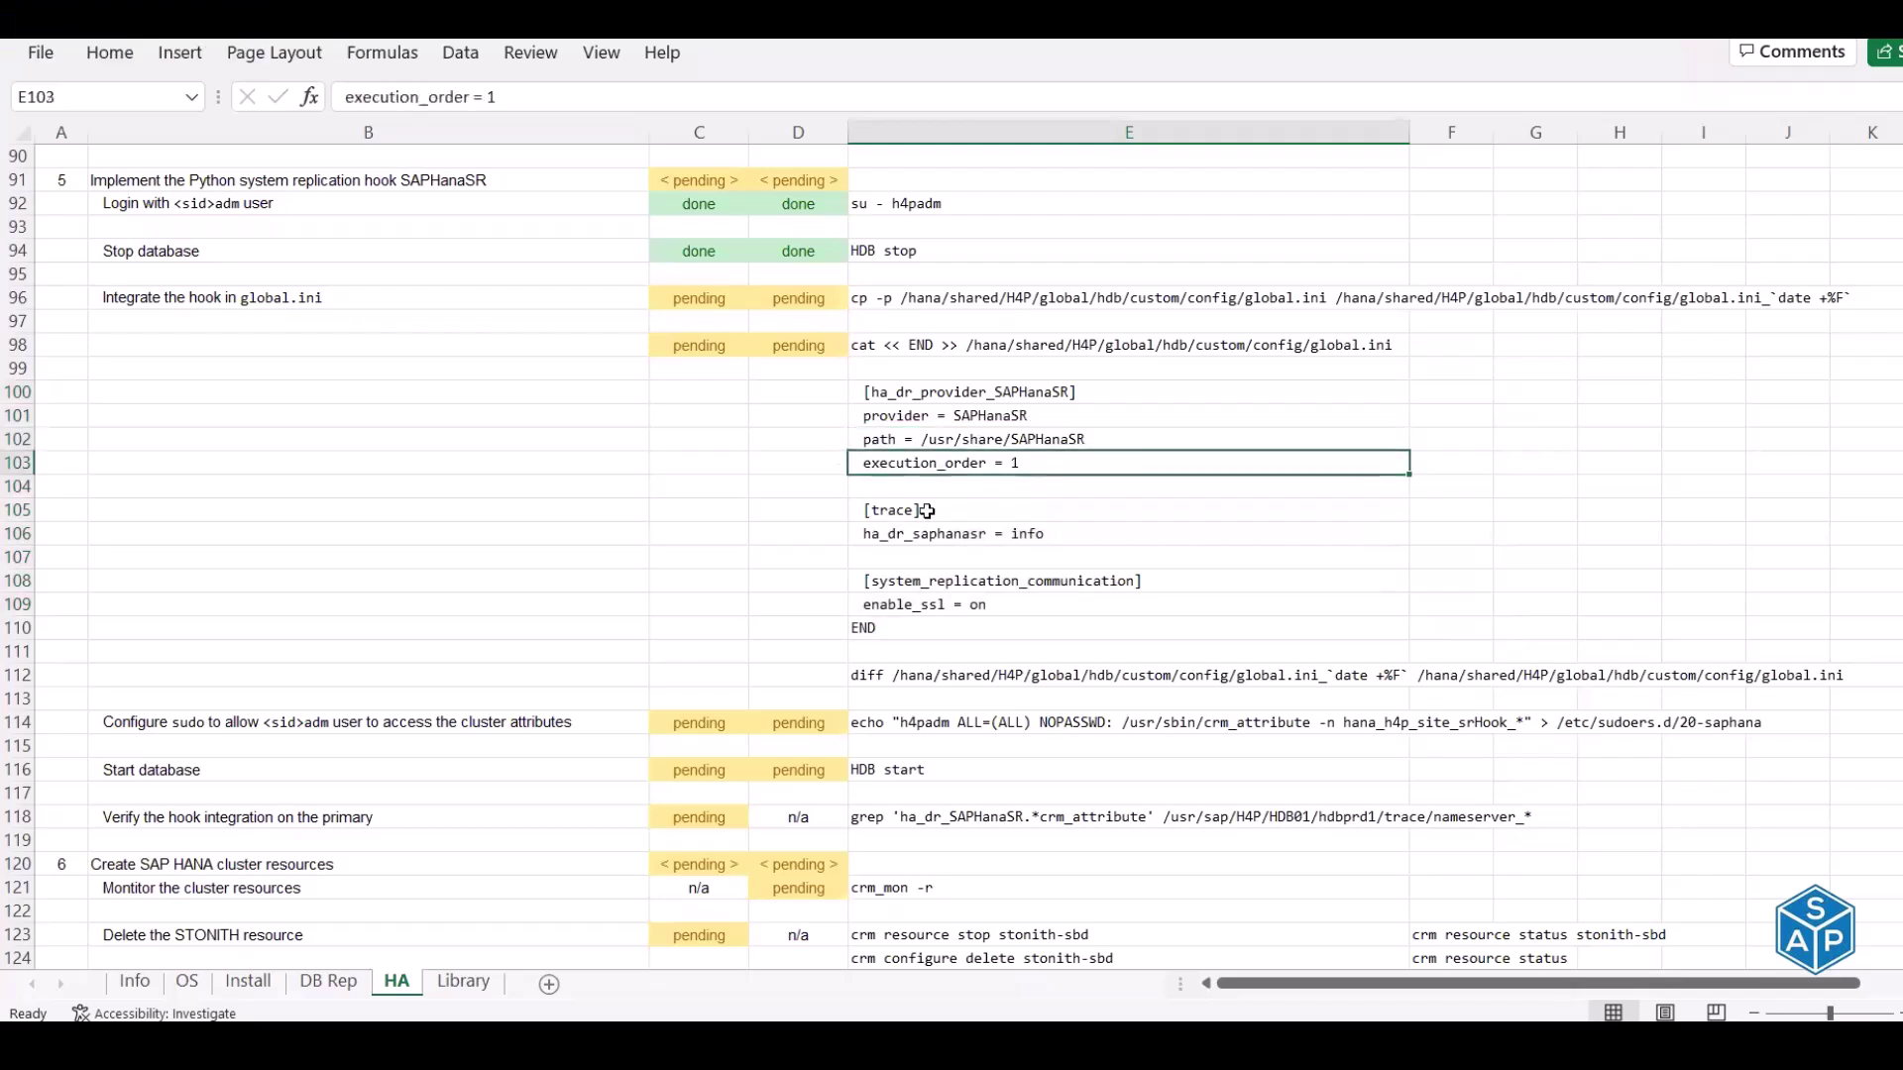
pyautogui.click(924, 507)
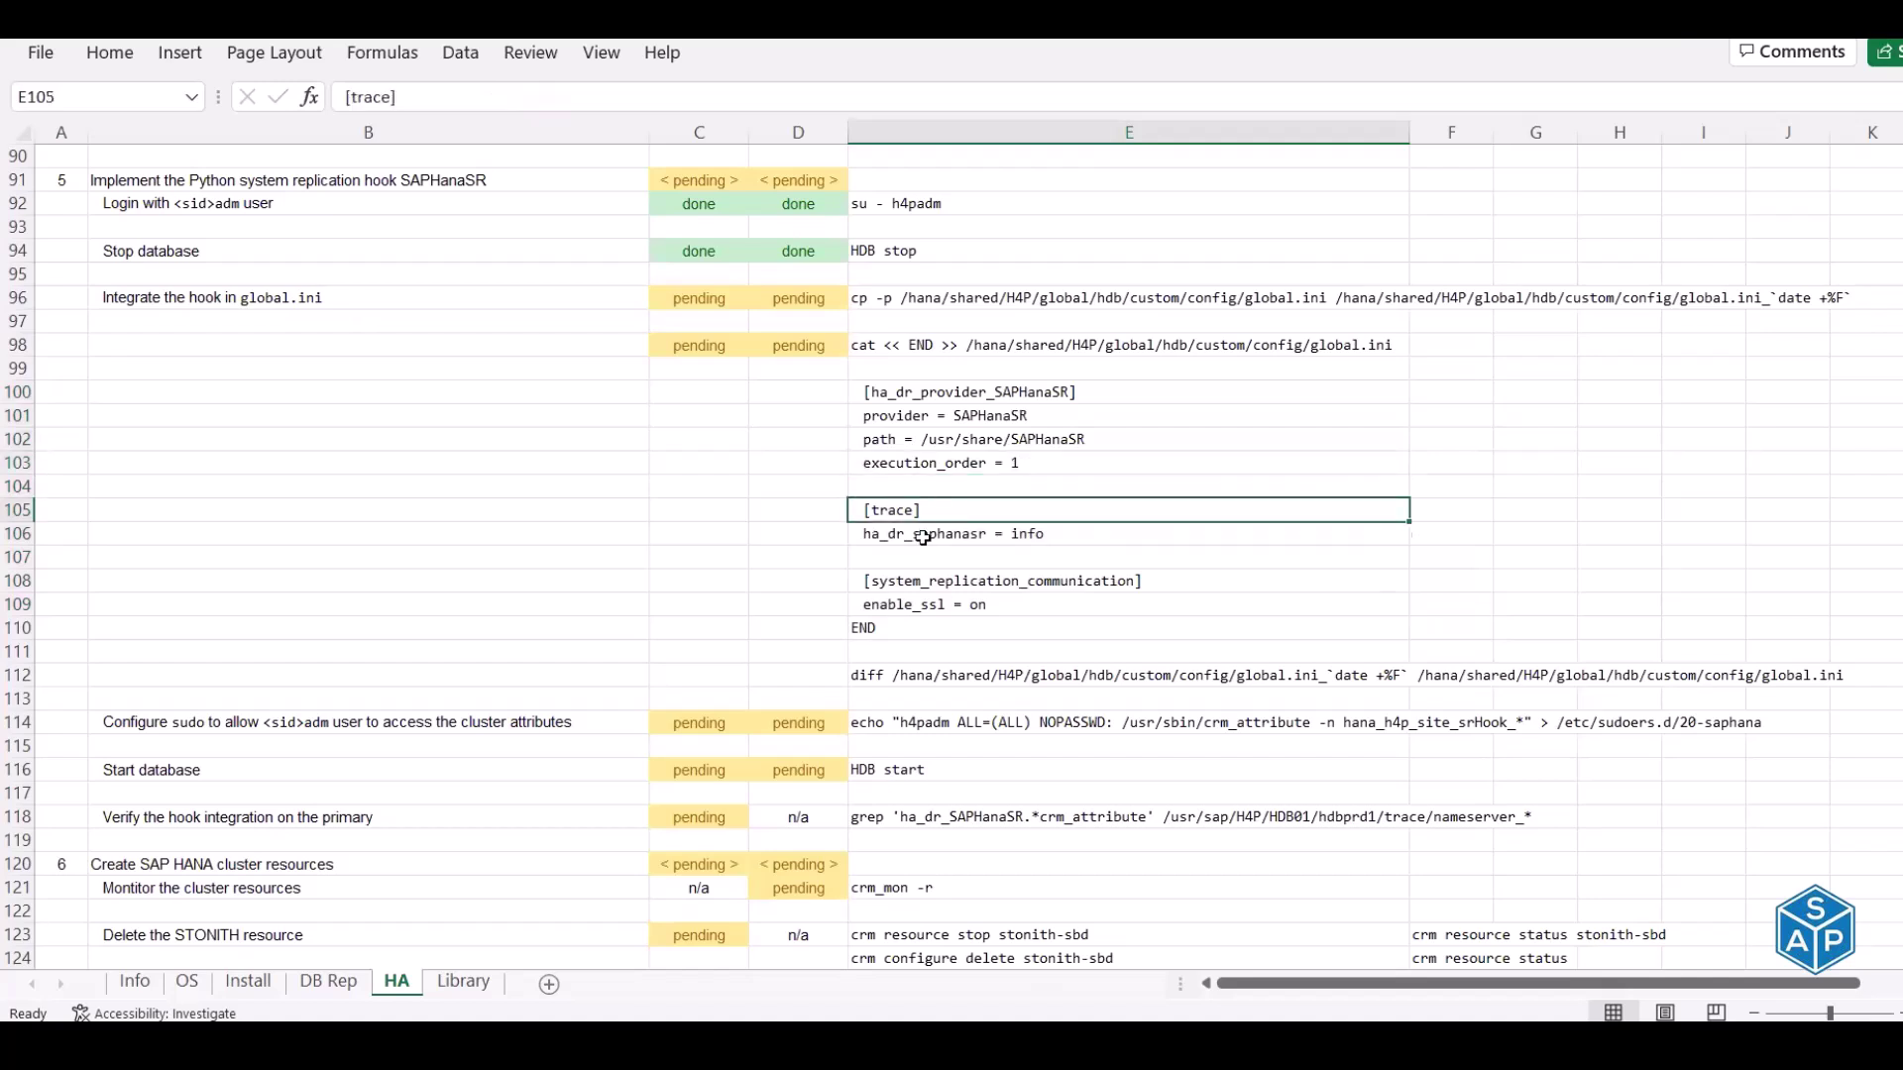
pyautogui.click(923, 535)
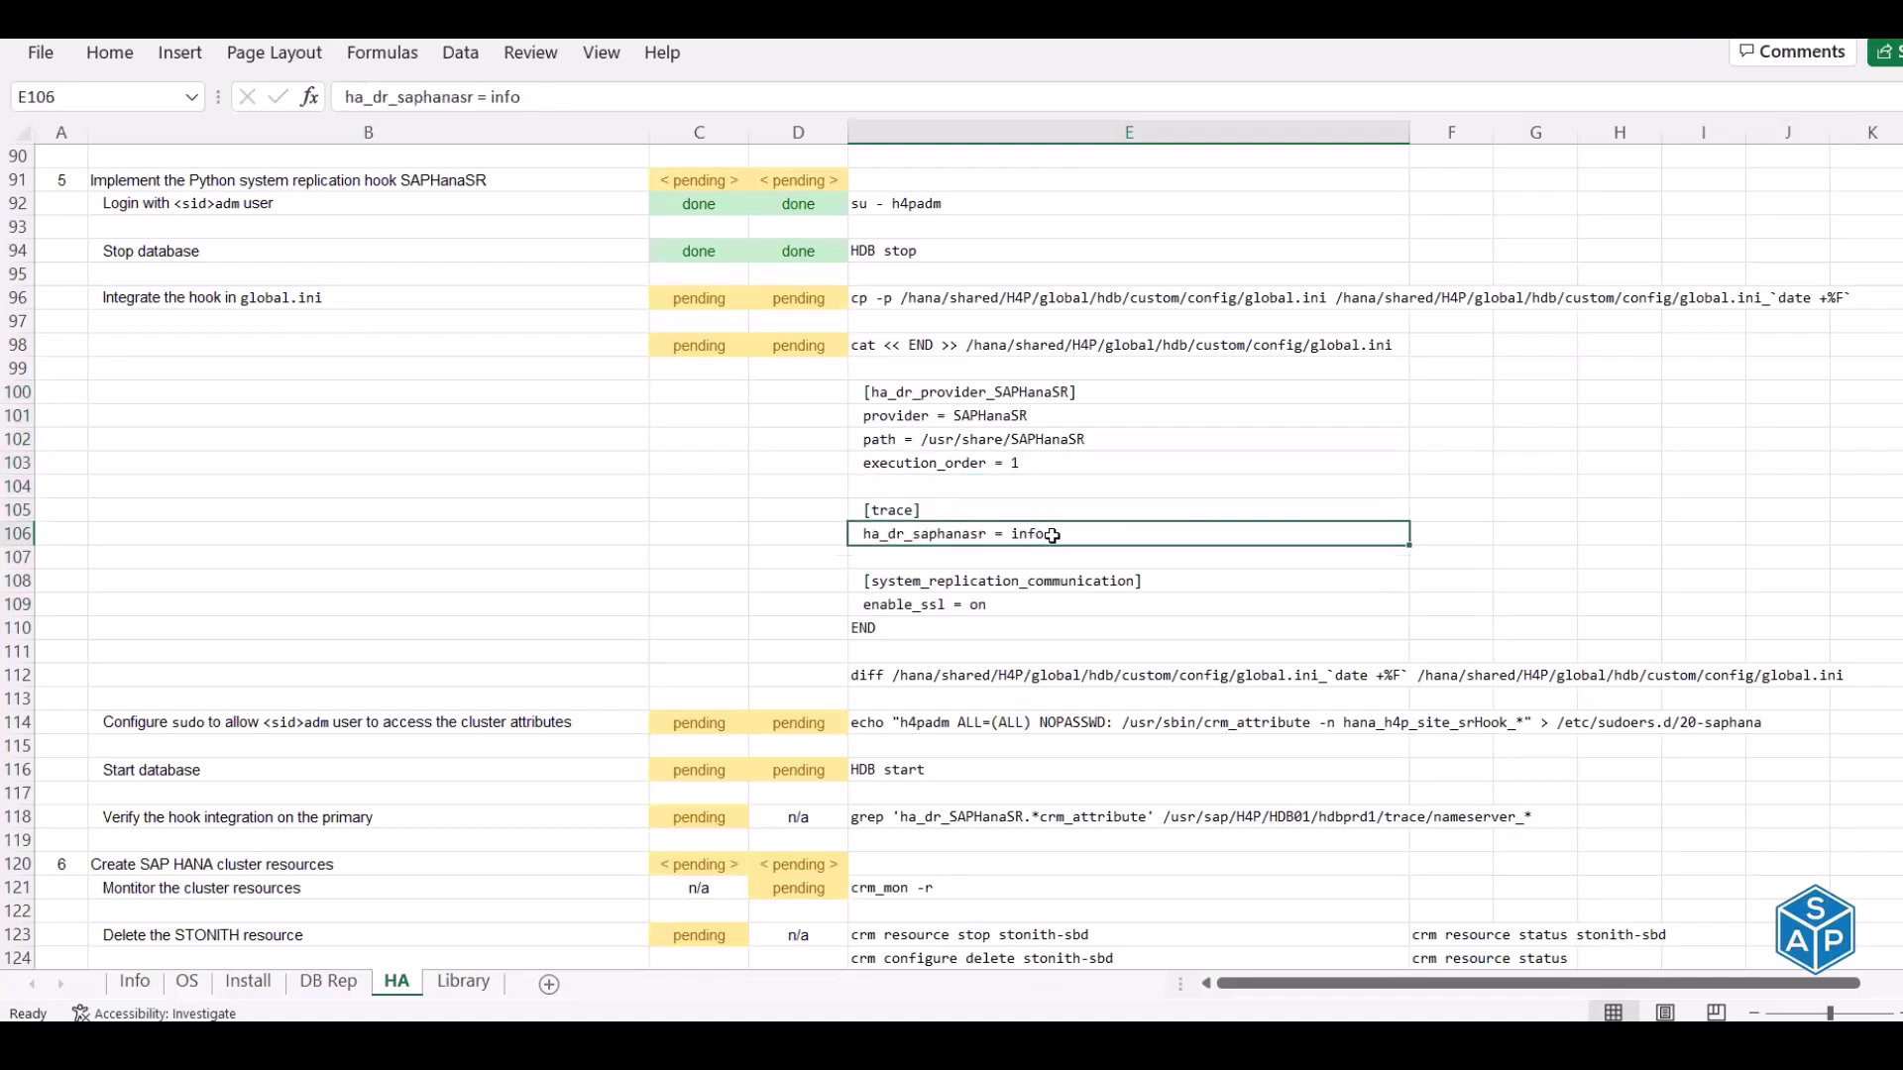
pyautogui.click(942, 585)
pyautogui.click(935, 602)
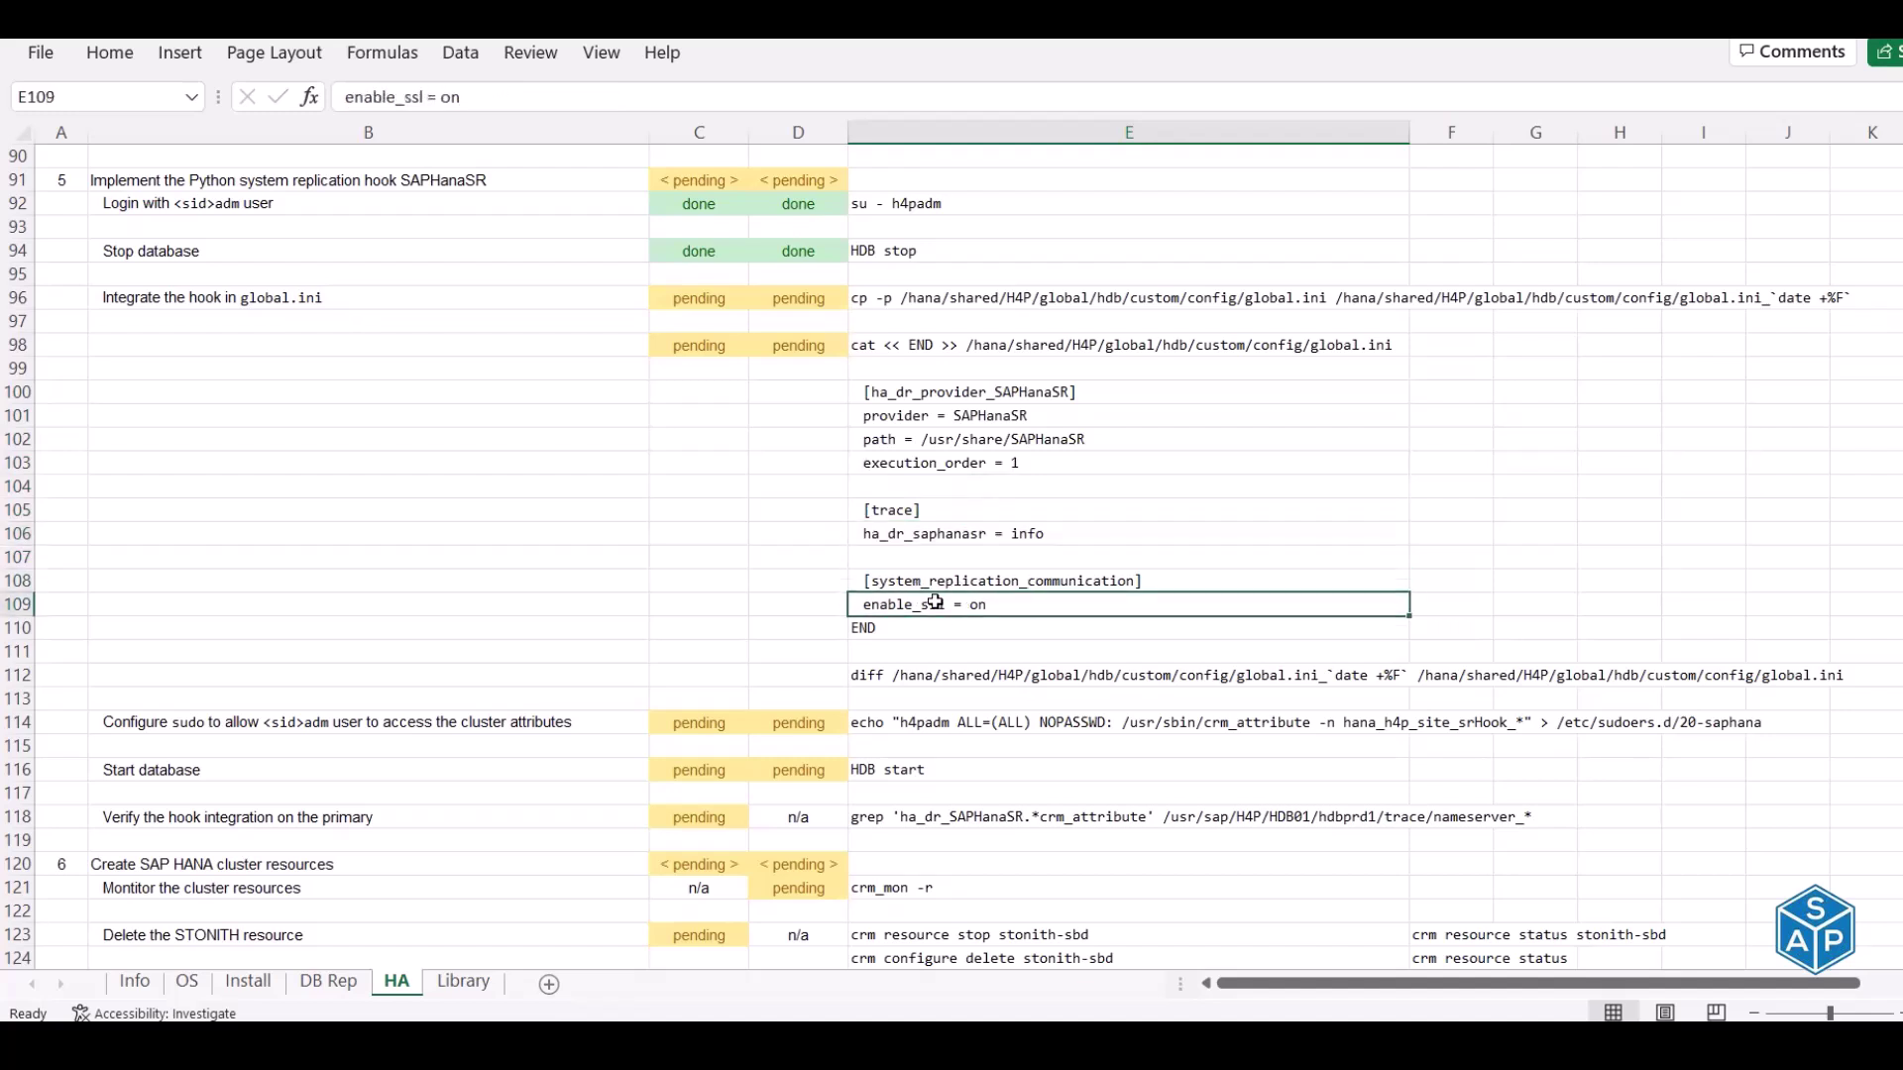
pyautogui.moveTo(933, 392); pyautogui.dragTo(947, 601)
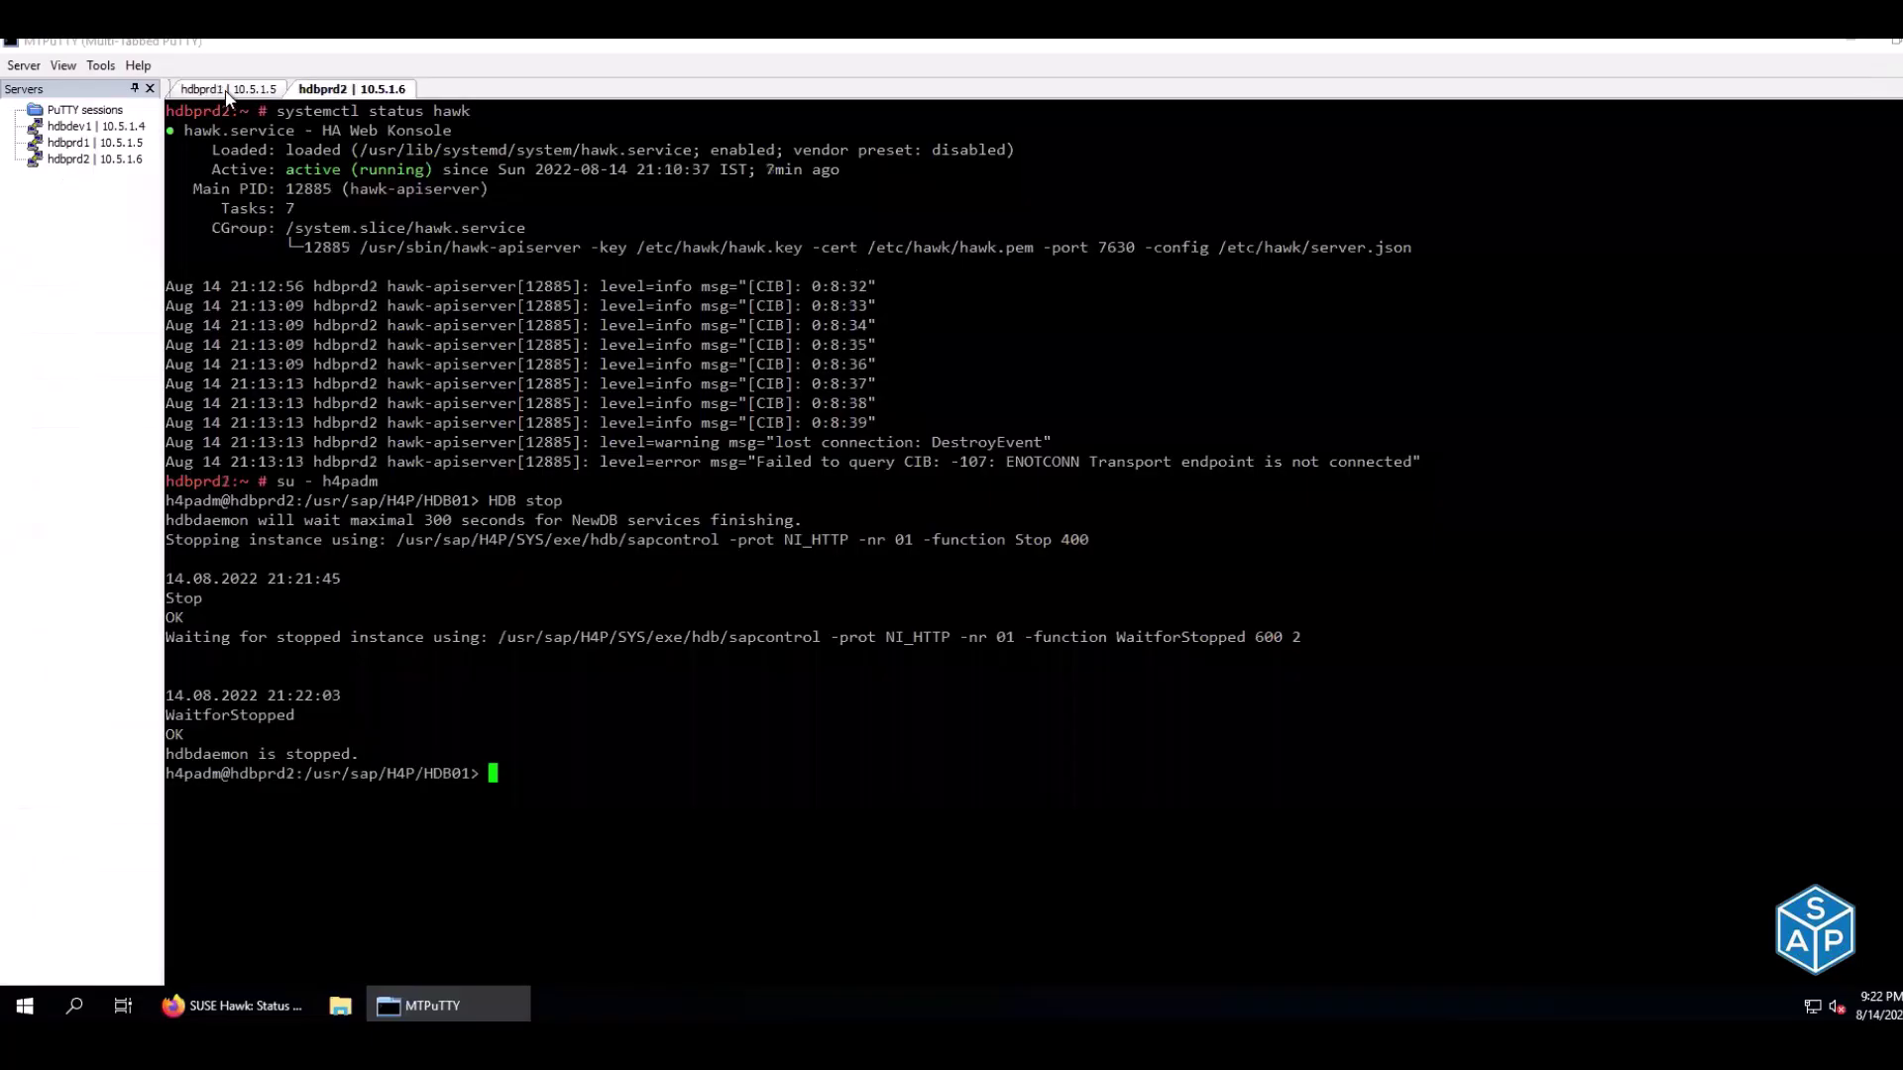
pyautogui.hotkey('ctrl', 'l')
# Run HDB info on hdbprd1 and hdbprd2 to list the running processes
pyautogui.write('HDB info')
pyautogui.press('Return')
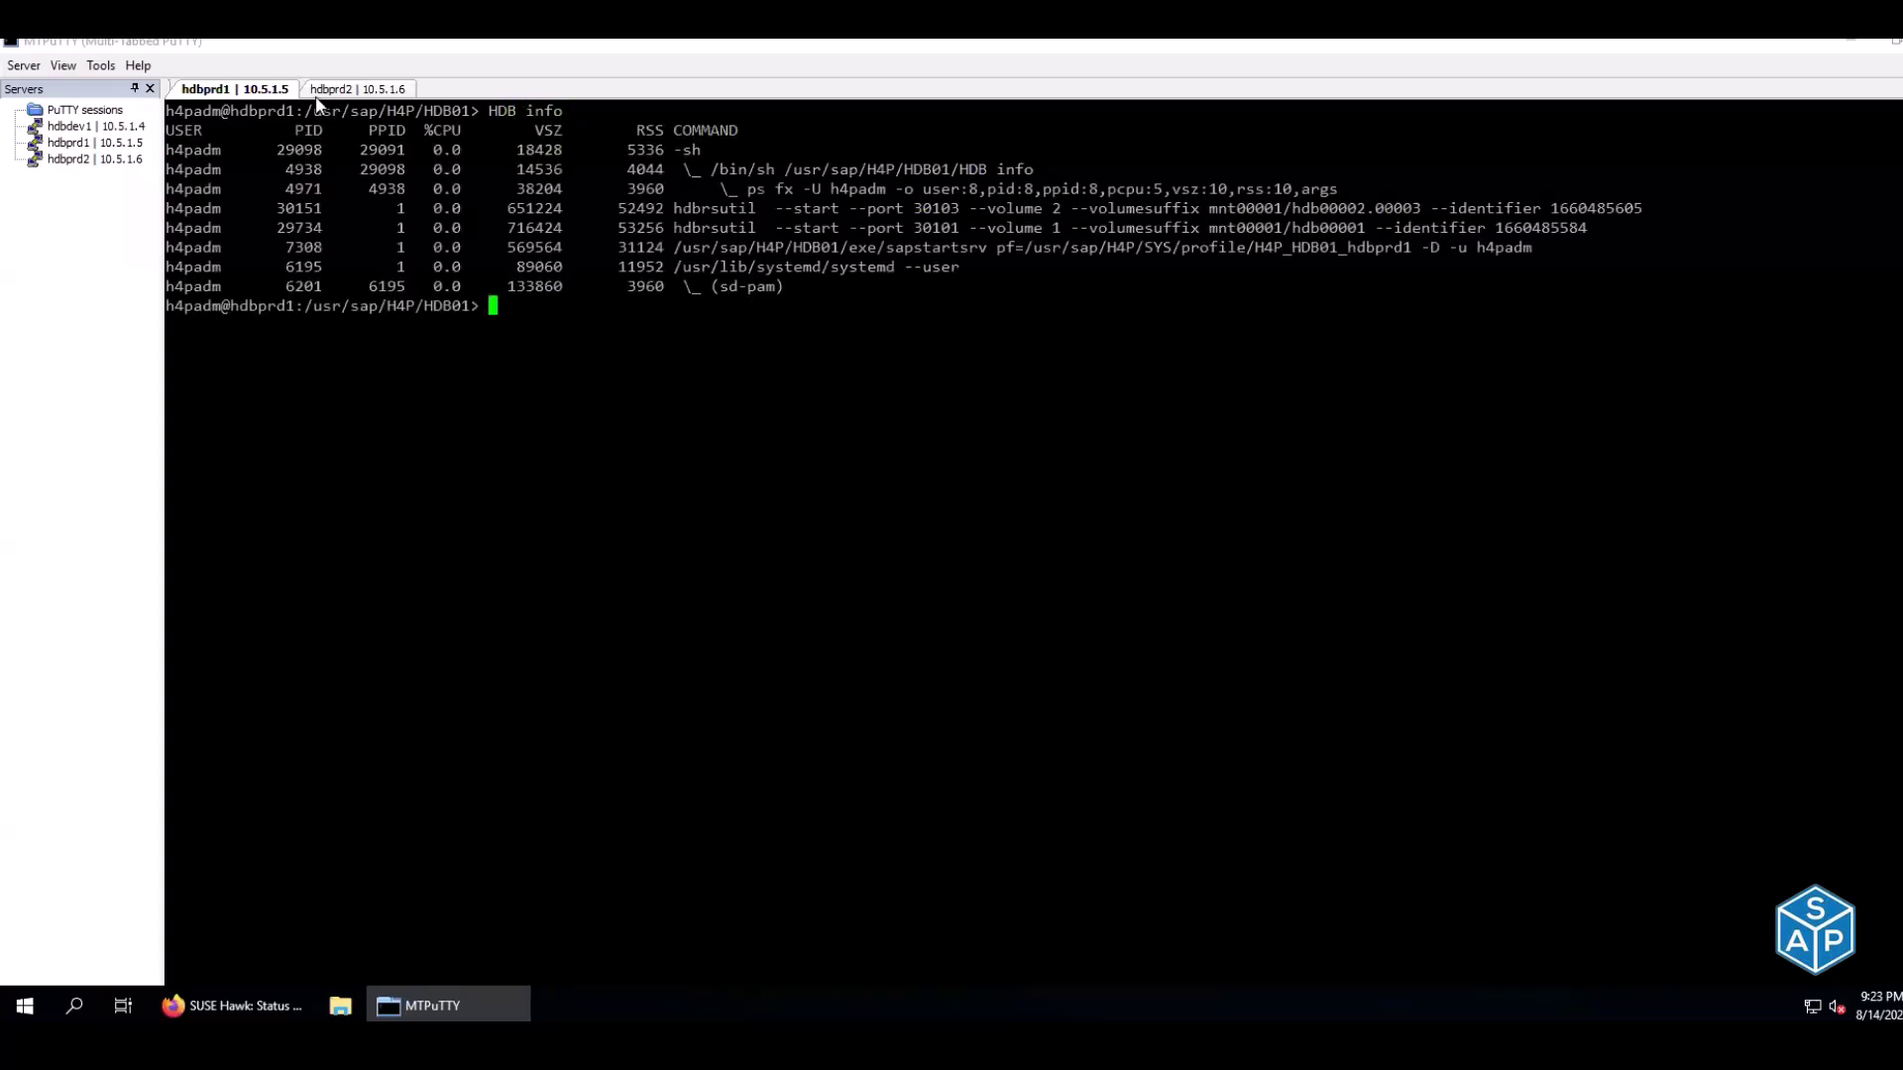
pyautogui.click(318, 97)
pyautogui.hotkey('ctrl', 'l')
pyautogui.write('HDB info')
pyautogui.press('Return')
pyautogui.click(268, 91)
pyautogui.click(319, 91)
pyautogui.click(238, 100)
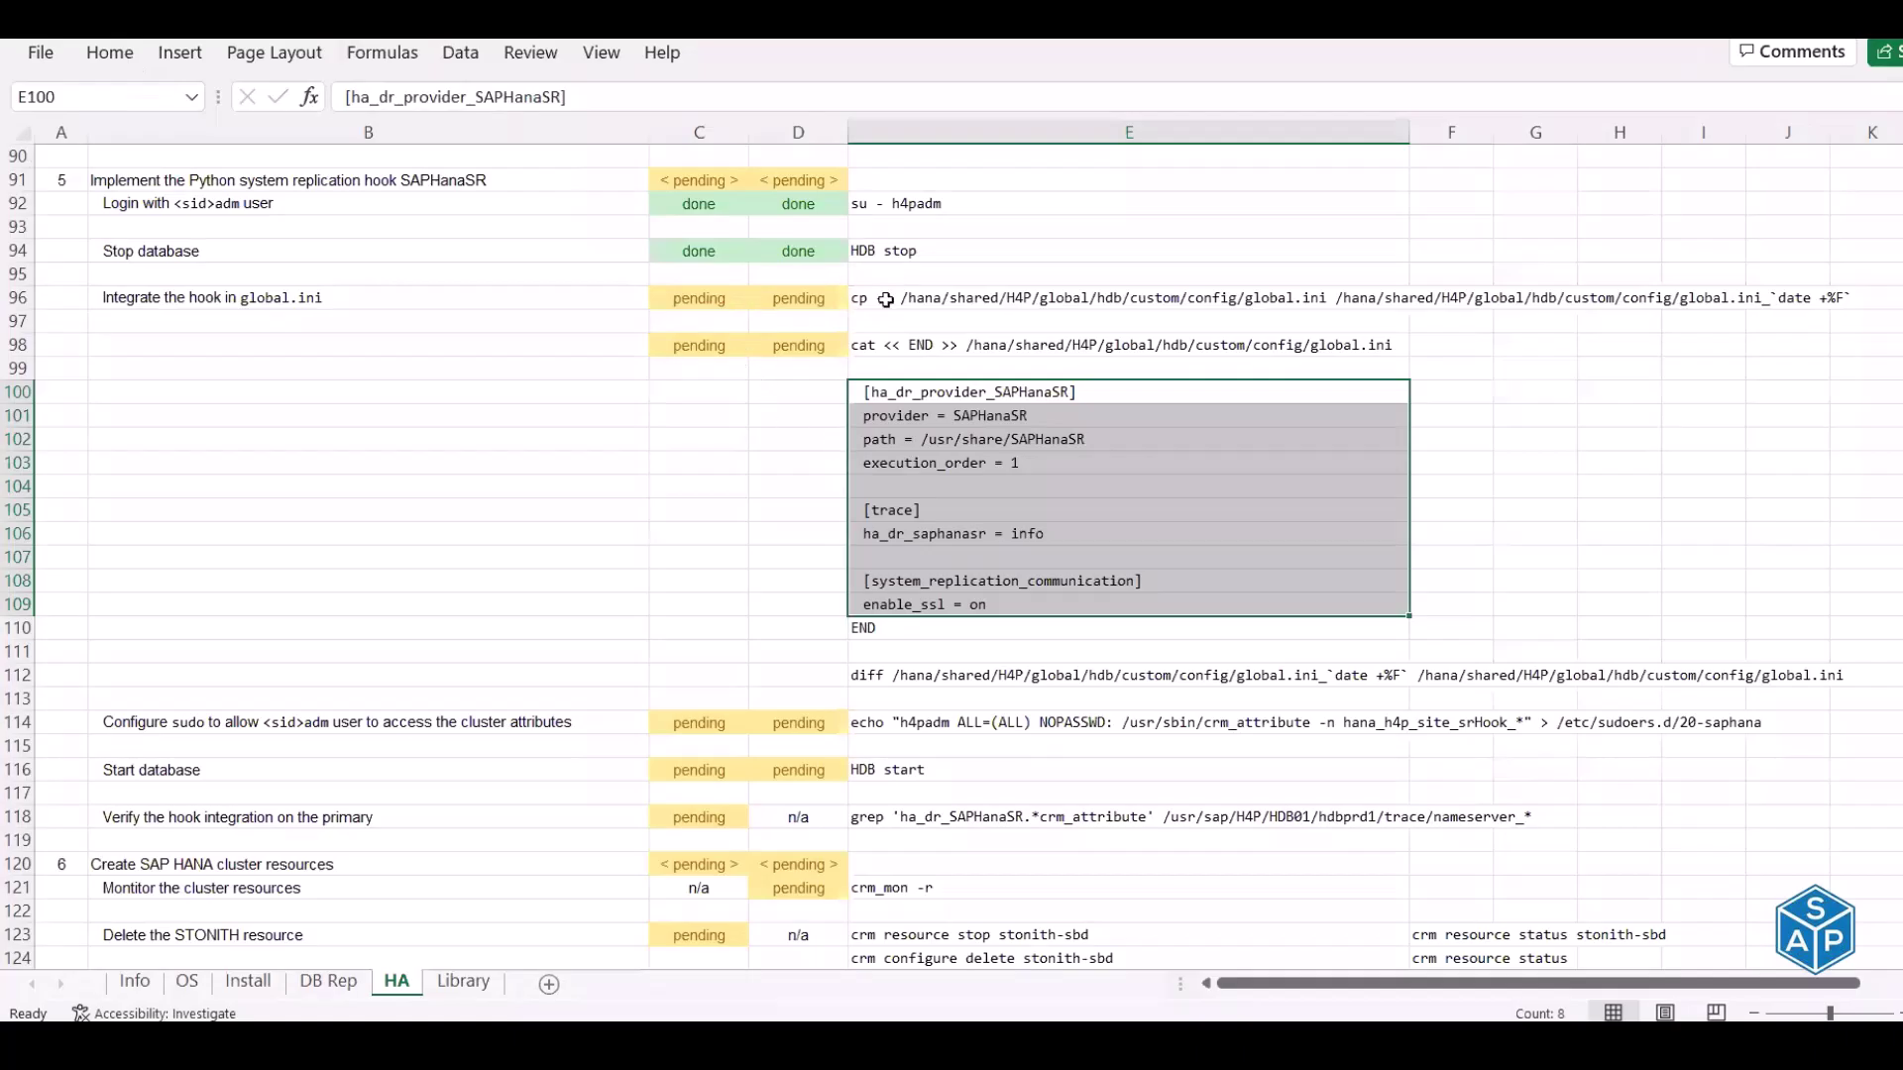
# Copy the global.ini backup command from E96 and run it on hdbprd1
pyautogui.click(885, 299)
pyautogui.hotkey('ctrl', 'c')
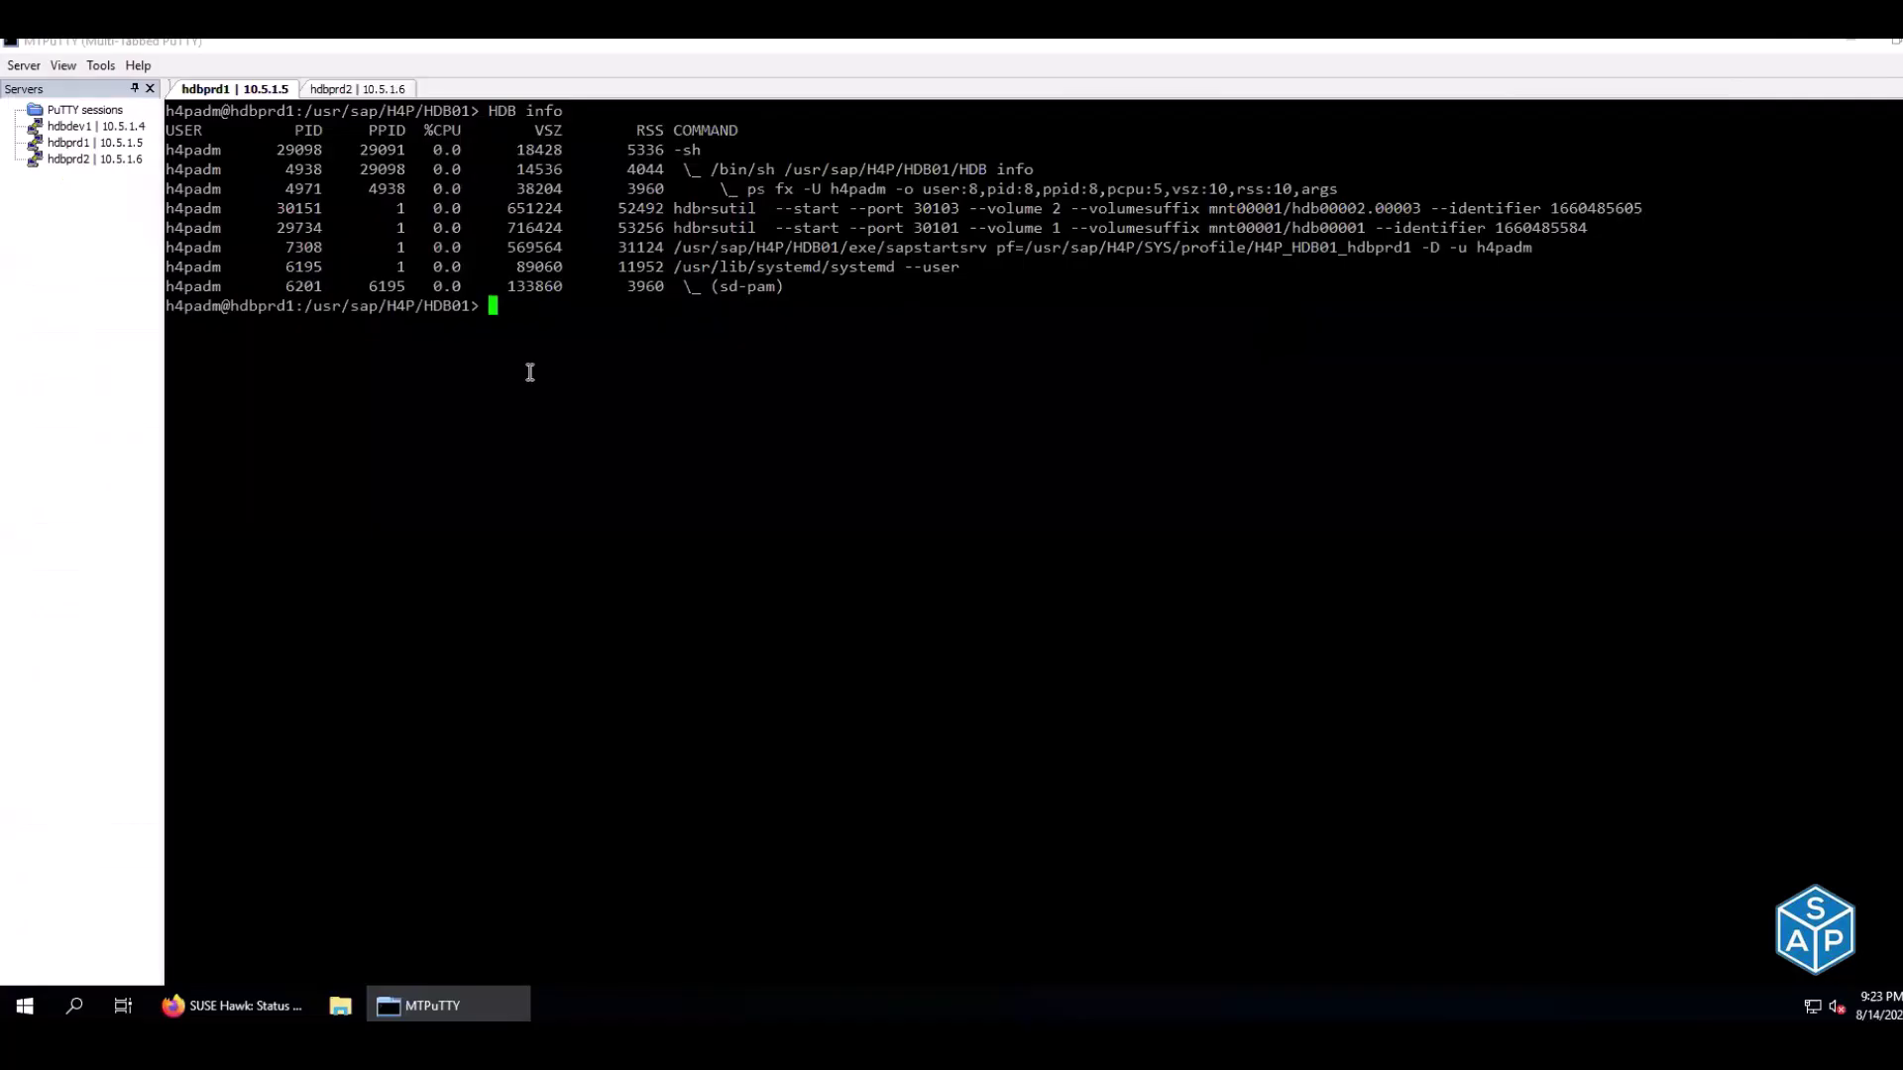
pyautogui.rightClick(506, 353)
pyautogui.click(337, 94)
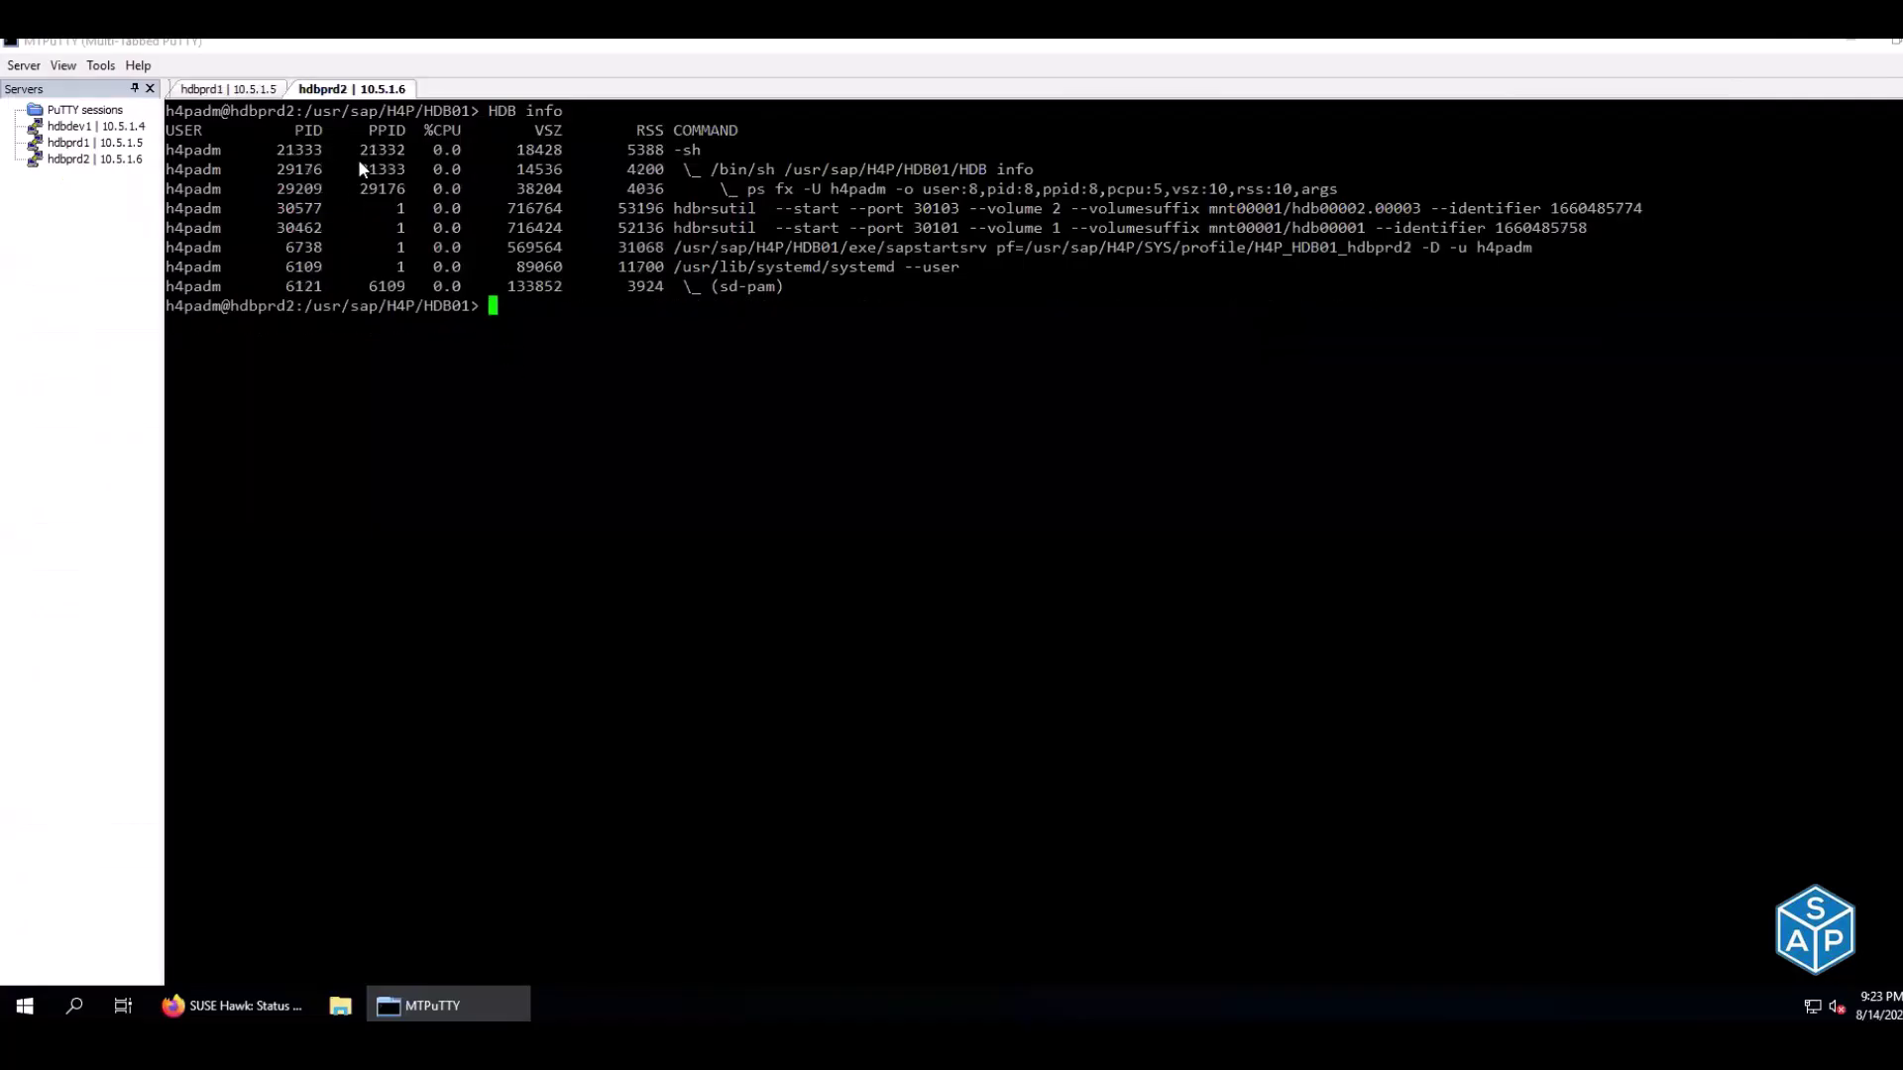
pyautogui.click(259, 94)
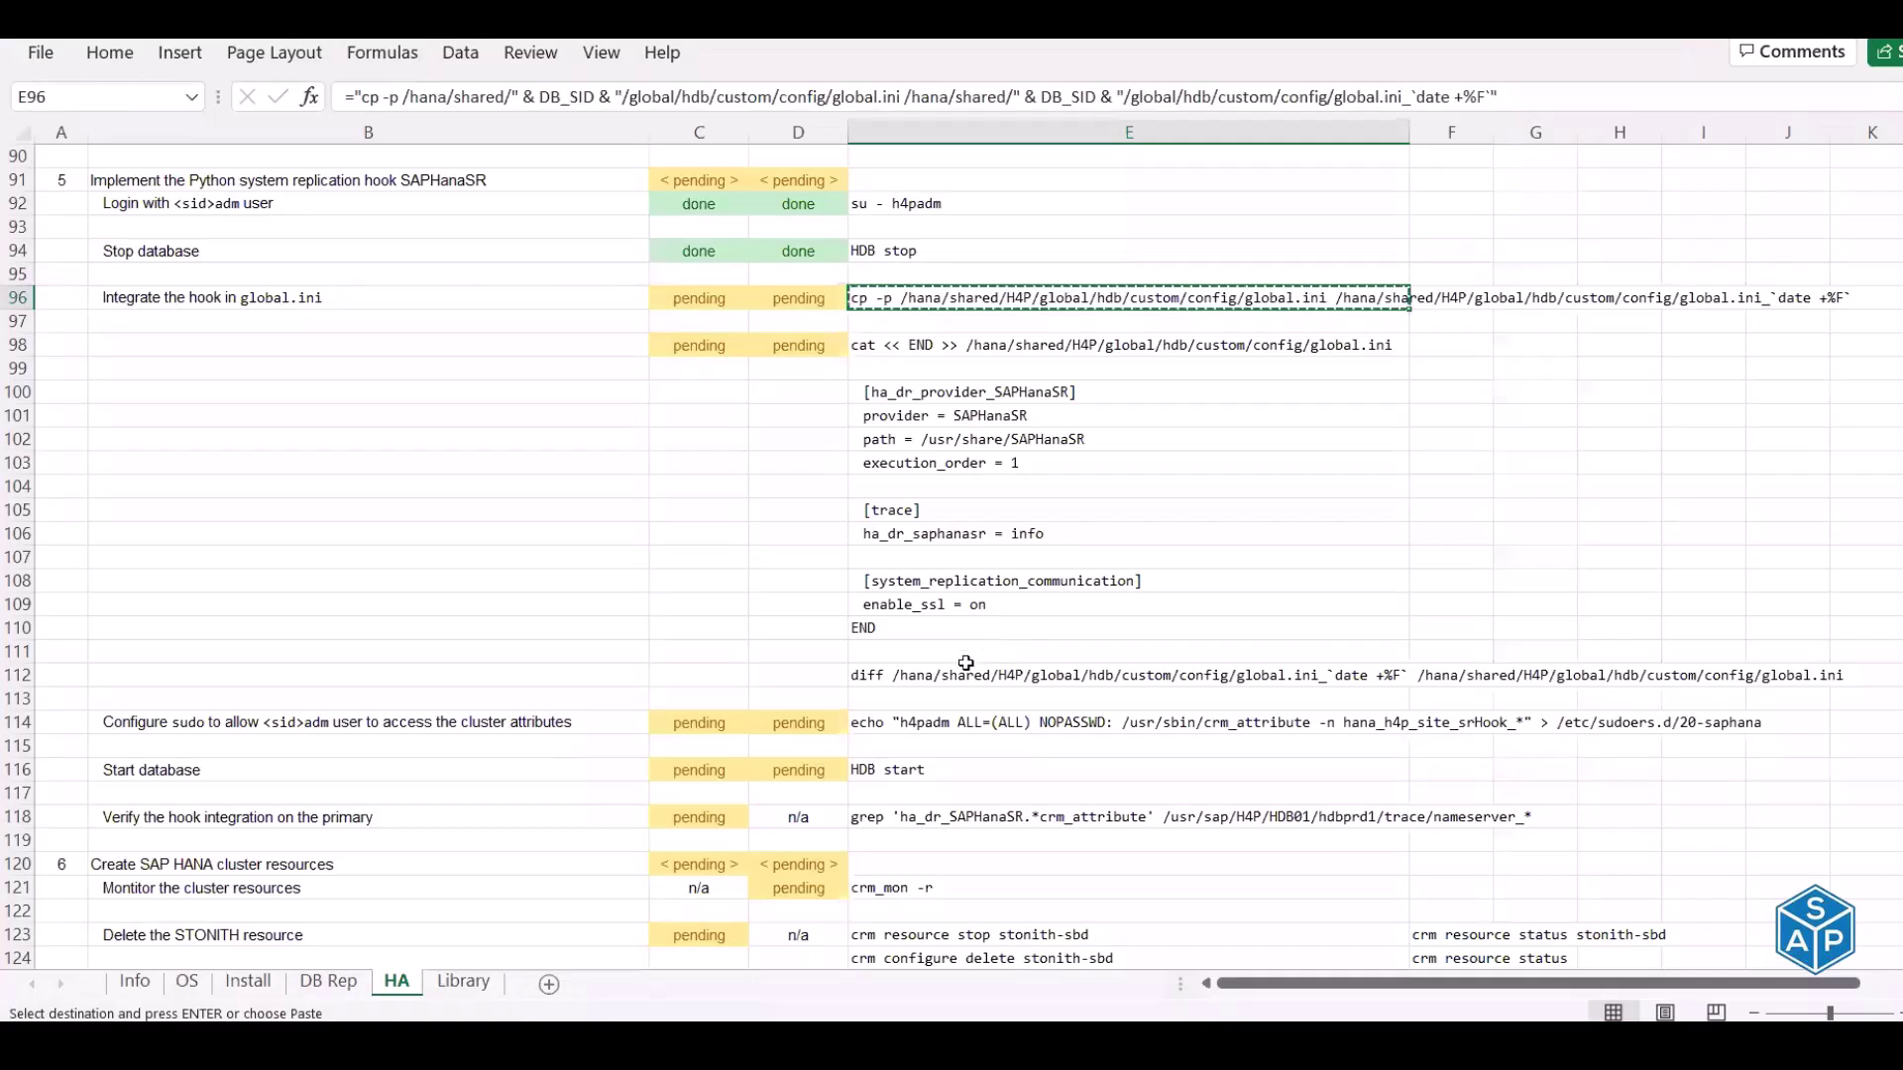
# Run the E112 diff command on hdbprd1 and hdbprd2
pyautogui.click(966, 673)
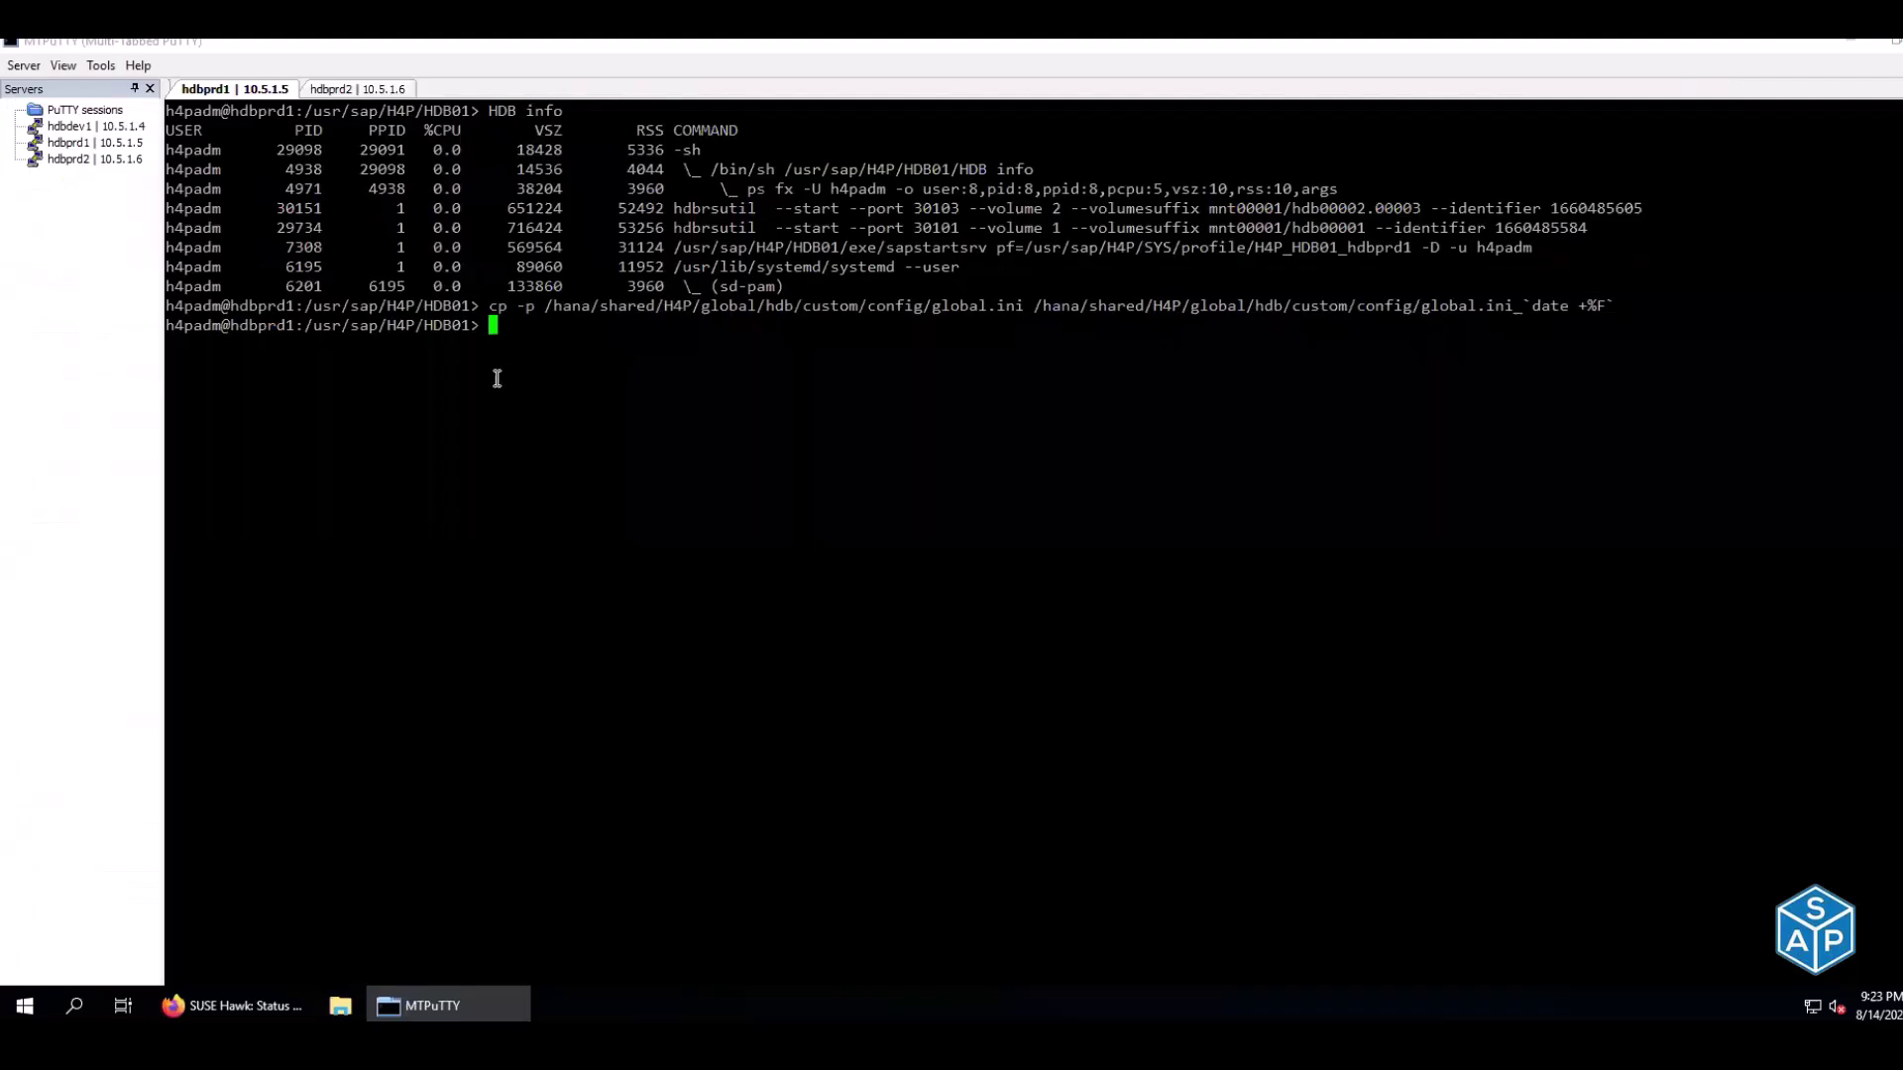
pyautogui.rightClick(505, 377)
pyautogui.click(354, 94)
pyautogui.rightClick(345, 205)
pyautogui.click(228, 92)
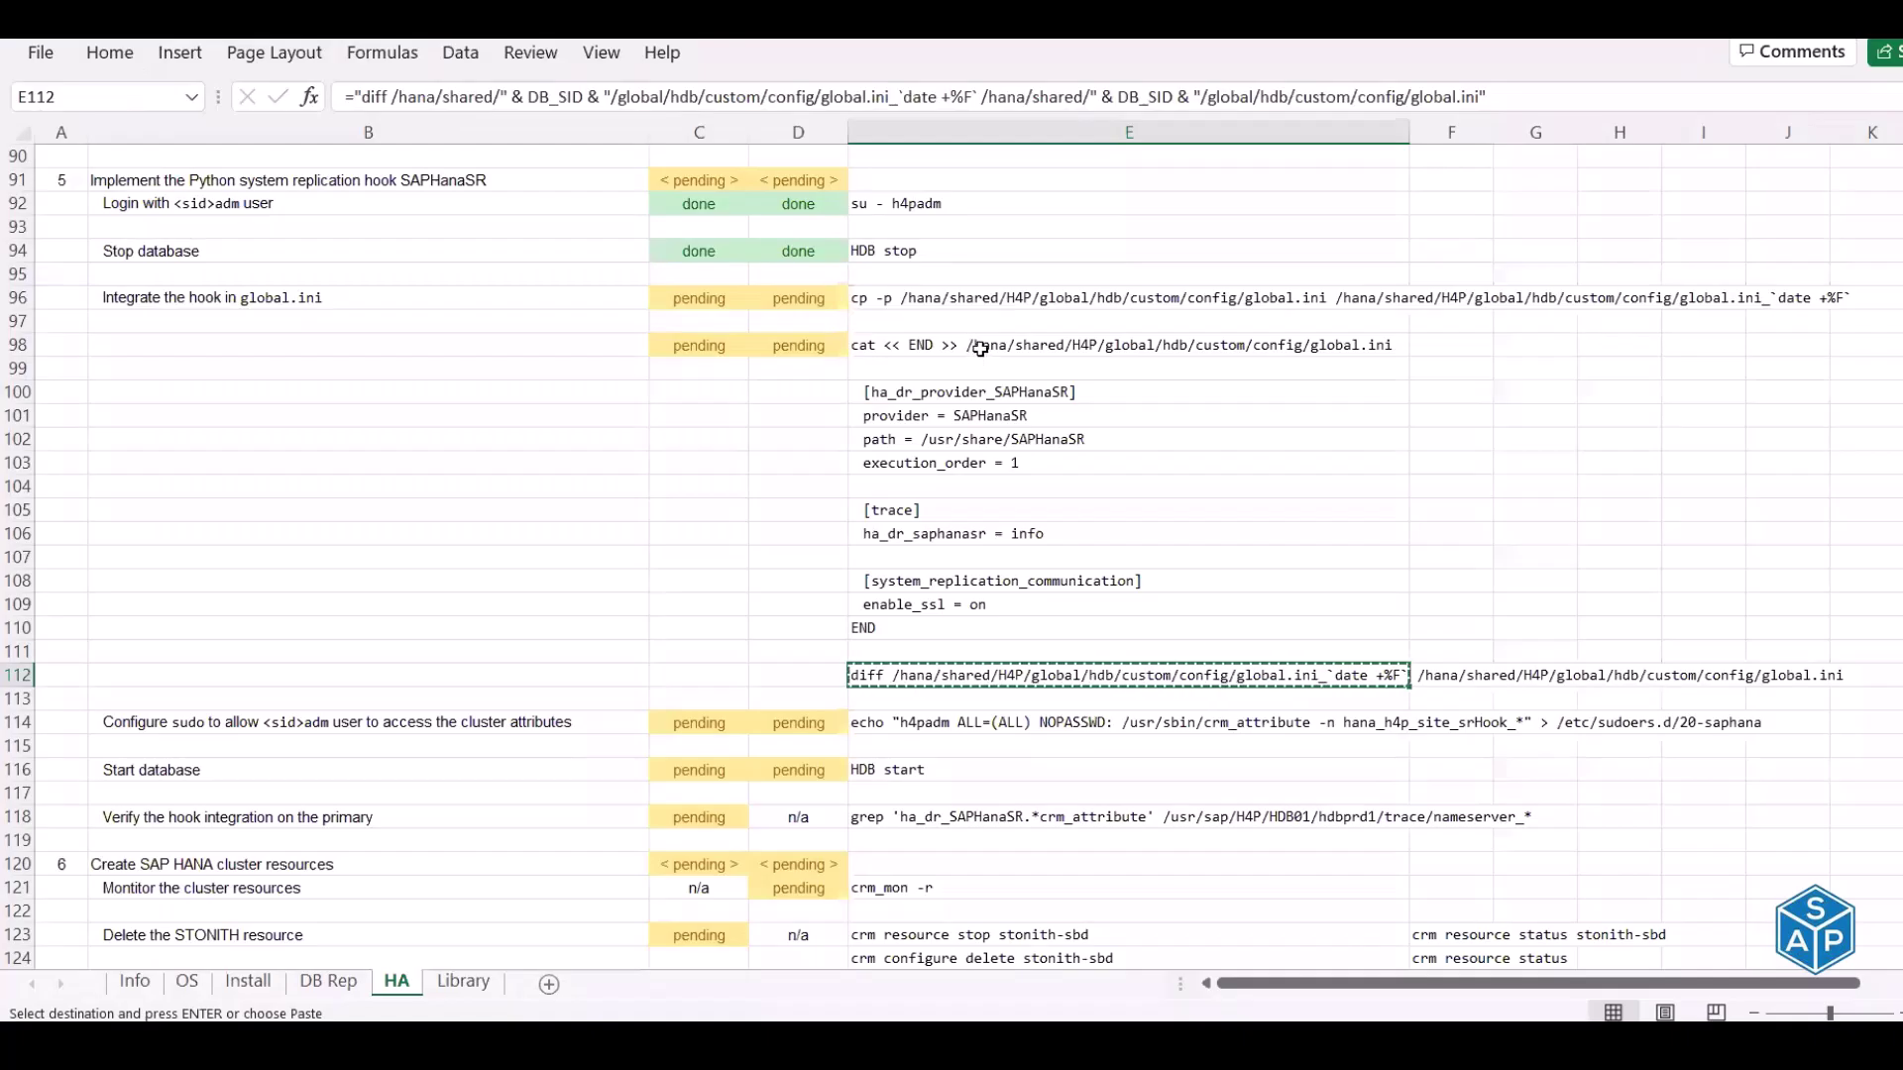
# Append the E98:E110 hook block to global.ini on hdbprd1 and hdbprd2
pyautogui.moveTo(981, 347); pyautogui.dragTo(996, 636)
pyautogui.hotkey('ctrl', 'c')
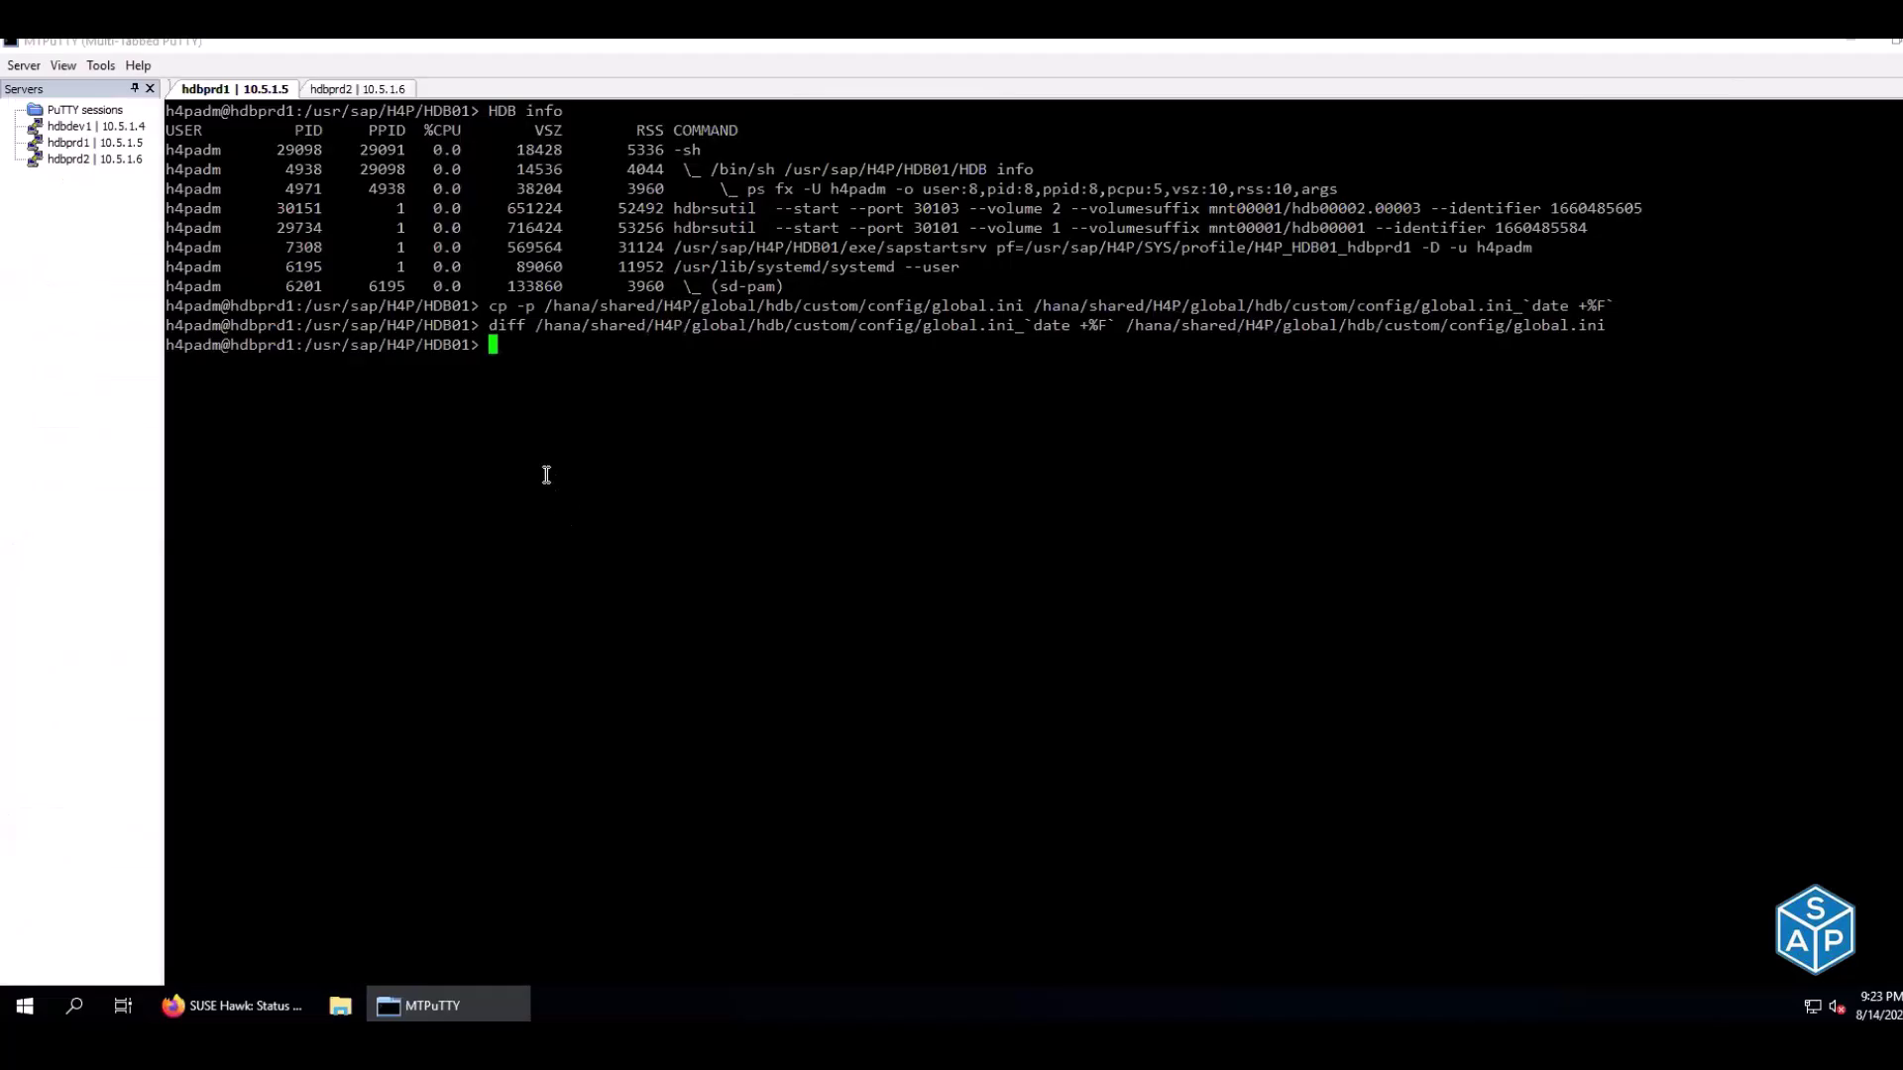
pyautogui.rightClick(546, 475)
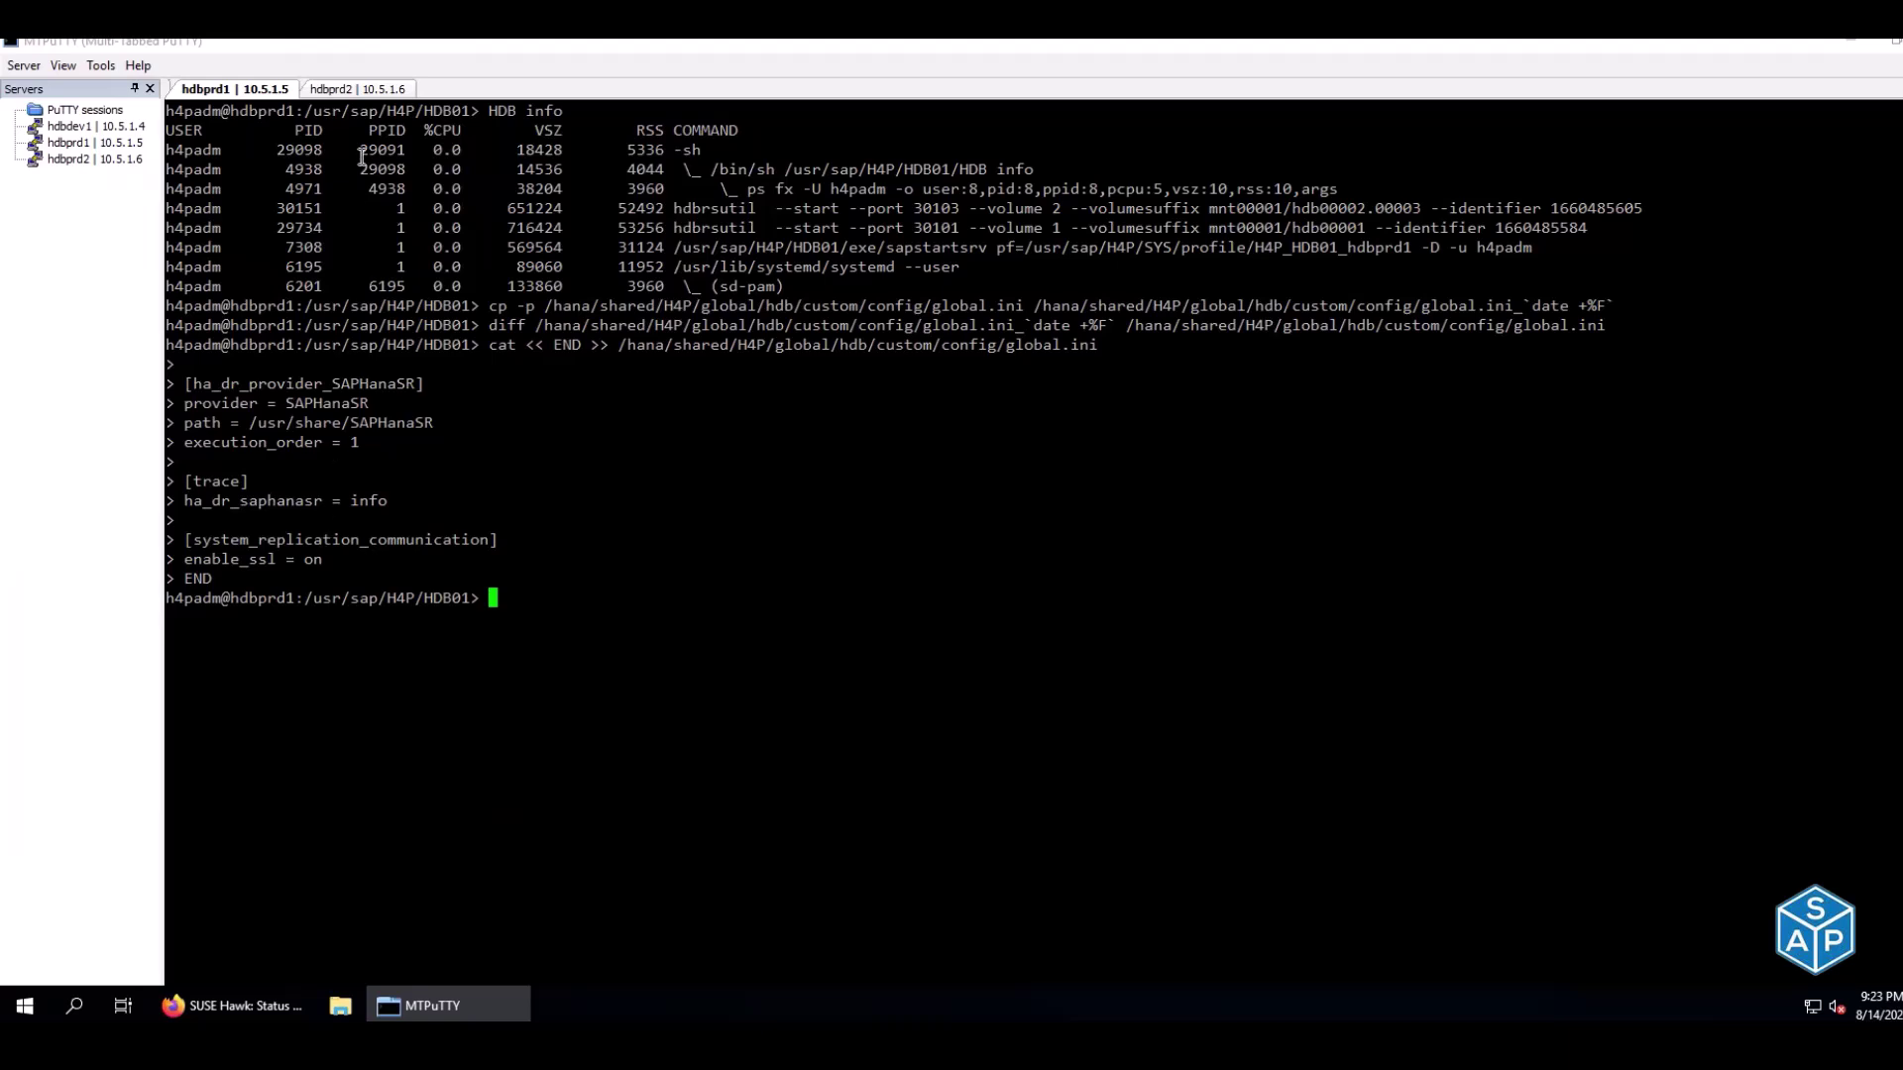
pyautogui.click(357, 89)
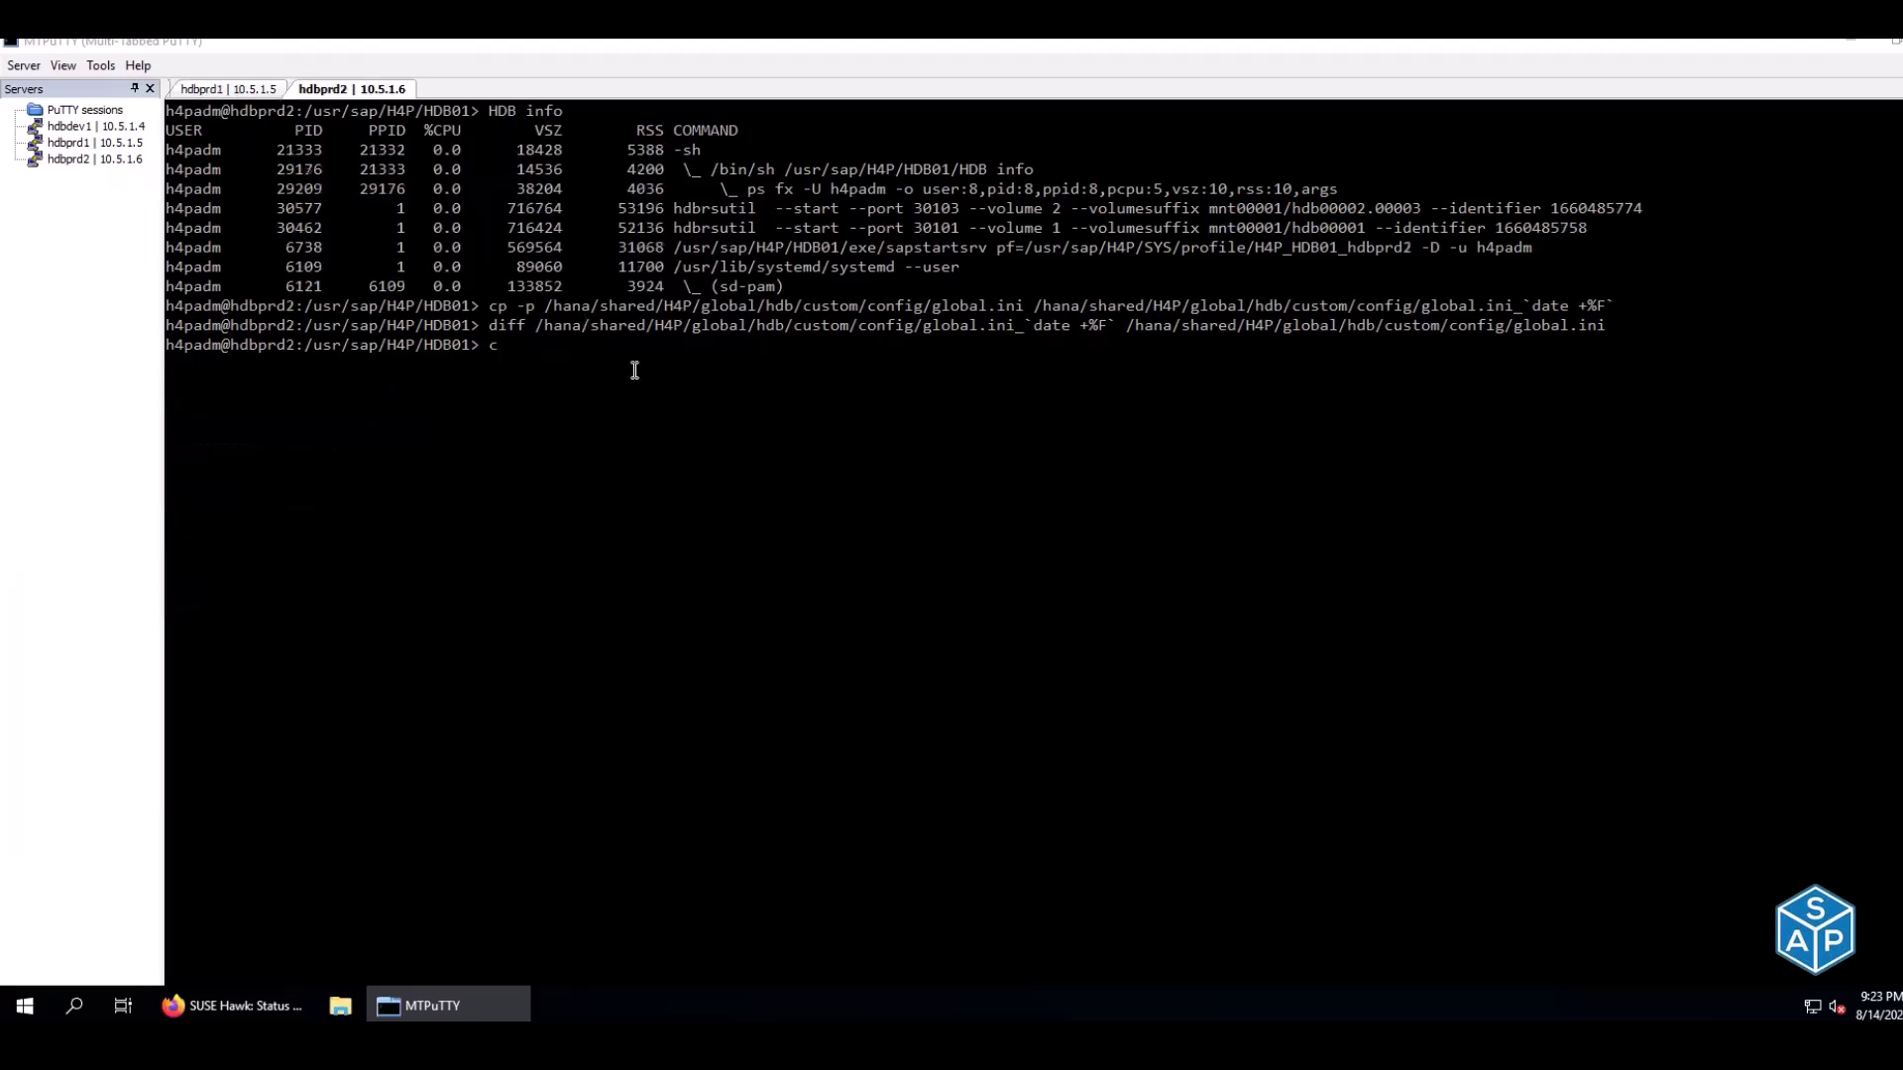
pyautogui.rightClick(635, 370)
# Rerun the E112 diff on both nodes to confirm the added hook, trace and SSL lines
pyautogui.hotkey('alt', 'Tab')
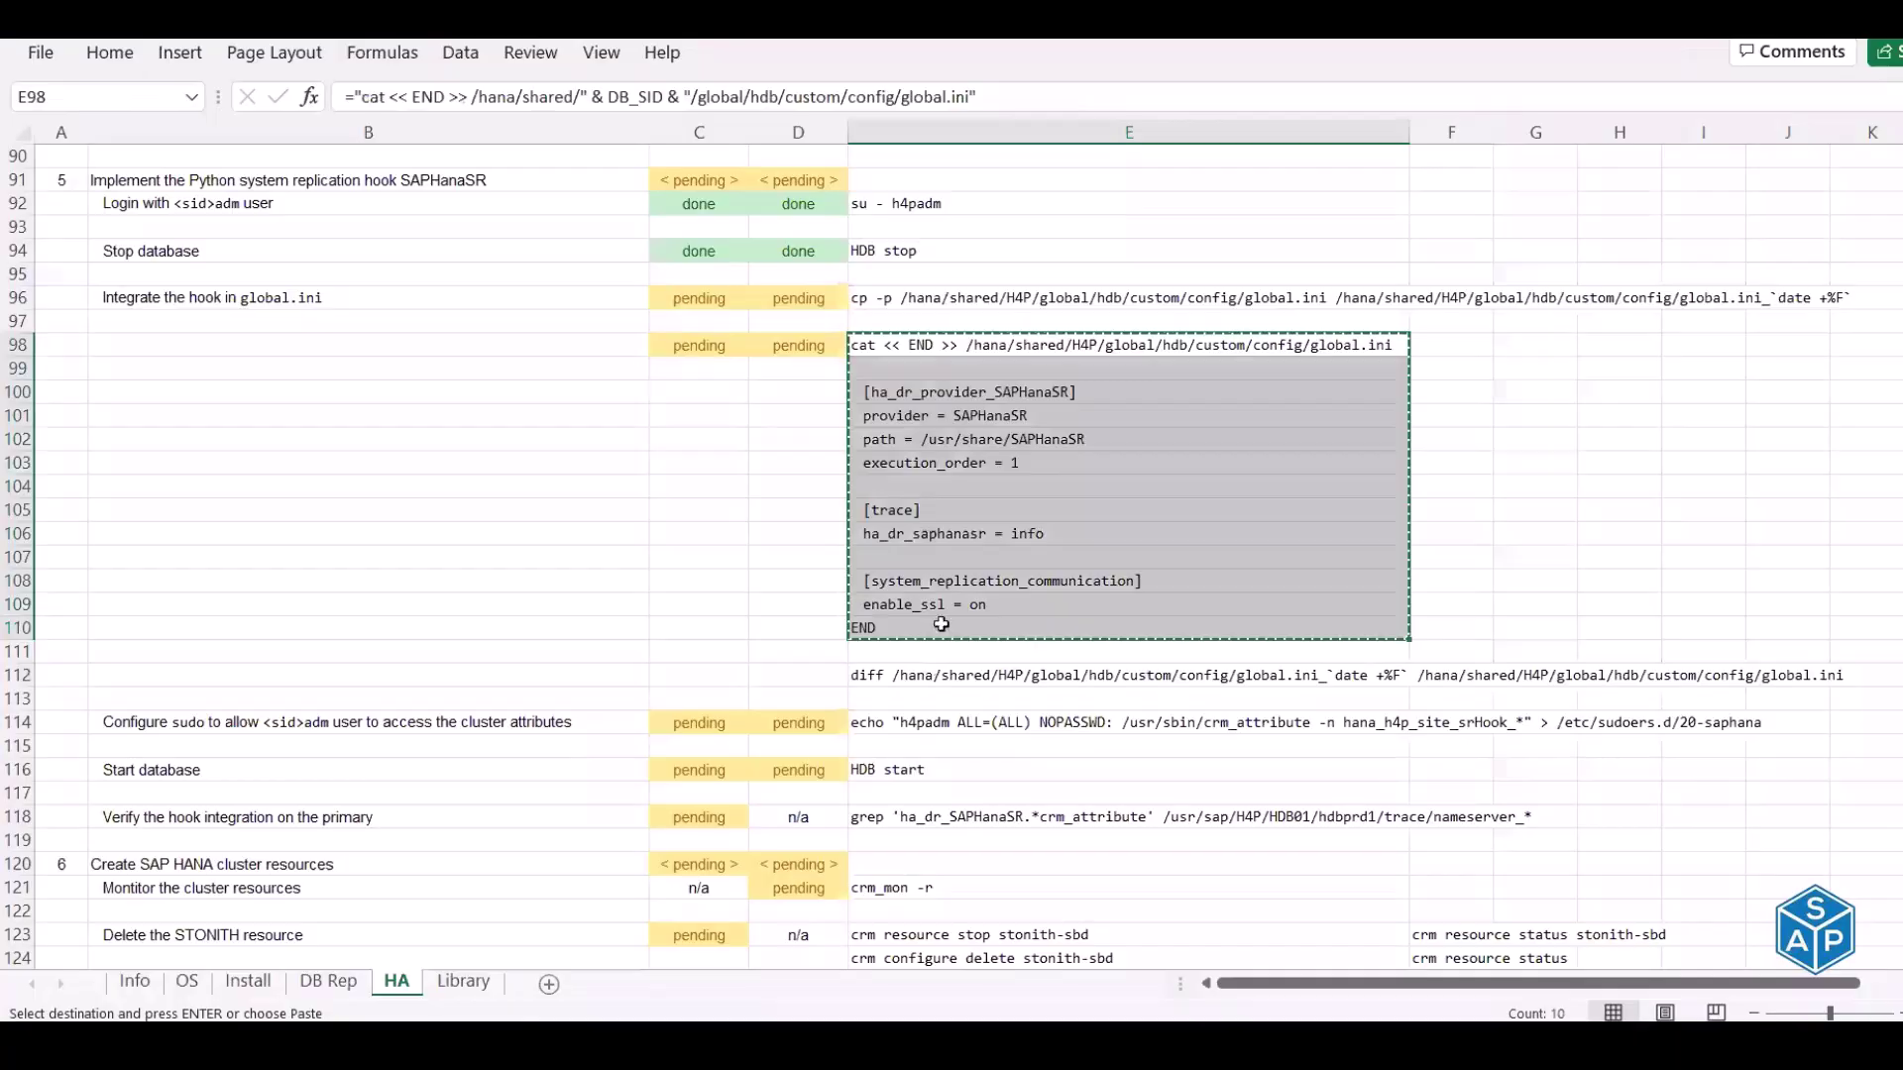
pyautogui.click(917, 674)
pyautogui.hotkey('ctrl', 'c')
pyautogui.hotkey('alt', 'Tab')
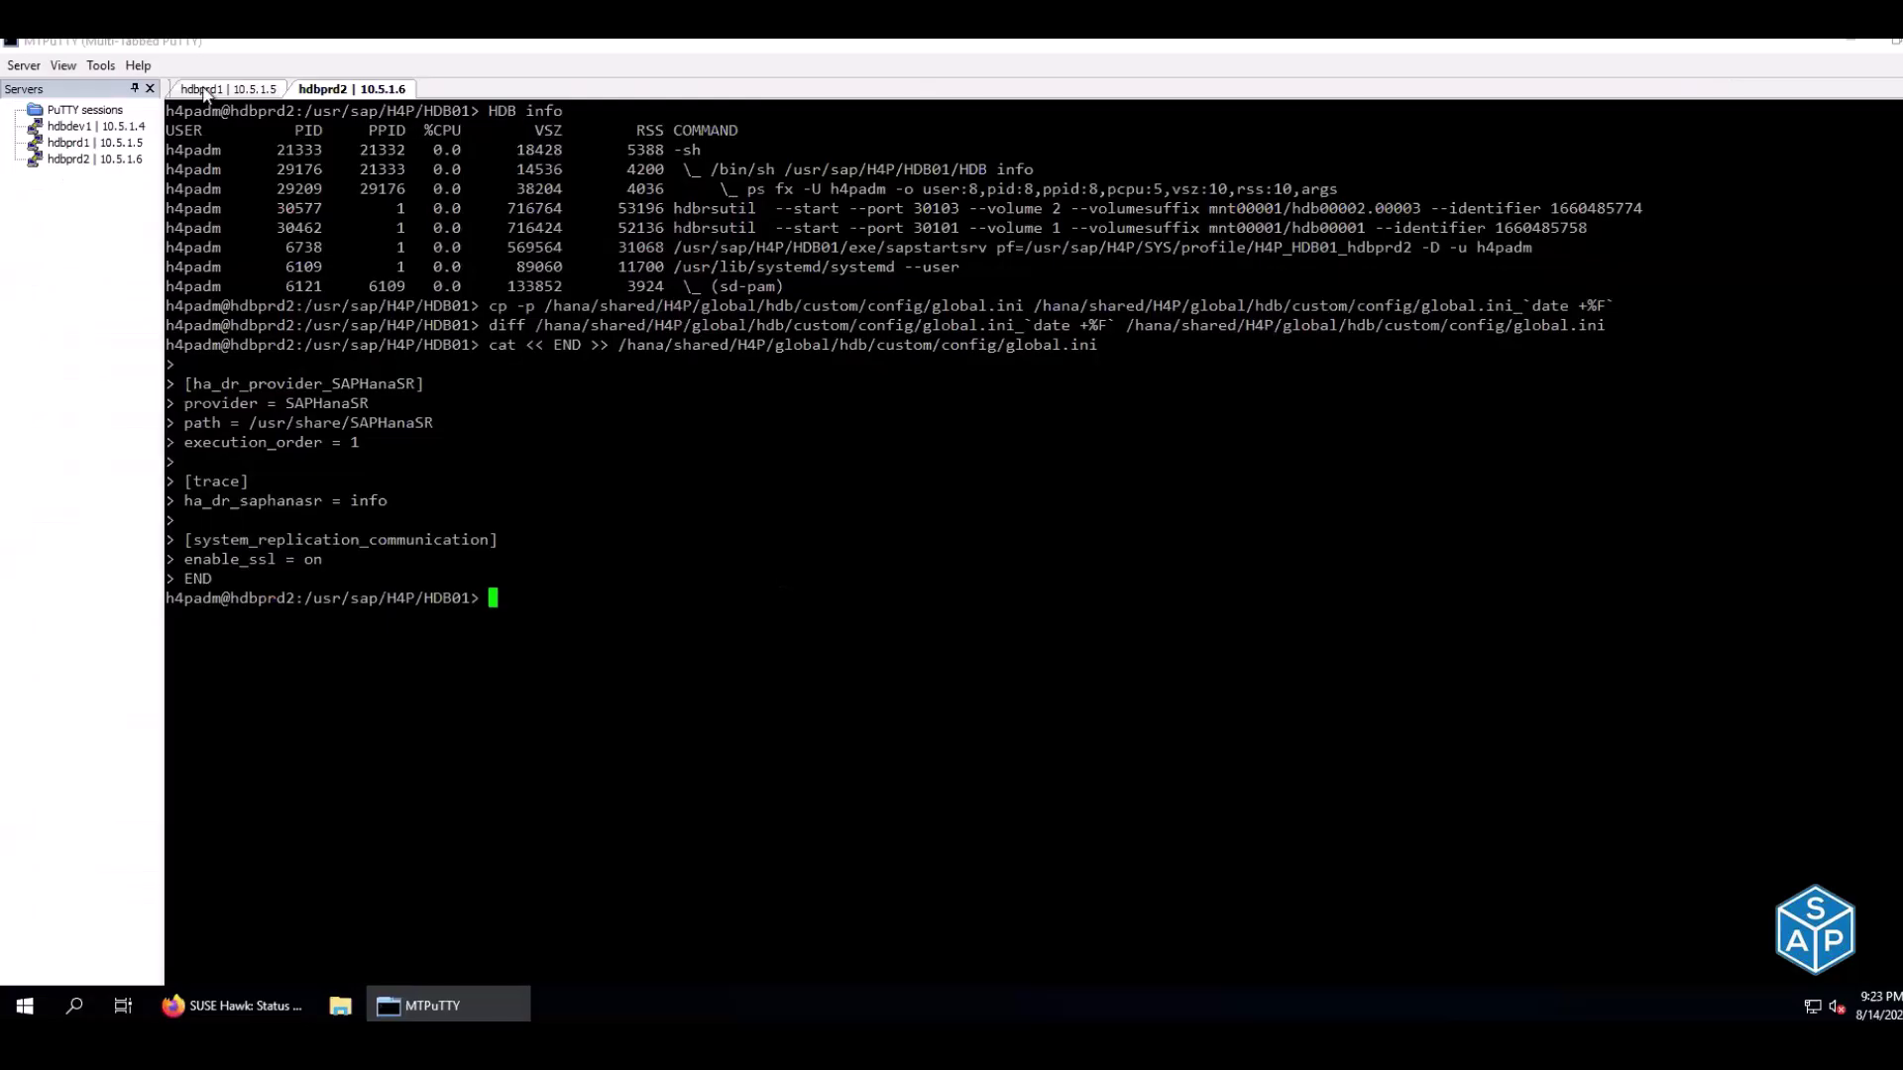
pyautogui.rightClick(739, 342)
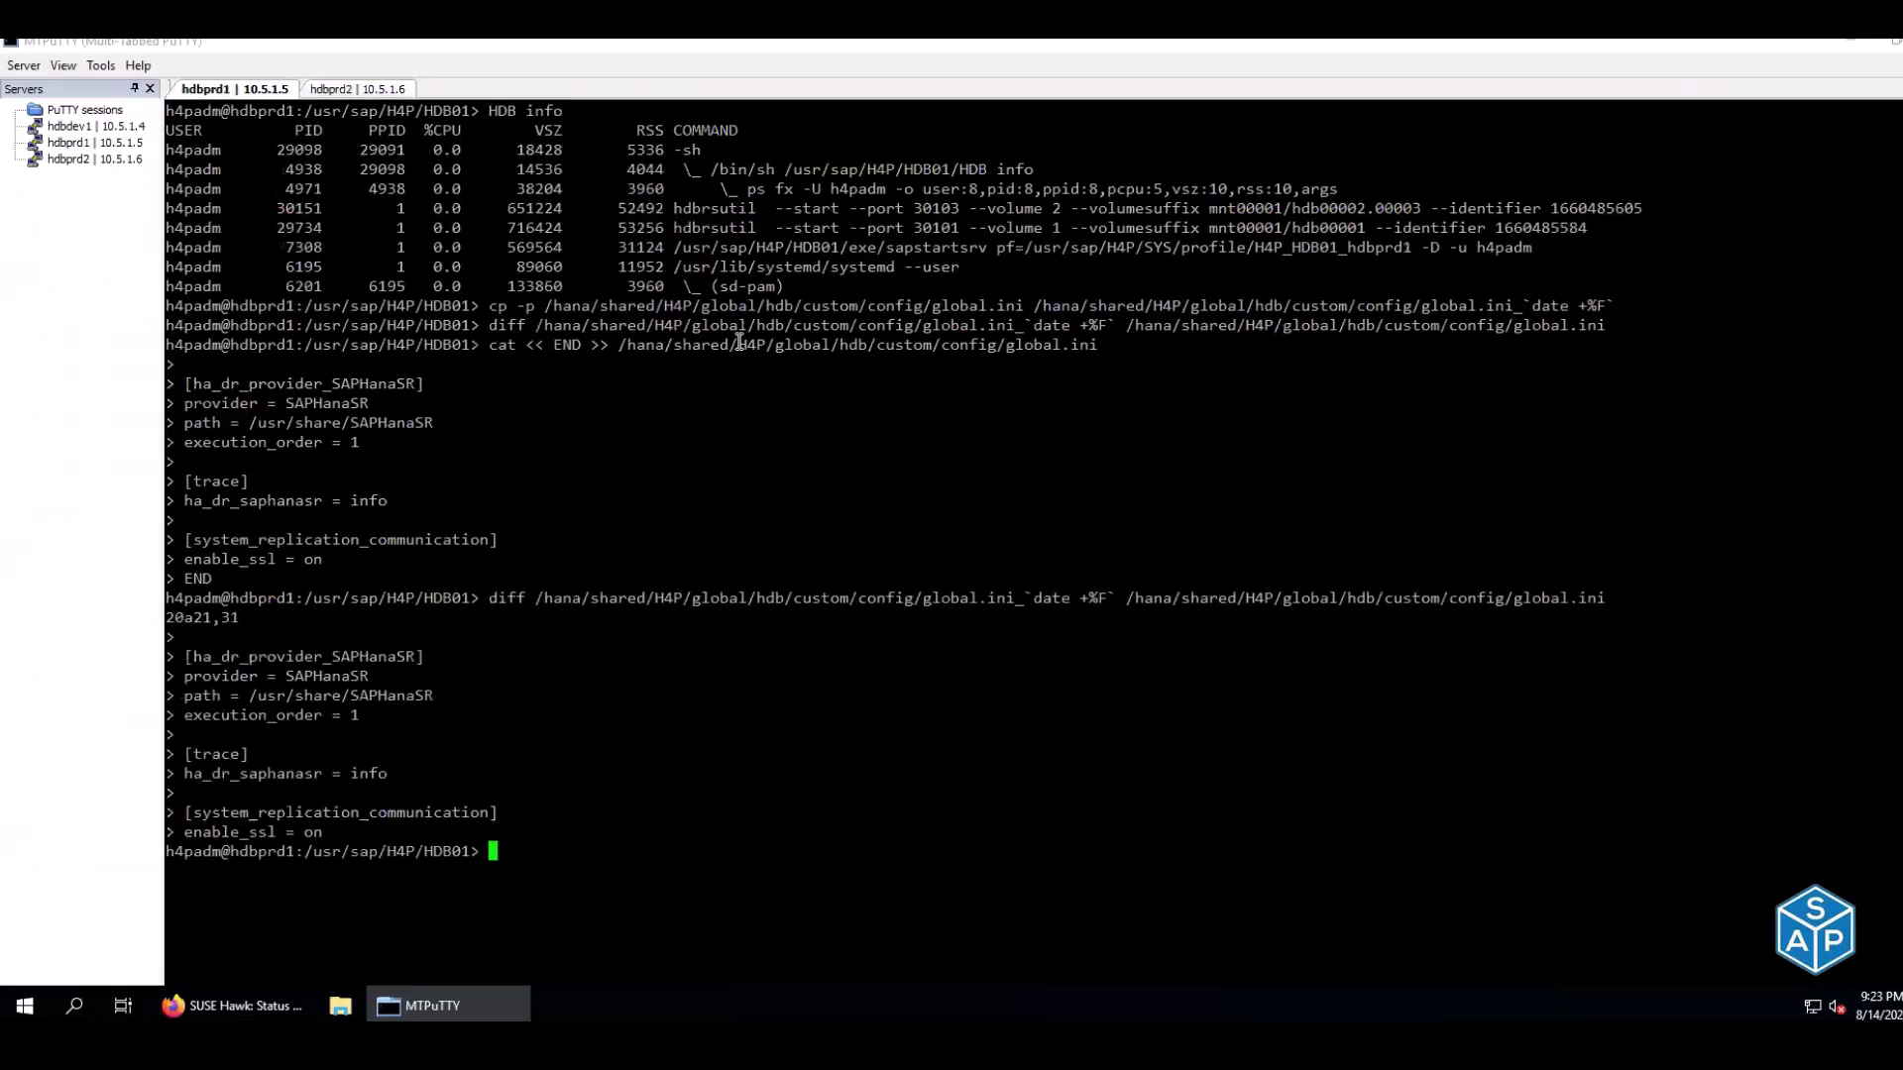
pyautogui.click(327, 89)
pyautogui.rightClick(195, 646)
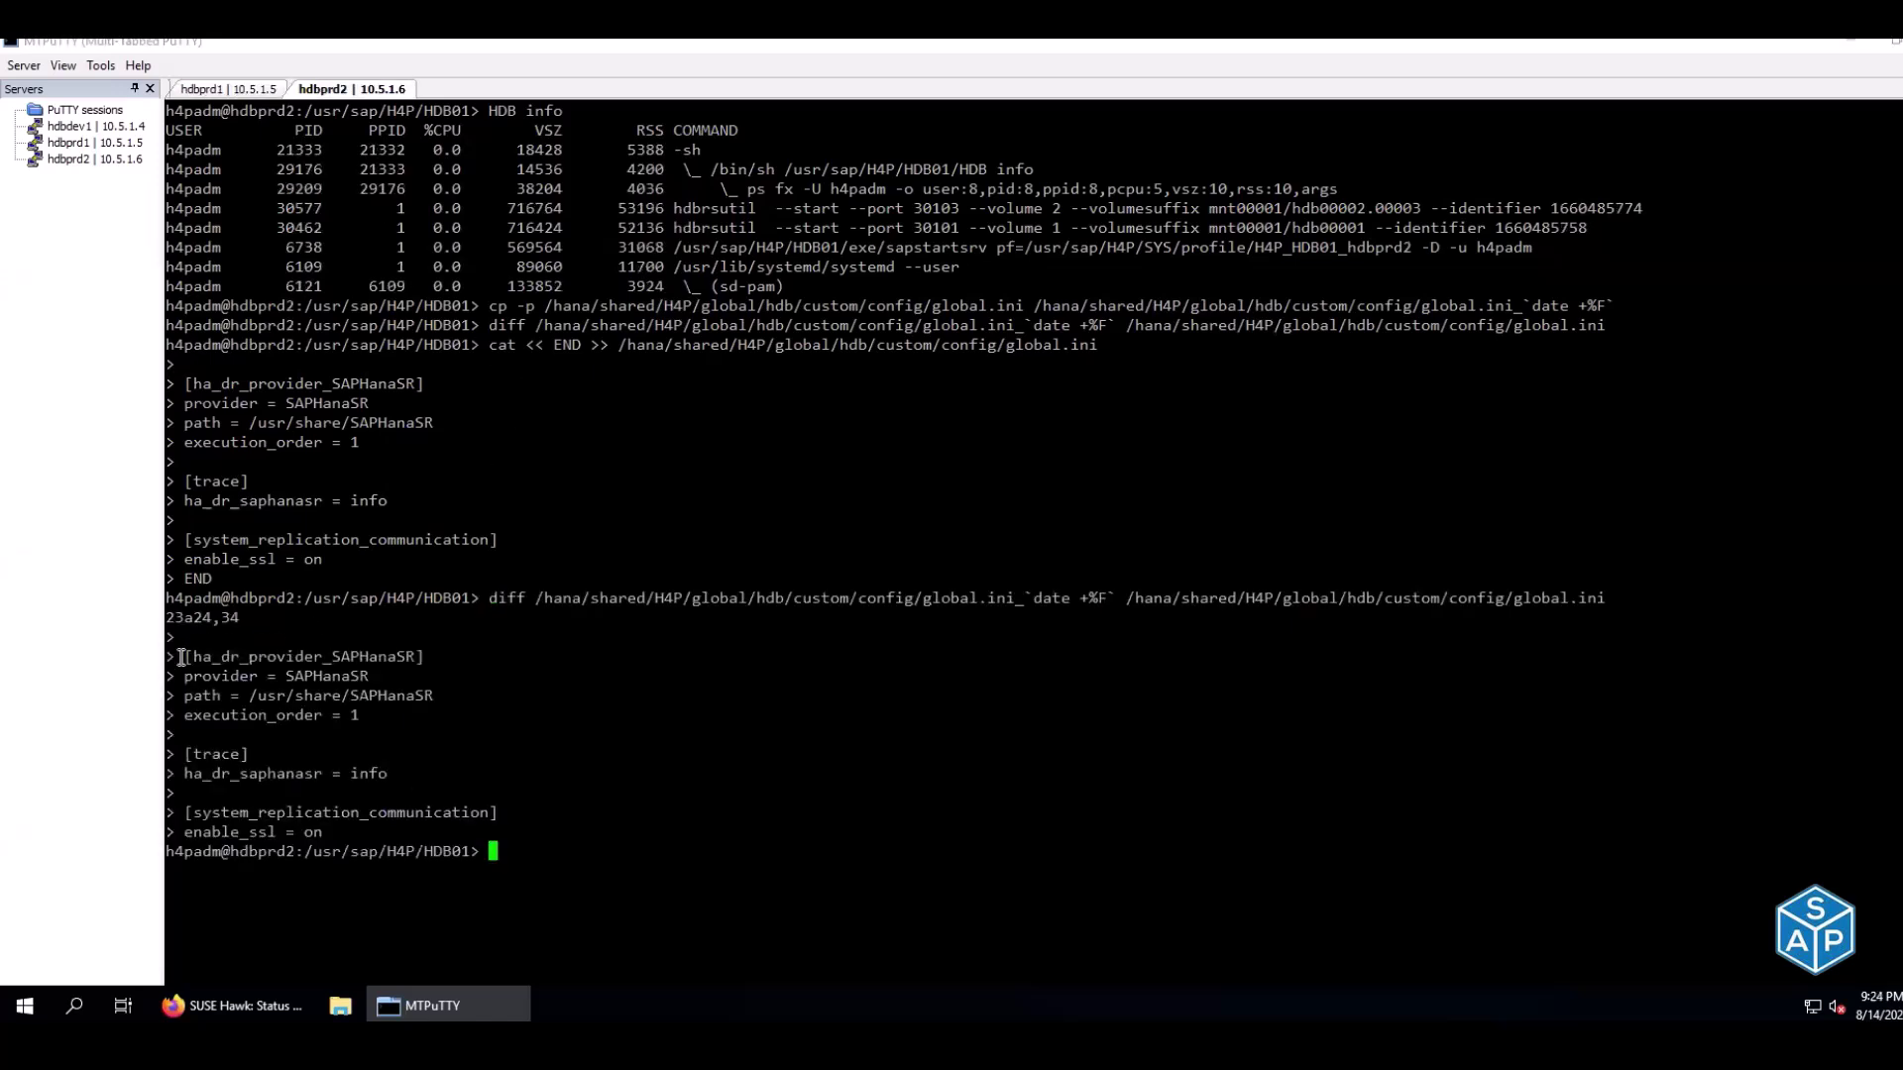
pyautogui.moveTo(166, 658)
pyautogui.mouseDown()
pyautogui.moveTo(444, 786)
pyautogui.moveTo(479, 841)
pyautogui.mouseUp()
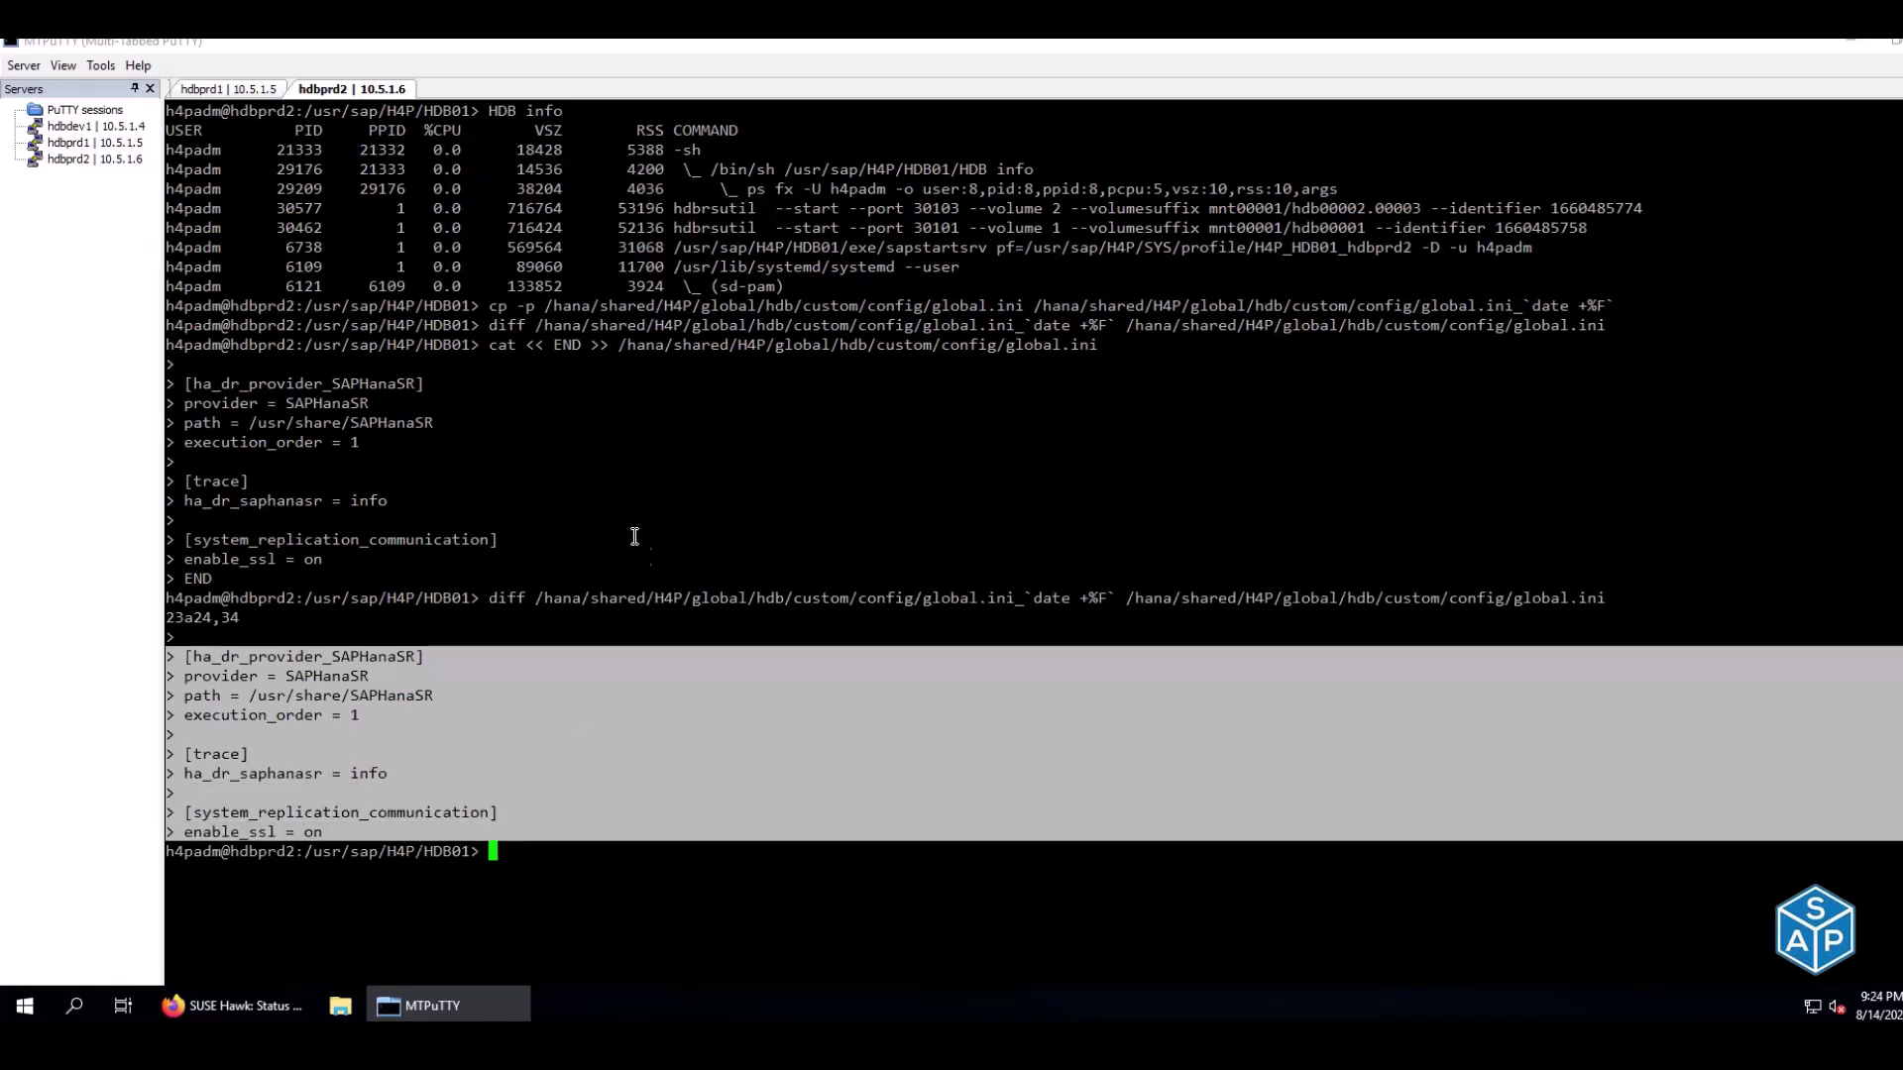
pyautogui.click(303, 731)
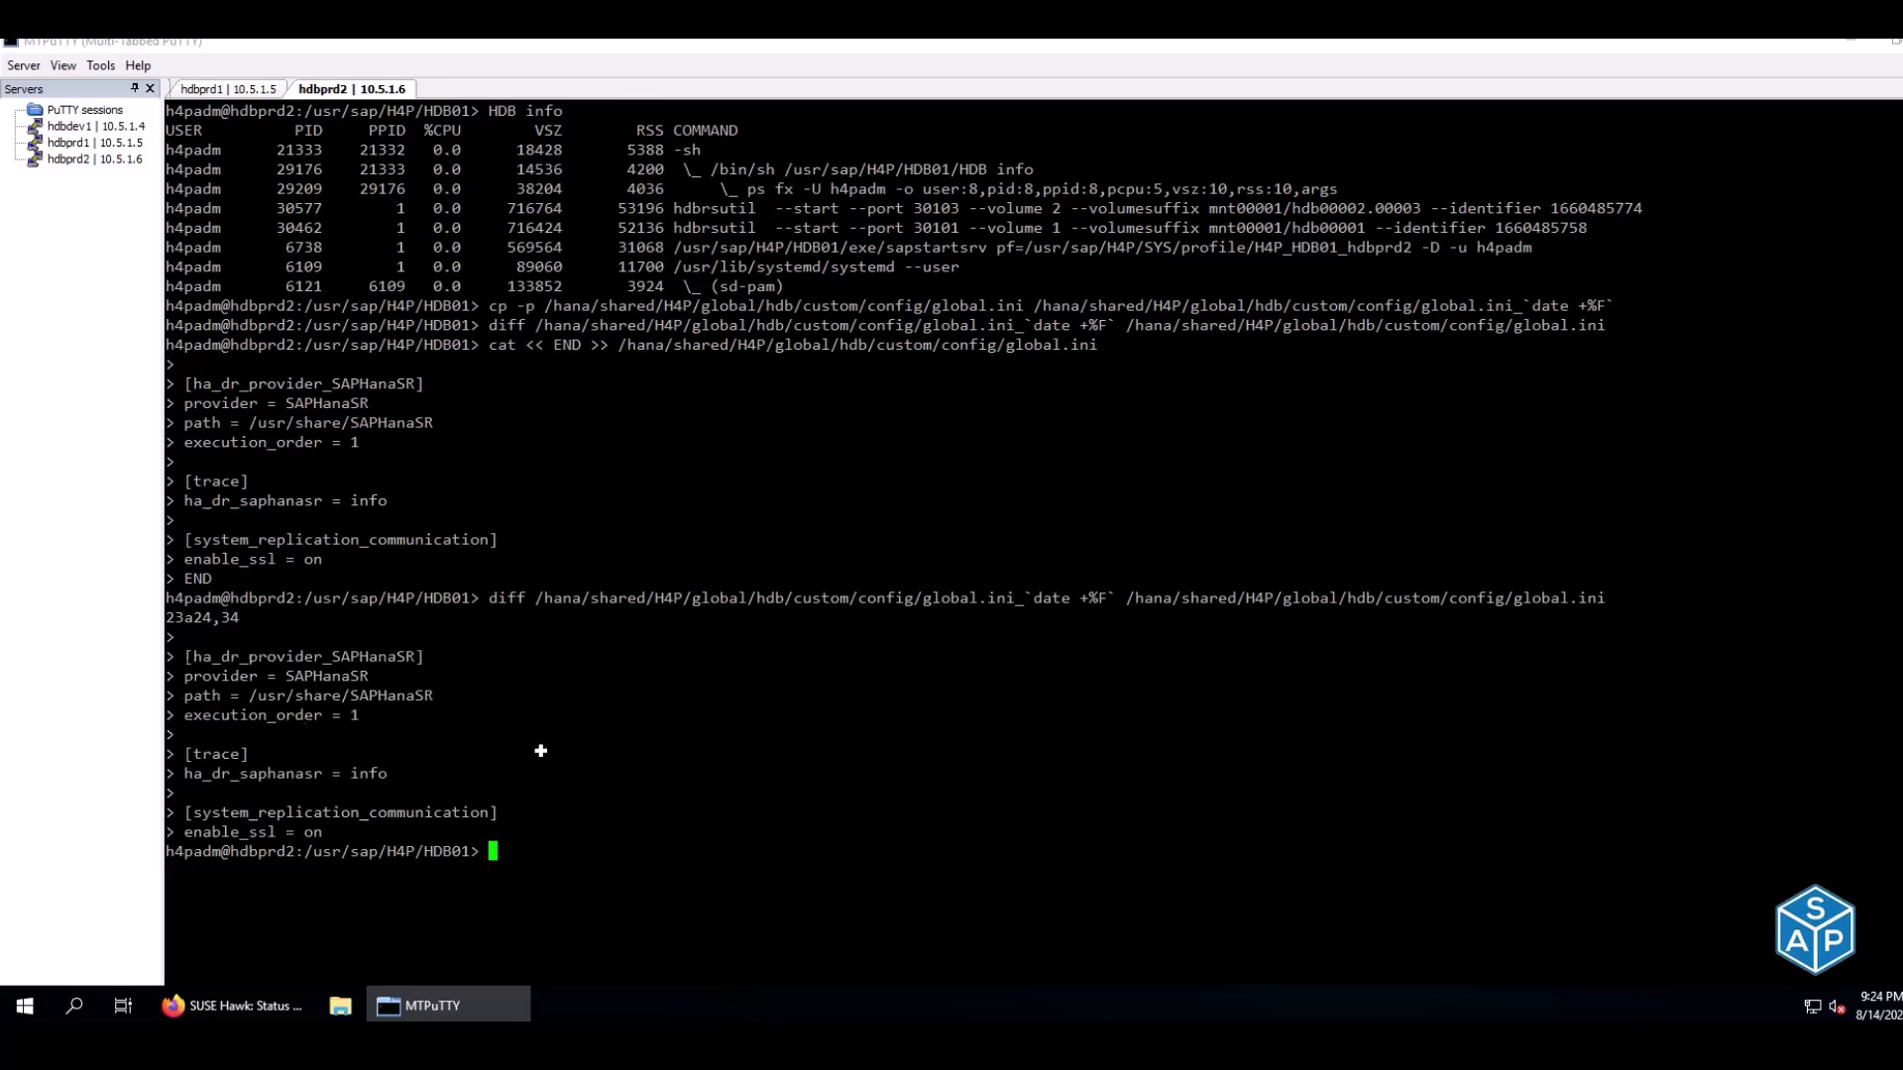
pyautogui.hotkey('alt', 'Tab')
pyautogui.press('Up')
pyautogui.press('Up')
pyautogui.press('Up')
pyautogui.press('Up')
pyautogui.press('Up')
pyautogui.press('Up')
pyautogui.press('Up')
pyautogui.press('Up')
pyautogui.press('Up')
pyautogui.press('Up')
pyautogui.press('Up')
pyautogui.press('Up')
pyautogui.press('Up')
pyautogui.press('Up')
pyautogui.press('Up')
pyautogui.press('Up')
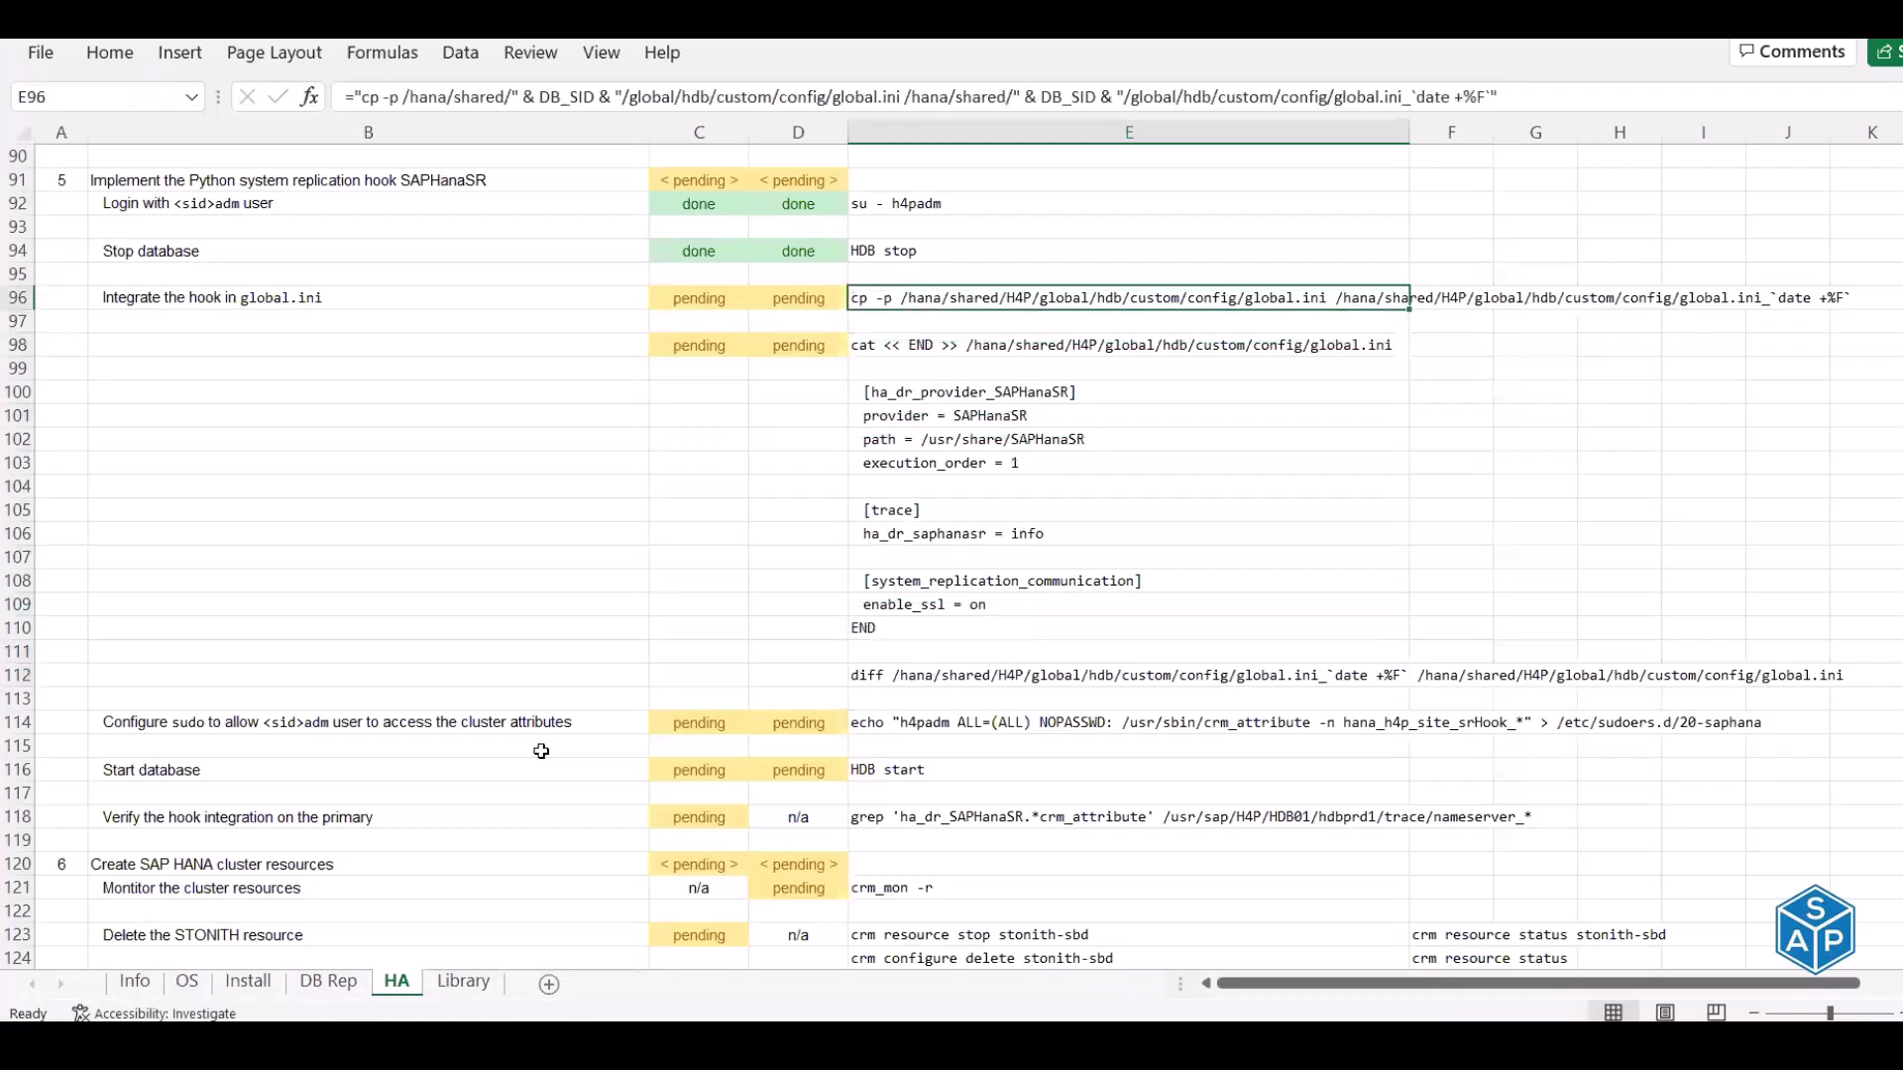
# Enter 'done' in C96, D96, C98 and D98 for the global.ini integration rows
pyautogui.press('Left')
pyautogui.press('Left')
pyautogui.write('done')
pyautogui.press('Tab')
pyautogui.write('done')
pyautogui.press('Return')
pyautogui.press('Down')
pyautogui.write('done')
pyautogui.press('Tab')
pyautogui.write('done')
pyautogui.press('Return')
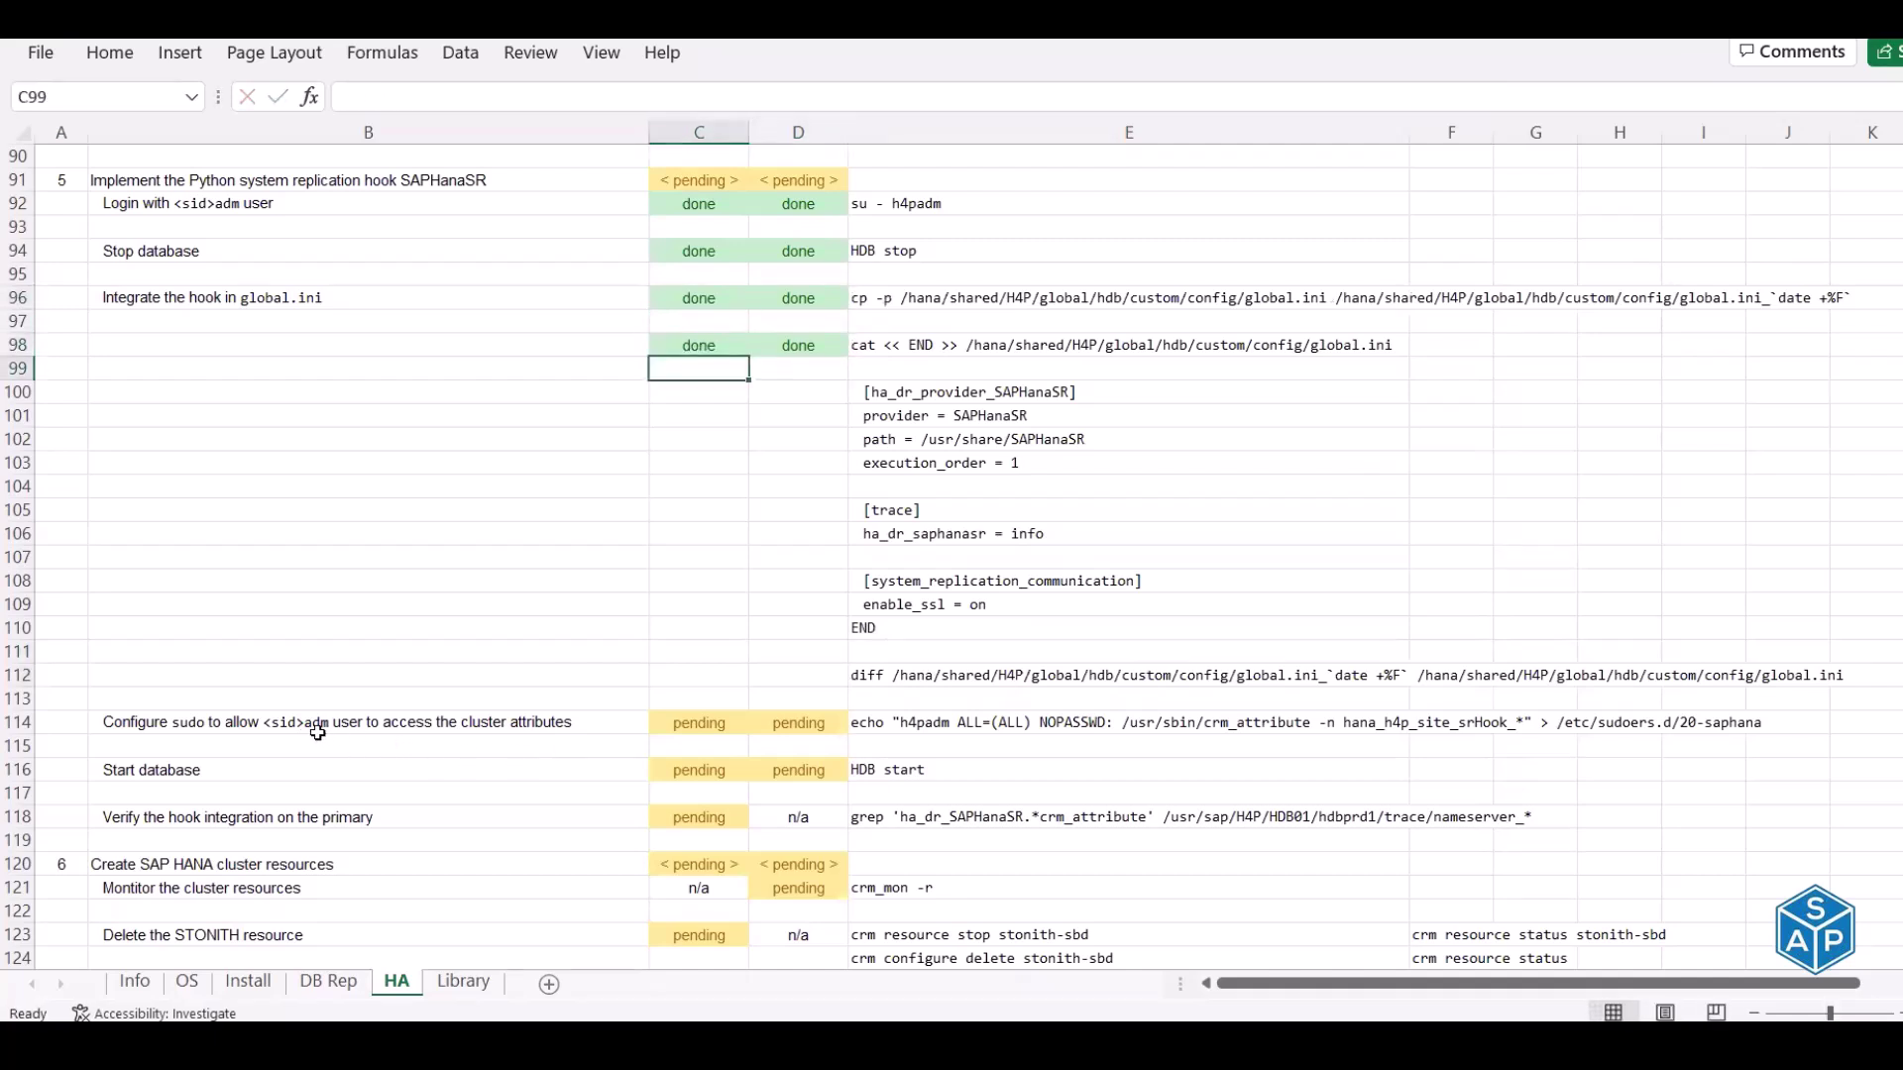
# Copy the sudo configuration command from cell E114
pyautogui.click(300, 724)
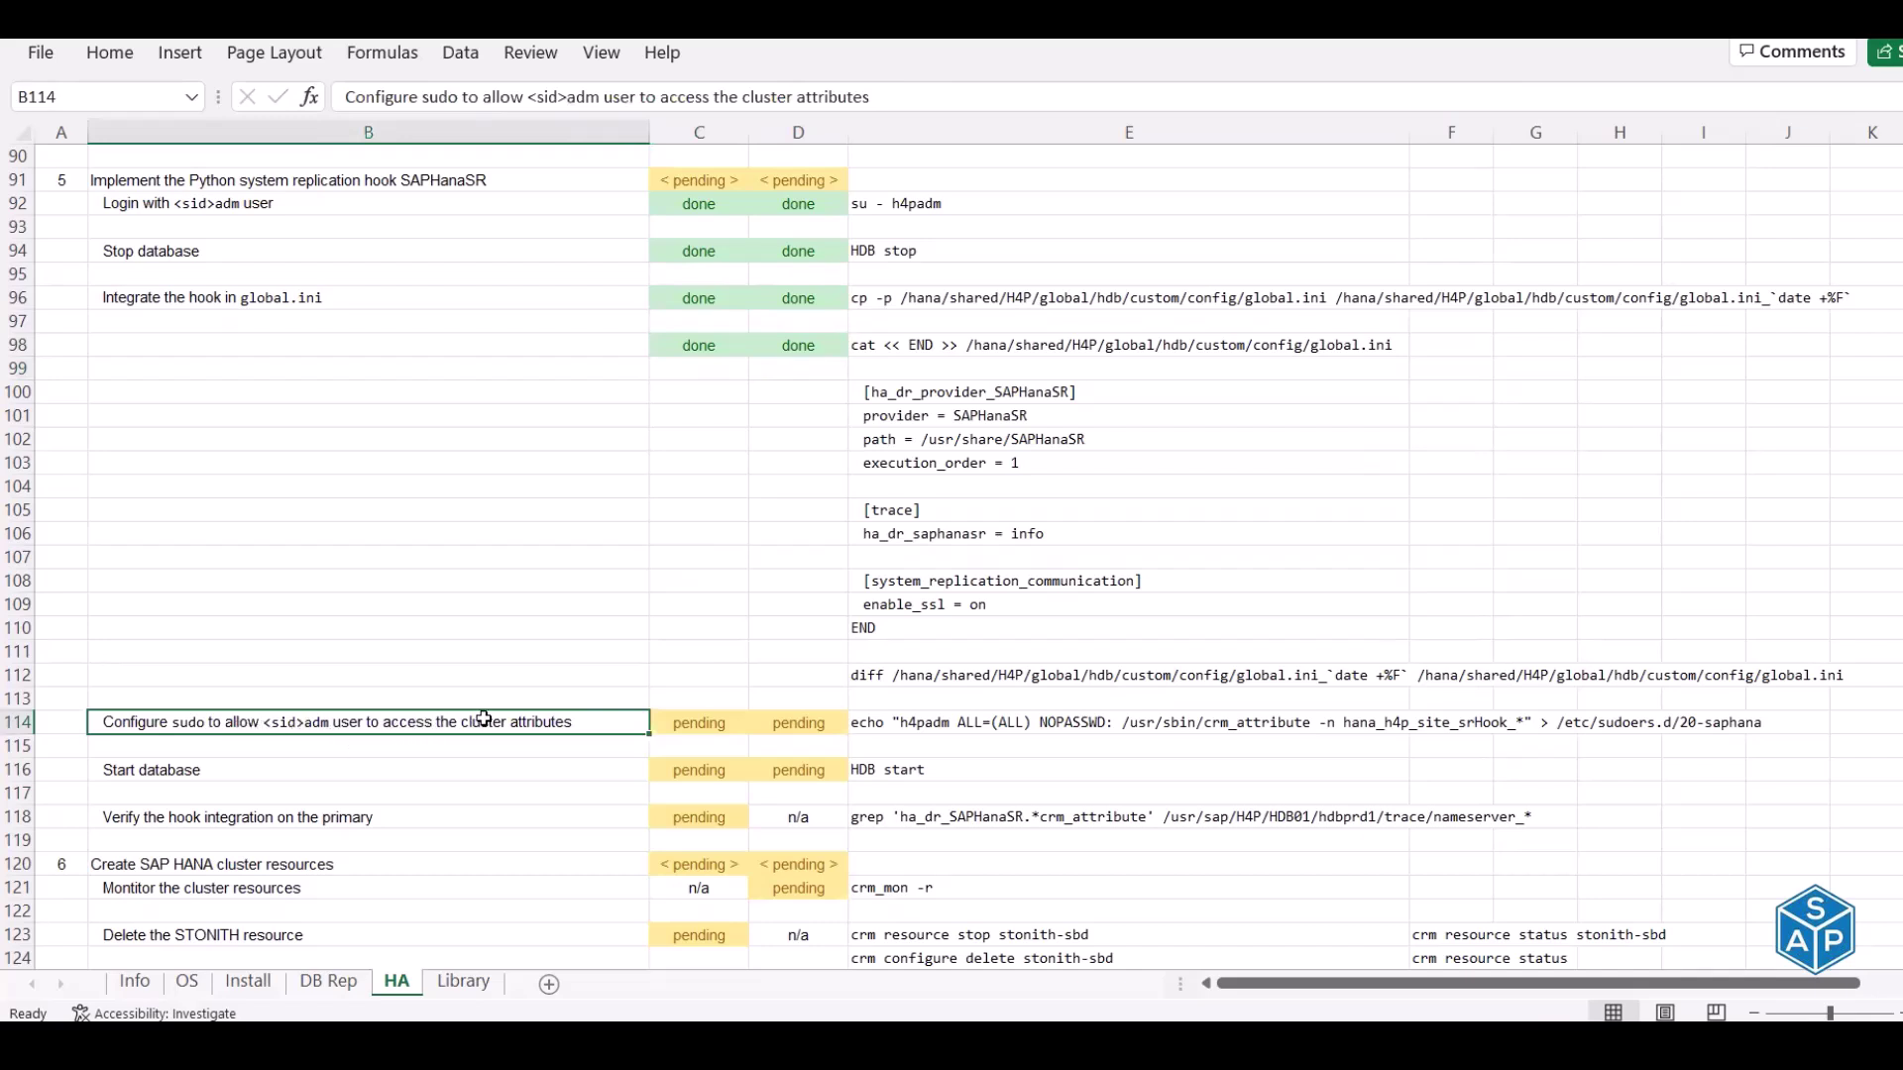
pyautogui.click(858, 722)
pyautogui.hotkey('ctrl', 'c')
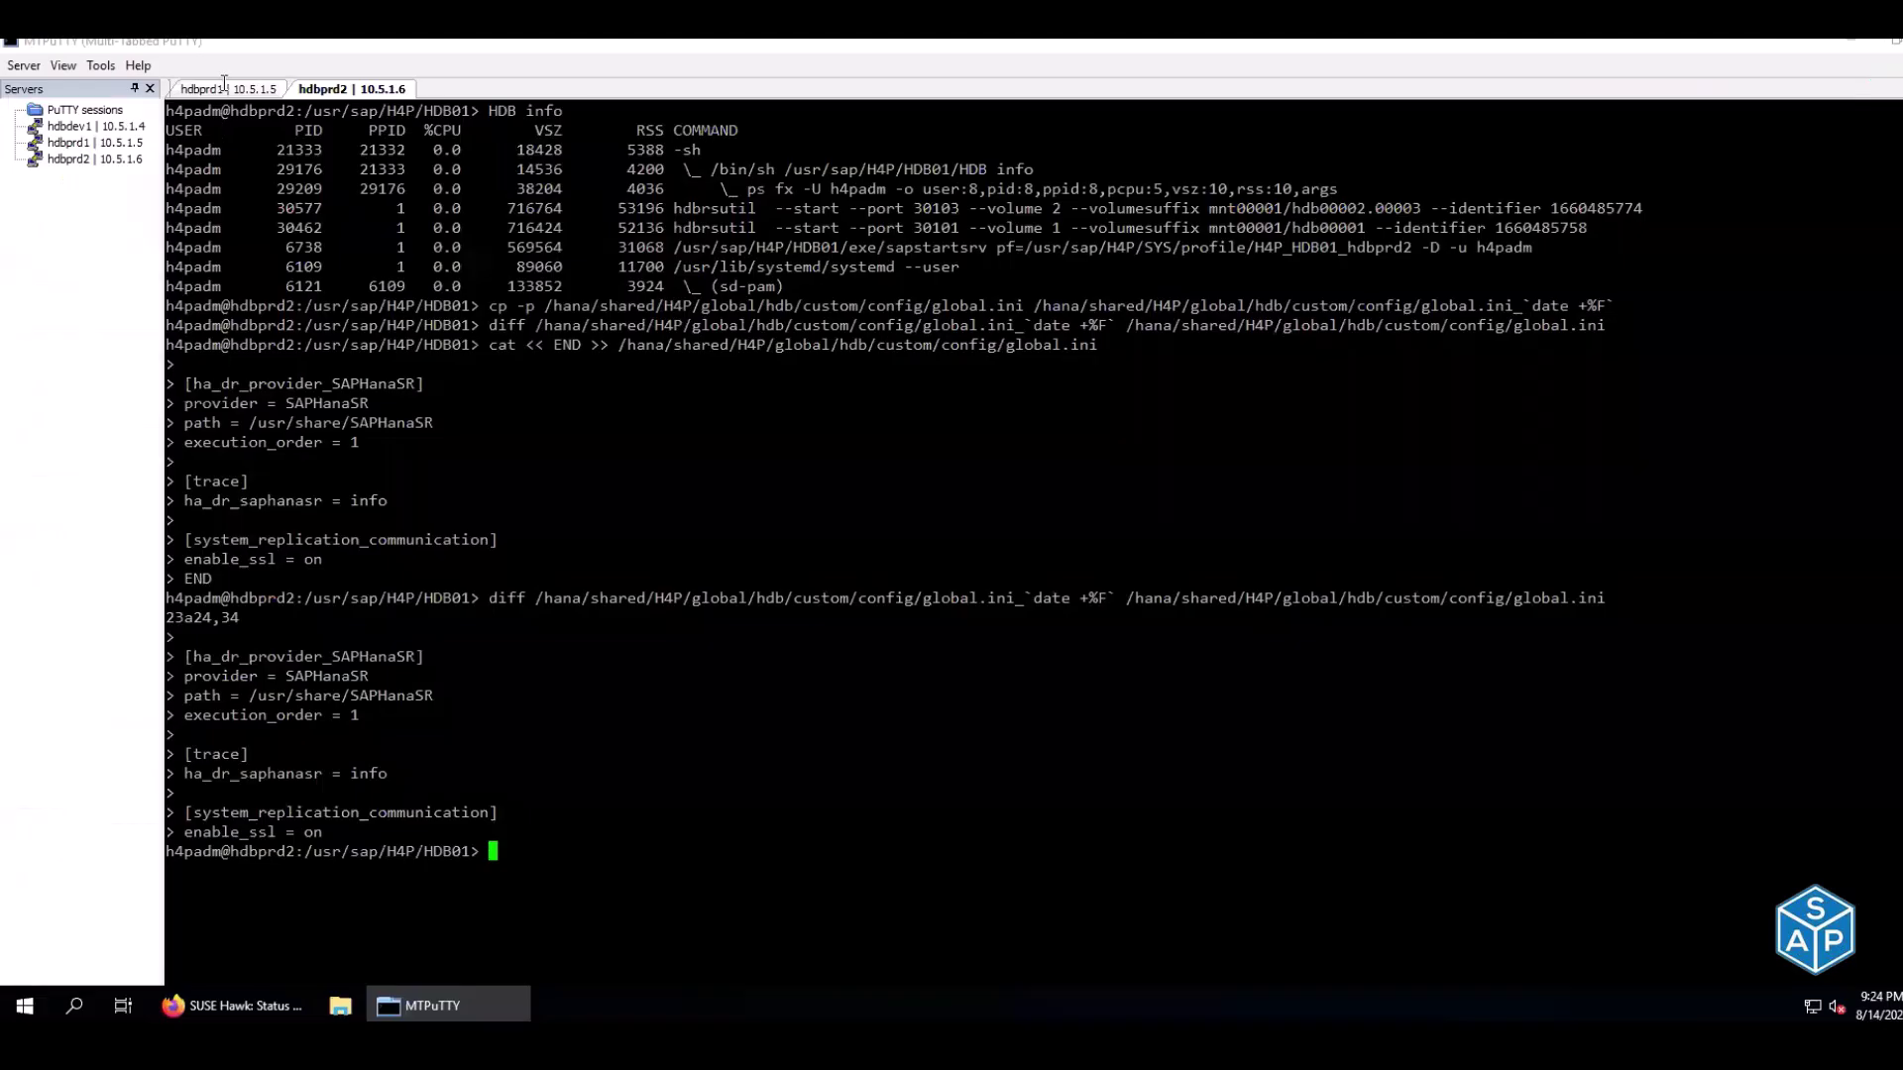
# Add the 20-saphana sudoers rule as root on hdbprd1 and hdbprd2
pyautogui.click(227, 91)
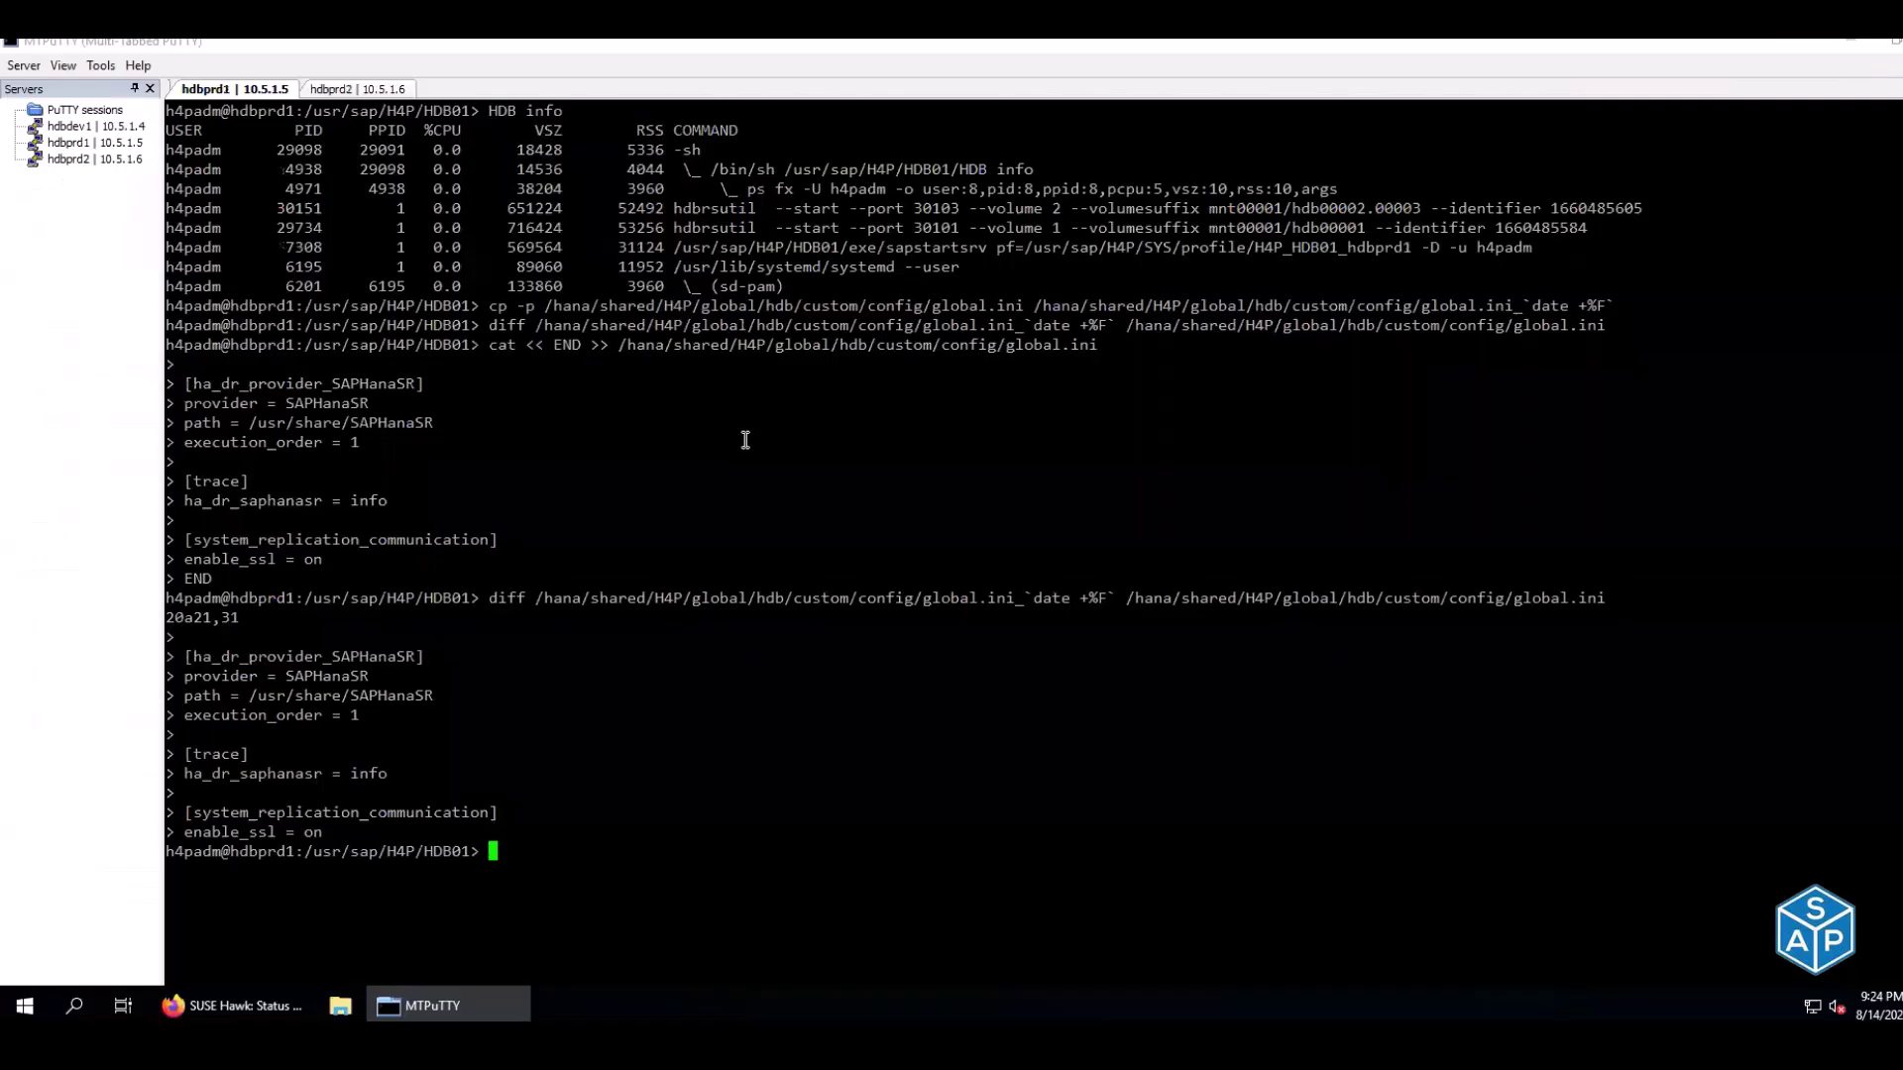
pyautogui.rightClick(715, 456)
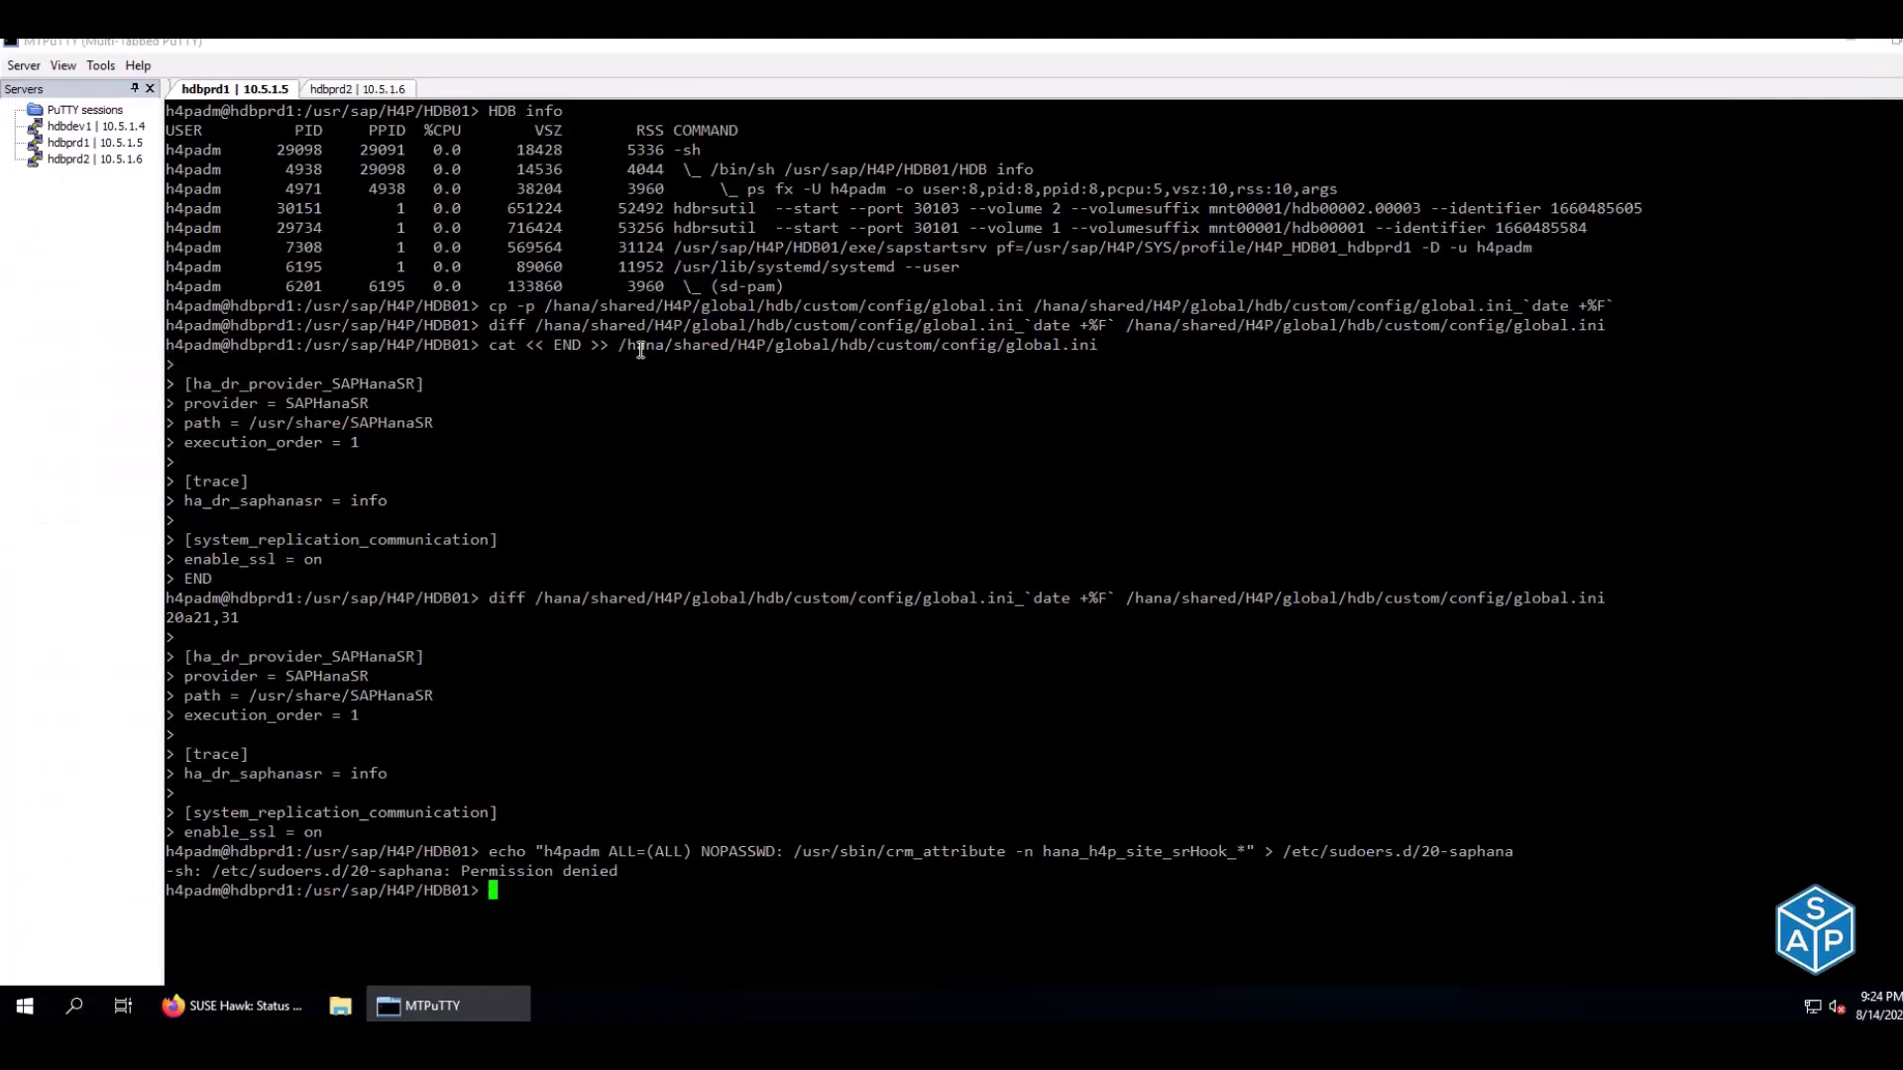
pyautogui.hotkey('ctrl', 'd')
pyautogui.rightClick(692, 389)
pyautogui.press('Return')
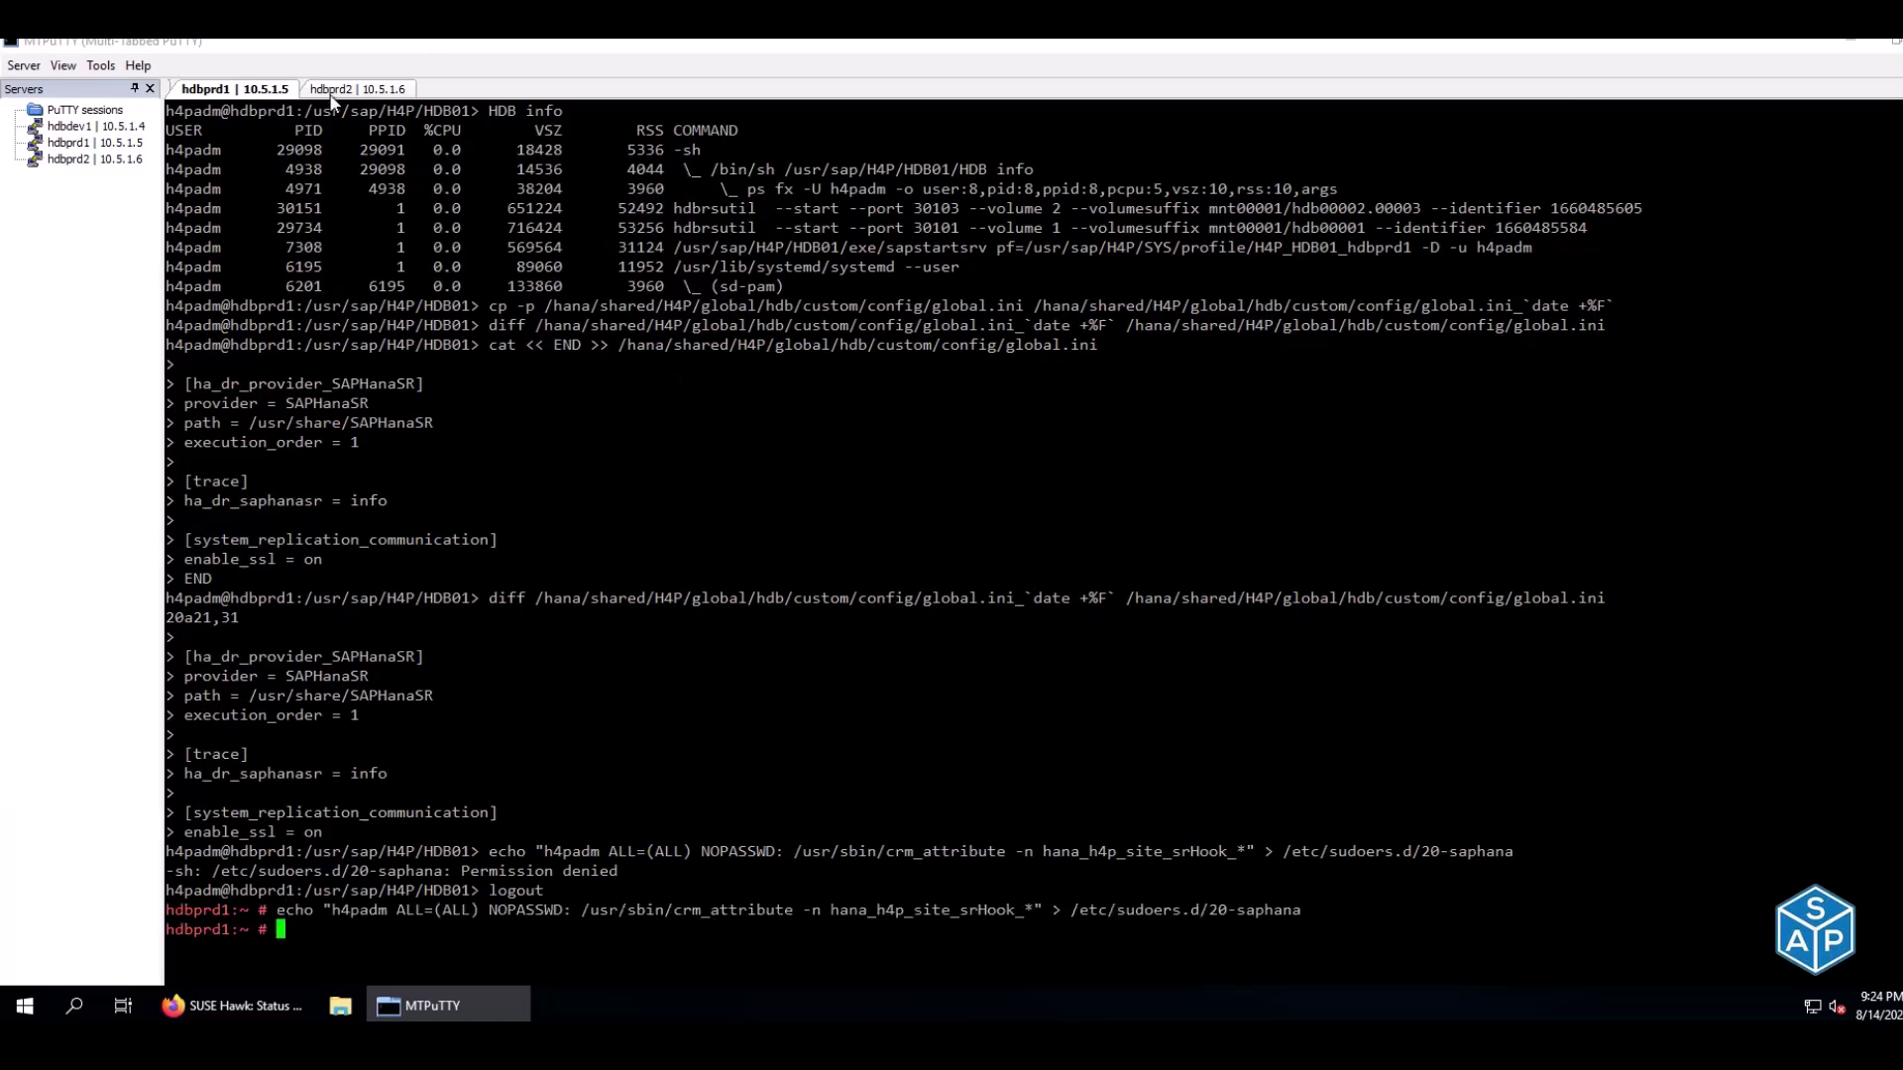
pyautogui.click(333, 91)
pyautogui.hotkey('ctrl', 'd')
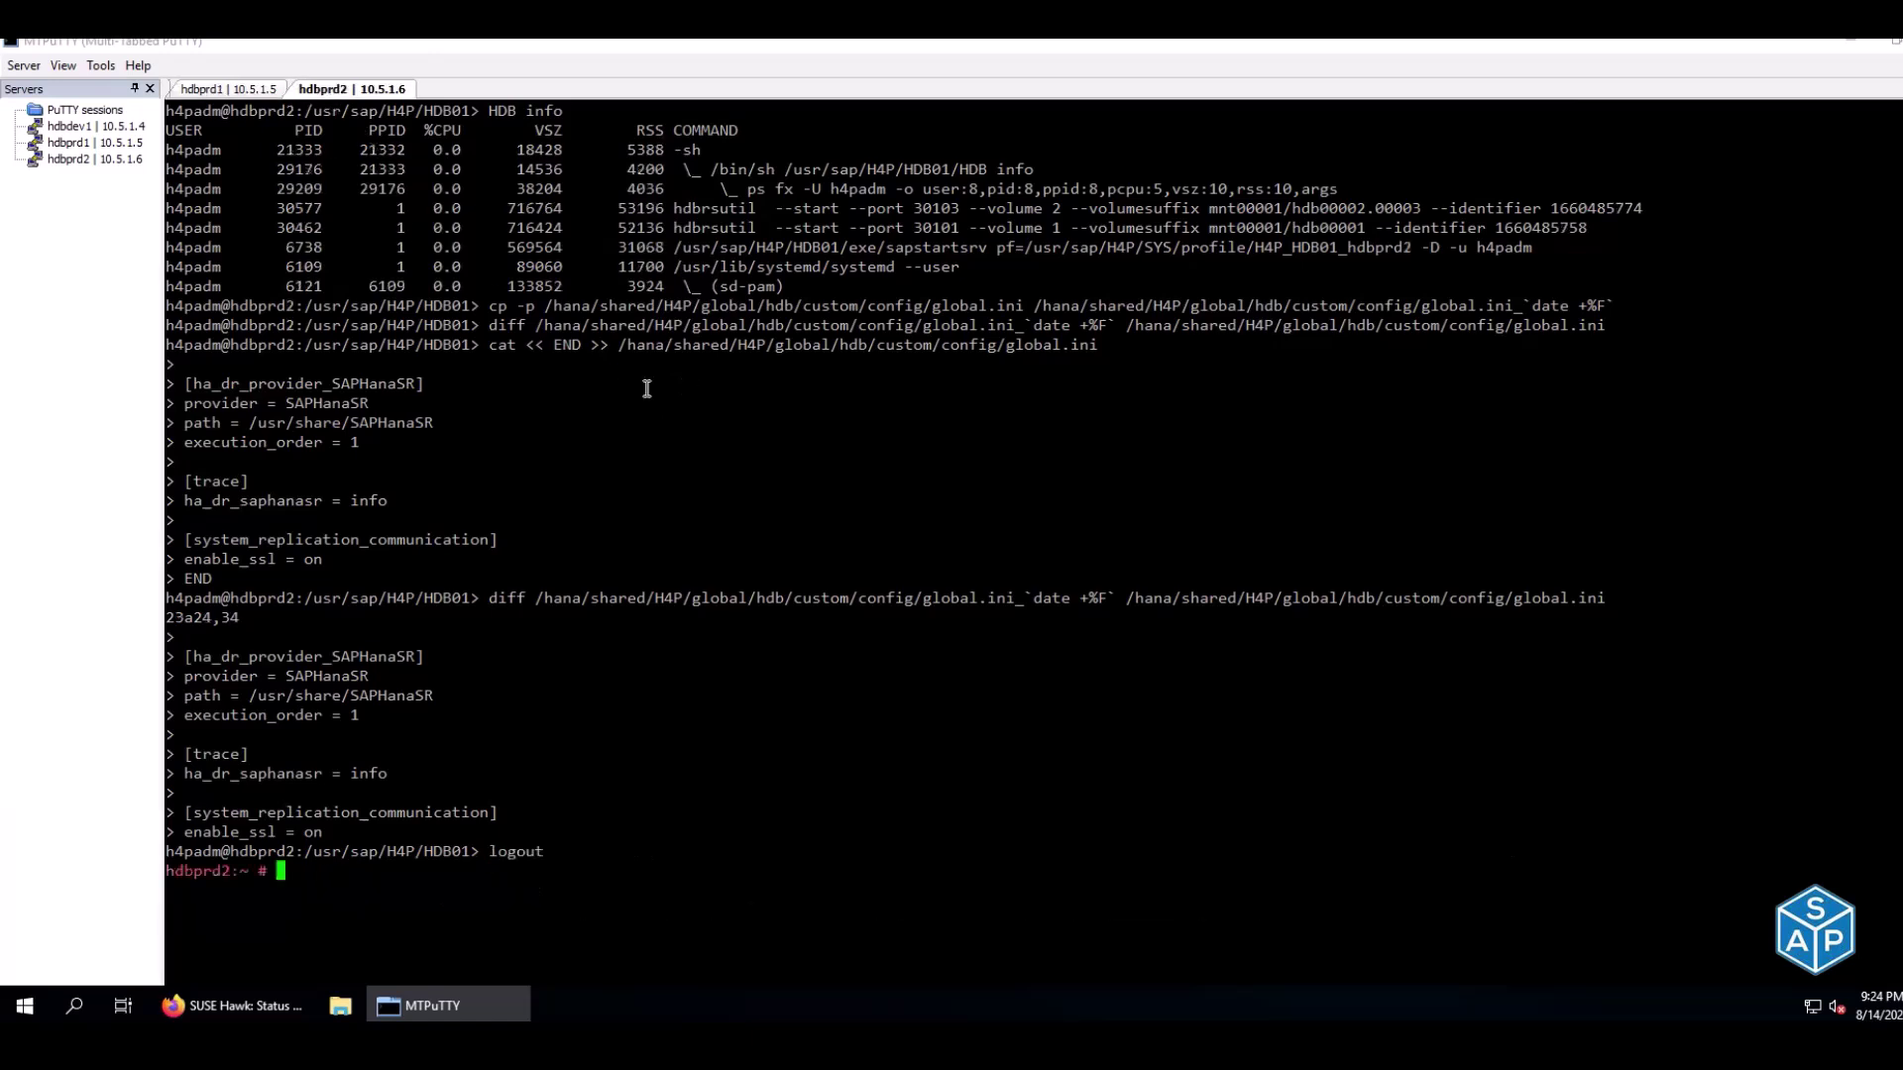
pyautogui.rightClick(647, 389)
pyautogui.press('Return')
# Switch to the SAP admin user on hdbprd1 and run HDB start copied from E116
pyautogui.click(254, 91)
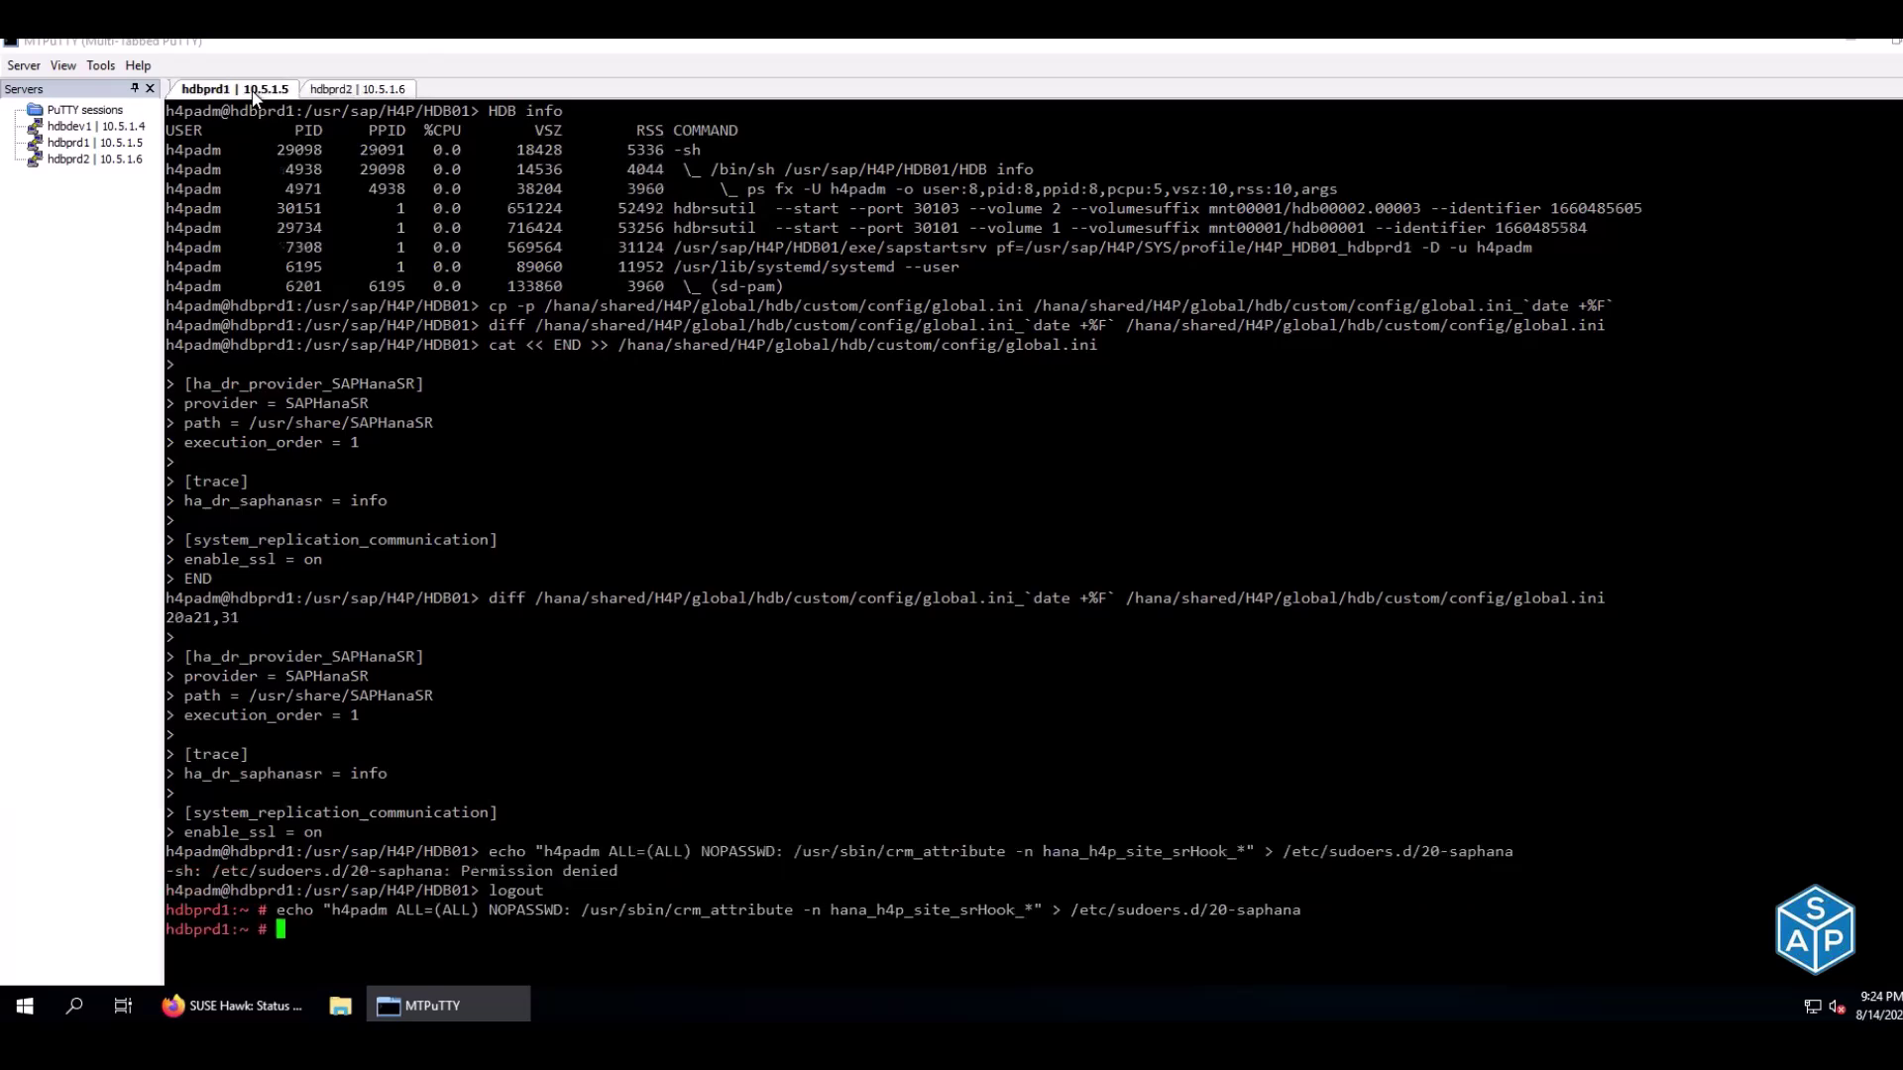
pyautogui.press('Up')
pyautogui.press('Up')
pyautogui.press('Return')
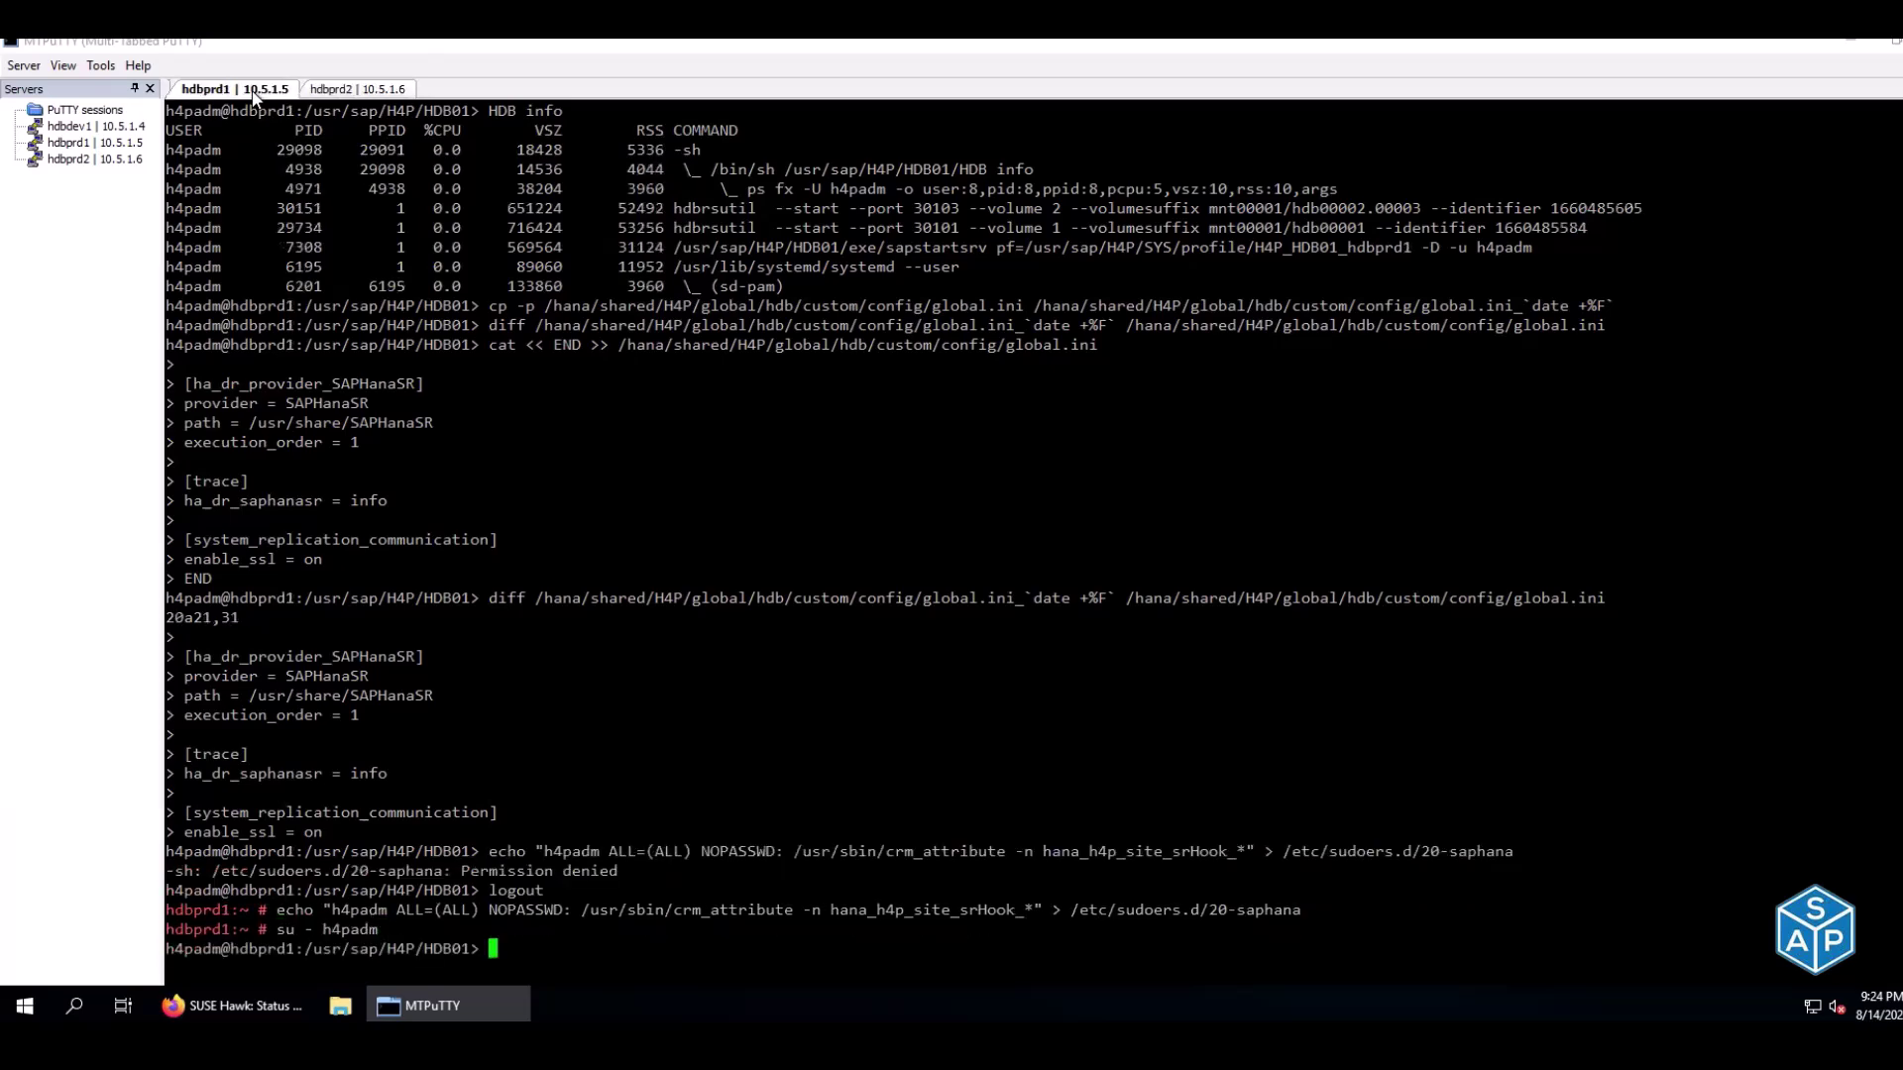
pyautogui.hotkey('alt', 'Tab')
pyautogui.press('Down')
pyautogui.press('Down')
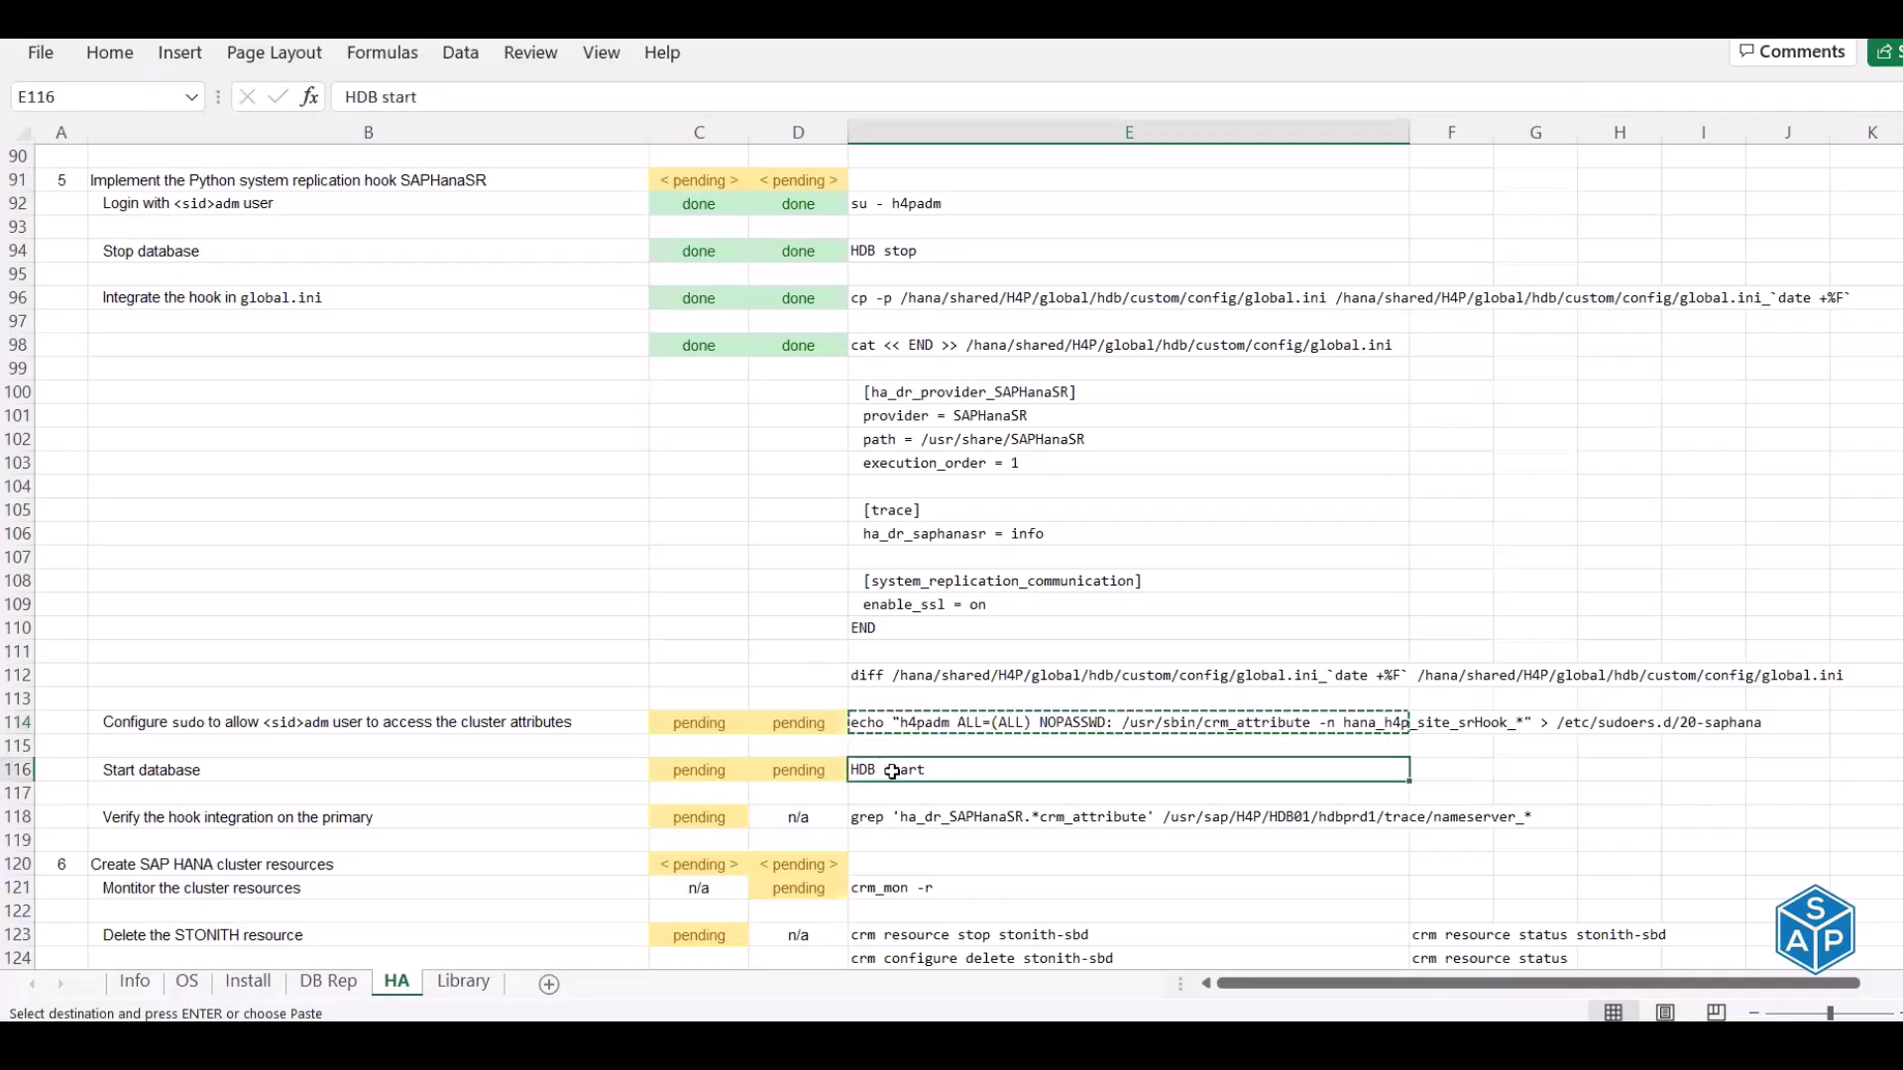
pyautogui.hotkey('ctrl', 'c')
pyautogui.hotkey('alt', 'Tab')
pyautogui.rightClick(868, 517)
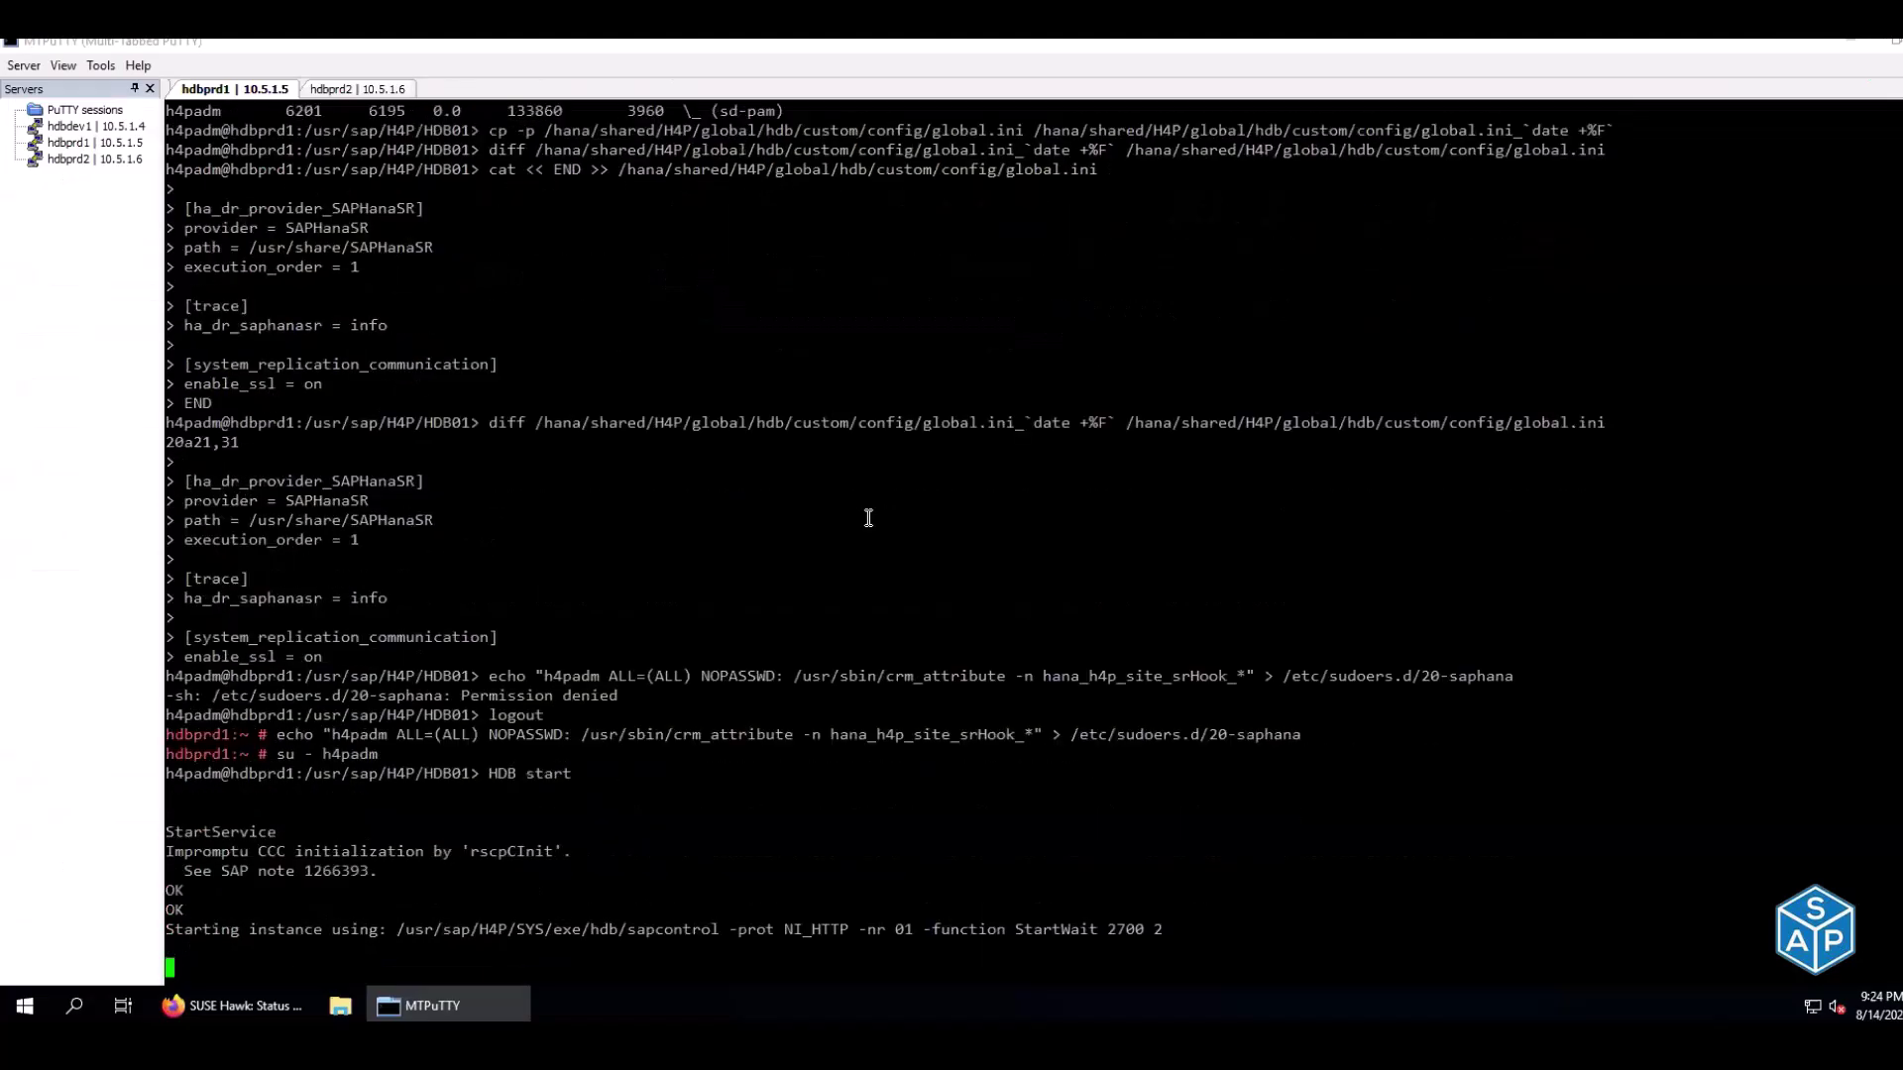
# Become h4padm on hdbprd2 and run HDB start there
pyautogui.click(356, 89)
pyautogui.write('su - h4padm')
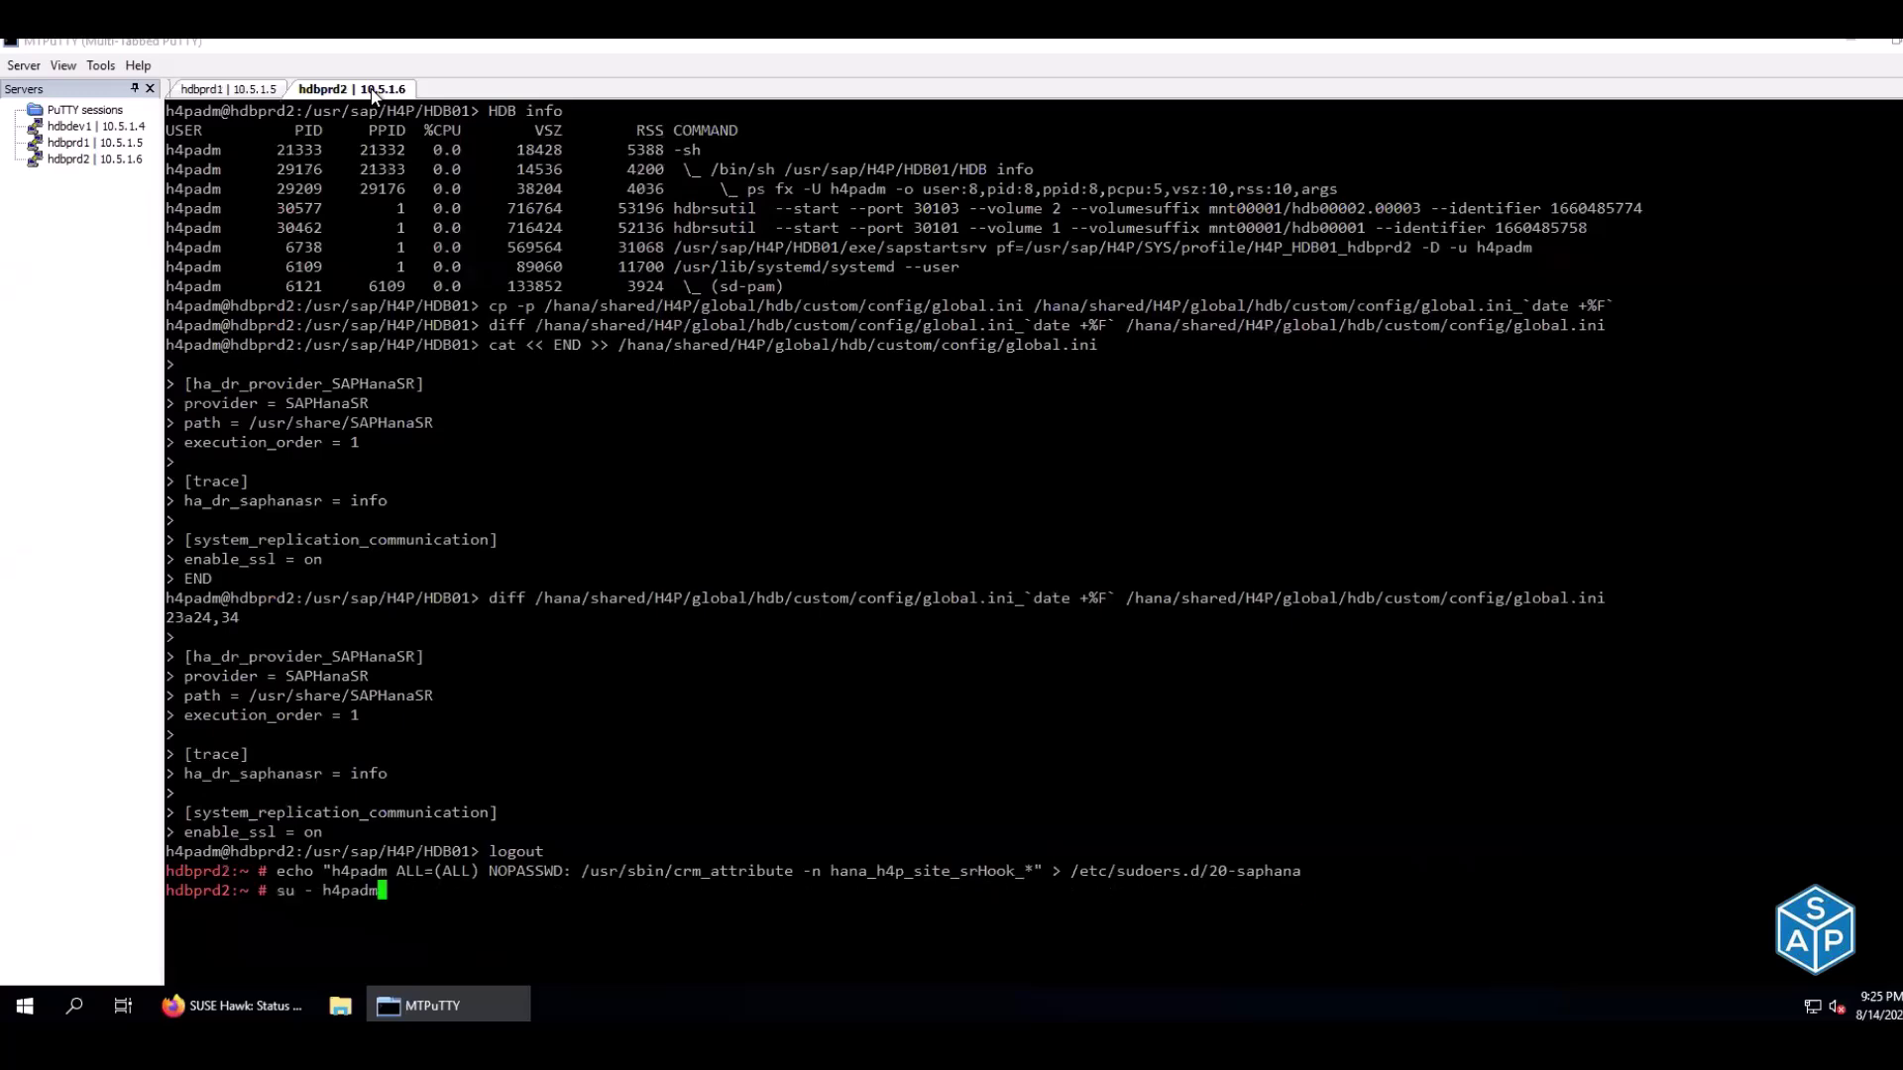
pyautogui.press('Return')
pyautogui.write('HDB start')
pyautogui.press('Return')
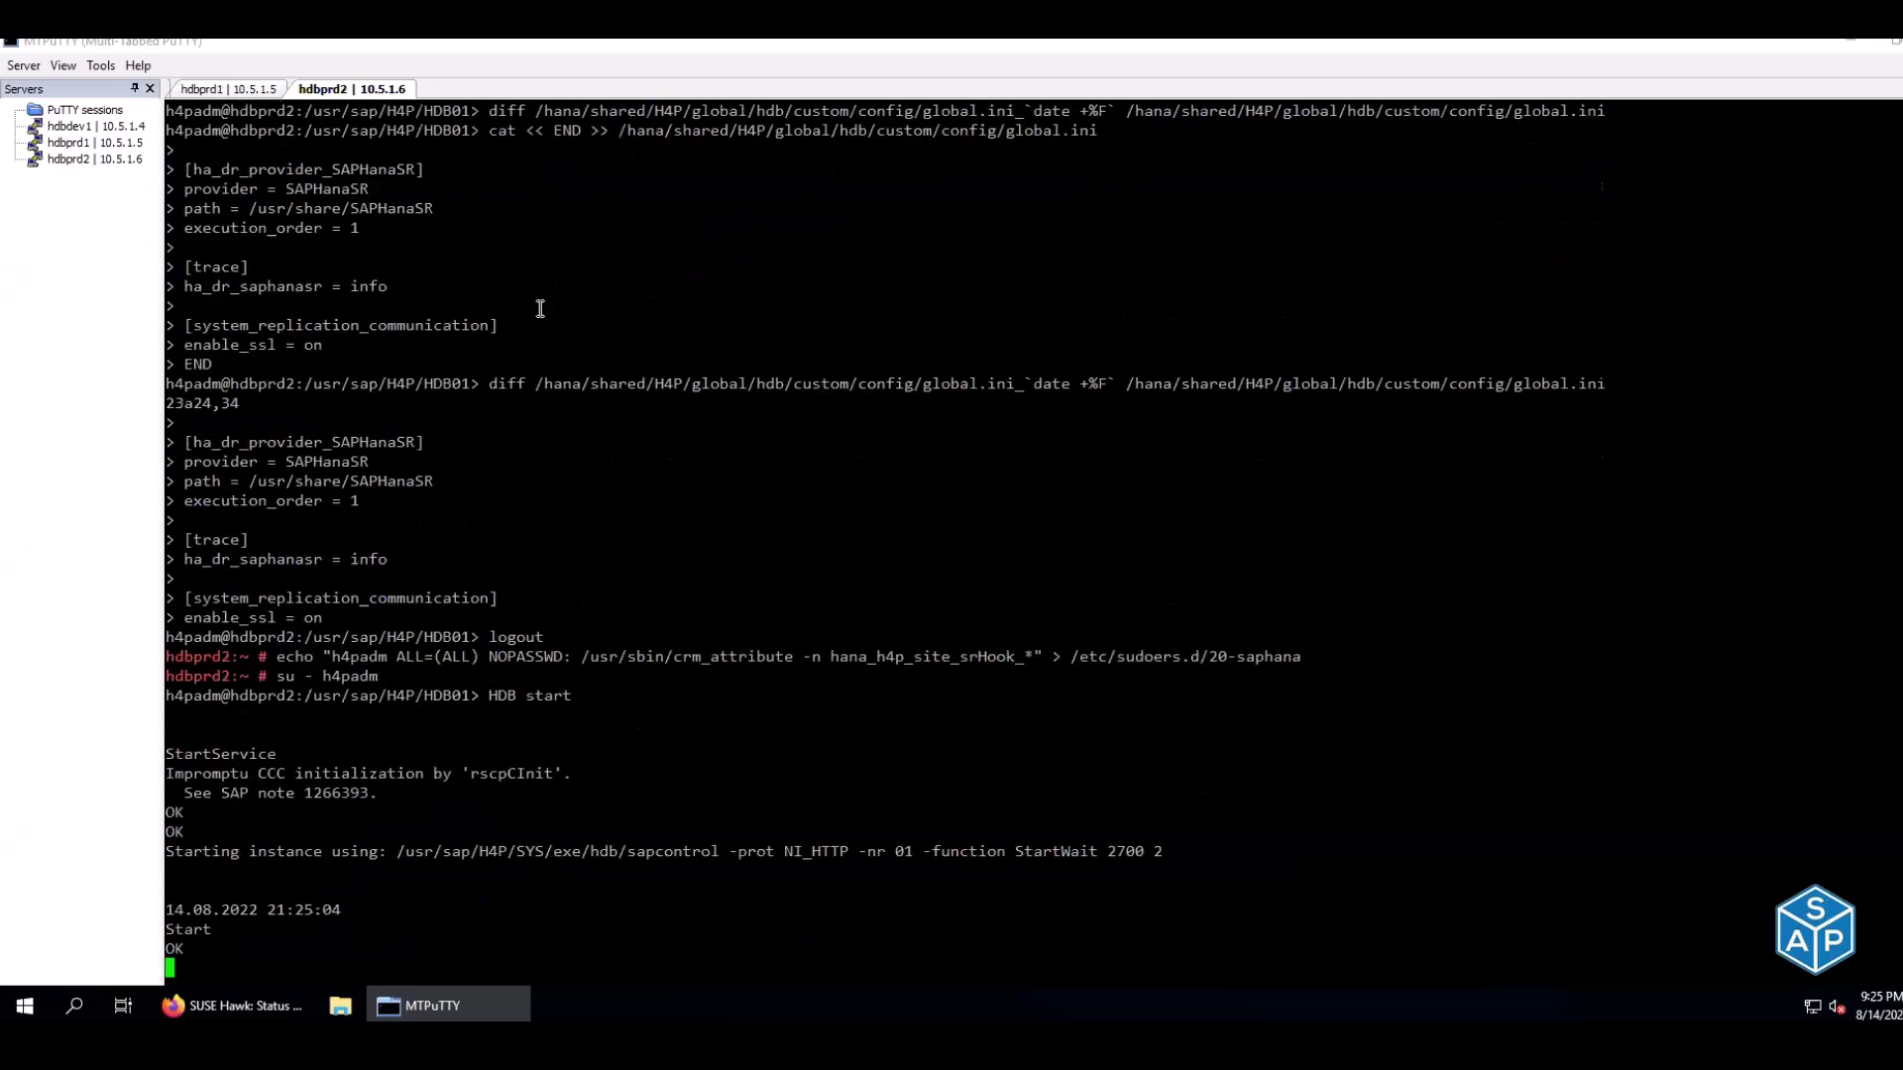
pyautogui.hotkey('alt', 'Tab')
# Enter 'done' in C114, D114, C116 and D116 for the sudo and Start database steps
pyautogui.press('Left')
pyautogui.press('Left')
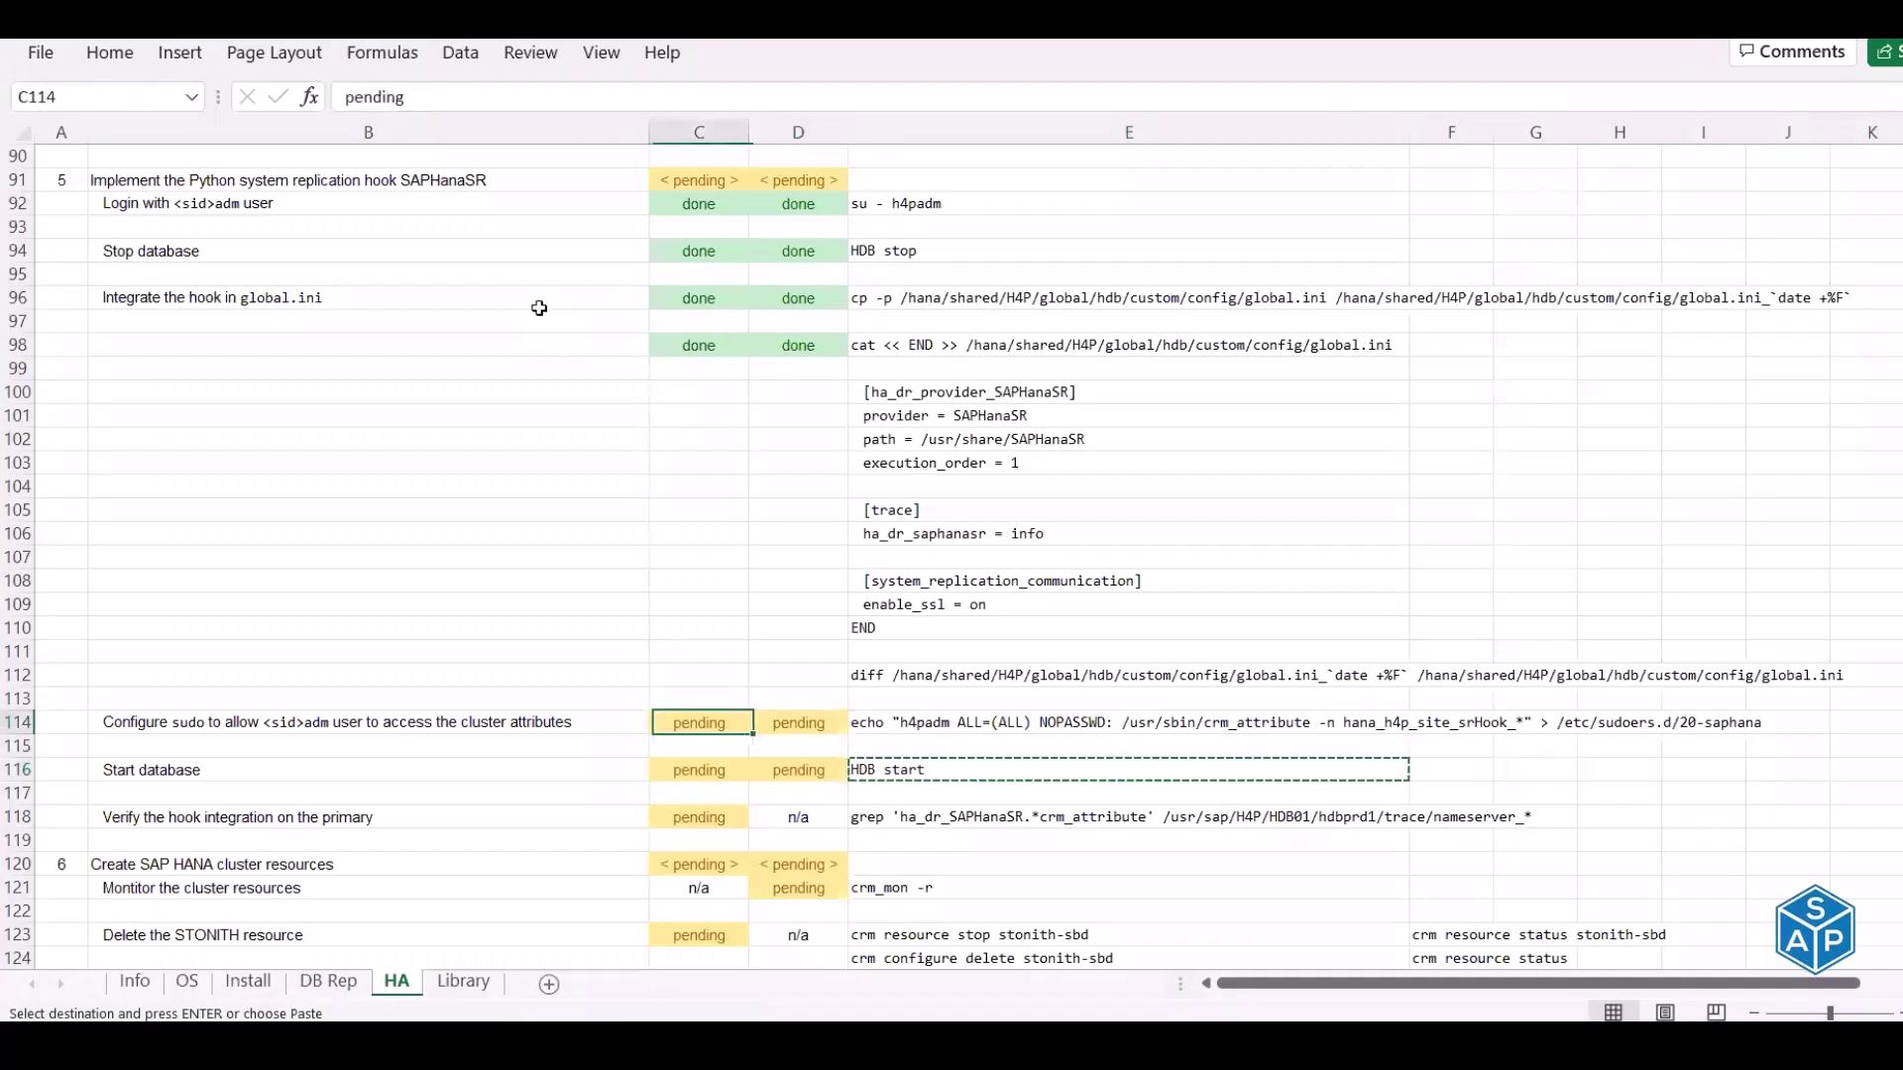
pyautogui.write('done')
pyautogui.press('Tab')
pyautogui.write('done')
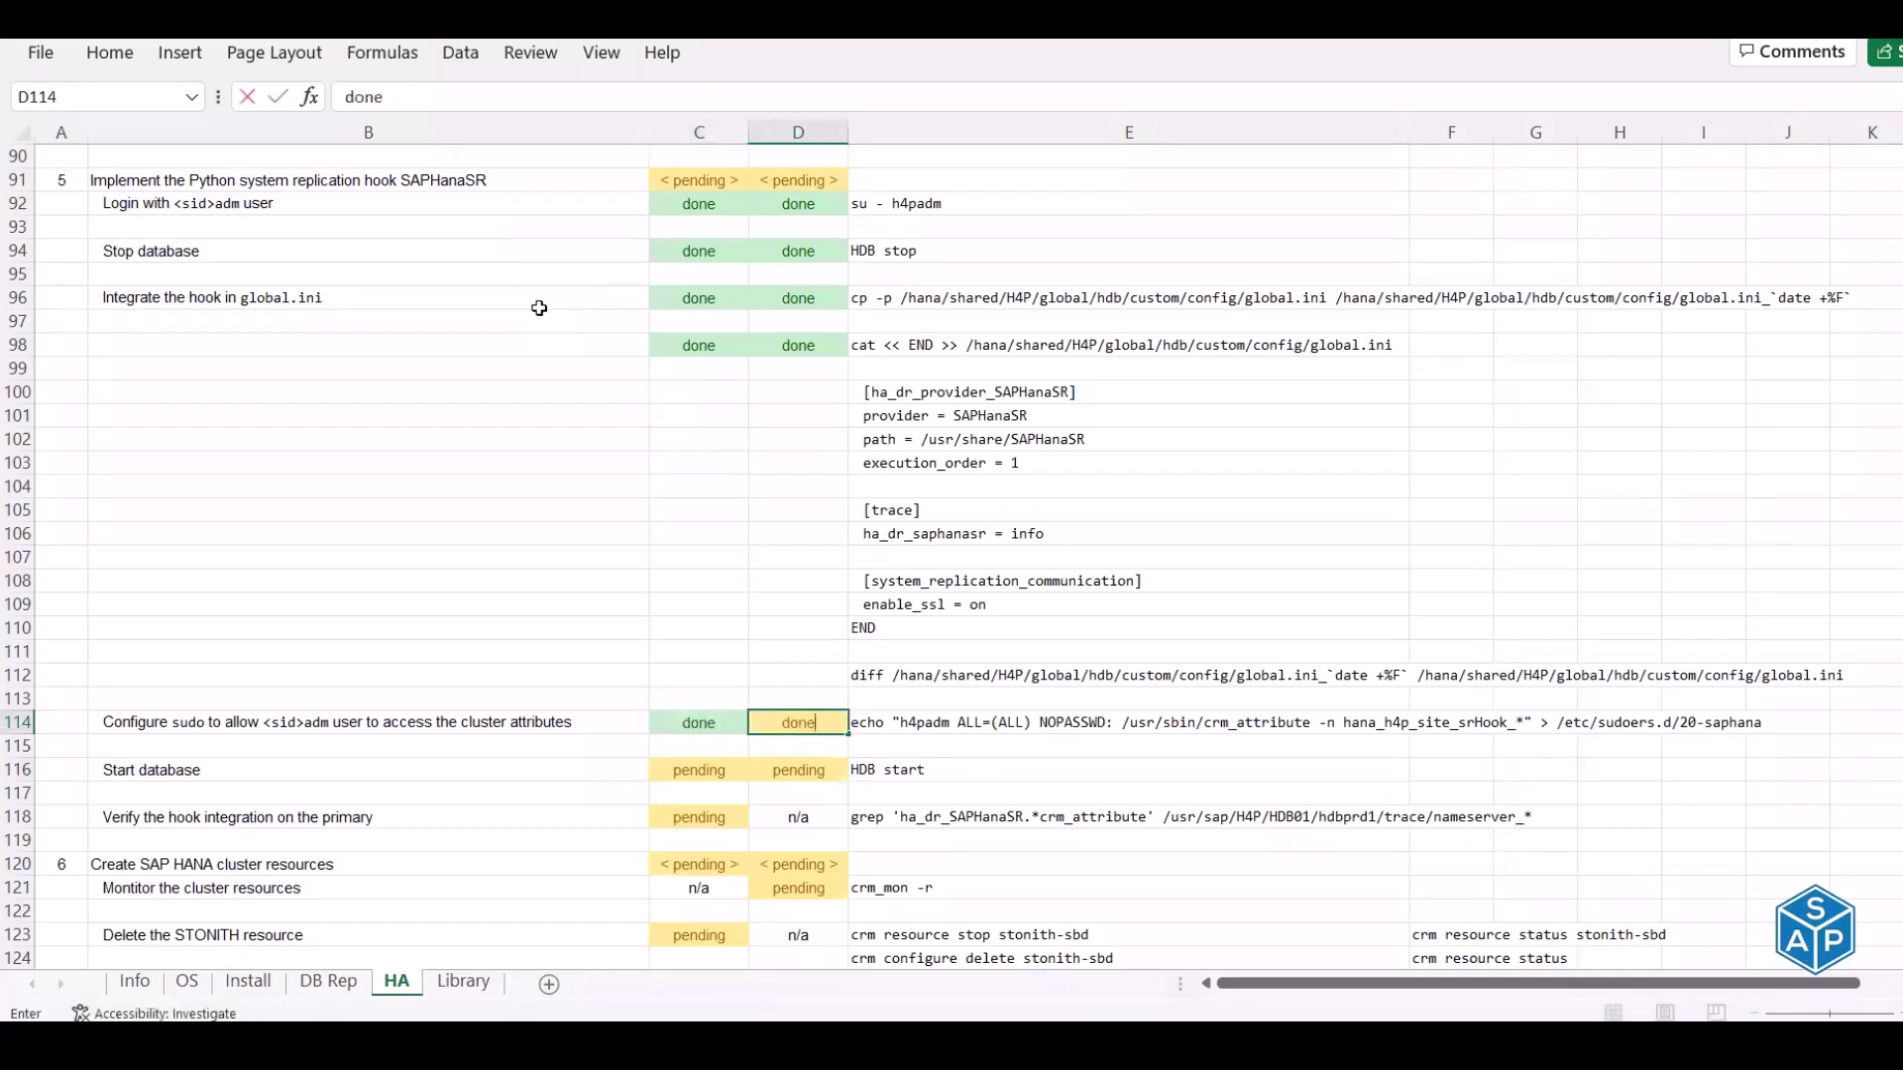
pyautogui.press('Return')
pyautogui.press('Return')
pyautogui.write('done')
pyautogui.press('Tab')
pyautogui.write('done')
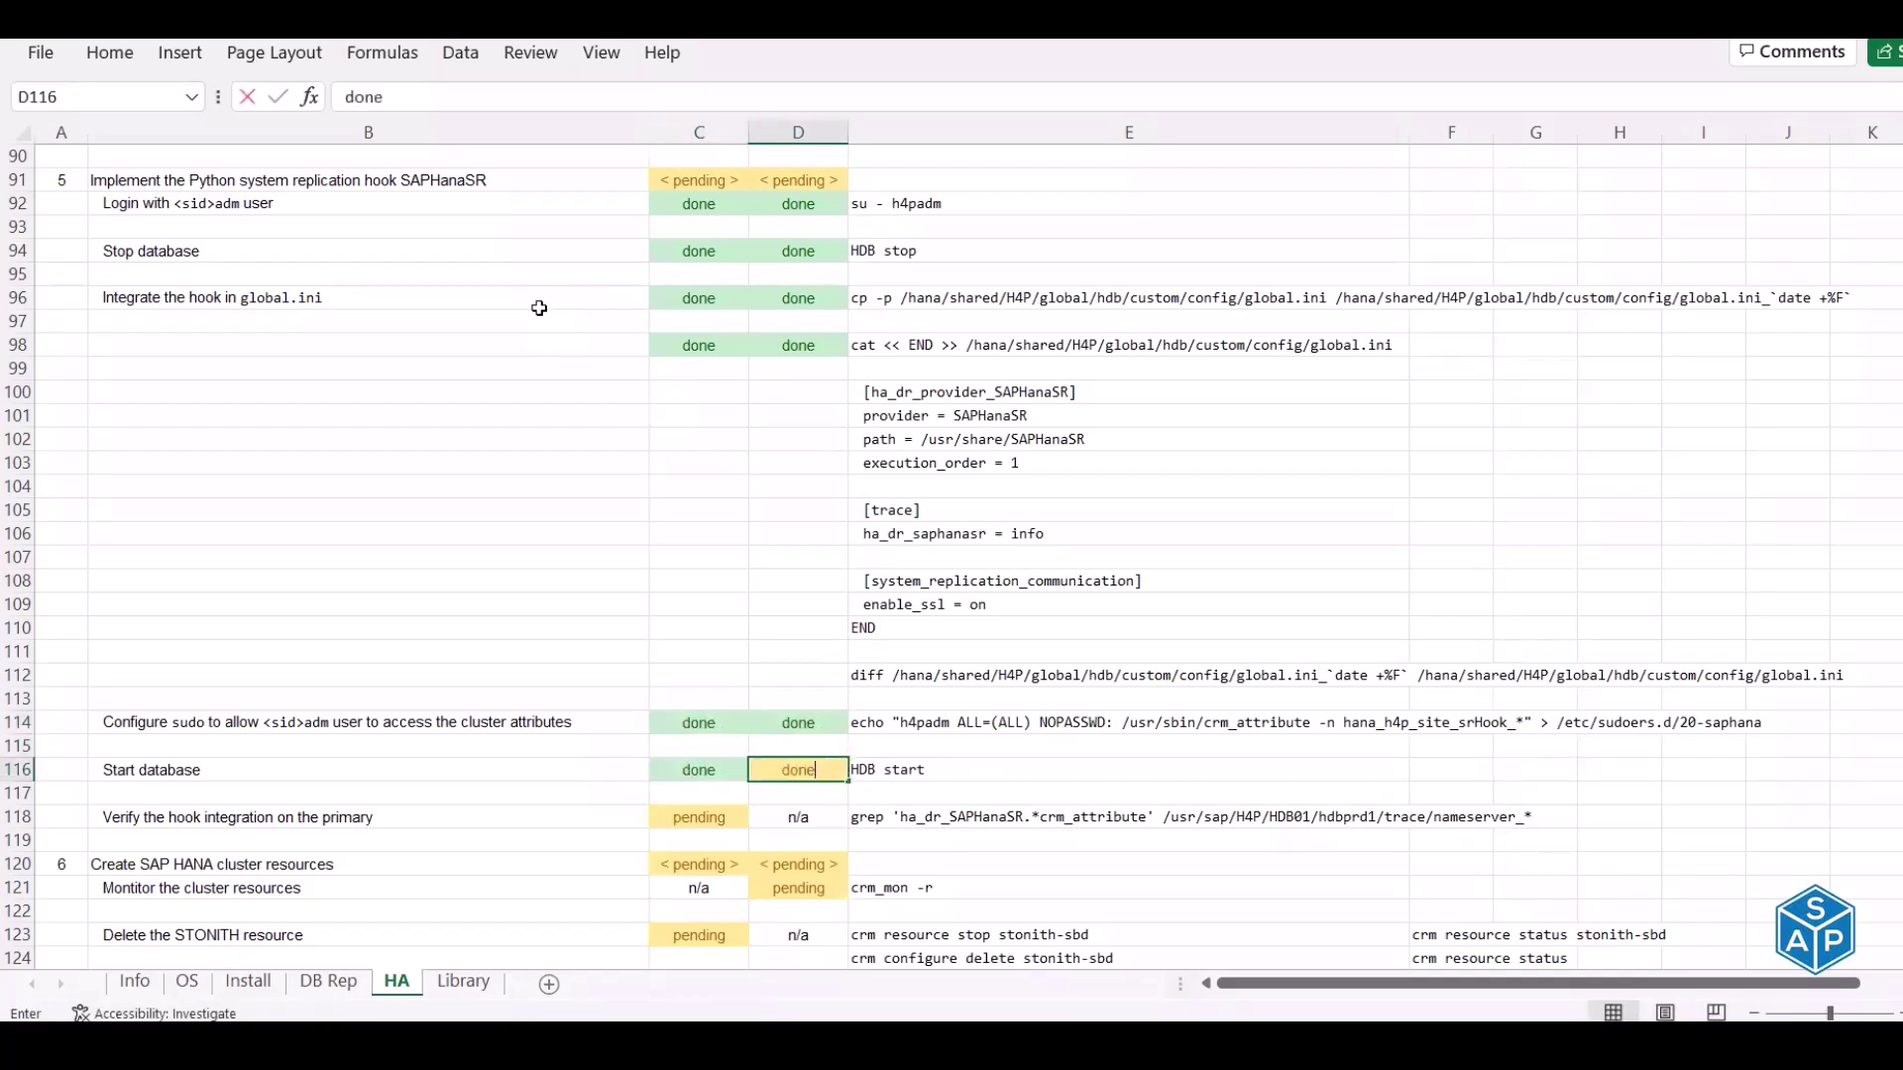
pyautogui.press('Return')
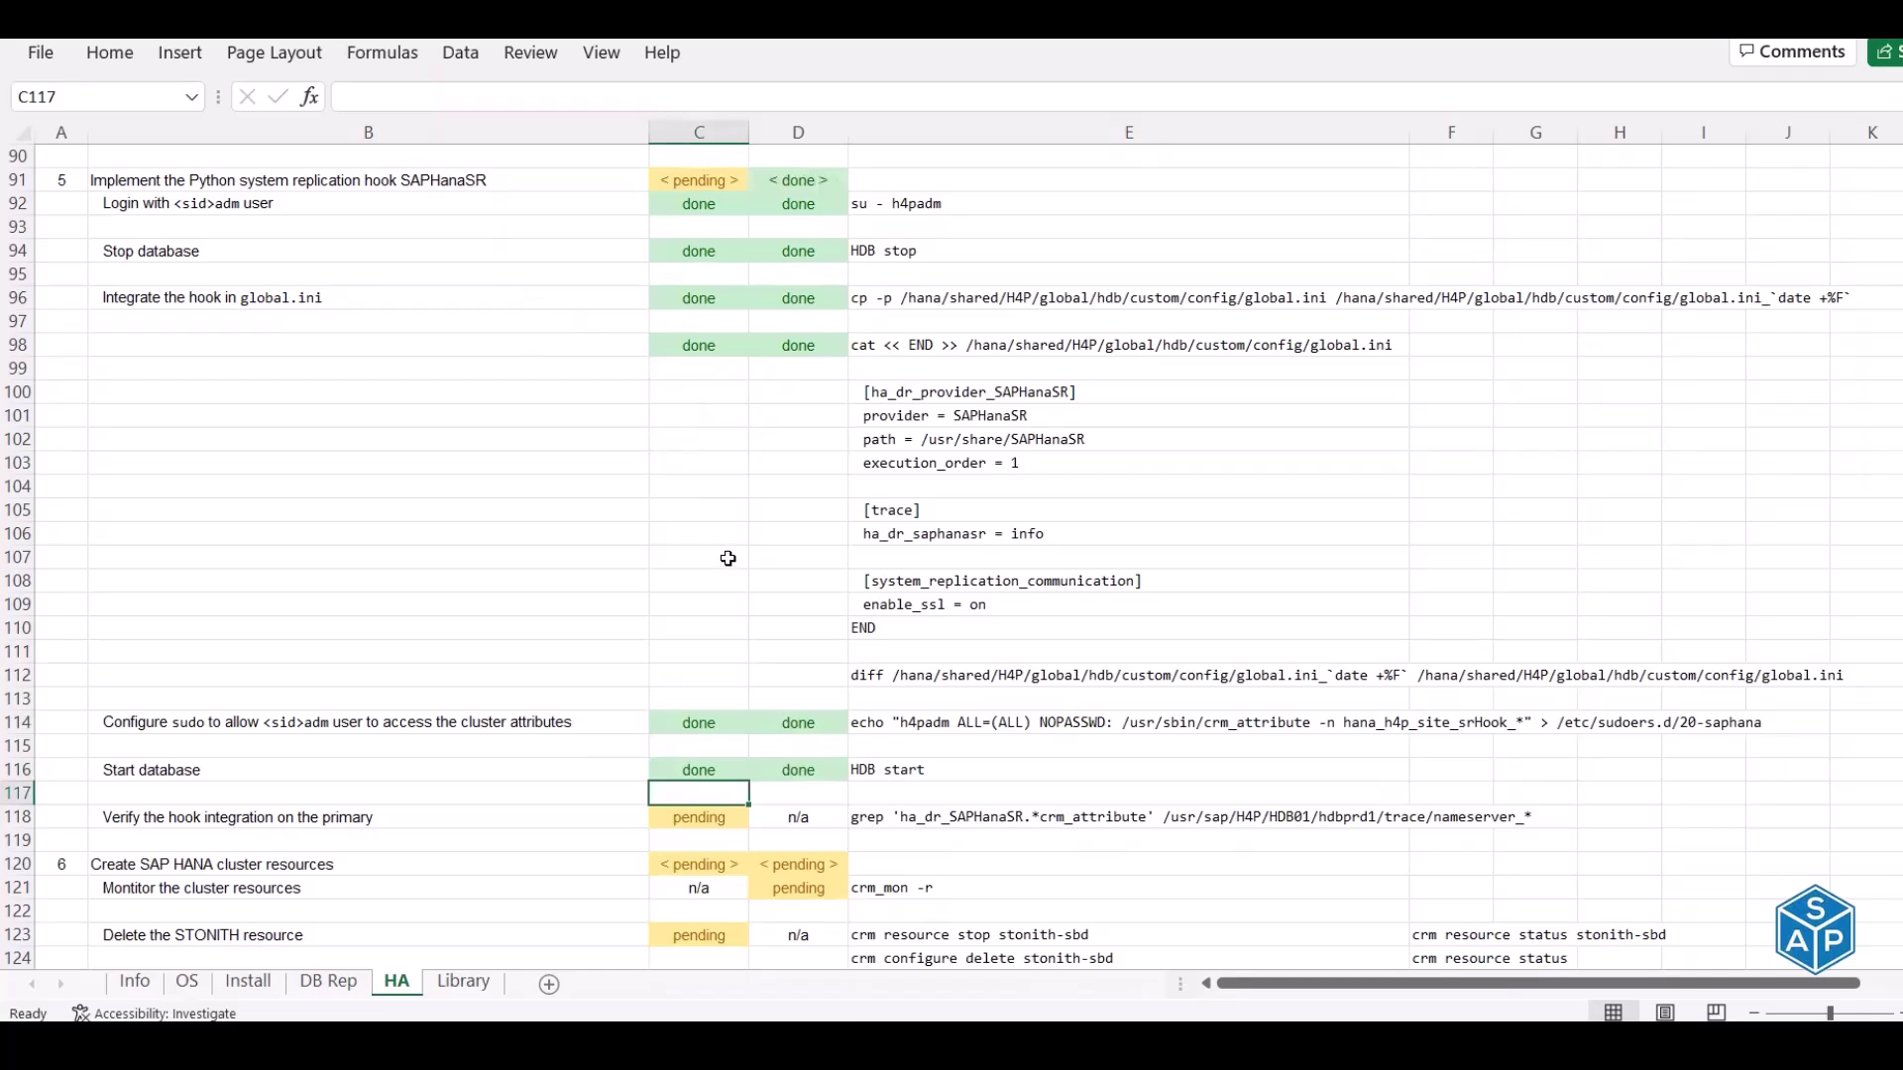
# Scroll the checklist down to the cluster resource section
pyautogui.scroll(-1, 727, 558)
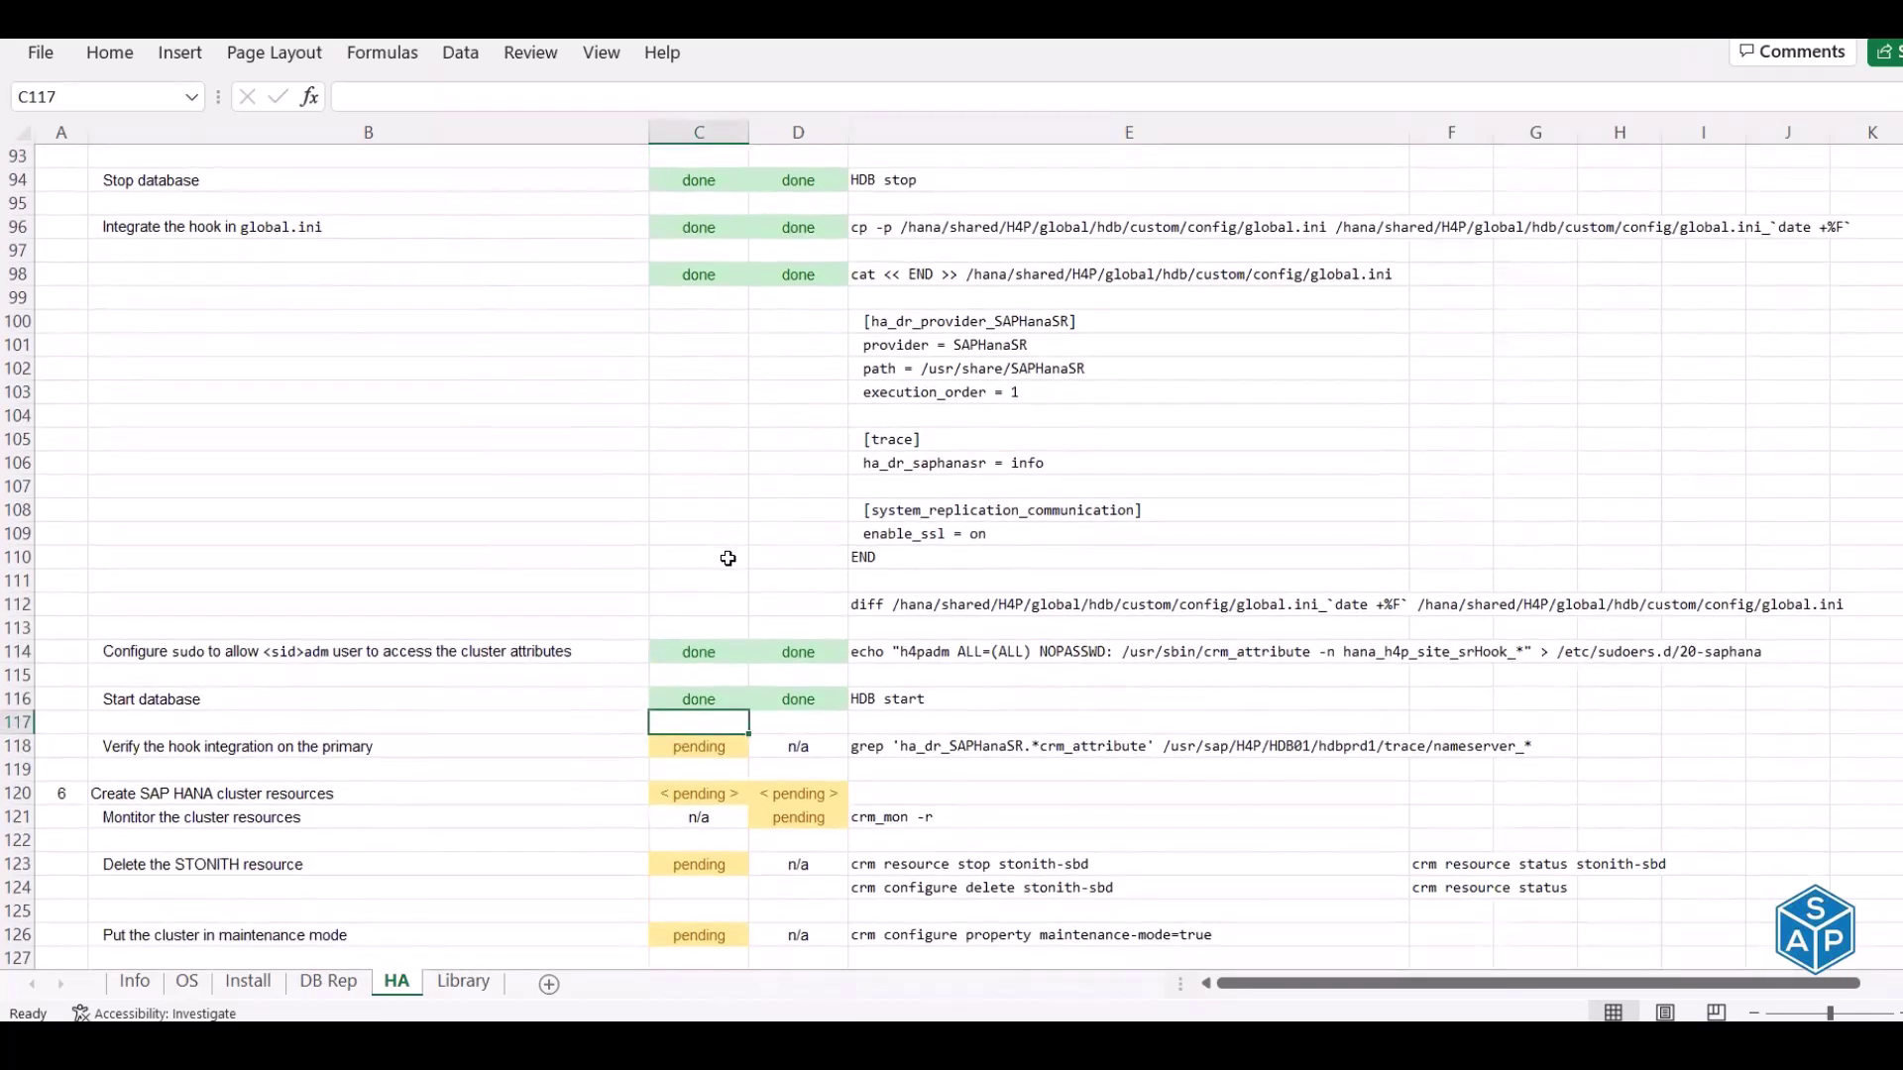
pyautogui.scroll(-5, 727, 558)
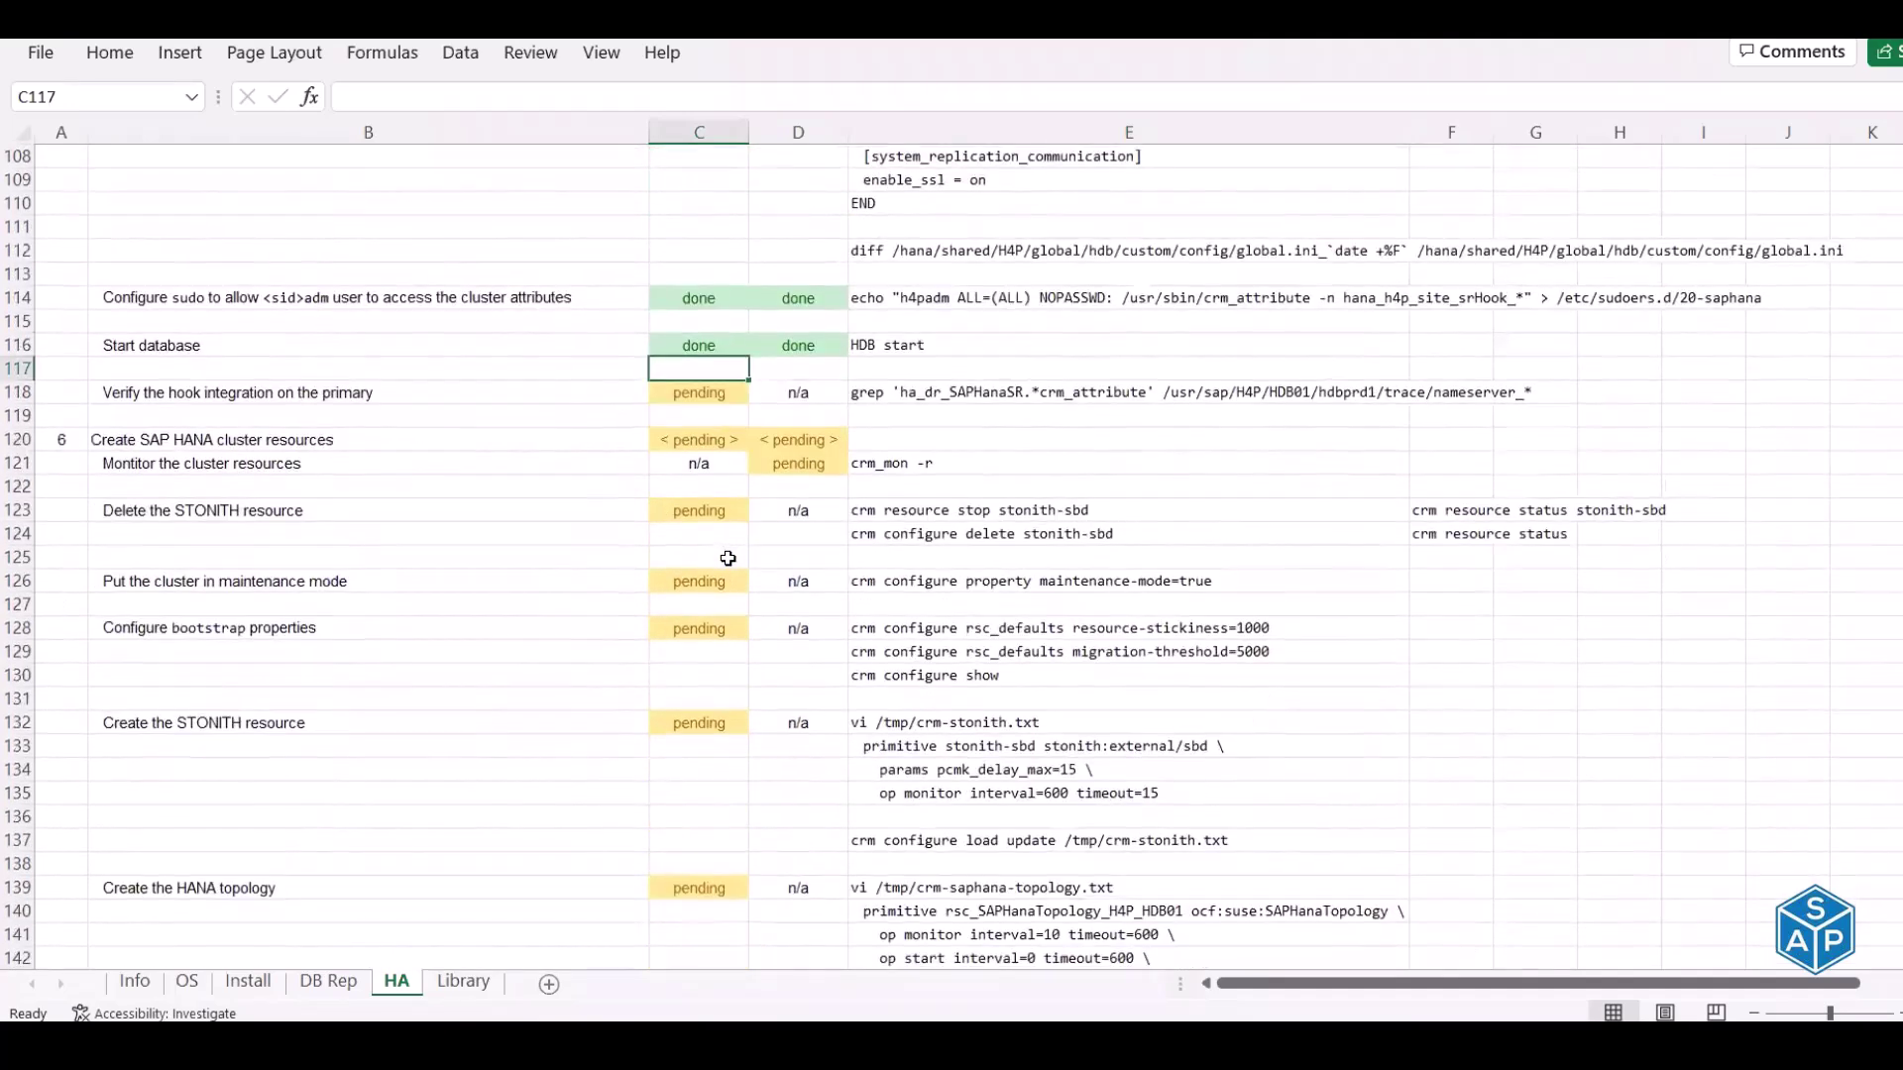
pyautogui.scroll(-1, 728, 558)
pyautogui.scroll(-1, 1006, 213)
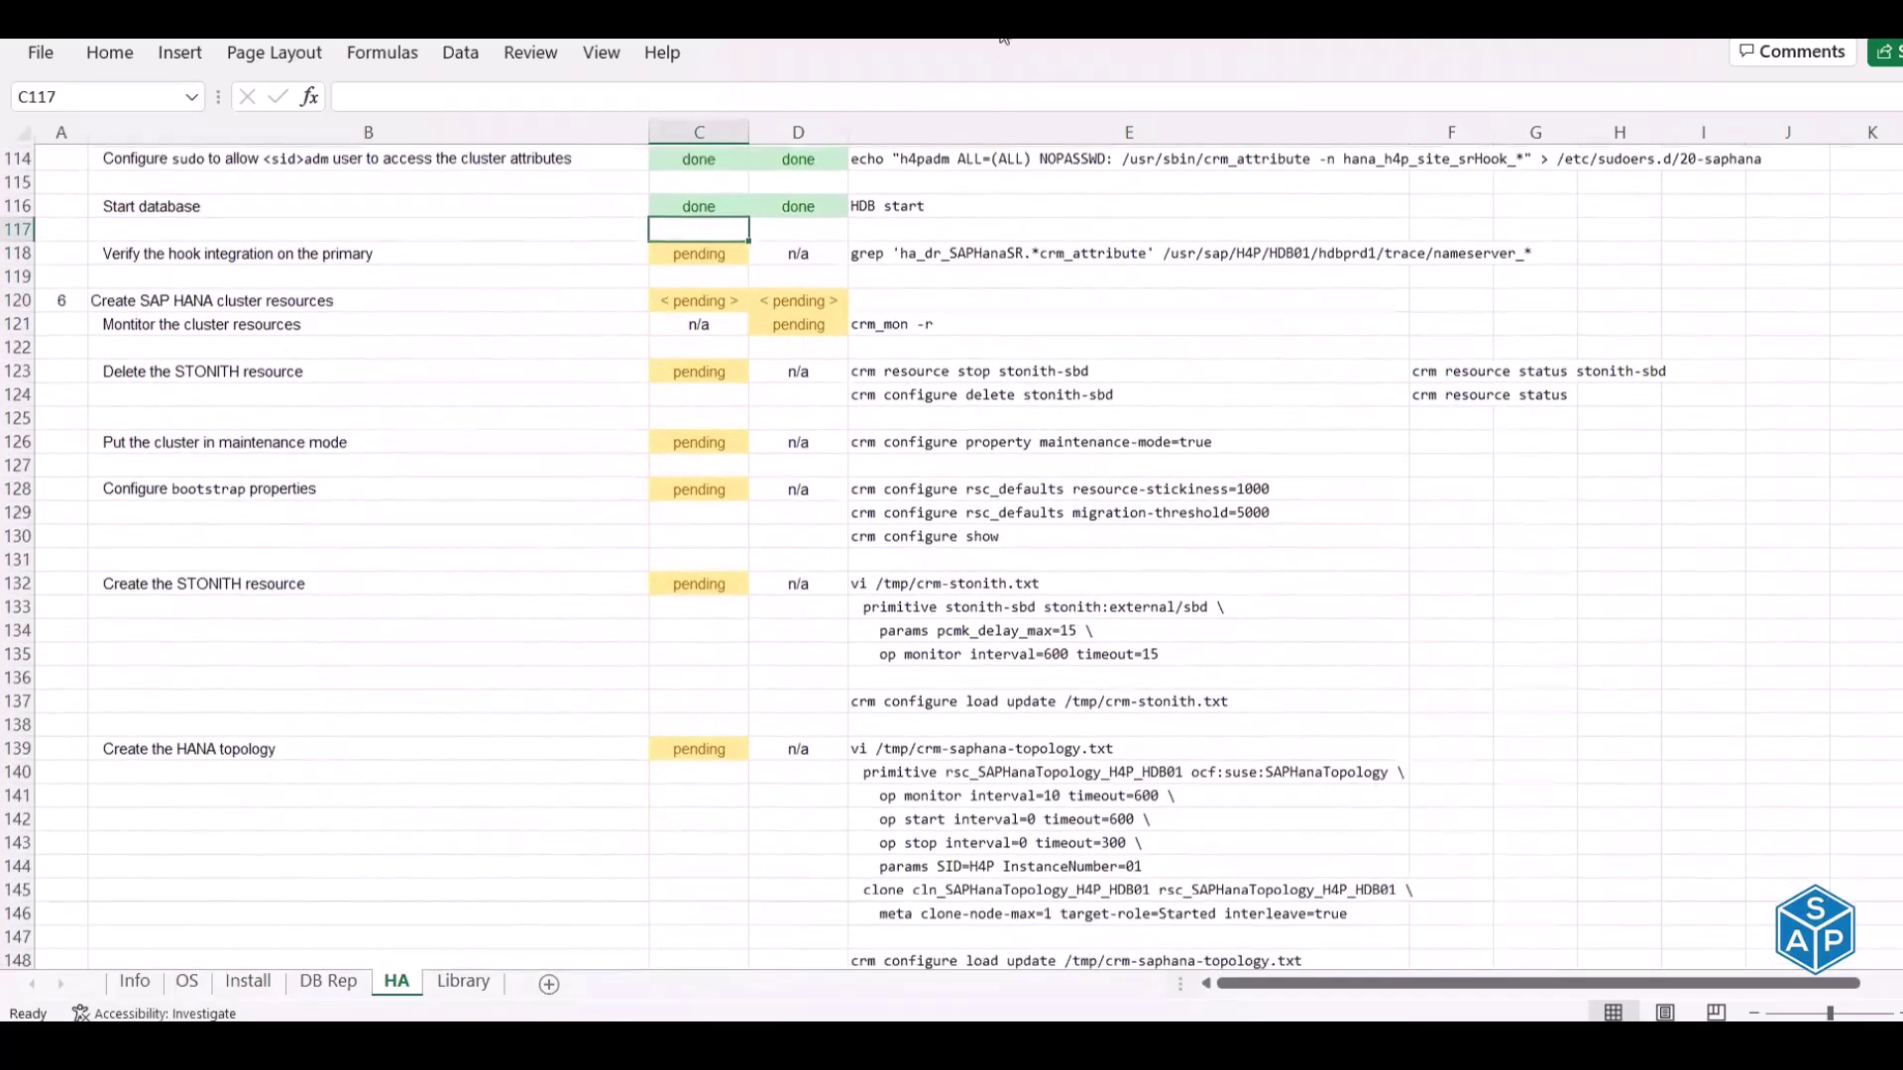
pyautogui.hotkey('alt', 'Tab')
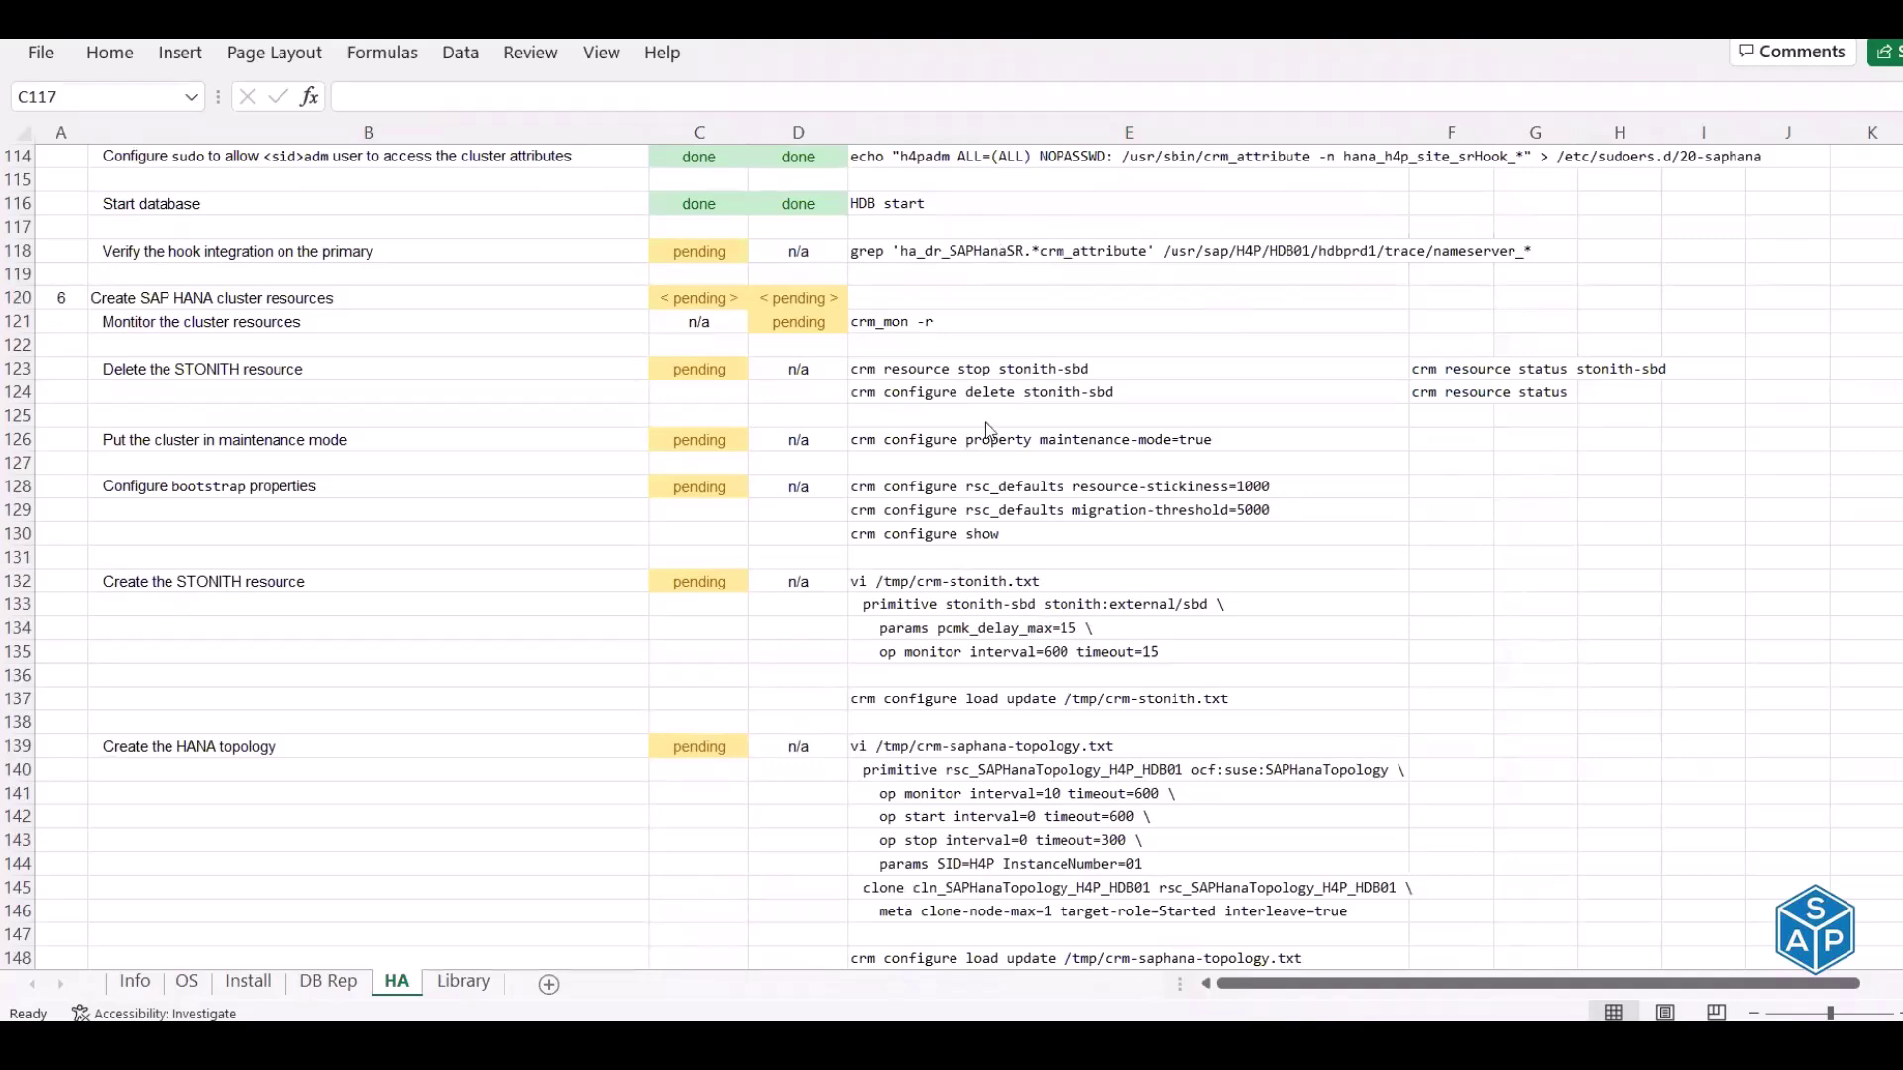
pyautogui.hotkey('alt', 'Tab')
# Copy the hook verification grep command from cell E118
pyautogui.hotkey('alt', 'Tab')
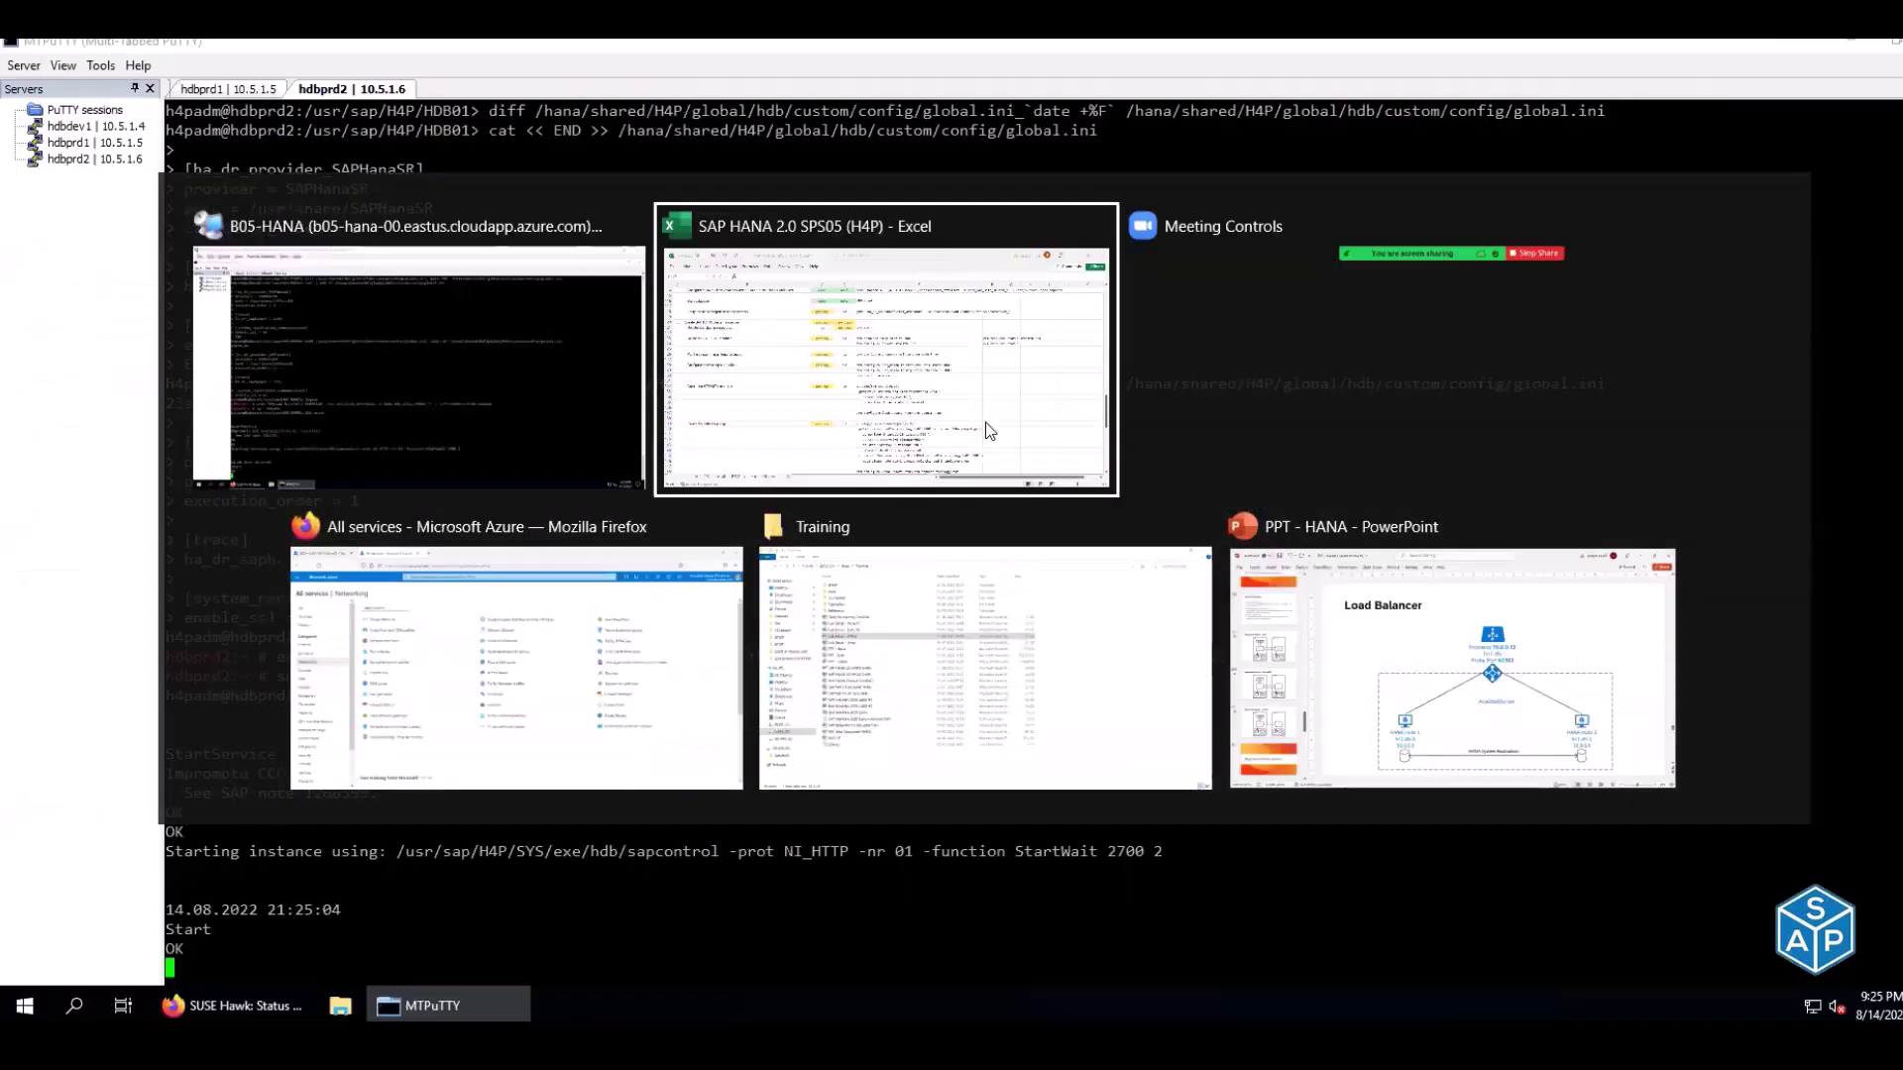
pyautogui.hotkey('alt', 'Tab')
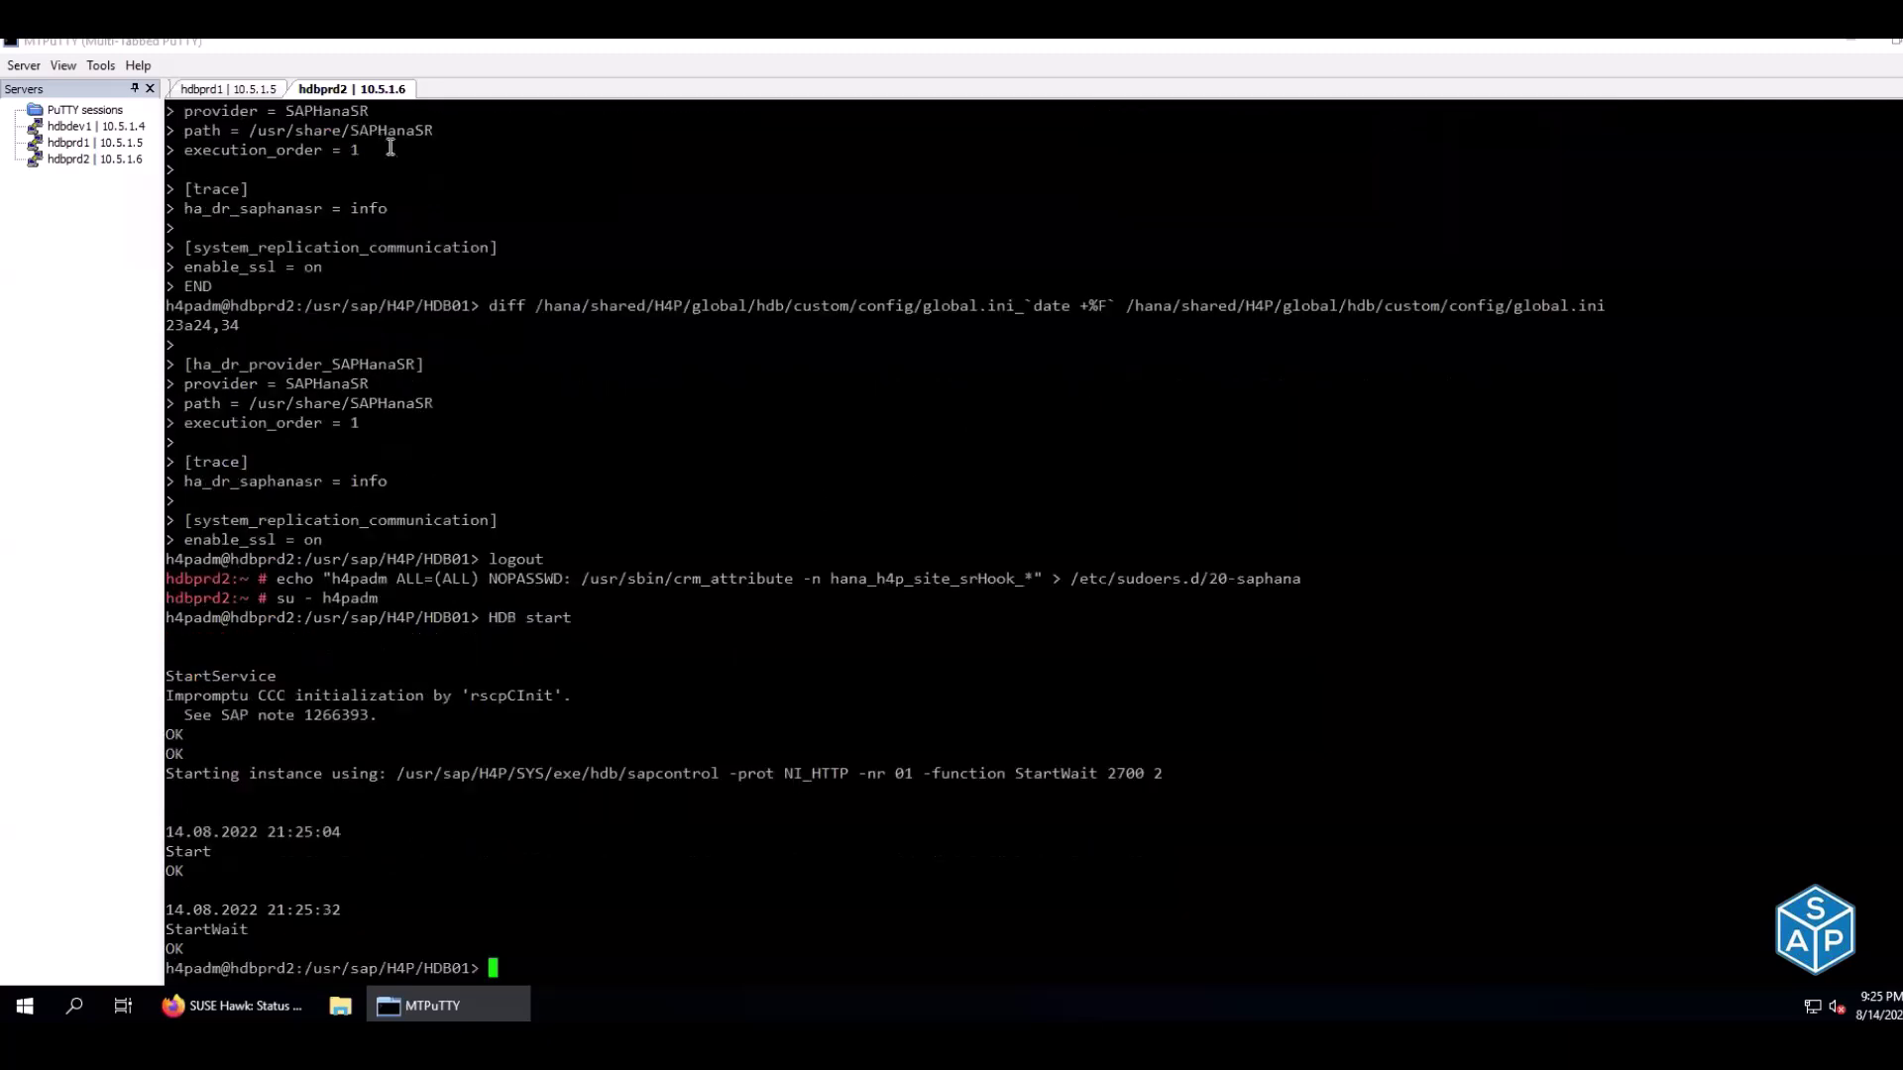
pyautogui.click(231, 90)
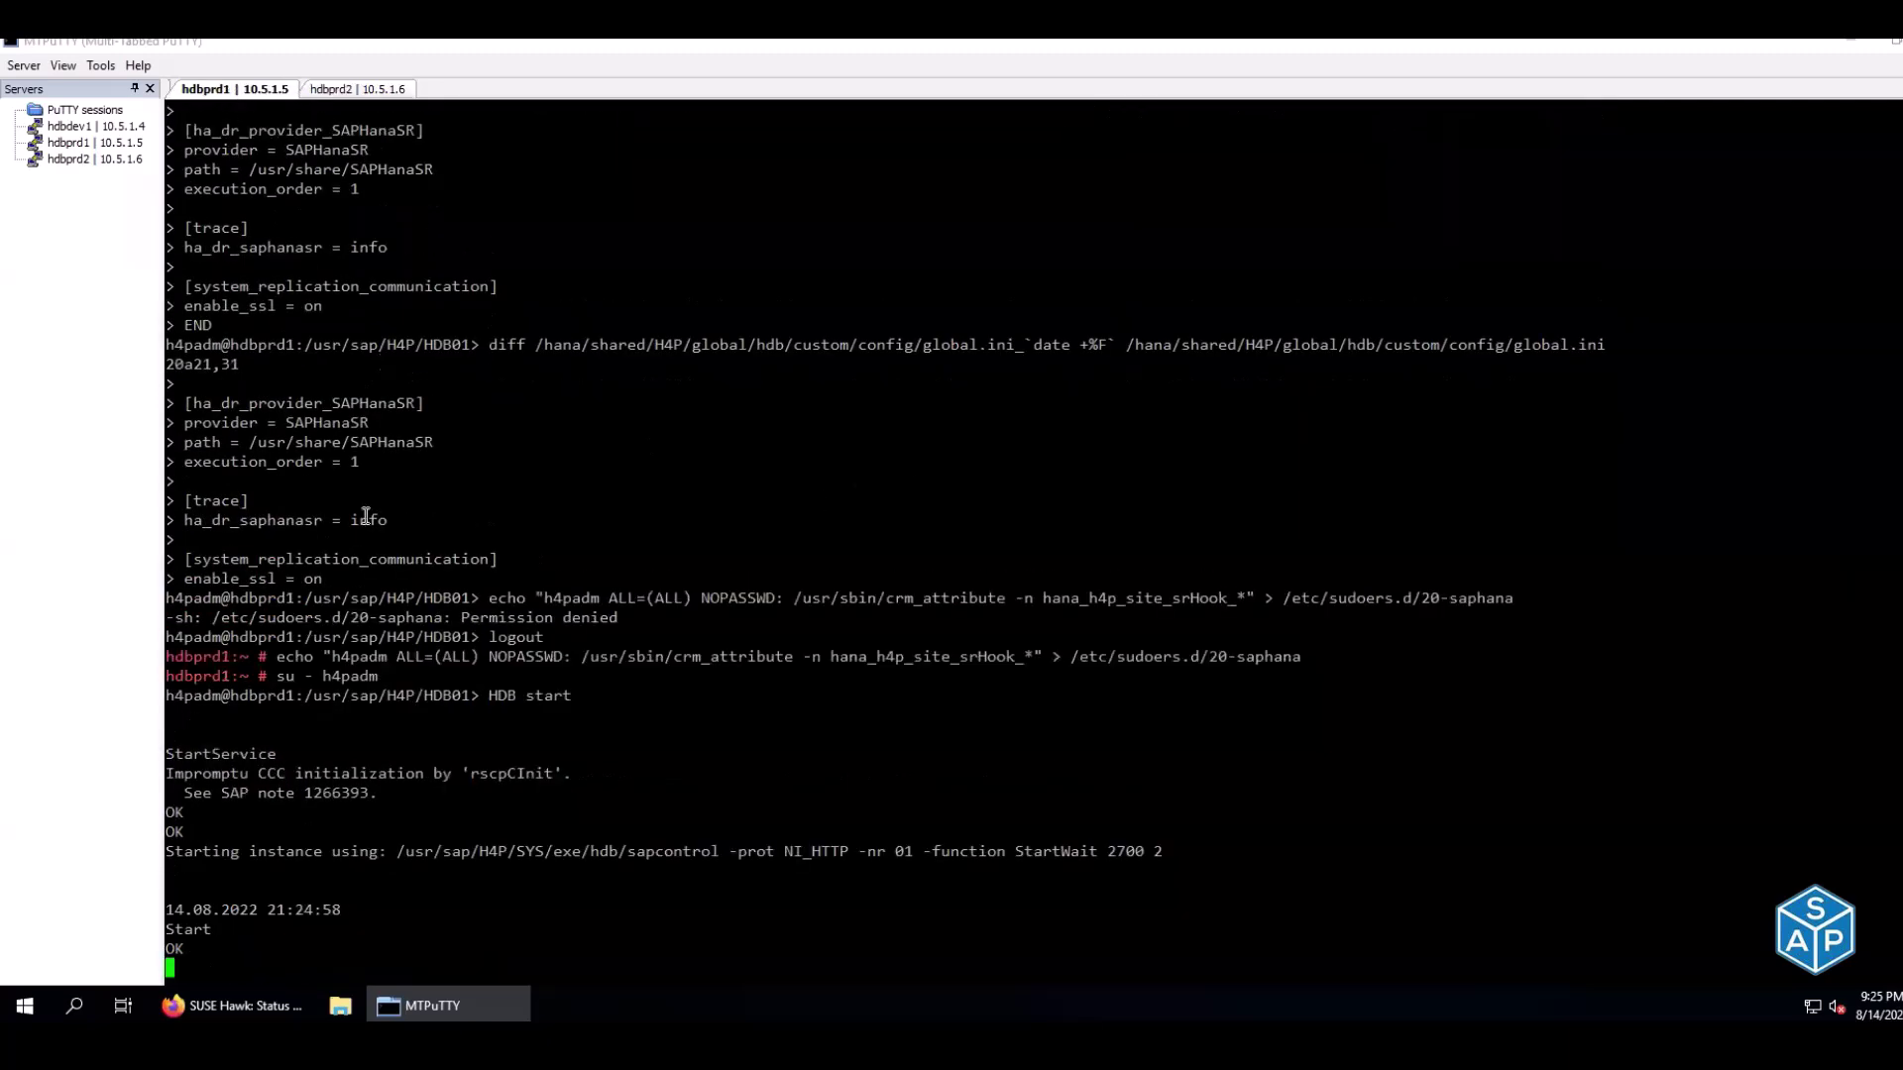
pyautogui.click(338, 92)
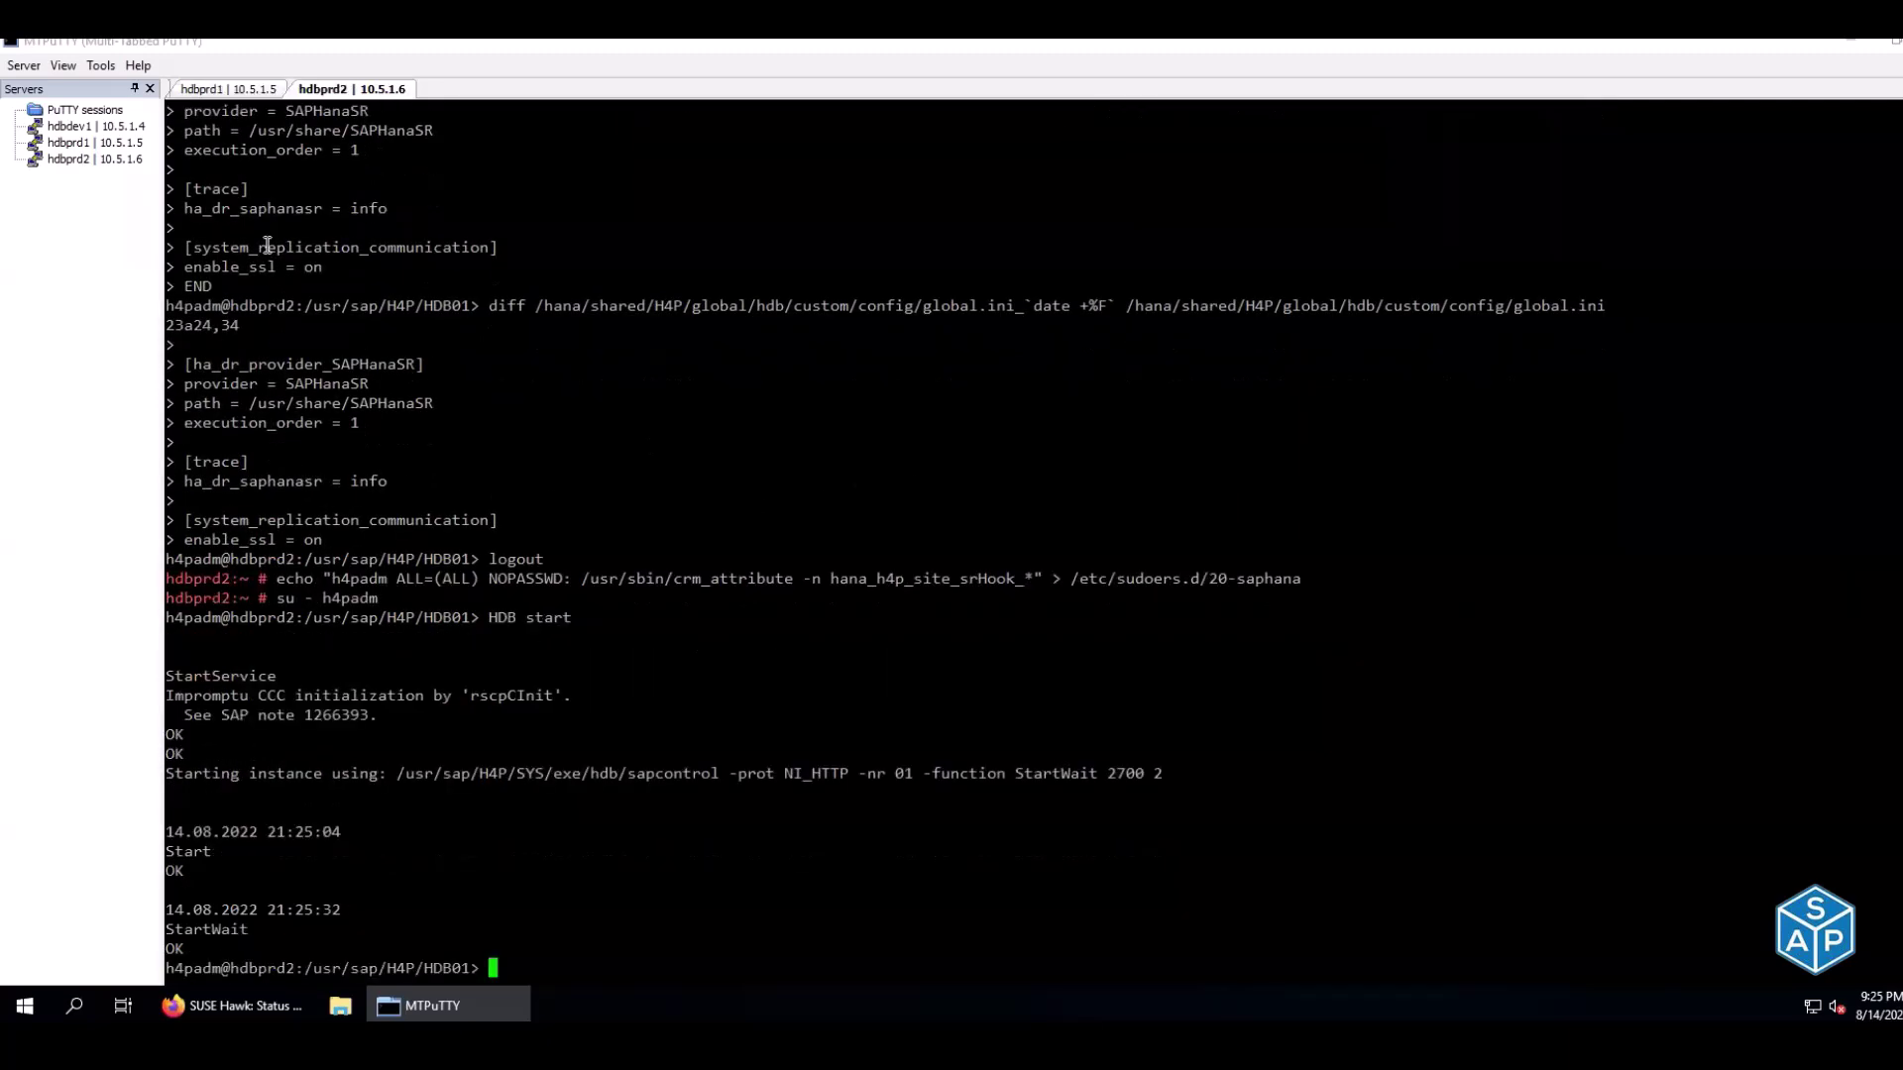
pyautogui.click(259, 90)
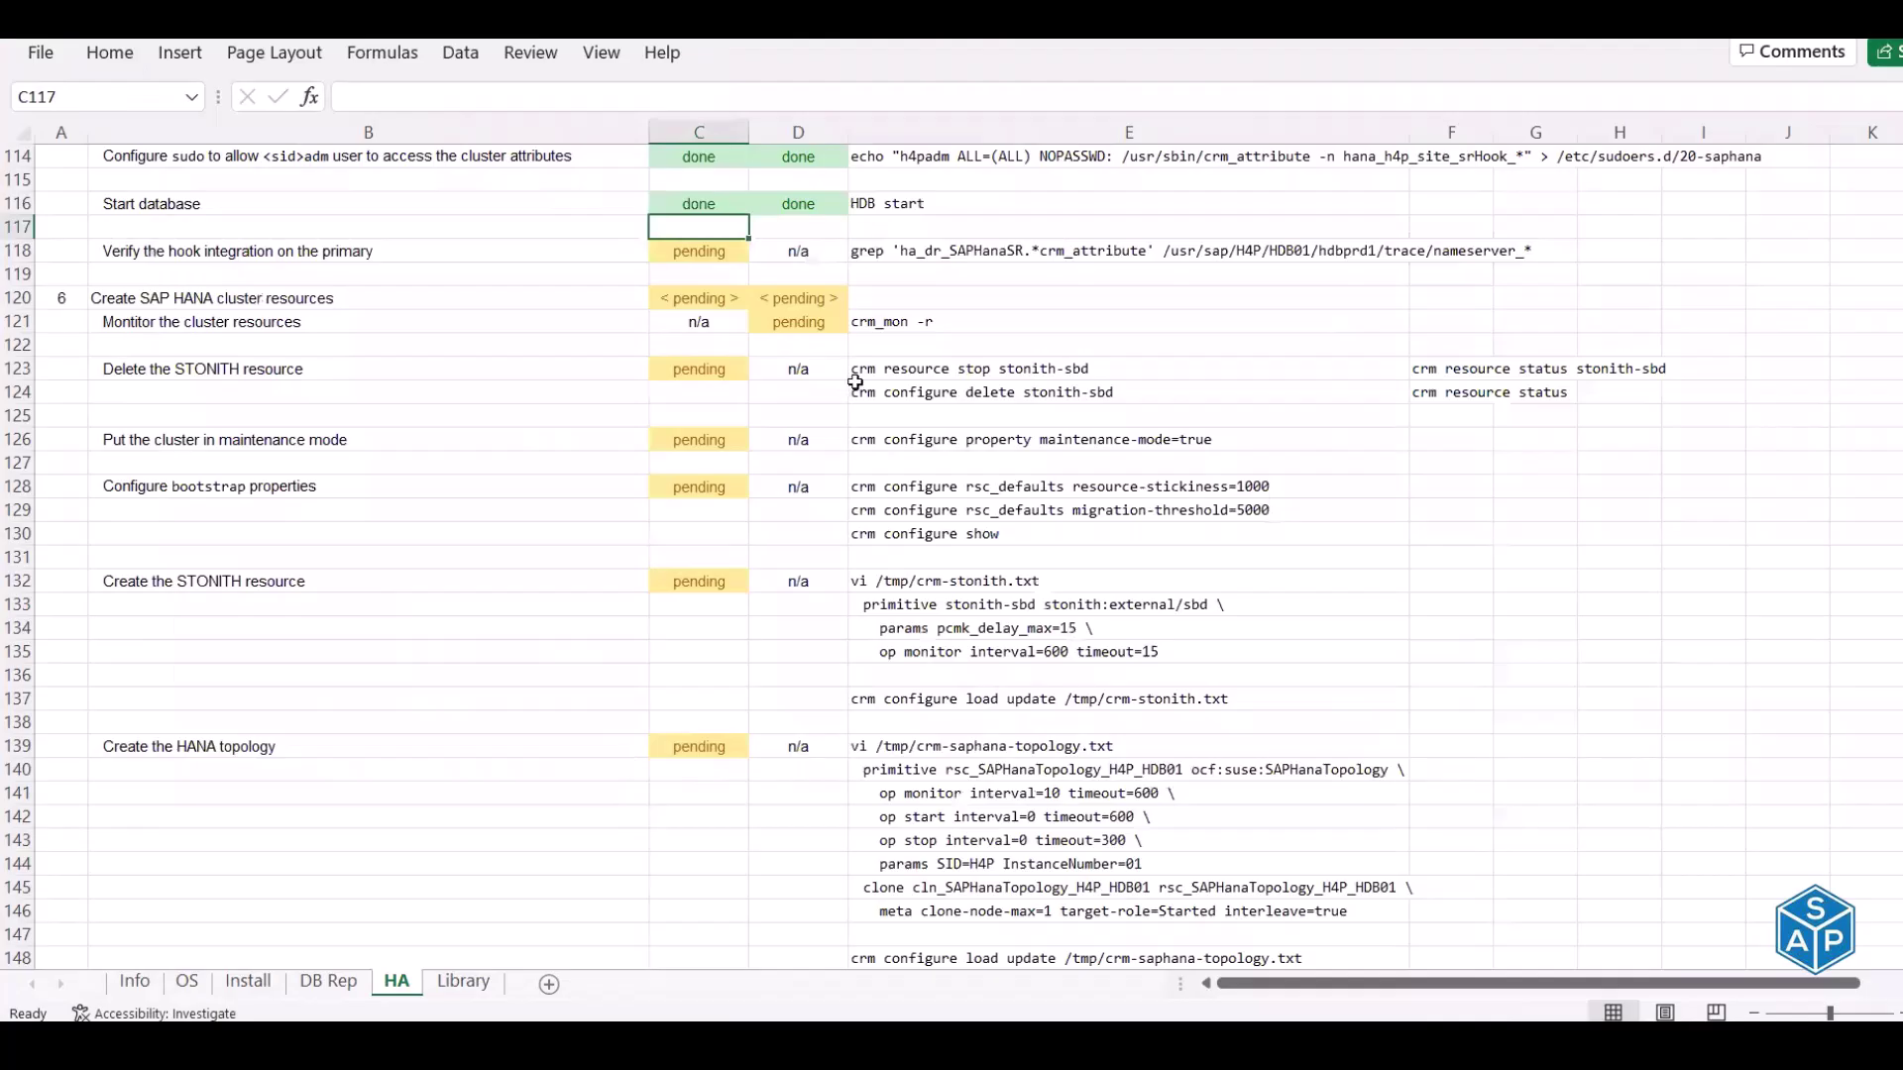
pyautogui.click(877, 255)
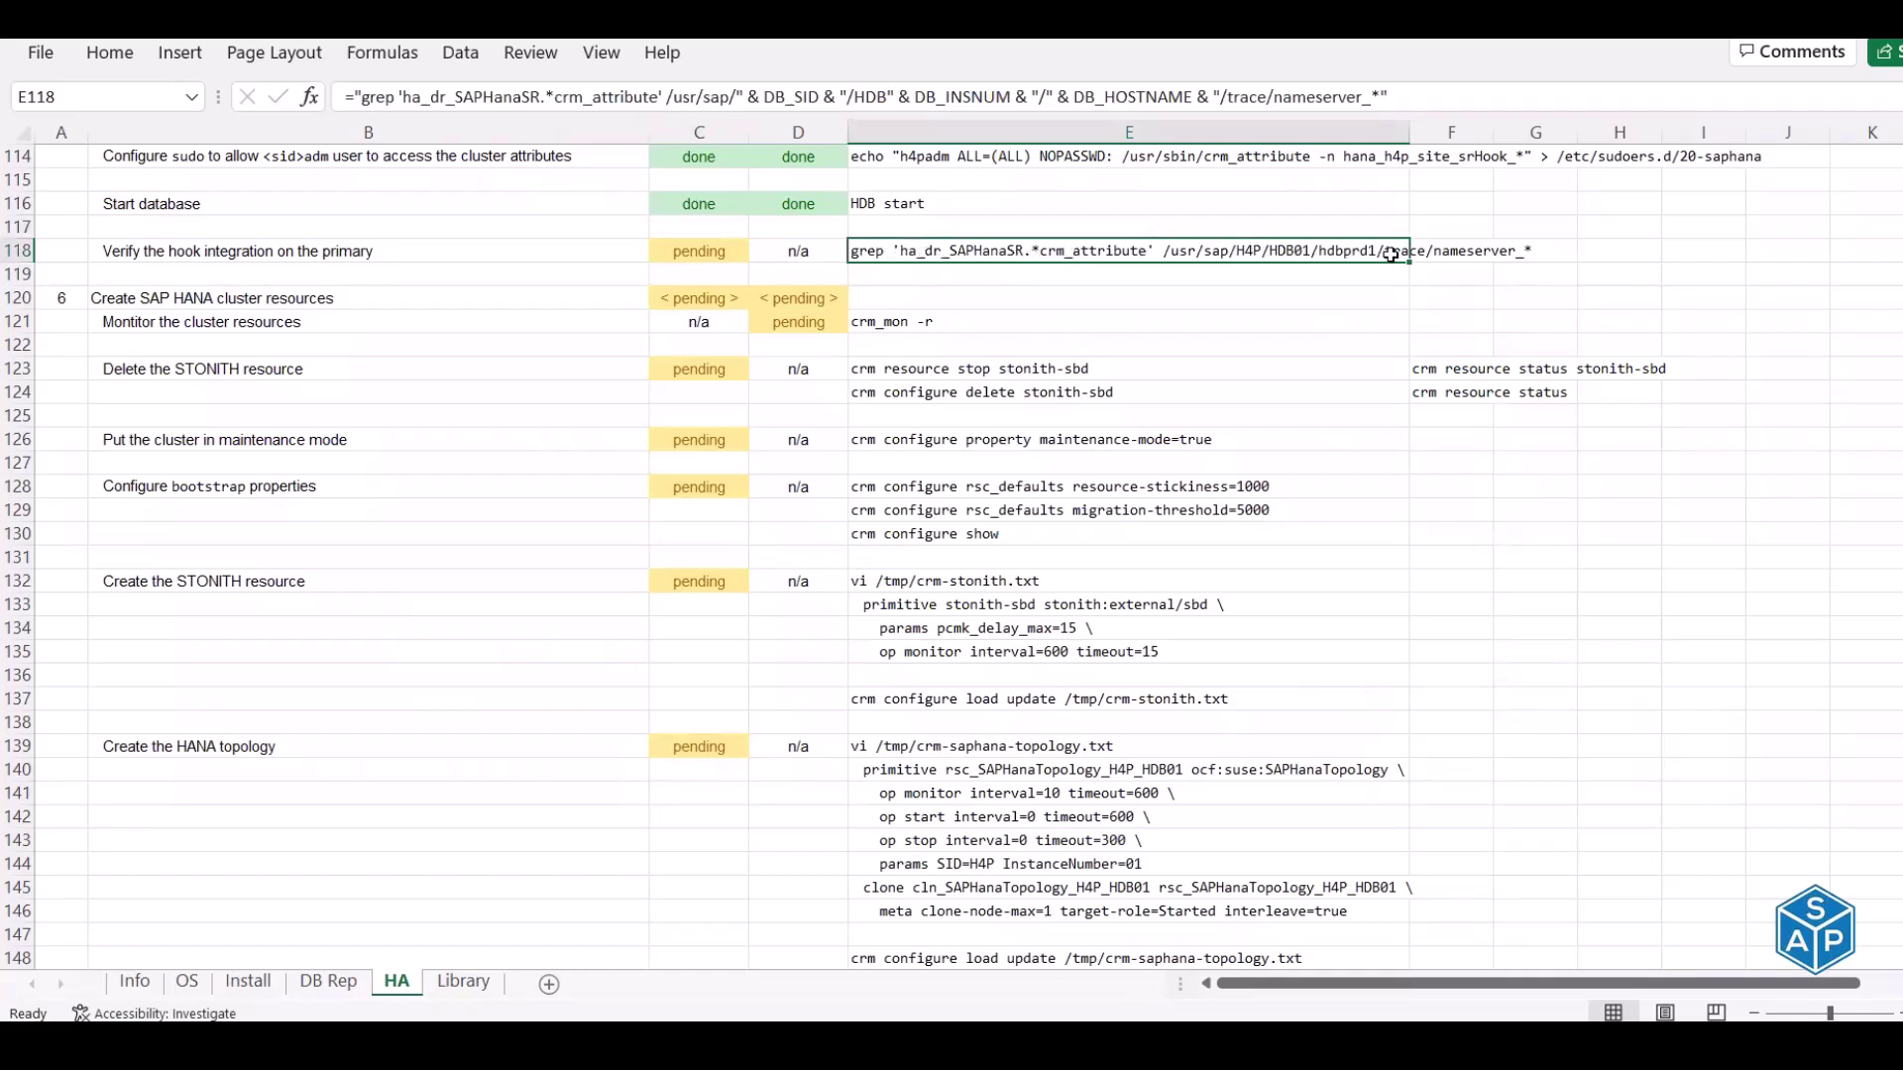
pyautogui.hotkey('ctrl', 'c')
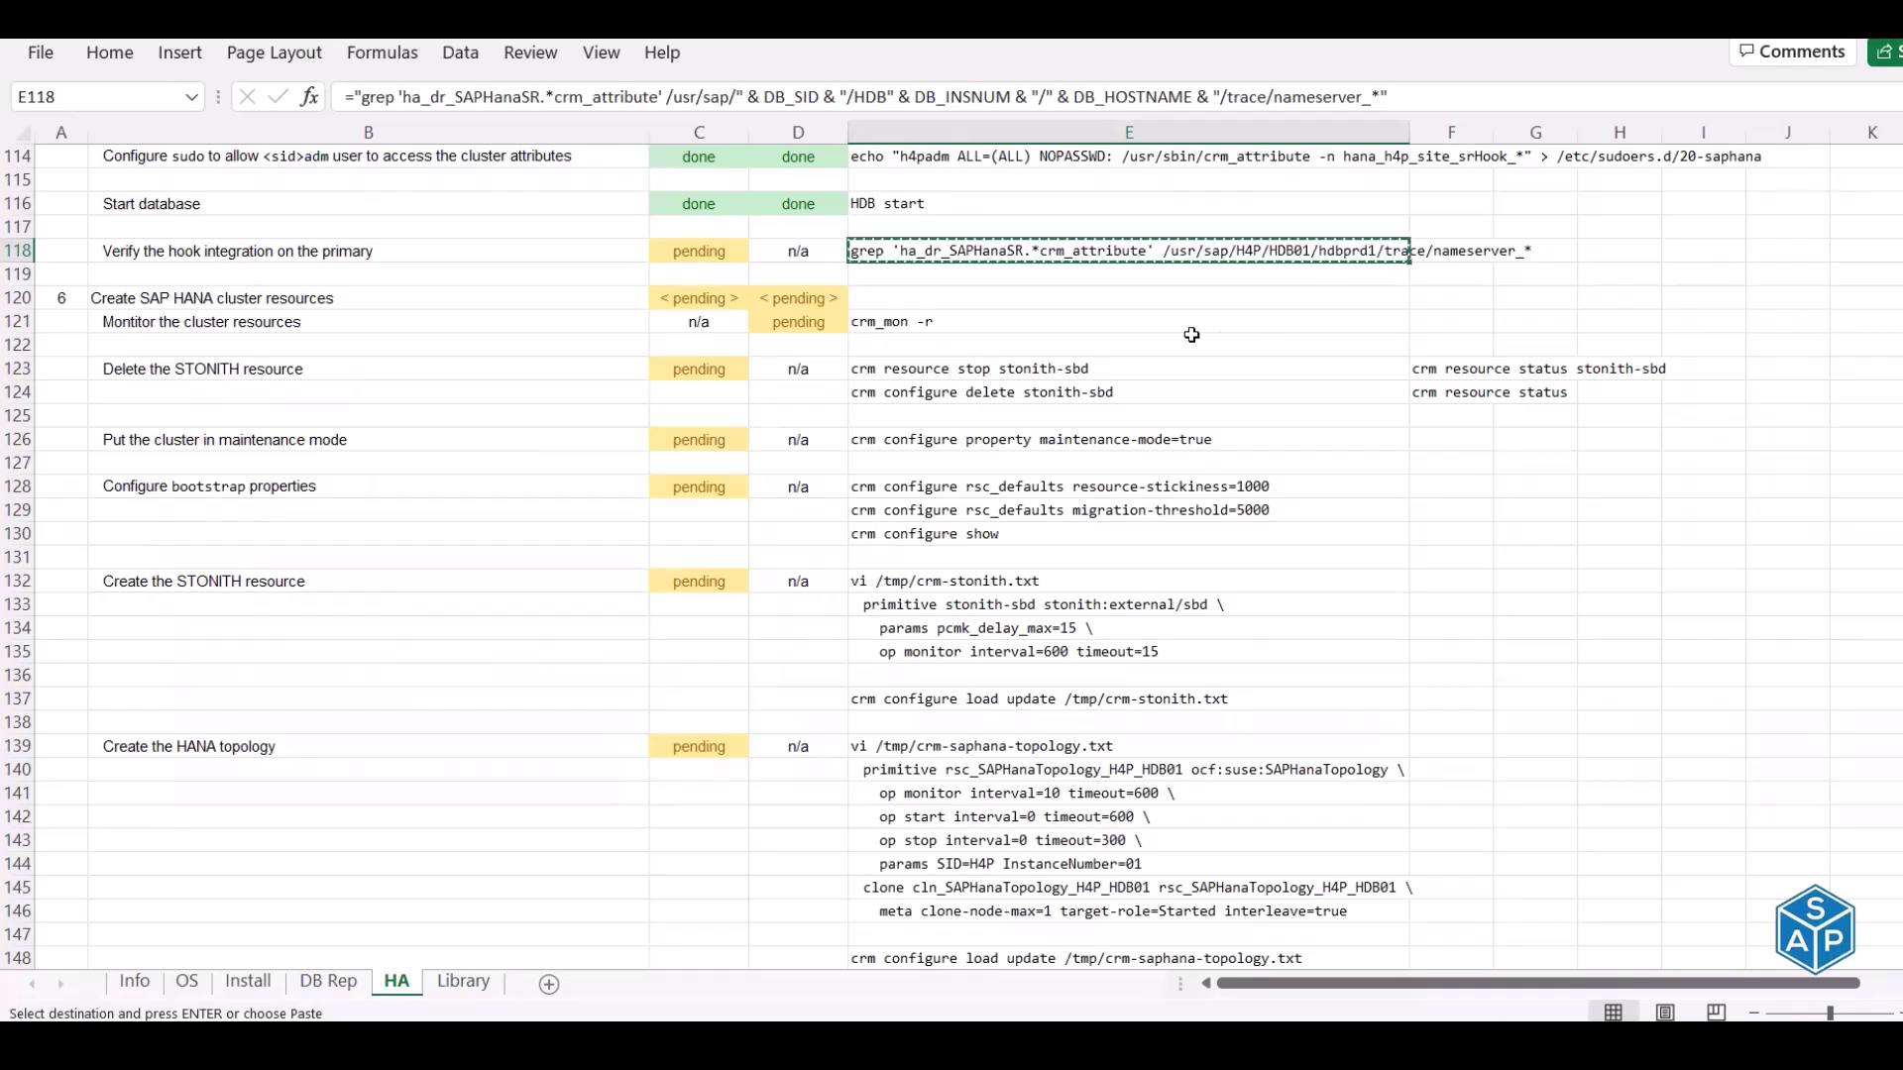
# Run the grep on hdbprd2, changing the trace path from hdbprd1 to hdbprd2
pyautogui.hotkey('alt', 'Tab')
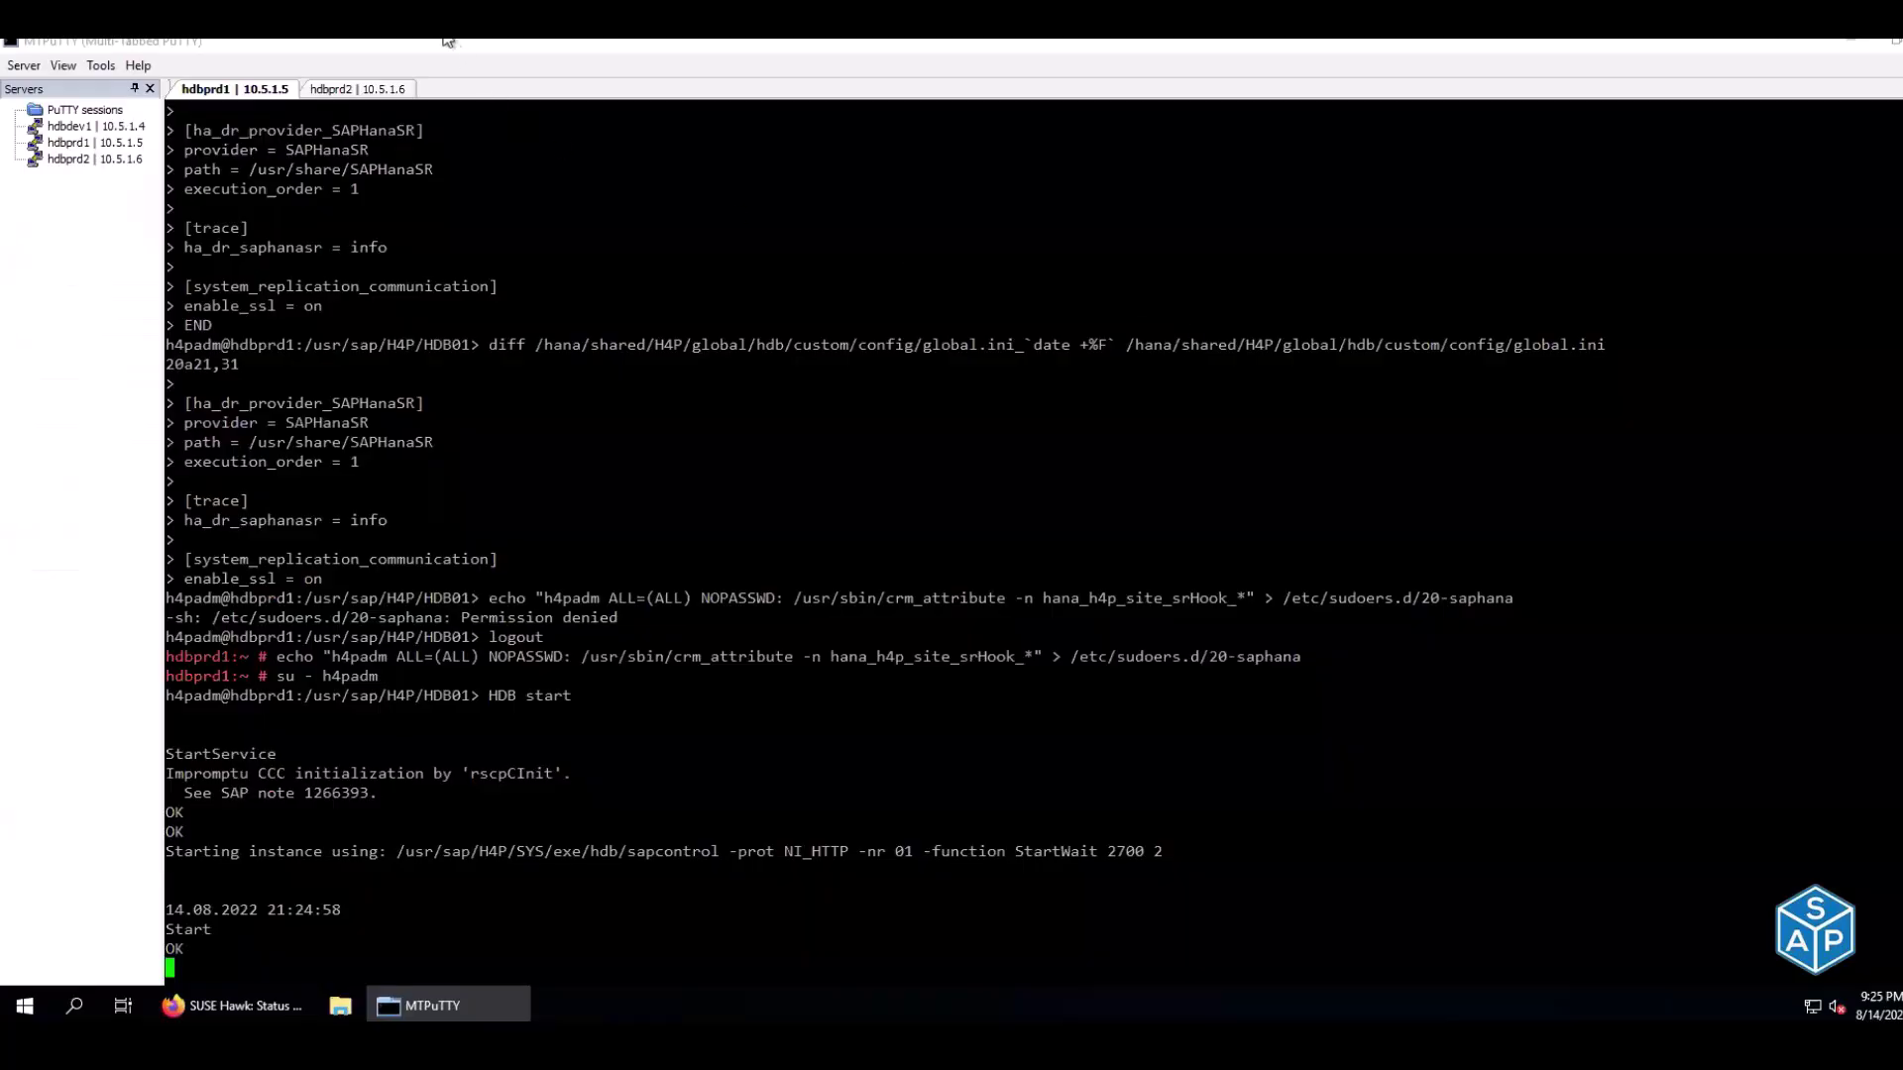
pyautogui.click(352, 89)
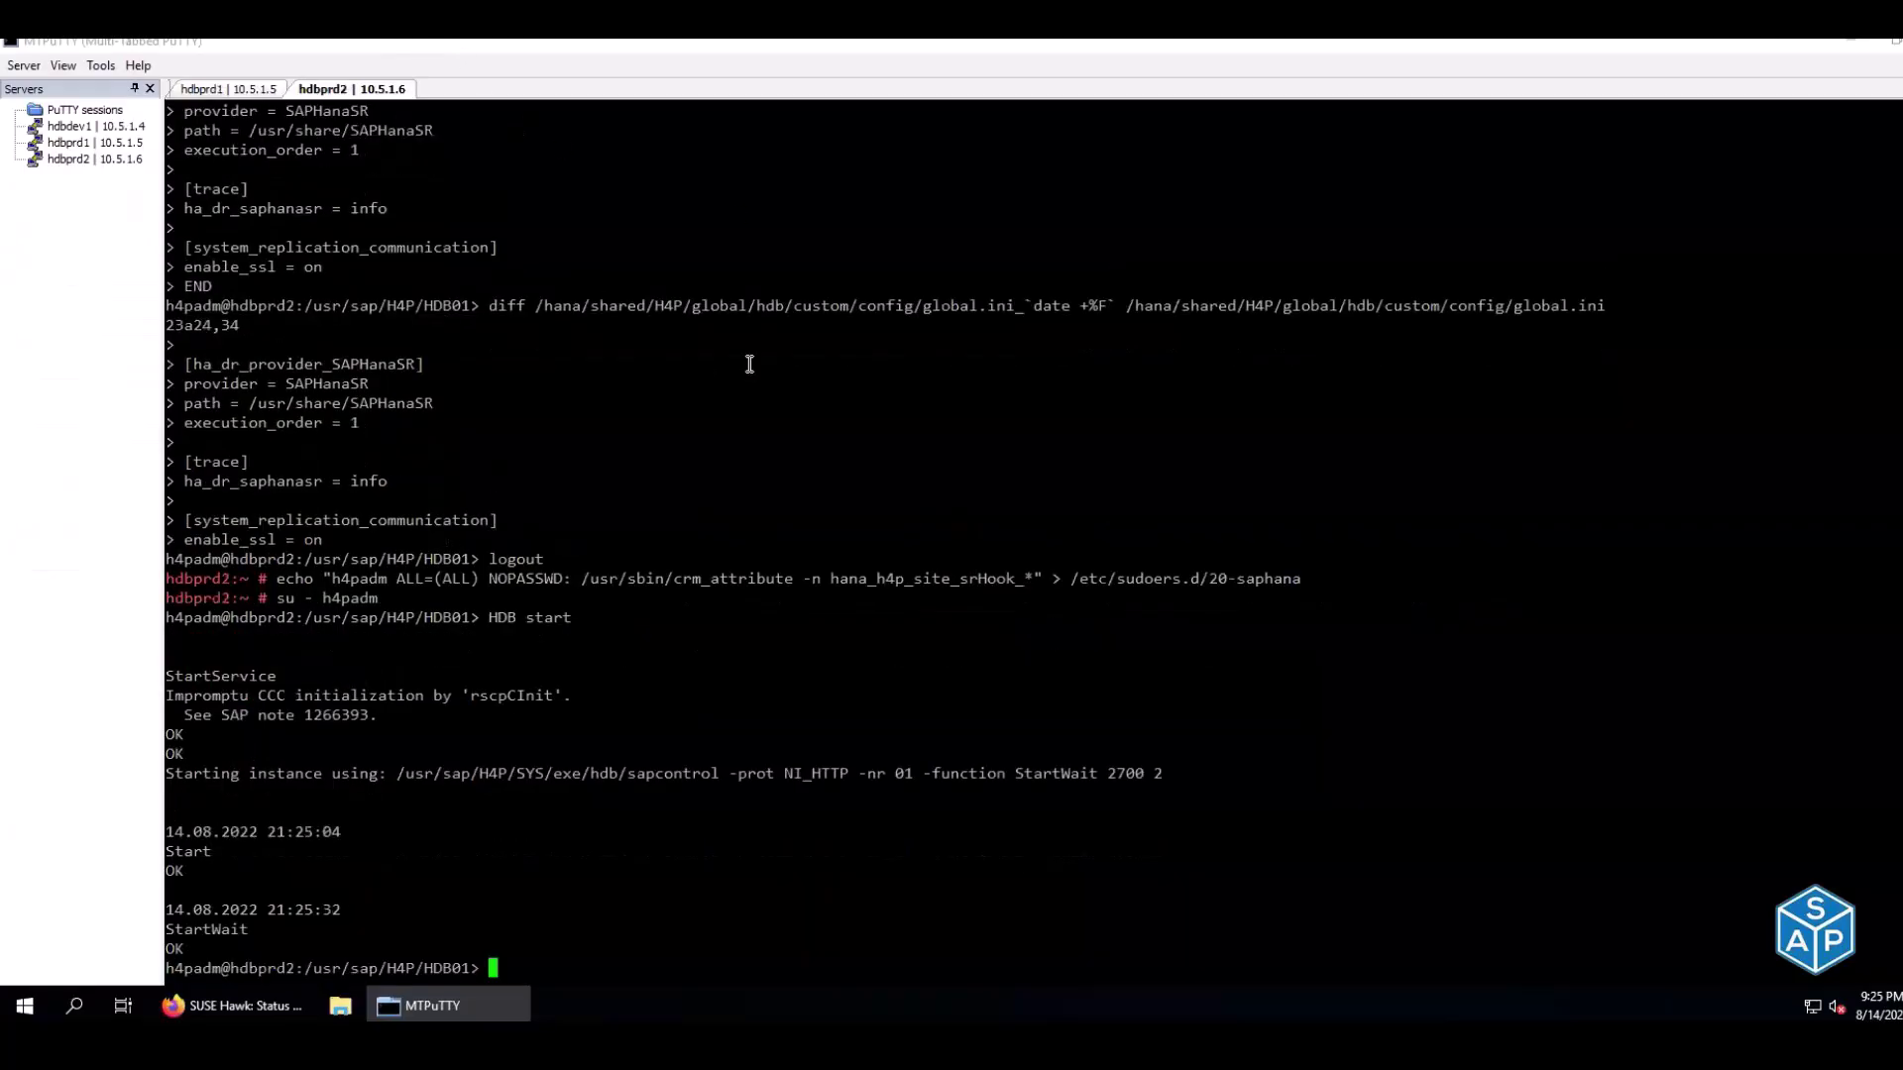
pyautogui.hotkey('ctrl', 'l')
pyautogui.rightClick(788, 368)
pyautogui.press('Return')
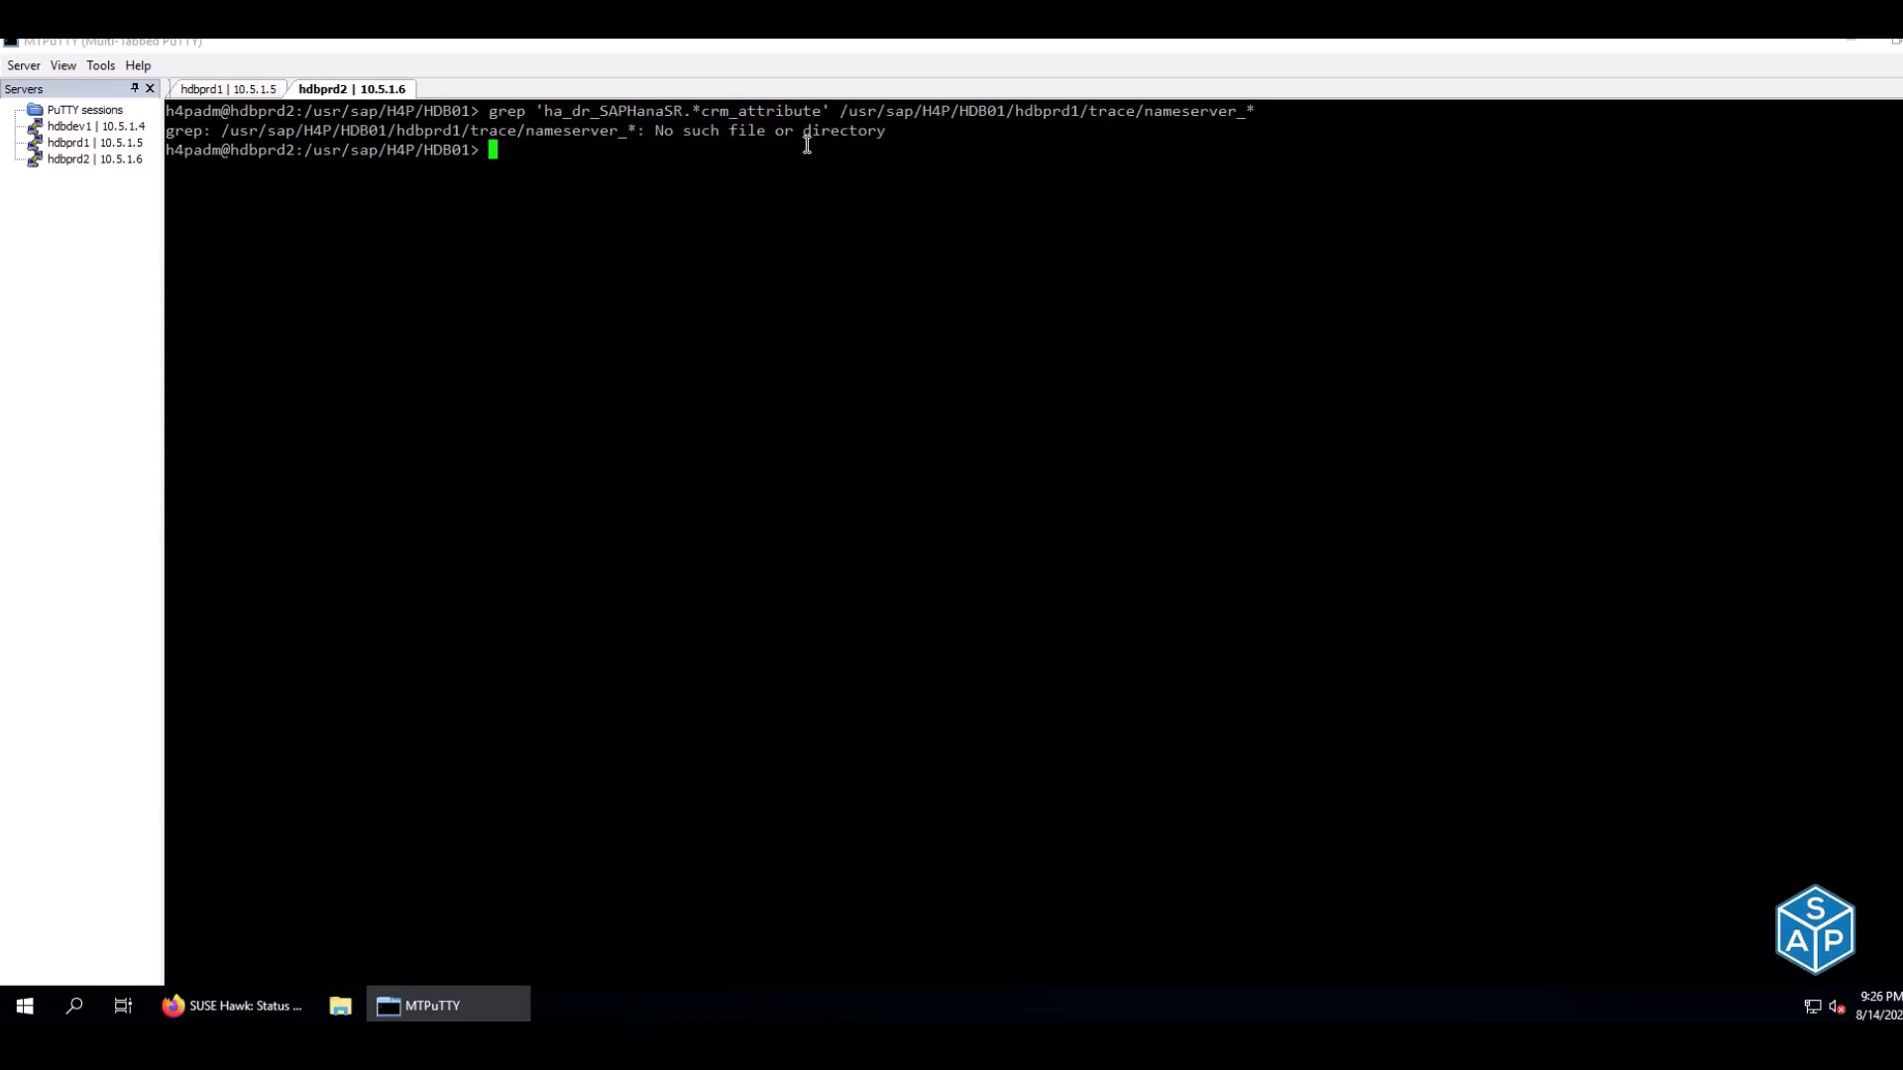
pyautogui.press('Up')
pyautogui.press('Left')
pyautogui.press('Left')
pyautogui.press('Left')
pyautogui.press('Left')
pyautogui.press('Left')
pyautogui.press('Left')
pyautogui.press('Left')
pyautogui.press('Left')
pyautogui.press('Left')
pyautogui.press('Left')
pyautogui.press('Left')
pyautogui.press('Left')
pyautogui.press('Left')
pyautogui.press('Left')
pyautogui.press('Left')
pyautogui.press('Left')
pyautogui.press('Left')
pyautogui.press('Left')
pyautogui.press('Left')
pyautogui.press('Left')
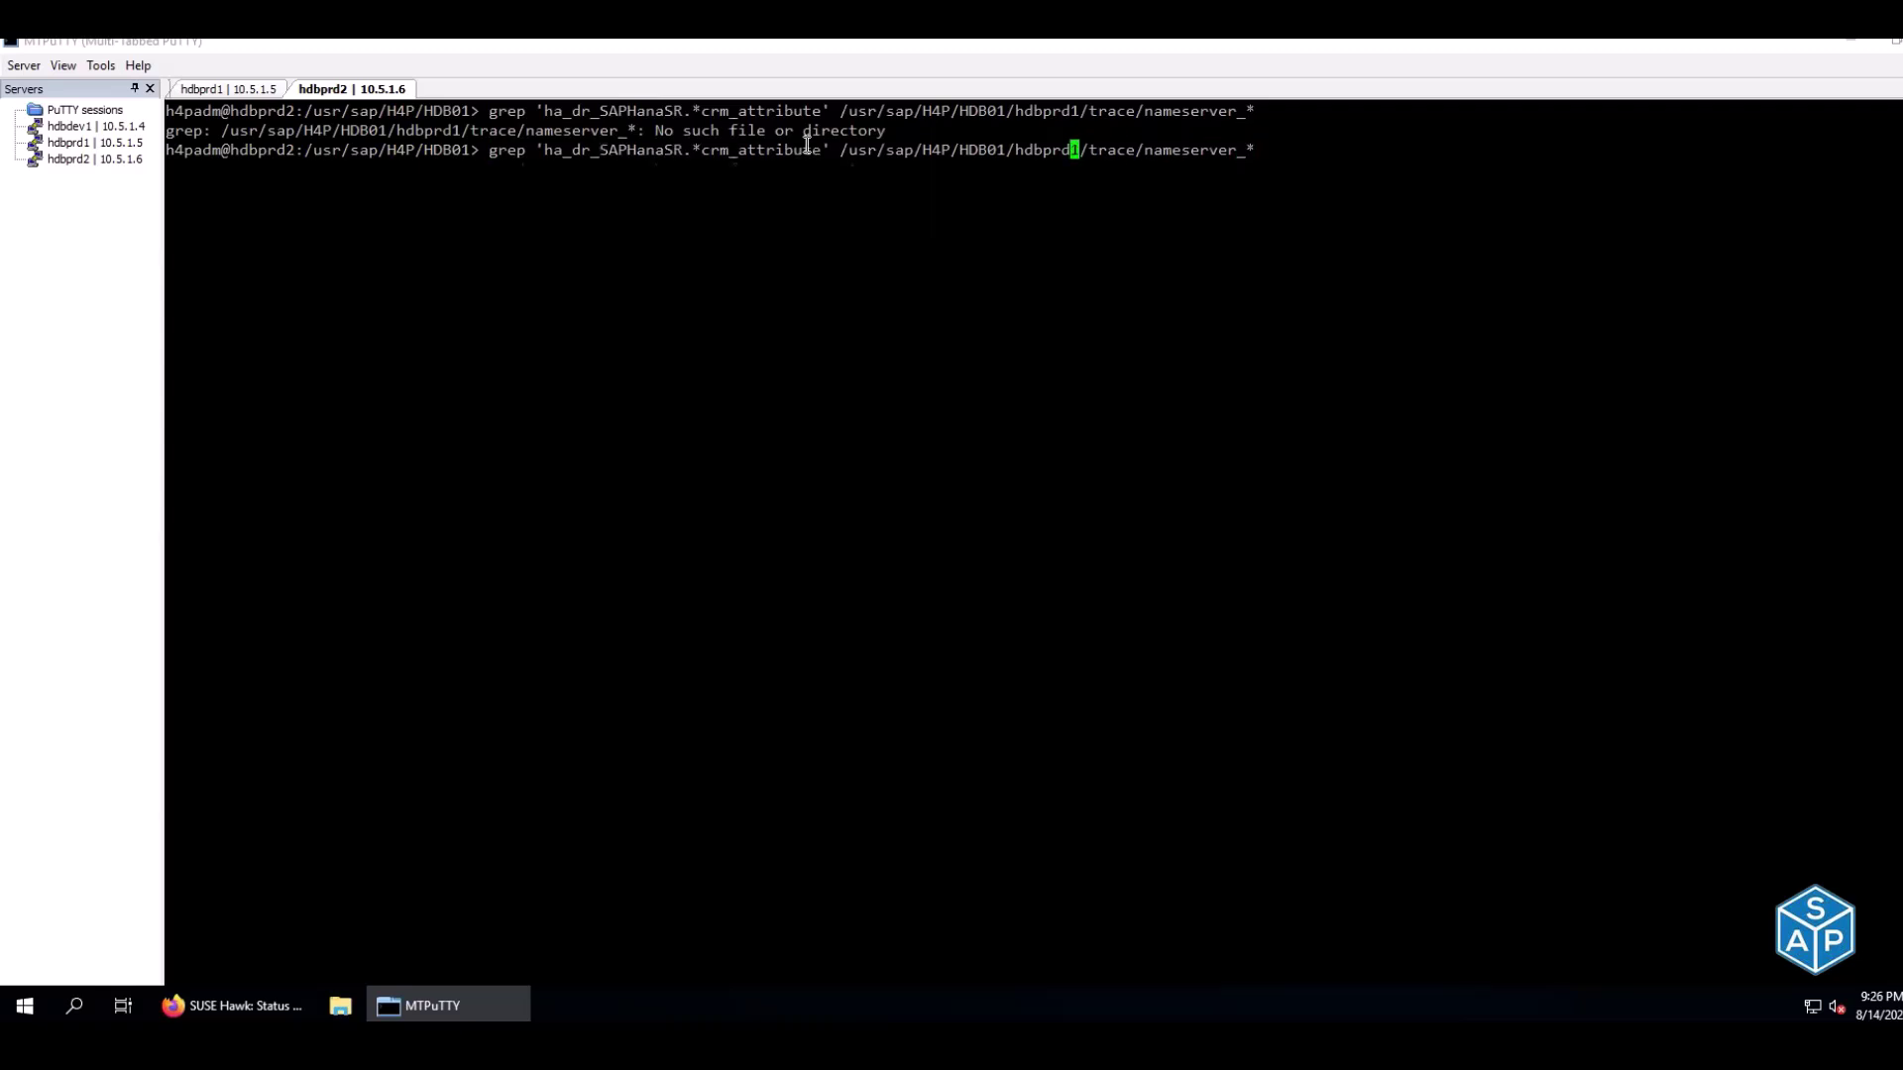
pyautogui.press('Delete')
pyautogui.write('2')
pyautogui.press('Return')
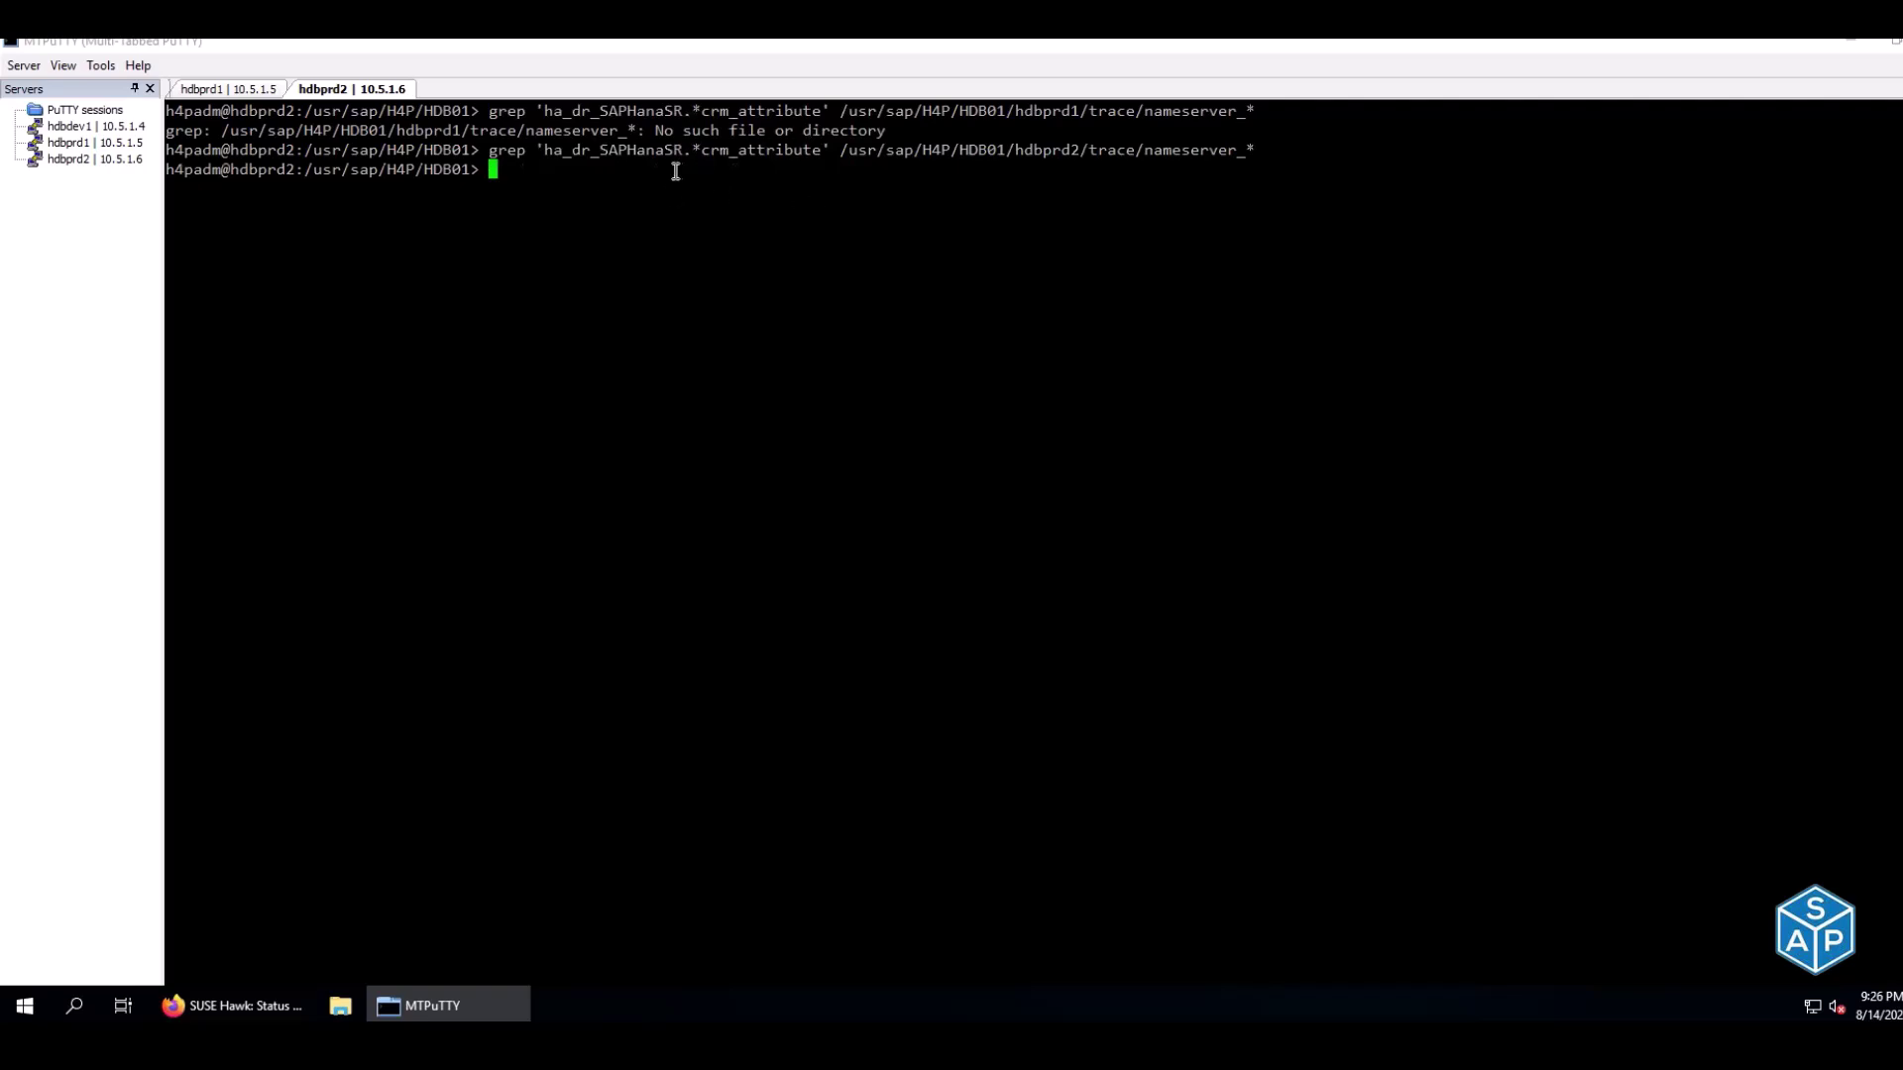
# Run the grep on hdbprd1 and highlight the ha_dr_SAPHanaSR trace entries
pyautogui.click(277, 96)
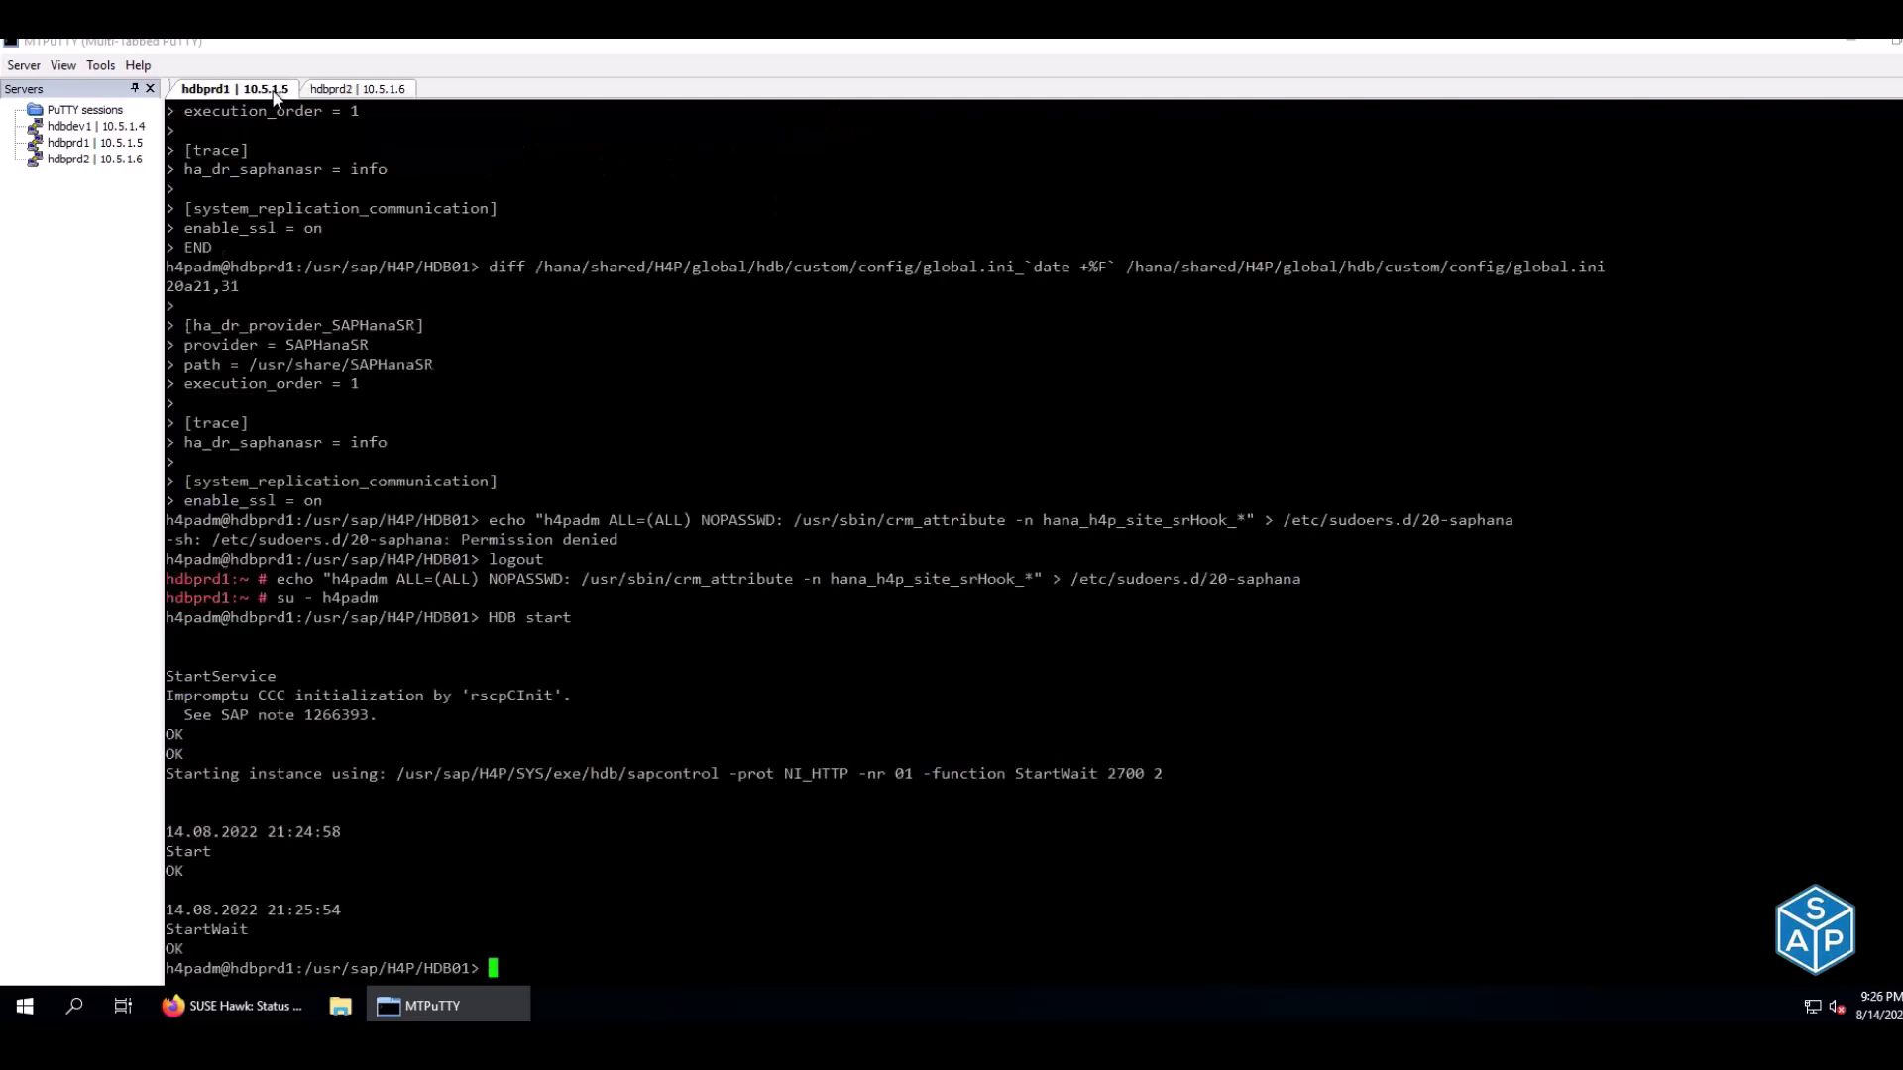
pyautogui.hotkey('ctrl', 'l')
pyautogui.rightClick(536, 316)
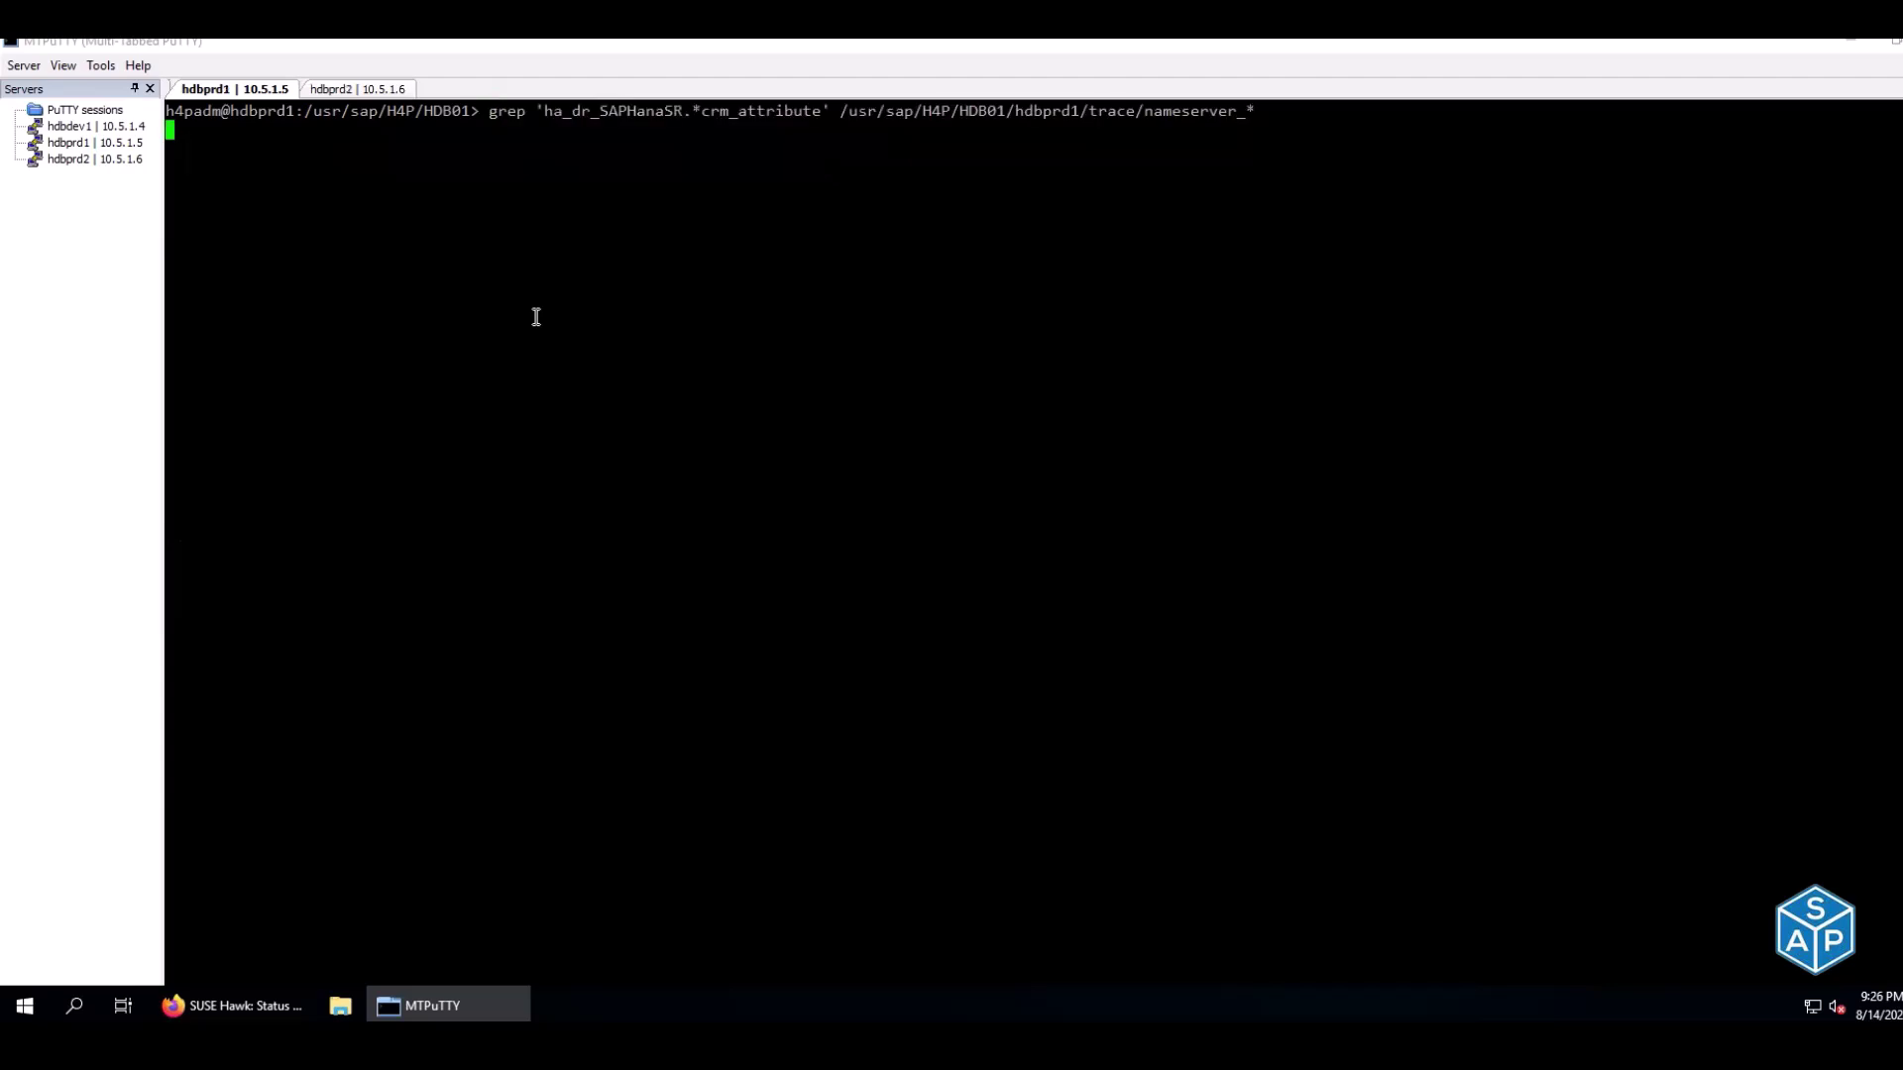
pyautogui.press('Return')
pyautogui.moveTo(1225, 130); pyautogui.dragTo(1464, 130)
pyautogui.moveTo(1221, 174); pyautogui.dragTo(1419, 172)
pyautogui.moveTo(1209, 208); pyautogui.dragTo(1388, 210)
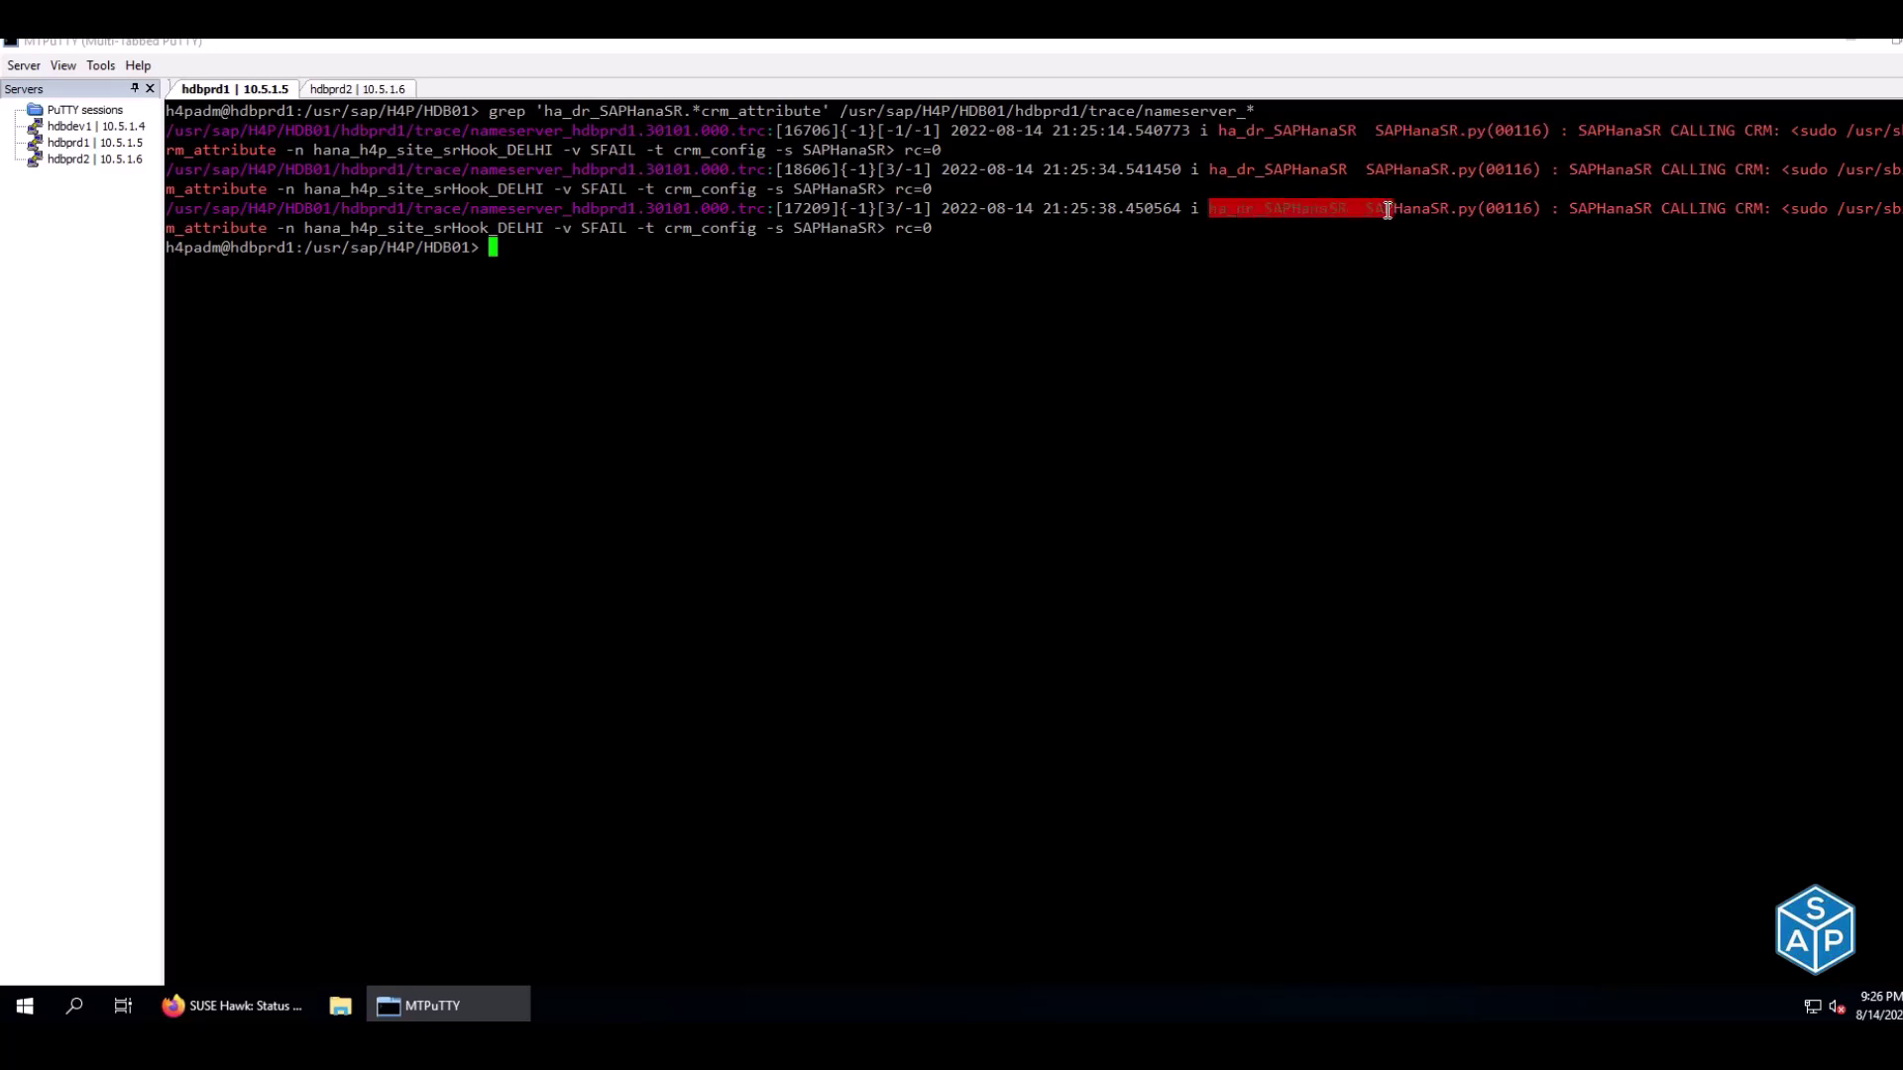
pyautogui.click(1386, 256)
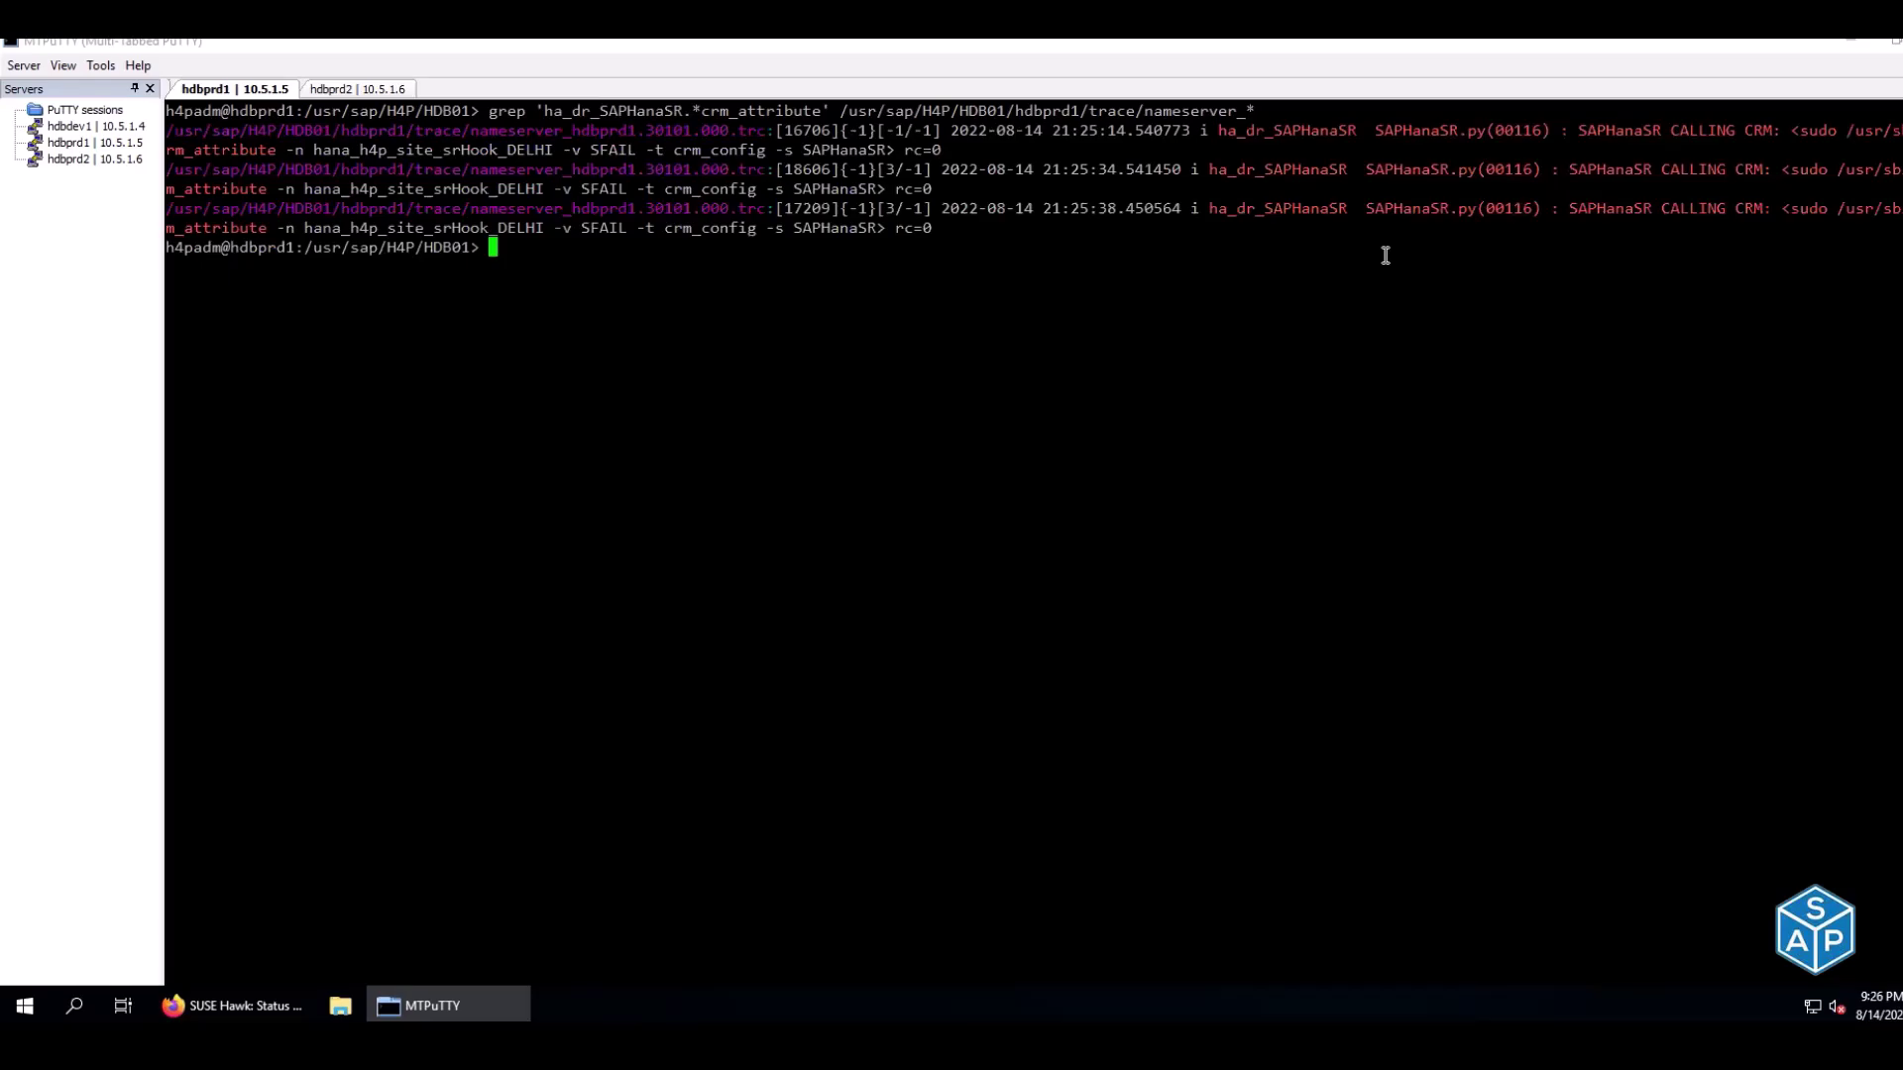
# Mark hook verification on the primary as 'done' in C118
pyautogui.hotkey('alt', 'Tab')
pyautogui.press('Left')
pyautogui.press('Left')
pyautogui.write('done')
pyautogui.press('Return')
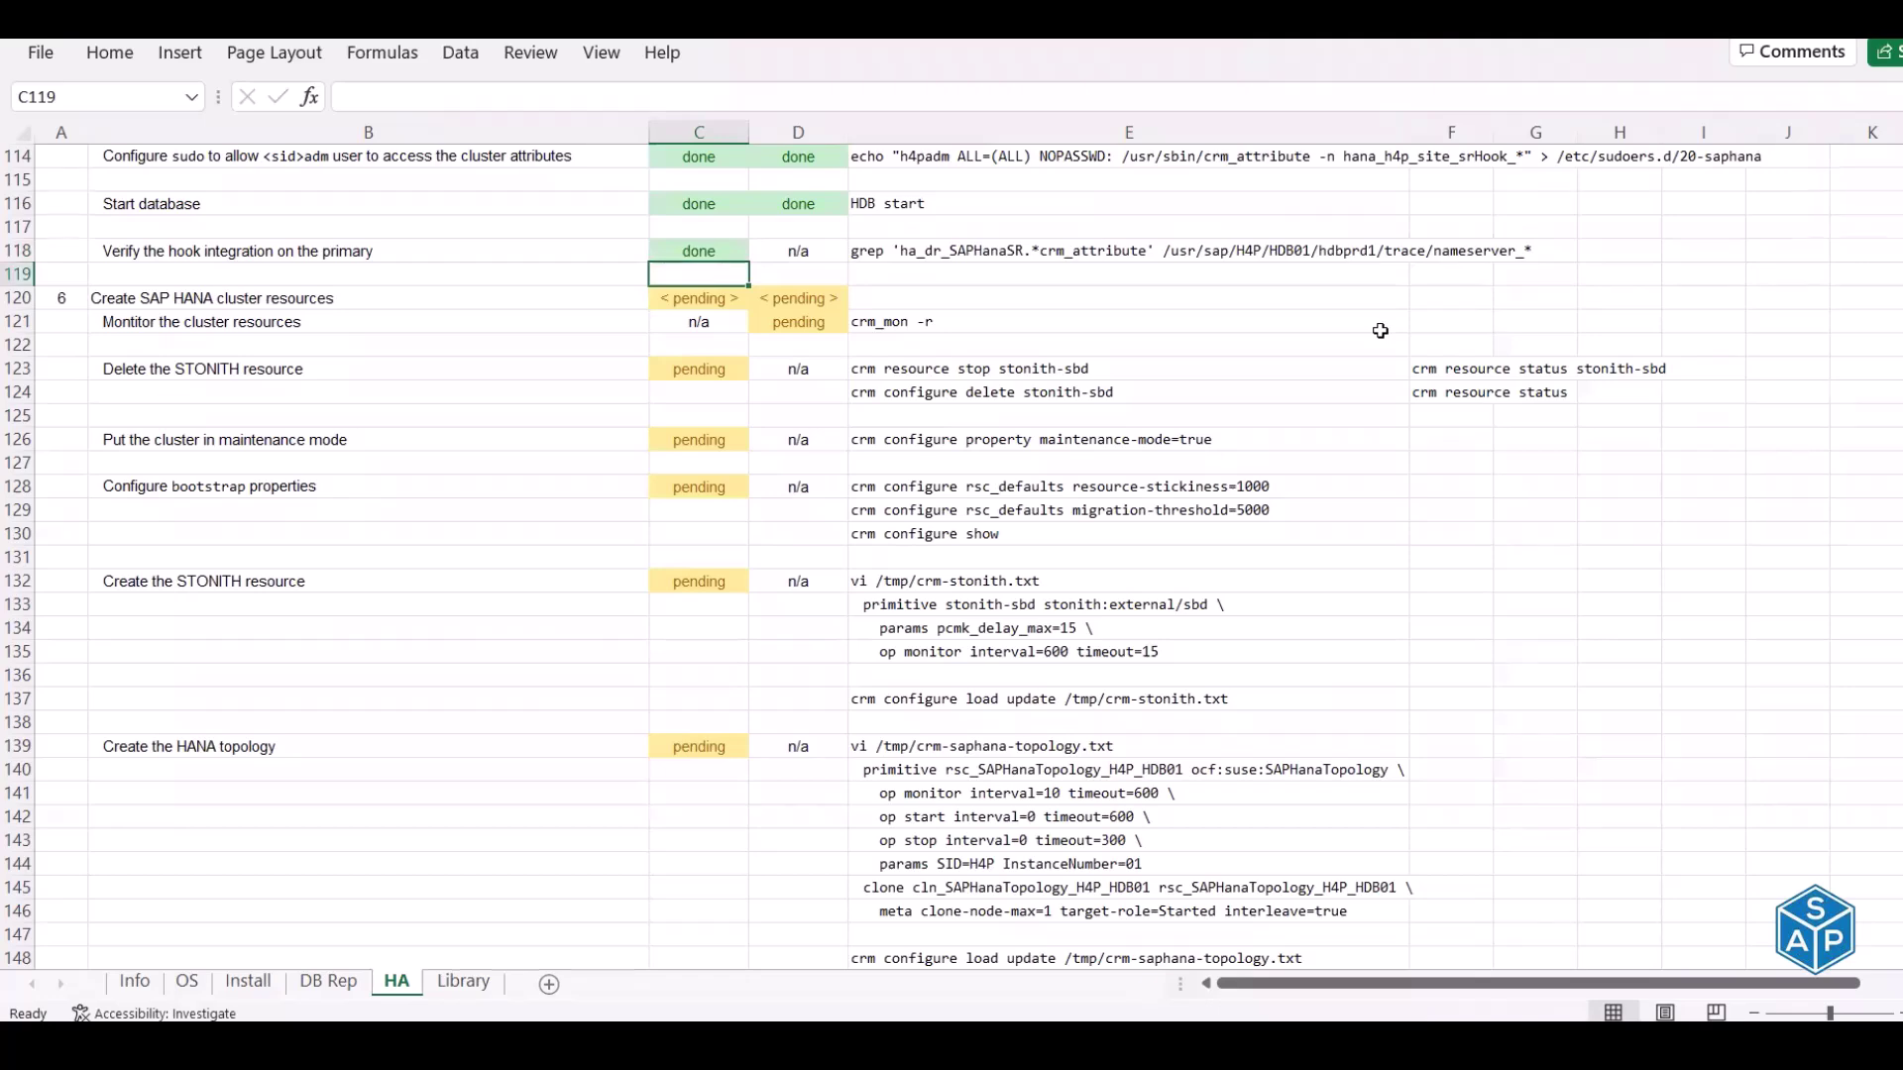
# Browse the HA sheet between the cluster resources heading and the SAPHanaSR hook section
pyautogui.scroll(-1, 1381, 330)
pyautogui.scroll(-1, 1381, 330)
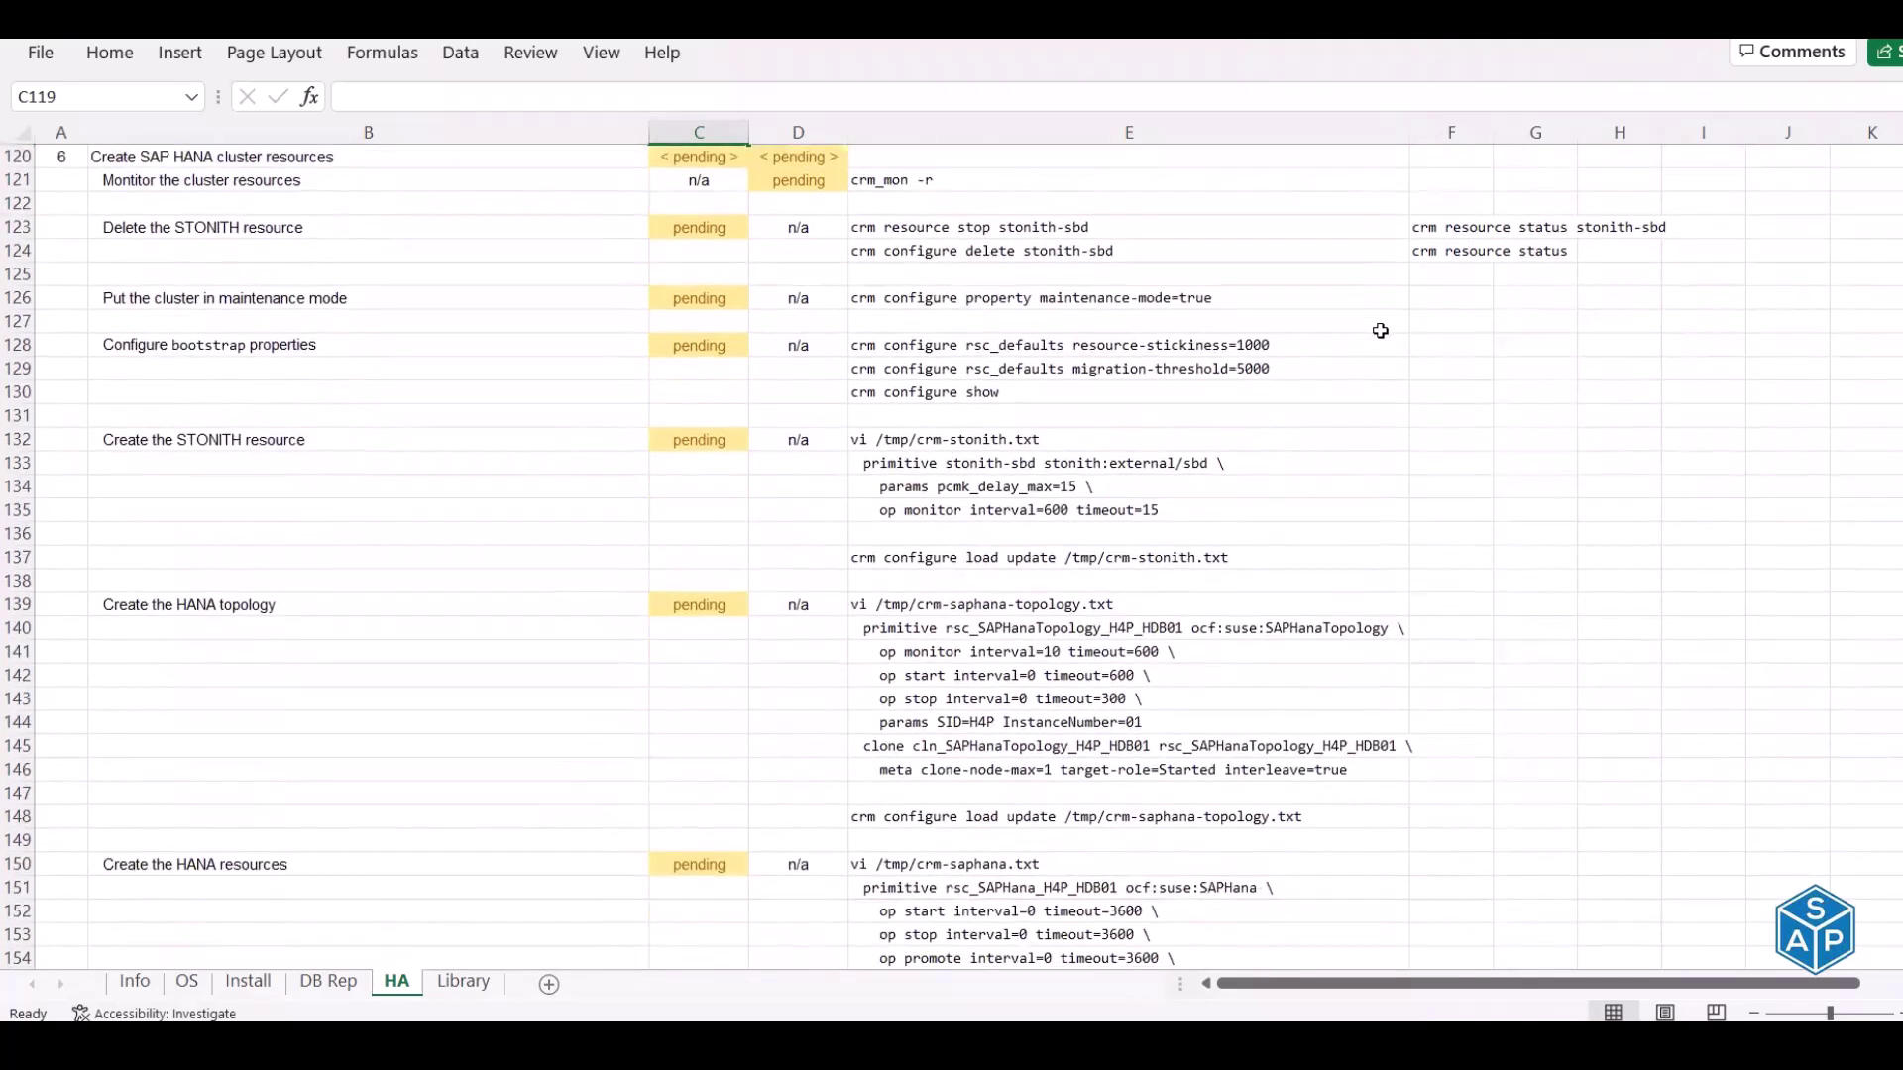
pyautogui.click(351, 156)
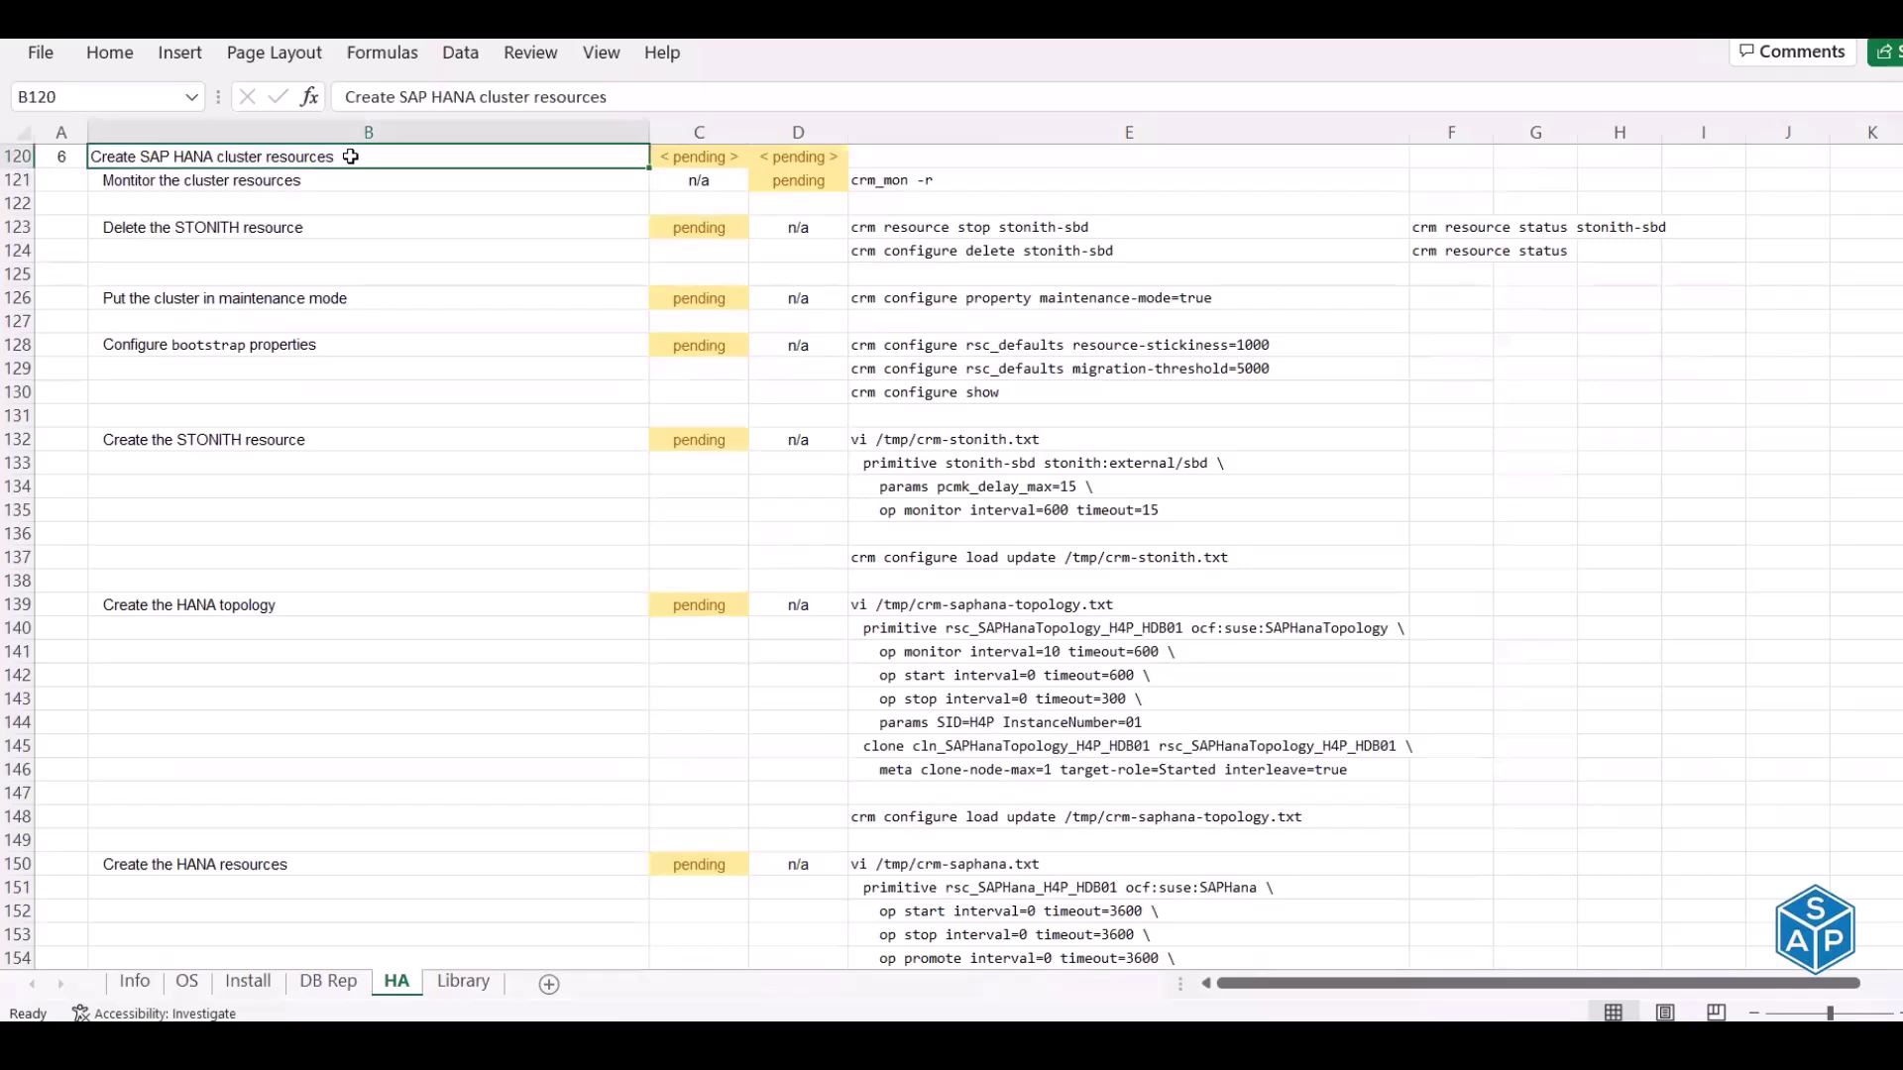
pyautogui.scroll(12, 430, 495)
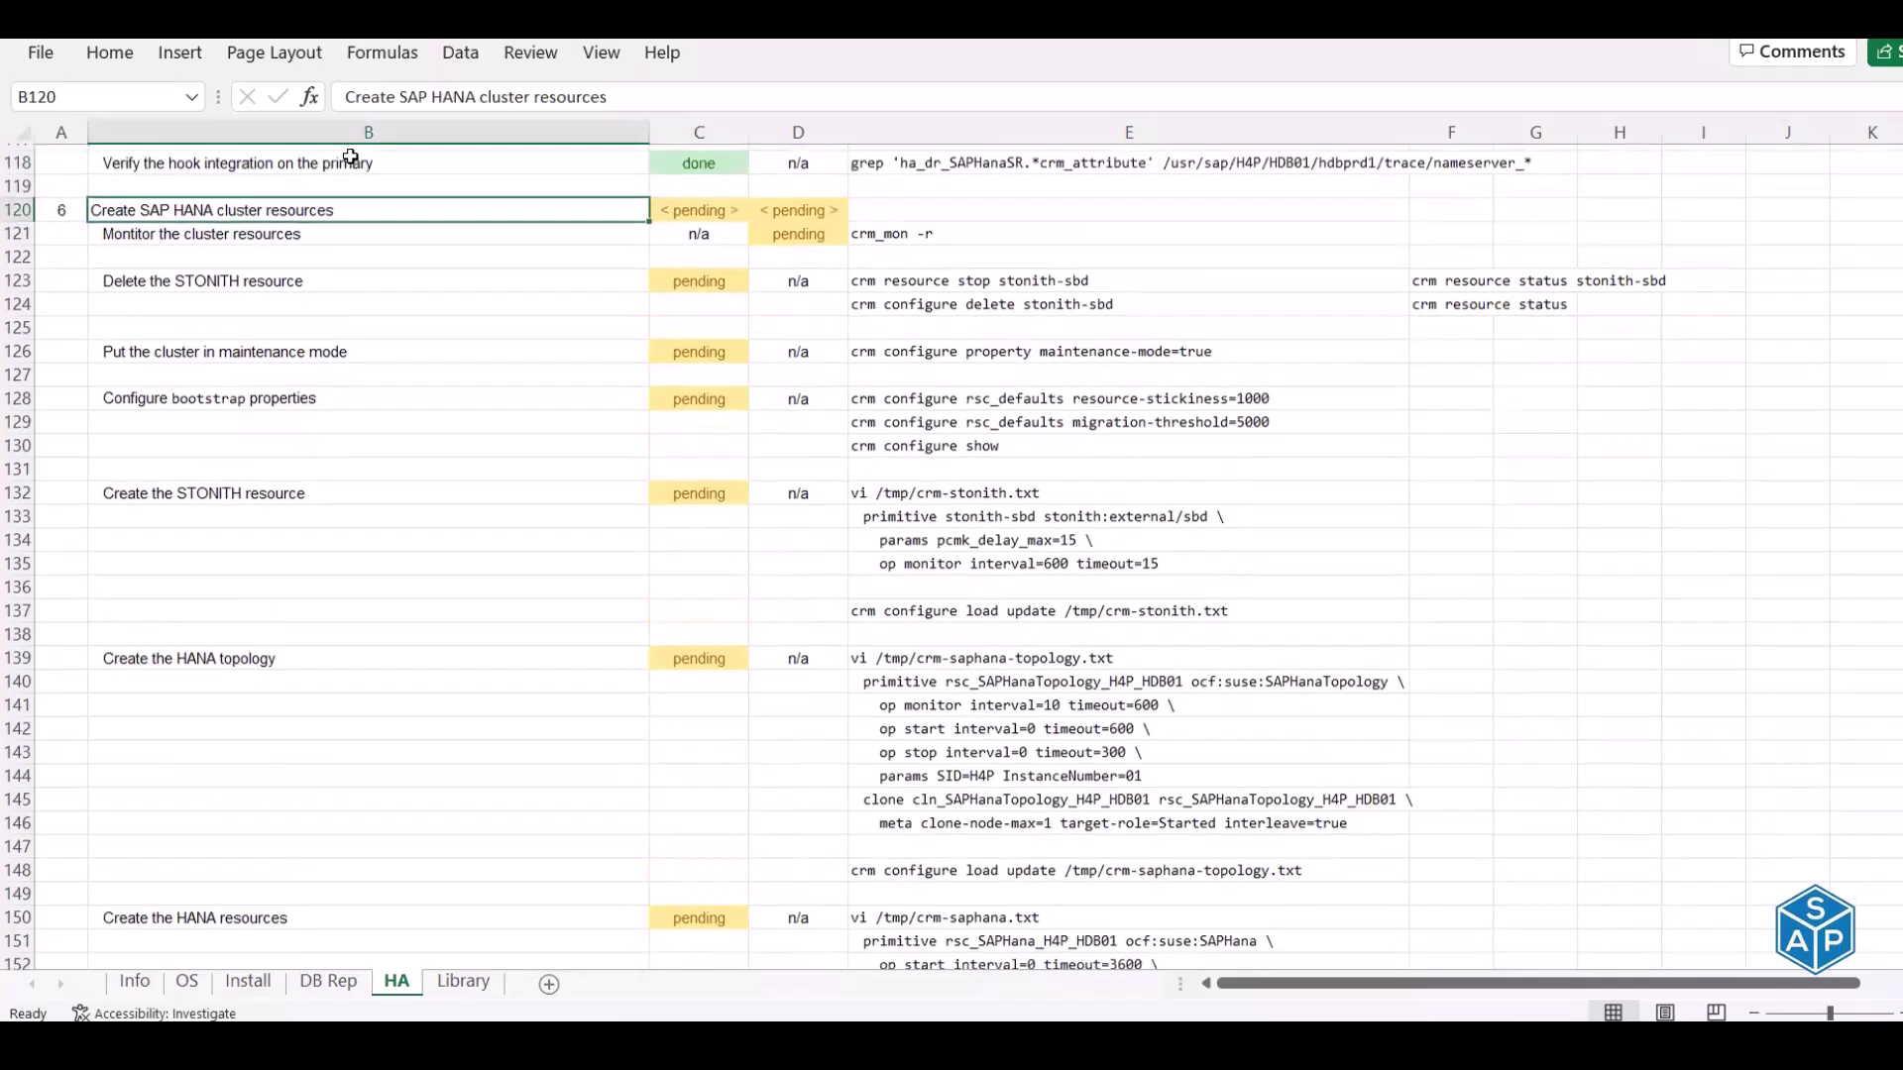
pyautogui.scroll(3, 430, 495)
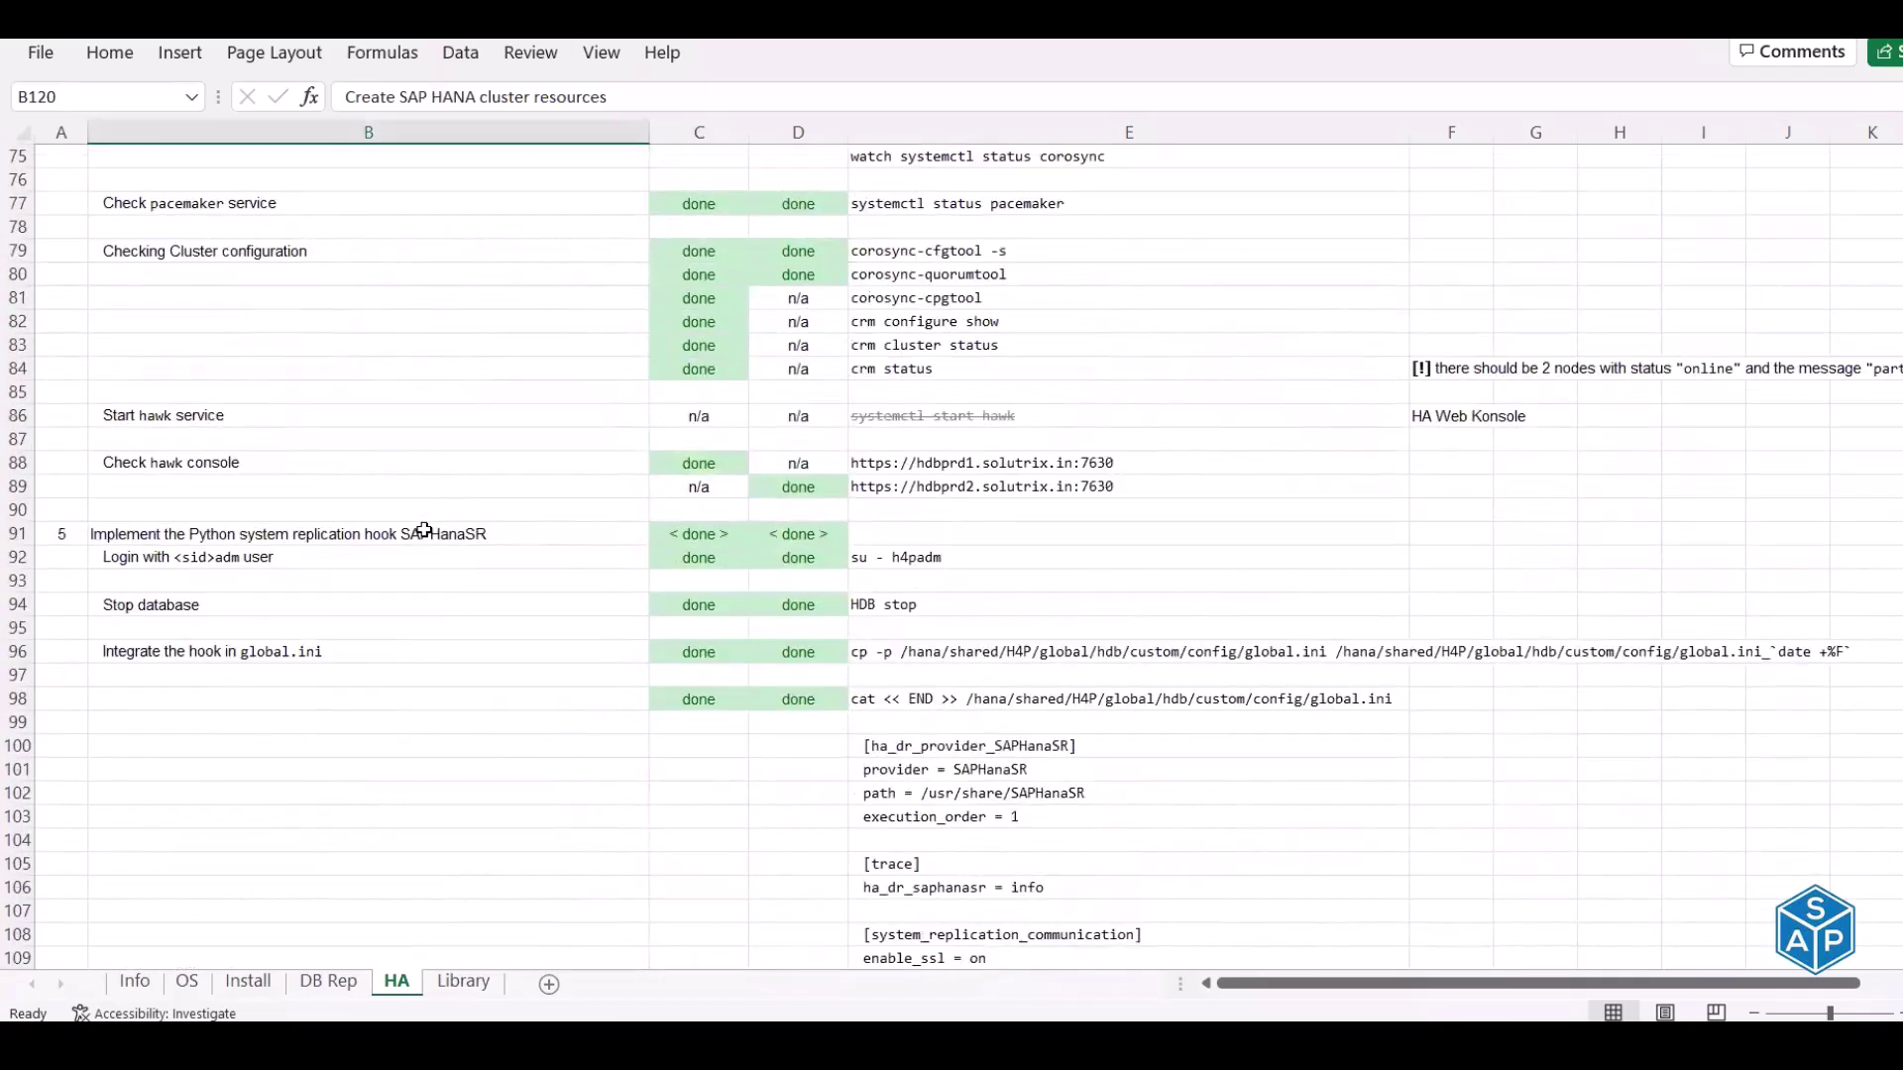
pyautogui.click(425, 530)
pyautogui.scroll(10, 424, 530)
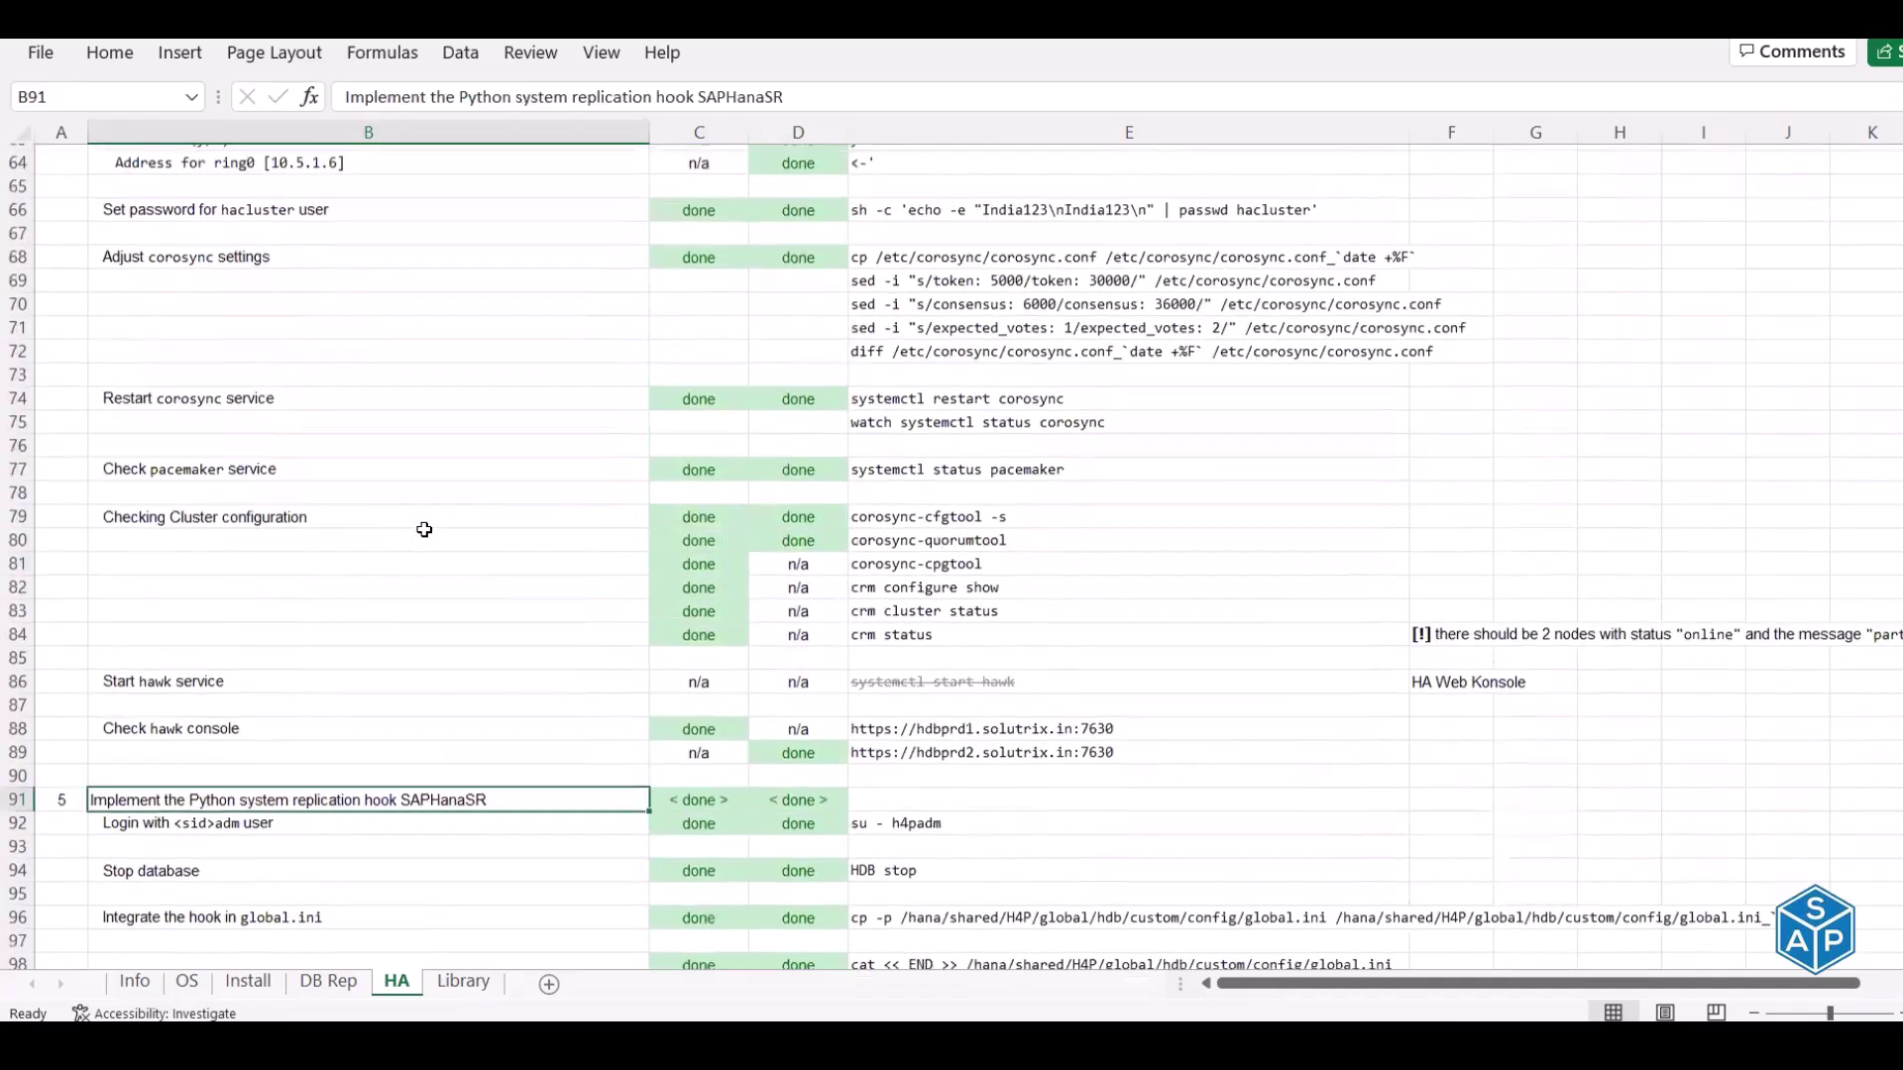
pyautogui.scroll(2, 905, 297)
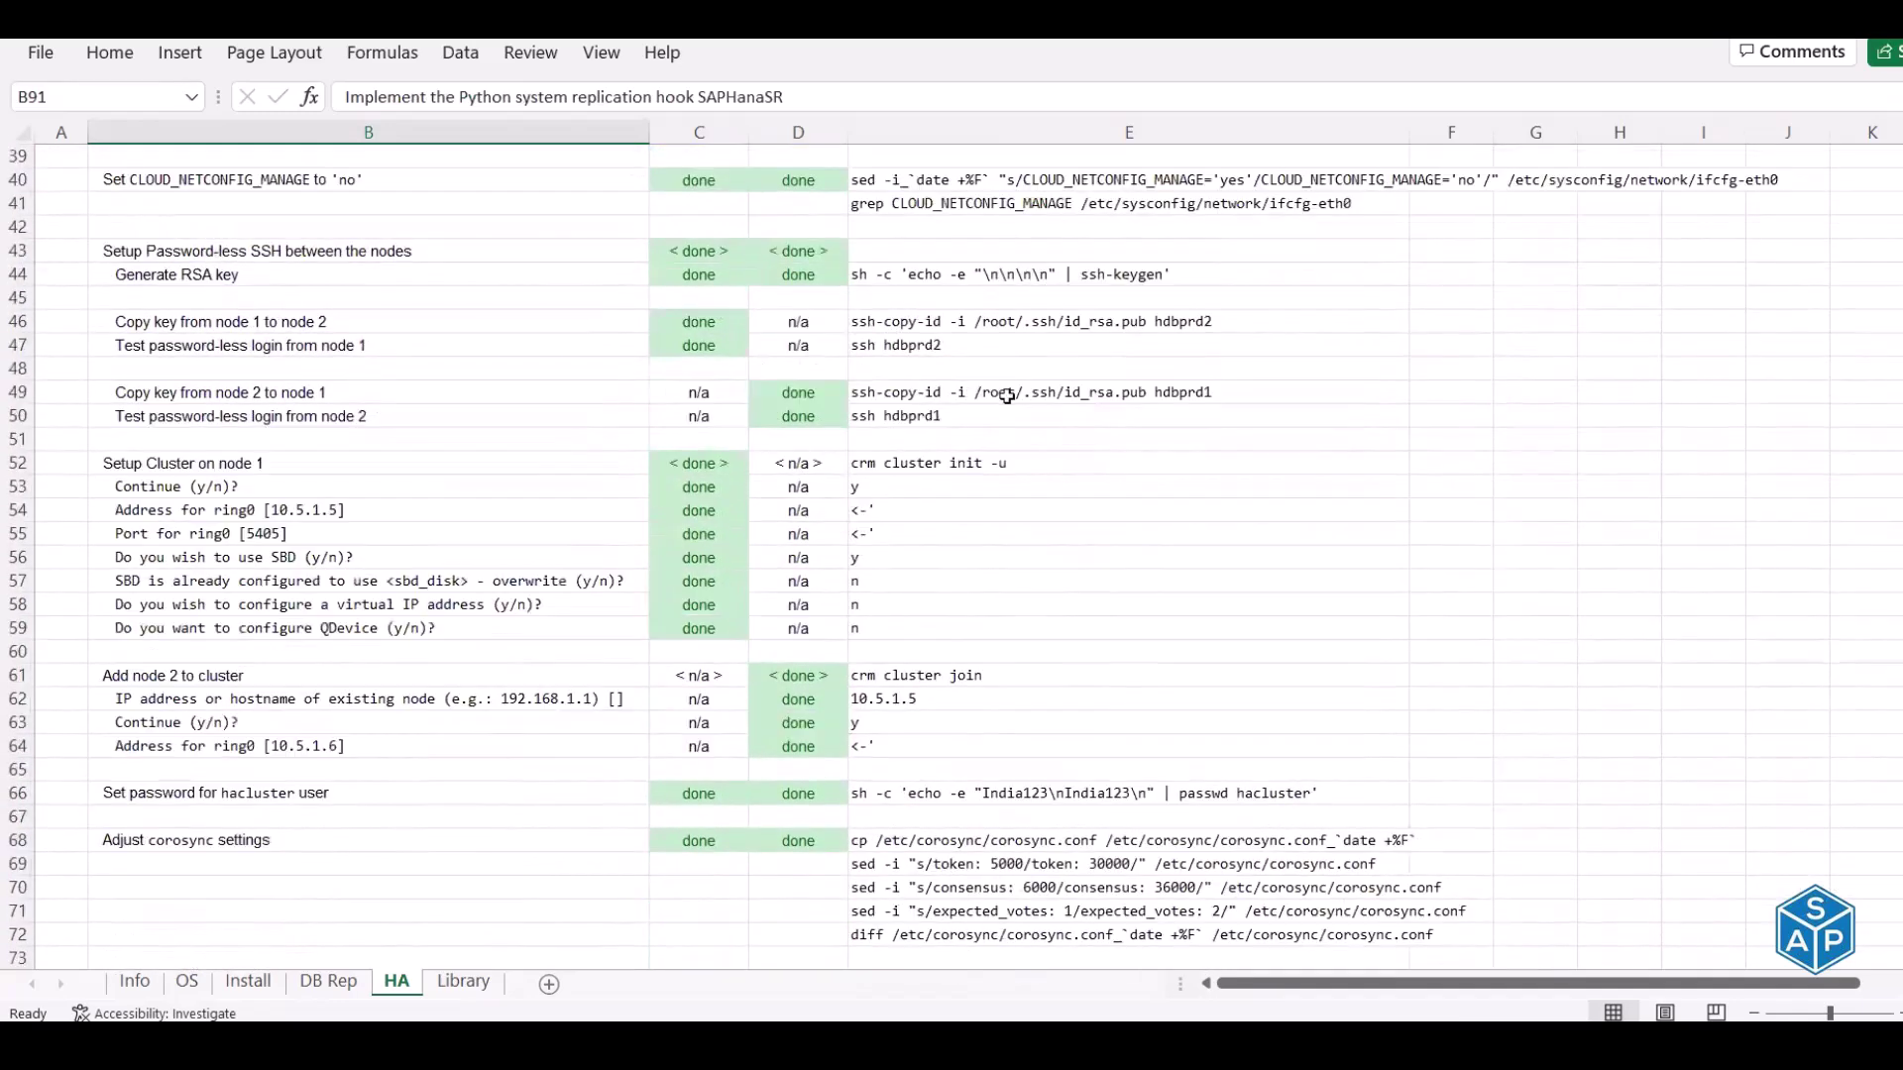
pyautogui.scroll(-3, 986, 453)
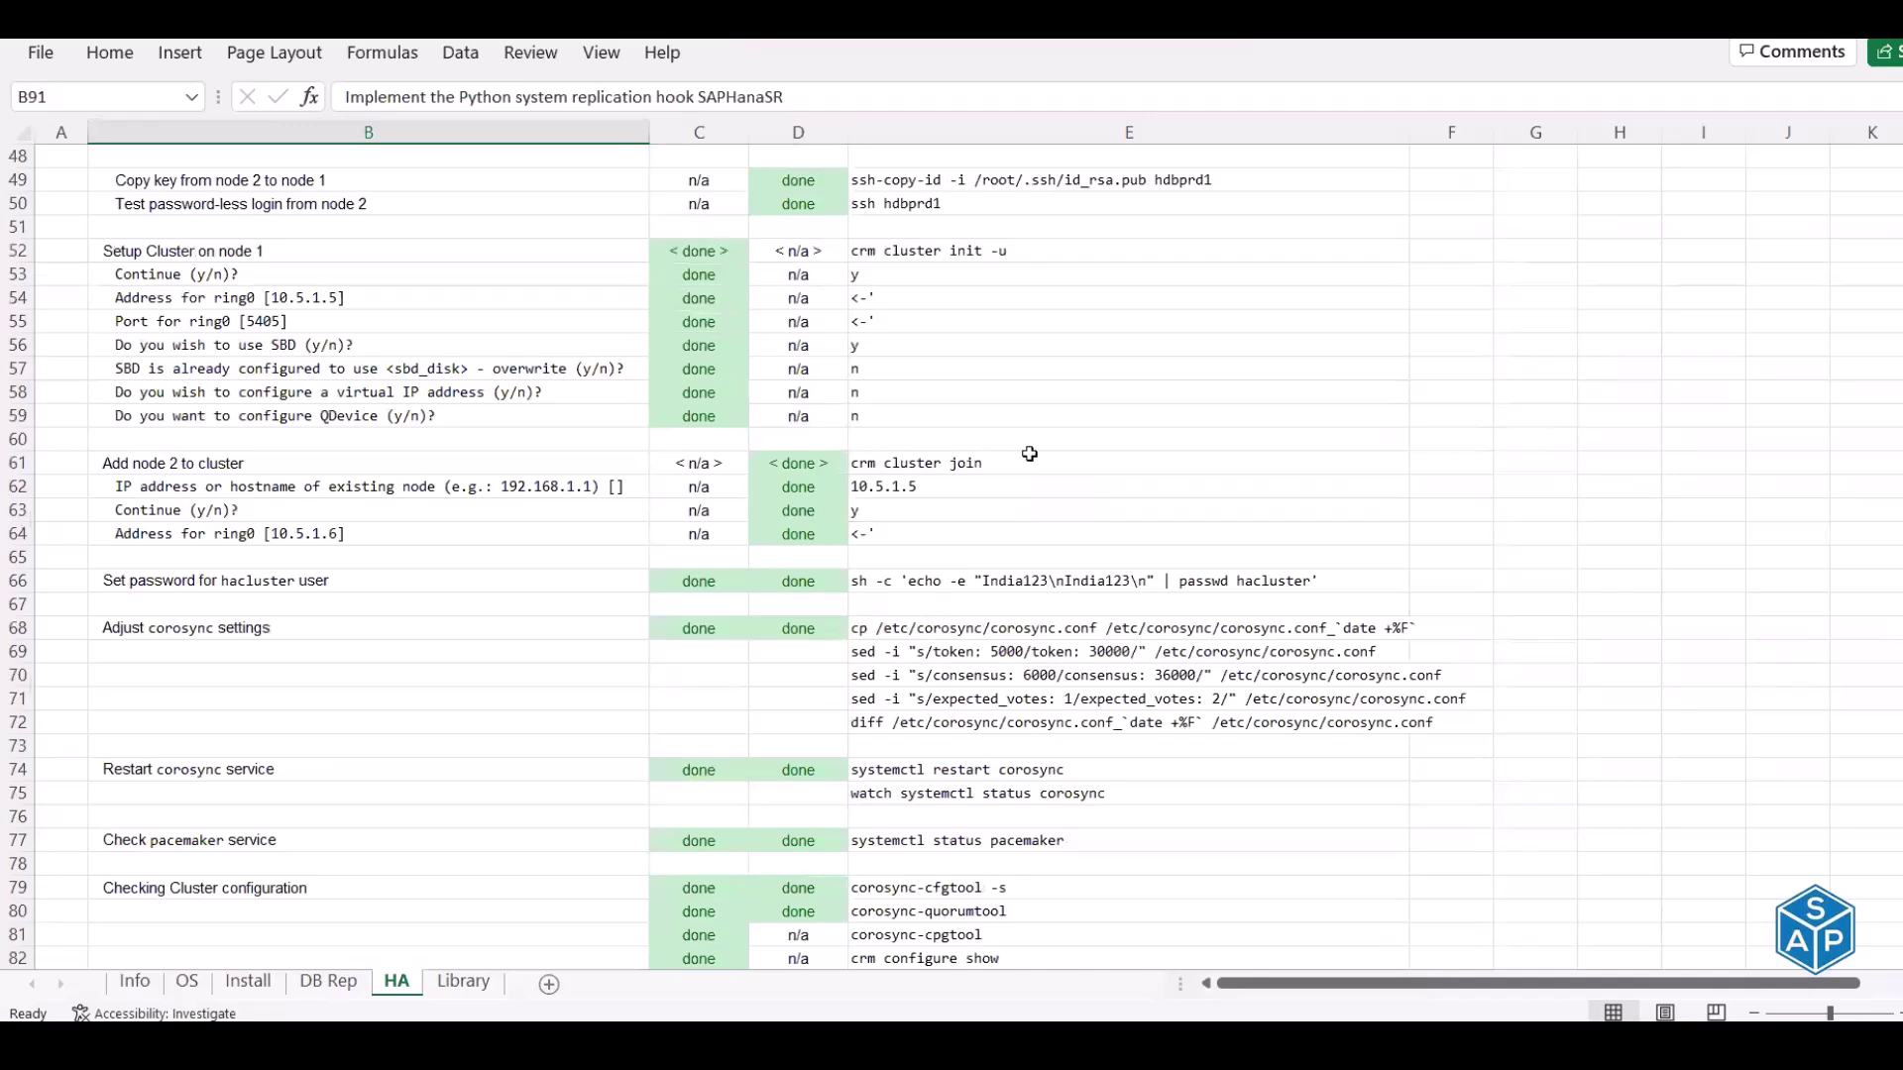
pyautogui.scroll(-4, 1001, 453)
pyautogui.scroll(-10, 1030, 453)
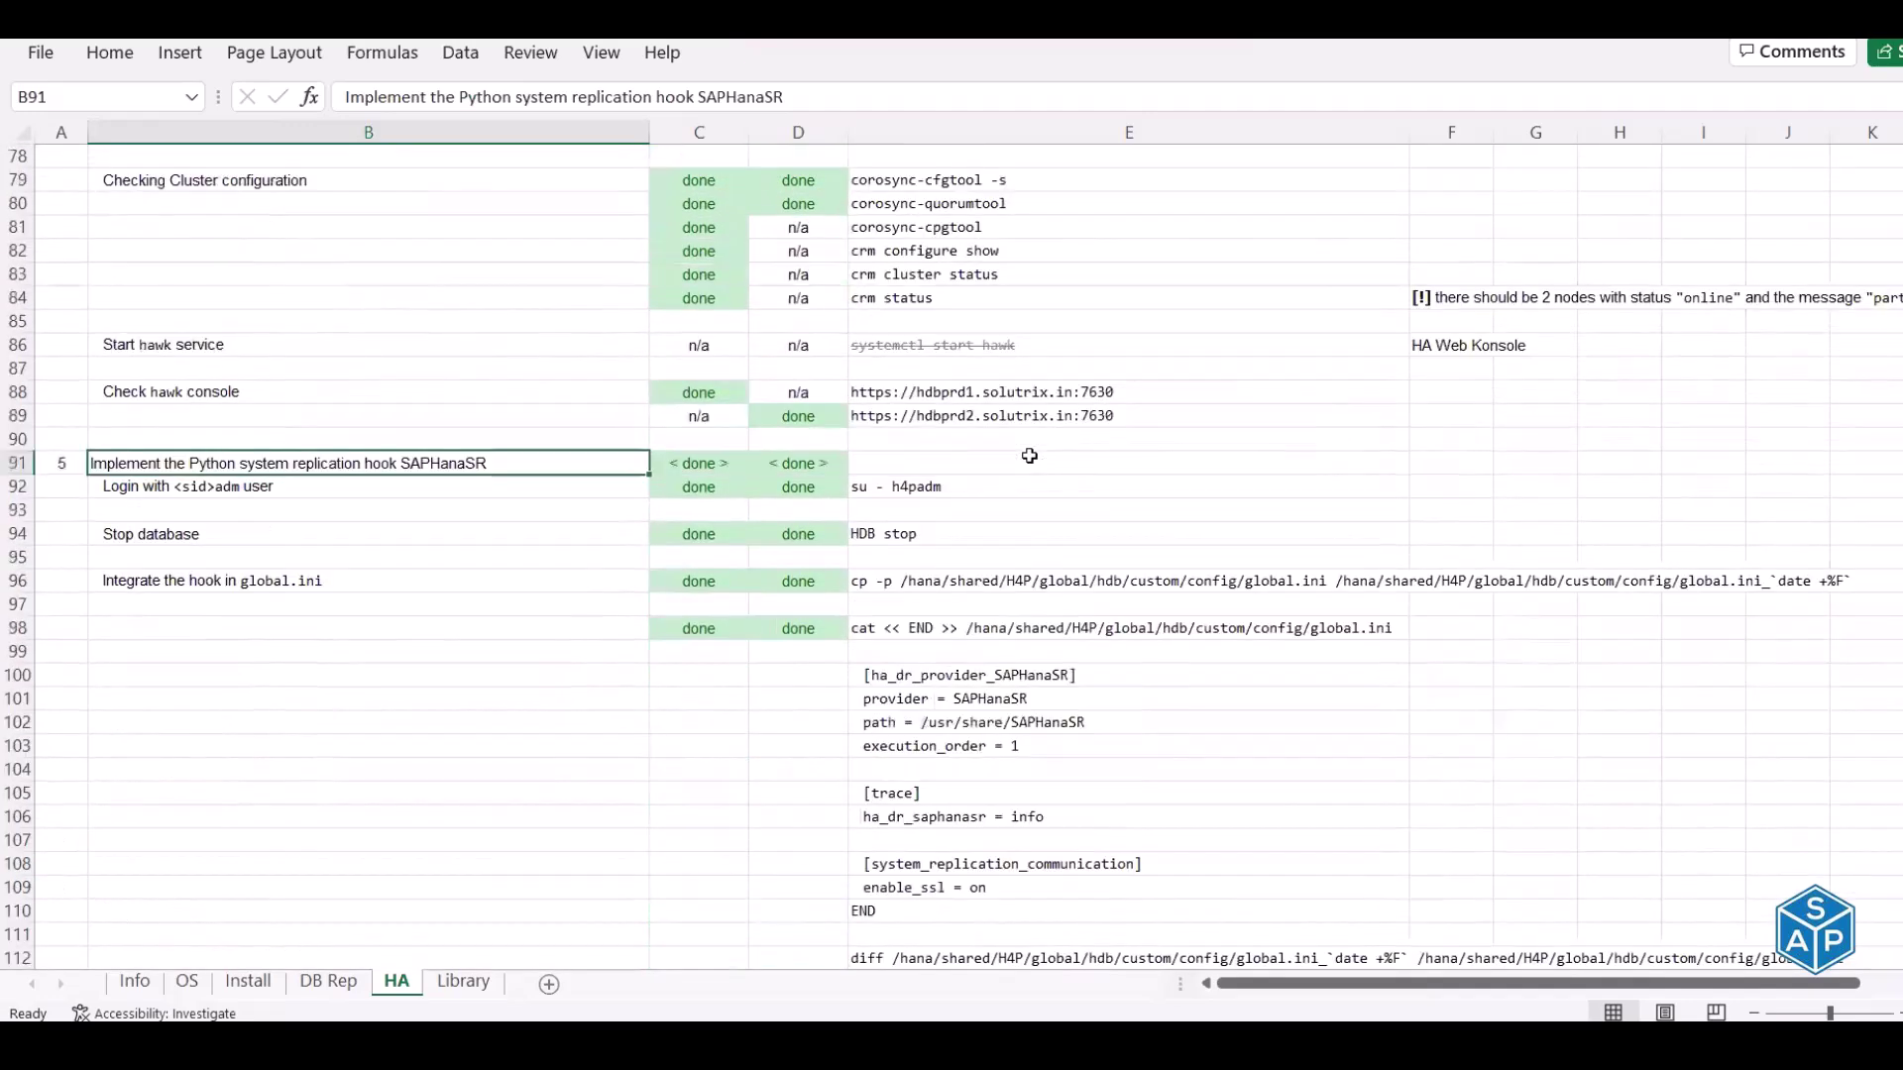
pyautogui.scroll(-9, 1030, 456)
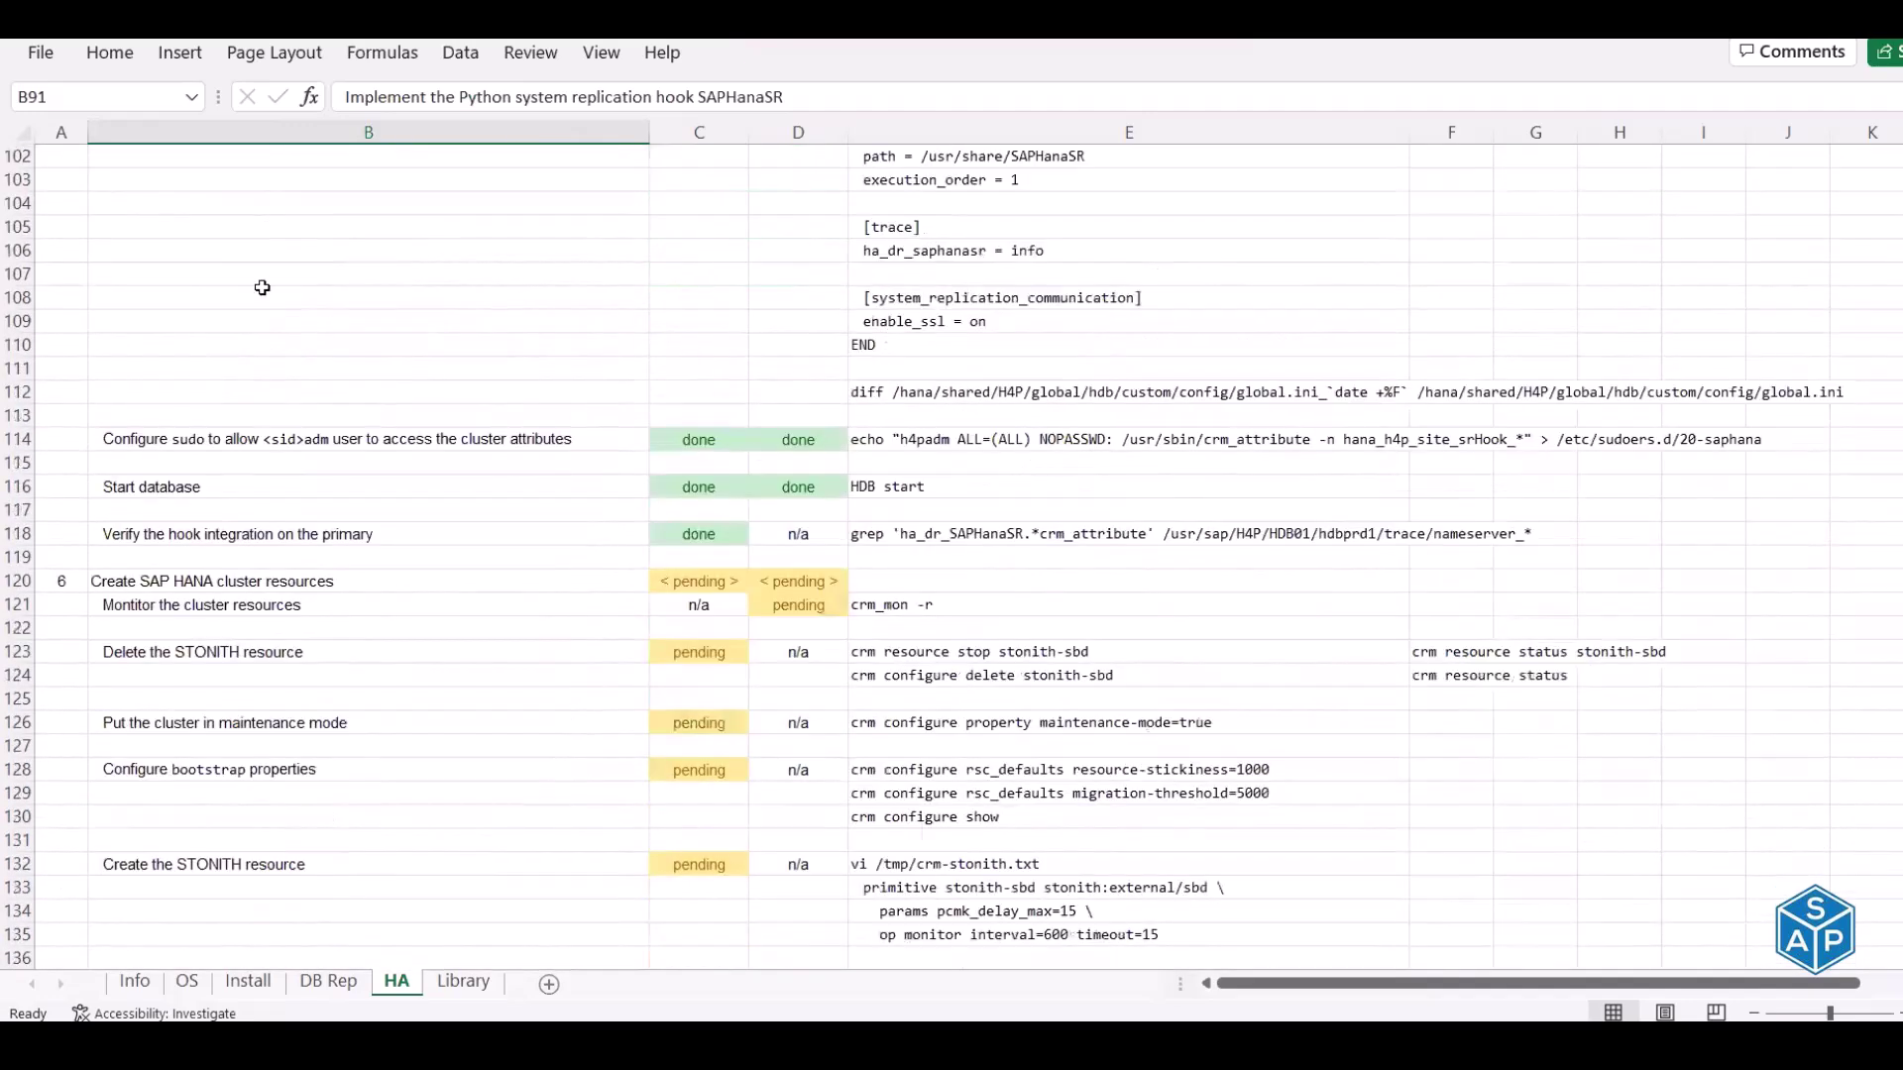
pyautogui.scroll(-1, 158, 176)
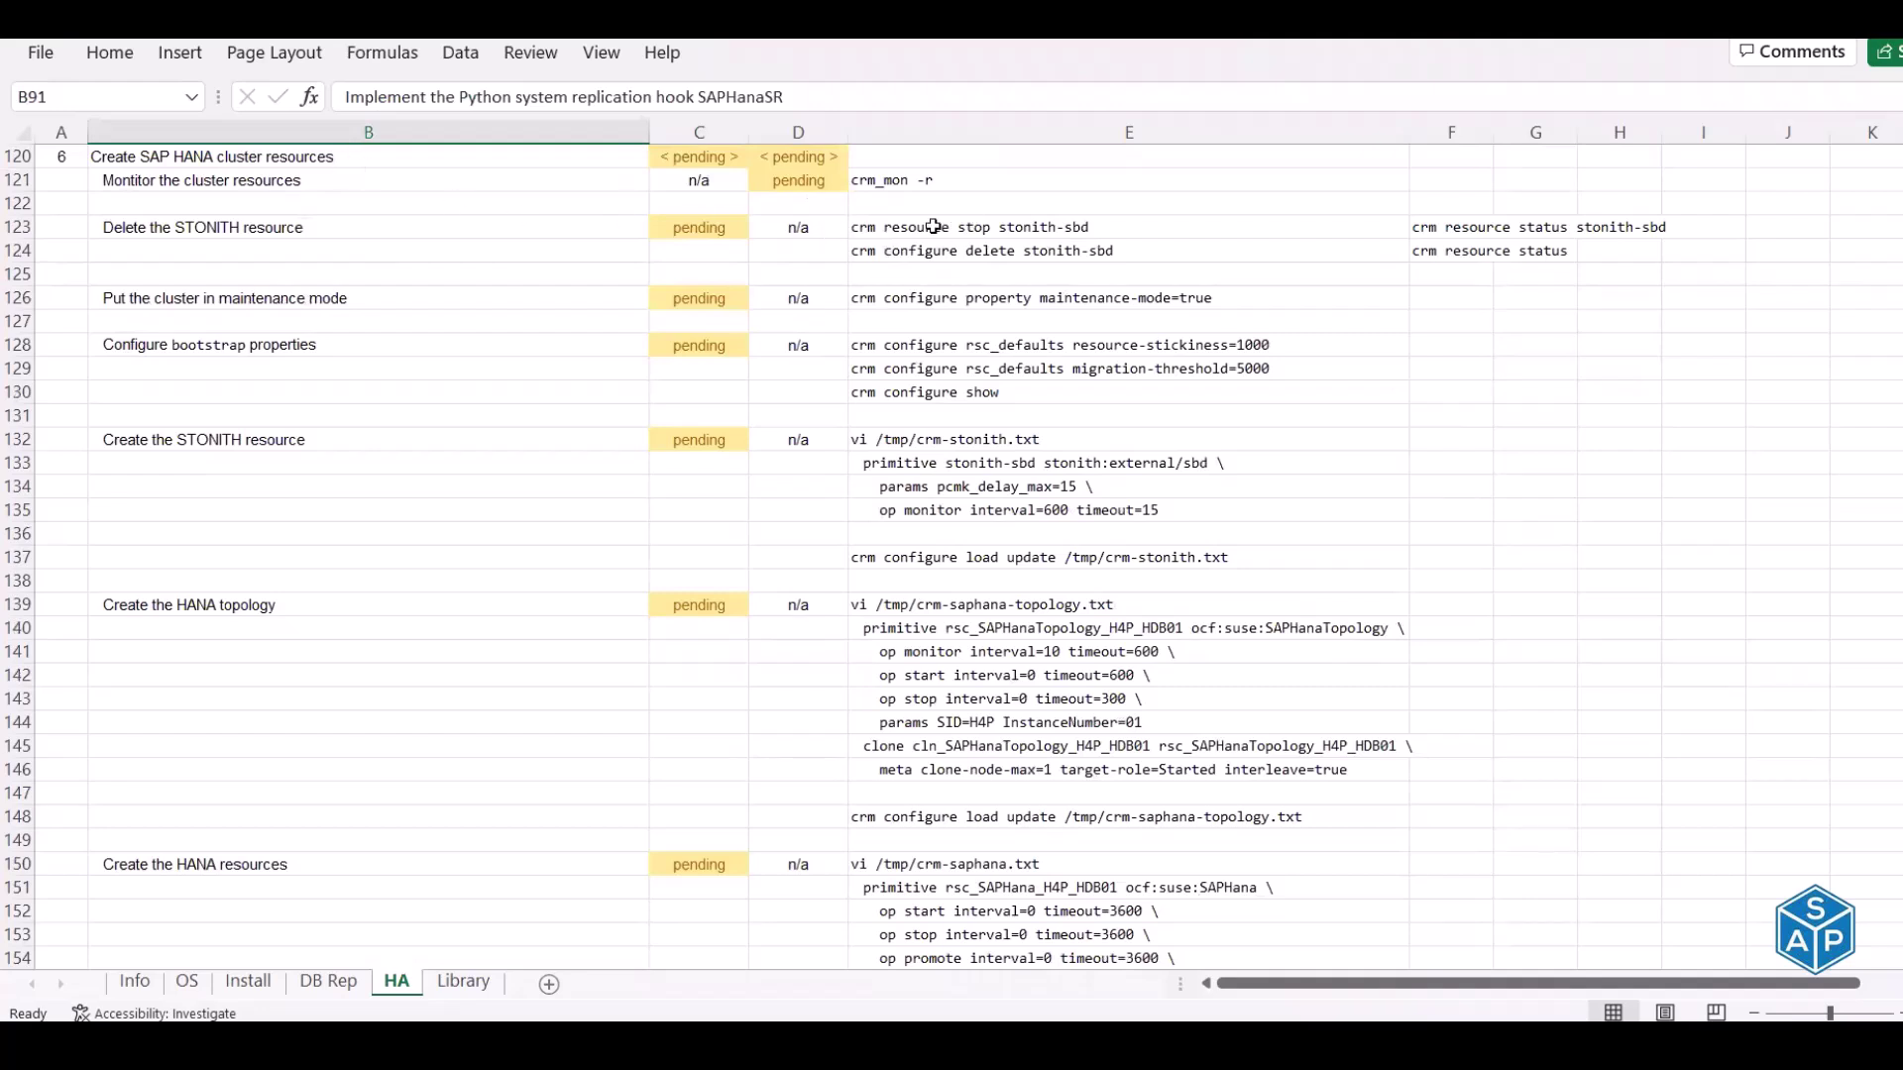
# Copy the crm_mon -r command from cell E121 for use in the terminal
pyautogui.click(894, 178)
pyautogui.hotkey('ctrl', 'c')
pyautogui.hotkey('alt', 'Tab')
# Log out of the h4padm shells on hdbprd2 and hdbprd1 and clear both terminals
pyautogui.click(370, 91)
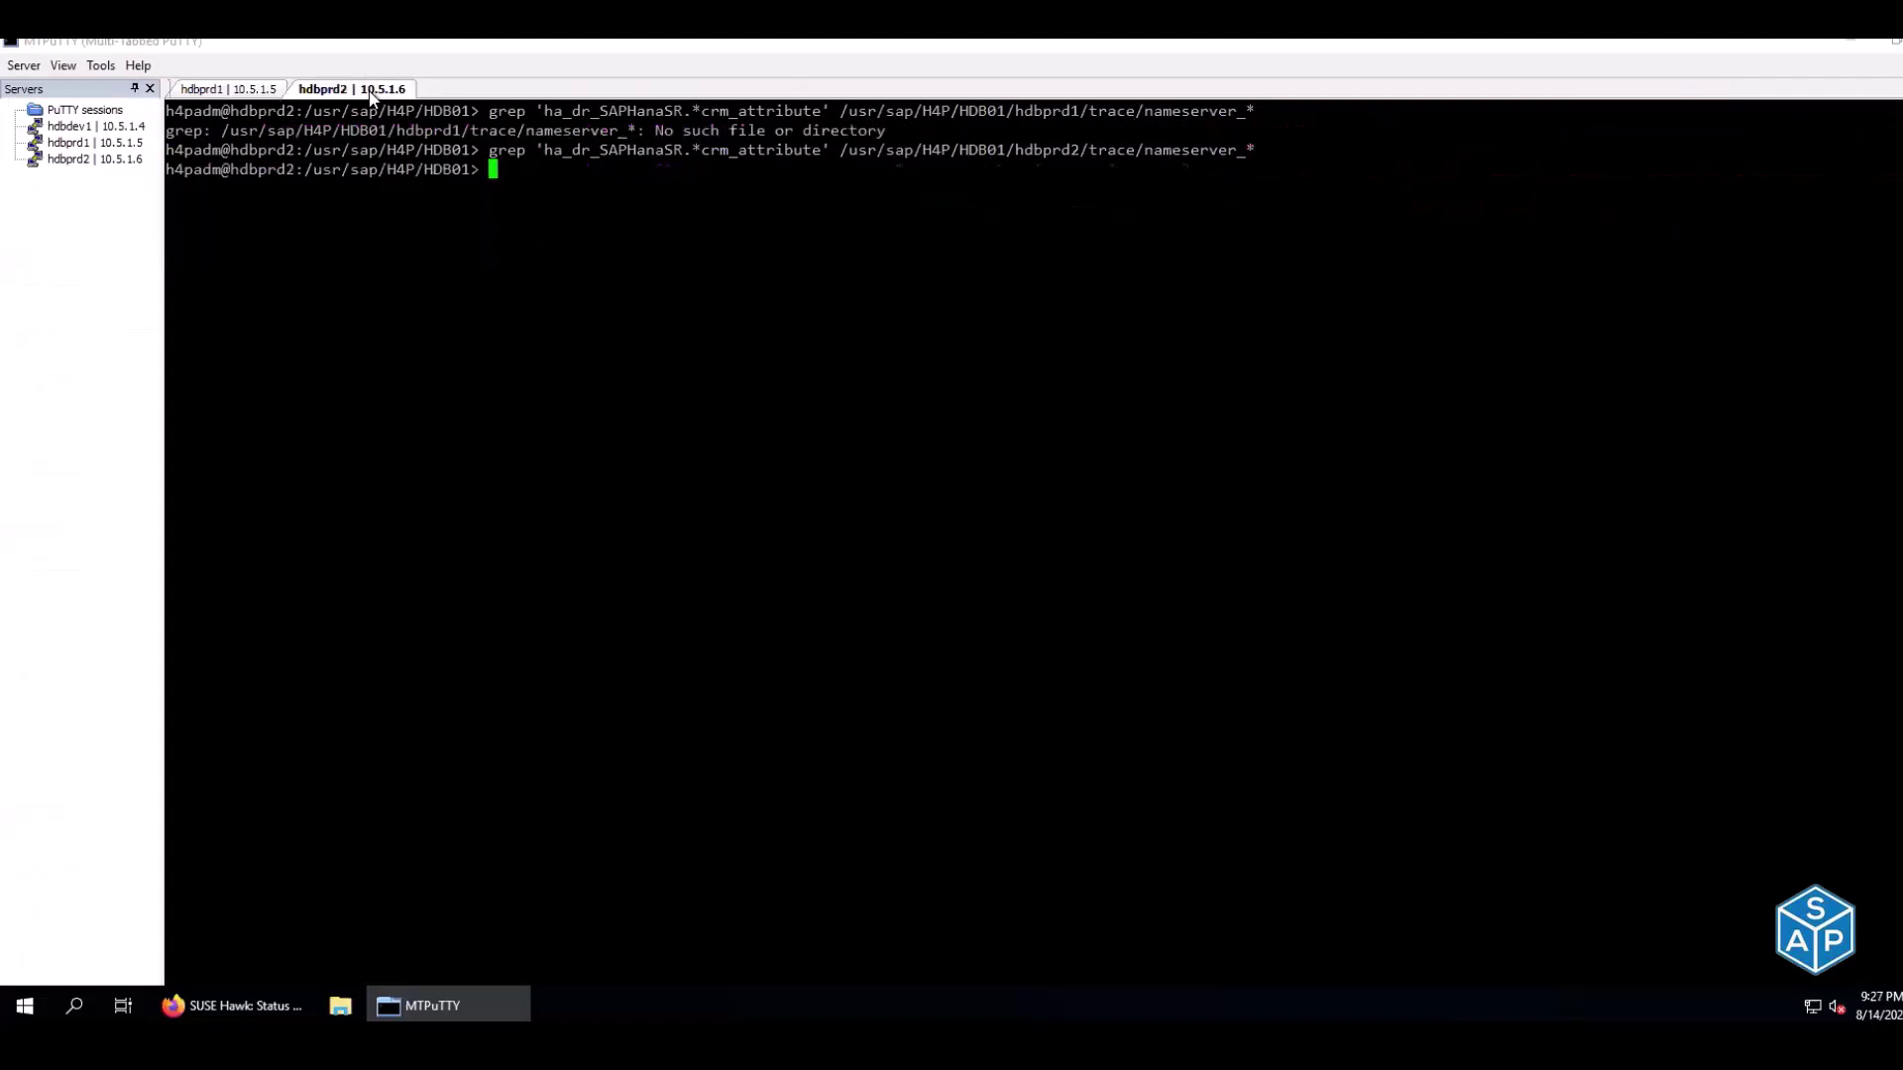
pyautogui.hotkey('ctrl', 'd')
pyautogui.click(278, 91)
pyautogui.hotkey('ctrl', 'd')
pyautogui.hotkey('ctrl', 'l')
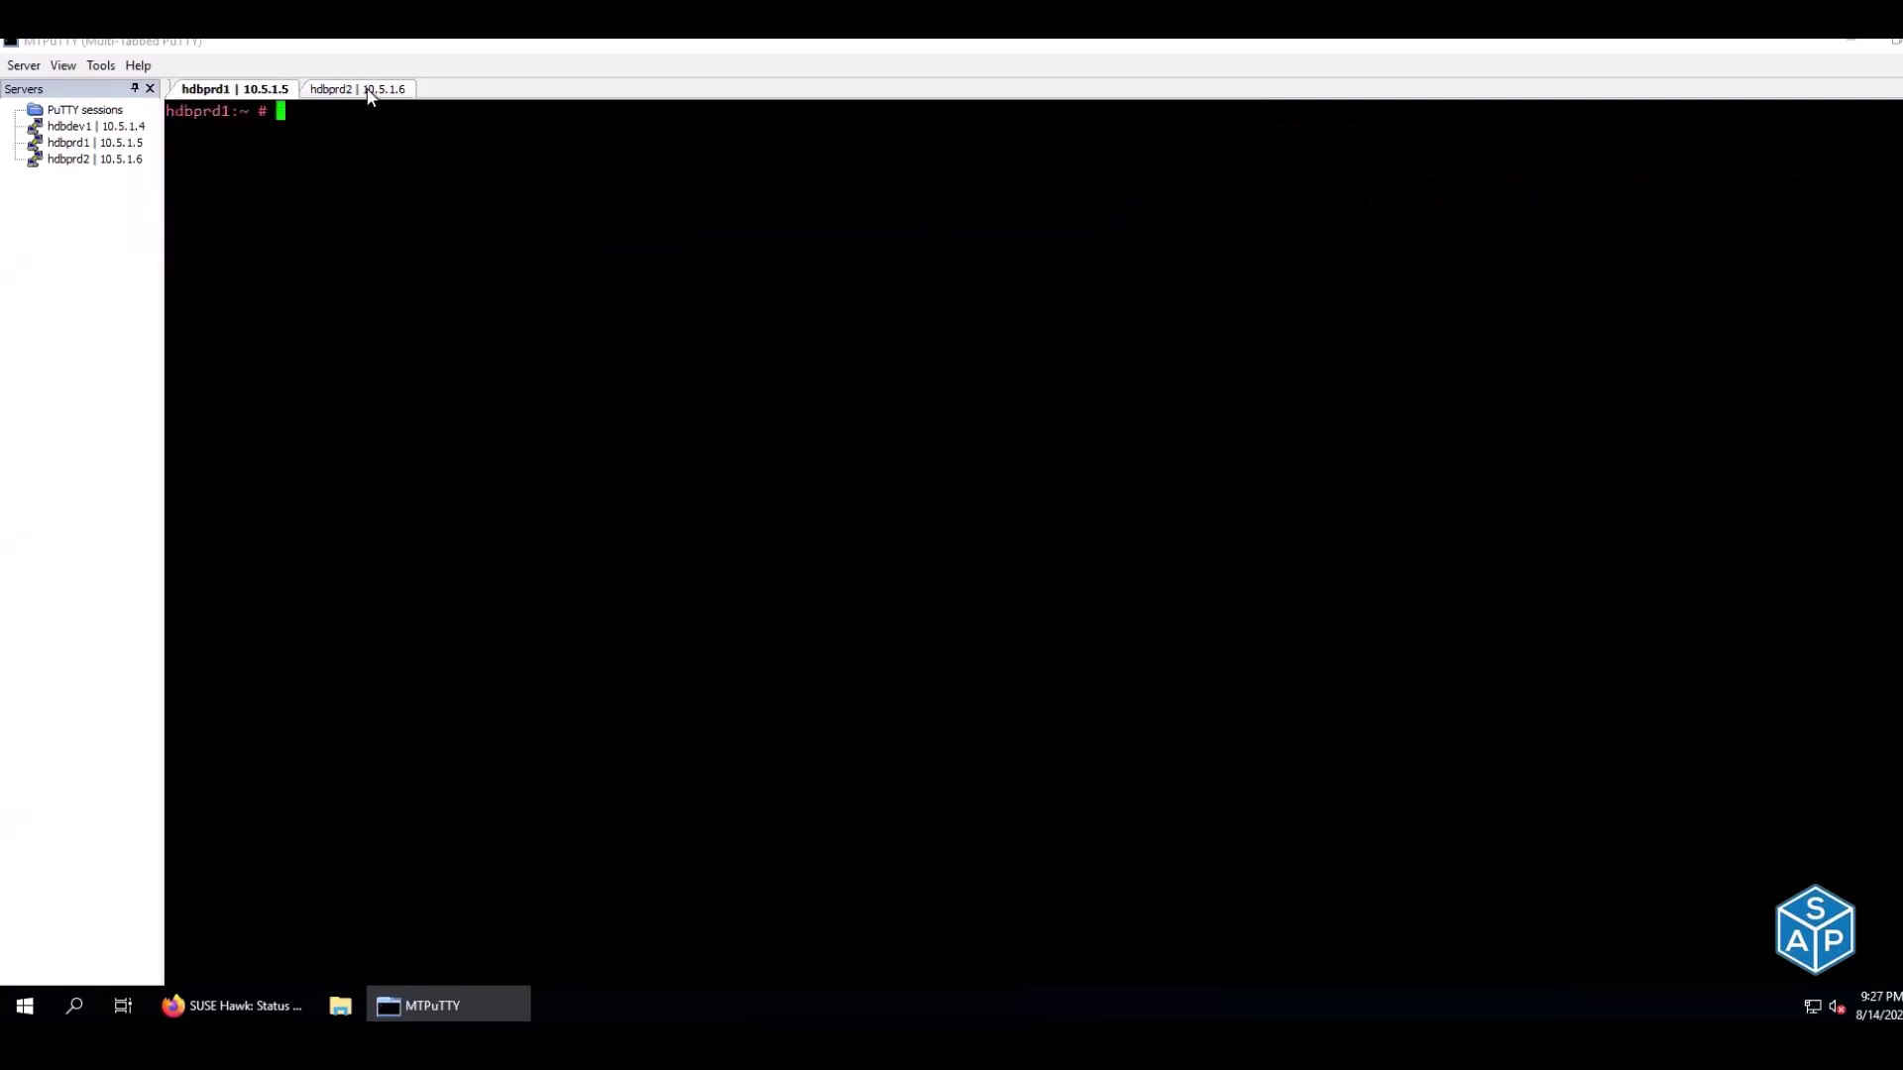
pyautogui.click(370, 91)
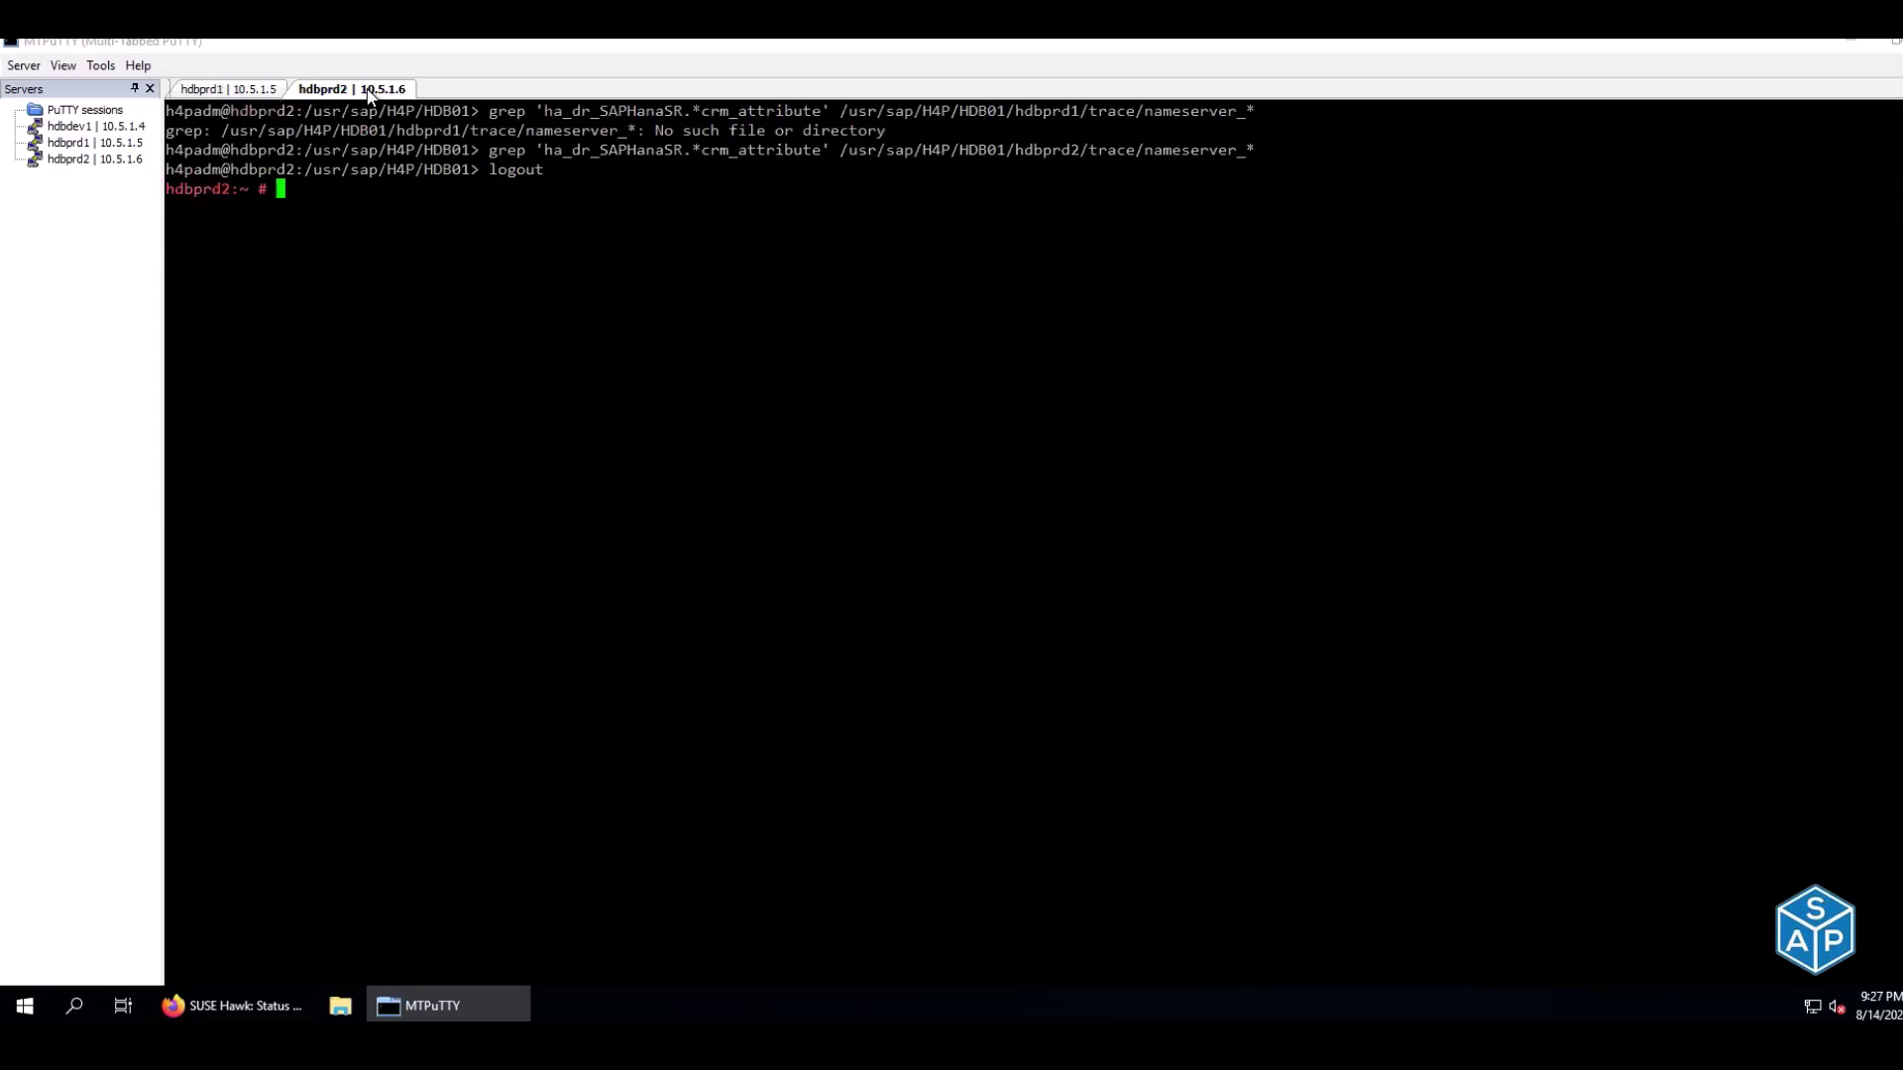
pyautogui.hotkey('ctrl', 'l')
# Run crm_mon -r on hdbprd2, showing both nodes online and stonith-sbd started on hdbprd1
pyautogui.click(277, 91)
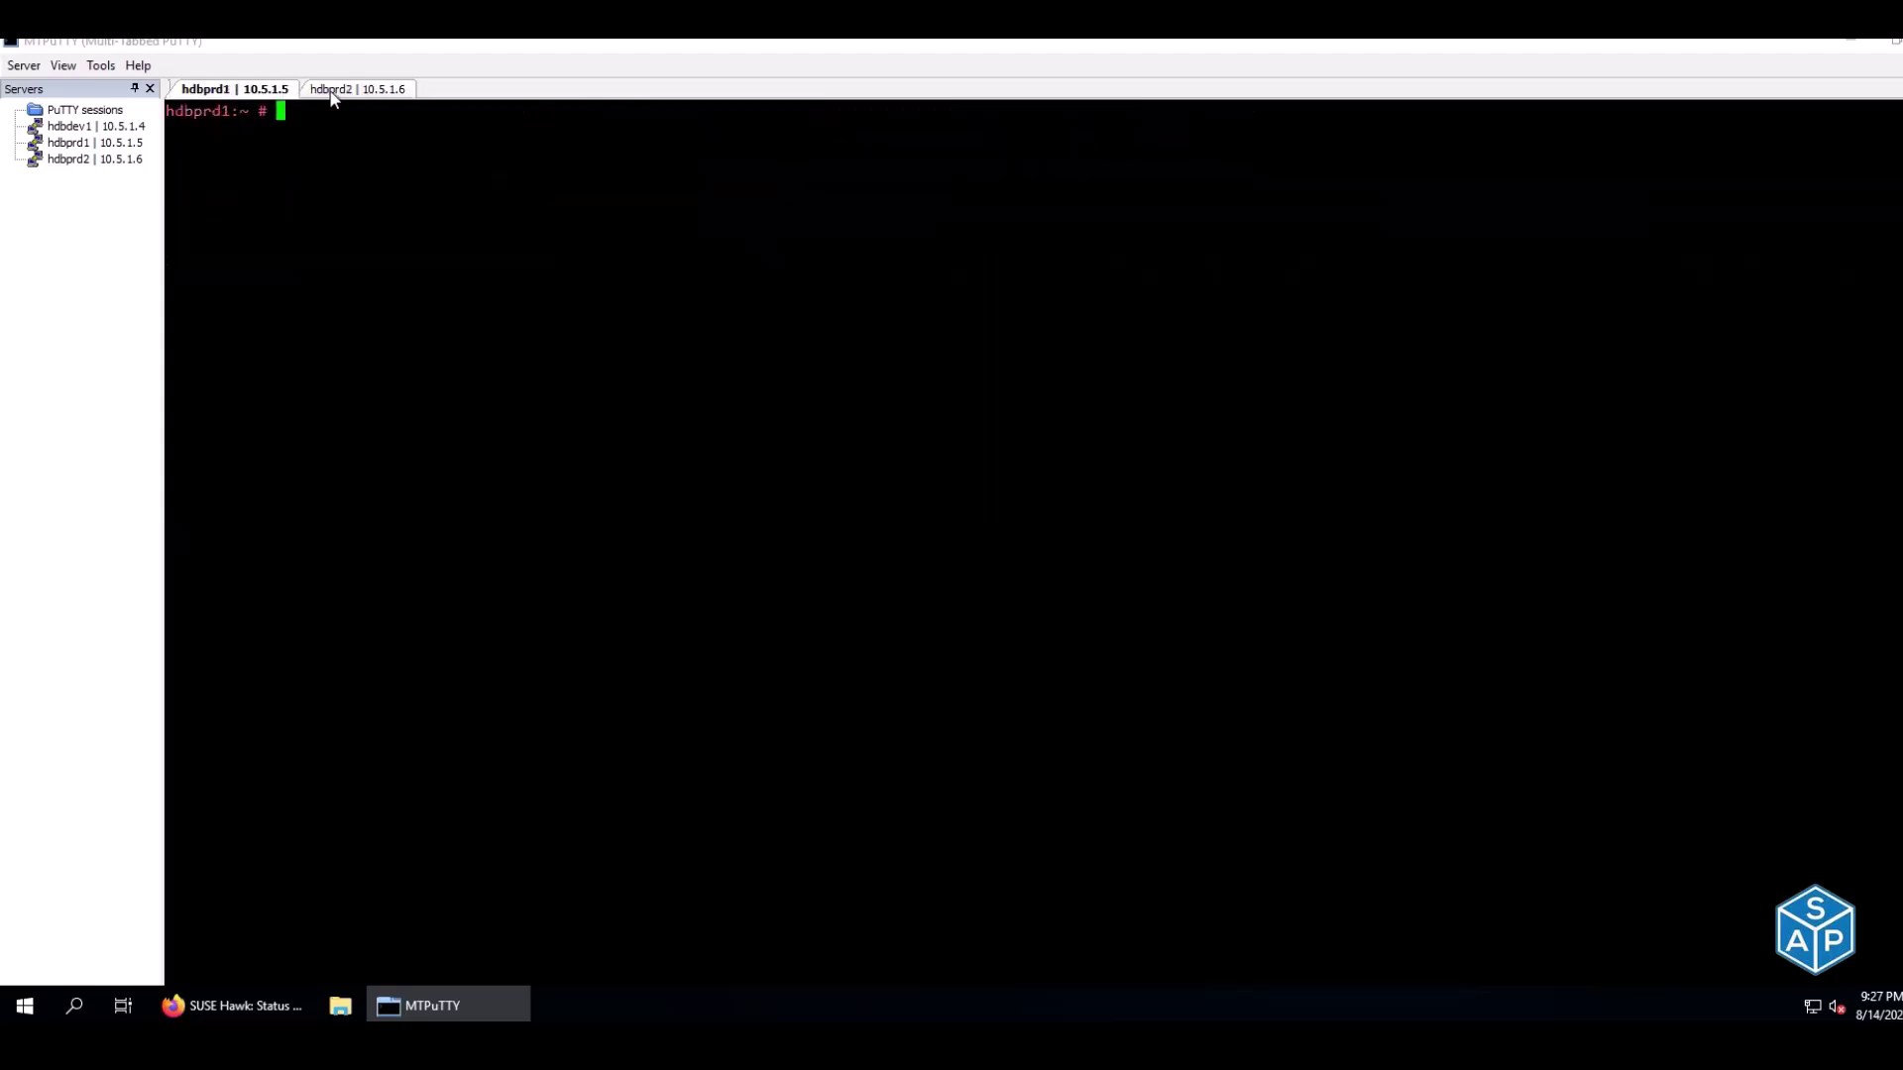
pyautogui.click(333, 91)
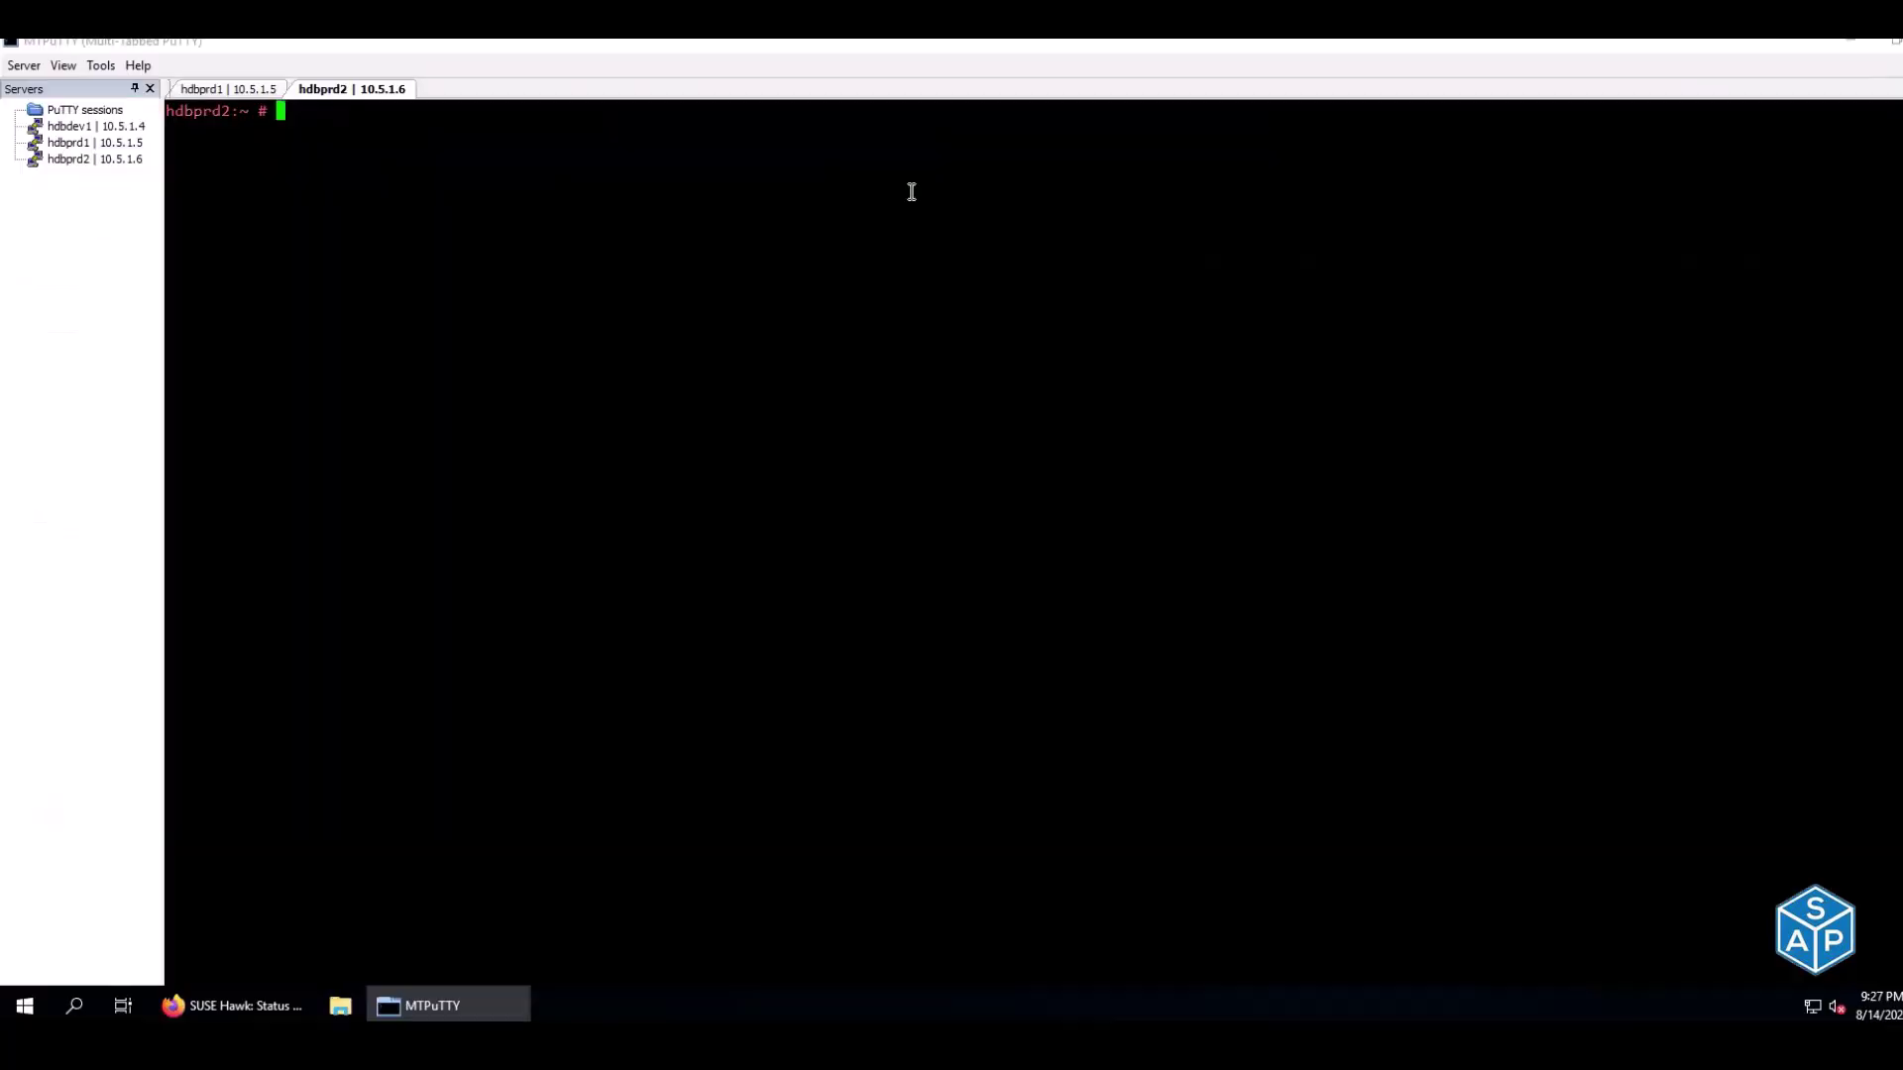
pyautogui.rightClick(912, 192)
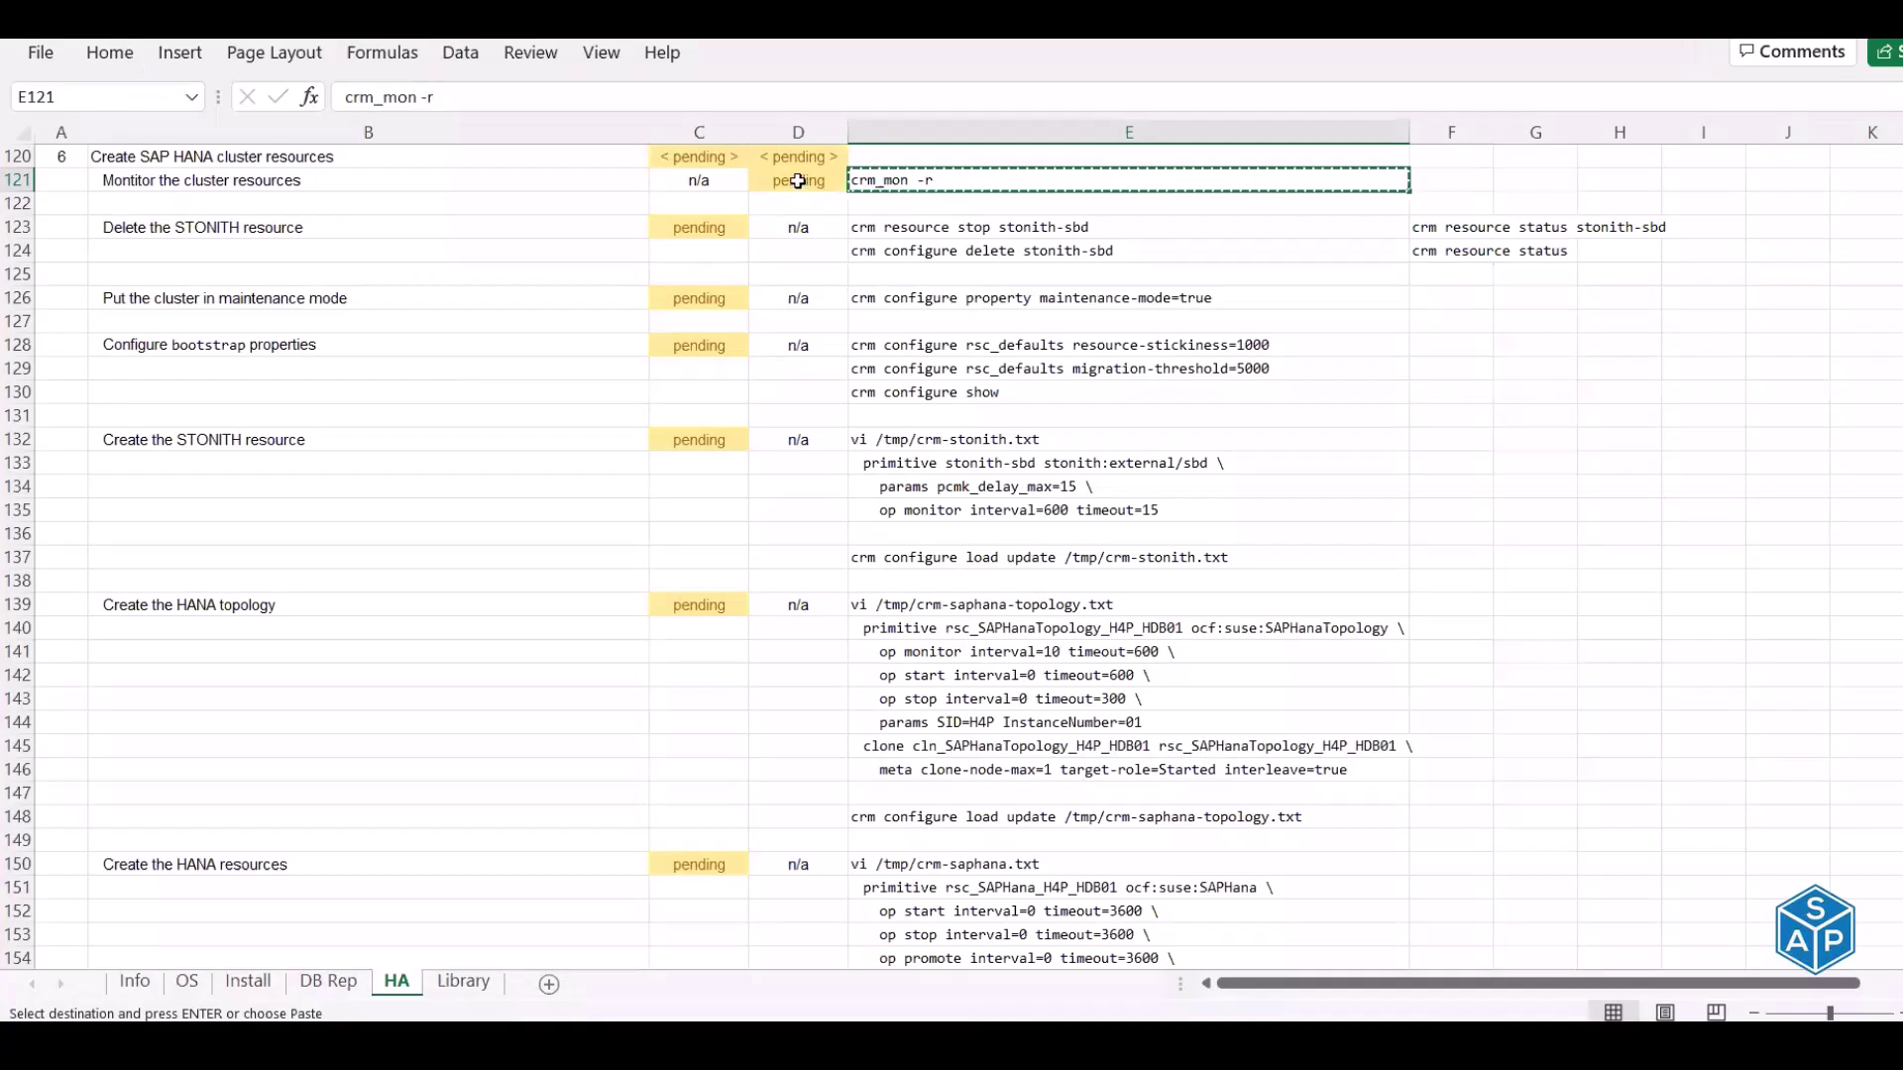
pyautogui.click(798, 180)
# Enter done in D121 for the monitoring step, then review the commands in E121 and E123
pyautogui.write('done')
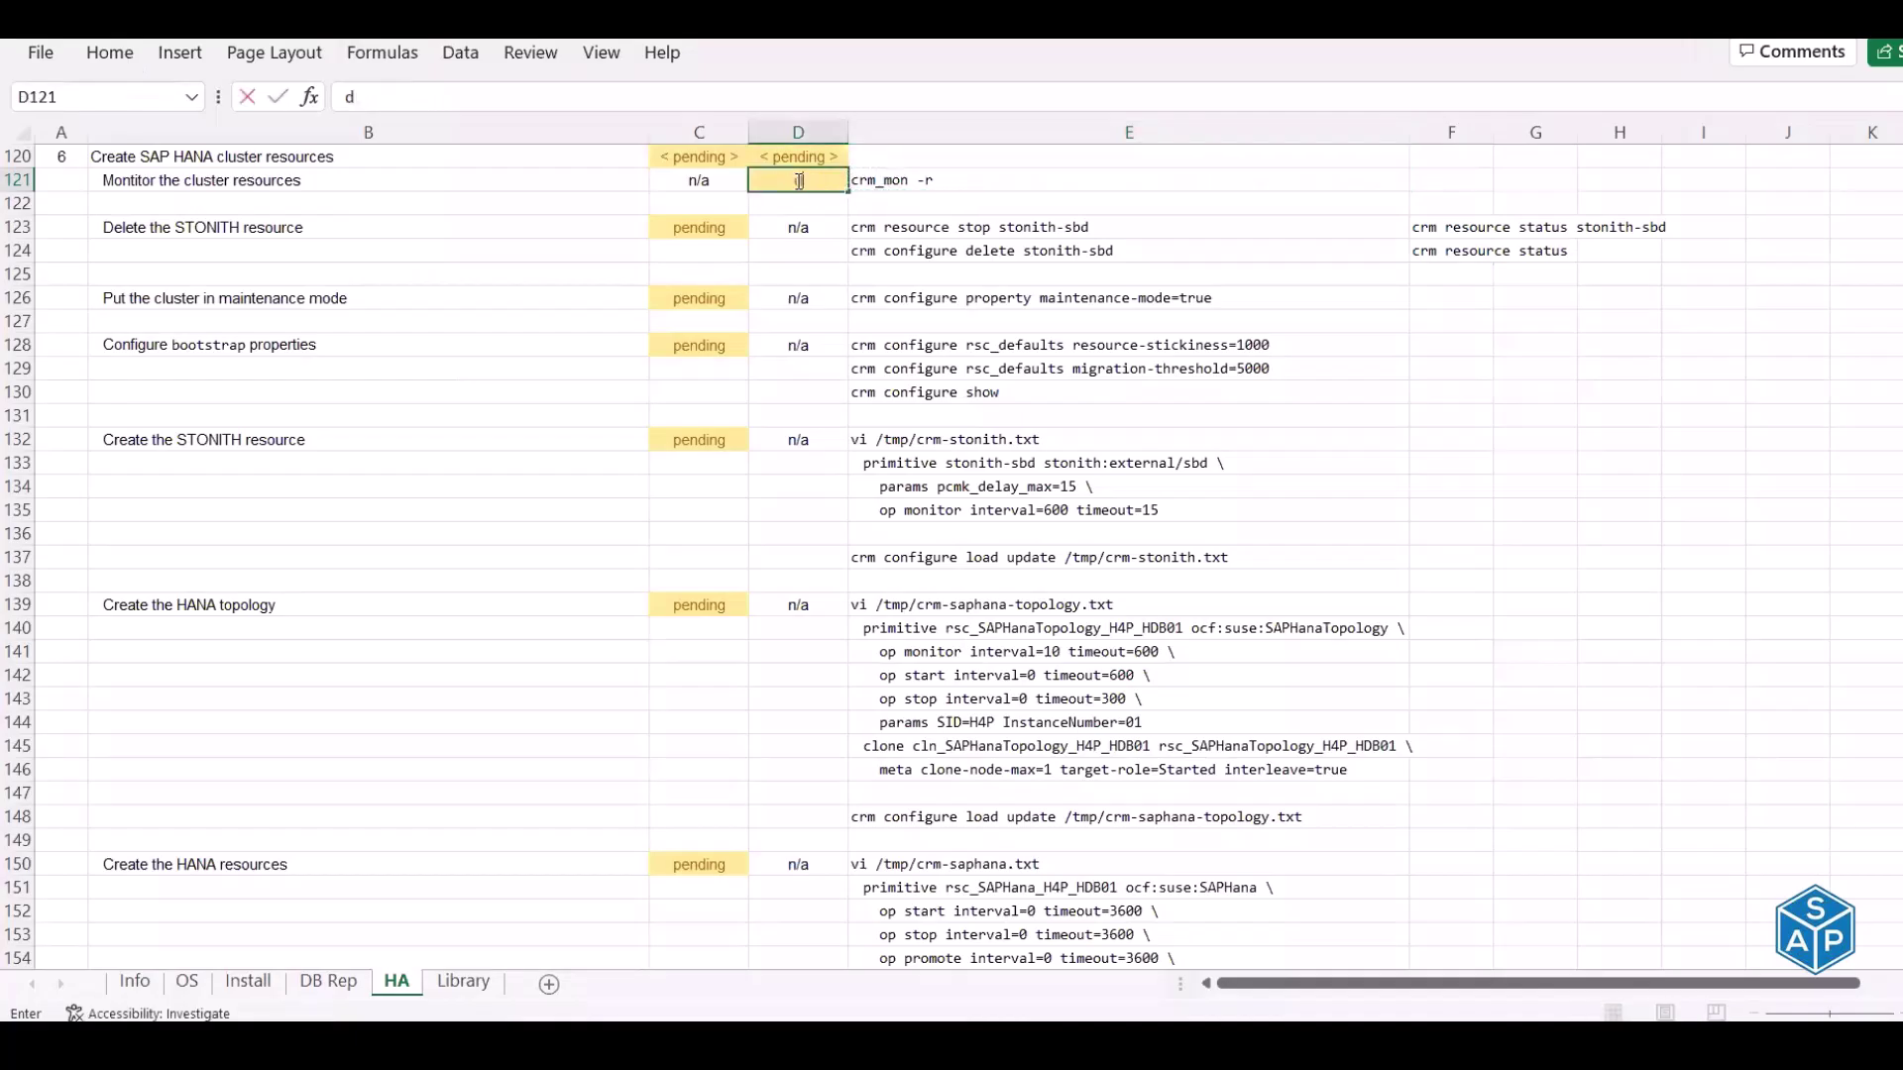
pyautogui.press('Return')
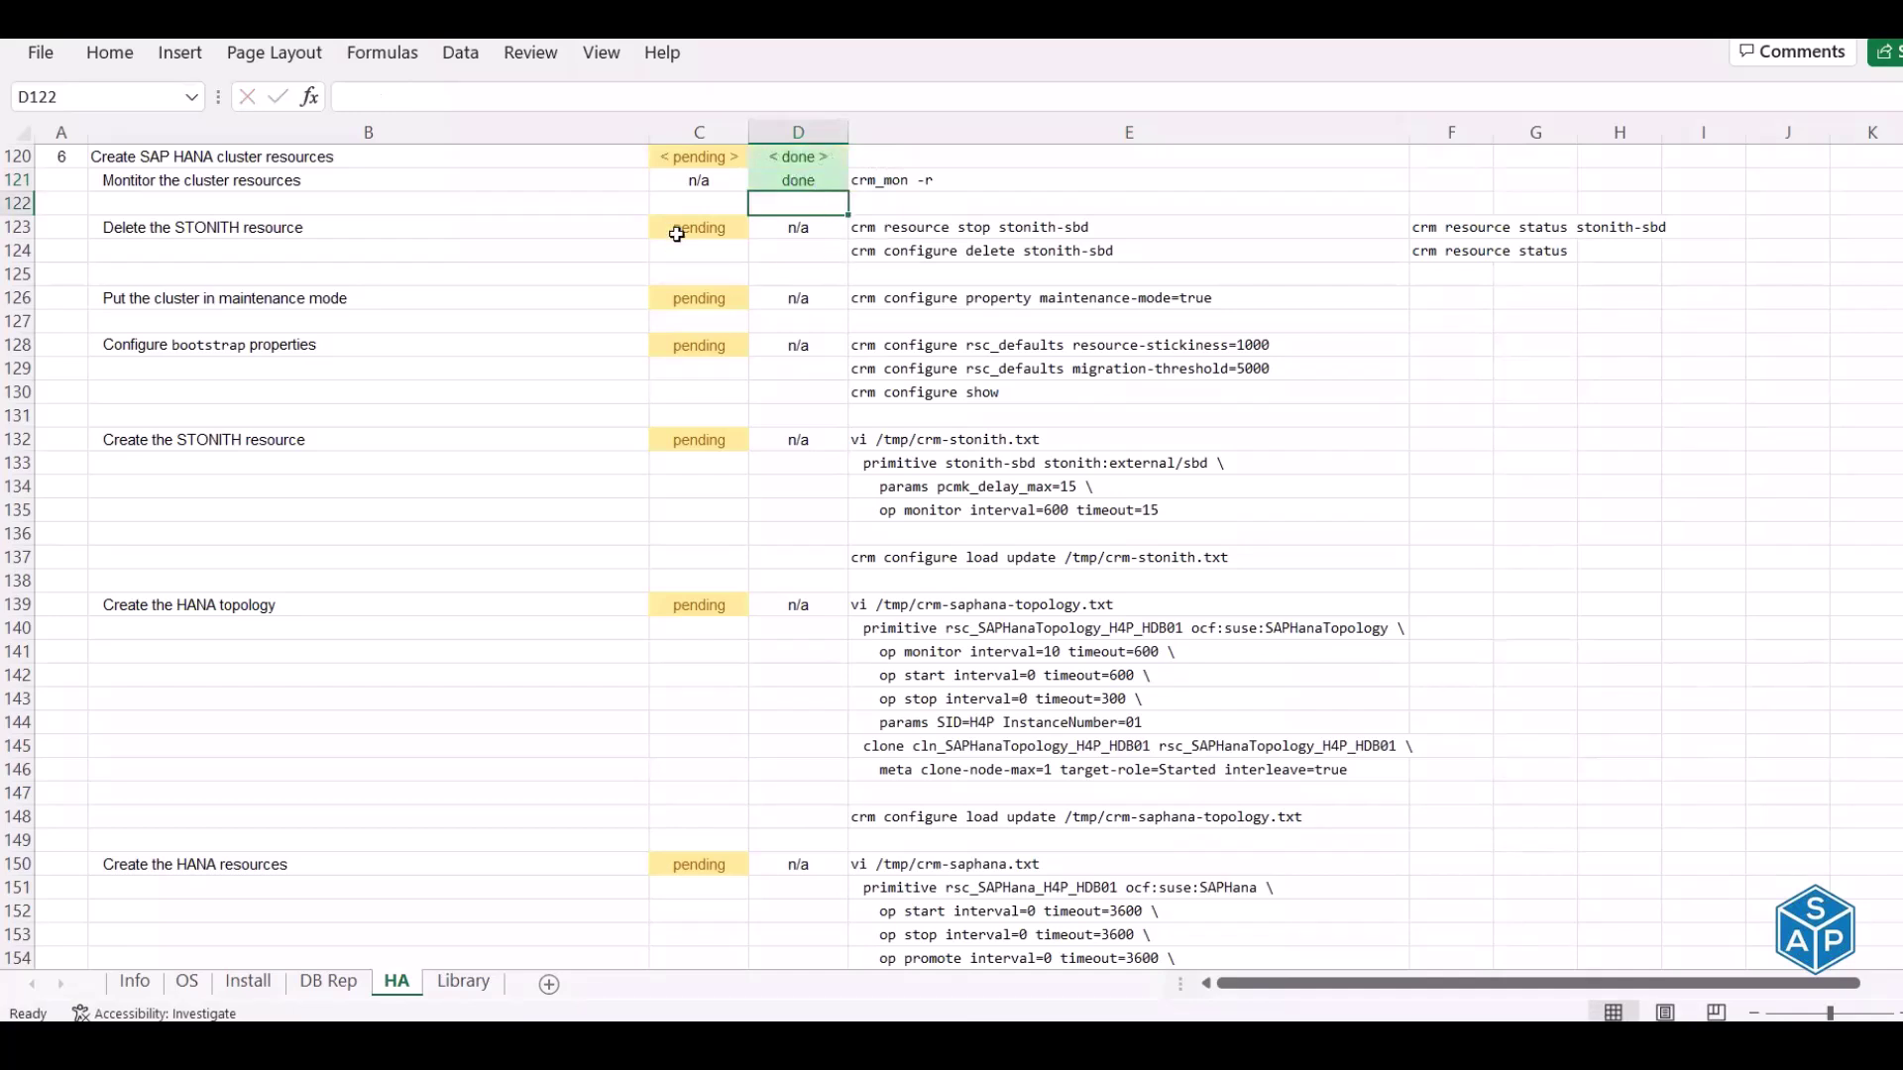
pyautogui.moveTo(678, 229); pyautogui.dragTo(699, 322)
pyautogui.moveTo(636, 694); pyautogui.dragTo(698, 704)
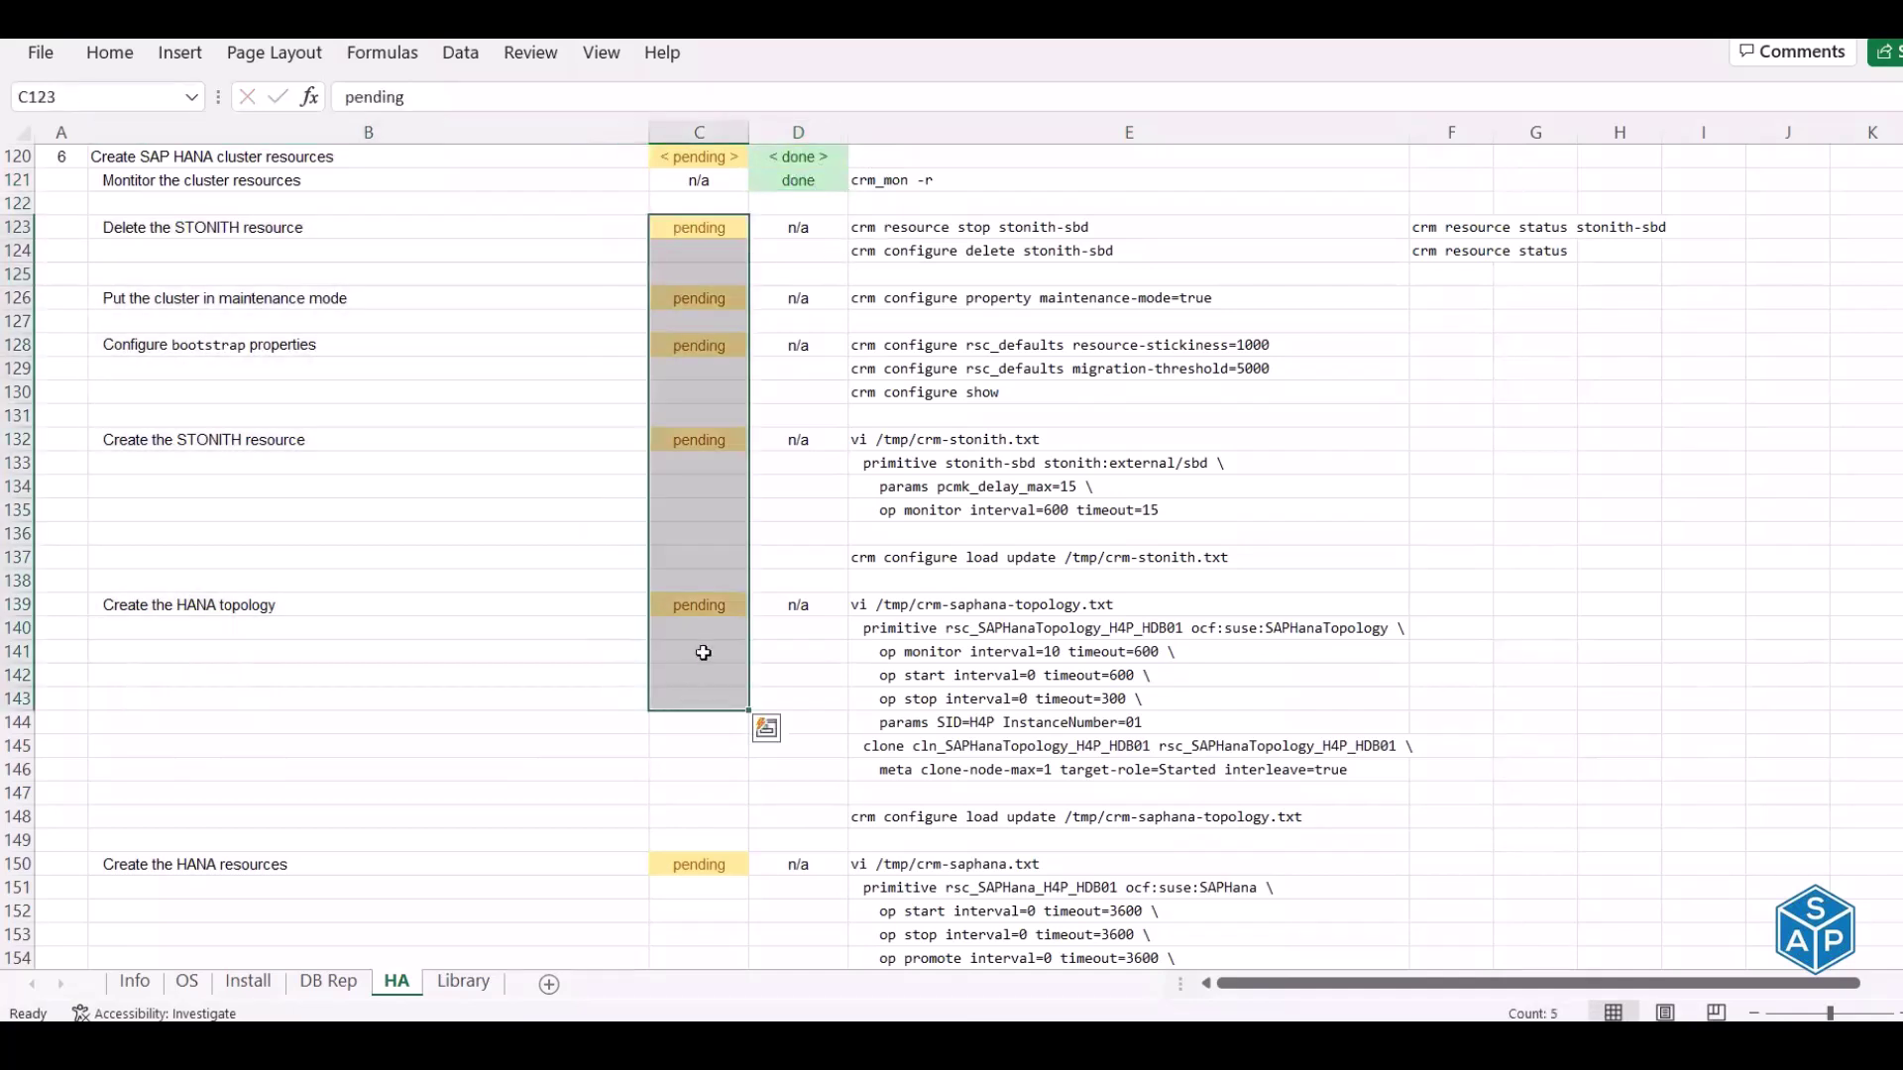
pyautogui.click(895, 184)
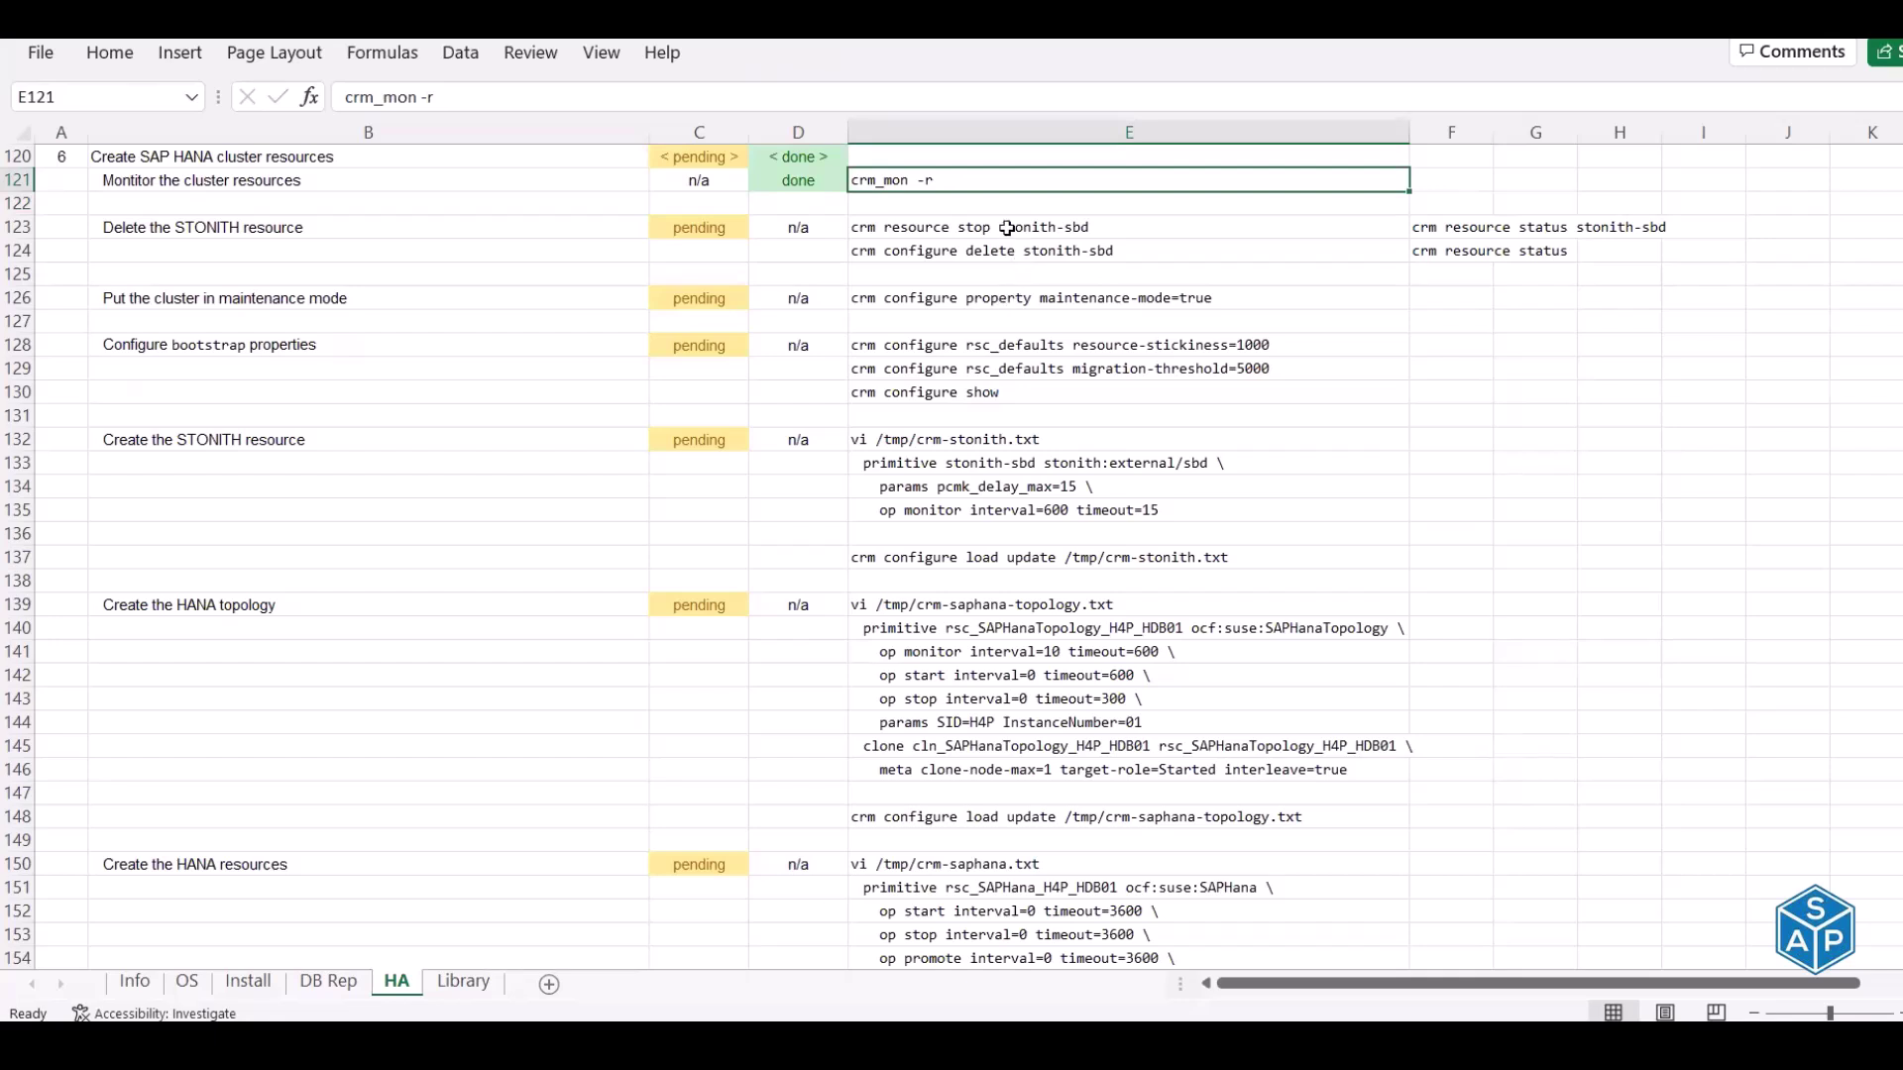
pyautogui.click(1007, 228)
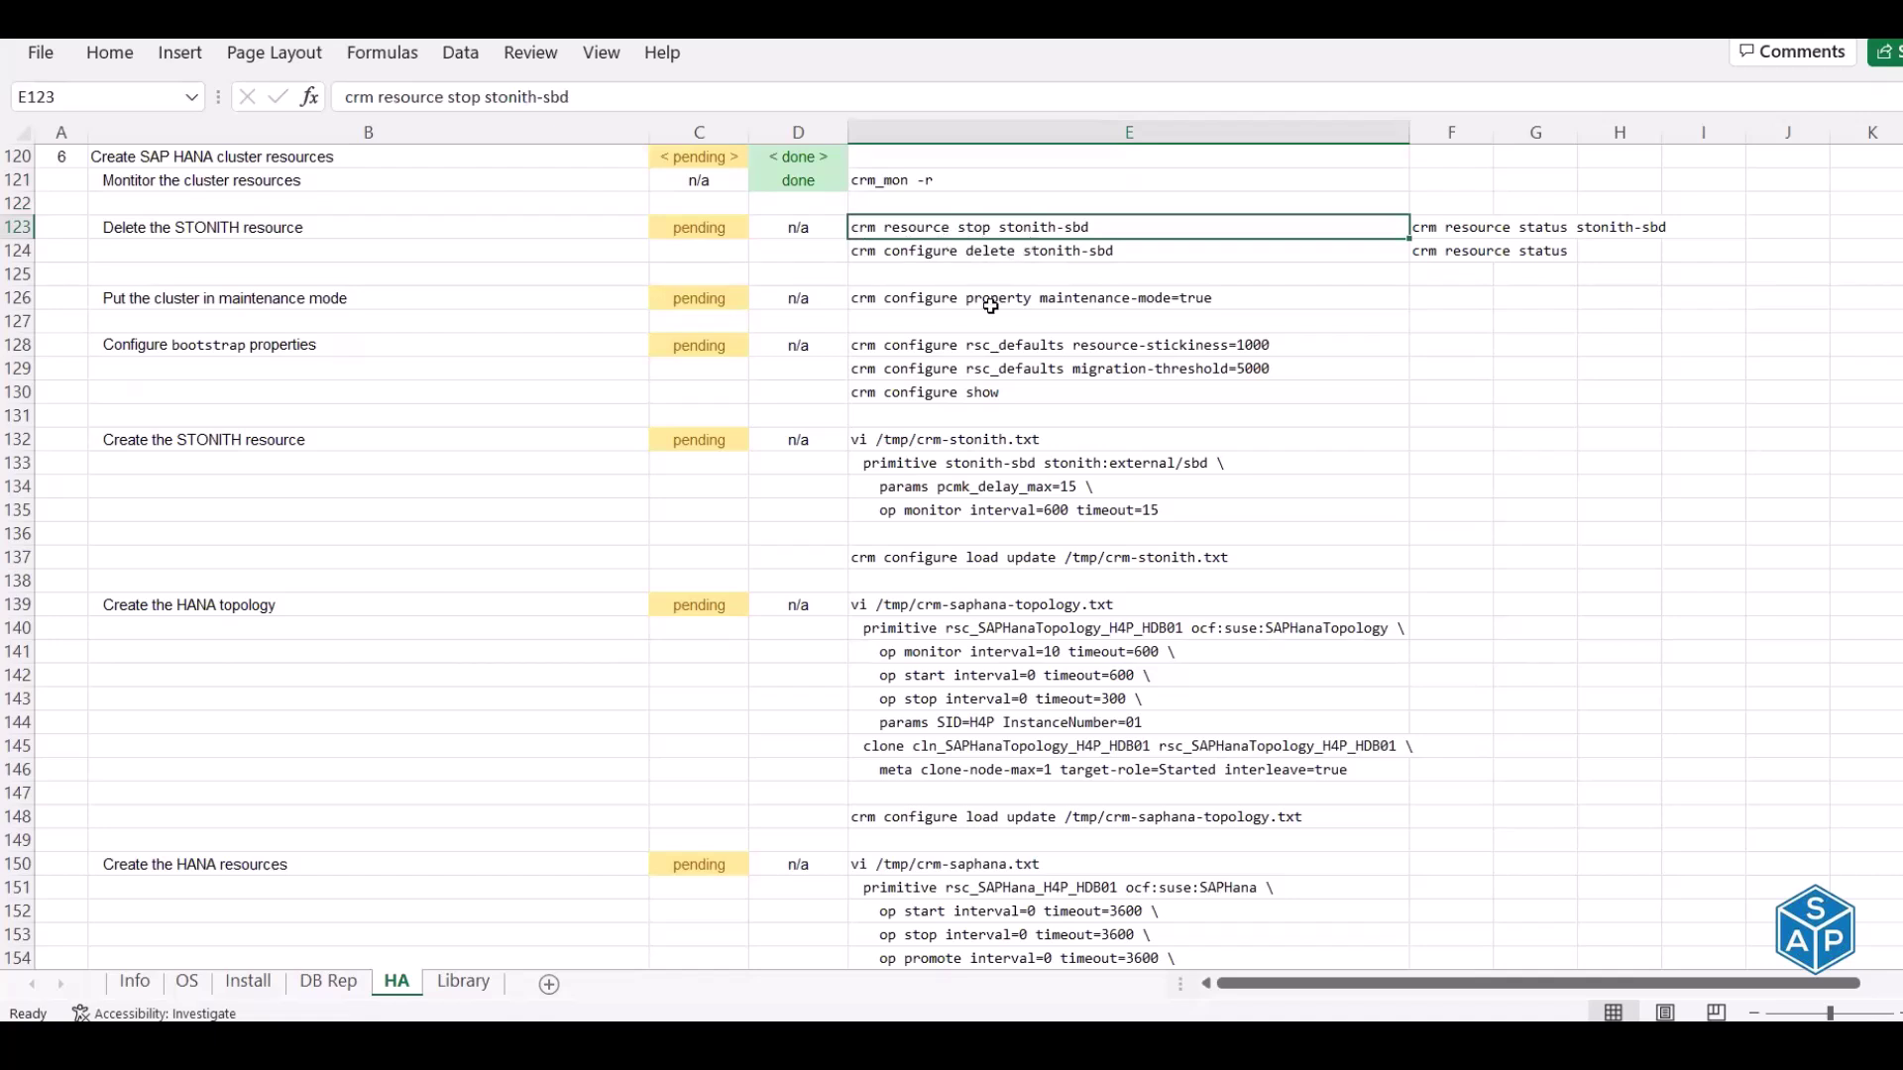
# Confirm stonith-sbd is Started and copy the stop stonith-sbd command from E123
pyautogui.hotkey('alt', 'Tab')
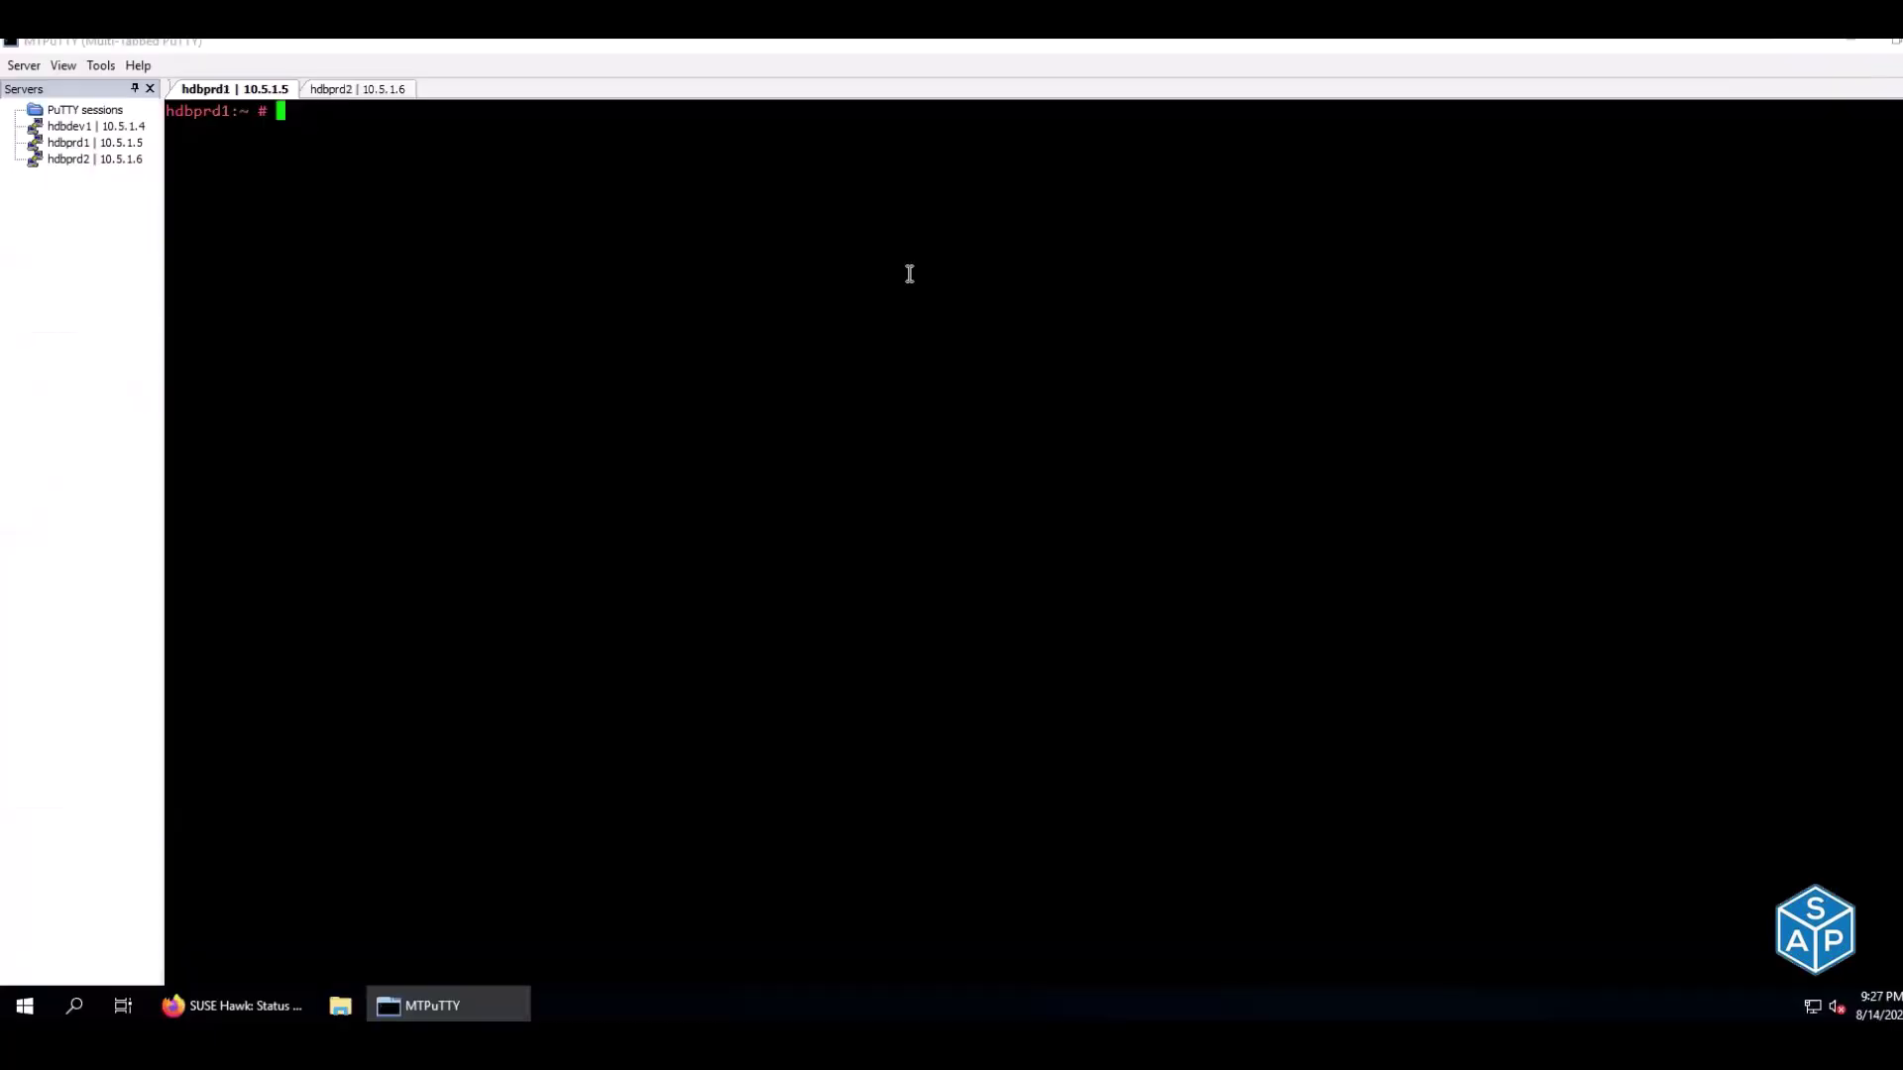
pyautogui.click(376, 90)
pyautogui.moveTo(204, 344); pyautogui.dragTo(306, 357)
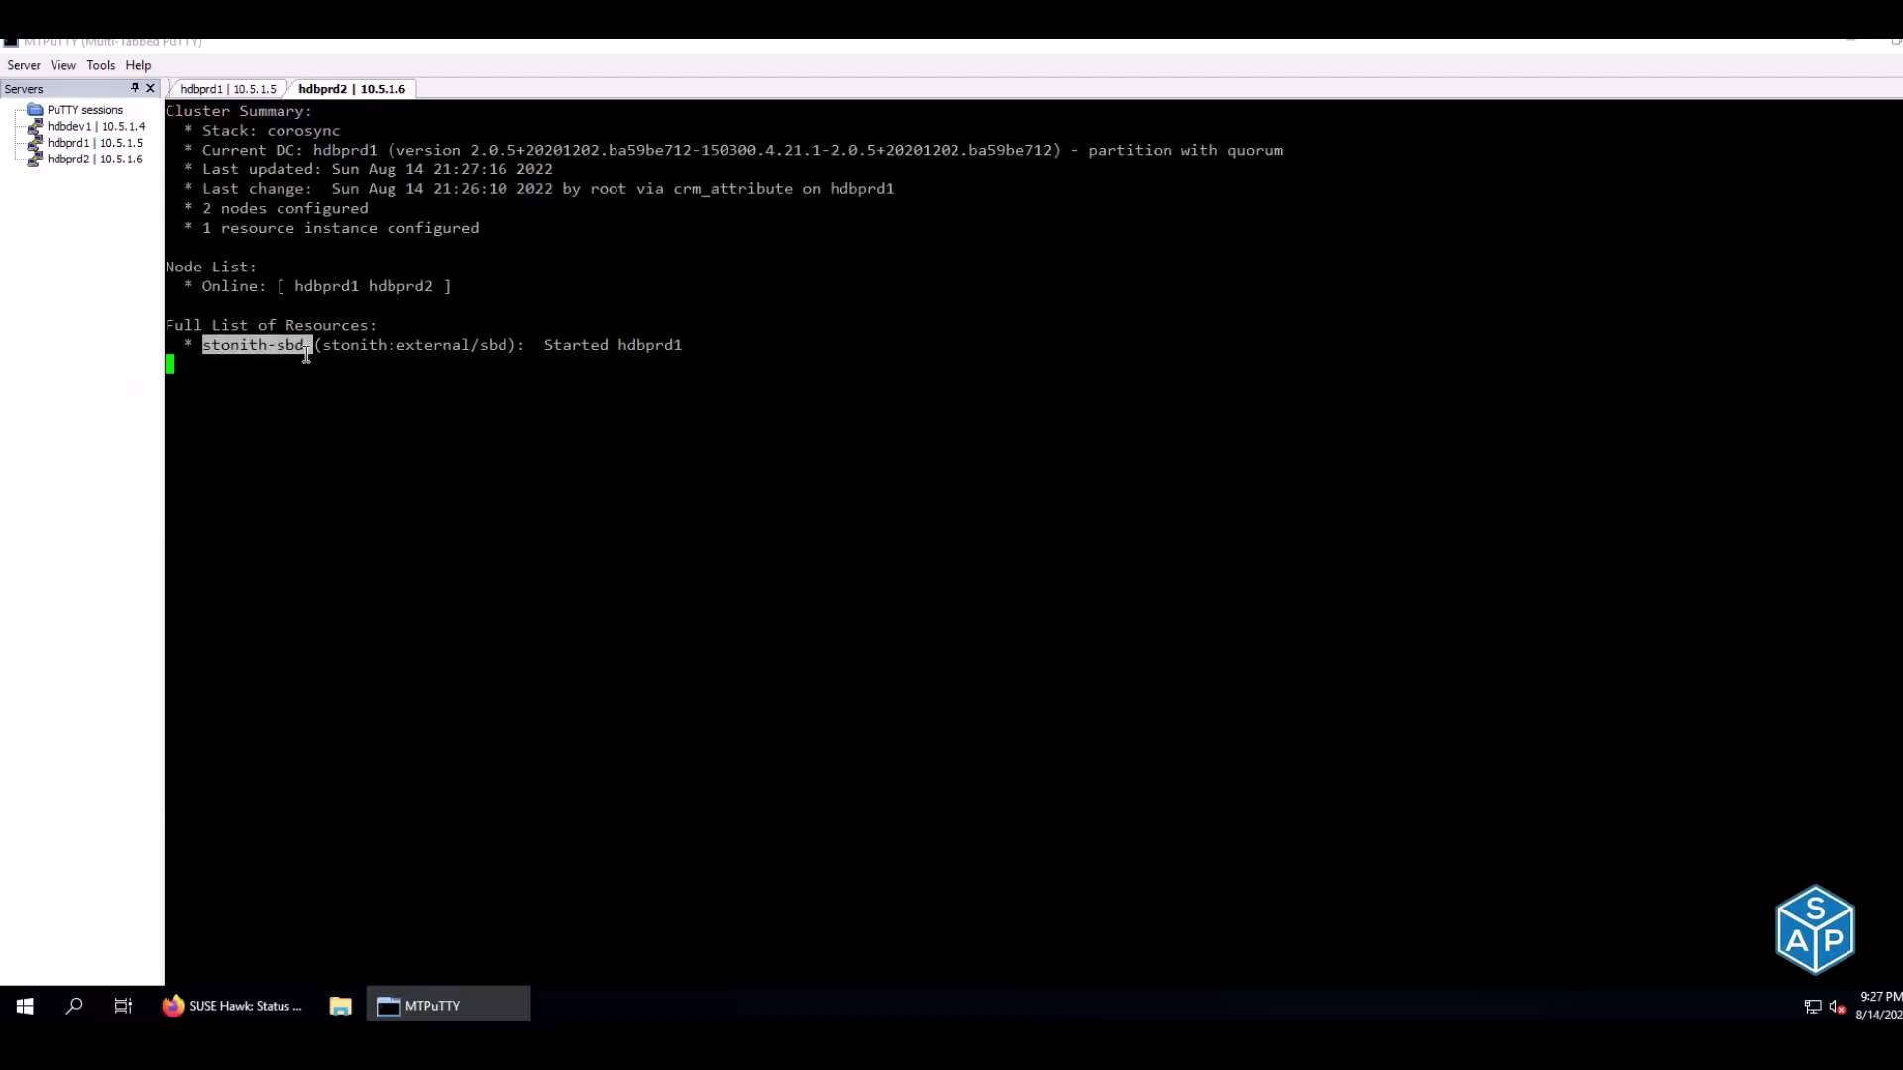
pyautogui.hotkey('alt', 'Tab')
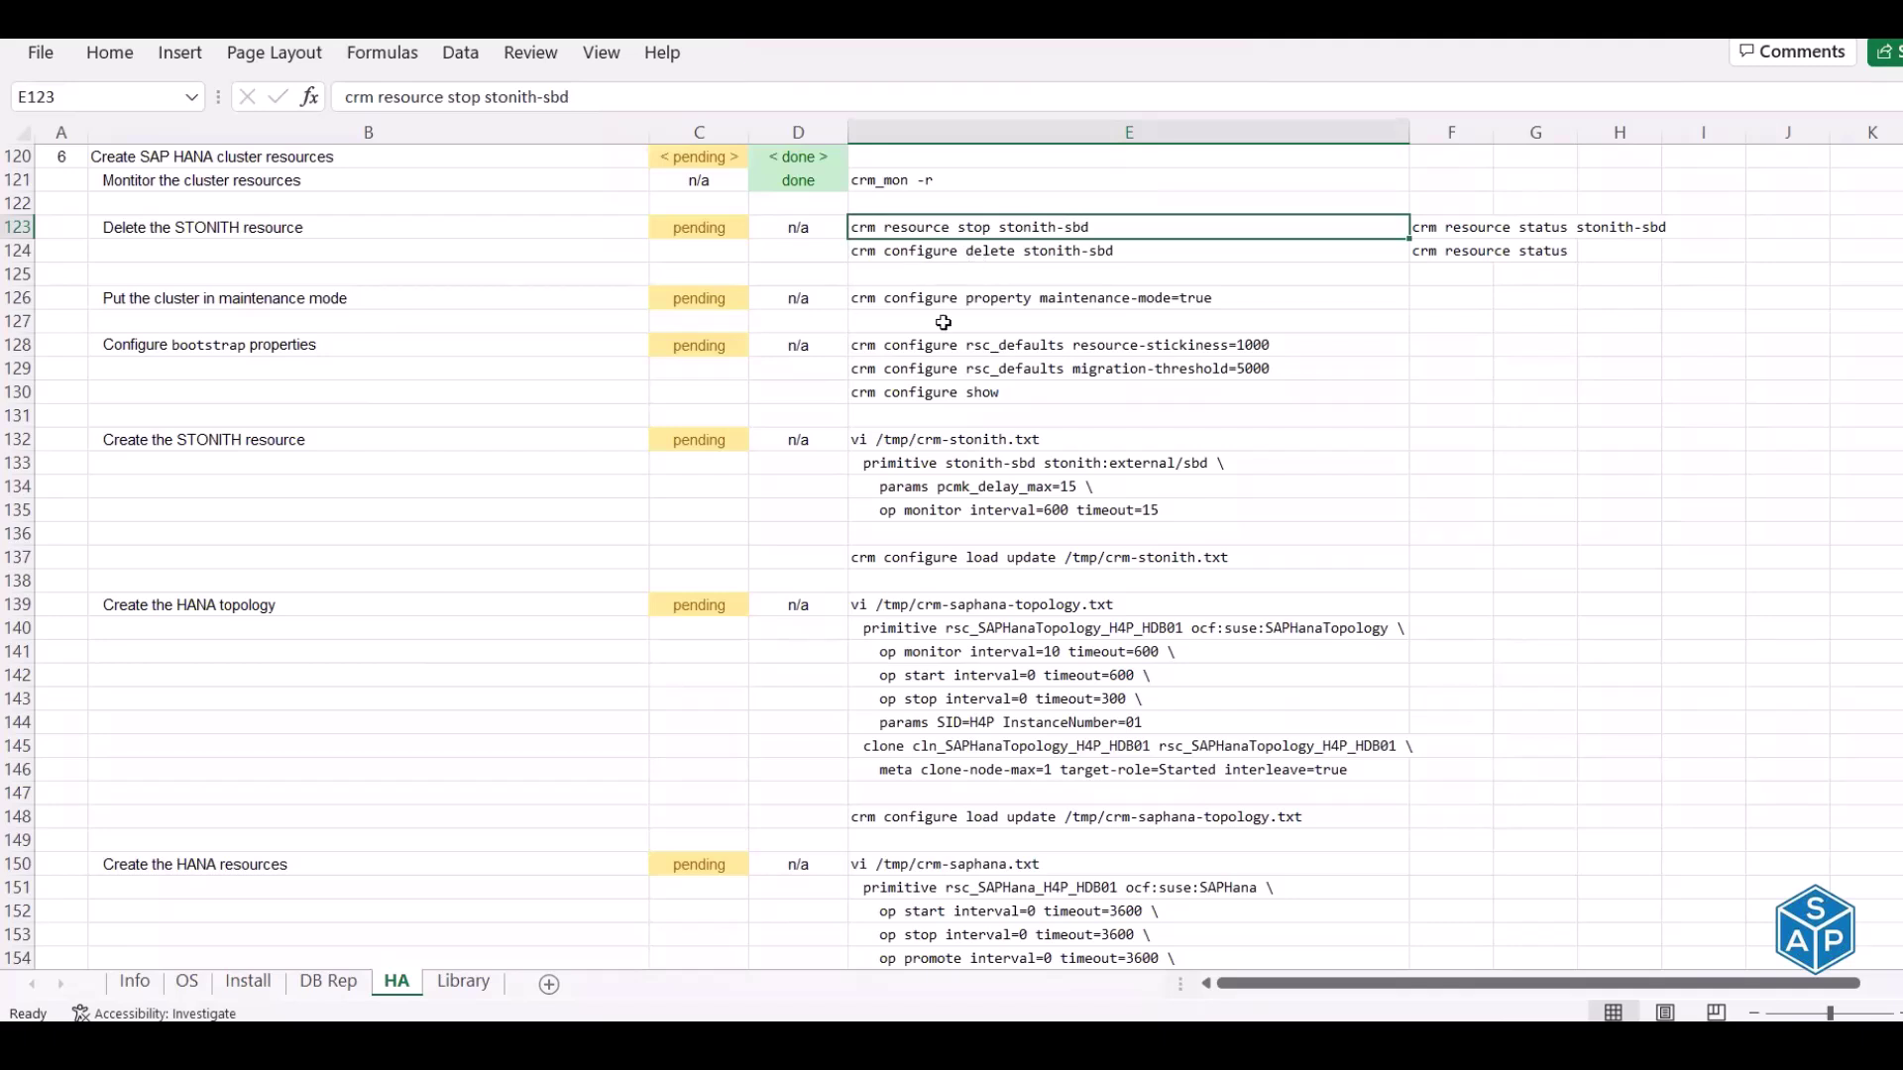
pyautogui.moveTo(975, 448); pyautogui.dragTo(984, 509)
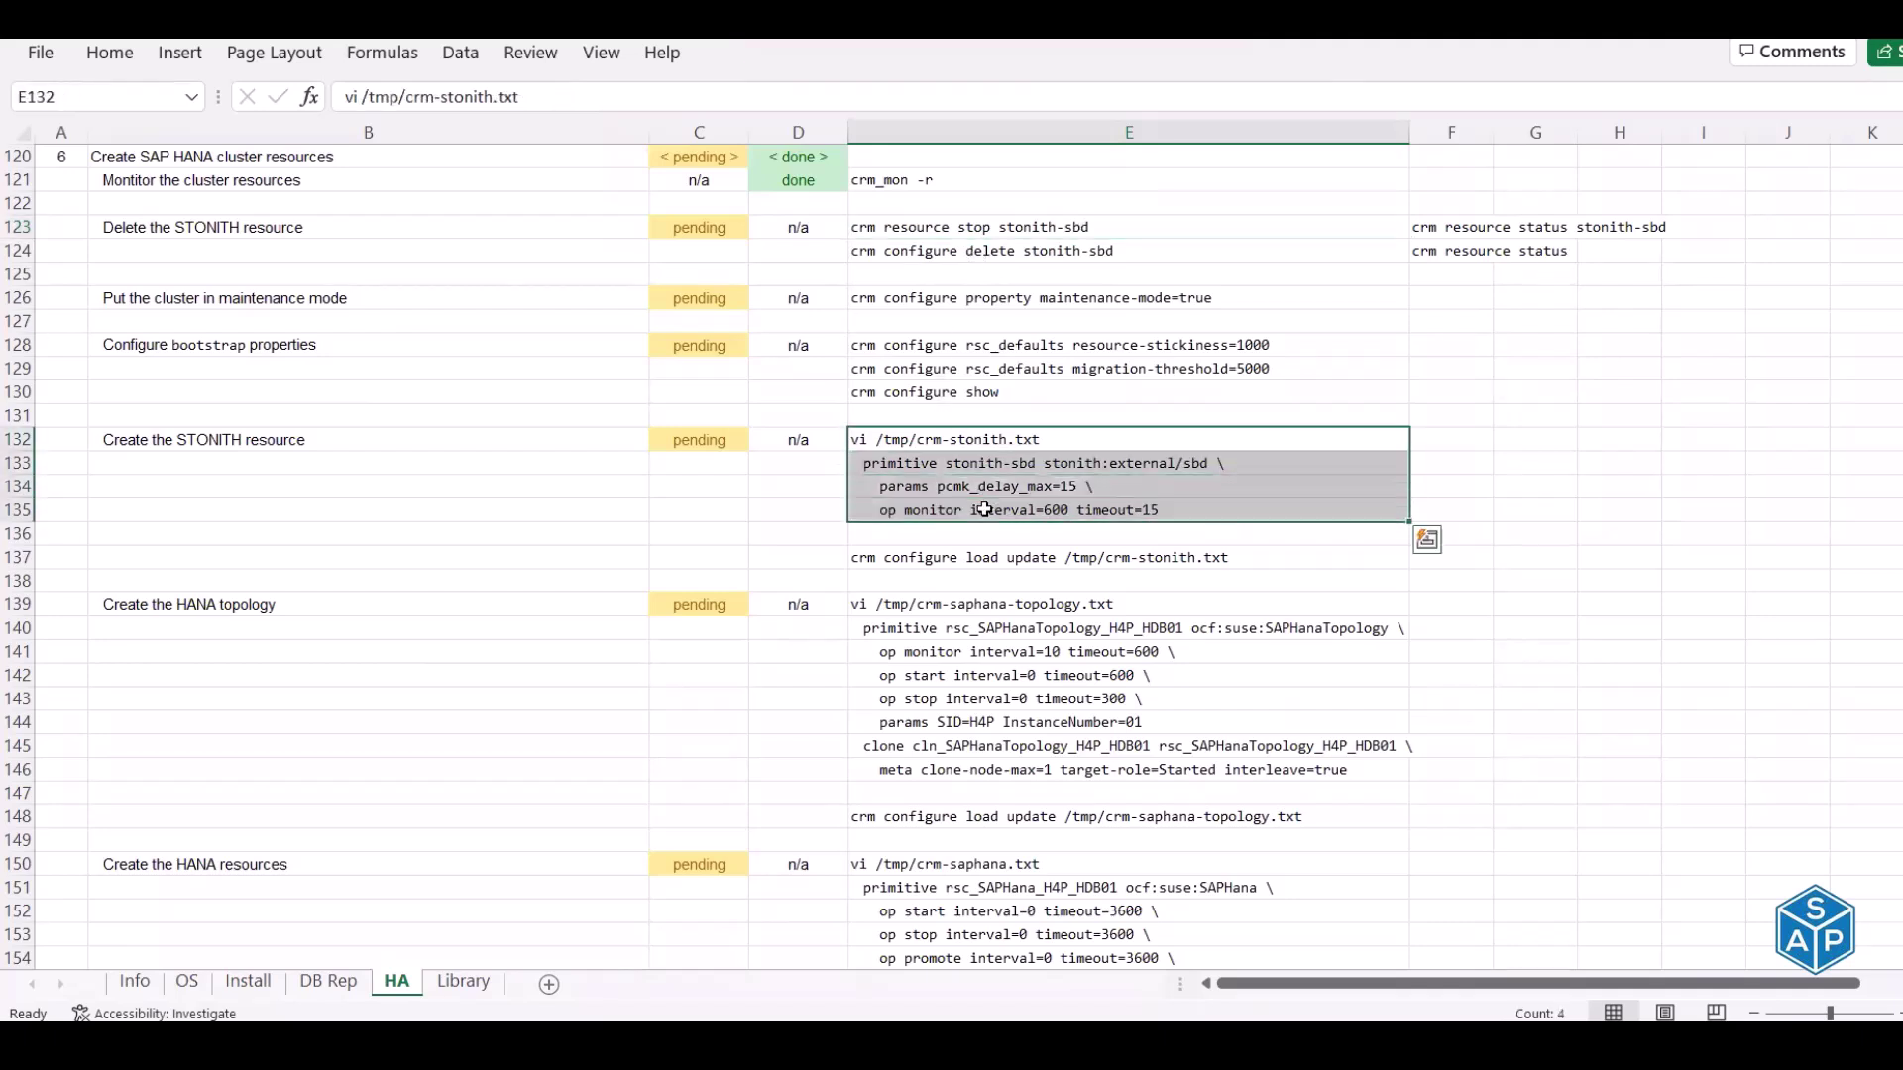
pyautogui.click(930, 228)
pyautogui.hotkey('ctrl', 'c')
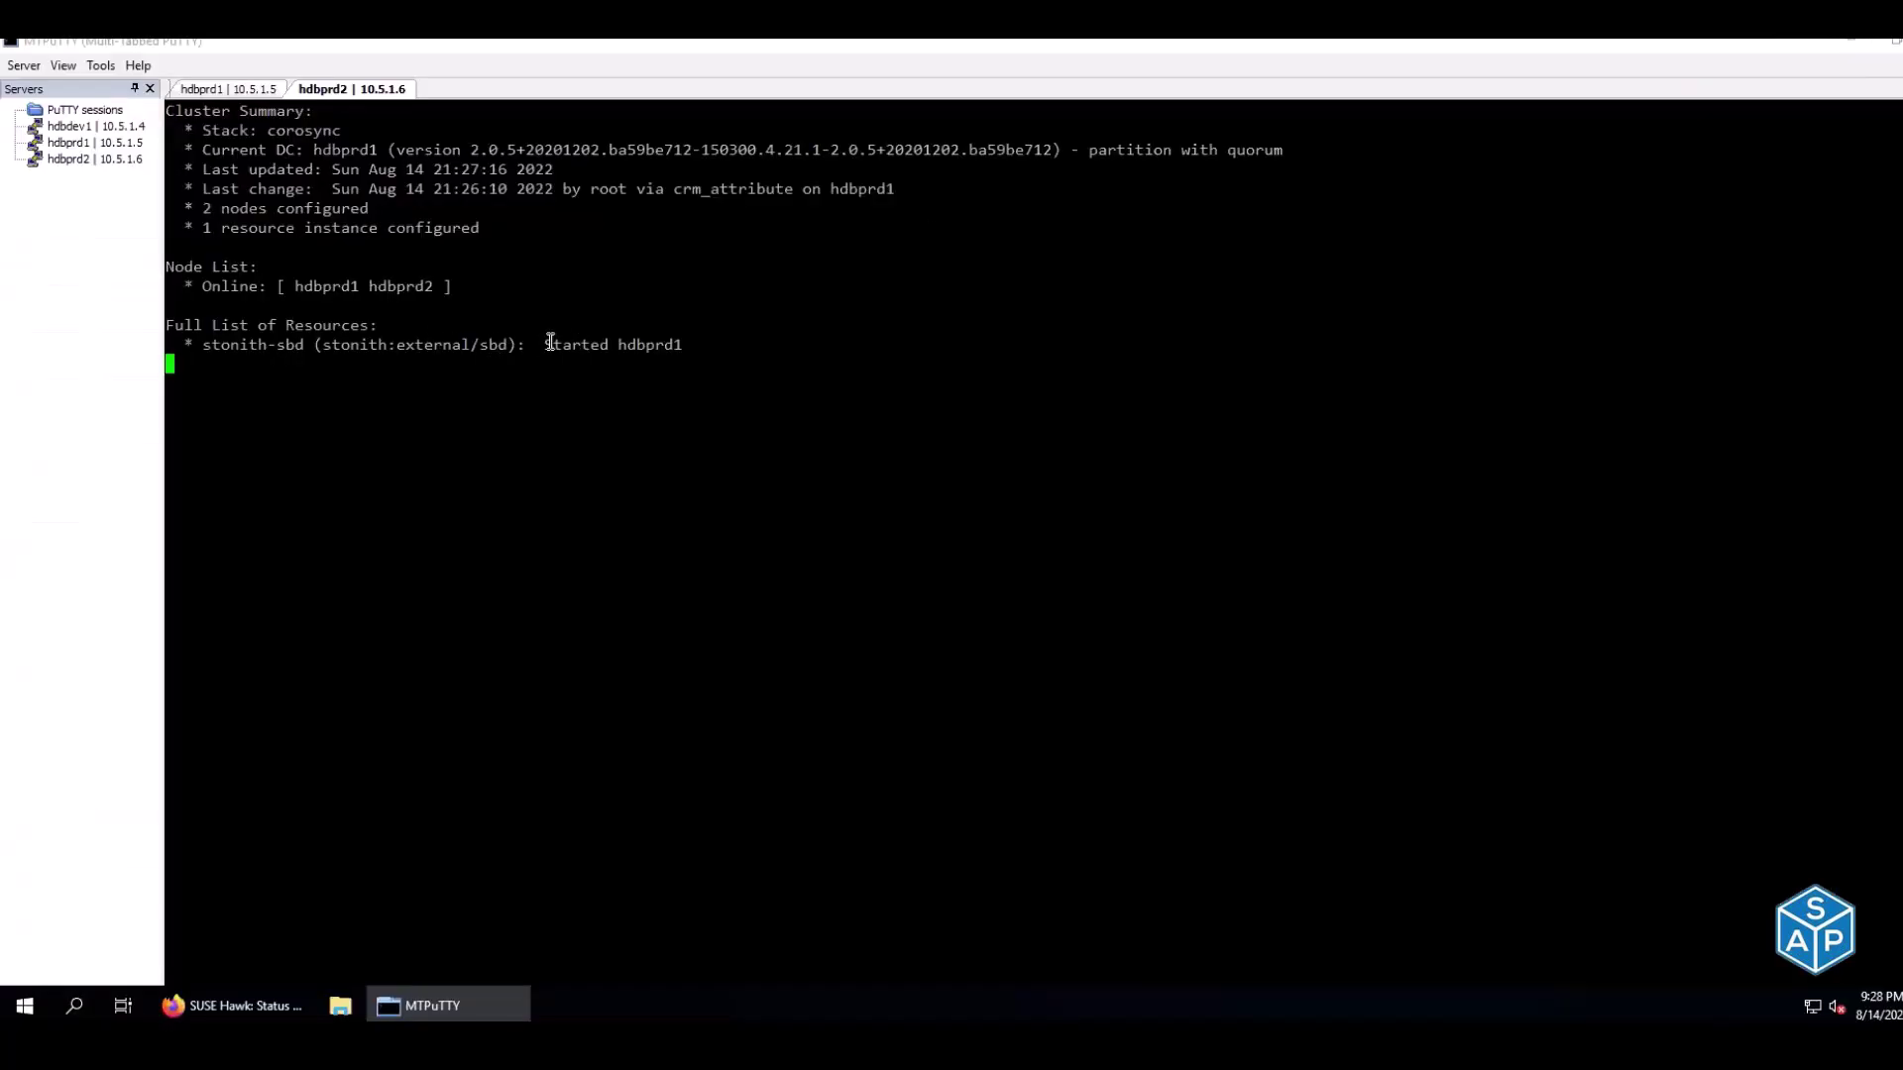
pyautogui.moveTo(544, 341); pyautogui.dragTo(617, 344)
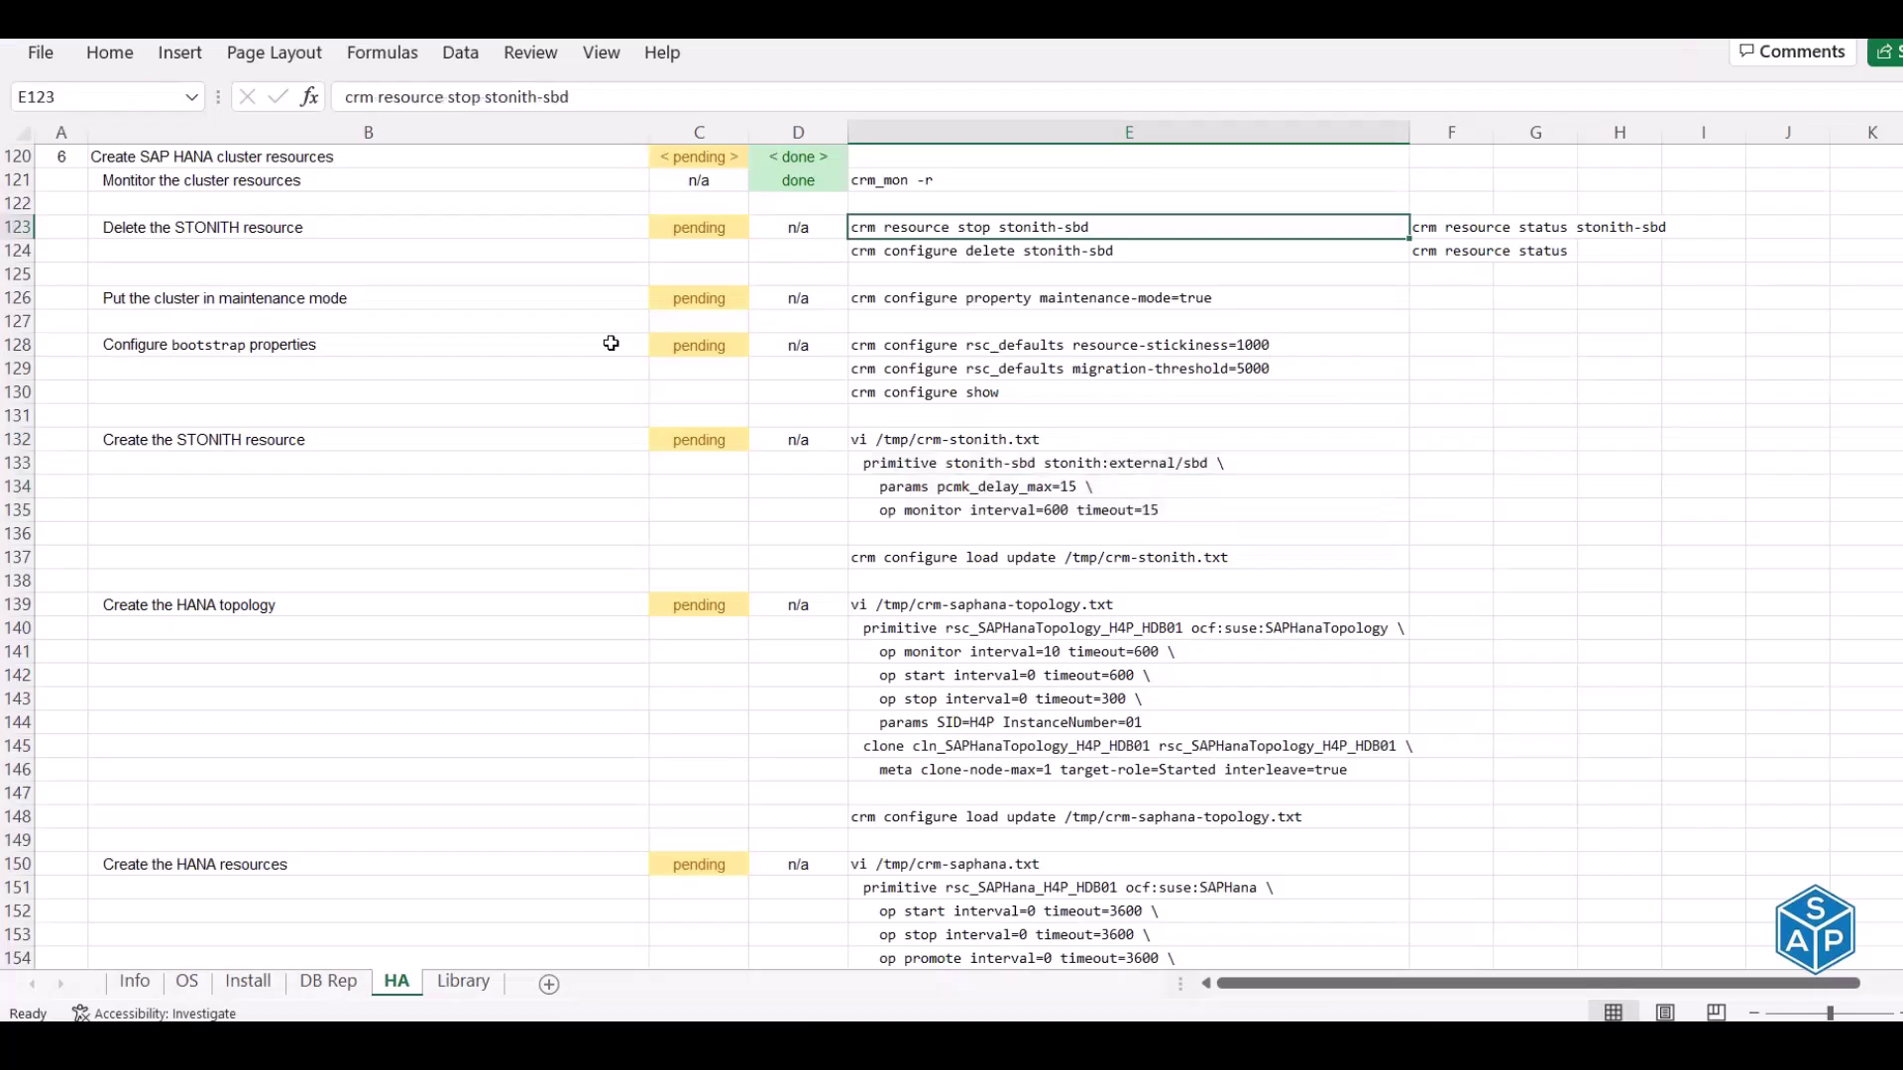
pyautogui.hotkey('ctrl', 'c')
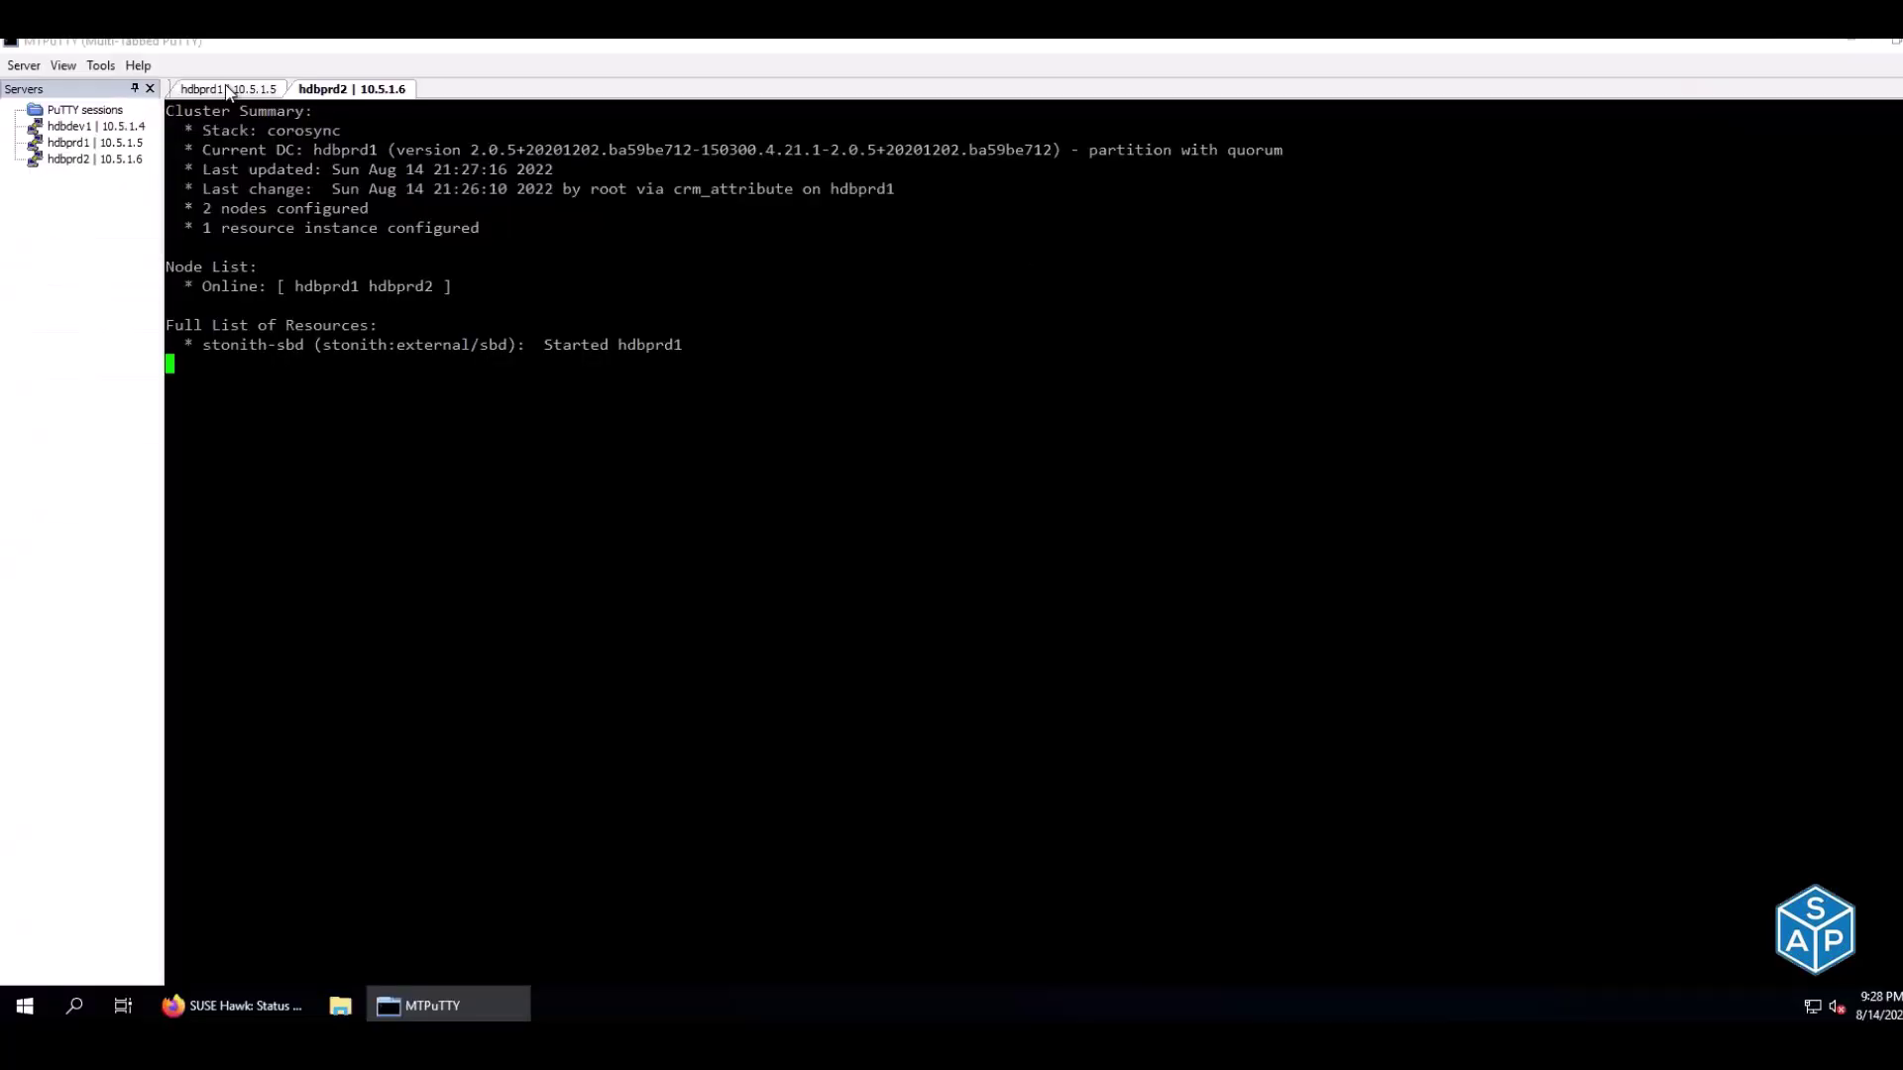
# Run crm resource stop stonith-sbd on hdbprd1; hdbprd2's crm_mon shows it Stopped (disabled)
pyautogui.click(227, 92)
pyautogui.rightClick(383, 115)
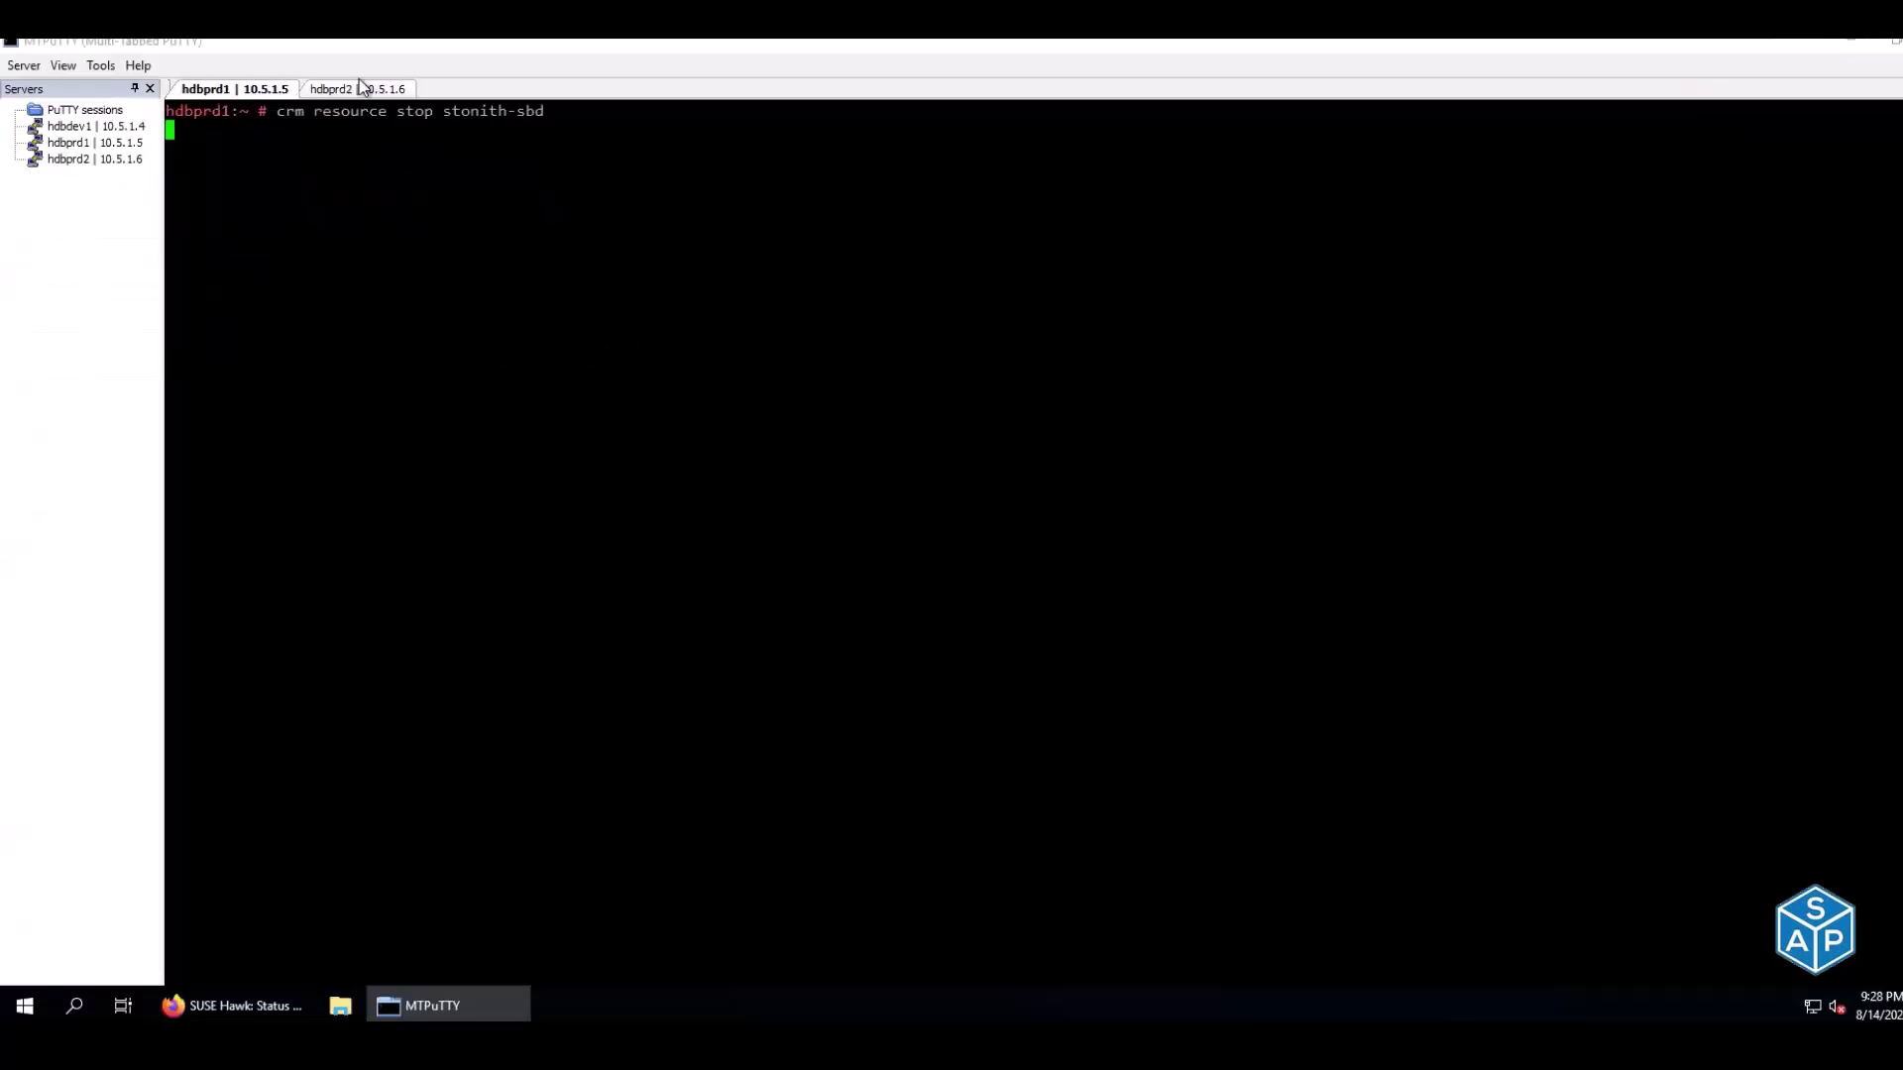
pyautogui.click(360, 83)
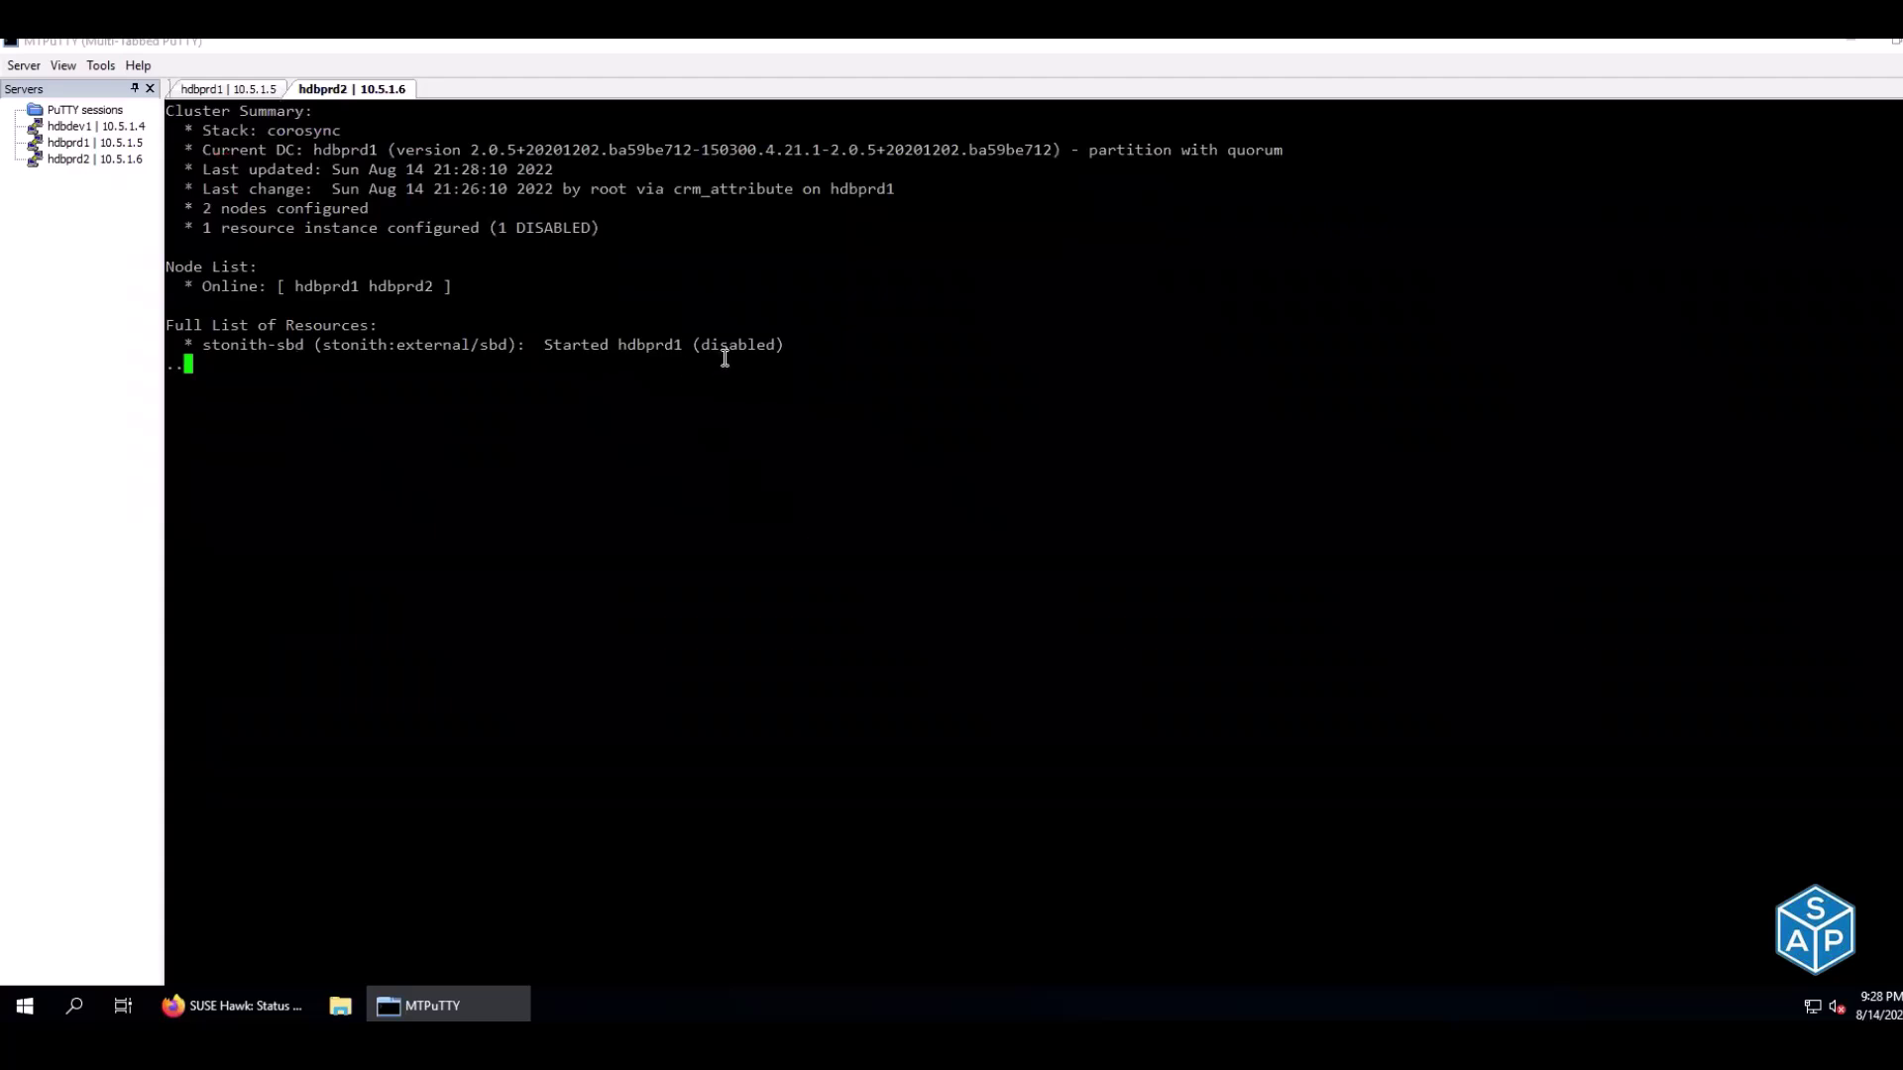
pyautogui.moveTo(536, 347); pyautogui.dragTo(614, 347)
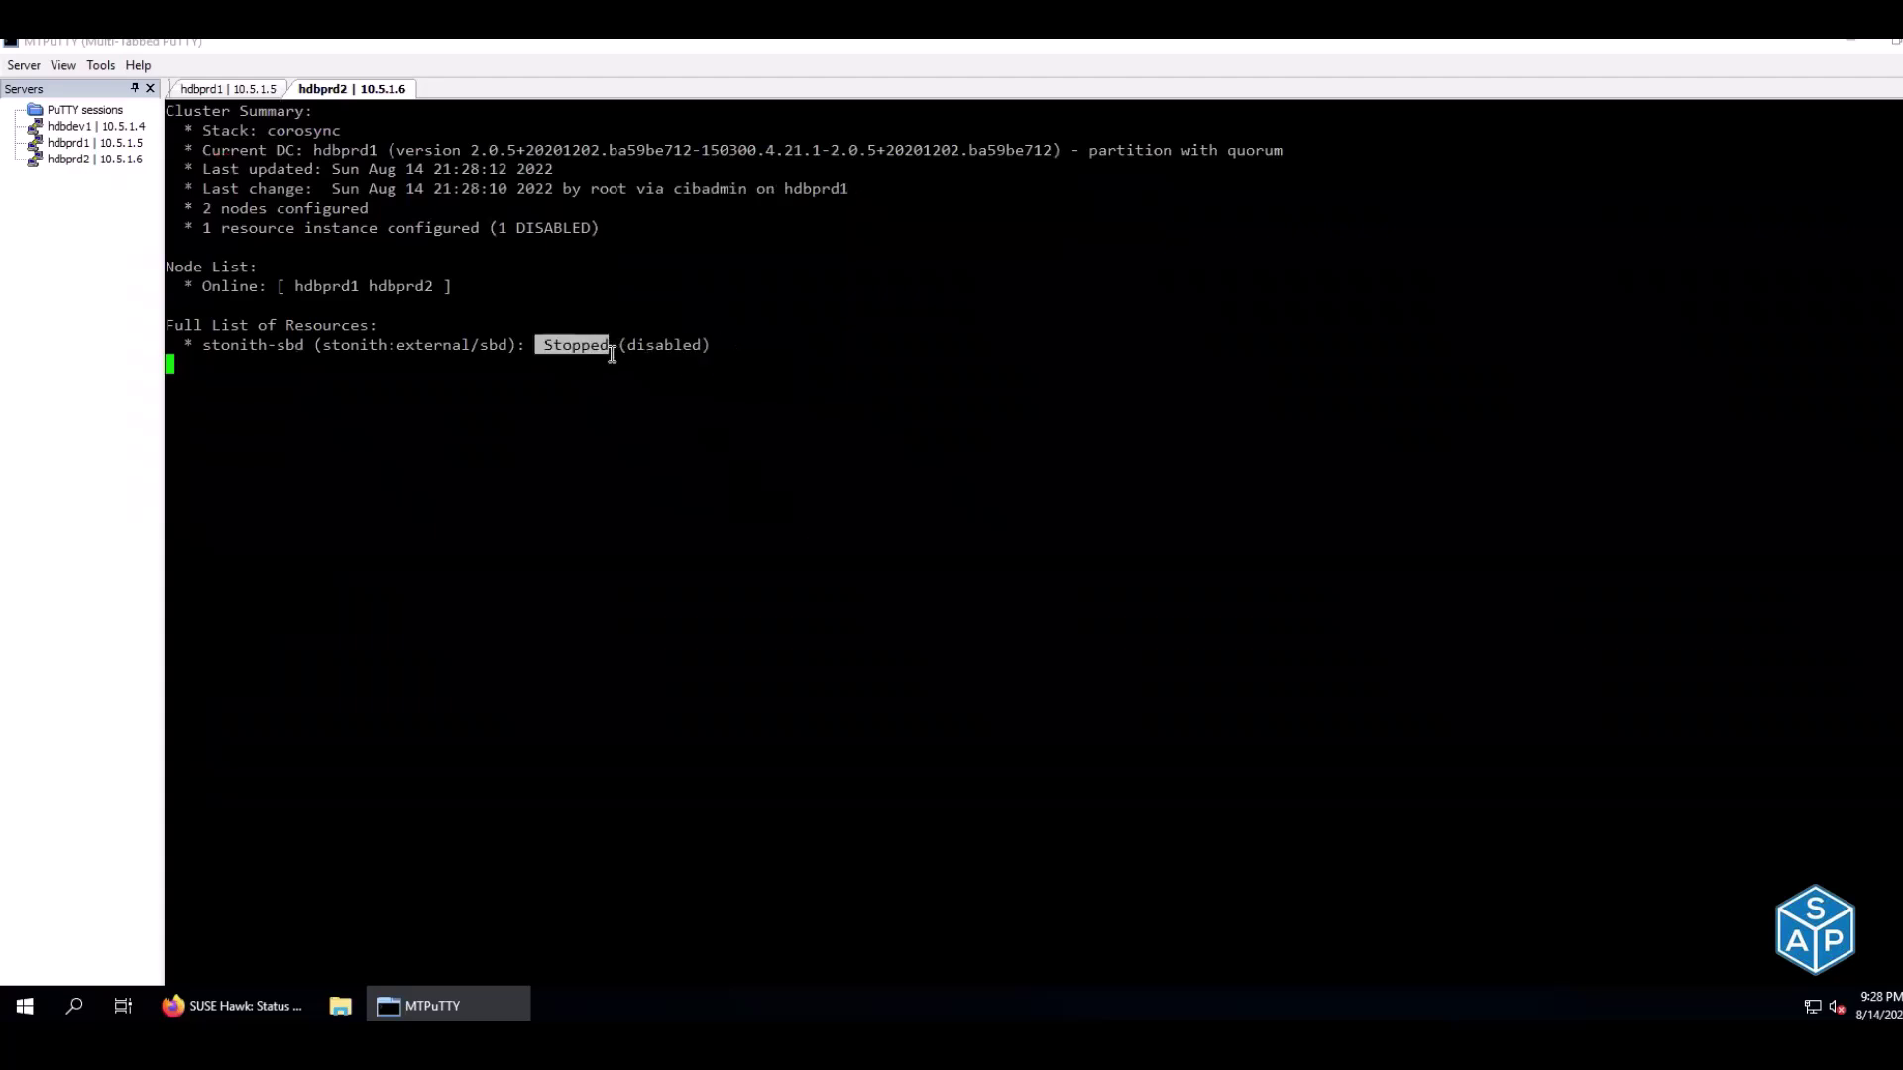
pyautogui.click(231, 90)
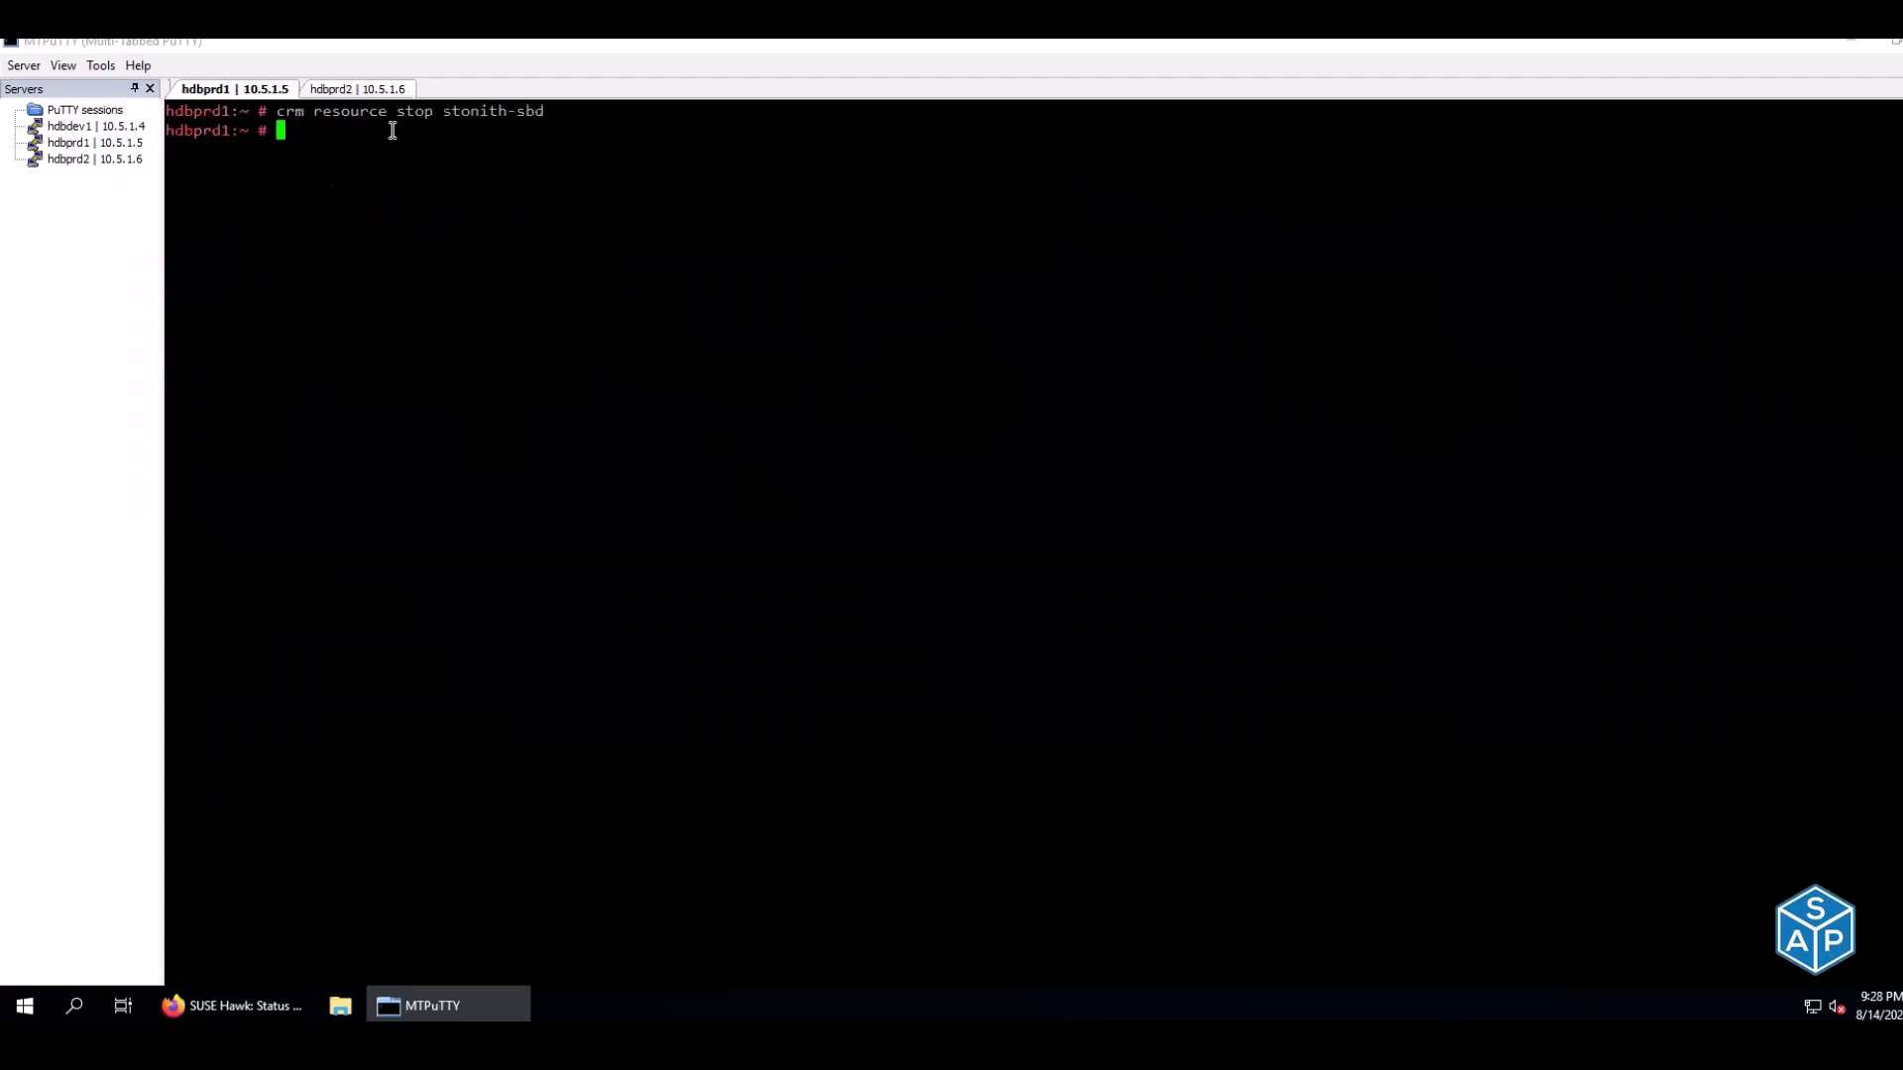
pyautogui.click(327, 90)
pyautogui.click(600, 353)
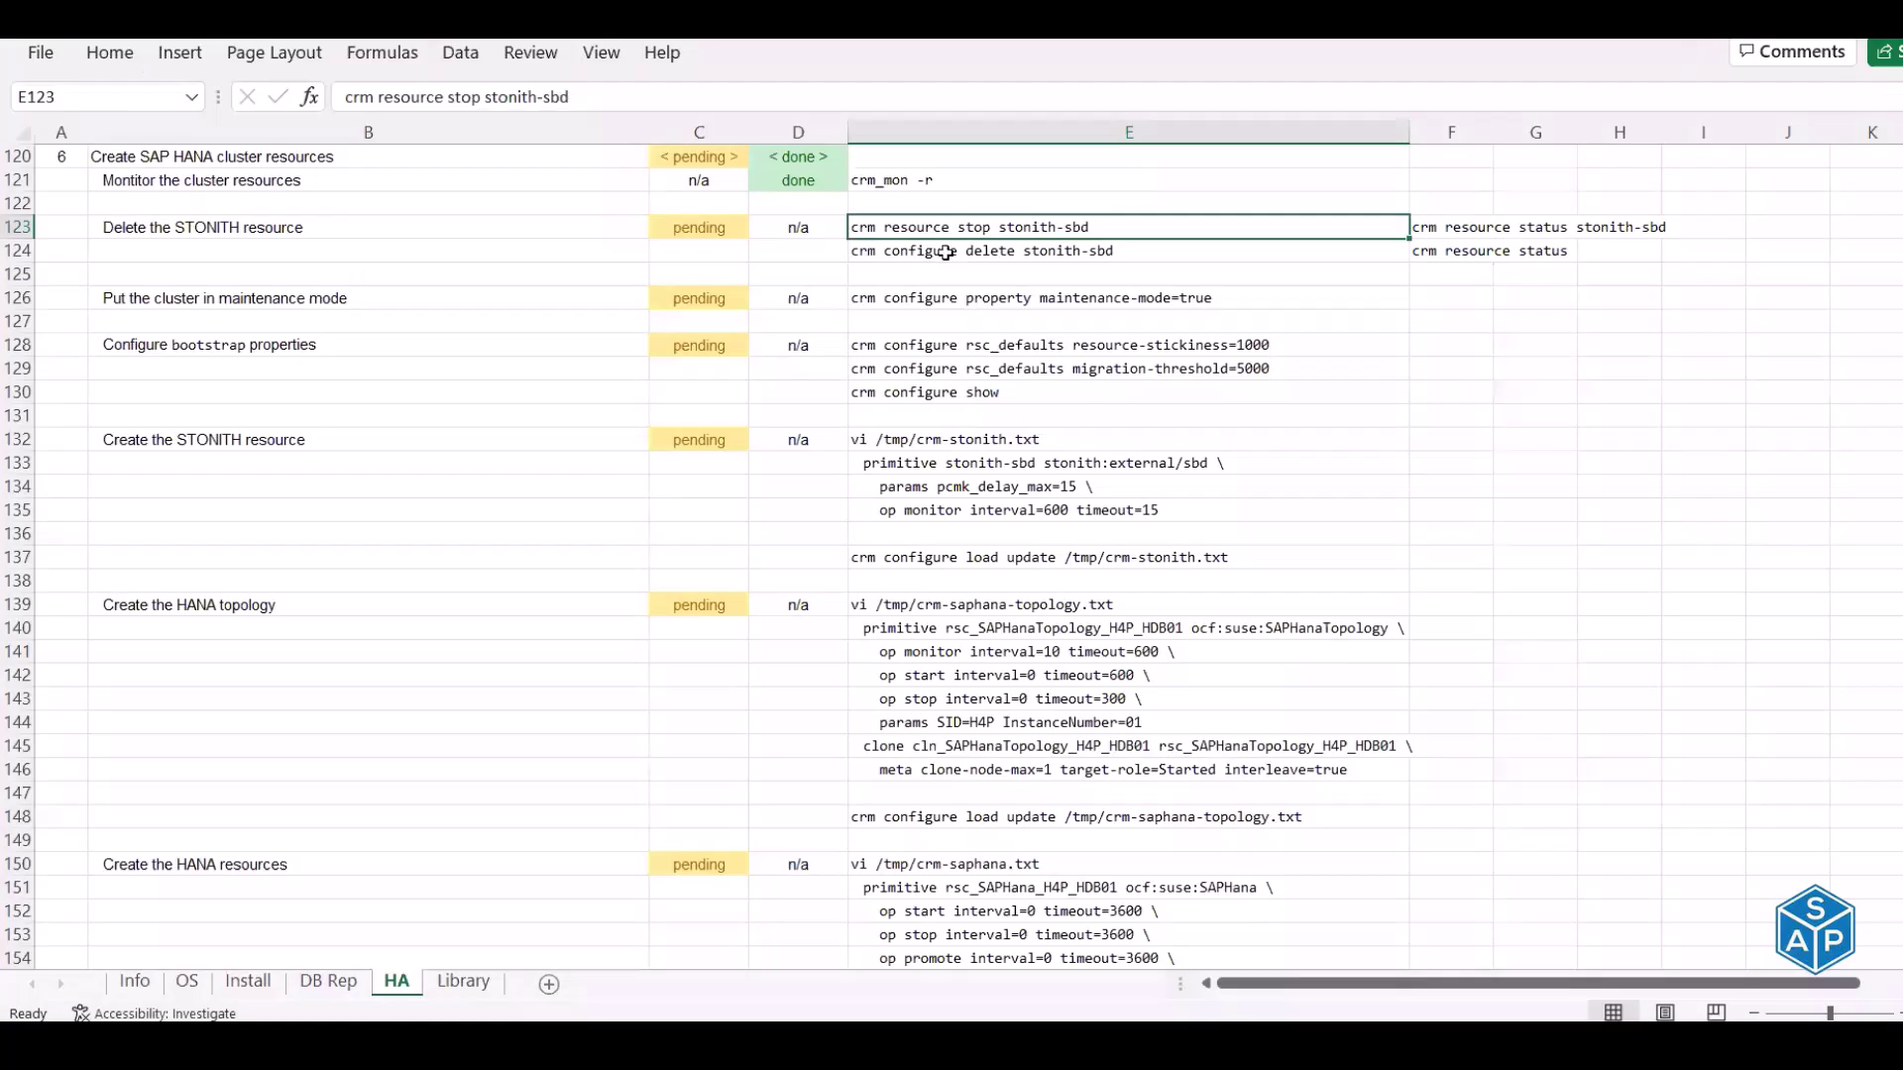
# Run crm configure delete stonith-sbd on hdbprd1 and confirm hdbprd2 shows No resources
pyautogui.click(947, 253)
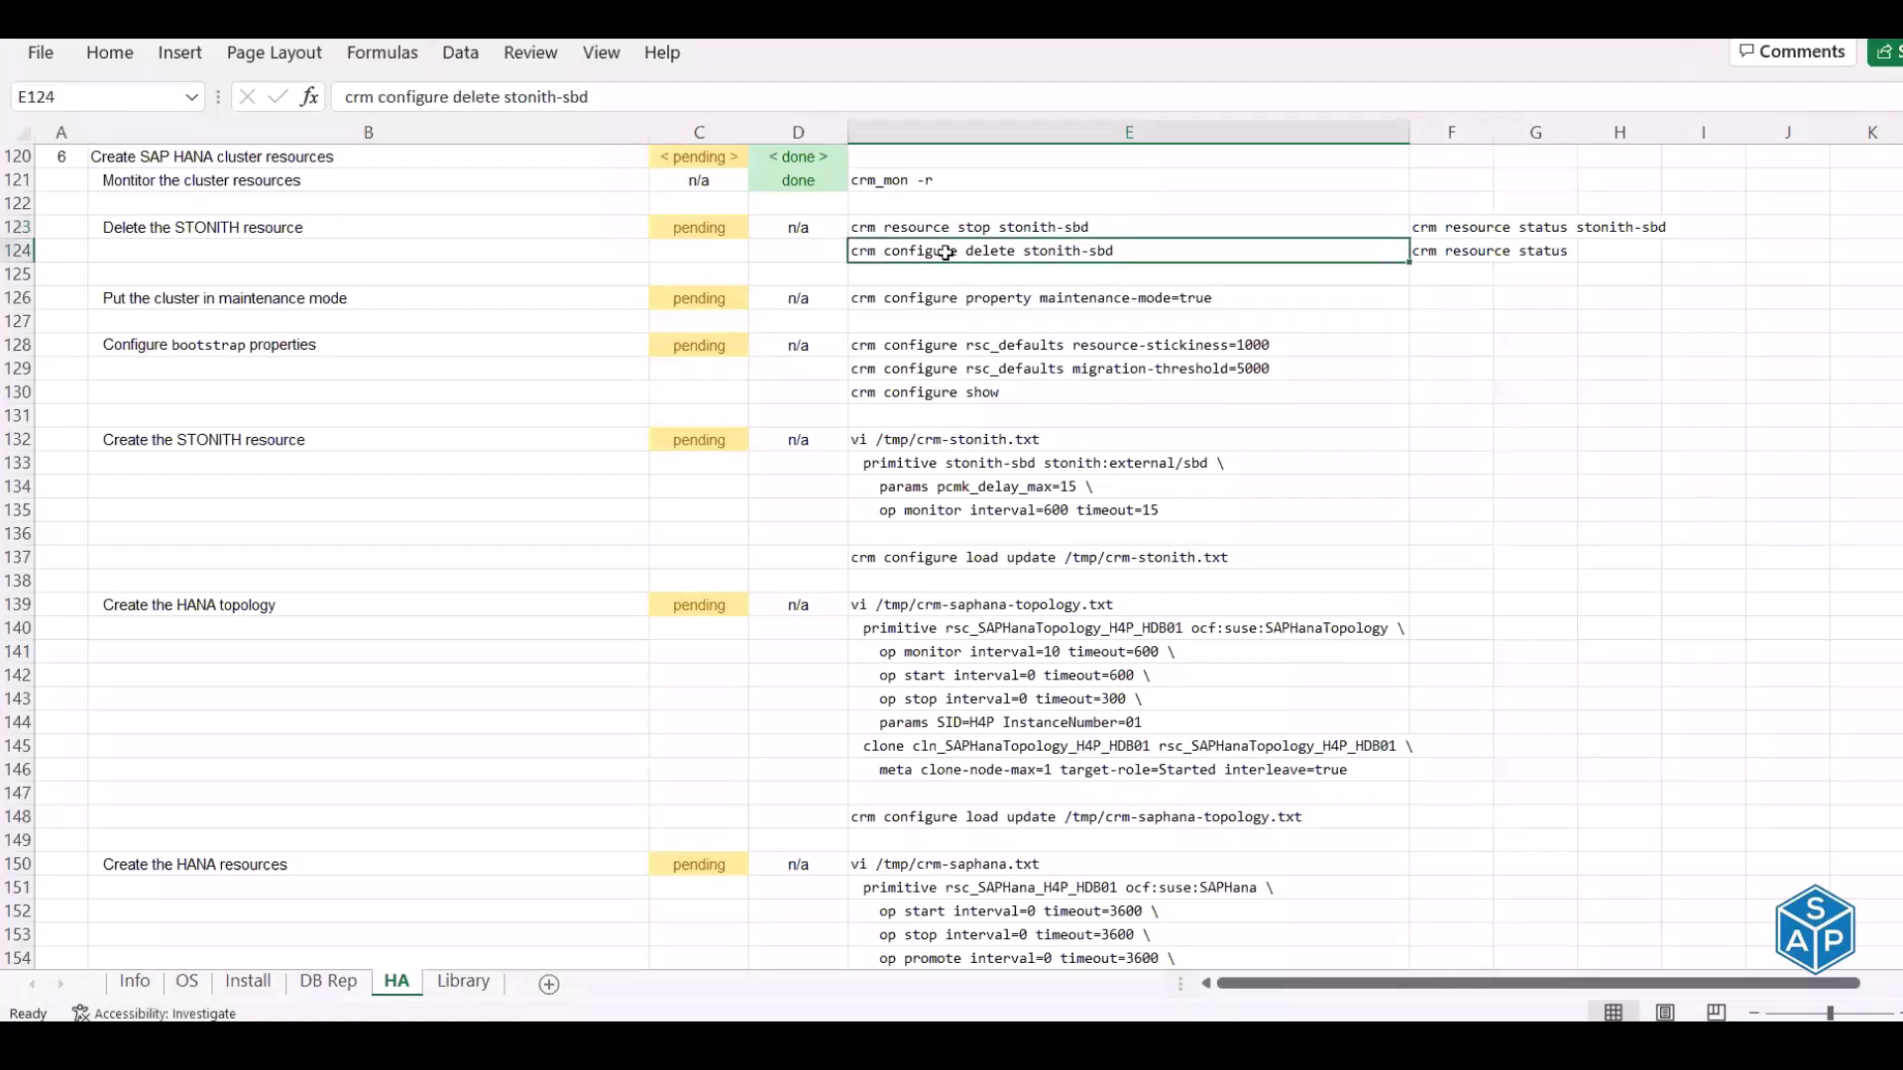
pyautogui.hotkey('ctrl', 'c')
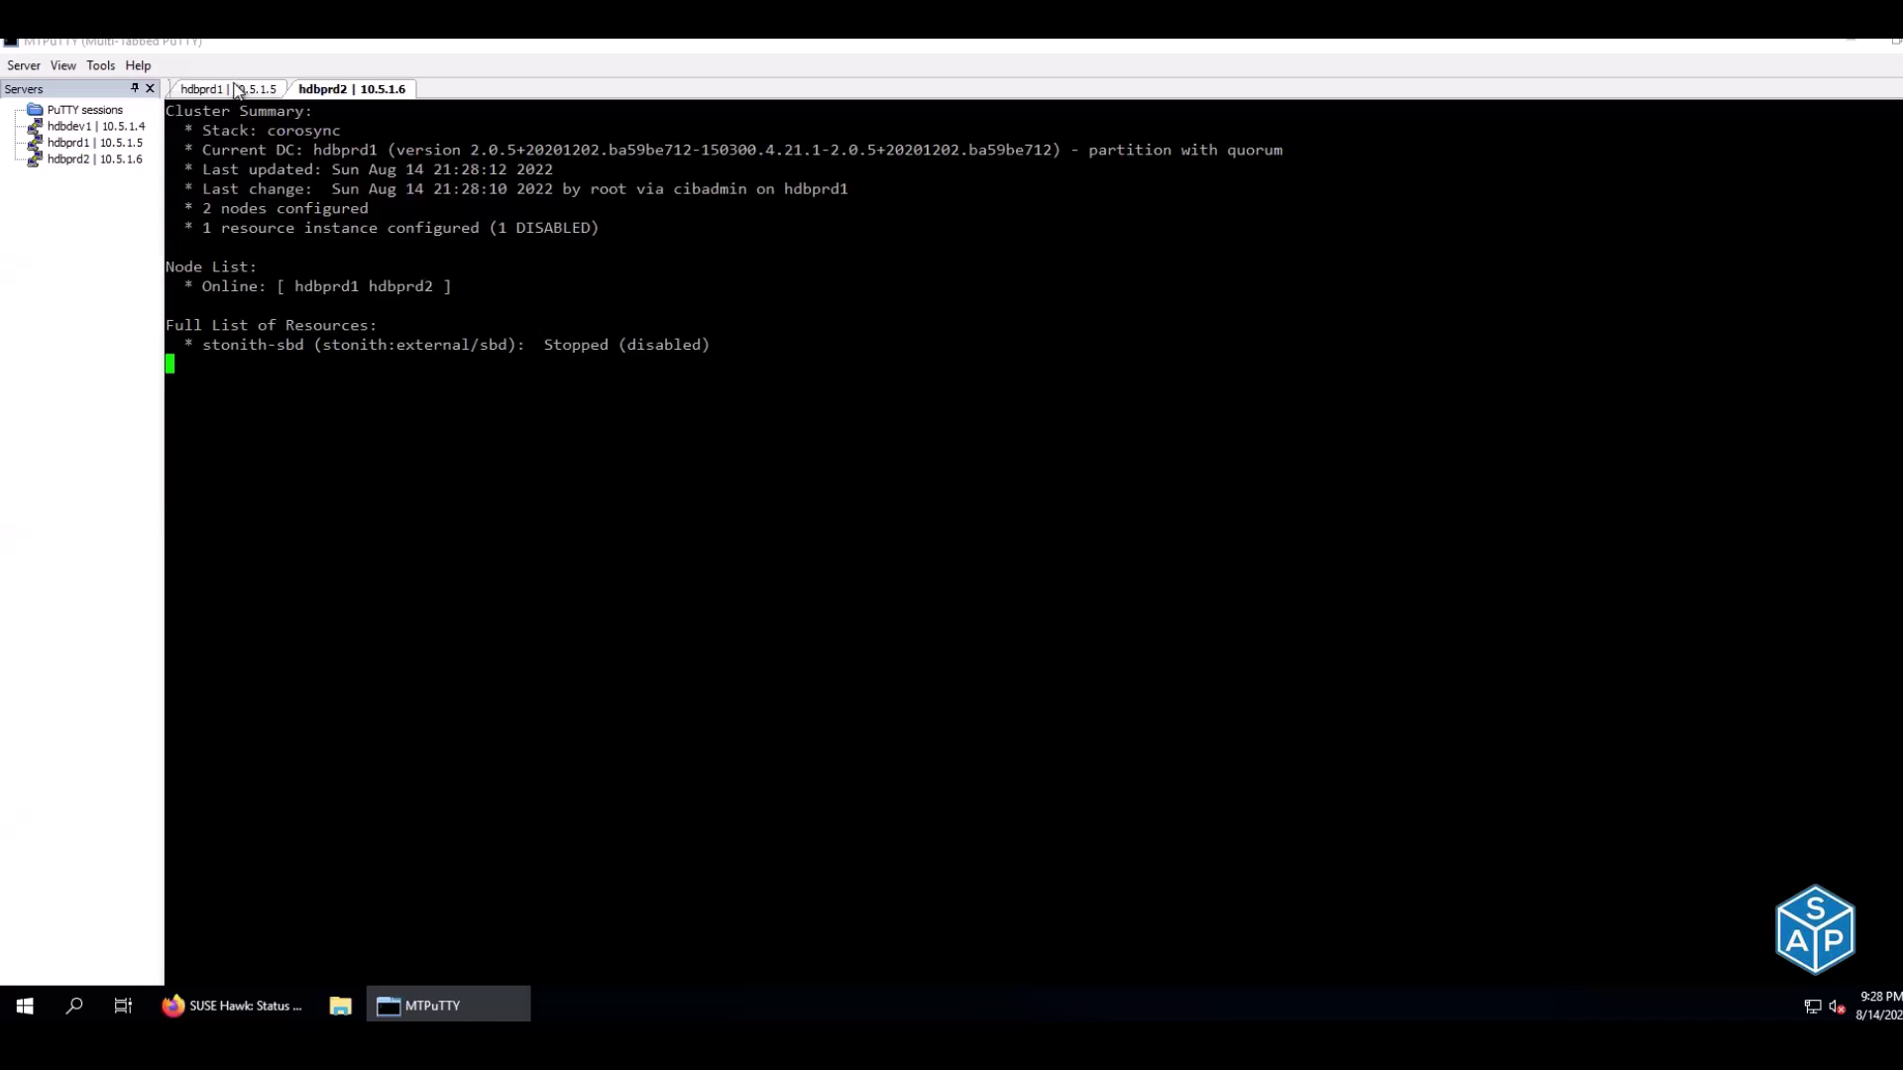
pyautogui.click(236, 88)
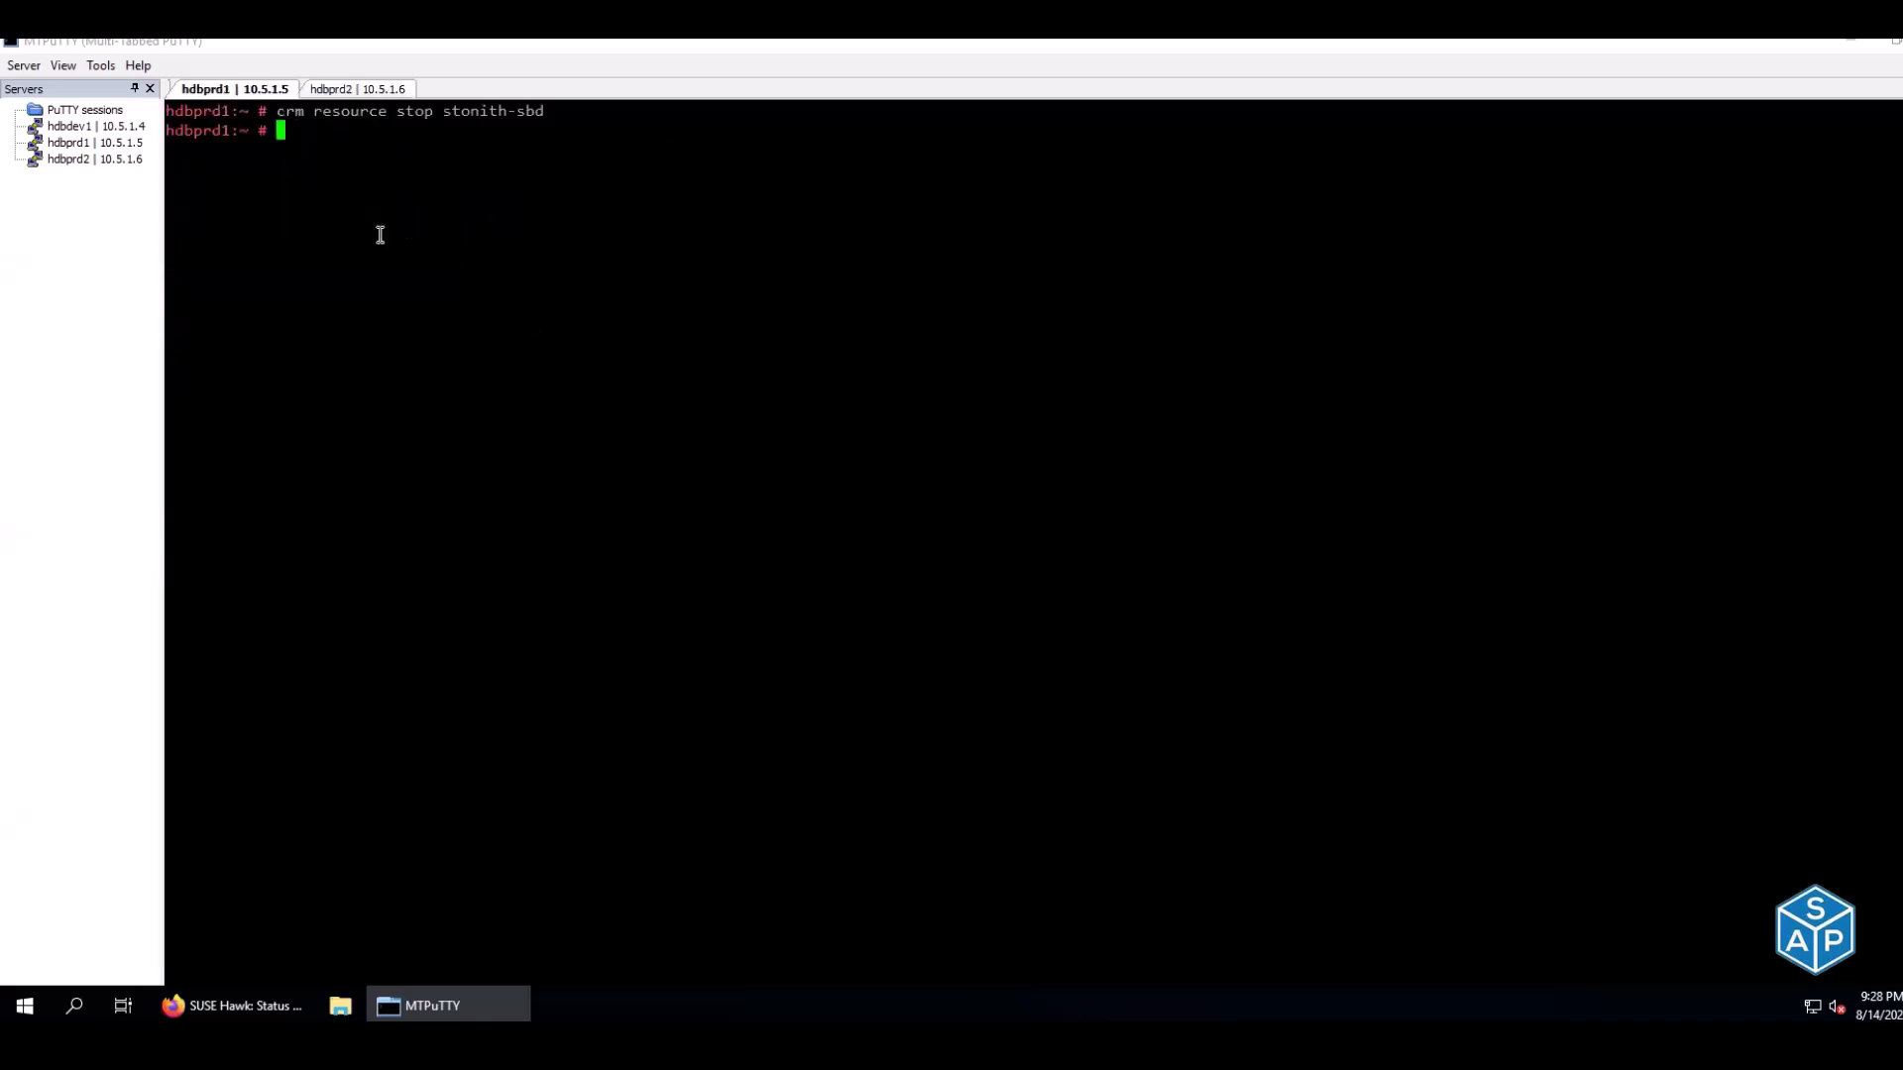
pyautogui.rightClick(380, 235)
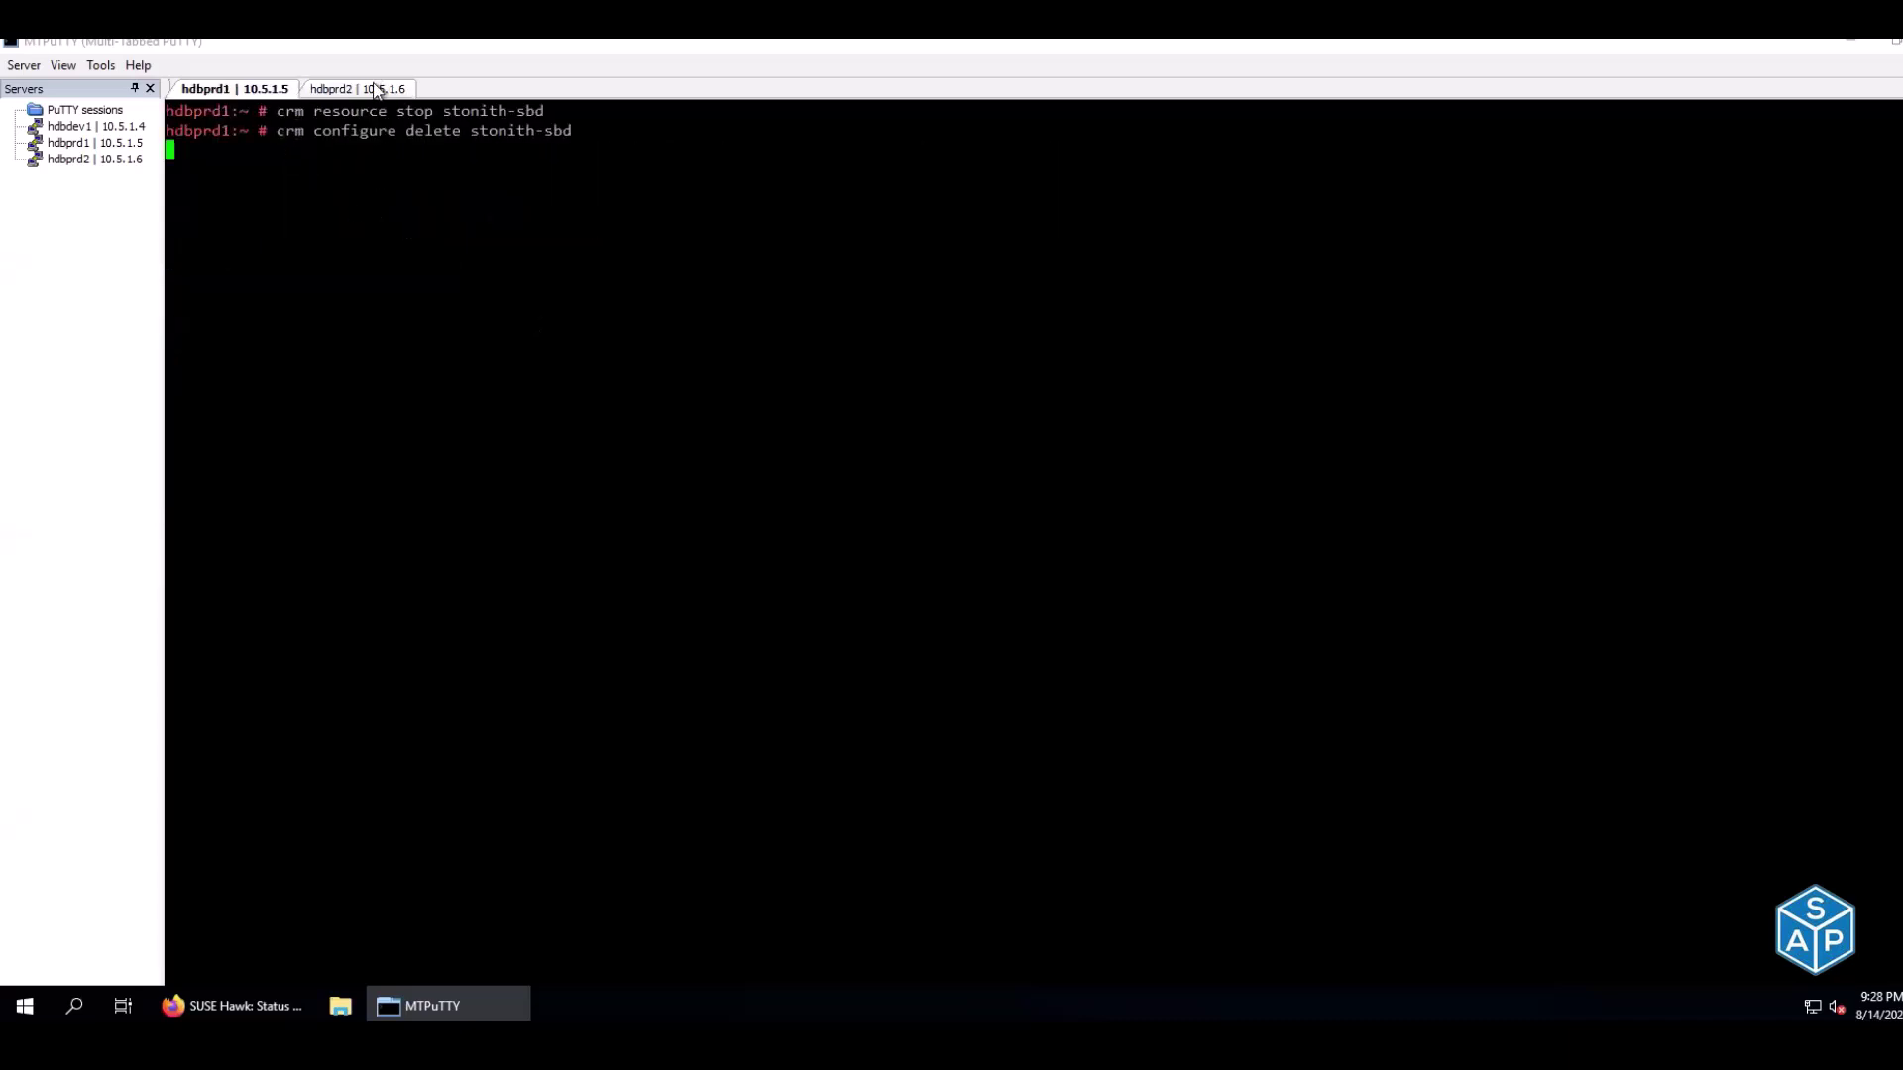
pyautogui.click(379, 89)
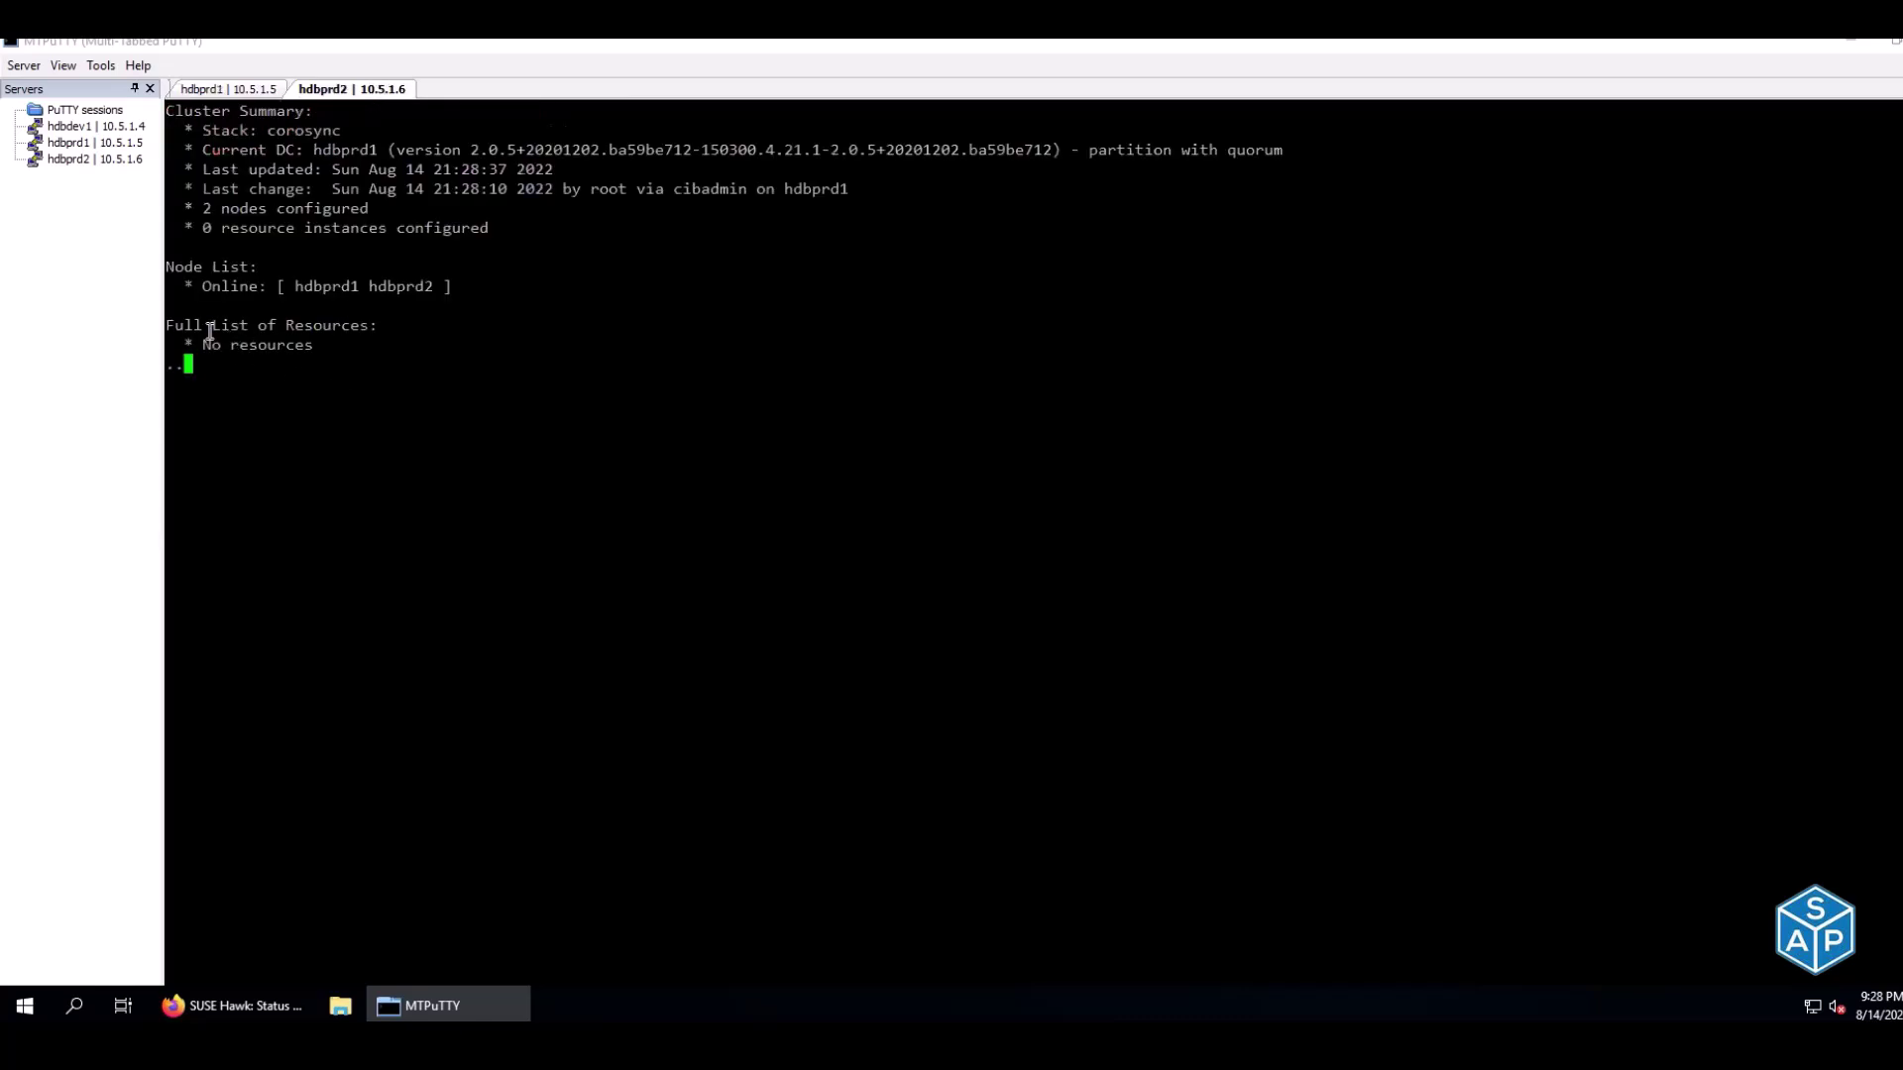
pyautogui.moveTo(199, 344); pyautogui.dragTo(358, 346)
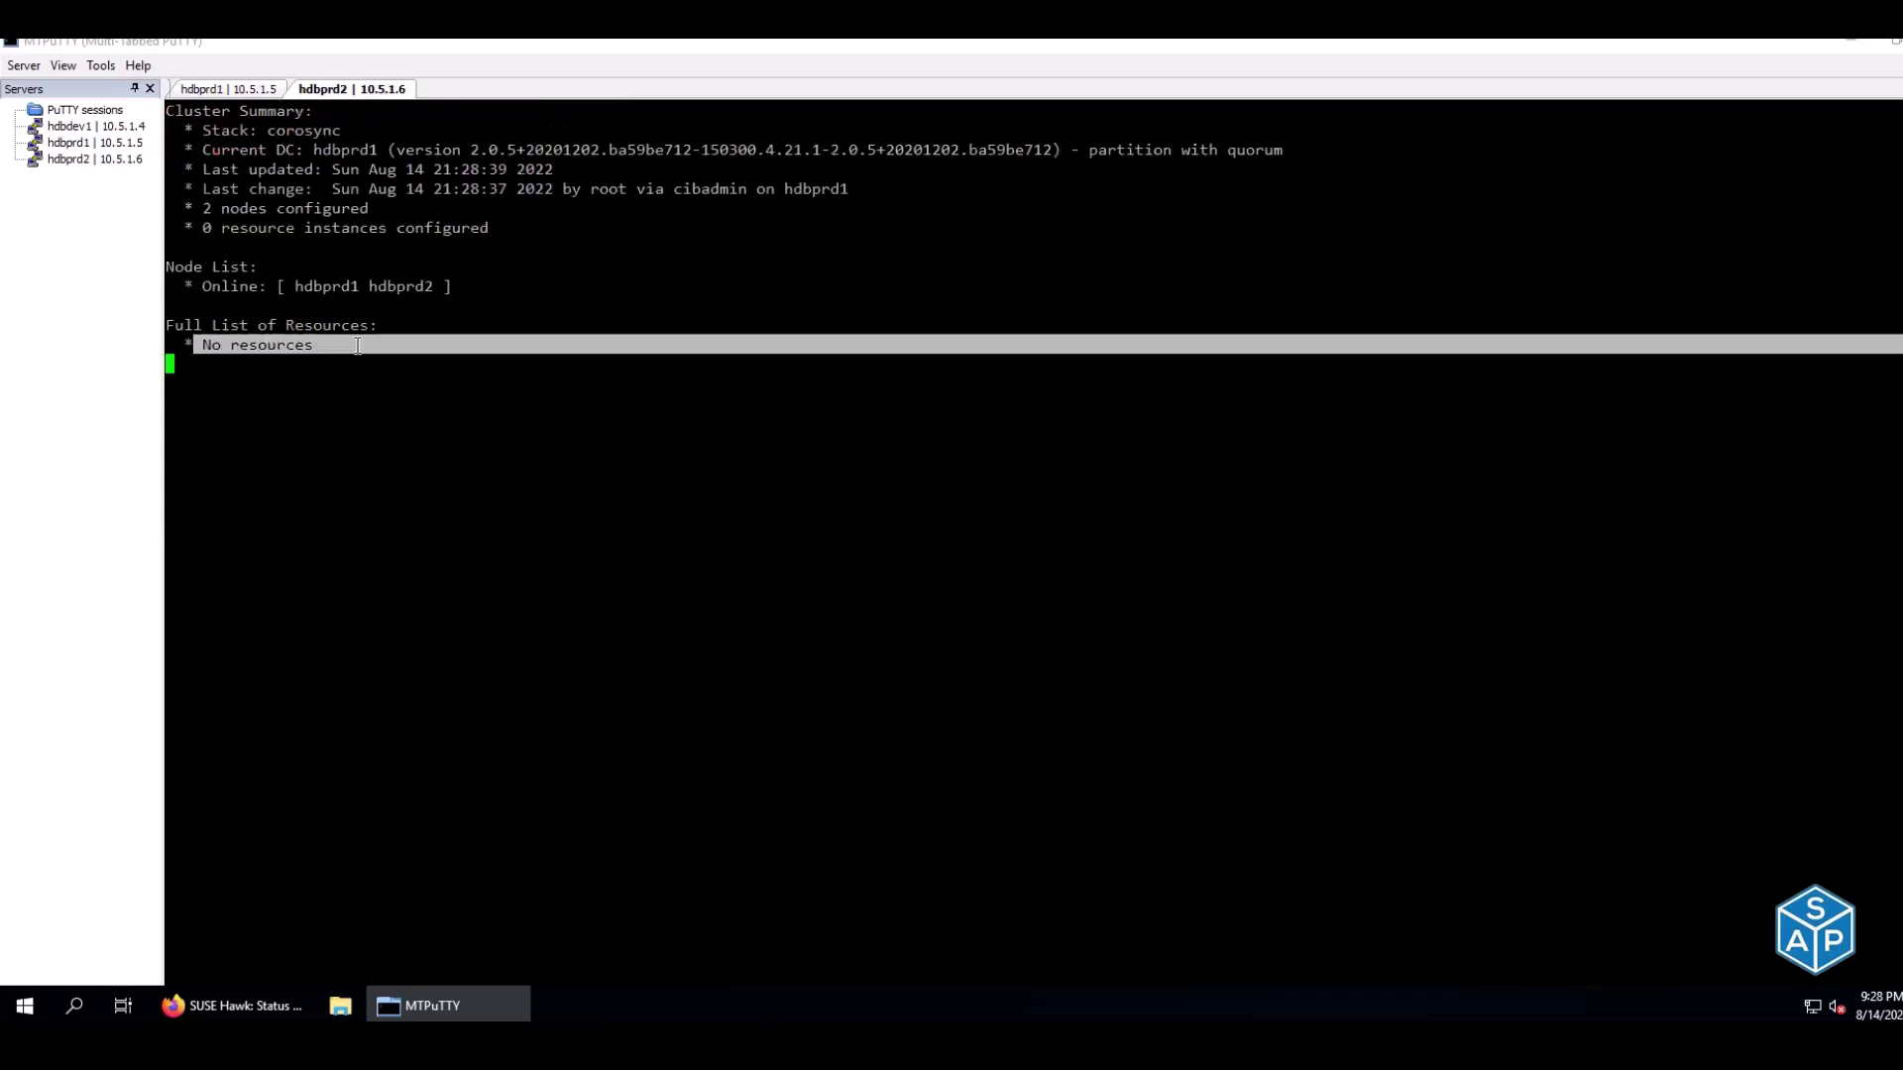
pyautogui.click(357, 346)
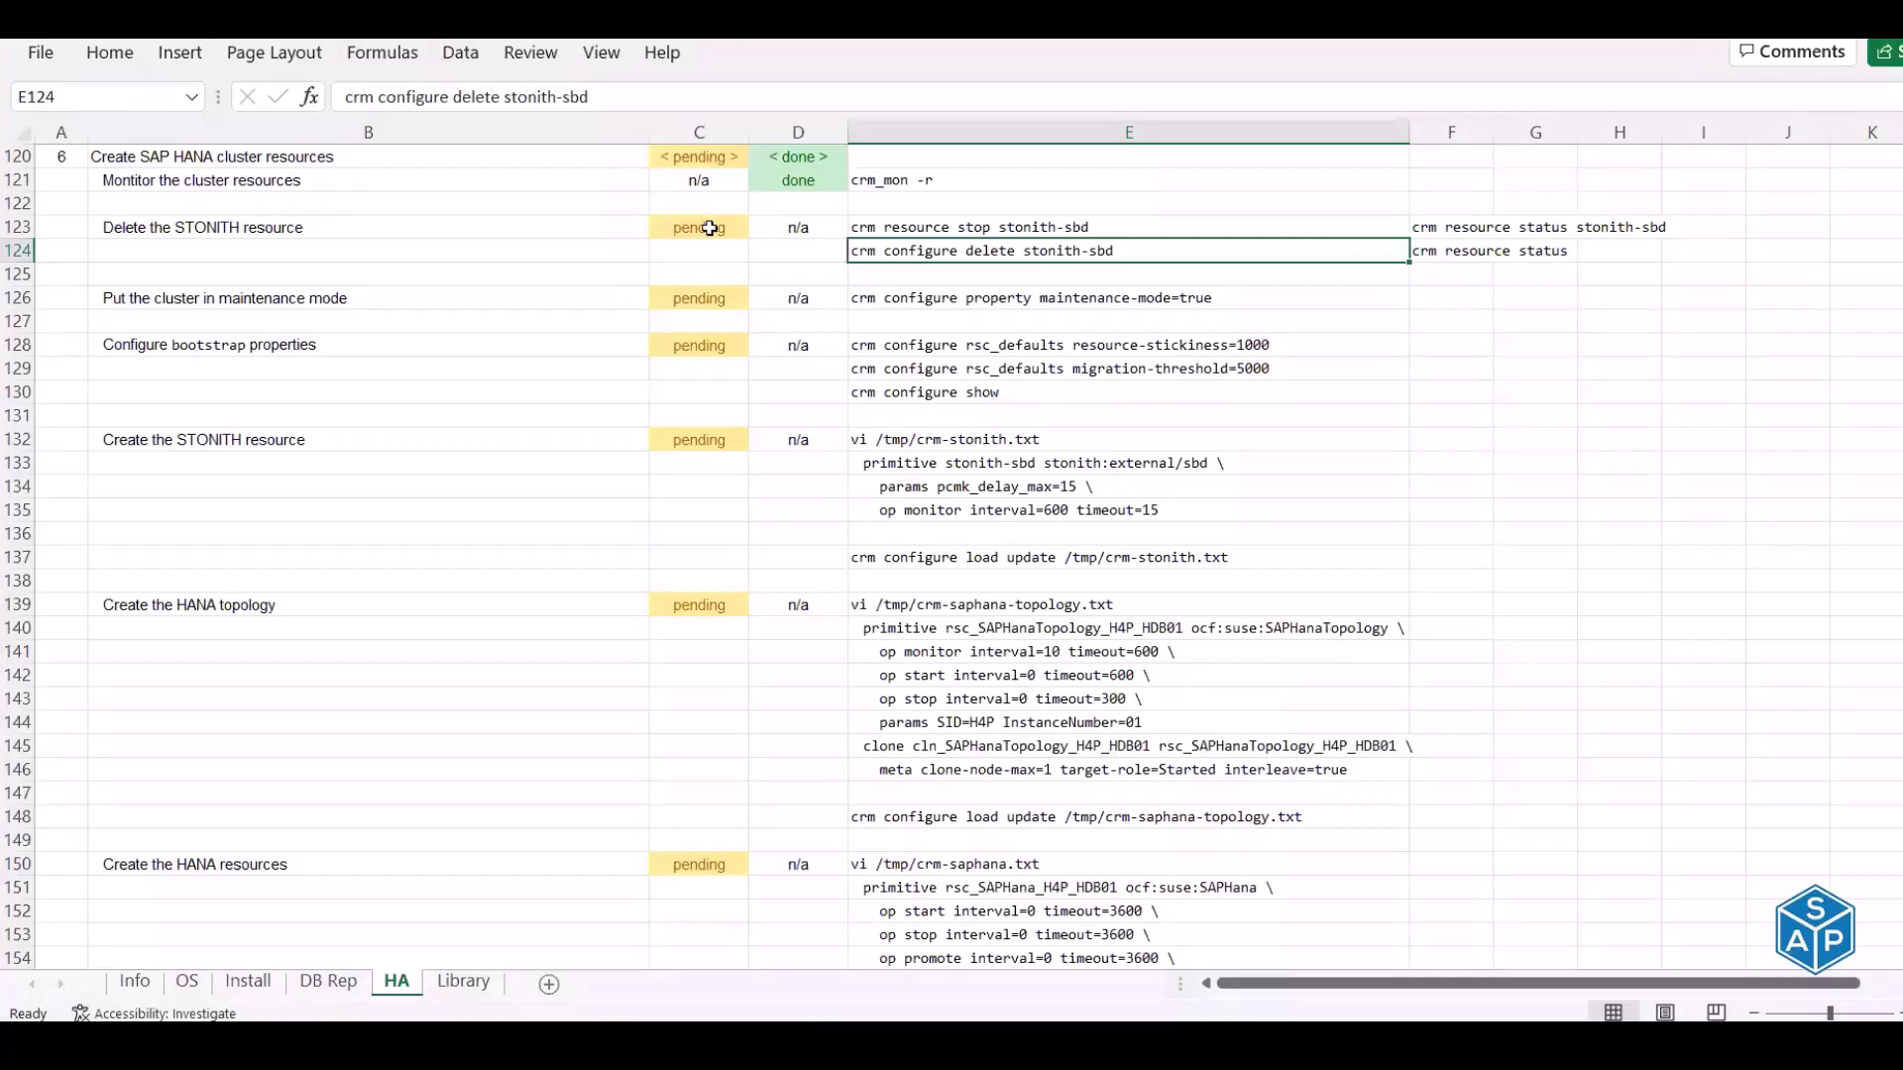
# Mark the Delete the STONITH resource step done in cell C123
pyautogui.click(712, 228)
pyautogui.write('done')
pyautogui.press('Return')
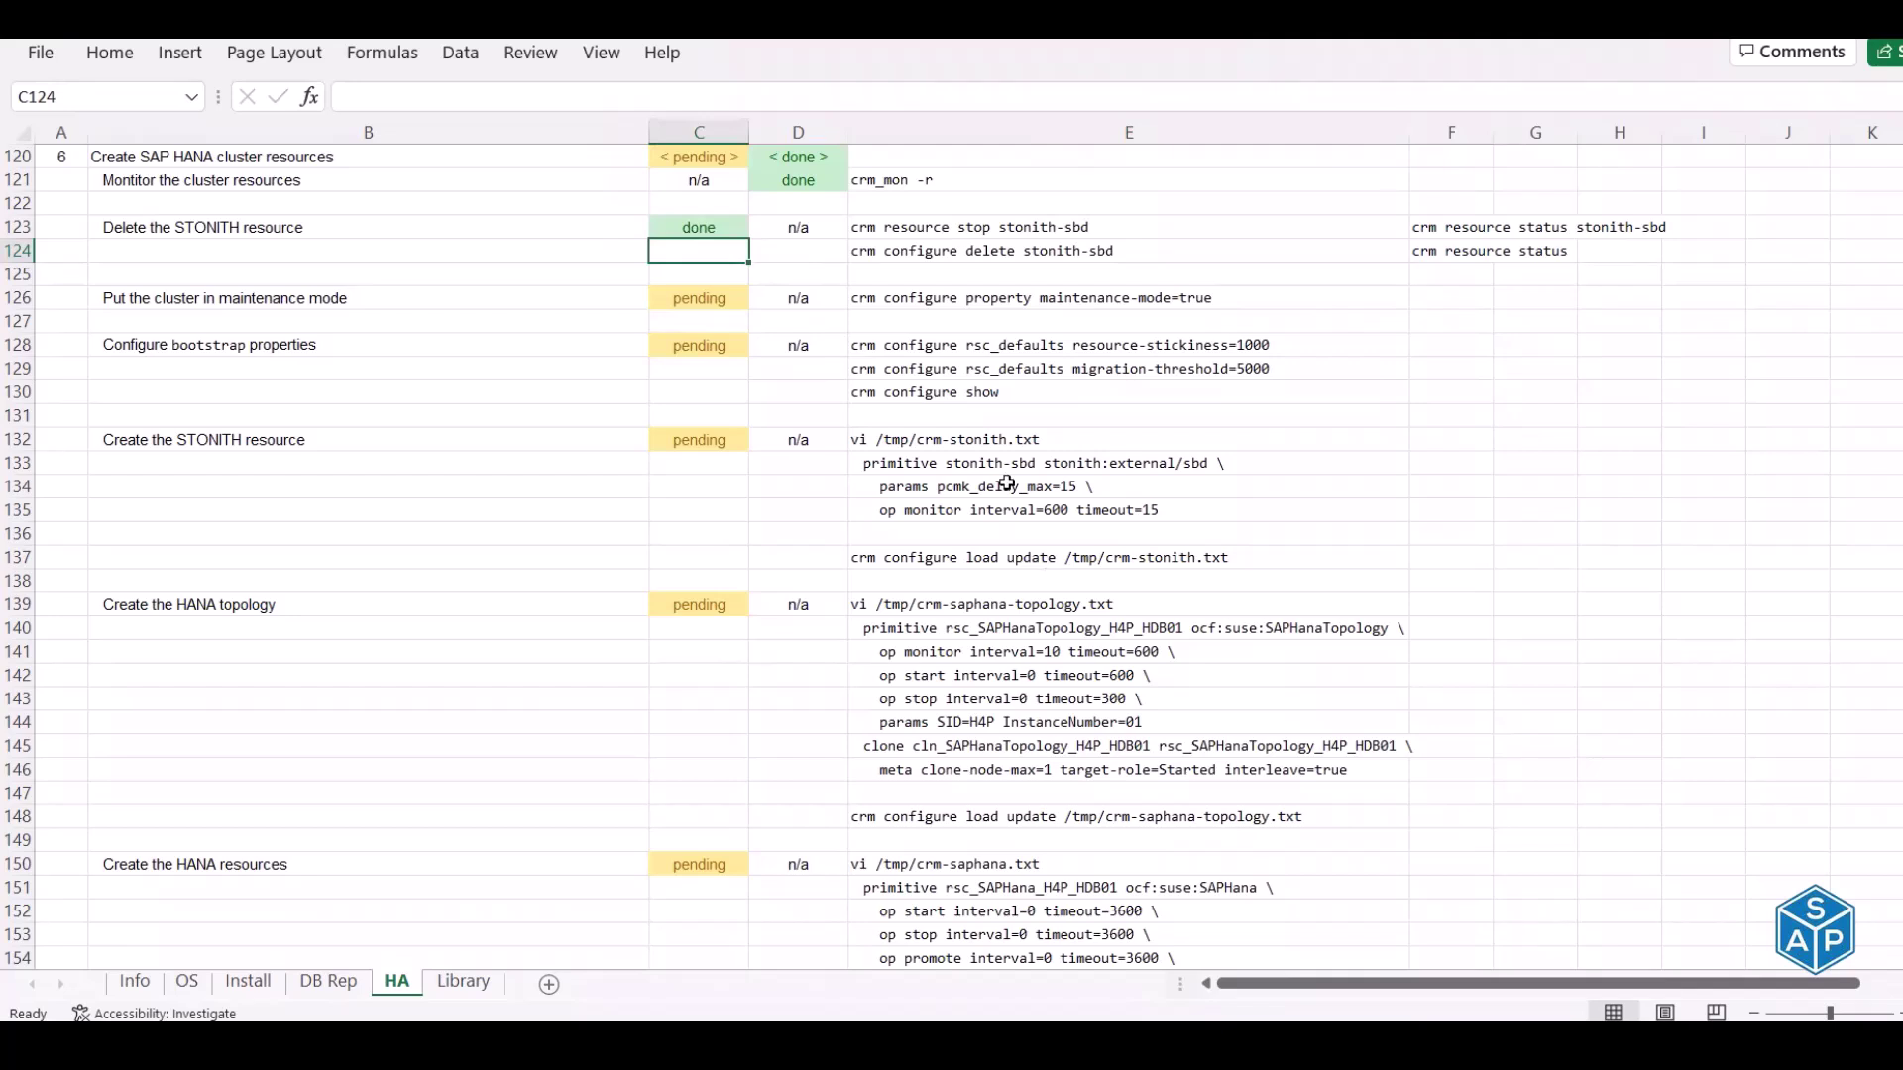
# Run the E126 maintenance-mode=true command on hdbprd1; hdbprd2 shows resource management DISABLED
pyautogui.click(872, 297)
pyautogui.hotkey('ctrl', 'c')
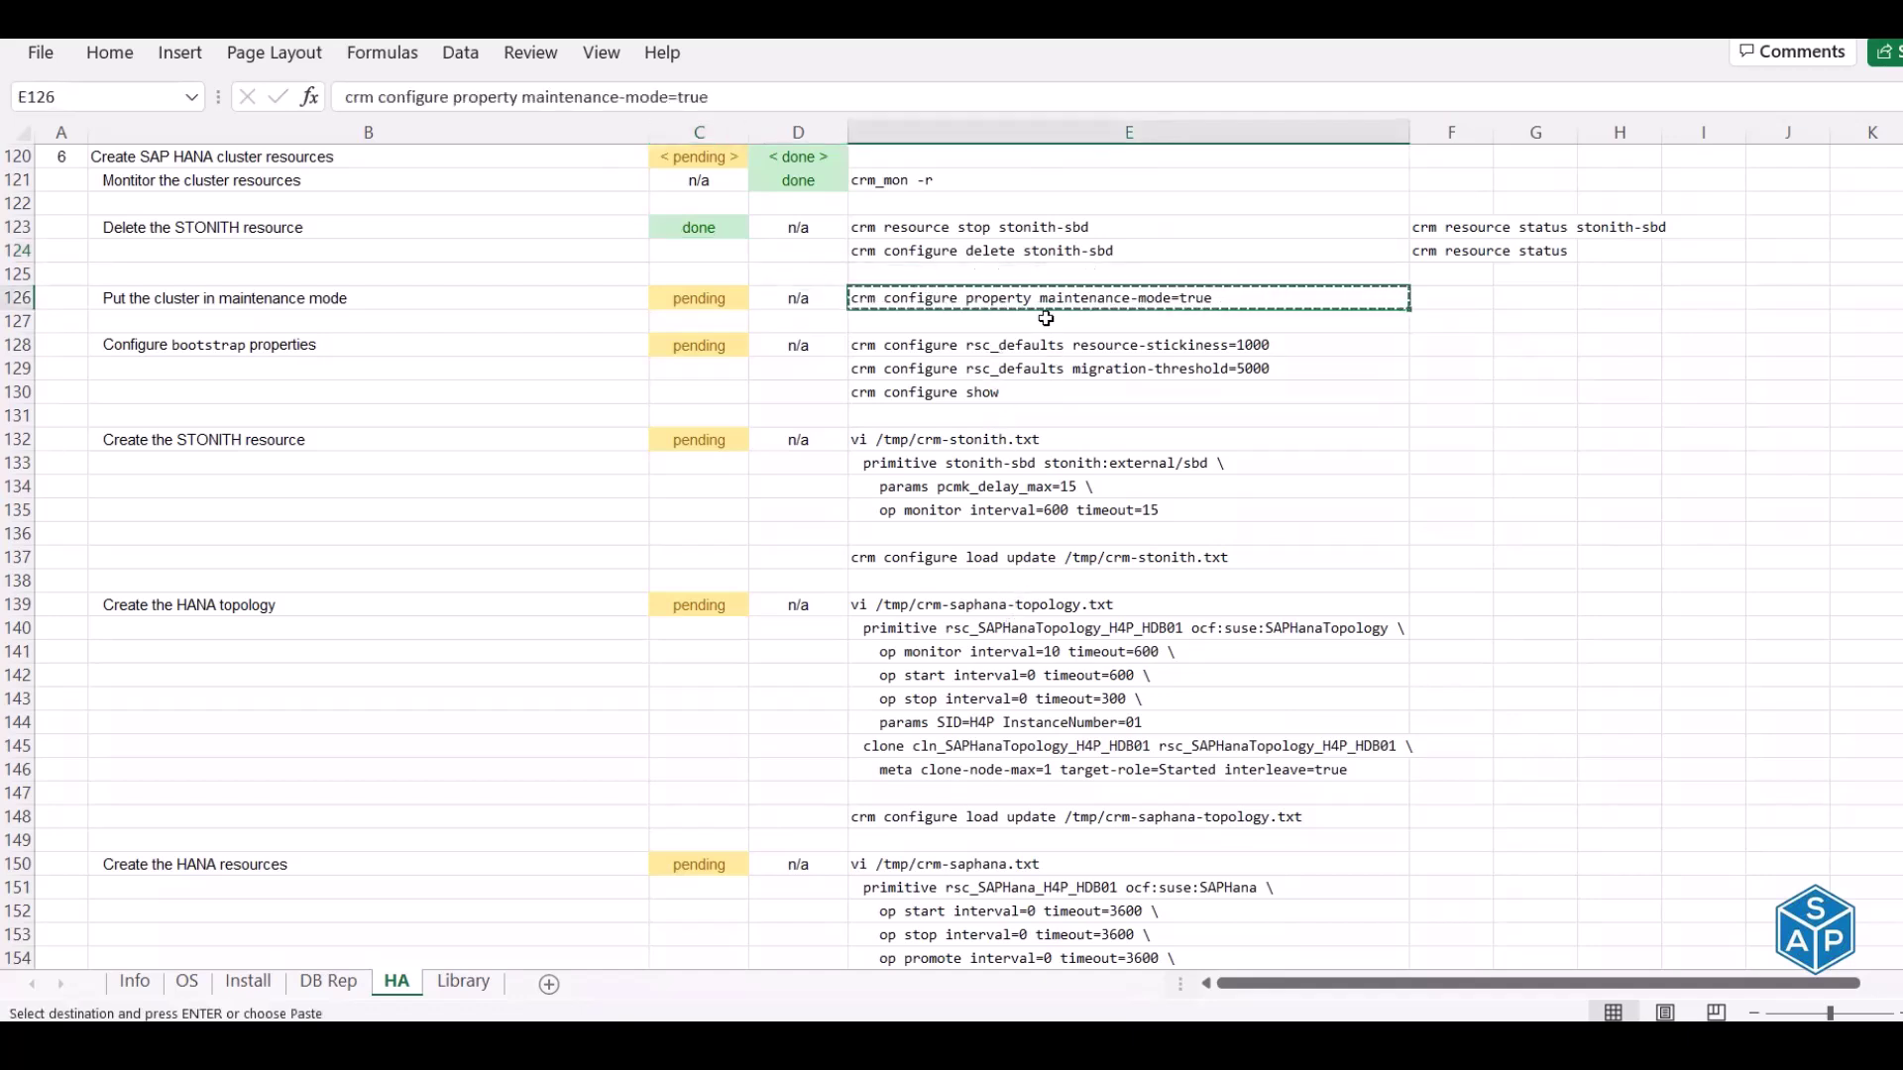
pyautogui.hotkey('alt', 'Tab')
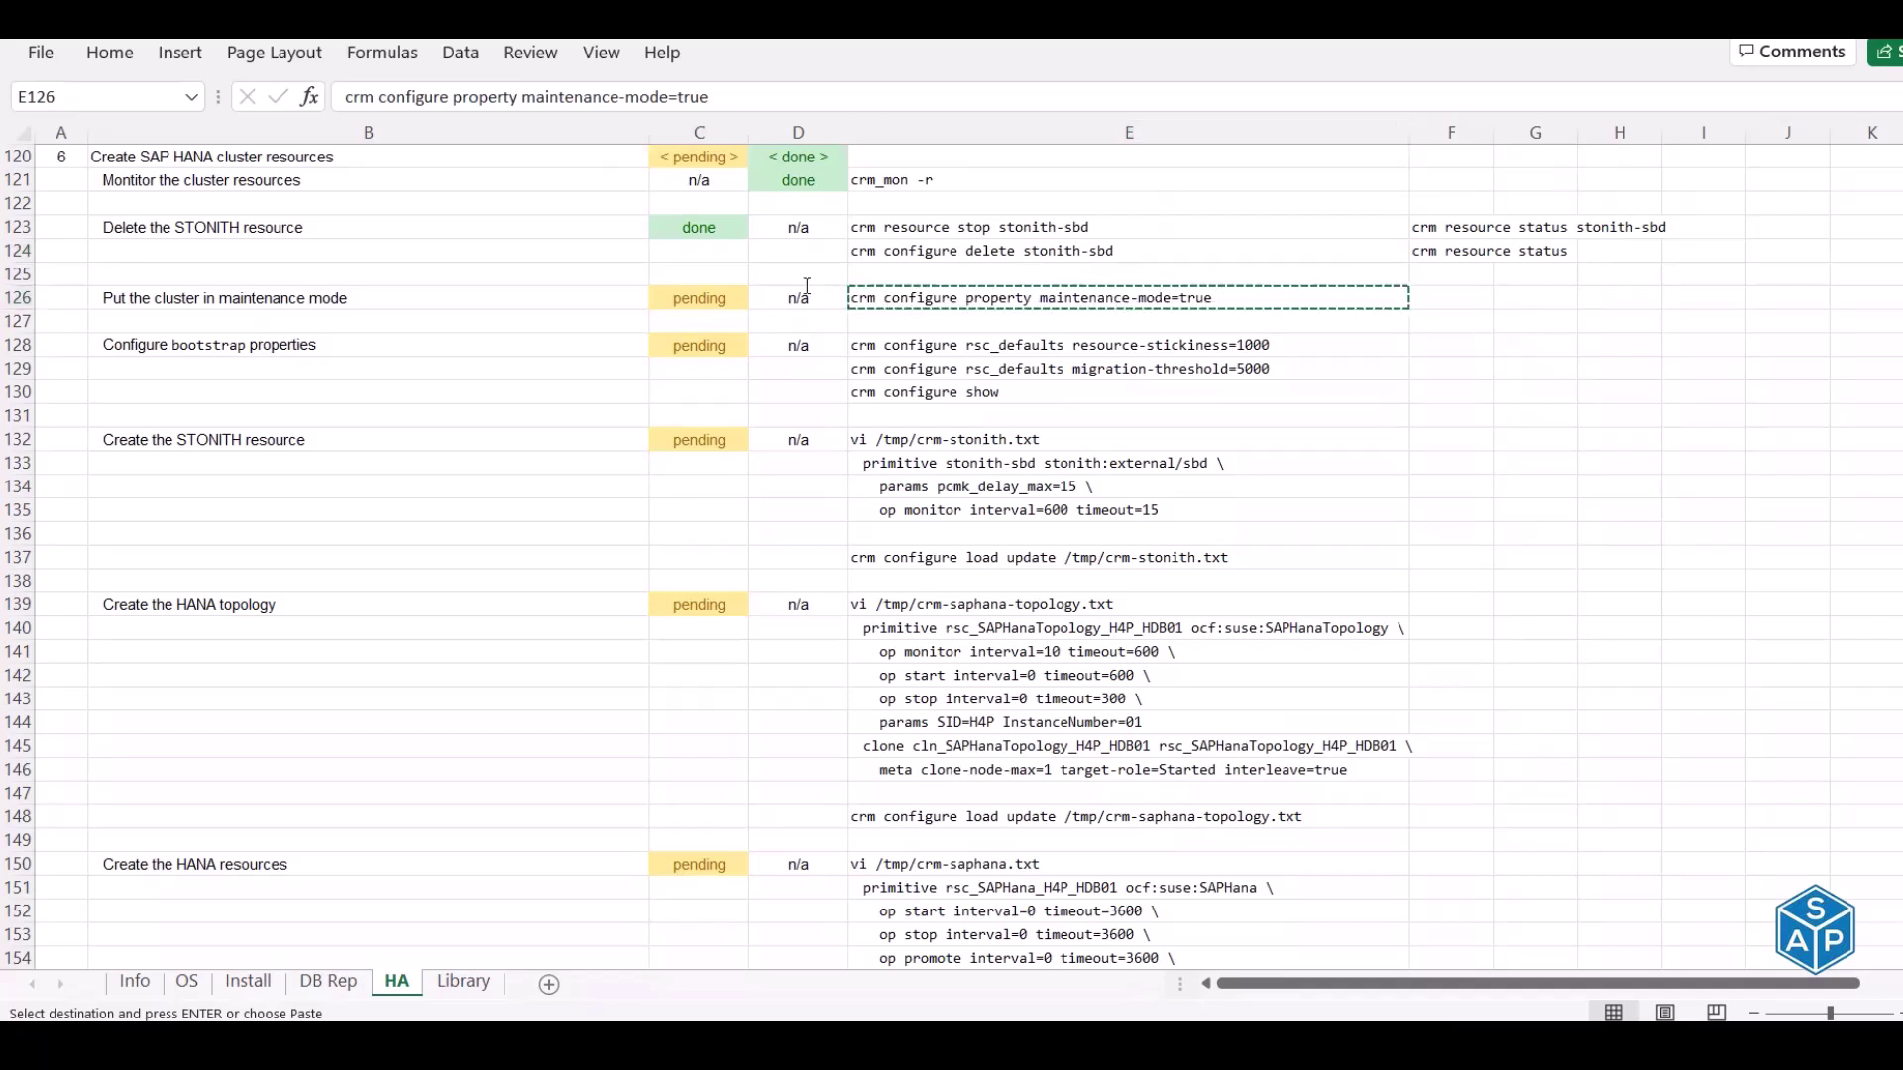
pyautogui.click(220, 91)
pyautogui.rightClick(377, 270)
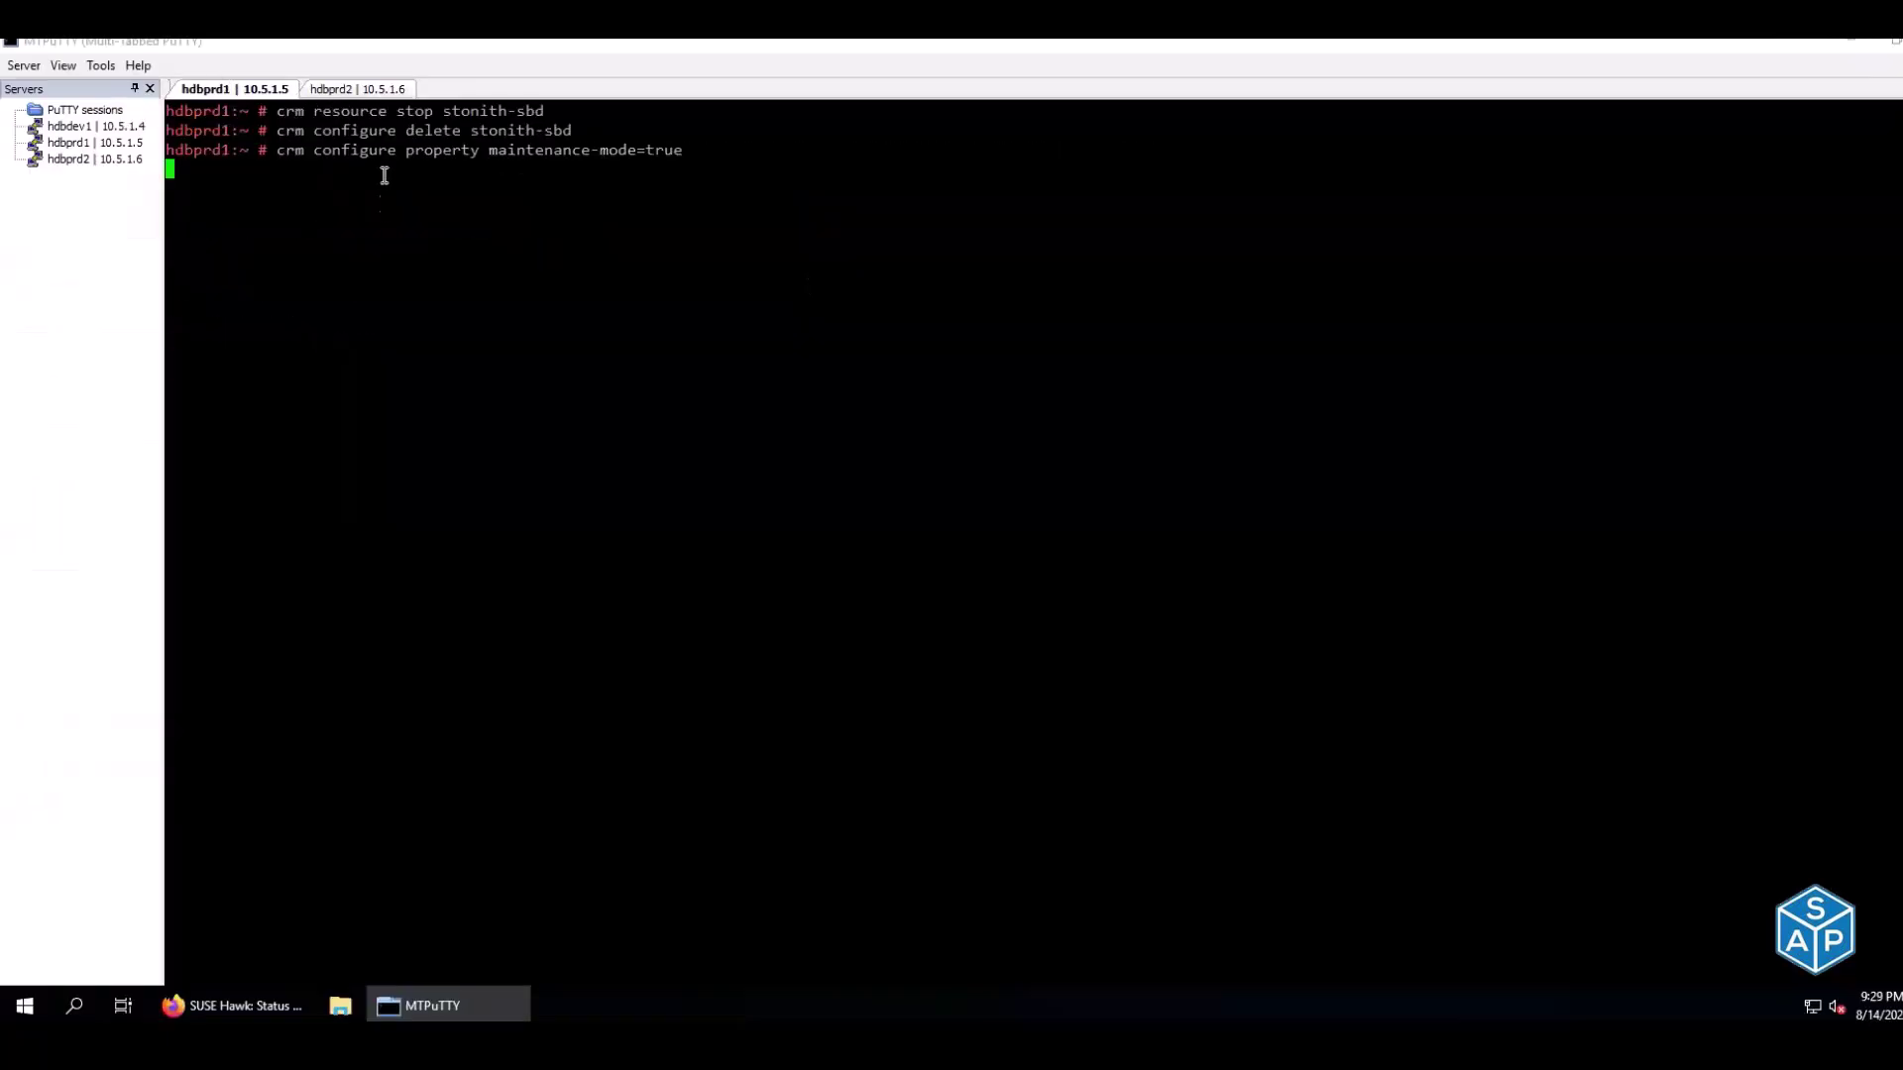
pyautogui.click(365, 91)
pyautogui.moveTo(175, 265); pyautogui.dragTo(788, 286)
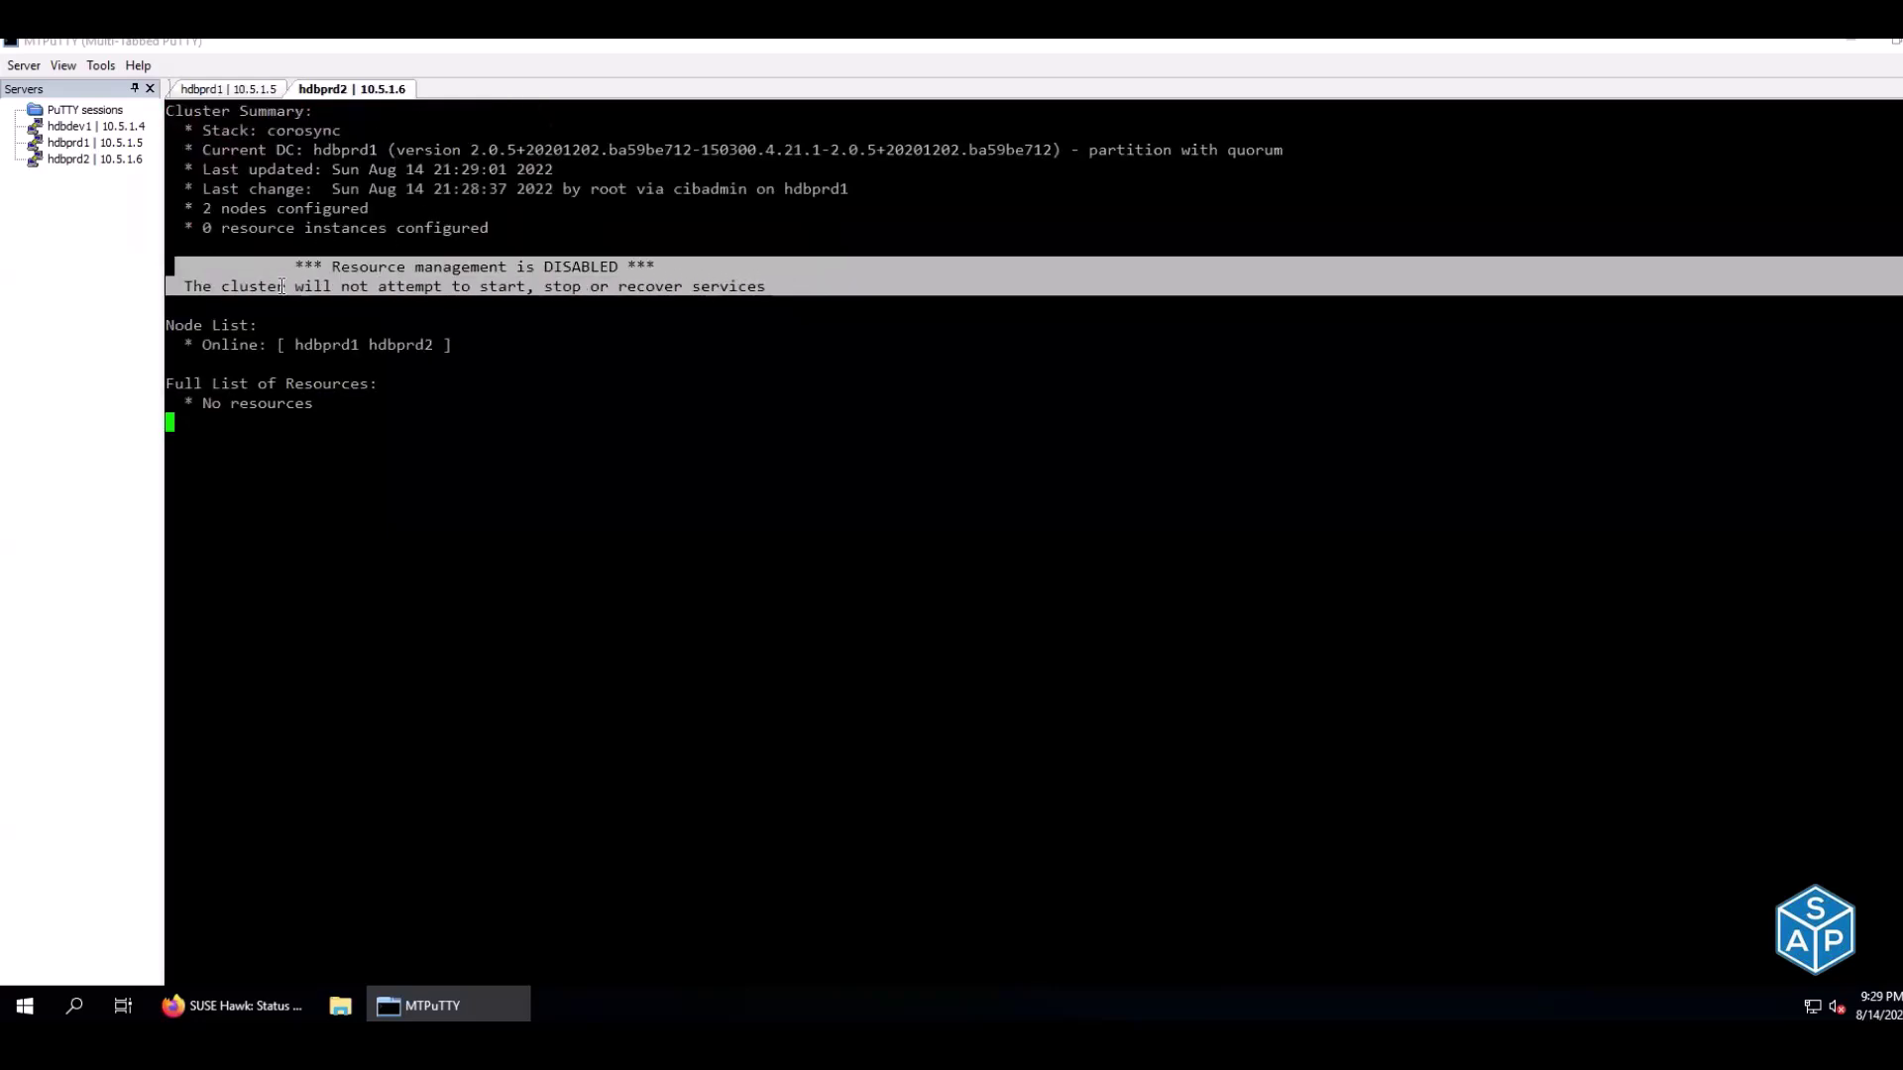
pyautogui.click(667, 297)
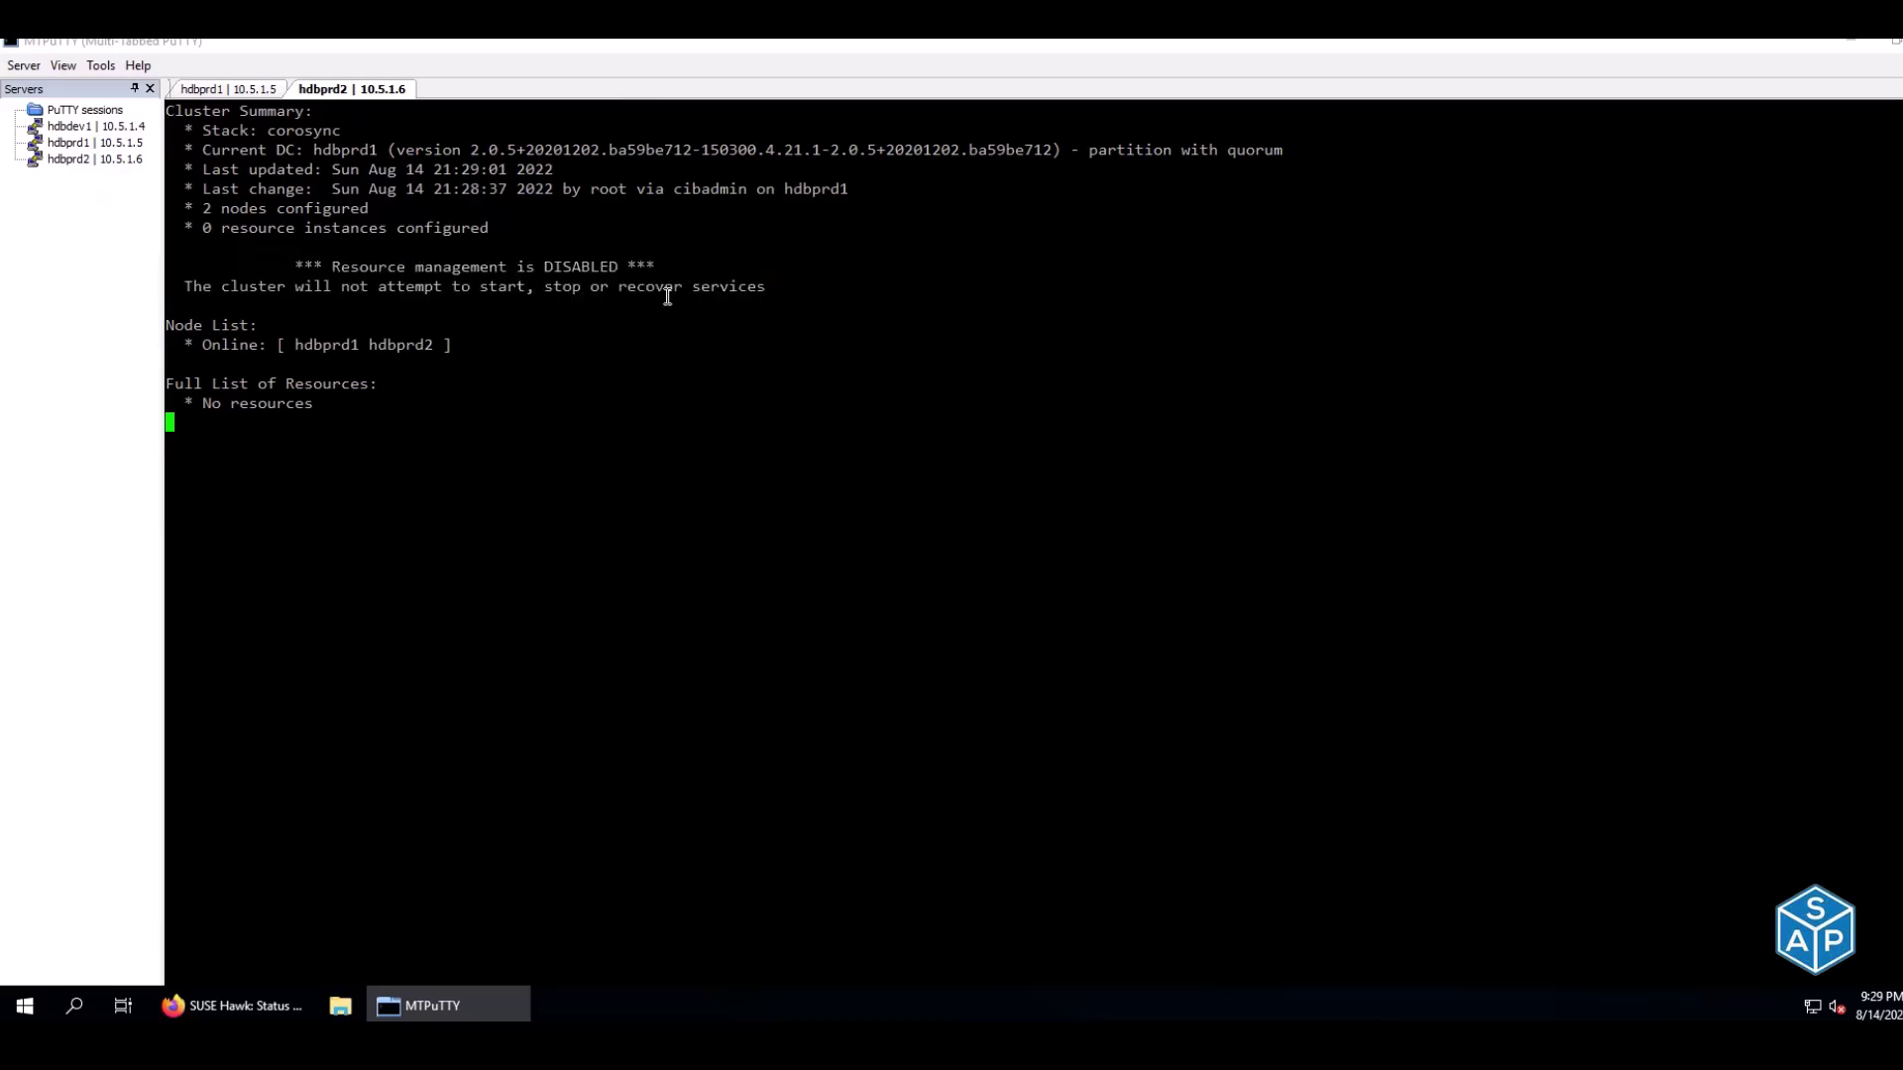
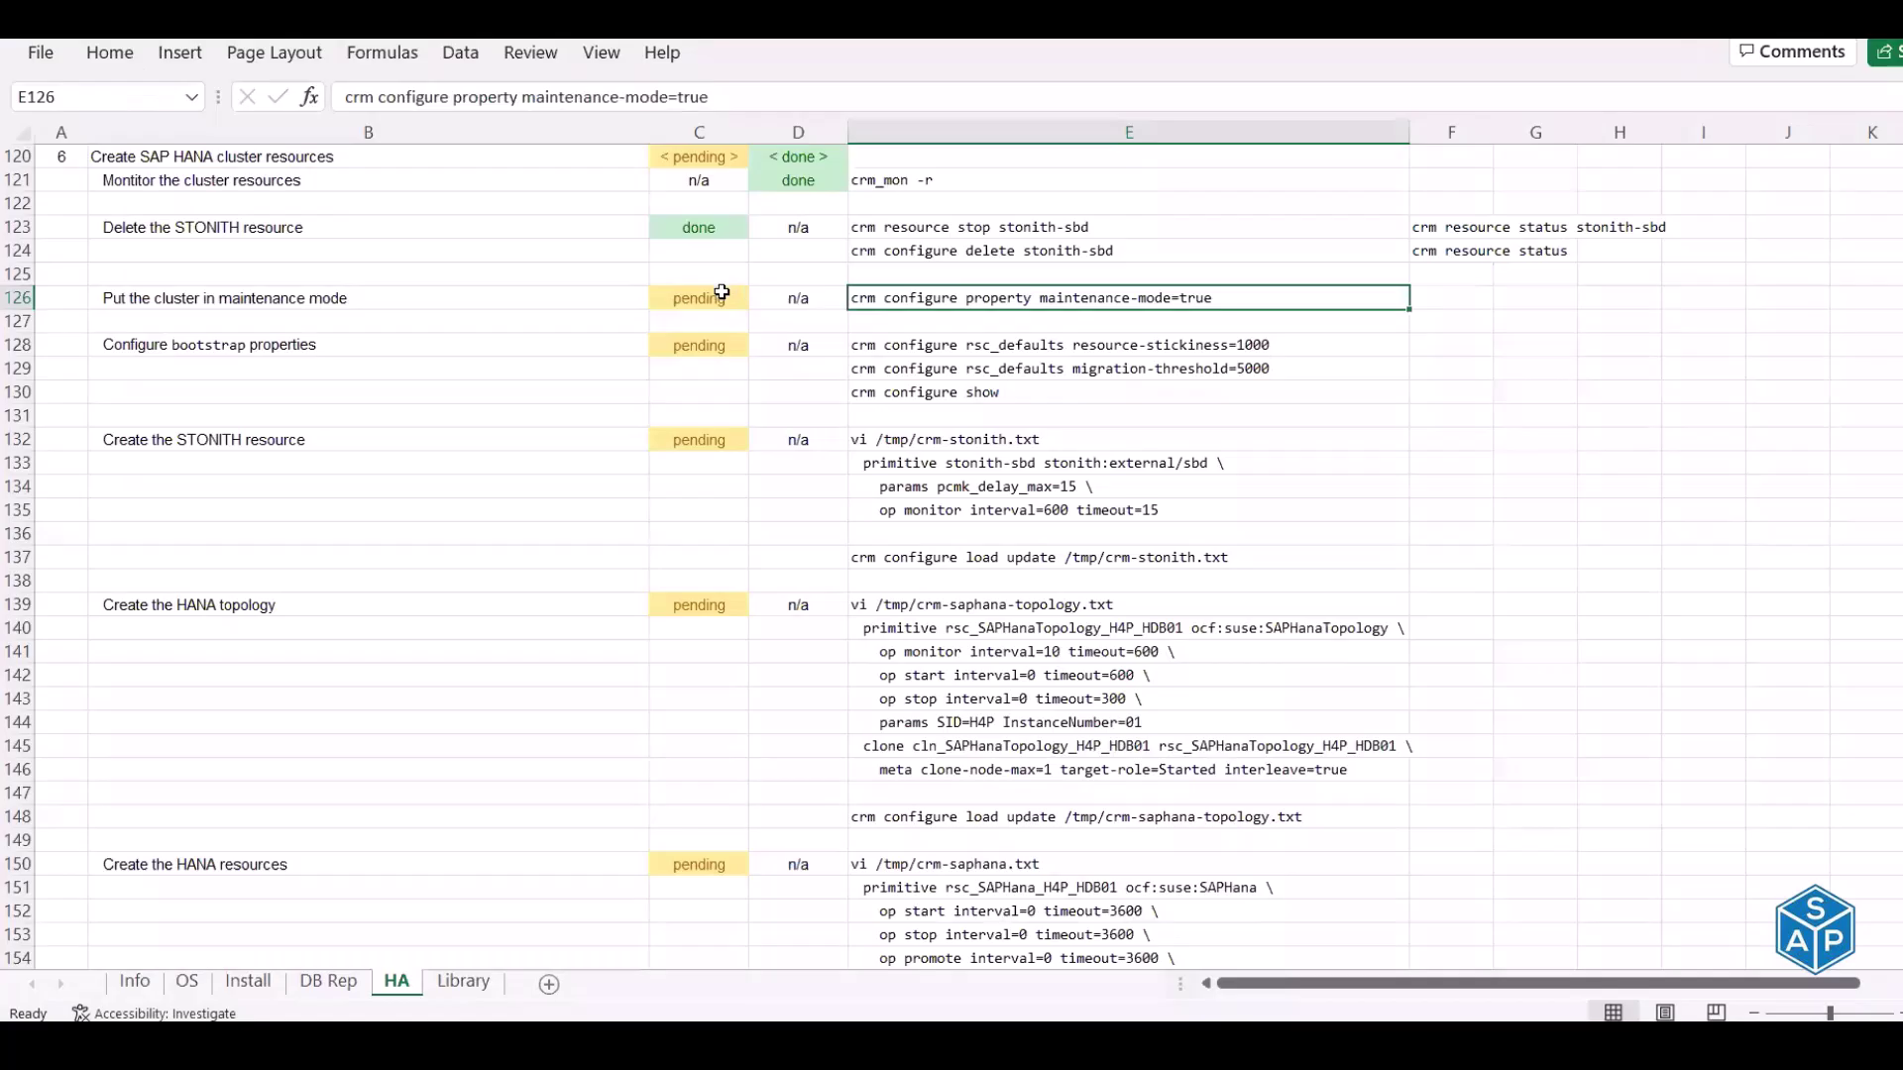
# Enter done in C126 for the maintenance-mode step, then go to the bootstrap properties row B128
pyautogui.click(718, 297)
pyautogui.write('done')
pyautogui.press('Return')
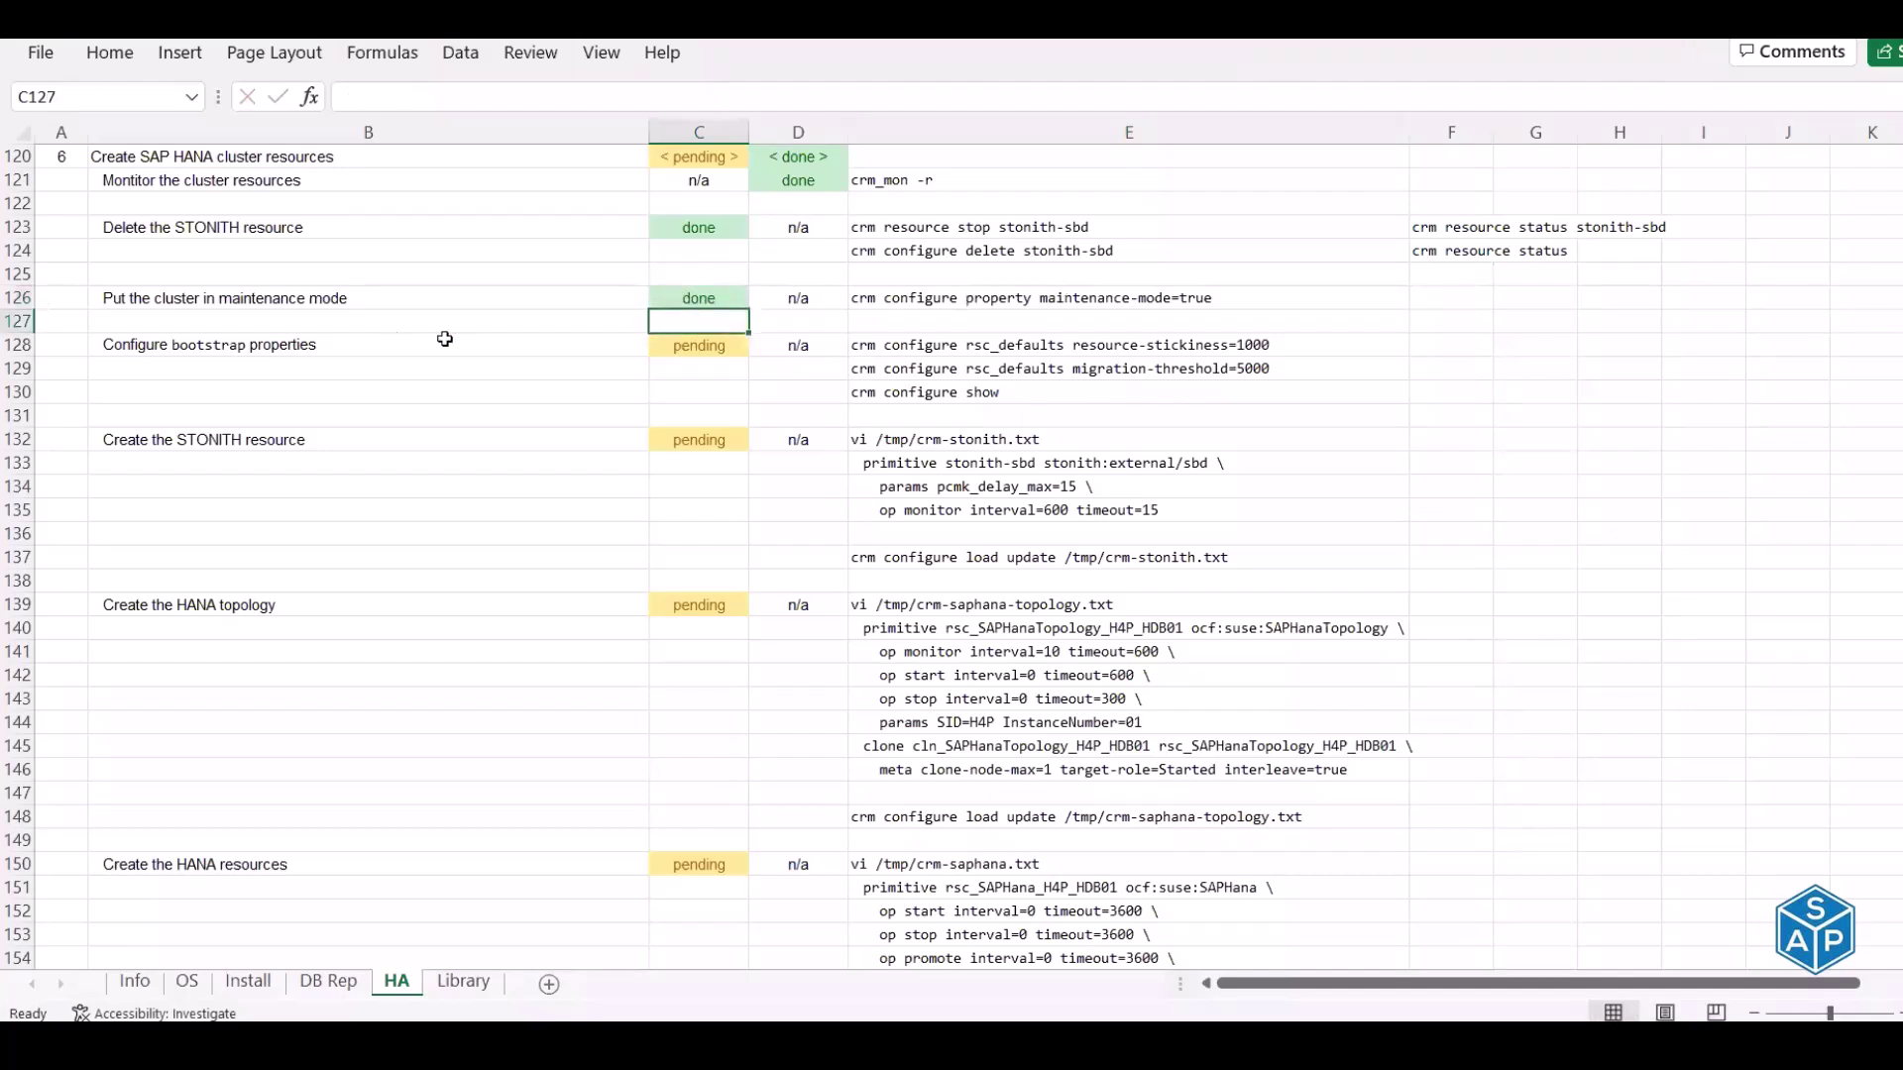
pyautogui.click(169, 349)
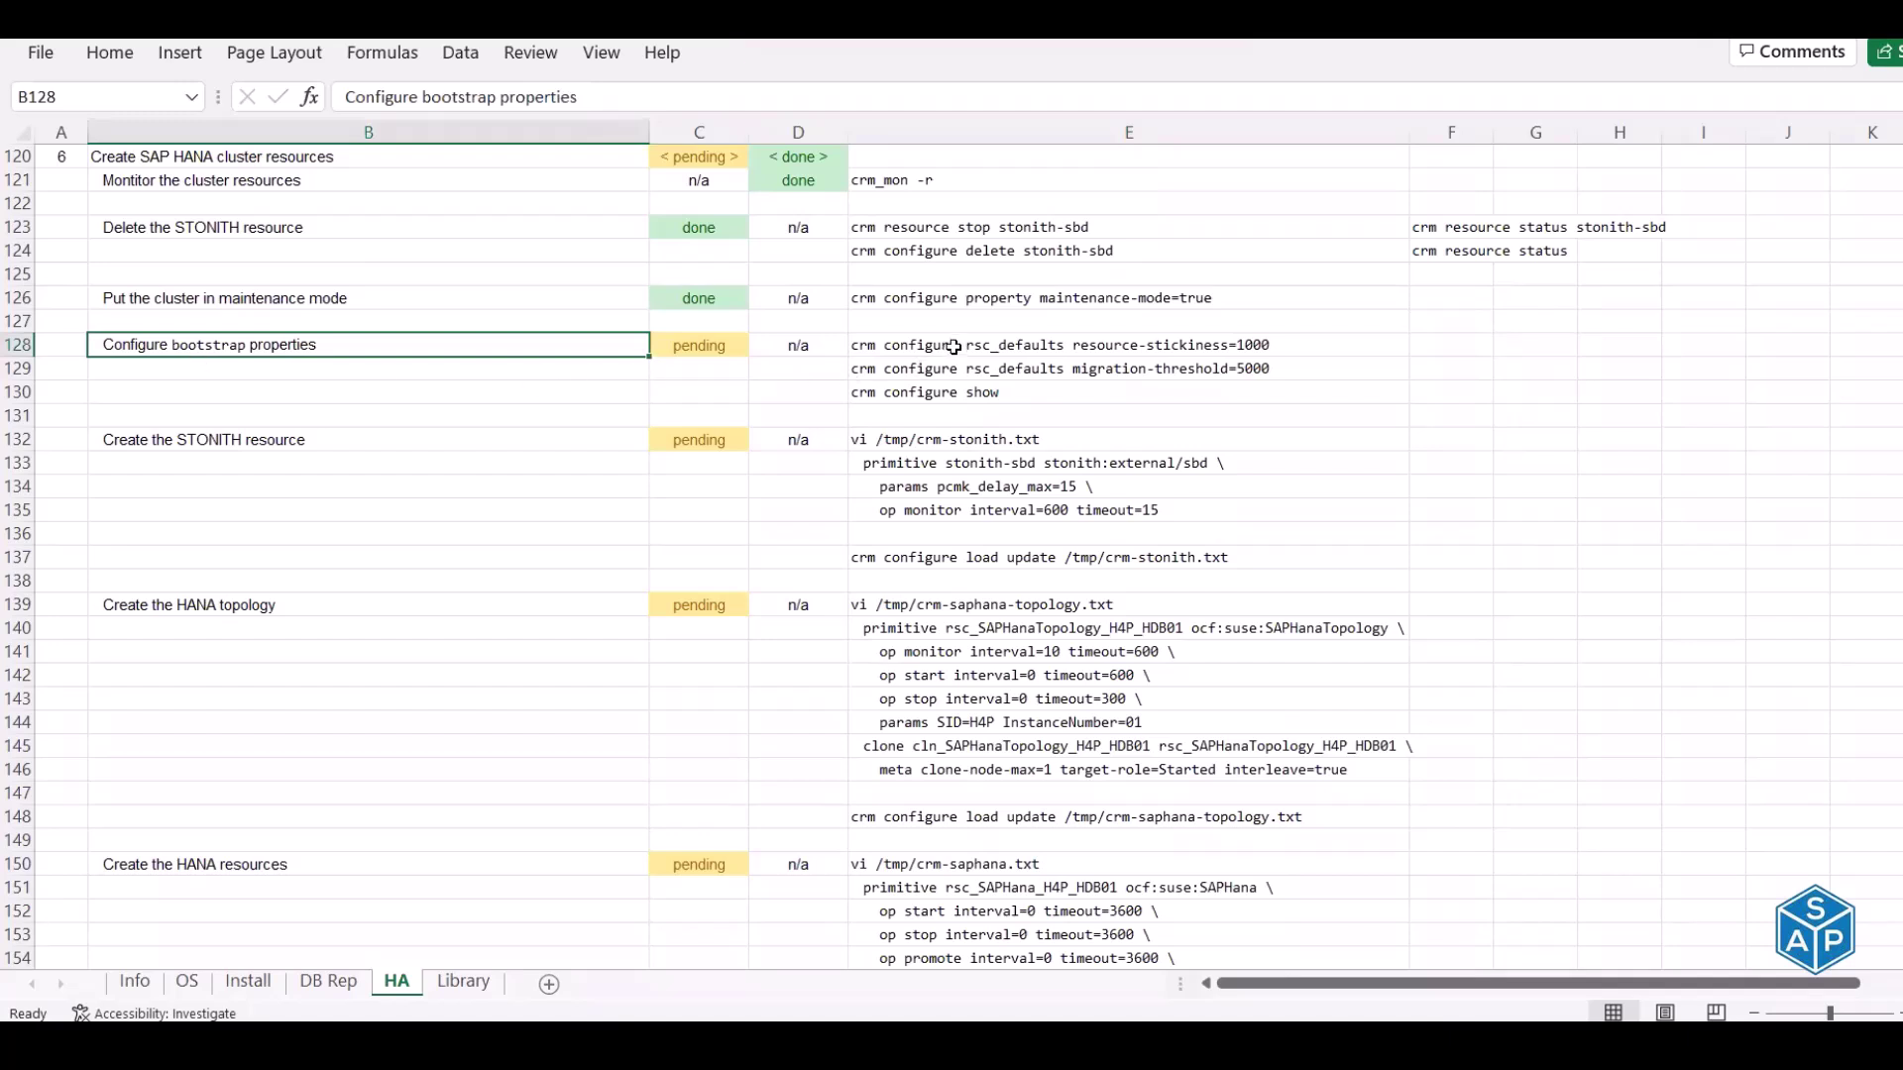
# Show the current cluster configuration on hdbprd1 to check the existing stickiness and threshold values
pyautogui.moveTo(954, 345); pyautogui.dragTo(947, 393)
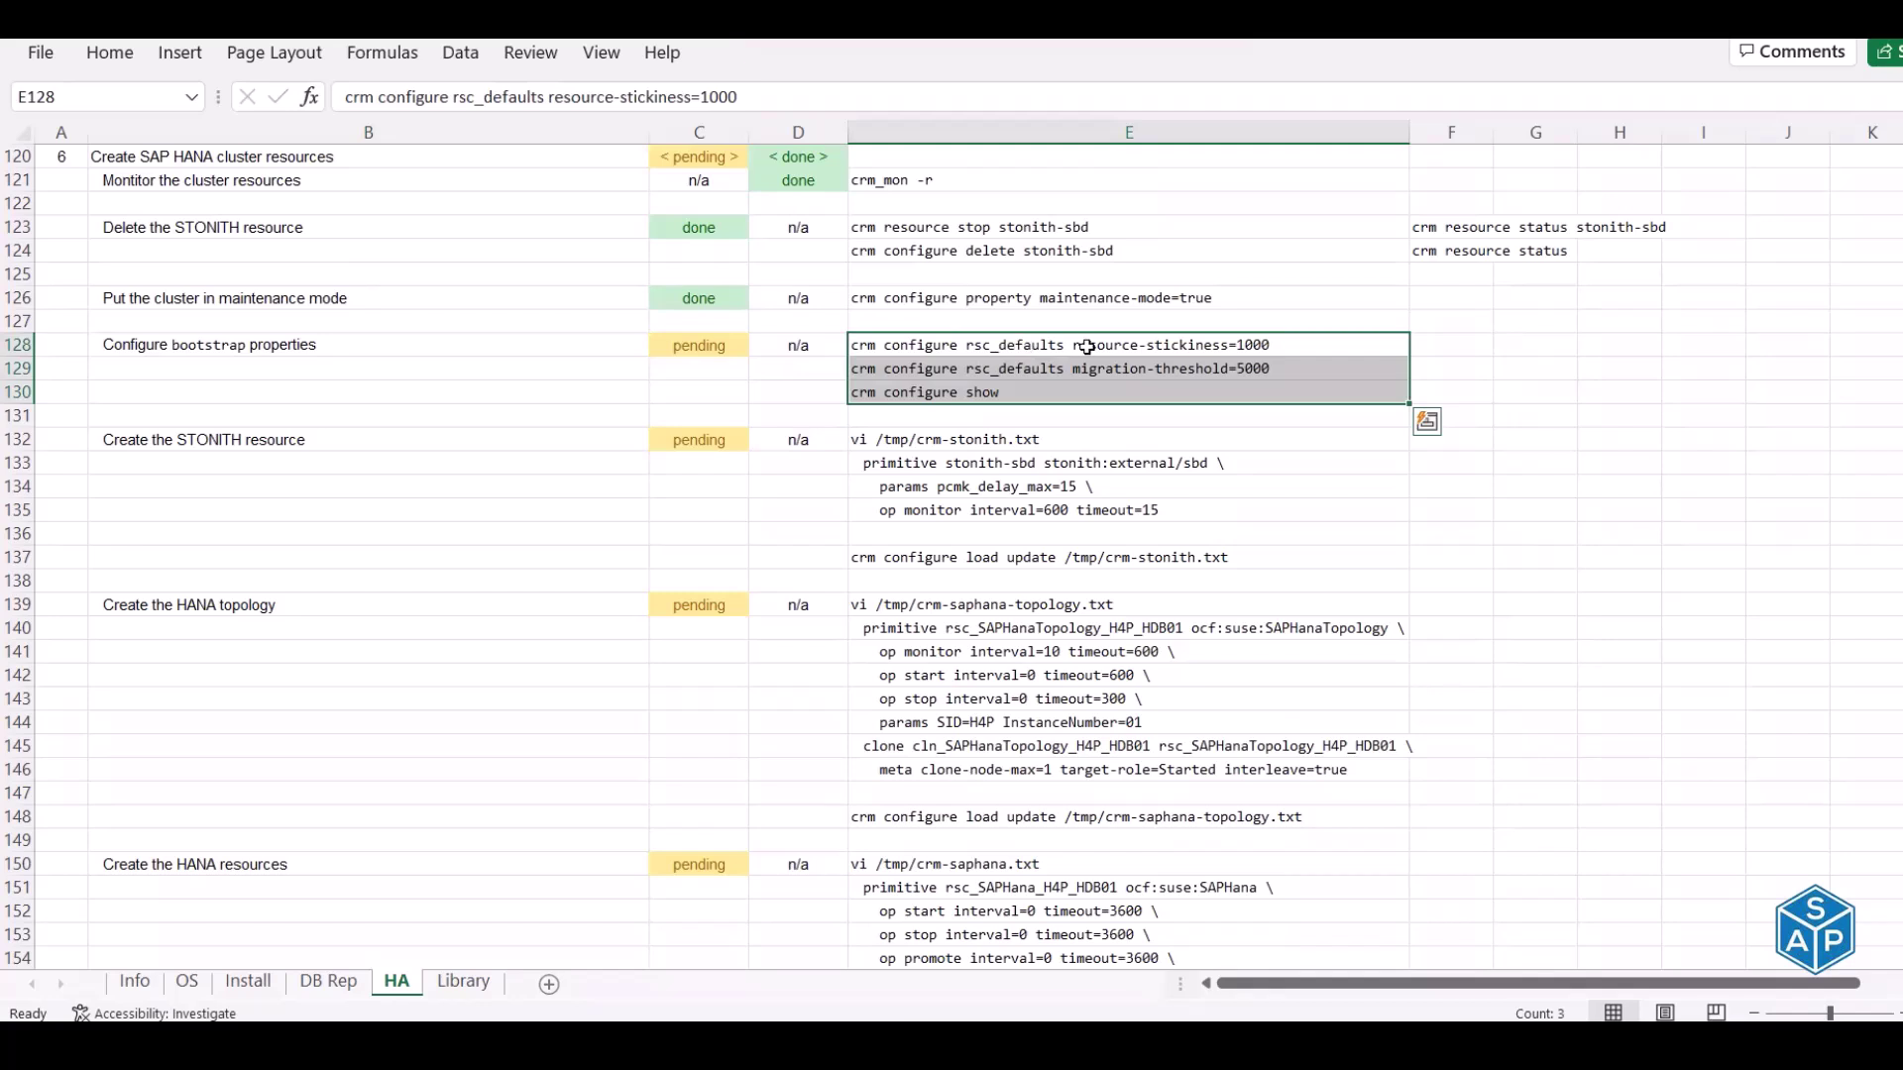
pyautogui.hotkey('ctrl', 'c')
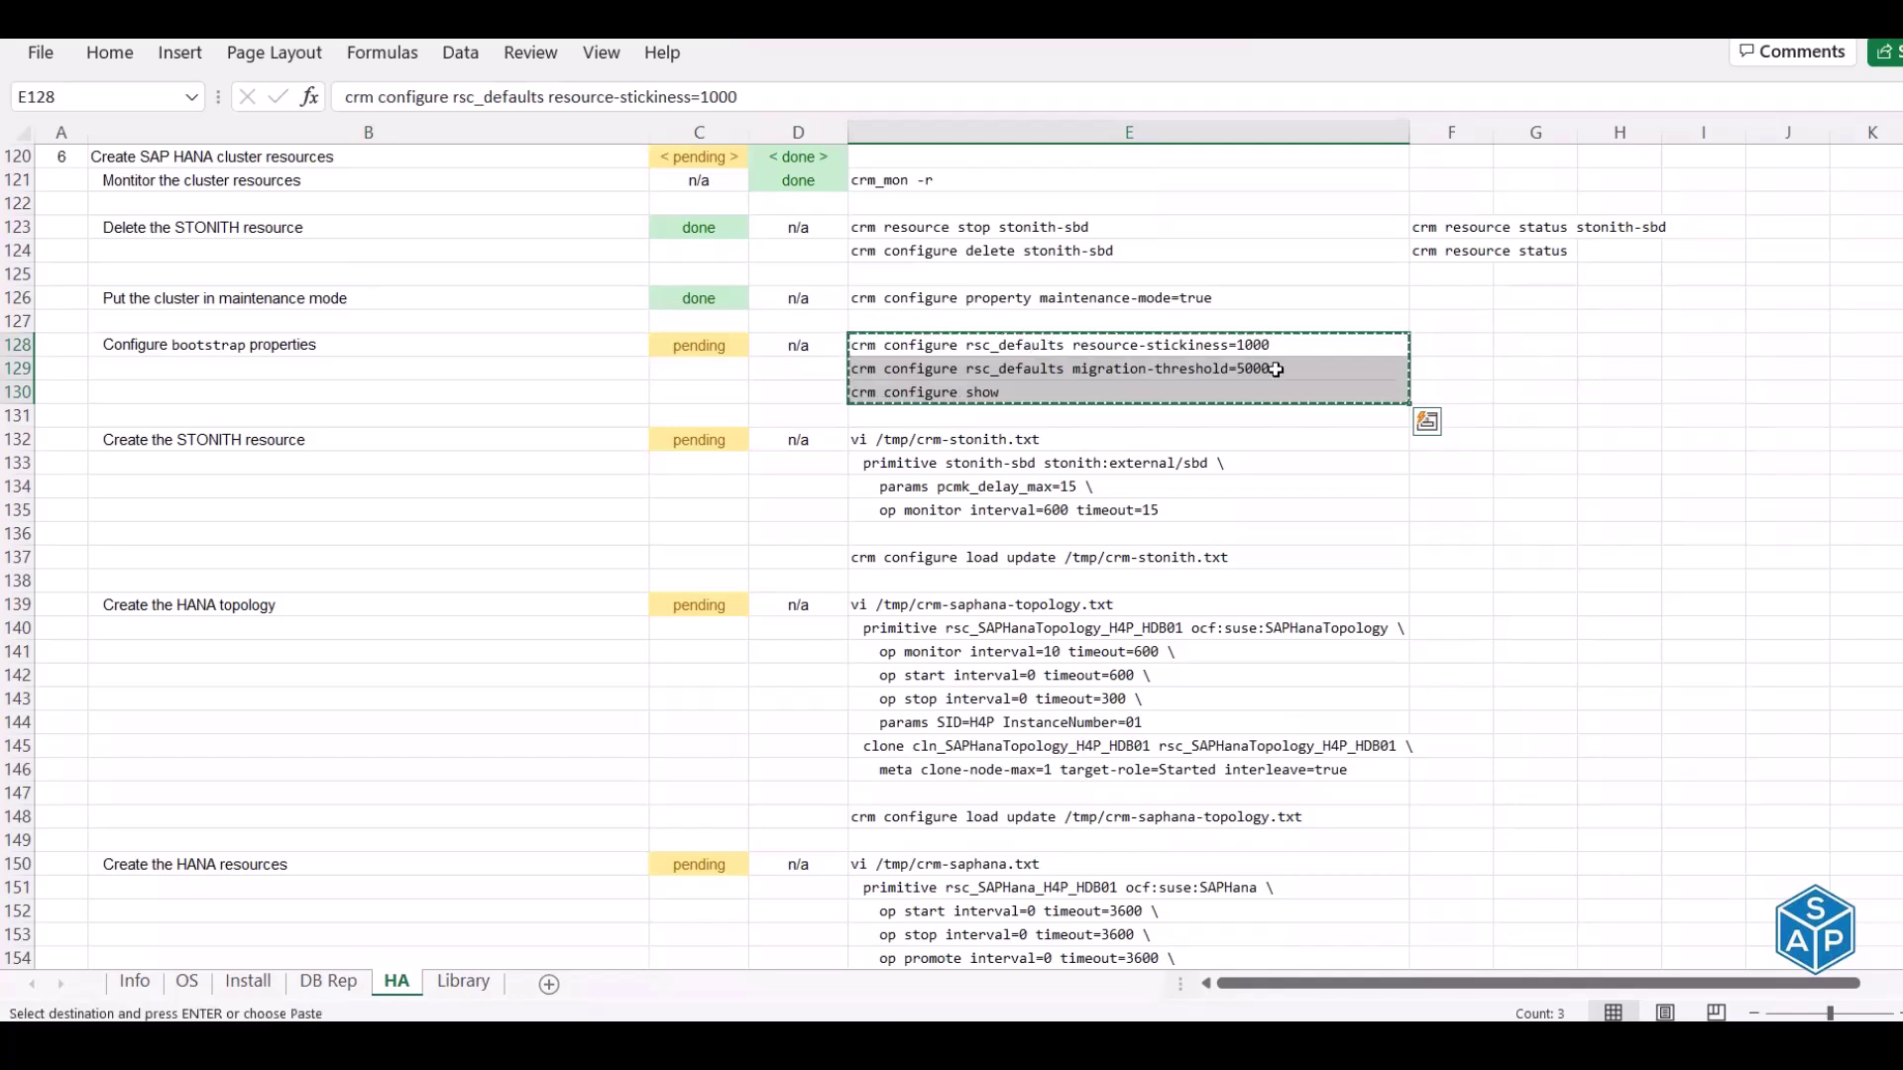
pyautogui.click(1052, 391)
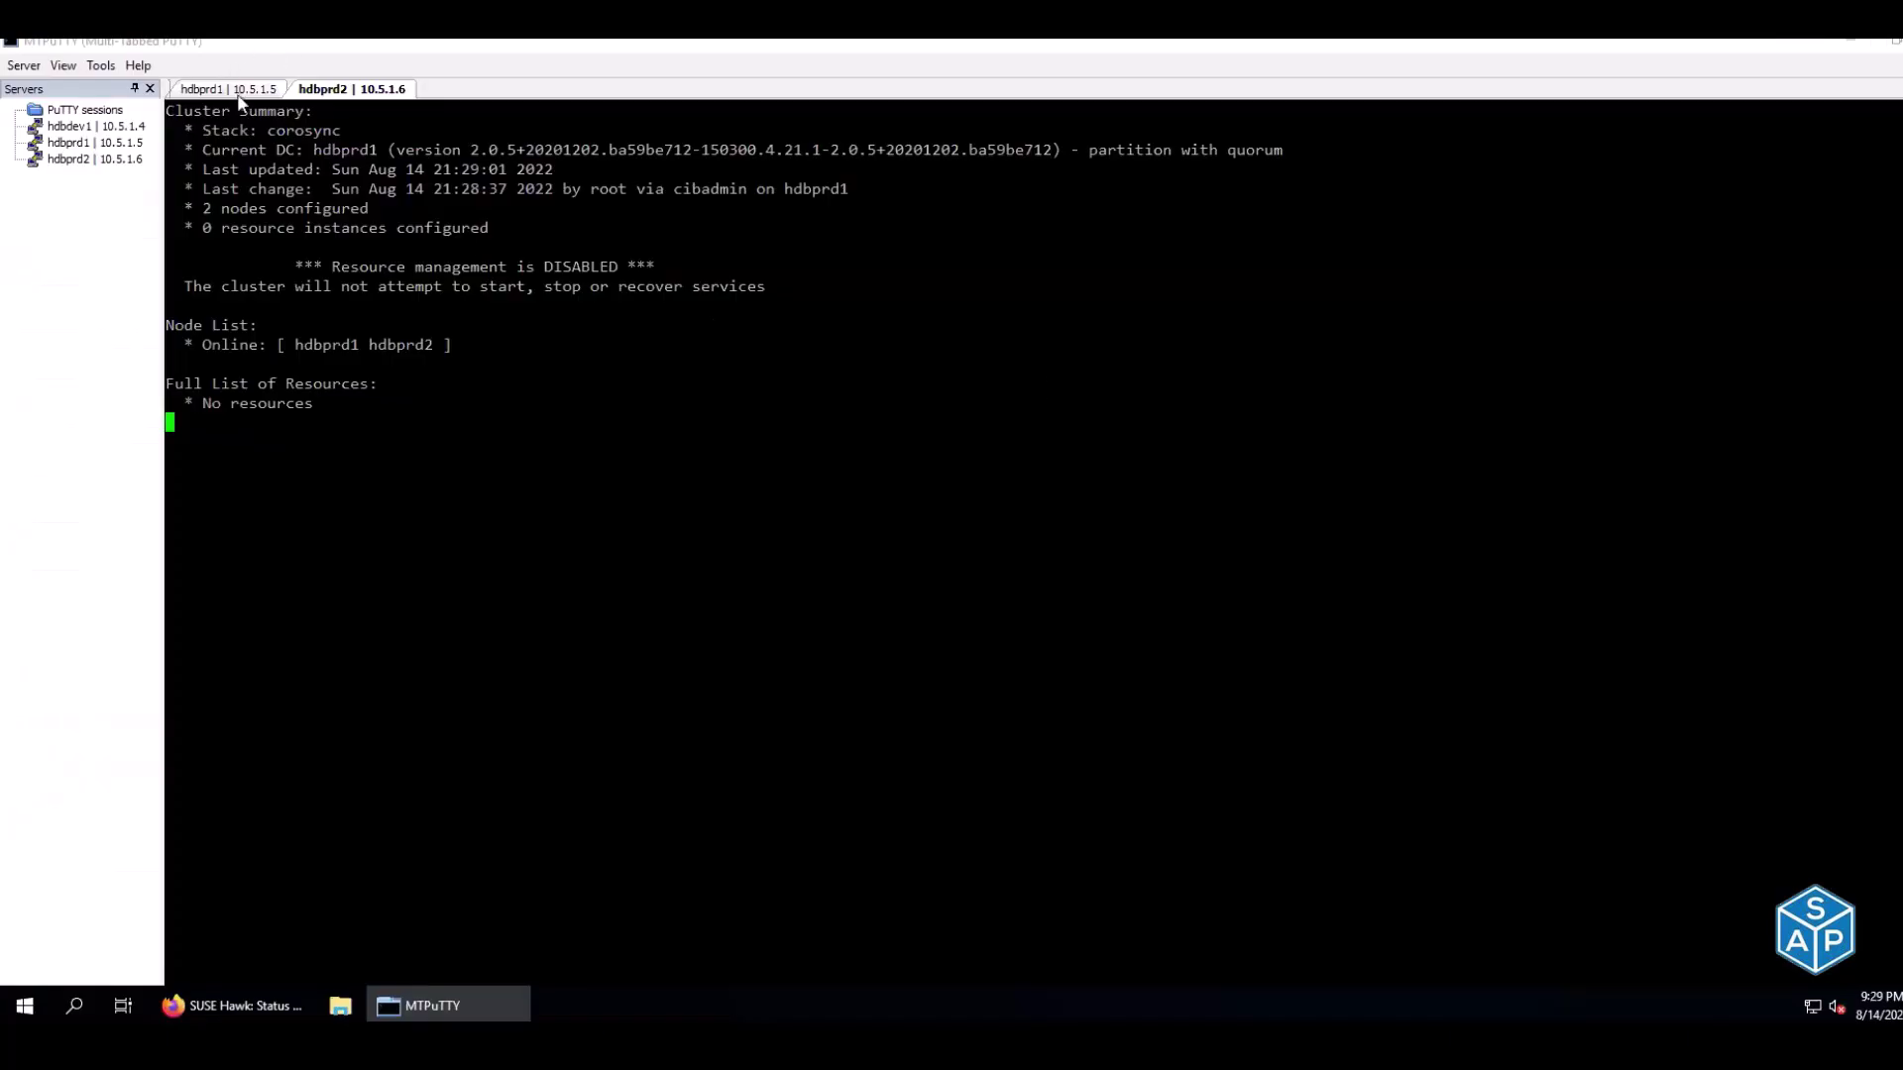
pyautogui.click(224, 85)
pyautogui.rightClick(571, 227)
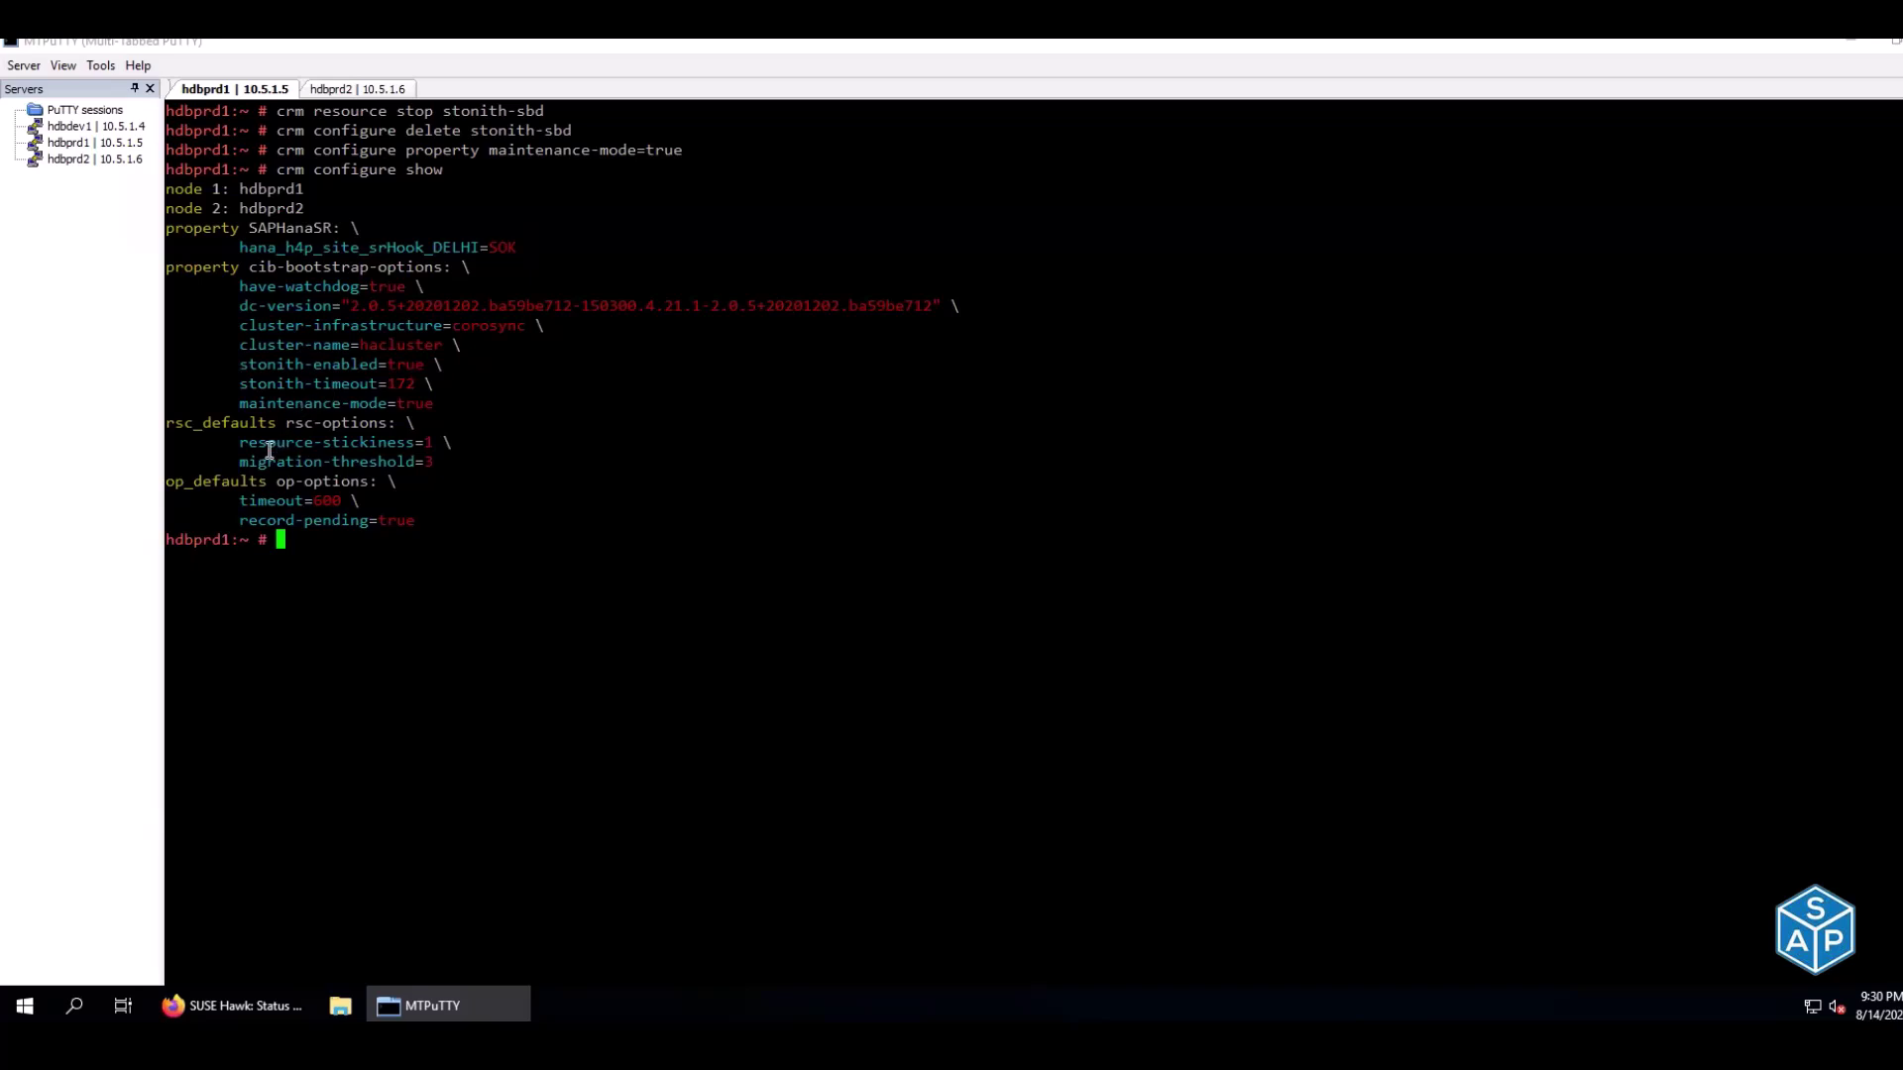
pyautogui.moveTo(174, 442); pyautogui.dragTo(476, 456)
pyautogui.click(469, 449)
# Apply the rsc_defaults resource-stickiness=1000 and migration-threshold=5000 commands on hdbprd1
pyautogui.hotkey('alt', 'Tab')
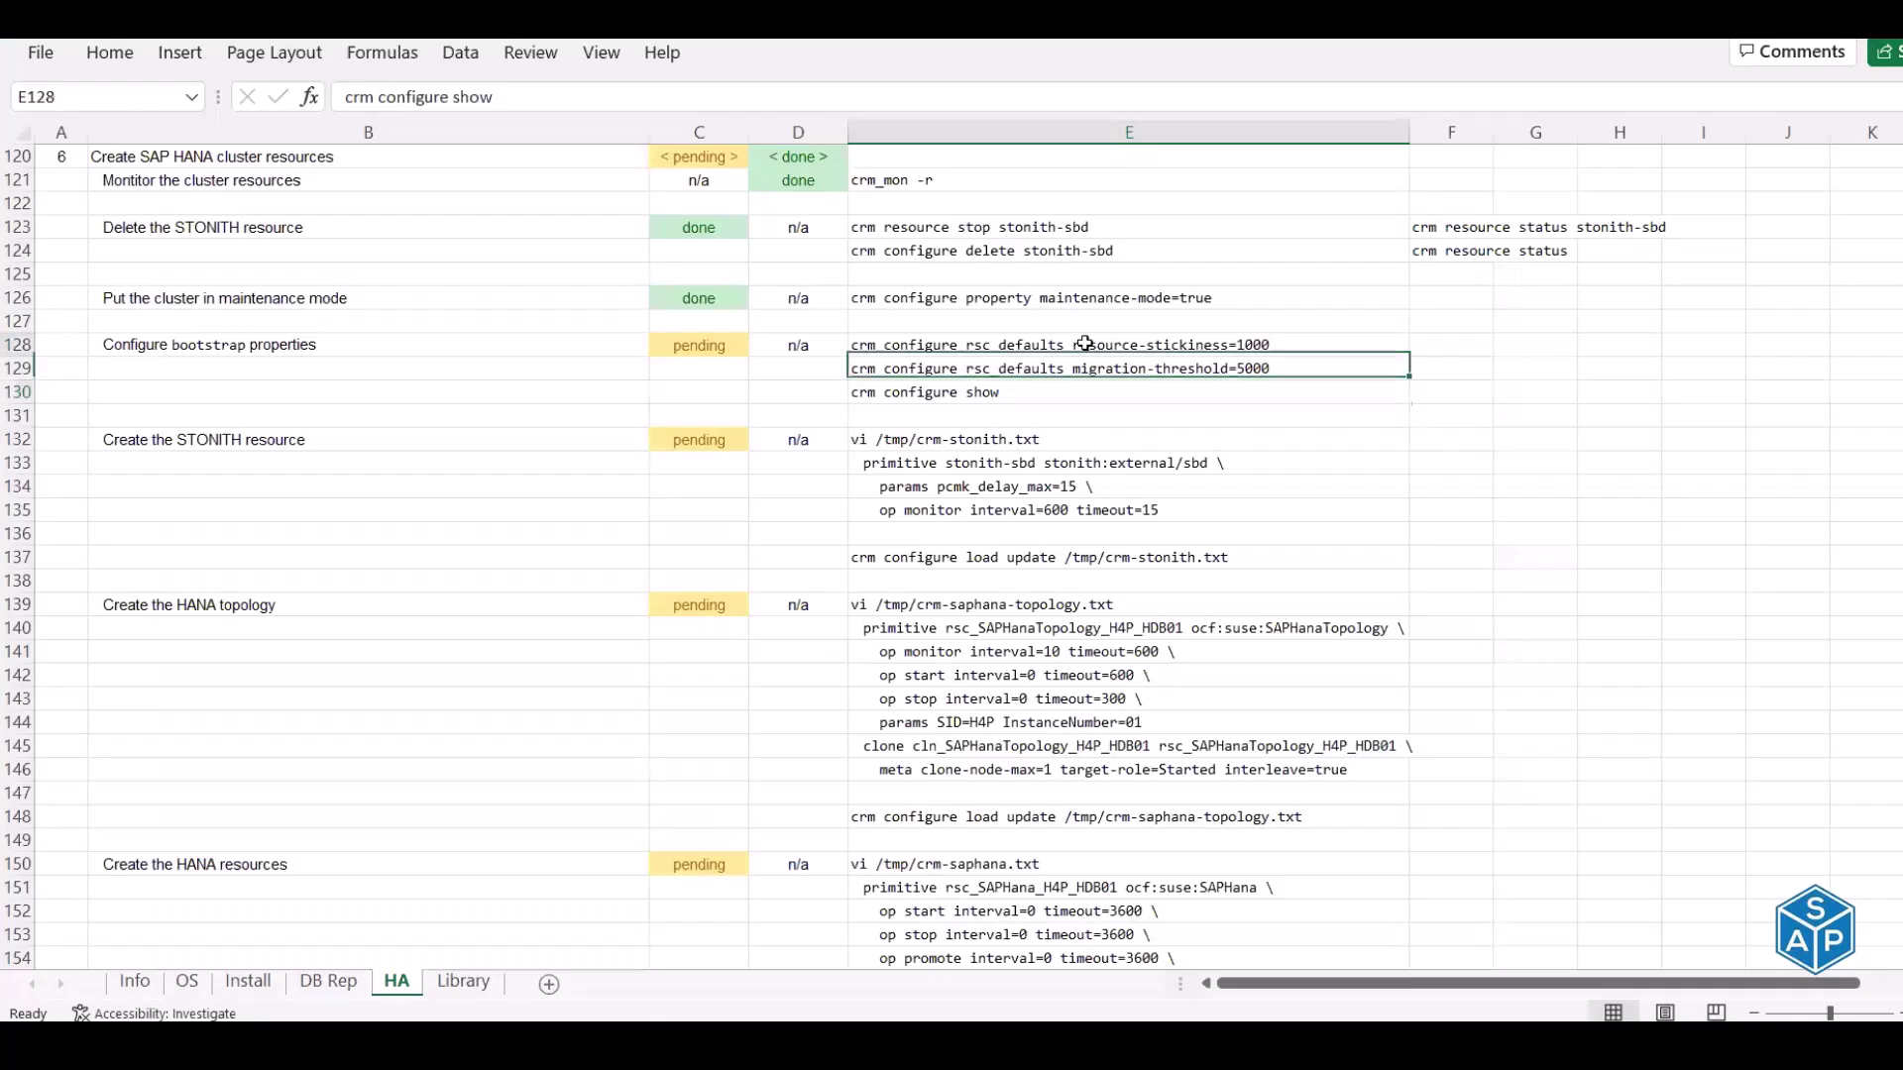
pyautogui.click(1086, 343)
pyautogui.click(1076, 370)
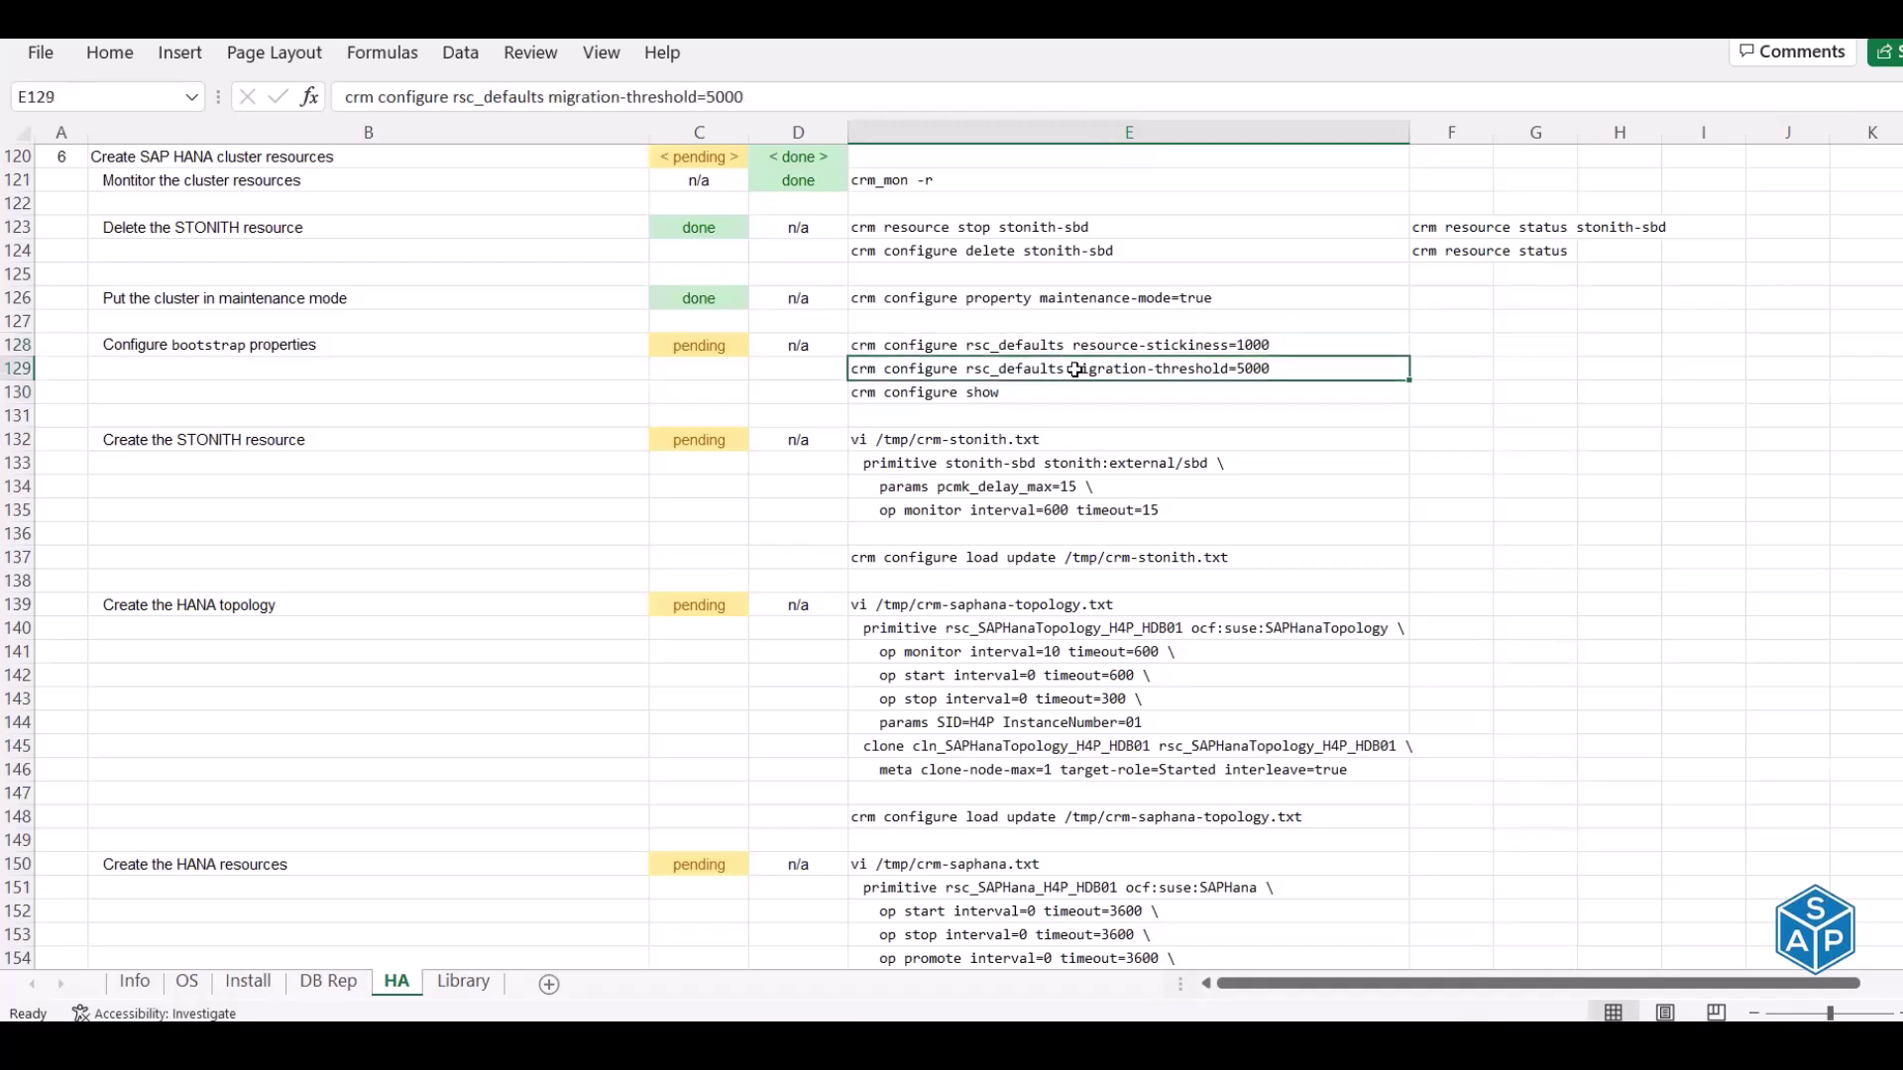
pyautogui.moveTo(1073, 352); pyautogui.dragTo(1071, 364)
pyautogui.hotkey('ctrl', 'c')
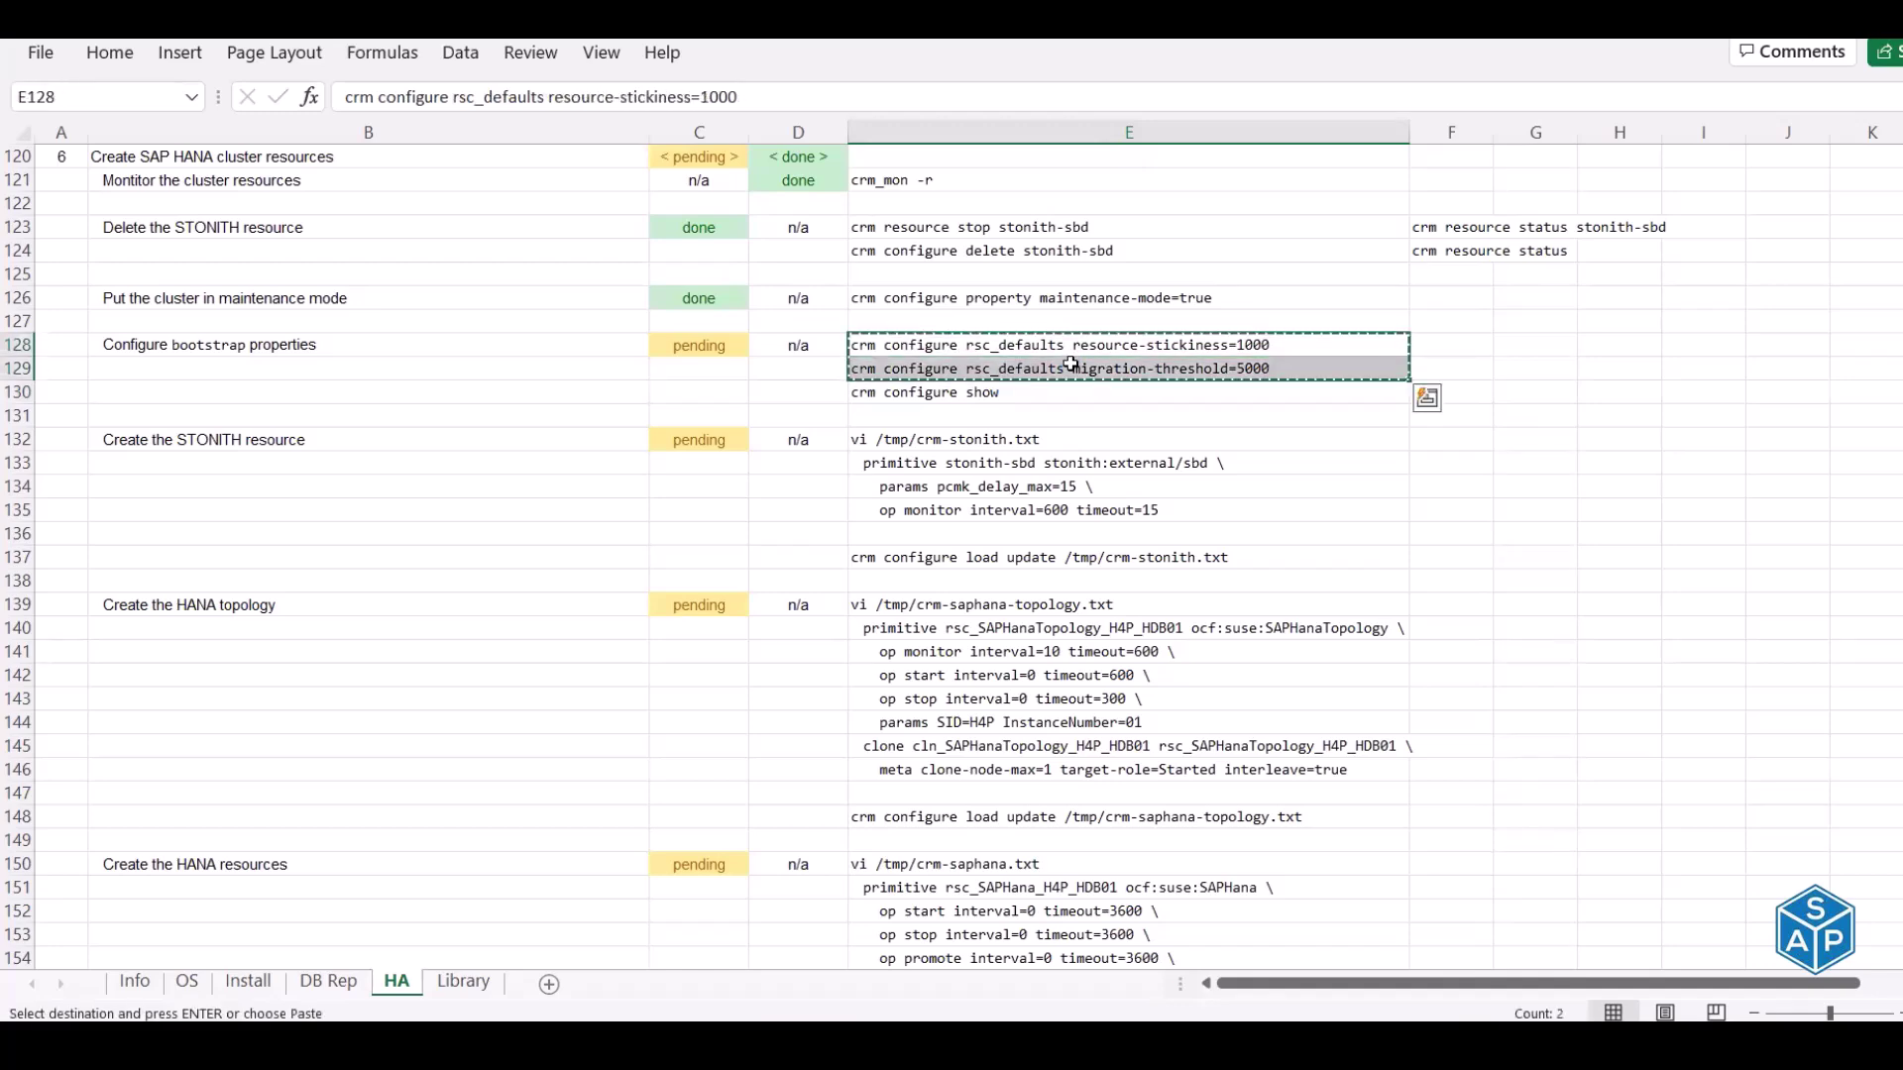
pyautogui.hotkey('alt', 'Tab')
pyautogui.rightClick(1071, 364)
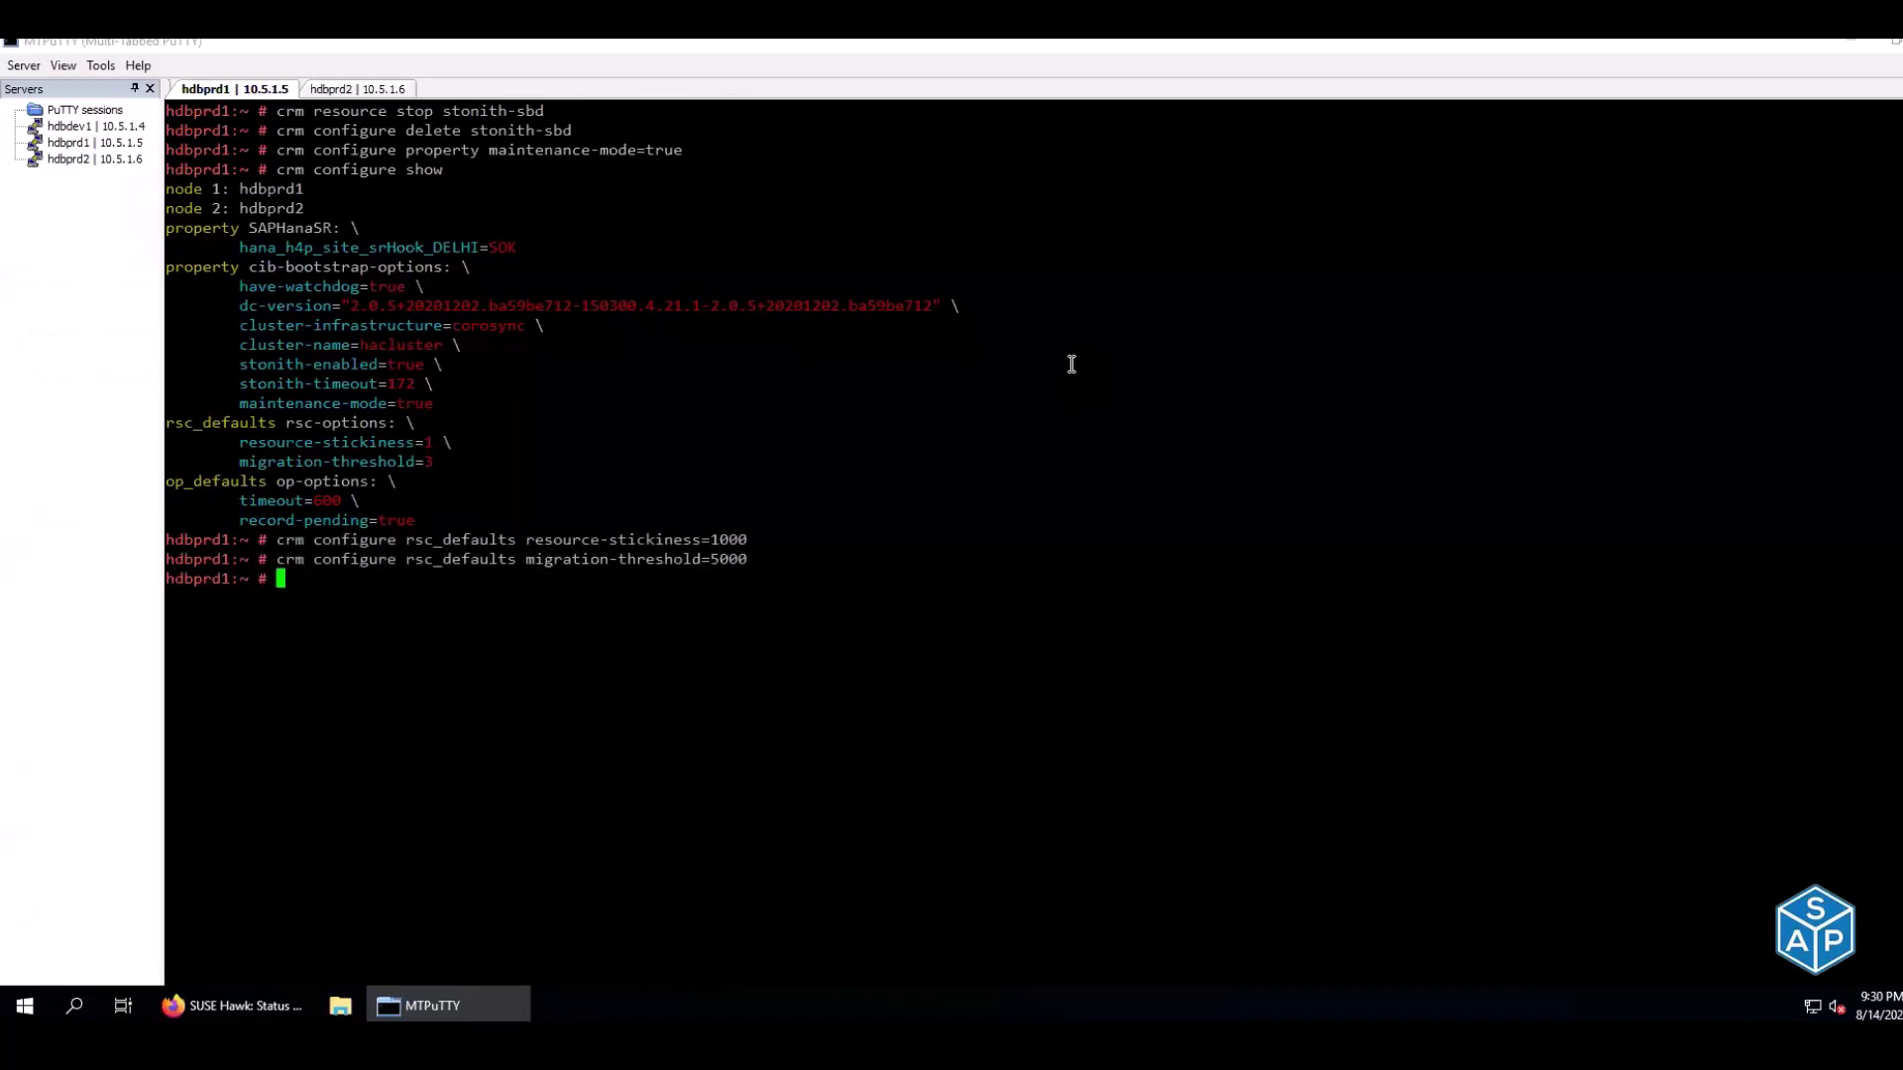
pyautogui.hotkey('alt', 'Tab')
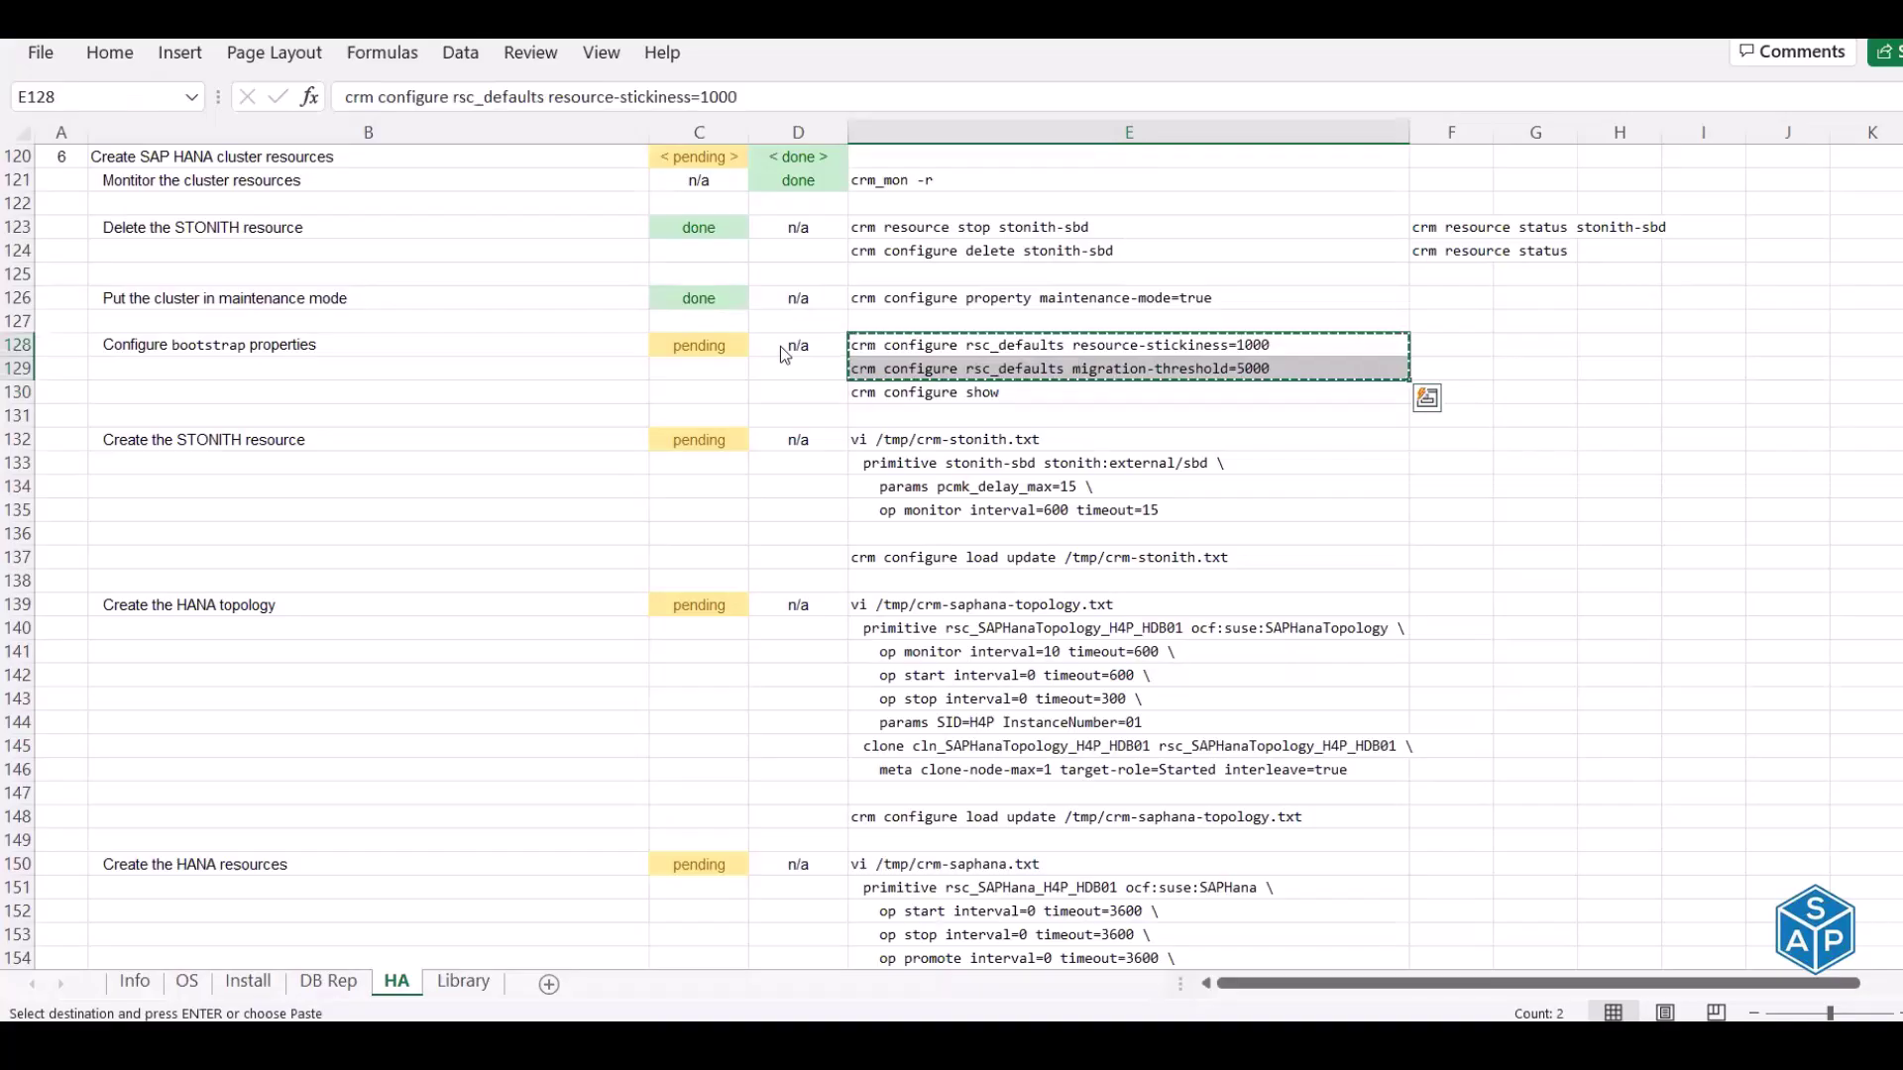
pyautogui.hotkey('alt', 'Tab')
pyautogui.click(342, 90)
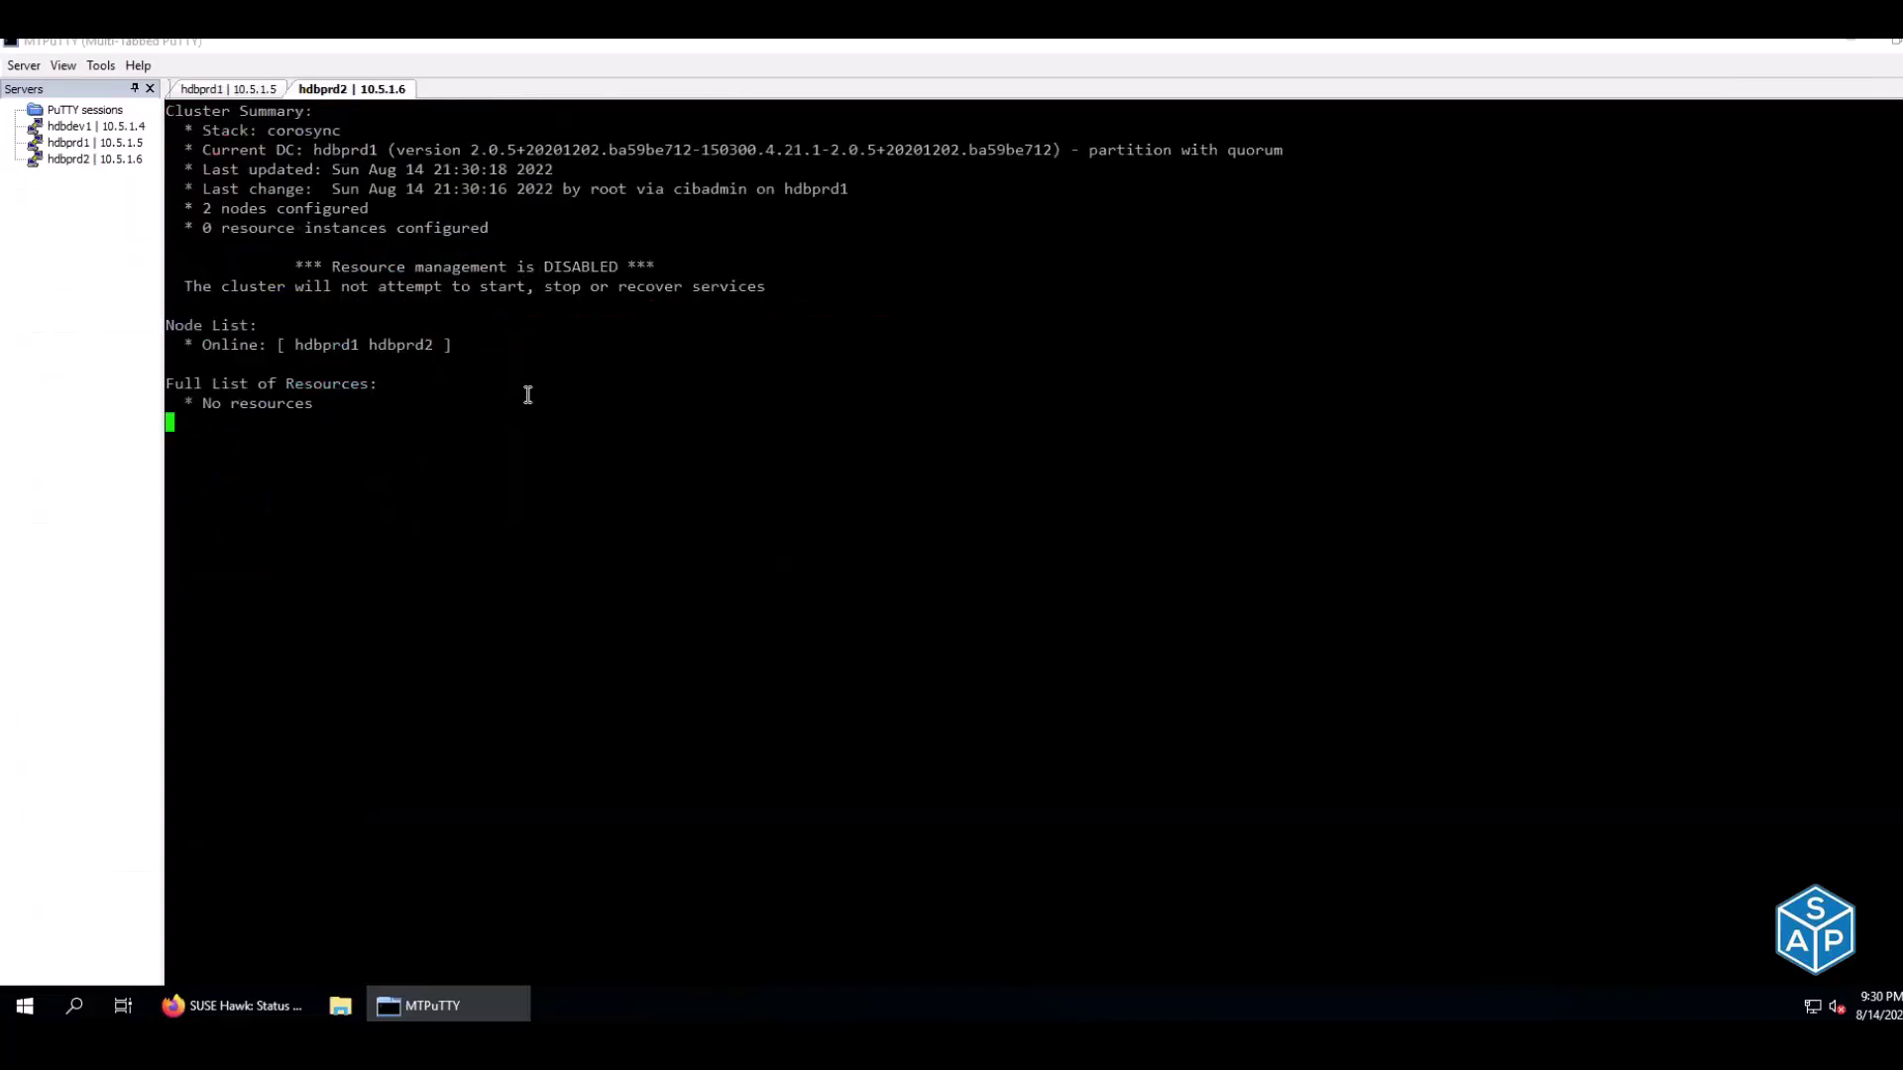
pyautogui.click(229, 92)
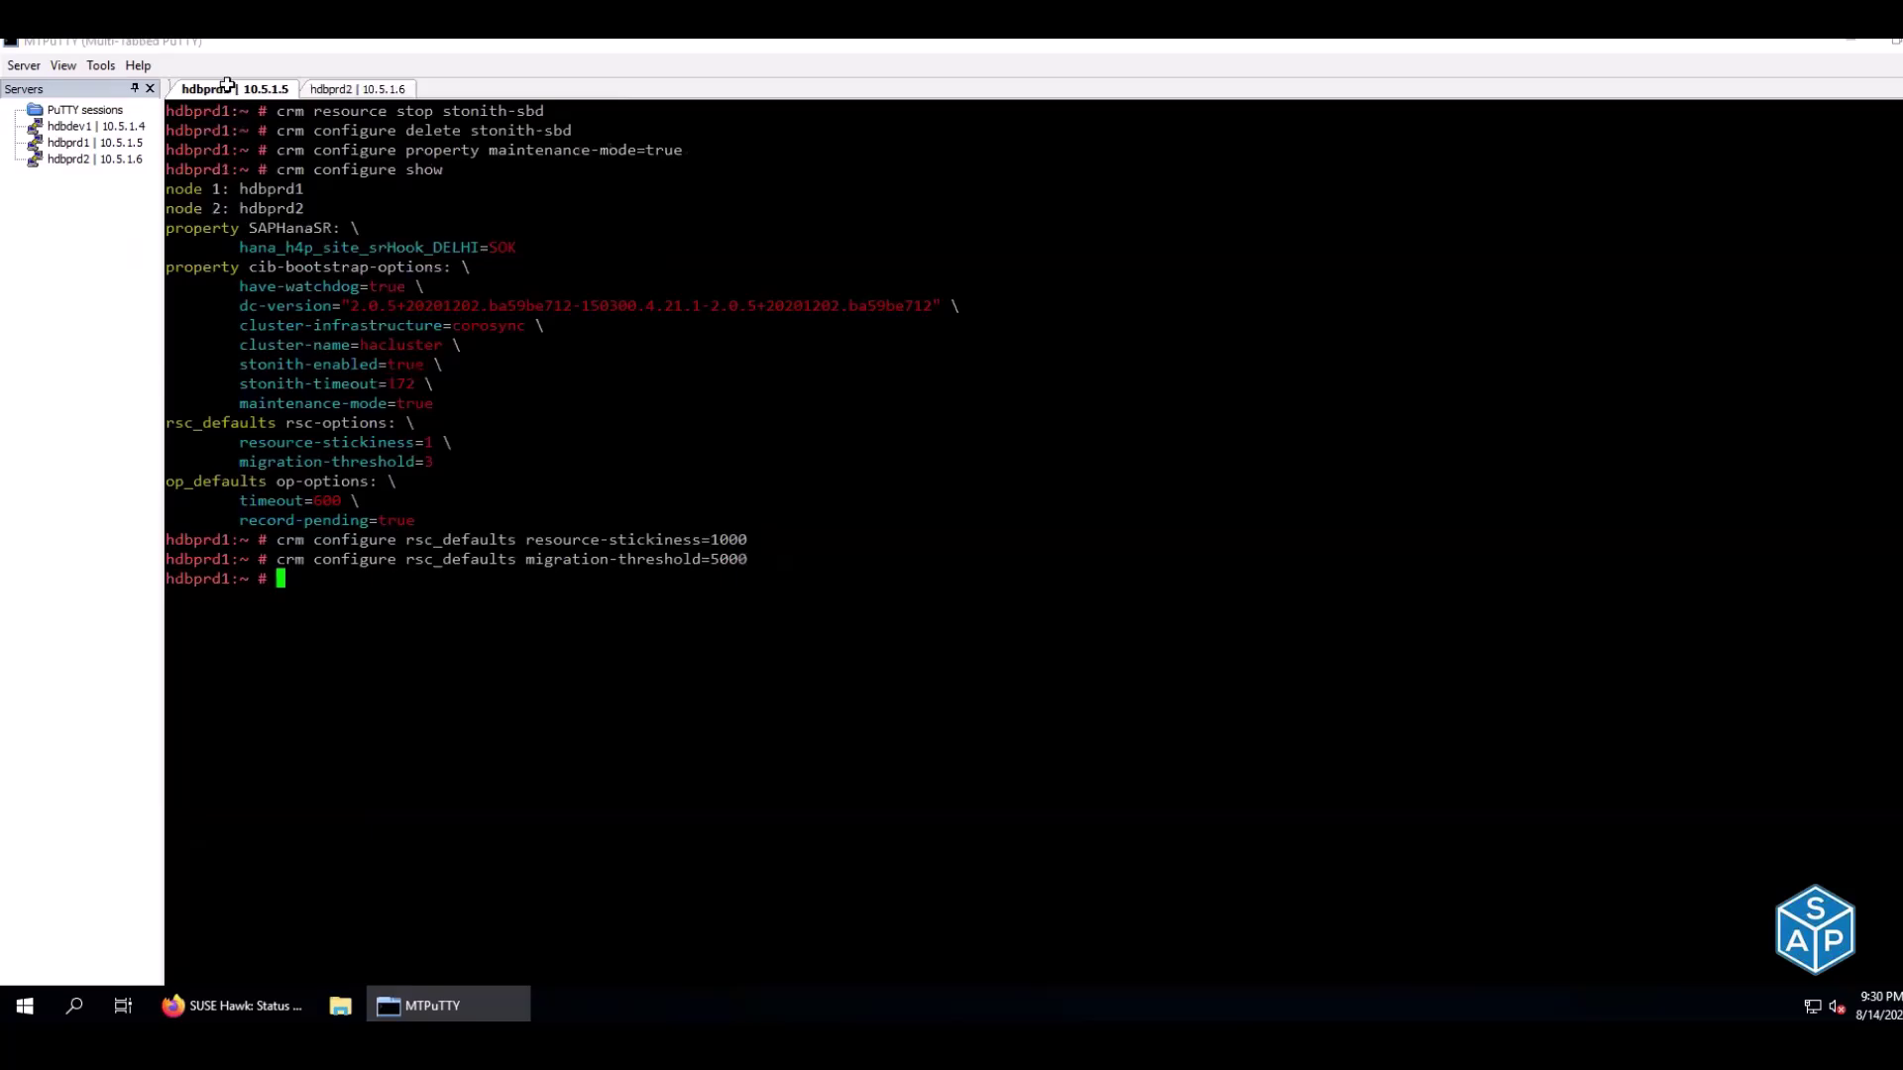
# Rerun crm configure show and compare the new stickiness 1000 against the old value
pyautogui.hotkey('alt', 'Tab')
pyautogui.click(875, 395)
pyautogui.hotkey('ctrl', 'c')
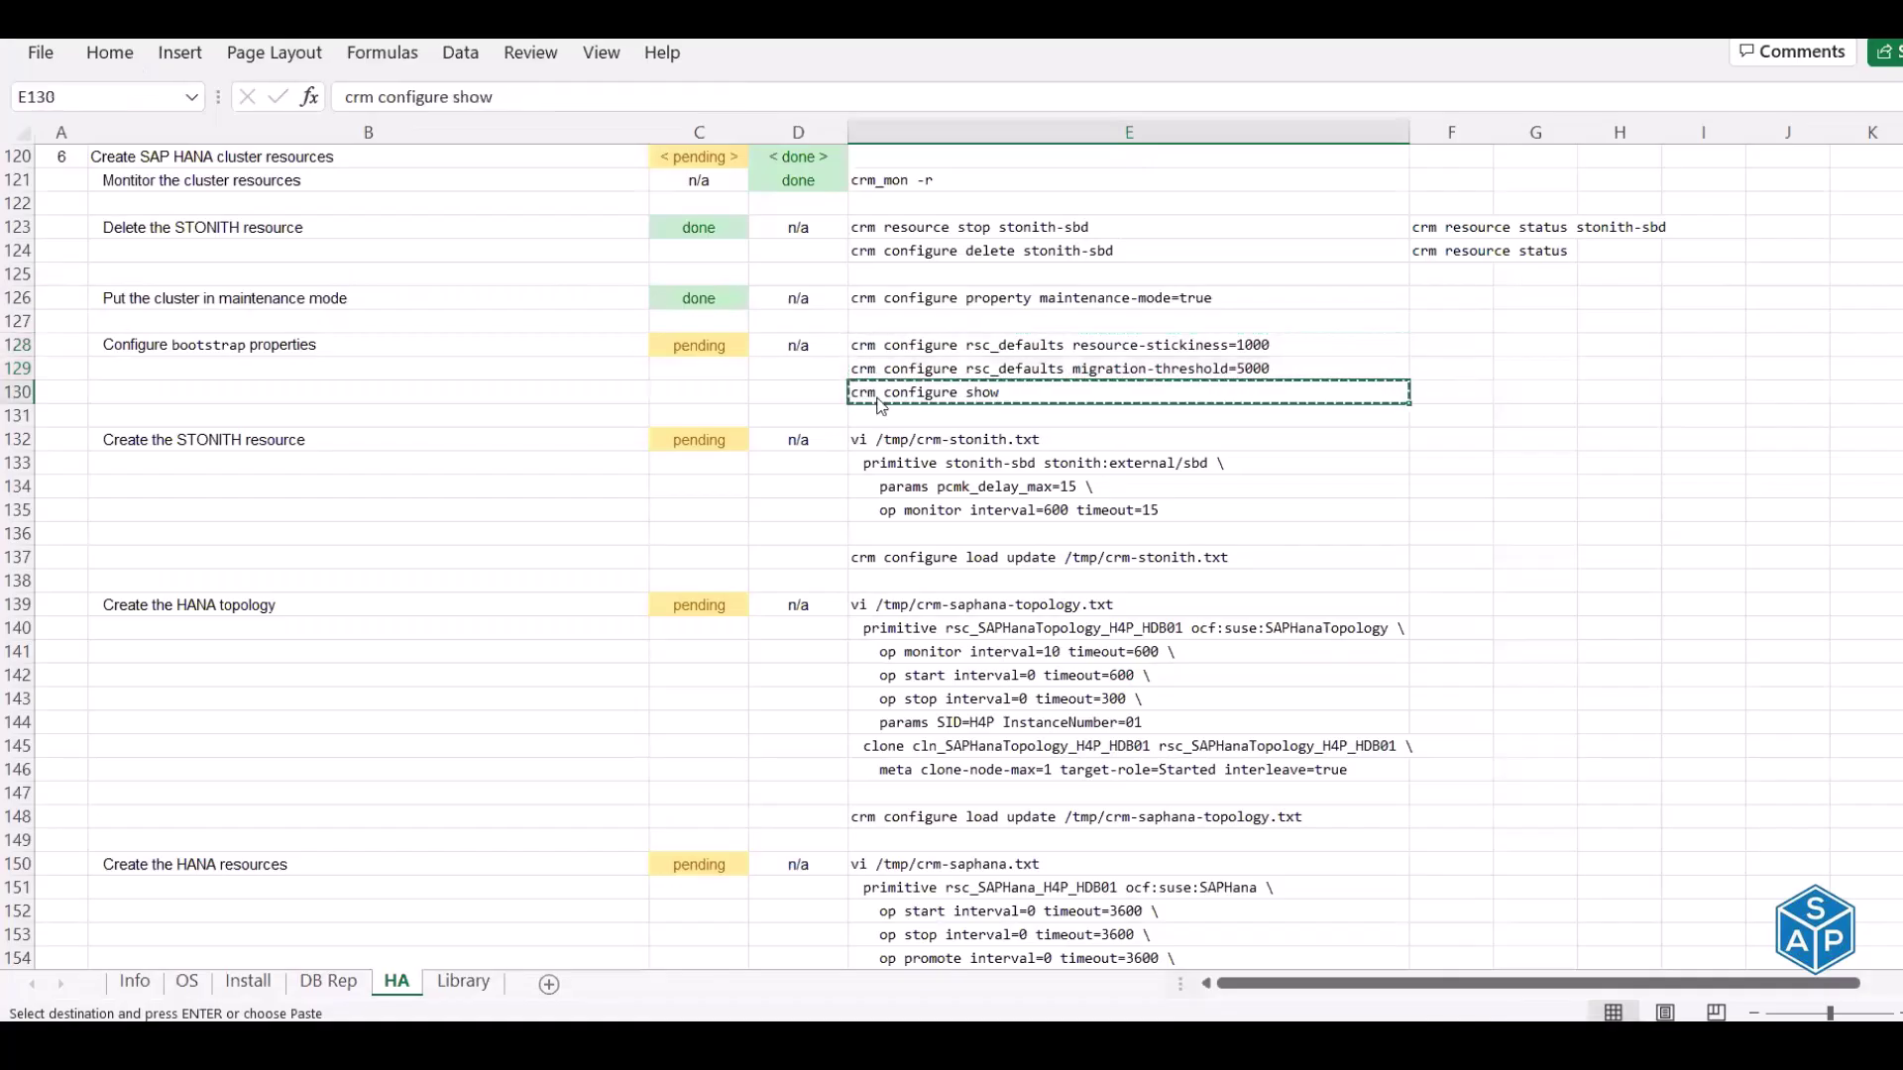
pyautogui.hotkey('alt', 'Tab')
pyautogui.rightClick(910, 364)
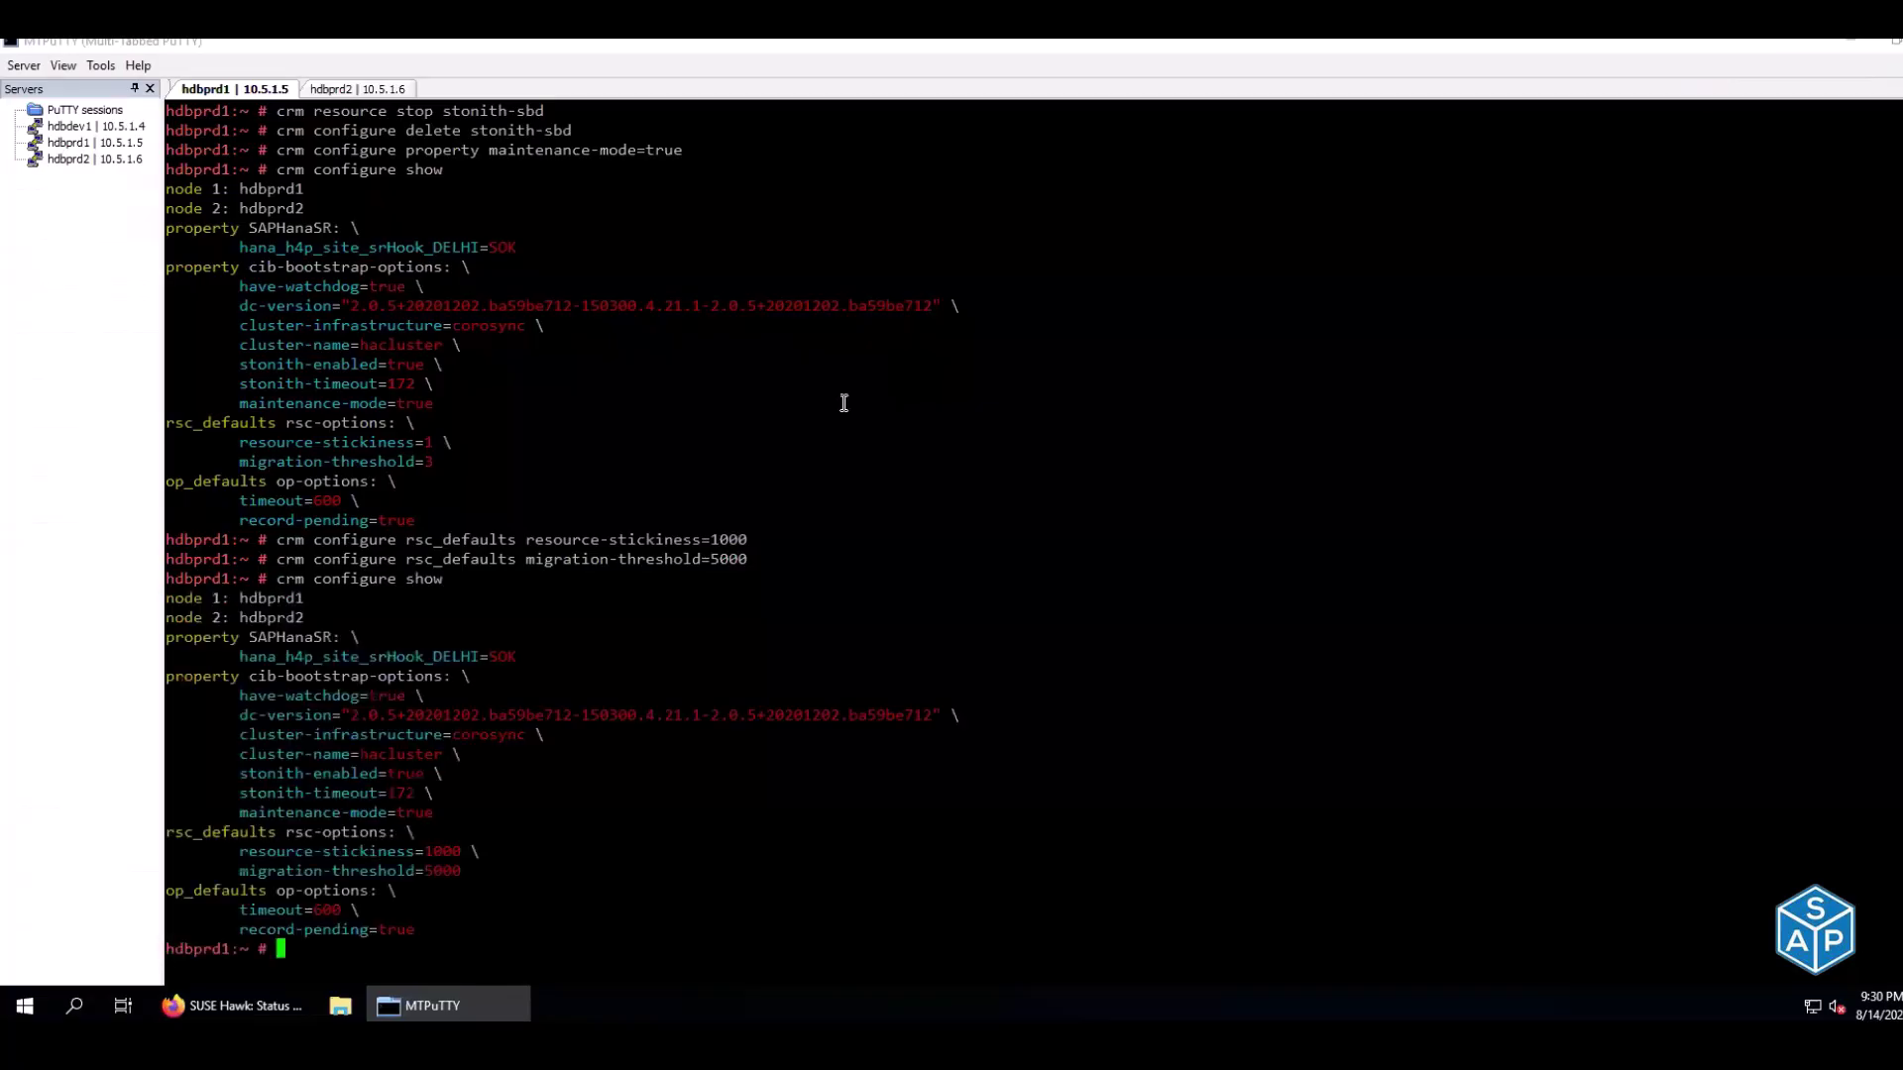
pyautogui.moveTo(416, 851); pyautogui.dragTo(459, 872)
pyautogui.moveTo(411, 442); pyautogui.dragTo(431, 455)
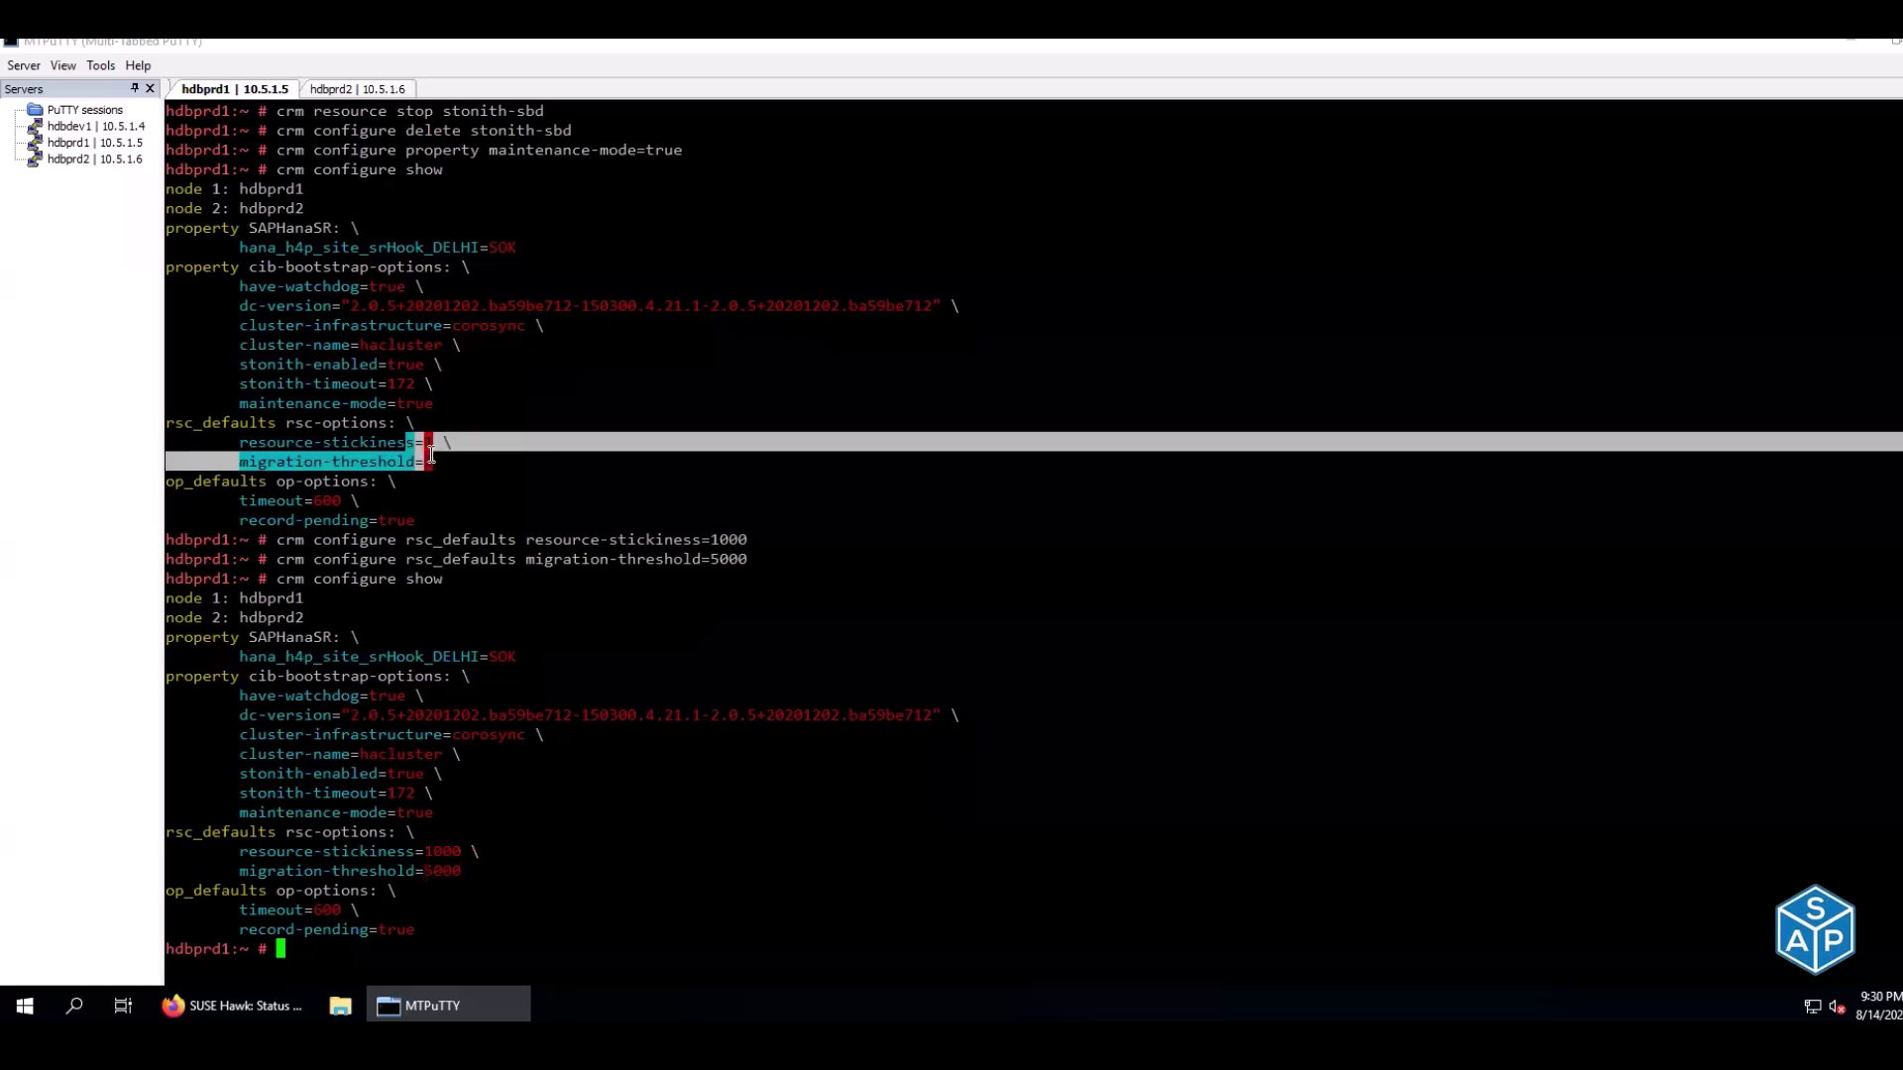
# Mark the Configure bootstrap properties step done in C128
pyautogui.hotkey('alt', 'Tab')
pyautogui.press('Up')
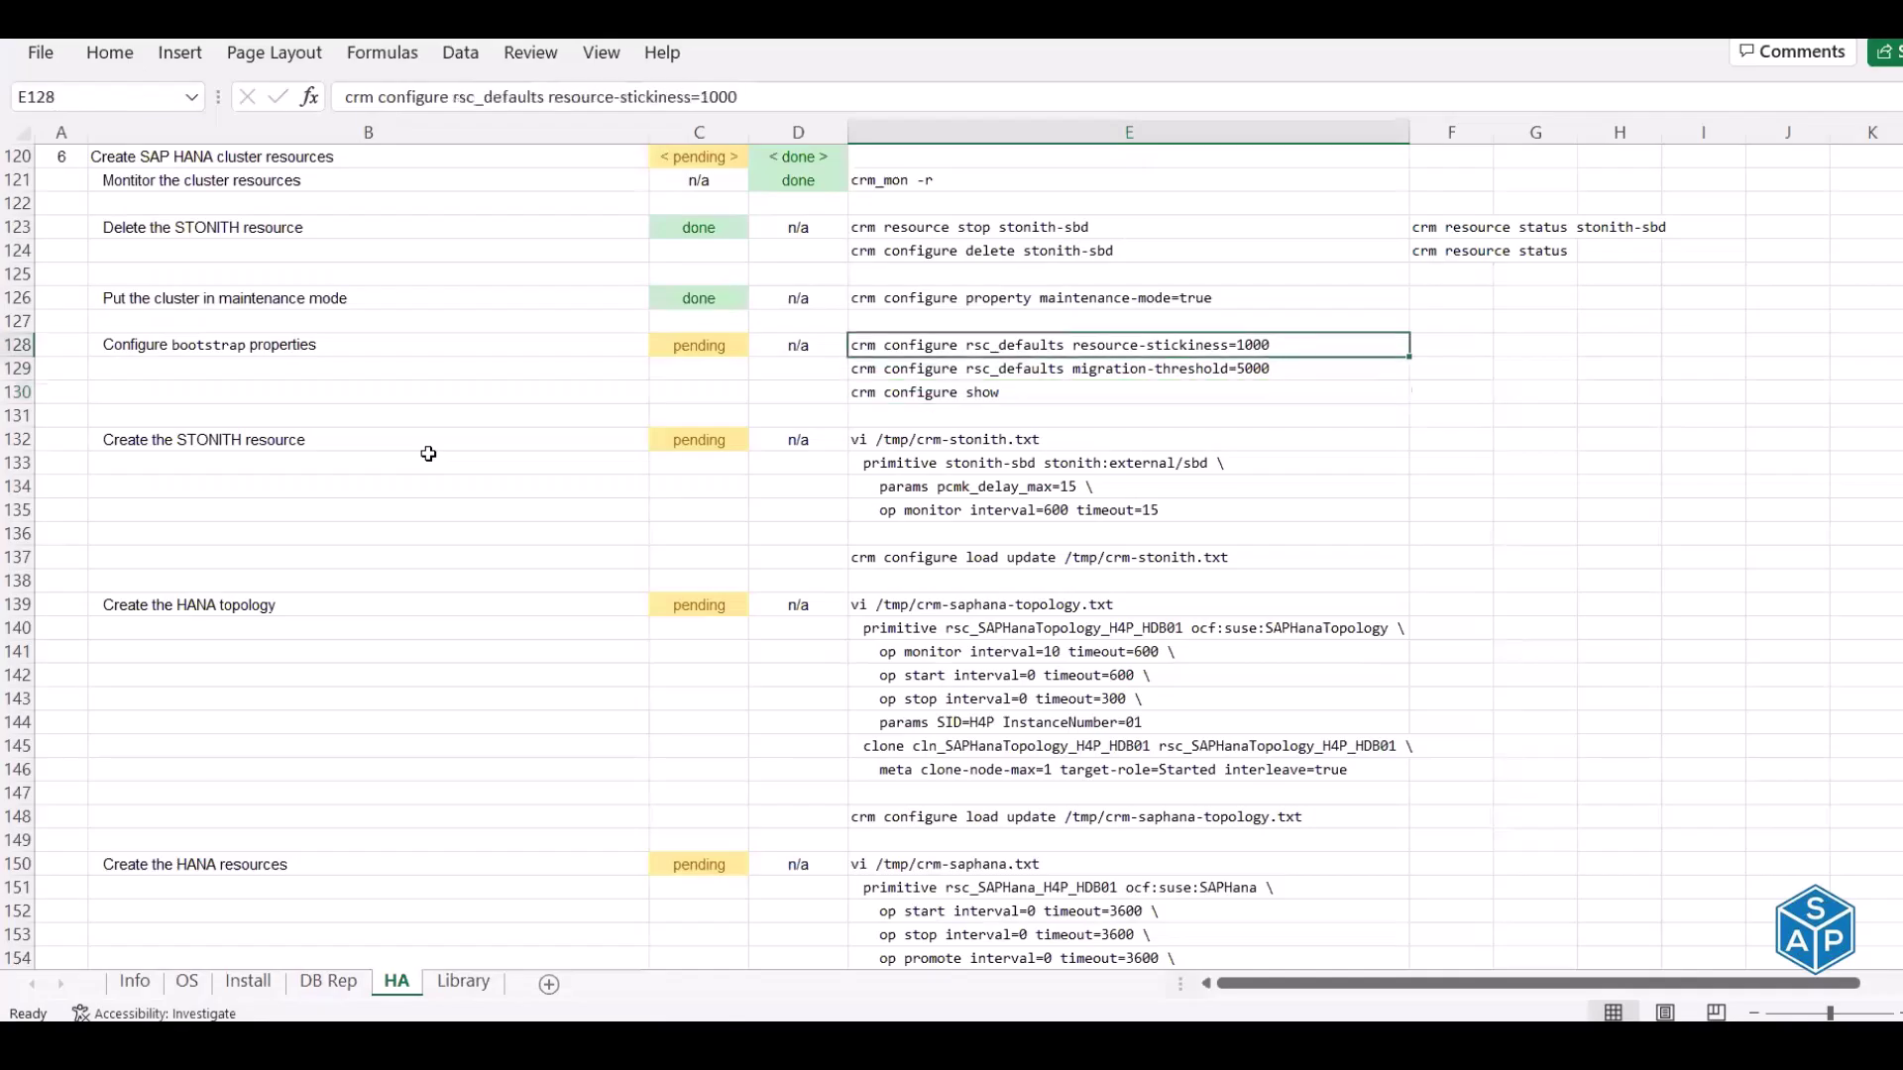
pyautogui.press('Up')
pyautogui.press('Left')
pyautogui.press('Left')
pyautogui.write('done')
pyautogui.press('Return')
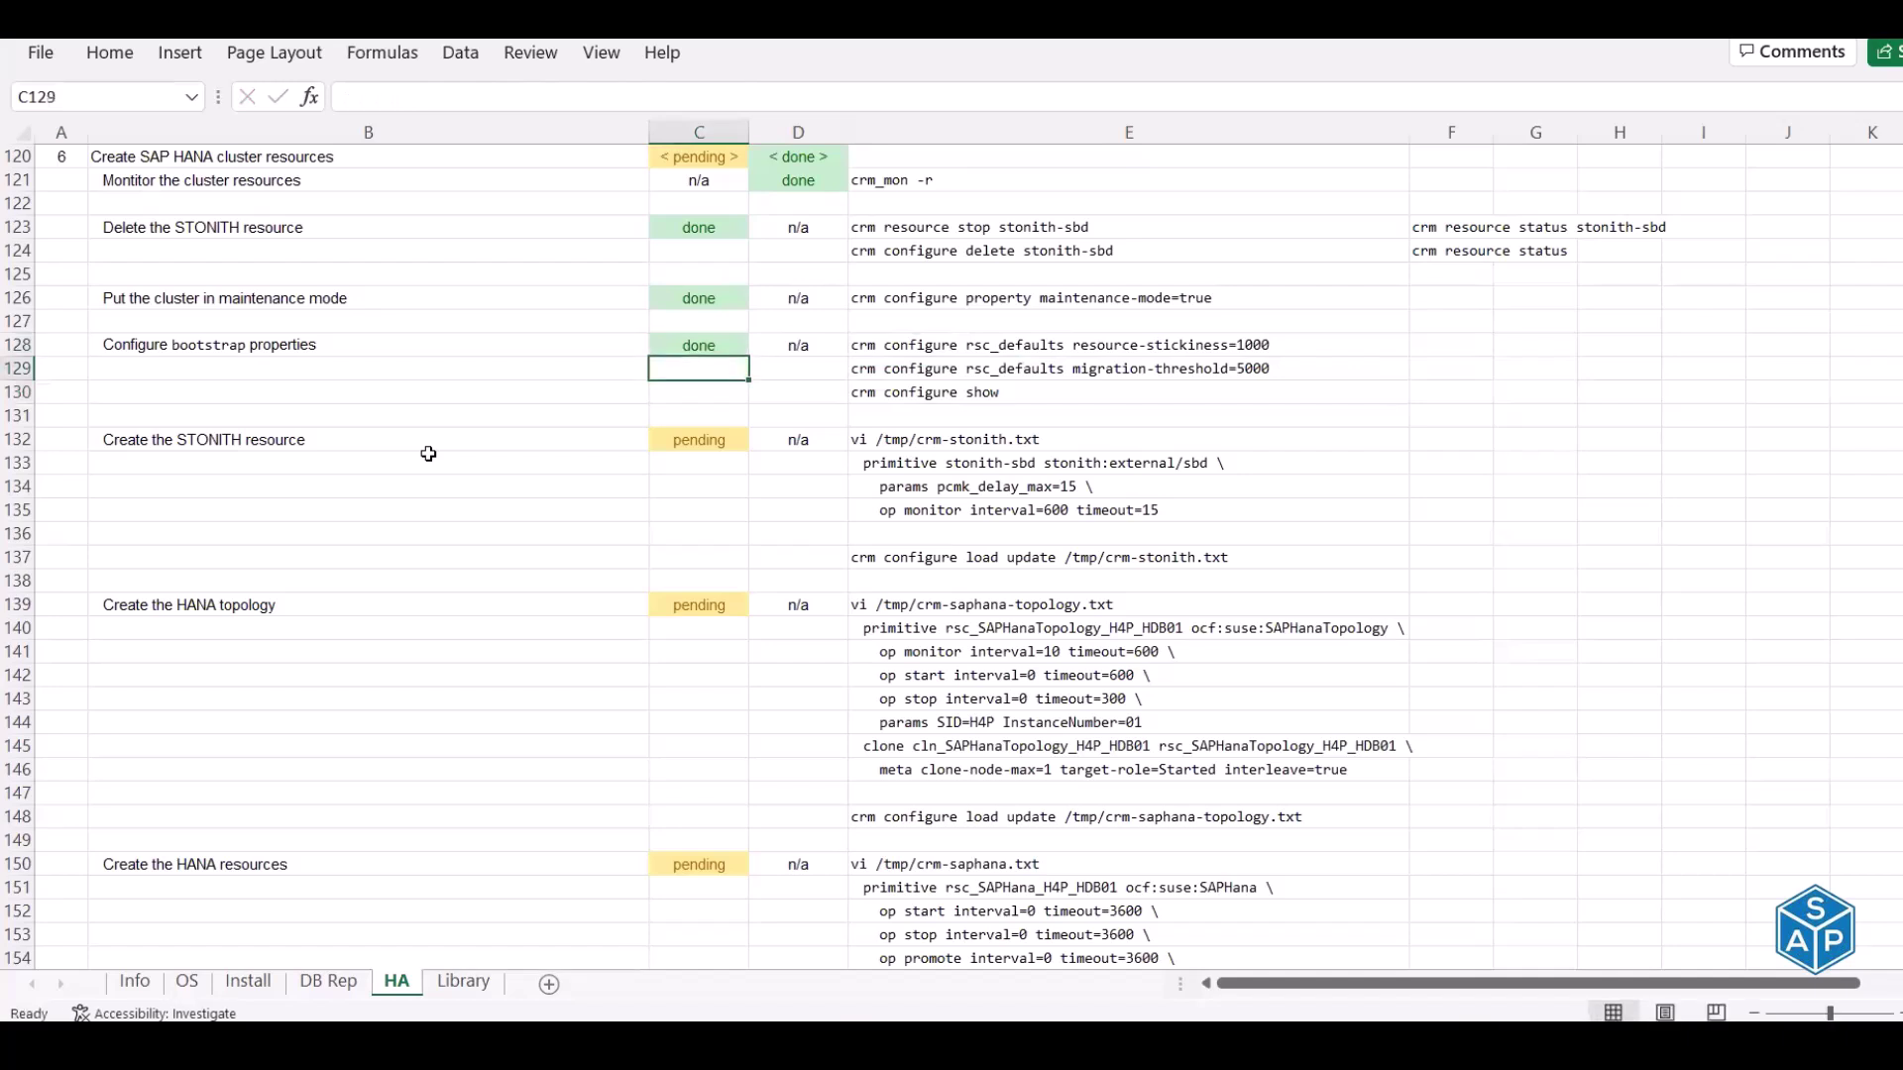
# Copy the vi /tmp/crm-stonith.txt command from E132 after reviewing the STONITH rows E133:E137
pyautogui.click(262, 442)
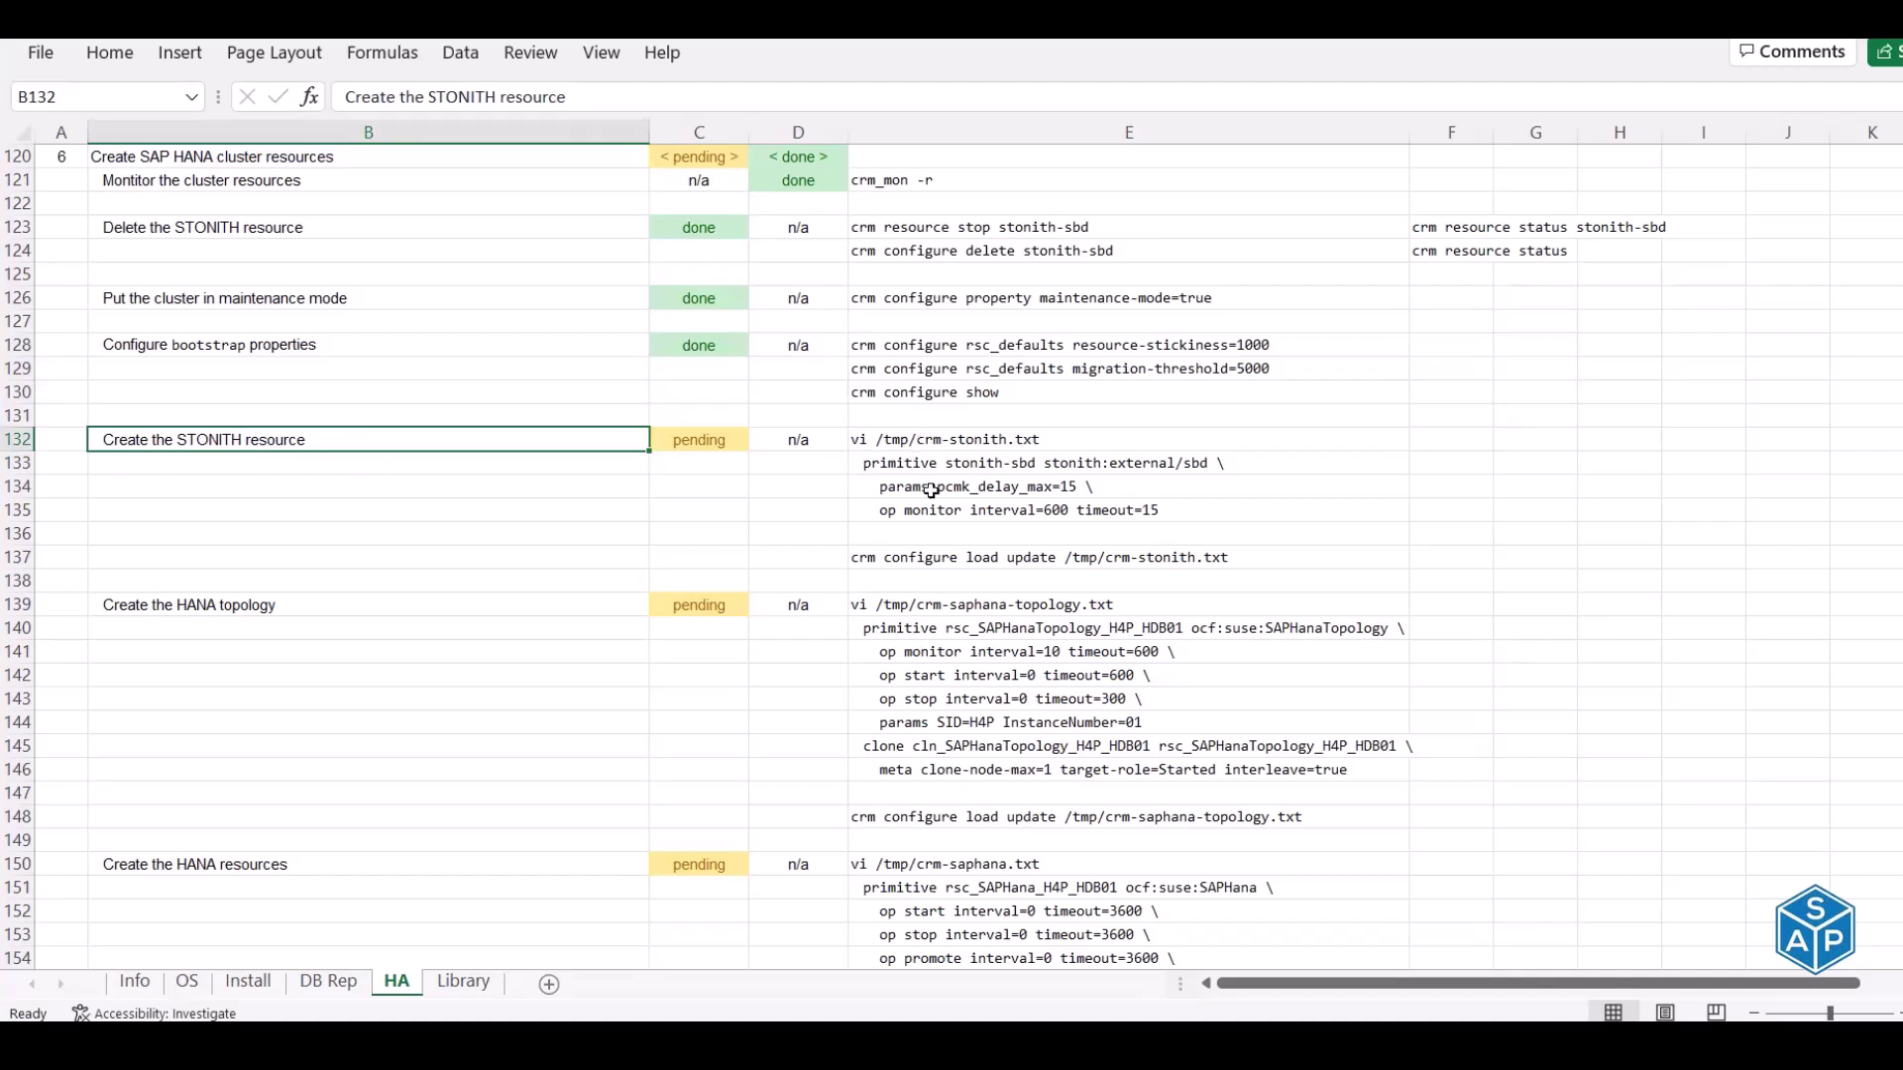
pyautogui.click(926, 442)
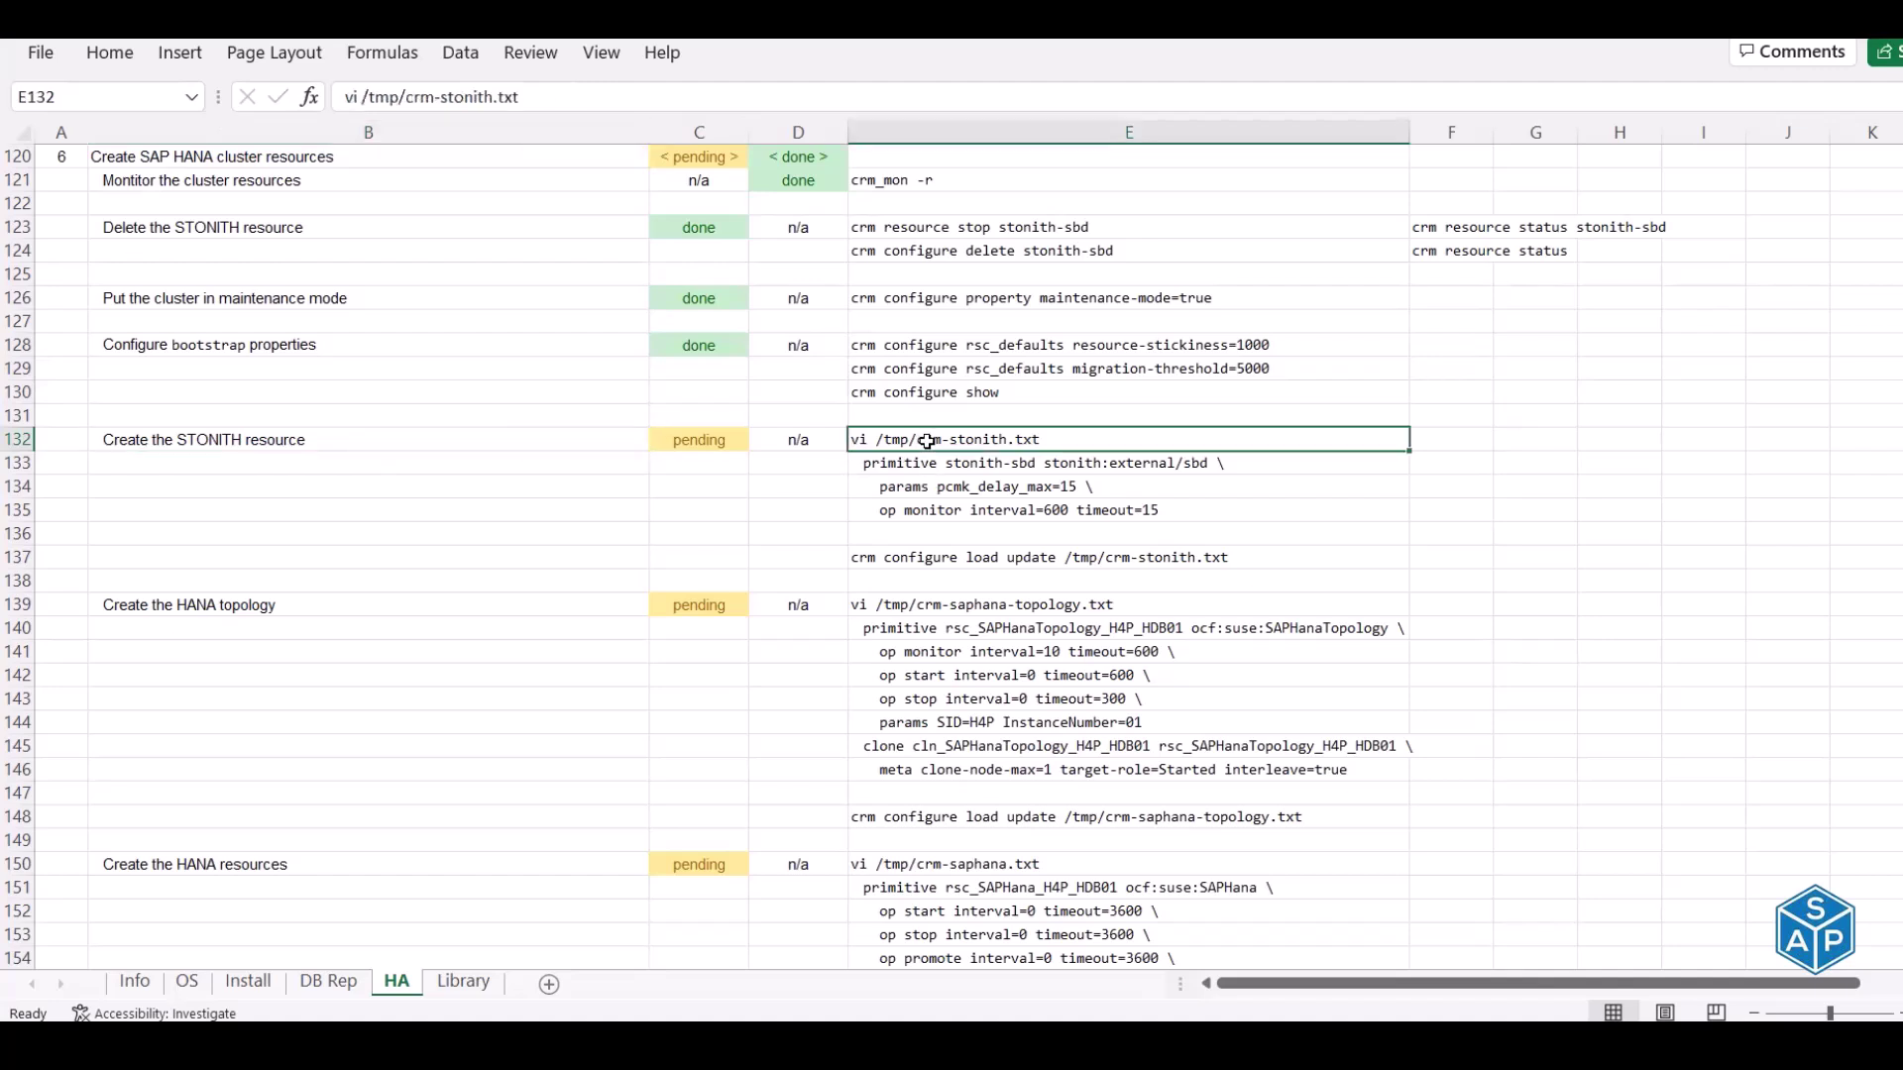
pyautogui.hotkey('ctrl', 'c')
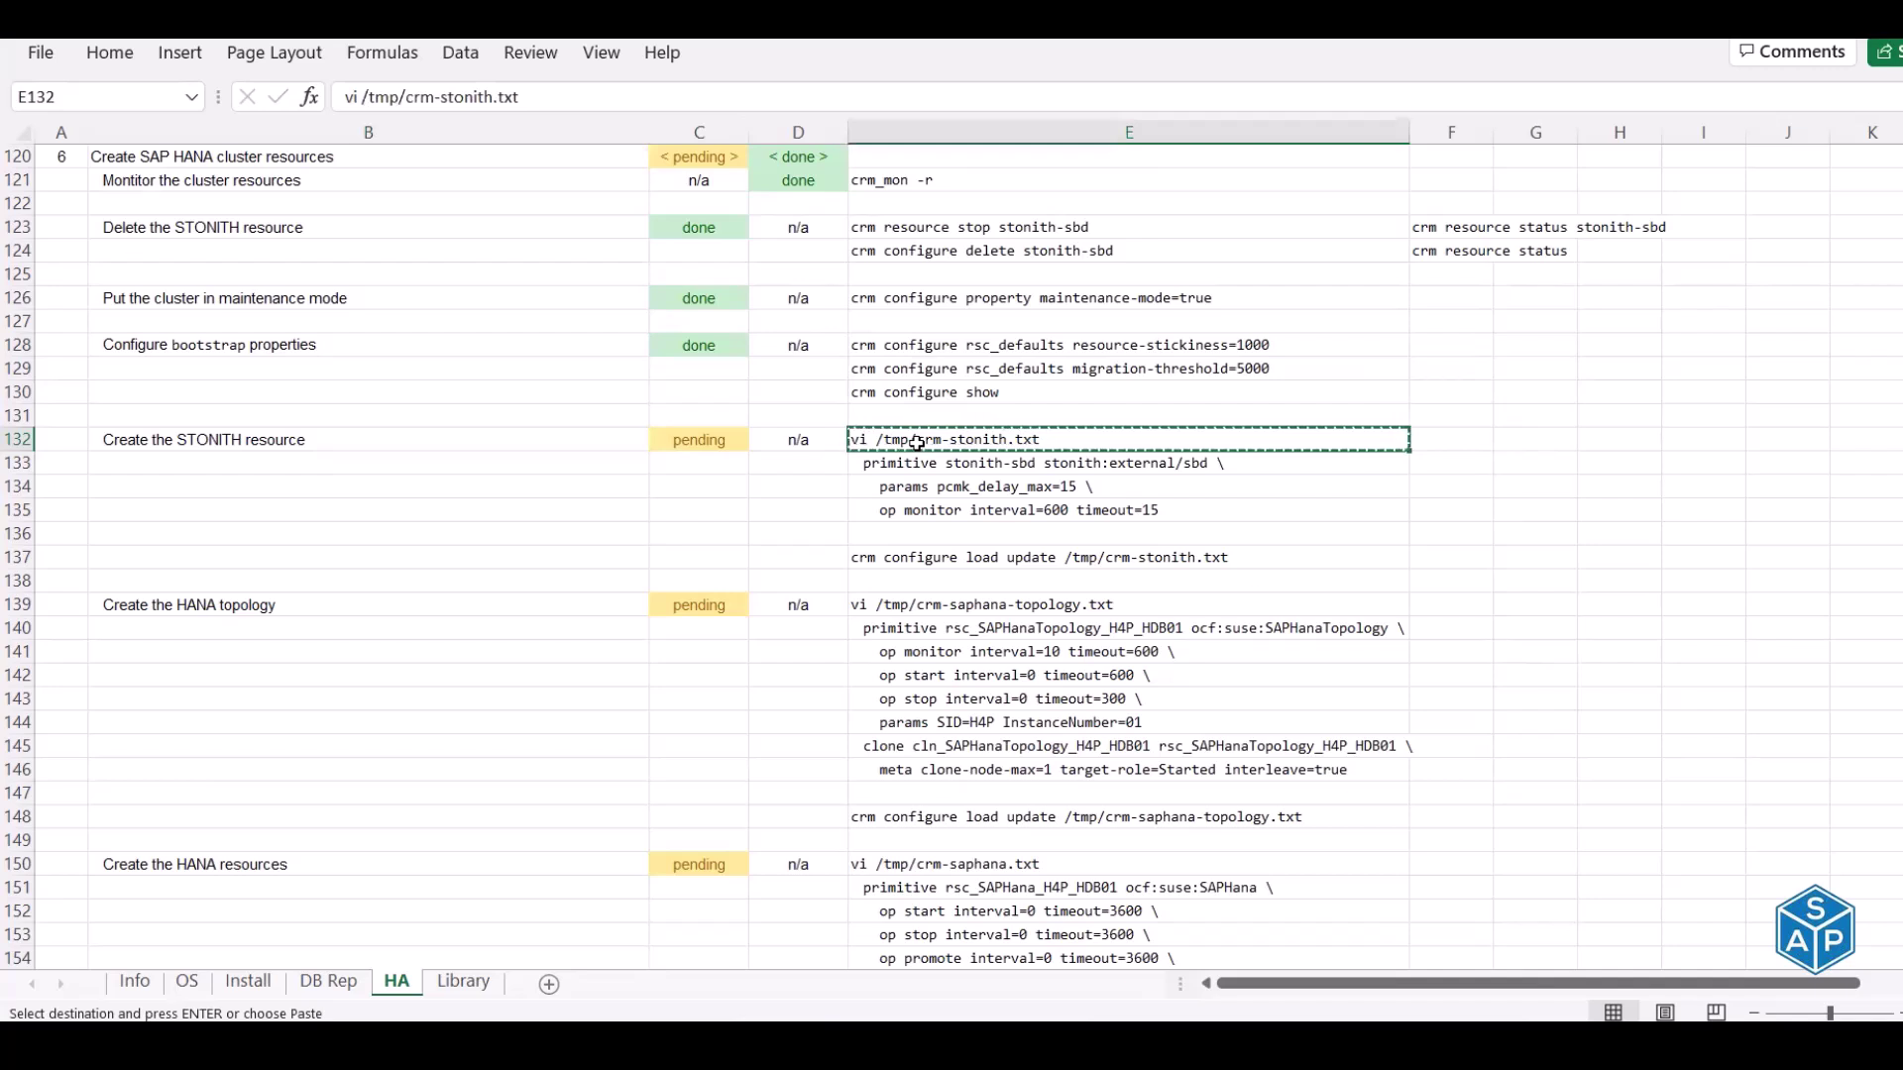
pyautogui.moveTo(907, 460); pyautogui.dragTo(909, 509)
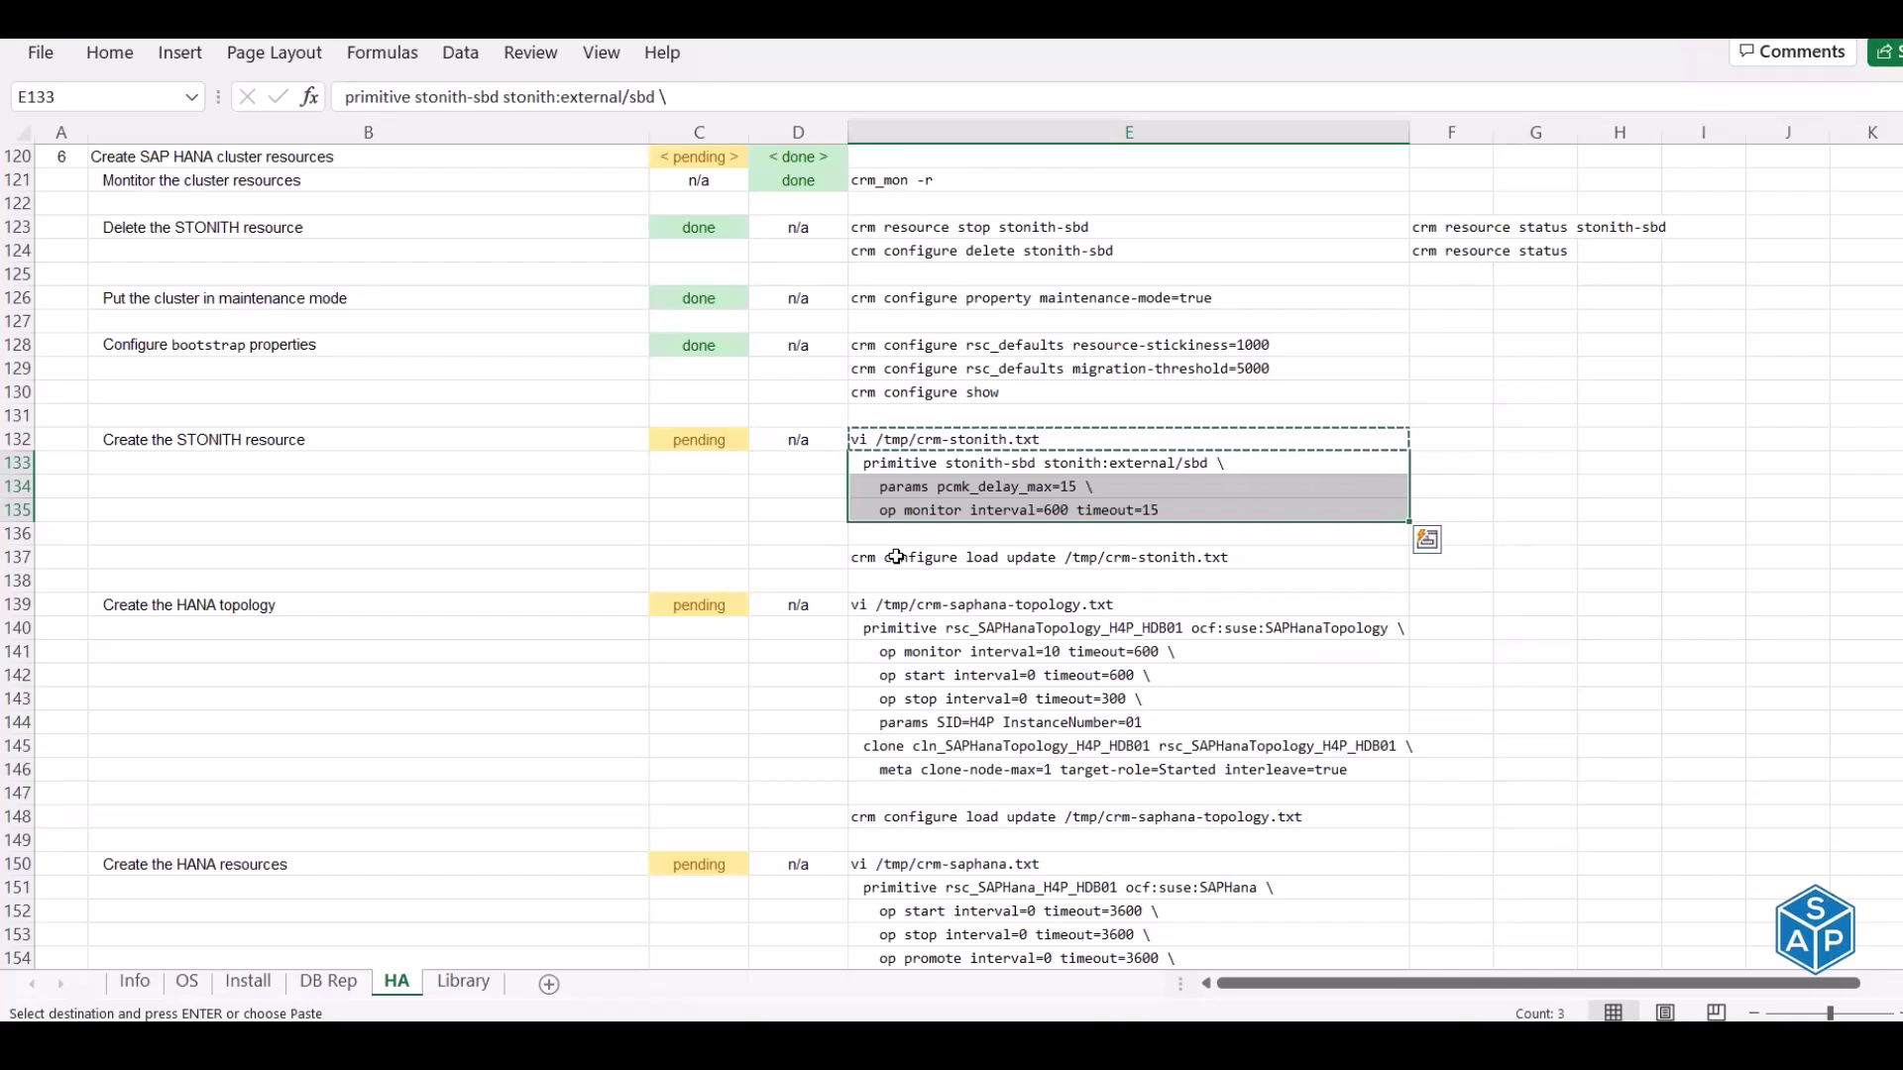
pyautogui.moveTo(913, 463); pyautogui.dragTo(914, 508)
pyautogui.click(955, 561)
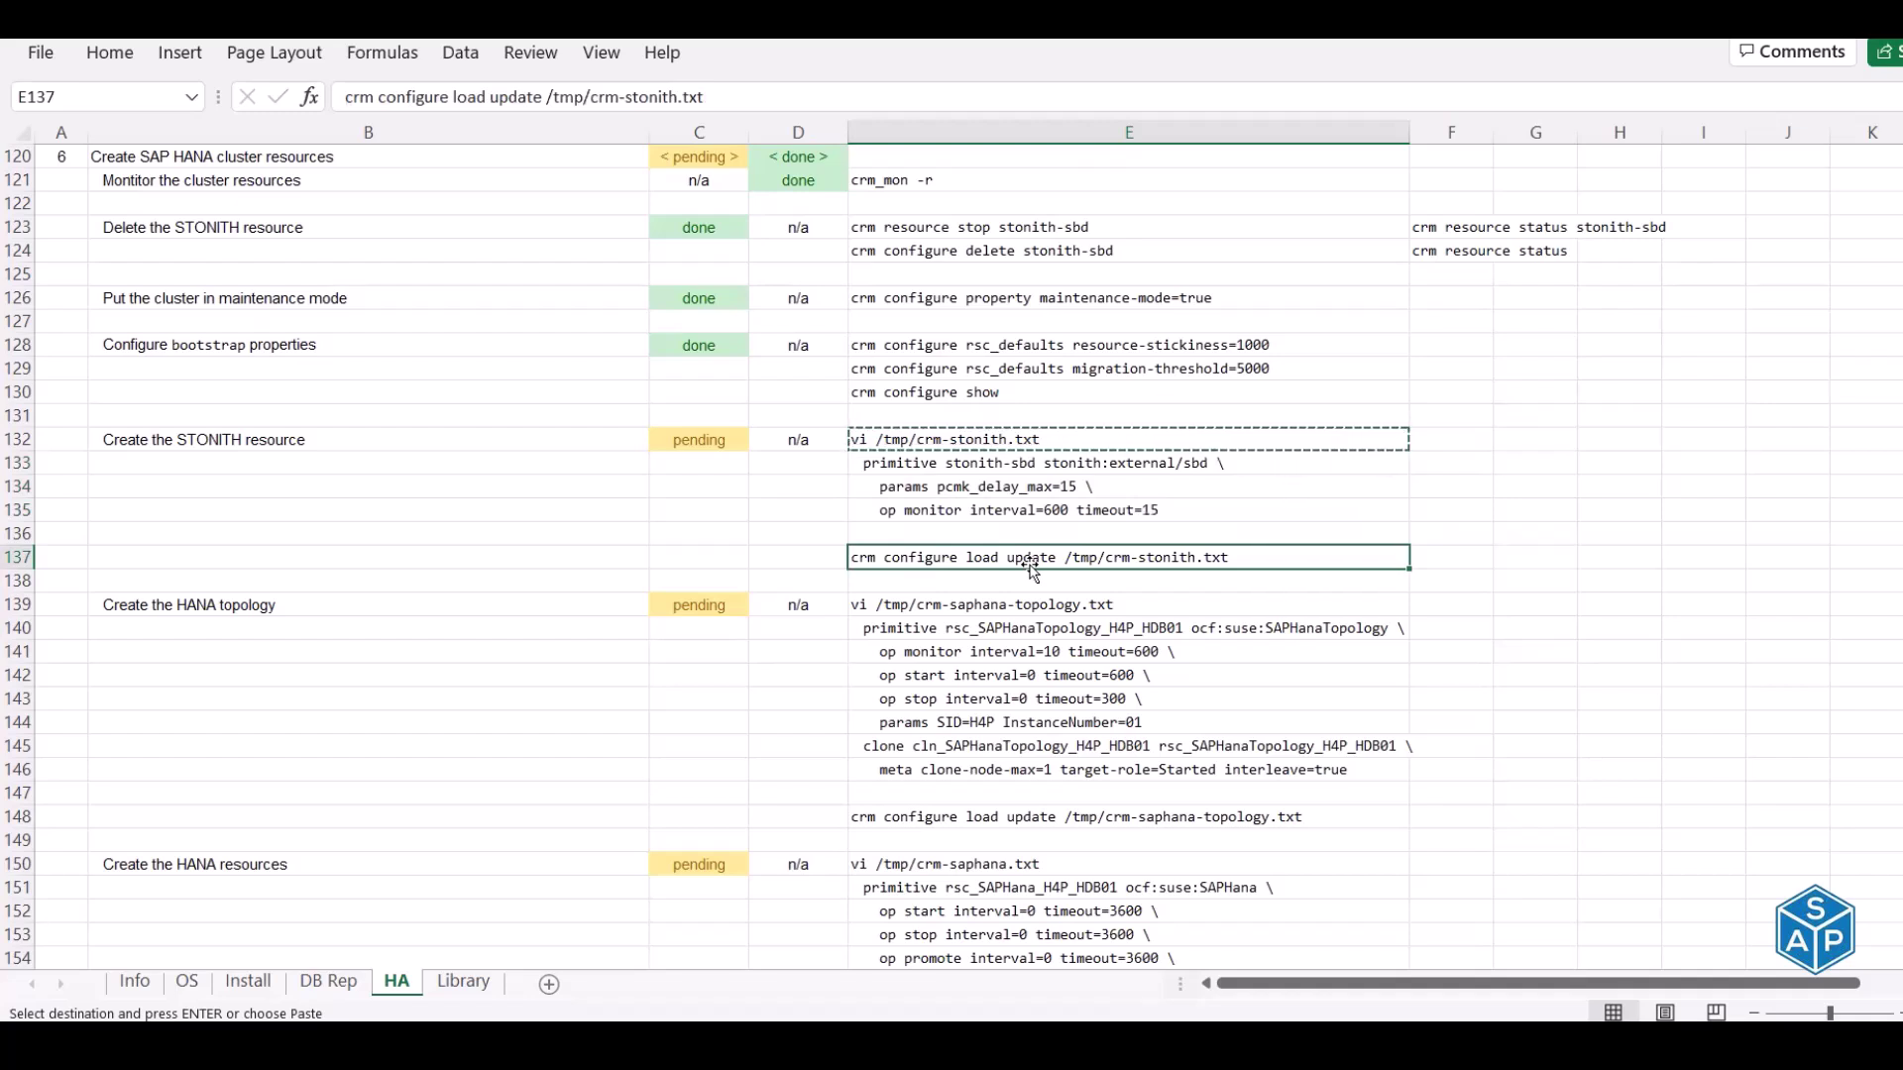
pyautogui.moveTo(917, 439); pyautogui.dragTo(924, 498)
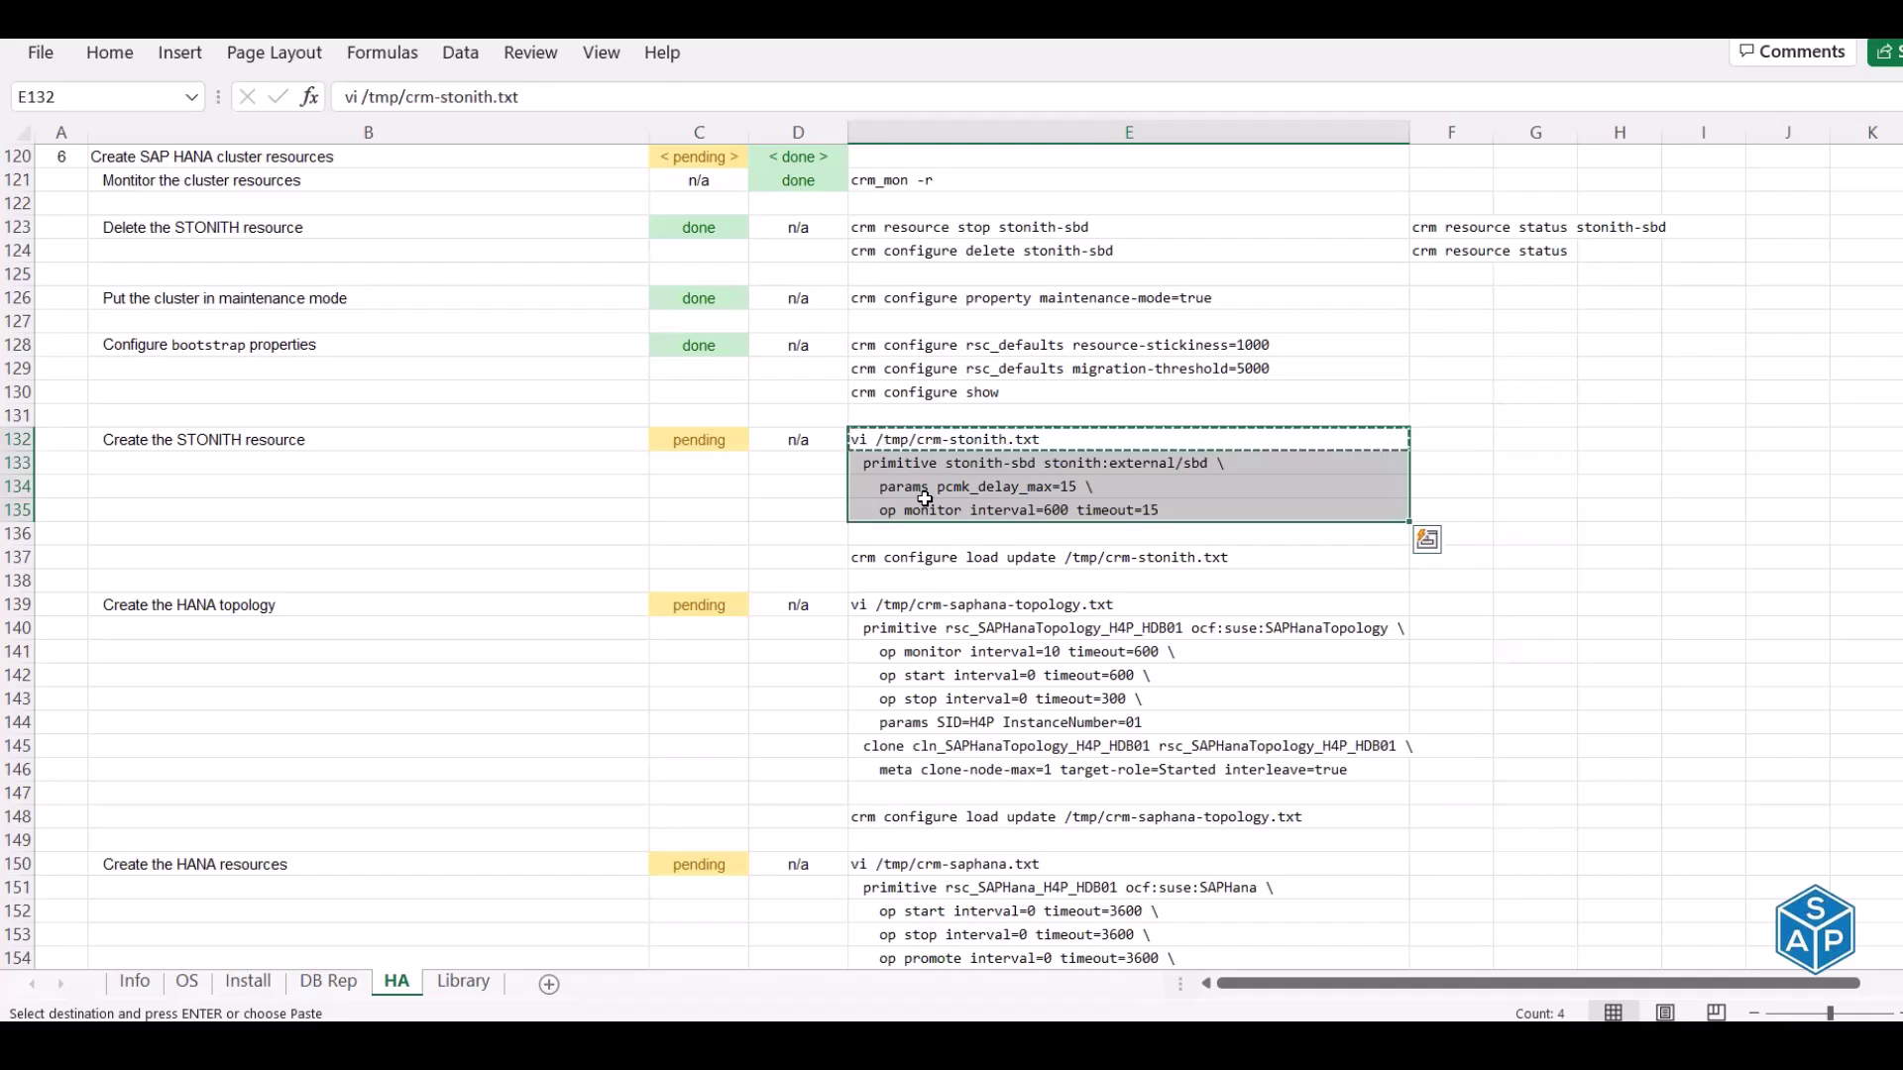
pyautogui.click(927, 558)
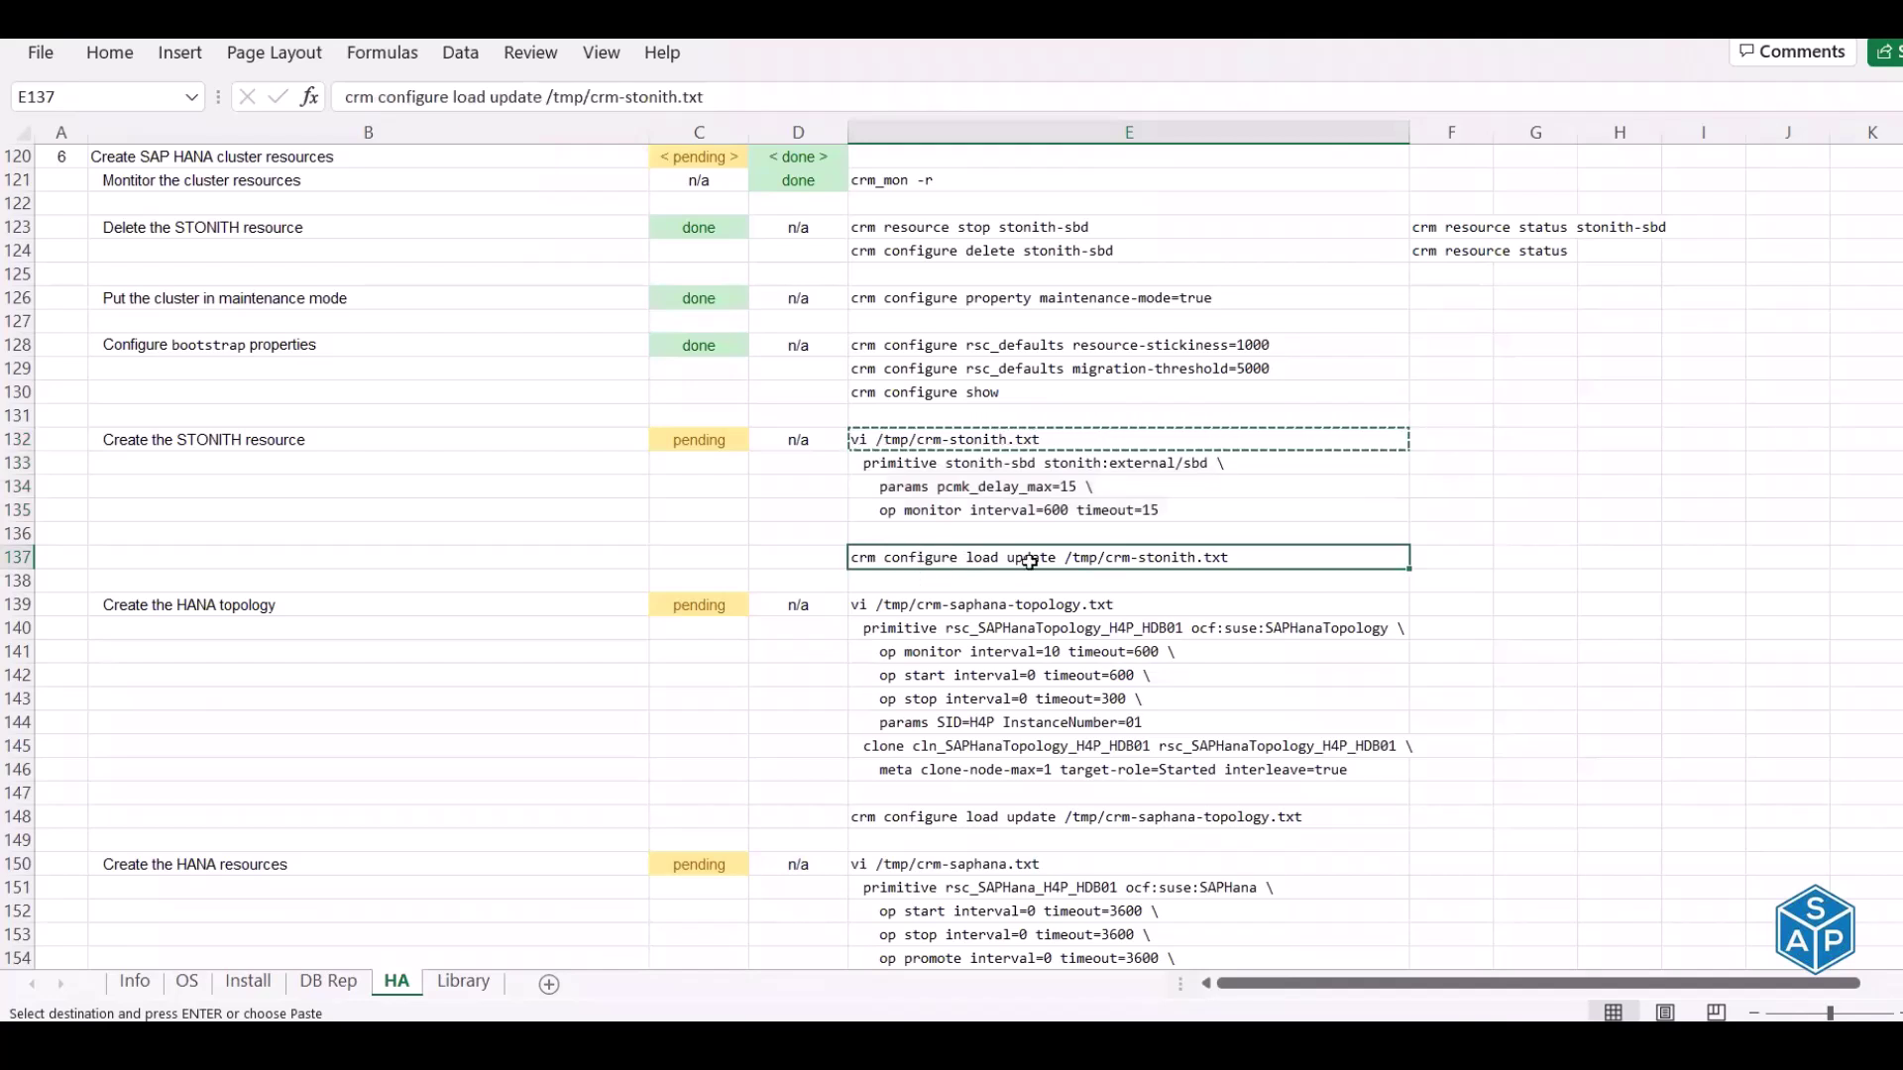
pyautogui.click(1003, 443)
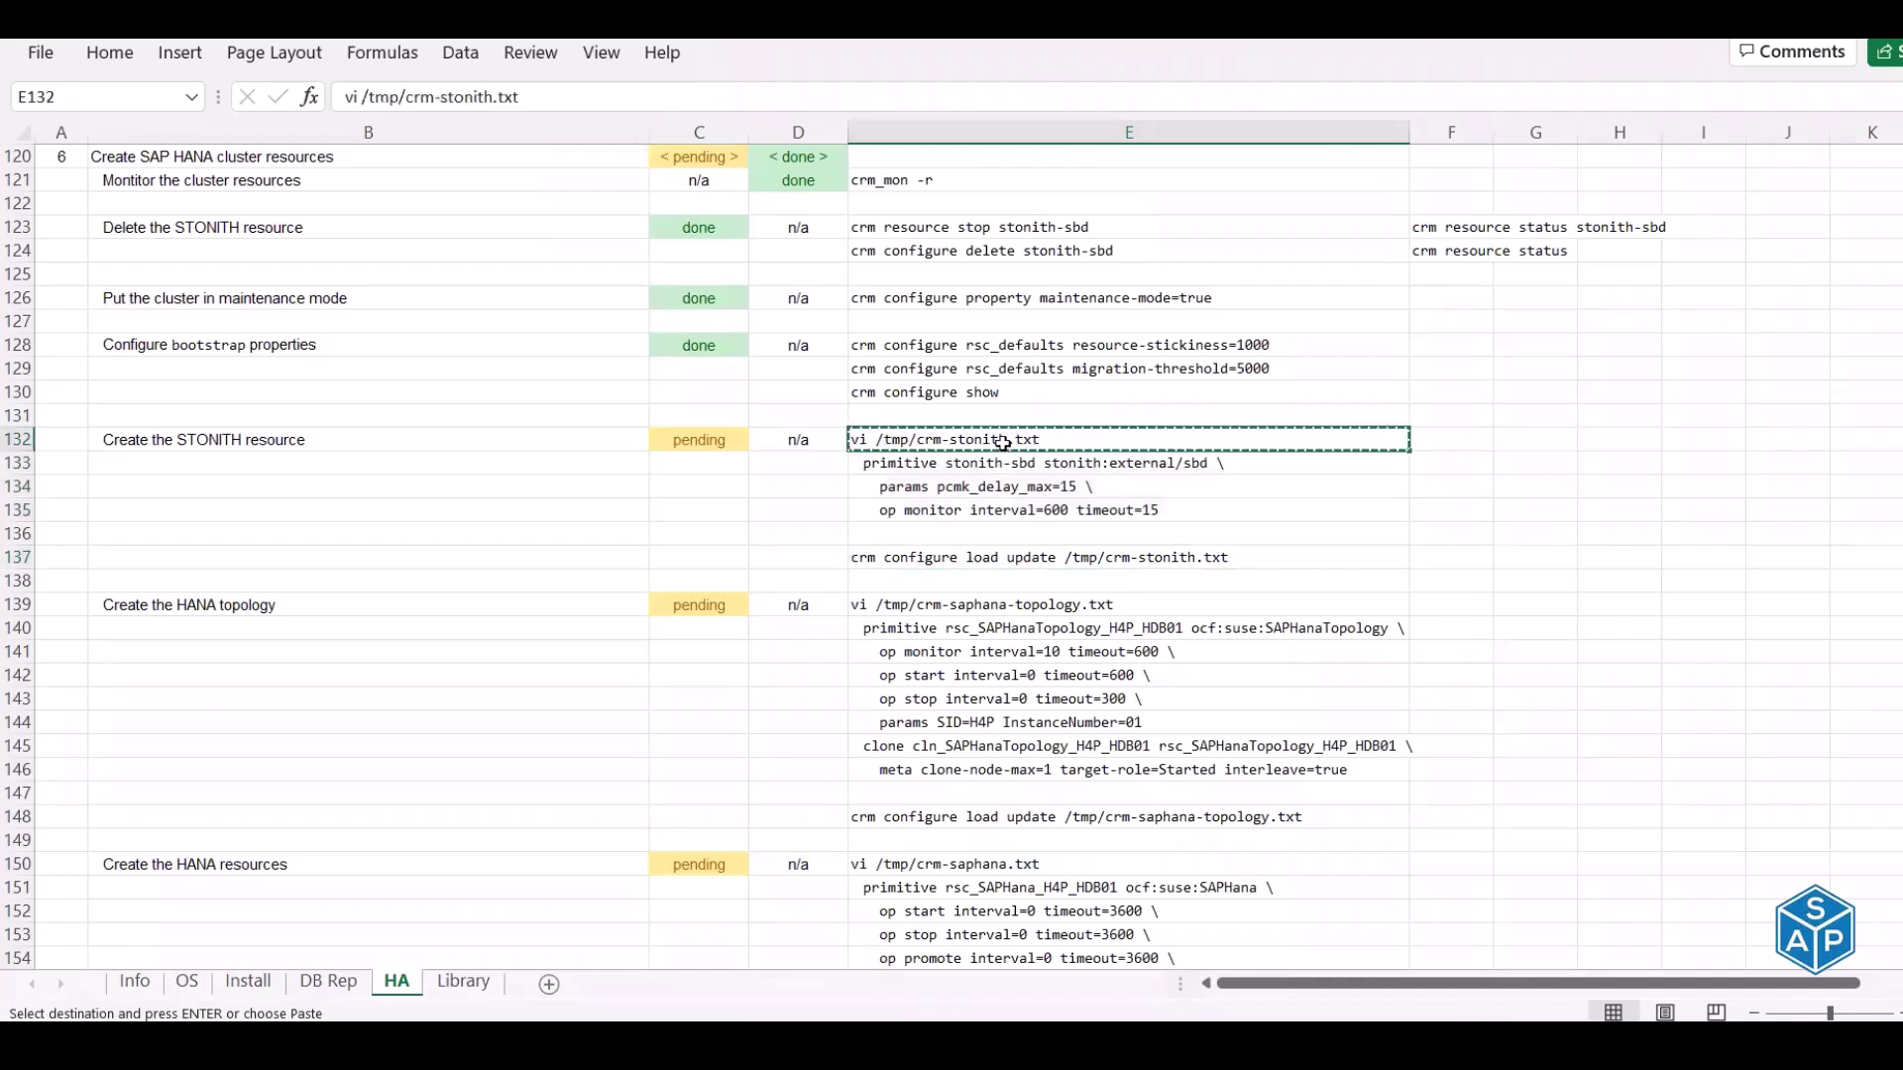
pyautogui.hotkey('alt', 'Tab')
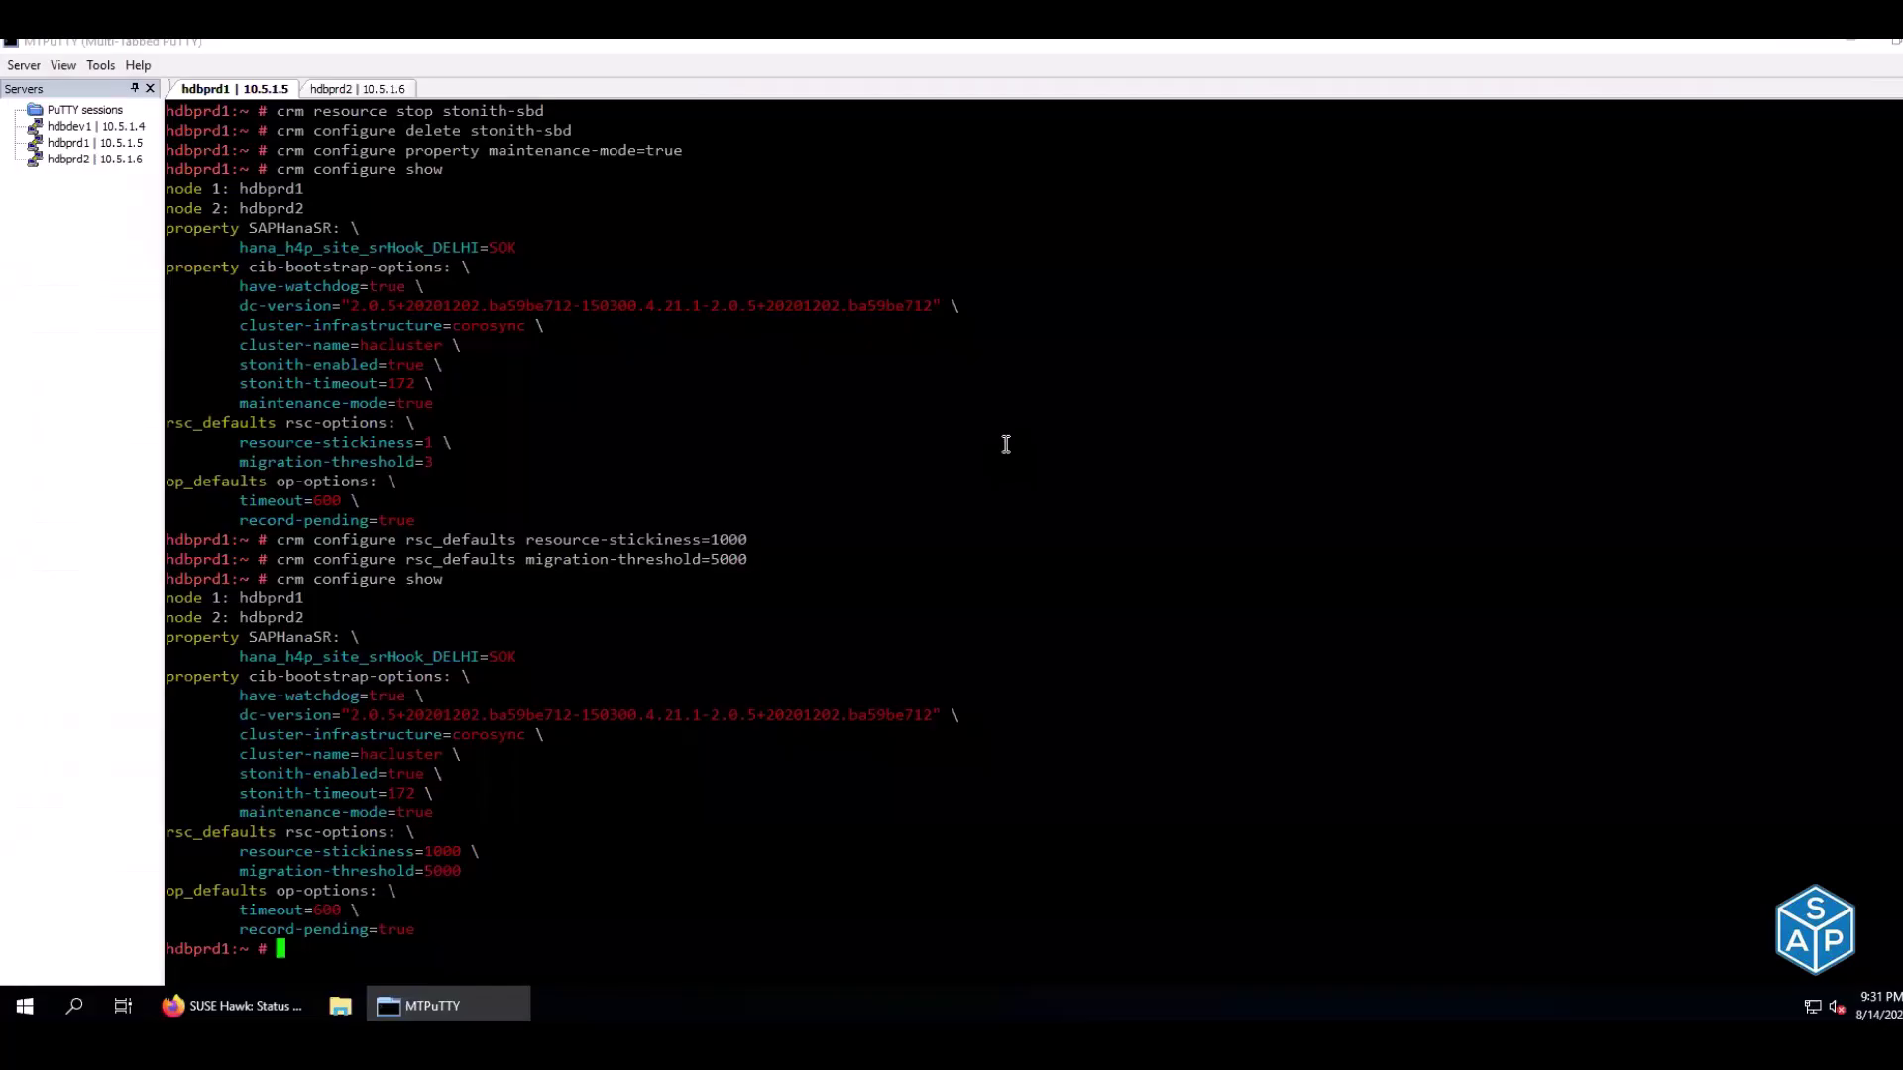
# Run vi /tmp/crm-stonith.txt on hdbprd1, dismiss the startup errors, and quit with :q
pyautogui.hotkey('ctrl', 'l')
pyautogui.rightClick(892, 336)
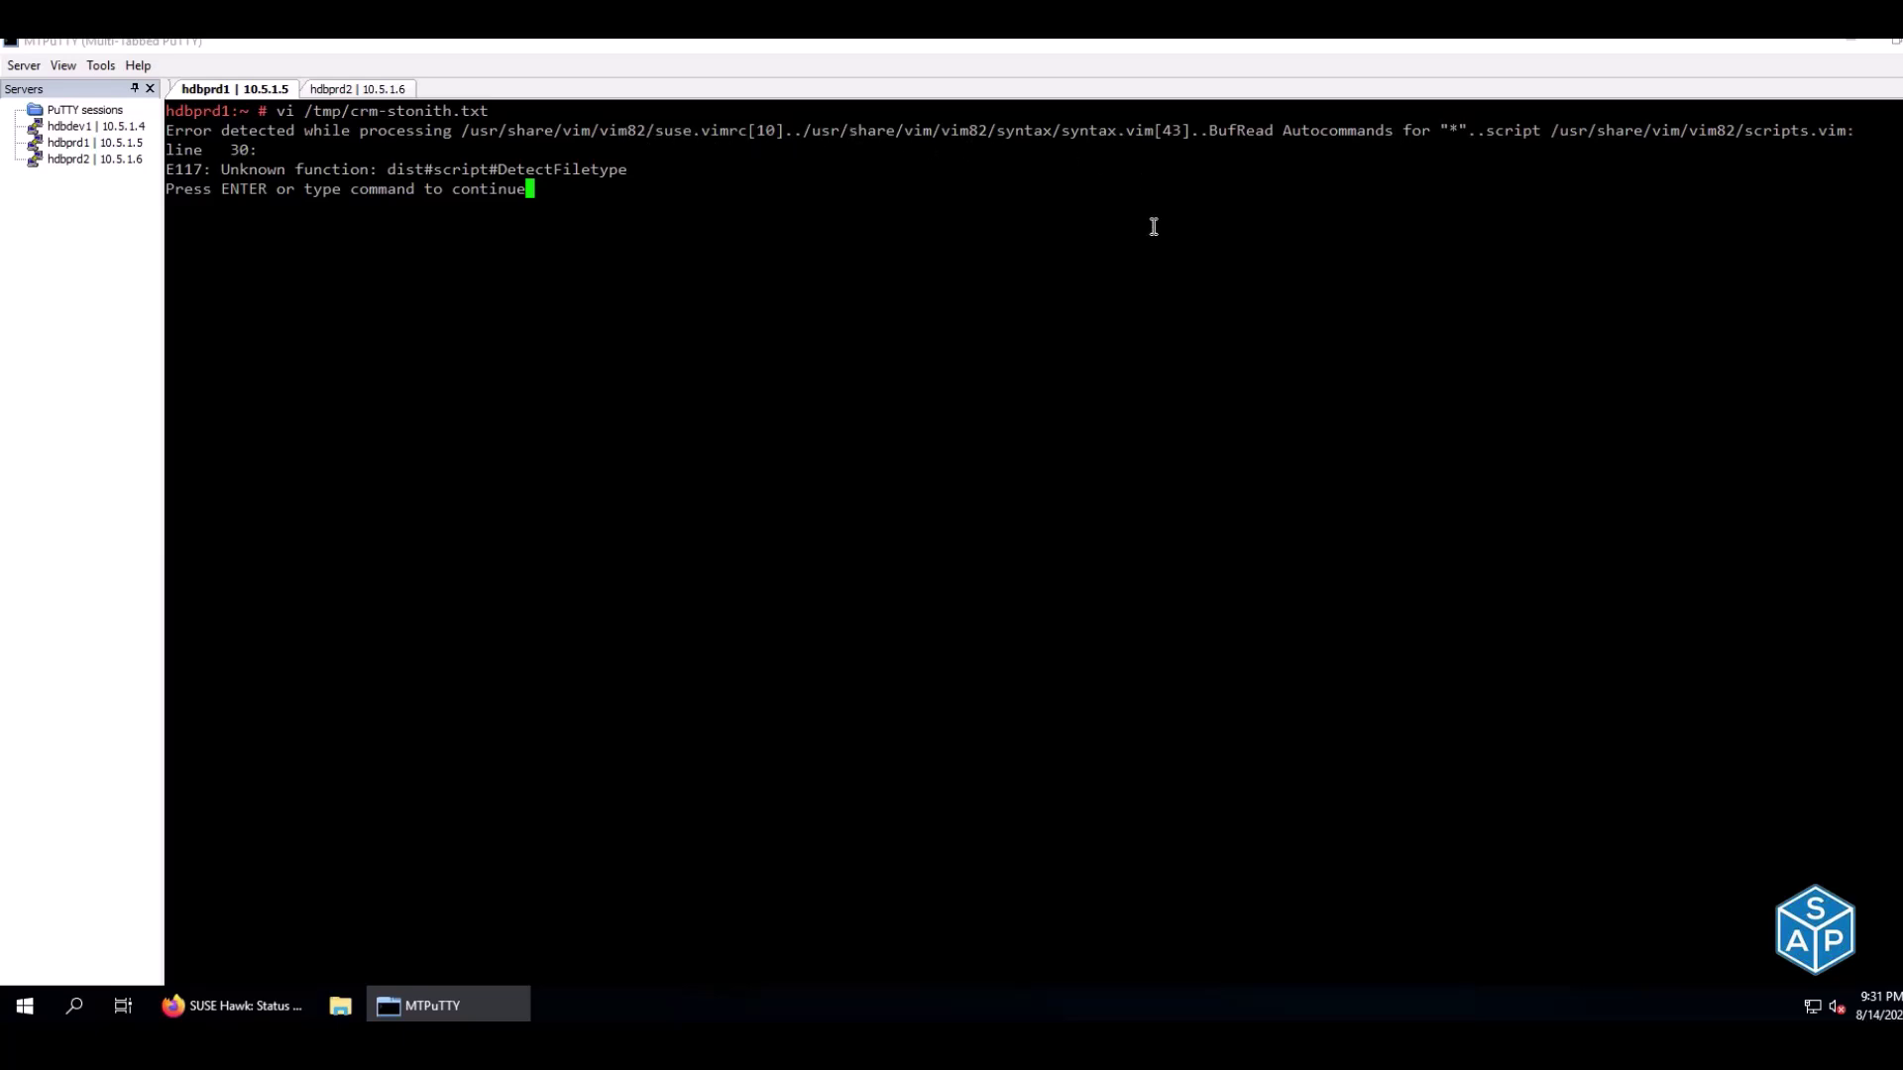
pyautogui.press('Return')
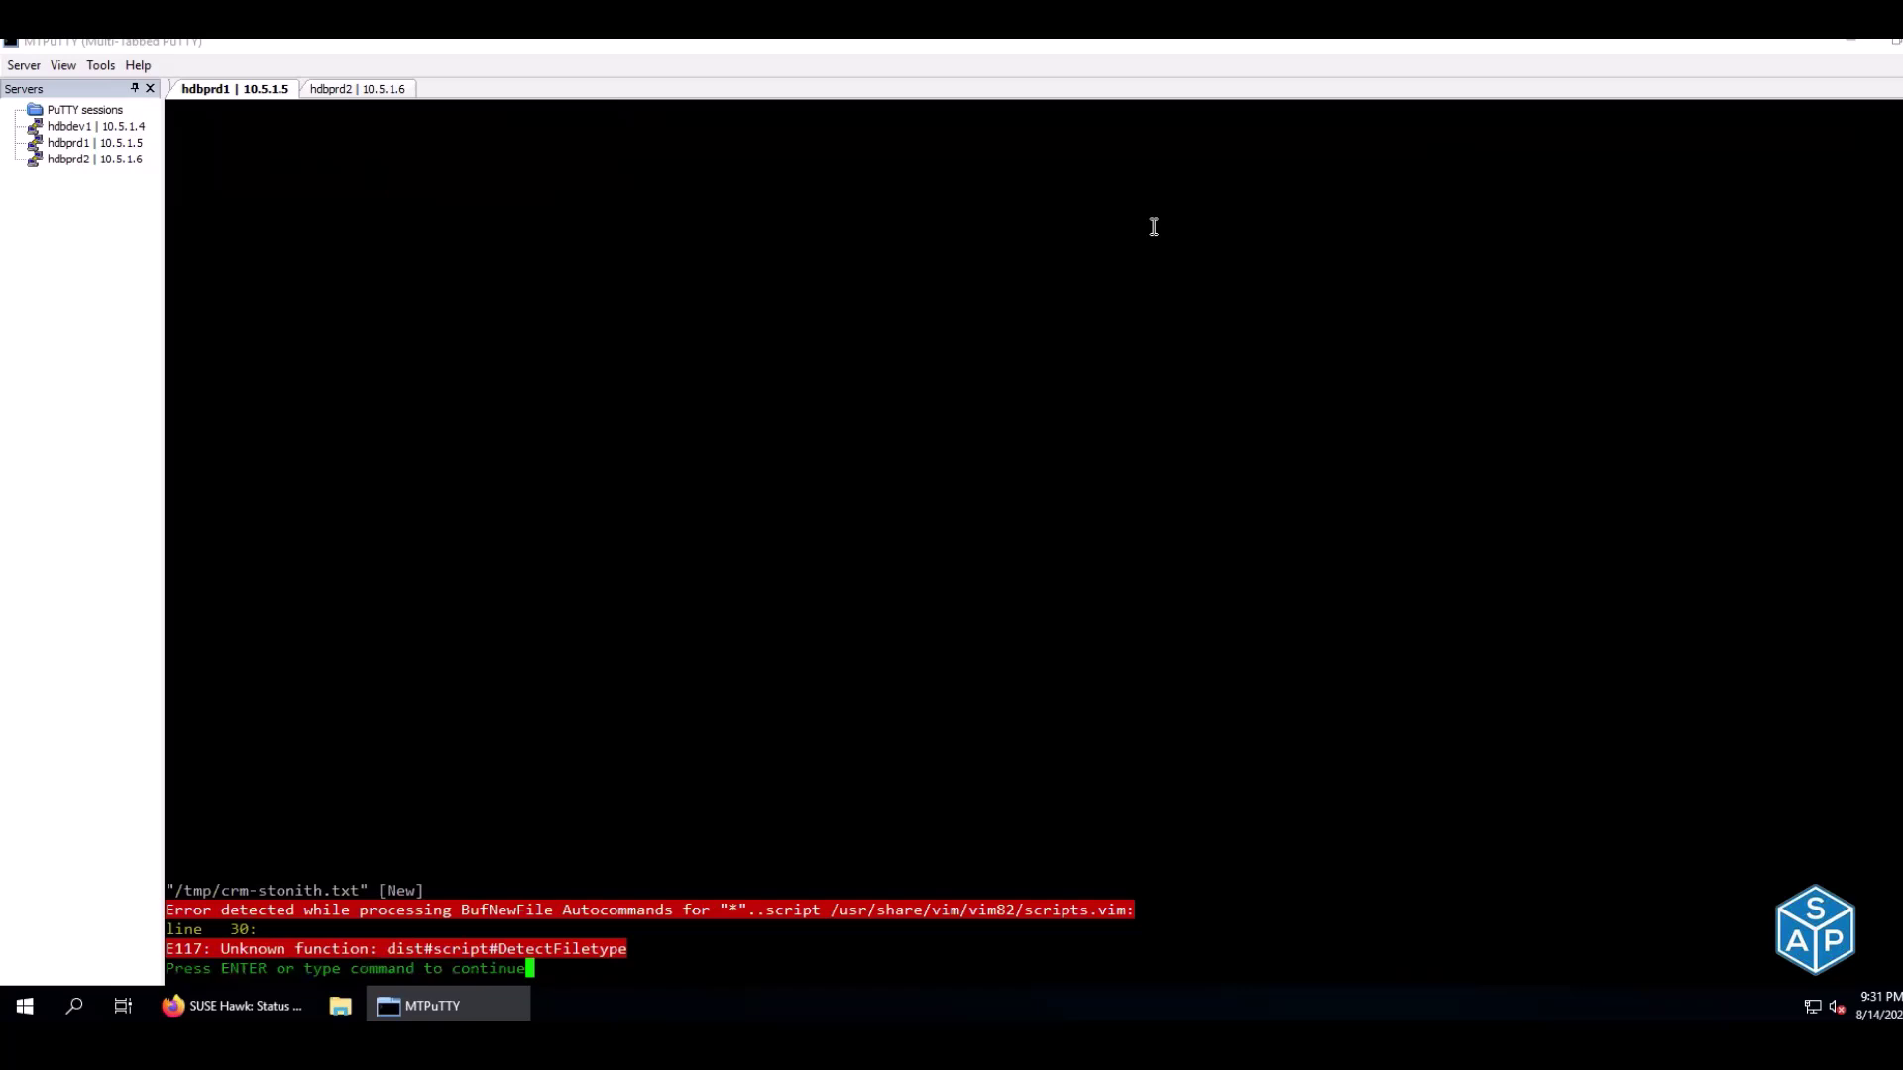
pyautogui.press('Return')
pyautogui.write(':q')
pyautogui.press('Return')
# Retry vi on the STONITH file and with no file, each hitting the E117 error, quitting each time
pyautogui.press('Up')
pyautogui.press('Return')
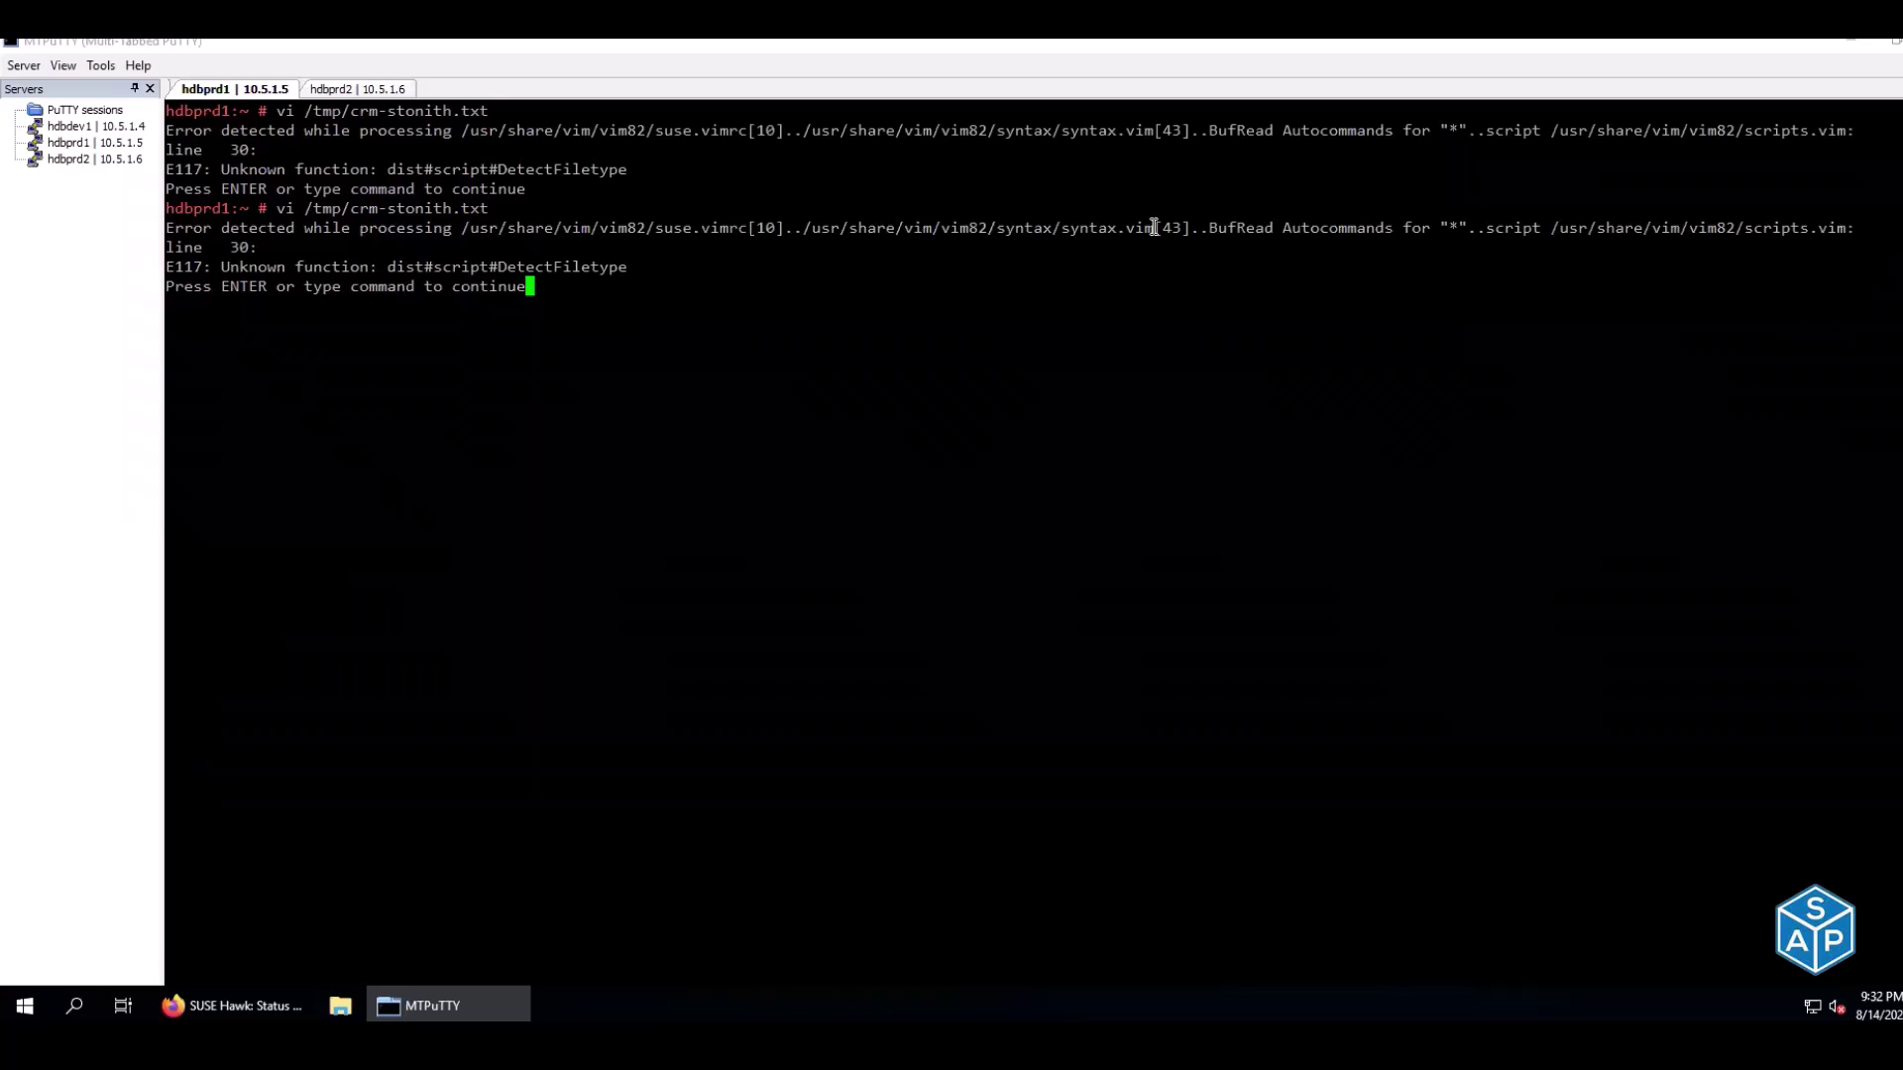
pyautogui.press('Return')
pyautogui.write(':q')
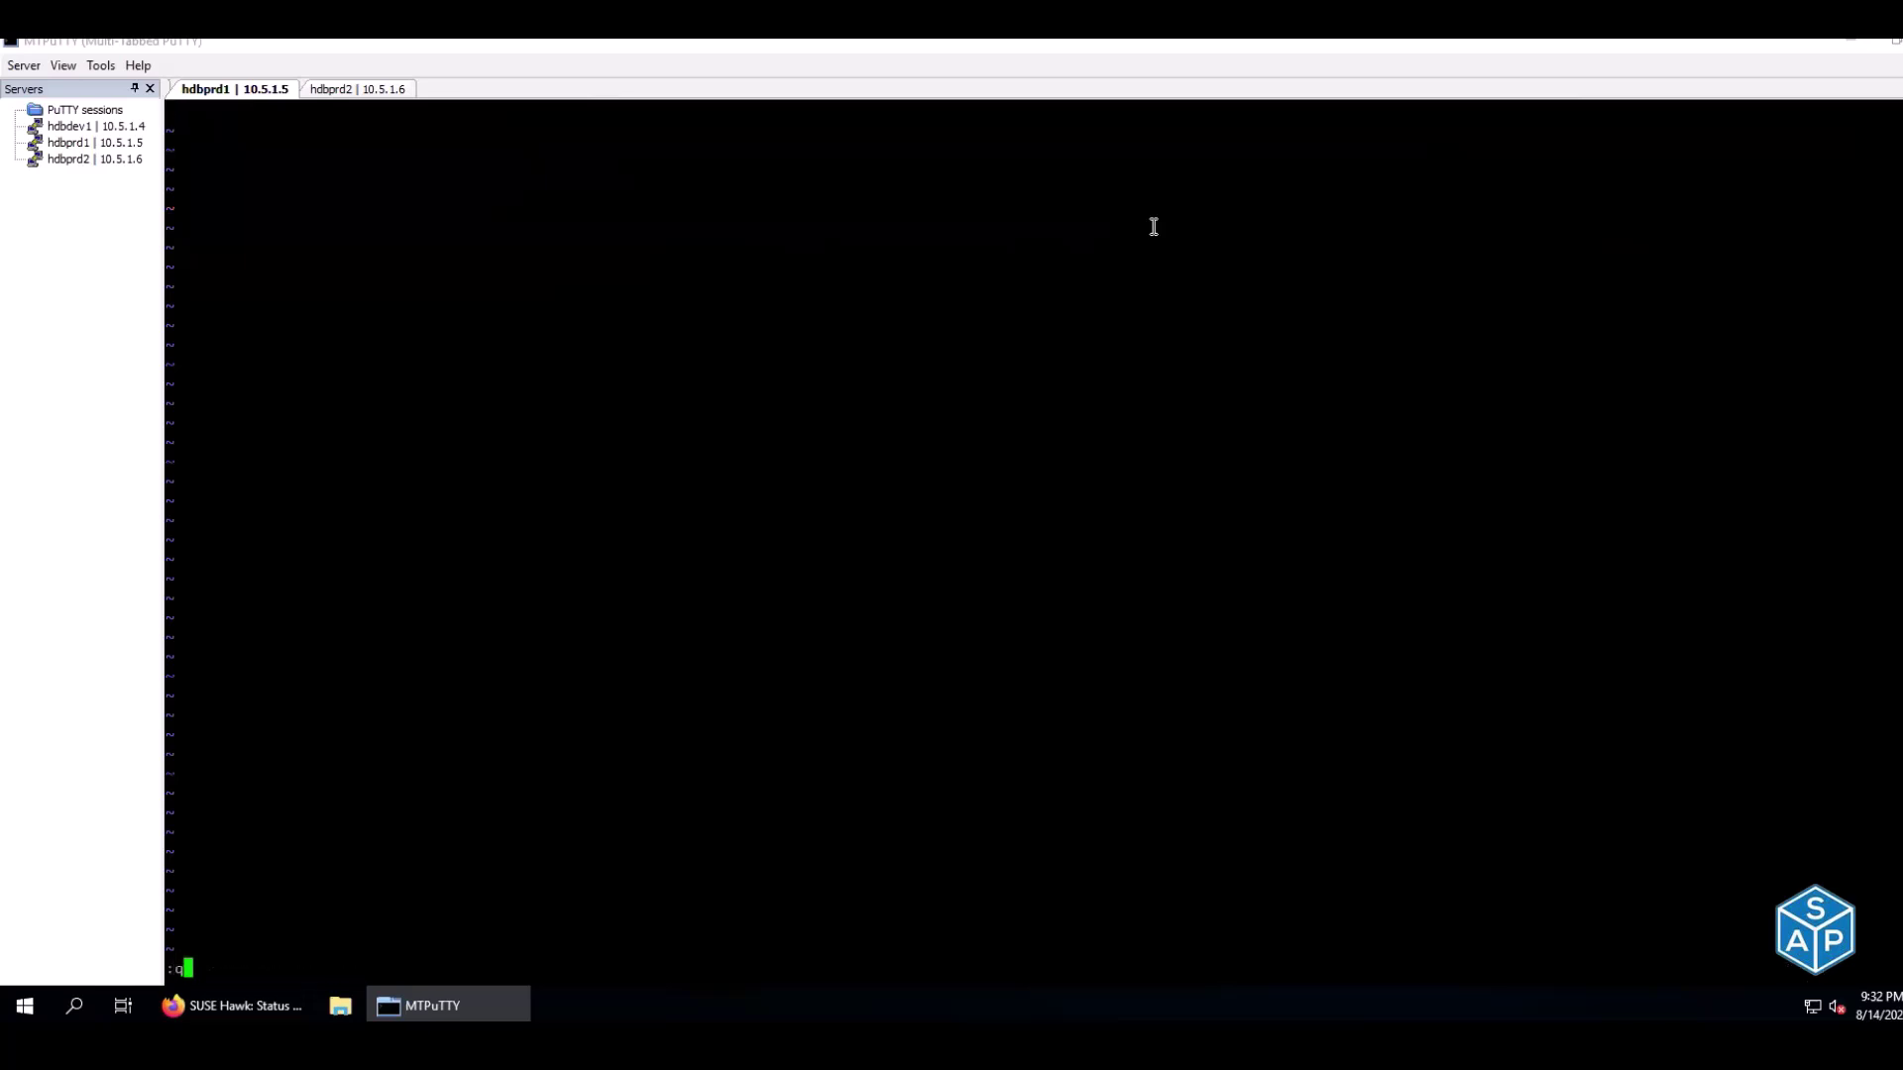
pyautogui.press('Return')
pyautogui.write('vi')
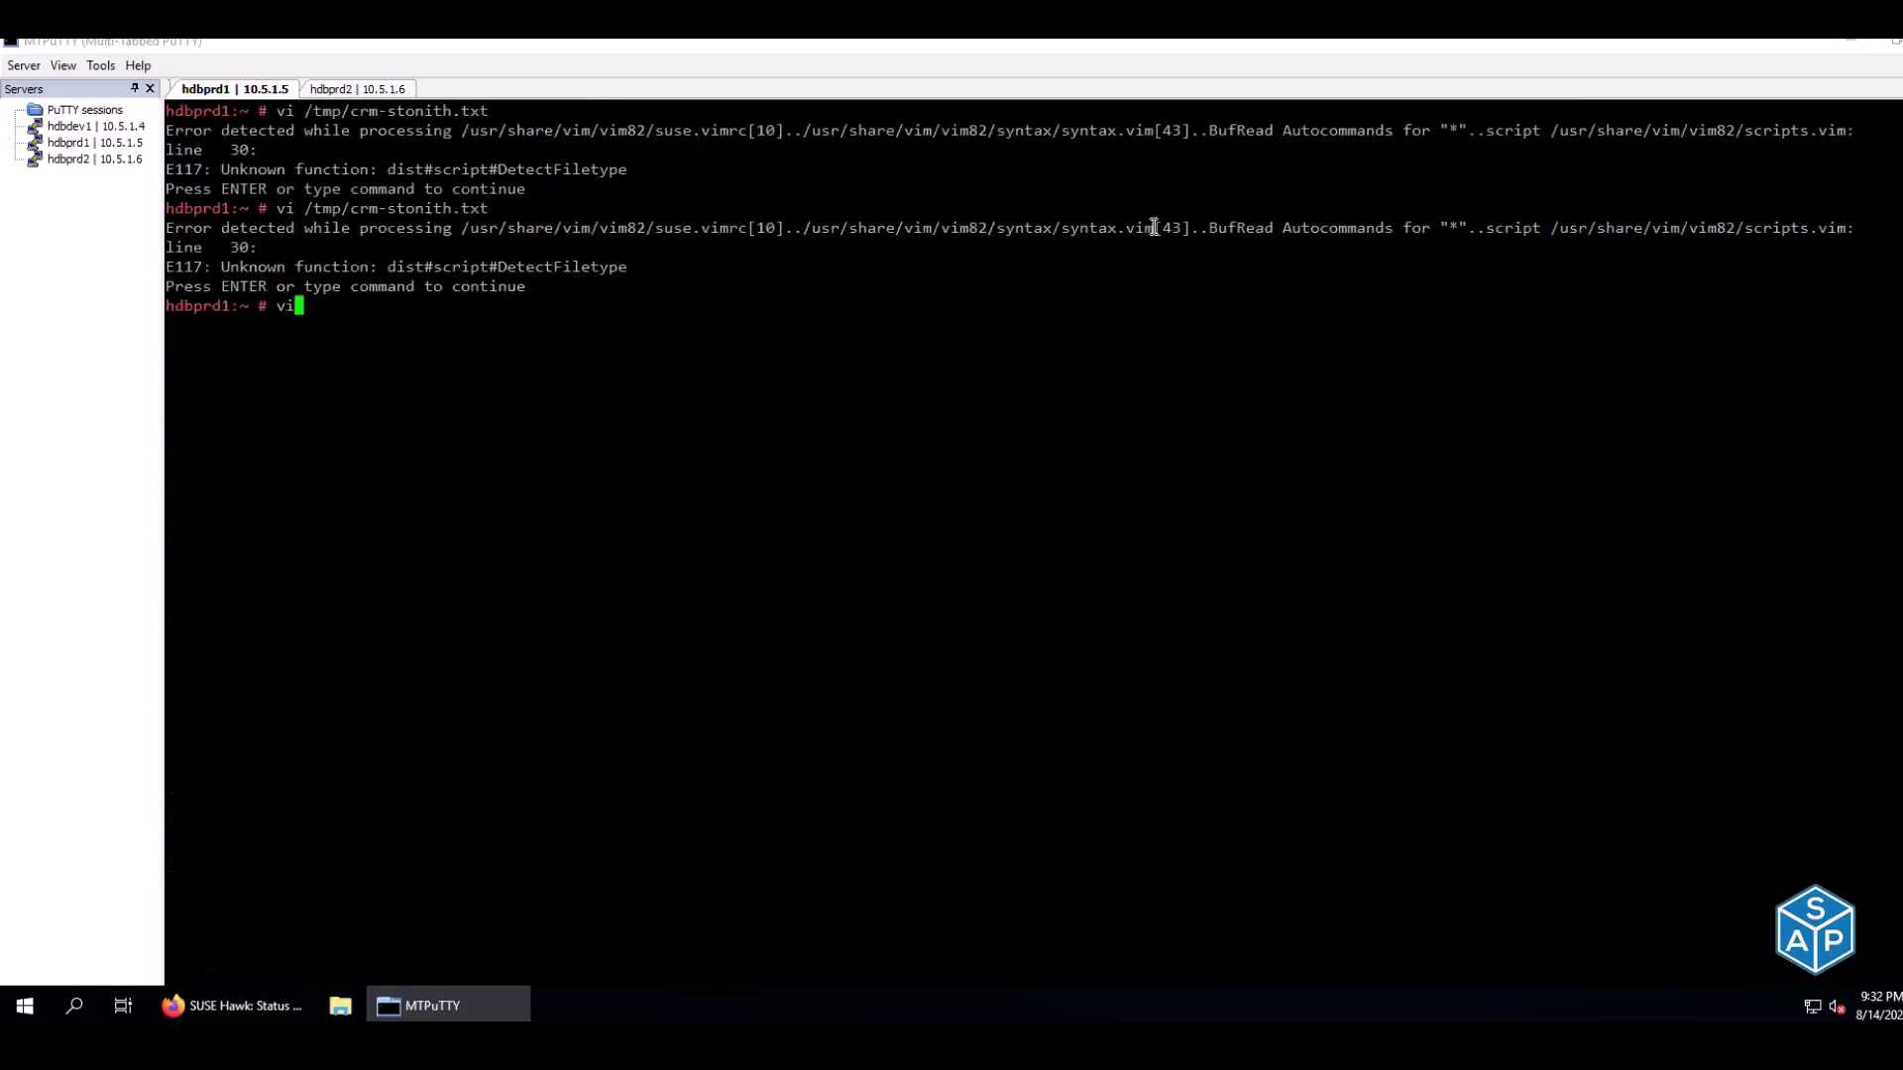
pyautogui.press('Return')
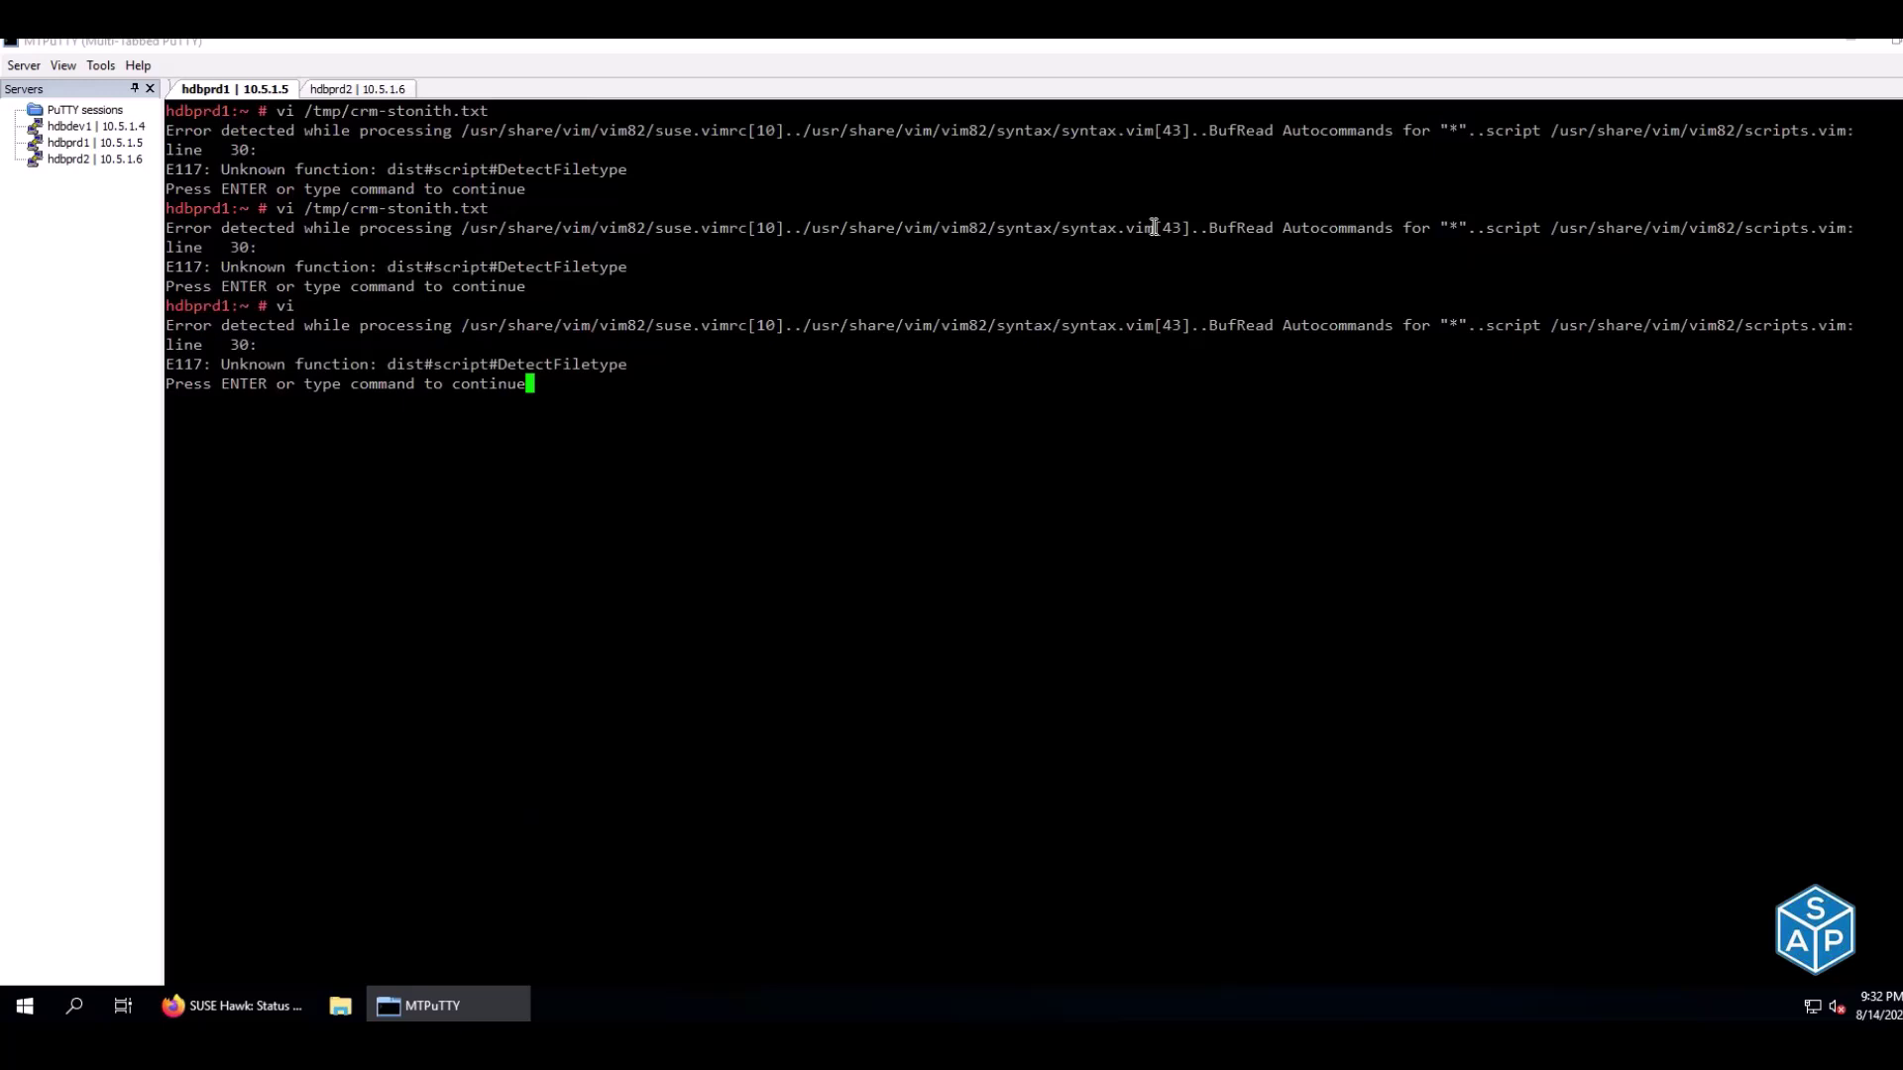
pyautogui.press('Return')
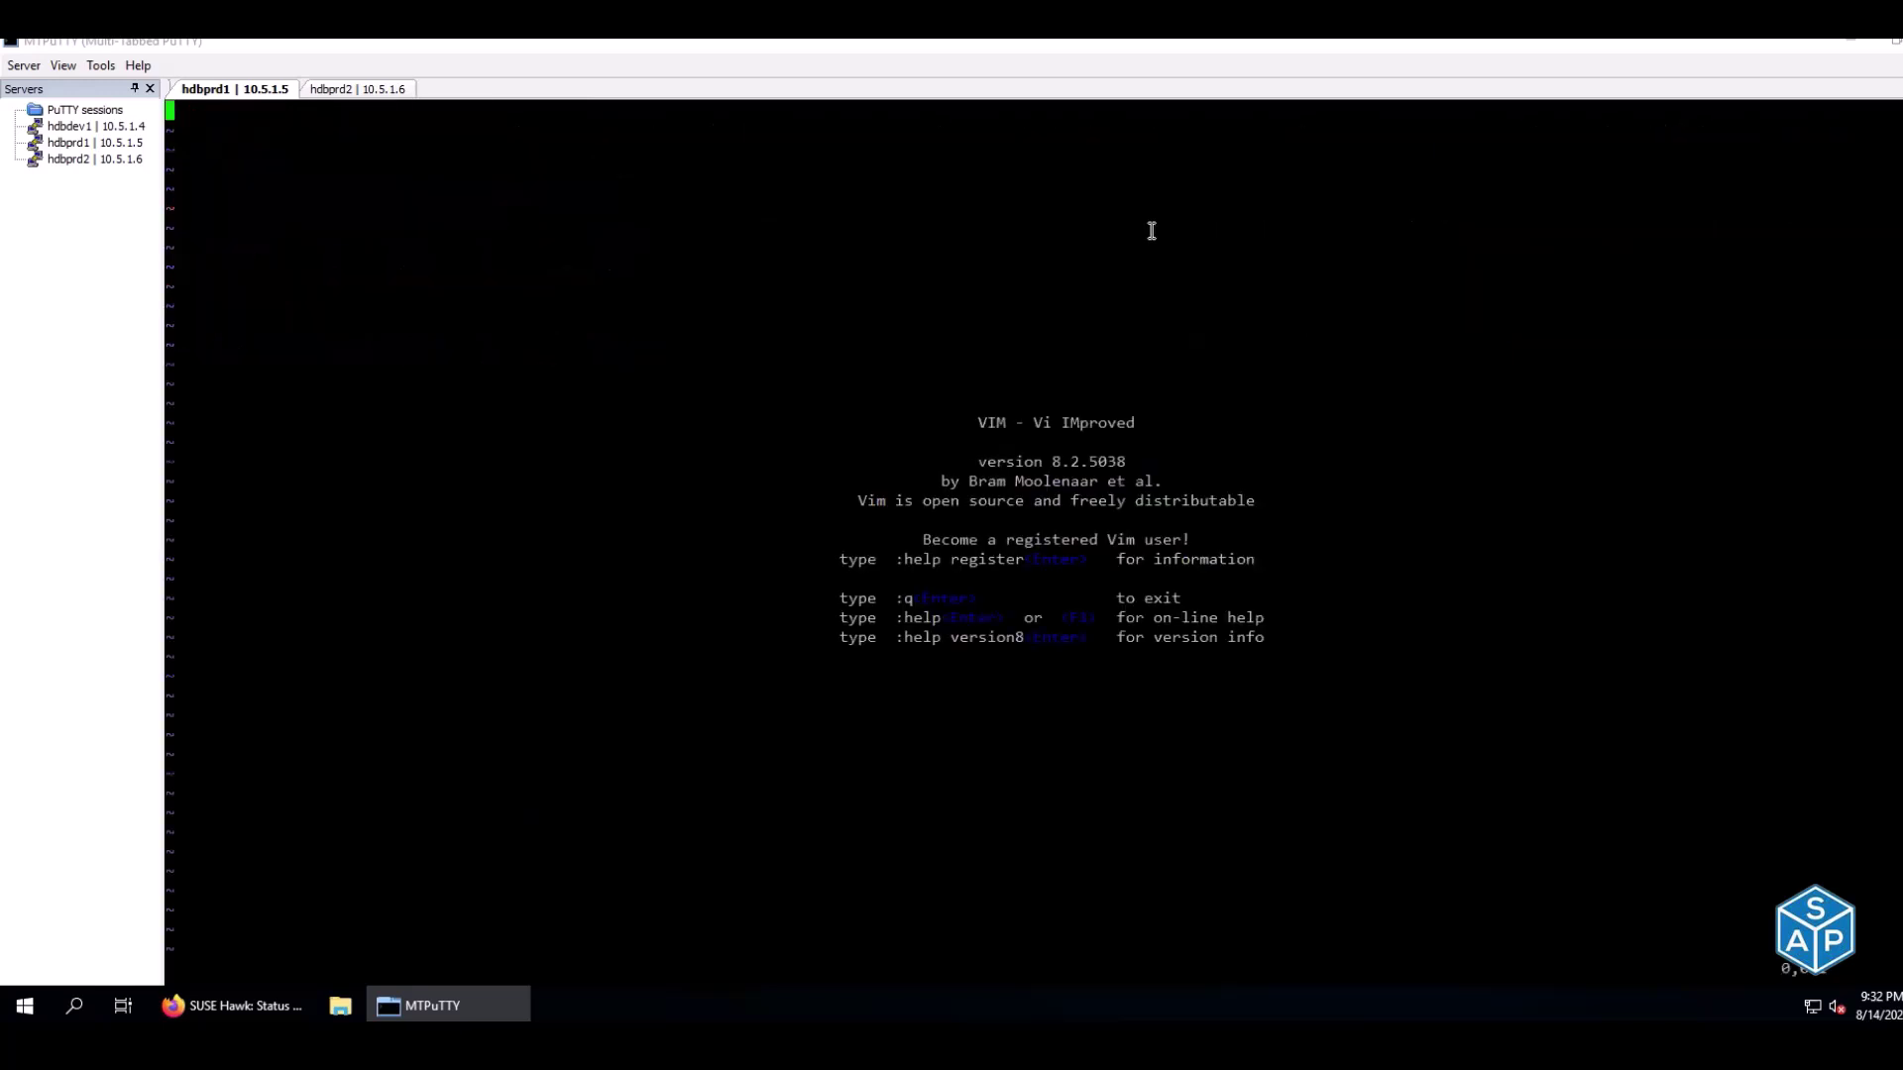
pyautogui.write(':q')
pyautogui.press('Return')
# Open a duplicate hdbprd2 session in MTPuTTY
pyautogui.write('r')
pyautogui.click(361, 89)
pyautogui.rightClick(361, 90)
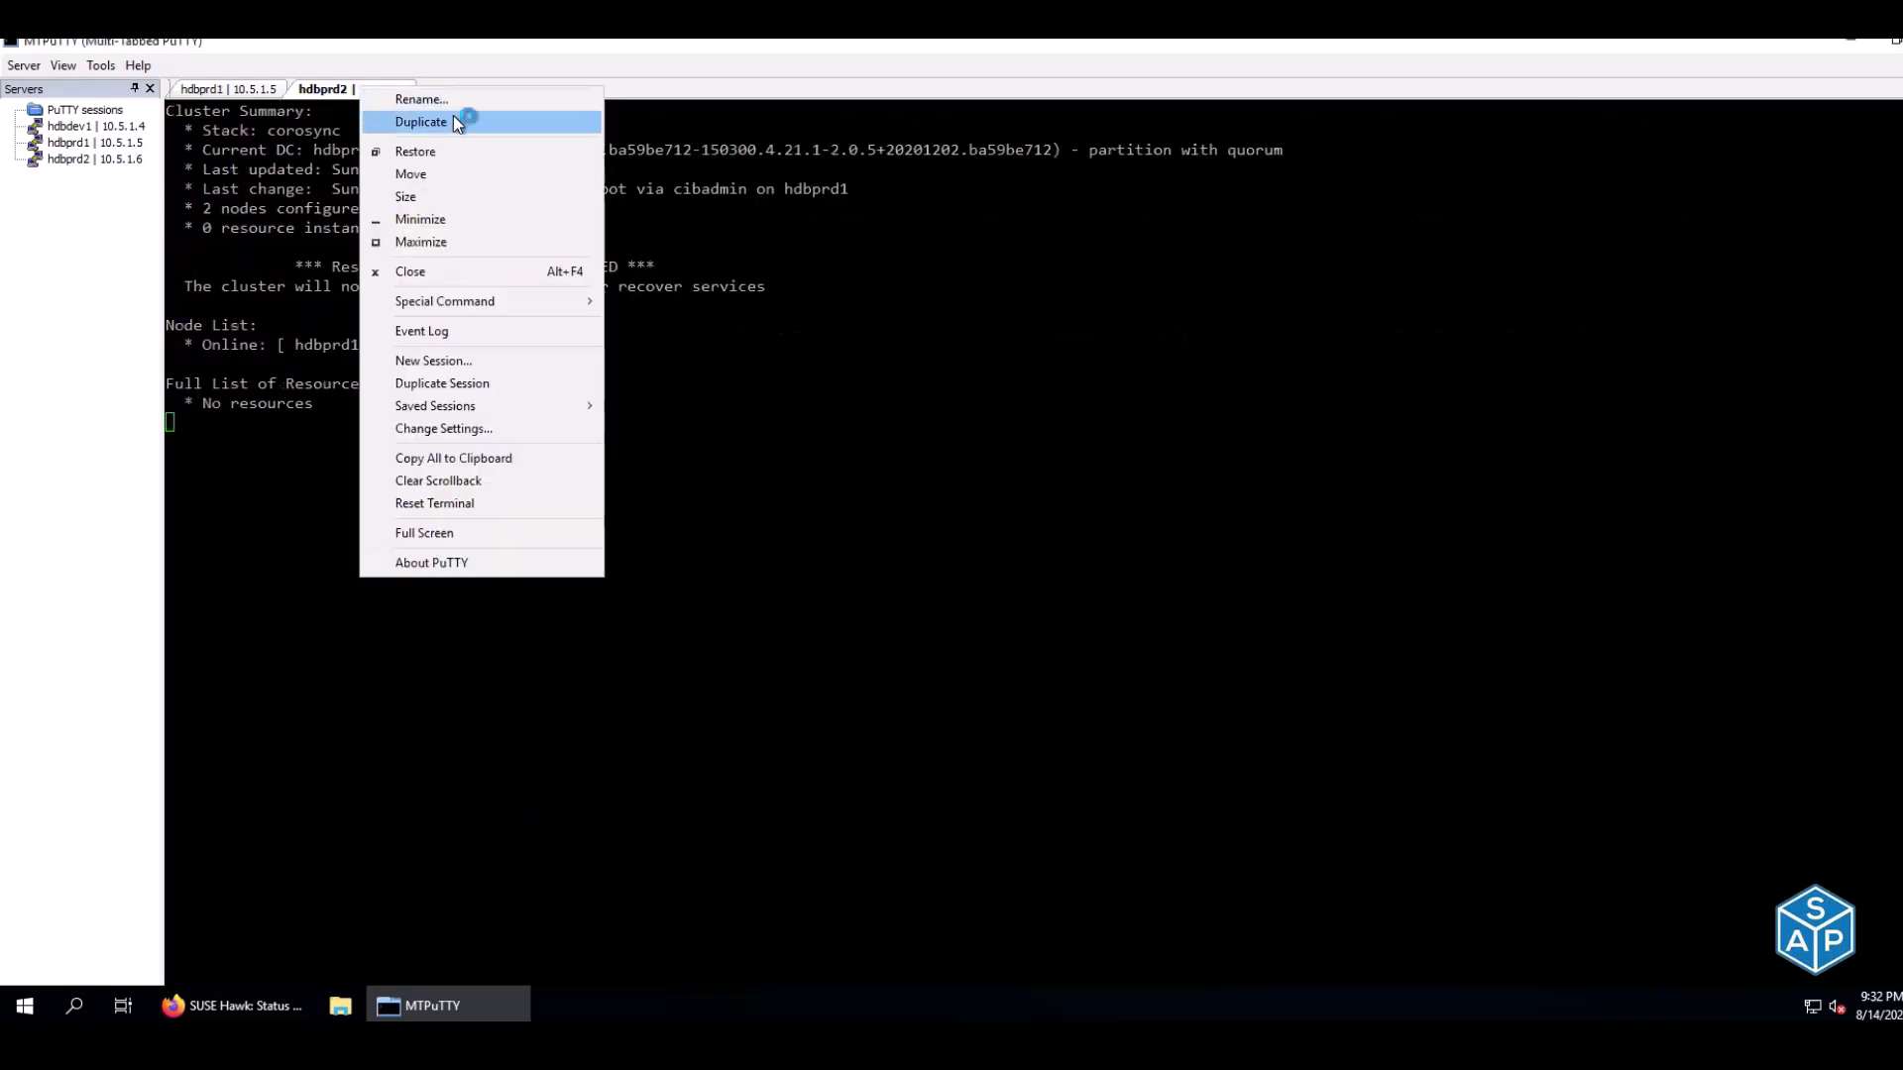
pyautogui.click(454, 115)
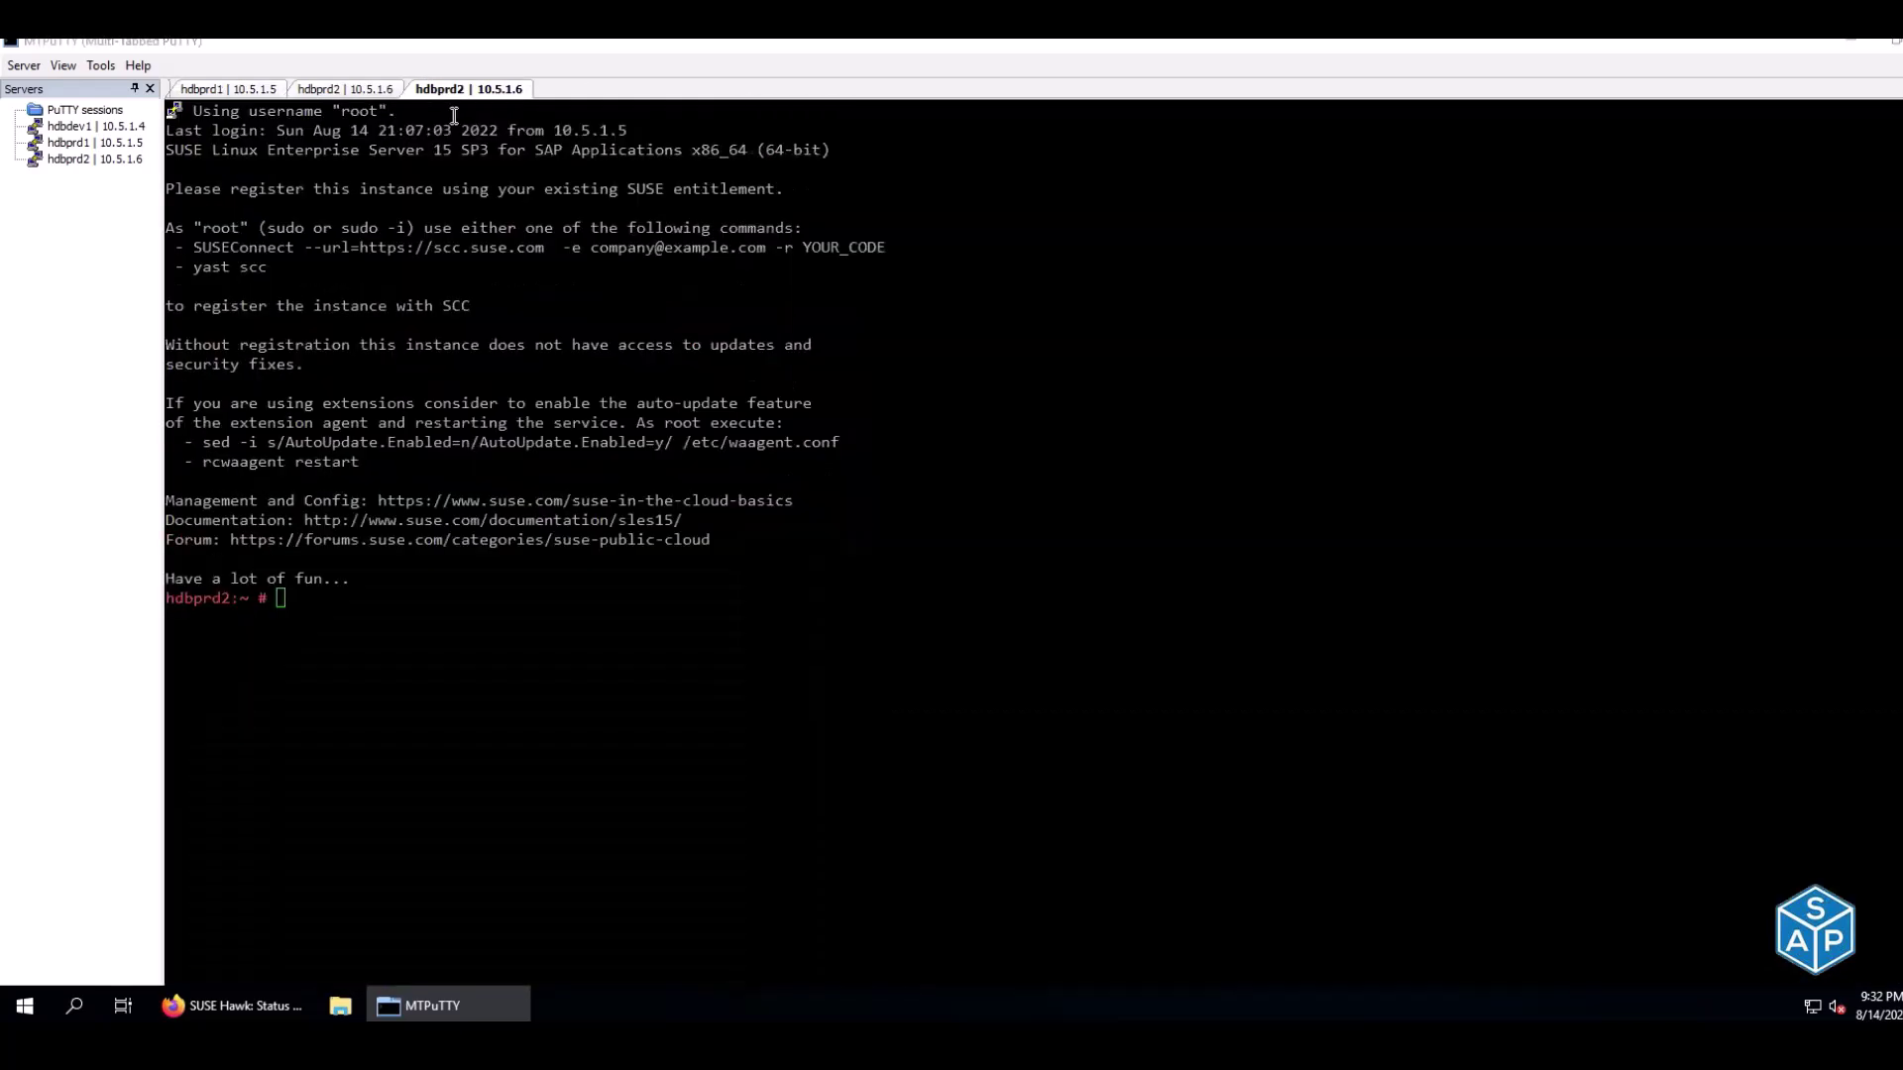
pyautogui.click(493, 256)
# Test vi in the new hdbprd2 session, quit with :q, and return to hdbprd1
pyautogui.write('vi')
pyautogui.press('Return')
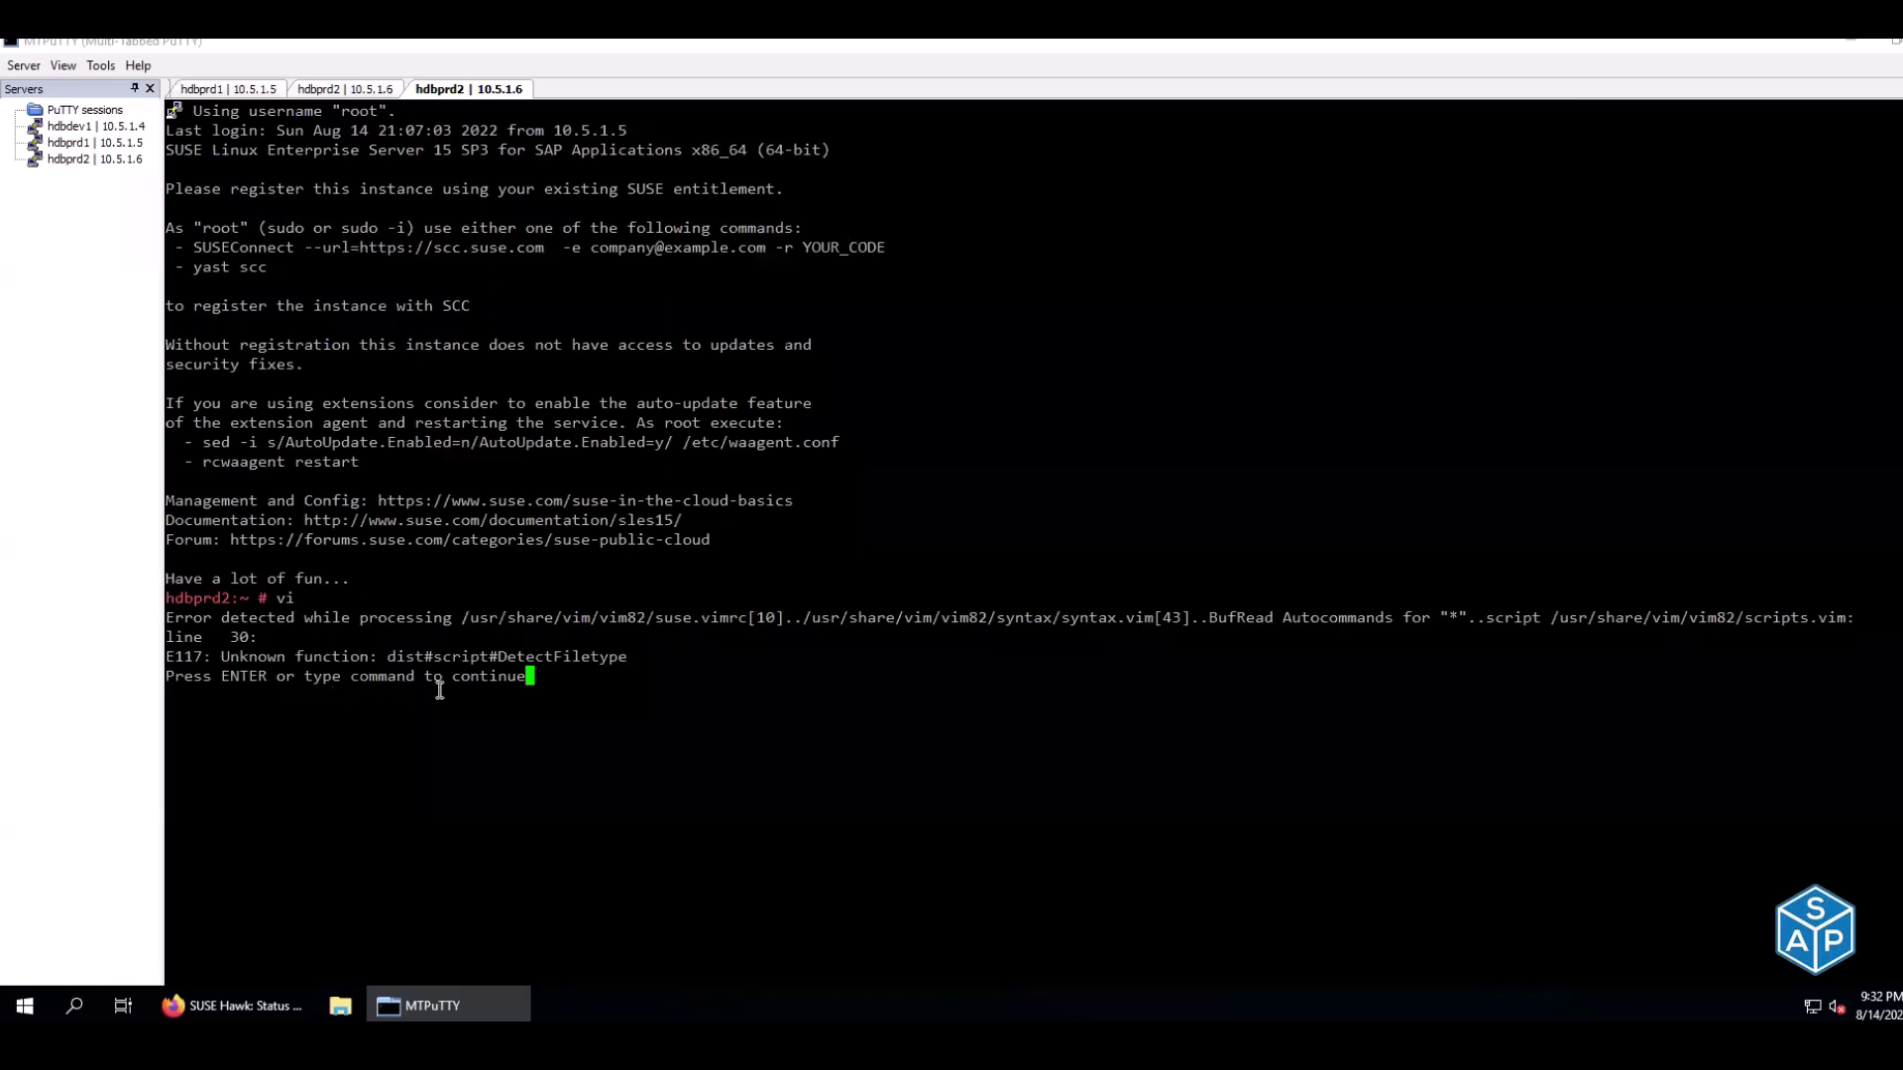
pyautogui.press('Return')
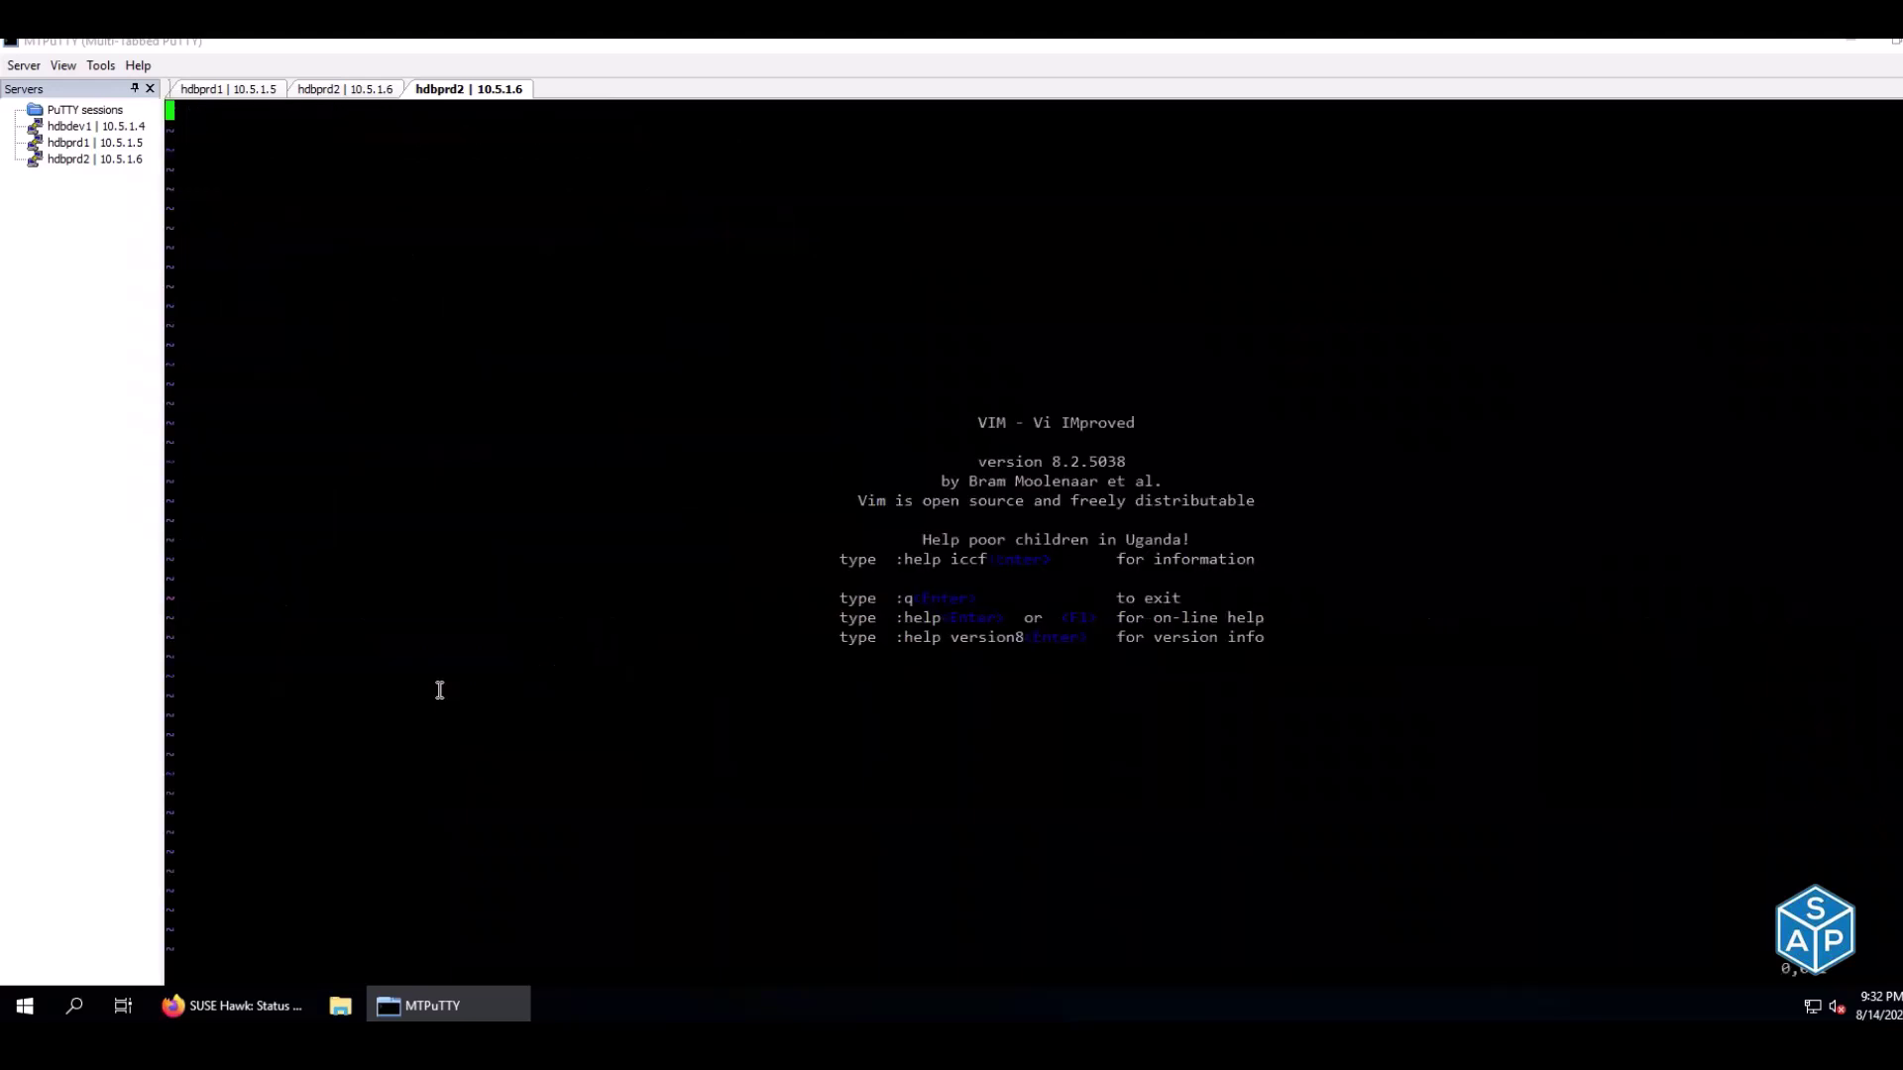
pyautogui.write(':q')
pyautogui.press('Return')
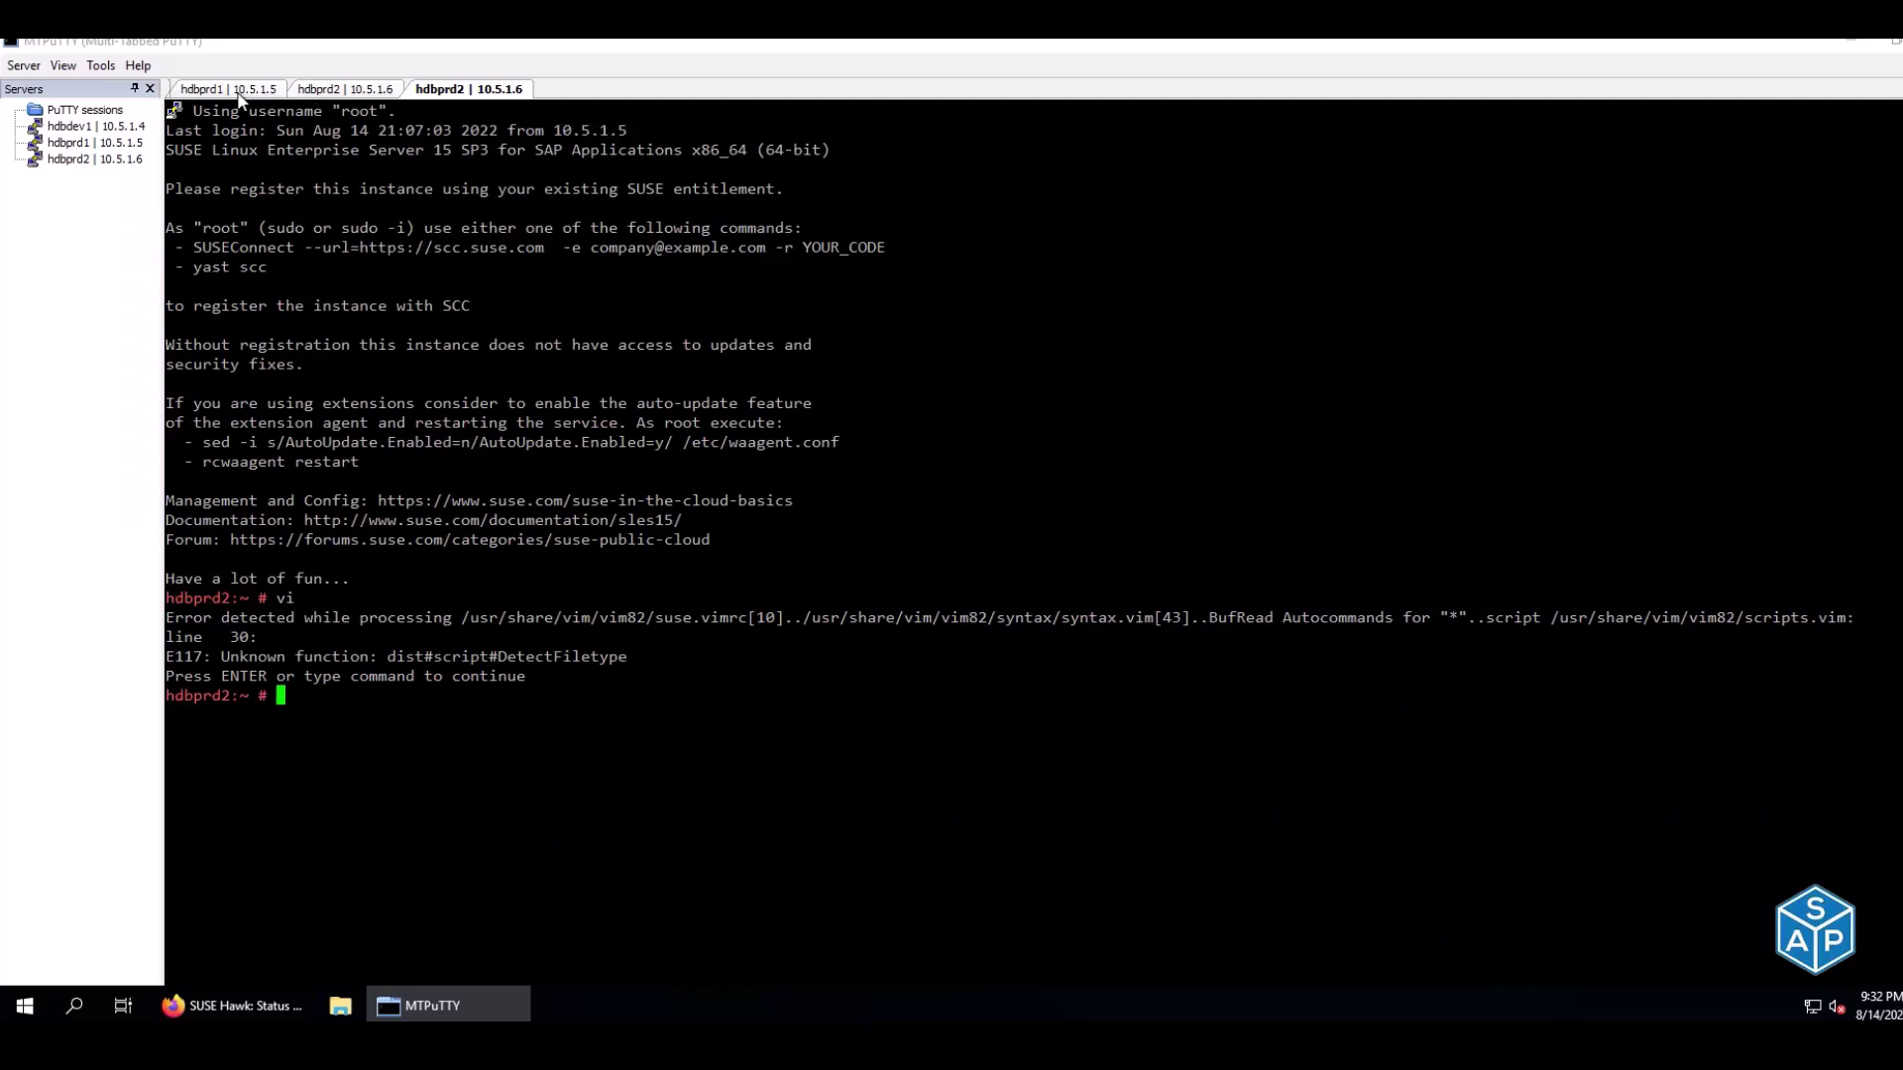
pyautogui.click(240, 91)
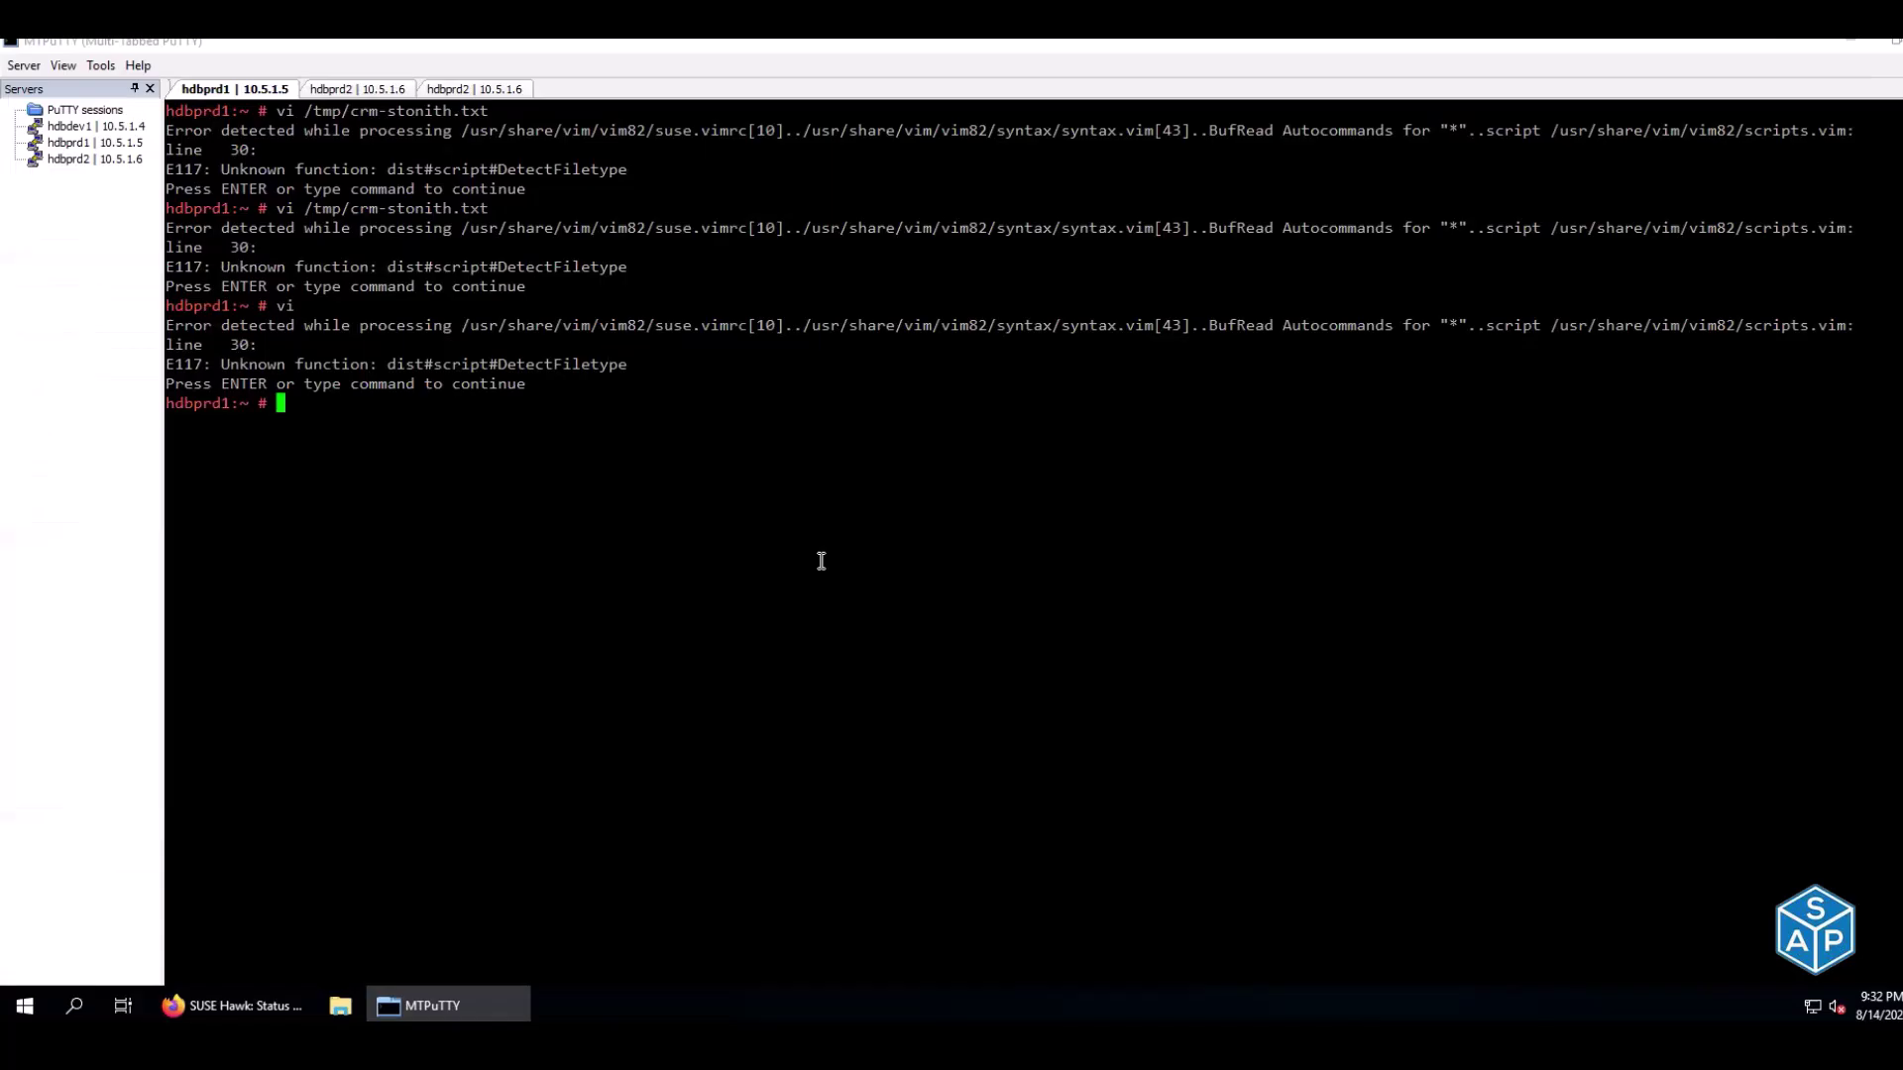
# List /tmp and check disk usage with df -h, noting 17G free on /dev/sda4
pyautogui.write('ls /tmp/')
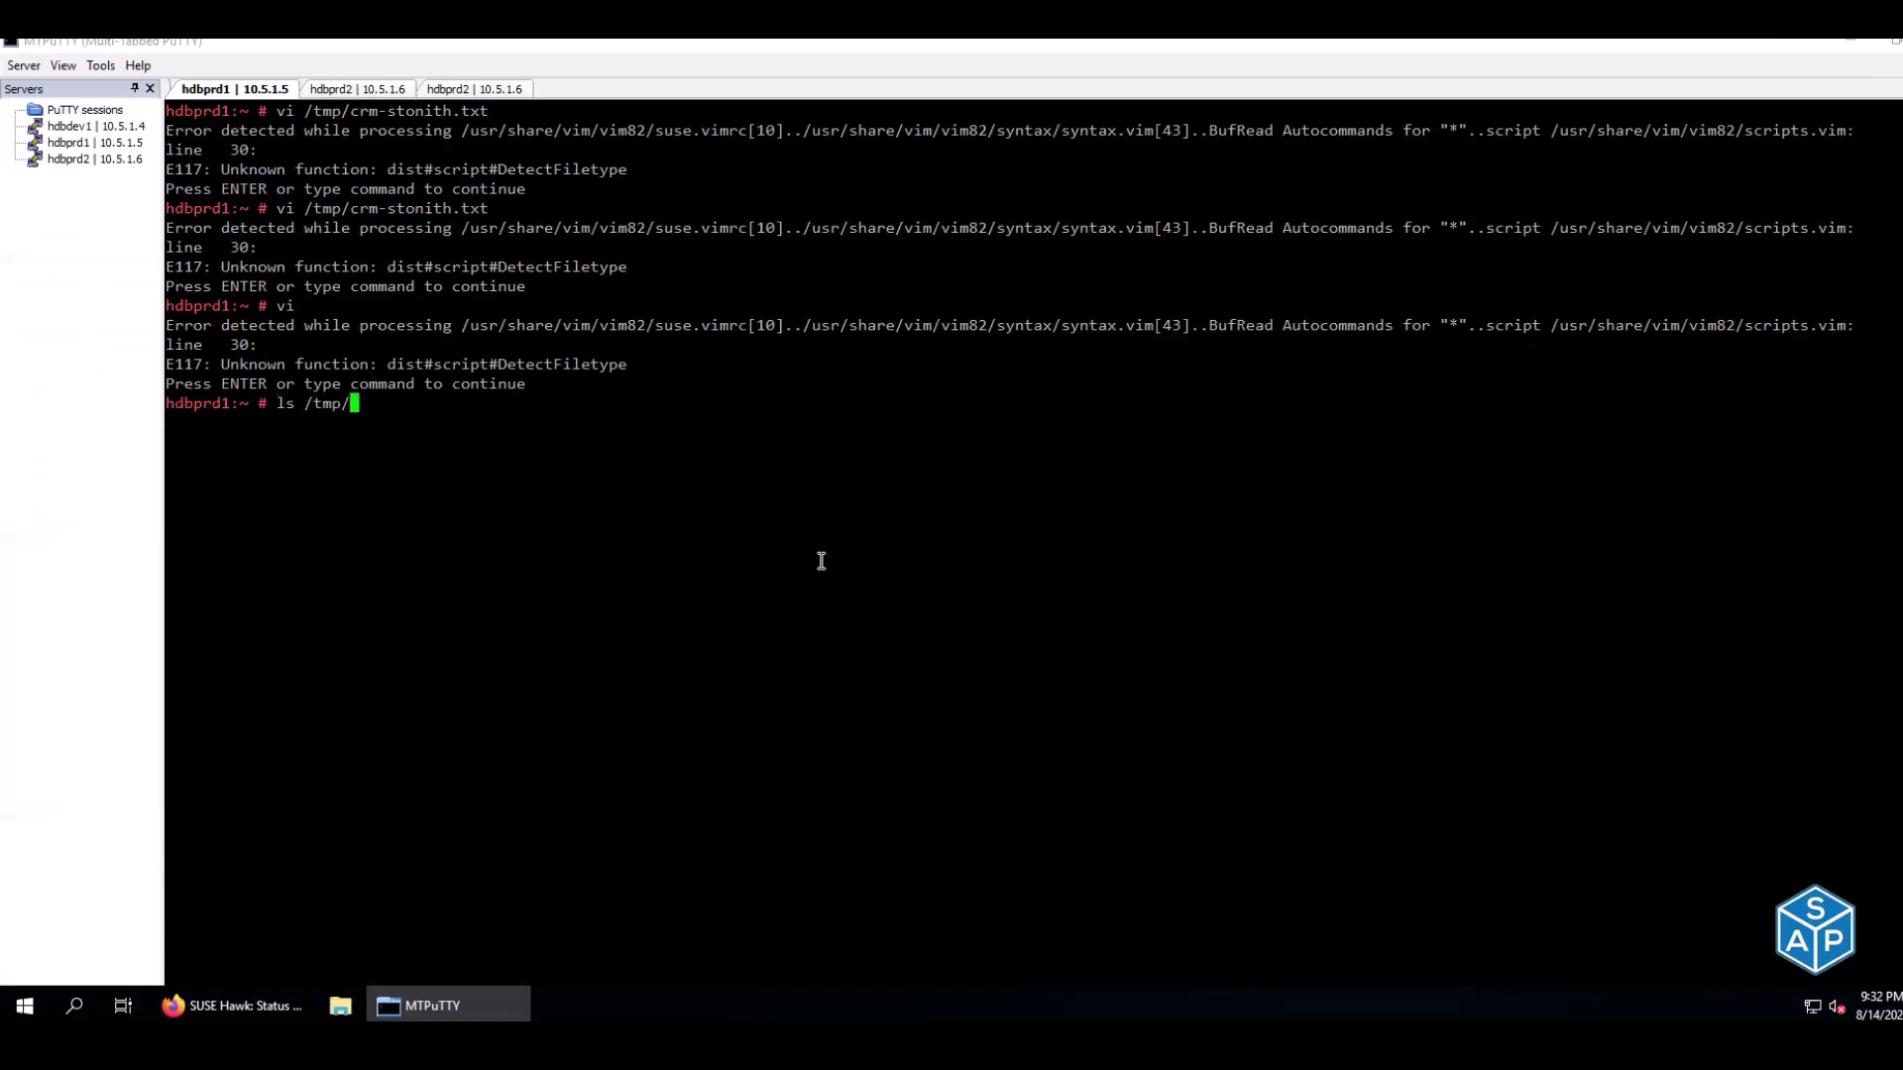
pyautogui.press('Return')
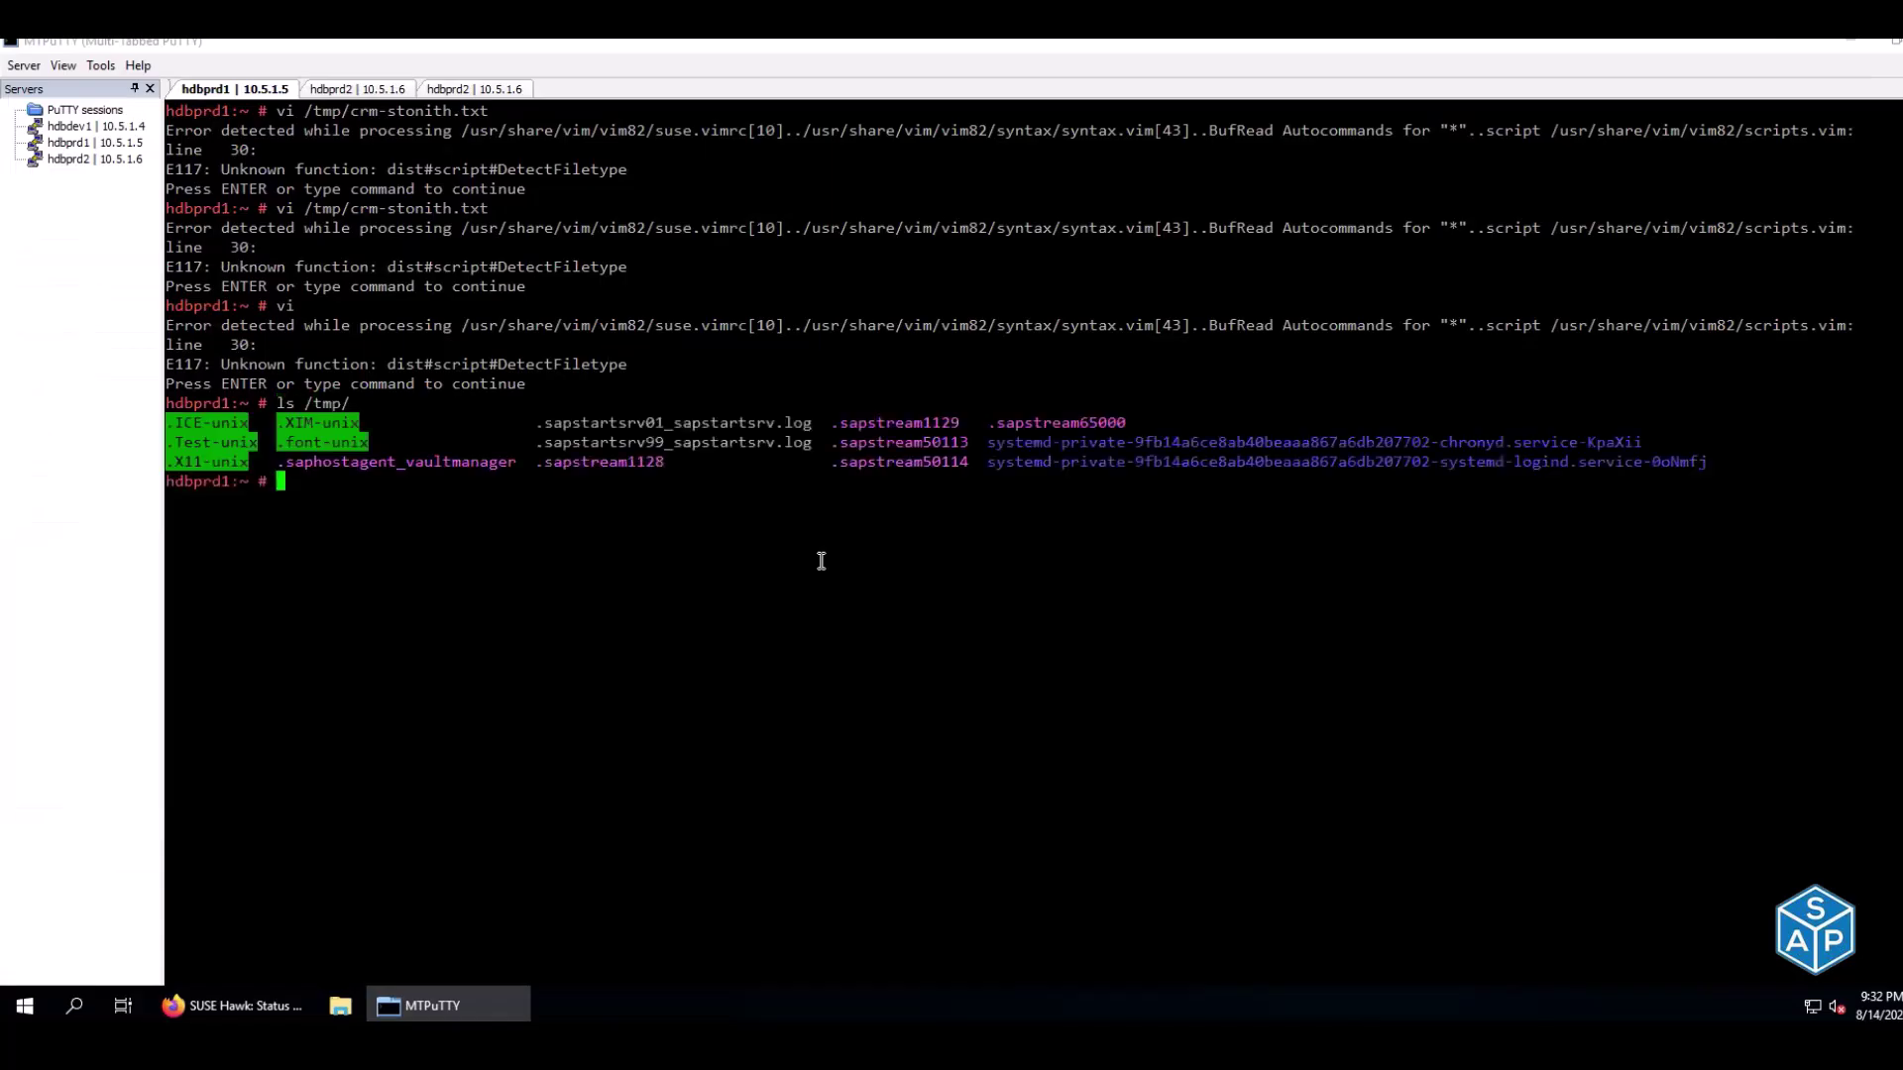
pyautogui.write('df -h /tm')
pyautogui.press('BackSpace')
pyautogui.press('BackSpace')
pyautogui.press('BackSpace')
pyautogui.press('BackSpace')
pyautogui.press('Return')
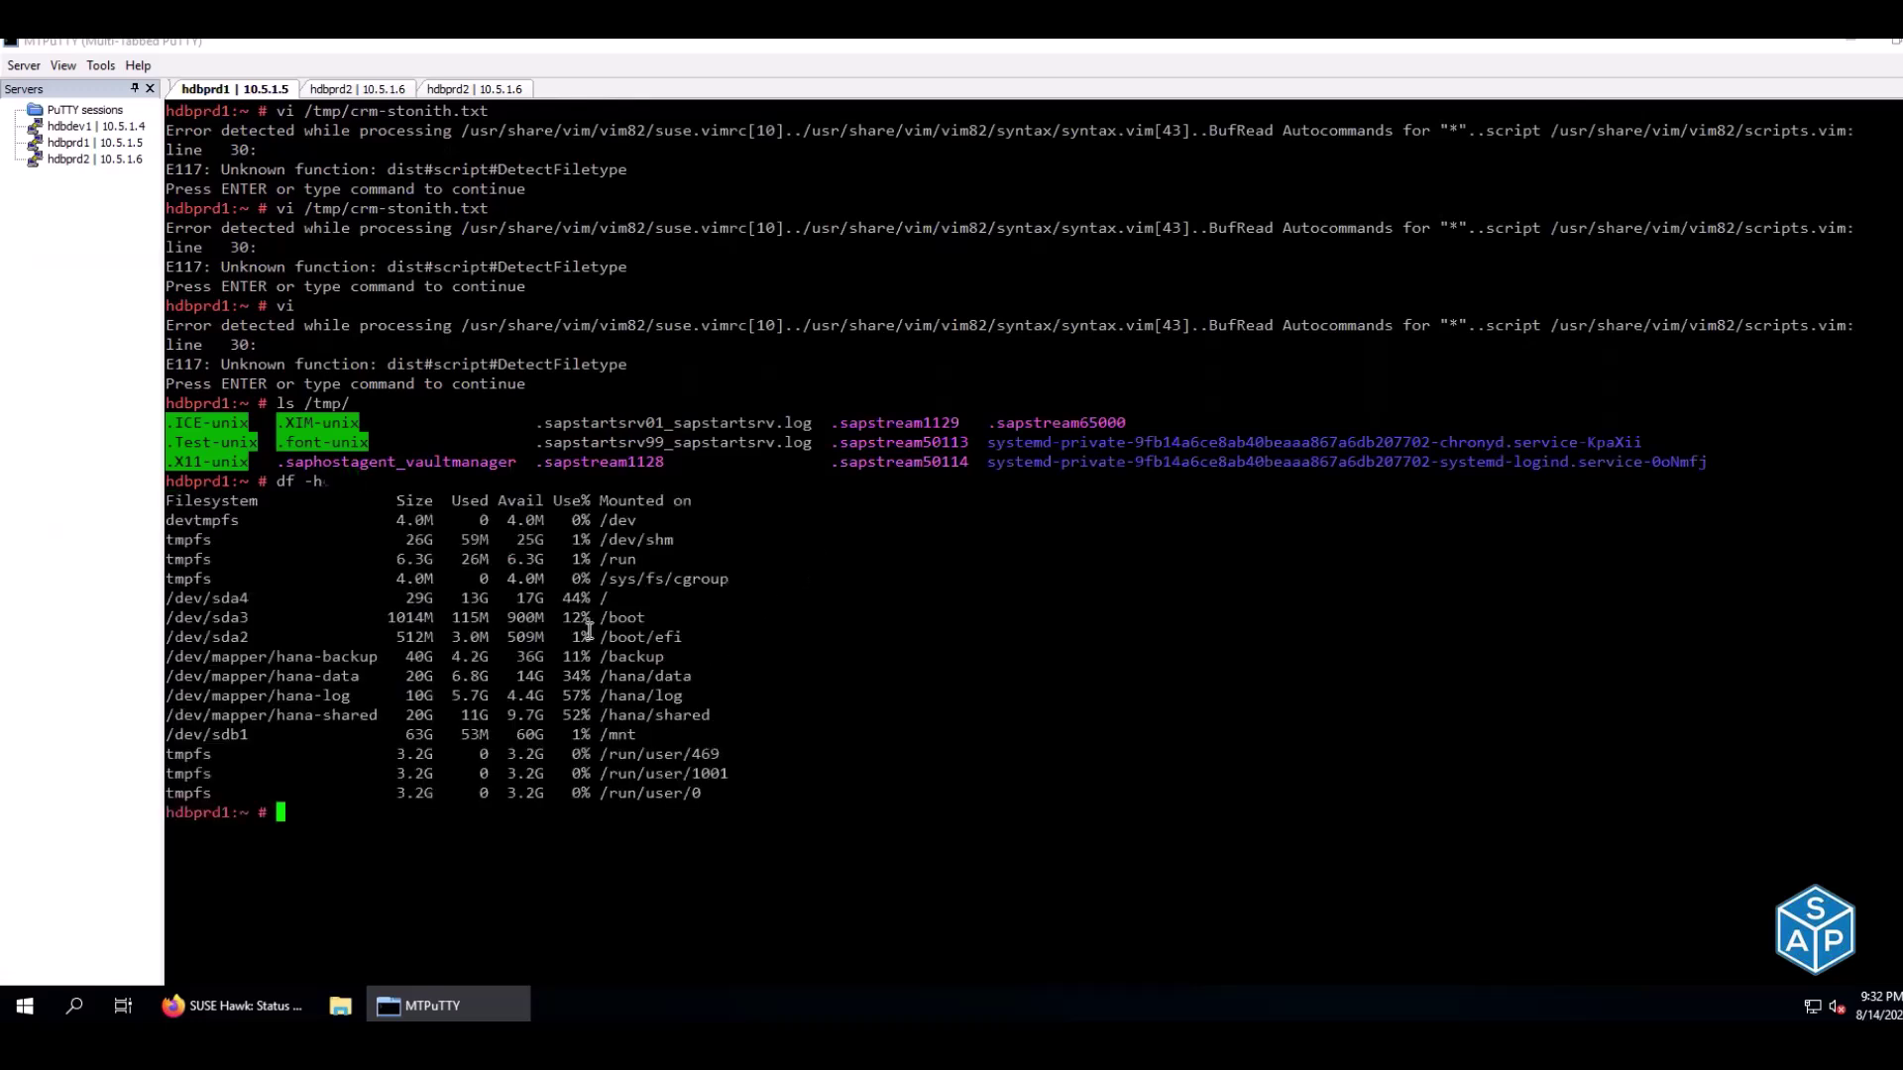
pyautogui.doubleClick(541, 597)
# Create an empty /tmp/crm-stonith.txt with touch on hdbprd1
pyautogui.write('touch te')
pyautogui.press('BackSpace')
pyautogui.press('BackSpace')
pyautogui.write('/etm')
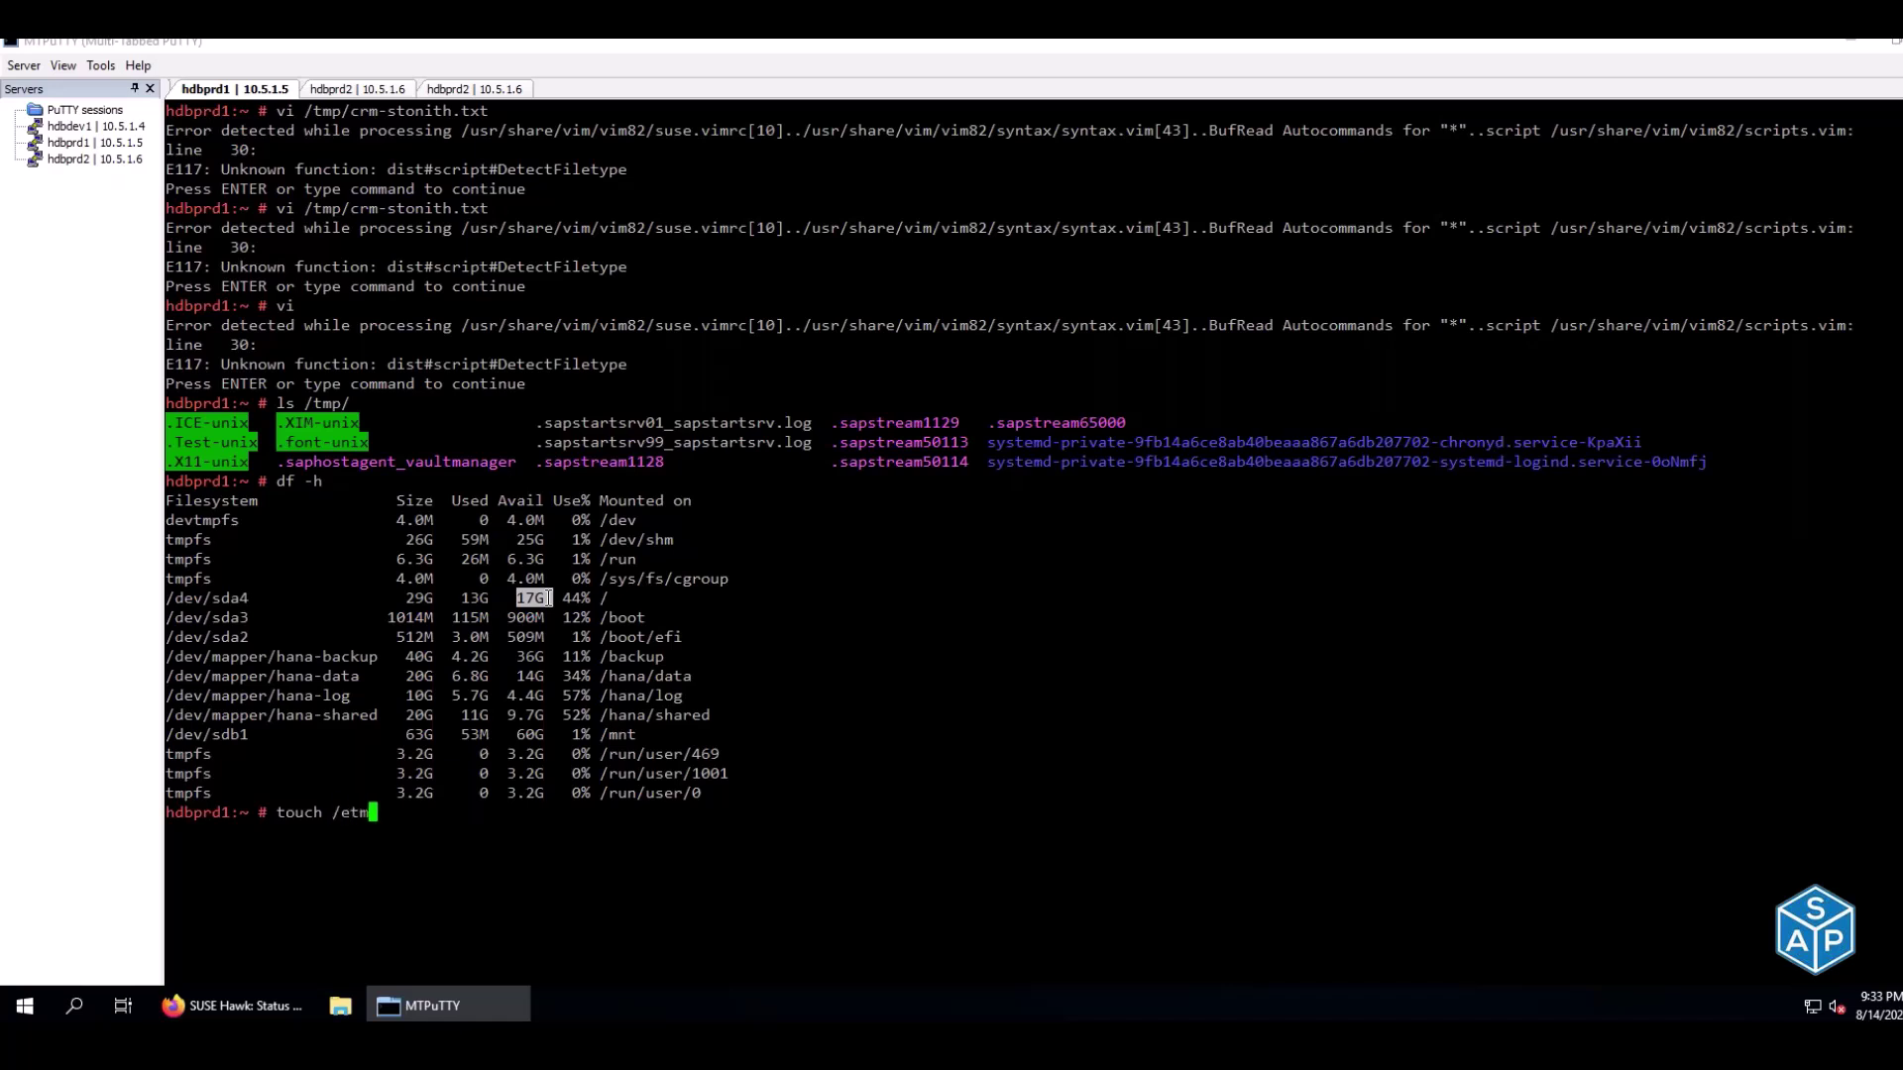
pyautogui.press('BackSpace')
pyautogui.press('BackSpace')
pyautogui.press('BackSpace')
pyautogui.press('BackSpace')
pyautogui.write('/tmp/')
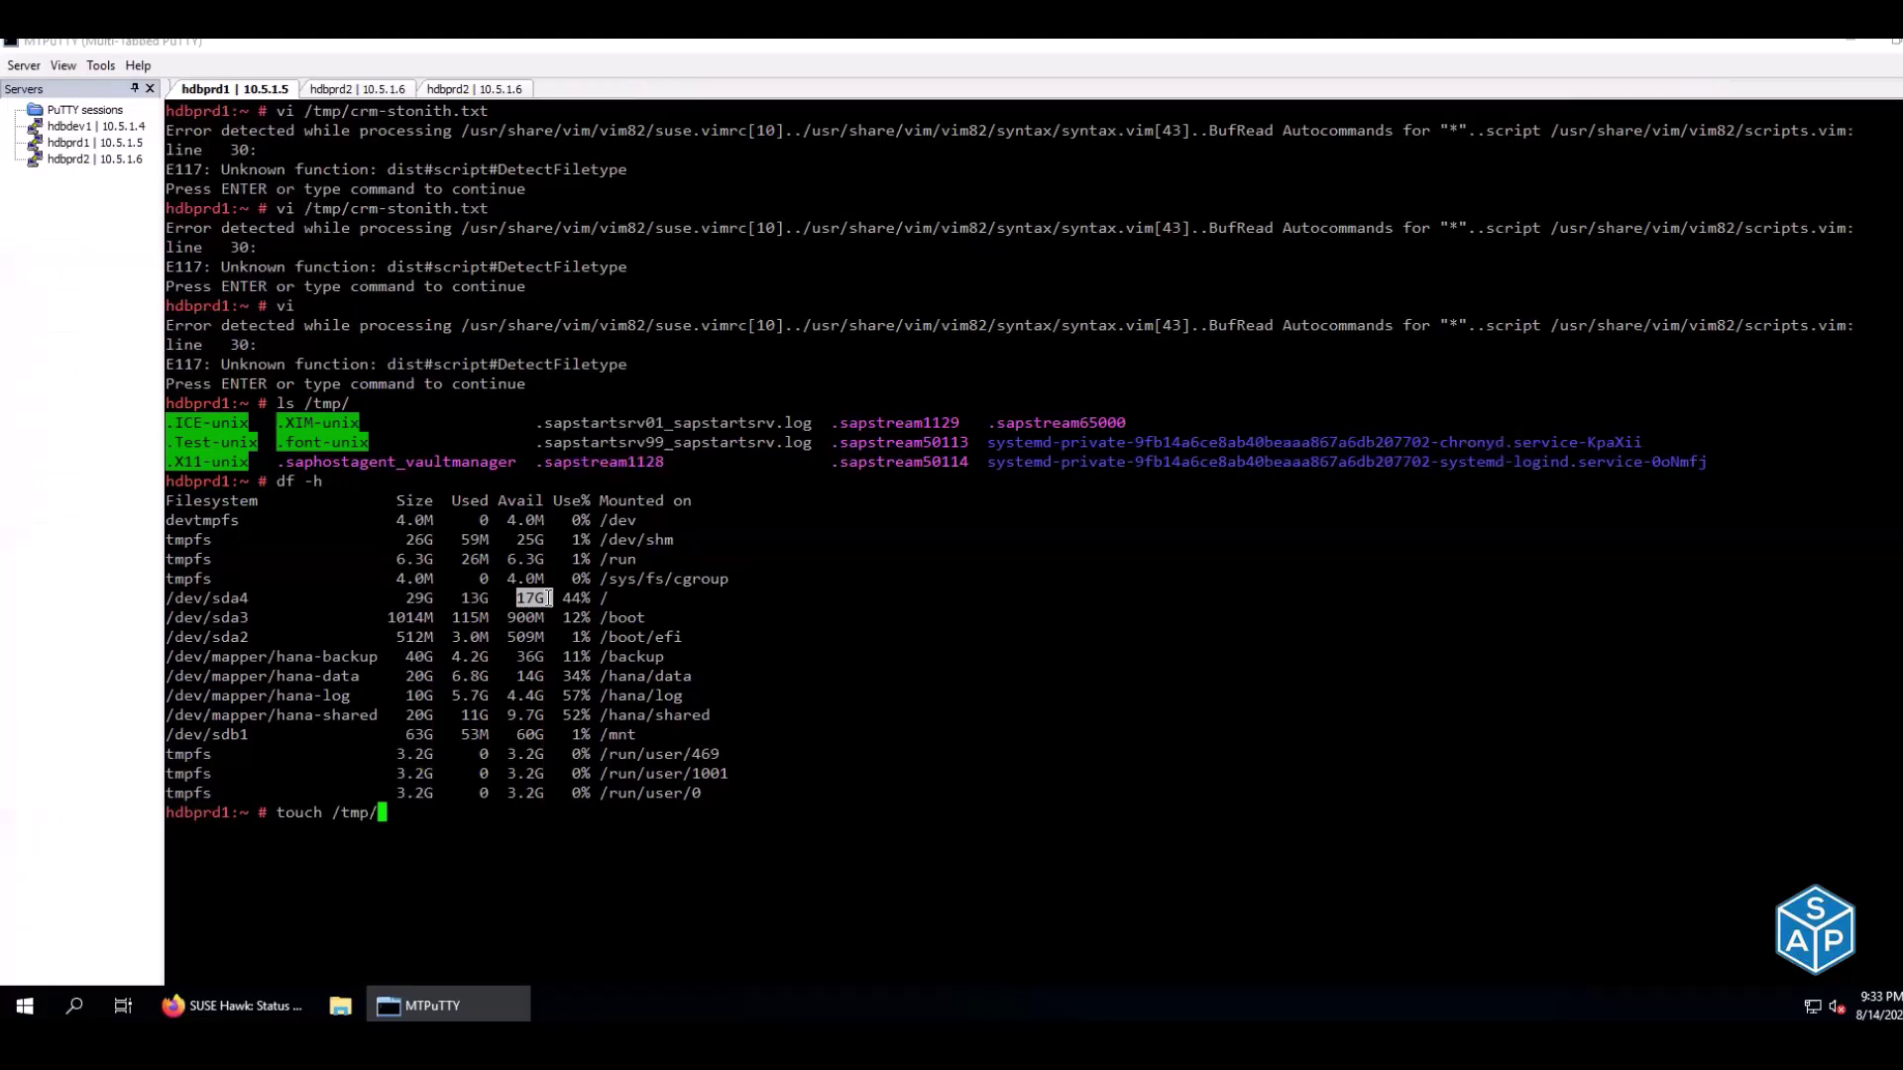
pyautogui.press('BackSpace')
pyautogui.press('BackSpace')
pyautogui.press('BackSpace')
pyautogui.press('BackSpace')
pyautogui.press('BackSpace')
pyautogui.press('BackSpace')
pyautogui.press('BackSpace')
pyautogui.press('BackSpace')
pyautogui.press('BackSpace')
pyautogui.press('BackSpace')
pyautogui.press('BackSpace')
pyautogui.press('Up')
pyautogui.press('Up')
pyautogui.press('Up')
pyautogui.press('Up')
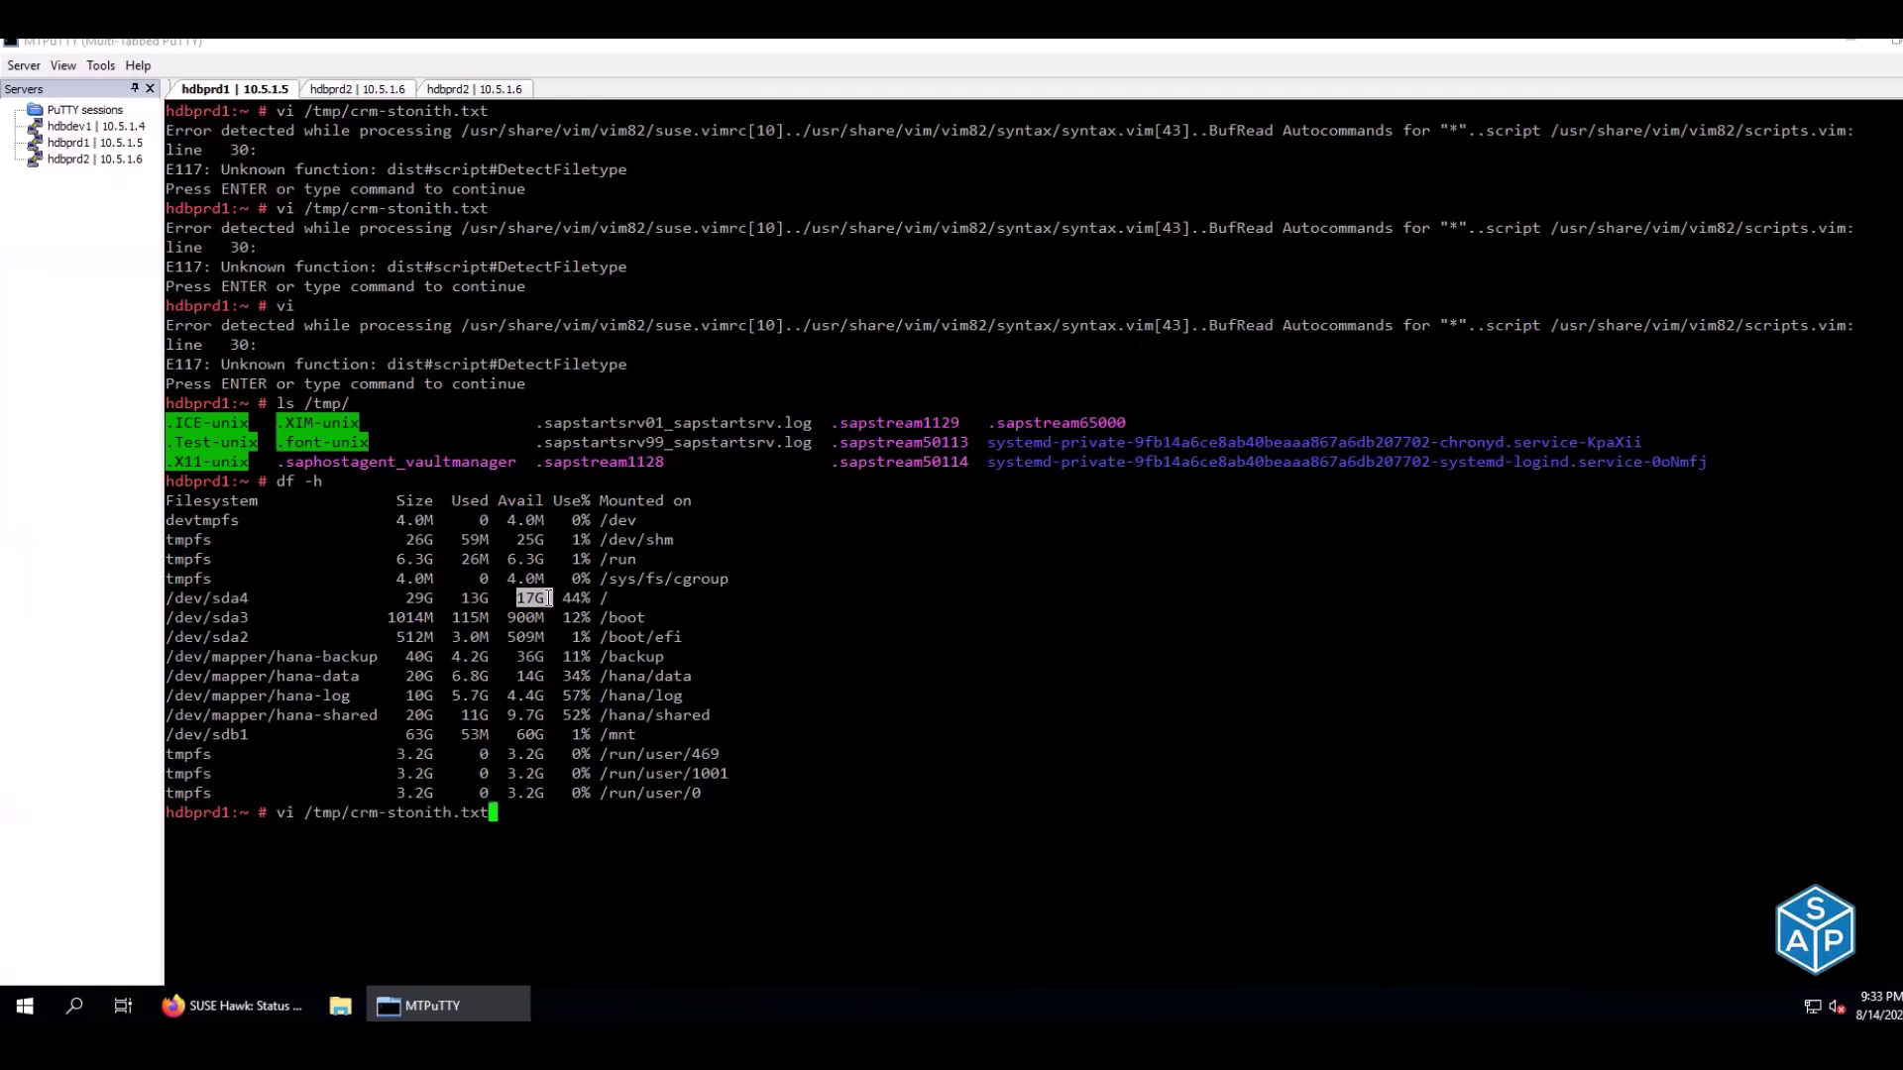
pyautogui.press('Left')
pyautogui.press('Left')
pyautogui.press('Left')
pyautogui.press('Left')
pyautogui.press('Left')
pyautogui.press('Left')
pyautogui.press('Left')
pyautogui.press('Left')
pyautogui.press('Left')
pyautogui.press('Left')
pyautogui.press('Left')
pyautogui.press('Left')
pyautogui.press('Left')
pyautogui.press('Left')
pyautogui.press('Left')
pyautogui.press('Left')
pyautogui.press('Left')
pyautogui.press('Left')
pyautogui.press('Left')
pyautogui.press('Left')
pyautogui.press('Delete')
pyautogui.press('Delete')
pyautogui.write('touch')
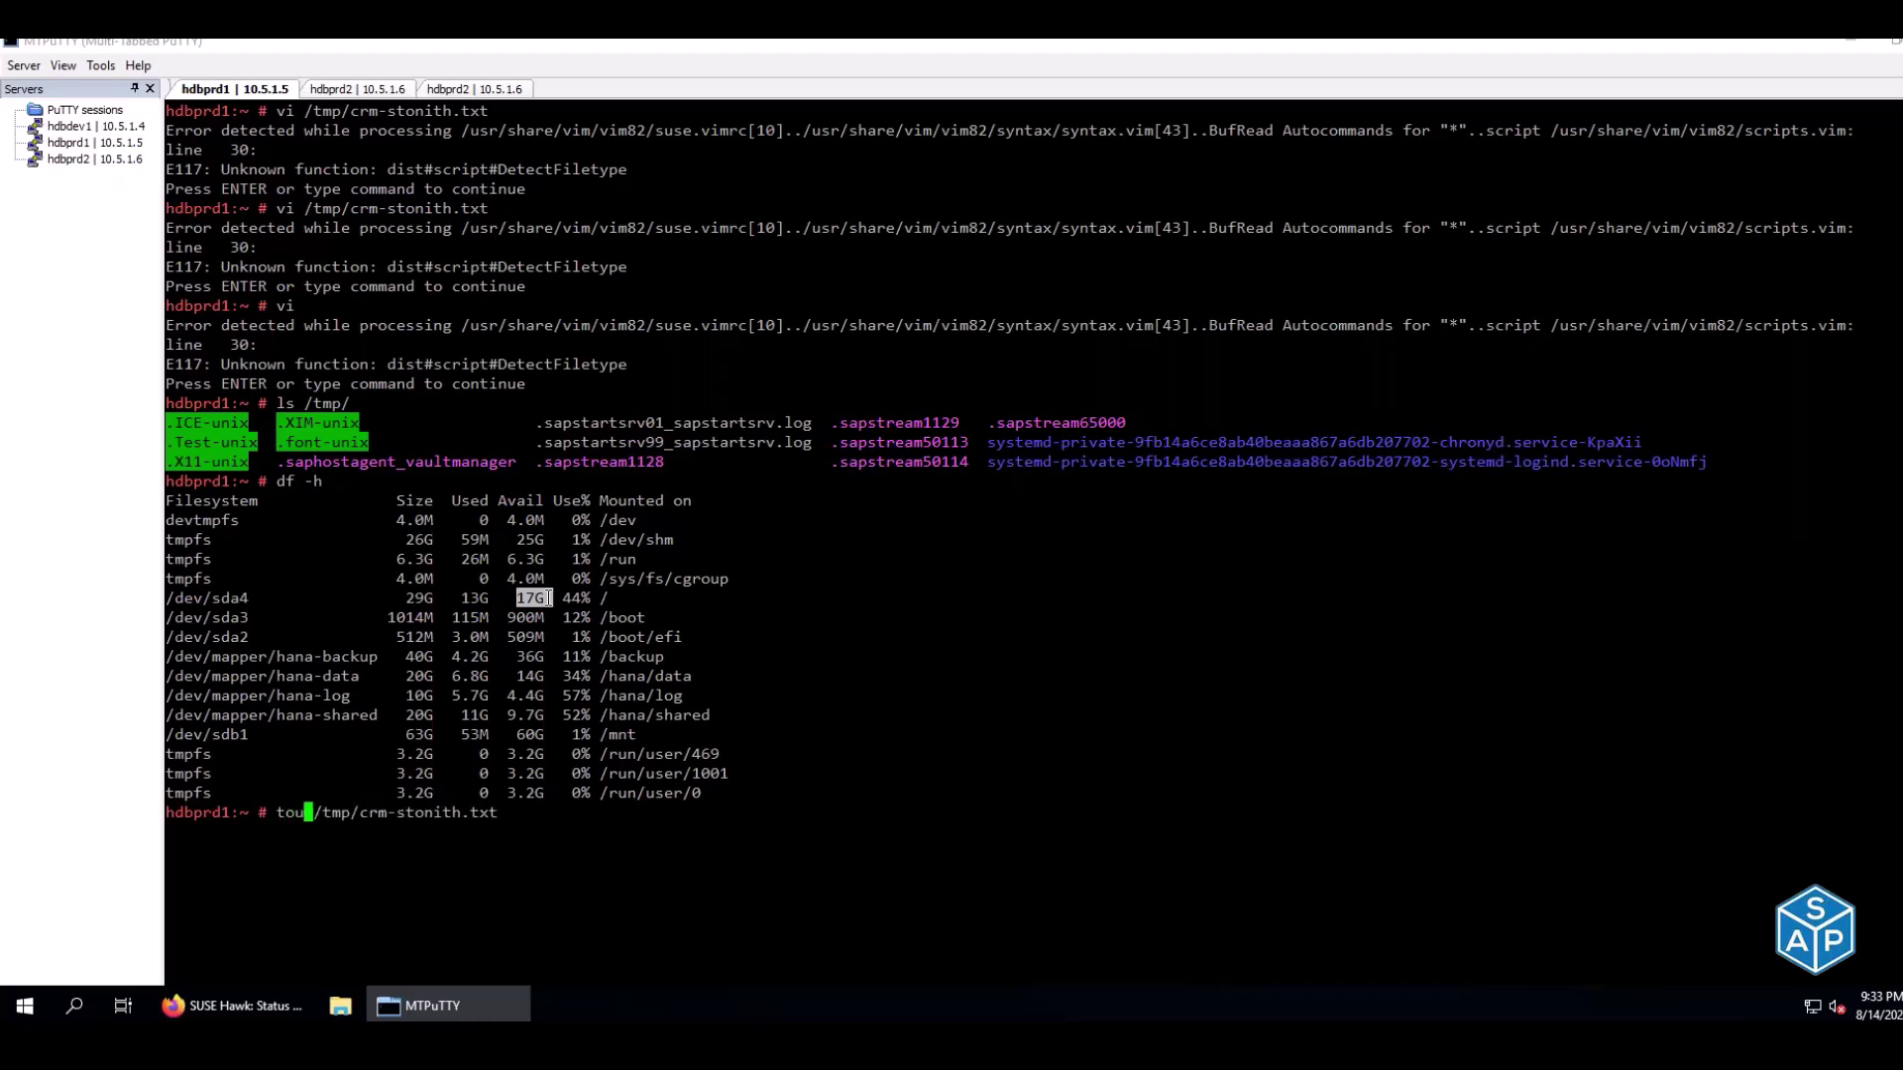
pyautogui.press('Return')
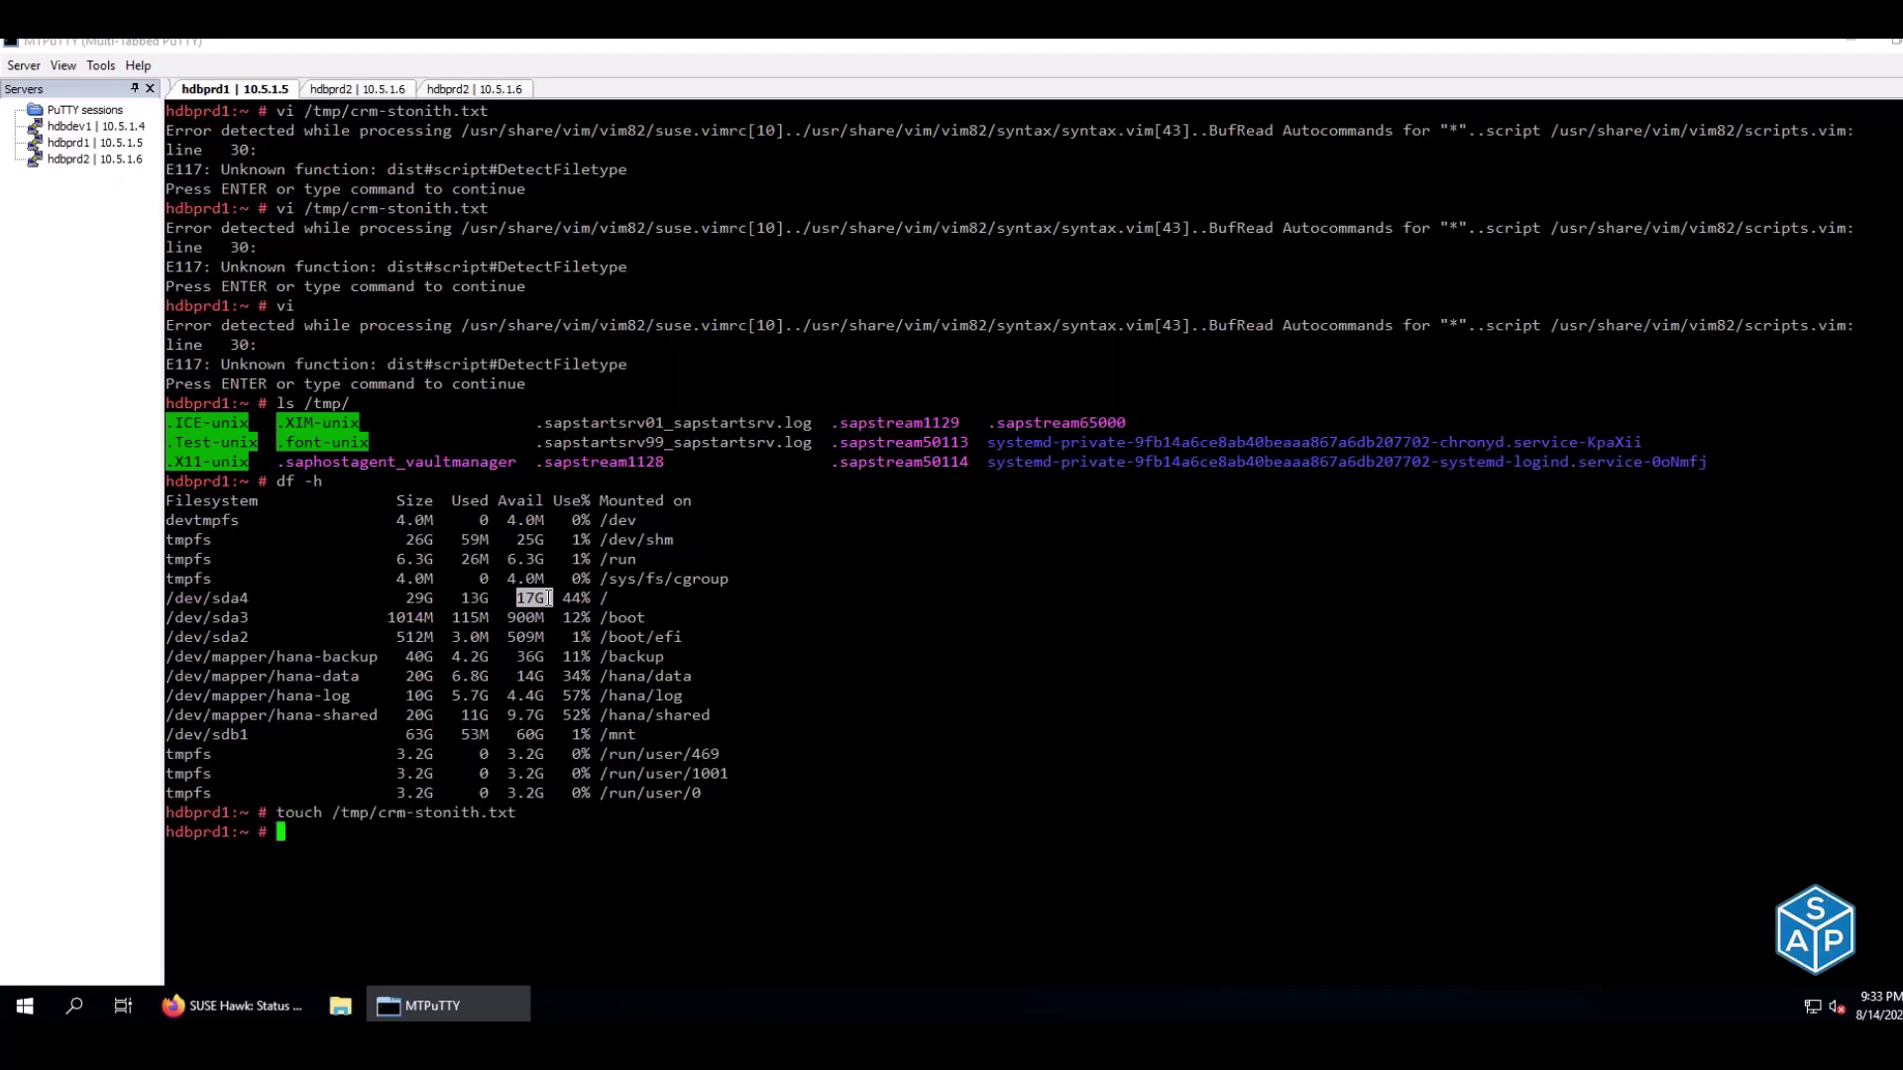
# Open /tmp/crm-stonith.txt in vi on hdbprd1
pyautogui.hotkey('alt', 'Tab')
pyautogui.hotkey('ctrl', 'c')
pyautogui.click(593, 555)
pyautogui.write('vi /tmp/crm-stonith.txt')
pyautogui.press('Return')
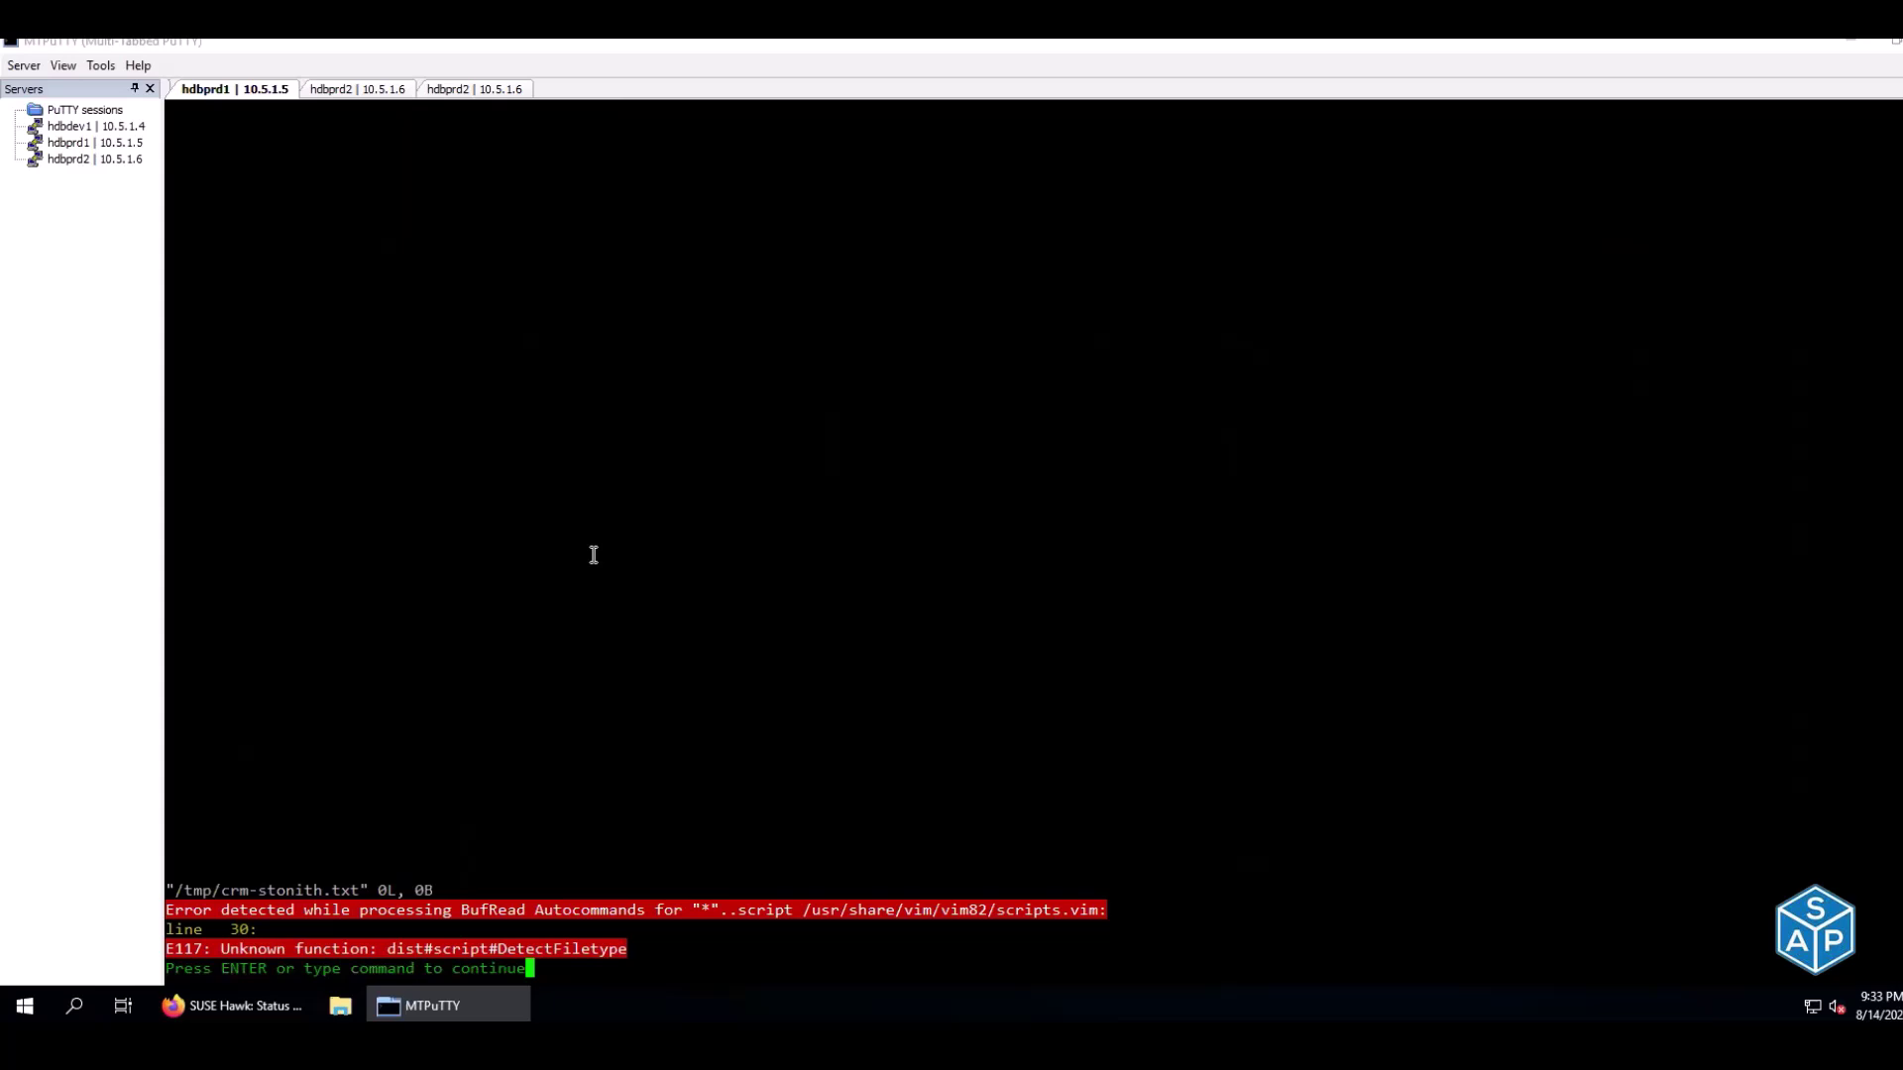
# Paste the stonith-sbd primitive from E133:E135 into the file and save it with :wq
pyautogui.press('Return')
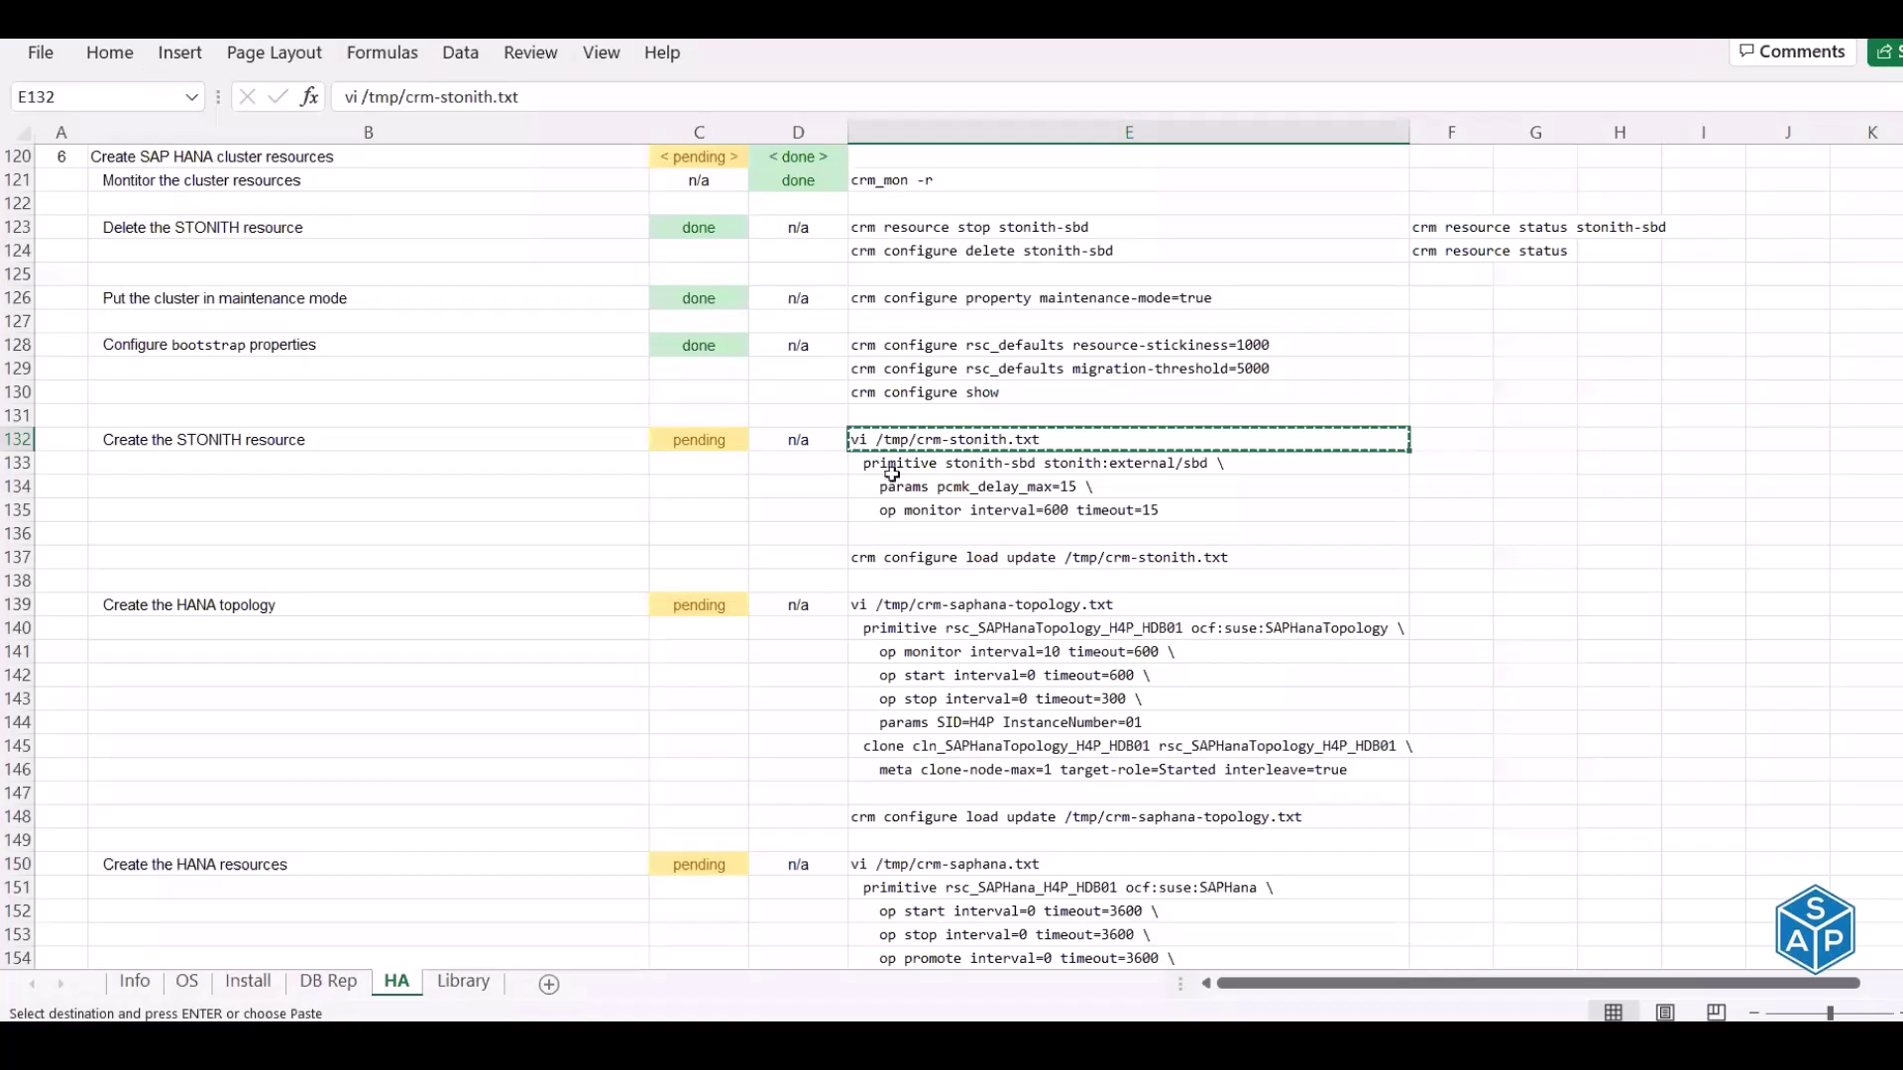
pyautogui.moveTo(898, 463); pyautogui.dragTo(898, 501)
pyautogui.hotkey('ctrl', 'c')
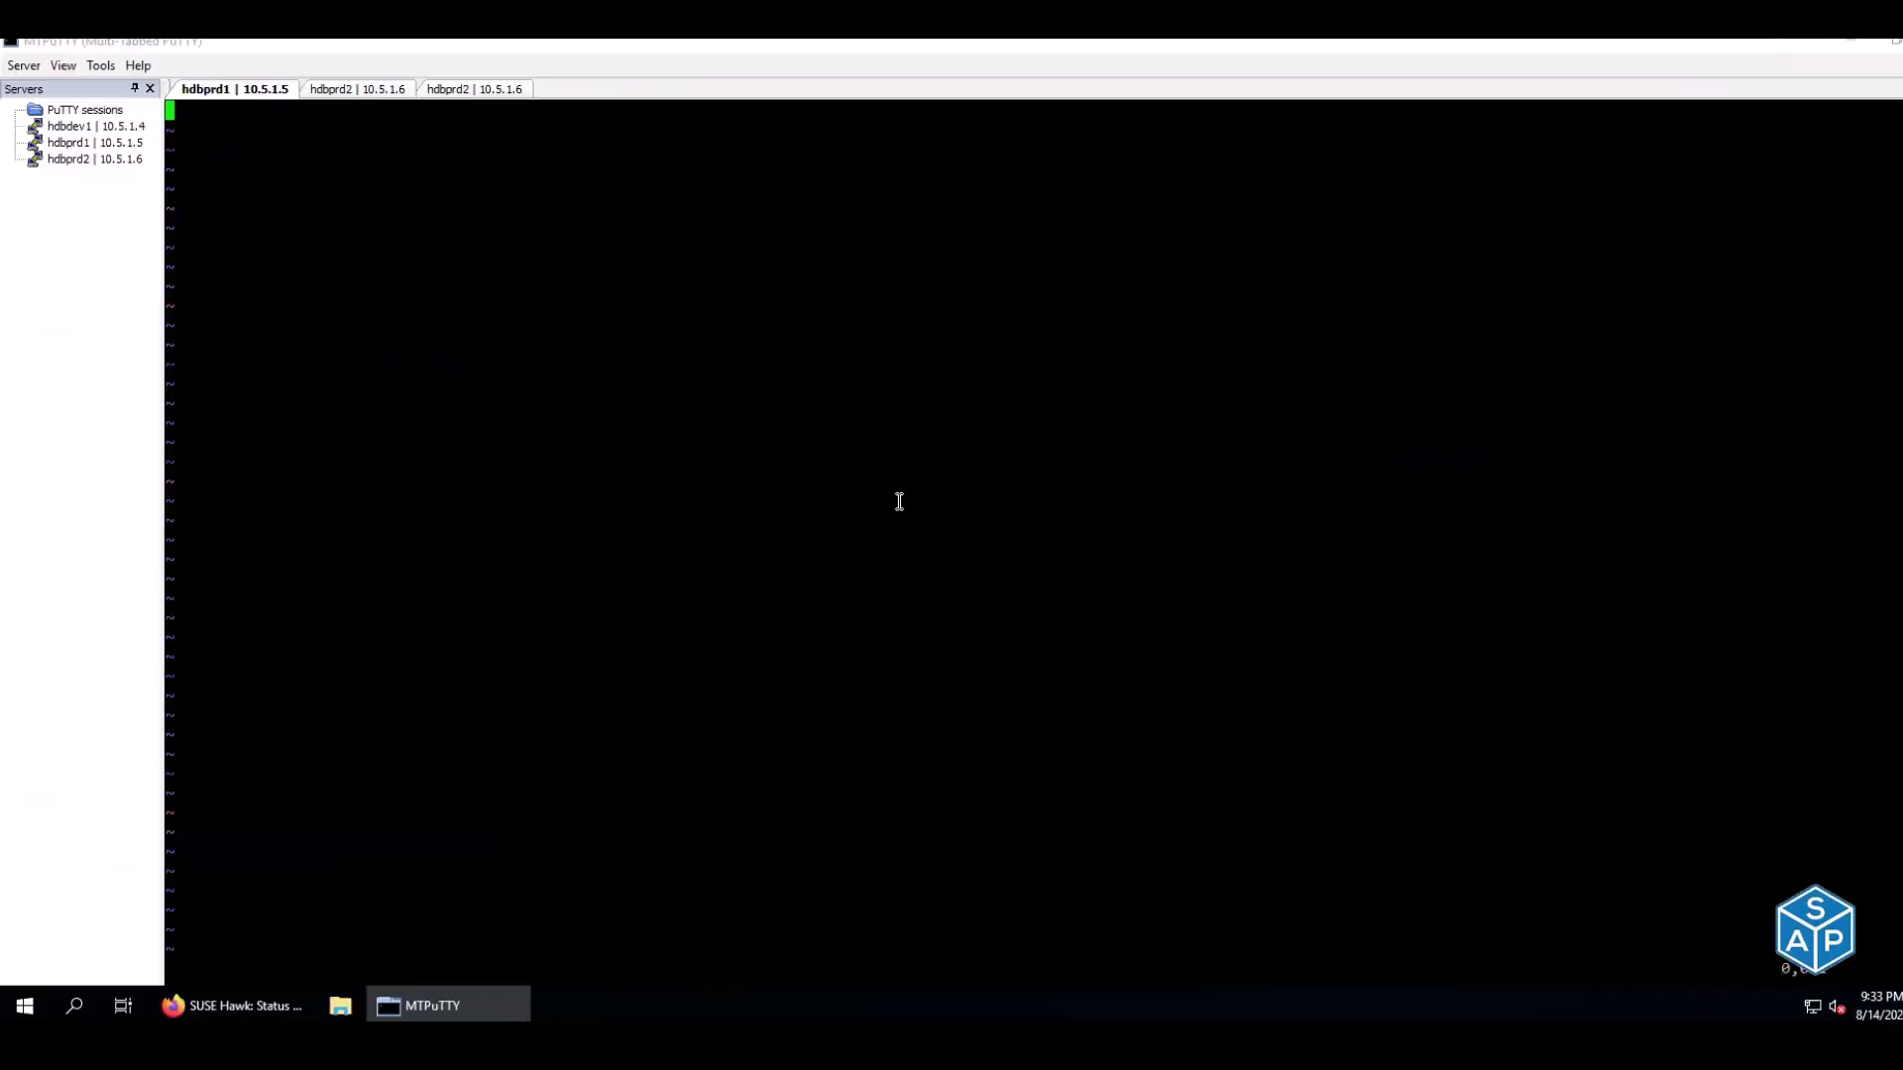
pyautogui.rightClick(899, 501)
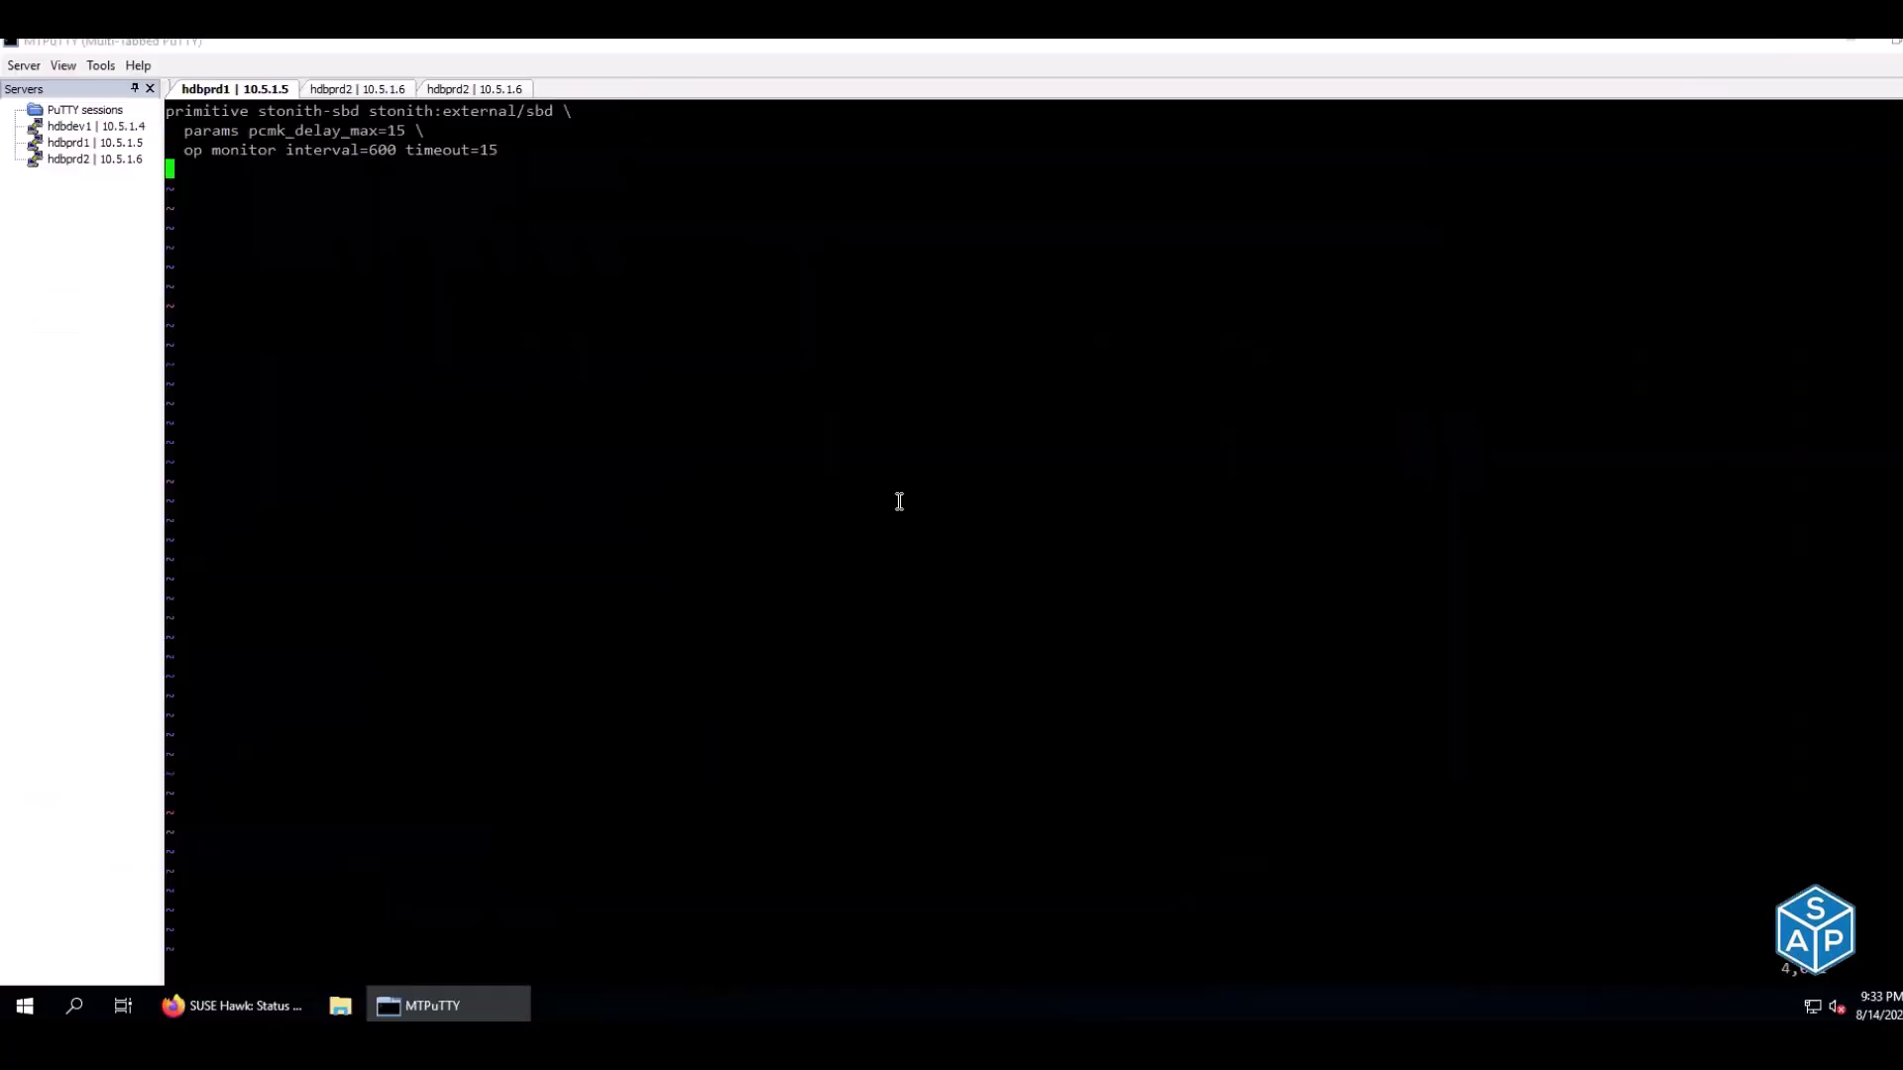
pyautogui.write(':Wq')
pyautogui.press('Return')
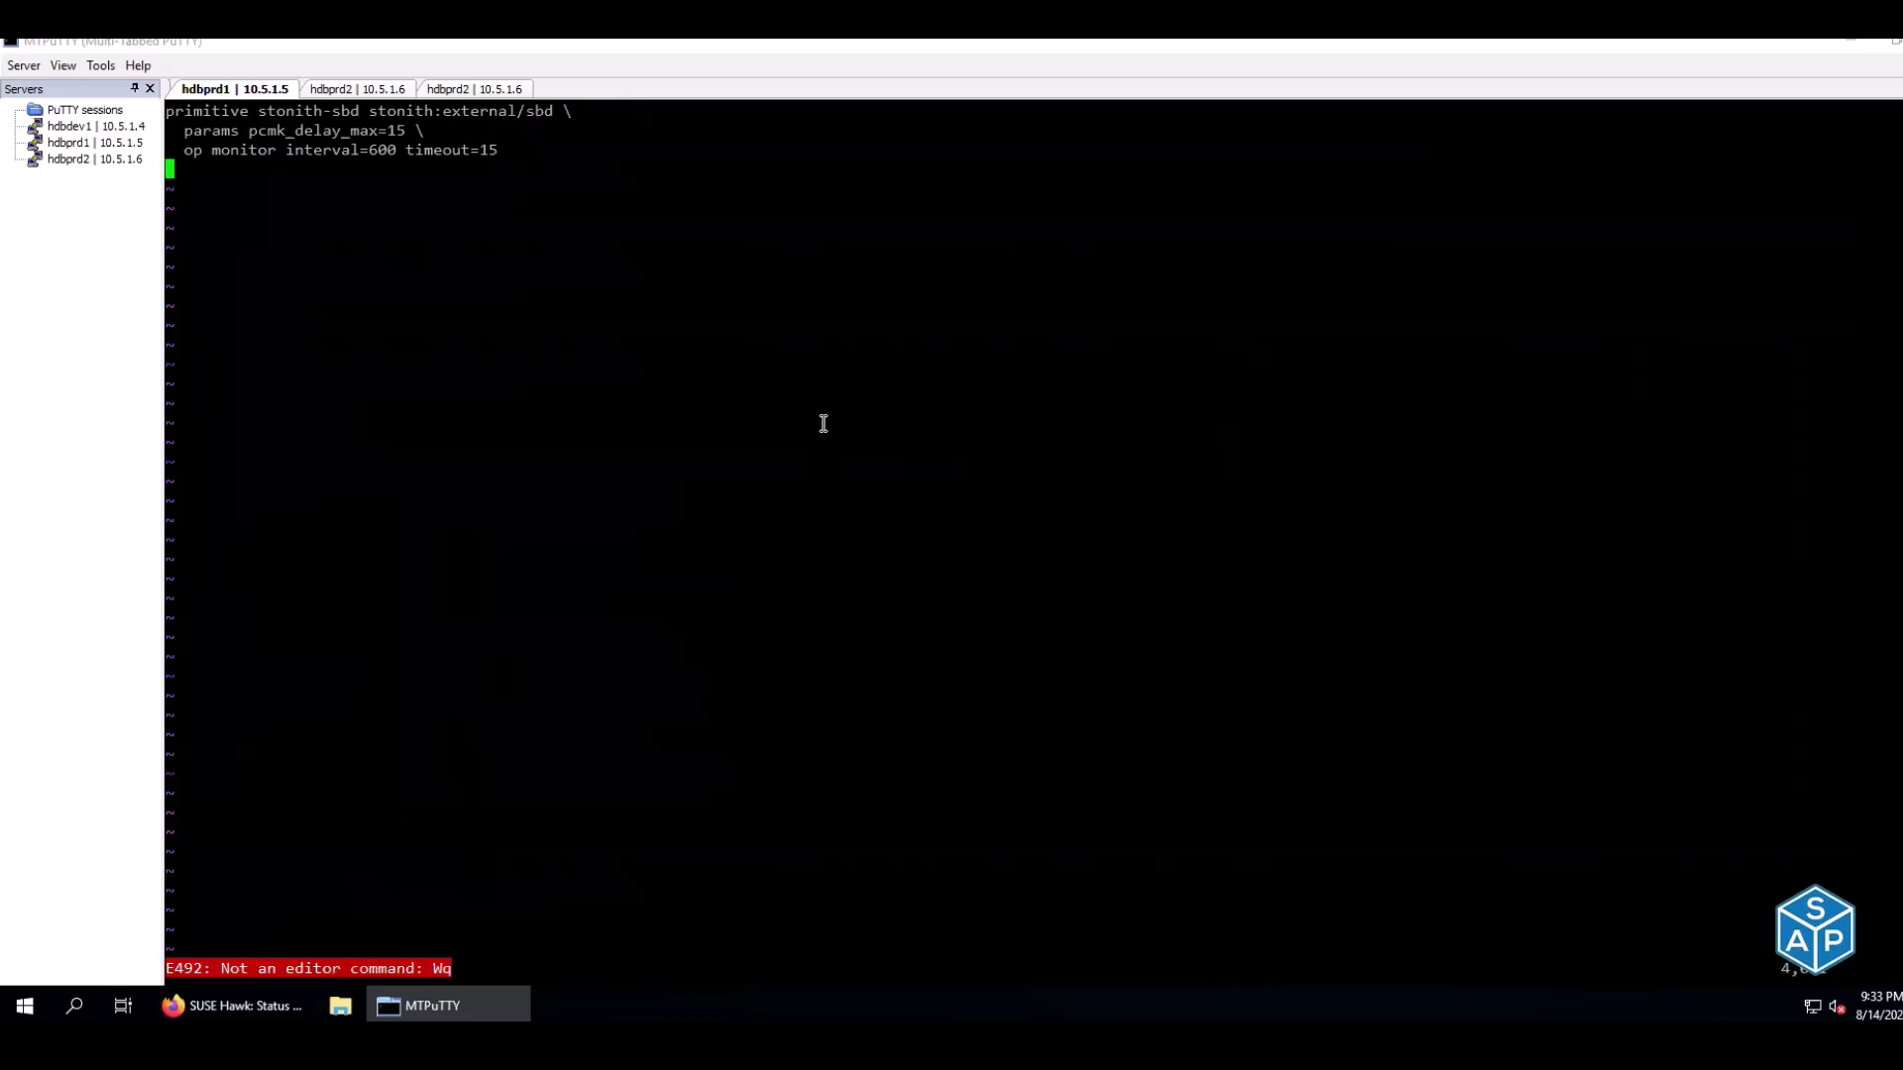
pyautogui.write(':wq')
pyautogui.press('Return')
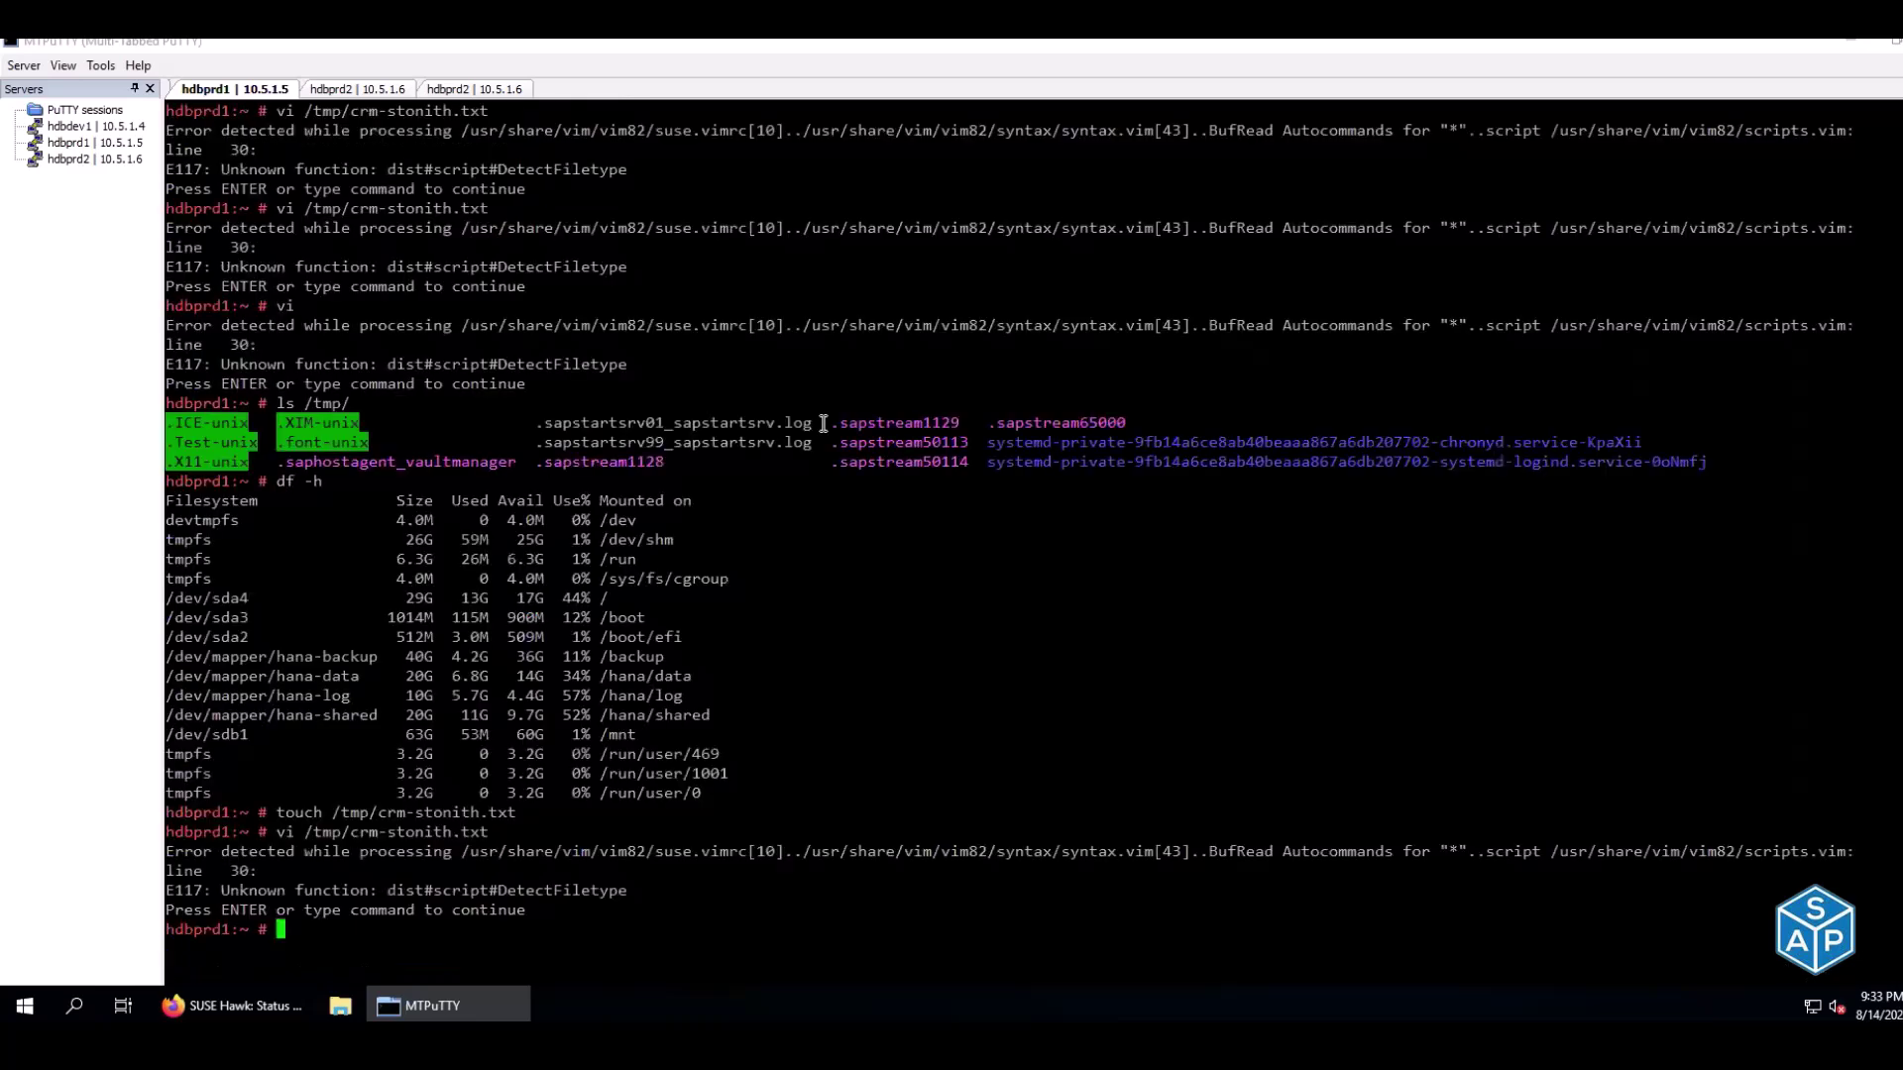
# Print /tmp/crm-stonith.txt with cat to verify pcmk_delay_max=15 and the monitor operation
pyautogui.write('cat')
pyautogui.doubleClick(403, 812)
pyautogui.rightClick(997, 642)
pyautogui.press('Return')
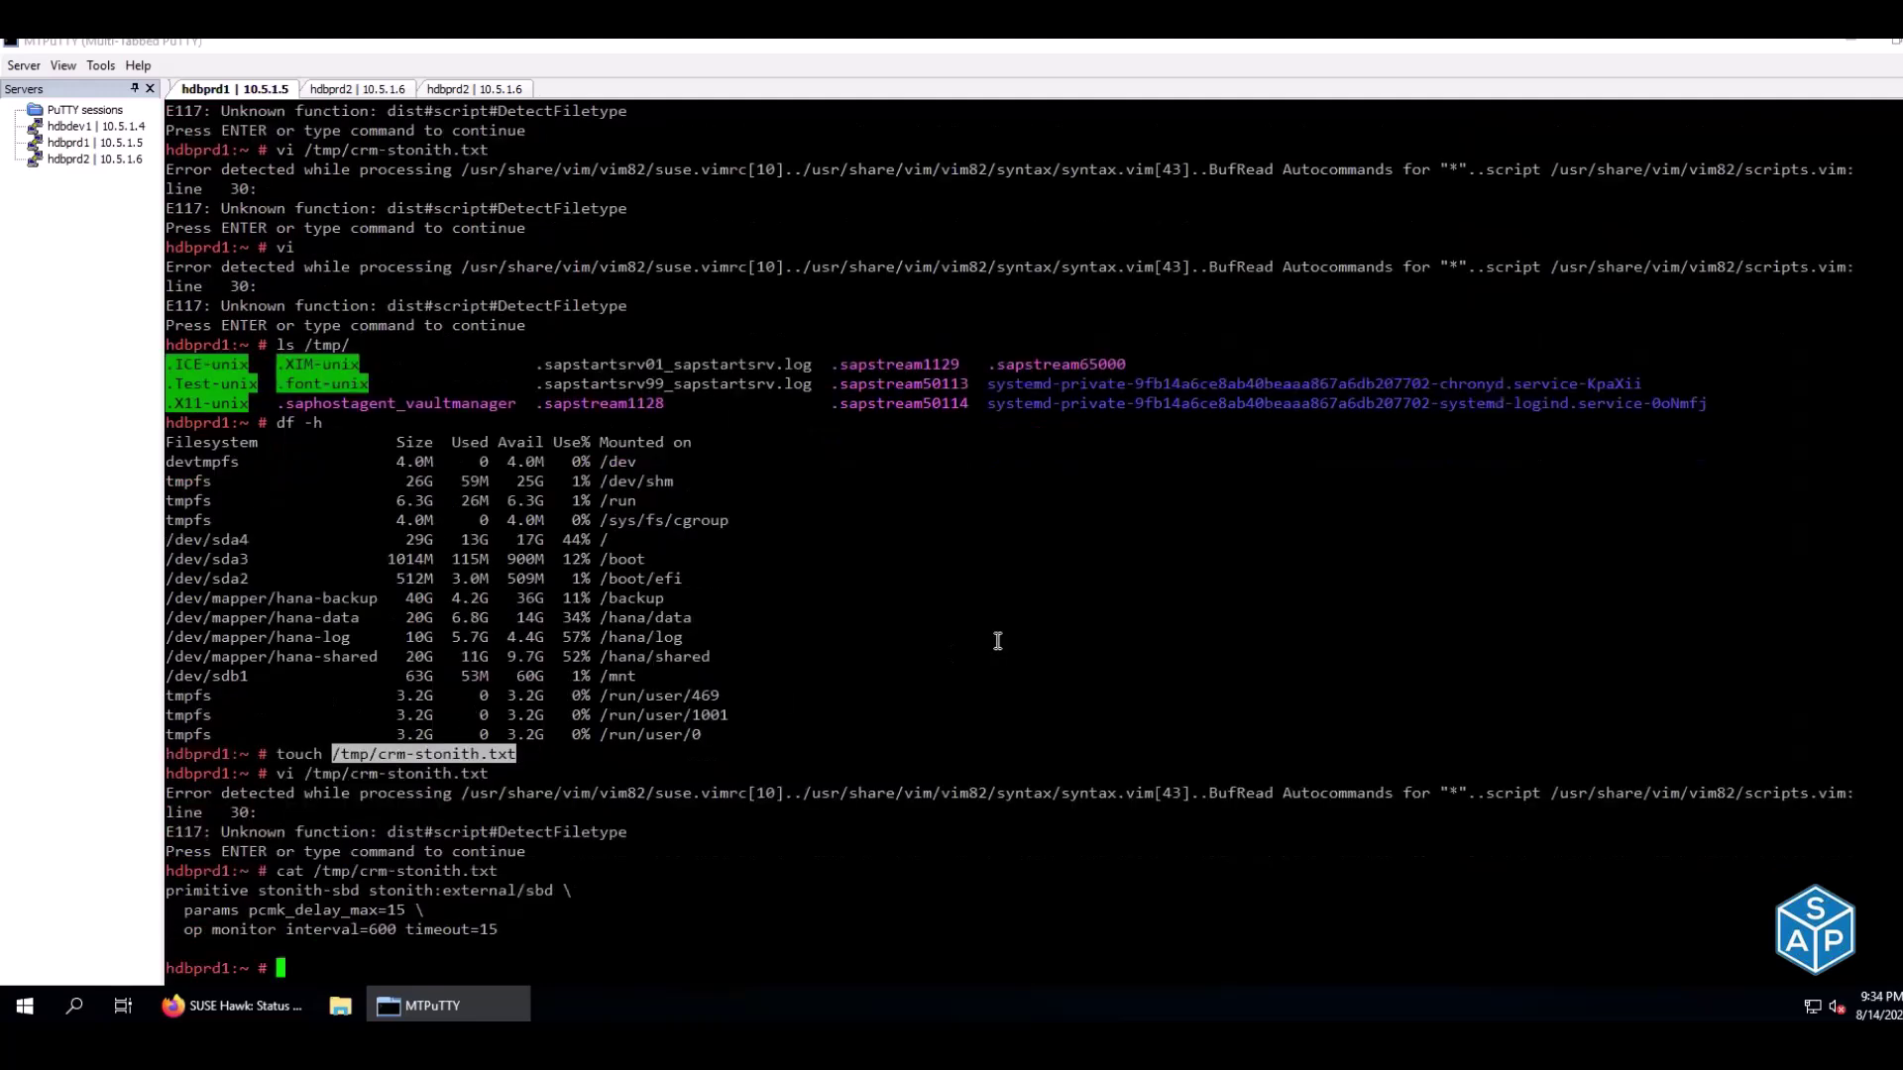
# Run crm configure load update /tmp/crm-stonith.txt from E137 on hdbprd1
pyautogui.hotkey('ctrl', 'l')
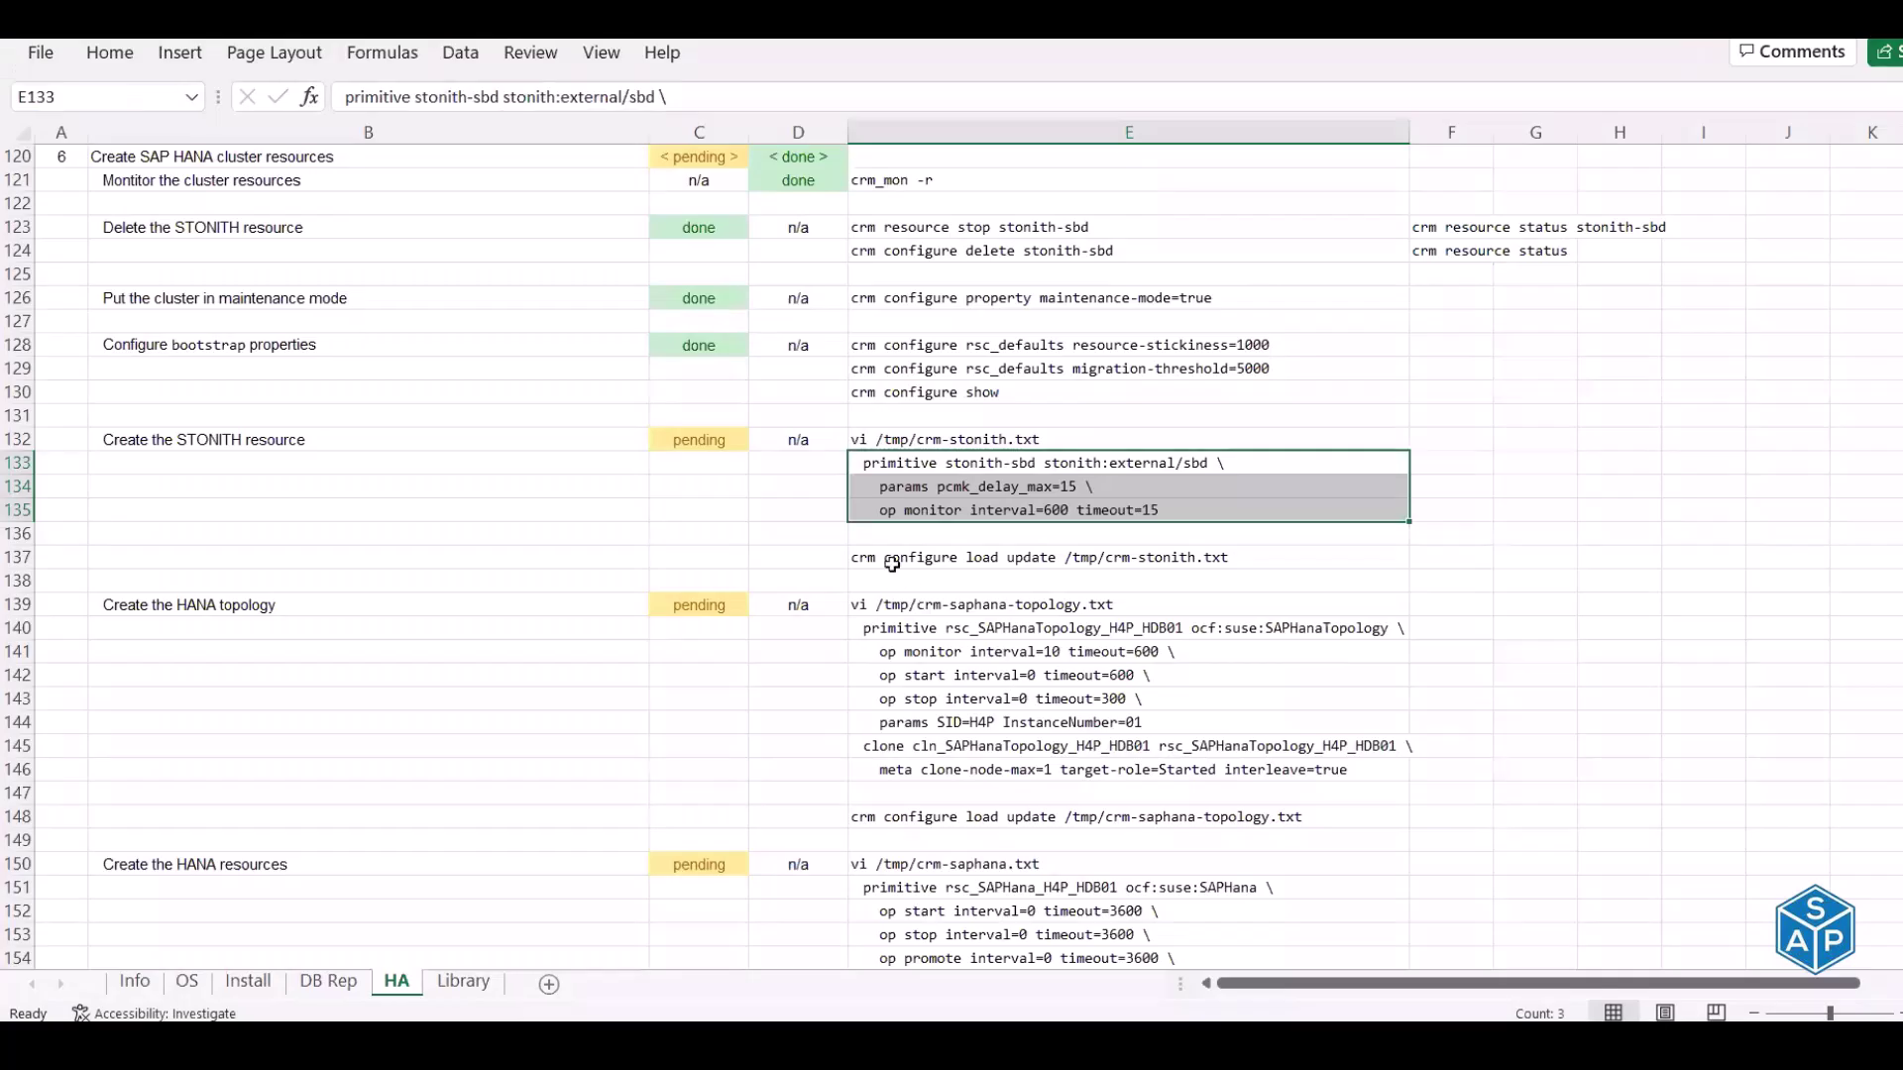
pyautogui.click(892, 564)
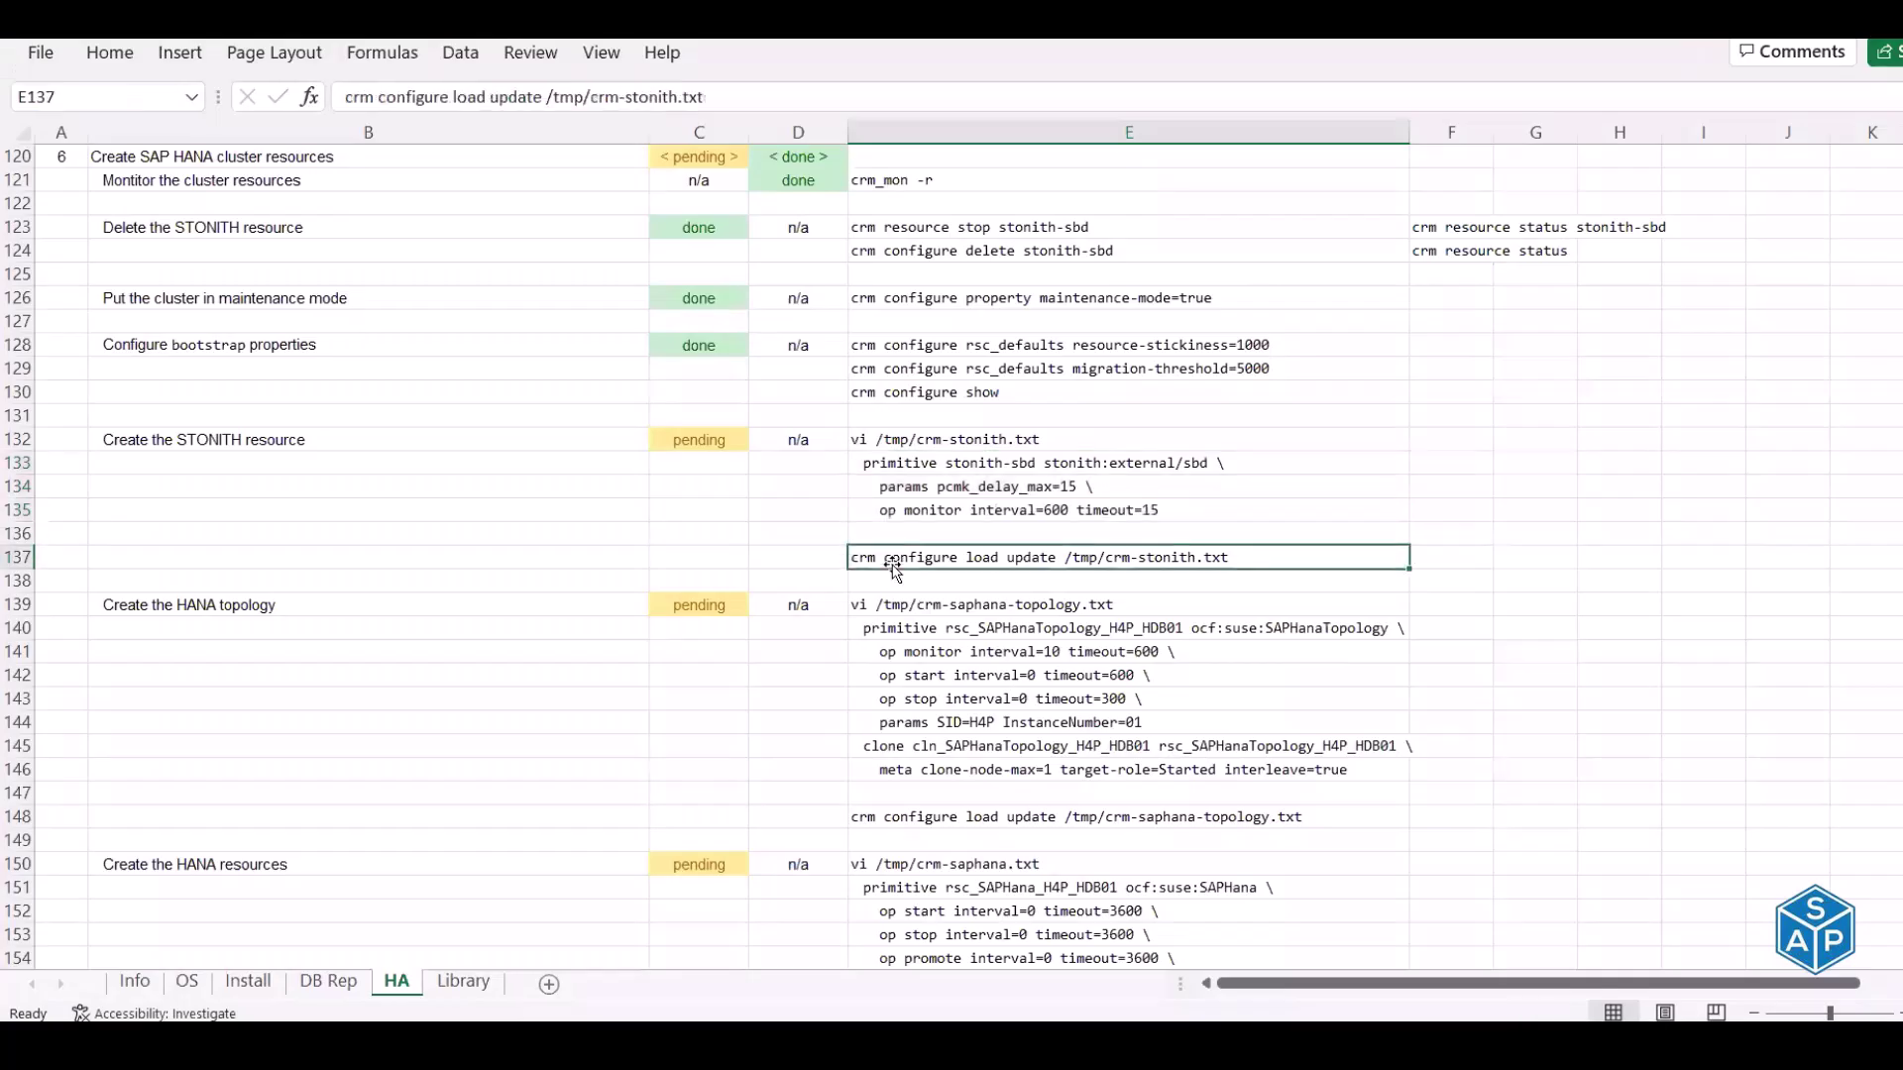
pyautogui.hotkey('ctrl', 'c')
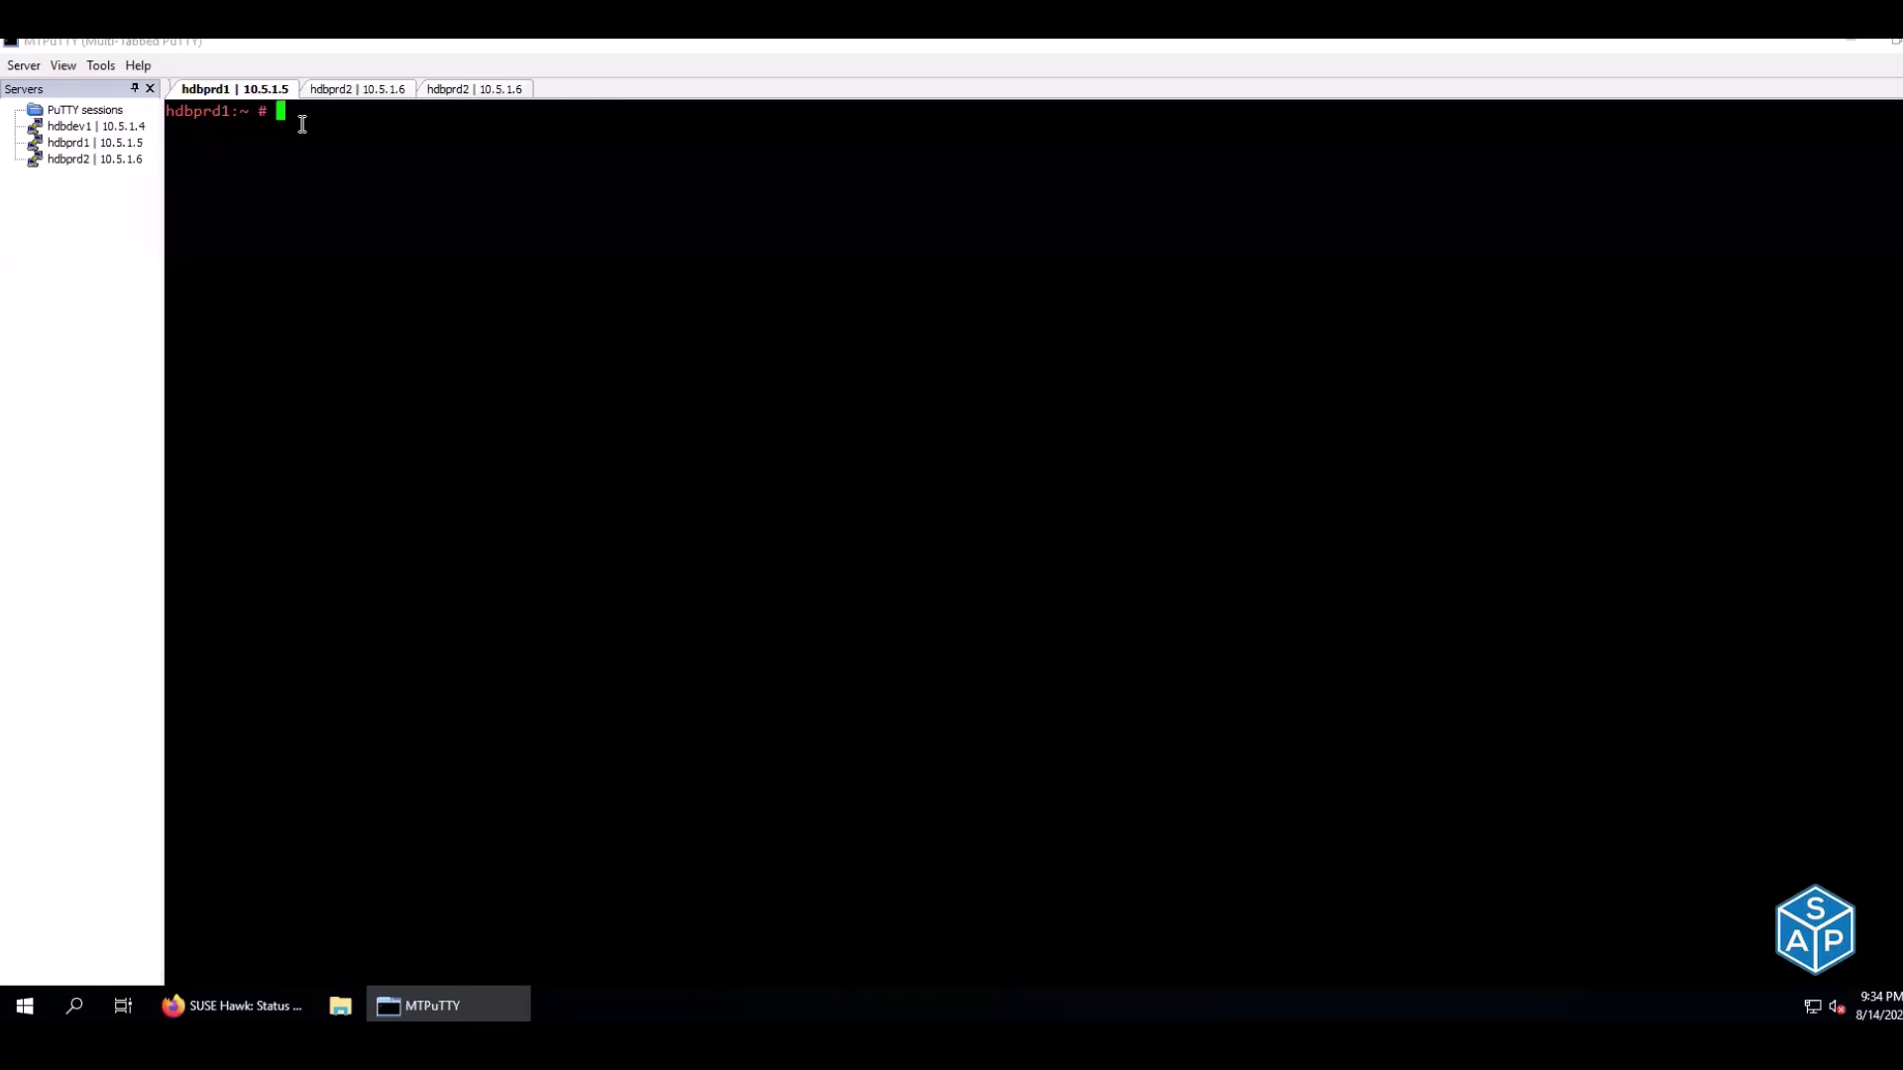
pyautogui.rightClick(303, 124)
pyautogui.press('Return')
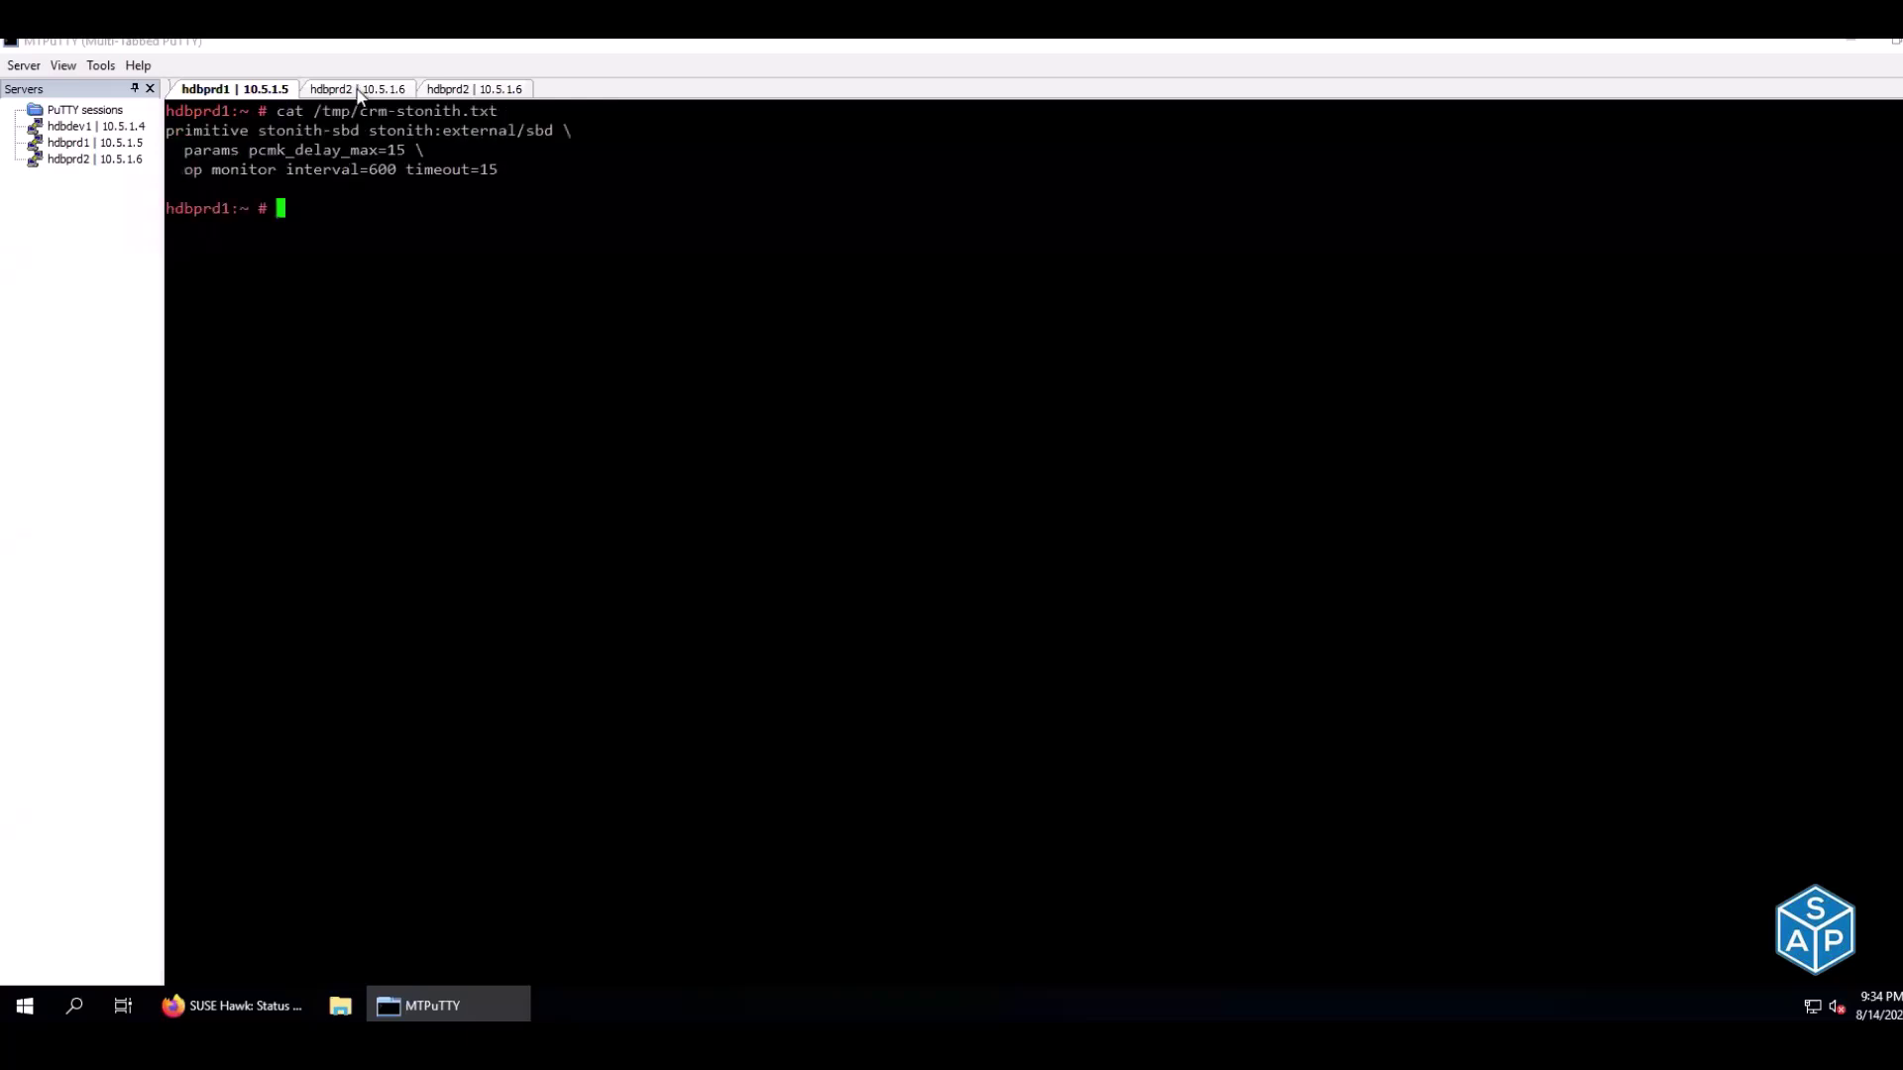
pyautogui.click(359, 91)
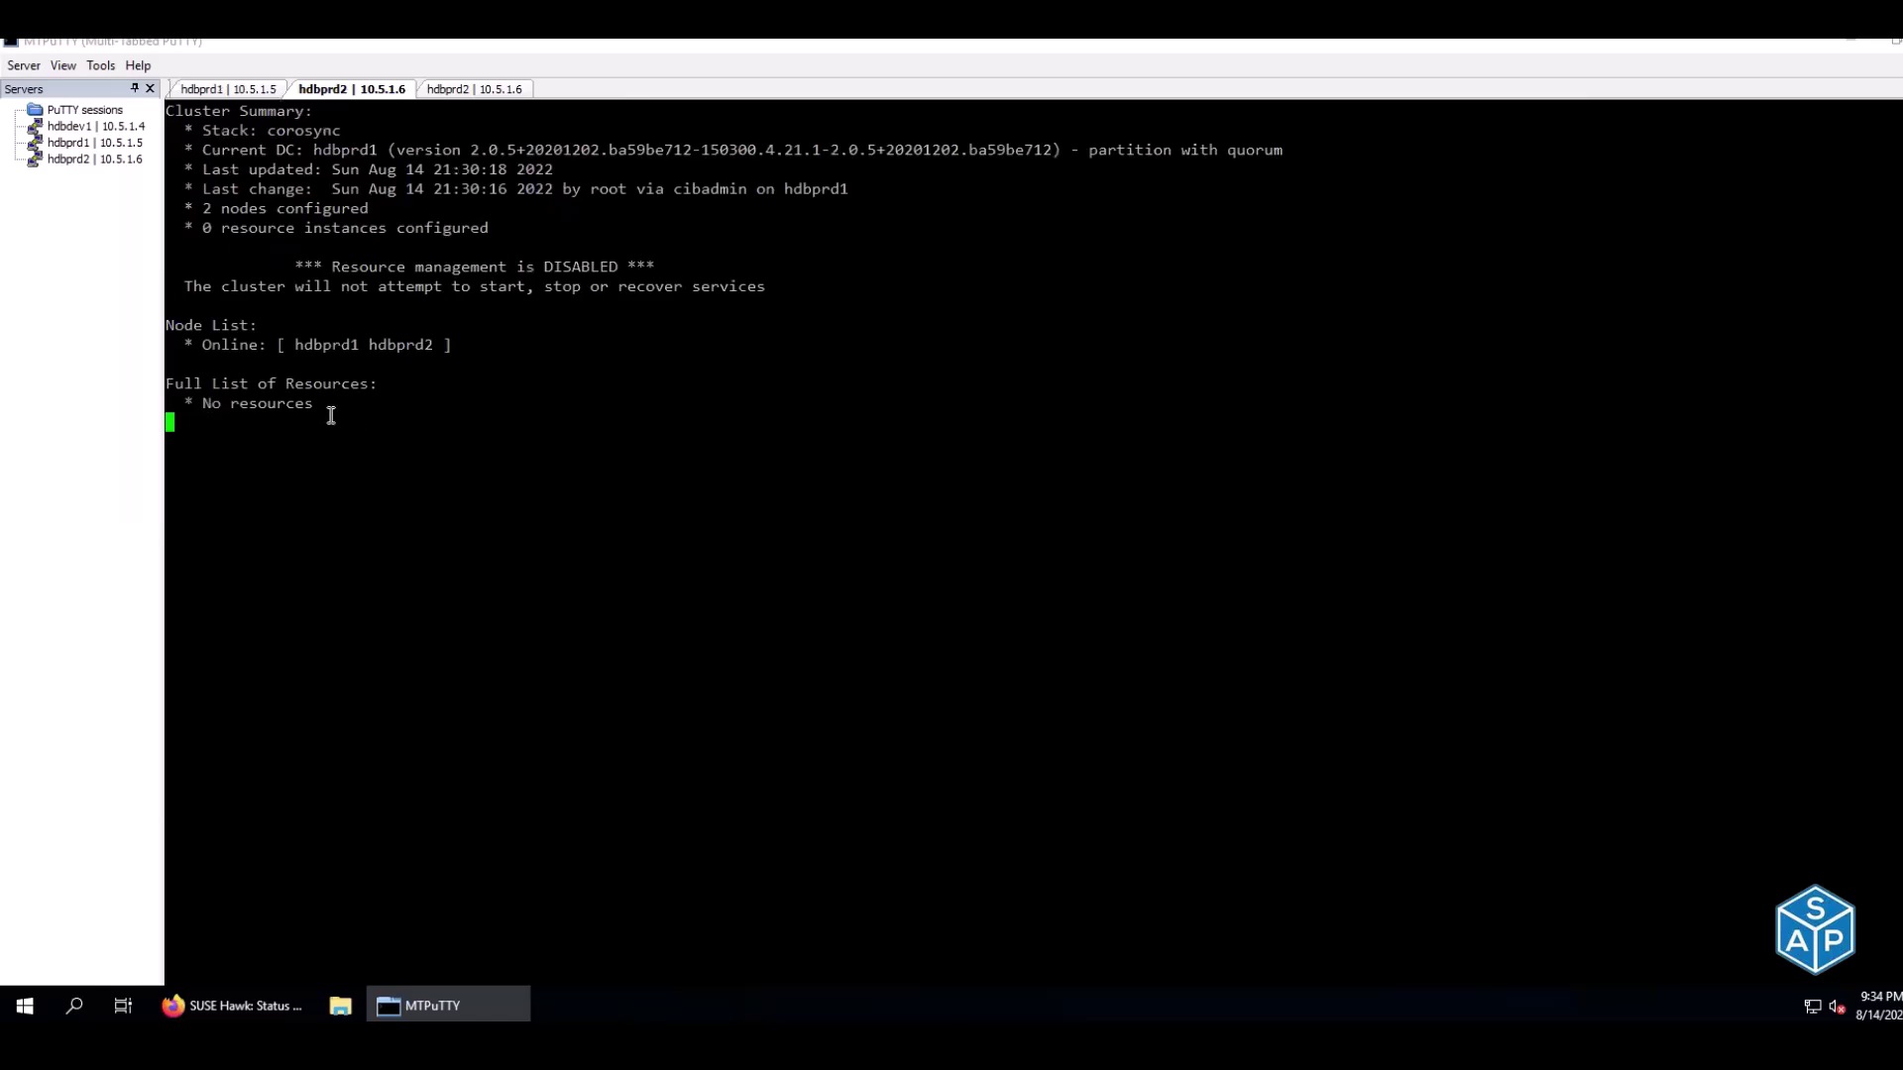
pyautogui.click(227, 87)
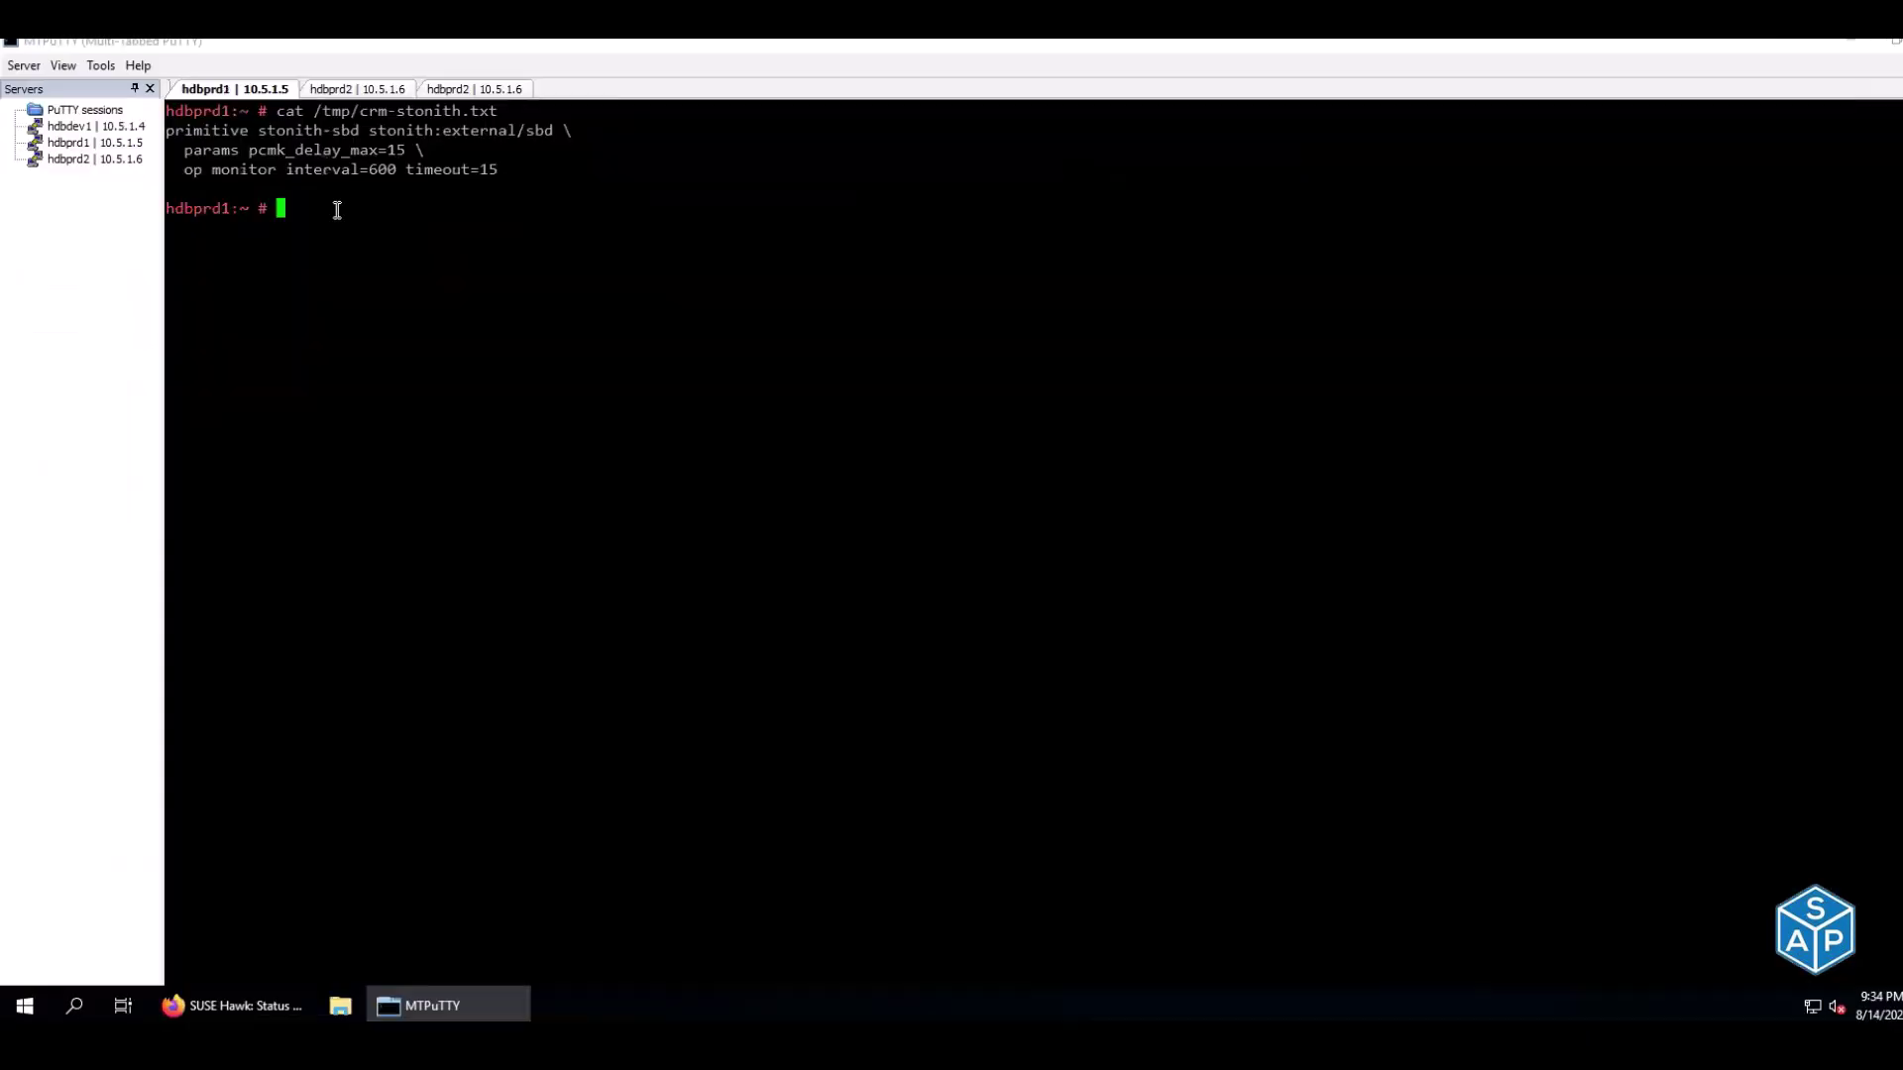
pyautogui.rightClick(337, 211)
pyautogui.press('Return')
# Check hdbprd2's status: stonith-sbd listed Stopped while resource management stays disabled
pyautogui.click(354, 91)
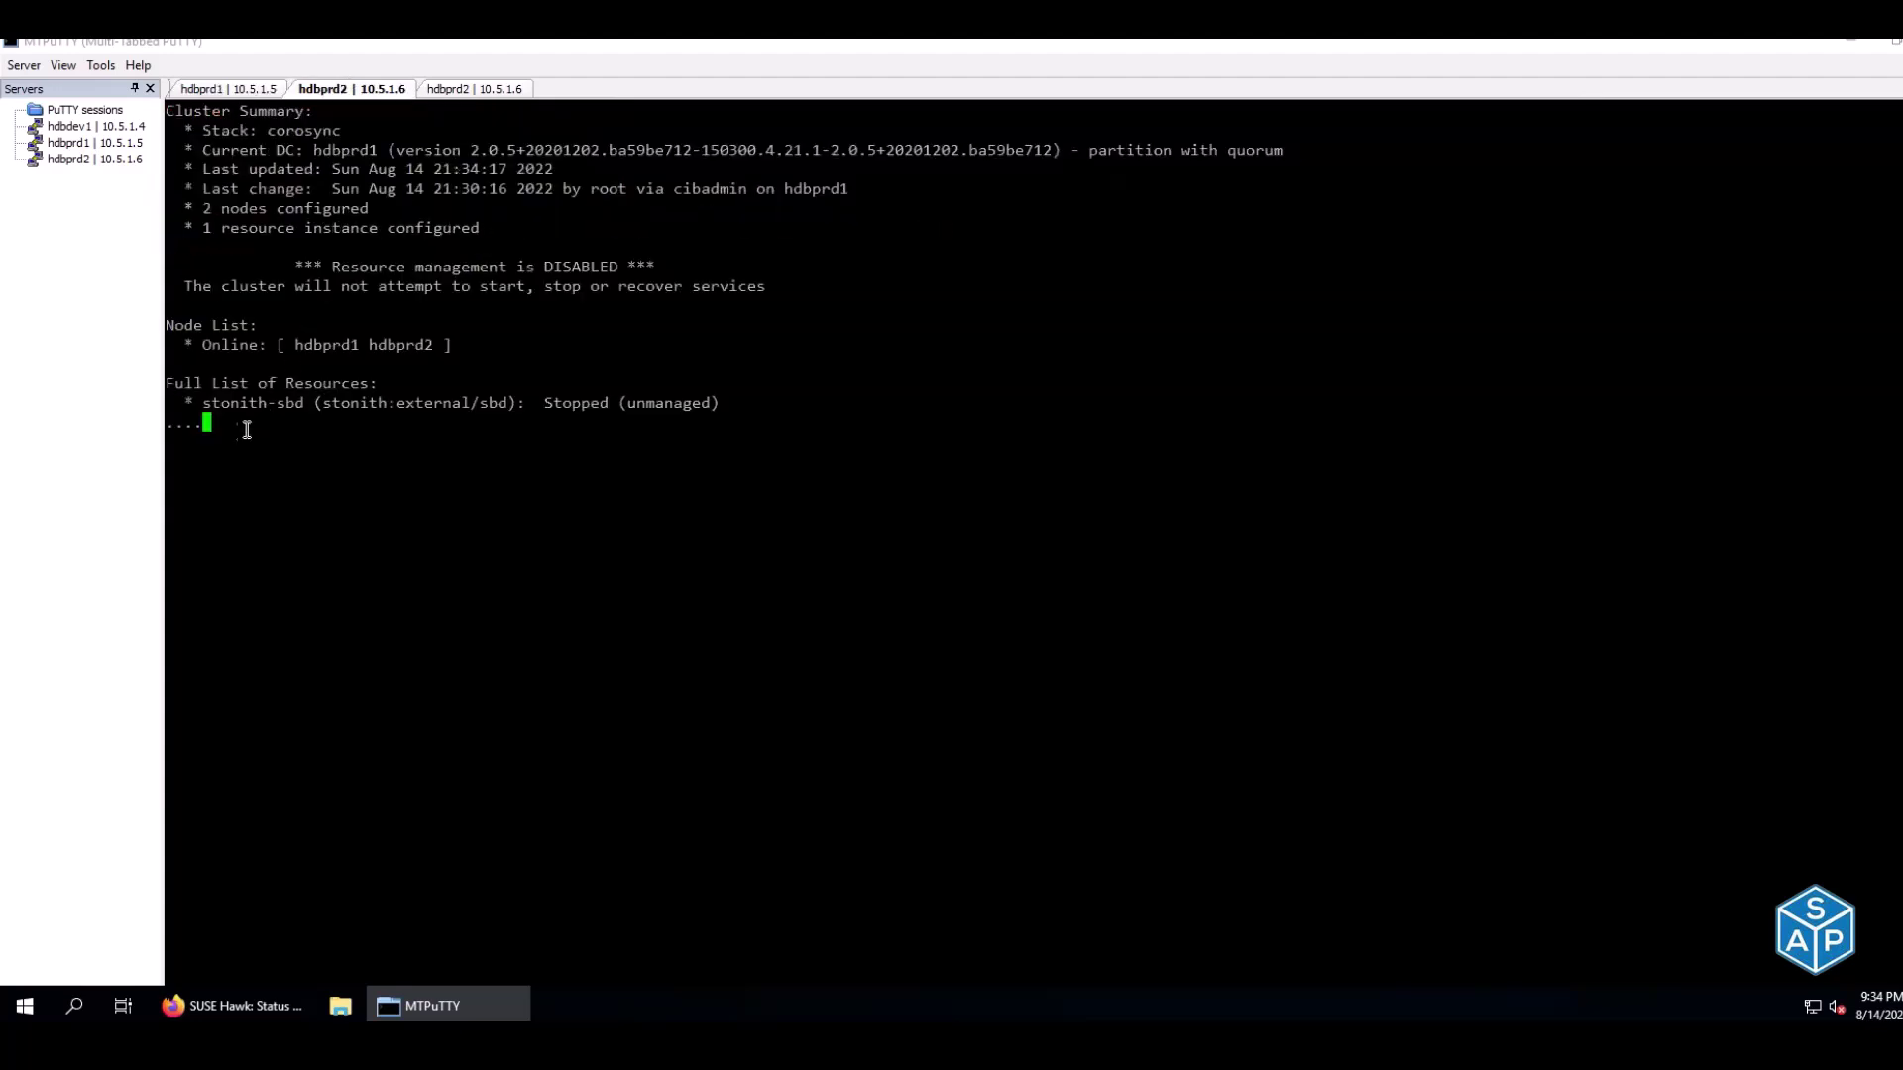
pyautogui.moveTo(195, 403); pyautogui.dragTo(725, 396)
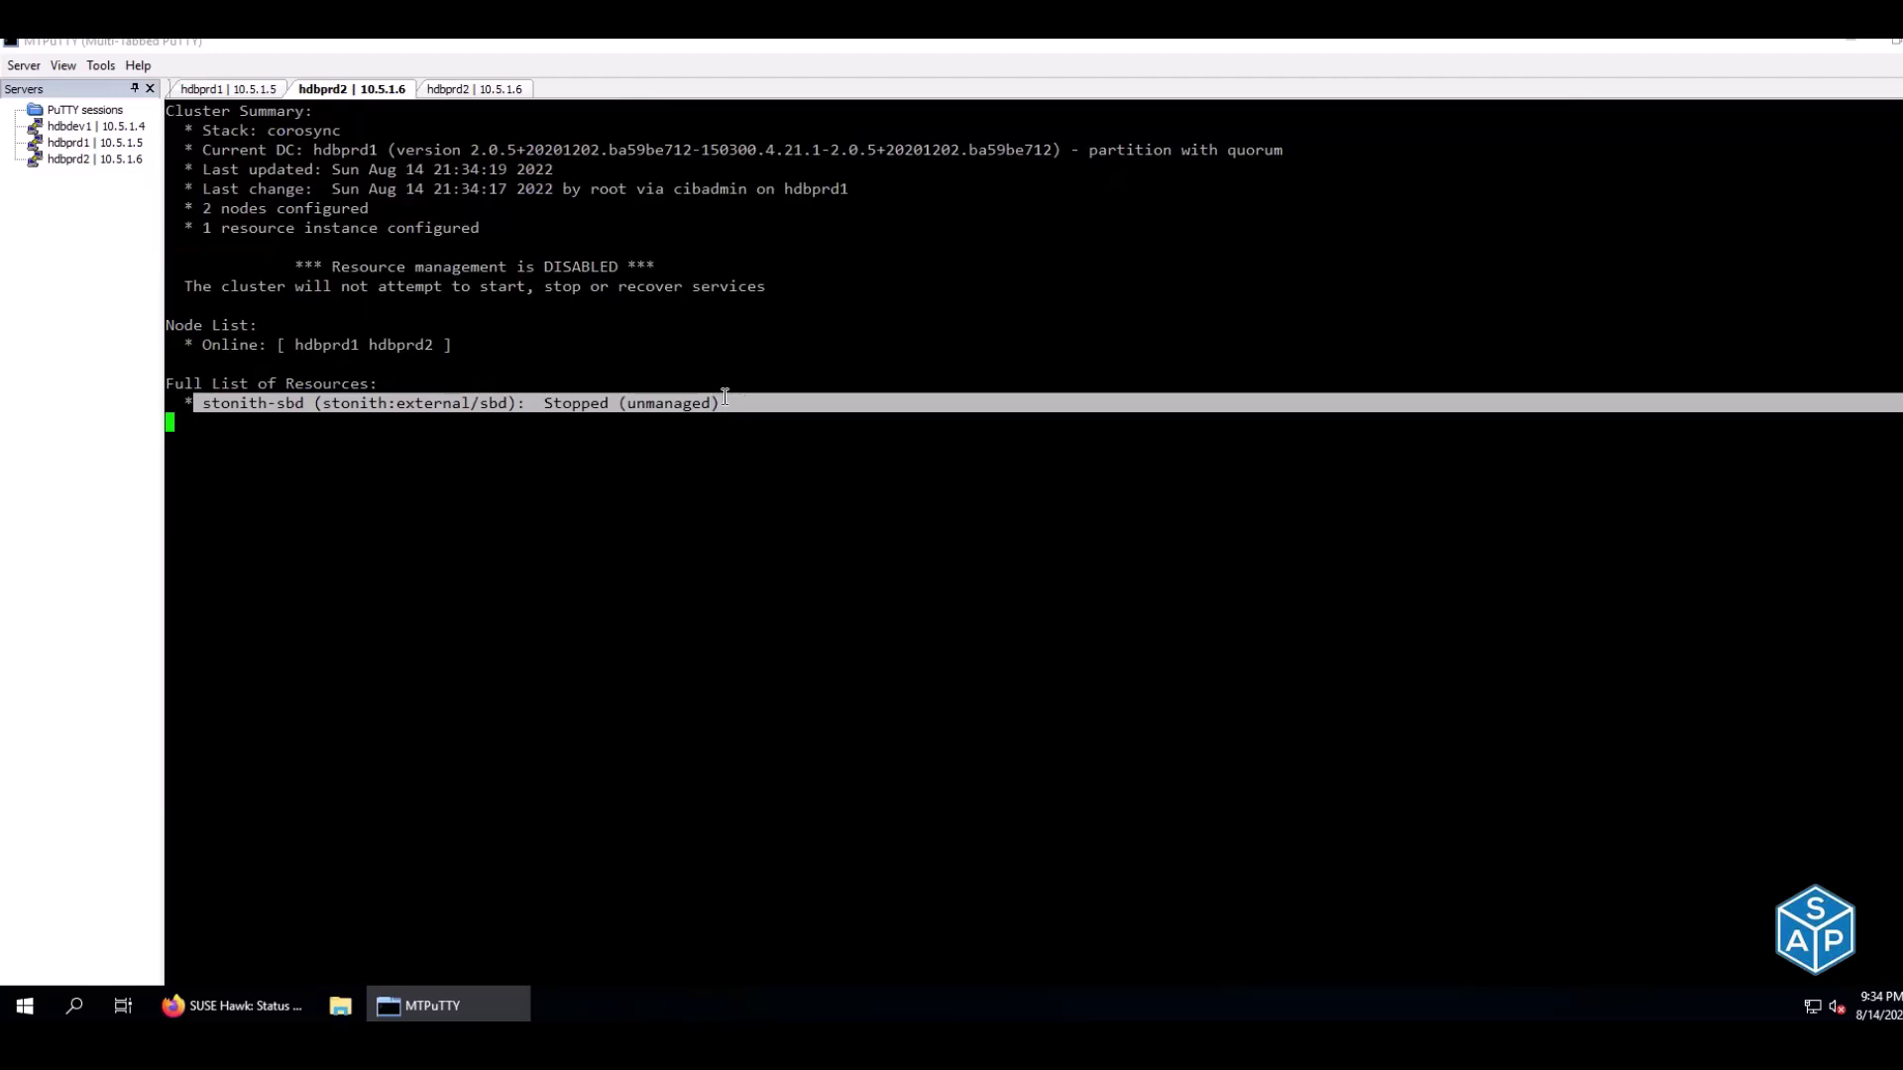
pyautogui.click(536, 404)
pyautogui.doubleClick(570, 402)
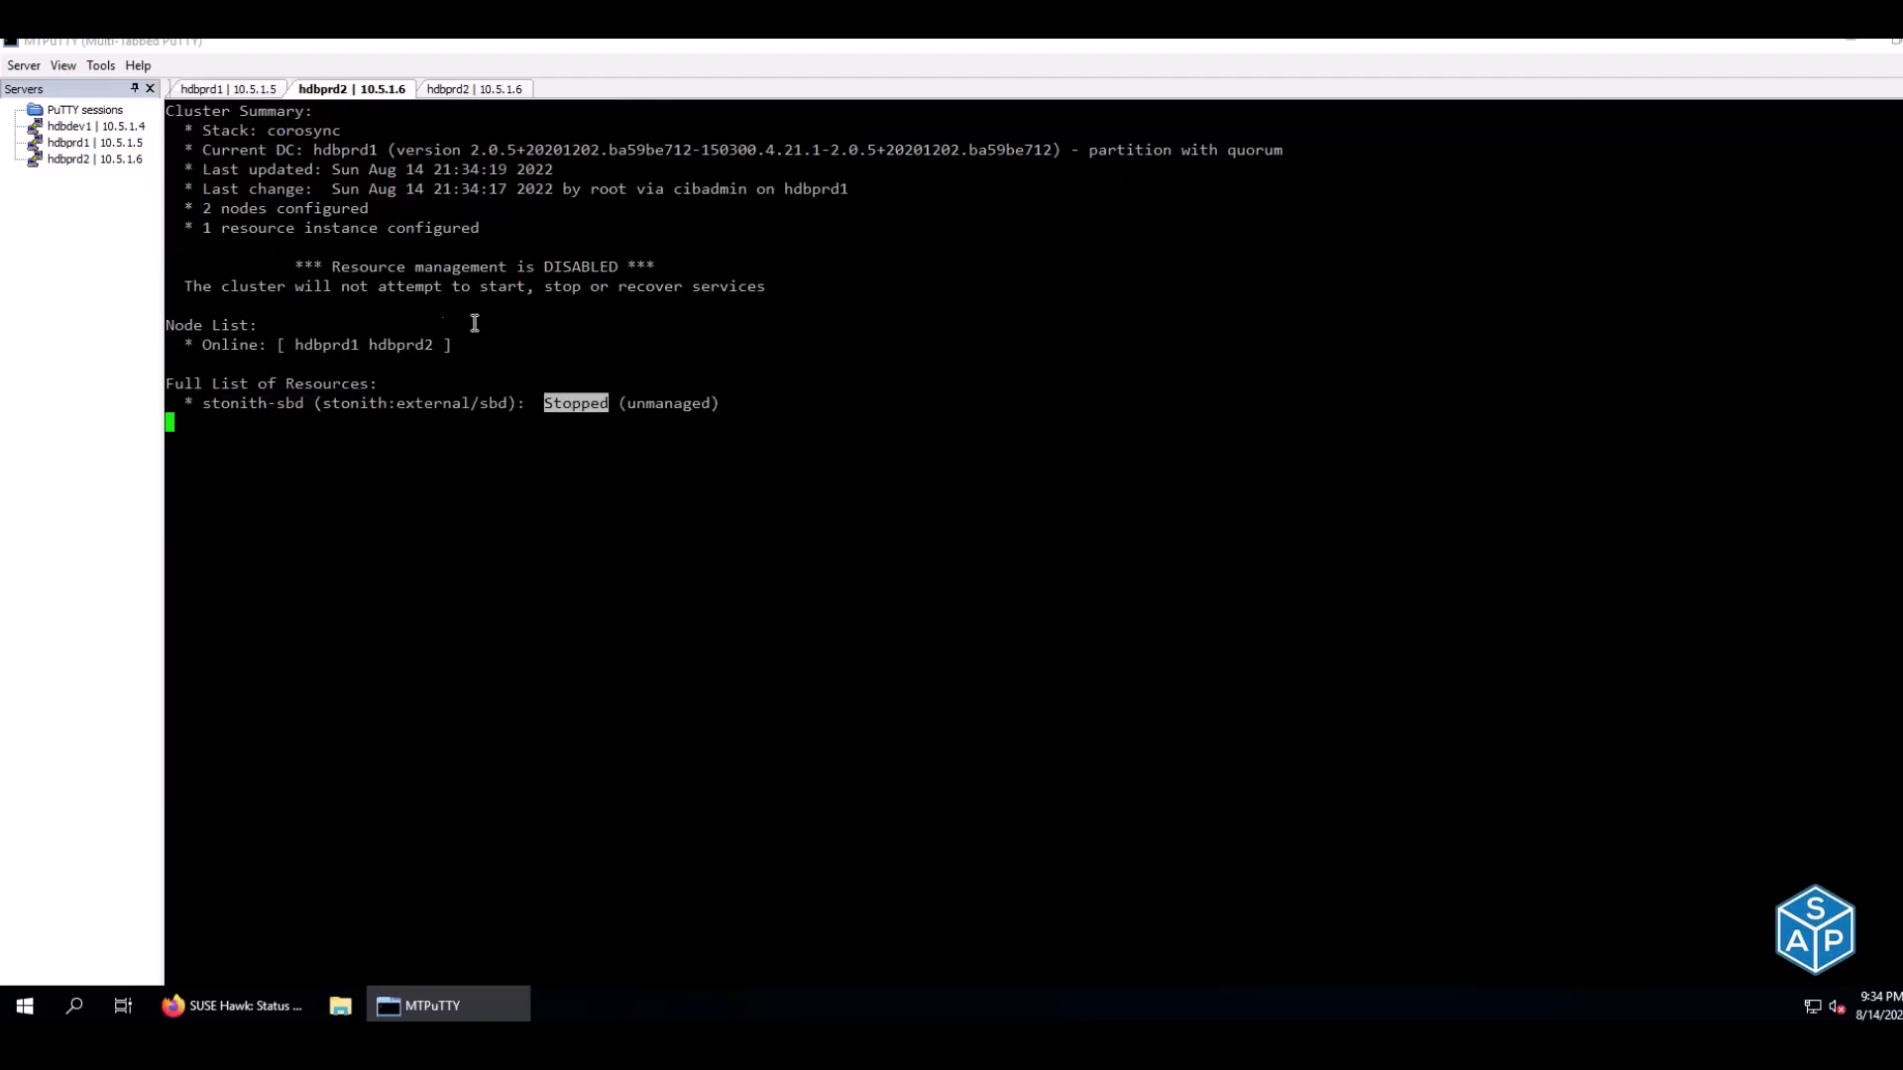
pyautogui.moveTo(305, 287); pyautogui.dragTo(645, 287)
pyautogui.moveTo(489, 286); pyautogui.dragTo(508, 287)
pyautogui.click(248, 89)
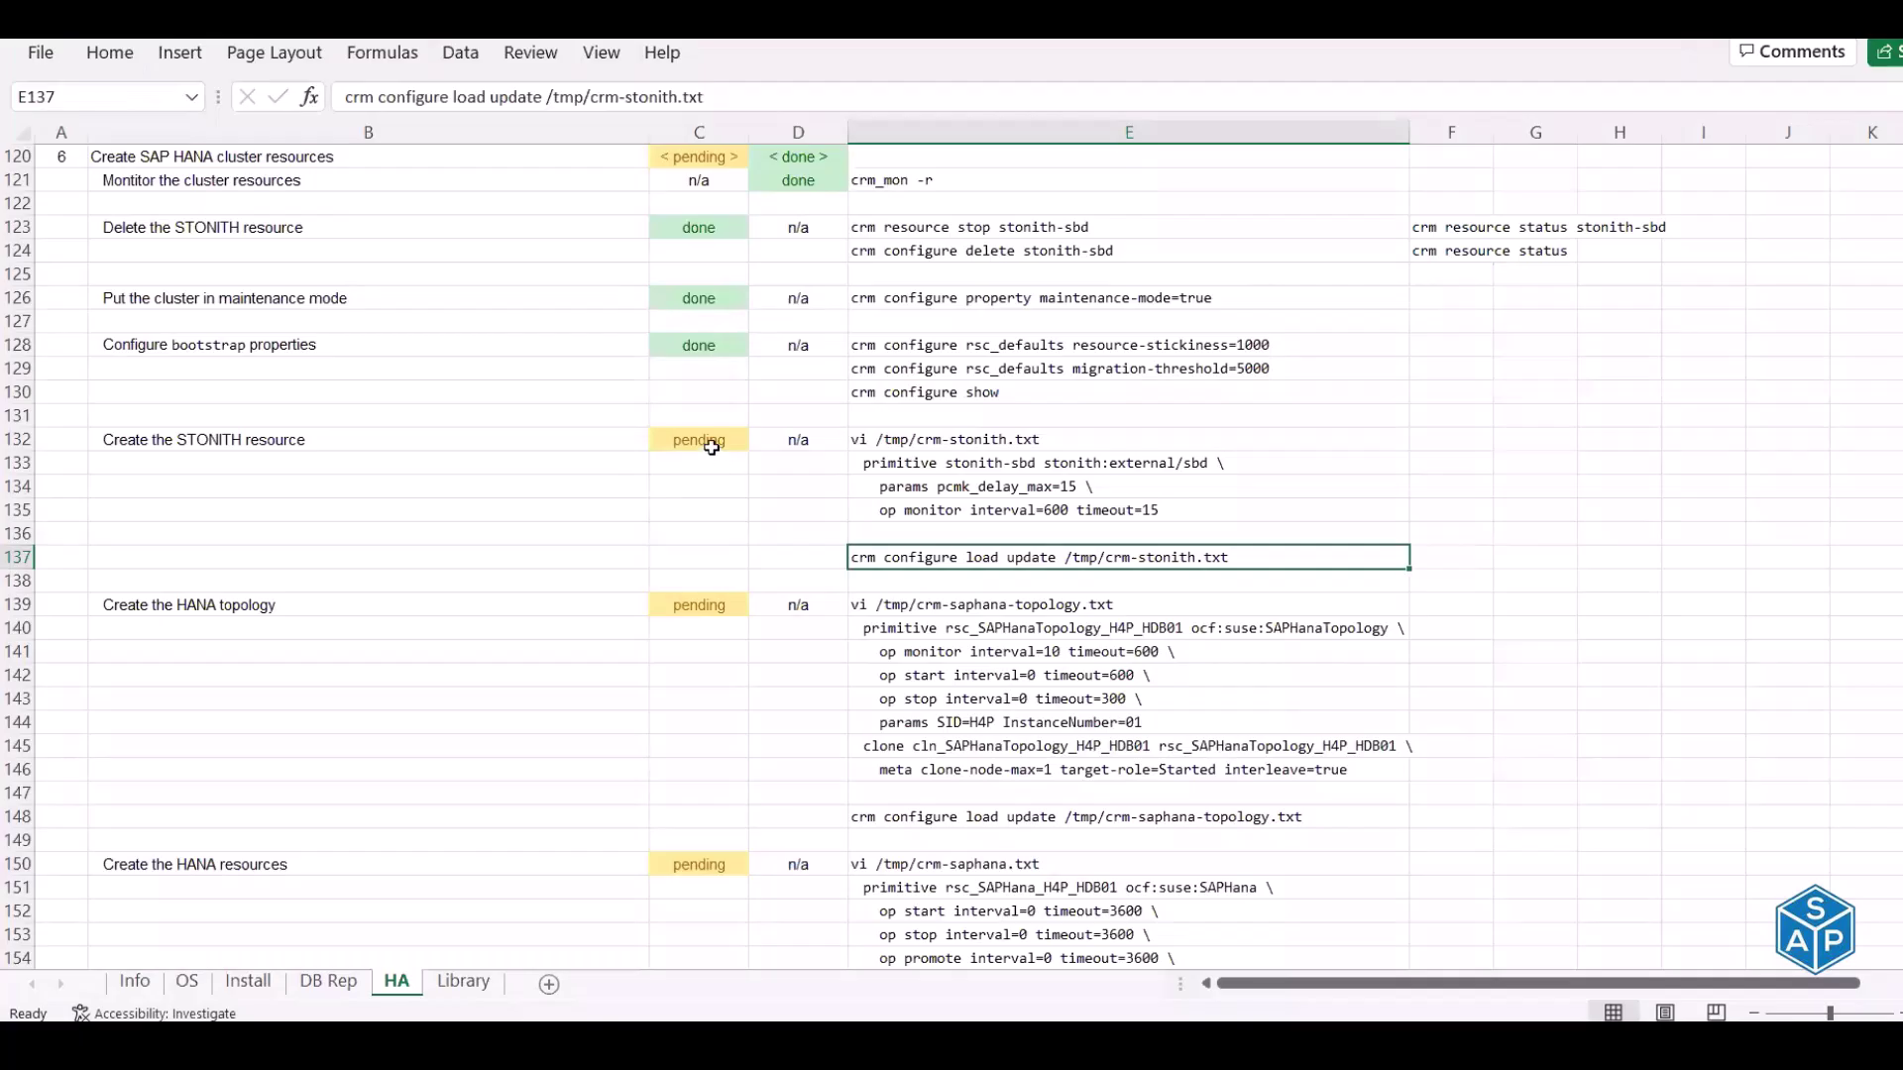
# Mark the Create the STONITH resource step done in C132
pyautogui.click(710, 439)
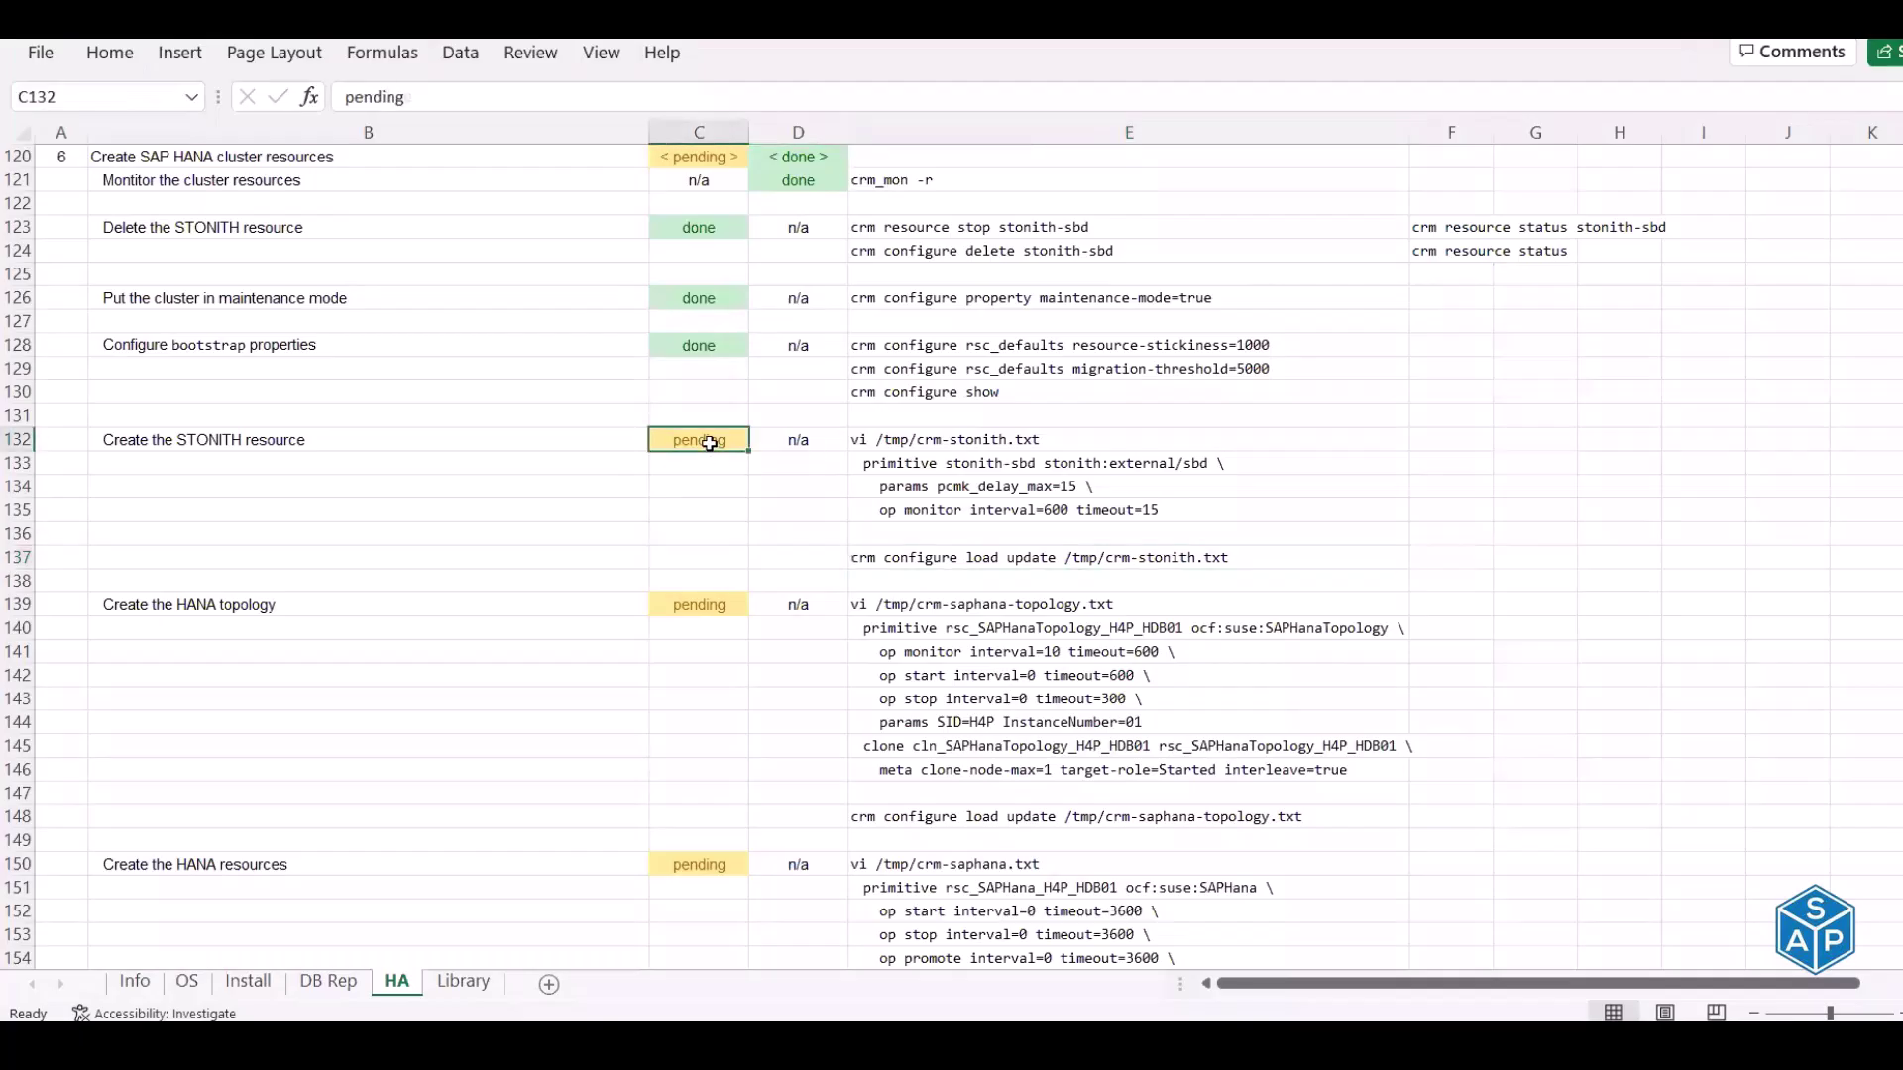
pyautogui.write('done')
pyautogui.press('Return')
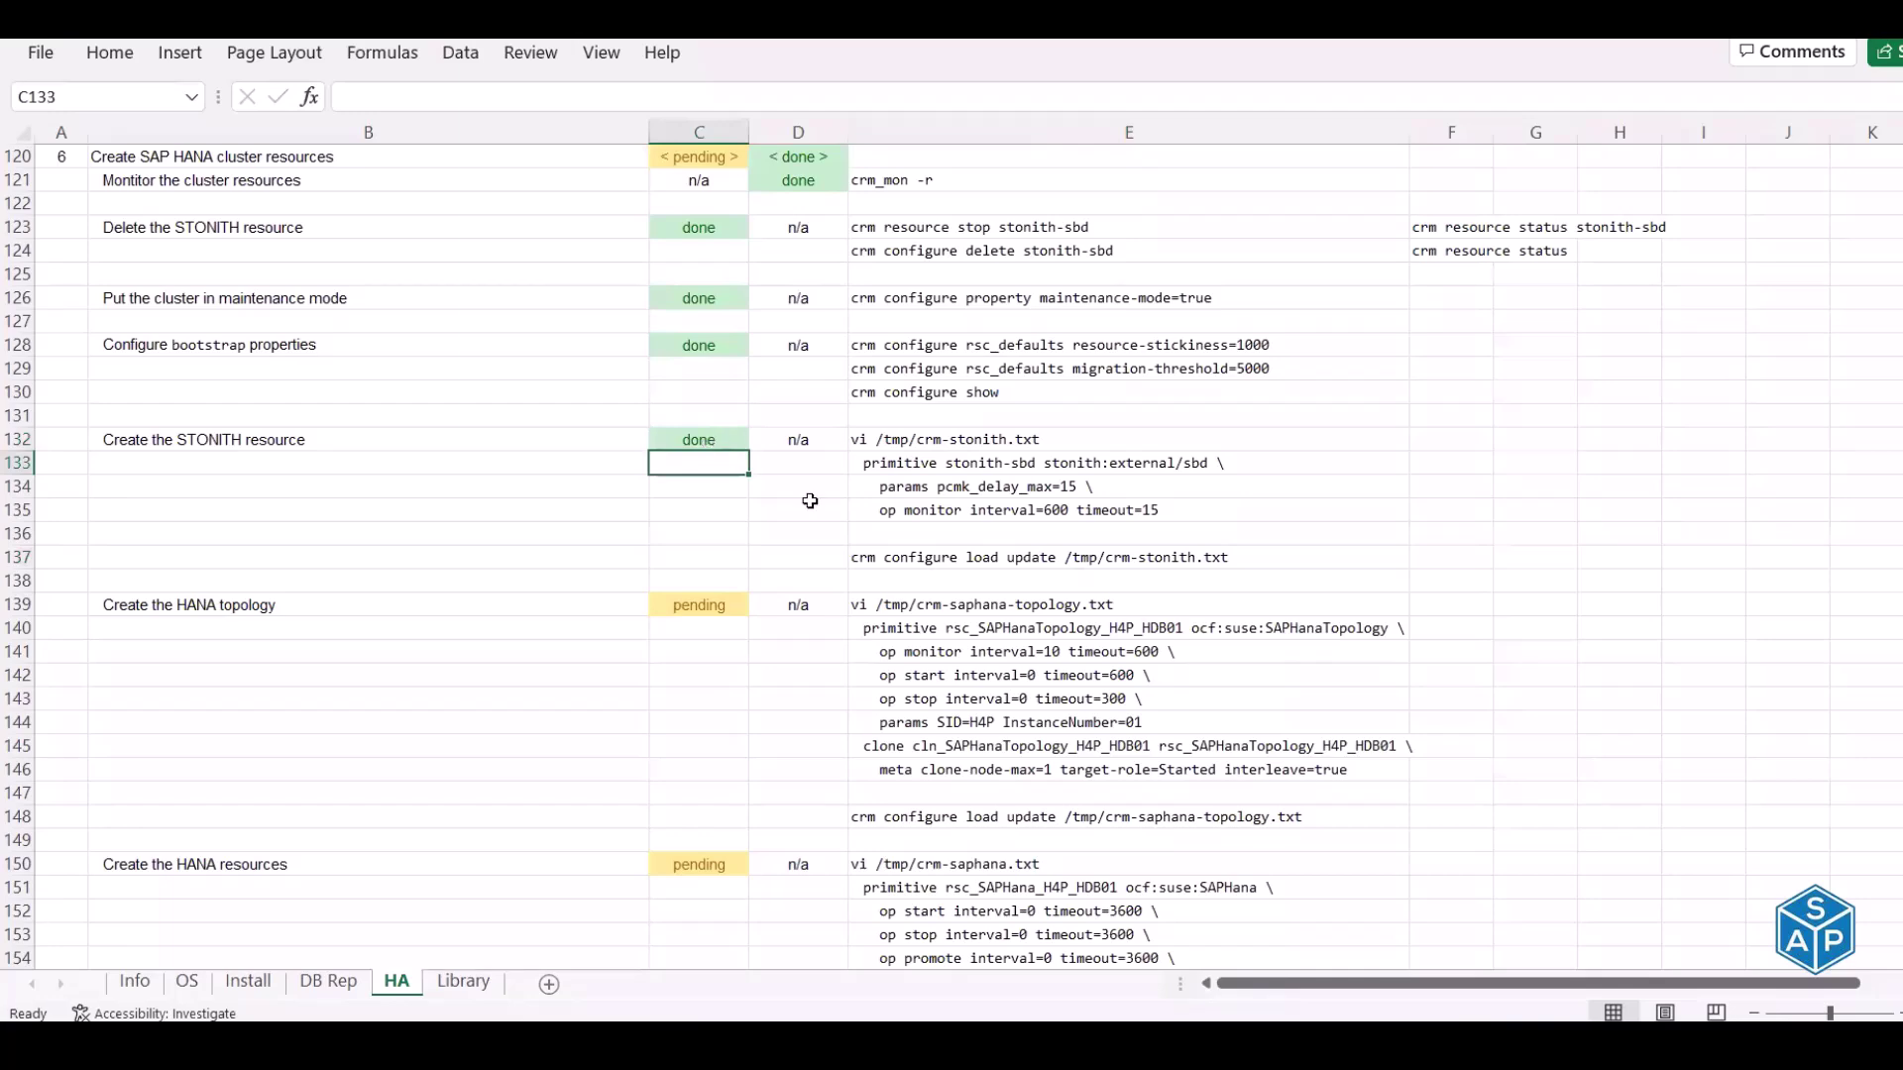
# Select the crm-saphana-topology.txt commands in column E for the Create the HANA topology step
pyautogui.scroll(-2, 863, 535)
pyautogui.click(267, 465)
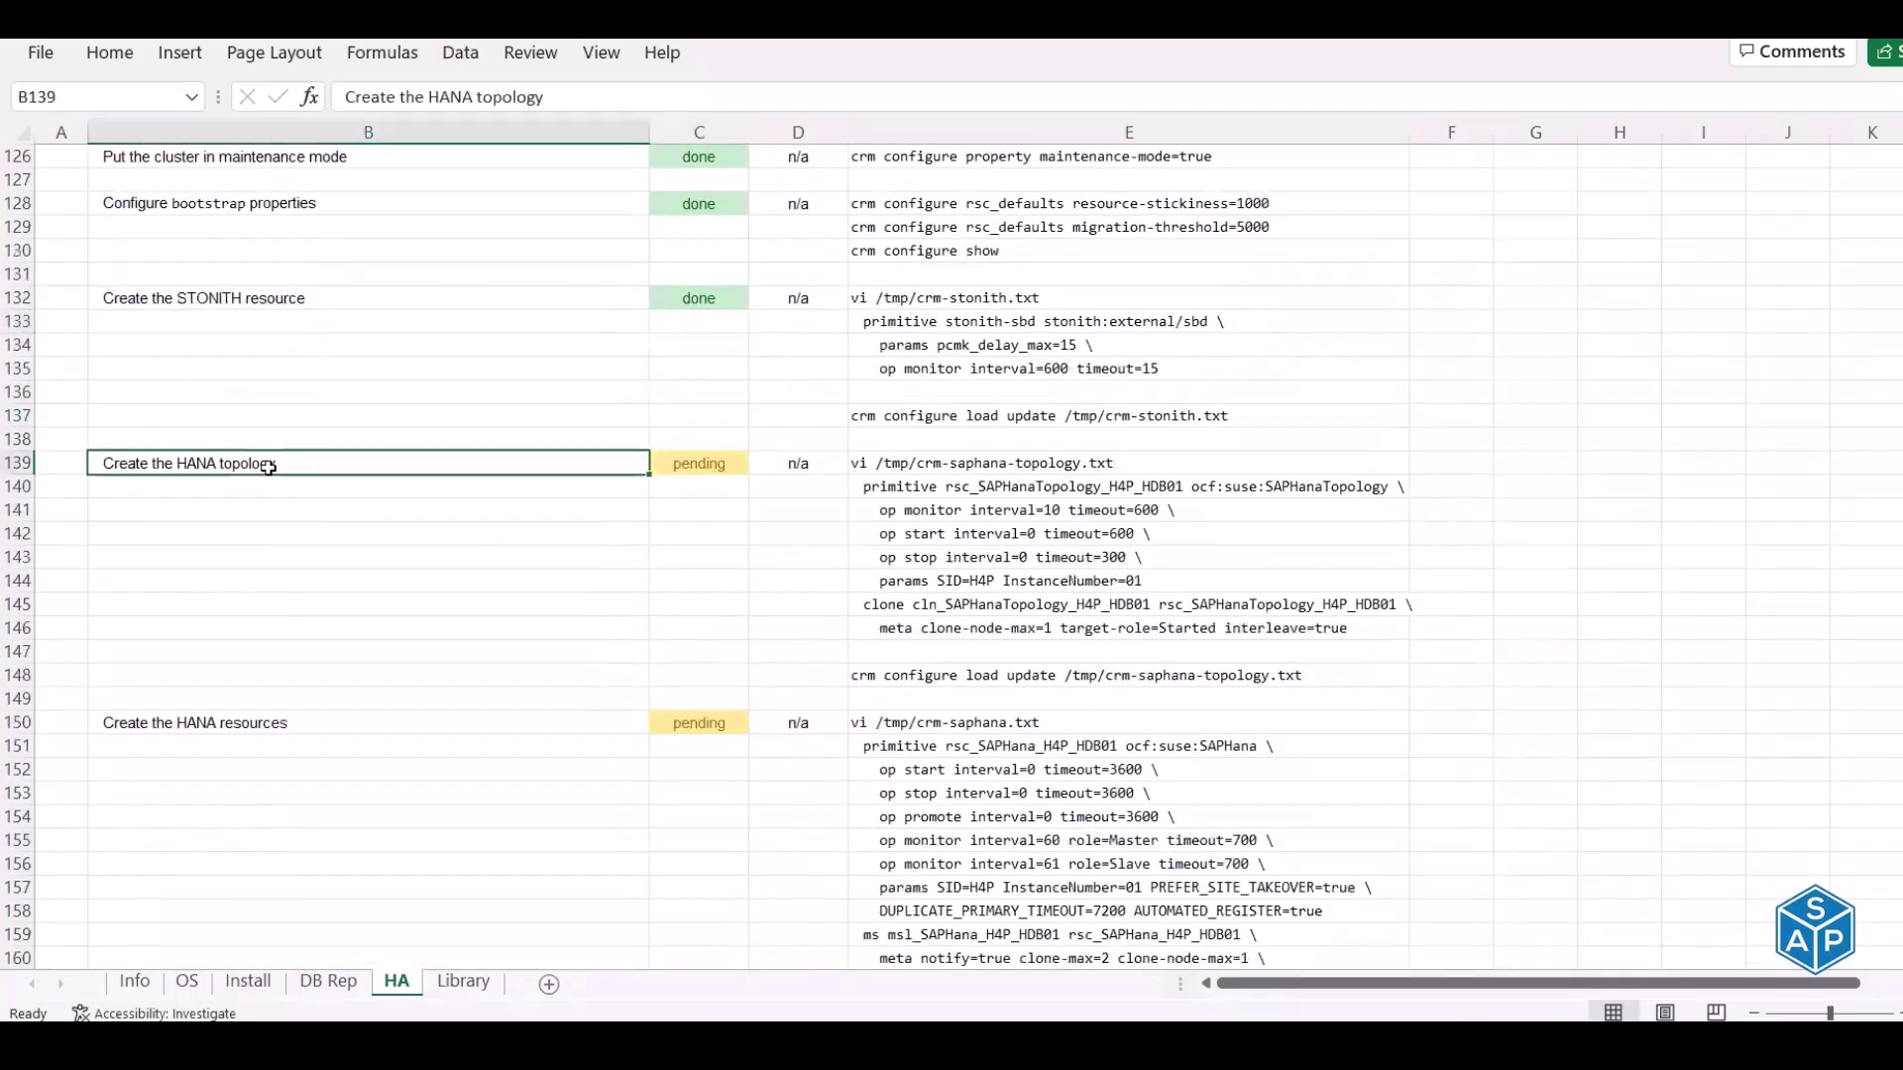
pyautogui.scroll(-3, 268, 468)
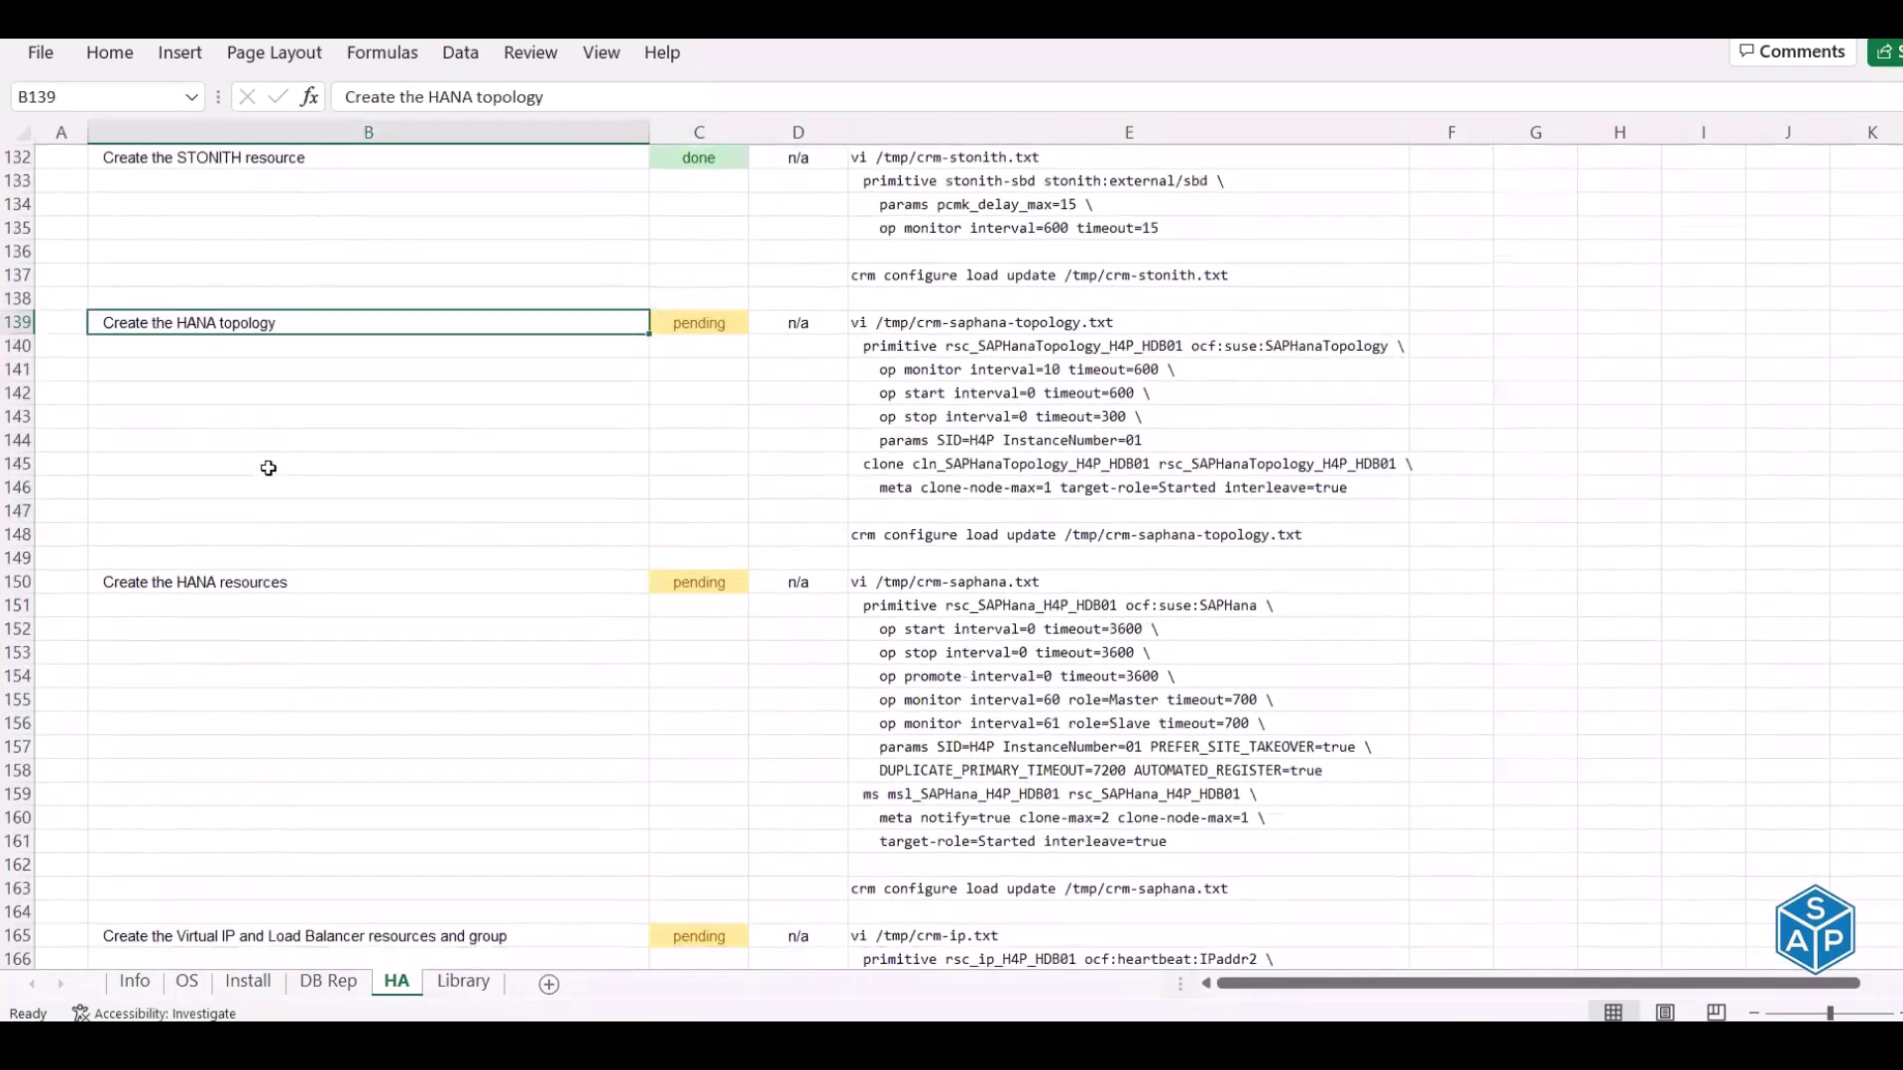
pyautogui.scroll(-2, 268, 468)
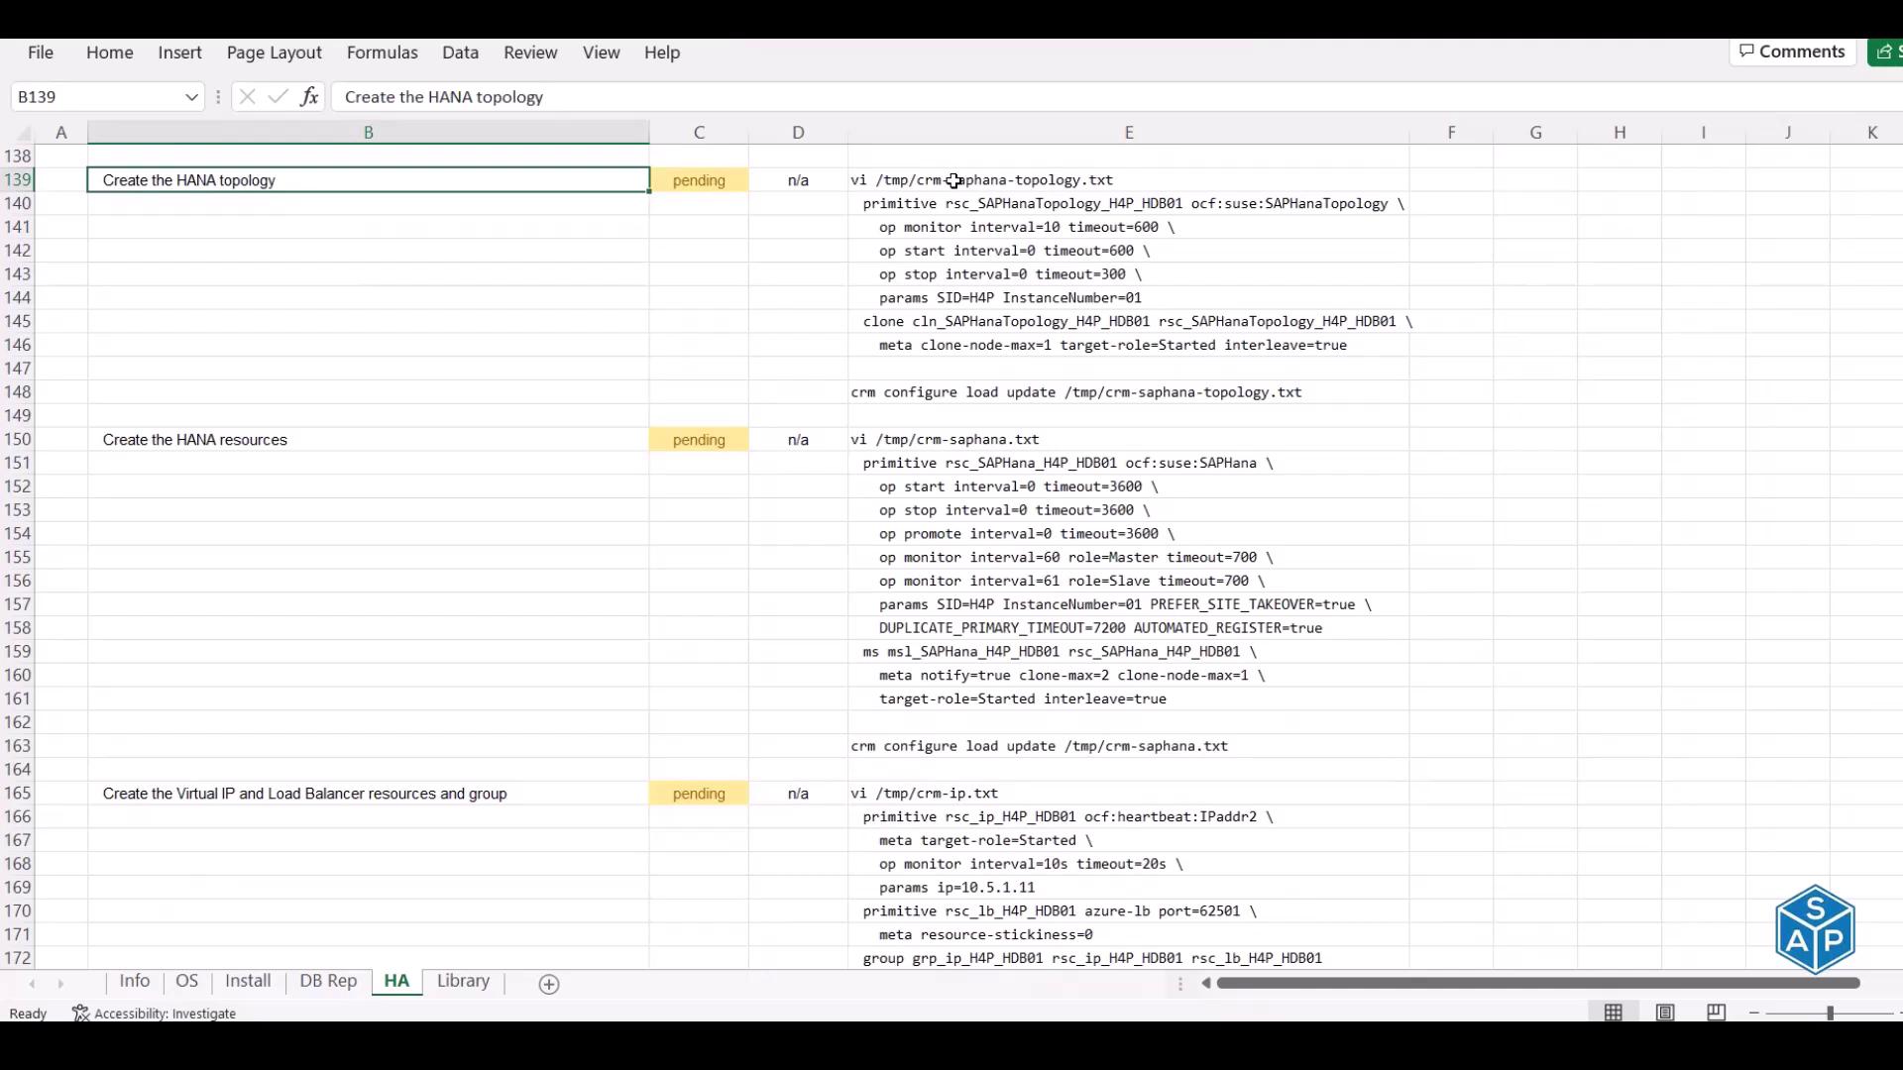
pyautogui.moveTo(954, 180); pyautogui.dragTo(957, 337)
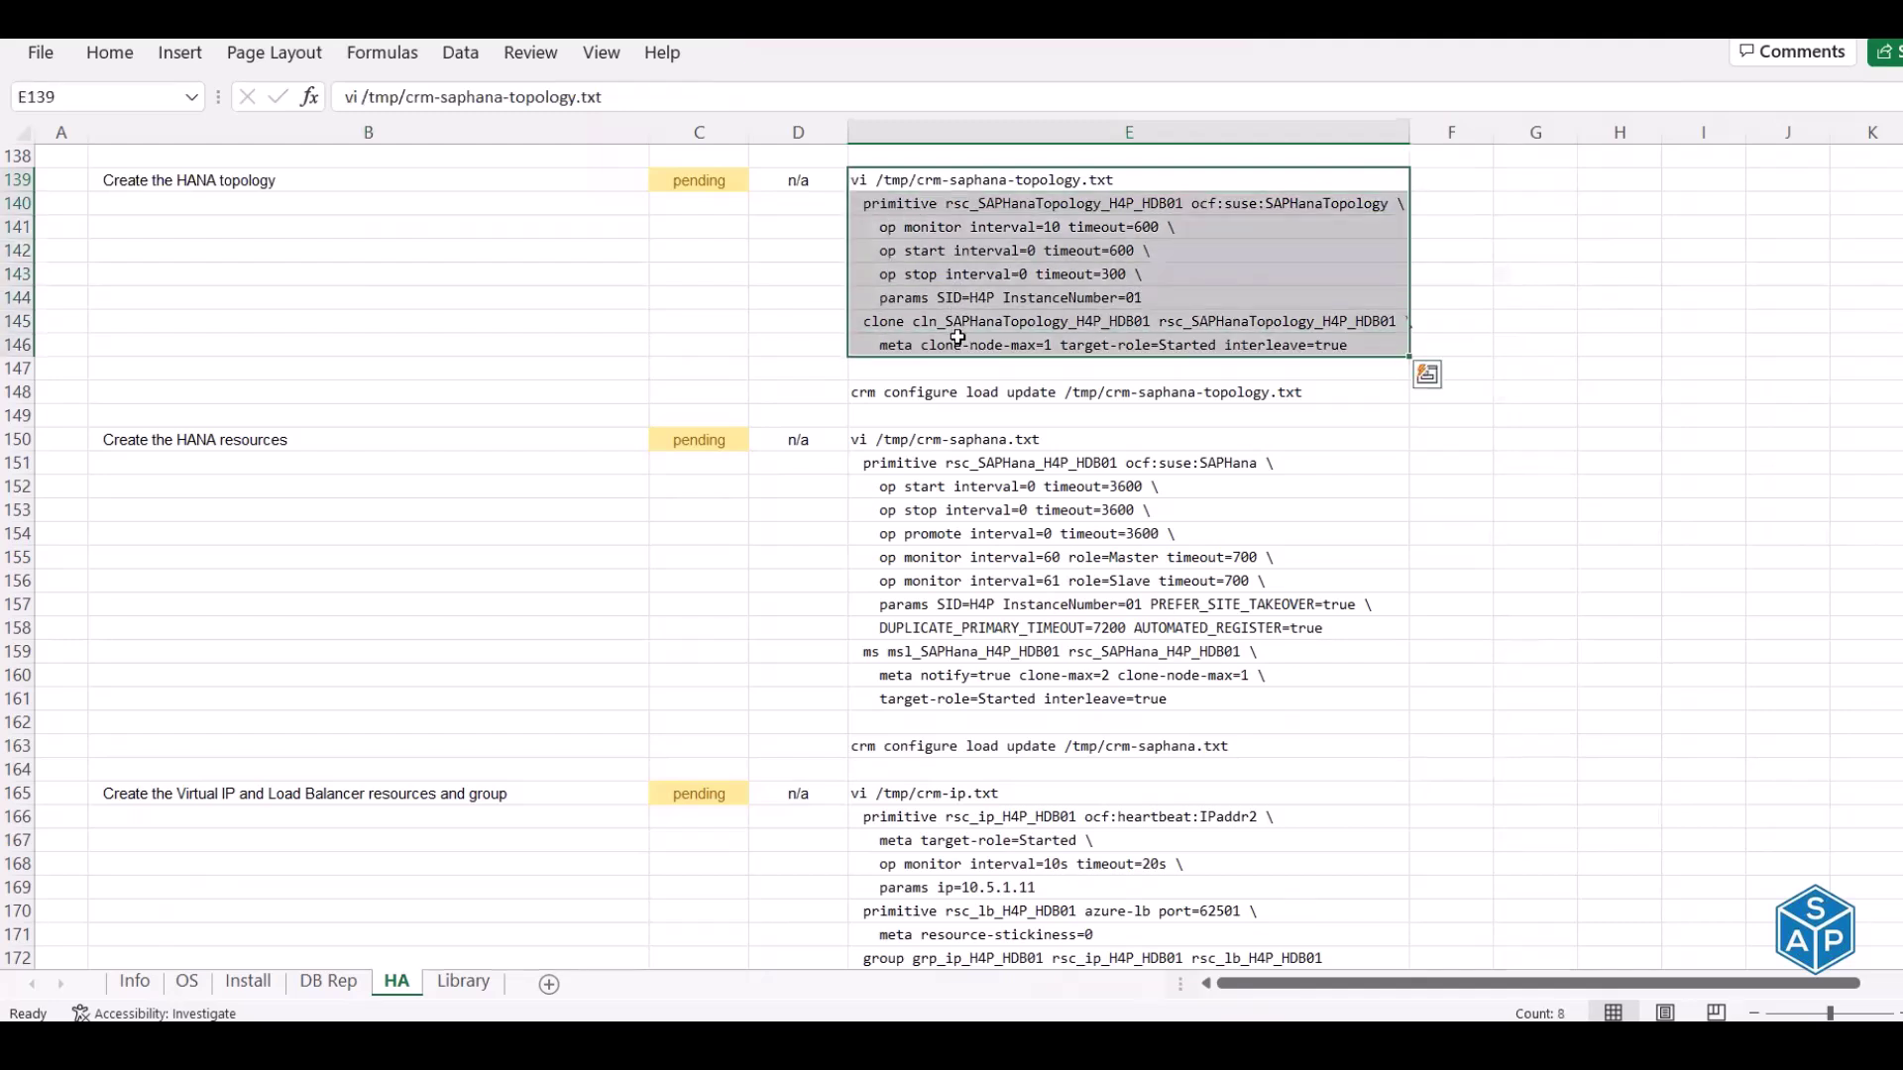
# Copy the vi command from E139 and open /tmp/crm-saphana-topology.txt in vim on hdbprd1
pyautogui.click(949, 181)
pyautogui.hotkey('ctrl', 'c')
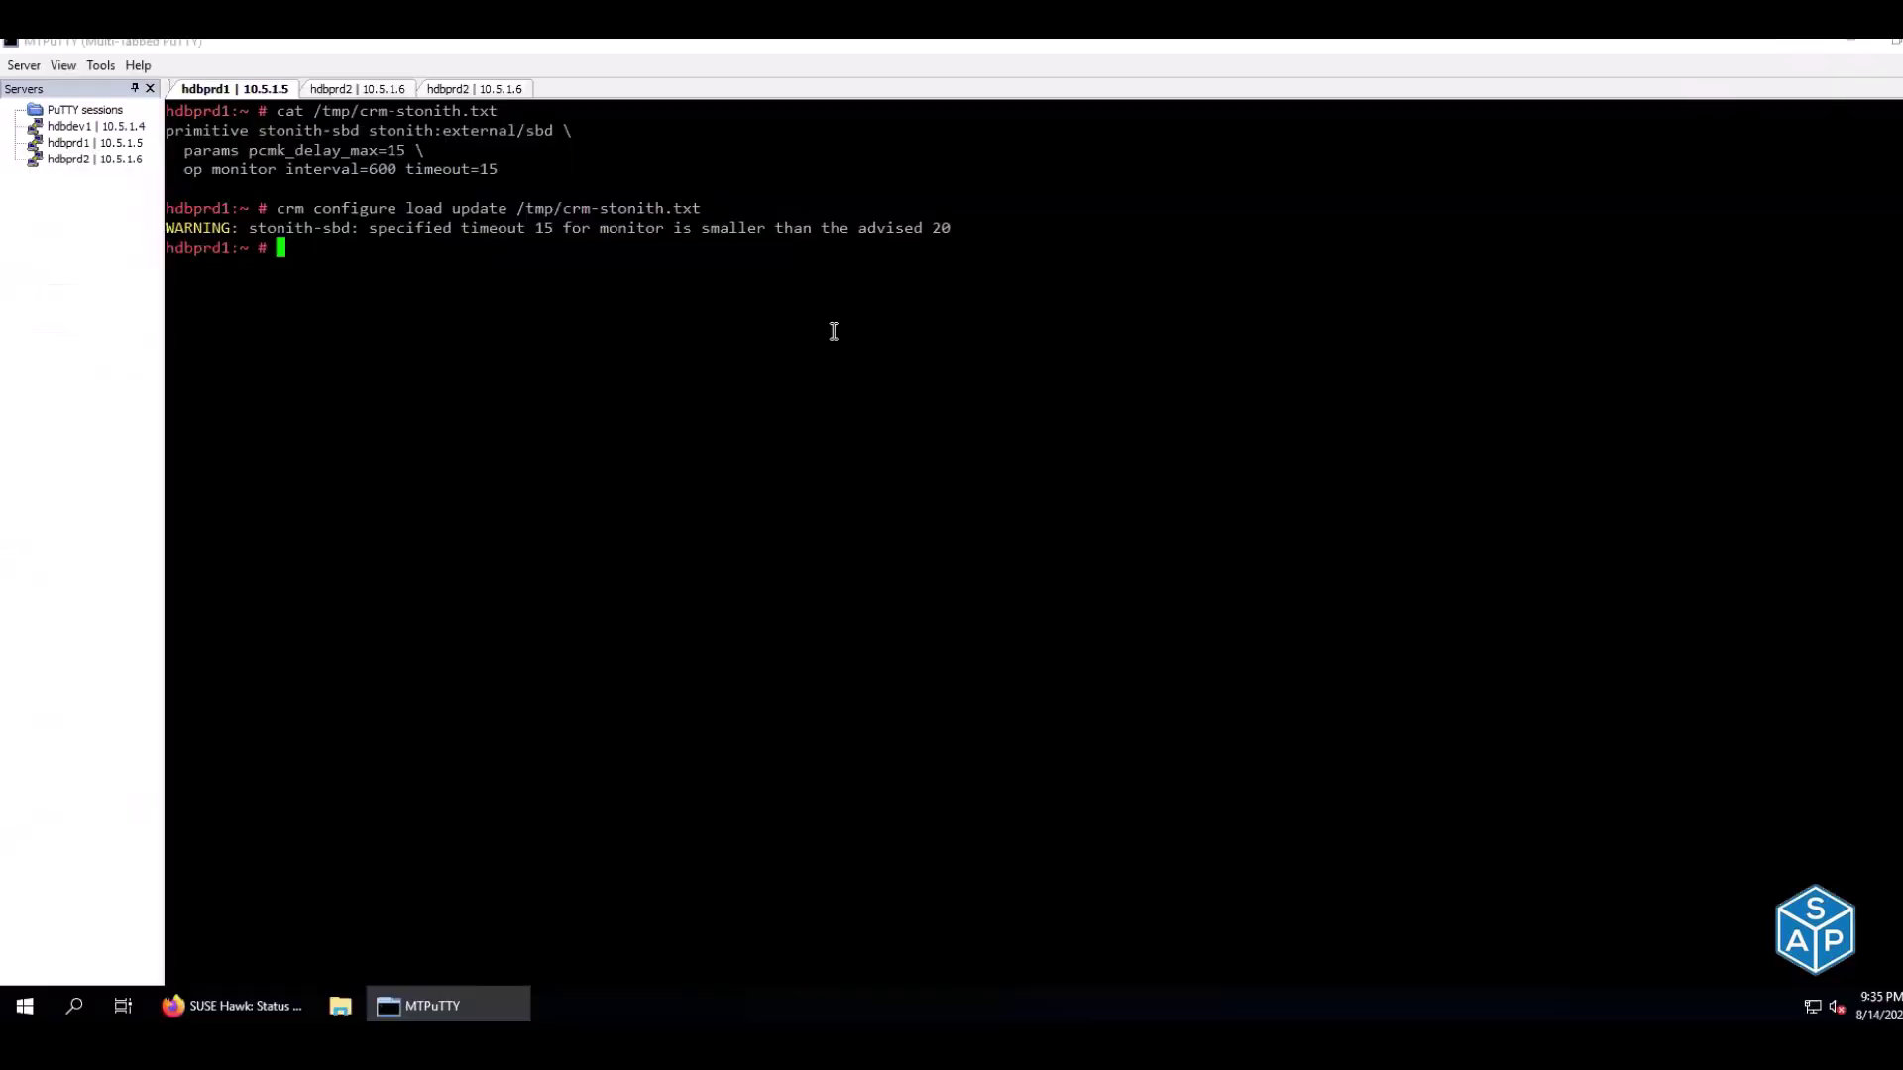
pyautogui.rightClick(834, 331)
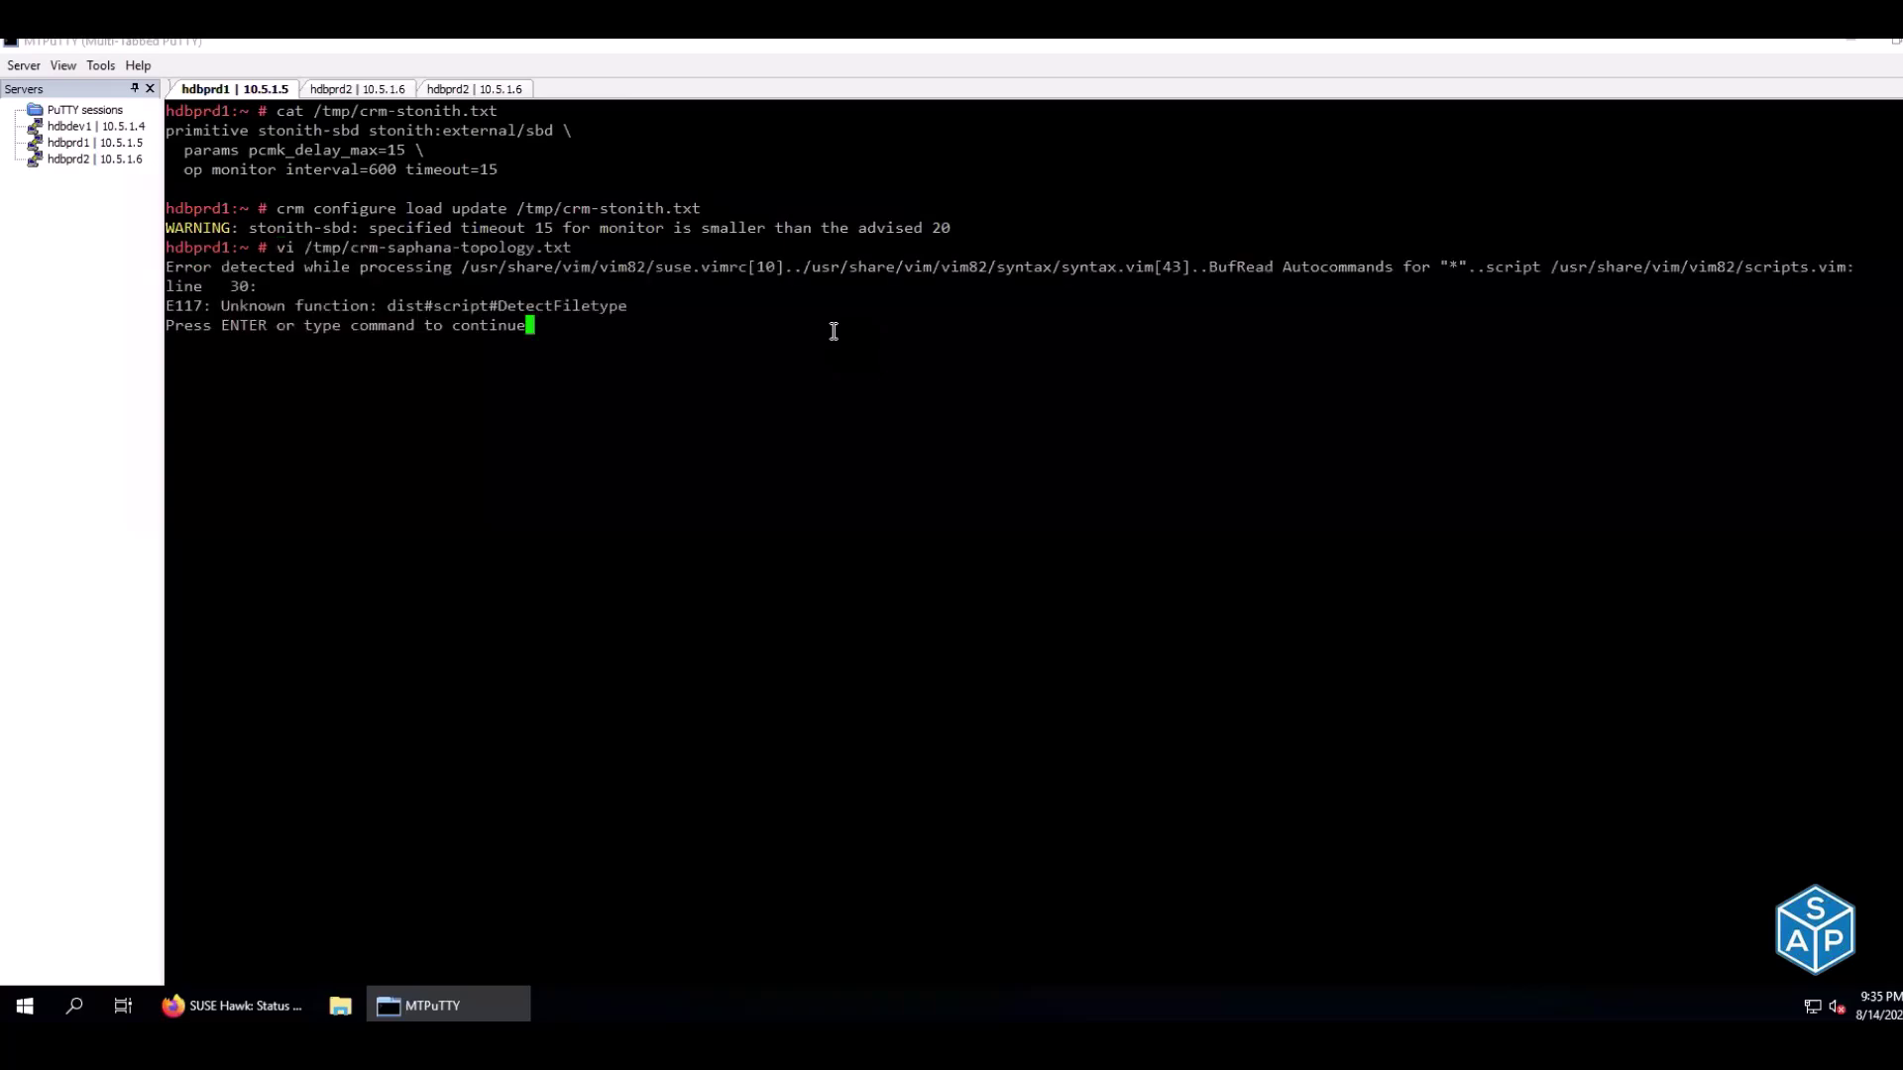
pyautogui.press('Return')
pyautogui.press('Return')
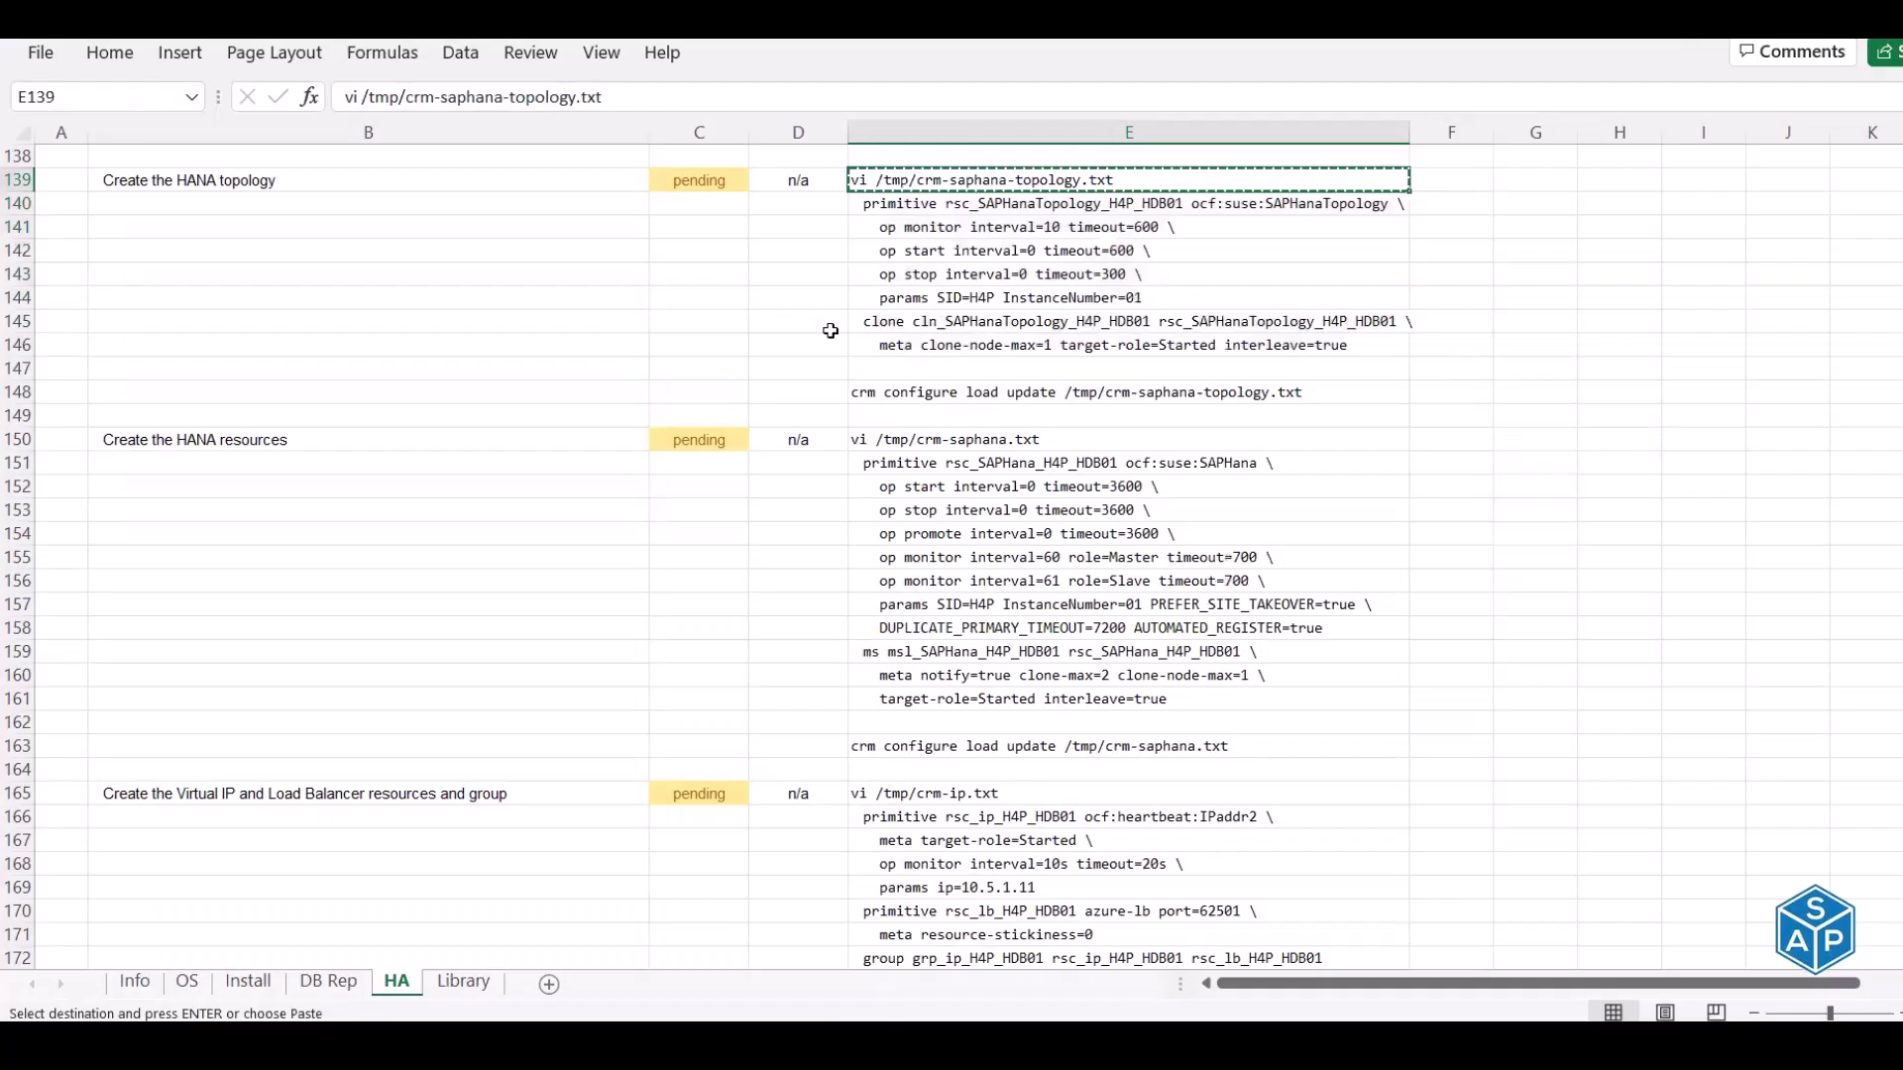
# Paste the topology definition lines E140:E146 into the file and save it with :wq
pyautogui.click(905, 202)
pyautogui.moveTo(907, 224); pyautogui.dragTo(919, 348)
pyautogui.hotkey('ctrl', 'c')
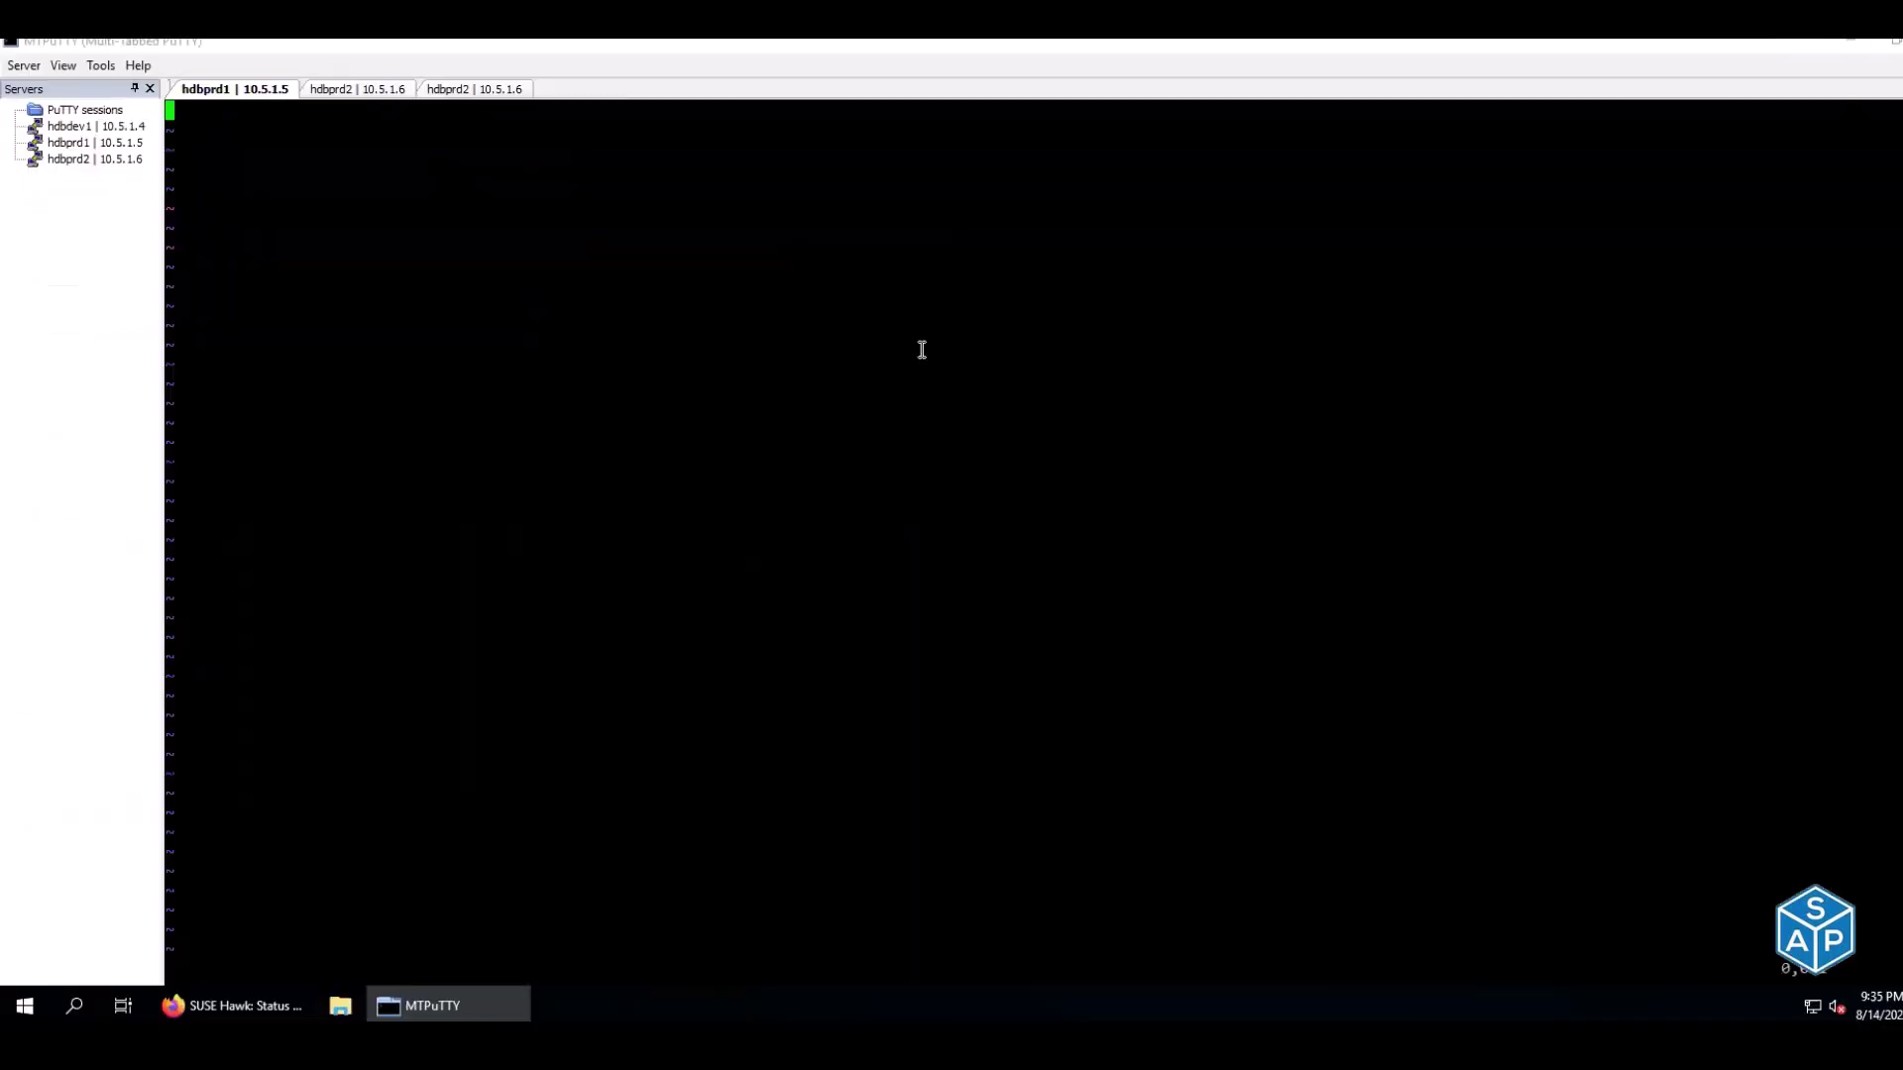
pyautogui.rightClick(922, 350)
pyautogui.write(':wq')
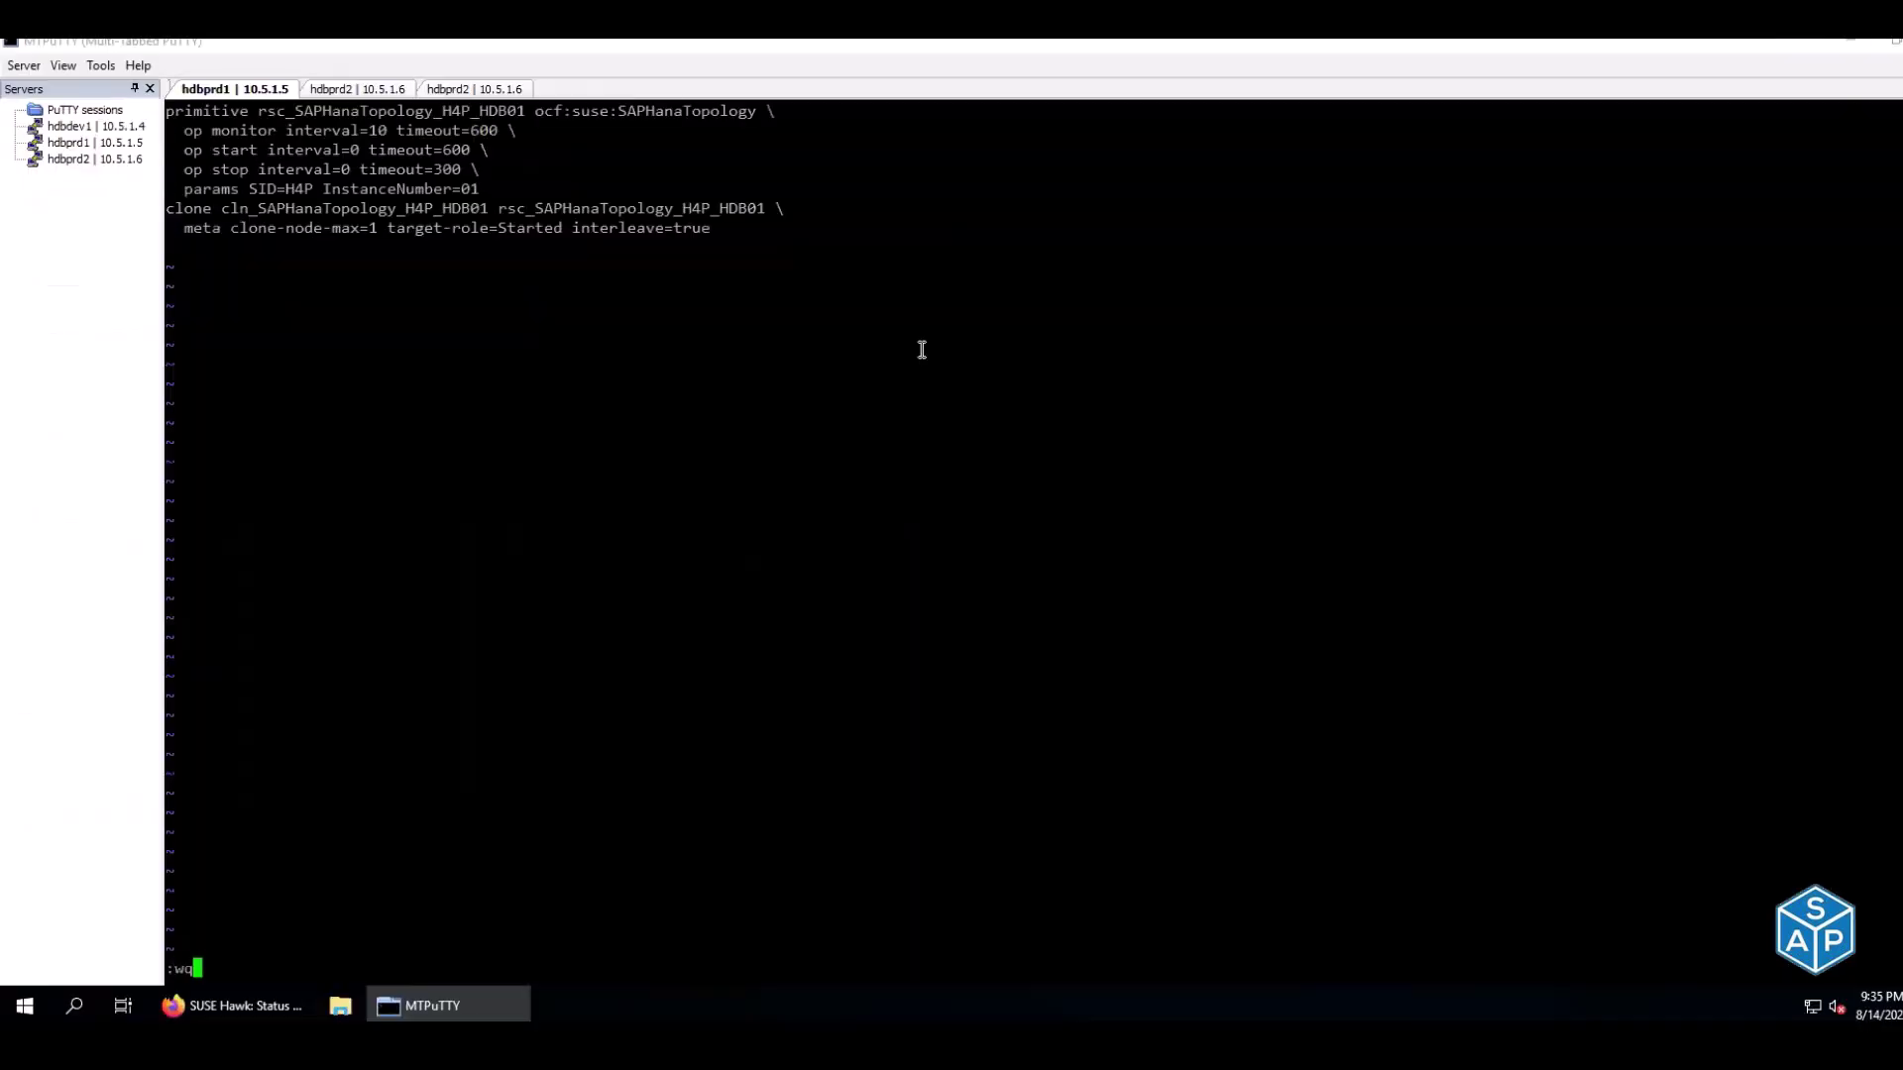
pyautogui.press('Return')
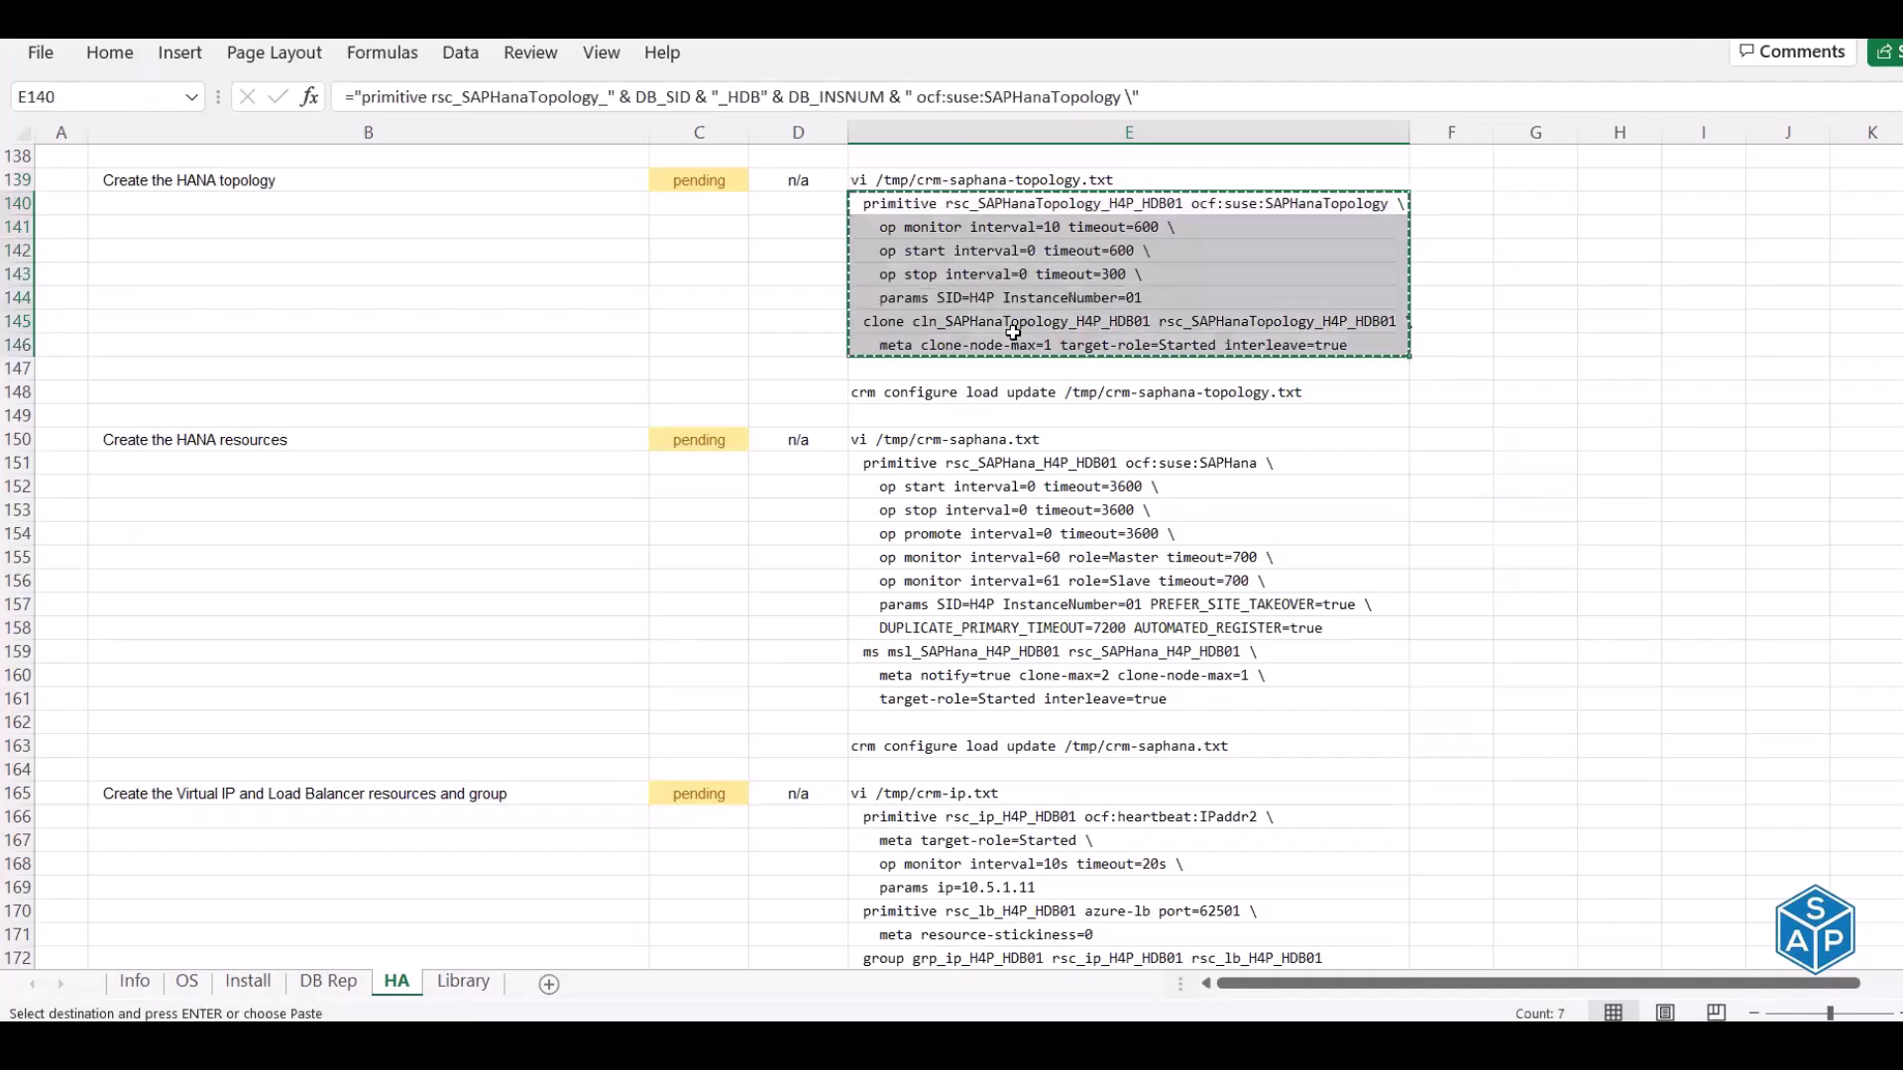
# Copy the topology load update command from E148 and run it on hdbprd1
pyautogui.click(957, 389)
pyautogui.hotkey('ctrl', 'c')
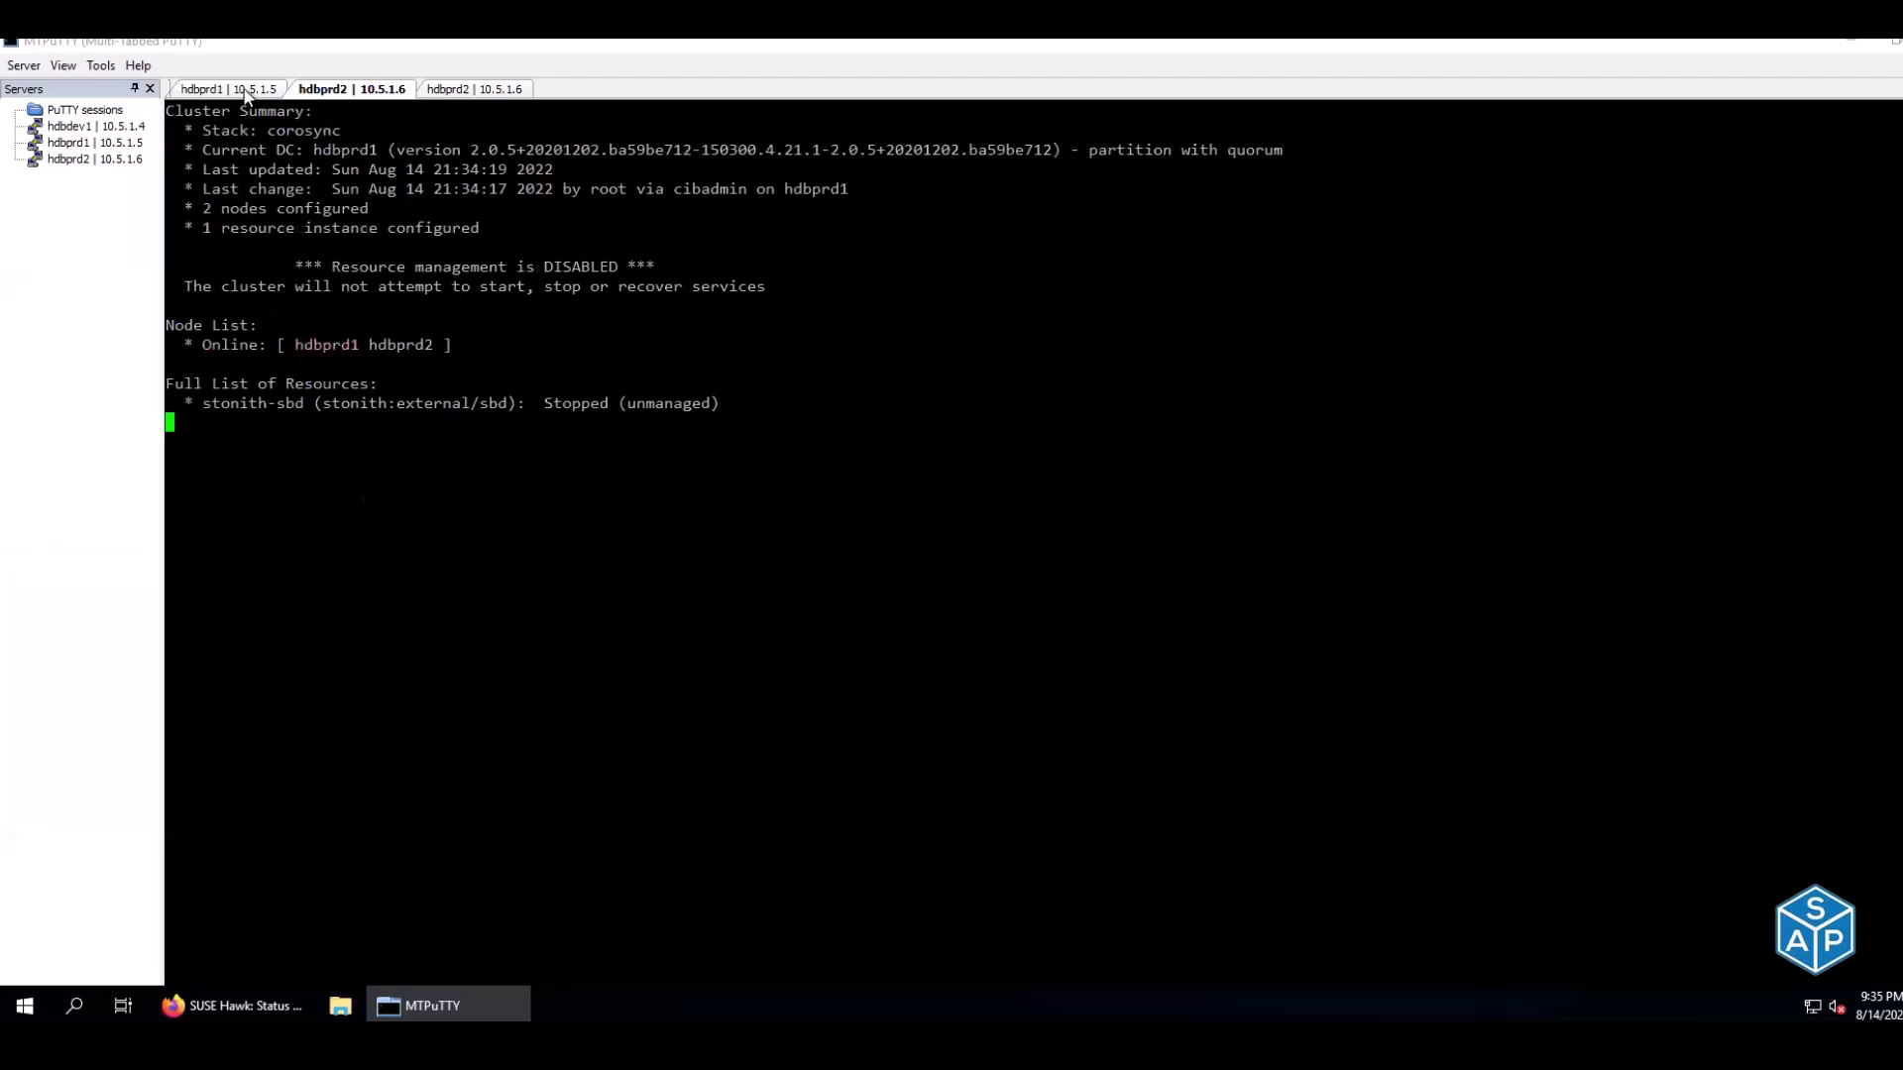
pyautogui.click(228, 89)
pyautogui.rightClick(406, 203)
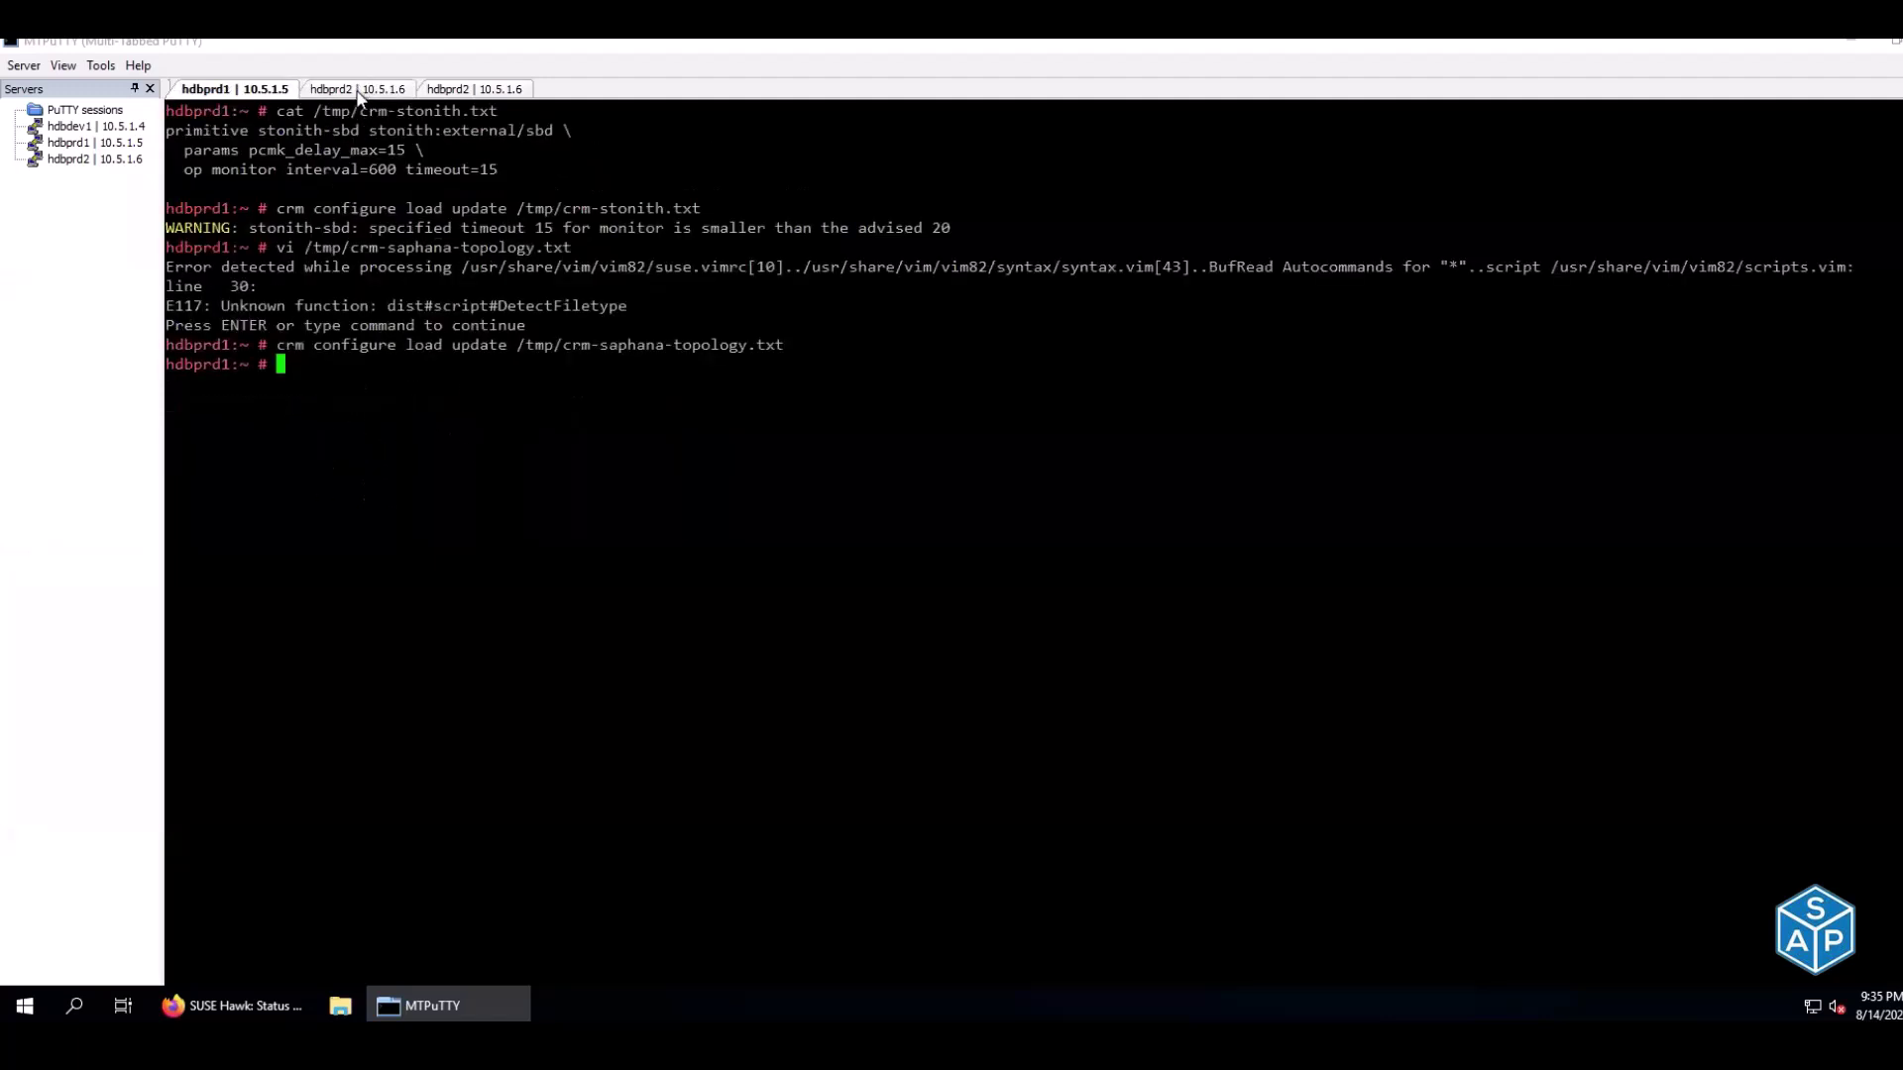
# Check on hdbprd2 that clone cln_SAPHanaTopology_H4P_HDB01 appears stopped on both nodes
pyautogui.click(354, 89)
pyautogui.moveTo(208, 424); pyautogui.dragTo(501, 453)
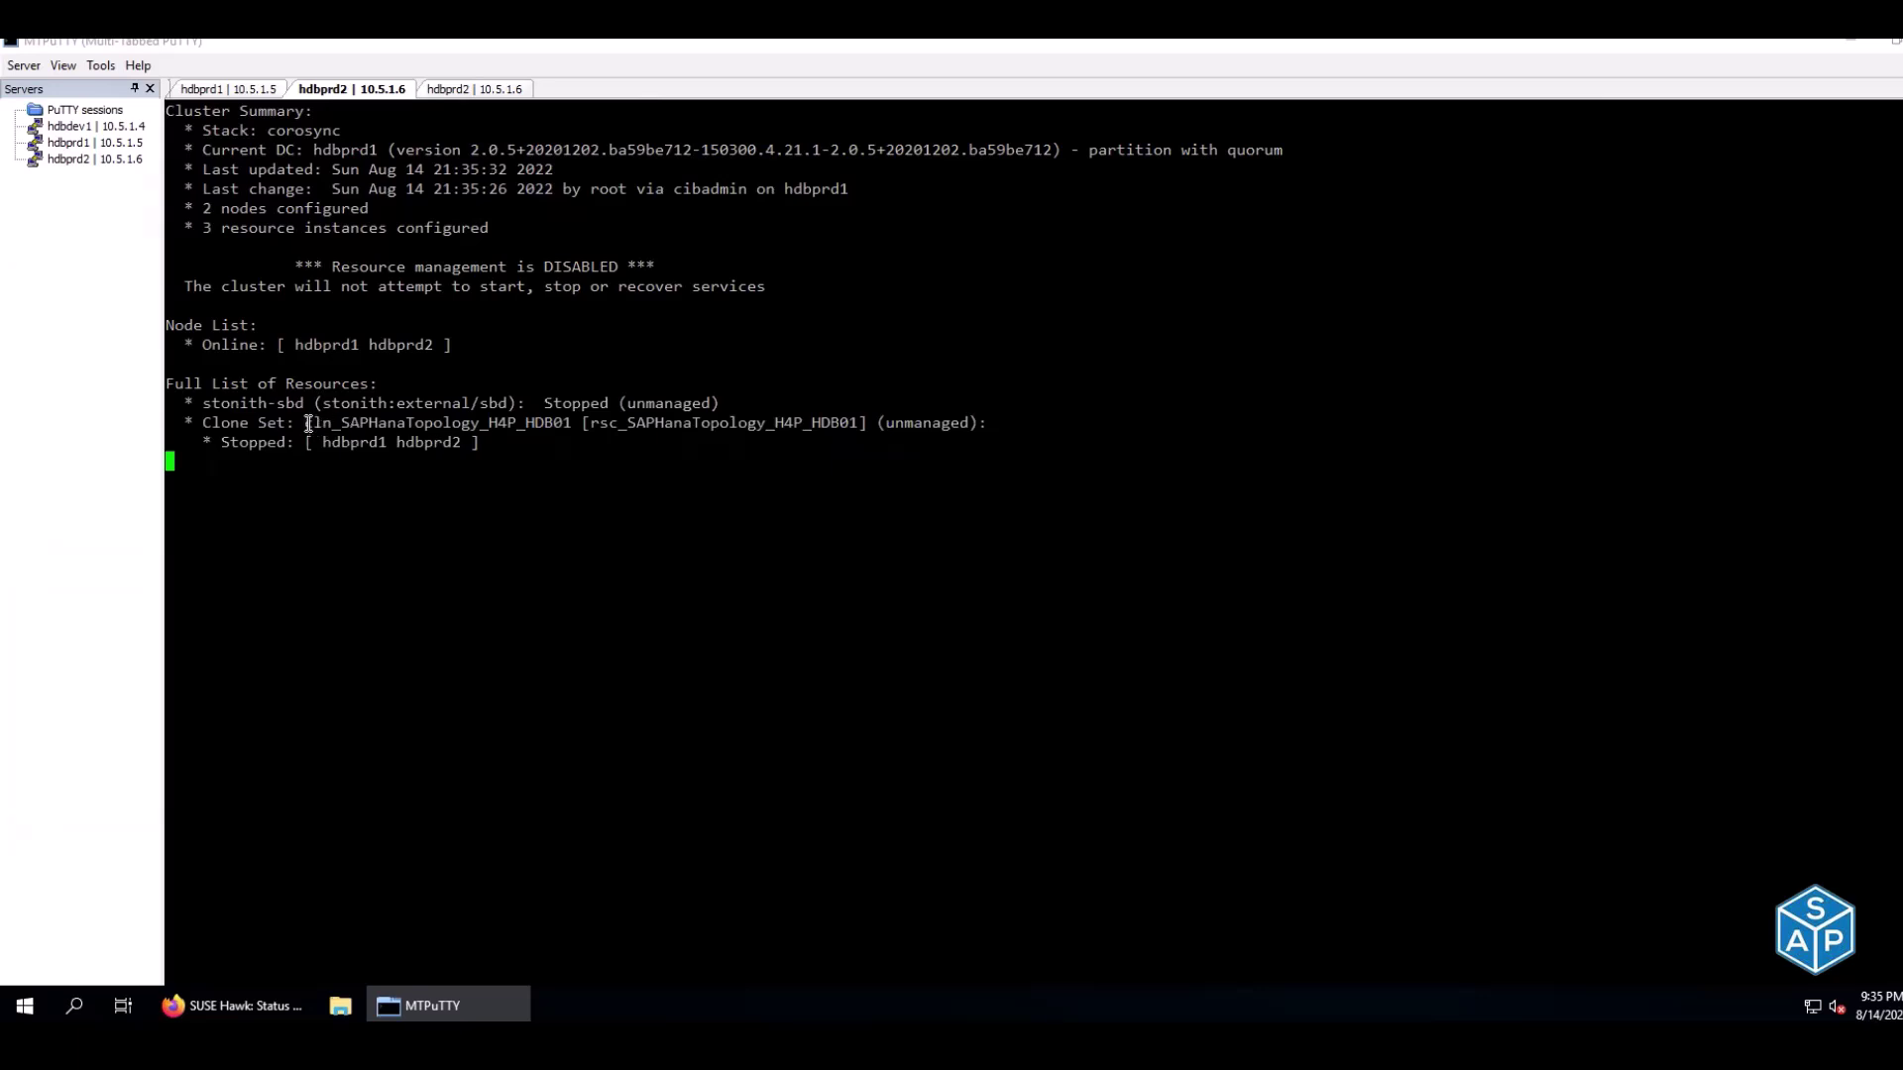
pyautogui.moveTo(308, 424); pyautogui.dragTo(569, 426)
pyautogui.click(569, 426)
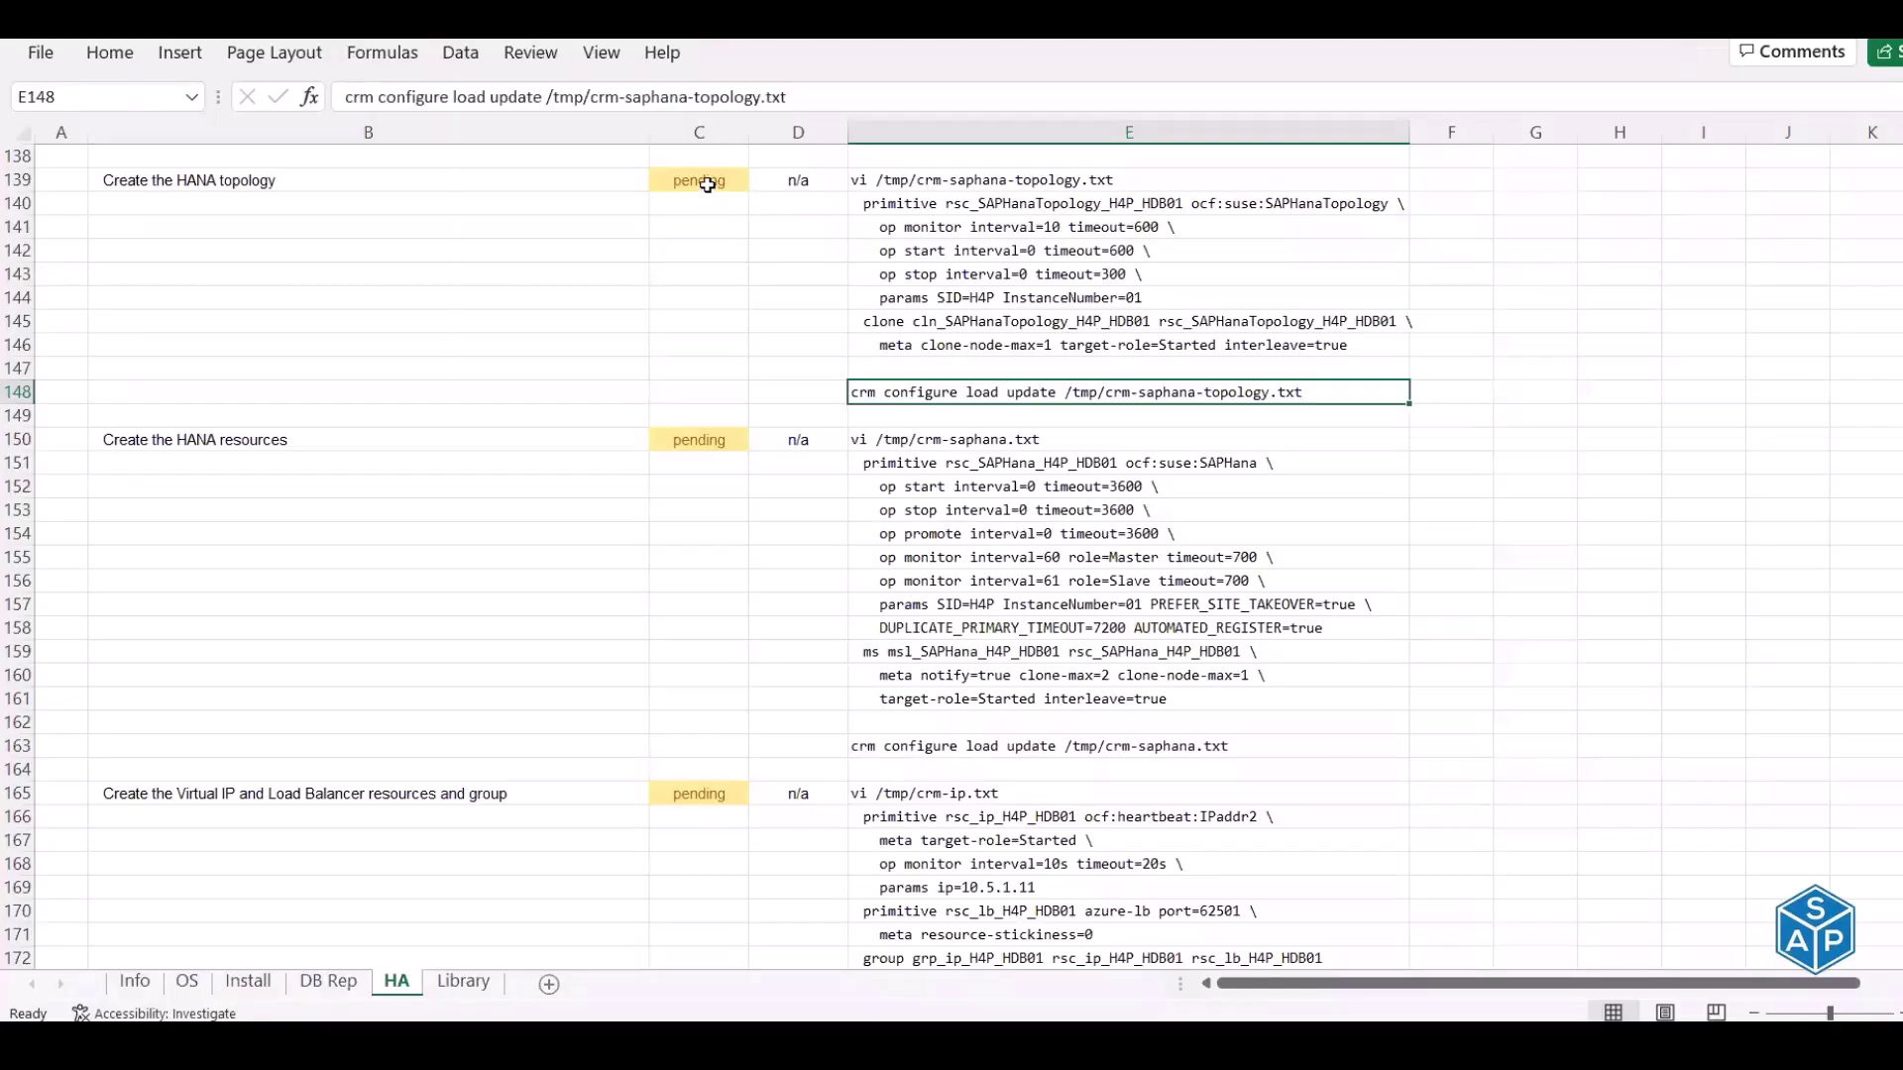
# Mark Create the HANA topology done in C139 and copy the vi /tmp/crm-saphana.txt command from E150
pyautogui.write('done')
pyautogui.press('Return')
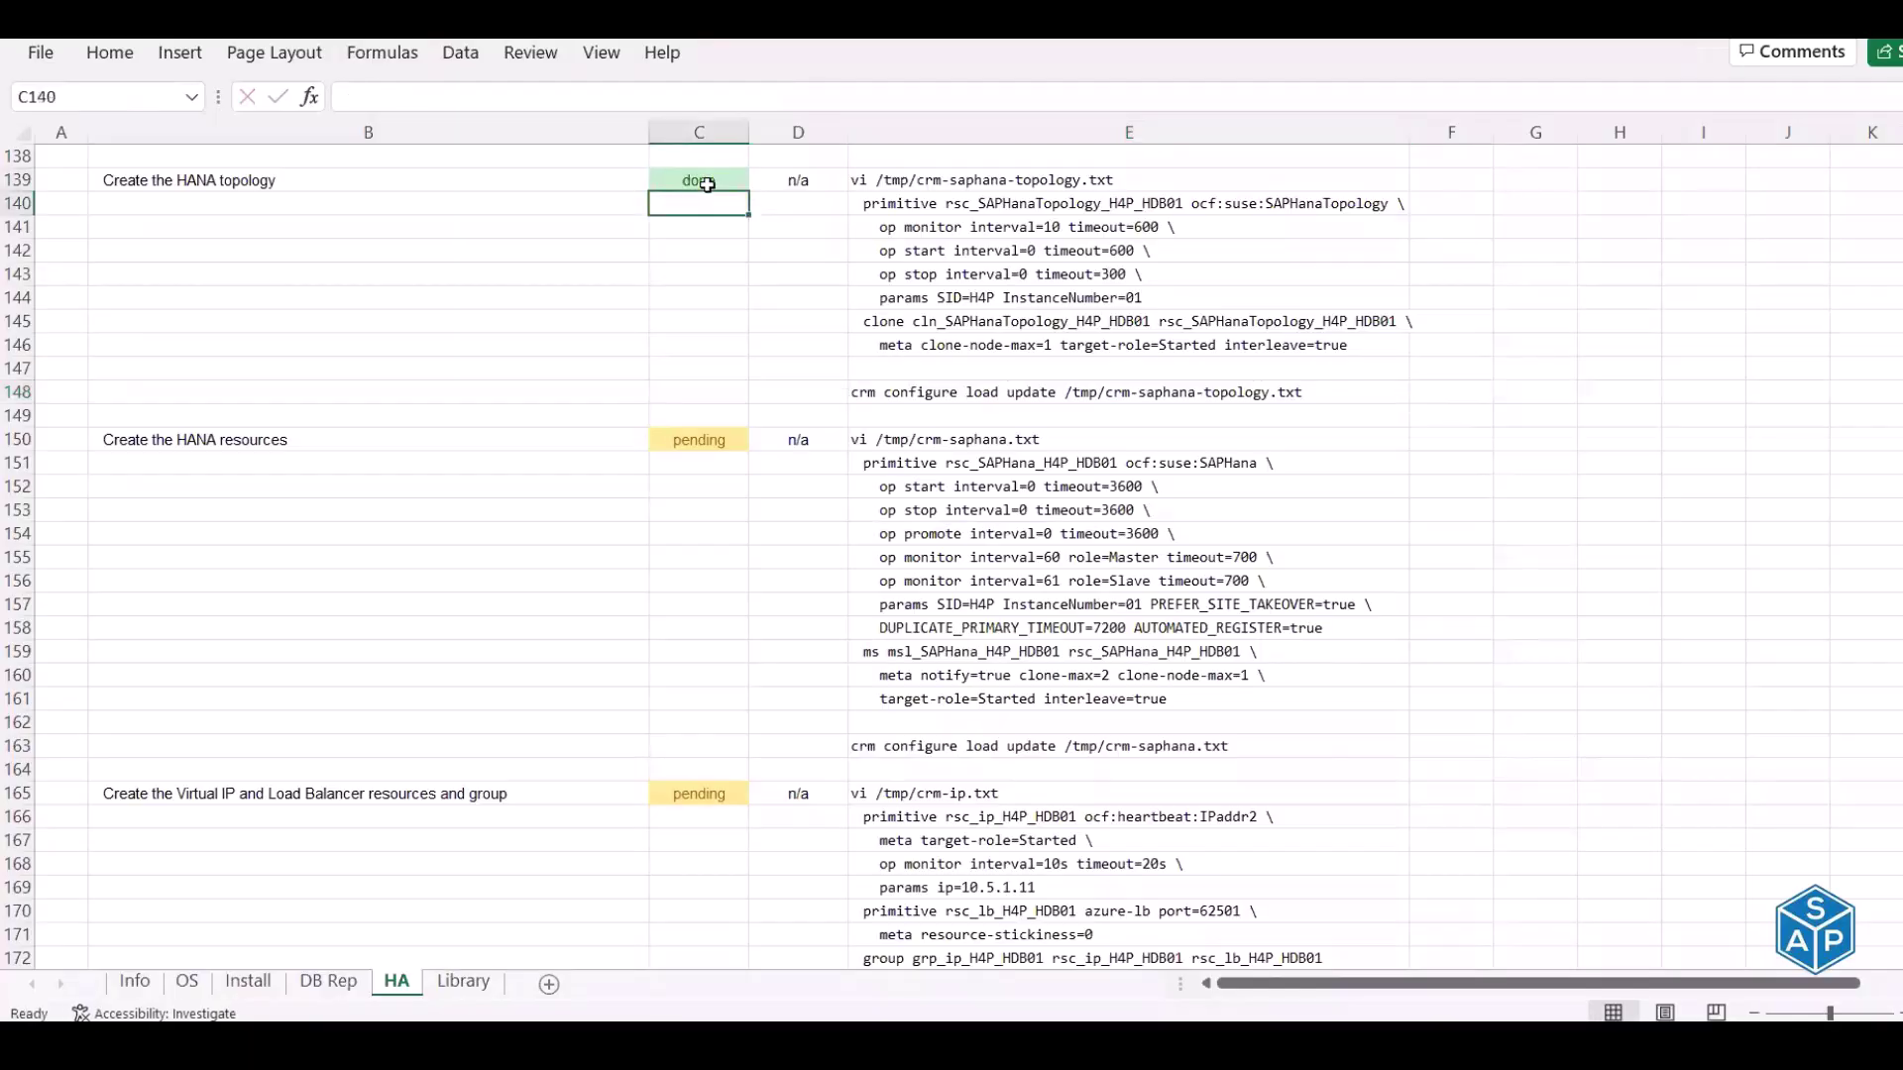
pyautogui.click(263, 440)
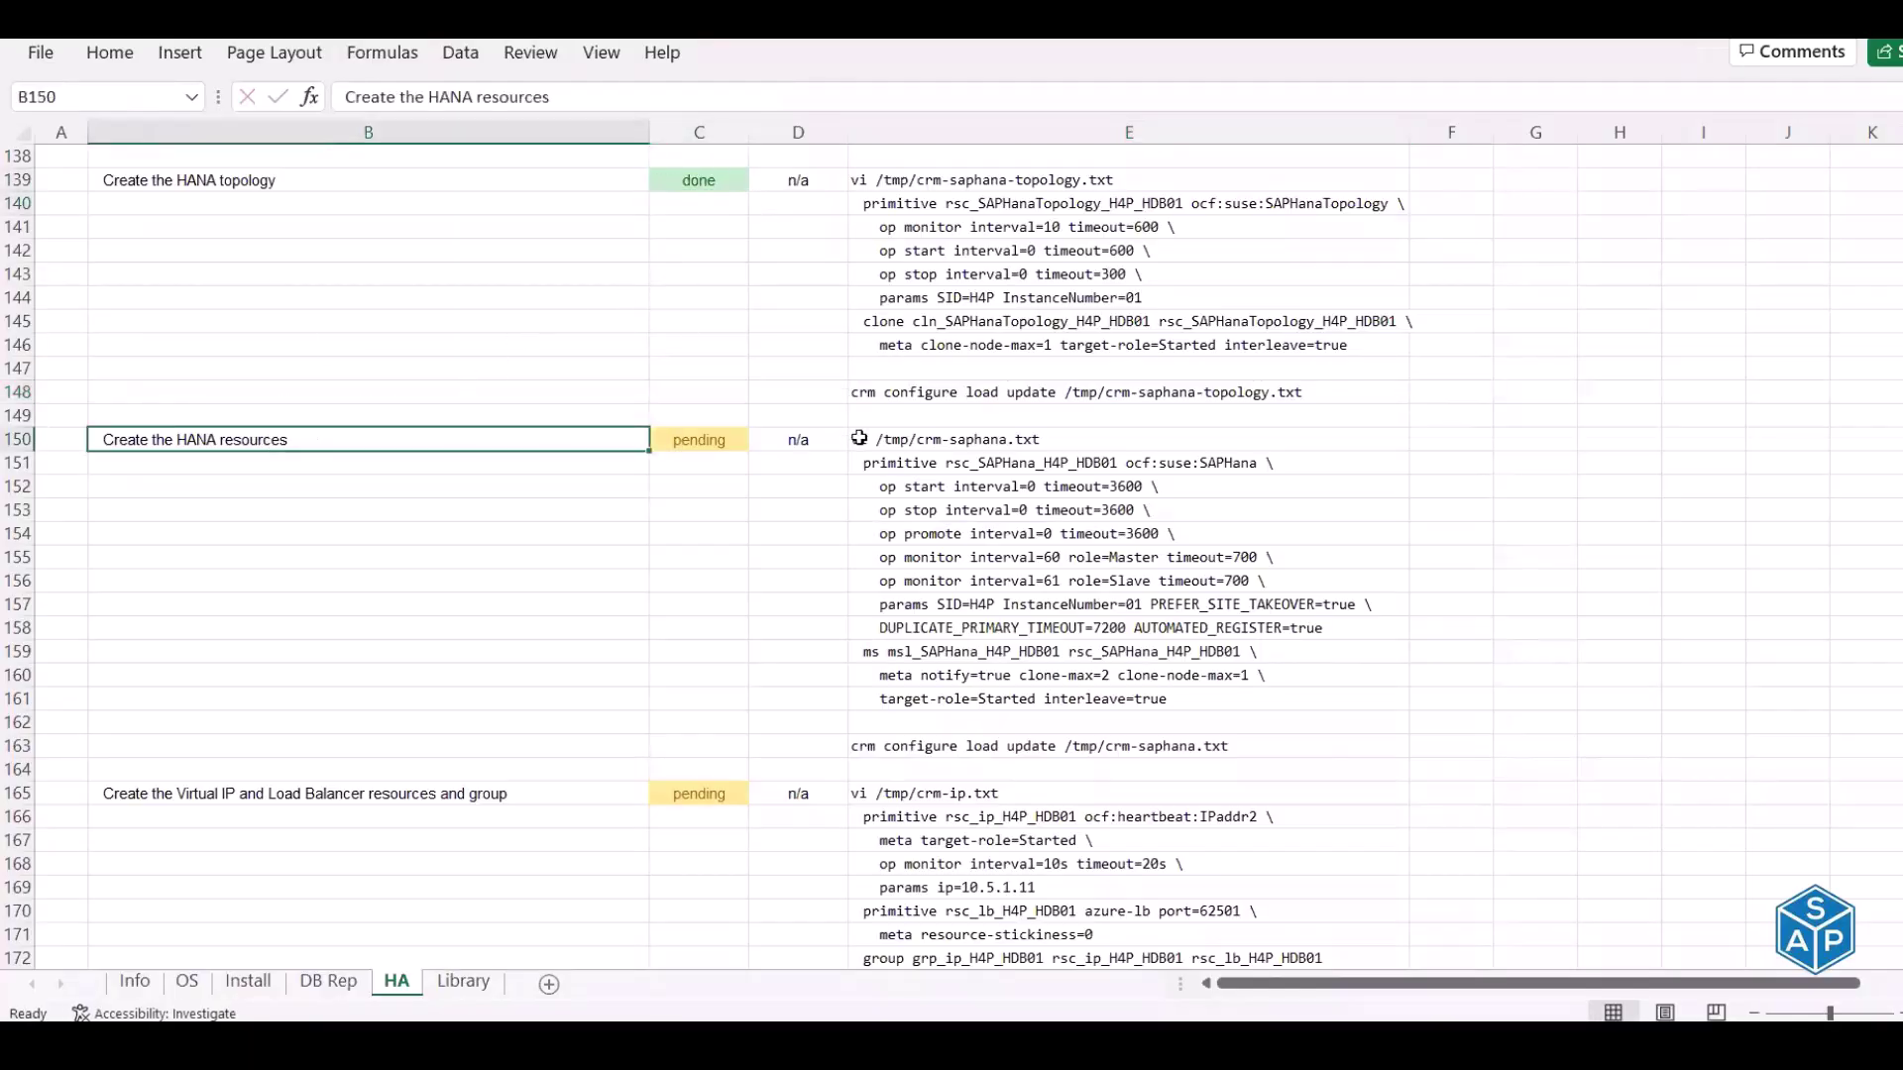
pyautogui.click(912, 439)
pyautogui.hotkey('ctrl', 'c')
pyautogui.hotkey('alt', 'Tab')
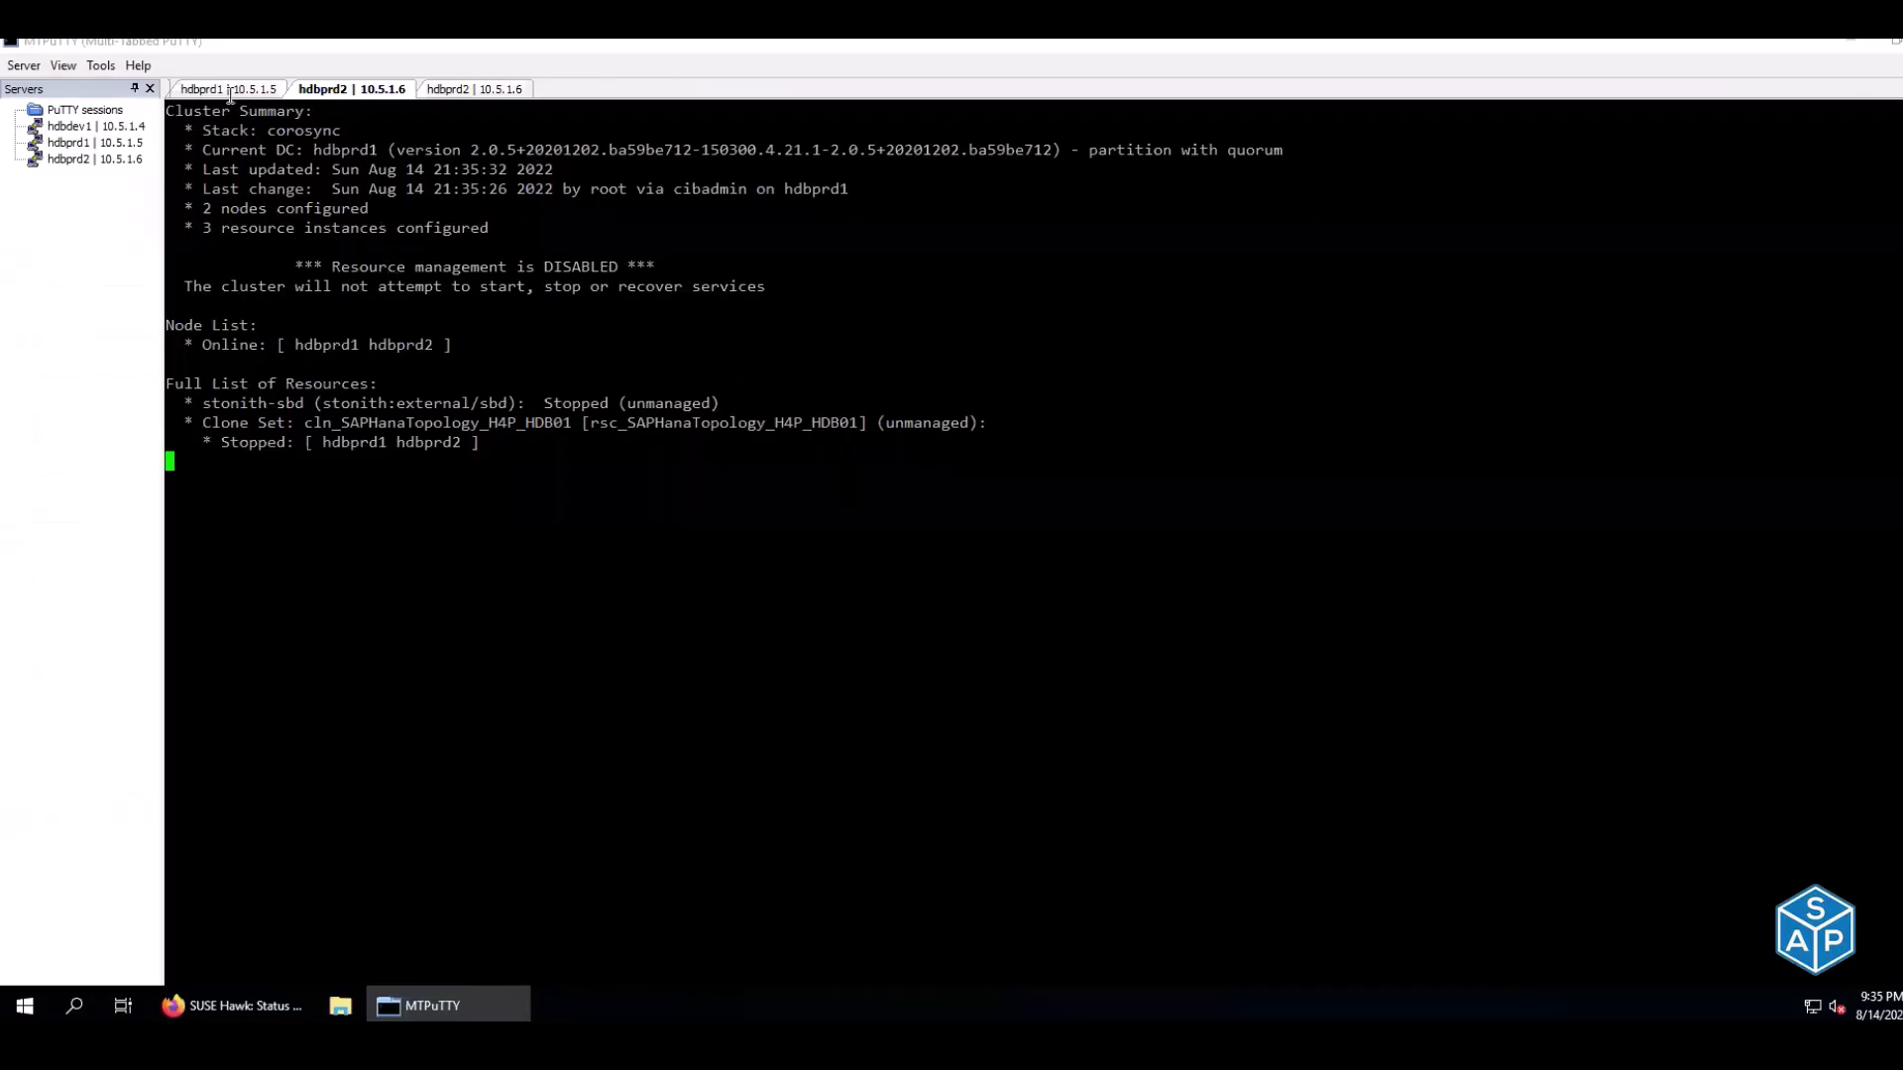
# Run the vi command on hdbprd1 to open an empty /tmp/crm-saphana.txt
pyautogui.click(230, 91)
pyautogui.rightClick(823, 423)
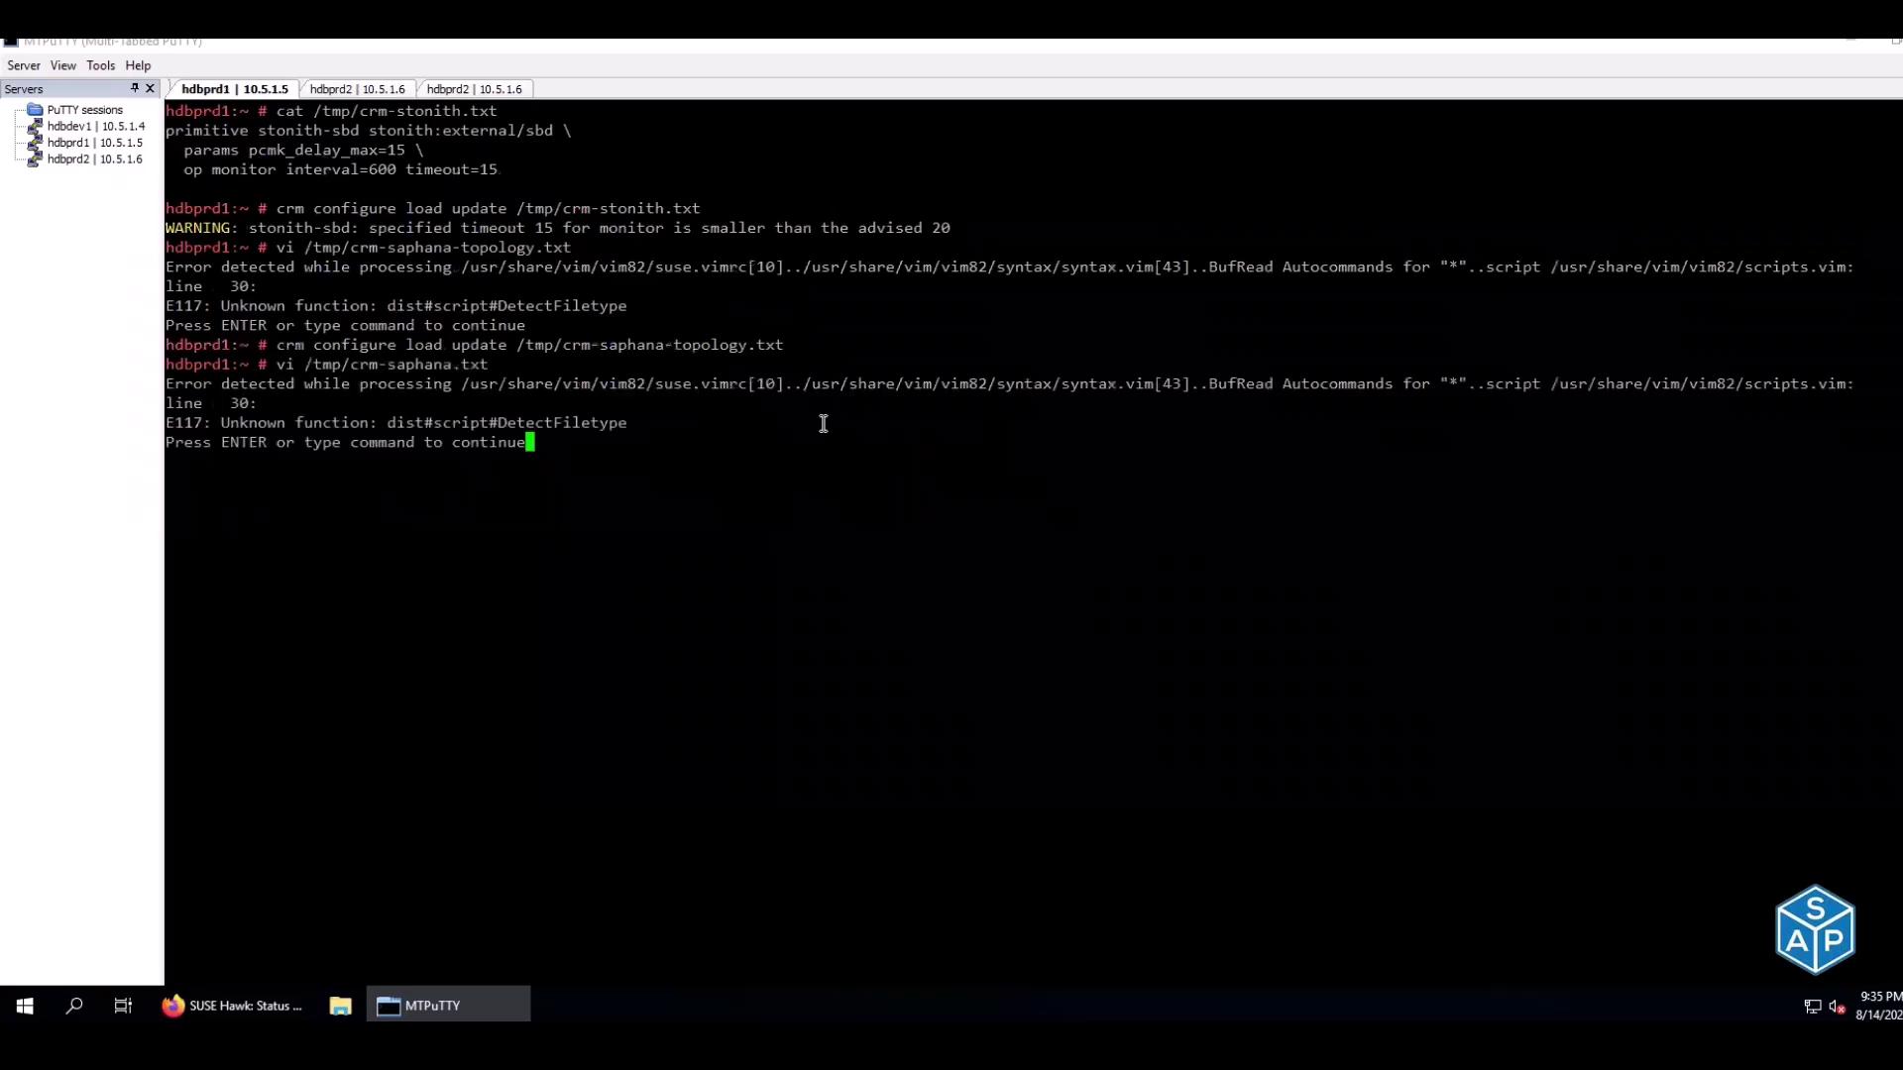
pyautogui.press('Return')
pyautogui.press('Return')
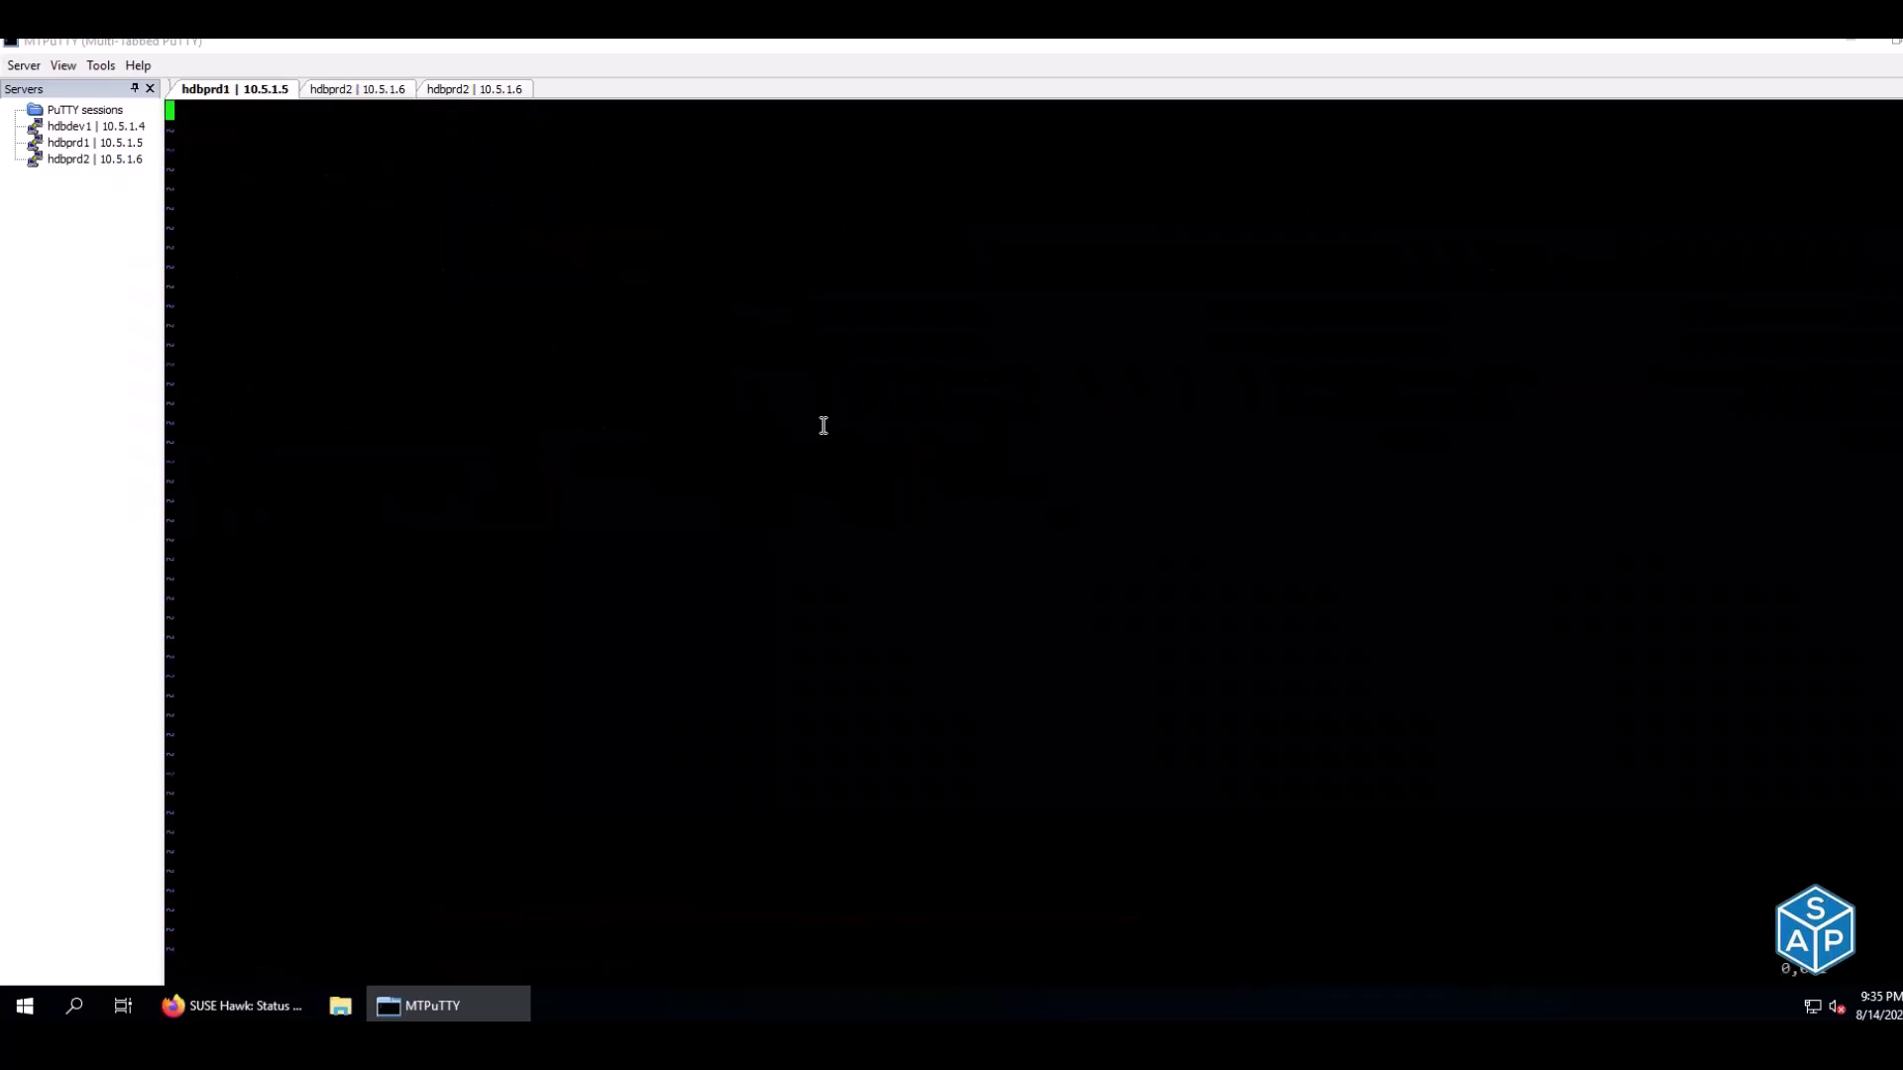
# Paste the HANA resource definition lines from column E into crm-saphana.txt and save it with :wq
pyautogui.hotkey('alt', 'Tab')
pyautogui.moveTo(892, 463); pyautogui.dragTo(905, 693)
pyautogui.hotkey('ctrl', 'c')
pyautogui.hotkey('alt', 'Tab')
pyautogui.rightClick(904, 691)
pyautogui.press('Escape')
pyautogui.write(':Wq')
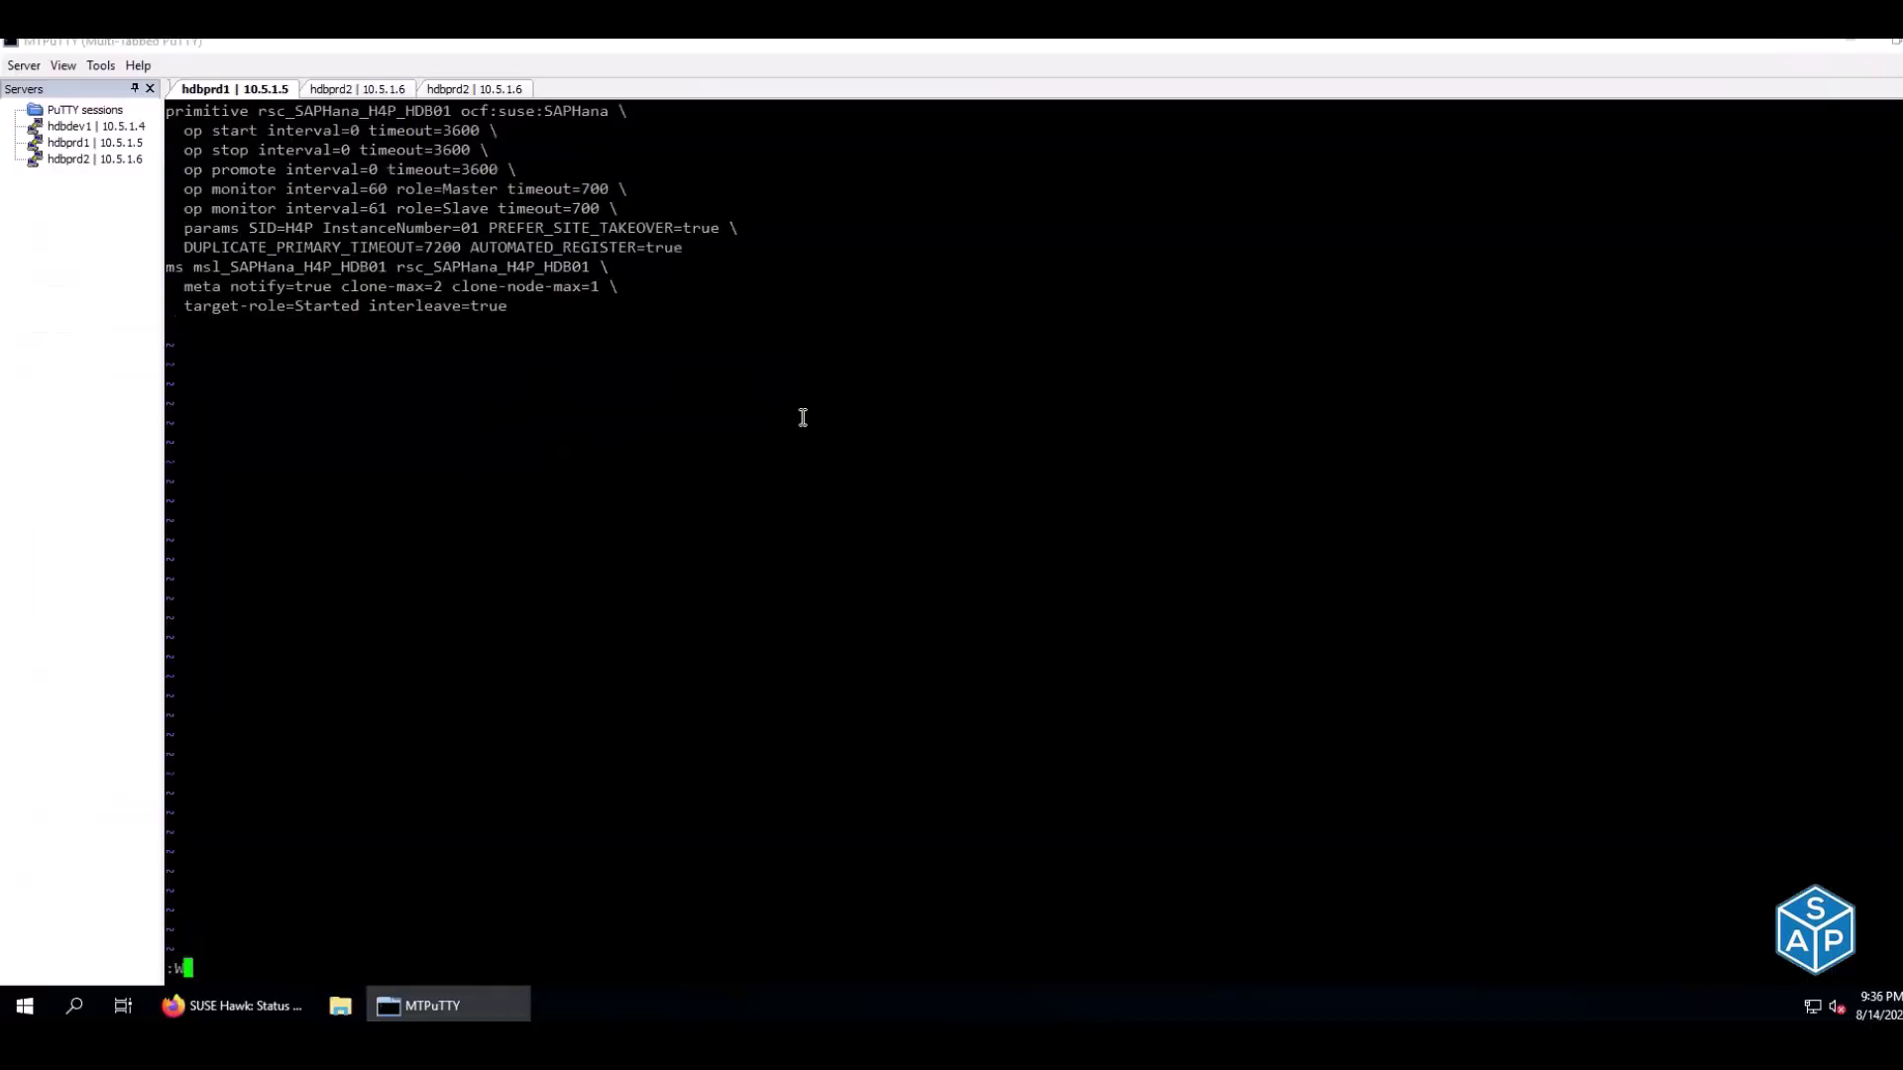
pyautogui.press('Return')
pyautogui.write(':wq')
pyautogui.press('Return')
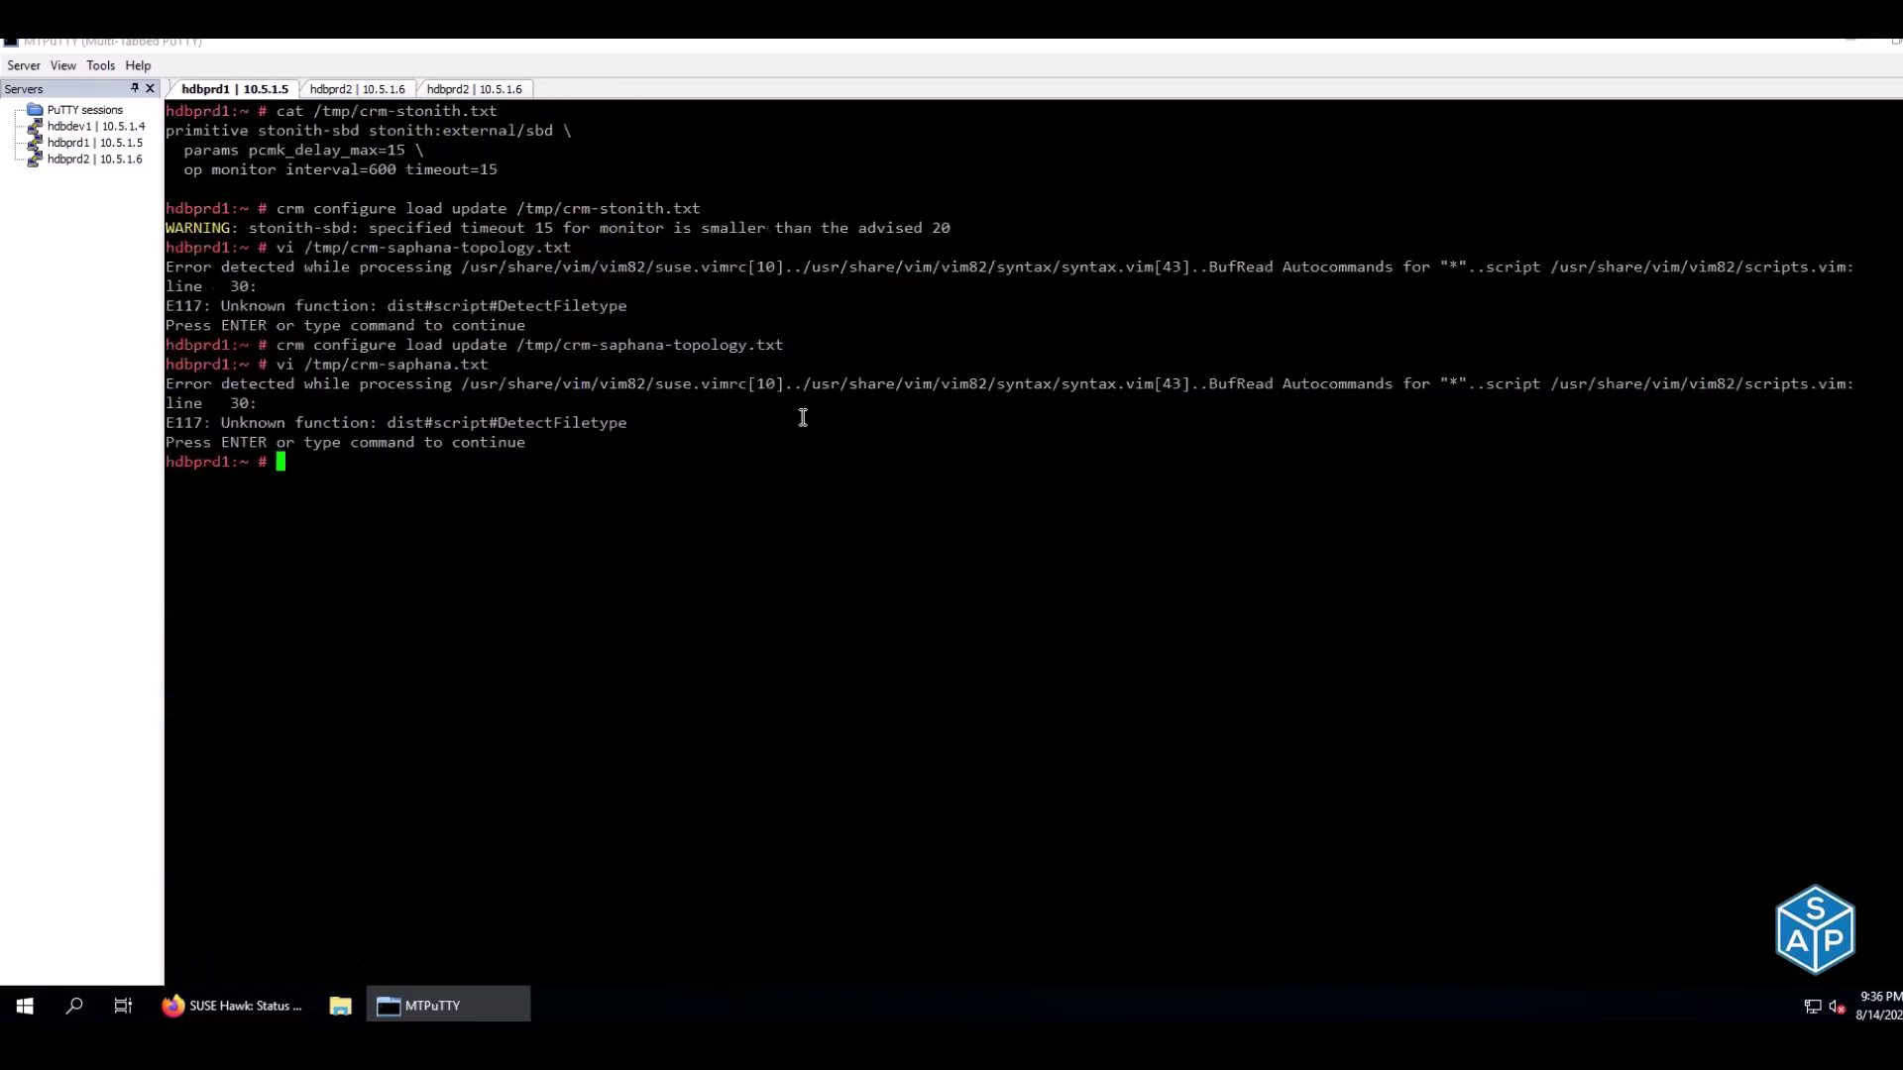
# Copy the crm-saphana.txt load command from E163 and run it on hdbprd1
pyautogui.hotkey('alt', 'Tab')
pyautogui.click(994, 744)
pyautogui.hotkey('ctrl', 'c')
pyautogui.hotkey('alt', 'Tab')
pyautogui.rightClick(719, 443)
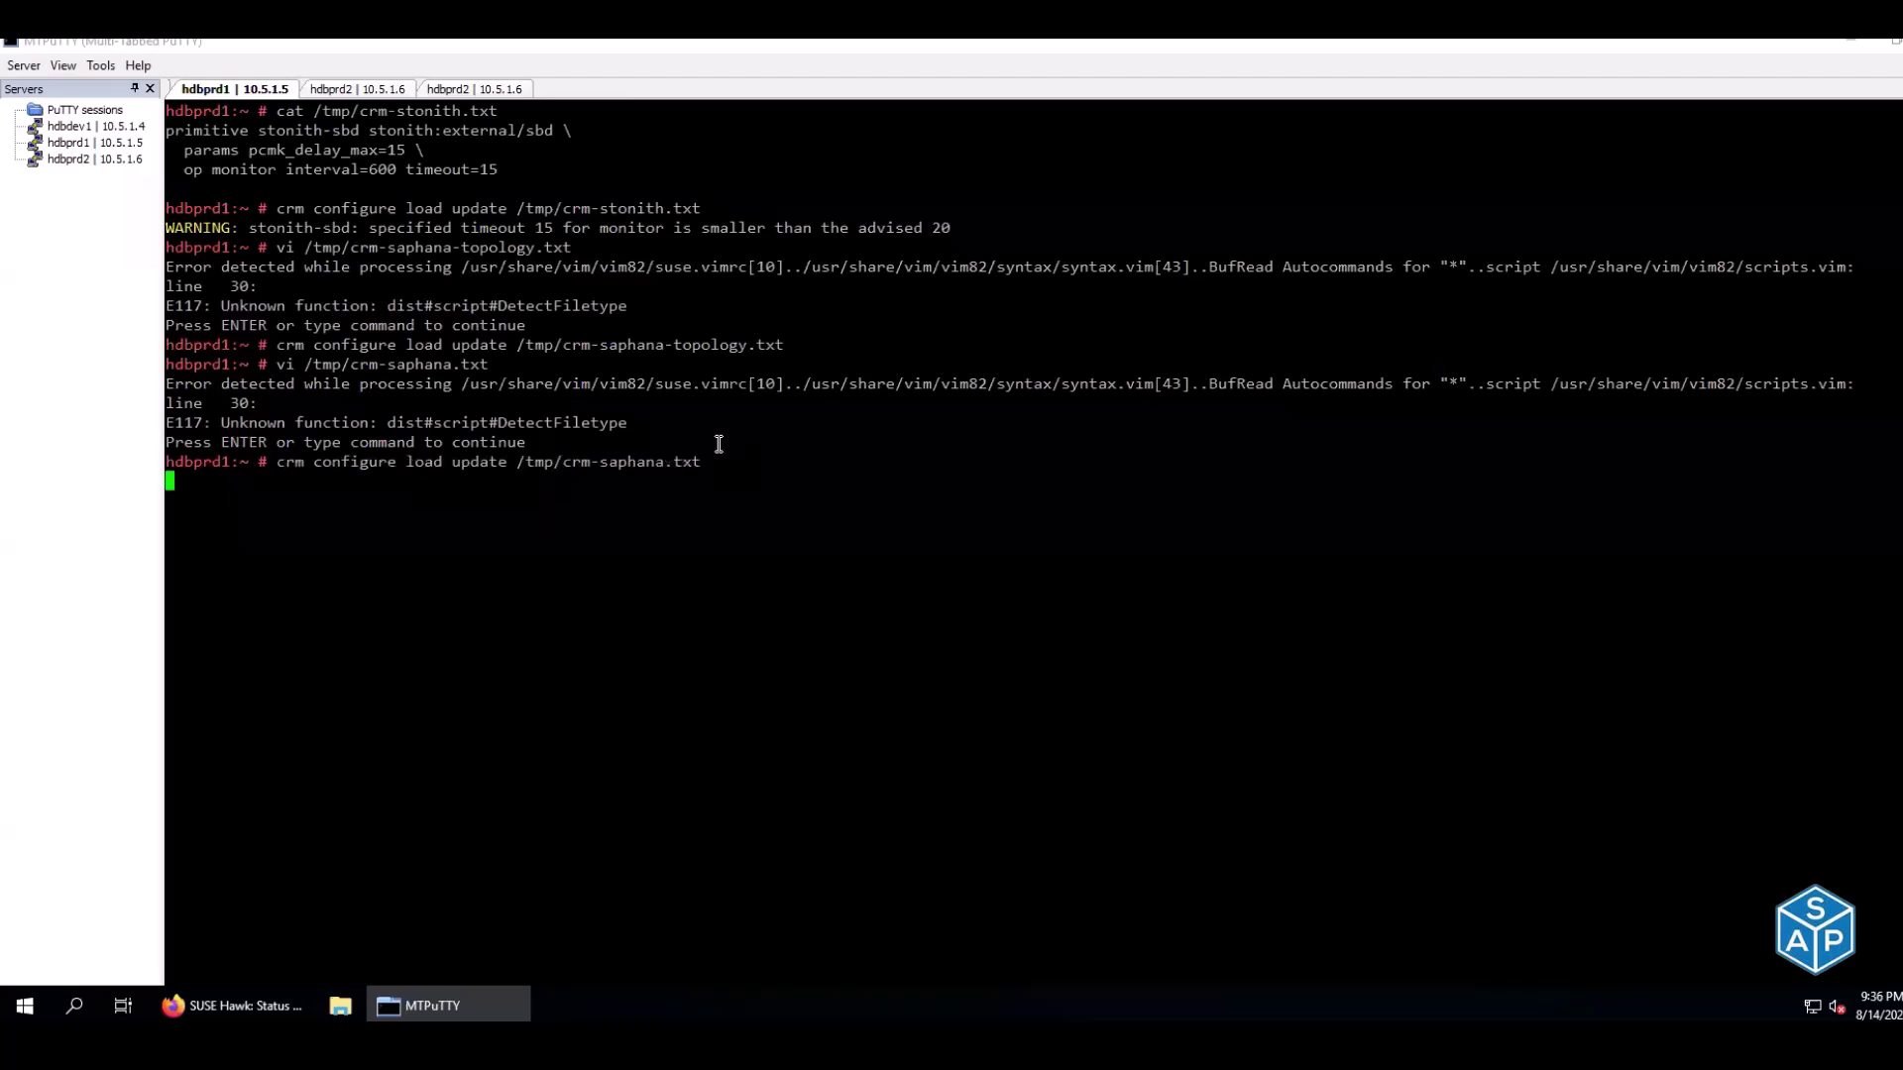
# Confirm on hdbprd2 that rsc_SAPHana_H4P_HDB01 runs as Slave on both nodes
pyautogui.click(330, 90)
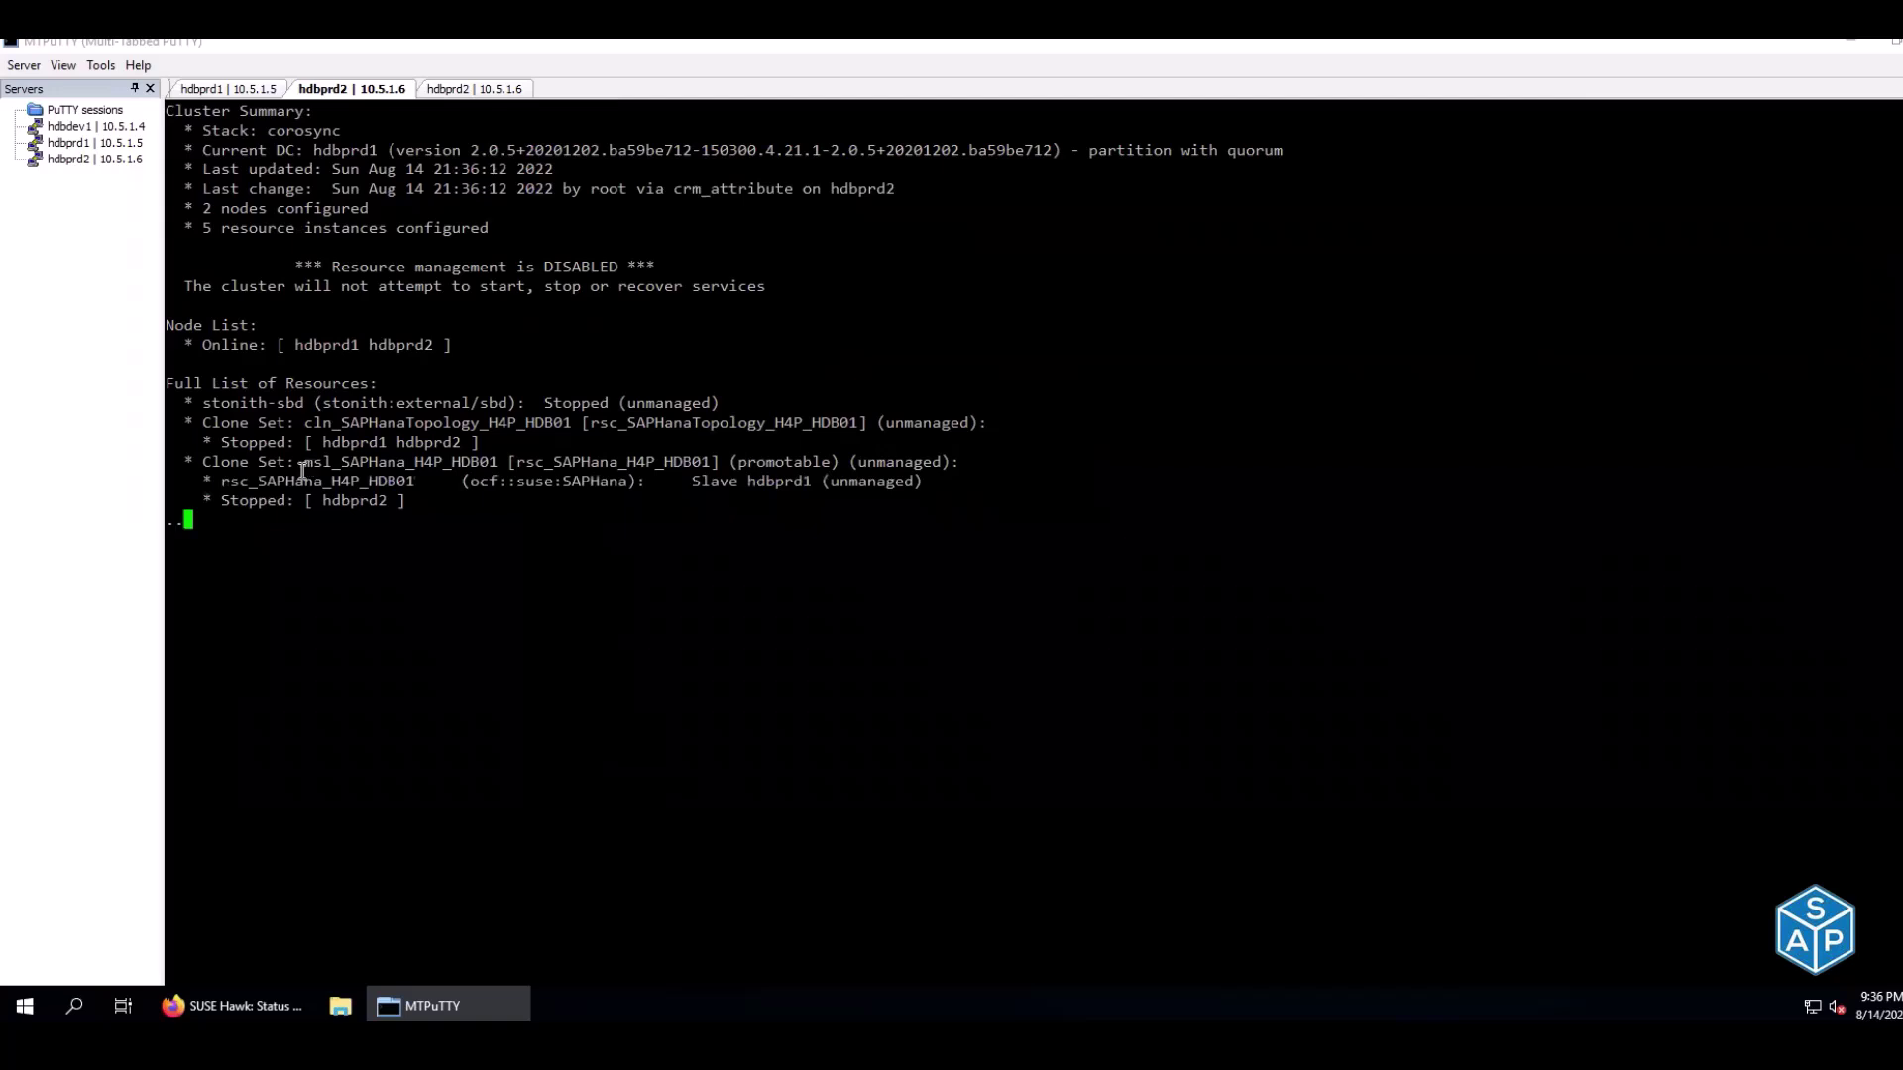
pyautogui.moveTo(688, 477); pyautogui.dragTo(823, 493)
pyautogui.click(879, 508)
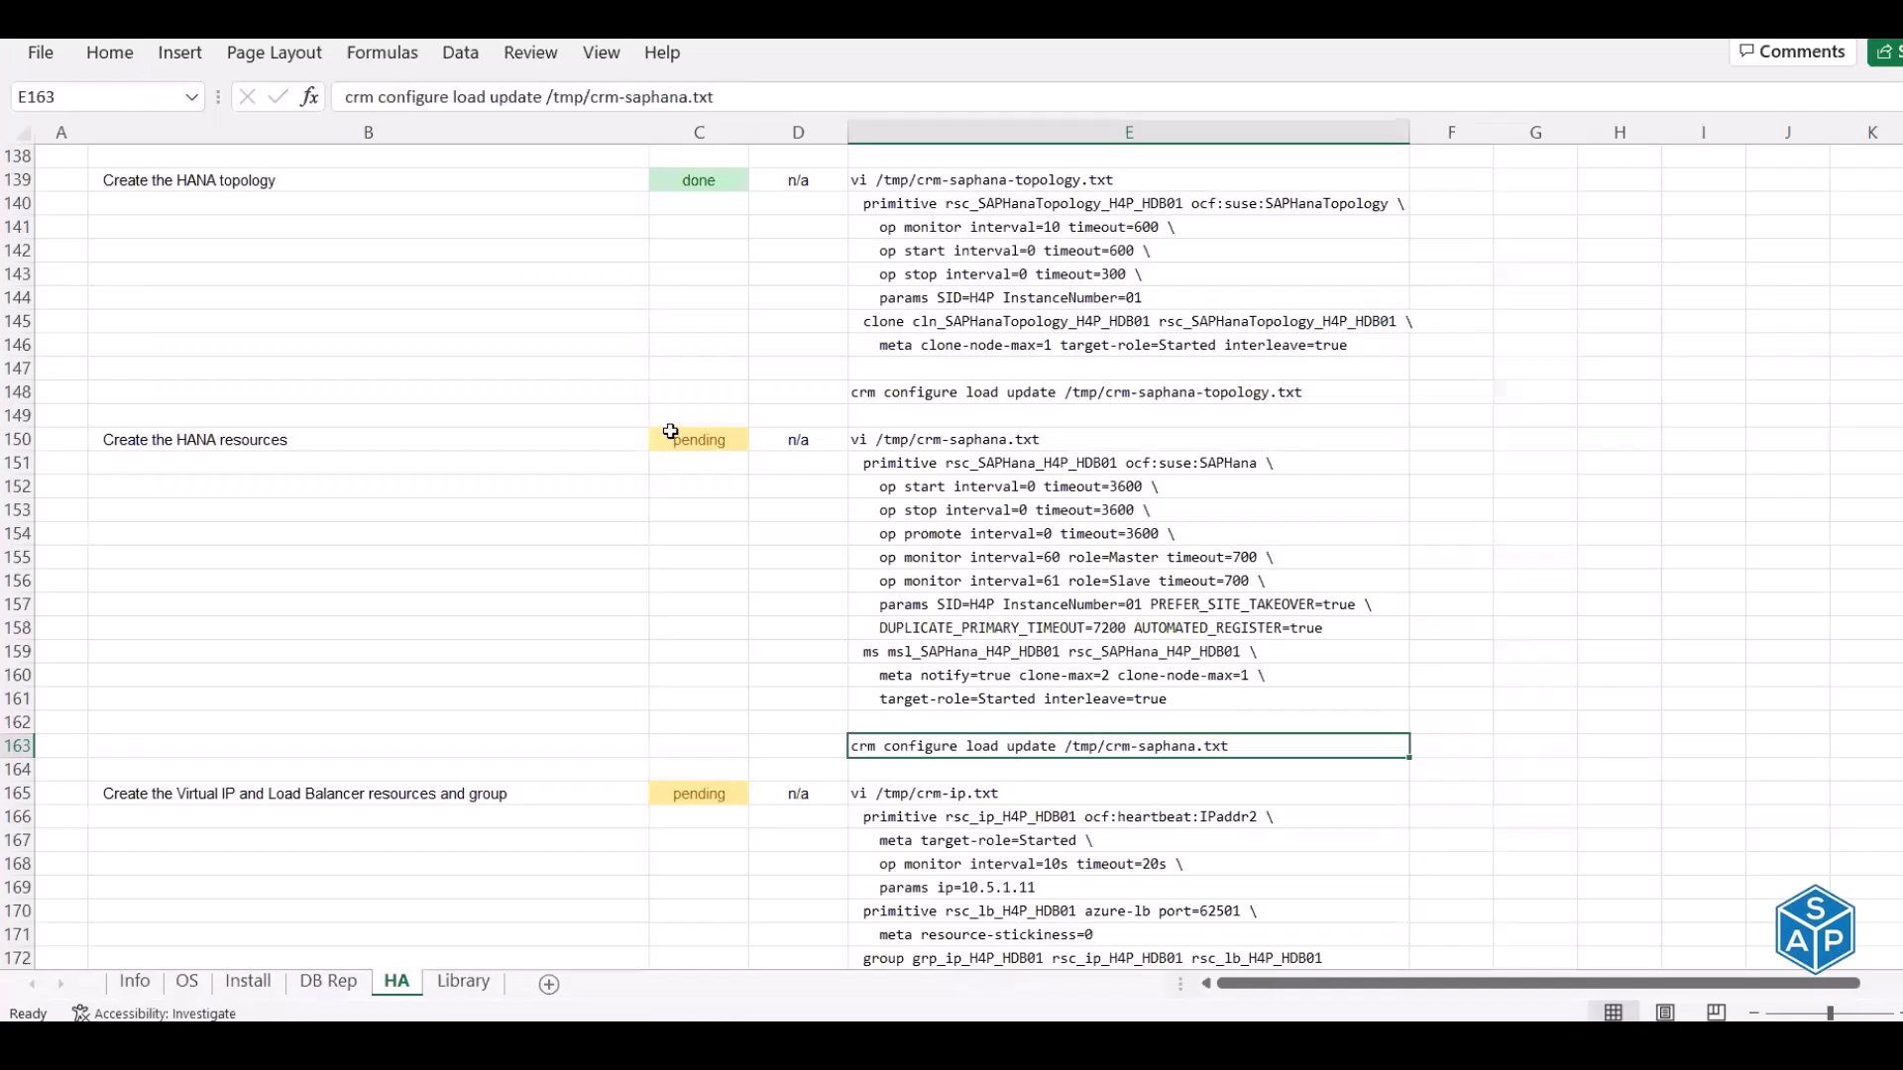
# Mark the Create the HANA resources task done in C150
pyautogui.click(698, 439)
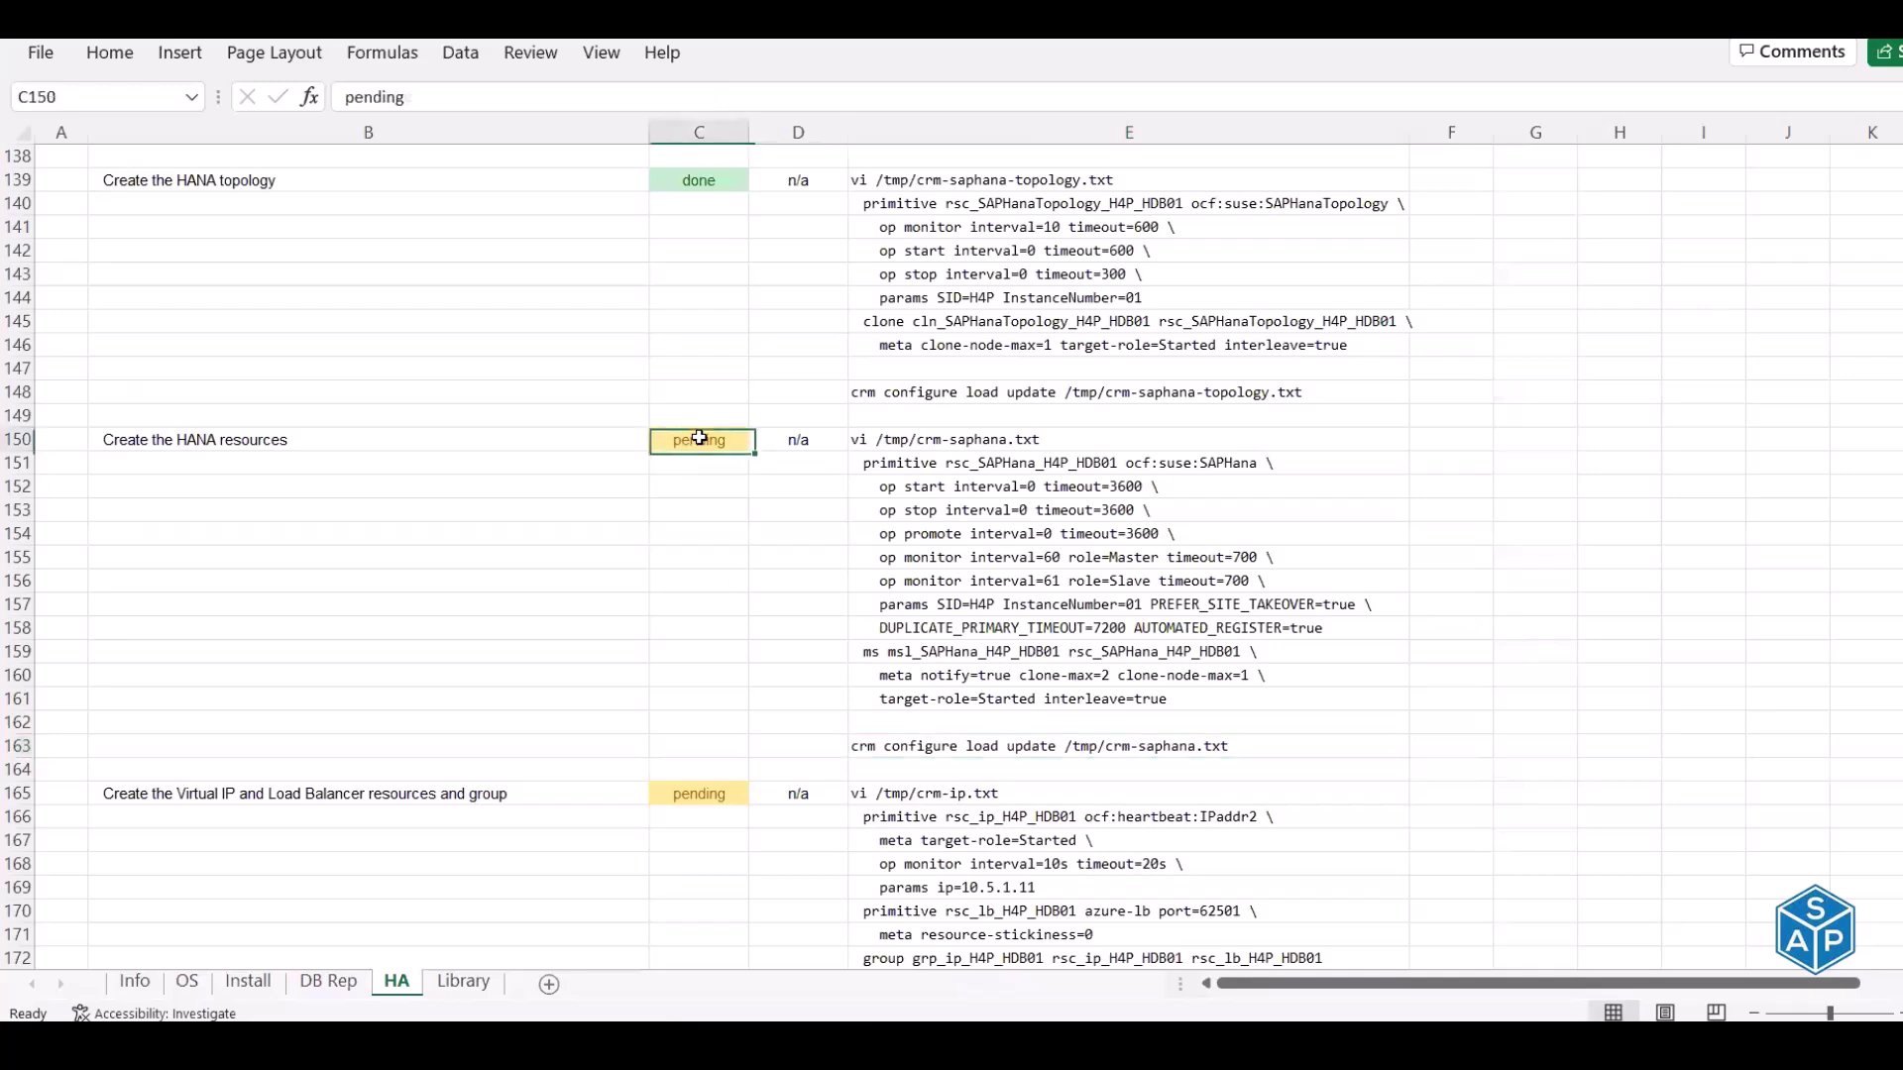
pyautogui.write('done')
pyautogui.press('Return')
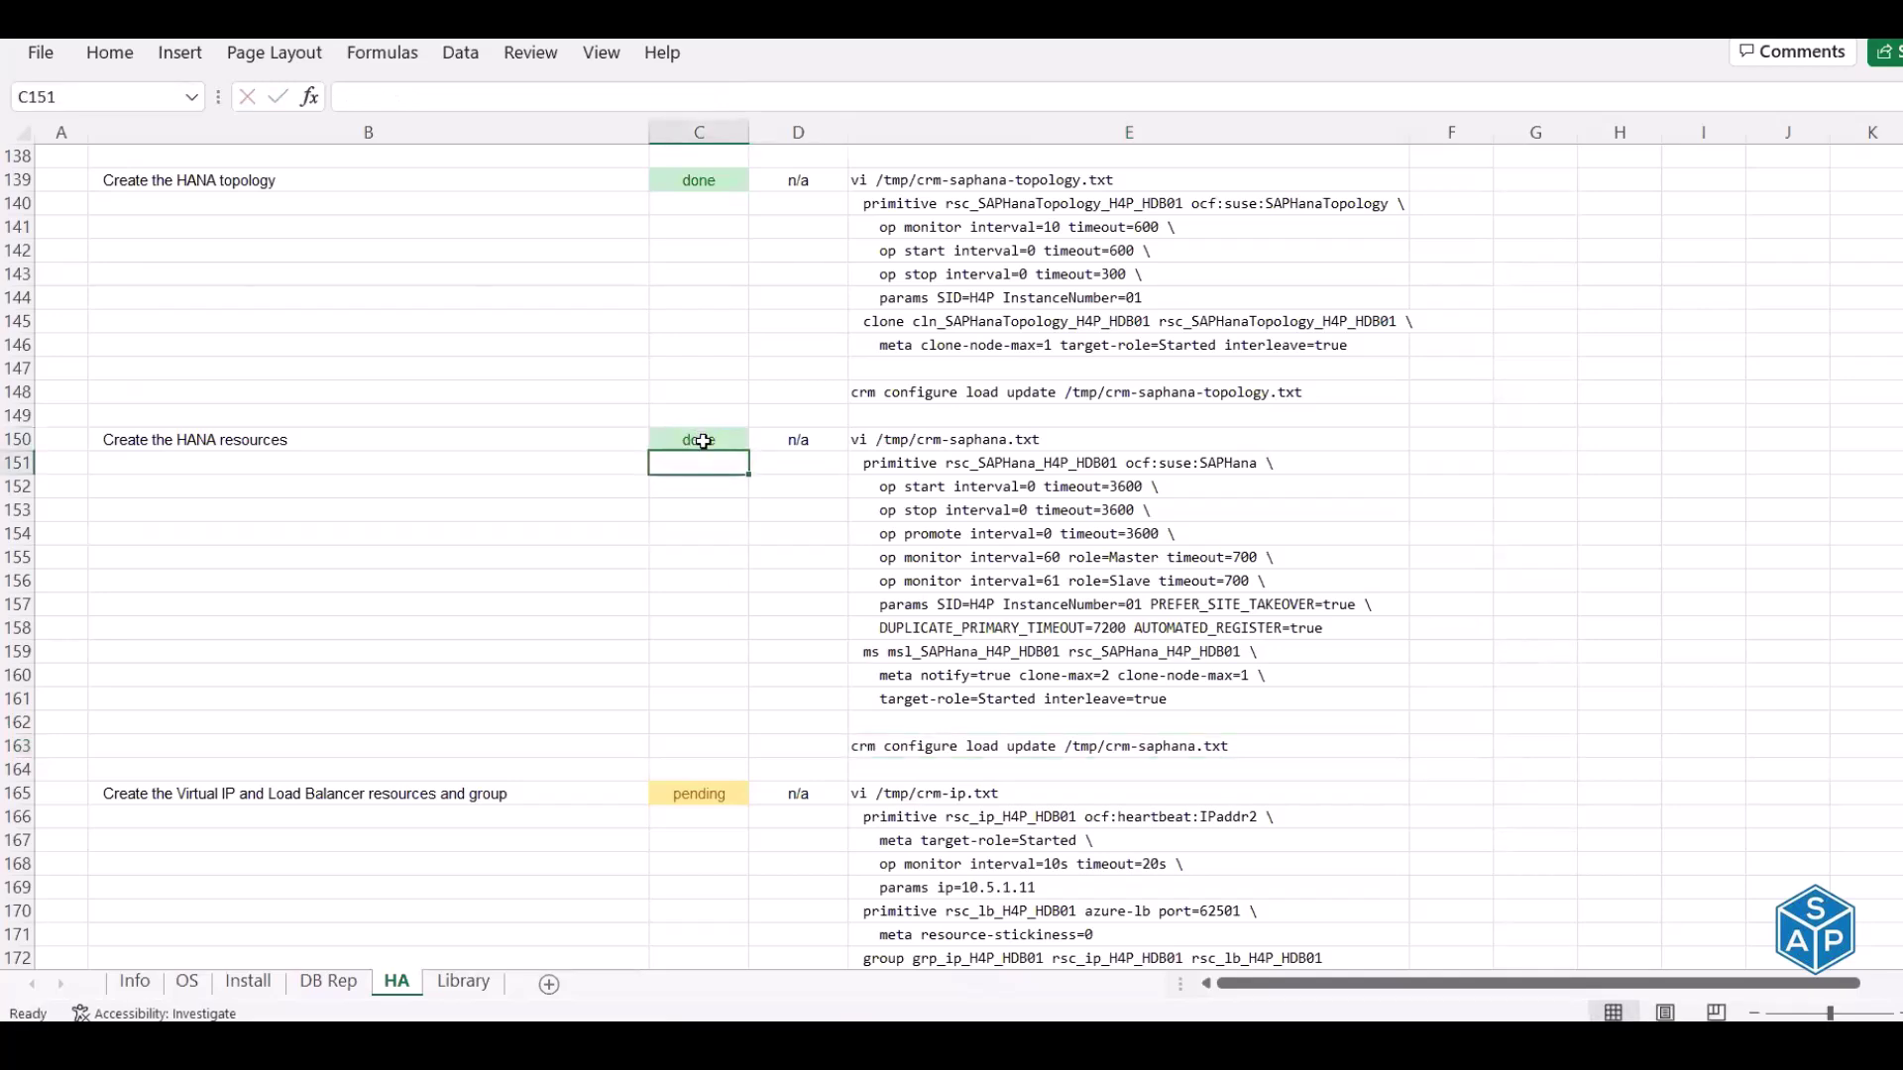
# Review the Virtual IP and Load Balancer formulas in E166:E172 and copy the vi /tmp/crm-ip.txt command
pyautogui.scroll(-4, 954, 488)
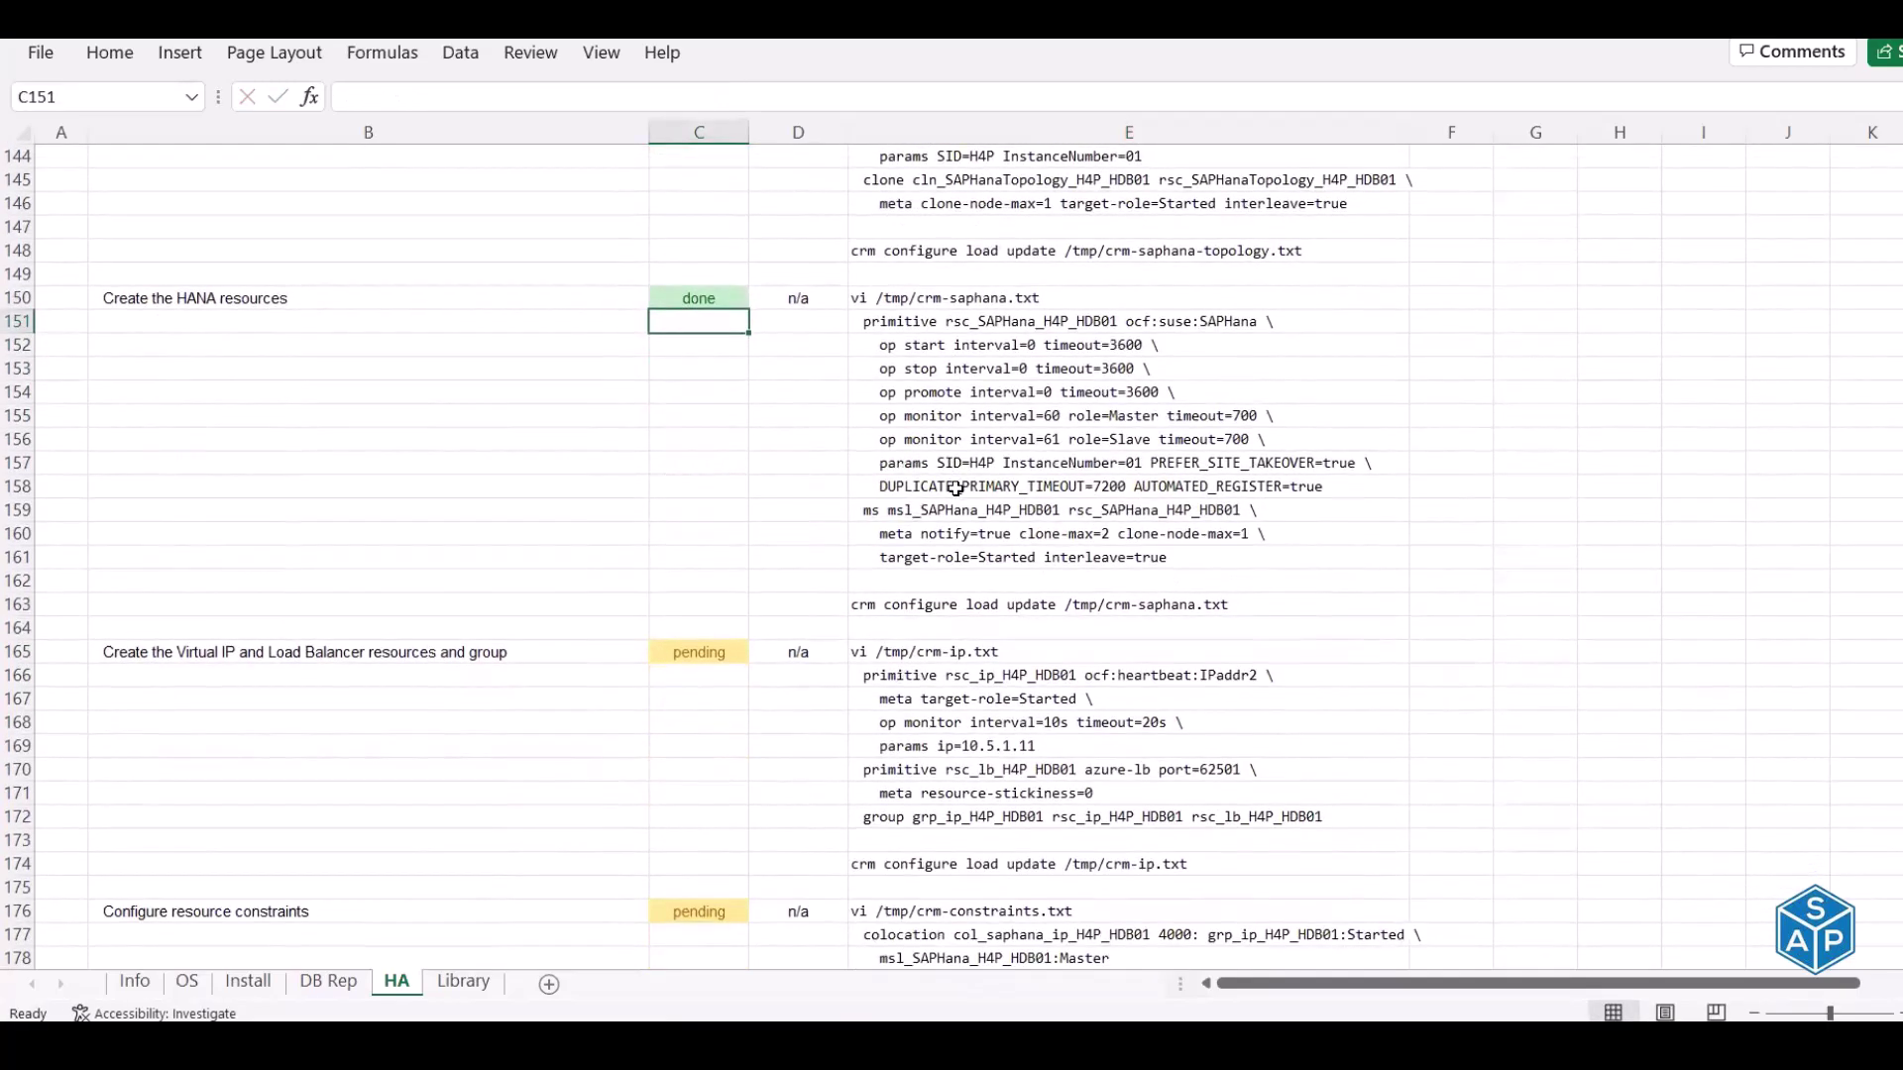
pyautogui.scroll(-3, 382, 395)
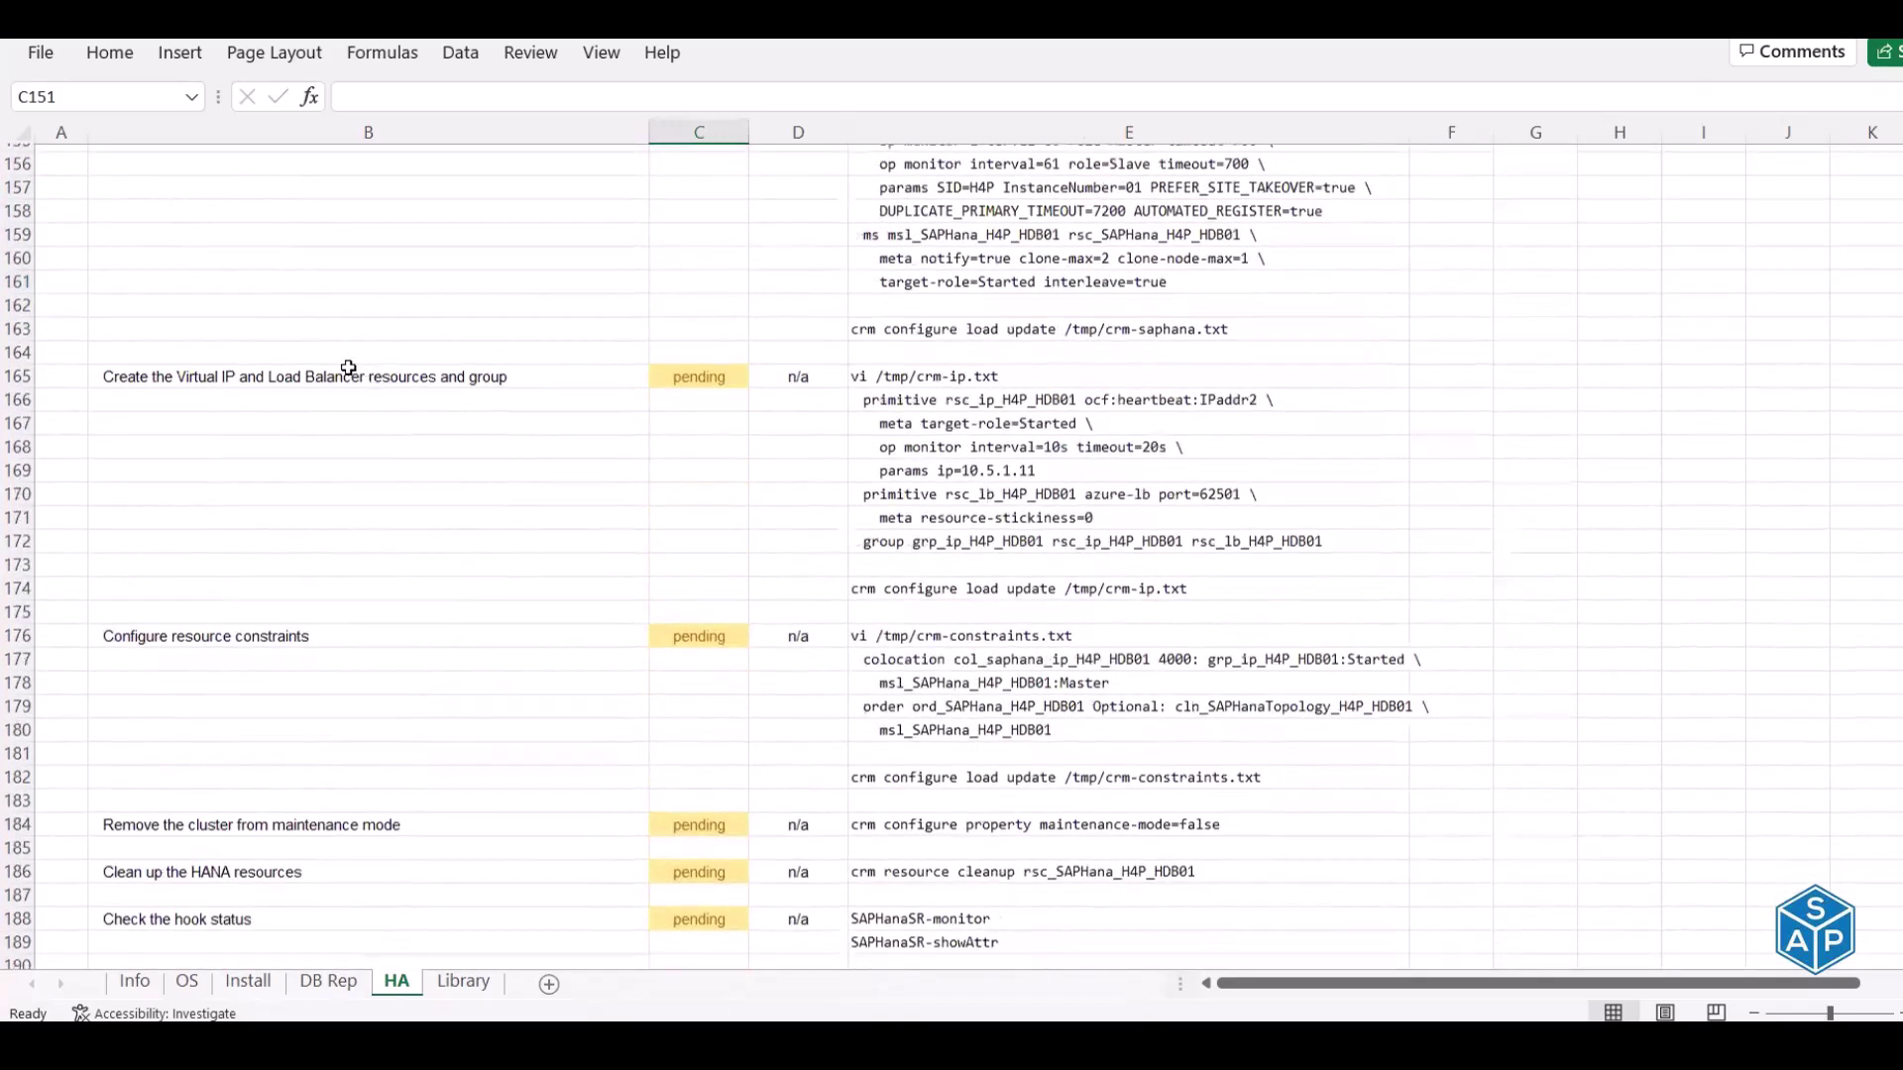
pyautogui.click(326, 369)
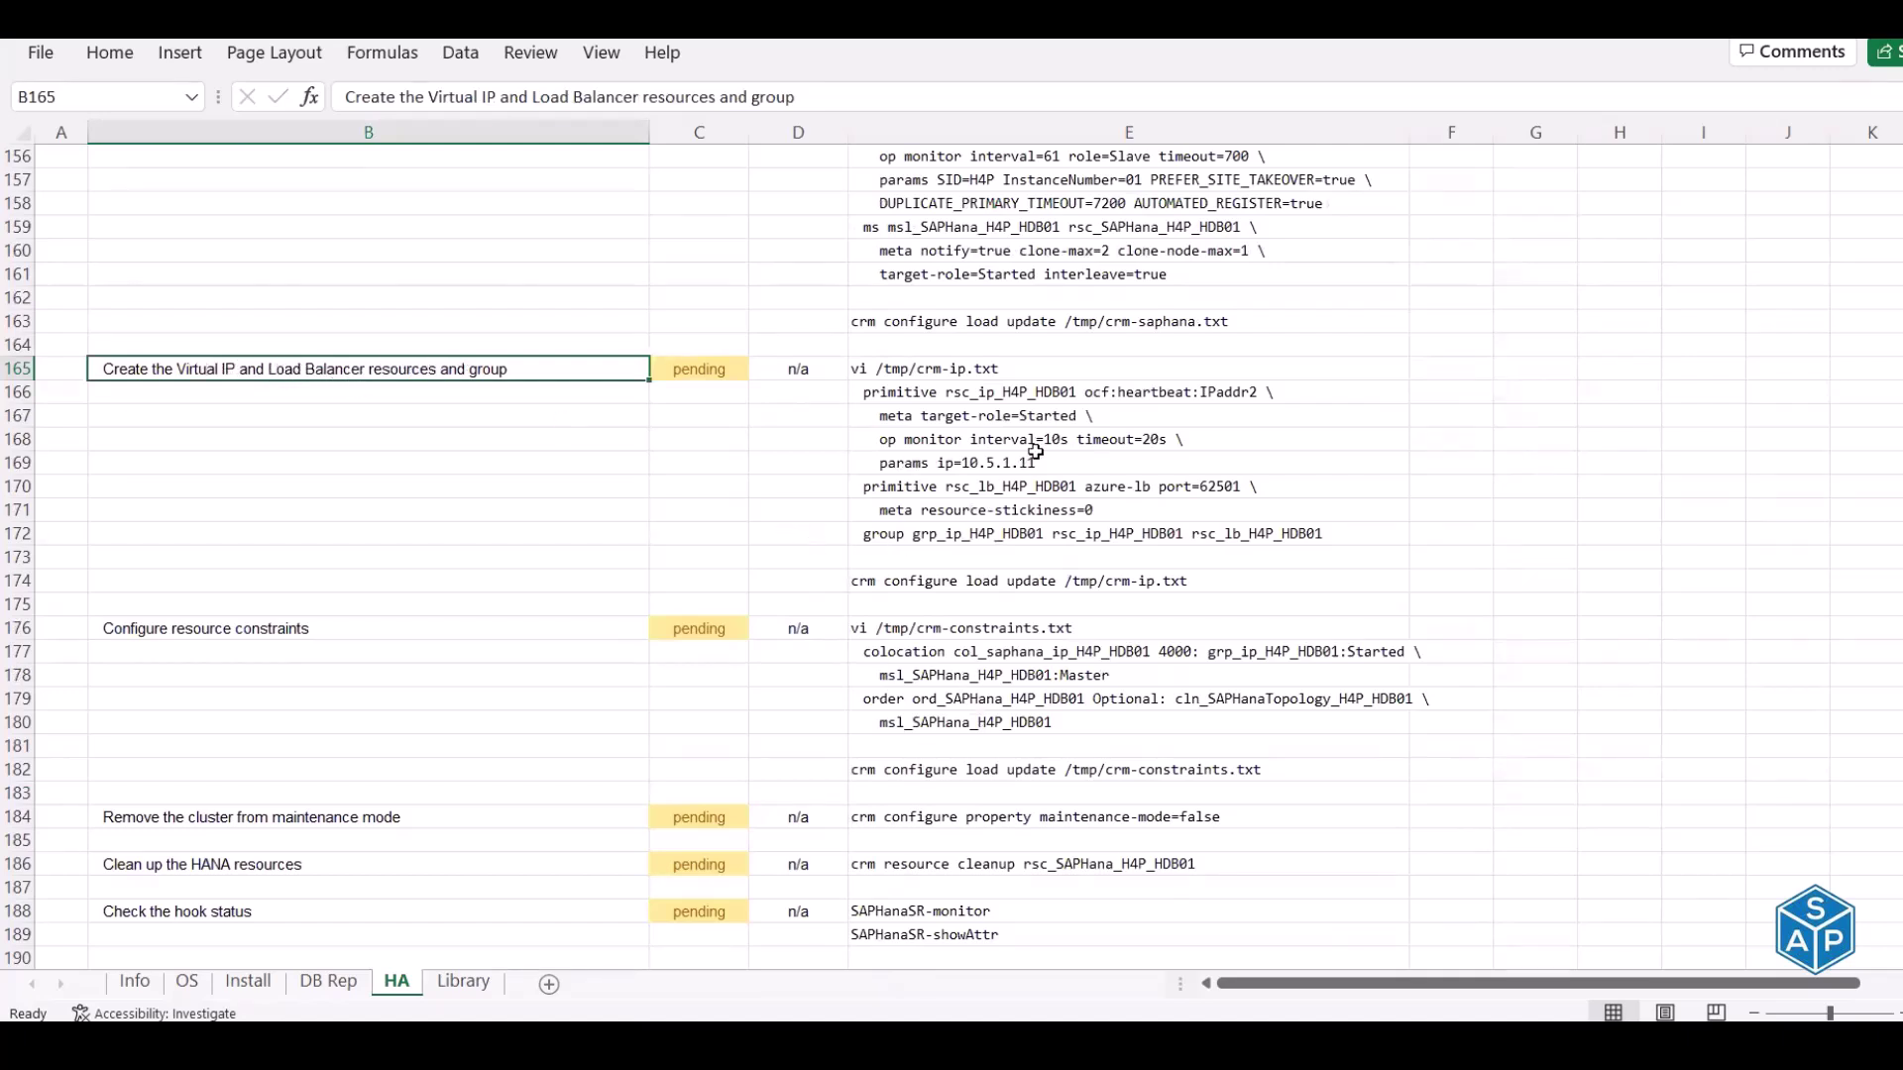
pyautogui.moveTo(1015, 396); pyautogui.dragTo(1024, 461)
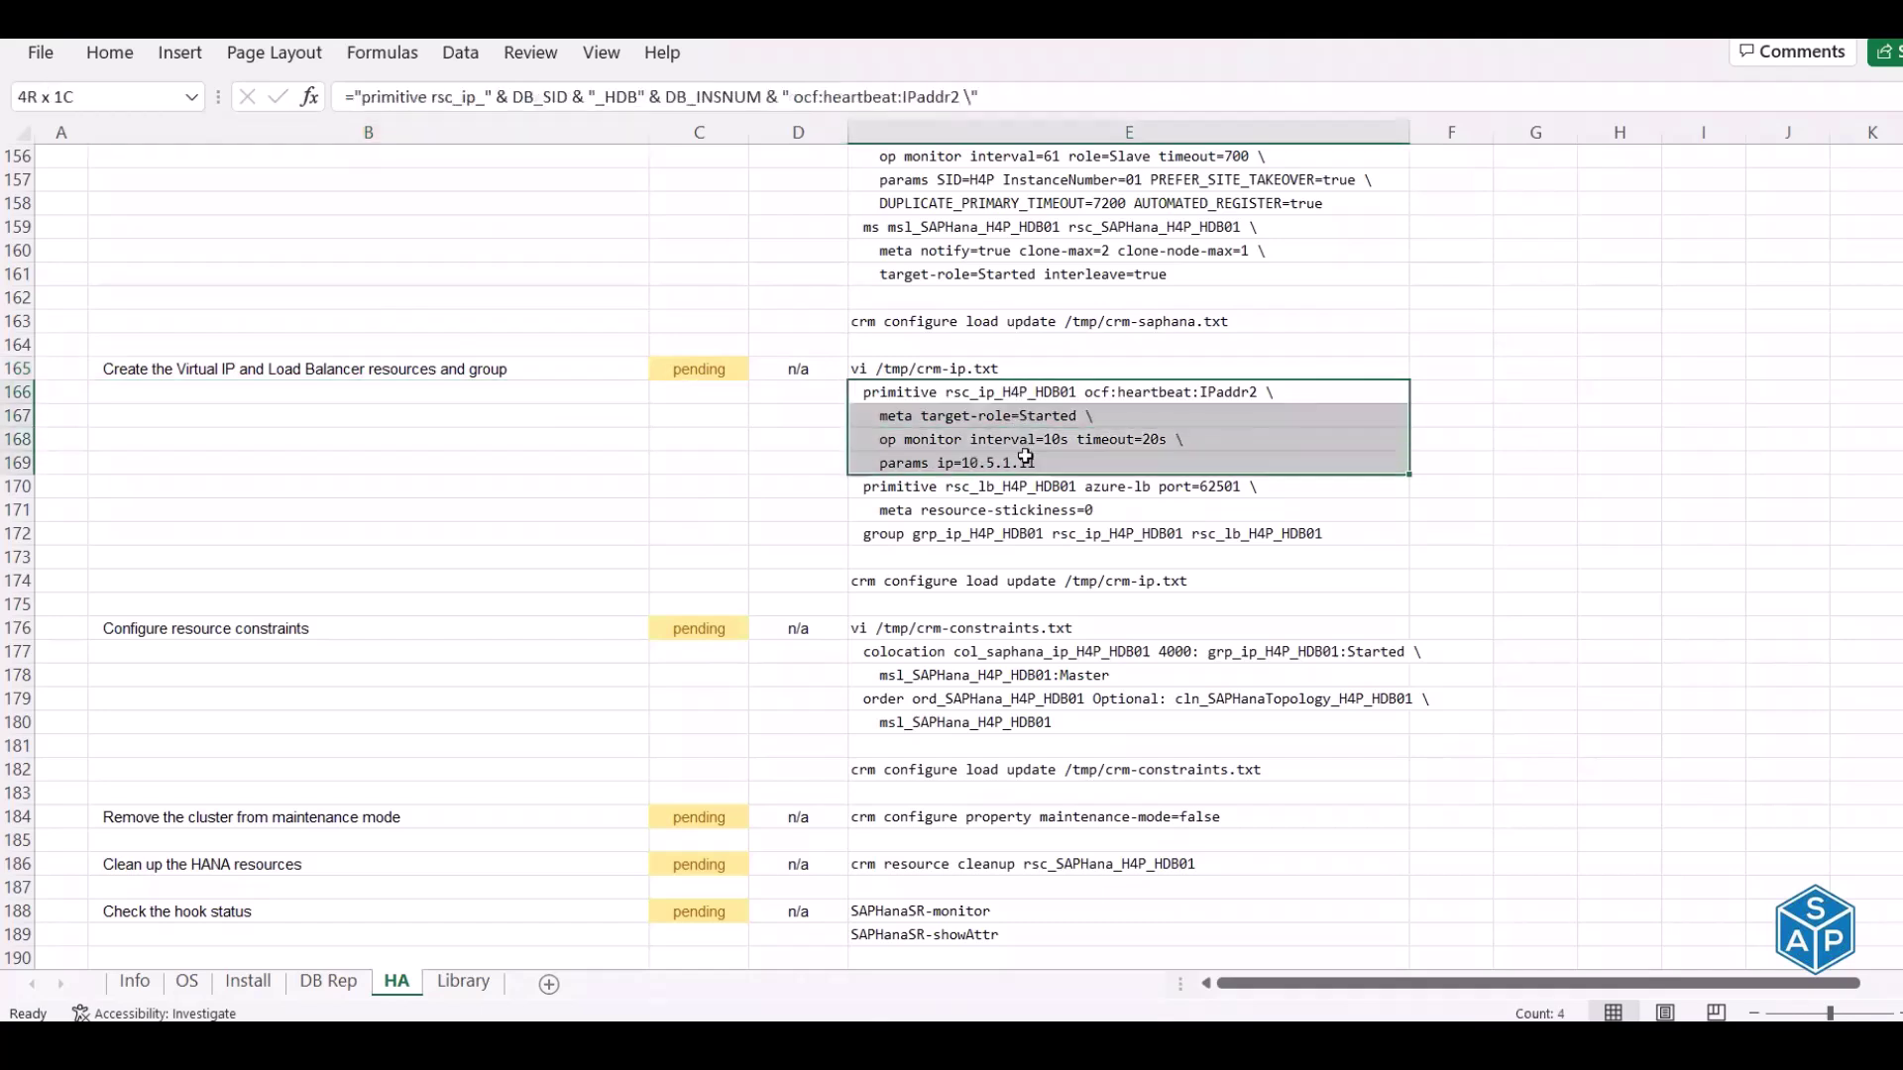
pyautogui.click(1001, 463)
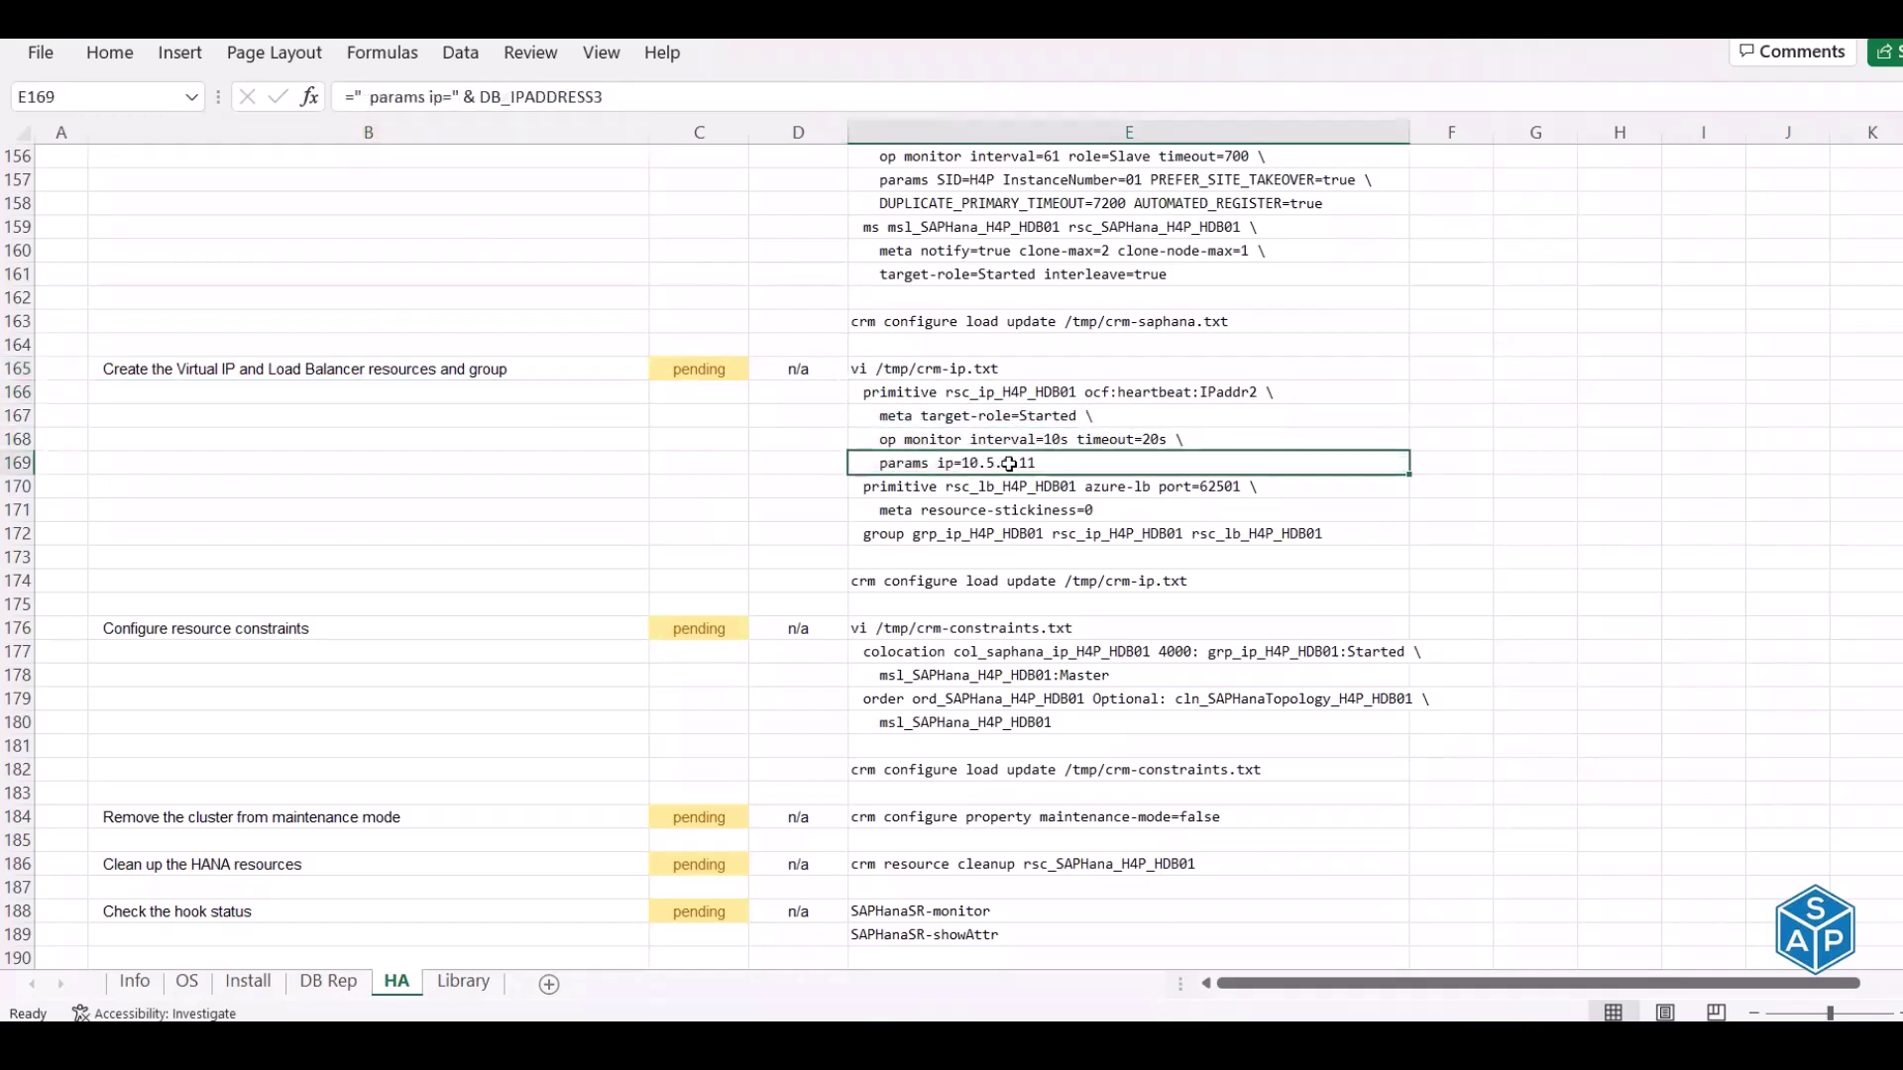
pyautogui.moveTo(1001, 488); pyautogui.dragTo(1115, 490)
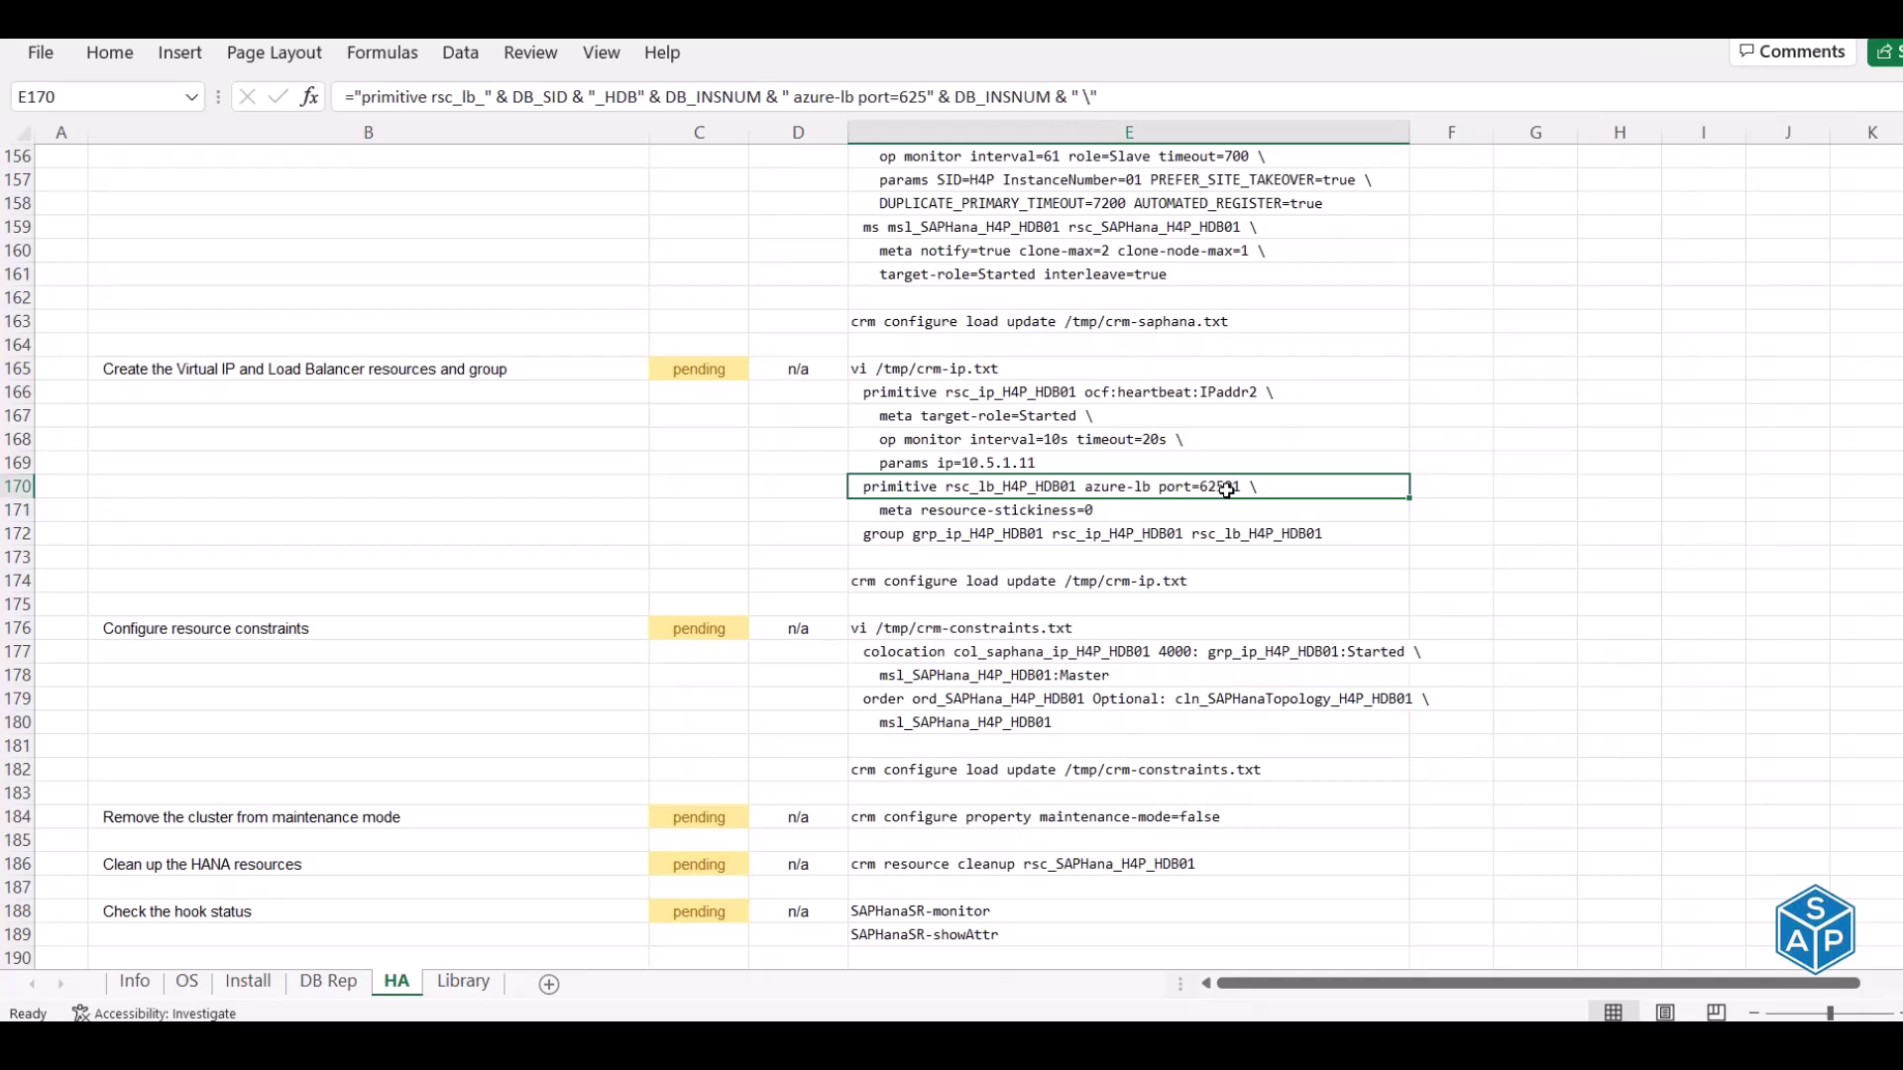
pyautogui.click(997, 536)
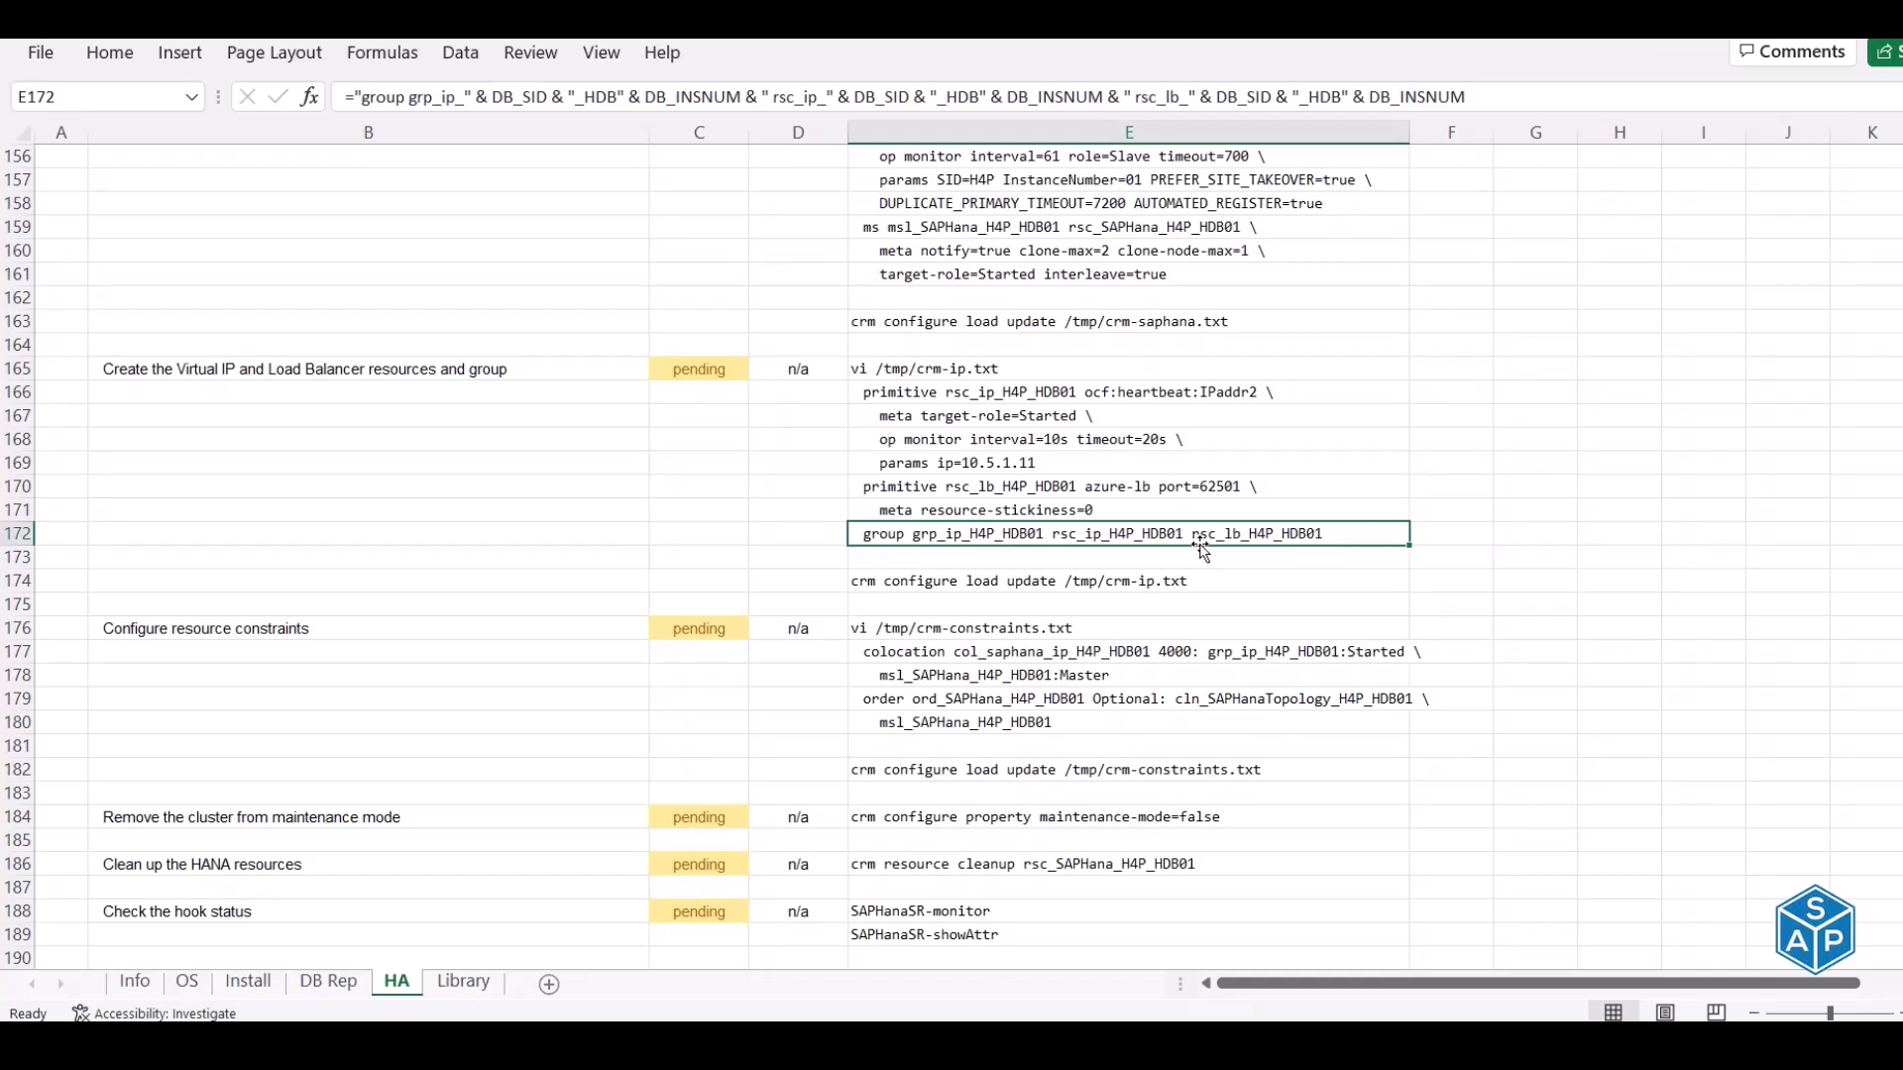
pyautogui.click(950, 380)
pyautogui.hotkey('ctrl', 'c')
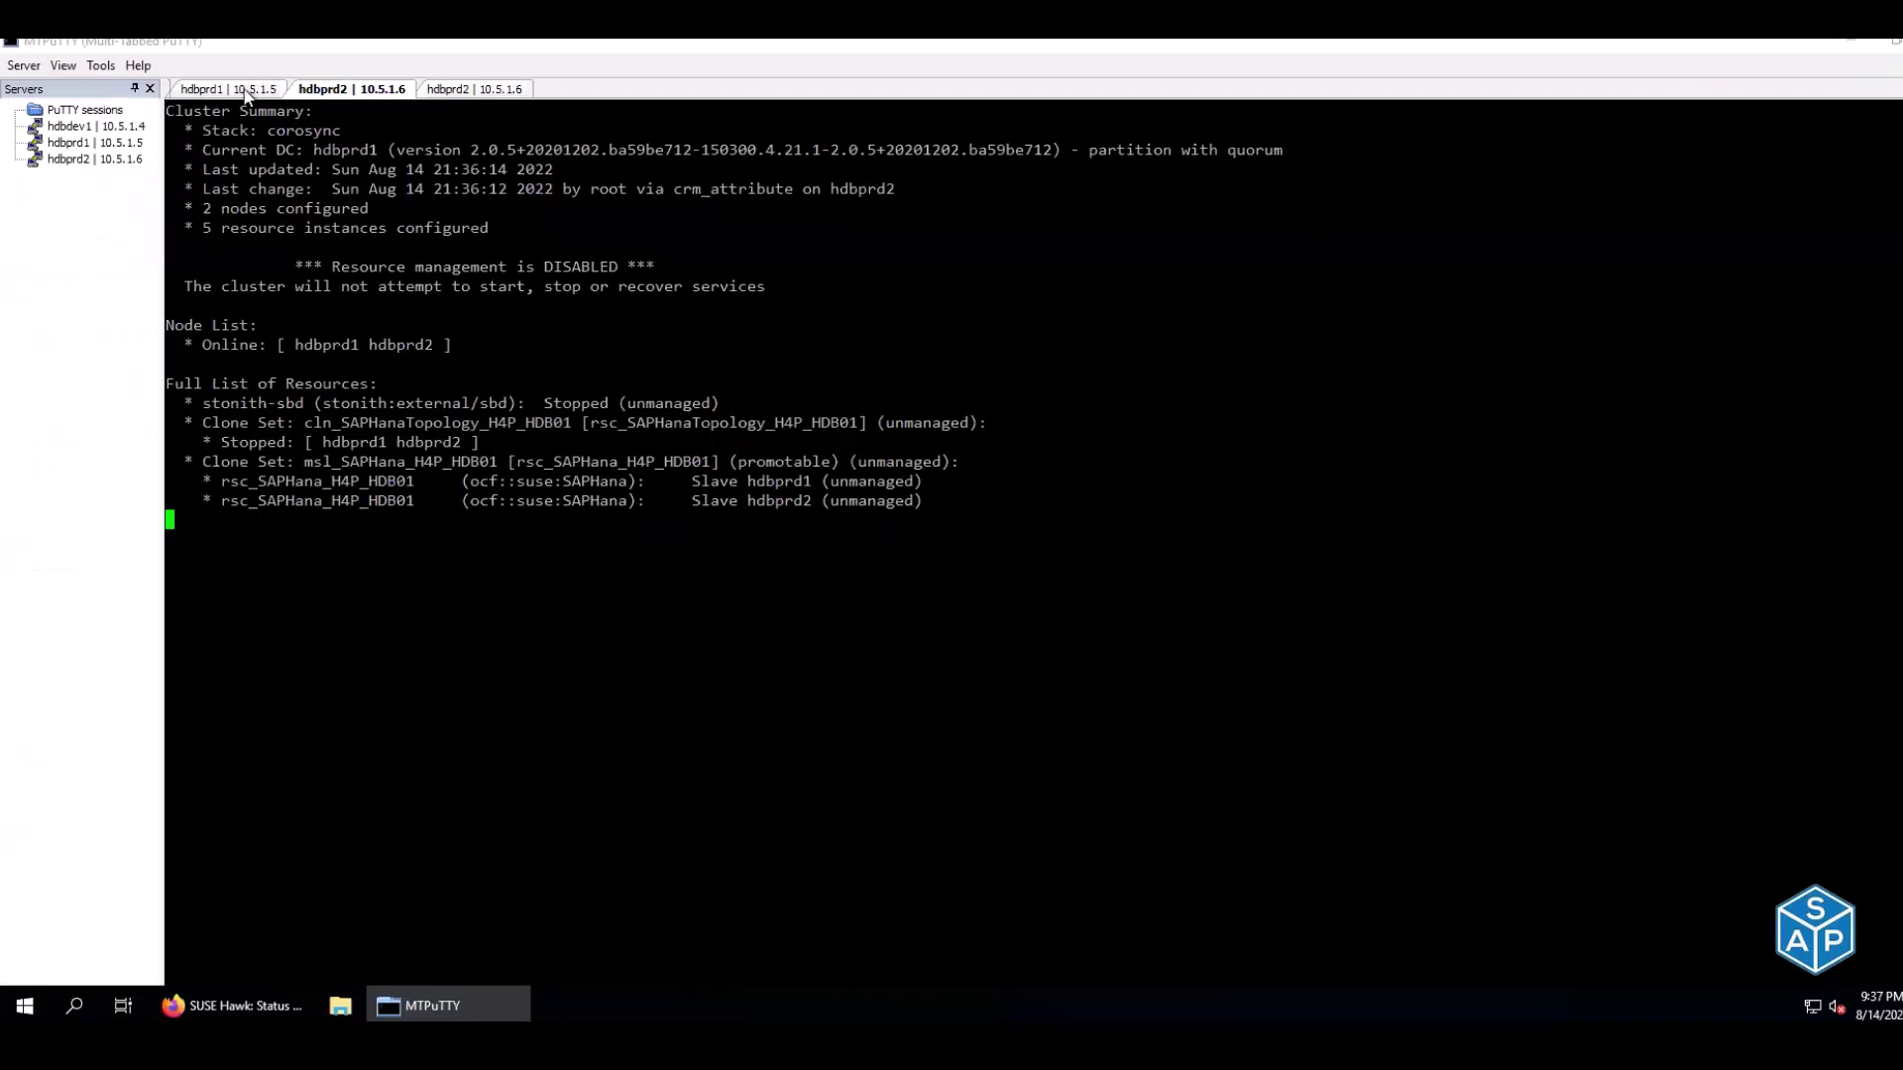
# Open /tmp/crm-ip.txt in vim on hdbprd1
pyautogui.click(246, 91)
pyautogui.write('vi /tmp/crm-ip.txt')
pyautogui.press('Return')
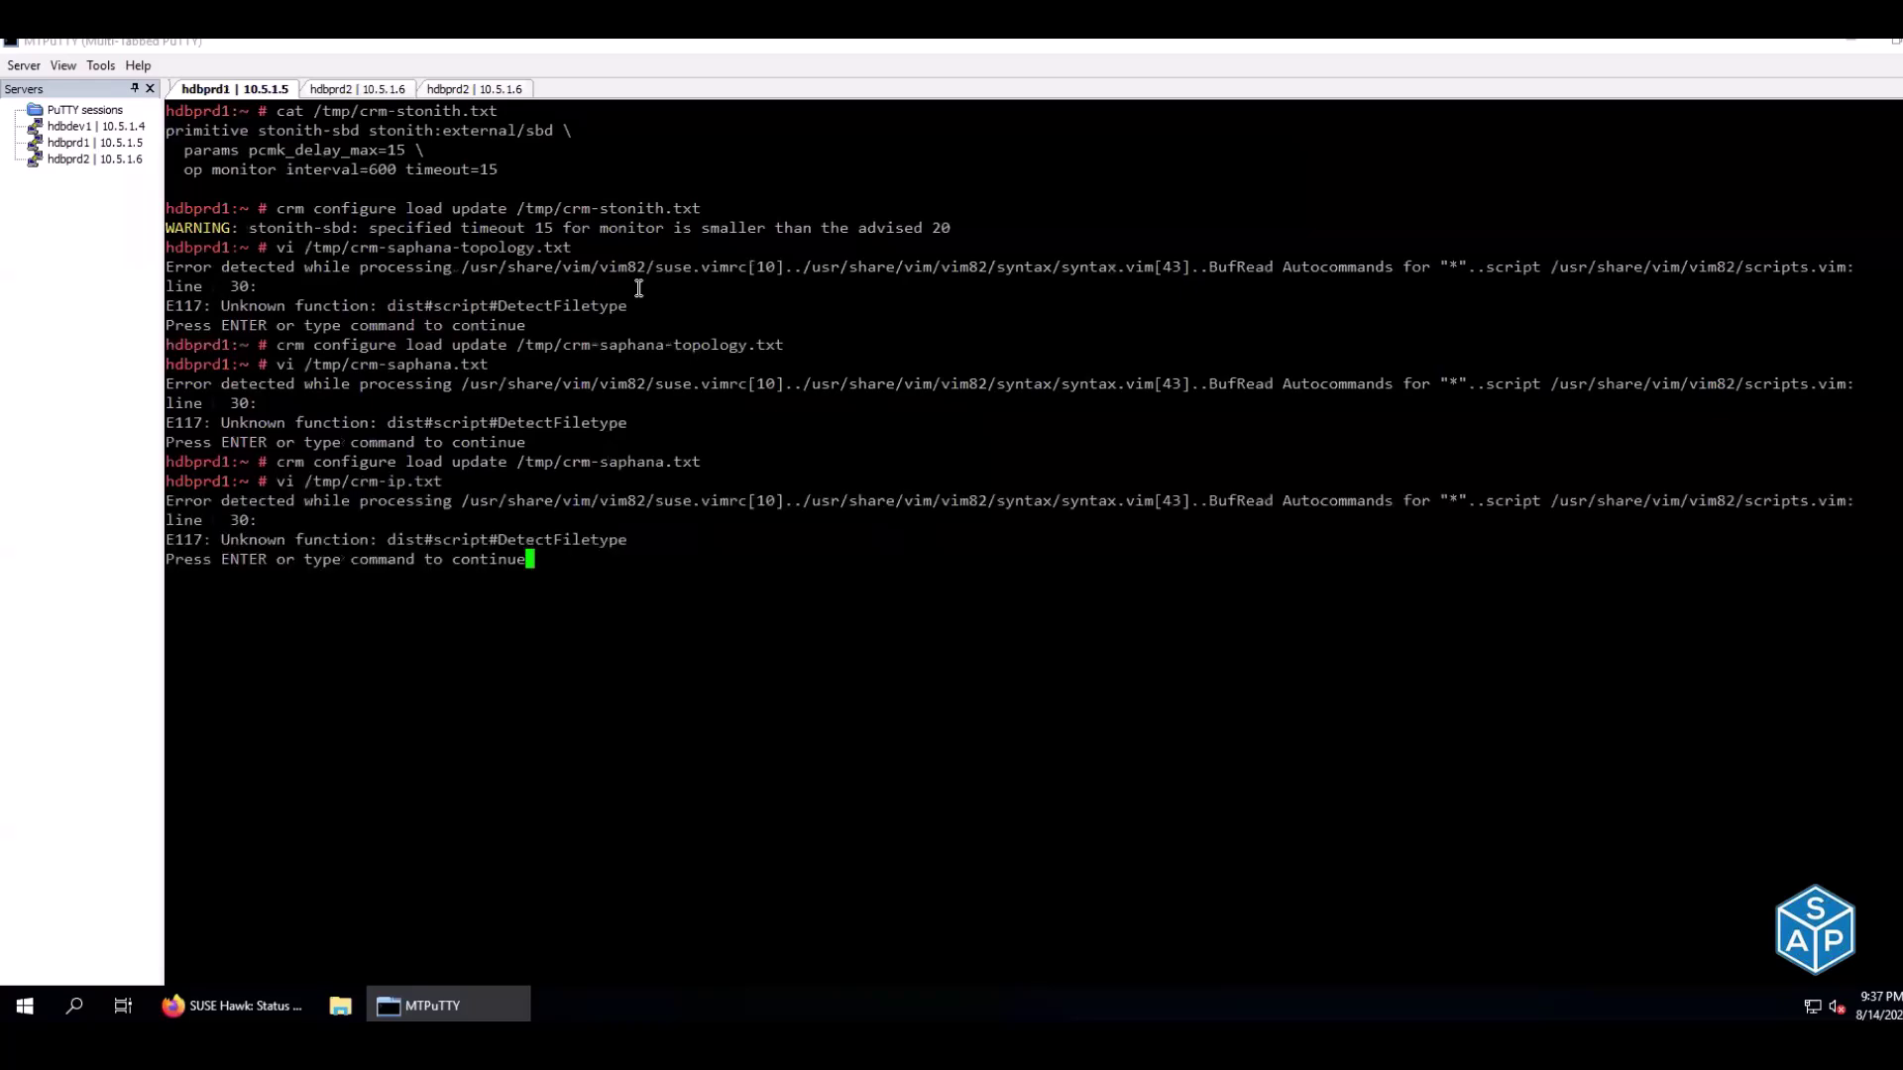
pyautogui.press('Return')
pyautogui.press('Return')
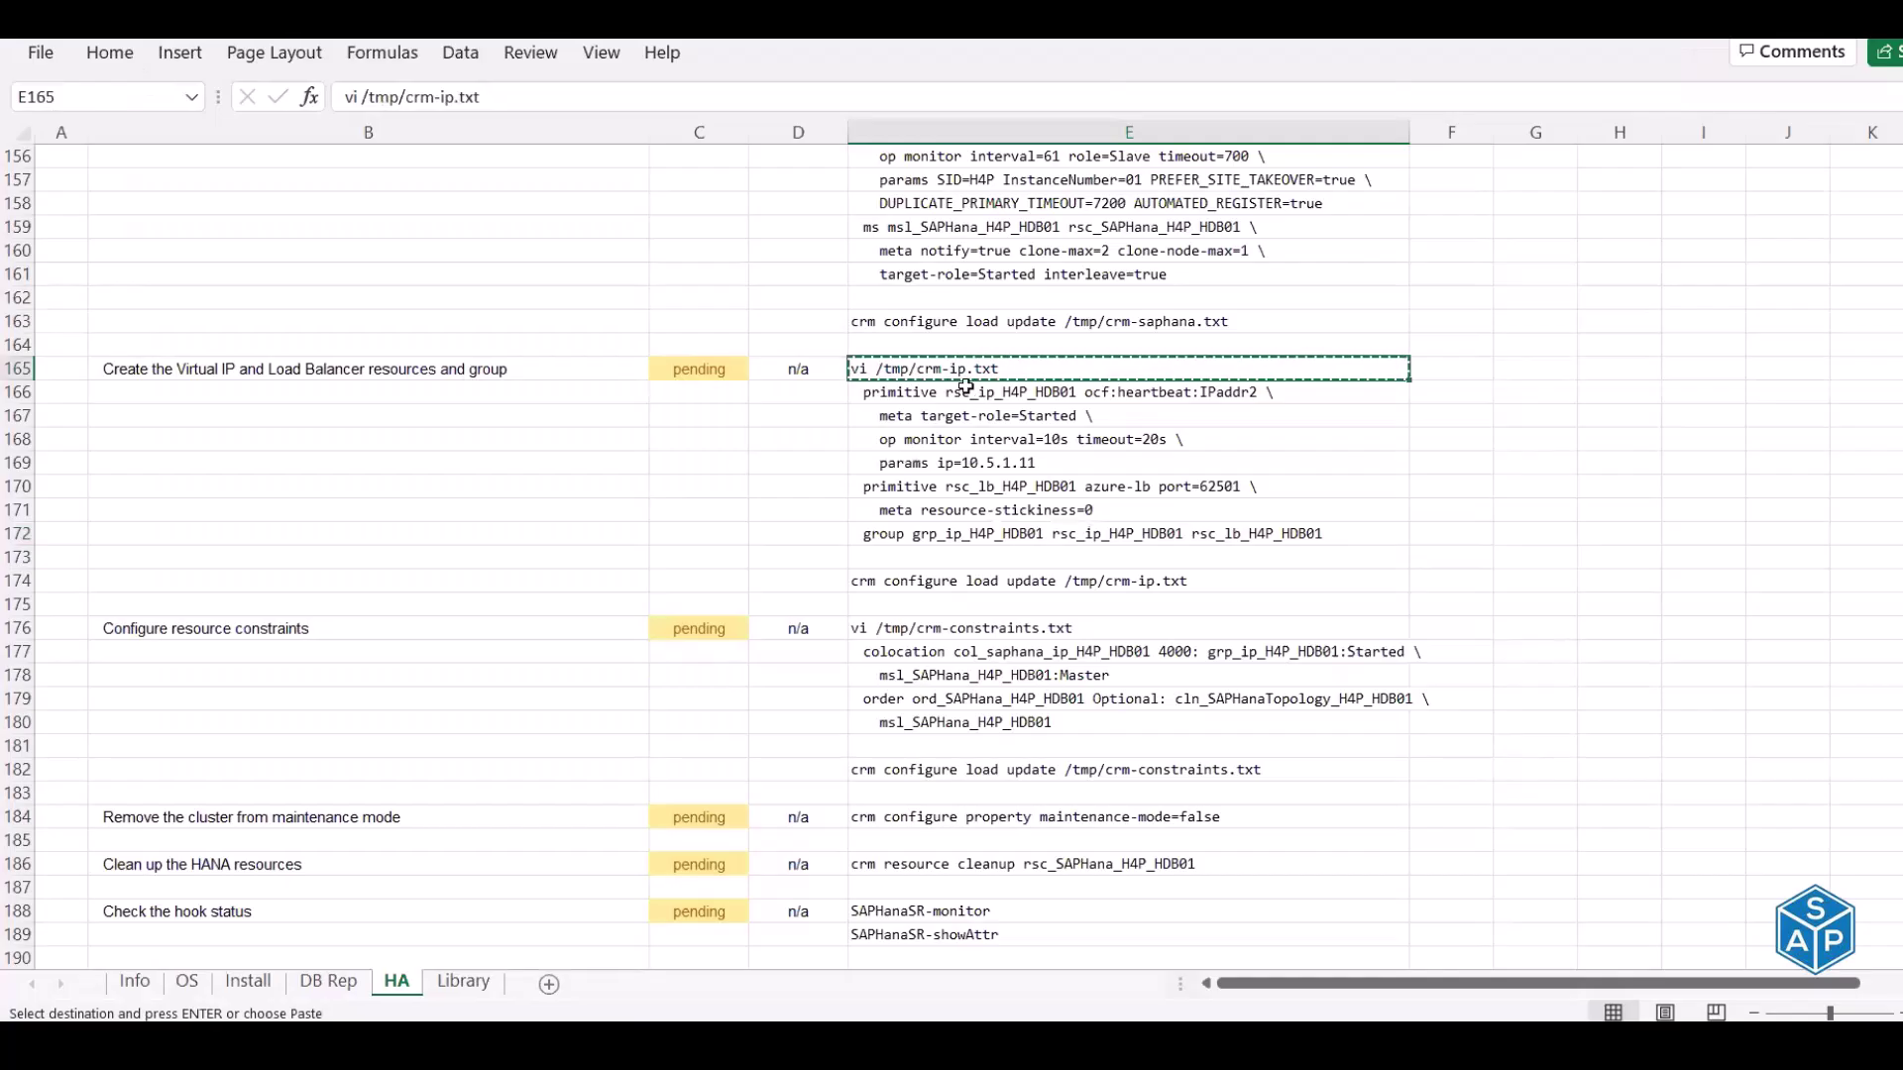
# Paste the seven virtual IP and load-balancer lines into crm-ip.txt and save with :wq
pyautogui.moveTo(966, 391); pyautogui.dragTo(975, 538)
pyautogui.hotkey('ctrl', 'c')
pyautogui.hotkey('alt', 'Tab')
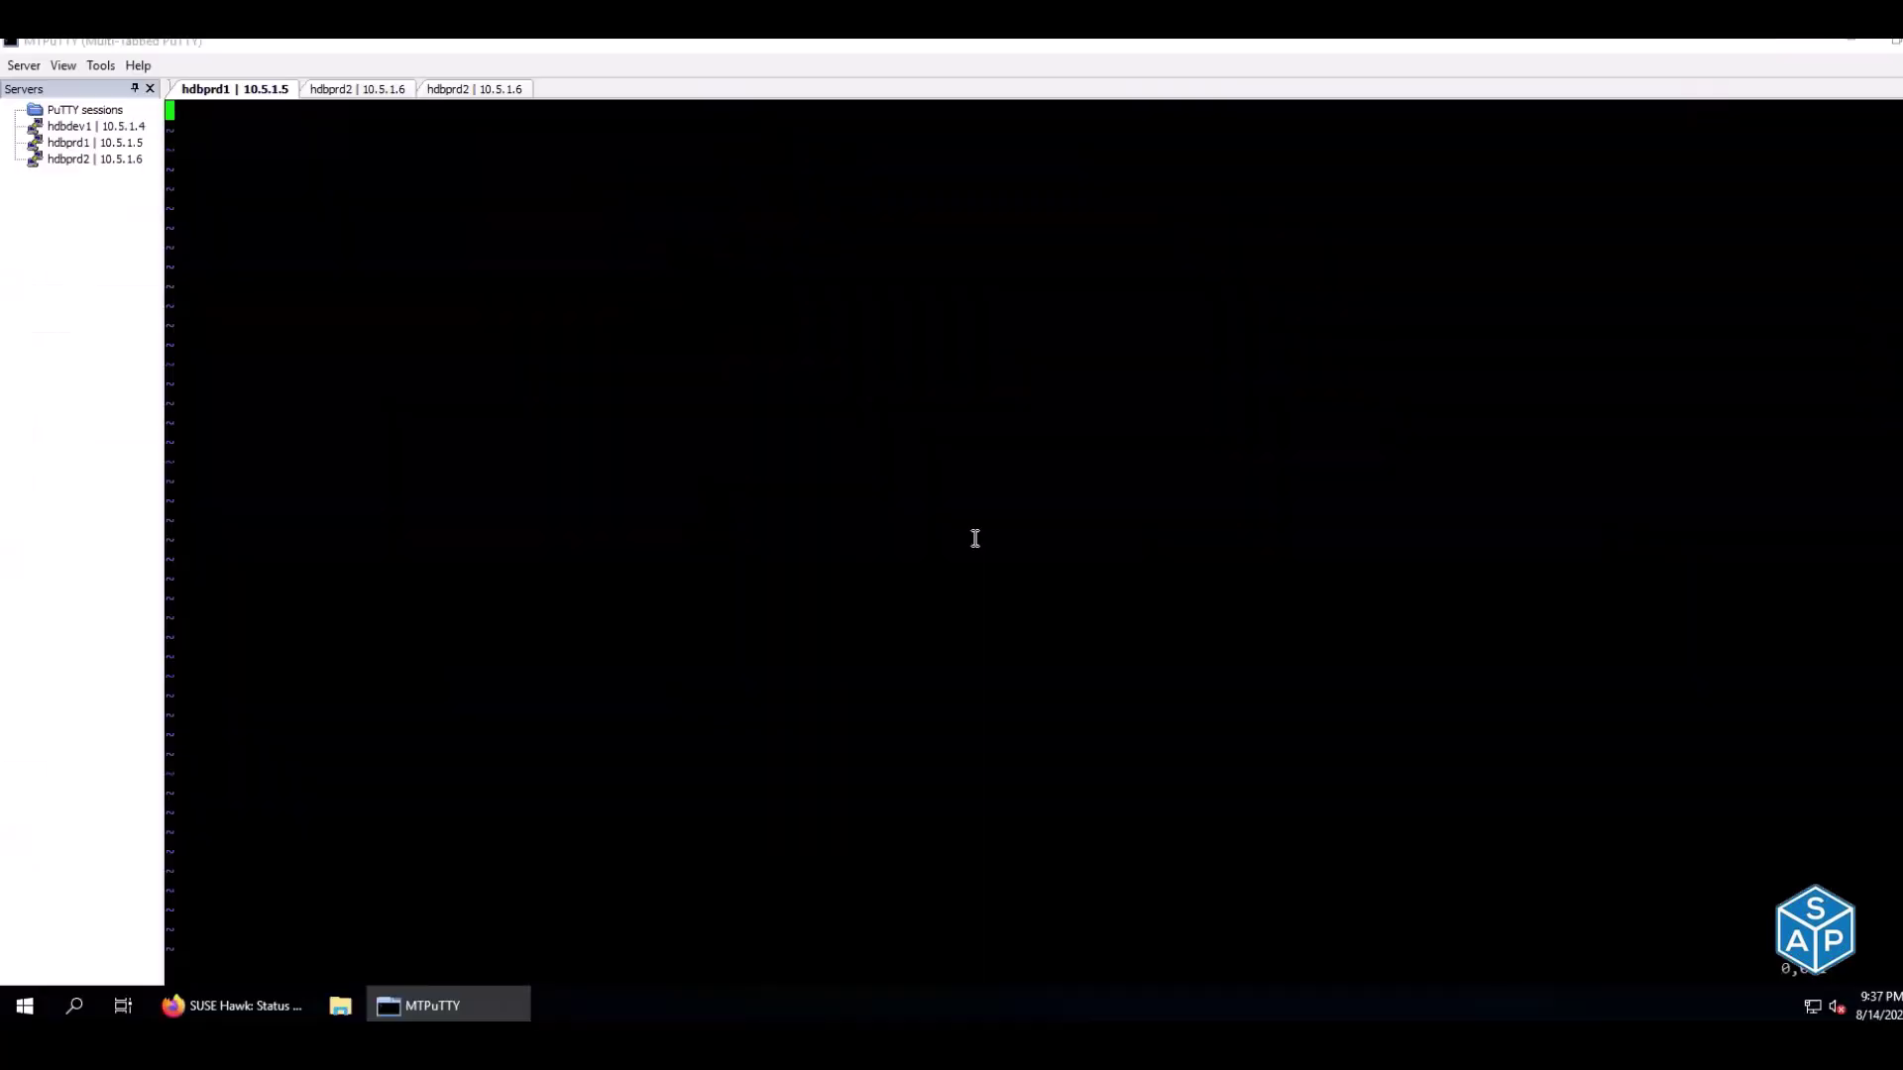
pyautogui.press('i')
pyautogui.rightClick(975, 538)
pyautogui.press('Escape')
pyautogui.write(':wq')
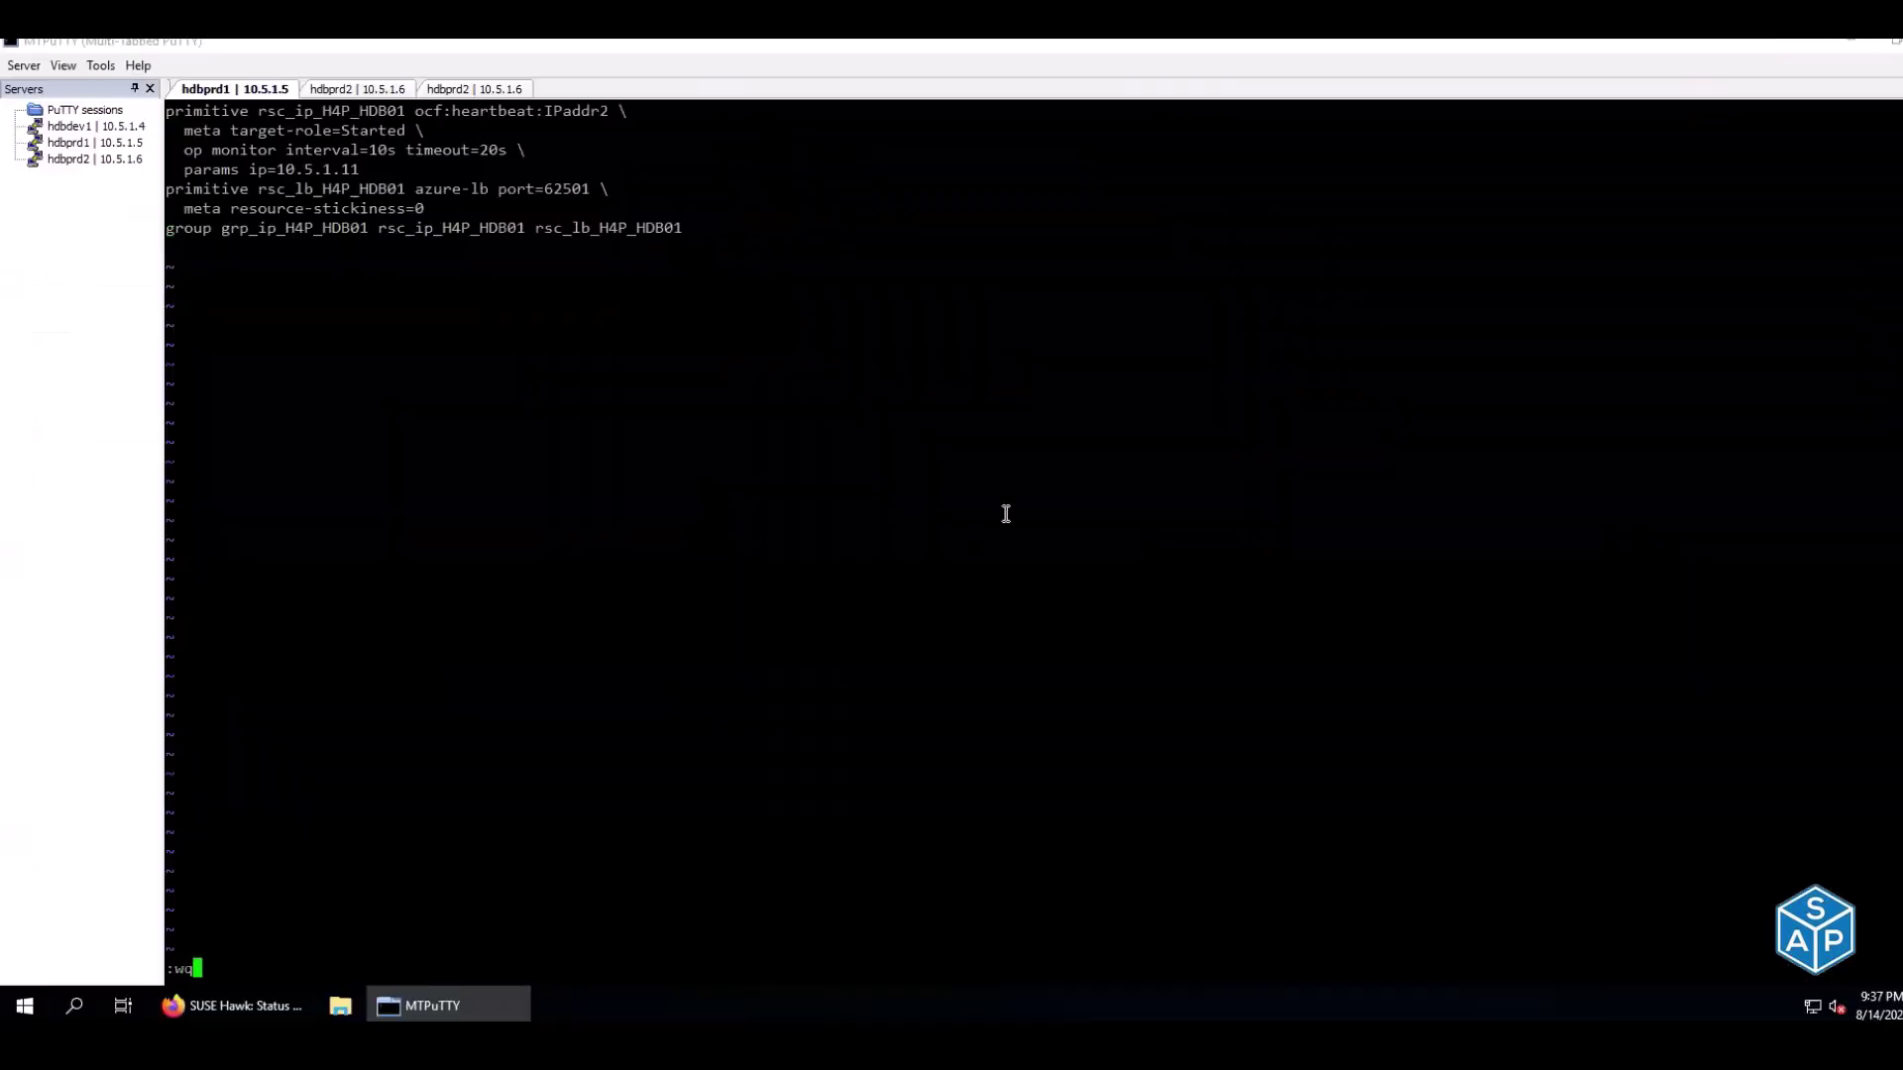
pyautogui.press('Return')
# Copy the crm-ip load update command from the checklist and run it on hdbprd1
pyautogui.hotkey('alt', 'Tab')
pyautogui.click(1001, 581)
pyautogui.hotkey('ctrl', 'c')
pyautogui.hotkey('alt', 'Tab')
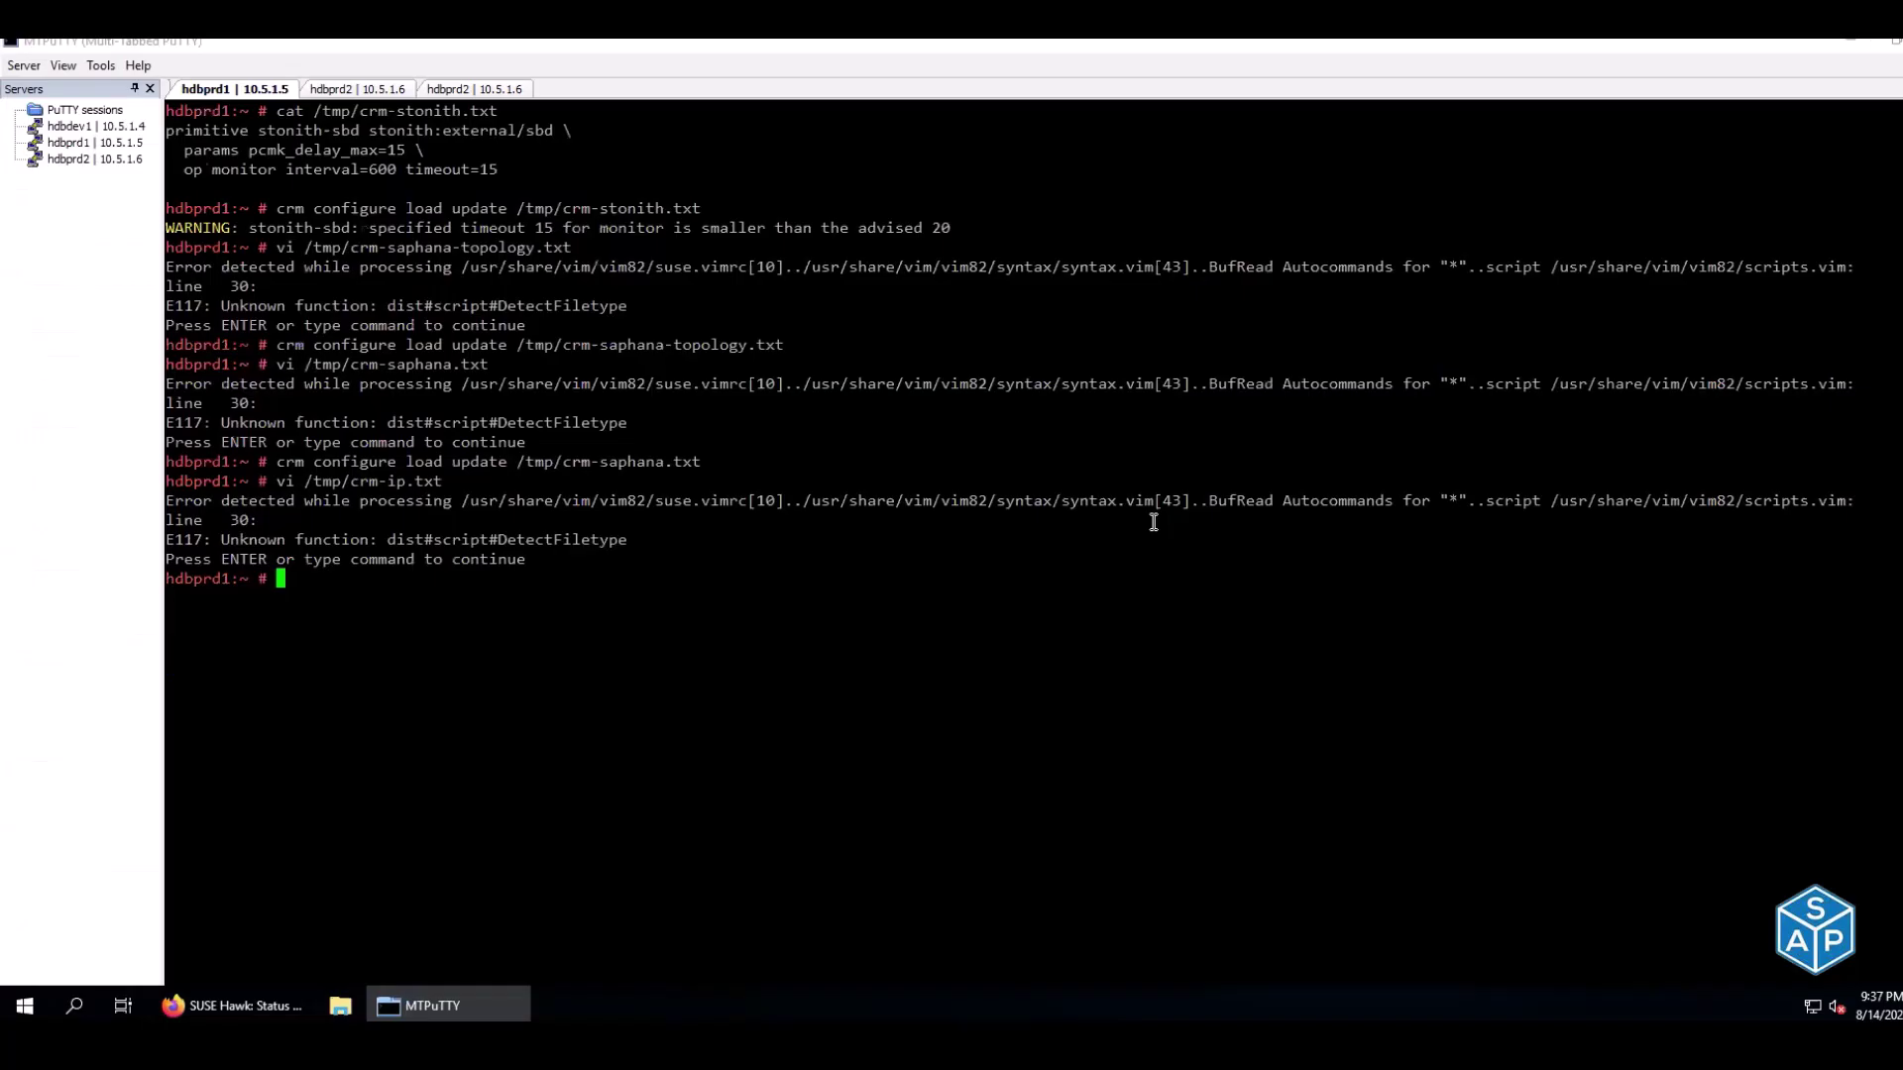
pyautogui.rightClick(754, 245)
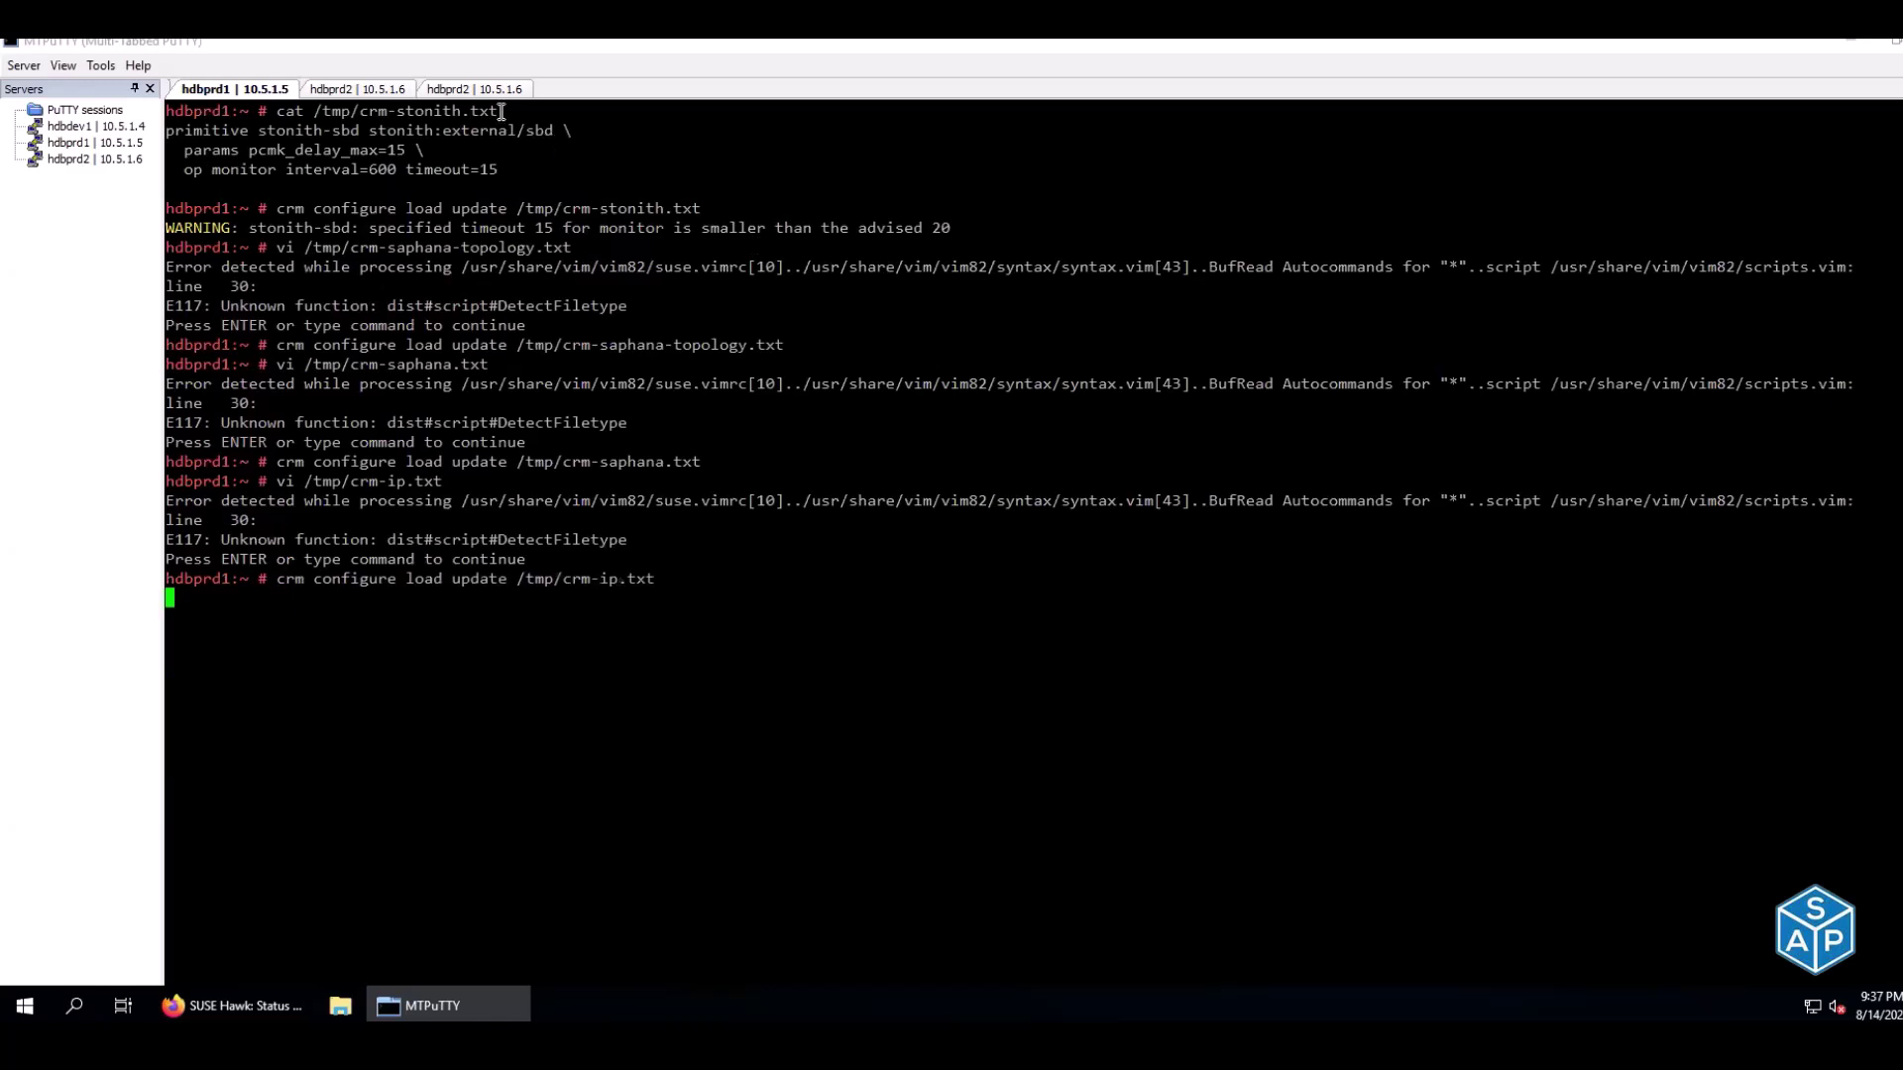
# Inspect grp_ip_H4P_HDB01 on hdbprd2: rsc_ip_H4P_HDB01 (IPaddr2) and rsc_lb_H4P_HDB01 (azure-lb)
pyautogui.click(383, 90)
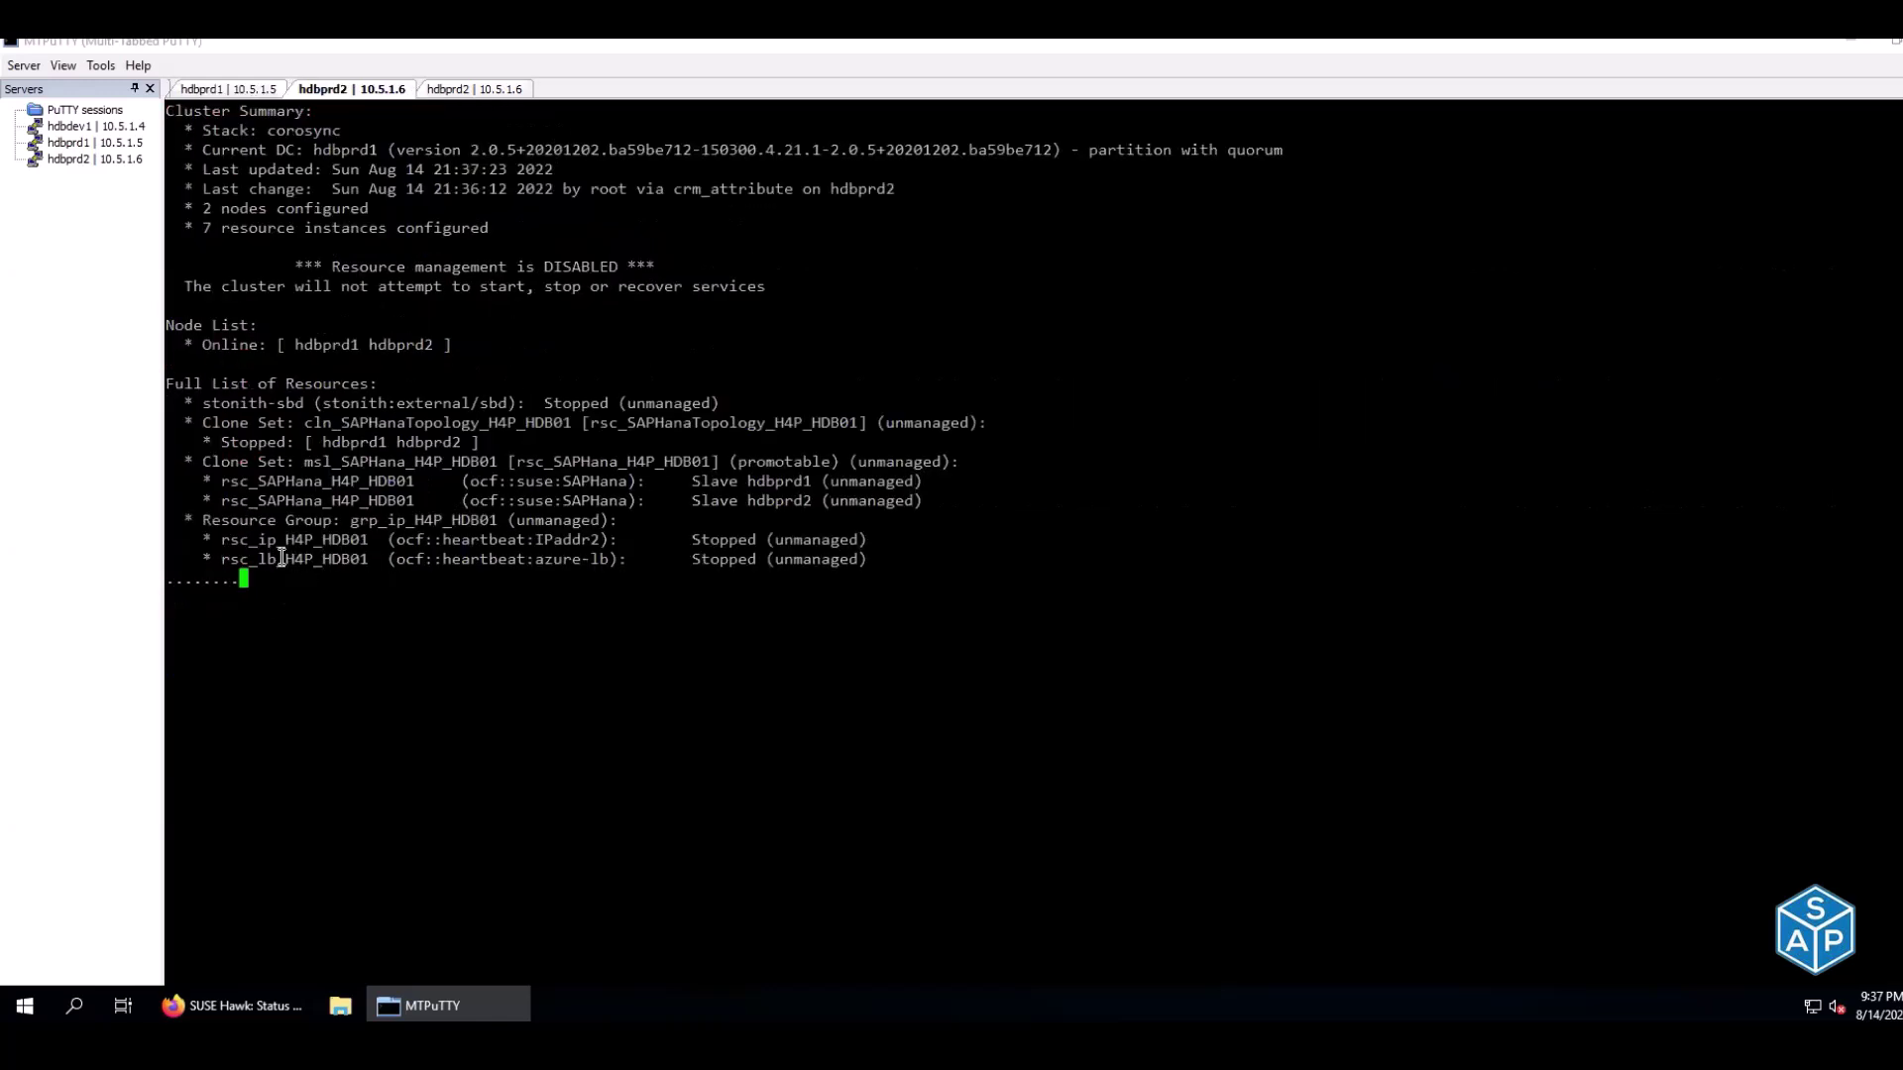
pyautogui.moveTo(349, 523); pyautogui.dragTo(484, 521)
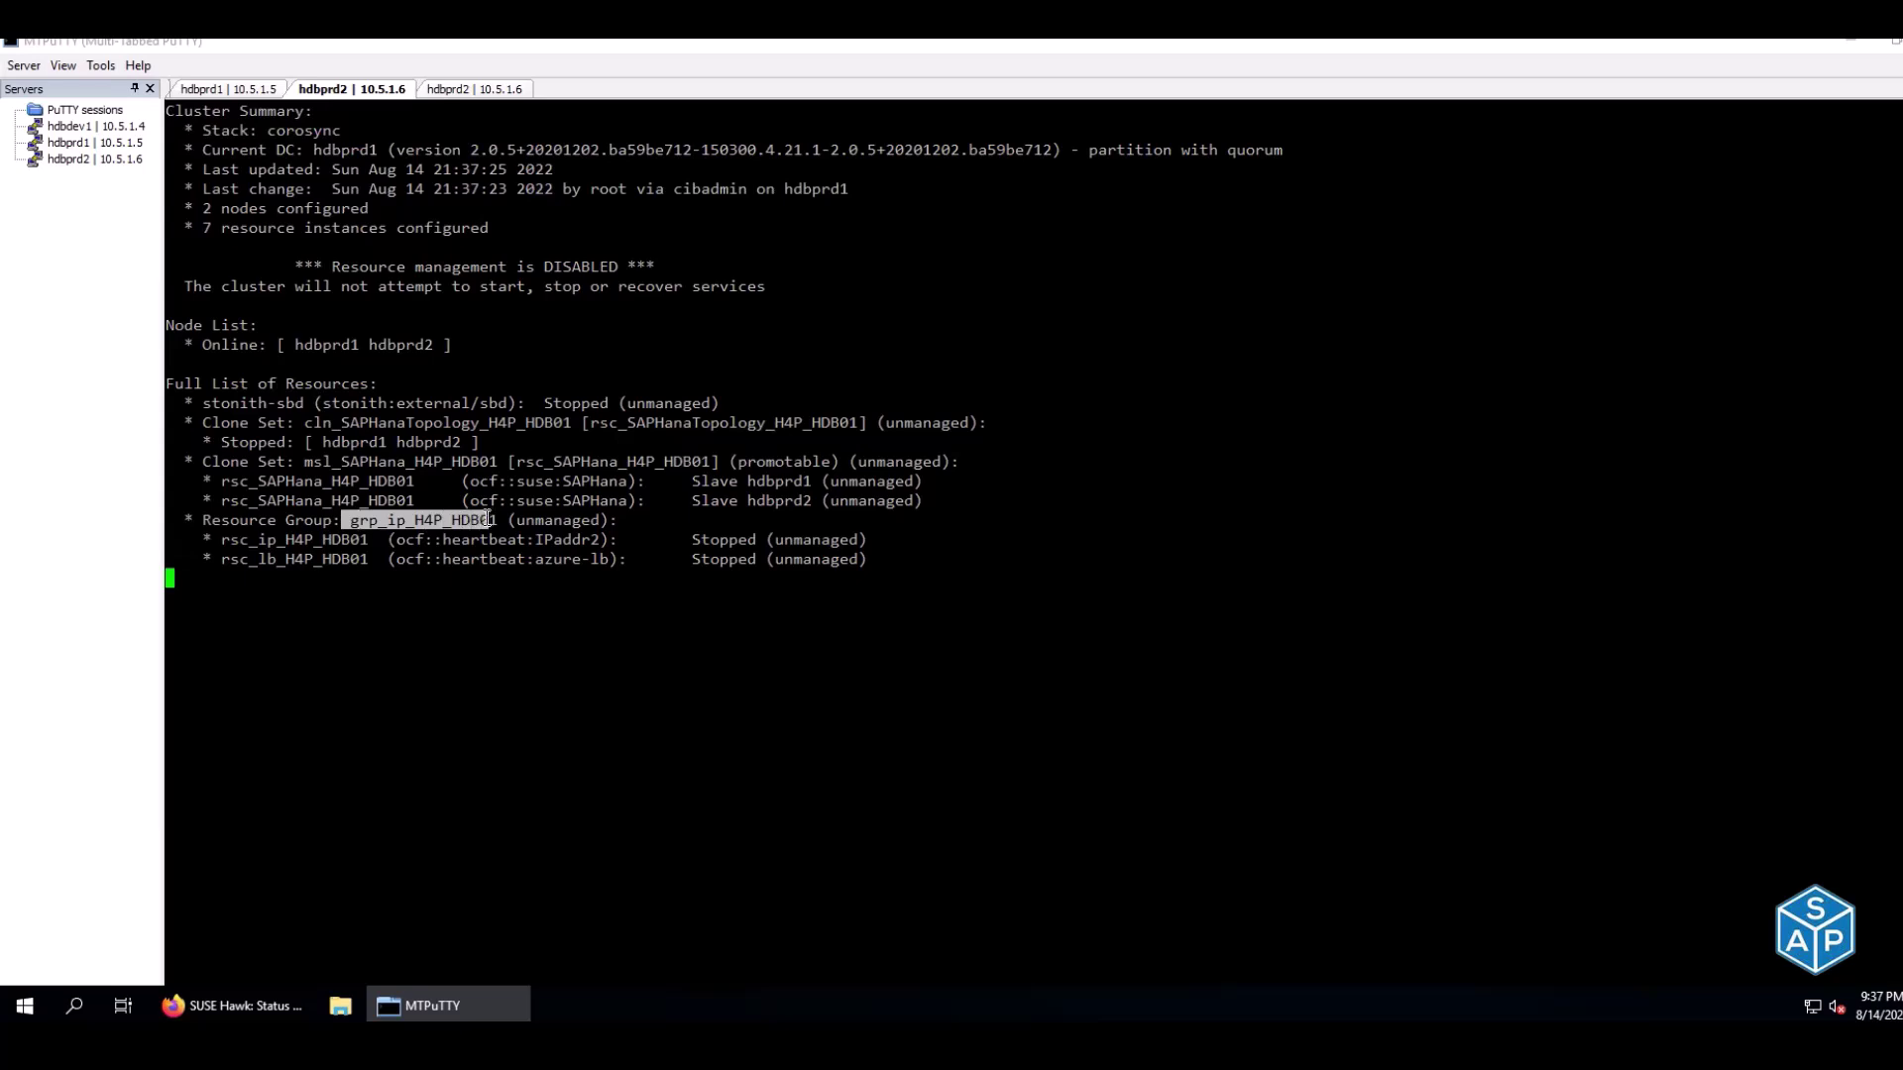
pyautogui.moveTo(260, 540); pyautogui.dragTo(286, 541)
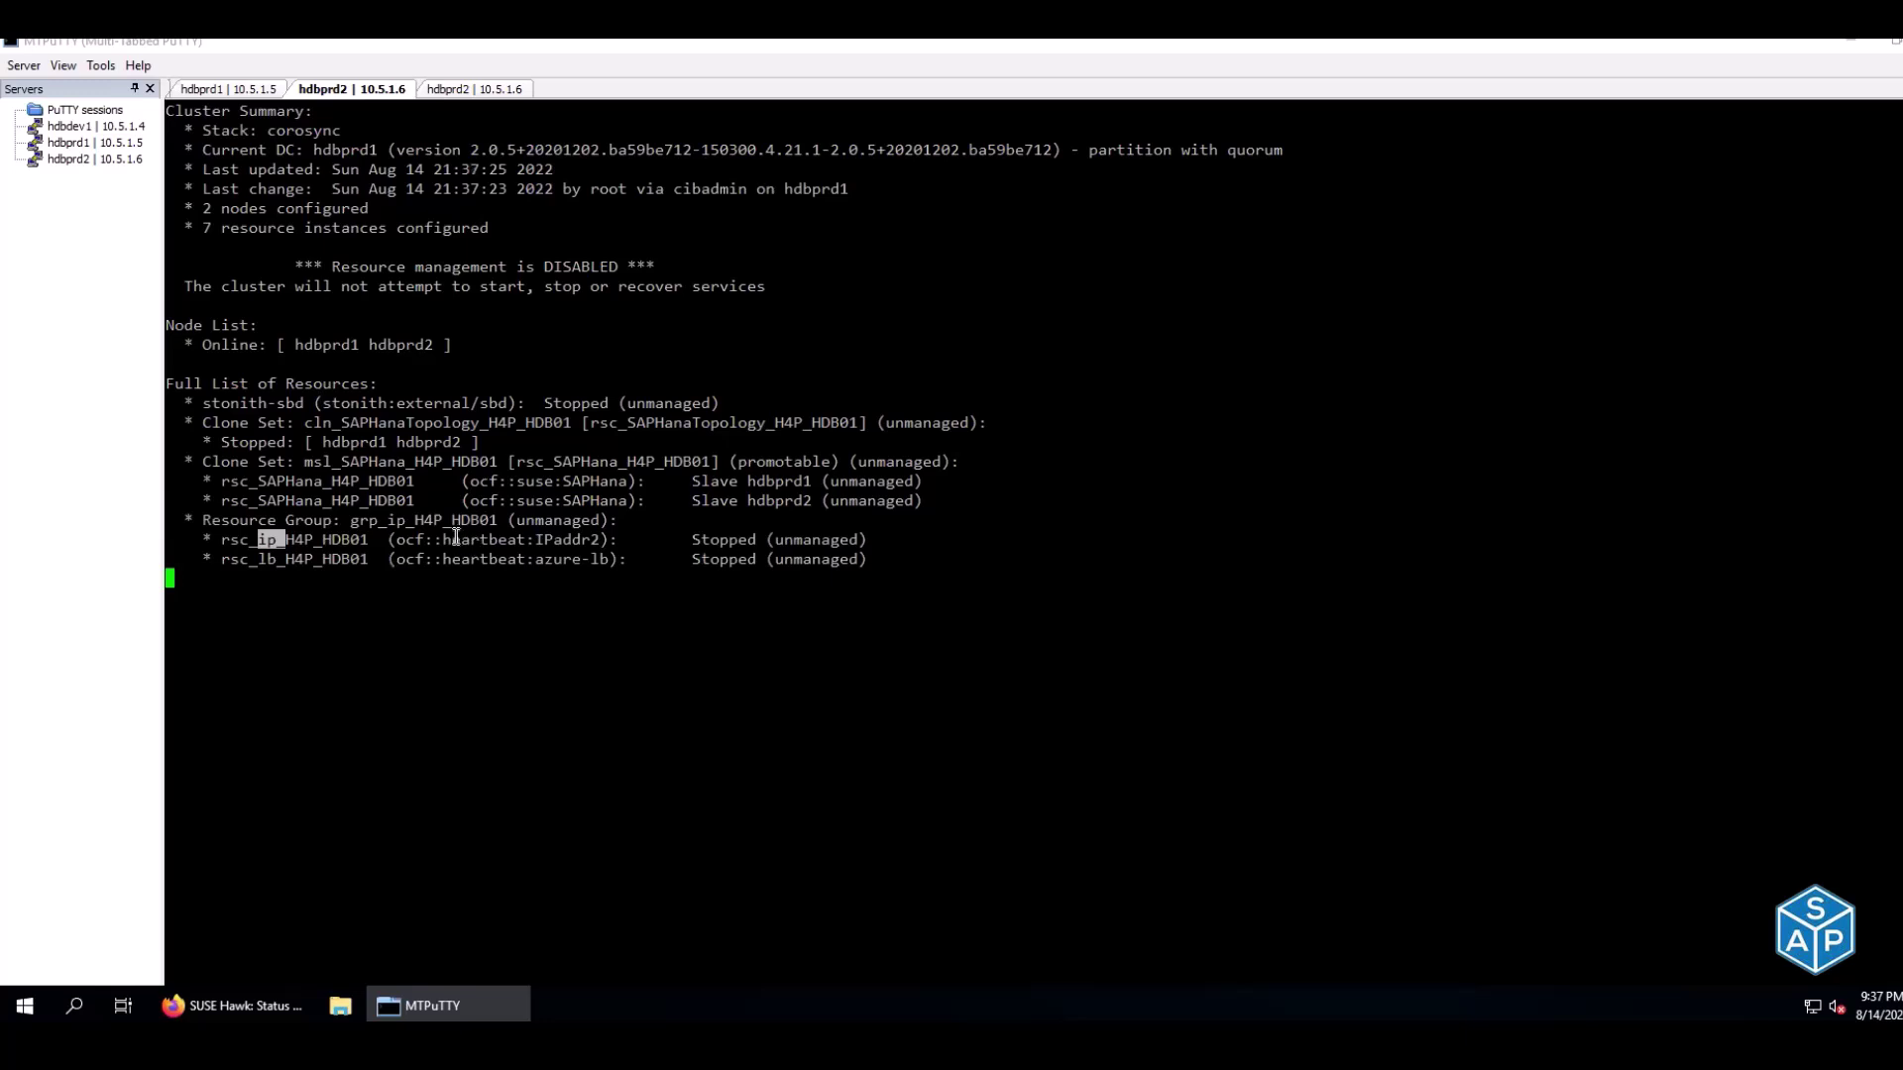
pyautogui.moveTo(443, 540); pyautogui.dragTo(608, 541)
pyautogui.click(551, 540)
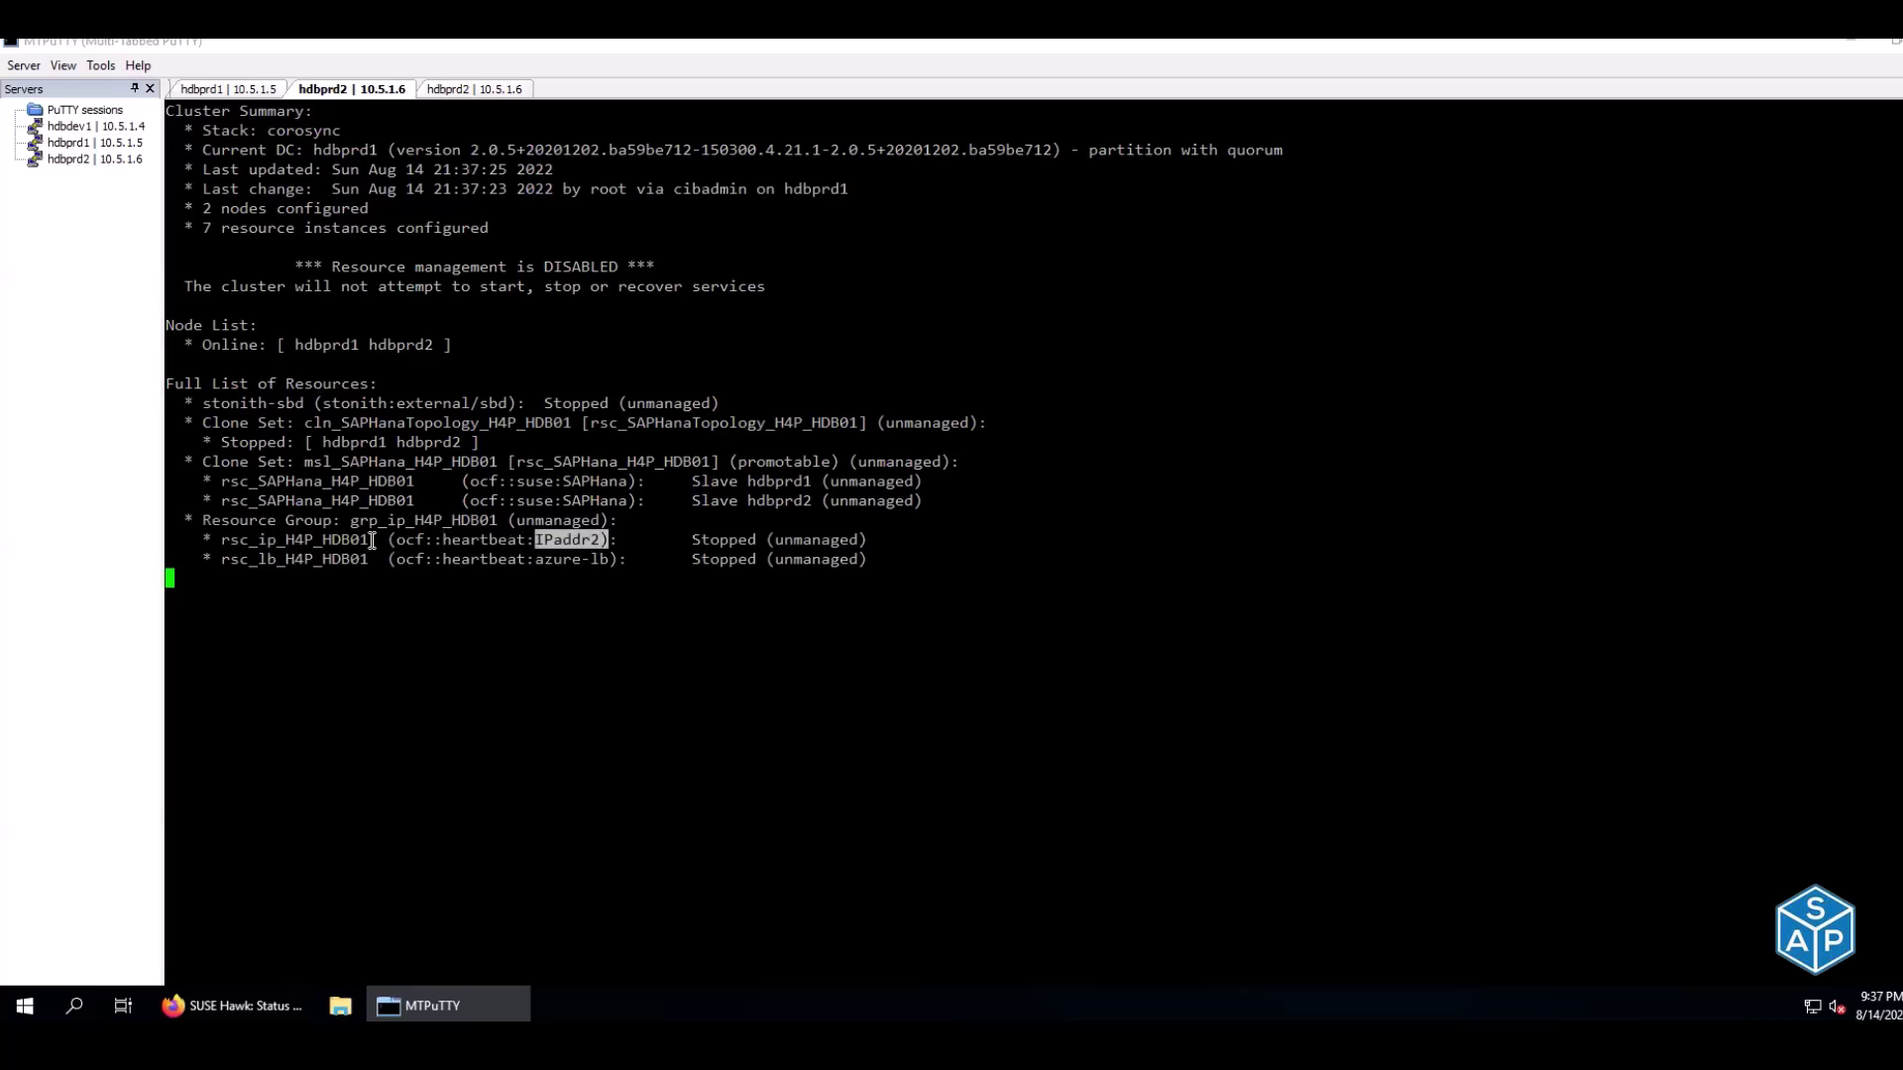
pyautogui.moveTo(259, 561); pyautogui.dragTo(276, 562)
pyautogui.moveTo(535, 560); pyautogui.dragTo(604, 555)
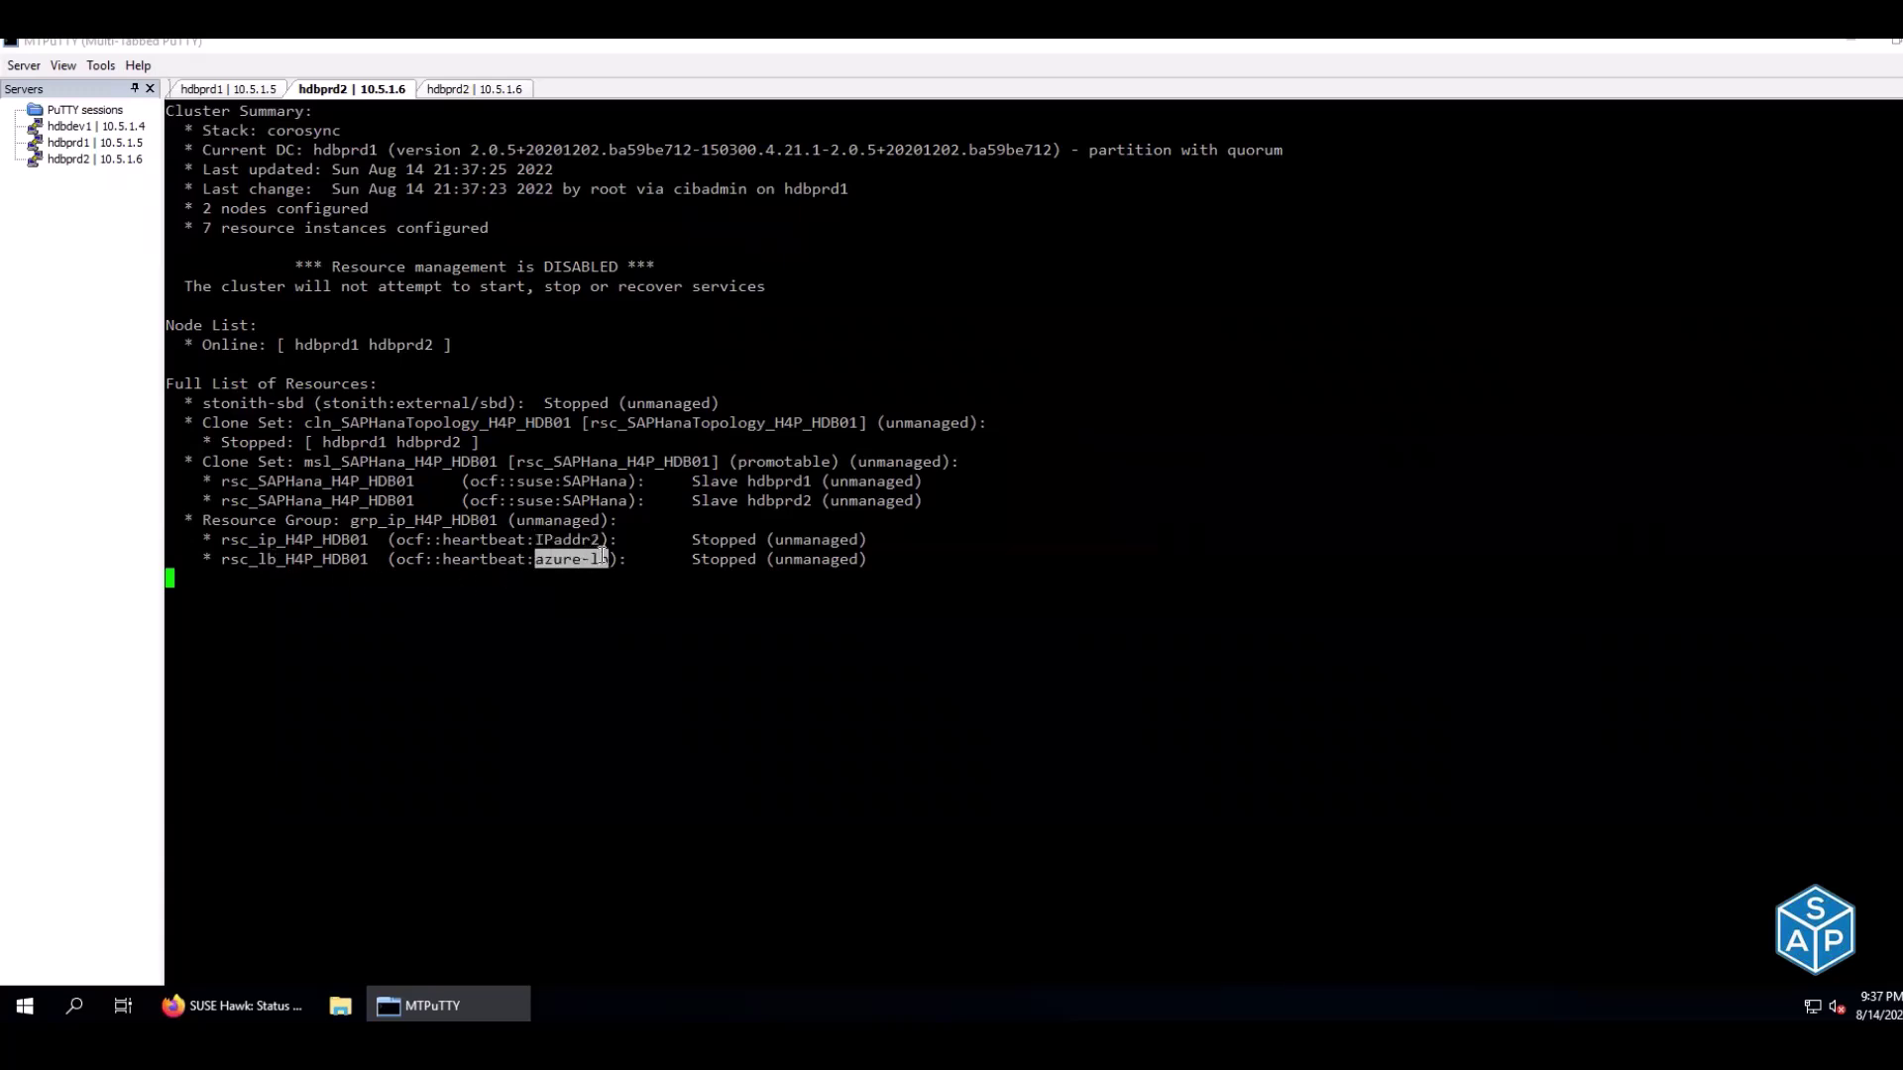
pyautogui.click(636, 627)
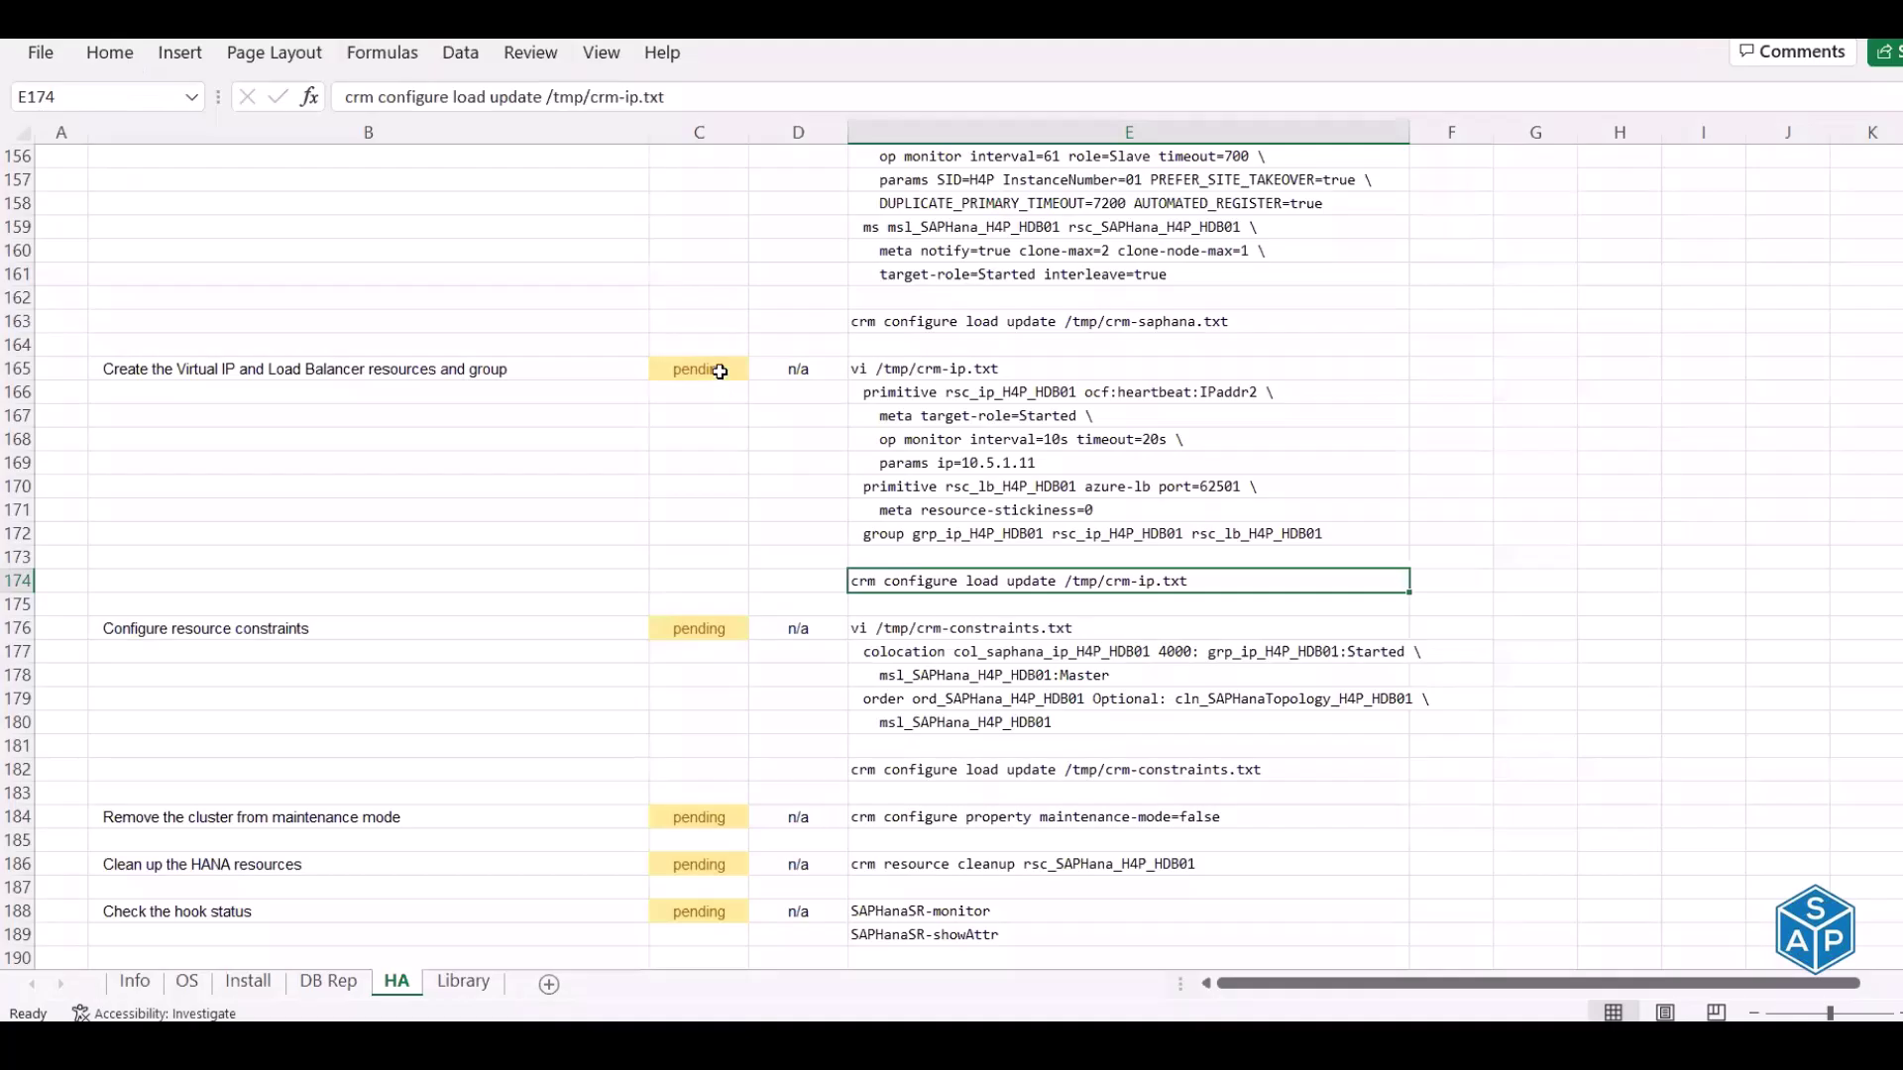
# Mark the Virtual IP and Load Balancer task done in the checklist
pyautogui.click(720, 370)
pyautogui.write('done')
pyautogui.press('Return')
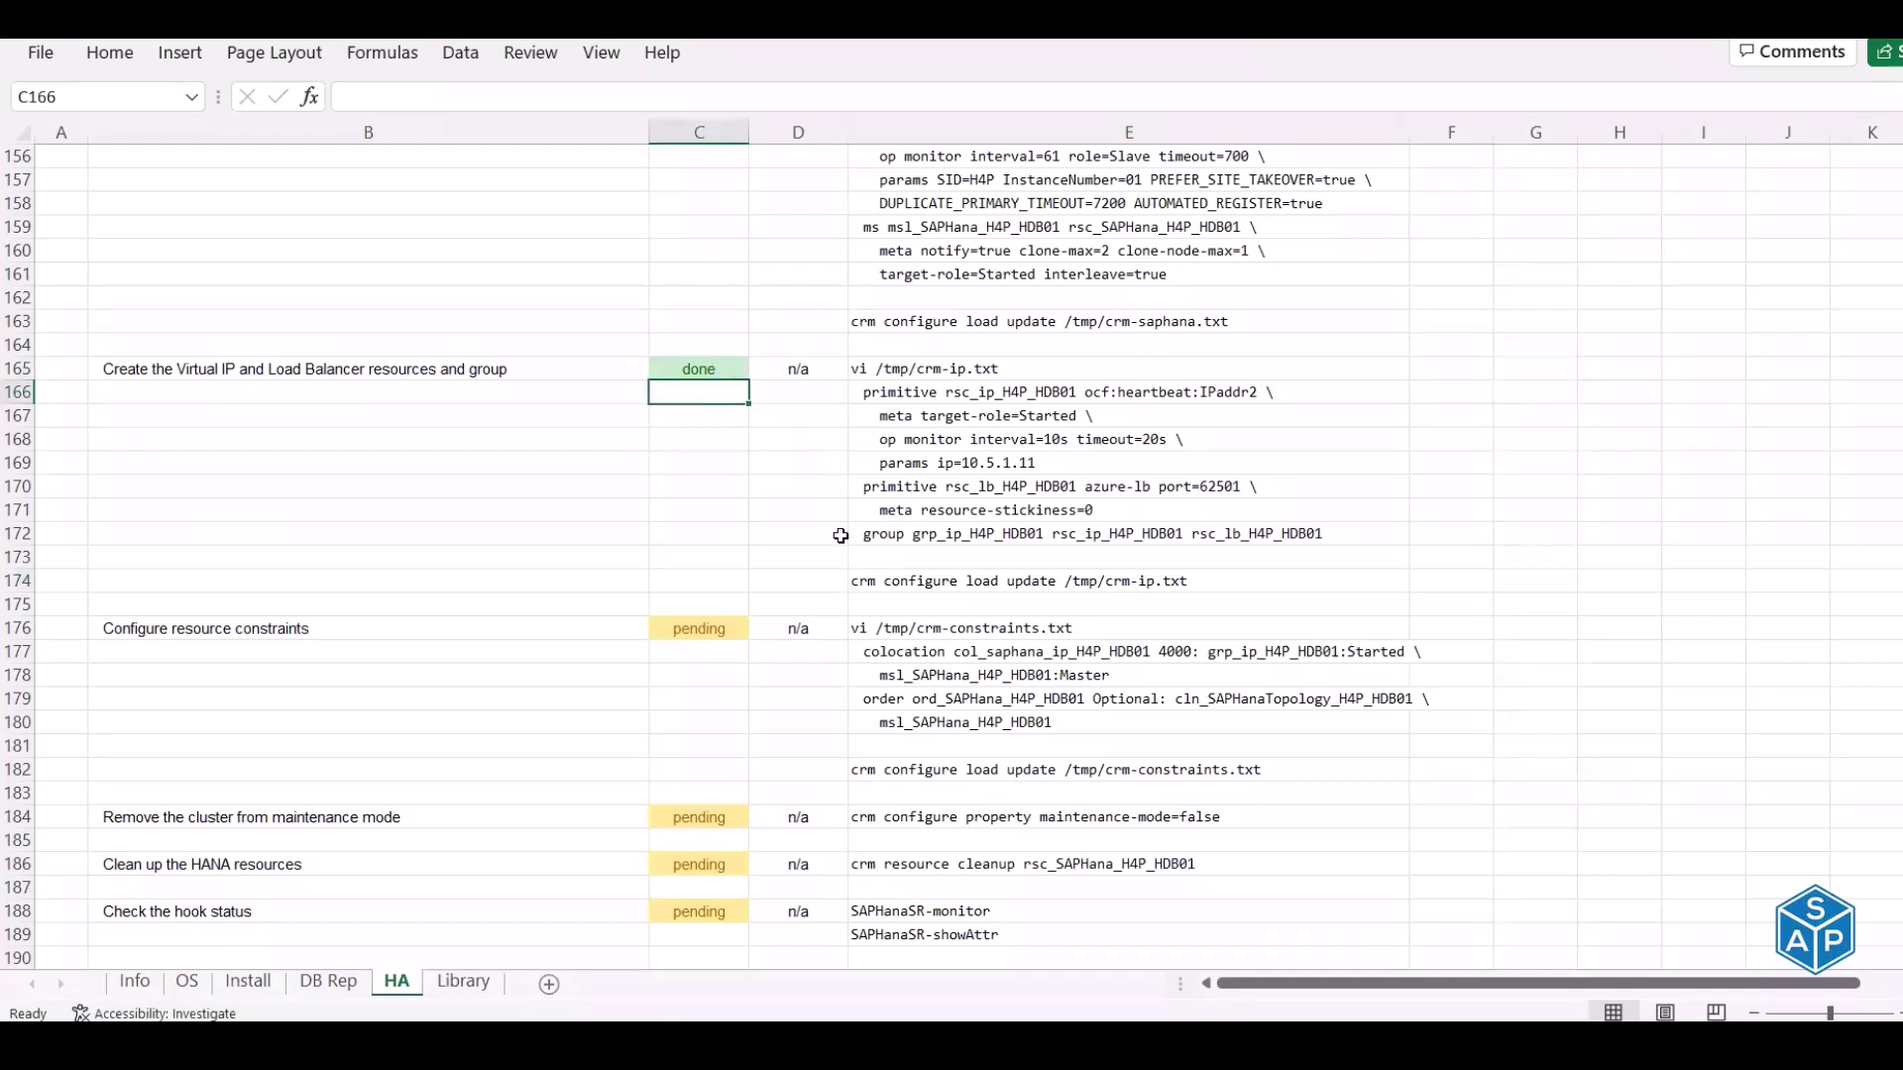
# Copy the vi /tmp/crm-constraints.txt command from E176 under Configure resource constraints
pyautogui.scroll(-2, 840, 535)
pyautogui.click(264, 486)
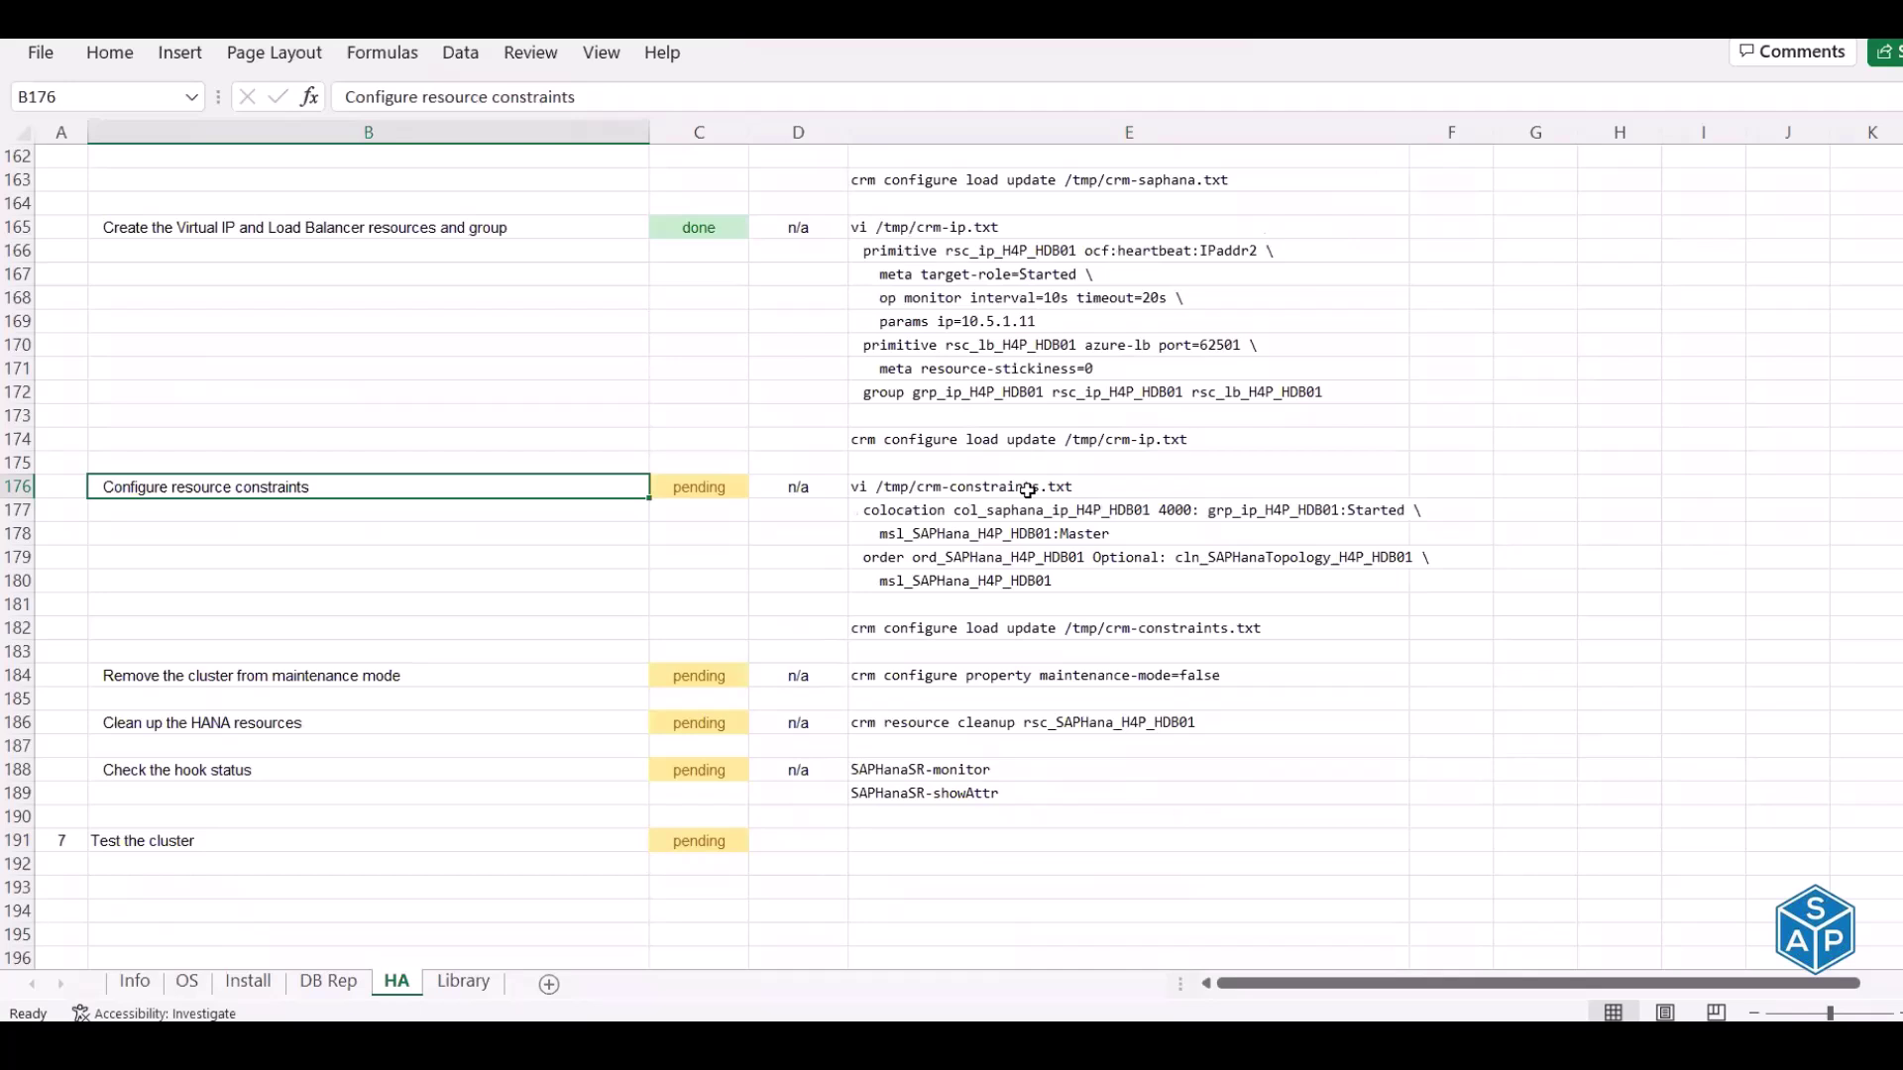
pyautogui.click(1027, 490)
pyautogui.hotkey('ctrl', 'c')
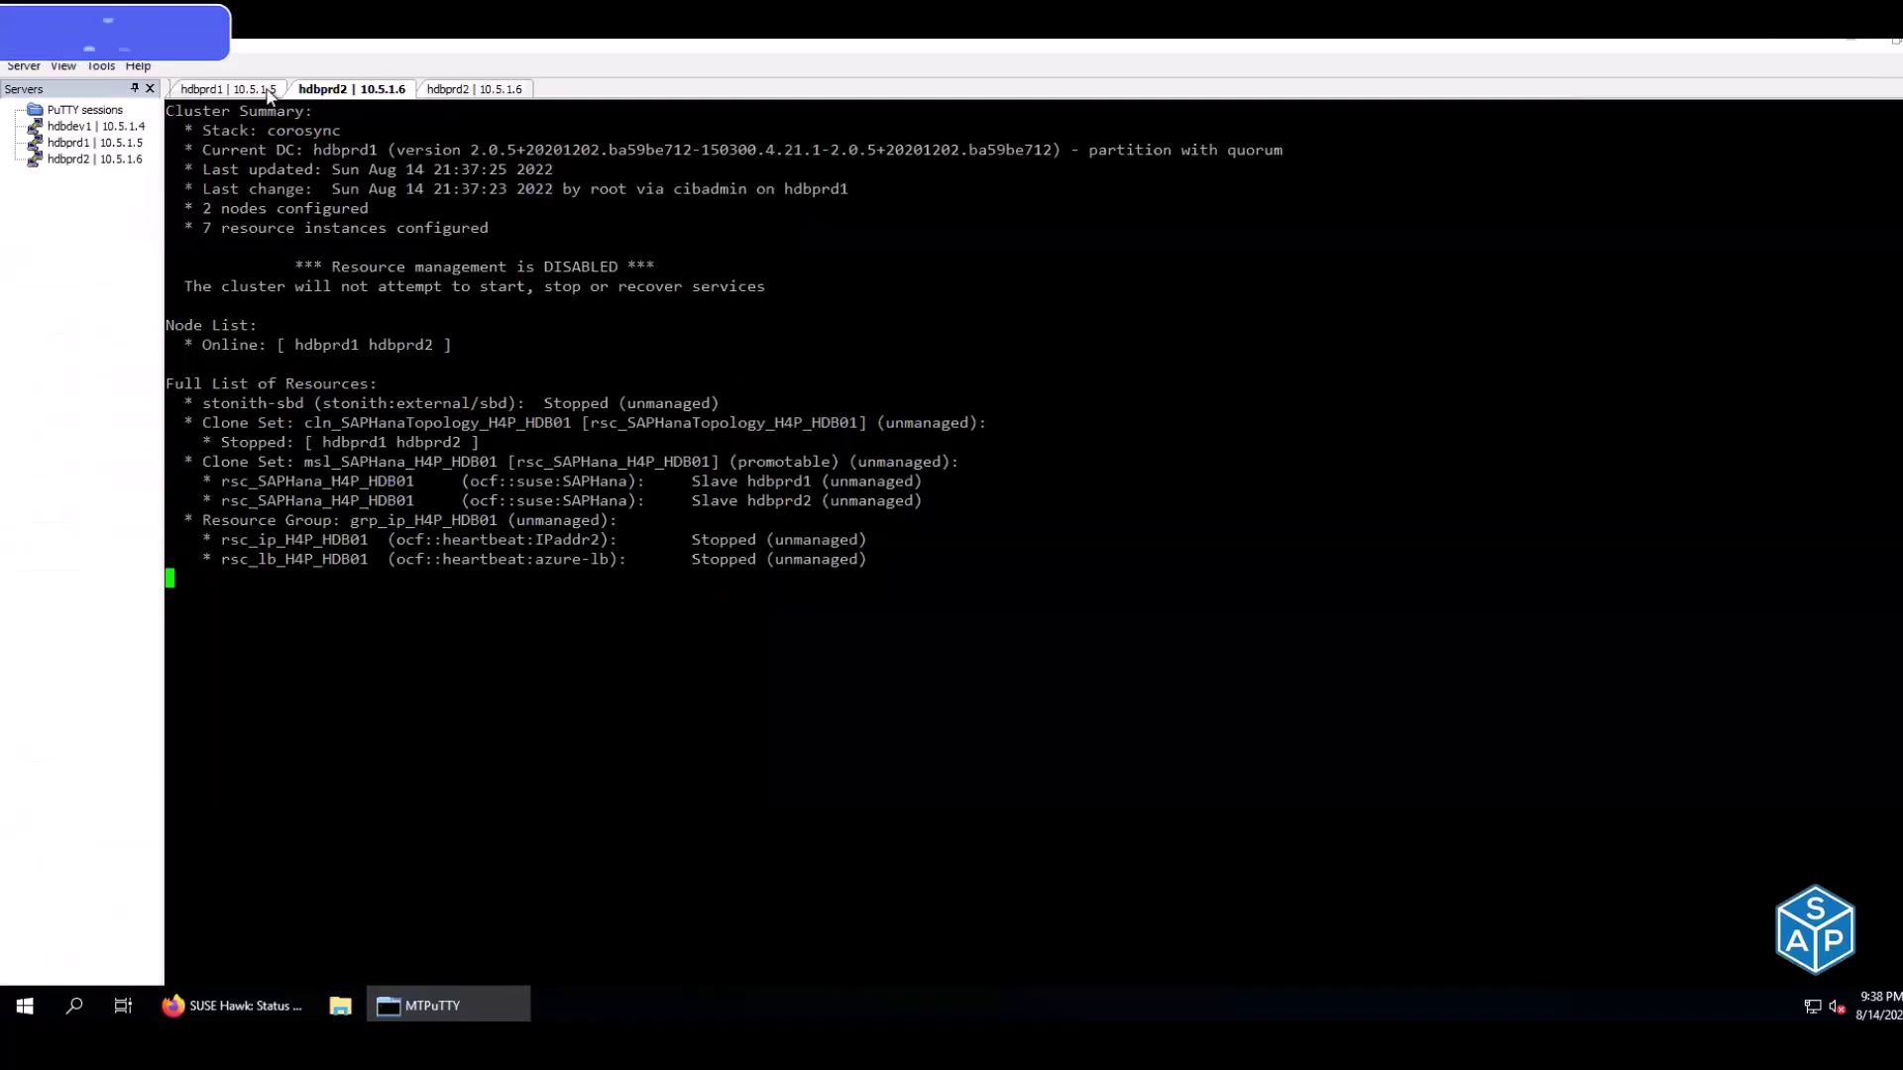
# Open /tmp/crm-constraints.txt in vim on hdbprd1
pyautogui.click(266, 90)
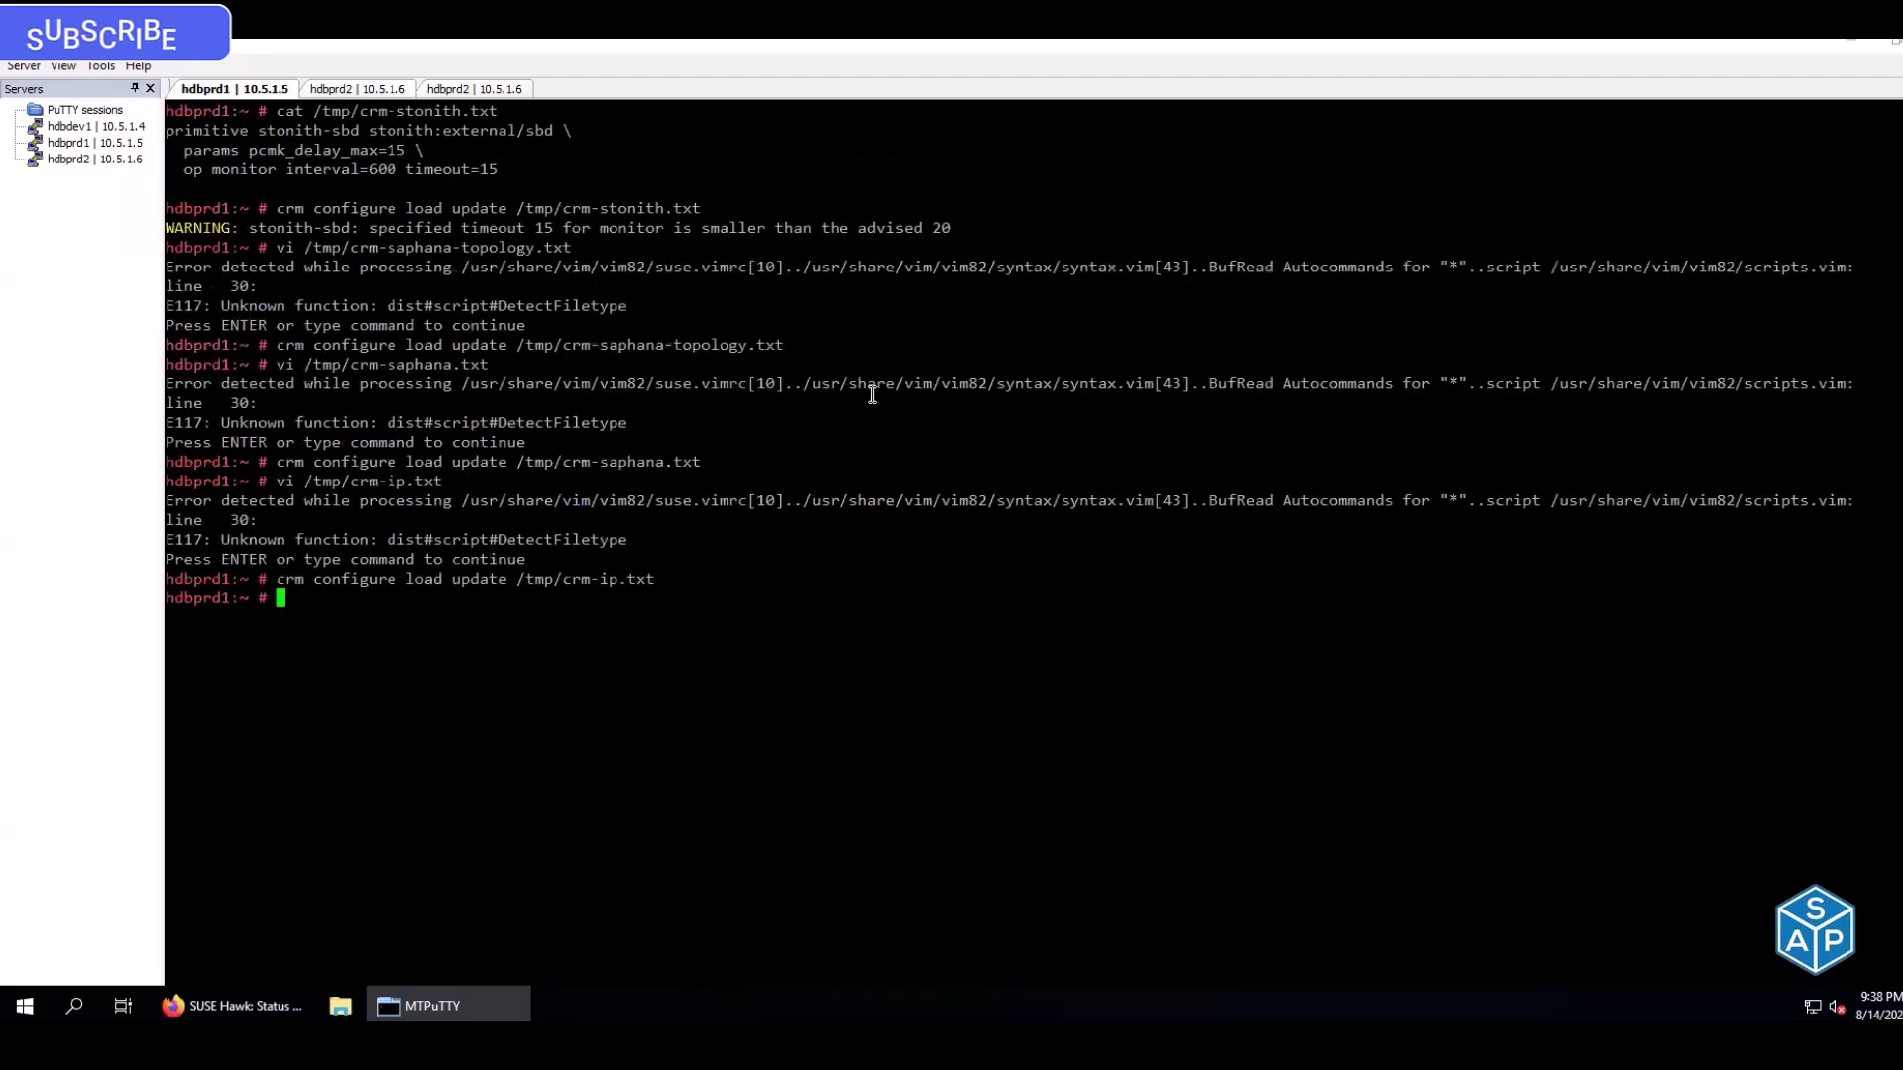
pyautogui.write('vi /tmp/crm-constraints.txt')
pyautogui.press('Return')
pyautogui.press('Return')
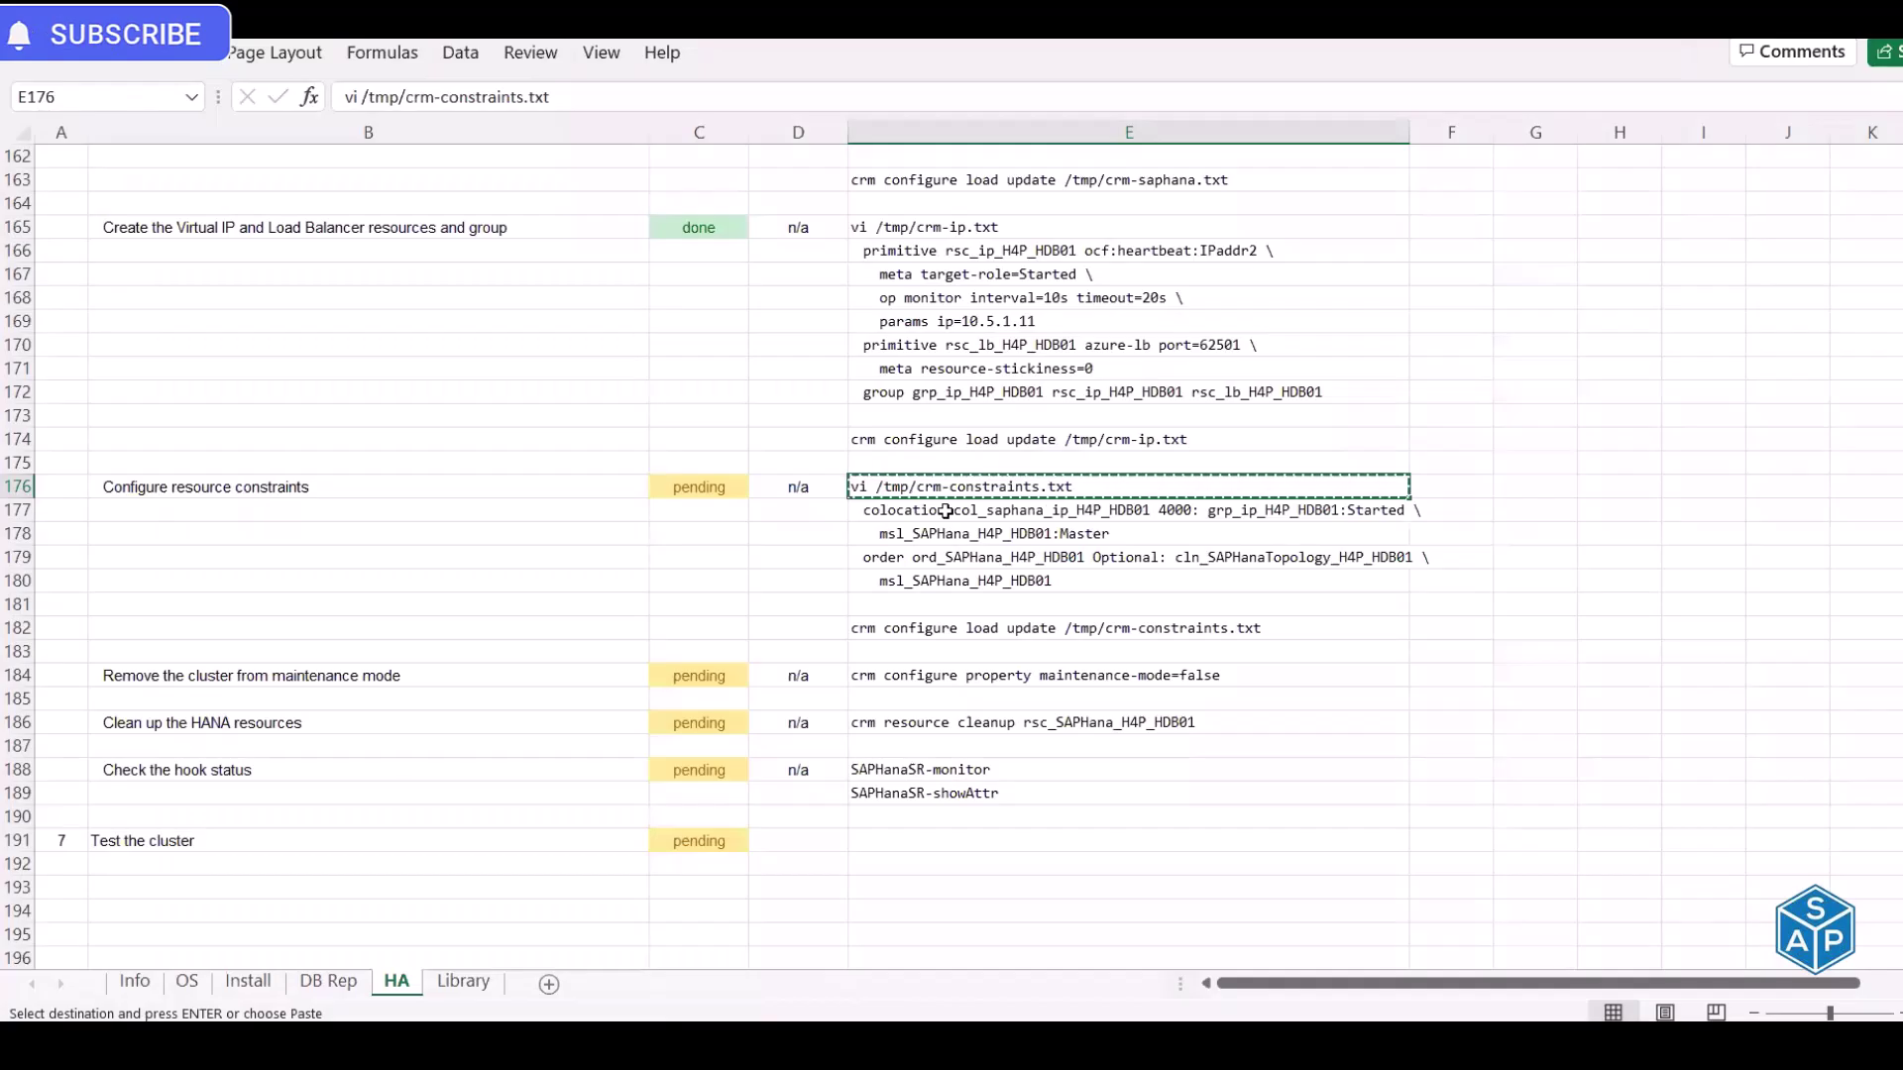
# Paste the four colocation and order constraint lines E177:E180 into the file and enter :wq
pyautogui.moveTo(946, 512); pyautogui.dragTo(948, 575)
pyautogui.hotkey('ctrl', 'c')
pyautogui.hotkey('alt', 'Tab')
pyautogui.rightClick(949, 572)
pyautogui.write(':wq')
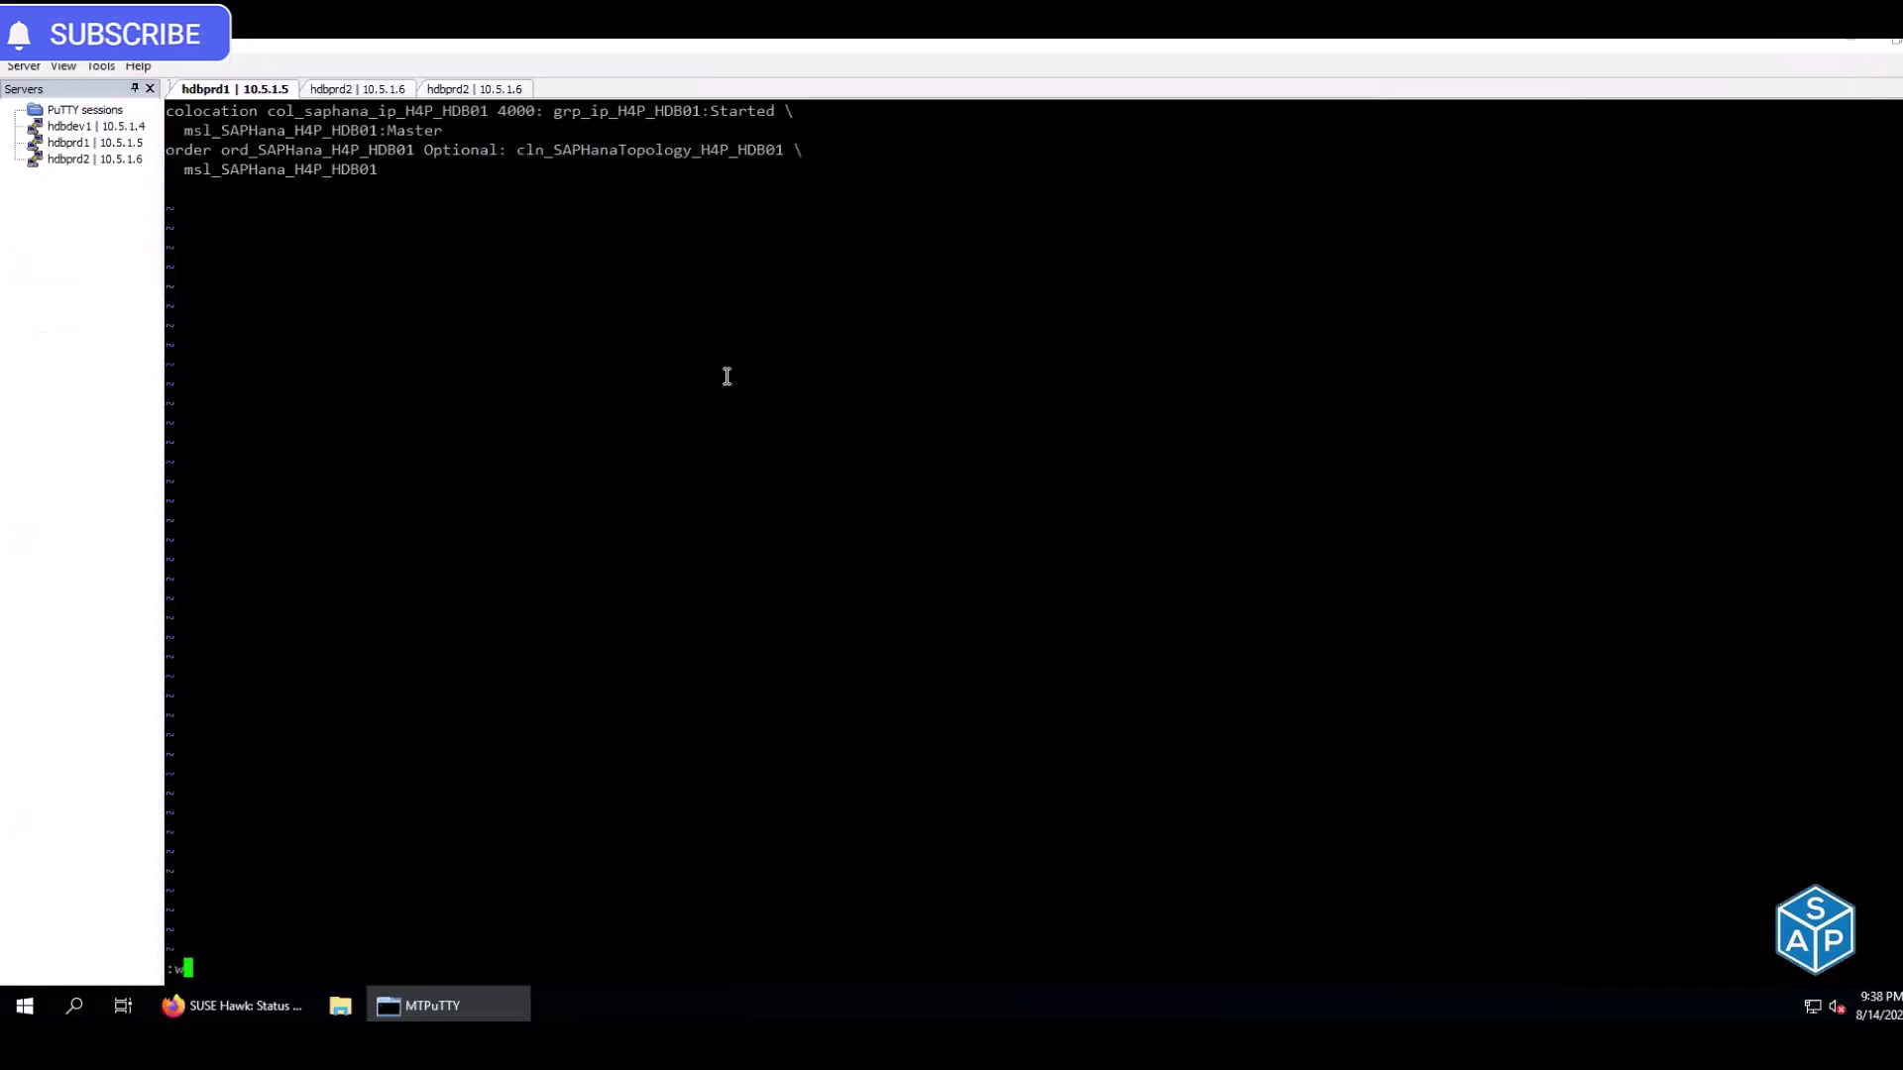
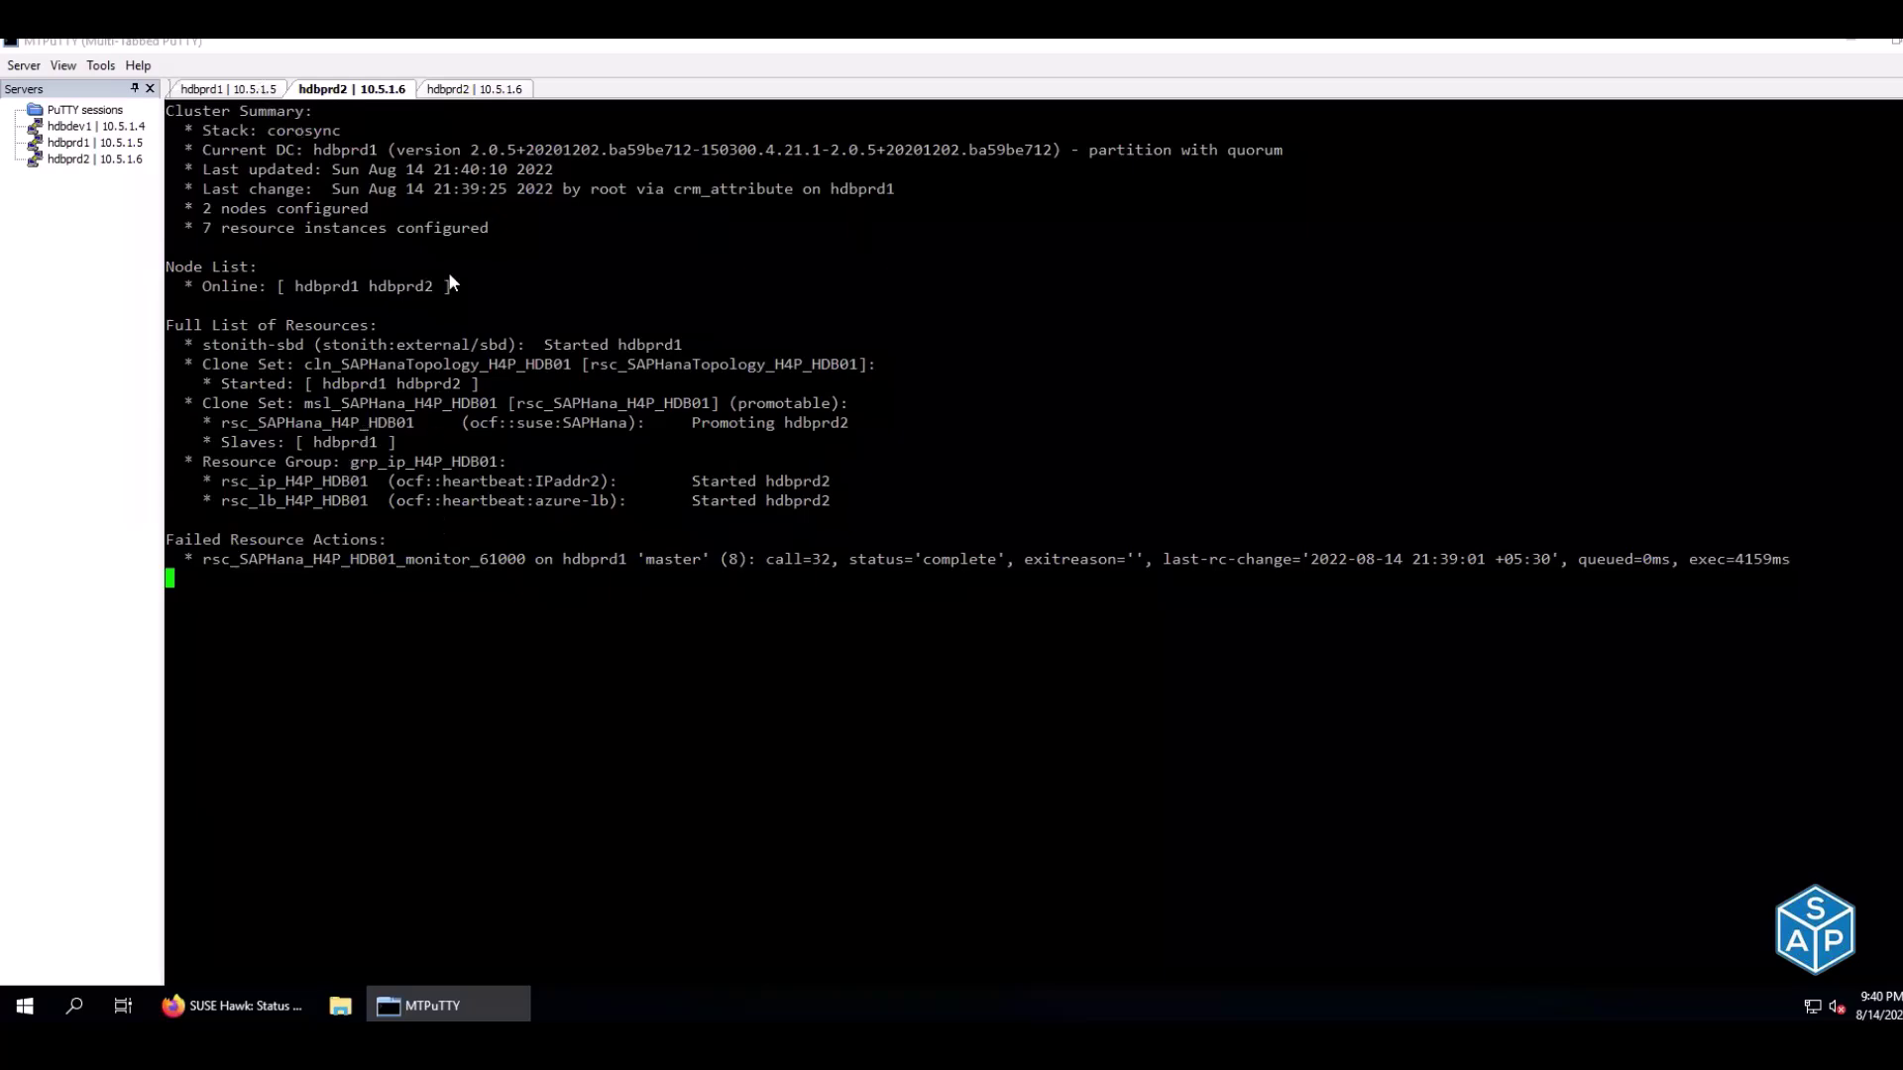
# Run crm resource cleanup rsc_SAPHana_H4P_HDB01 on hdbprd1; confirm hdbprd2 promoting and hdbprd1 stopped
pyautogui.click(230, 89)
pyautogui.rightClick(534, 354)
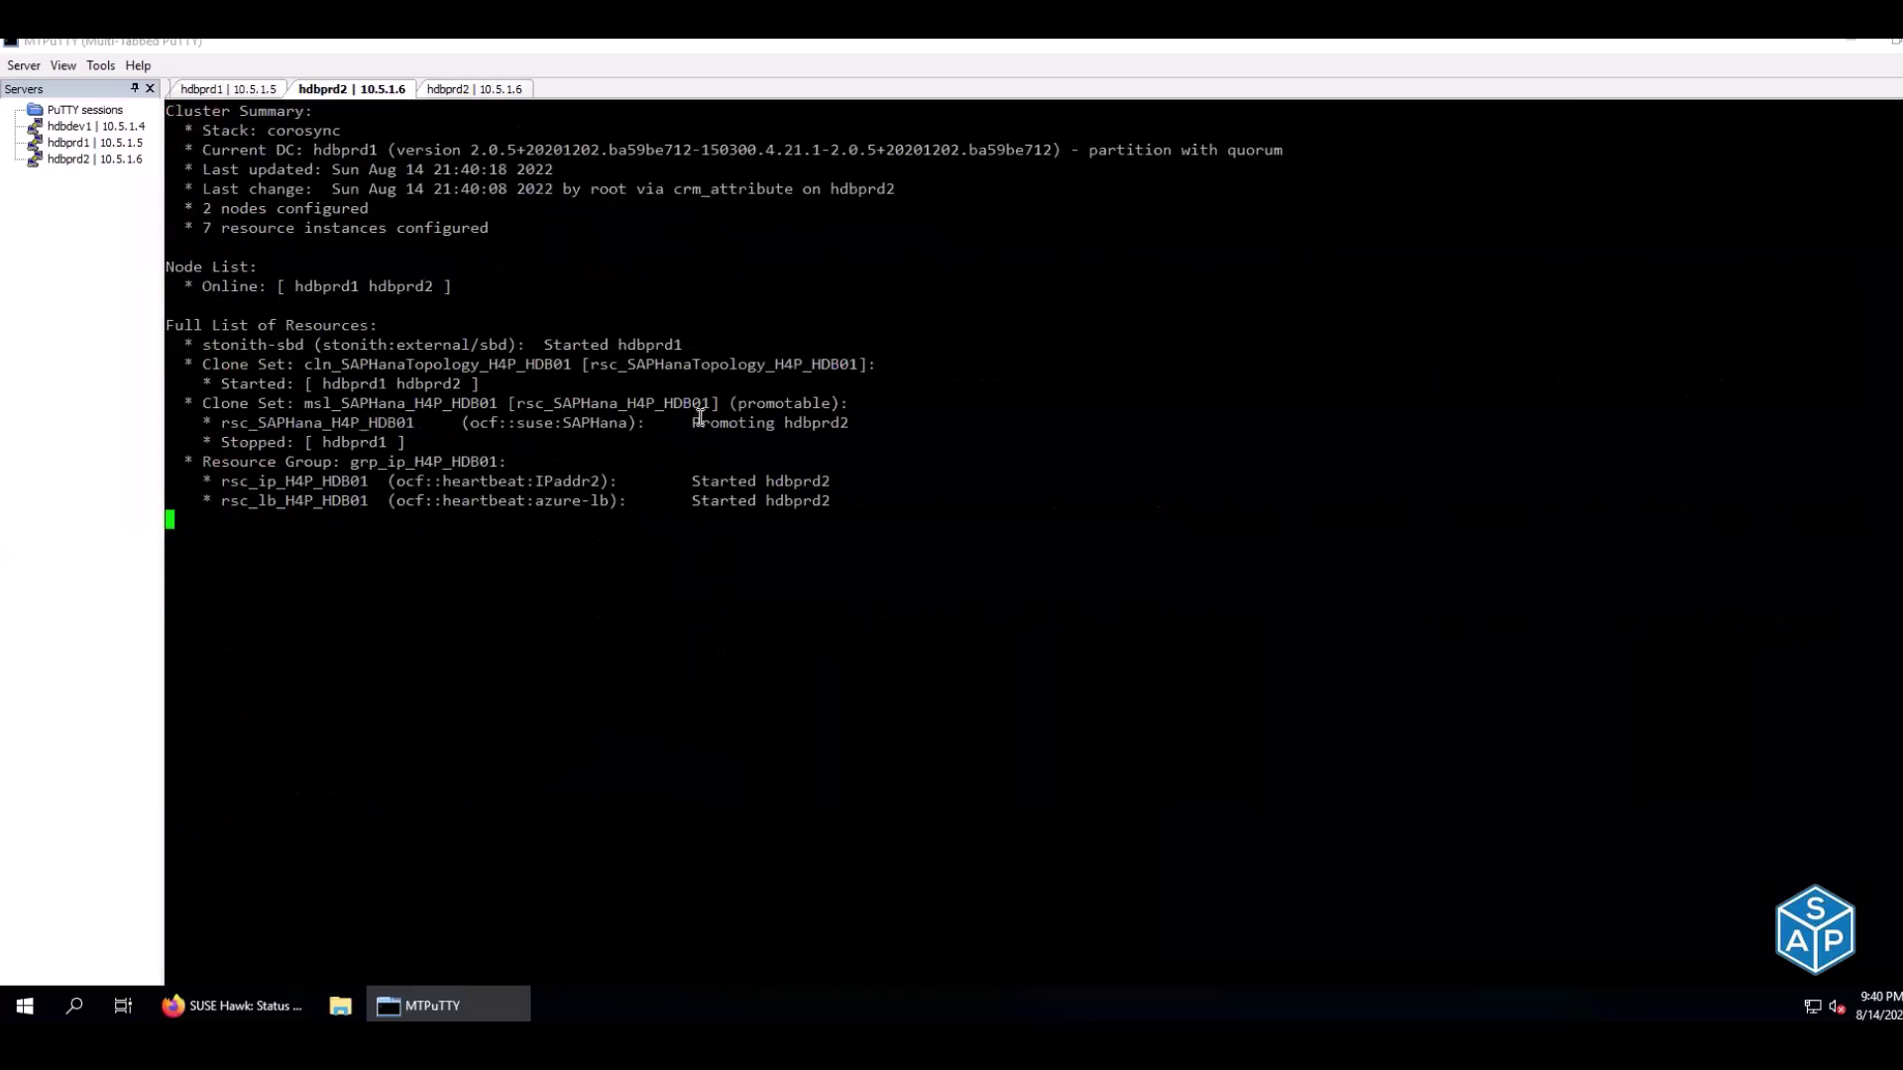
pyautogui.moveTo(692, 423); pyautogui.dragTo(847, 423)
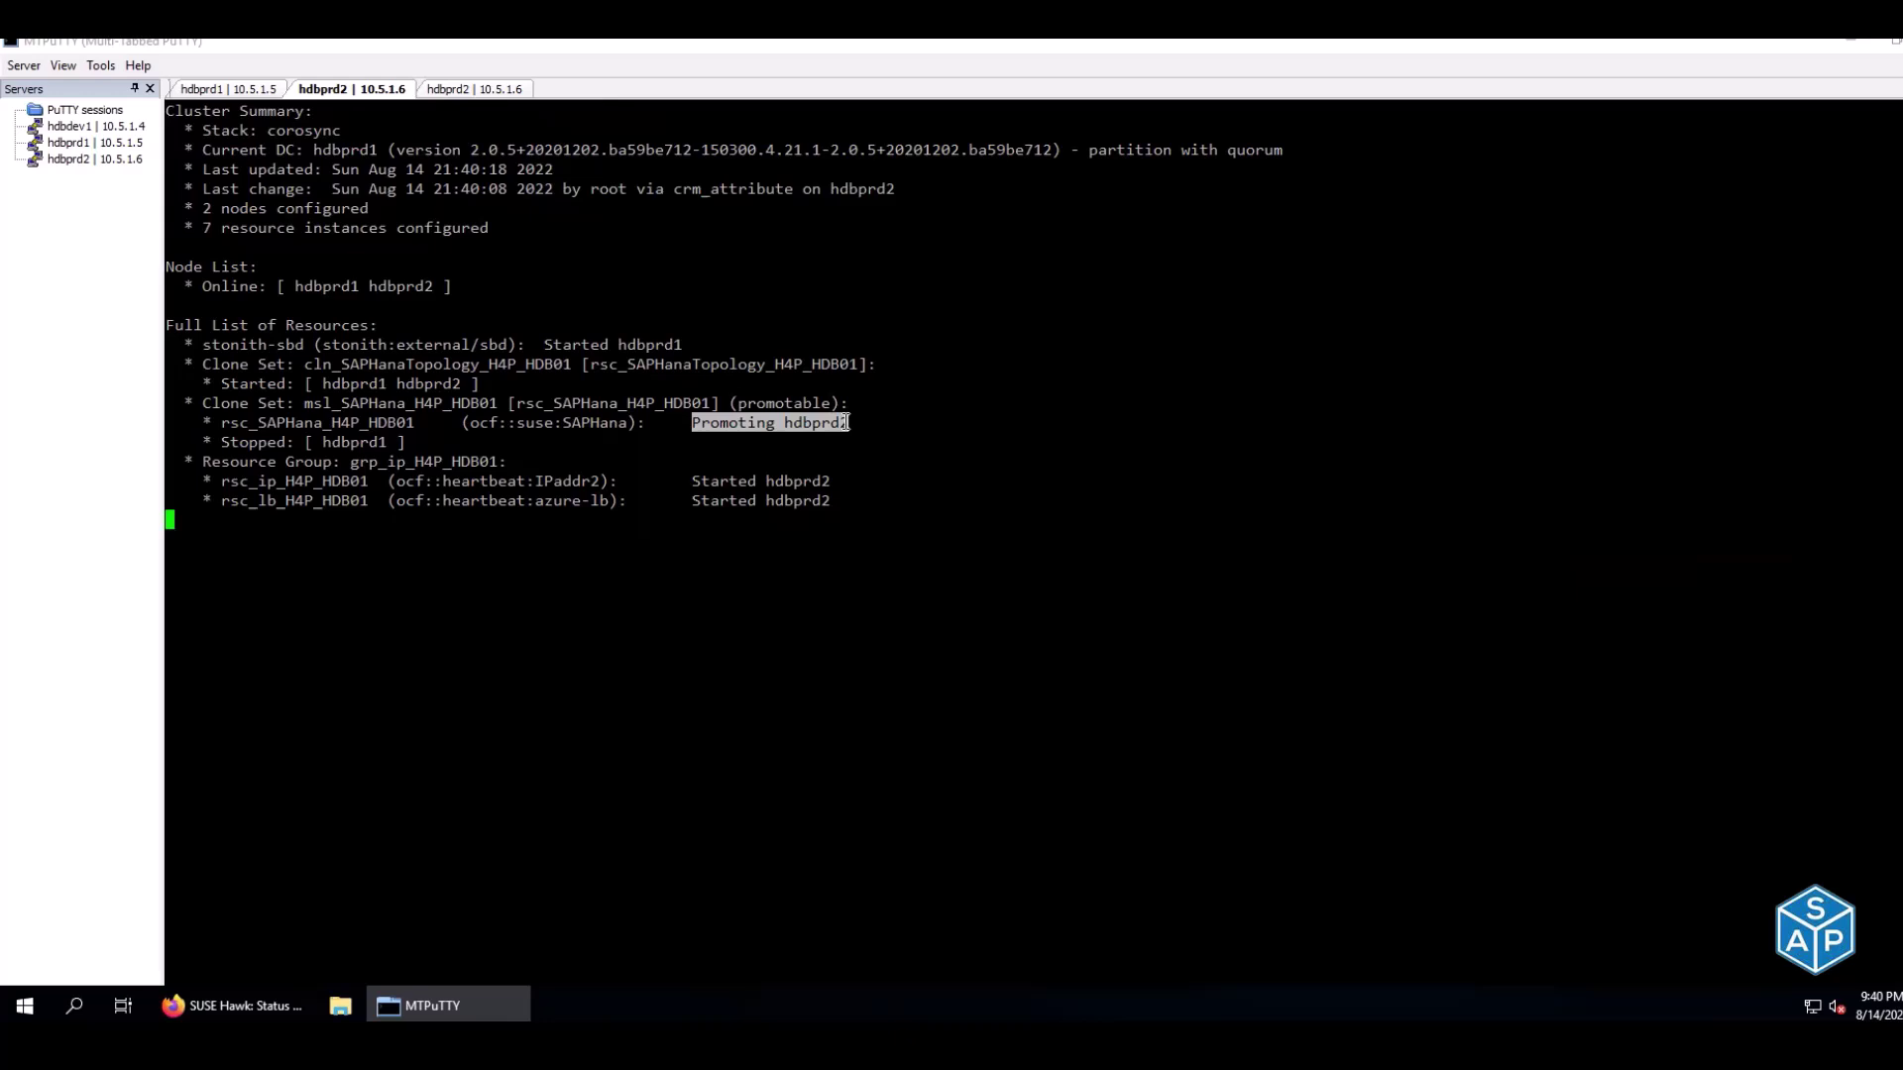
pyautogui.moveTo(325, 441); pyautogui.dragTo(392, 440)
pyautogui.moveTo(692, 424); pyautogui.dragTo(849, 423)
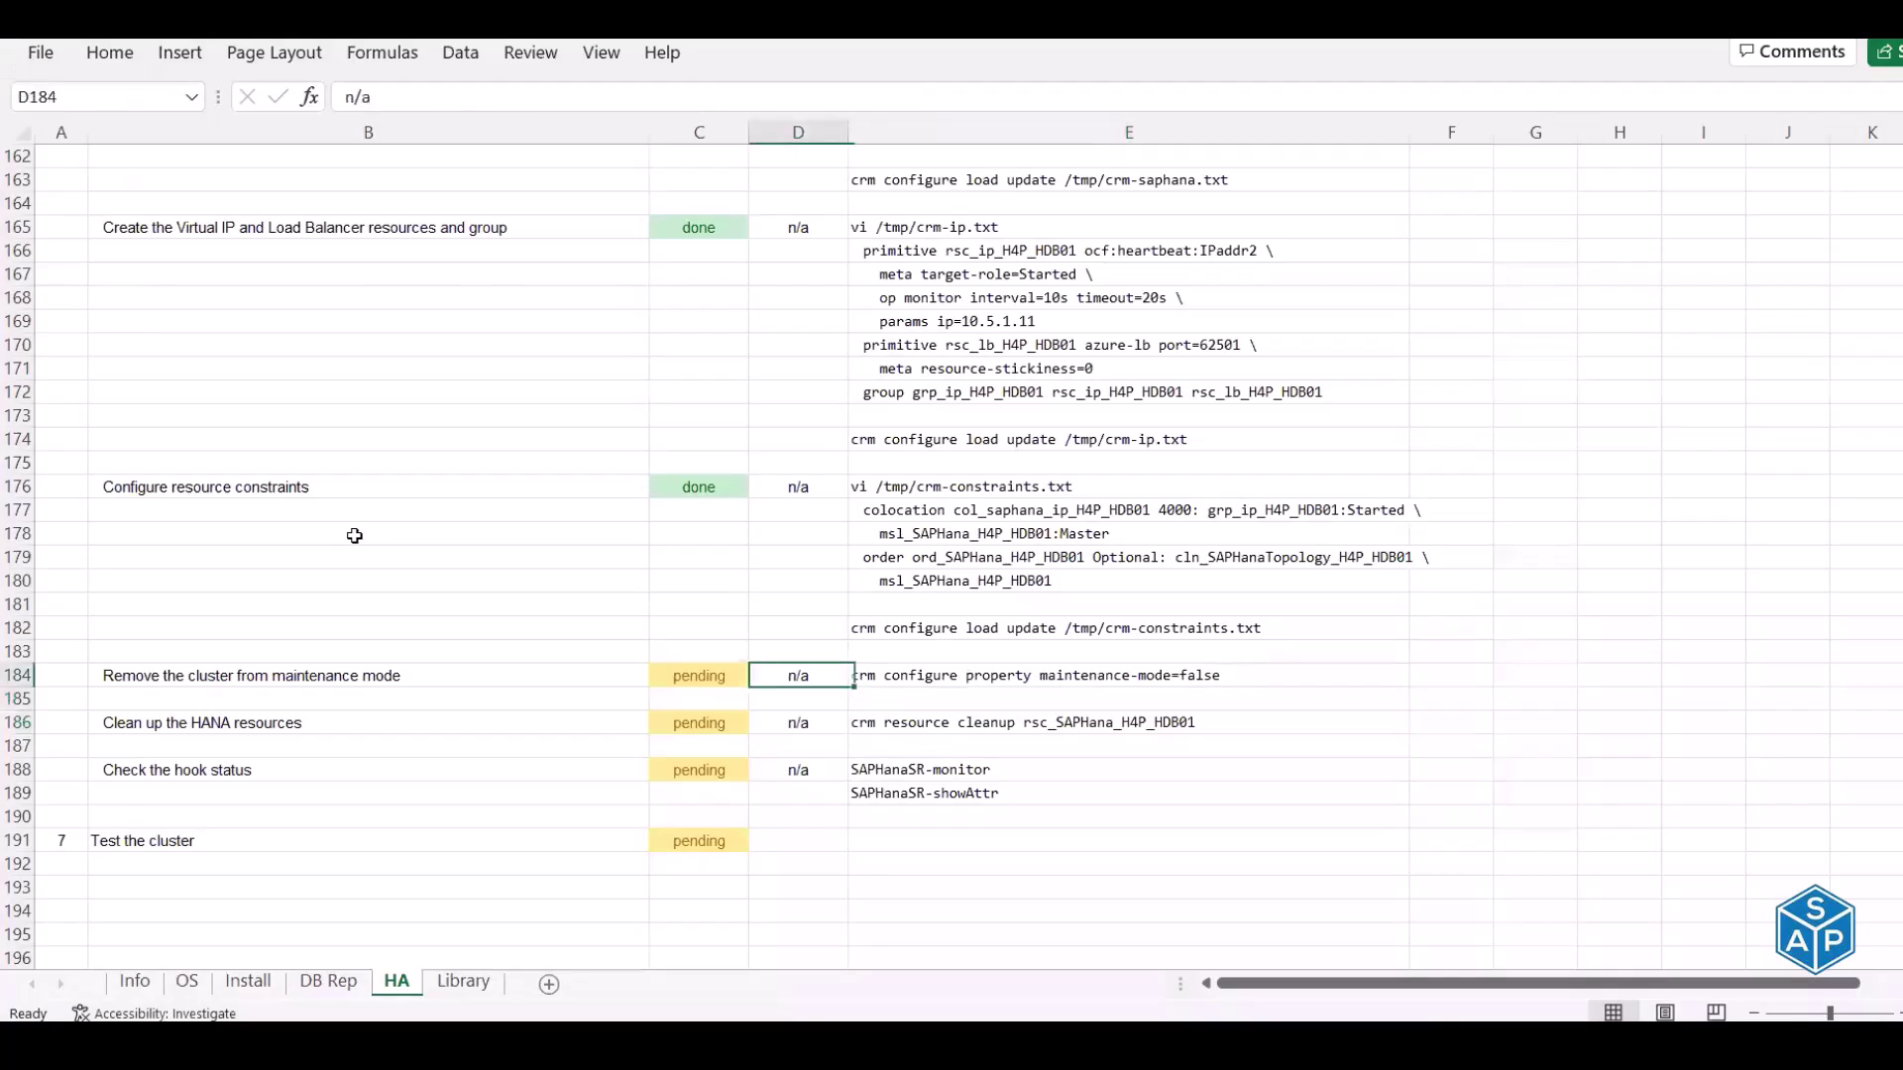
# Enter done for the maintenance-mode removal (C184) and HANA resource cleanup (C186) steps
pyautogui.press('Left')
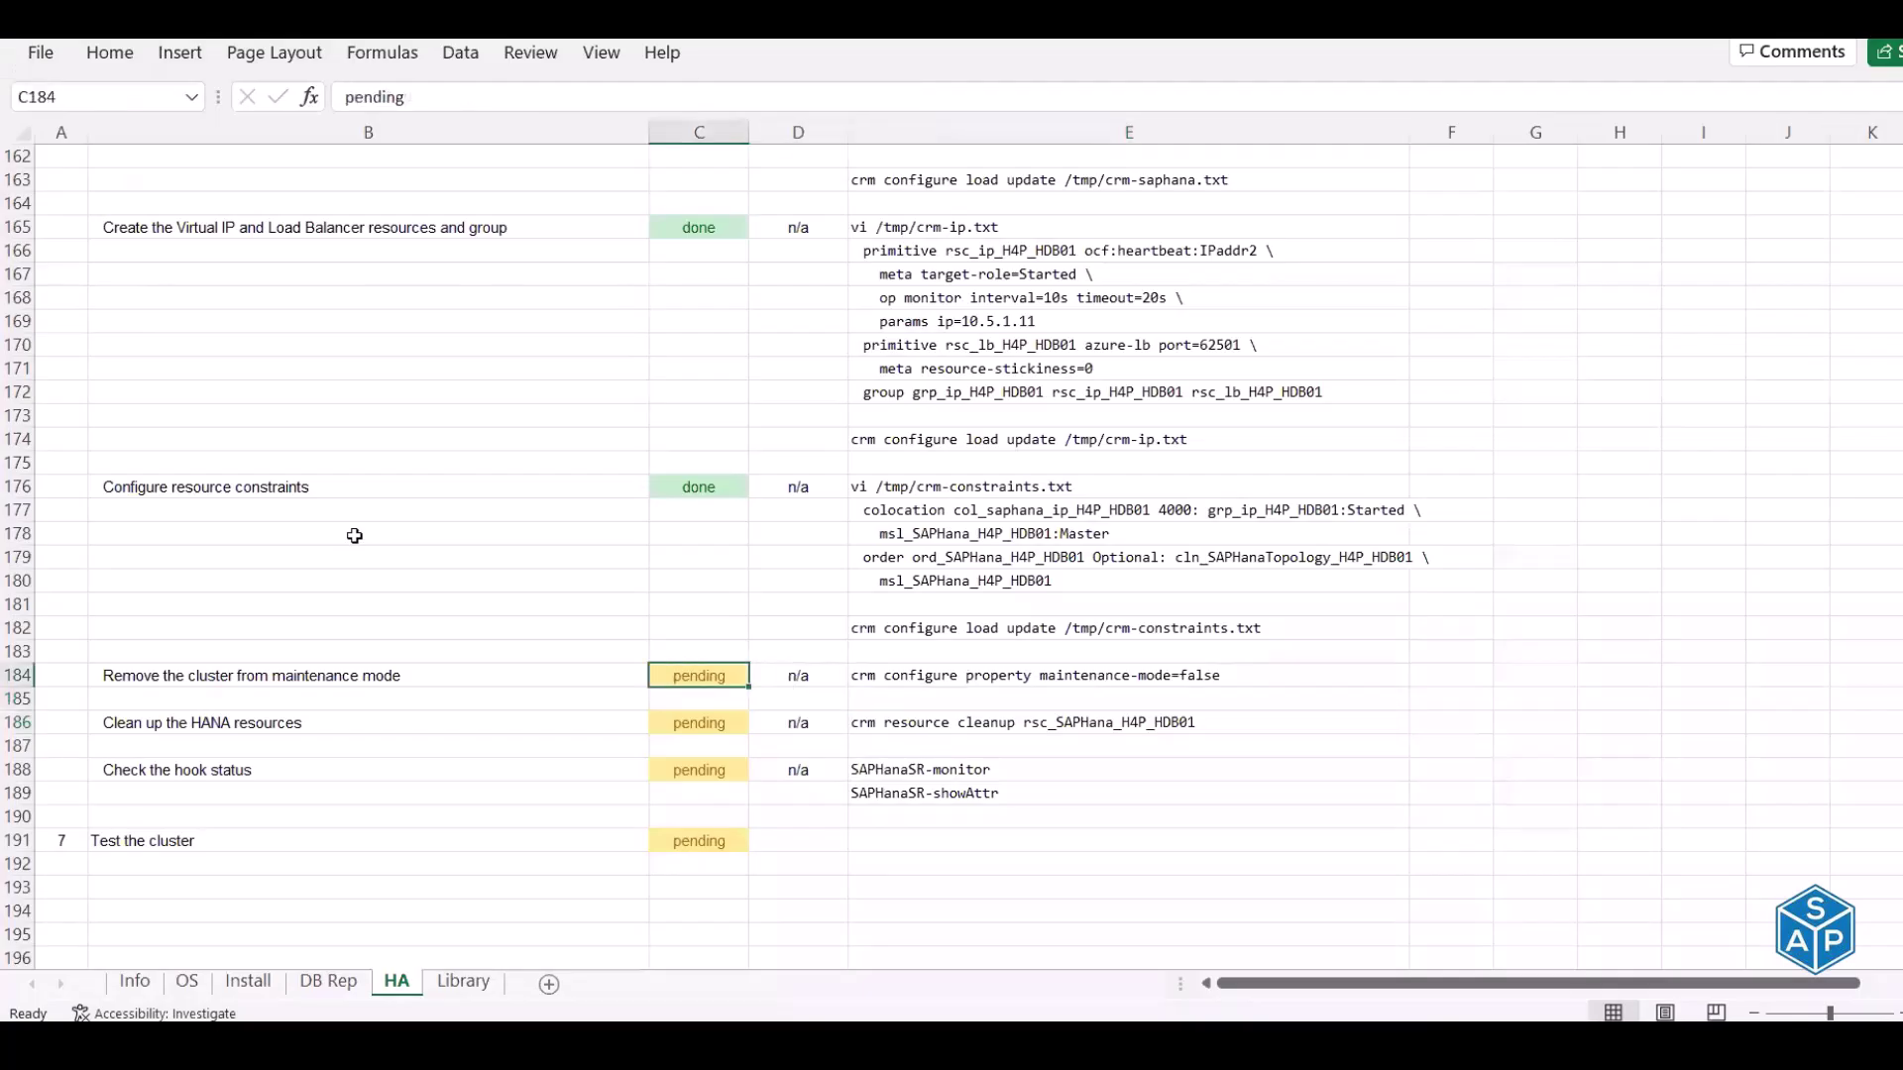
pyautogui.write('dn')
pyautogui.press('BackSpace')
pyautogui.write('one')
pyautogui.press('Return')
pyautogui.press('Down')
pyautogui.write('done')
pyautogui.press('Return')
pyautogui.press('Down')
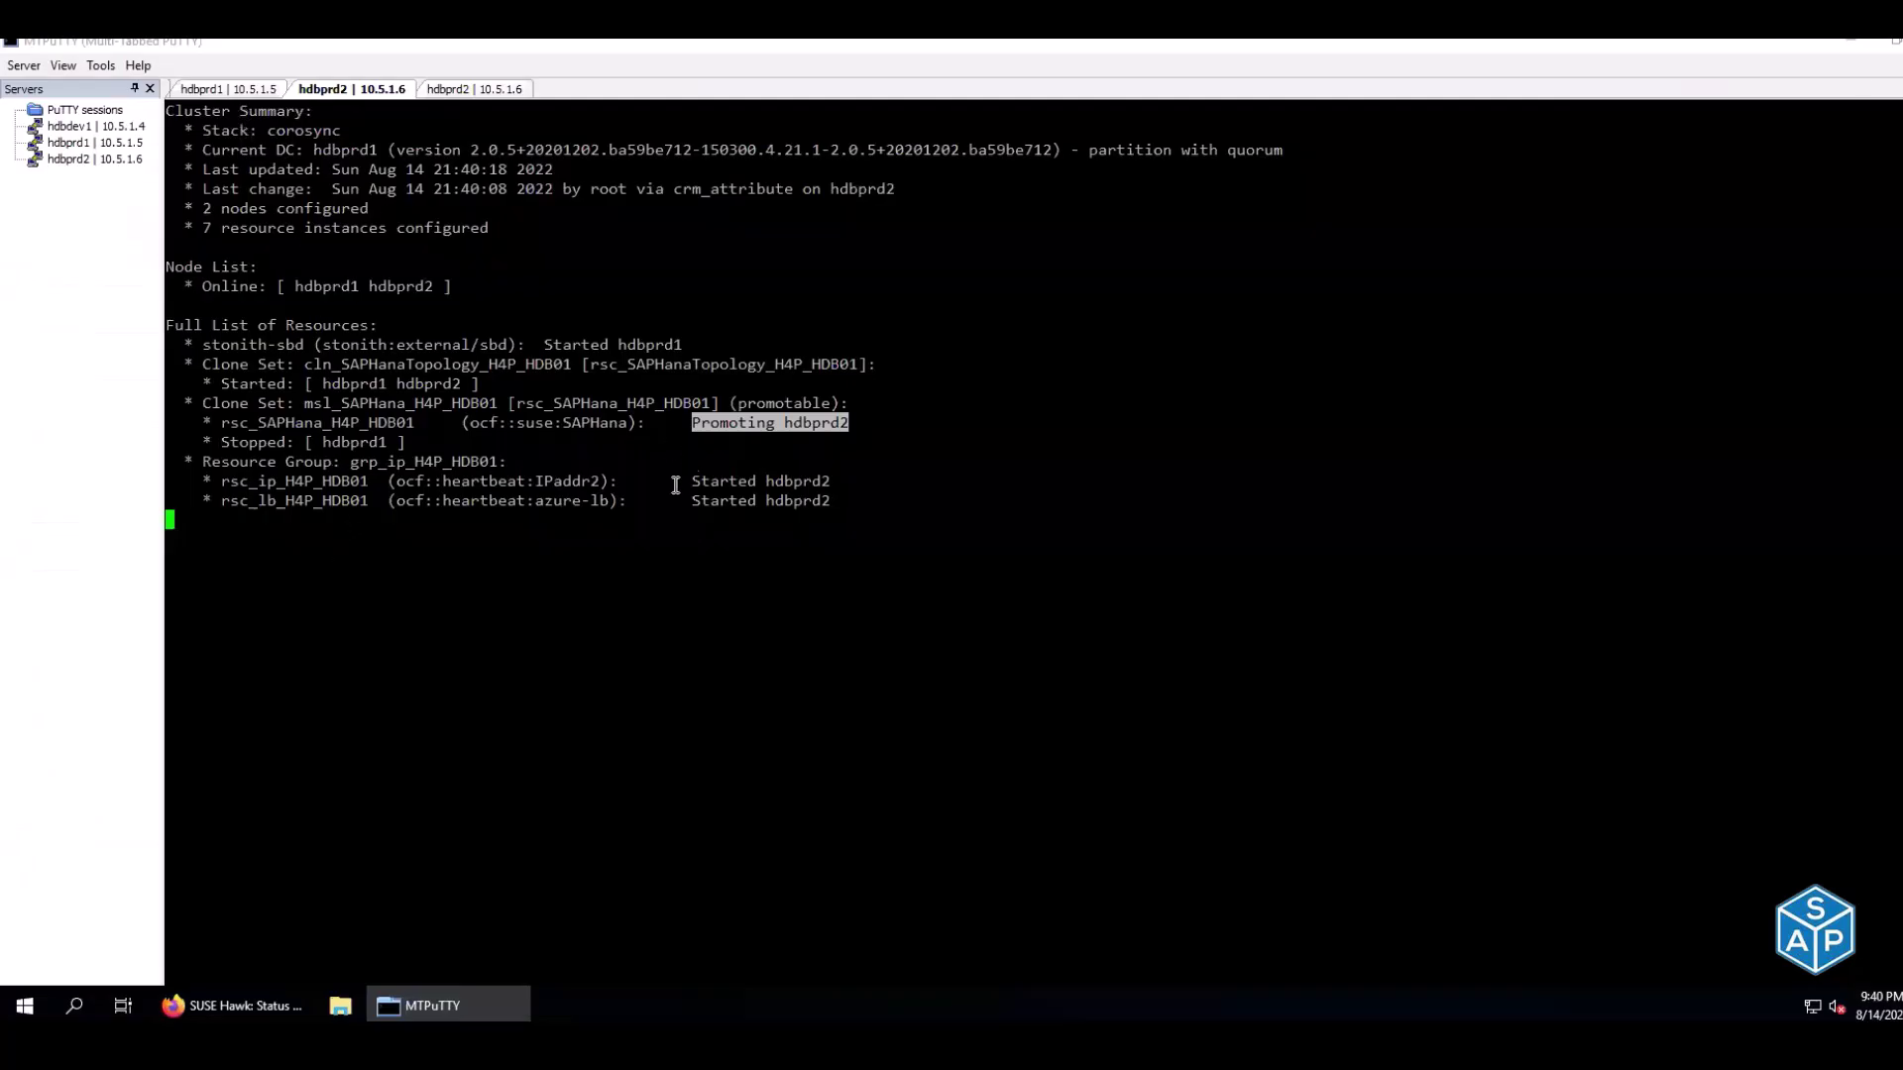
# Clear the hdbprd1 screen and confirm the virtual IP resource started on hdbprd2
pyautogui.moveTo(260, 483); pyautogui.dragTo(287, 482)
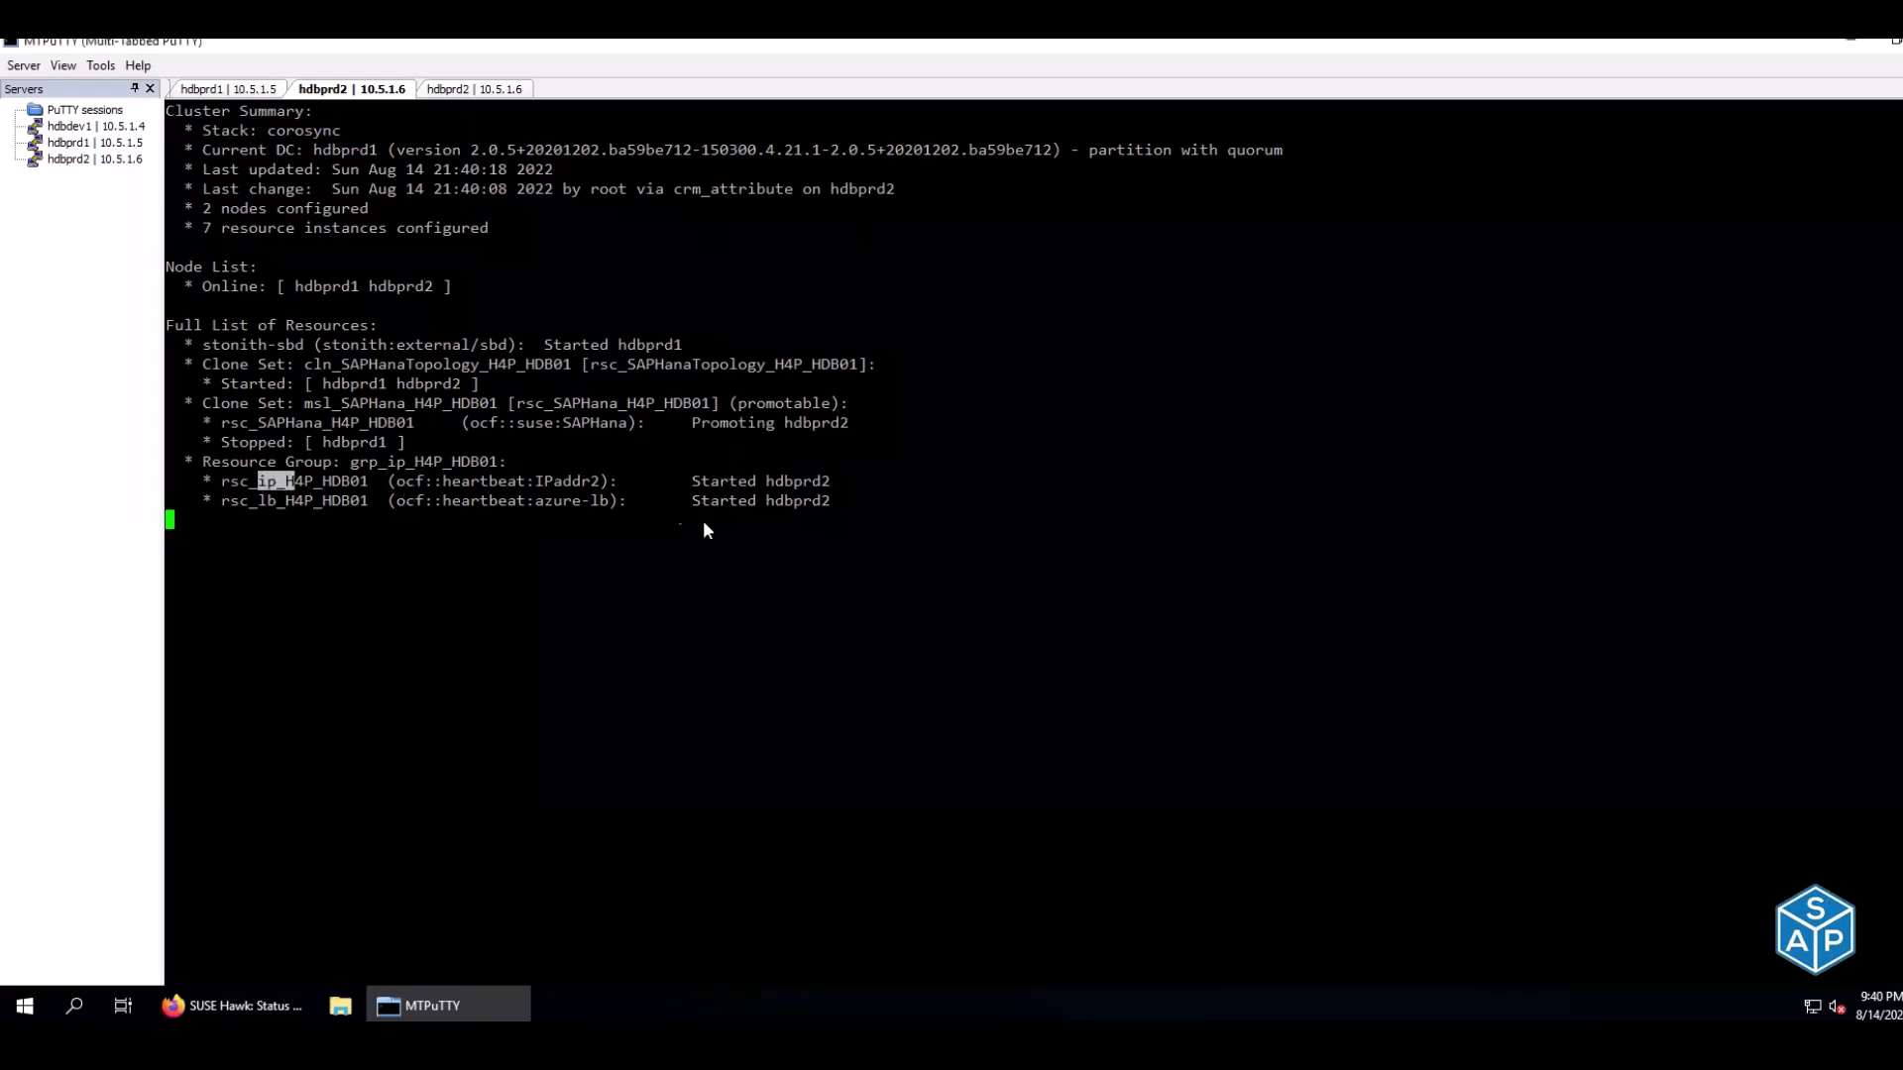
pyautogui.hotkey('ctrl', 'shift', 'Tab')
pyautogui.hotkey('ctrl', 'l')
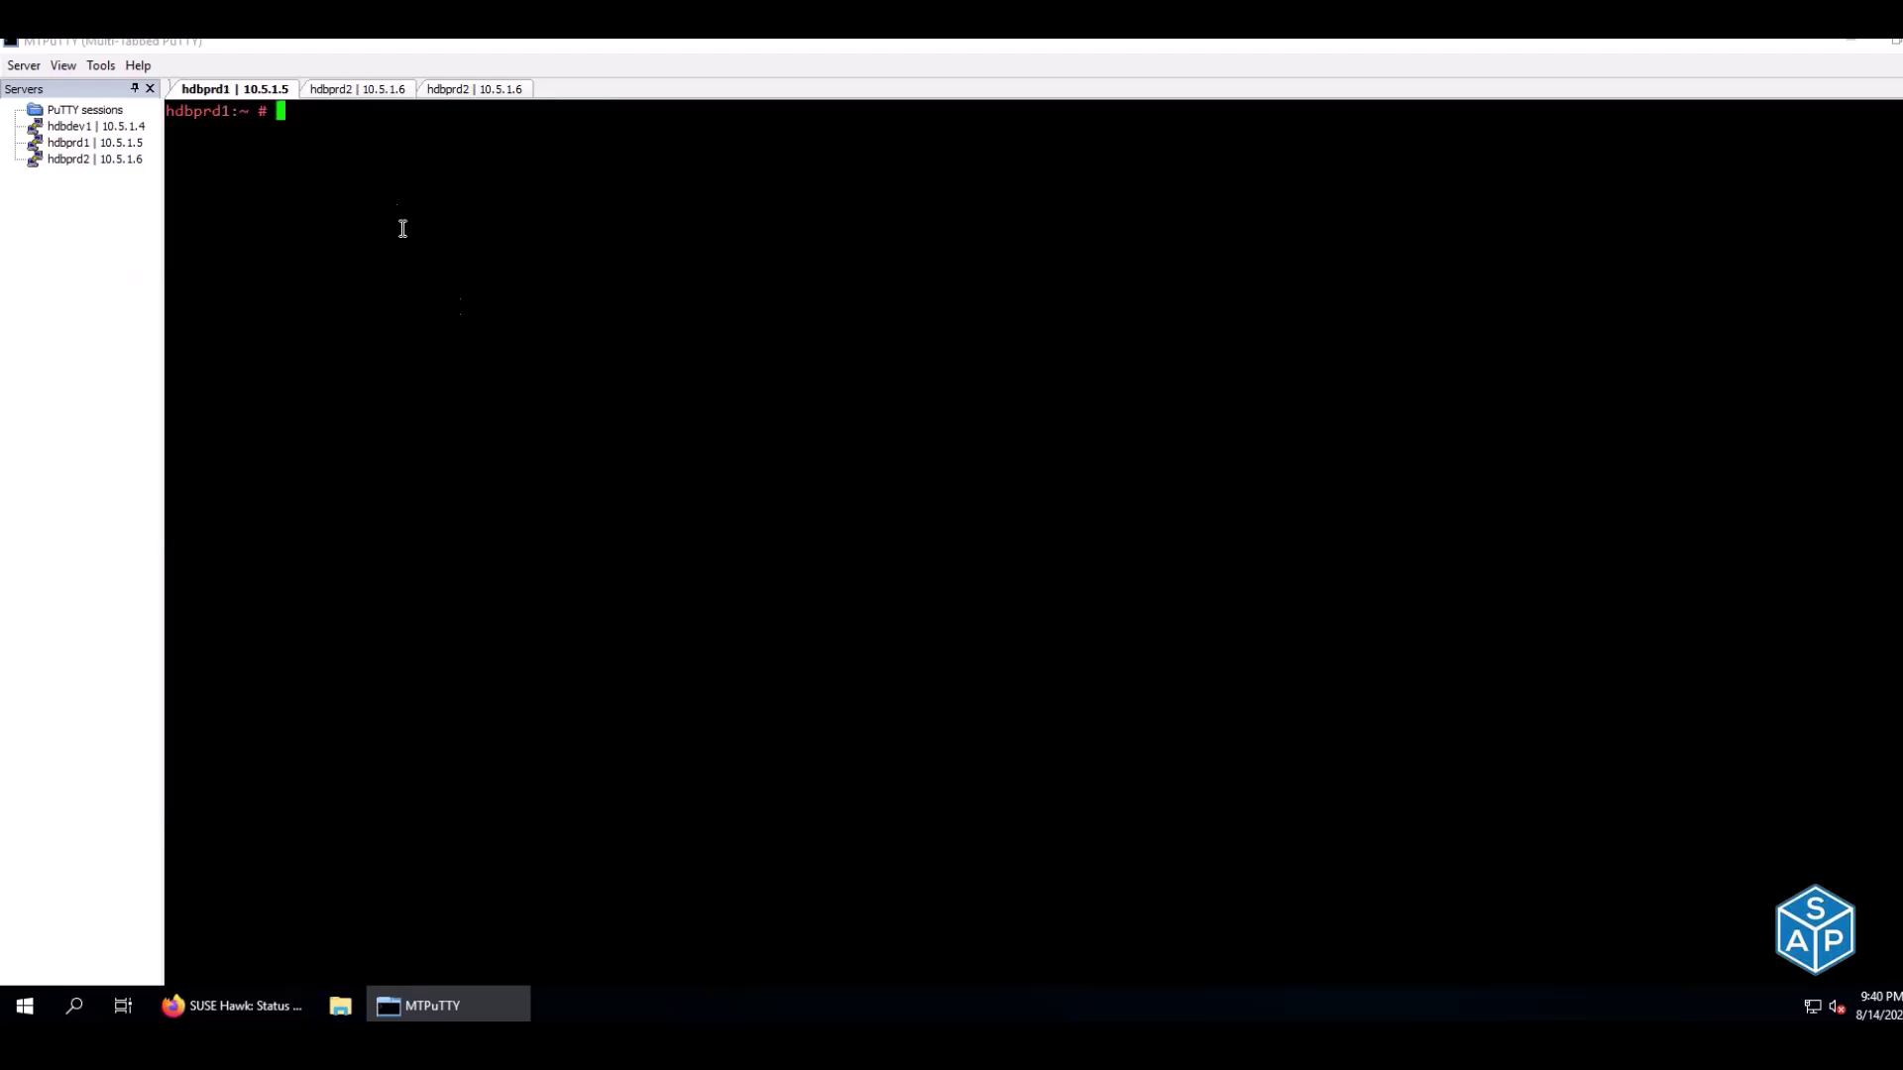
pyautogui.click(359, 92)
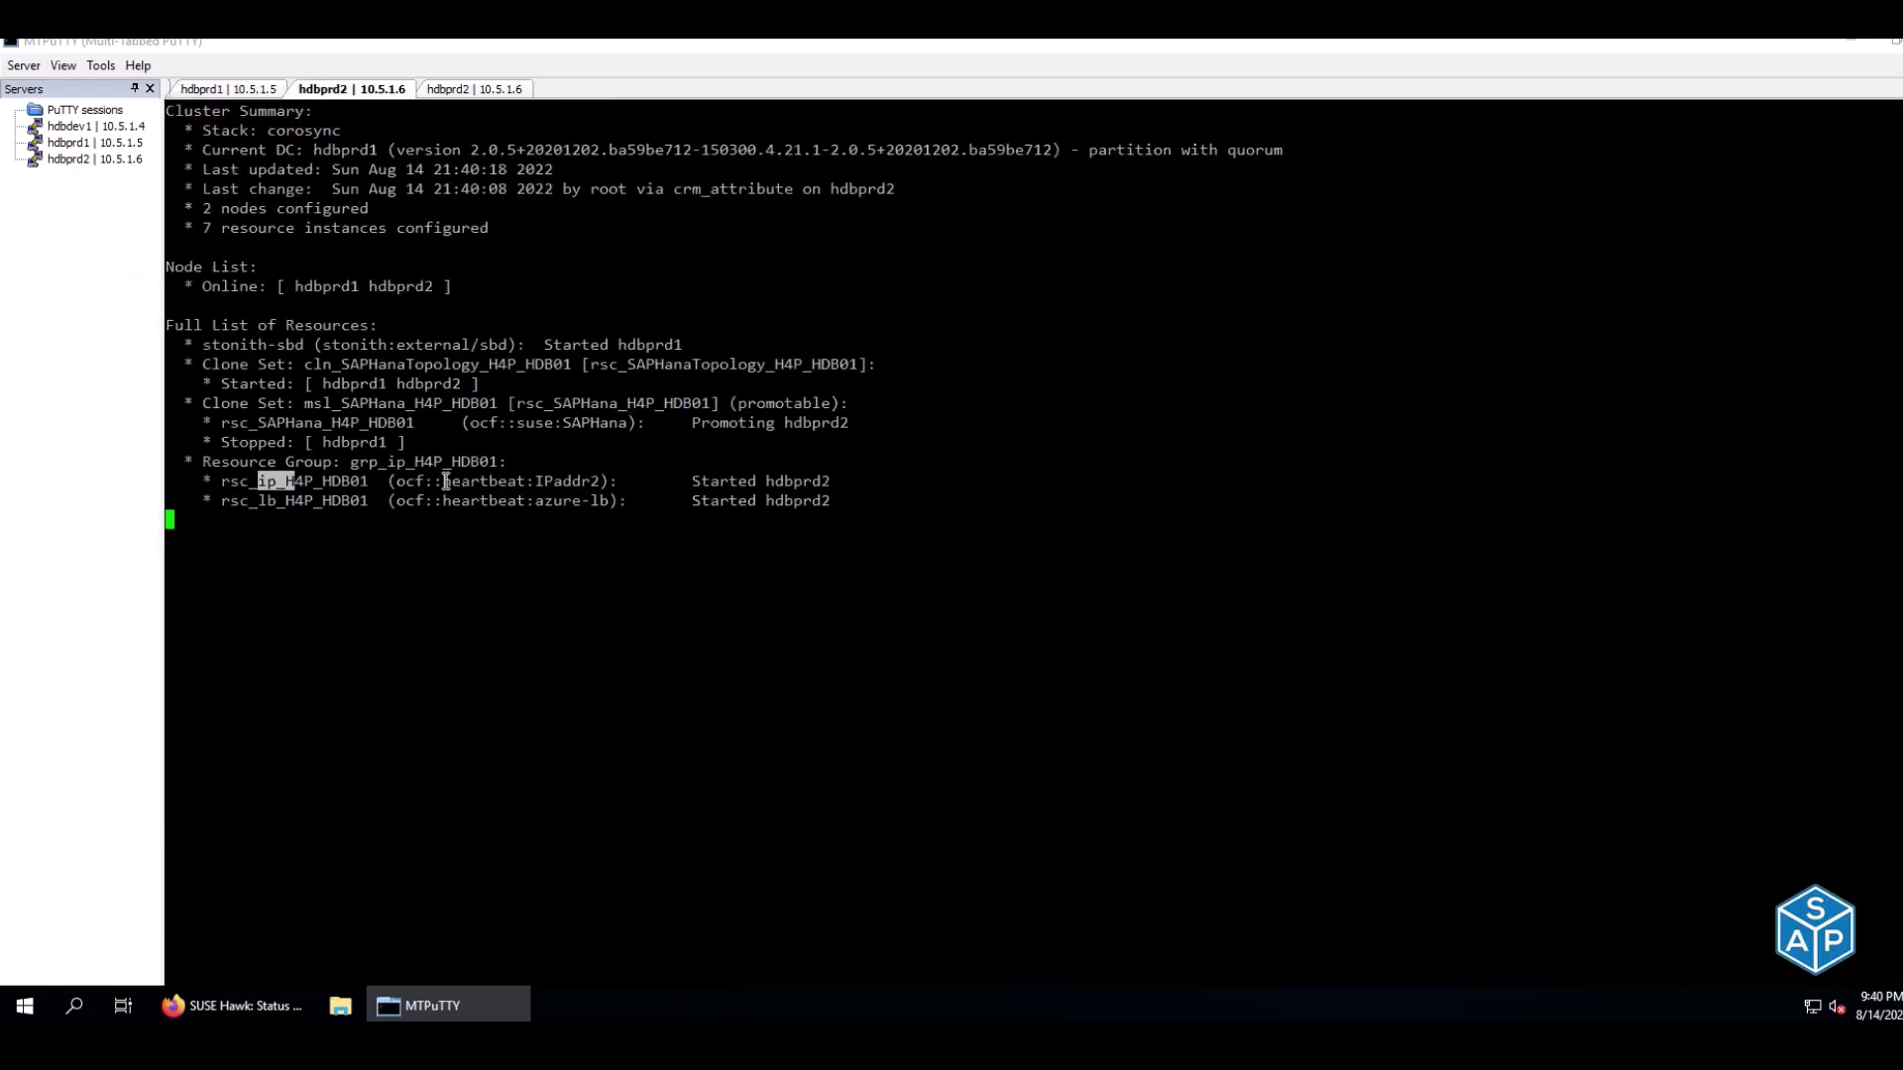
pyautogui.moveTo(694, 481); pyautogui.dragTo(824, 483)
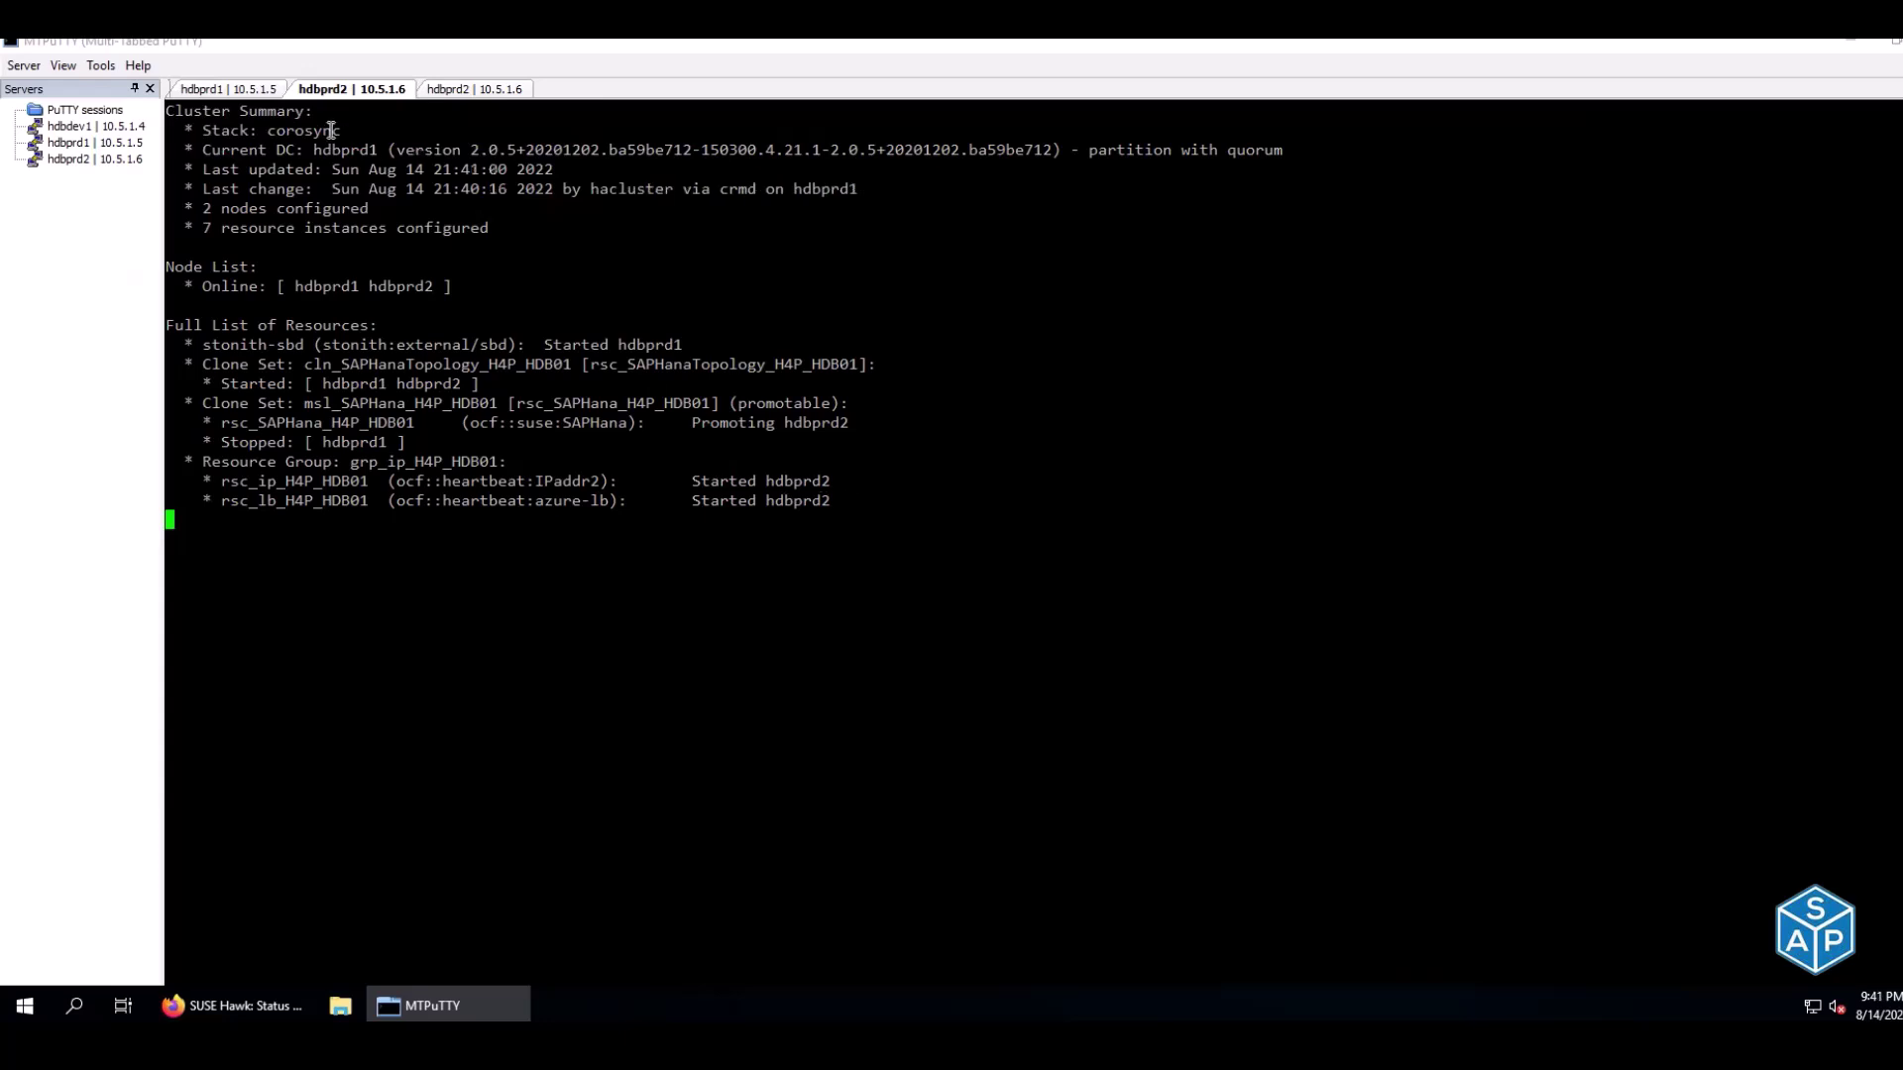
# Run ip a on hdbprd1 and review its eth0 hardware and IP address lines
pyautogui.click(263, 92)
pyautogui.write('ip a')
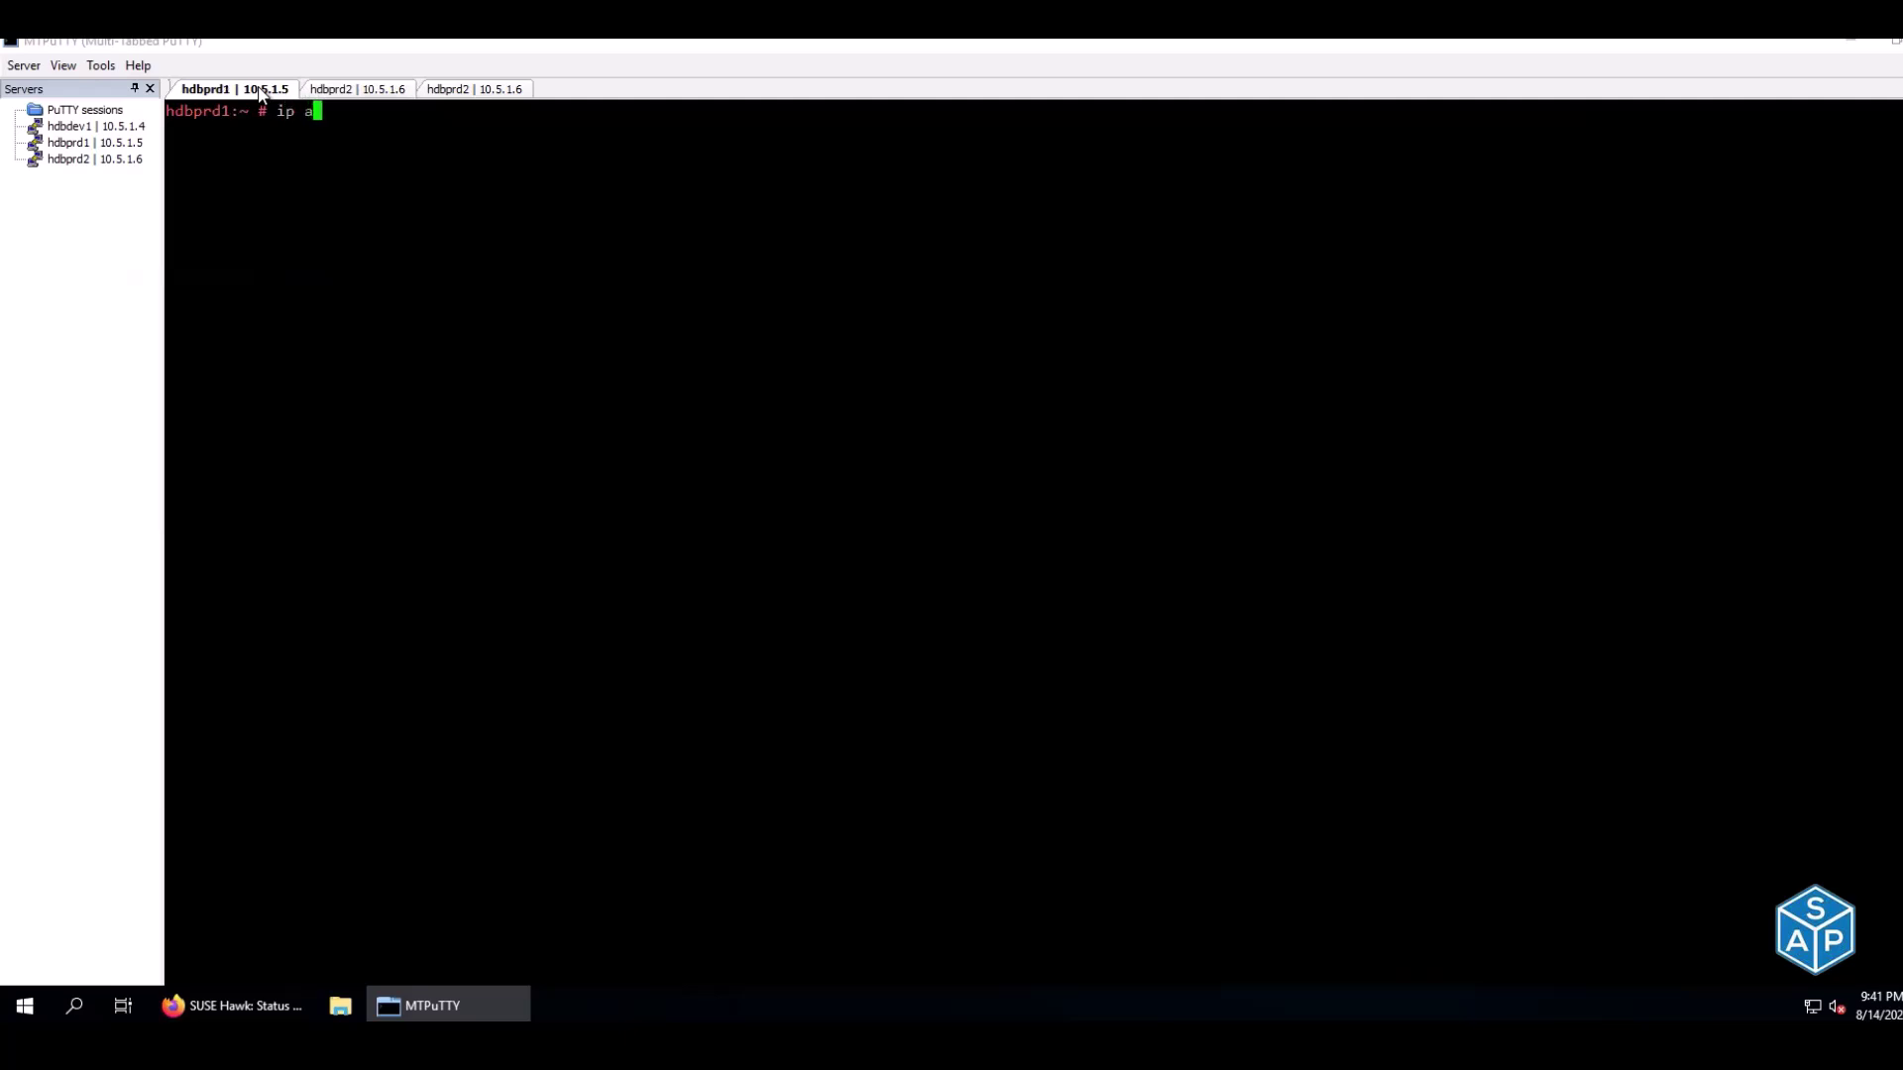
pyautogui.press('Return')
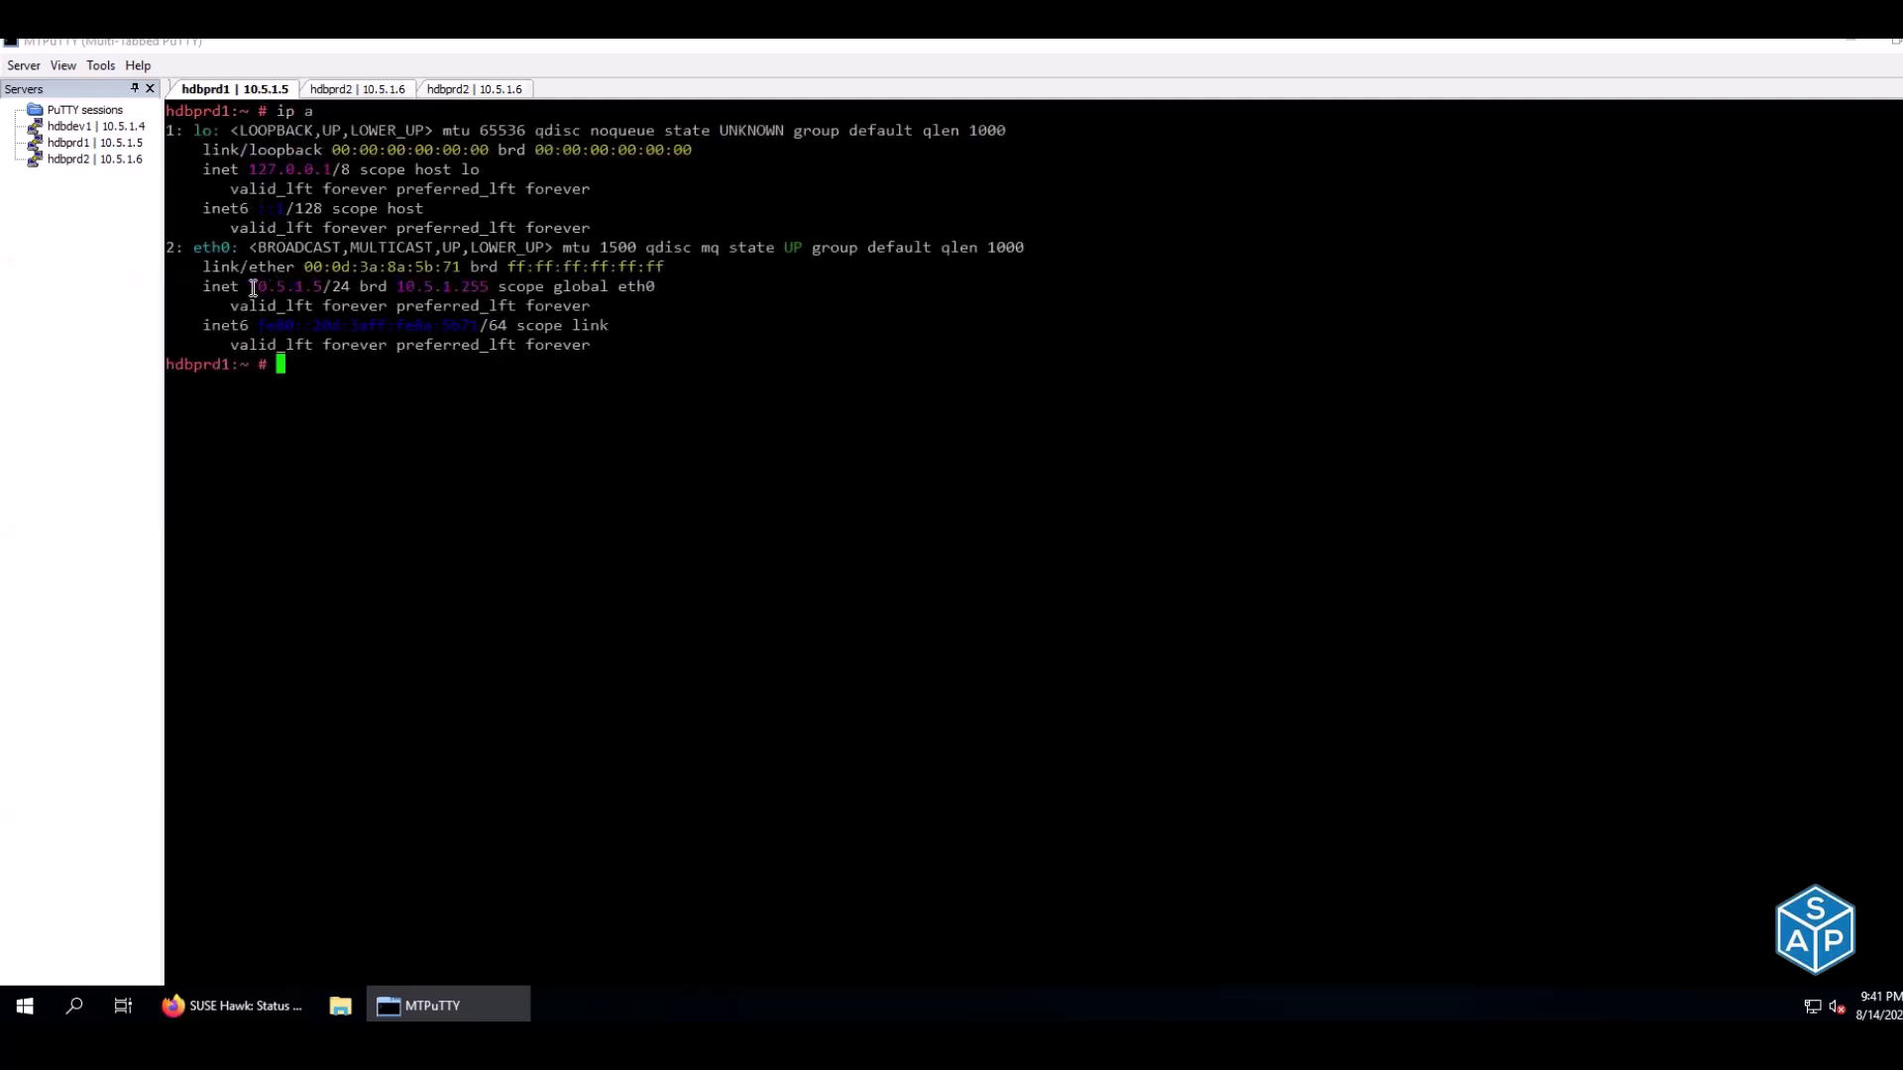
pyautogui.moveTo(250, 287); pyautogui.dragTo(317, 288)
pyautogui.click(243, 288)
pyautogui.moveTo(218, 268); pyautogui.dragTo(342, 309)
pyautogui.click(339, 287)
# Clear hdbprd2's screen, run ip a, and locate the secondary virtual IP on eth0
pyautogui.click(451, 92)
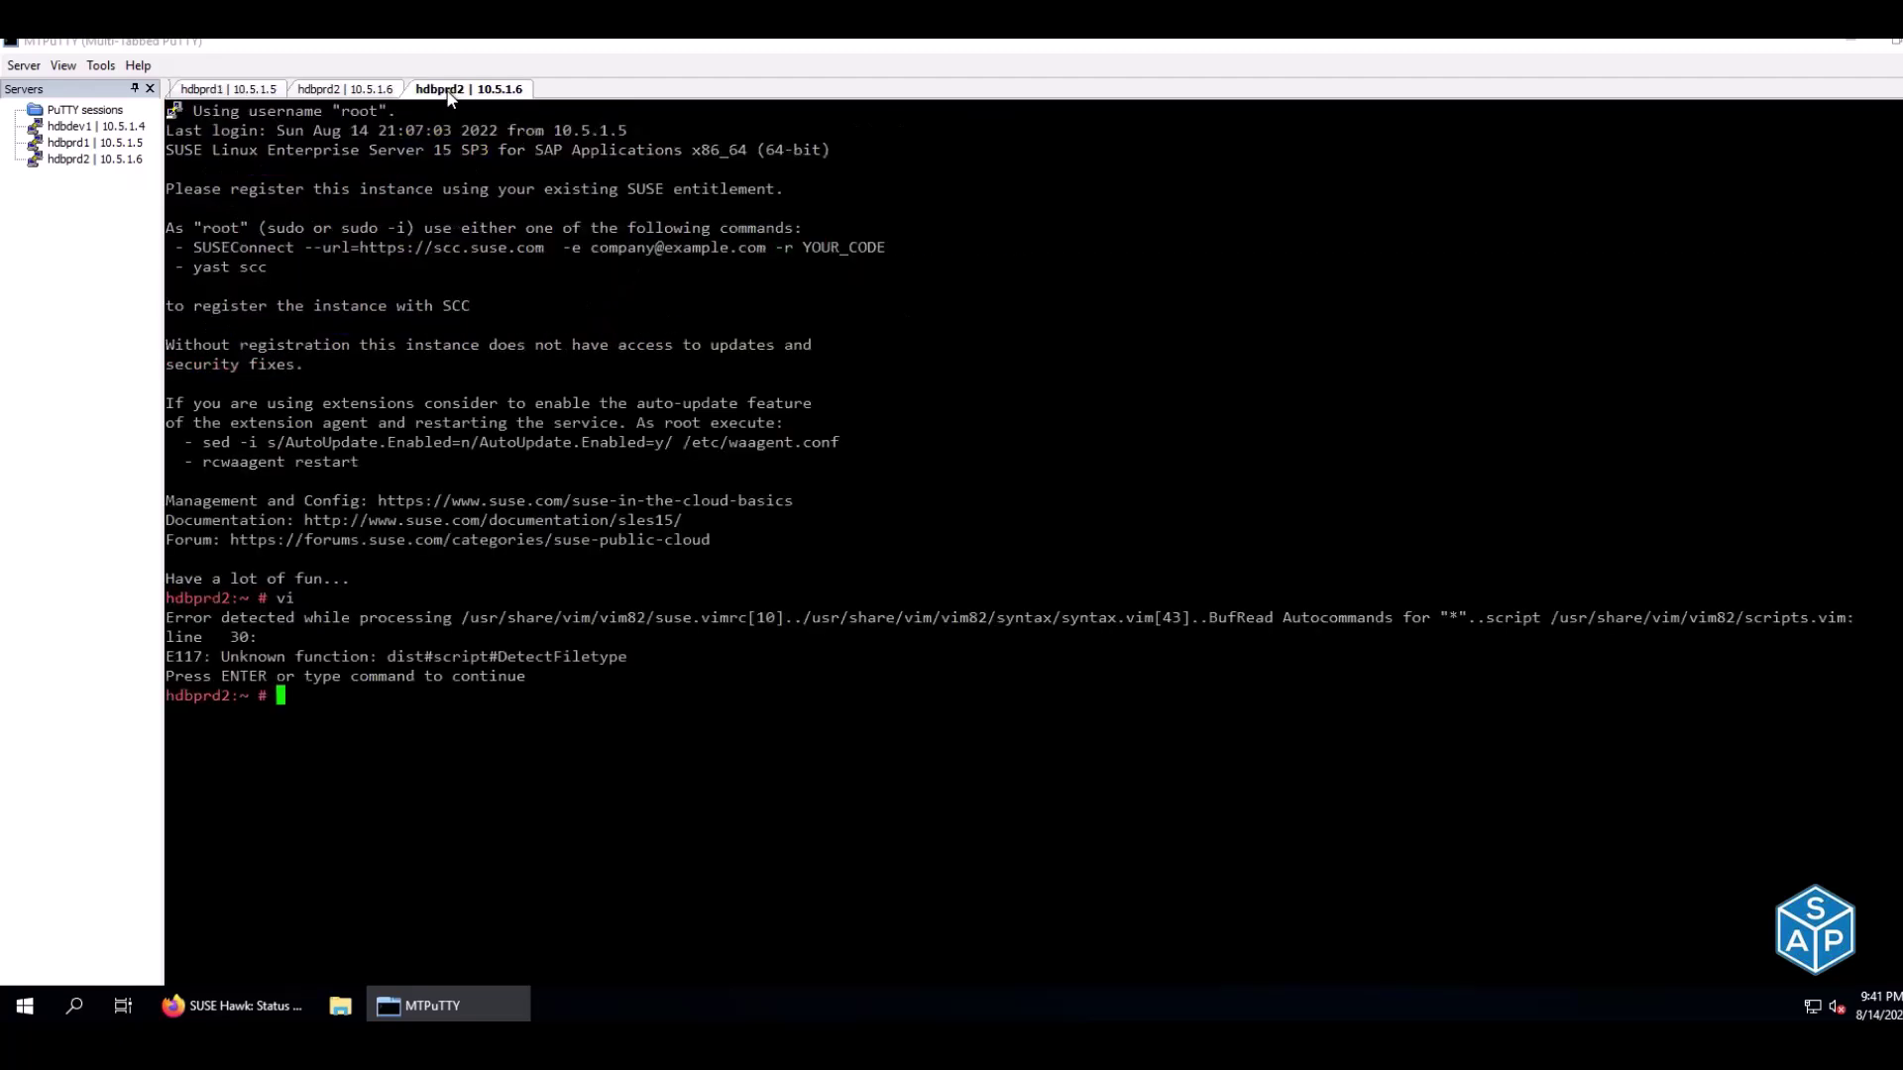
pyautogui.hotkey('ctrl', 'l')
pyautogui.write('ip a')
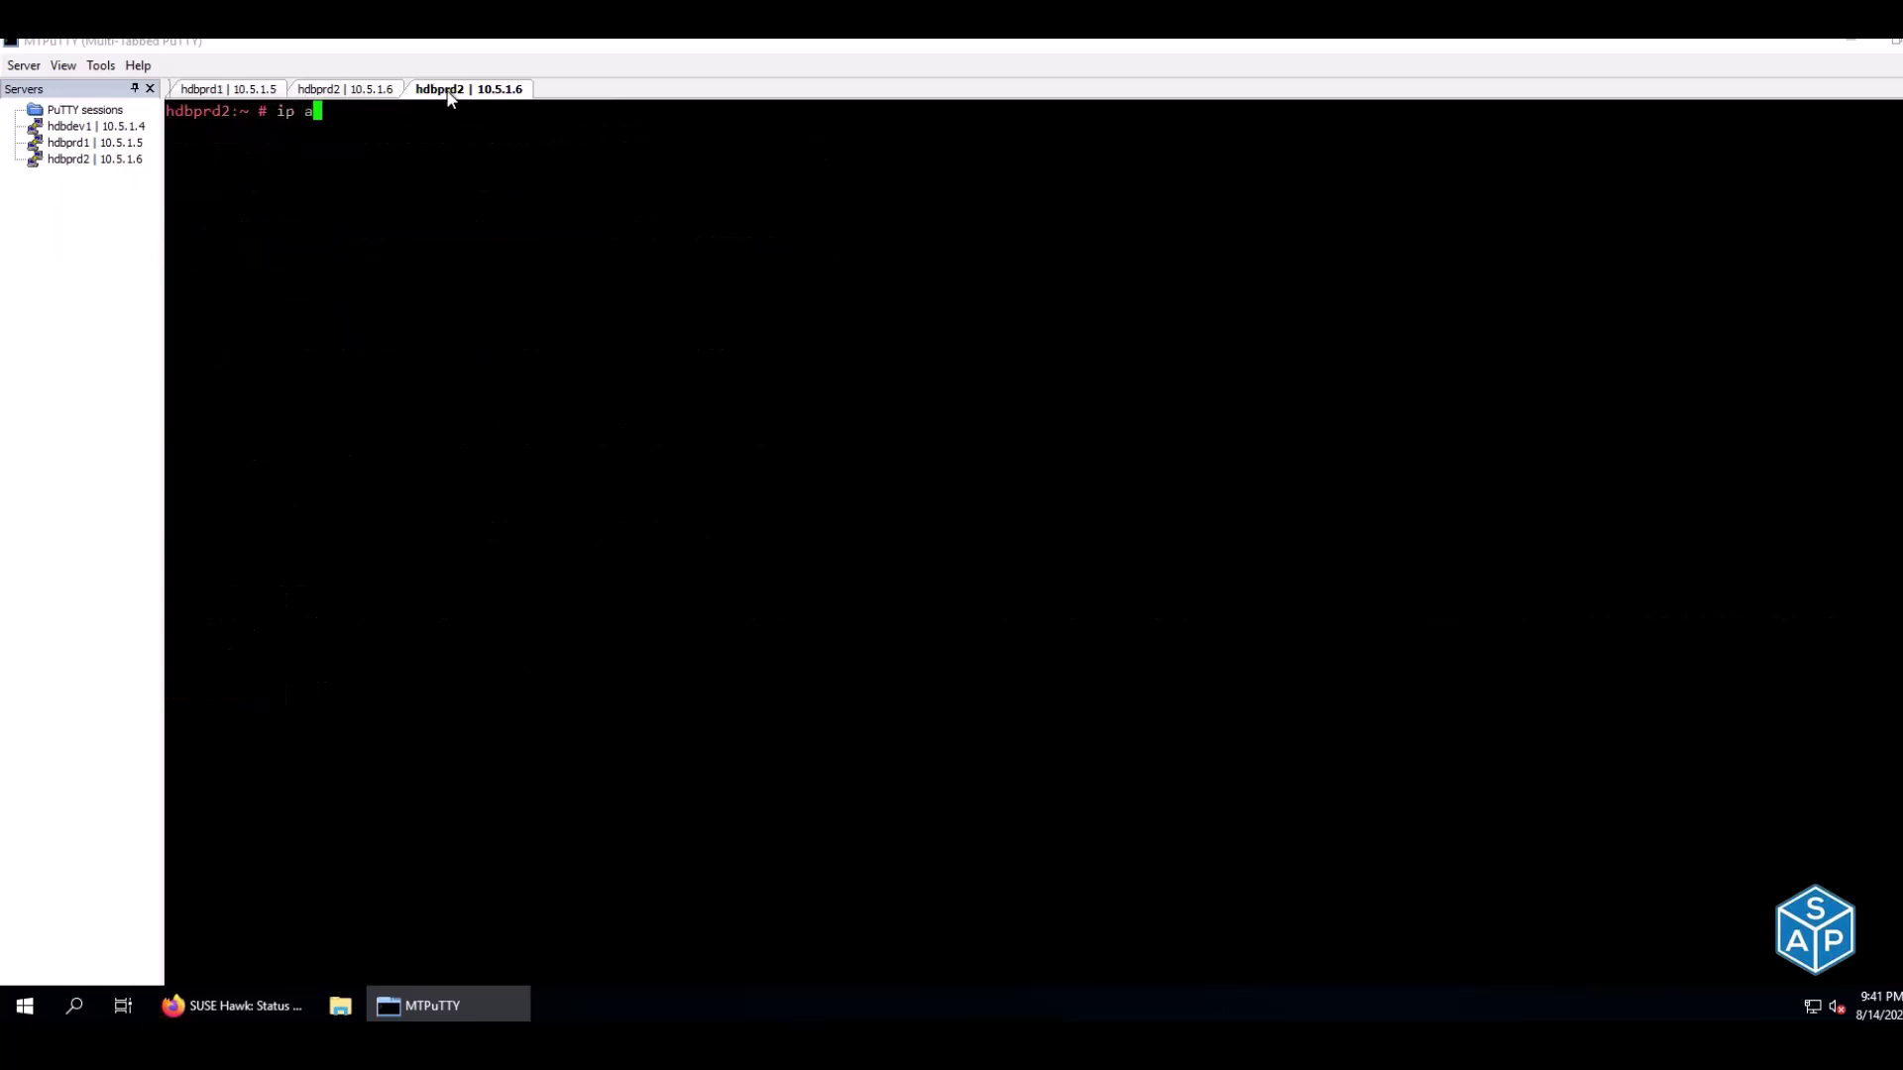
pyautogui.press('Return')
pyautogui.moveTo(244, 288); pyautogui.dragTo(339, 325)
pyautogui.click(320, 344)
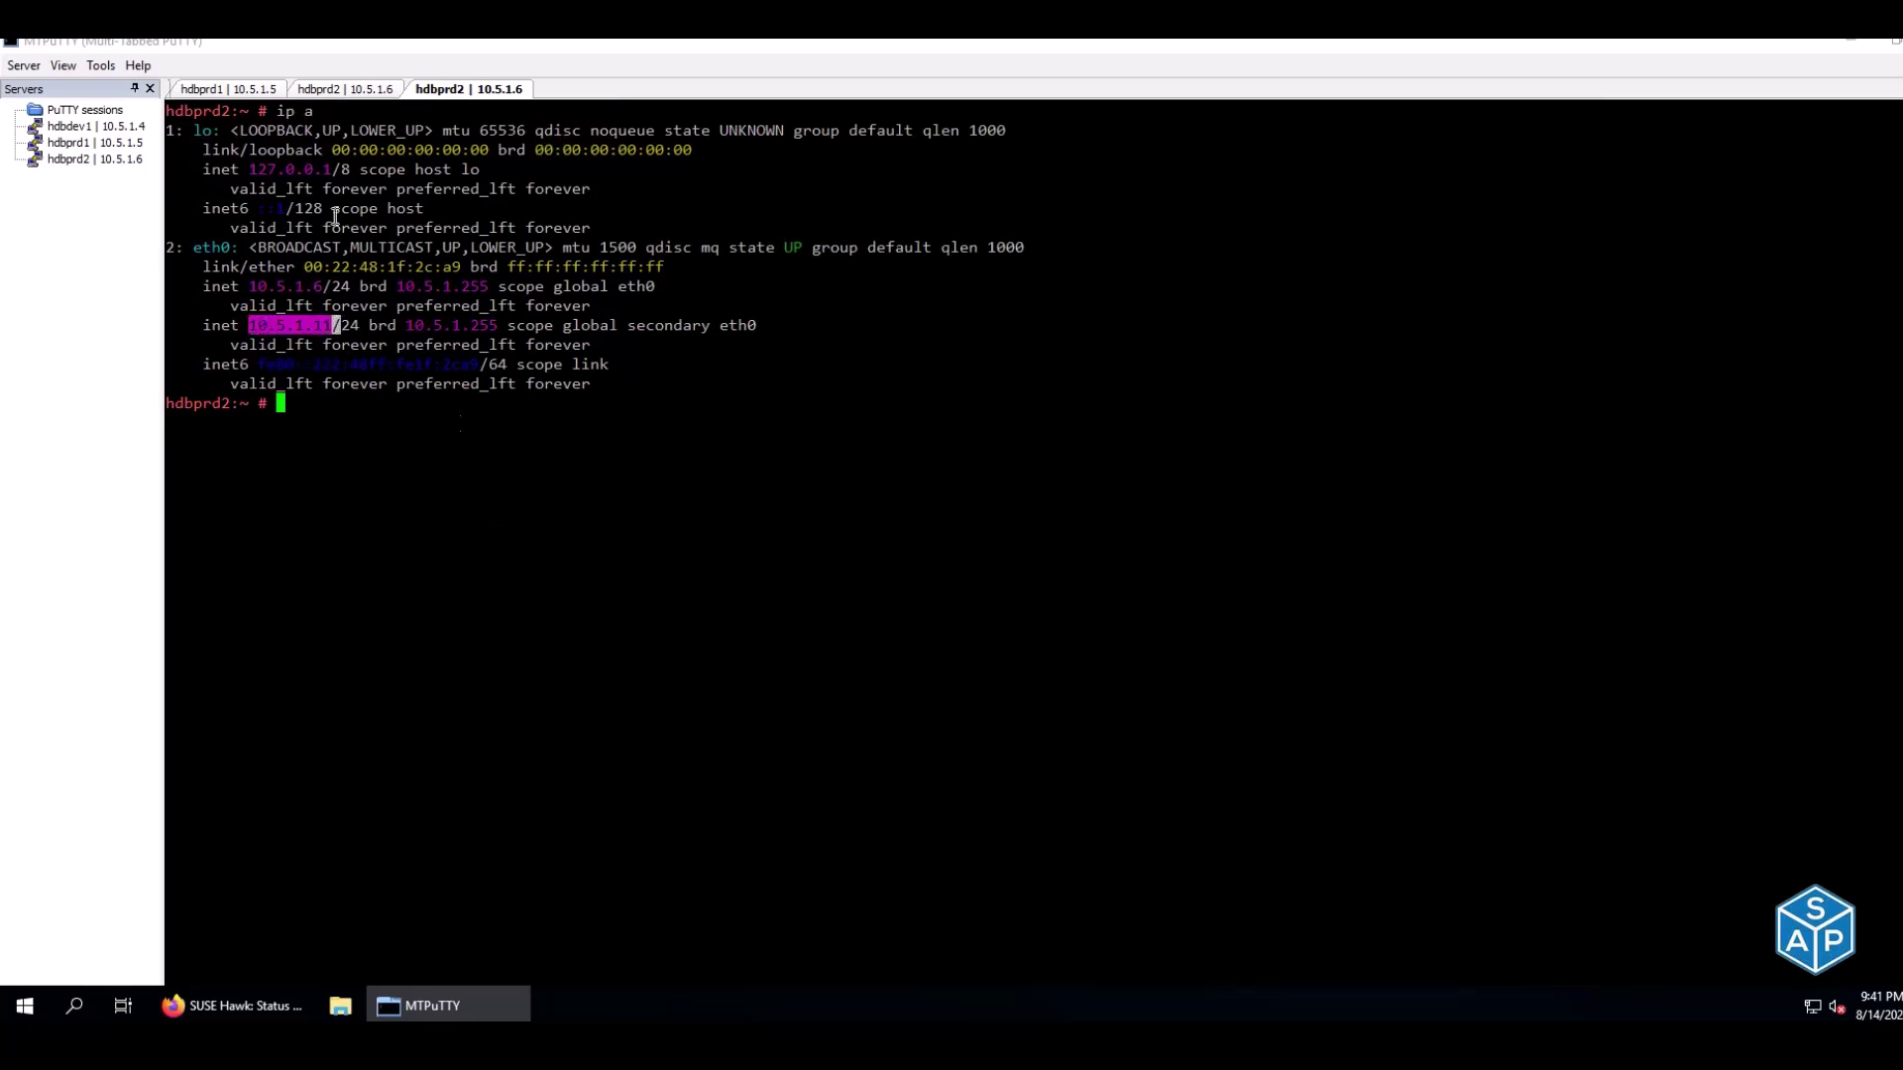
# Compare hdbprd1's lone 10.5.1.5 address with the secondary 10.5.1.11 on hdbprd2
pyautogui.click(238, 89)
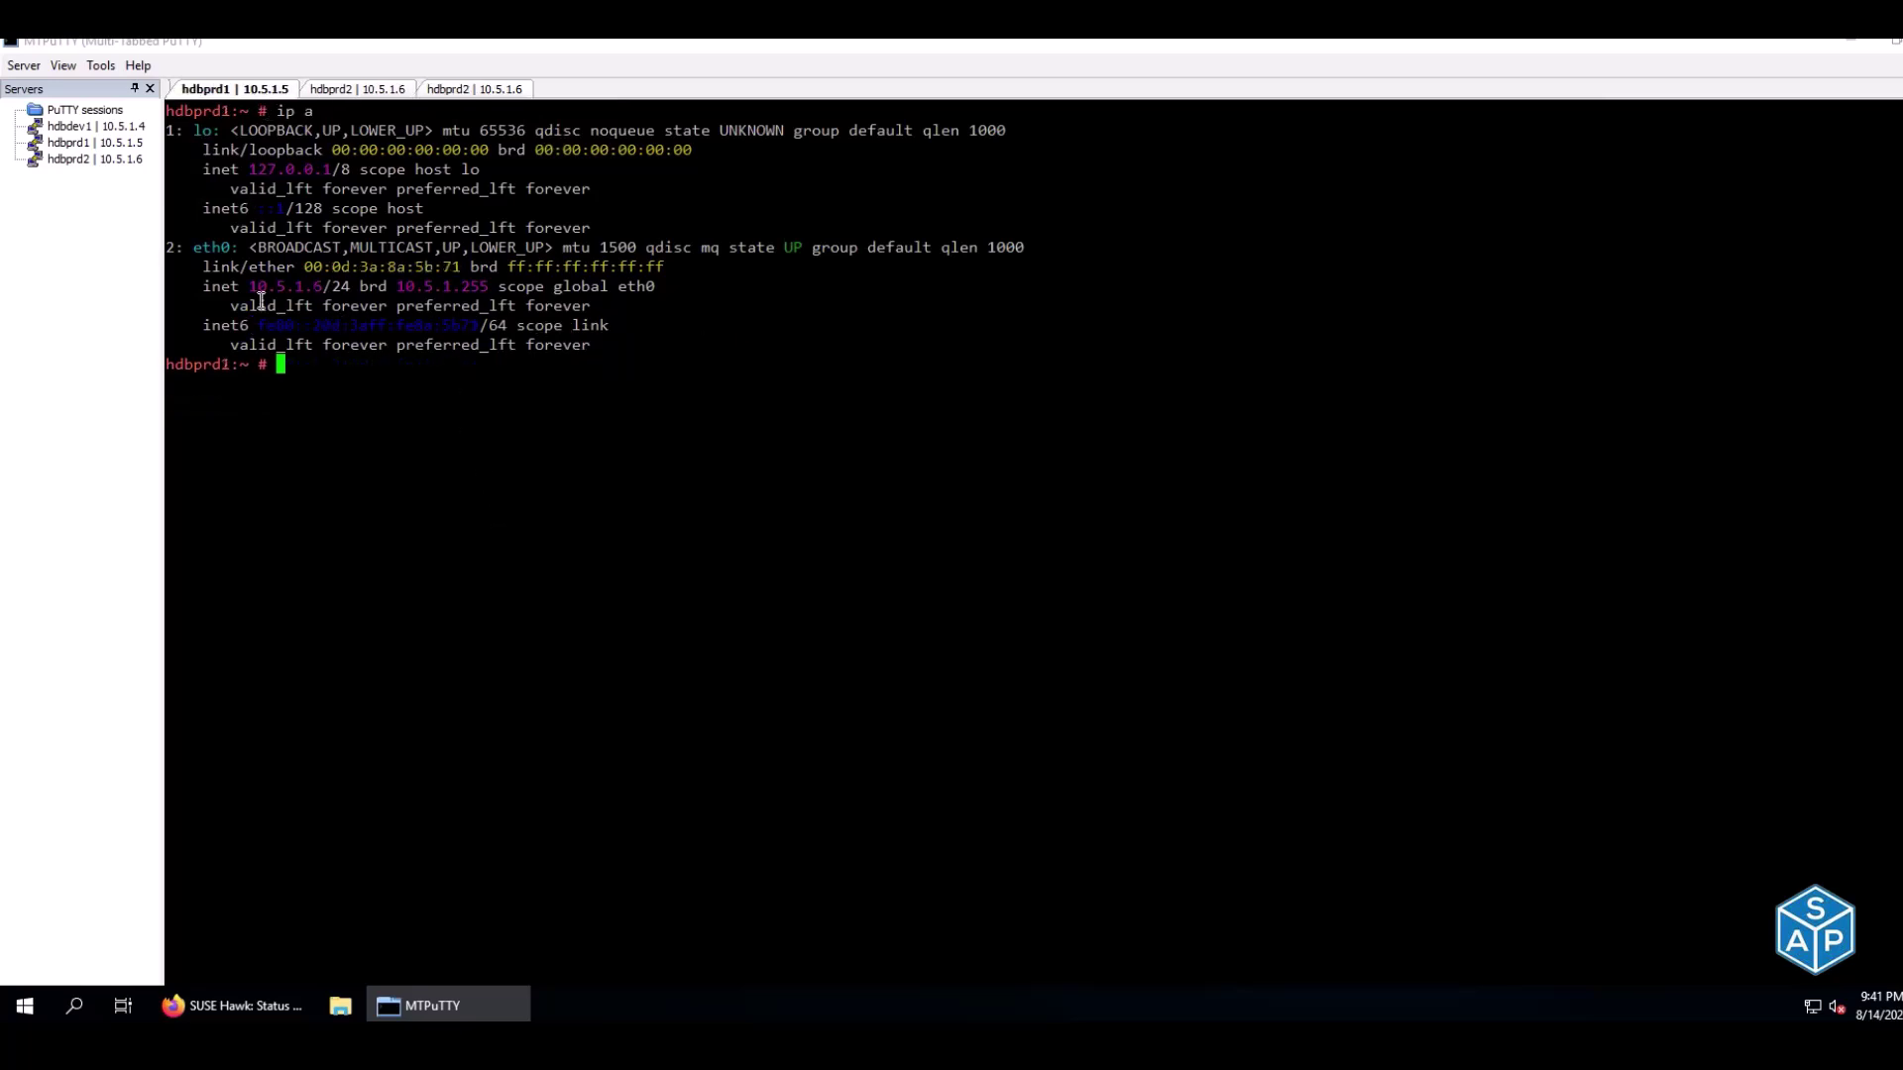
pyautogui.moveTo(241, 285); pyautogui.dragTo(323, 286)
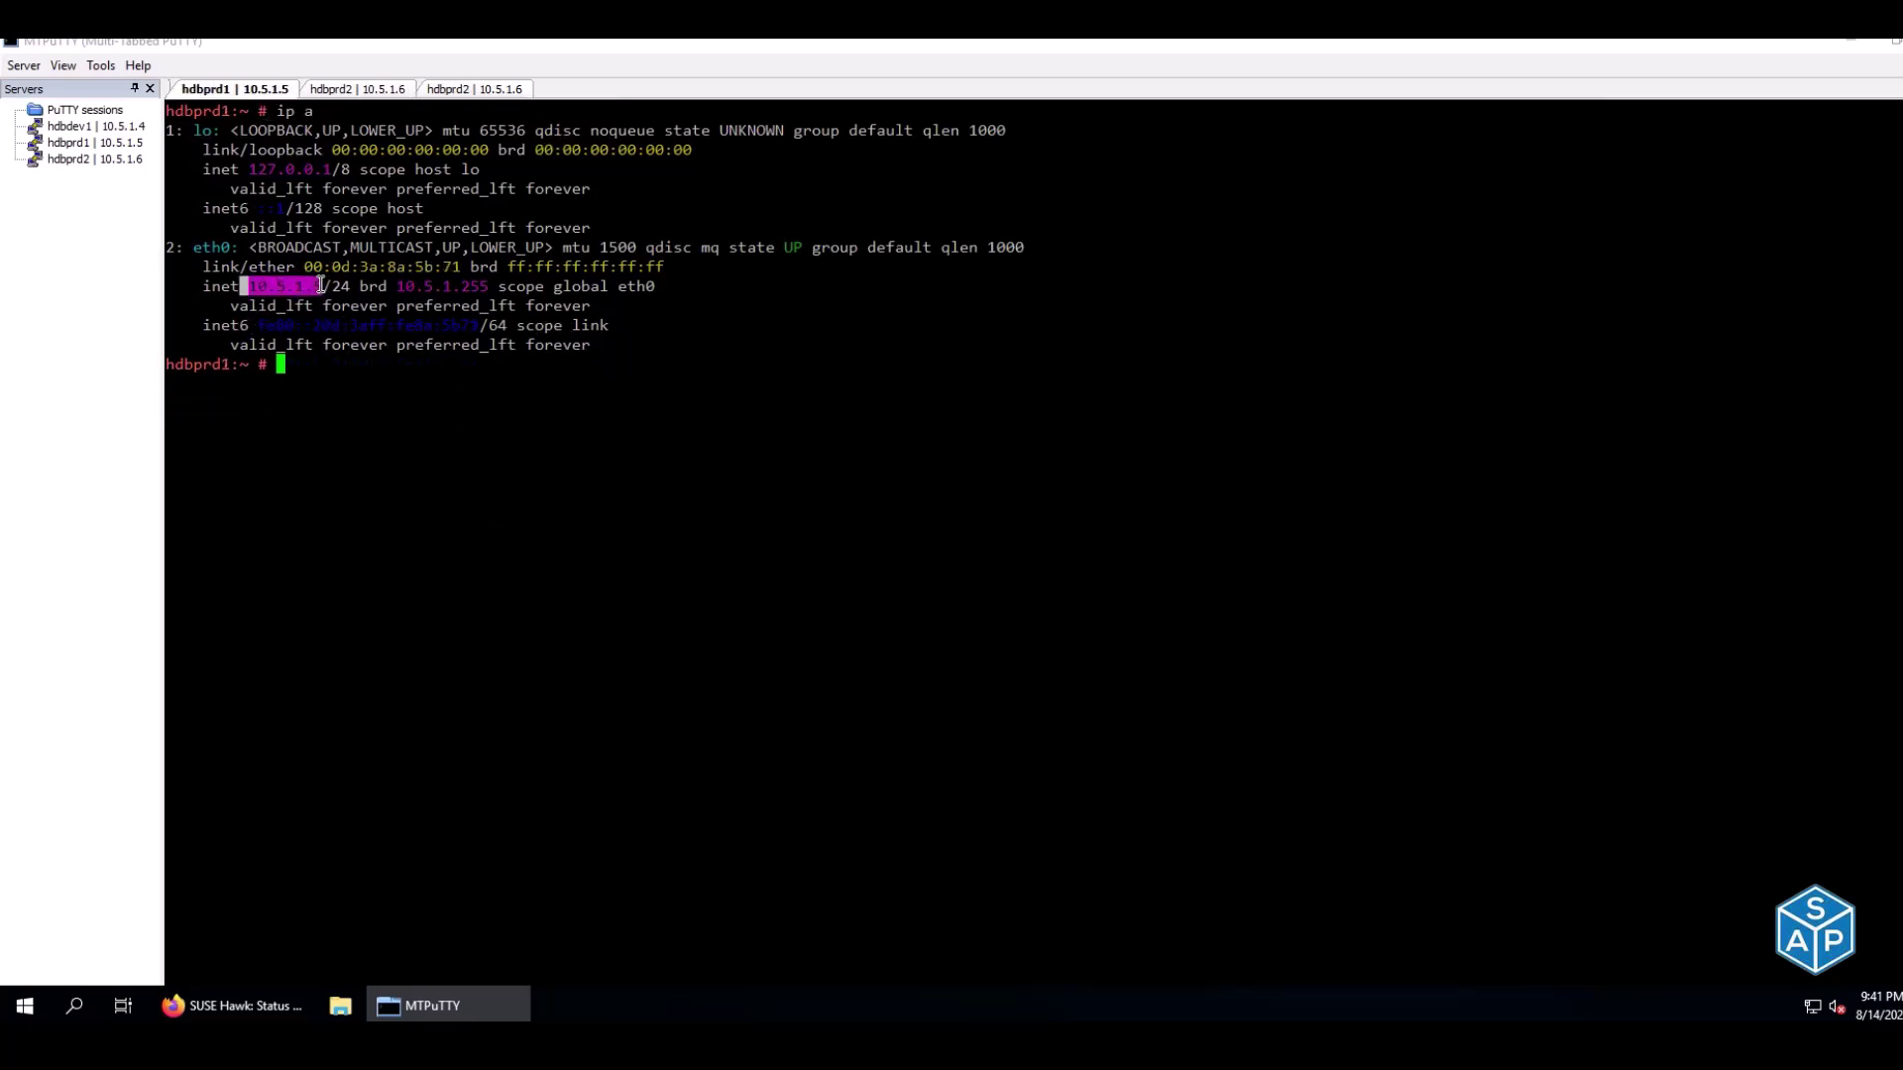
pyautogui.click(466, 89)
pyautogui.moveTo(230, 327); pyautogui.dragTo(738, 317)
pyautogui.click(737, 317)
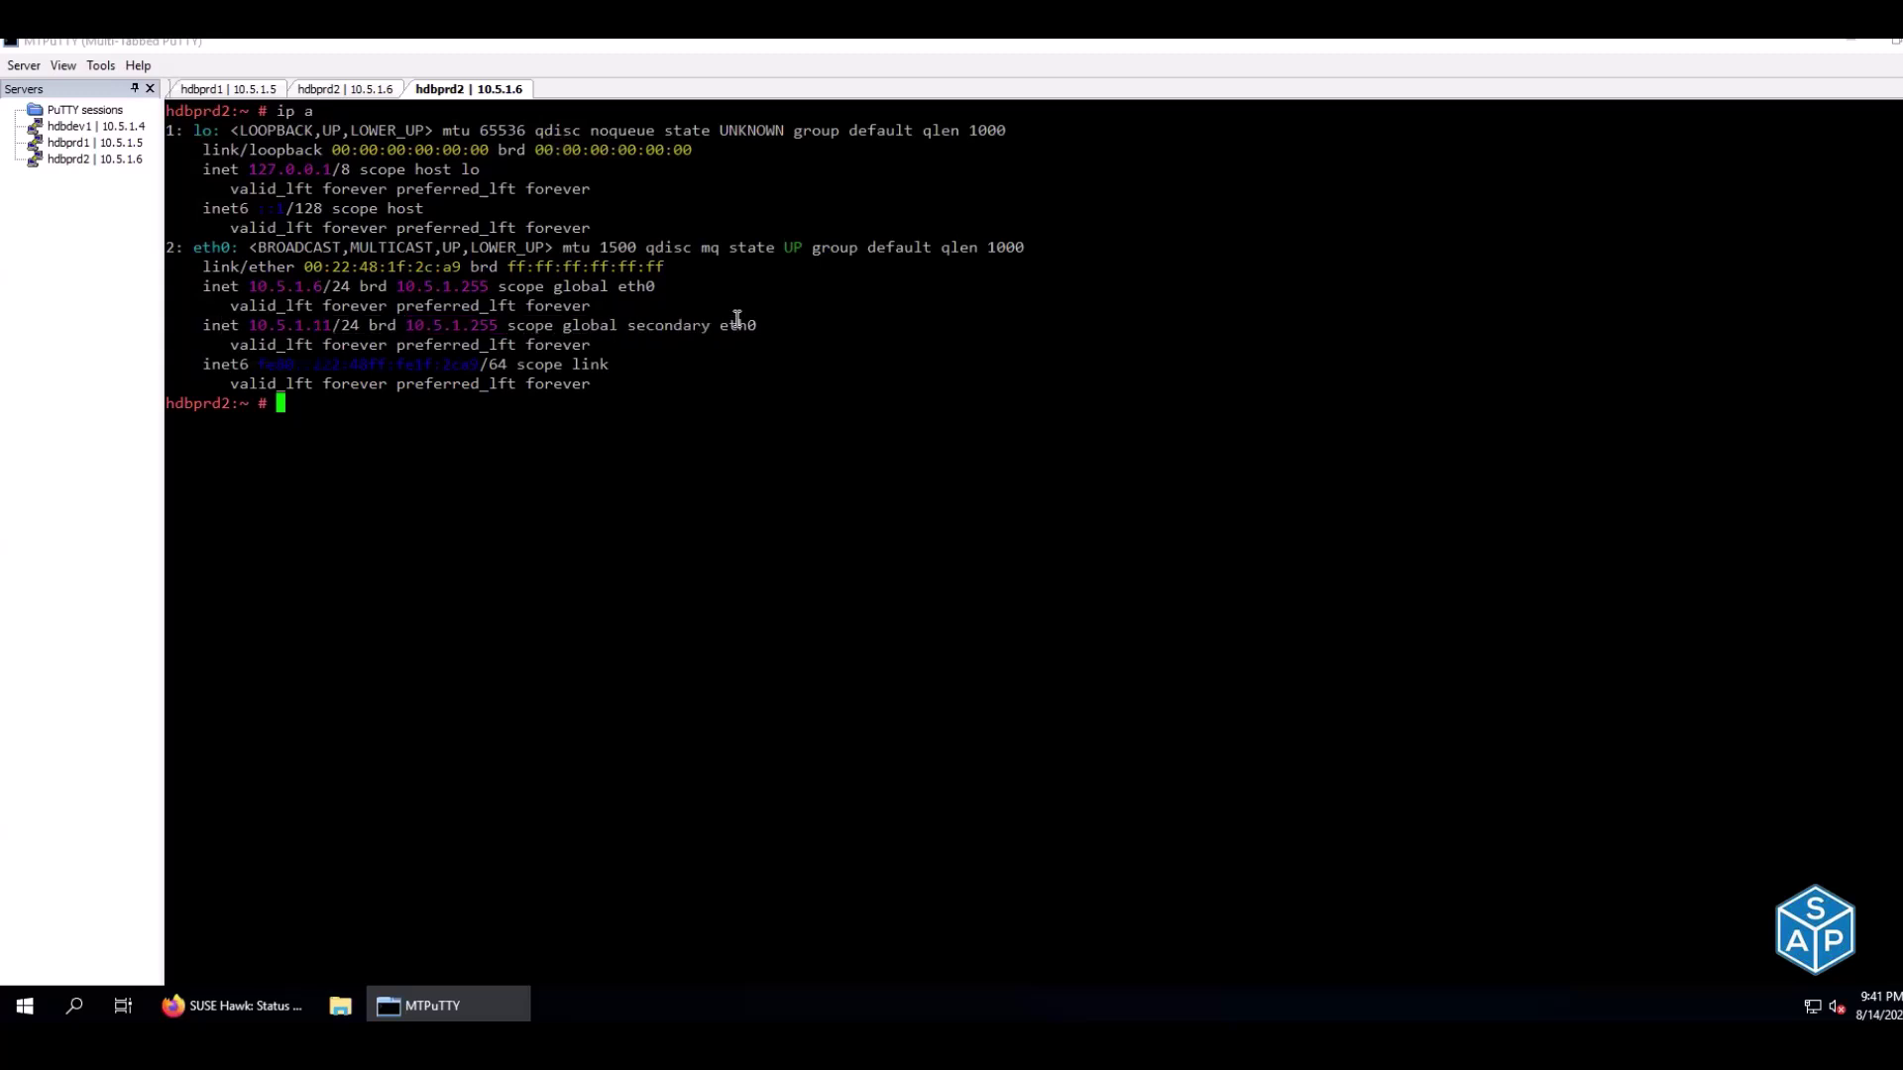
pyautogui.click(263, 89)
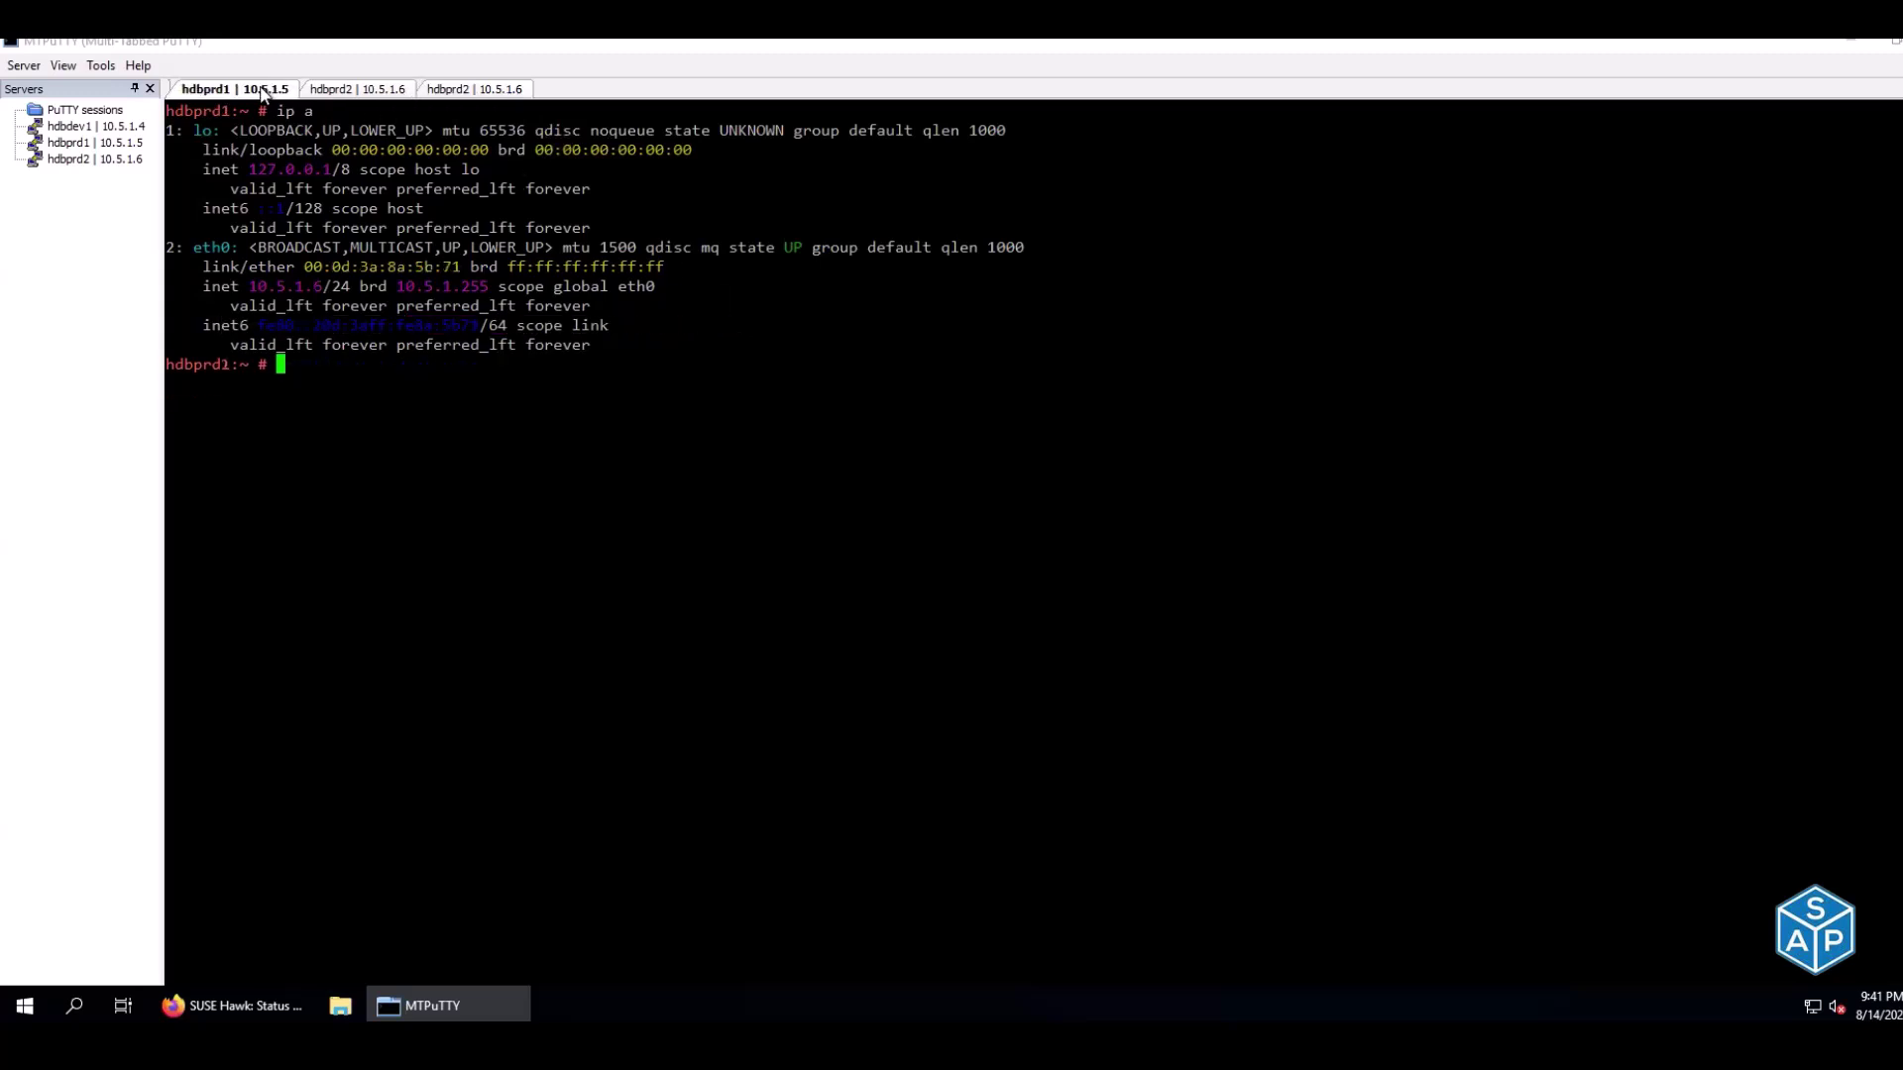
pyautogui.click(471, 93)
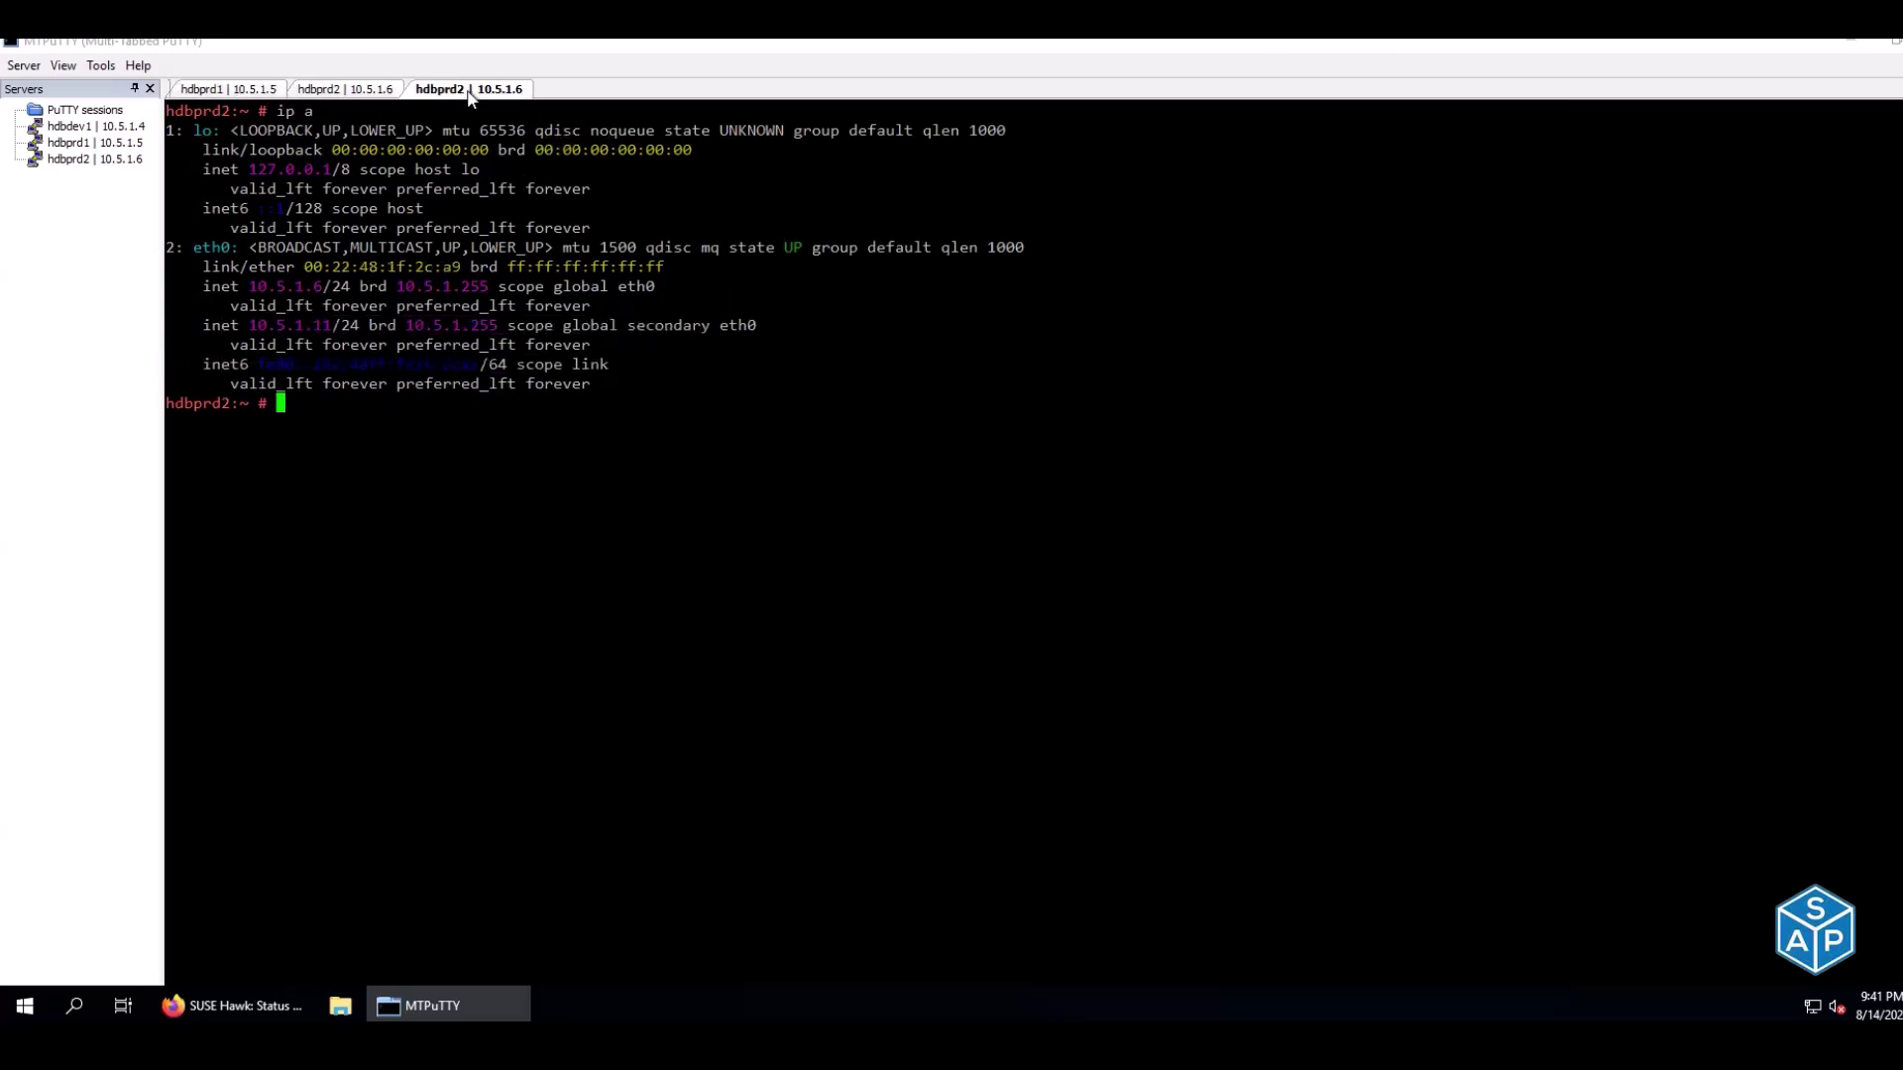
# Confirm the cluster status lists hdbprd2 as SAPHana master and hdbprd1 as slave
pyautogui.click(332, 92)
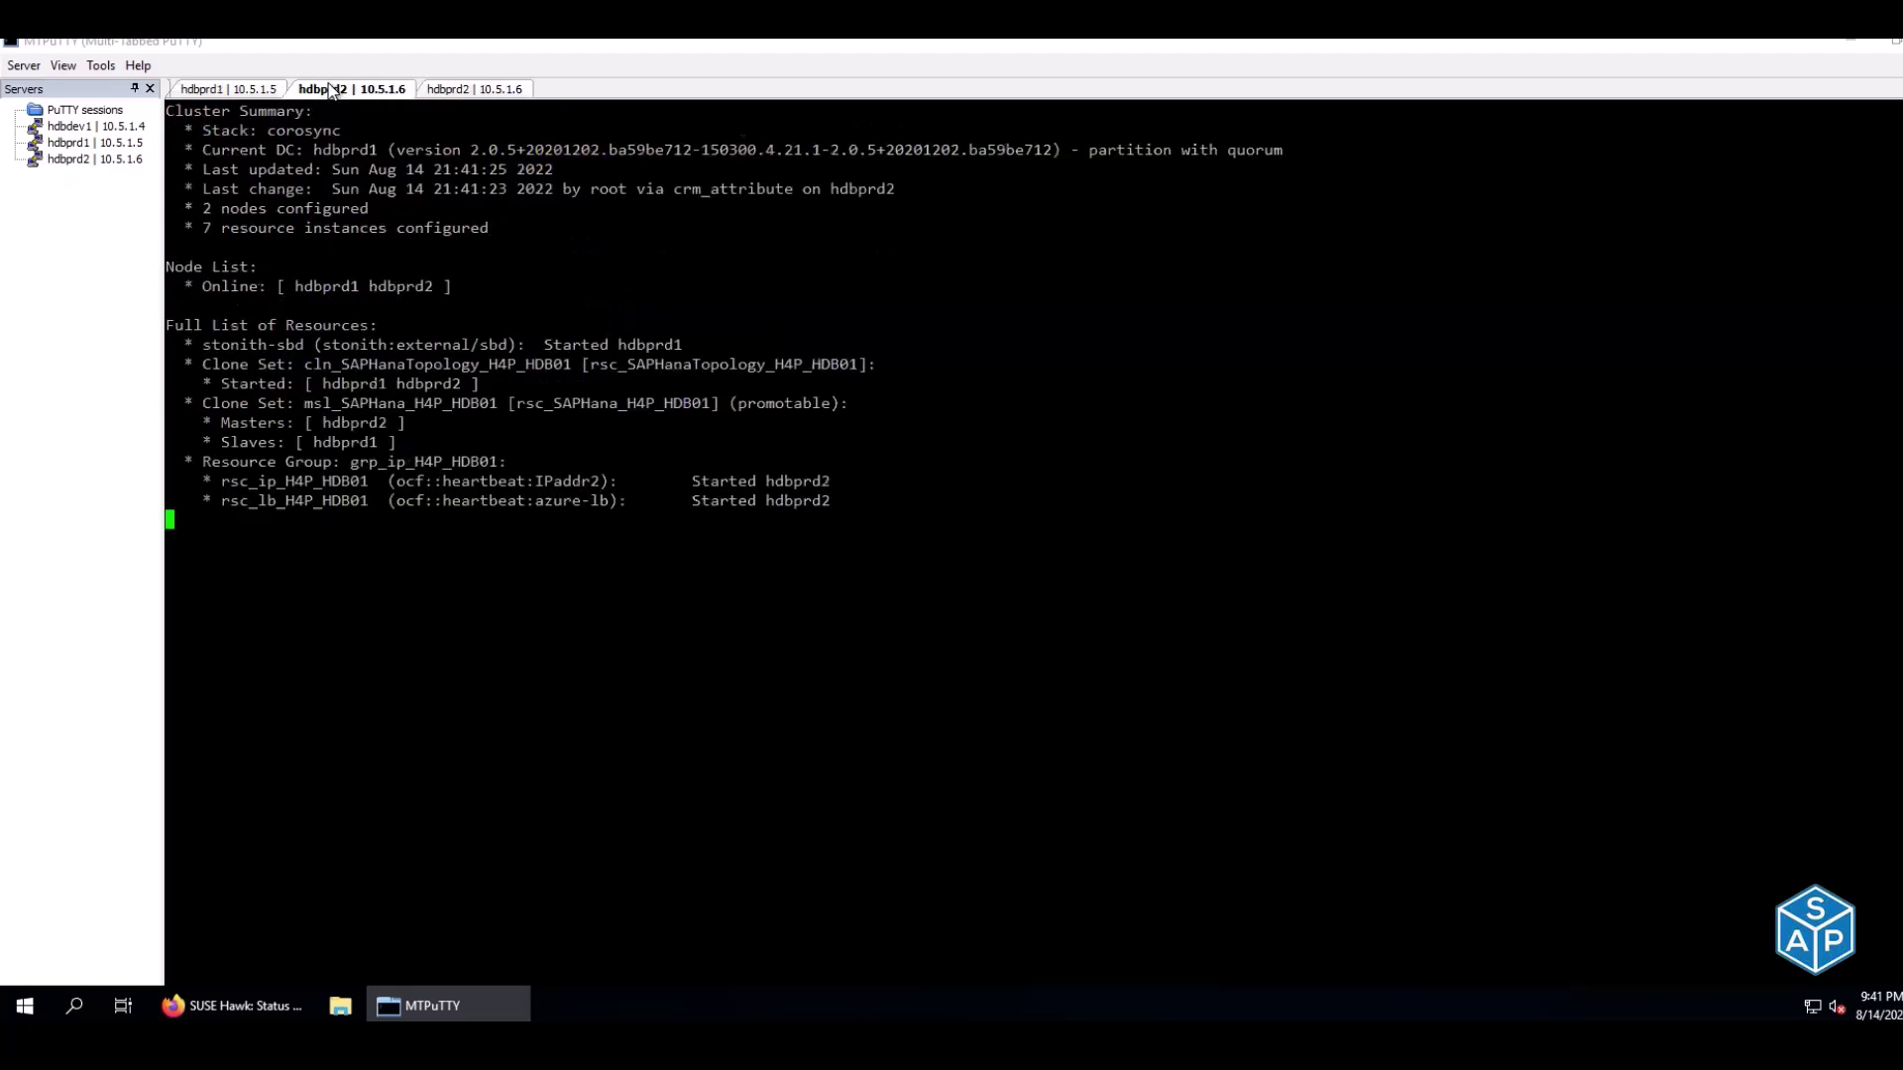
pyautogui.doubleClick(239, 423)
pyautogui.moveTo(318, 426); pyautogui.dragTo(401, 427)
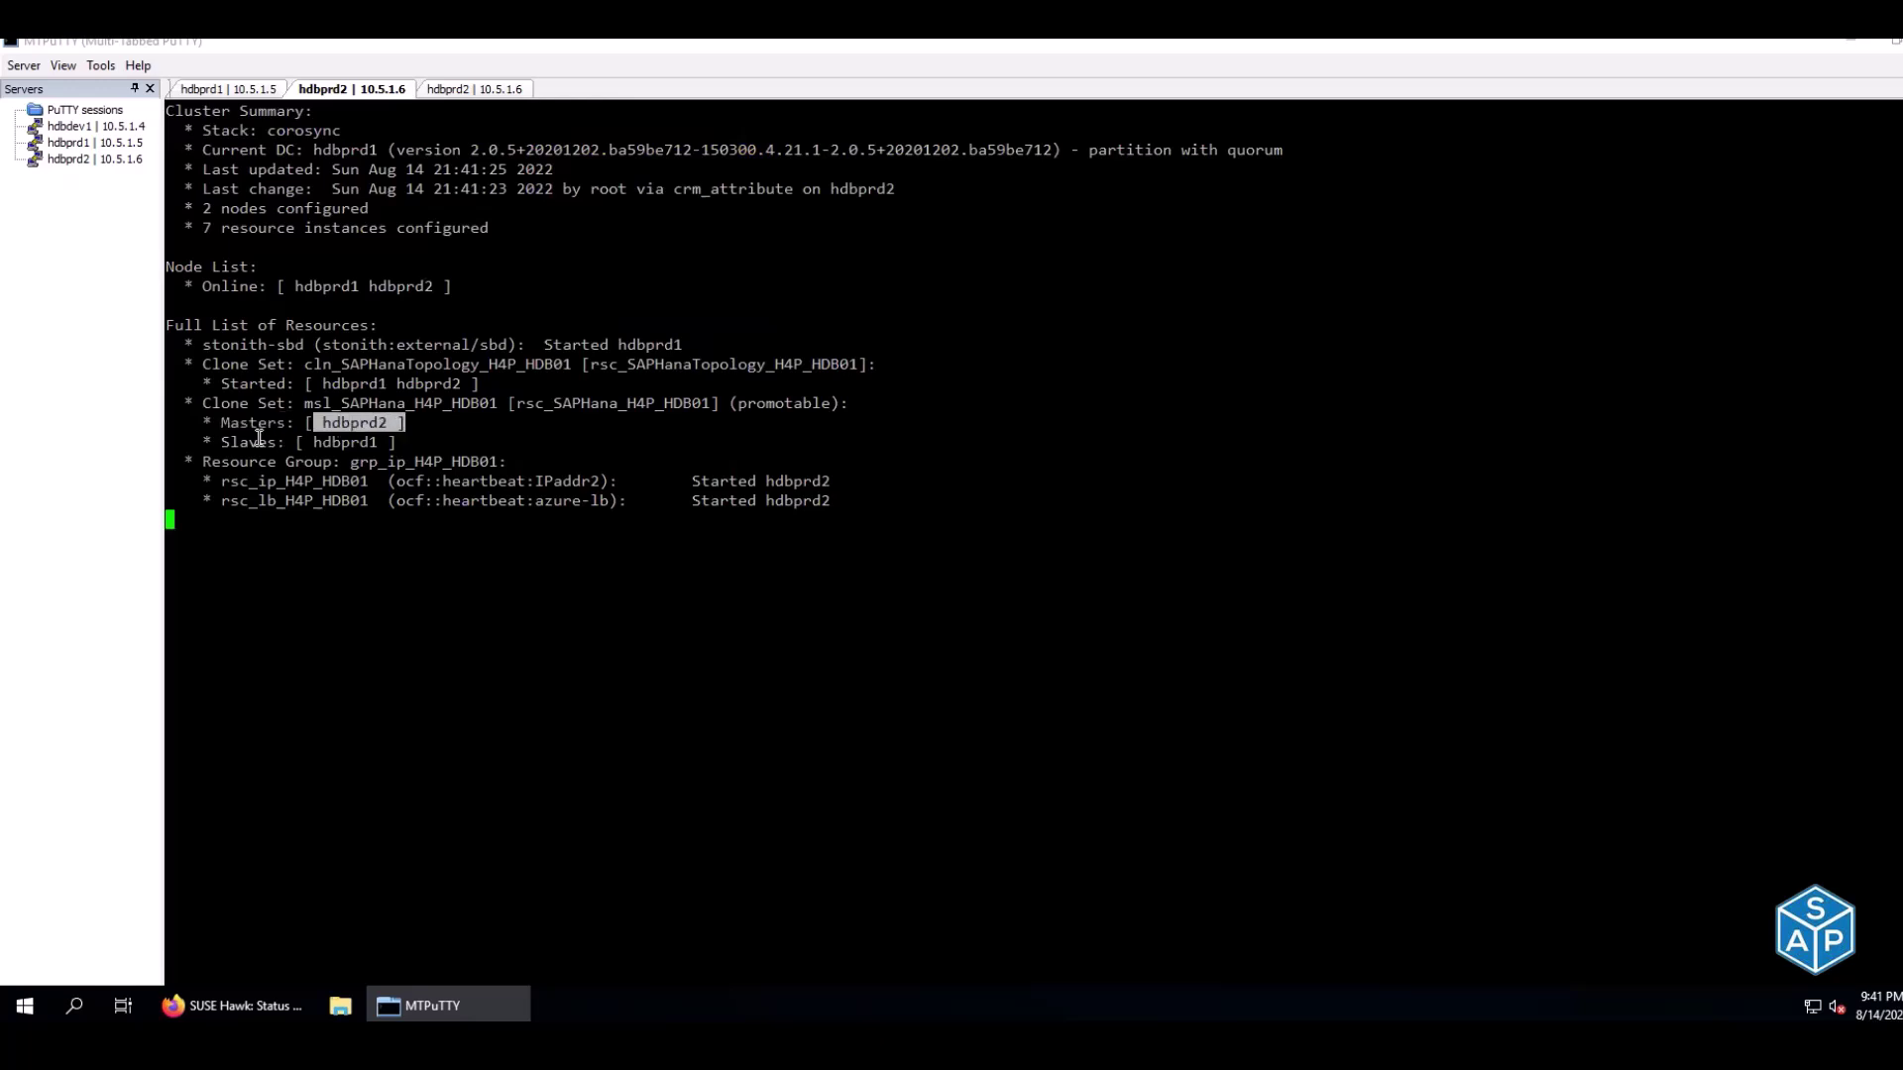
pyautogui.moveTo(259, 438); pyautogui.dragTo(350, 448)
pyautogui.click(350, 448)
# As h4padm on hdbprd1, run hdbnsutil -sr_state, showing primary mode but not online
pyautogui.click(223, 93)
pyautogui.write('su - h4')
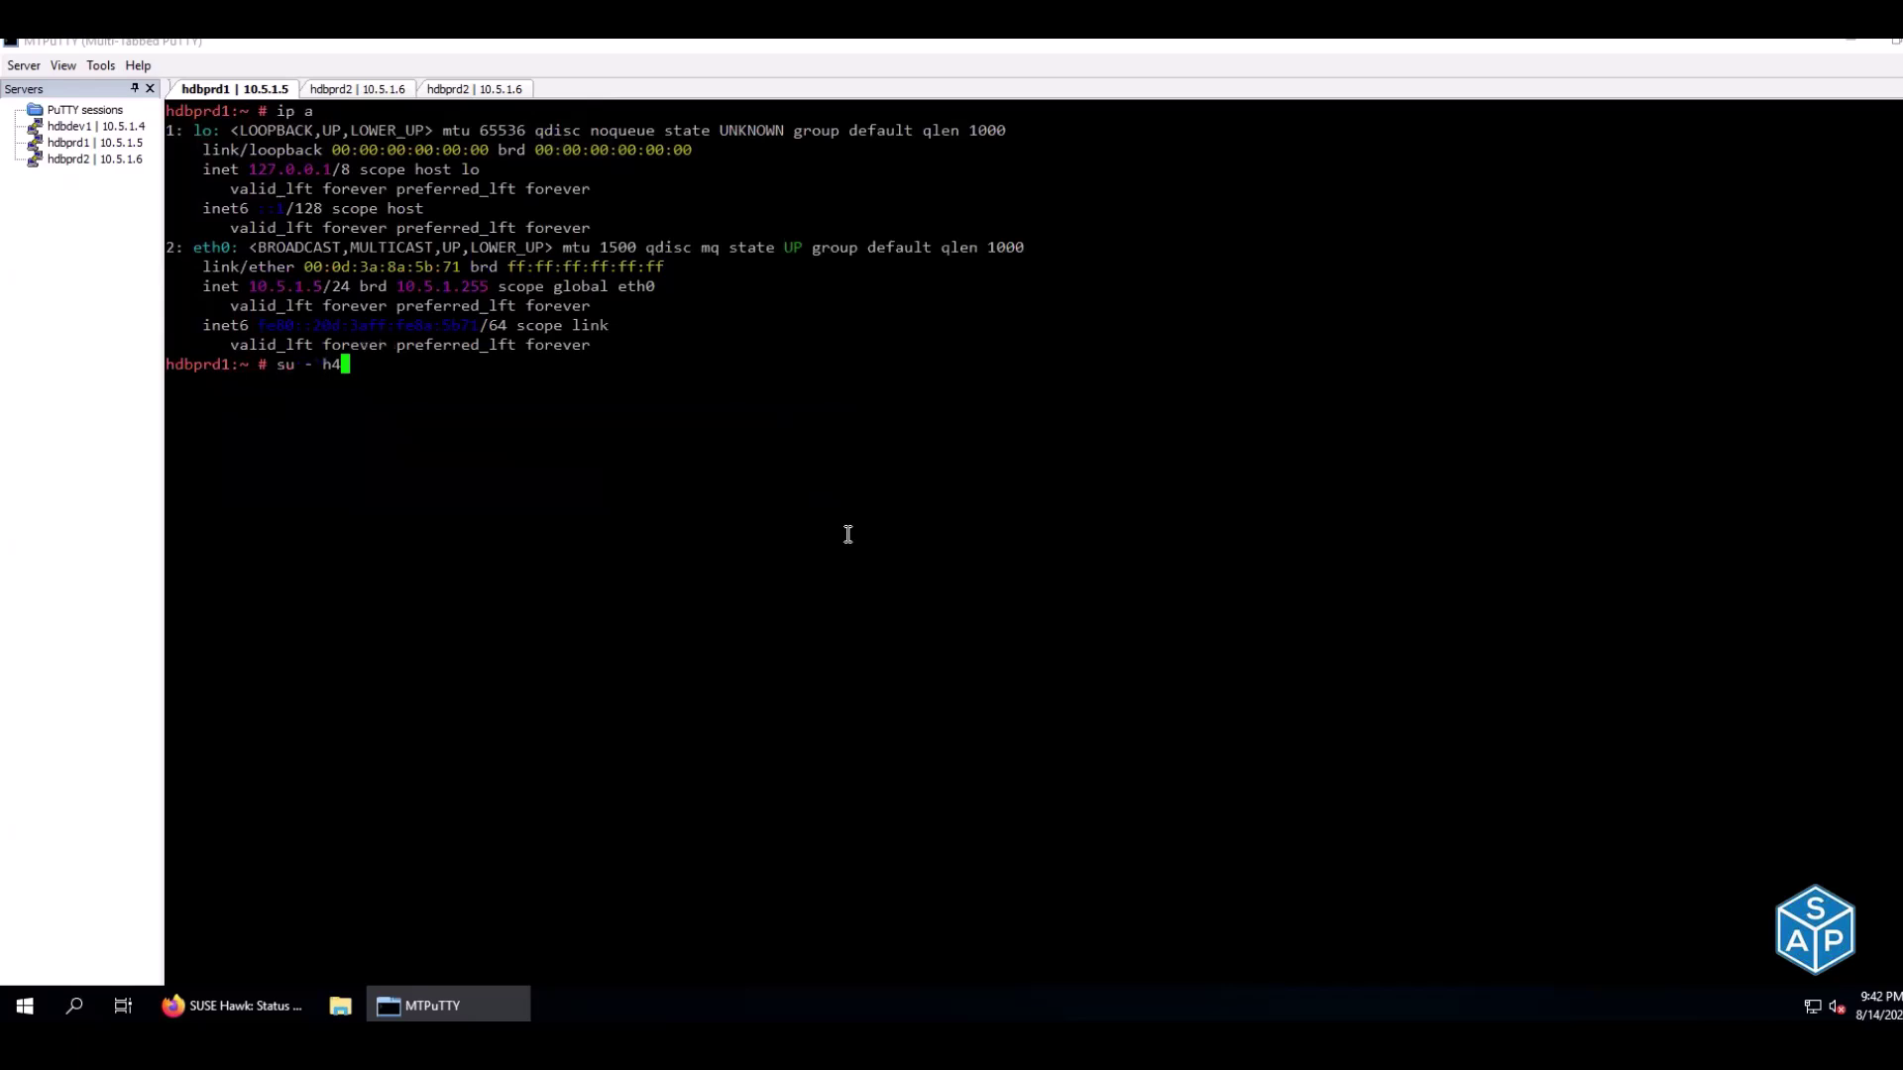
pyautogui.write('padm')
pyautogui.press('Return')
pyautogui.write('HDB start')
pyautogui.press('Up')
pyautogui.press('Up')
pyautogui.press('Up')
pyautogui.press('Up')
pyautogui.press('Up')
pyautogui.press('Up')
pyautogui.press('Up')
pyautogui.press('Up')
pyautogui.press('Up')
pyautogui.press('Up')
pyautogui.press('Up')
pyautogui.press('Up')
pyautogui.press('Up')
pyautogui.press('Up')
pyautogui.press('Up')
pyautogui.press('Up')
pyautogui.press('Up')
pyautogui.press('Up')
pyautogui.press('Return')
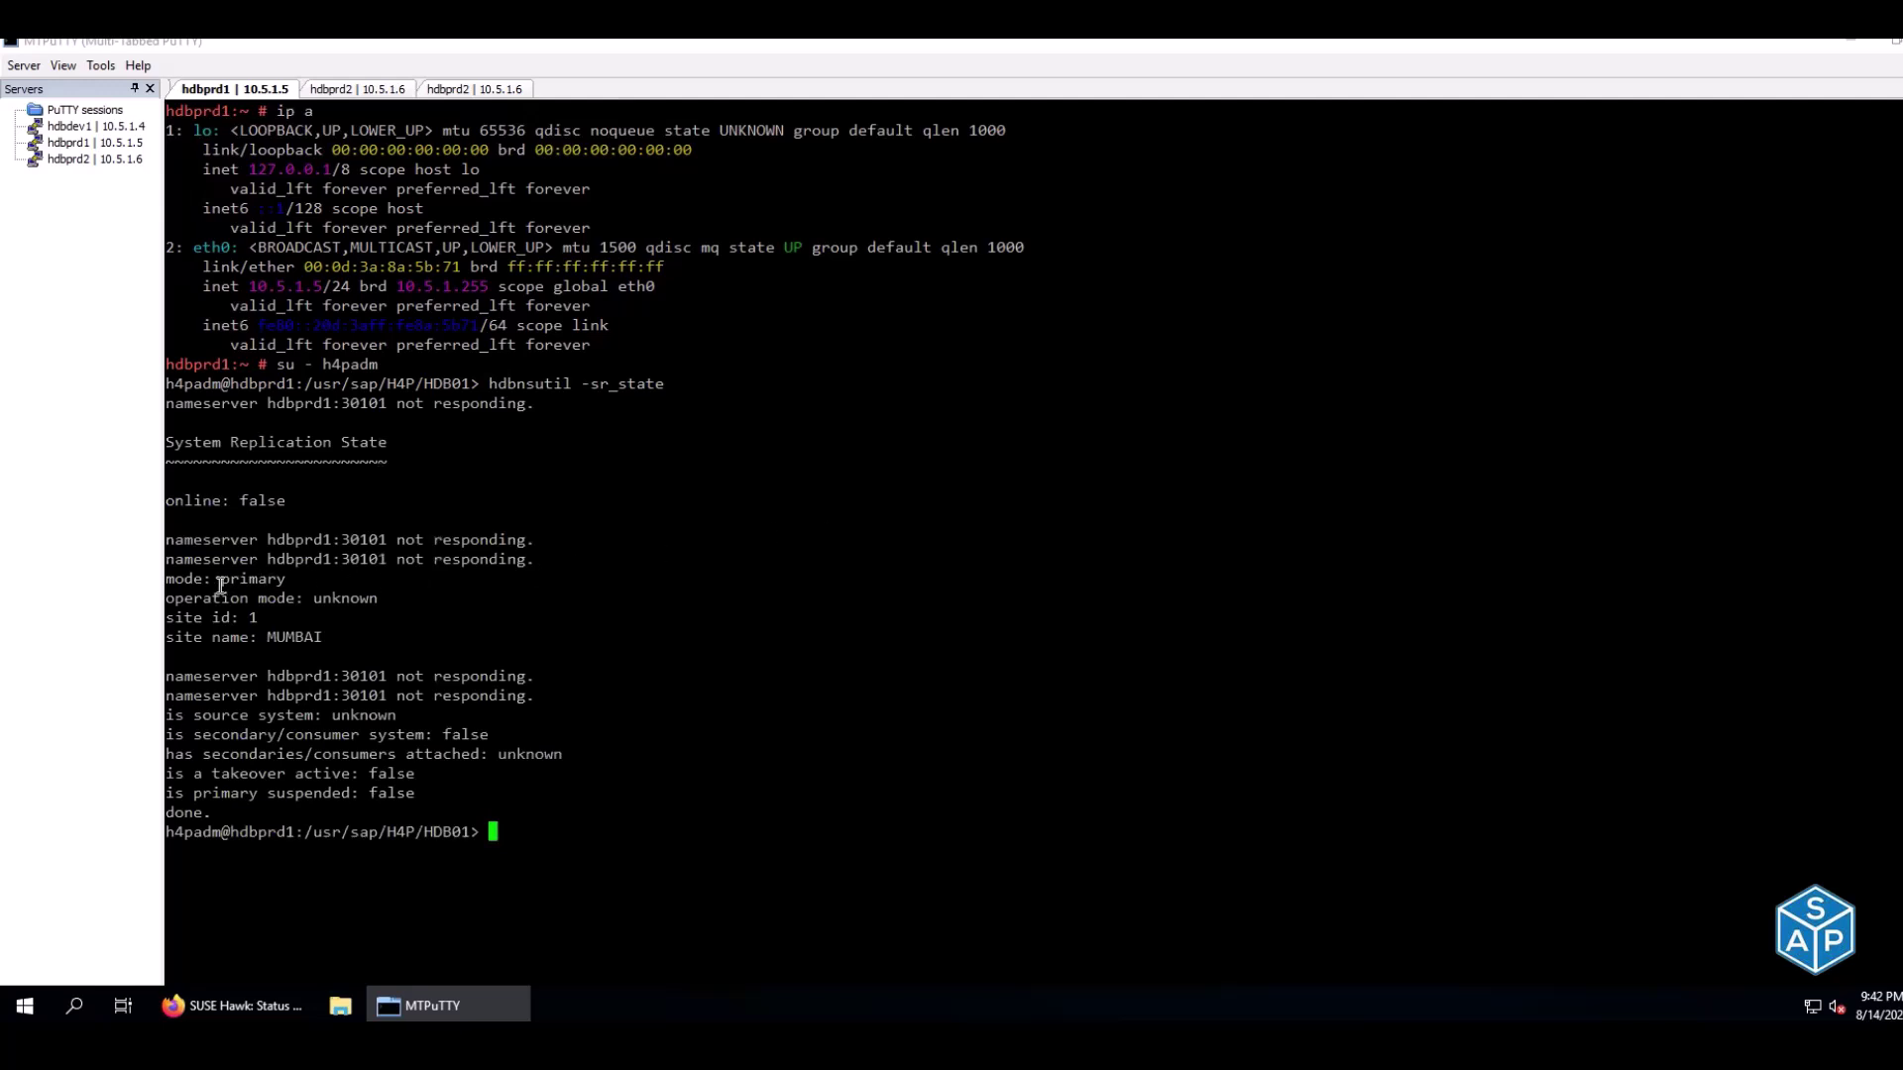
pyautogui.moveTo(204, 582); pyautogui.dragTo(277, 582)
pyautogui.moveTo(183, 502); pyautogui.dragTo(272, 503)
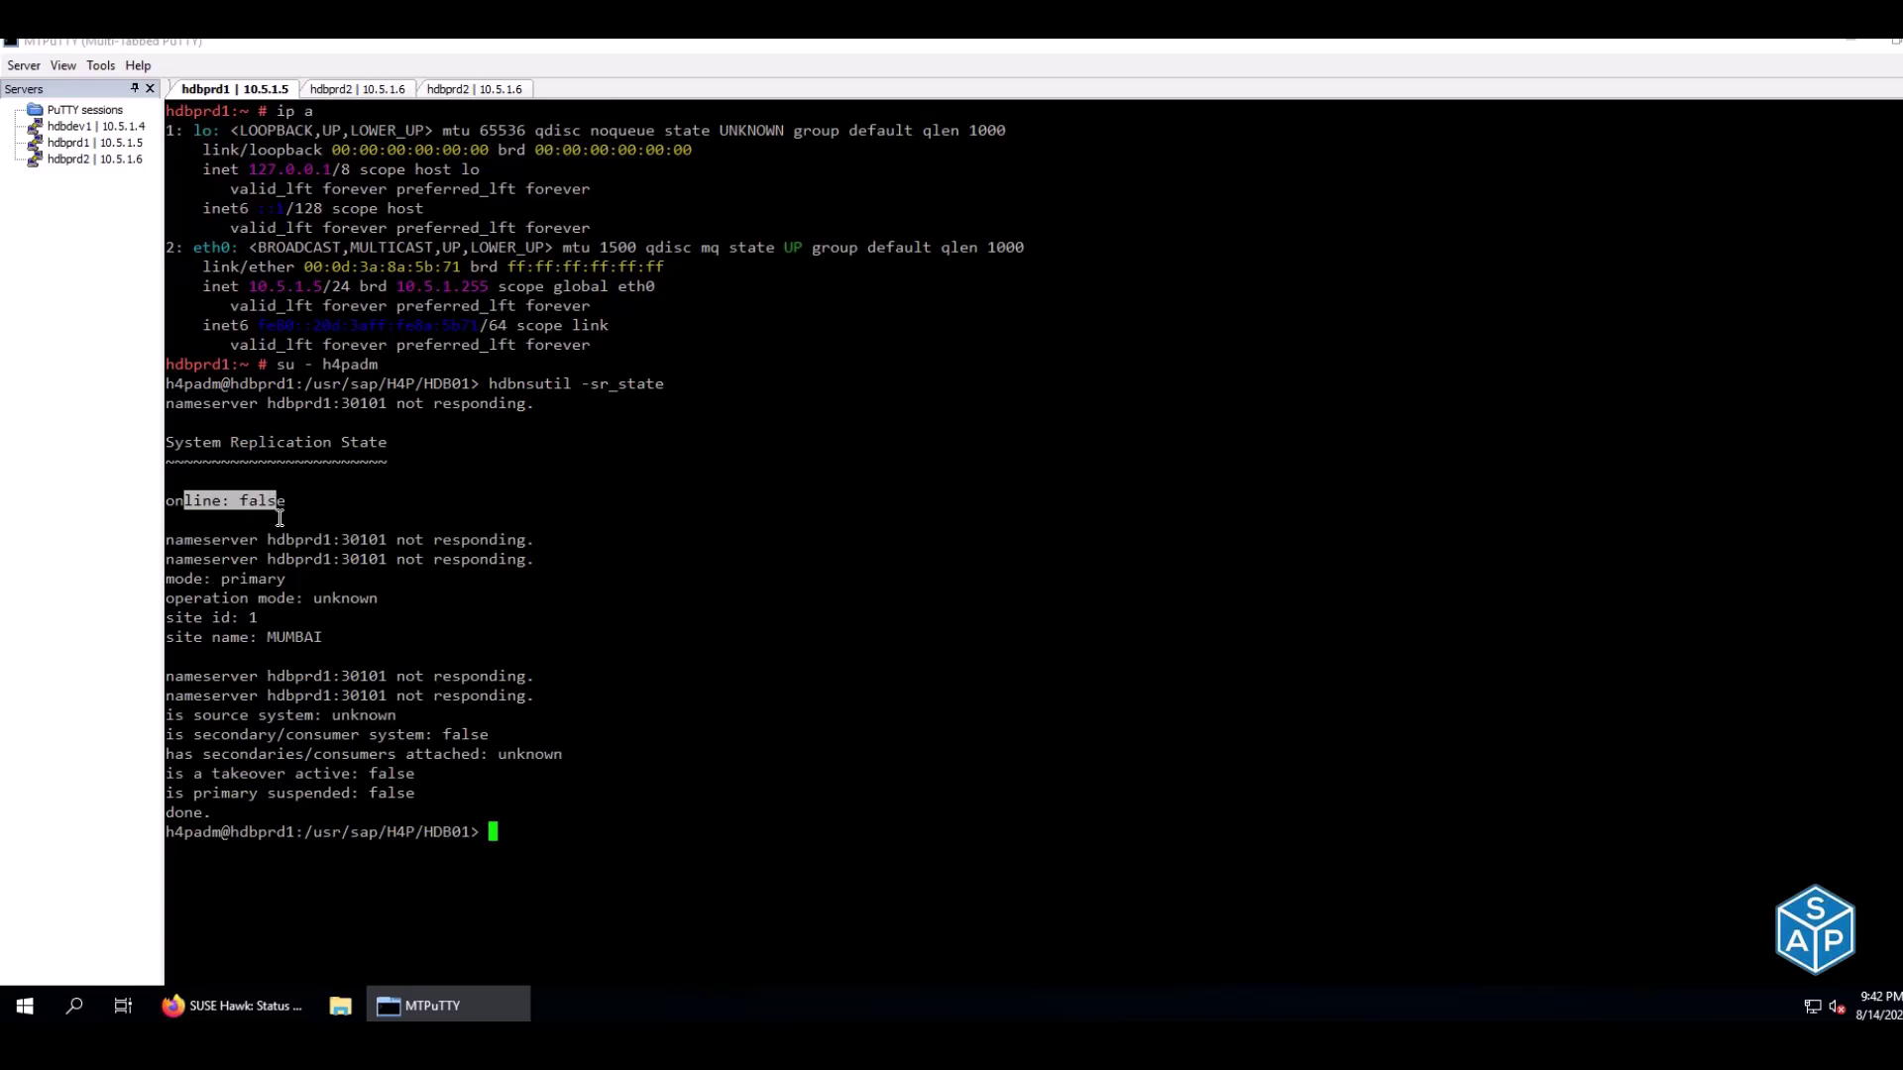
# As h4padm on hdbprd2, run hdbnsutil -sr_state, showing it online in primary mode
pyautogui.click(465, 91)
pyautogui.write('su - h4padm')
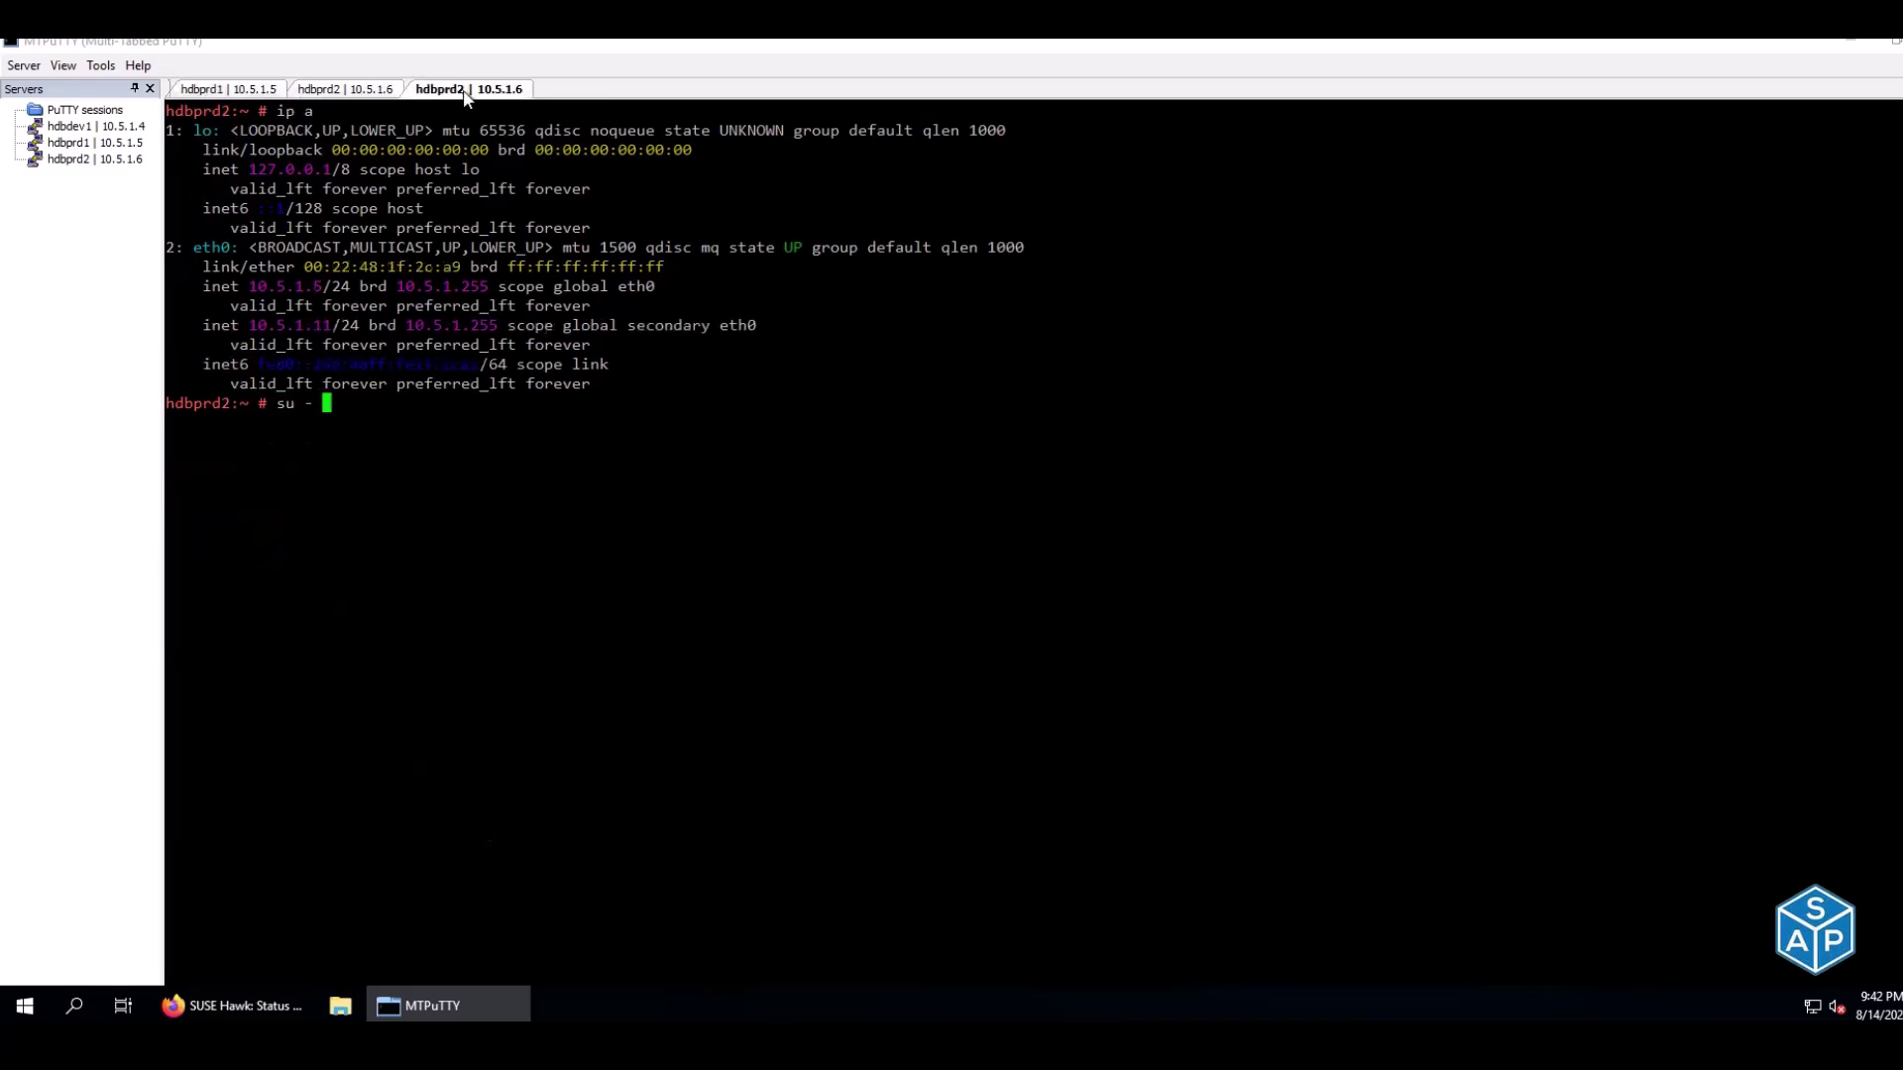
pyautogui.press('Return')
pyautogui.press('Up')
pyautogui.press('Up')
pyautogui.press('Up')
pyautogui.press('Up')
pyautogui.press('Up')
pyautogui.press('Up')
pyautogui.press('Up')
pyautogui.press('Up')
pyautogui.press('Up')
pyautogui.press('Up')
pyautogui.press('Up')
pyautogui.press('Up')
pyautogui.press('Up')
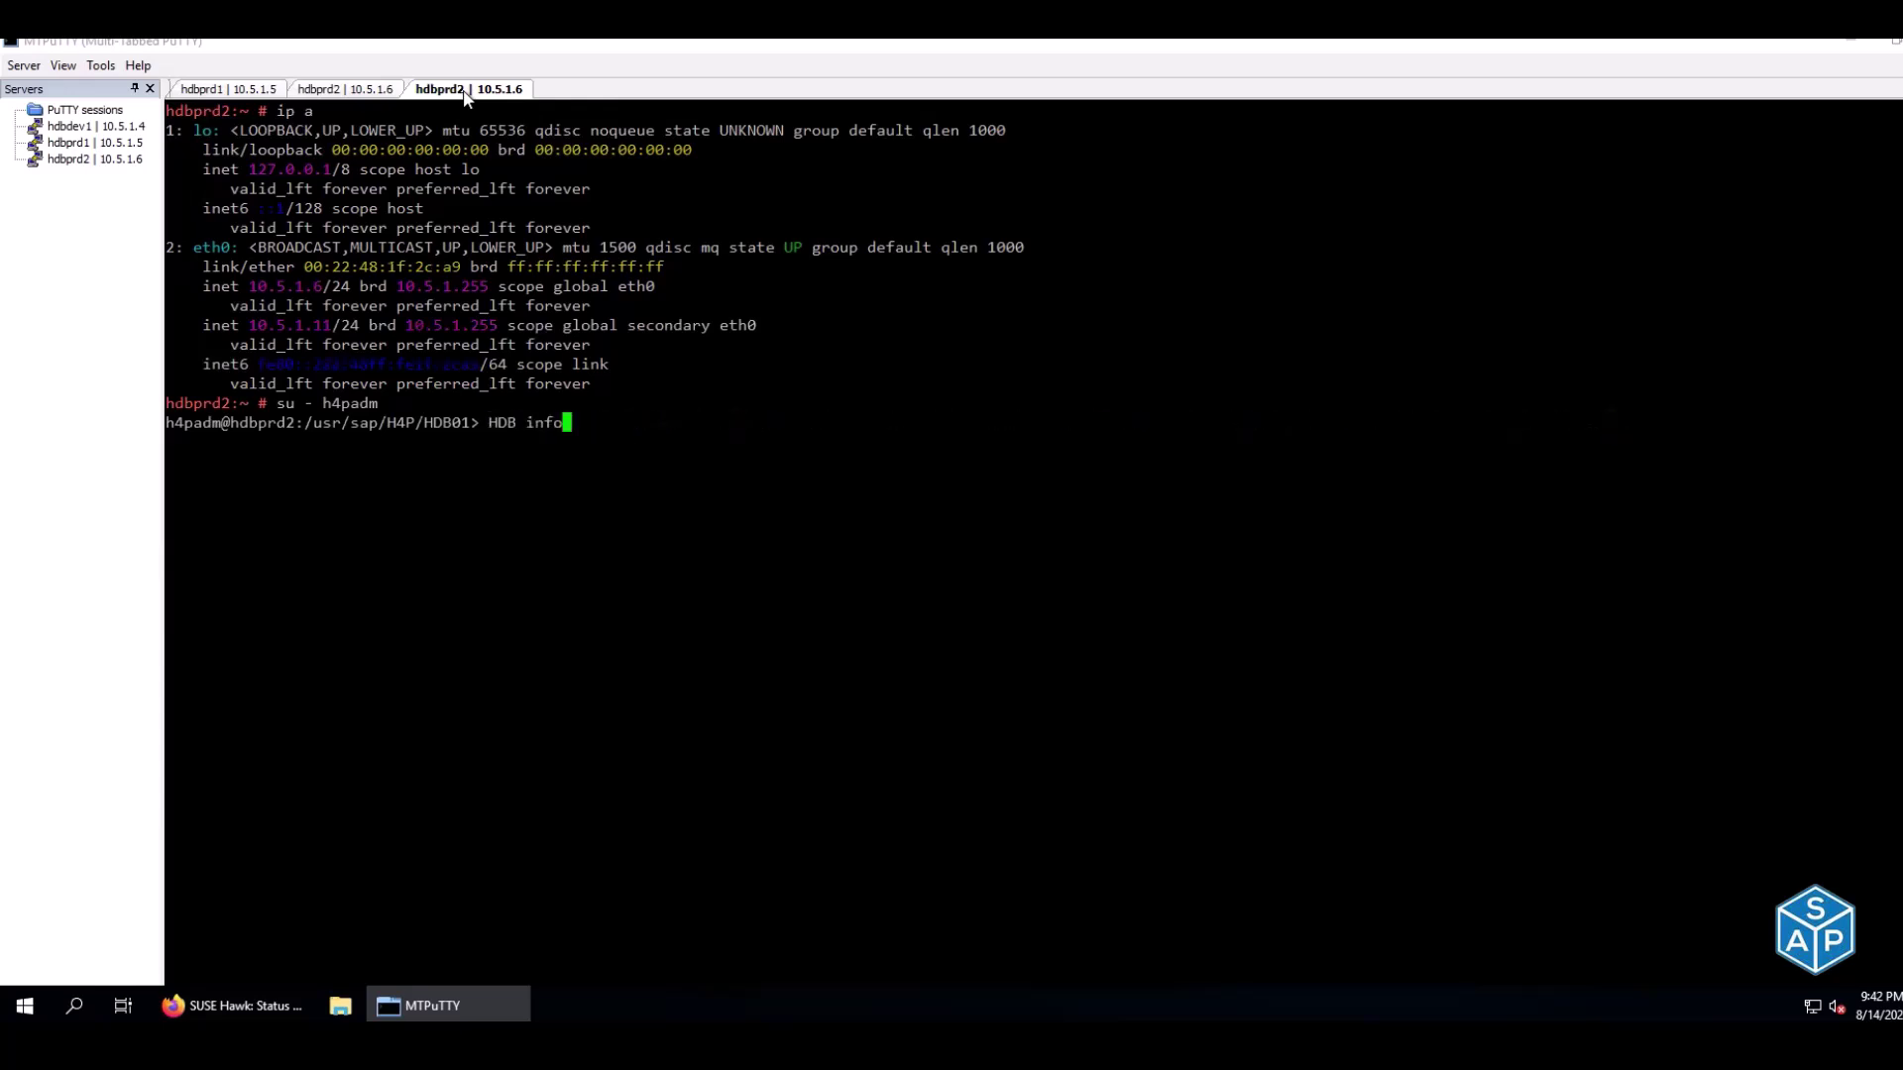
pyautogui.press('Up')
pyautogui.press('Up')
pyautogui.press('Up')
pyautogui.press('Up')
pyautogui.press('Up')
pyautogui.press('Down')
pyautogui.press('Return')
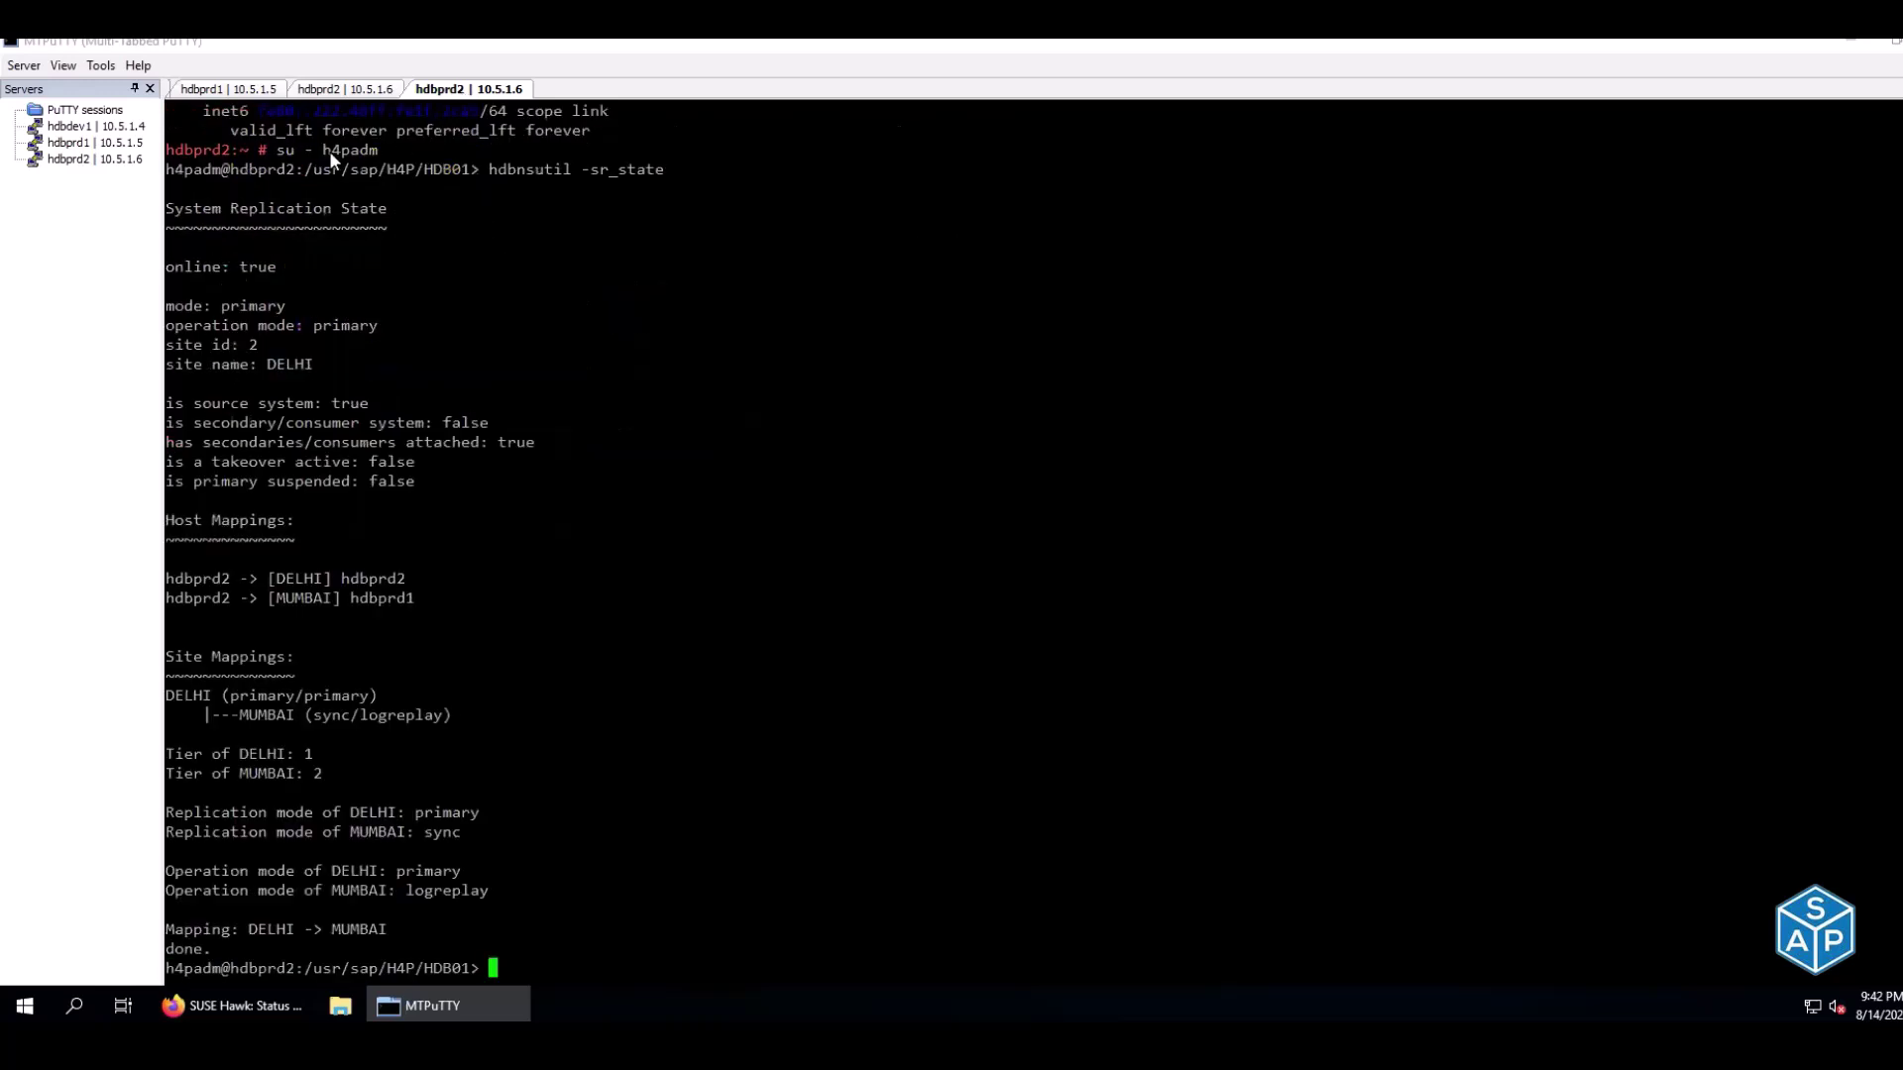
pyautogui.moveTo(169, 266); pyautogui.dragTo(275, 266)
pyautogui.moveTo(195, 306); pyautogui.dragTo(285, 306)
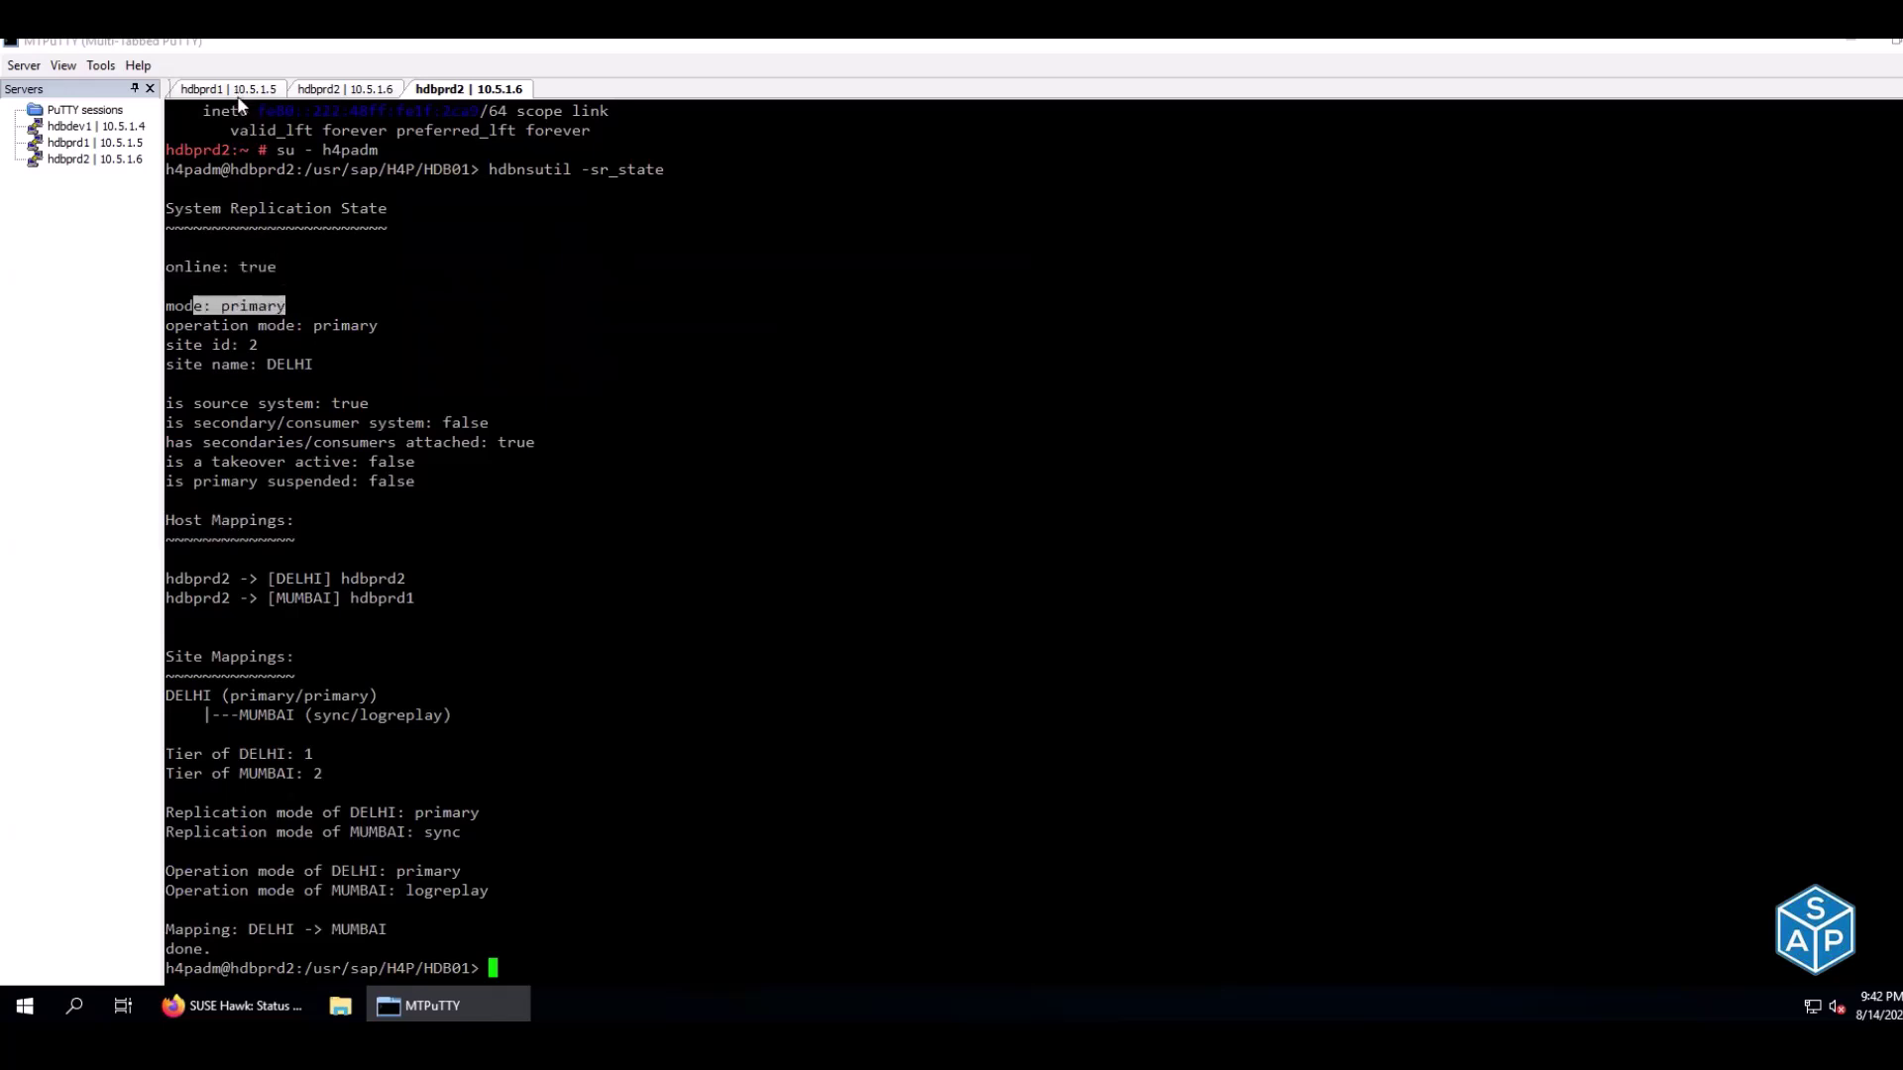
pyautogui.click(335, 91)
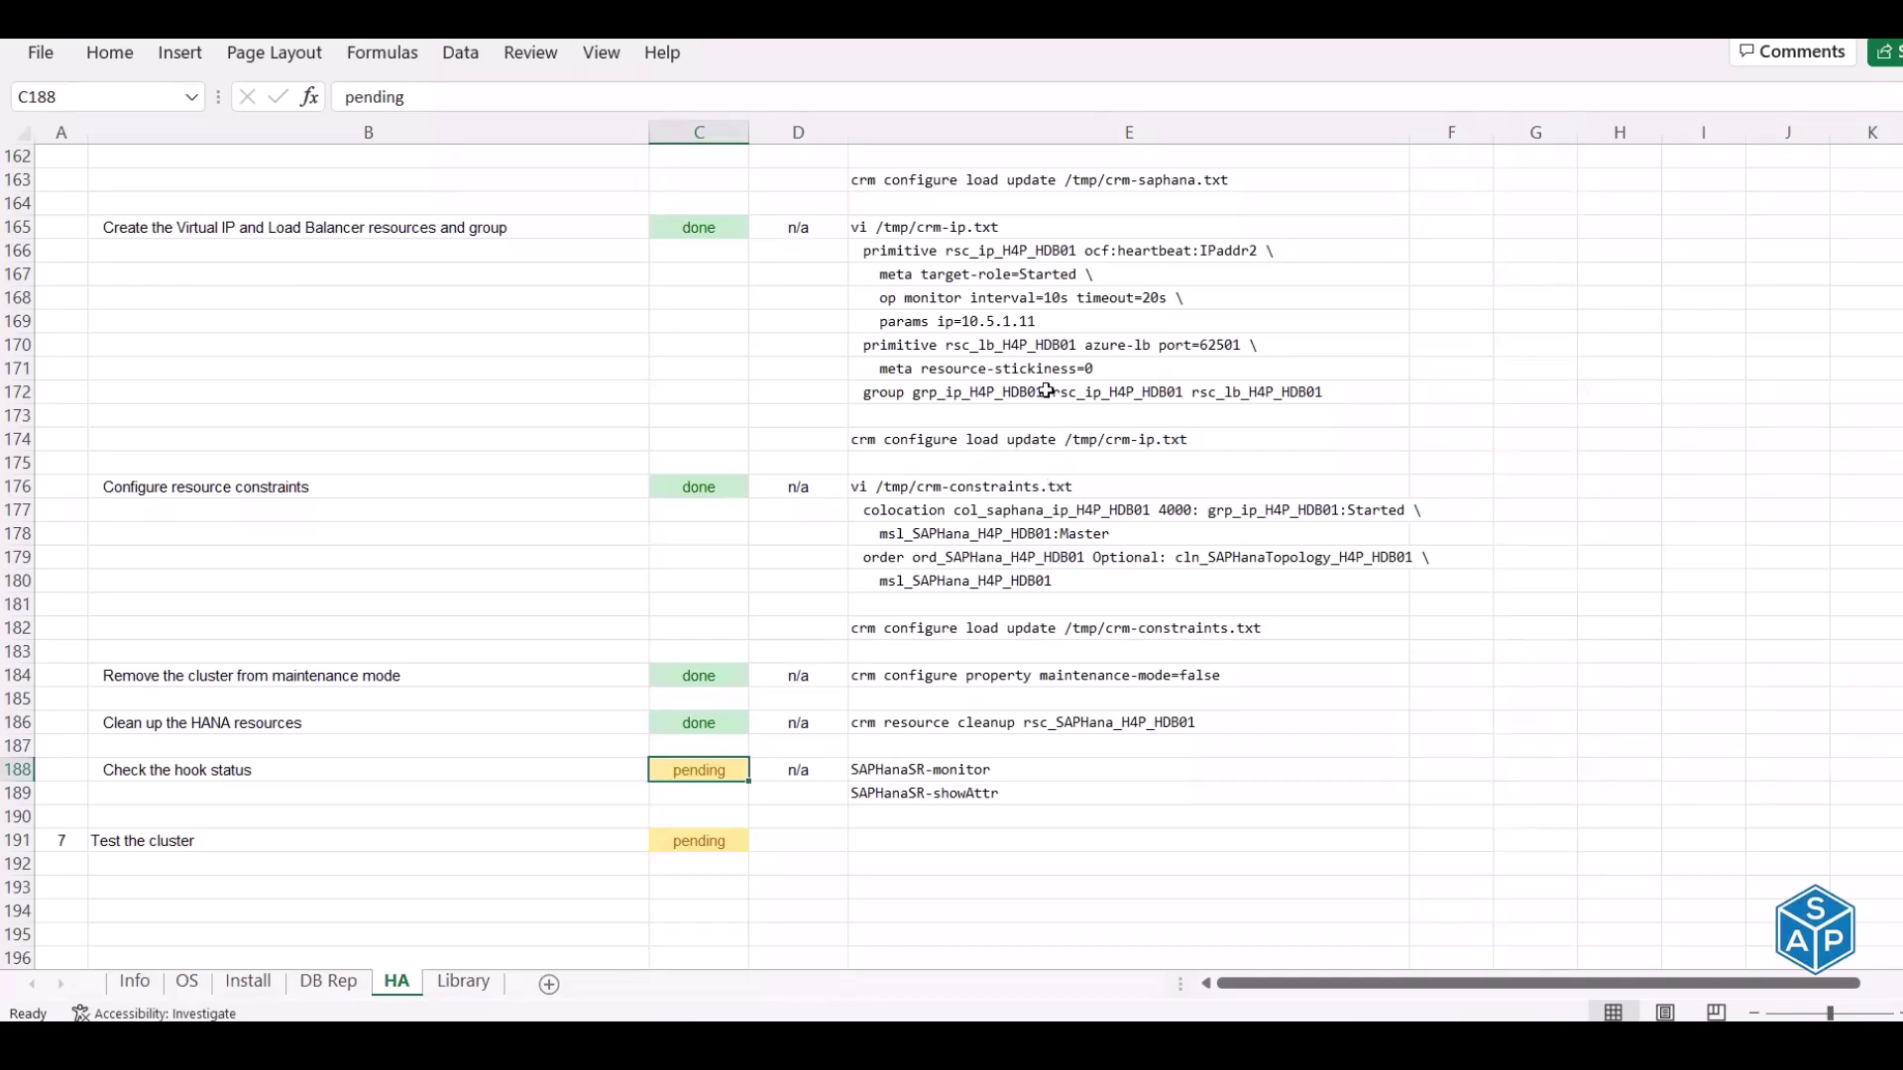
pyautogui.scroll(3, 1050, 379)
pyautogui.scroll(2, 1050, 379)
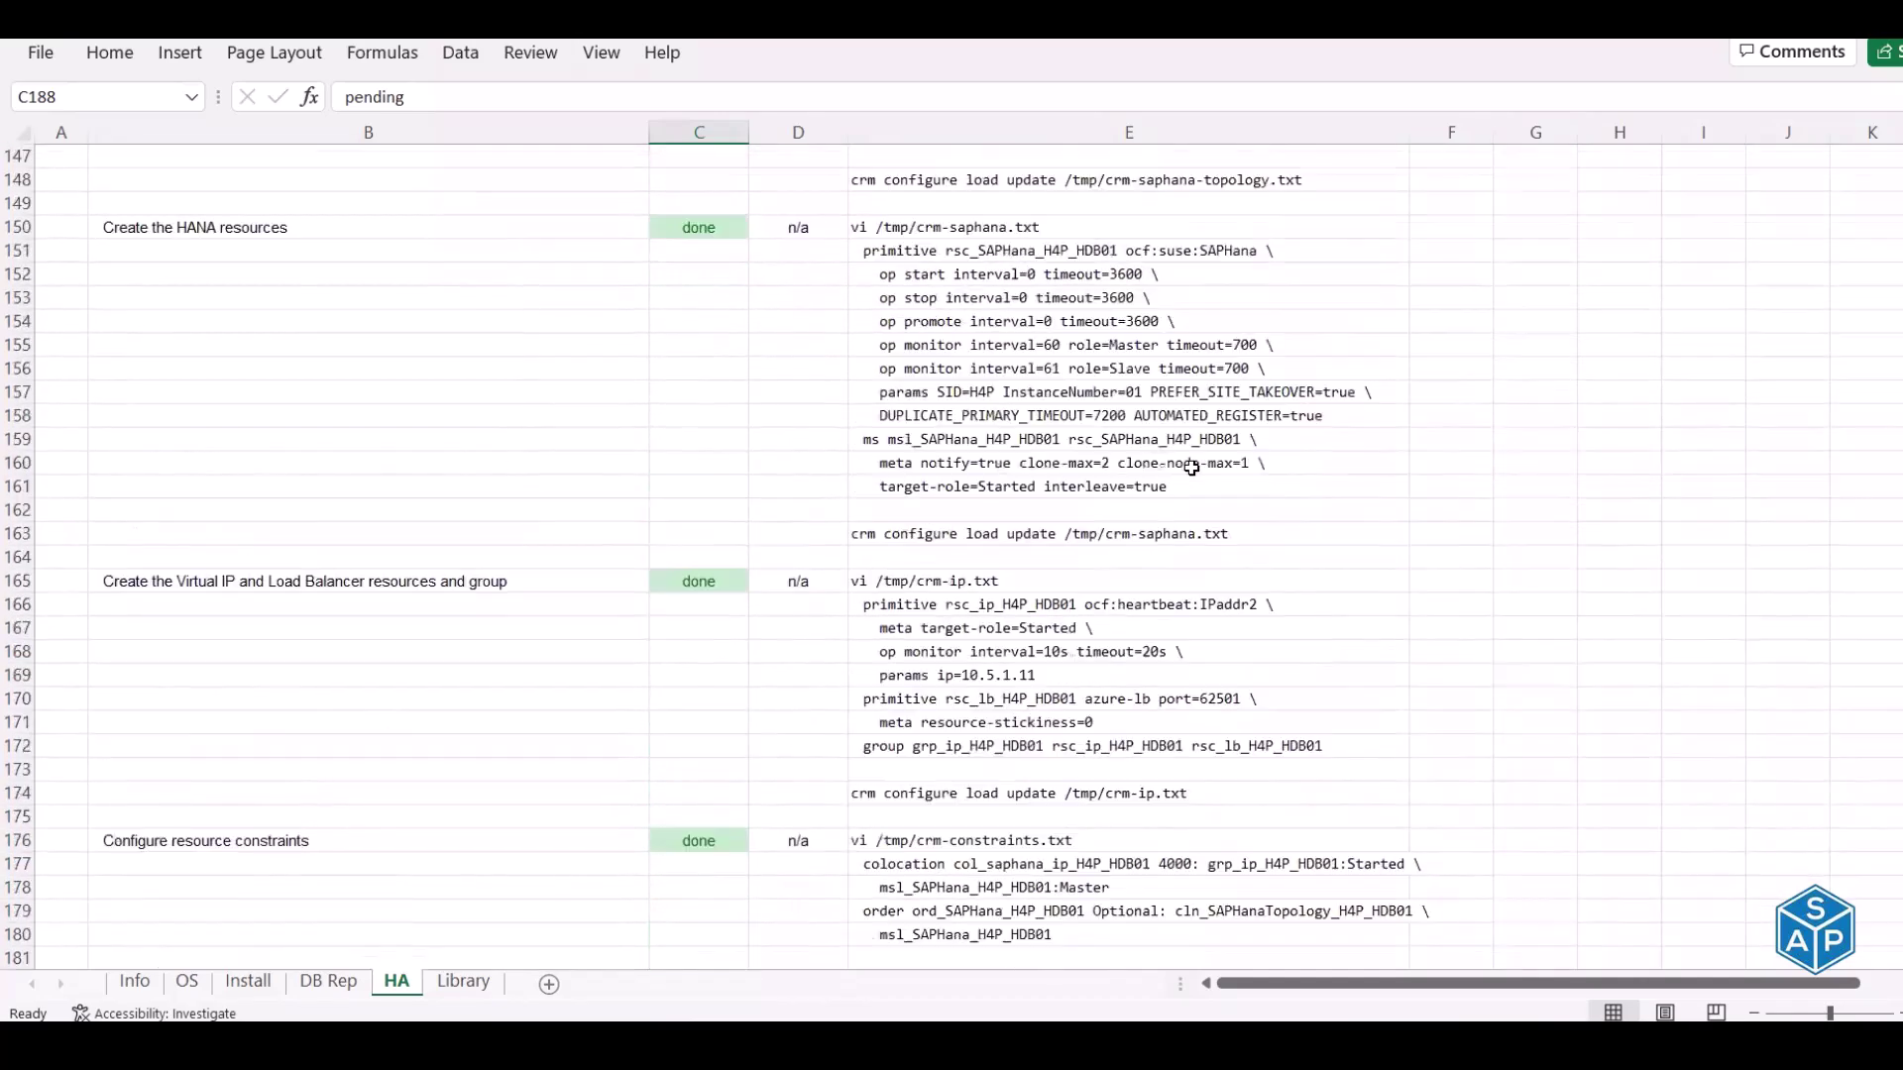
pyautogui.click(1165, 416)
pyautogui.scroll(-10, 1273, 419)
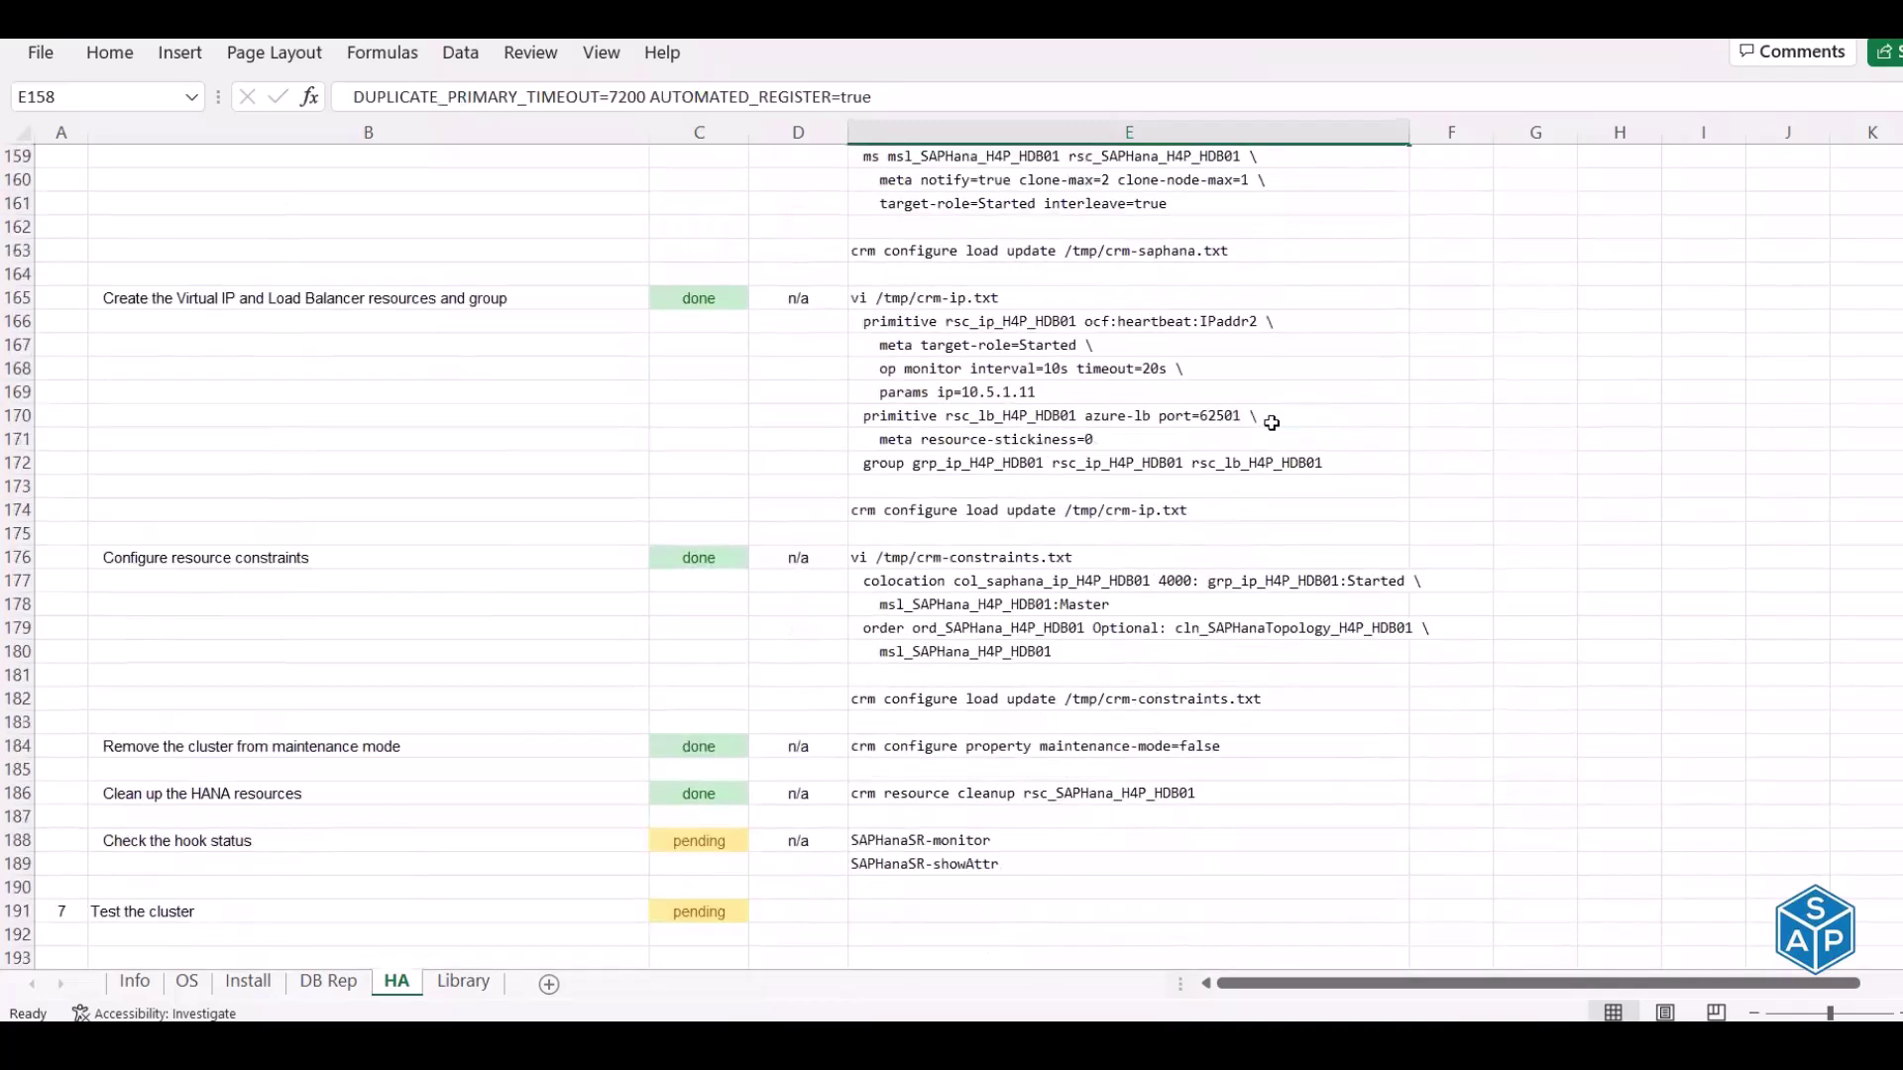
pyautogui.scroll(3, 1272, 423)
pyautogui.scroll(4, 1272, 423)
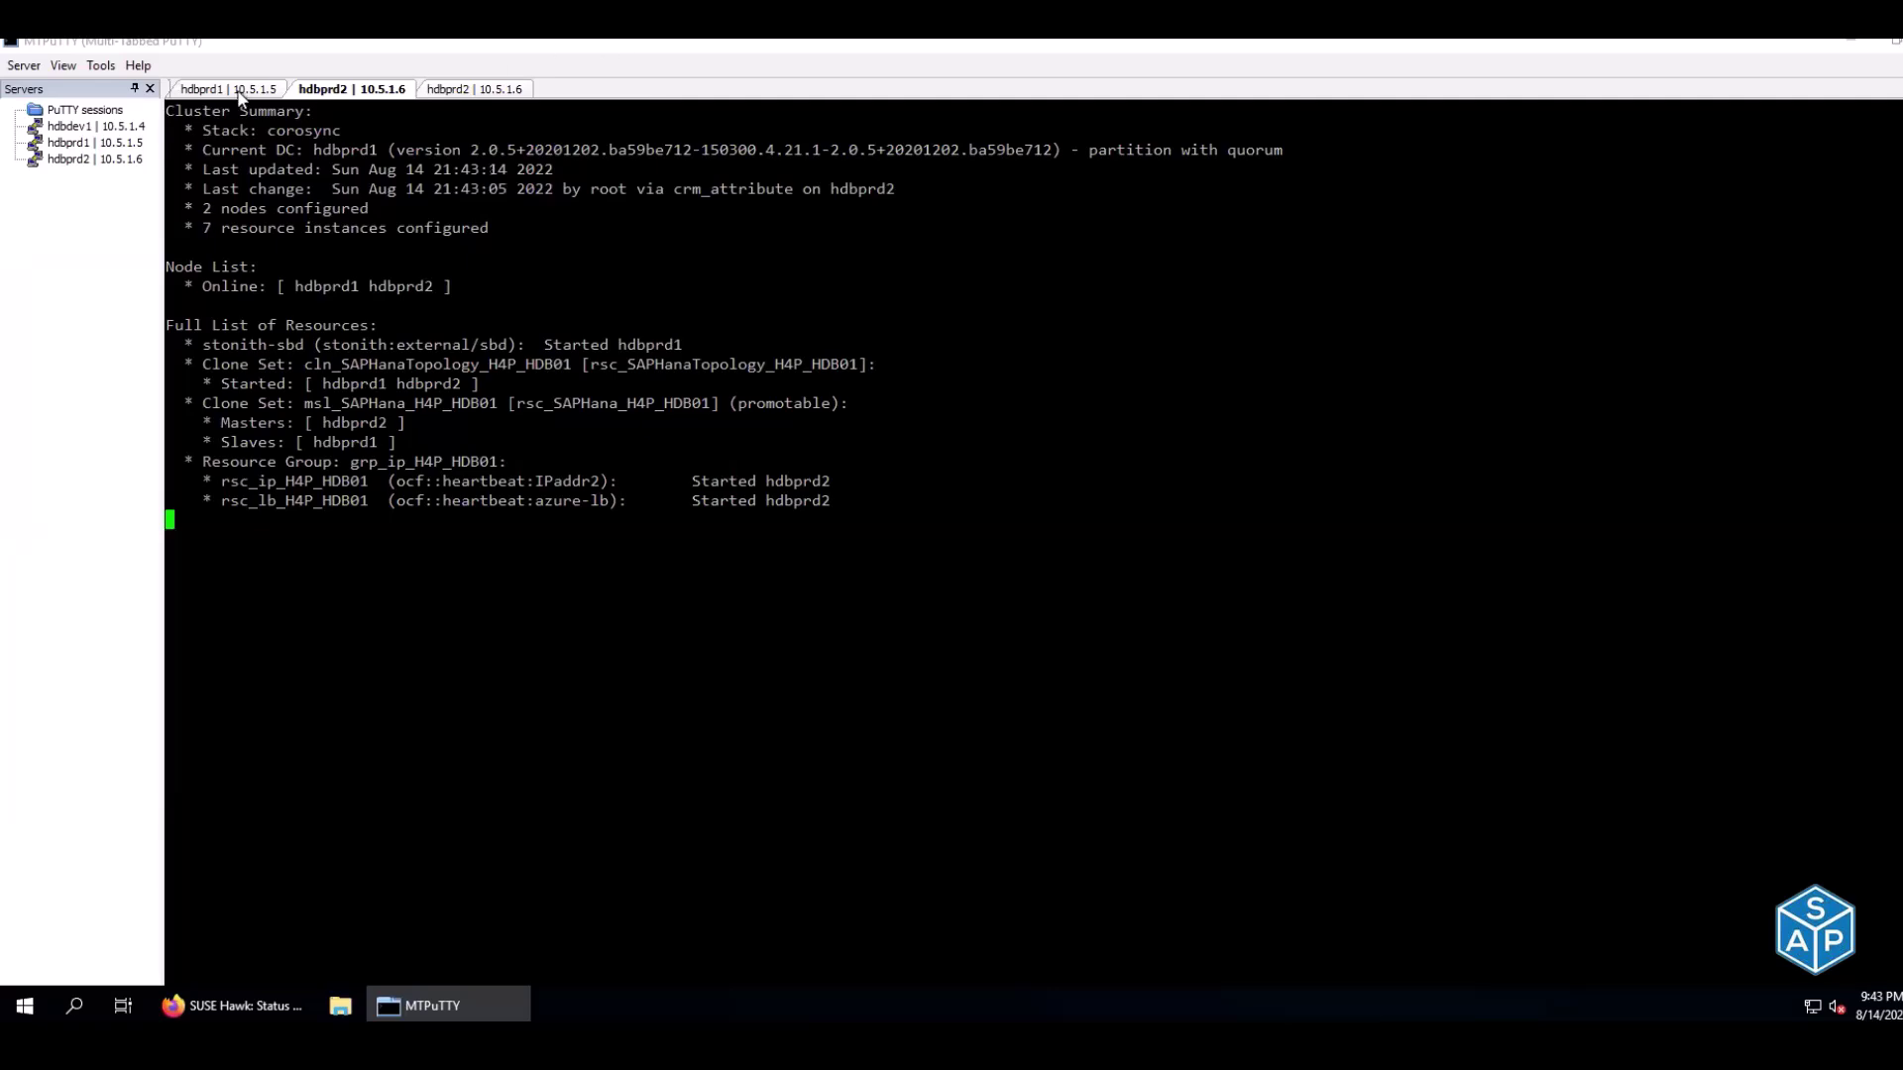
# Start HANA on hdbprd1 with HDB start and wait for Start and StartWait OK
pyautogui.click(238, 91)
pyautogui.write('HDB start')
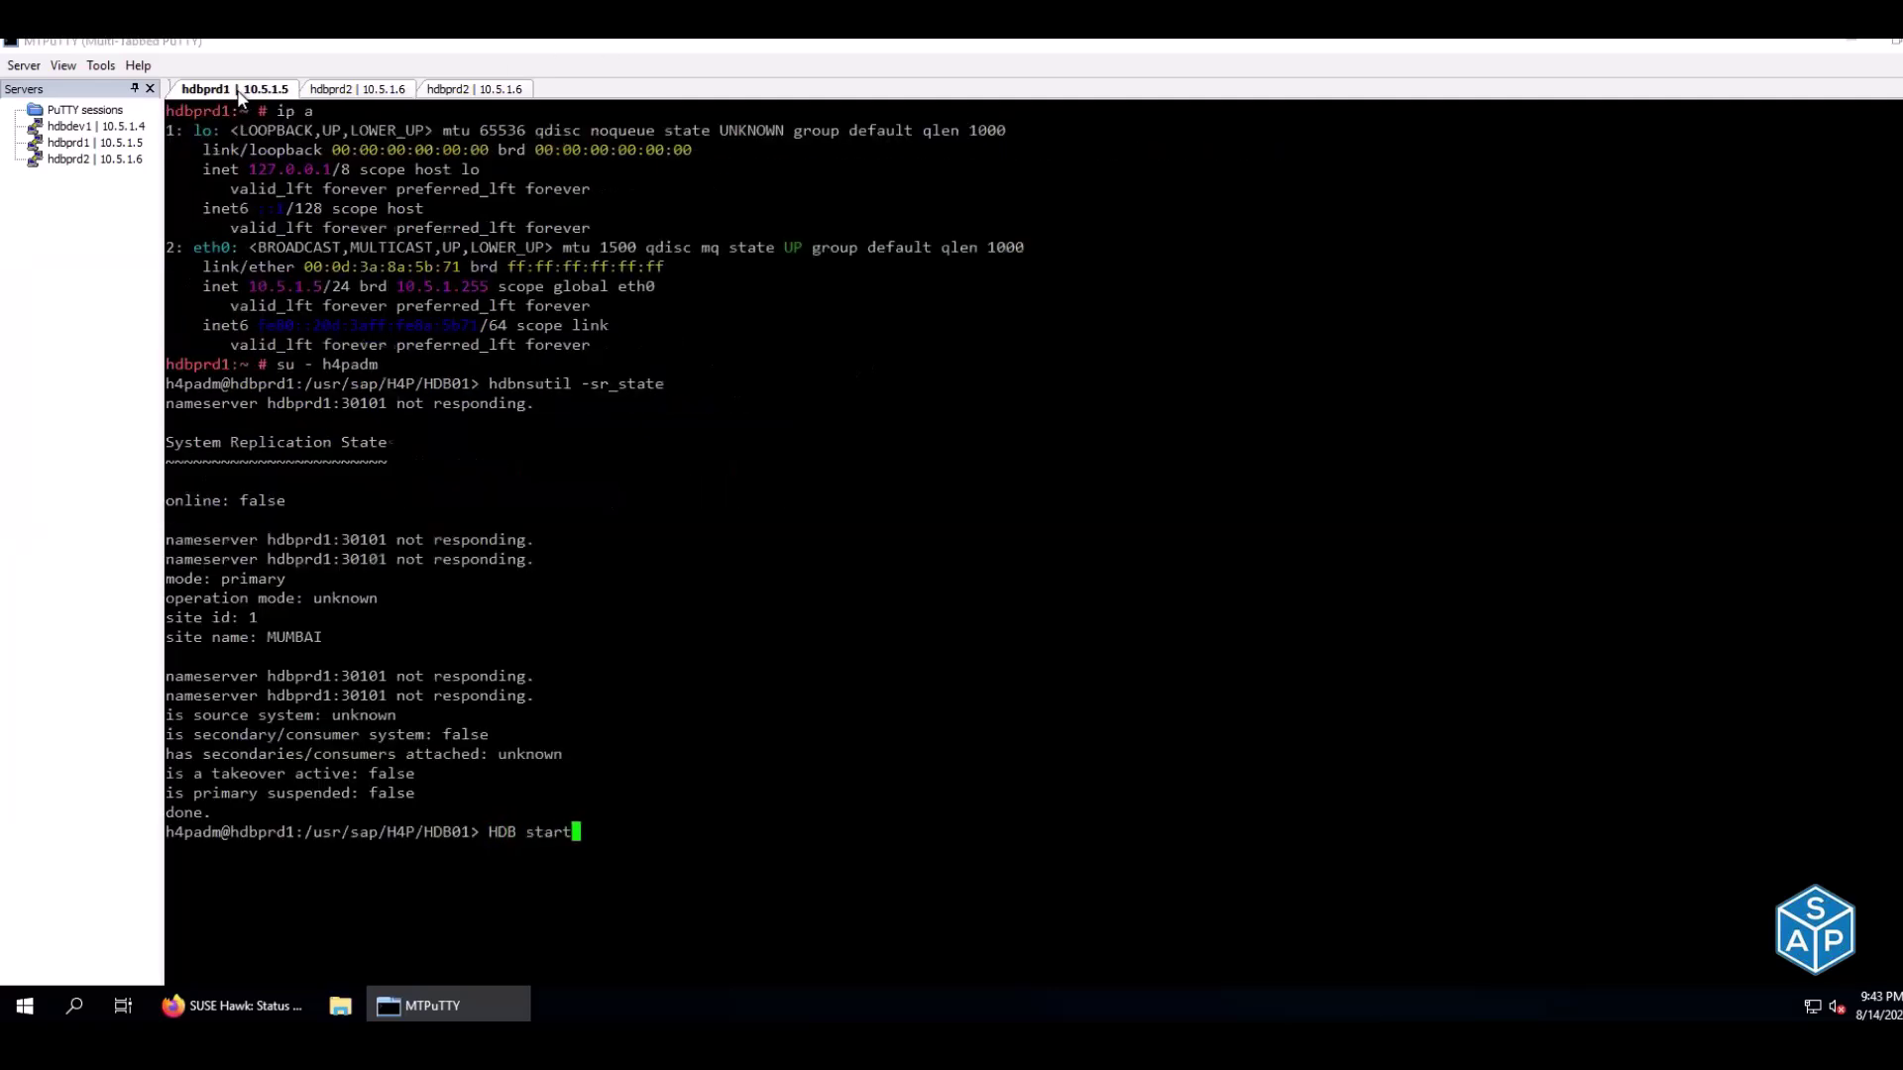
pyautogui.press('Return')
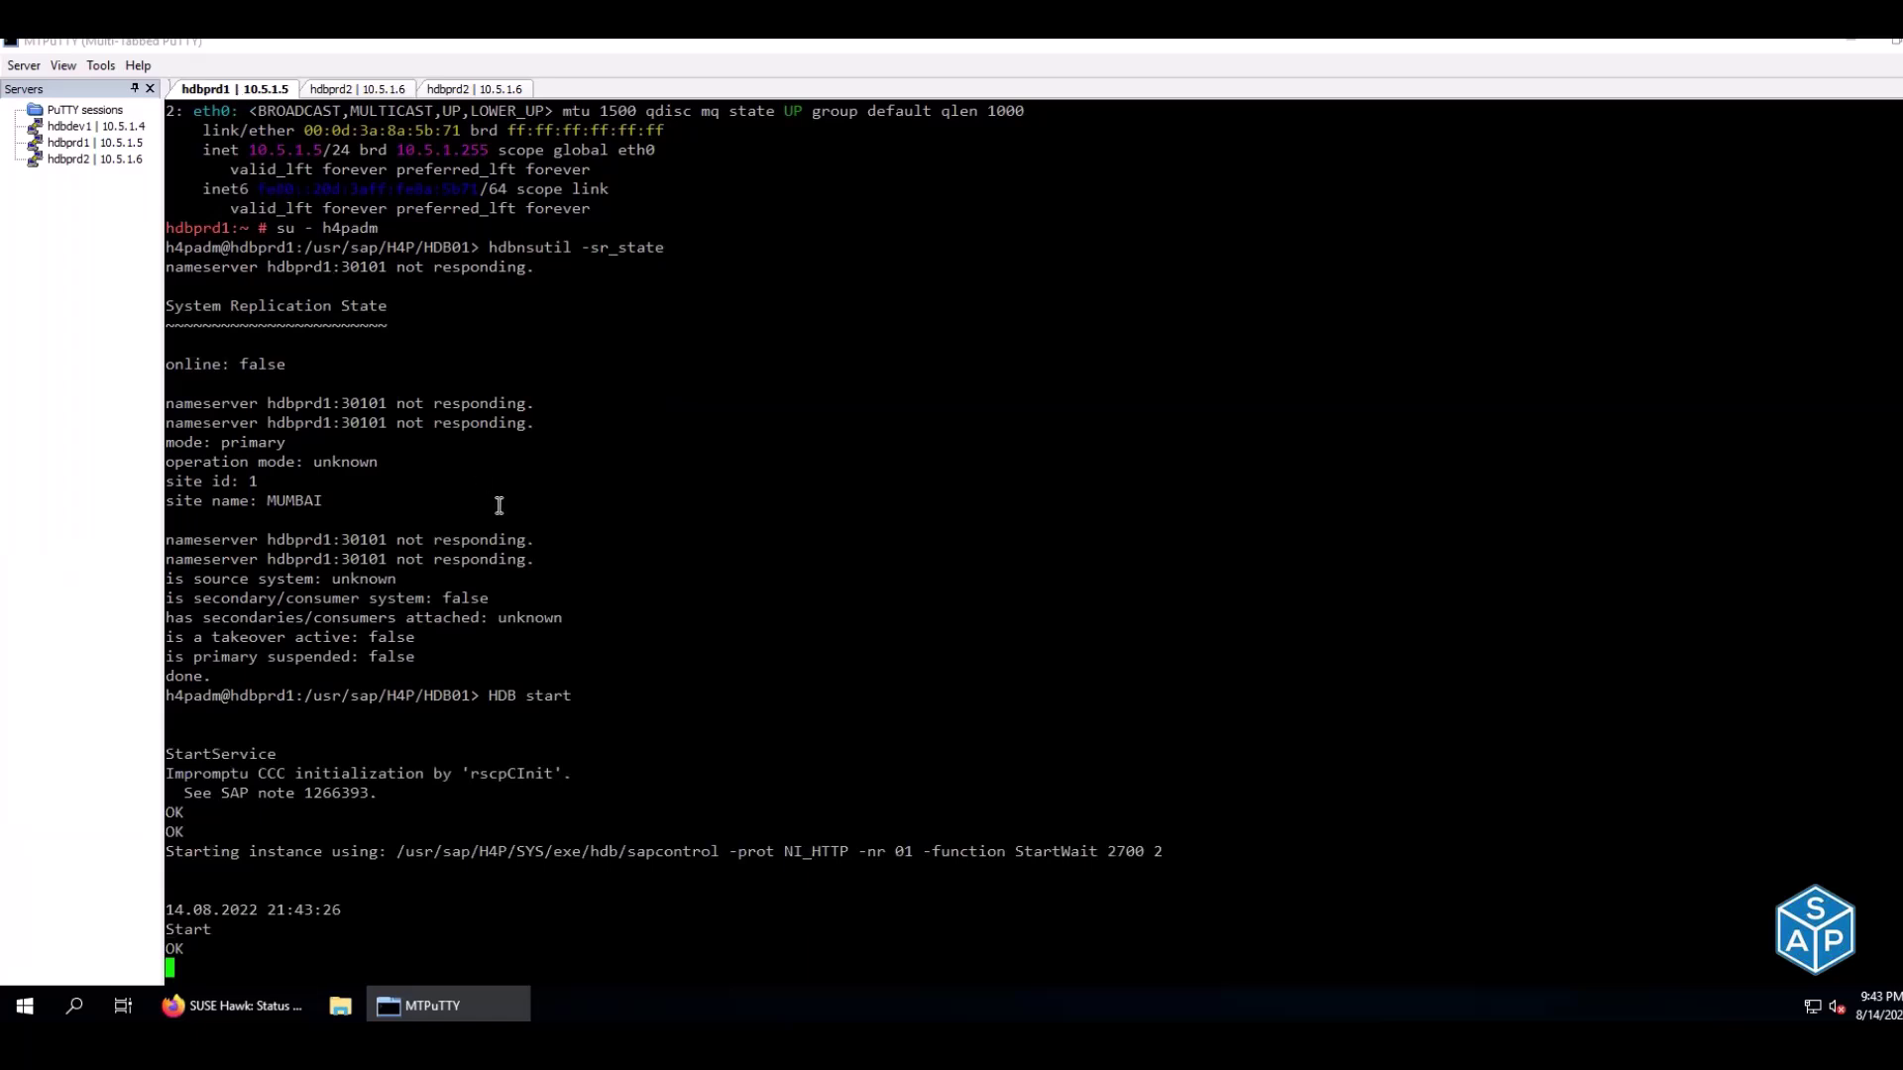
pyautogui.moveTo(196, 443); pyautogui.dragTo(285, 443)
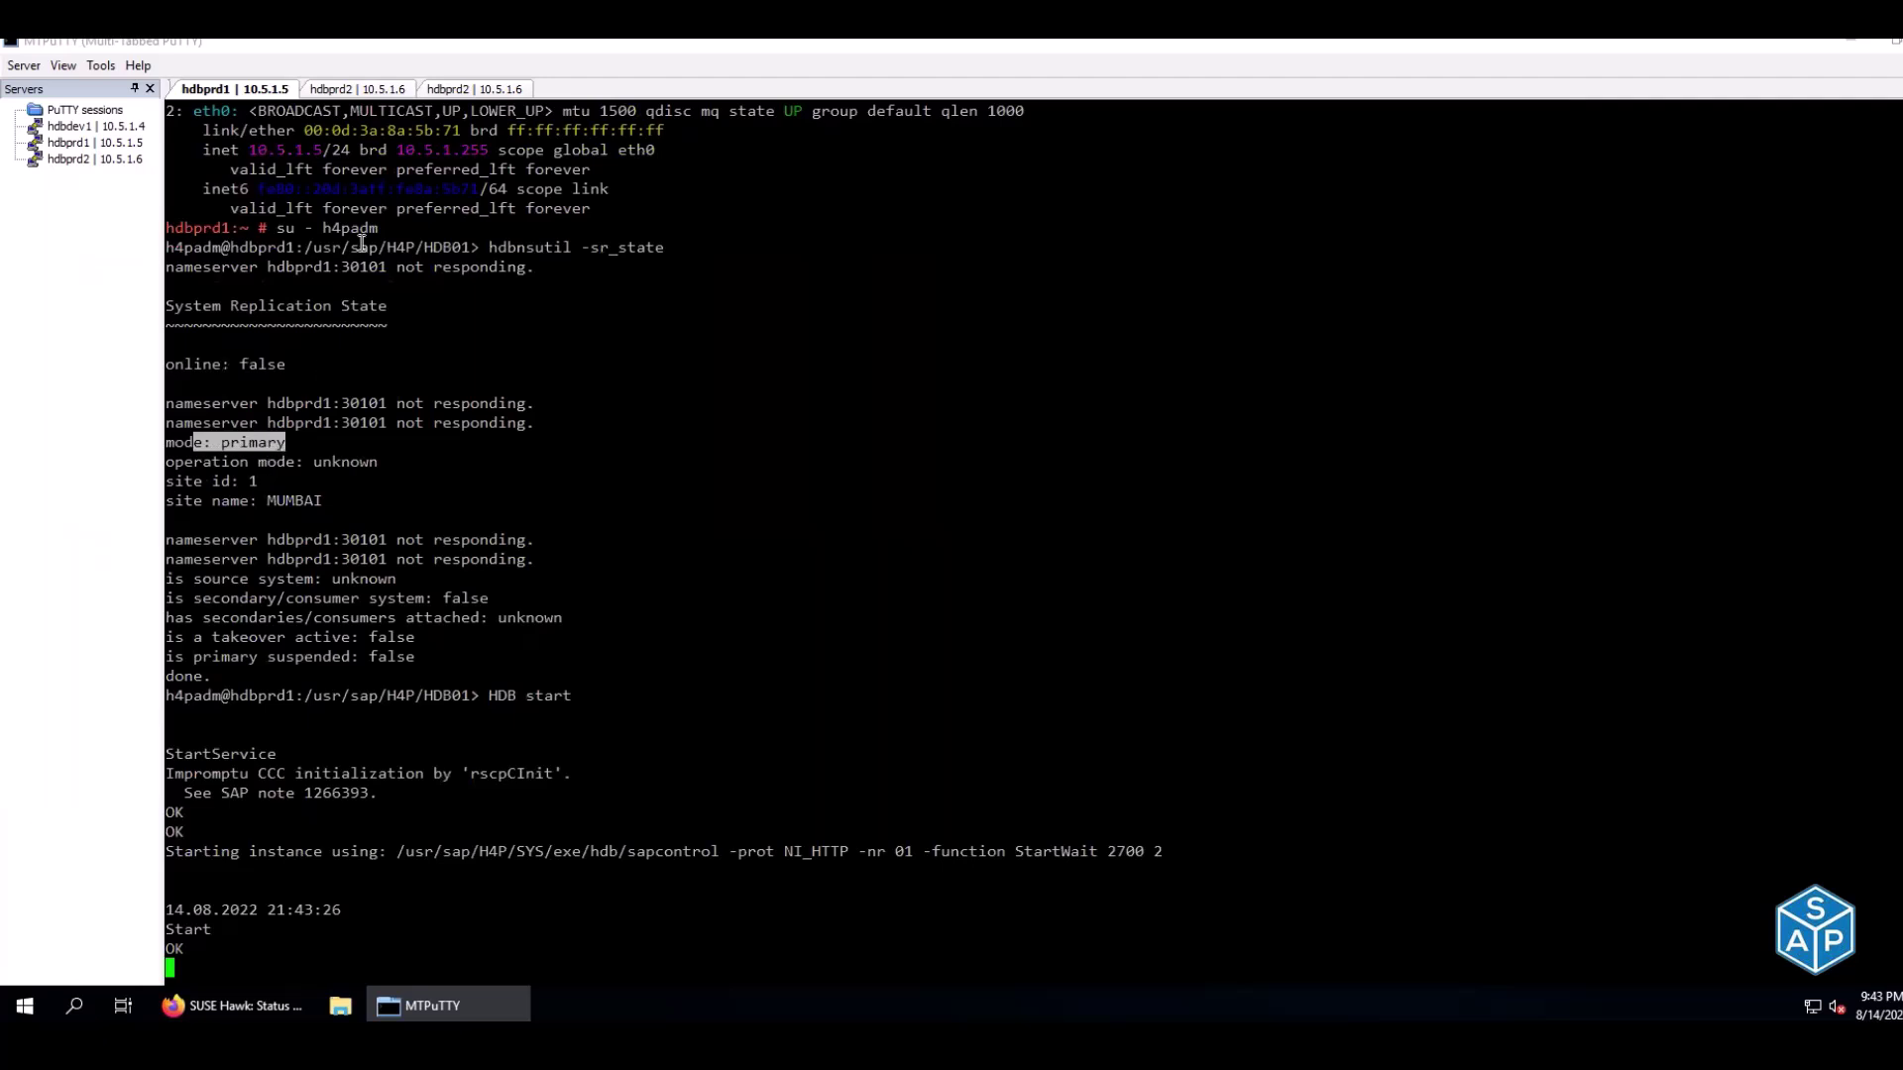
pyautogui.click(327, 91)
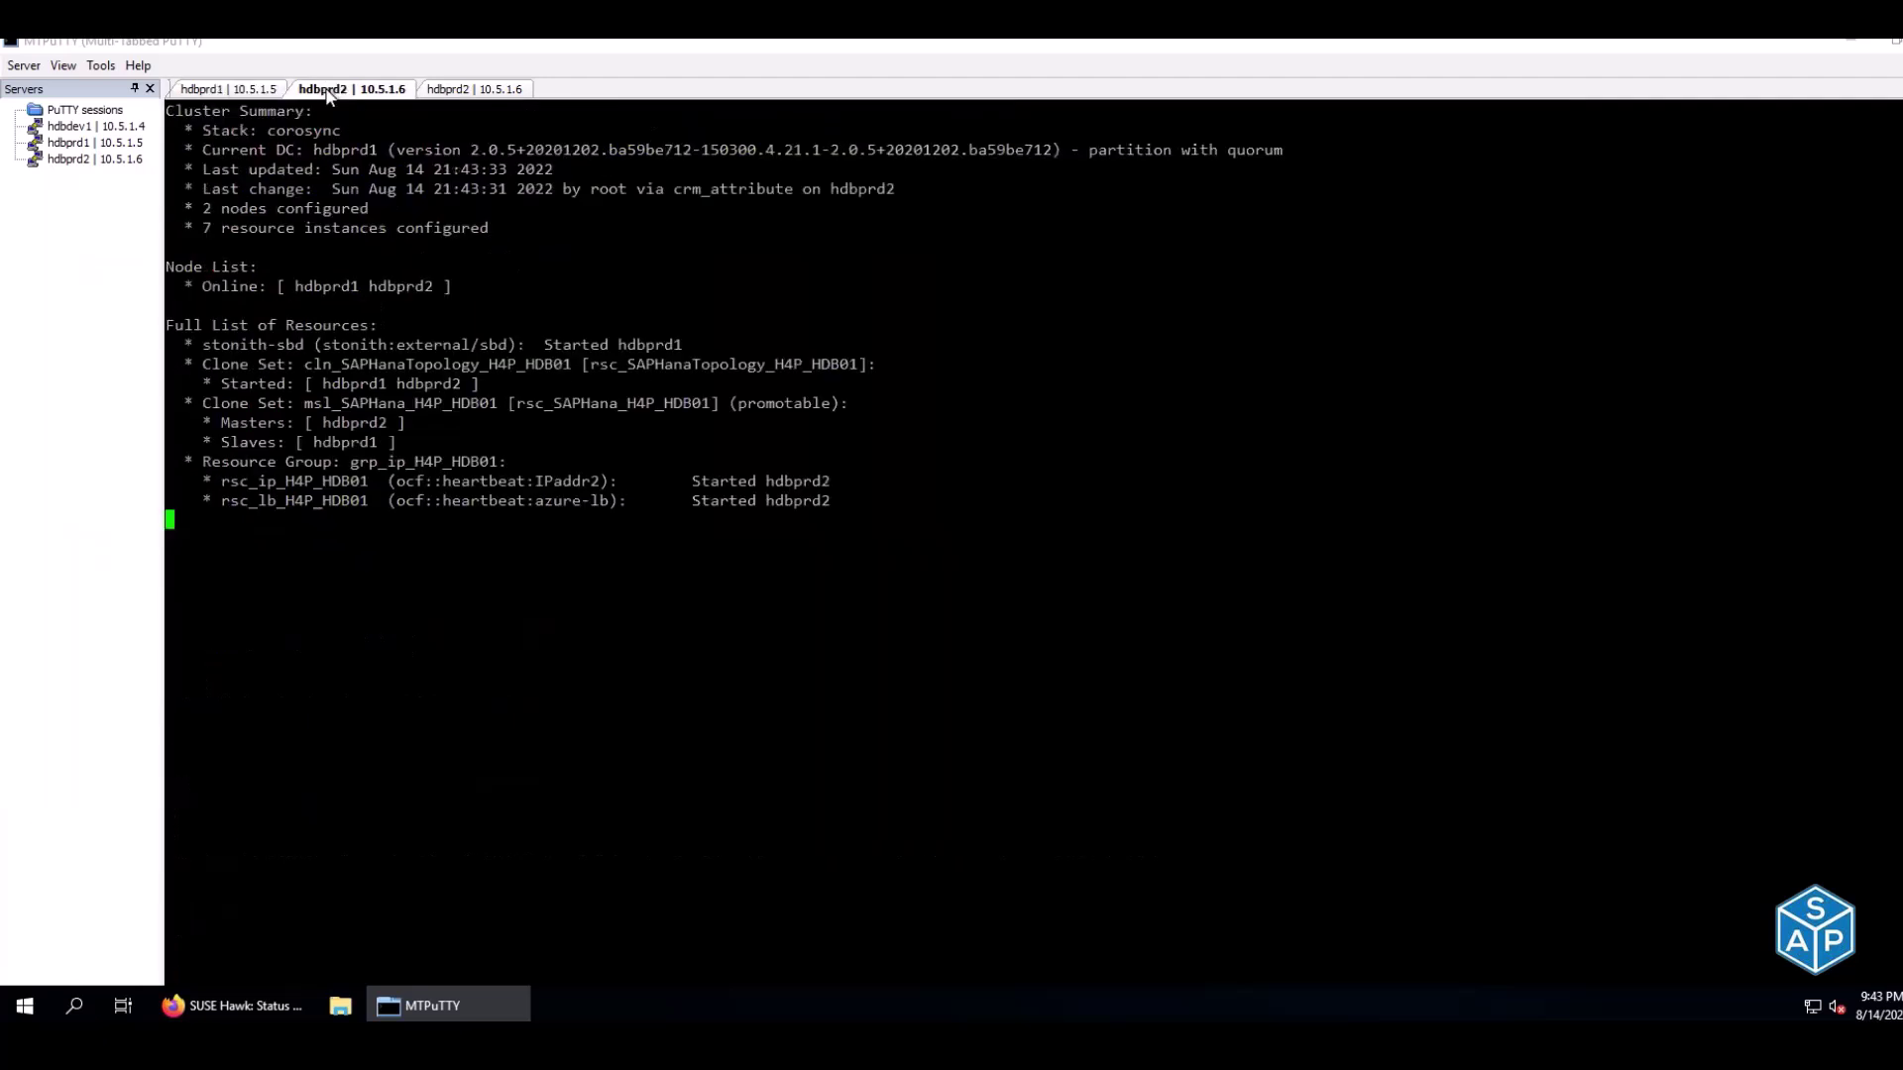
pyautogui.click(256, 90)
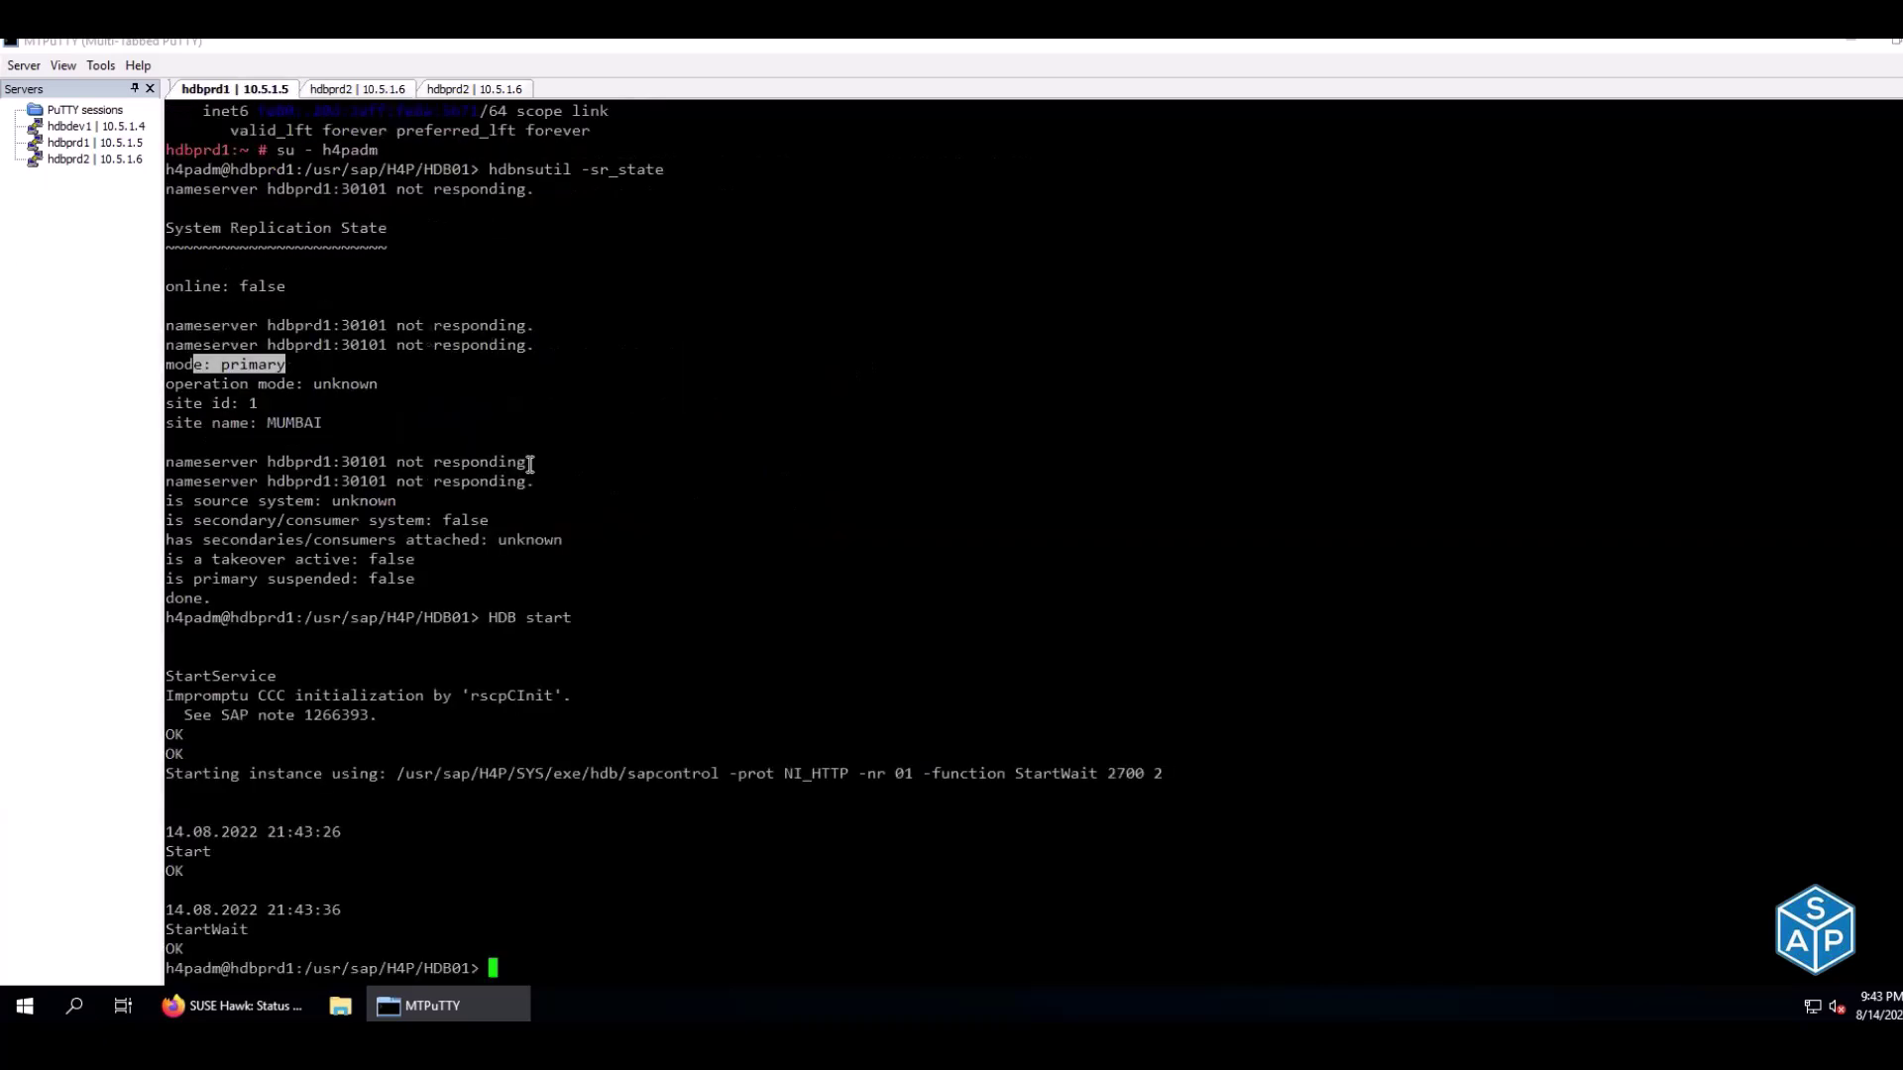
# Browse hdbprd1's shell history back to an empty prompt and view hdbprd2's cluster status
pyautogui.press('Up')
pyautogui.press('Up')
pyautogui.press('Up')
pyautogui.press('Up')
pyautogui.press('Up')
pyautogui.press('Up')
pyautogui.press('Up')
pyautogui.press('Up')
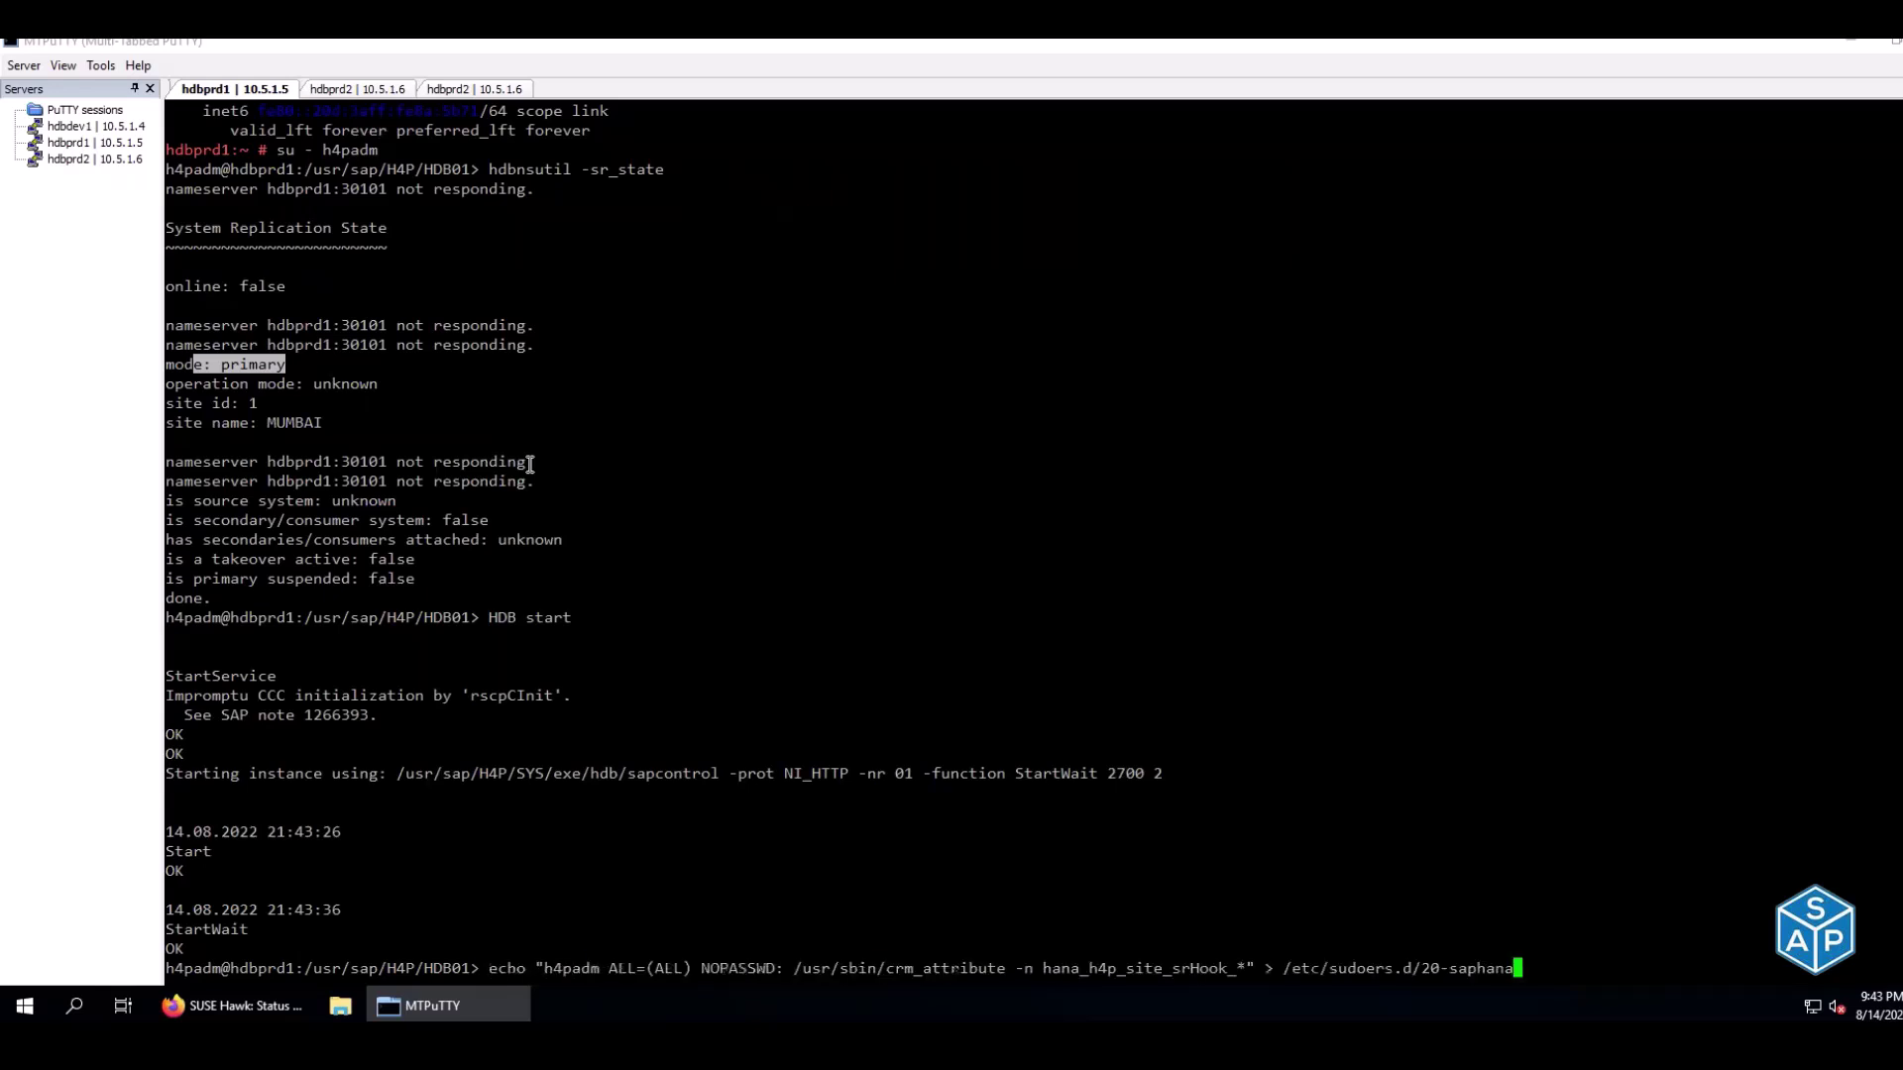
pyautogui.press('Up')
pyautogui.press('Up')
pyautogui.press('Up')
pyautogui.press('Up')
pyautogui.press('Up')
pyautogui.press('Up')
pyautogui.press('Up')
pyautogui.press('Up')
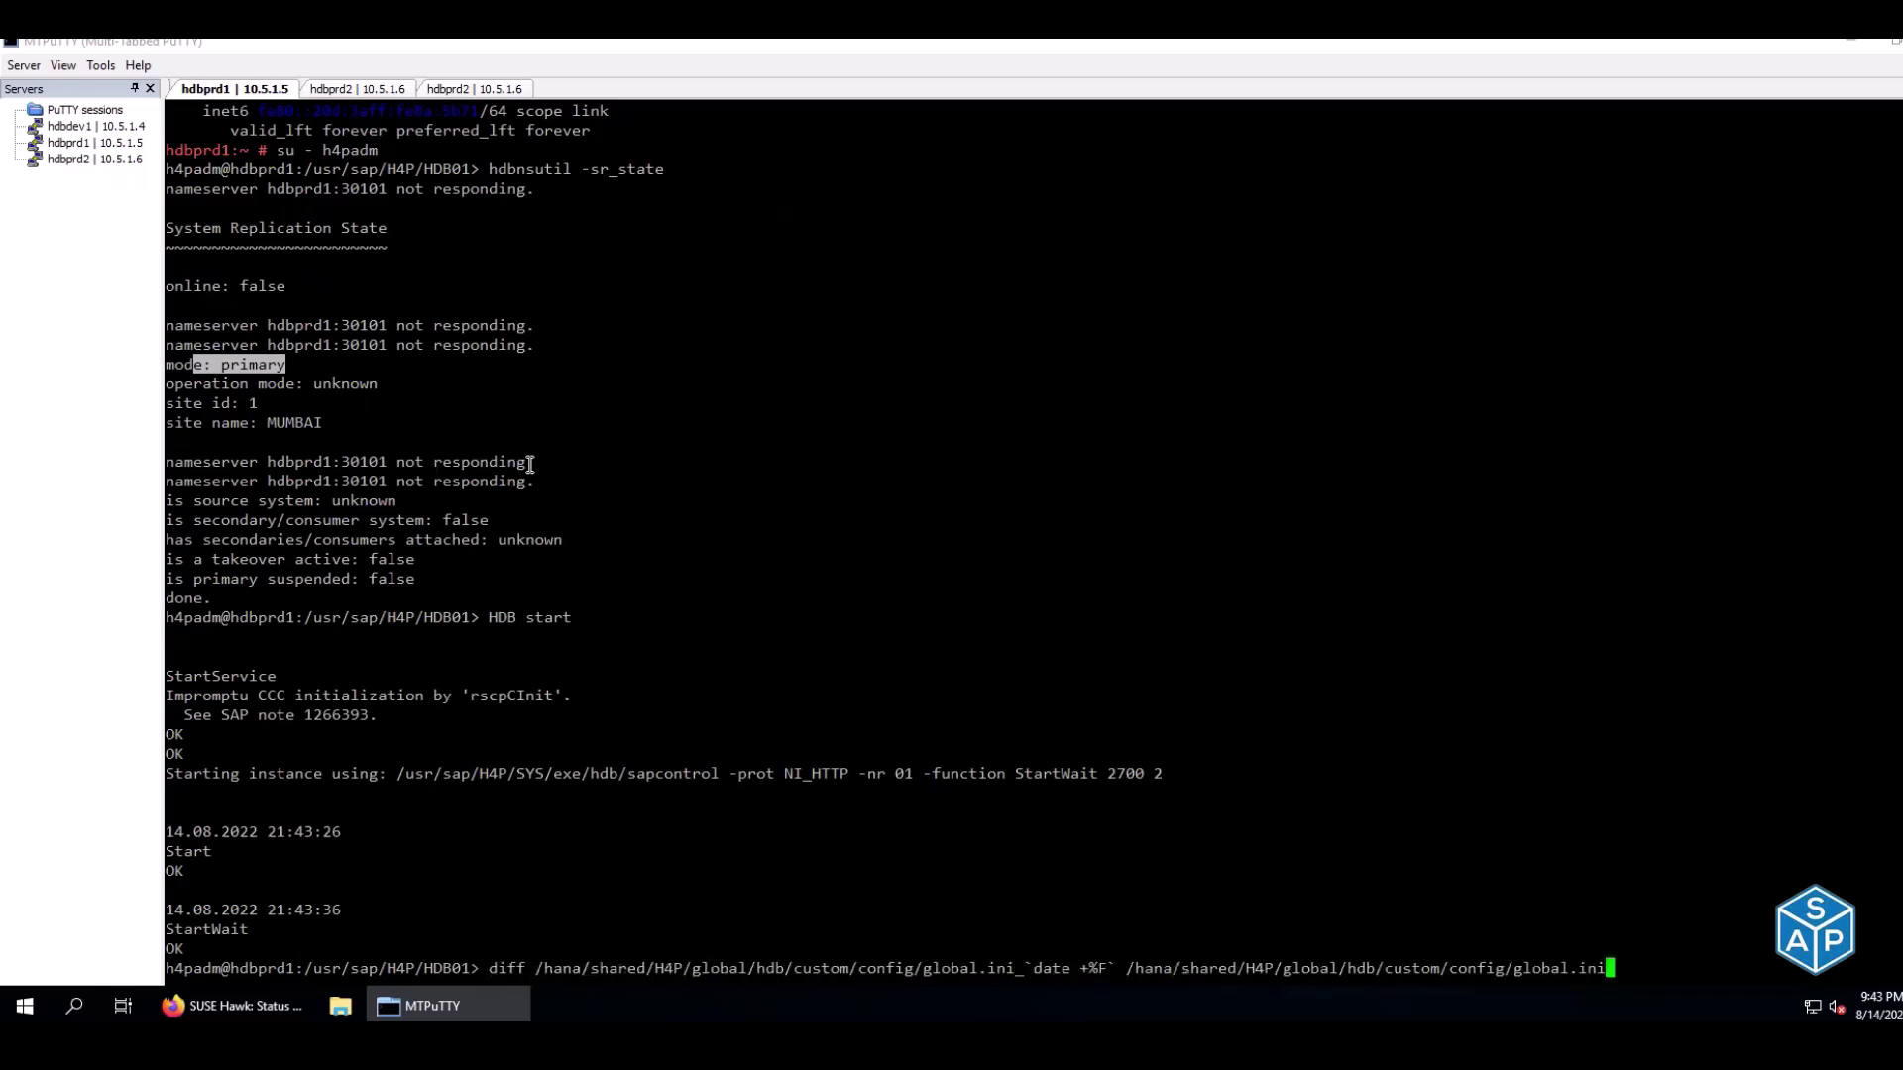
pyautogui.press('Up')
pyautogui.press('Up')
pyautogui.press('Down')
pyautogui.press('Down')
pyautogui.press('Up')
pyautogui.press('Up')
pyautogui.press('Up')
pyautogui.press('Up')
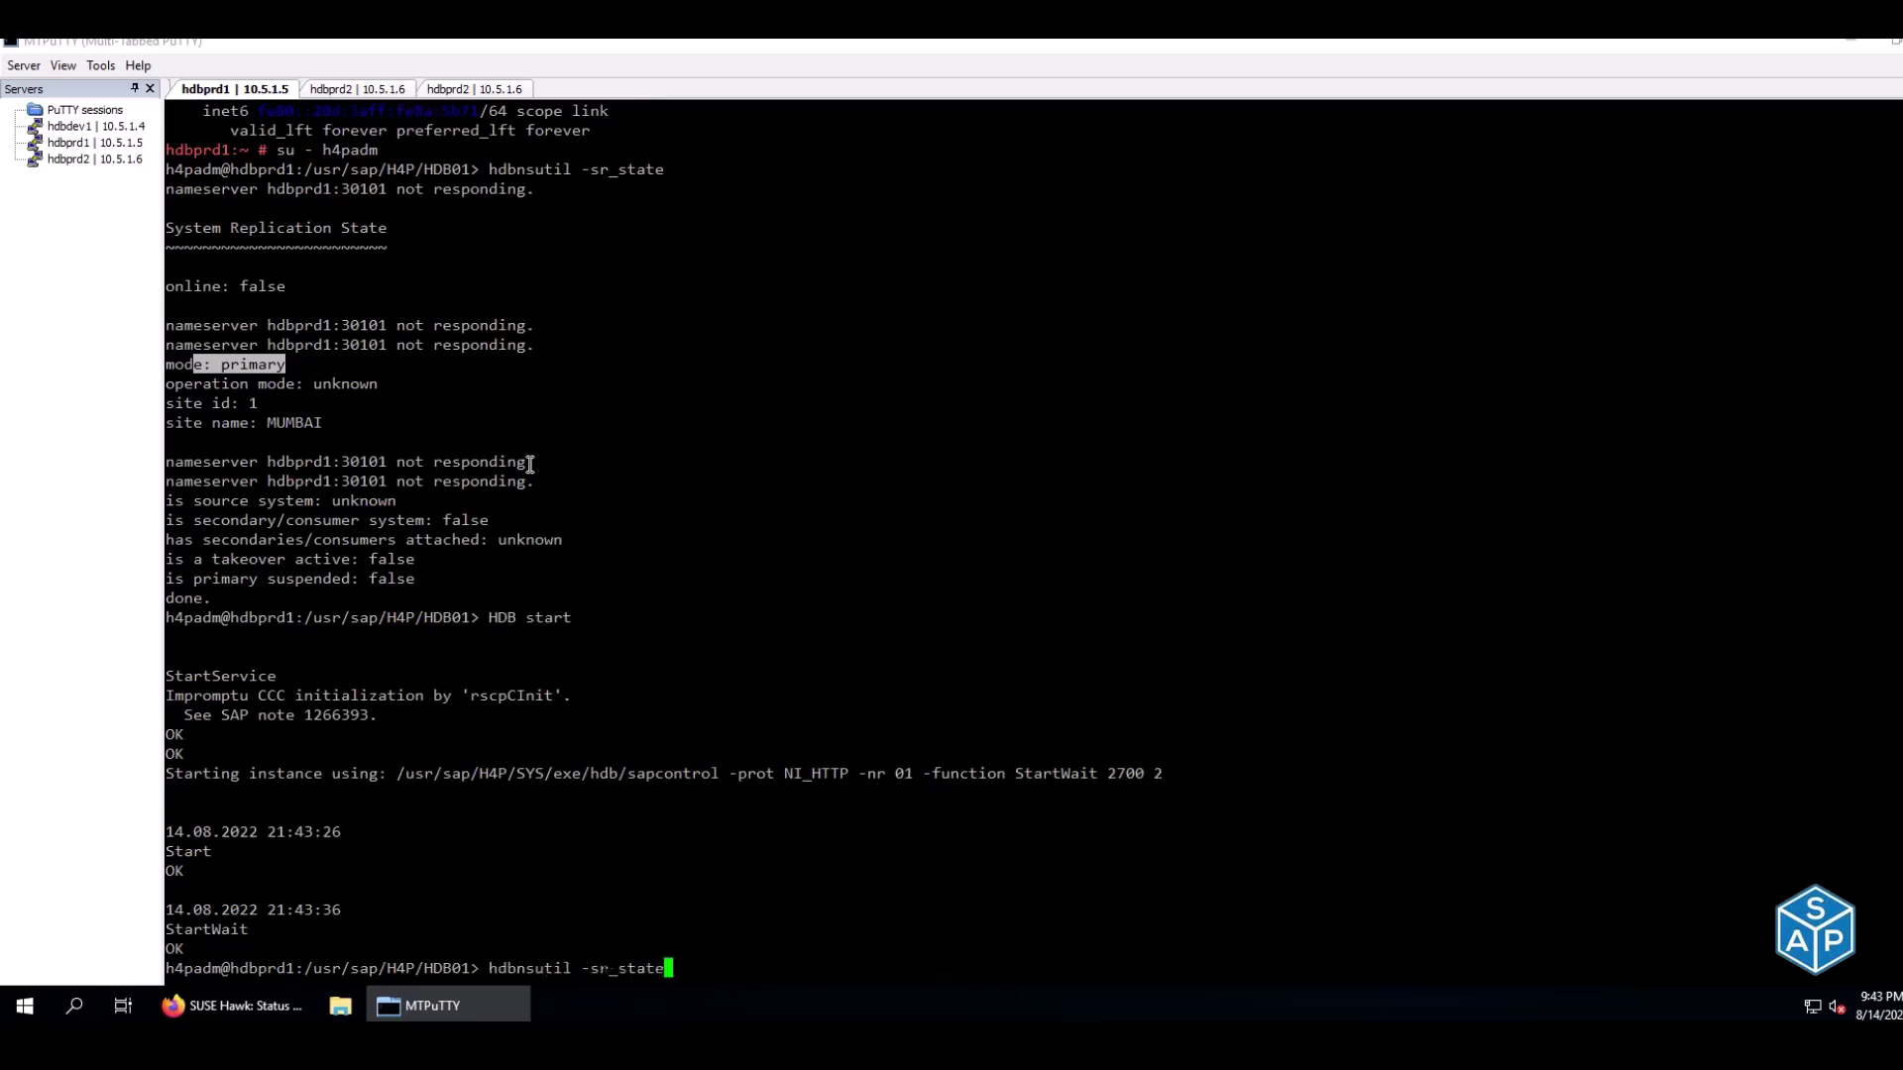
pyautogui.press('Down')
pyautogui.press('Down')
pyautogui.press('Down')
pyautogui.press('Down')
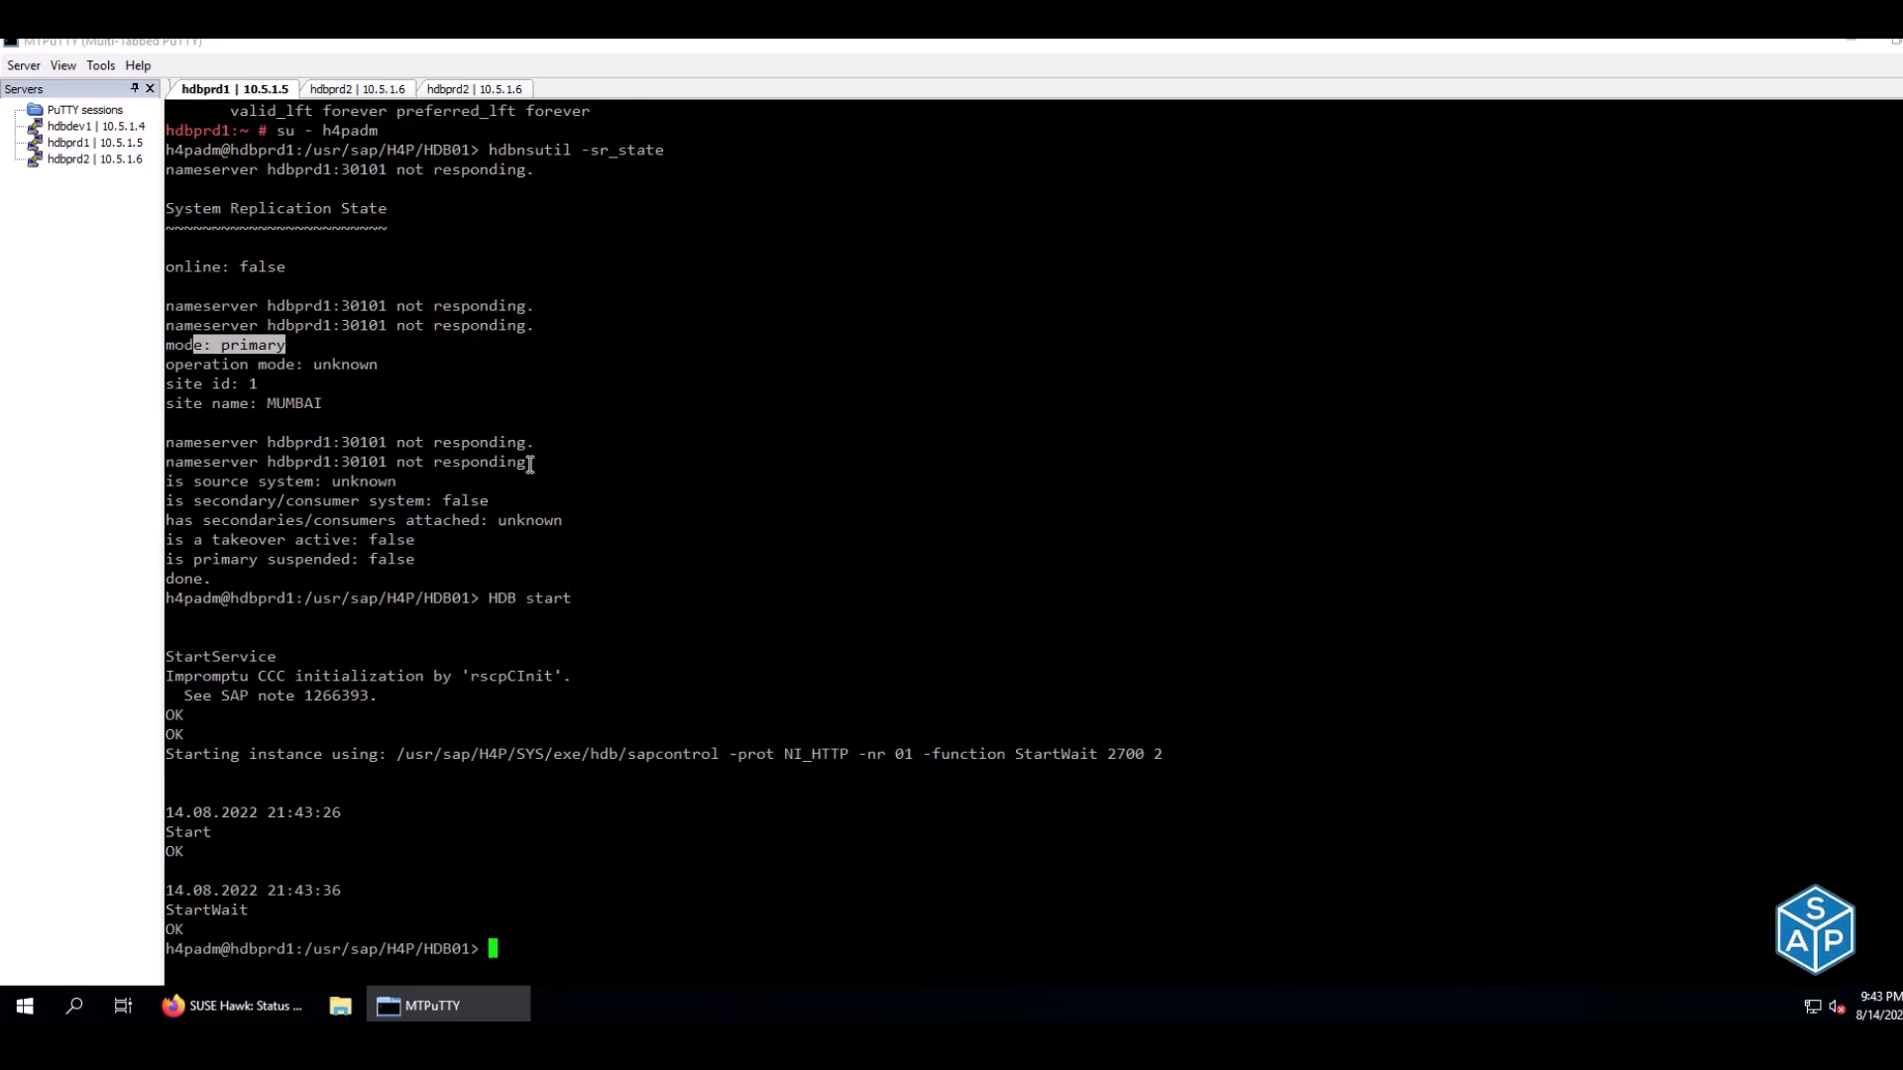
pyautogui.click(380, 90)
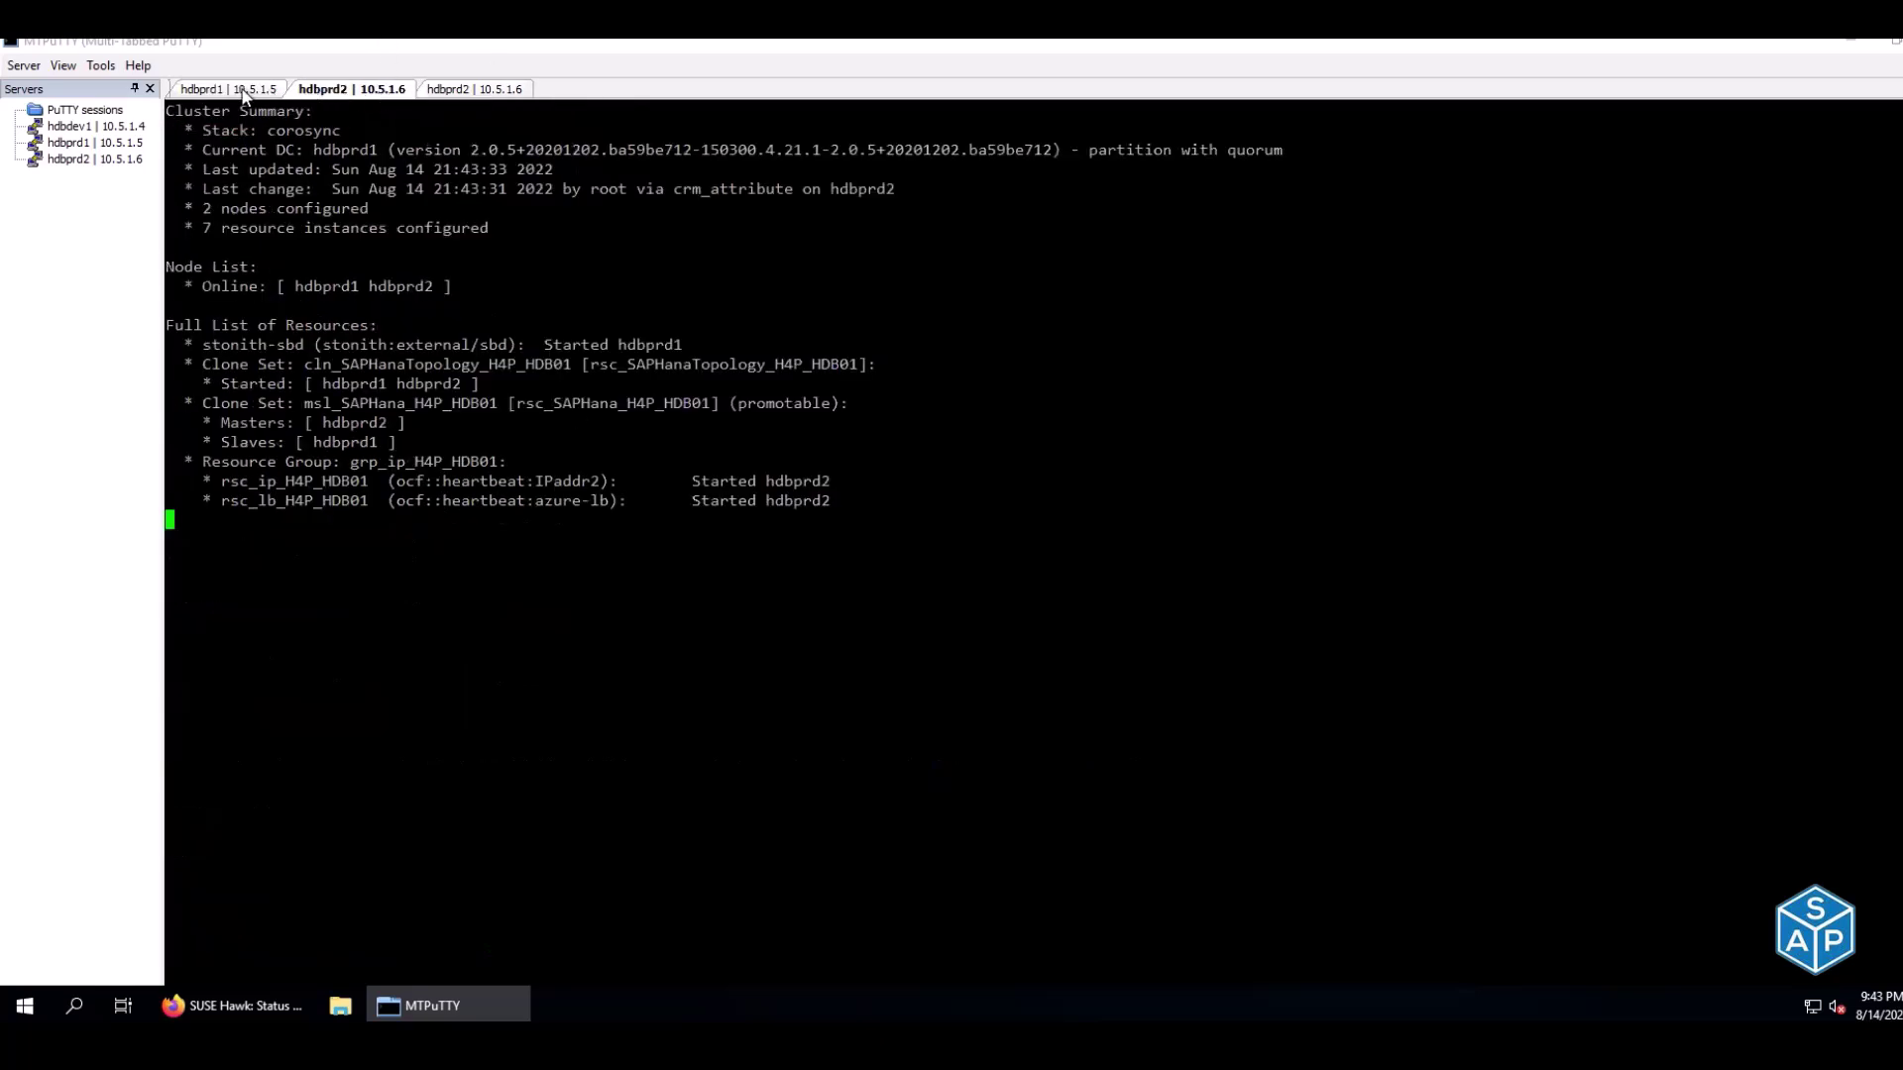
# Rerun hdbnsutil -sr_state on hdbprd1 and confirm it reports online: true
pyautogui.click(244, 90)
pyautogui.press('Up')
pyautogui.press('Up')
pyautogui.press('Return')
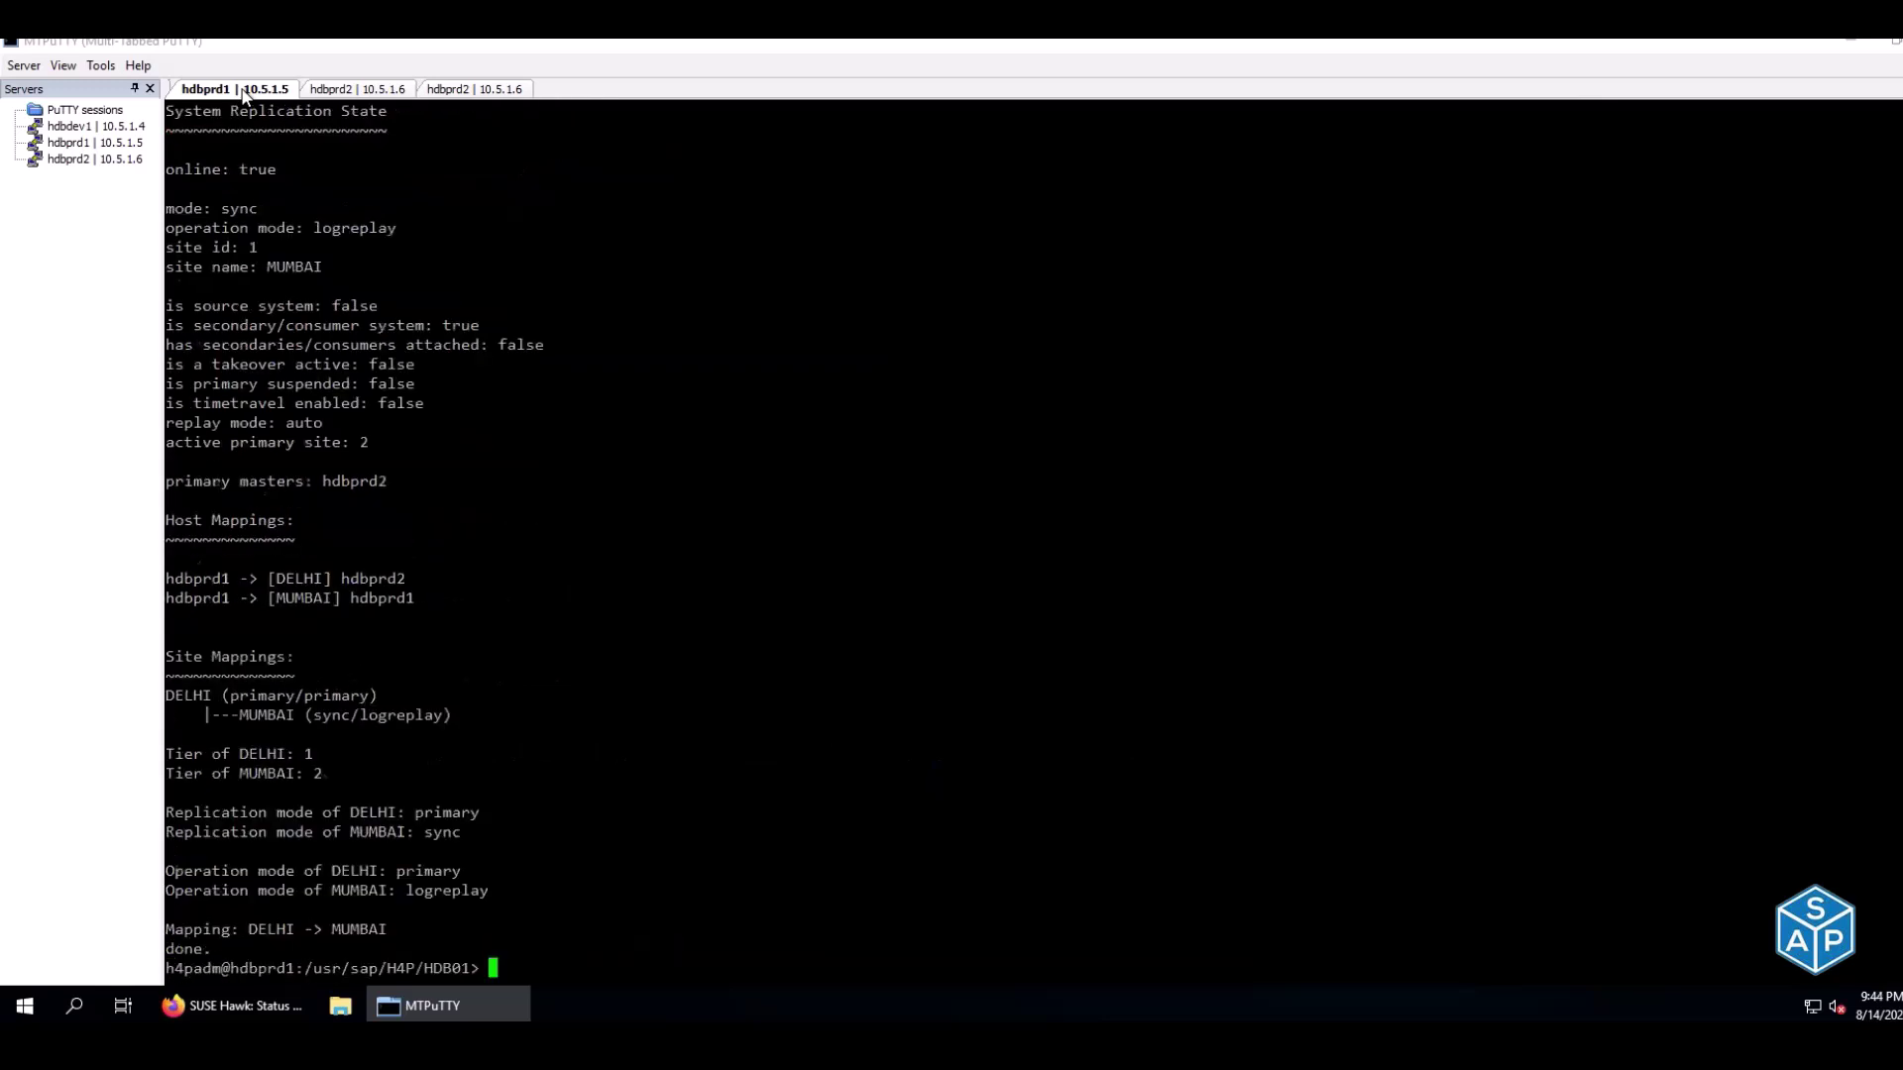
pyautogui.moveTo(196, 179); pyautogui.dragTo(322, 267)
pyautogui.click(201, 173)
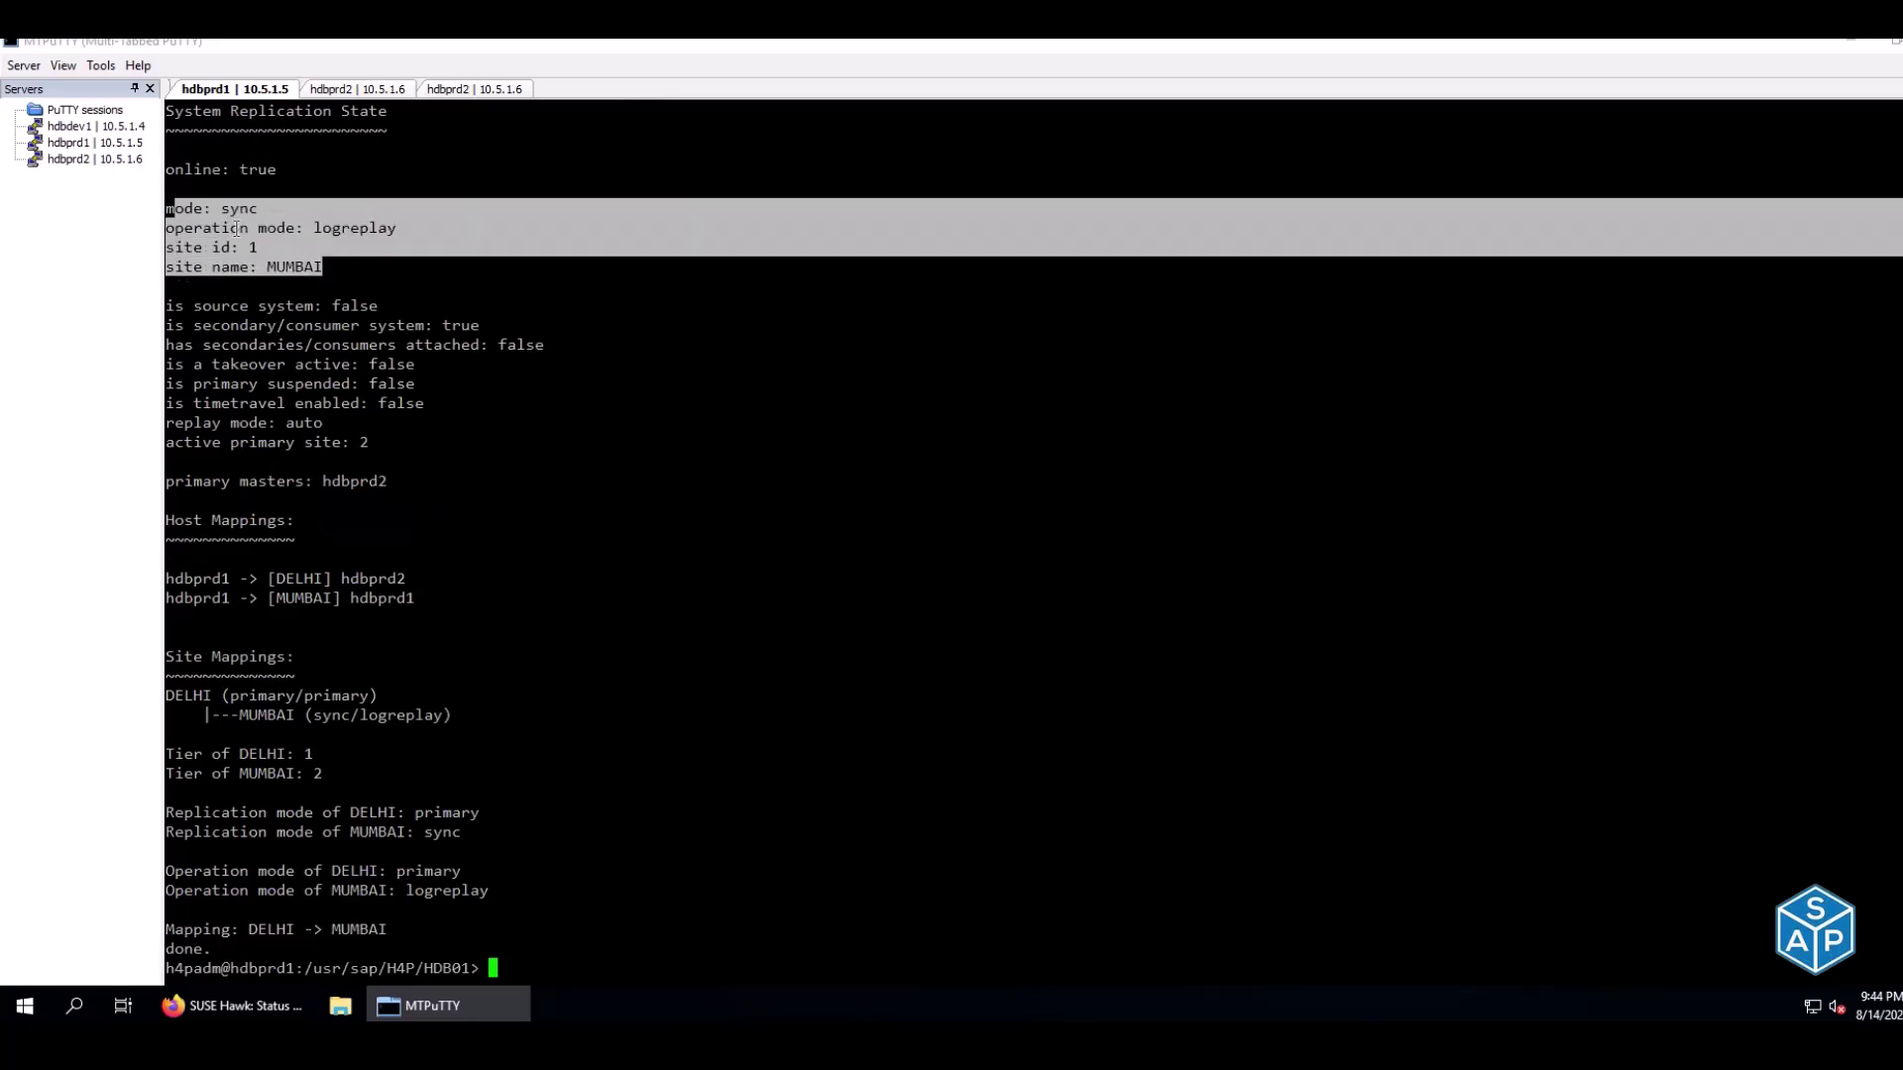
# Confirm hdbprd1 is the MUMBAI secondary in sync/logreplay mode, then view the HA checklist
pyautogui.moveTo(187, 208); pyautogui.dragTo(397, 229)
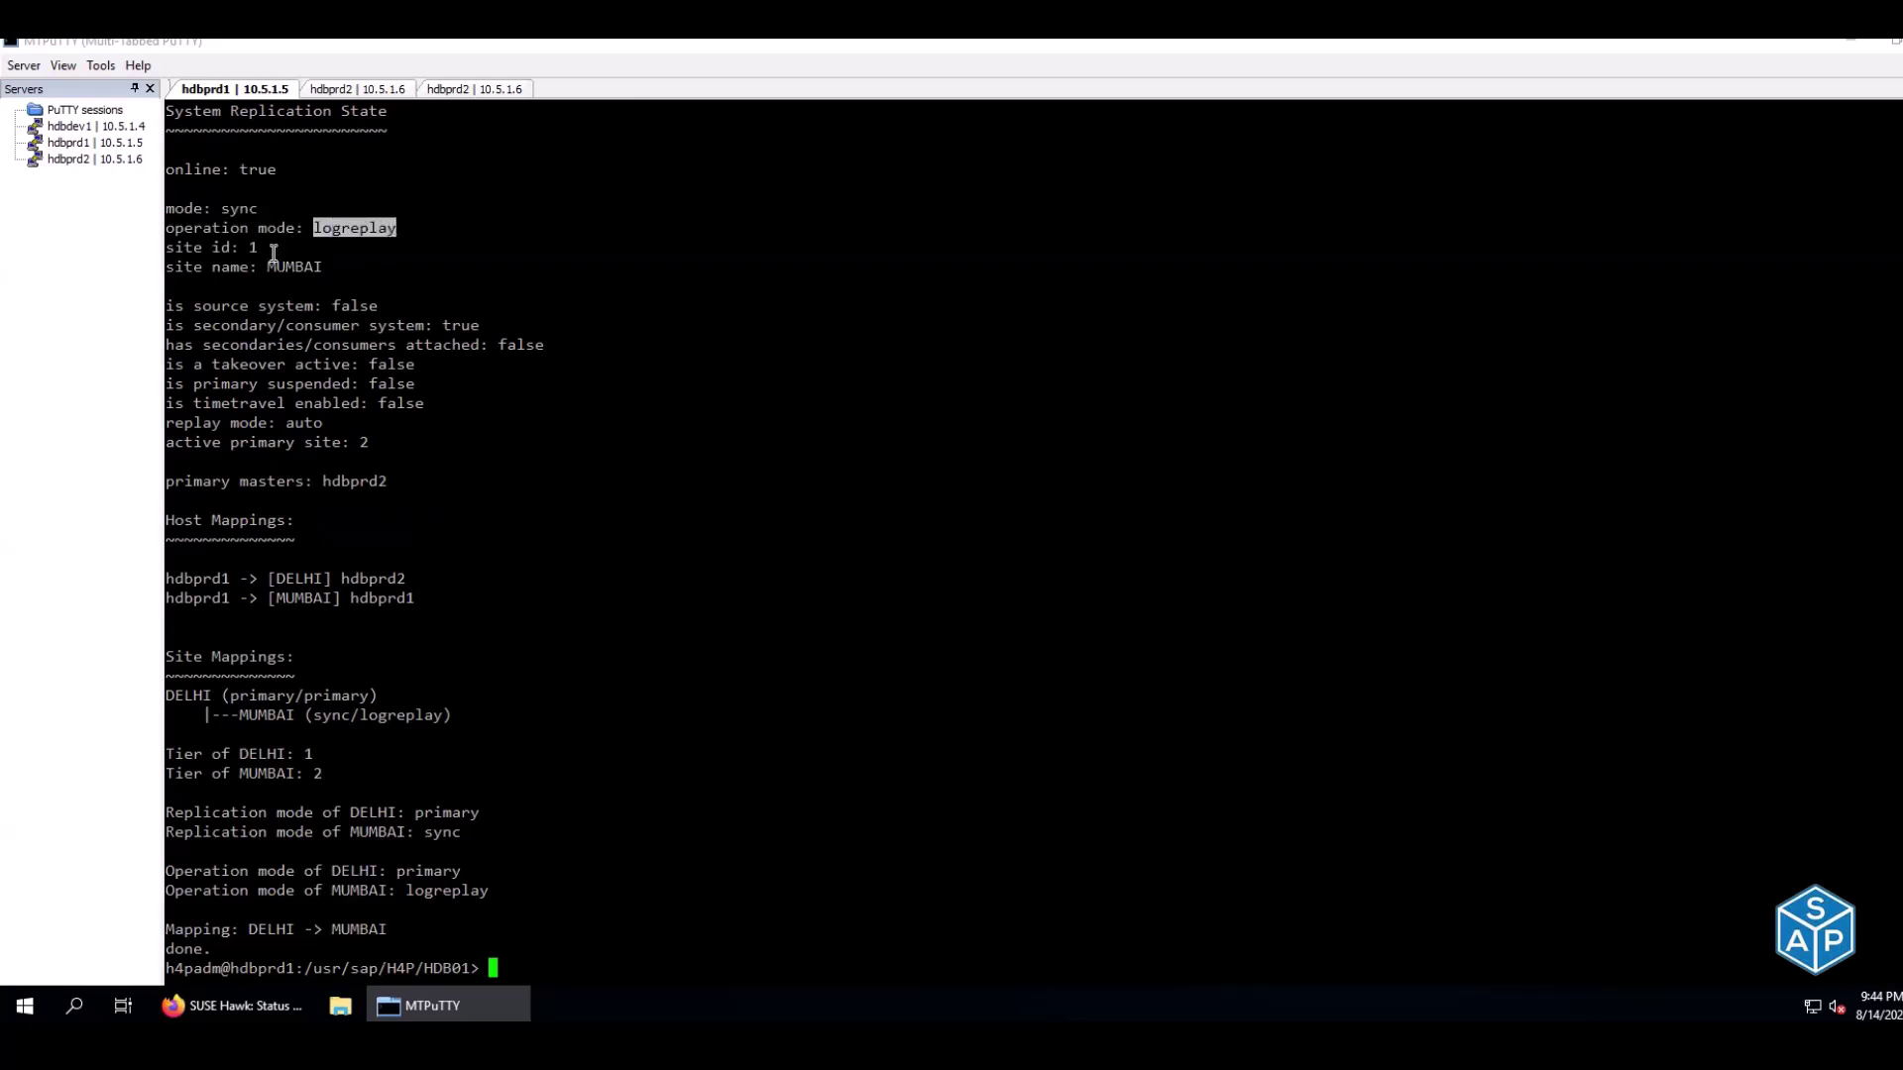
pyautogui.click(333, 265)
pyautogui.moveTo(166, 247); pyautogui.dragTo(333, 265)
pyautogui.click(333, 265)
pyautogui.moveTo(183, 694); pyautogui.dragTo(412, 716)
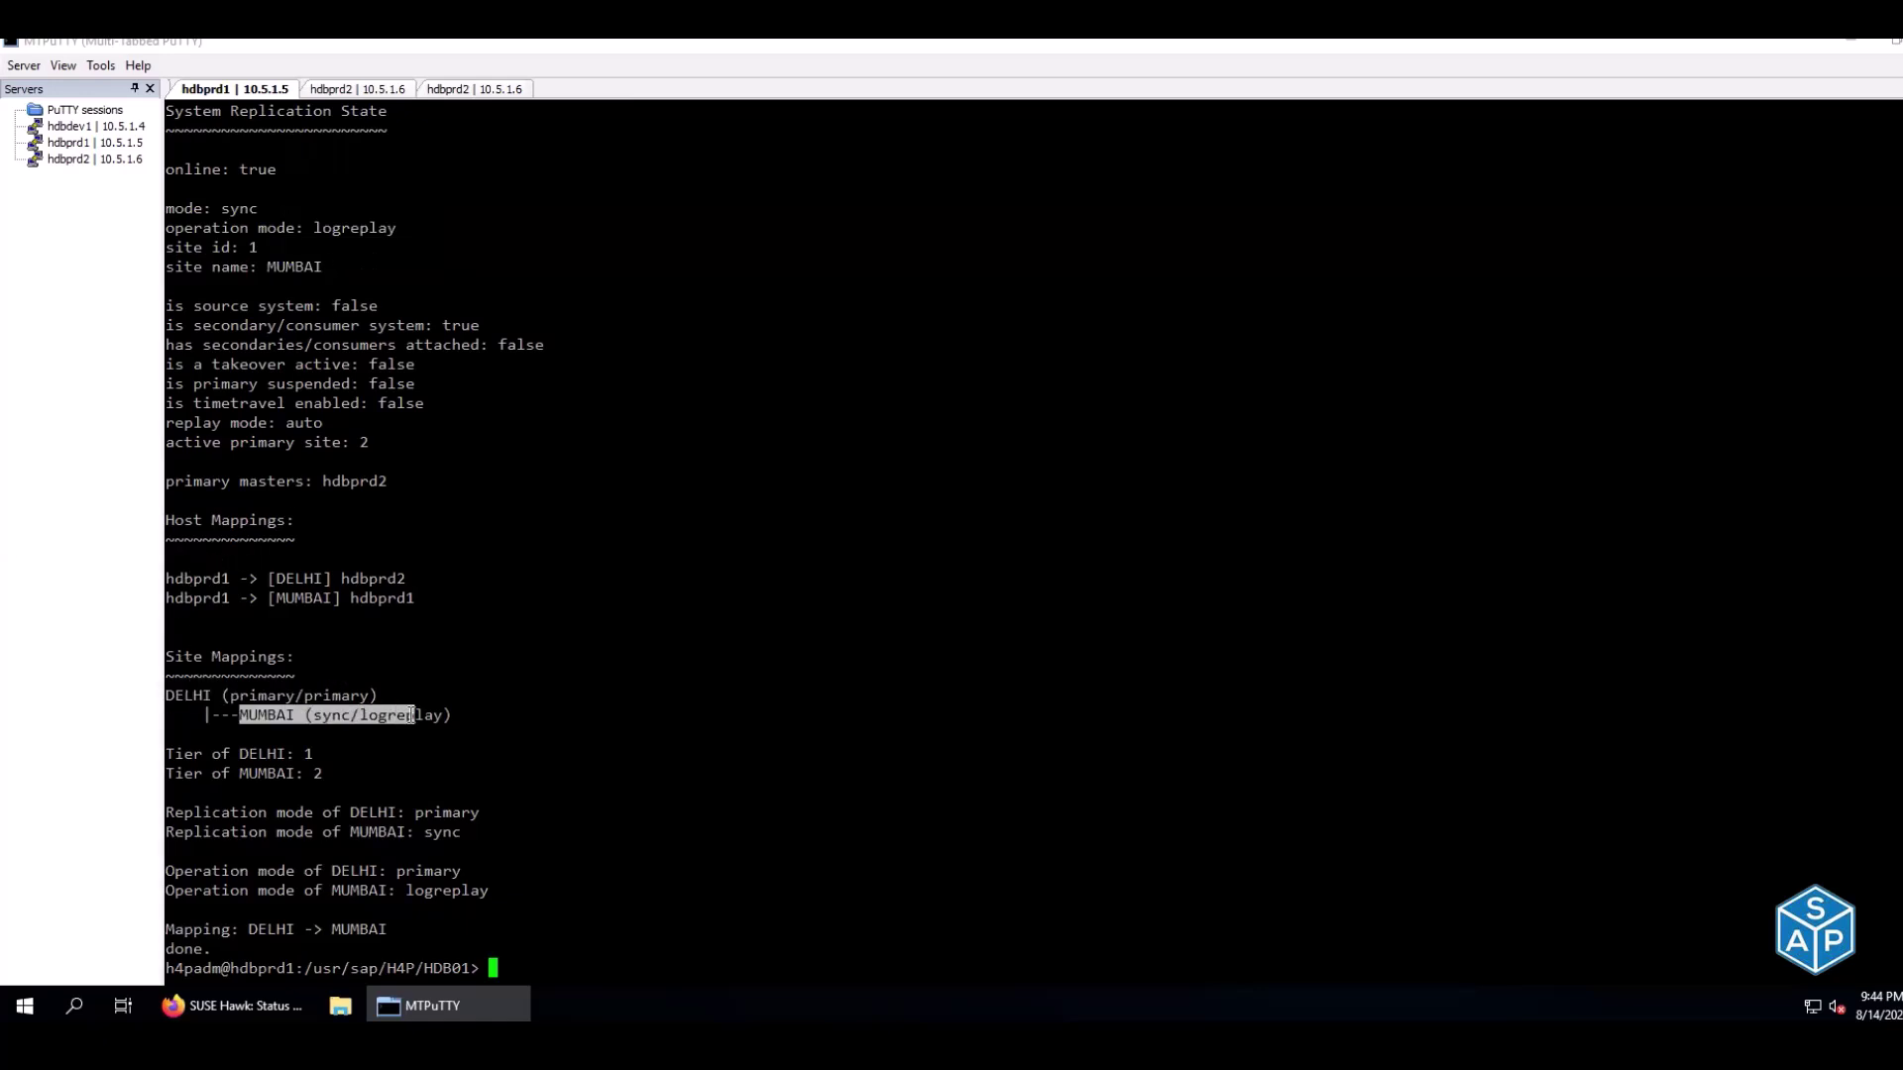
pyautogui.click(586, 548)
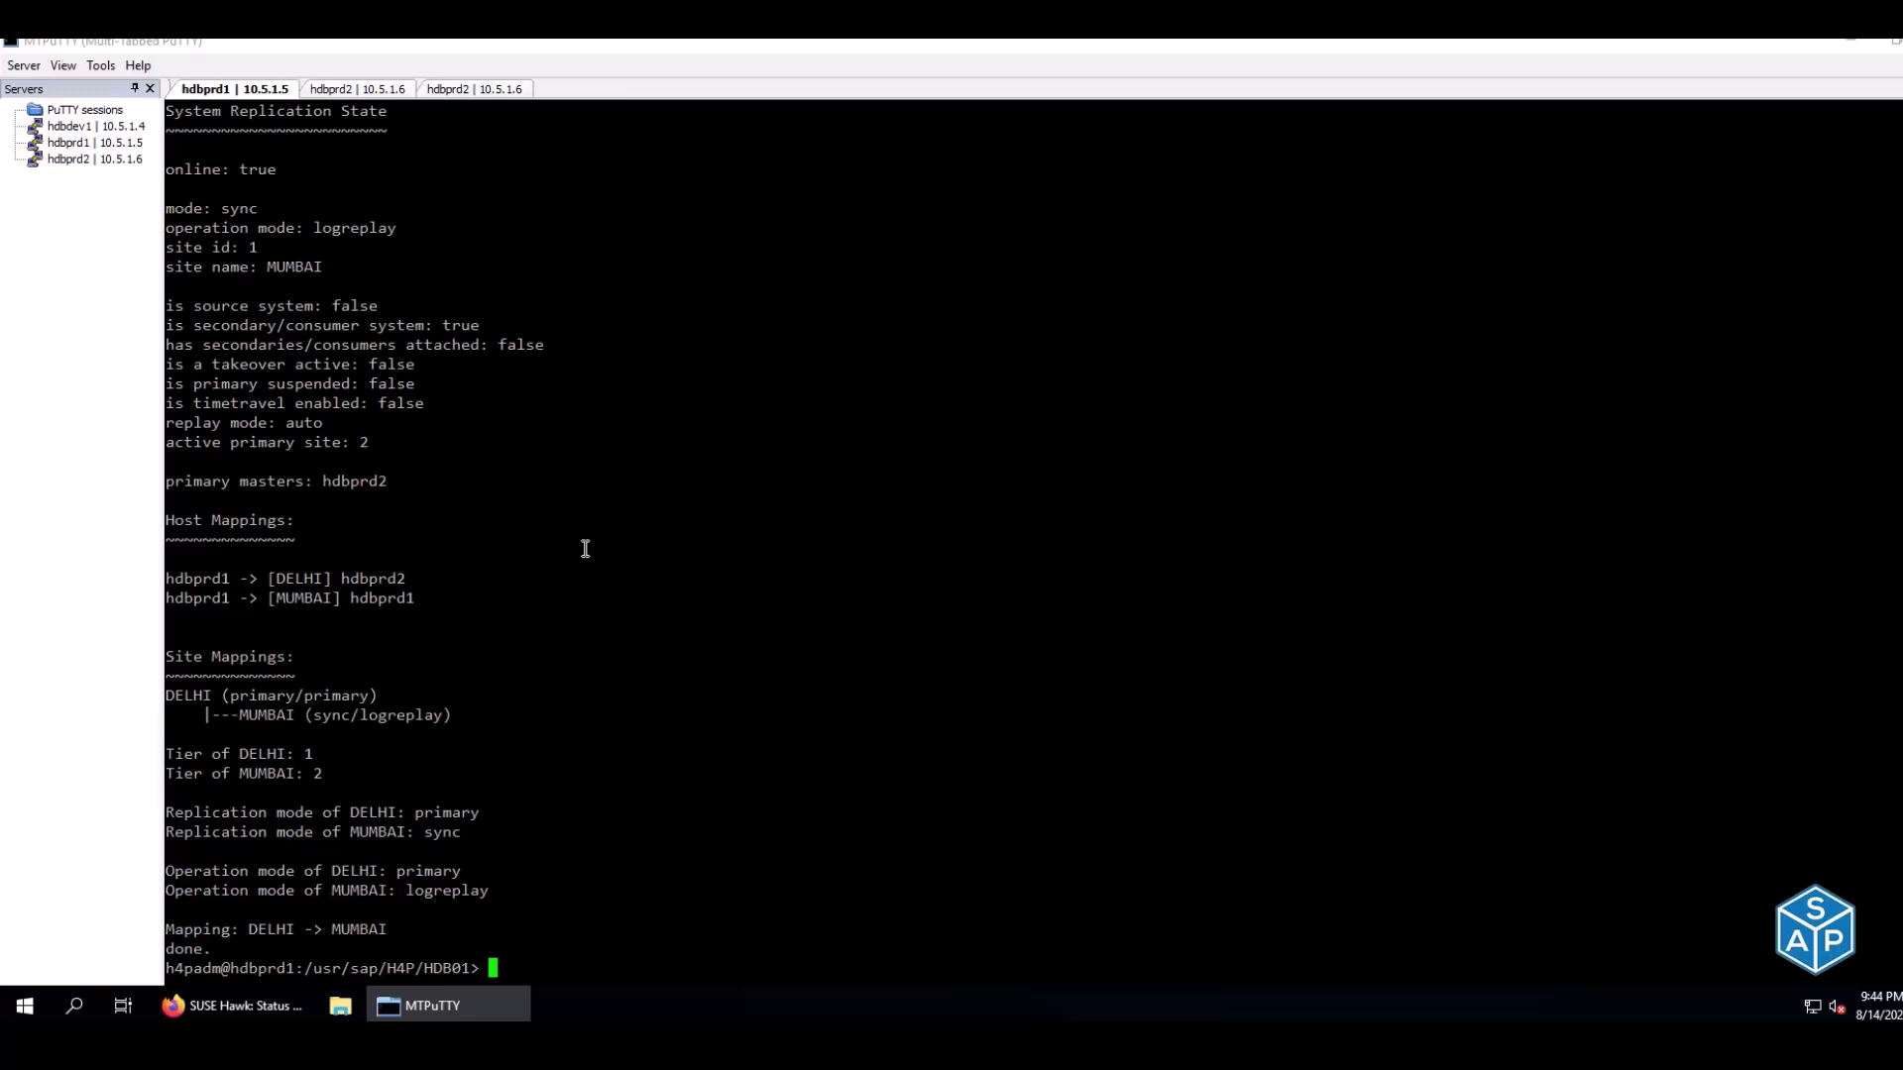
pyautogui.hotkey('alt', 'Tab')
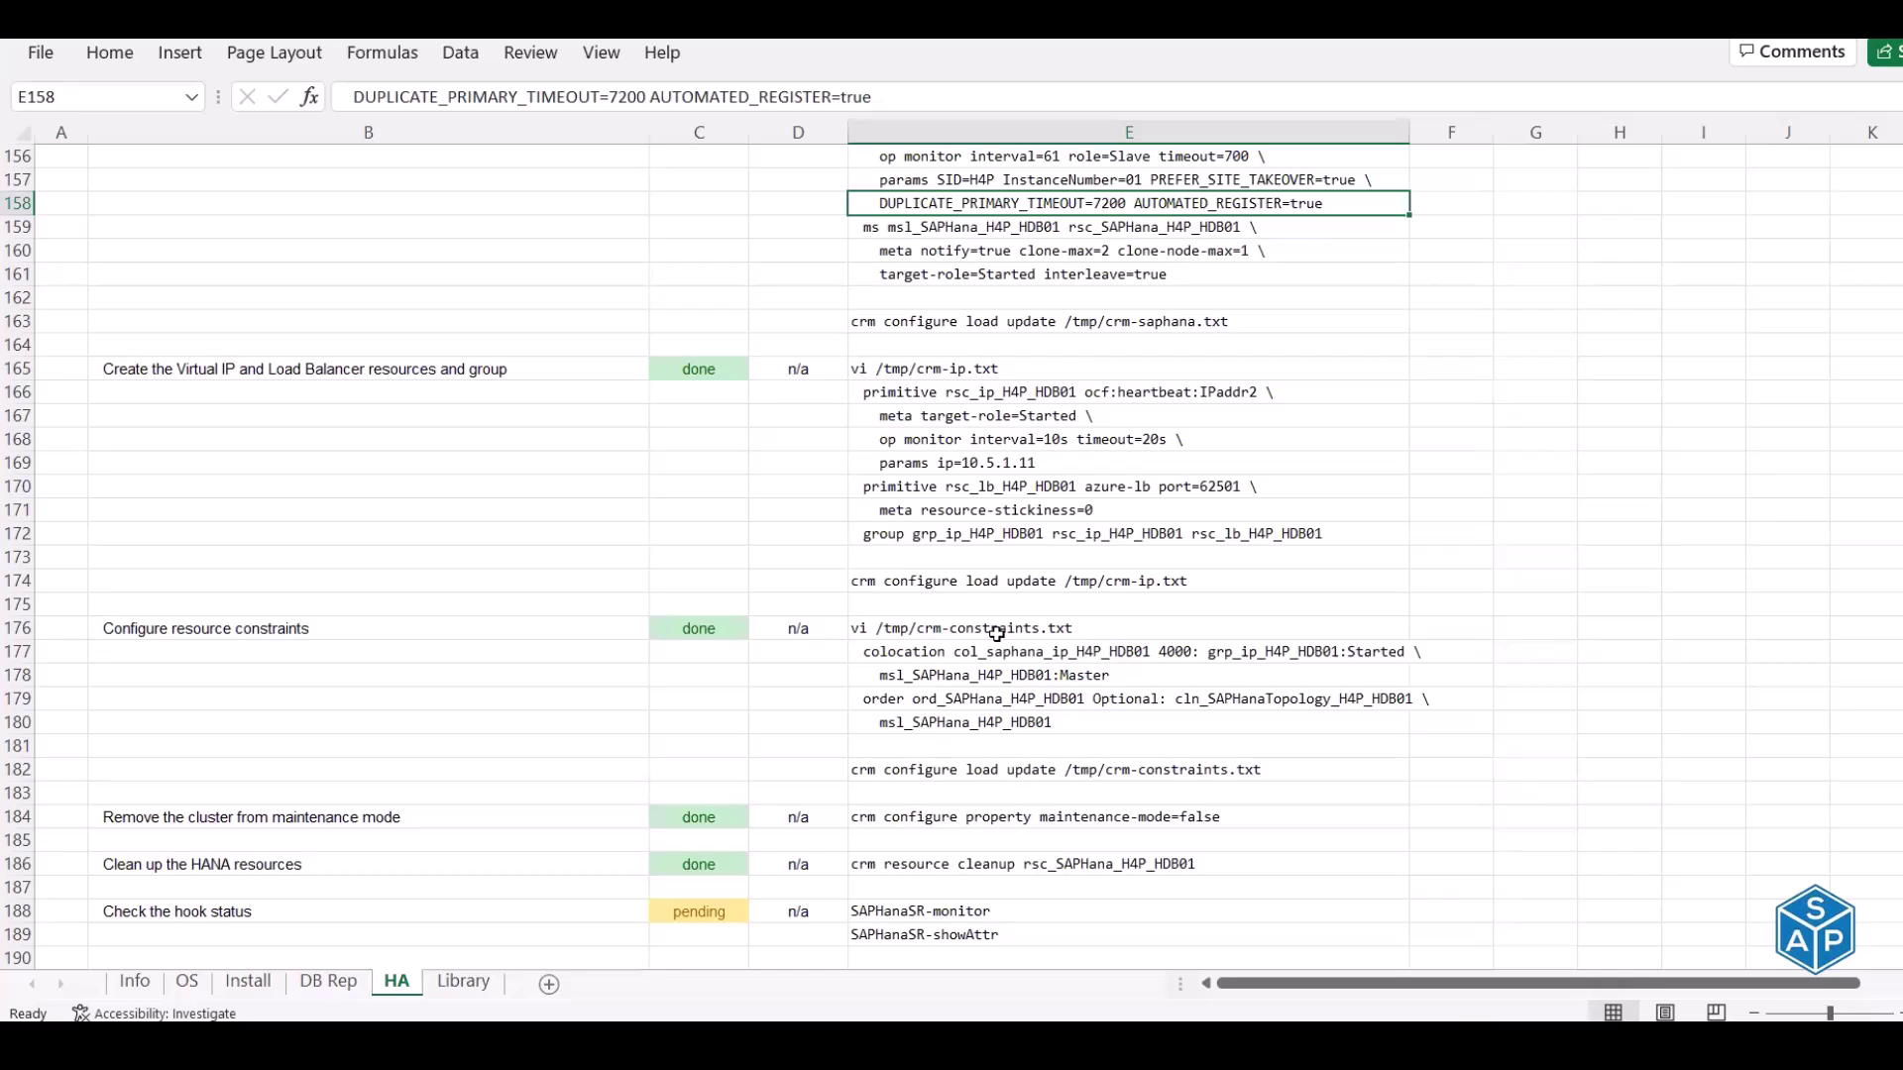
pyautogui.scroll(-1, 997, 632)
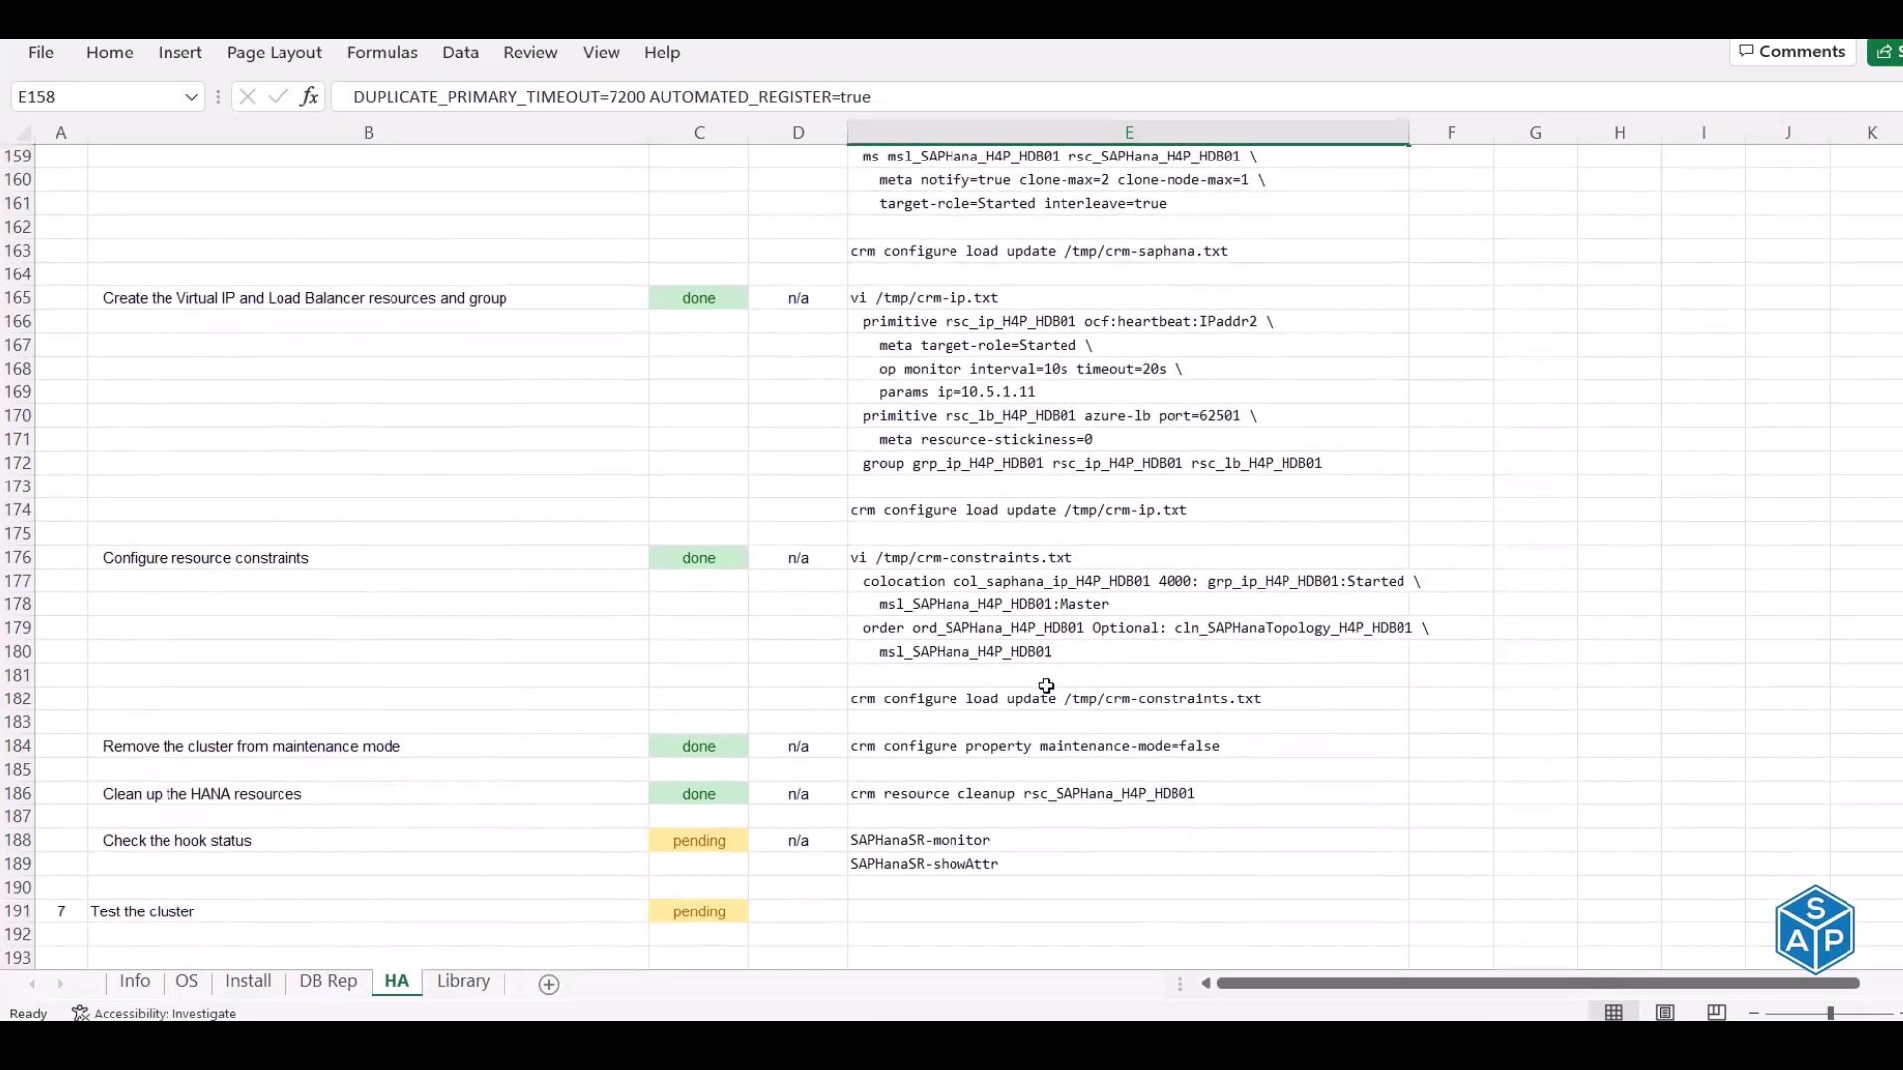
# On hdbprd2, rerun watch HDBSettings.sh systemReplicationStatus.py from shell history
pyautogui.hotkey('alt', 'Tab')
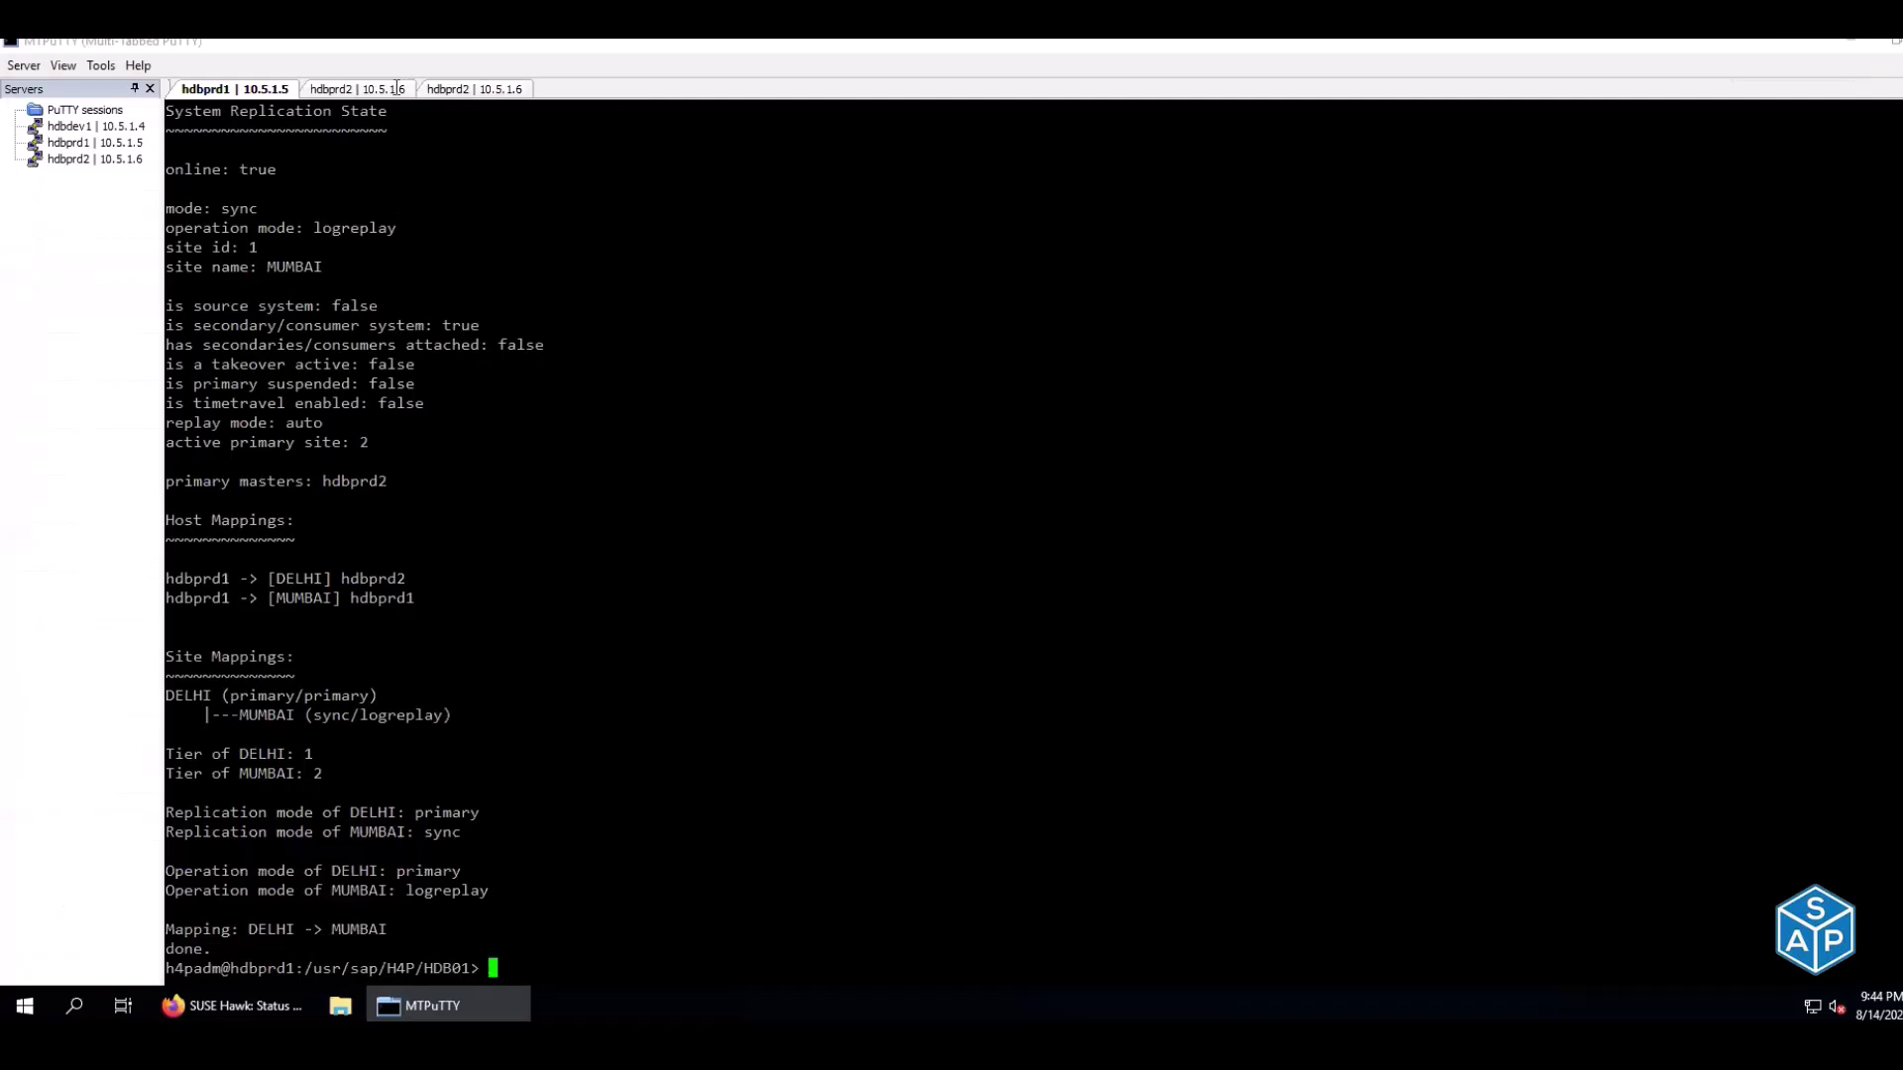
pyautogui.click(458, 89)
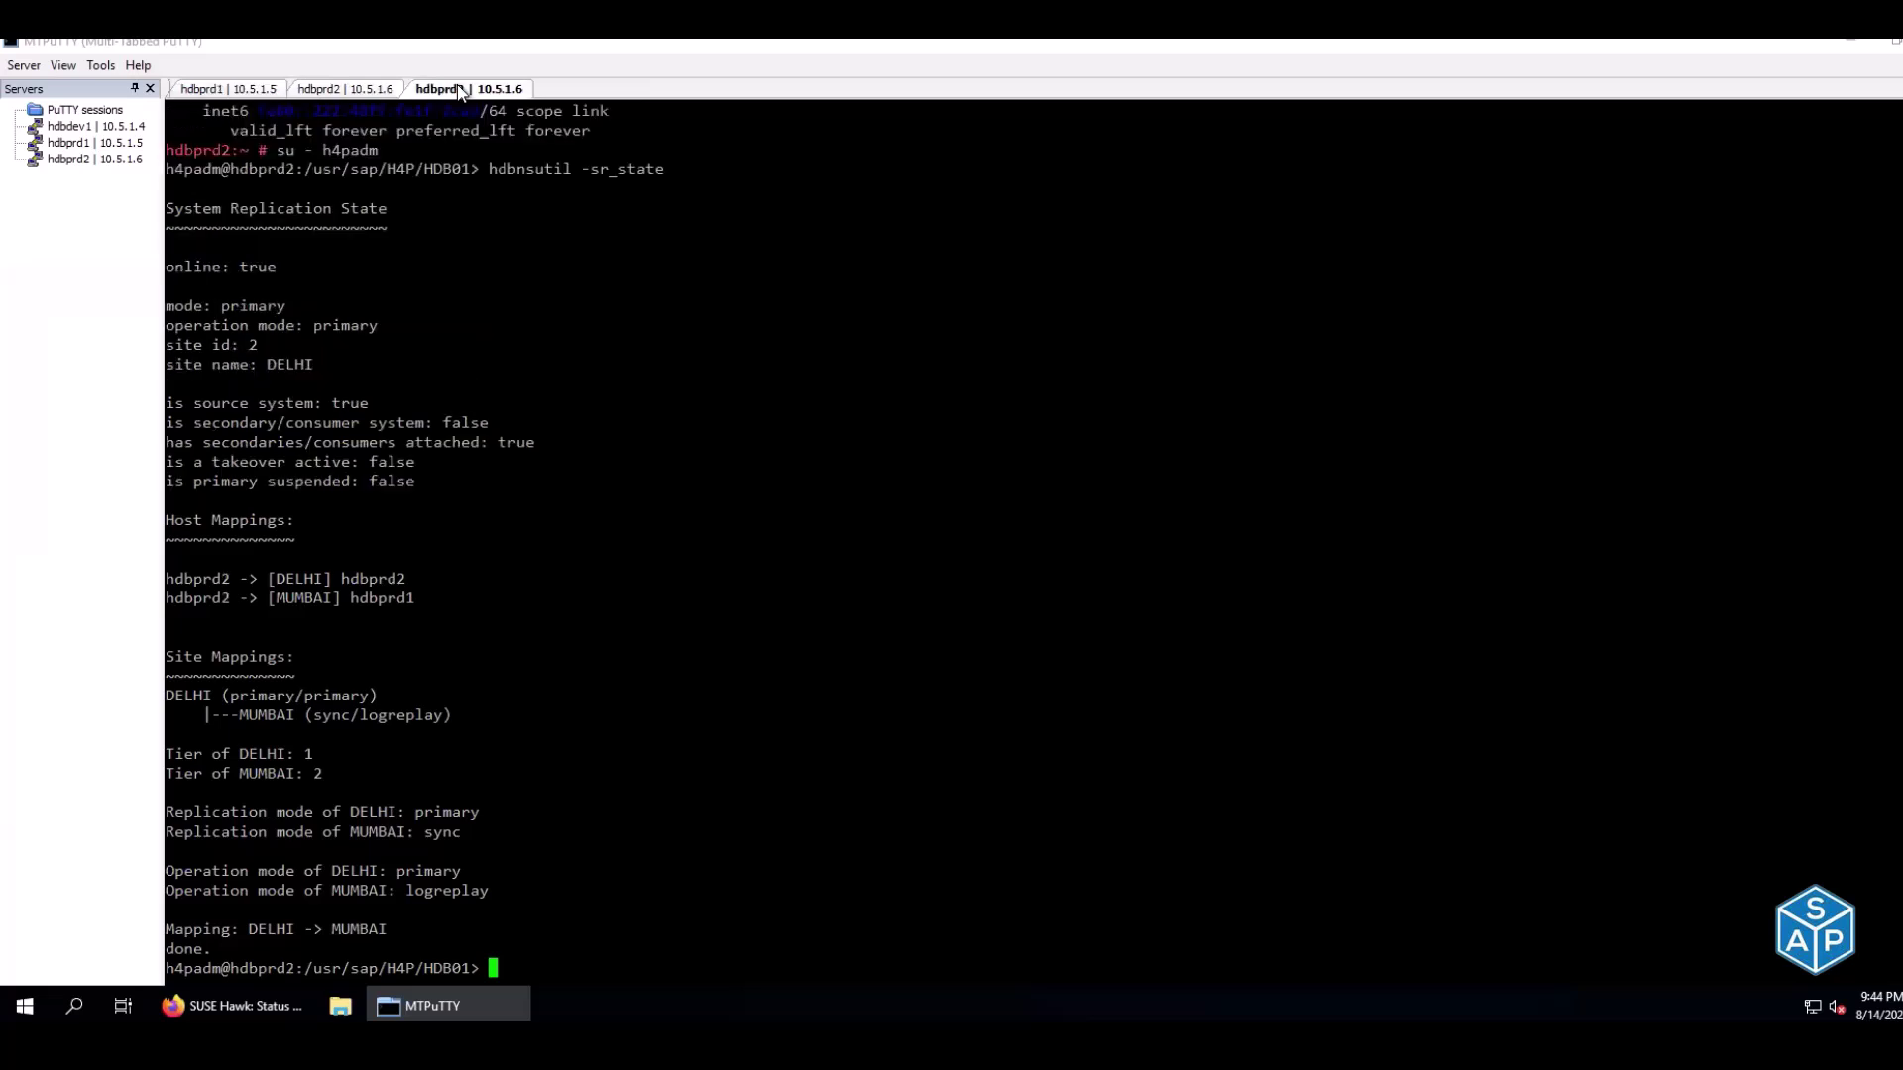
pyautogui.hotkey('ctrl', 'l')
pyautogui.press('Up')
pyautogui.press('Up')
pyautogui.press('Up')
pyautogui.press('Up')
pyautogui.press('Up')
pyautogui.press('Up')
pyautogui.press('Up')
pyautogui.press('Up')
pyautogui.press('Up')
pyautogui.press('Up')
pyautogui.press('Up')
pyautogui.press('Up')
pyautogui.press('Up')
pyautogui.press('Up')
pyautogui.press('Up')
pyautogui.press('Up')
pyautogui.press('Up')
pyautogui.press('Up')
pyautogui.press('Up')
pyautogui.press('Up')
pyautogui.press('Up')
pyautogui.press('Up')
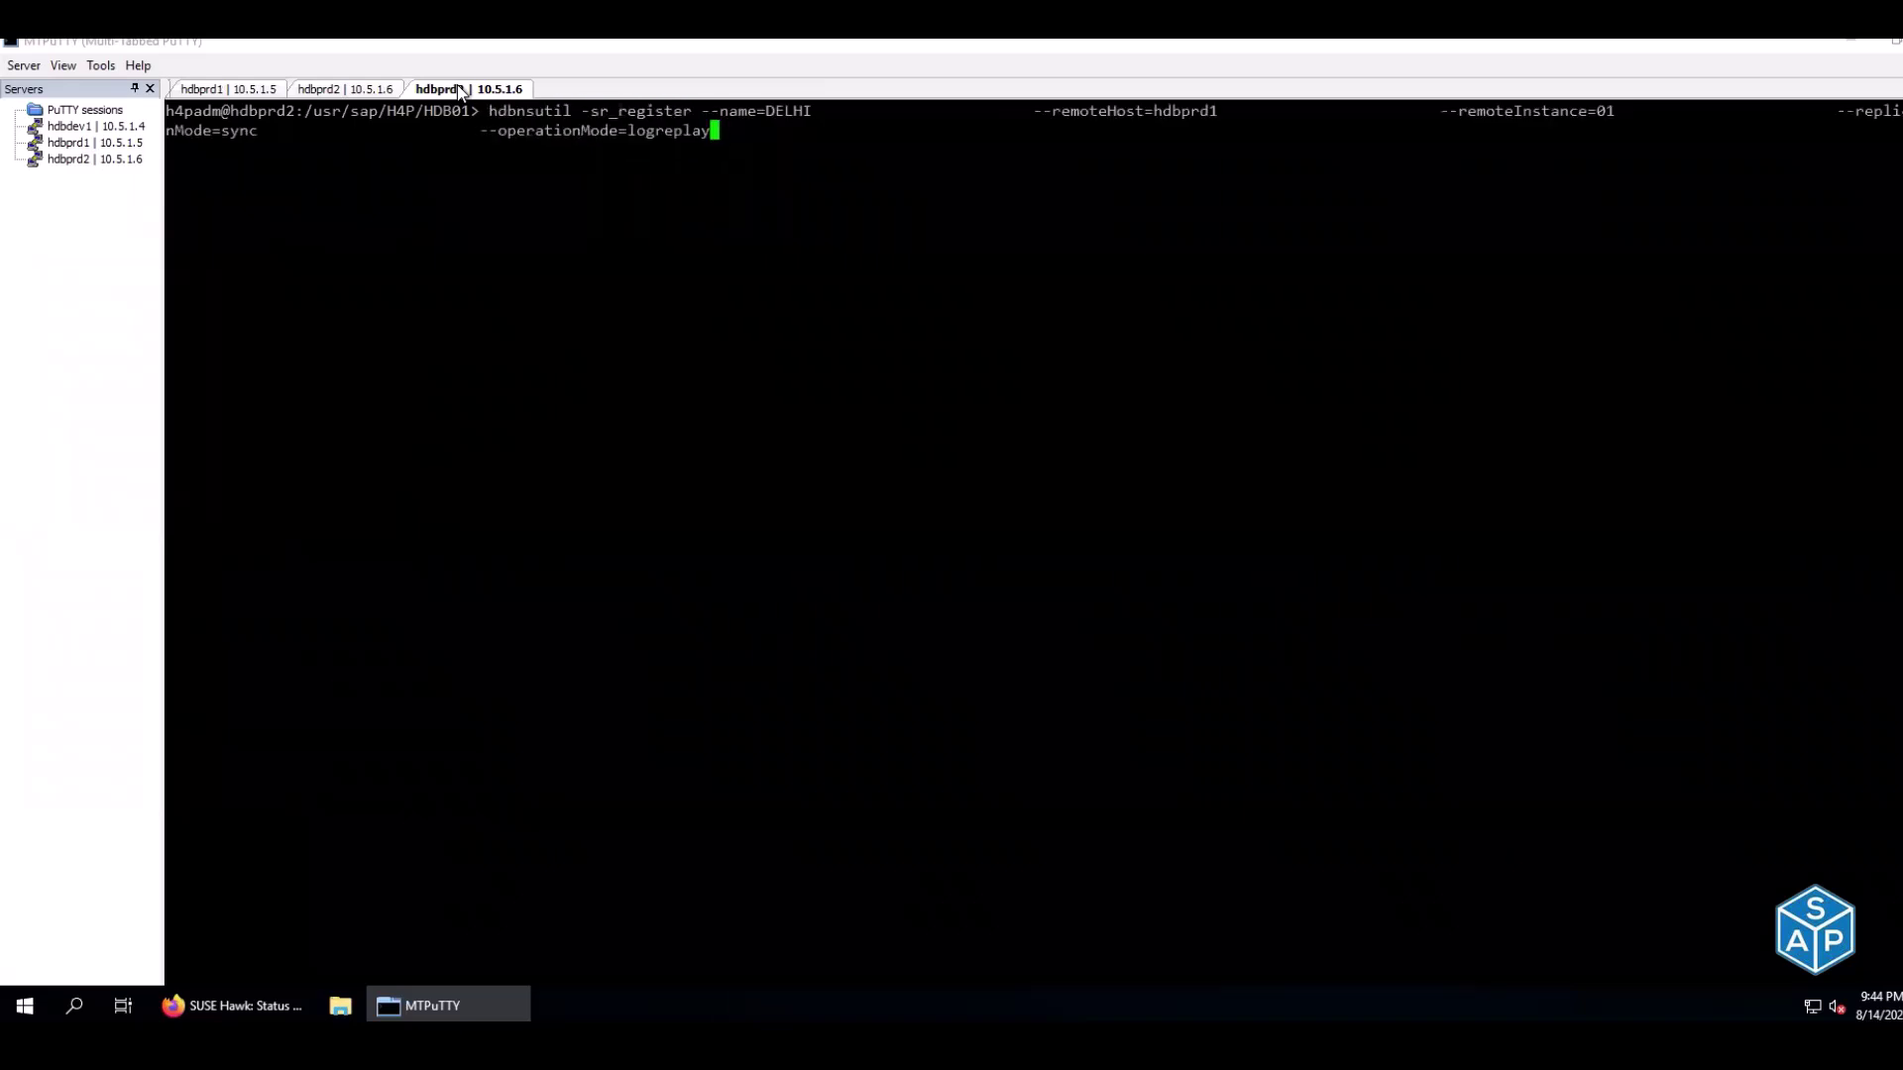
pyautogui.press('Up')
pyautogui.press('Up')
pyautogui.press('Up')
pyautogui.press('Up')
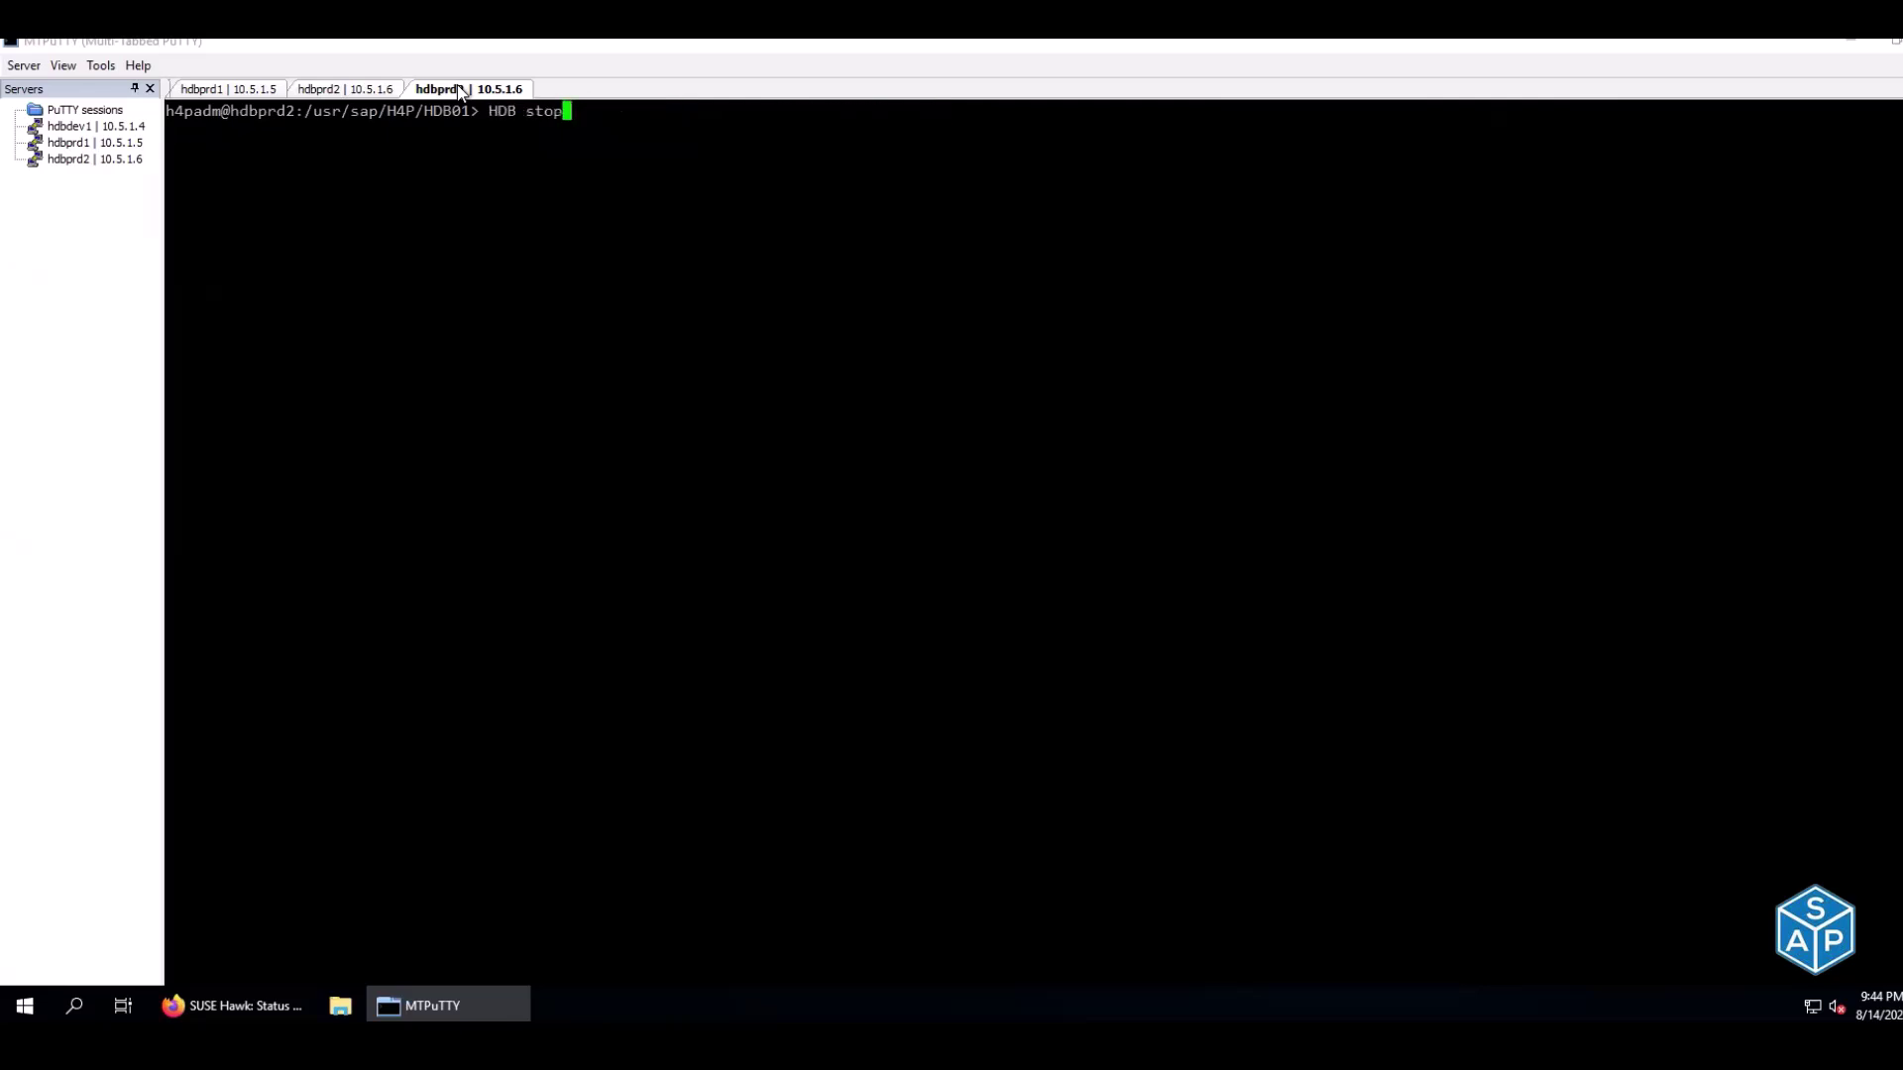
pyautogui.press('Up')
pyautogui.press('Up')
pyautogui.press('Up')
pyautogui.press('Up')
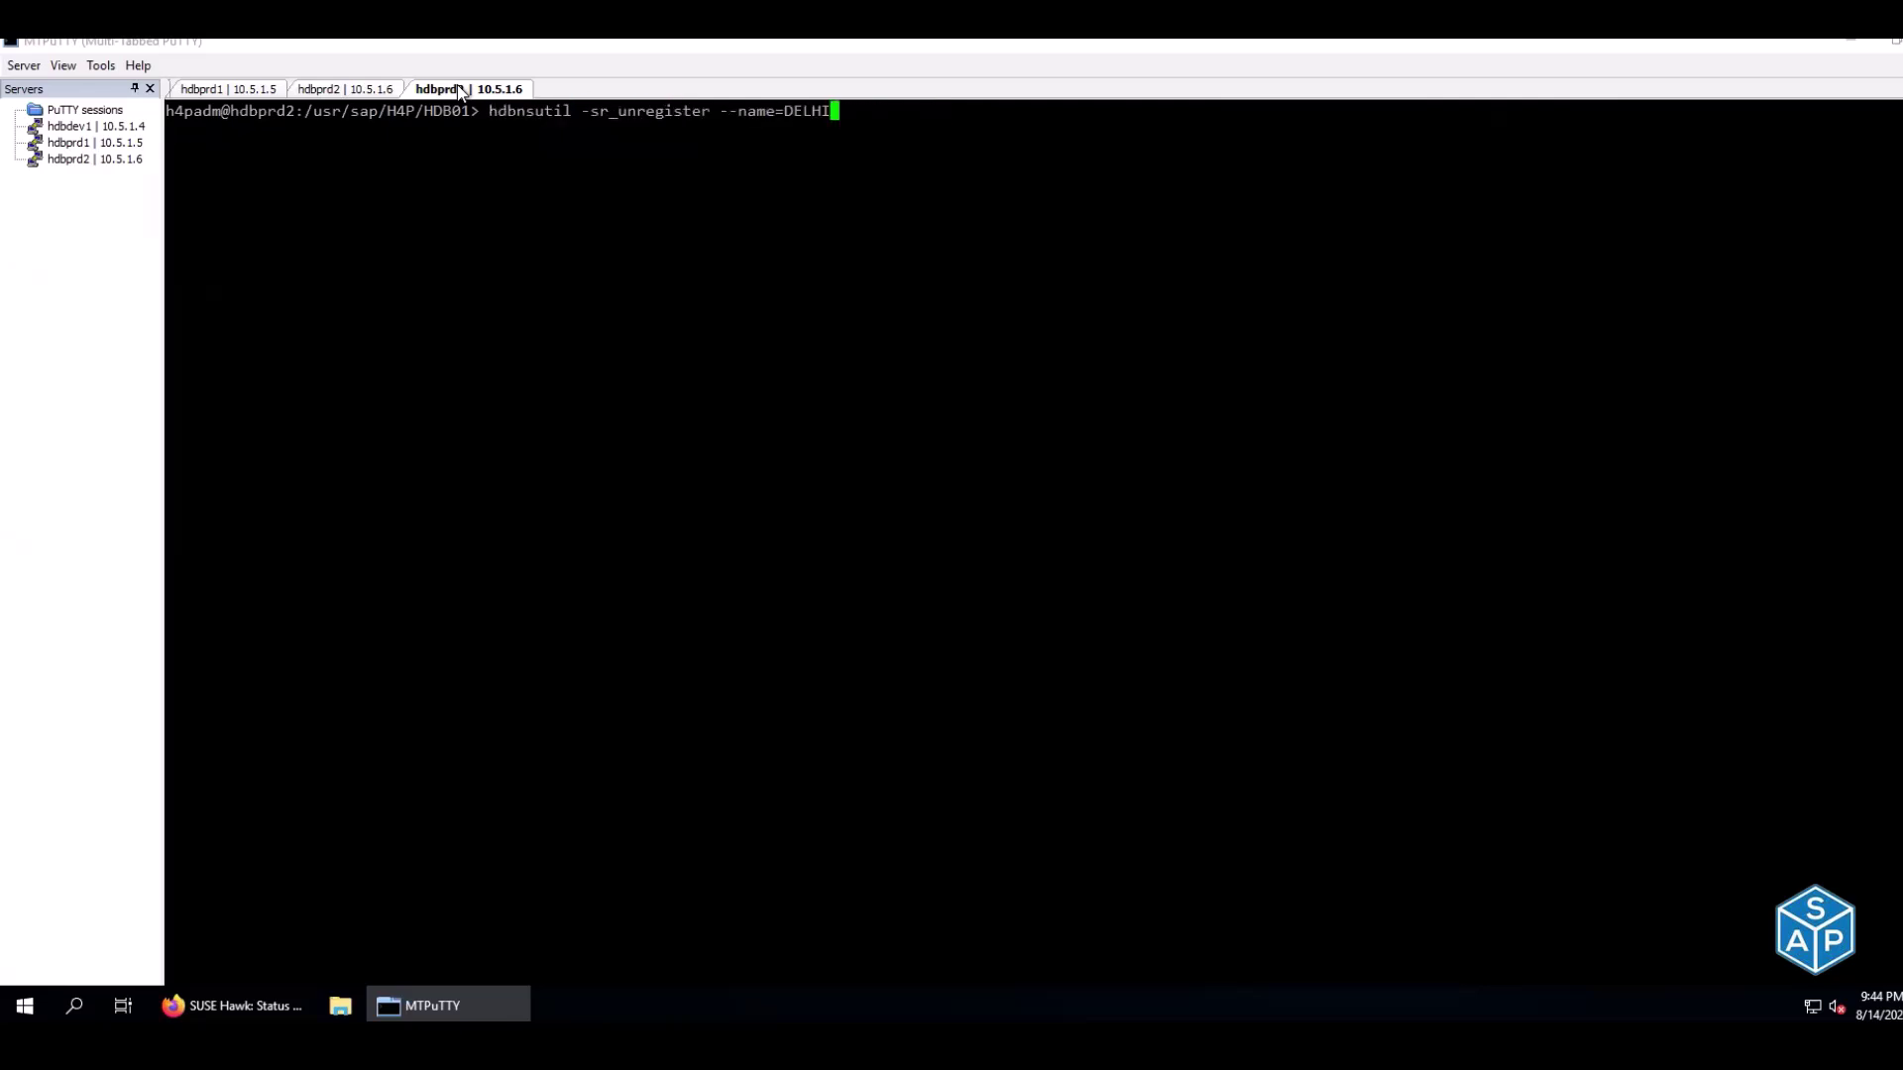
pyautogui.press('Up')
pyautogui.press('Up')
pyautogui.press('Up')
pyautogui.press('Up')
pyautogui.press('Up')
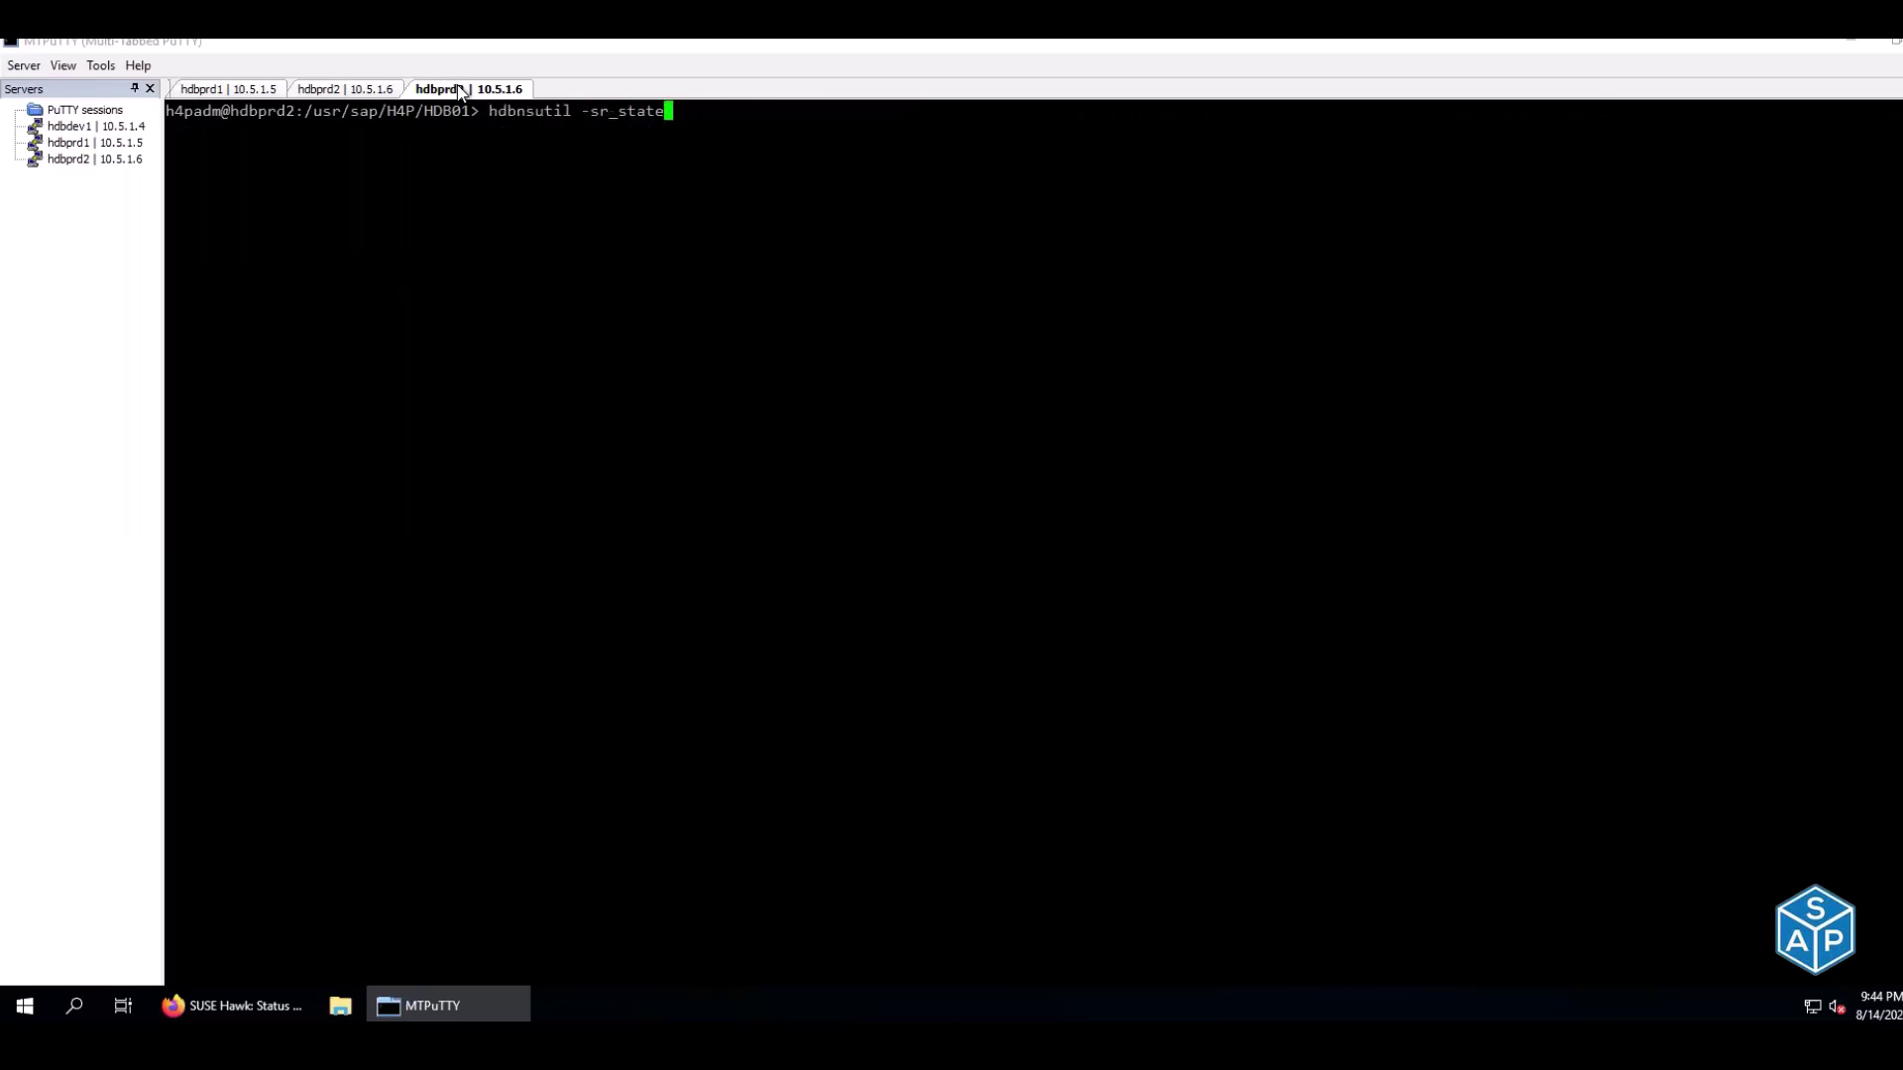
pyautogui.press('Up')
pyautogui.press('Return')
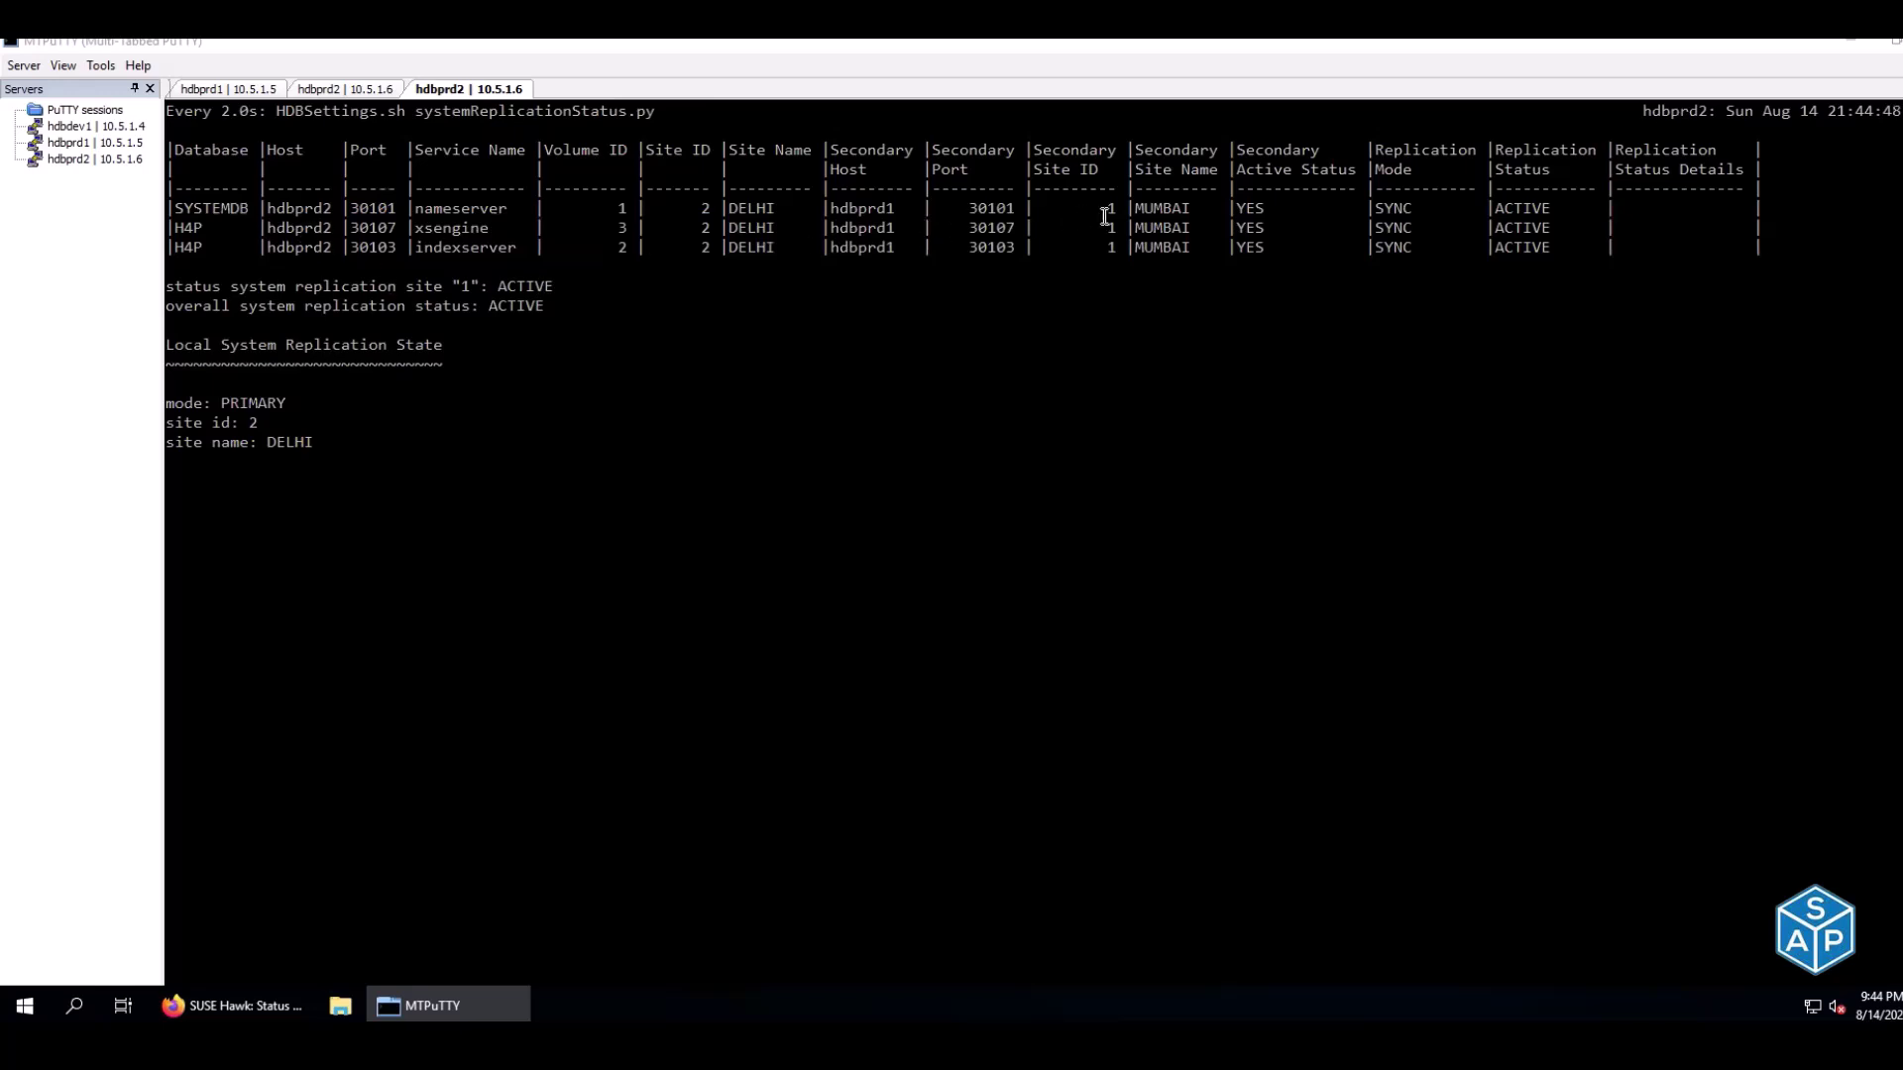
# Verify all three services replicate to hdbprd1 as active YES in SYNC mode, then stop the watch
pyautogui.moveTo(1239, 206)
pyautogui.mouseDown()
pyautogui.moveTo(1273, 208)
pyautogui.moveTo(1251, 228)
pyautogui.mouseUp()
pyautogui.moveTo(269, 208); pyautogui.dragTo(335, 229)
pyautogui.moveTo(839, 208); pyautogui.dragTo(895, 208)
pyautogui.doubleClick(1251, 209)
pyautogui.doubleClick(1251, 228)
pyautogui.moveTo(1378, 208); pyautogui.dragTo(1524, 248)
pyautogui.hotkey('ctrl', 'c')
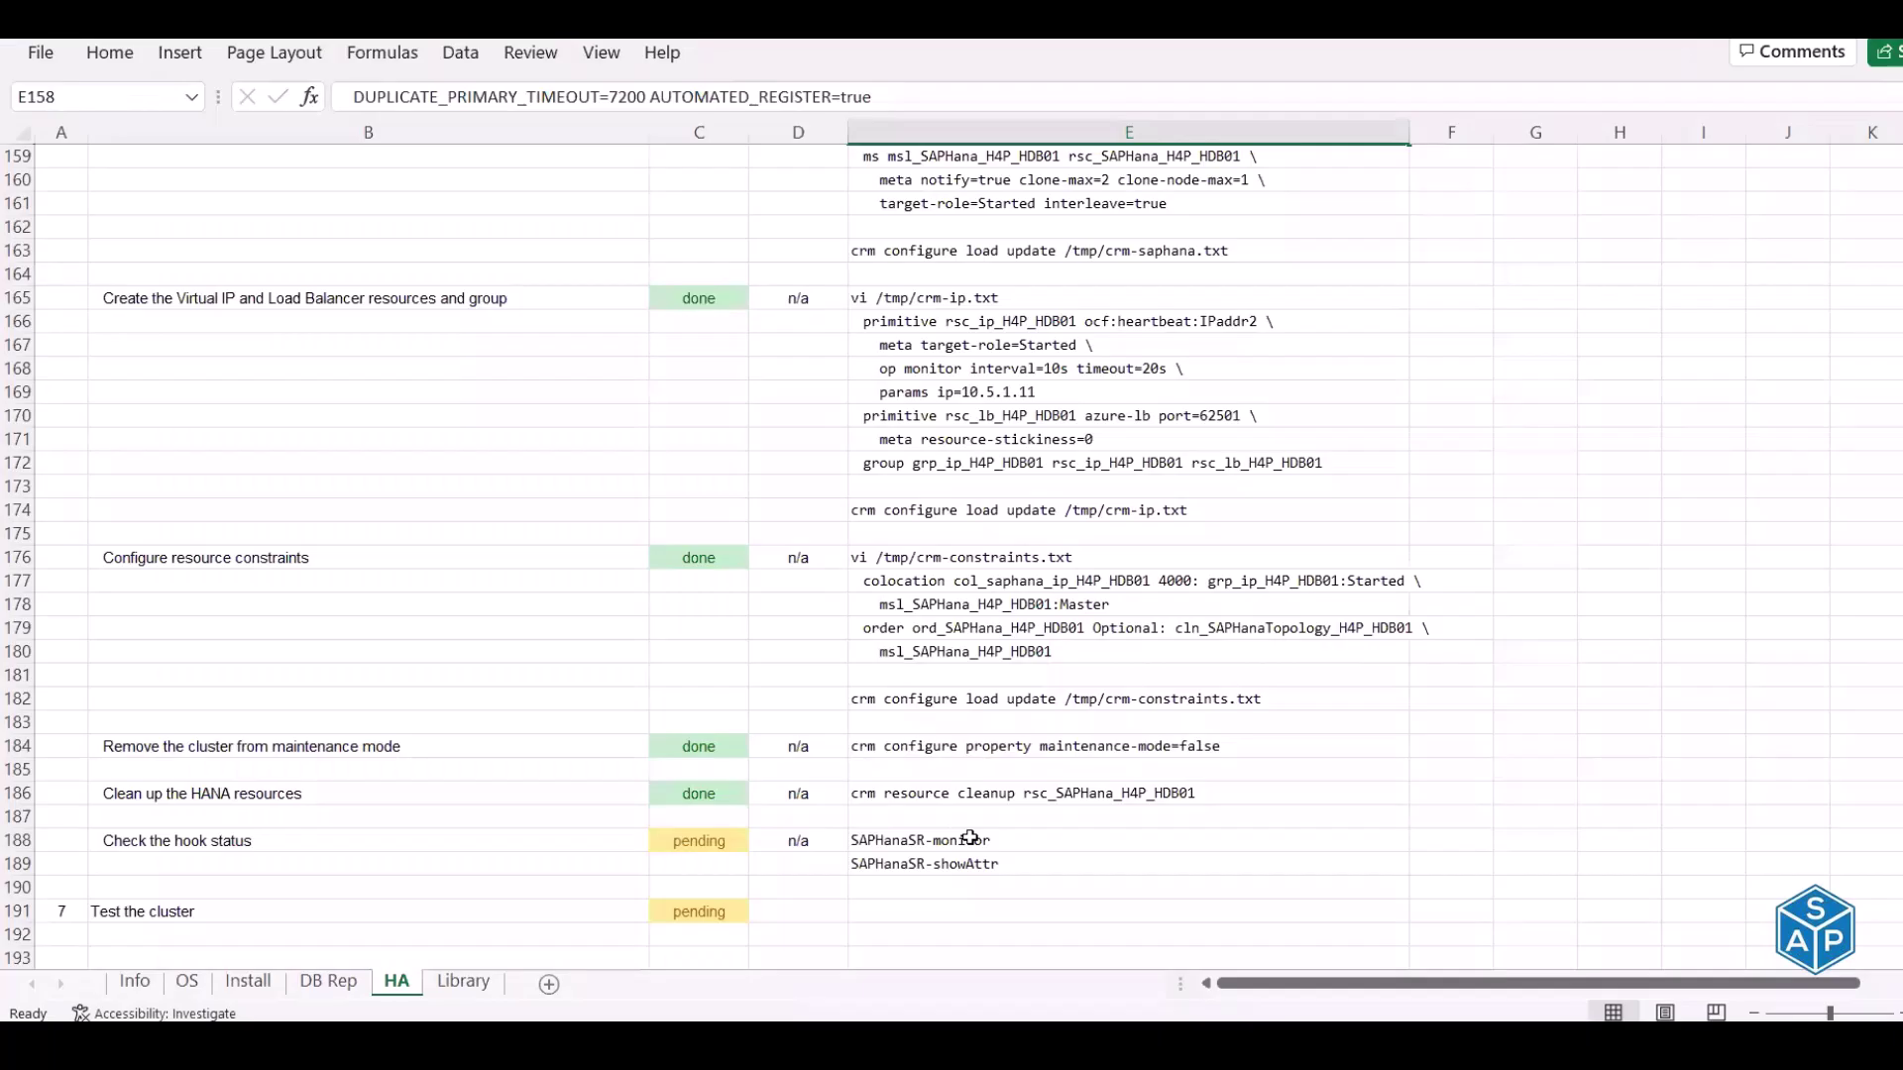
# Run SAPHanaSR-monitor from E188 as root; confirm H4P, SR, SAPHanaSR and Syslog are green
pyautogui.click(971, 839)
pyautogui.hotkey('ctrl', 'c')
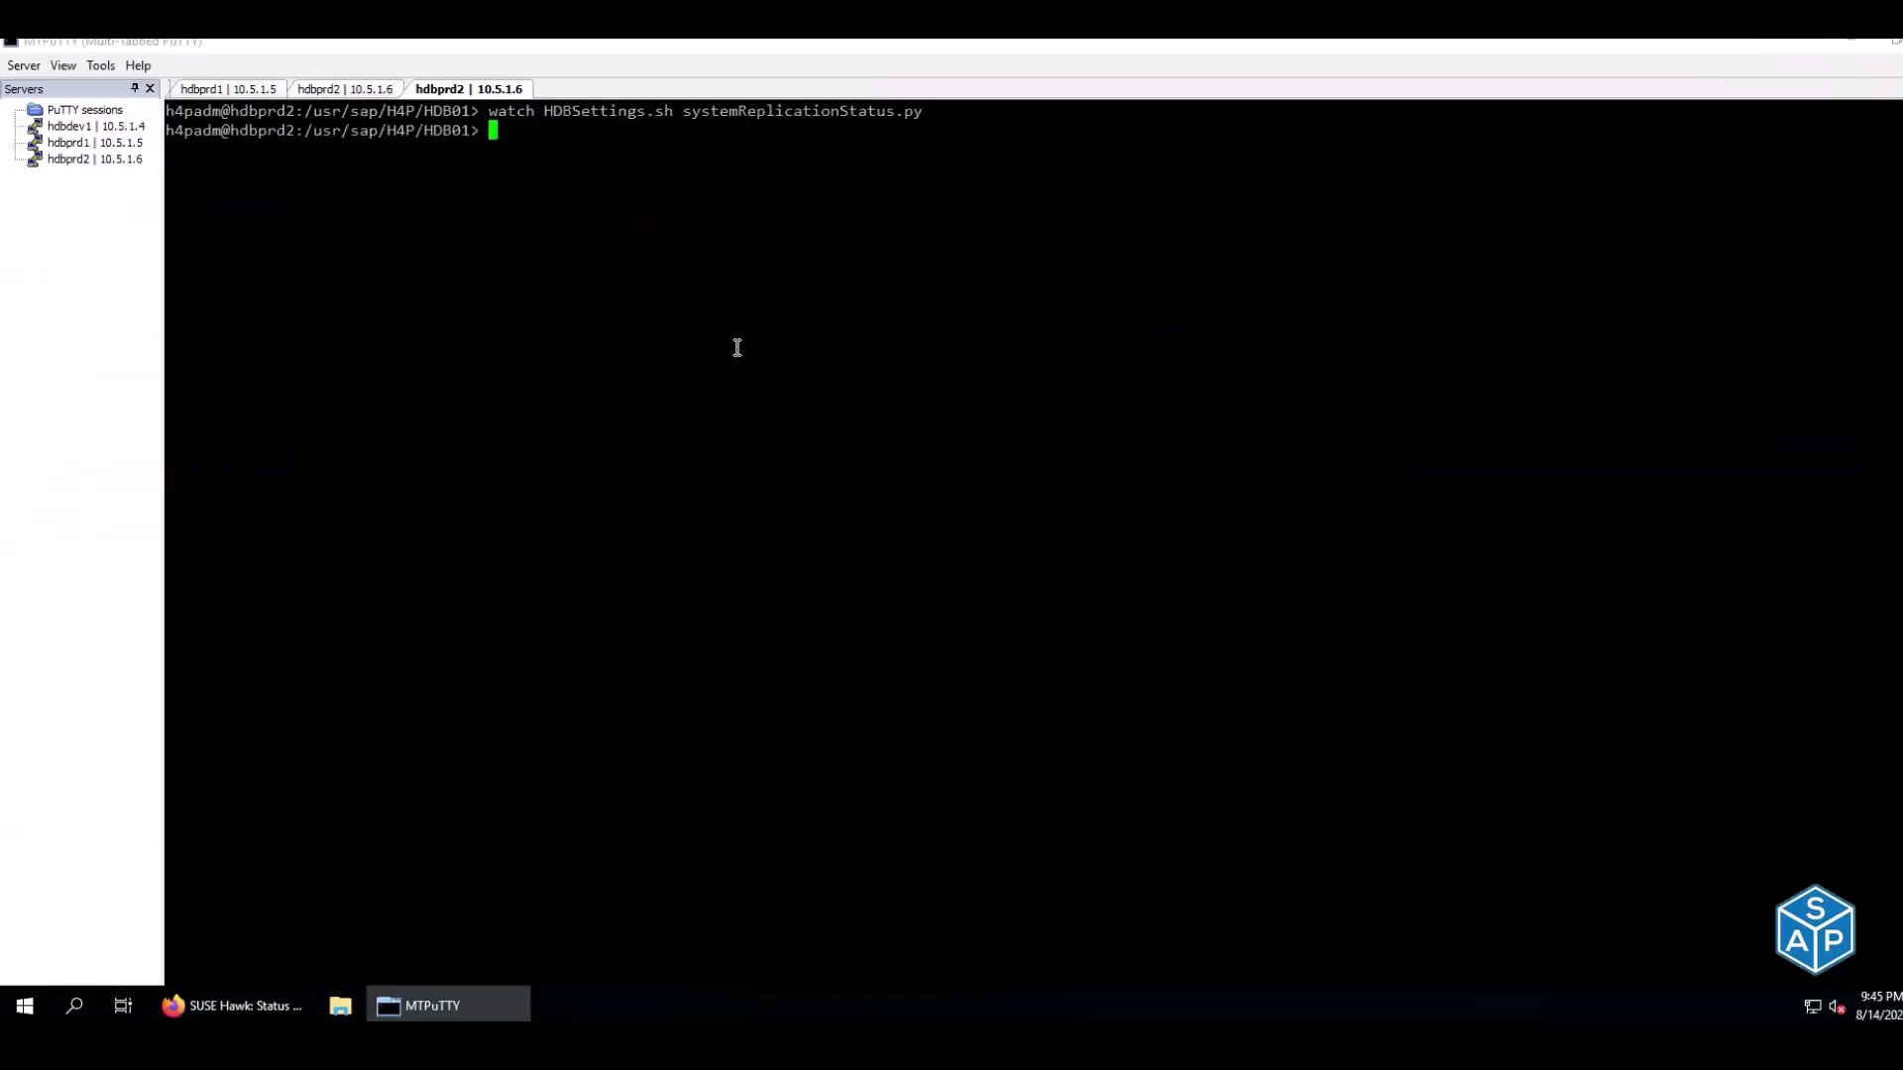
pyautogui.rightClick(737, 347)
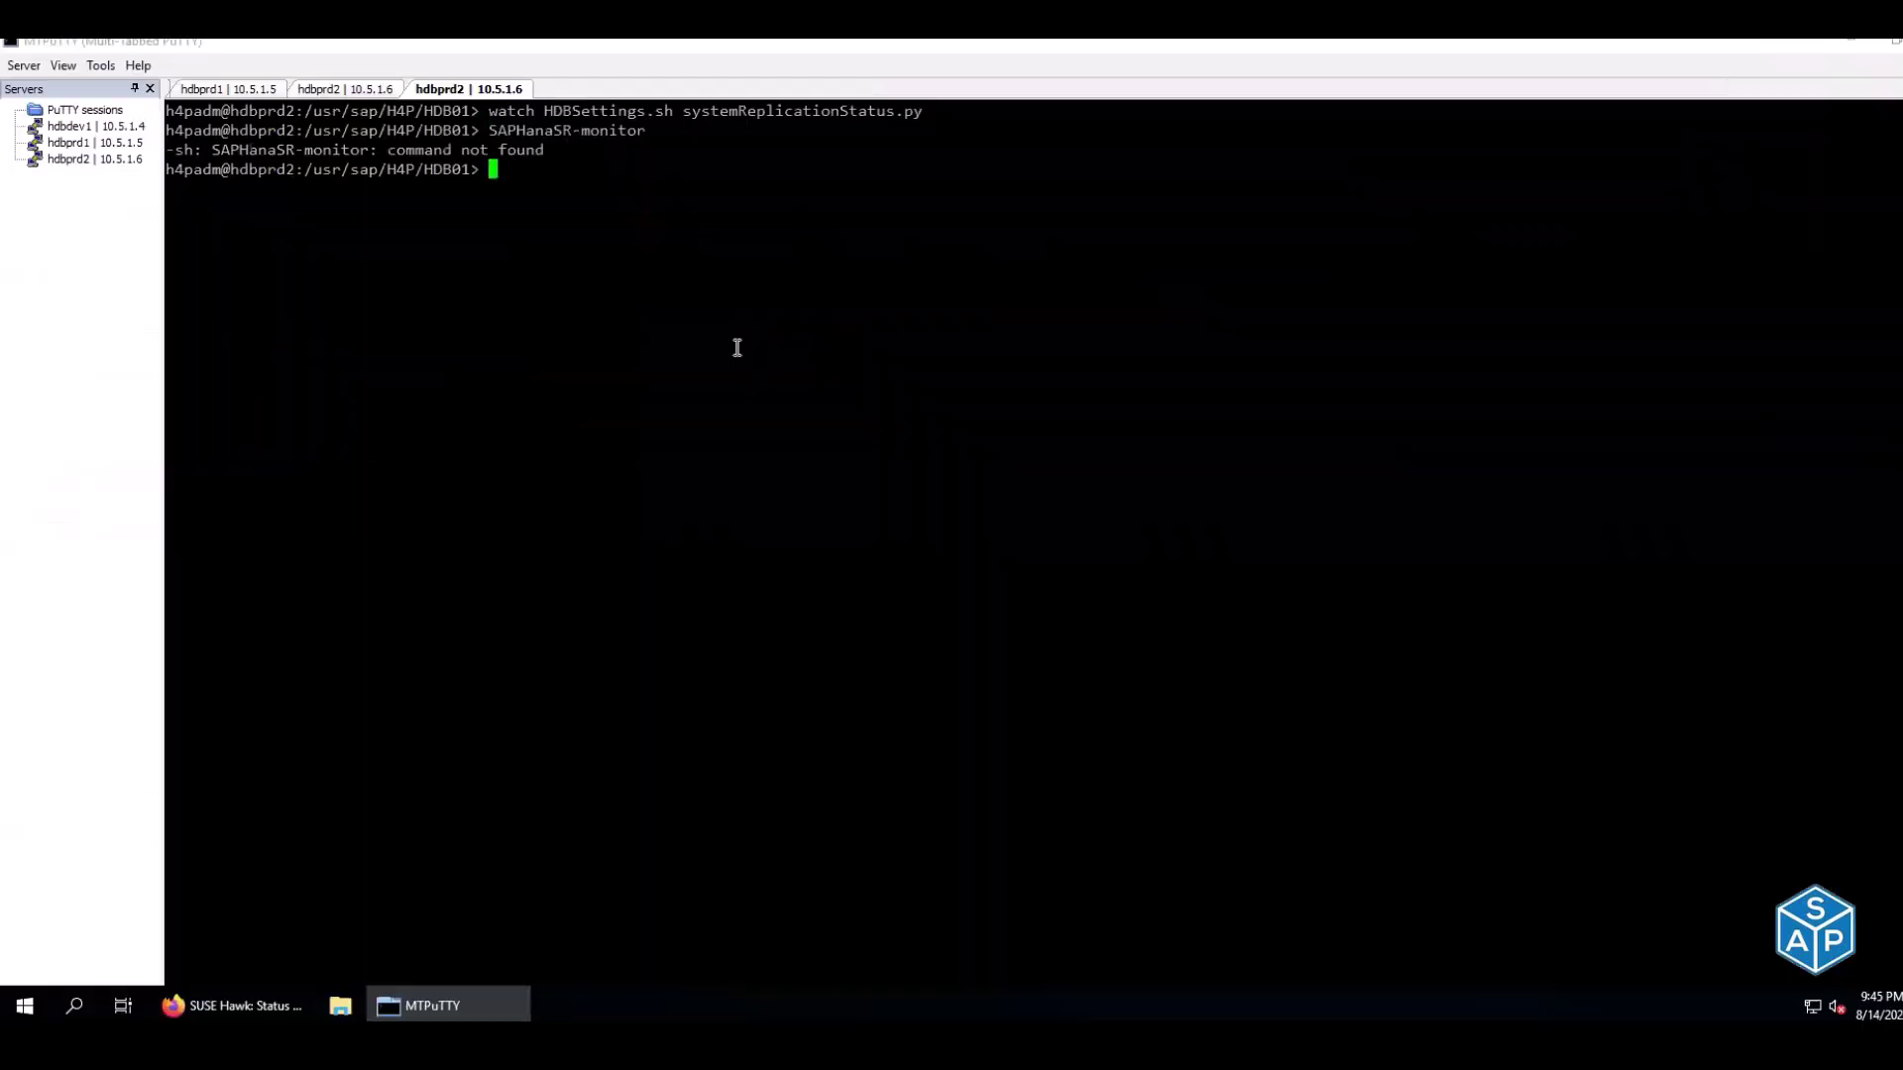
pyautogui.hotkey('ctrl', 'd')
pyautogui.rightClick(737, 347)
pyautogui.press('Return')
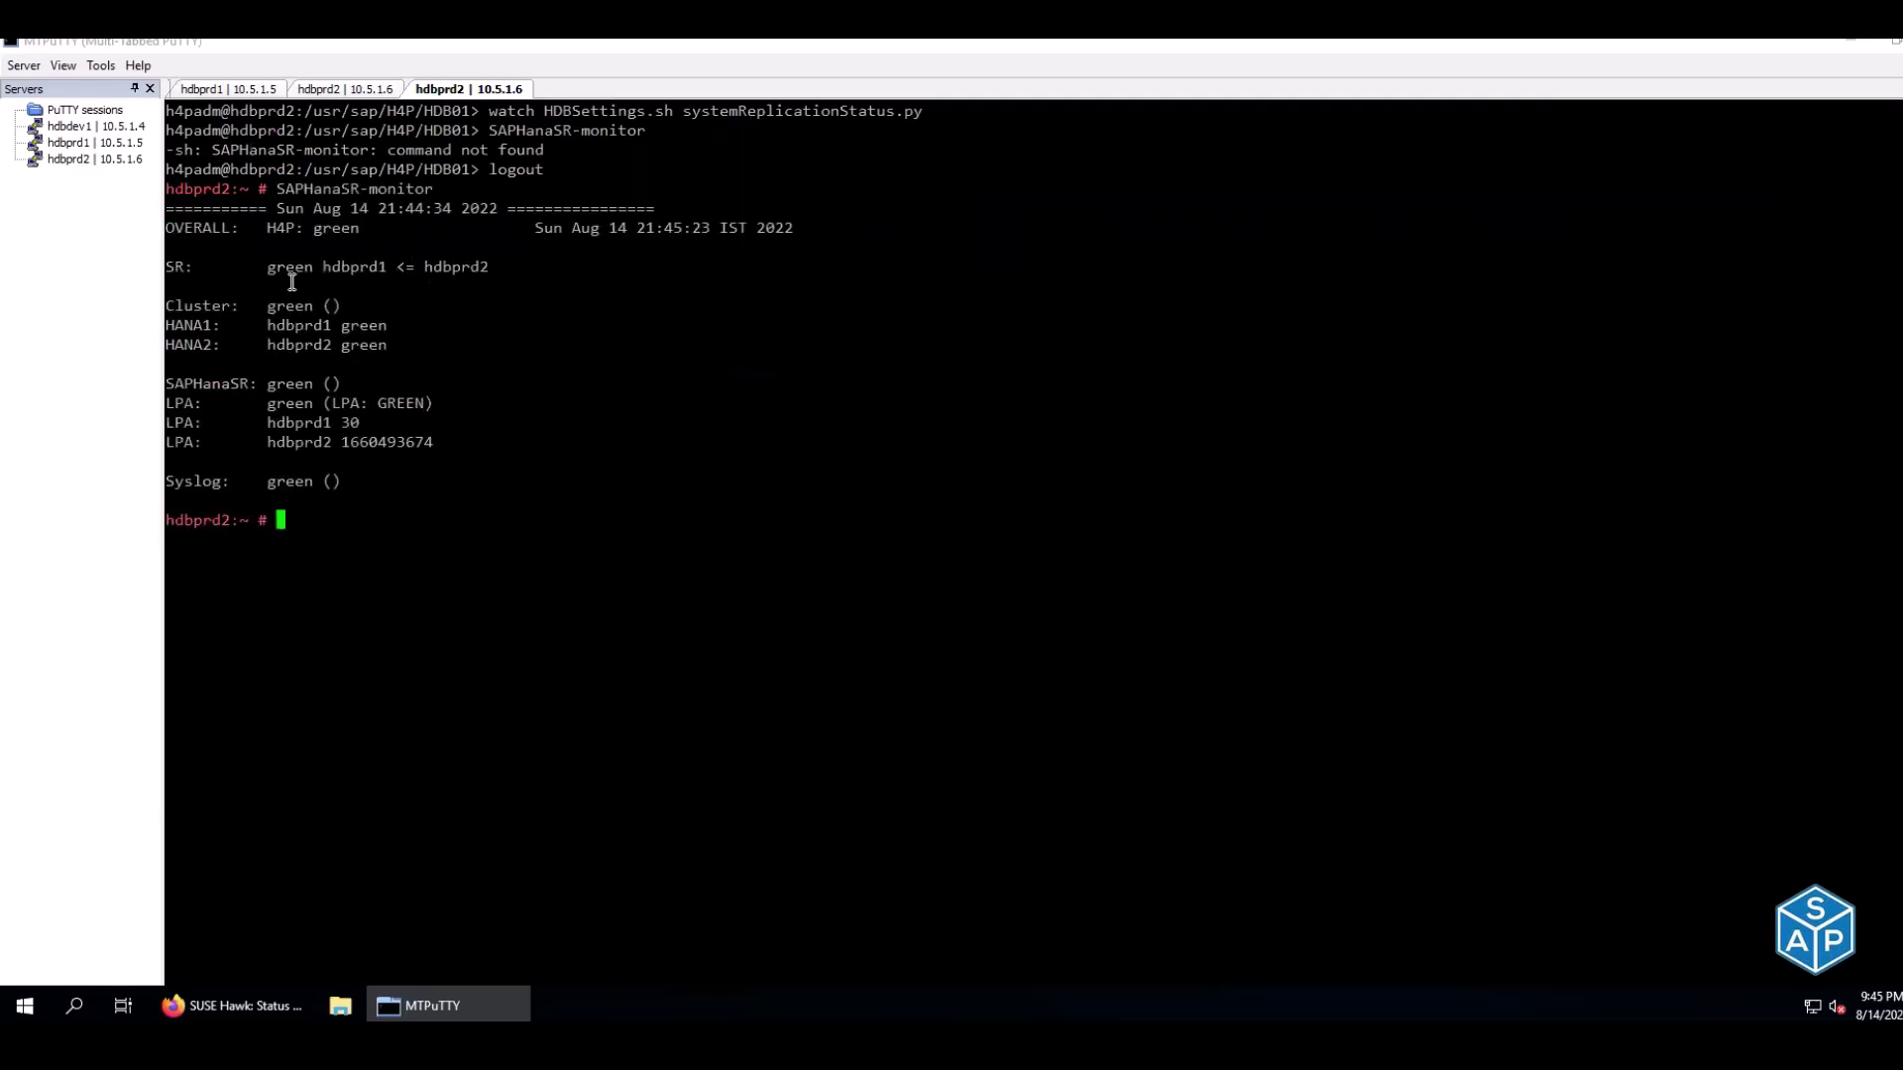
pyautogui.moveTo(166, 227); pyautogui.dragTo(359, 229)
pyautogui.moveTo(169, 271); pyautogui.dragTo(347, 309)
pyautogui.moveTo(259, 383); pyautogui.dragTo(330, 384)
pyautogui.moveTo(256, 481); pyautogui.dragTo(363, 481)
pyautogui.click(363, 481)
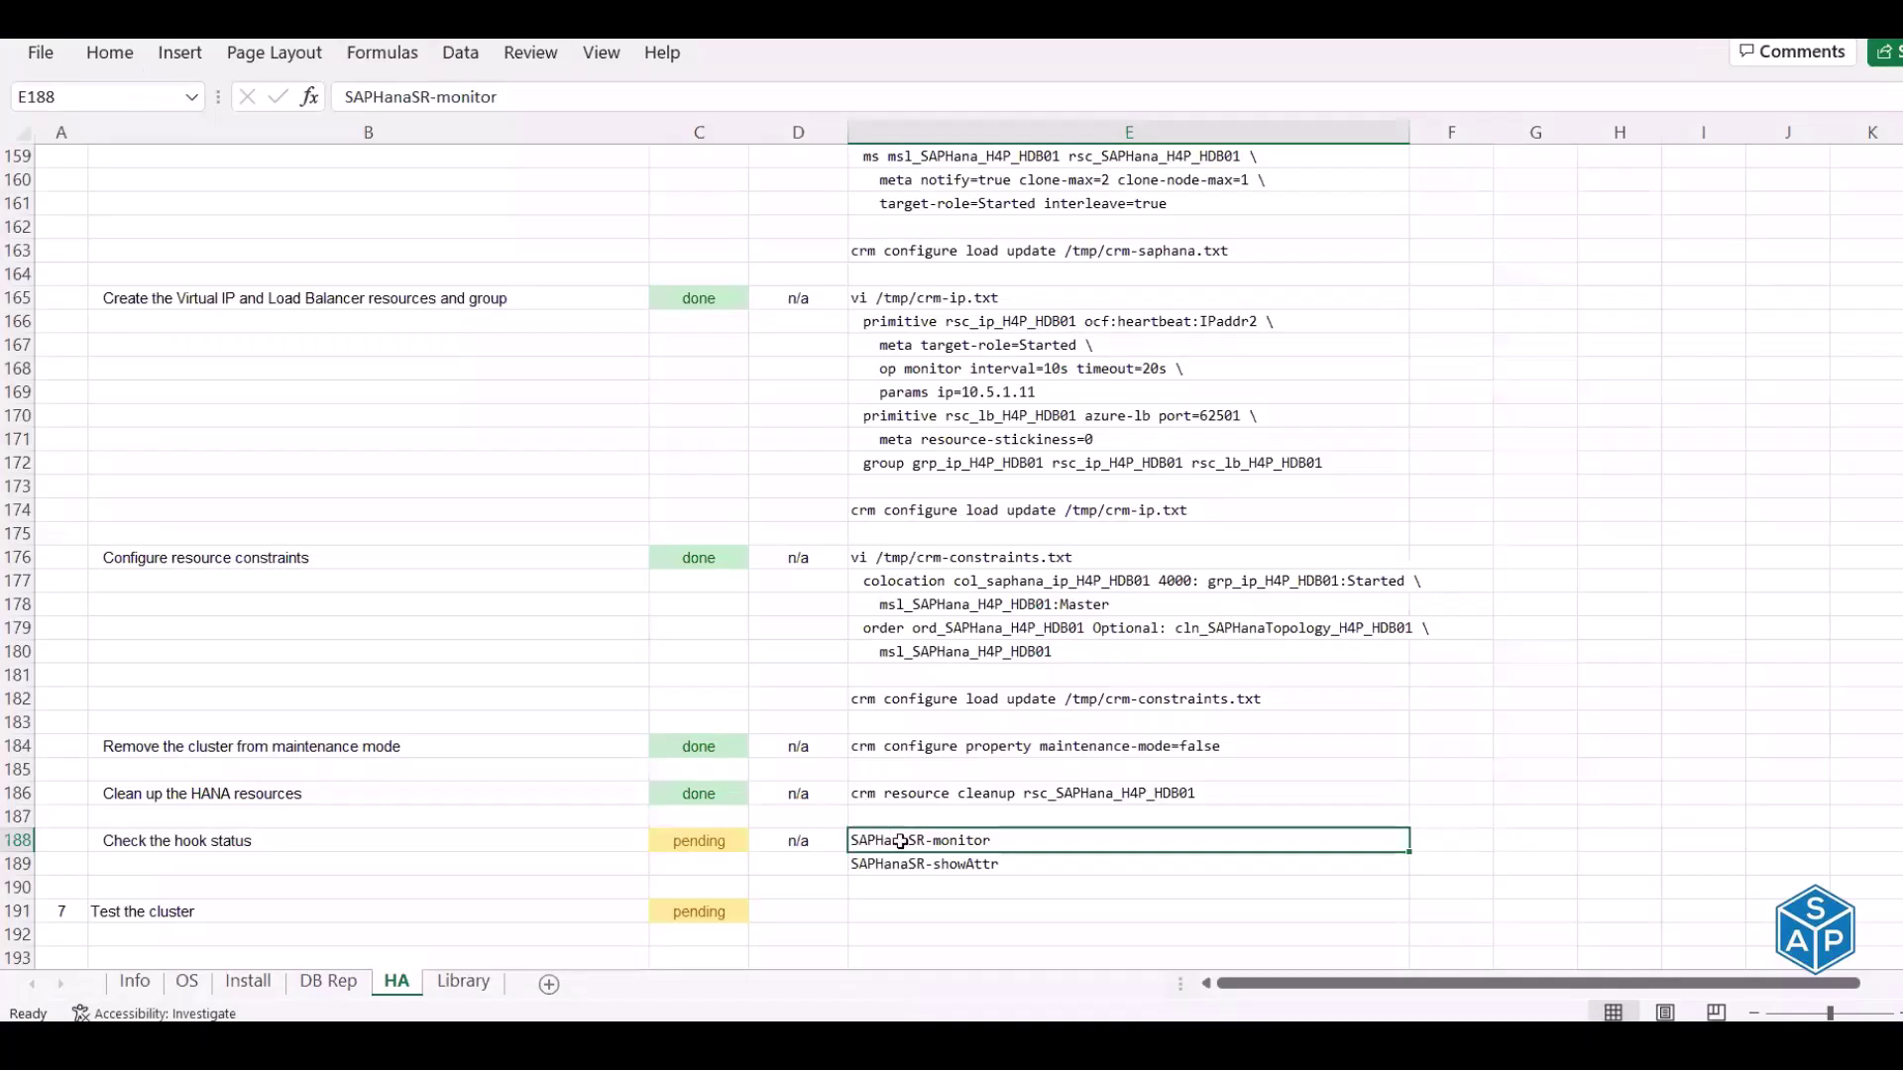
# Copy SAPHanaSR-showAttr from E189; review hdbprd1 DEMOTED, hdbprd2 PROMOTED, both online in logreplay
pyautogui.click(905, 863)
pyautogui.hotkey('ctrl', 'c')
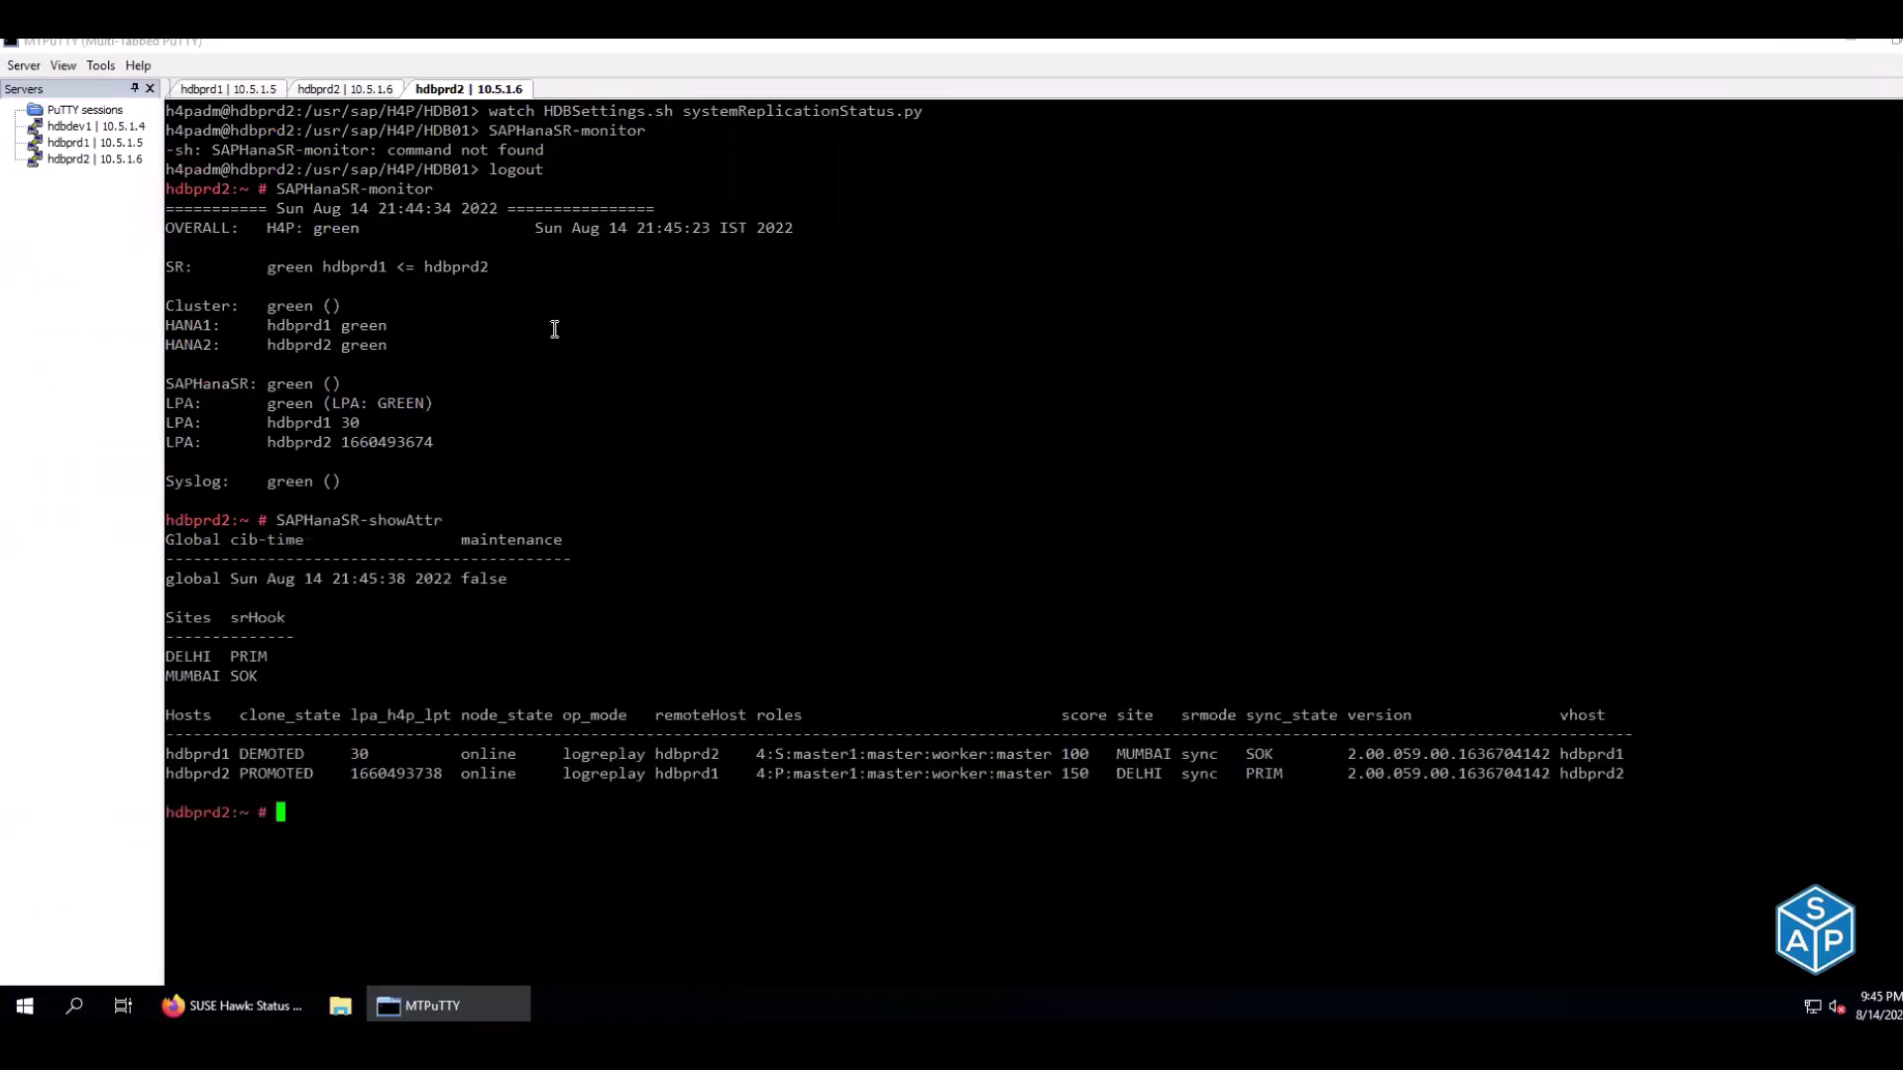
pyautogui.moveTo(214, 756); pyautogui.dragTo(306, 759)
pyautogui.moveTo(214, 774); pyautogui.dragTo(320, 772)
pyautogui.doubleClick(596, 755)
pyautogui.doubleClick(592, 775)
pyautogui.doubleClick(491, 757)
pyautogui.doubleClick(481, 776)
pyautogui.doubleClick(667, 757)
pyautogui.doubleClick(664, 776)
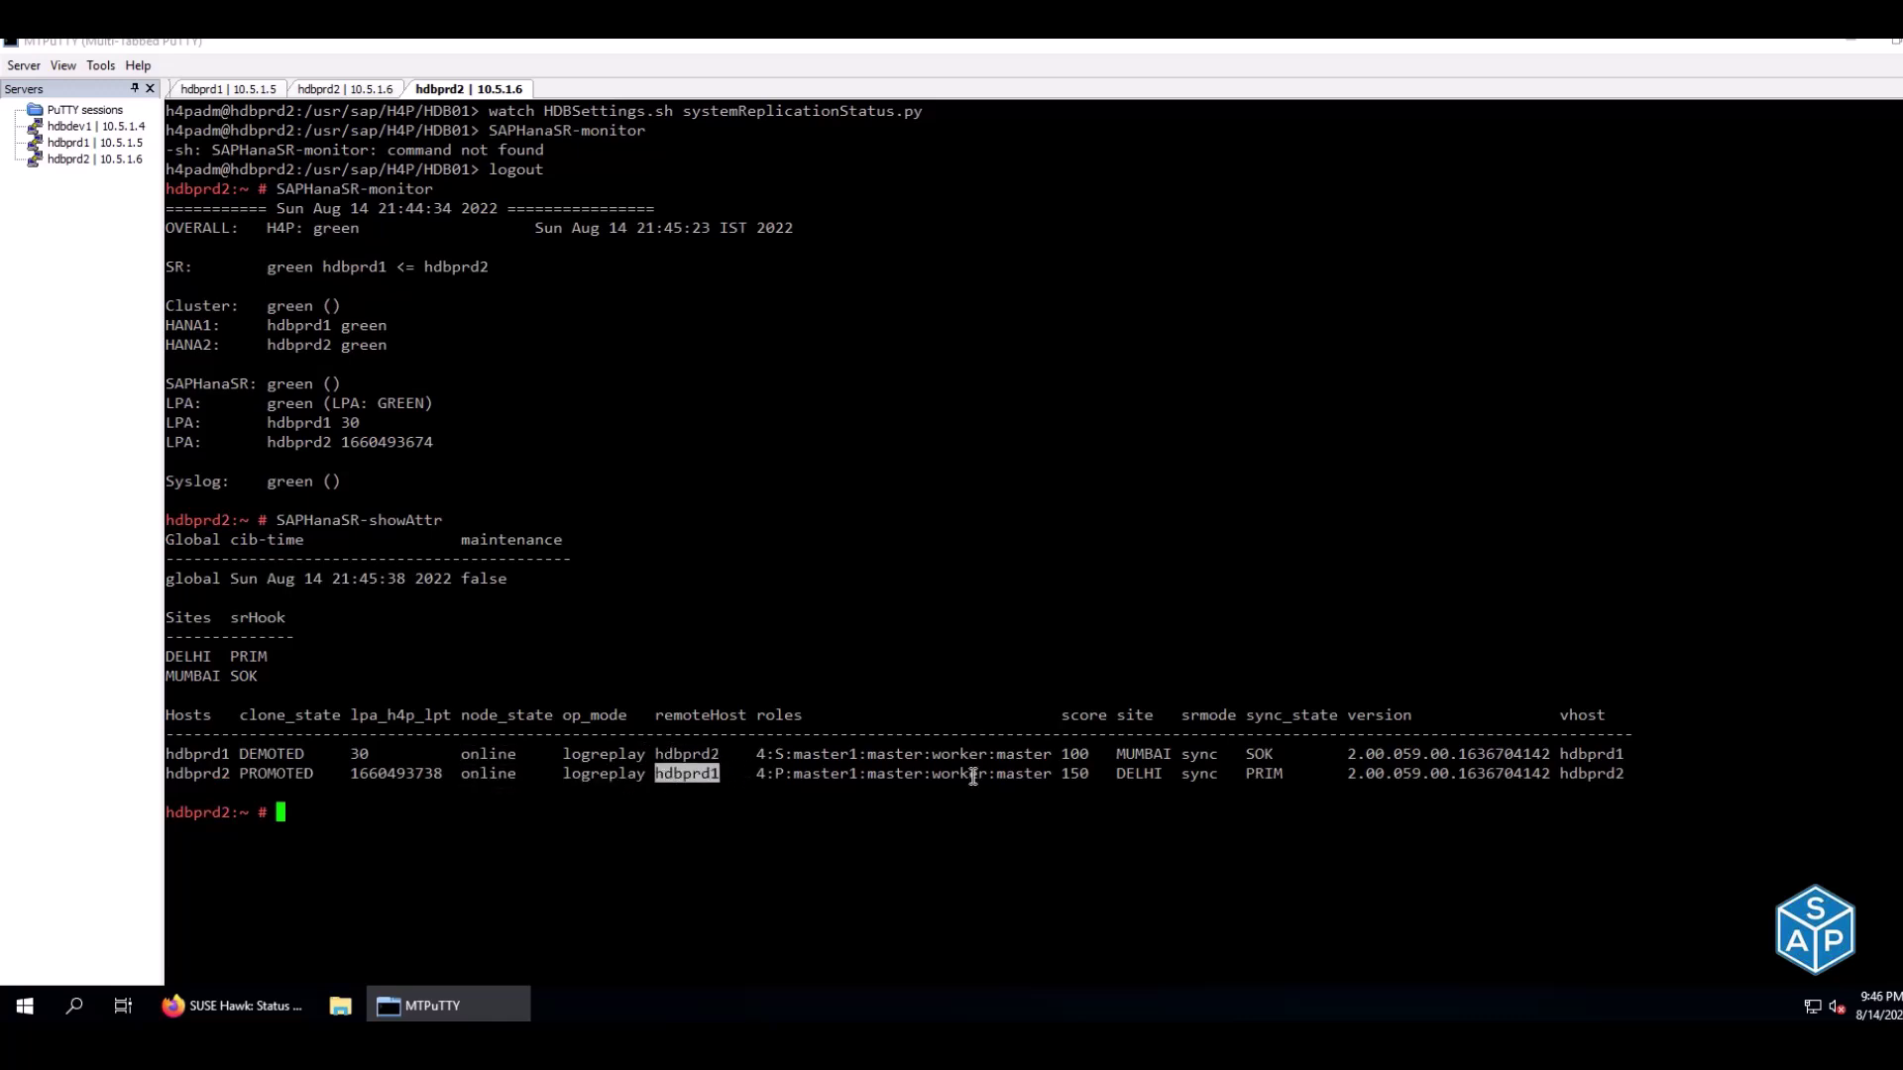
# Check hdbprd1's MUMBAI site, score 100 and SOK sync state, and hdbprd2's PRIM state
pyautogui.doubleClick(1143, 753)
pyautogui.doubleClick(1074, 753)
pyautogui.doubleClick(1257, 755)
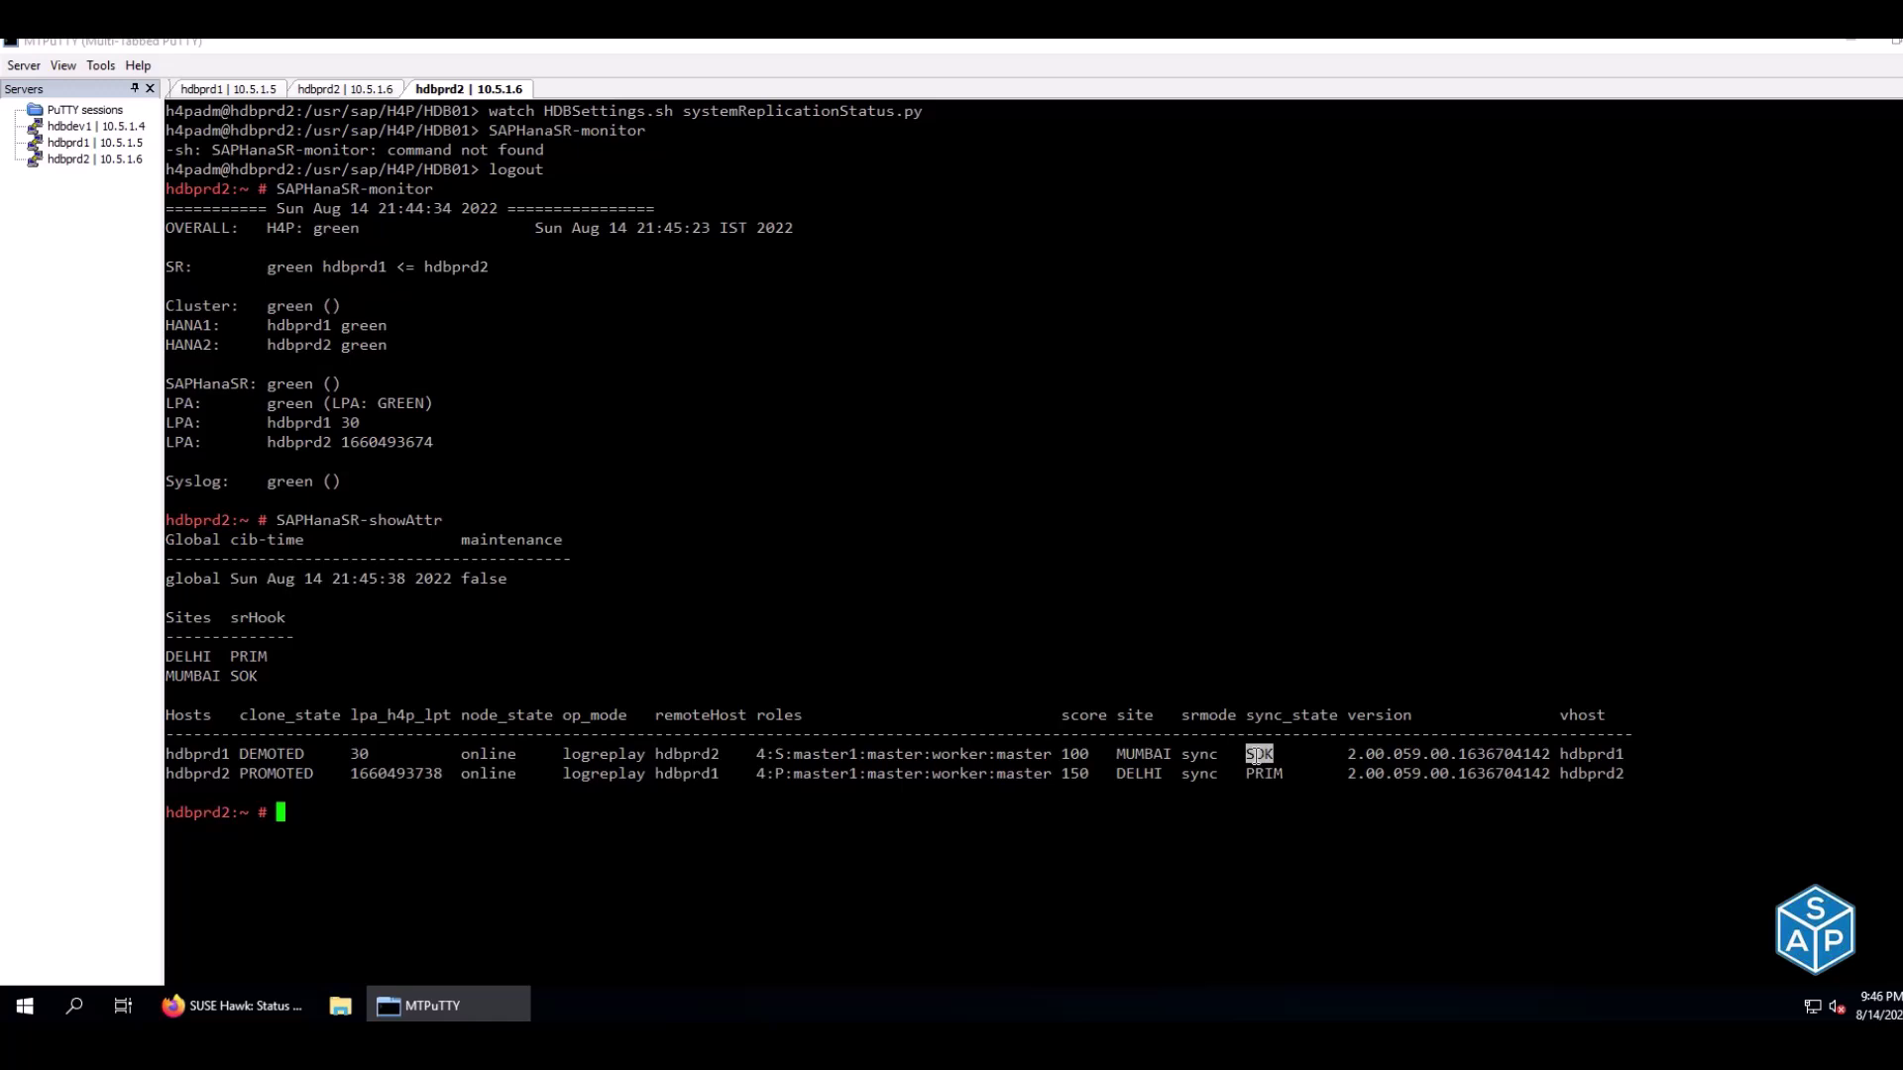
pyautogui.moveTo(194, 754); pyautogui.dragTo(313, 759)
pyautogui.click(1236, 755)
pyautogui.moveTo(1236, 754); pyautogui.dragTo(1309, 754)
pyautogui.moveTo(1247, 774); pyautogui.dragTo(1290, 775)
pyautogui.click(1291, 776)
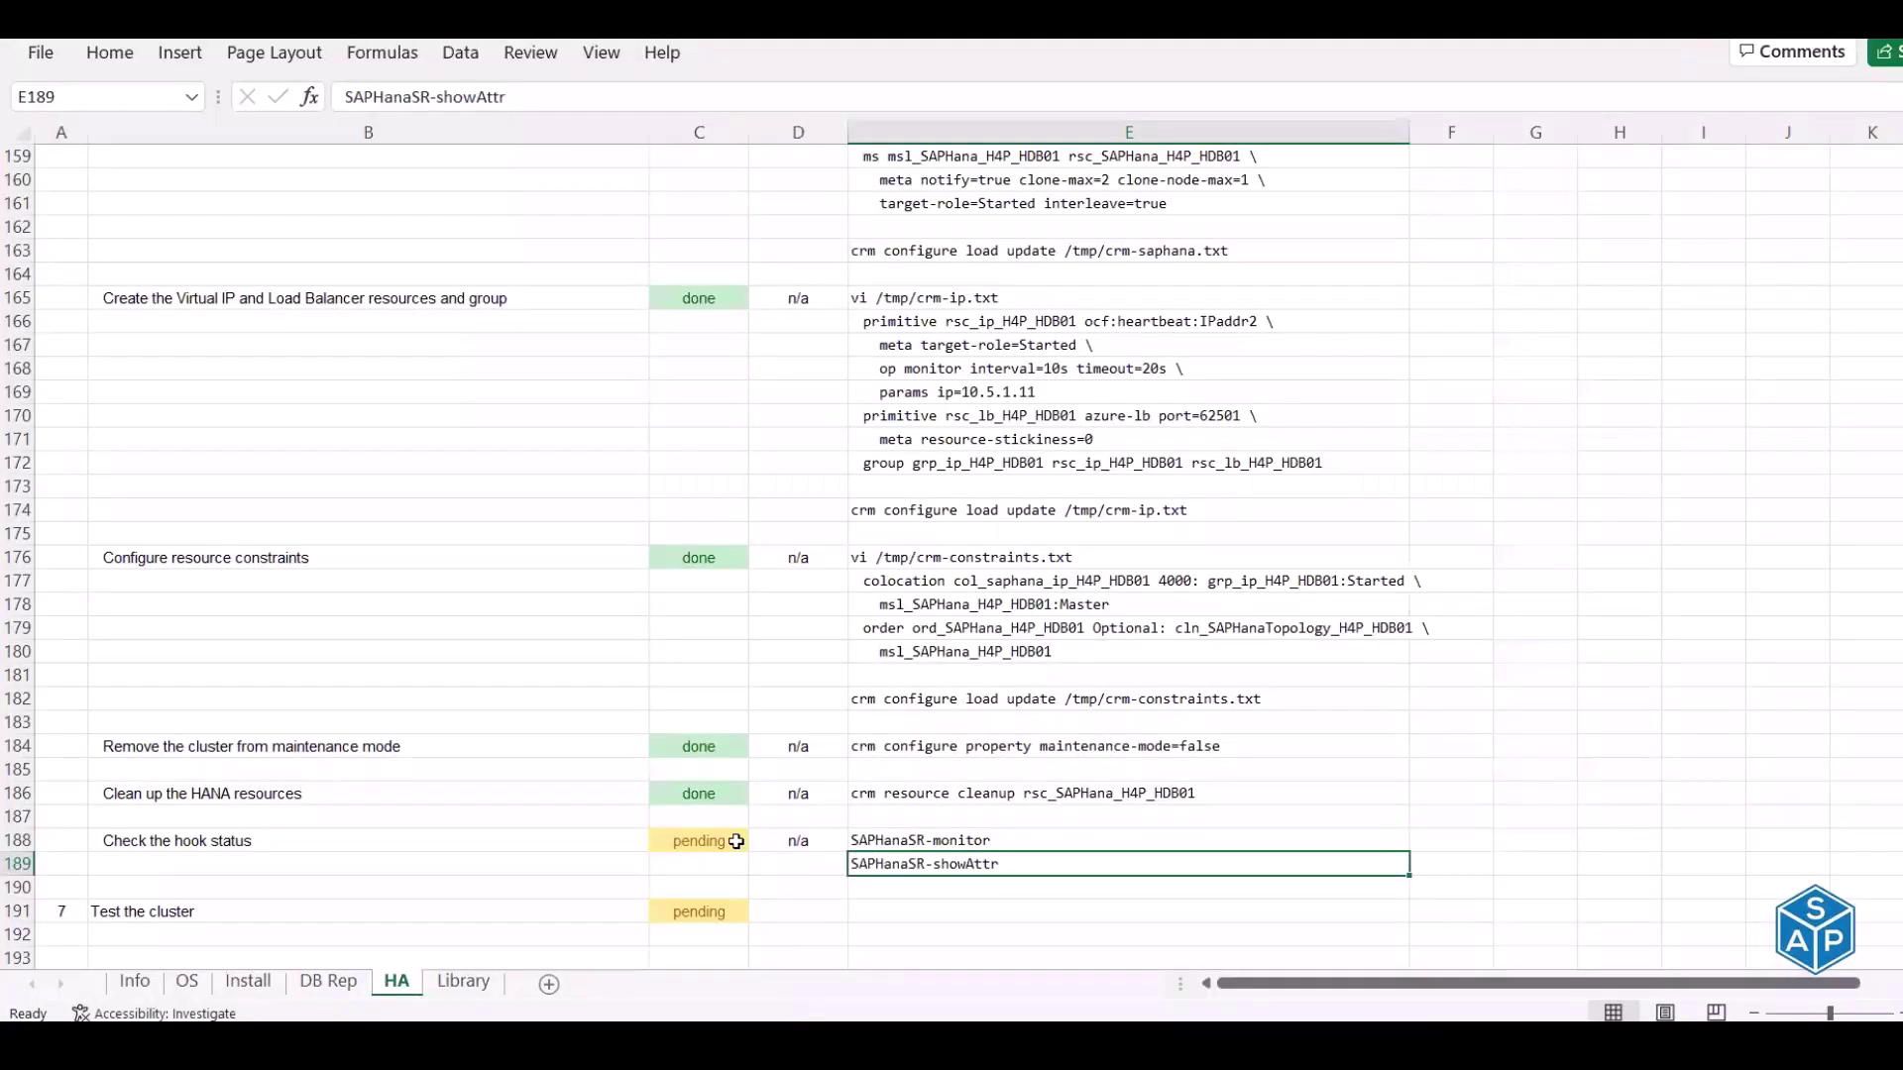
# Mark the hook status check in C188 as done
pyautogui.click(738, 841)
pyautogui.write('d')
pyautogui.press('Return')
# Open the Cluster testing notes file from the Reference\HA folder in the text editor
pyautogui.press('Down')
pyautogui.press('Down')
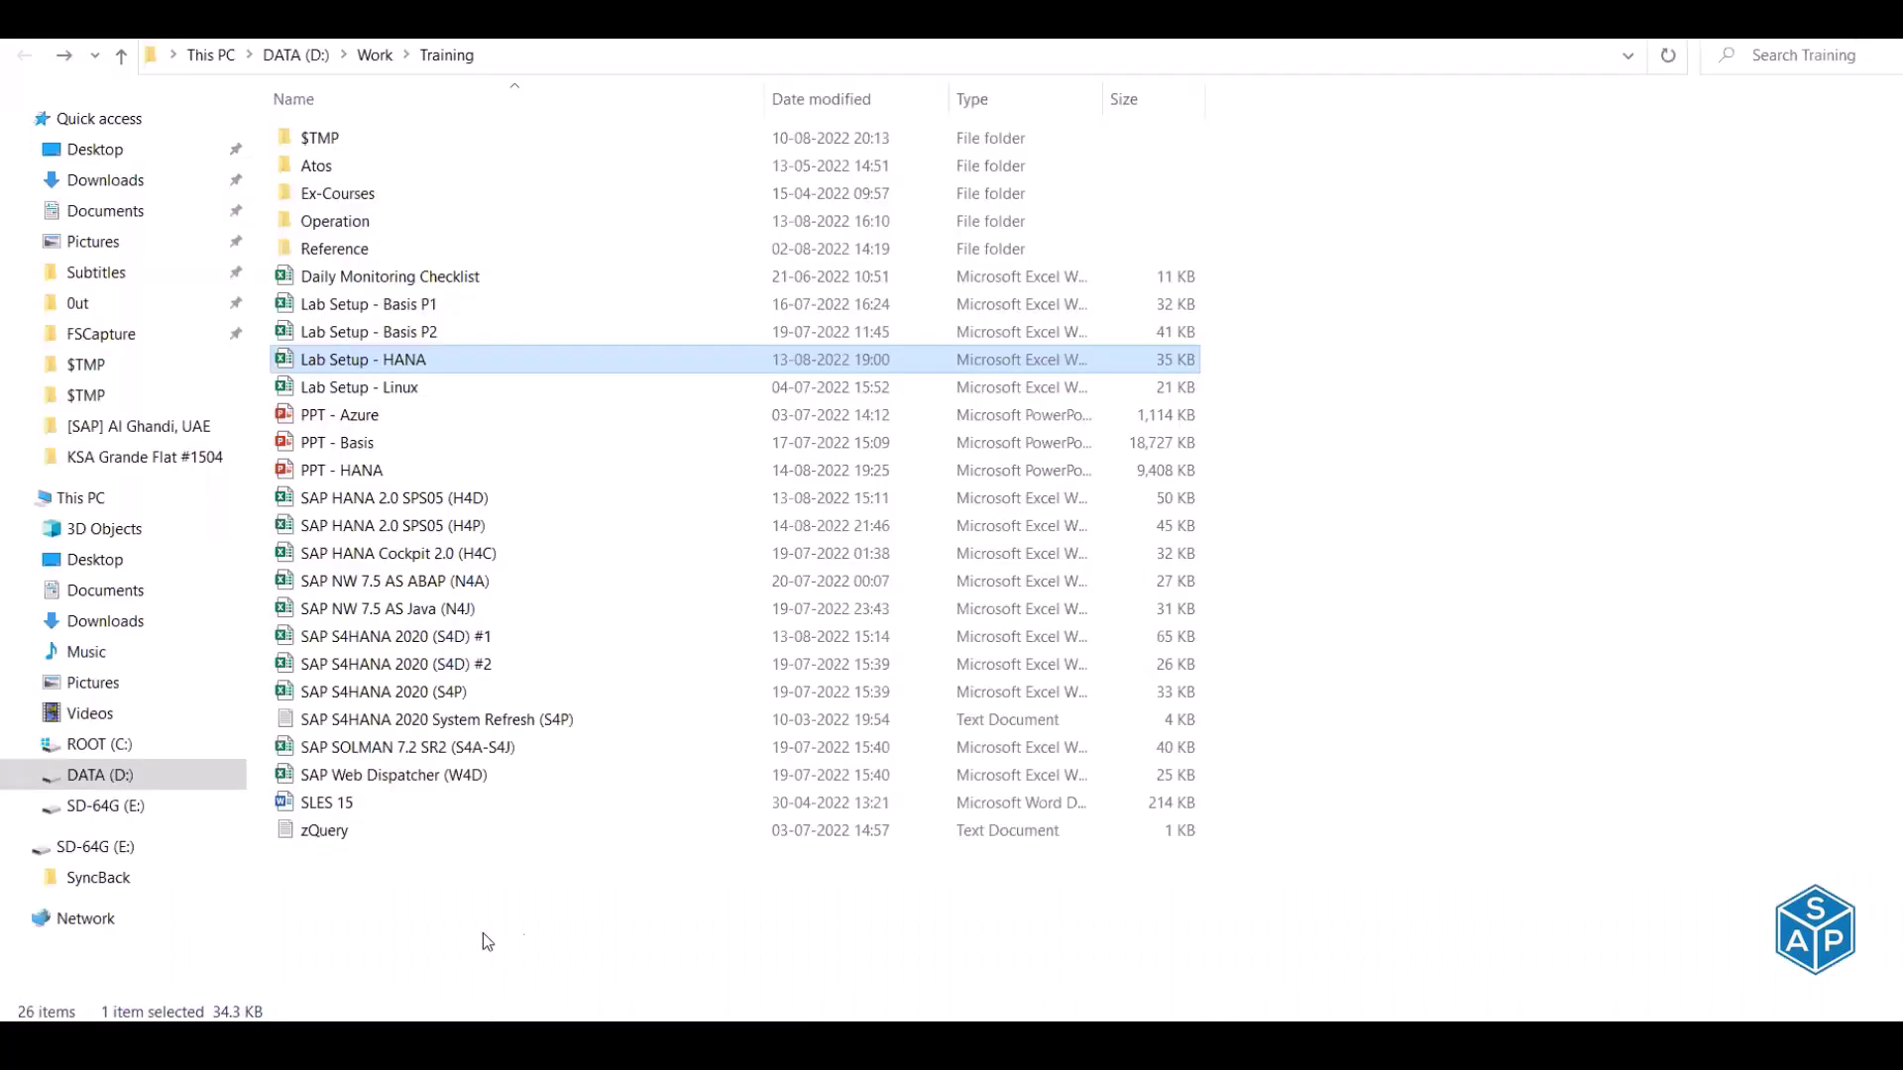
pyautogui.doubleClick(362, 256)
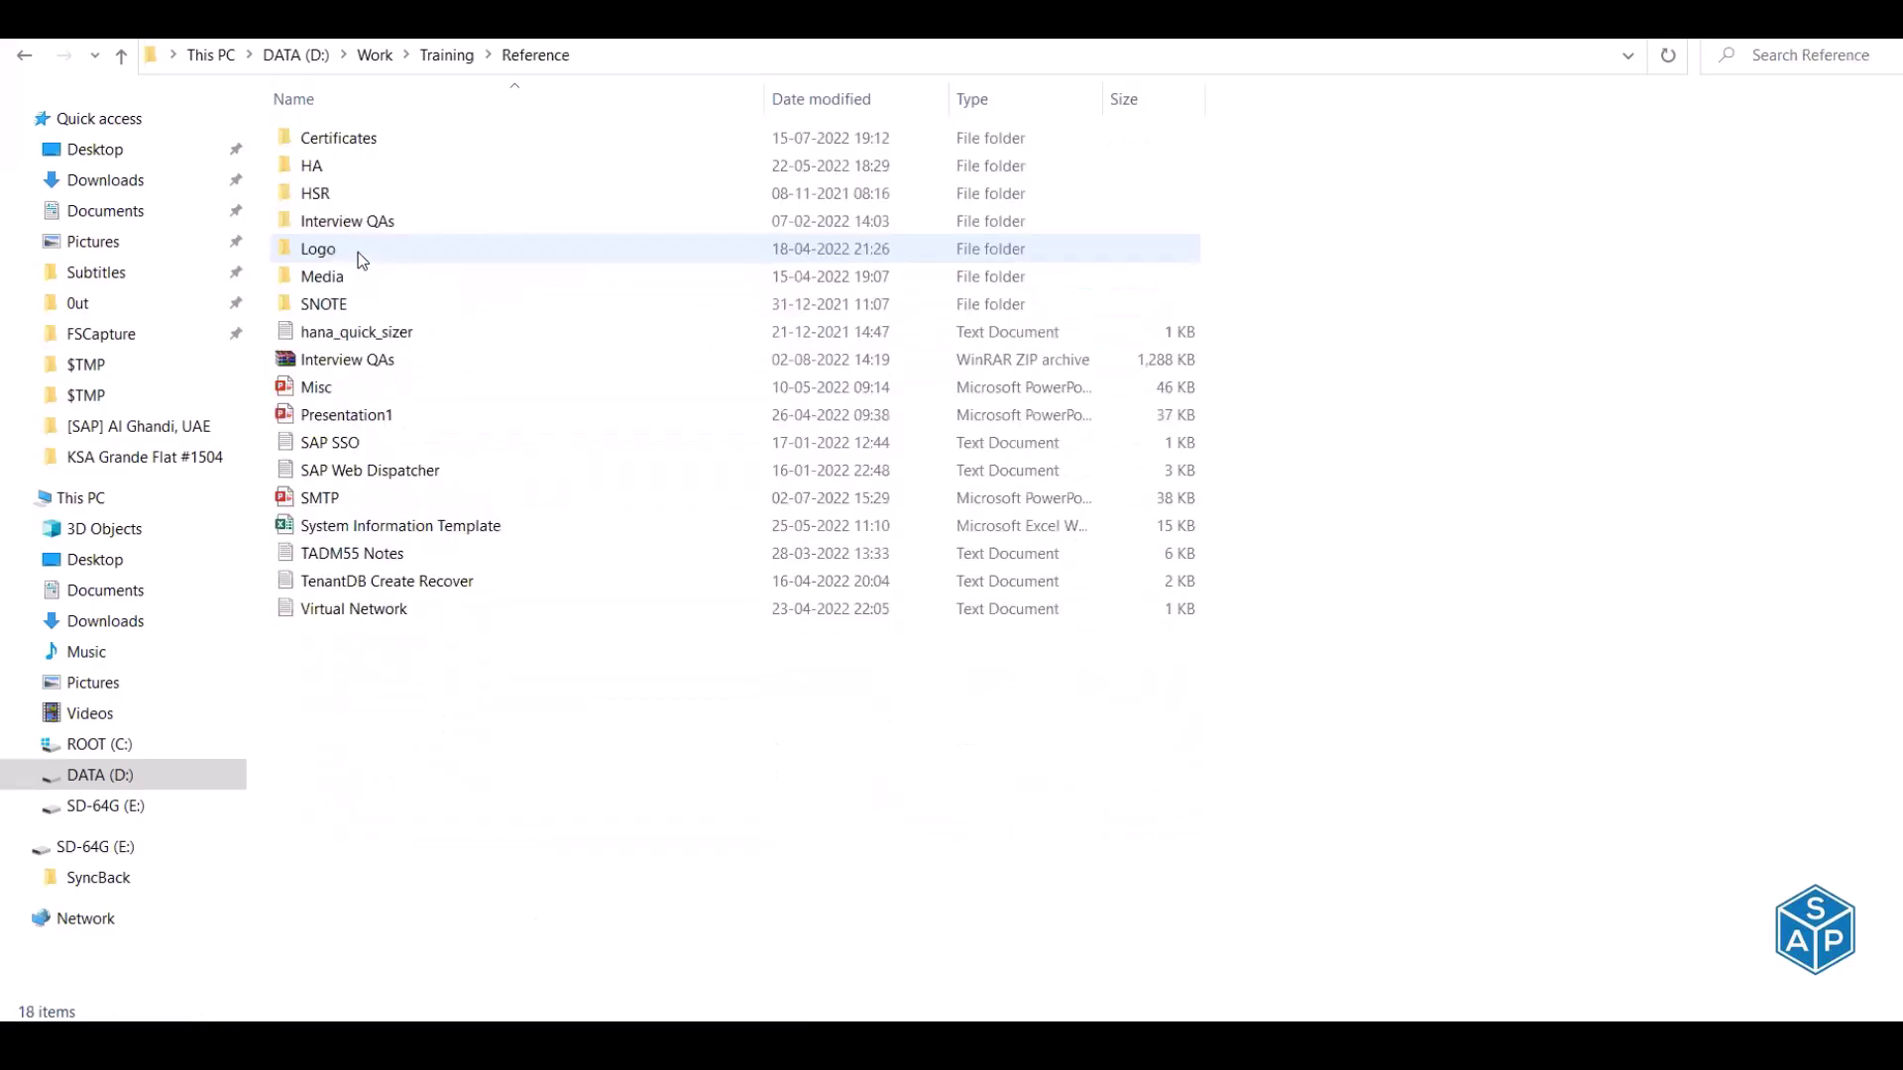
pyautogui.doubleClick(333, 169)
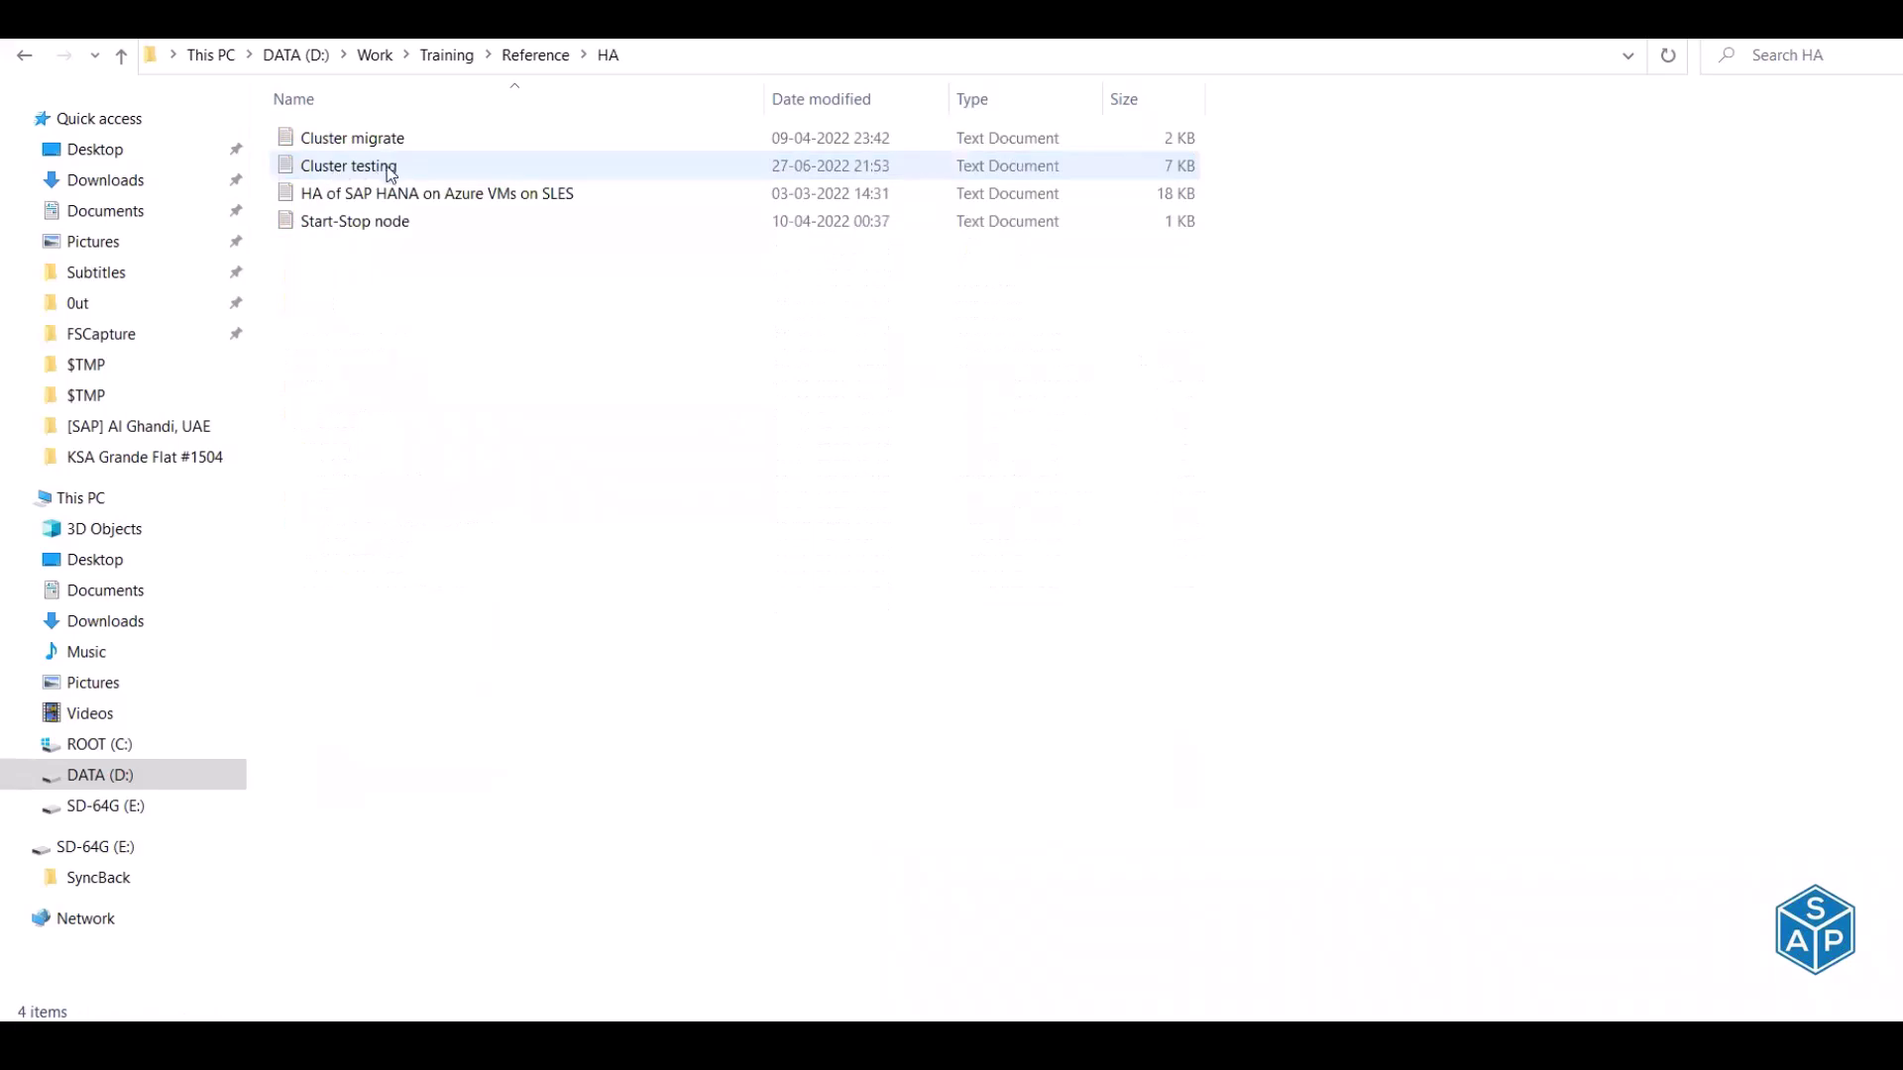
pyautogui.click(386, 169)
pyautogui.doubleClick(386, 169)
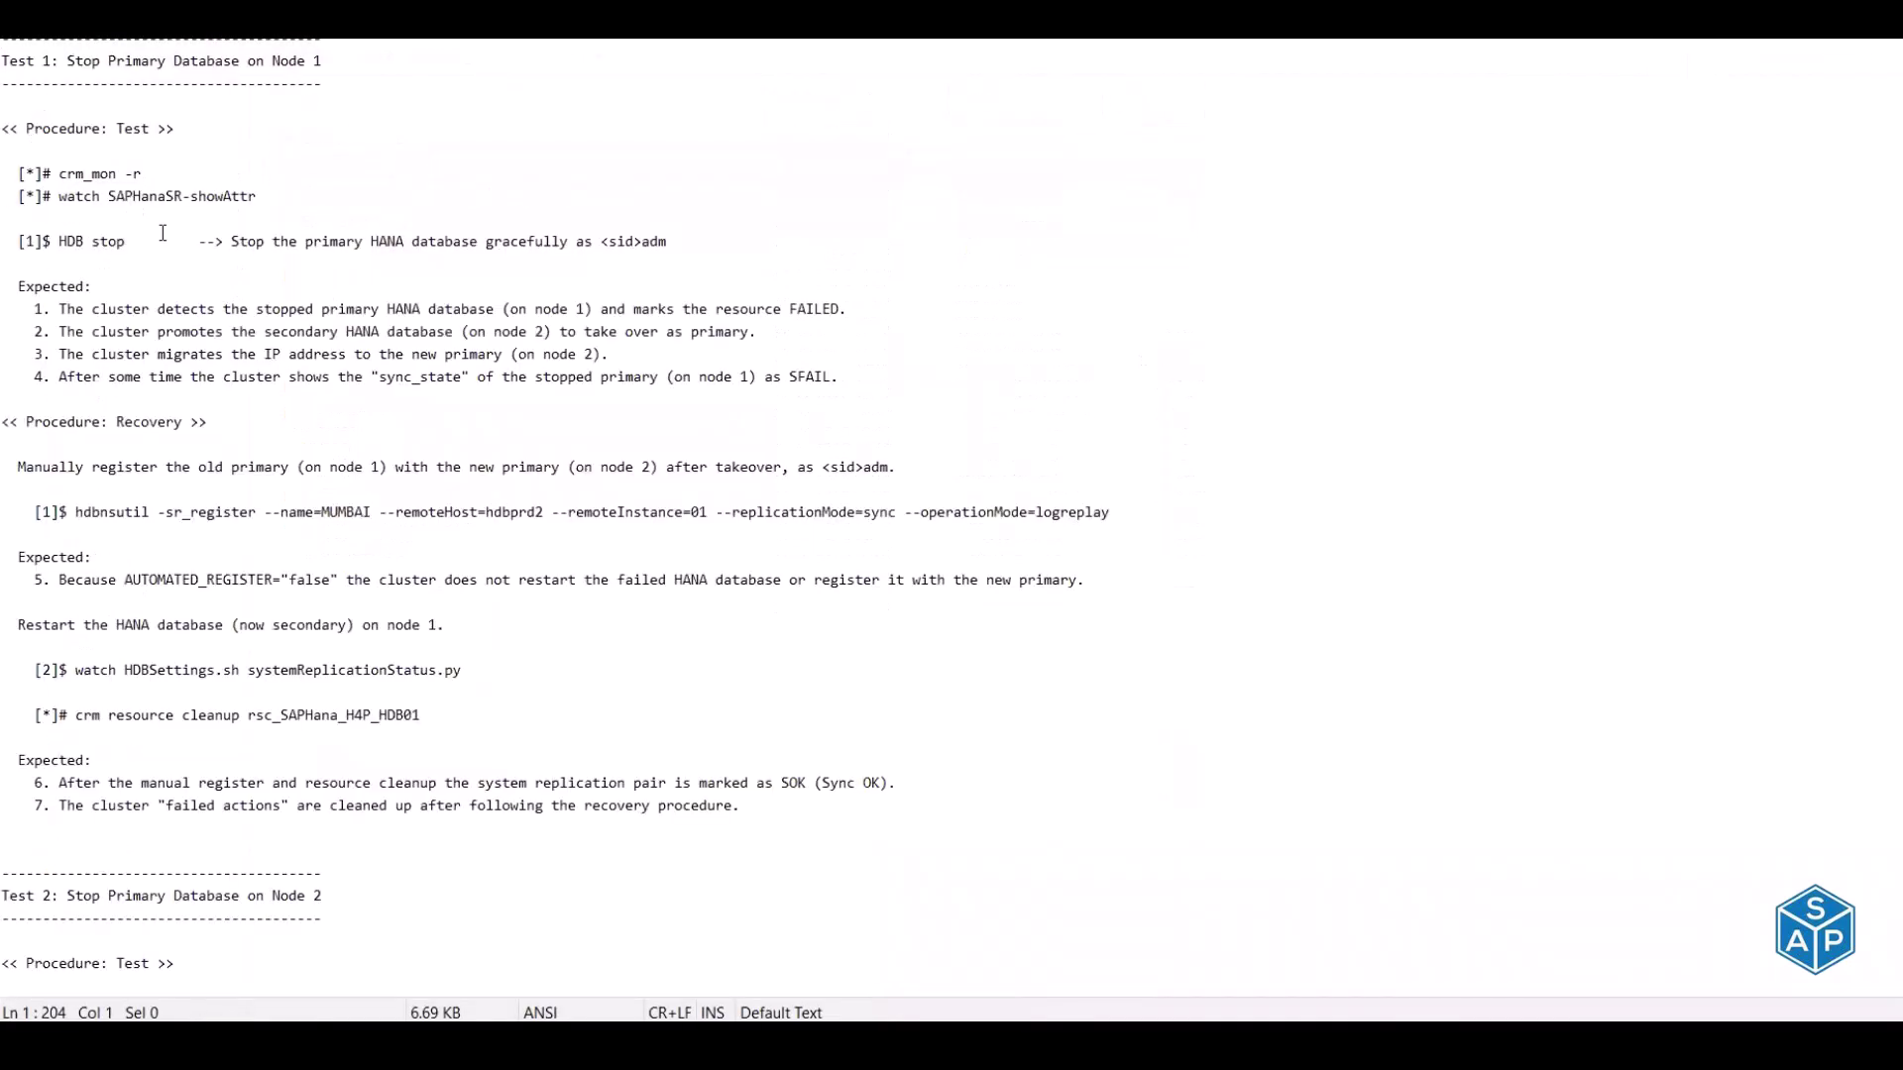
# Scroll the notes to Test 1 and select its heading, the Procedure heading and crm_mon -r
pyautogui.scroll(-20, 163, 254)
pyautogui.scroll(-15, 163, 254)
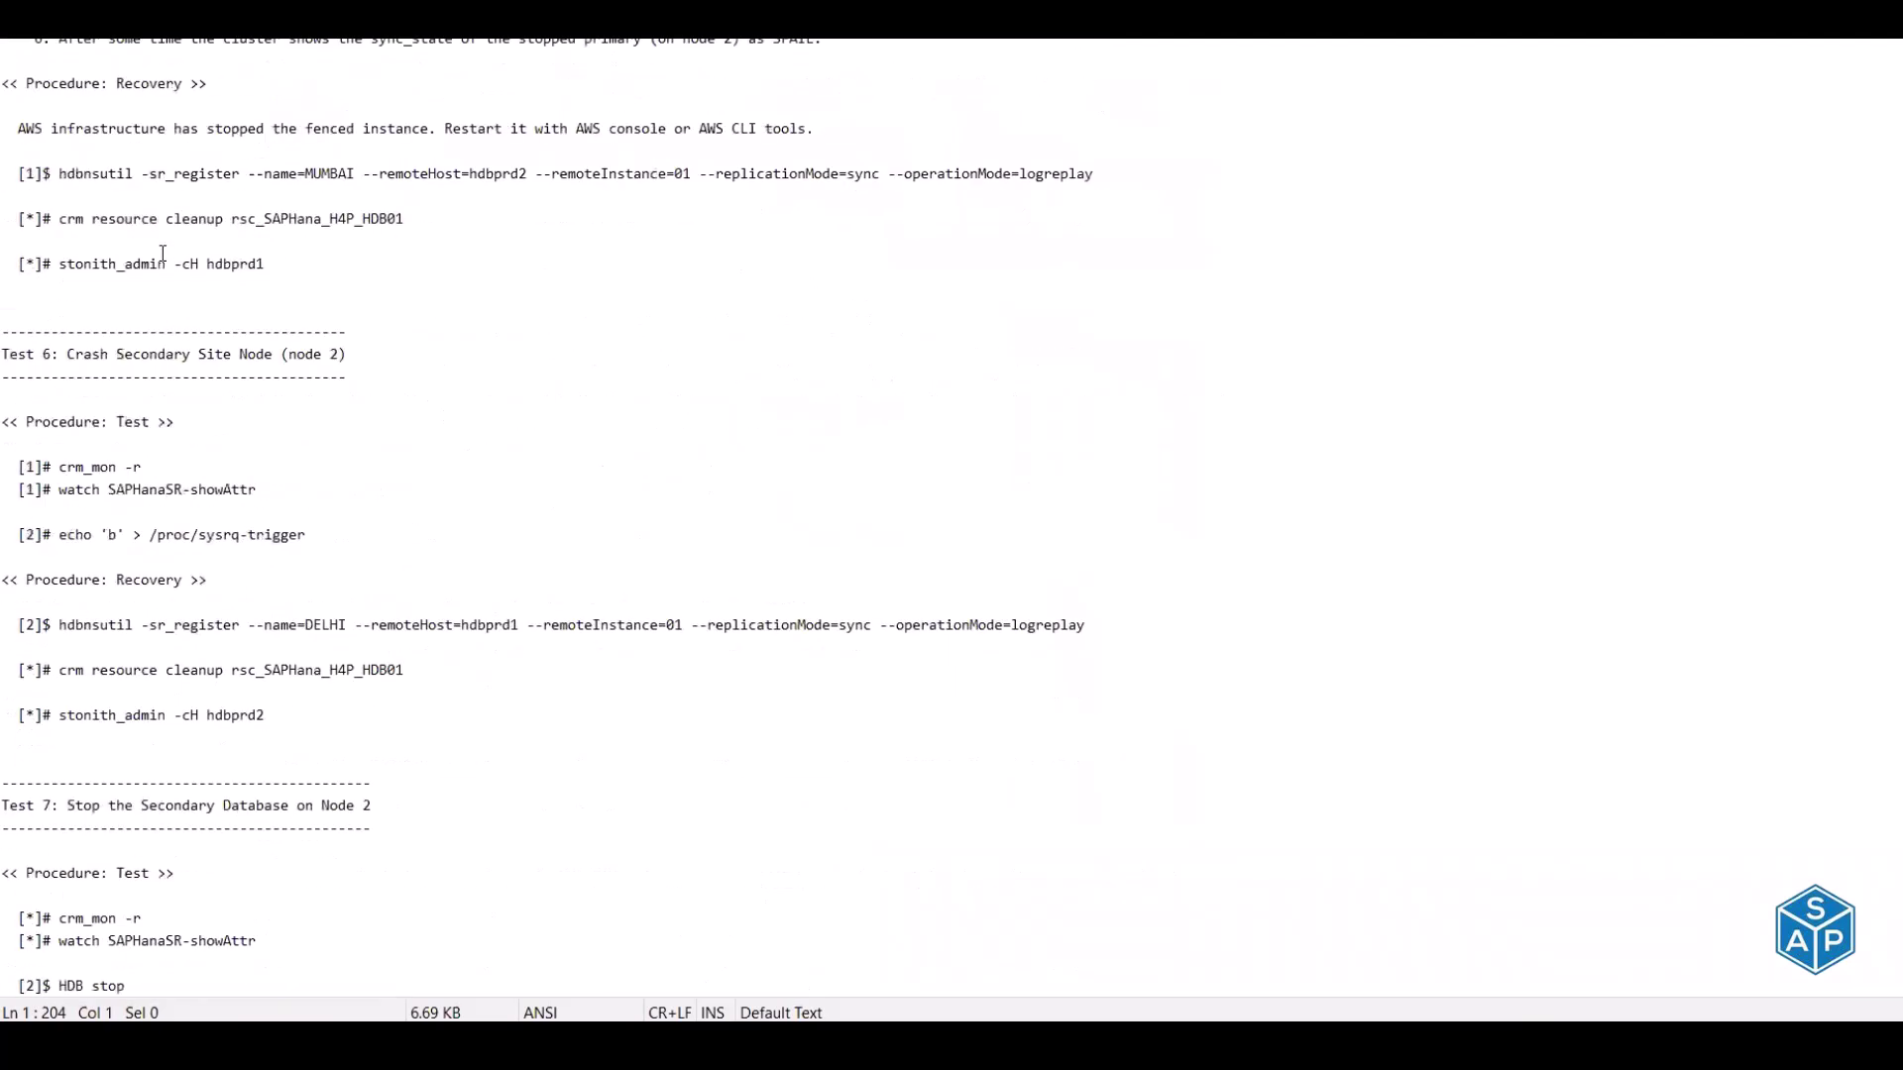
pyautogui.scroll(-6, 163, 254)
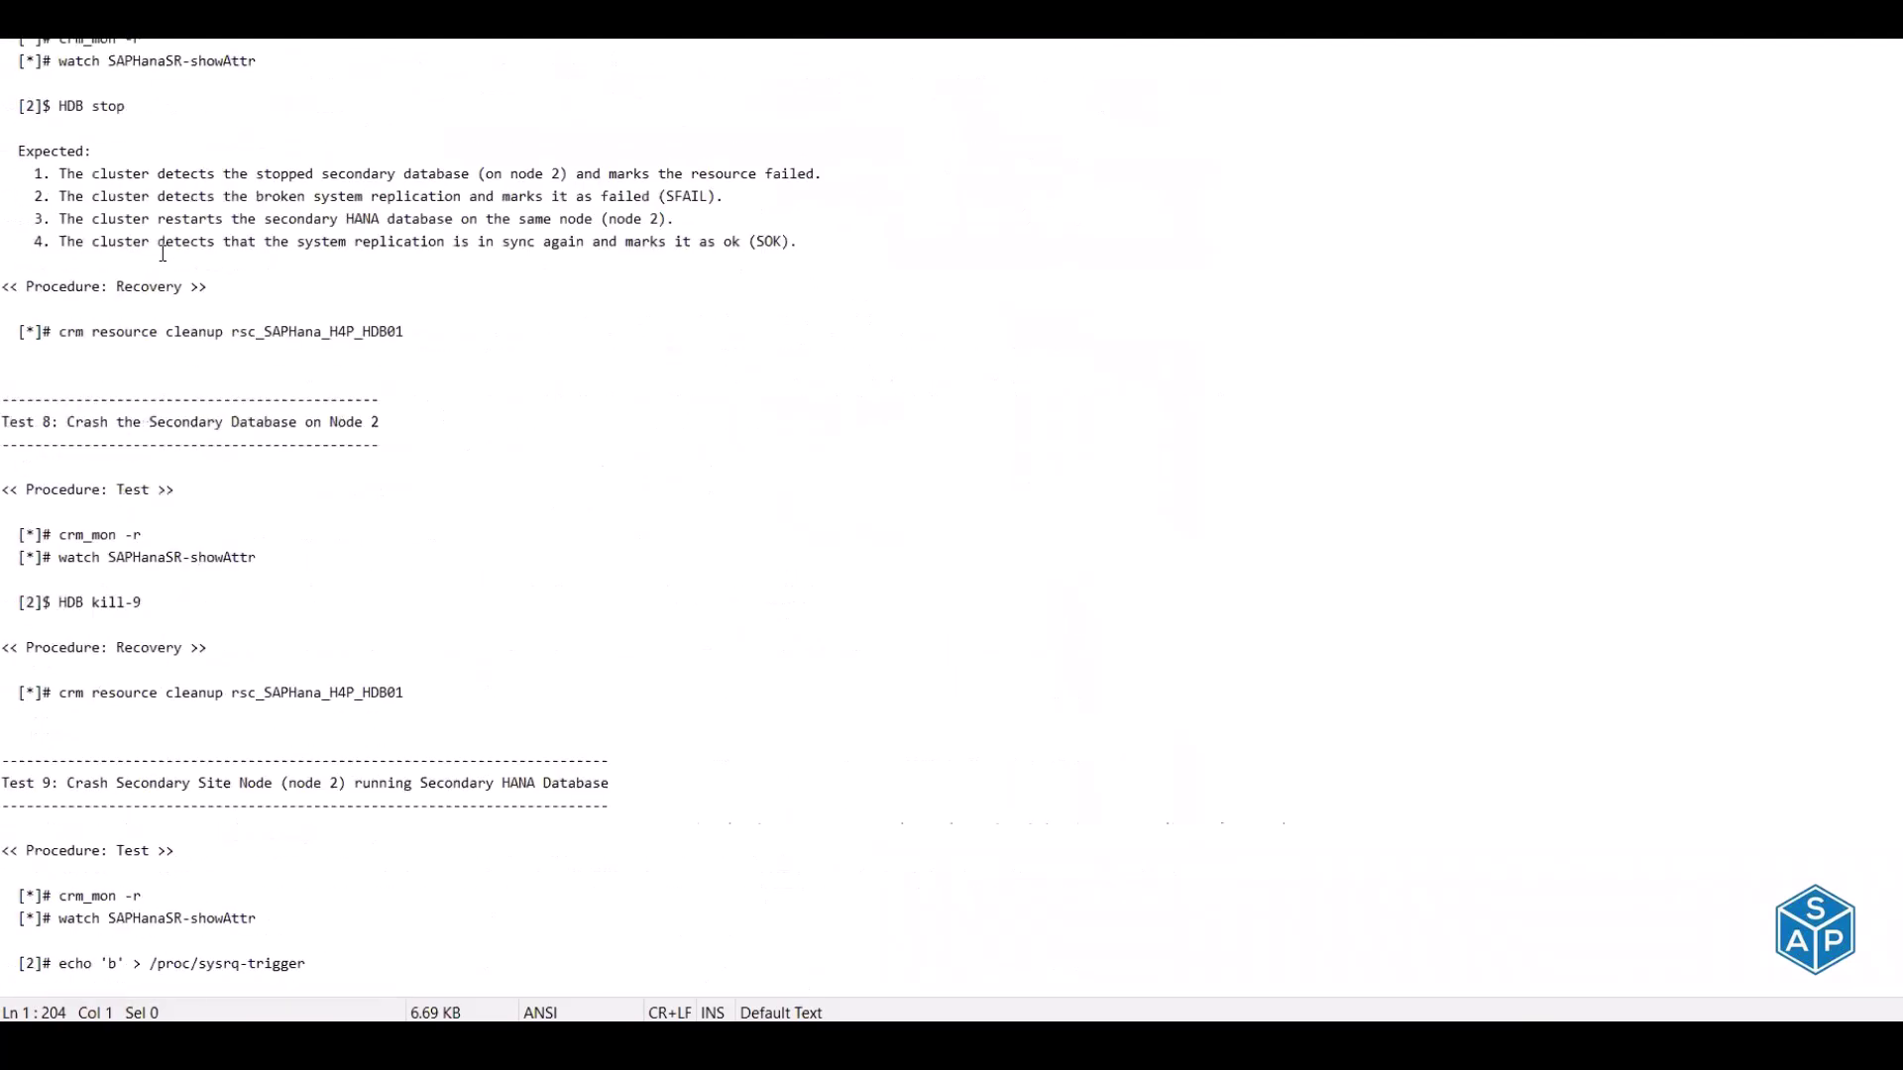
pyautogui.scroll(-5, 162, 254)
pyautogui.scroll(15, 162, 254)
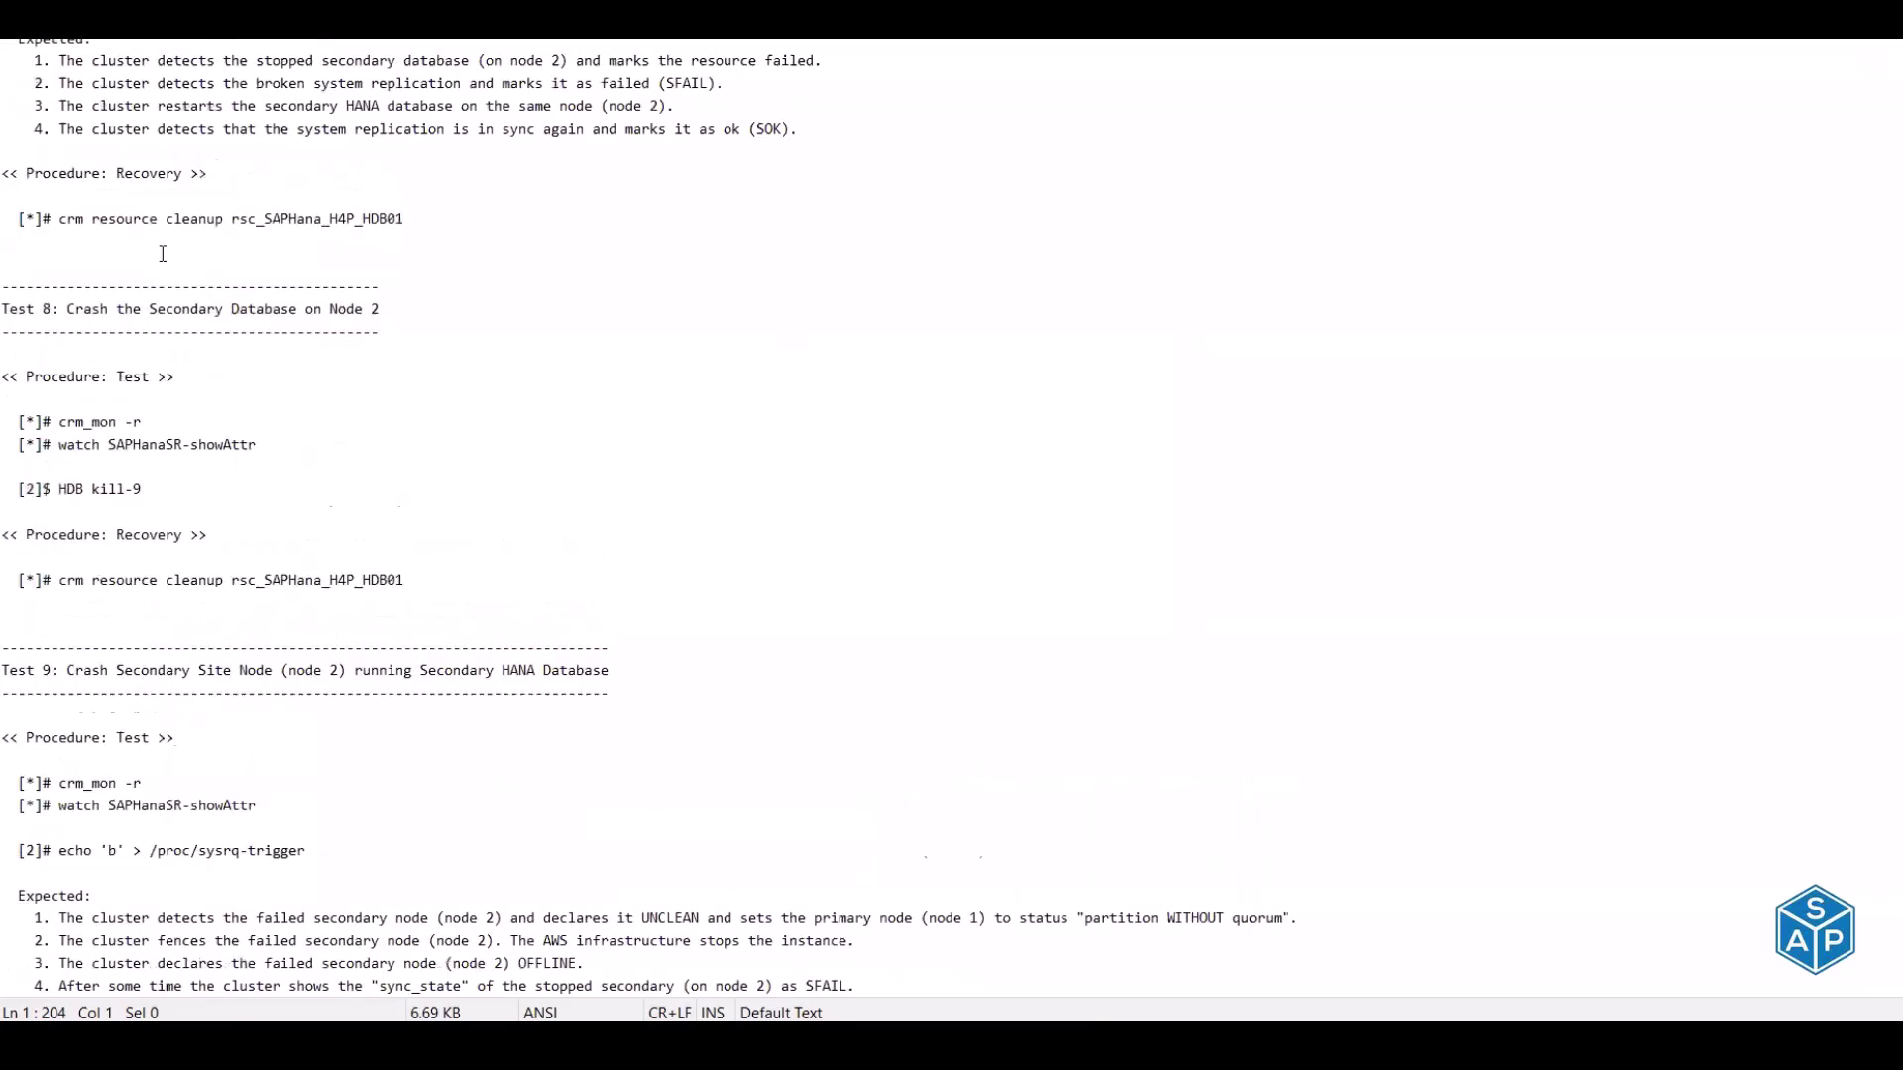
pyautogui.scroll(20, 163, 254)
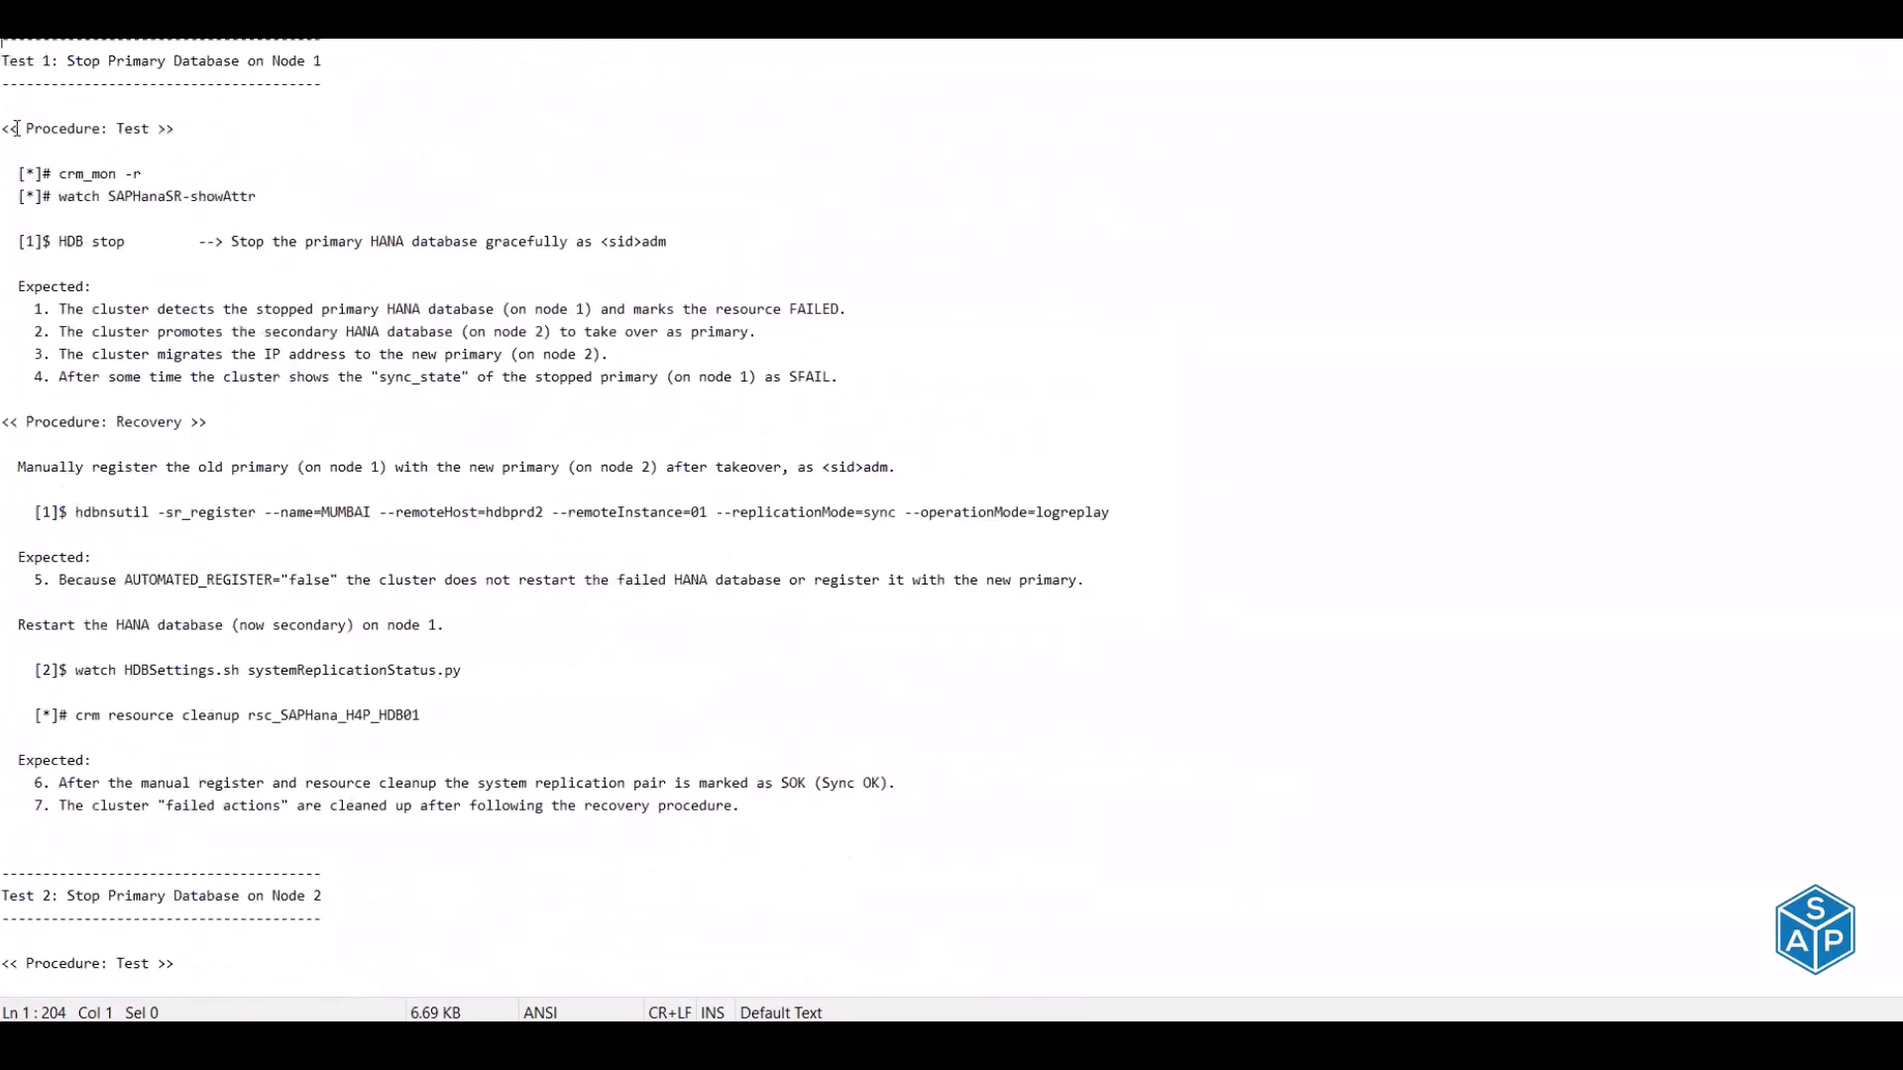
pyautogui.moveTo(10, 57); pyautogui.dragTo(325, 61)
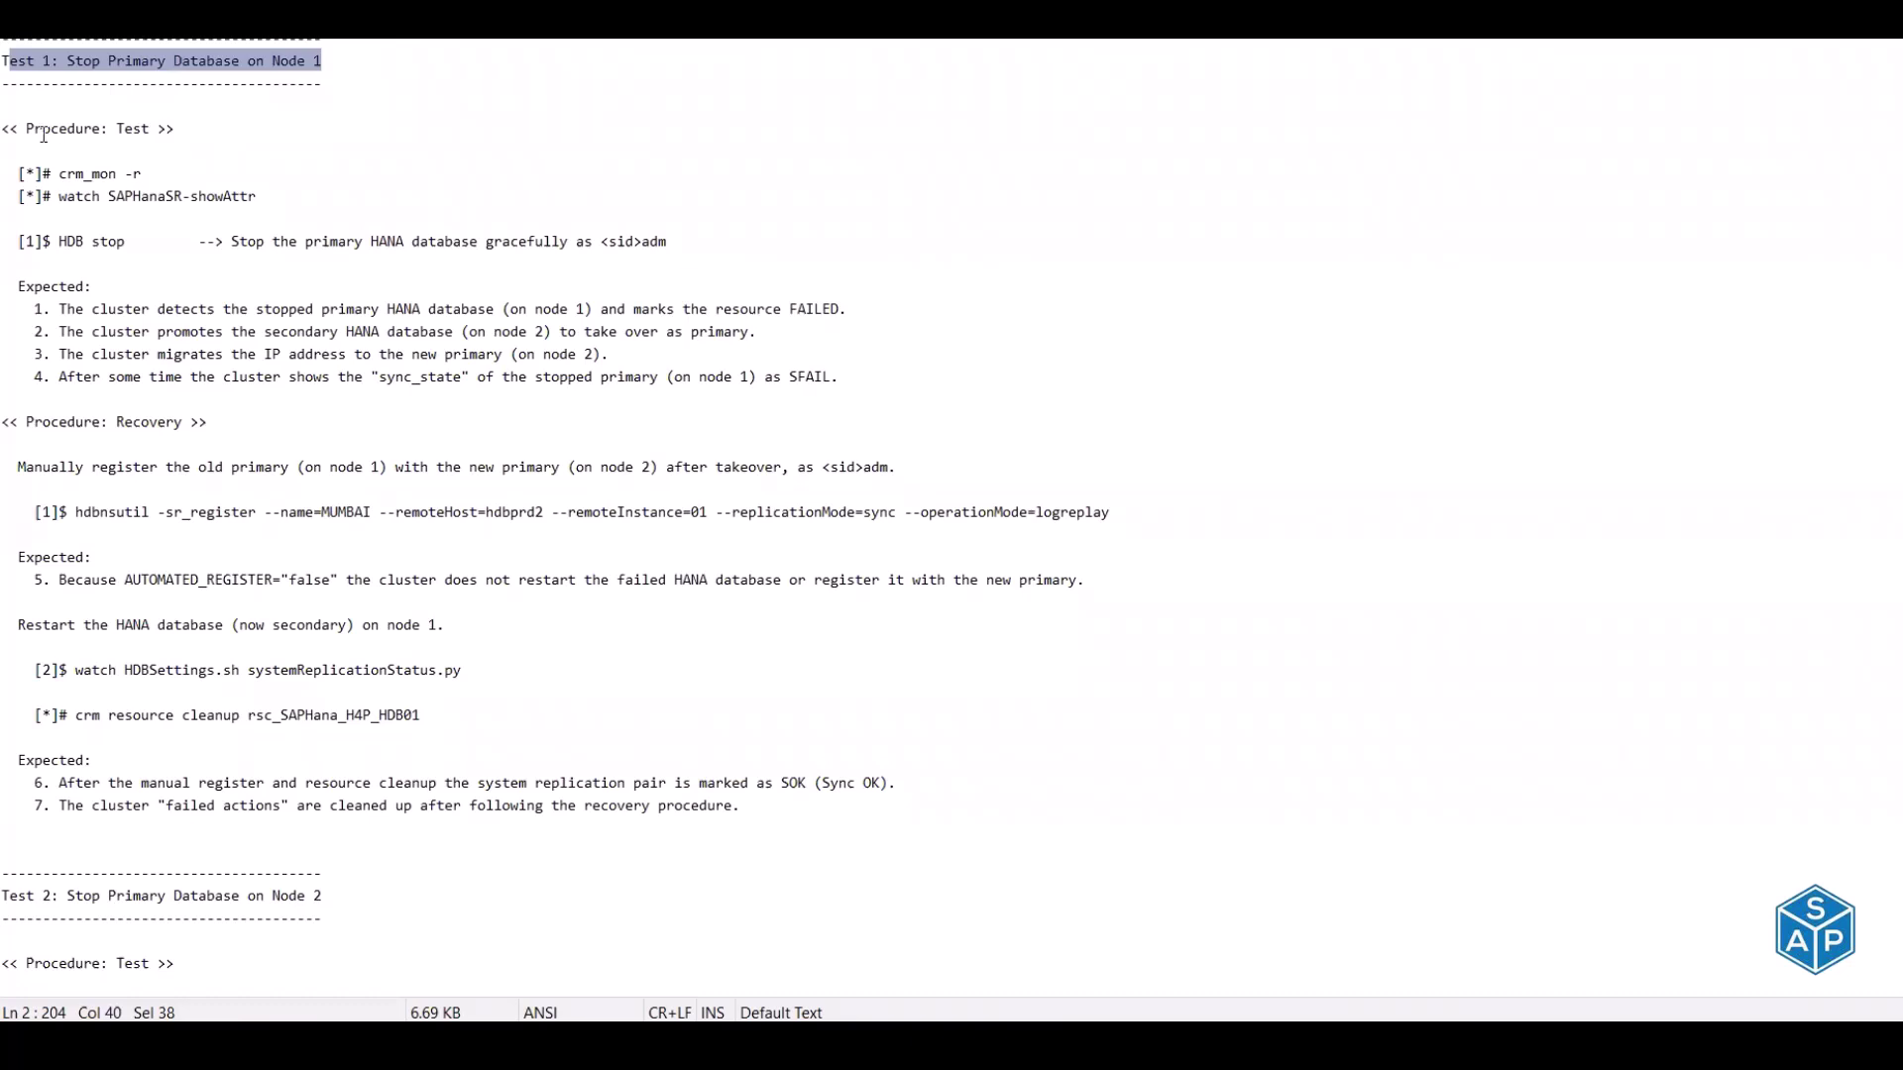
pyautogui.moveTo(26, 128); pyautogui.dragTo(151, 127)
pyautogui.moveTo(58, 174); pyautogui.dragTo(142, 171)
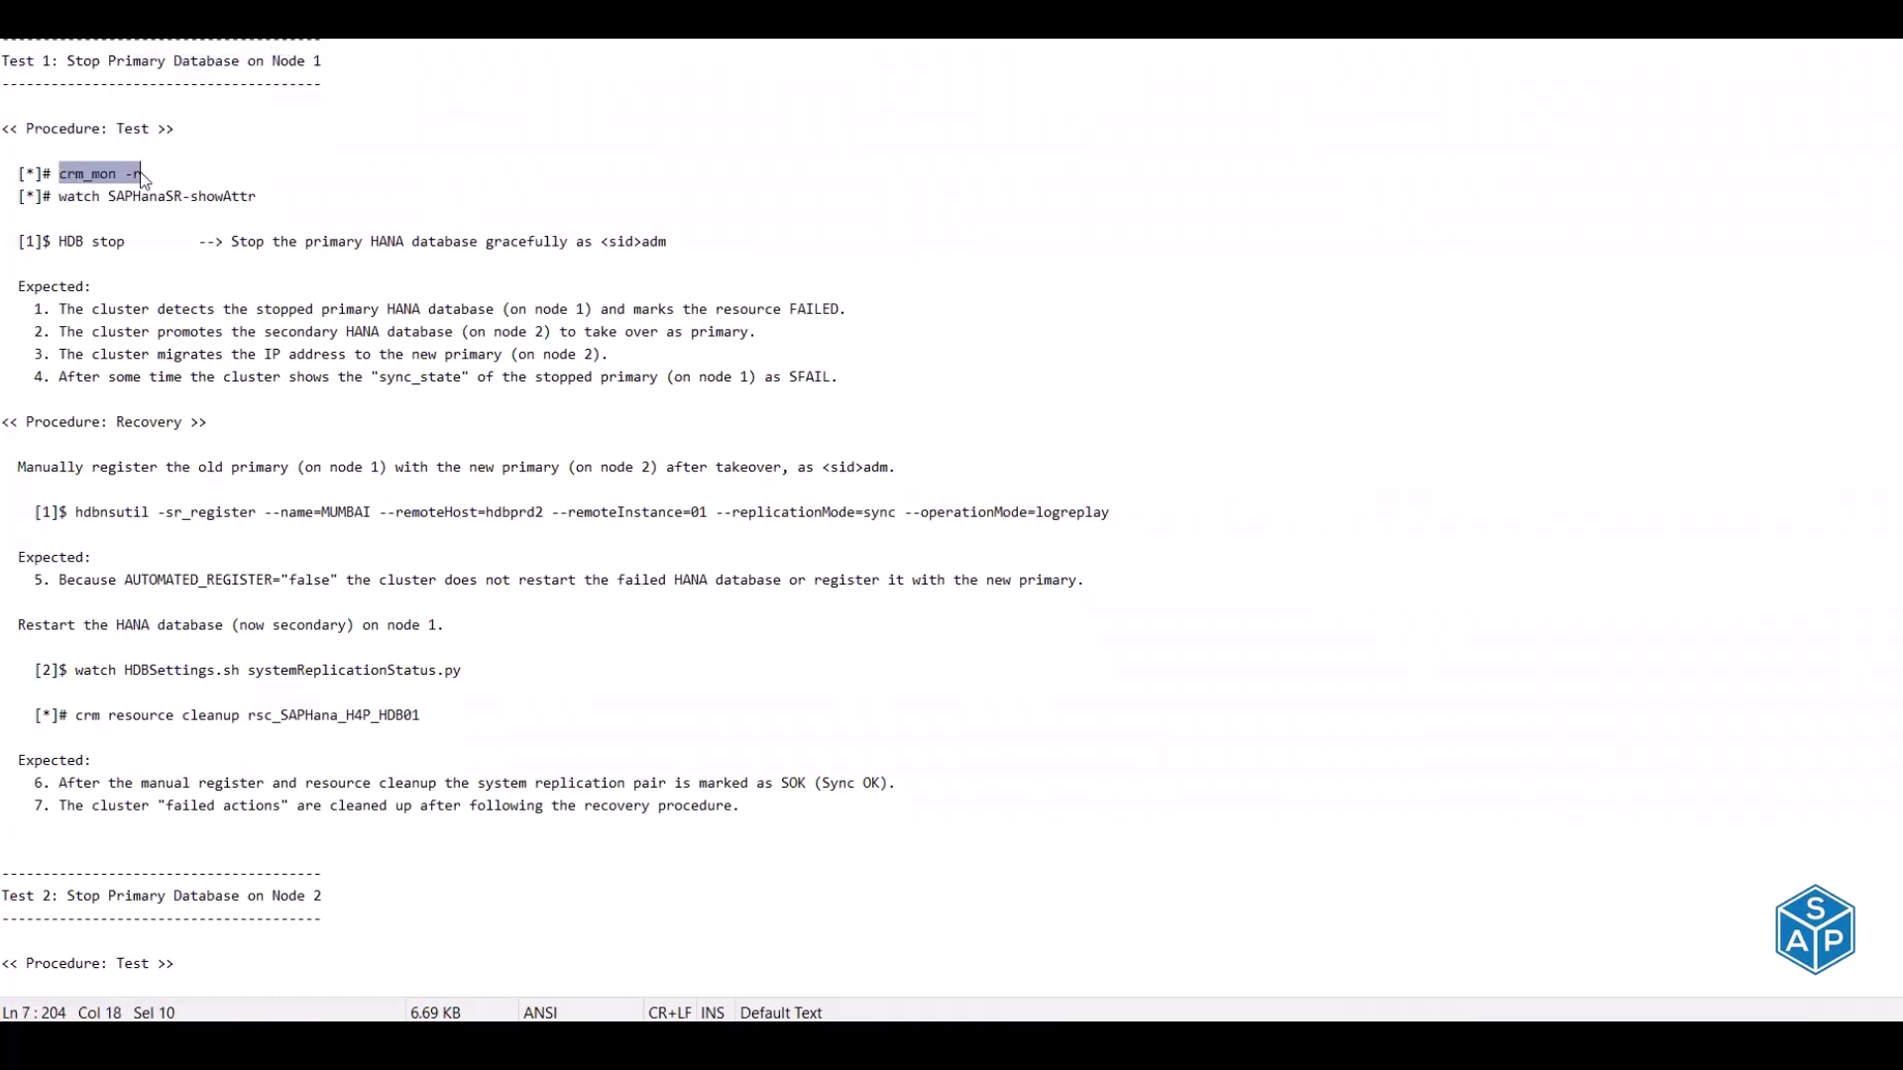
pyautogui.hotkey('alt', 'Tab')
pyautogui.hotkey('alt', 'Tab')
pyautogui.hotkey('alt', 'Tab')
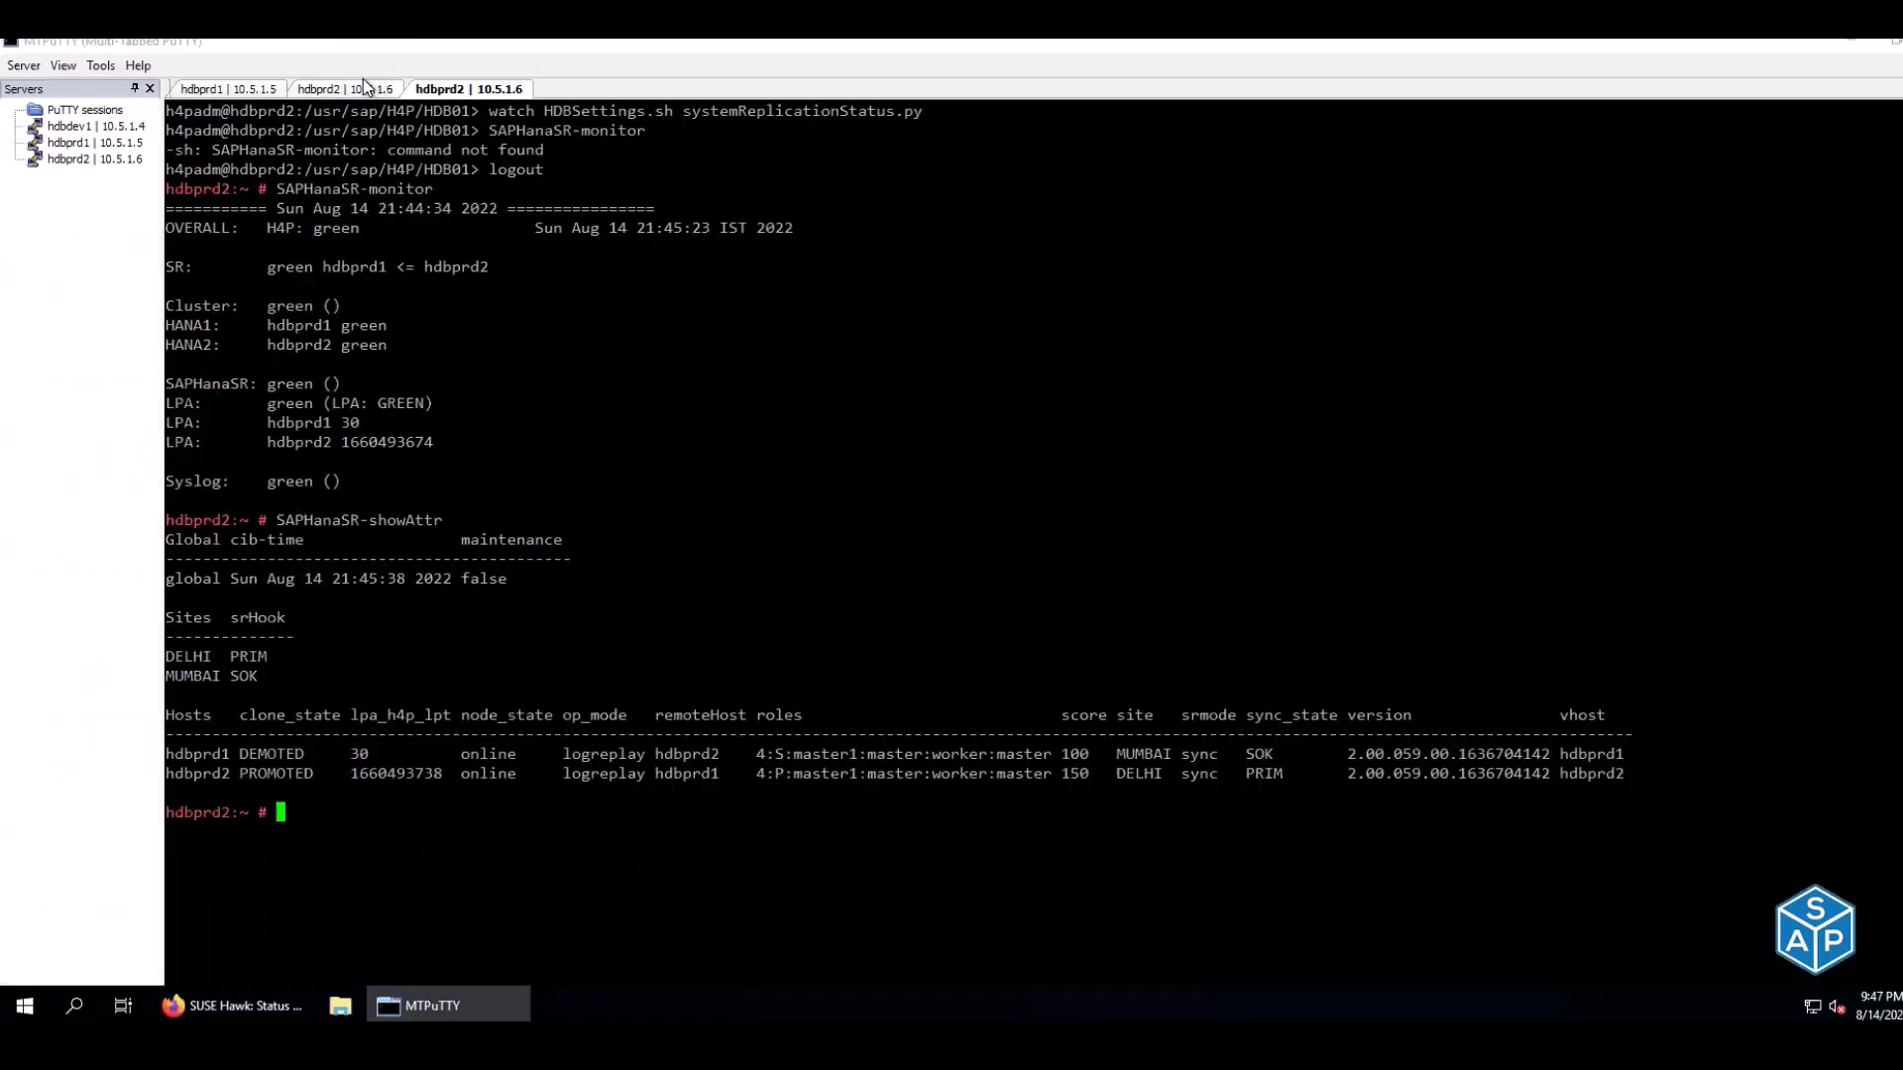
# Copy 'watch SAPHanaSR-showAttr' from the notes and run it in the third hdbprd2 session
pyautogui.click(364, 88)
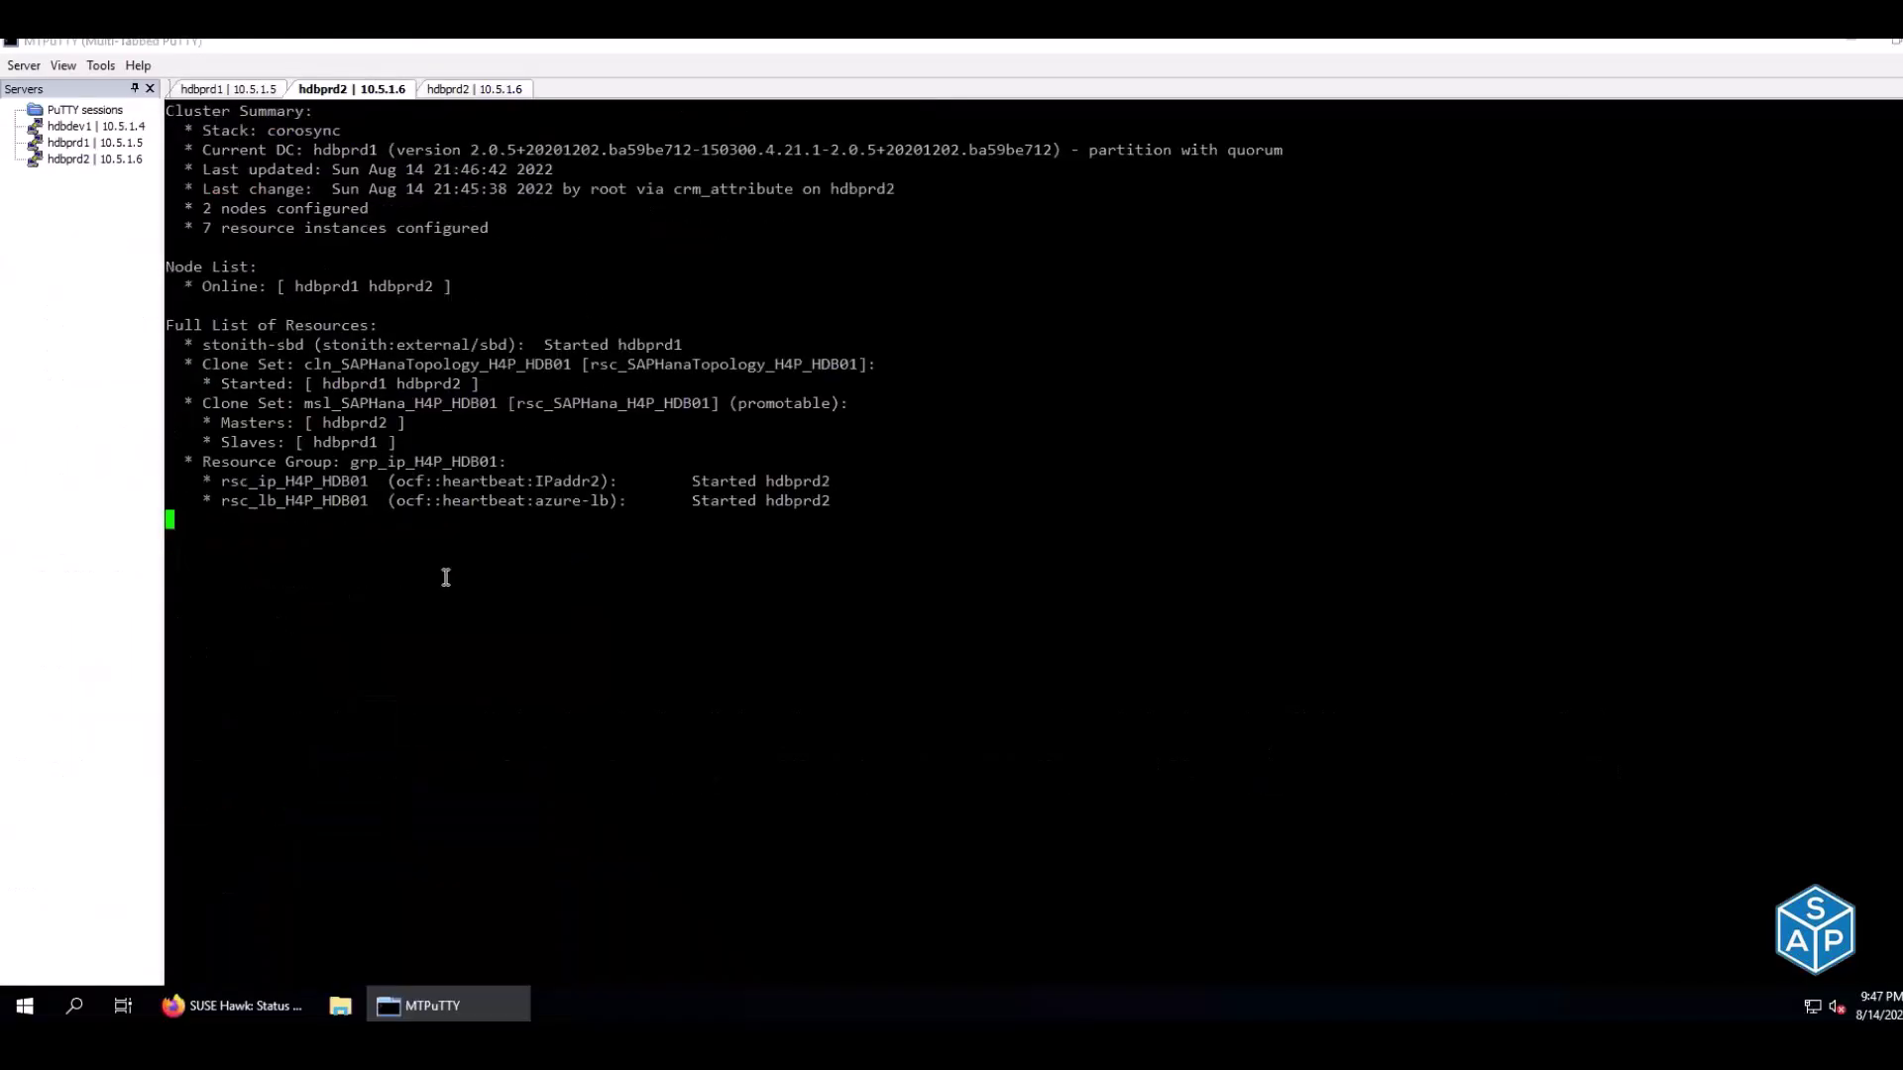
pyautogui.hotkey('alt', 'Tab')
pyautogui.moveTo(59, 196); pyautogui.dragTo(257, 199)
pyautogui.hotkey('ctrl', 'c')
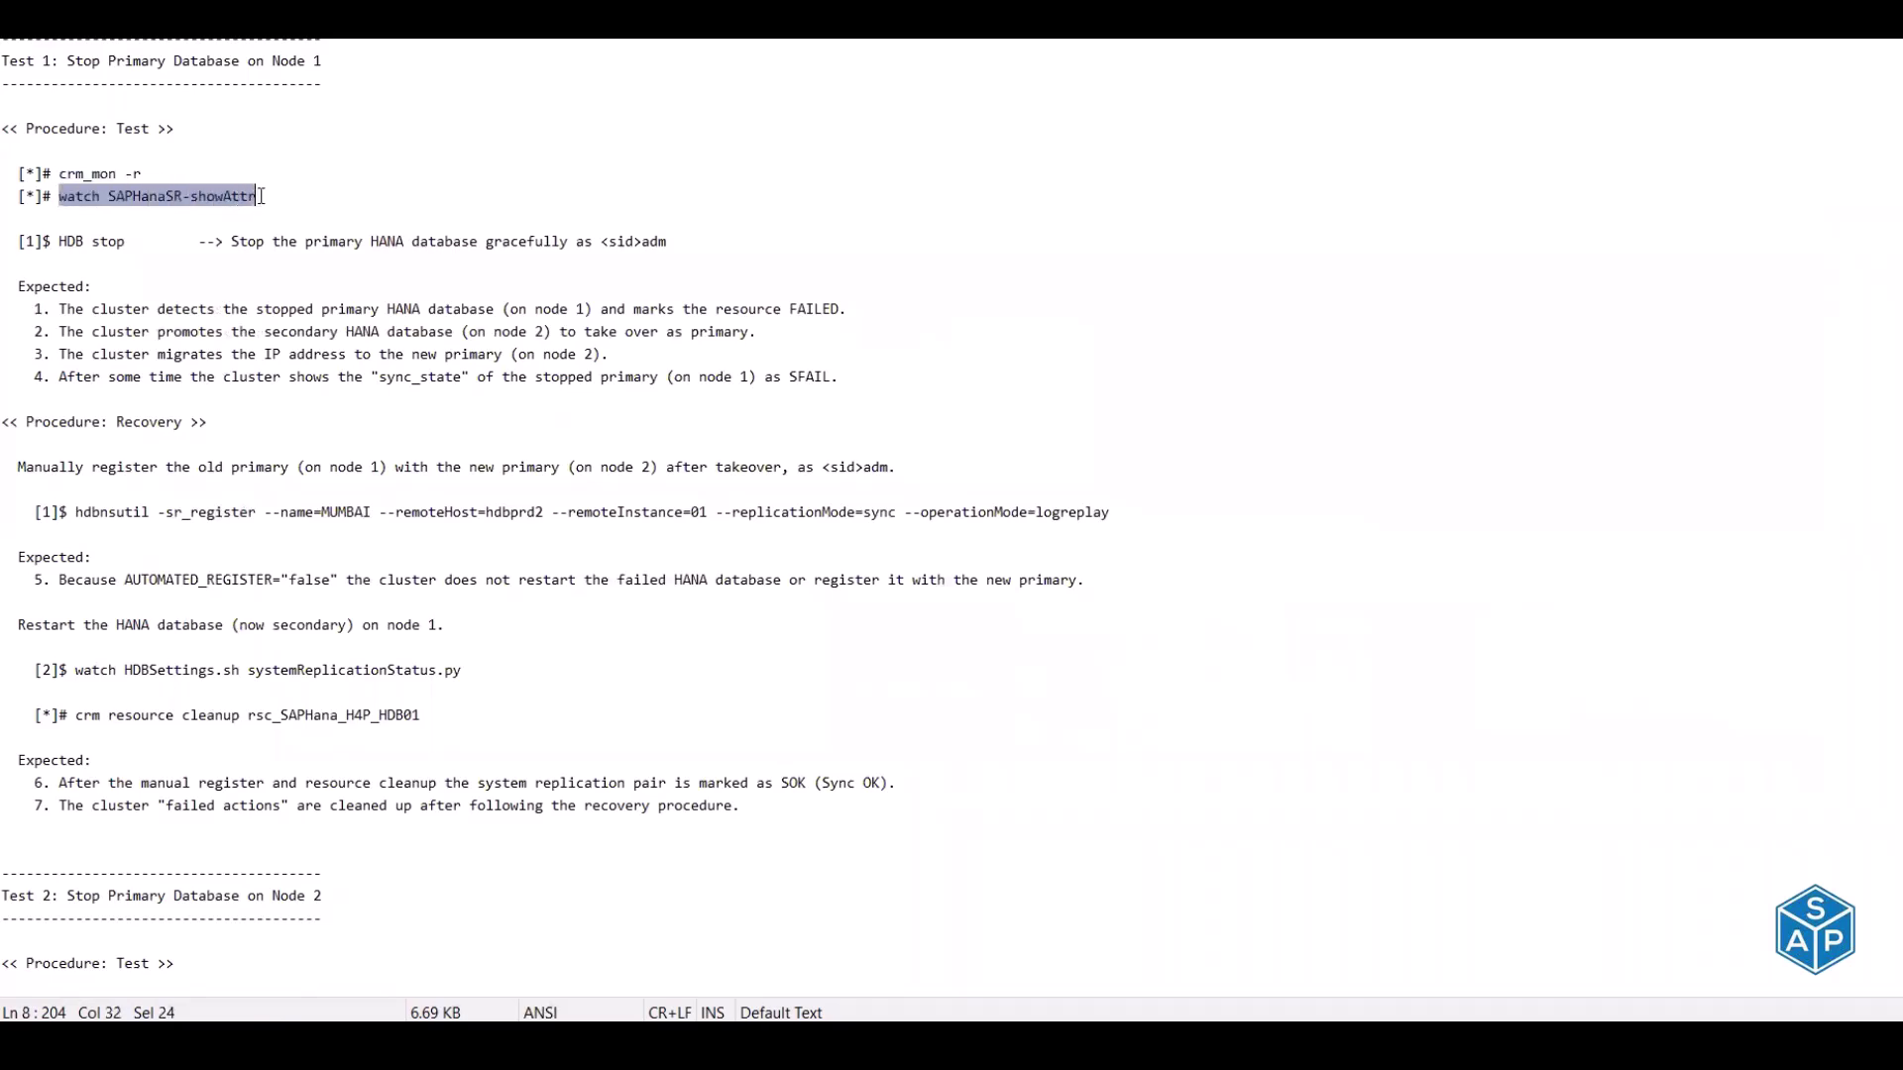
pyautogui.hotkey('alt', 'Tab')
pyautogui.click(459, 91)
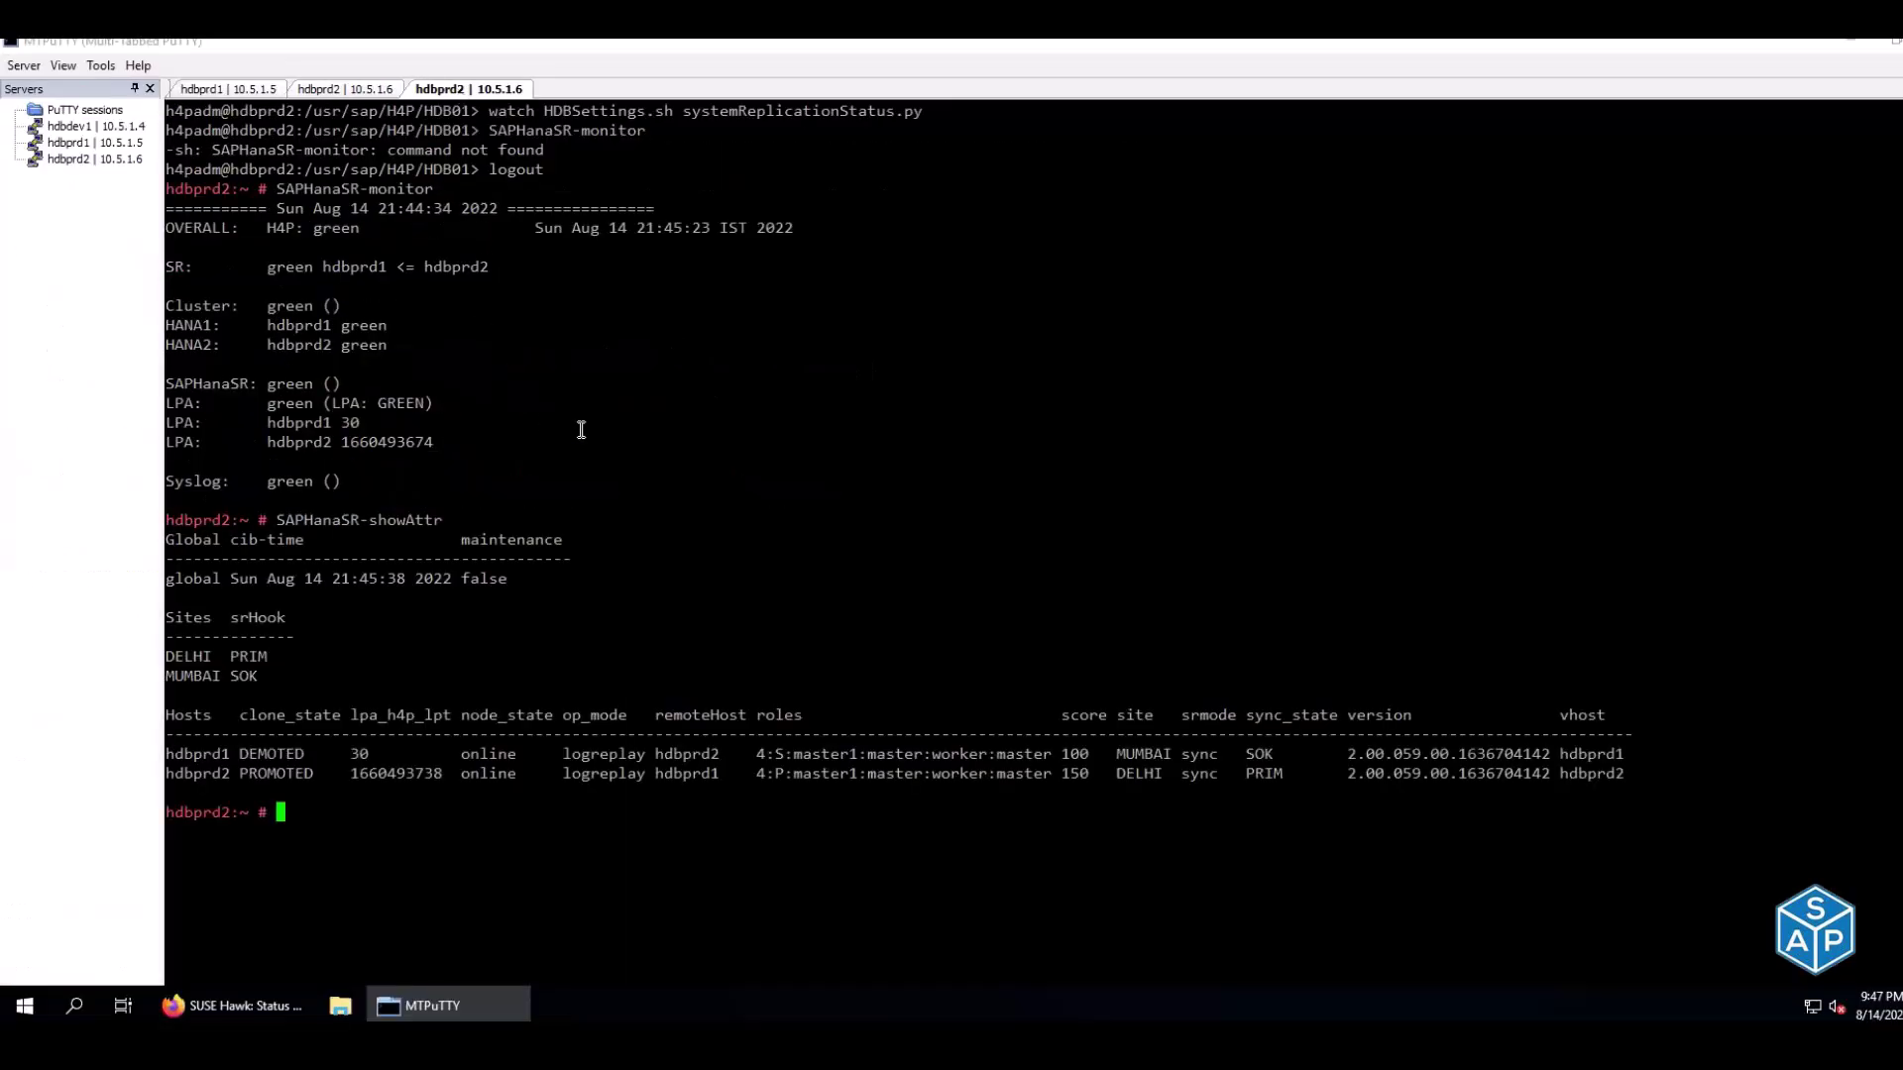
pyautogui.rightClick(581, 429)
pyautogui.press('Return')
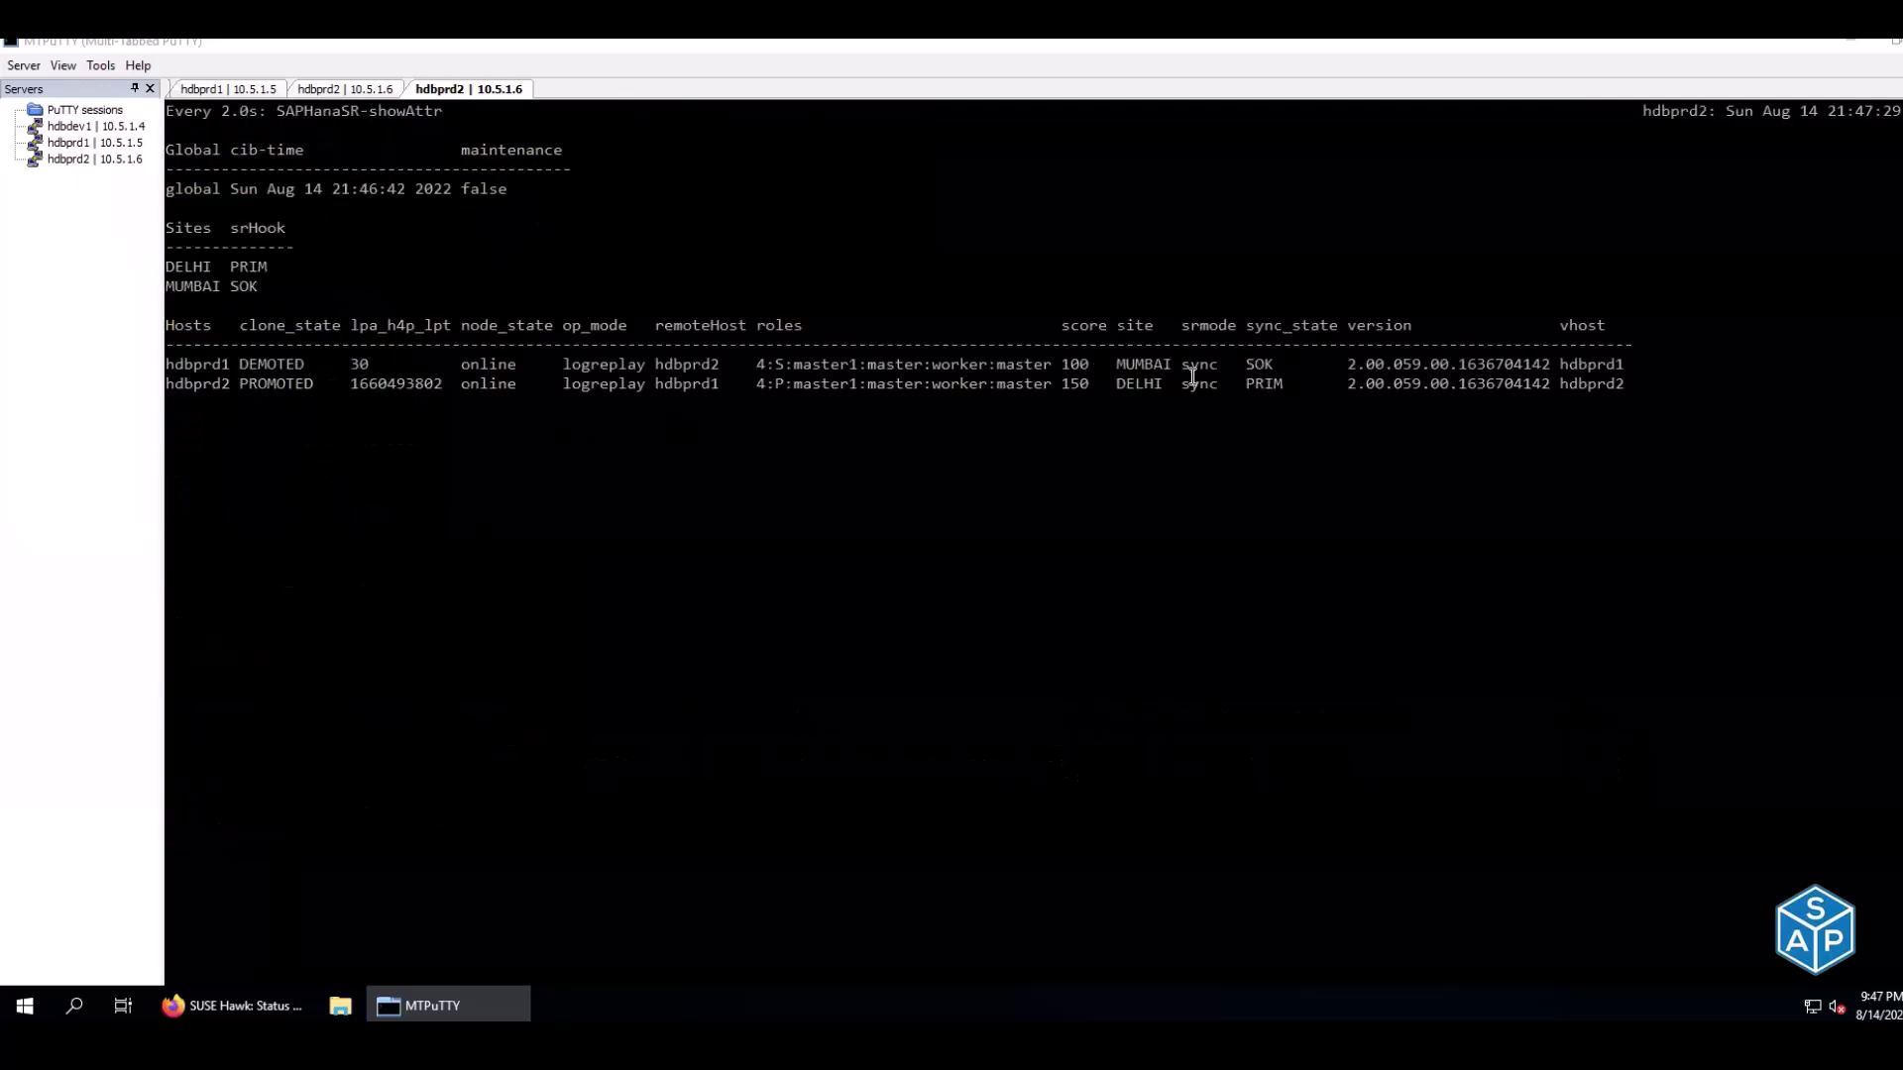
# Read the notes' HDB stop step about gracefully stopping the primary database
pyautogui.click(385, 89)
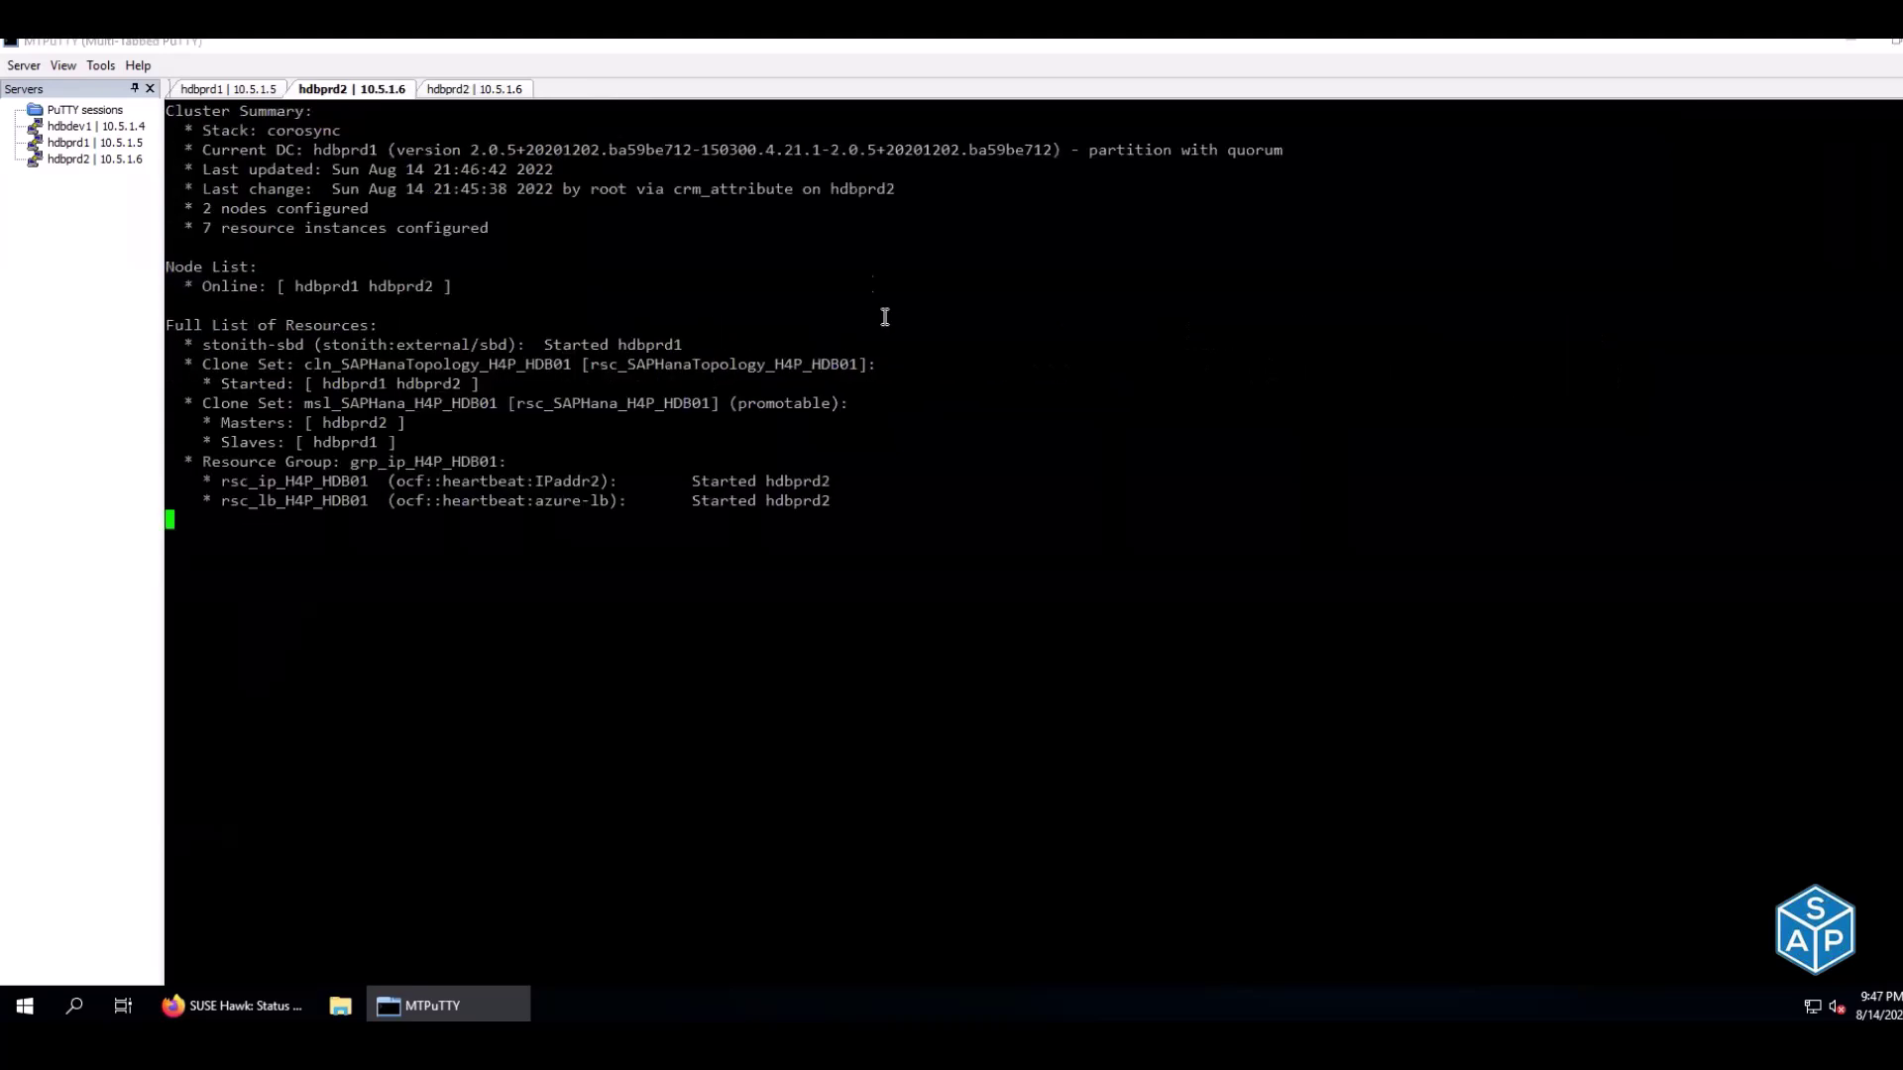
pyautogui.hotkey('alt', 'Tab')
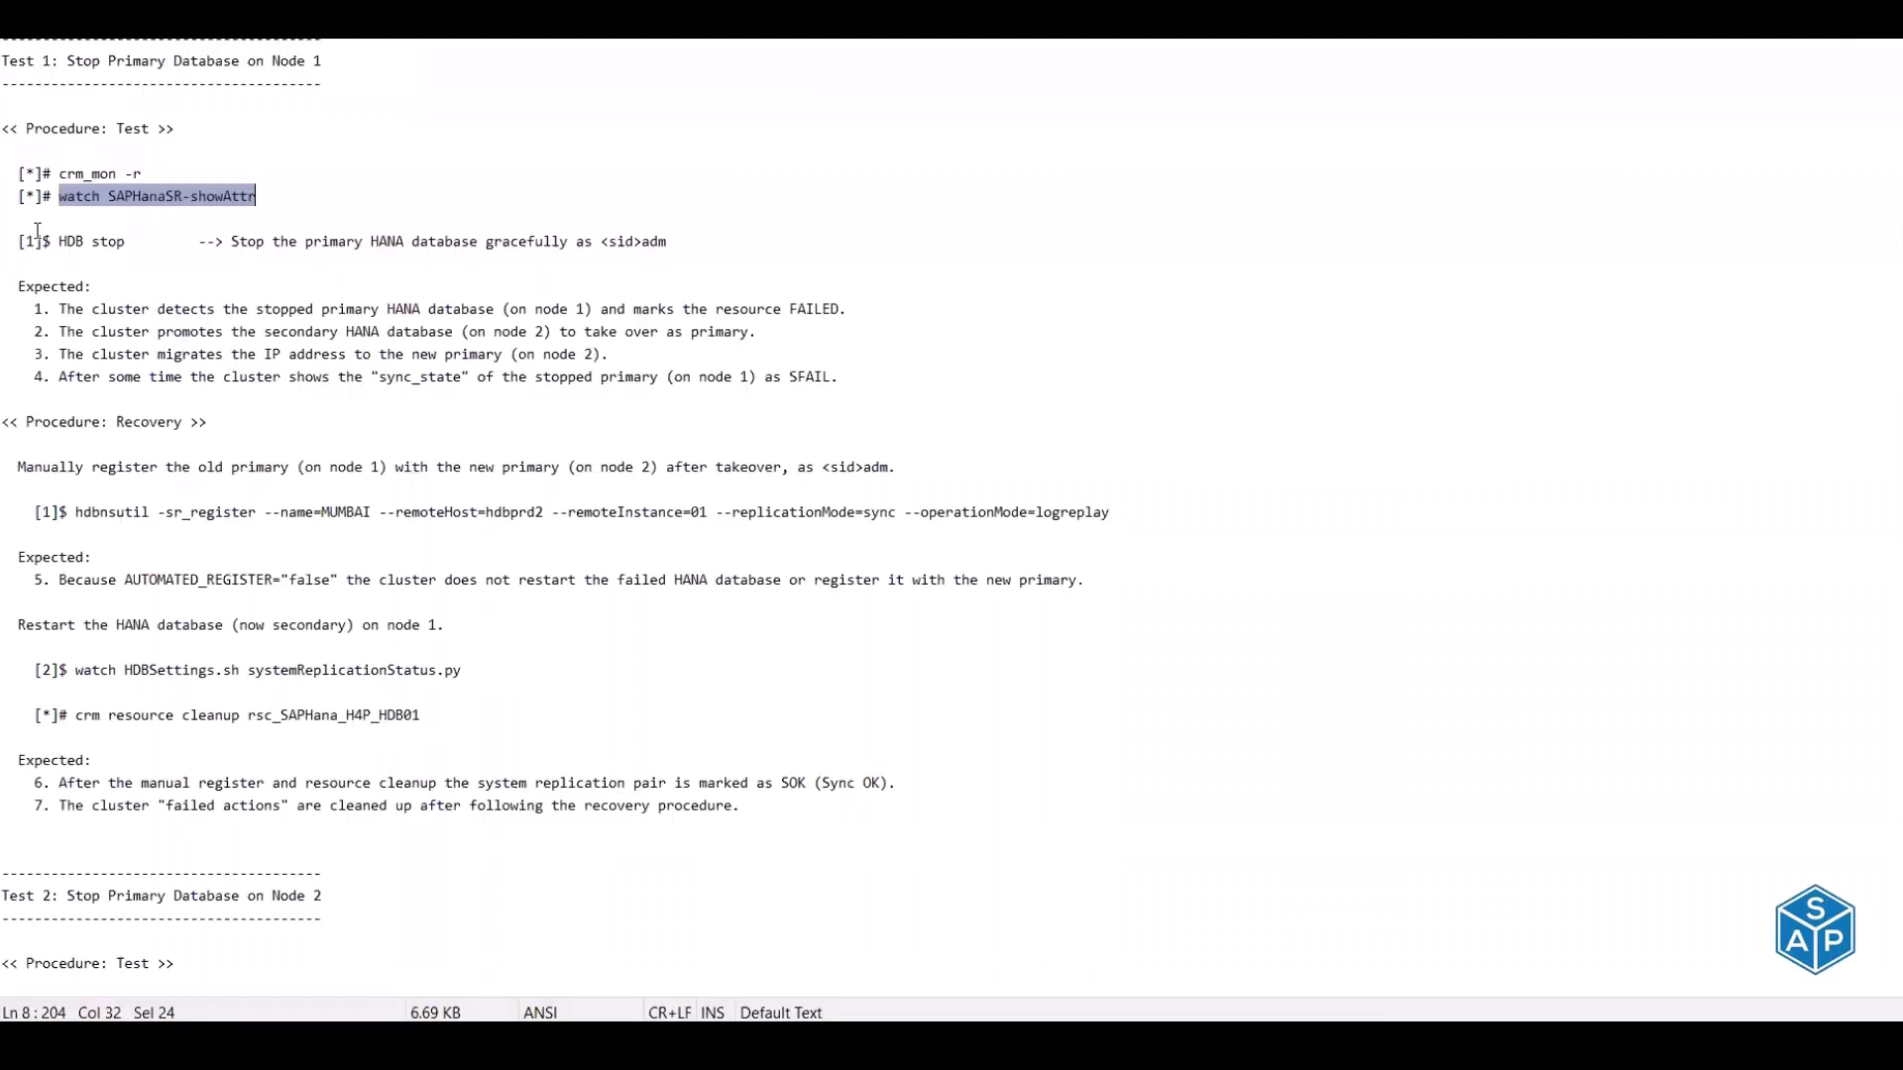
pyautogui.moveTo(18, 241); pyautogui.dragTo(124, 241)
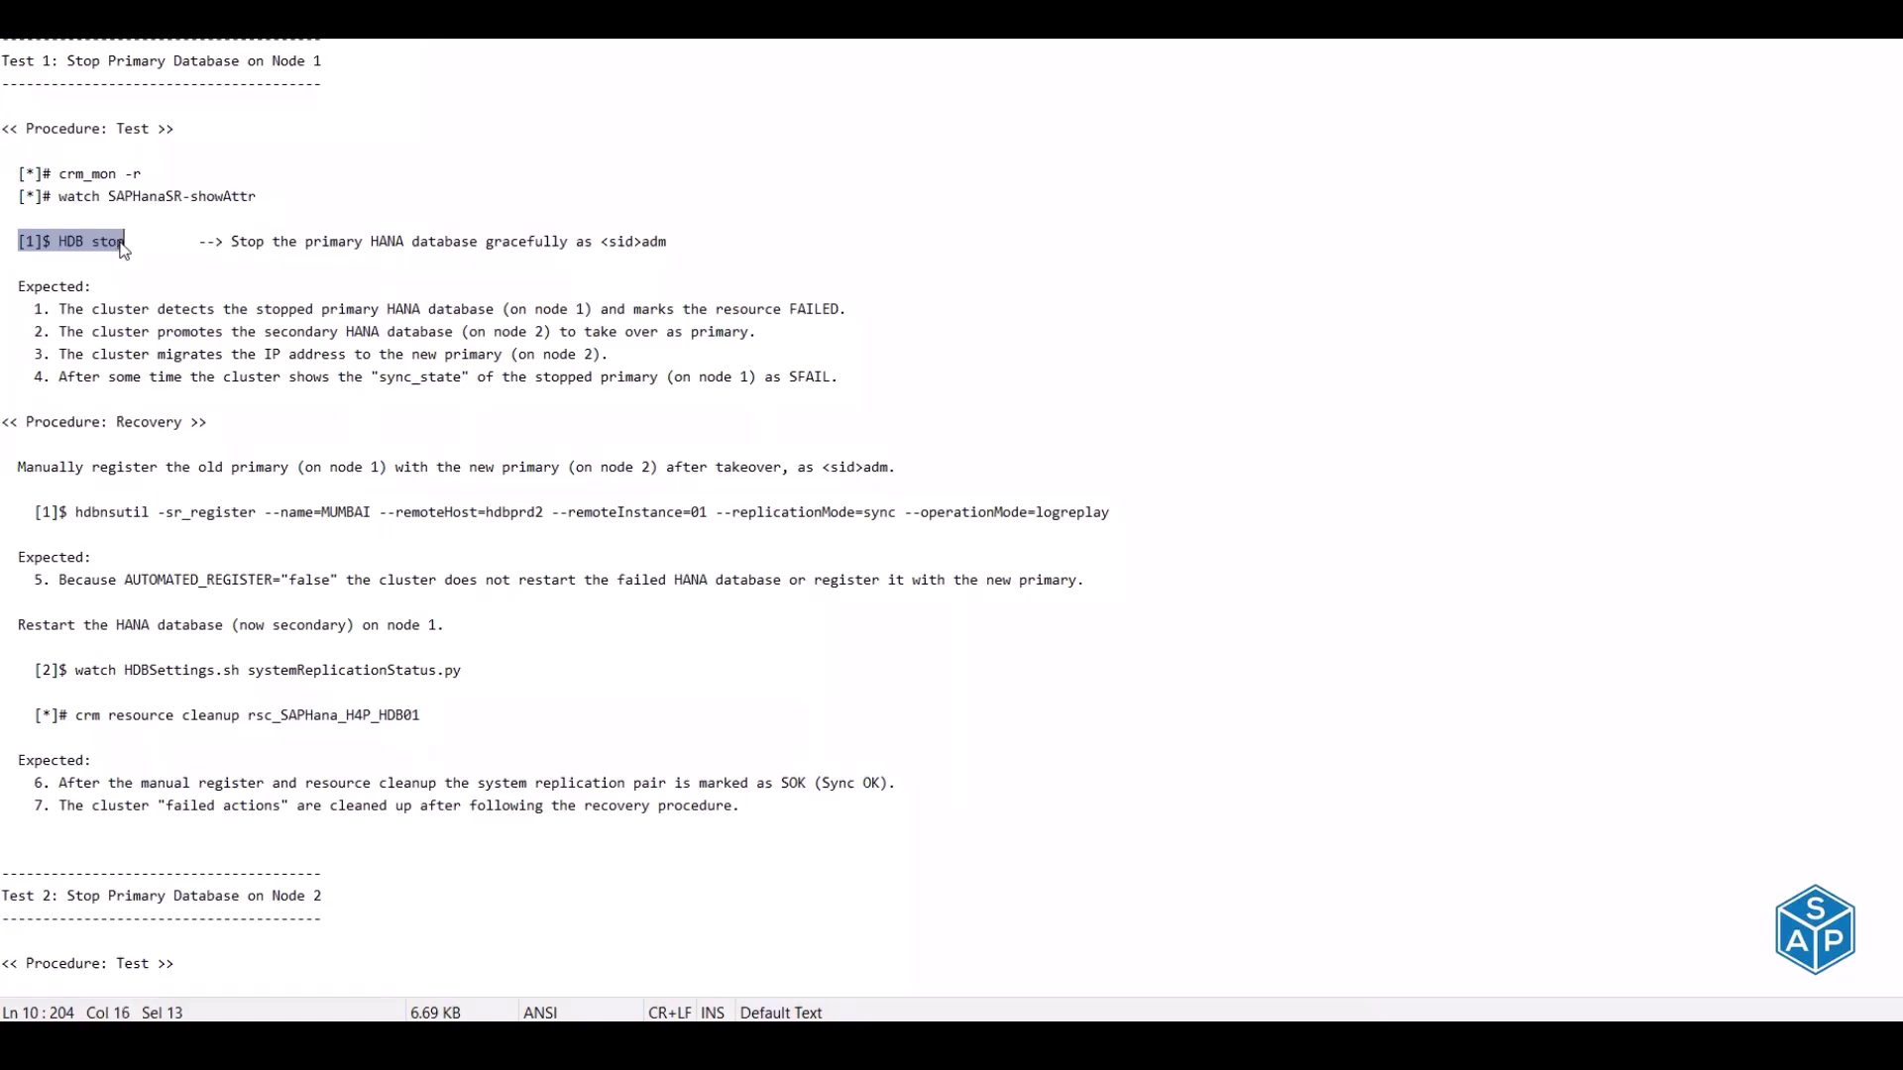
pyautogui.click(36, 241)
pyautogui.click(30, 241)
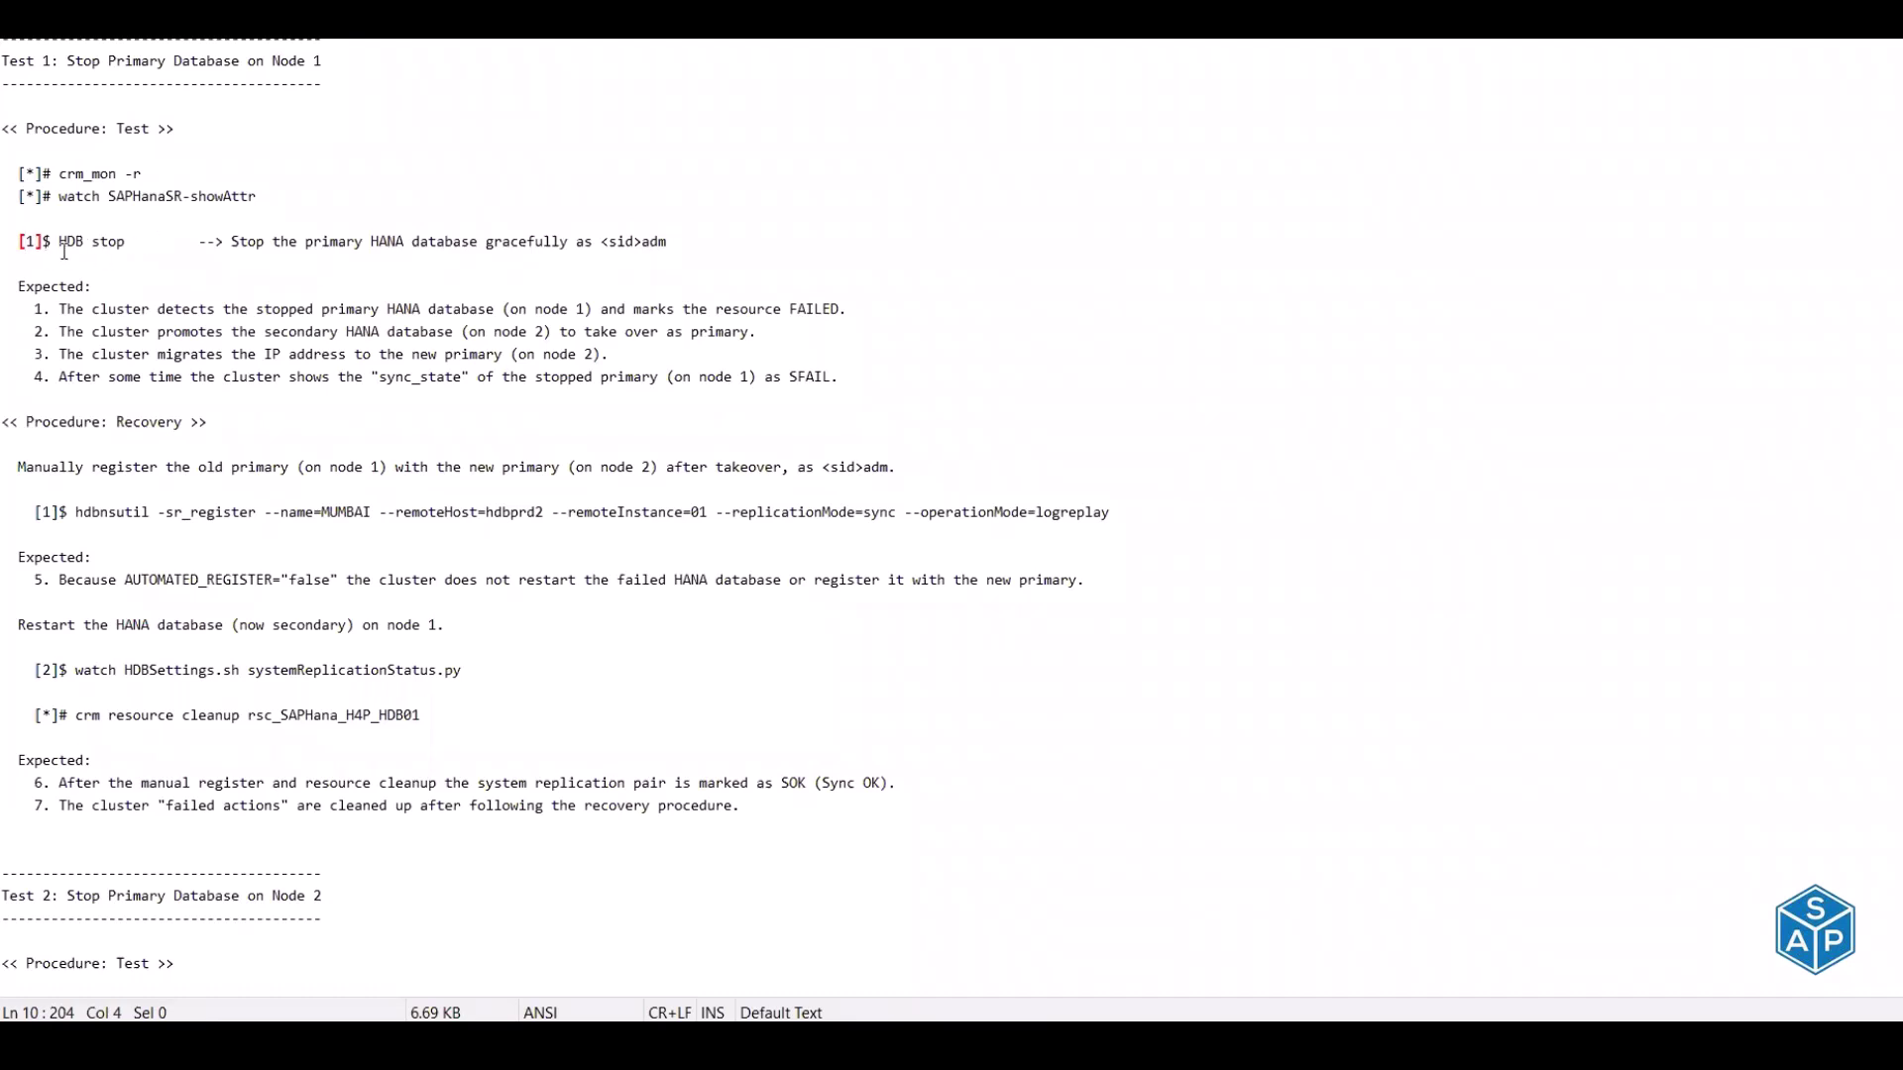
pyautogui.moveTo(239, 243); pyautogui.dragTo(667, 243)
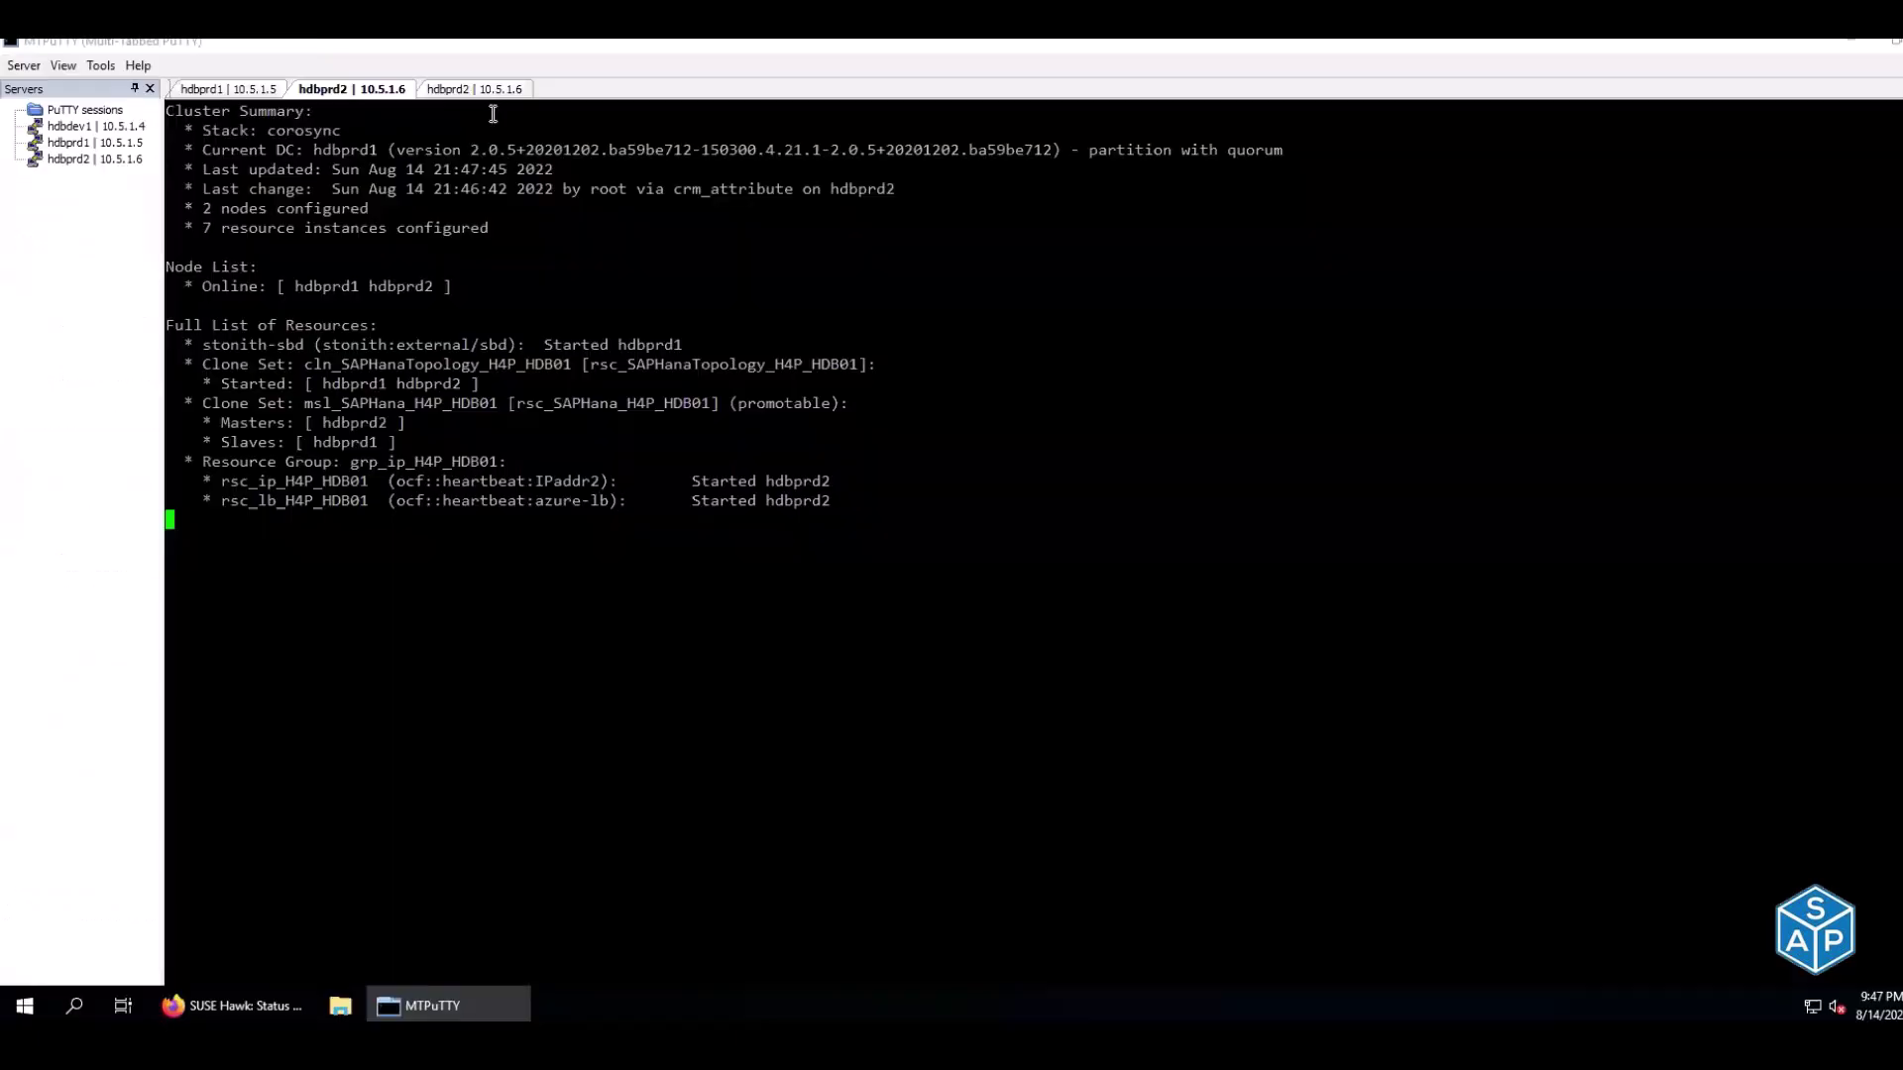
# Duplicate the hdbprd2 session, switch to h4padm with su - h4padm, and enter HDB stop
pyautogui.click(499, 88)
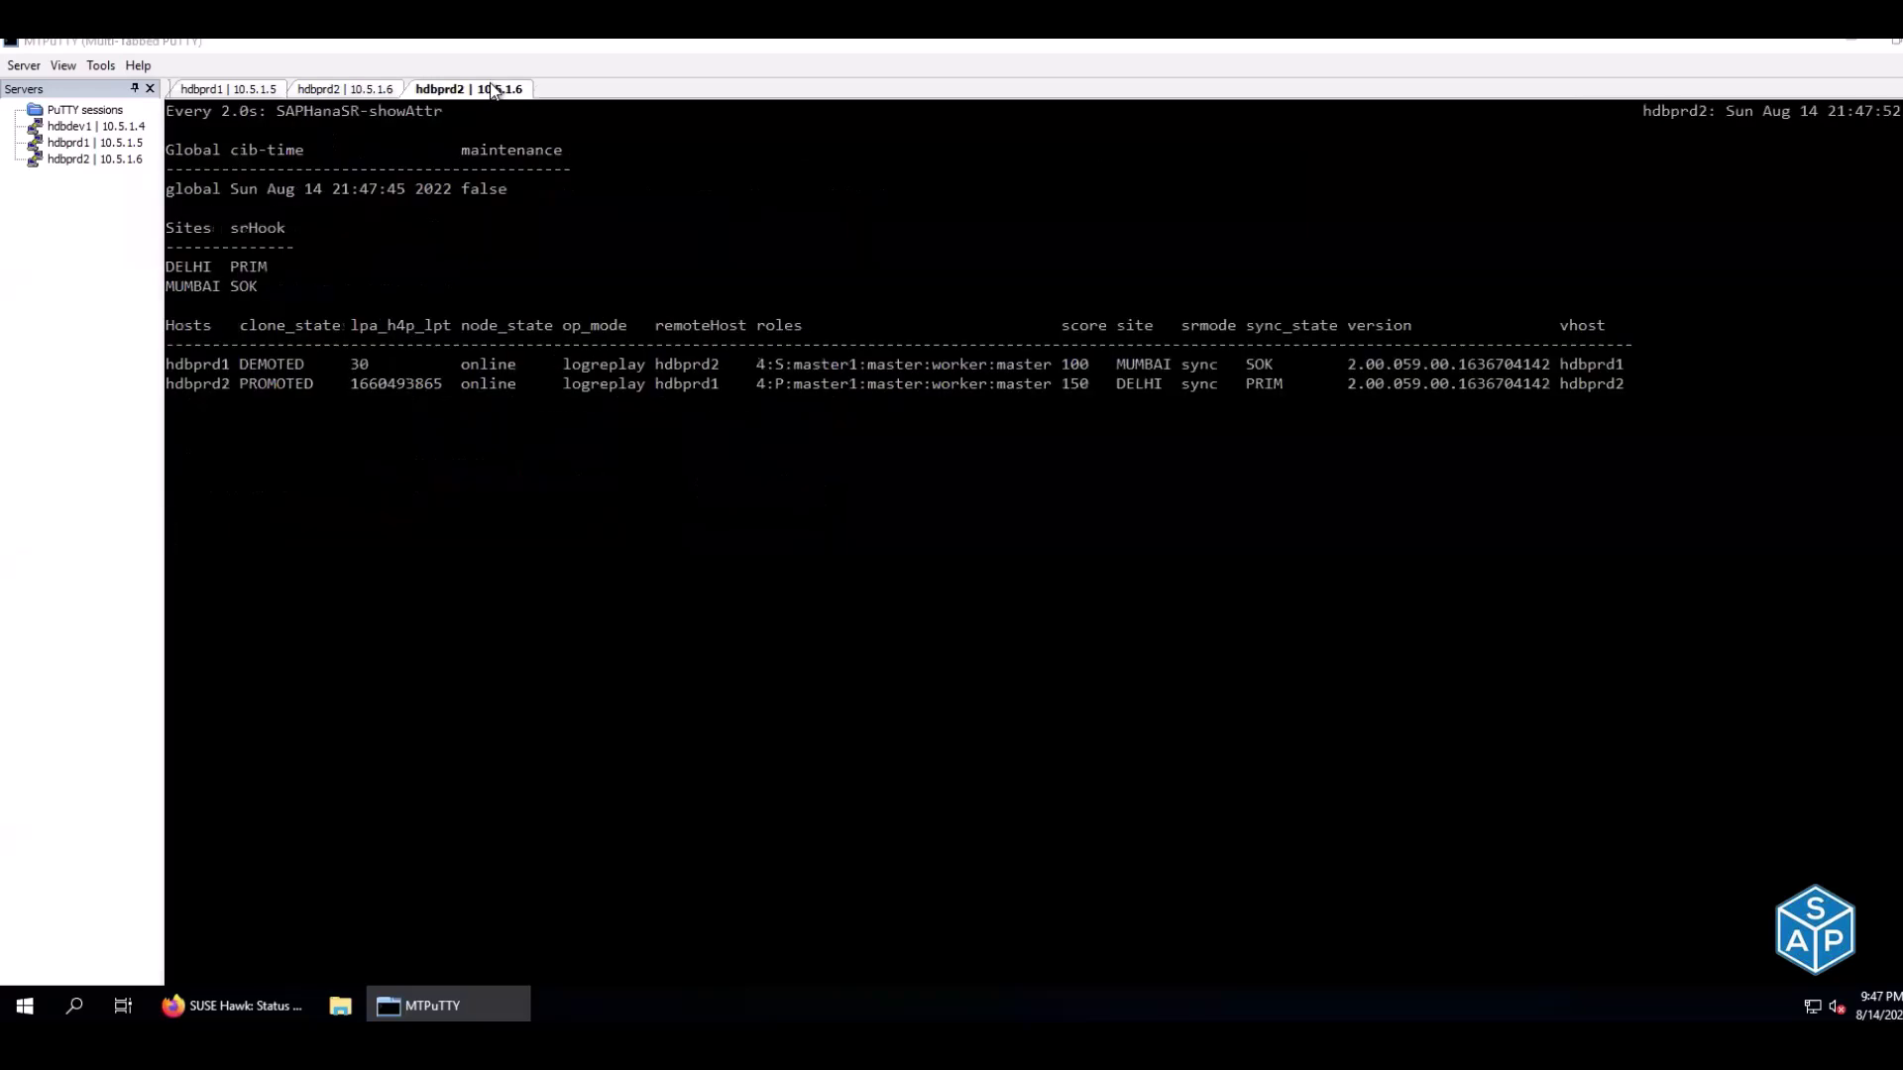
pyautogui.rightClick(492, 87)
pyautogui.click(547, 117)
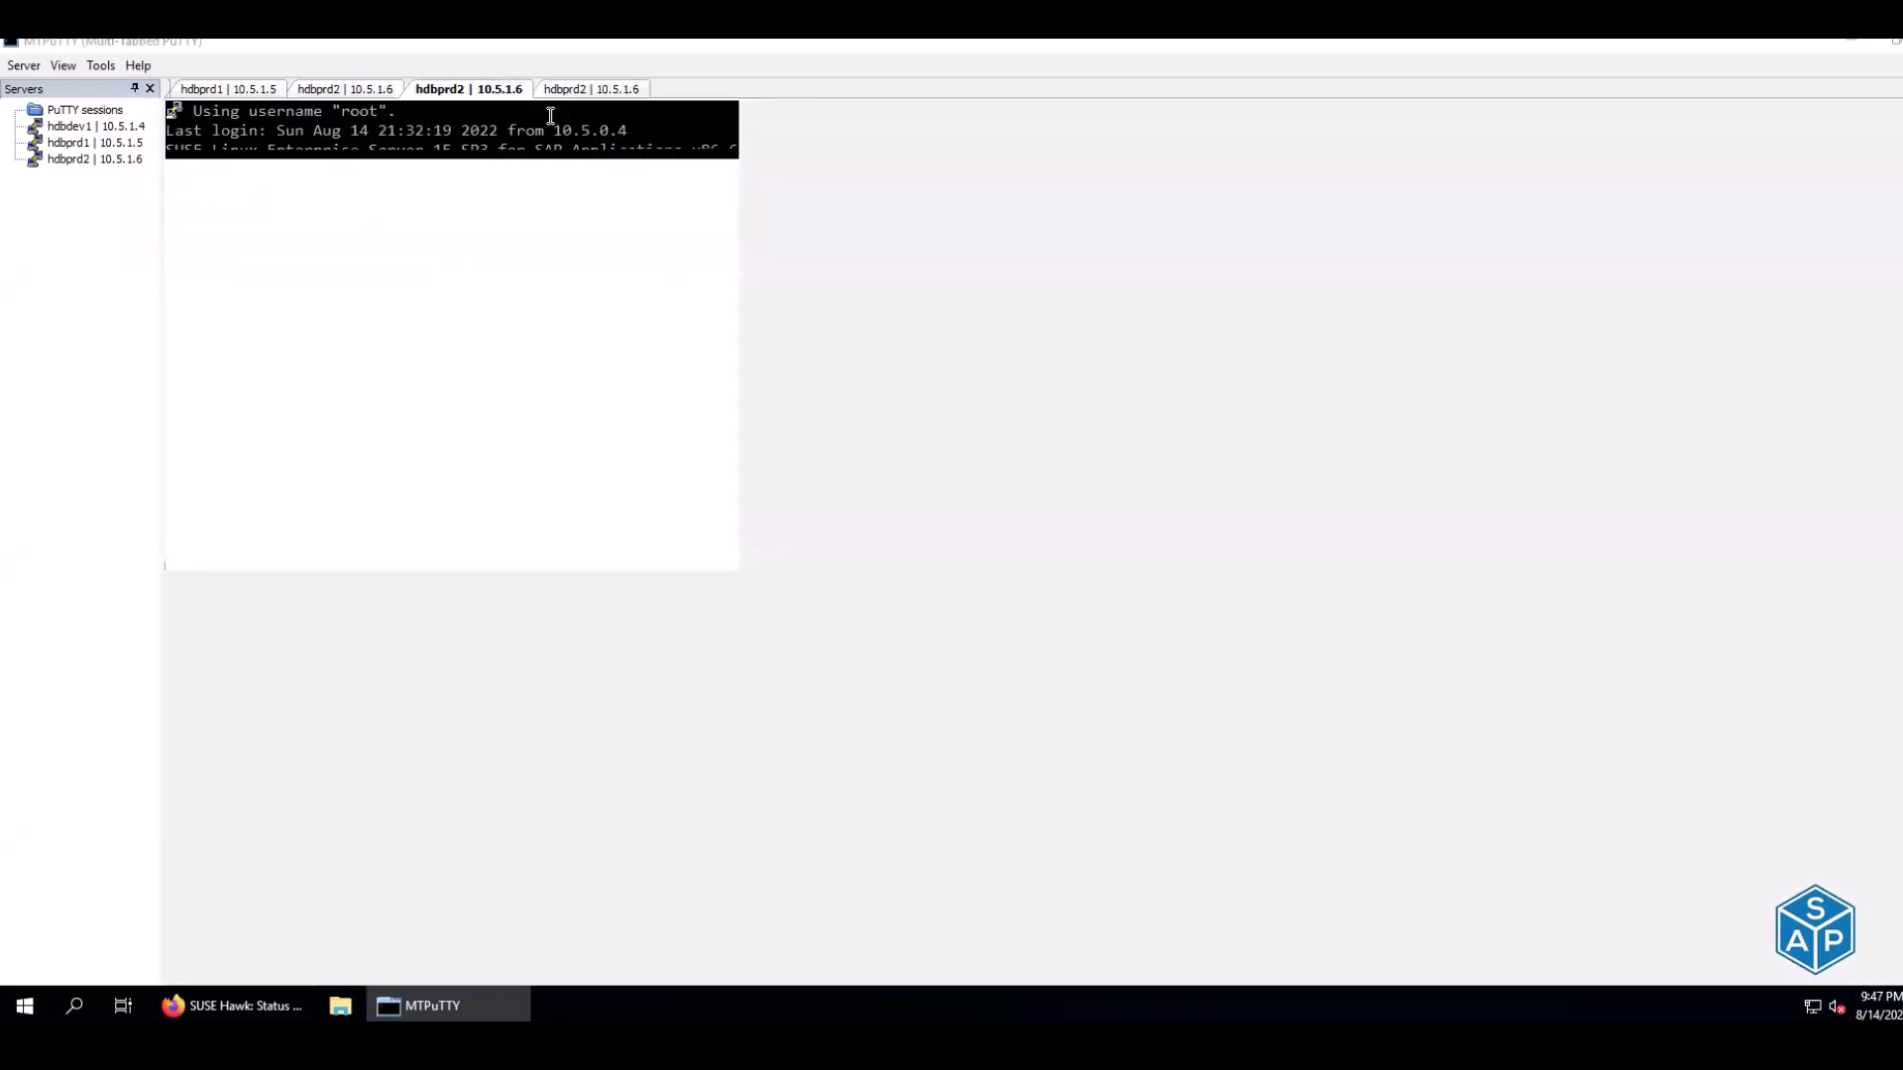
pyautogui.write('su - h4padm')
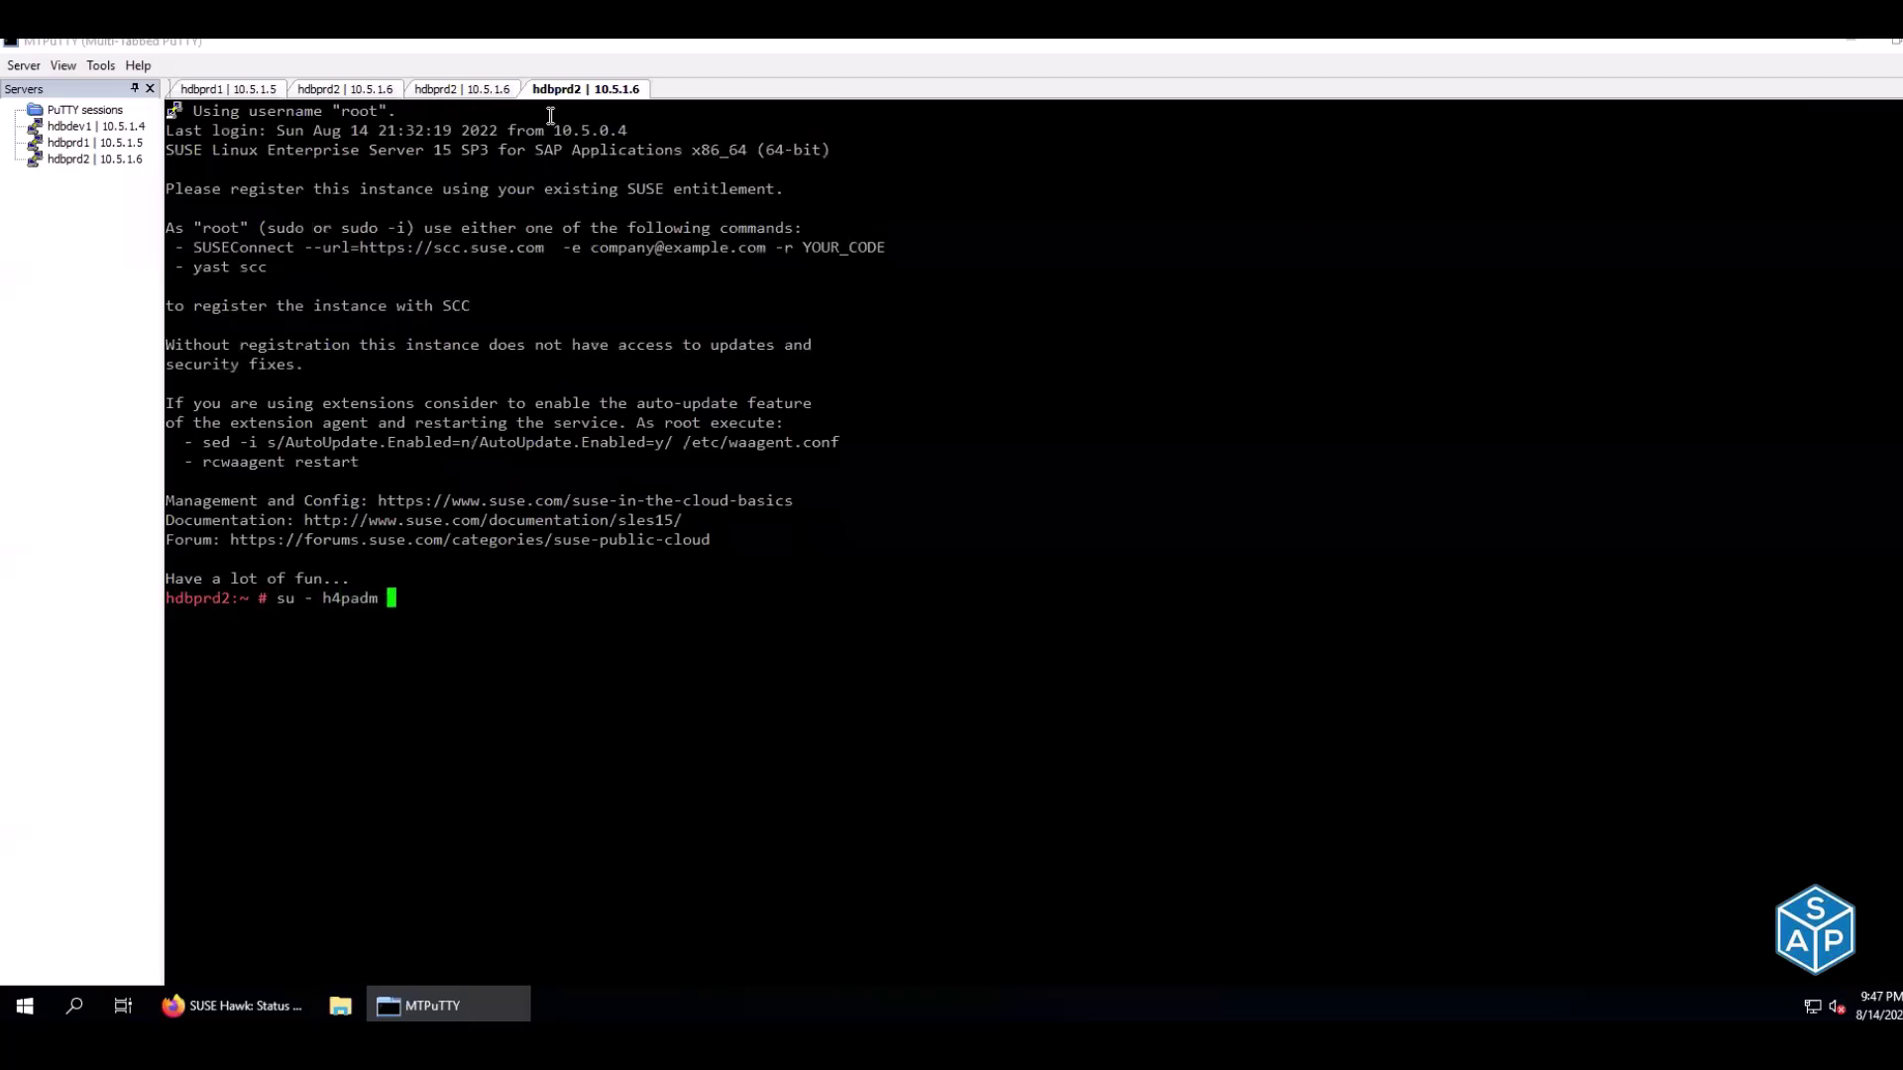
pyautogui.press('Return')
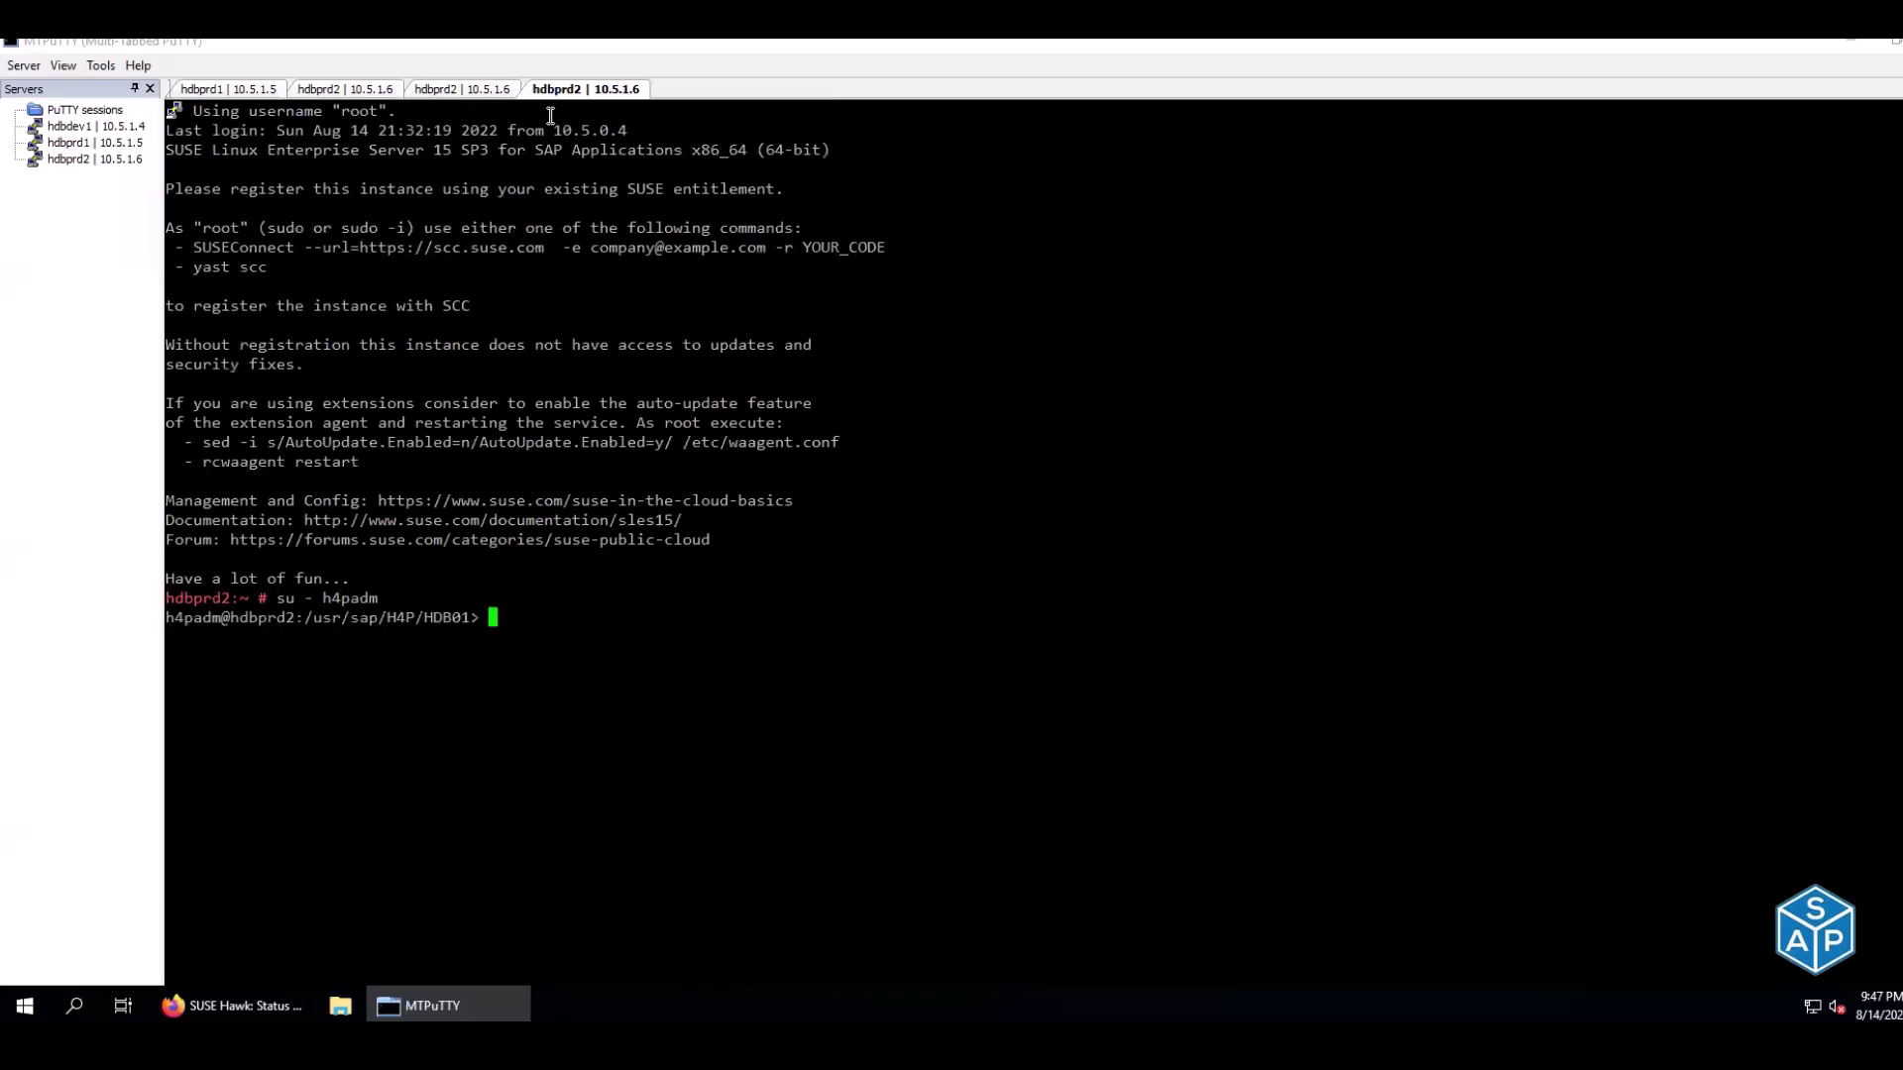
pyautogui.write('HDB stop')
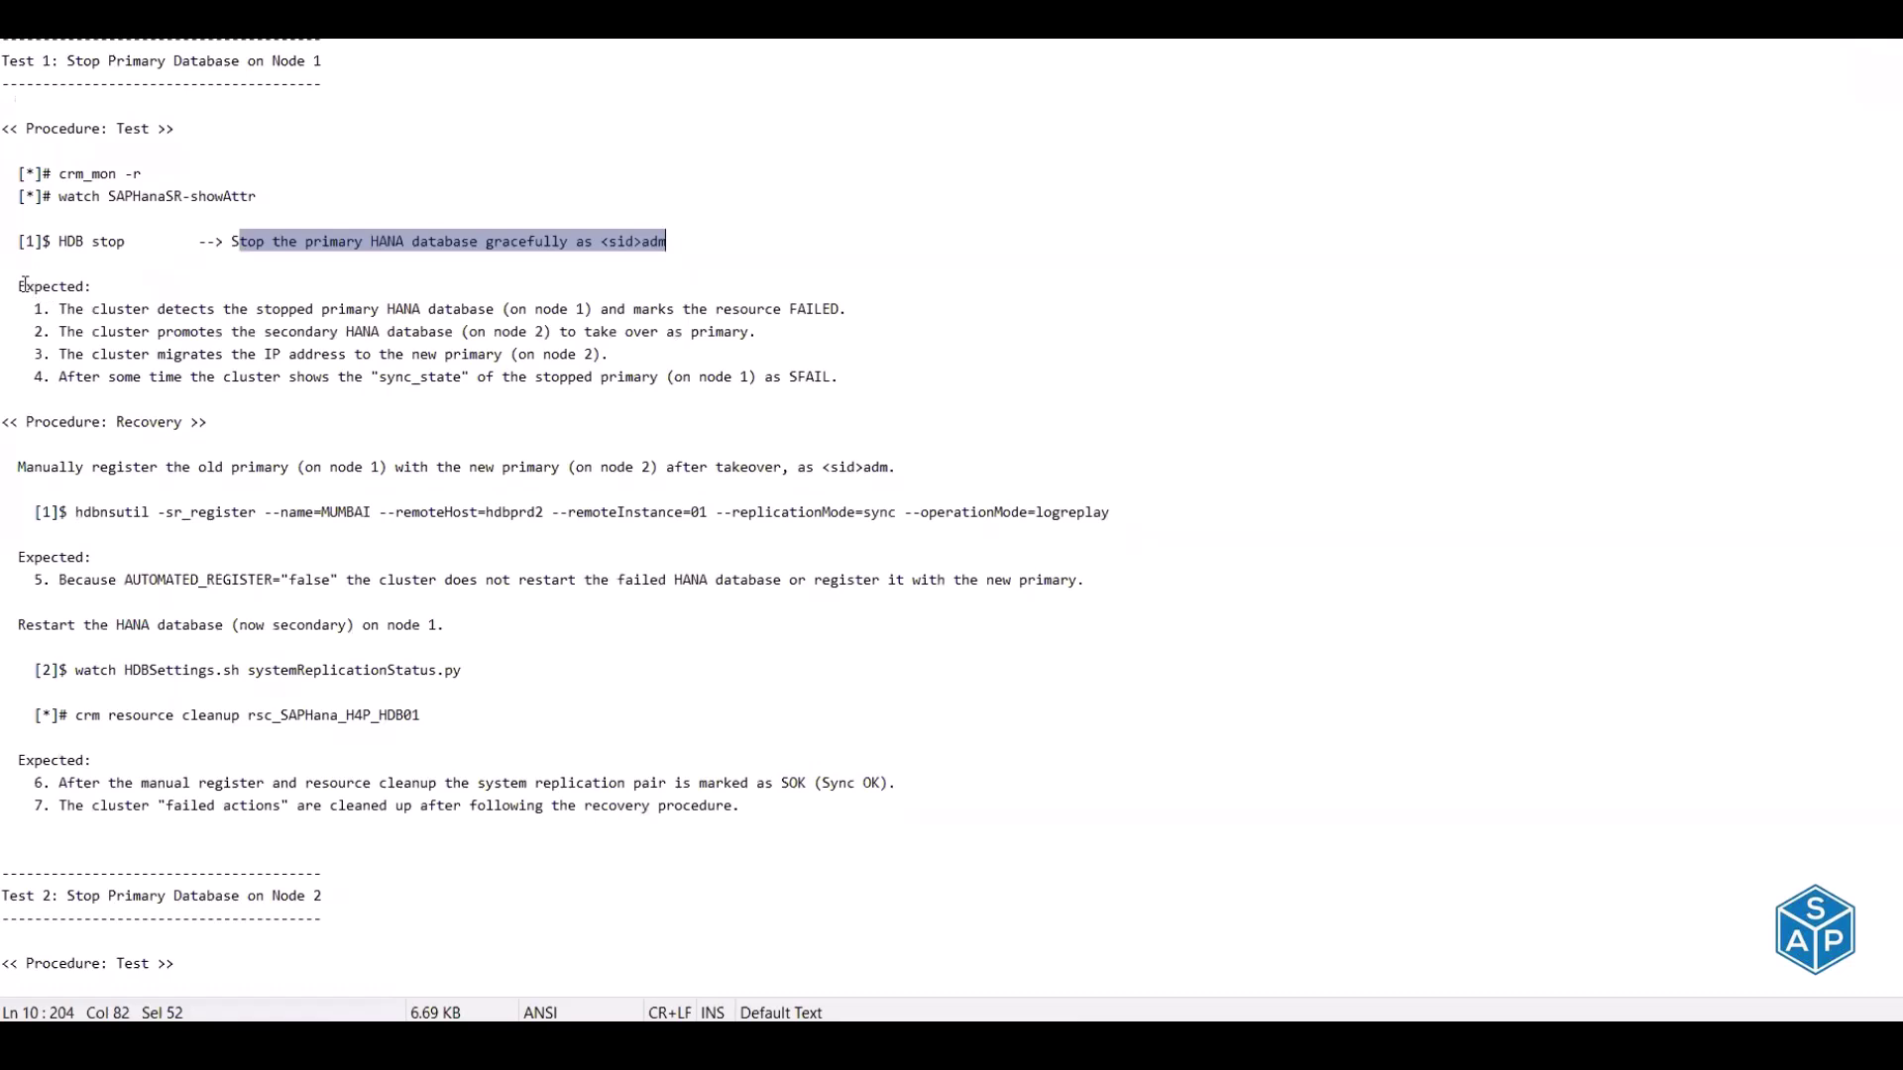
# Review the expected results for promotion, IP migration and sync_state, then run HDB stop
pyautogui.moveTo(18, 287); pyautogui.dragTo(850, 311)
pyautogui.moveTo(91, 331); pyautogui.dragTo(769, 334)
pyautogui.moveTo(77, 354); pyautogui.dragTo(621, 353)
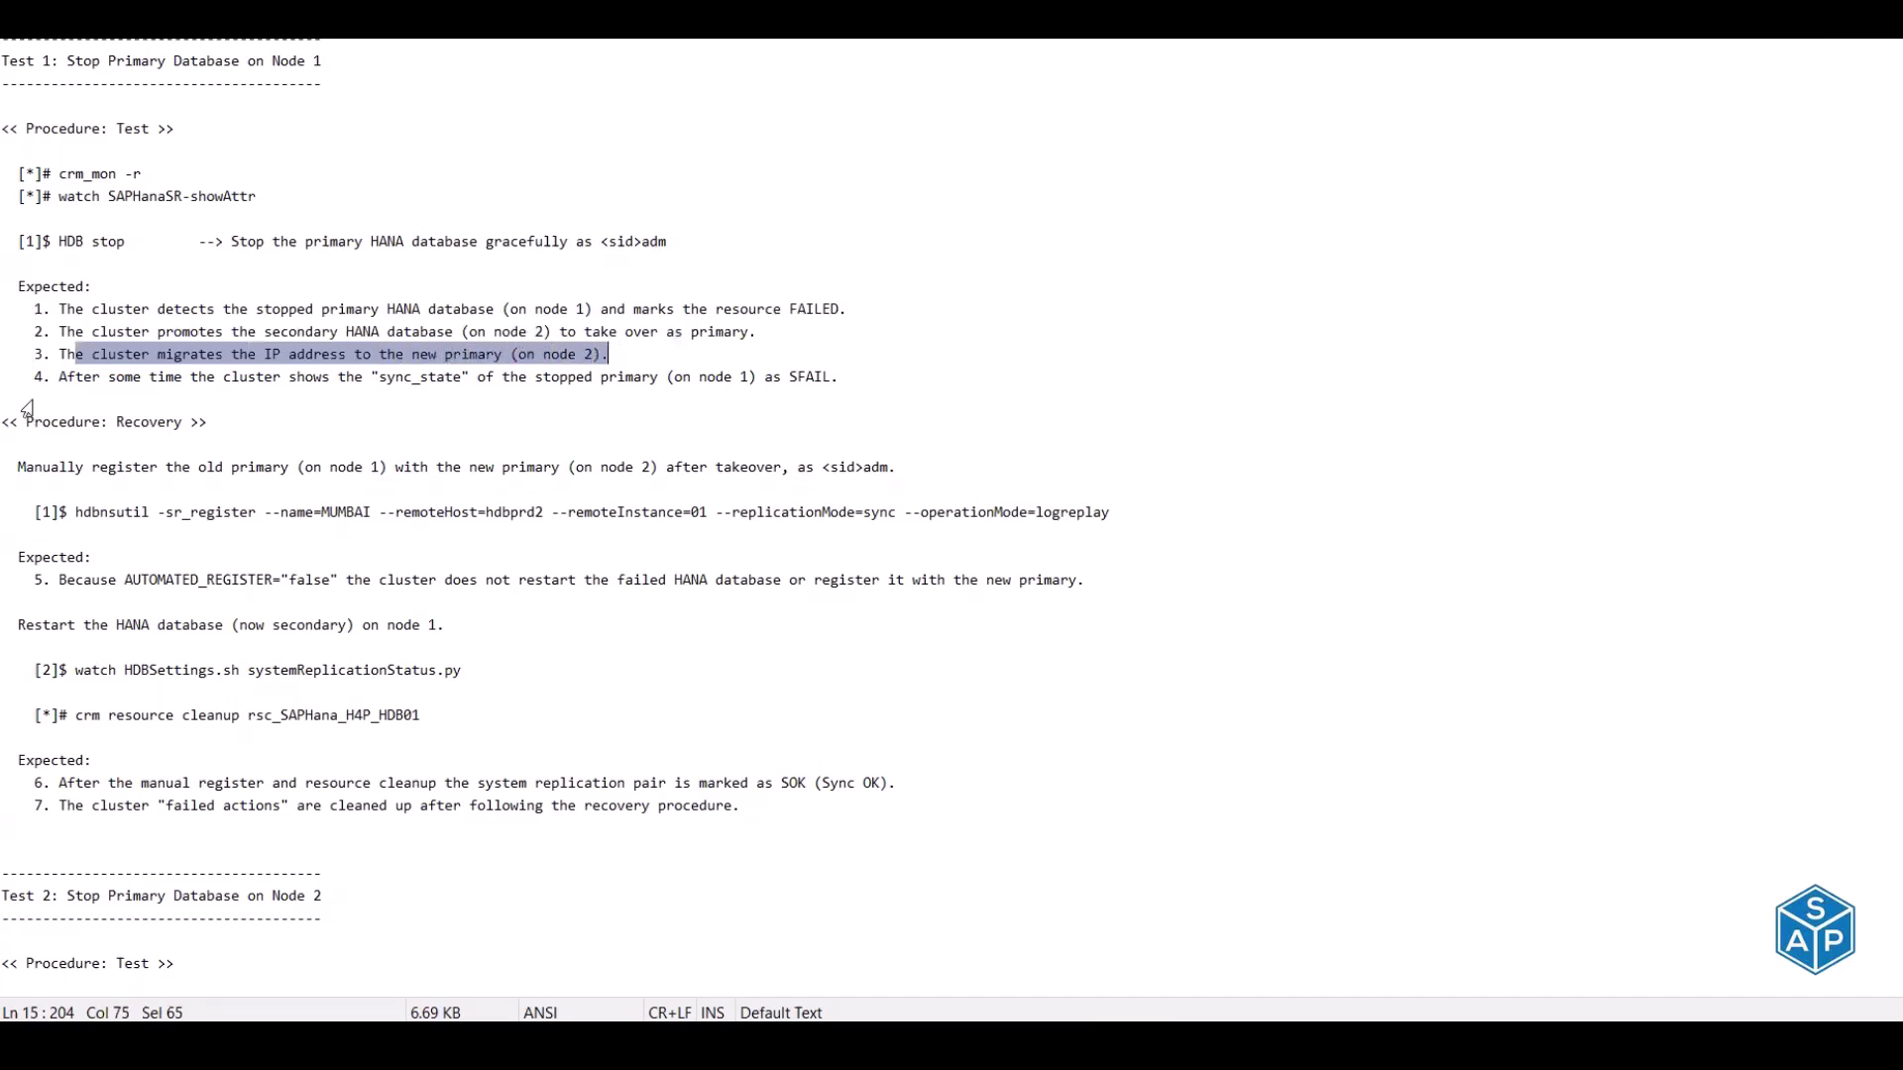
pyautogui.moveTo(105, 376); pyautogui.dragTo(842, 376)
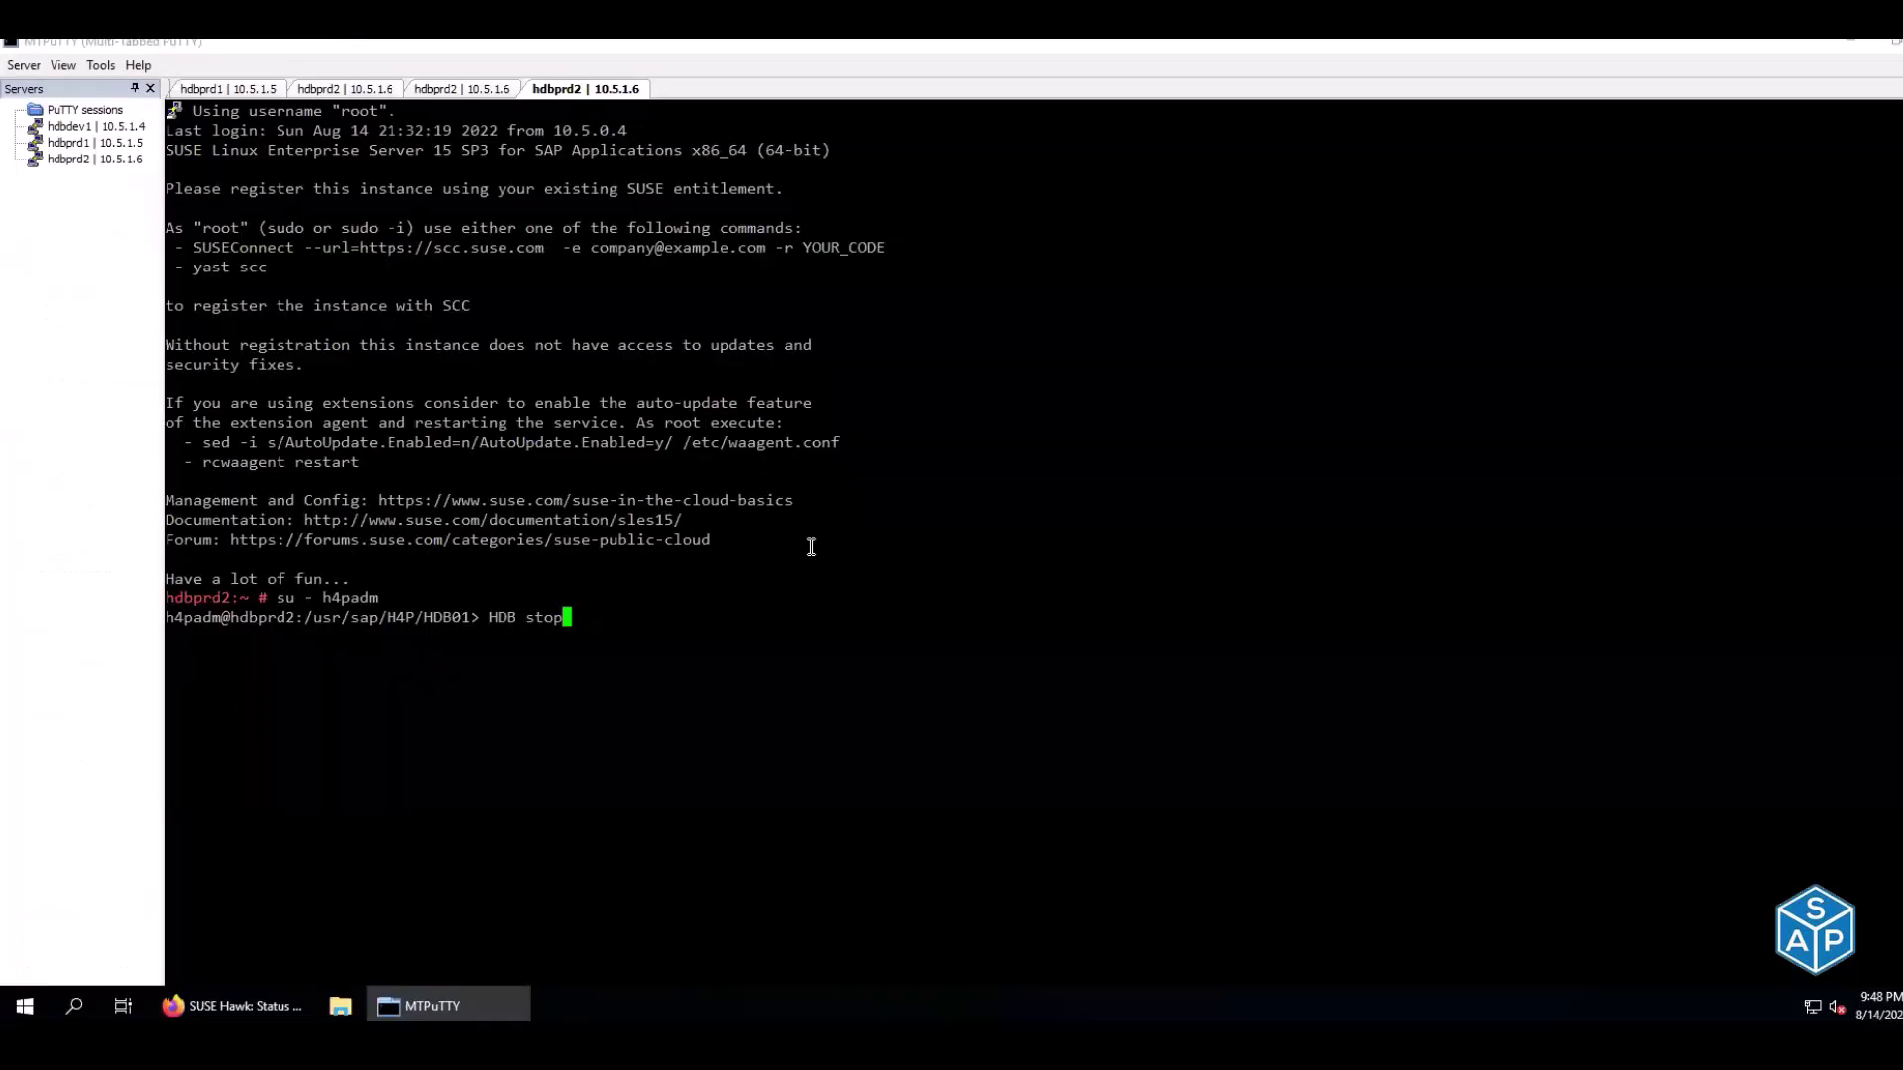
pyautogui.press('Return')
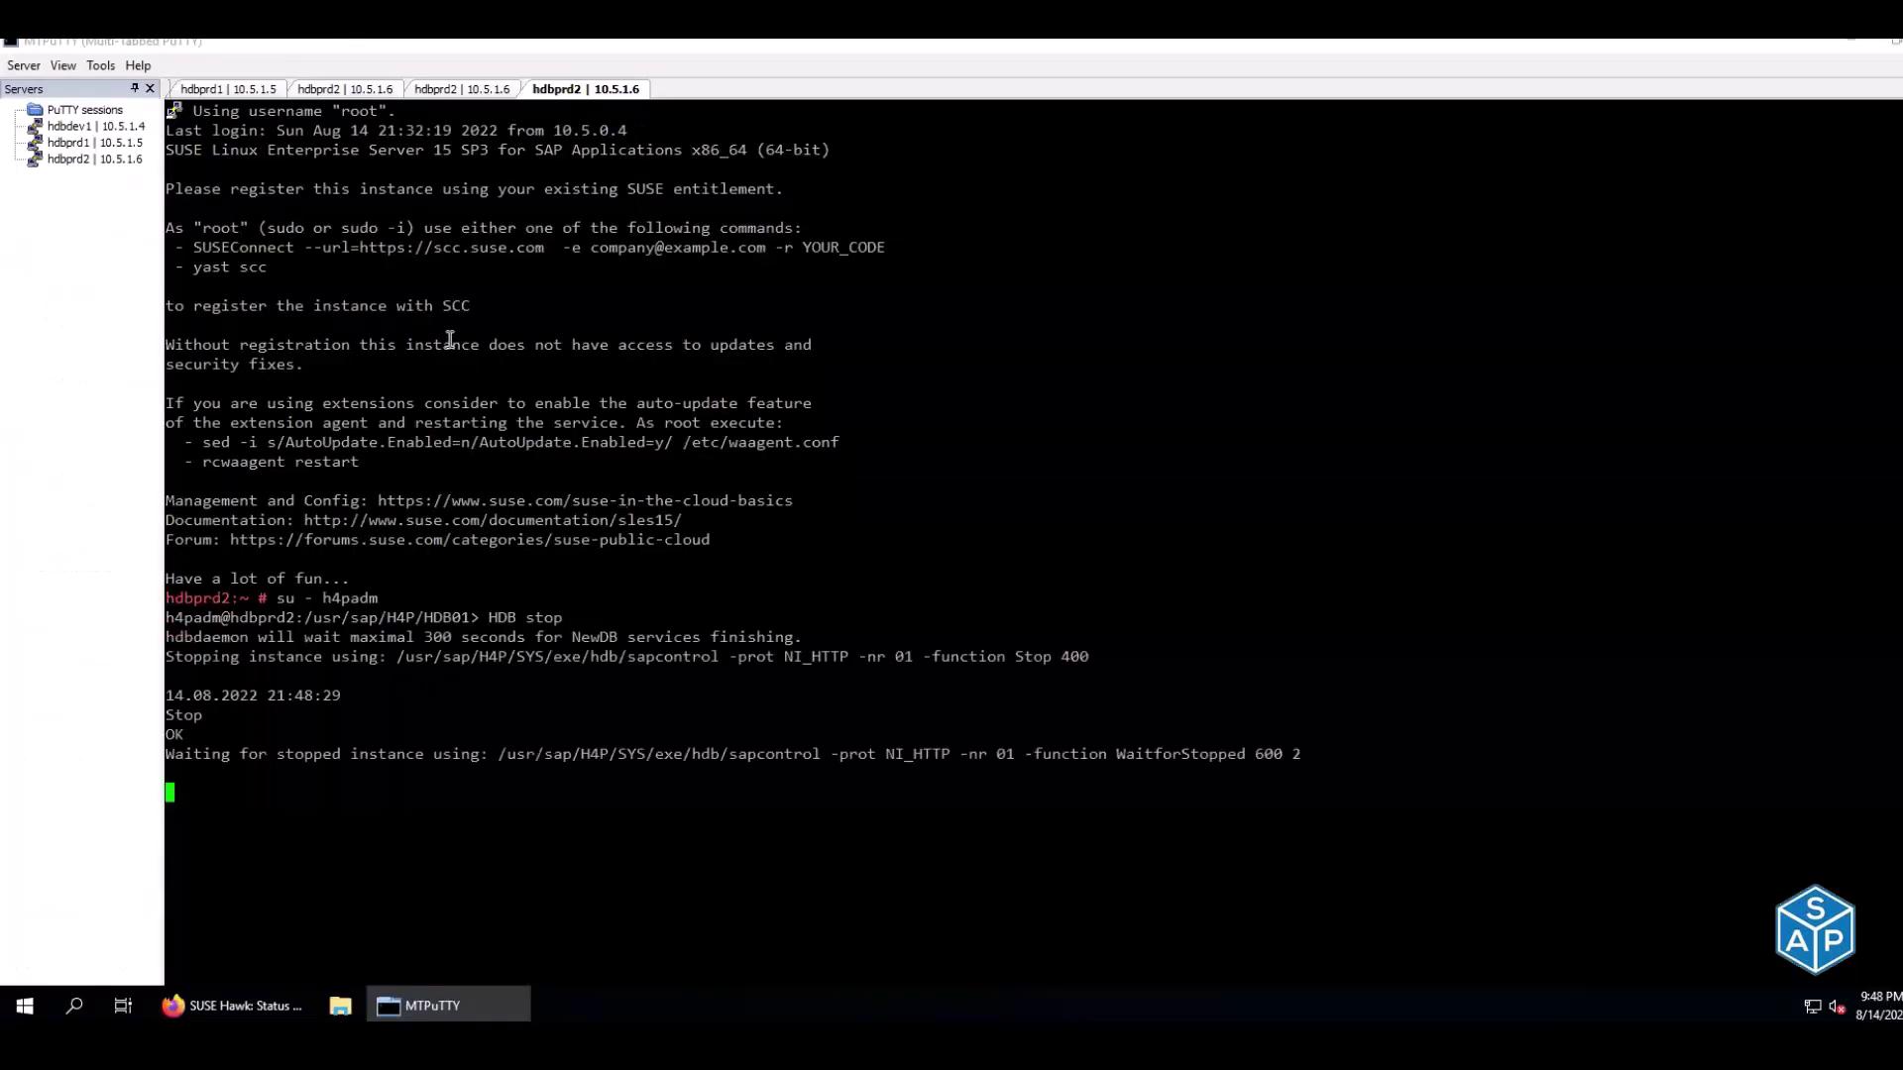
# Monitor the sessions until hdbdaemon is stopped while the cluster still shows hdbprd2 as master
pyautogui.click(366, 91)
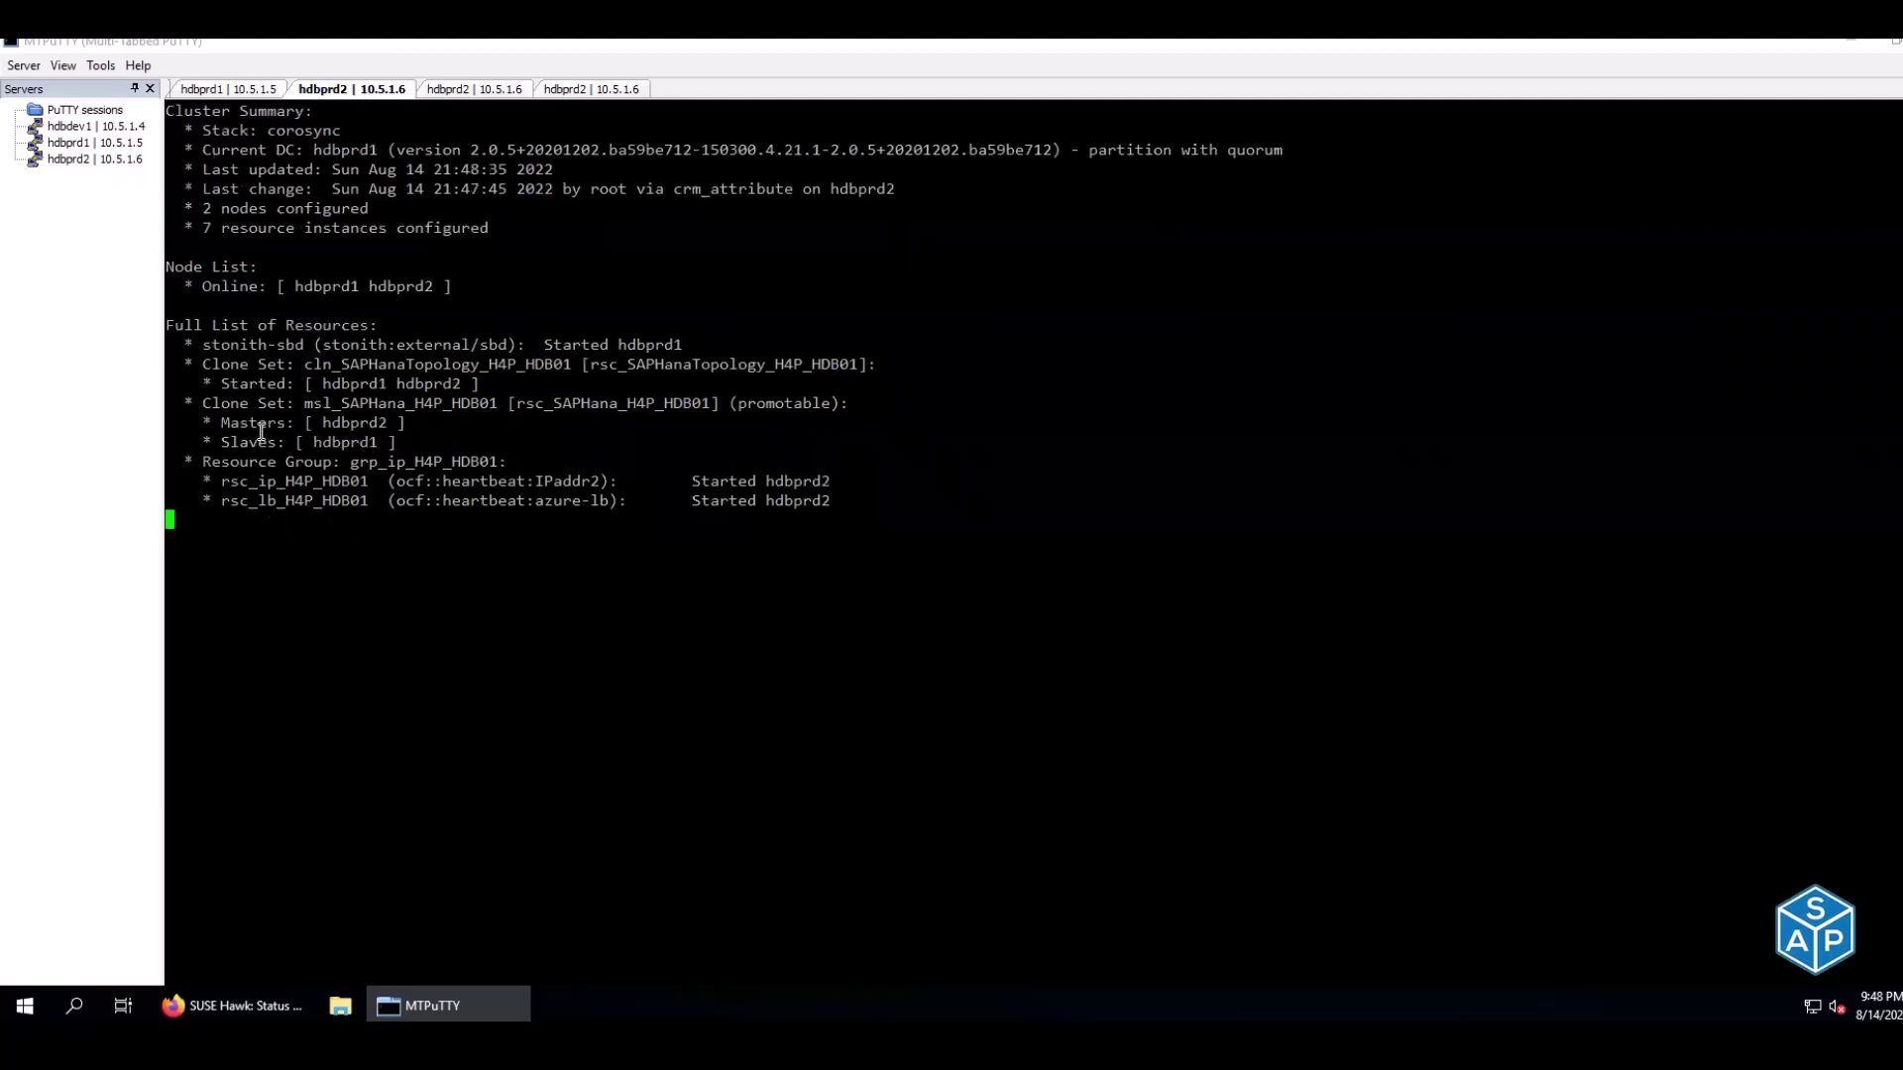
pyautogui.moveTo(295, 422); pyautogui.dragTo(406, 424)
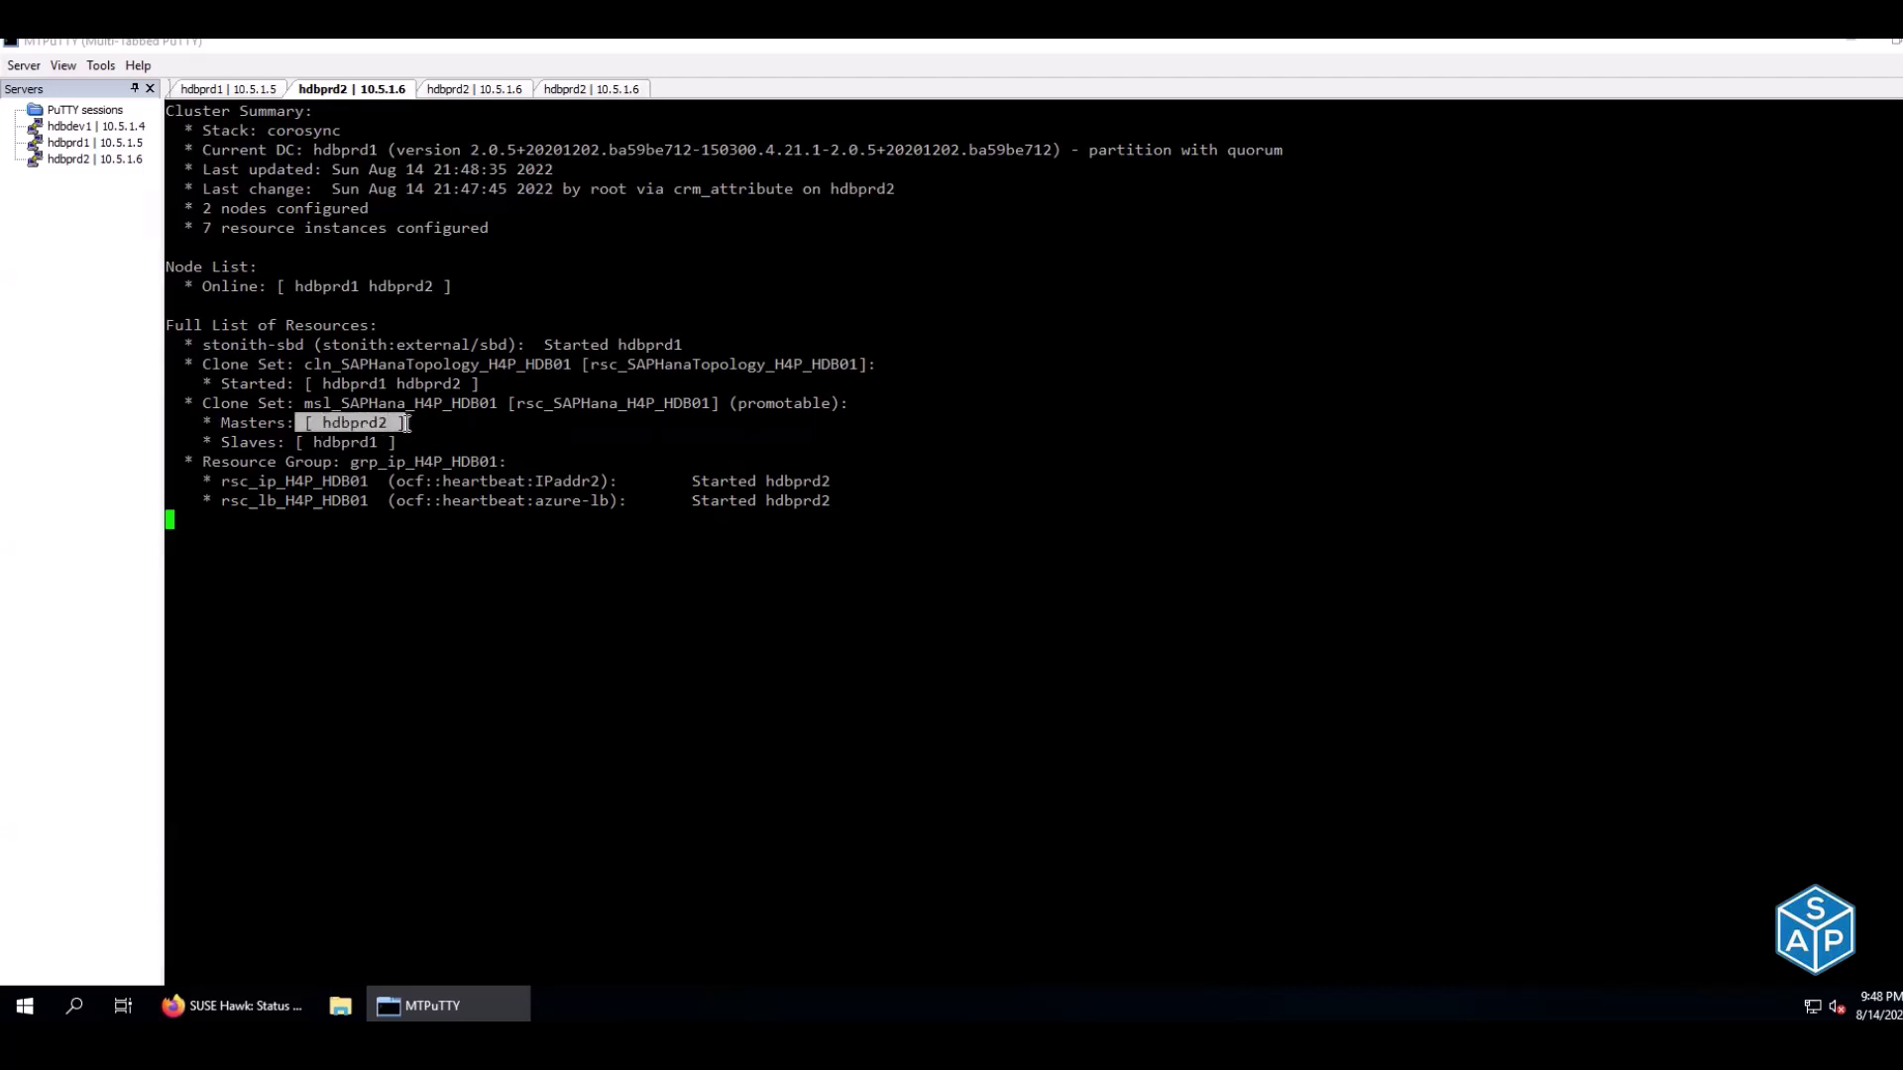
pyautogui.click(471, 89)
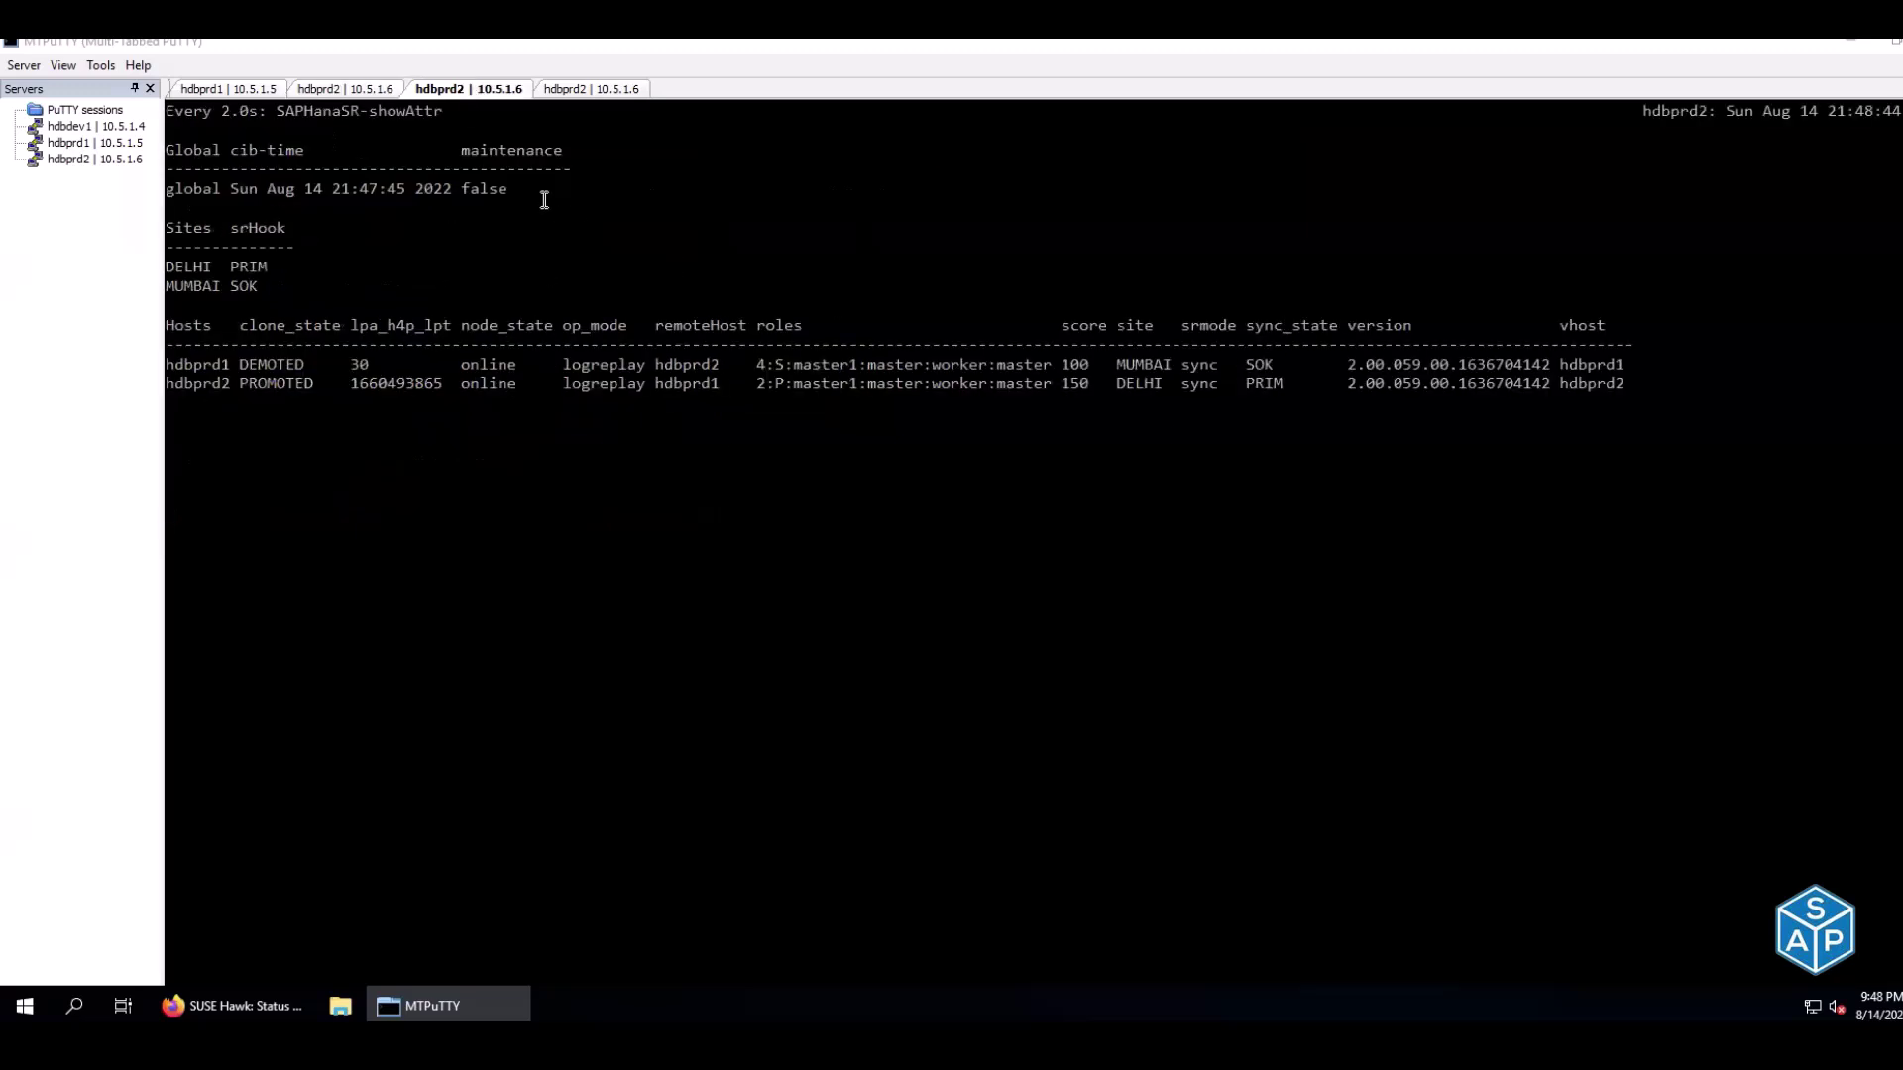
pyautogui.click(338, 95)
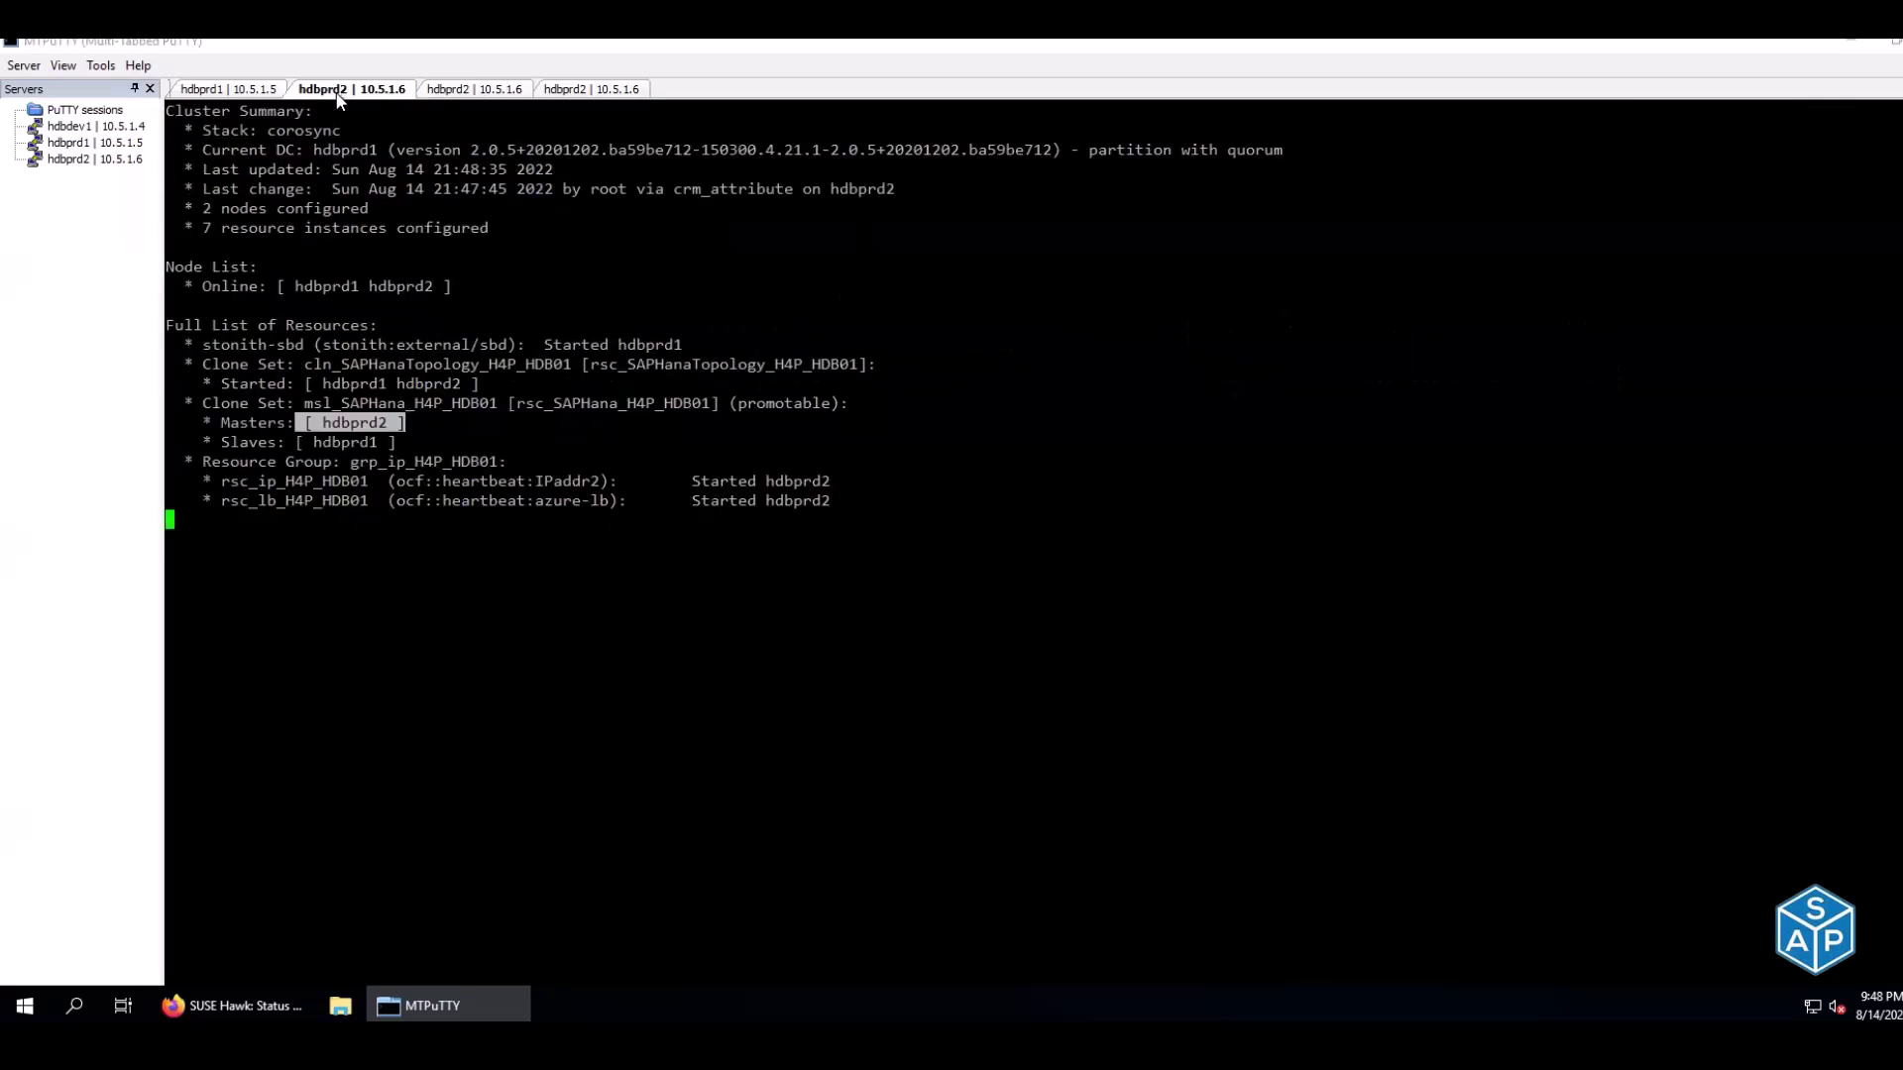
pyautogui.click(602, 96)
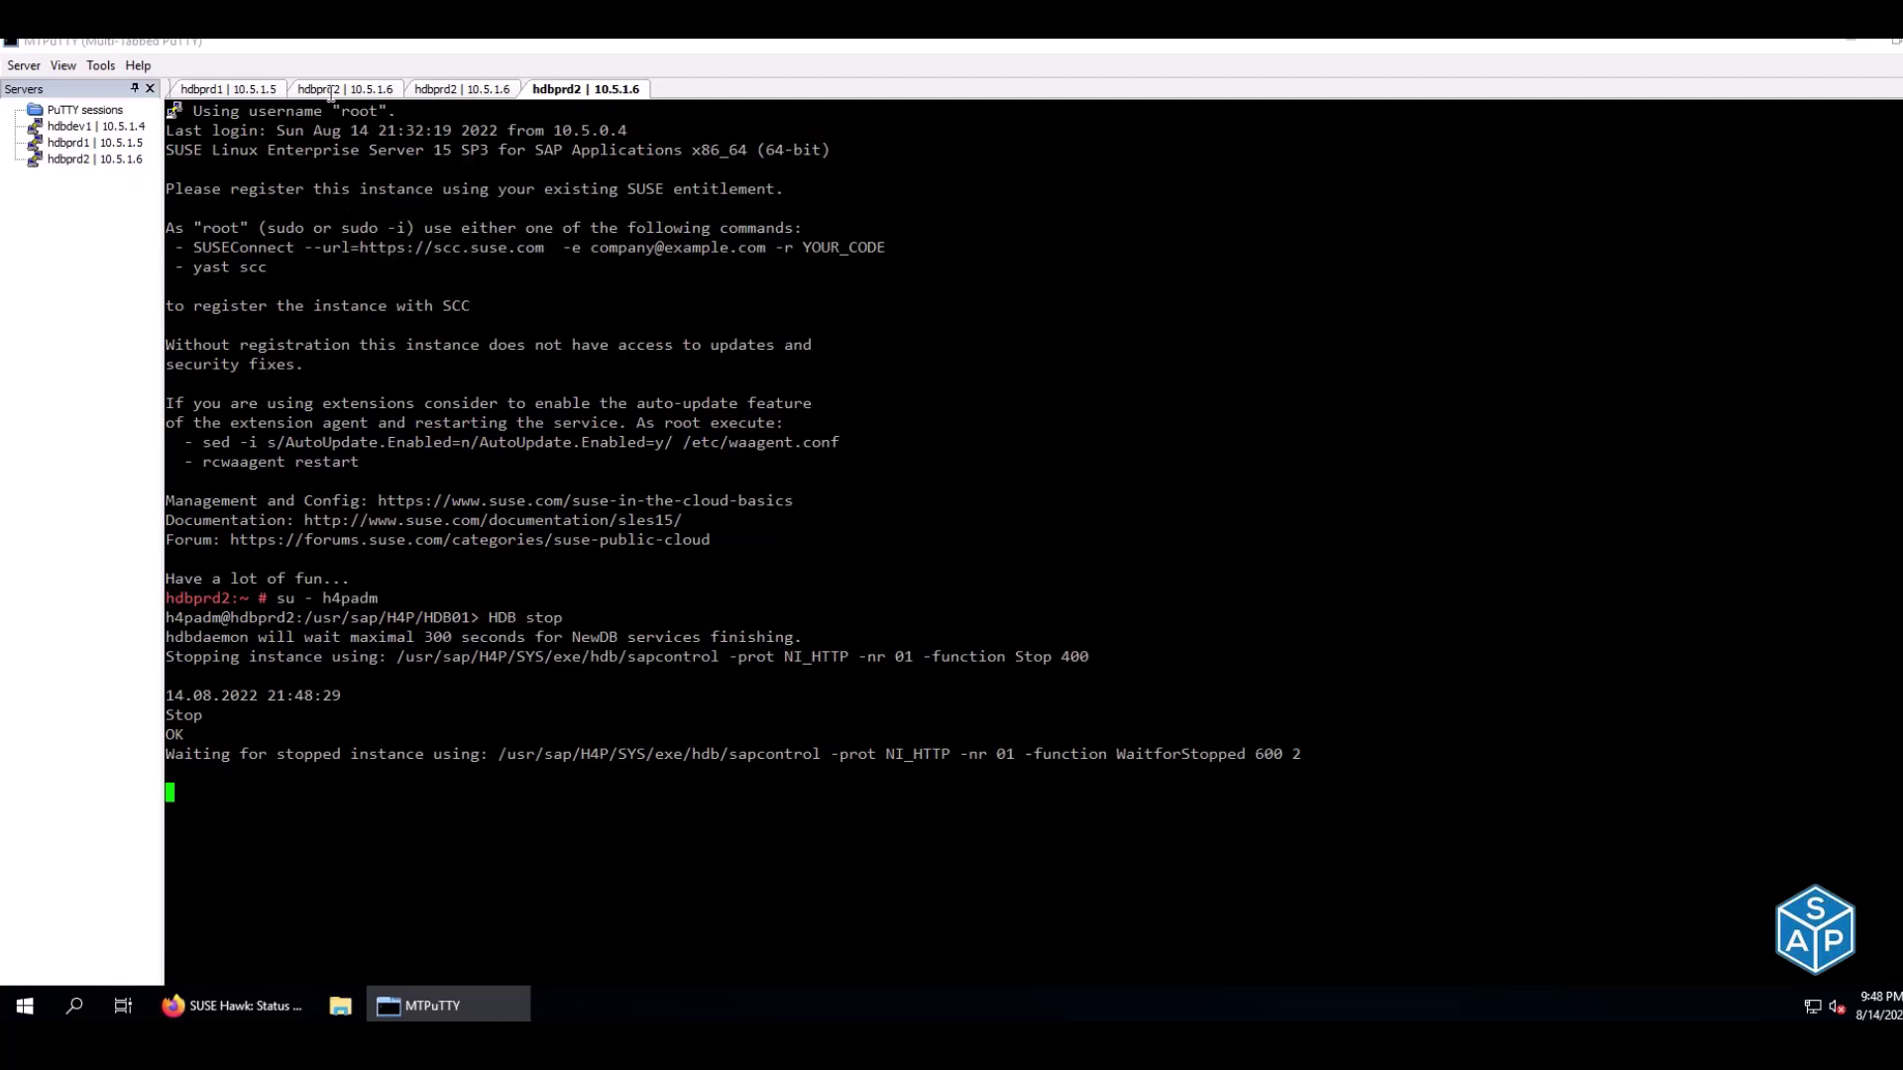
pyautogui.click(333, 93)
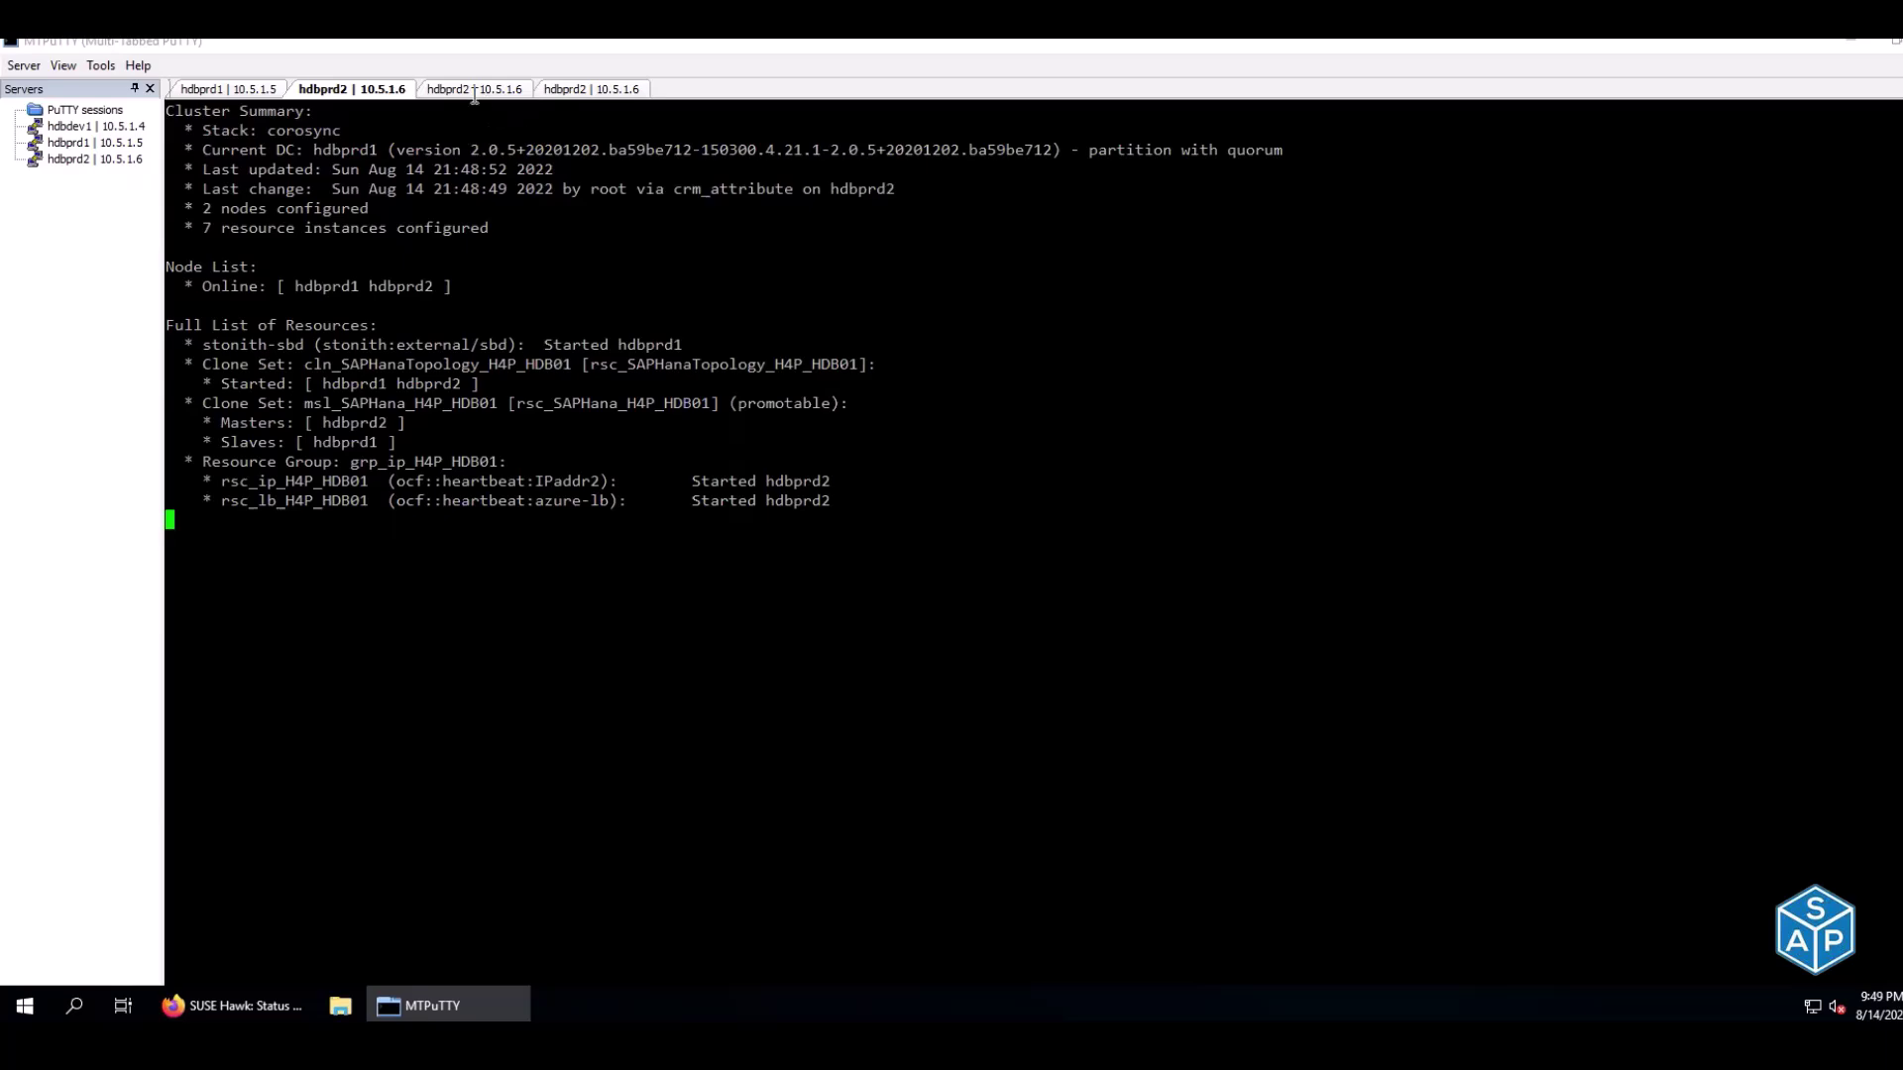
pyautogui.click(615, 90)
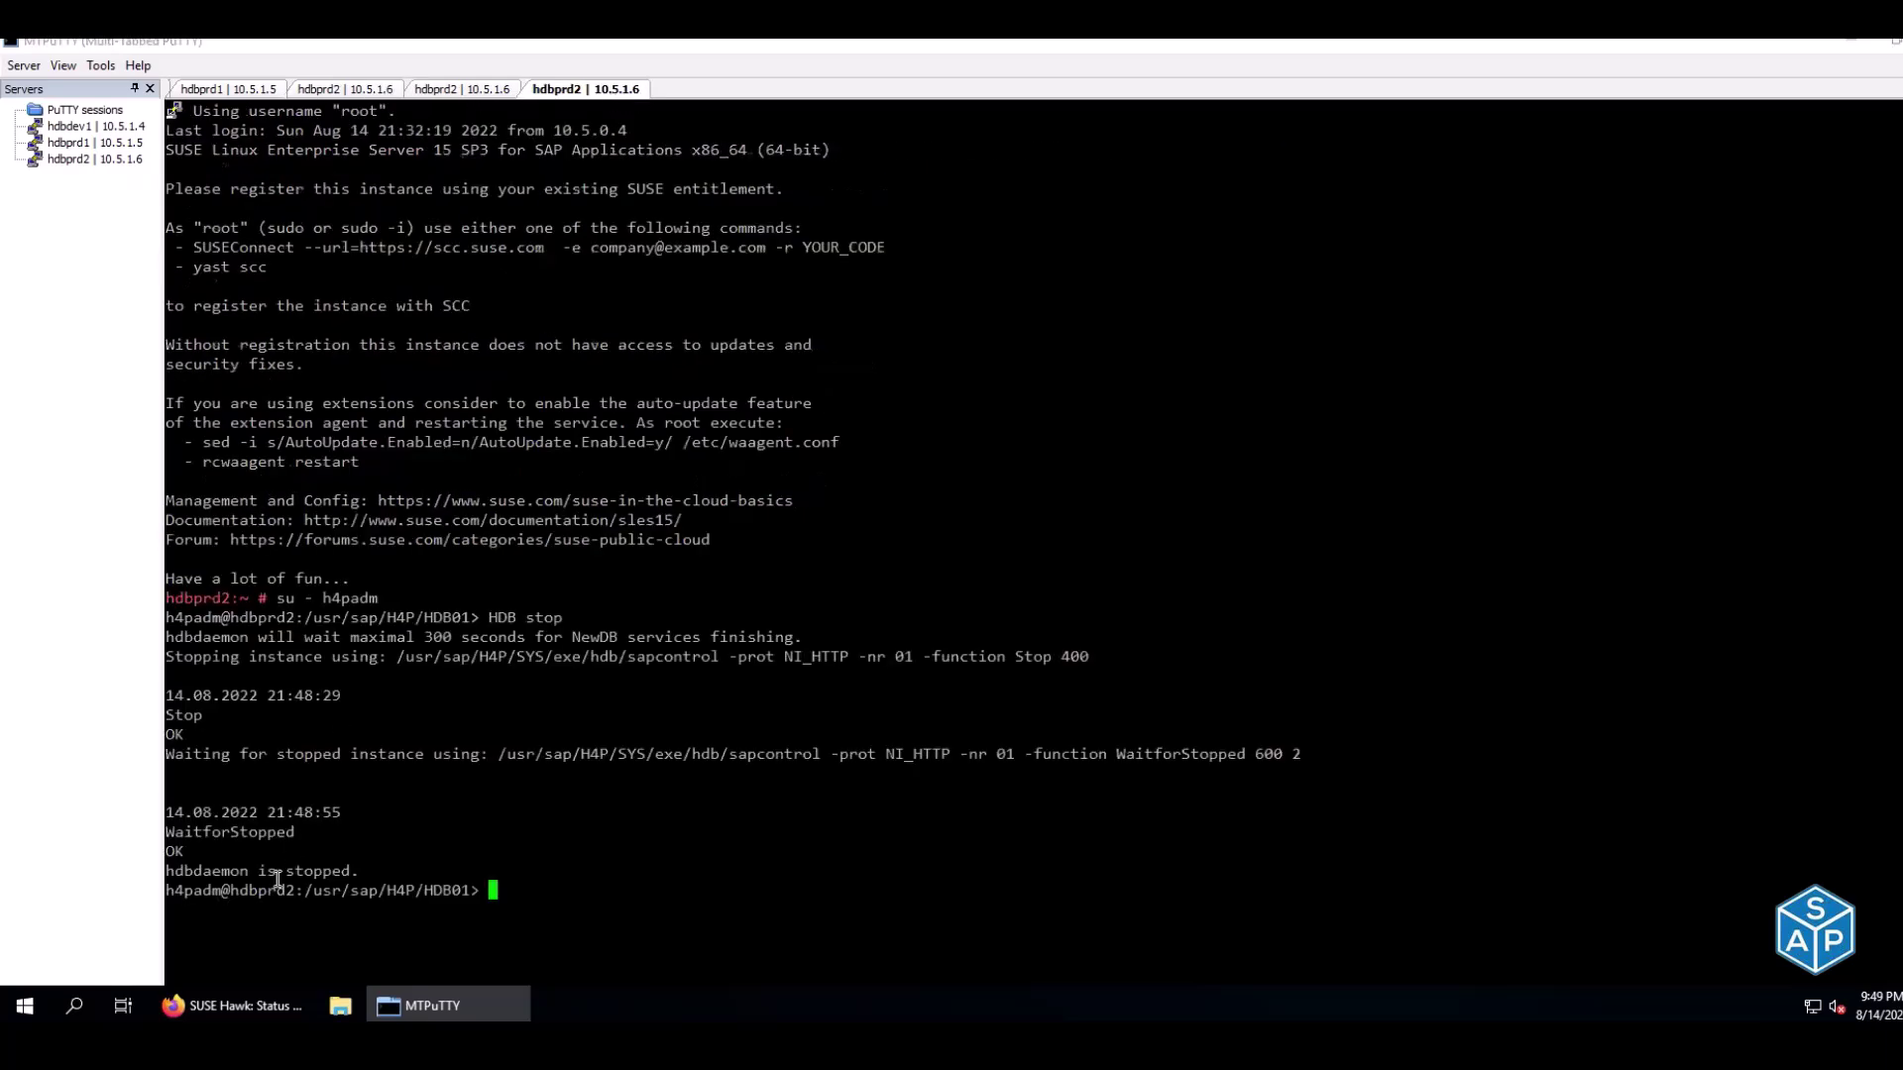
pyautogui.moveTo(209, 872); pyautogui.dragTo(363, 873)
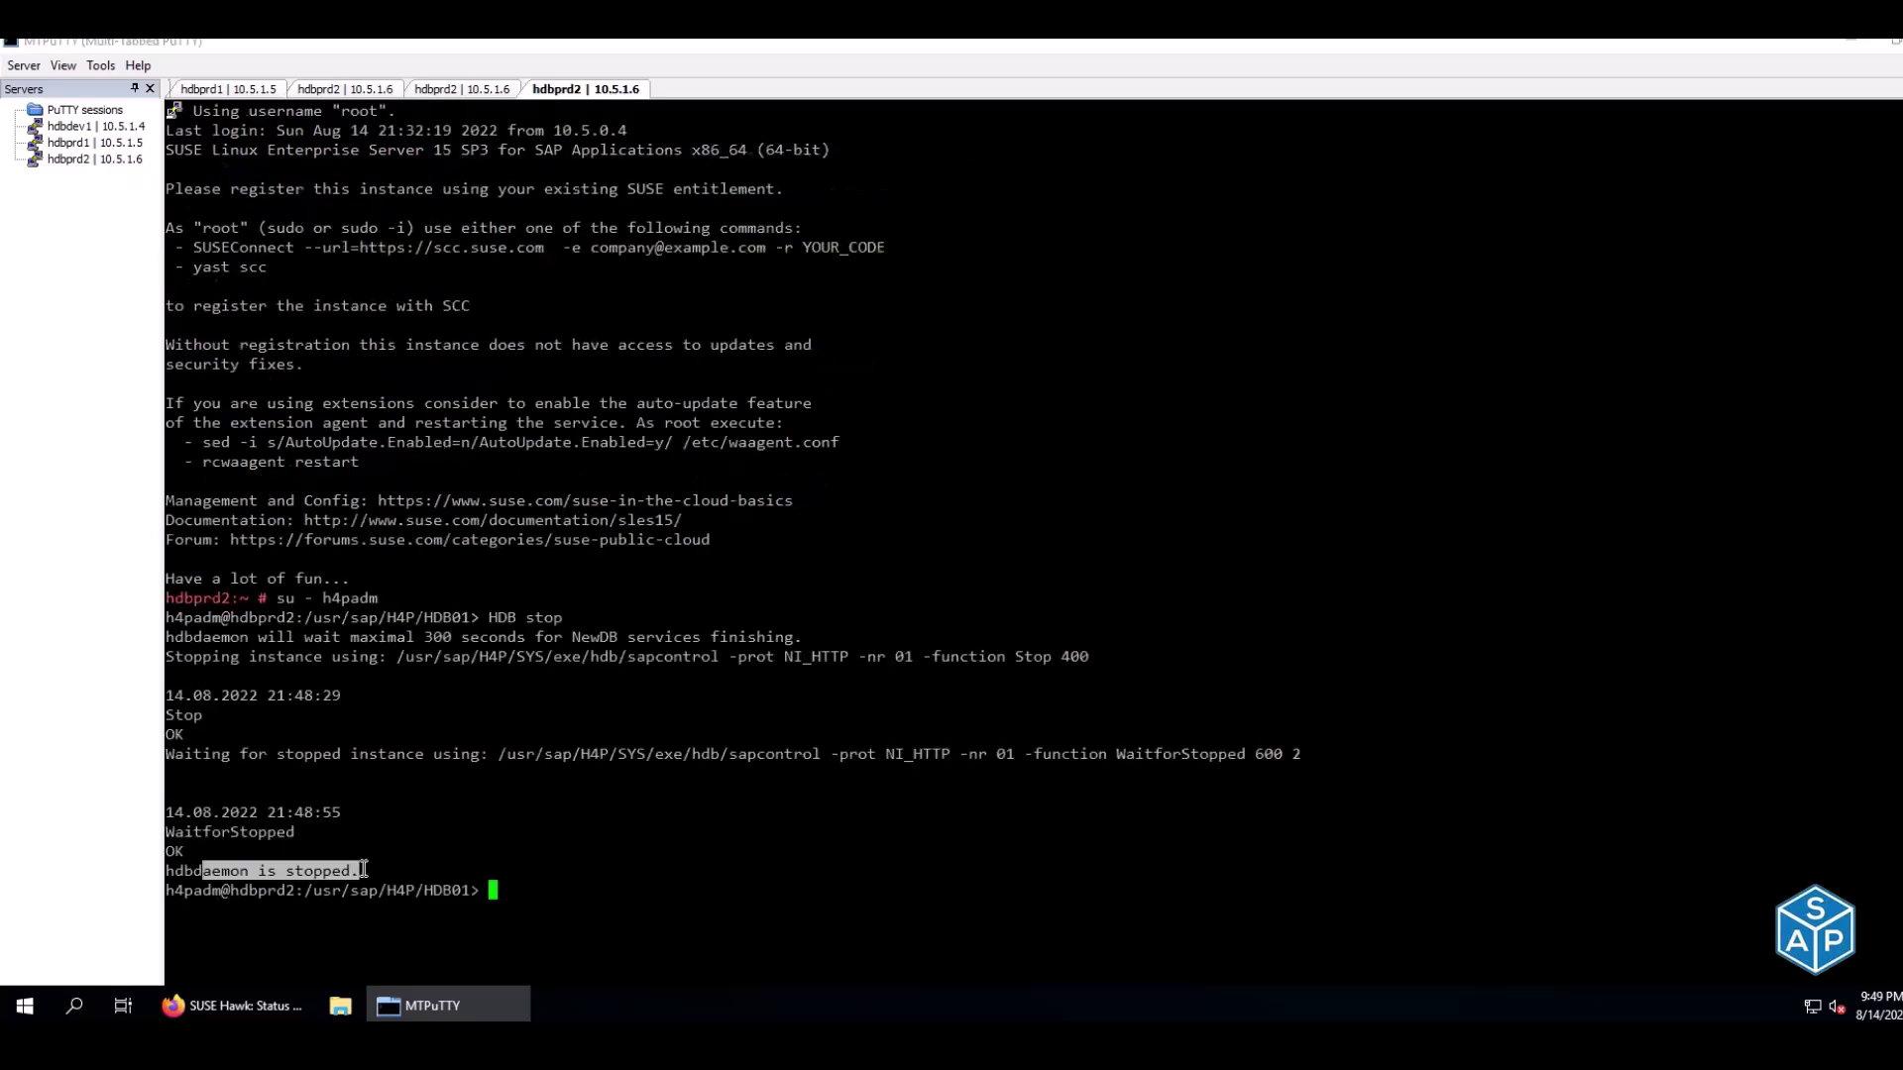
pyautogui.click(344, 95)
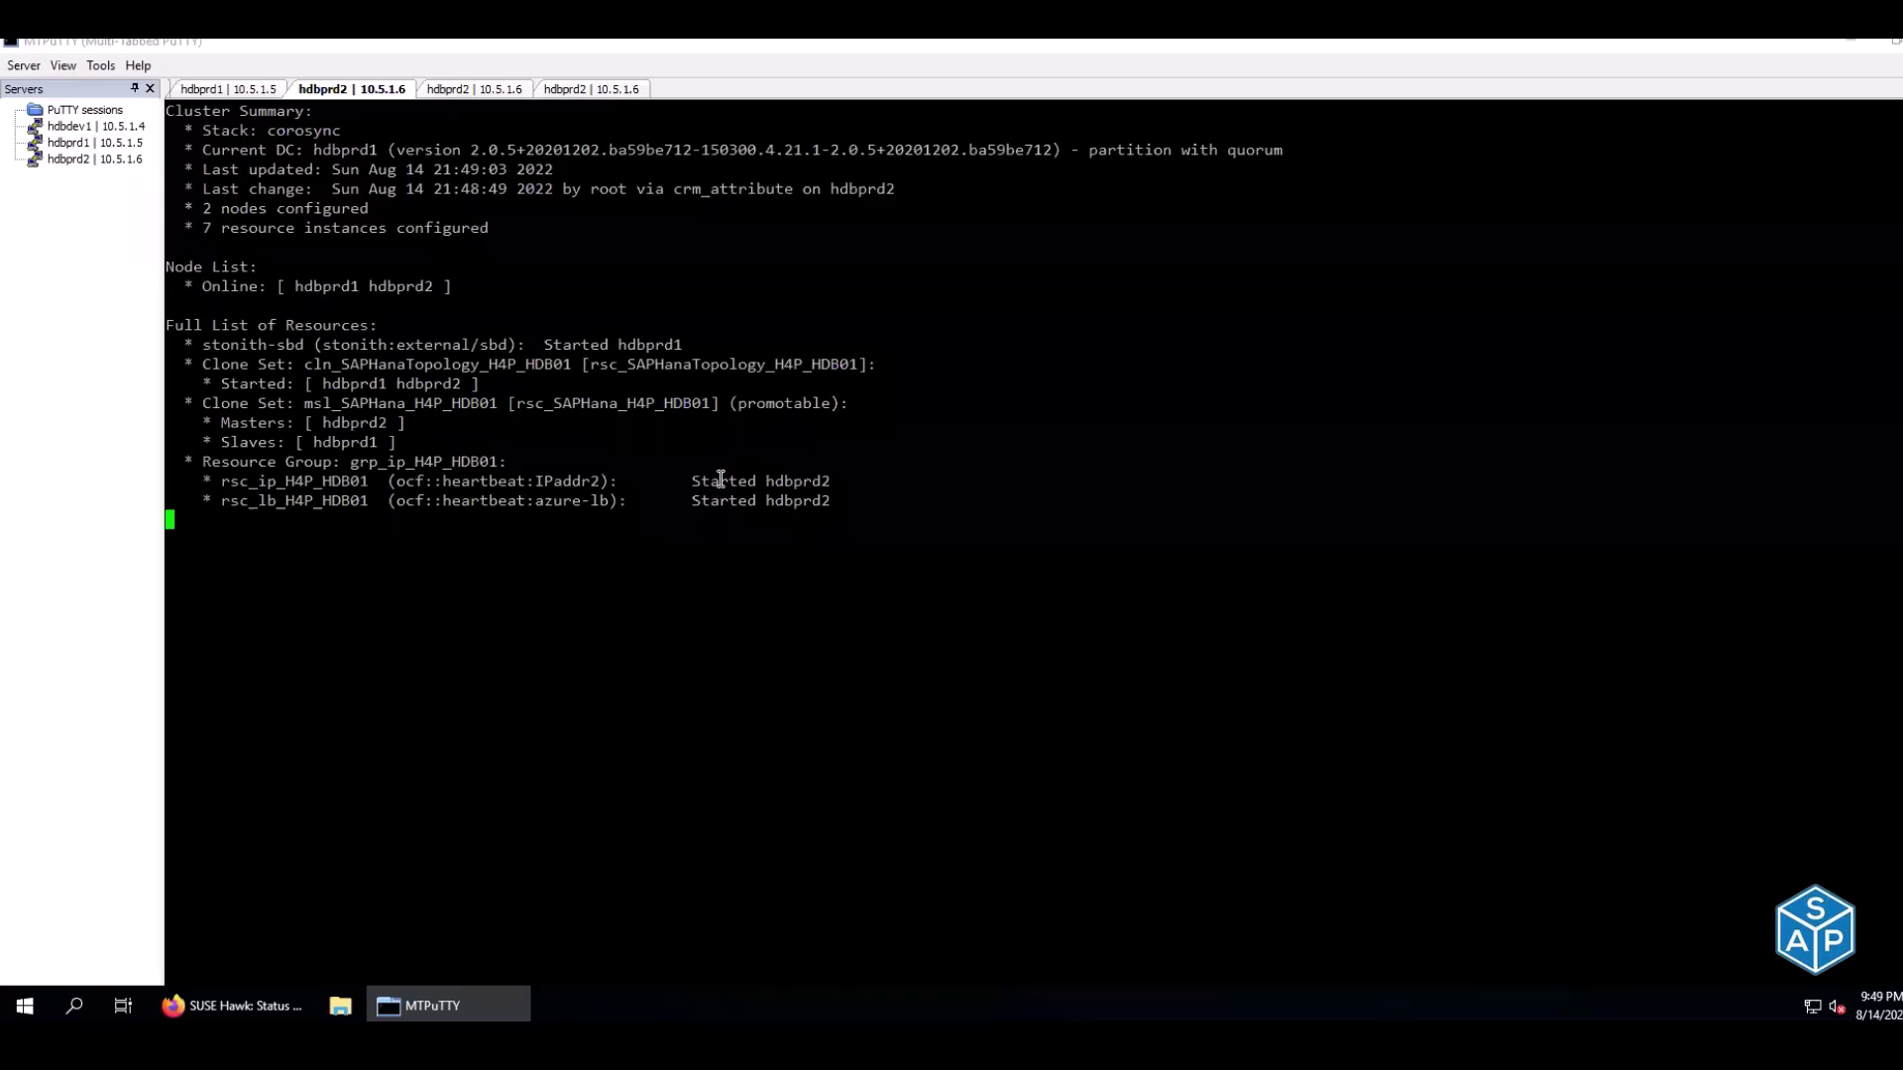
# Highlight the FAILED master on hdbprd2 and the IP and load balancer started on hdbprd1
pyautogui.moveTo(691, 481); pyautogui.dragTo(674, 480)
pyautogui.moveTo(793, 483); pyautogui.dragTo(838, 485)
pyautogui.click(803, 483)
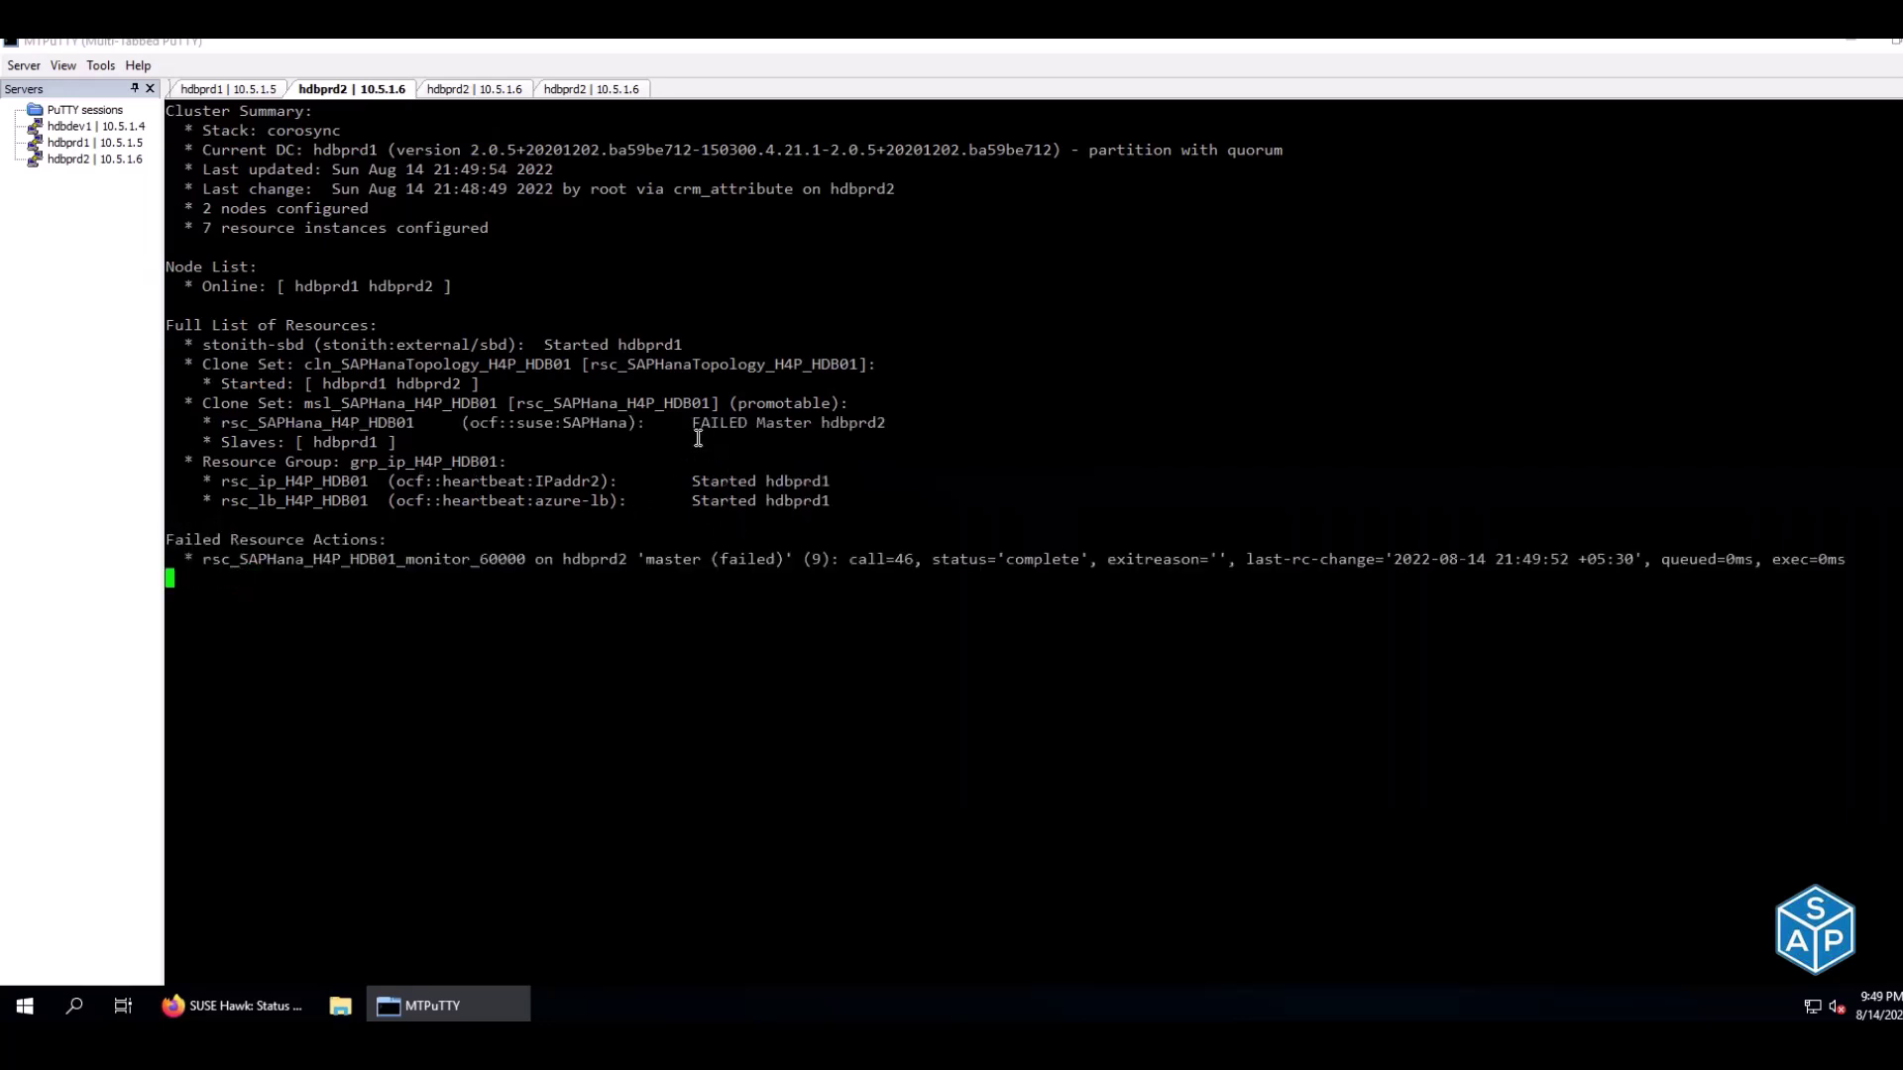
pyautogui.moveTo(693, 423); pyautogui.dragTo(903, 425)
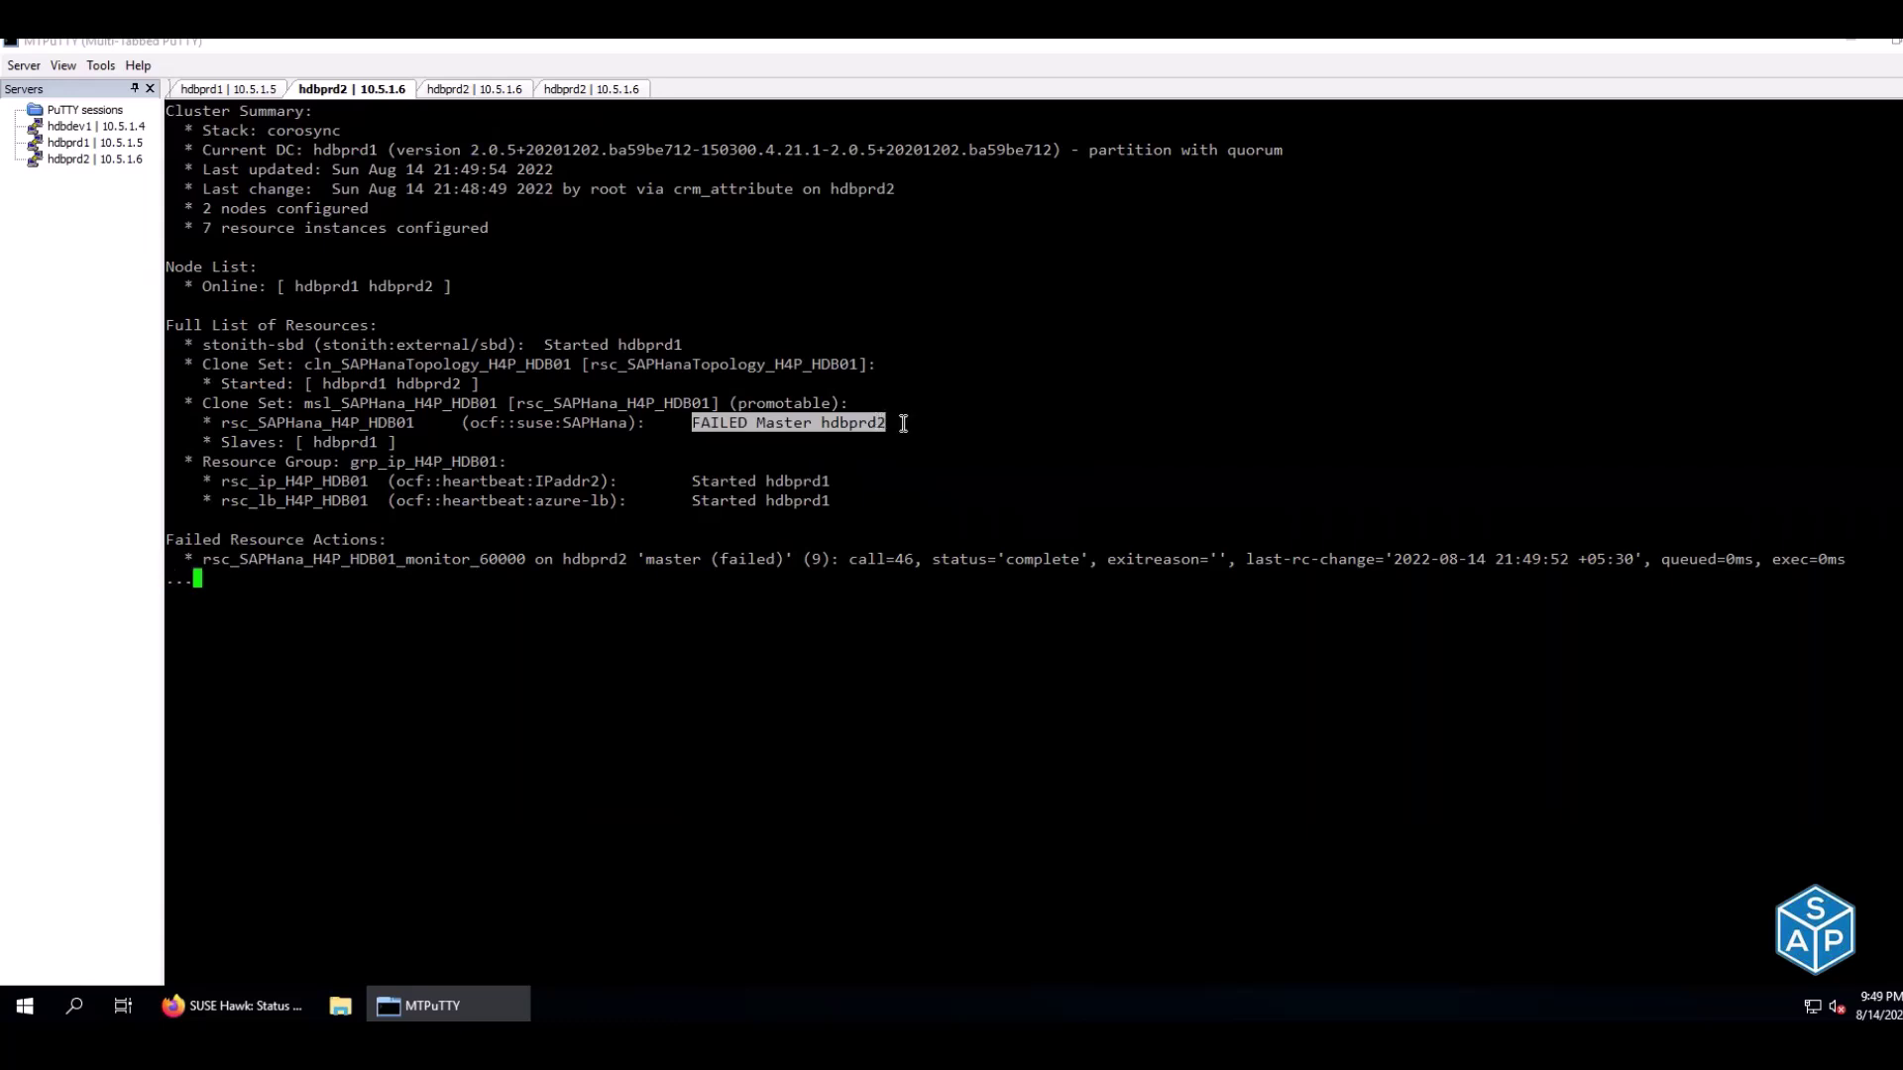
pyautogui.moveTo(701, 480); pyautogui.dragTo(825, 477)
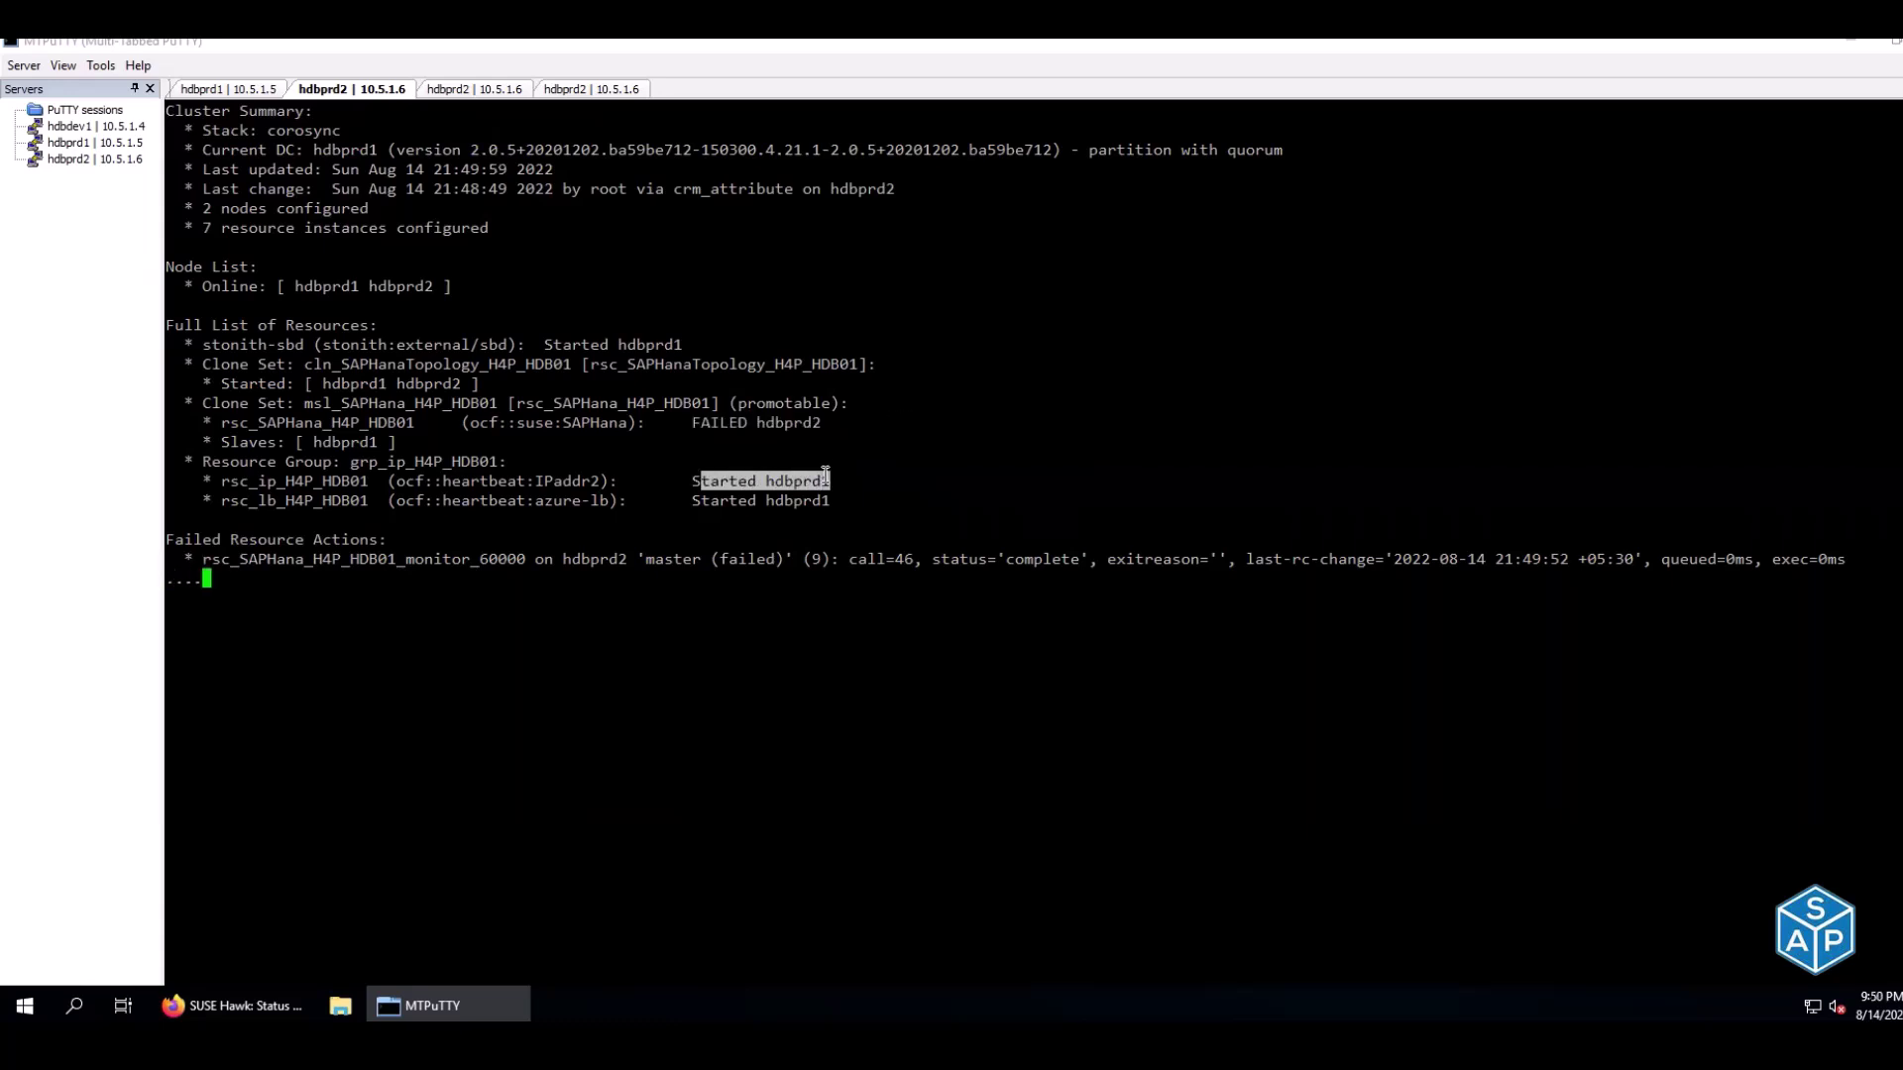
pyautogui.moveTo(701, 500); pyautogui.dragTo(819, 501)
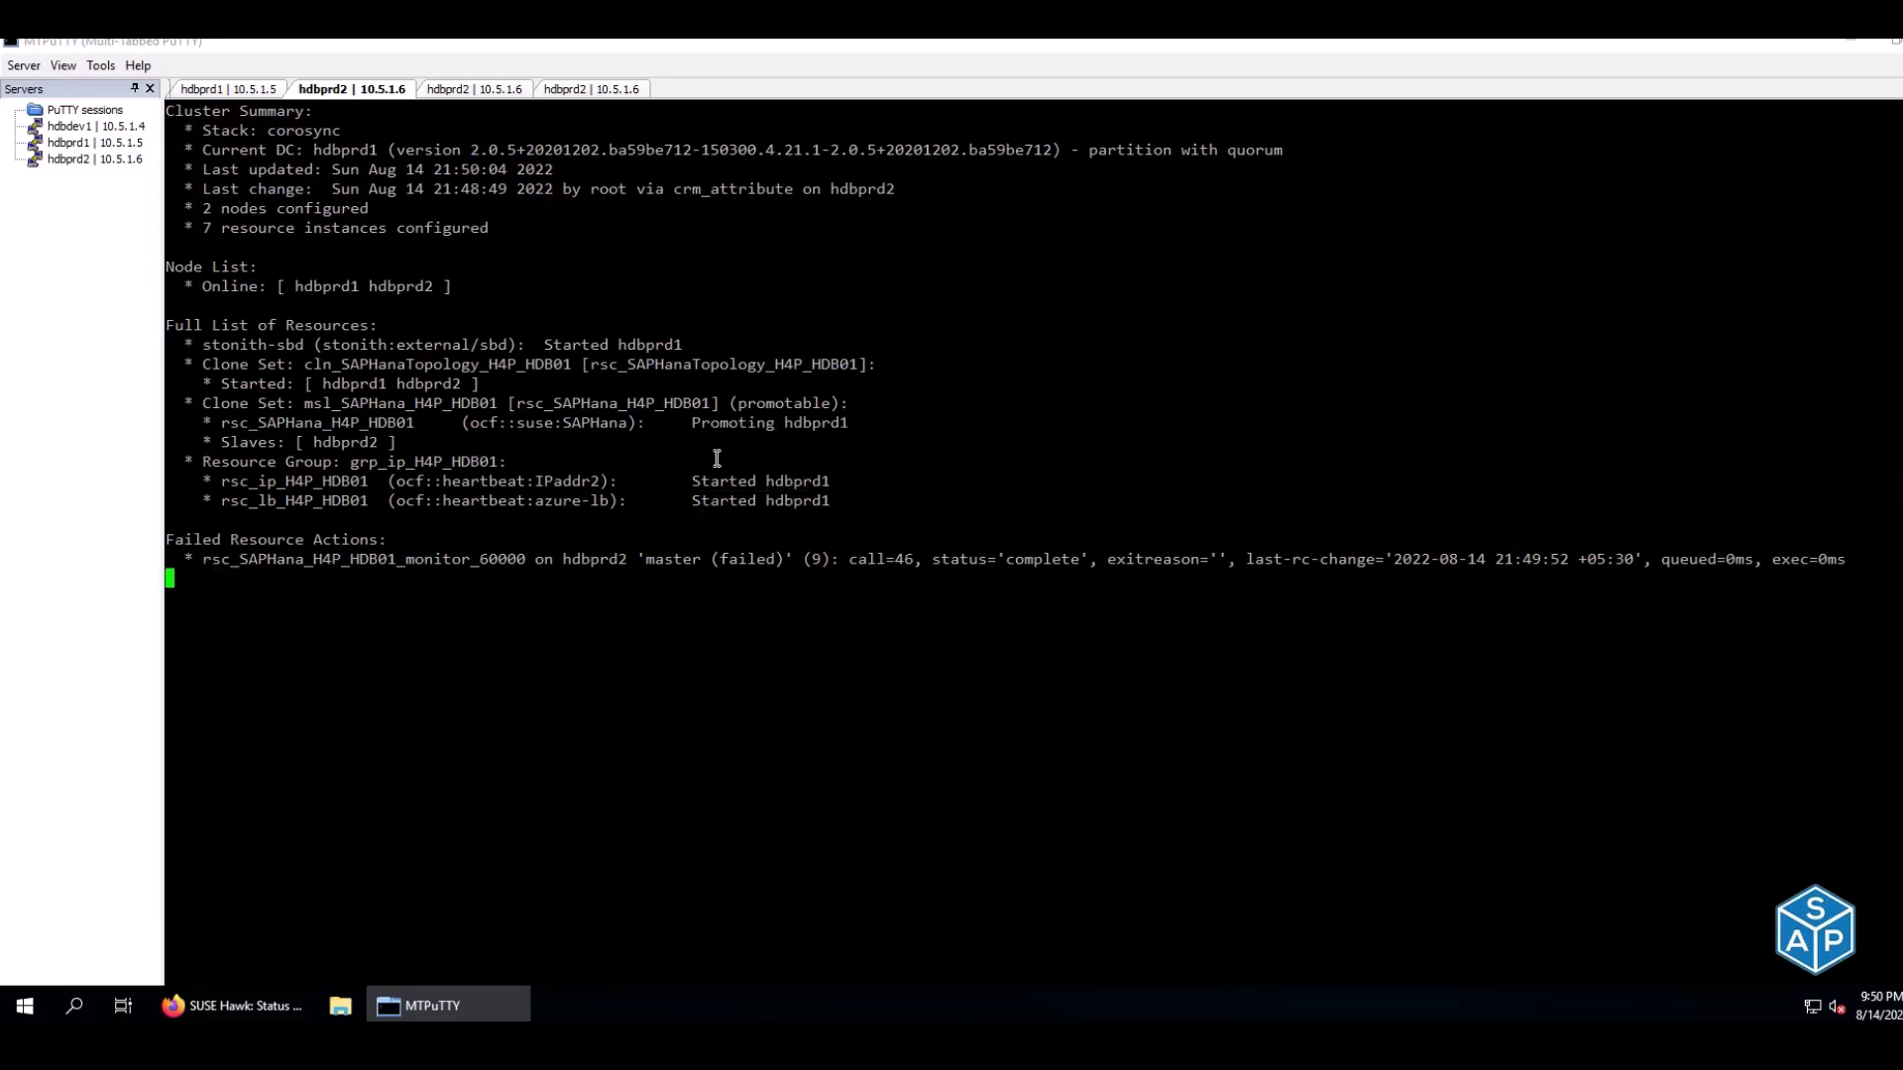
# Clear the hdbprd2 terminal and run ip a to show its eth0 address 10.5.1.6
pyautogui.click(595, 92)
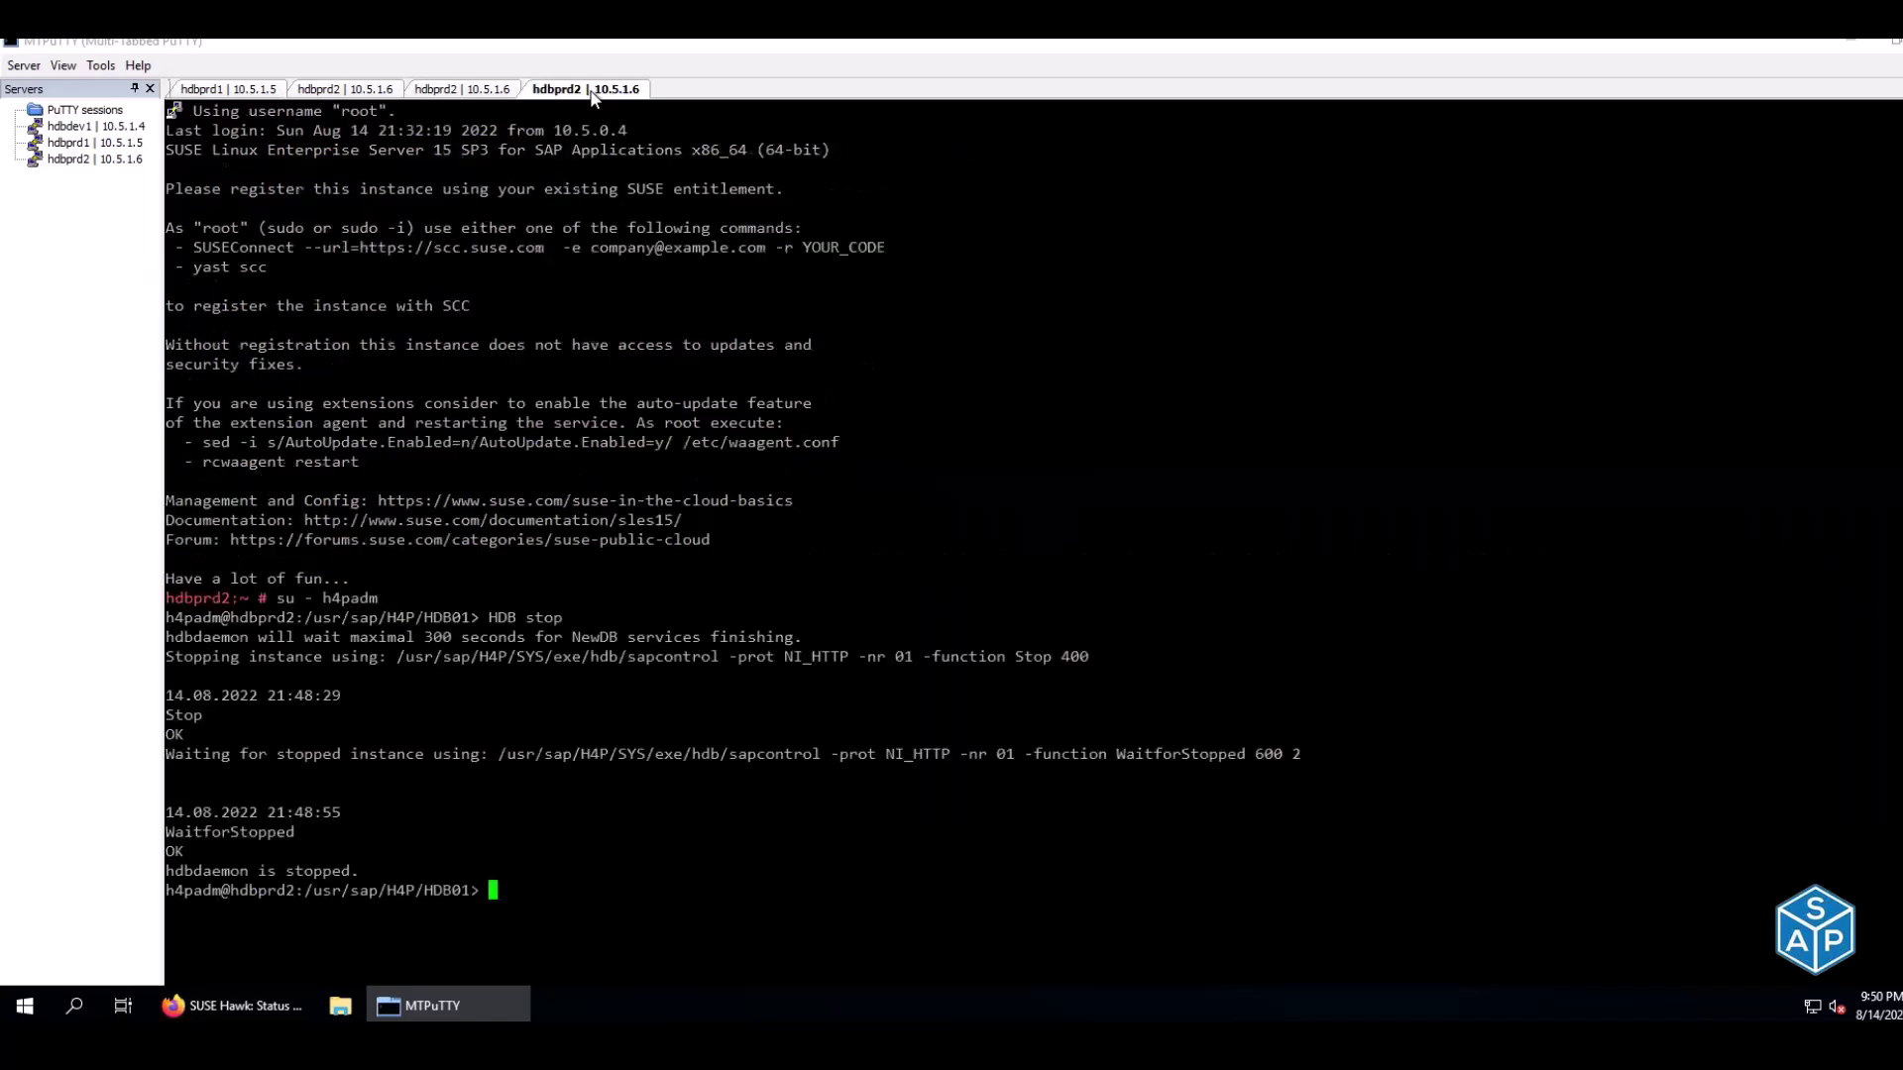
pyautogui.hotkey('ctrl', 'l')
pyautogui.write('ip a')
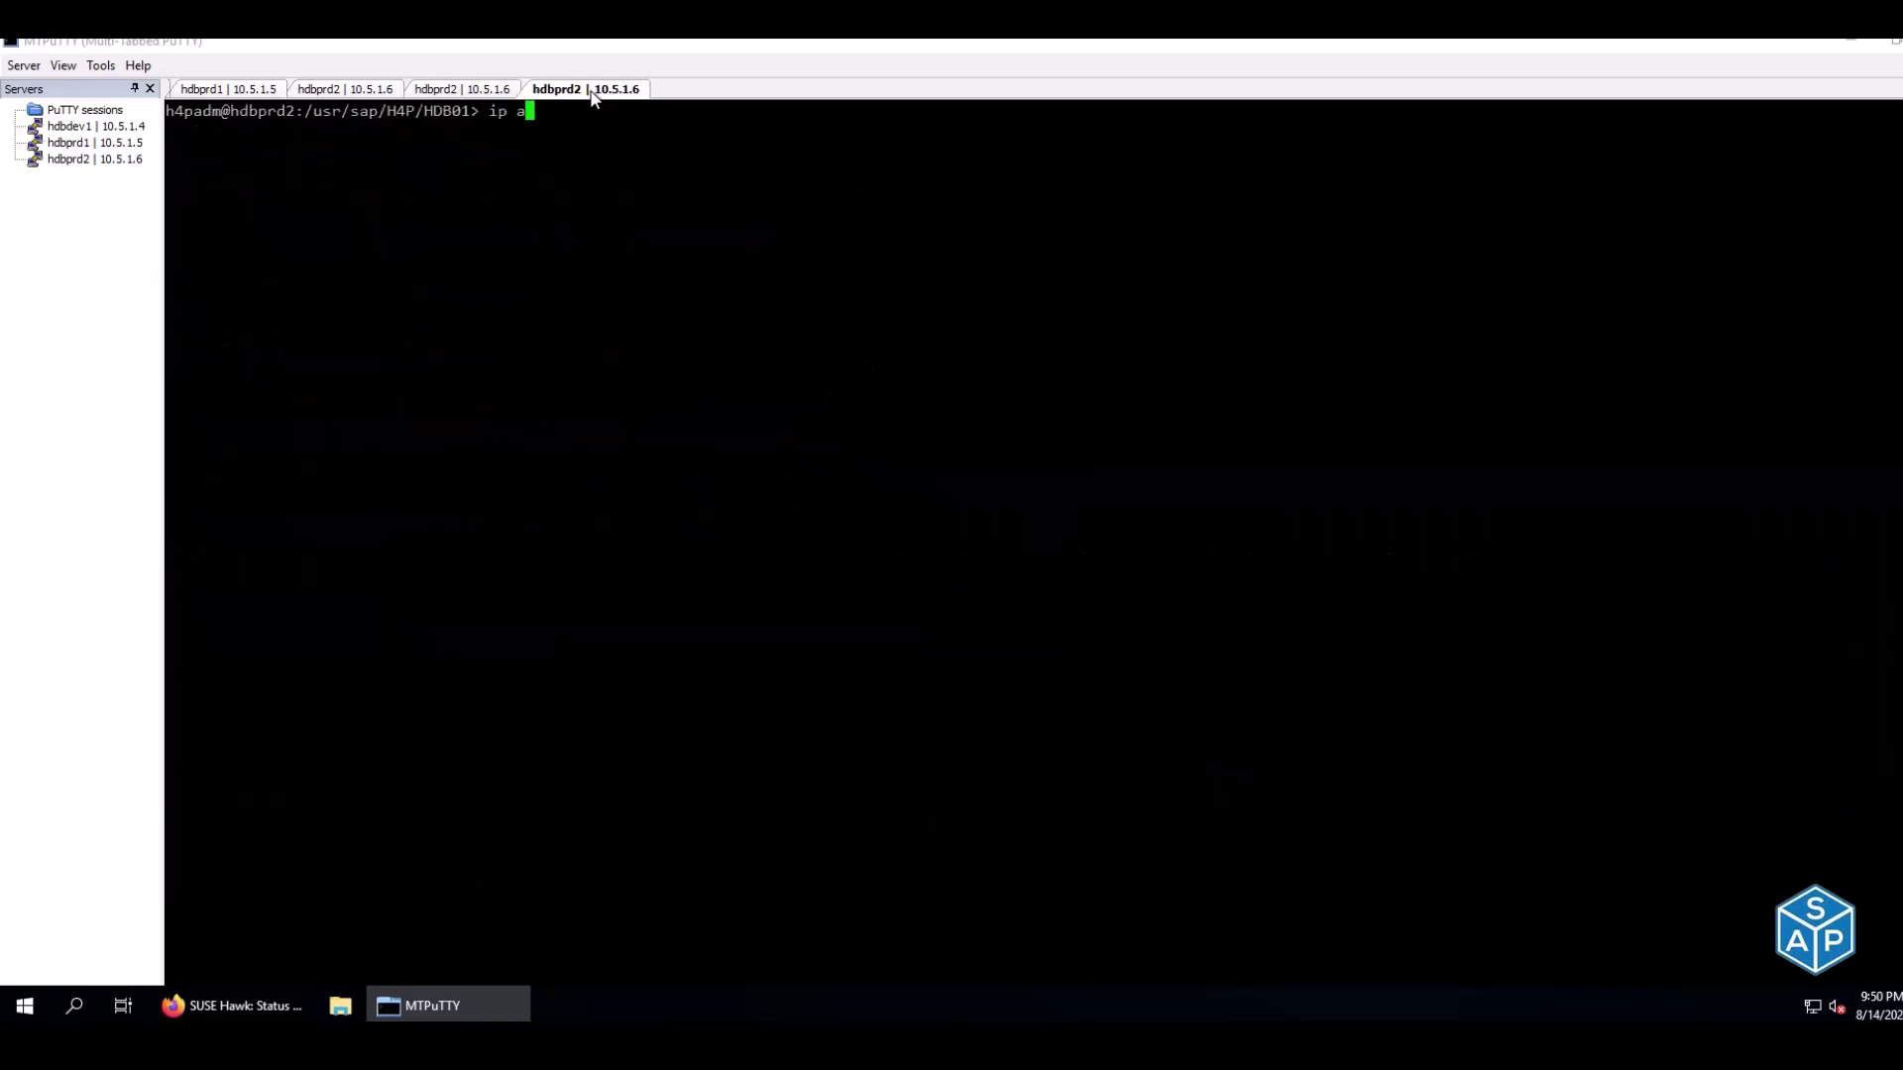
pyautogui.press('Return')
pyautogui.moveTo(220, 265); pyautogui.dragTo(374, 326)
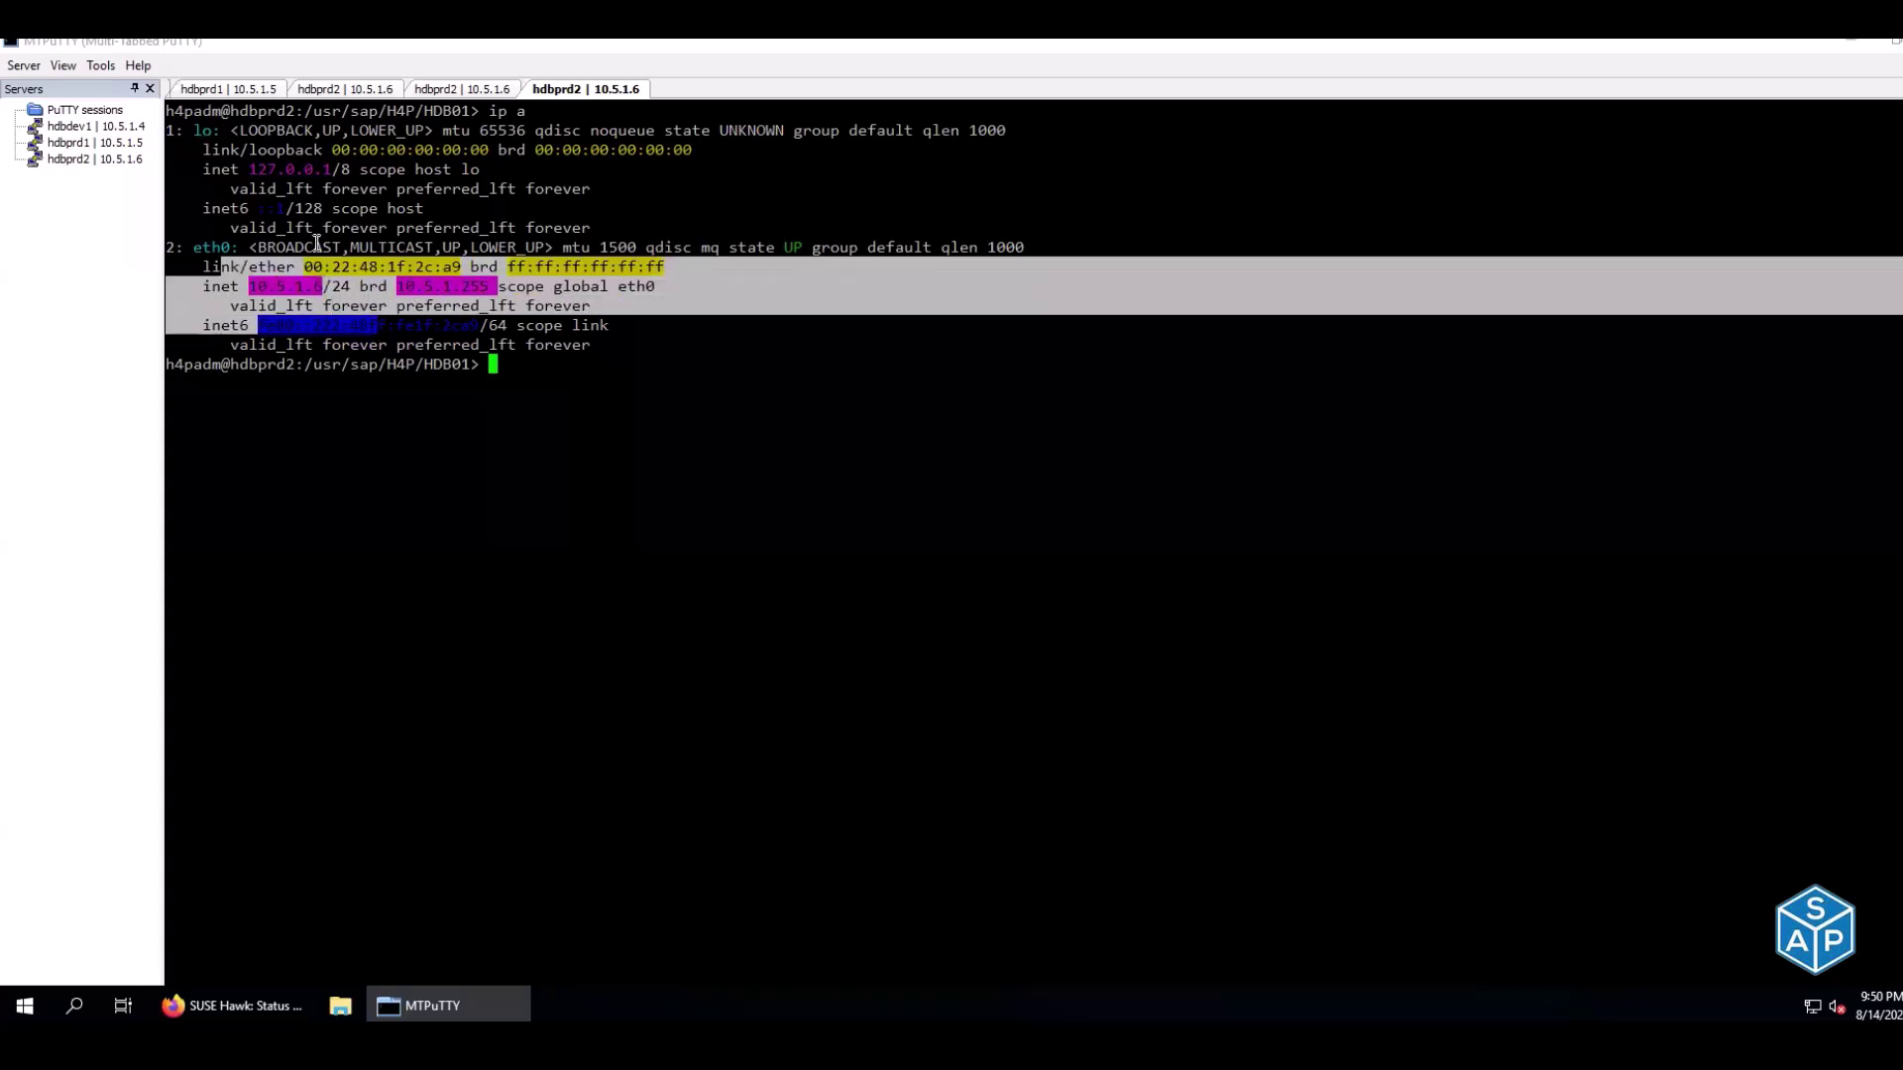
# Run ip a on hdbprd1 and highlight the virtual IP 10.5.1.11 on eth0
pyautogui.click(231, 89)
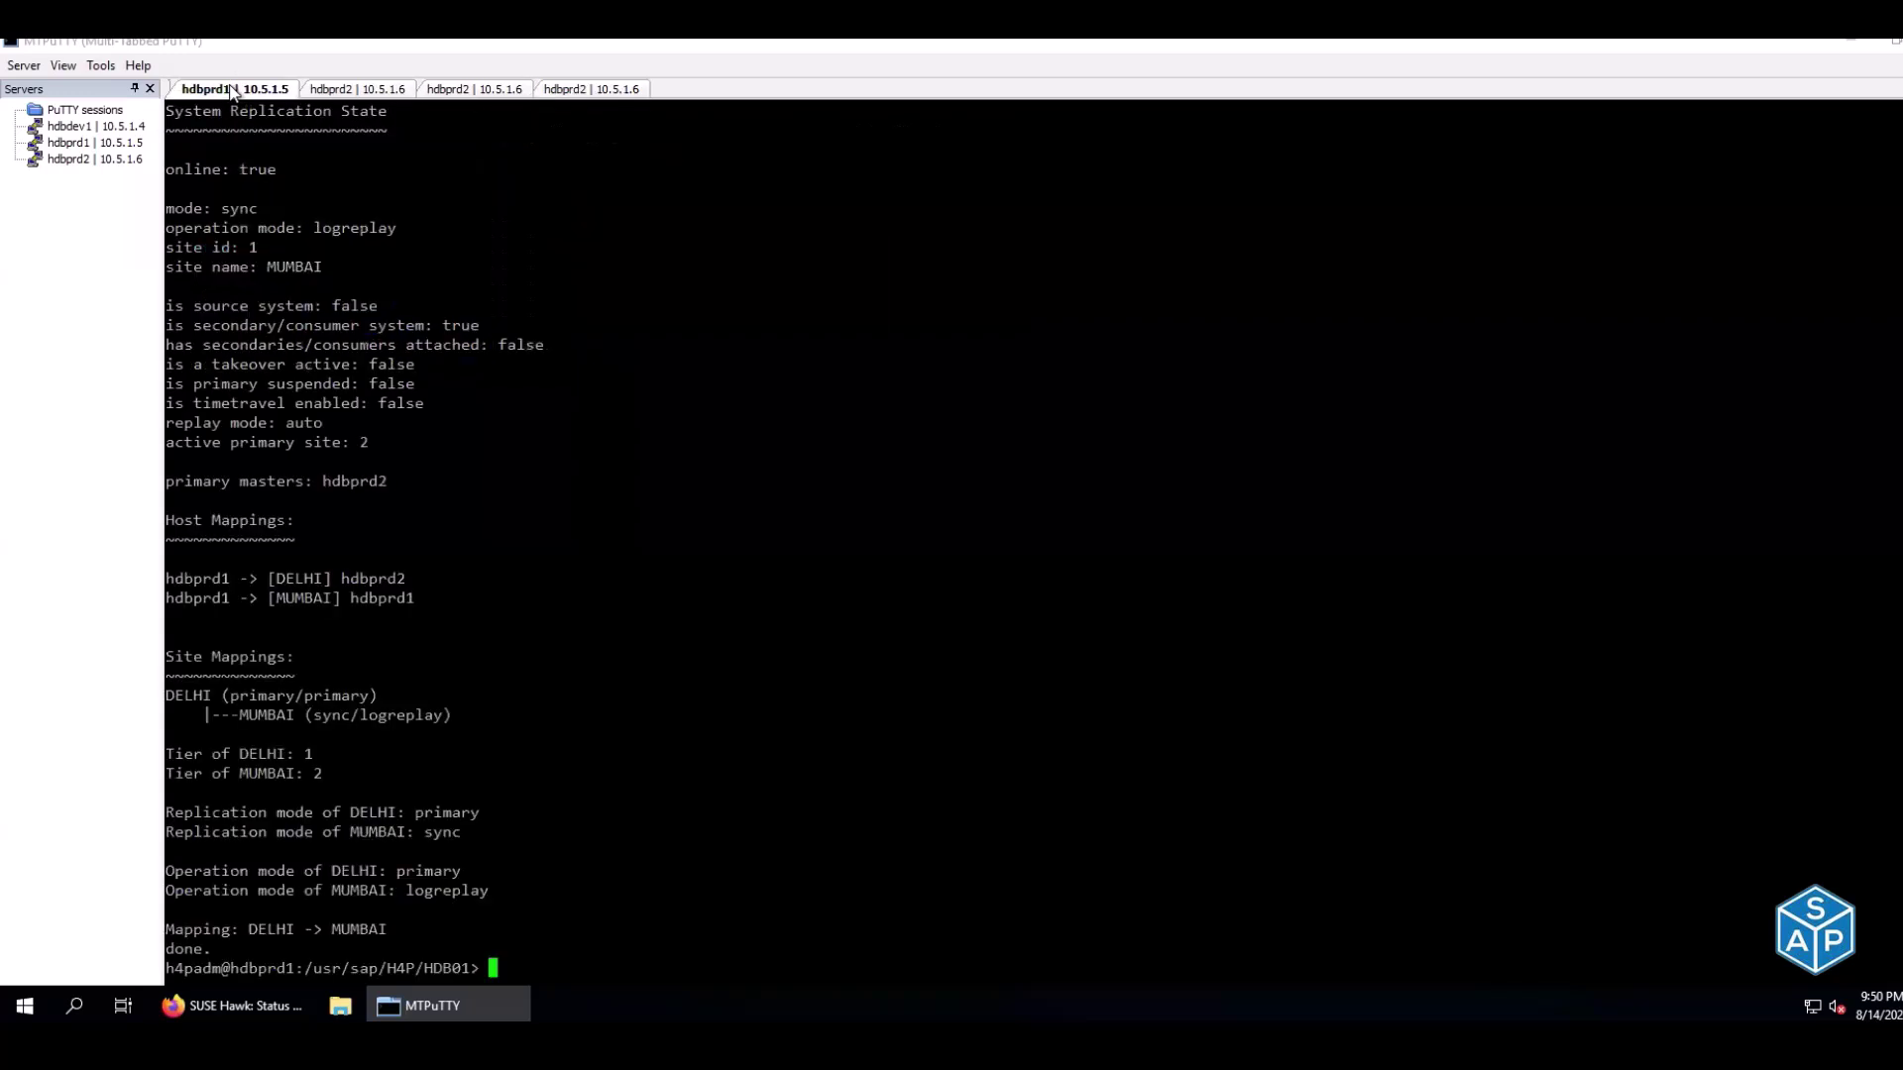
pyautogui.hotkey('ctrl', 'l')
pyautogui.write('ip a')
pyautogui.press('Return')
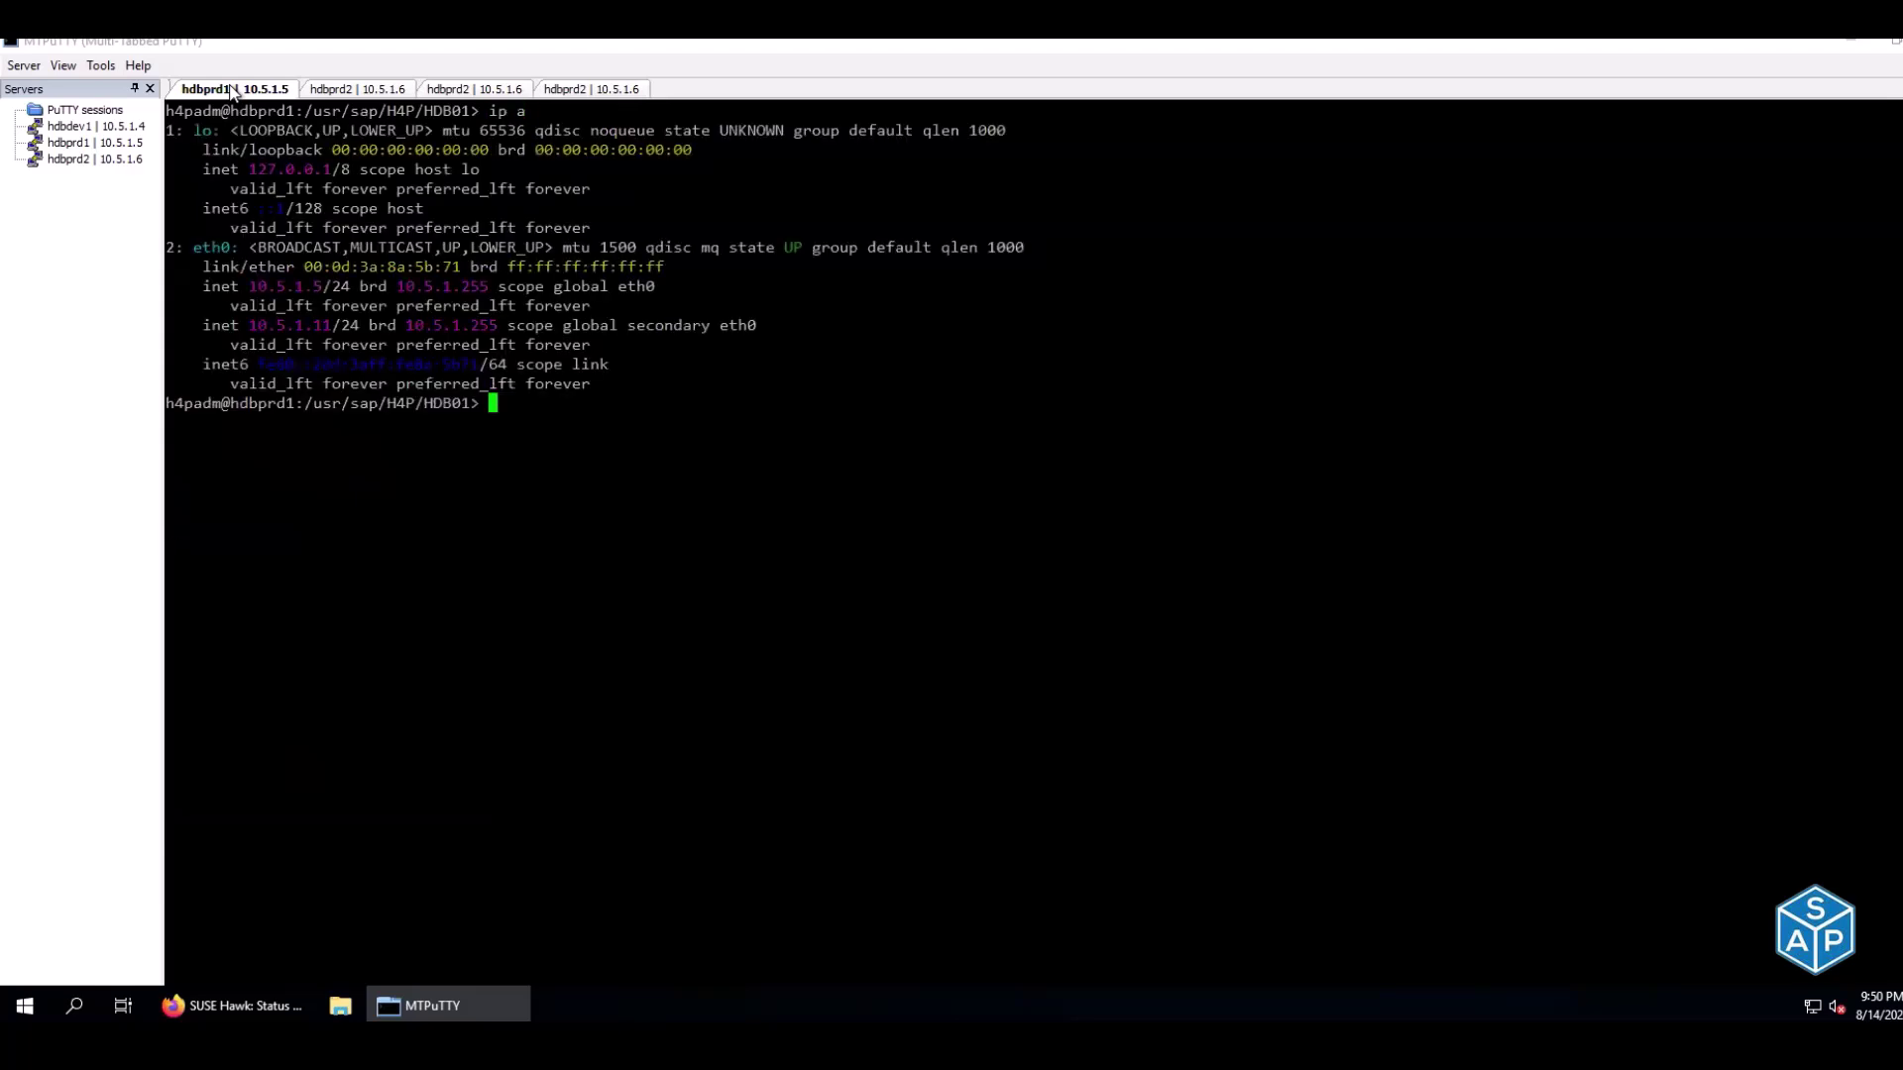
pyautogui.moveTo(204, 326); pyautogui.dragTo(331, 325)
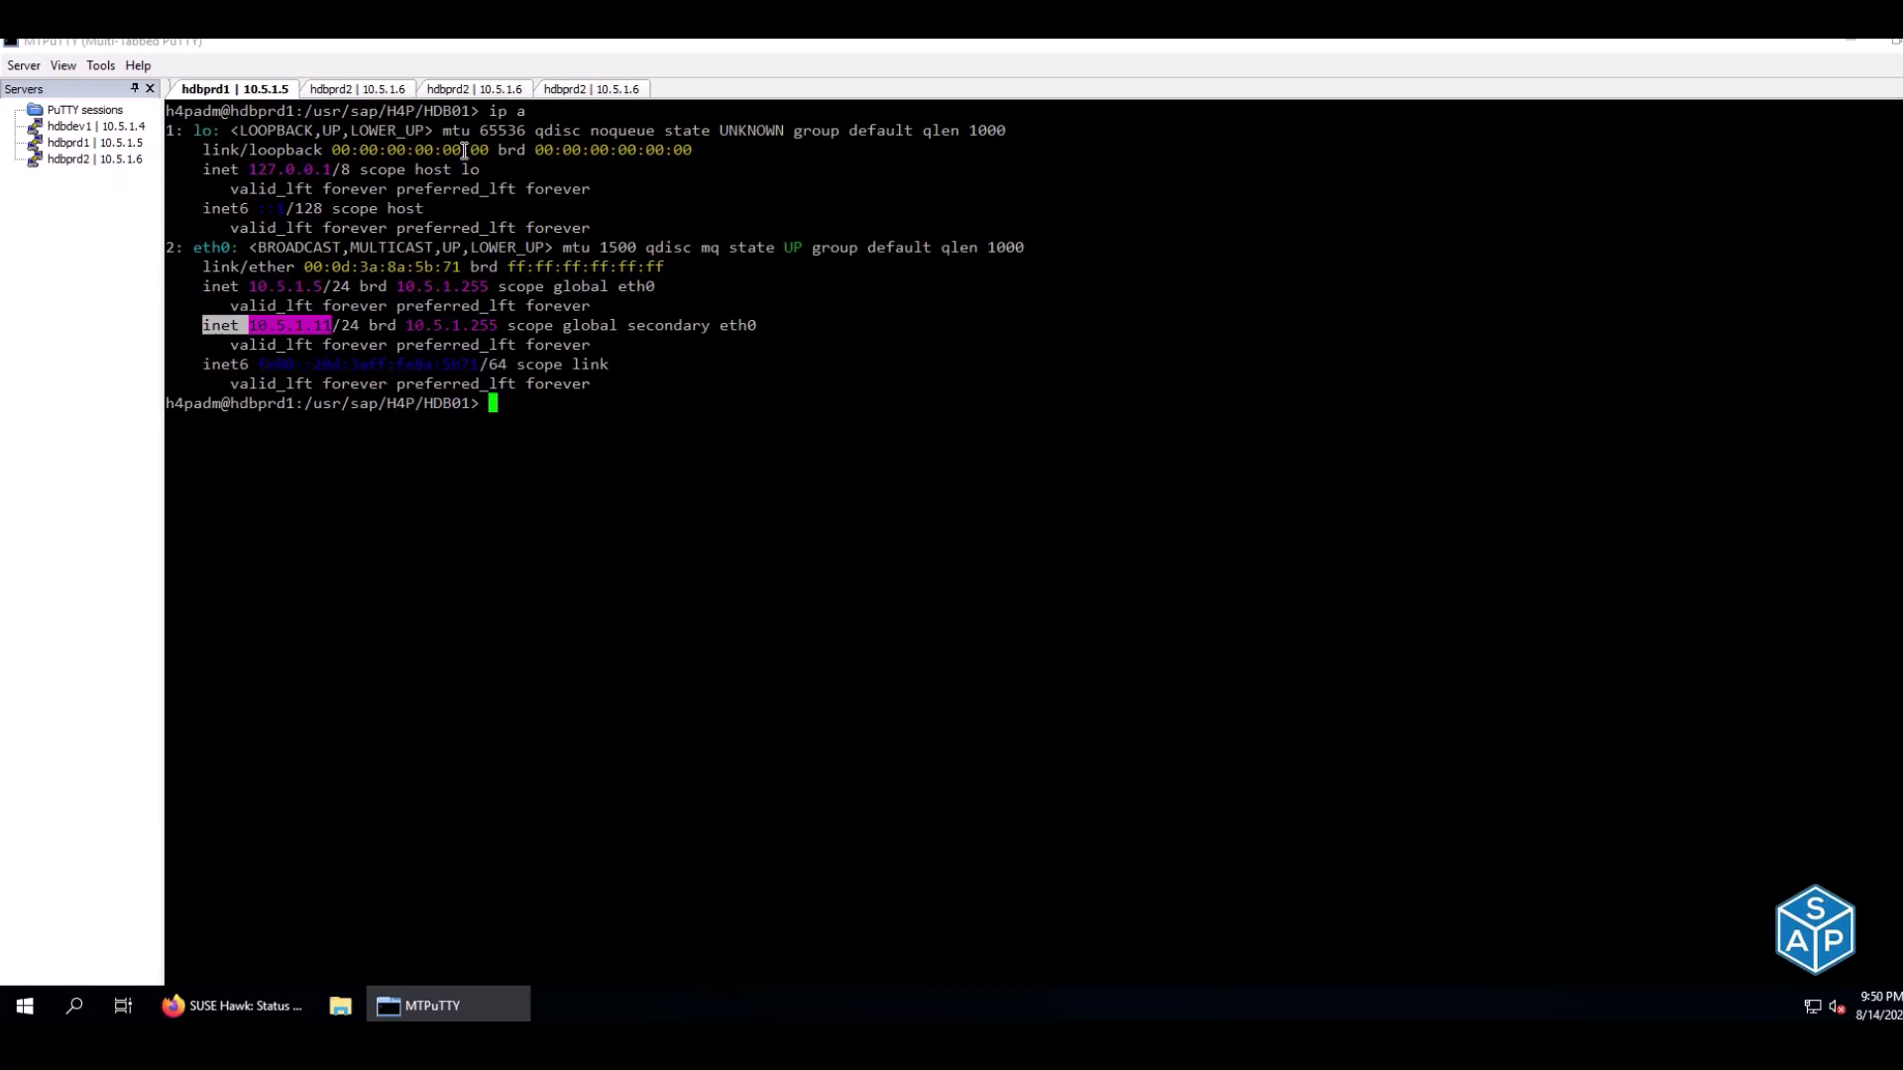
# Match the Promoting hdbprd1 status, failed action and IP on hdbprd1 against the expected results
pyautogui.click(340, 89)
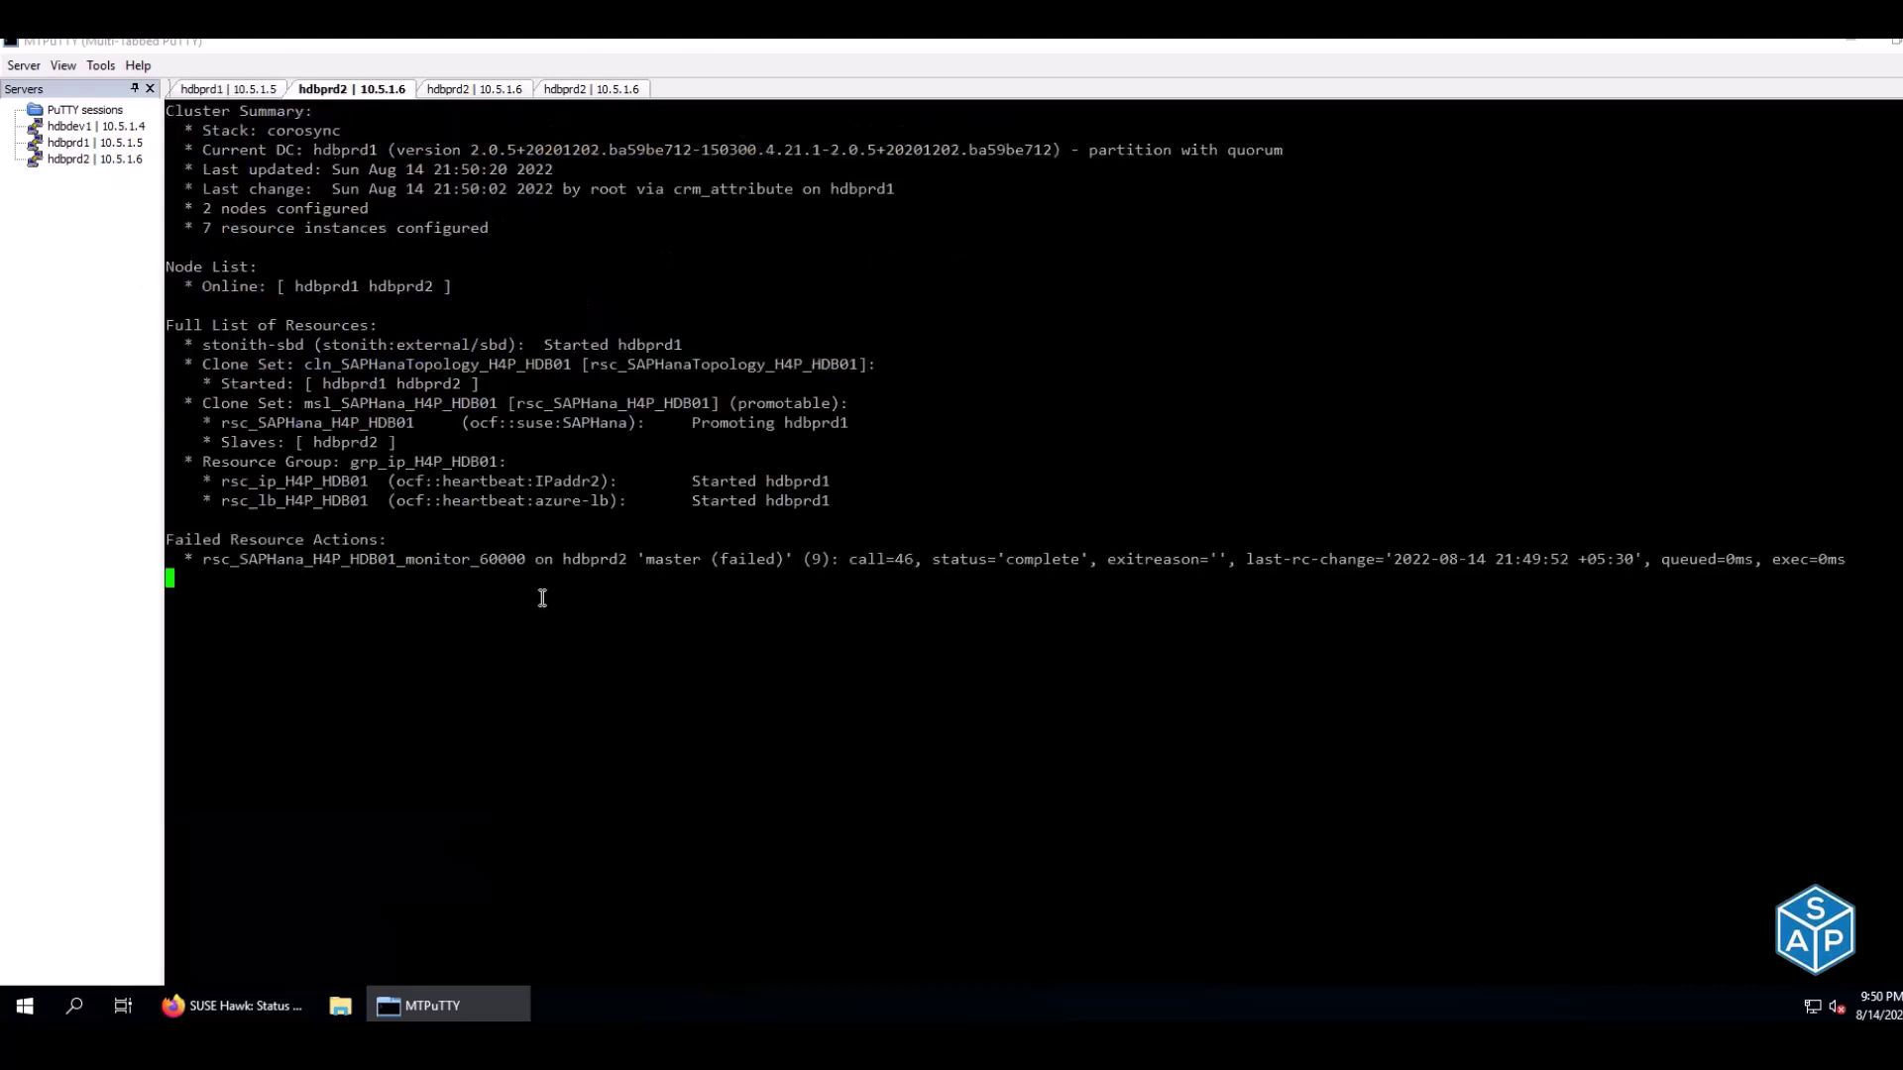
pyautogui.moveTo(777, 424); pyautogui.dragTo(845, 424)
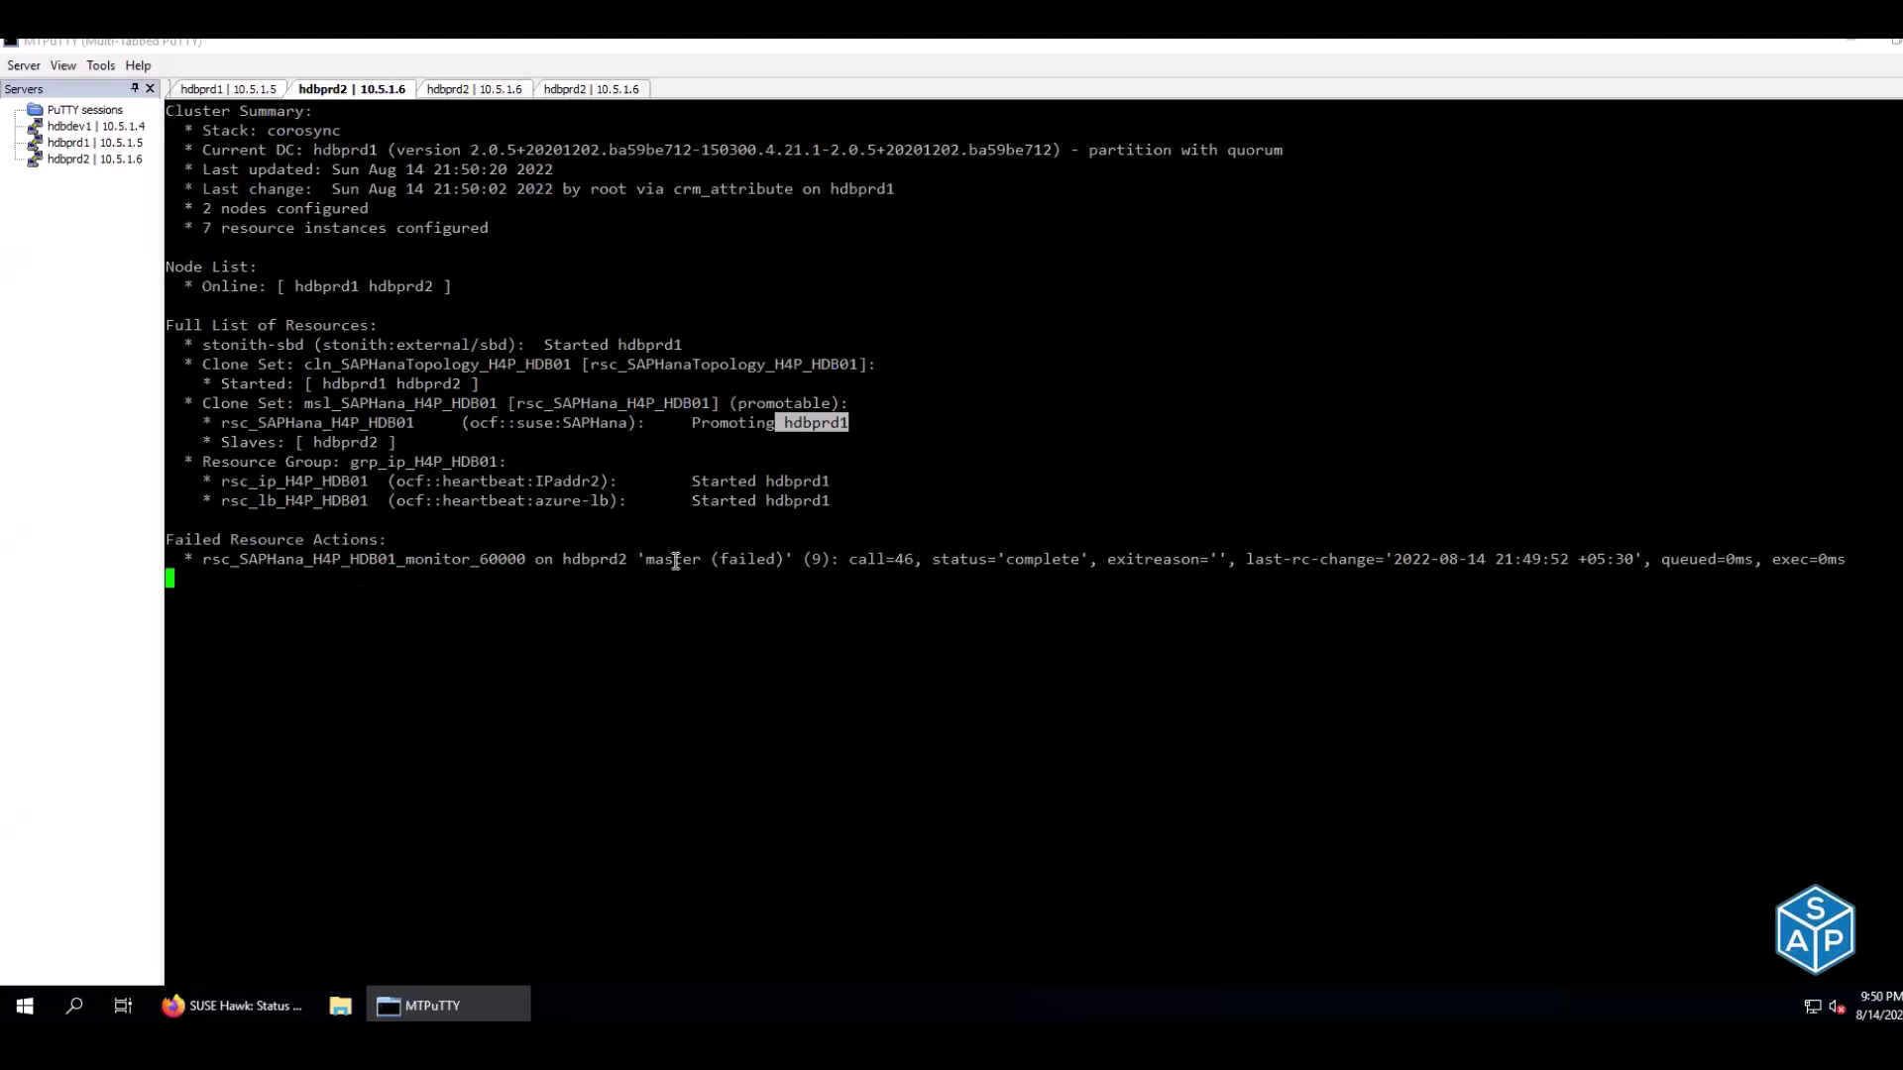
pyautogui.moveTo(540, 565); pyautogui.dragTo(783, 567)
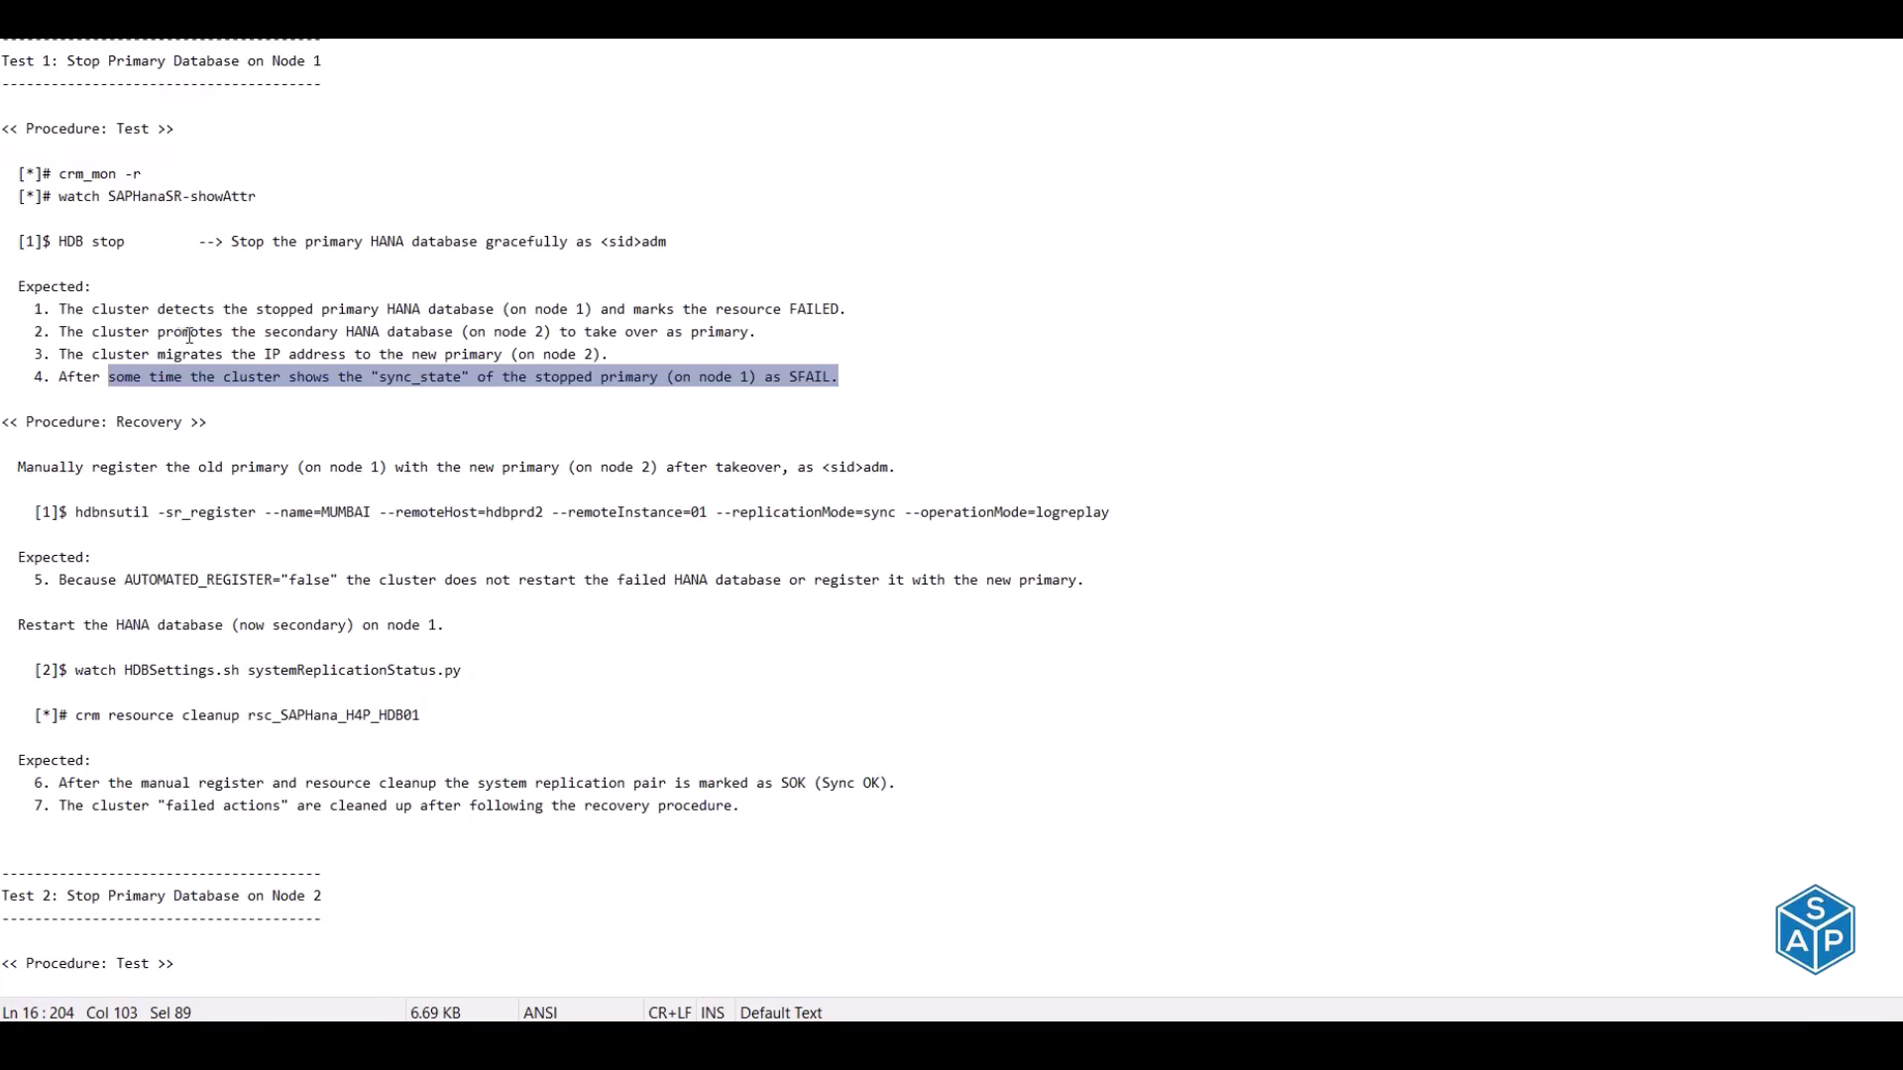
pyautogui.moveTo(189, 335); pyautogui.dragTo(484, 336)
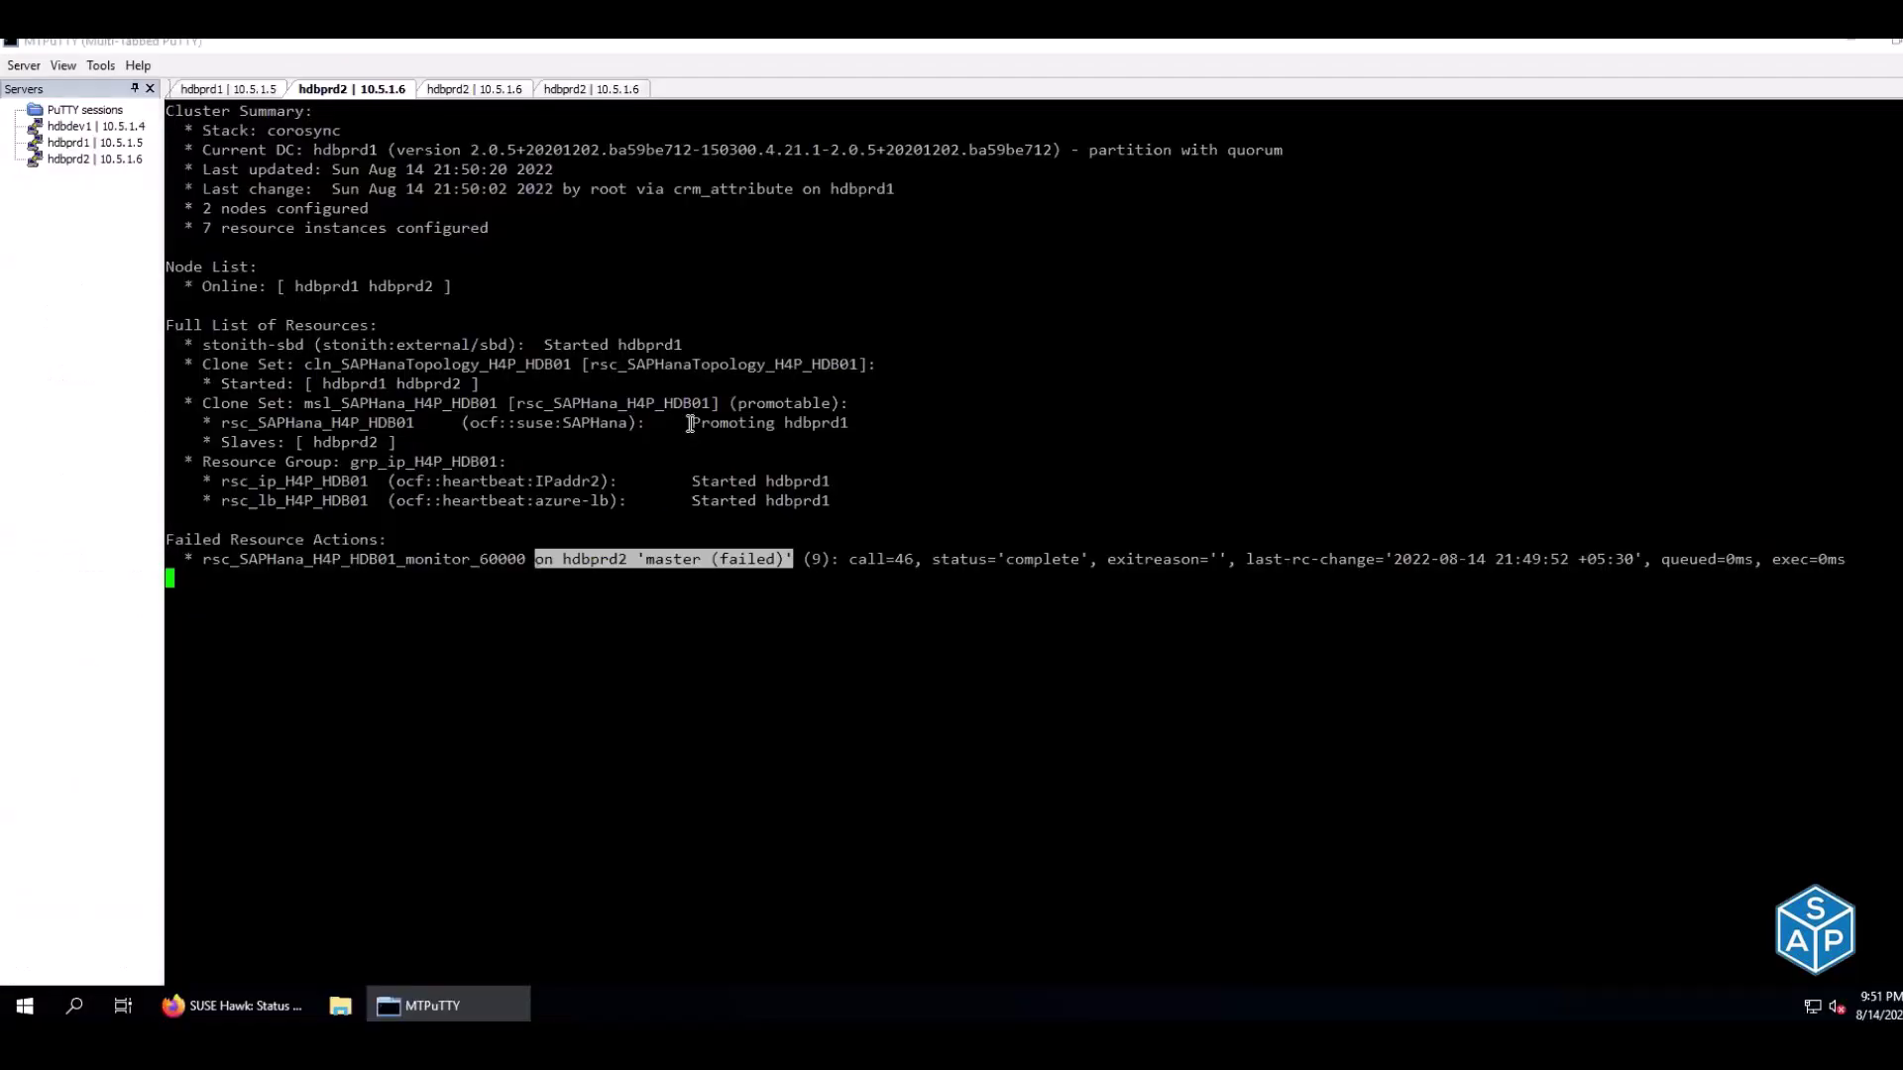
pyautogui.moveTo(686, 425); pyautogui.dragTo(844, 428)
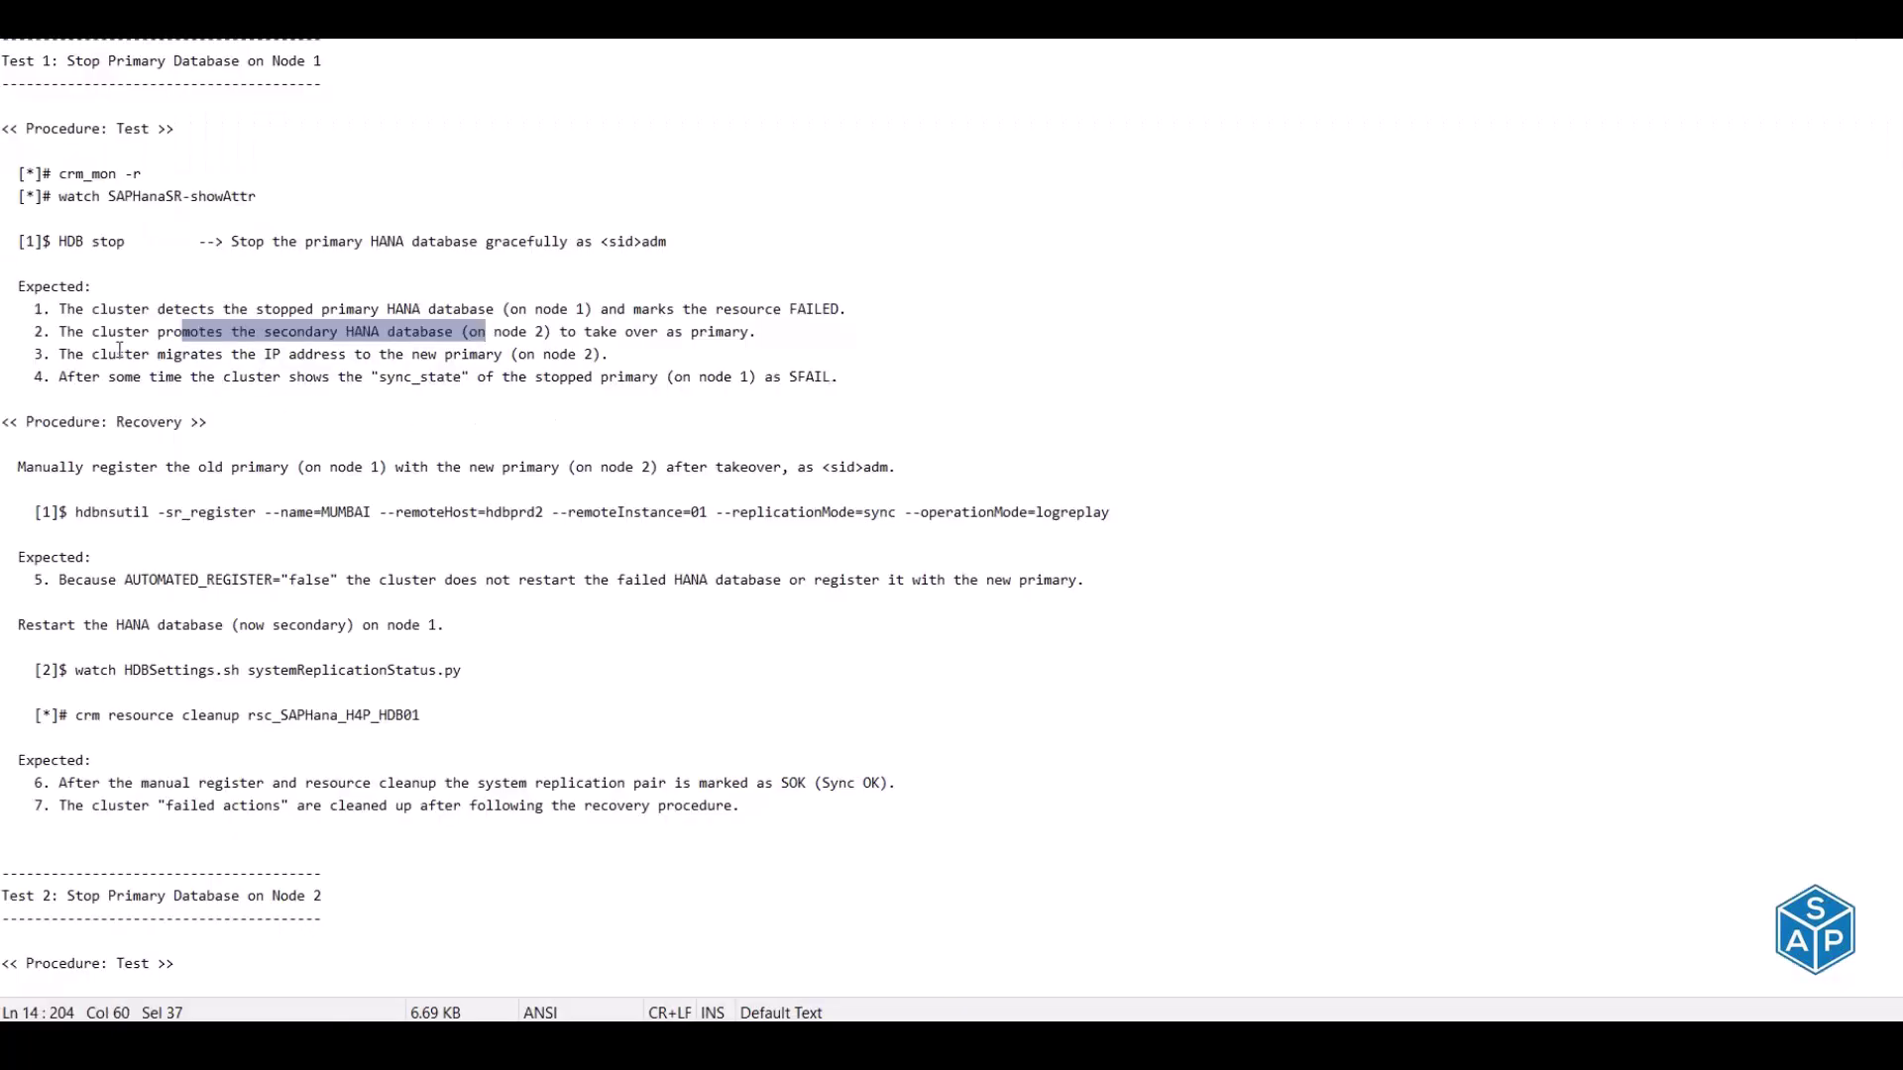
pyautogui.moveTo(117, 354); pyautogui.dragTo(483, 355)
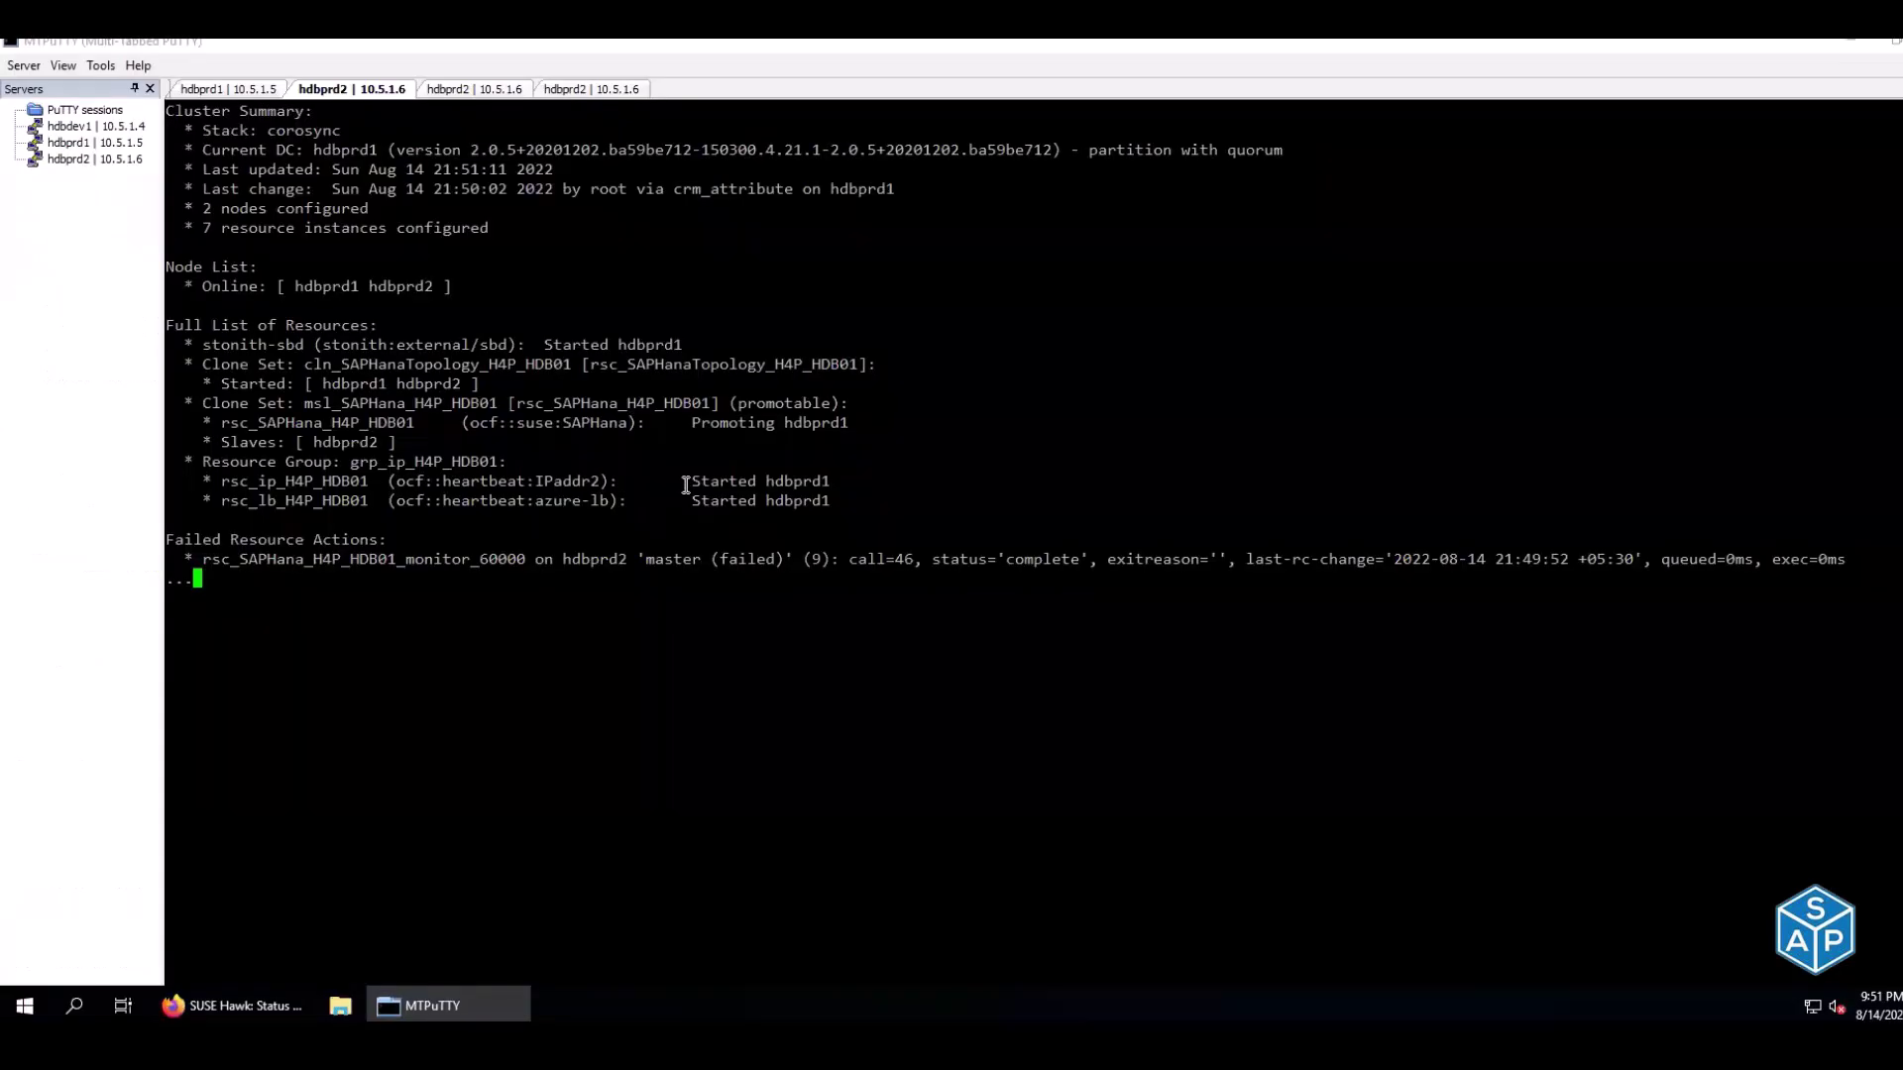
pyautogui.moveTo(686, 485); pyautogui.dragTo(828, 479)
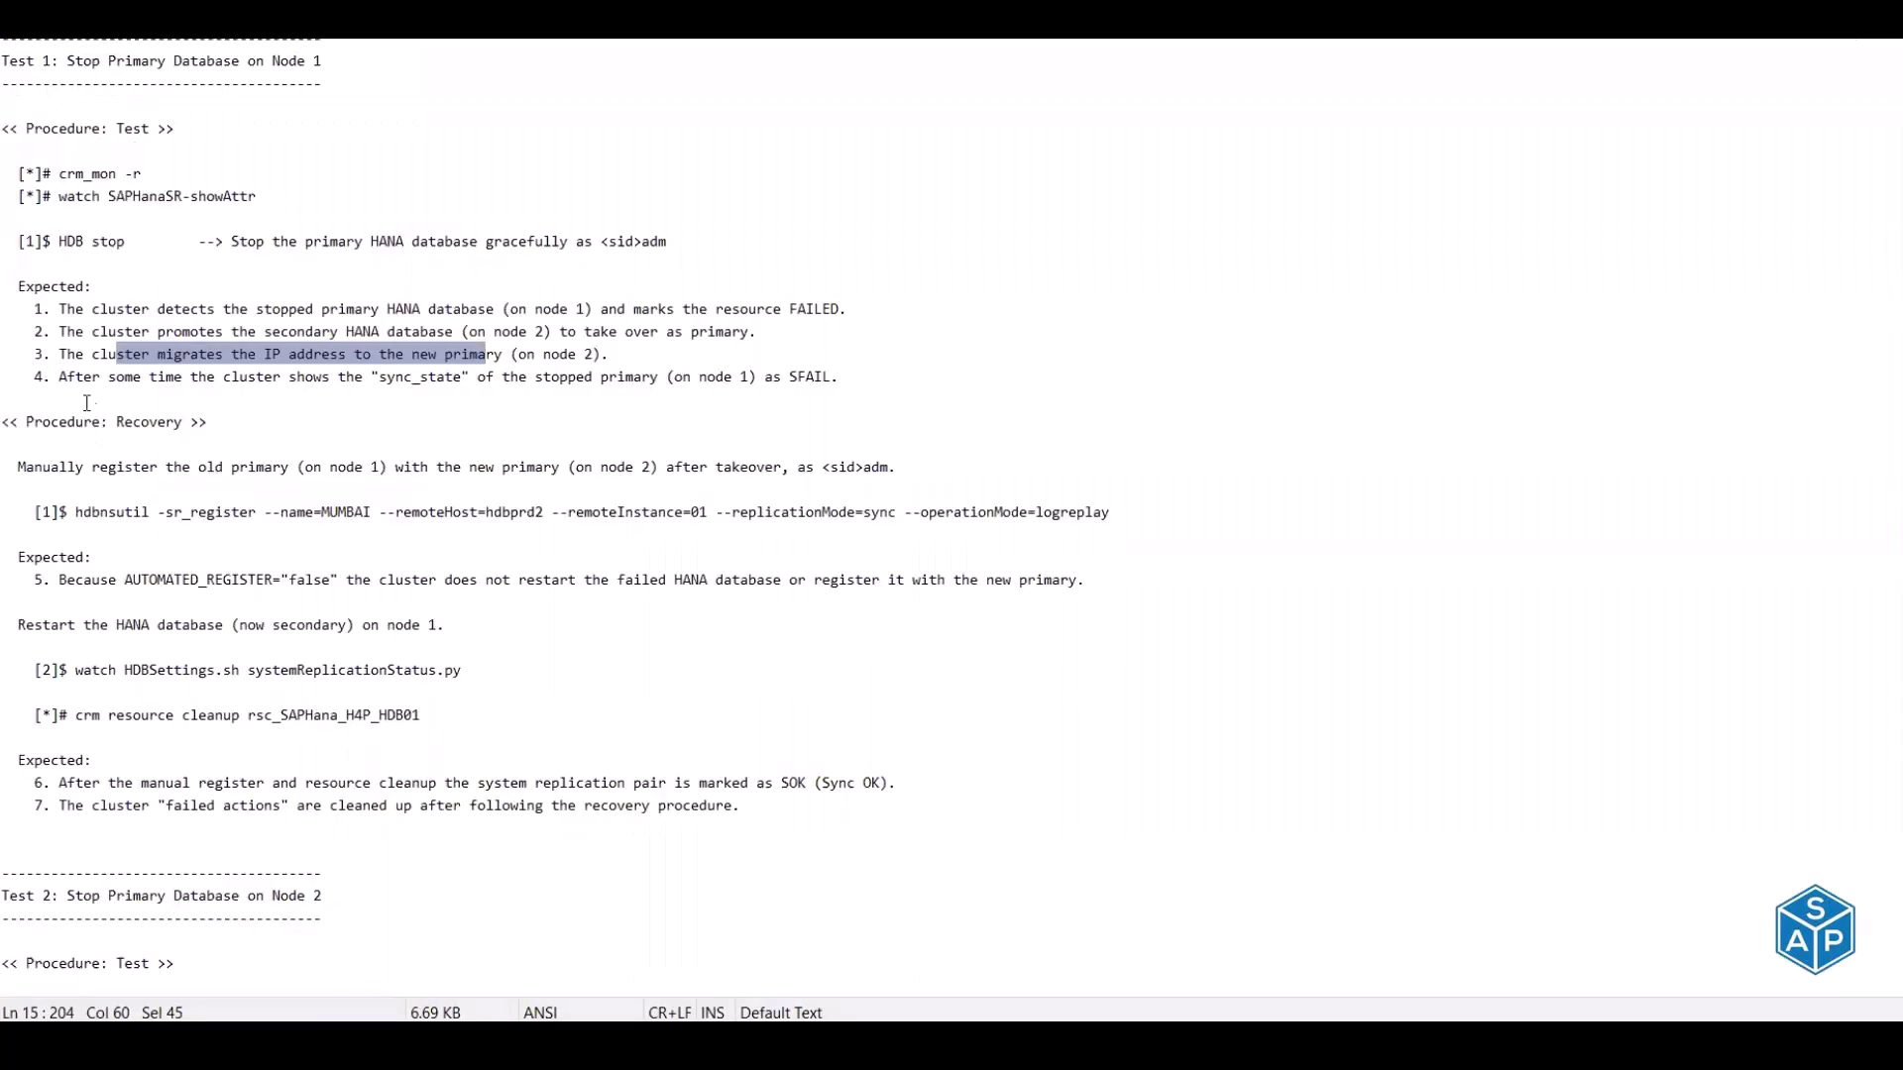
# Confirm hdbprd2's sync state is SFAIL in the SAPHanaSR-showAttr watch output
pyautogui.moveTo(99, 377); pyautogui.dragTo(458, 378)
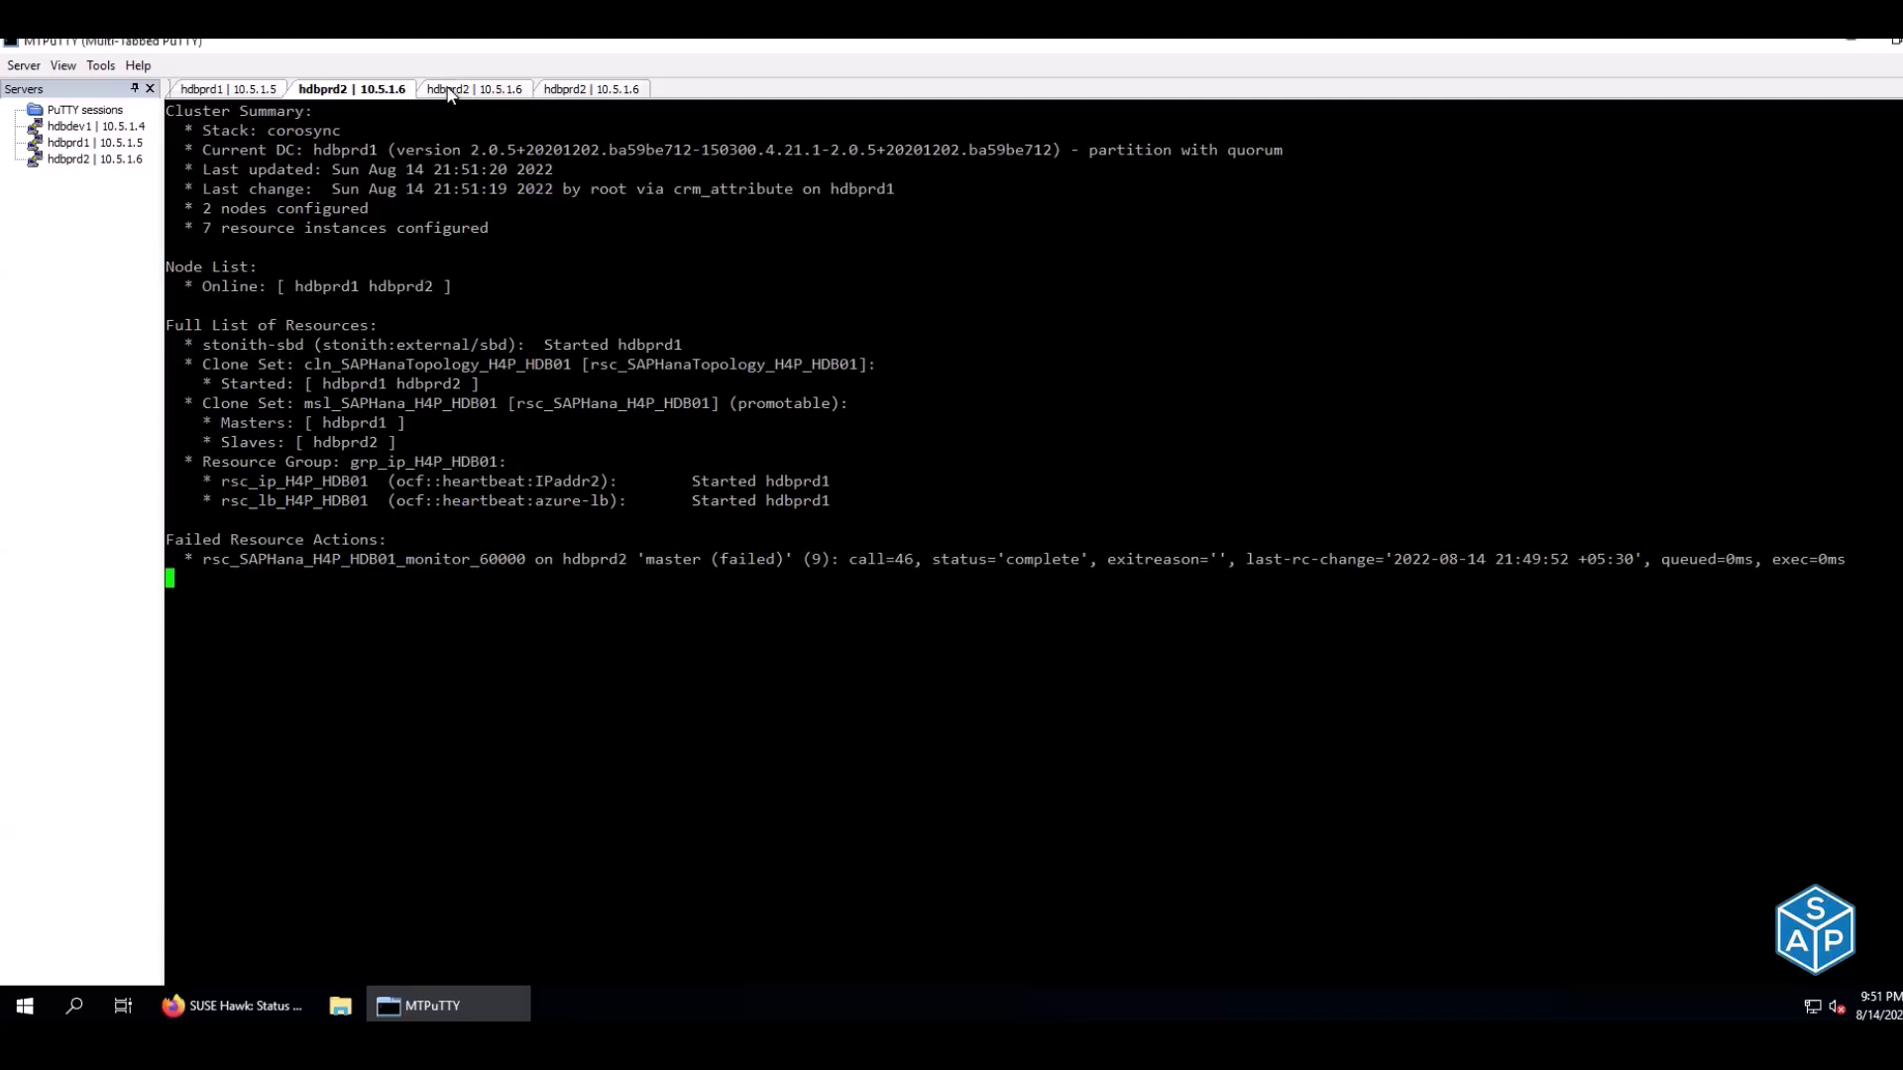
pyautogui.click(450, 89)
pyautogui.moveTo(1238, 385); pyautogui.dragTo(1293, 387)
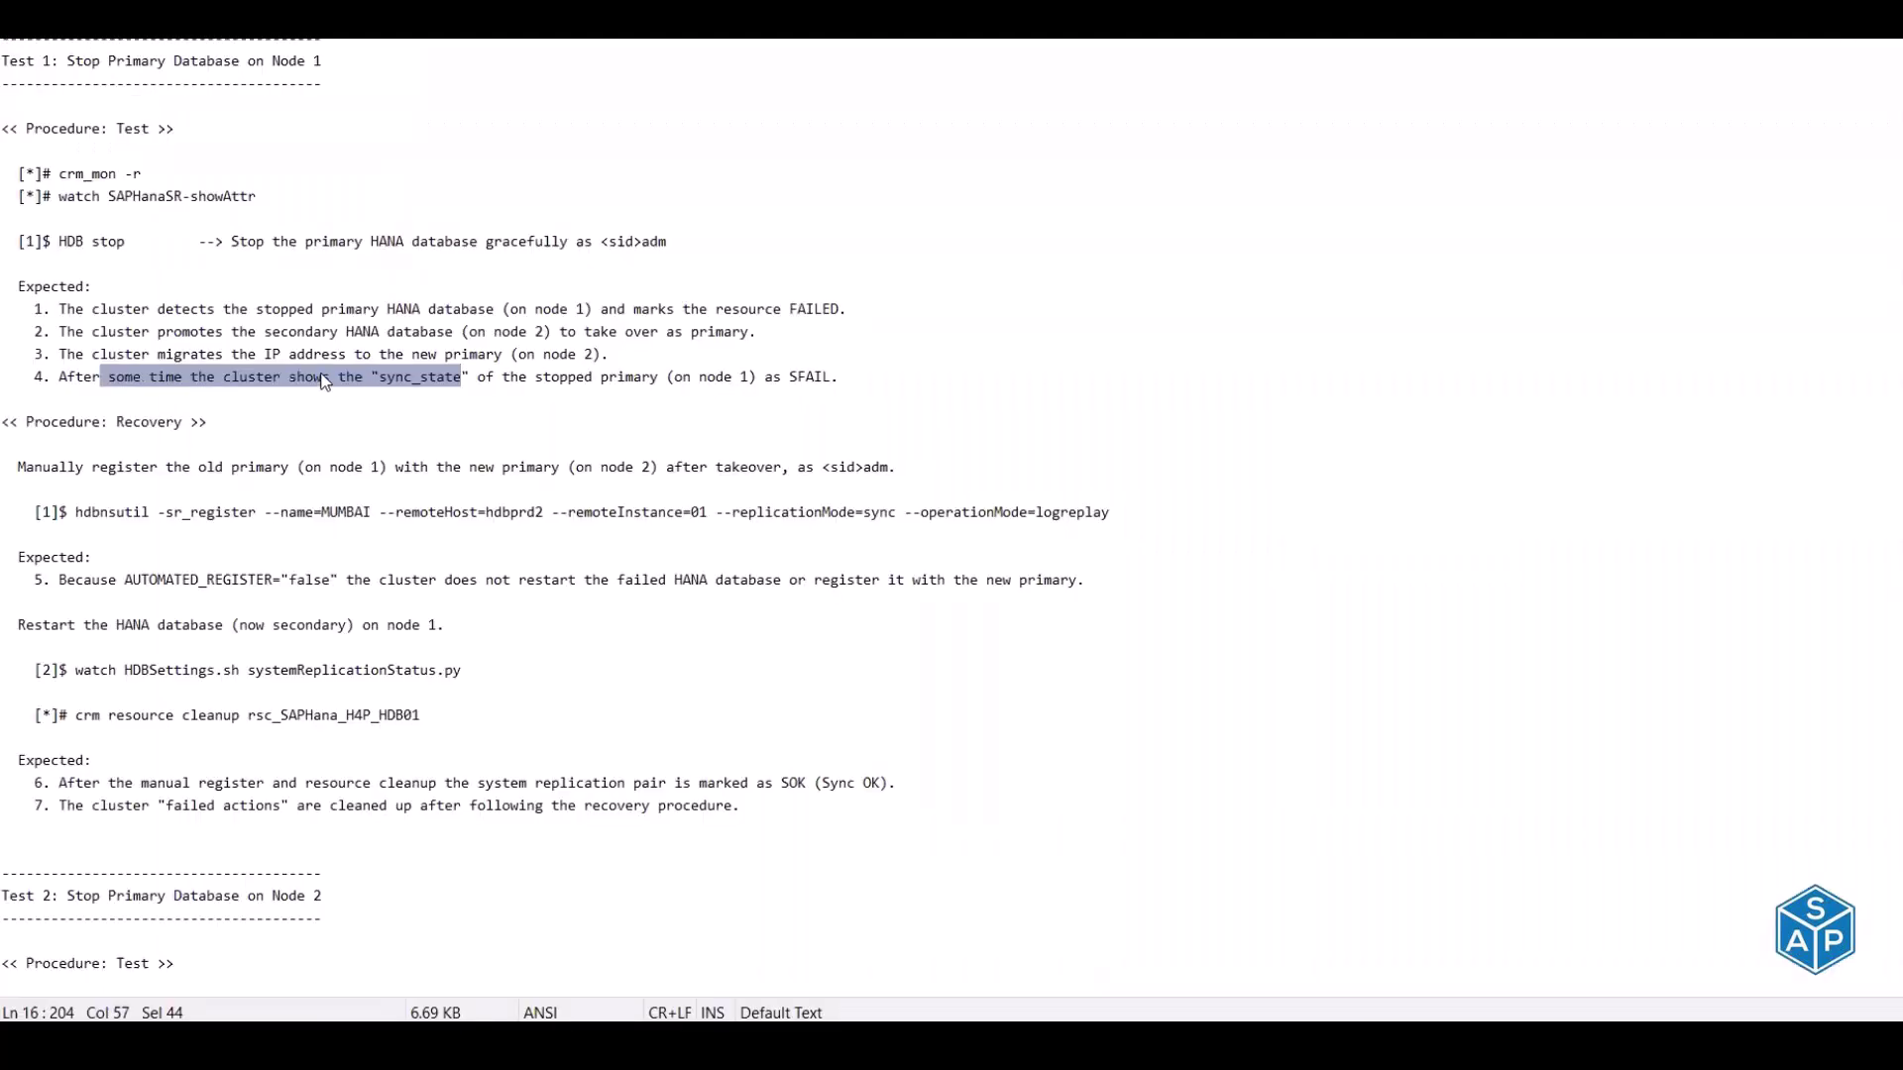
pyautogui.click(322, 380)
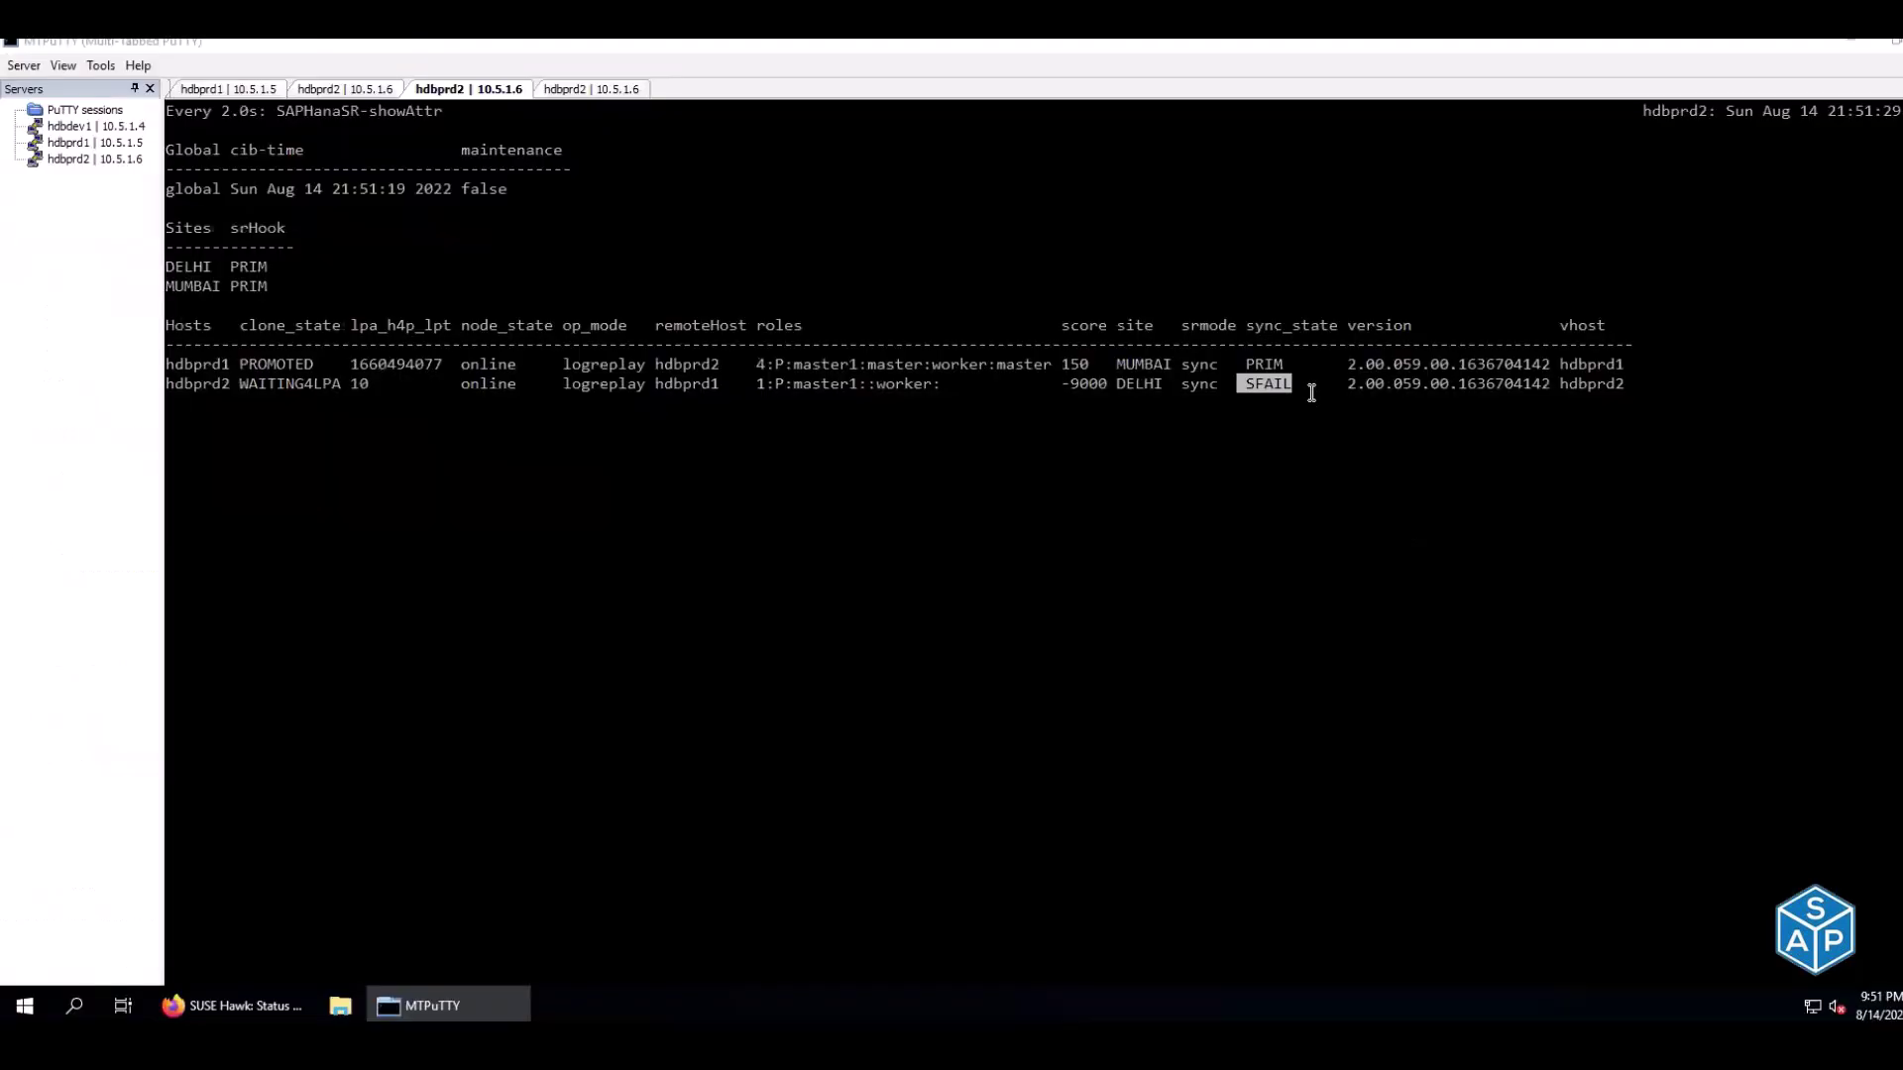
pyautogui.click(356, 91)
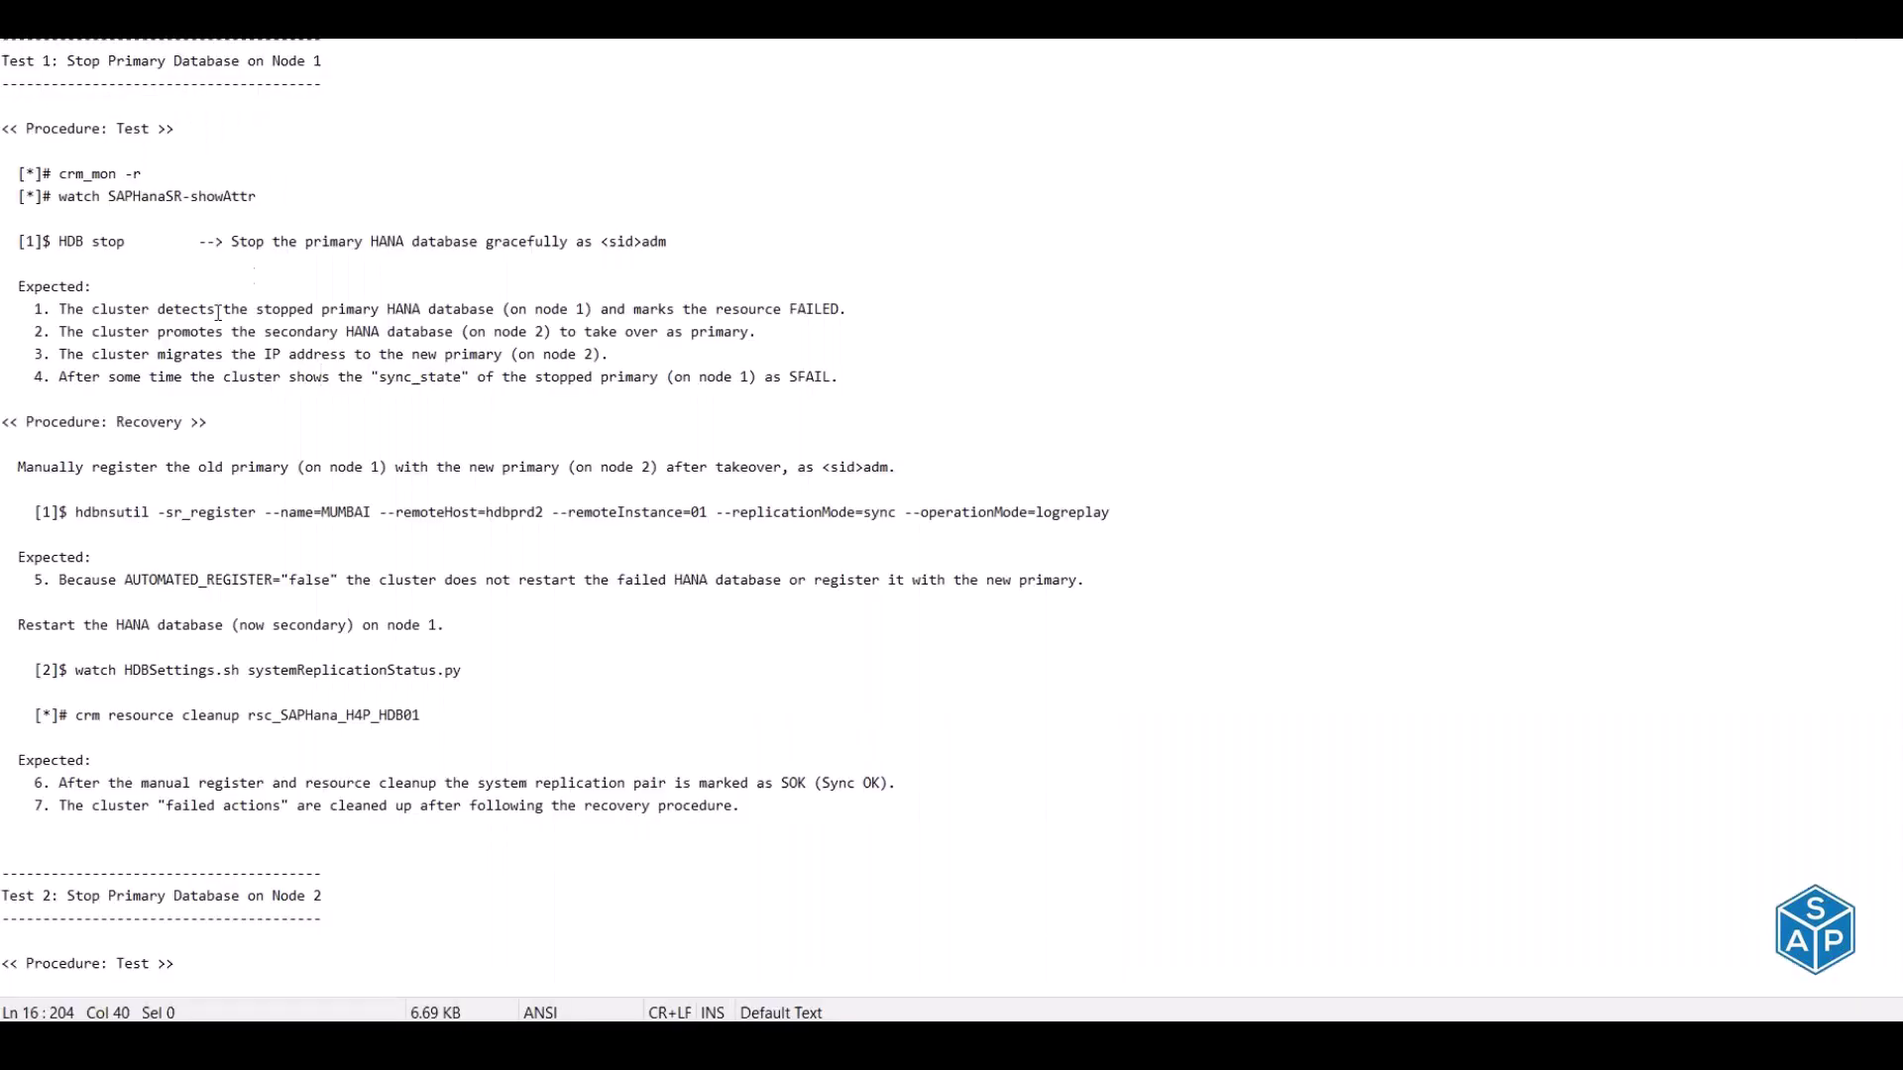
# Read the Recovery steps for registering the old primary and AUTOMATED_REGISTER="false"
pyautogui.moveTo(60, 422); pyautogui.dragTo(220, 425)
pyautogui.moveTo(84, 466); pyautogui.dragTo(733, 466)
pyautogui.click(381, 489)
pyautogui.click(124, 580)
pyautogui.moveTo(165, 575); pyautogui.dragTo(339, 574)
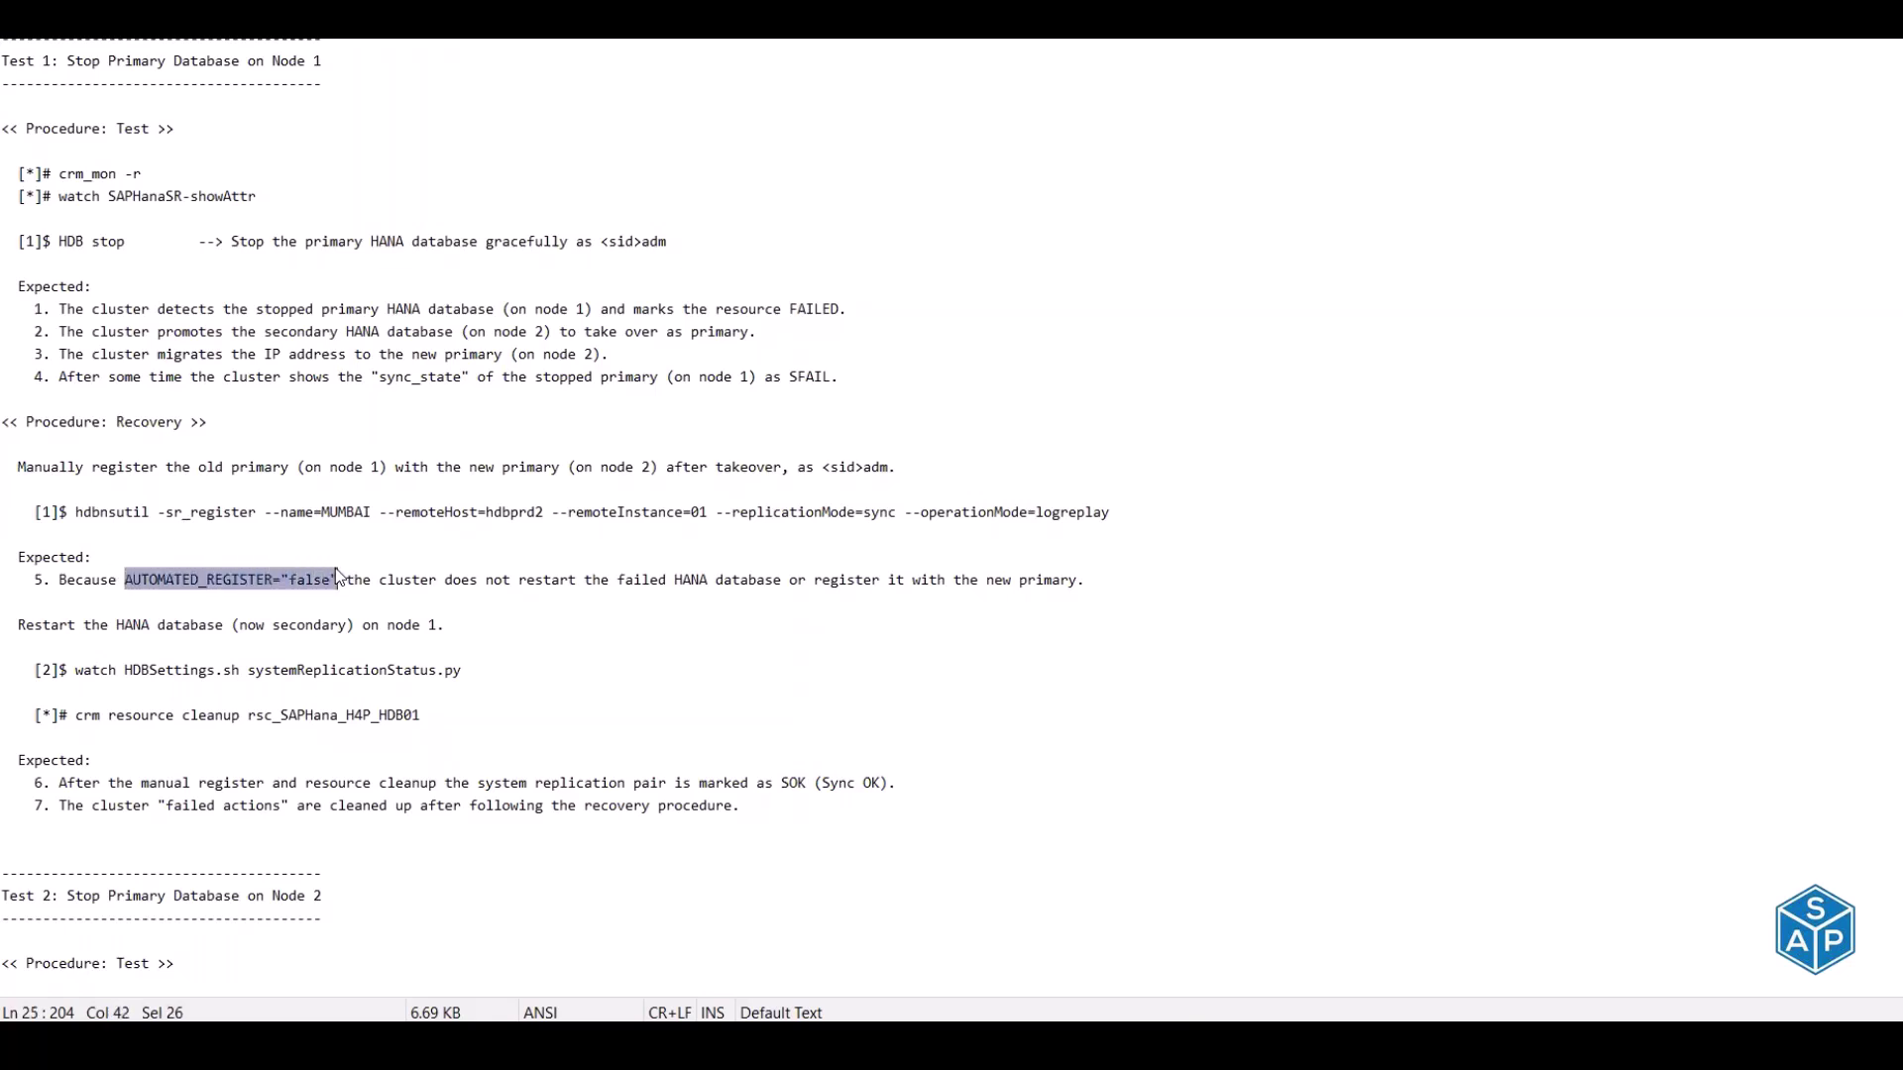
pyautogui.hotkey('alt', 'Tab')
pyautogui.press('Tab')
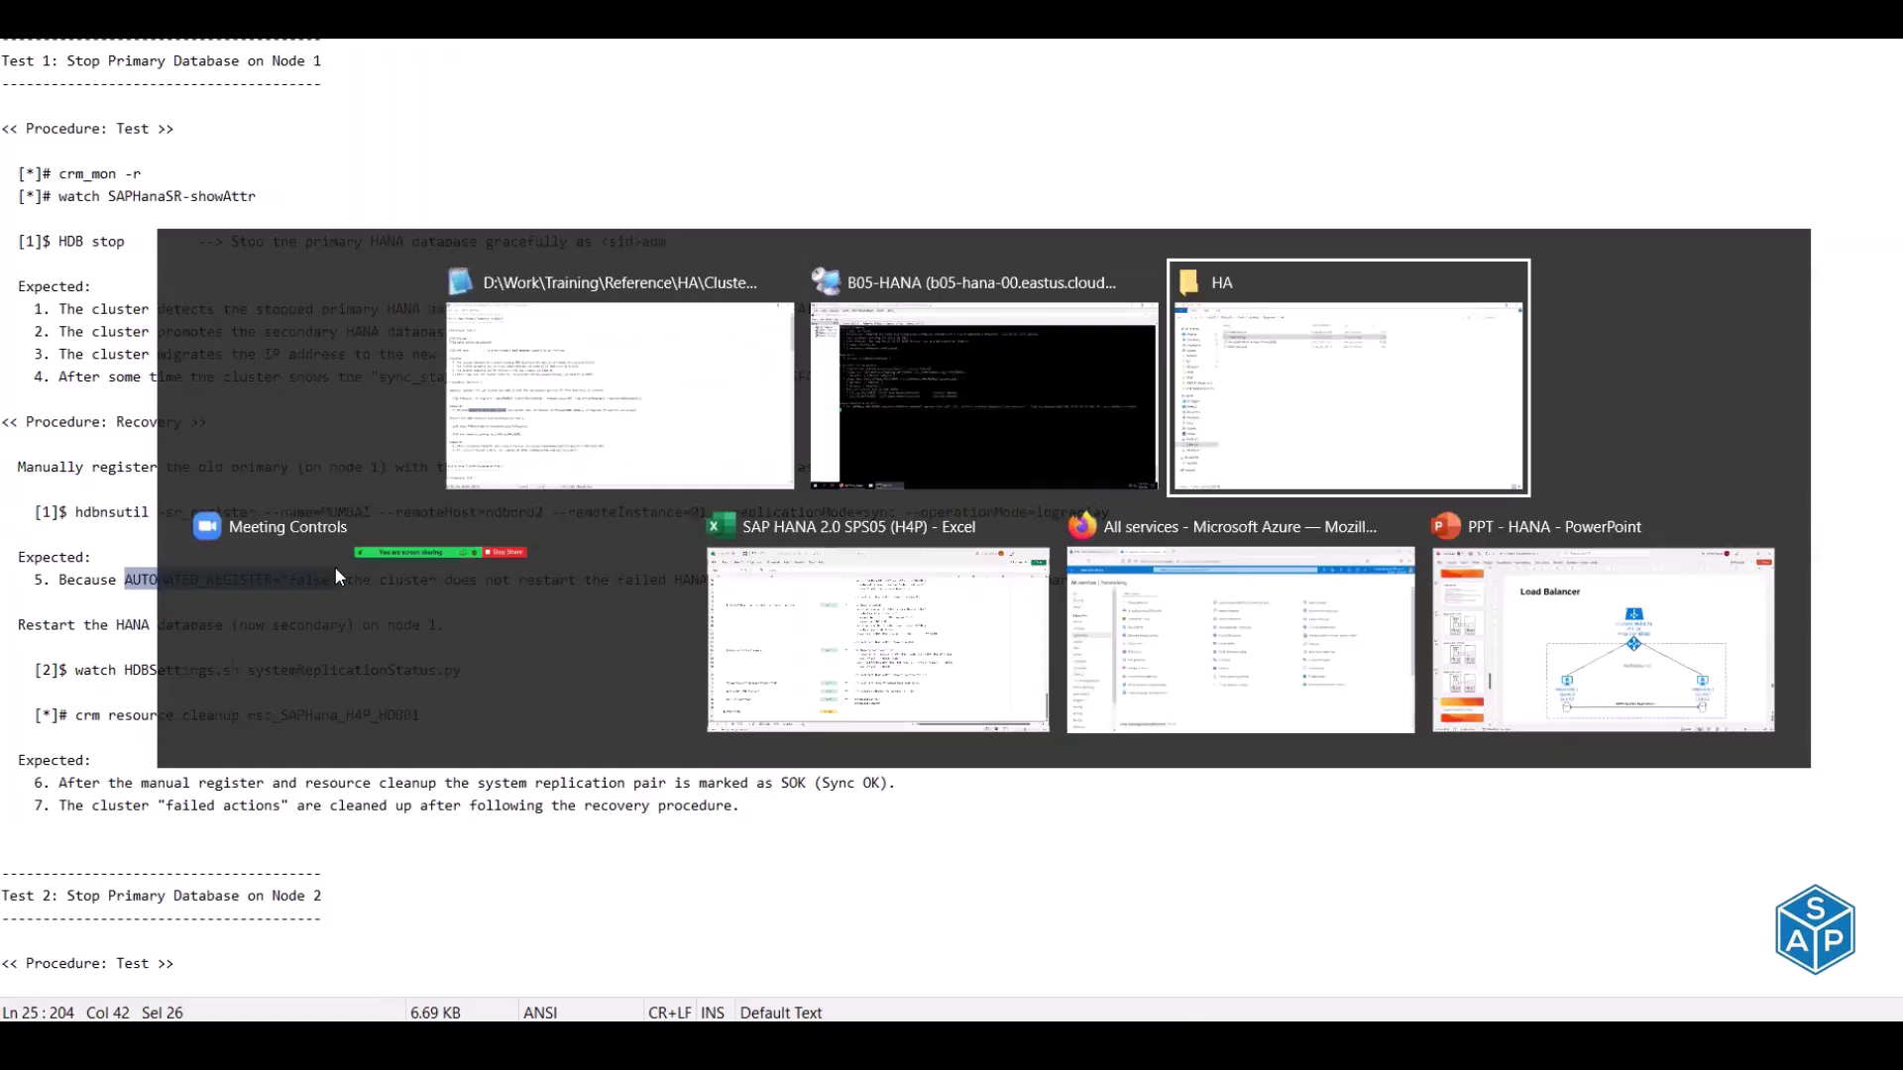
pyautogui.press('Tab')
pyautogui.press('Tab')
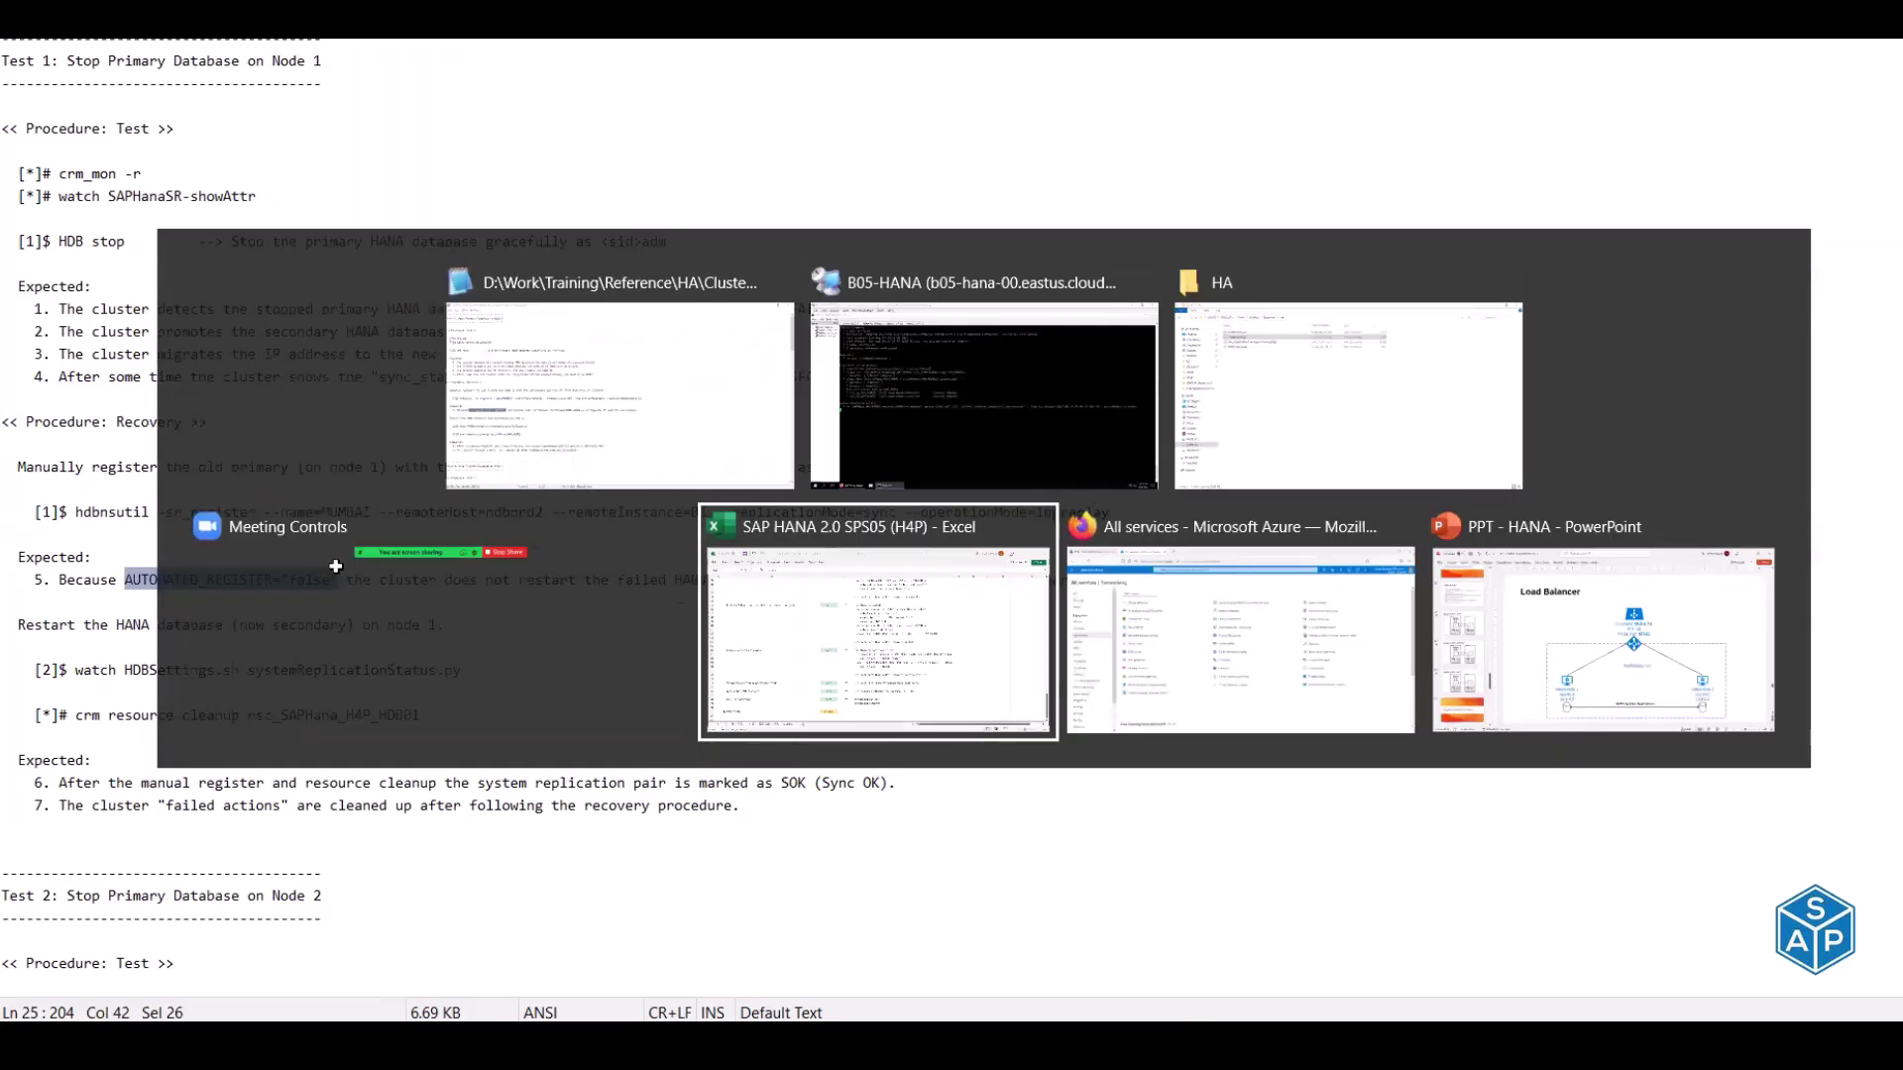
pyautogui.scroll(3, 769, 566)
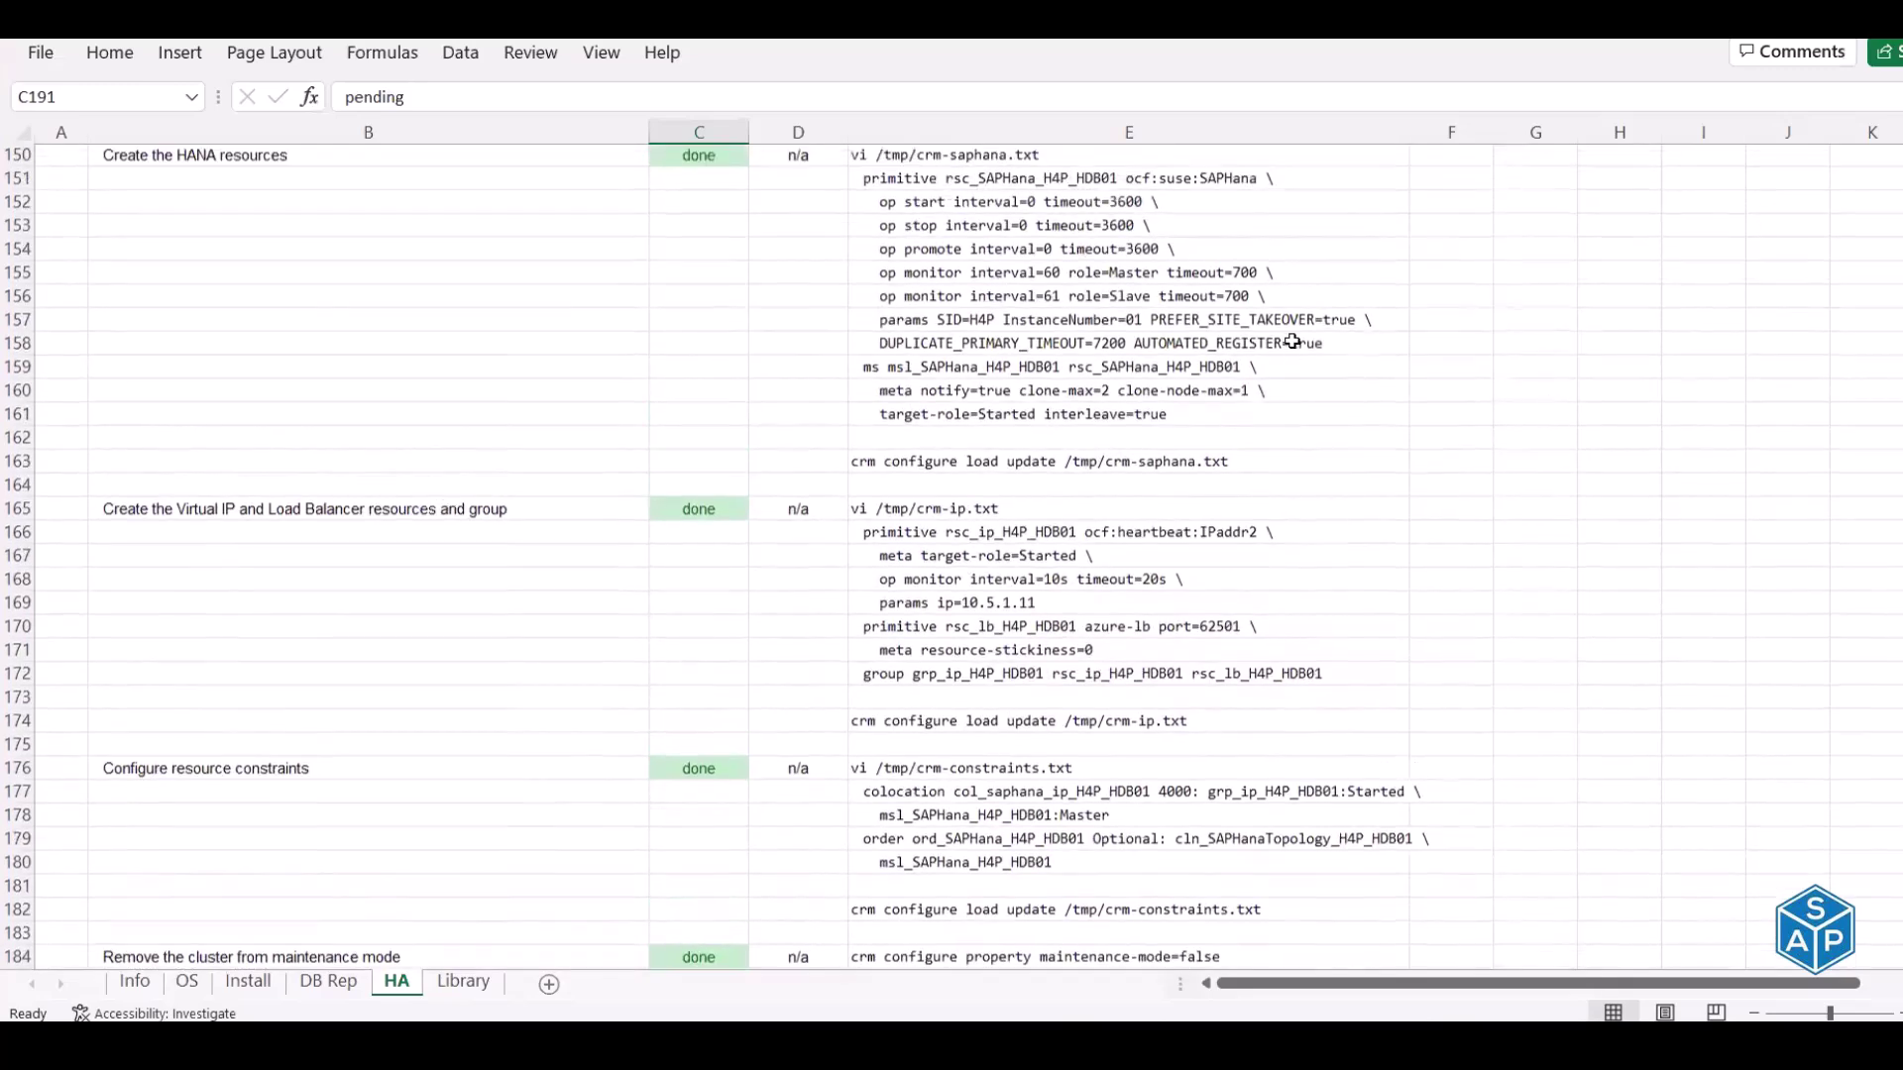
pyautogui.click(1278, 358)
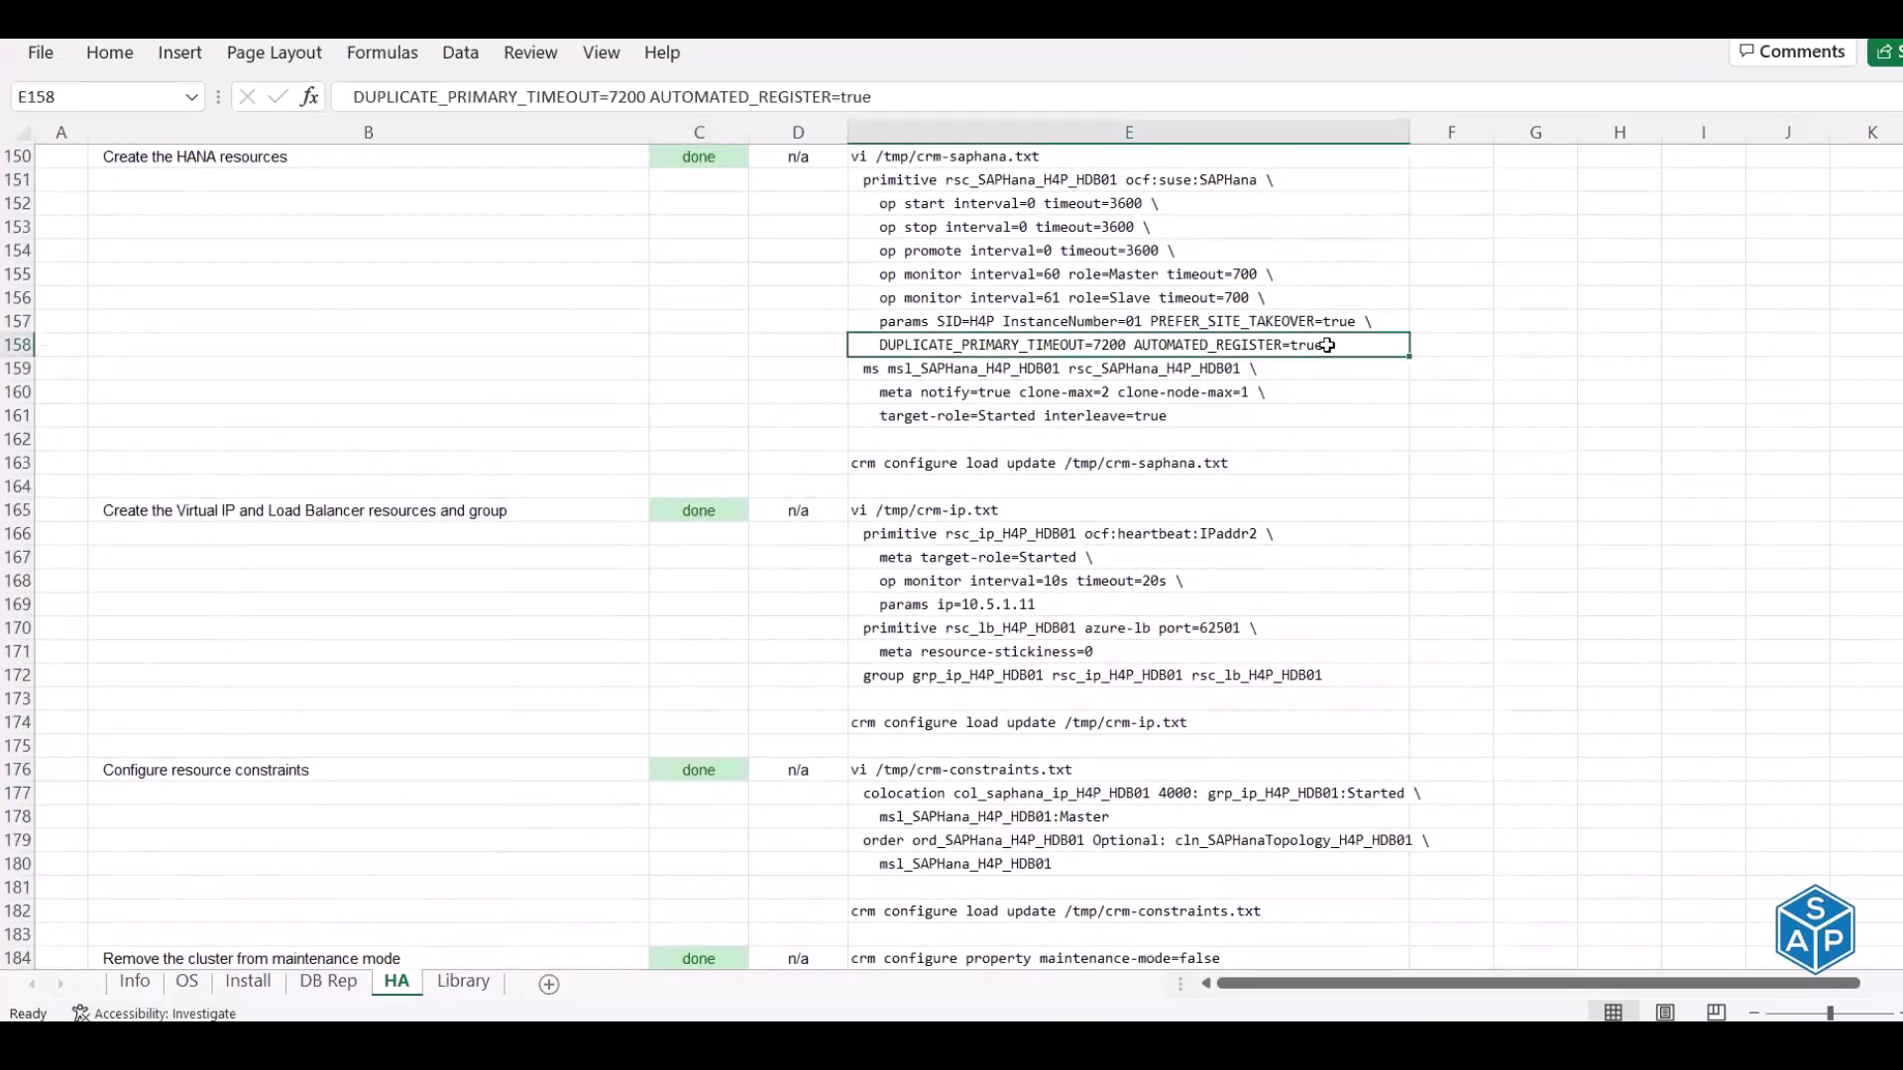
pyautogui.scroll(-3, 1327, 347)
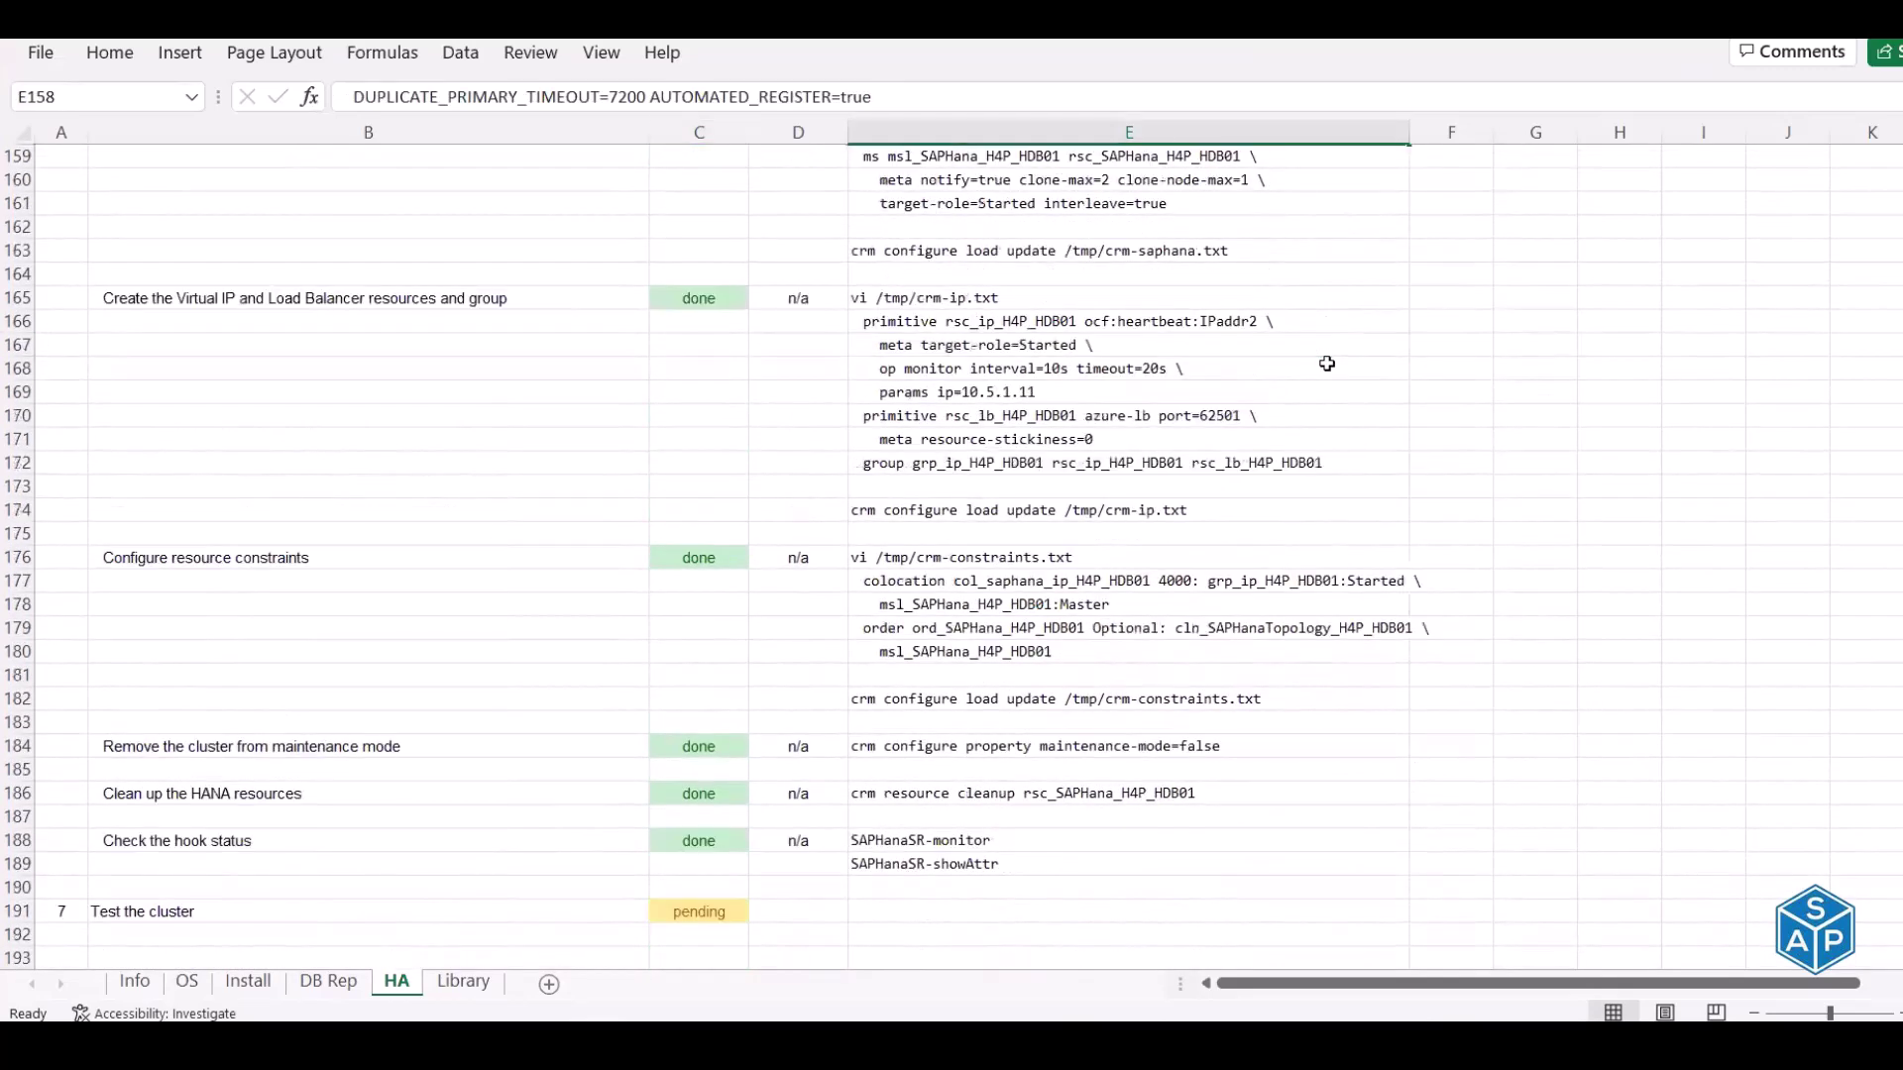
pyautogui.hotkey('alt', 'Tab')
pyautogui.hotkey('alt', 'Tab')
pyautogui.hotkey('alt', 'Tab')
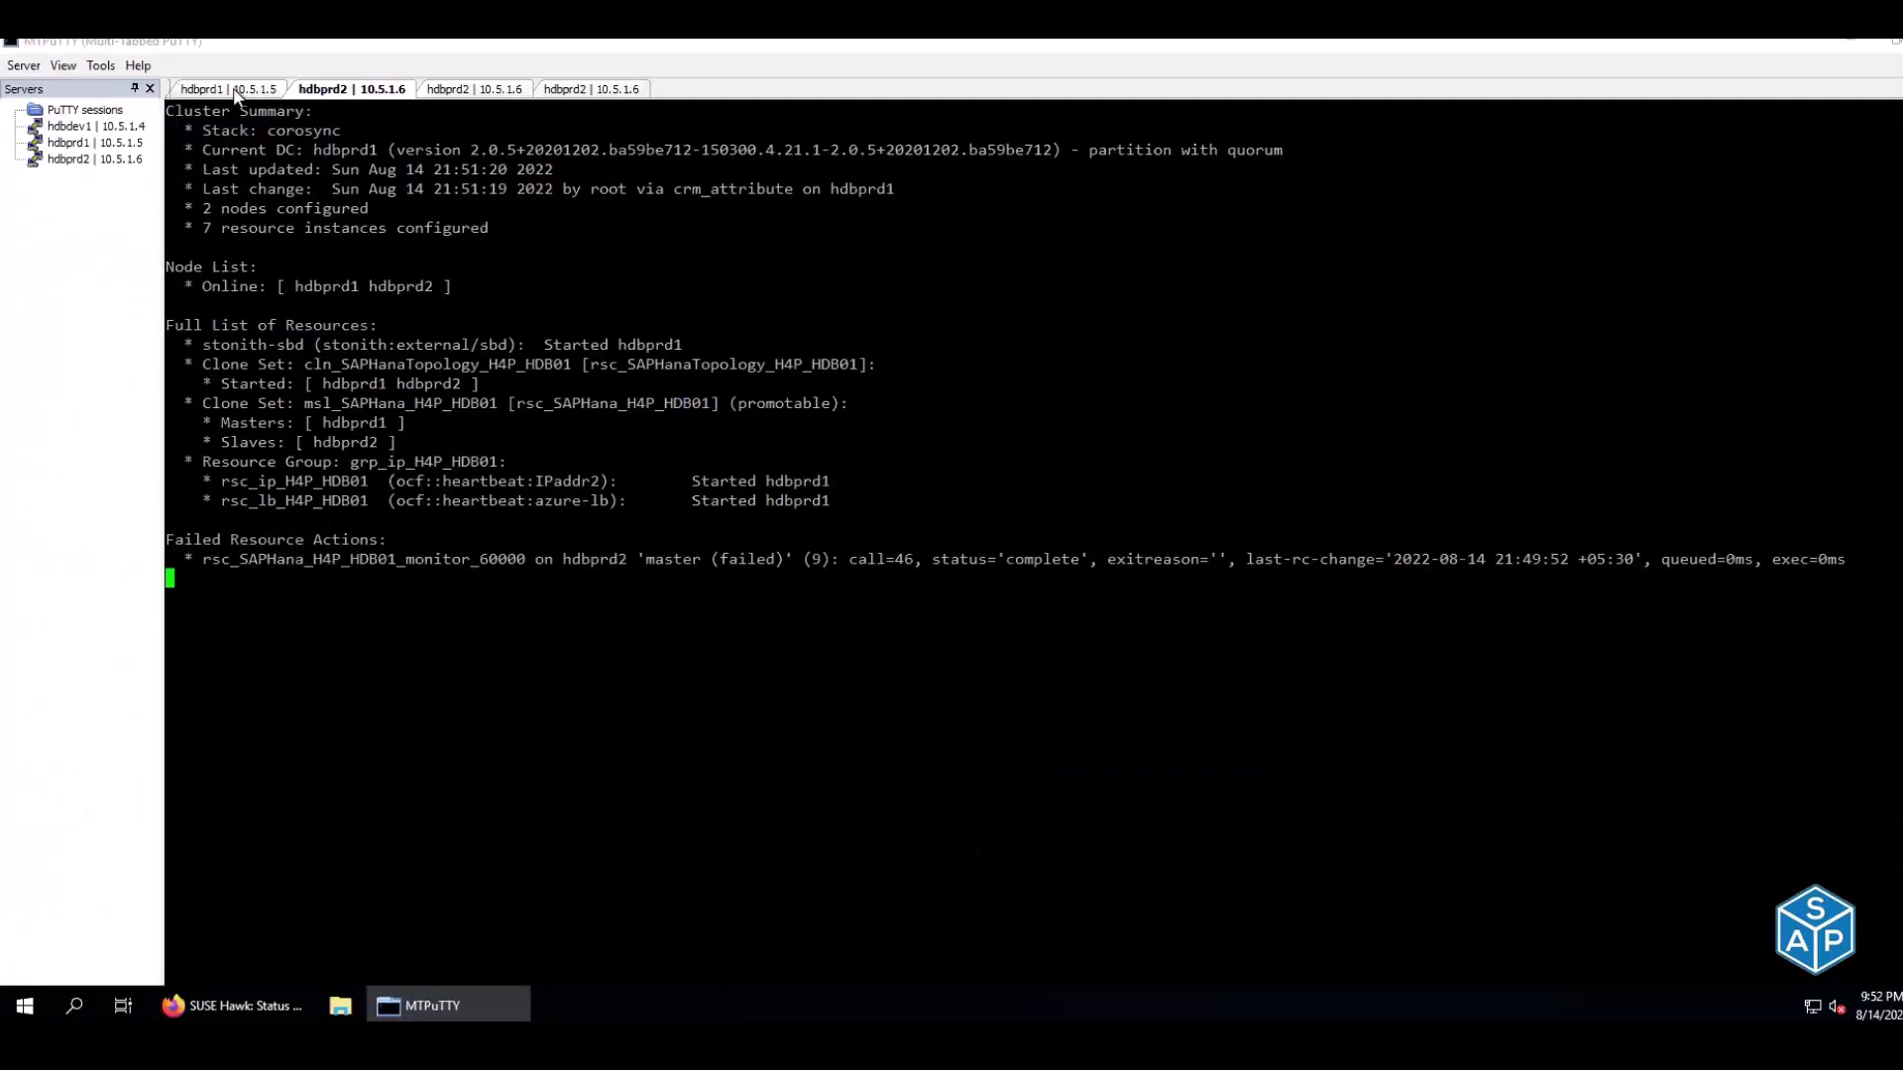
# Rerun hdbnsutil -sr_state on hdbprd2, which reports online: false as primary
pyautogui.click(586, 90)
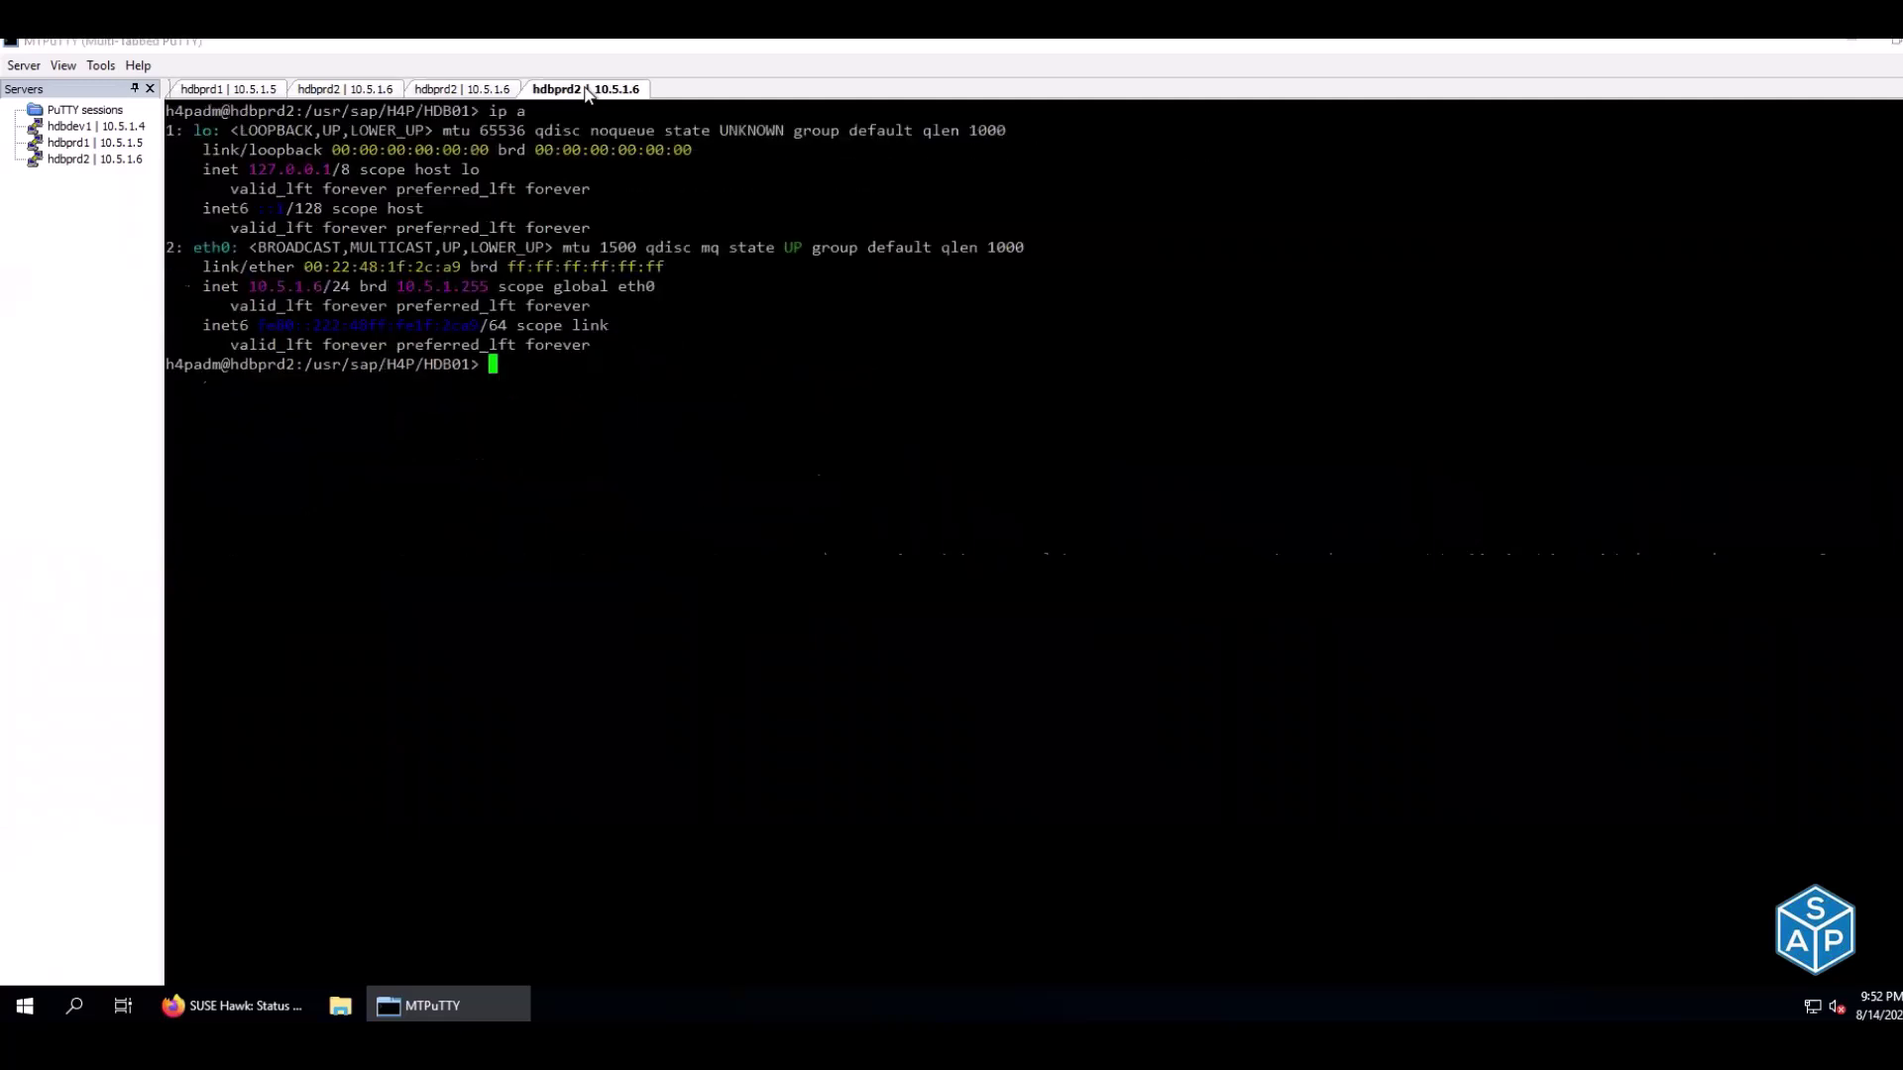
pyautogui.write('watch HDBSettings.sh systemReplicationStatus.py')
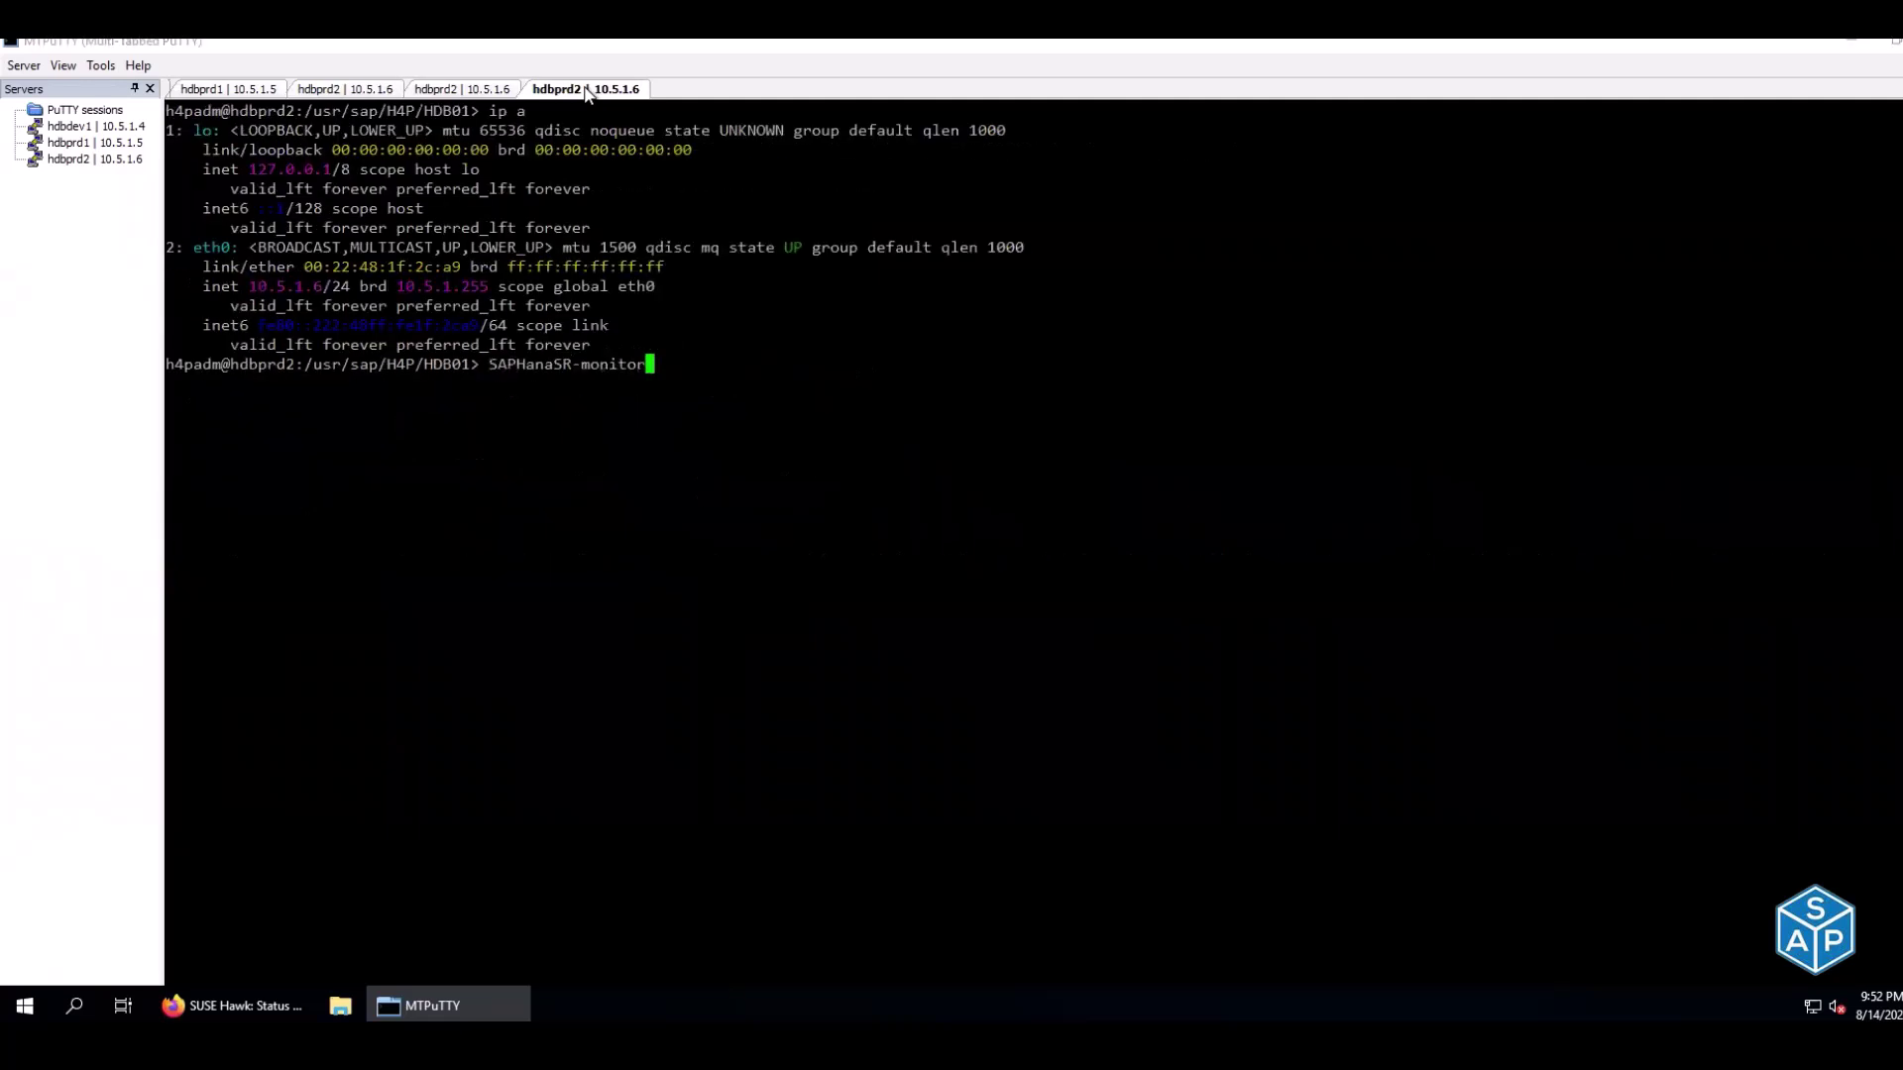
pyautogui.press('Up')
pyautogui.press('Return')
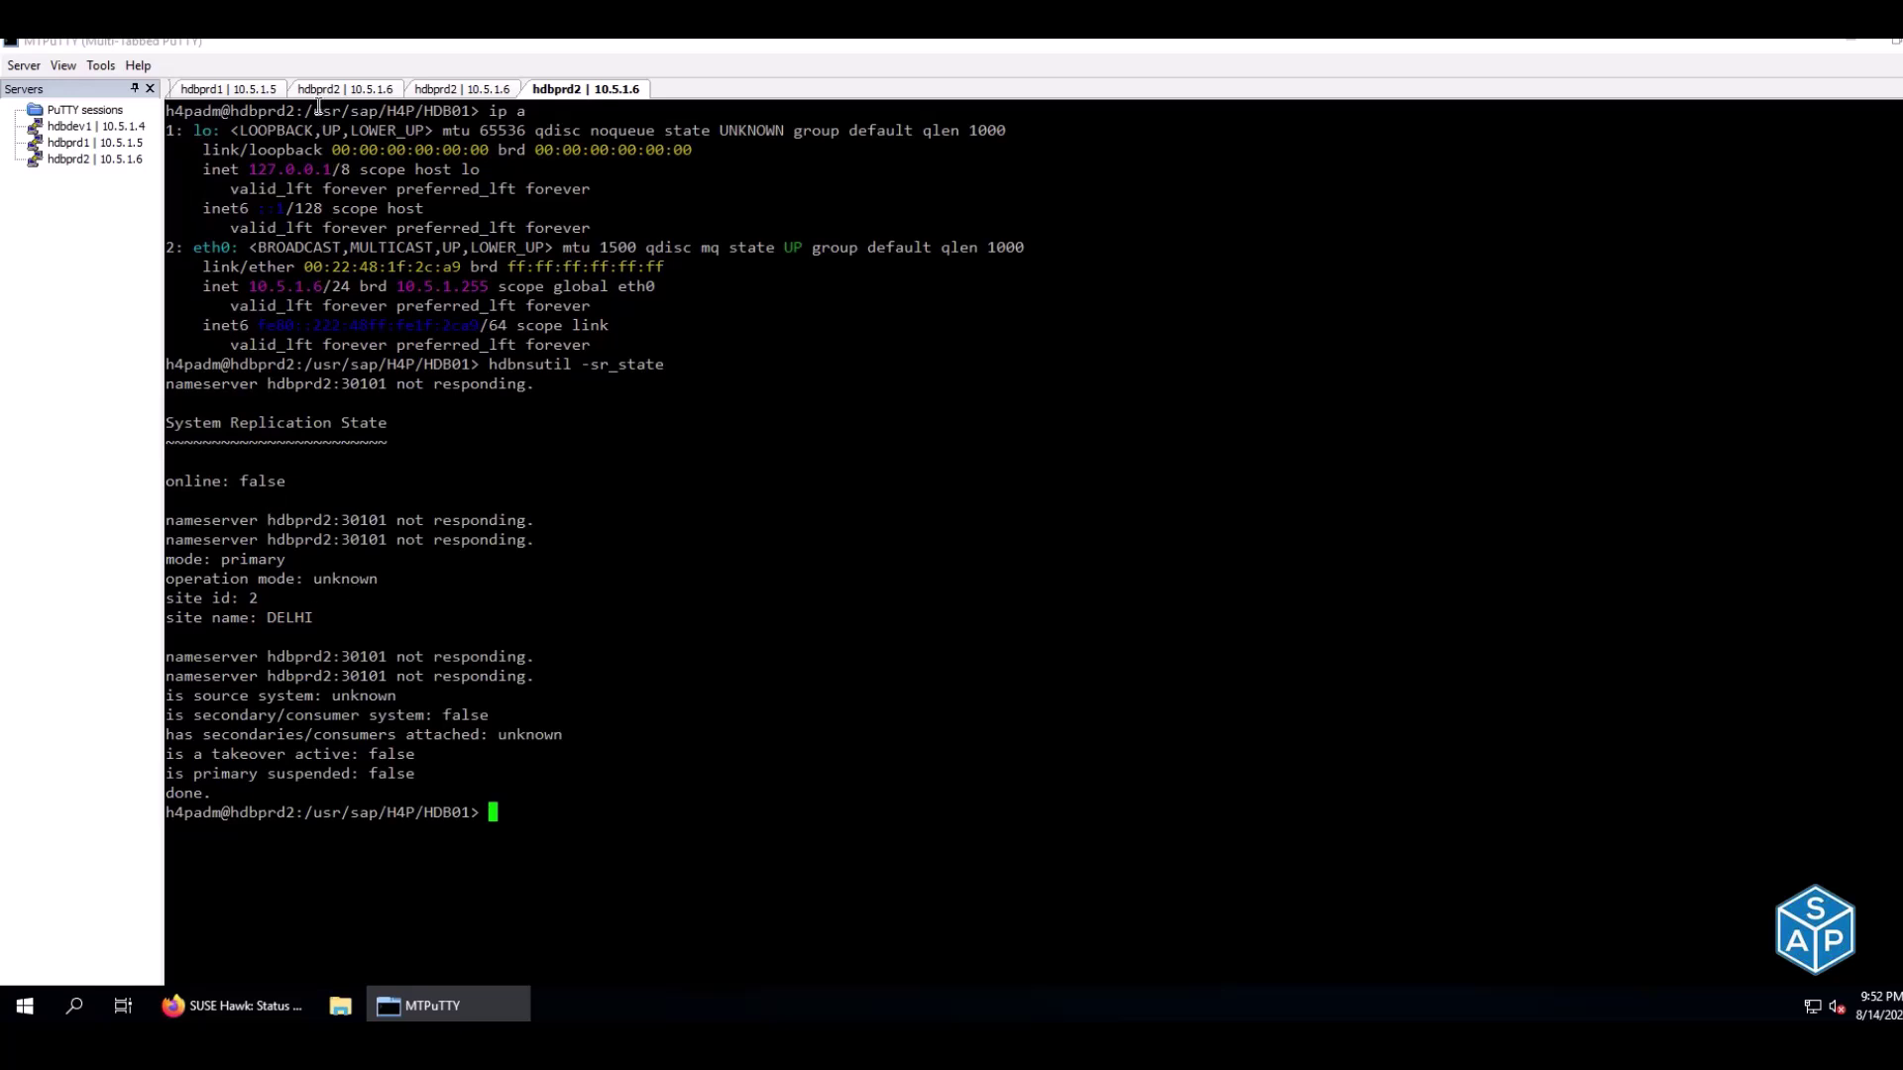
# Highlight the failed SAPHana master monitor action under Failed Resource Actions in the cluster status
pyautogui.click(236, 89)
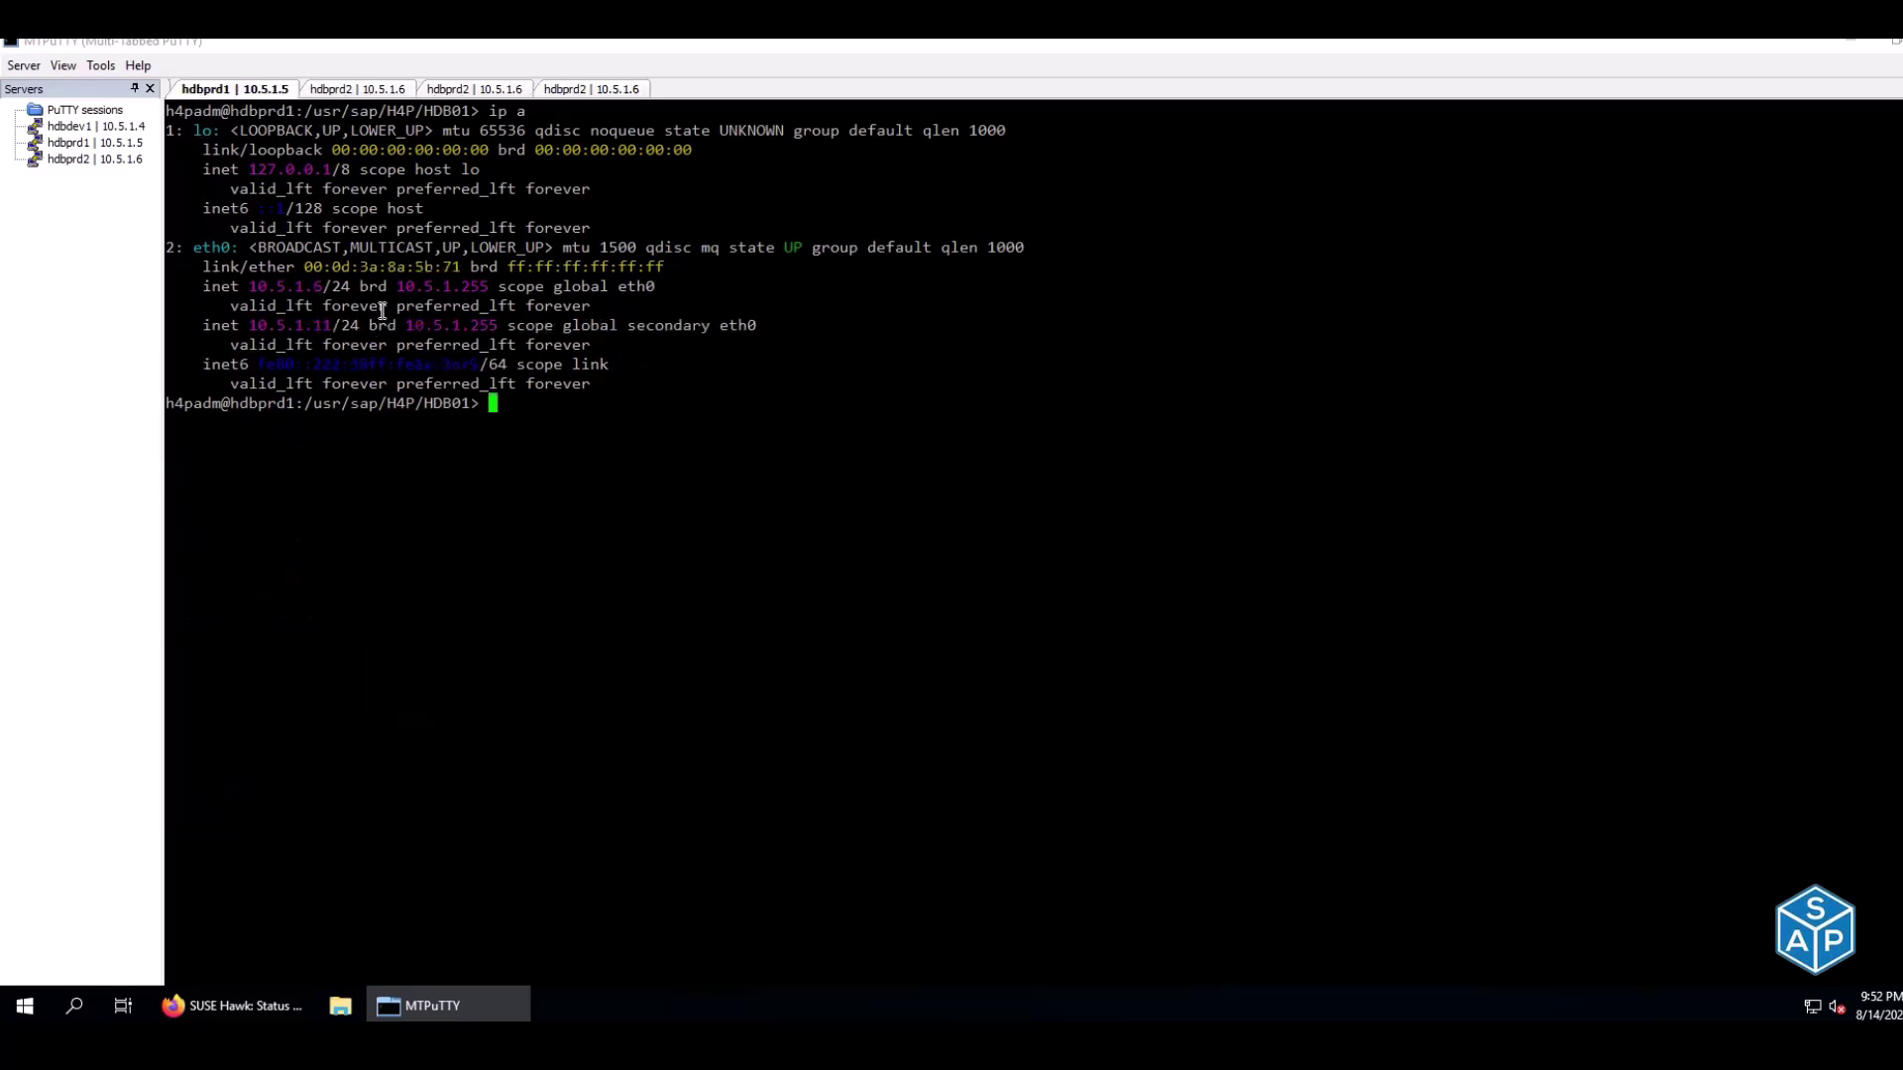
pyautogui.click(362, 90)
pyautogui.moveTo(320, 551); pyautogui.dragTo(784, 563)
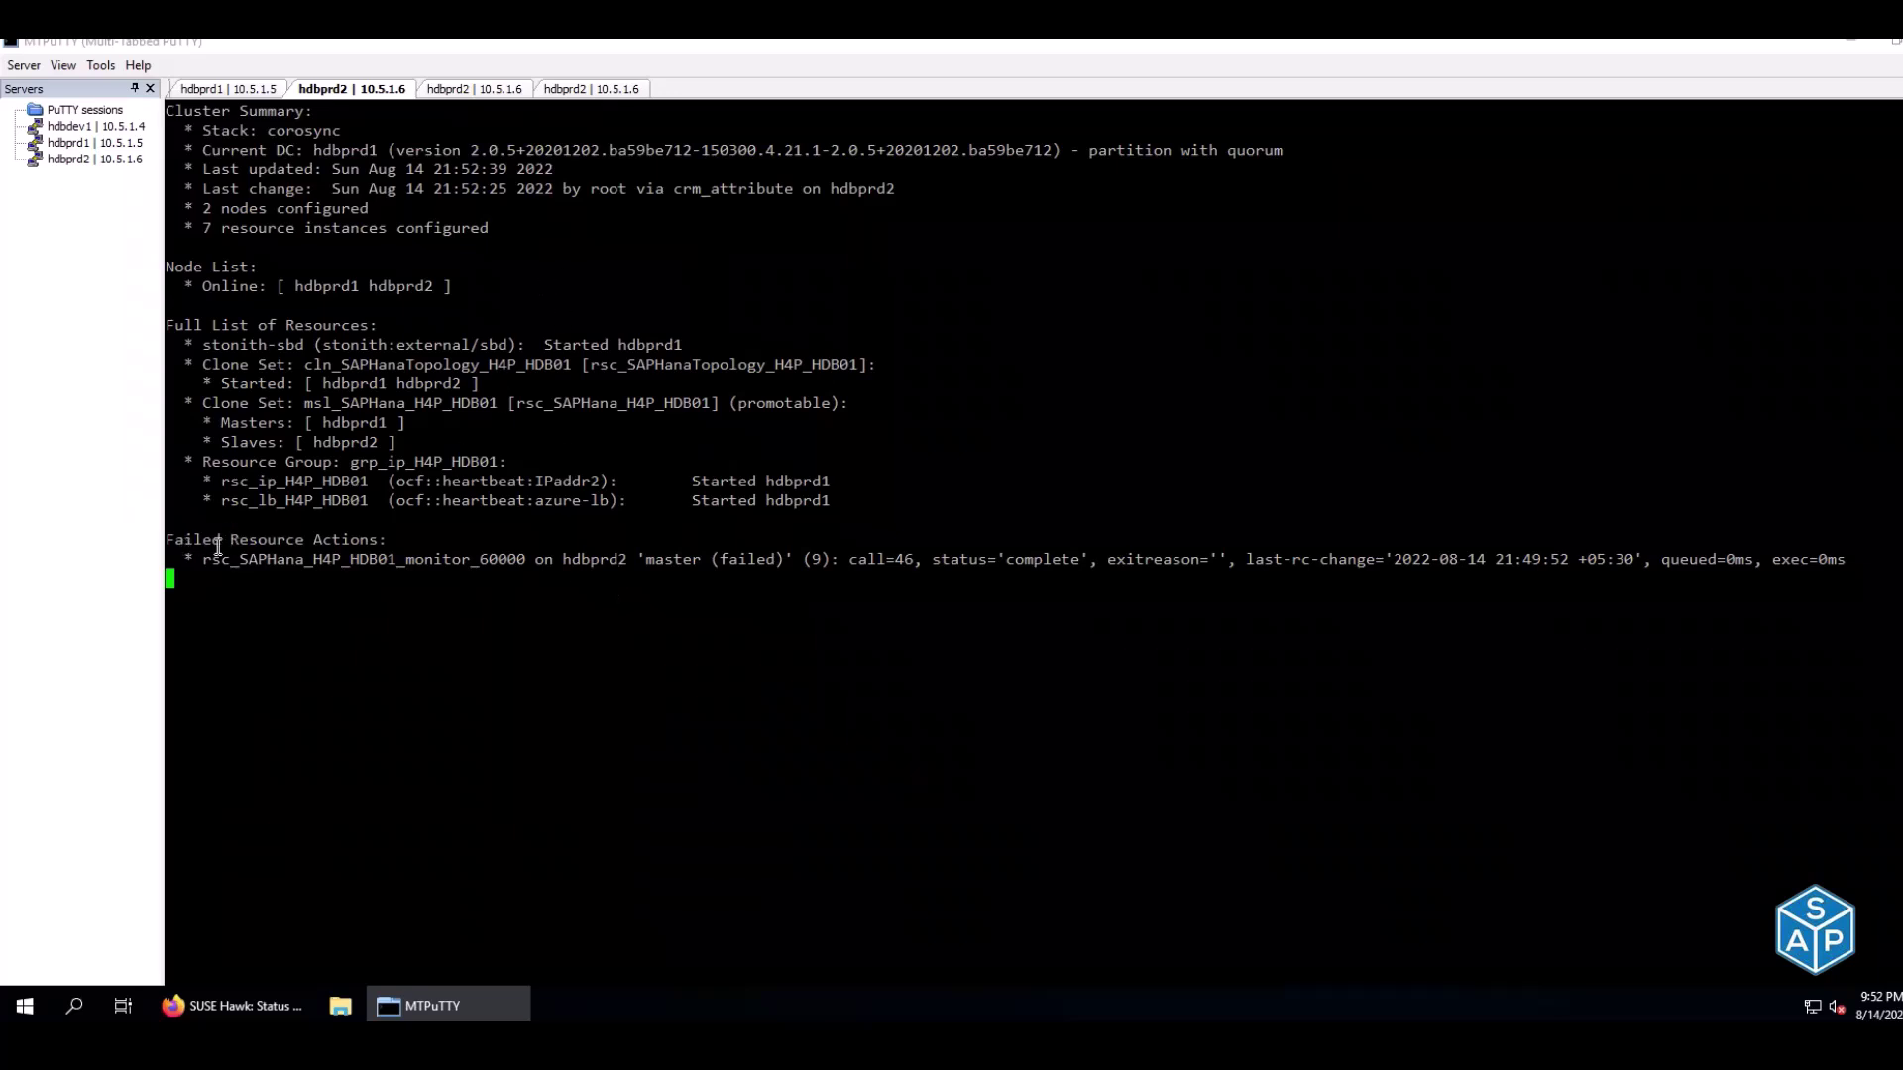
pyautogui.moveTo(214, 542); pyautogui.dragTo(425, 547)
# Copy the crm resource cleanup command from Excel cell E186 and return to MTPuTTY
pyautogui.hotkey('alt', 'Tab')
pyautogui.hotkey('alt', 'Tab')
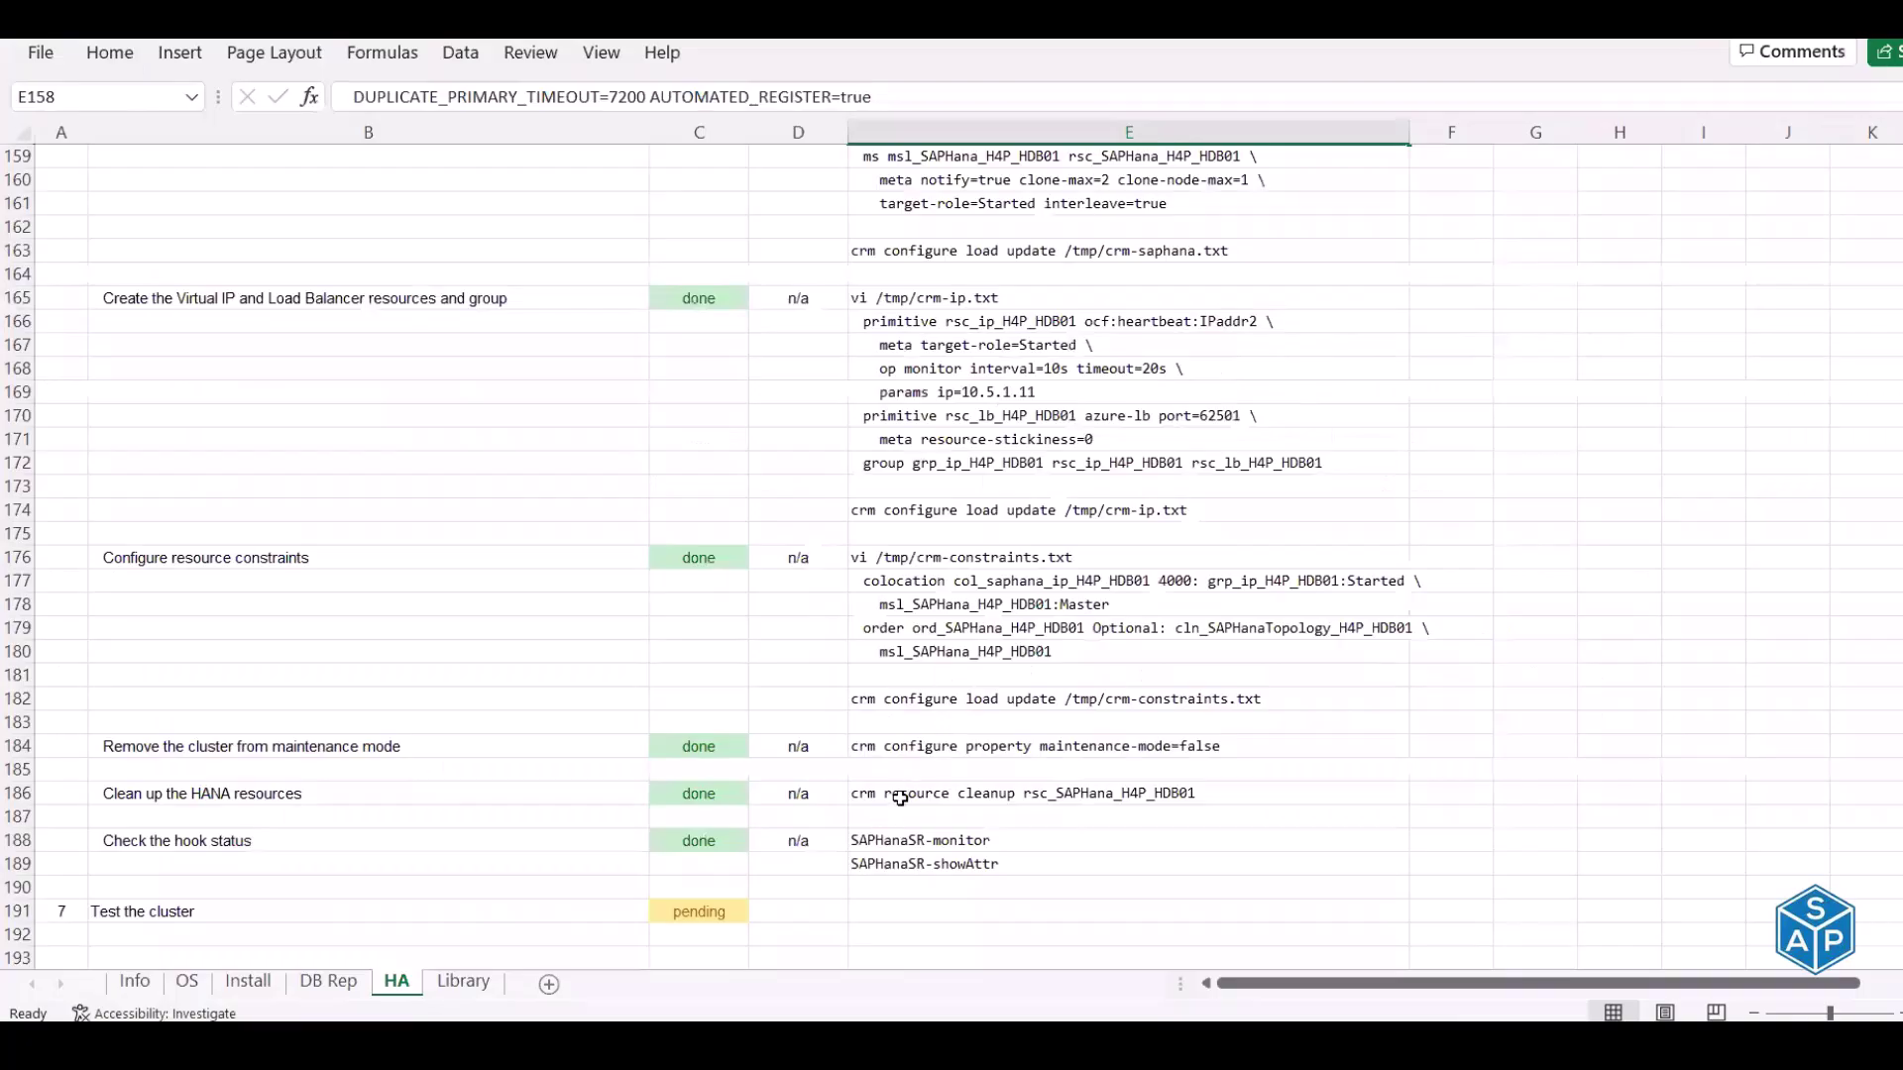
pyautogui.click(904, 790)
pyautogui.hotkey('ctrl', 'c')
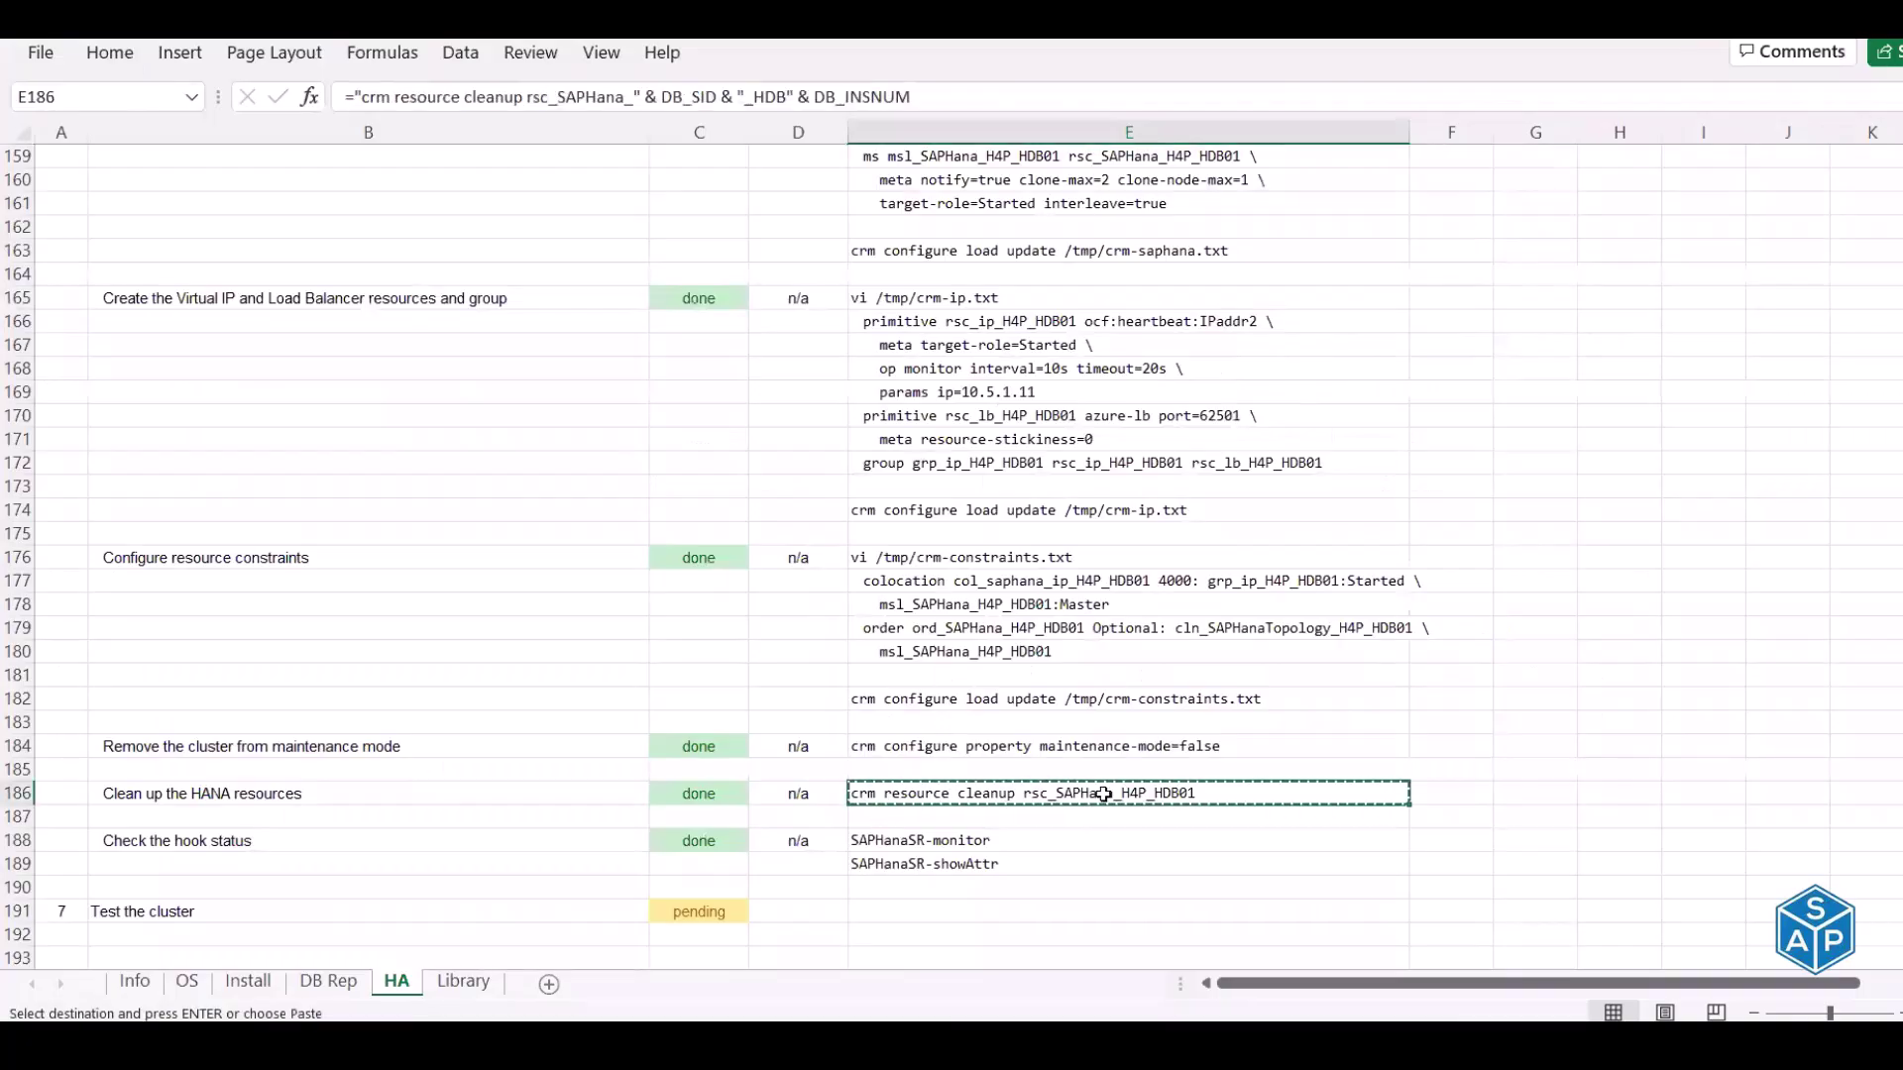
pyautogui.hotkey('alt', 'Tab')
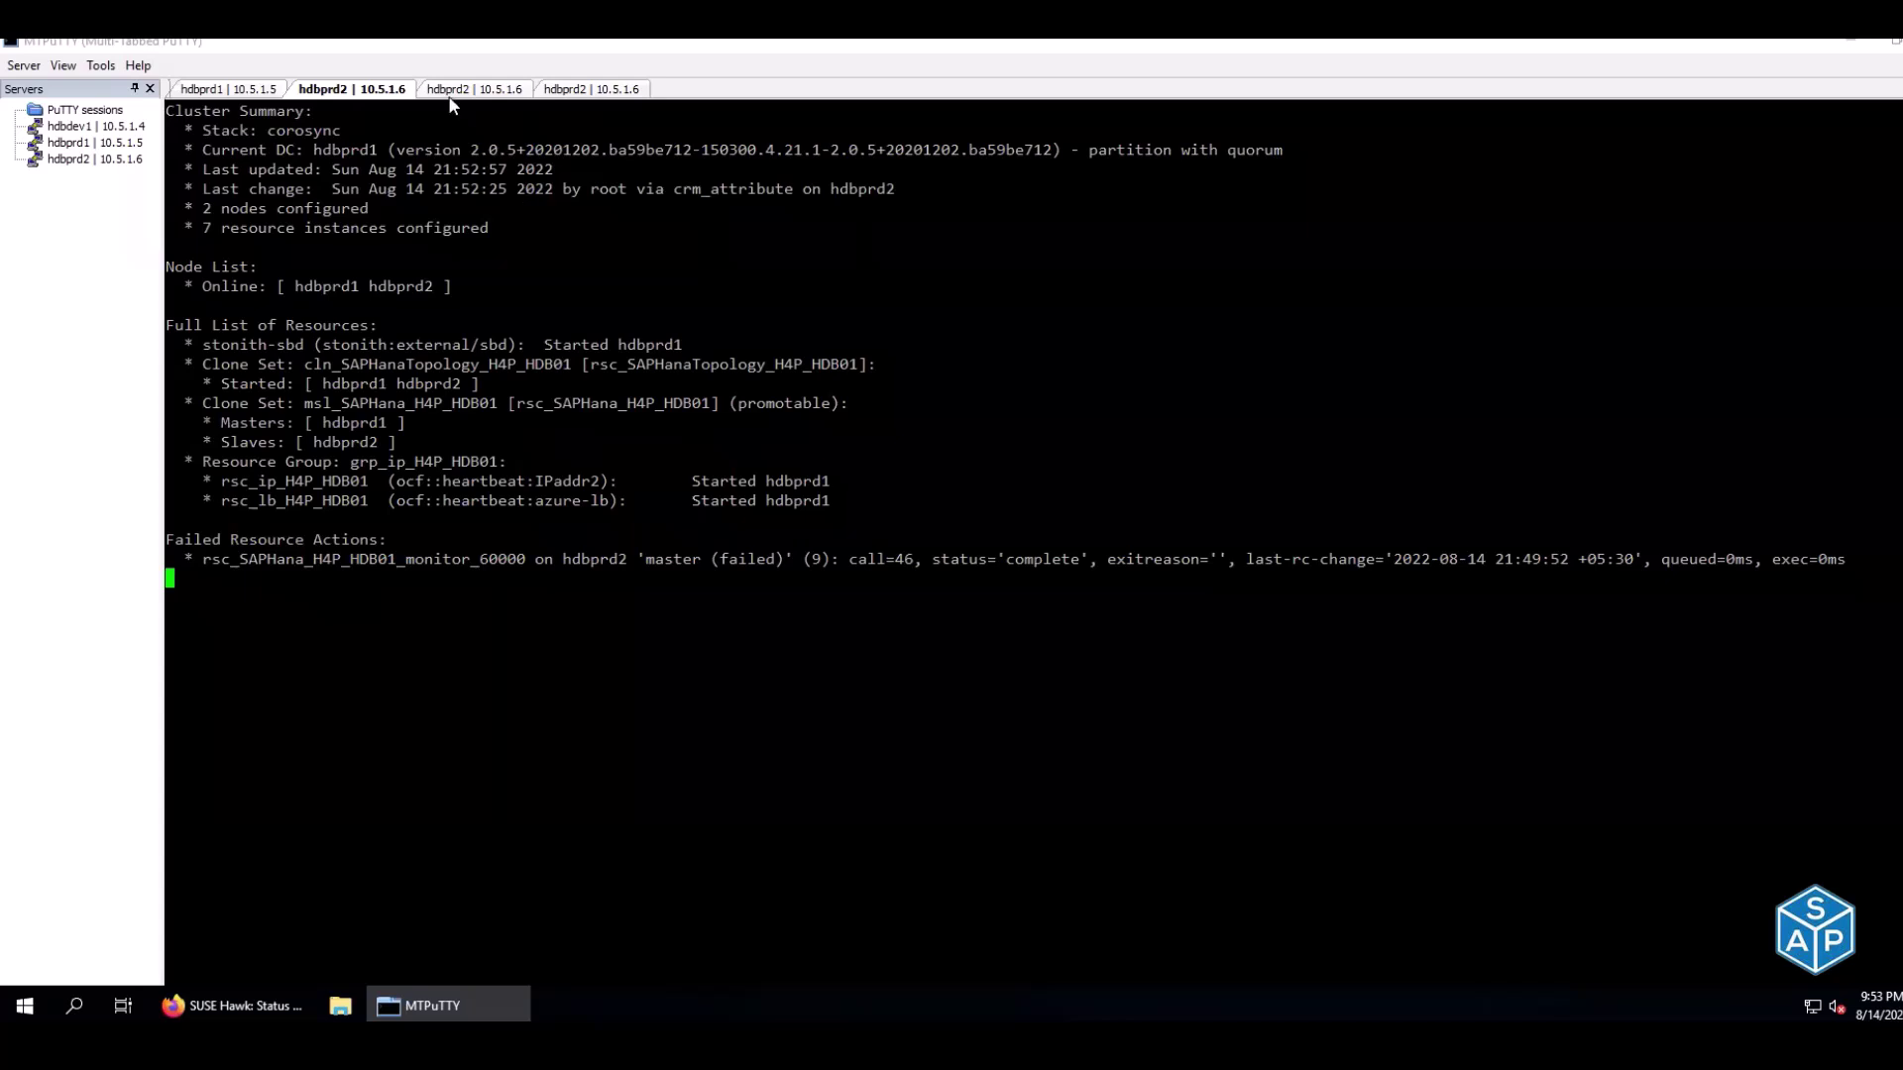
# Run crm resource cleanup as root on hdbprd1, then confirm hdbprd2 is listed as slave
pyautogui.click(253, 94)
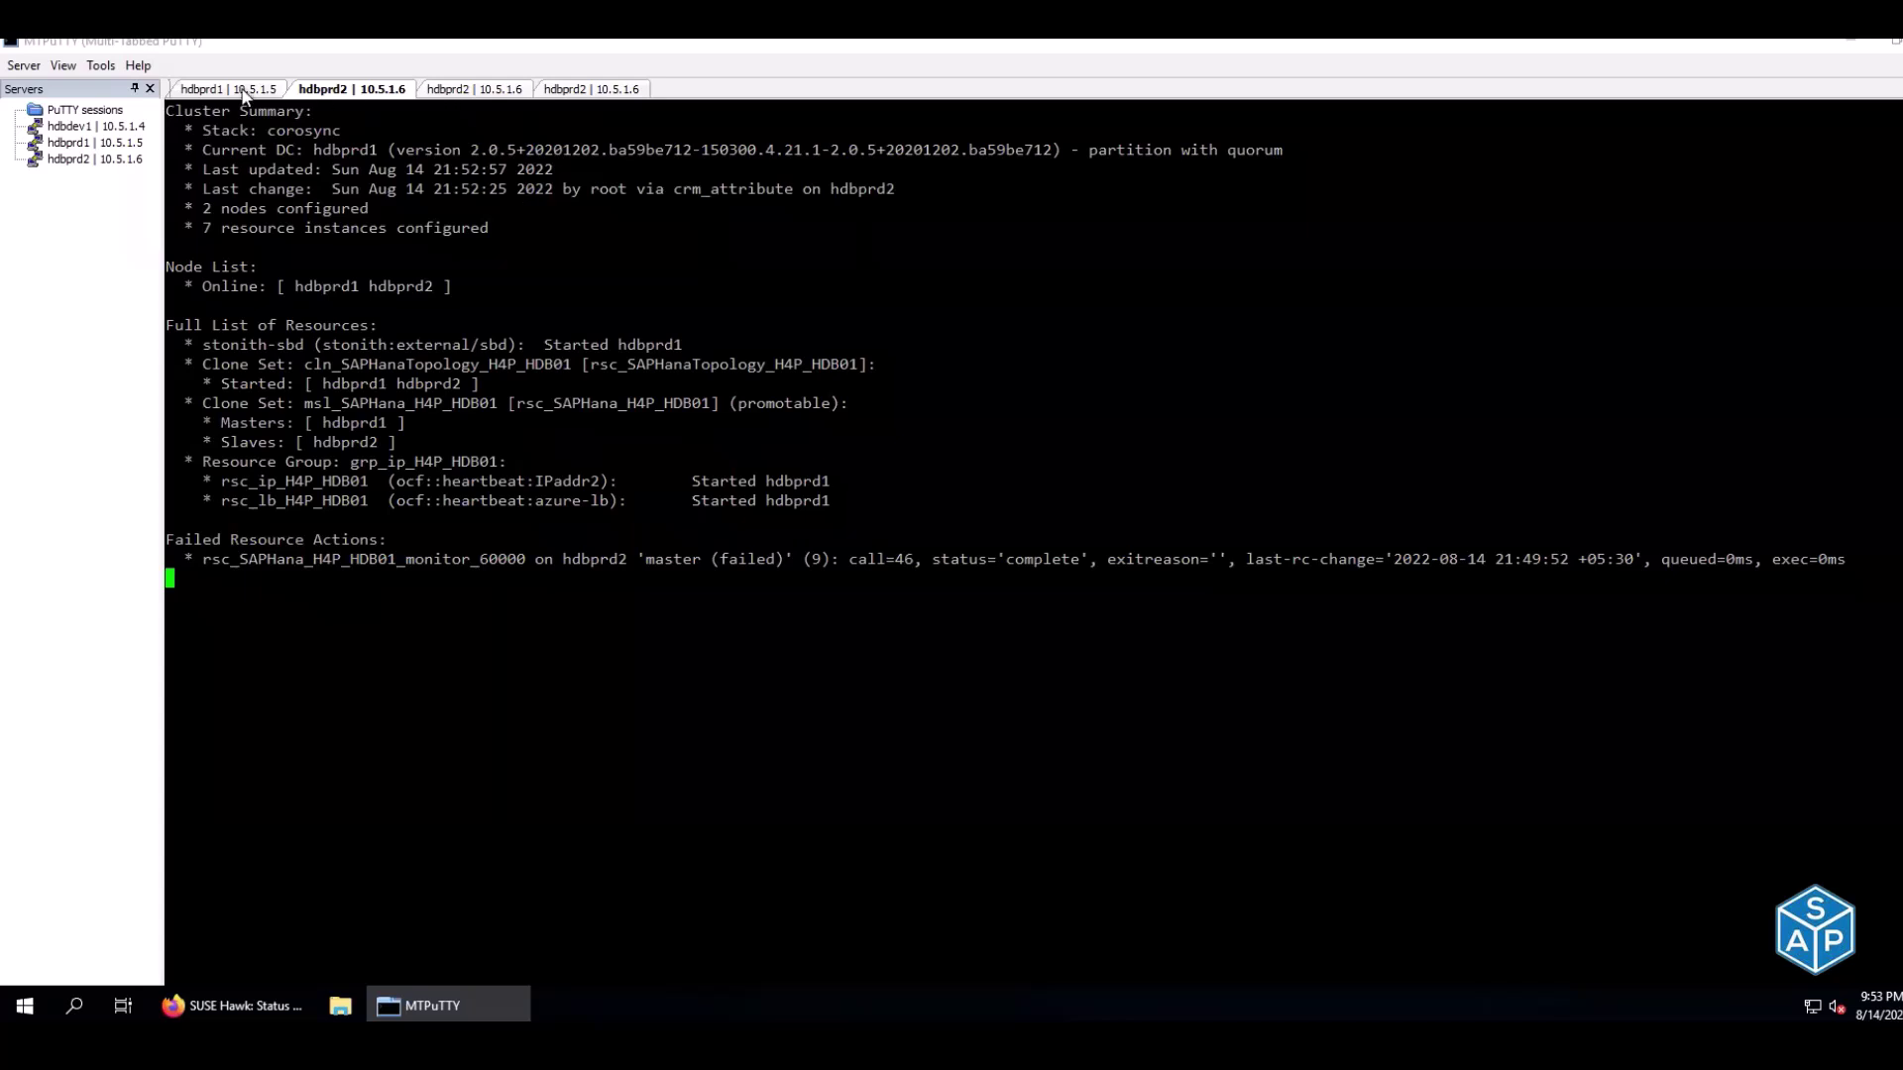
pyautogui.hotkey('ctrl', 'd')
pyautogui.rightClick(684, 425)
pyautogui.press('Return')
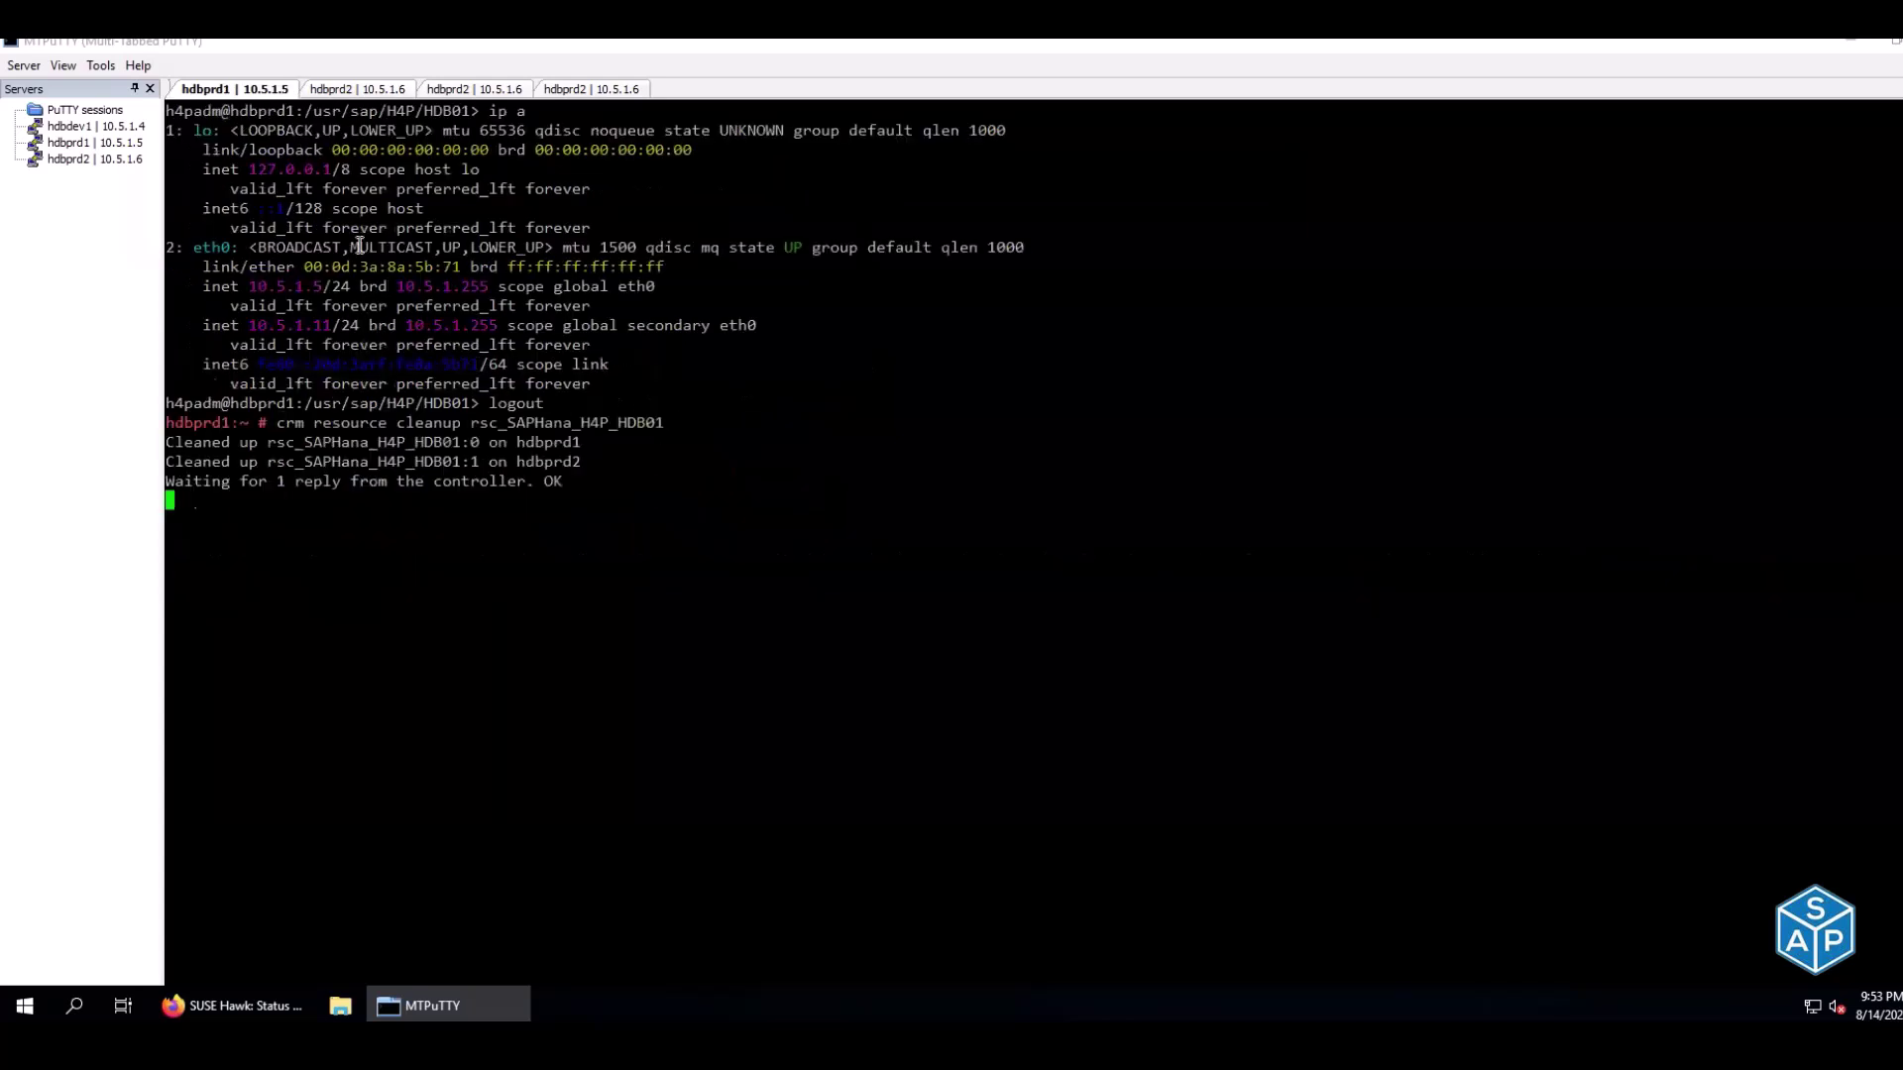
pyautogui.click(342, 90)
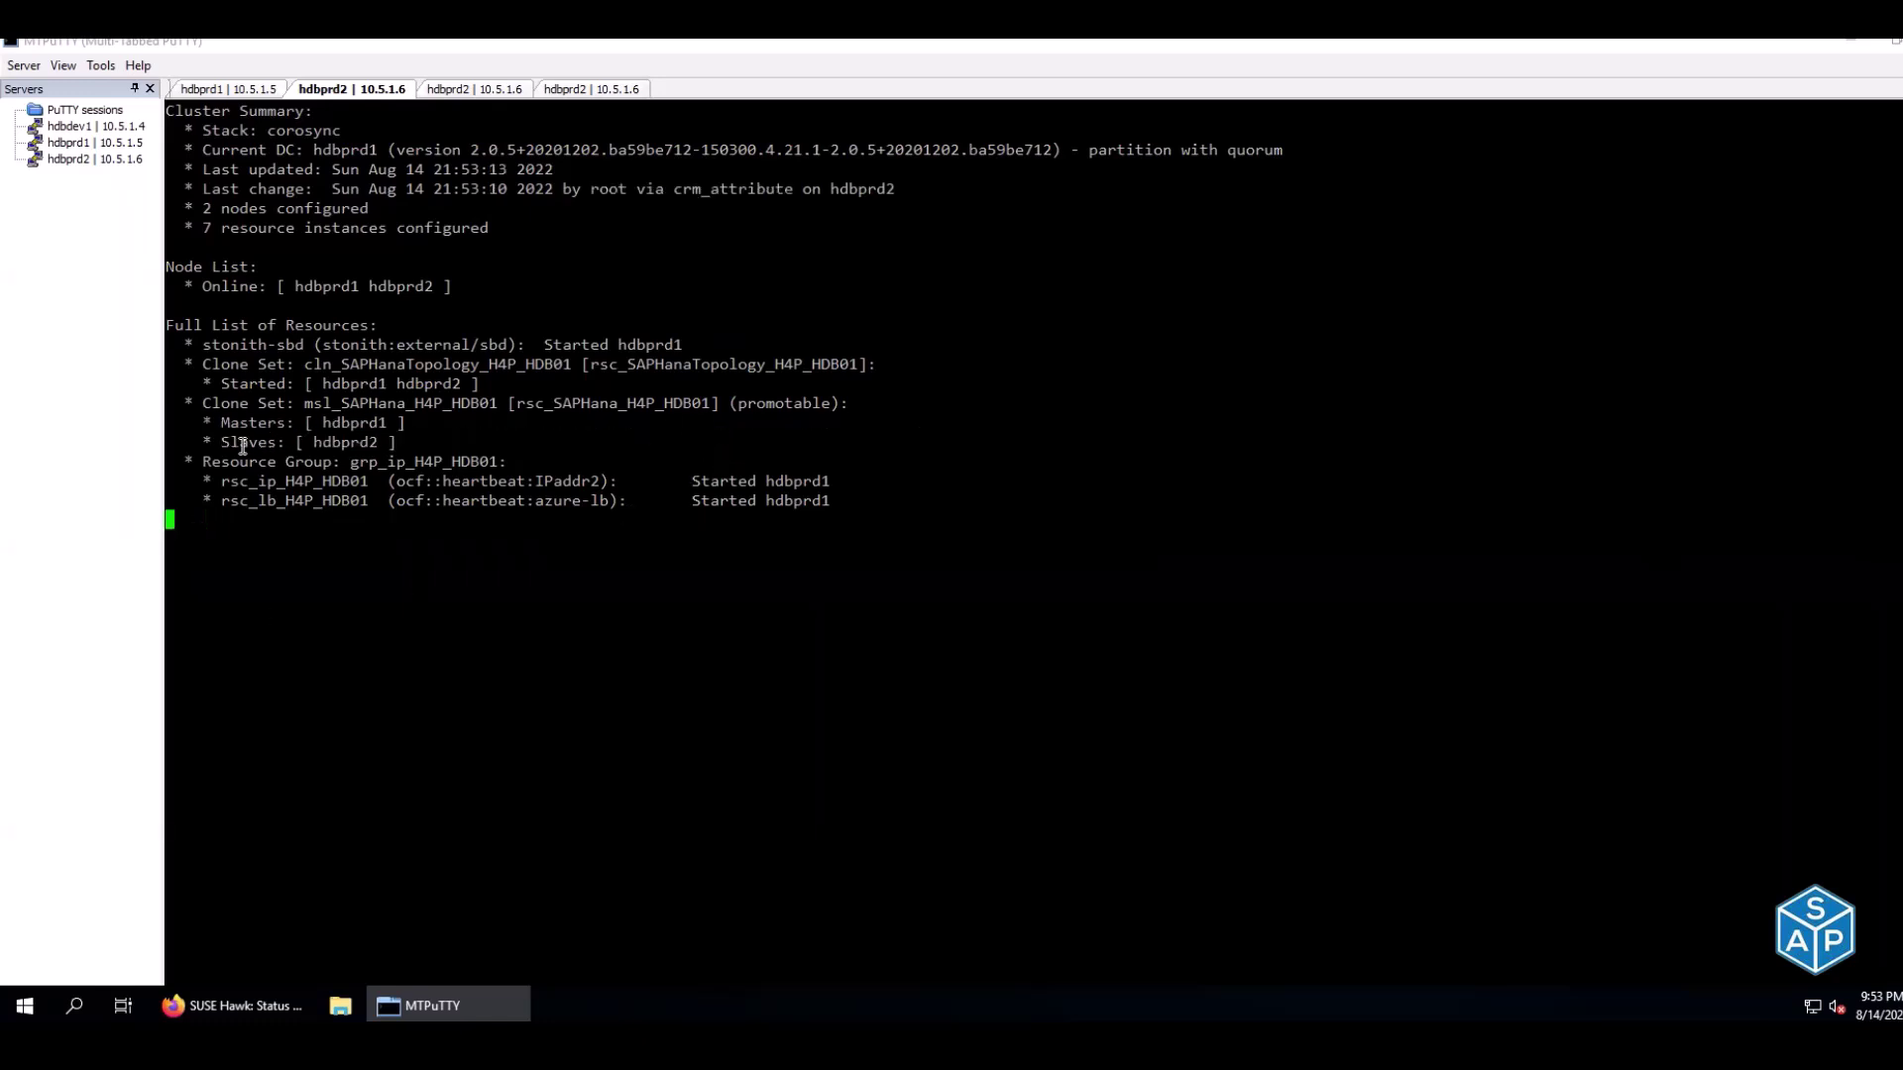
pyautogui.moveTo(278, 441); pyautogui.dragTo(383, 438)
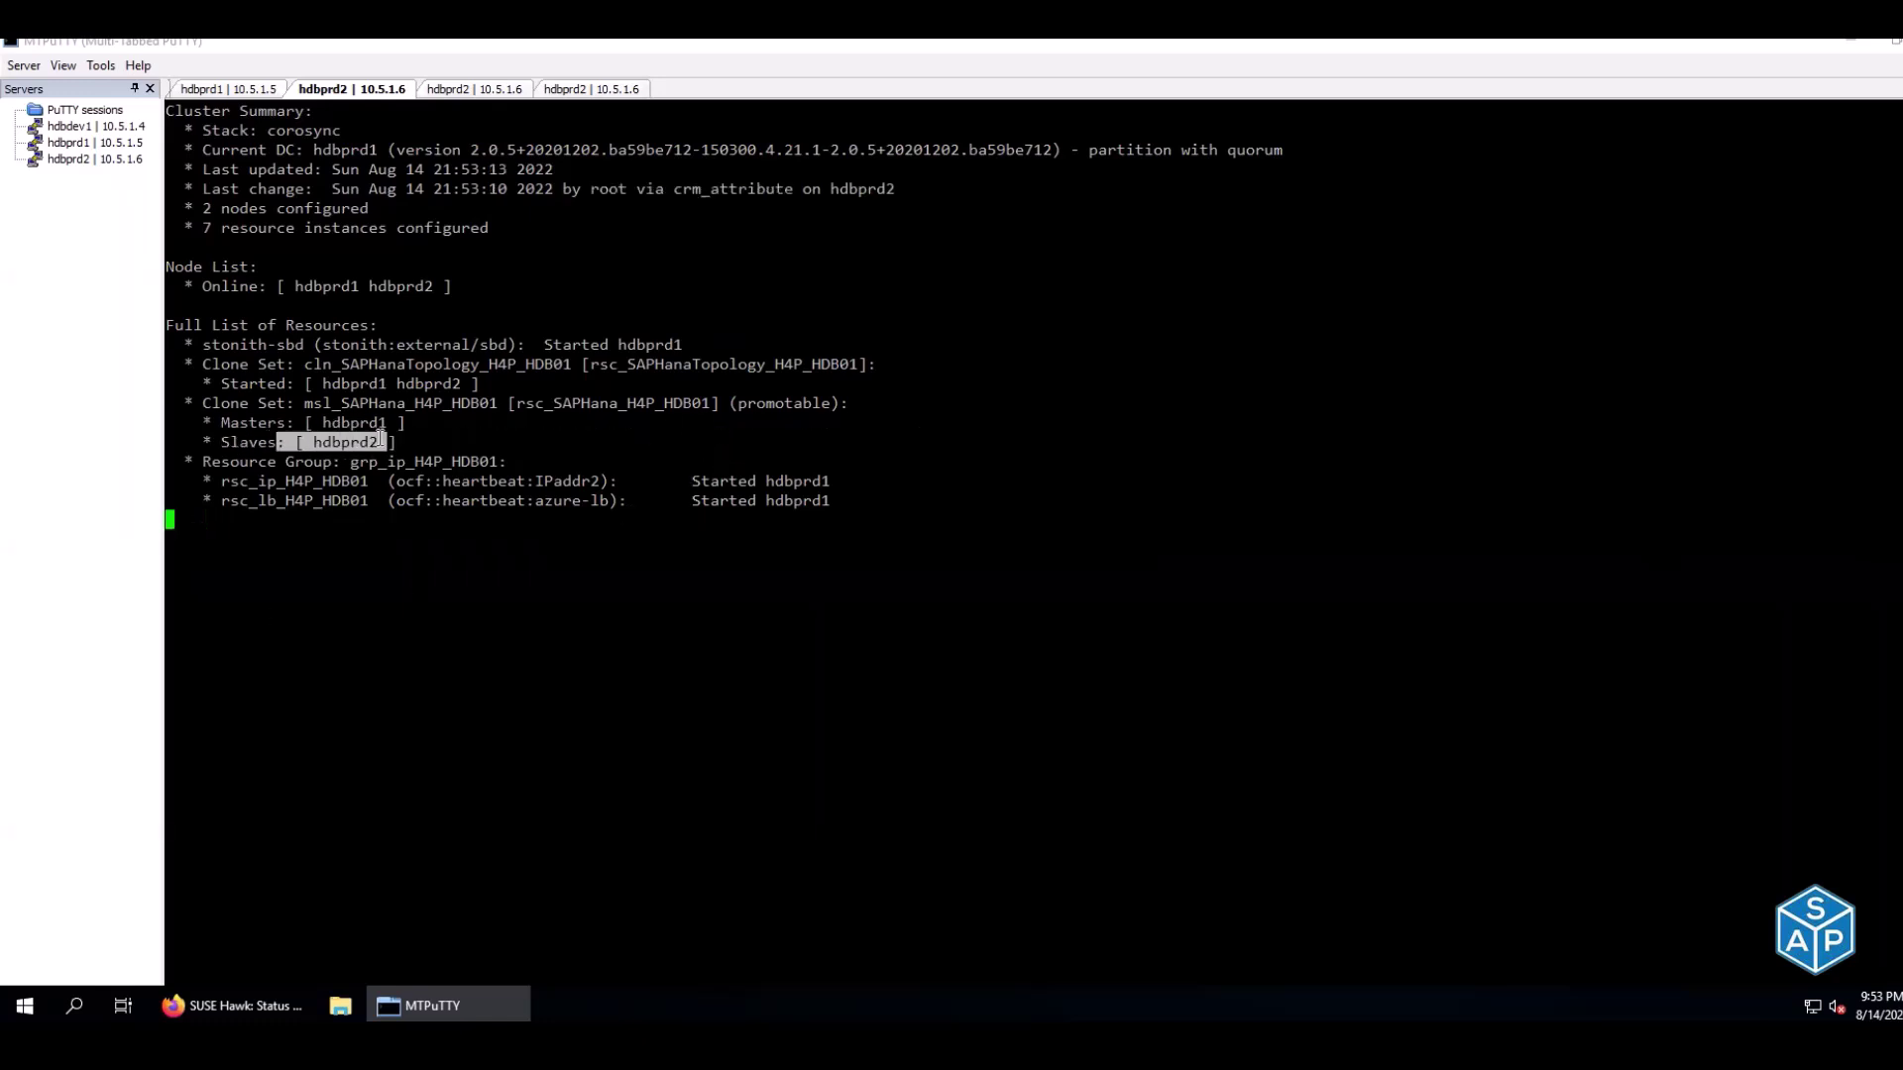
pyautogui.click(380, 438)
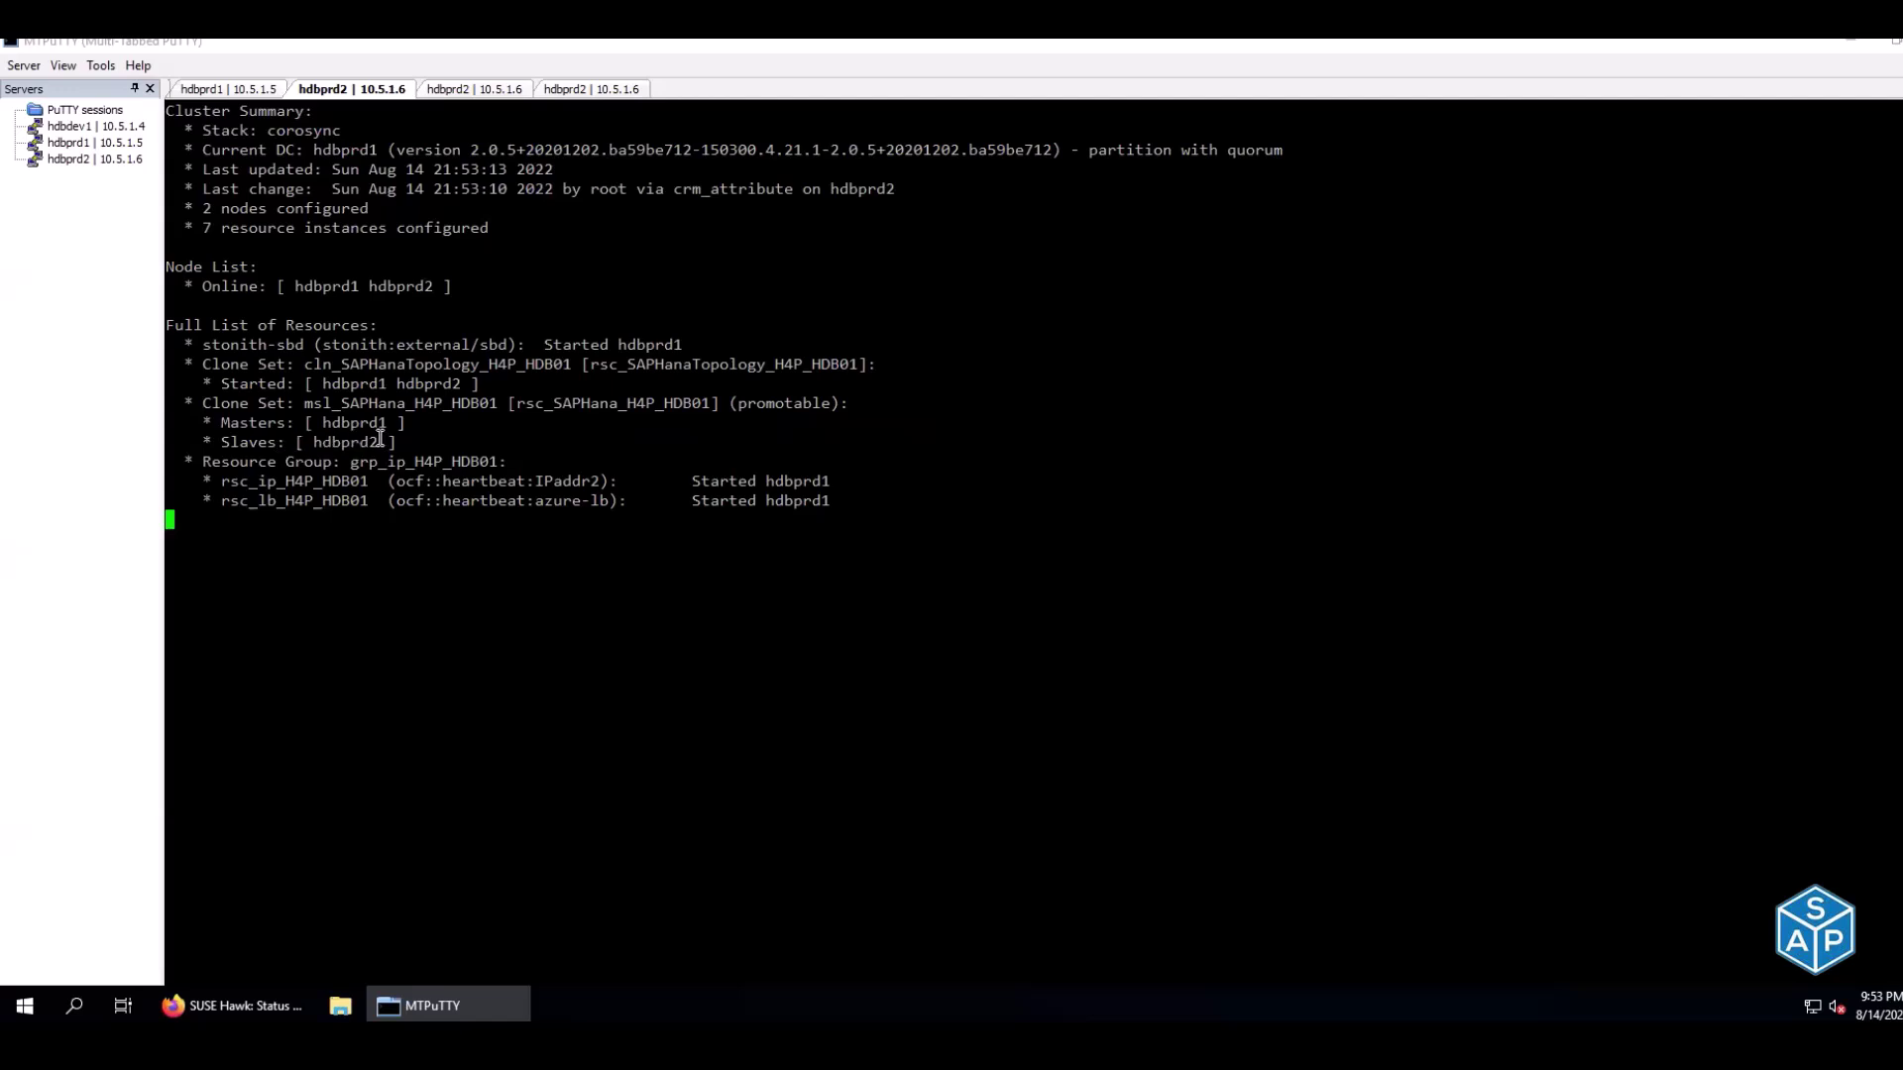
# Run HDB info on hdbprd2 to list its database processes
pyautogui.click(496, 88)
pyautogui.click(560, 91)
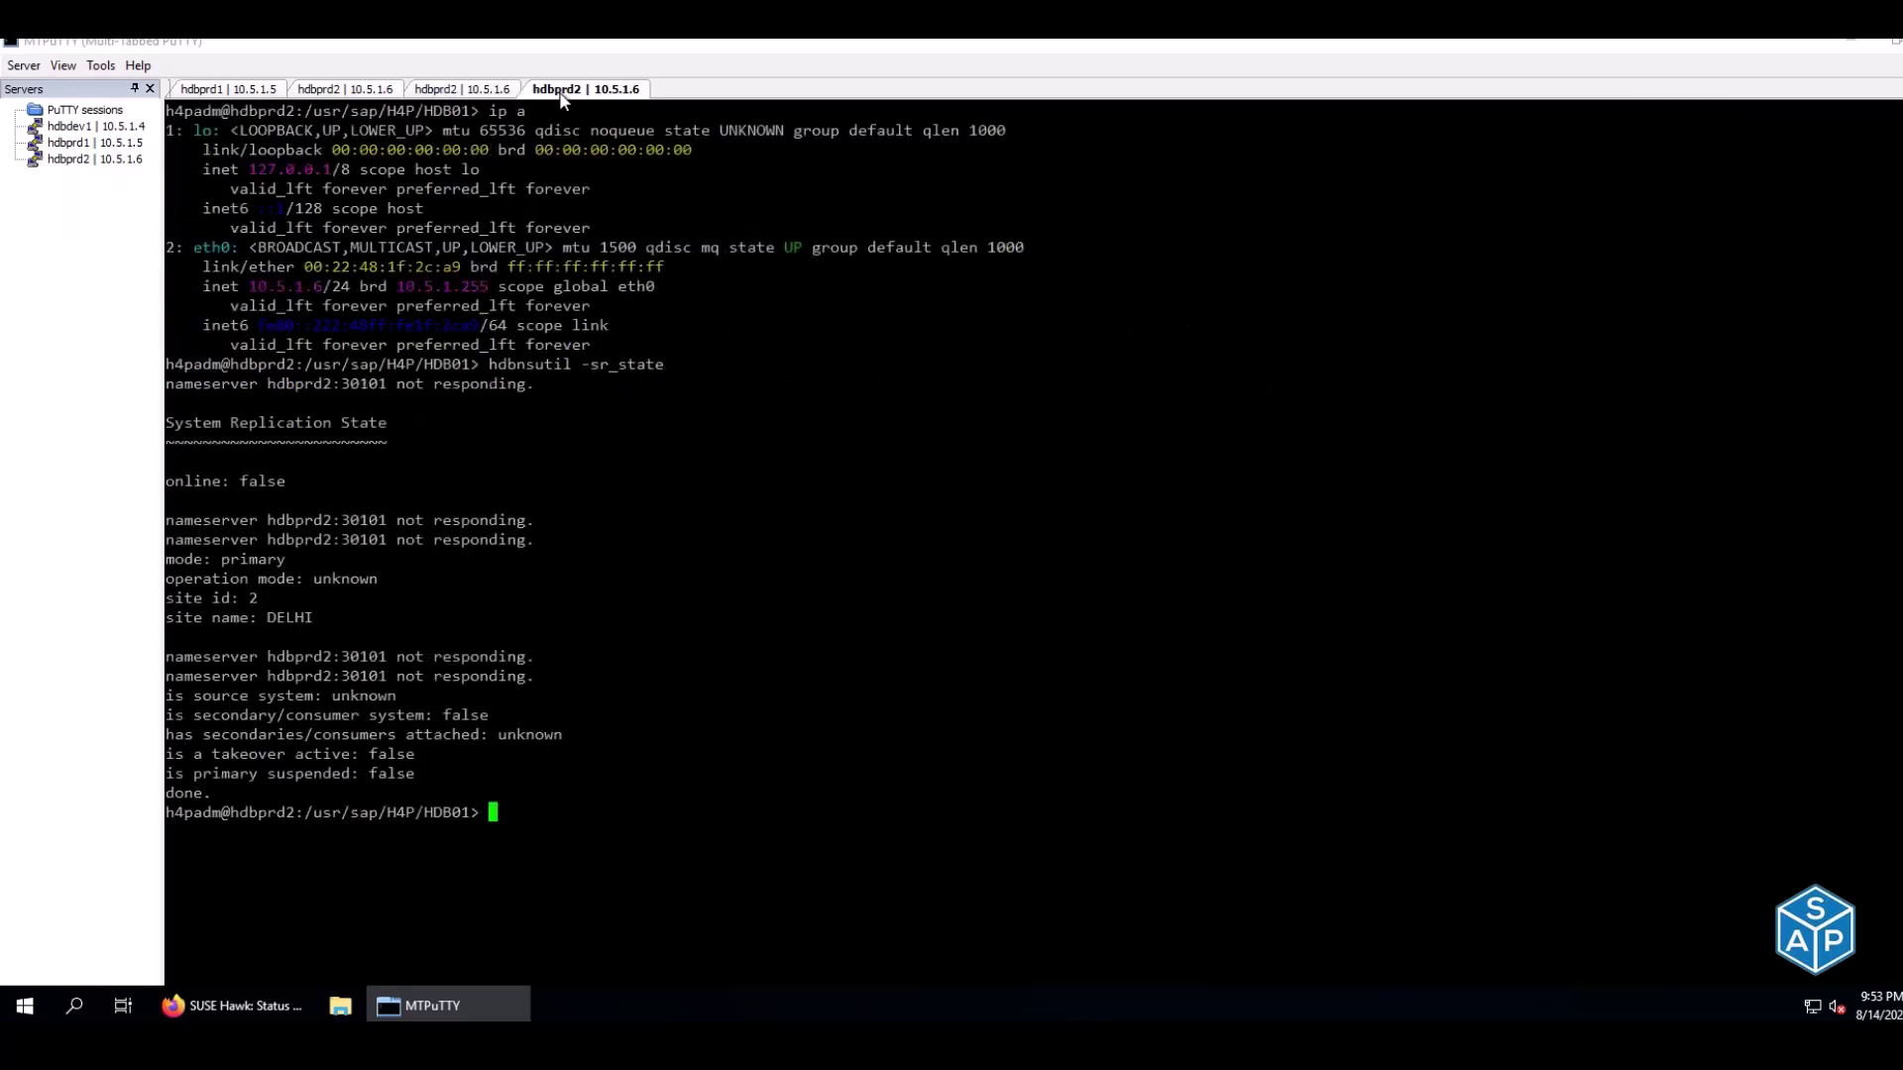
pyautogui.press('Up')
# Watch HDB info until the HANA server processes run, then review the earlier online: false output
pyautogui.press('Up')
pyautogui.press('BackSpace')
pyautogui.press('BackSpace')
pyautogui.press('BackSpace')
pyautogui.press('BackSpace')
pyautogui.write('info')
pyautogui.press('Return')
pyautogui.press('Up')
pyautogui.press('Home')
pyautogui.press('Right')
pyautogui.write('atch')
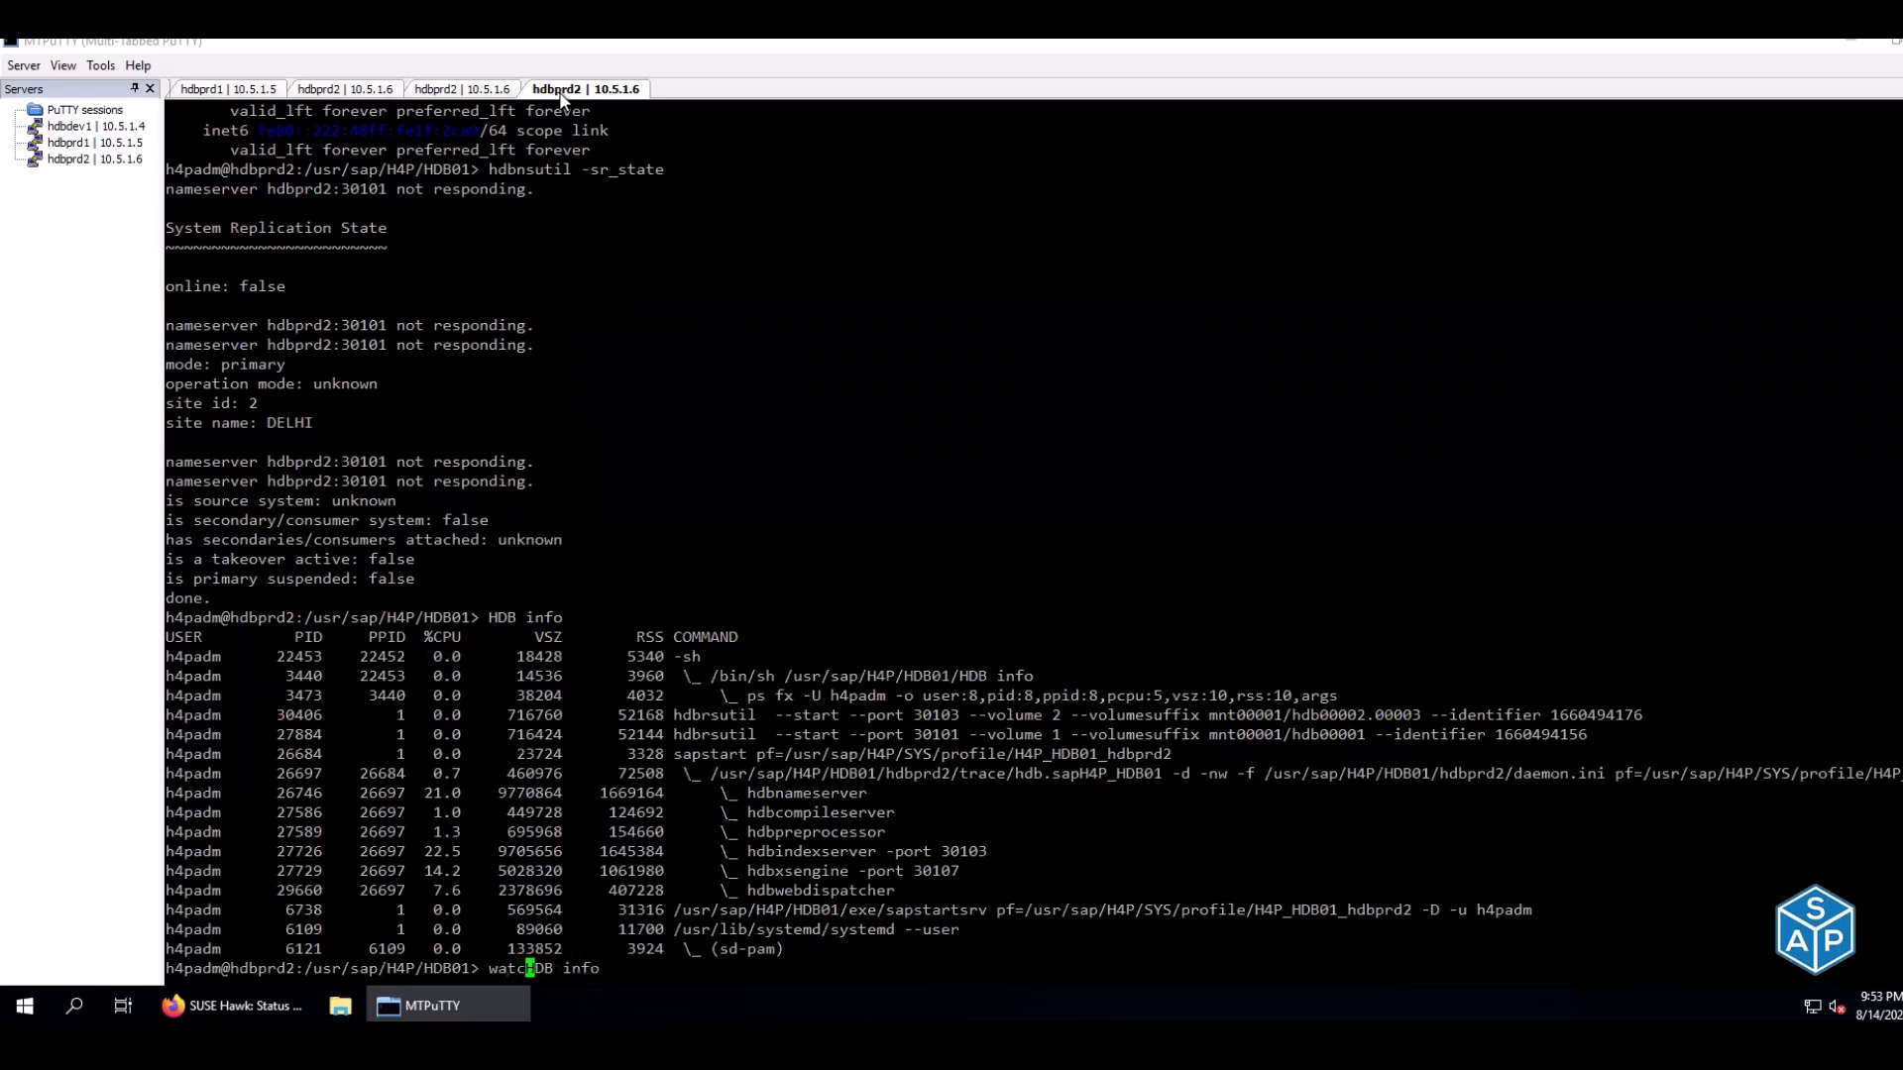
pyautogui.press('Return')
pyautogui.moveTo(741, 422); pyautogui.dragTo(936, 508)
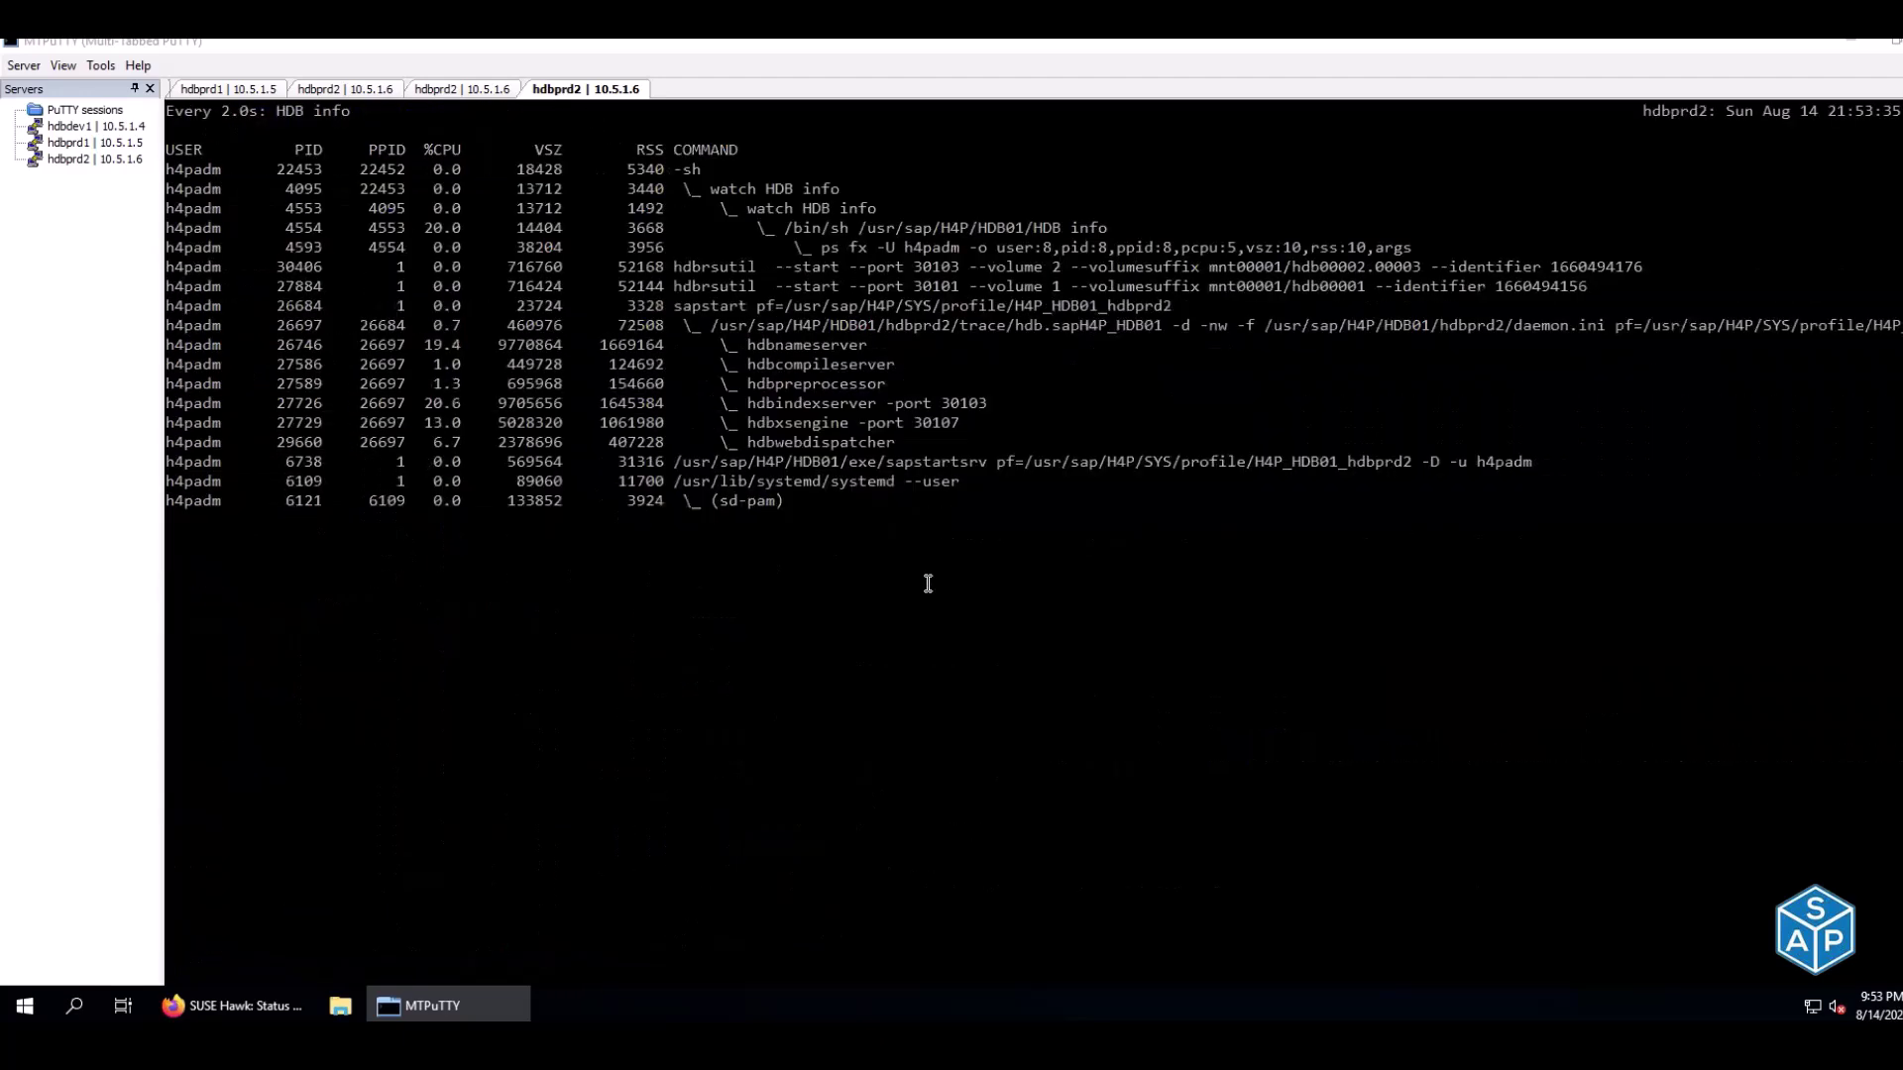
pyautogui.hotkey('ctrl', 'c')
pyautogui.scroll(8, 337, 565)
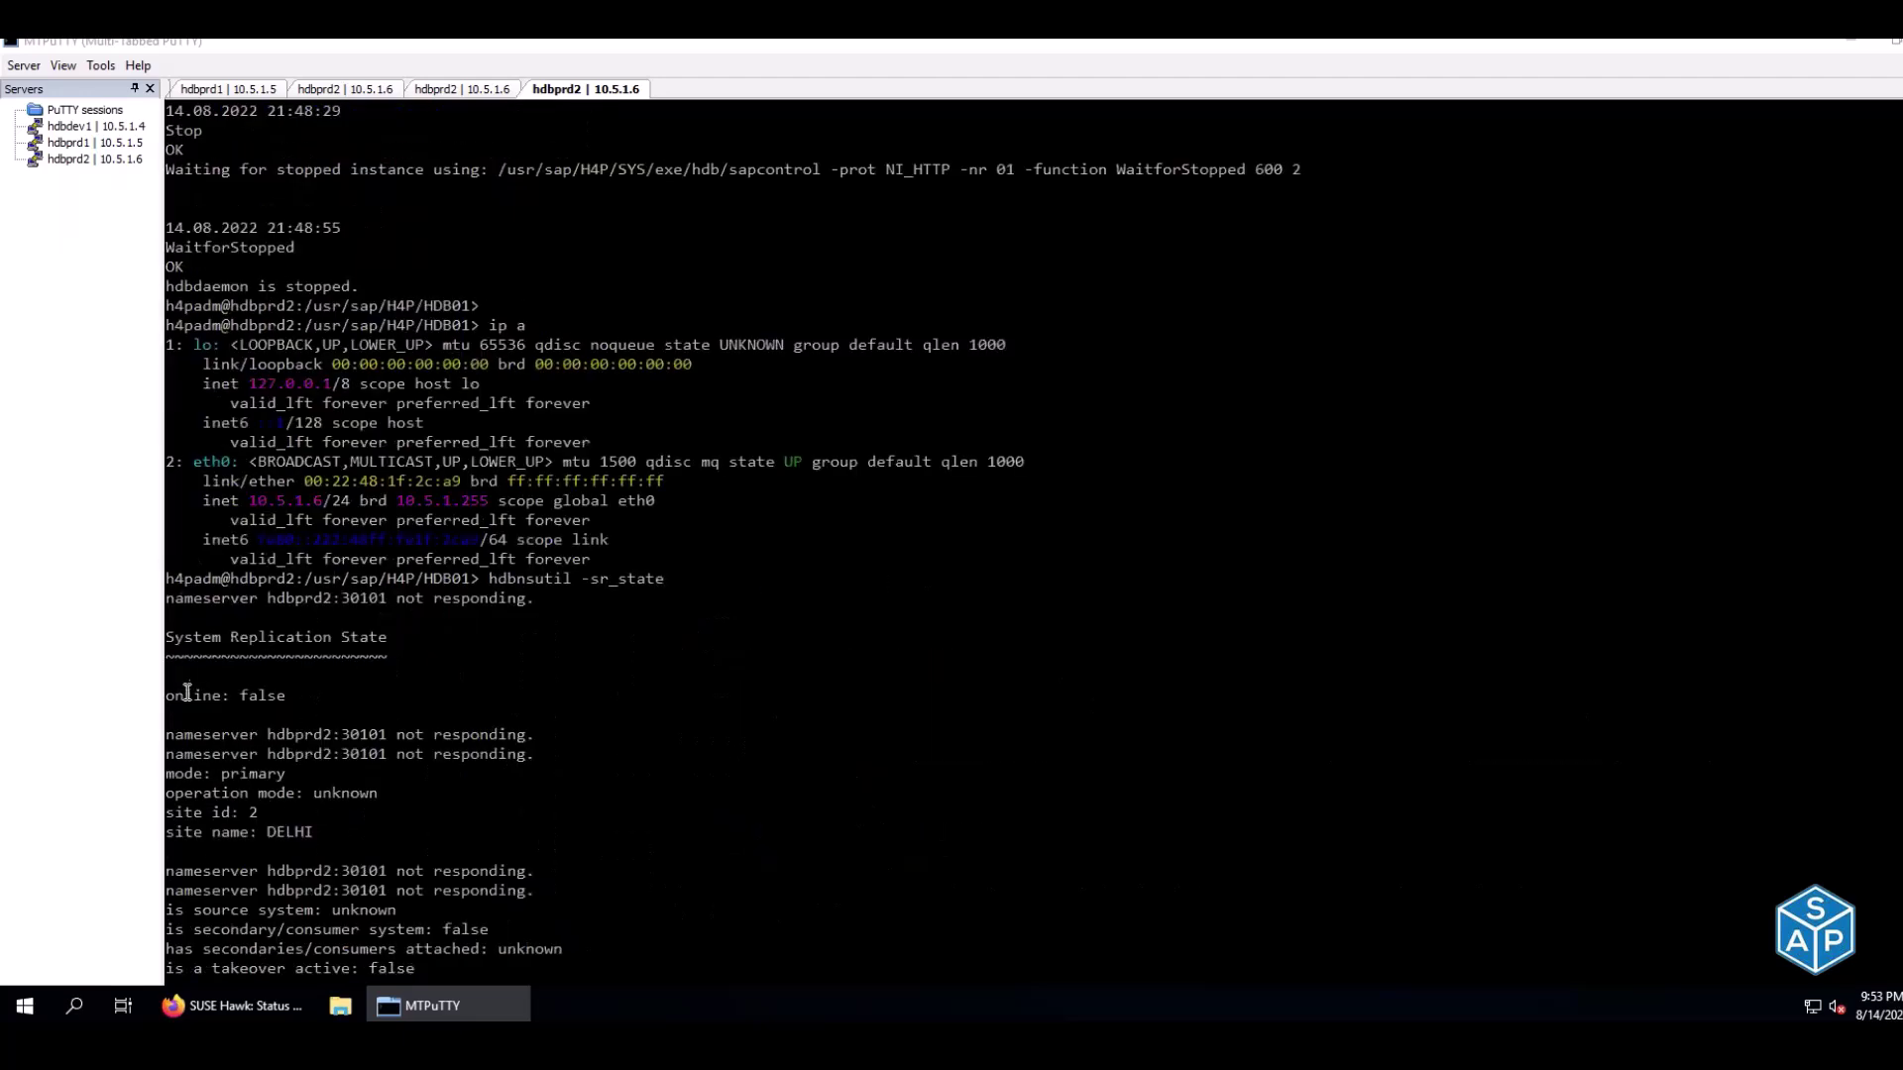
pyautogui.moveTo(178, 693); pyautogui.dragTo(301, 702)
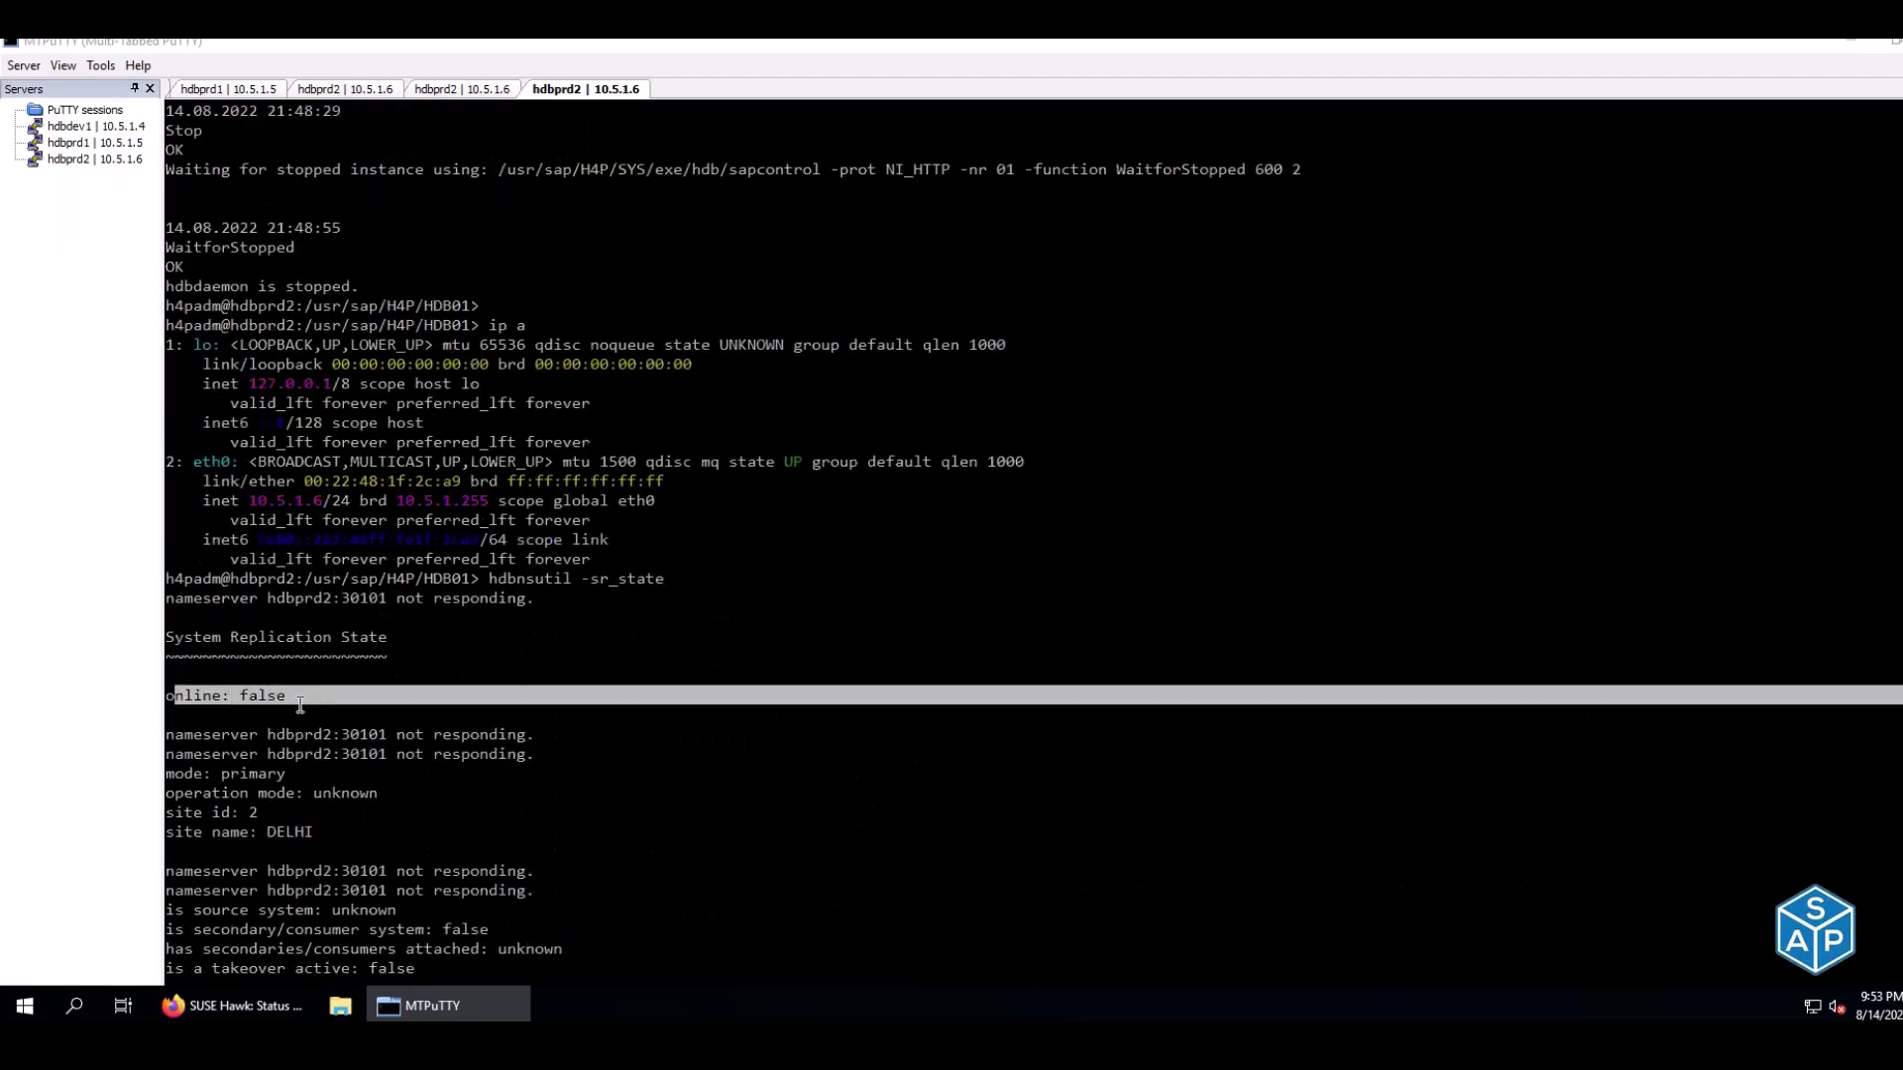
pyautogui.scroll(-7, 301, 704)
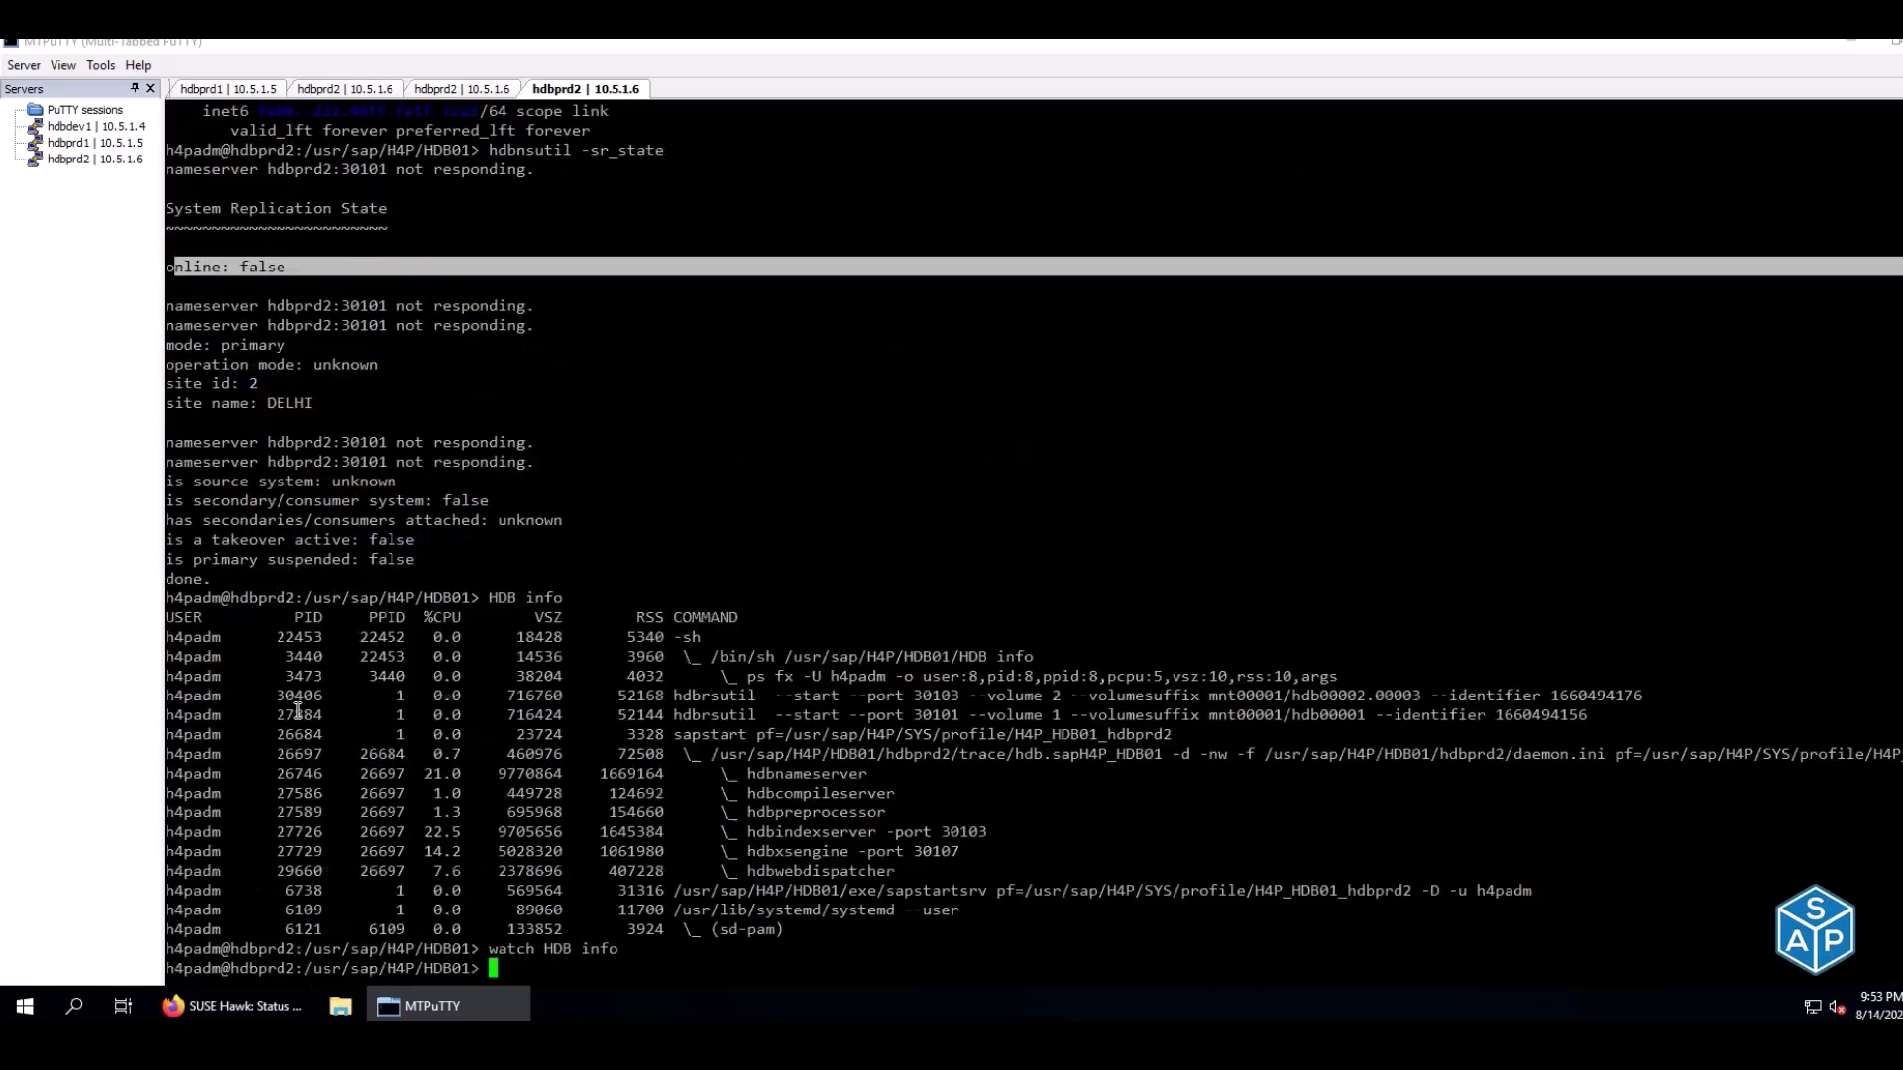
# Rerun hdbnsutil -sr_state on hdbprd2 until it reports online: true
pyautogui.click(347, 89)
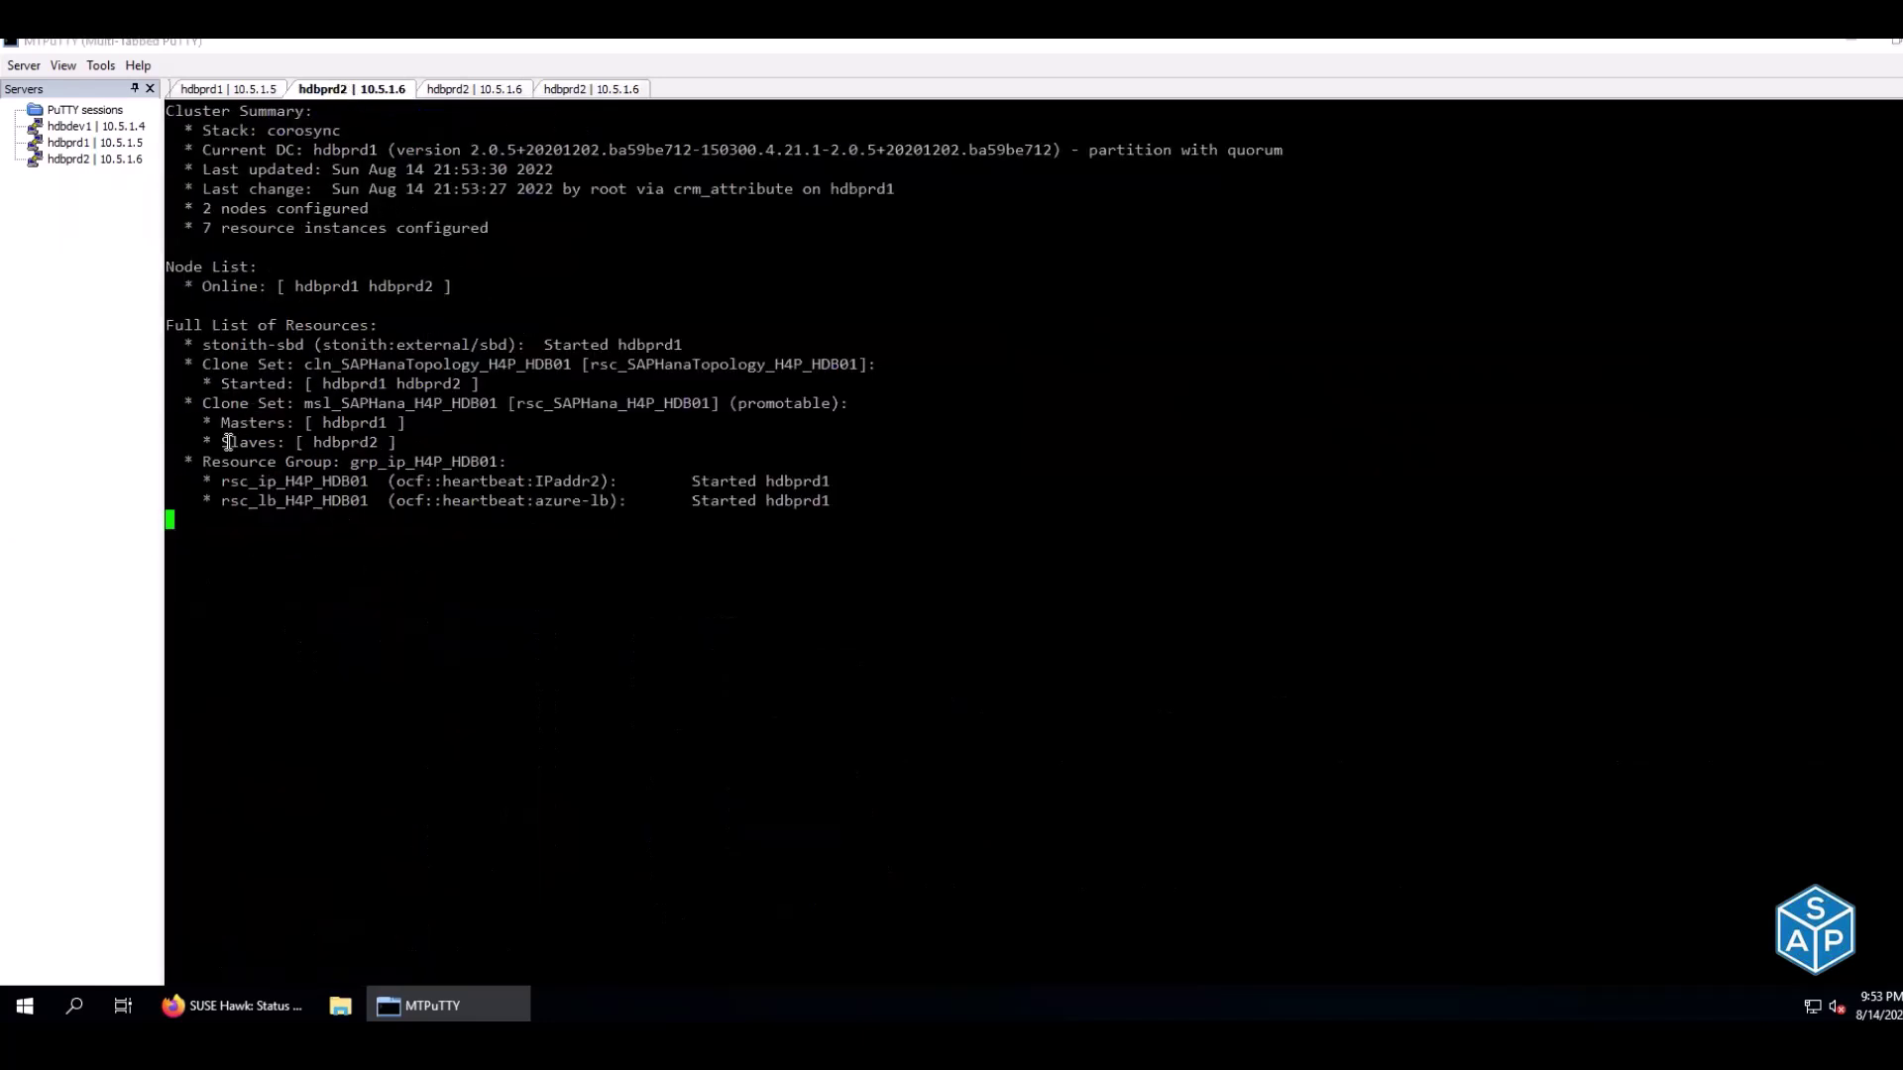
pyautogui.moveTo(224, 443); pyautogui.dragTo(378, 442)
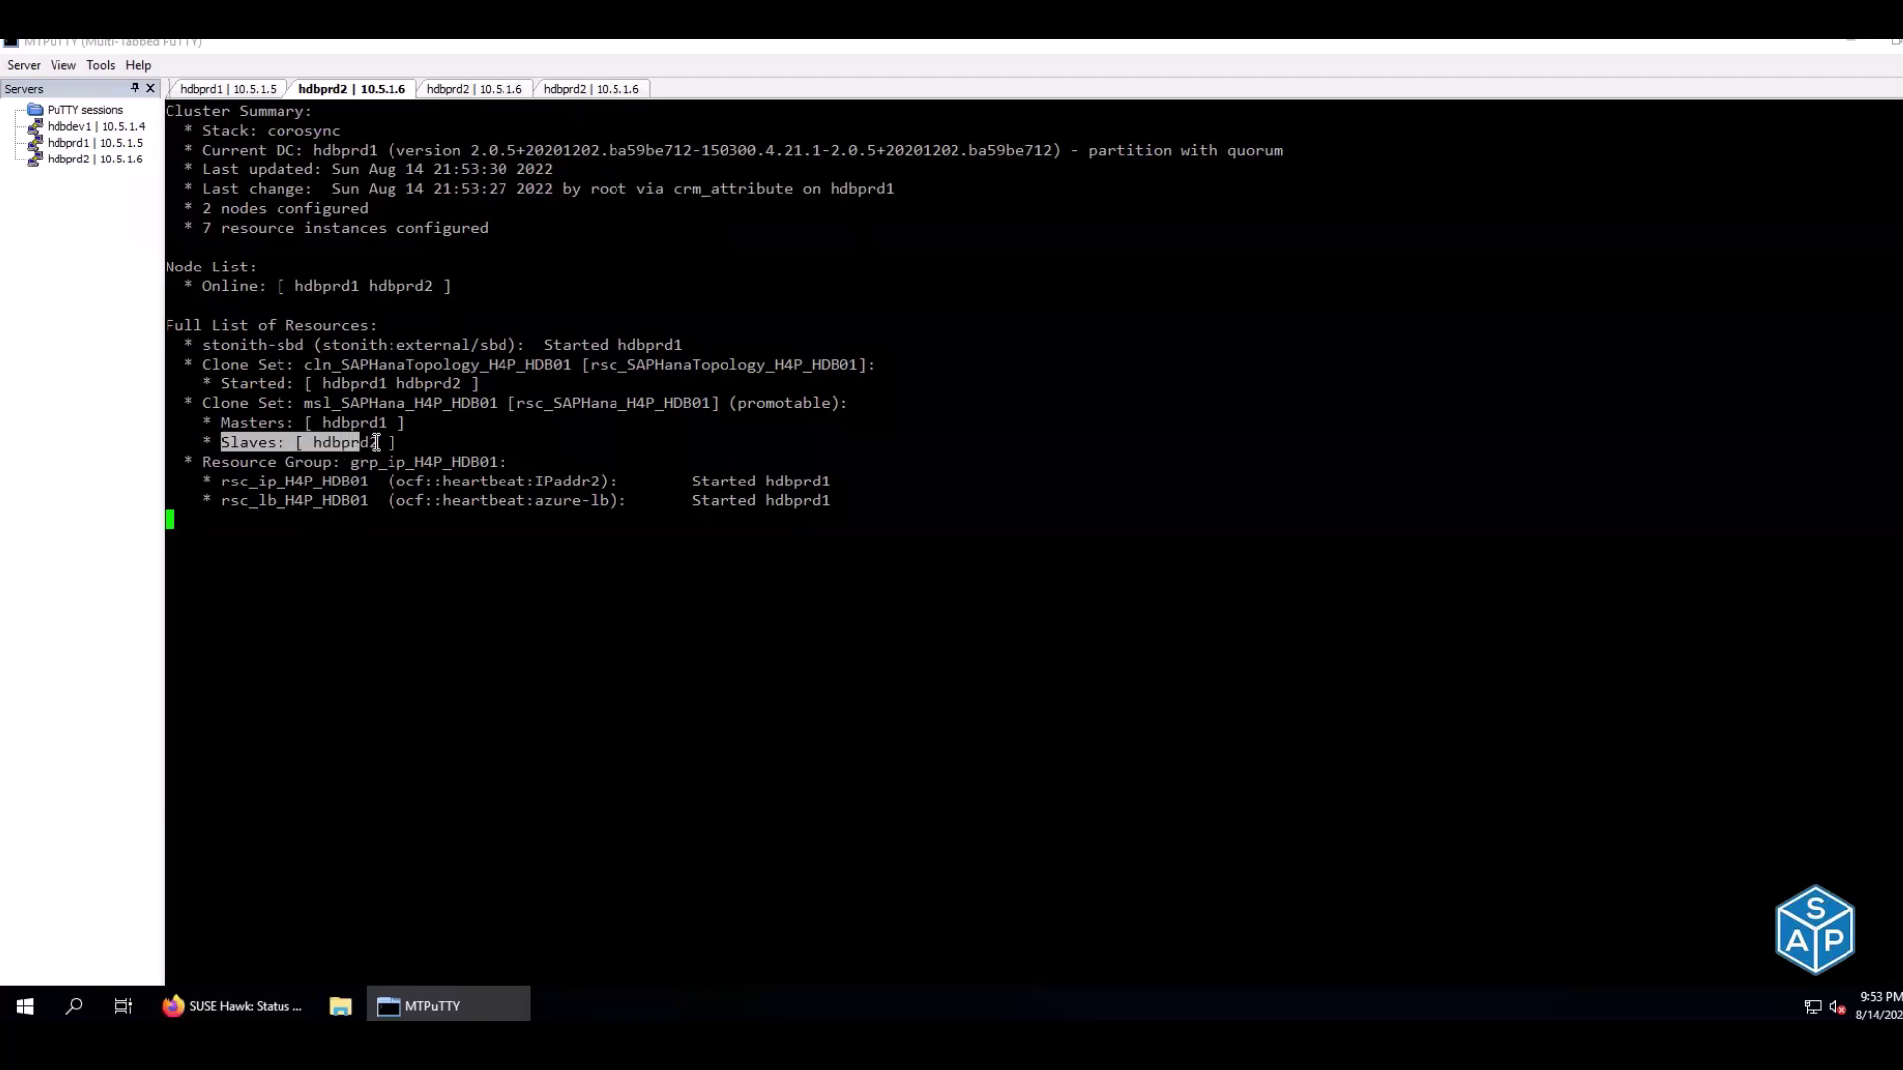
pyautogui.click(583, 91)
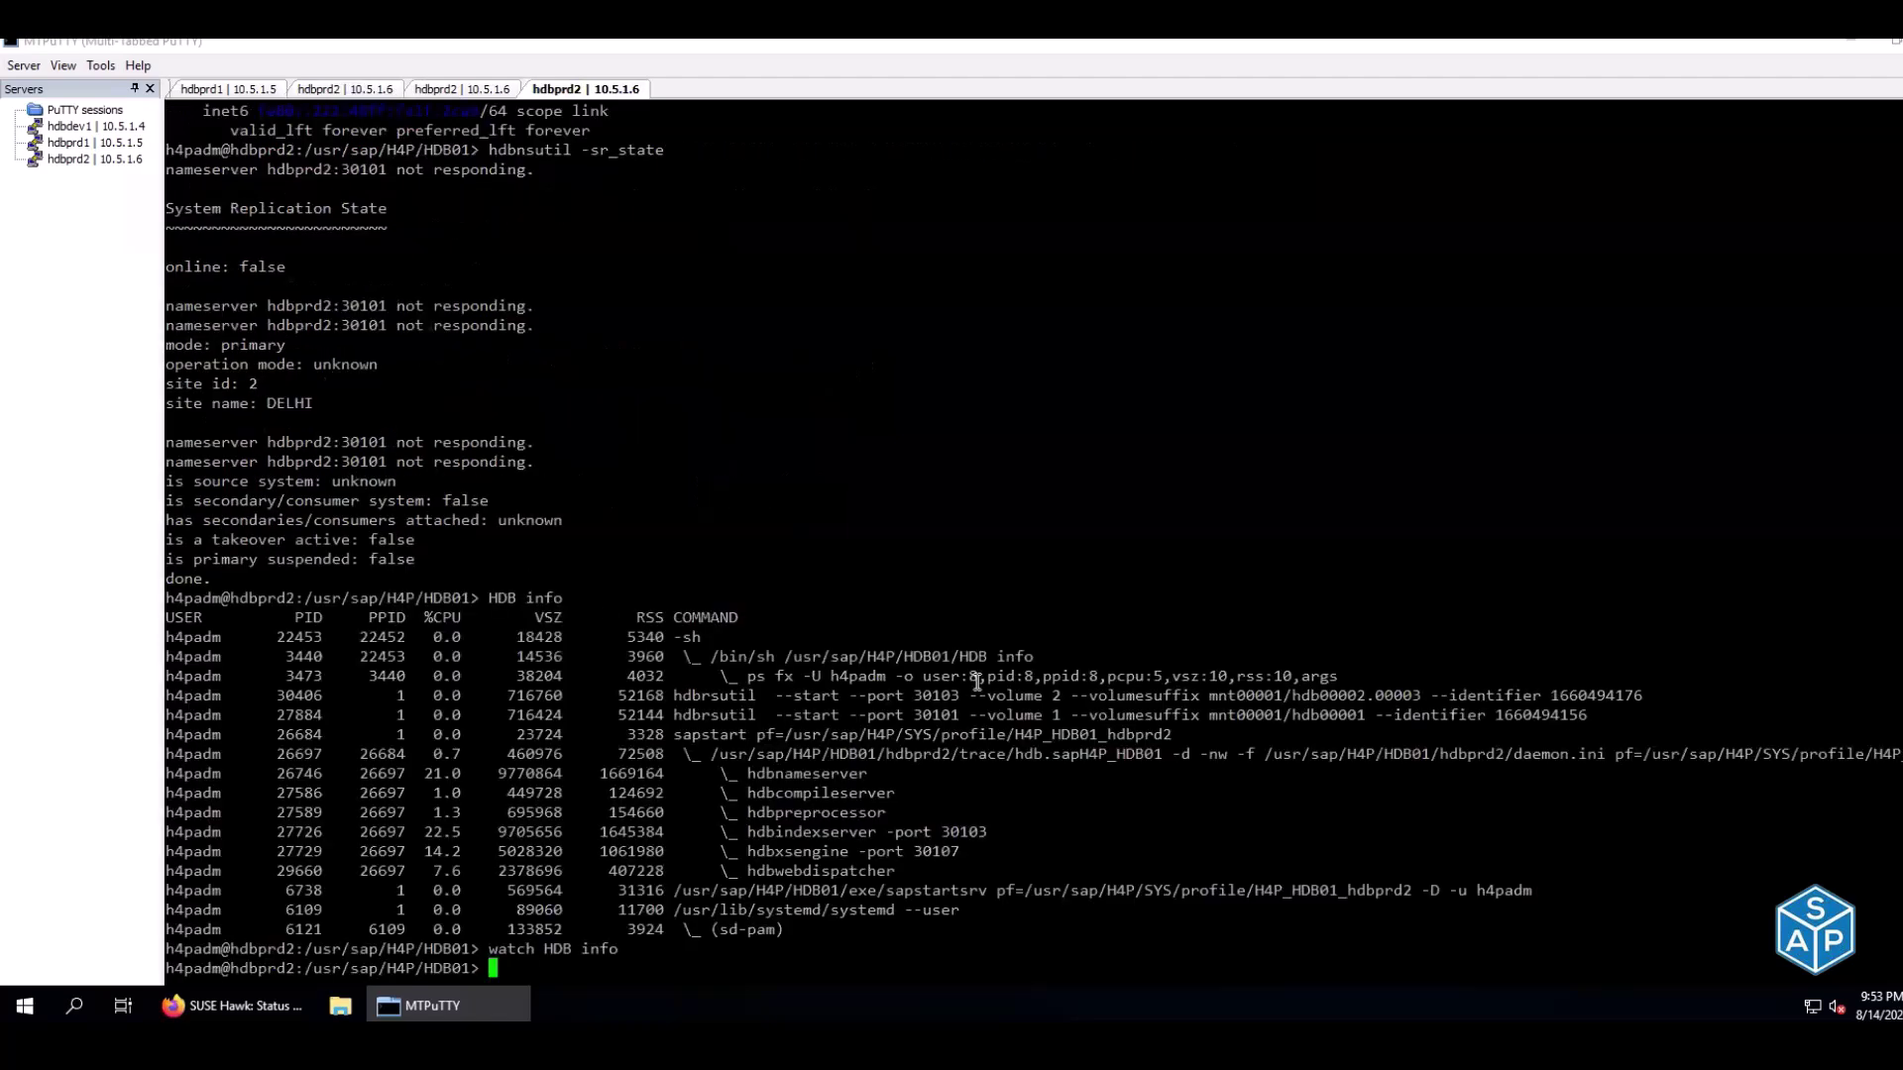
pyautogui.hotkey('ctrl', 'l')
pyautogui.press('Up')
pyautogui.press('Up')
pyautogui.press('Up')
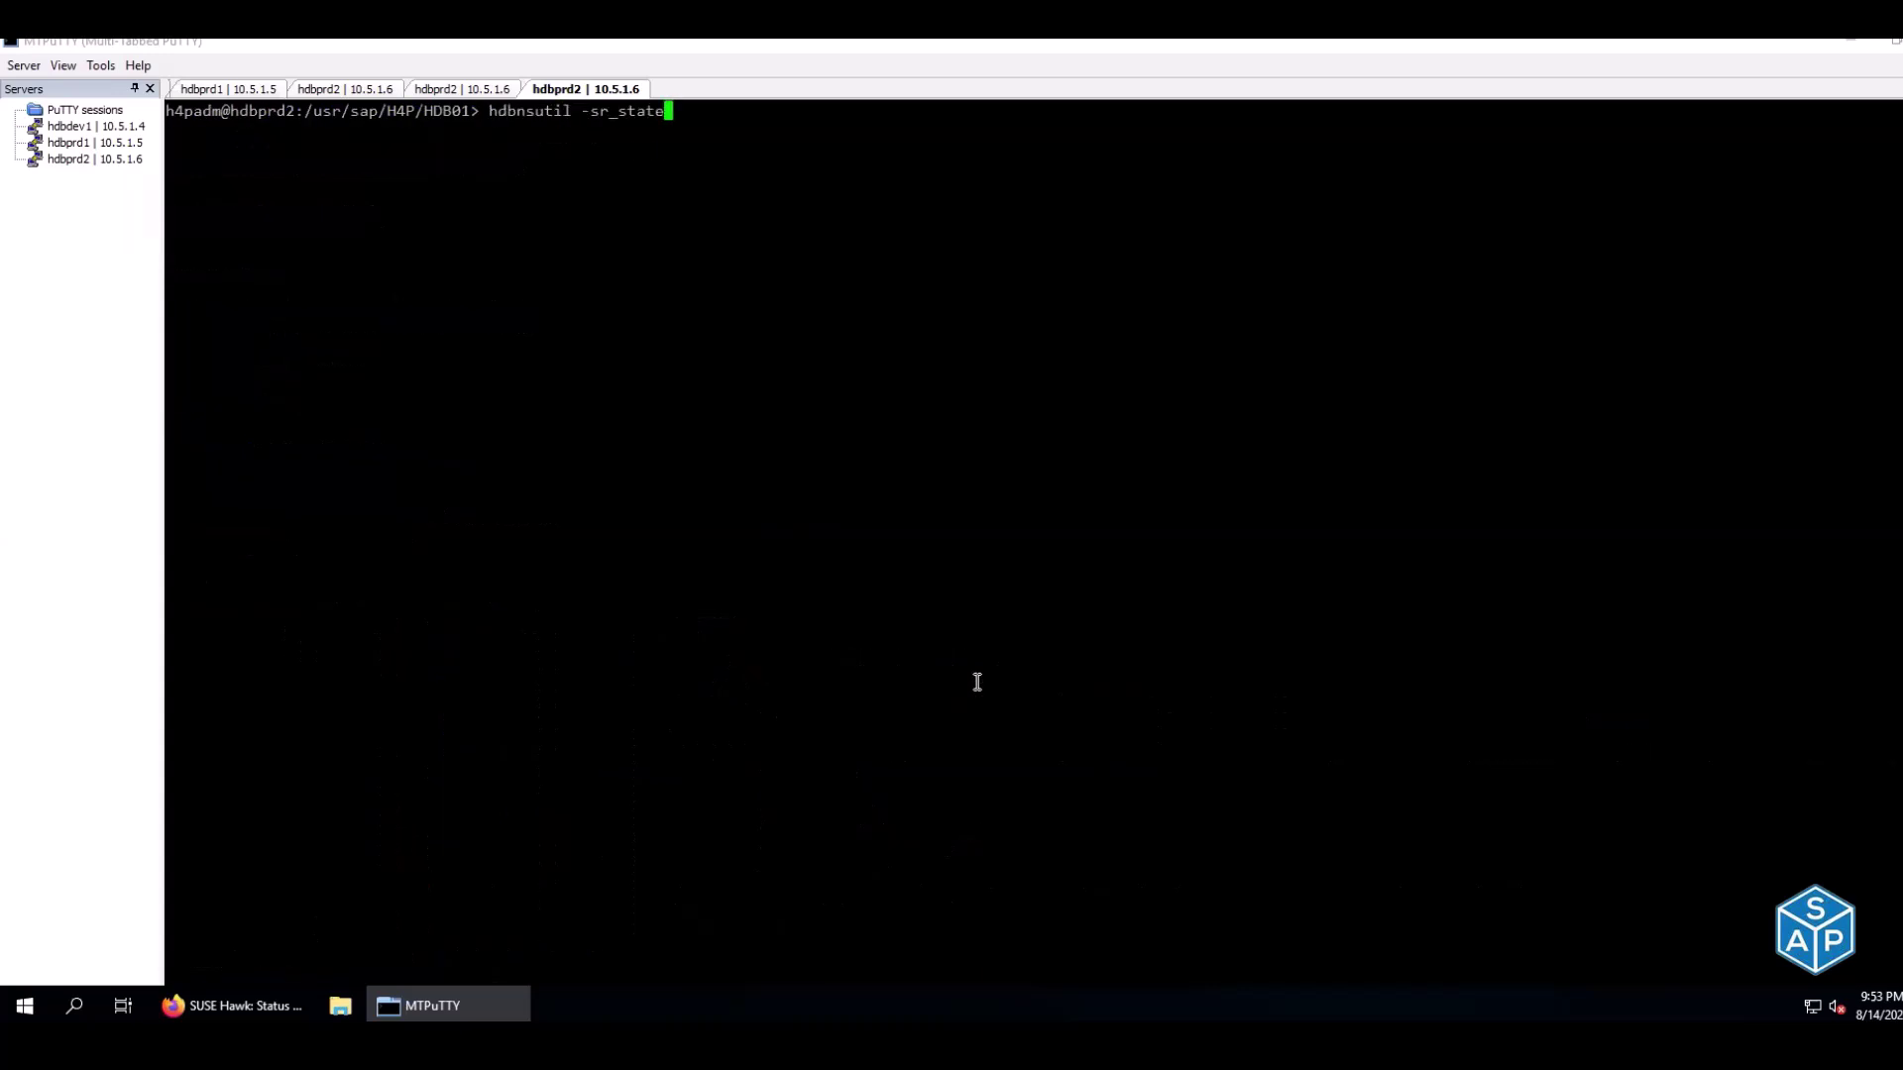
pyautogui.scroll(7, 977, 682)
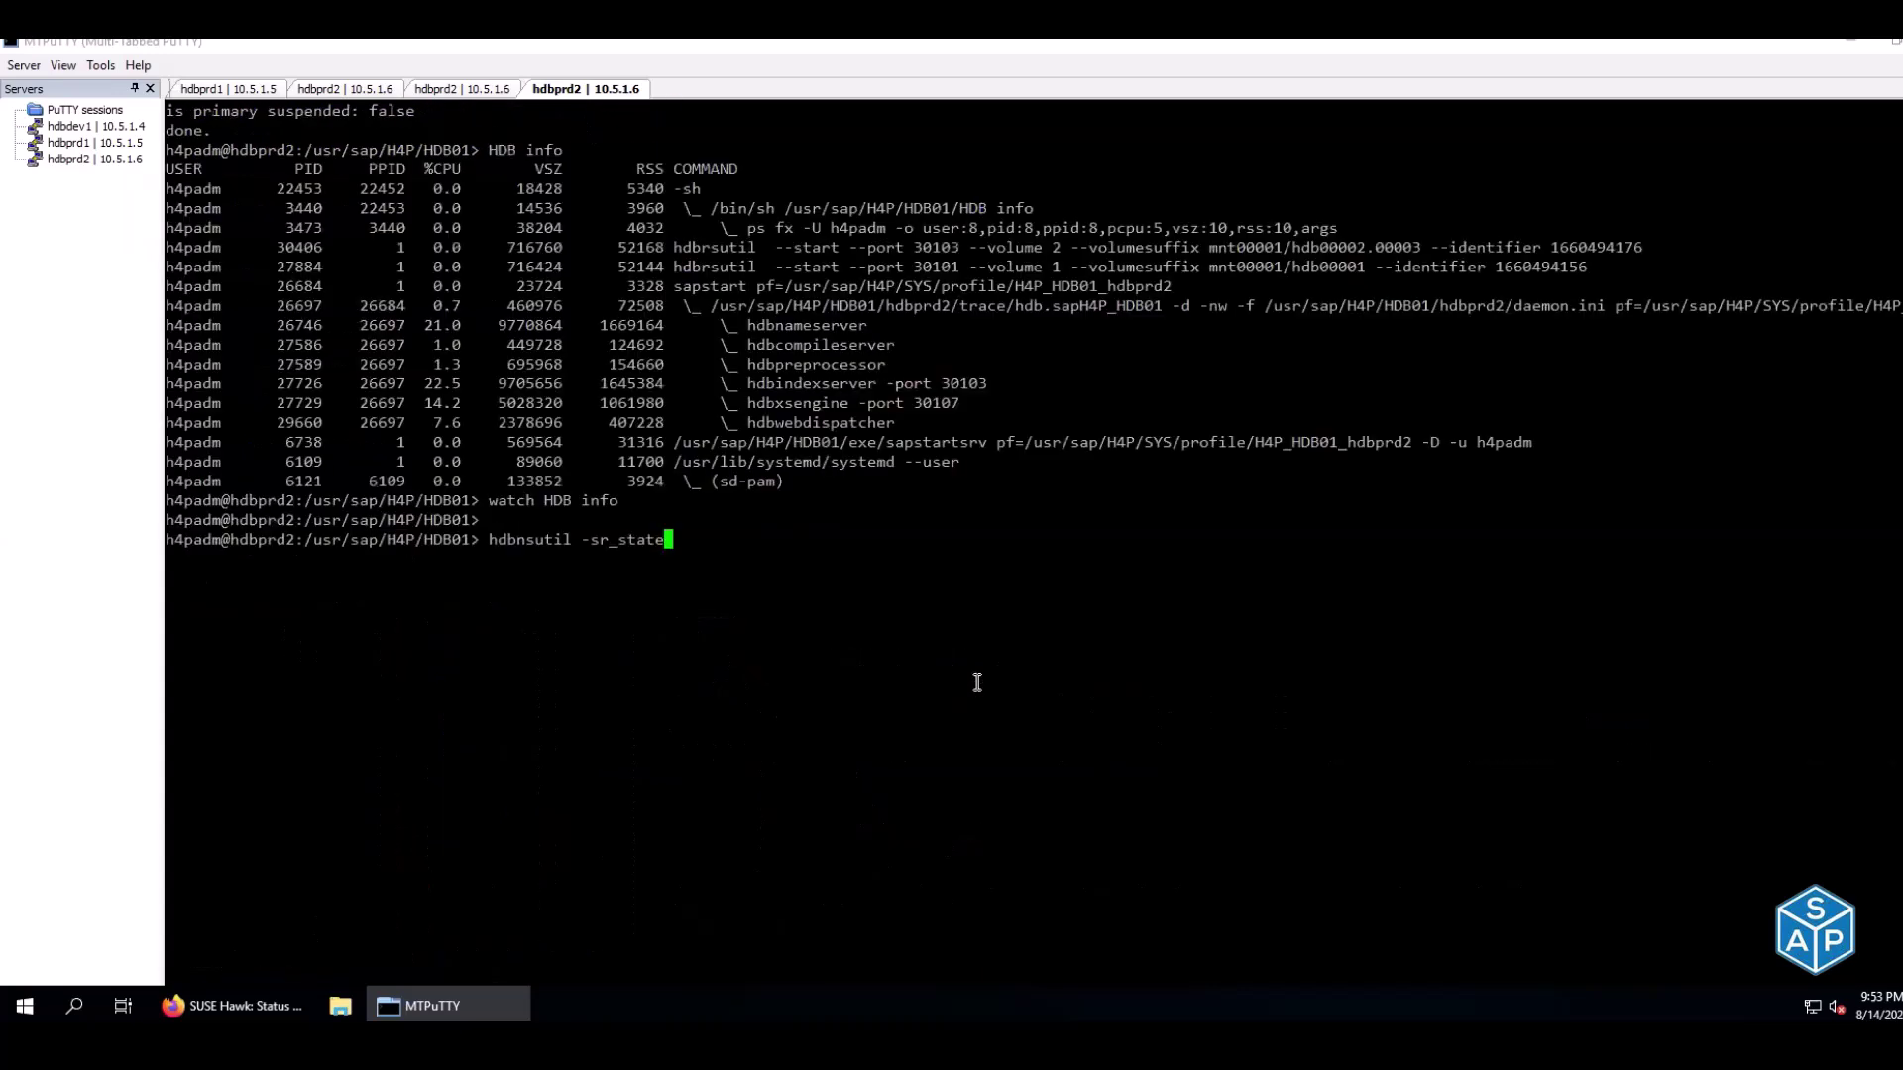
pyautogui.press('Return')
pyautogui.moveTo(196, 675); pyautogui.dragTo(299, 677)
pyautogui.moveTo(184, 754); pyautogui.dragTo(278, 755)
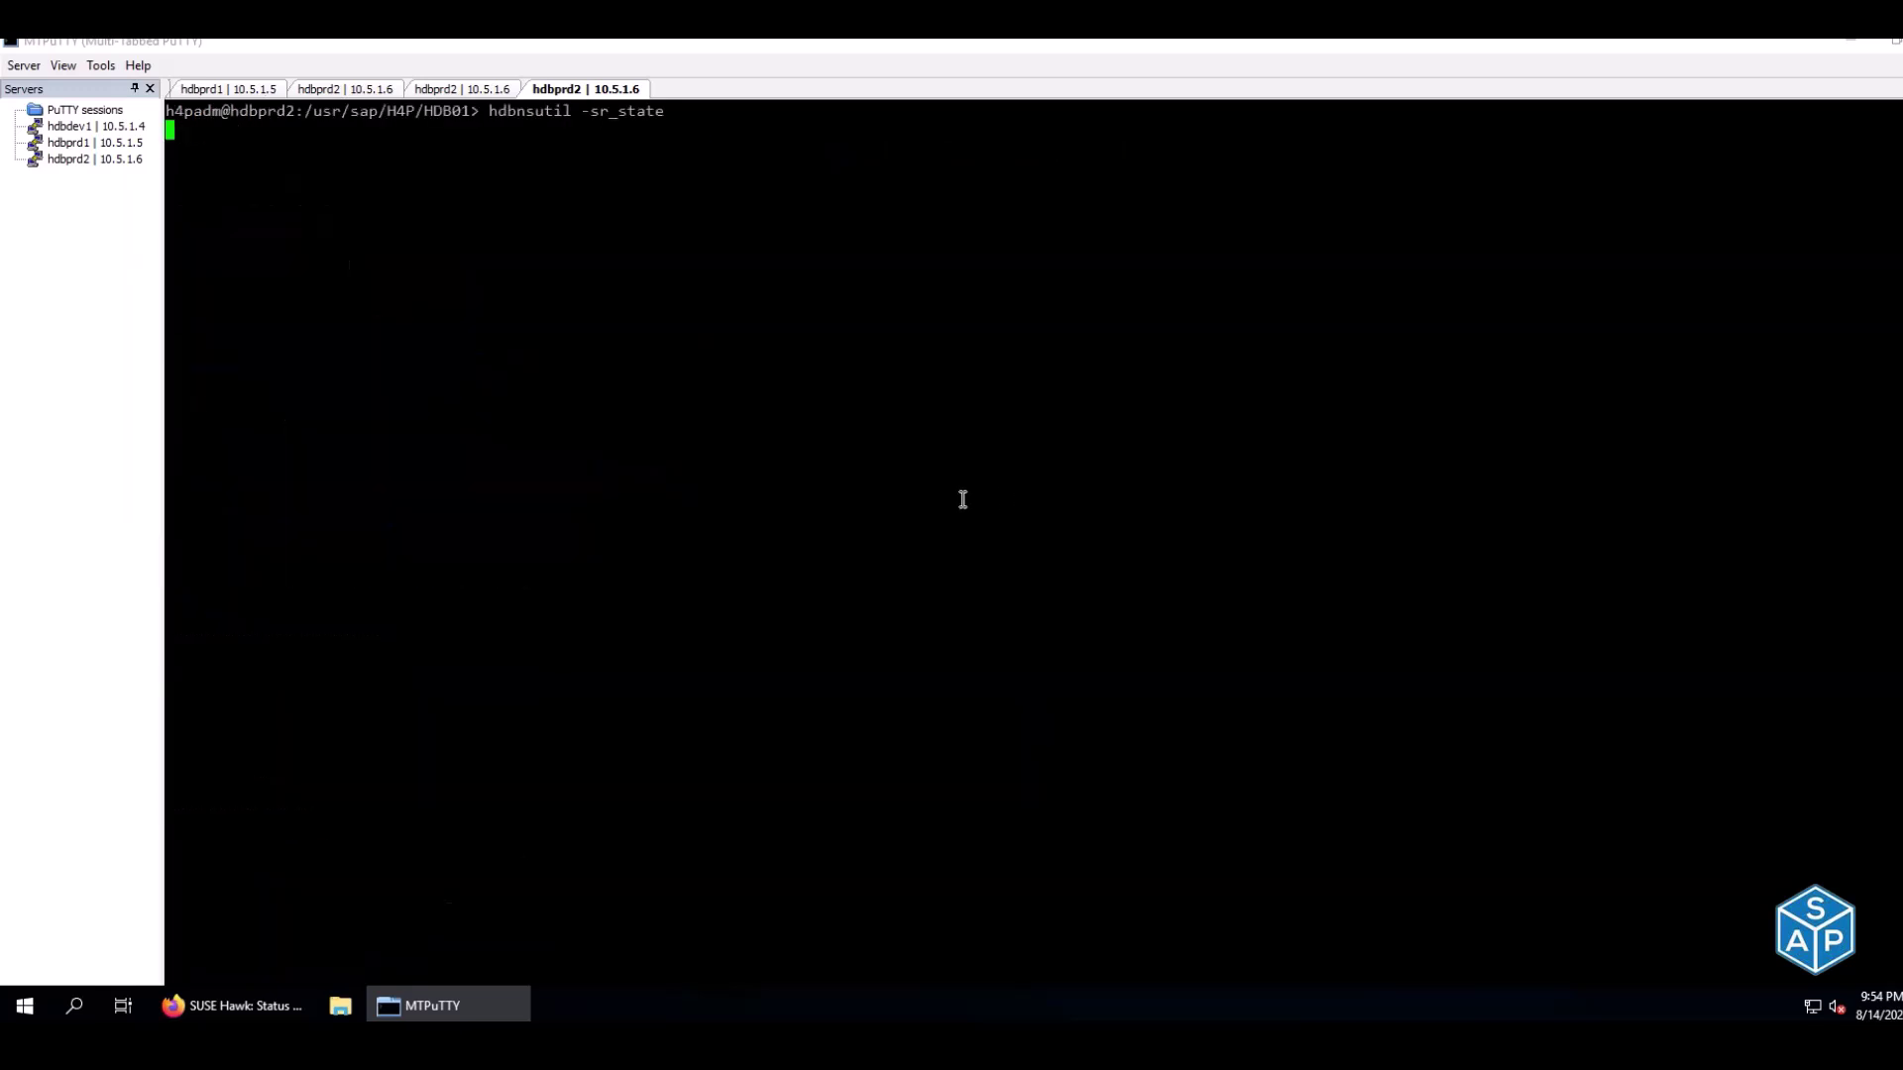
pyautogui.press('Return')
pyautogui.moveTo(168, 165); pyautogui.dragTo(204, 211)
pyautogui.click(255, 213)
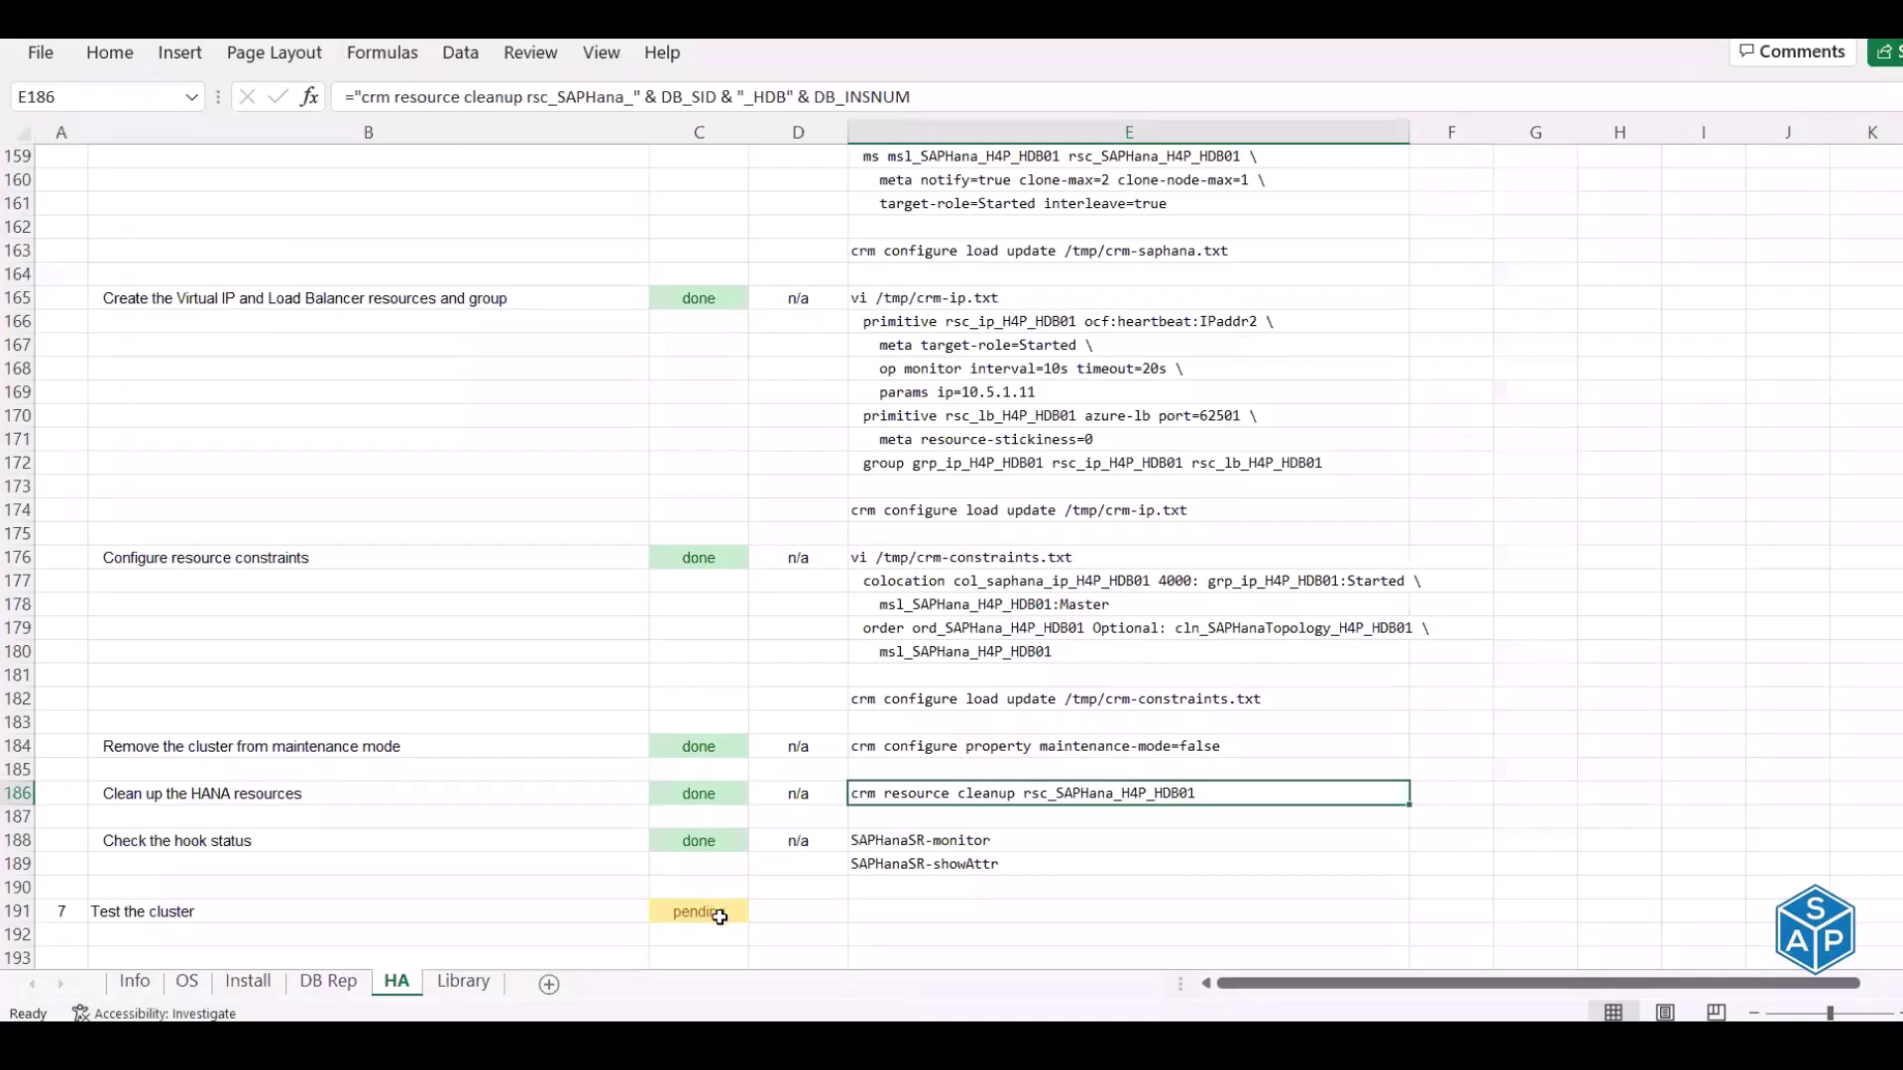
# Mark 'Test the cluster' as done in the Excel HA checklist
pyautogui.click(716, 910)
pyautogui.write('done')
pyautogui.press('Return')
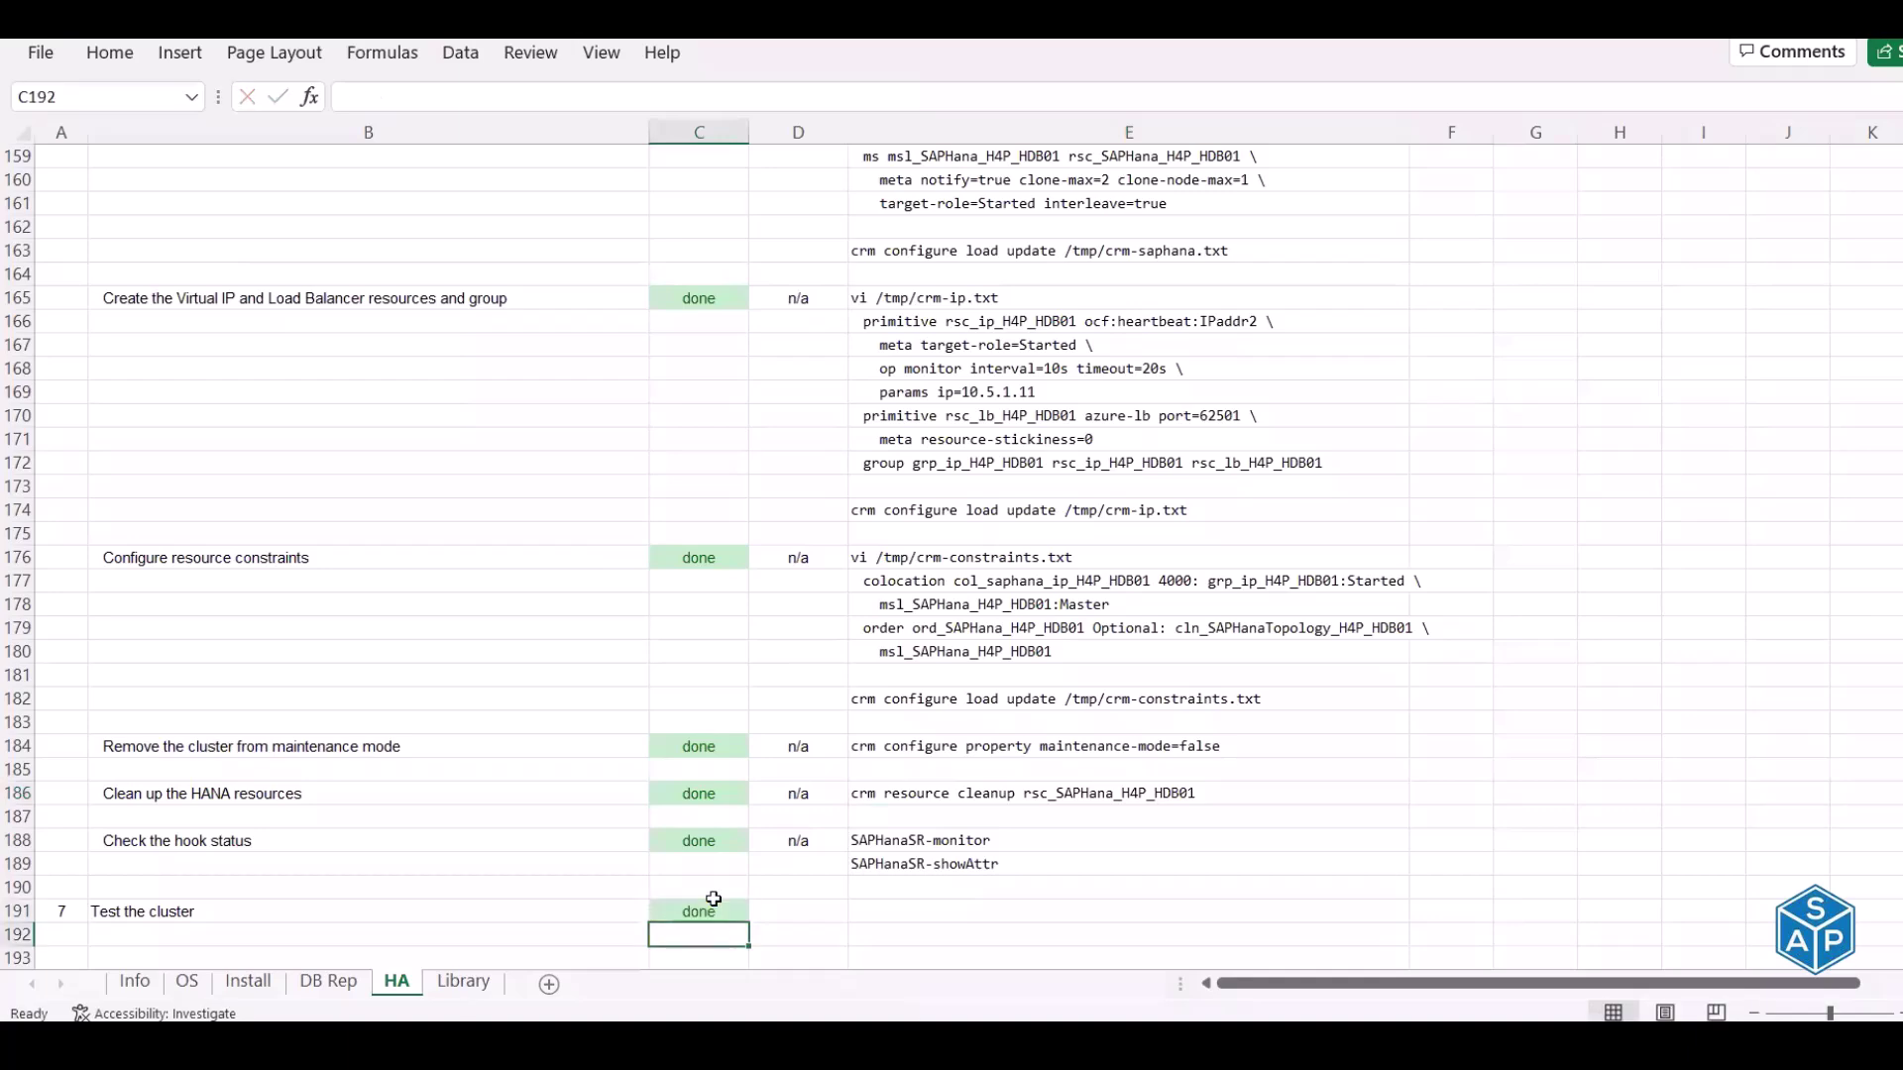
pyautogui.scroll(3, 778, 934)
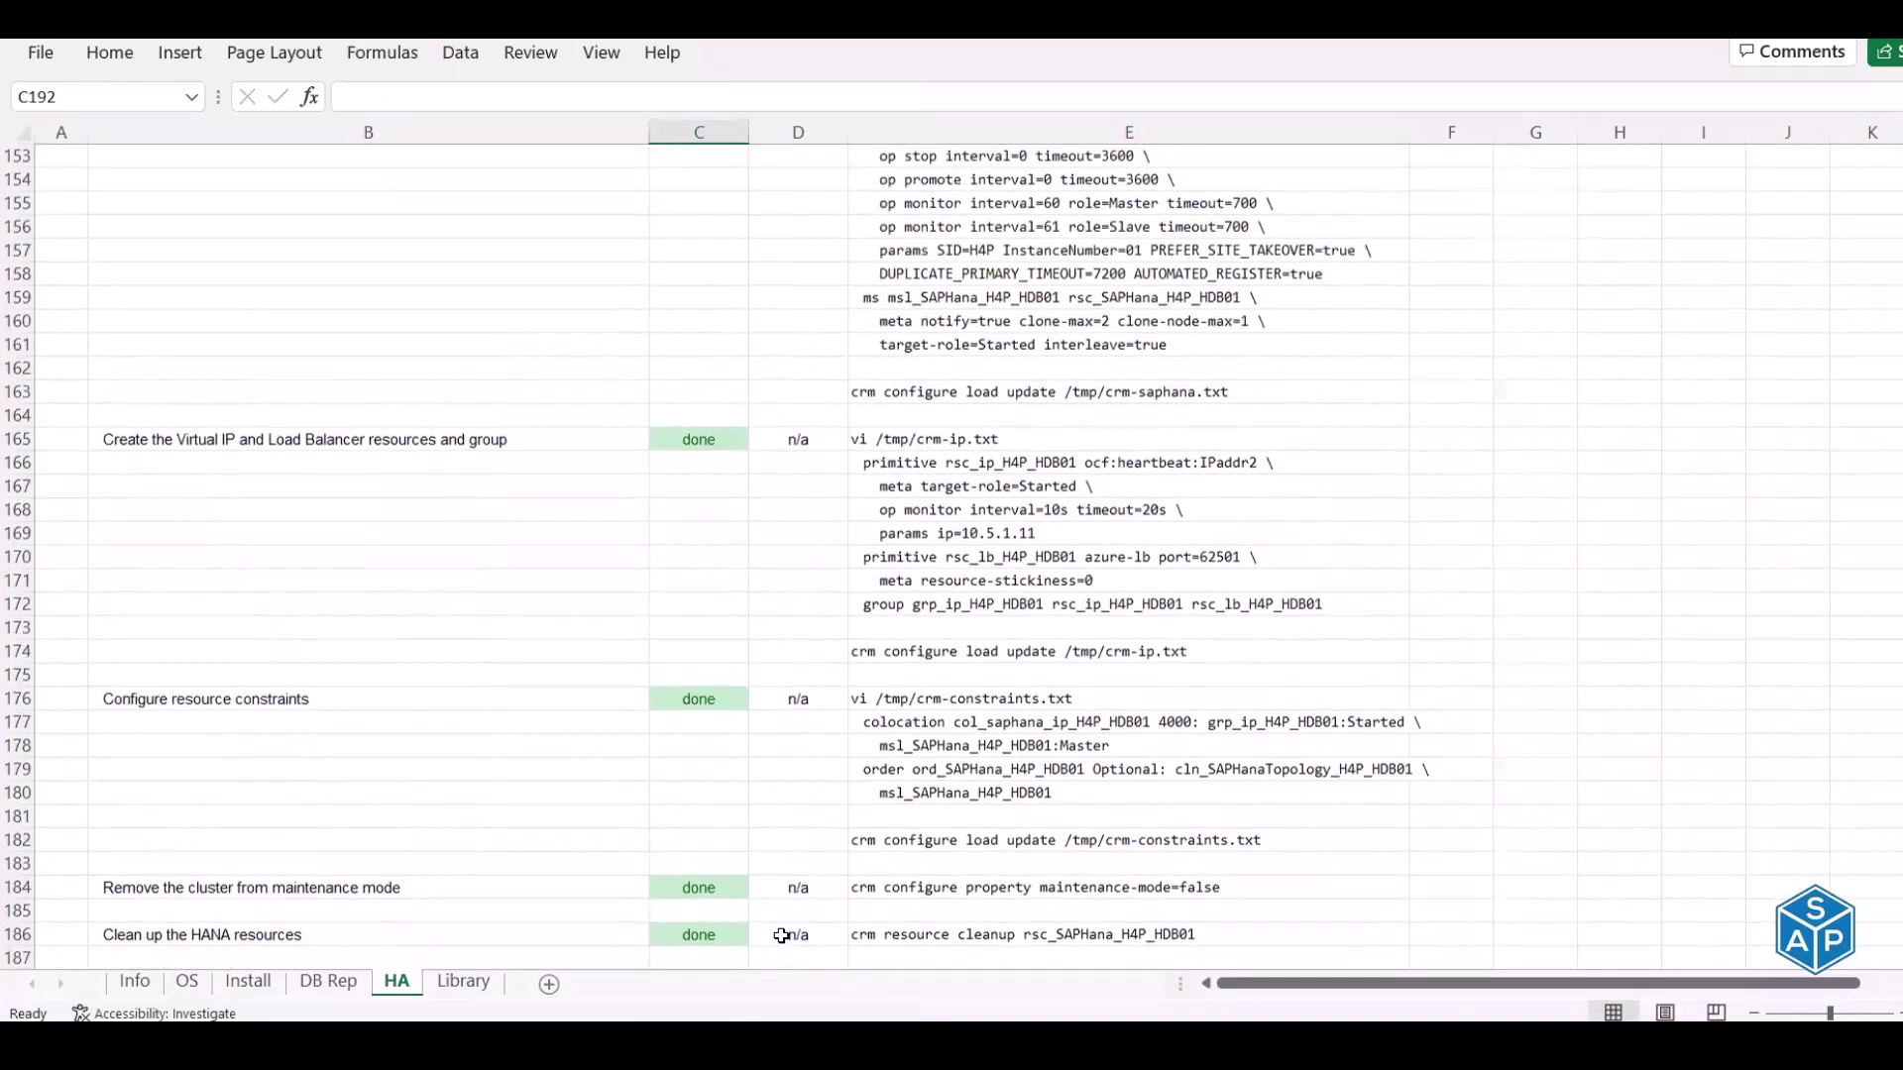
pyautogui.scroll(20, 781, 937)
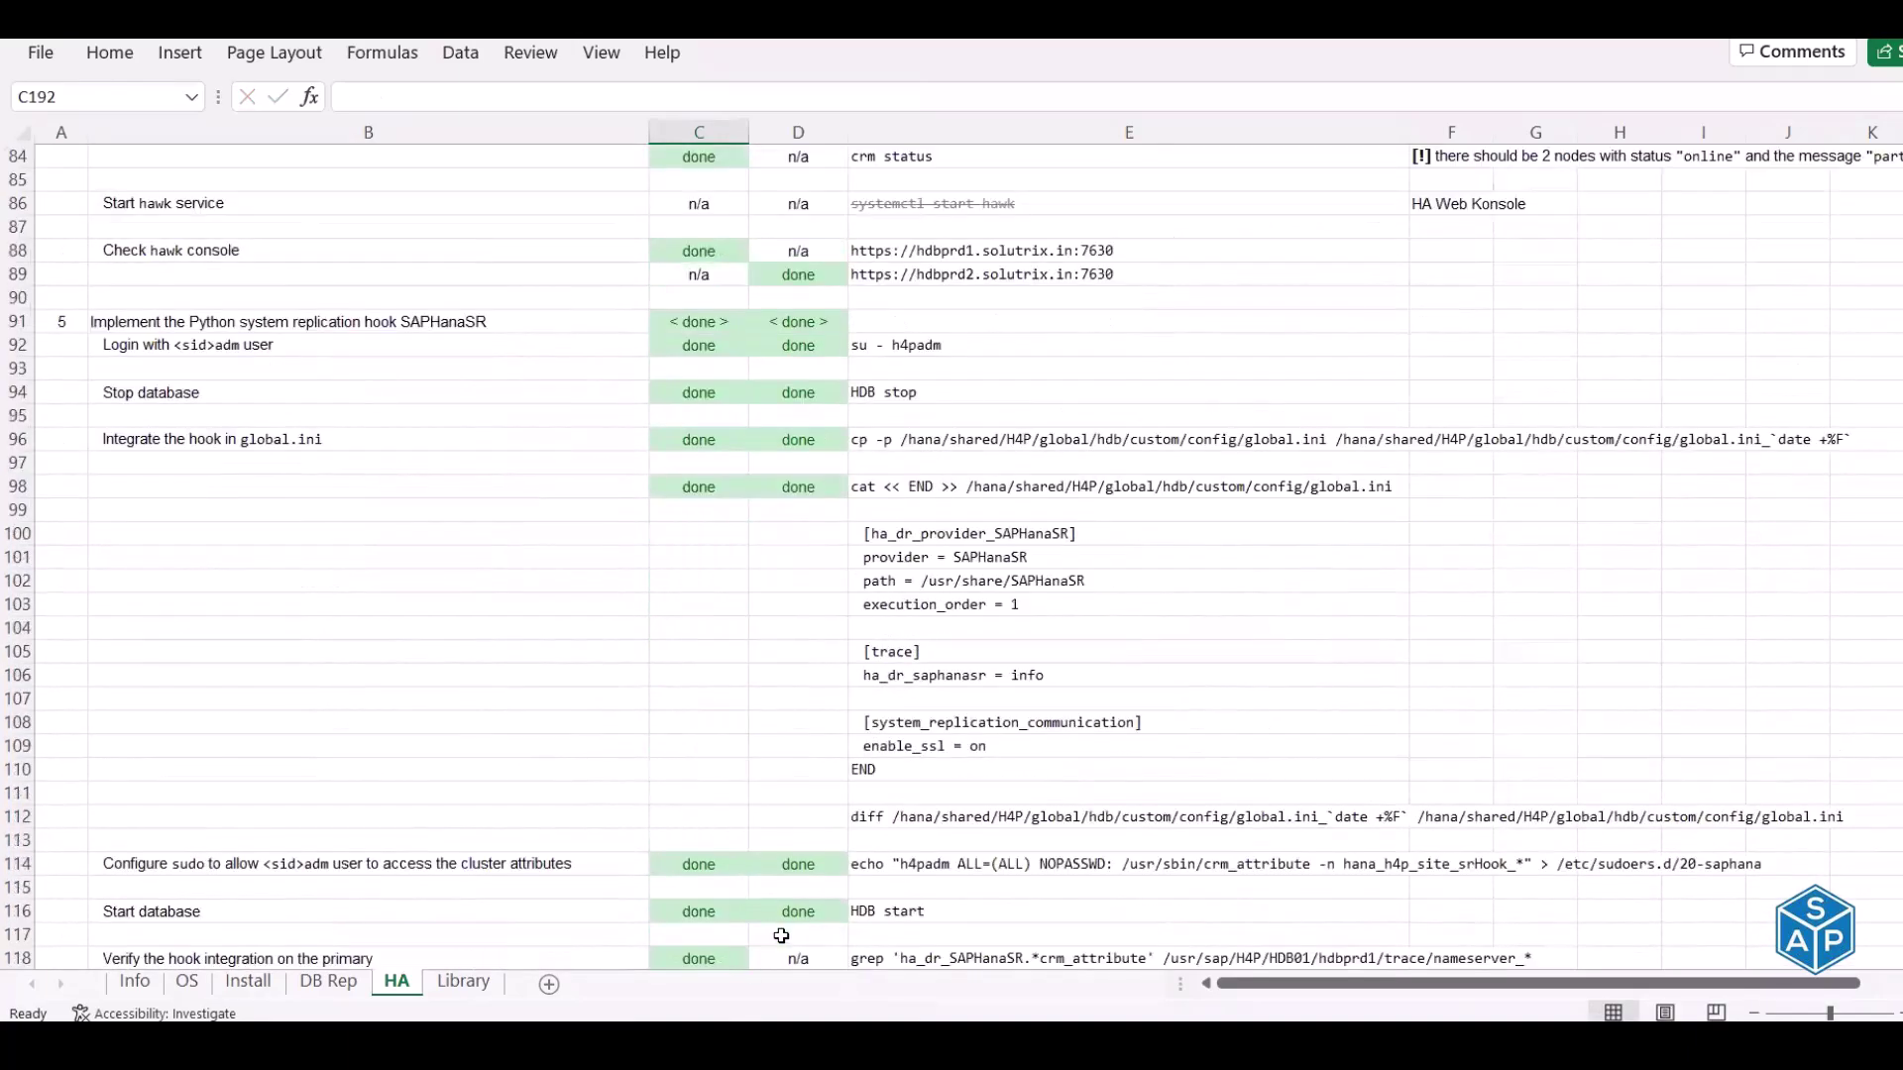
pyautogui.scroll(20, 256, 575)
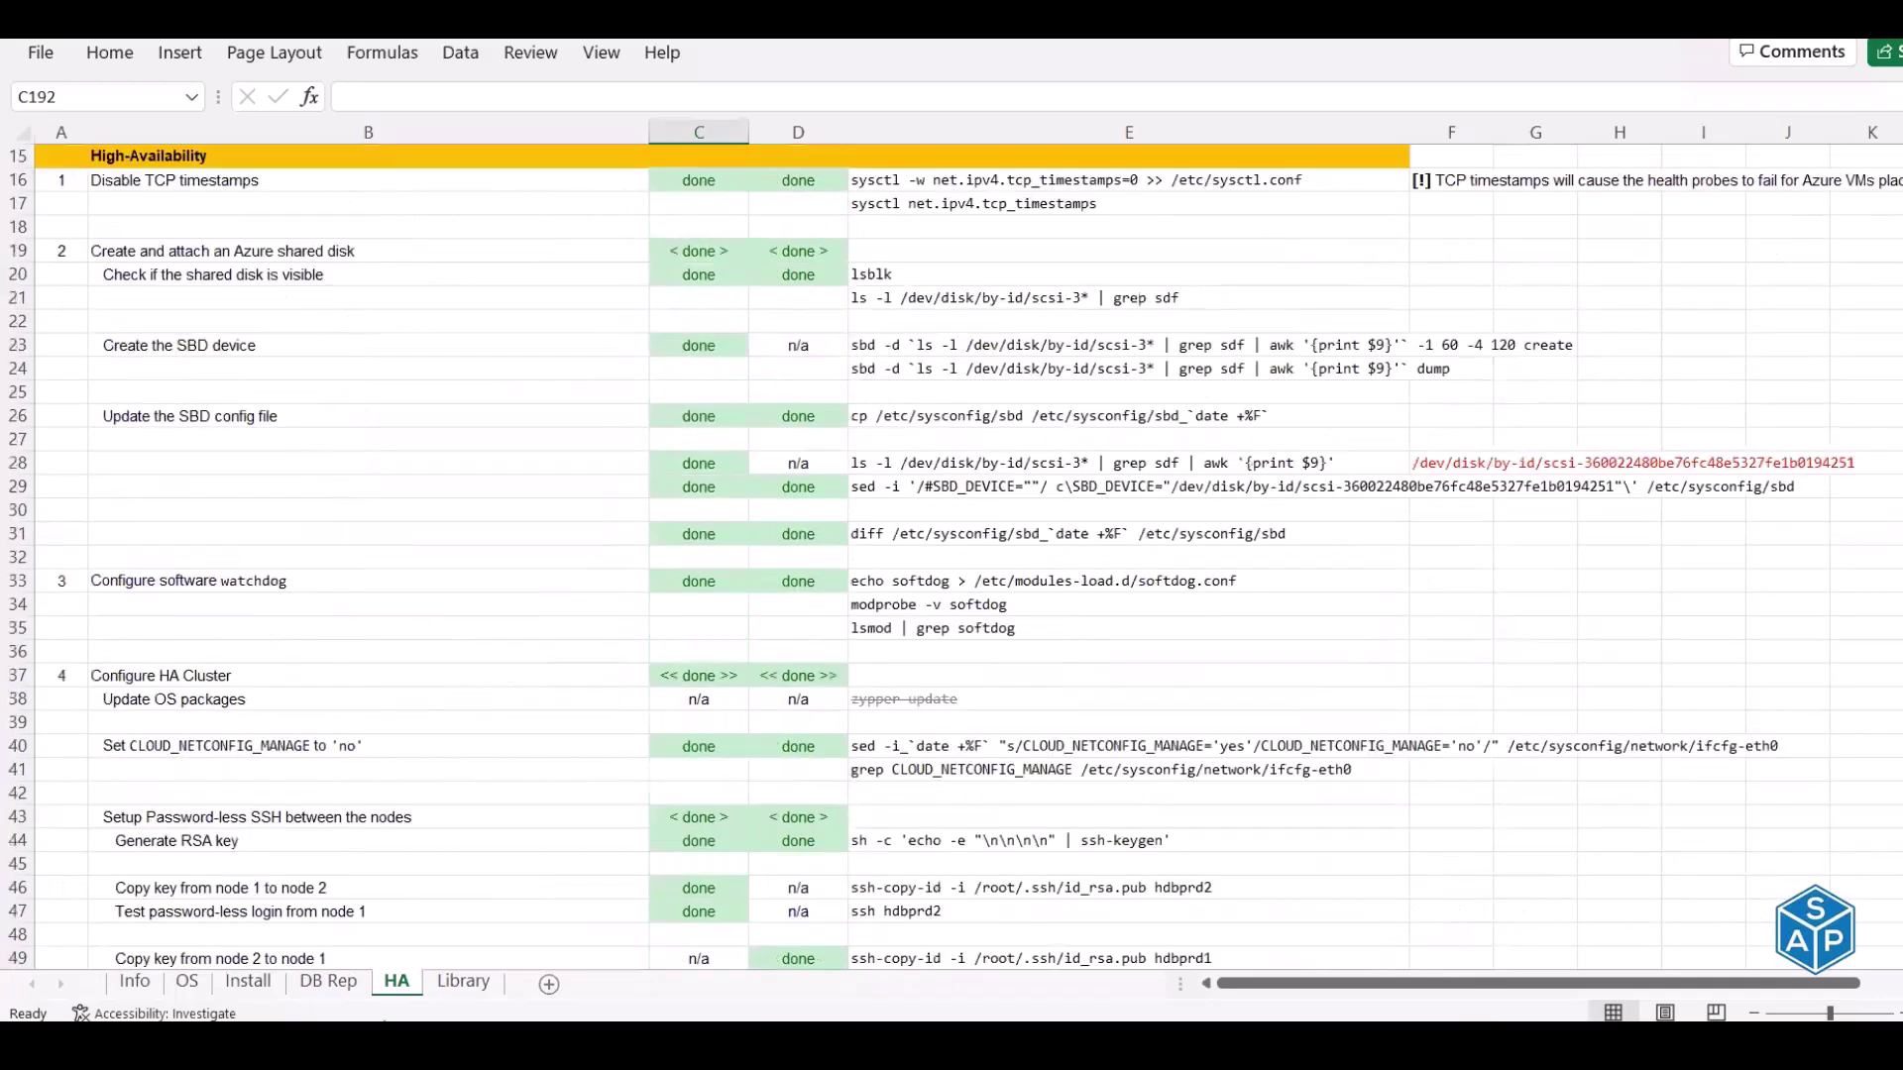
# Flip through the Library, HA, DB Rep, Install, OS and Info sheets, then return to the terminal
pyautogui.click(458, 982)
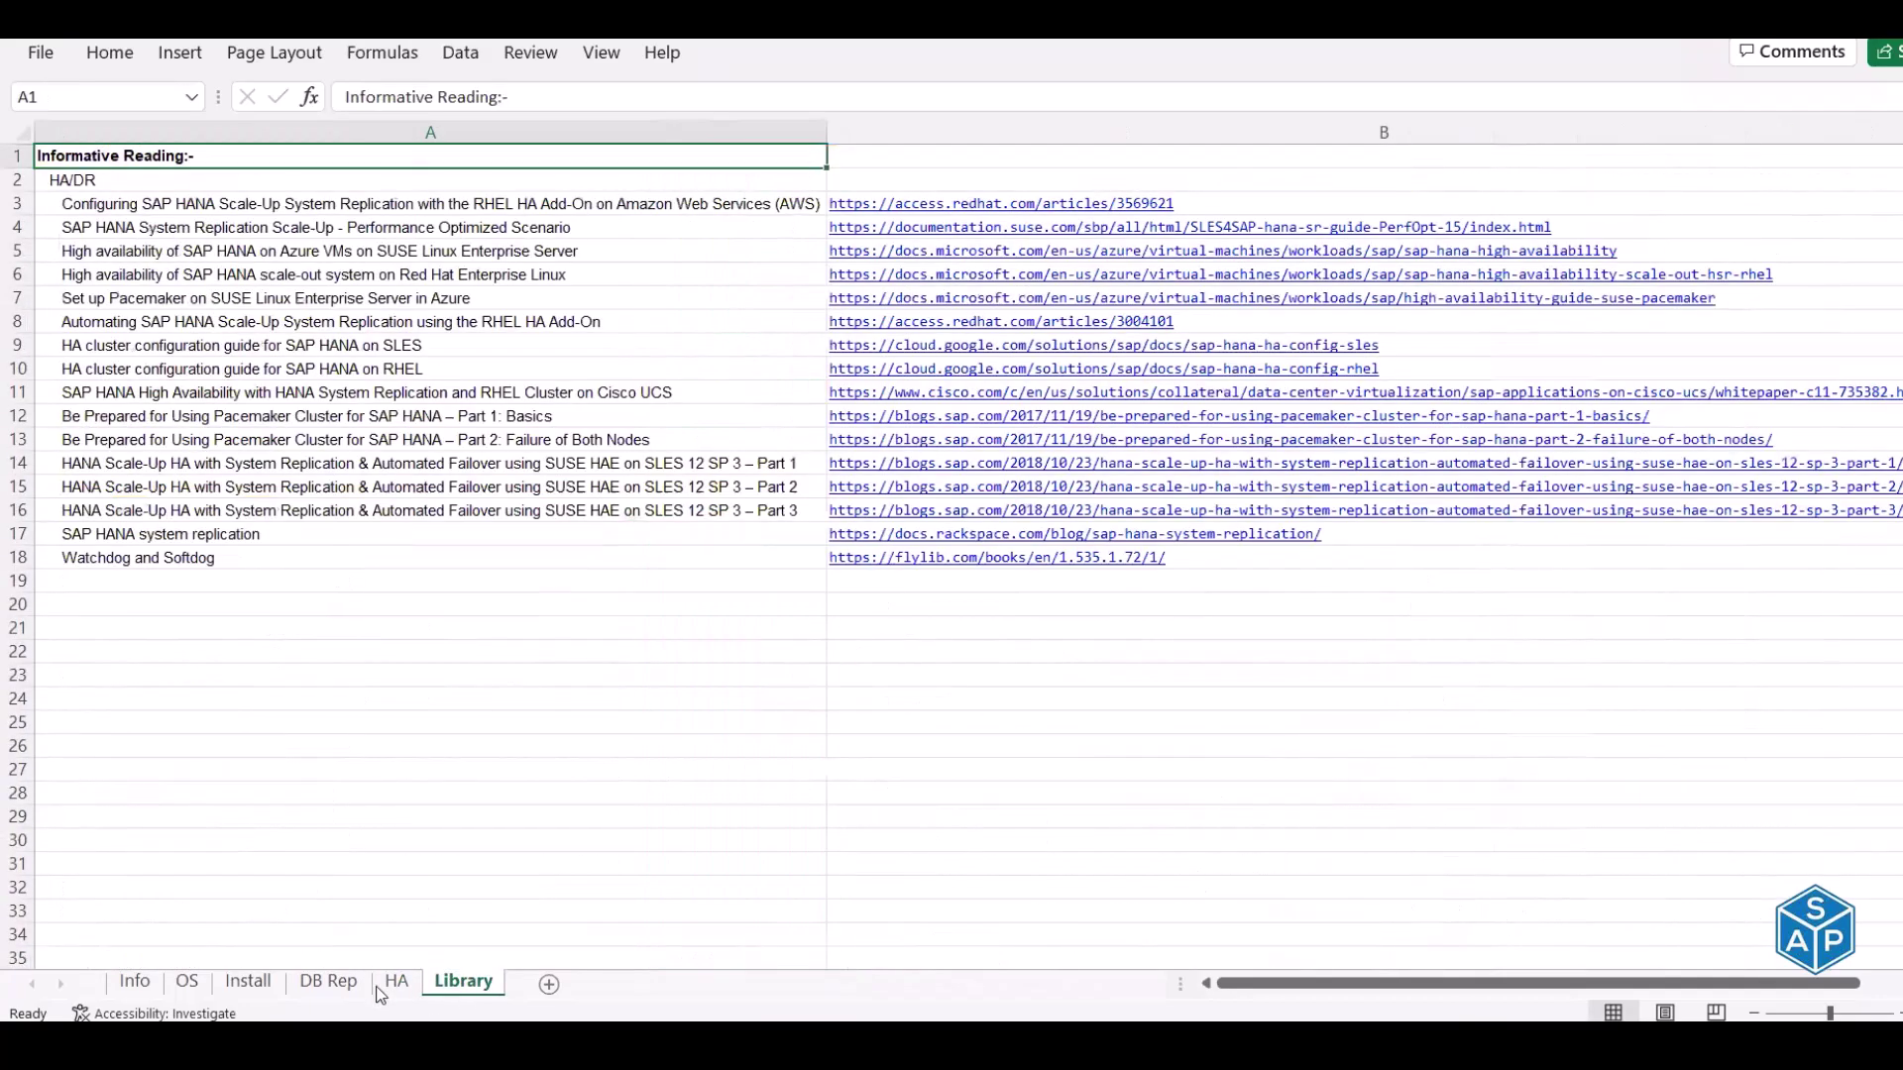
pyautogui.click(395, 982)
pyautogui.click(328, 982)
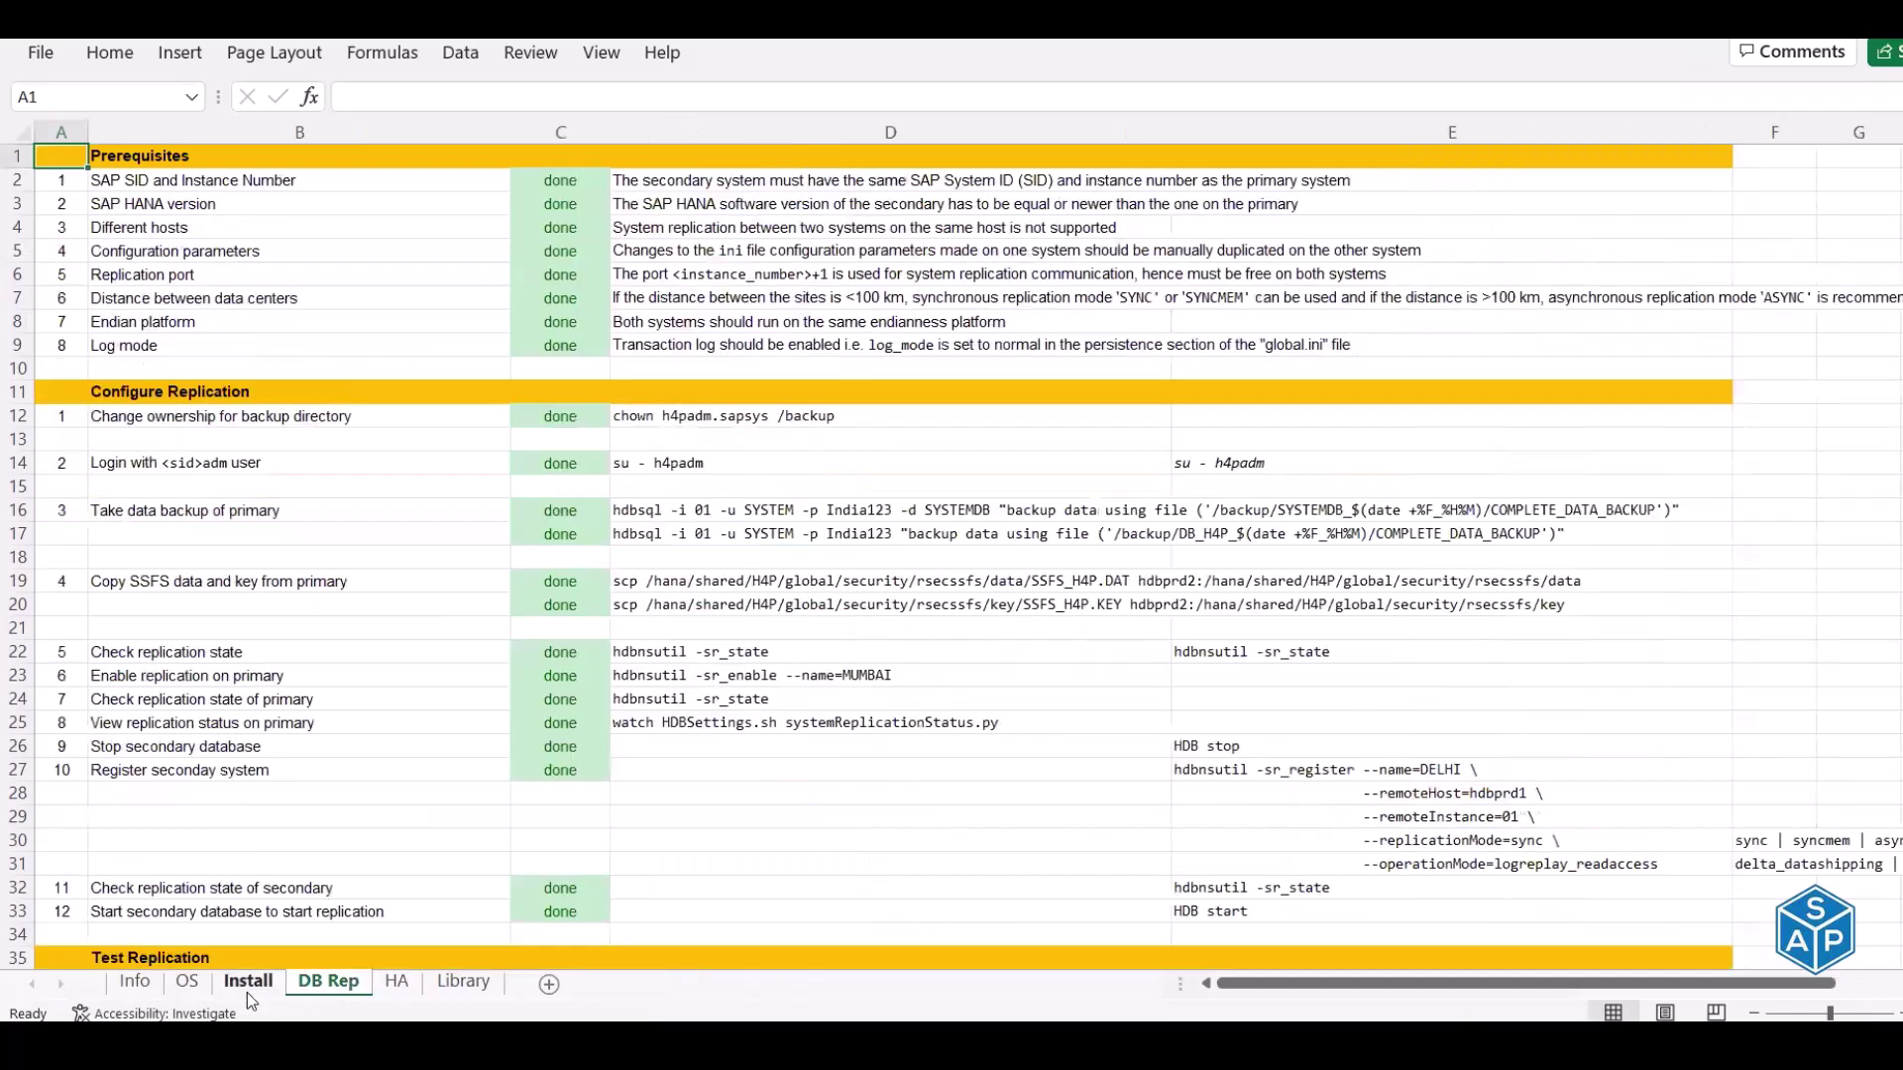
pyautogui.click(245, 985)
pyautogui.click(187, 984)
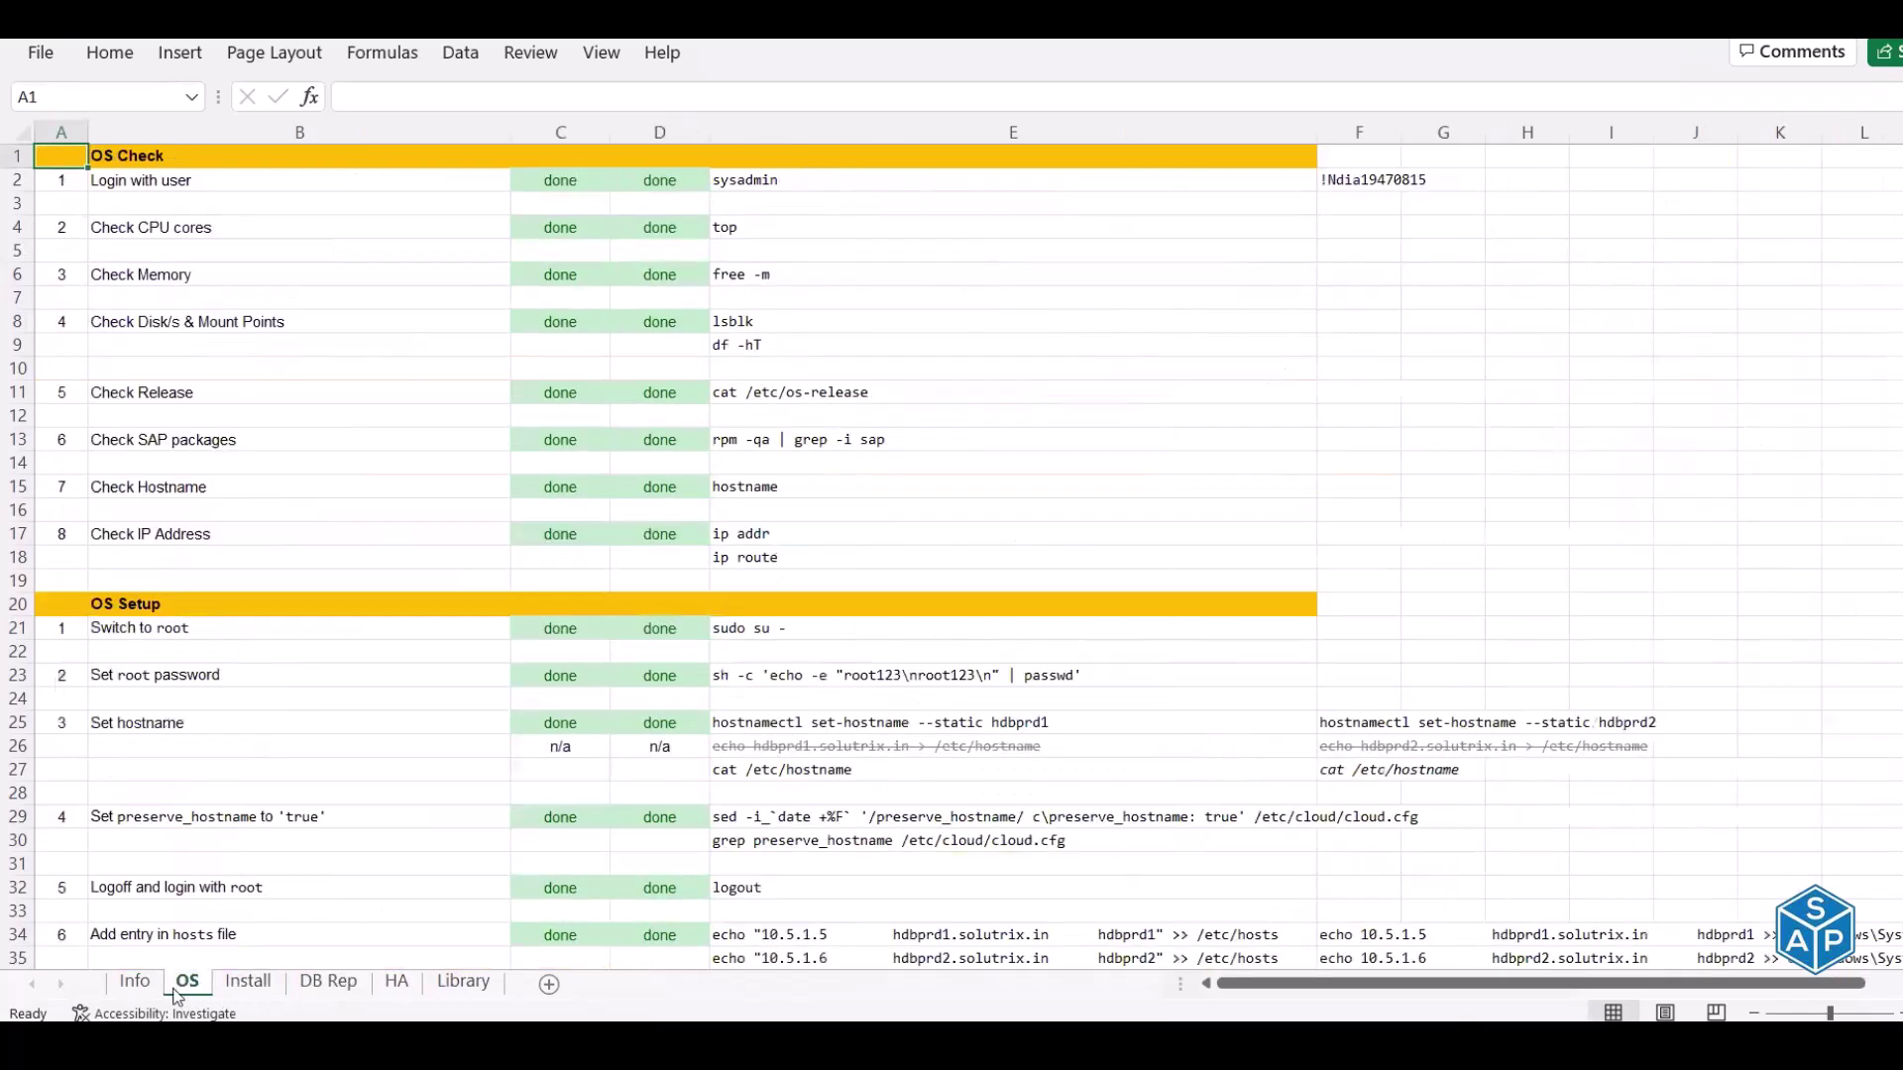
pyautogui.click(133, 982)
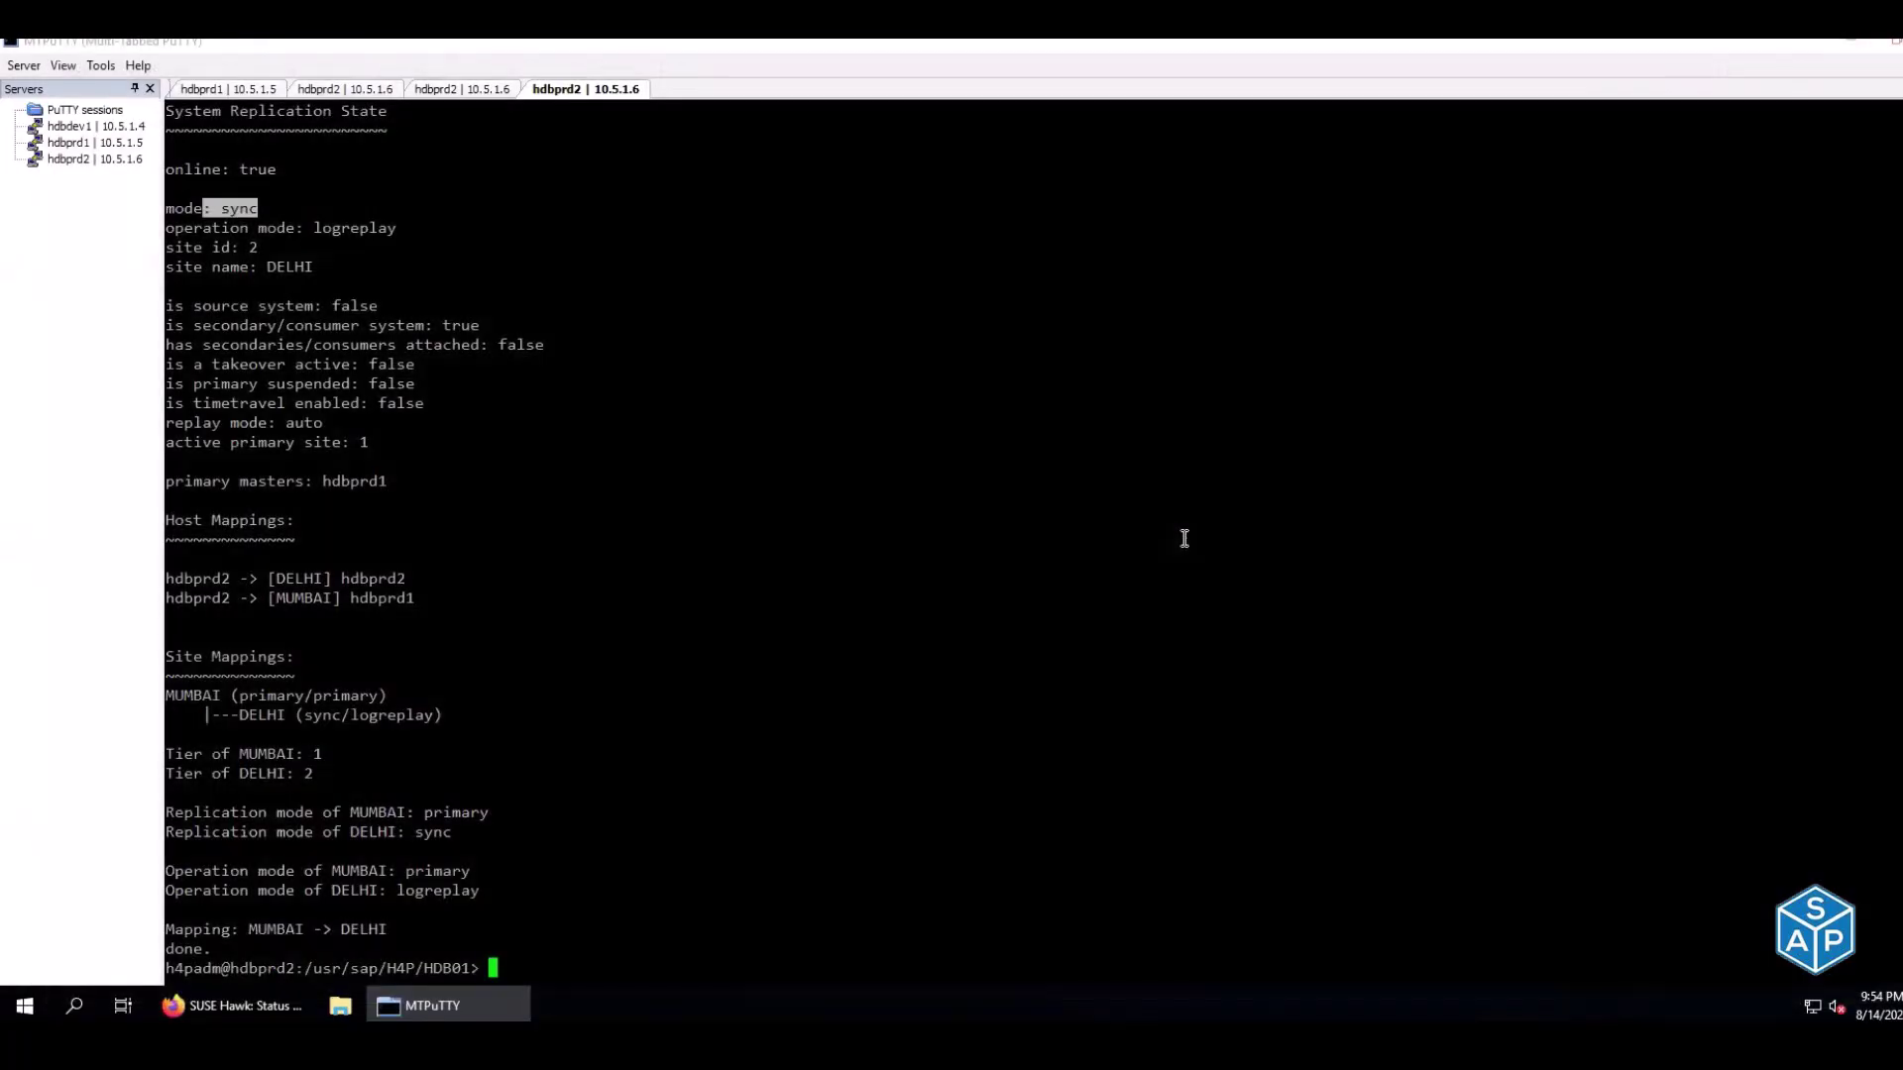
pyautogui.click(1184, 538)
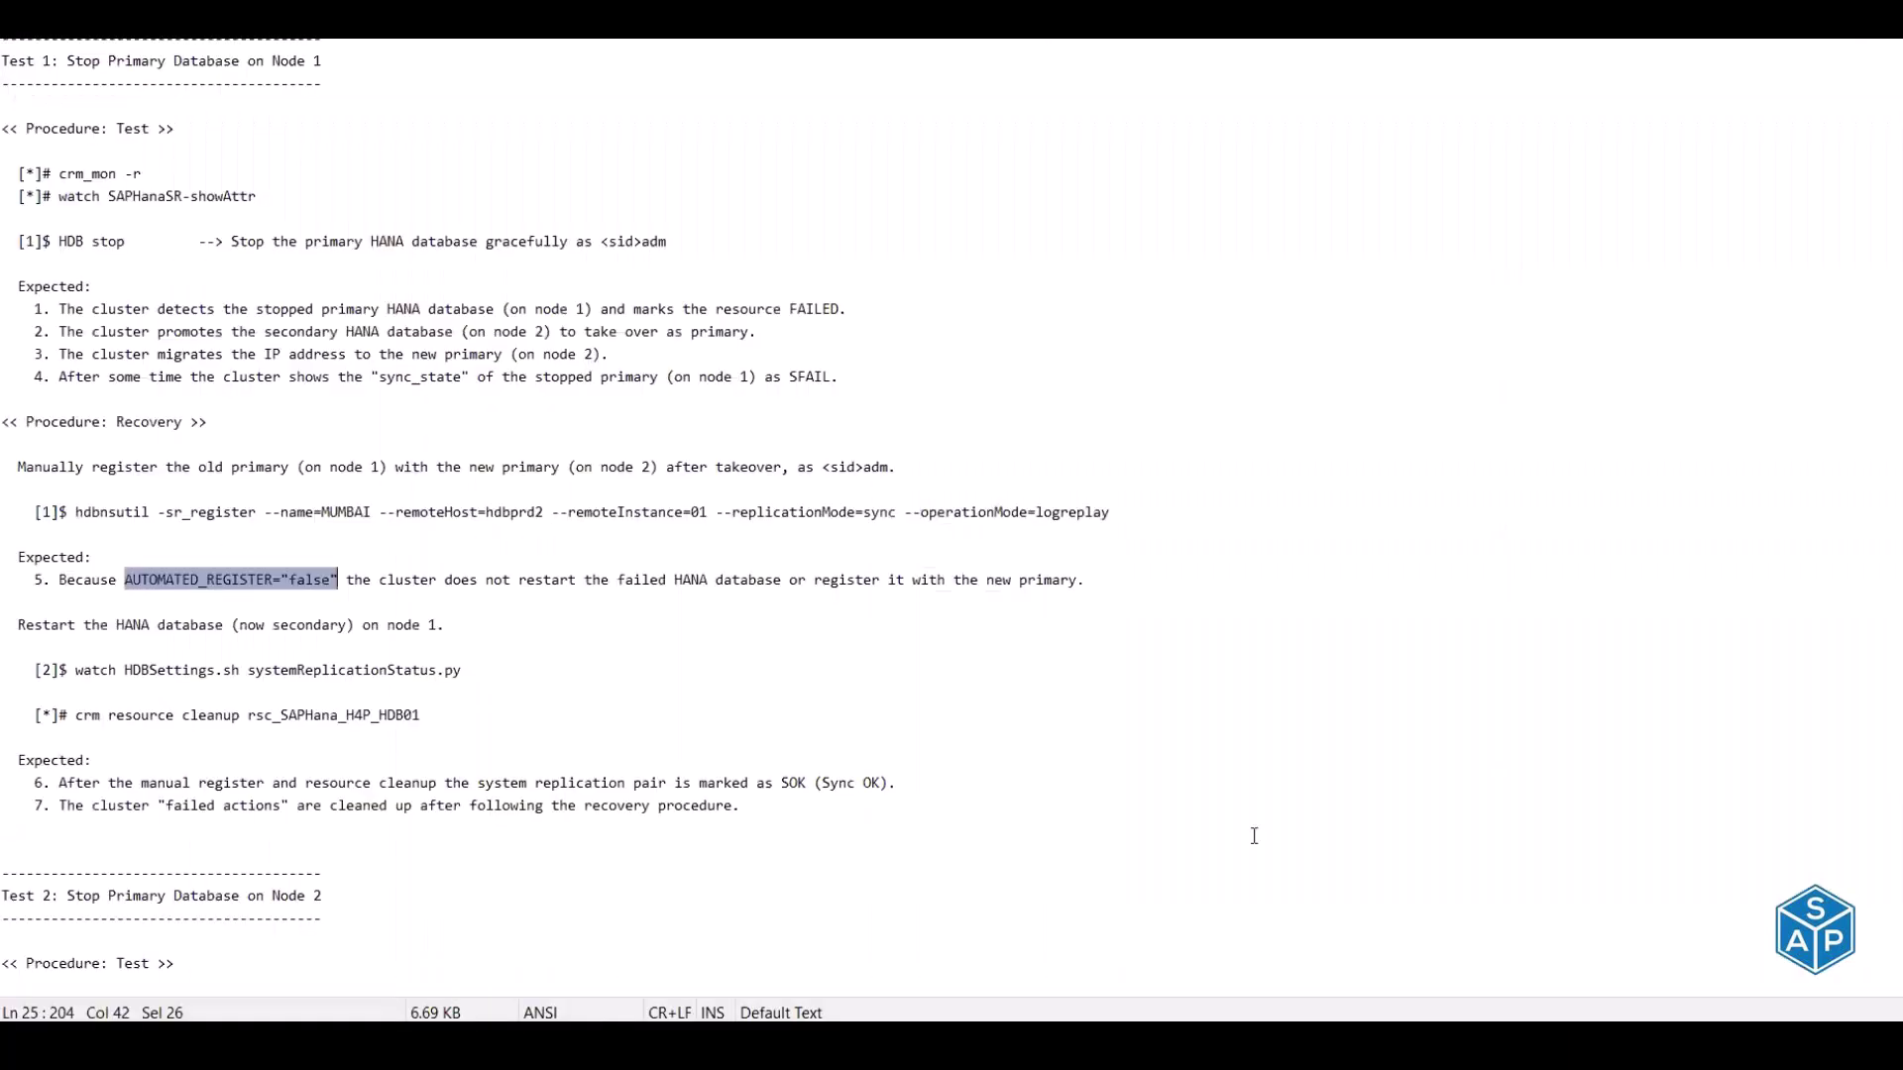
pyautogui.click(1284, 596)
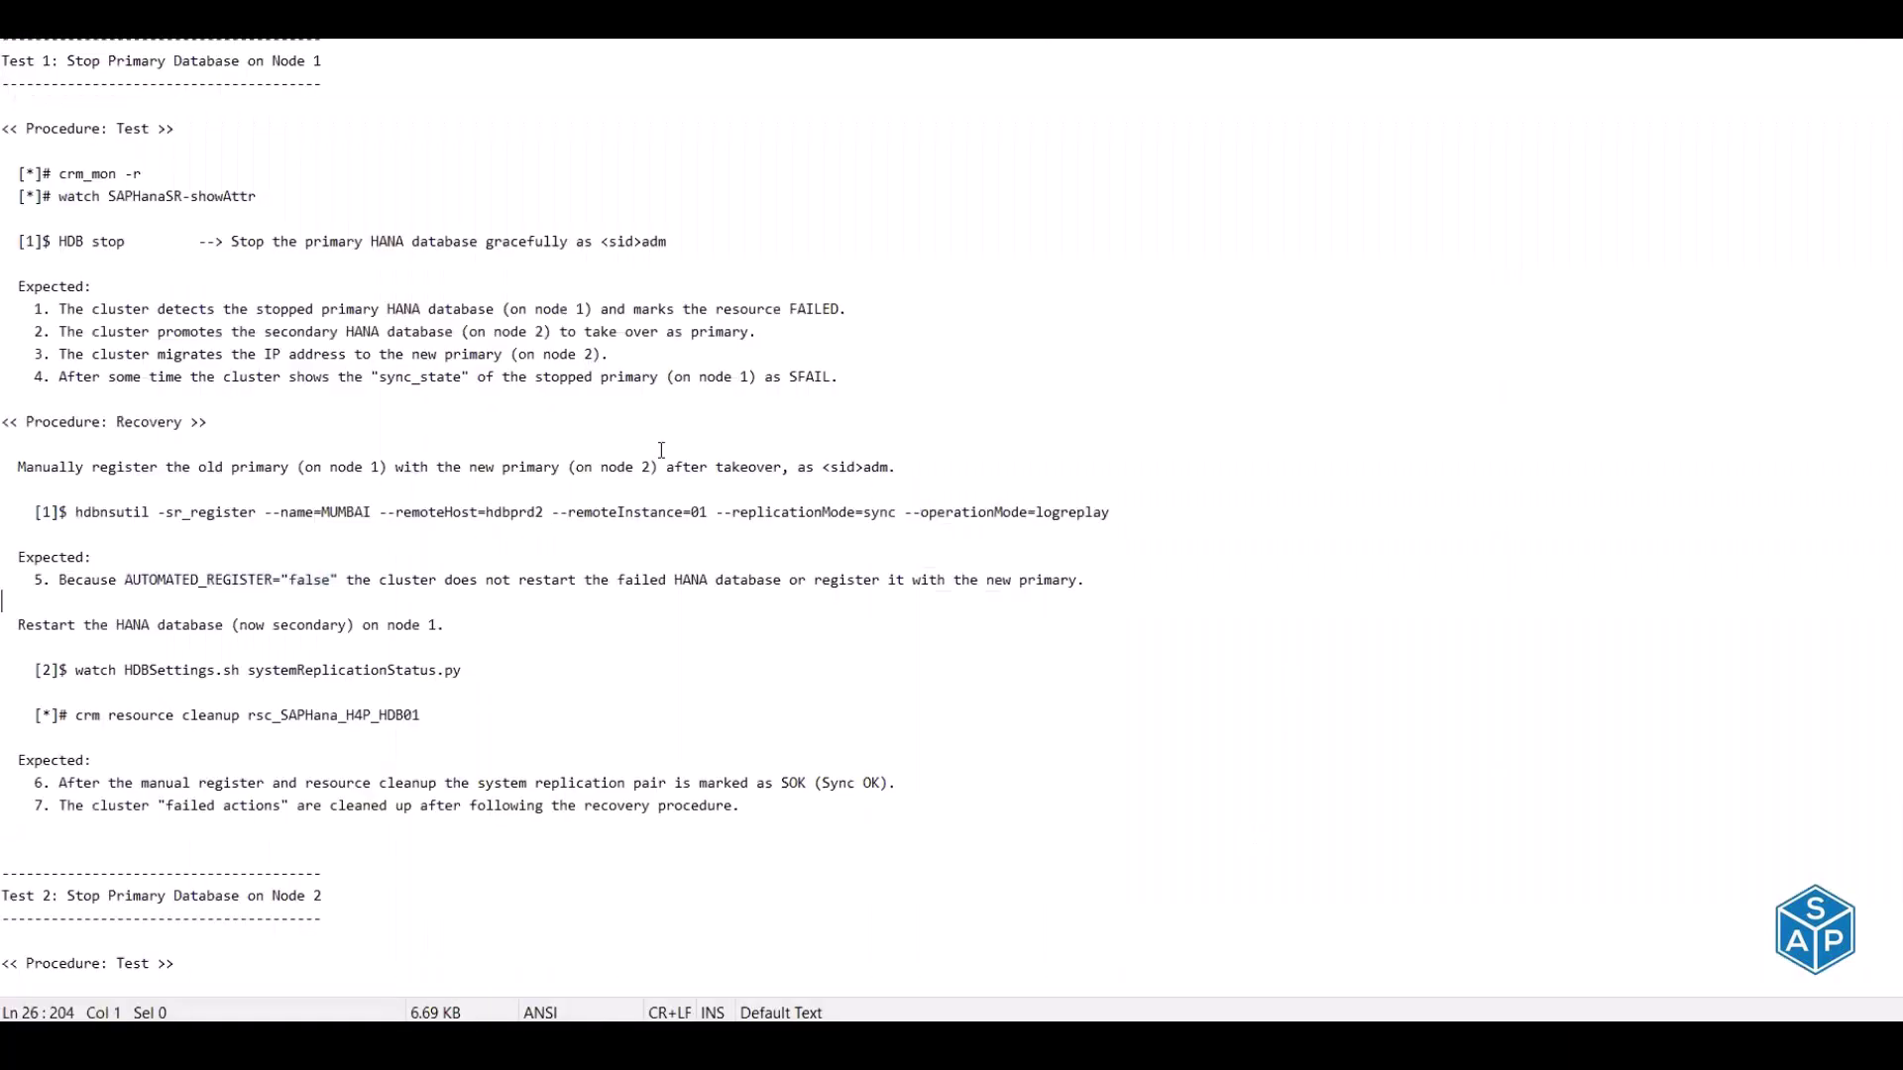
pyautogui.moveTo(27, 47); pyautogui.dragTo(28, 823)
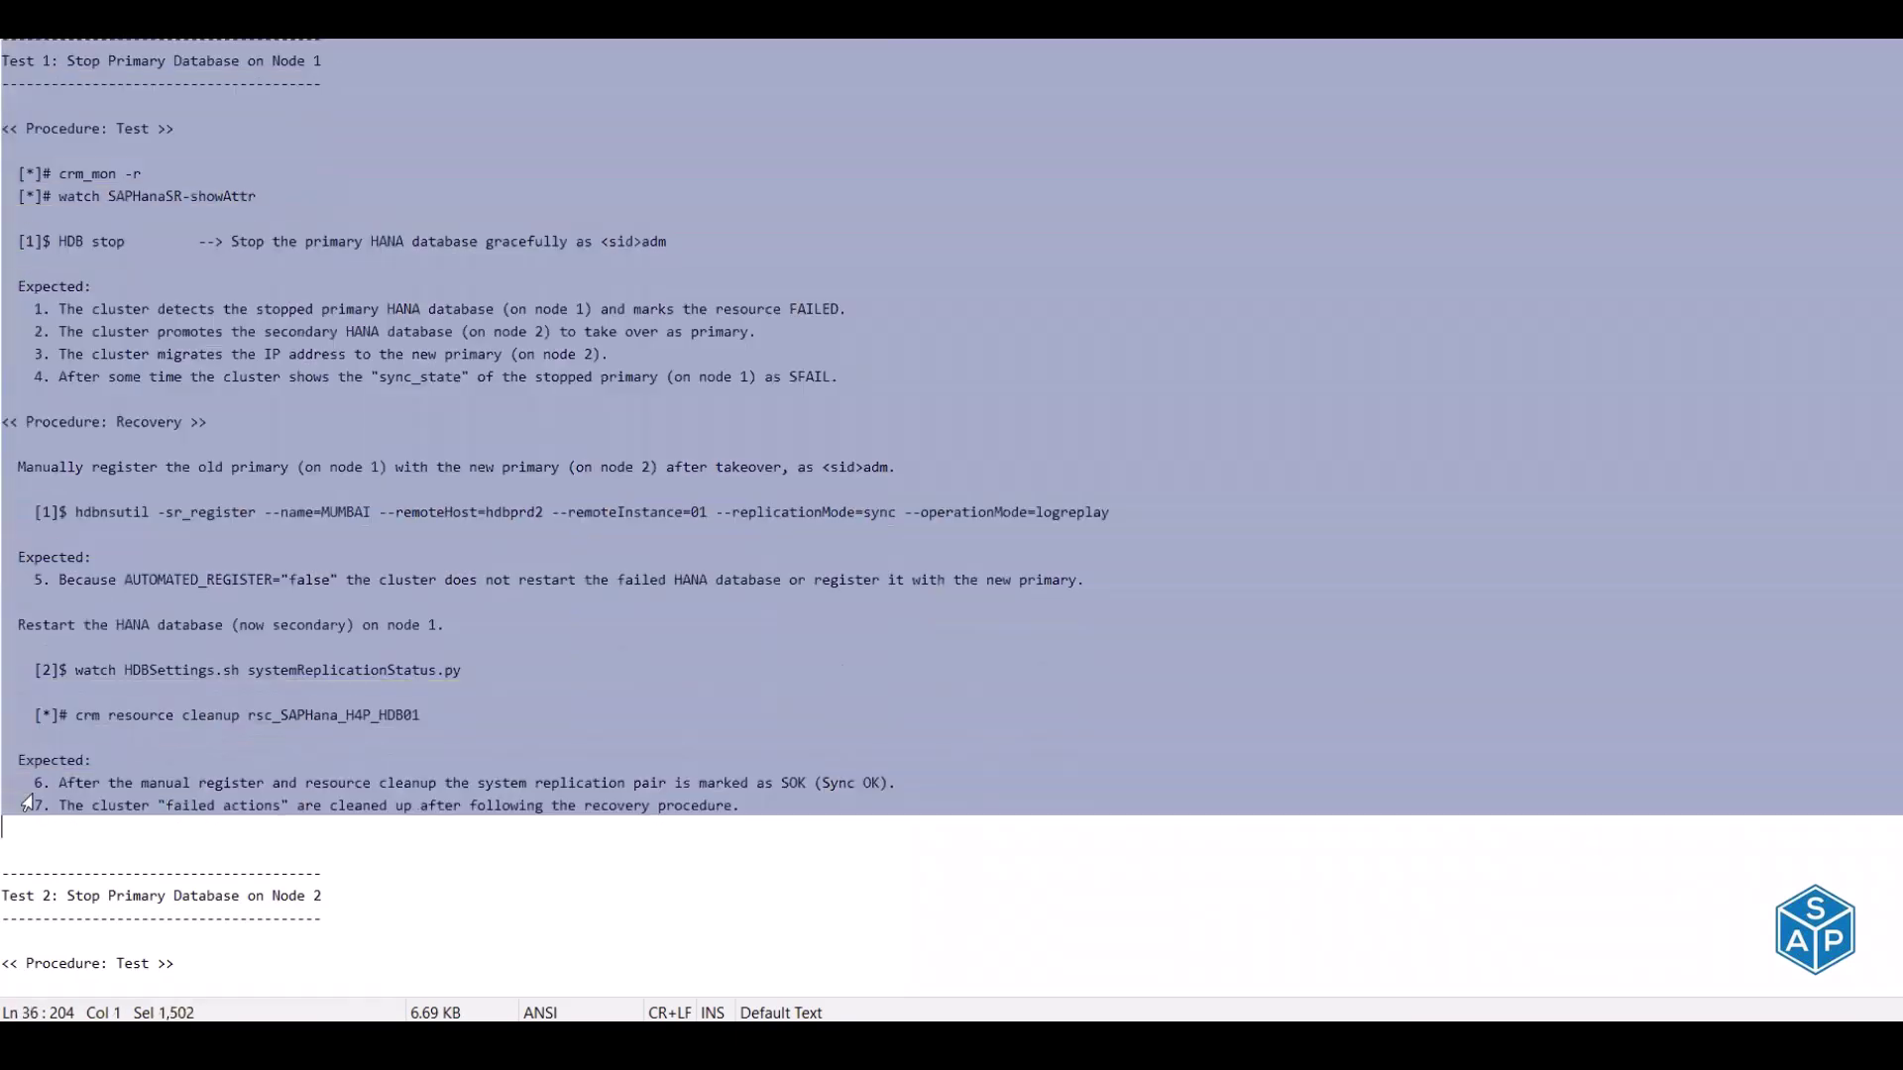
pyautogui.click(265, 538)
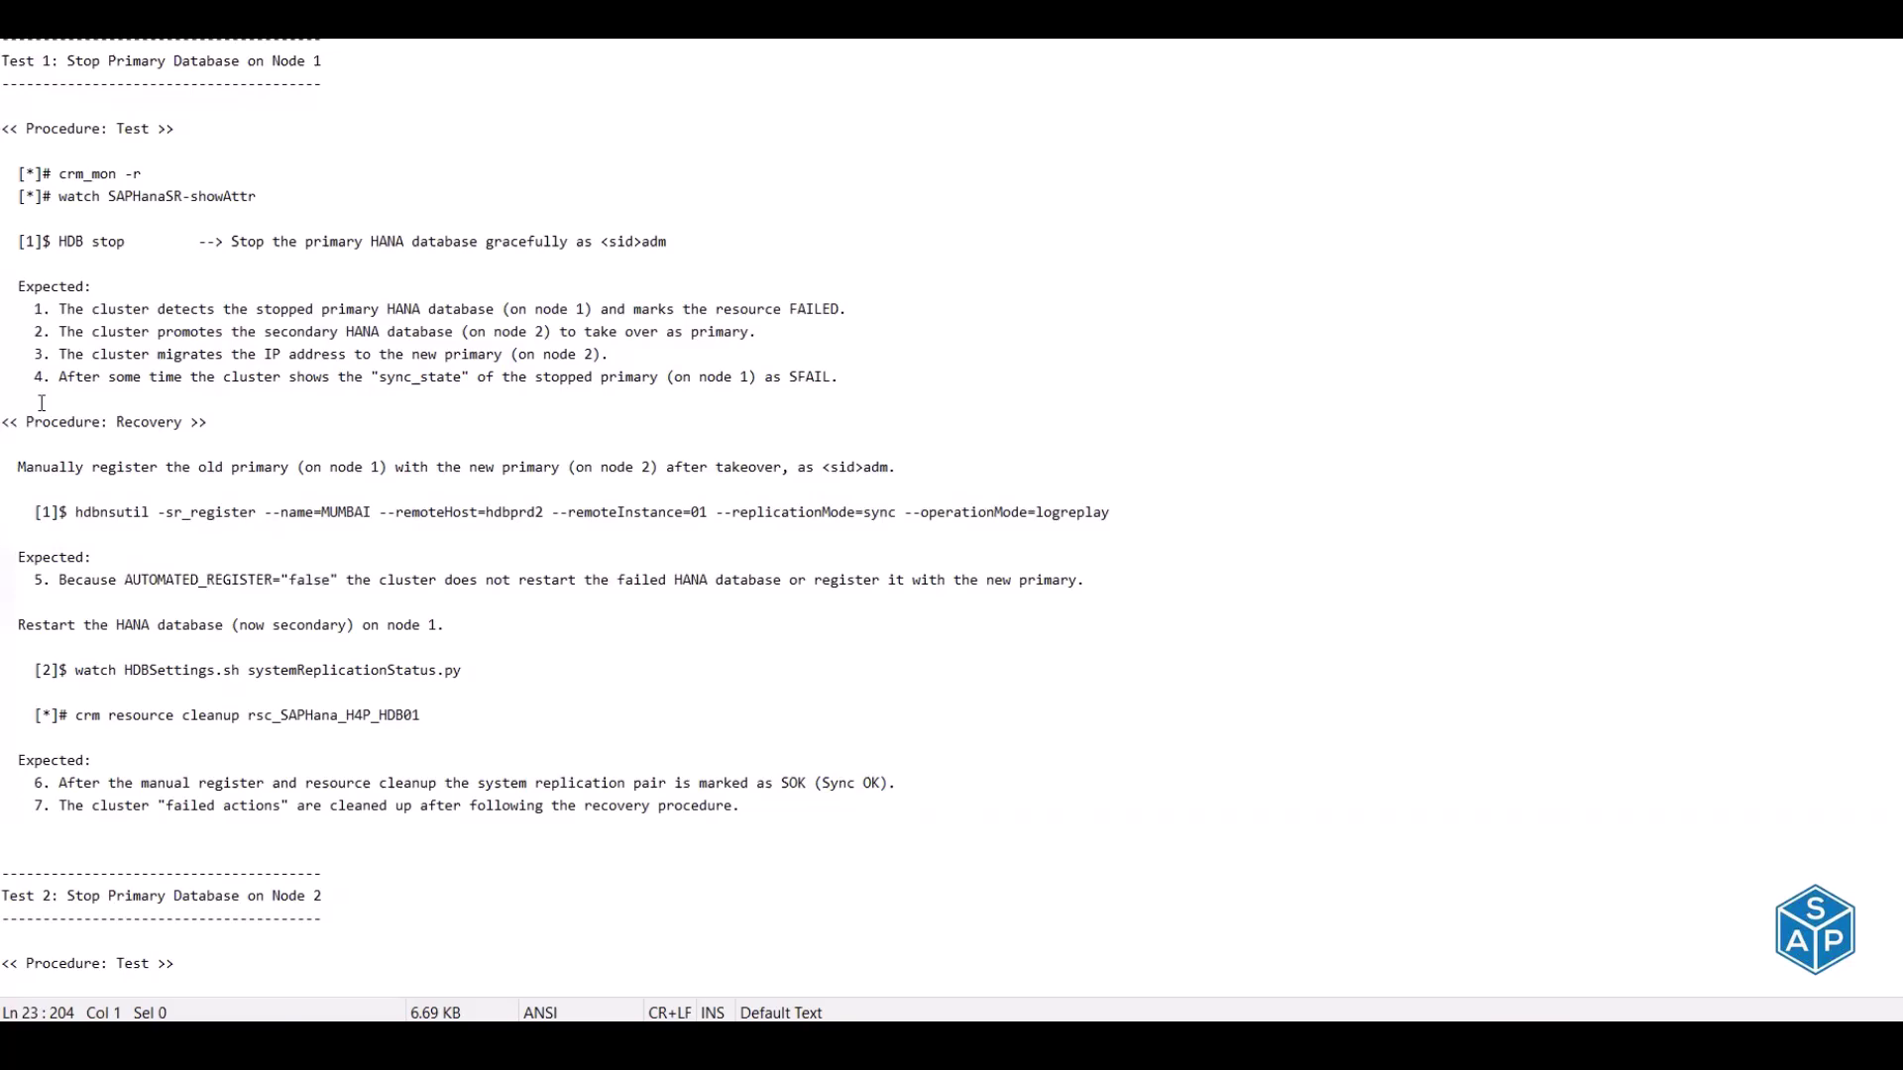
pyautogui.scroll(-7, 281, 518)
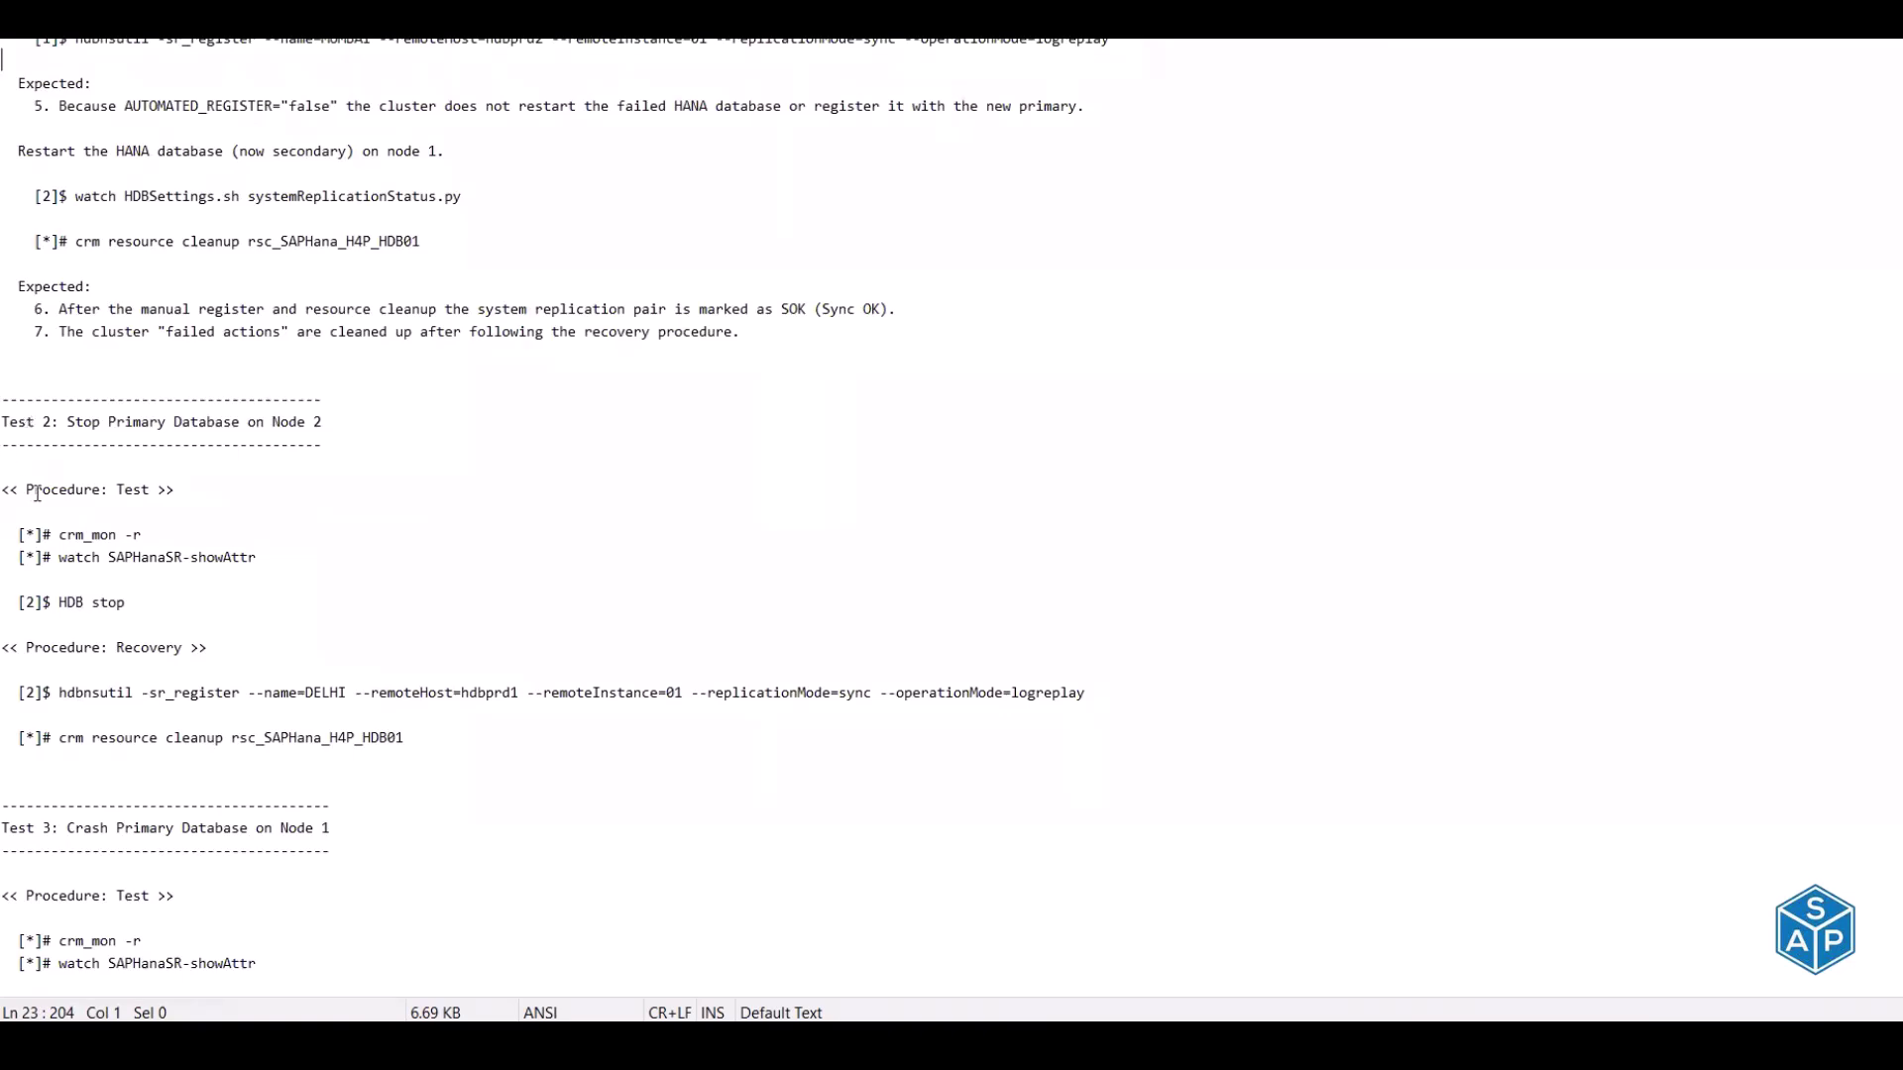
pyautogui.scroll(-3, 37, 492)
pyautogui.scroll(-12, 36, 493)
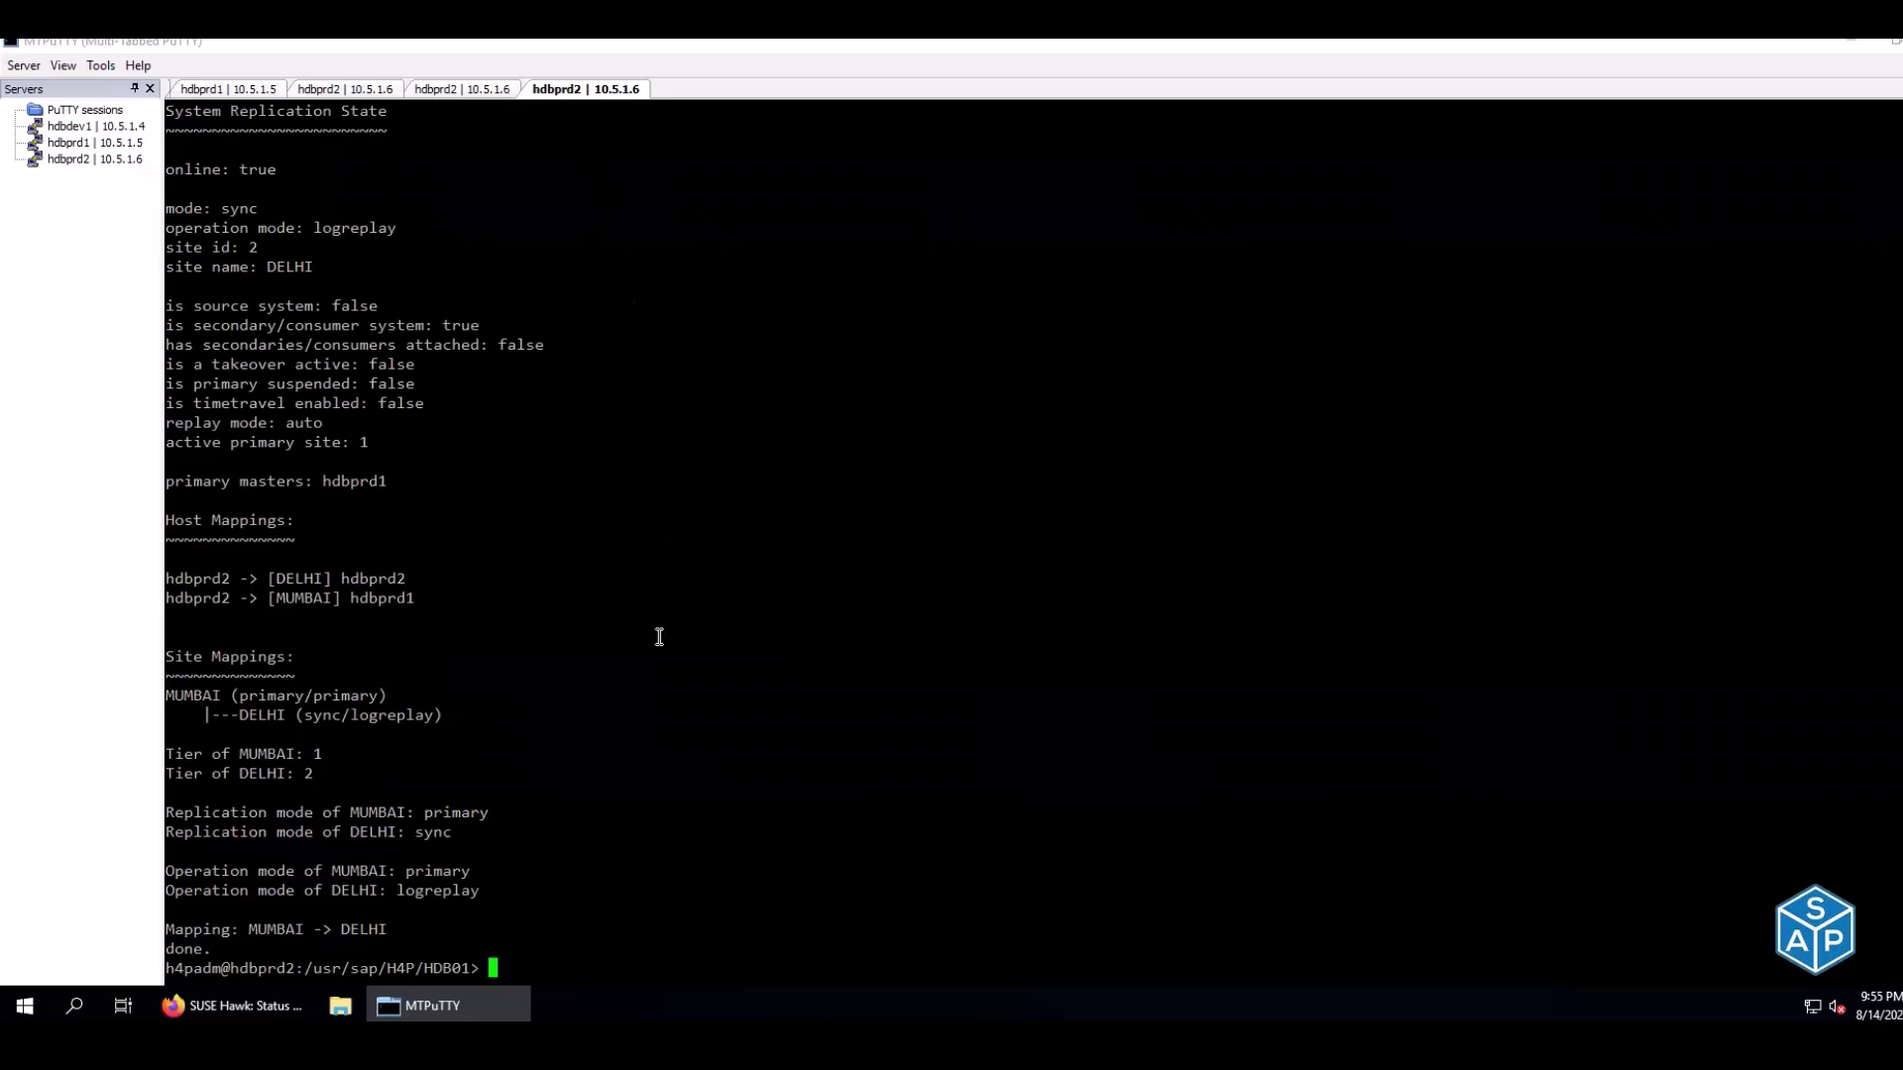
# Log out of the admin shell, stop the SAPHanaSR-showAttr watch and close the extra hdbprd2 session
pyautogui.hotkey('ctrl', 'd')
pyautogui.hotkey('ctrl', 'd')
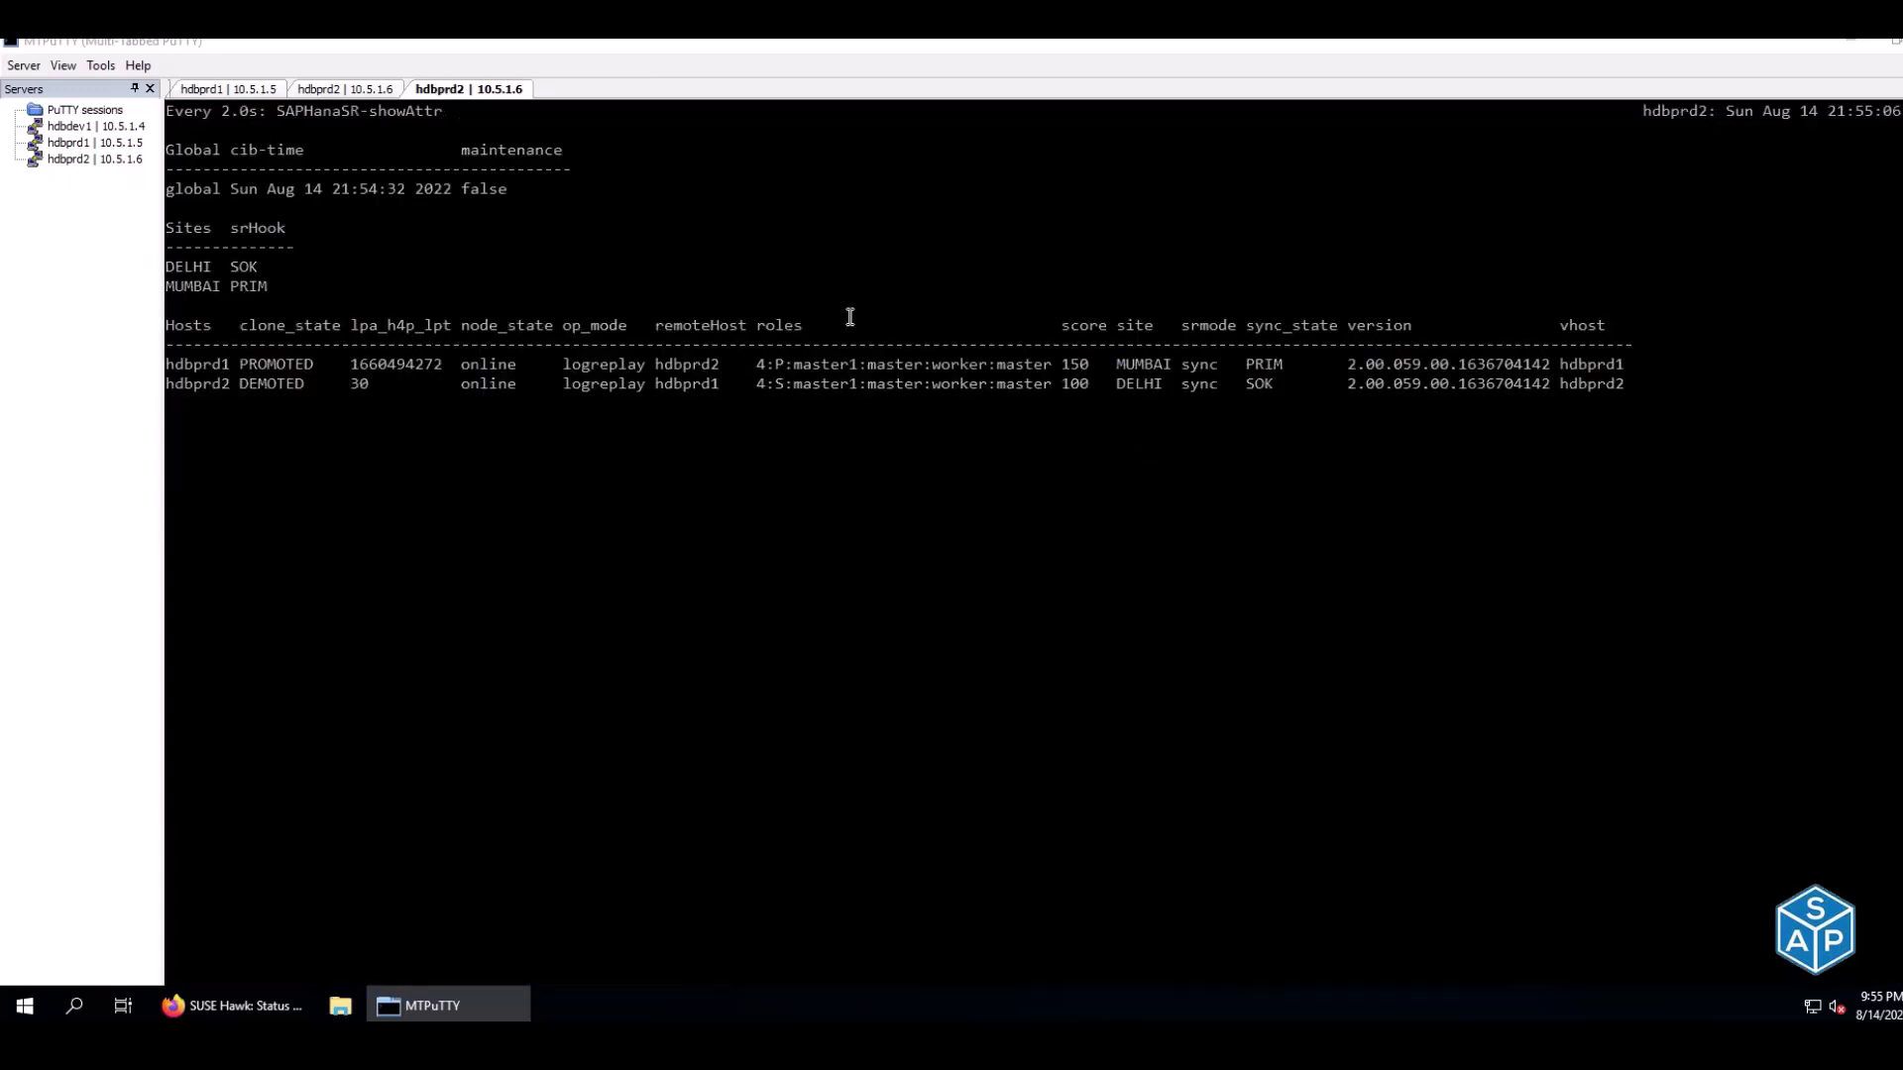
pyautogui.hotkey('ctrl', 'c')
pyautogui.hotkey('ctrl', 'd')
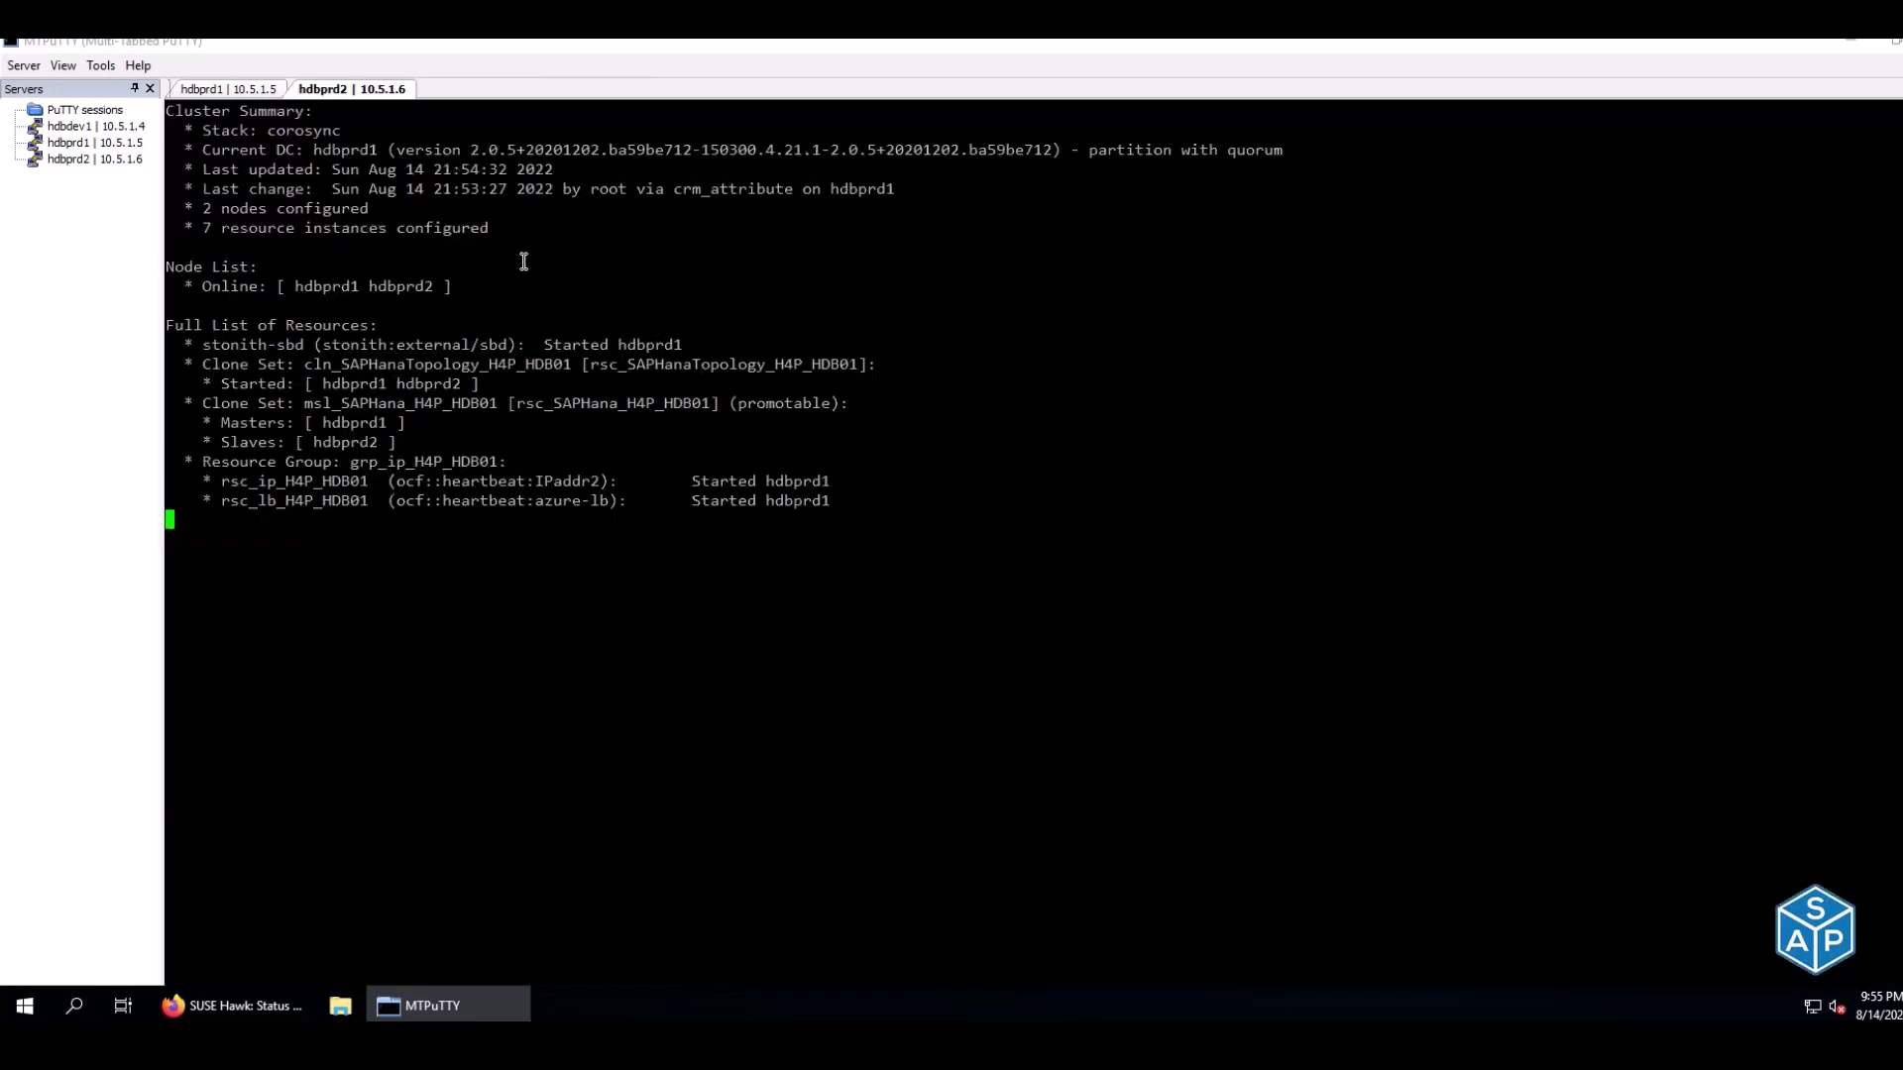
# Clear the hdbprd1 terminal and run crm_mon -r to monitor the cluster
pyautogui.click(263, 91)
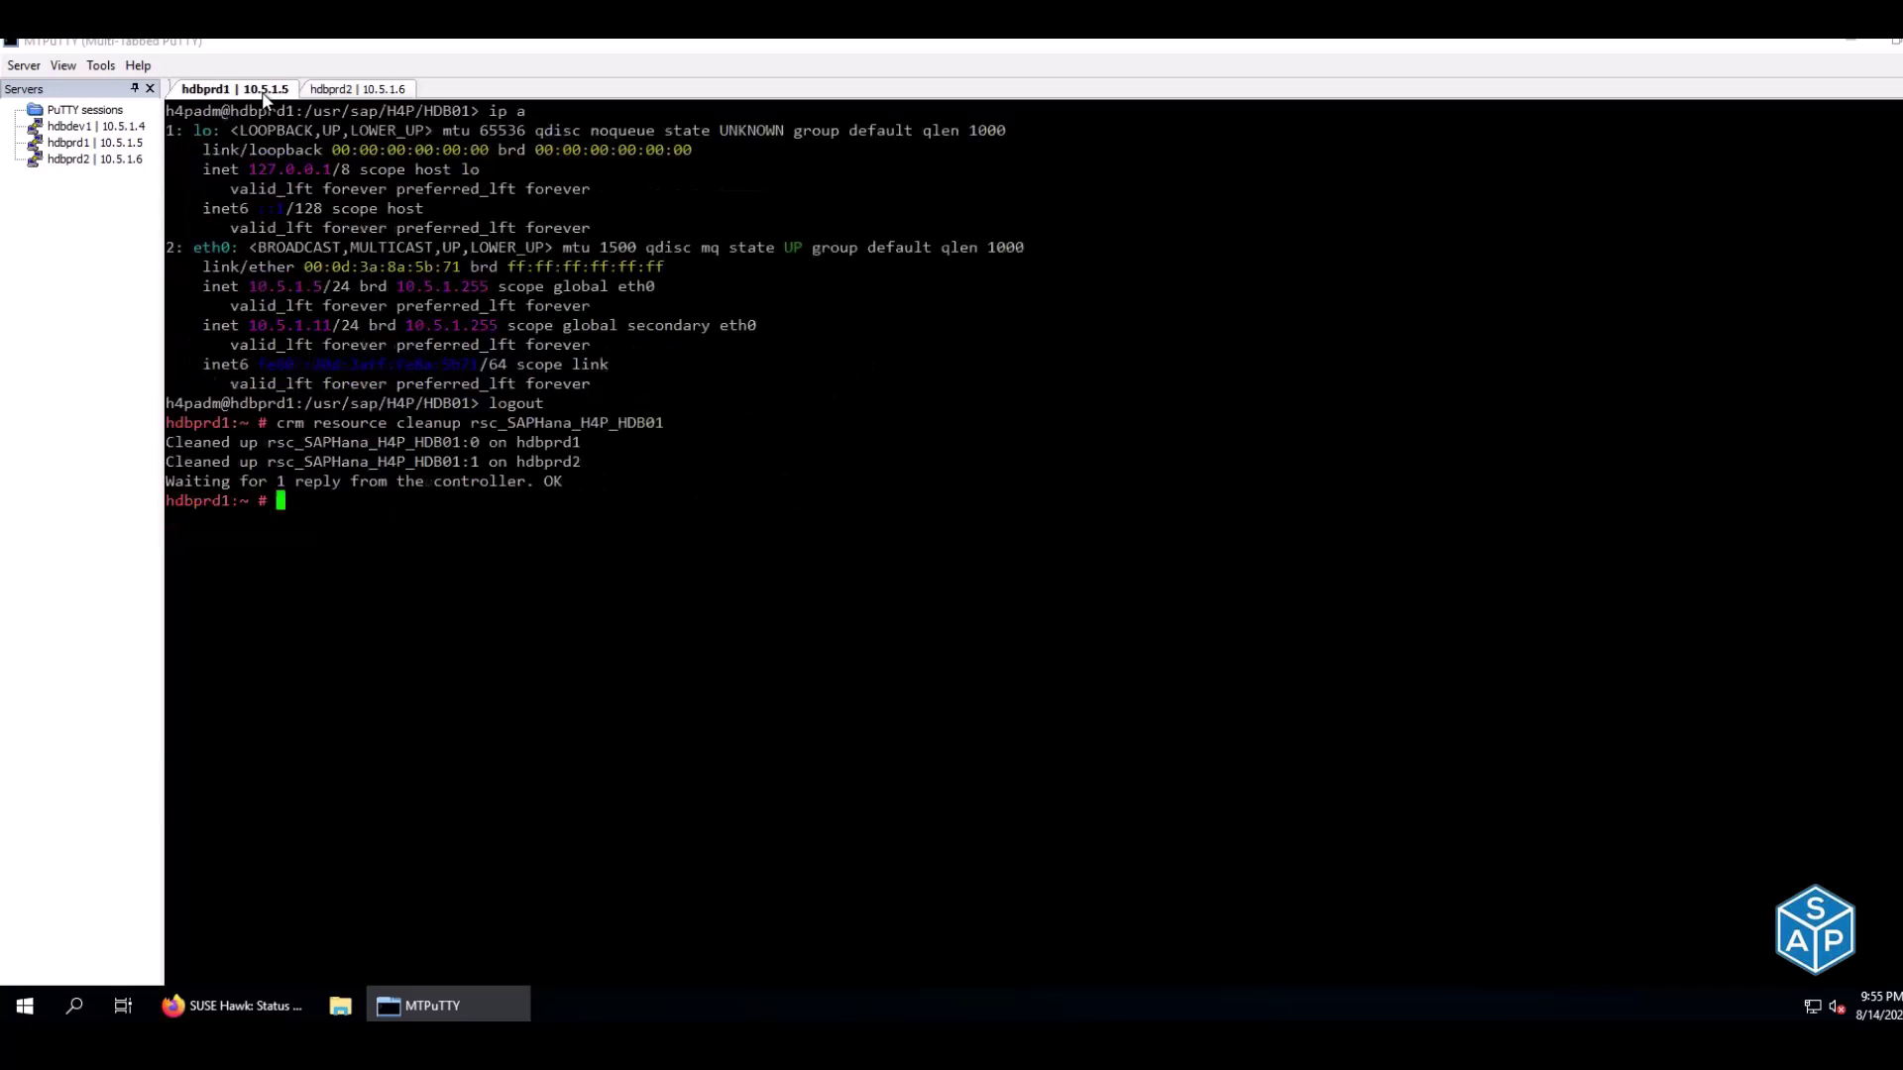
pyautogui.hotkey('ctrl', 'l')
pyautogui.write('crm')
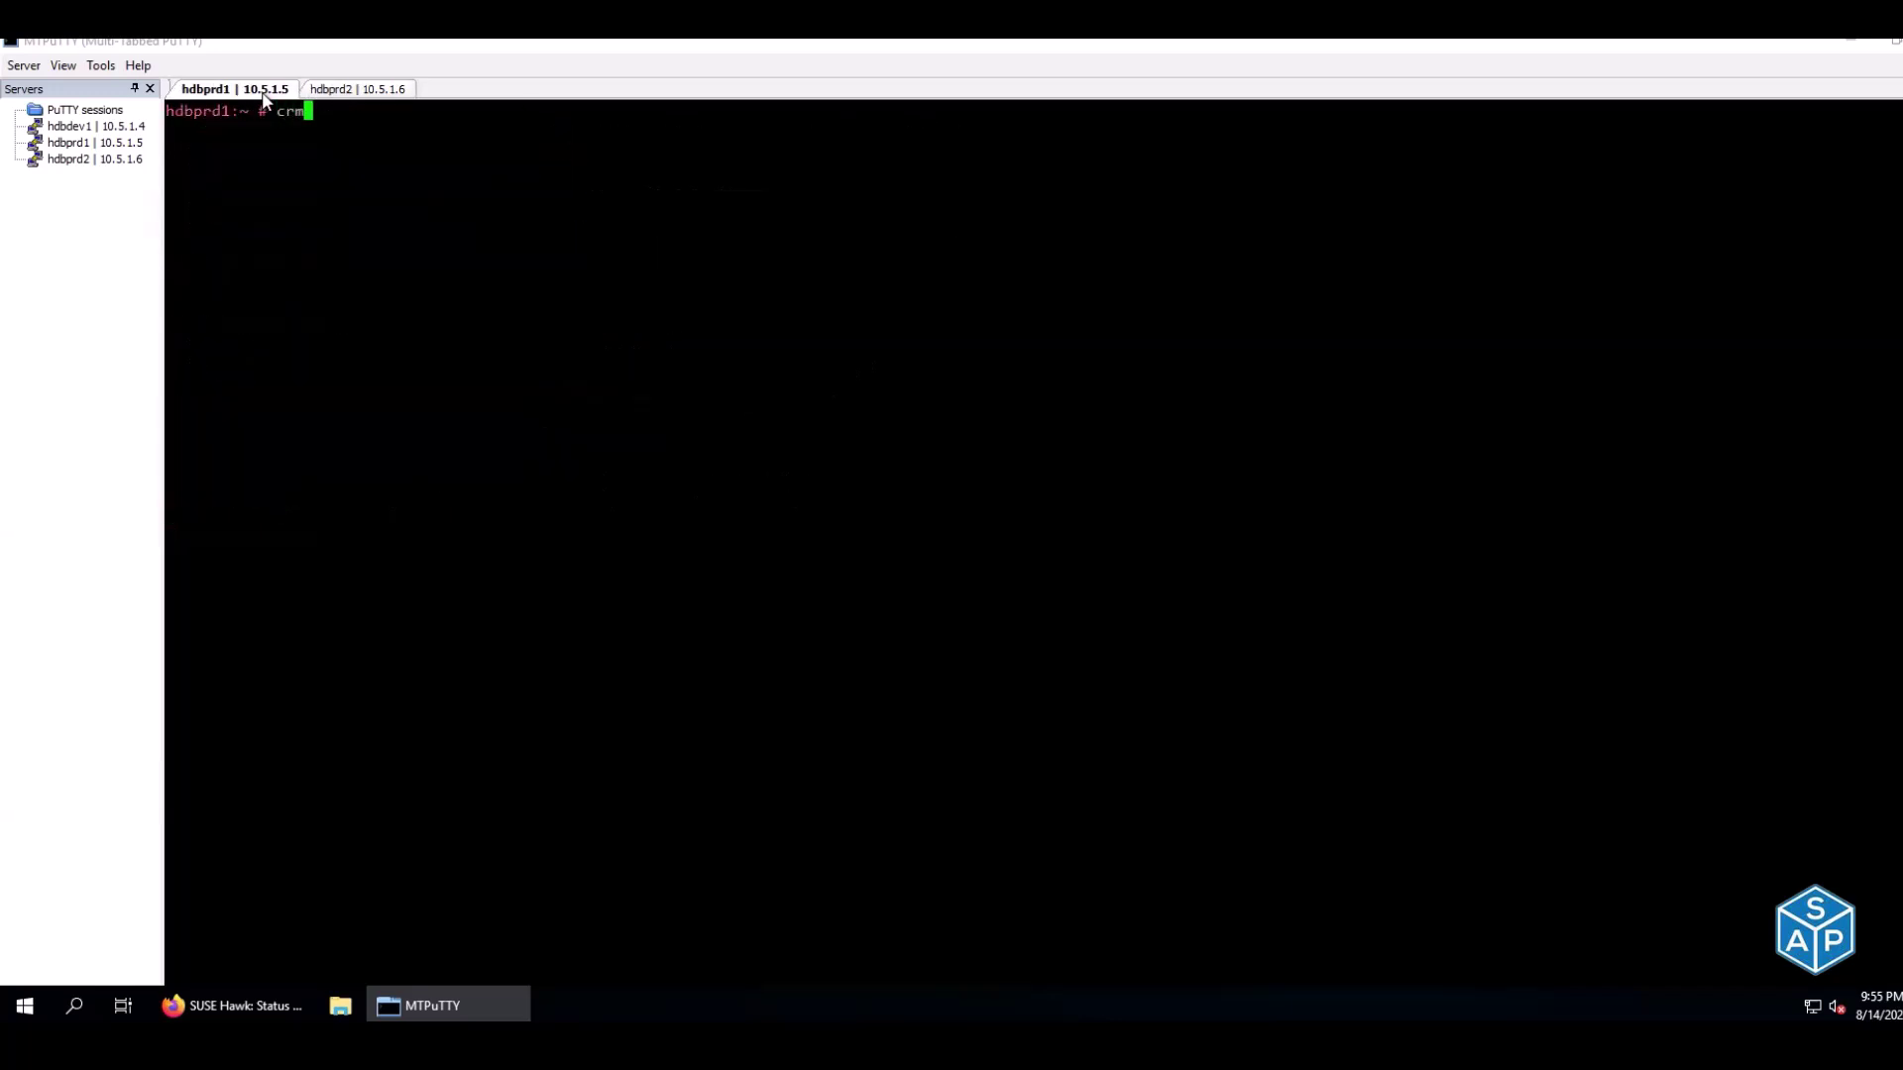
pyautogui.write('_mon -r')
pyautogui.press('Return')
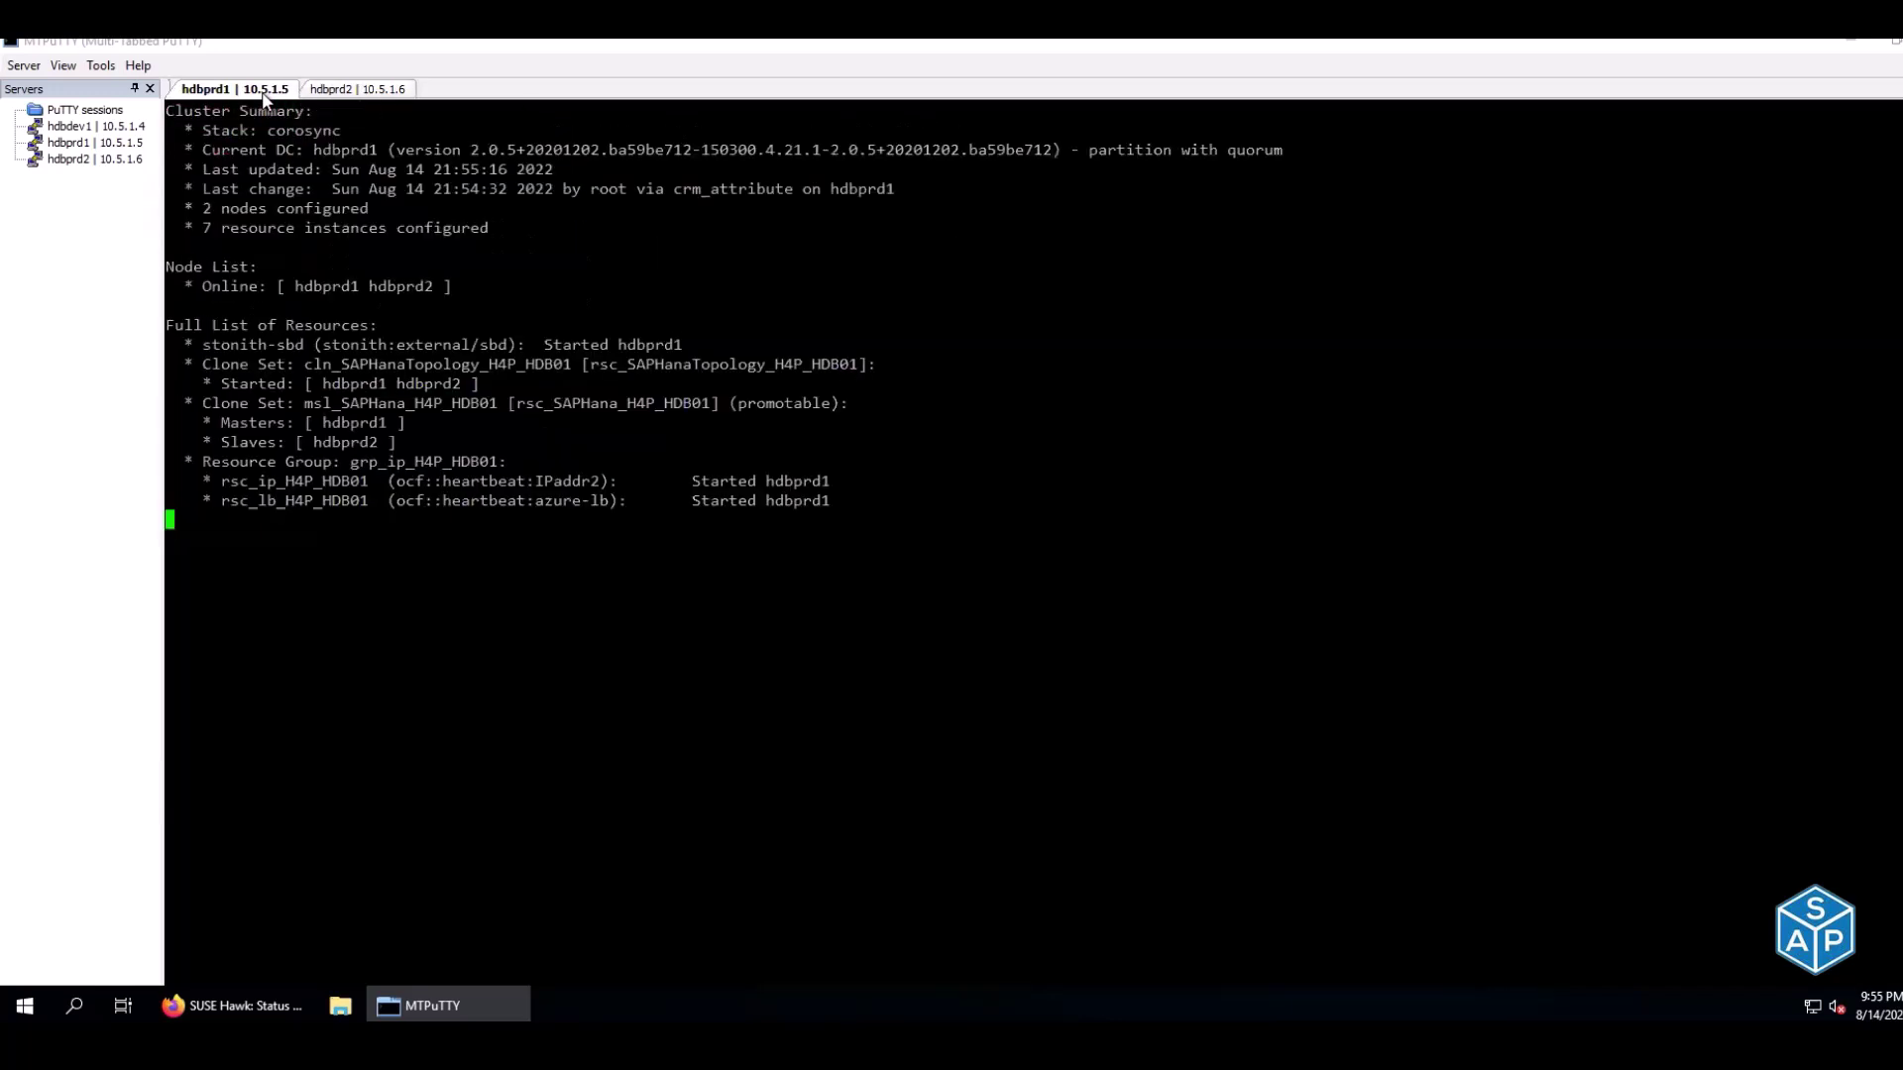
# Power off hdbprd2 with poweroff and close its dropped session
pyautogui.click(359, 92)
pyautogui.hotkey('ctrl', 'c')
pyautogui.write('poweroff')
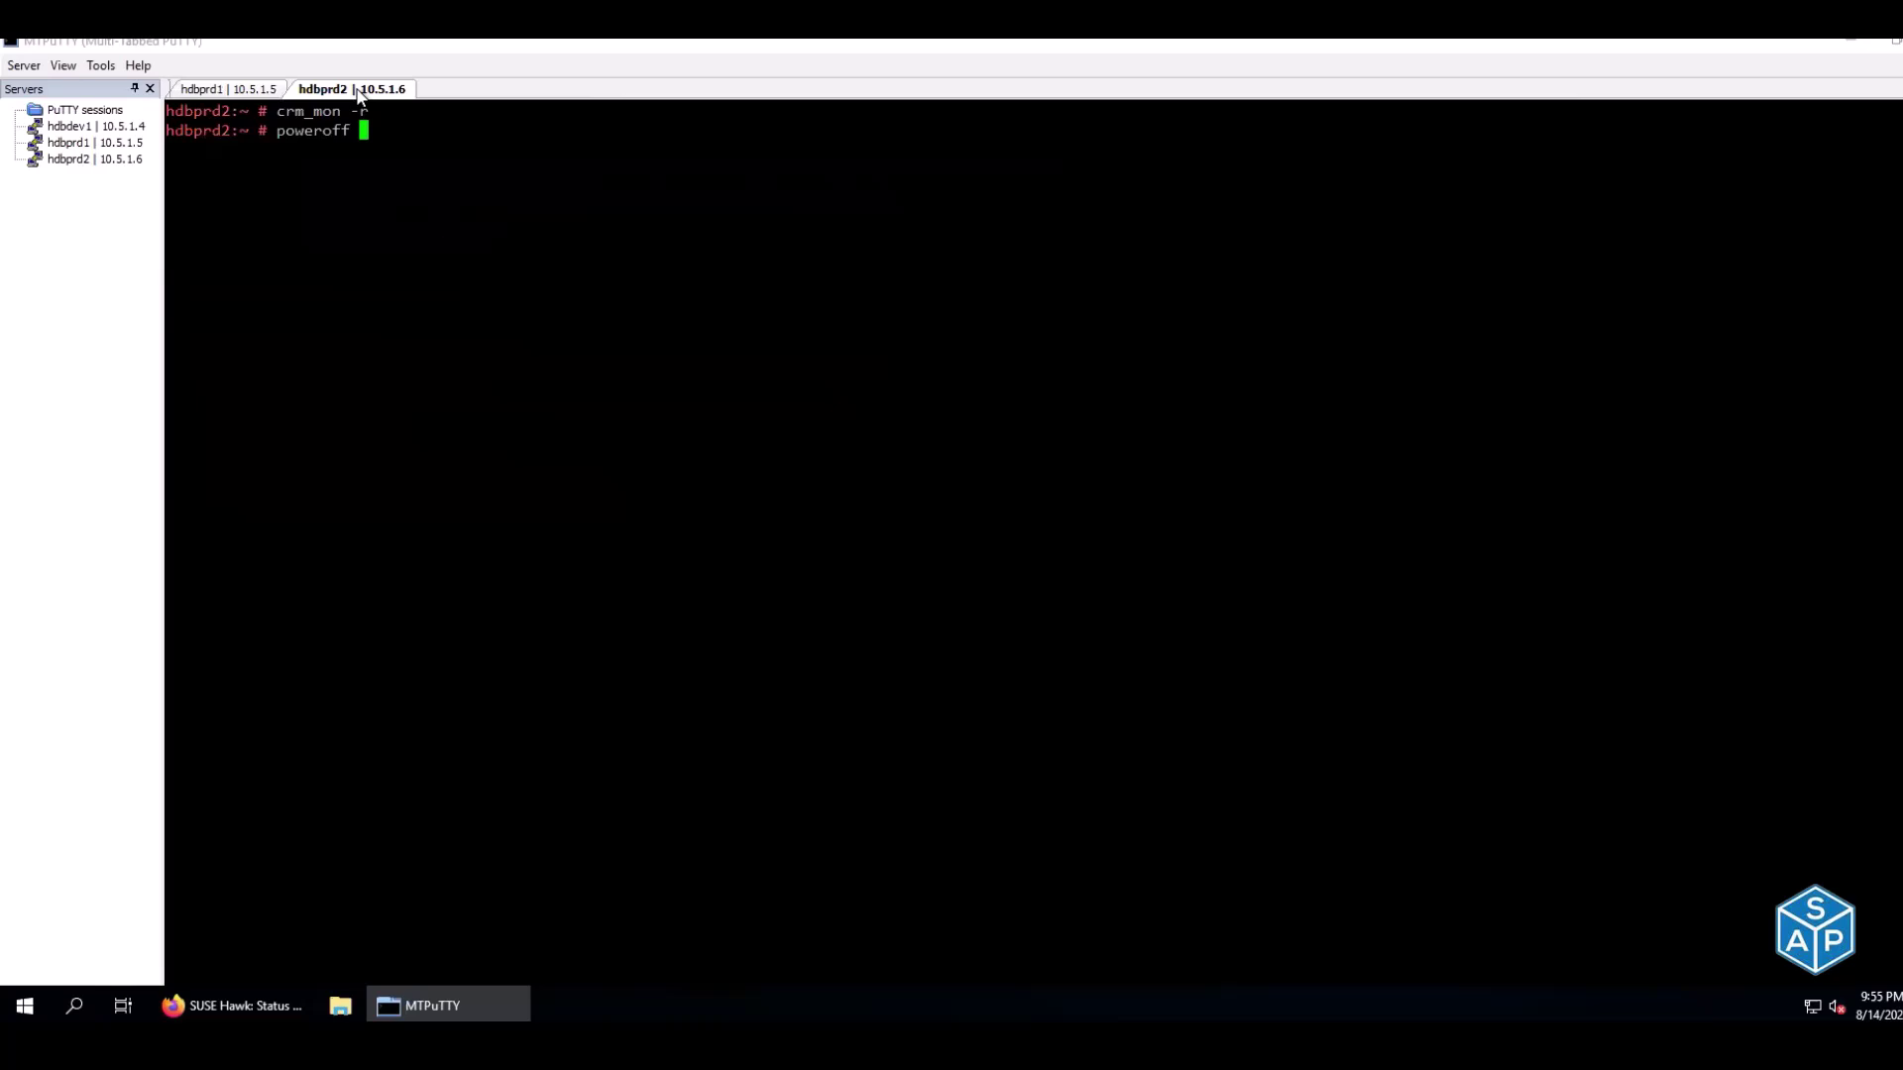
pyautogui.press('Return')
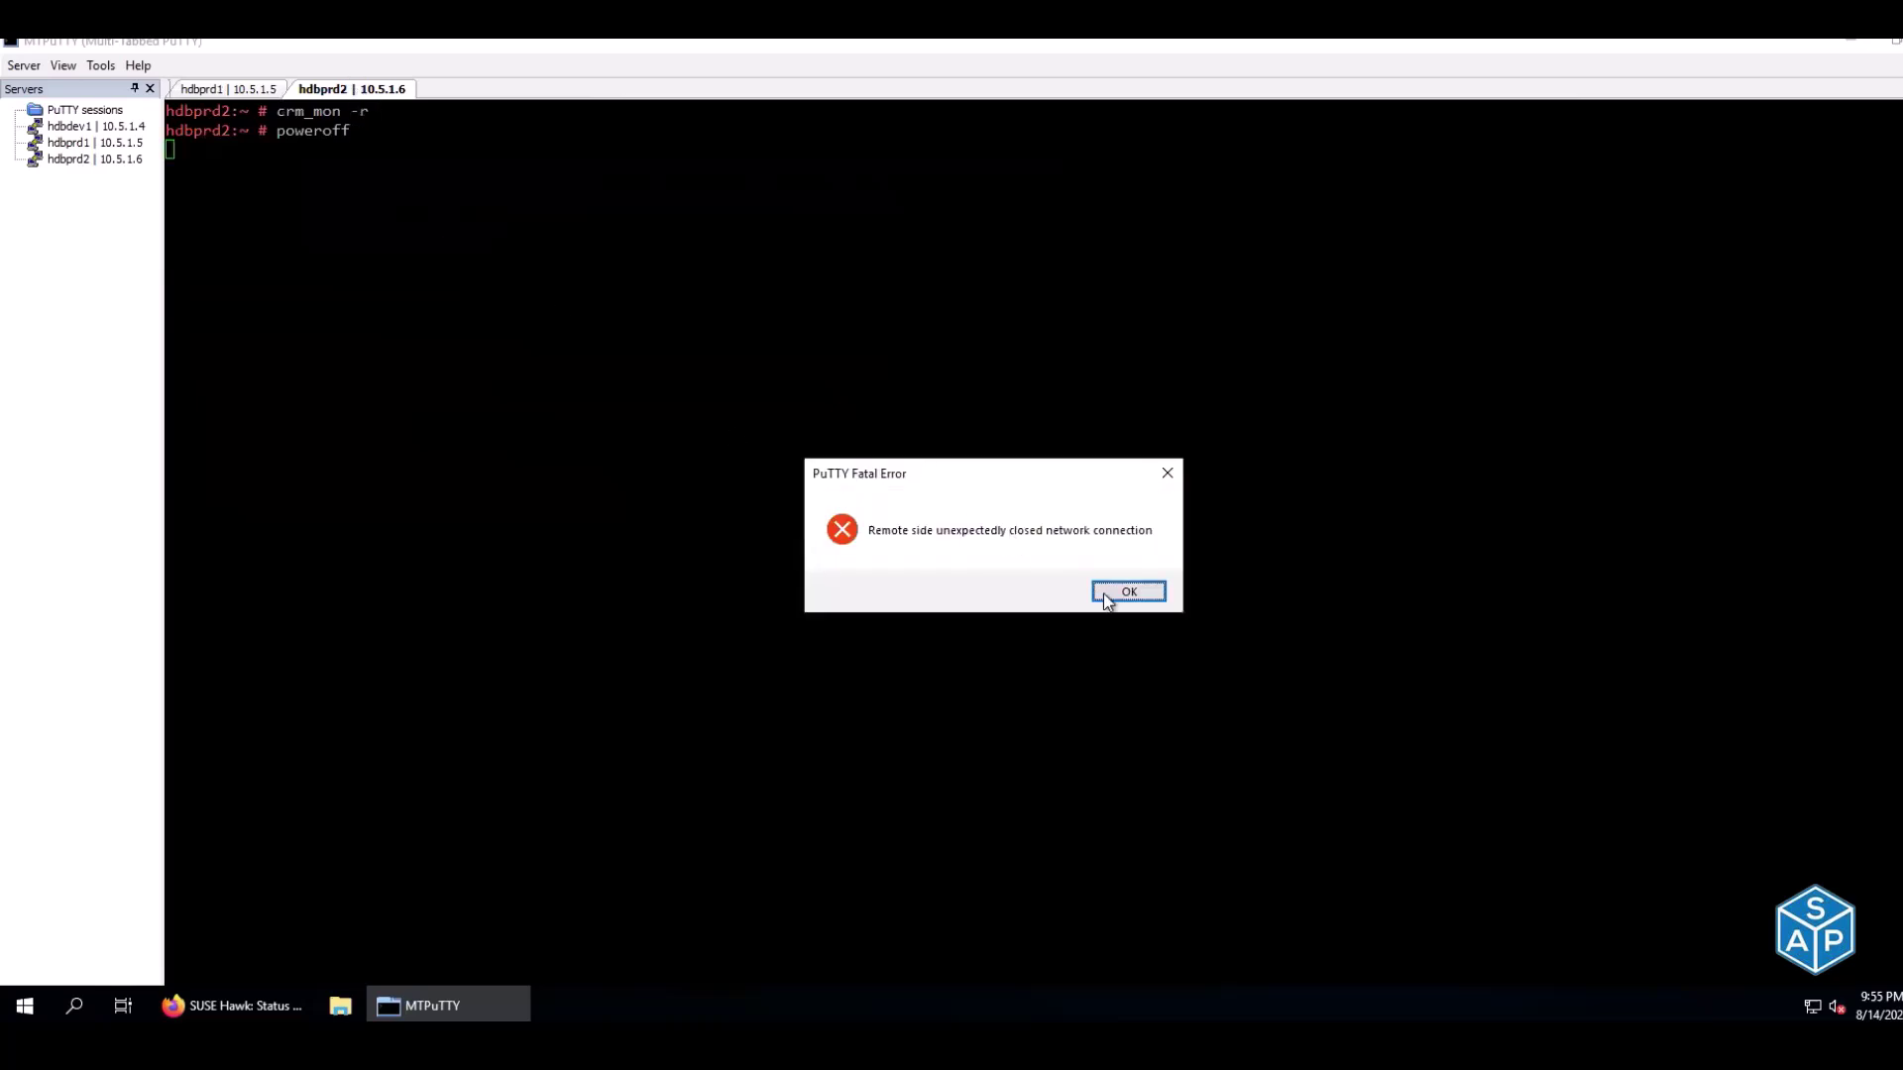
pyautogui.click(1105, 595)
pyautogui.click(228, 87)
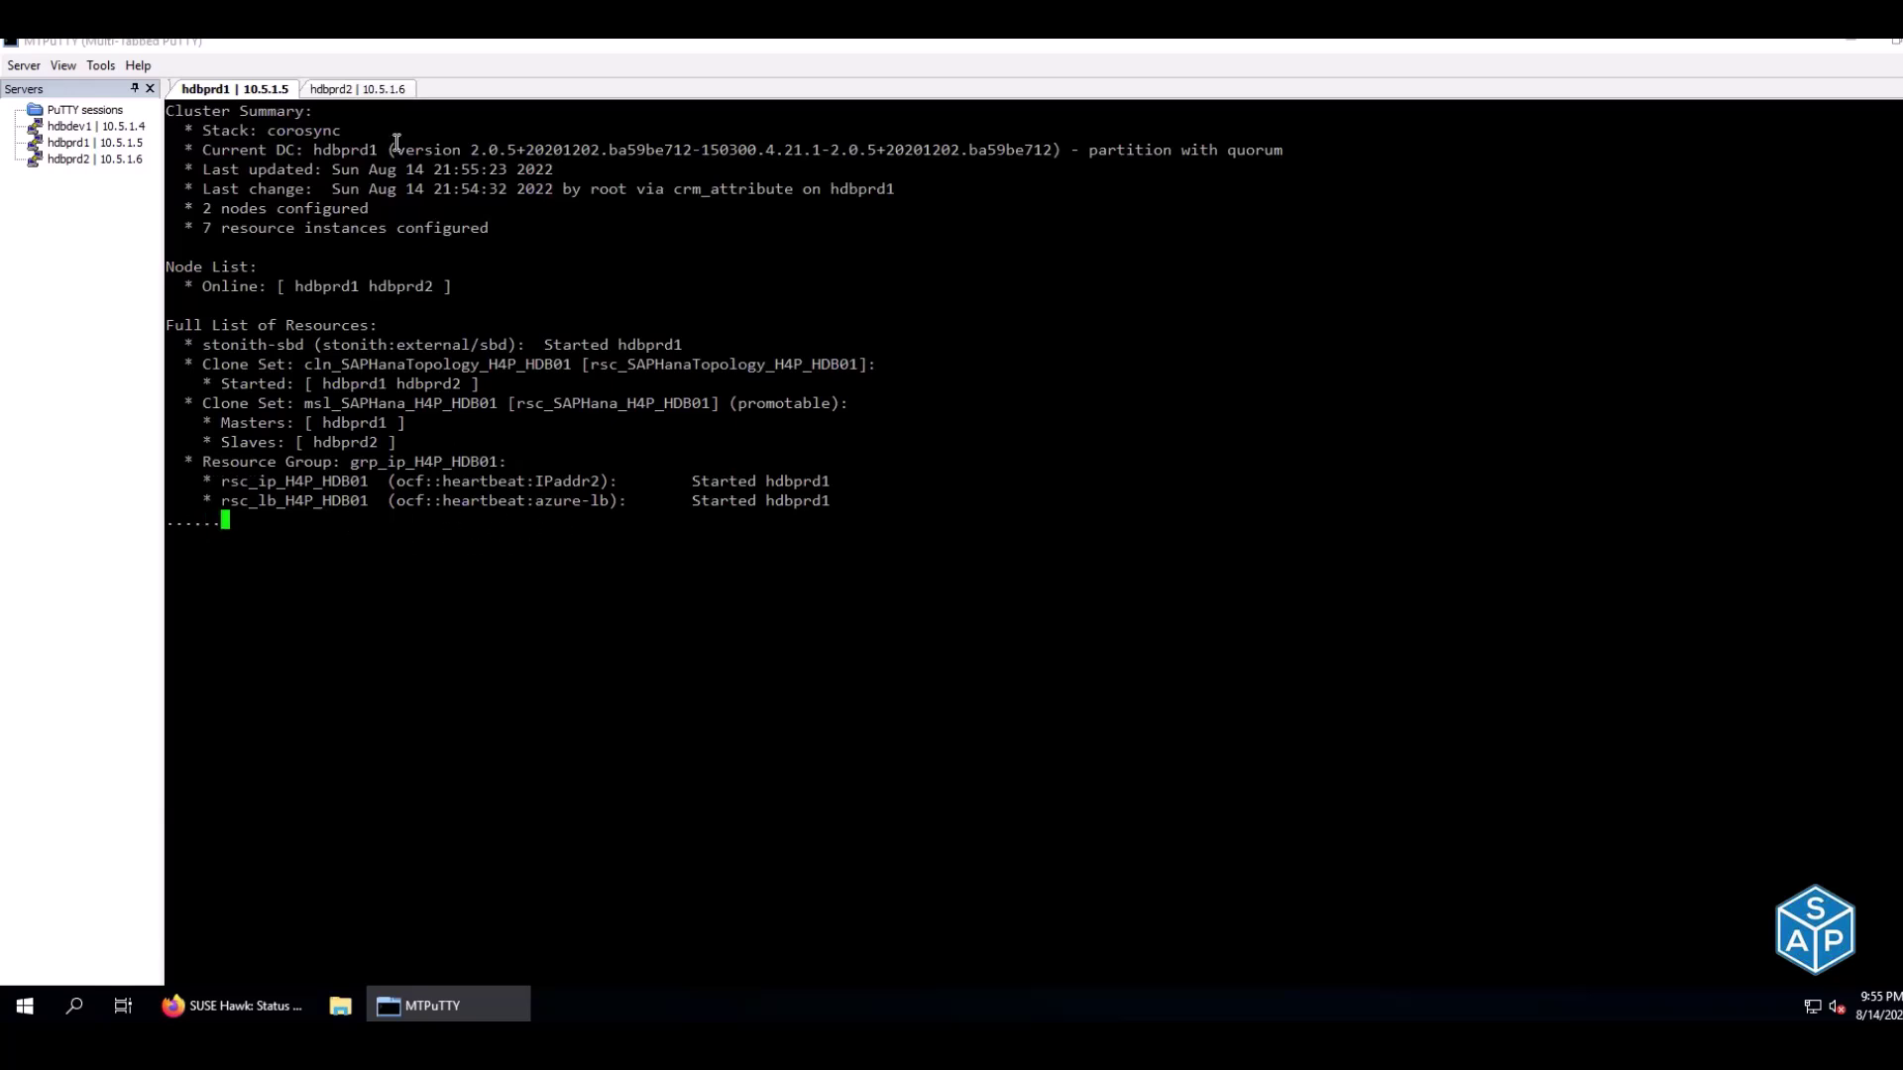
pyautogui.click(355, 89)
pyautogui.click(1101, 575)
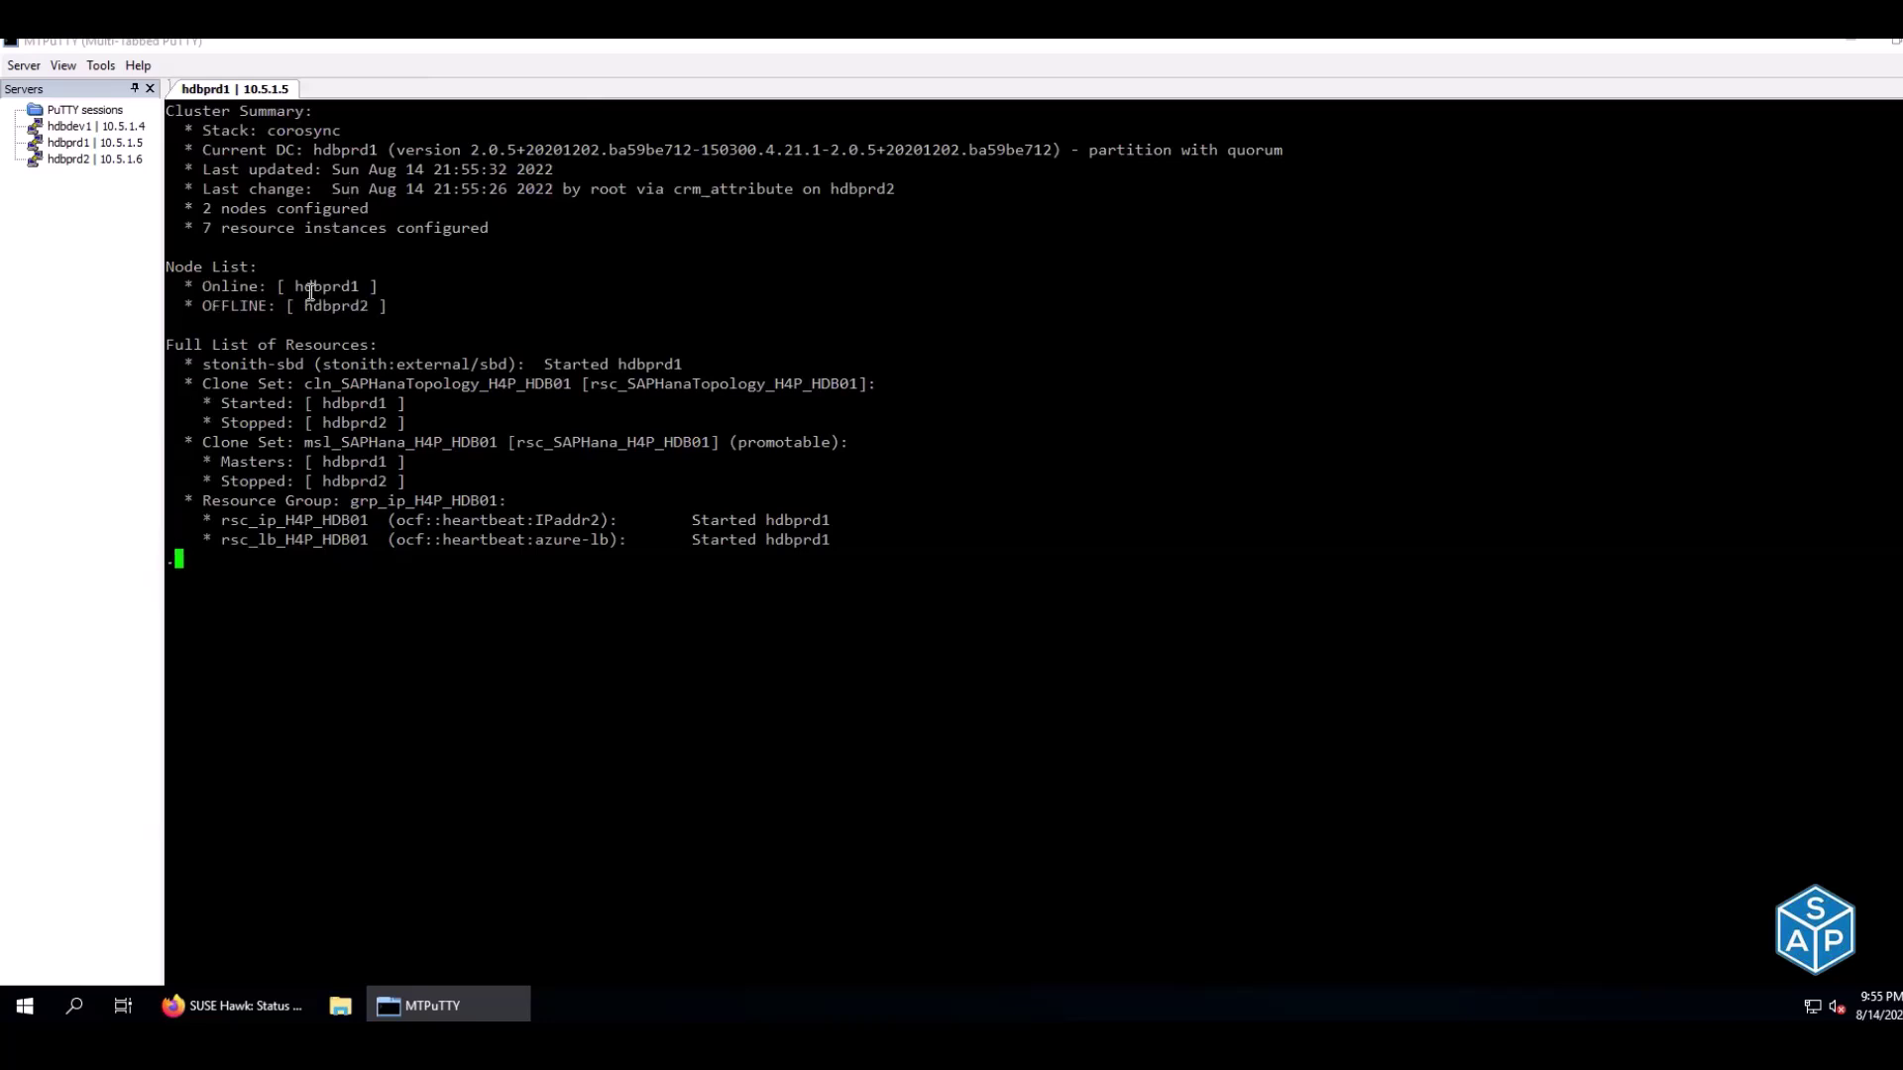
# Confirm hdbprd1 online and hdbprd2 OFFLINE in the monitor, then power off hdbprd1
pyautogui.moveTo(184, 289); pyautogui.dragTo(379, 293)
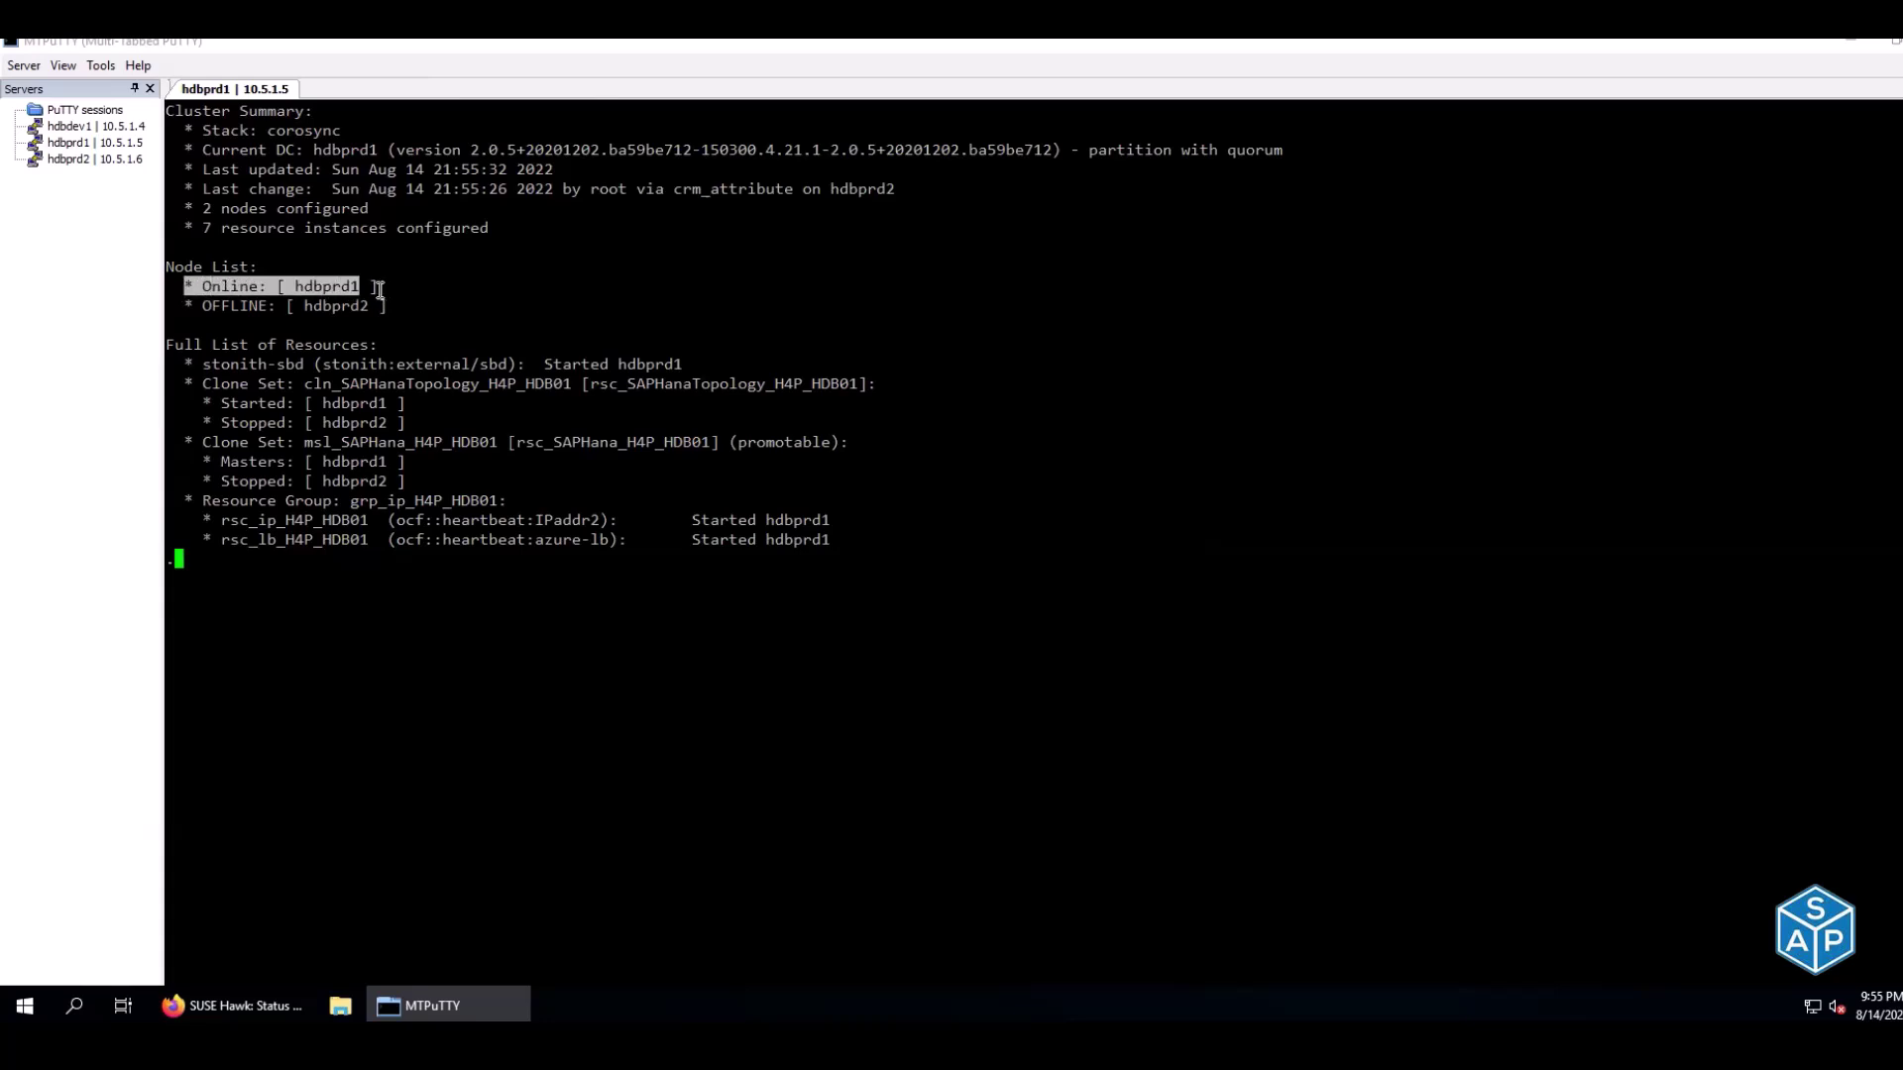
pyautogui.moveTo(203, 307); pyautogui.dragTo(383, 301)
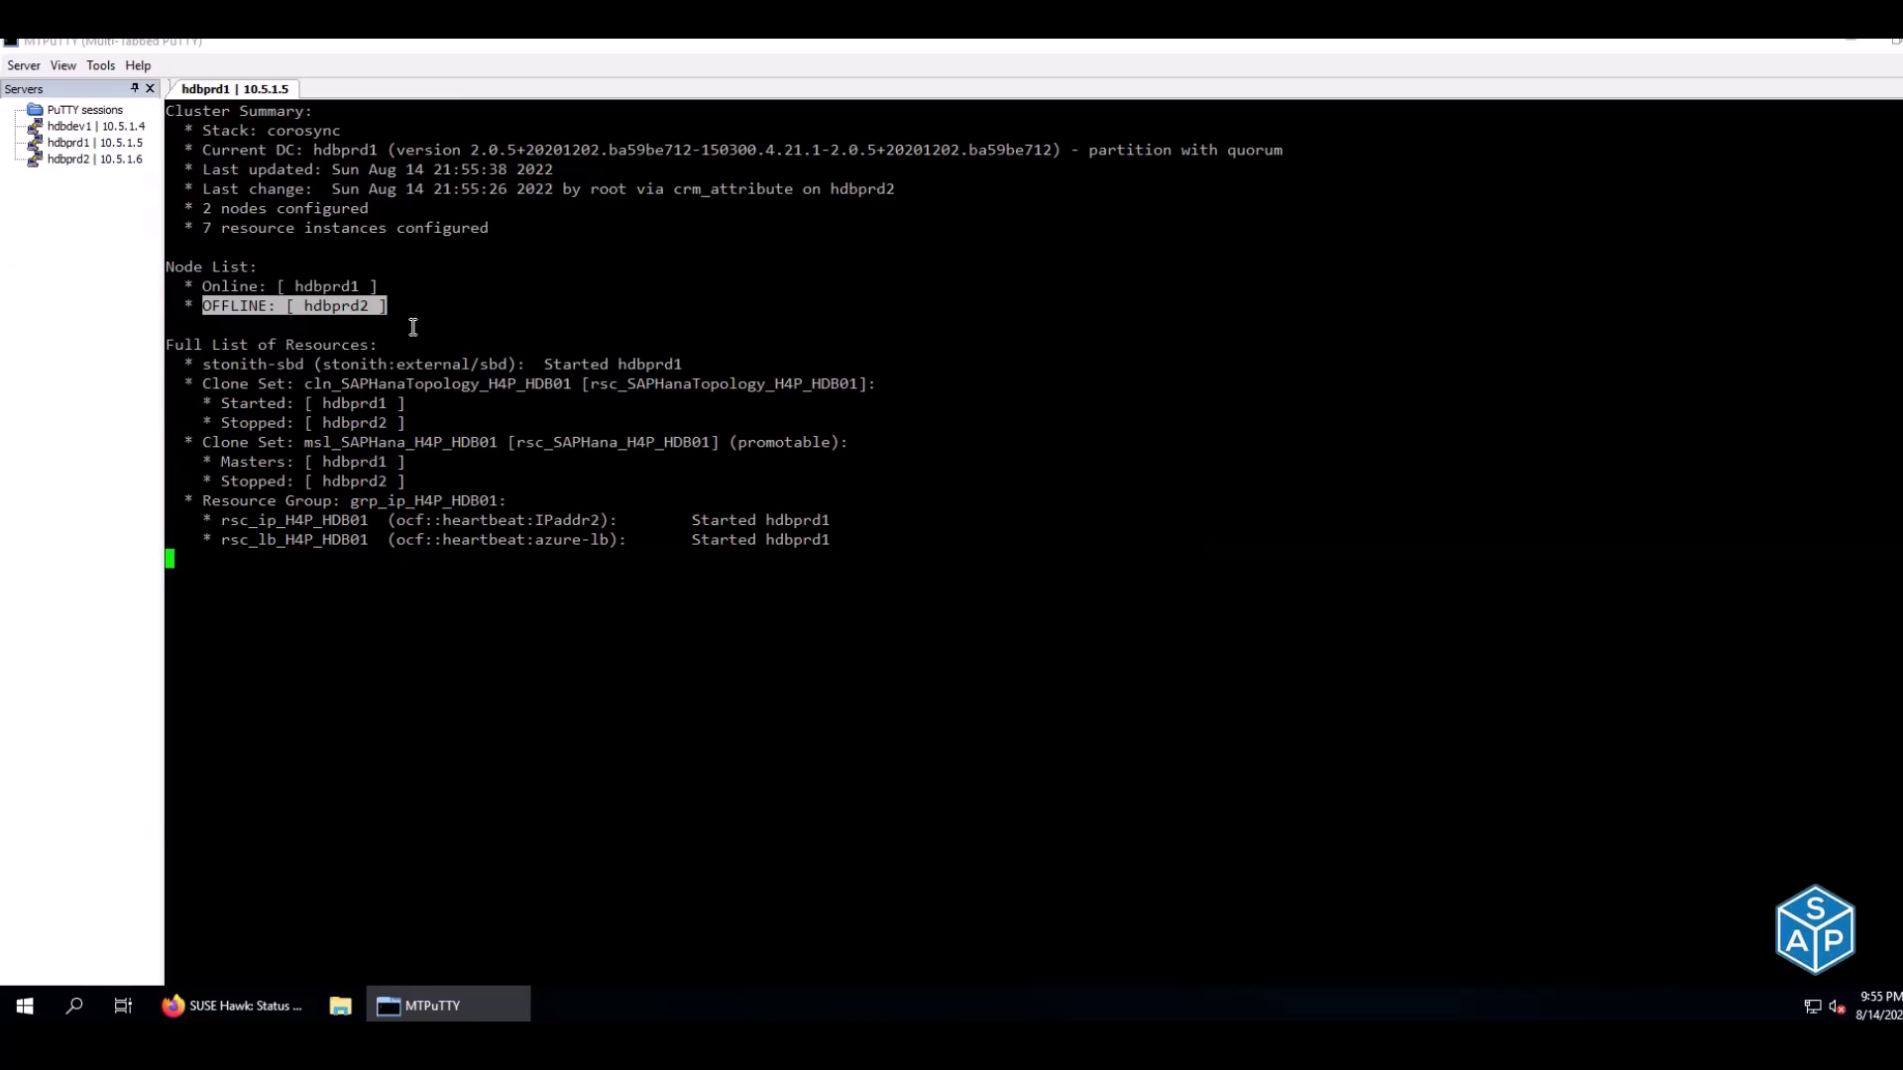
pyautogui.click(411, 327)
pyautogui.hotkey('ctrl', 'c')
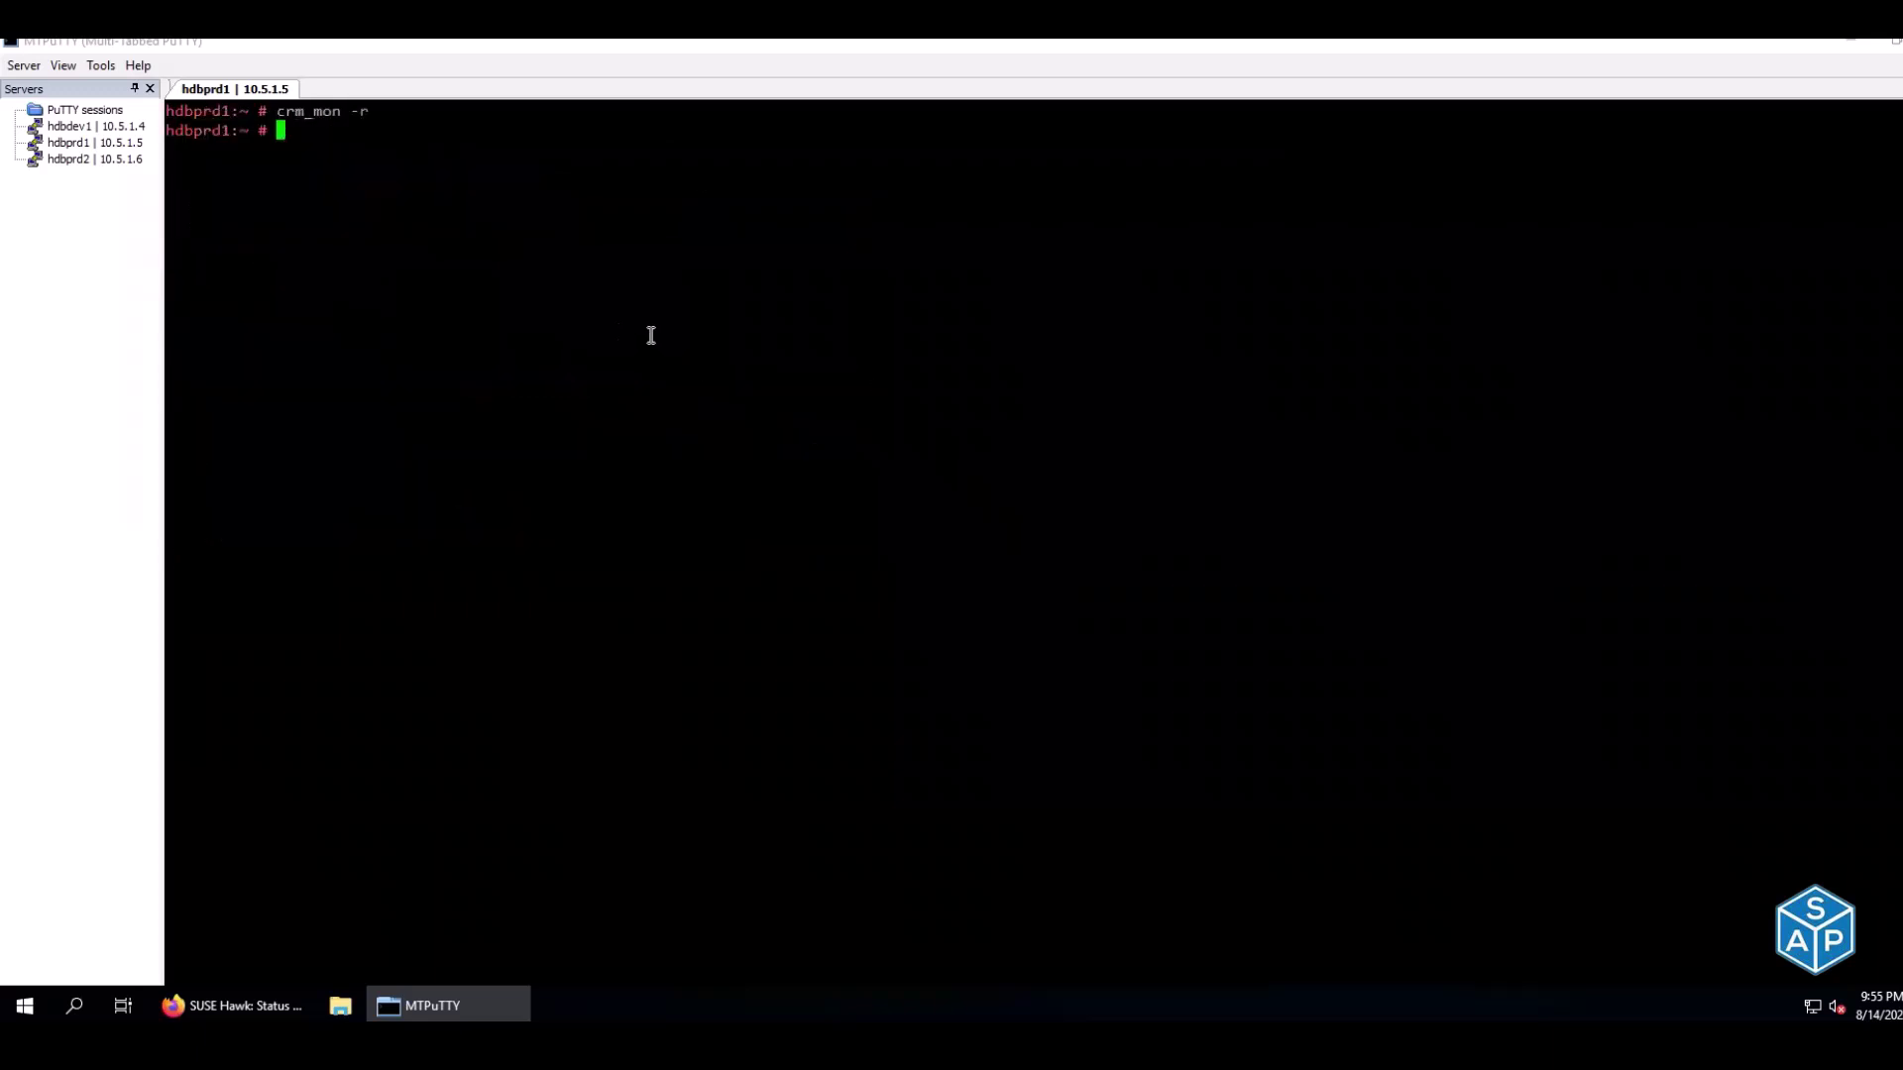
pyautogui.write('poweroff')
pyautogui.press('Return')
# Dismiss the PuTTY Fatal Error, close the disconnected session and quit MTPuTTY
pyautogui.click(1112, 591)
pyautogui.click(1098, 575)
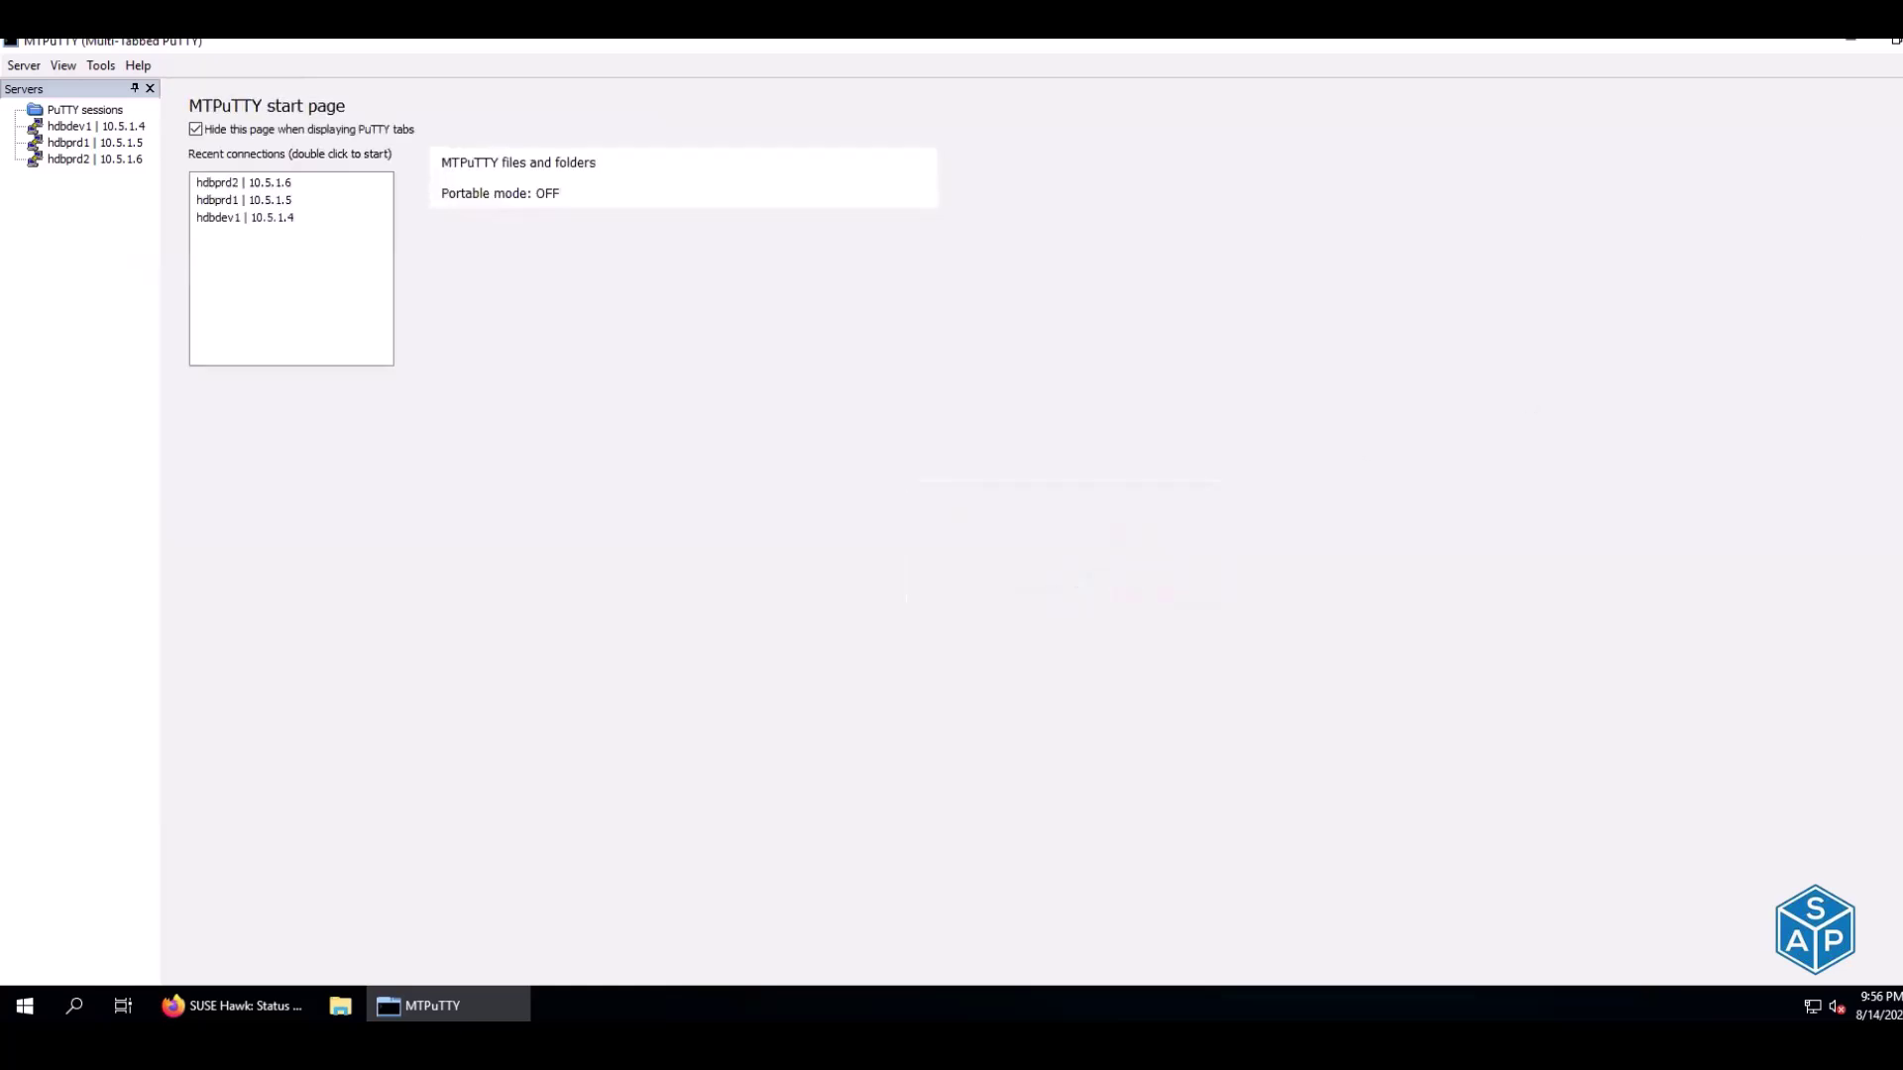
pyautogui.hotkey('alt', 'F4')
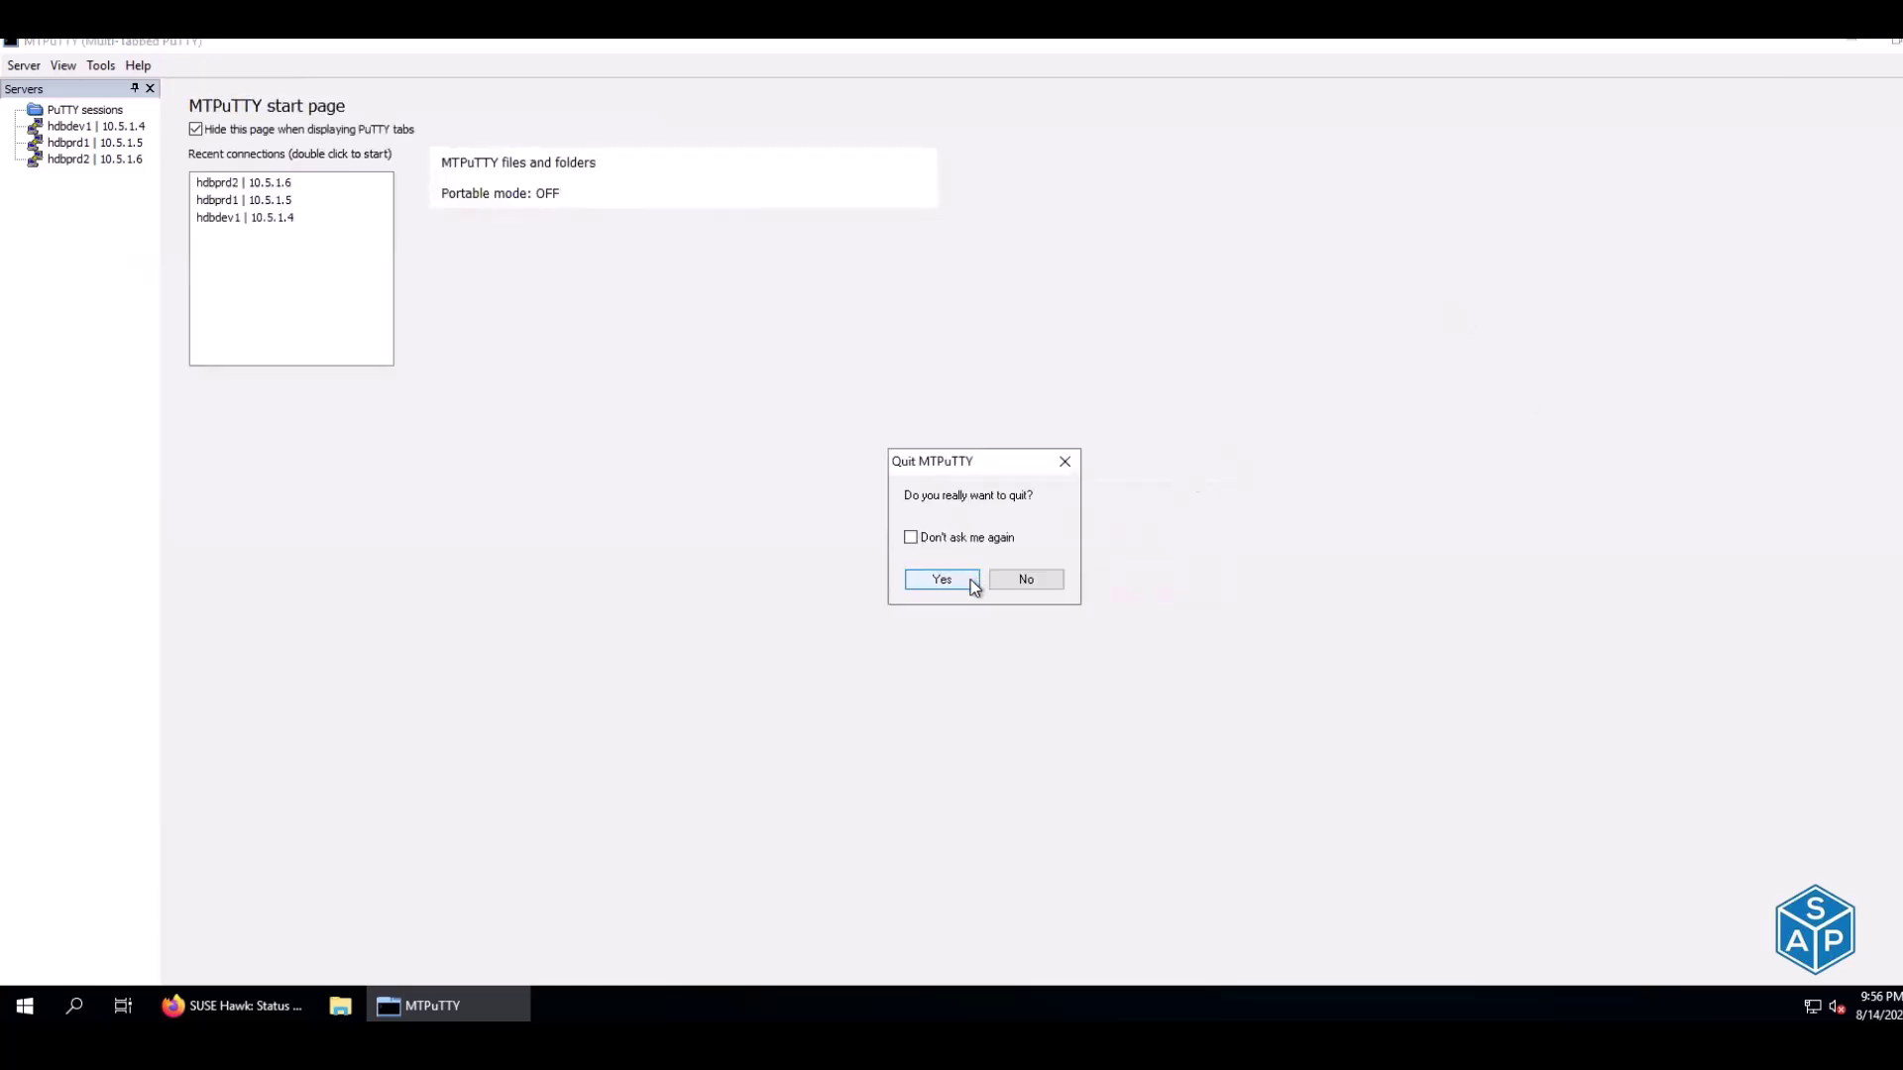
pyautogui.click(971, 583)
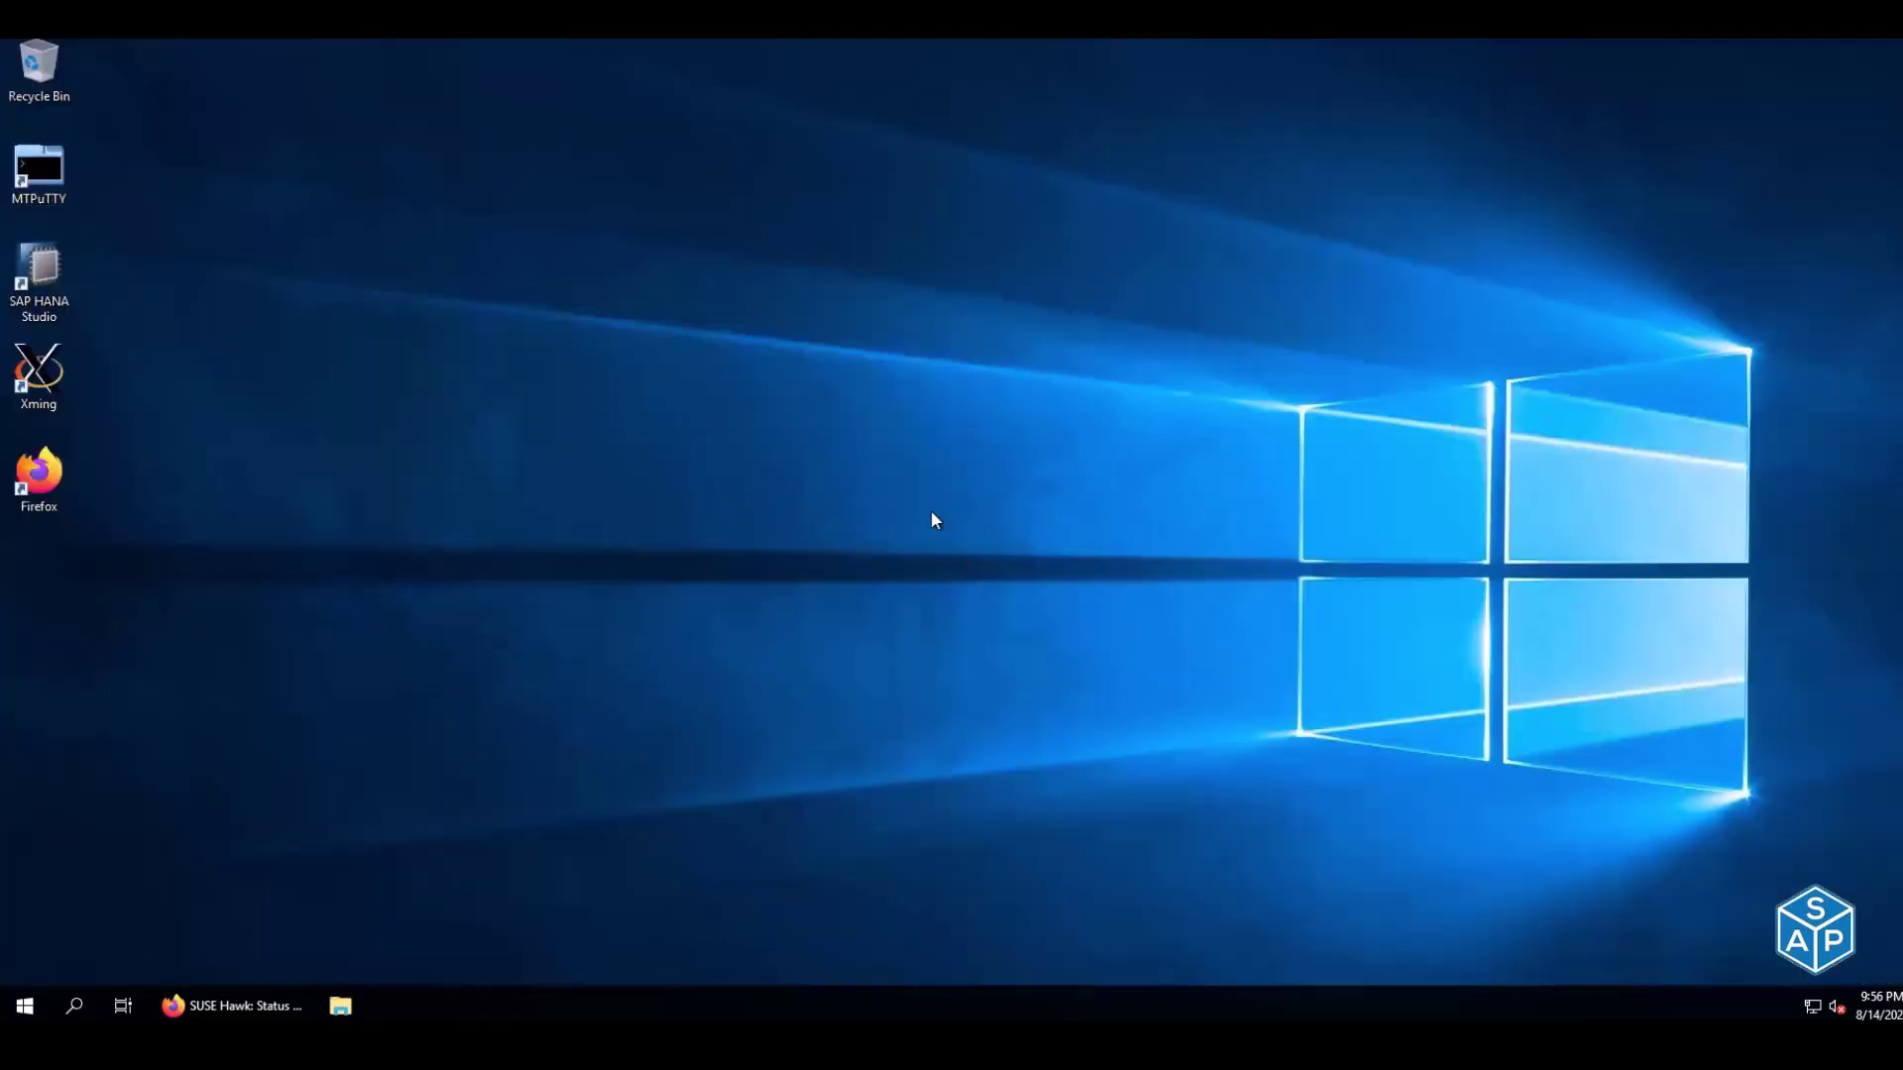
# Glance at the SUSE Hawk cluster page, close it, and bring up the Azure portal
pyautogui.click(250, 1003)
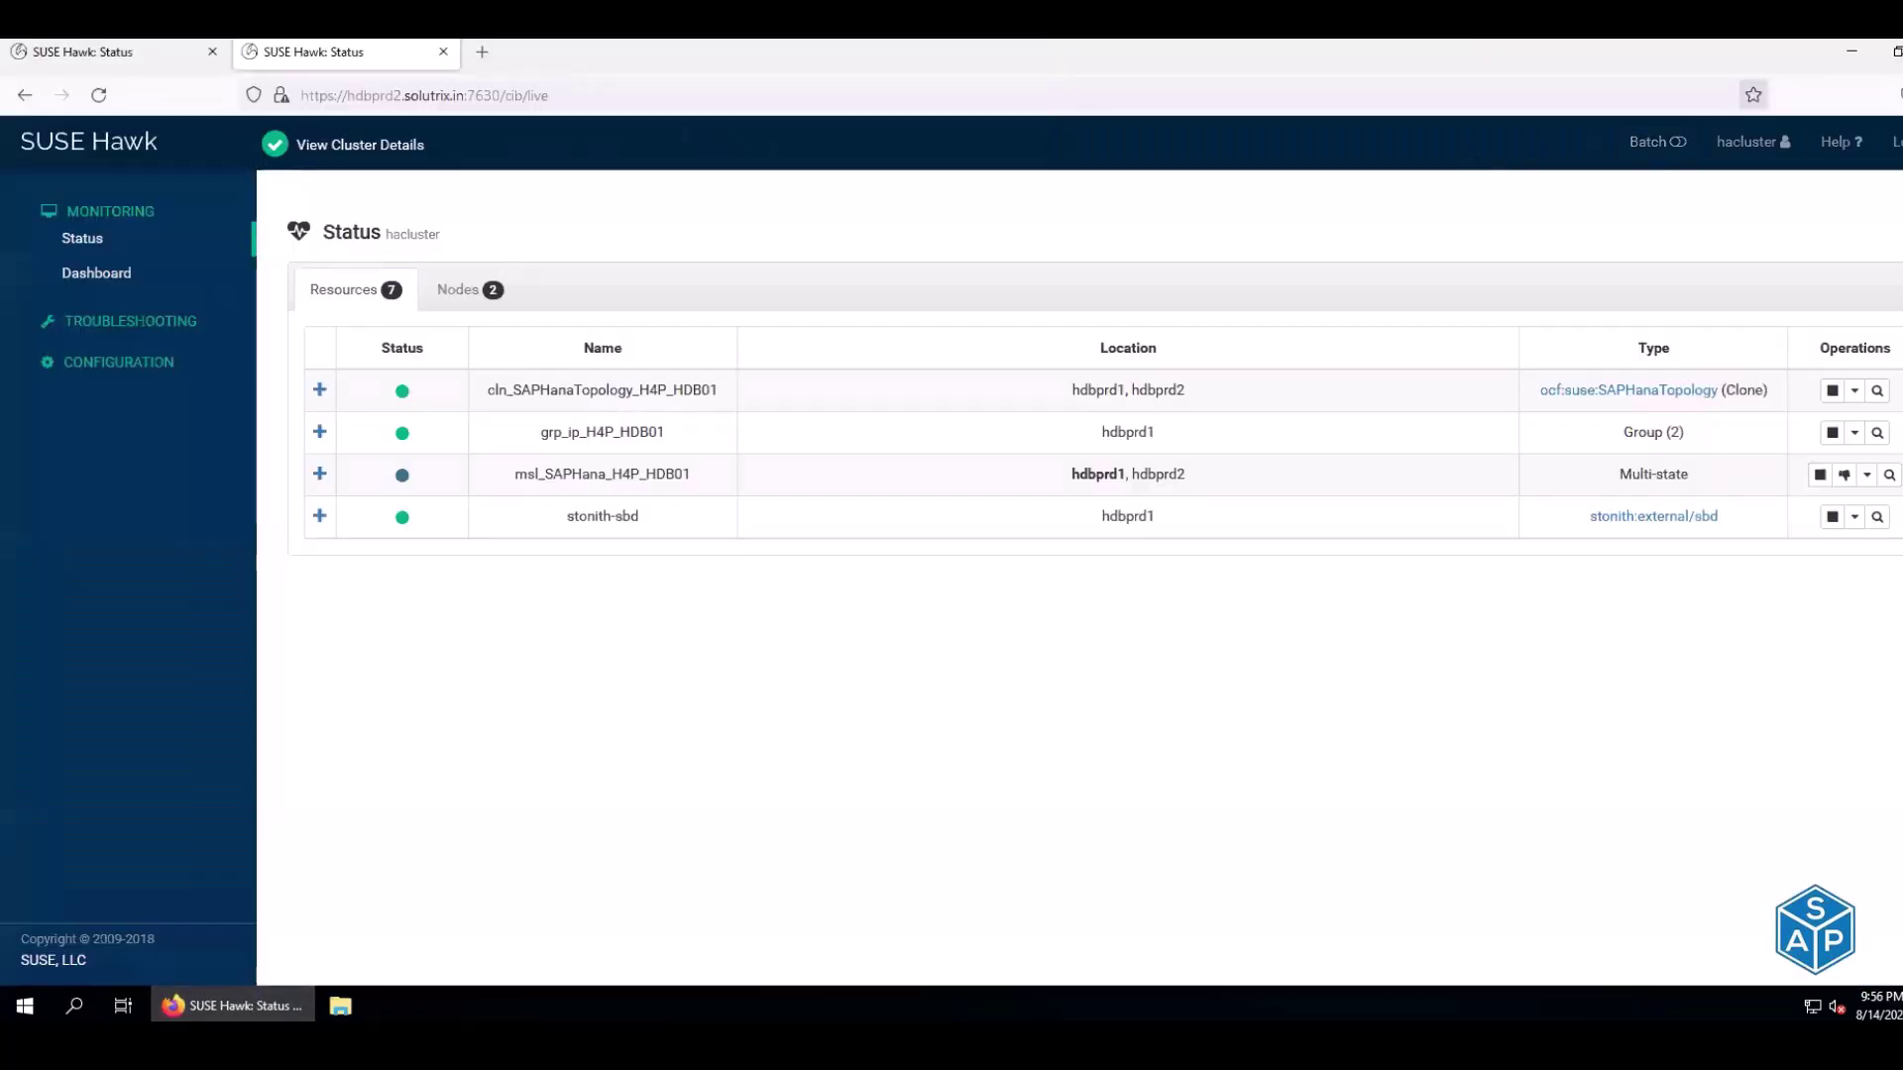
pyautogui.hotkey('alt', 'F4')
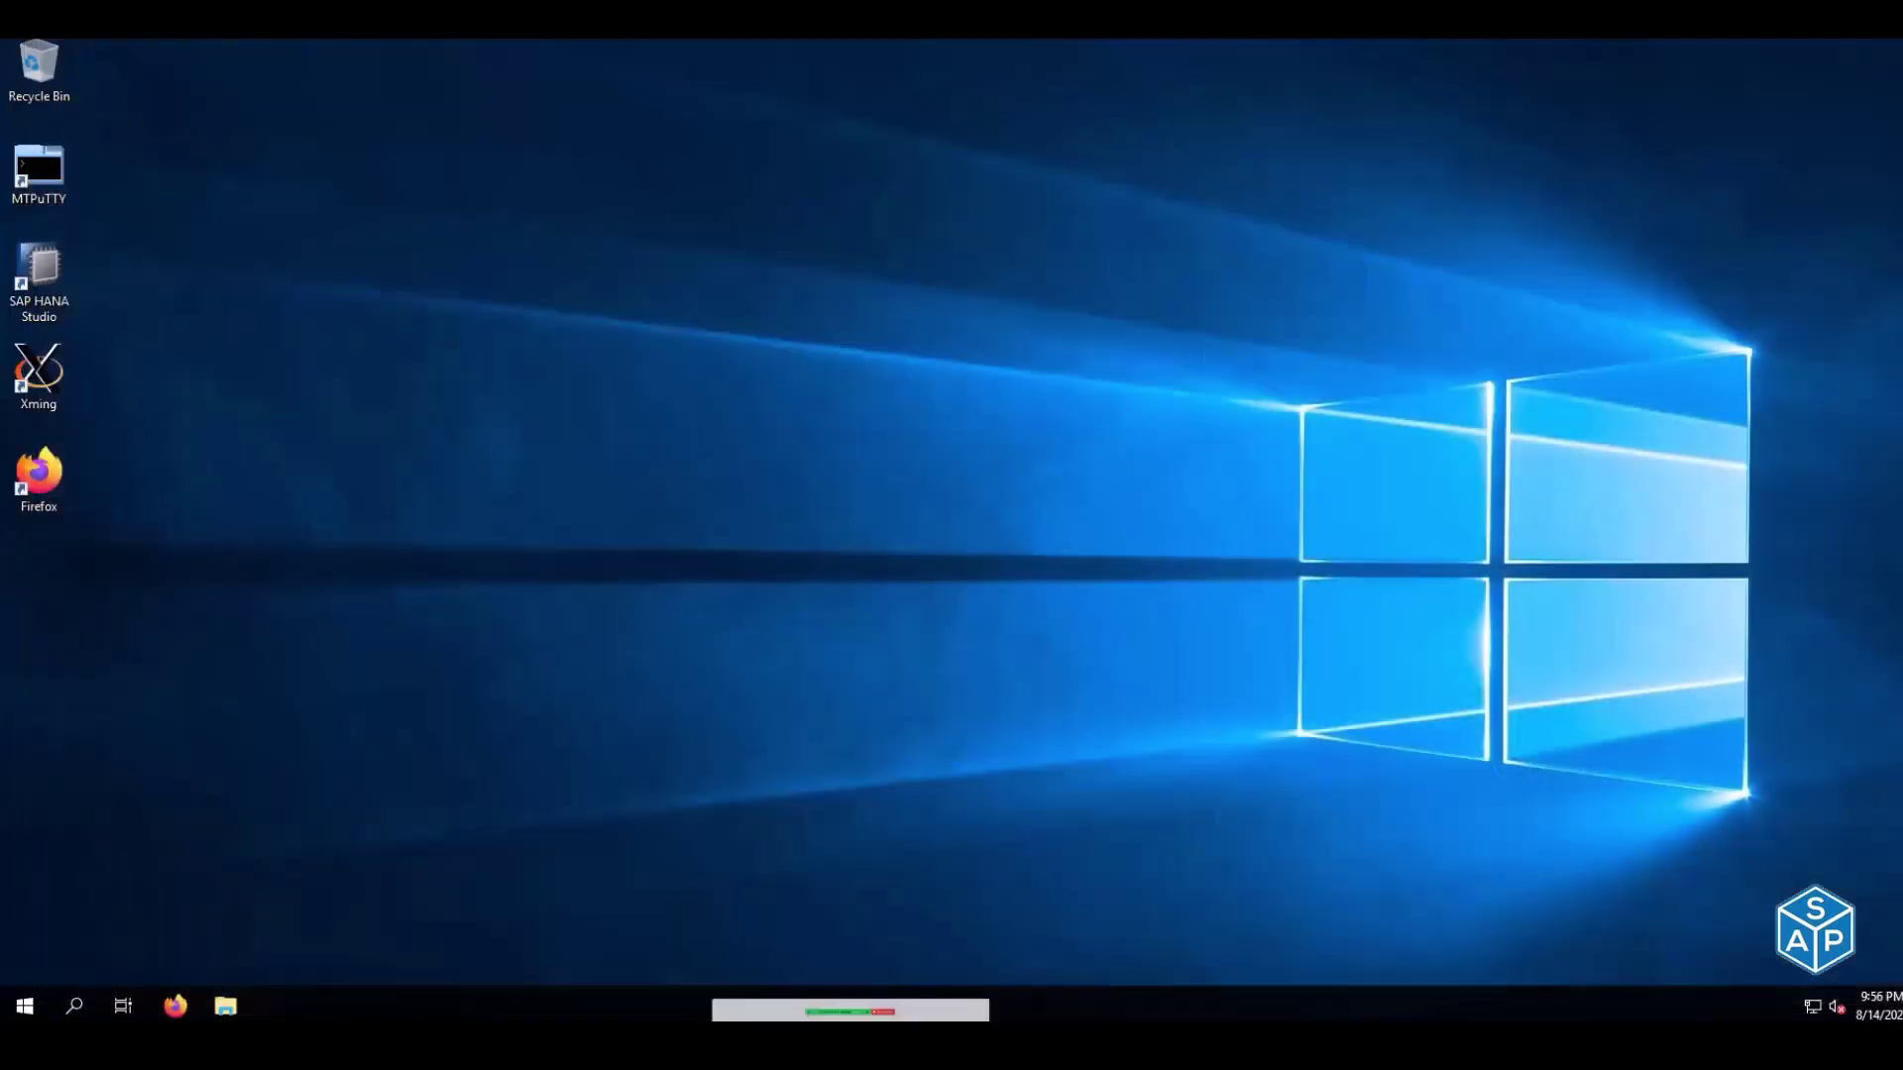
pyautogui.moveTo(753, 1006)
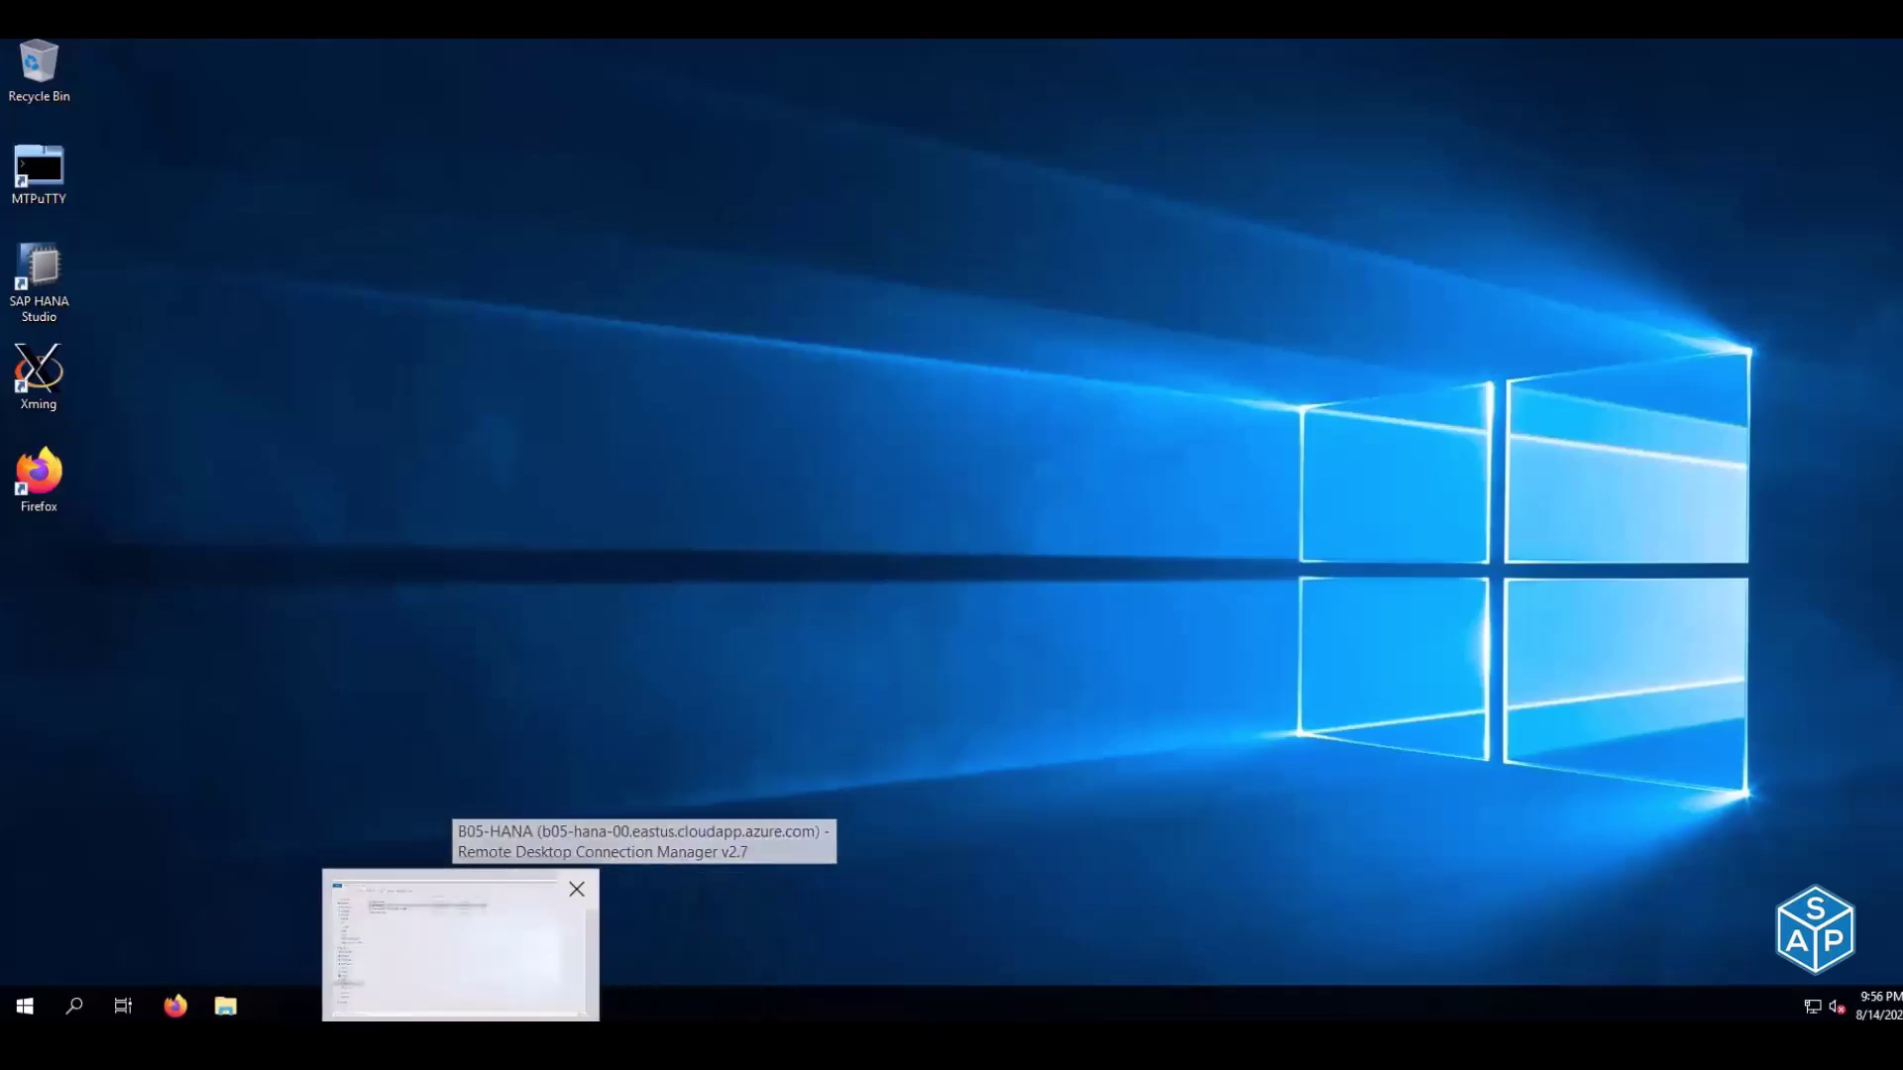
pyautogui.click(346, 947)
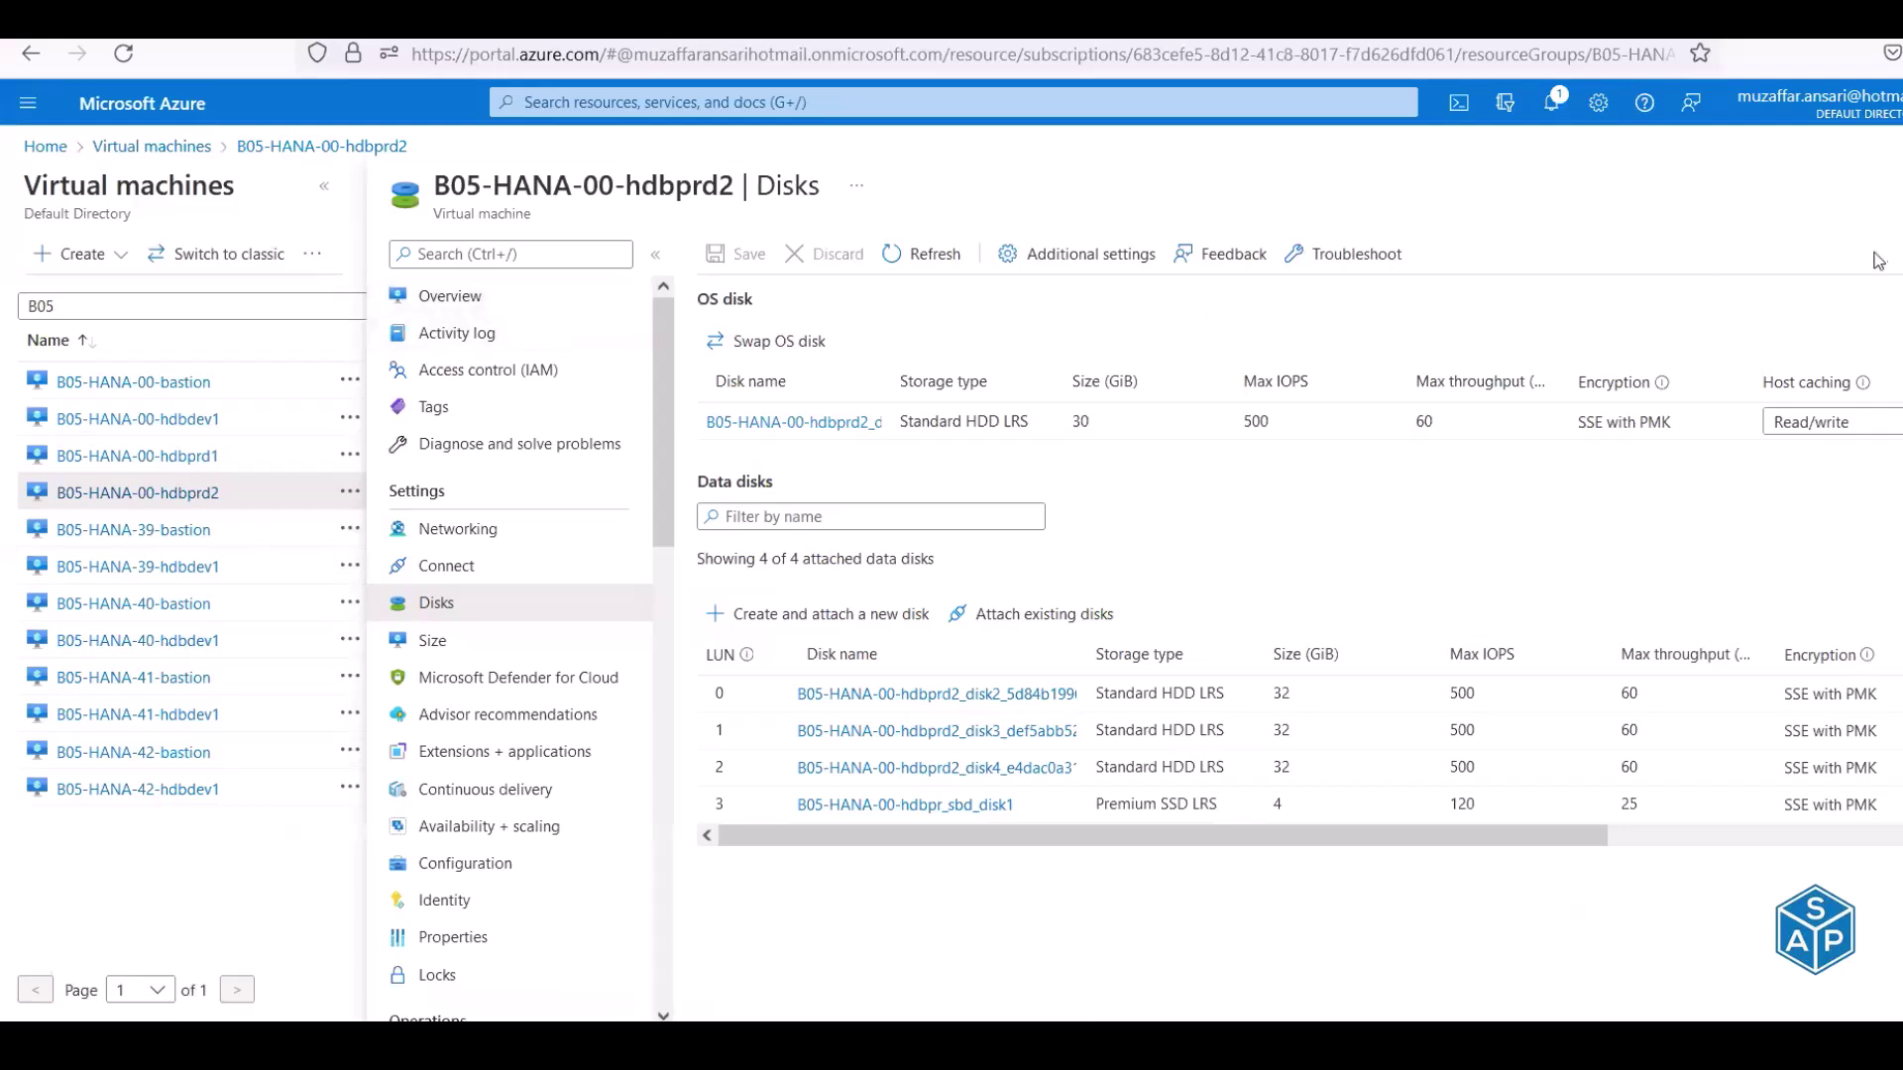
# In the Virtual machines list, check hdbprd1 Running and hdbprd2 Updating, refreshing repeatedly
pyautogui.click(151, 146)
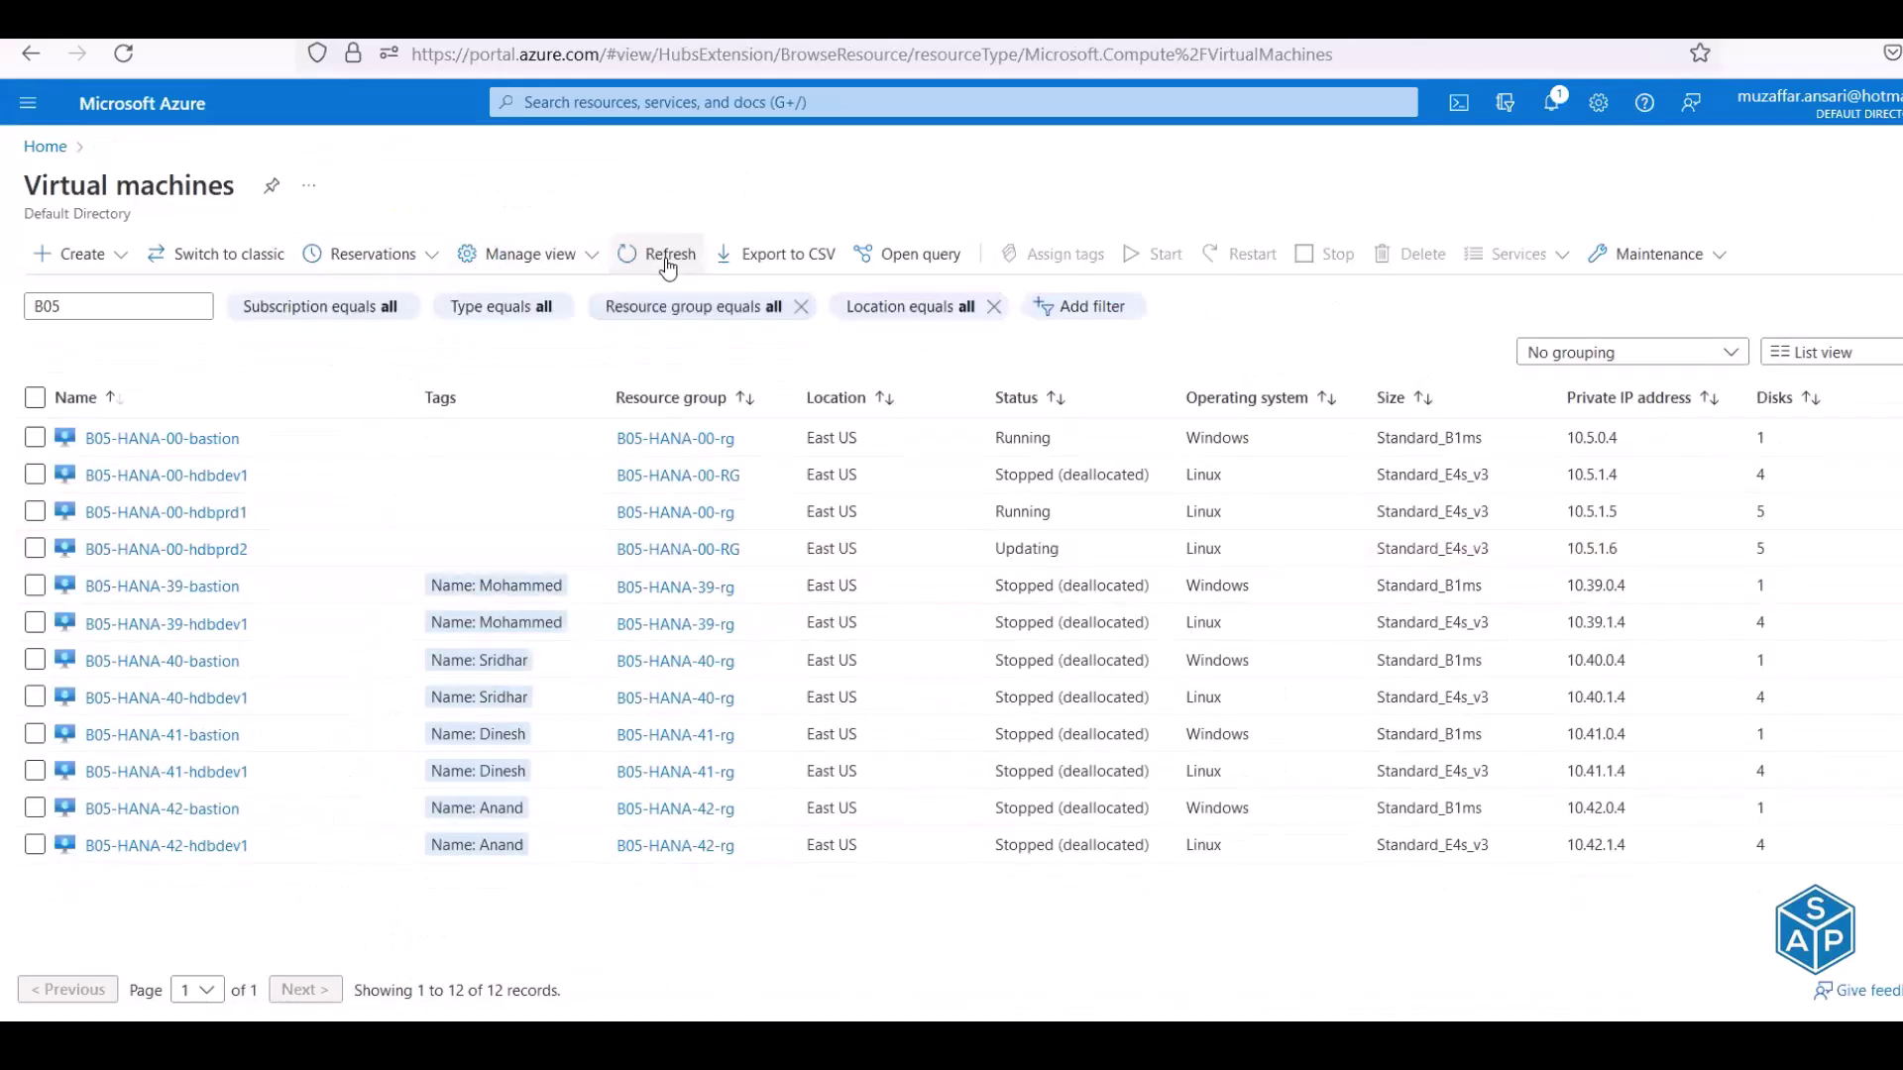
pyautogui.doubleClick(1022, 511)
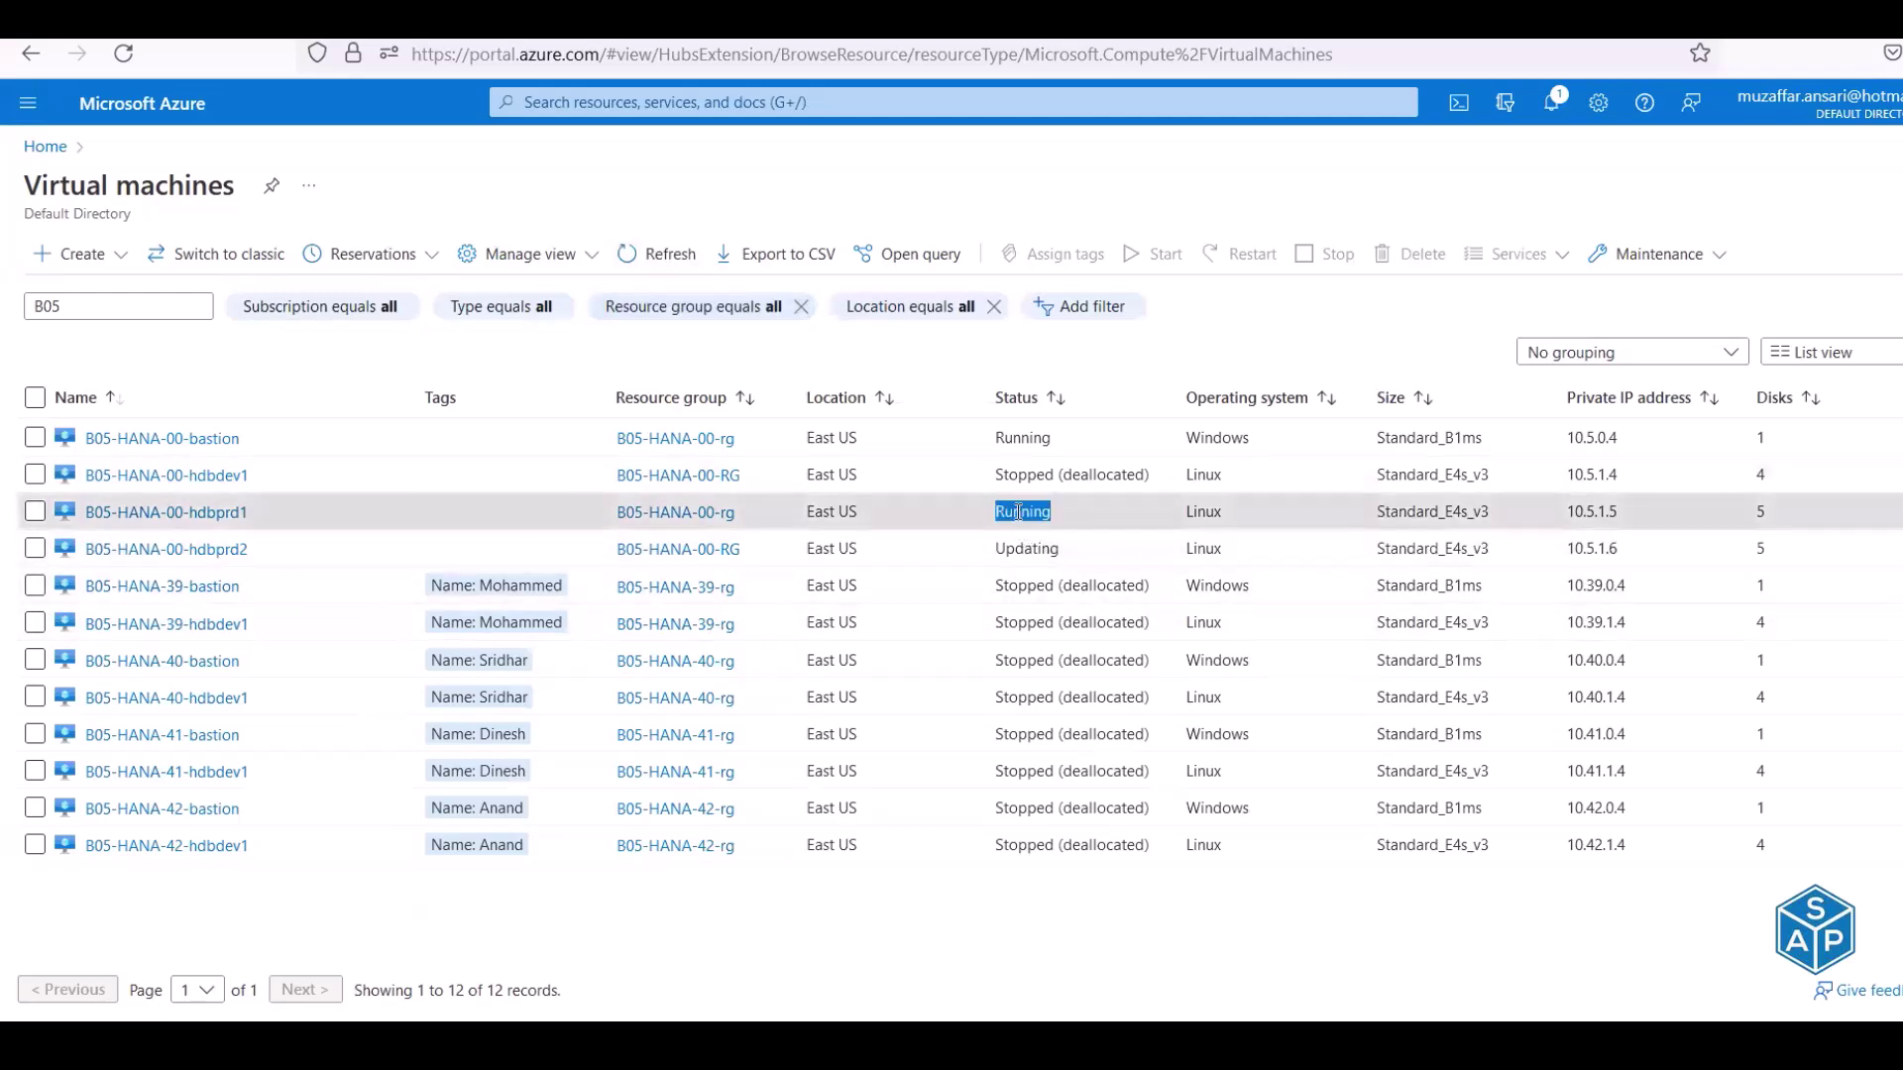
pyautogui.doubleClick(999, 548)
pyautogui.click(658, 258)
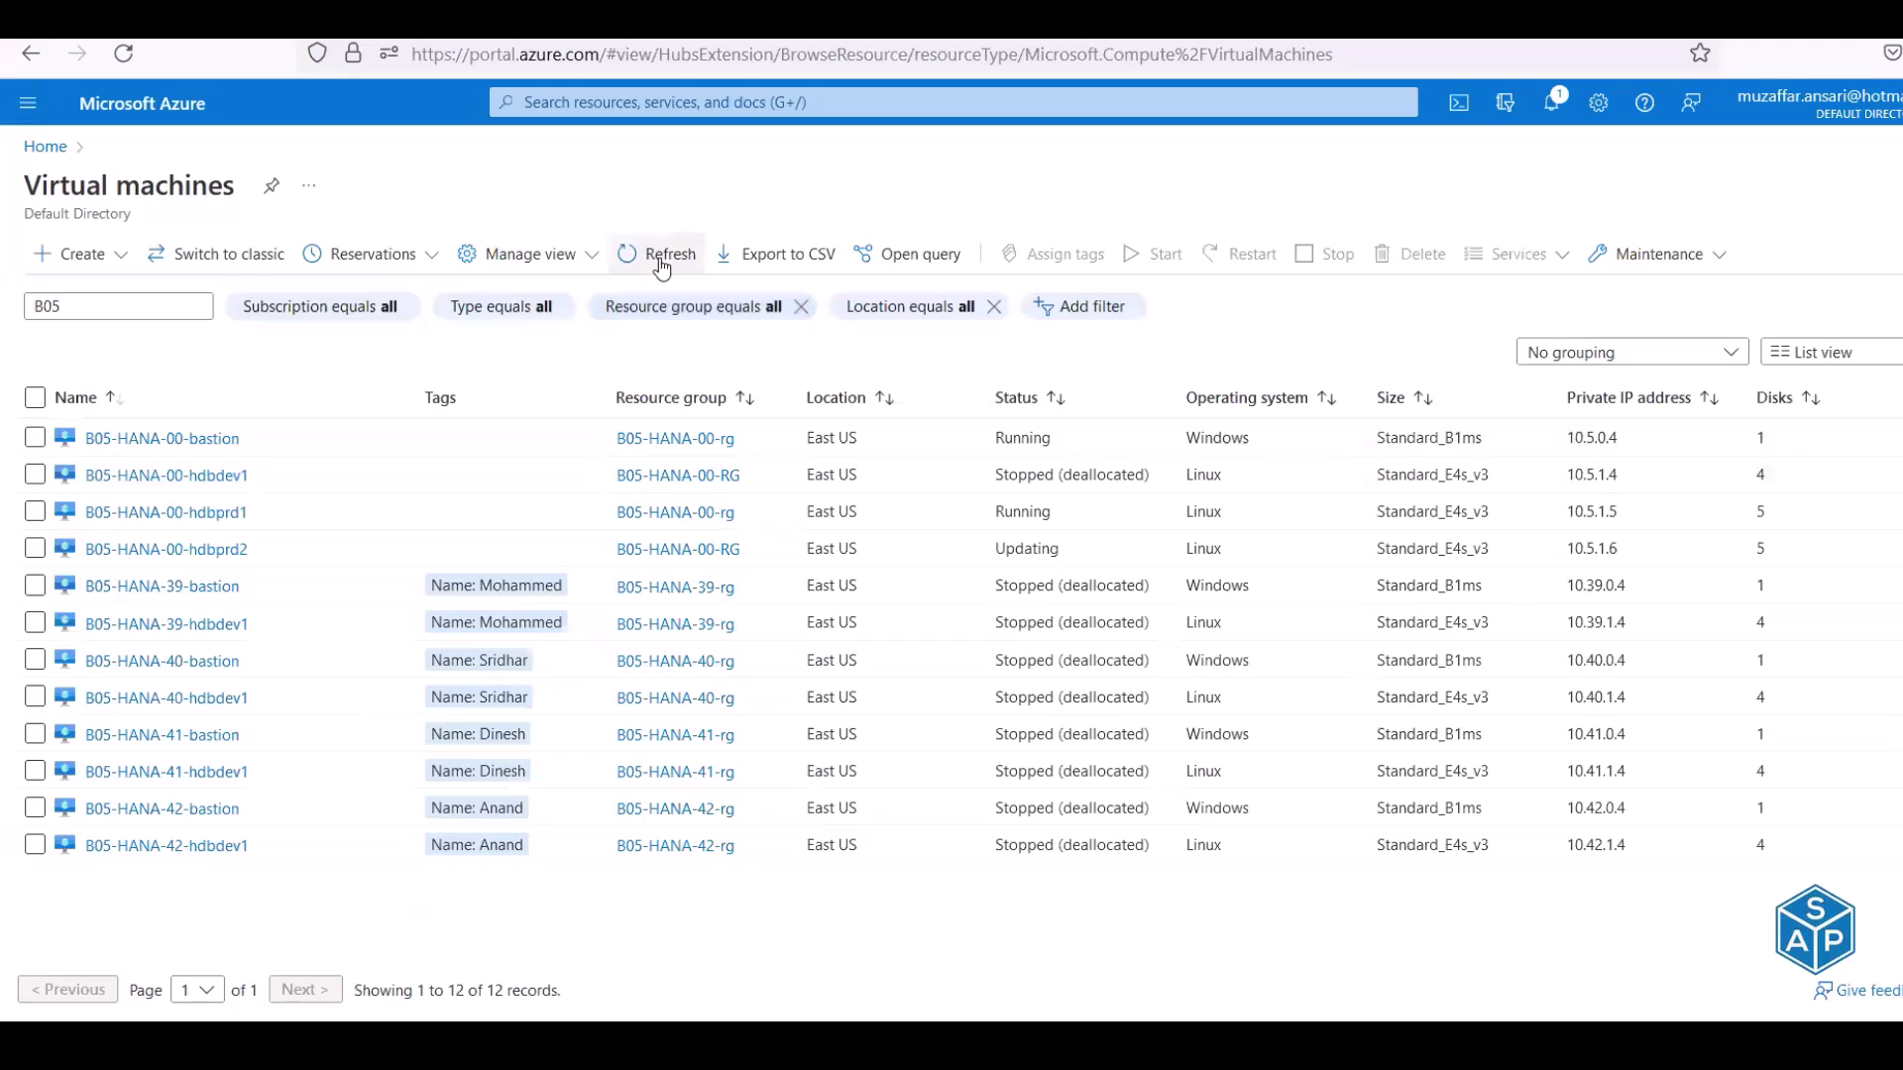
pyautogui.click(659, 260)
pyautogui.click(660, 260)
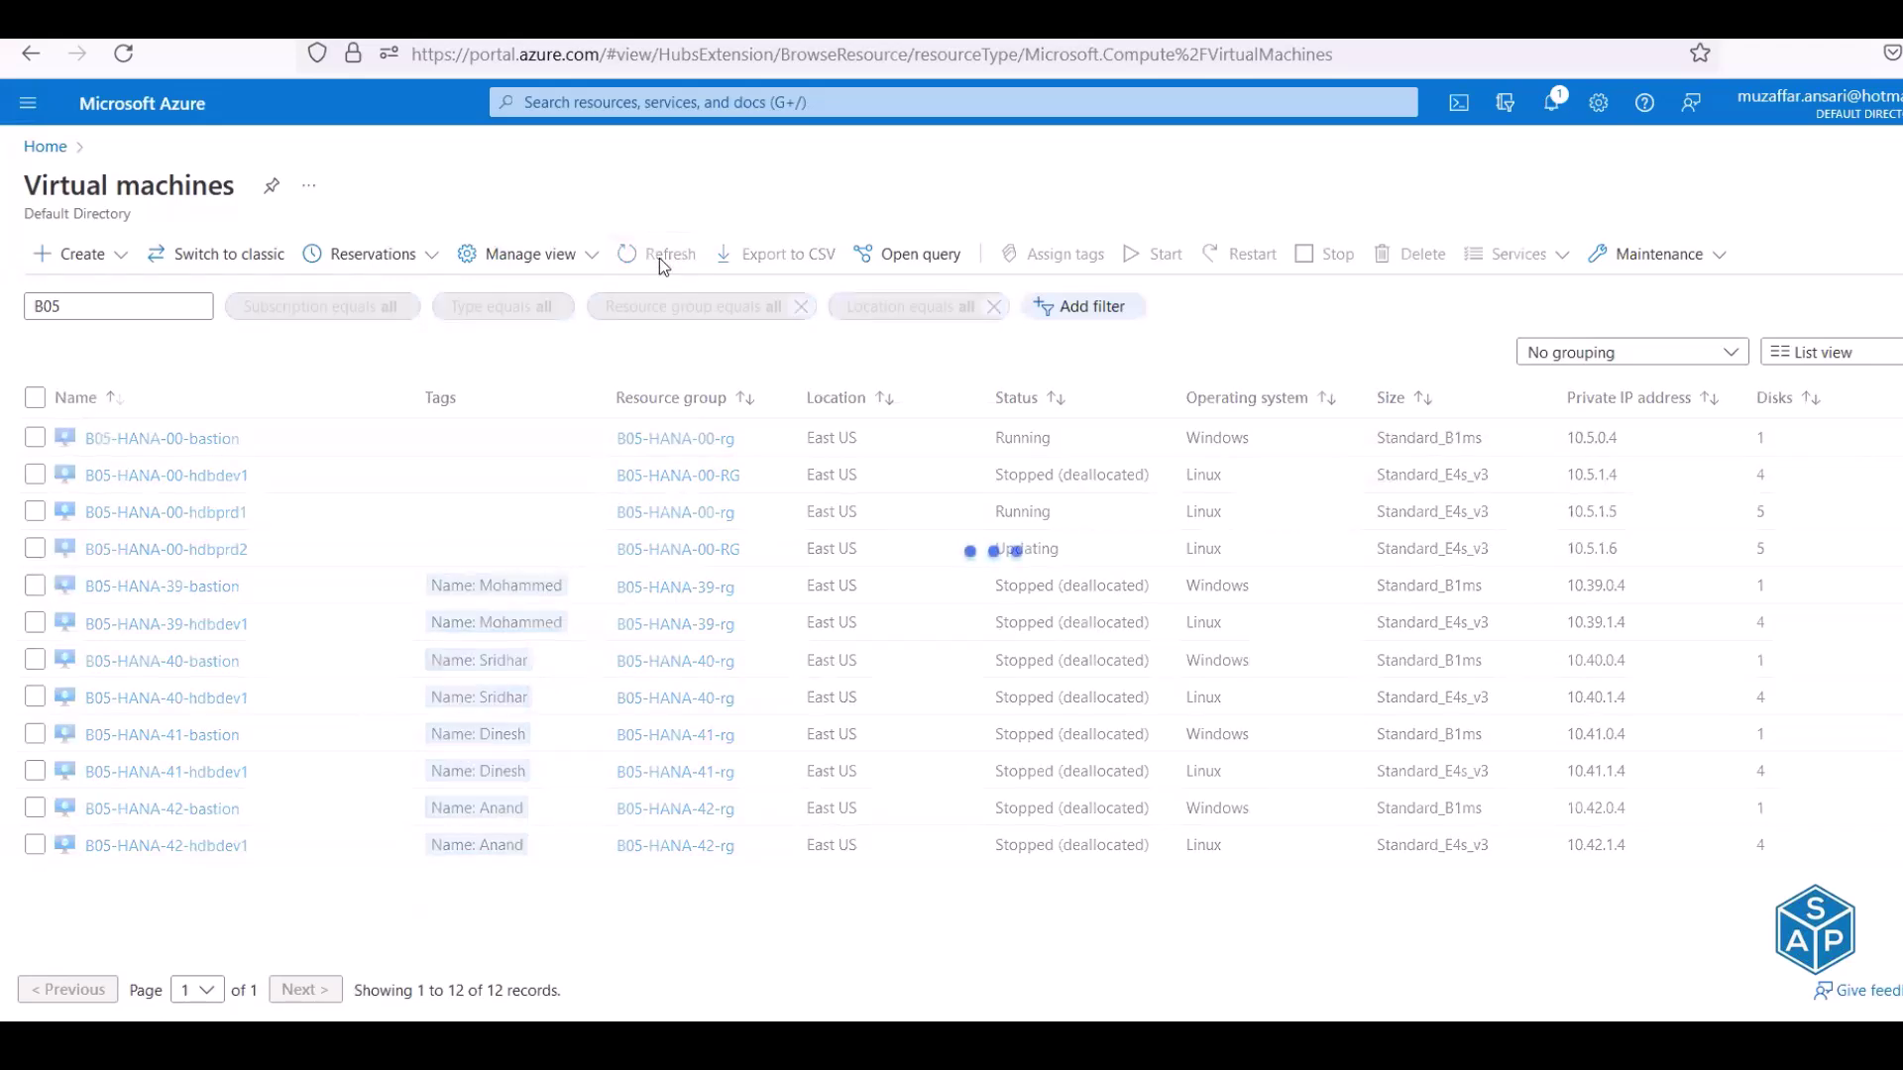
pyautogui.click(659, 259)
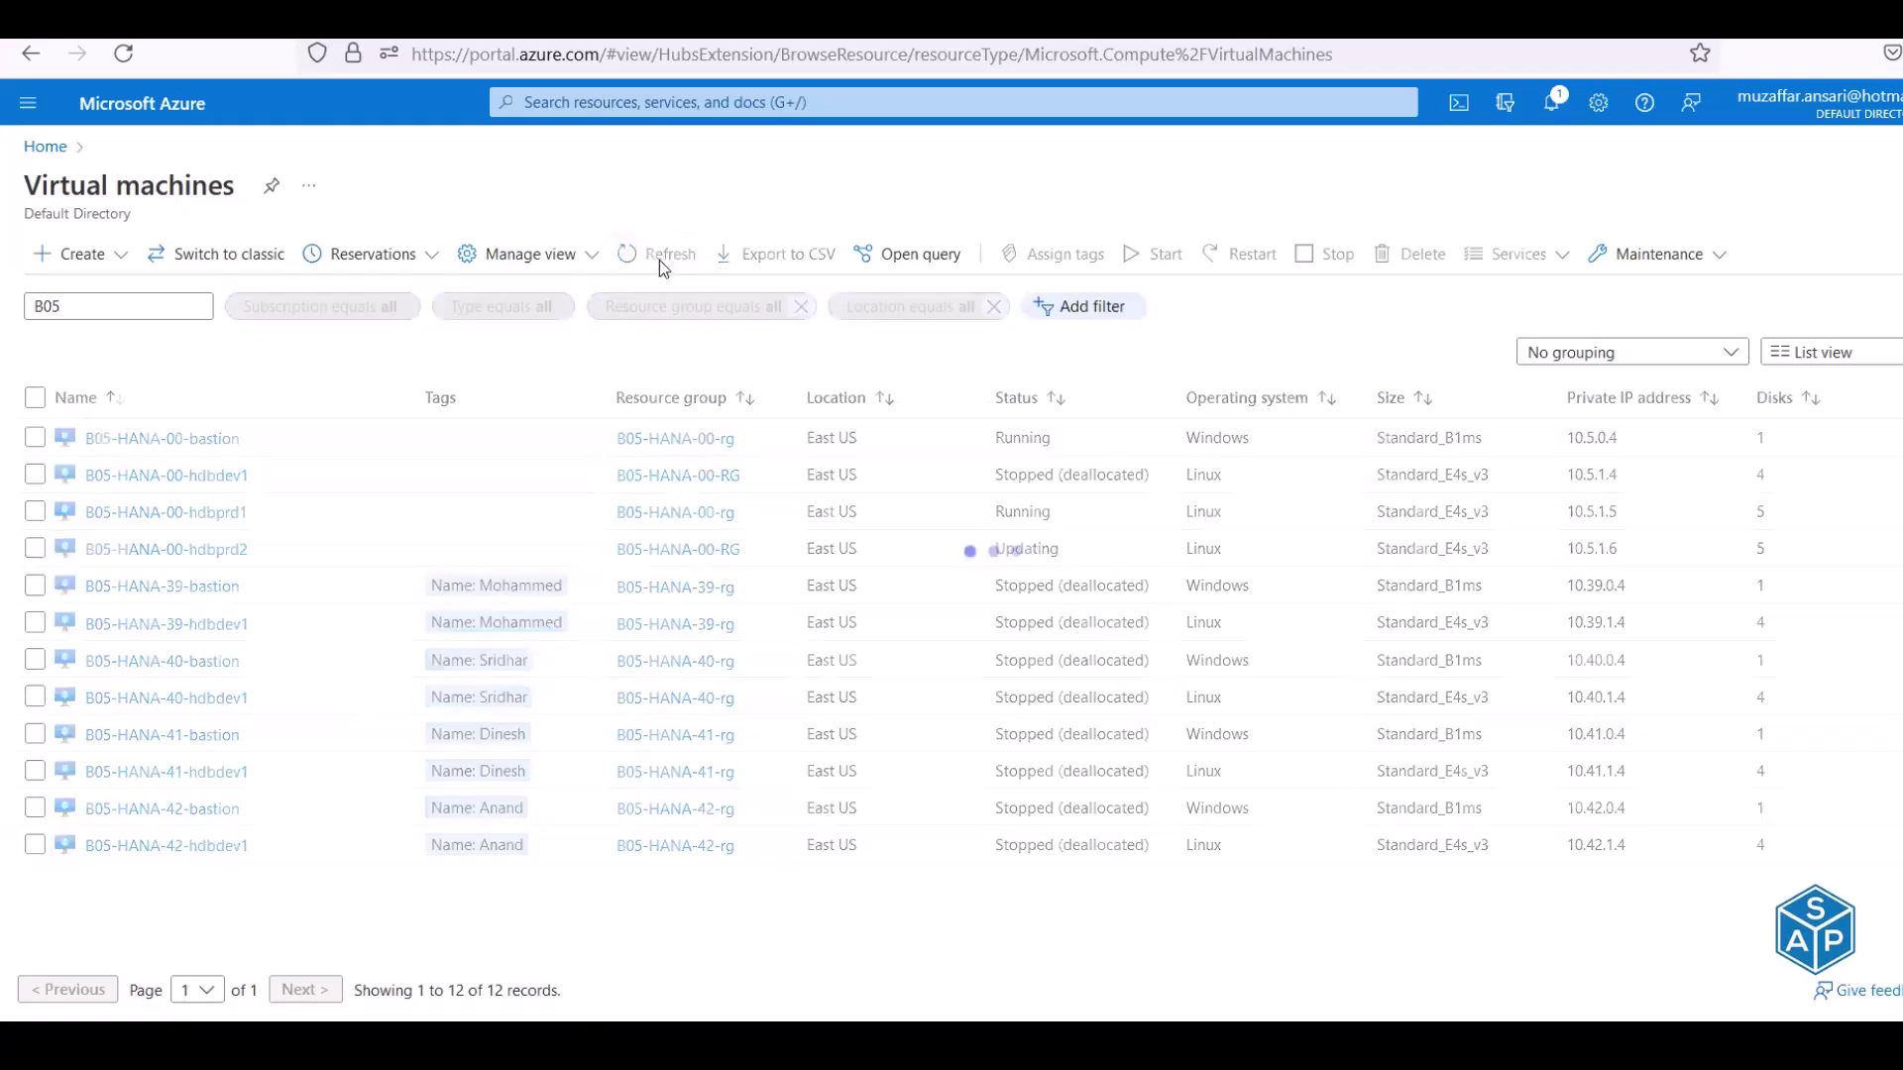